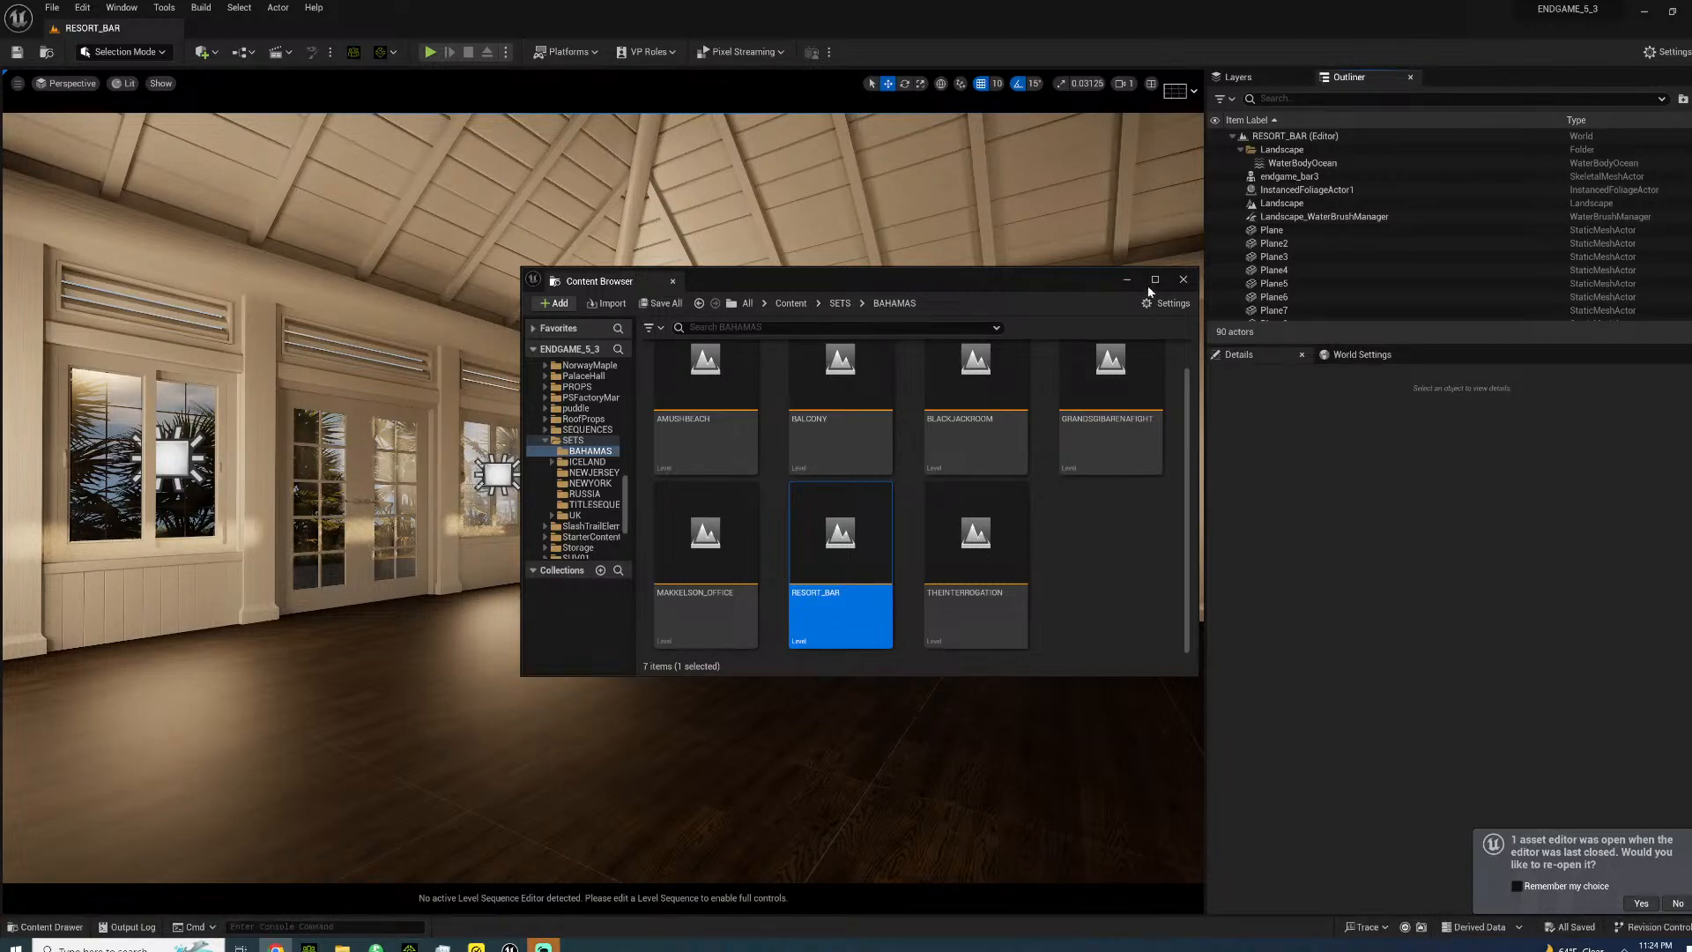
- Minimize the Content Browser and inspect the sand terrain beyond the resort bar, around the raised ridge near the paved path
click(1123, 283)
right_drag(1031, 559, 916, 657)
key(w)
key(s)
key(w)
key(s)
key(w)
key(s)
key(w)
key(w)
key(a)
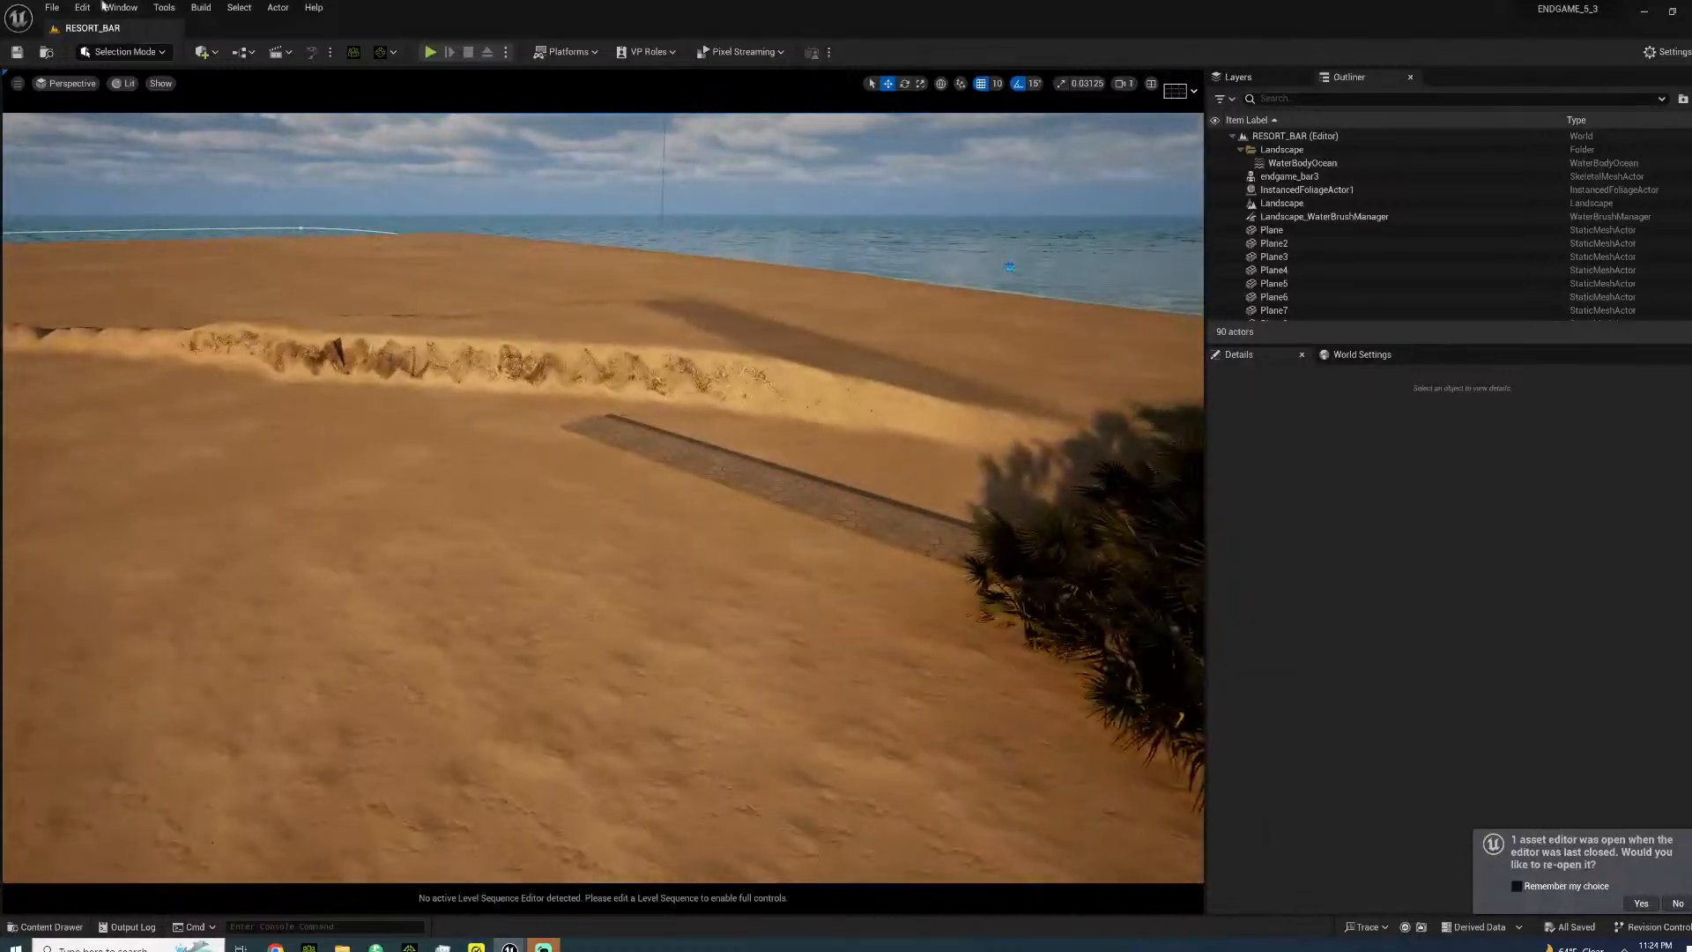
- In Landscape Mode, flatten the raised sand ridge near the end of the paved path with the Flatten sculpt tool
click(203, 52)
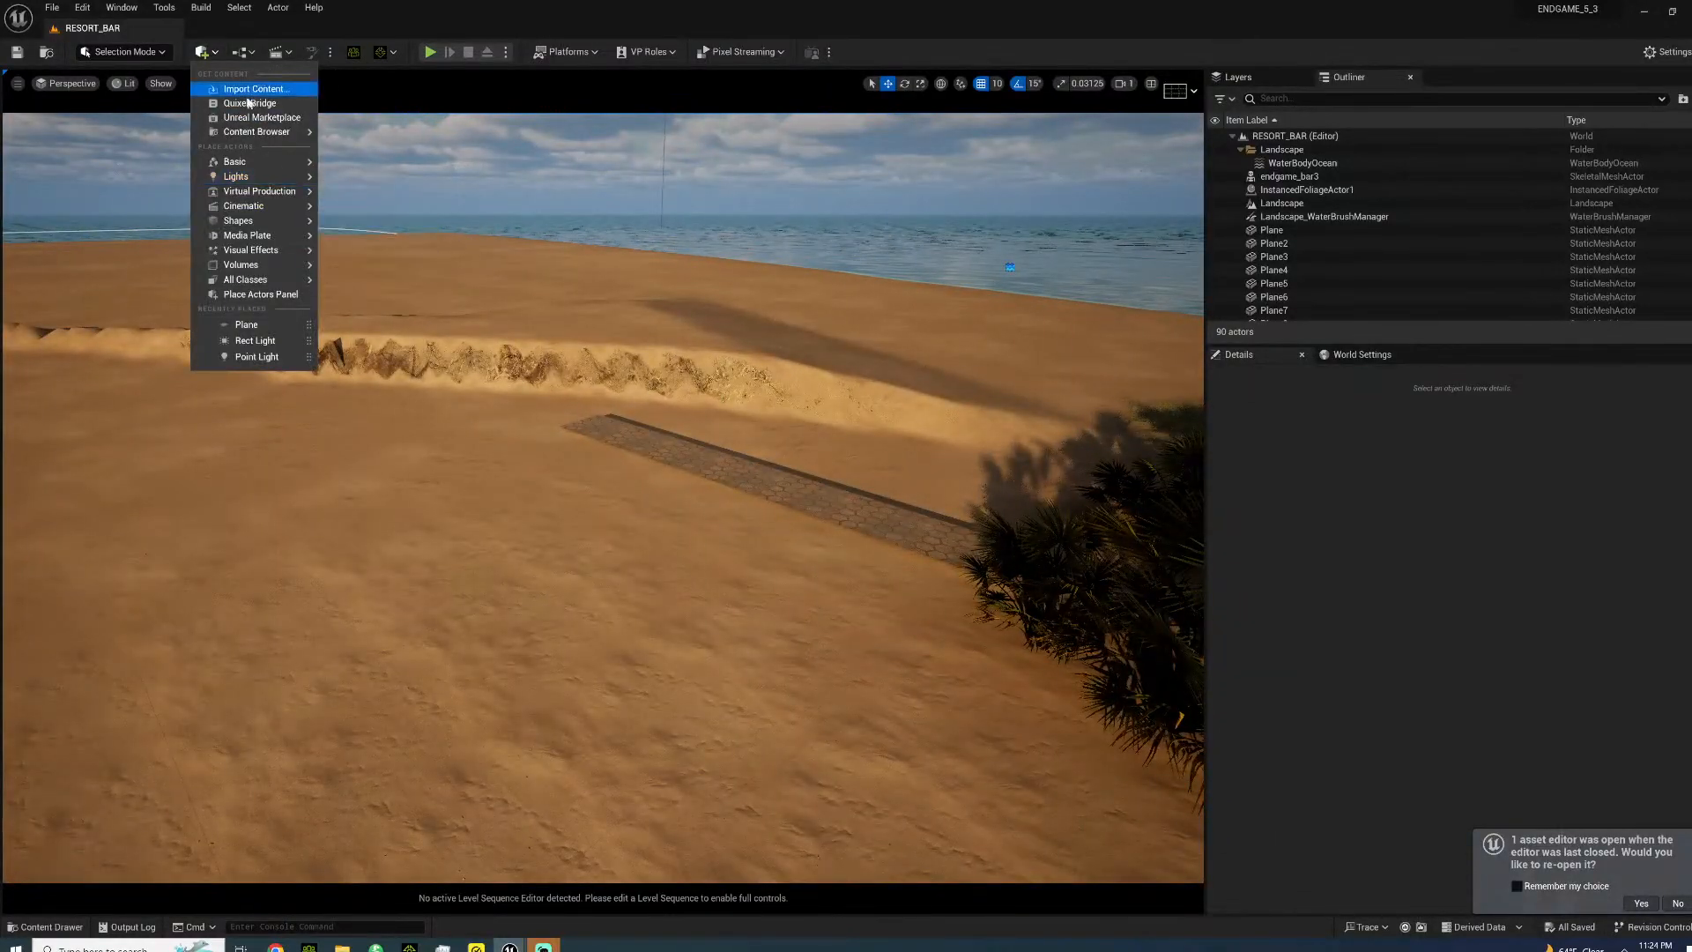
click(117, 53)
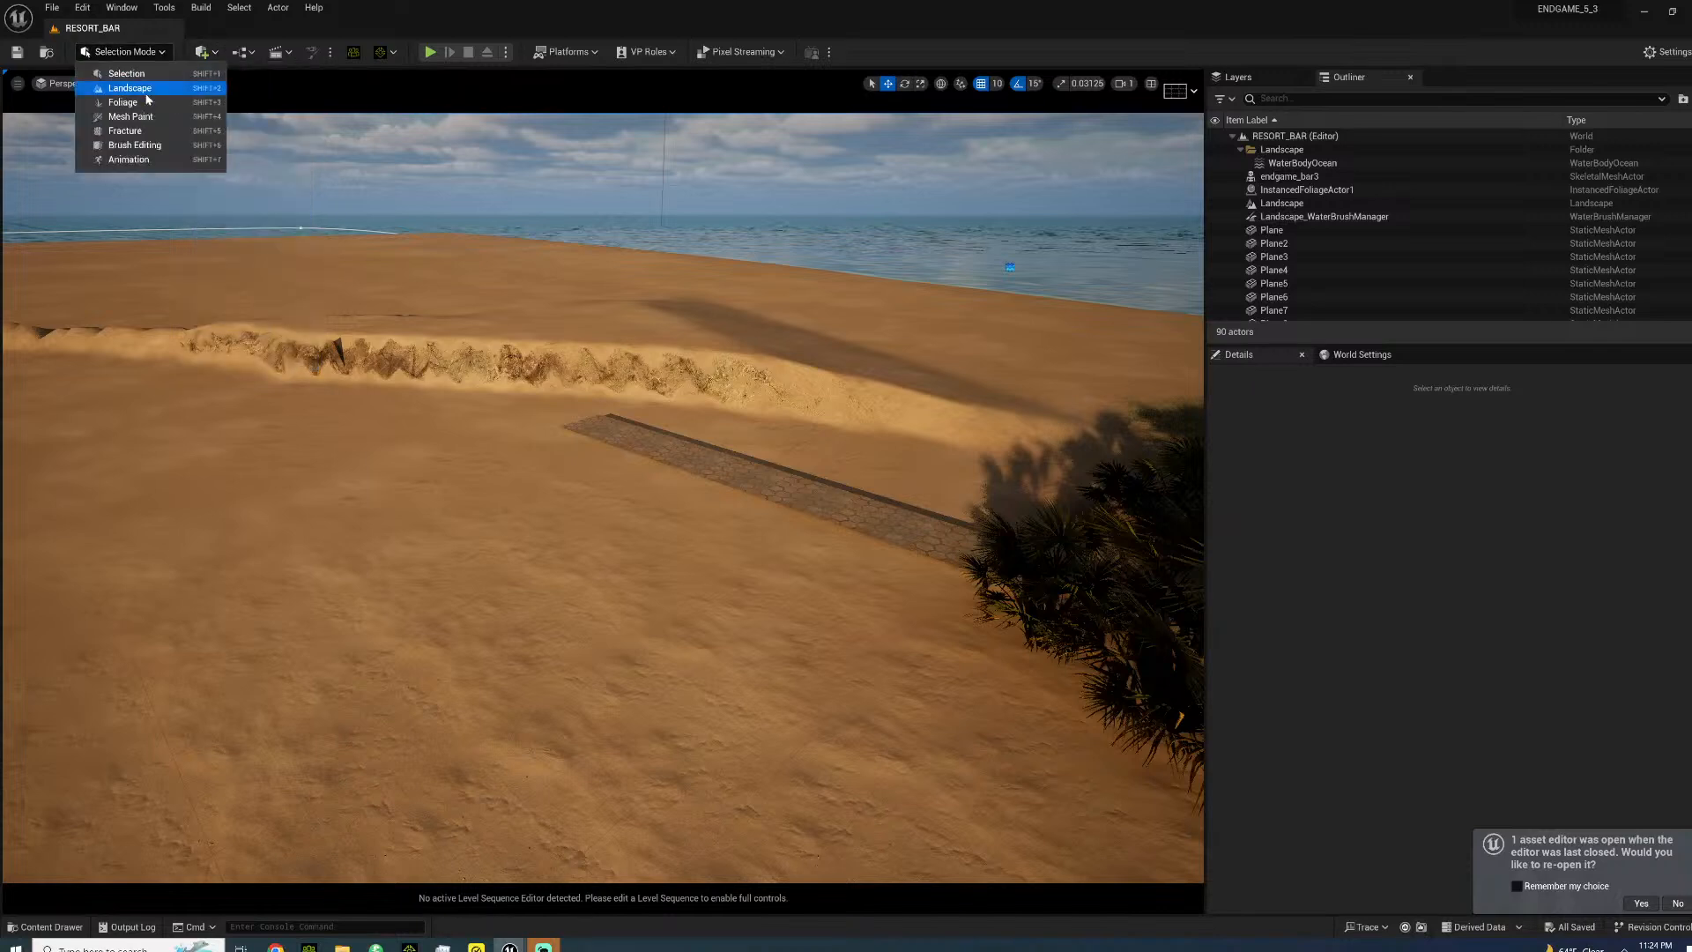
click(144, 92)
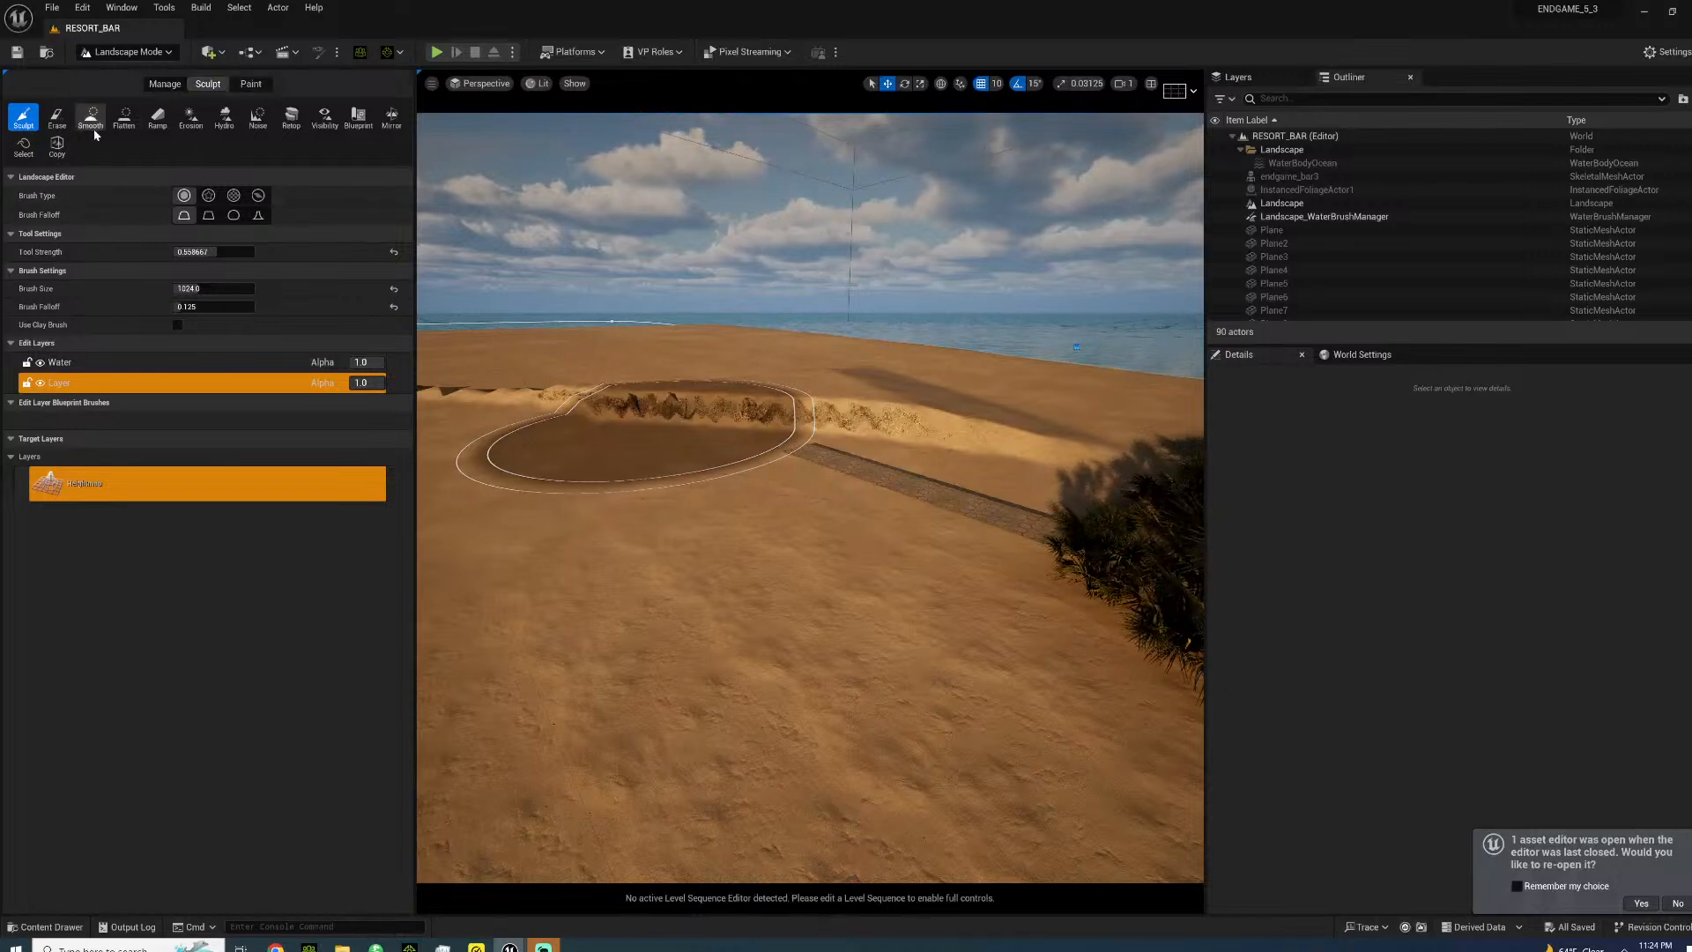
click(125, 117)
mouse_move(681, 458)
mouse_down()
mouse_move(774, 427)
mouse_move(952, 432)
mouse_move(895, 385)
mouse_move(566, 388)
mouse_move(582, 365)
mouse_move(486, 383)
mouse_up()
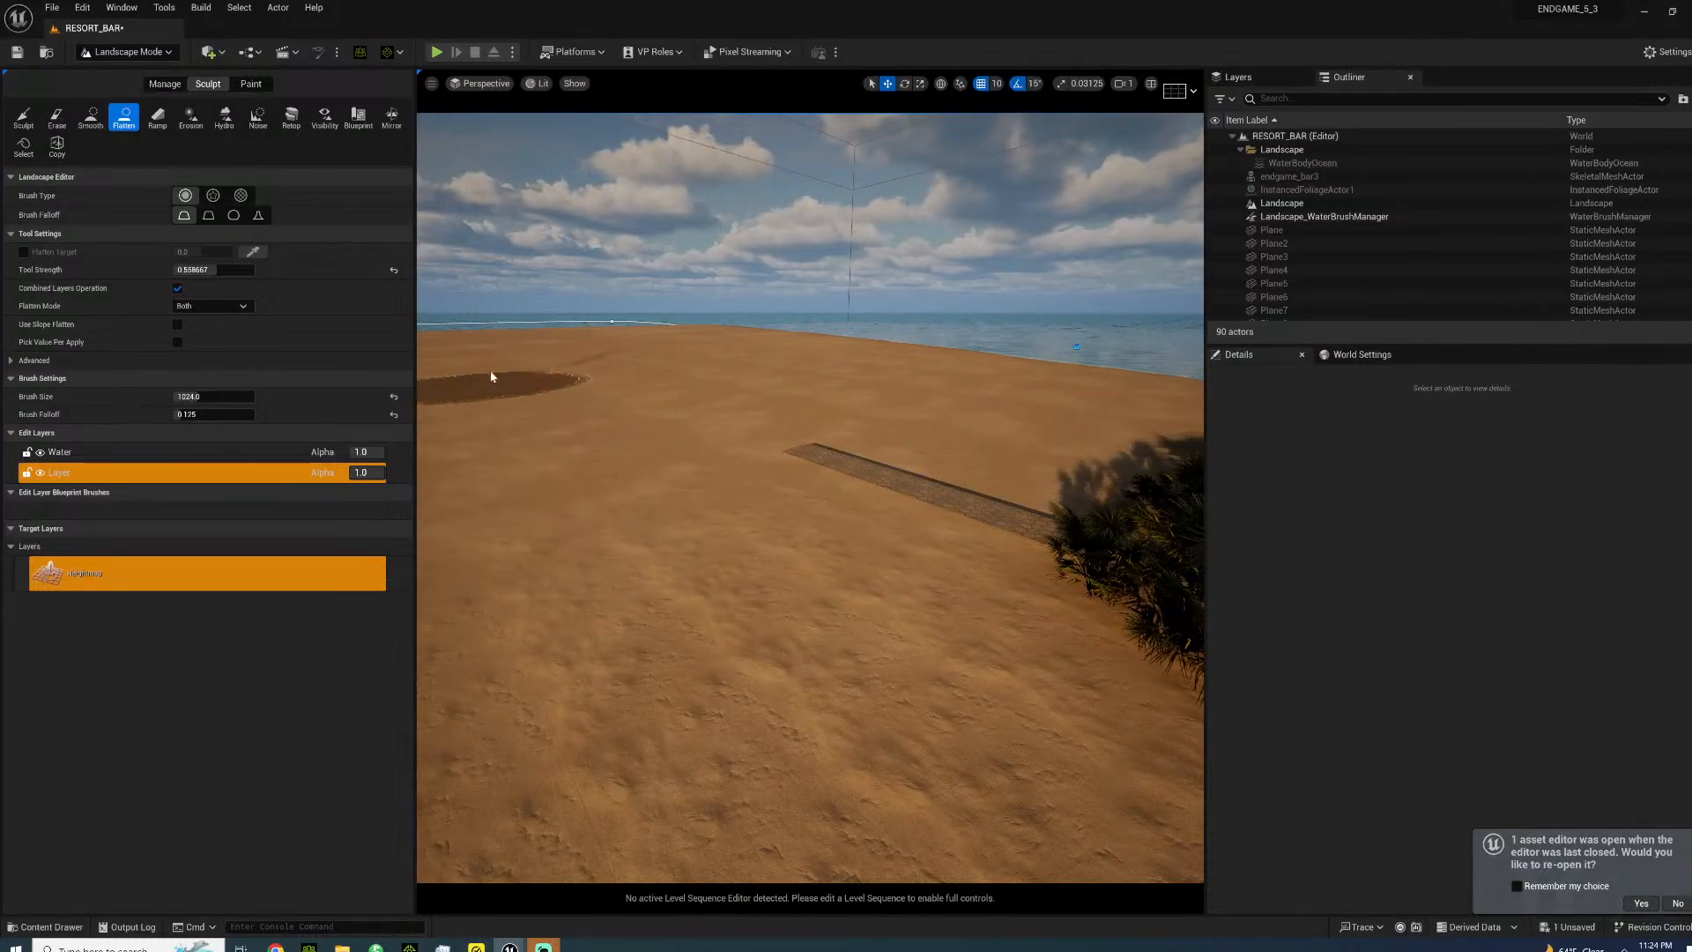
- Go back to the bar building and return the editor to Selection Mode
key(w)
right_drag(614, 345, 582, 258)
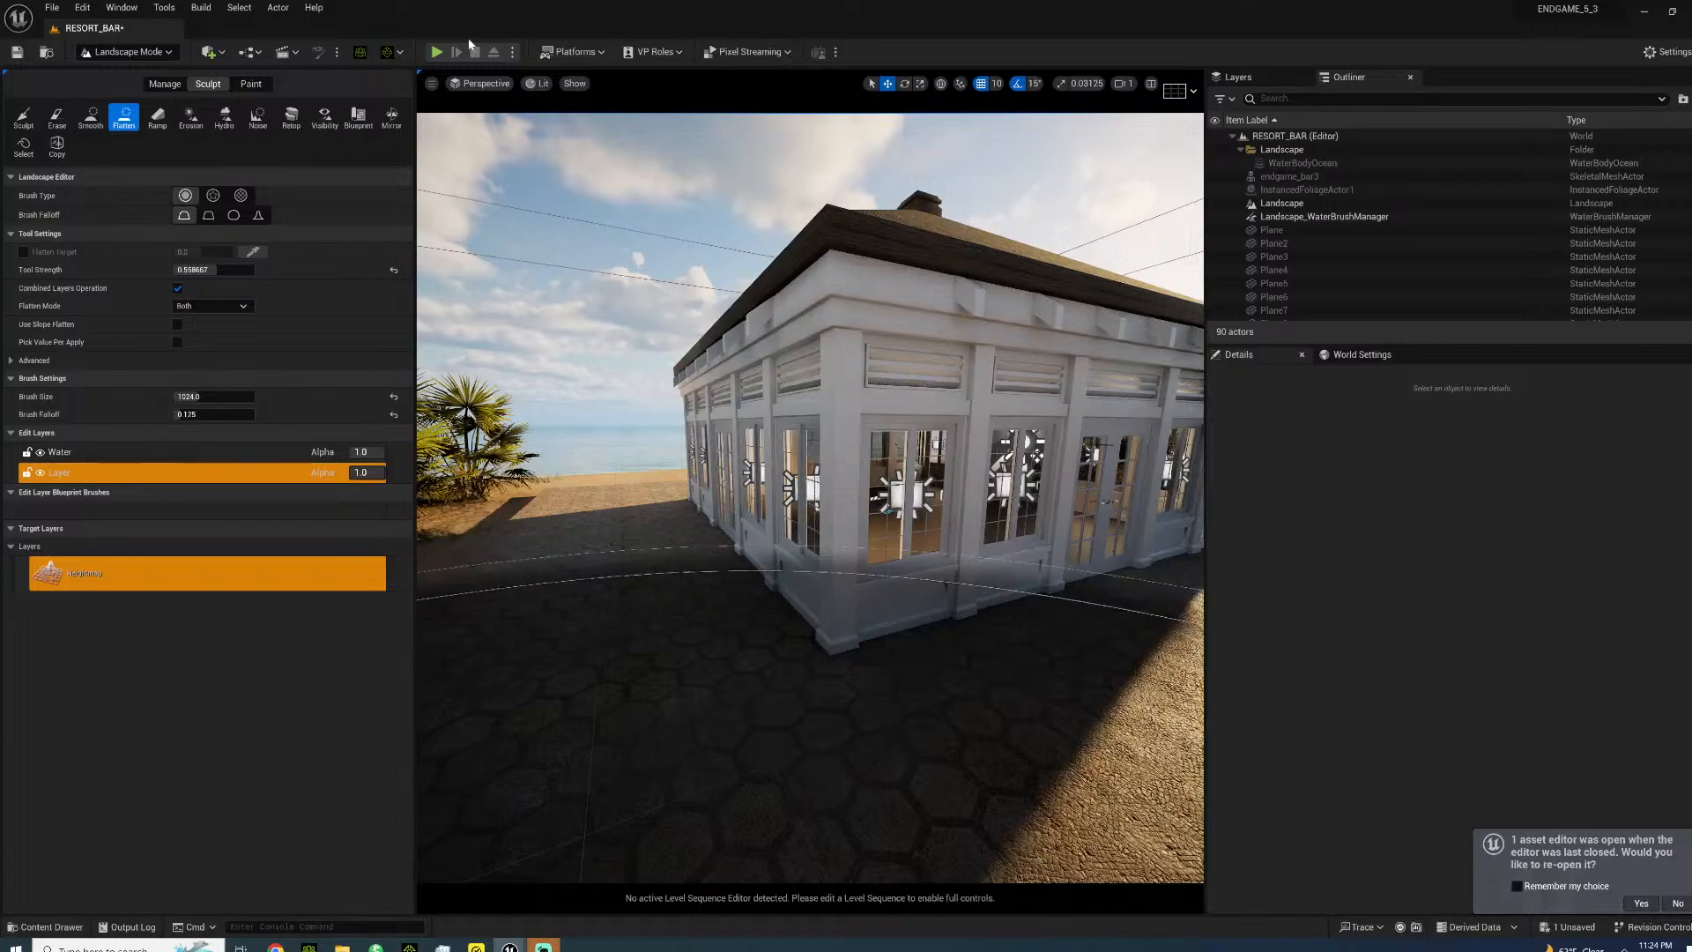
click(148, 53)
click(132, 72)
- Examine the bar's surroundings, the planted path, the paved terrace and the interior with its doors and windows
right_drag(616, 441, 771, 370)
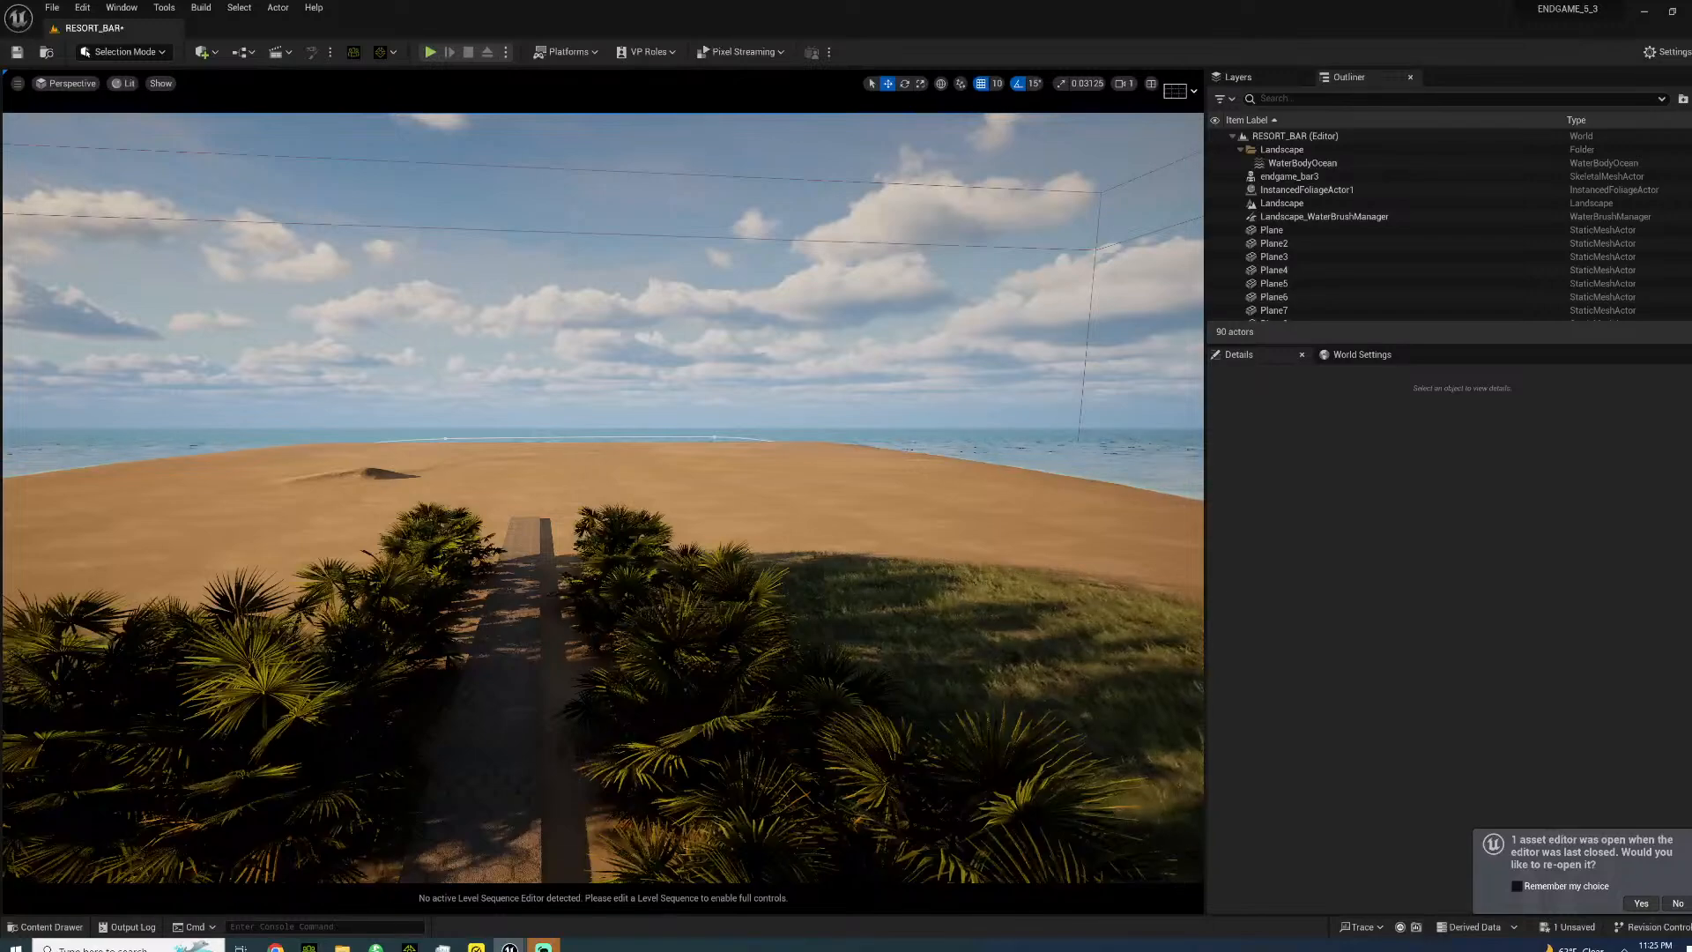
right_drag(165, 481, 26, 449)
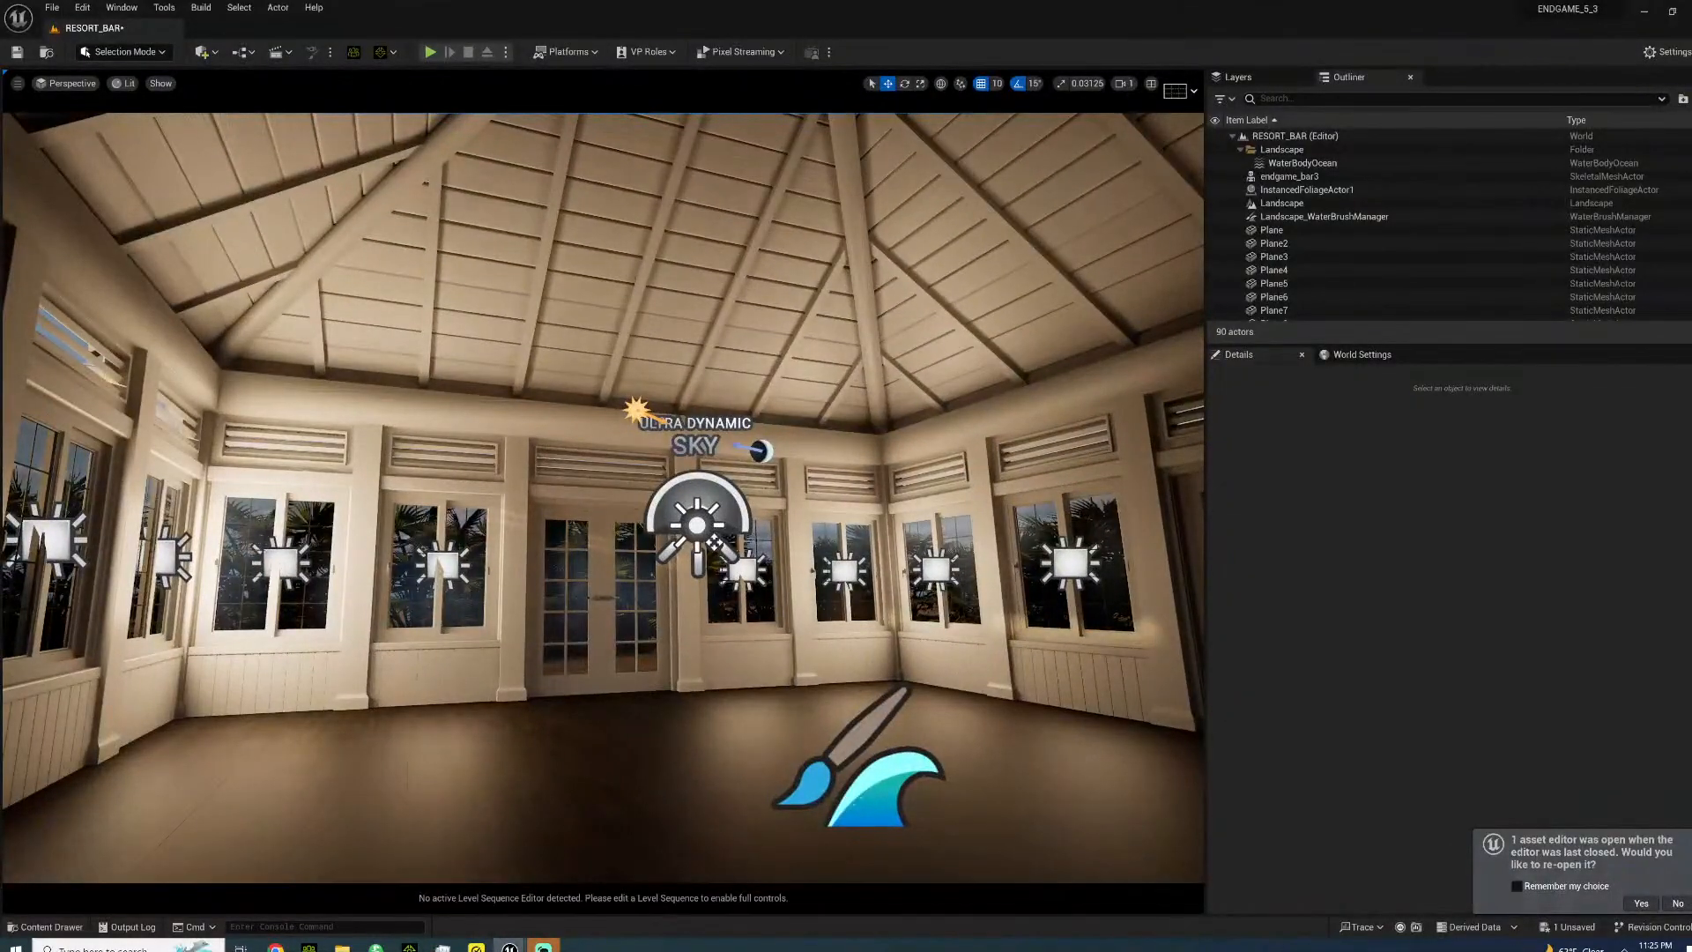
right_drag(262, 591, 293, 570)
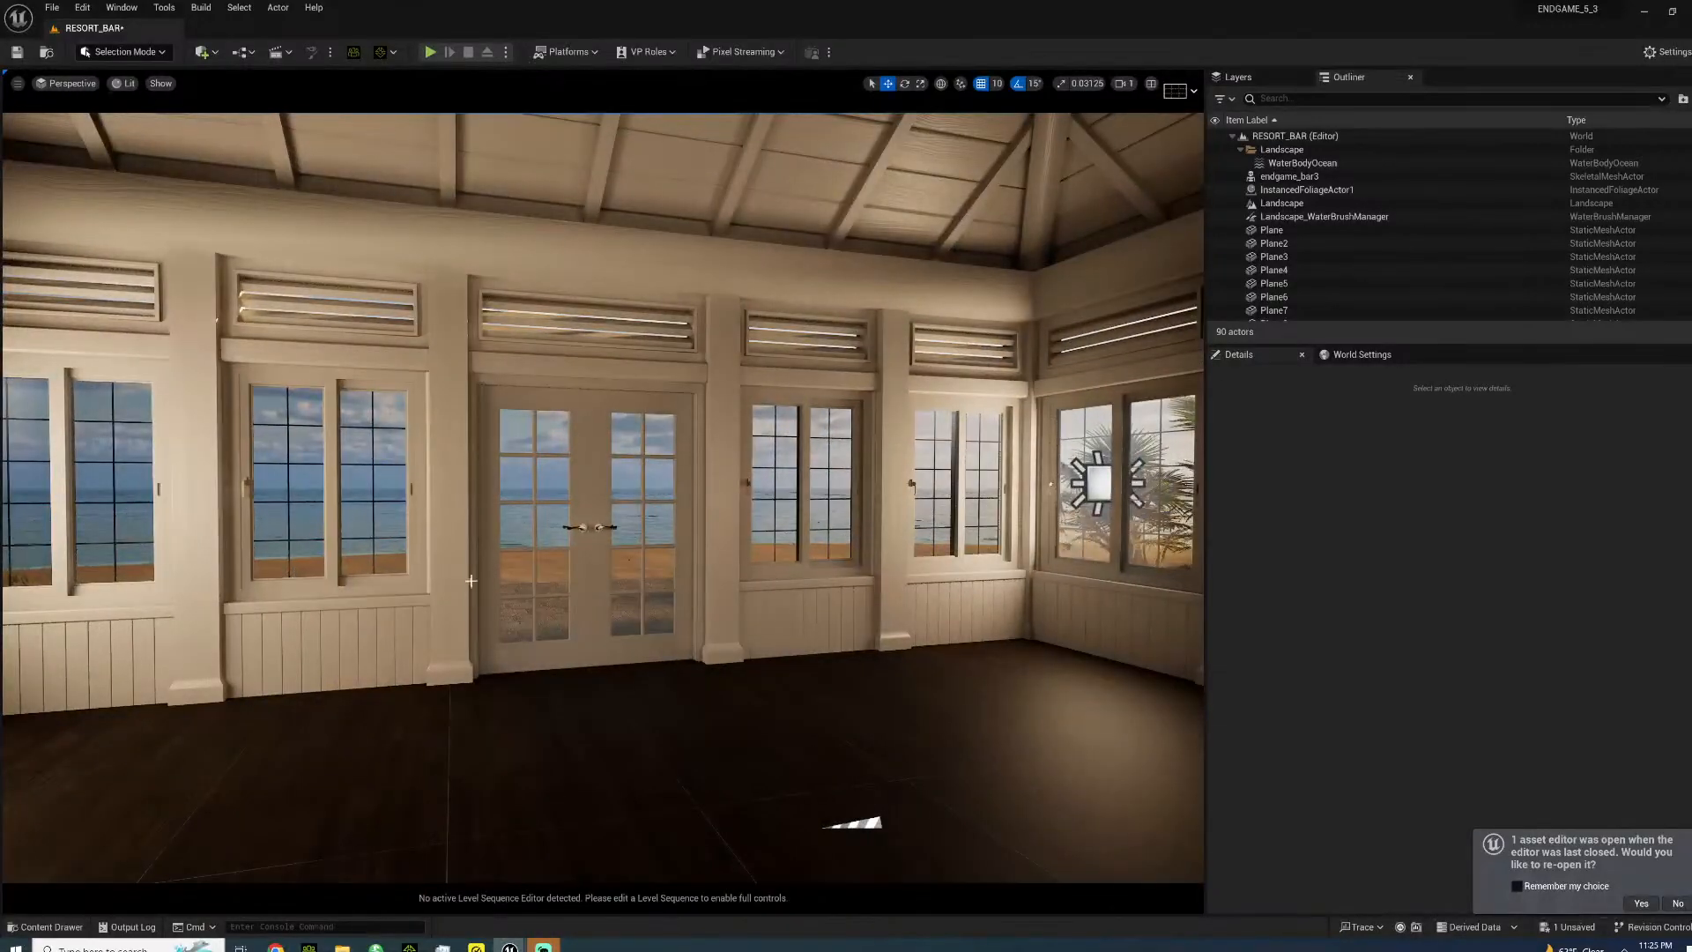
right_drag(386, 670, 109, 617)
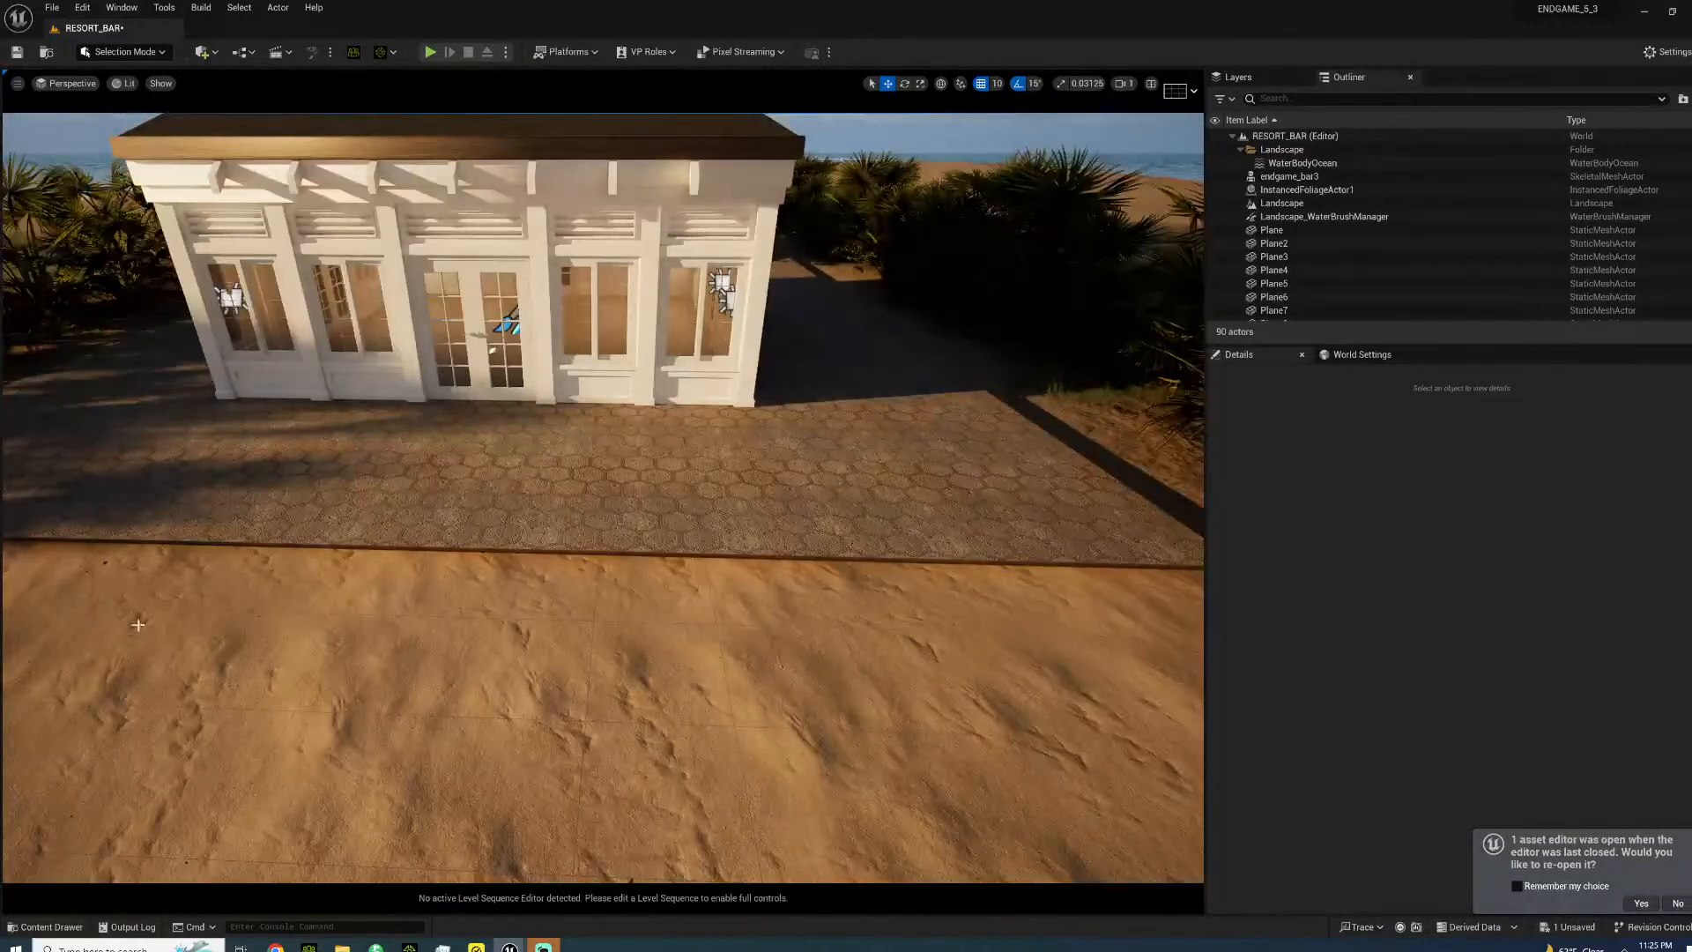
right_drag(446, 406, 227, 441)
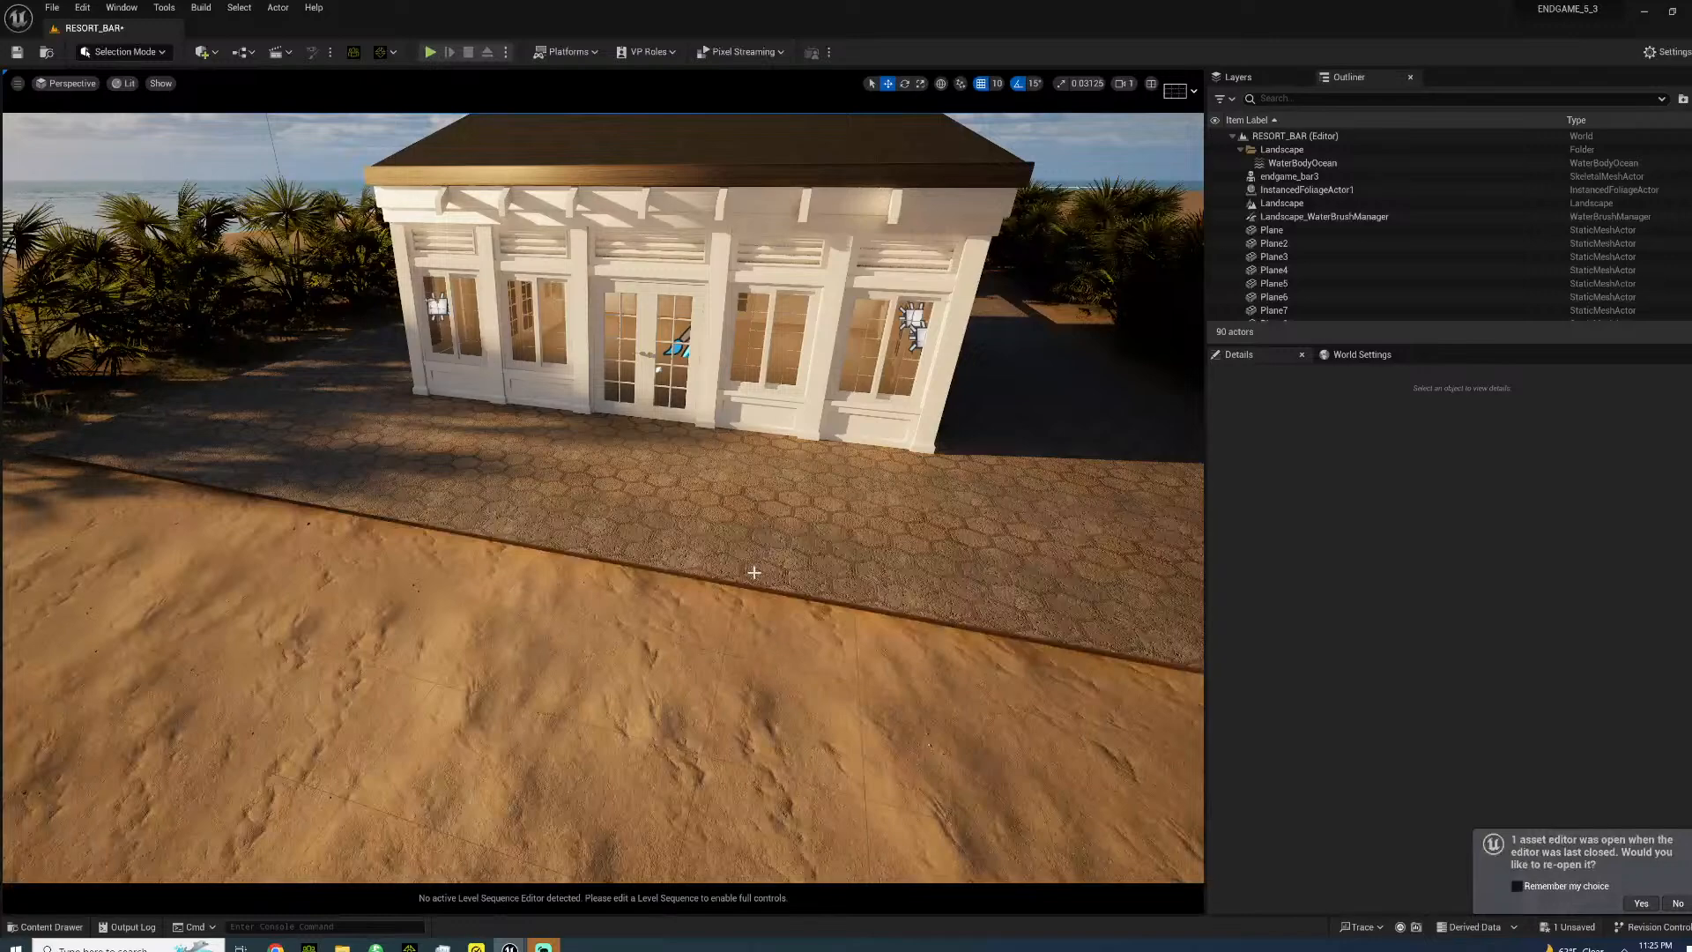
right_drag(506, 468, 555, 137)
key(w)
key(w)
right_drag(300, 196, 315, 195)
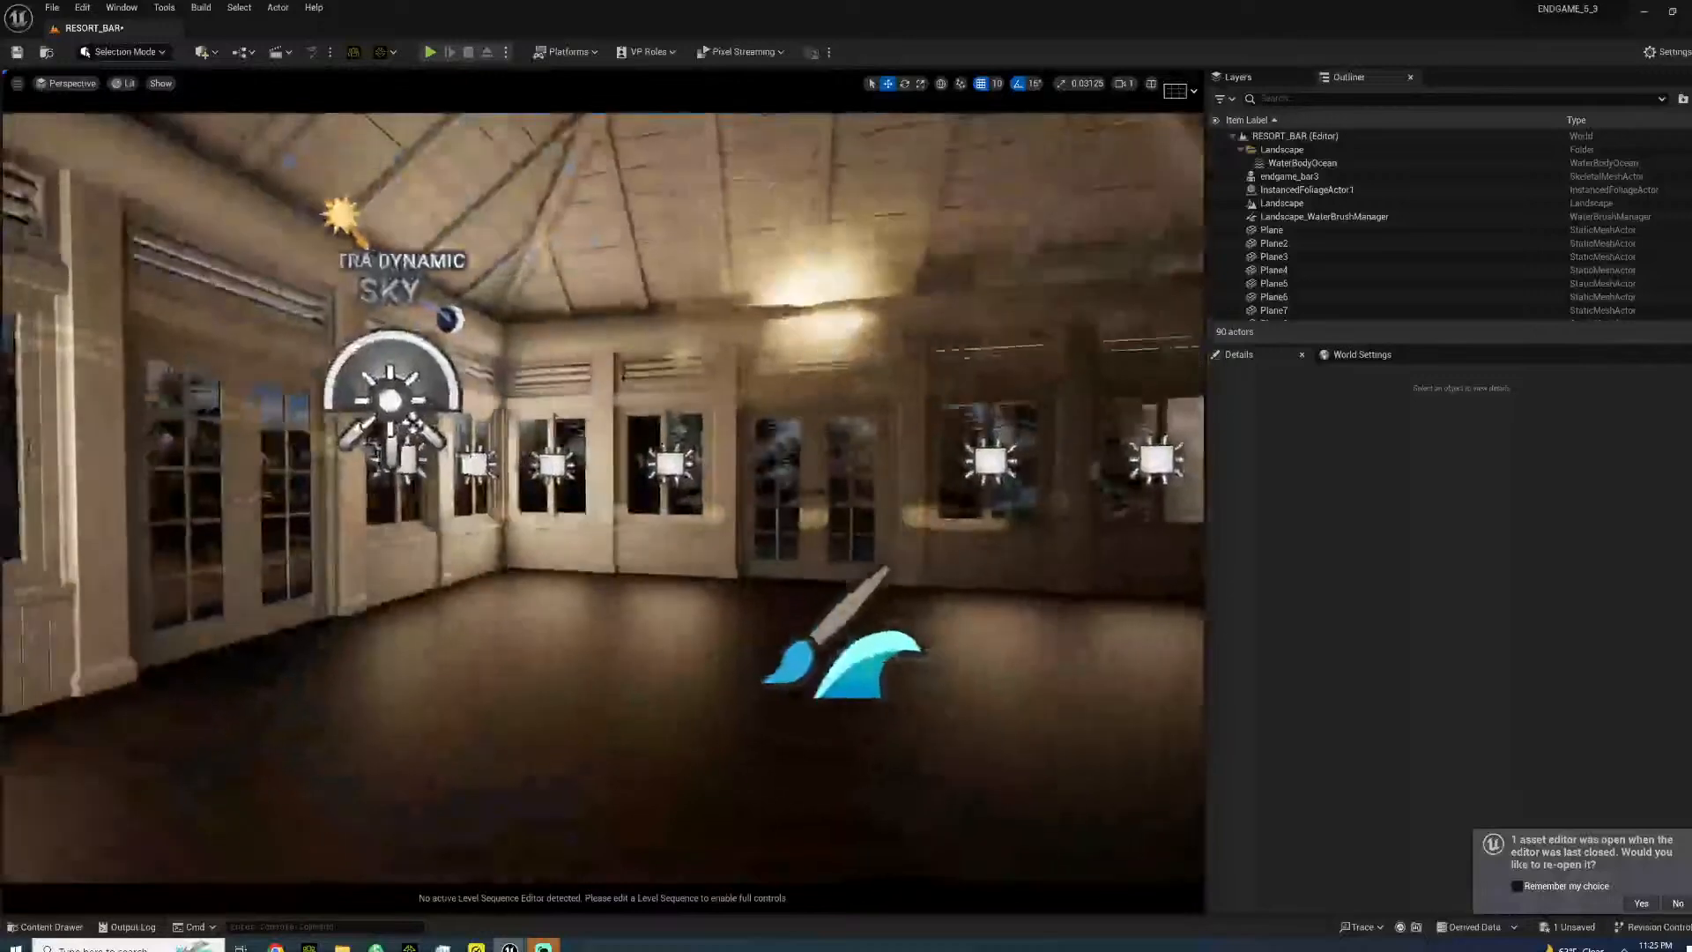
- Select the endgame_bar3 skeletal mesh and open the existing resort_bar level sequence
click(315, 196)
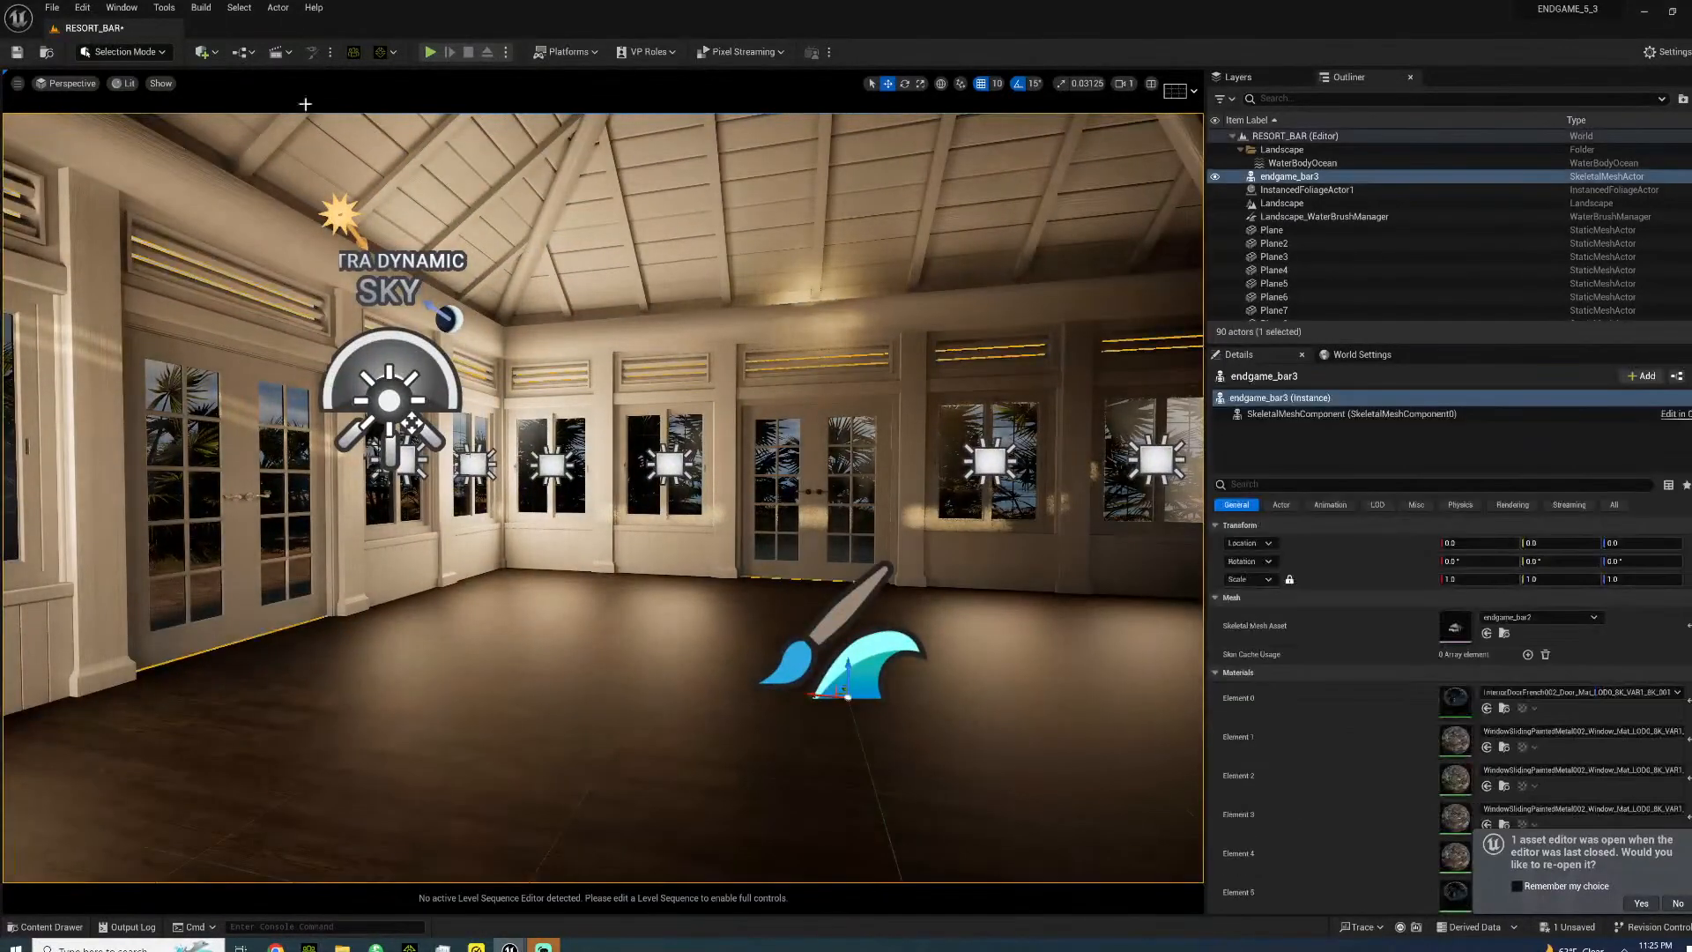
click(287, 53)
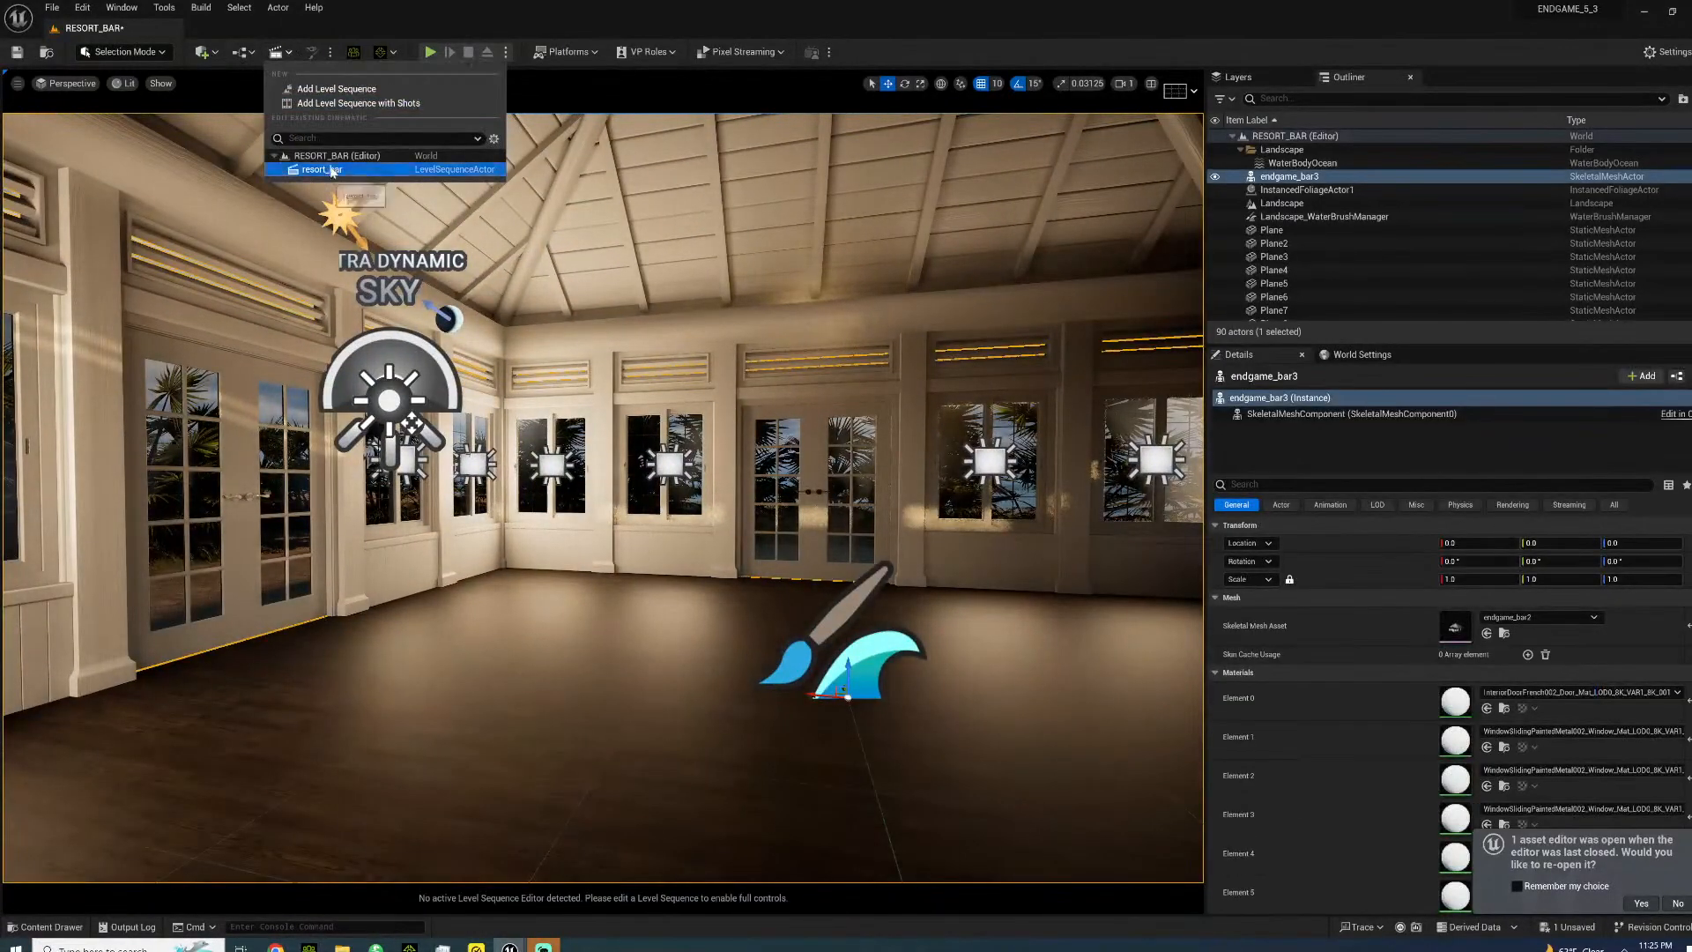
click(333, 171)
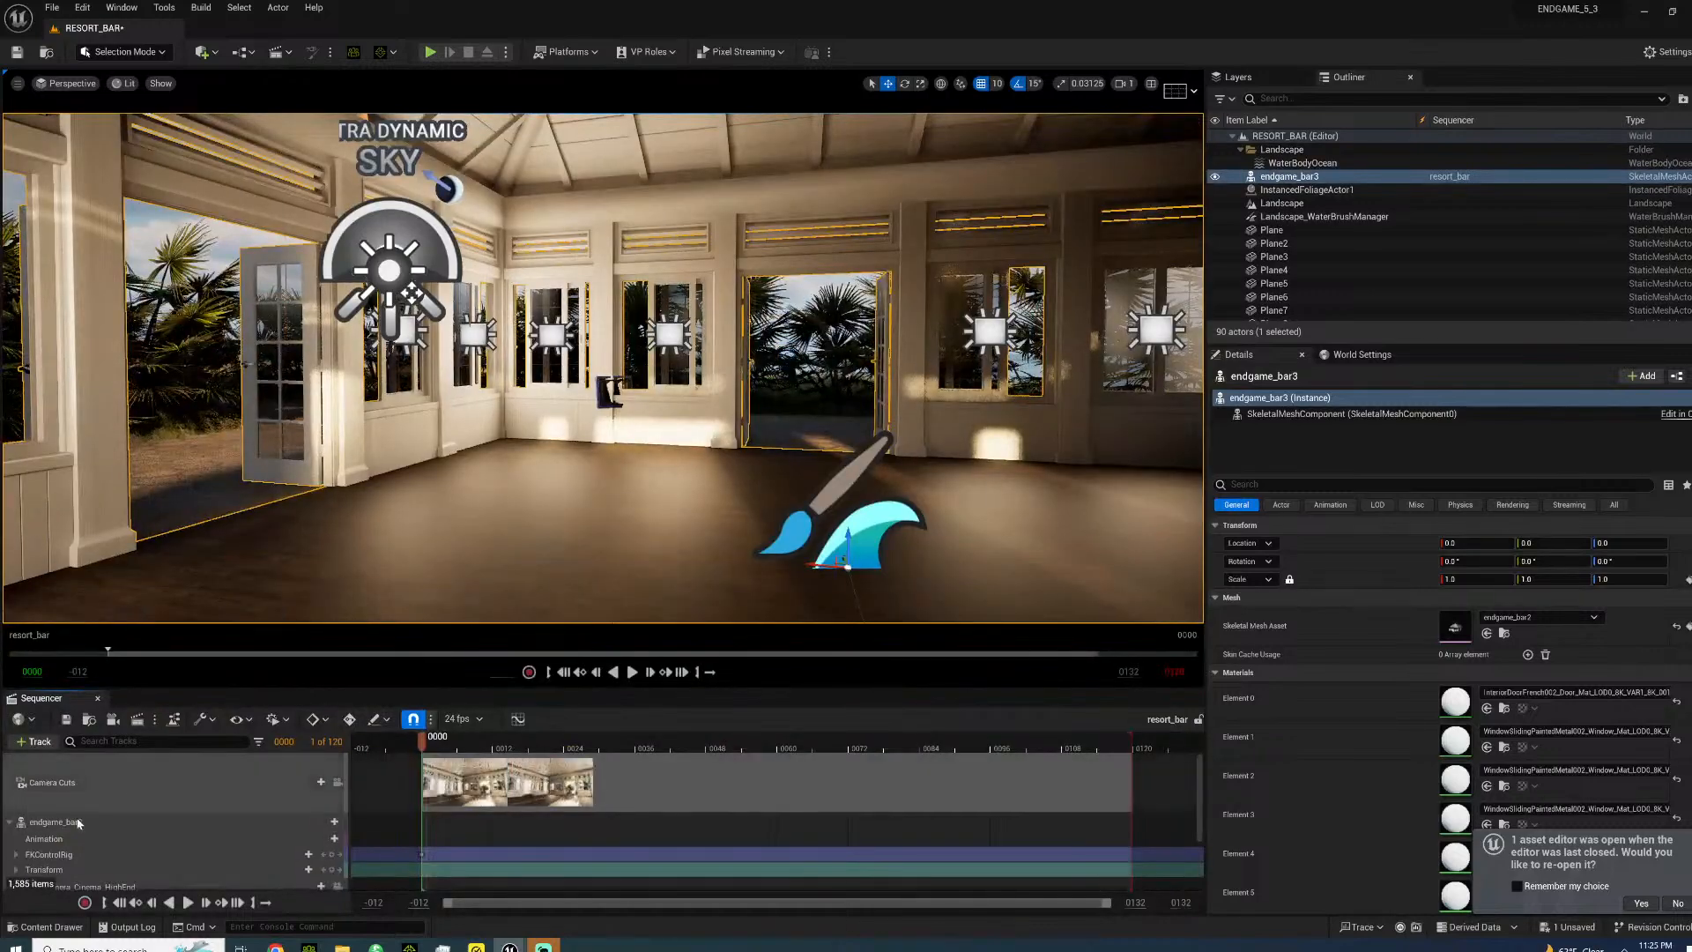
- Inspect the bar's opened doors and windows from outside and select the FKControlRig track of endgame_bar3
right_drag(441, 397, 313, 401)
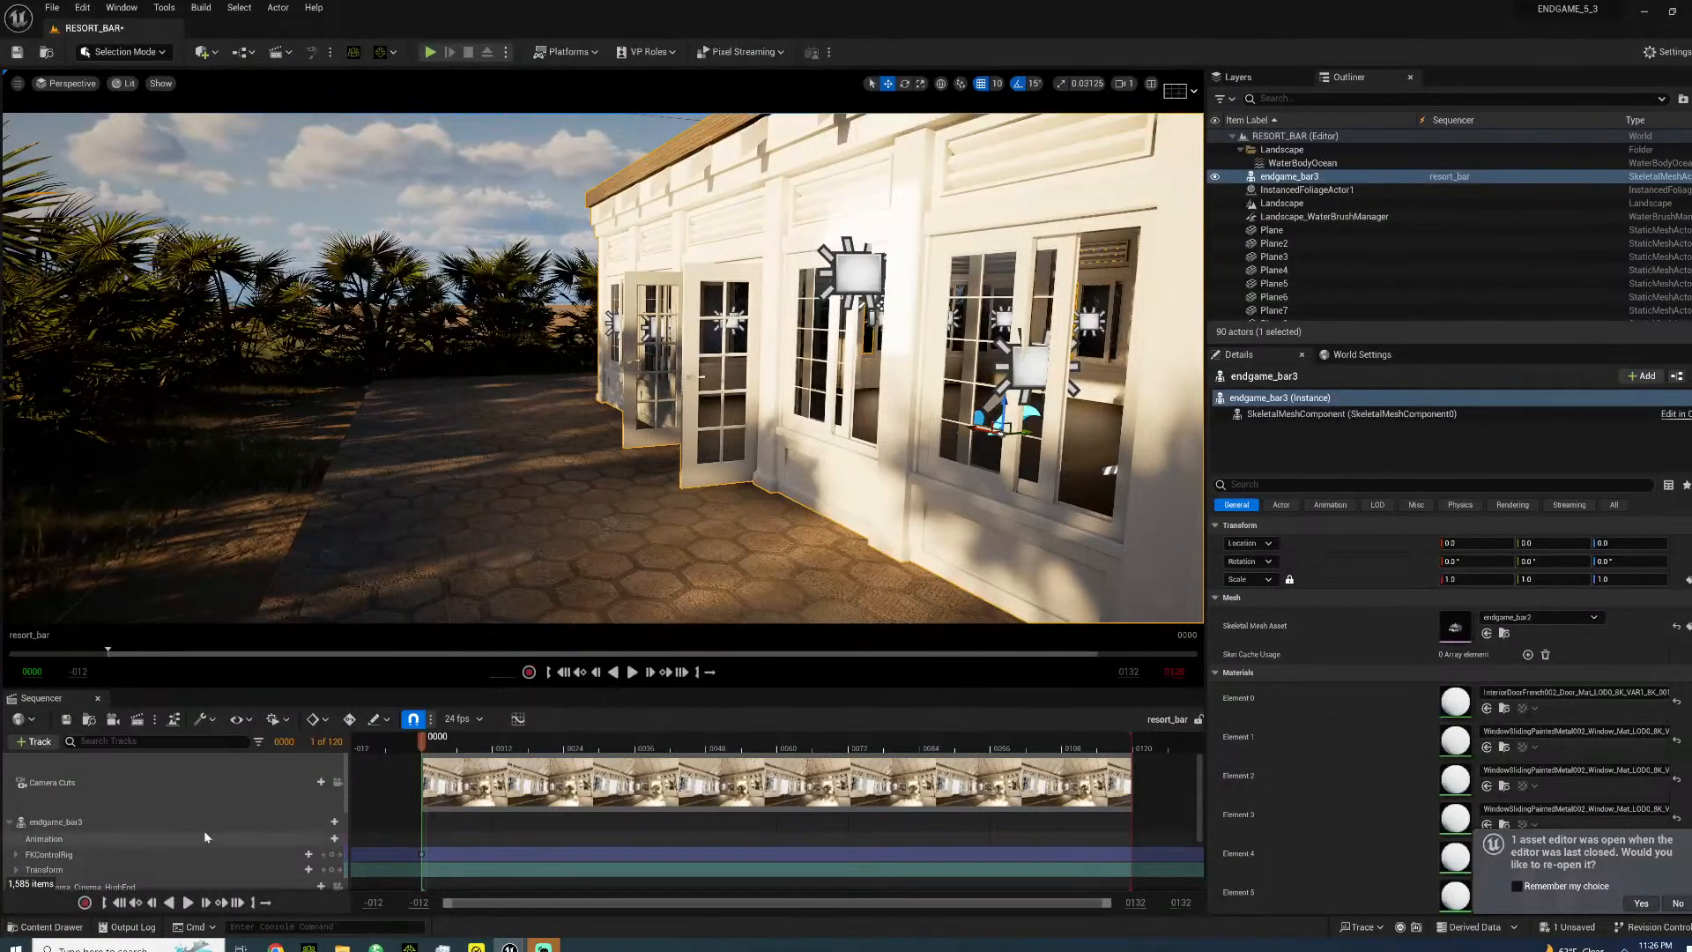
scroll(202, 832, down, 2)
right_drag(326, 552, 432, 599)
key(s)
key(w)
click(602, 349)
click(165, 855)
scroll(104, 861, down, 1)
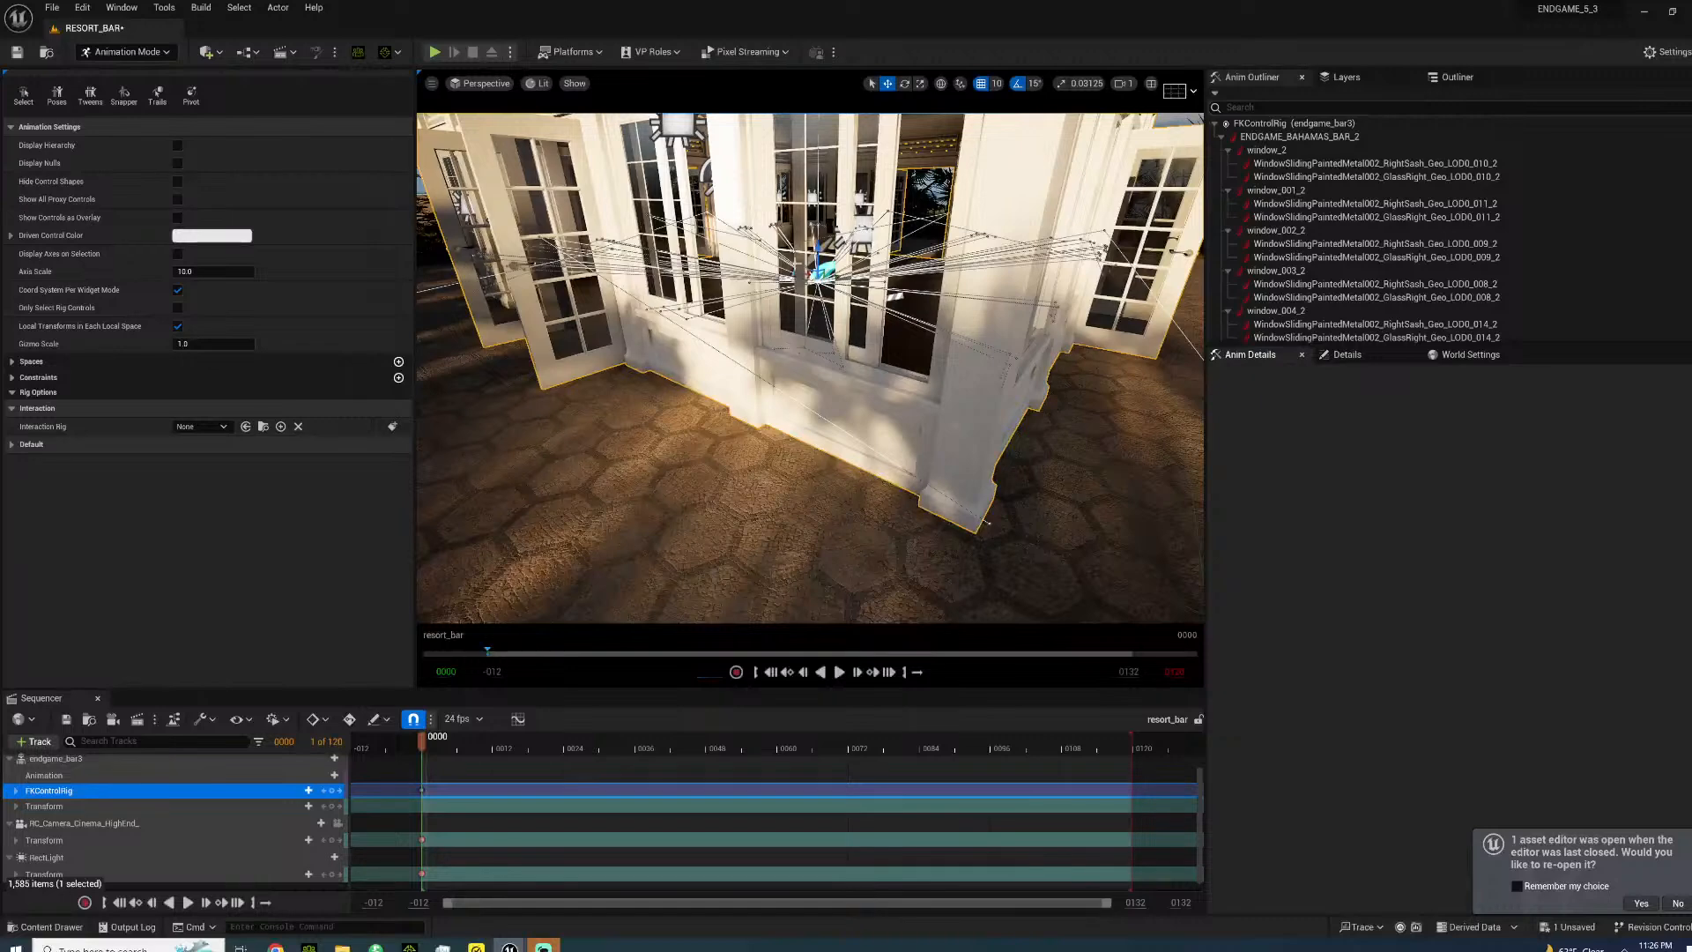
- Try sliding a window with its window_020 rig control, undo the move and return to Selection Mode
click(818, 352)
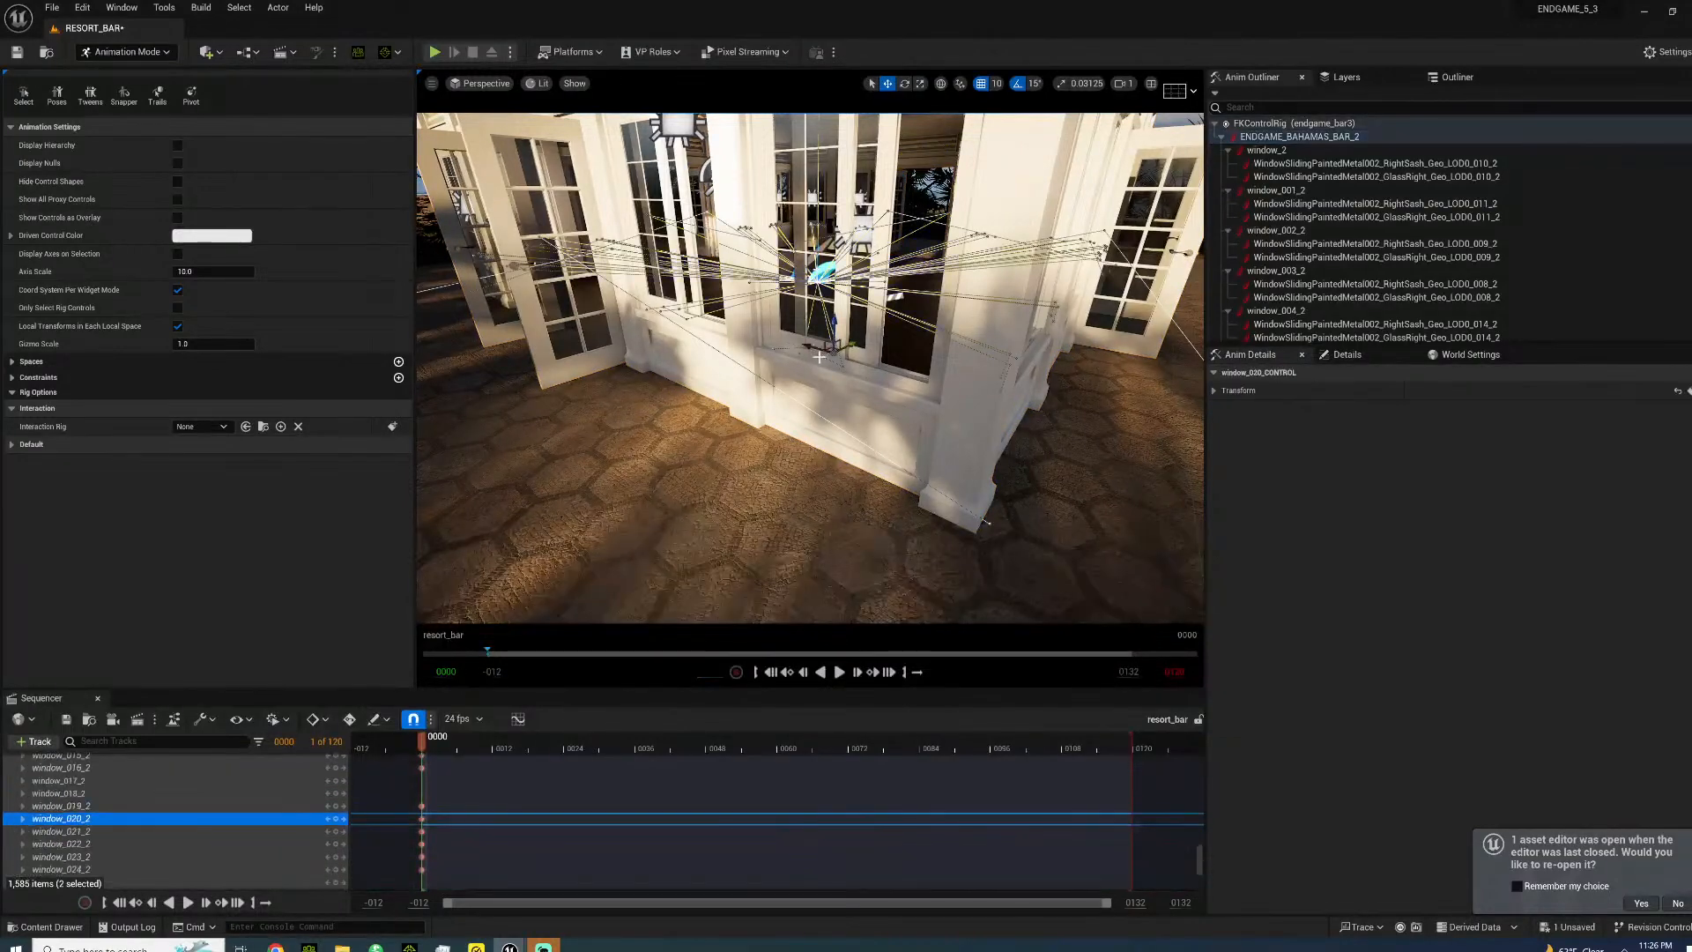
drag(831, 345, 895, 360)
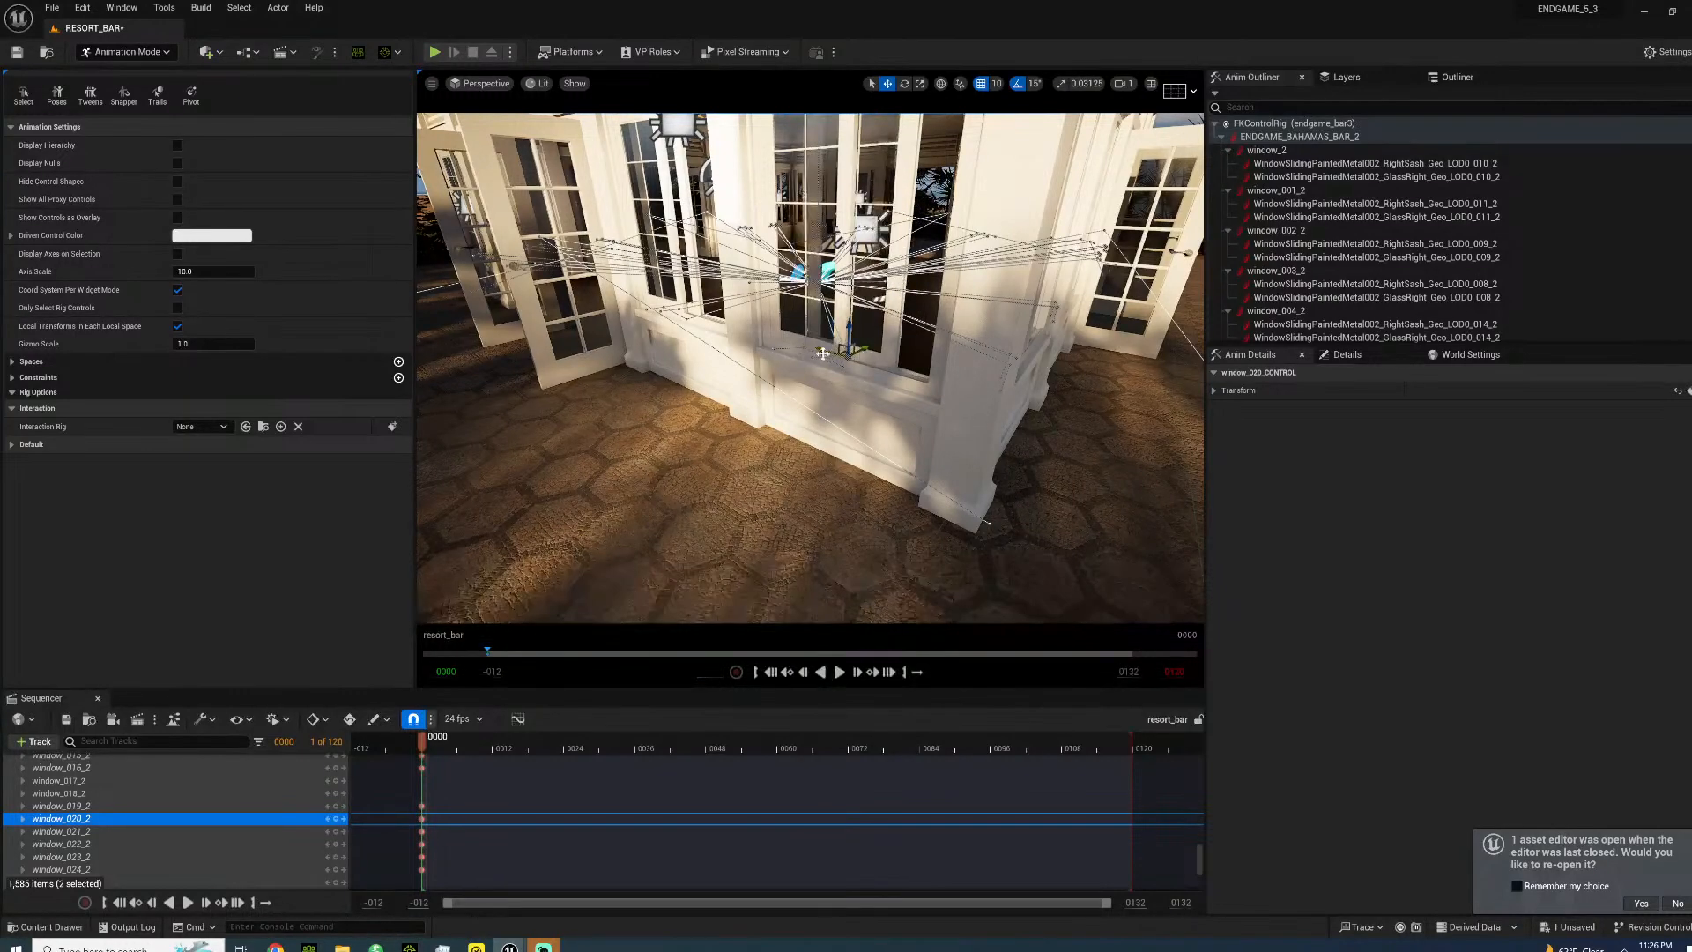
key(ctrl+z)
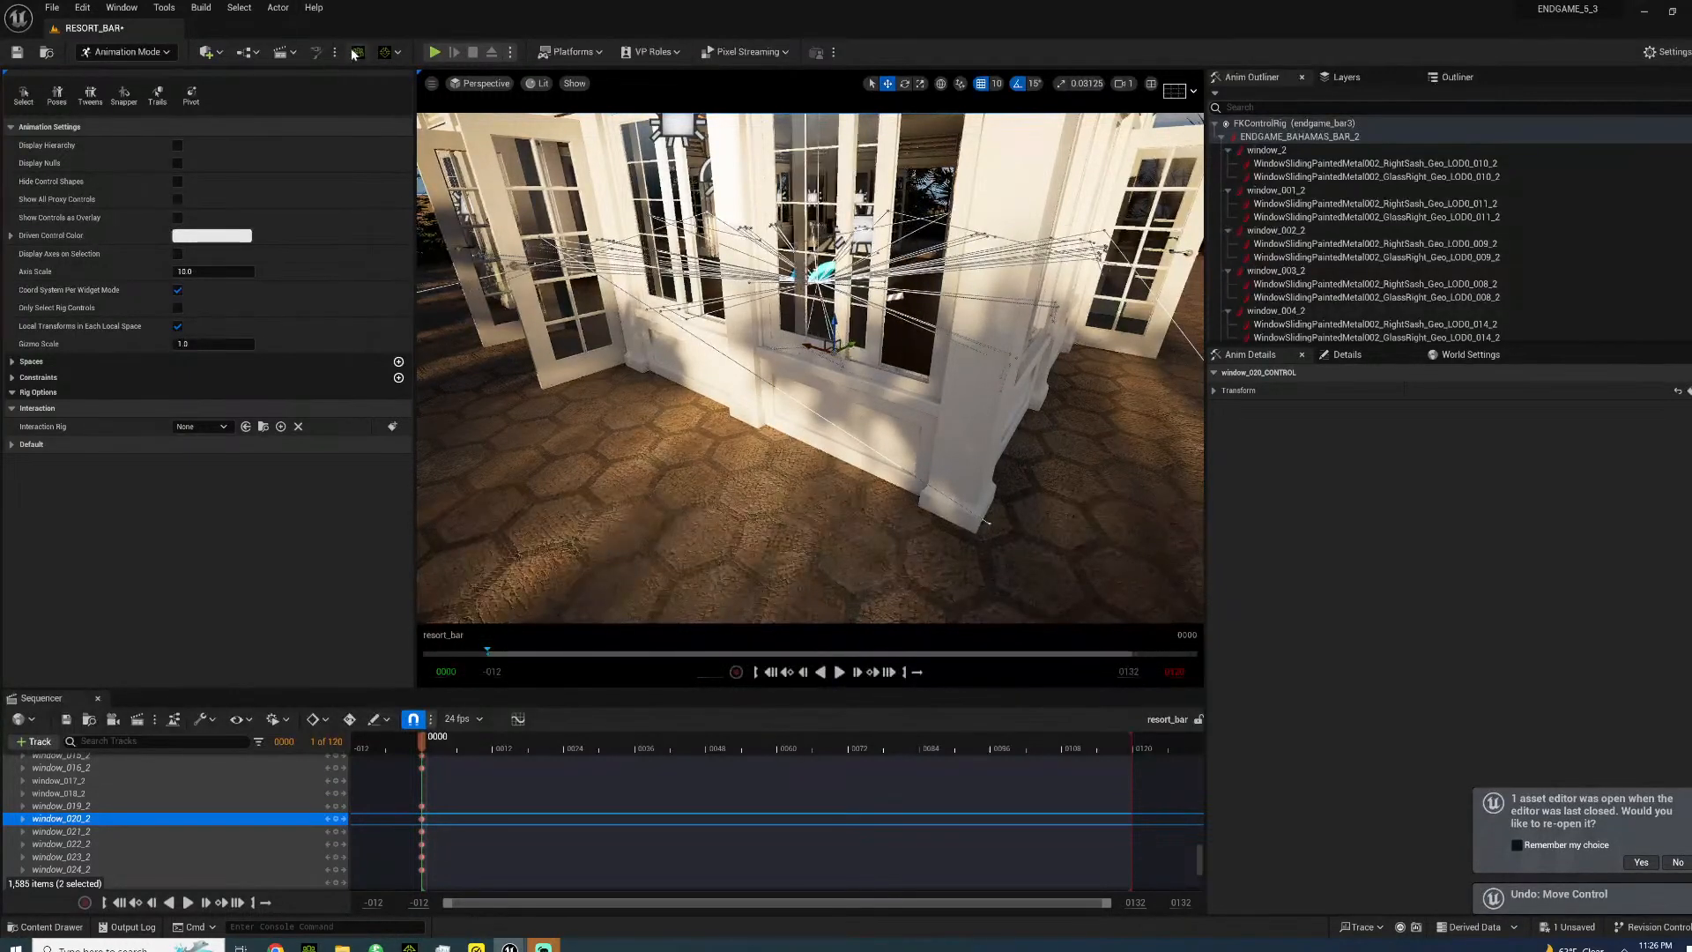
click(159, 53)
click(146, 70)
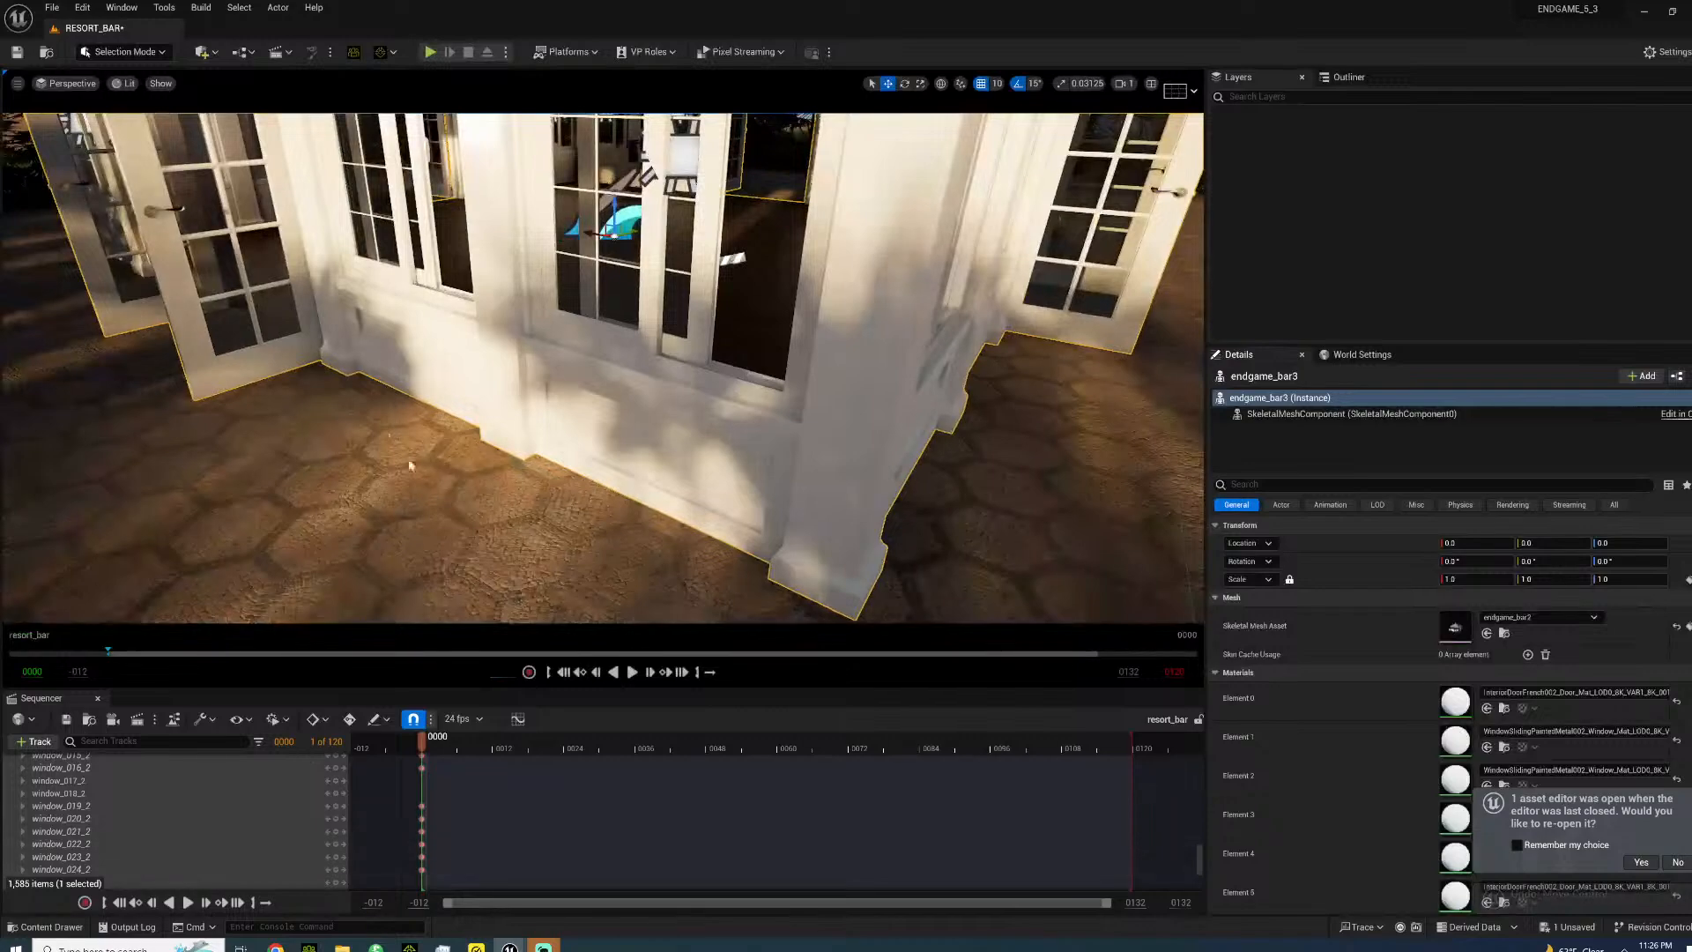
- Review the bar with its doors and windows open from outside and inside, and save the RESORT_BAR level
right_drag(603, 368, 675, 211)
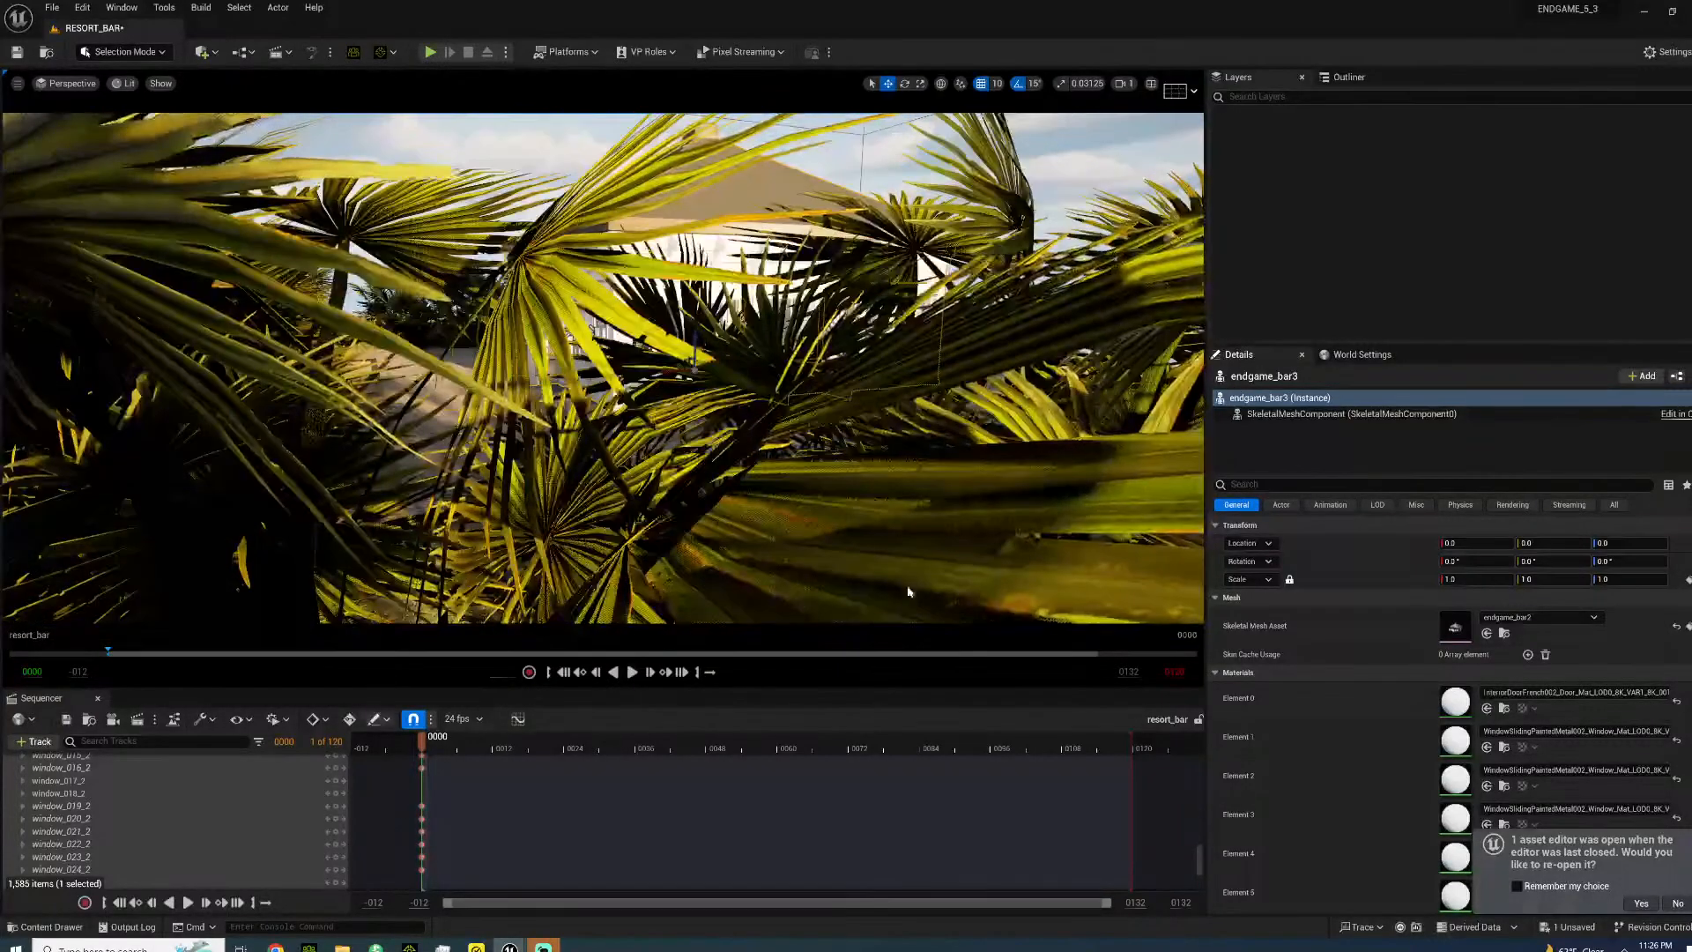
right_drag(868, 547, 846, 544)
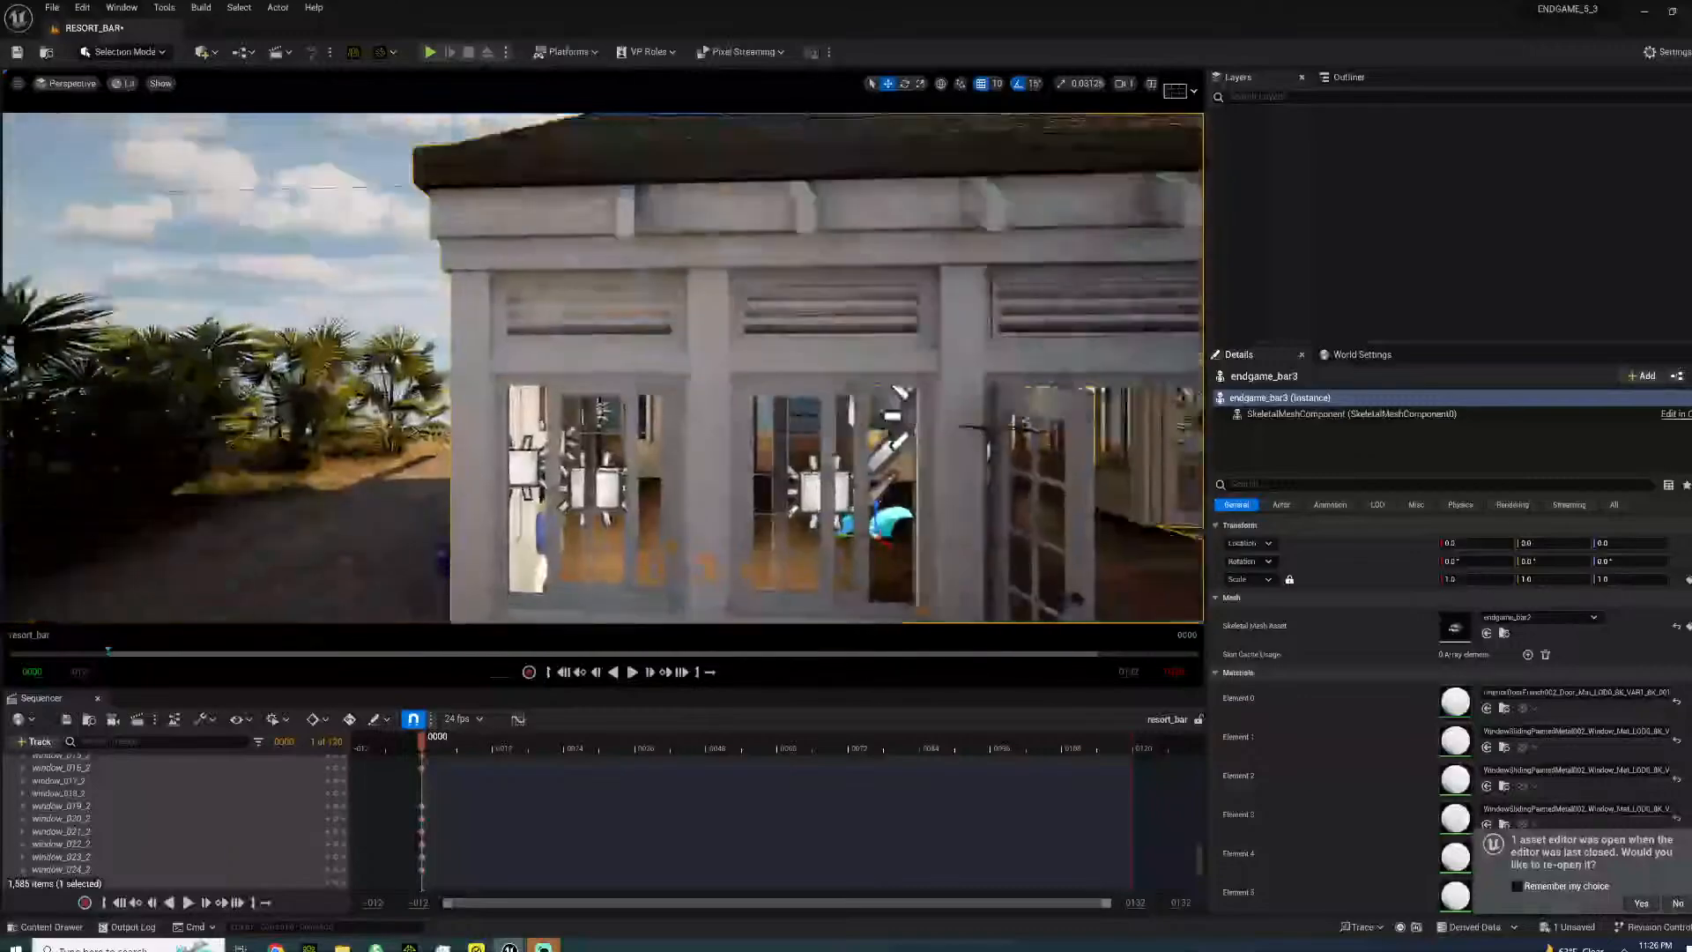
right_drag(846, 432, 812, 429)
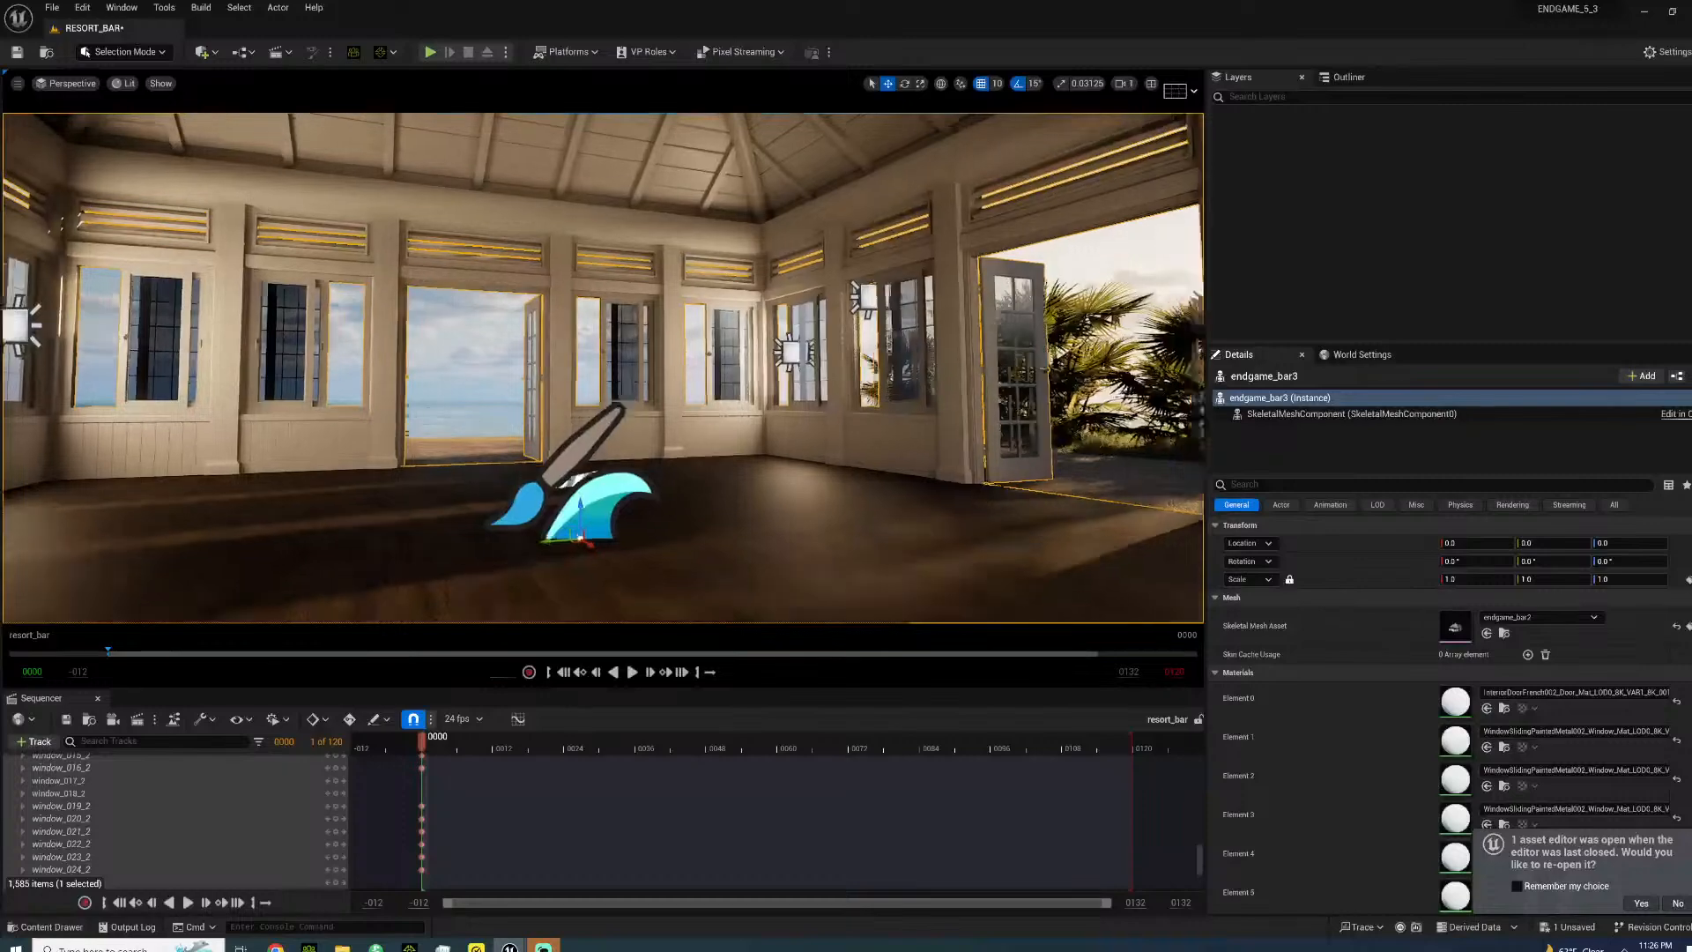
right_drag(435, 148, 485, 444)
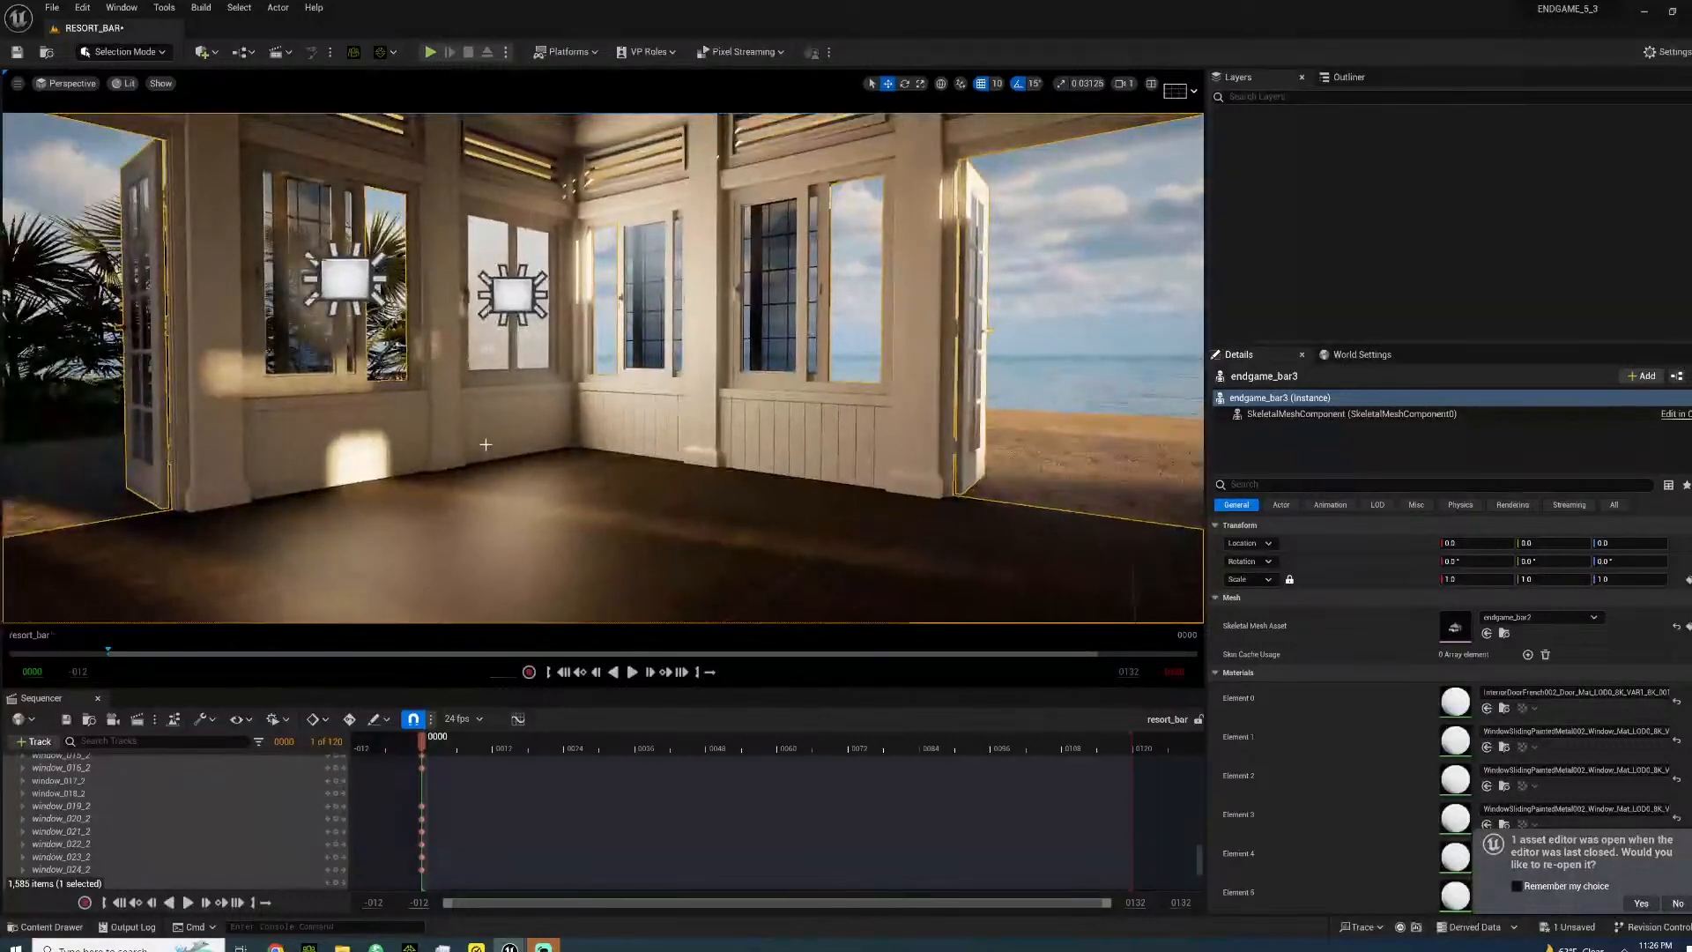
key(ctrl+s)
- Go to the edge where the hexagonal paving meets the sand and open Quixel Bridge
right_drag(610, 454, 188, 135)
key(w)
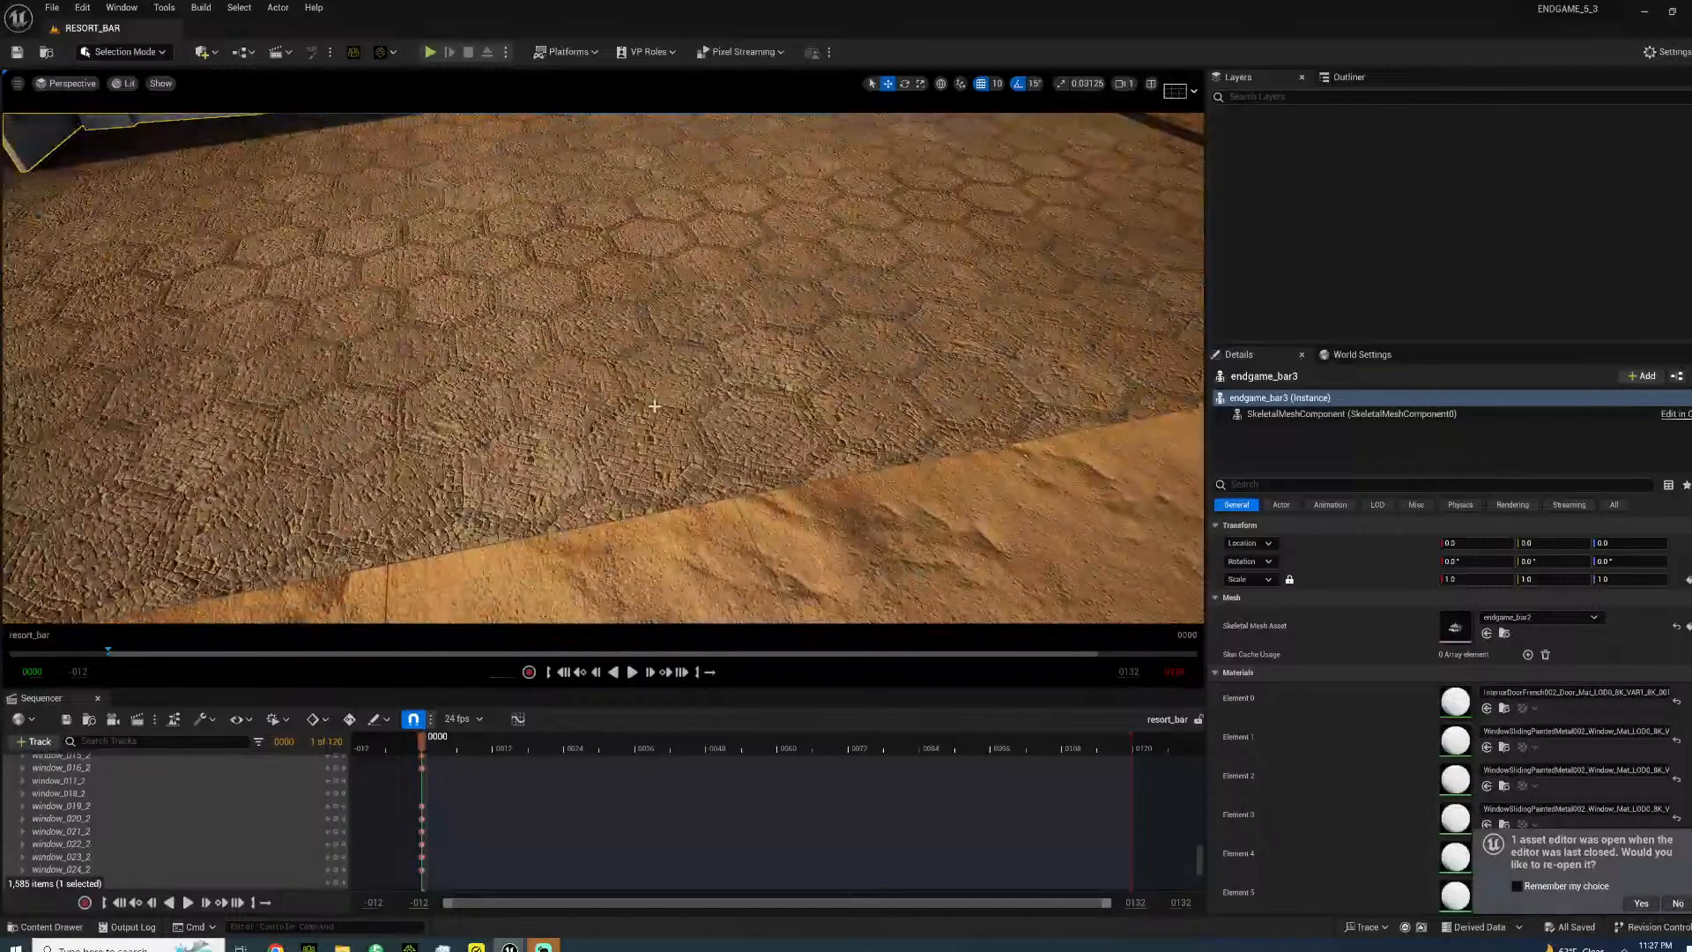
click(202, 53)
mouse_move(238, 161)
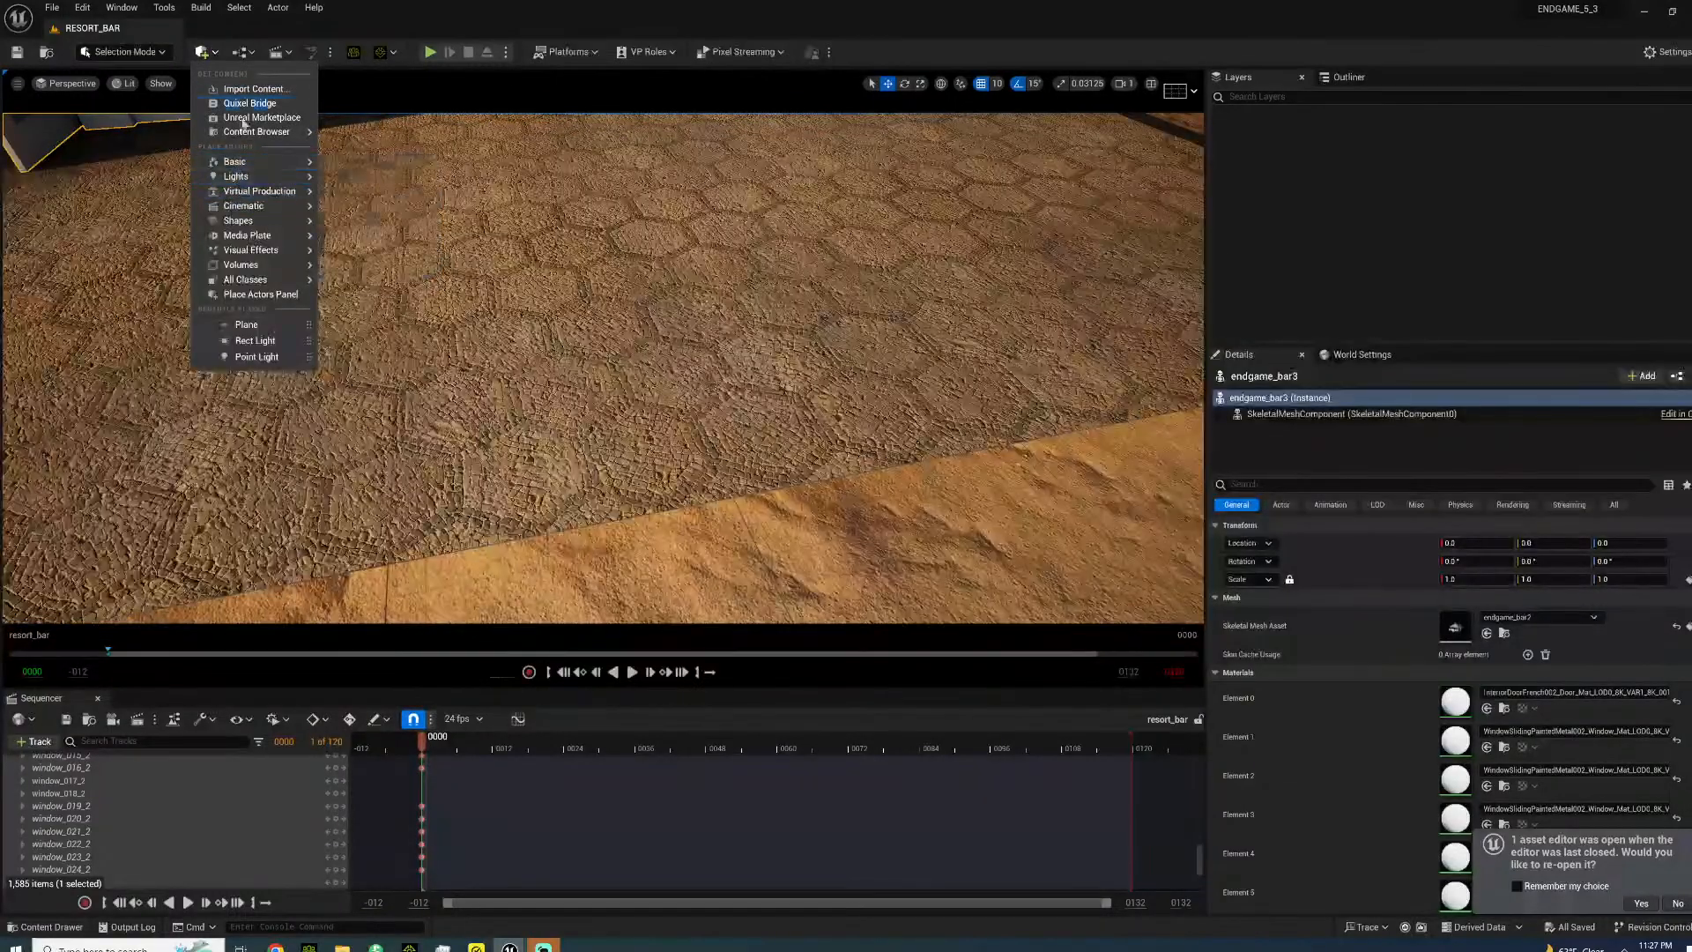
click(249, 103)
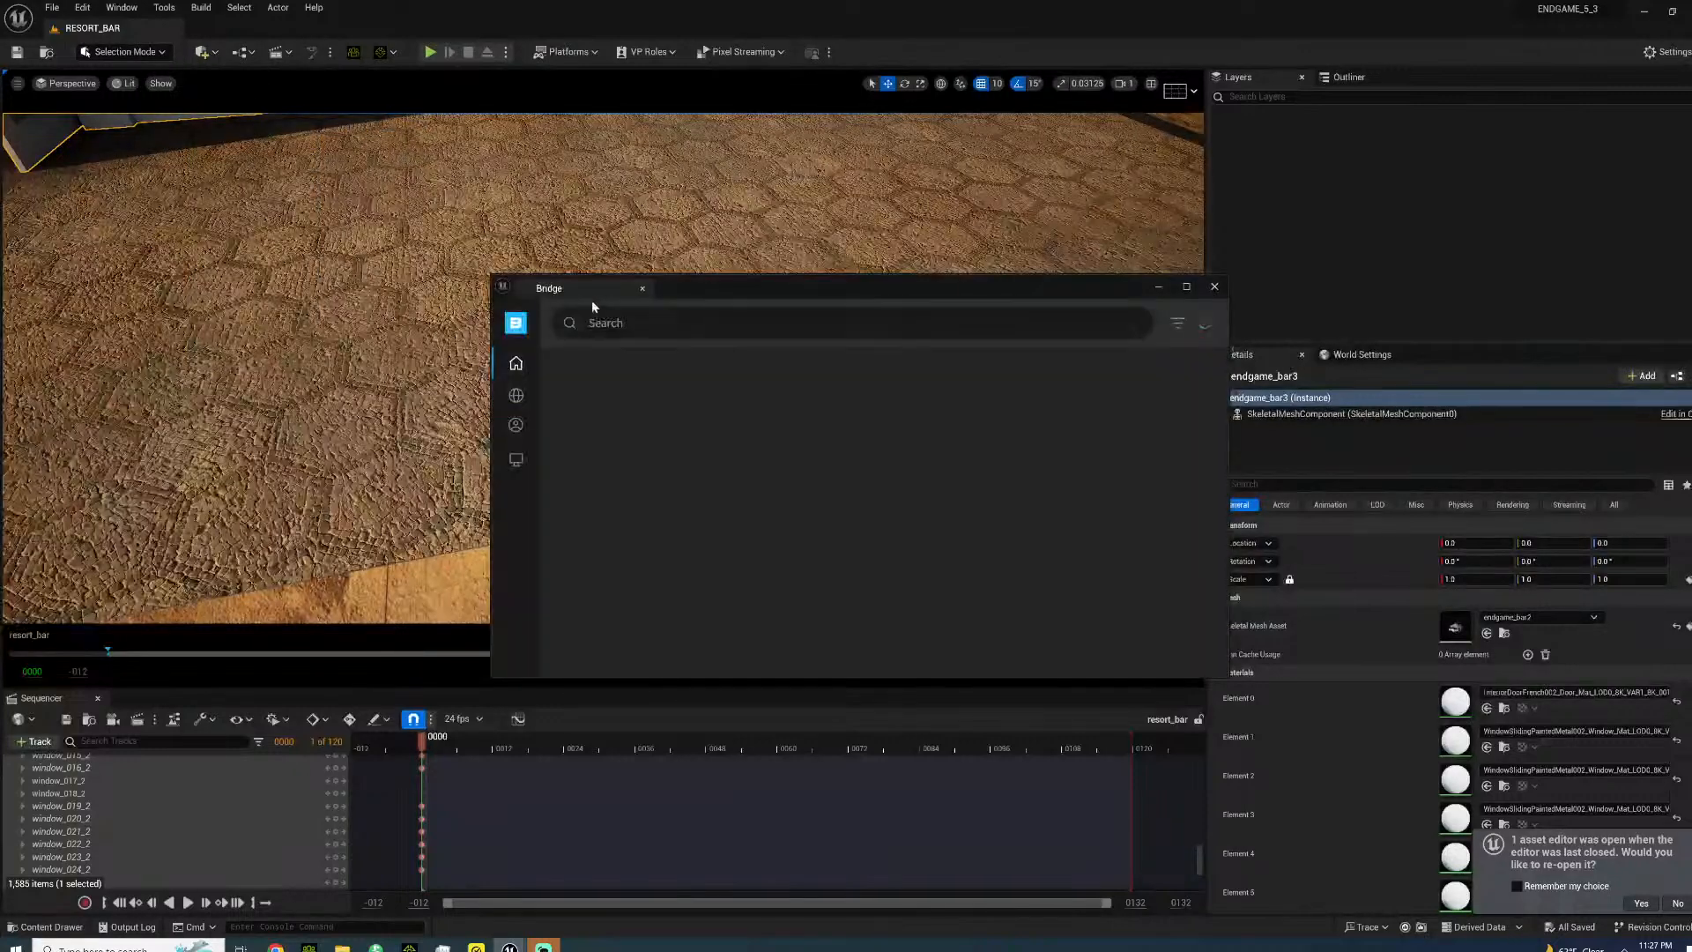
click(644, 329)
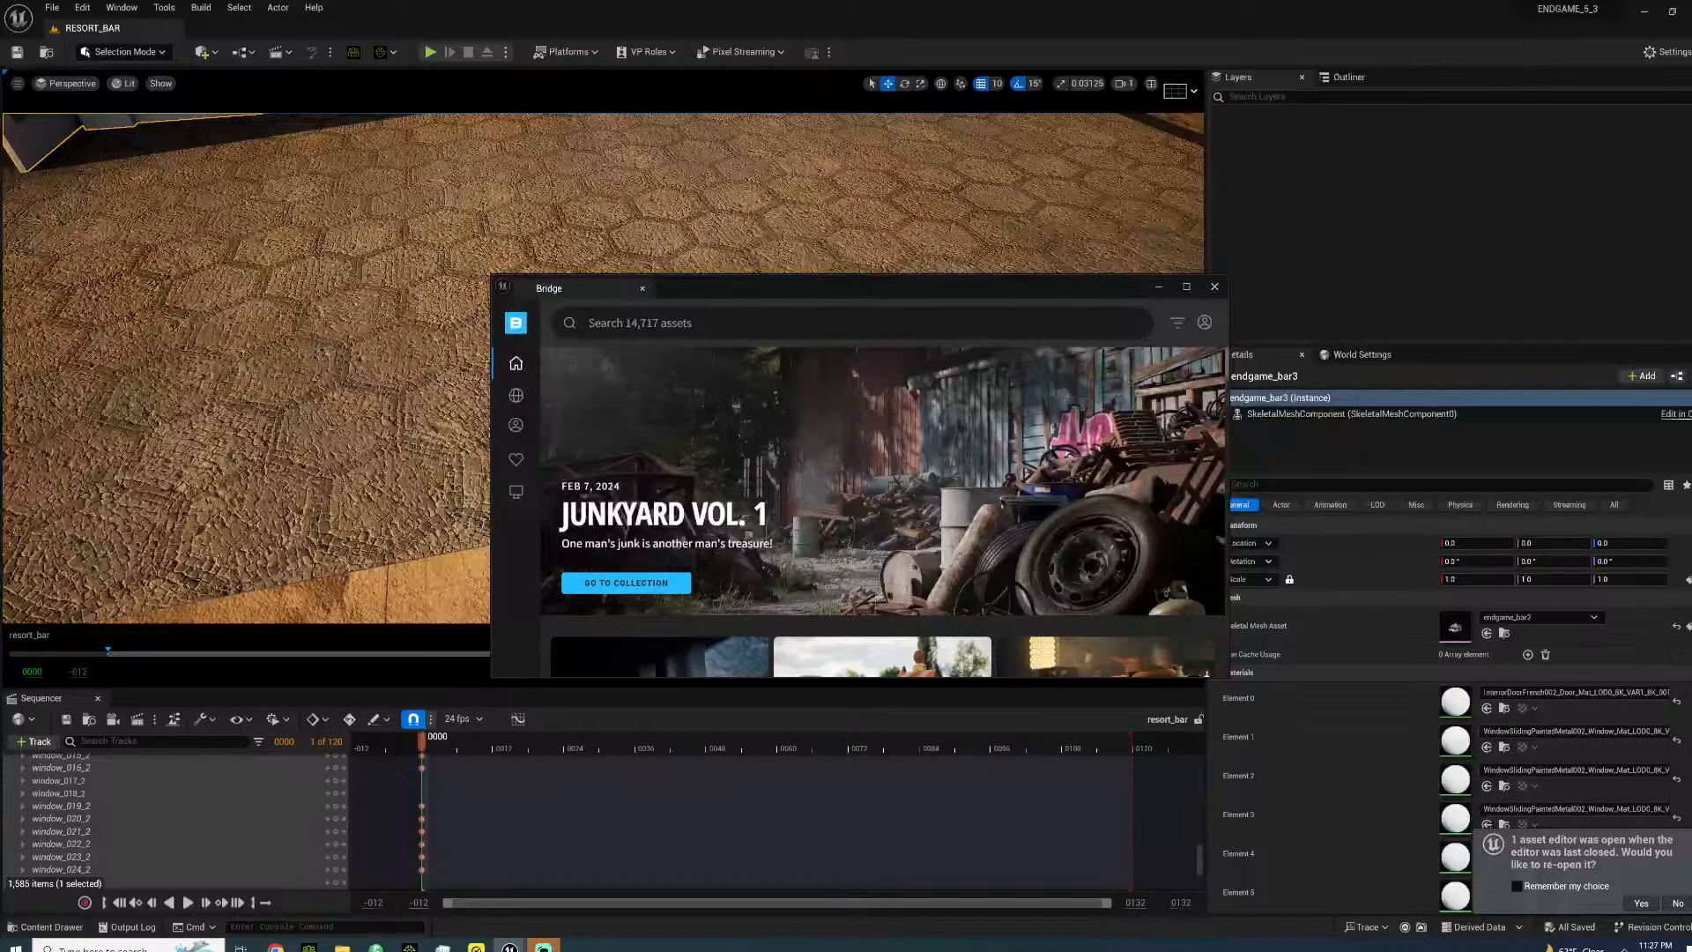
- Close the Sequencer and open the Building category of the 3D Assets in Bridge
mouse_move(516, 393)
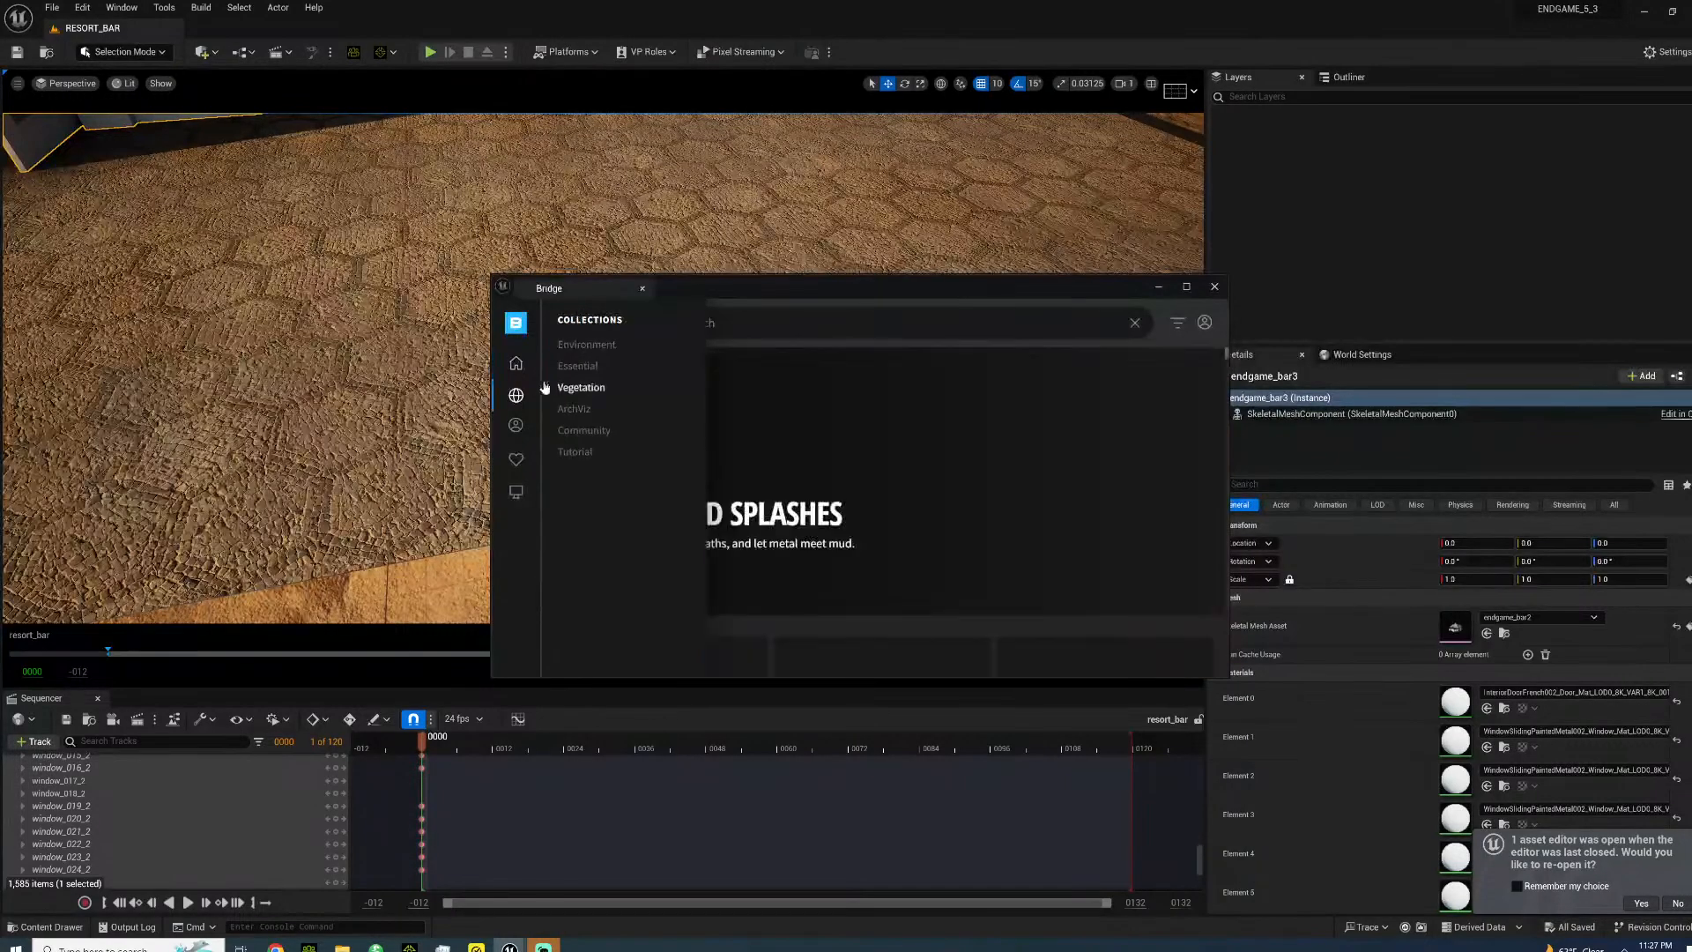
click(518, 376)
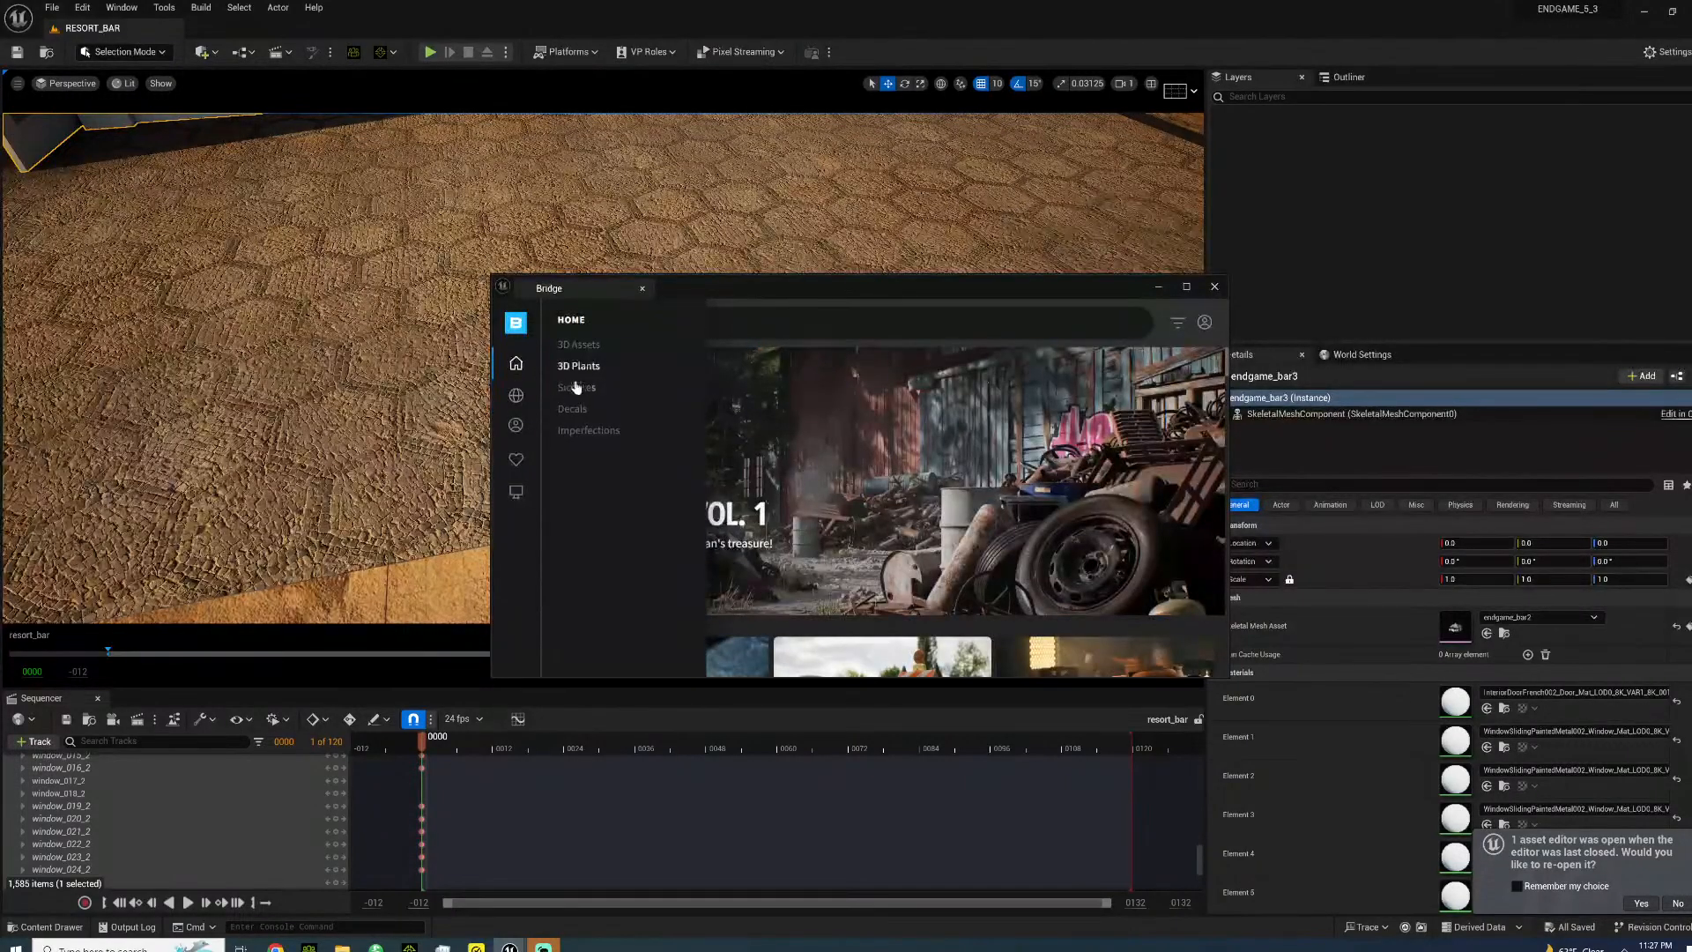
click(582, 346)
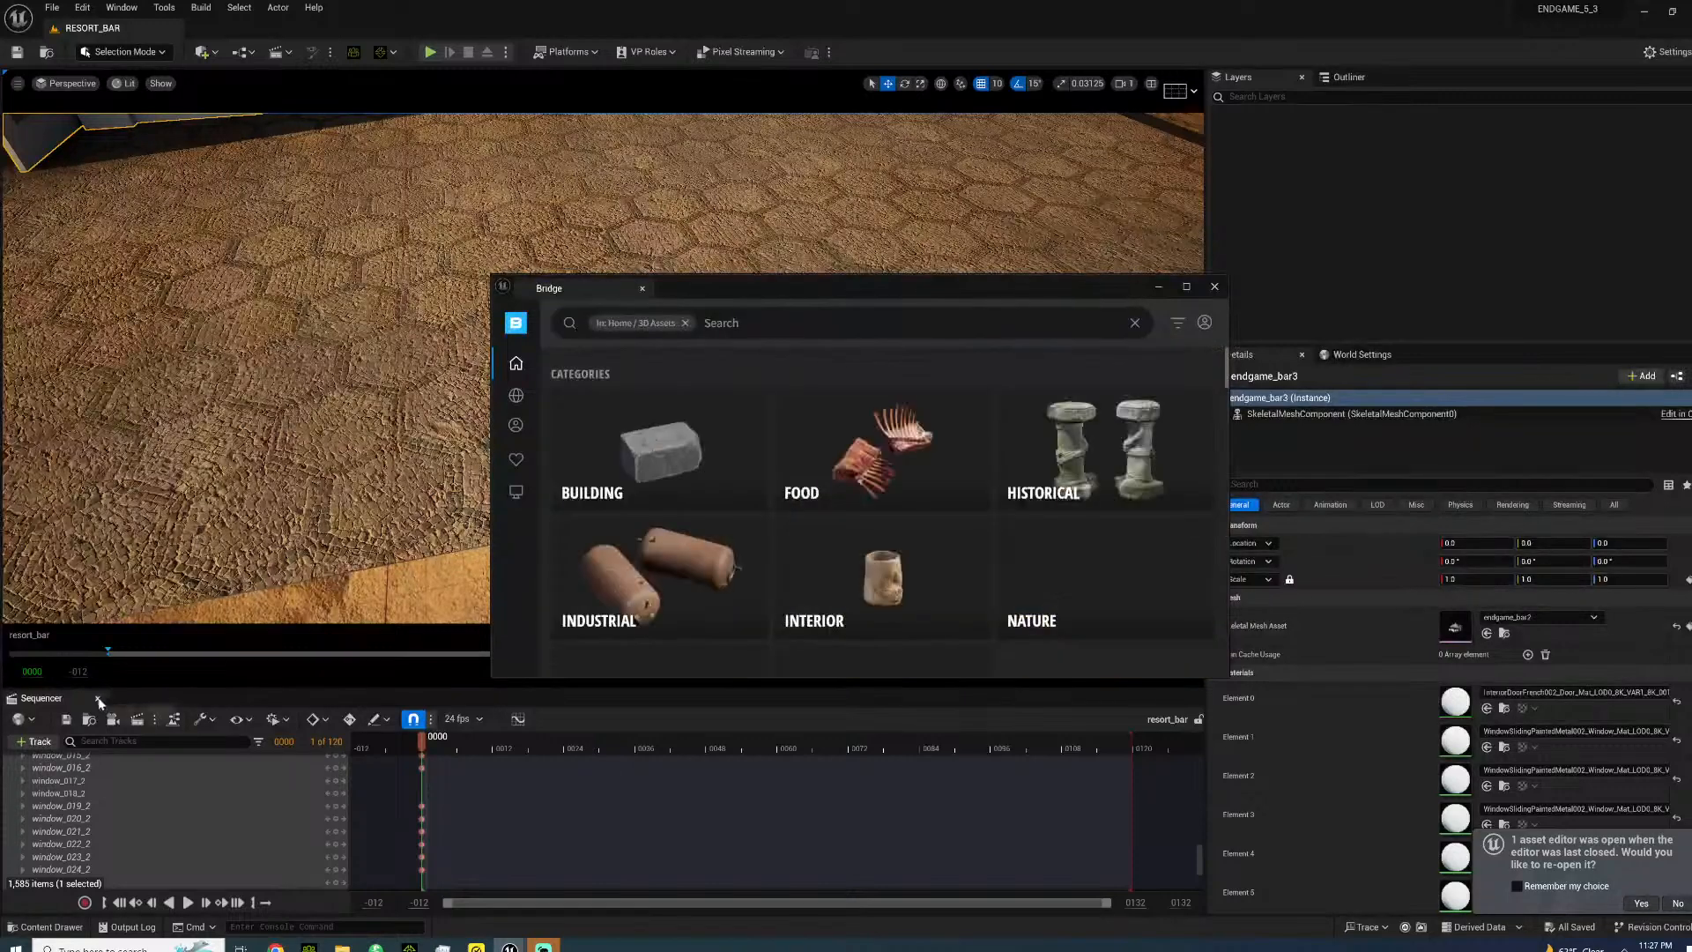
click(703, 472)
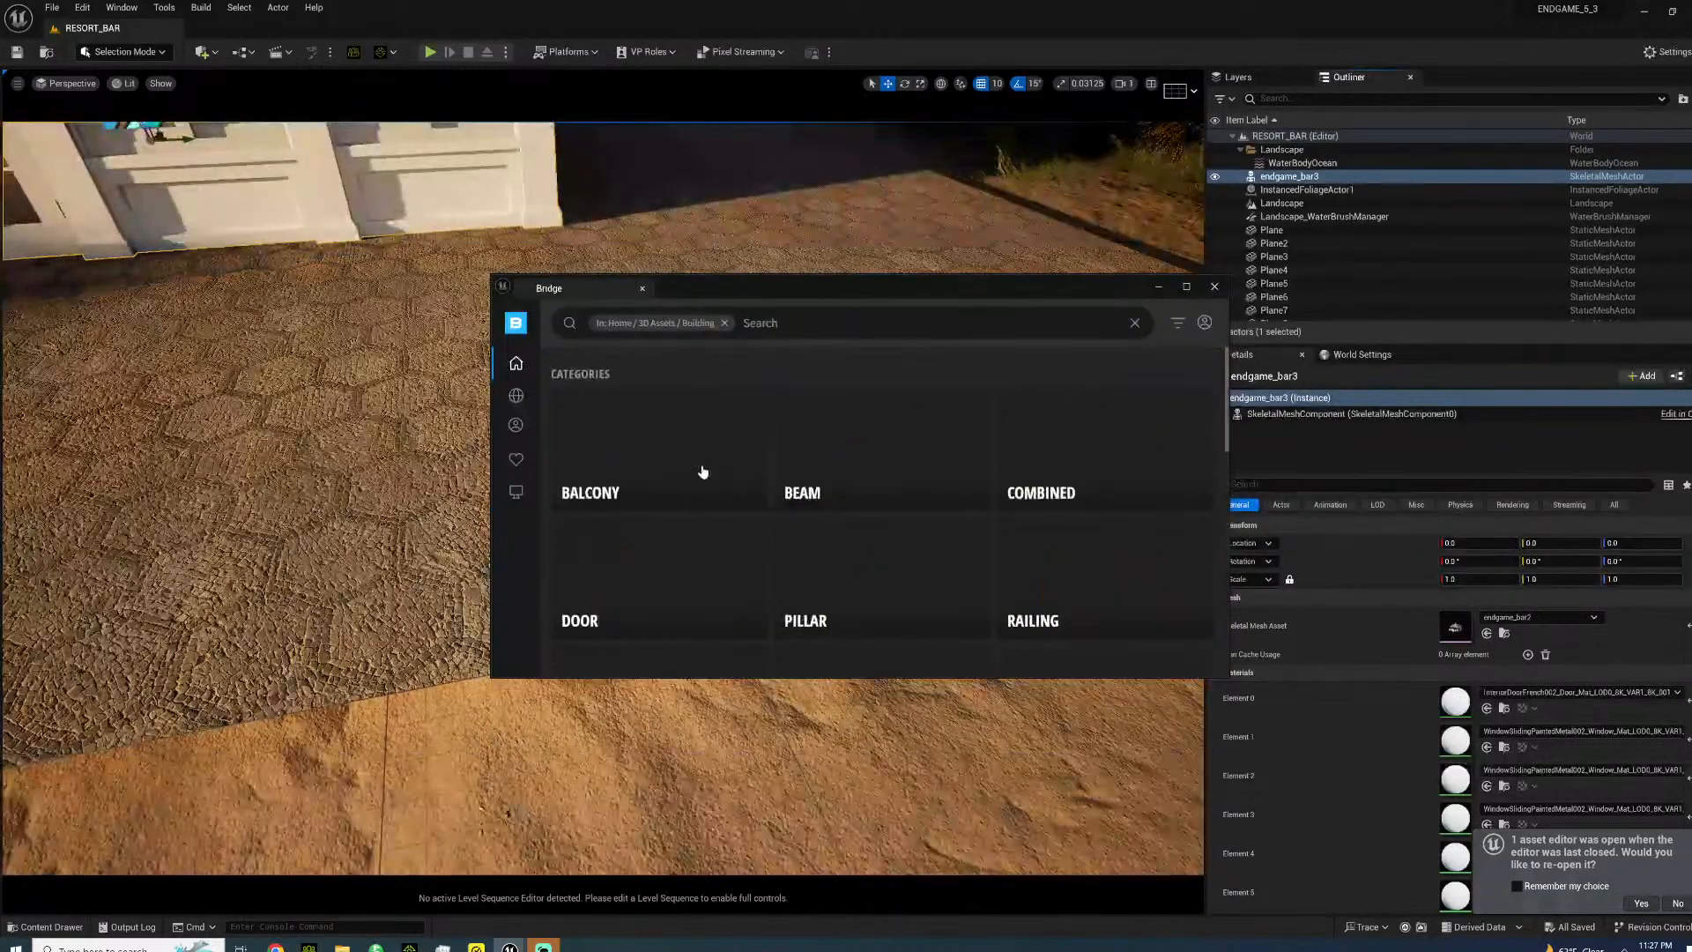
- Browse the Building assets, checking Urban Street Pavestone Gray Single and Modular Iron Fence, and select the Modular Marble Rail Kit
scroll(701, 454, down, 5)
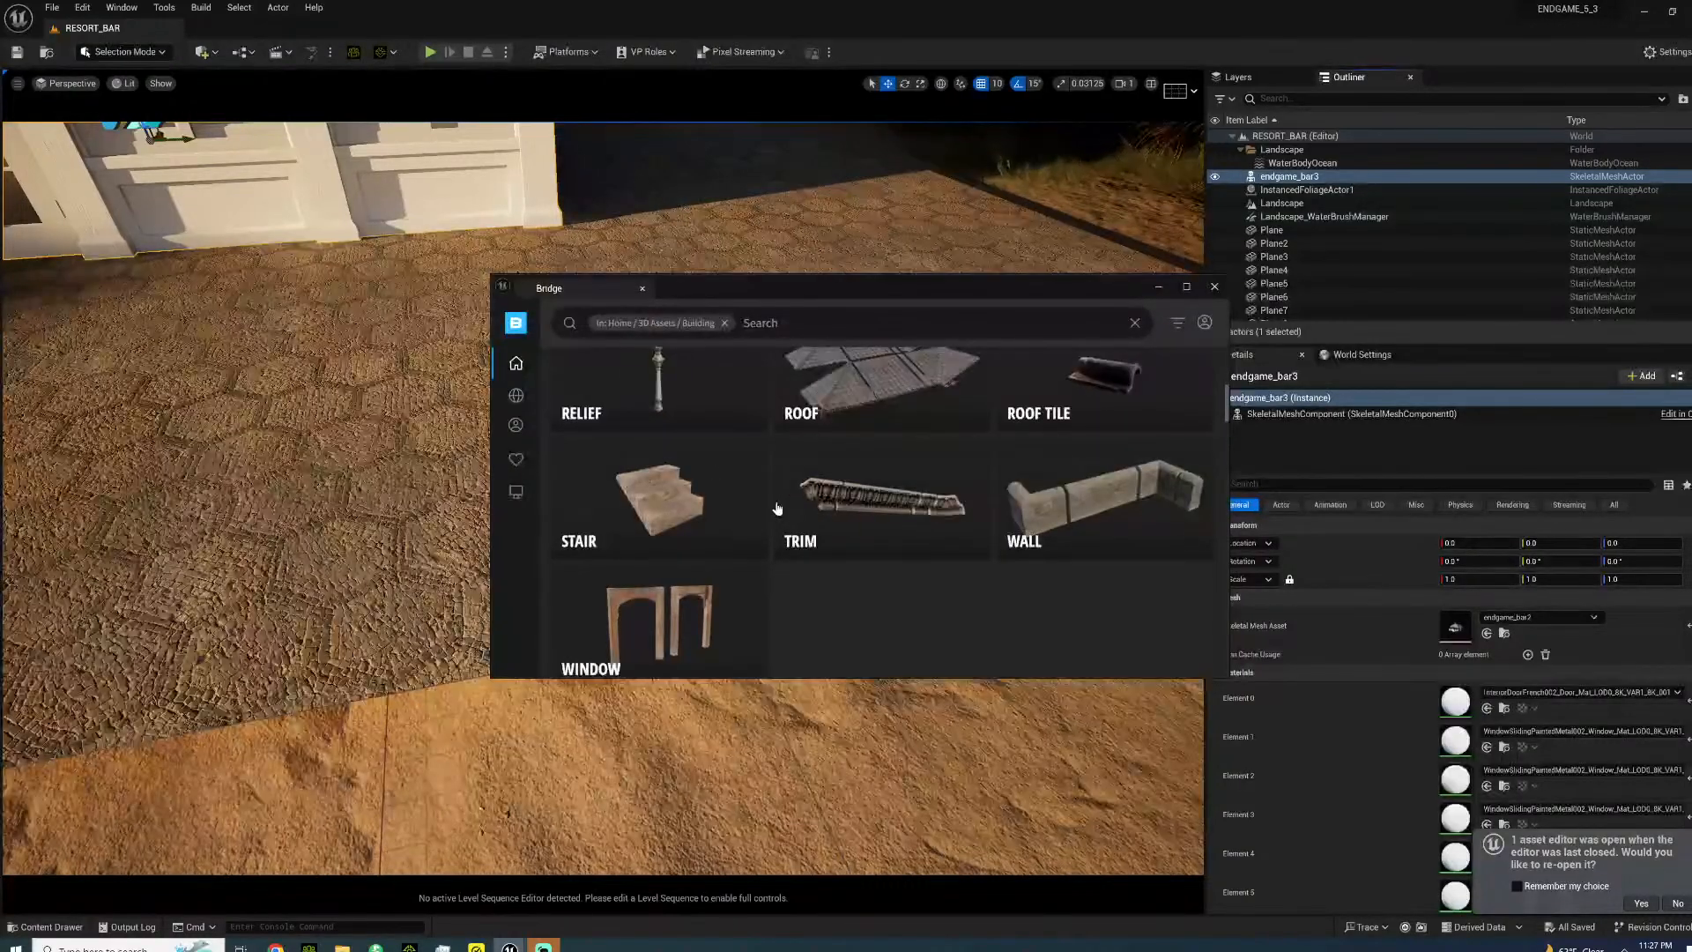
scroll(776, 502, down, 5)
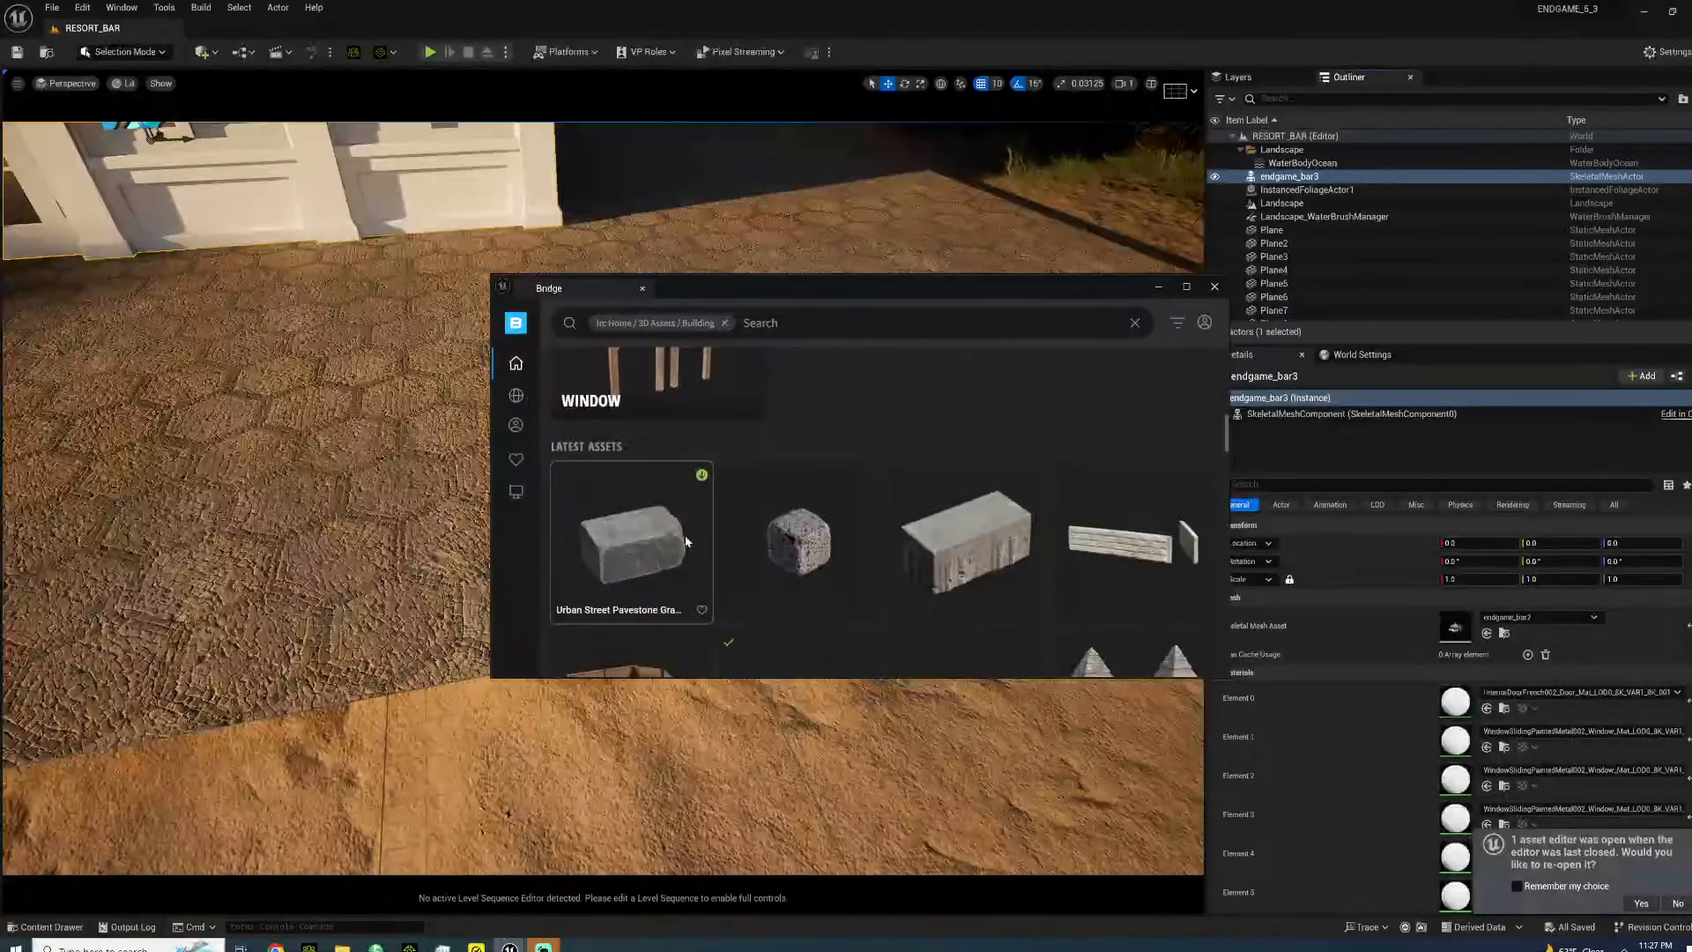
click(937, 550)
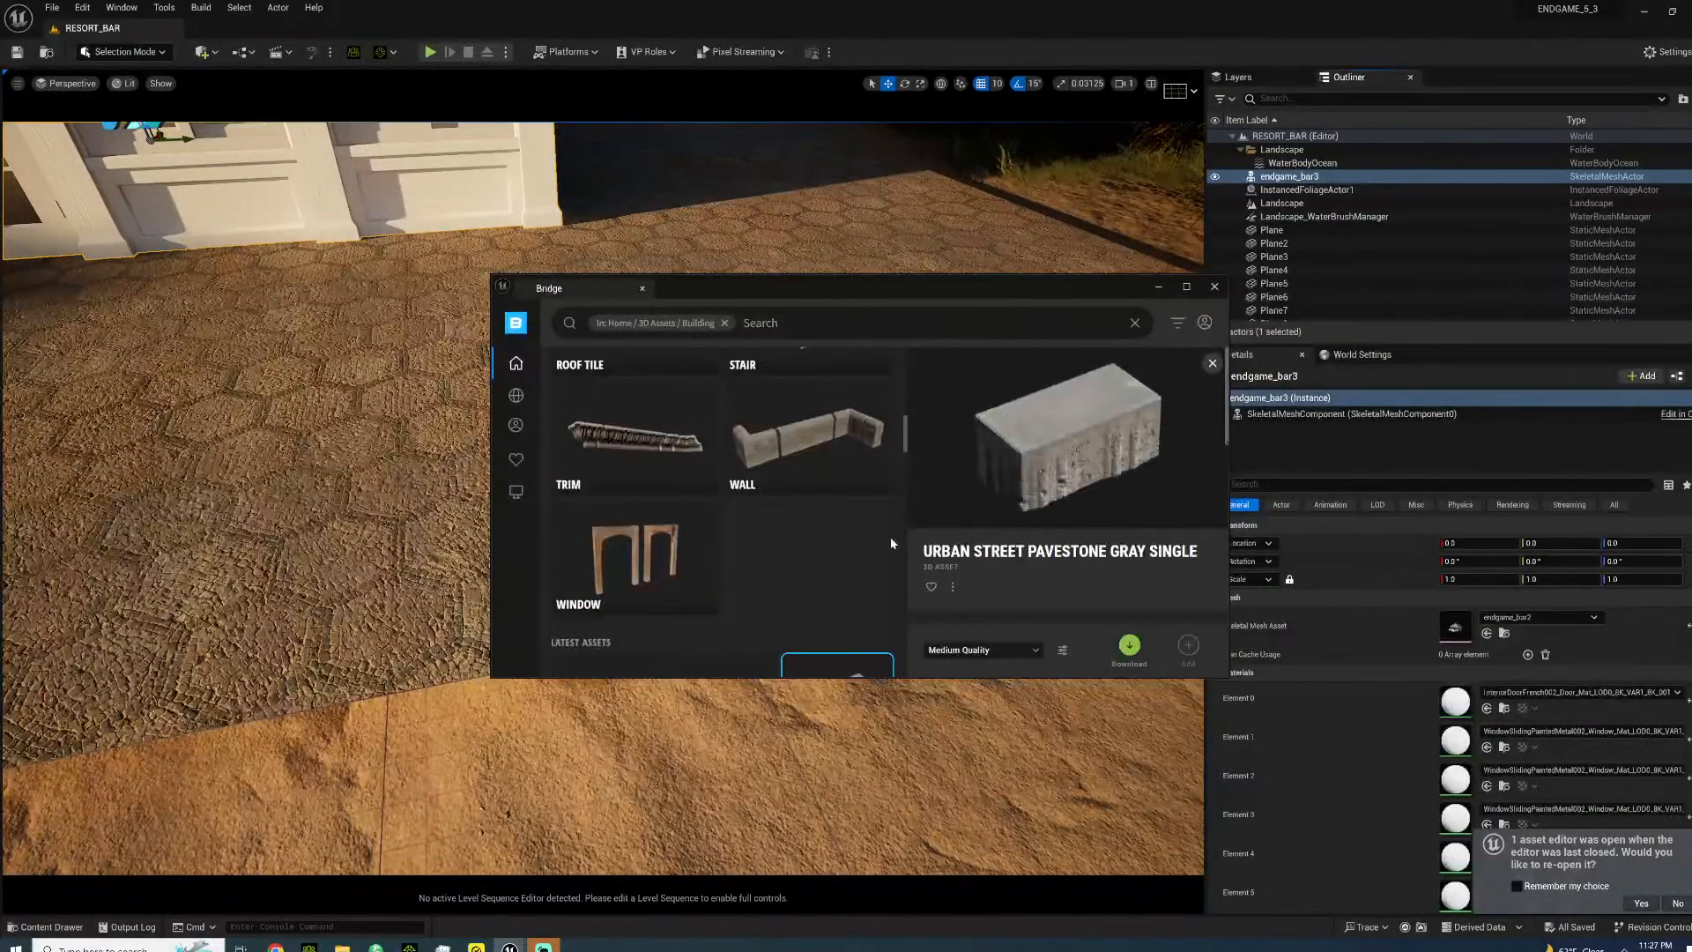
scroll(855, 541, down, 2)
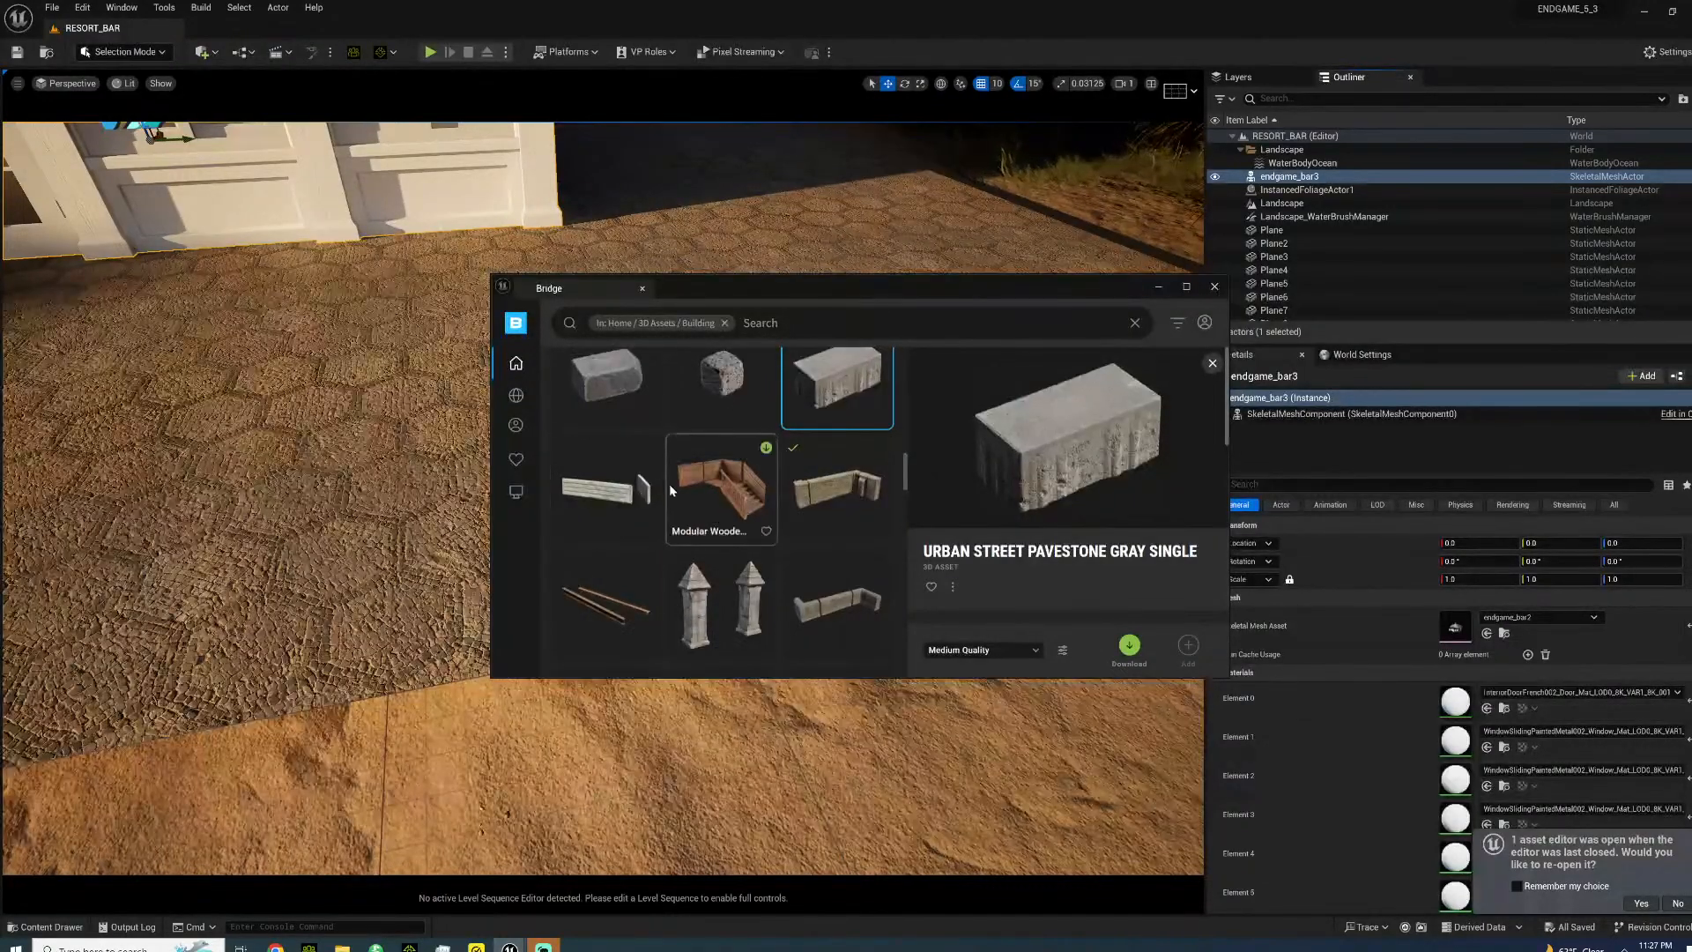
scroll(665, 487, down, 5)
scroll(667, 487, down, 2)
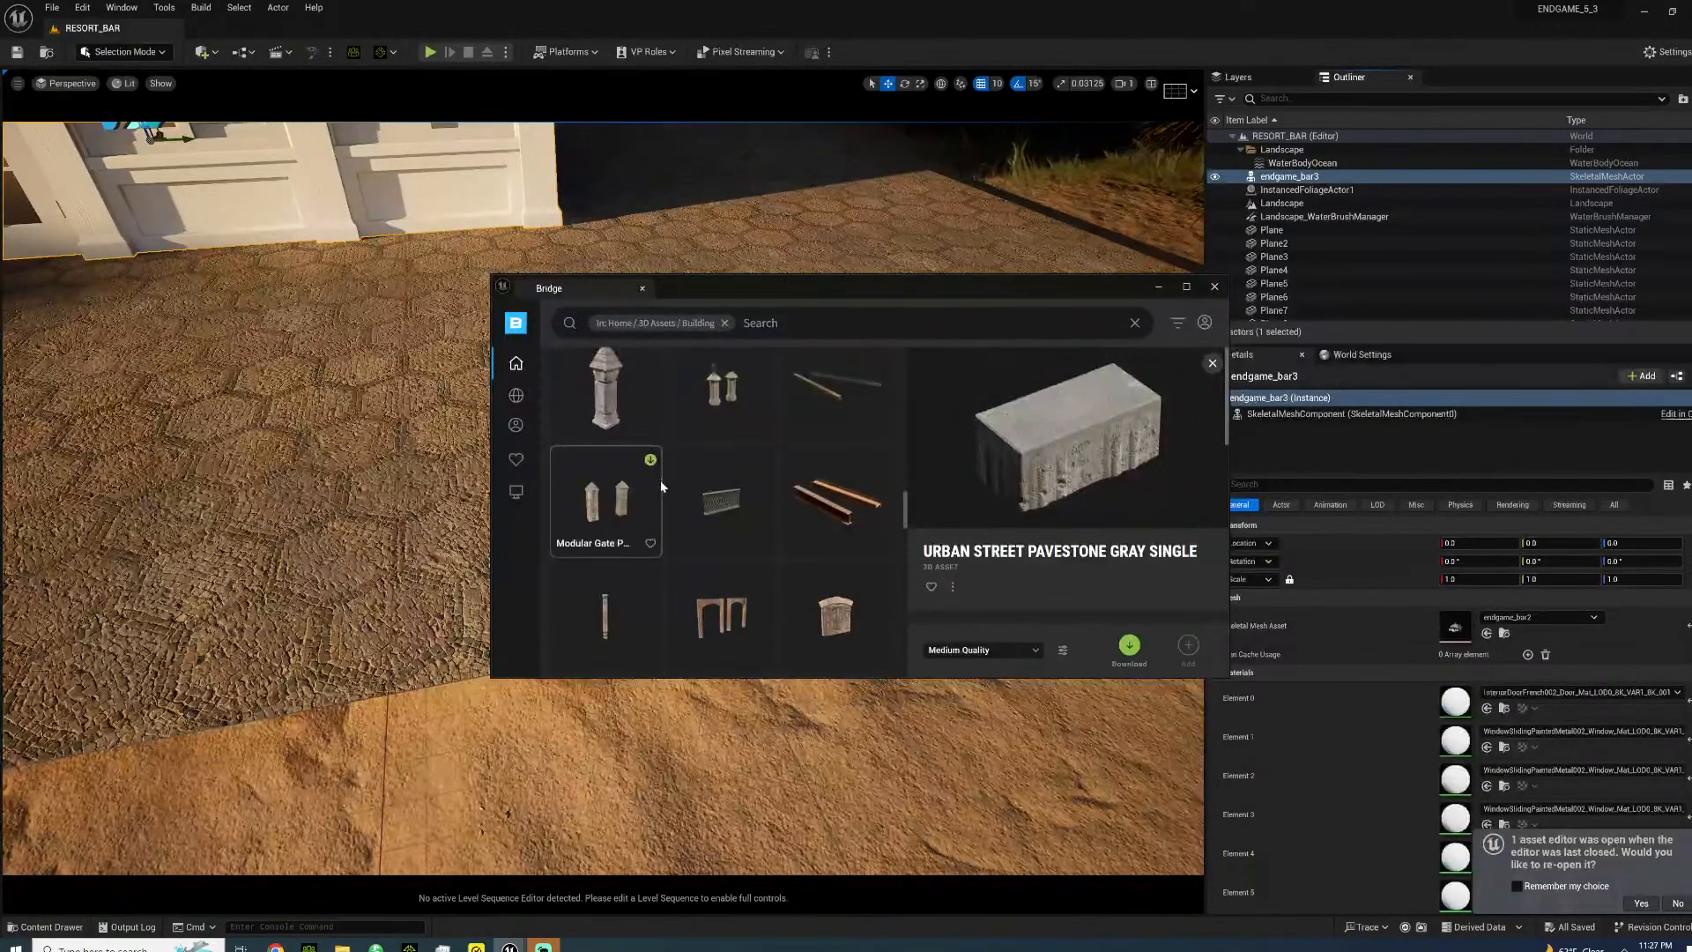
scroll(656, 485, down, 3)
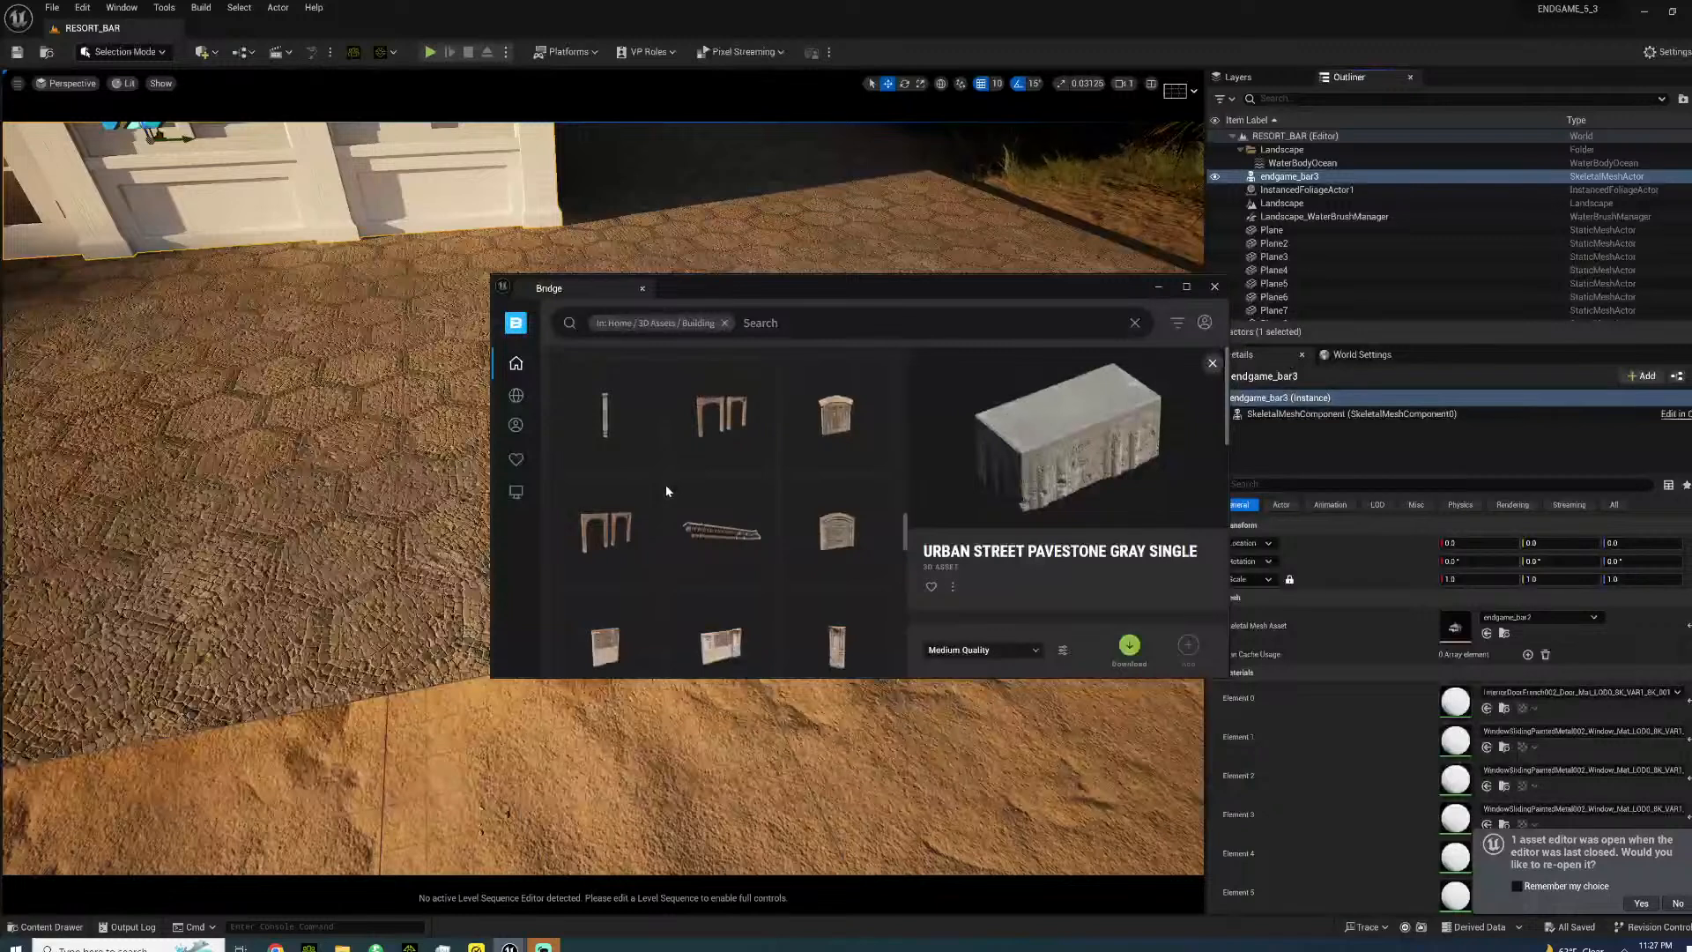
scroll(666, 491, down, 3)
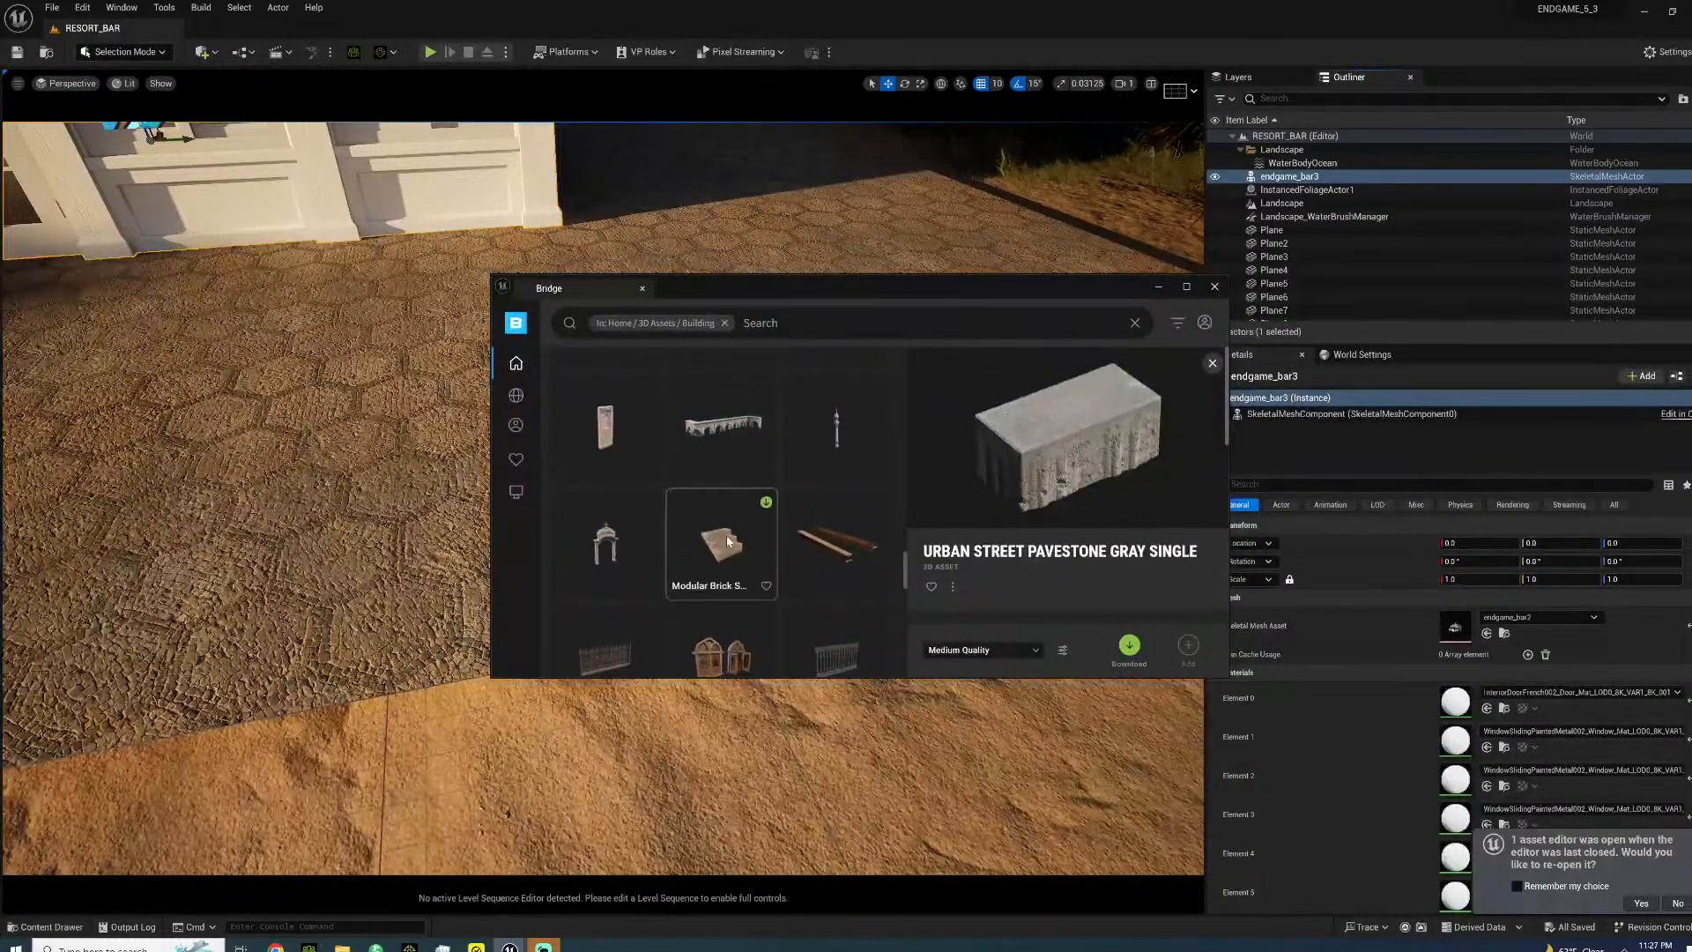
click(833, 414)
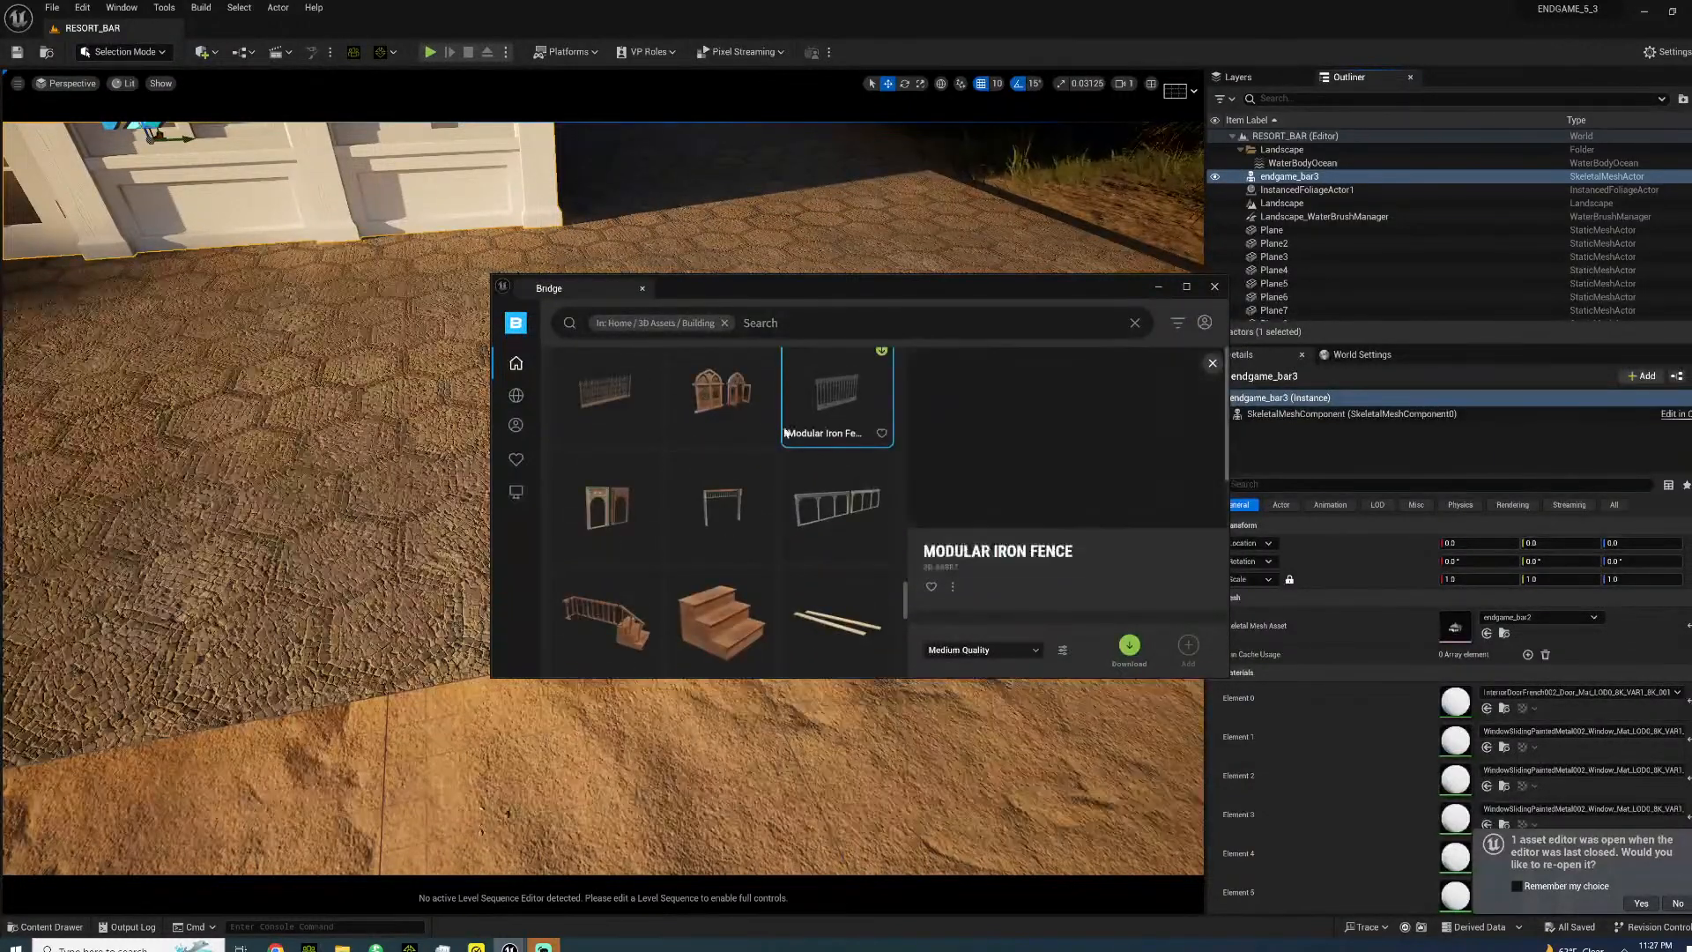
click(641, 429)
scroll(794, 522, down, 3)
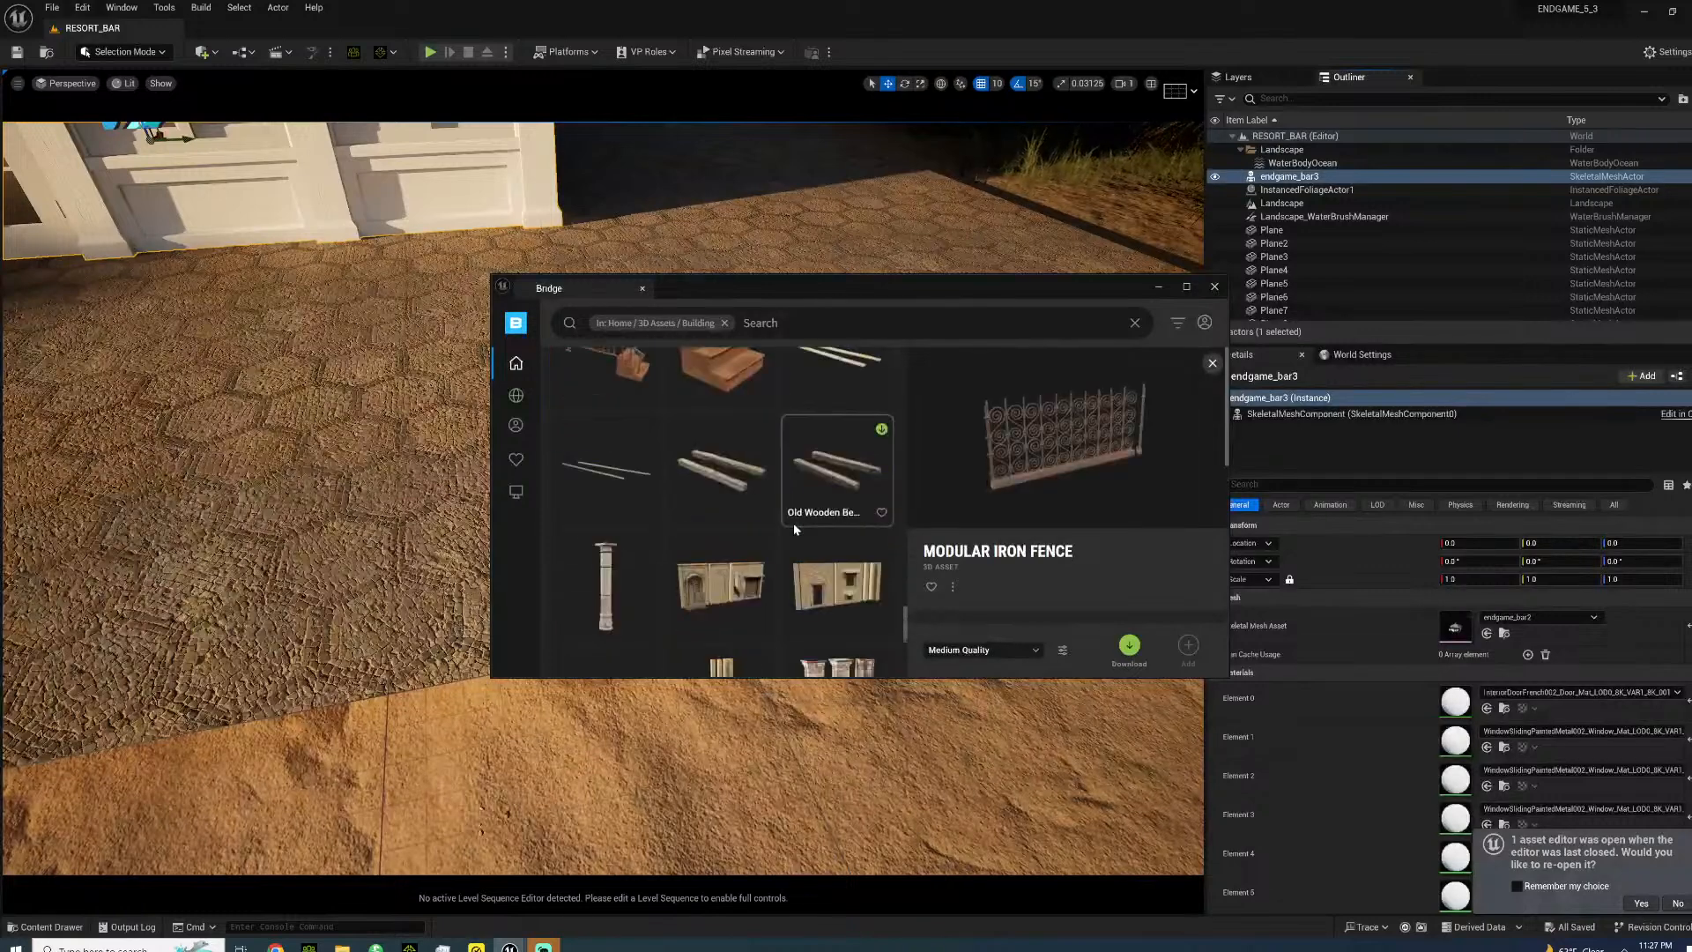
scroll(791, 522, down, 10)
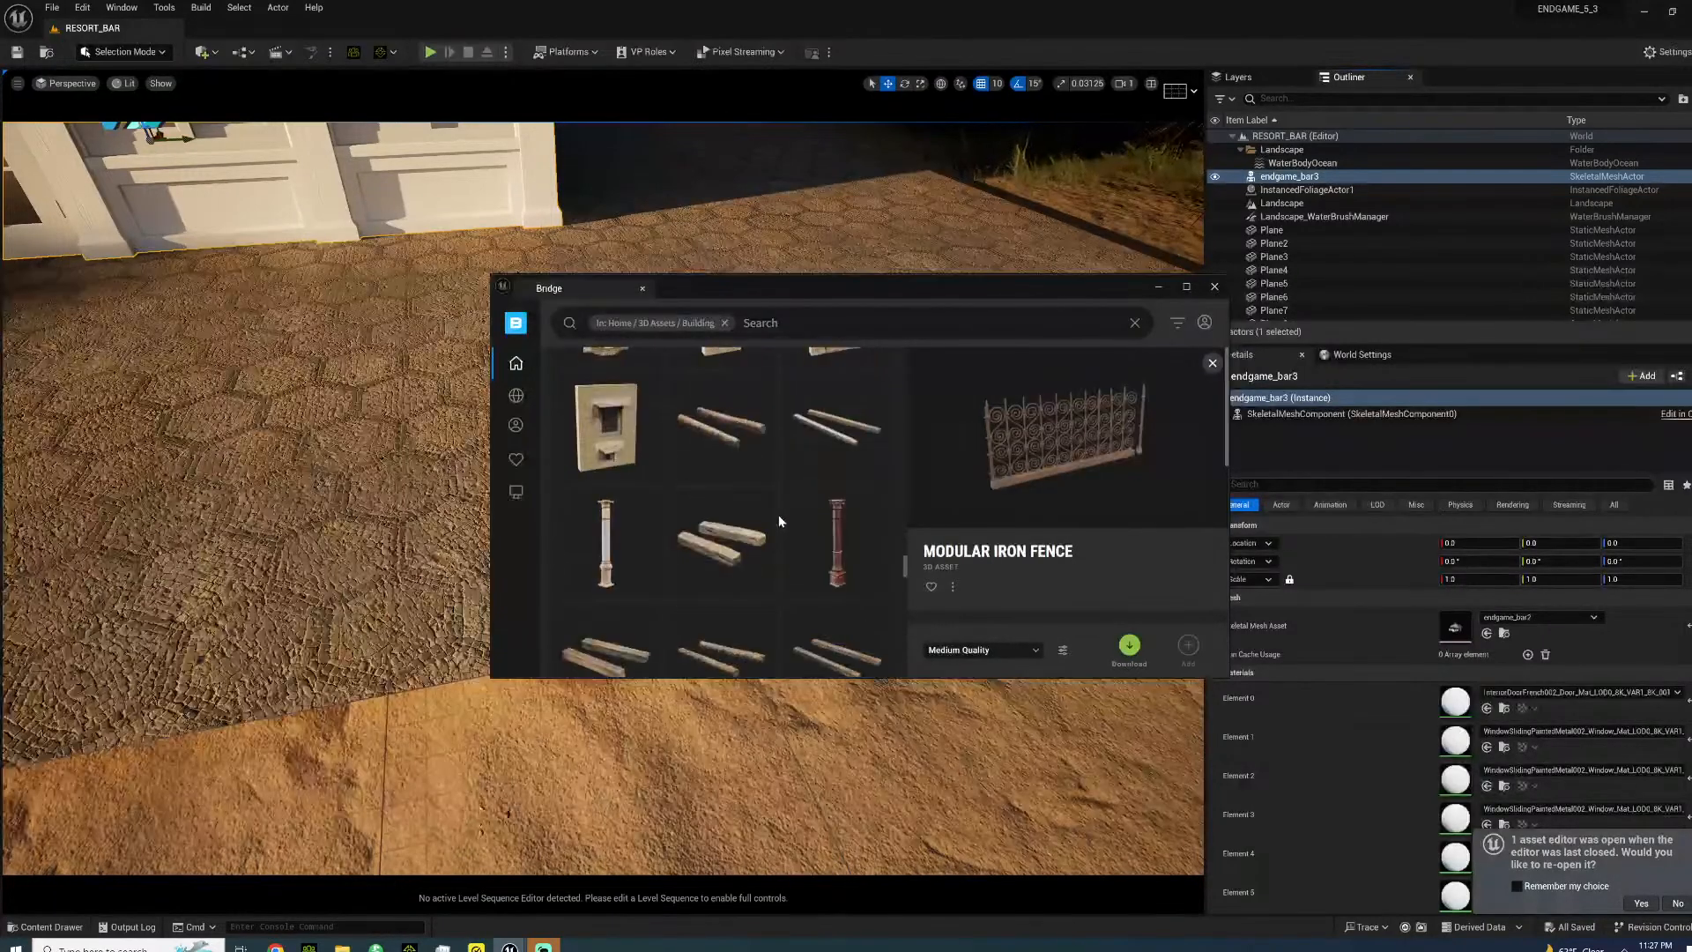
scroll(776, 520, down, 3)
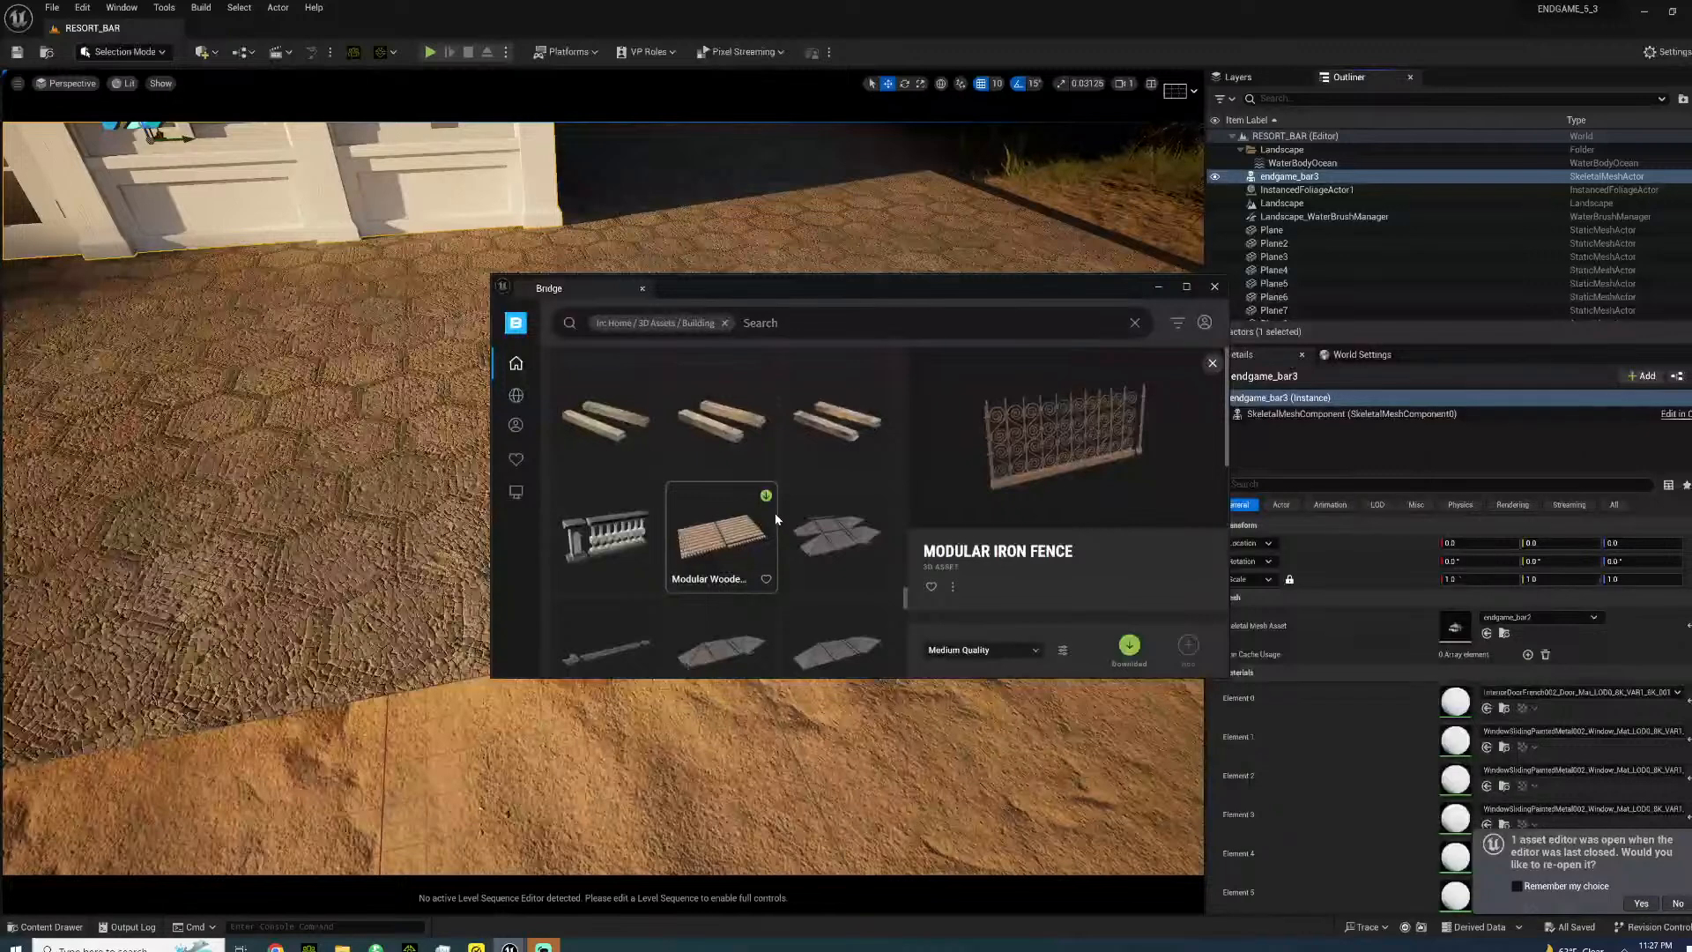
click(614, 540)
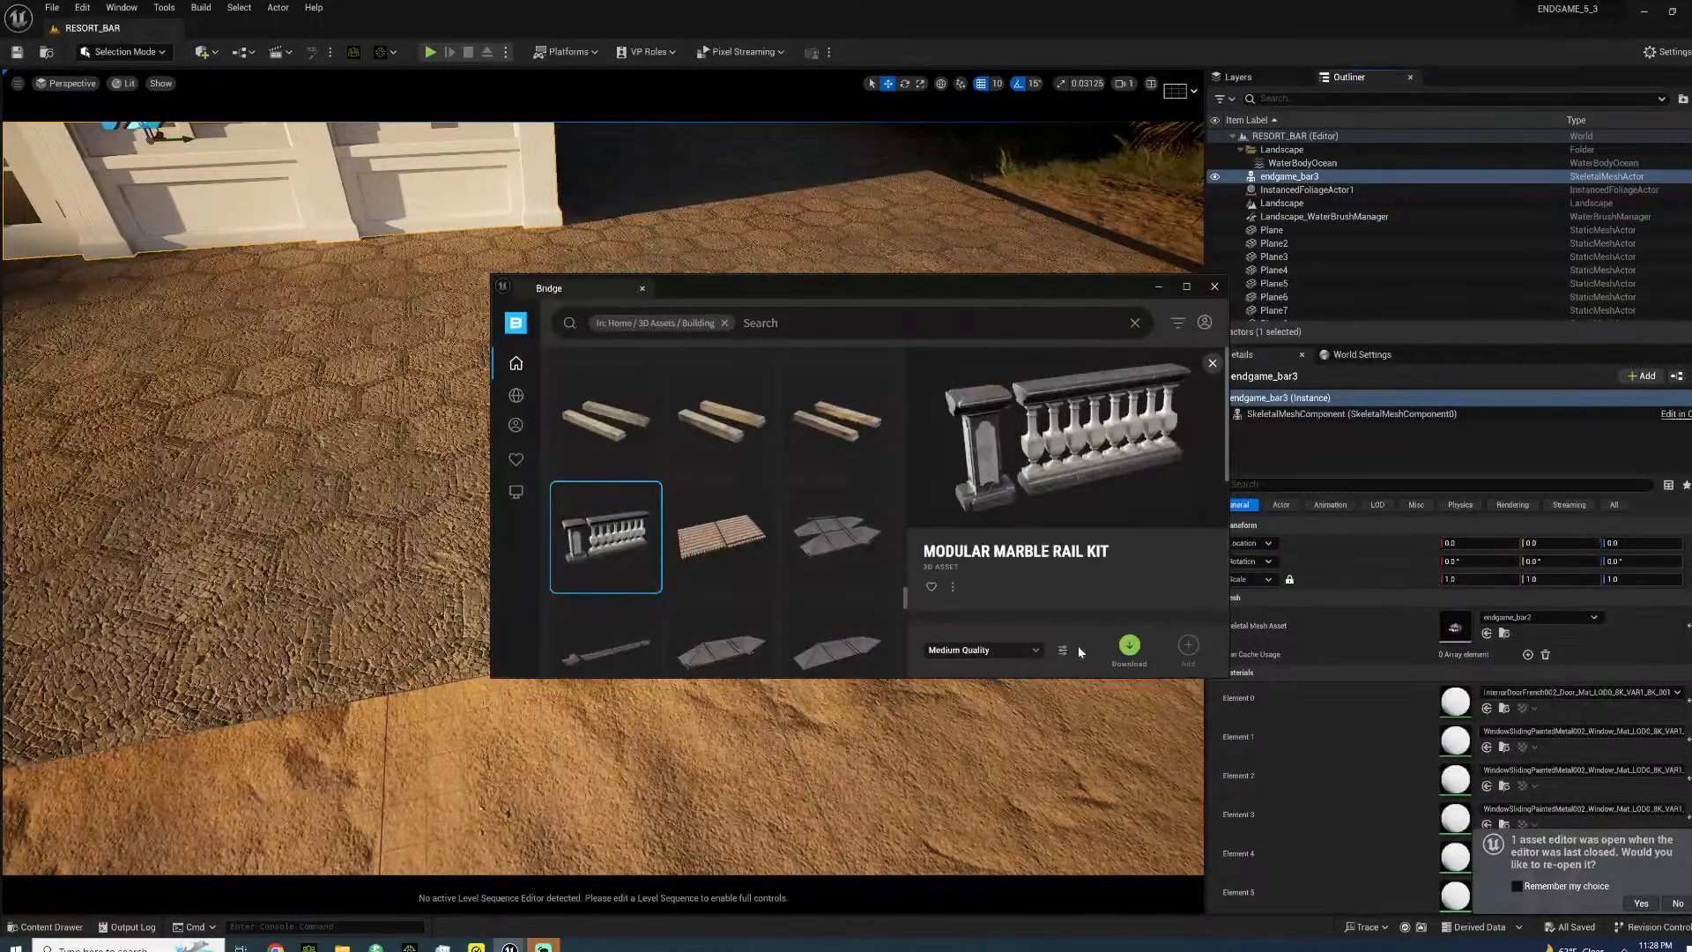
click(1033, 651)
click(950, 574)
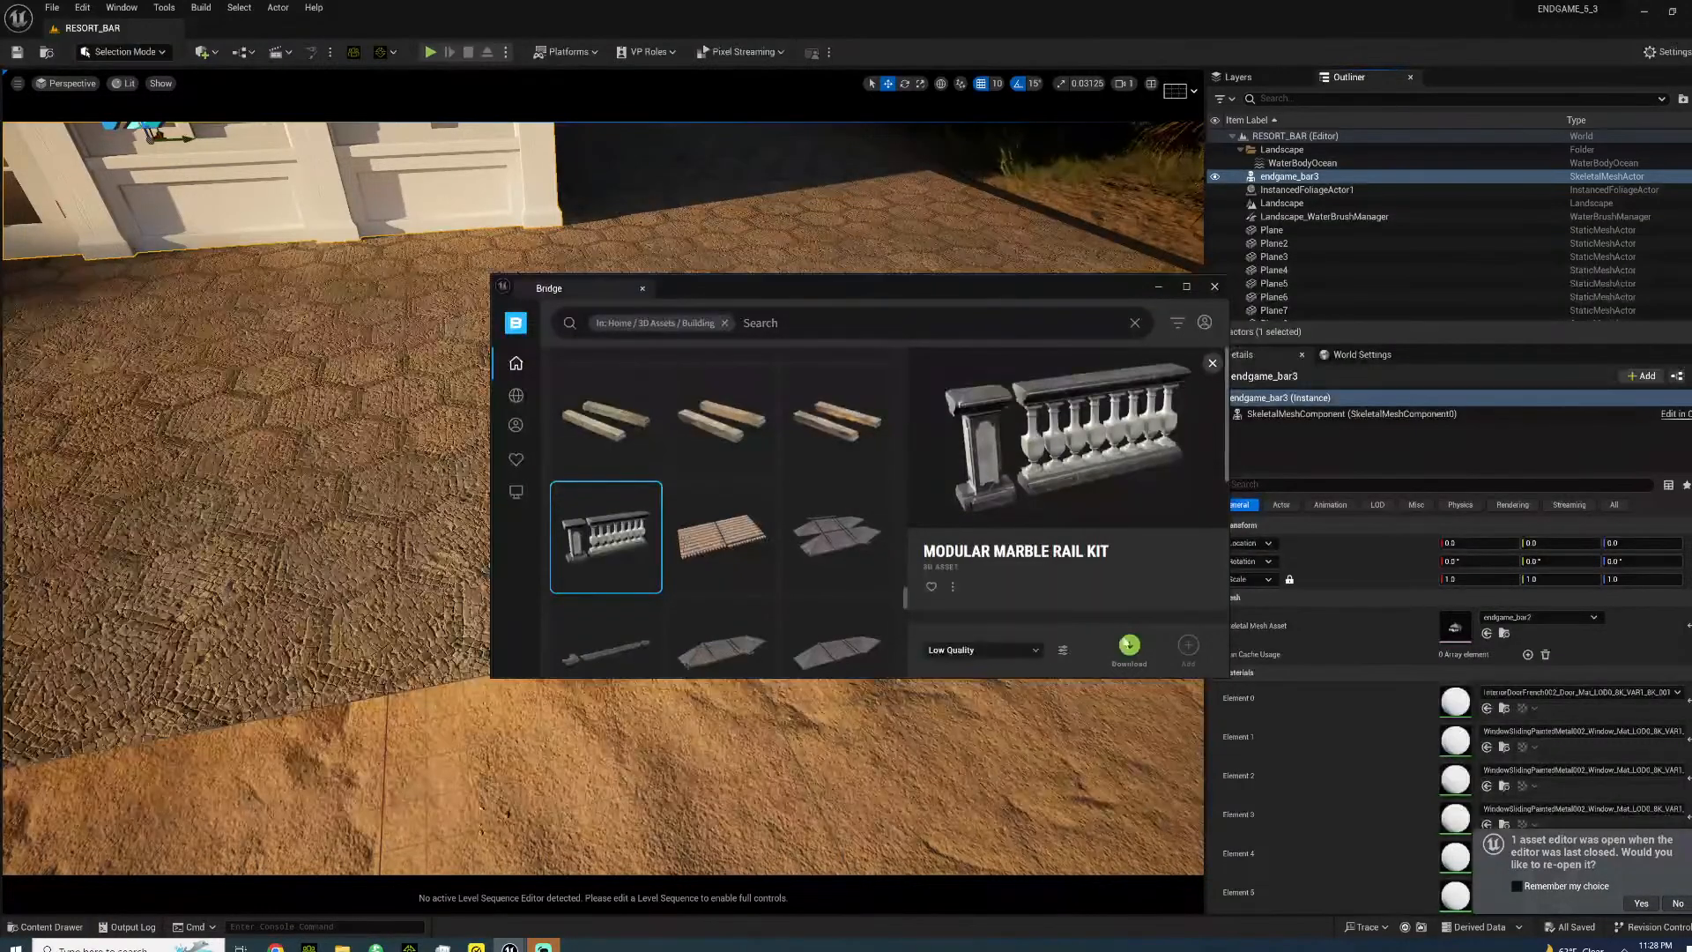
click(1135, 656)
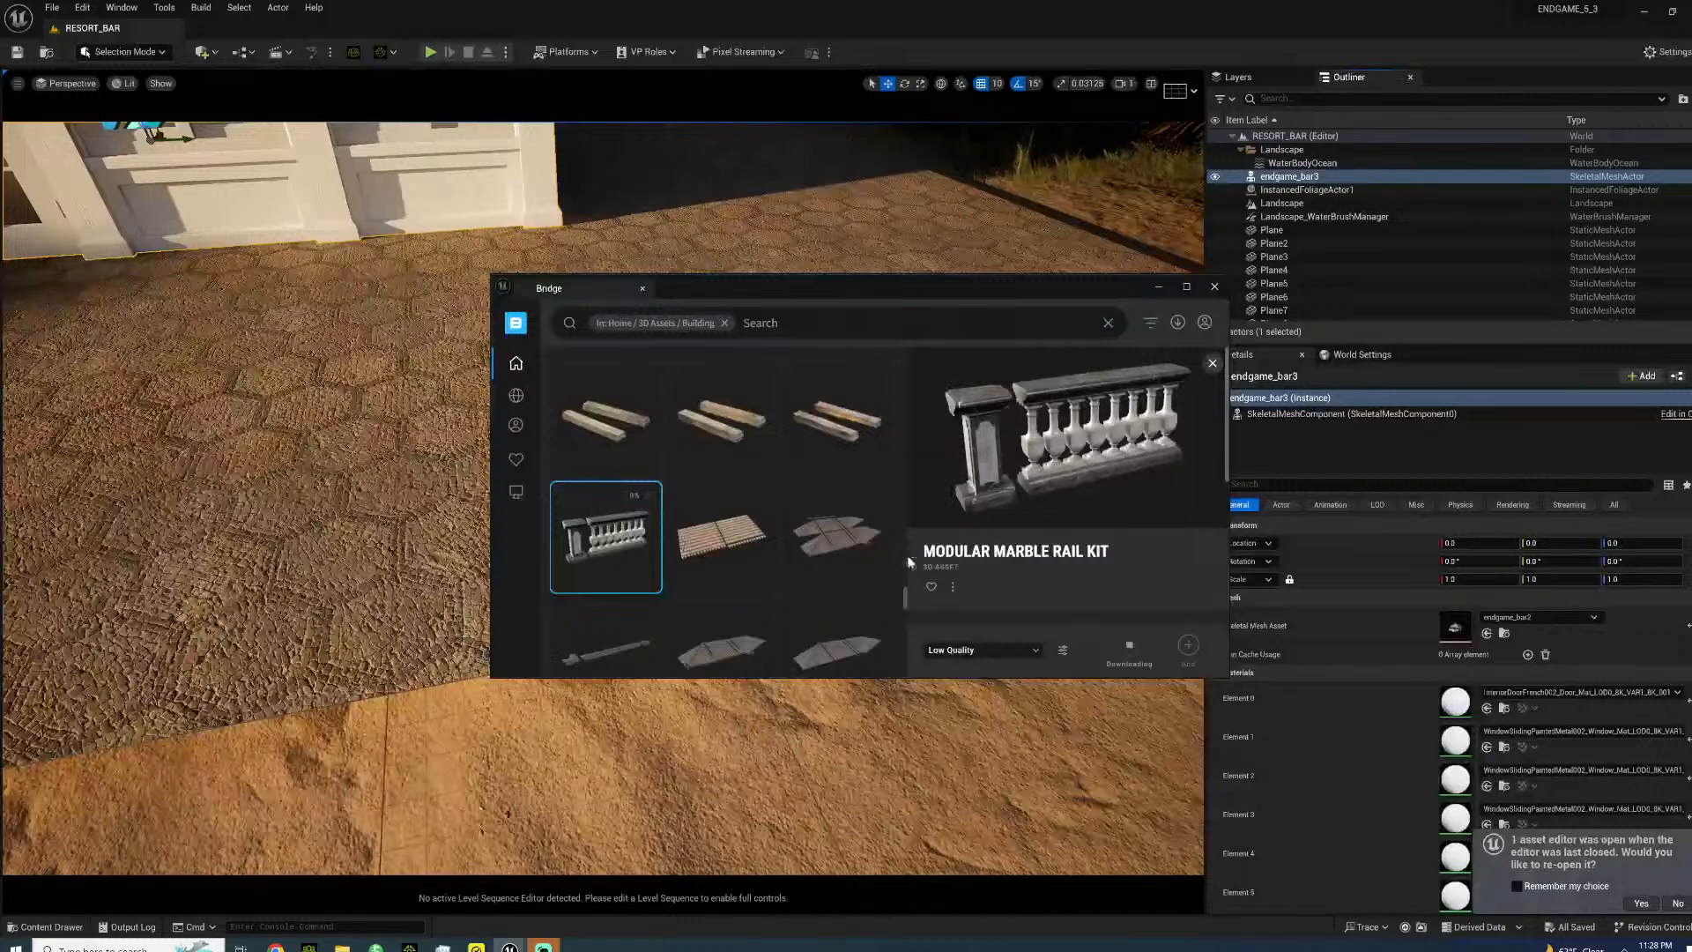
click(1129, 645)
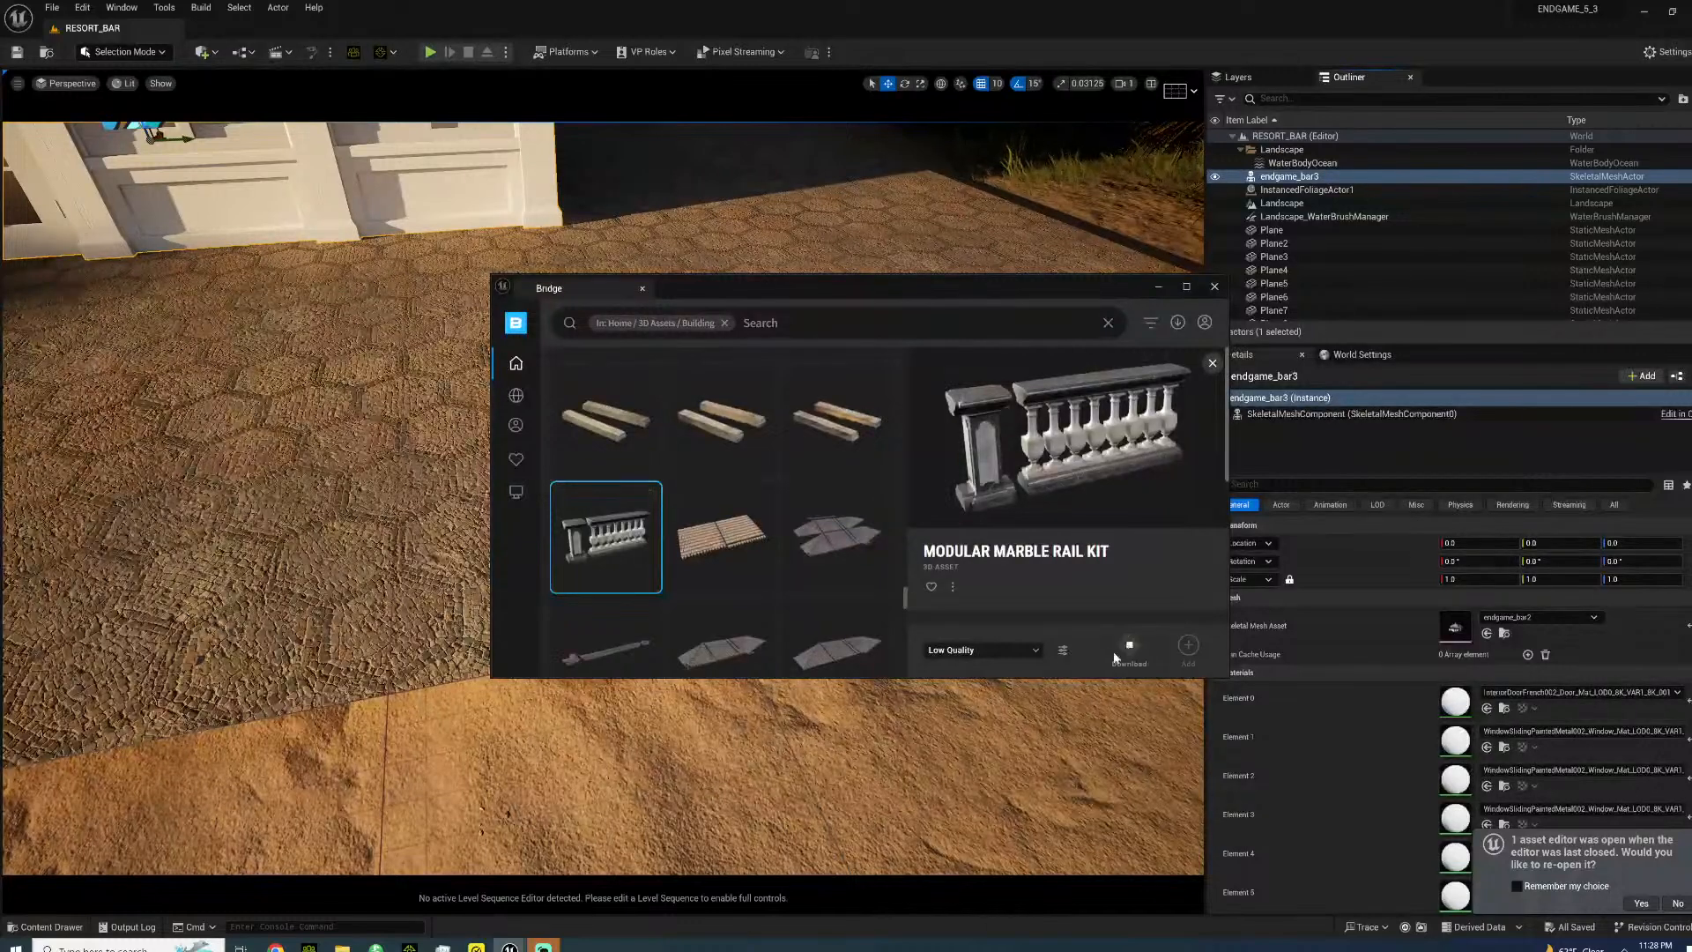
- Download the Modular Marble Rail Kit in Medium Quality
click(1033, 651)
click(987, 591)
click(1129, 645)
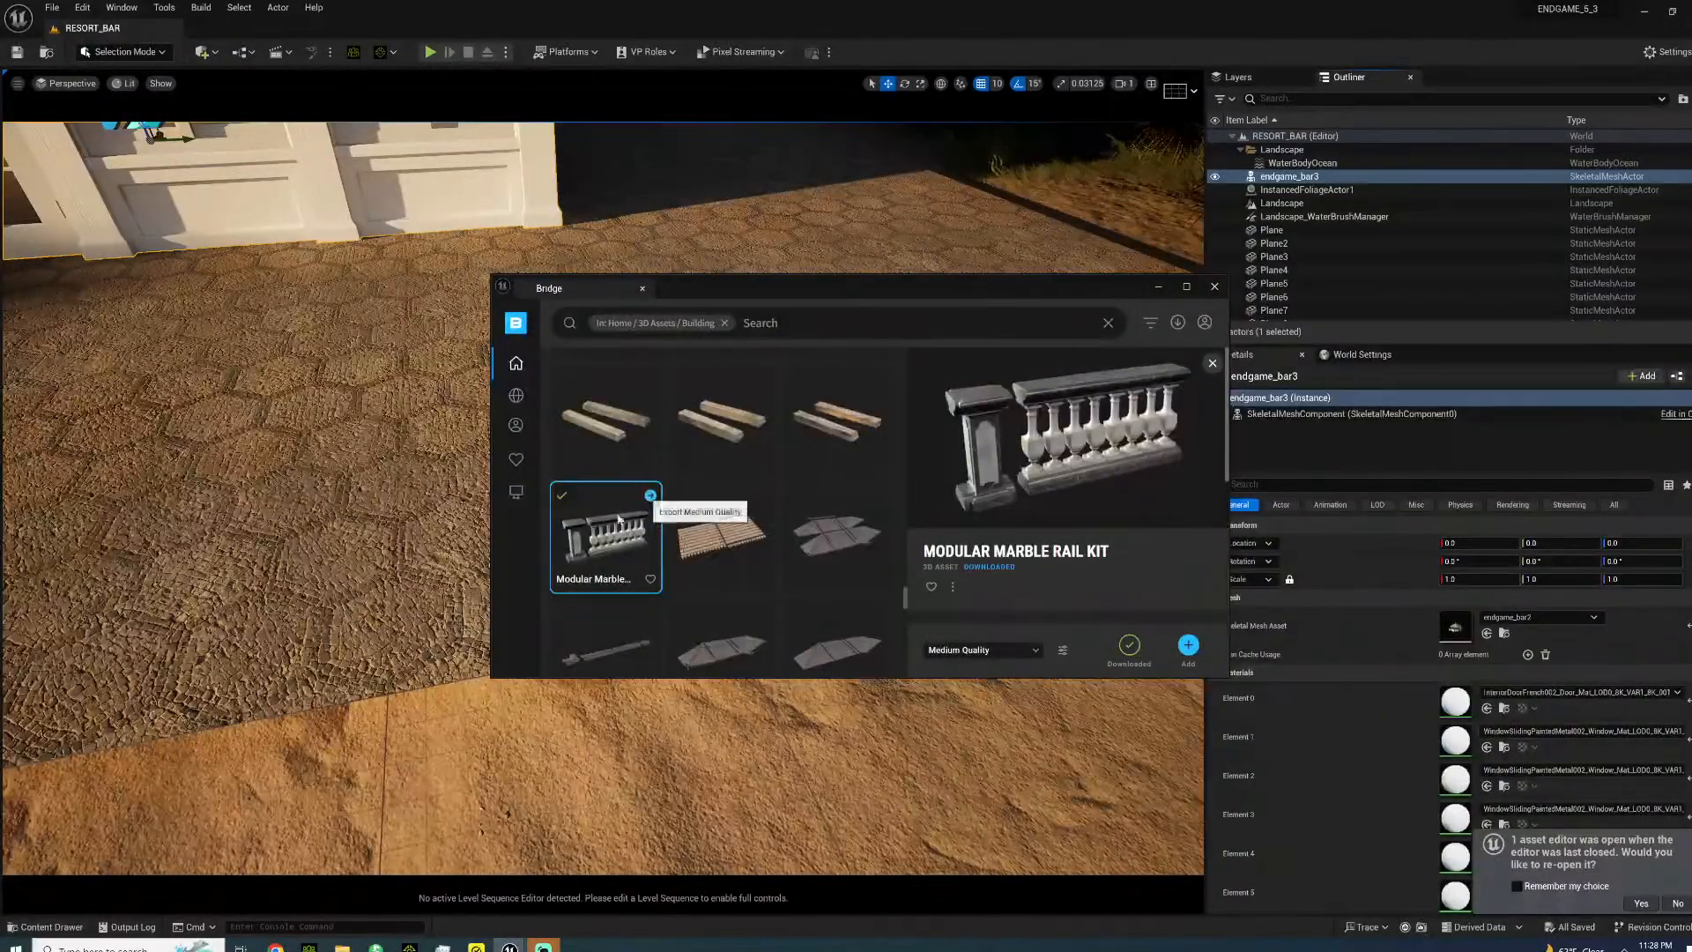
- Minimise Bridge and open the Modular_Marble_Rail_Kit folder under Megascans/3D_Assets in the project content
click(1158, 287)
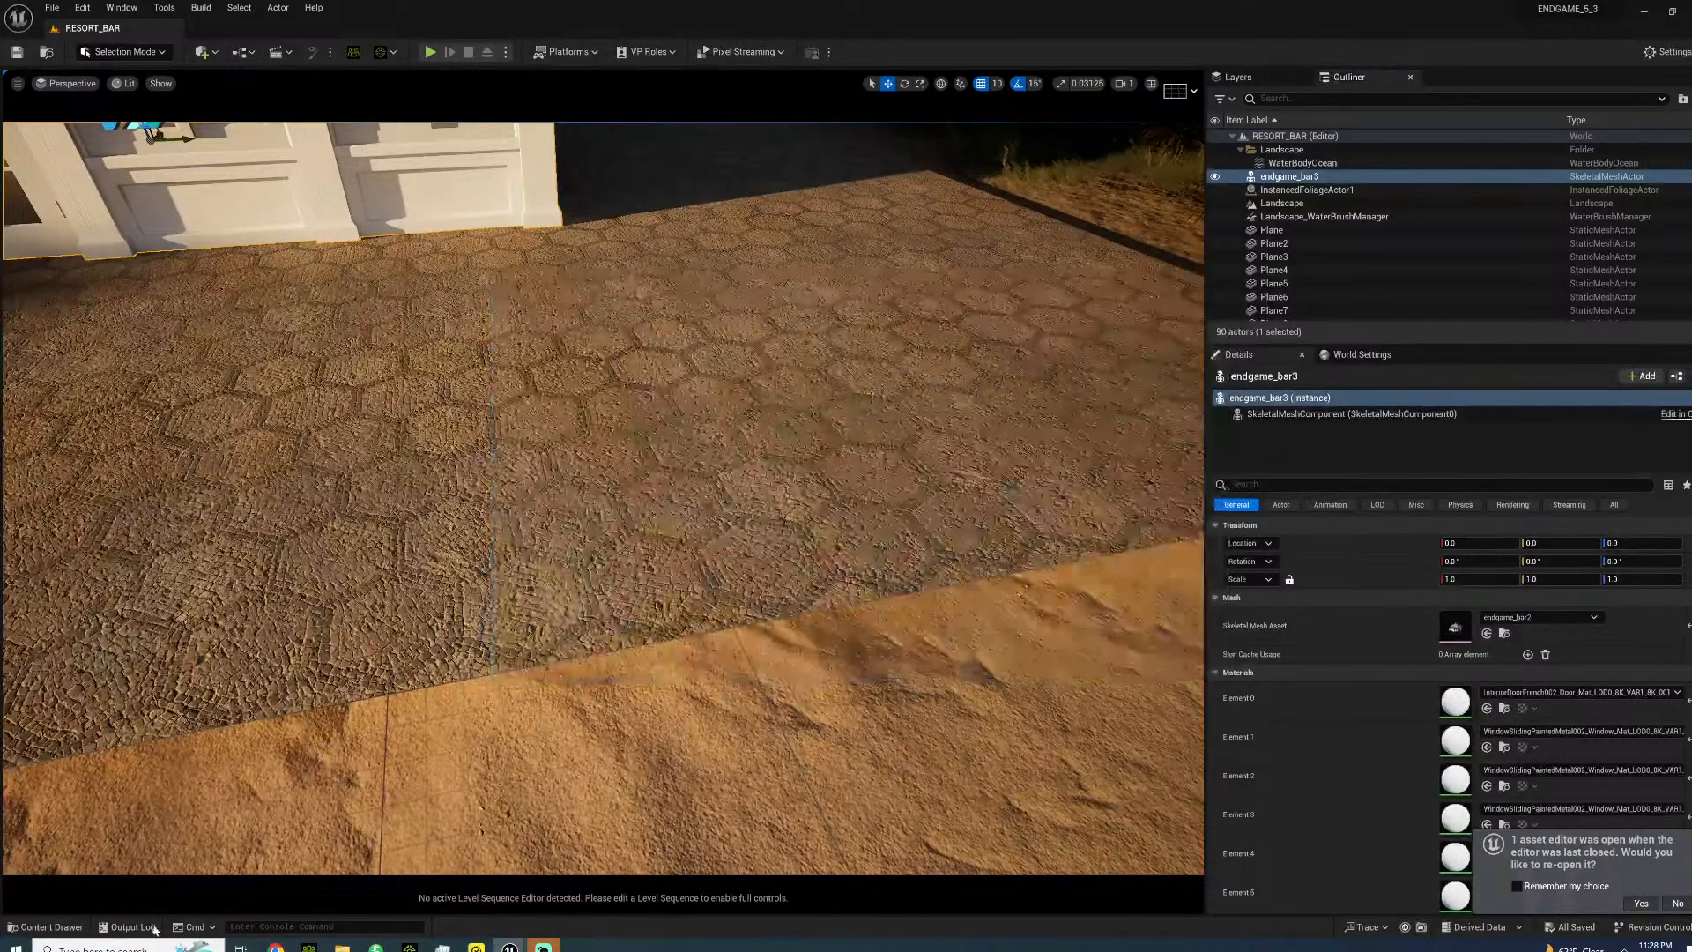
click(45, 926)
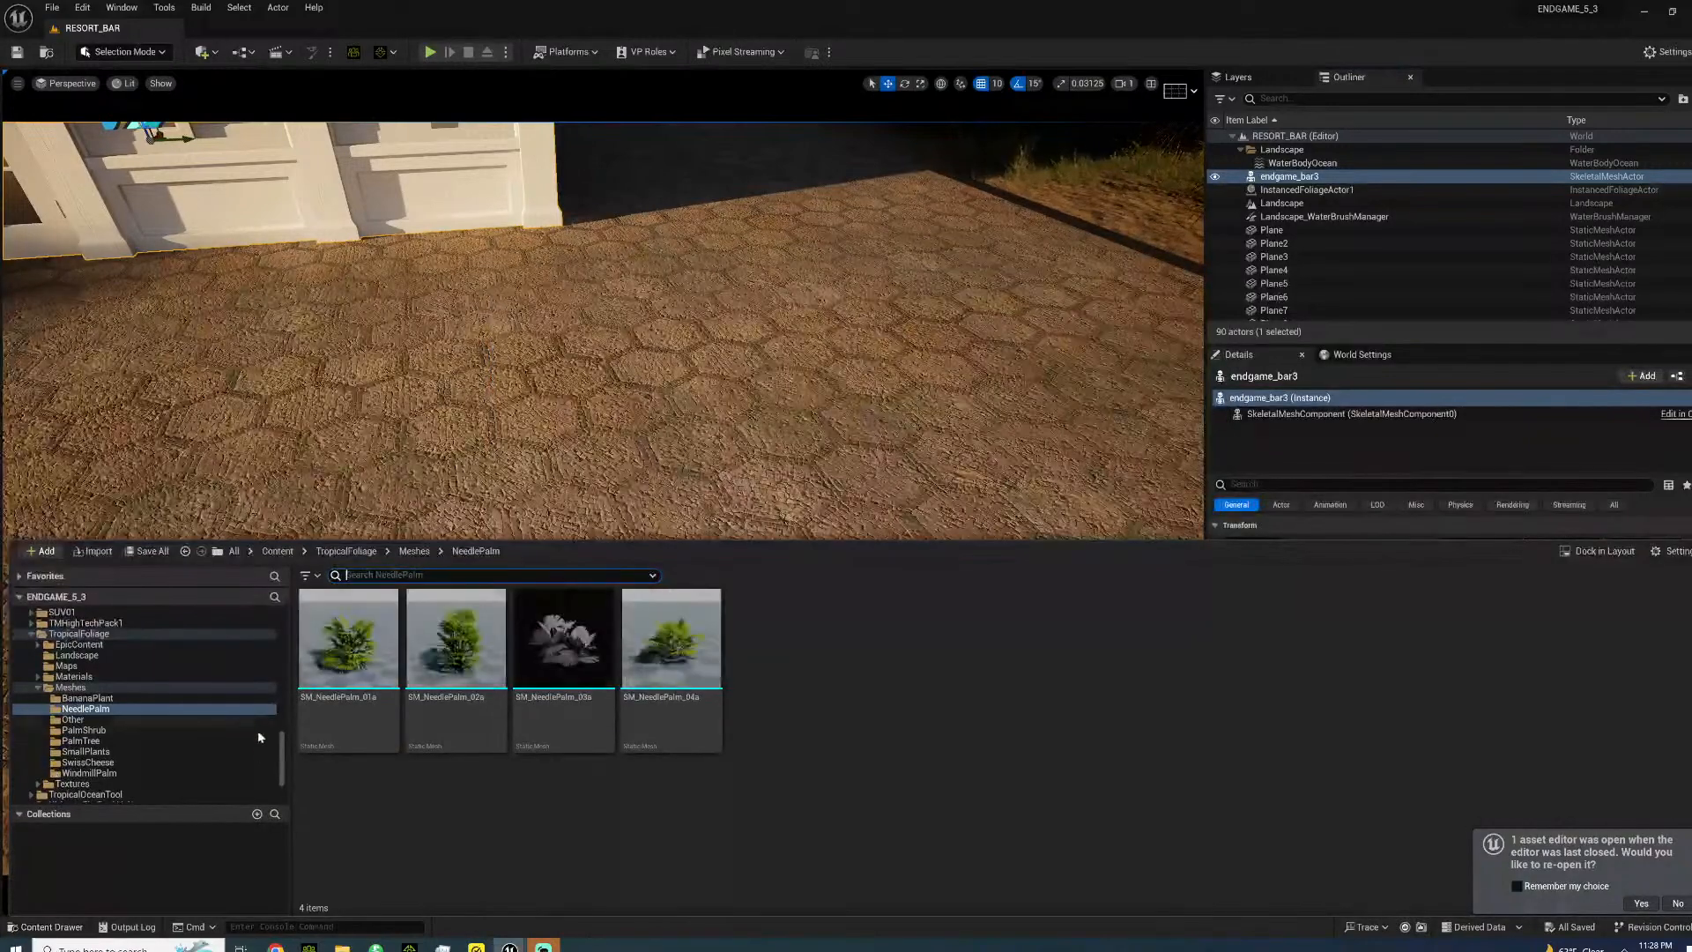
scroll(284, 714, up, 8)
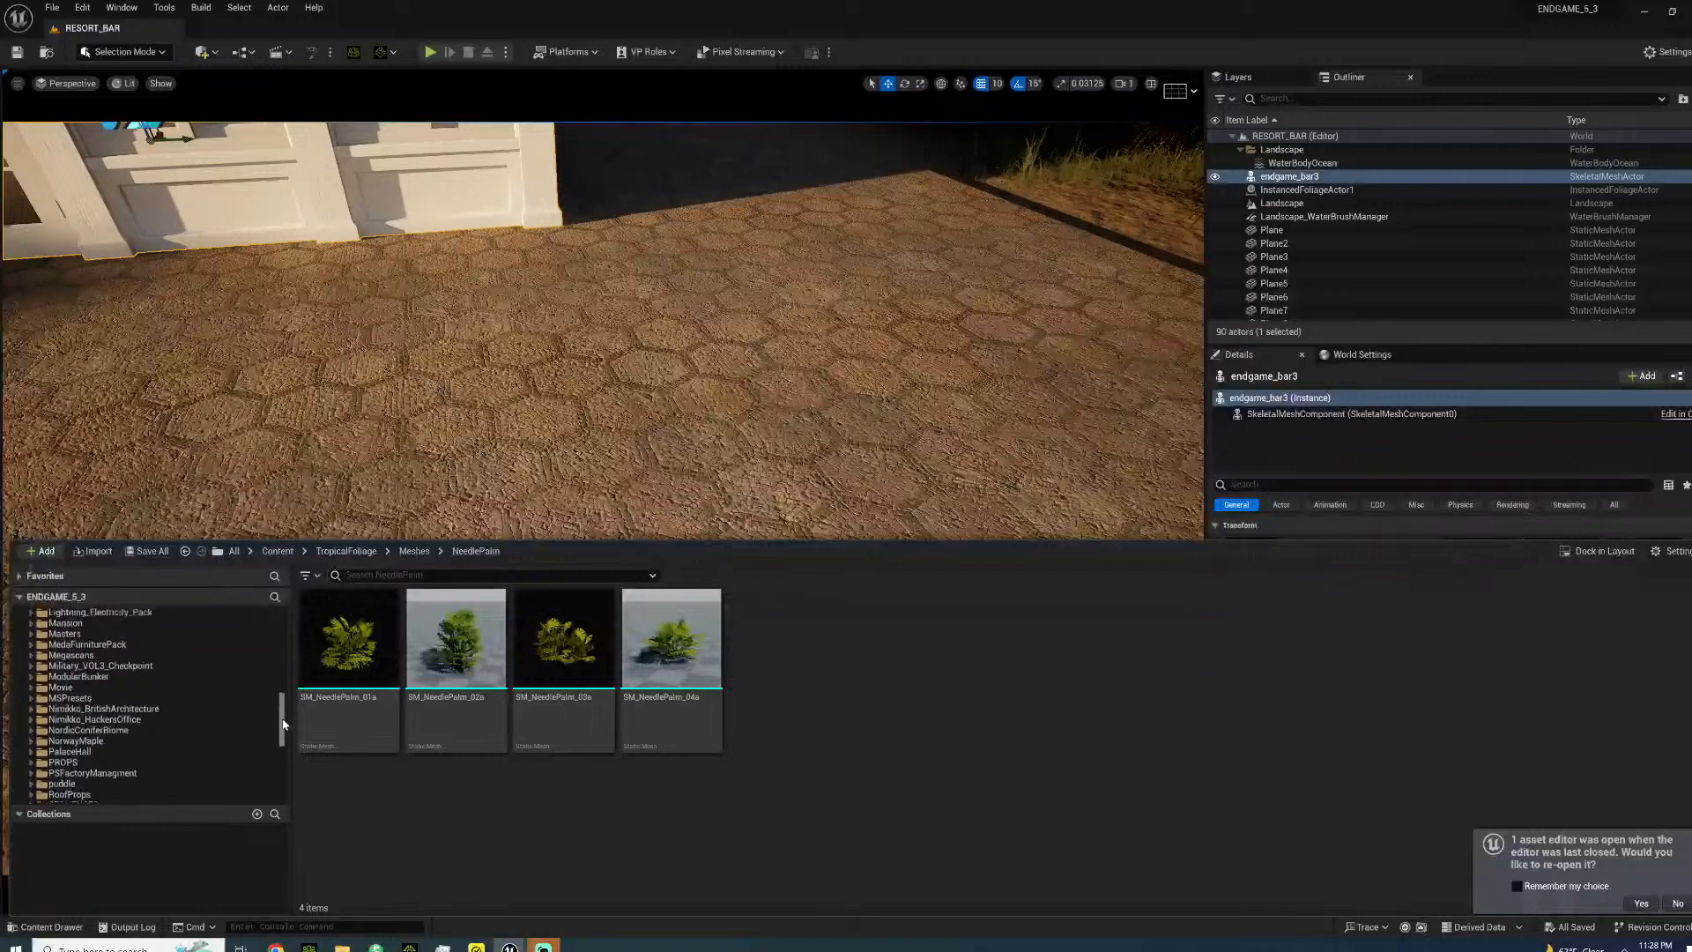
click(31, 657)
double_click(66, 667)
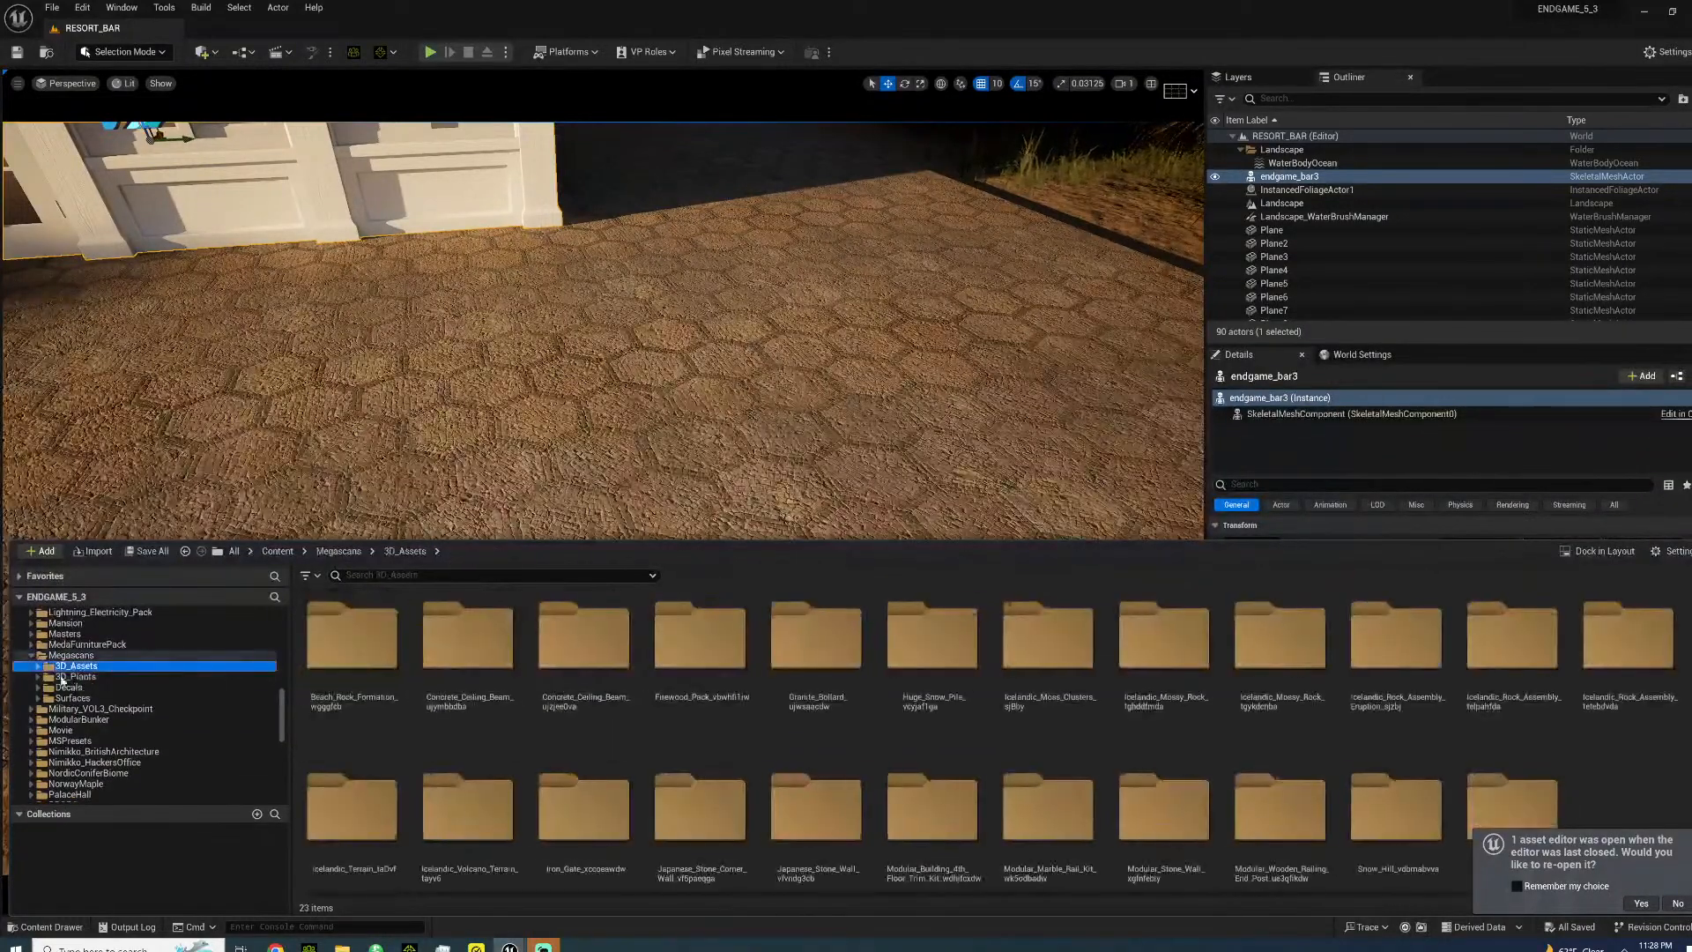
scroll(97, 705, down, 5)
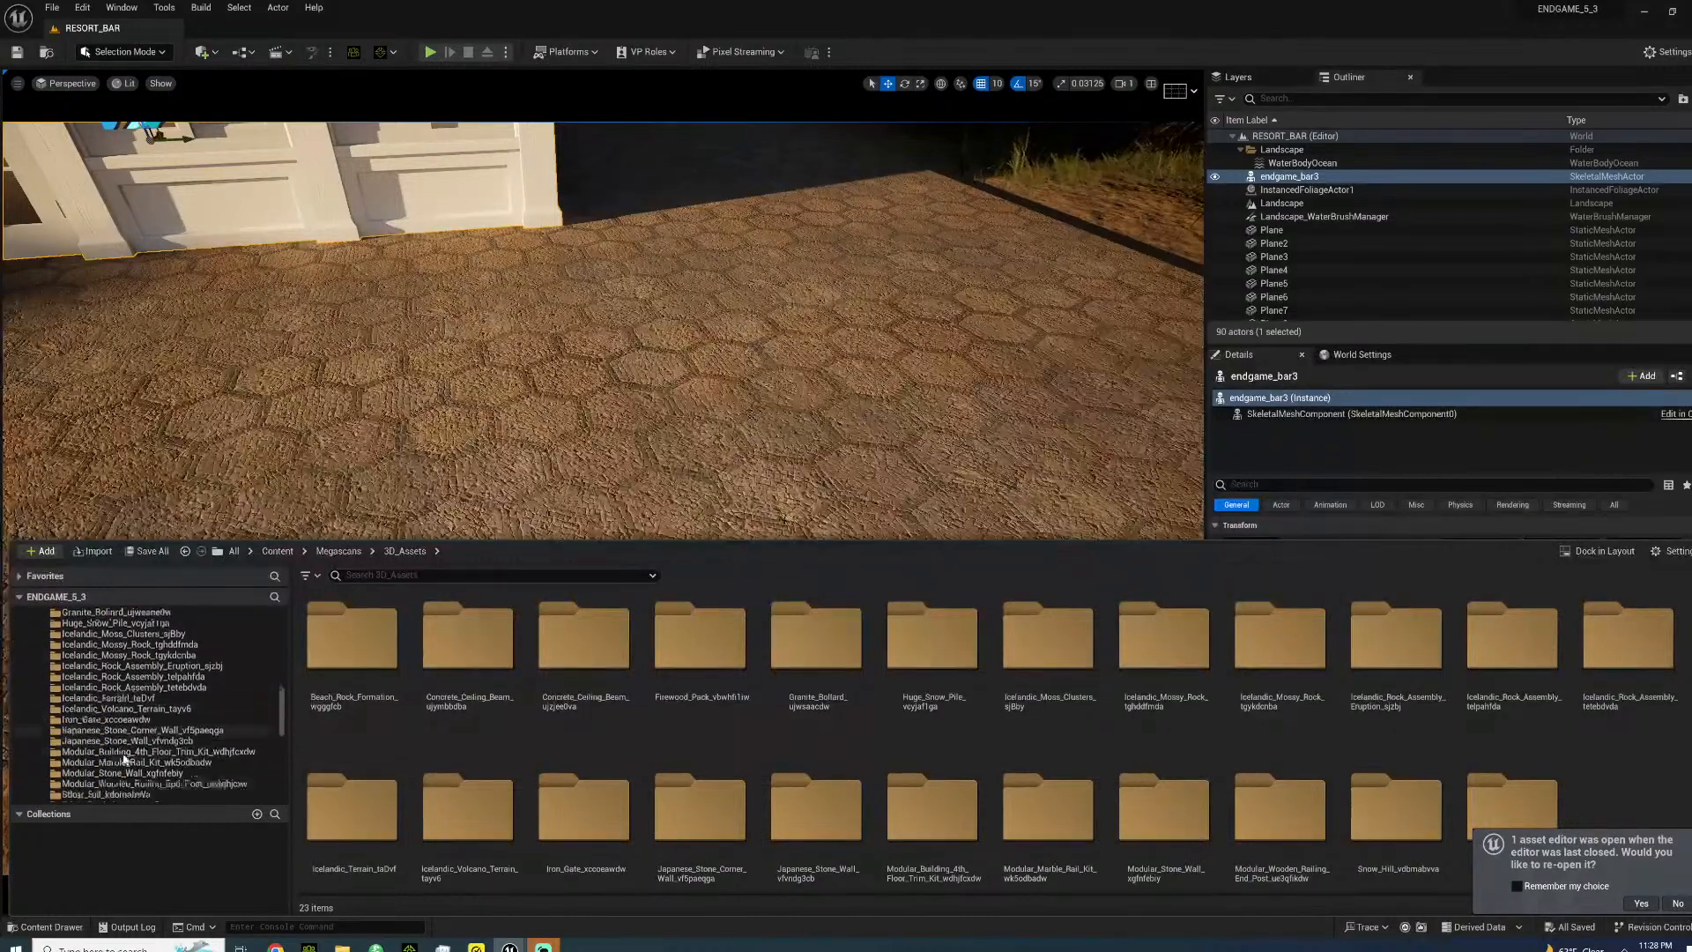
click(141, 698)
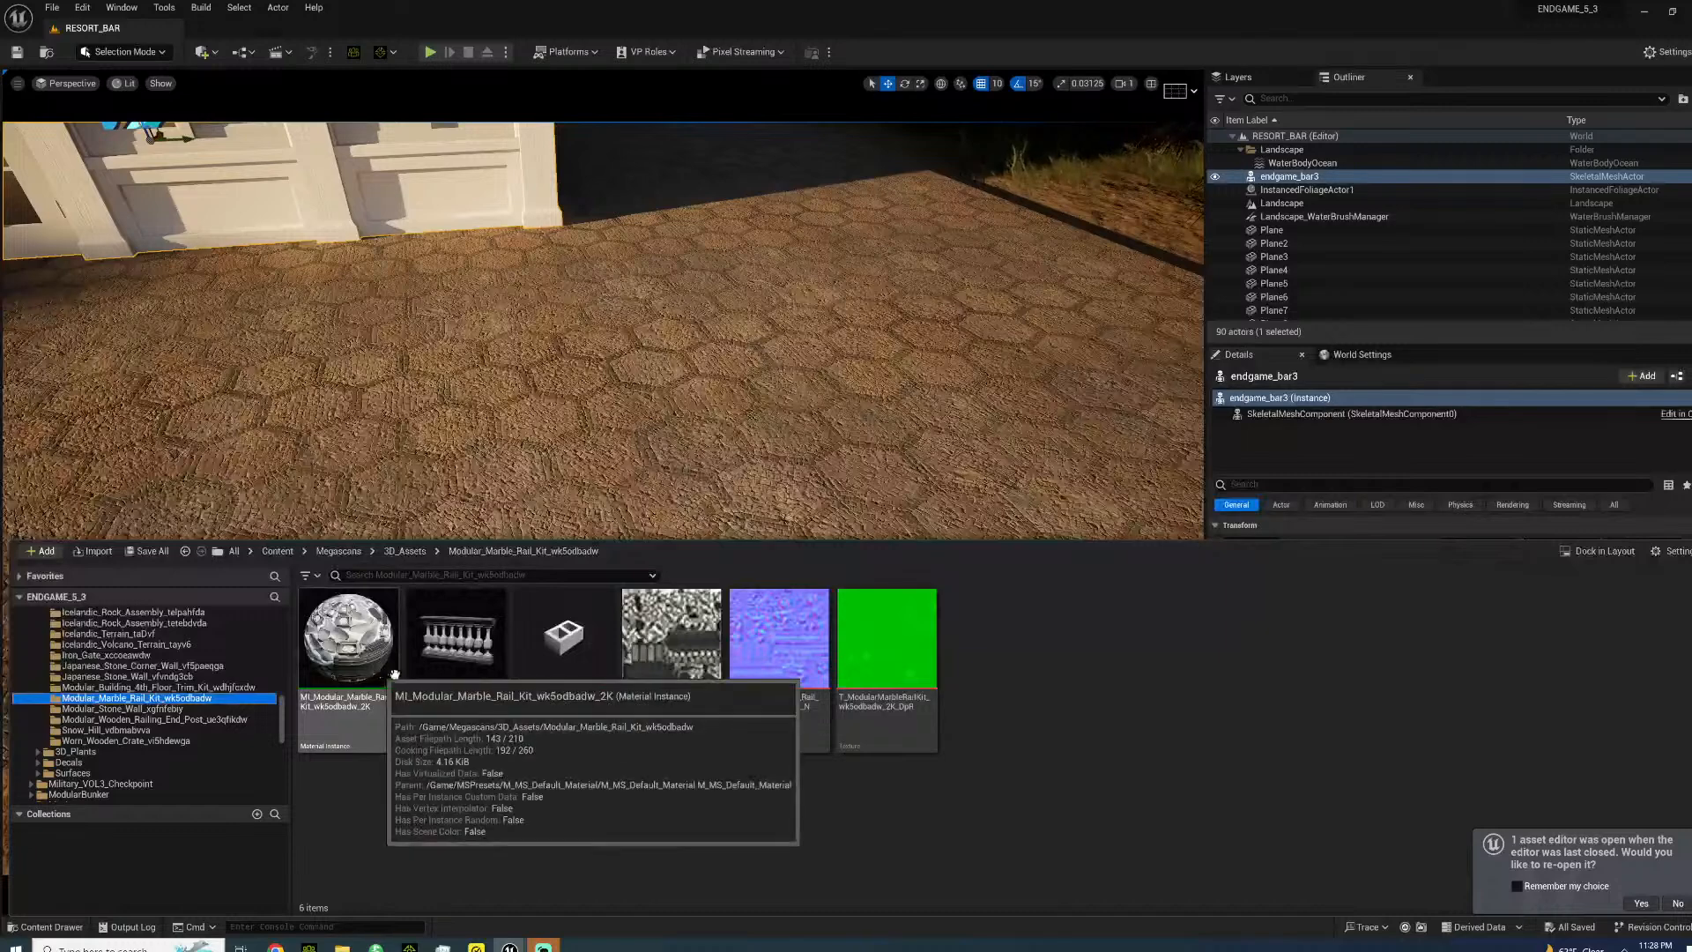
- Place the rail kit's pillar mesh (Var2) on the hexagonal paving and move it out to the edge of the sand
mouse_move(493, 665)
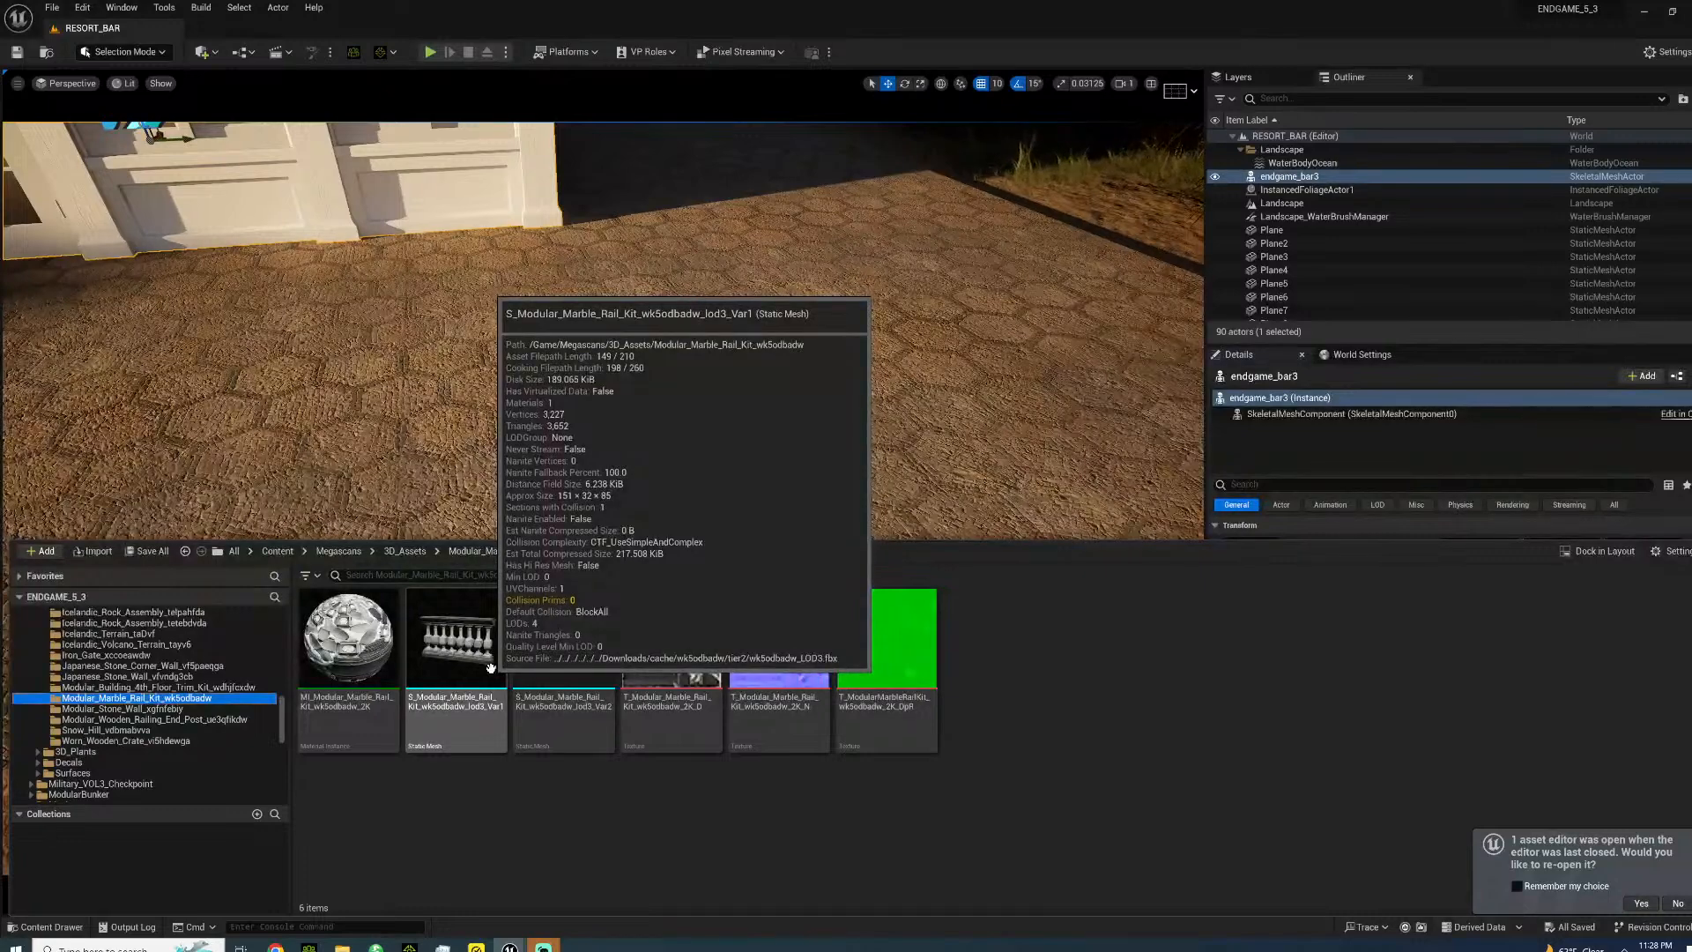
drag(564, 639, 210, 589)
right_drag(209, 589, 18, 630)
right_drag(494, 653, 674, 593)
key(w)
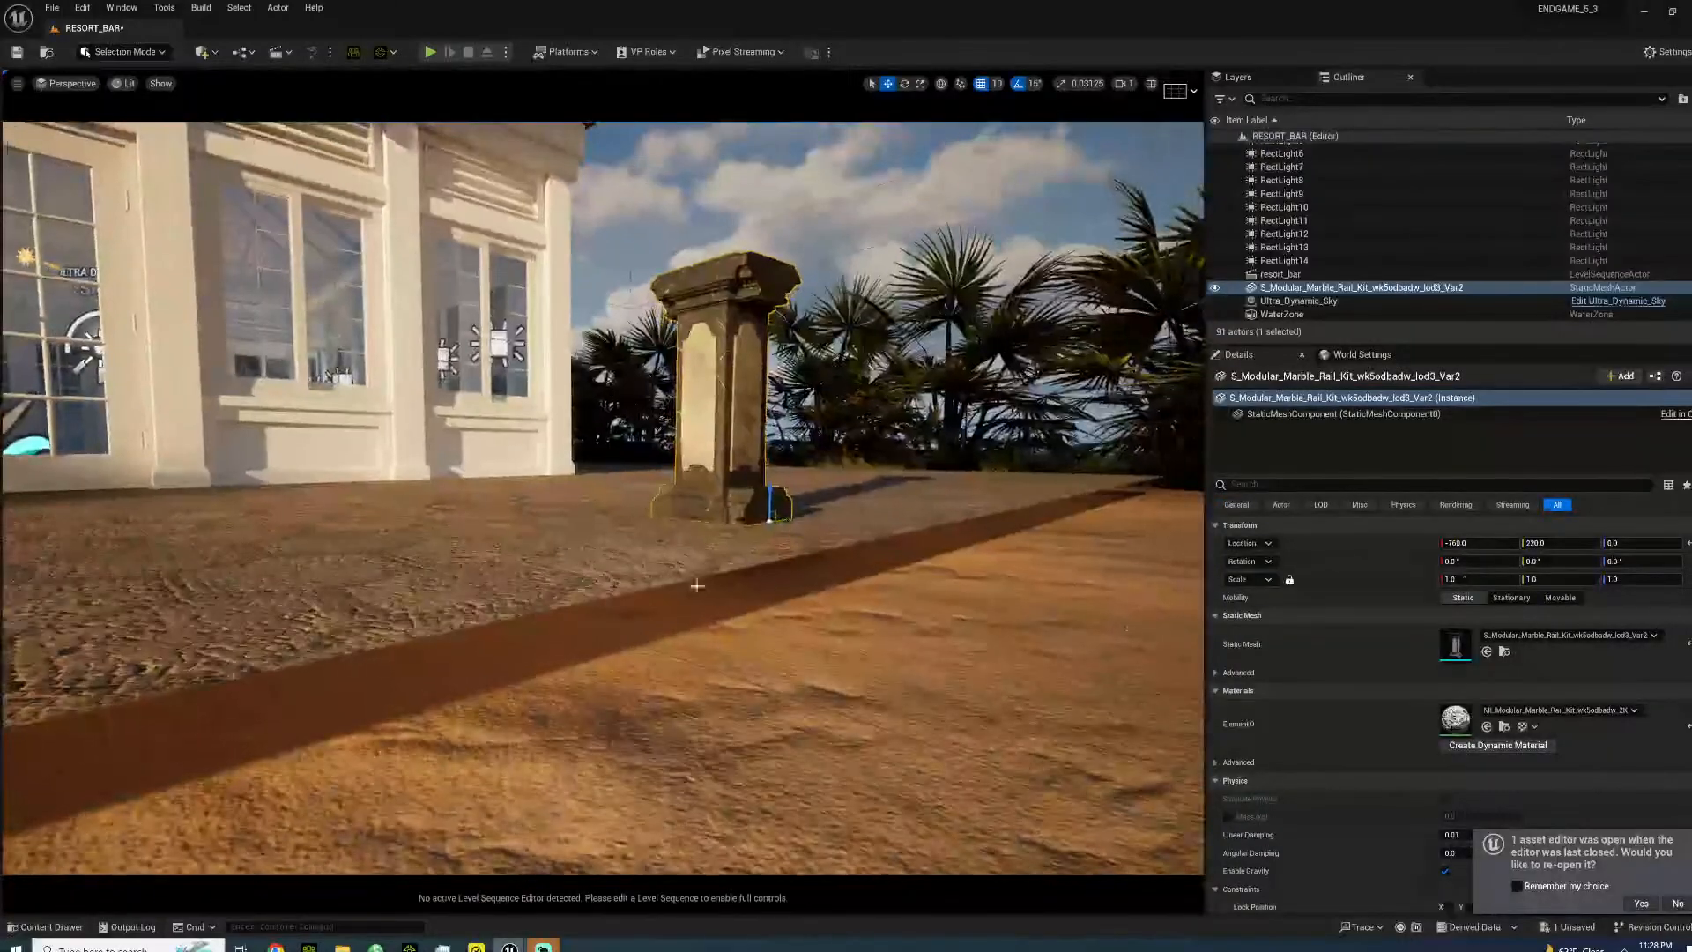
mouse_move(759, 518)
right_down()
mouse_move(846, 515)
mouse_move(757, 513)
right_up()
drag(758, 513, 964, 550)
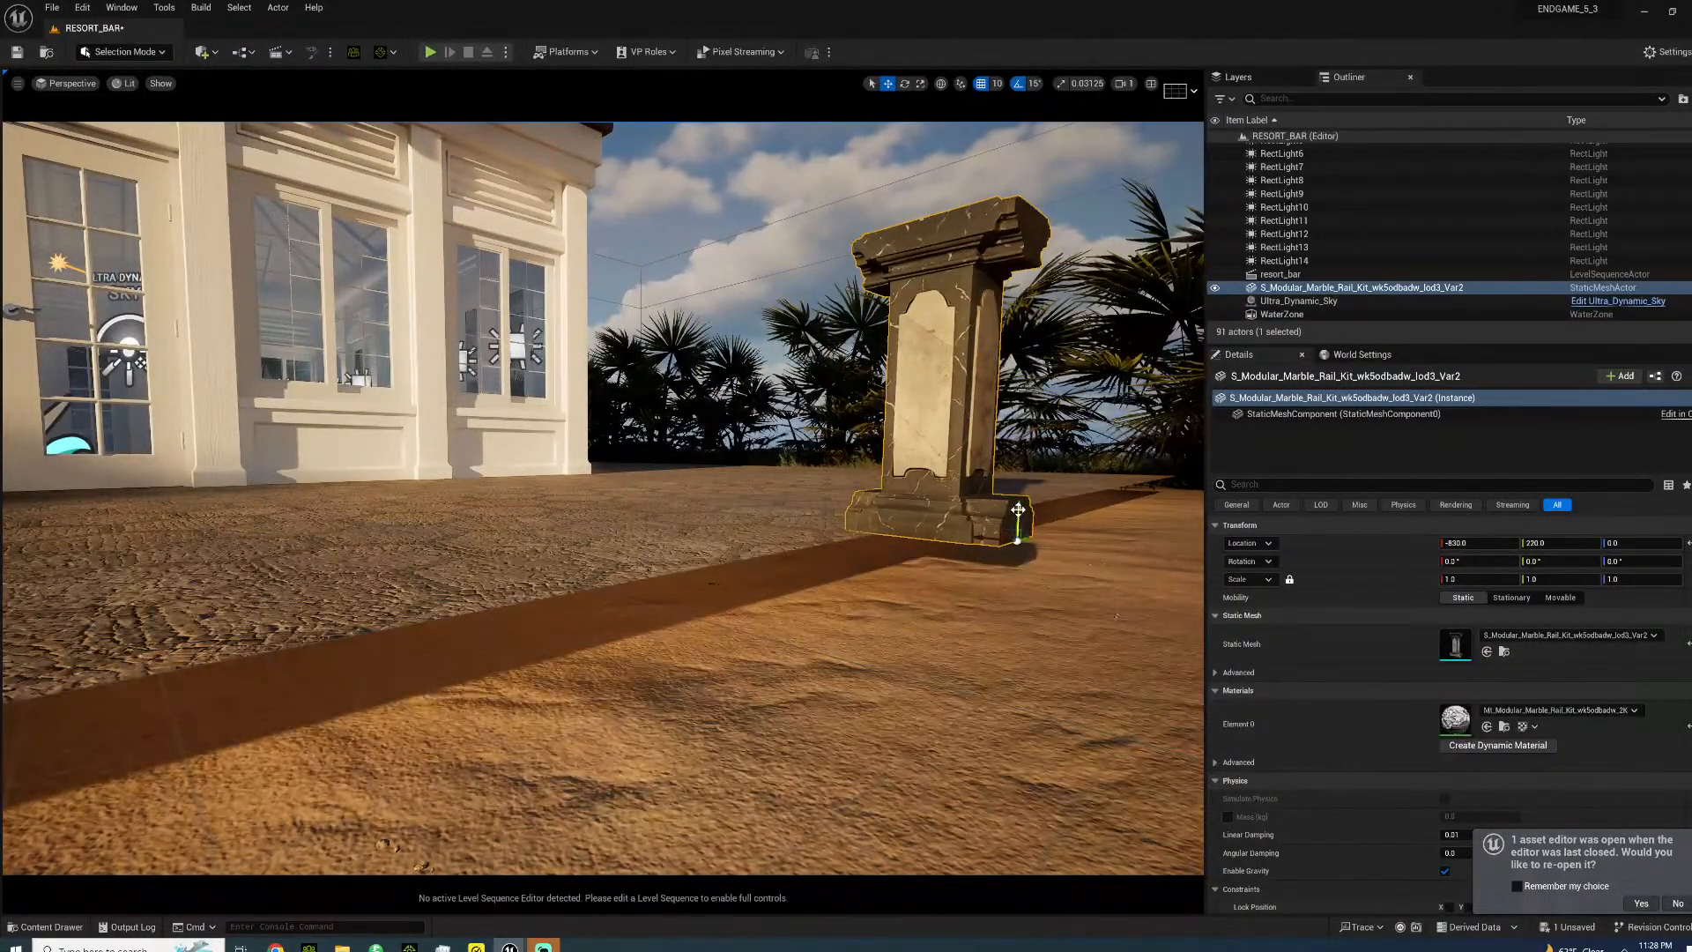
- Turn the marble pillar to -90° about Z and seat it on the paving's sand-side edge at a height of -10
key(e)
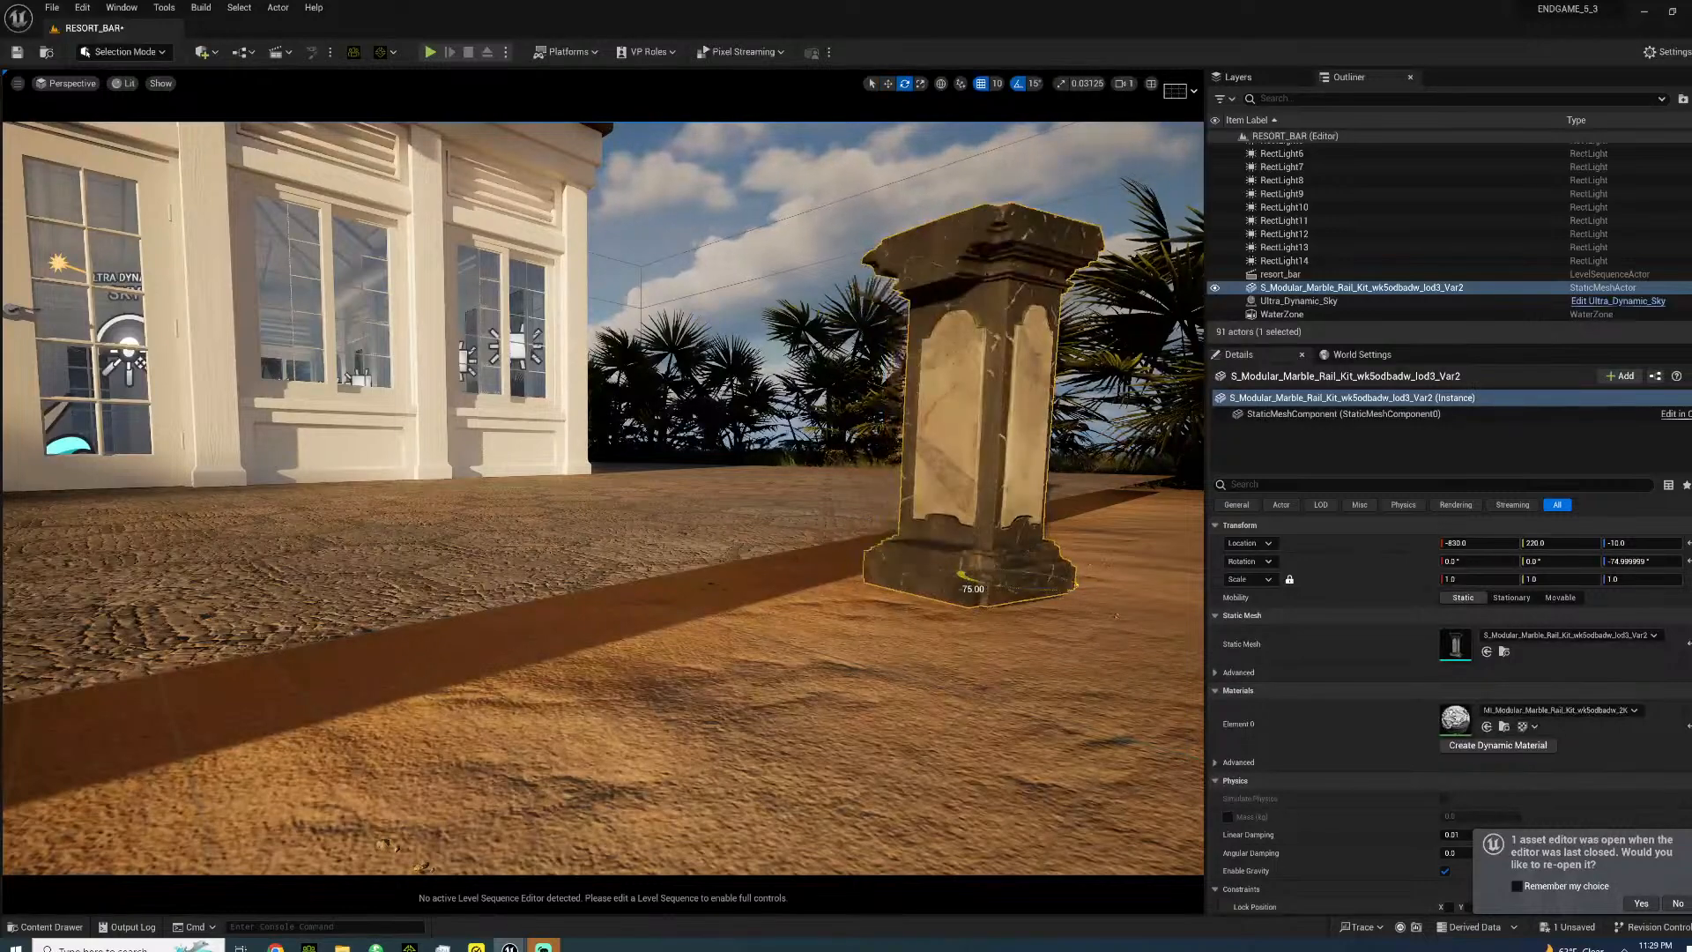
right_drag(832, 528, 1040, 599)
key(w)
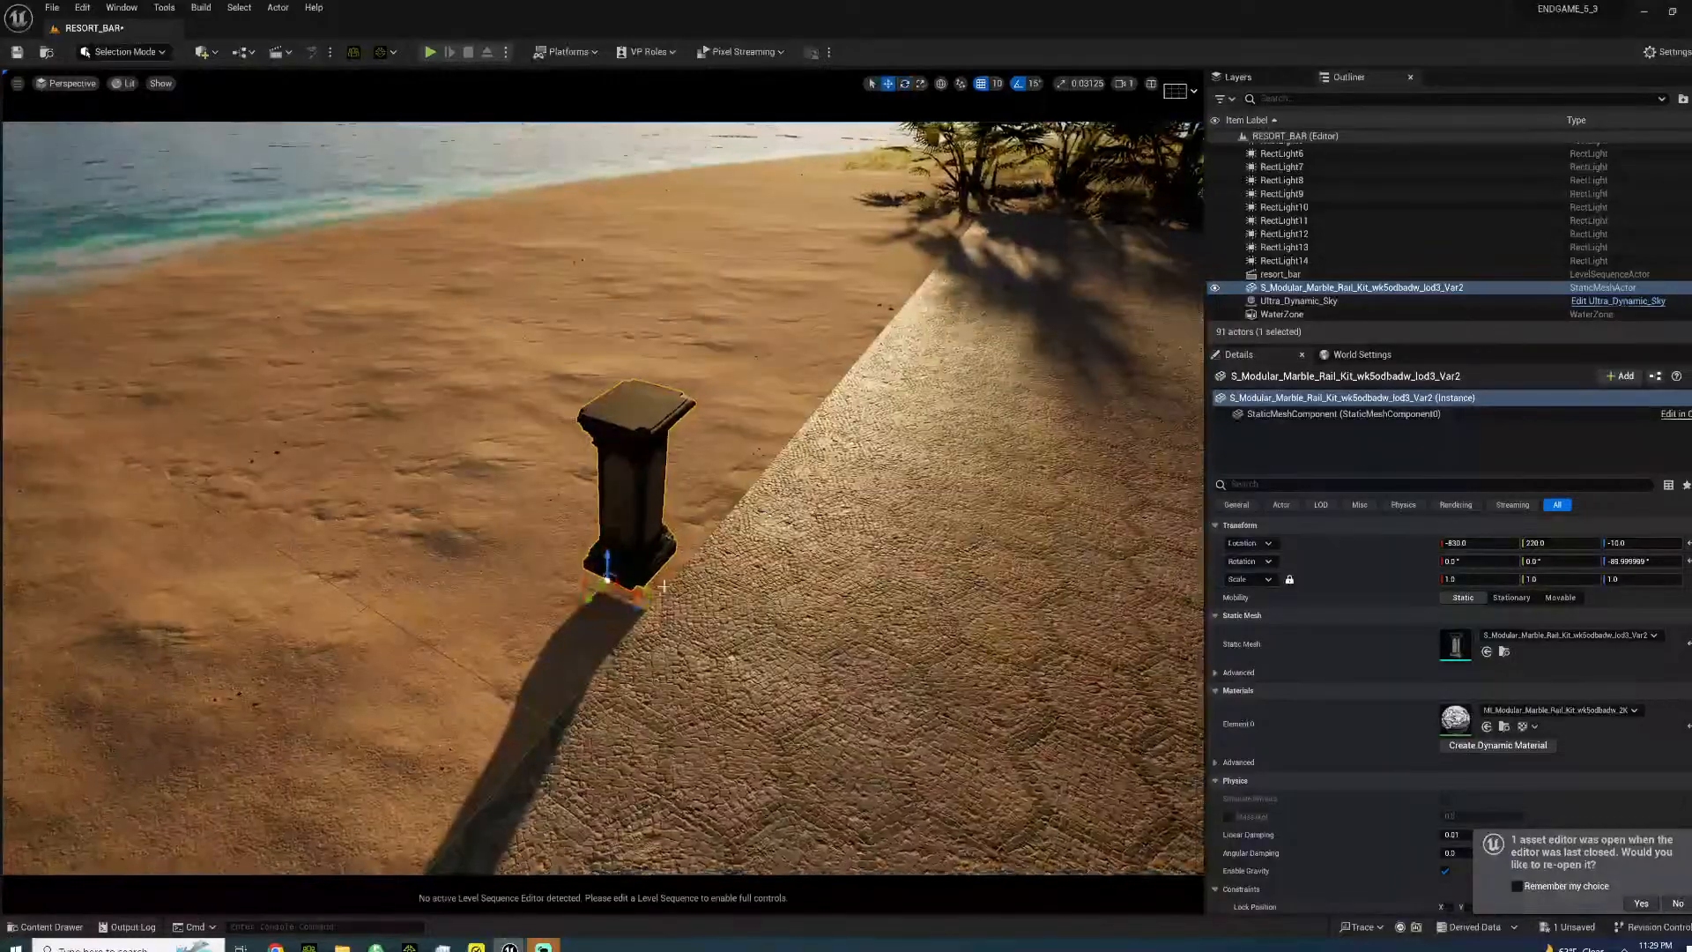
drag(633, 586, 687, 608)
right_drag(691, 608, 494, 539)
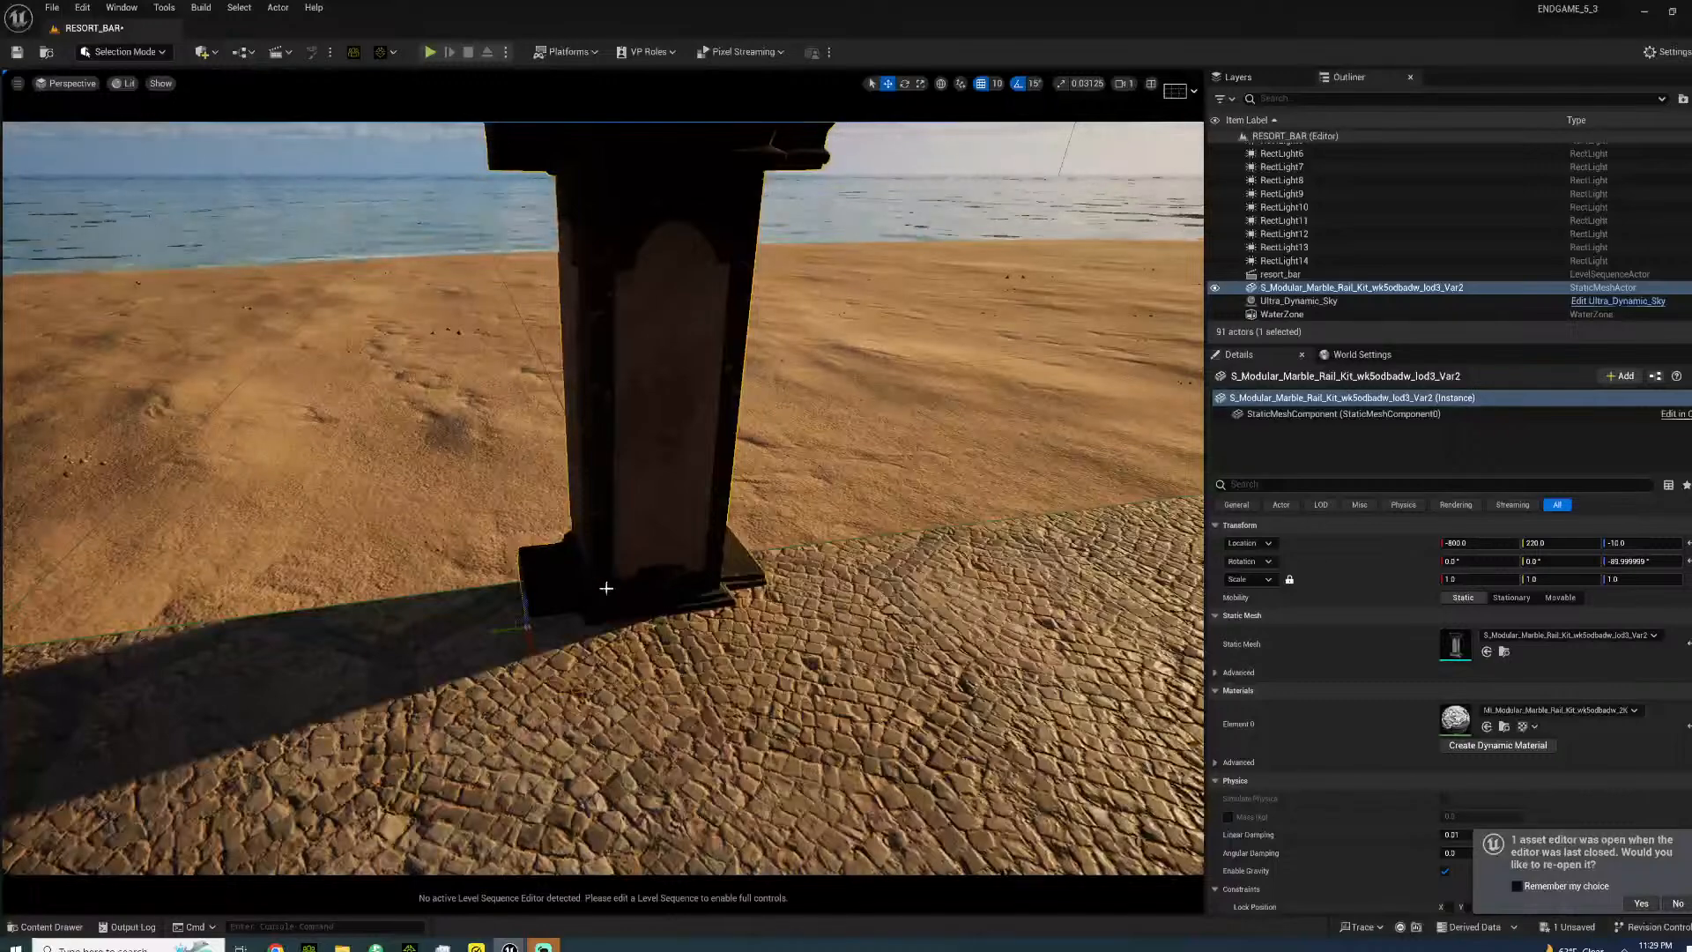
- Place the rail kit's baluster section (Var1) against the marble pillar, turned to -90° about Z at a height of -10
click(40, 923)
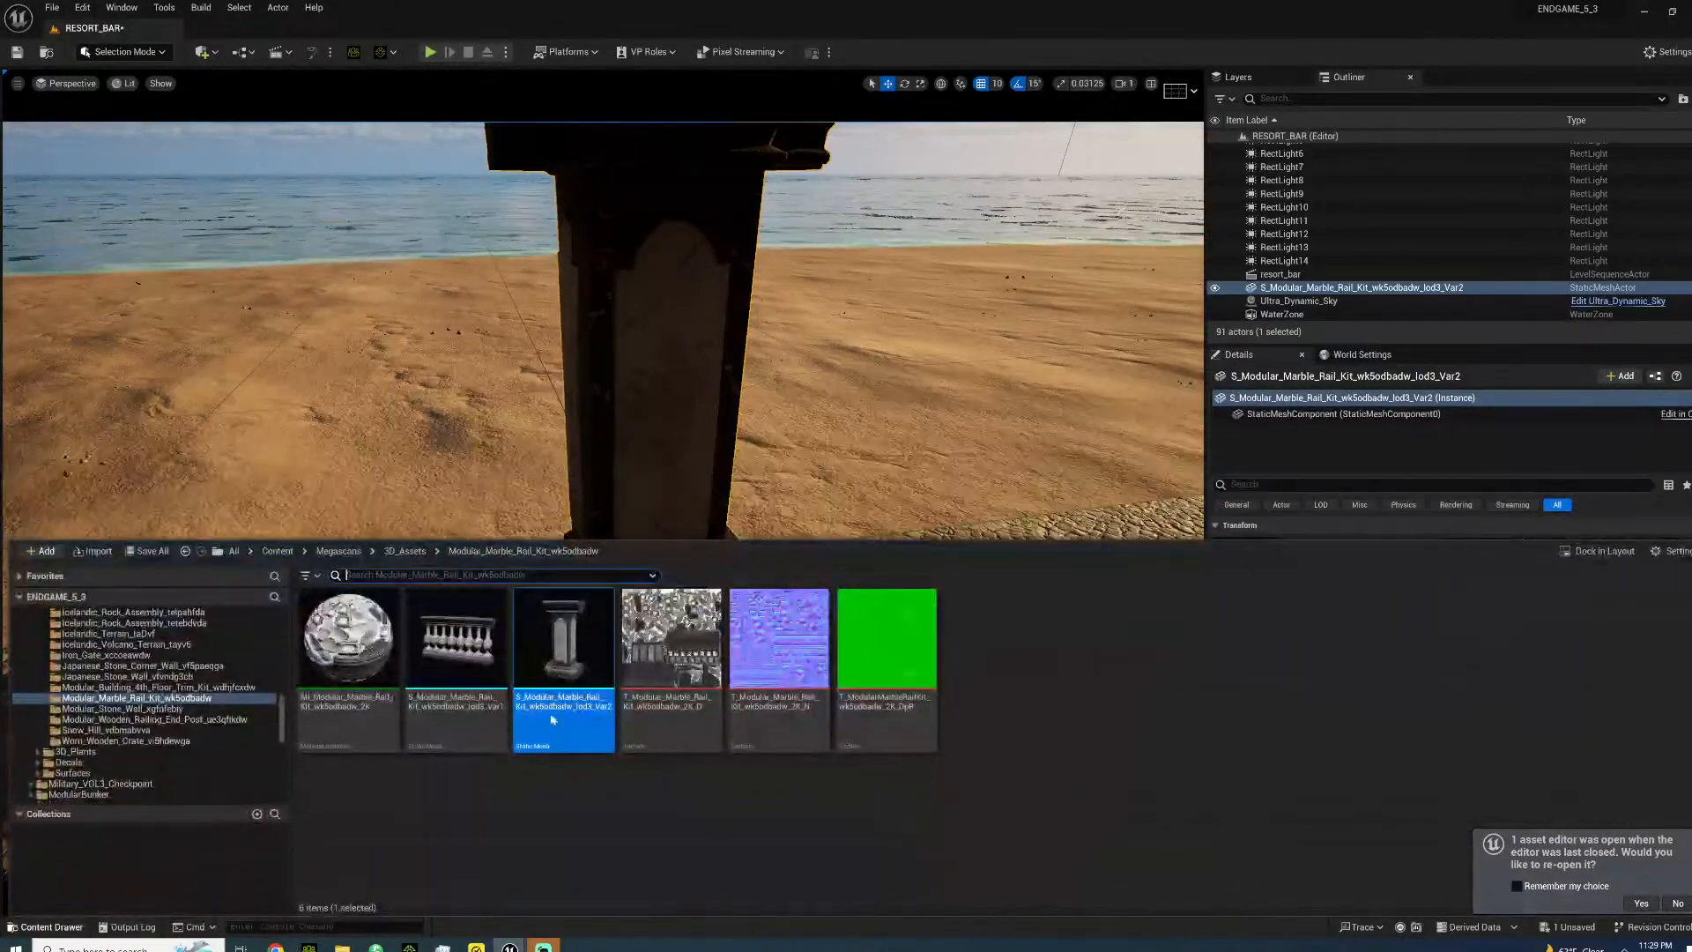
drag(456, 634, 1102, 619)
key(e)
key(w)
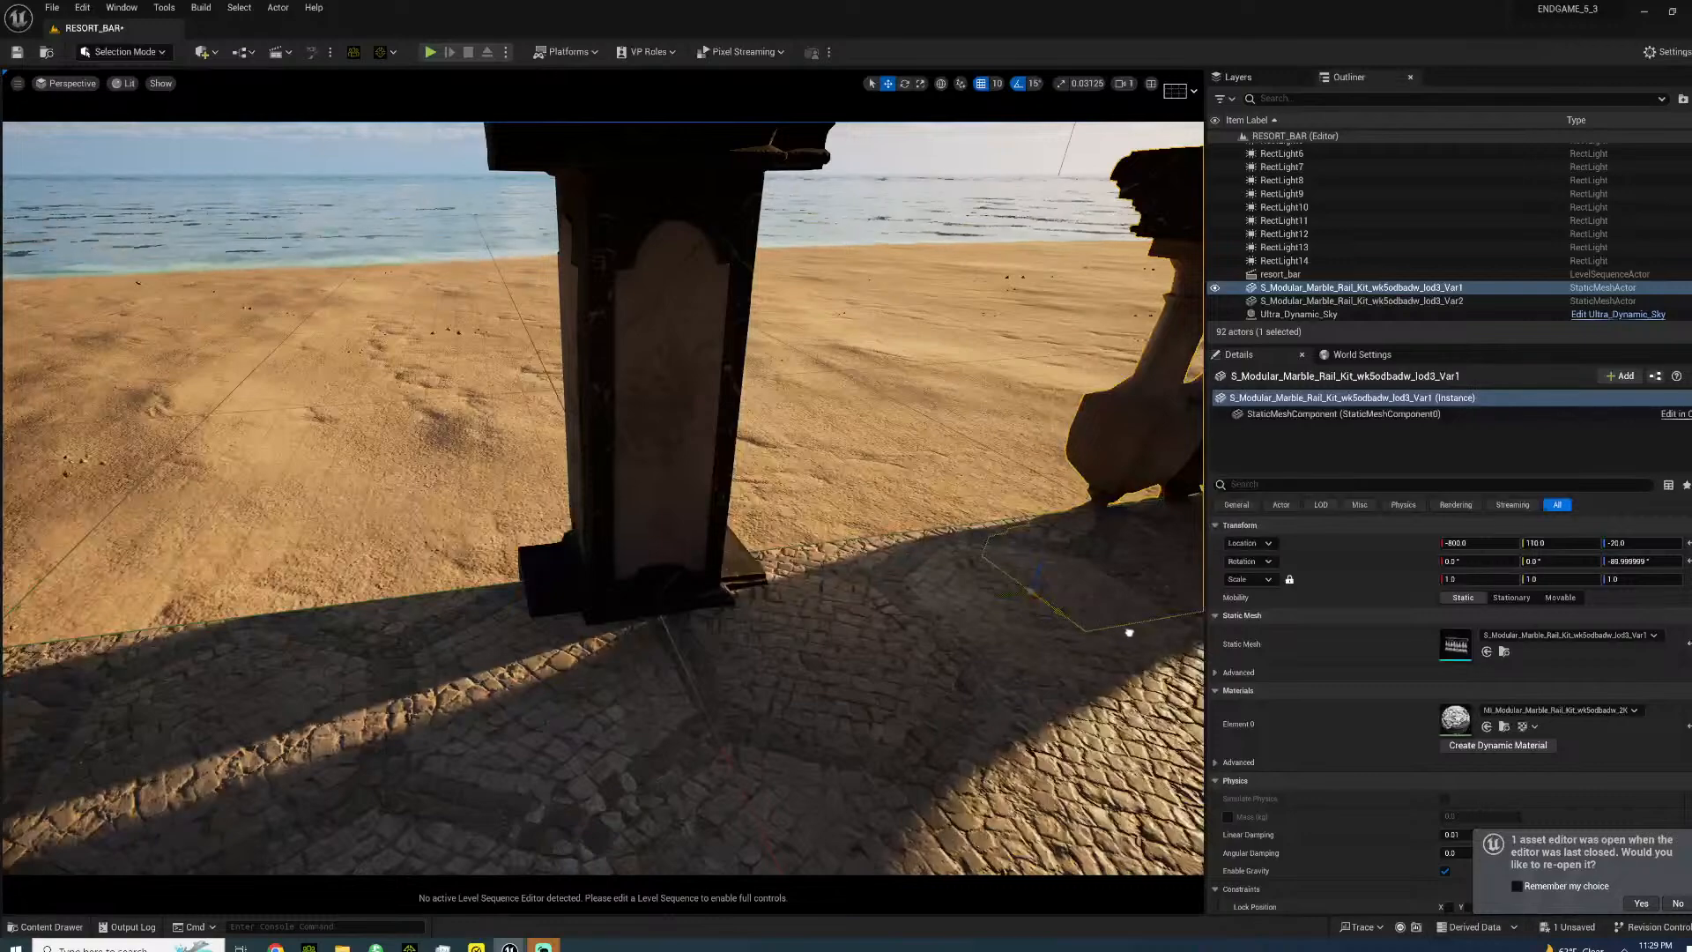
mouse_move(1008, 599)
right_down()
mouse_move(793, 617)
mouse_move(987, 590)
right_up()
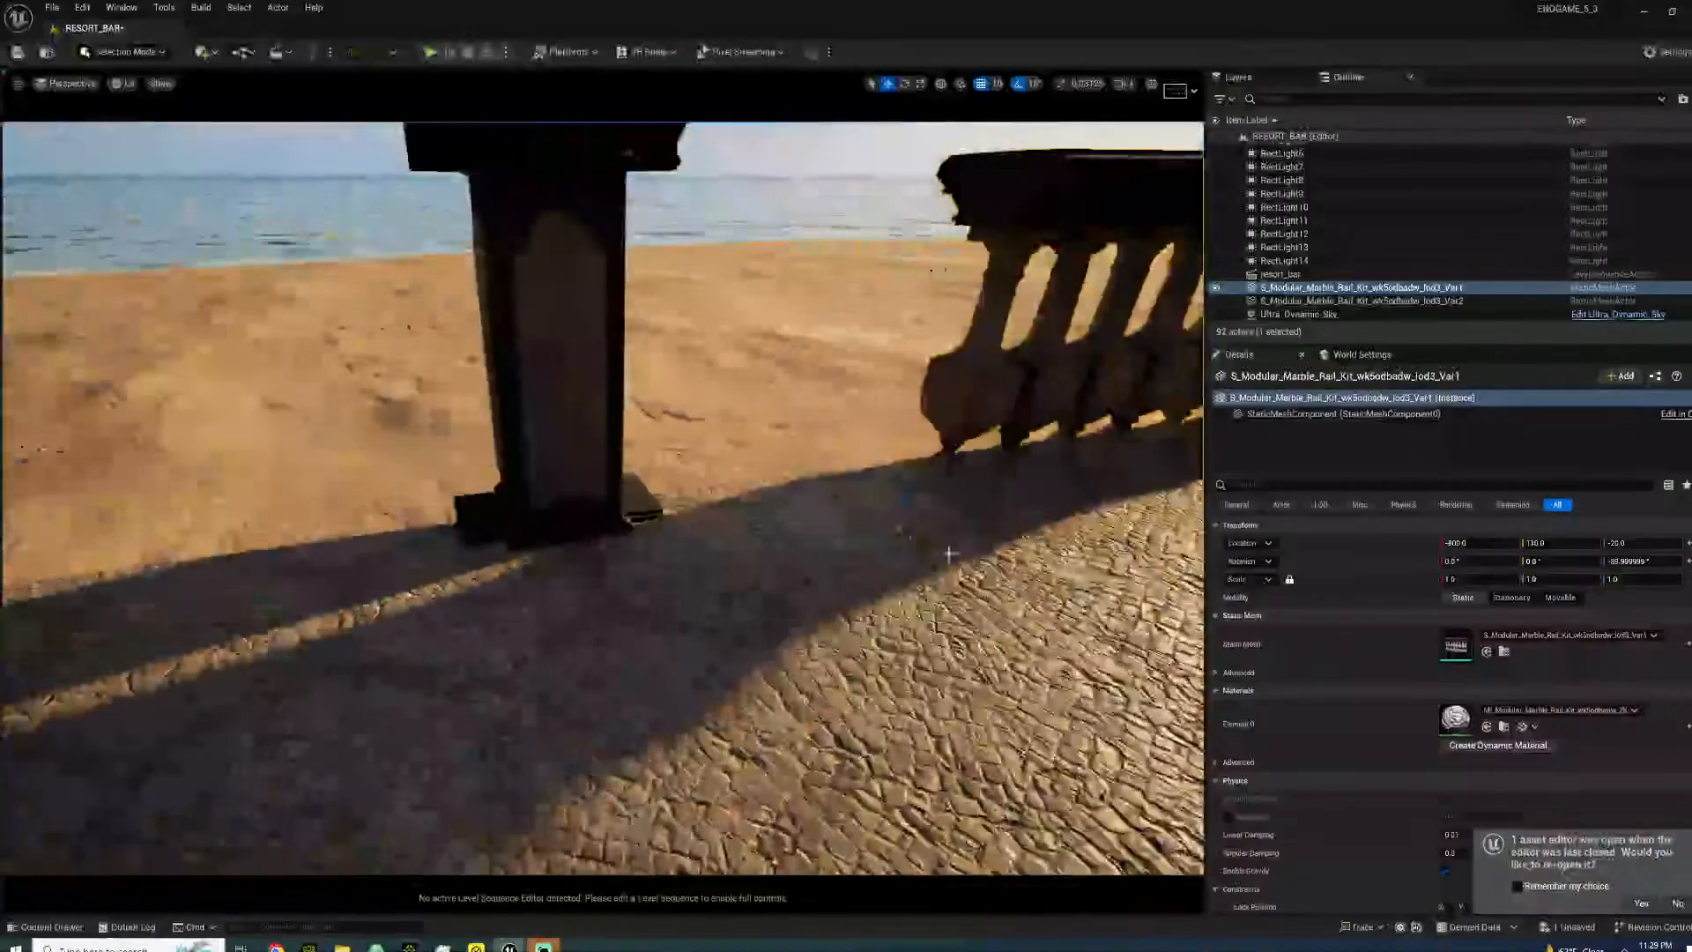
drag(888, 531, 631, 537)
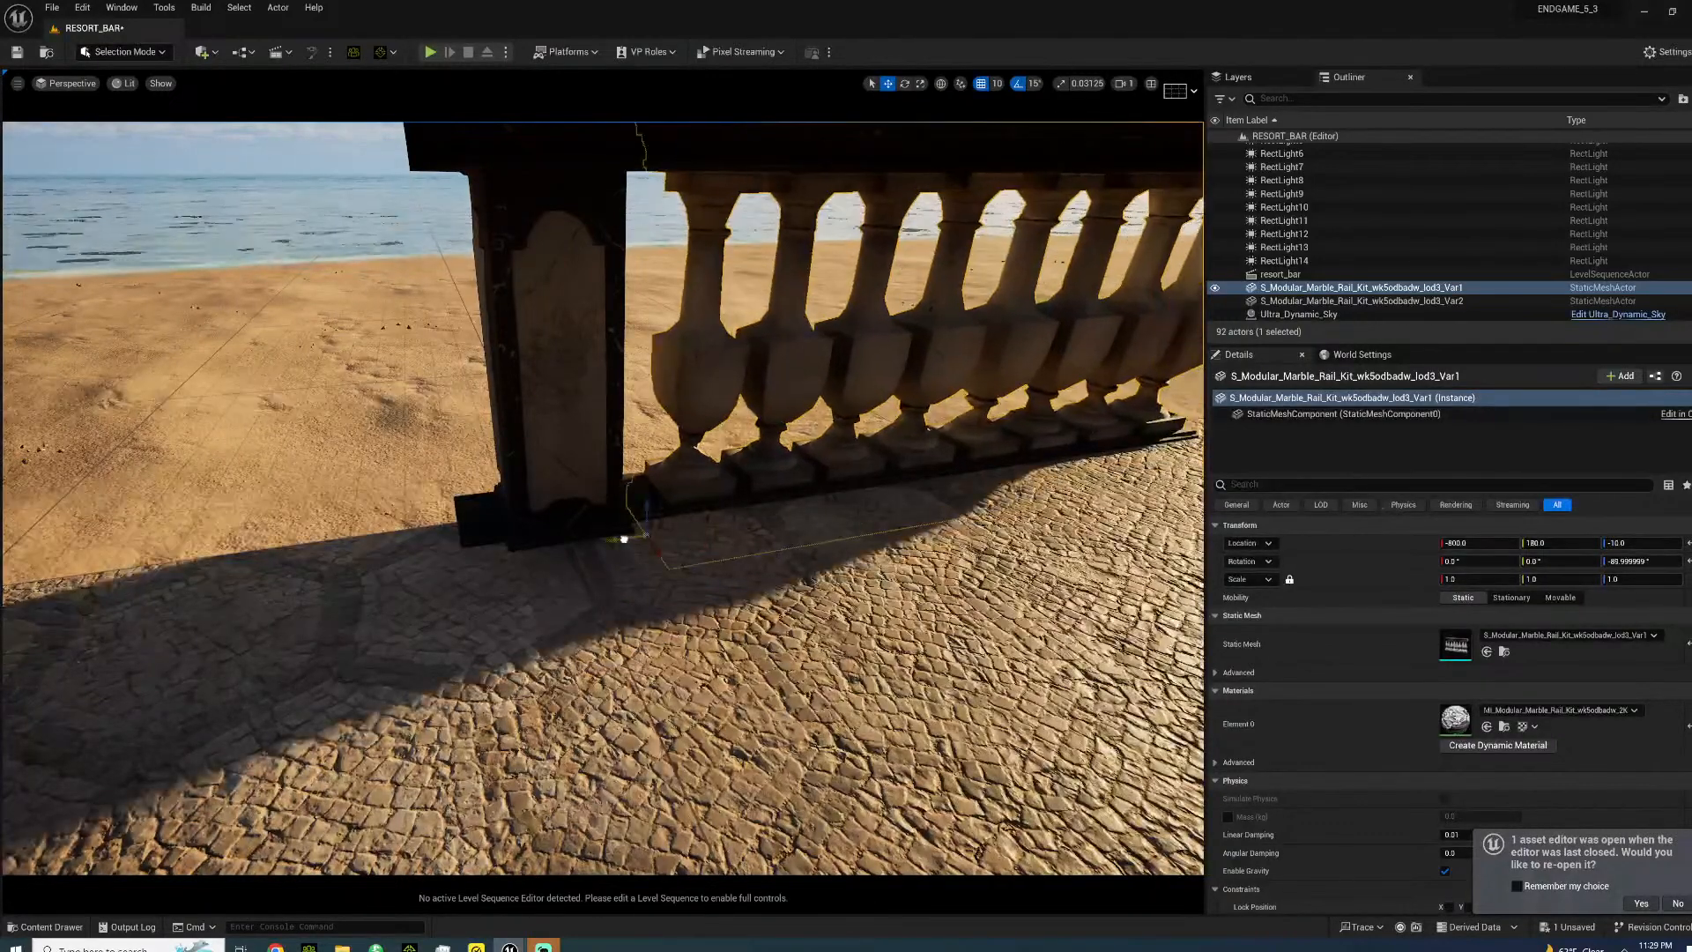
right_drag(623, 537, 579, 502)
- Try raising the pillar and baluster section together from the paving to a height of 0
click(564, 331)
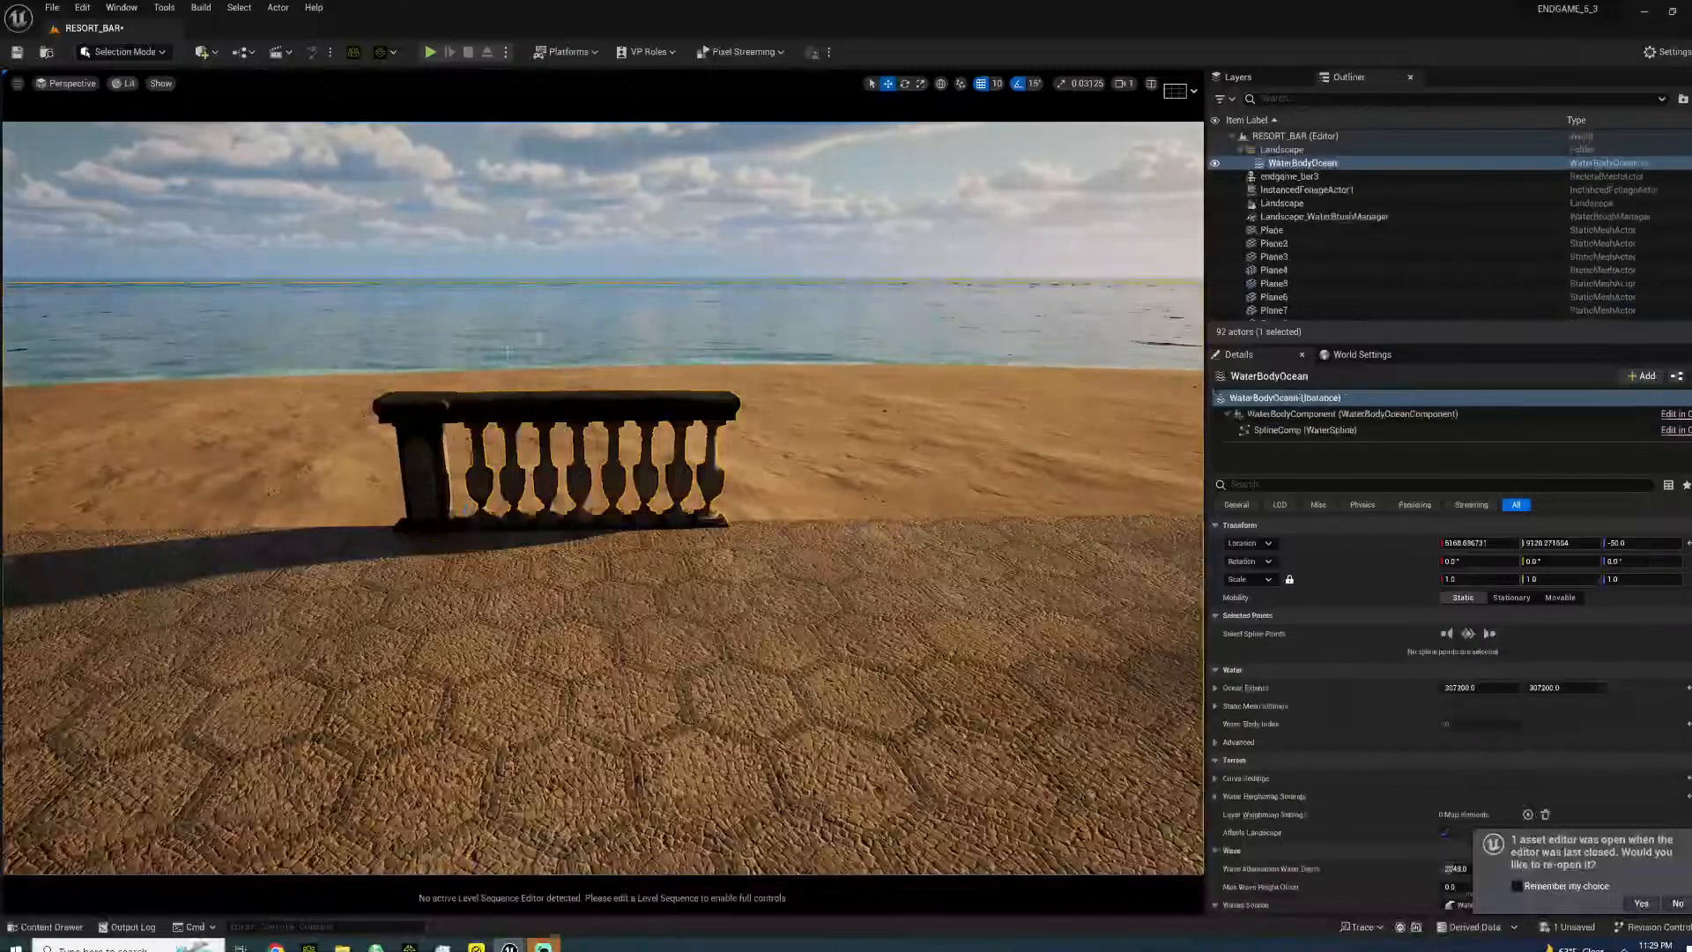
right_drag(564, 330, 551, 304)
key(w)
click(401, 444)
ctrl+click(462, 438)
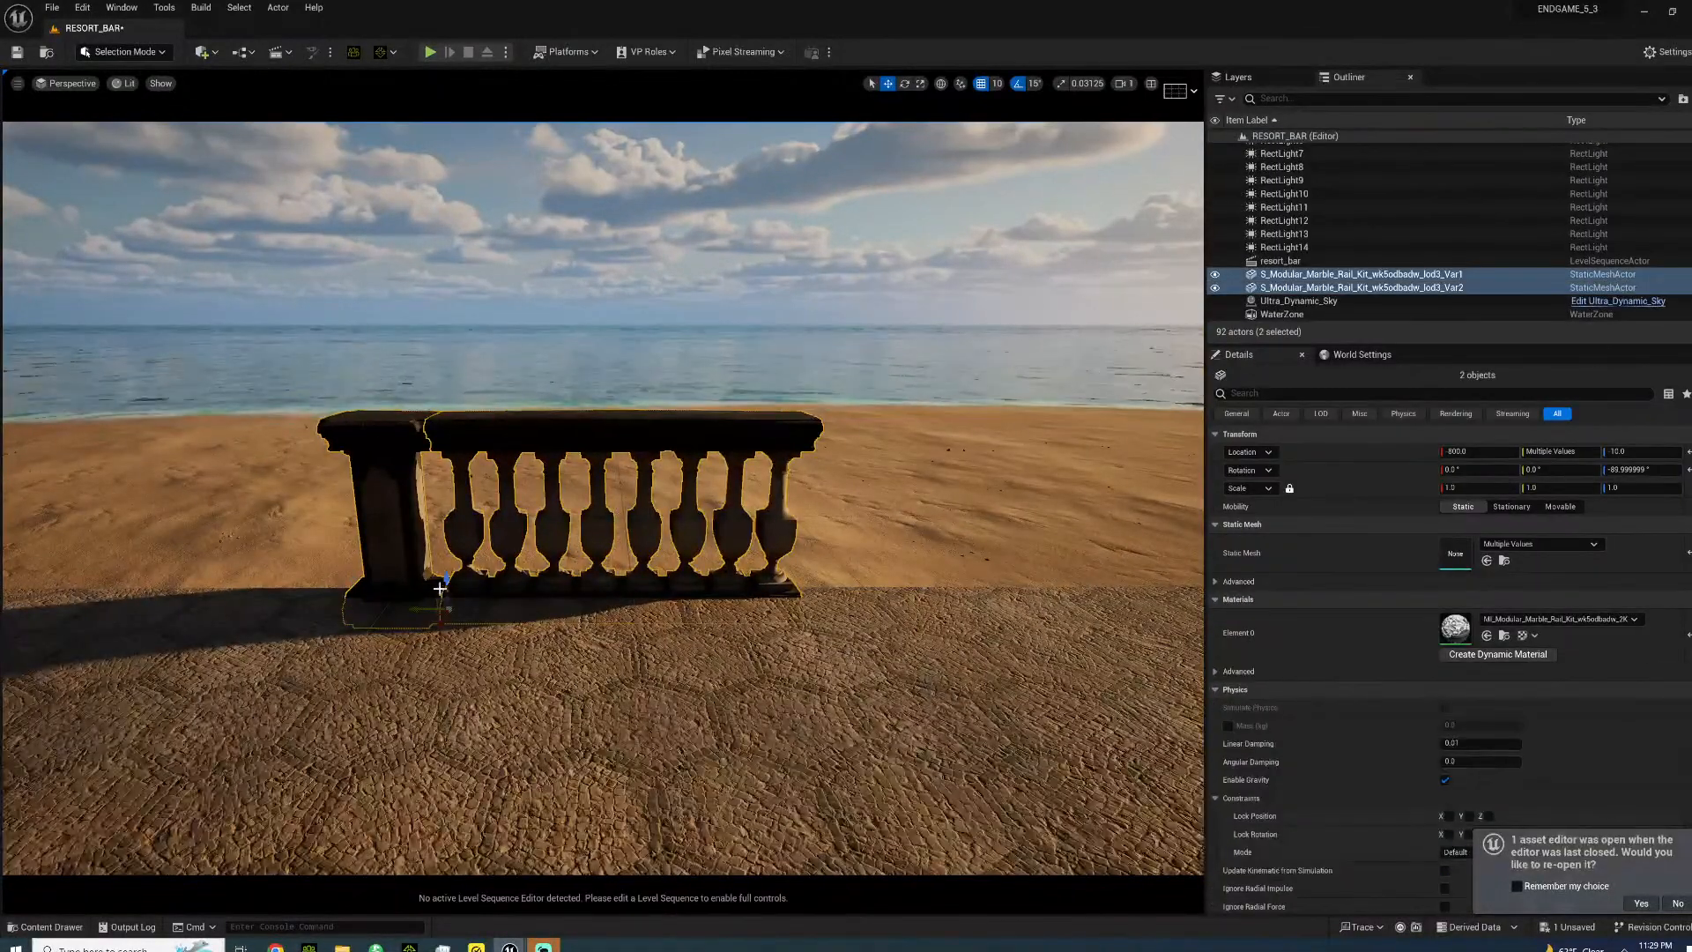
drag(447, 582, 450, 558)
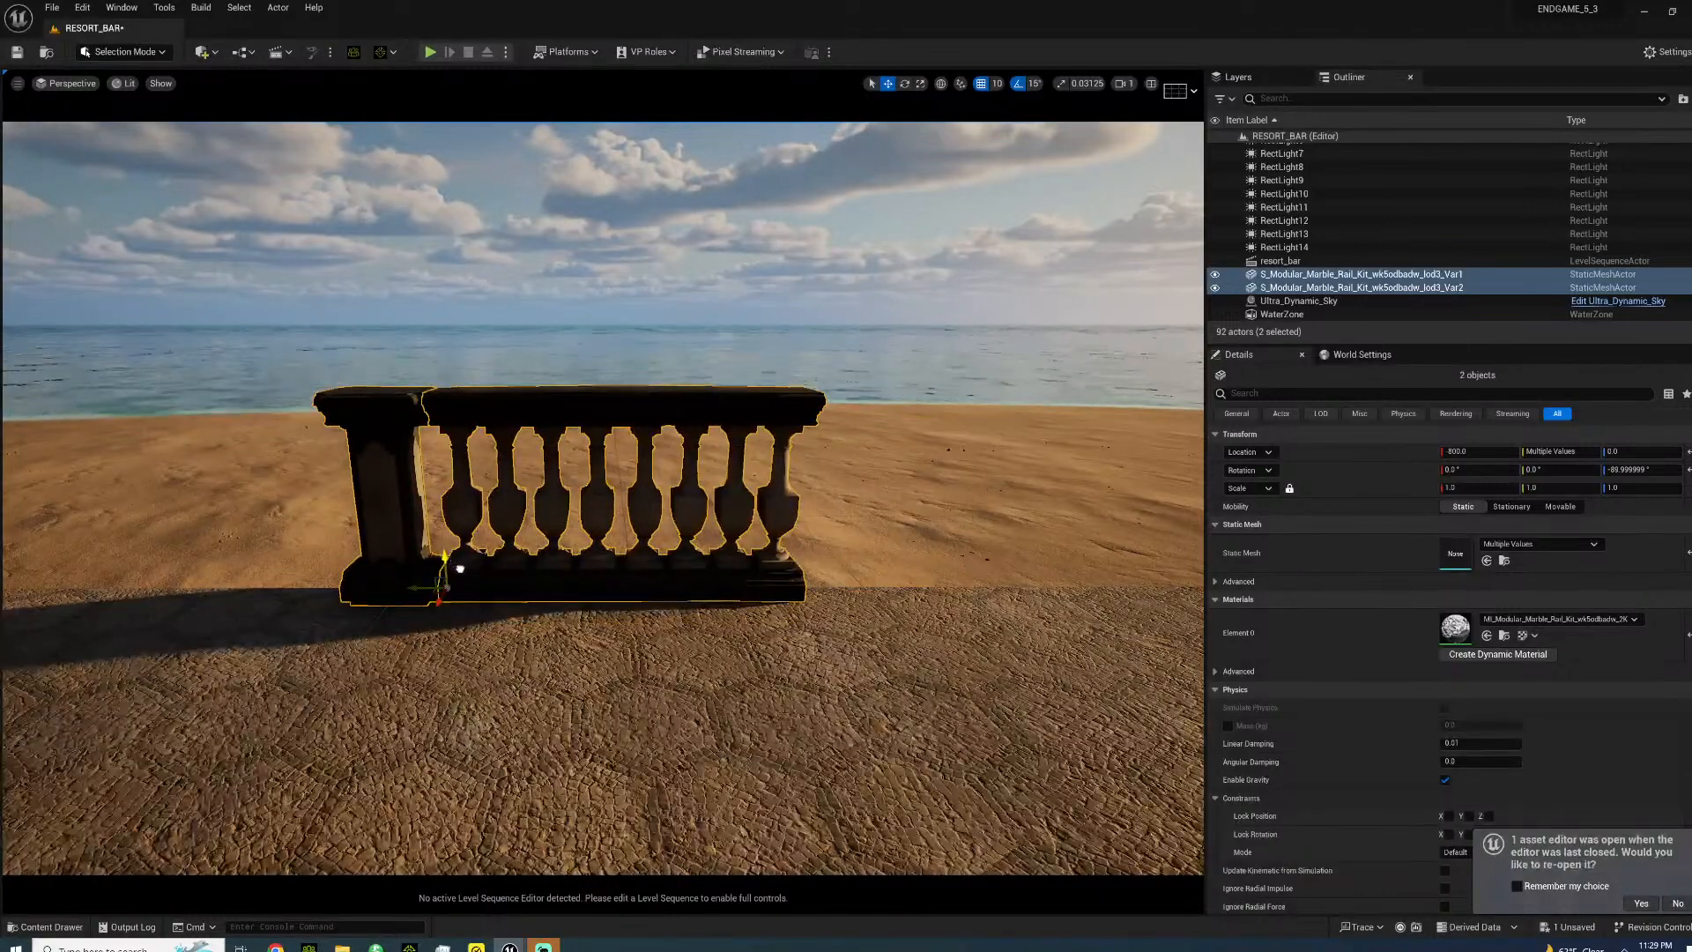
key(ctrl+z)
key(ctrl+y)
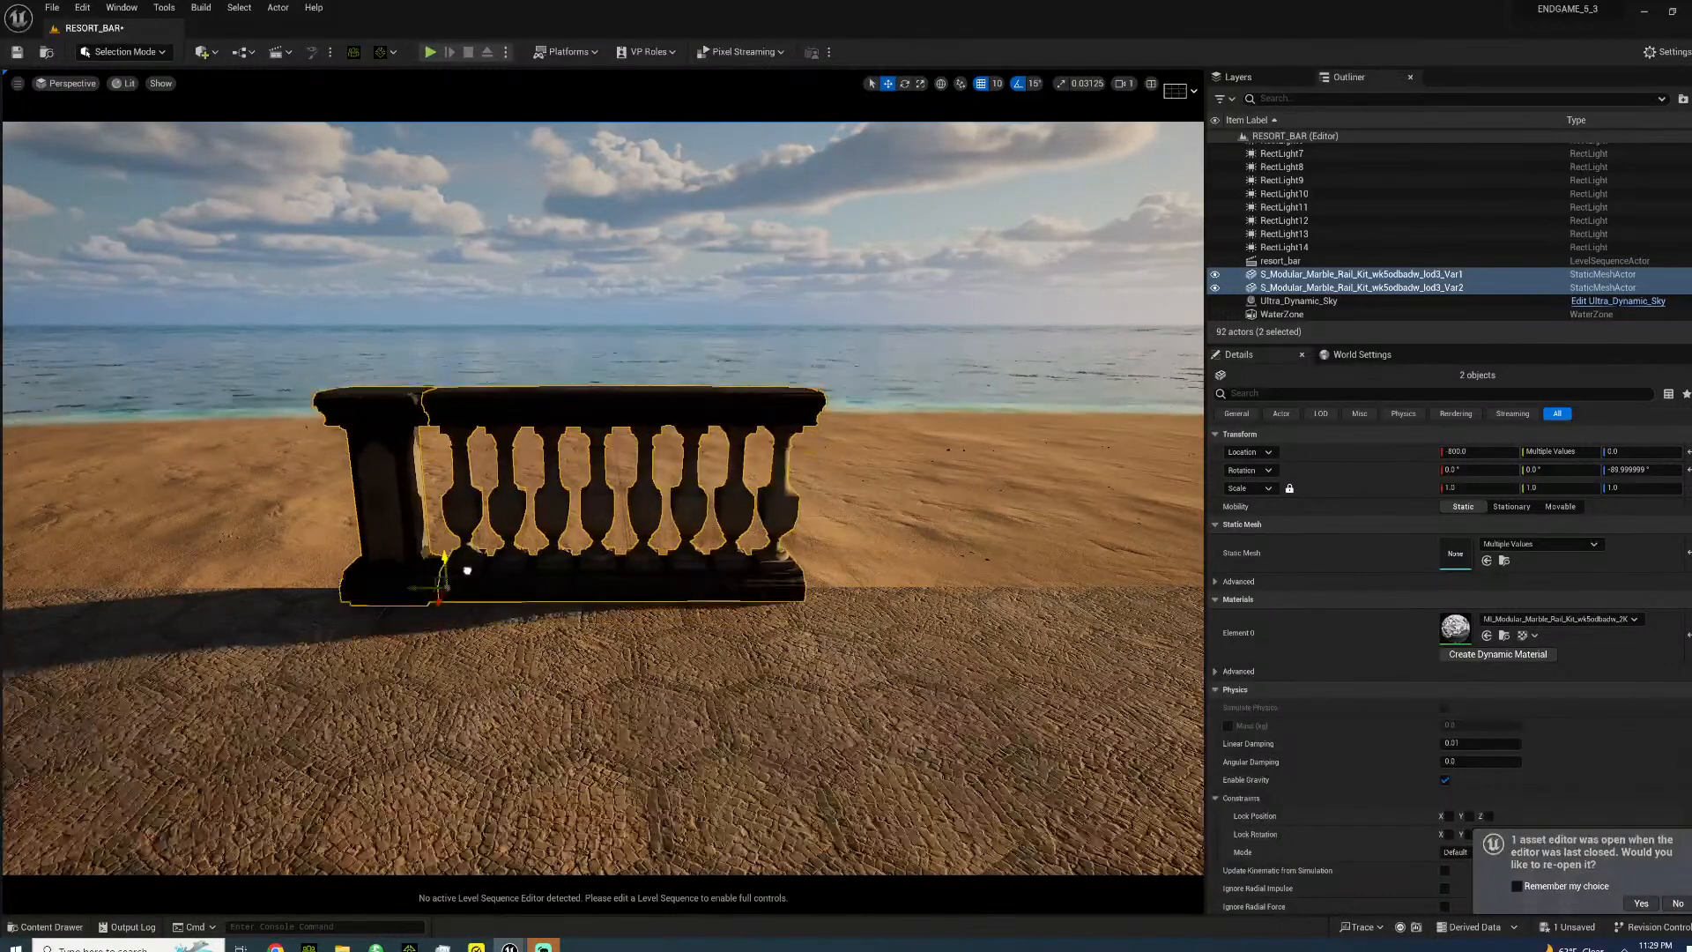
- Delete the marble baluster section and the pillar from the paving's beach-side edge
key(d)
right_drag(467, 568, 299, 539)
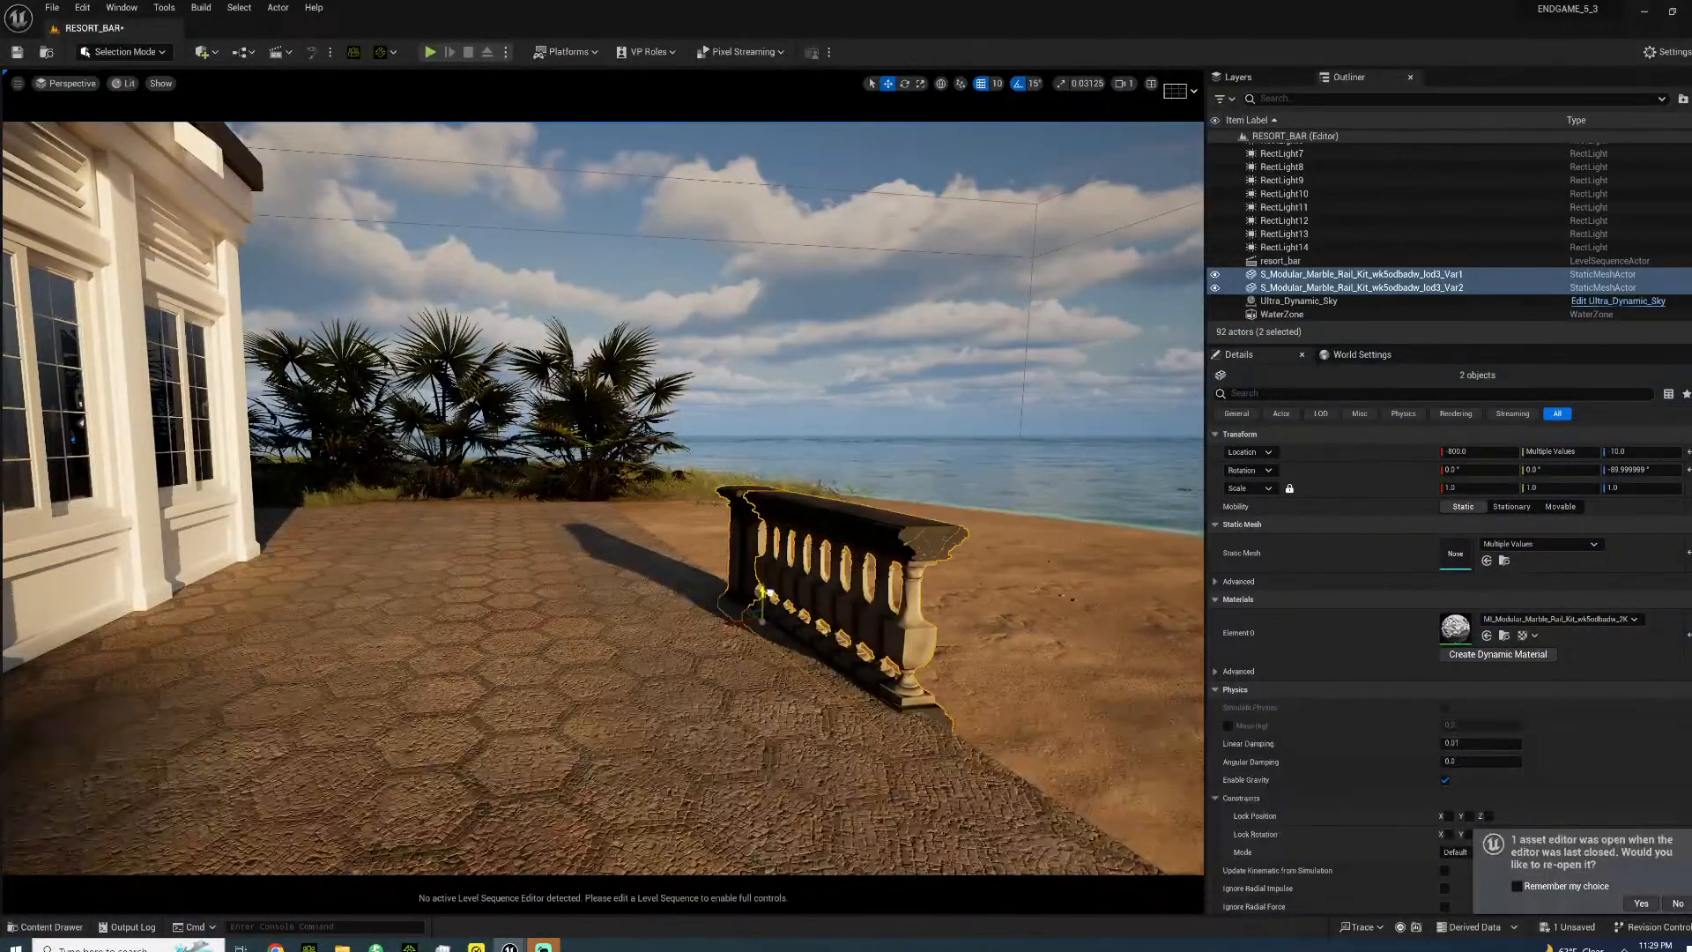
key(a)
right_drag(707, 583, 895, 578)
key(s)
key(w)
right_drag(720, 495, 617, 546)
click(723, 489)
key(w)
key(s)
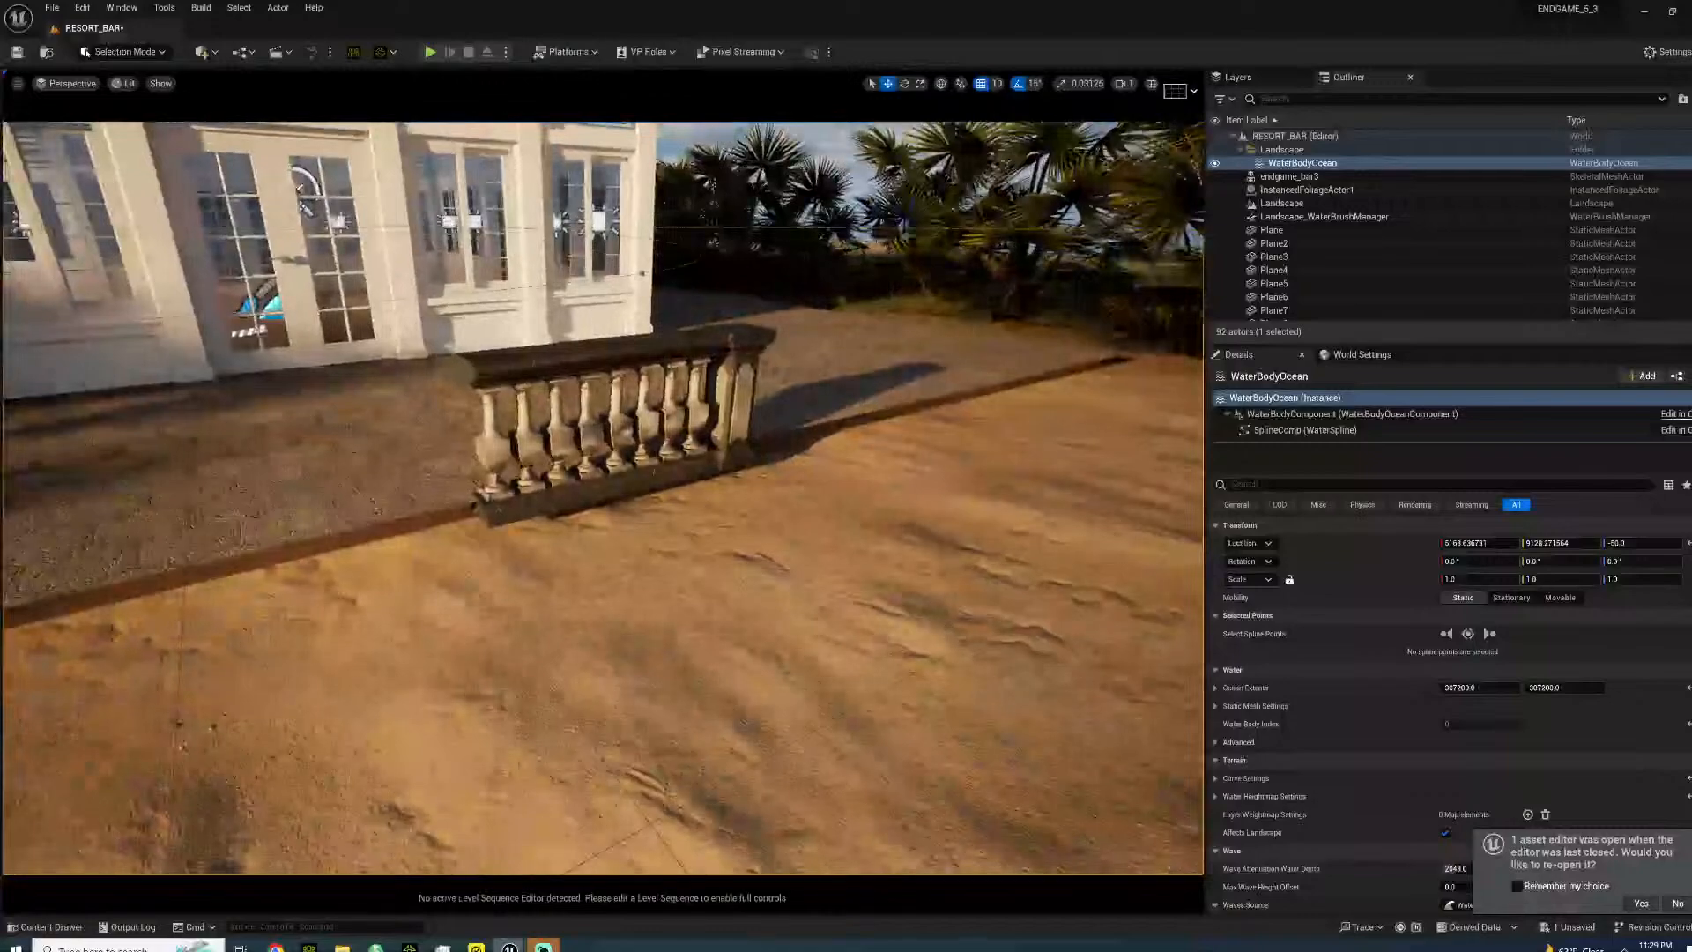
click(601, 355)
key(Delete)
click(733, 407)
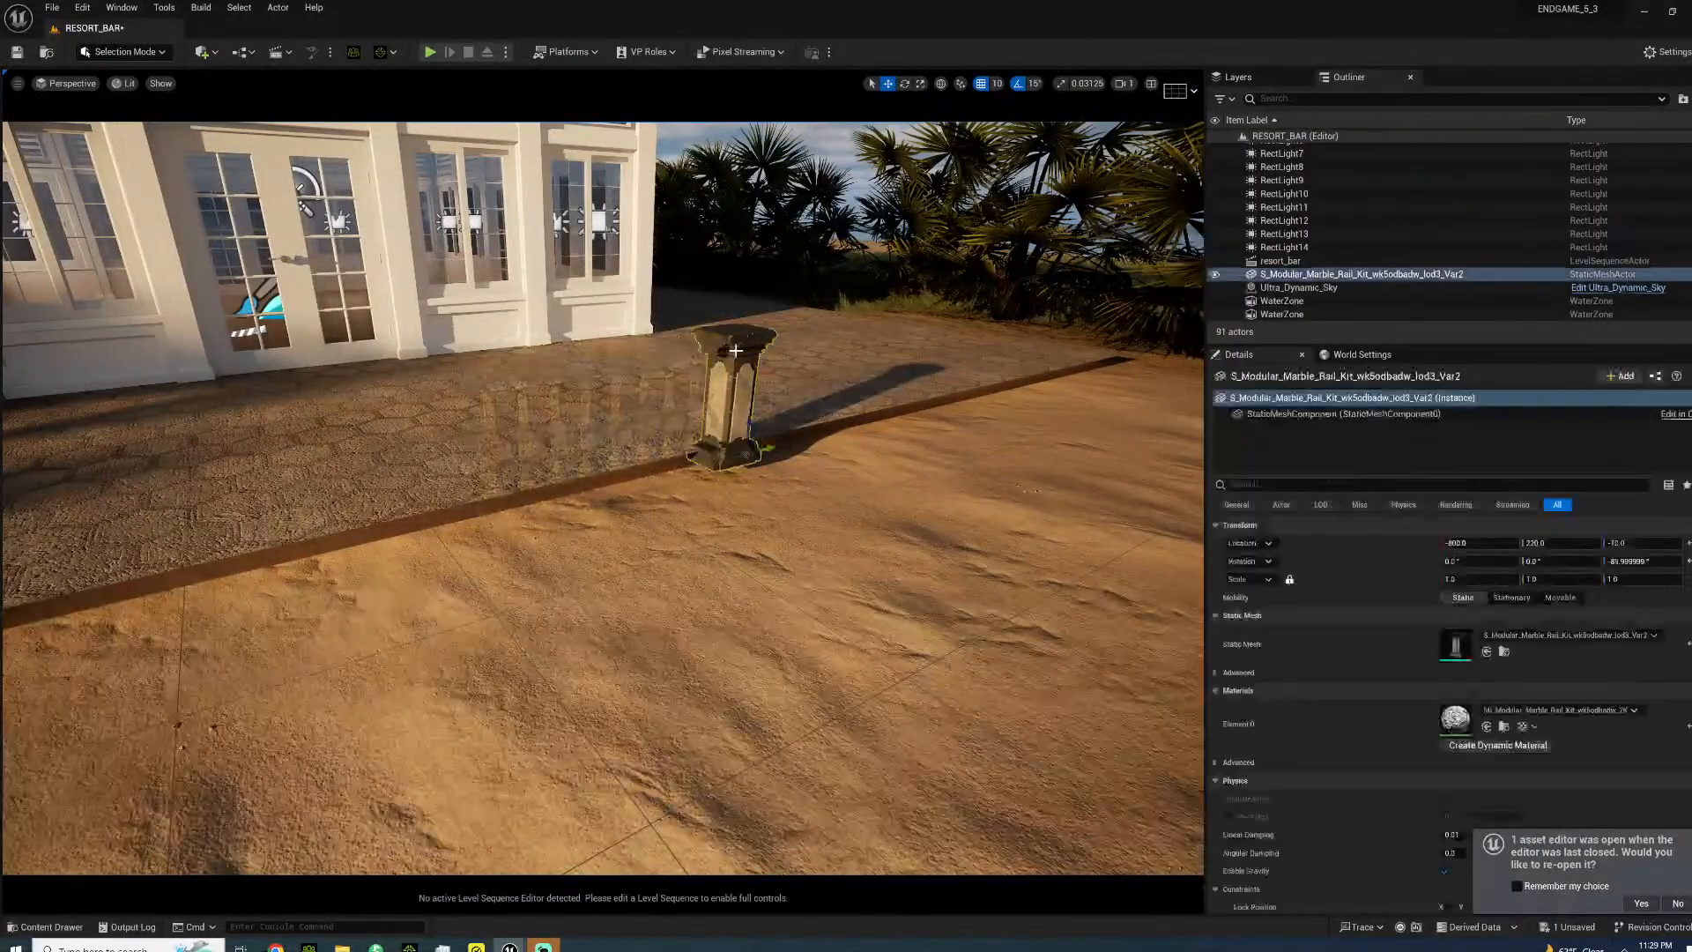
key(Delete)
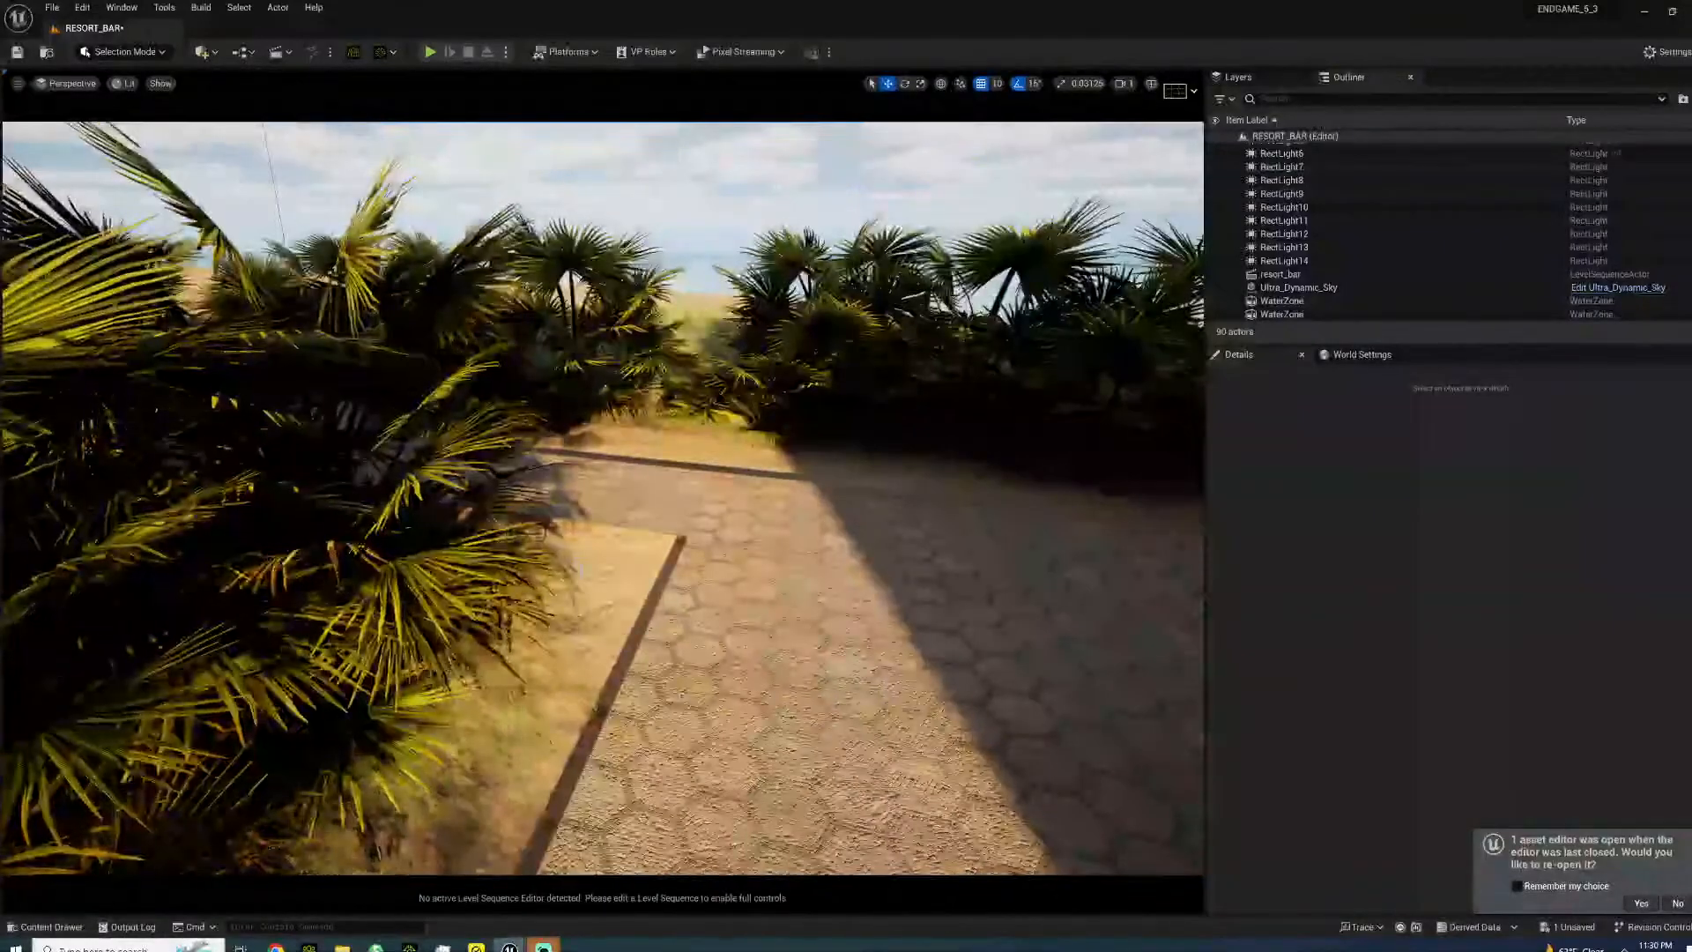
- Inspect the hexagonal paving beside the palm beds and its far end out on the beach
click(780, 516)
right_drag(780, 516, 679, 573)
click(740, 426)
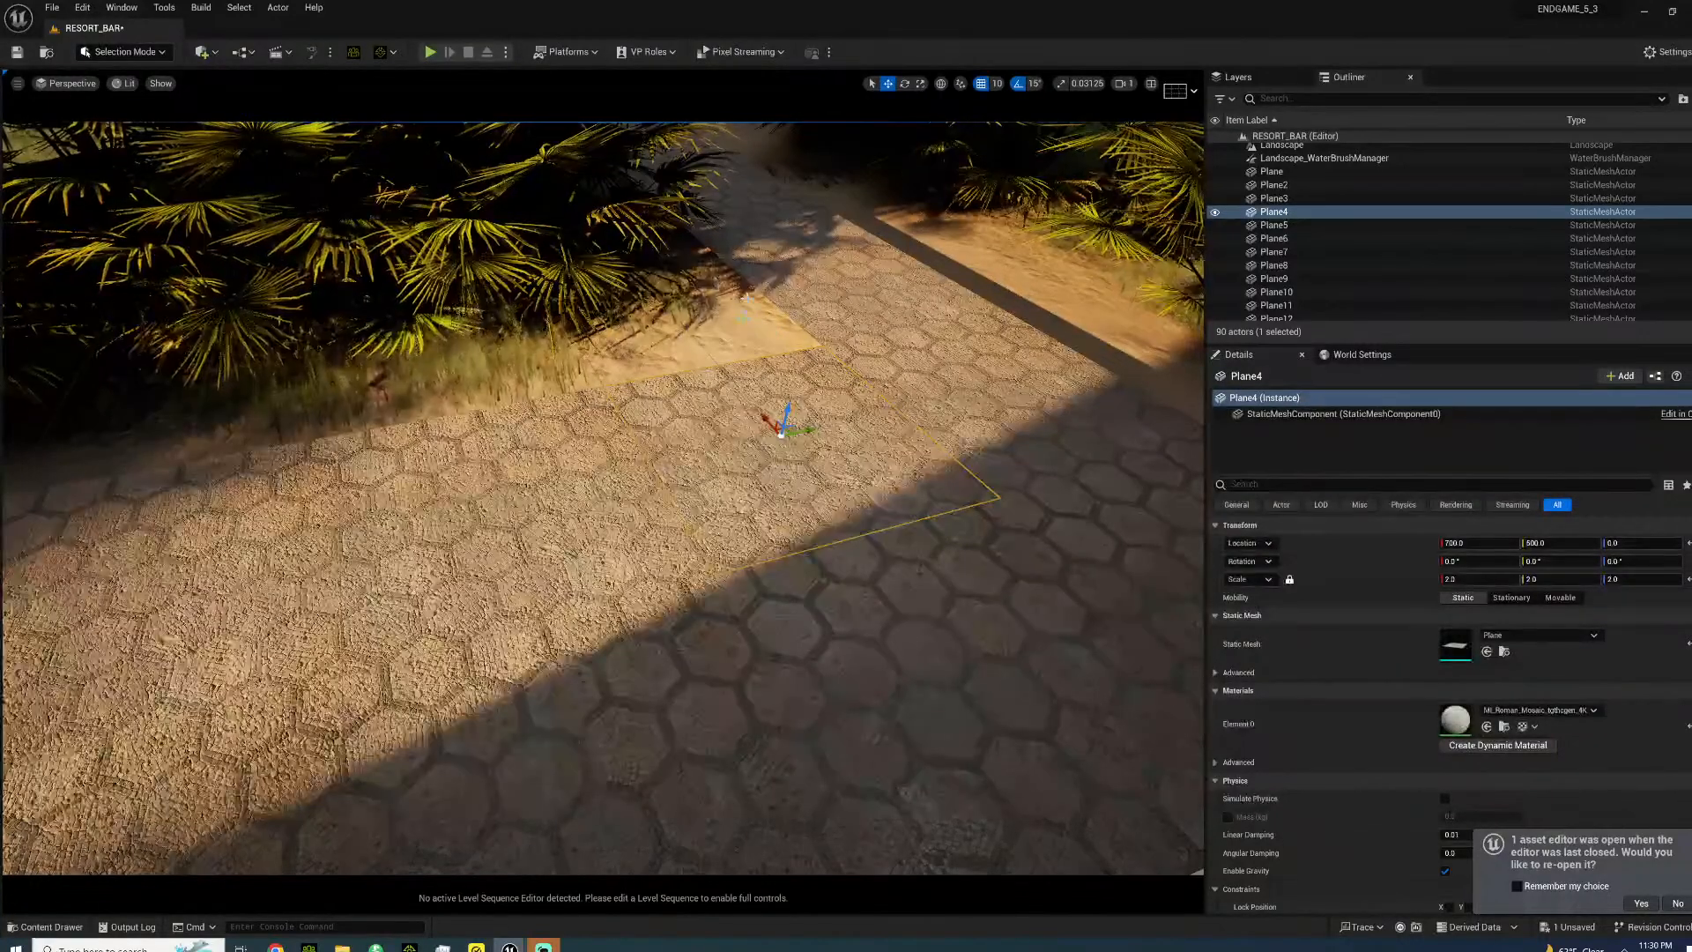
key(s)
right_drag(604, 498, 776, 415)
key(w)
key(w)
key(s)
key(w)
key(s)
key(w)
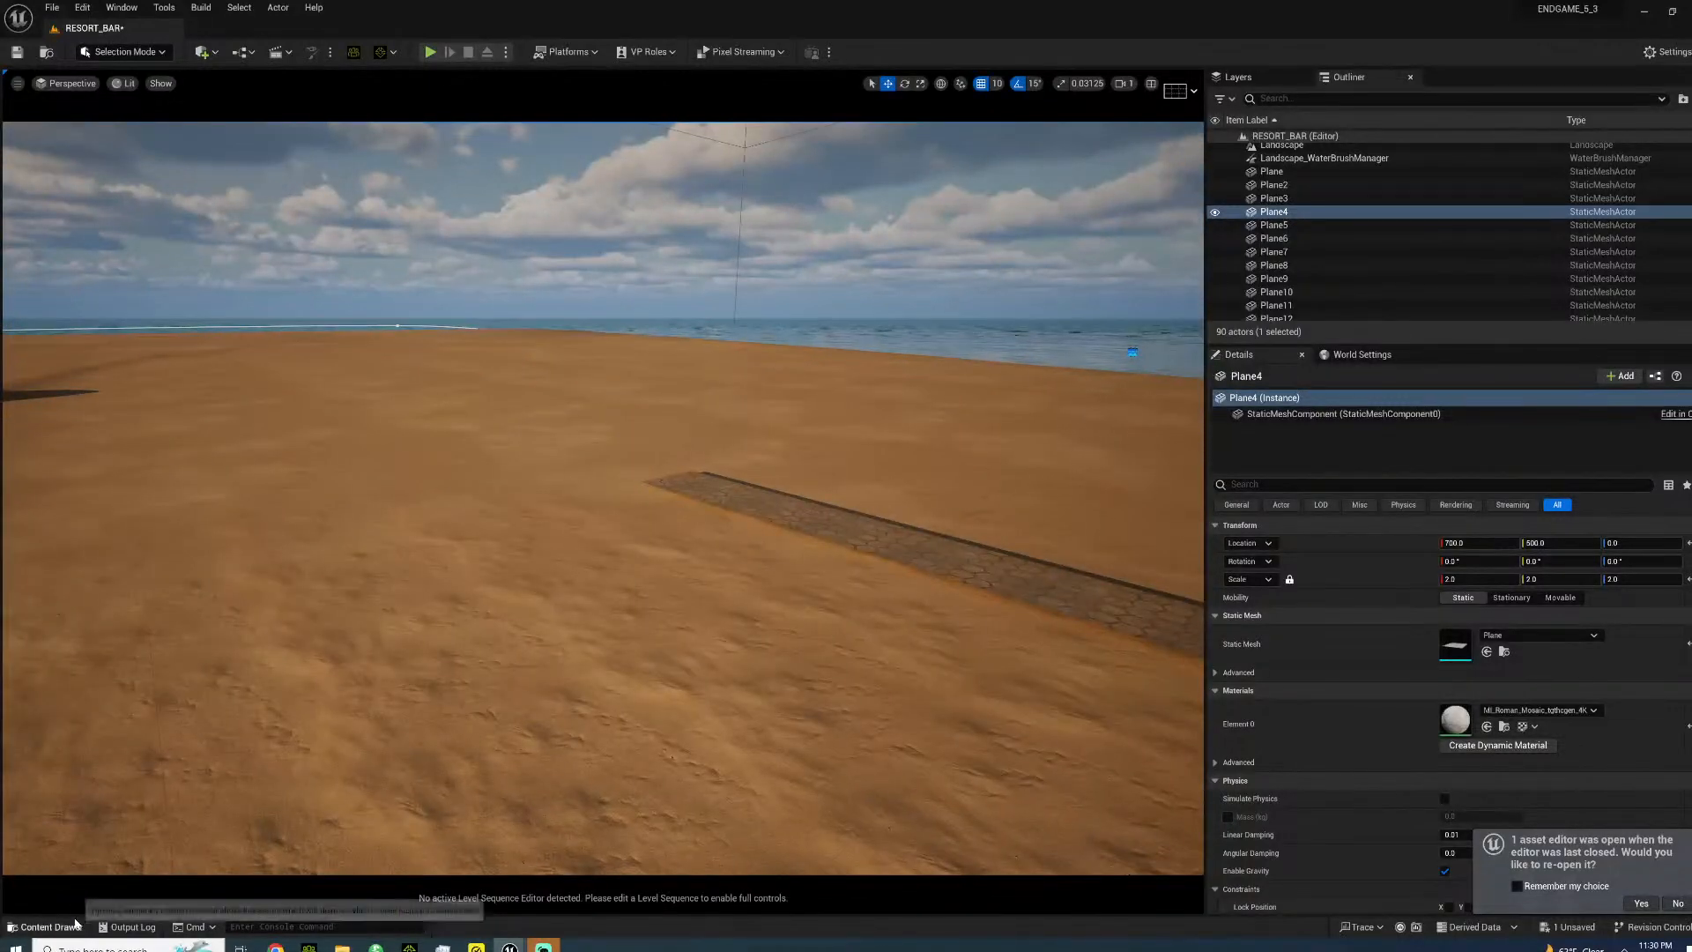
- Collapse the Megascans folder and look through the project's other content folders for usable environment packs
click(75, 923)
drag(282, 734, 161, 712)
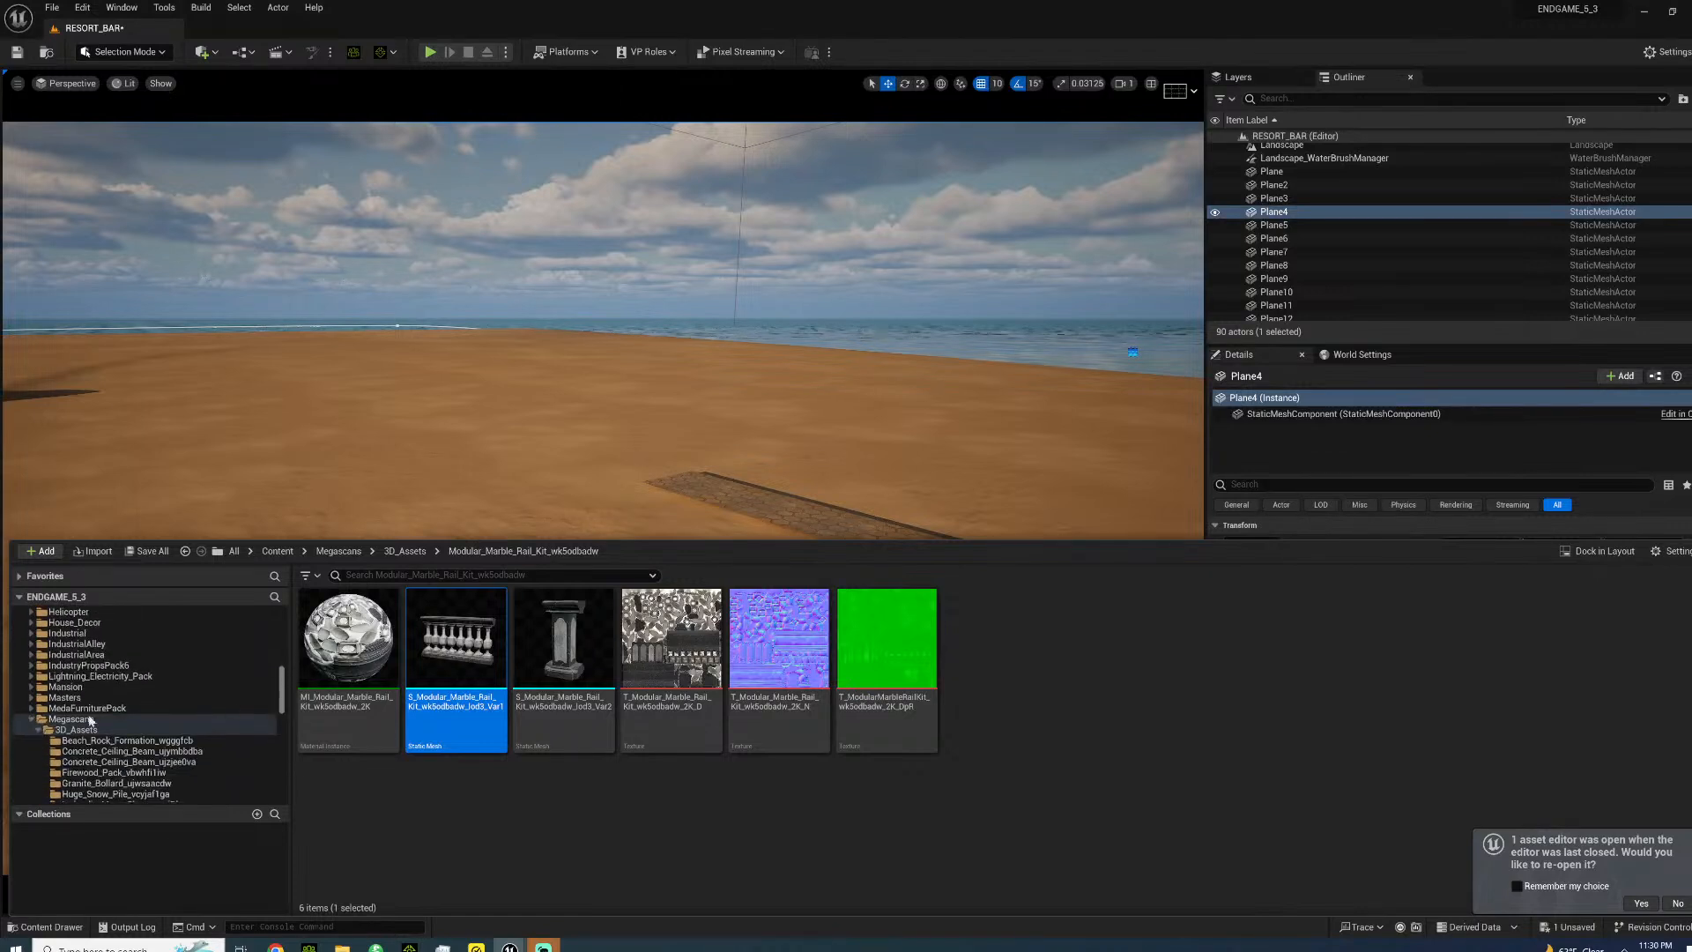
click(32, 719)
scroll(96, 751, up, 10)
scroll(110, 751, up, 1)
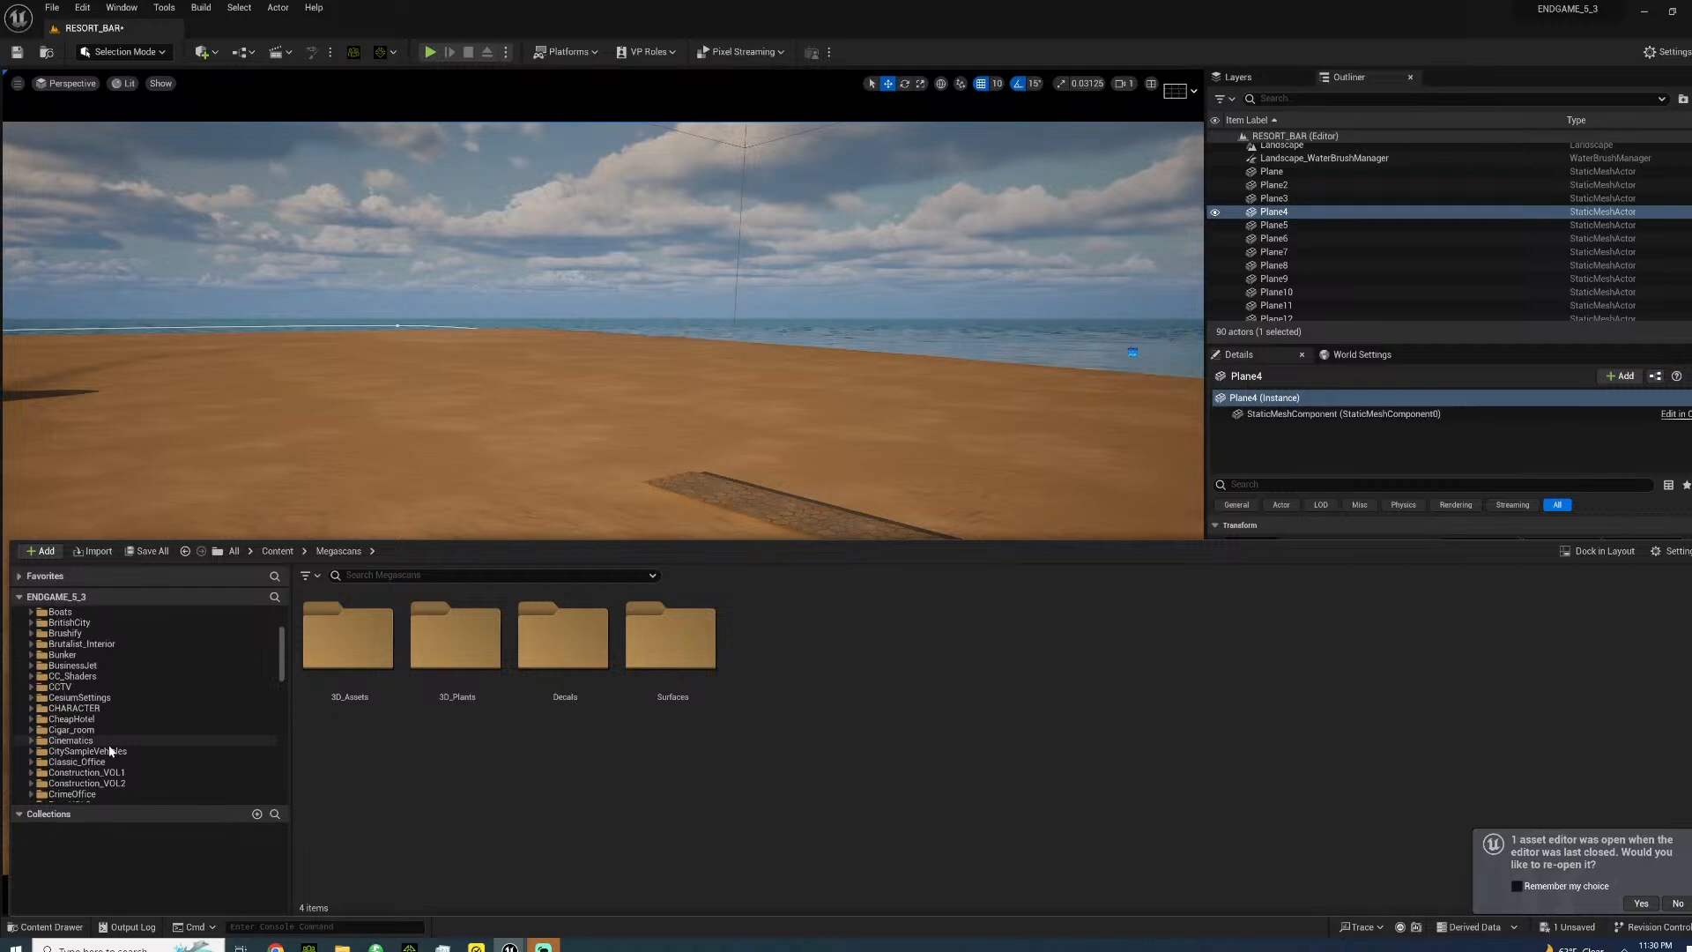
scroll(110, 751, down, 15)
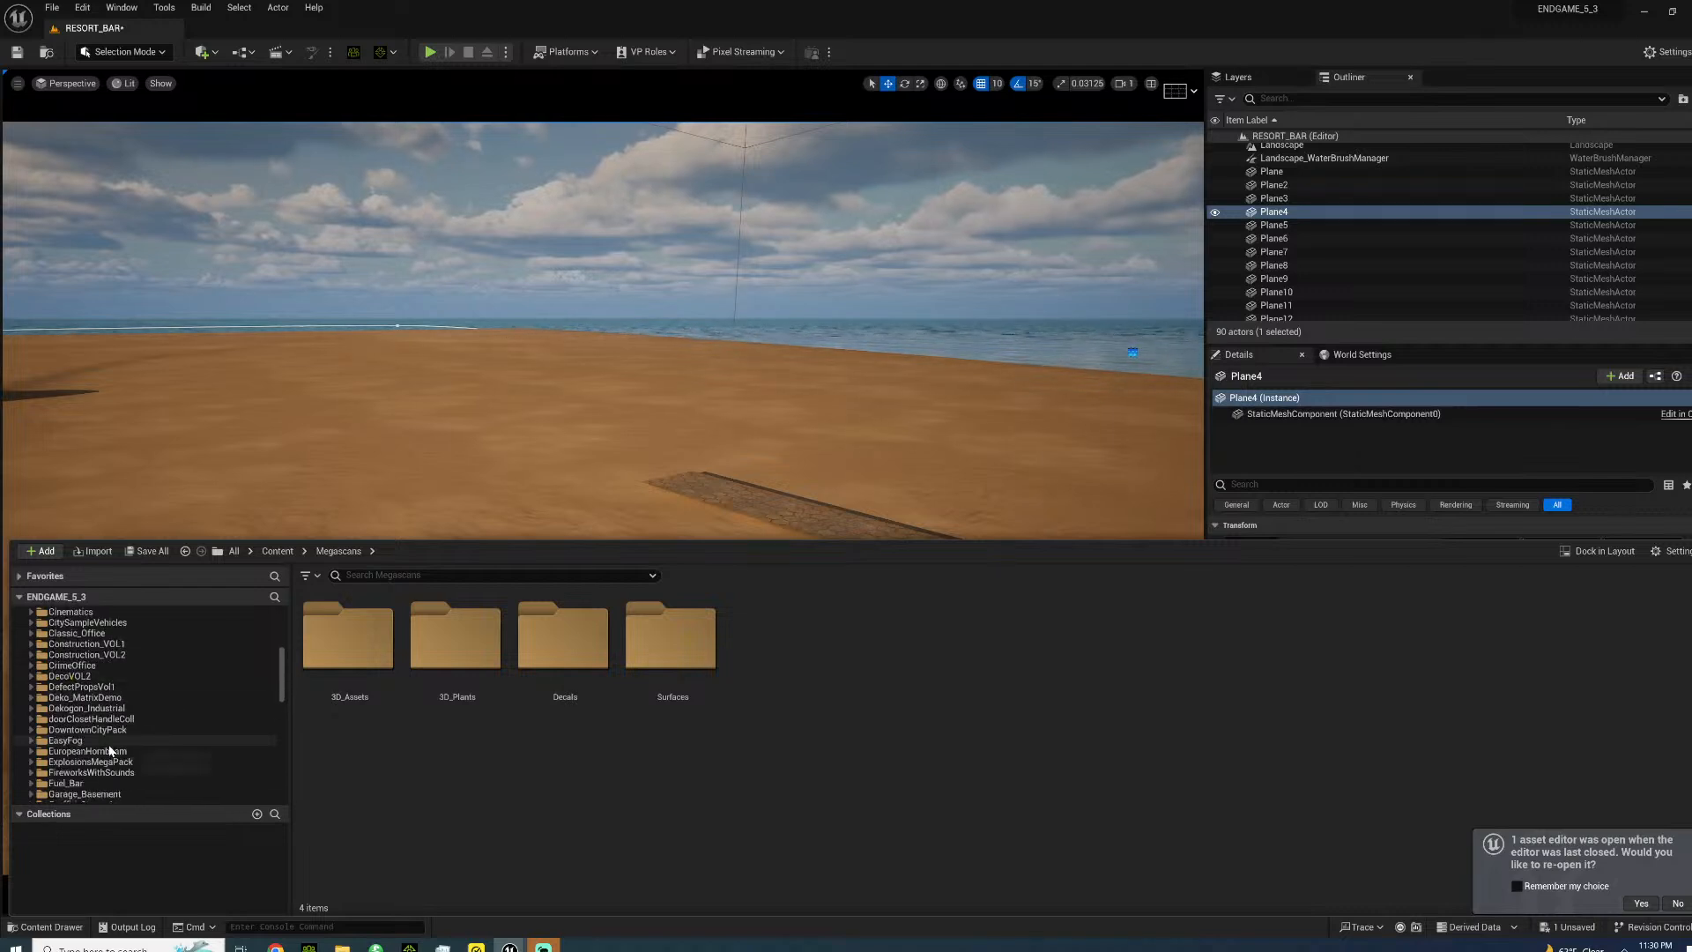
scroll(110, 751, up, 8)
scroll(110, 751, up, 2)
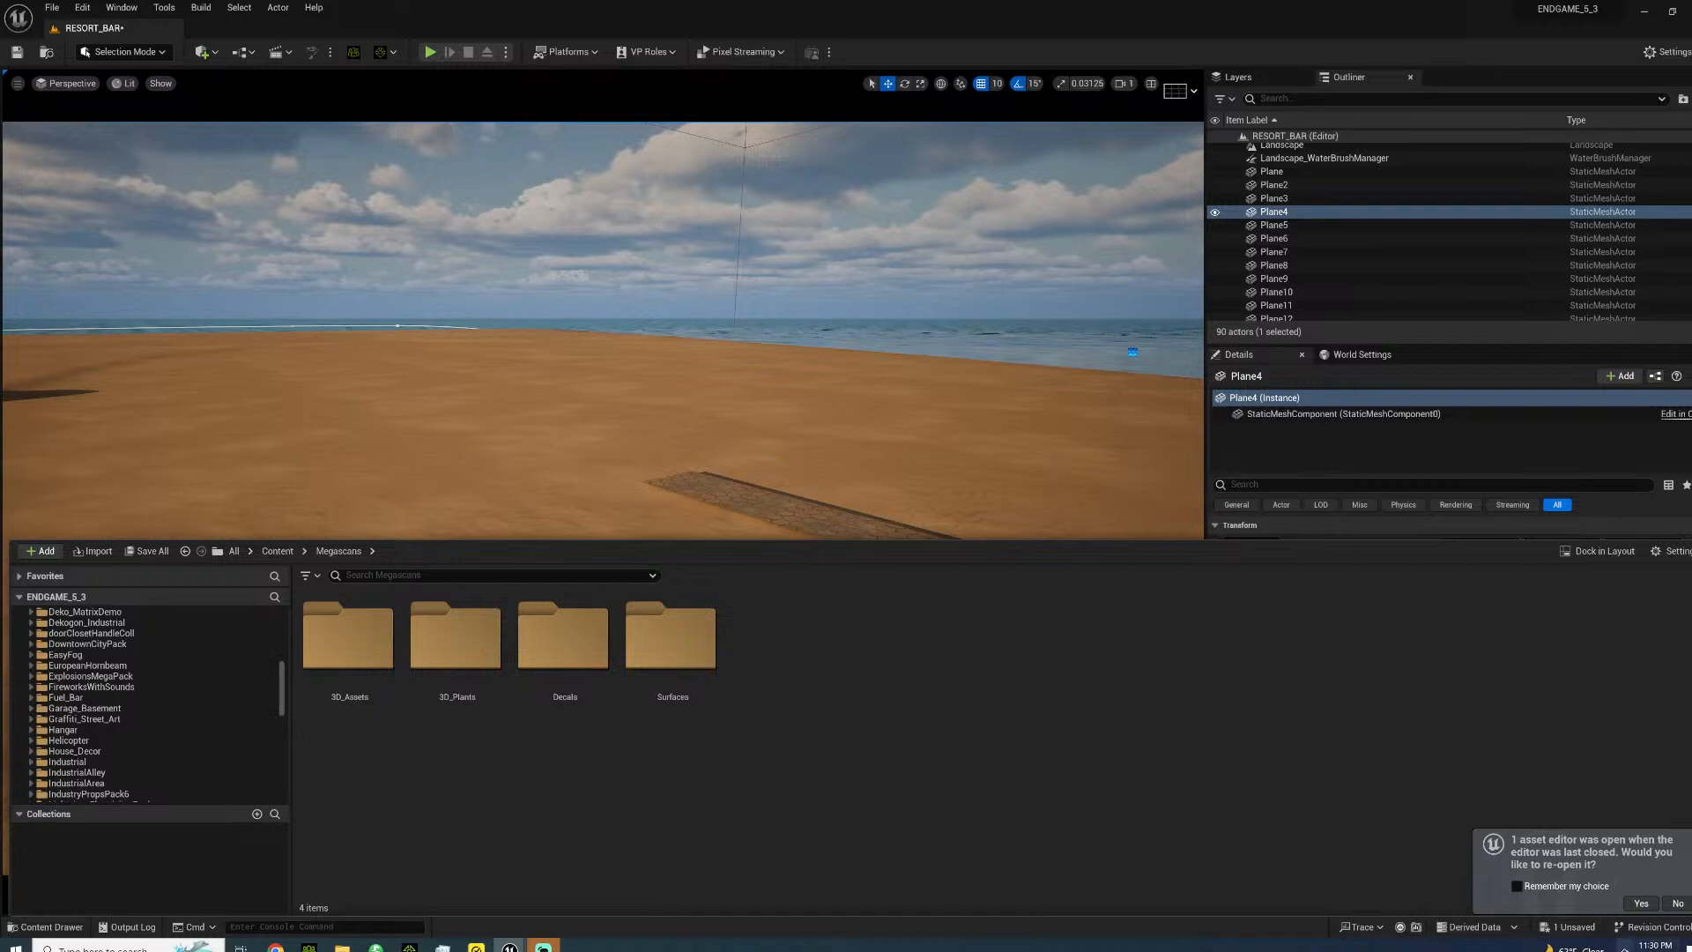
- Switch to the Epic Games Launcher, open the Unreal Engine library and look through the vault for outdoor asset packs
click(1624, 949)
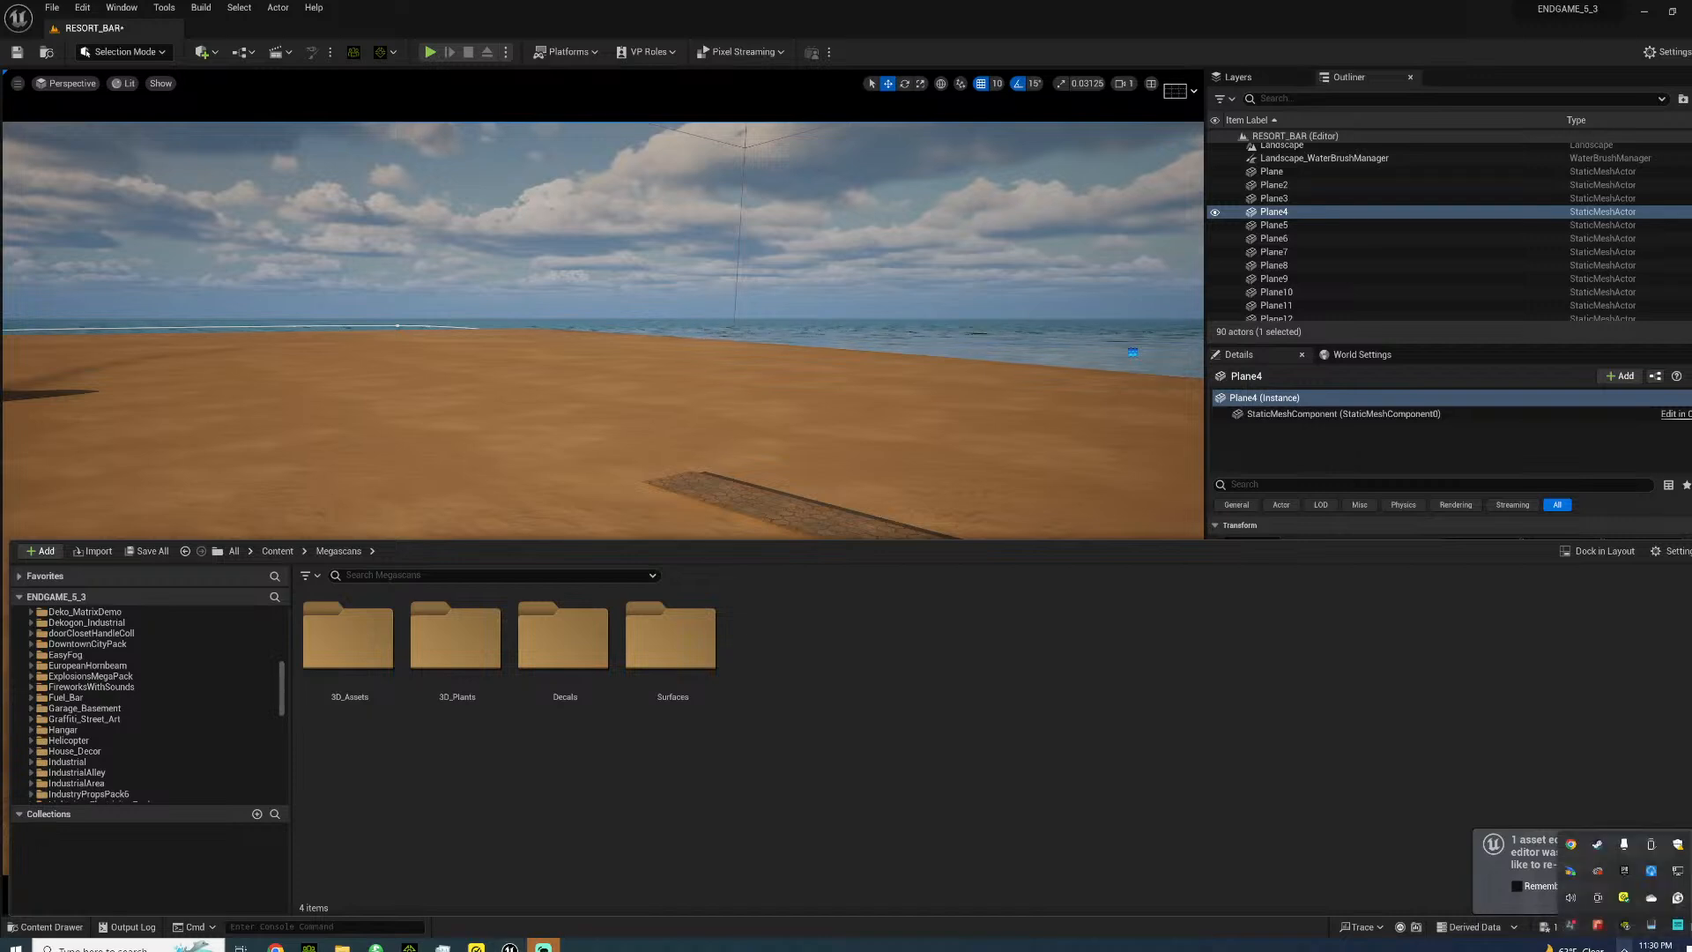
right_click(1606, 867)
click(1646, 793)
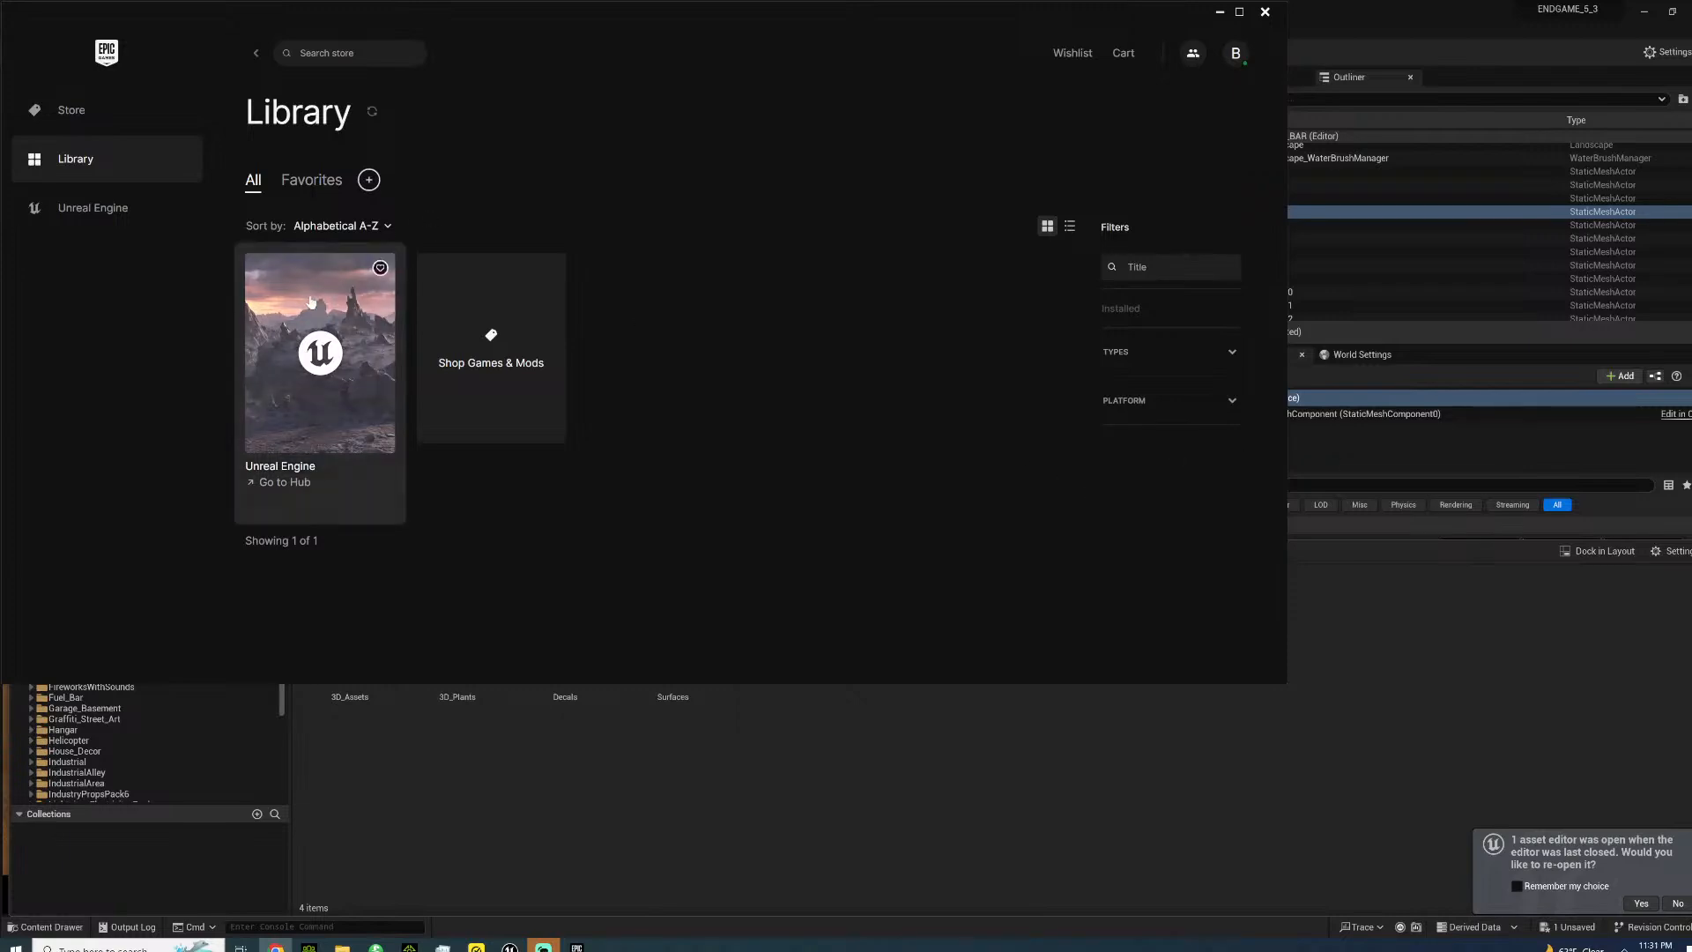
click(341, 266)
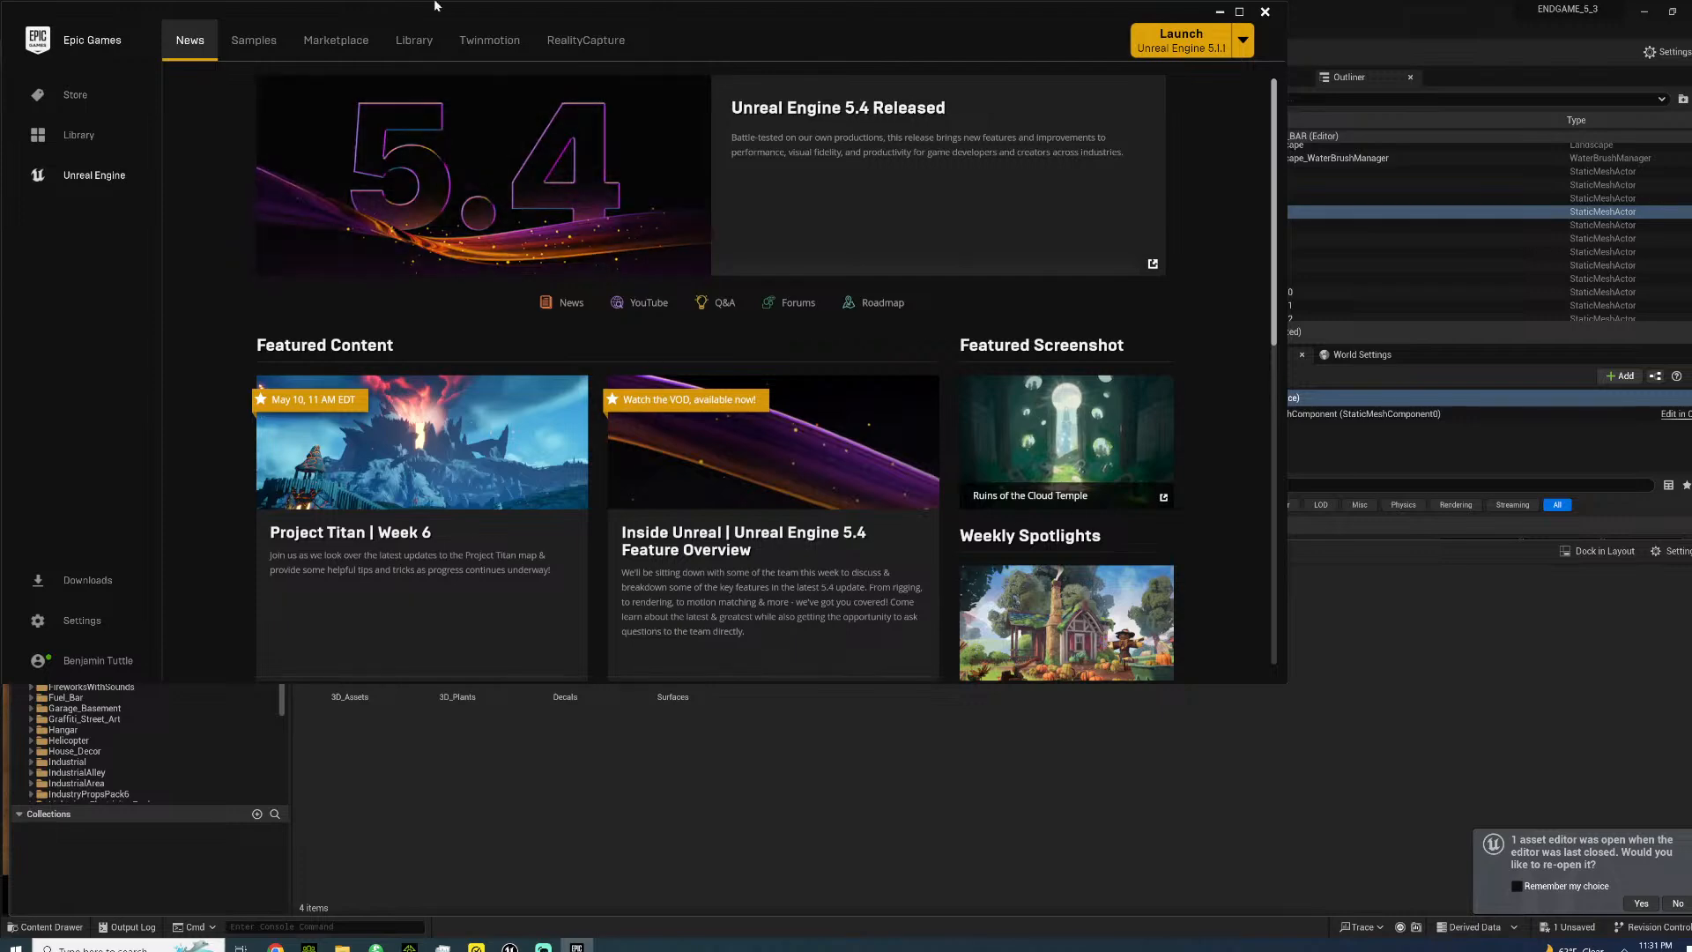
click(426, 51)
scroll(573, 372, down, 5)
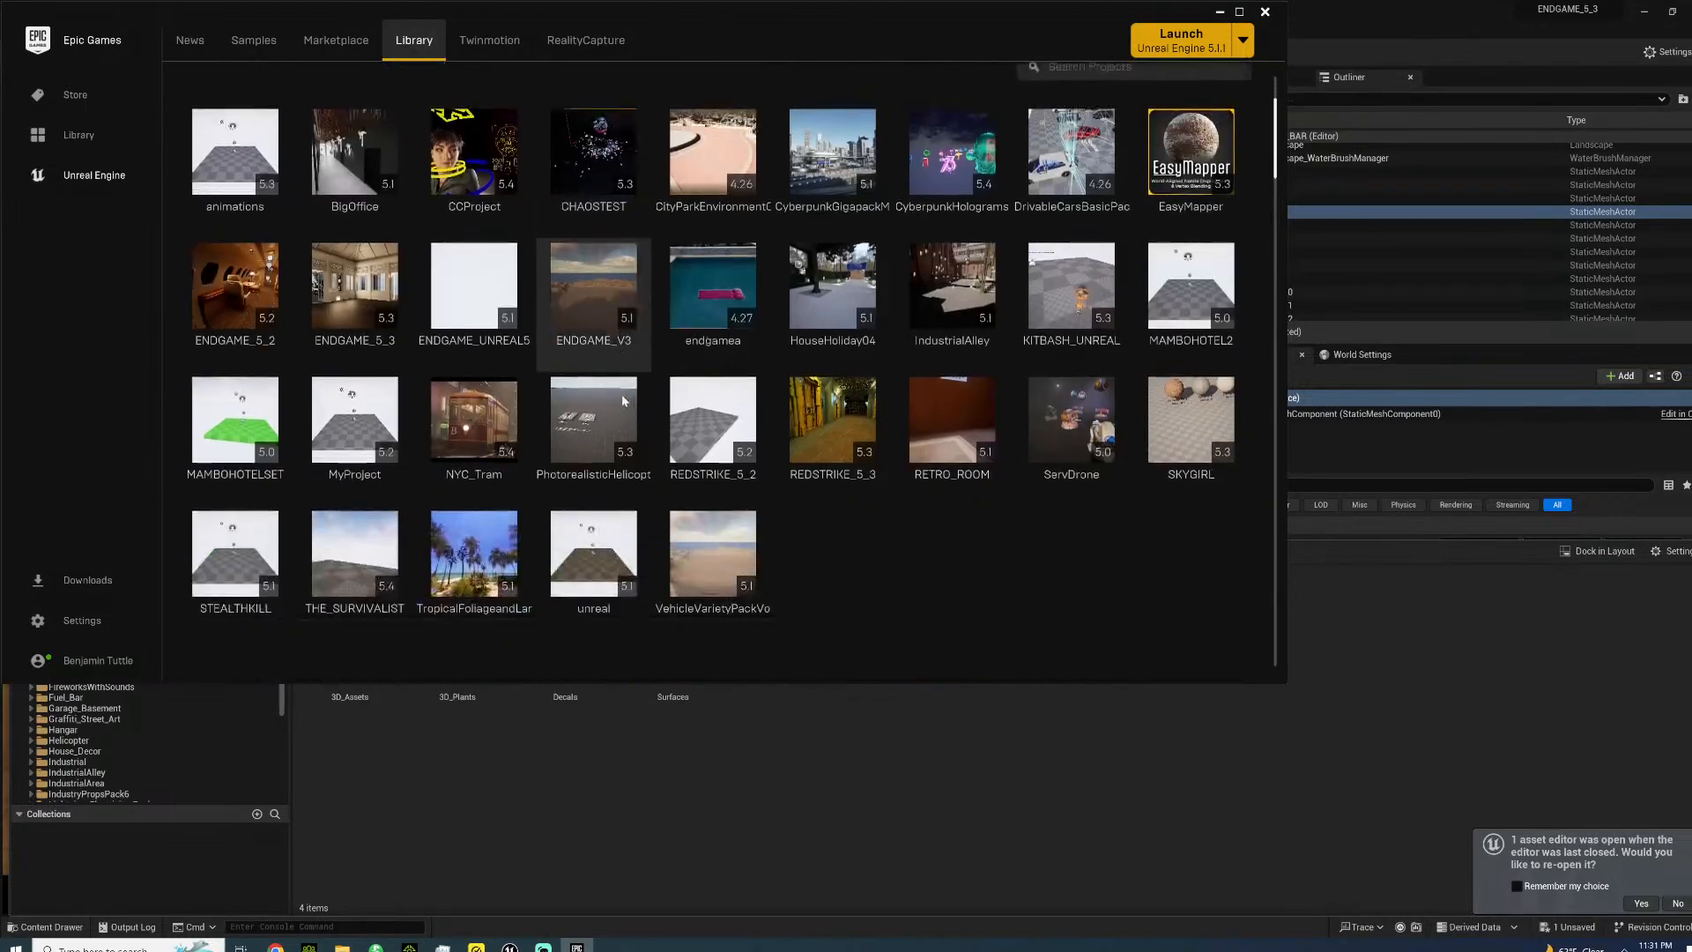
scroll(636, 417, down, 8)
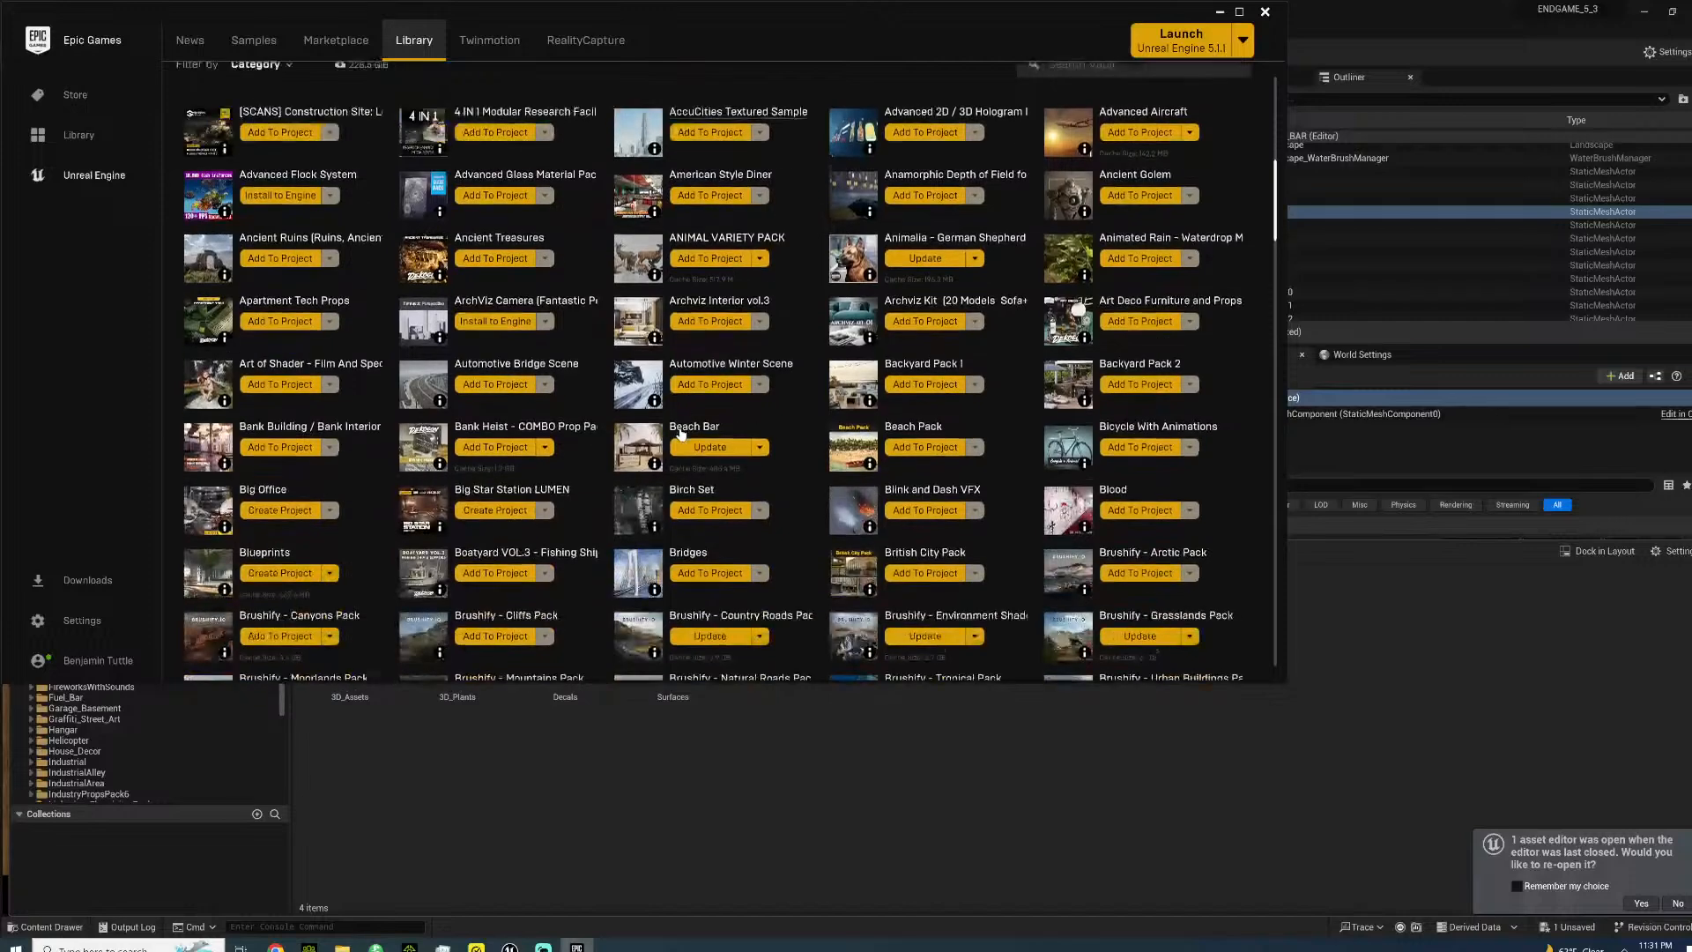
scroll(674, 434, down, 2)
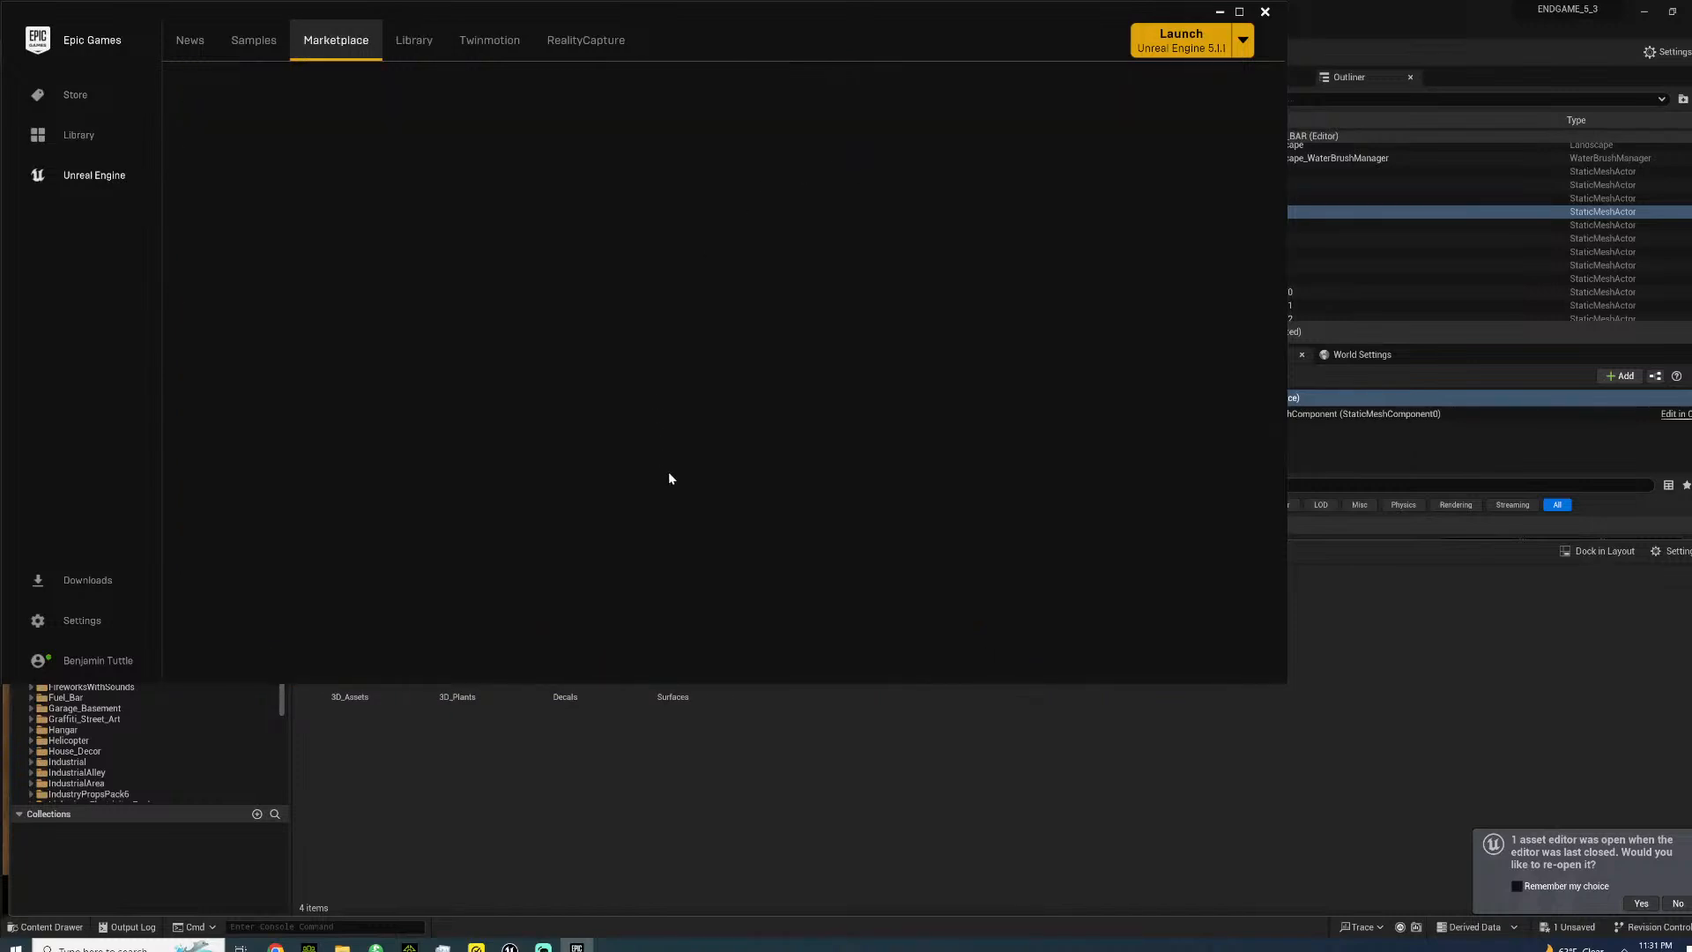
- Examine the preview images of Backyard Pack 1 and close the launcher window
click(502, 460)
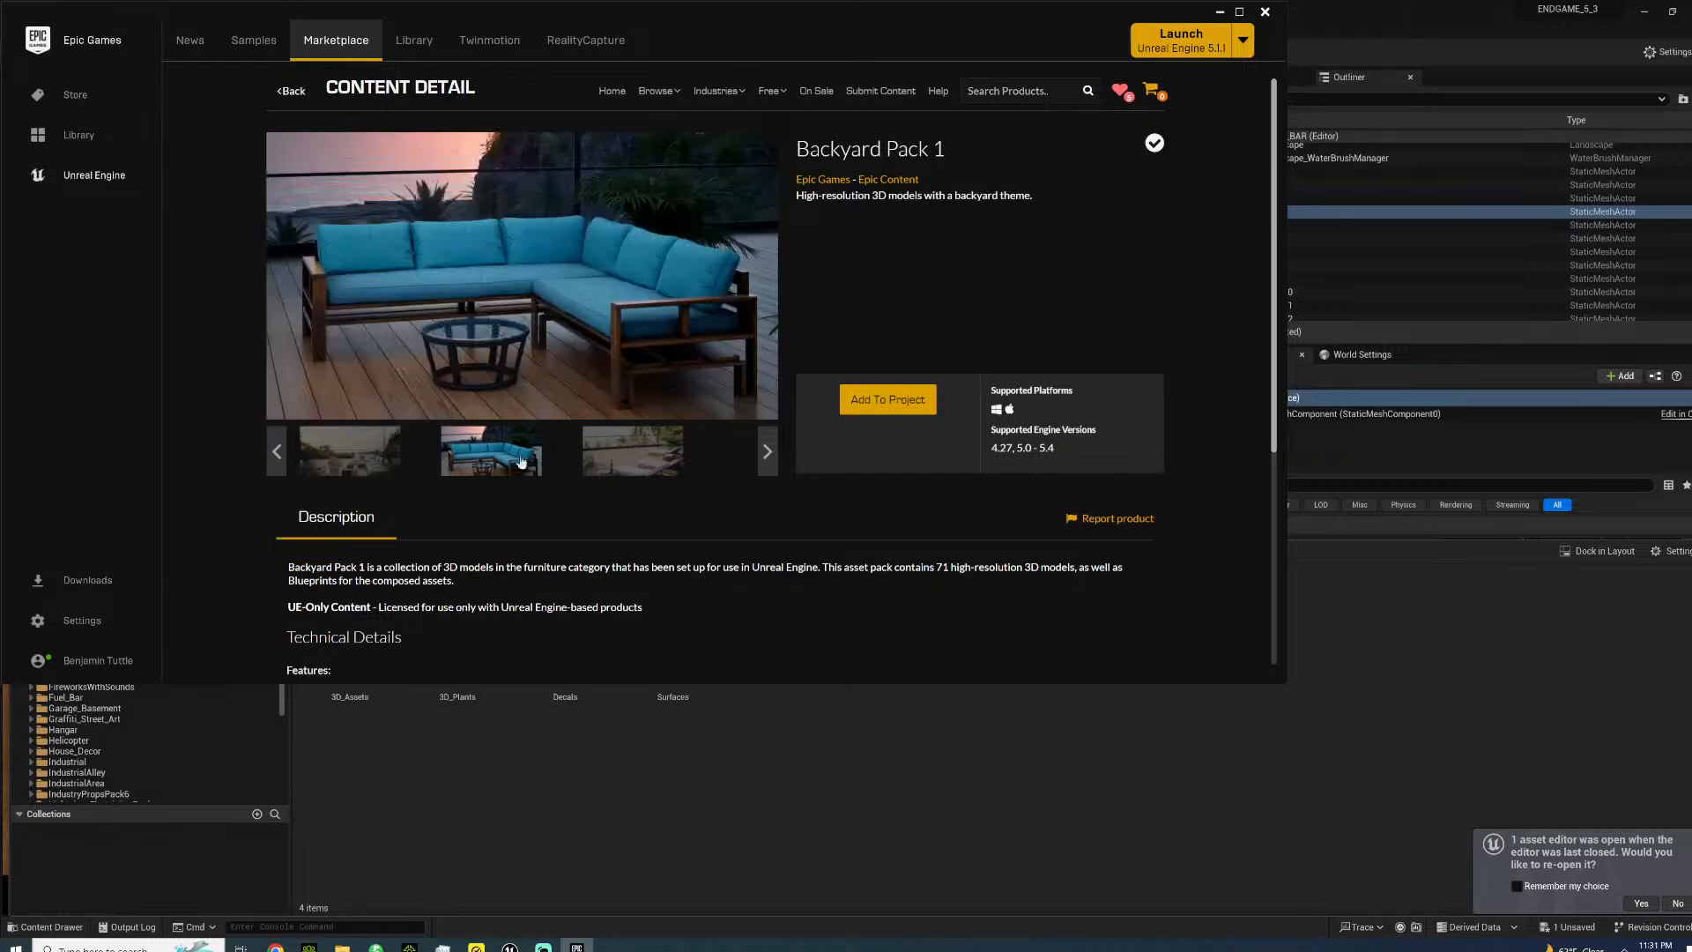
click(588, 465)
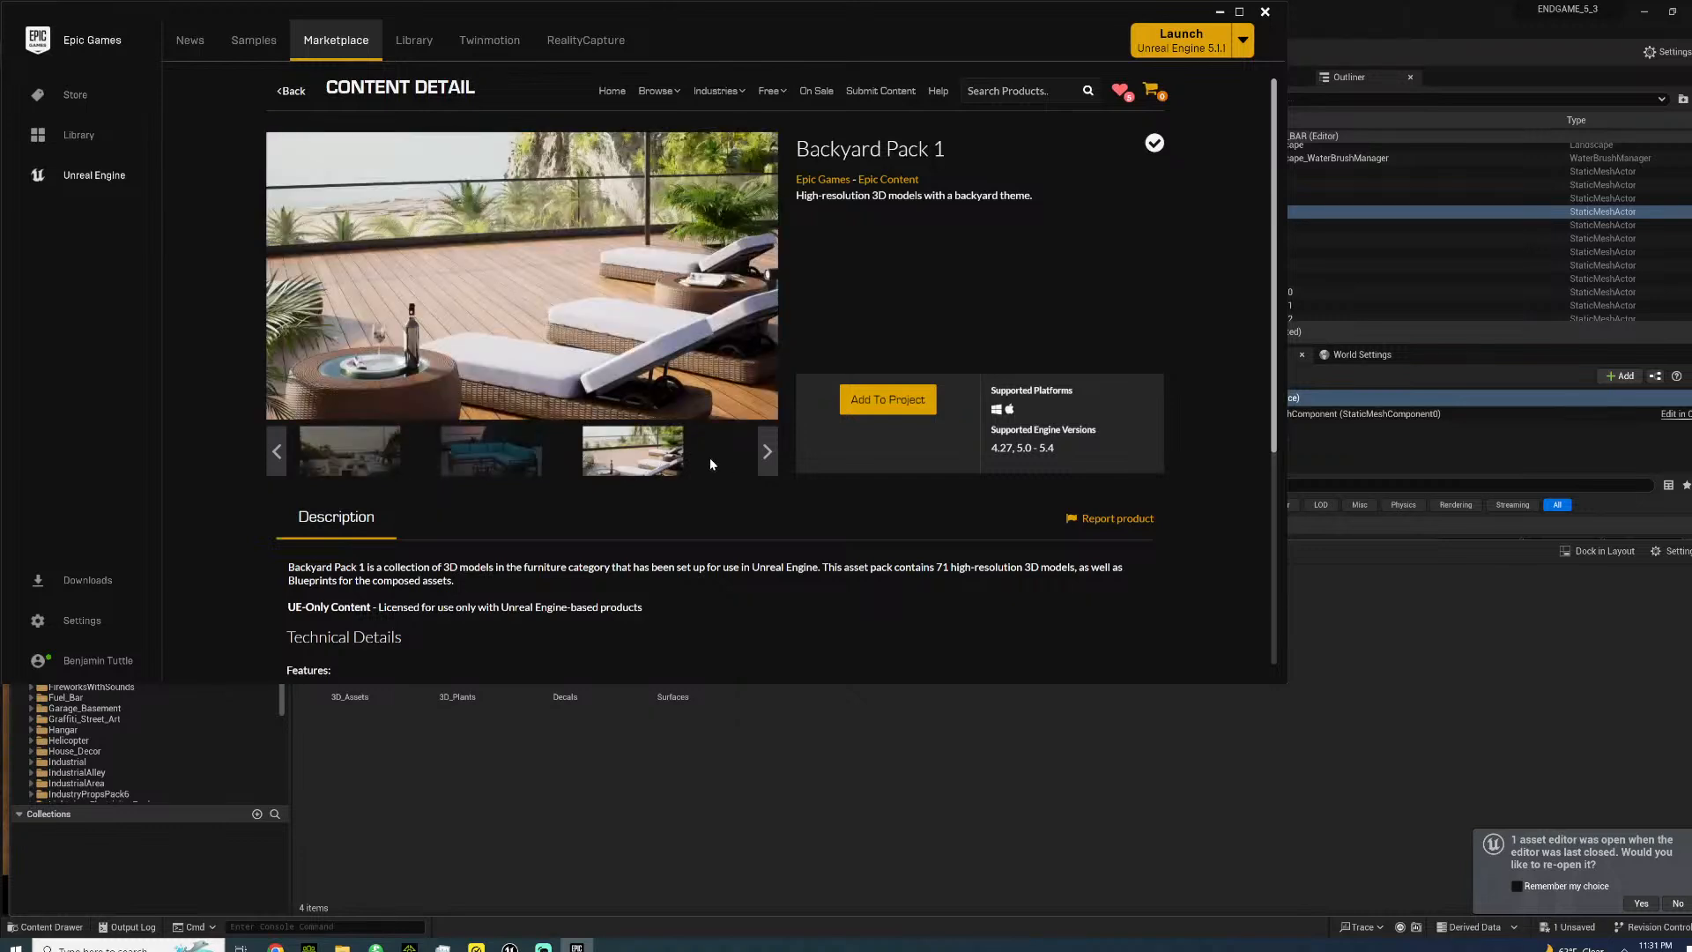
click(491, 453)
click(389, 461)
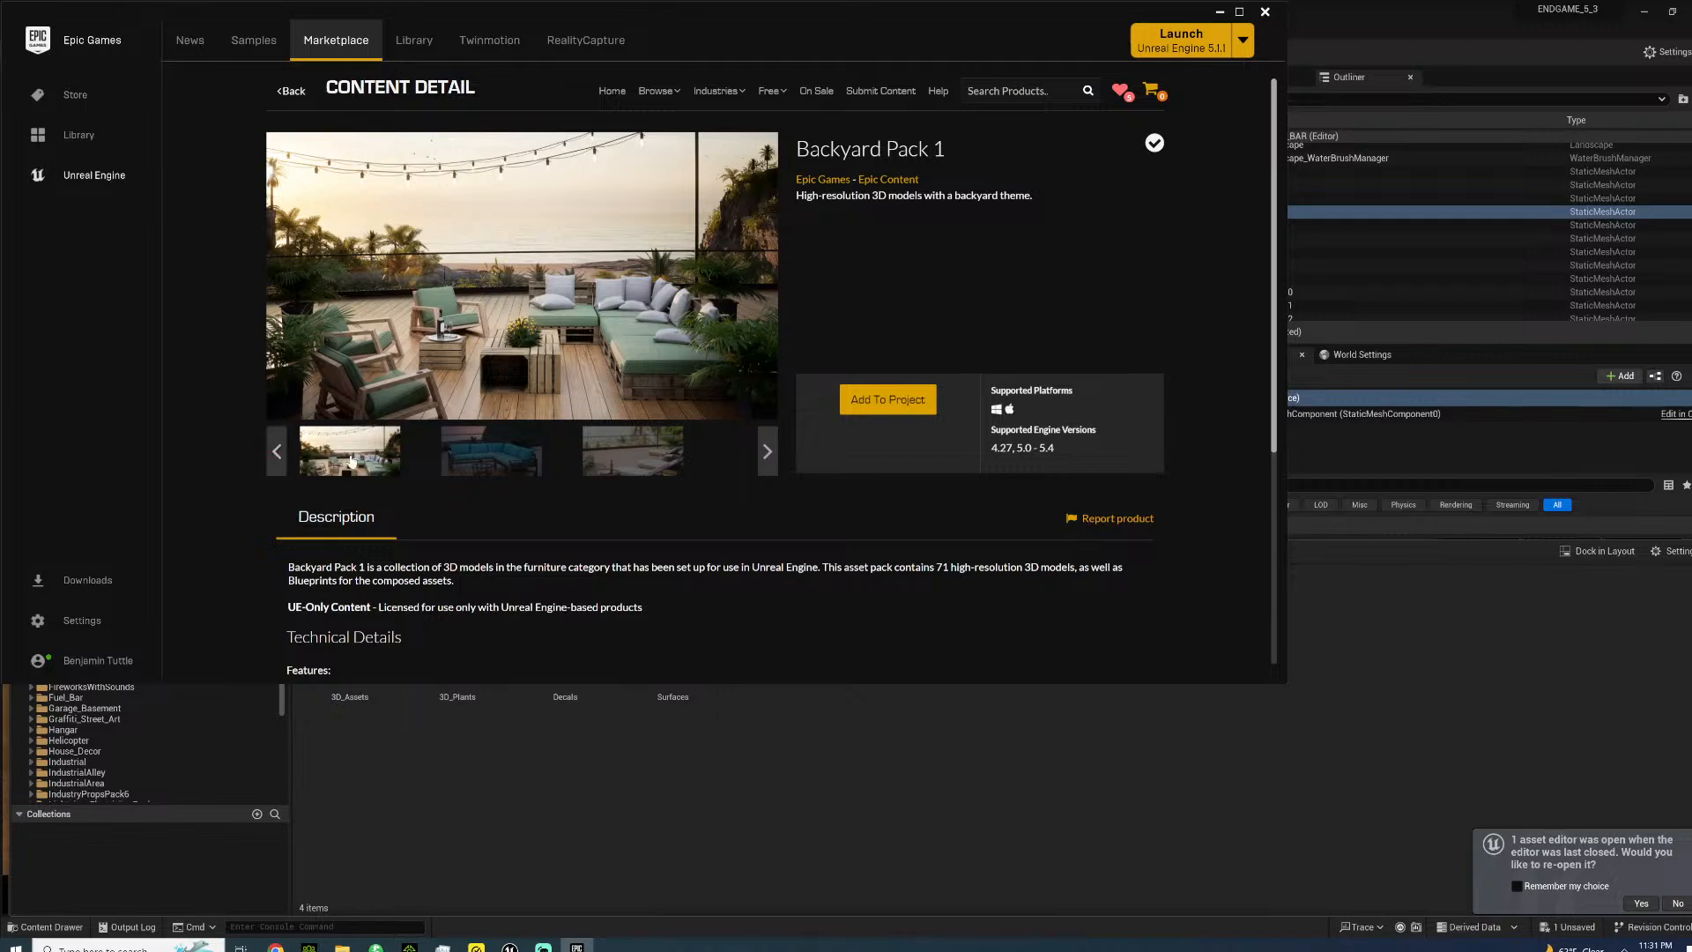
click(493, 465)
click(607, 472)
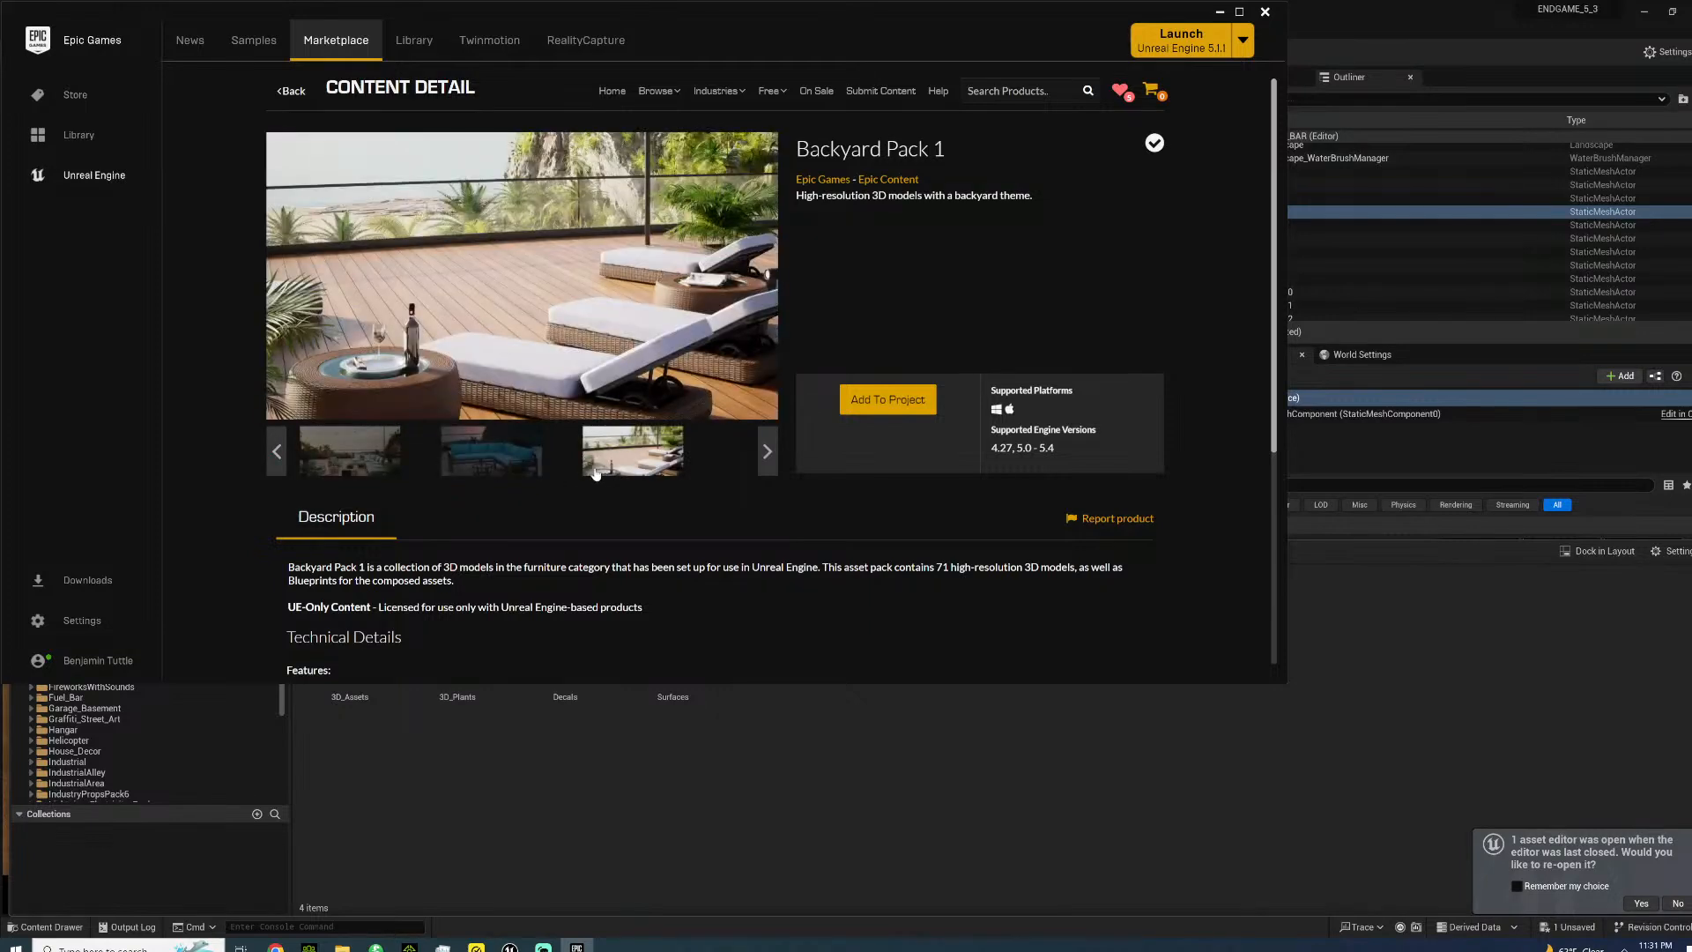
click(1265, 12)
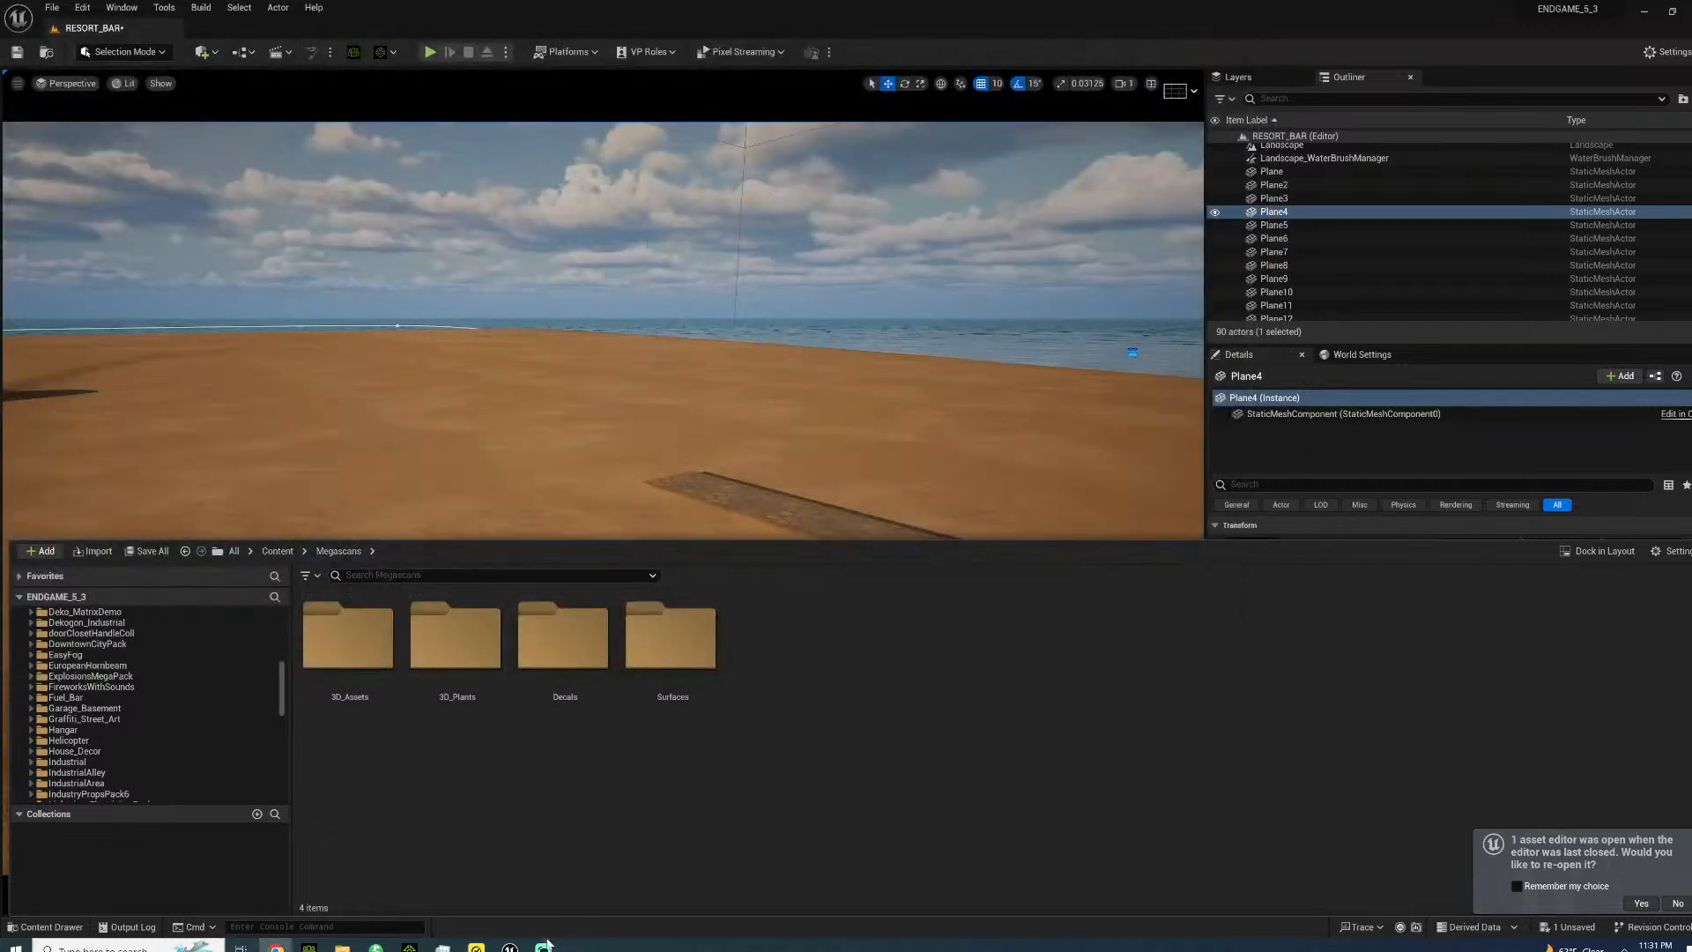
- Reopen the Epic Games Launcher's Unreal Engine library and find the modular building packs in the vault
click(1624, 947)
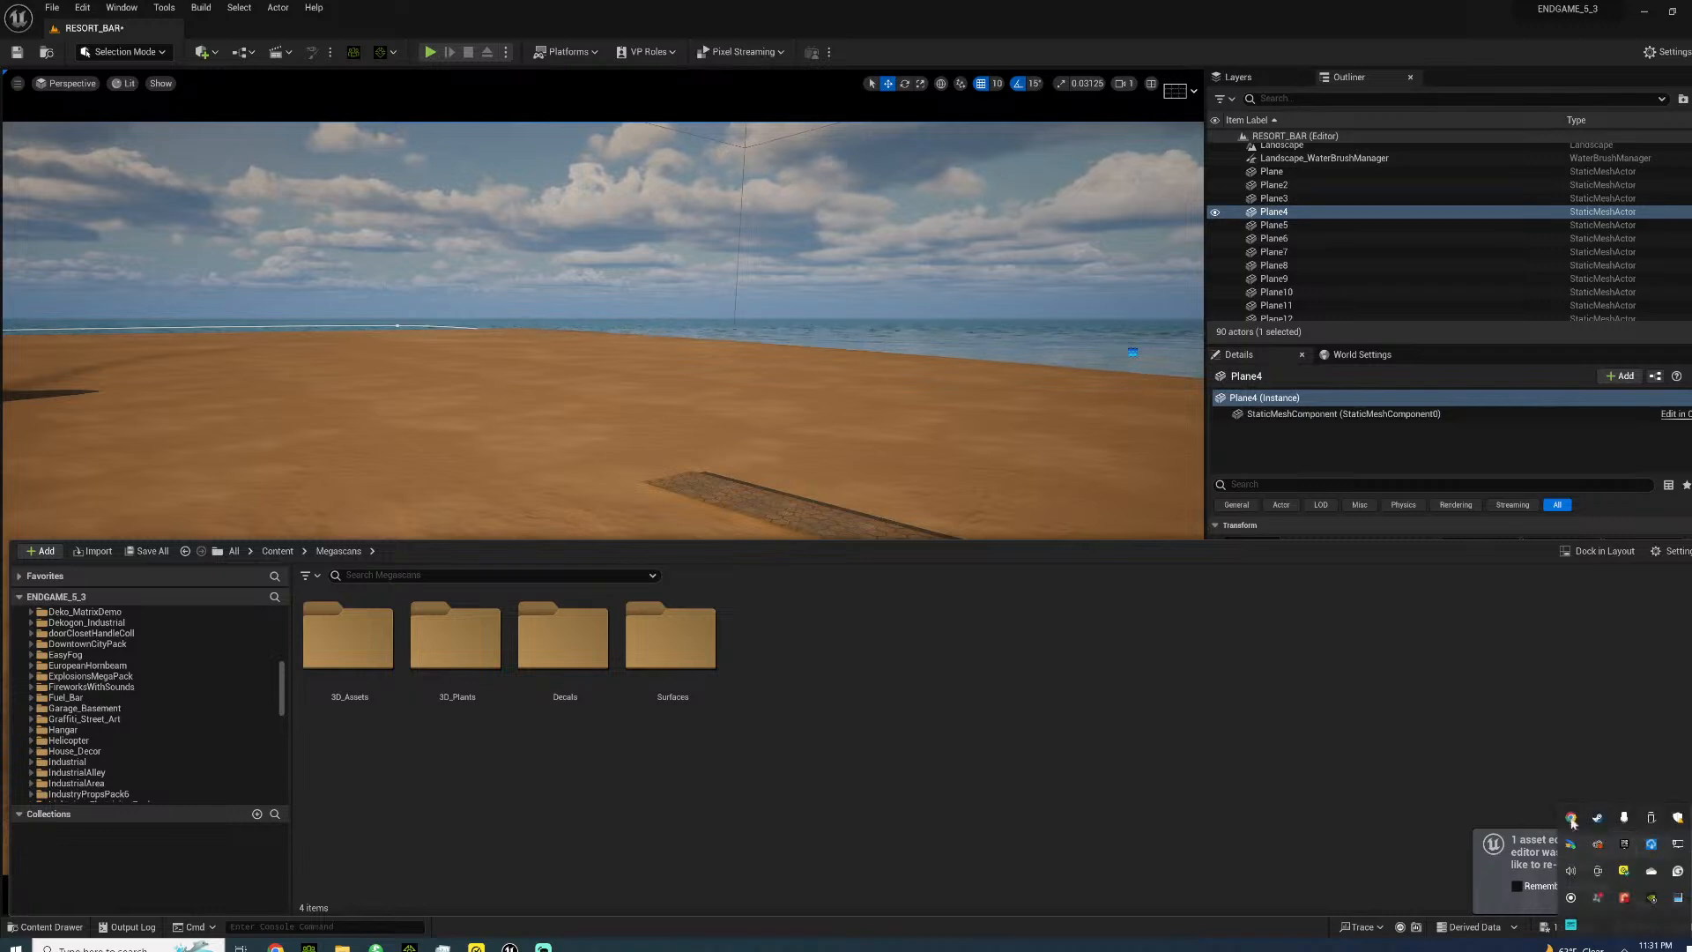
right_click(1624, 845)
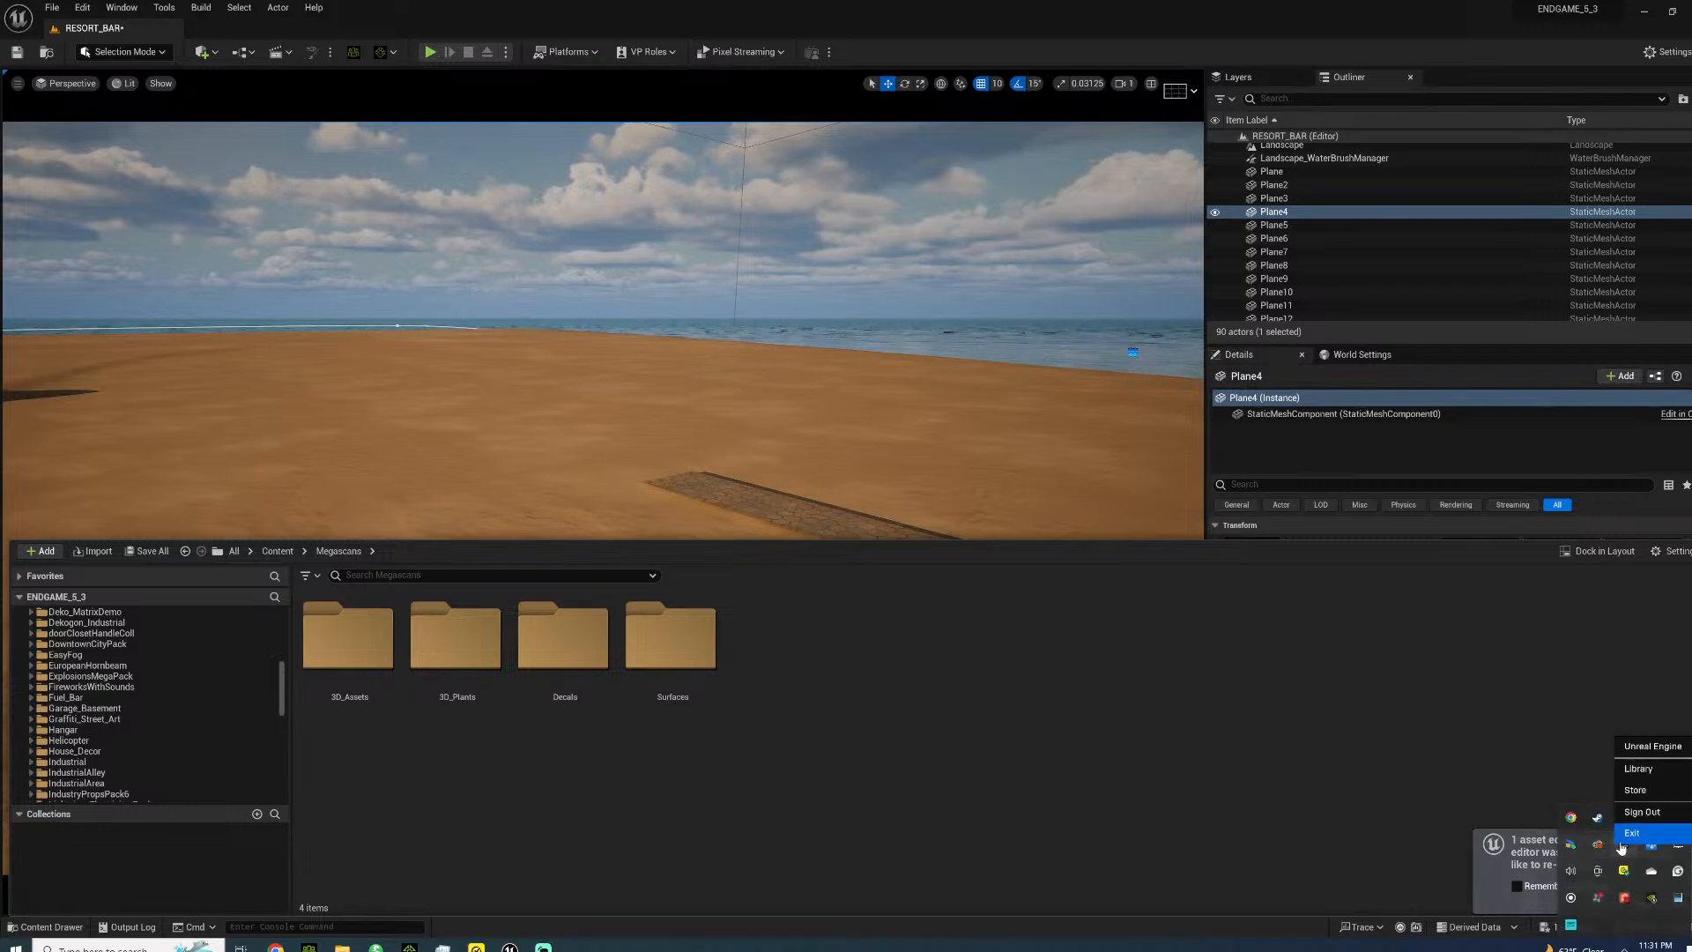
click(1641, 791)
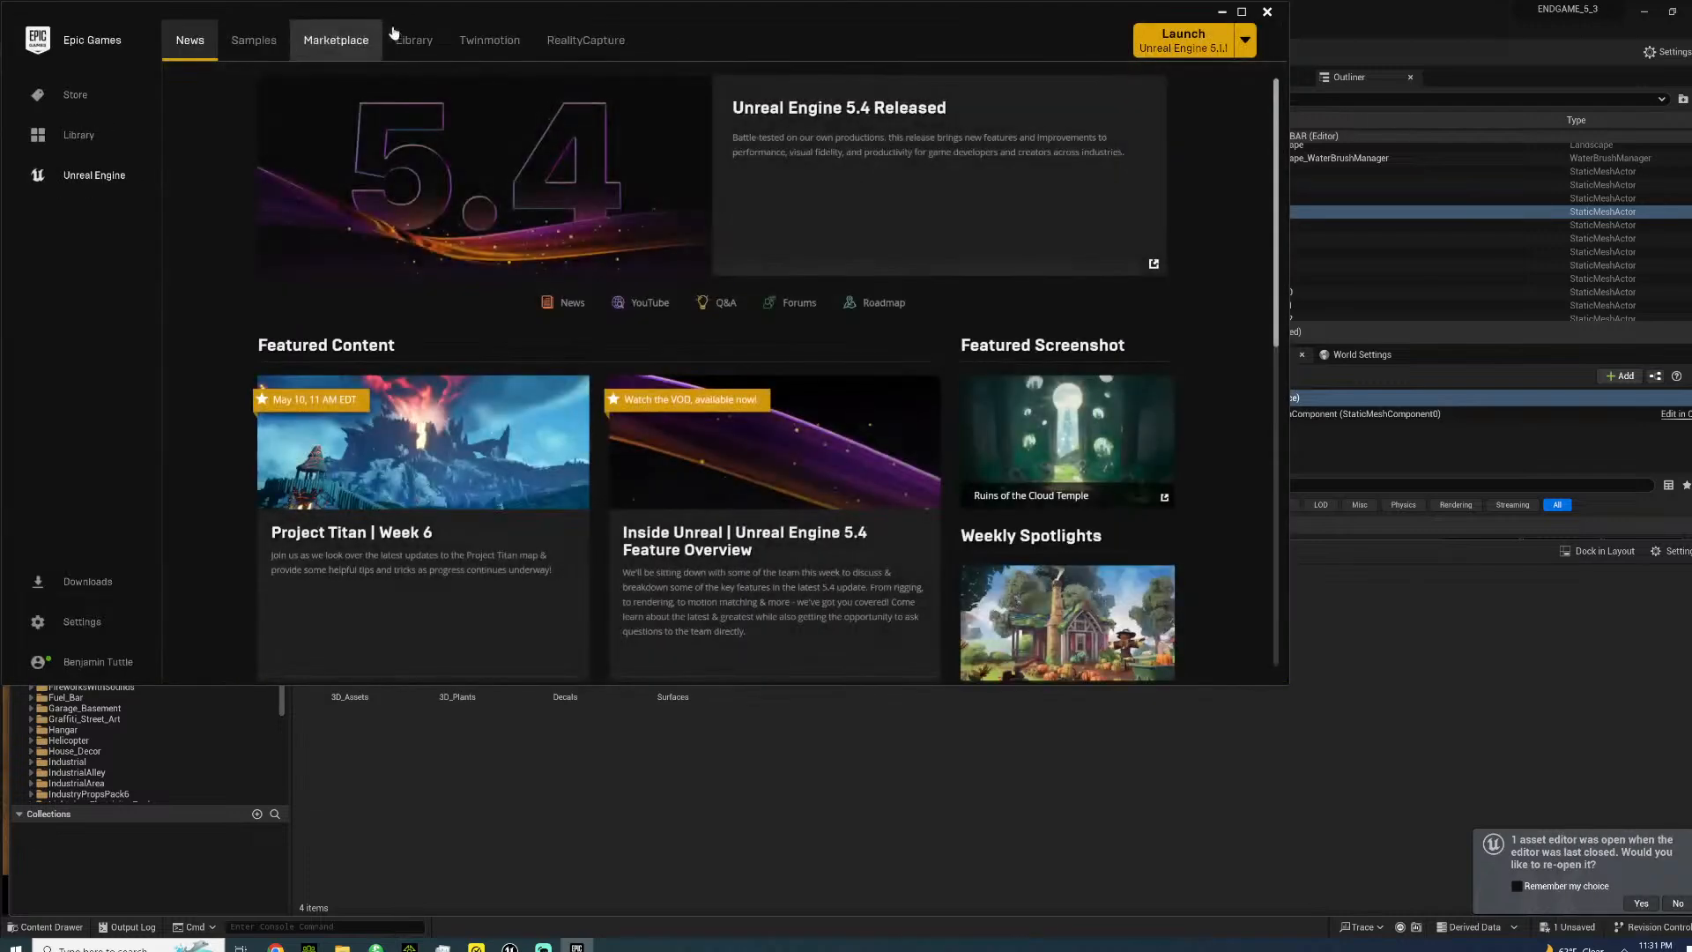
scroll(551, 240, down, 3)
scroll(880, 420, down, 10)
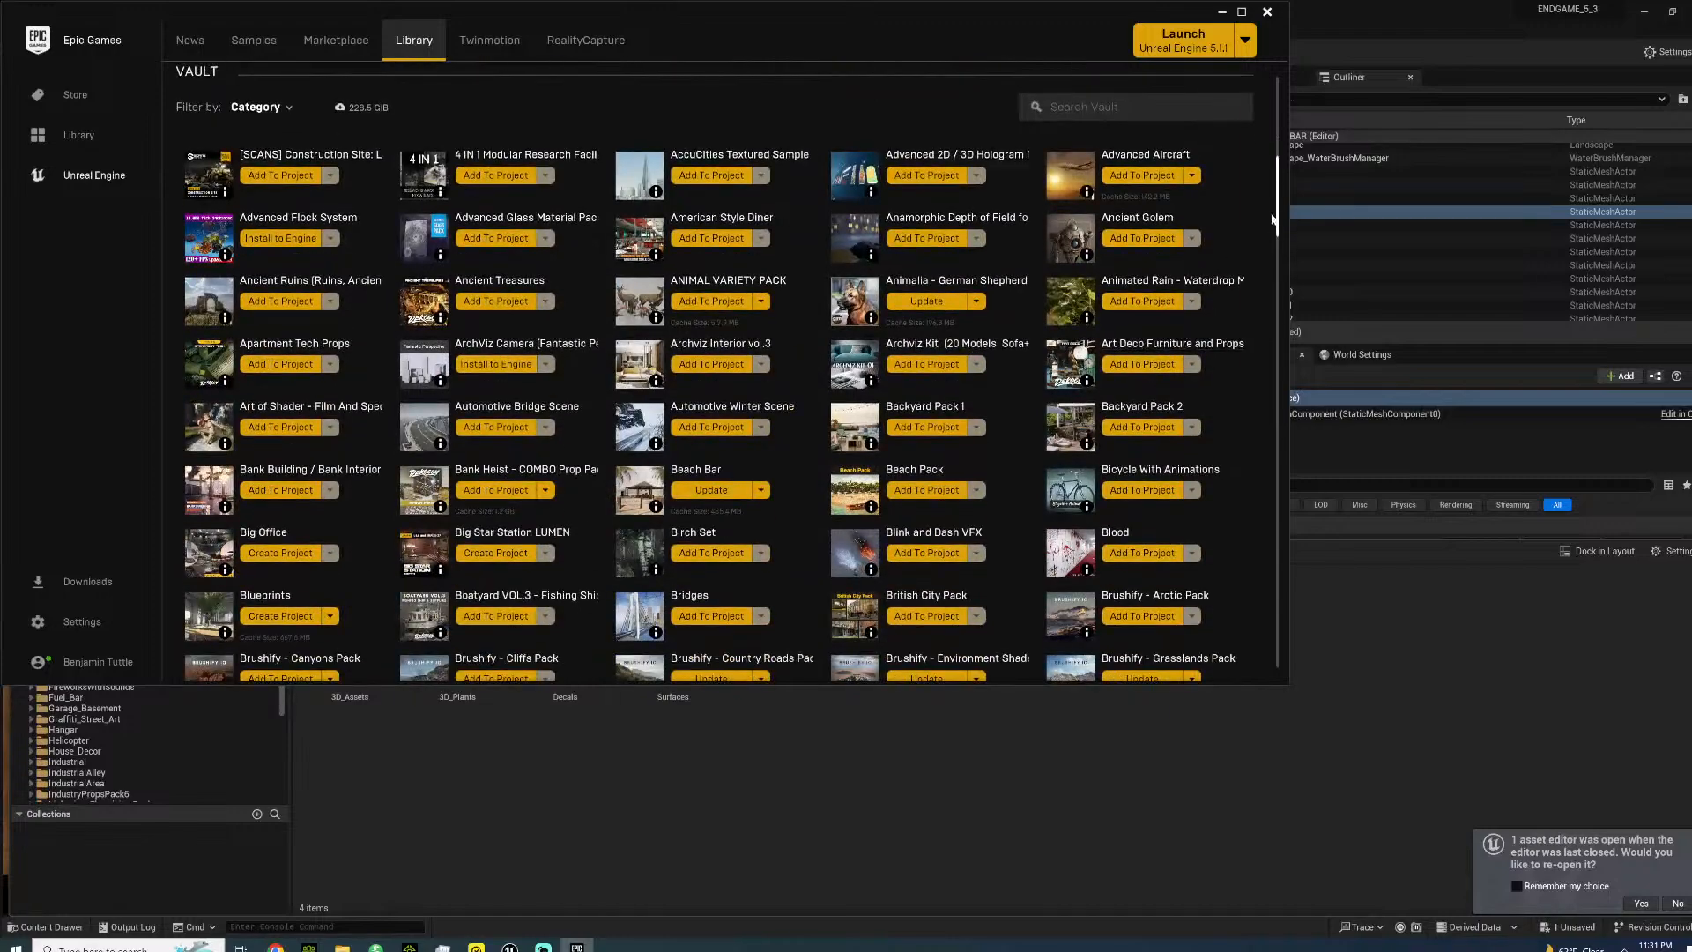
drag(1280, 217, 1238, 459)
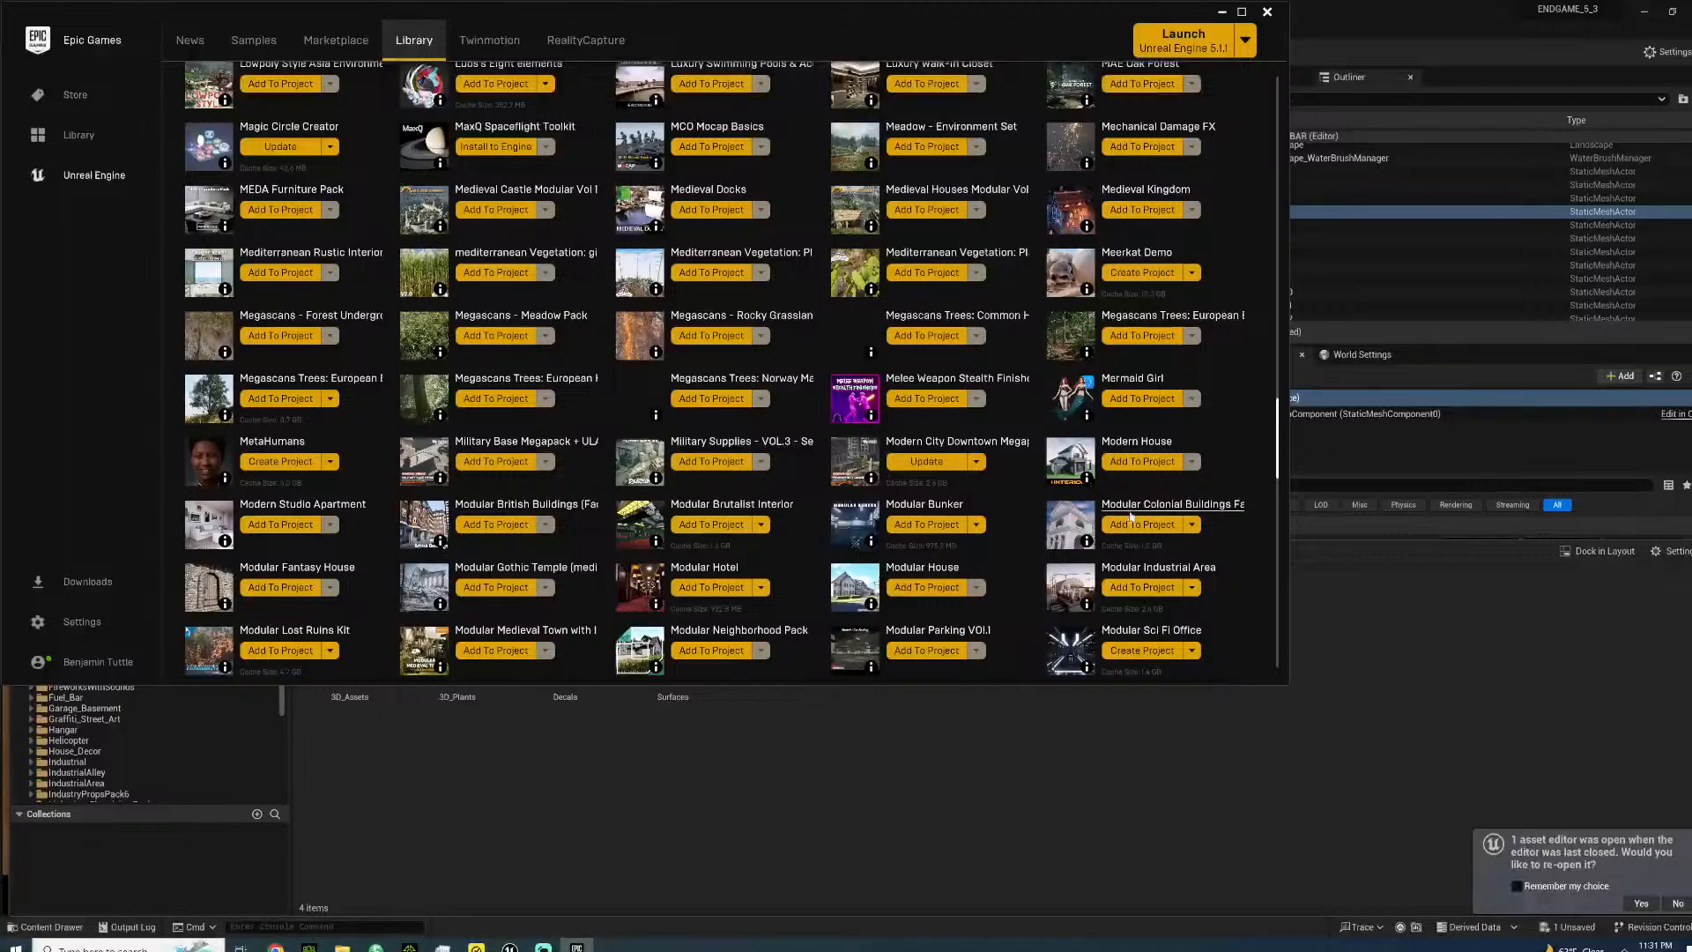
- Add the Modular Colonial Buildings pack from the vault to the ENDGAME_5_3 project
click(1138, 526)
scroll(767, 370, down, 3)
click(769, 278)
click(672, 506)
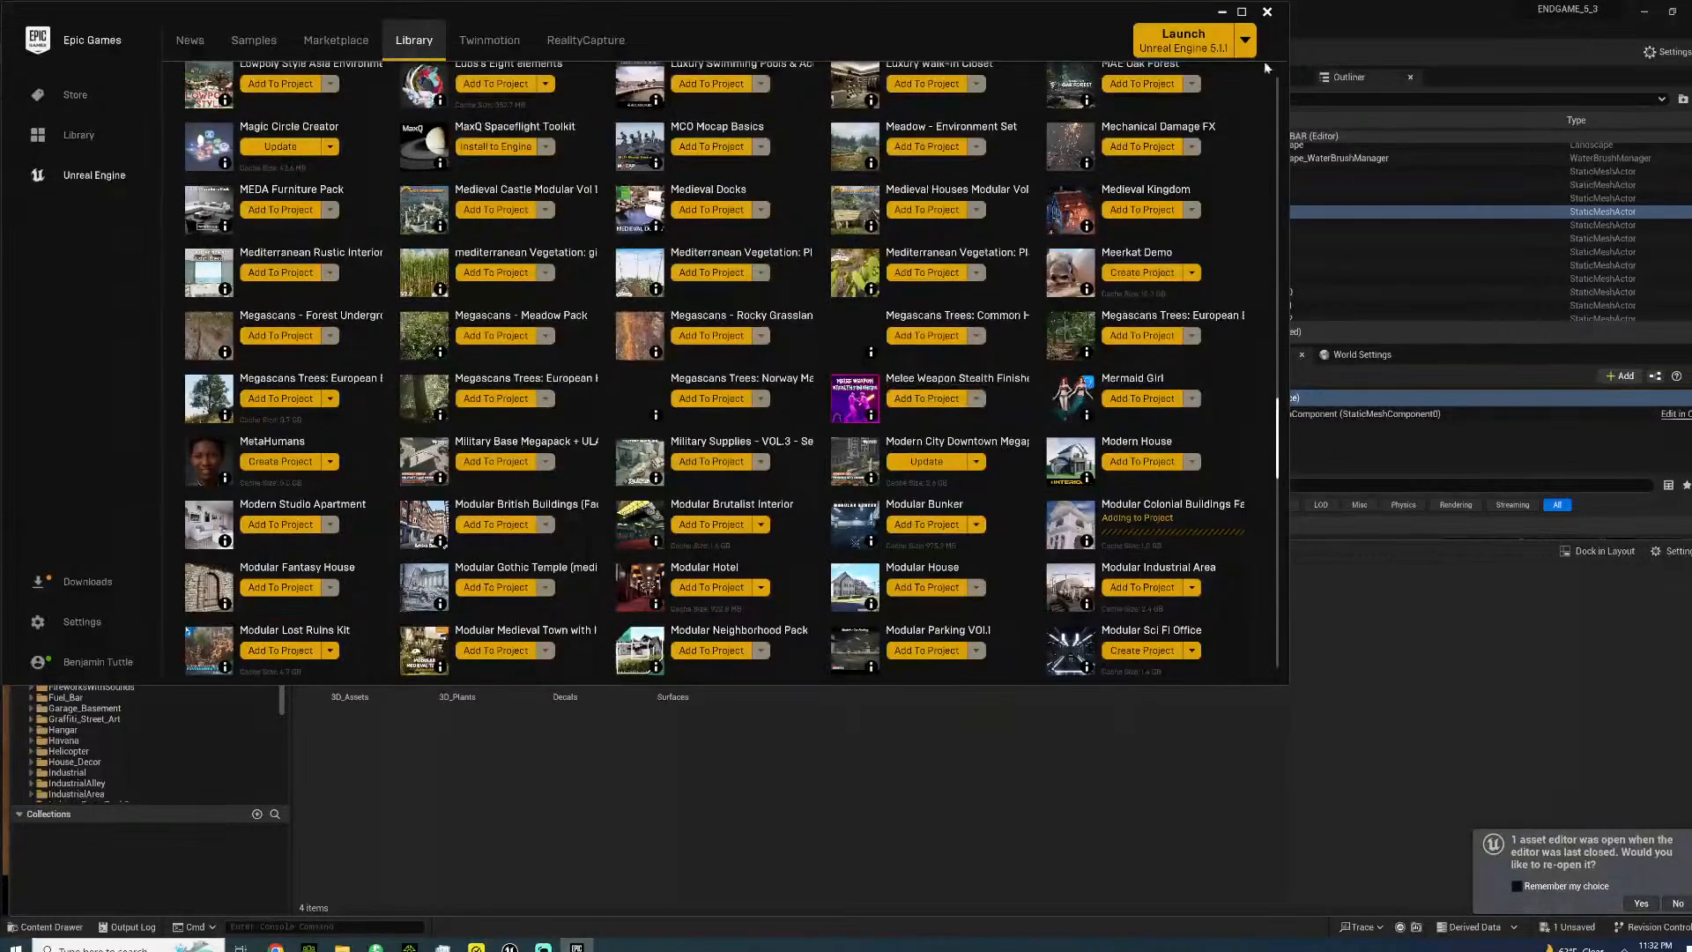
- Minimize the launcher and adjust the height of the paving plane at the edge of the patio outside the bar
click(1225, 12)
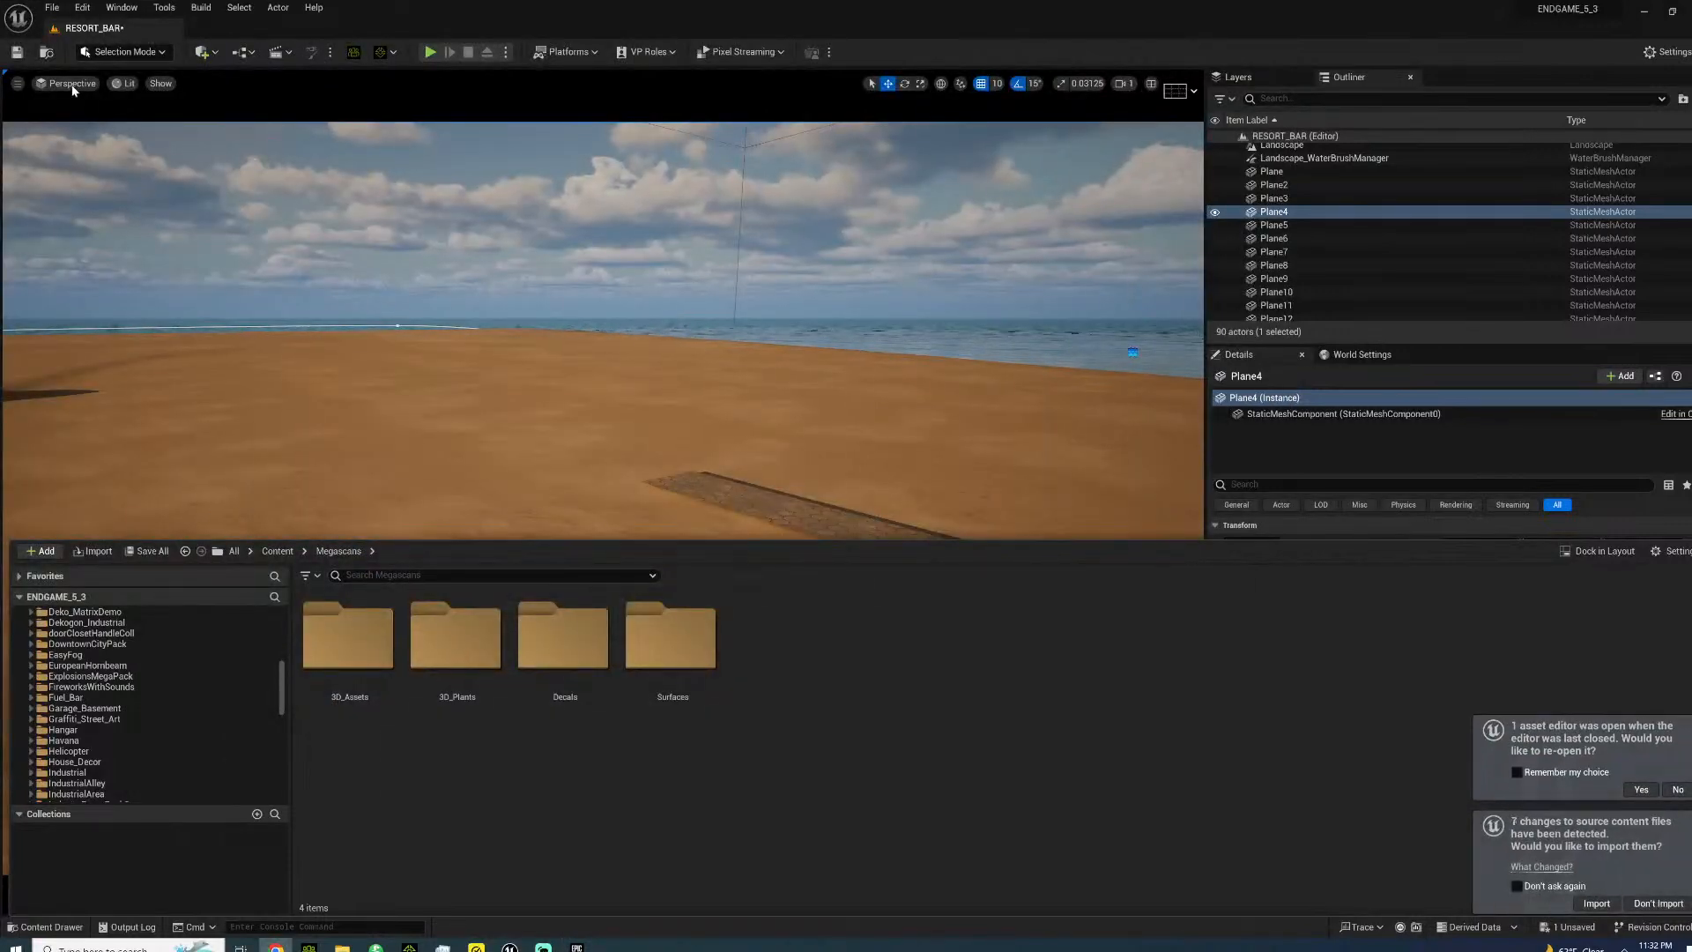
right_drag(529, 353, 857, 380)
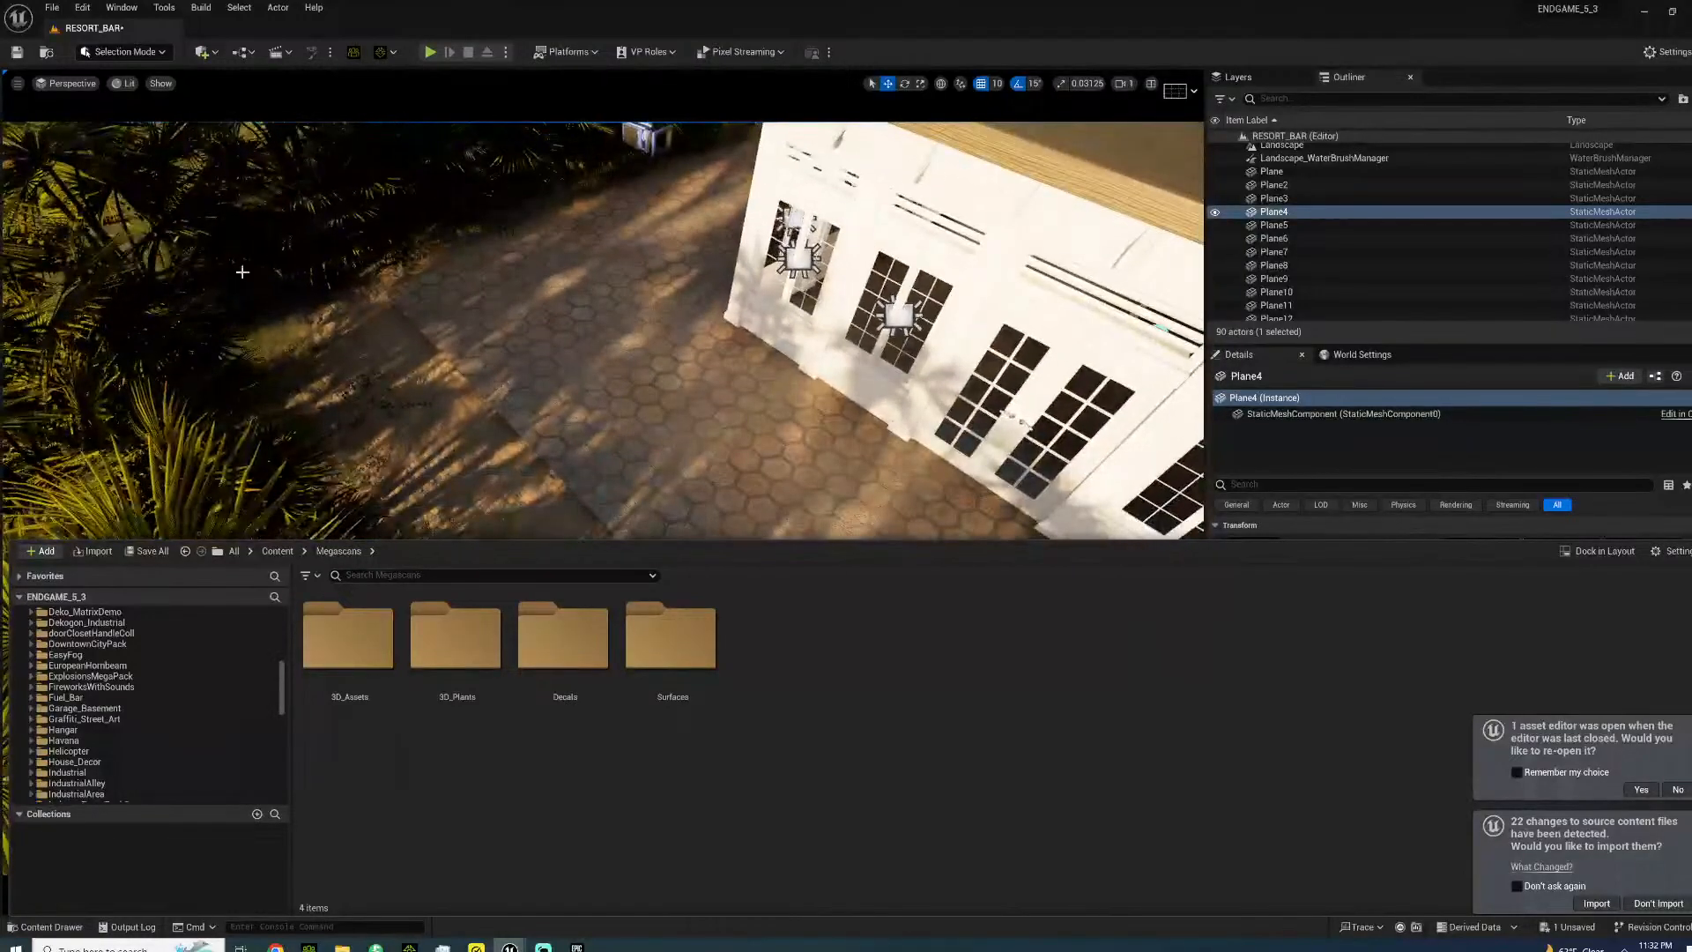
right_drag(519, 368, 564, 397)
click(793, 212)
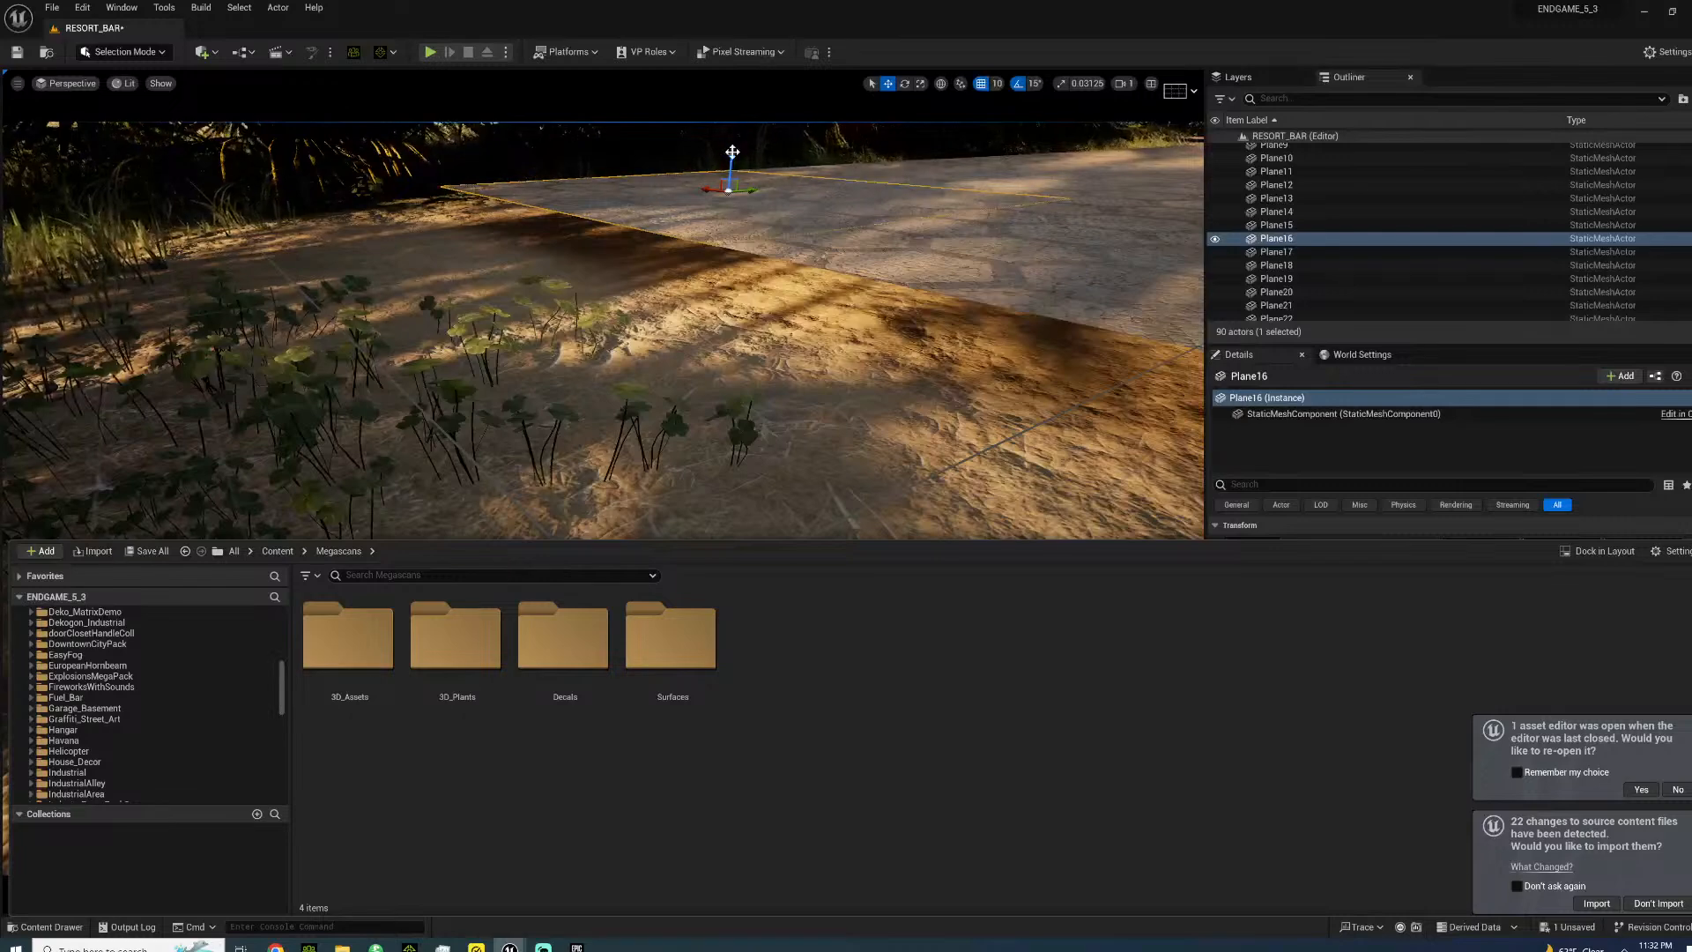
mouse_move(731, 163)
mouse_down()
mouse_move(730, 192)
mouse_move(731, 170)
mouse_up()
right_drag(731, 169, 908, 167)
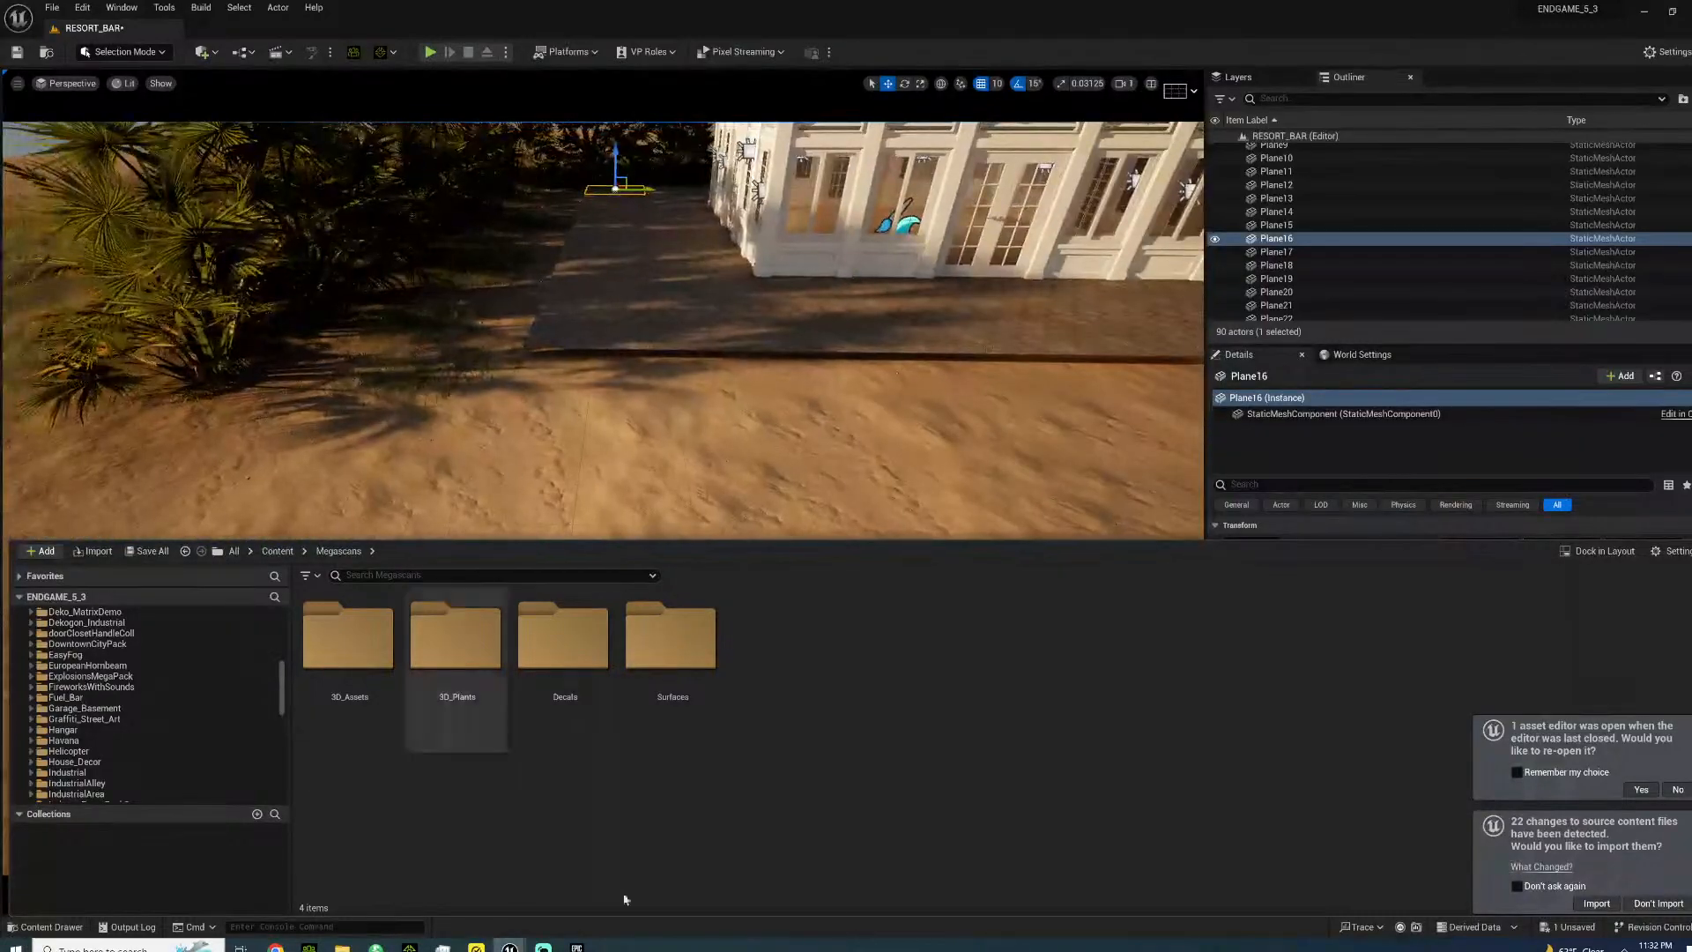
- Add a cube shape to the level and place it on the sand at the near edge of the patio
click(15, 947)
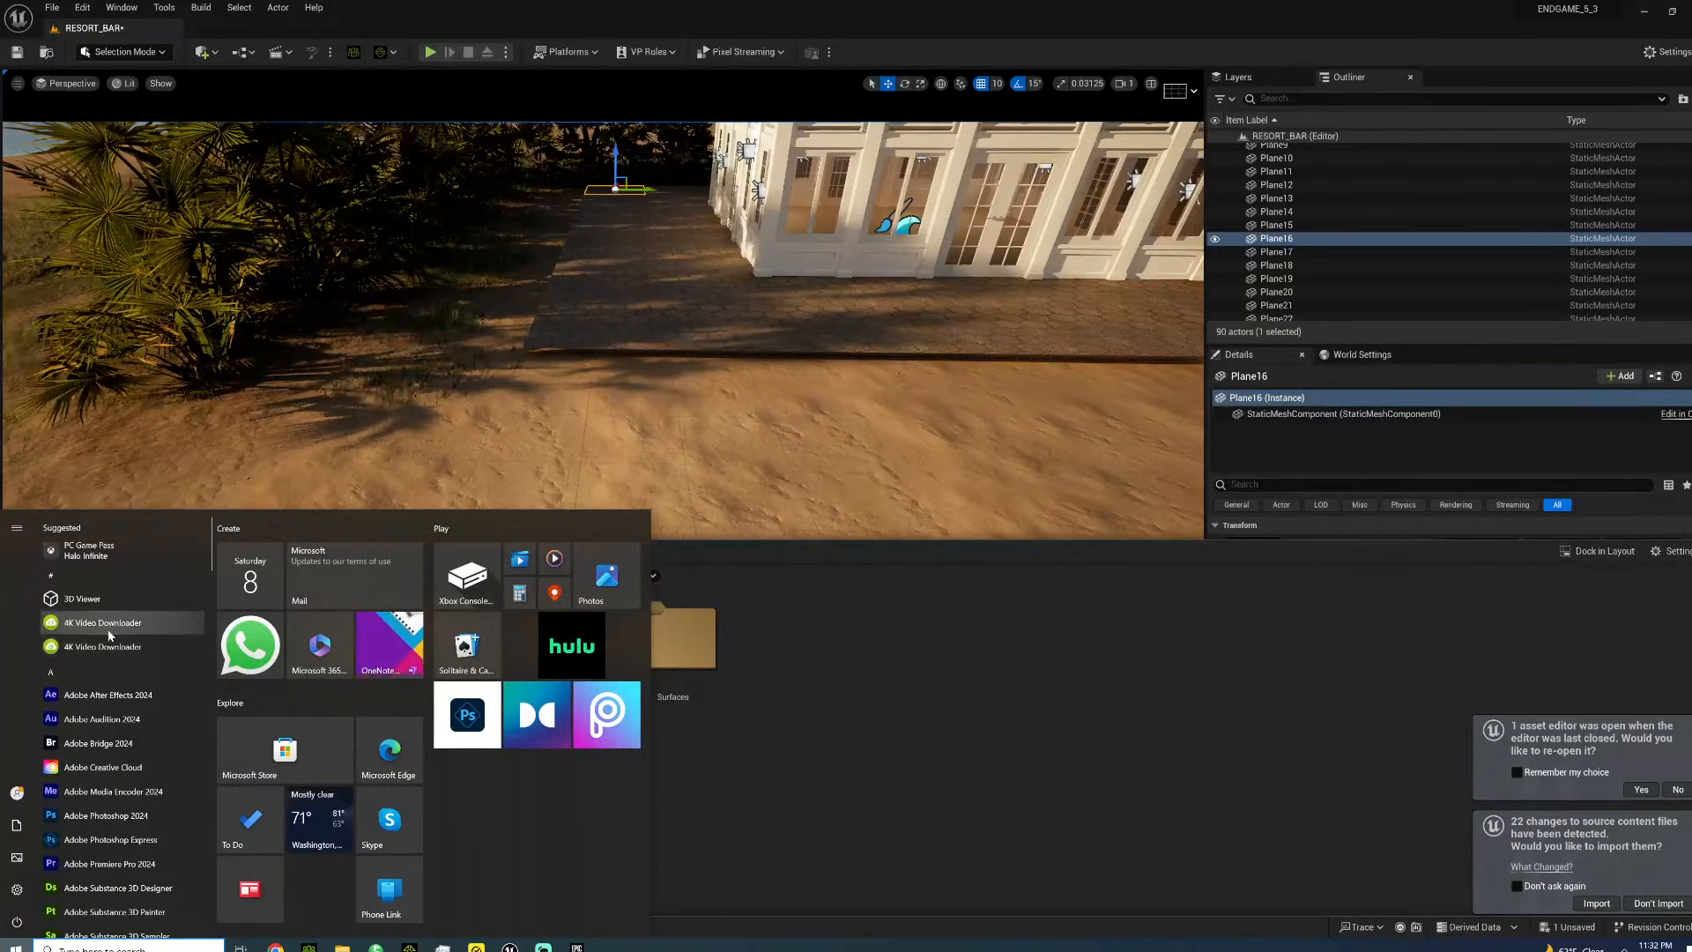
click(202, 52)
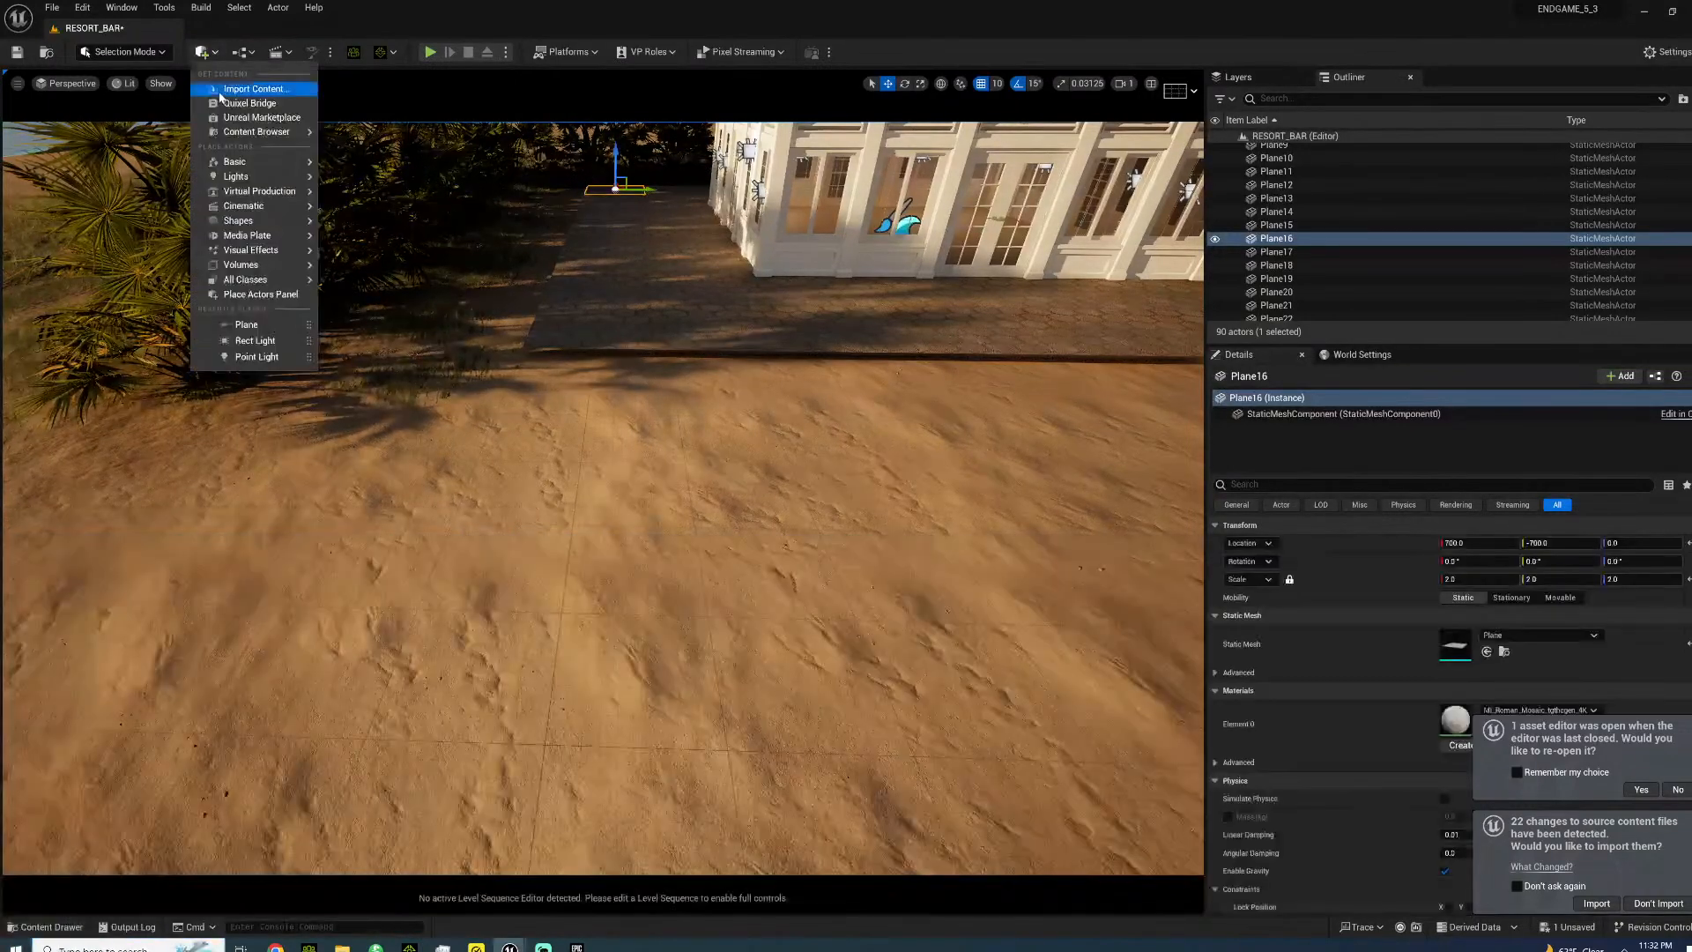
click(373, 227)
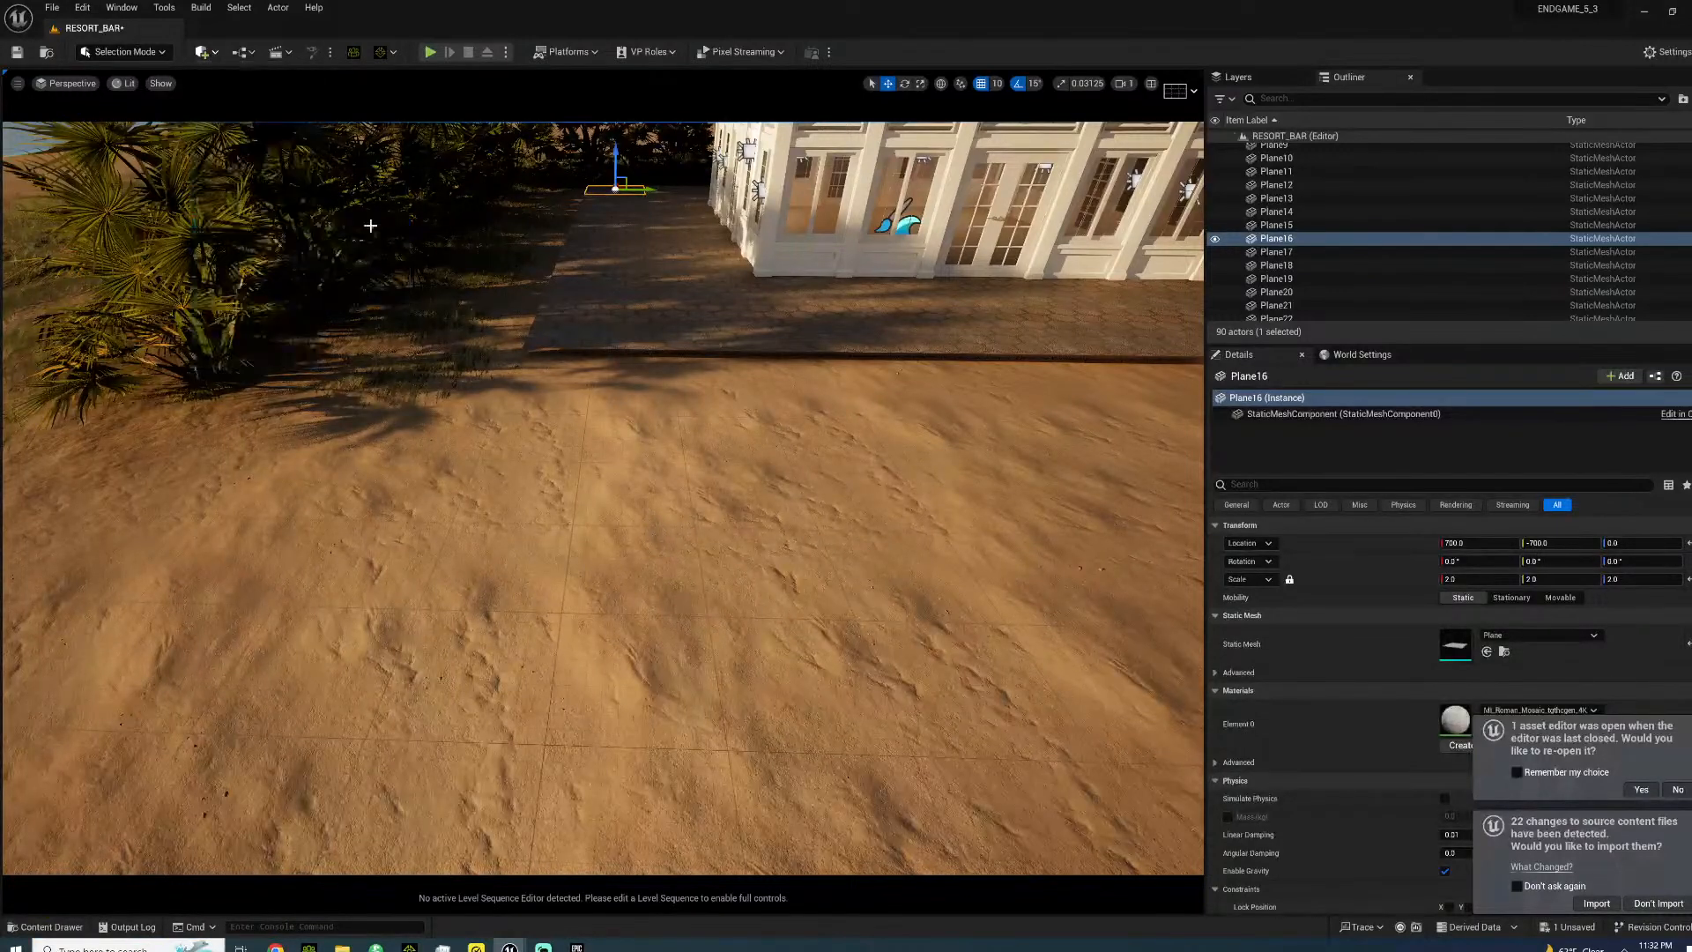
drag(601, 464, 574, 306)
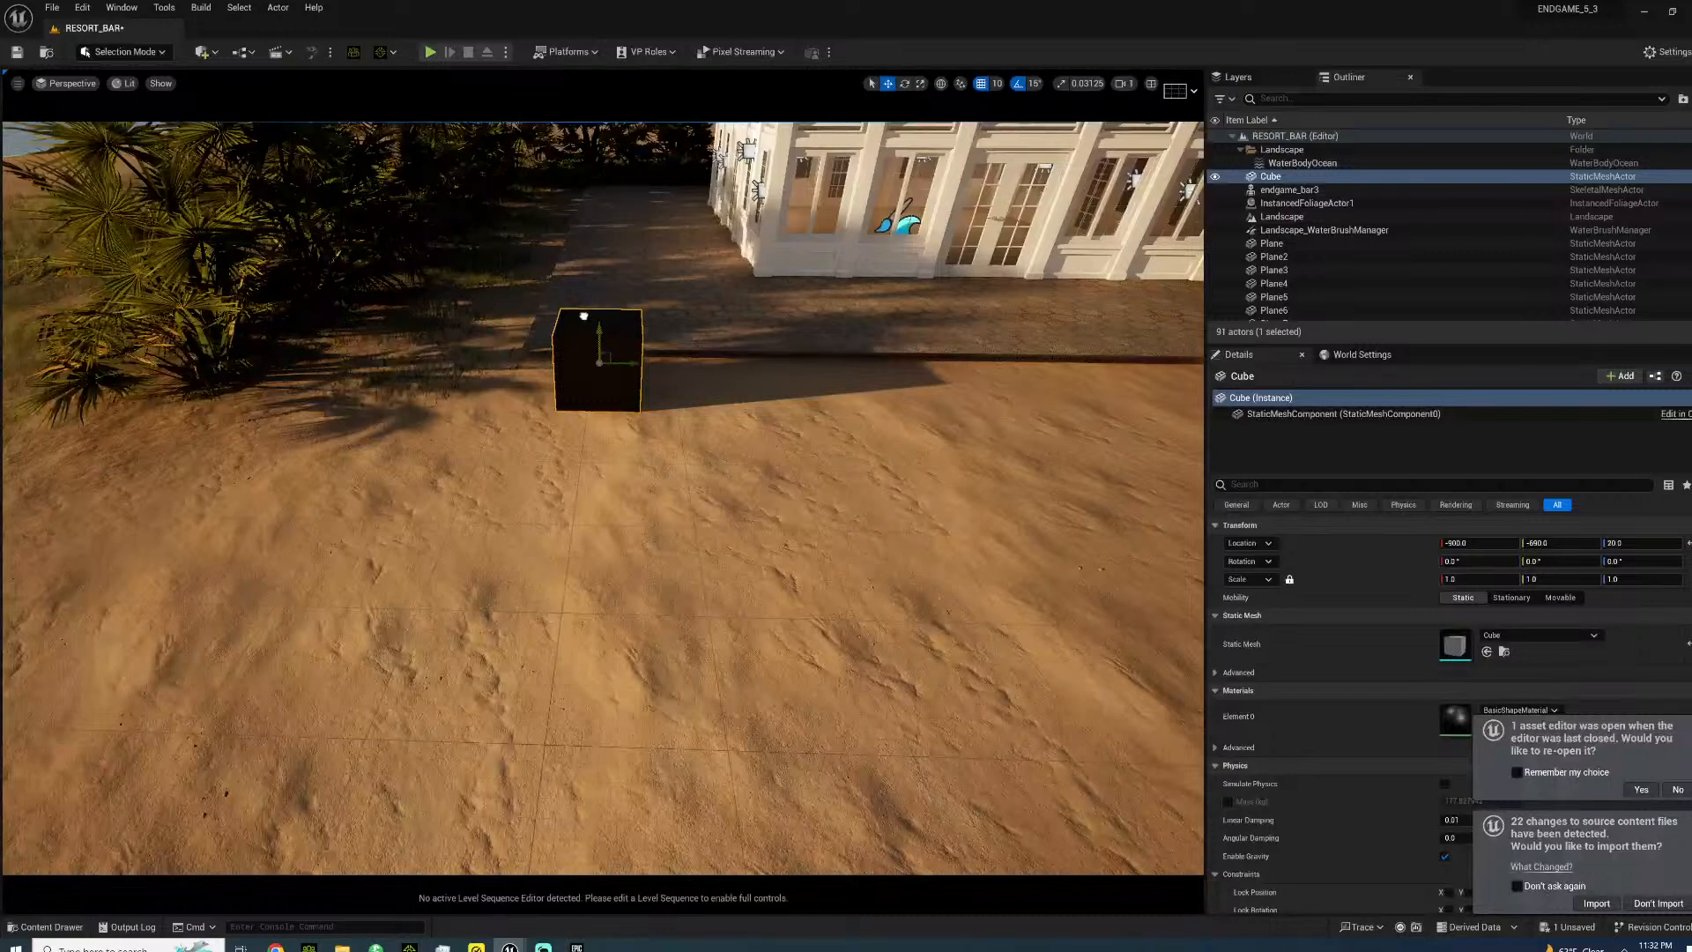
right_drag(574, 306, 487, 264)
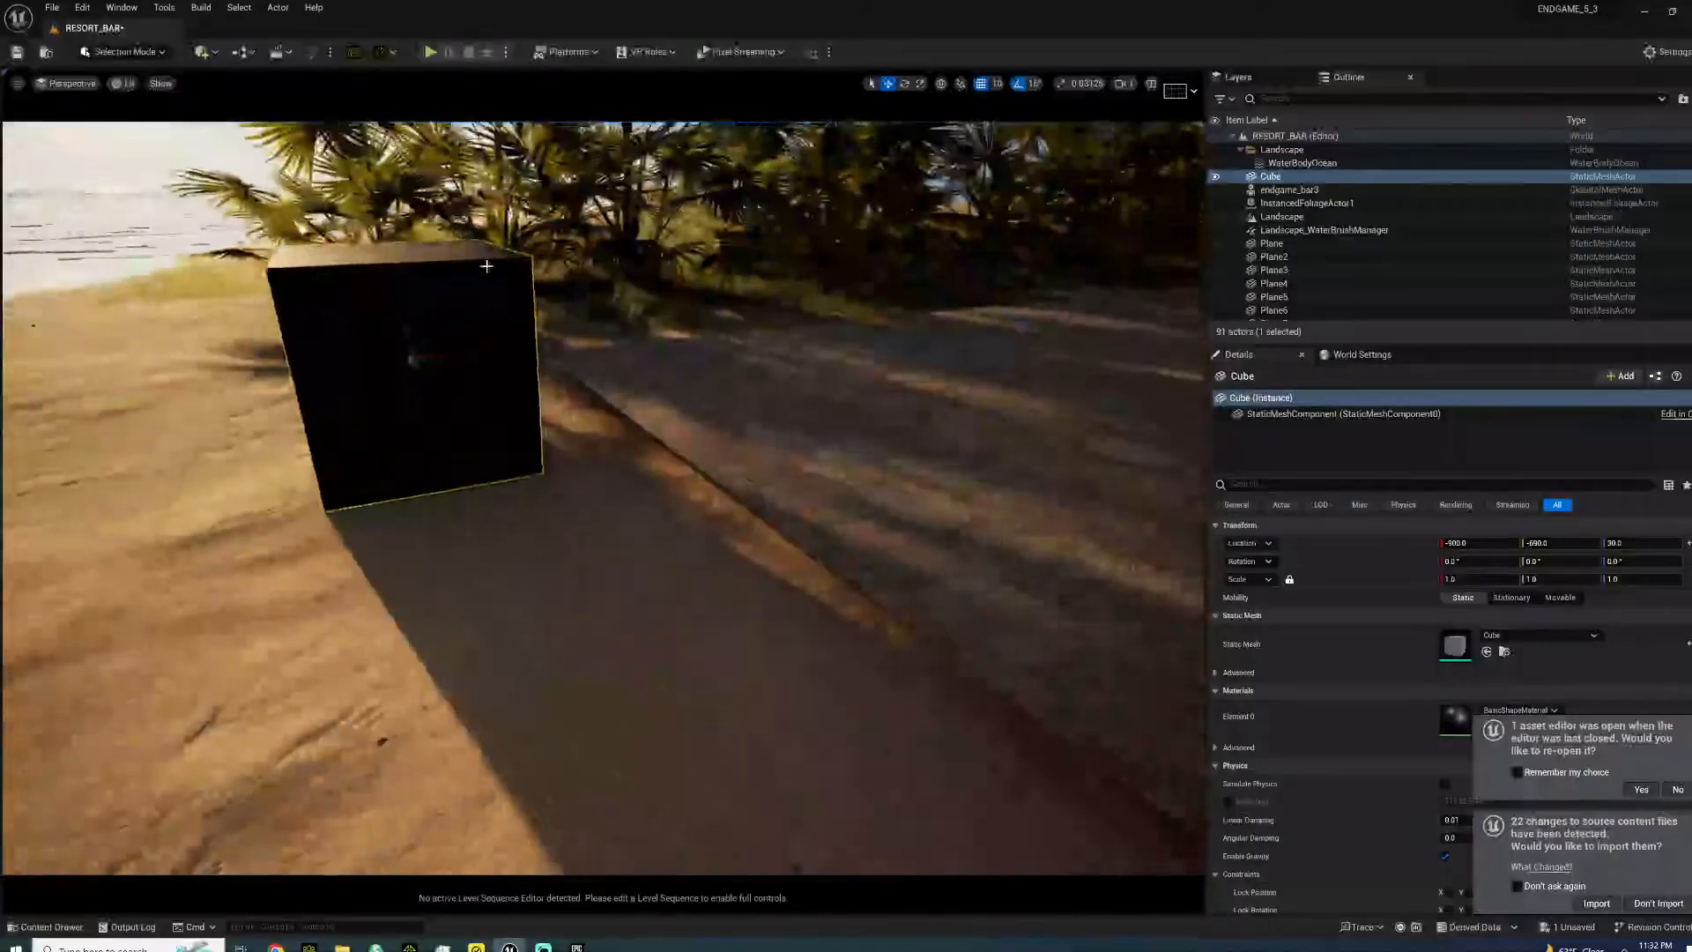
- Unlock the cube's proportional scaling, set its Z scale to 0.25 and lower it to Z -10 at the patio edge
key(r)
click(1289, 579)
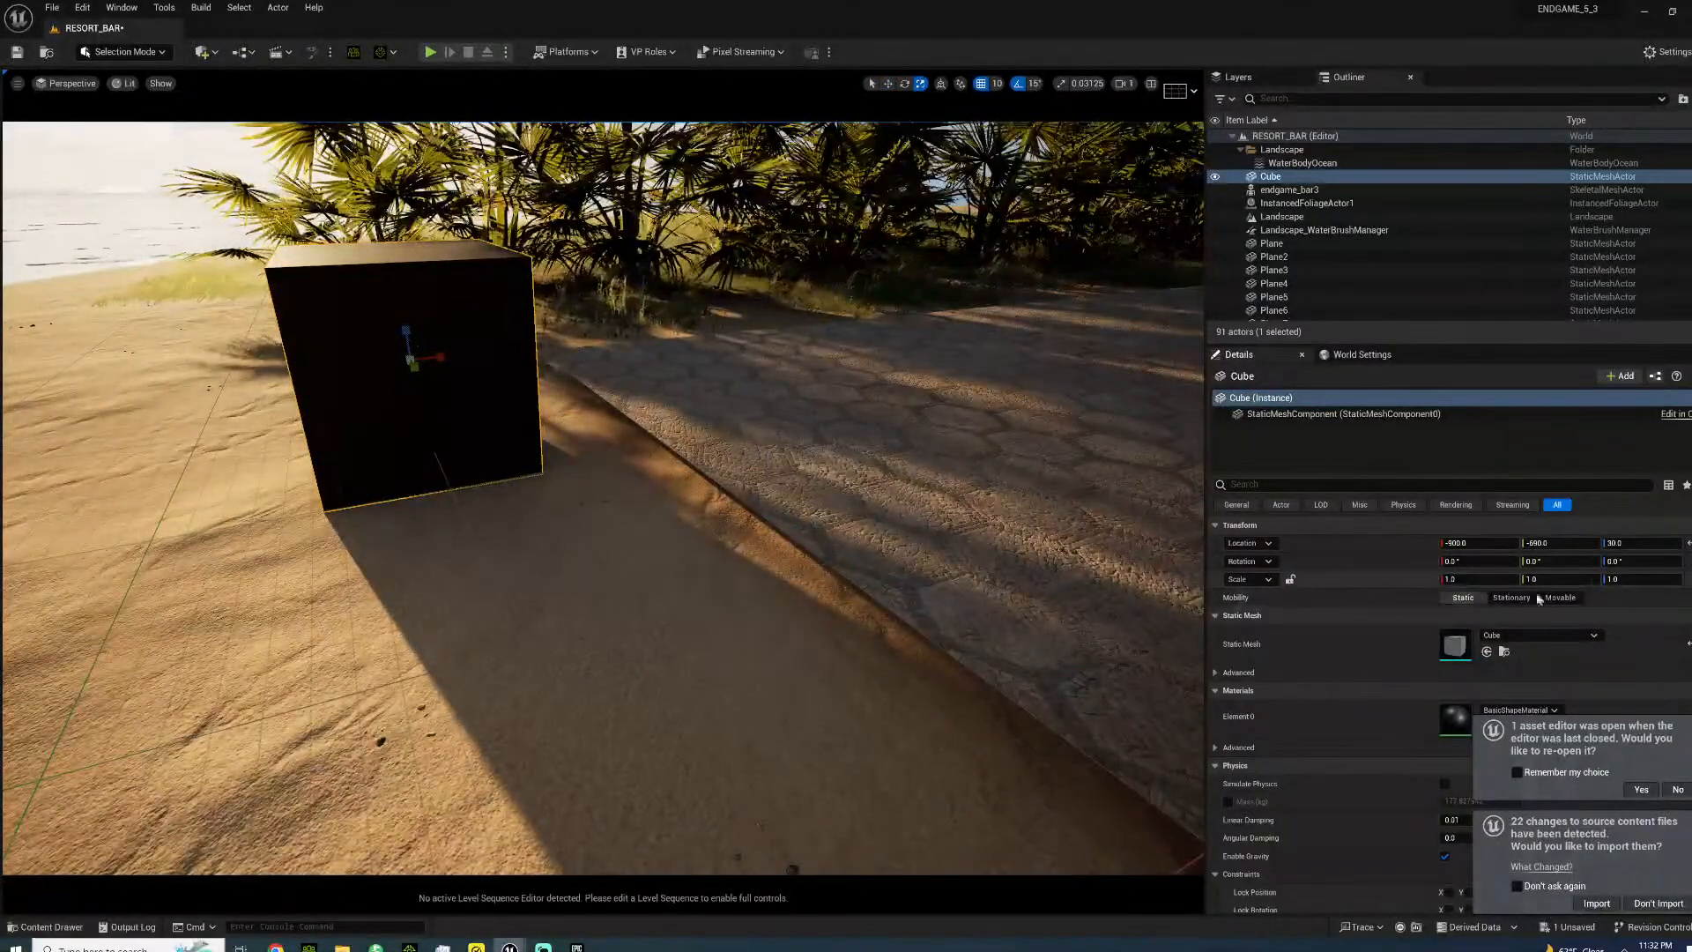
text(0.25)
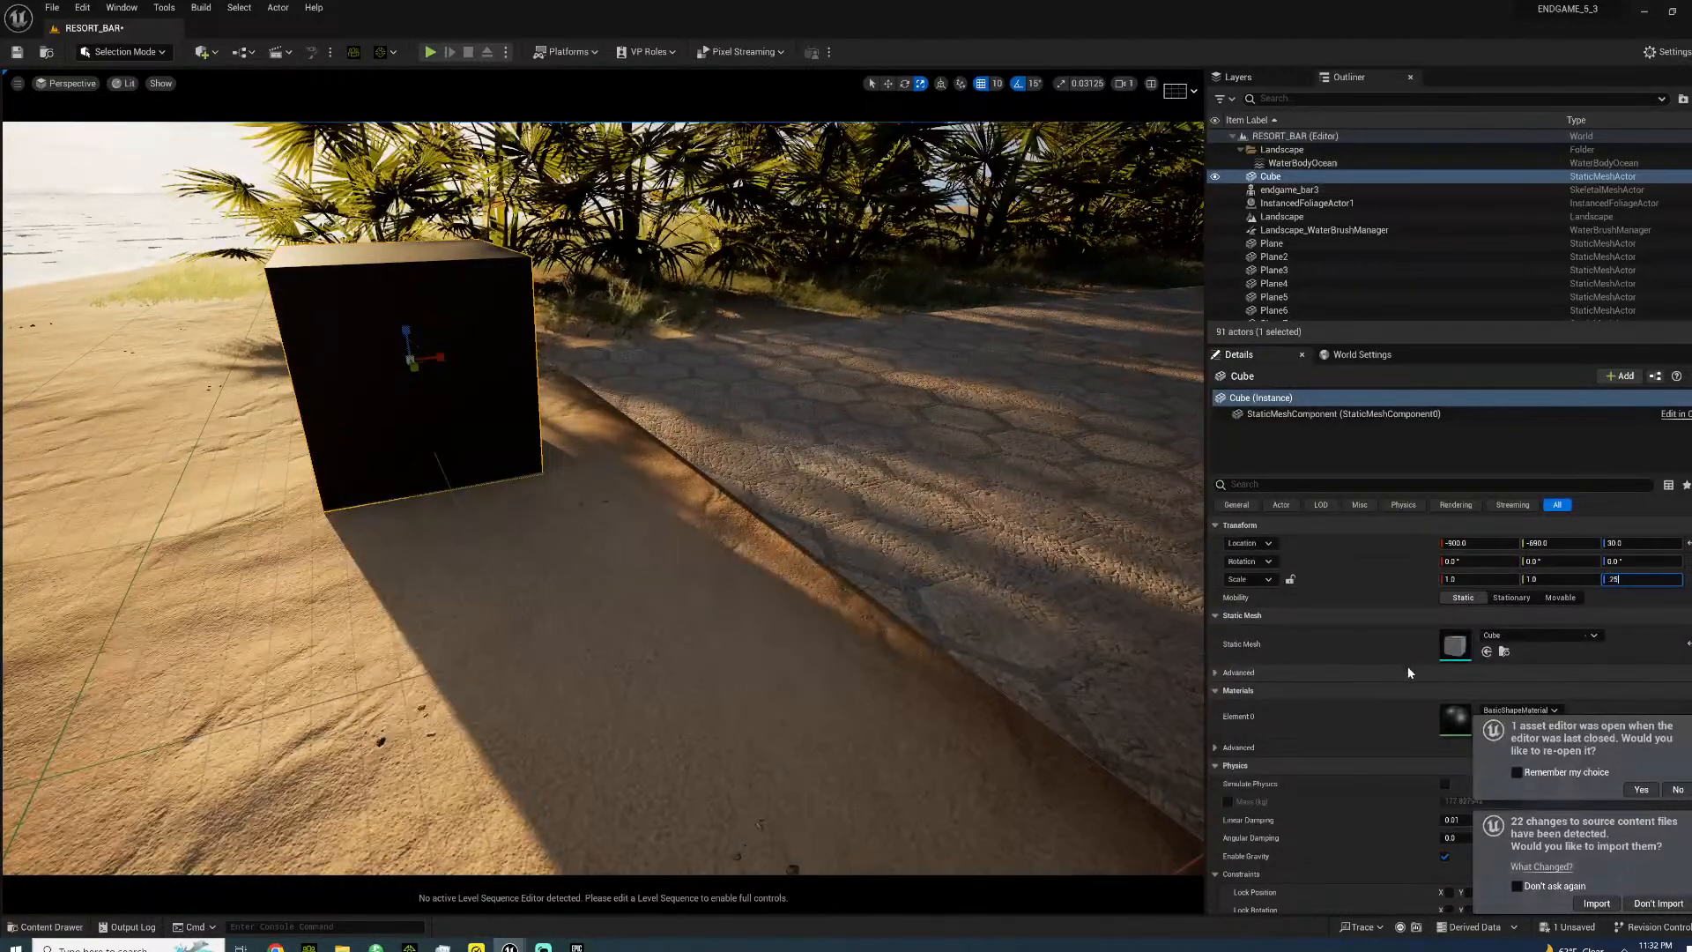
key(Return)
right_drag(408, 328, 408, 328)
drag(409, 326, 563, 408)
- Set the cube's Y scale to 0.25
right_drag(563, 408, 502, 392)
key(d)
key(w)
key(s)
key(a)
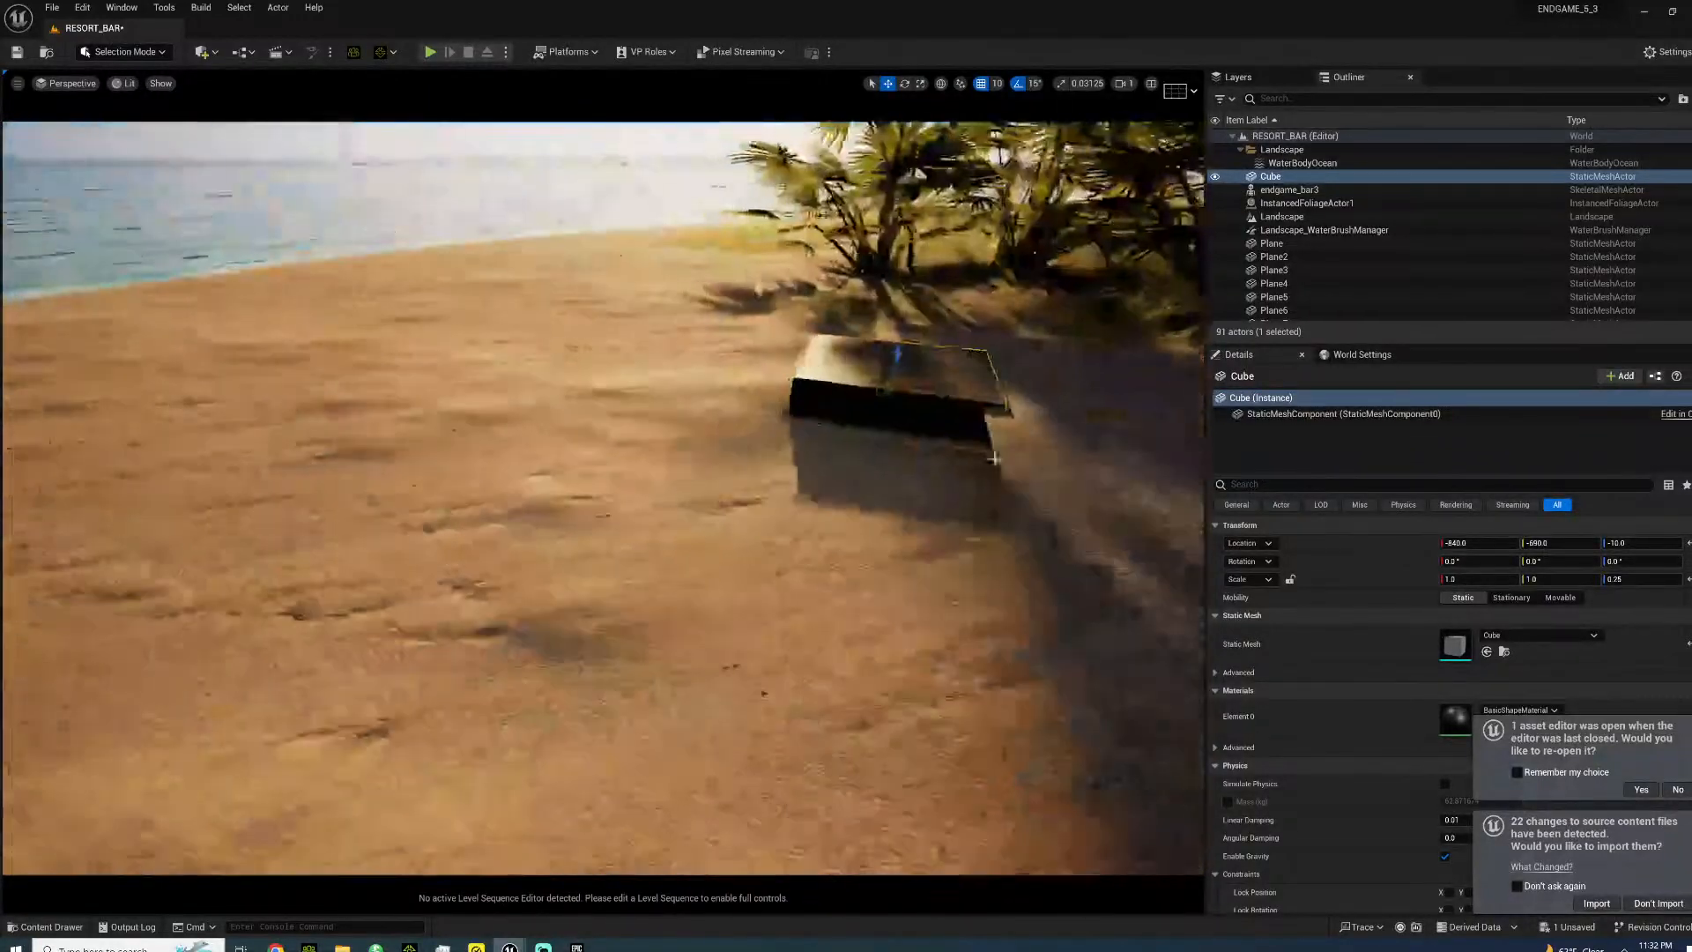
click(1560, 579)
text(.25)
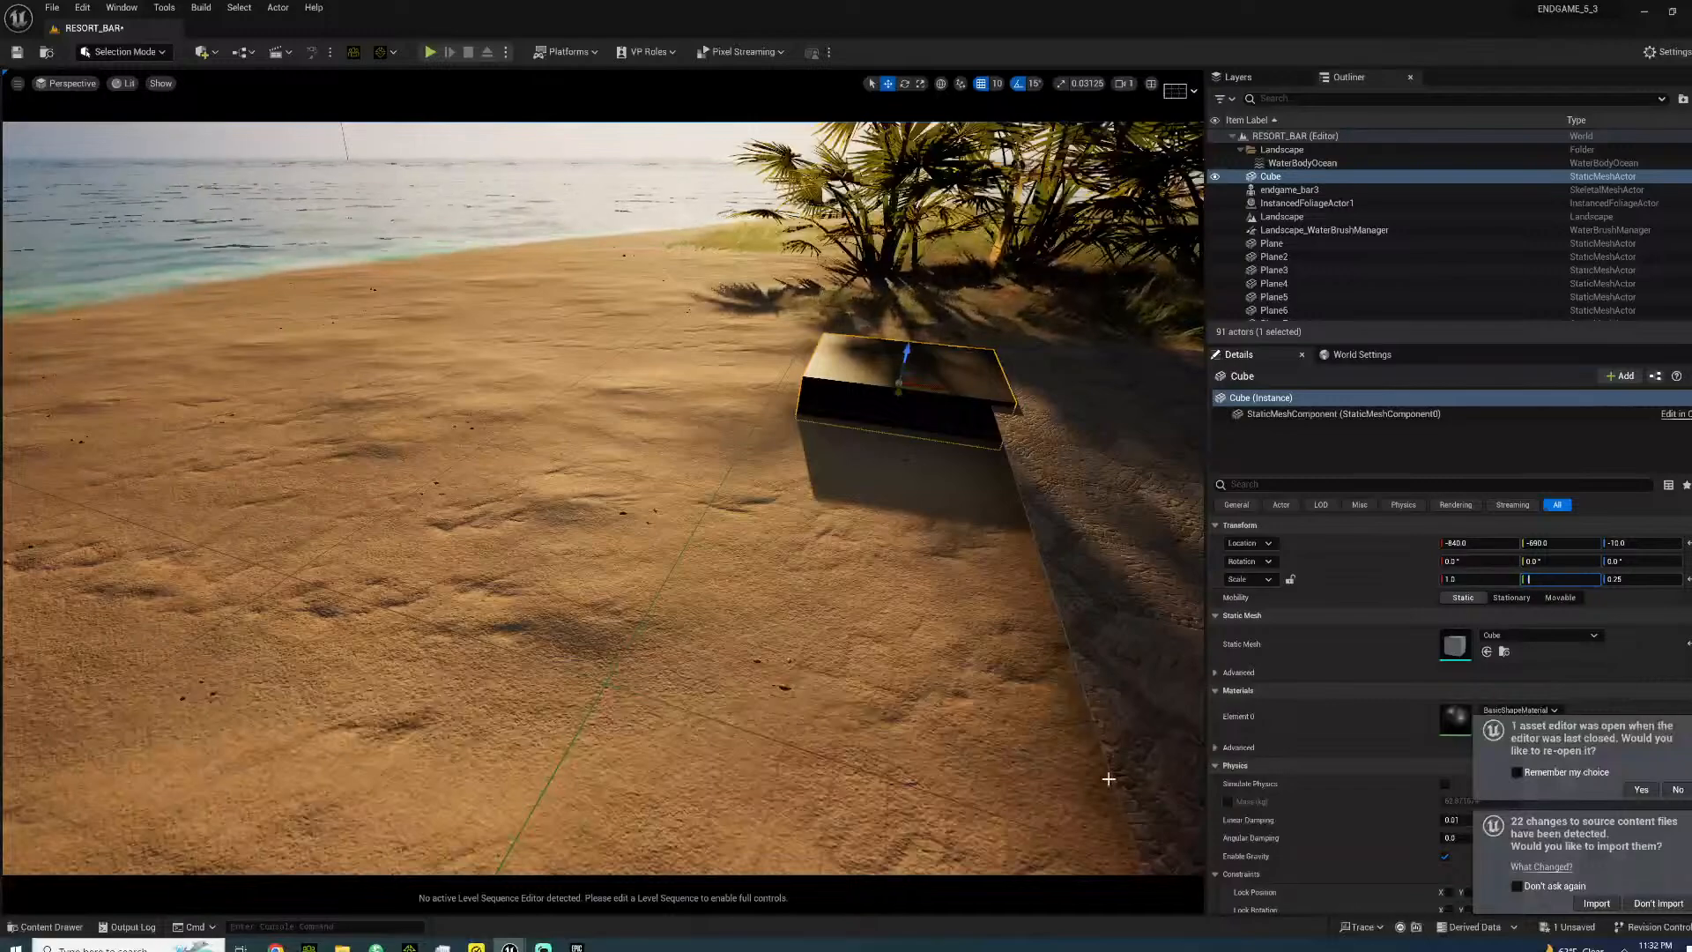
key(Return)
- Rotate the cube 90 degrees about its vertical axis and move it against the patio edge
right_drag(686, 483, 797, 600)
key(w)
key(s)
key(e)
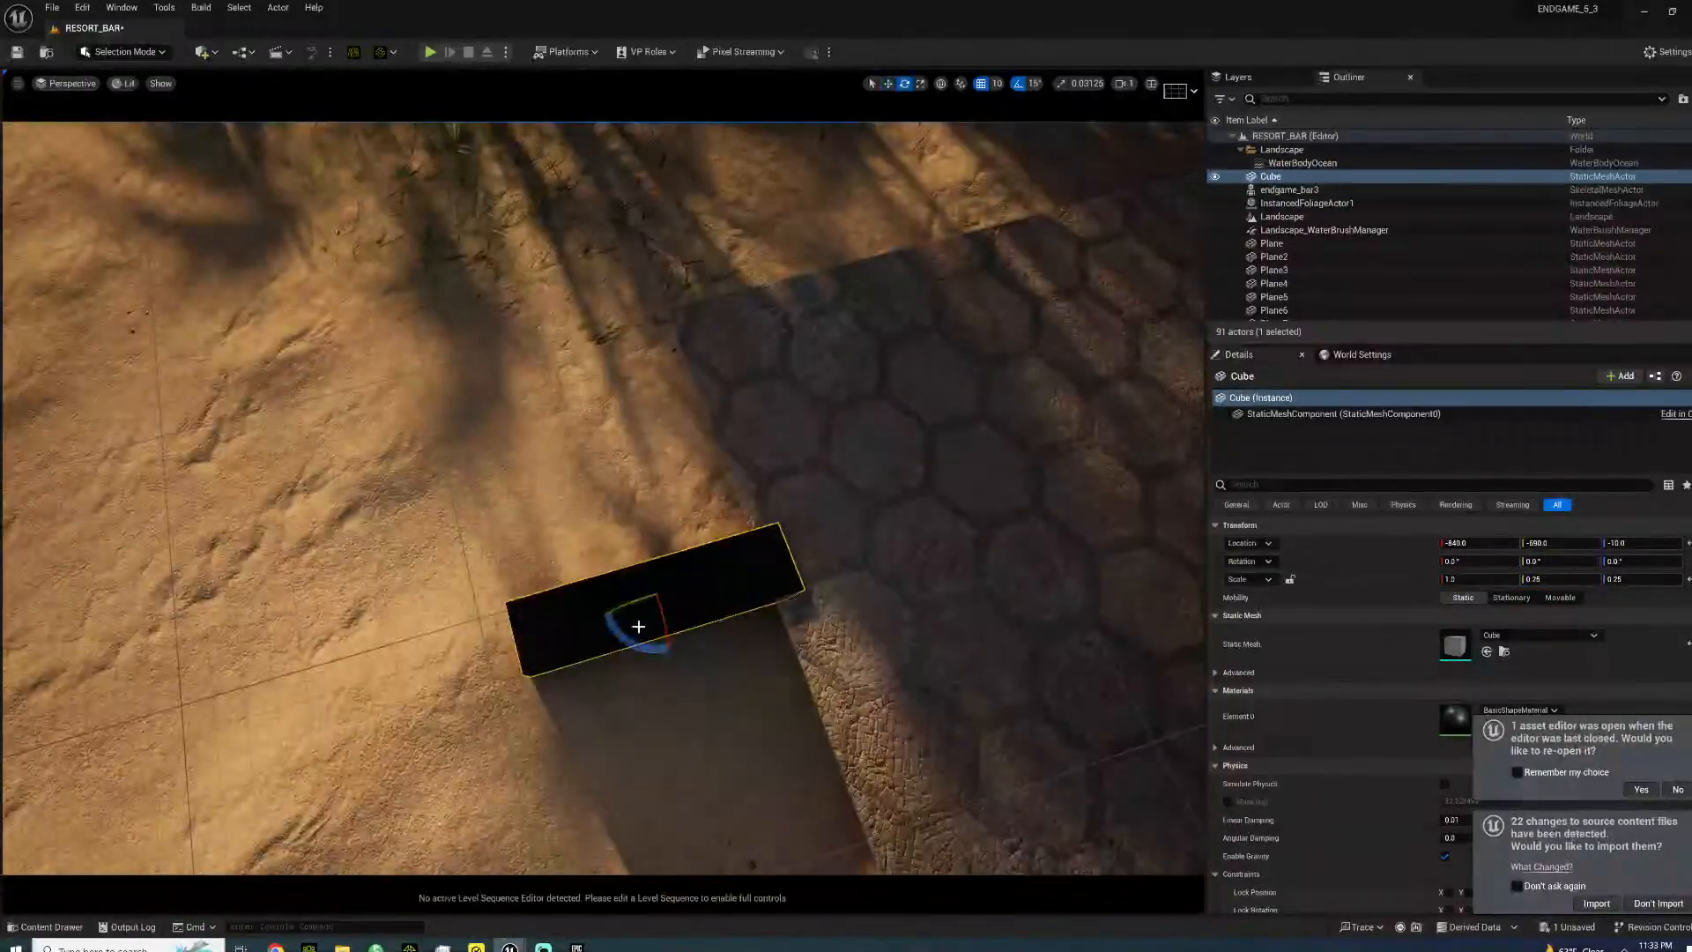
drag(702, 586, 787, 566)
key(w)
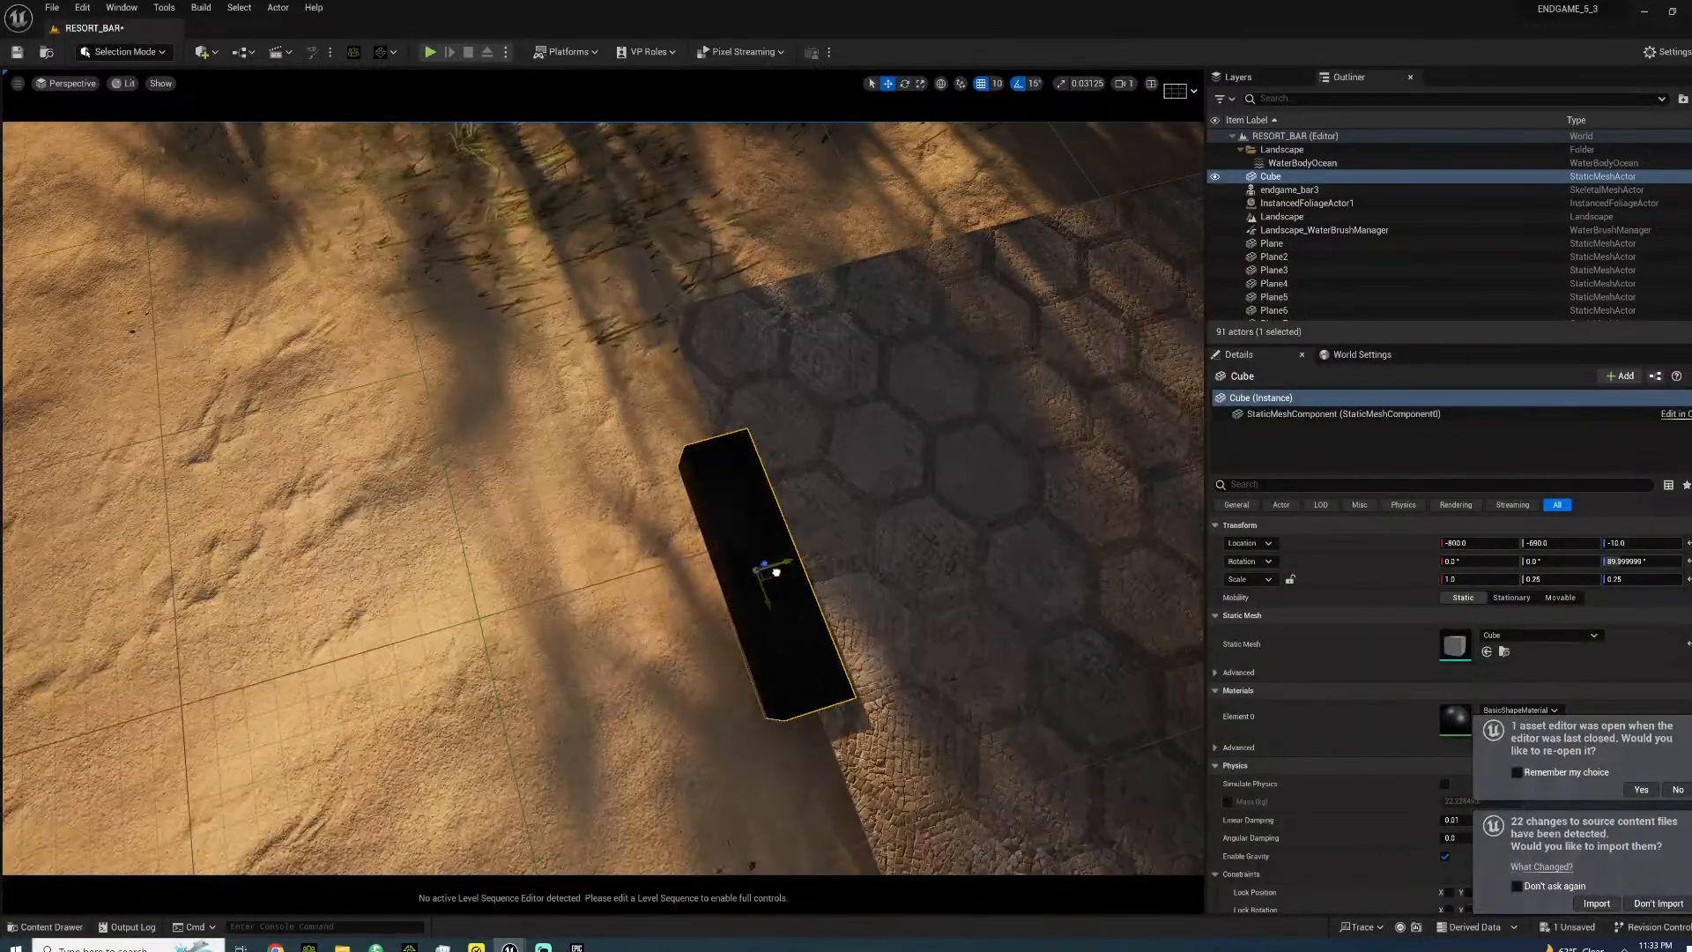
- Thin the block along the patio edge by setting its Y scale to 0.1
click(1527, 577)
key(BackSpace)
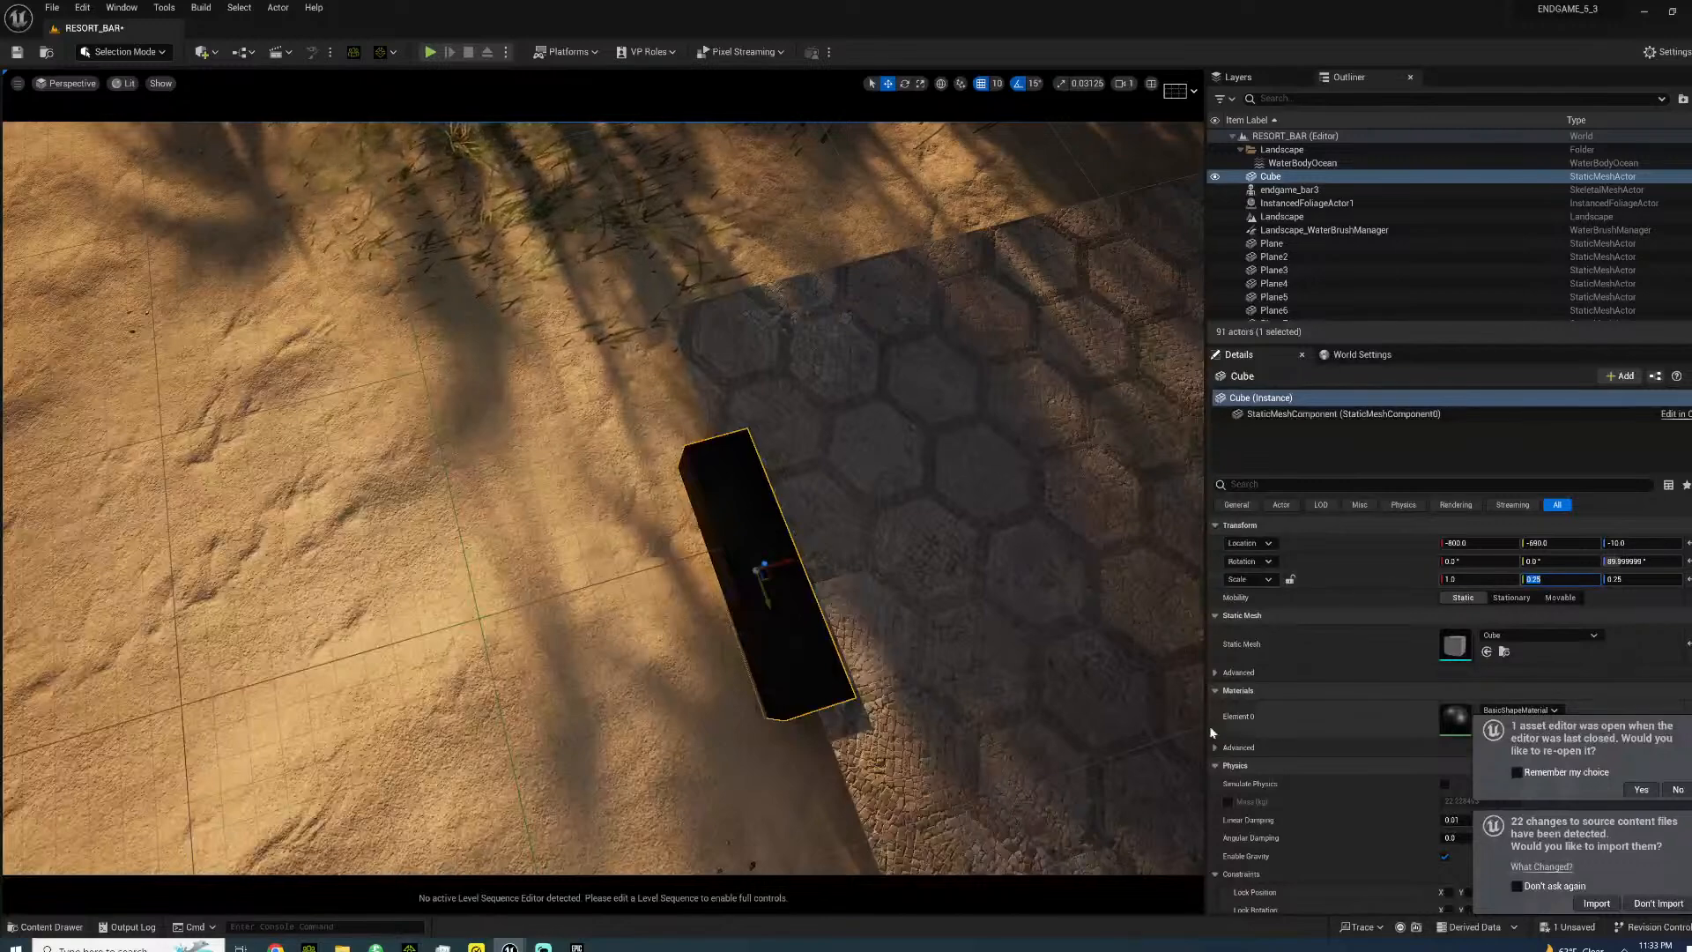
key(Return)
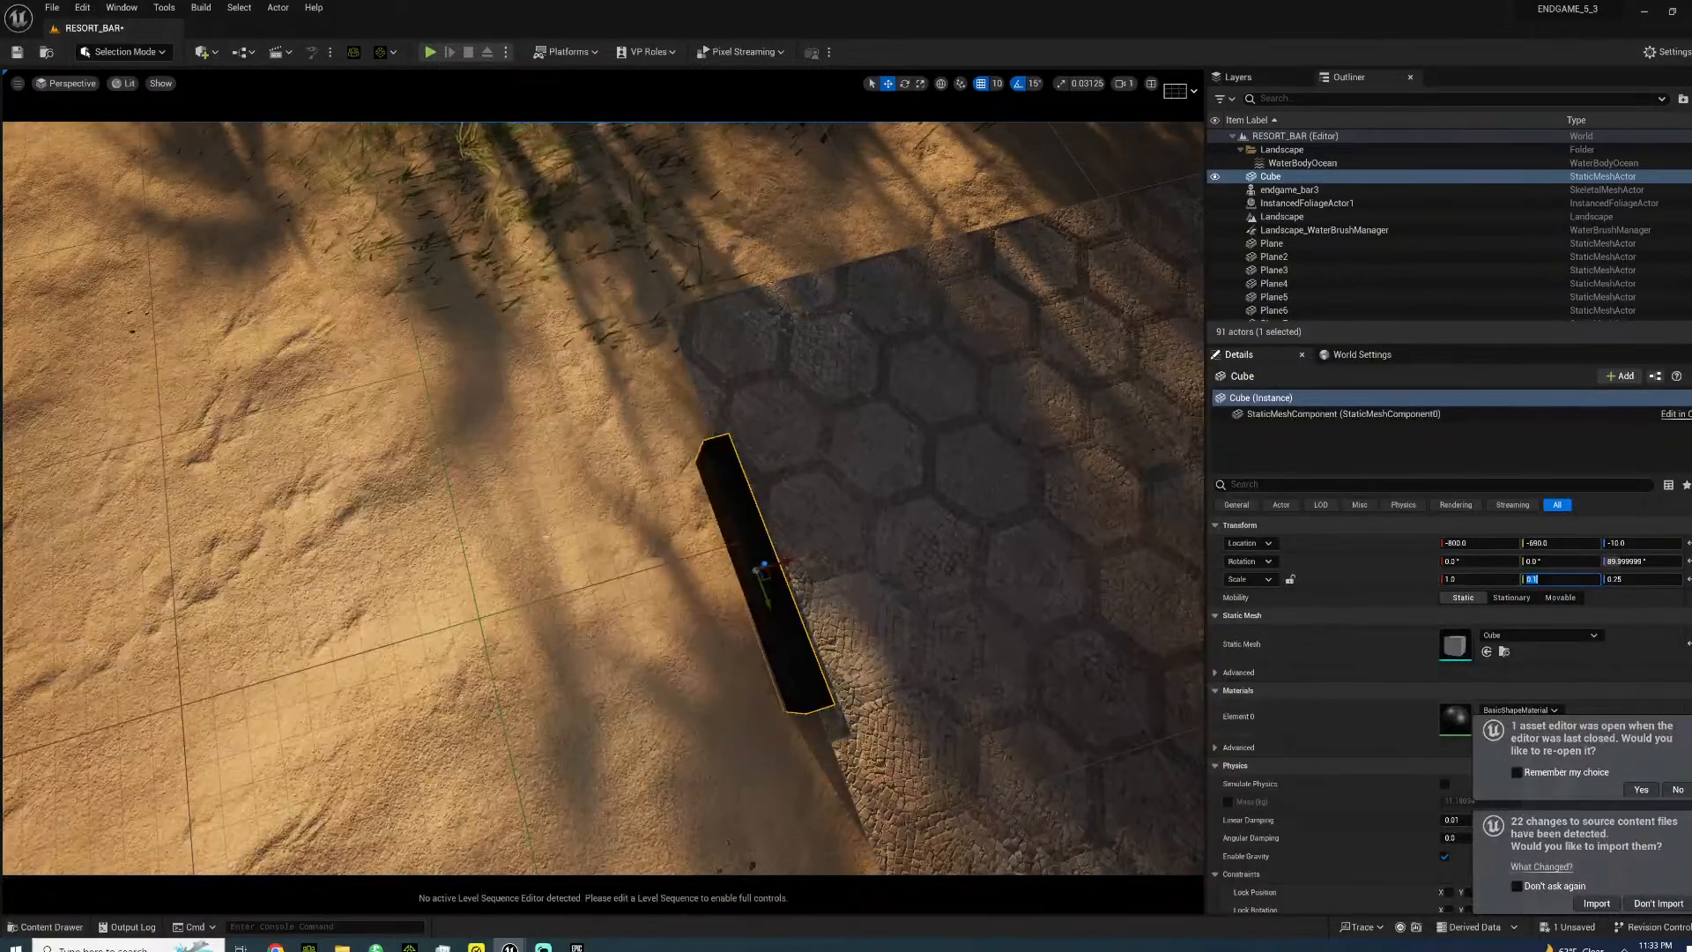
right_drag(792, 578, 736, 568)
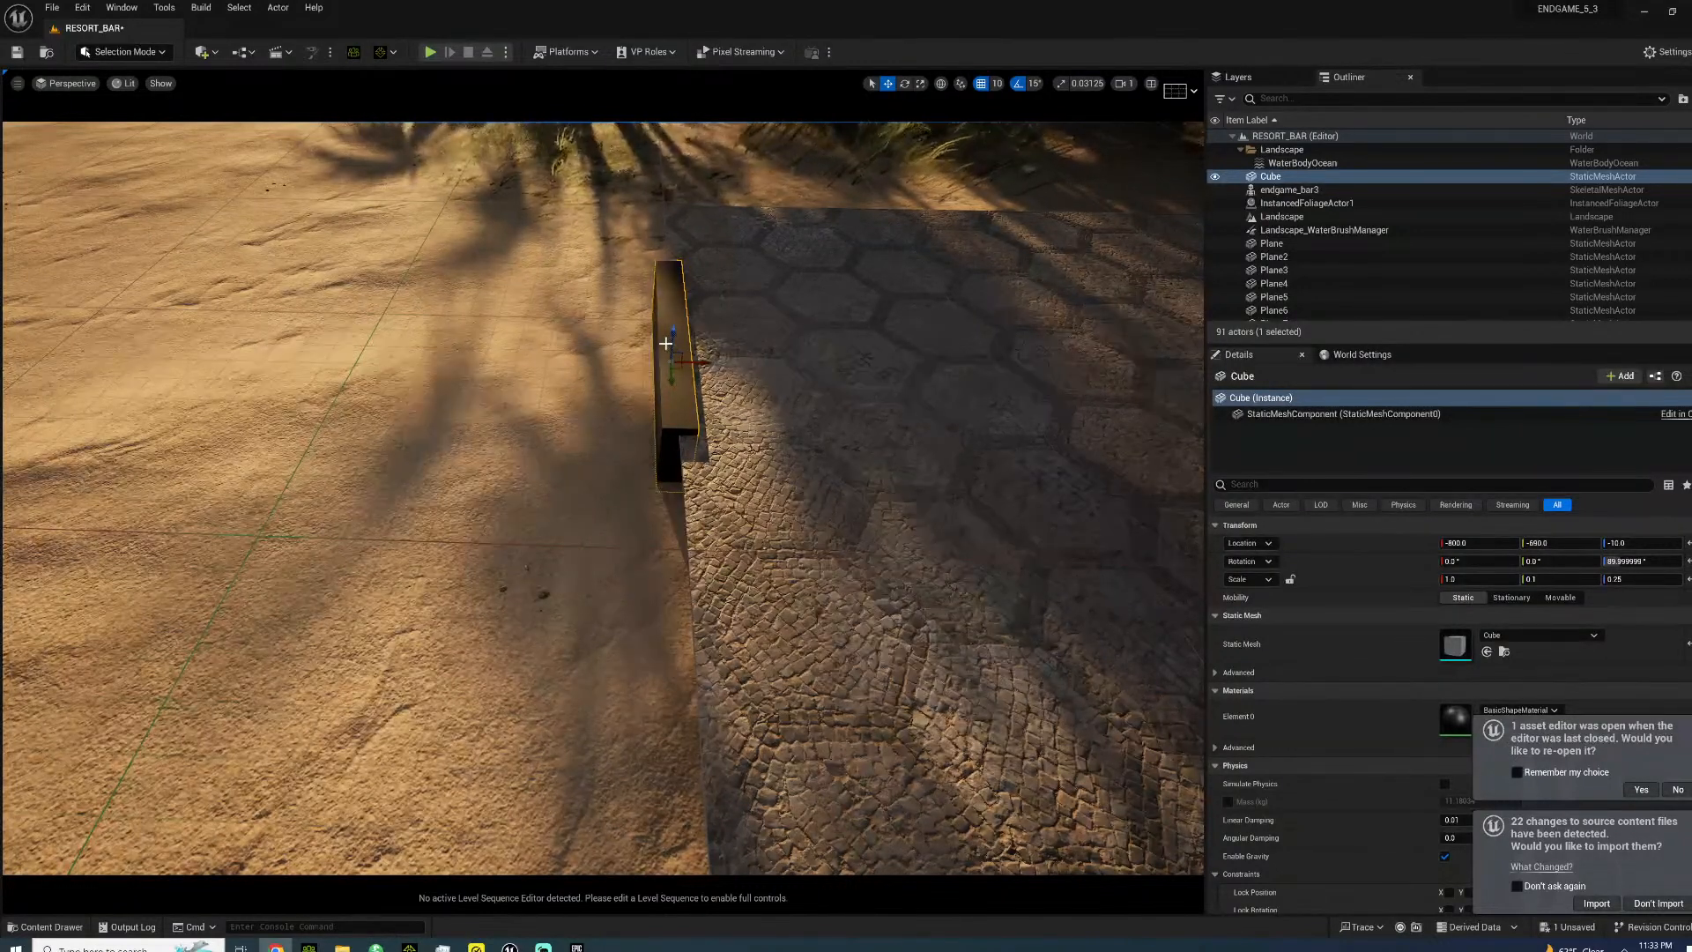
click(14, 947)
scroll(111, 626, down, 3)
scroll(95, 674, up, 4)
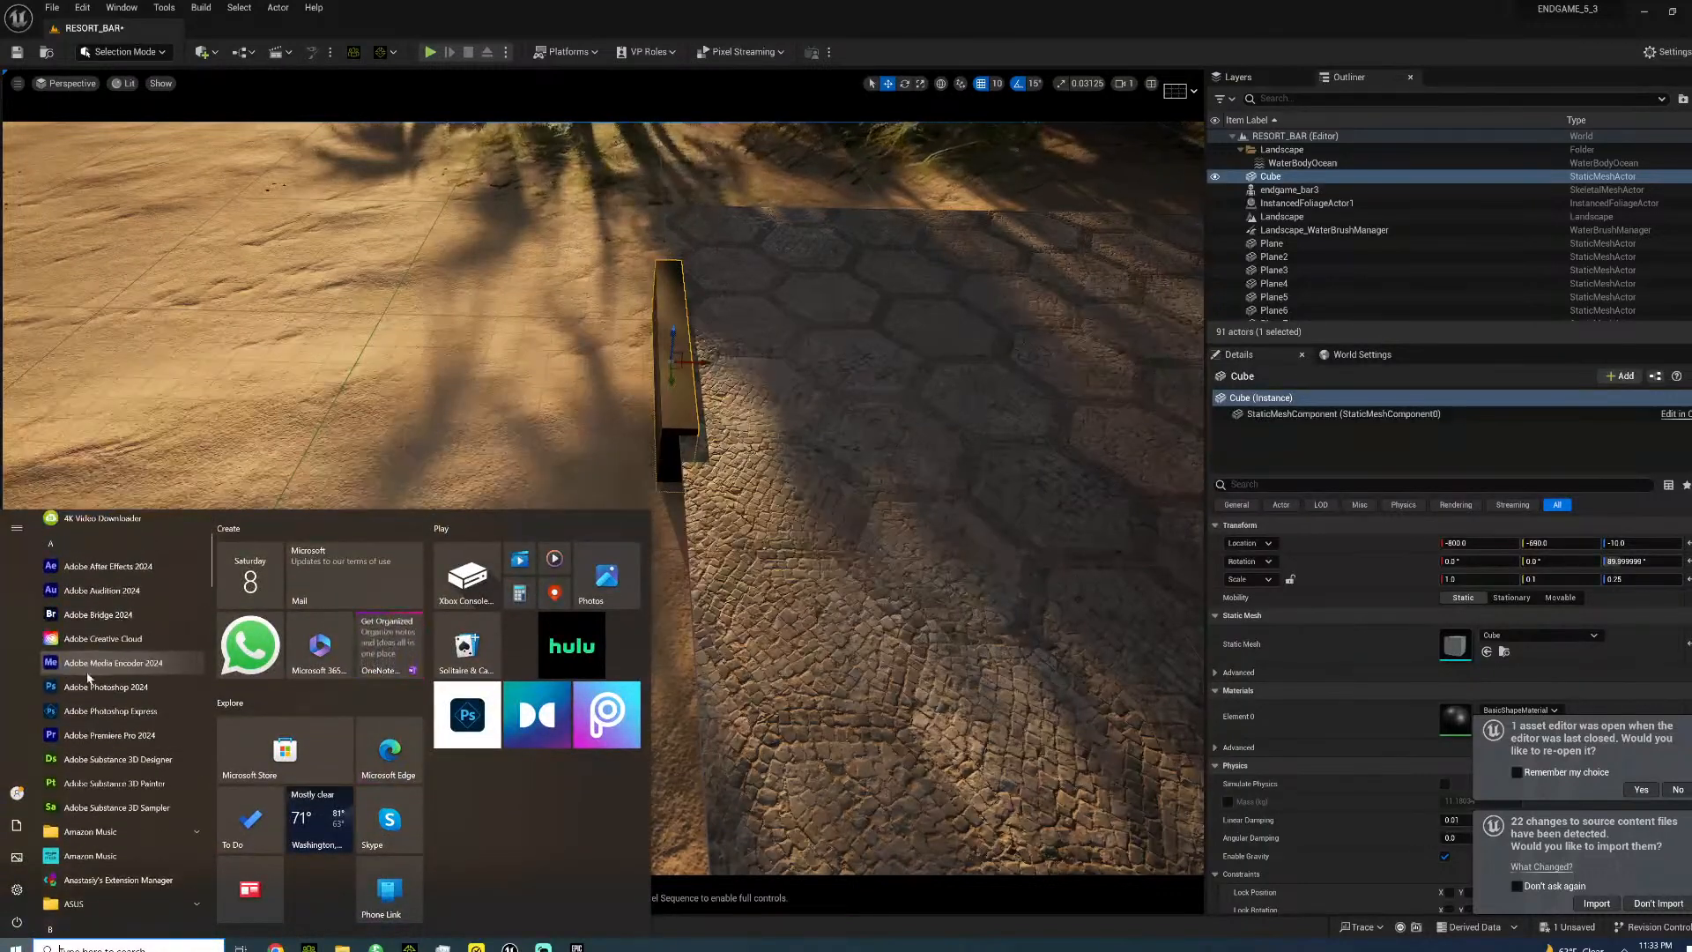
scroll(95, 667, down, 3)
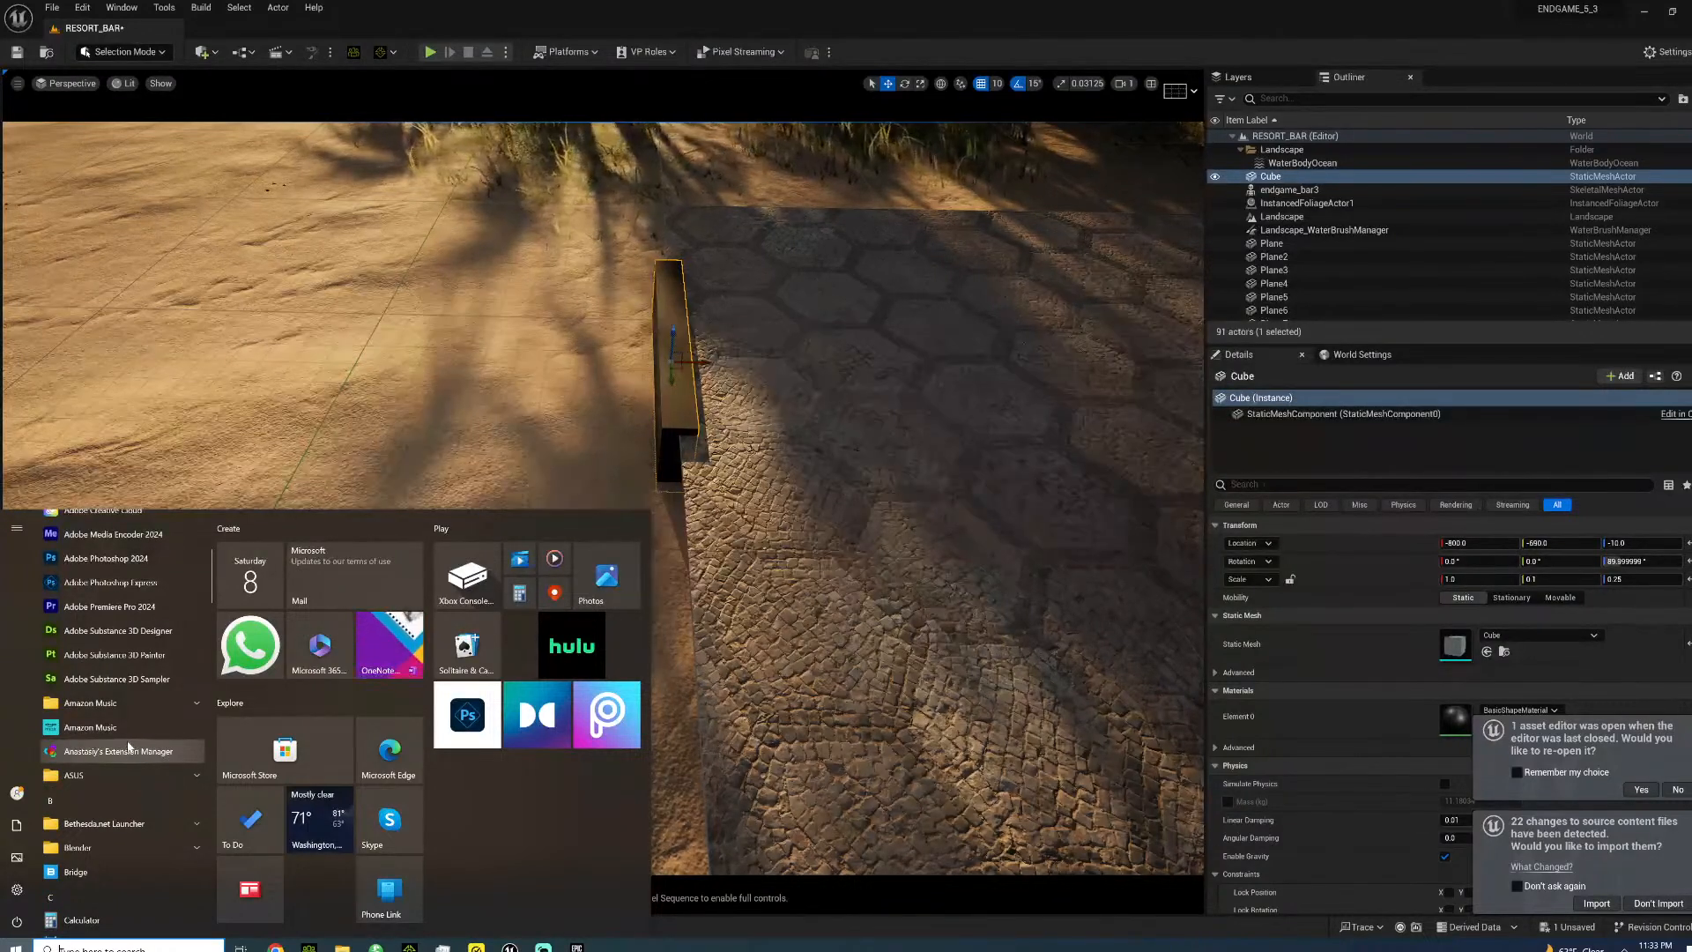
scroll(127, 749, up, 3)
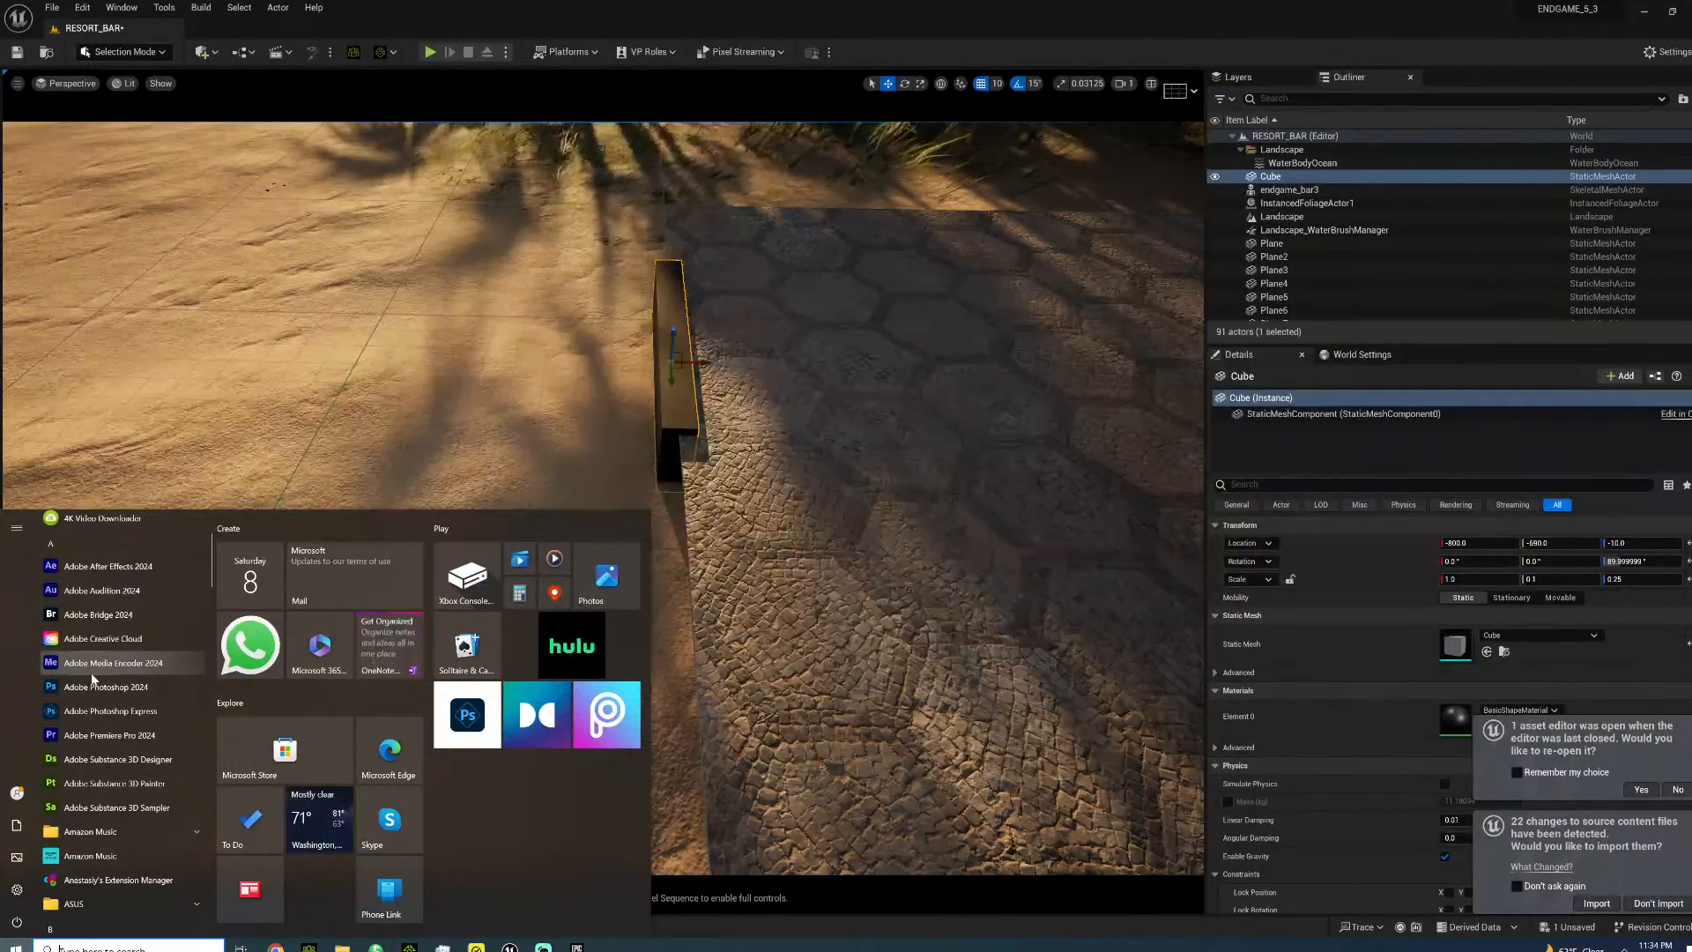
scroll(93, 696, down, 6)
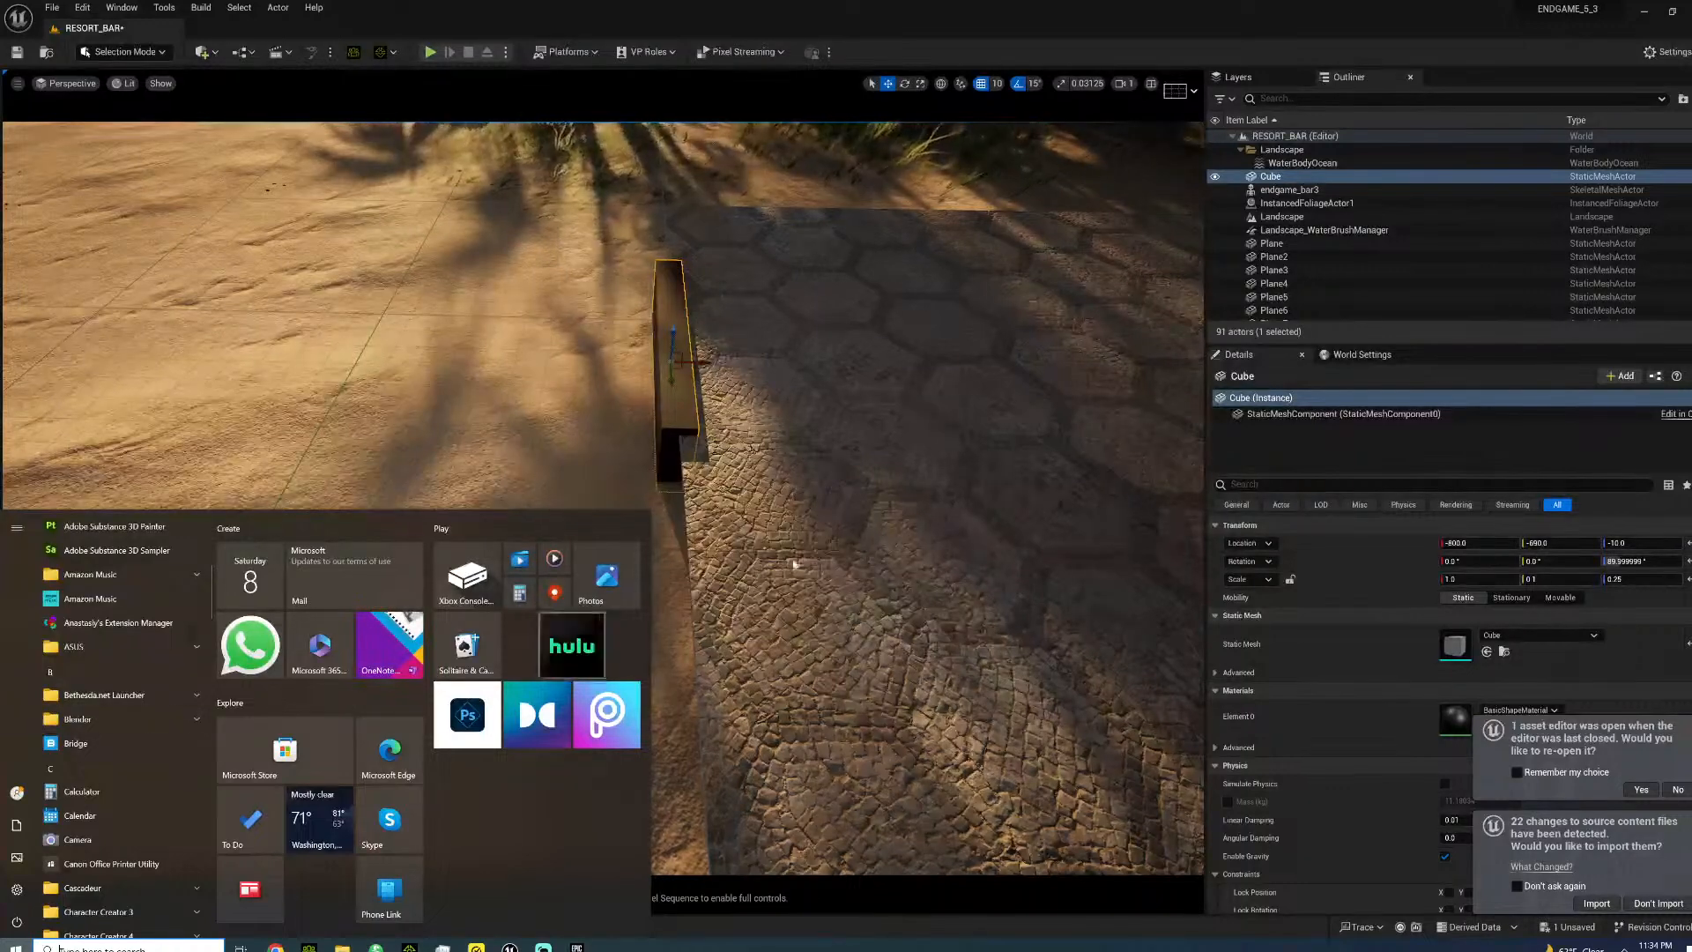
click(275, 948)
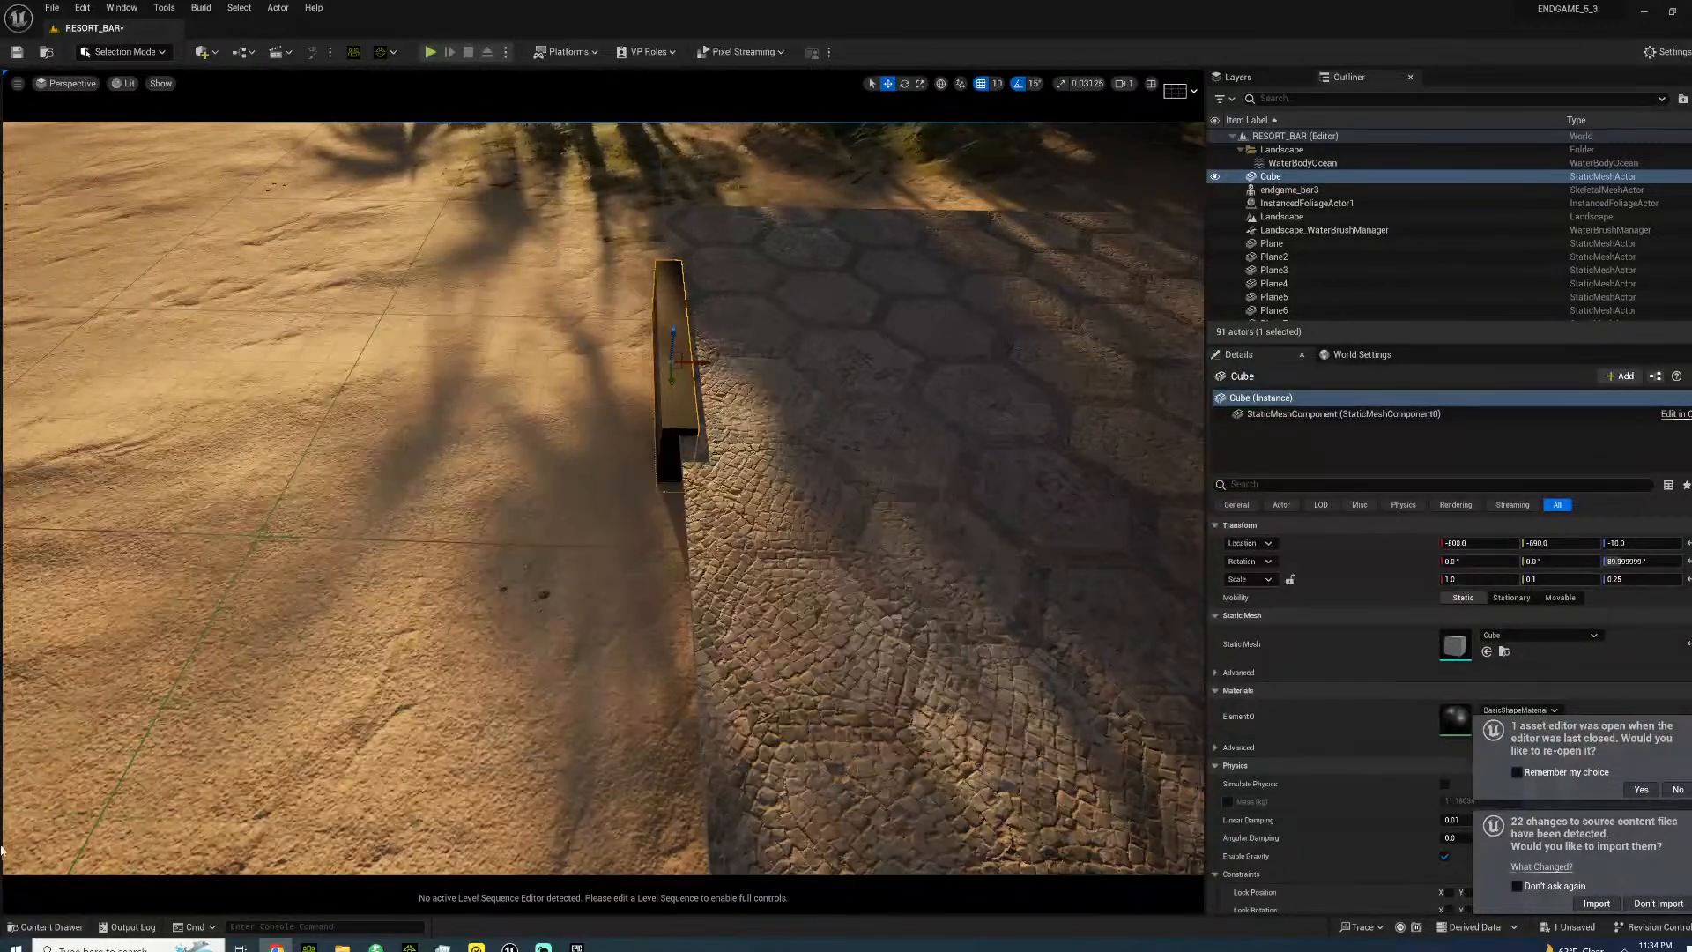
click(16, 948)
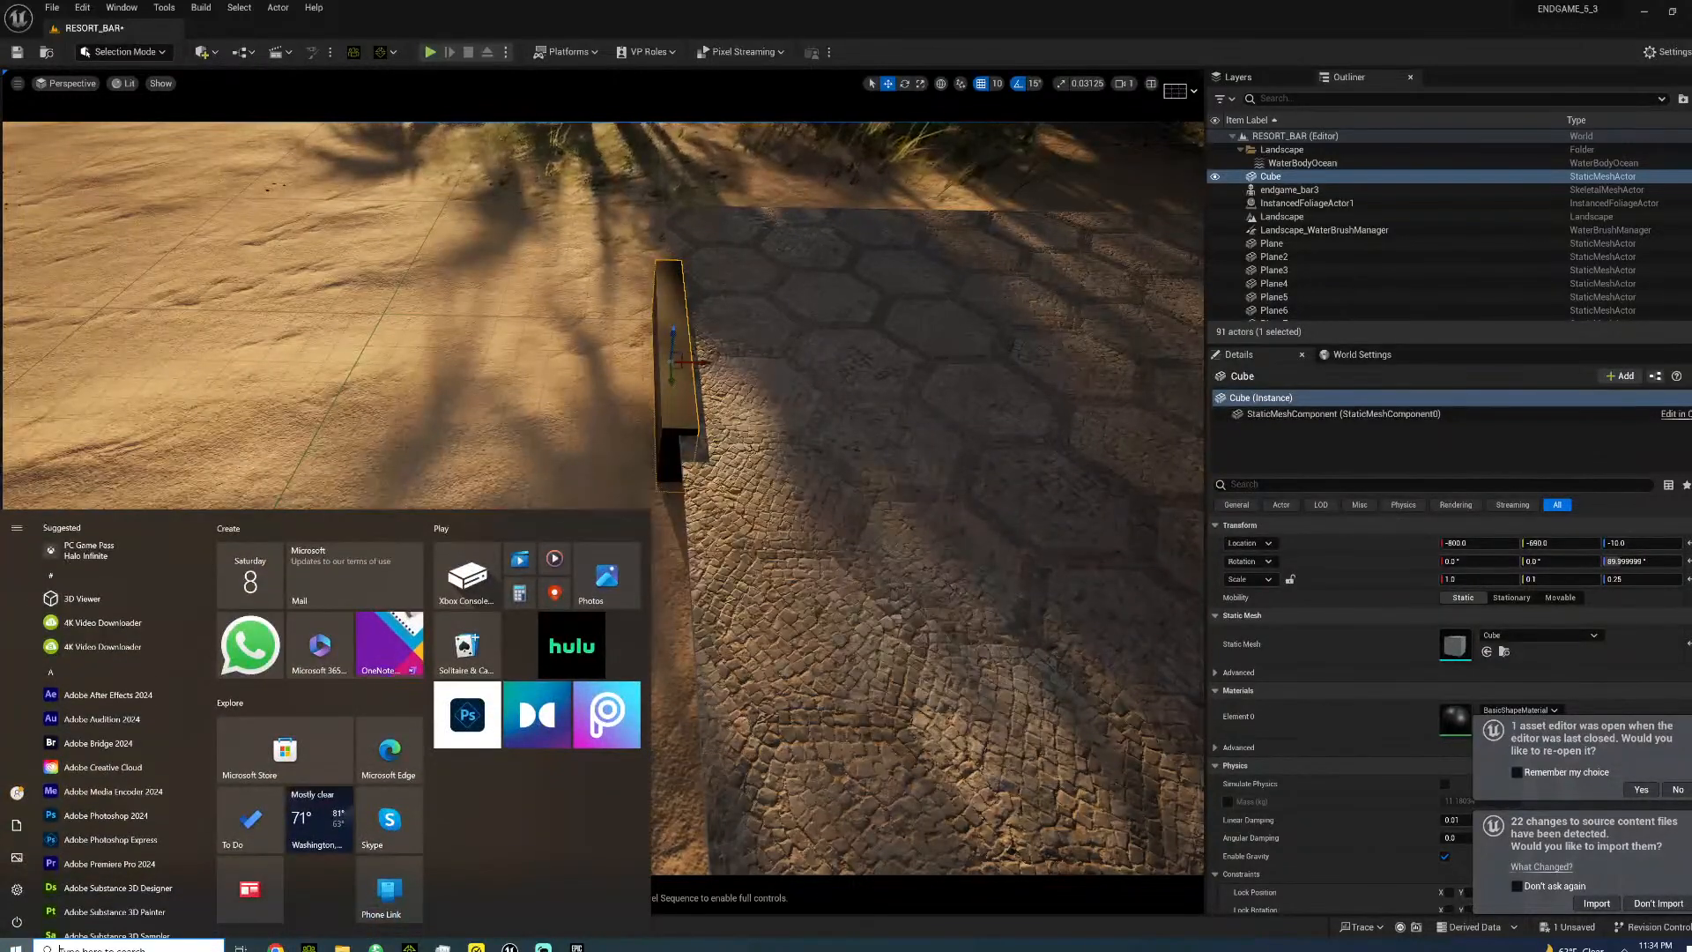
click(276, 949)
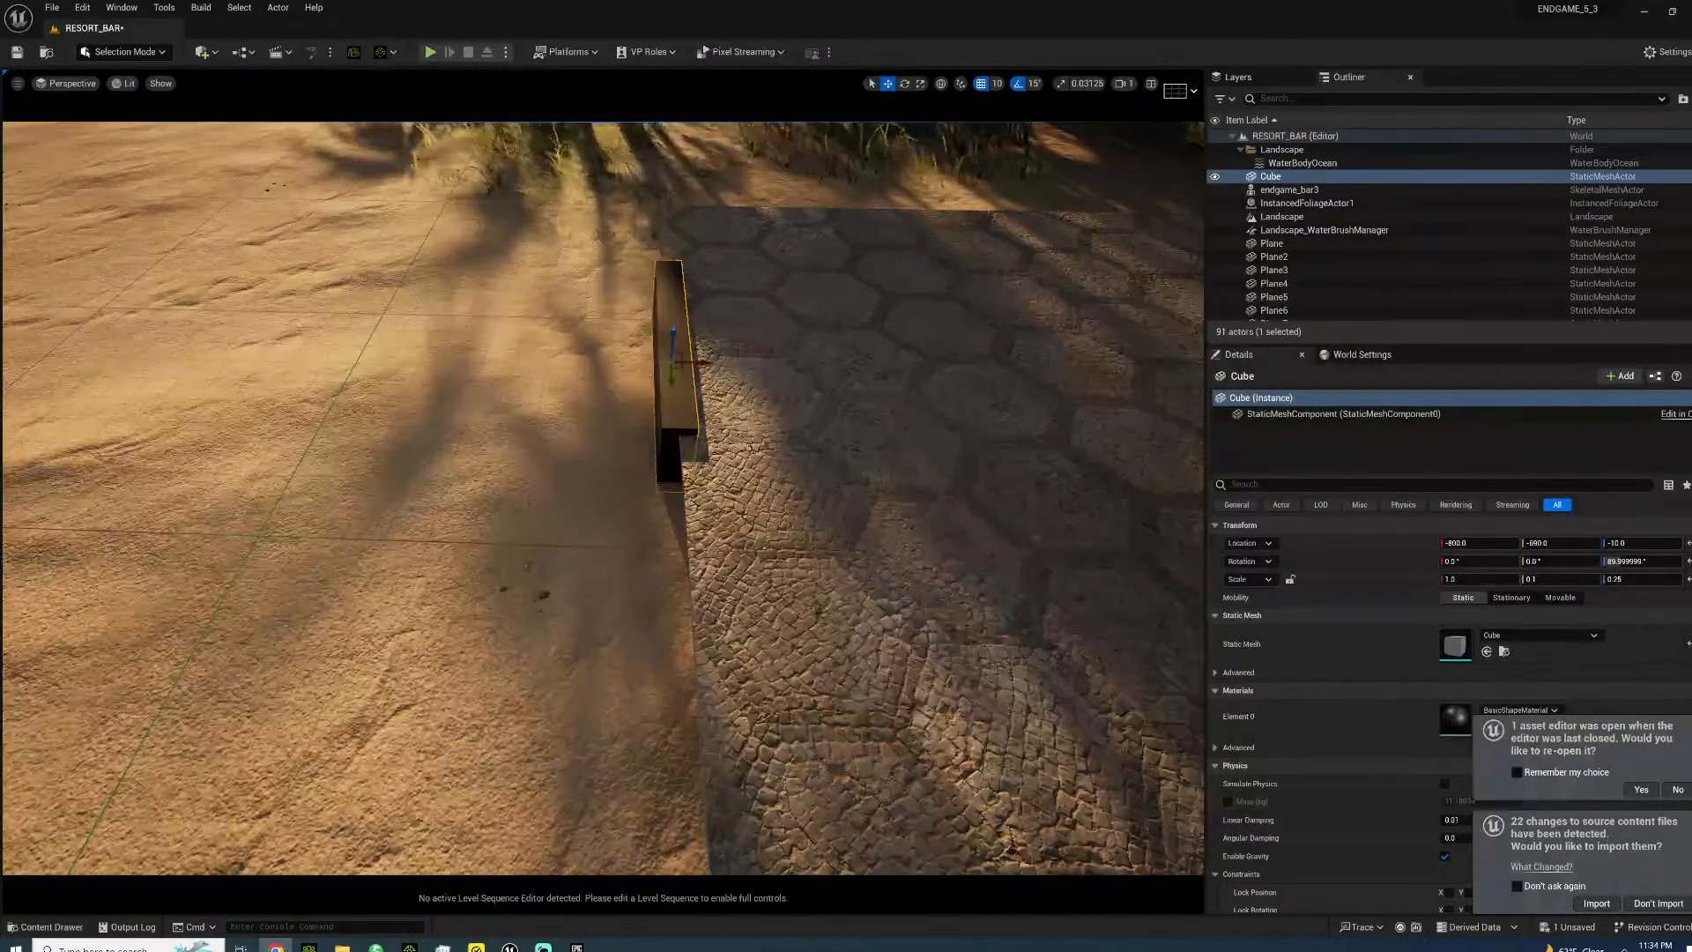
- Examine the curb block beside the patio, and launch Blender 3.6 from the installed applications
right_drag(799, 325, 987, 220)
key(s)
key(w)
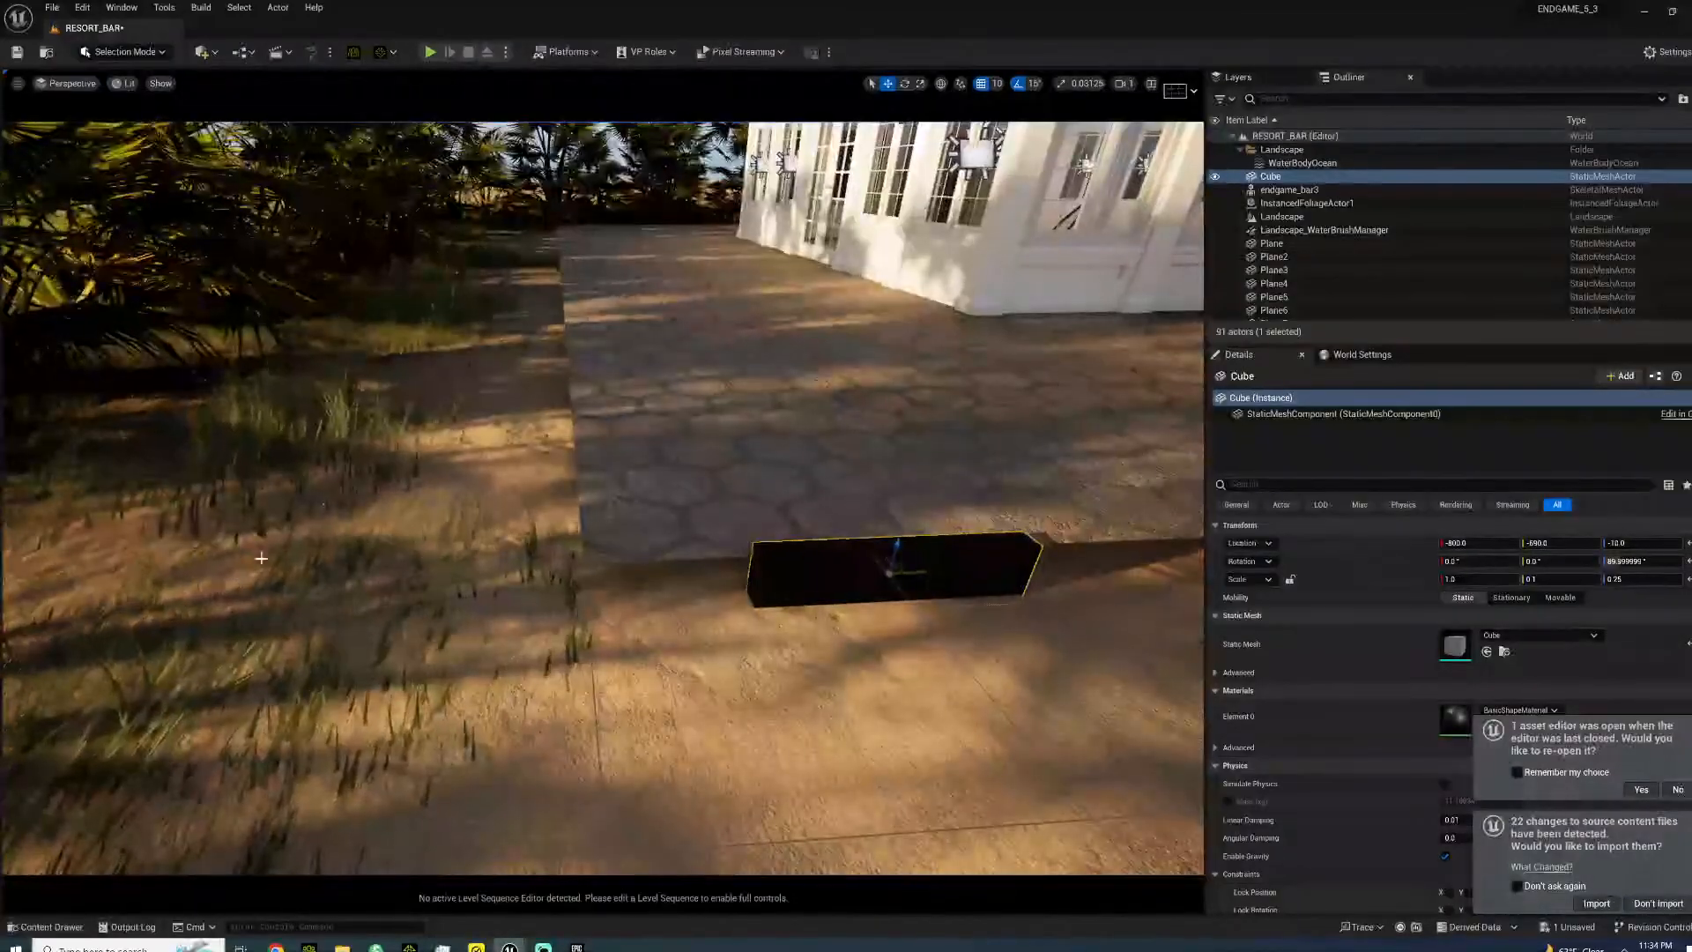
key(super)
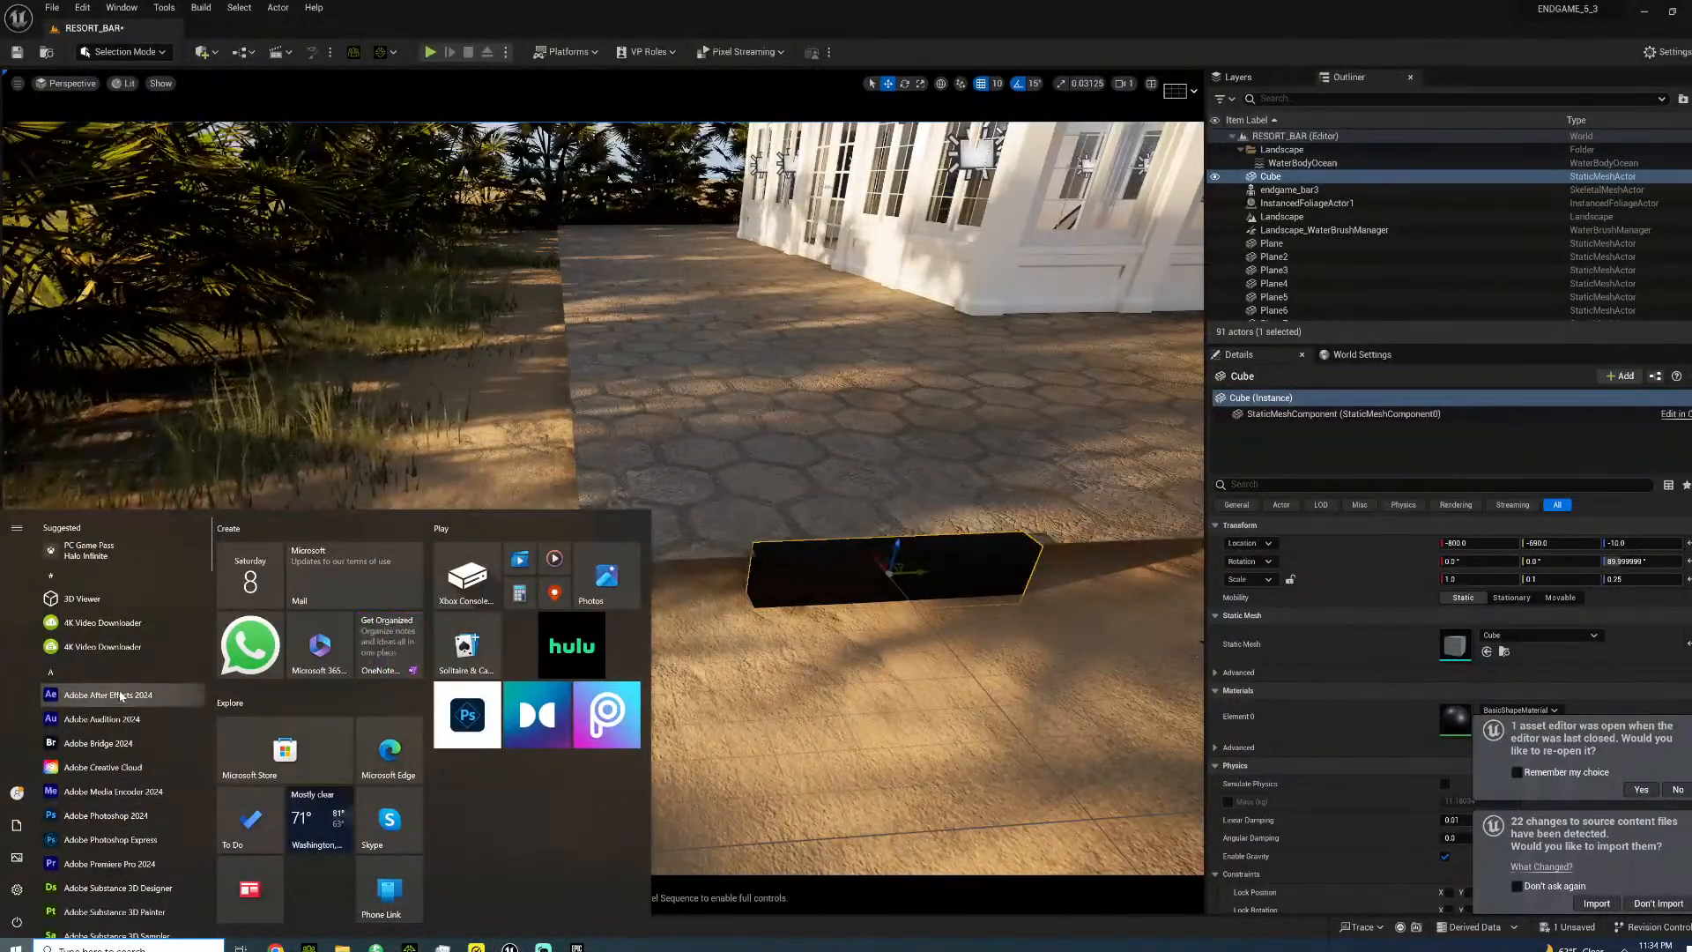
scroll(115, 749, down, 5)
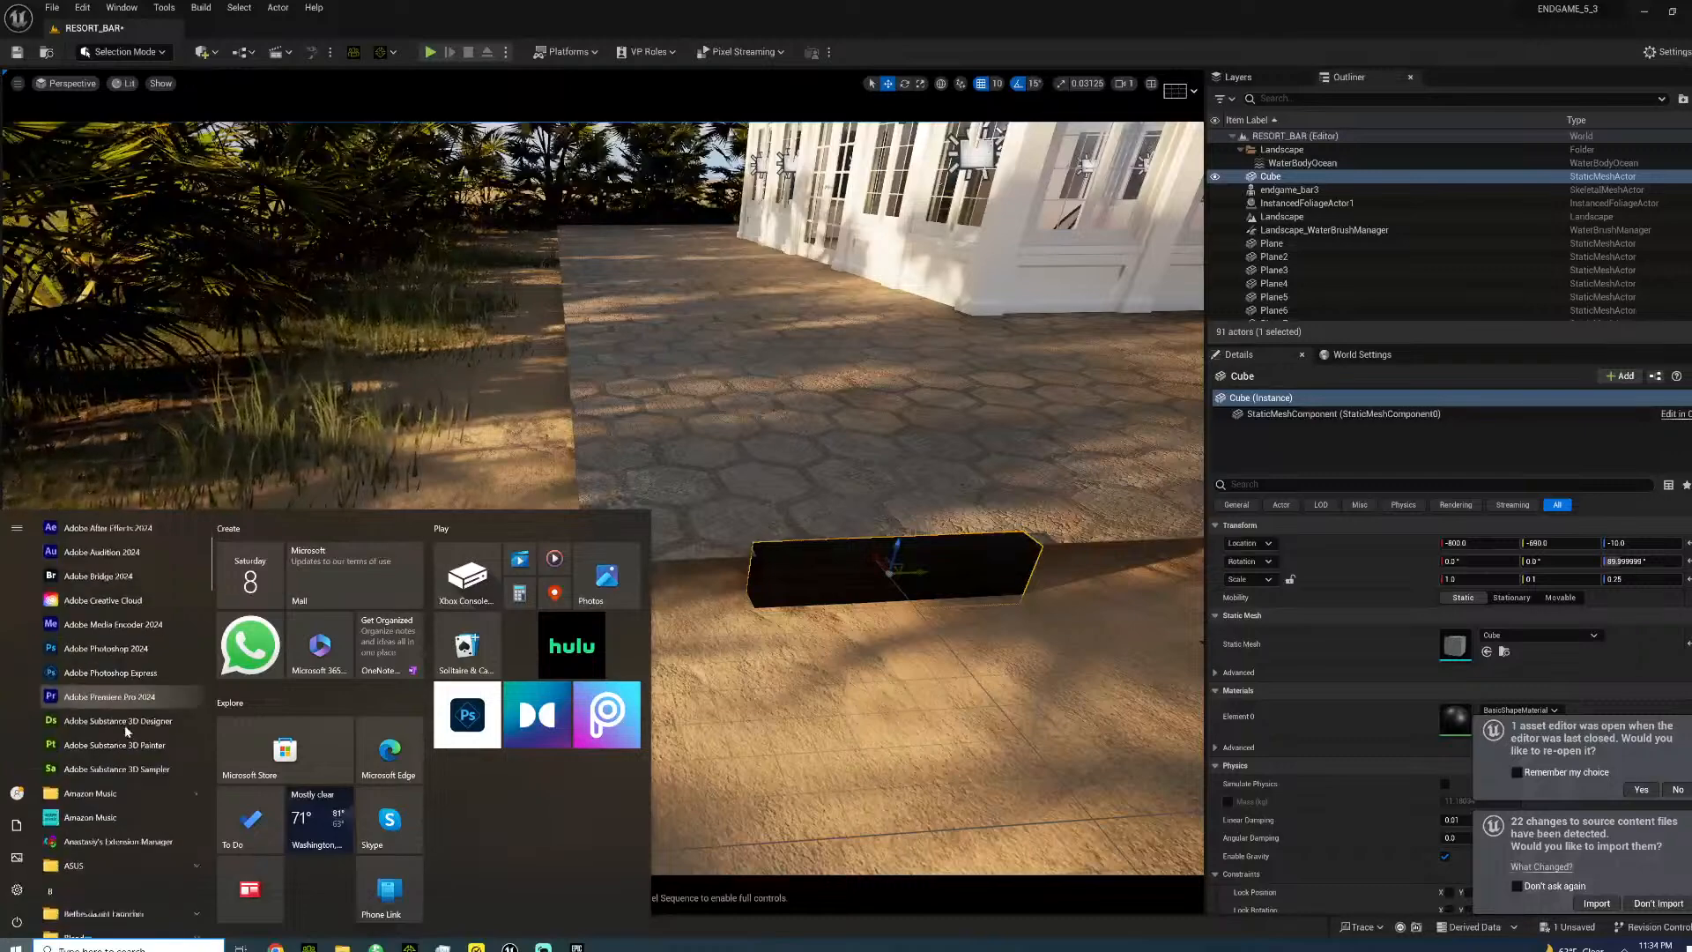
click(104, 717)
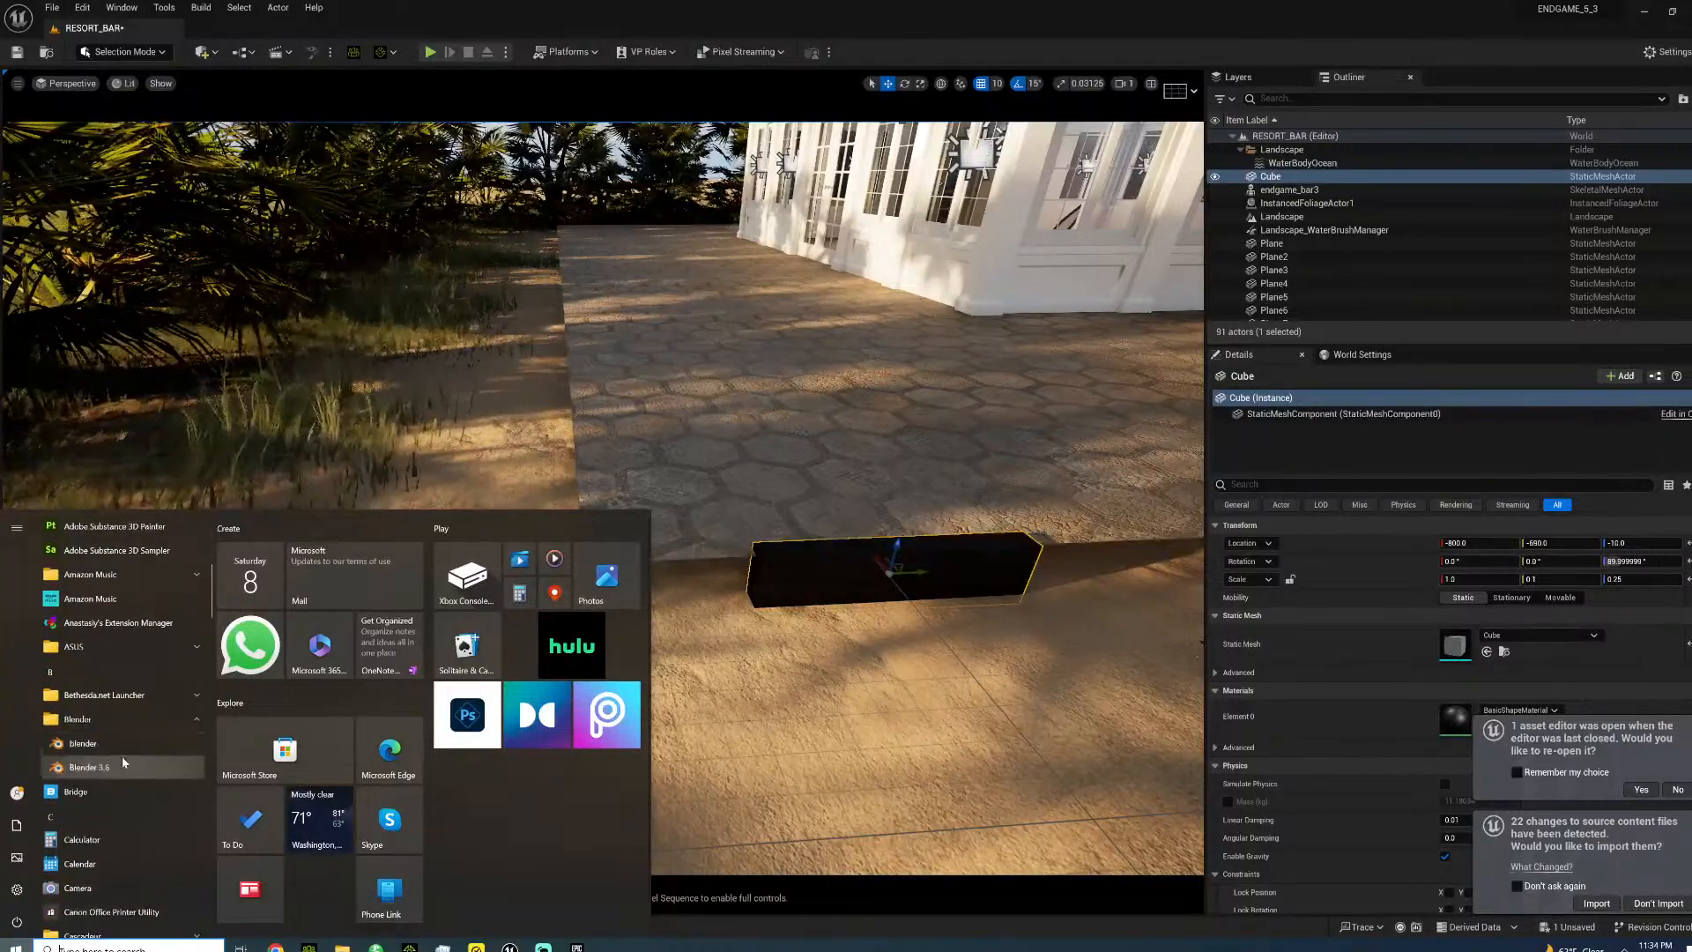
click(121, 754)
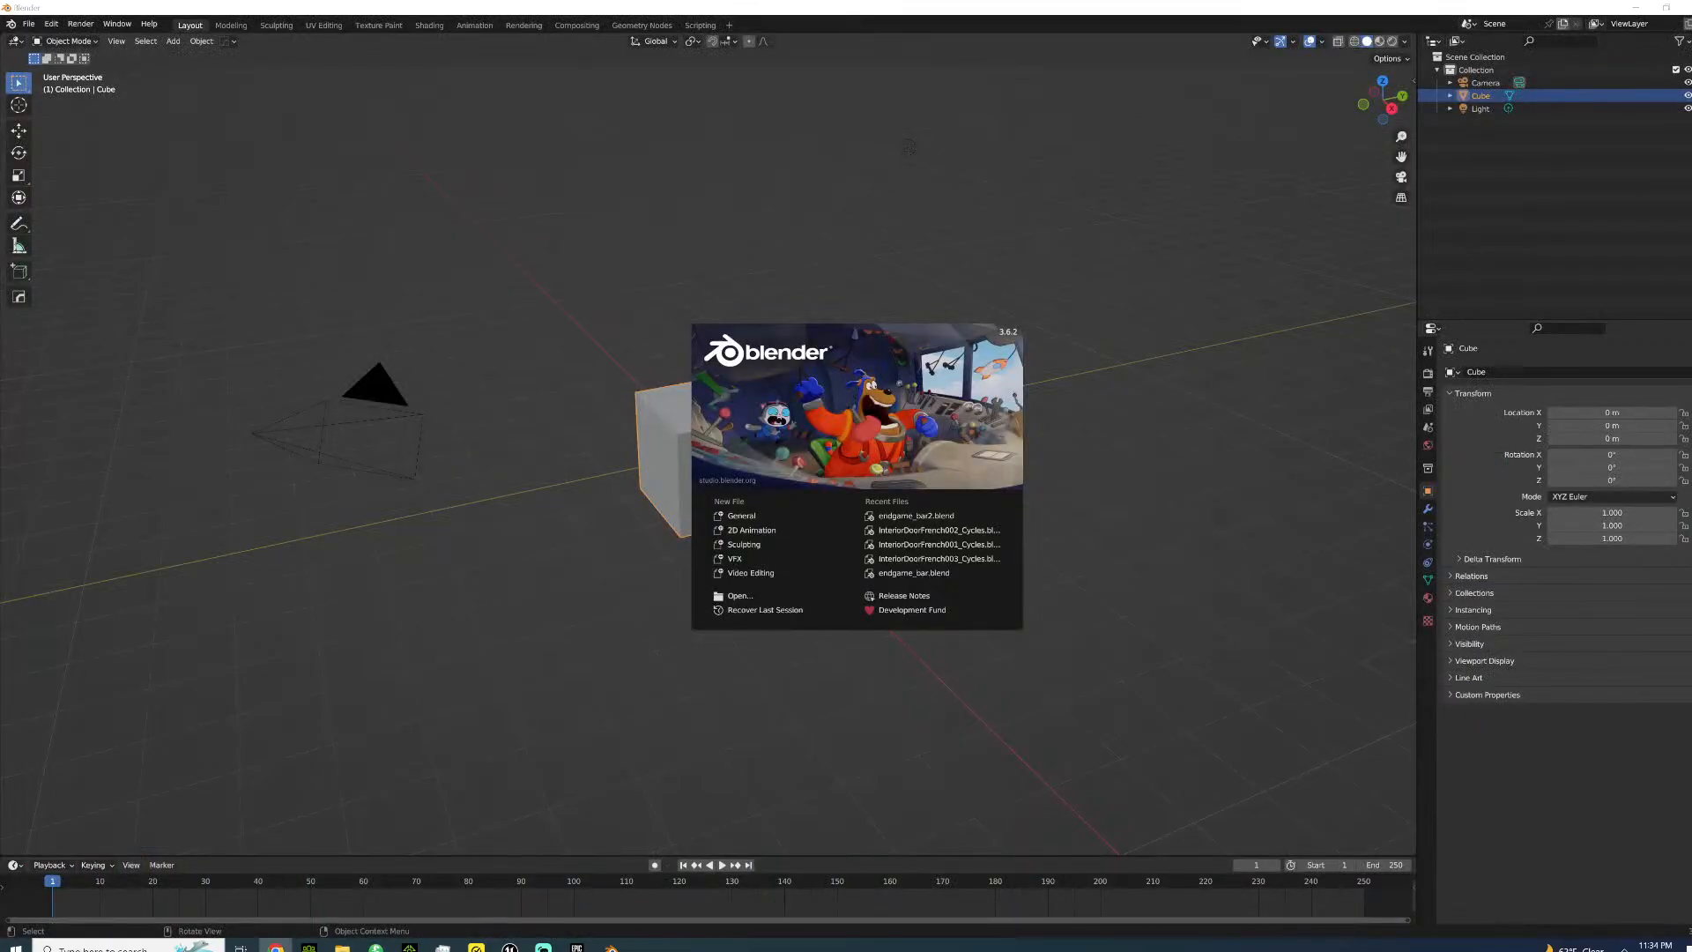
- Dismiss the splash screen and delete all default objects from the new scene
click(777, 293)
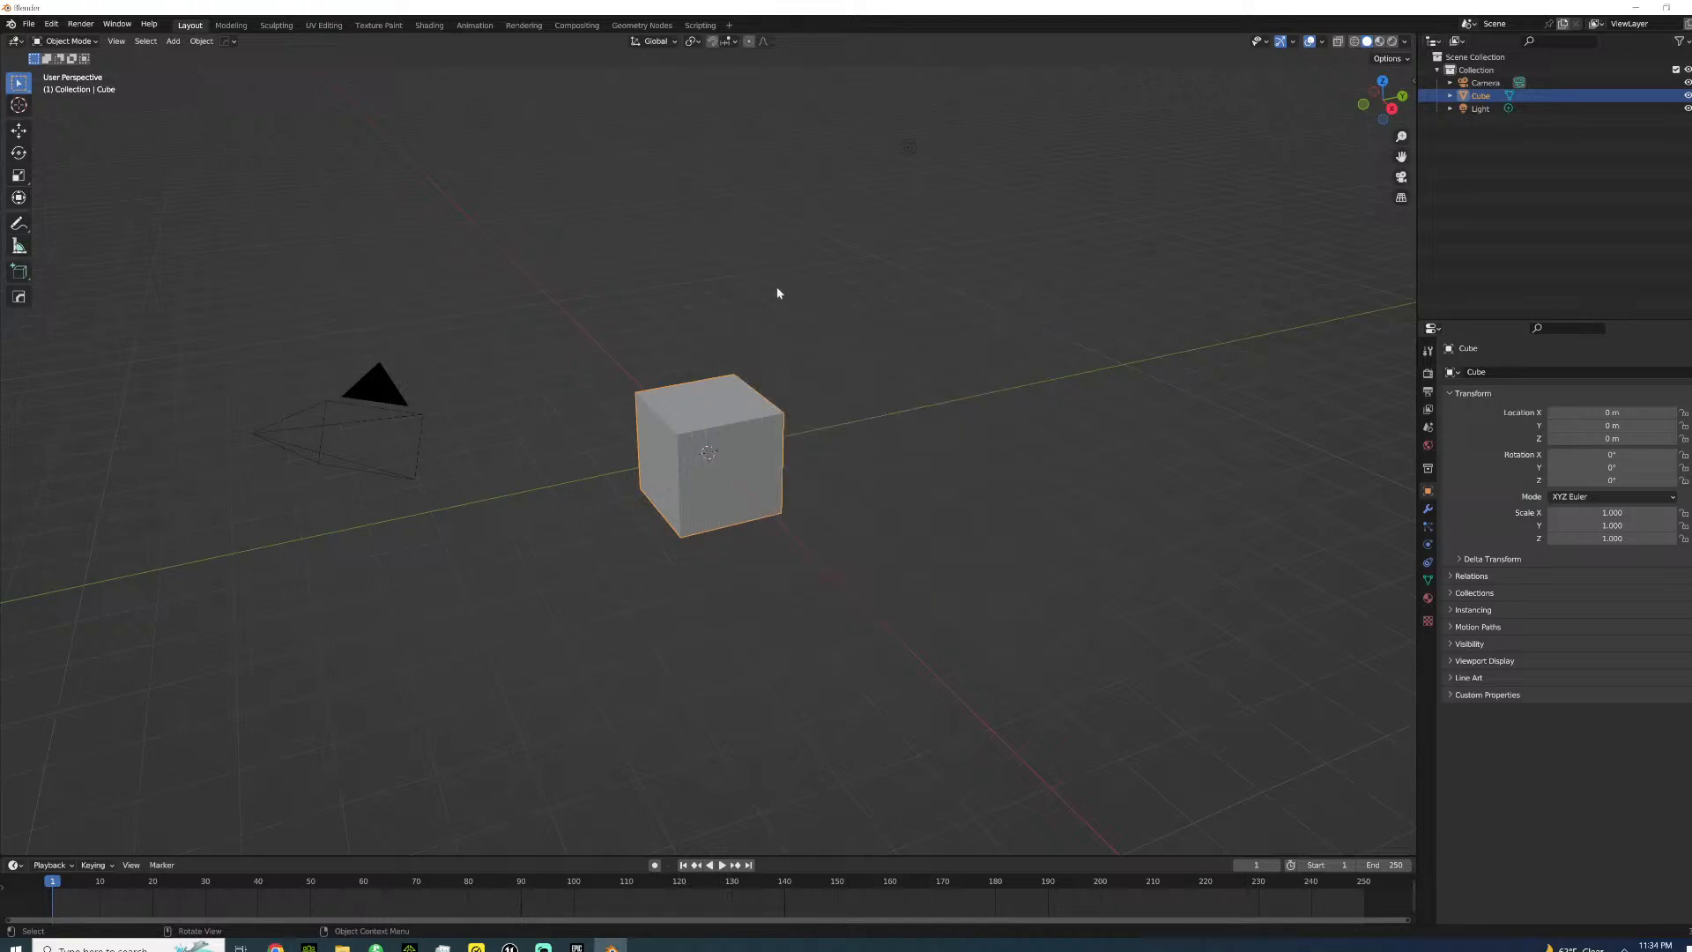
key(a)
key(Delete)
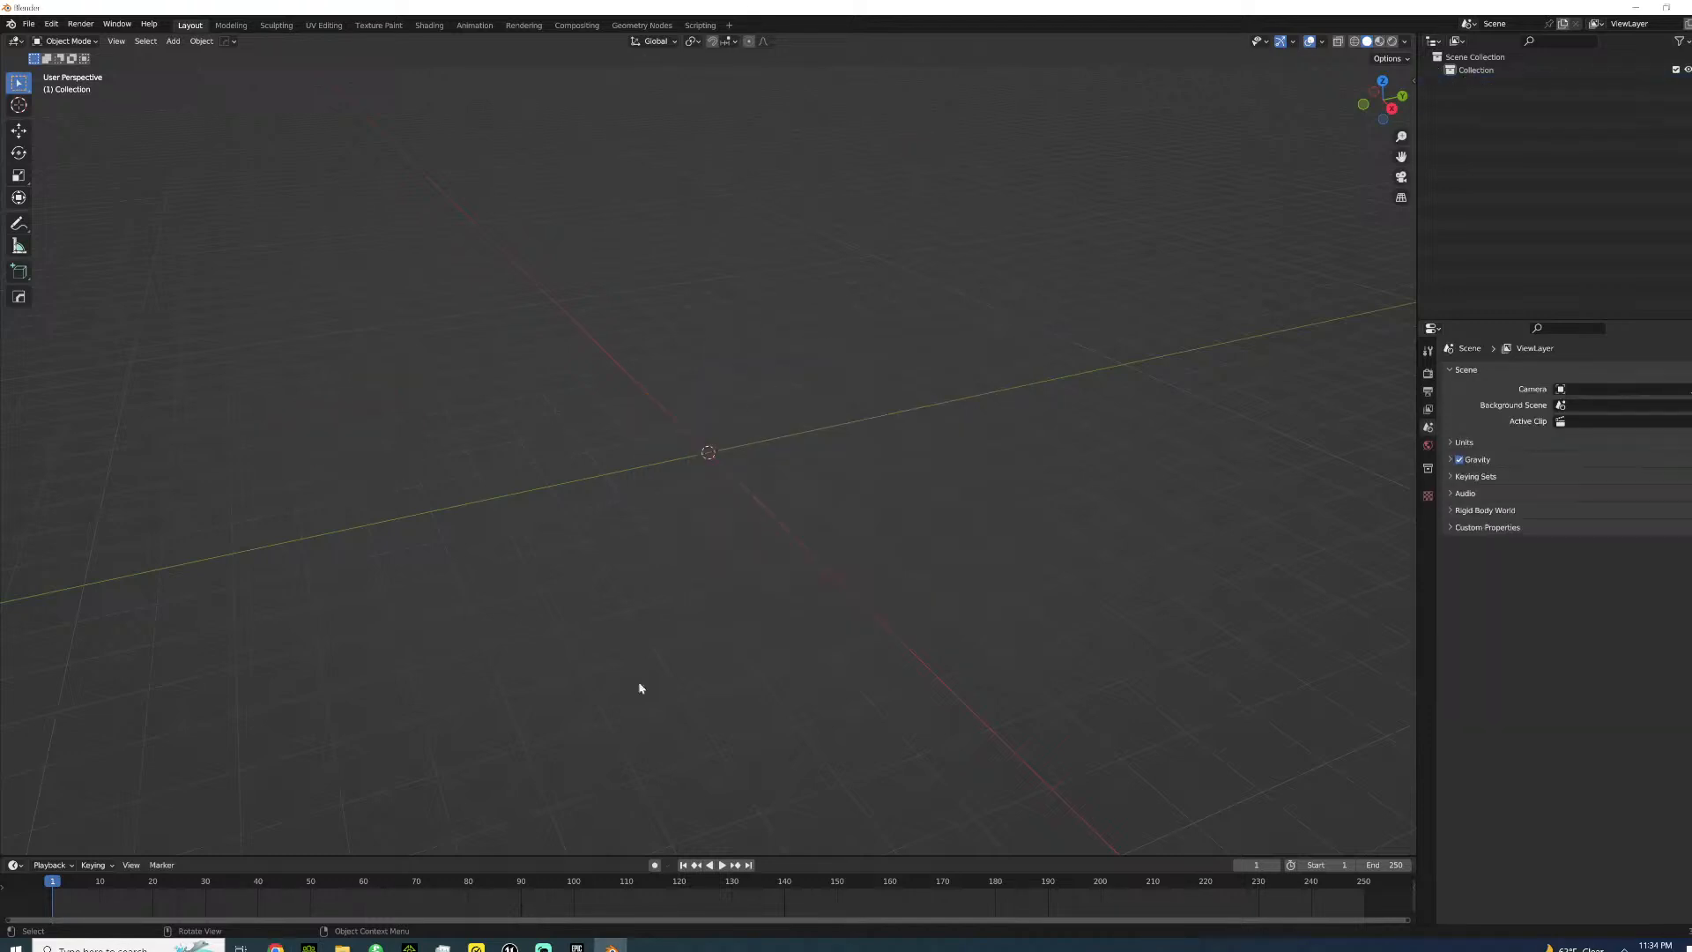
- Add a plane mesh at the origin of the empty scene
middle_drag(661, 194, 722, 361)
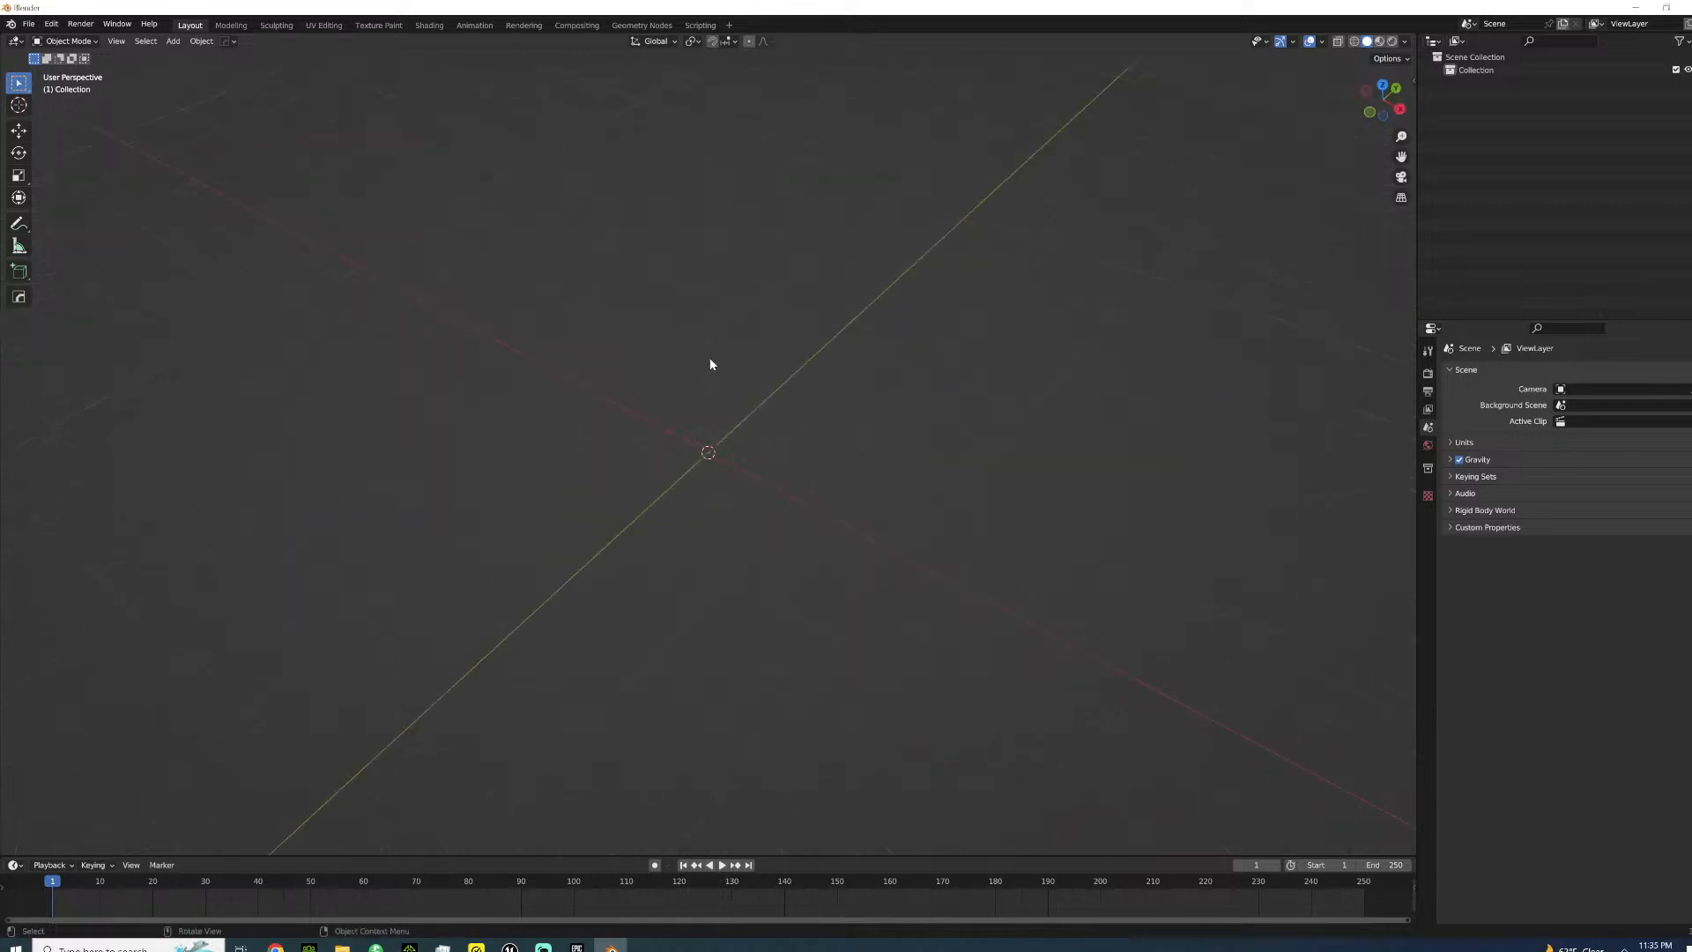
click(29, 24)
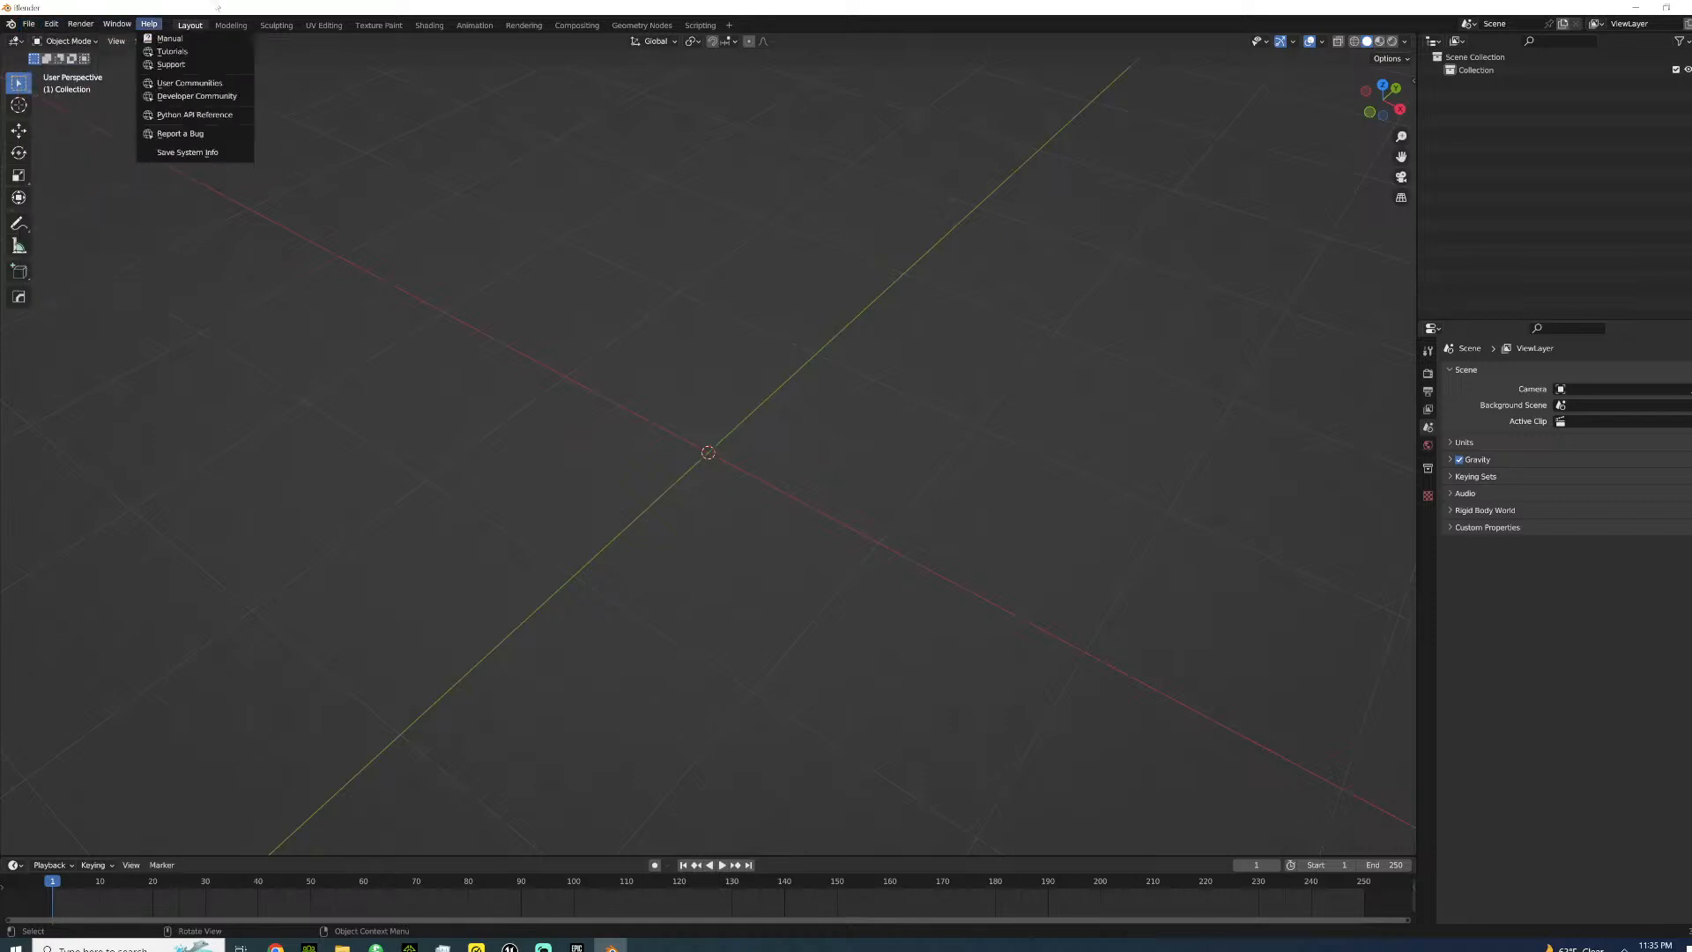
click(175, 41)
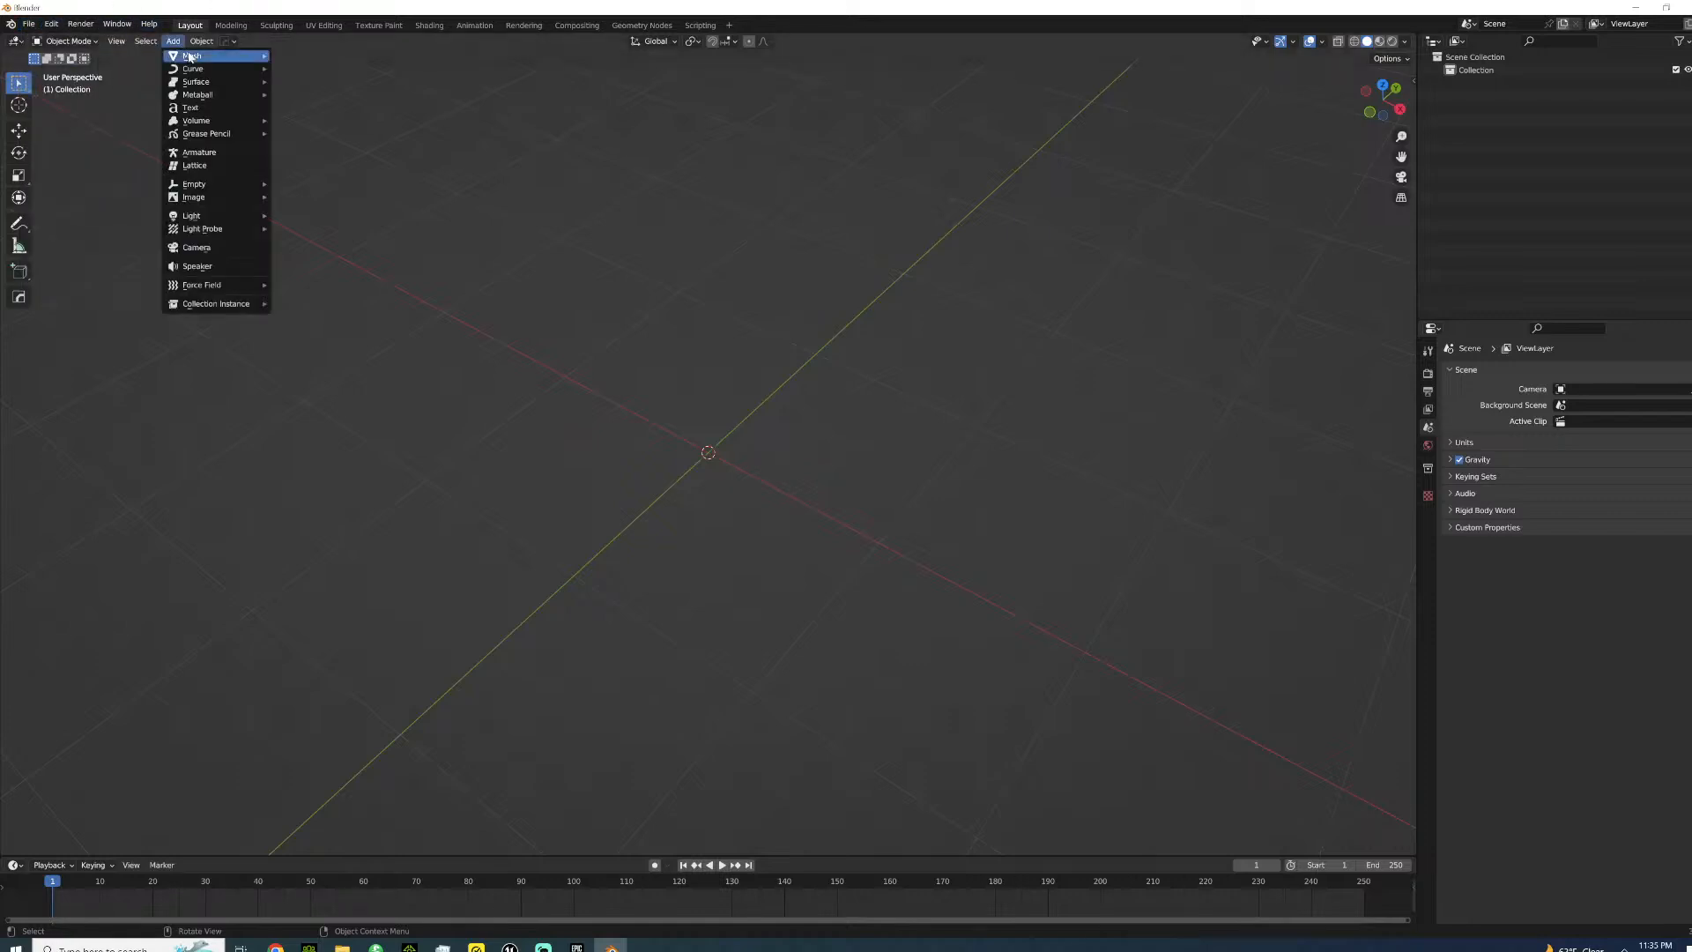
mouse_move(208, 56)
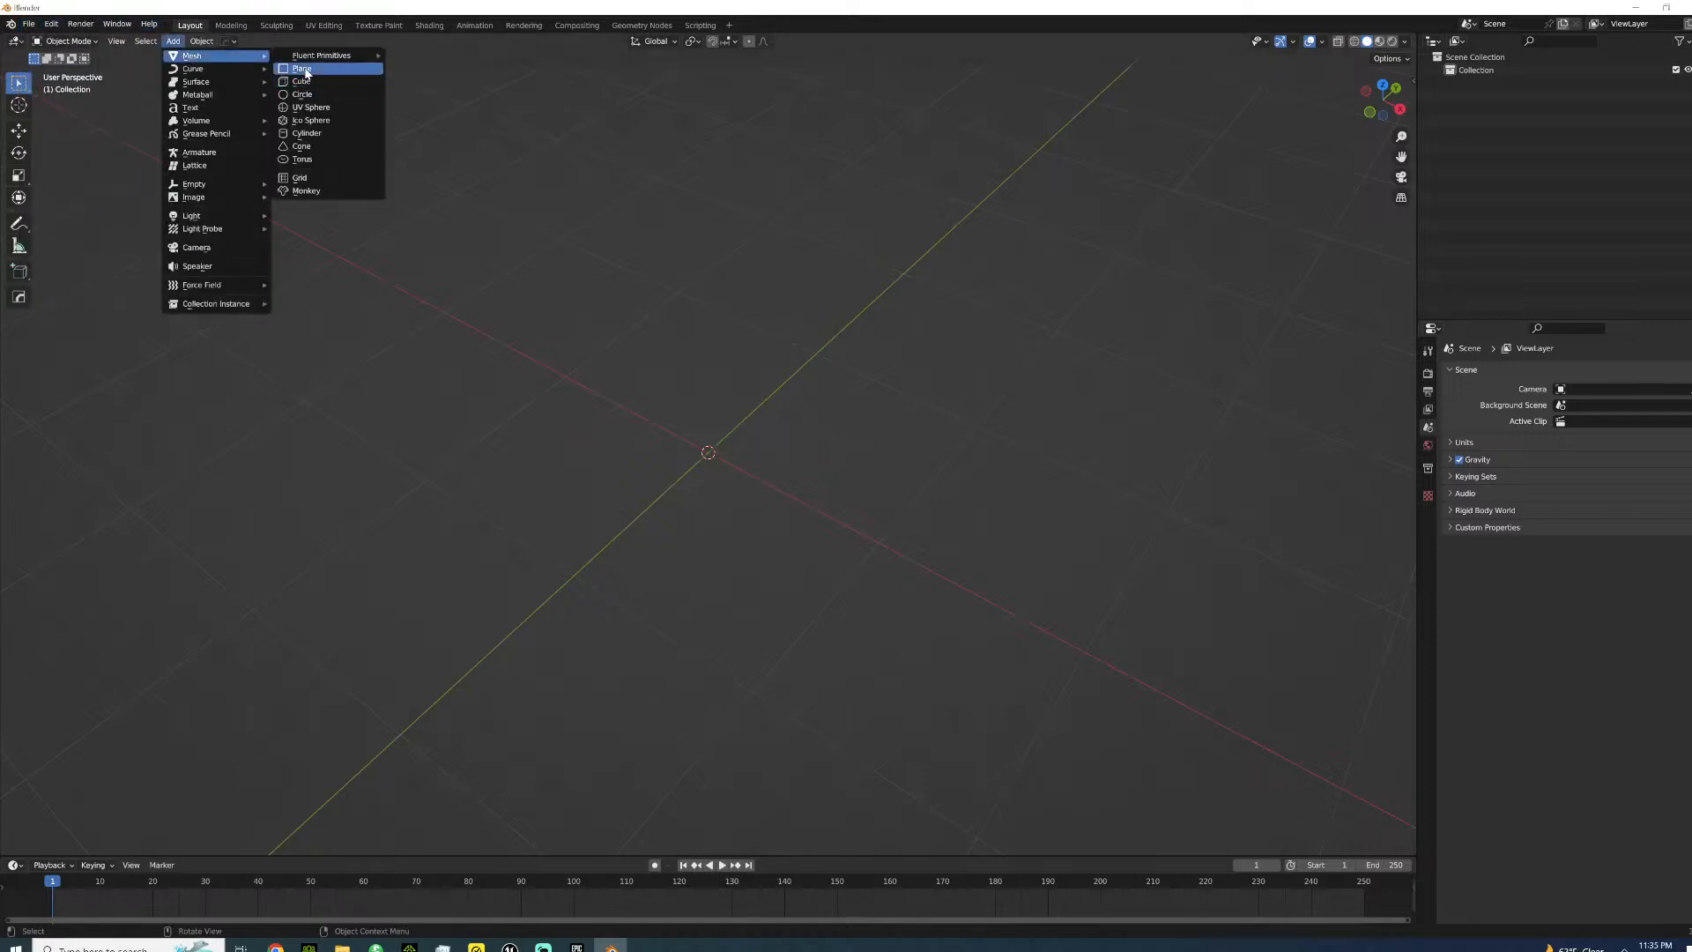
click(302, 68)
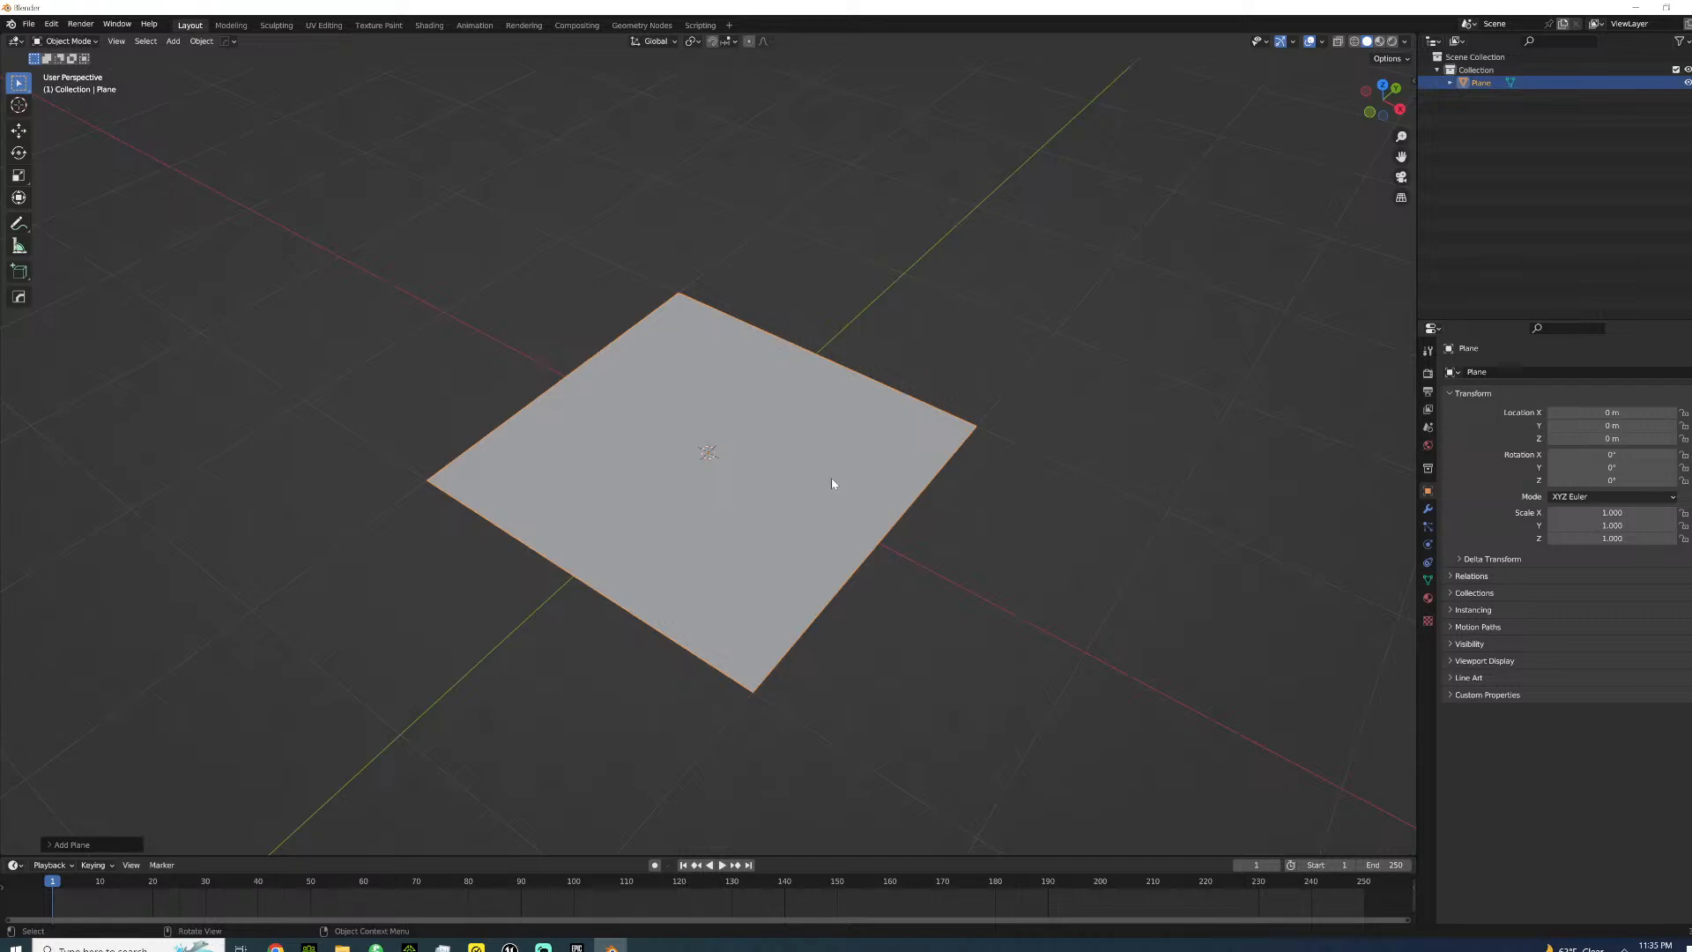
- Scale the plane to 0.05, view it from above, and undo the scaling
text(s.0)
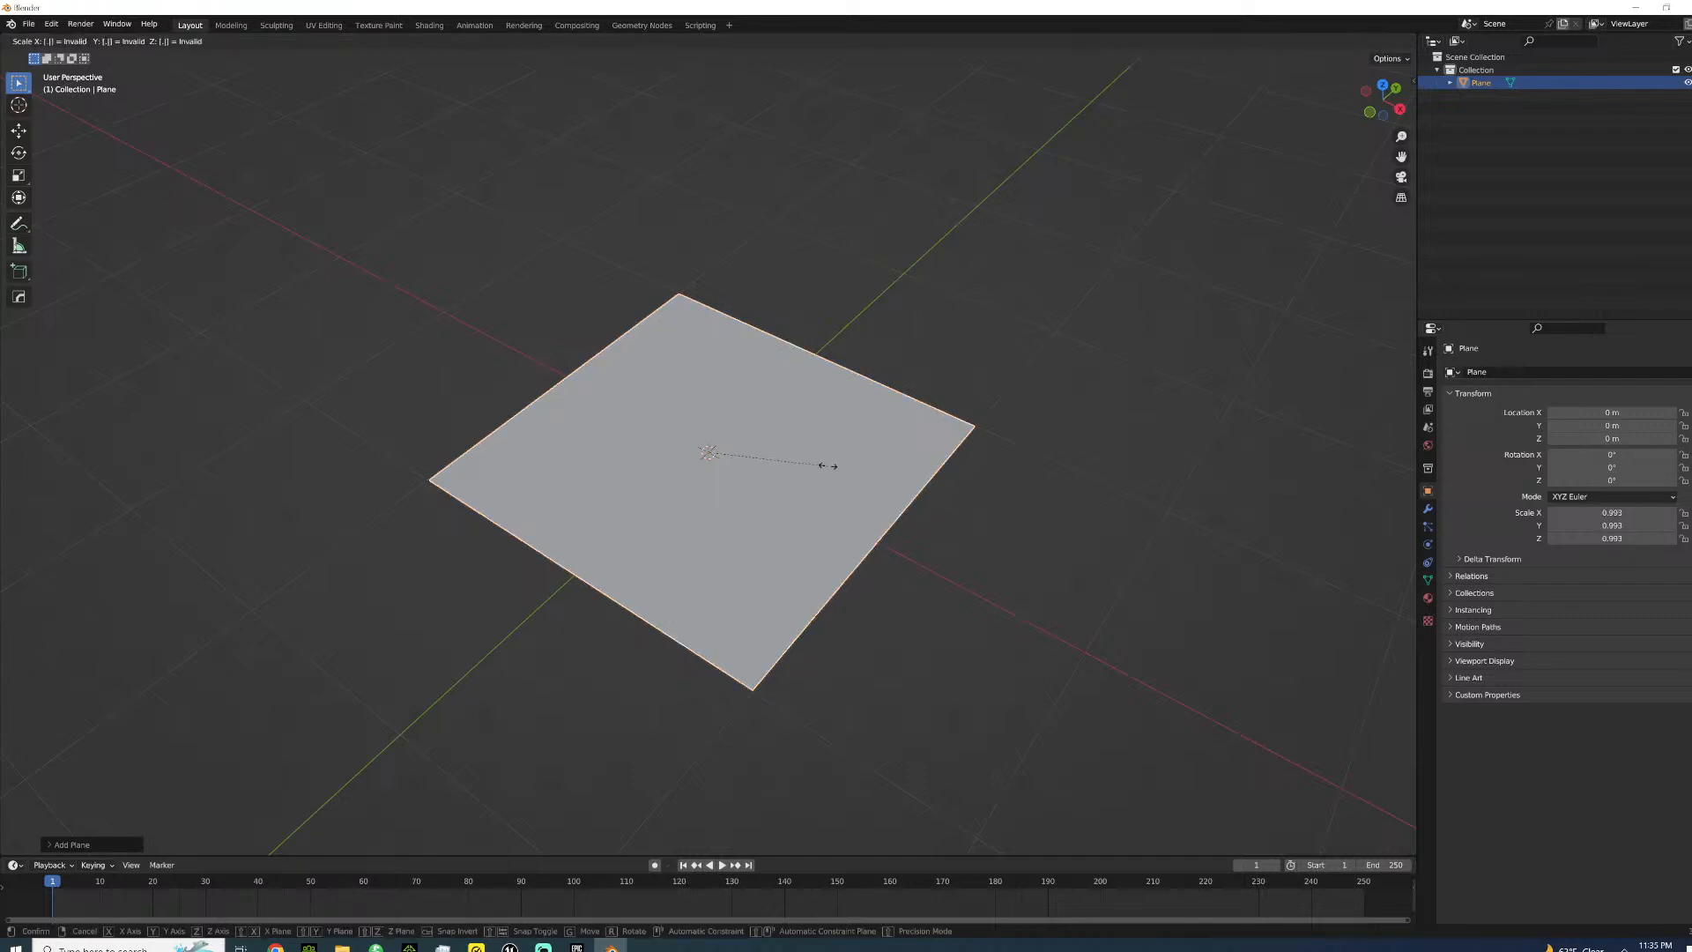
text(5)
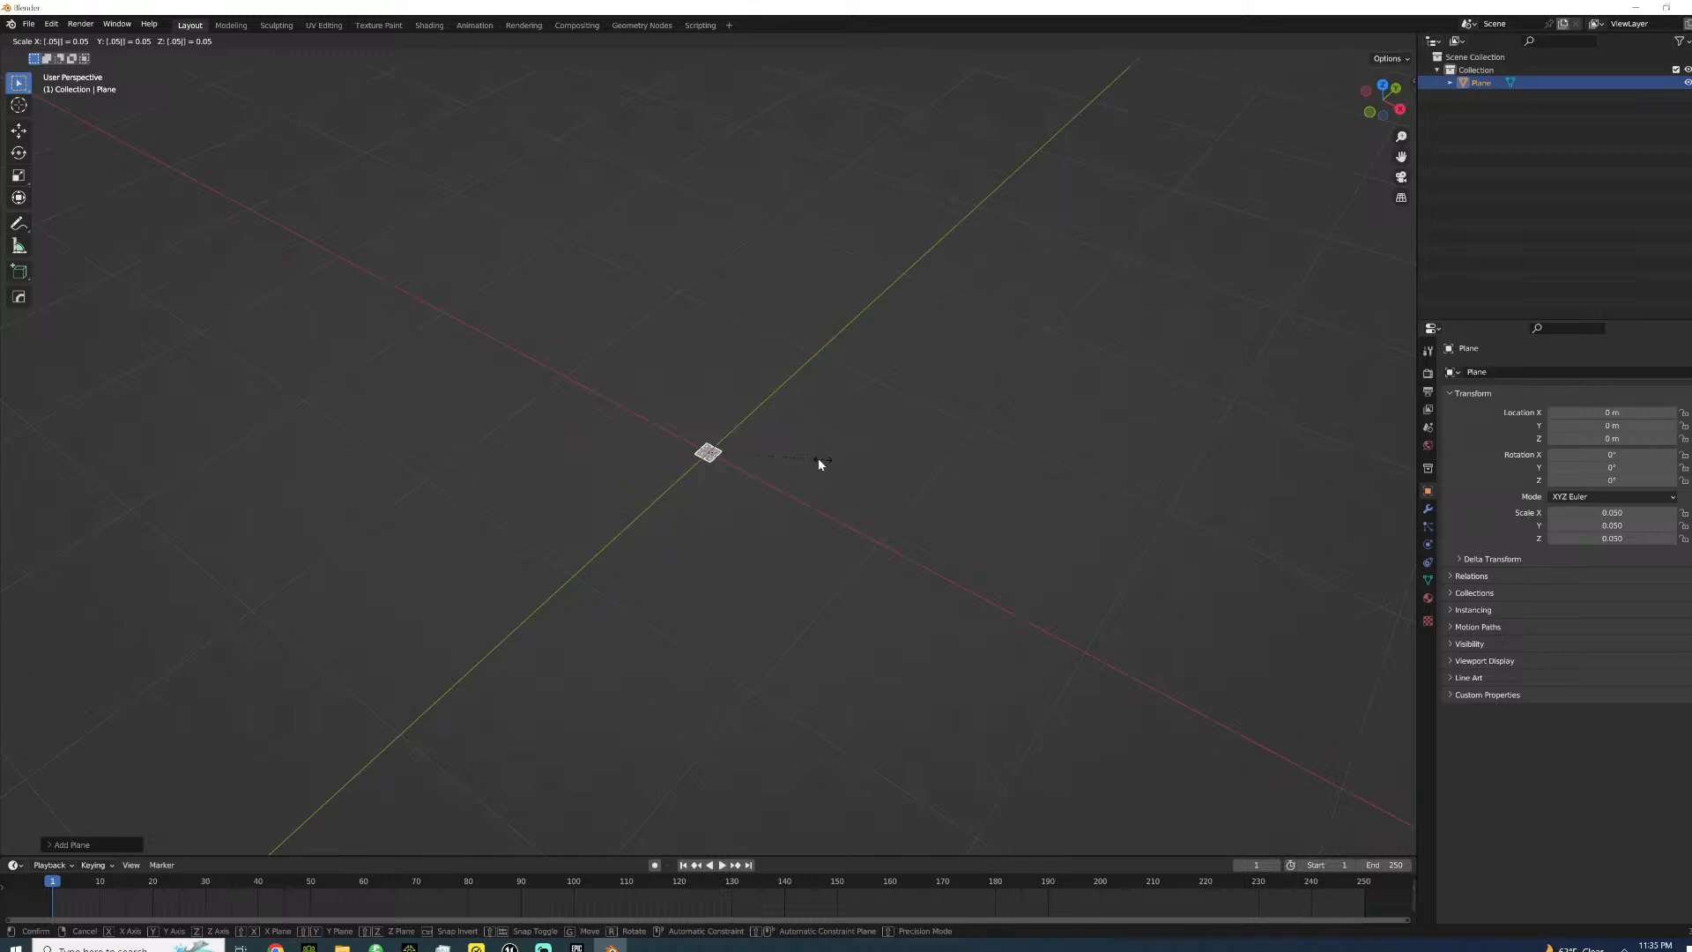
key(Return)
key(KP_7)
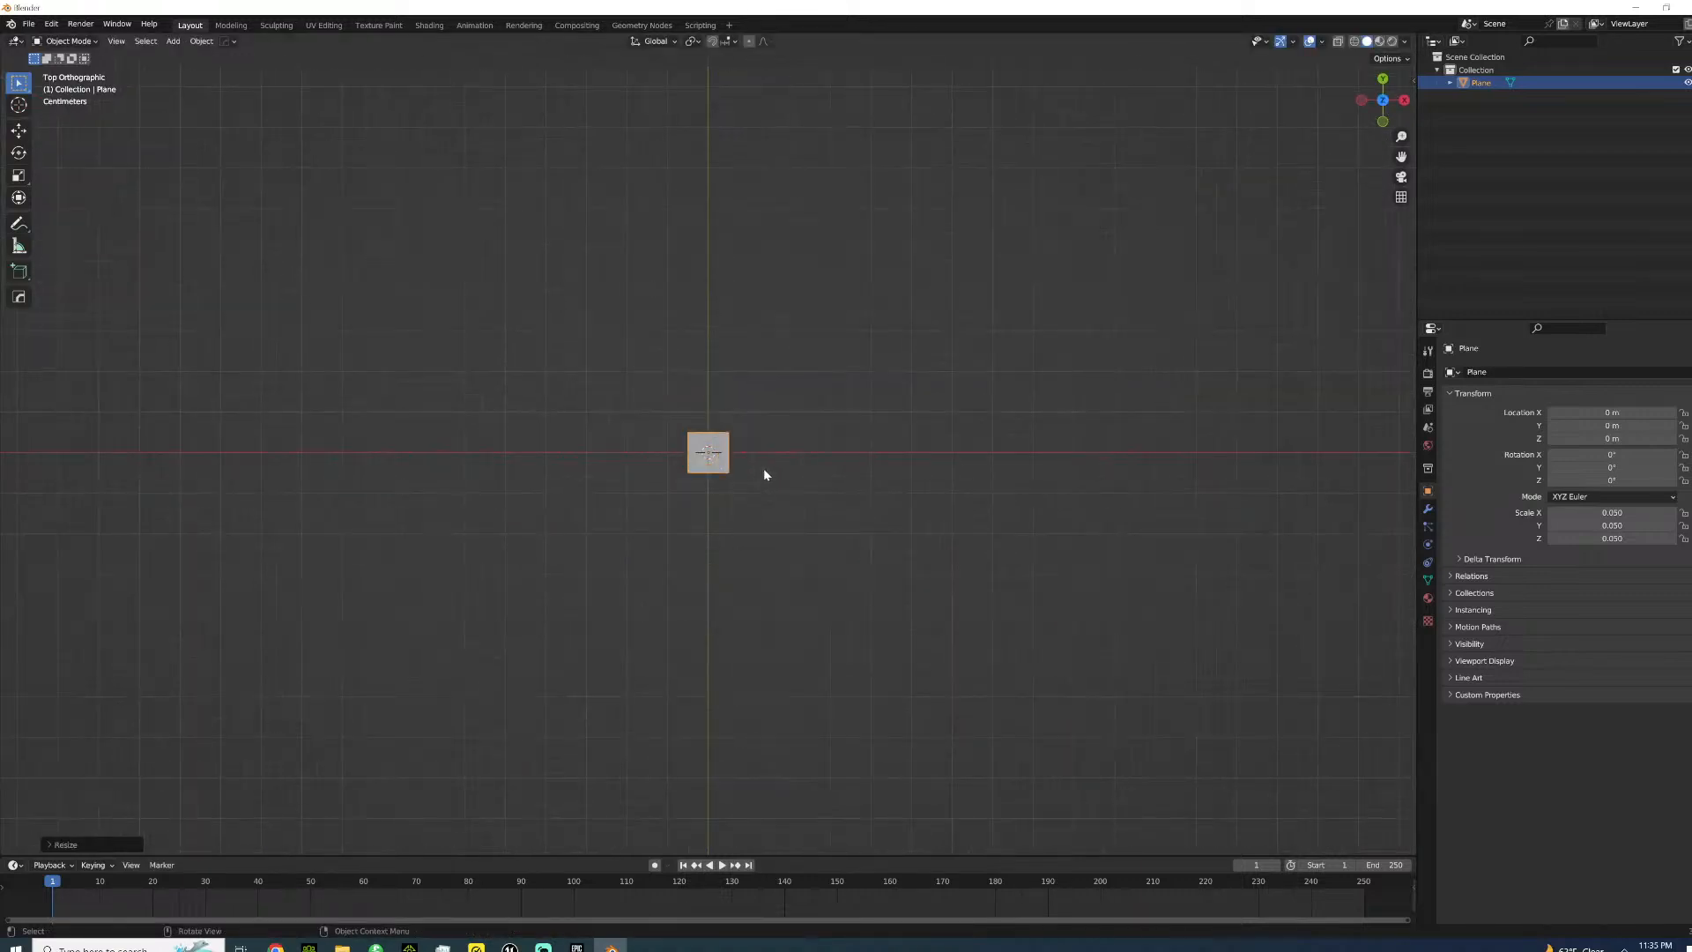
key(ctrl+z)
scroll(774, 487, down, 3)
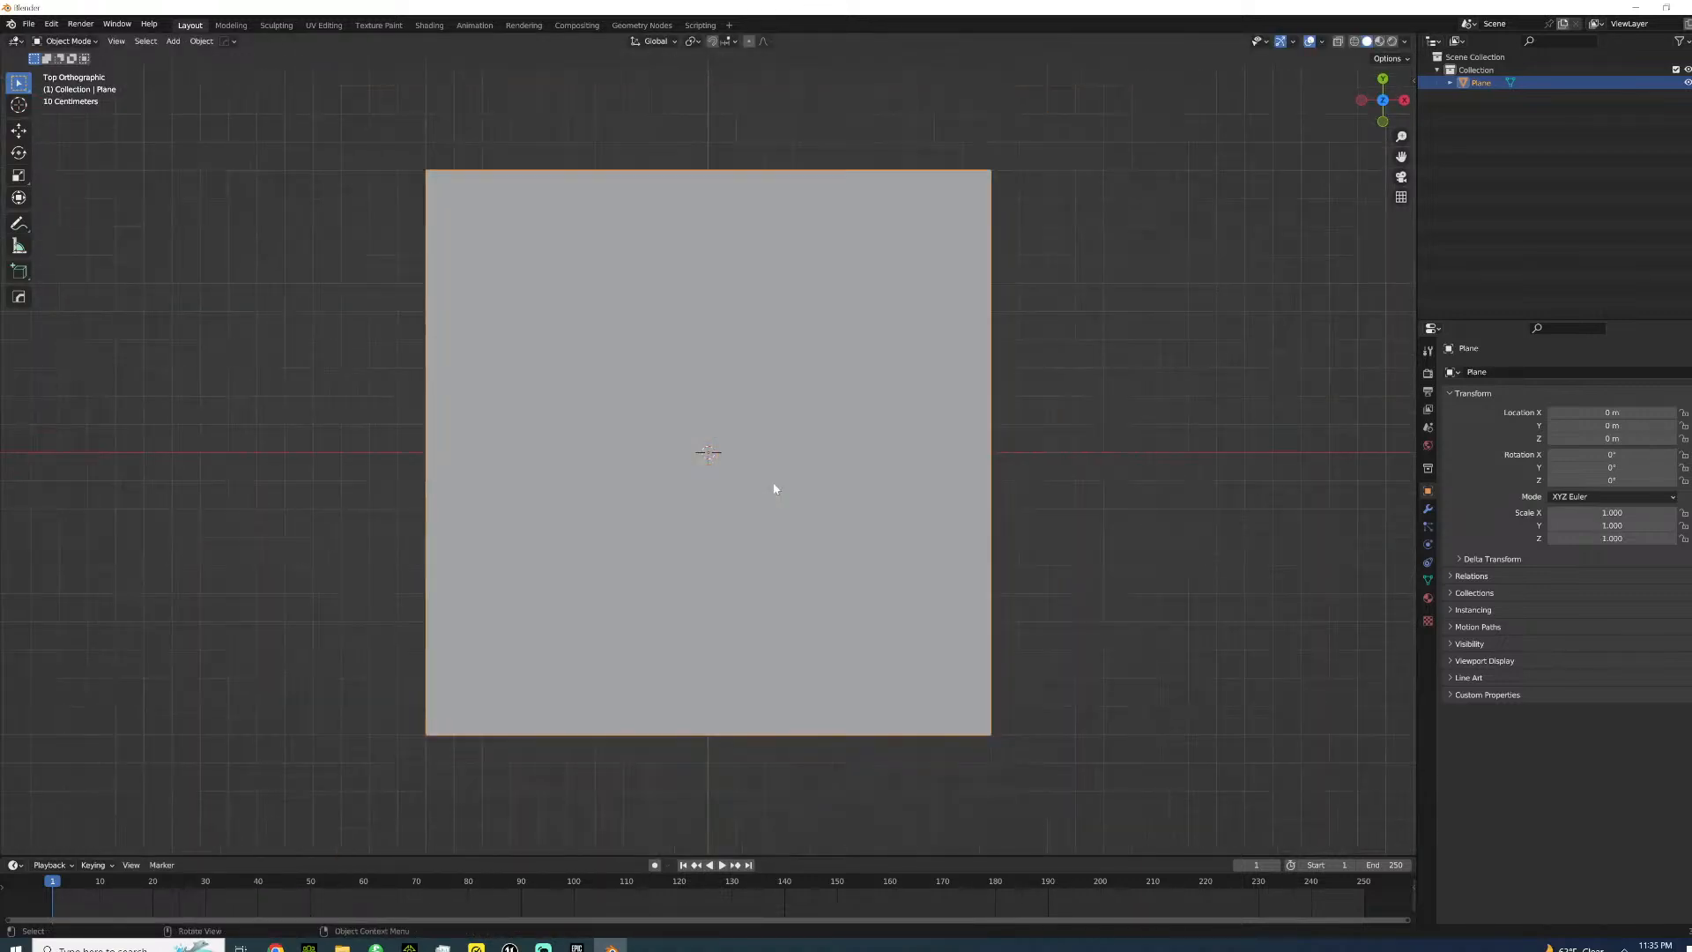
- Scale the plane by 0.1 and again by 0.5, and switch it to edit mode
text(s0.1)
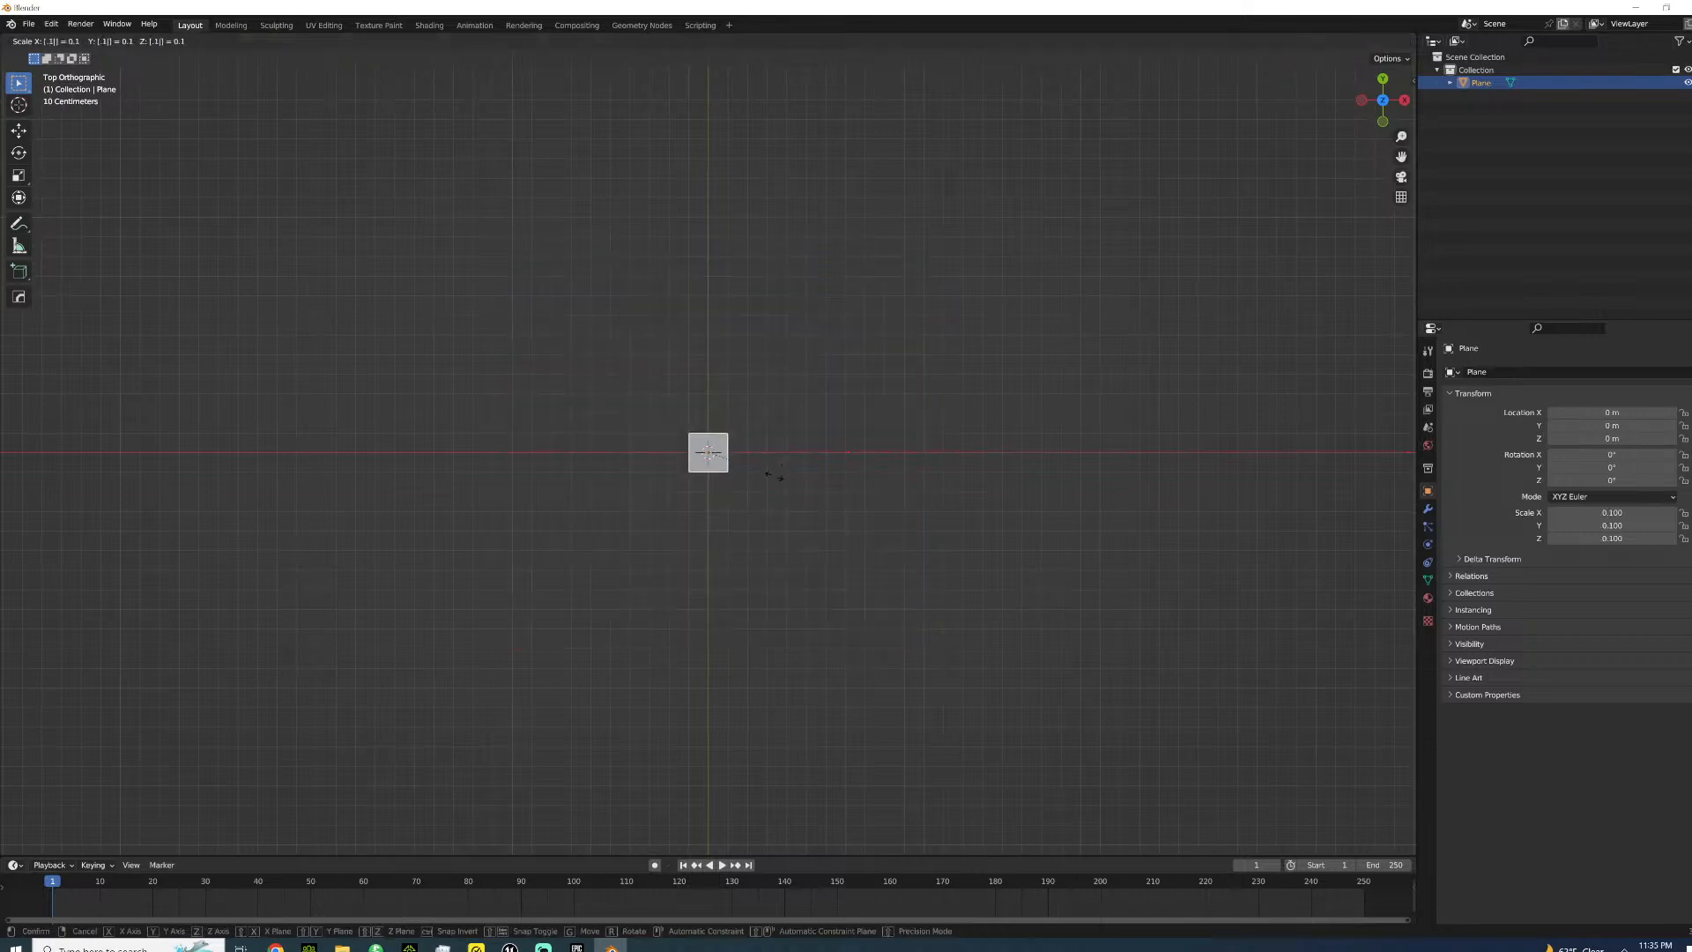
key(Return)
middle_drag(767, 491, 687, 426)
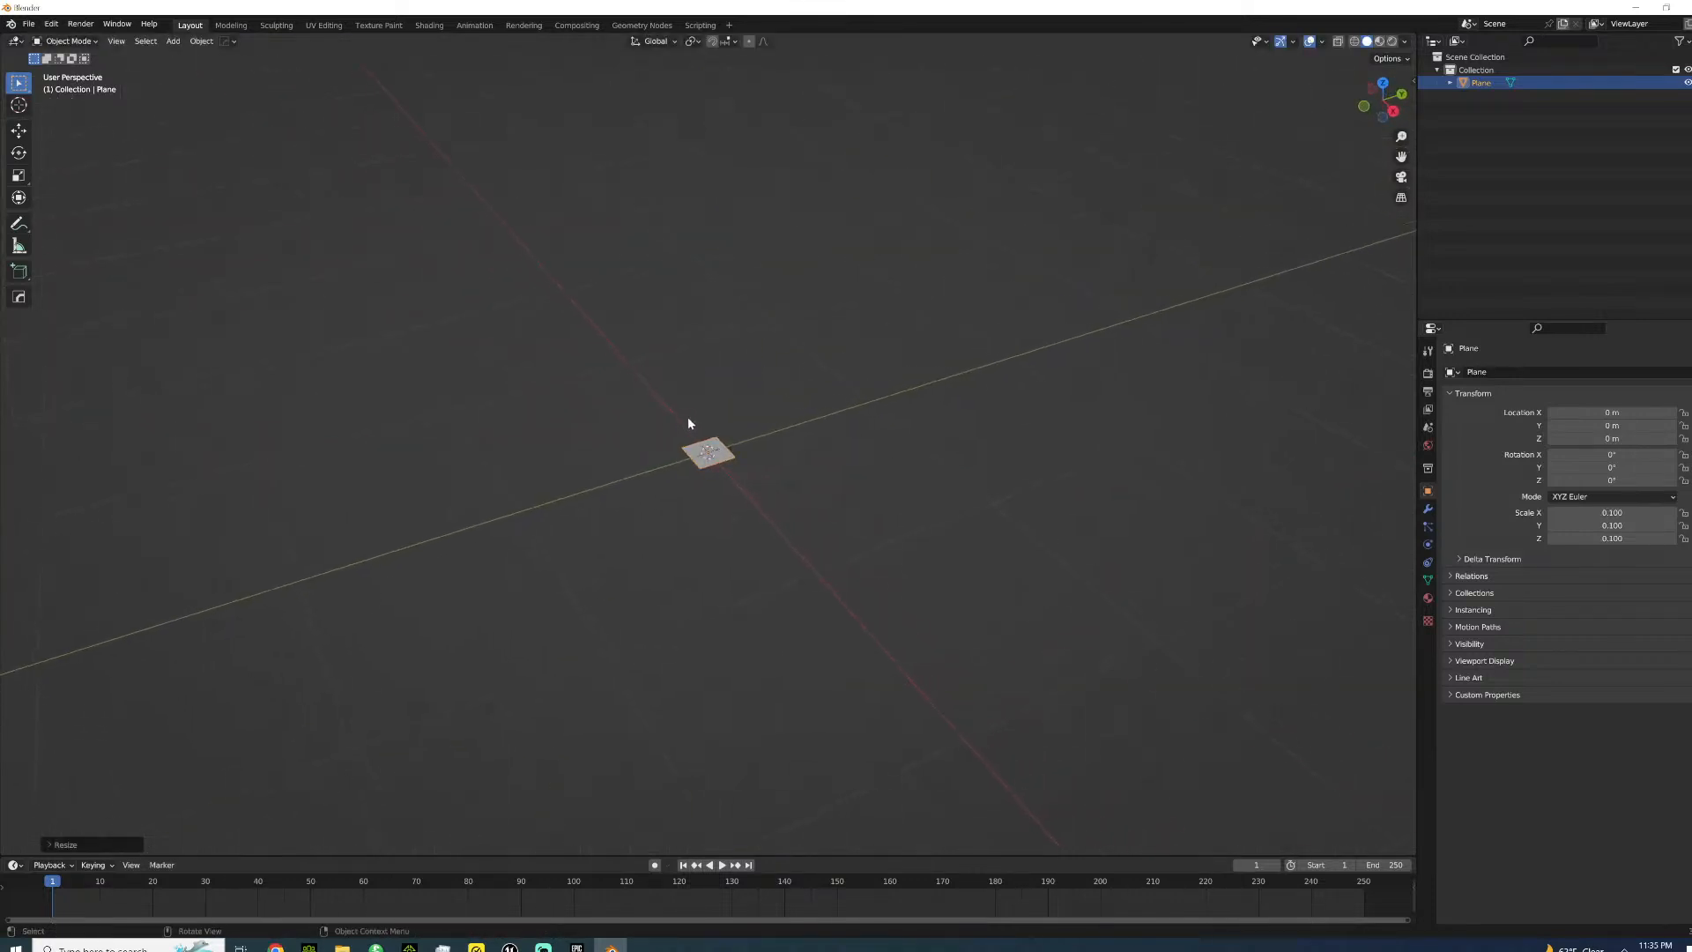
text(s.5)
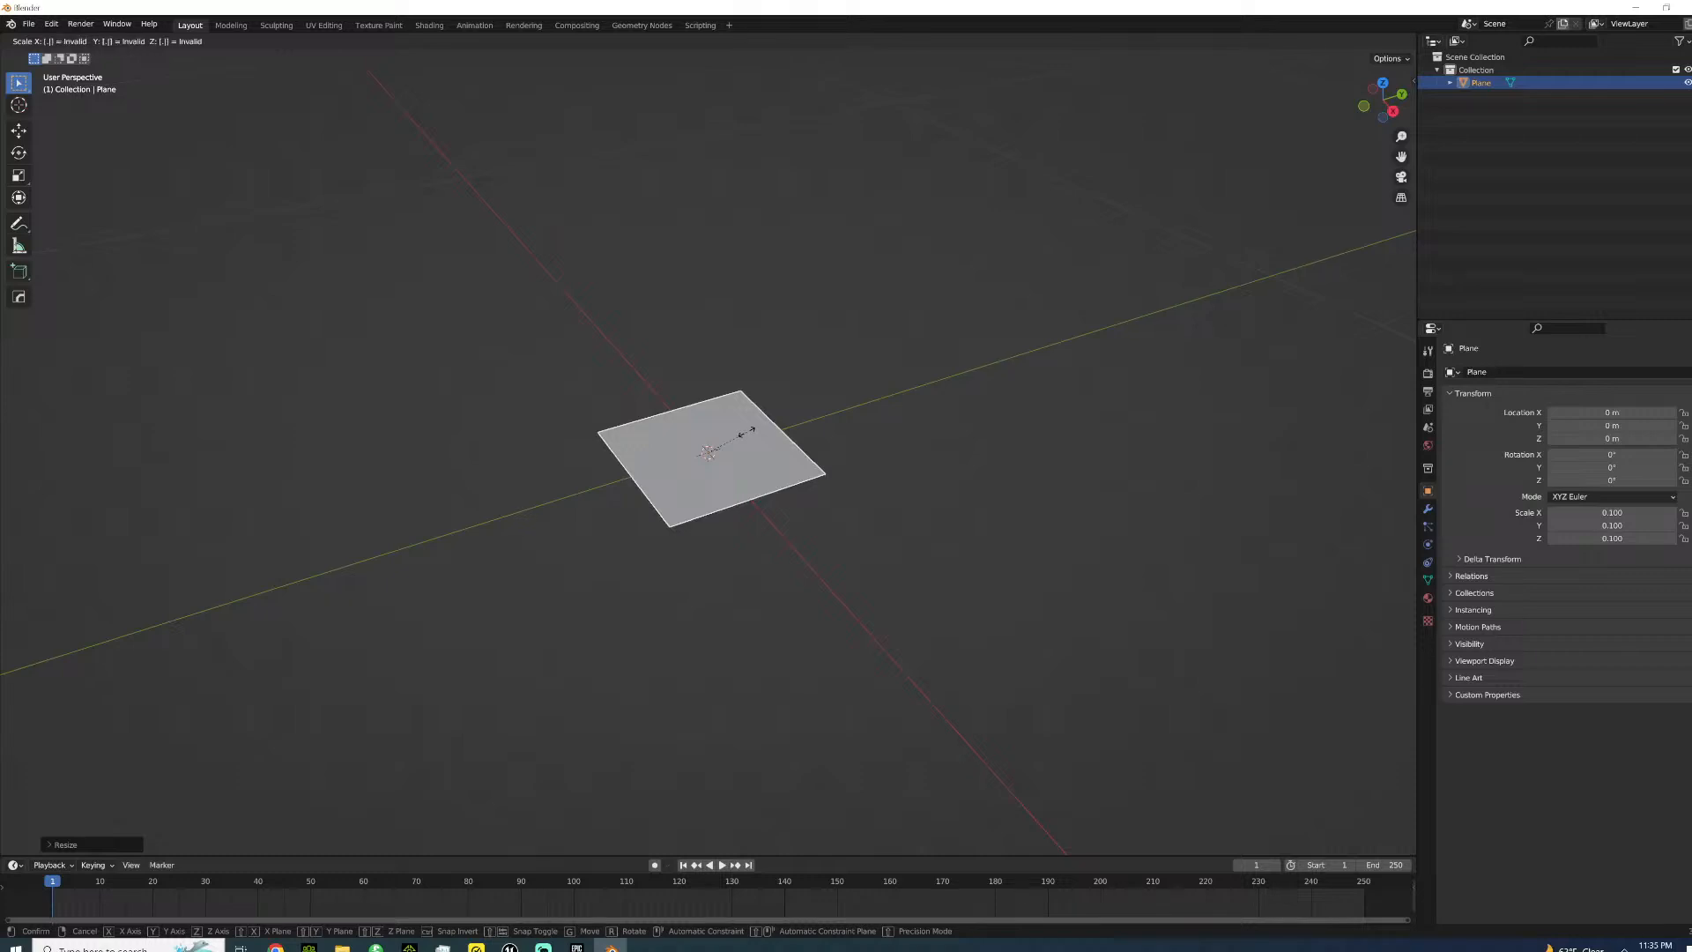
key(Return)
key(Tab)
- Try extruding the plane's face and raising it 0.25 m along the Z axis
key(e)
key(Escape)
text(gz.25)
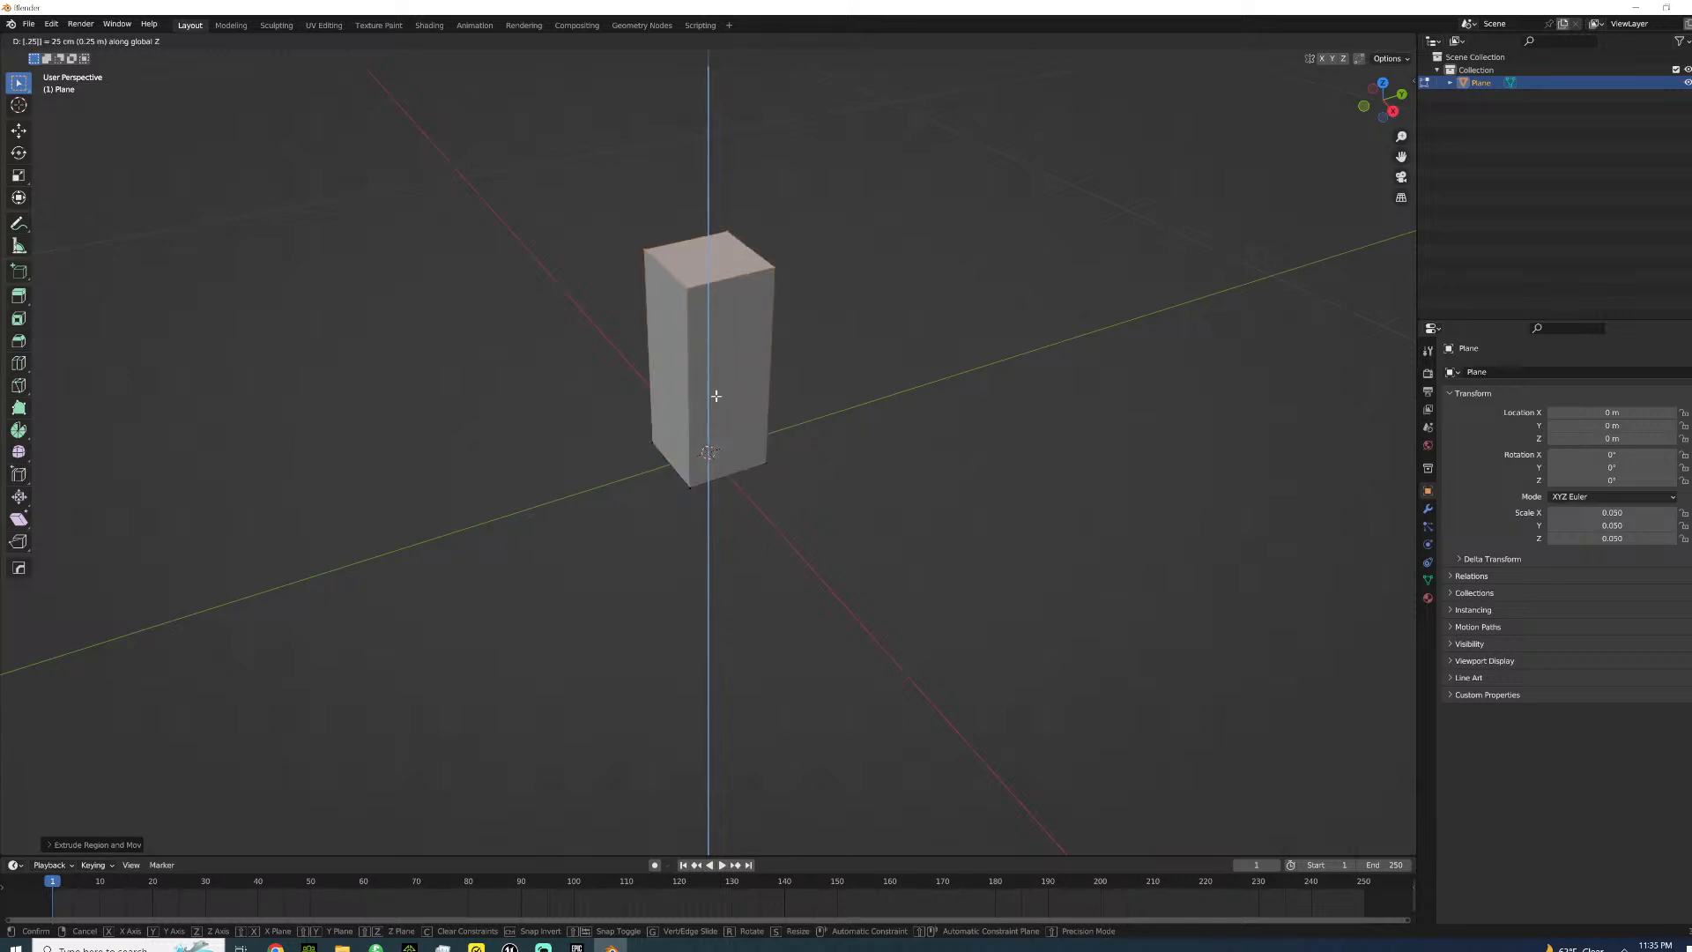
key(Return)
scroll(706, 416, down, 3)
middle_drag(658, 473, 544, 431)
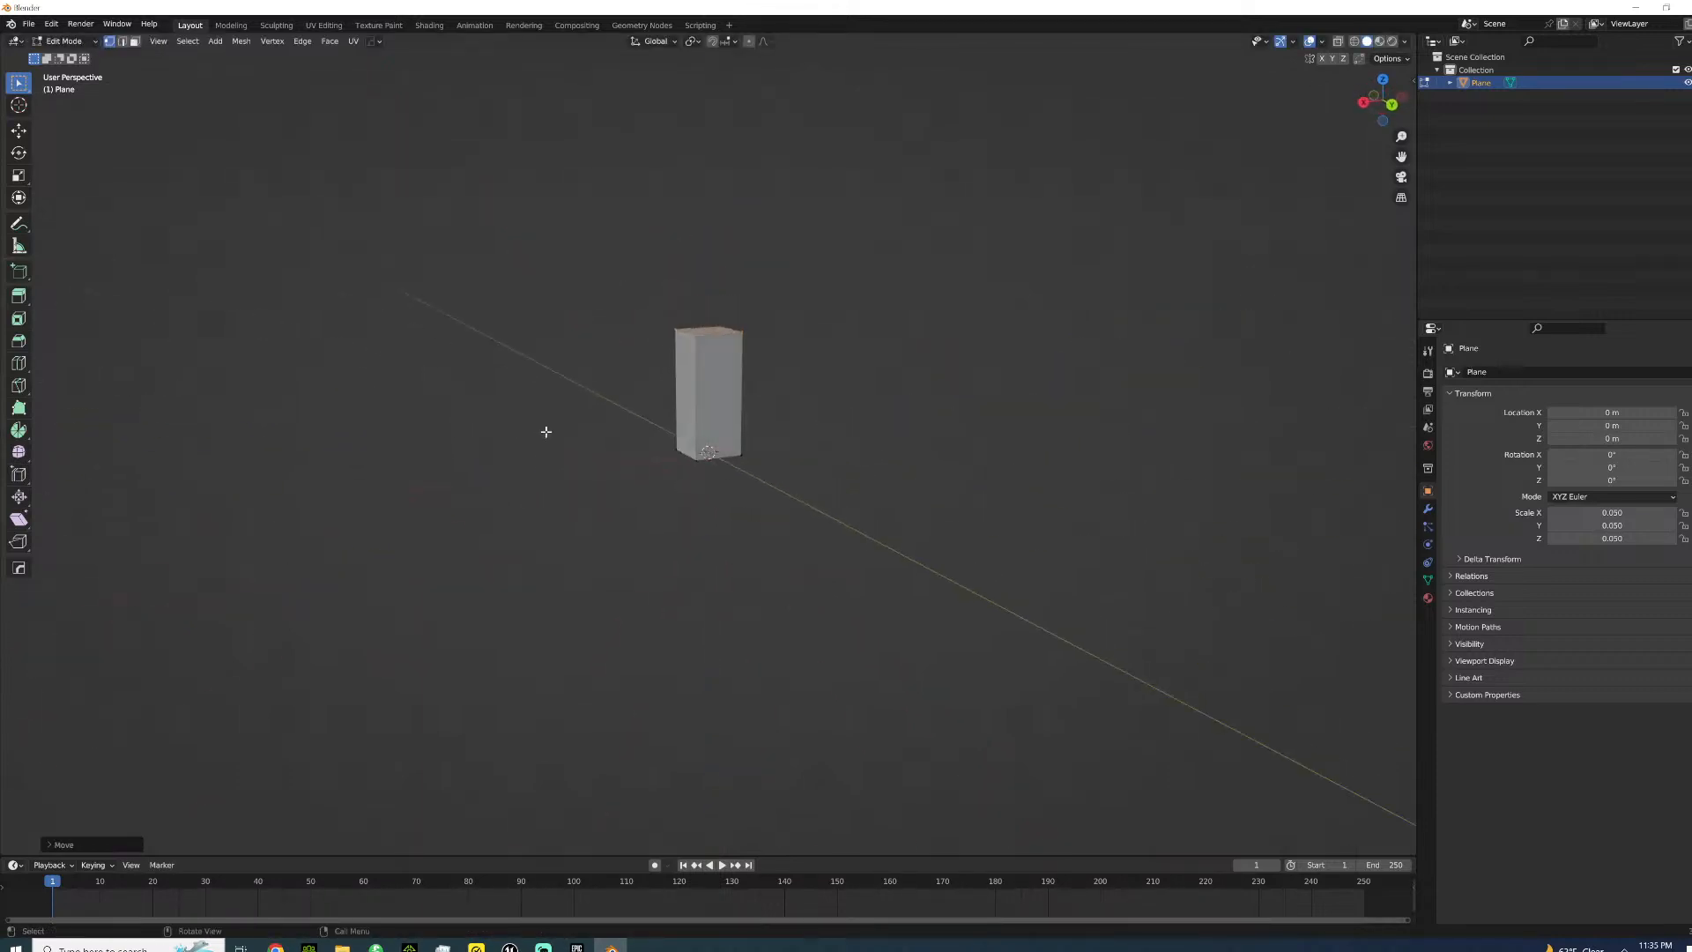
middle_drag(661, 310, 811, 395)
- Enlarge the square face slightly in the top view
key(KP_7)
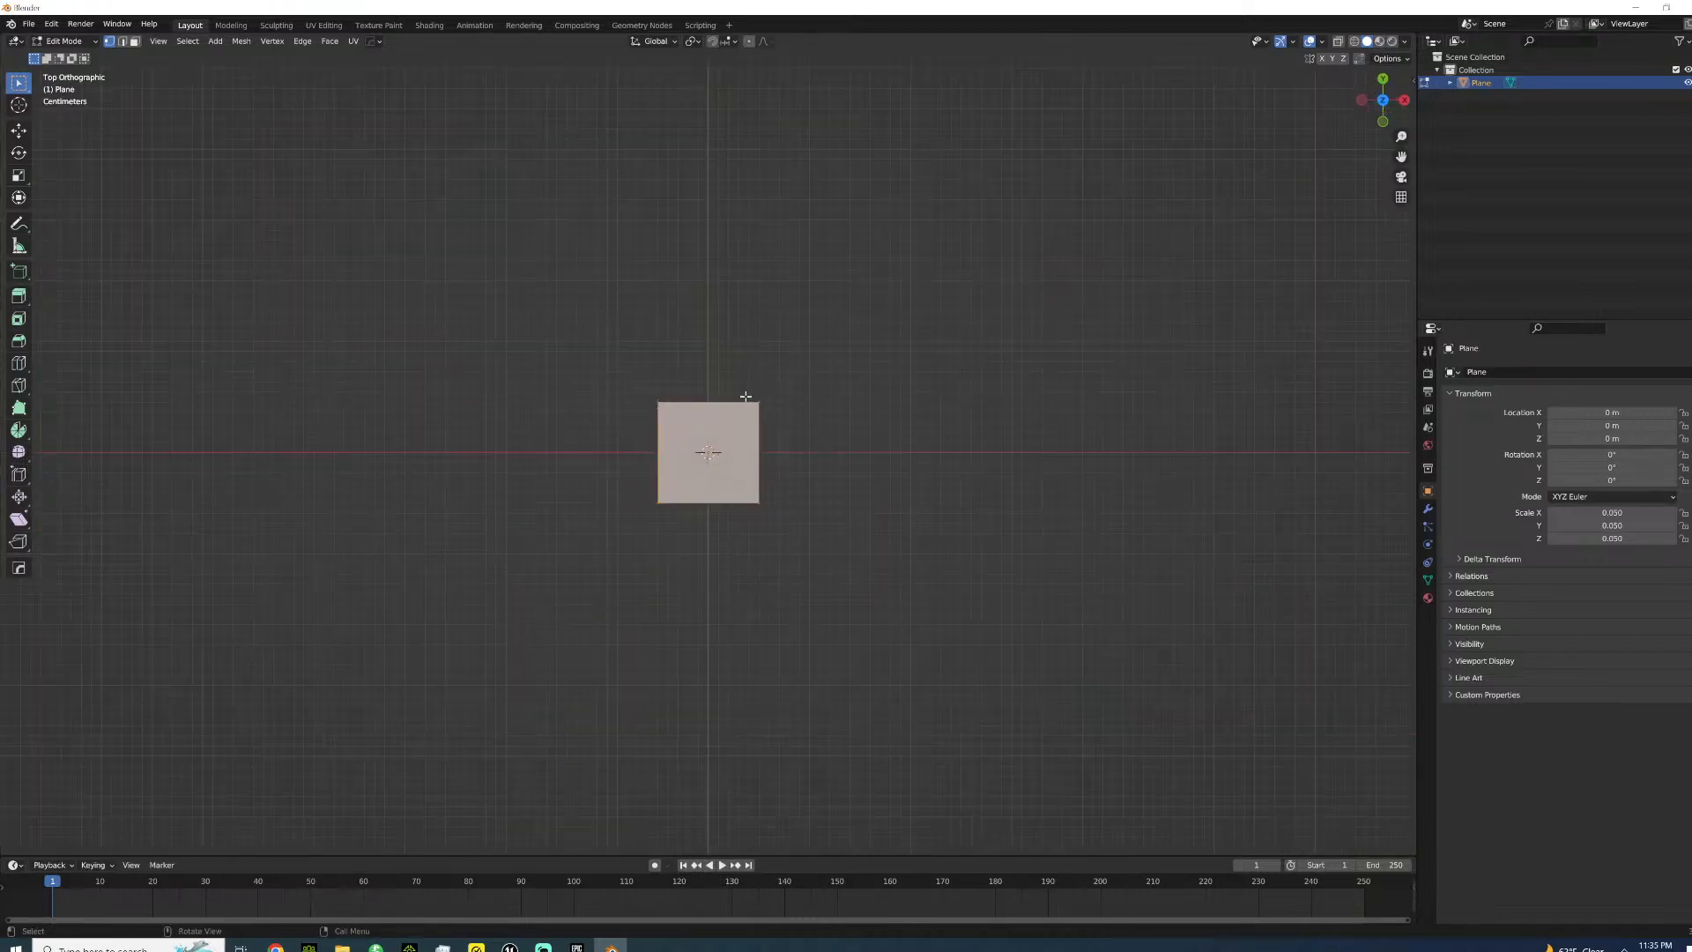
key(s)
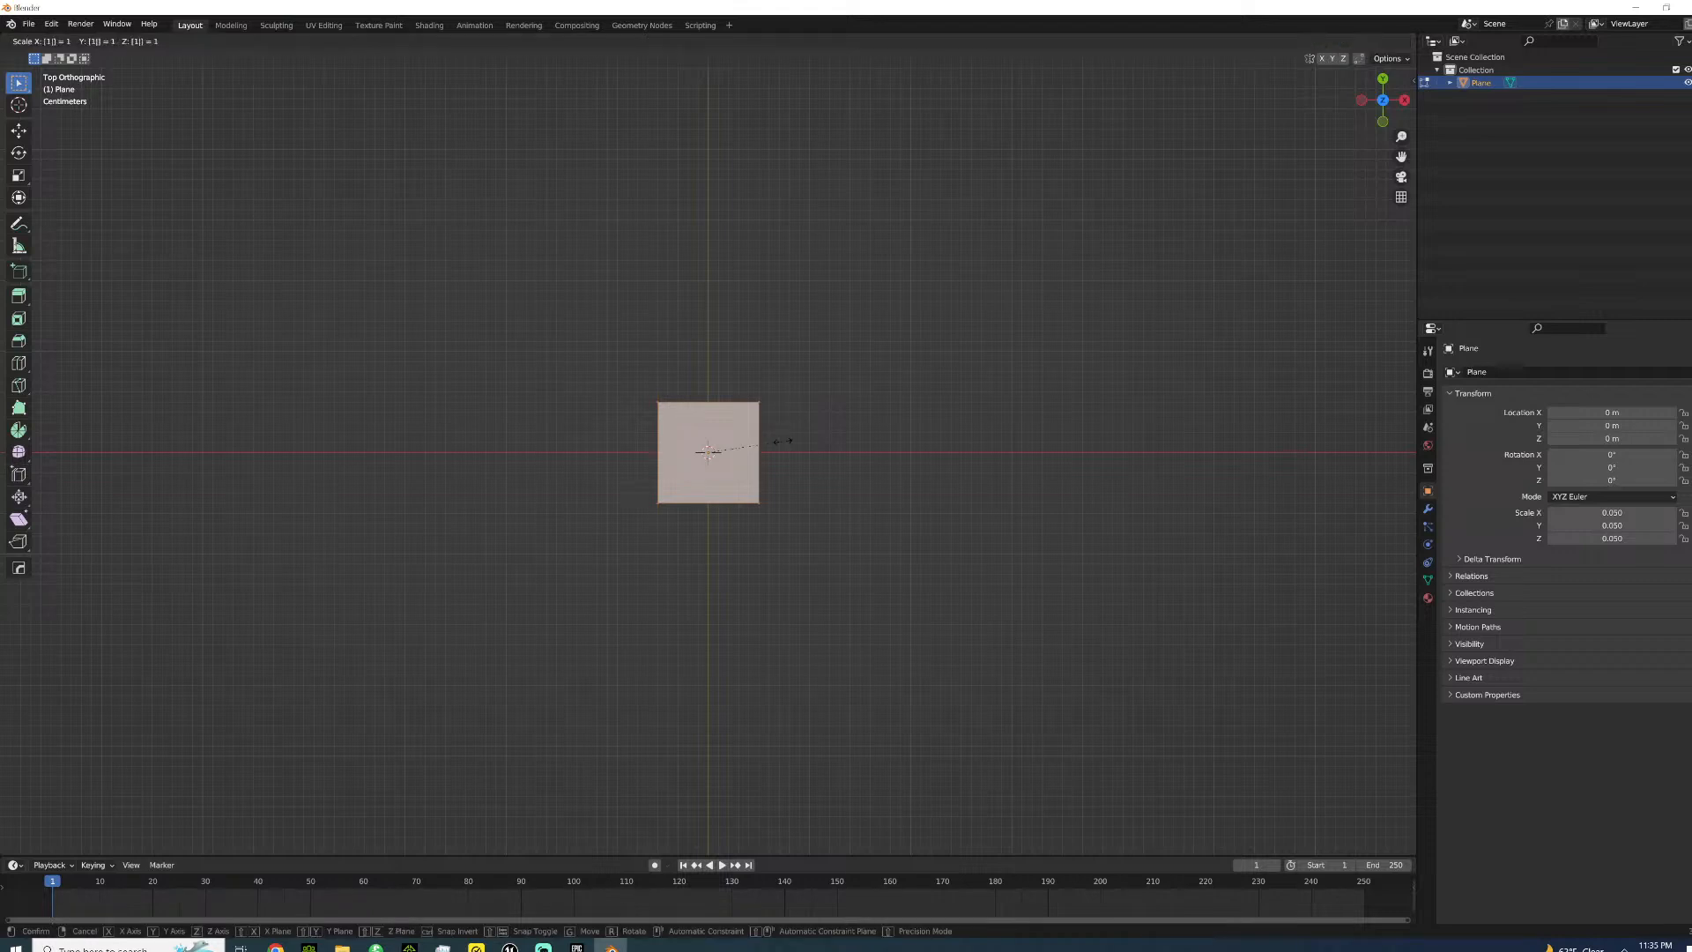
click(759, 428)
scroll(758, 432, down, 5)
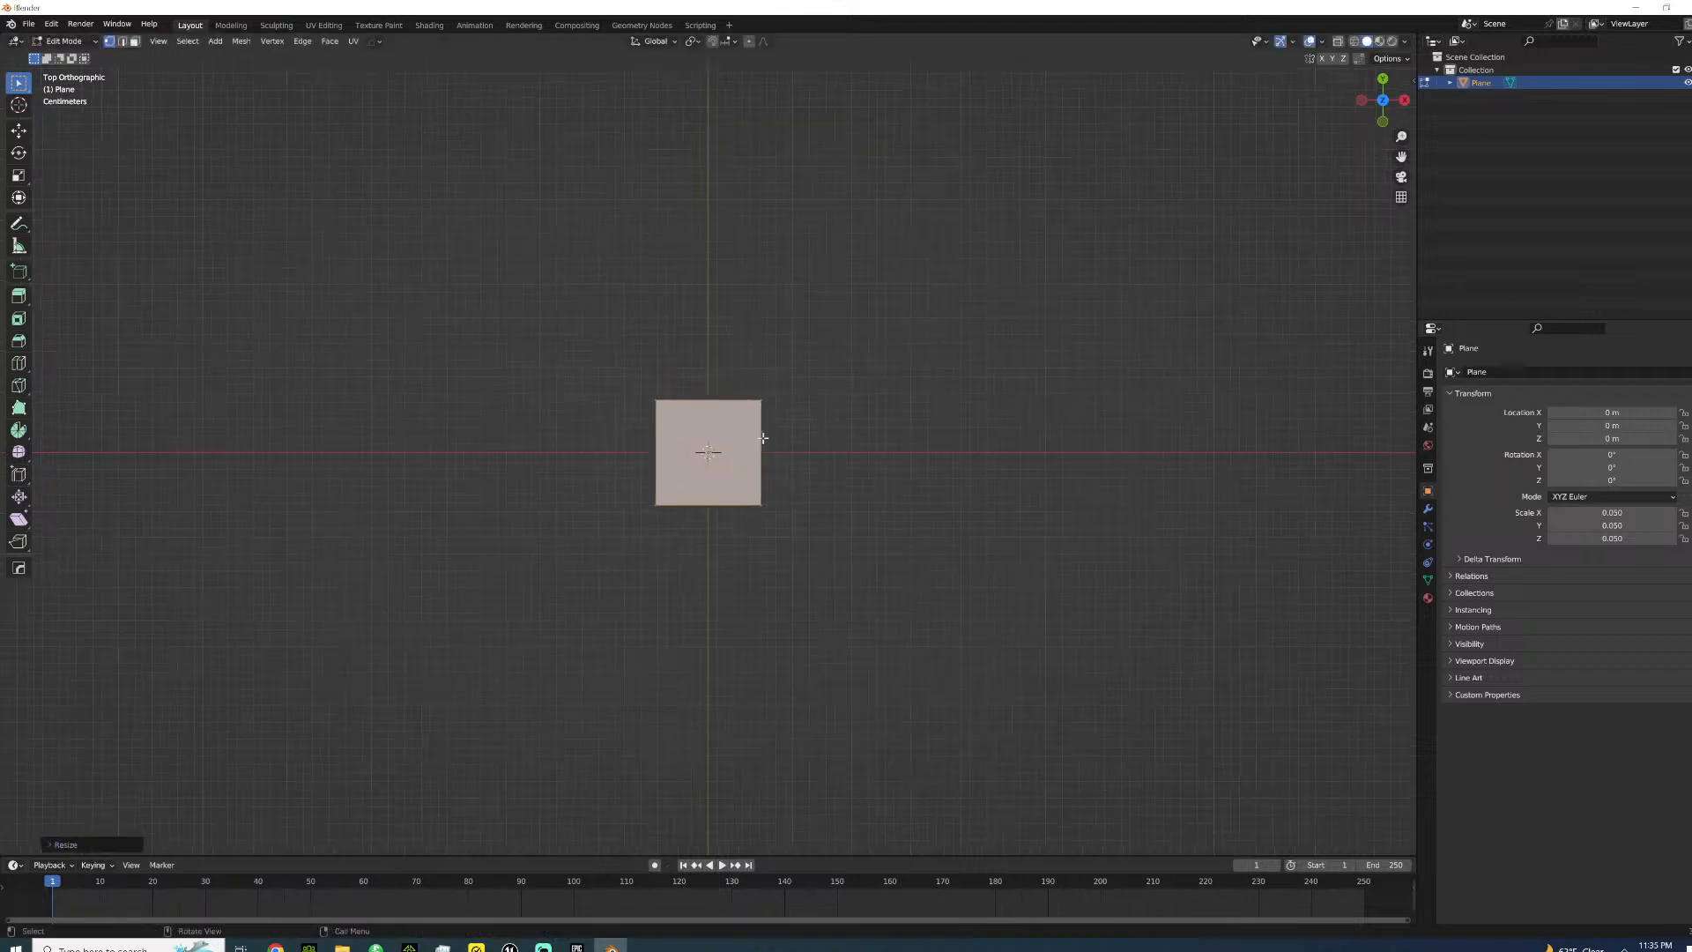
middle_drag(744, 510, 620, 421)
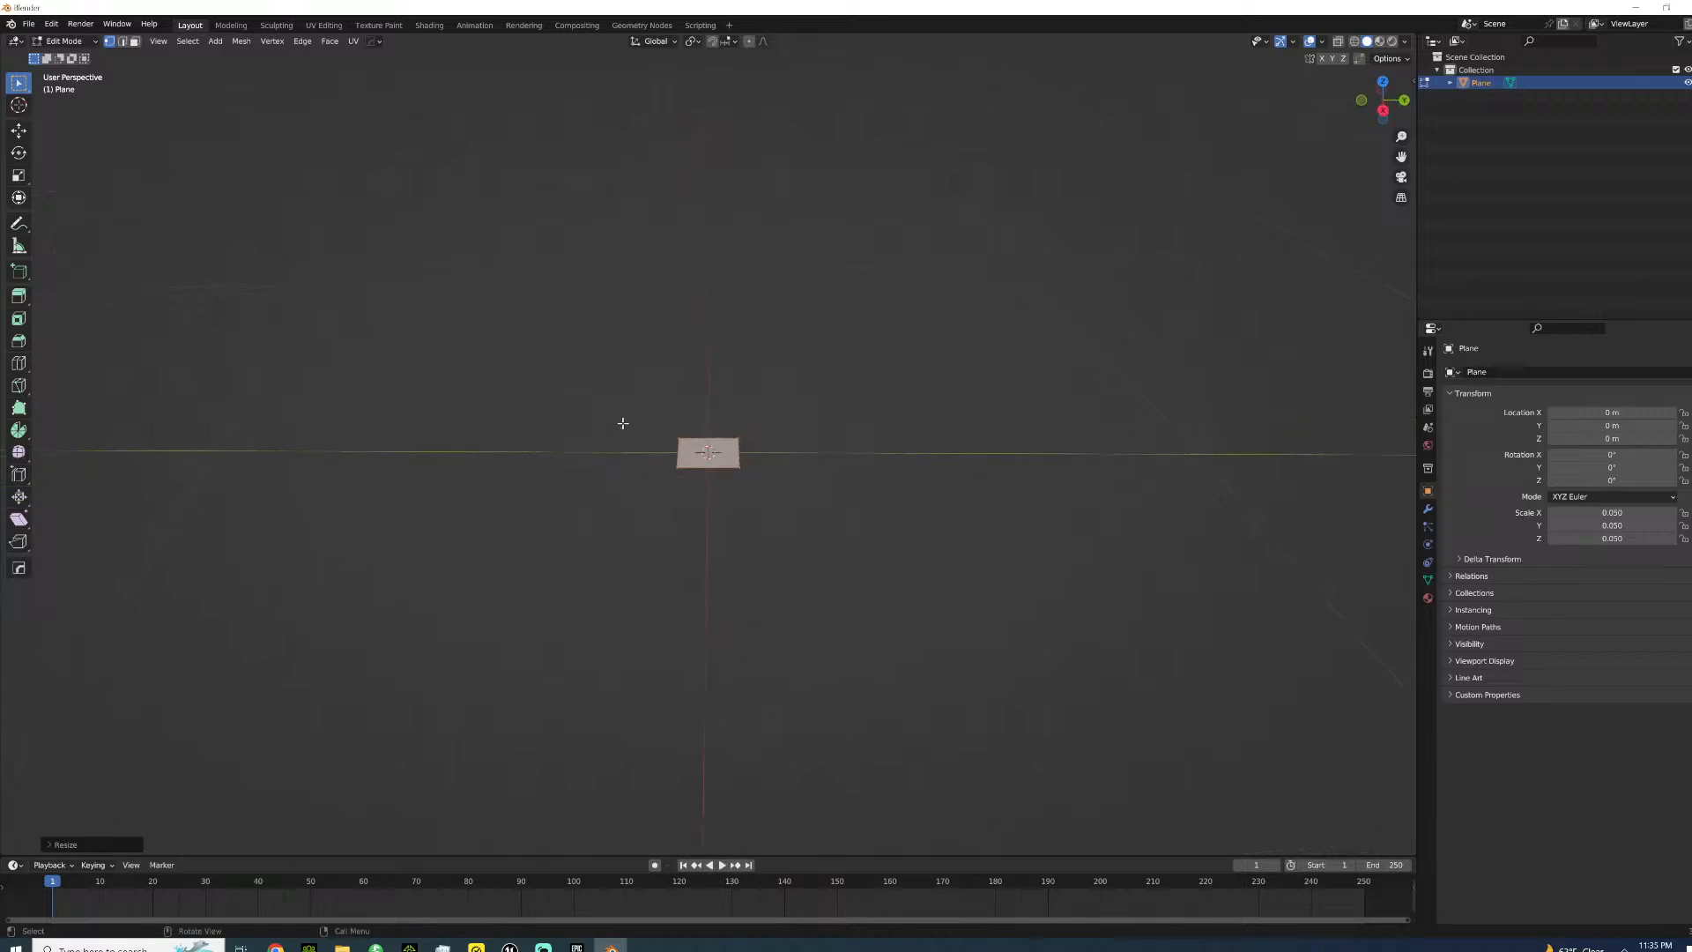
- Extrude the enlarged square face 0.25 m upward along Z to form a tall block
key(e)
key(z)
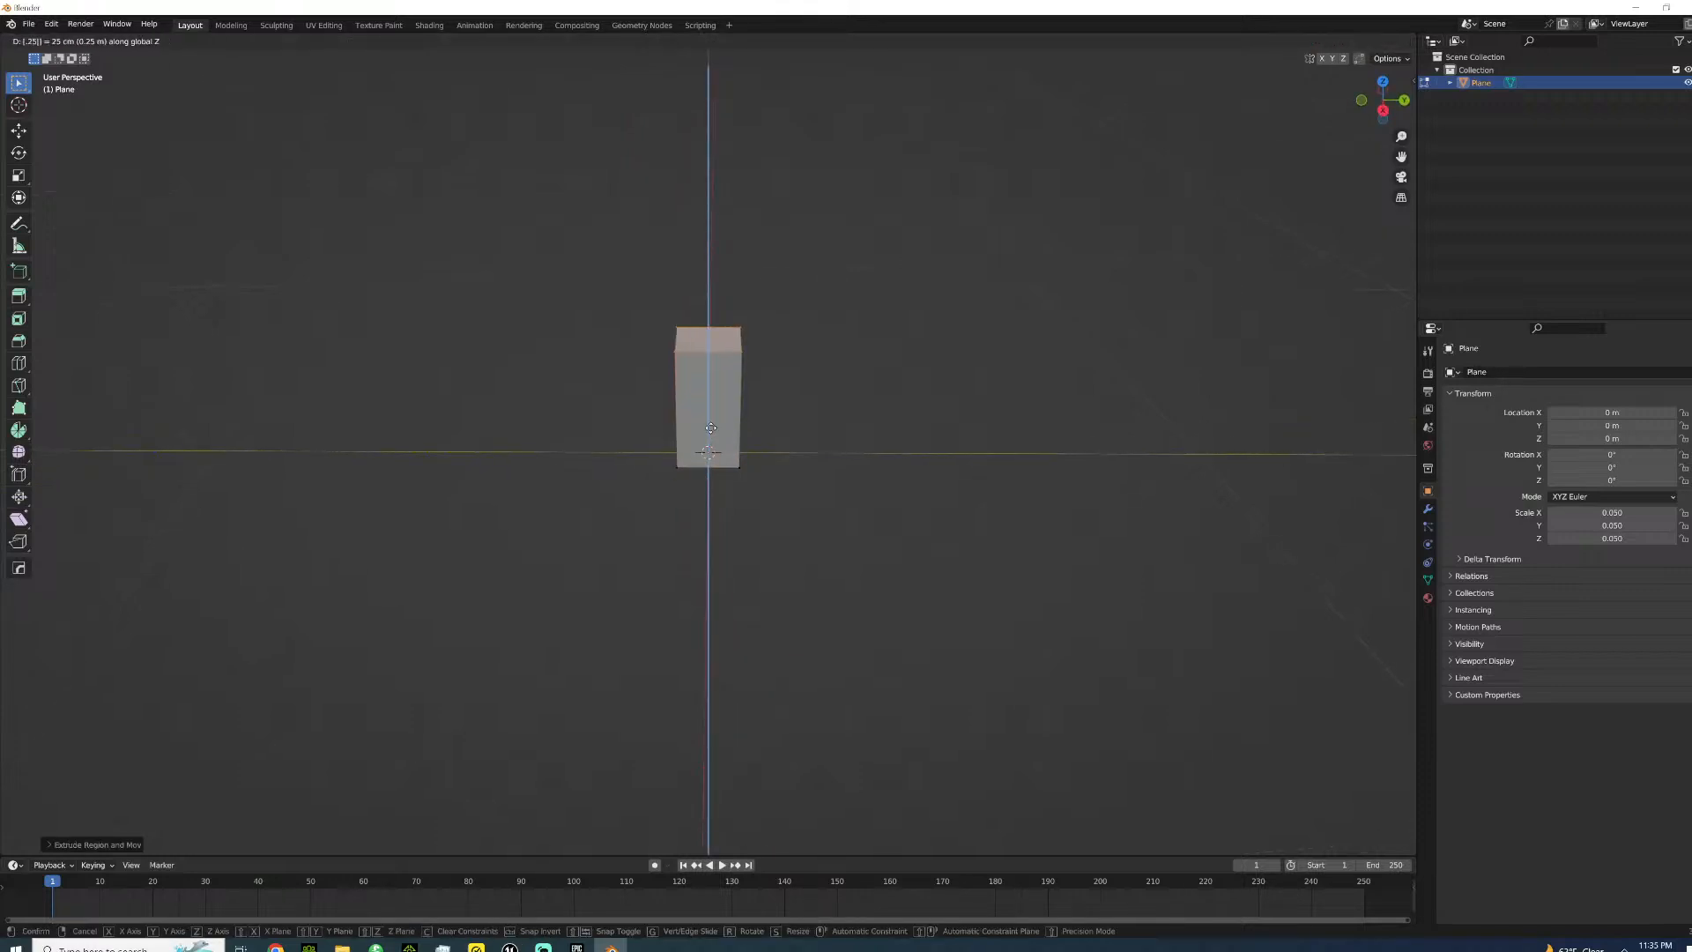
click(717, 320)
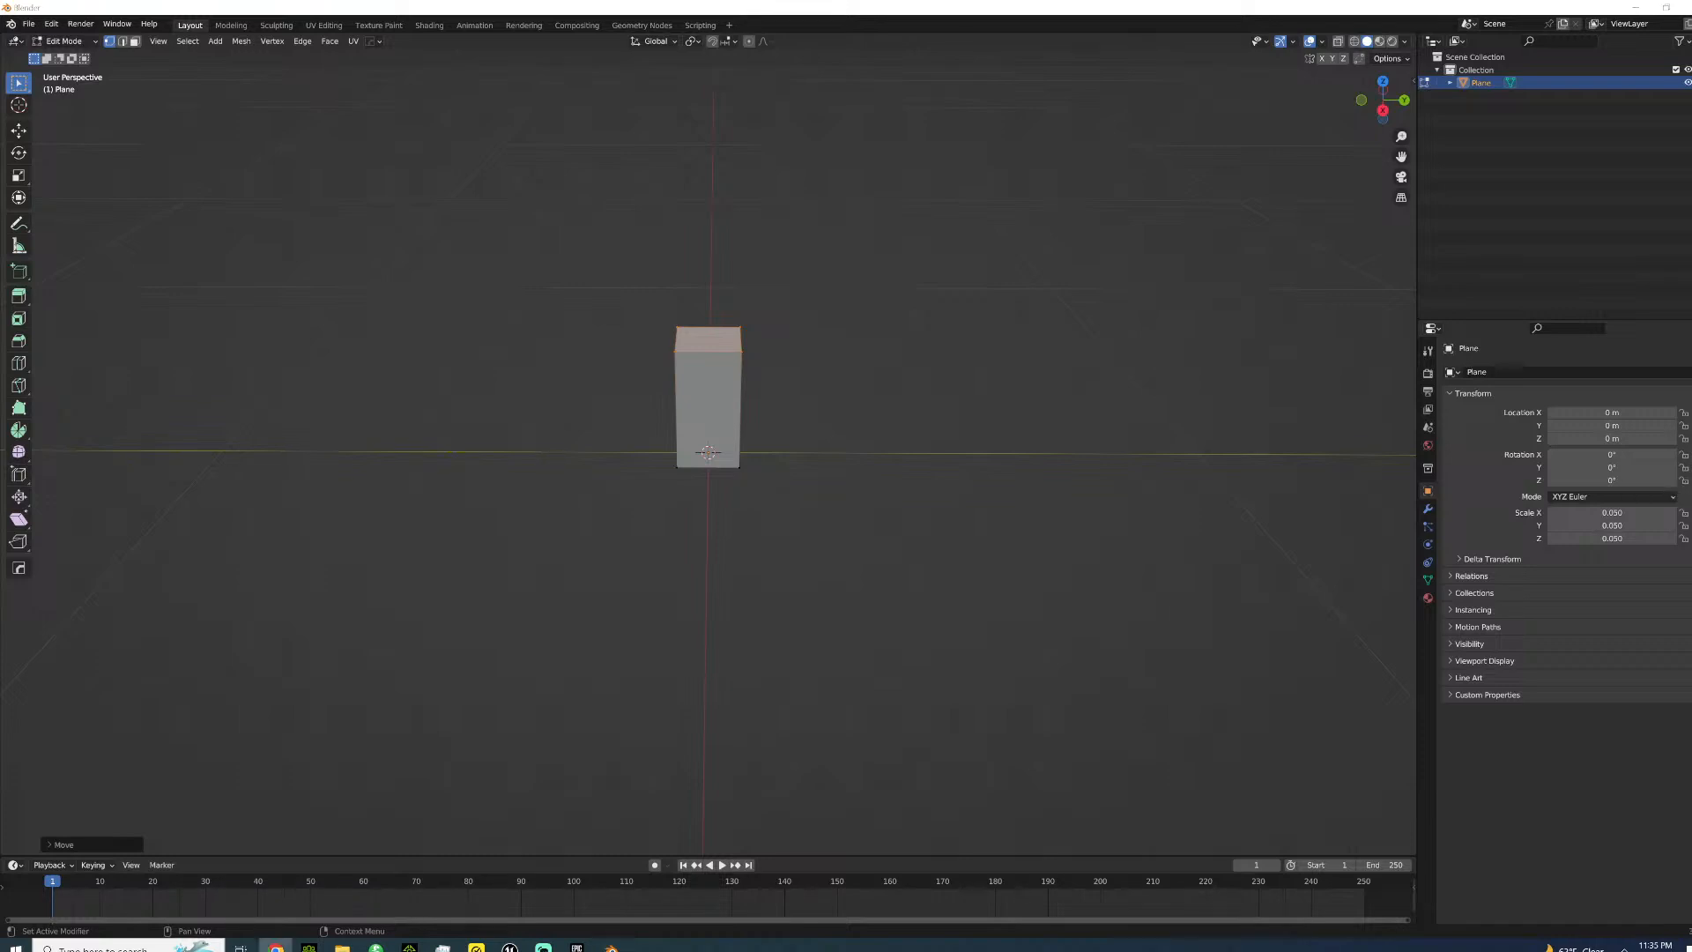
middle_drag(861, 476, 784, 463)
scroll(797, 417, up, 4)
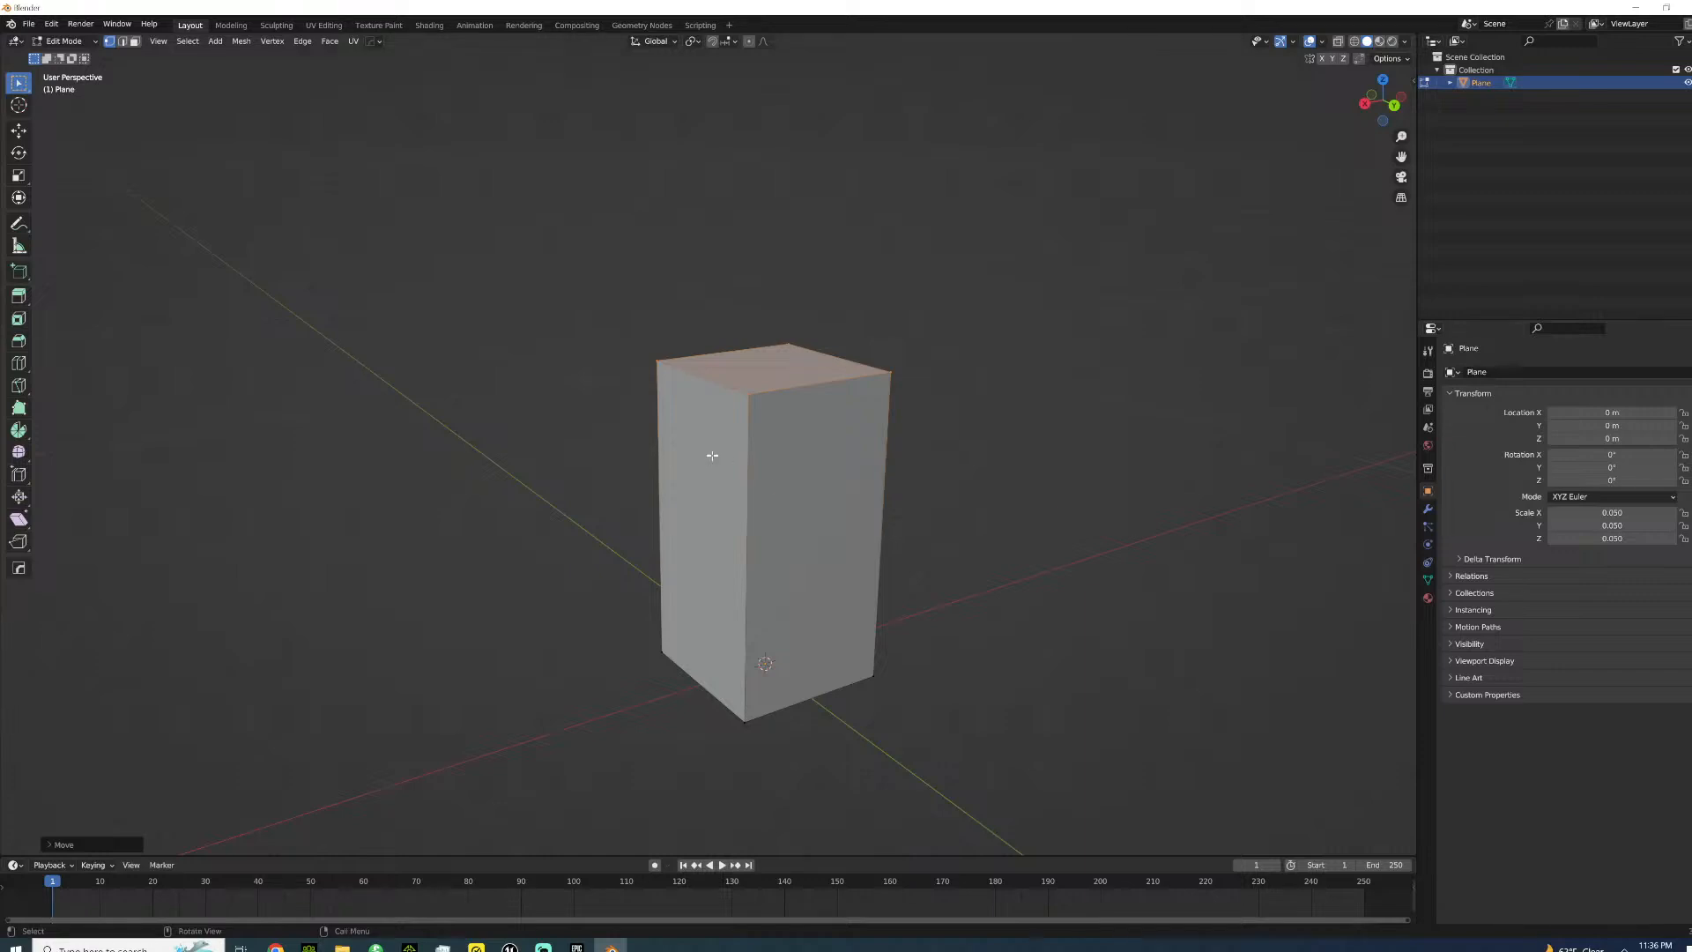
- Extrude the block's top face a little further up along Z to add a thin band
scroll(363, 352, down, 4)
mouse_move(574, 321)
middle_down()
mouse_move(555, 321)
mouse_move(563, 306)
mouse_move(579, 317)
middle_up()
key(e)
key(z)
key(z)
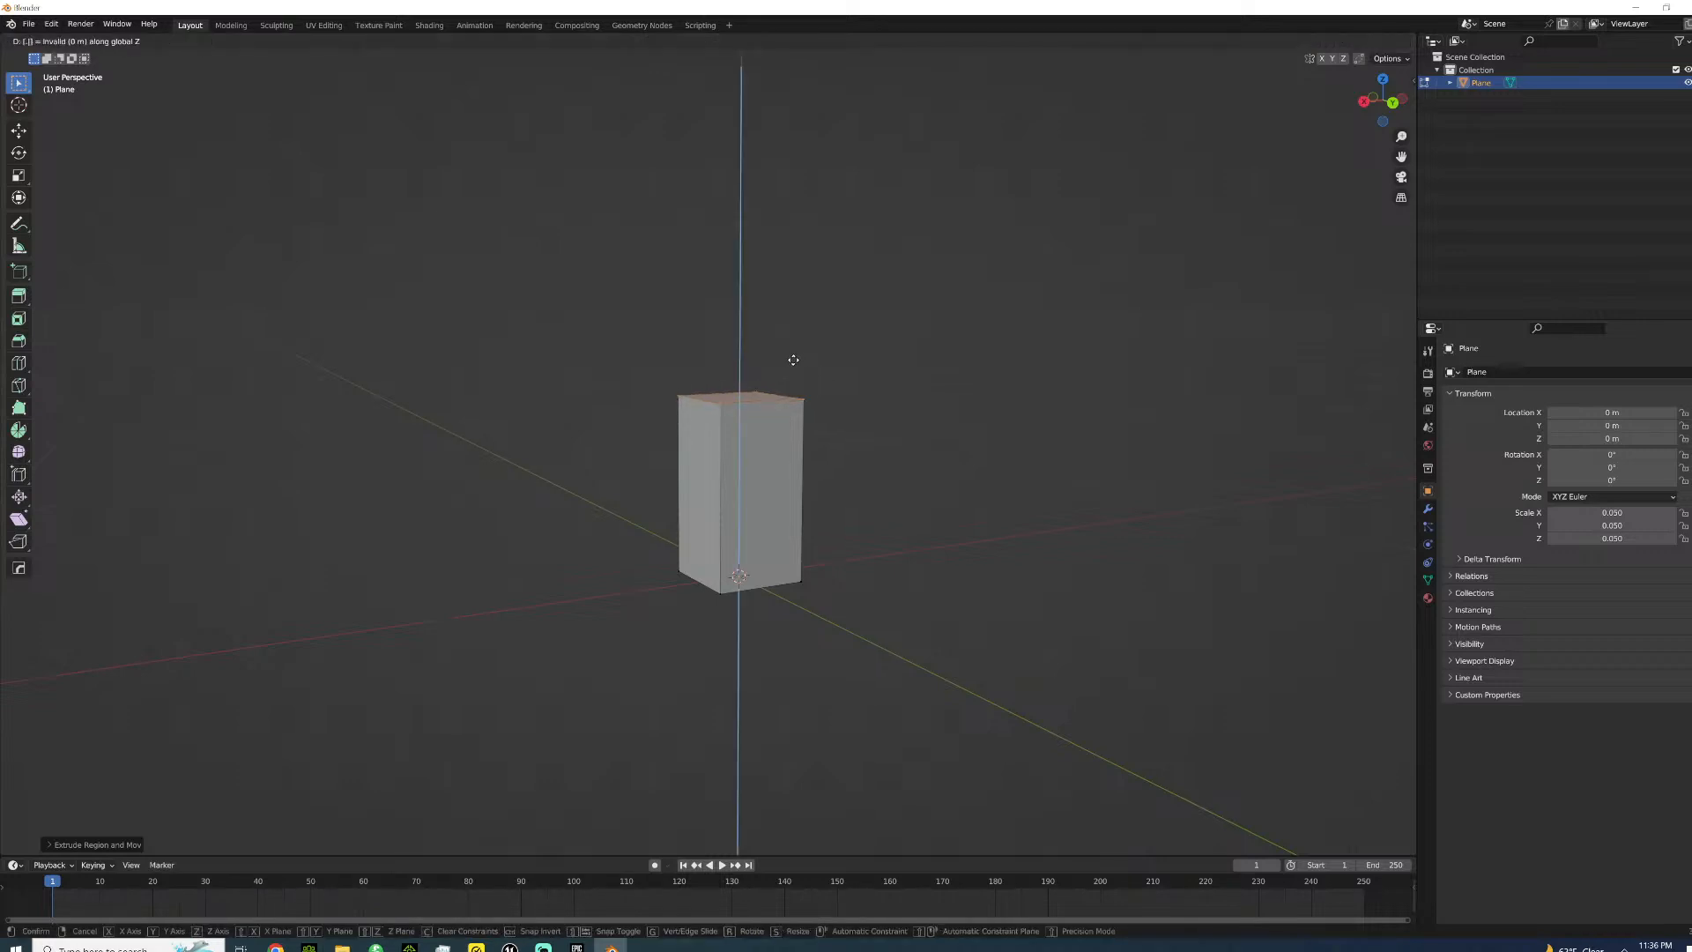
click(792, 361)
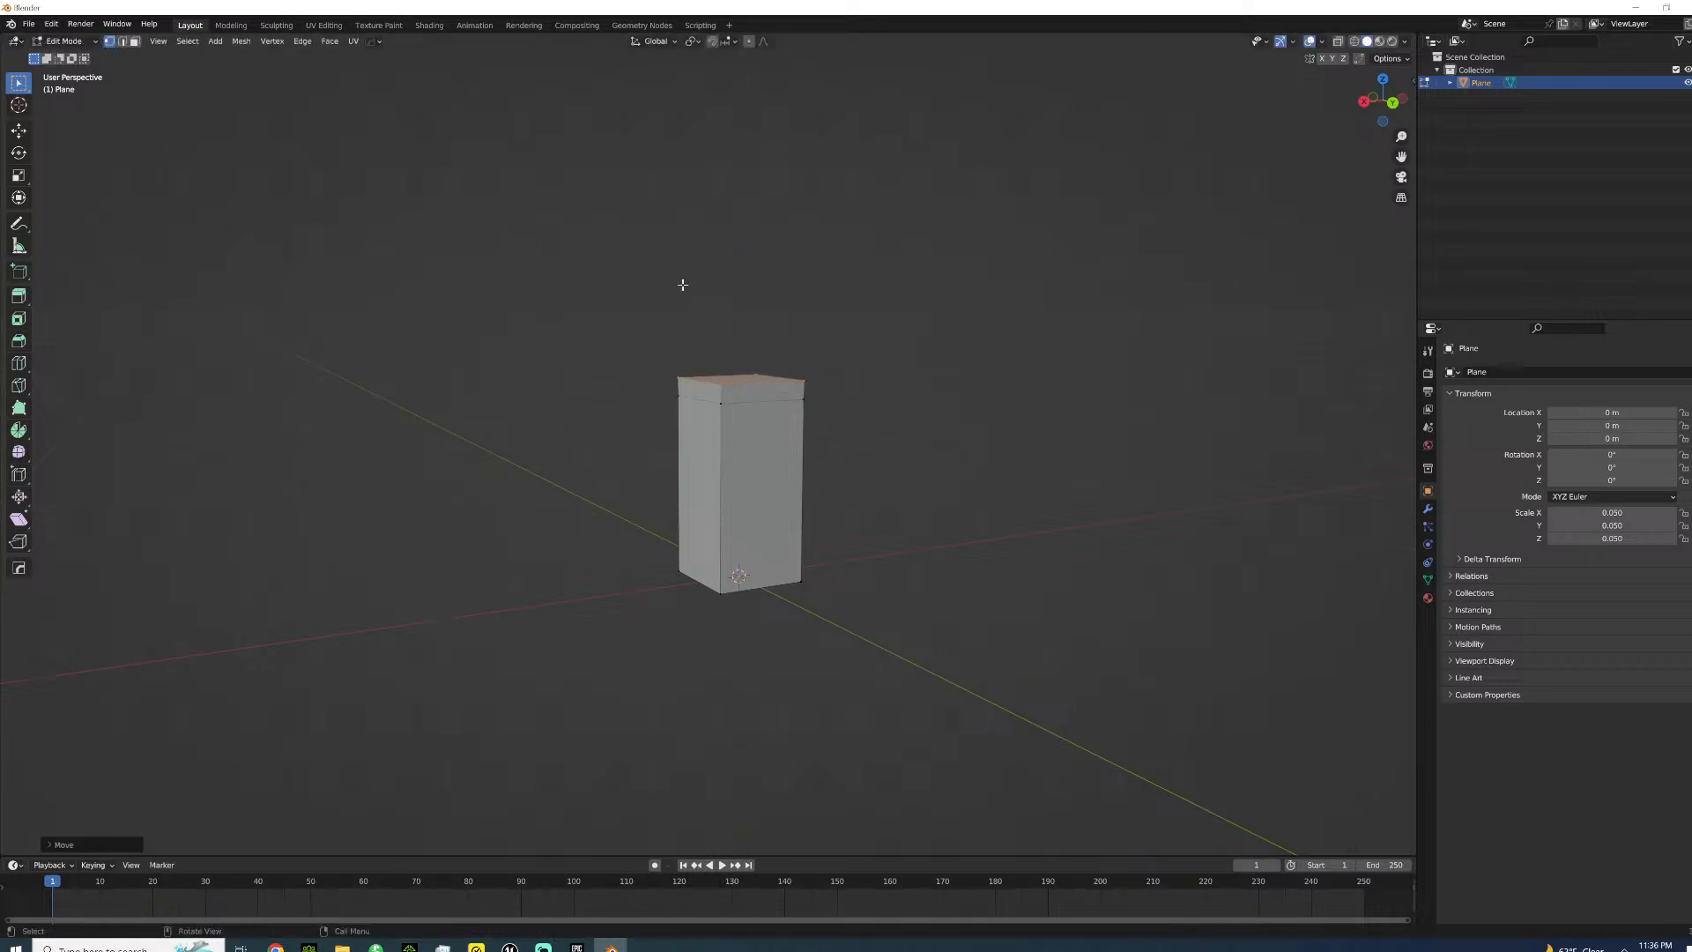
- Extrude a rim outward from the top face's edges using Offset Edges with width 0.2 and angle 0°
click(303, 40)
mouse_move(310, 58)
click(438, 66)
middle_drag(578, 234, 567, 306)
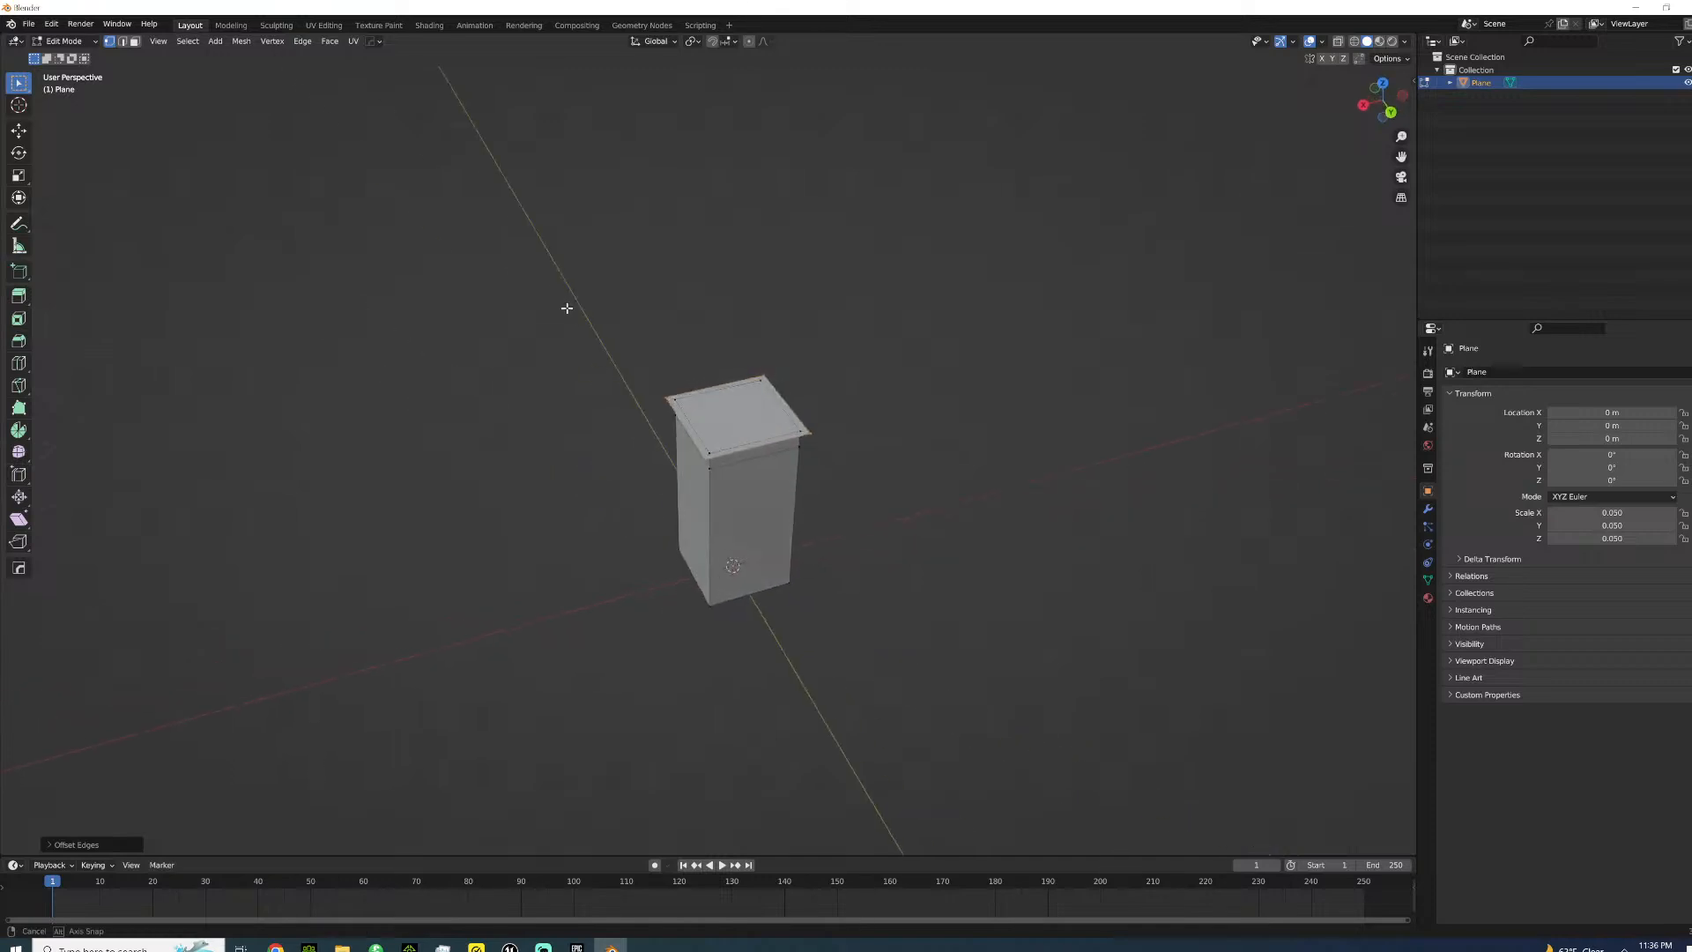
click(50, 843)
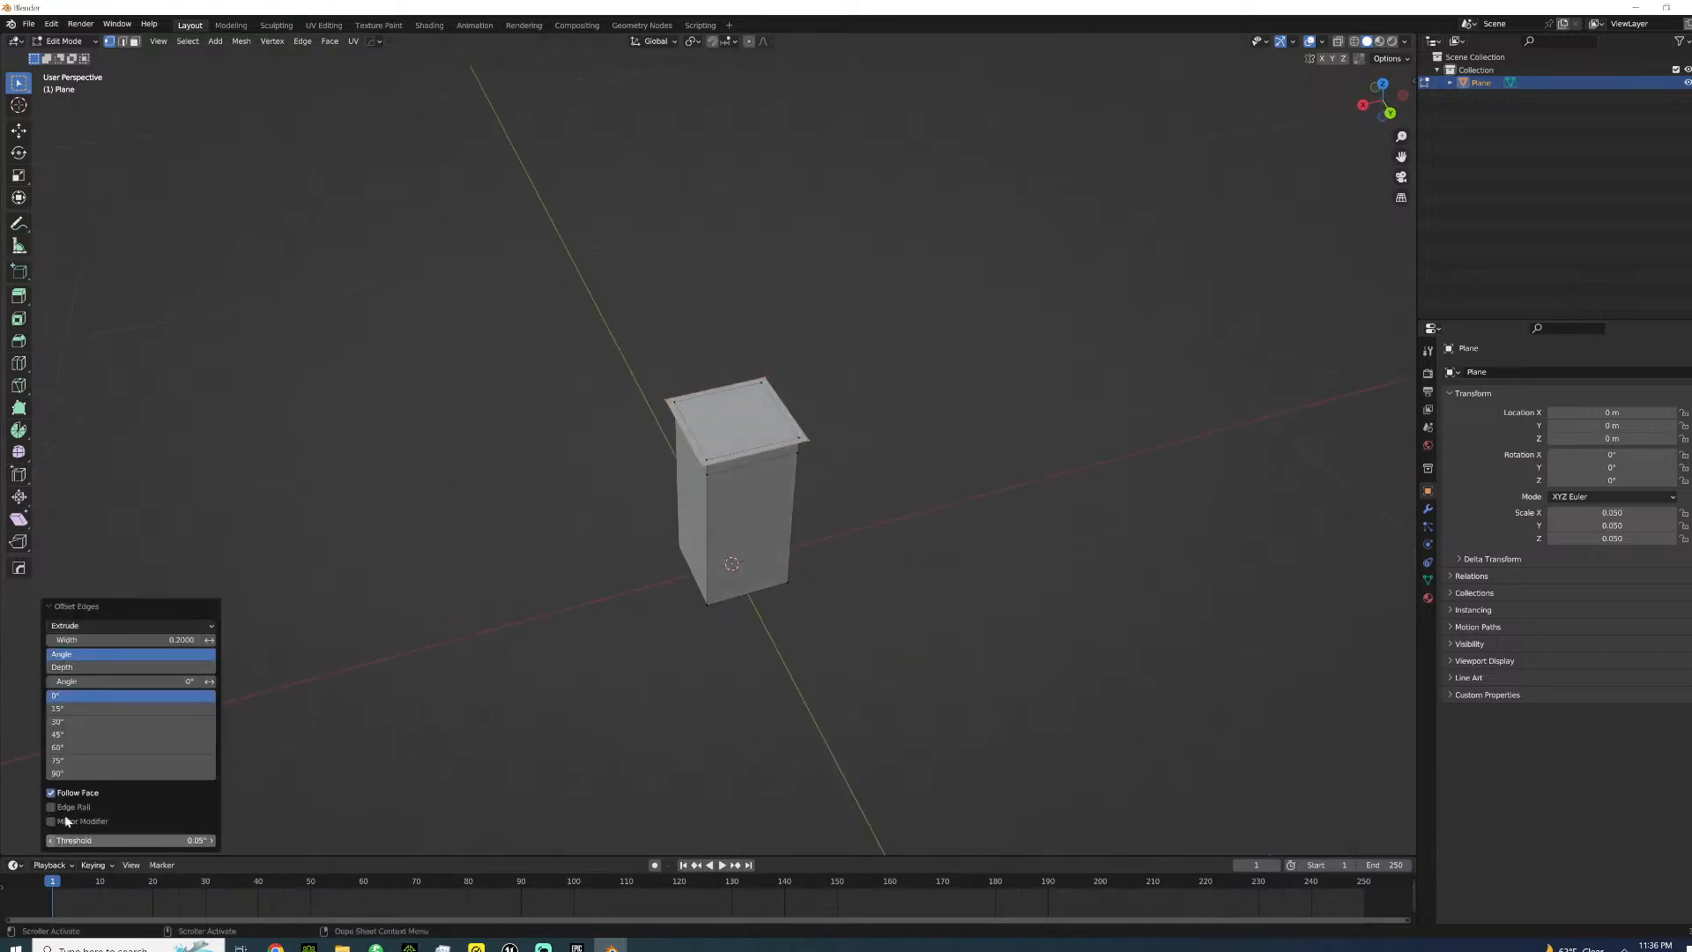
- Delete the block's top face inside the offset rim
click(134, 41)
click(739, 417)
key(x)
click(720, 451)
middle_drag(720, 451, 744, 378)
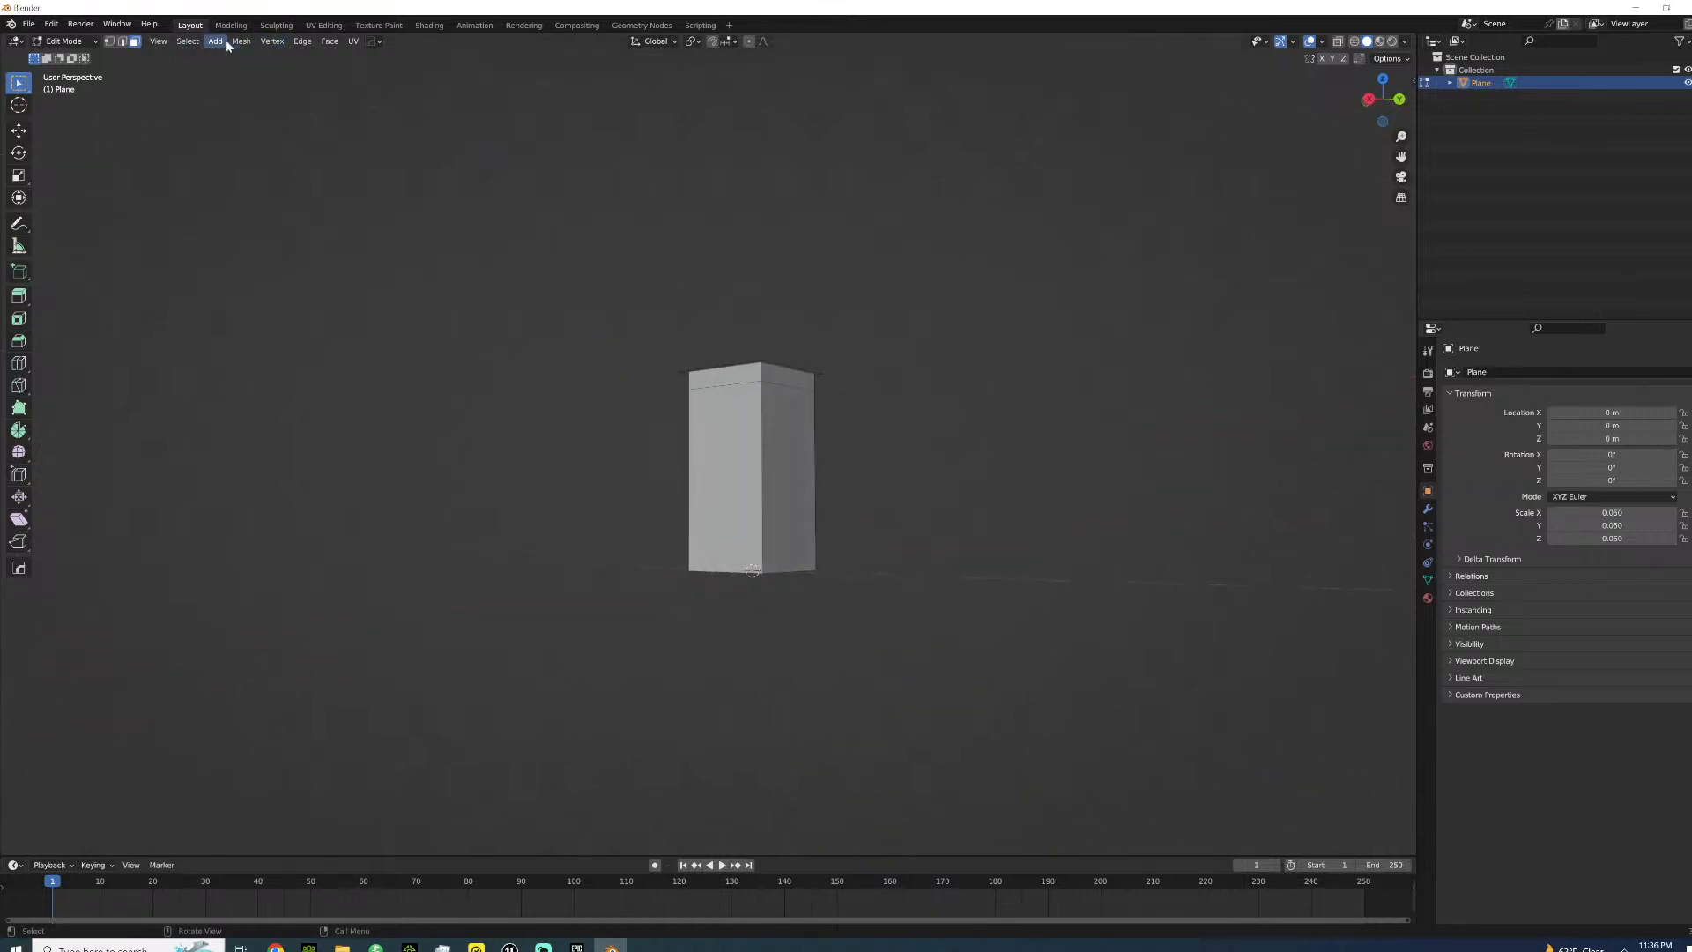
- Extrude the outer edge loop of the rim 0.025 m upward along Z
click(122, 40)
click(811, 367)
alt+click(811, 368)
key(e)
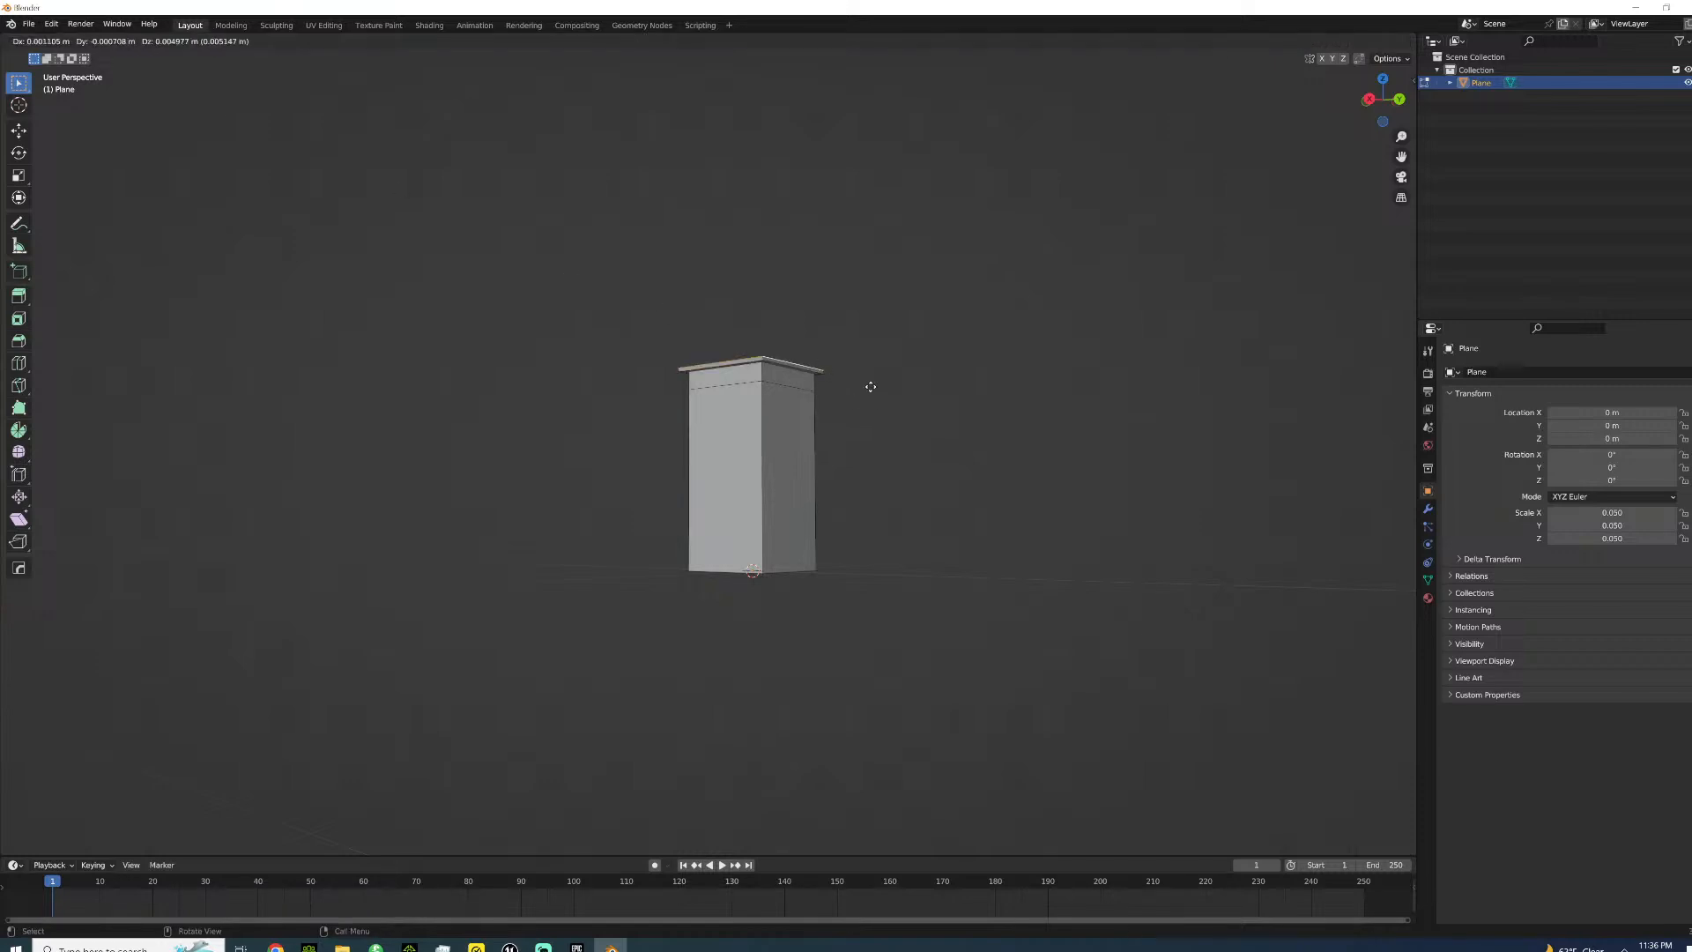
right_click(871, 387)
text(gz.025)
key(Return)
middle_drag(838, 382, 835, 419)
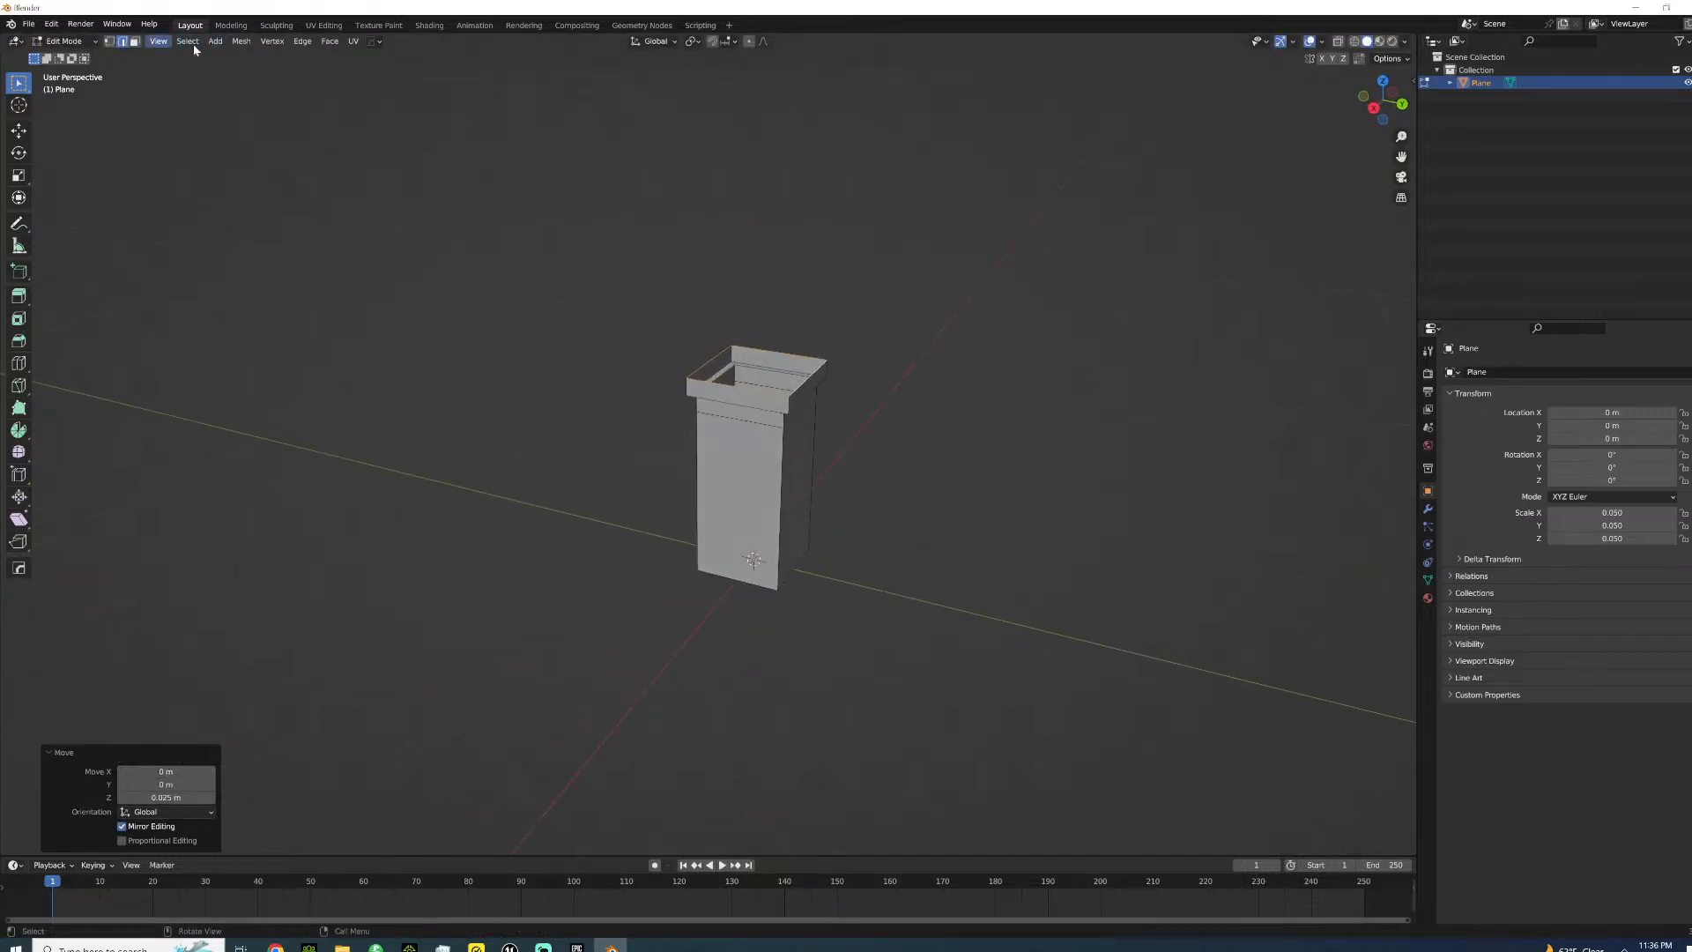
- Try extruding the upper rim loop with Offset Edges at width 0.2 and angle 0°
middle_drag(578, 276, 653, 423)
scroll(638, 387, down, 5)
key(KP_1)
scroll(654, 407, down, 5)
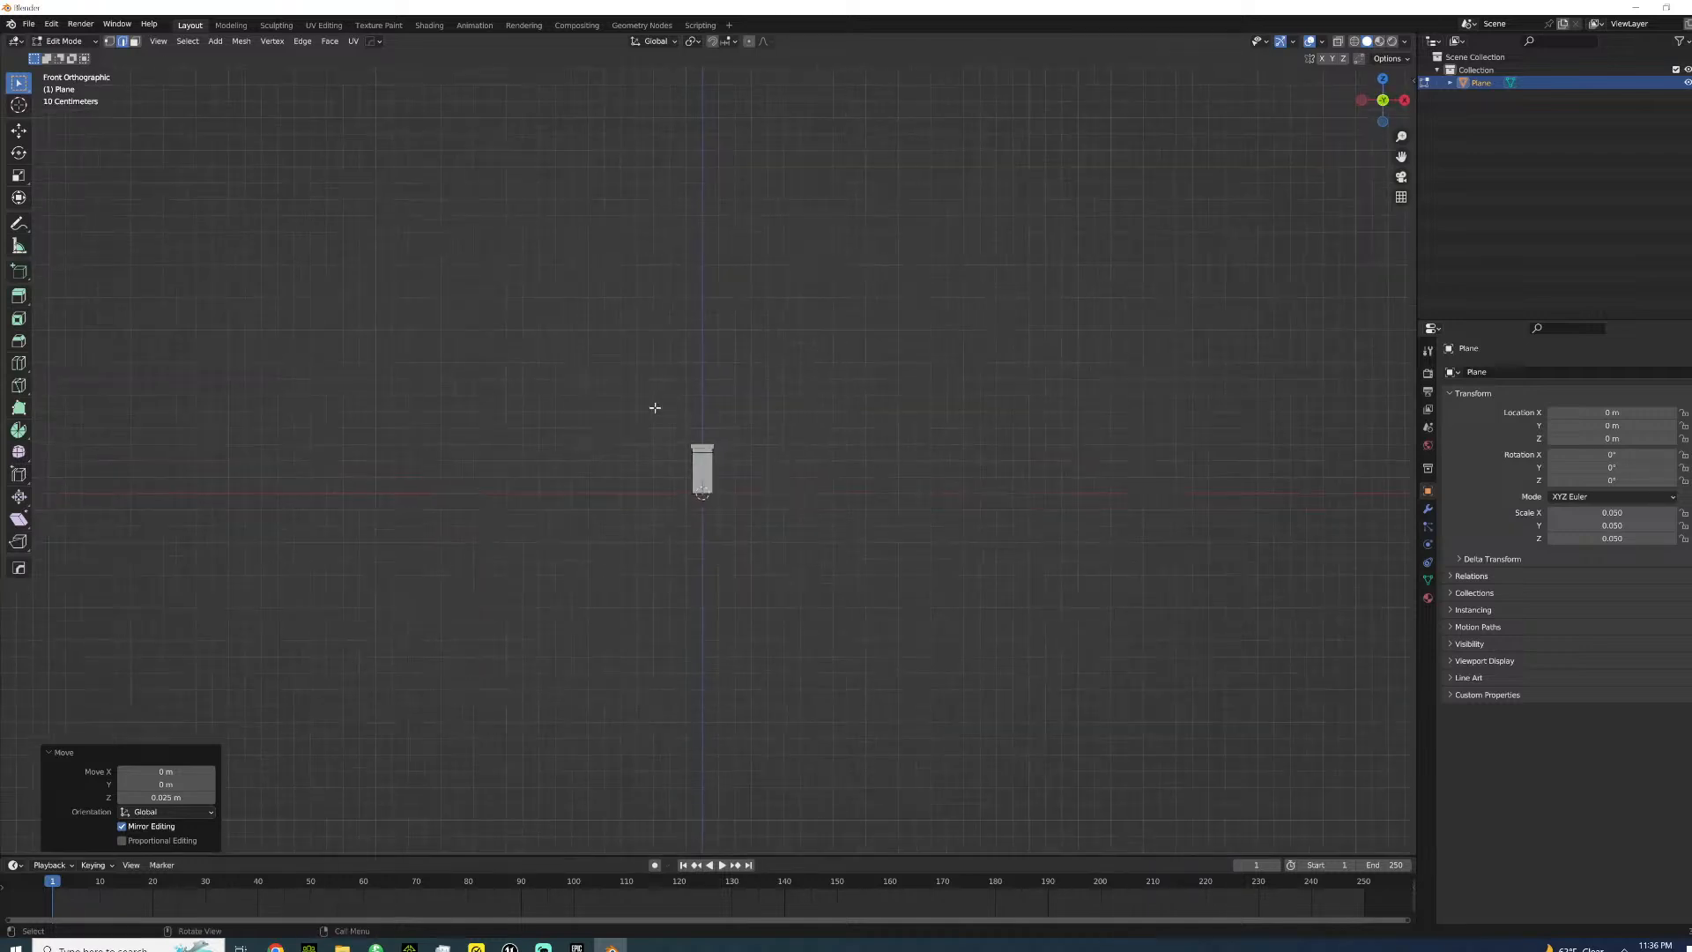
scroll(695, 375, up, 4)
scroll(717, 330, up, 3)
middle_drag(758, 414, 802, 490)
click(302, 42)
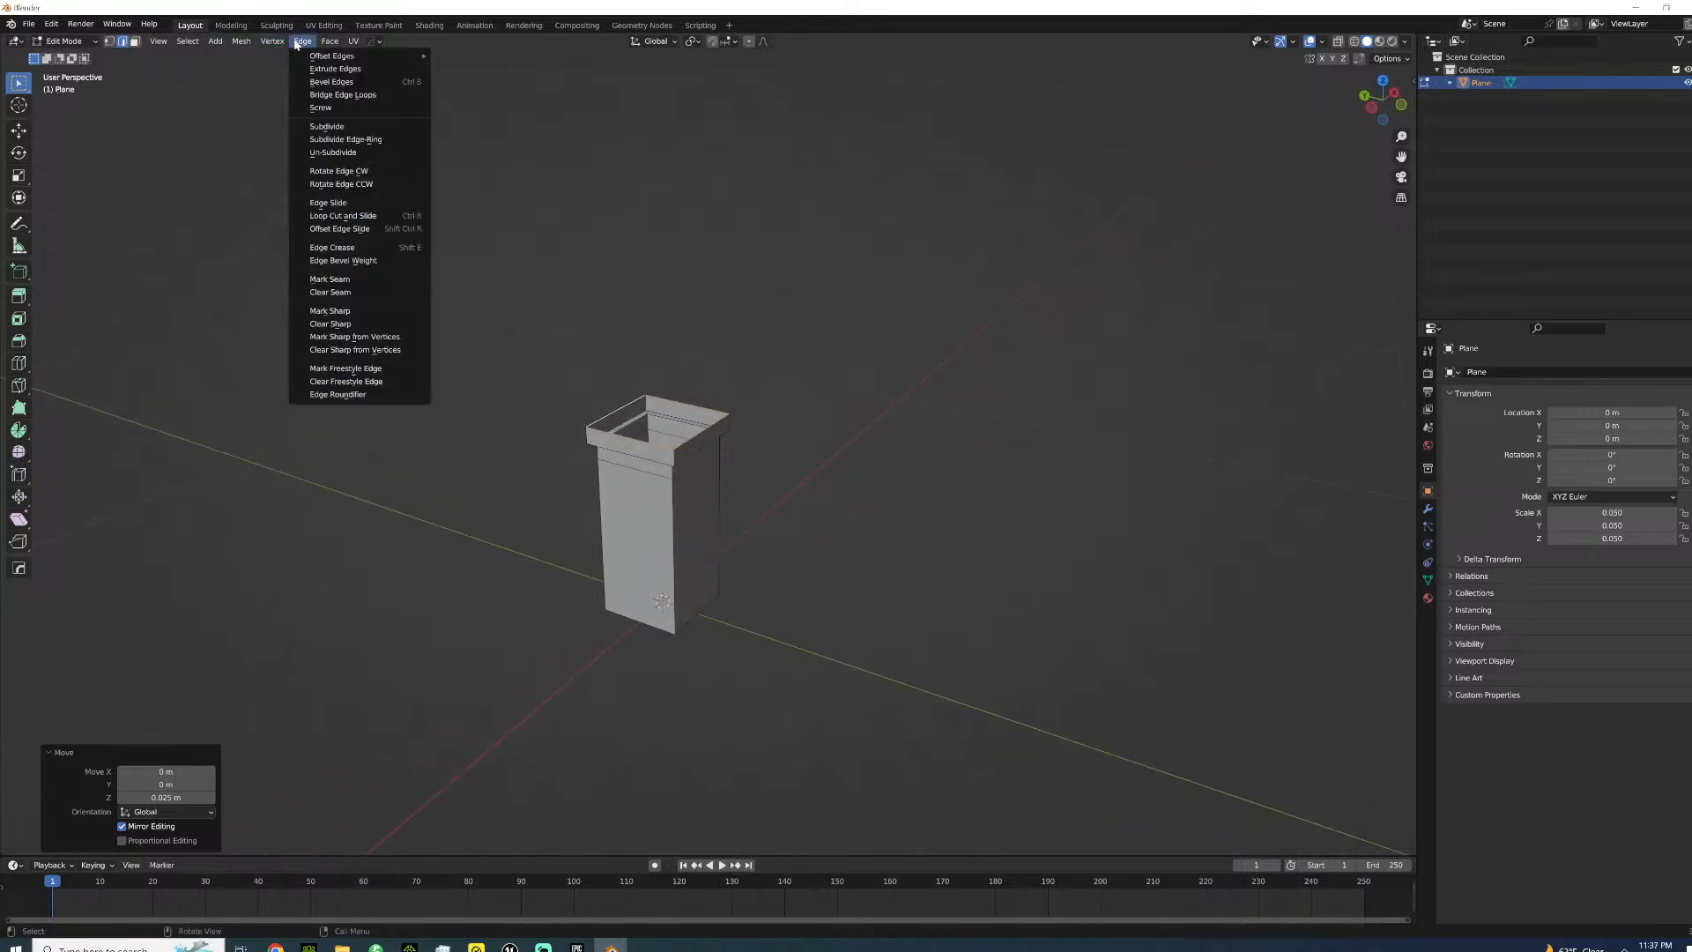
mouse_move(370, 55)
click(460, 70)
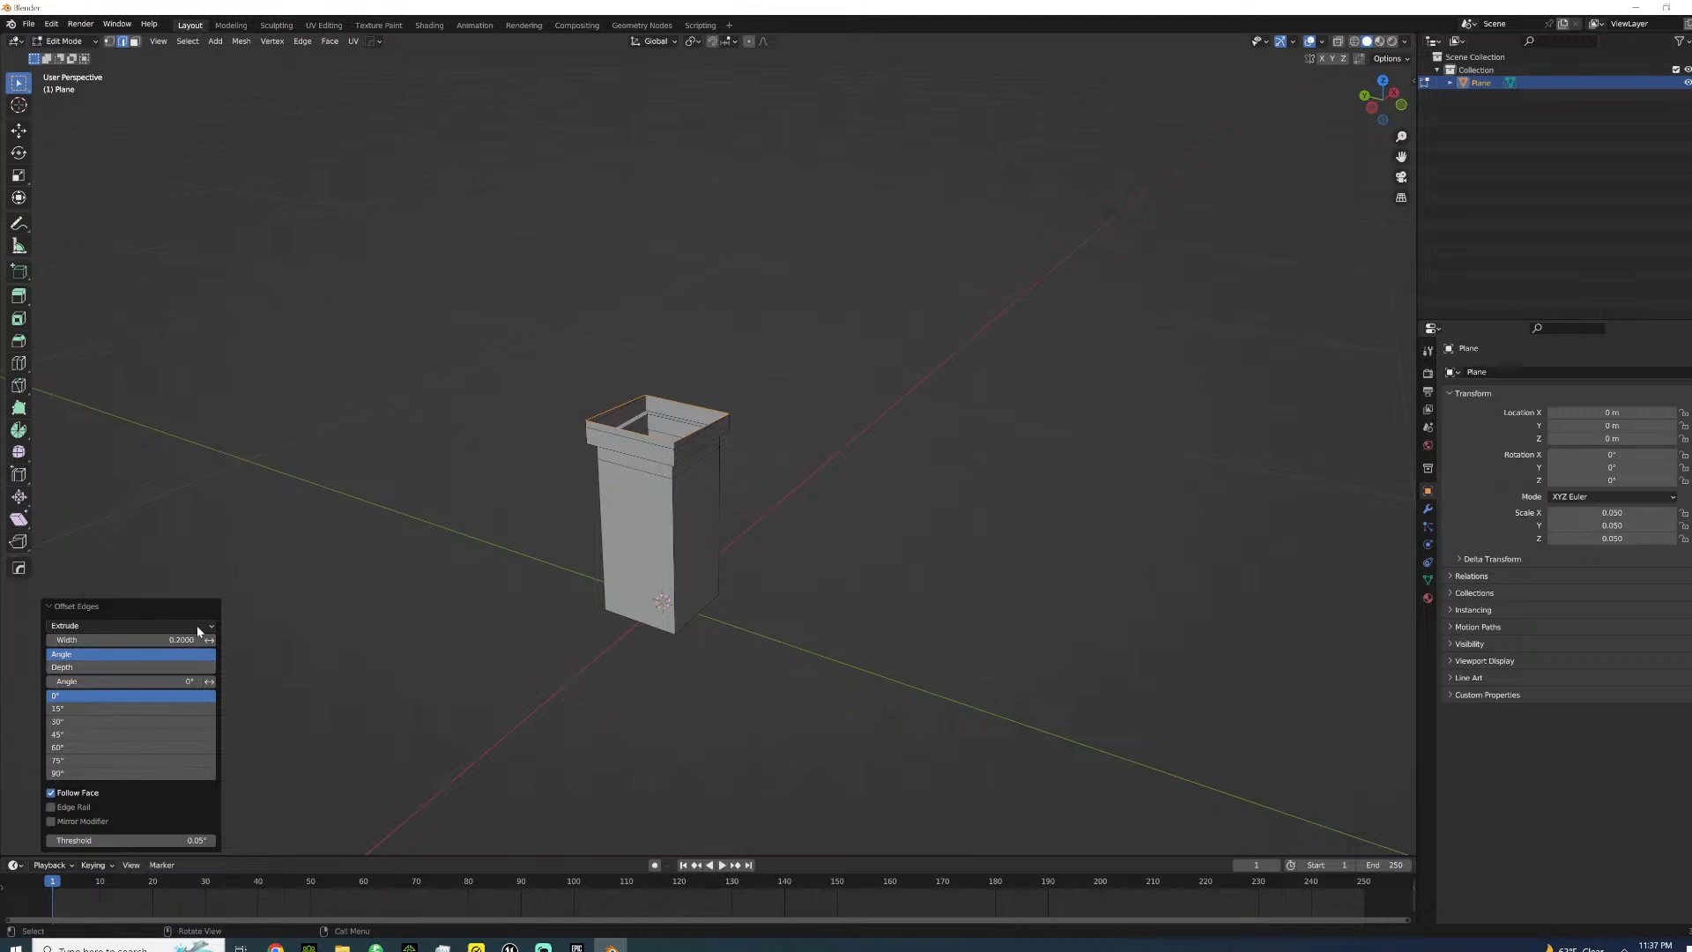
- Select the entire mesh and recalculate its normals to face outside
middle_drag(345, 436, 430, 416)
scroll(430, 416, up, 1)
click(423, 422)
key(a)
click(242, 41)
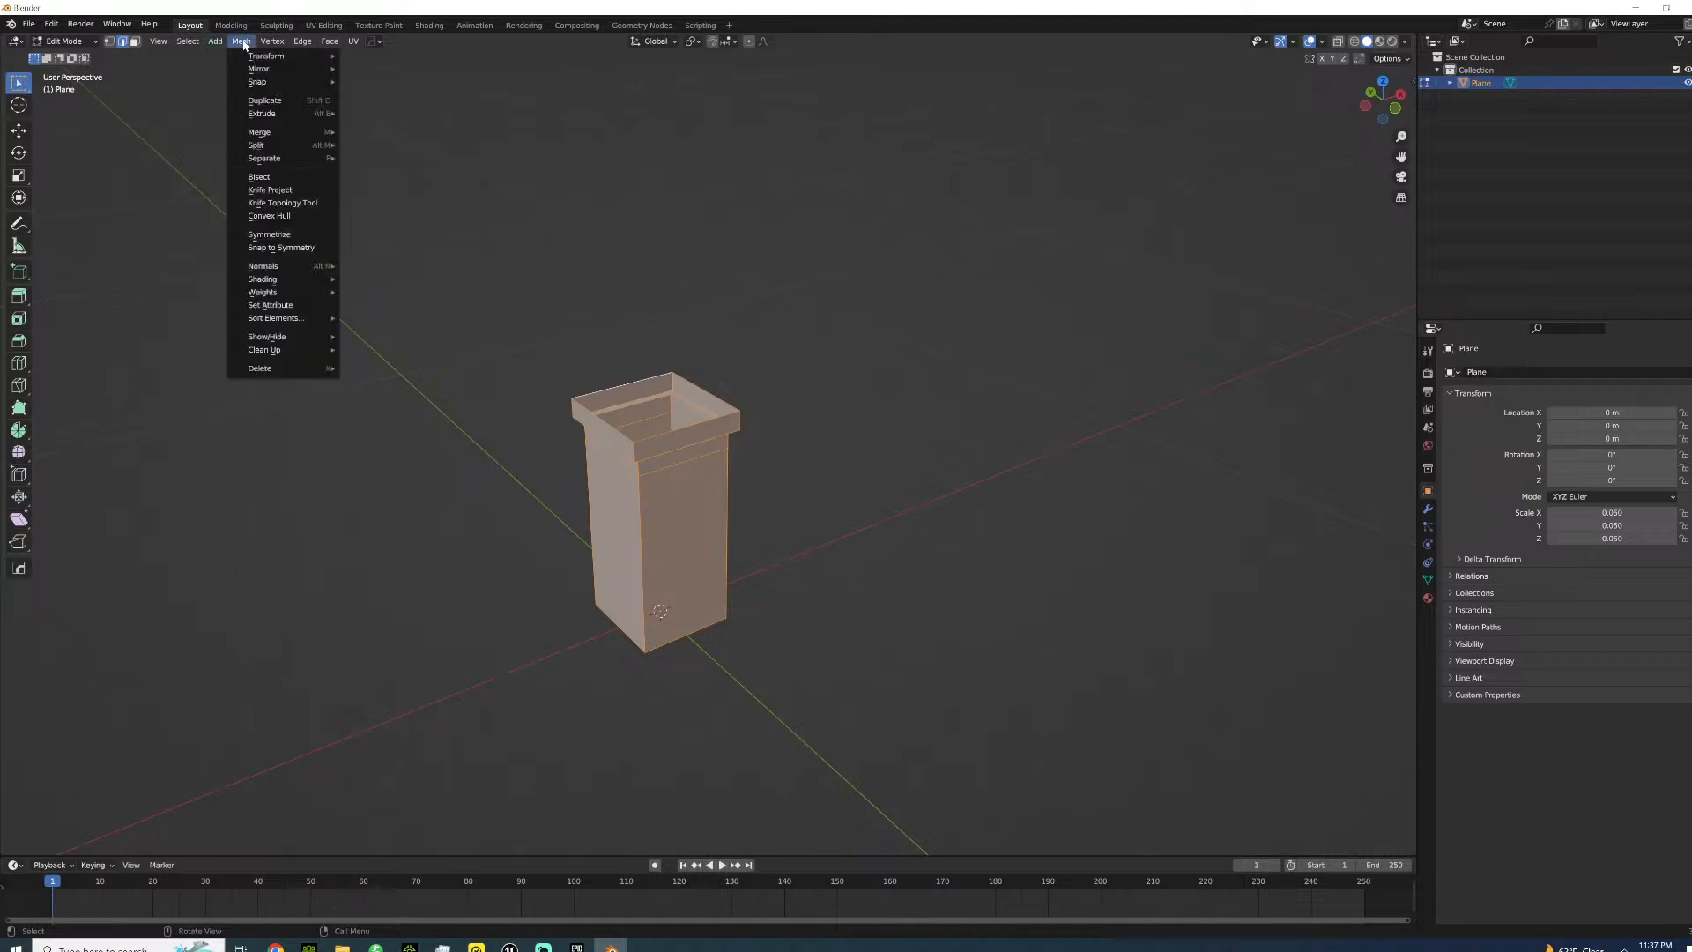
mouse_move(258, 265)
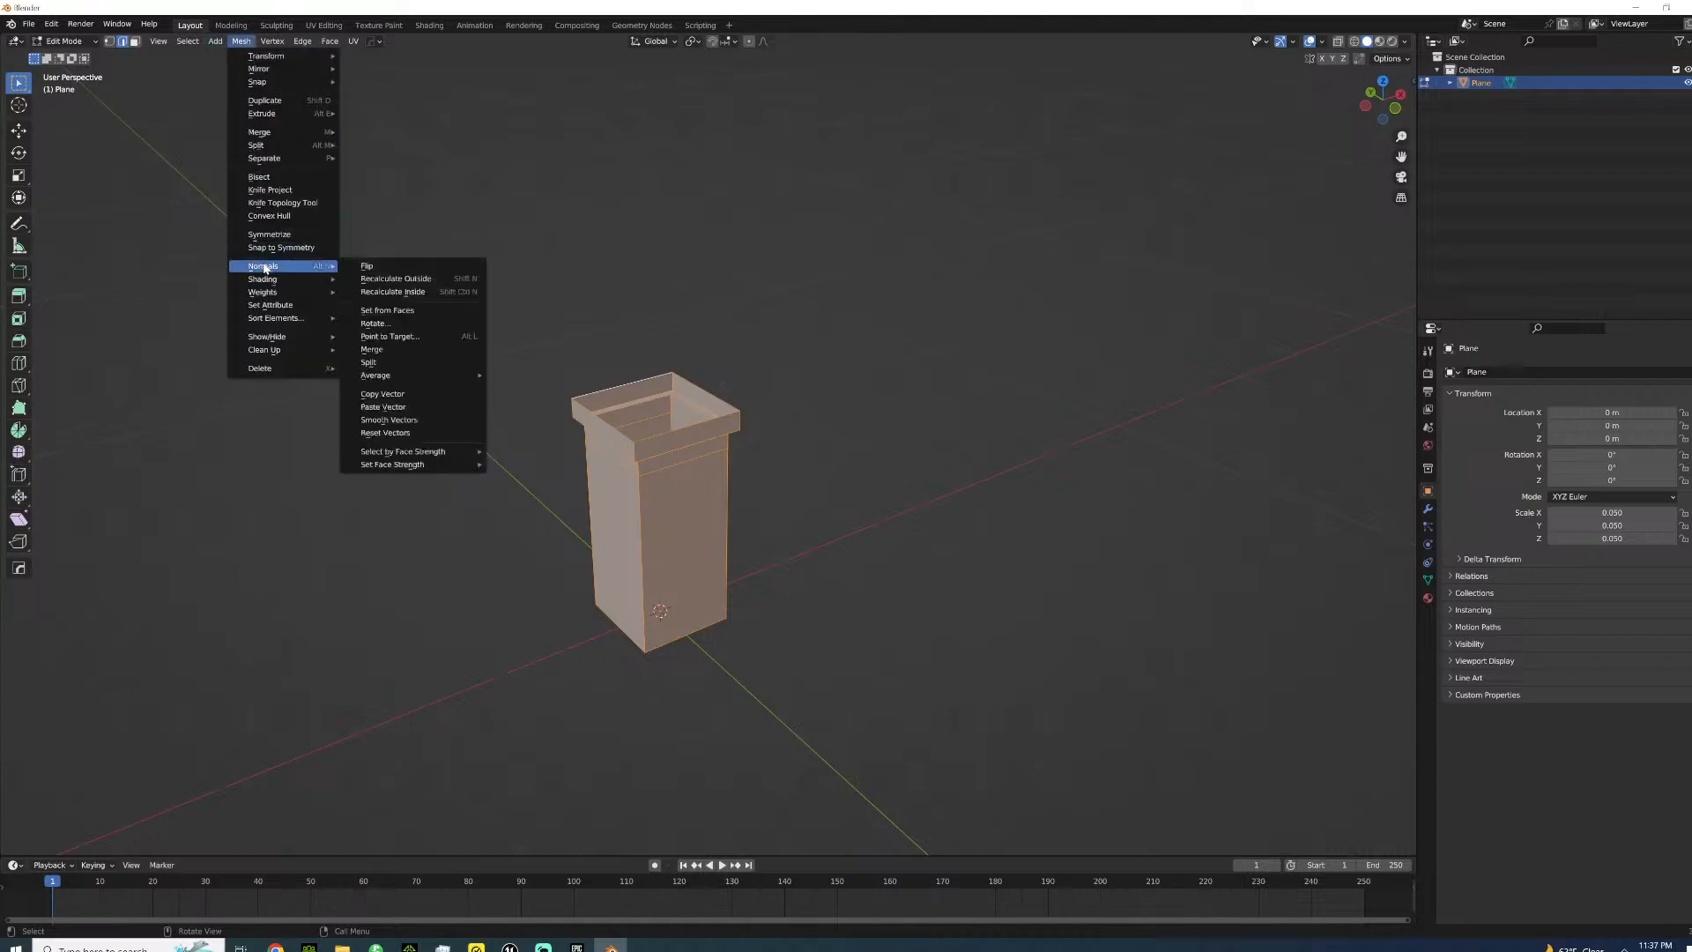
click(385, 281)
middle_drag(598, 354, 582, 345)
scroll(589, 347, down, 10)
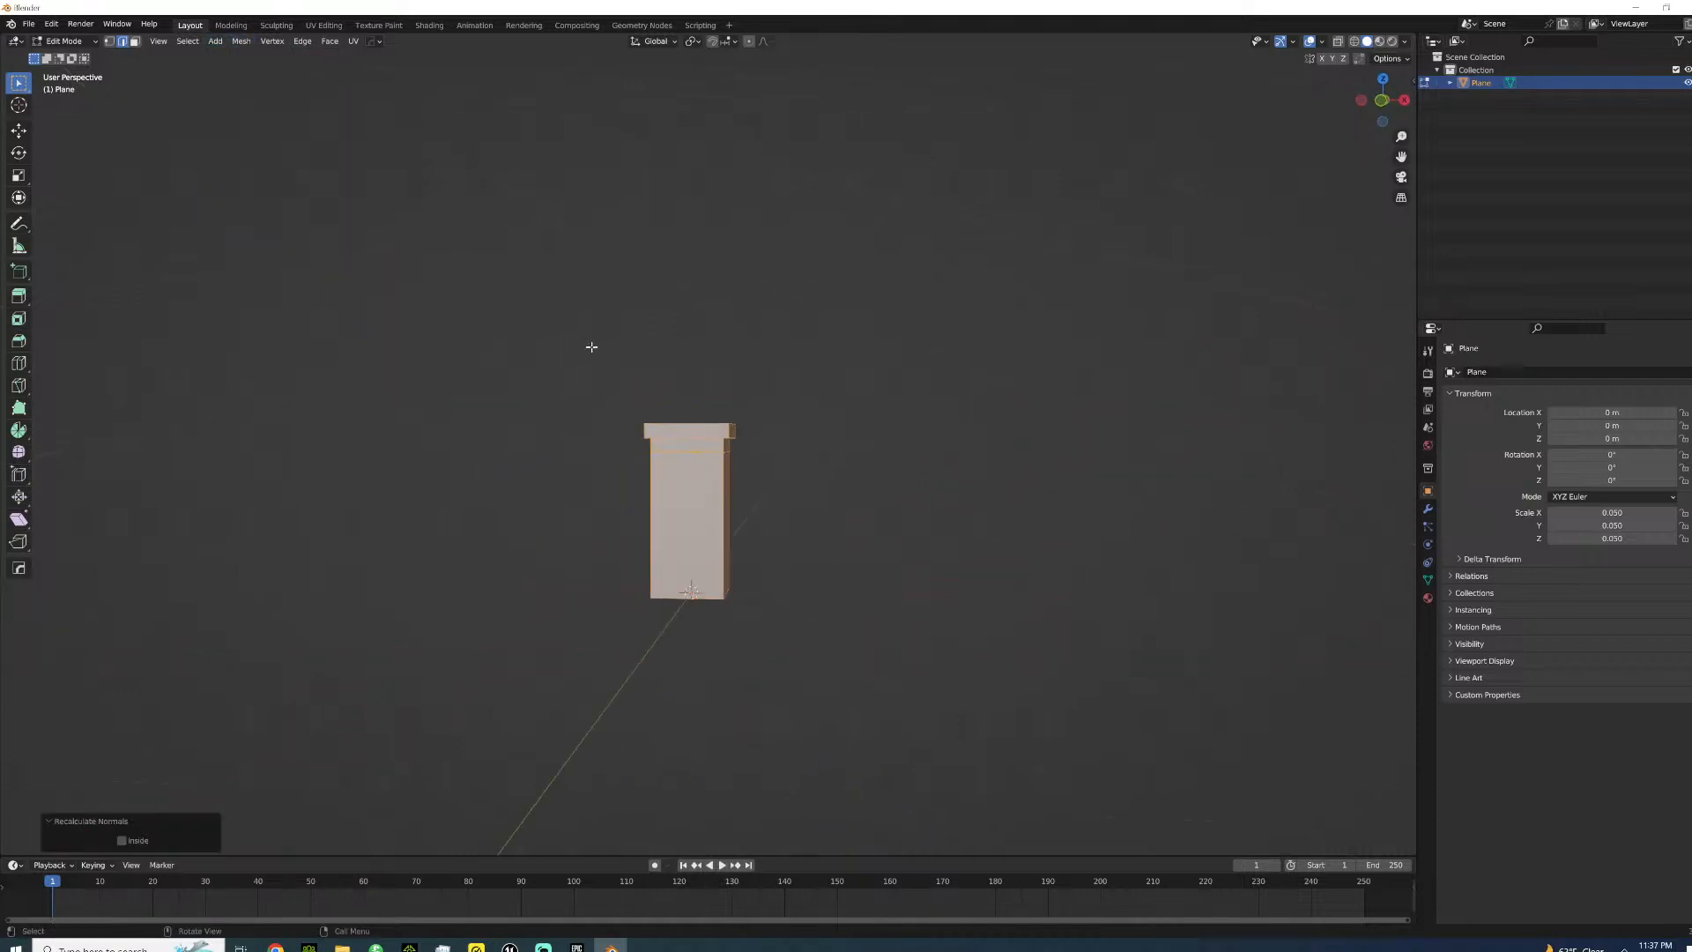
mouse_move(708, 484)
middle_down()
mouse_move(744, 491)
mouse_move(736, 475)
middle_up()
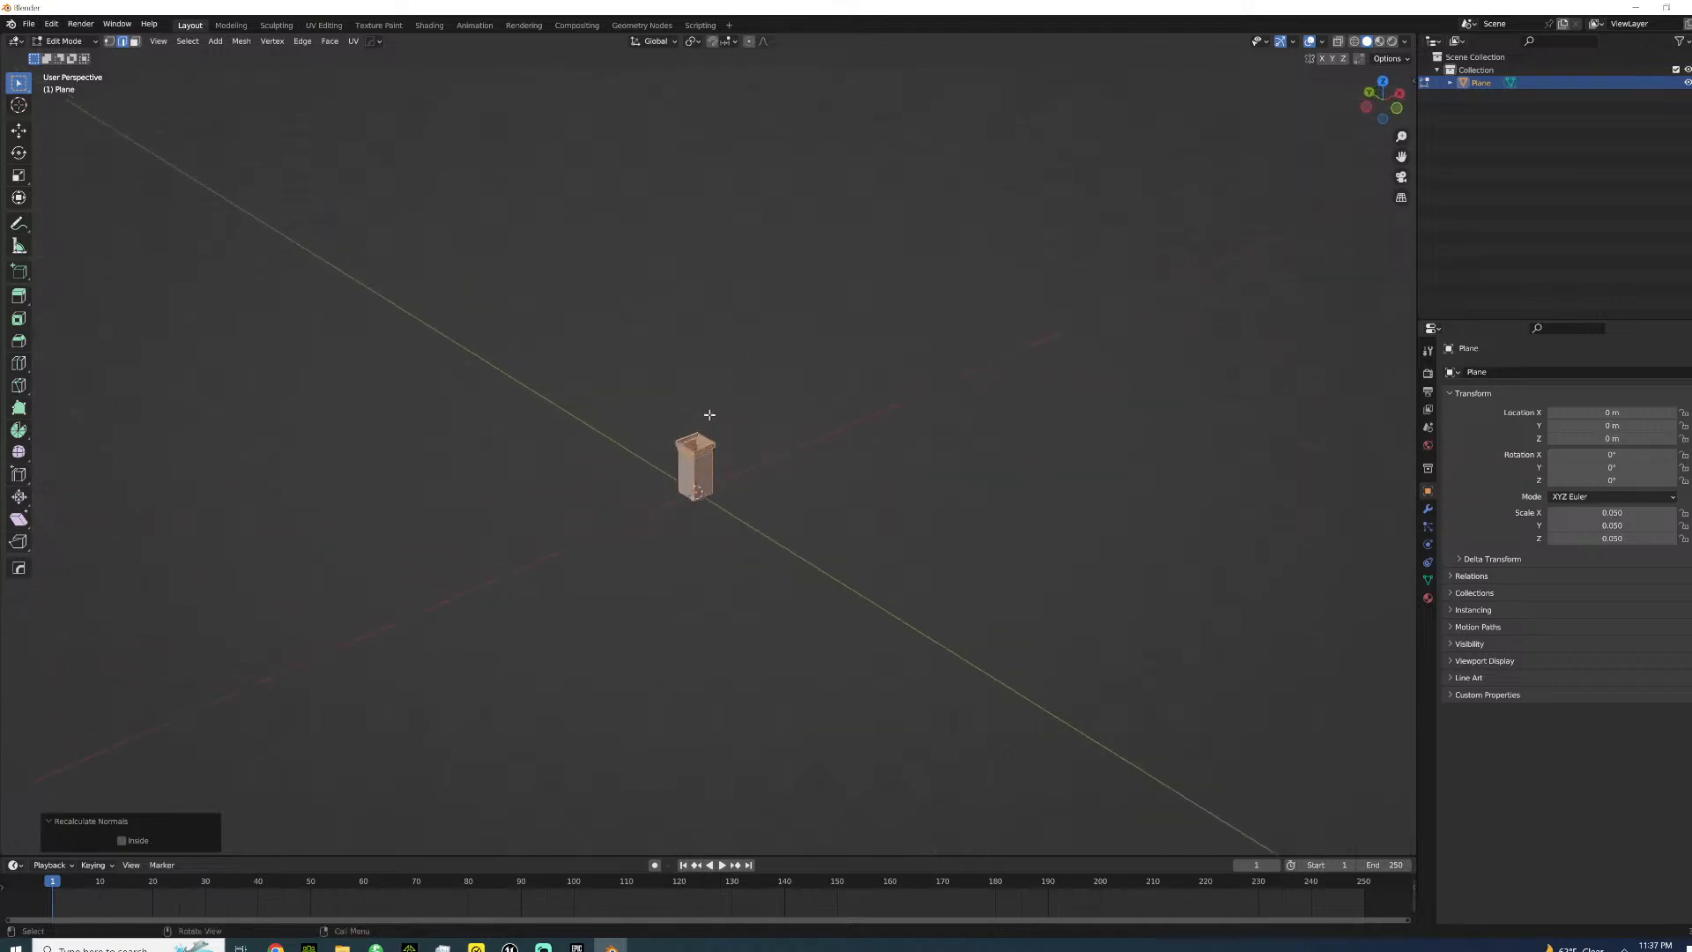
- Extrude the rim's top edge loop with Offset Edges at an angle of 0° and Follow Face turned off
scroll(702, 411, up, 8)
middle_drag(699, 408, 724, 351)
scroll(703, 420, up, 5)
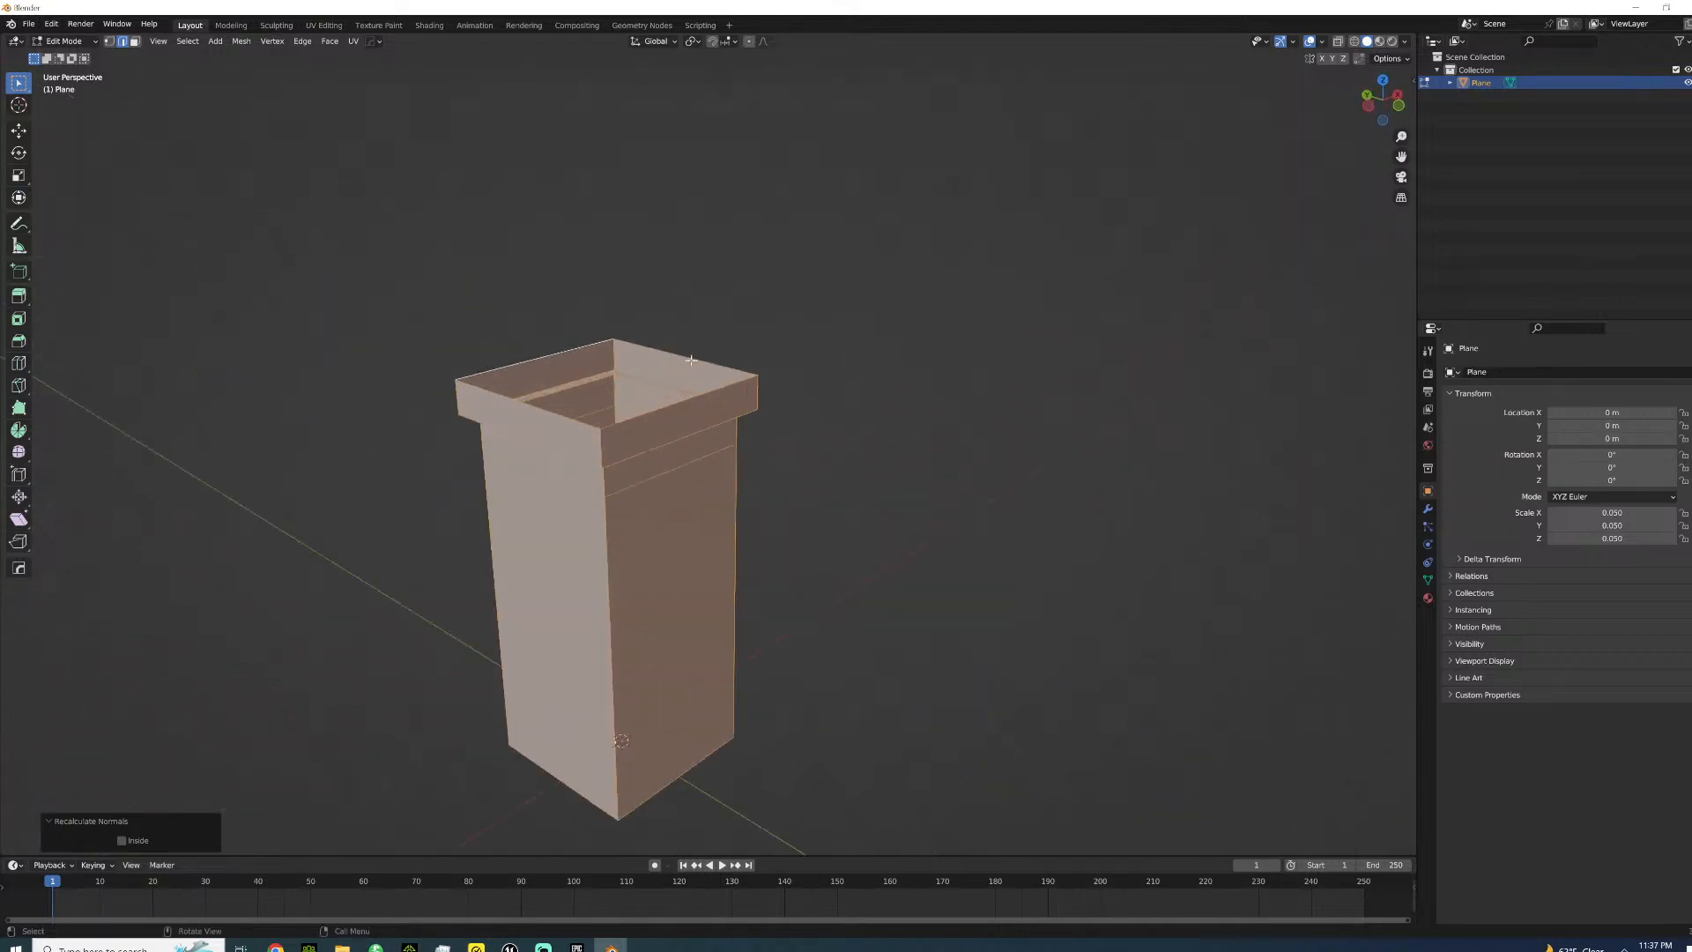
key(alt+a)
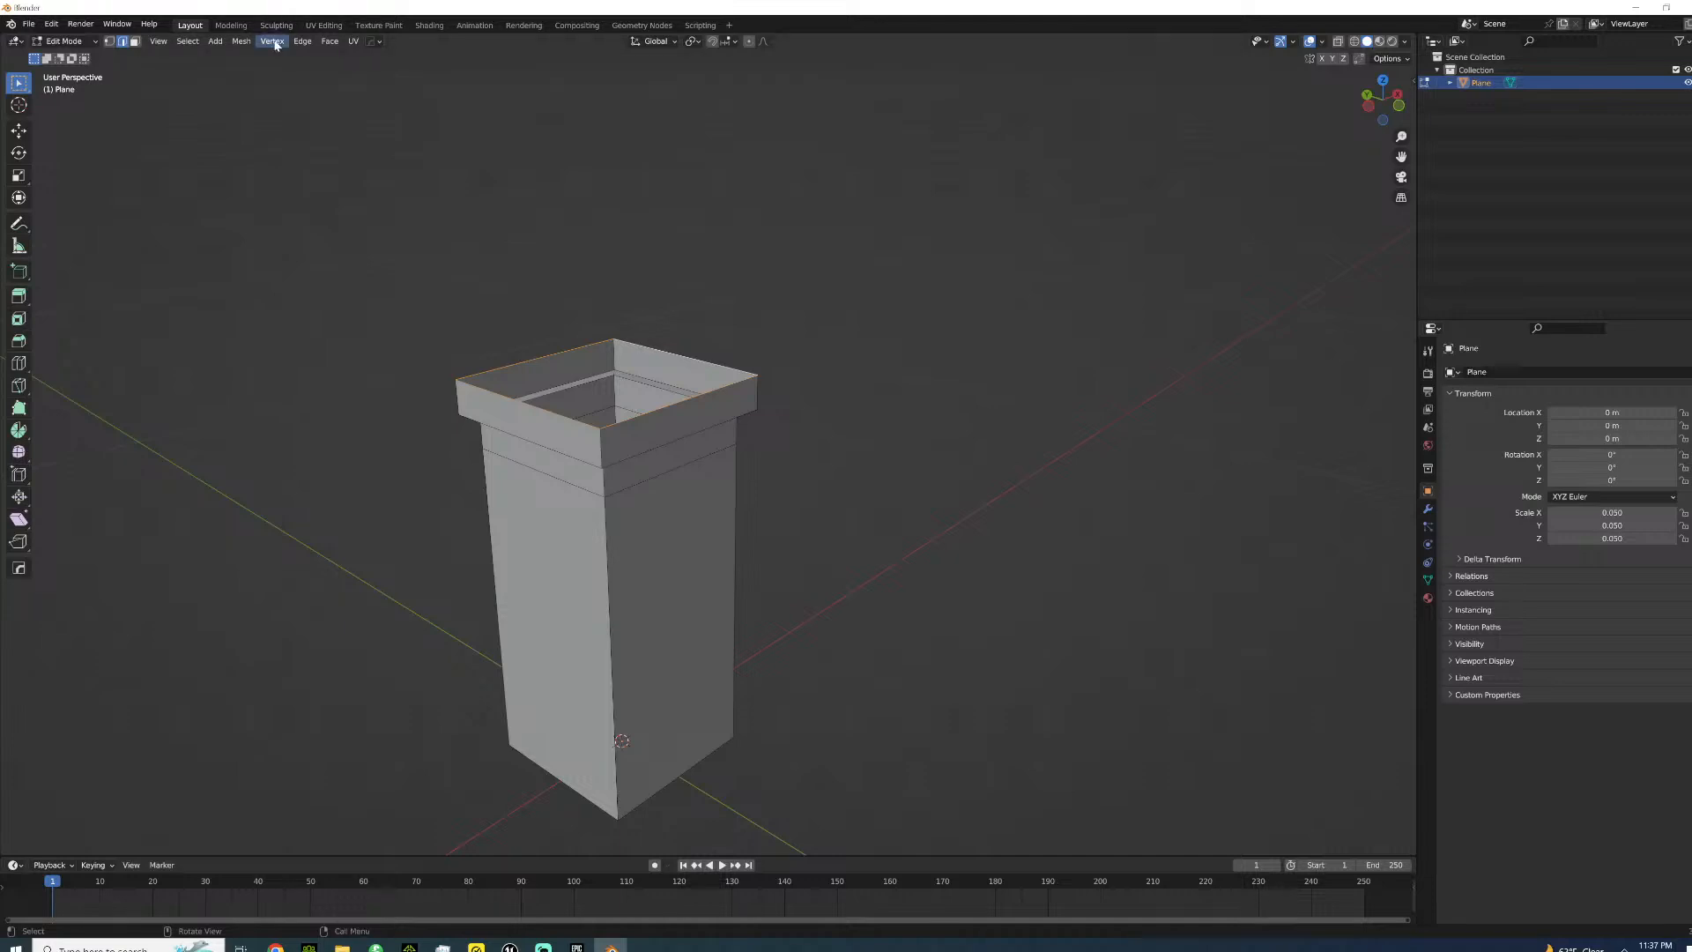
click(300, 42)
mouse_move(377, 62)
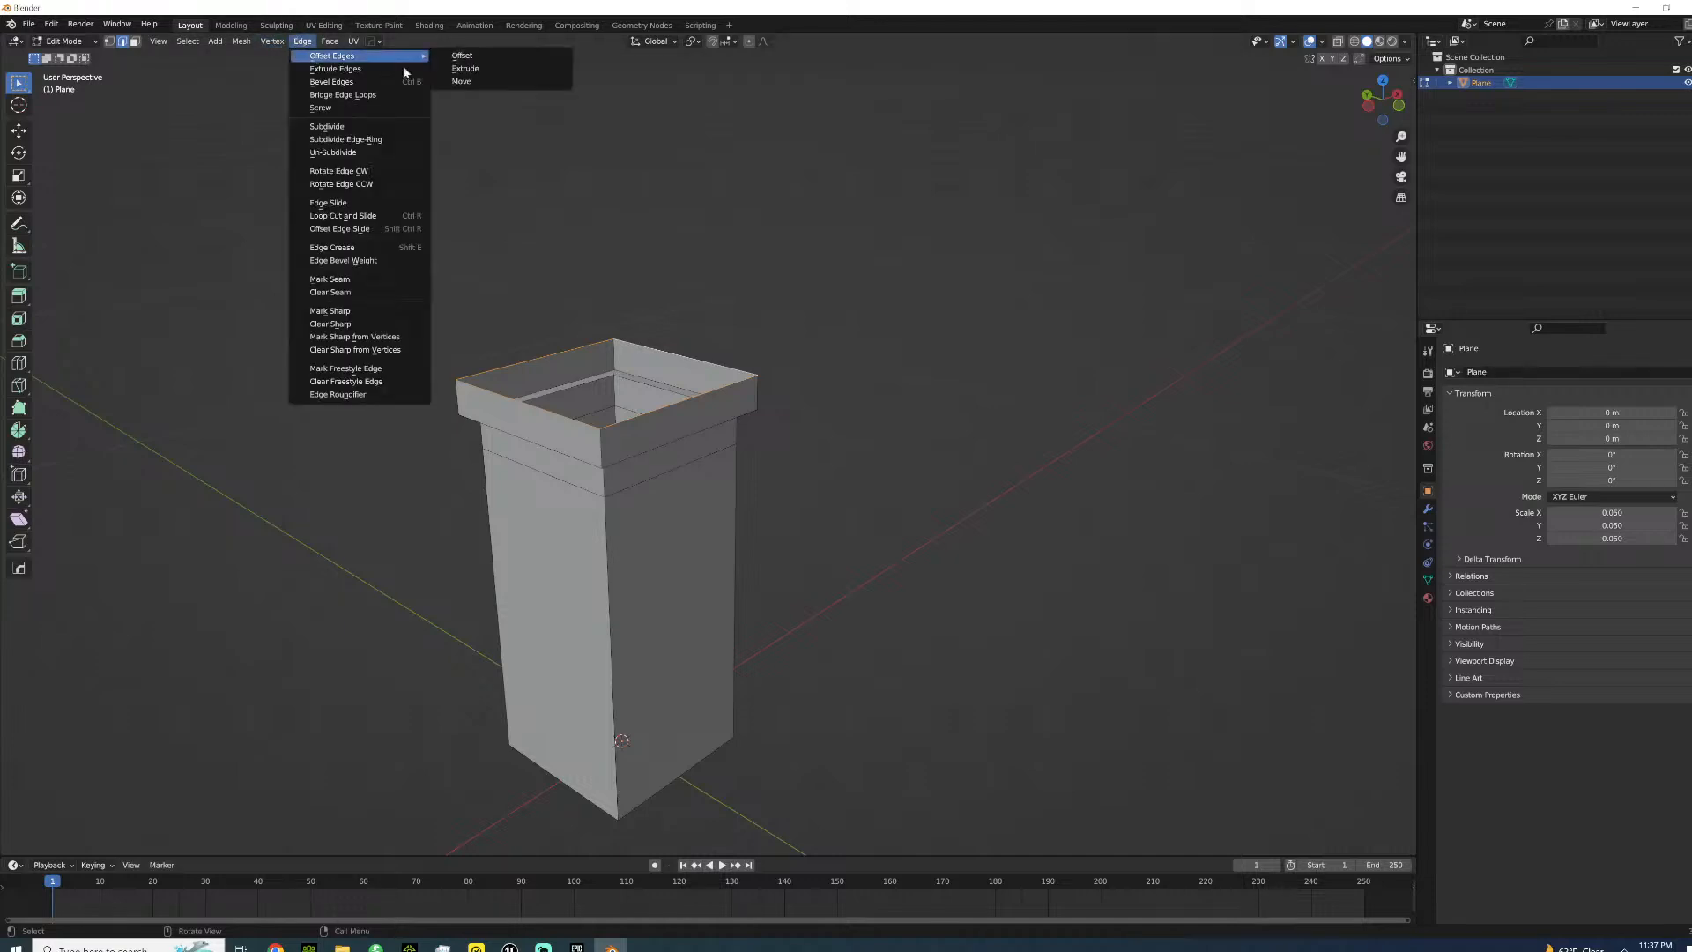
click(445, 73)
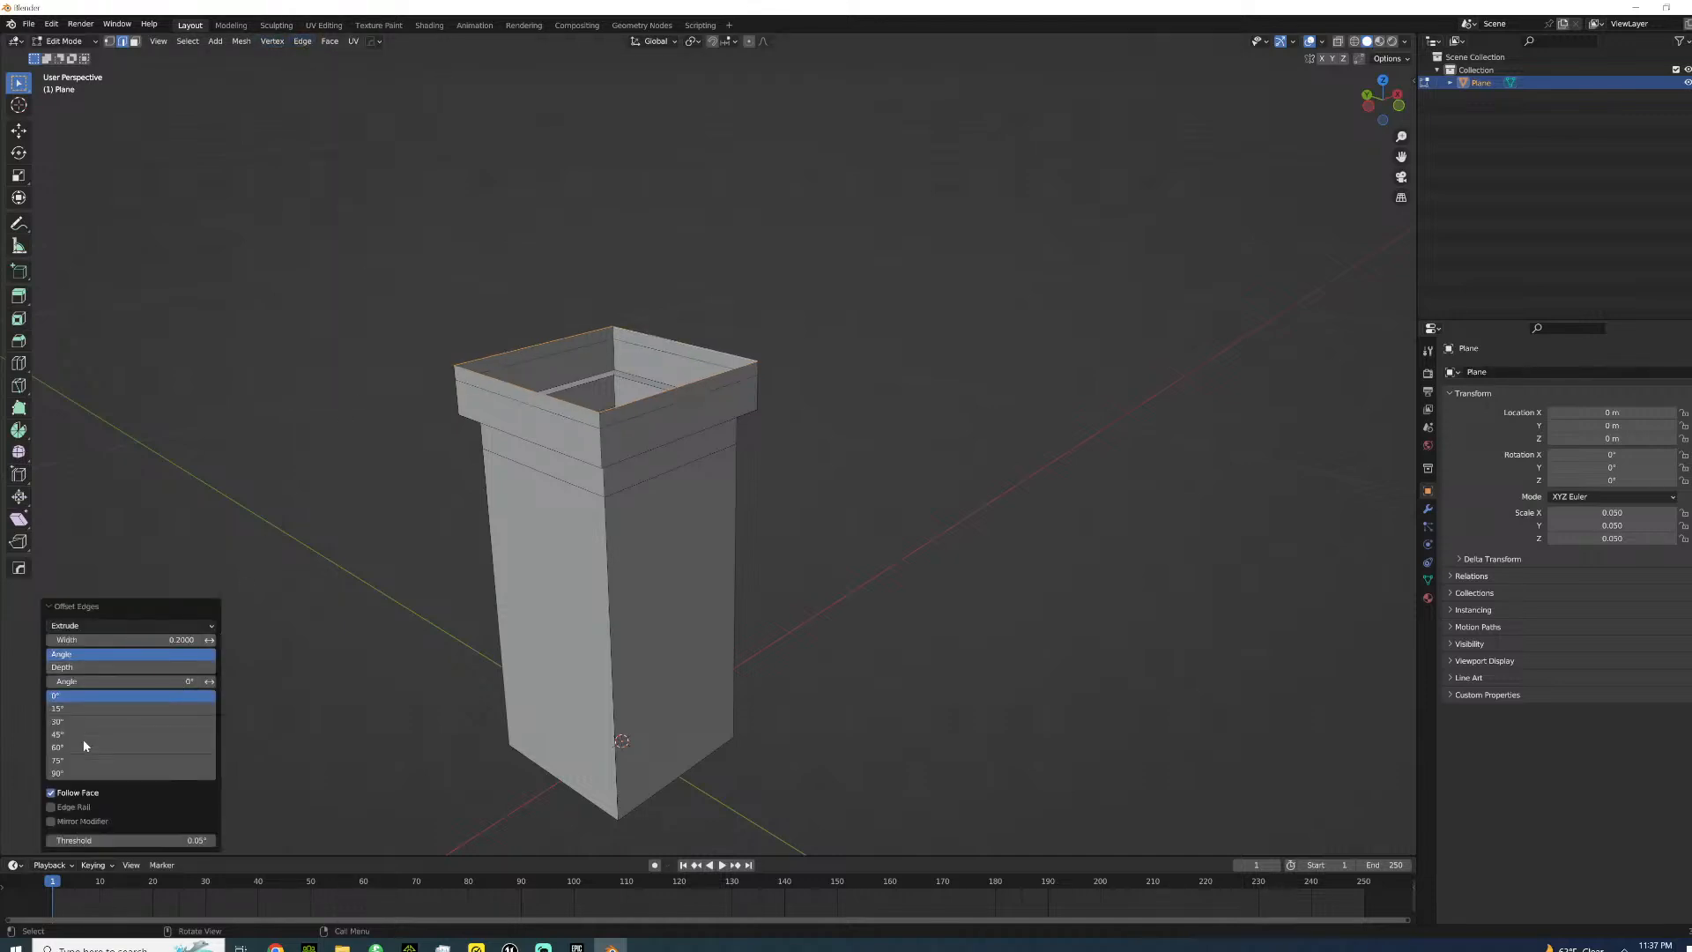
click(77, 774)
click(56, 791)
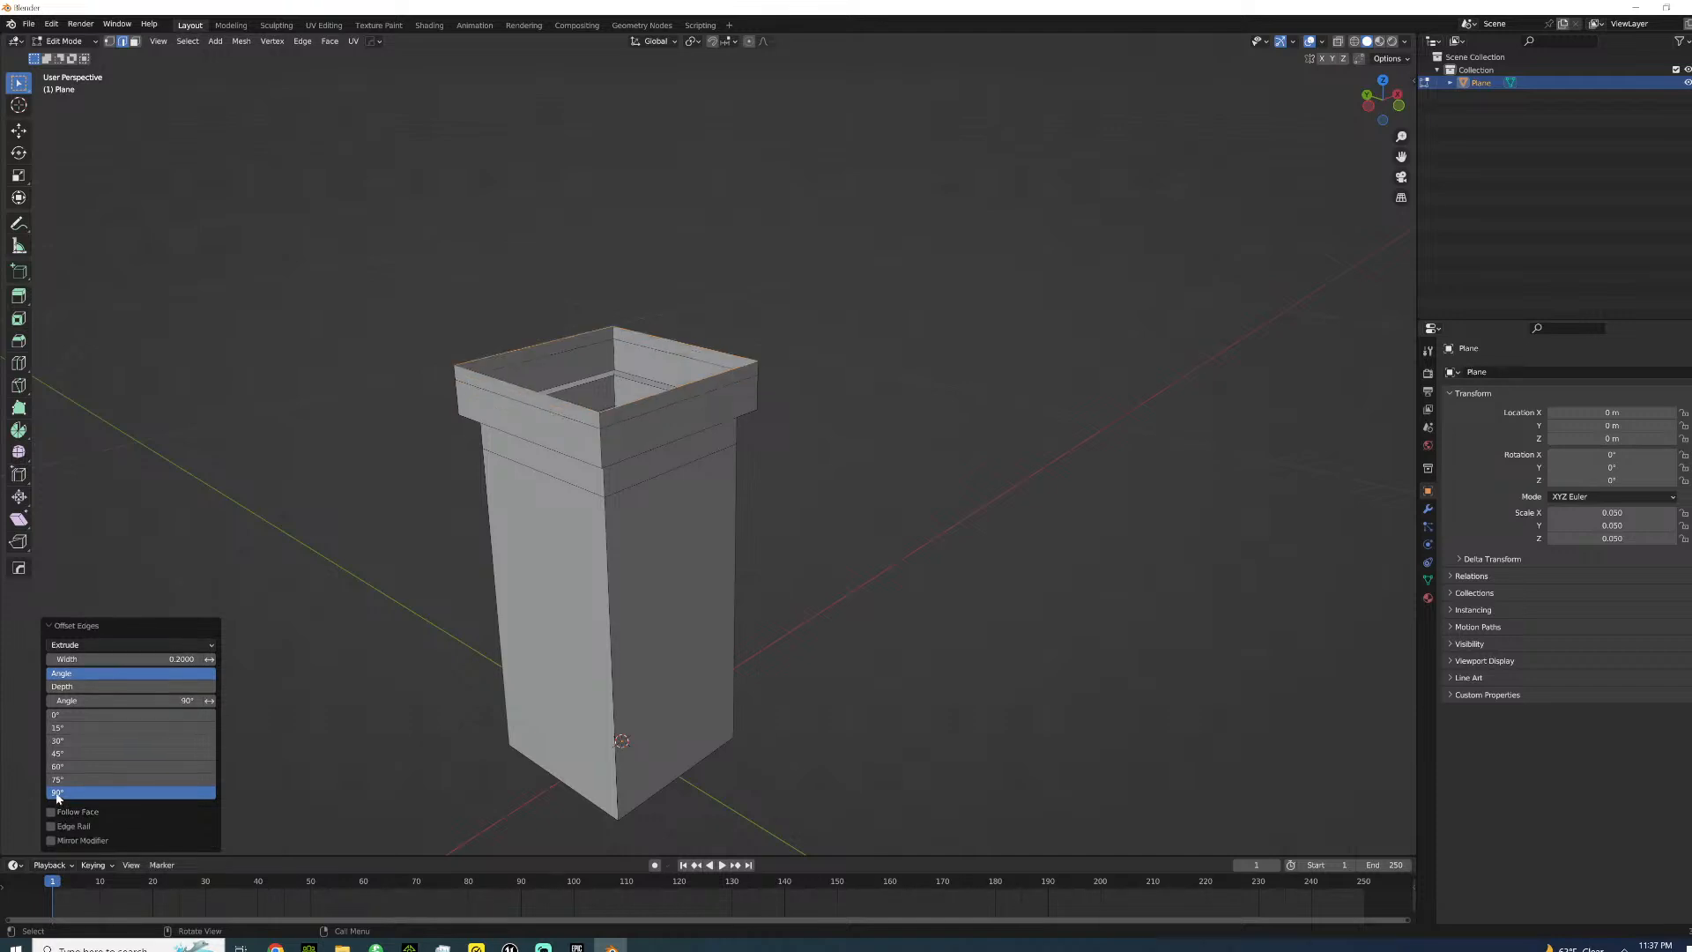
click(123, 715)
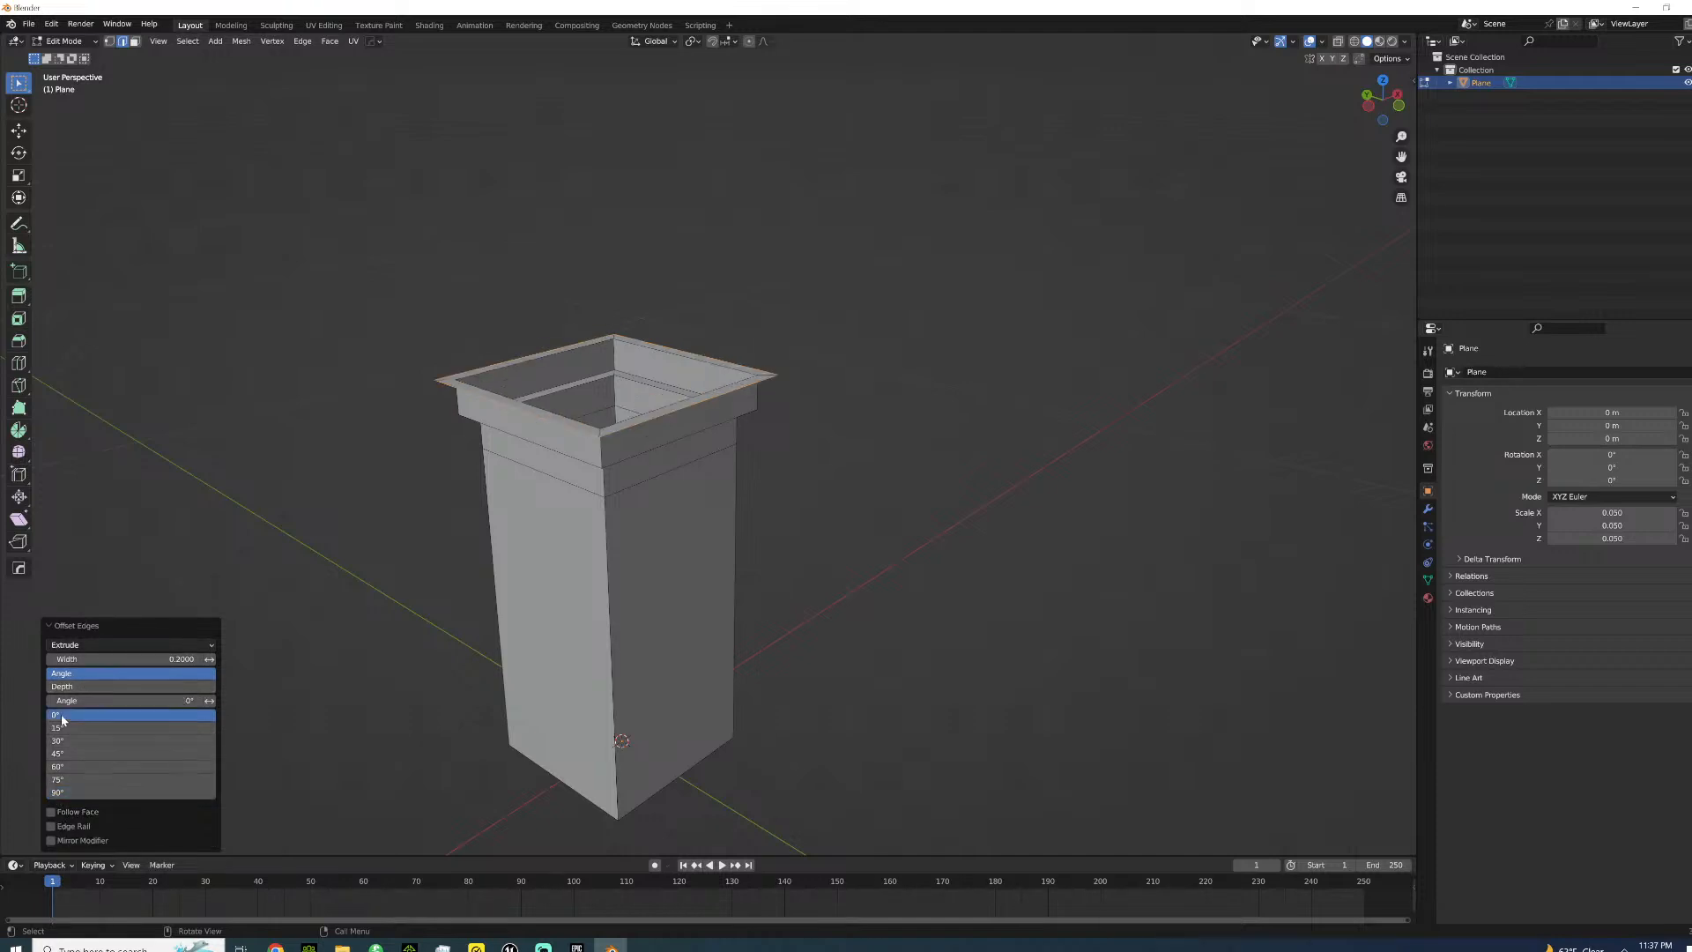
- Flip the rim's edge offset to the inside and set its width to 0.3
click(210, 661)
middle_drag(571, 479, 159, 652)
click(123, 660)
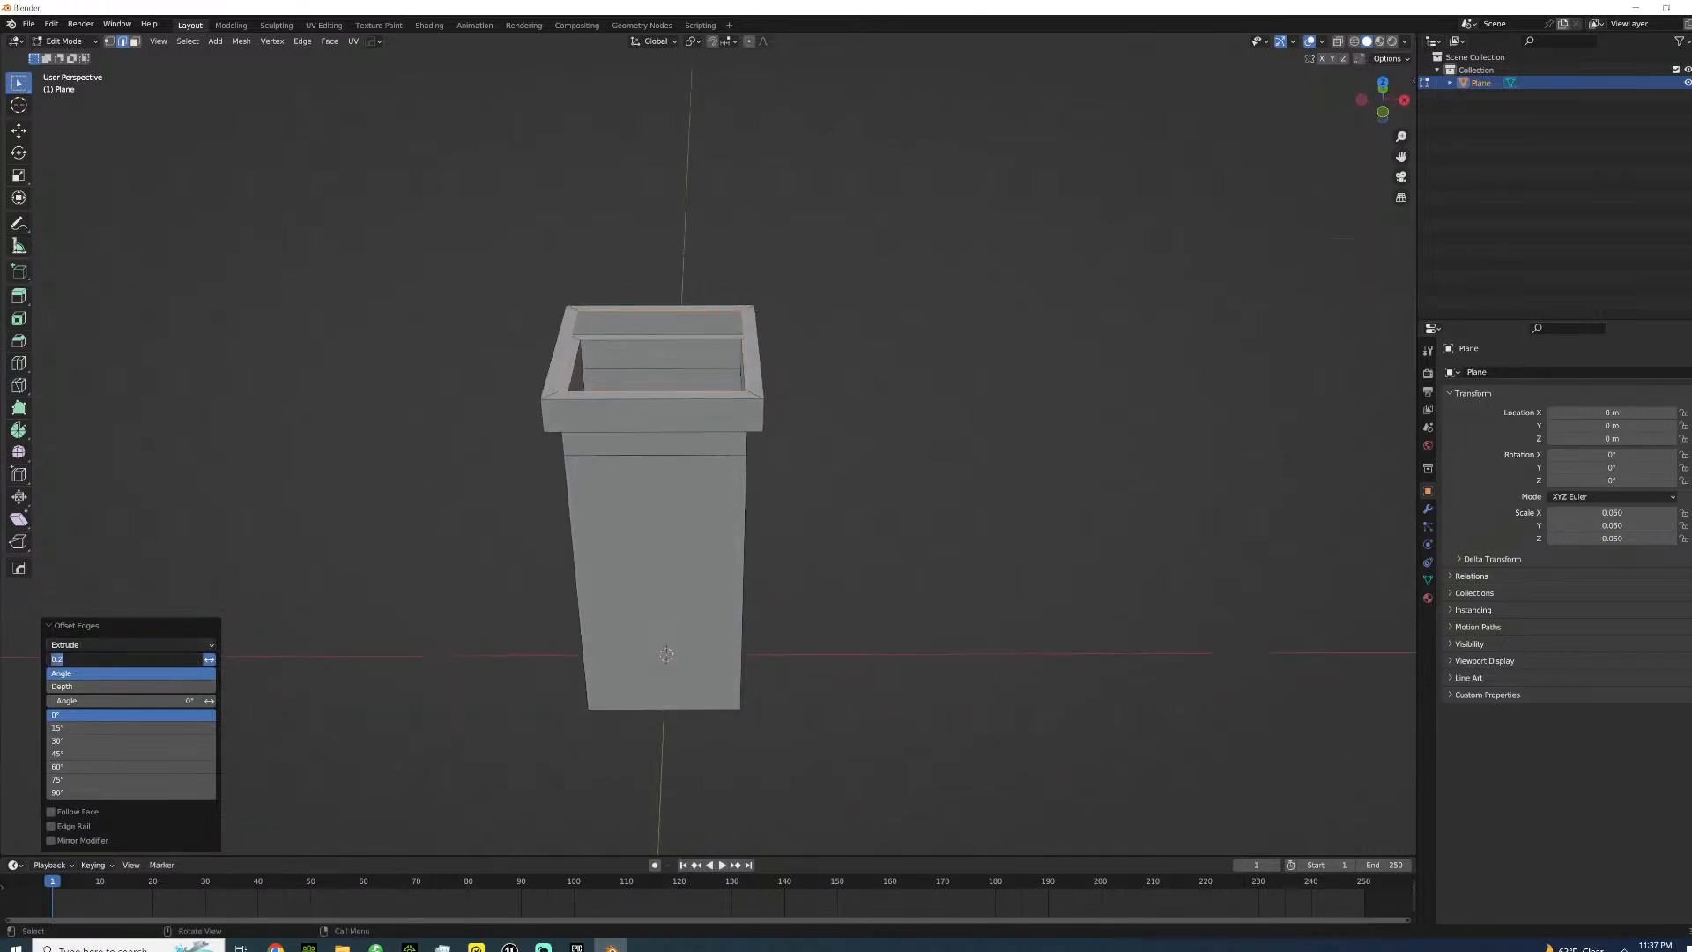
text(.25)
key(Return)
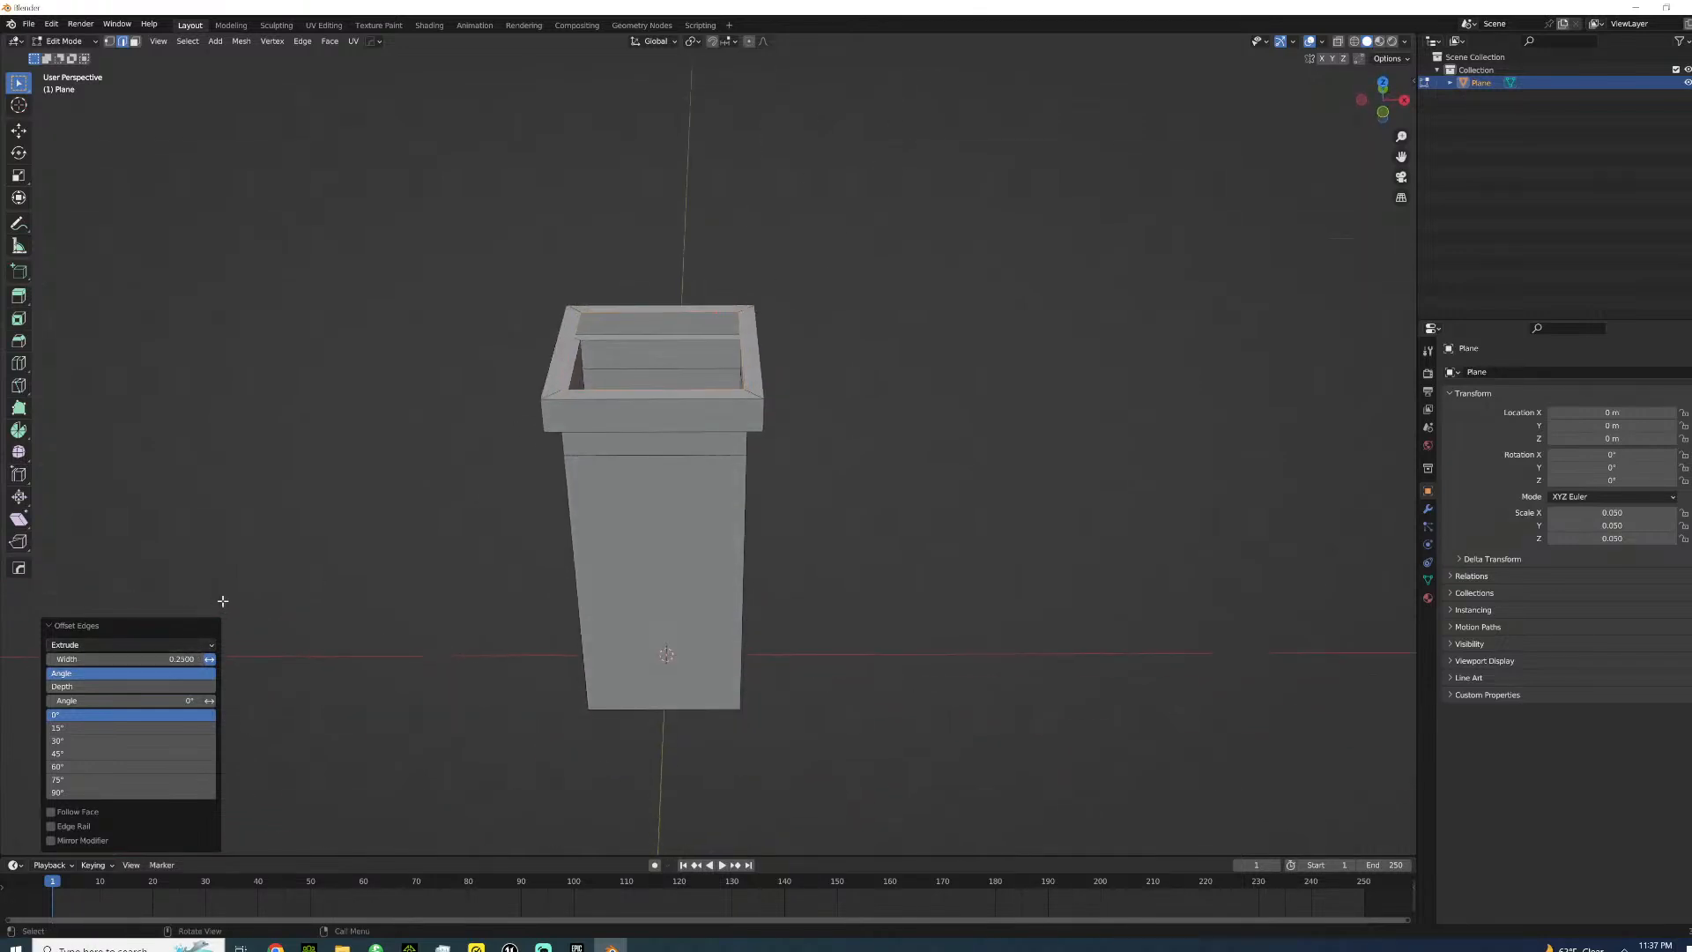
click(124, 659)
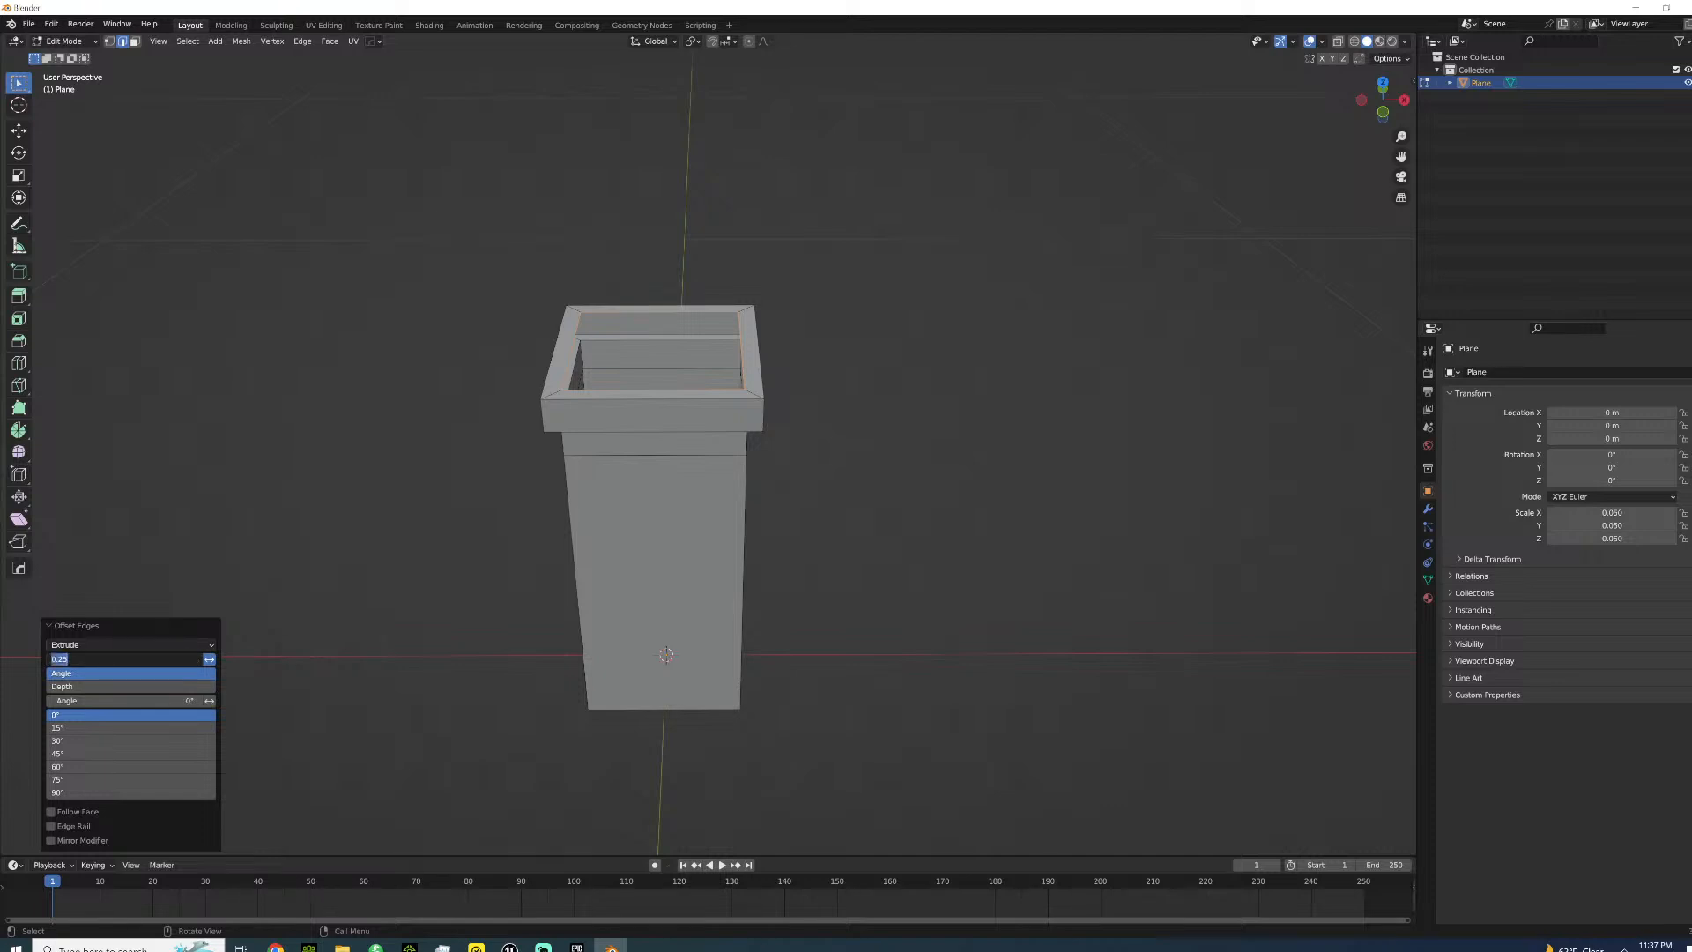
text(.3)
key(Return)
- Extrude the inner edge loop 1 m upward along Z to form the post's shaft
middle_drag(648, 529, 671, 482)
scroll(677, 483, down, 9)
key(e)
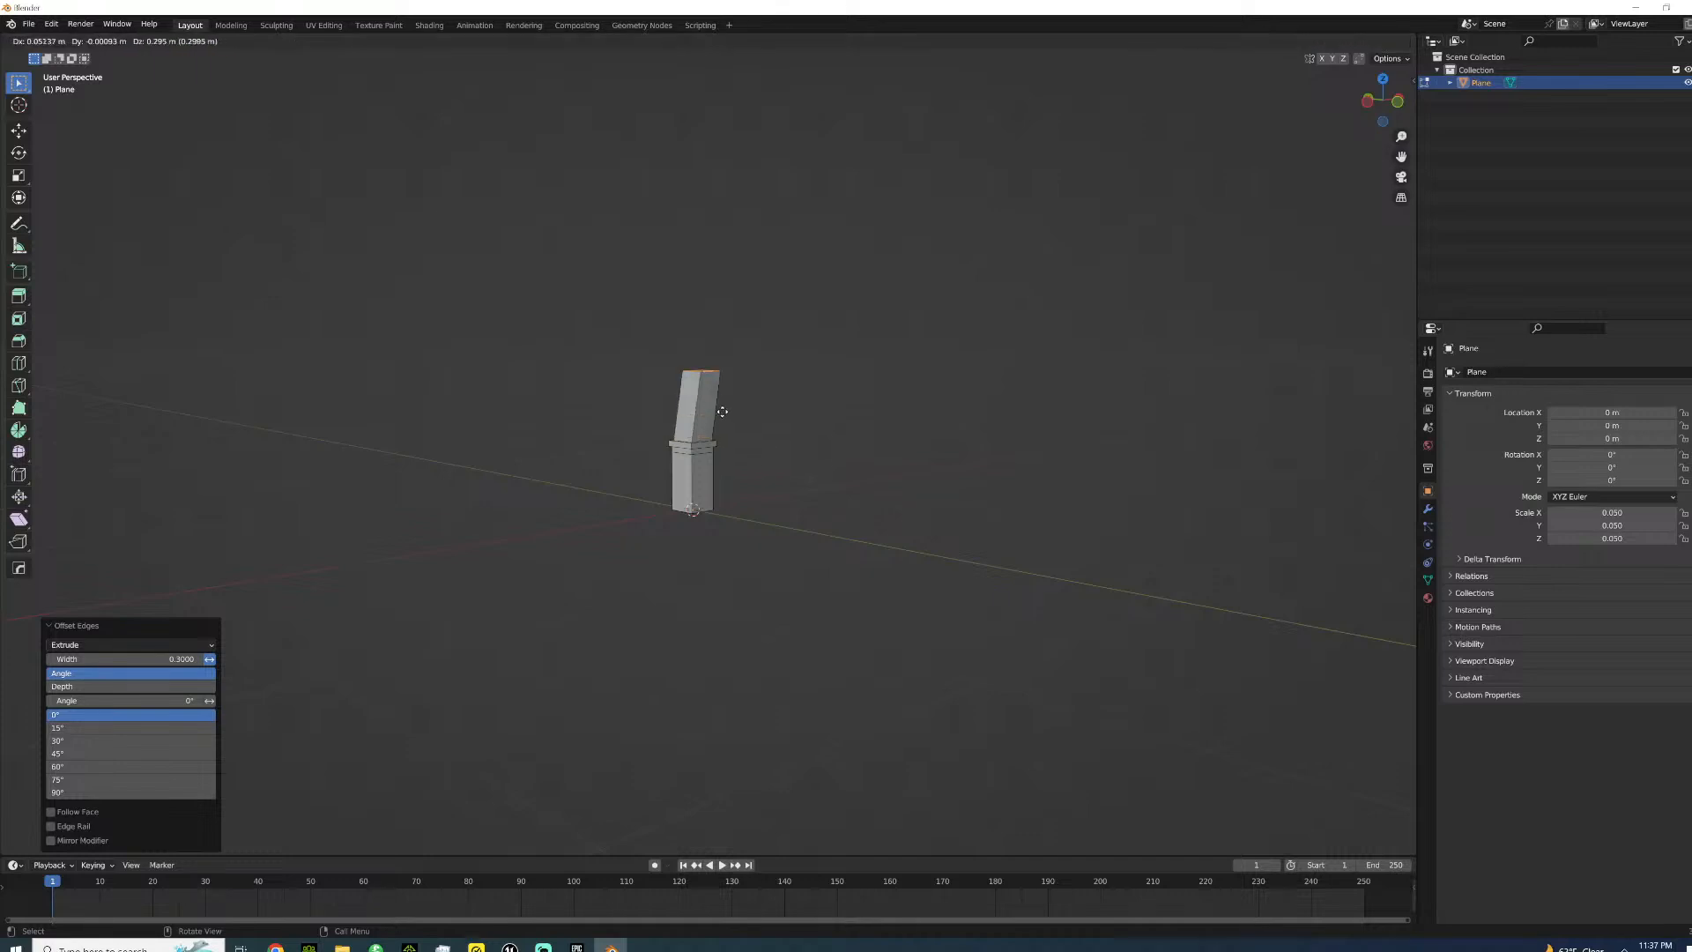
right_click(721, 412)
text(gz1)
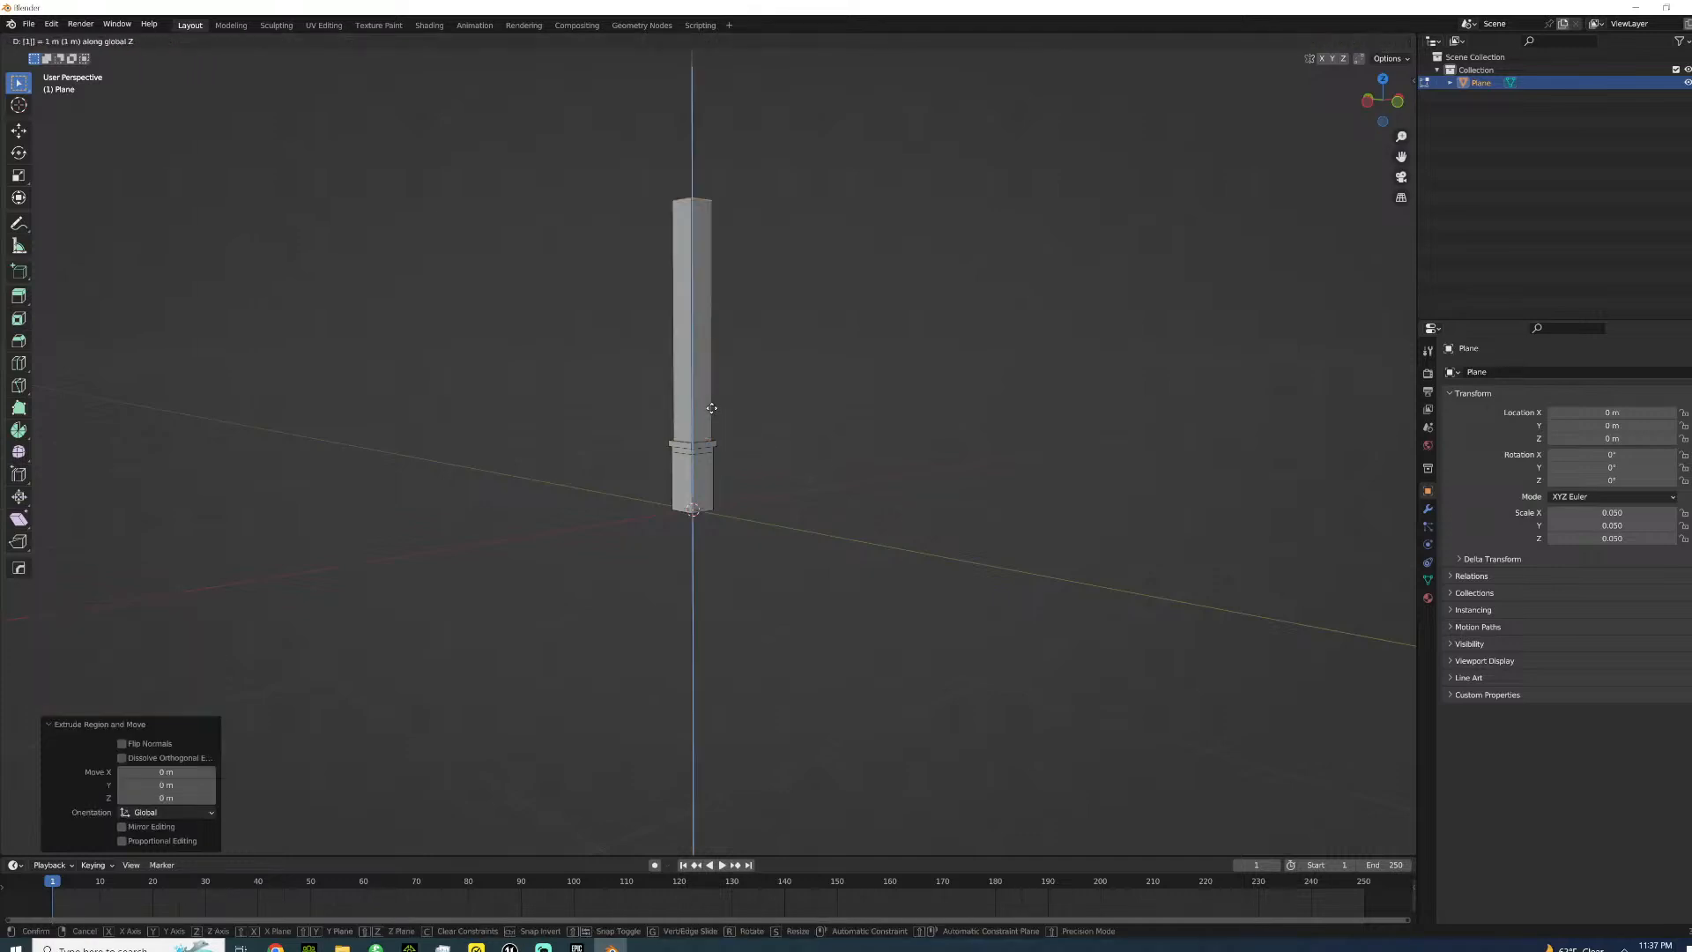
key(Return)
- Extrude the shaft's top edge loop outward with Offset Edges at an angle of 0°
middle_drag(708, 409, 672, 468)
scroll(692, 408, up, 5)
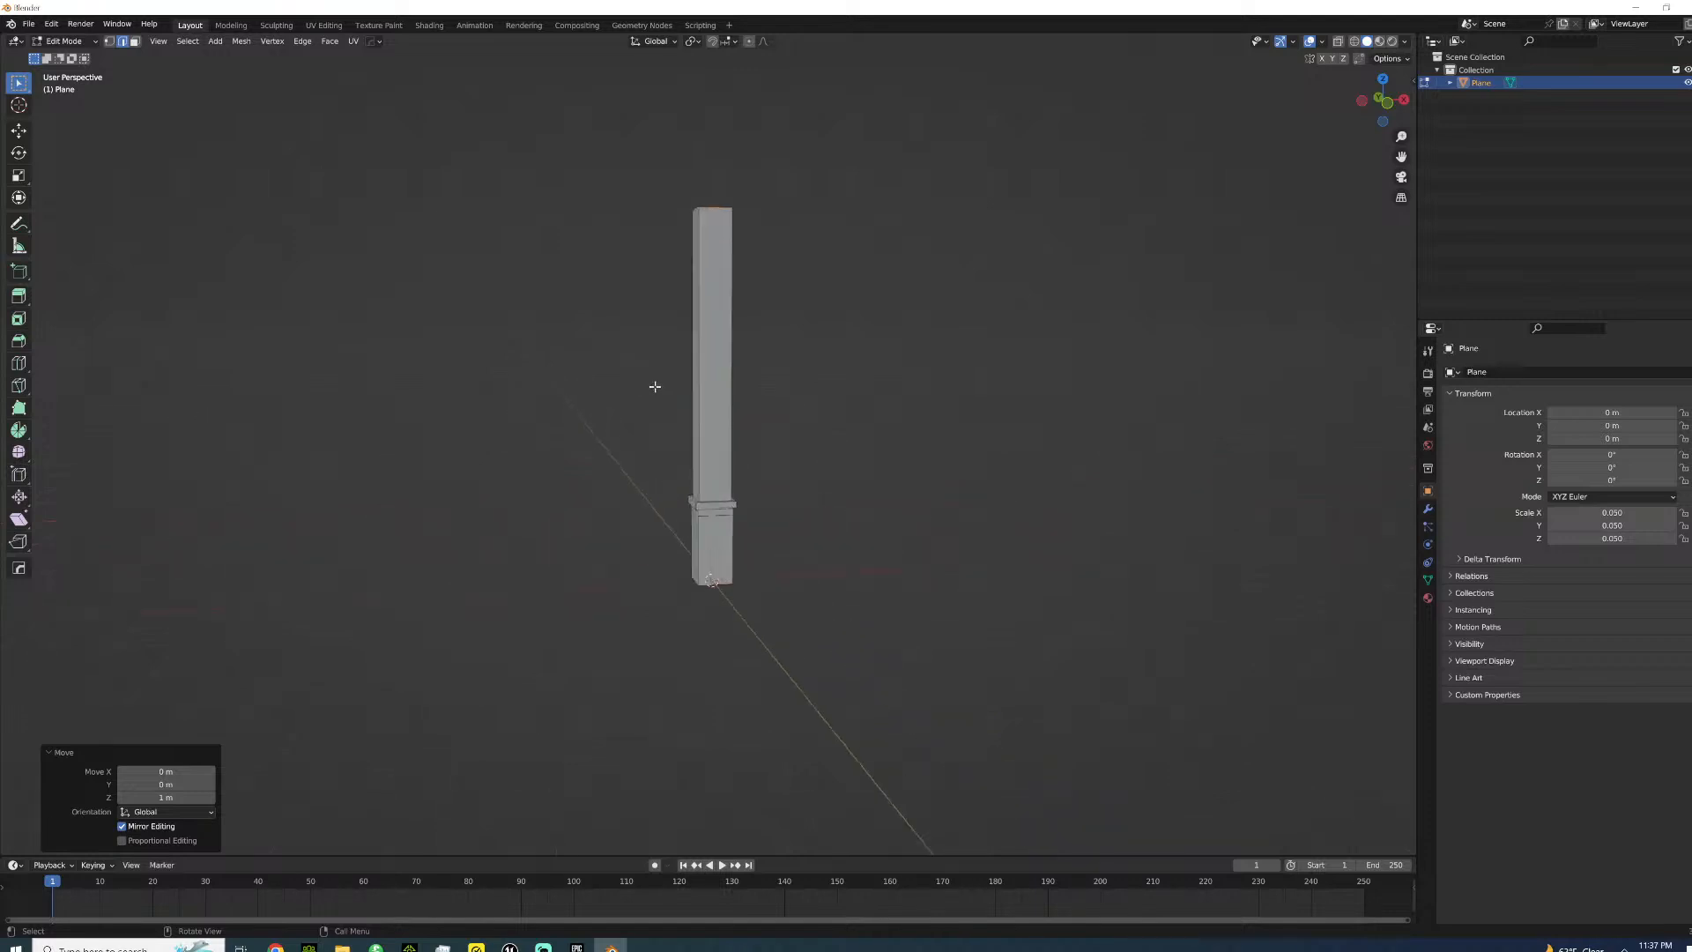
shift+middle_drag(646, 381, 628, 591)
scroll(661, 301, up, 1)
middle_drag(661, 301, 707, 365)
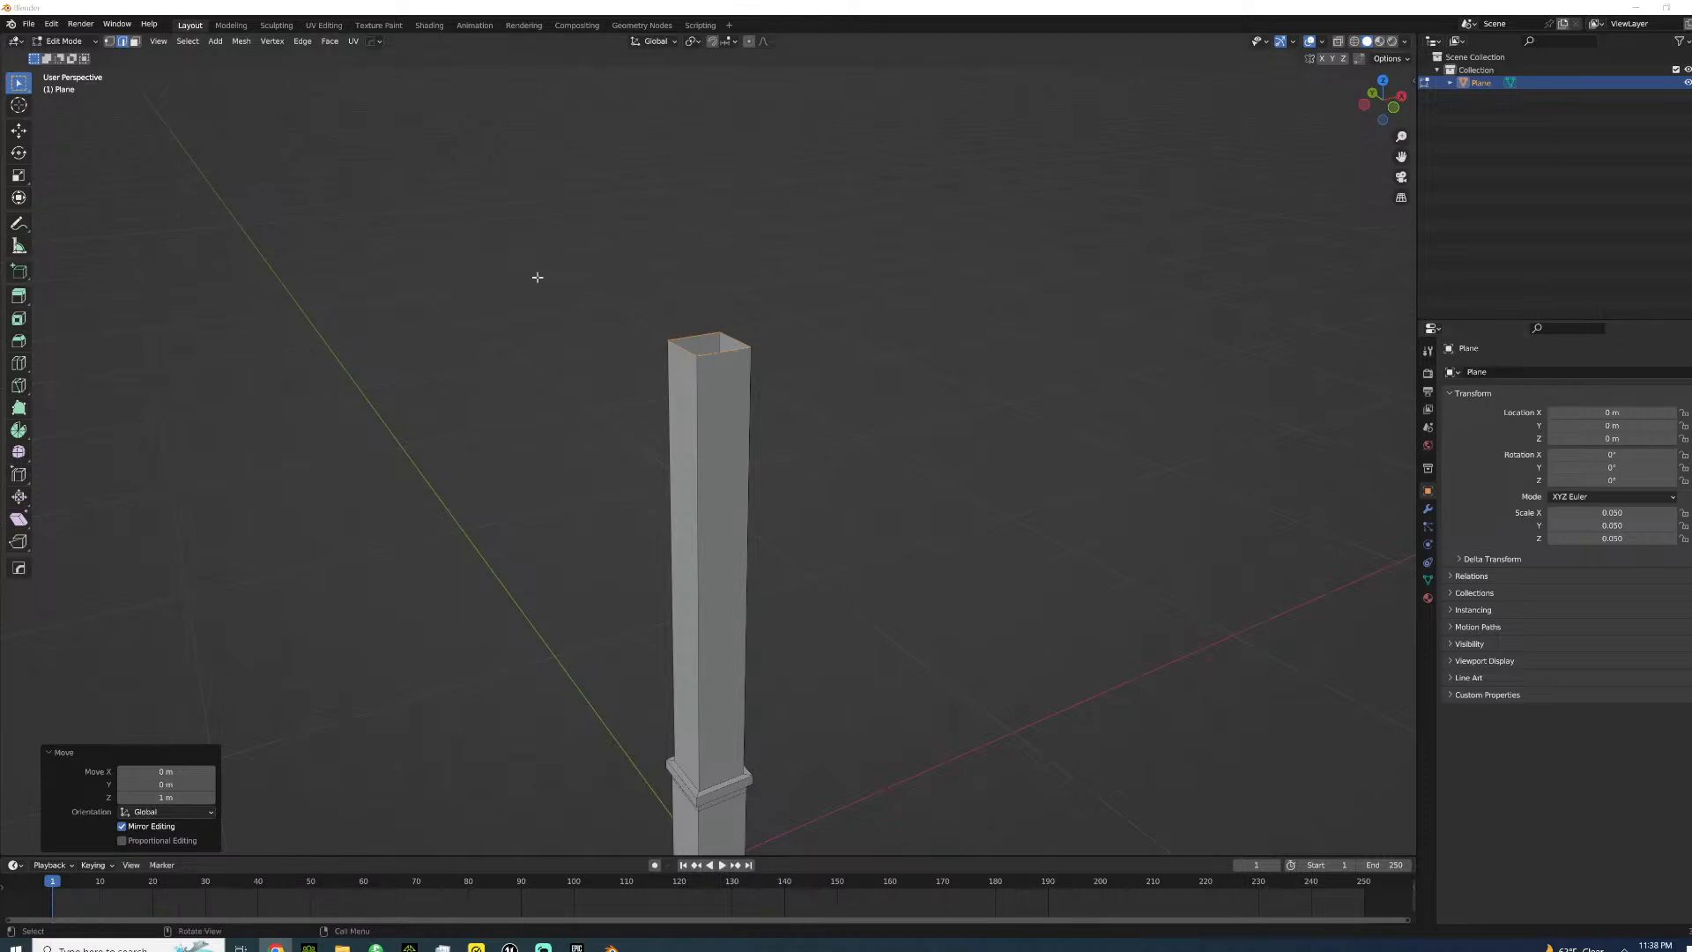
click(303, 41)
mouse_move(352, 51)
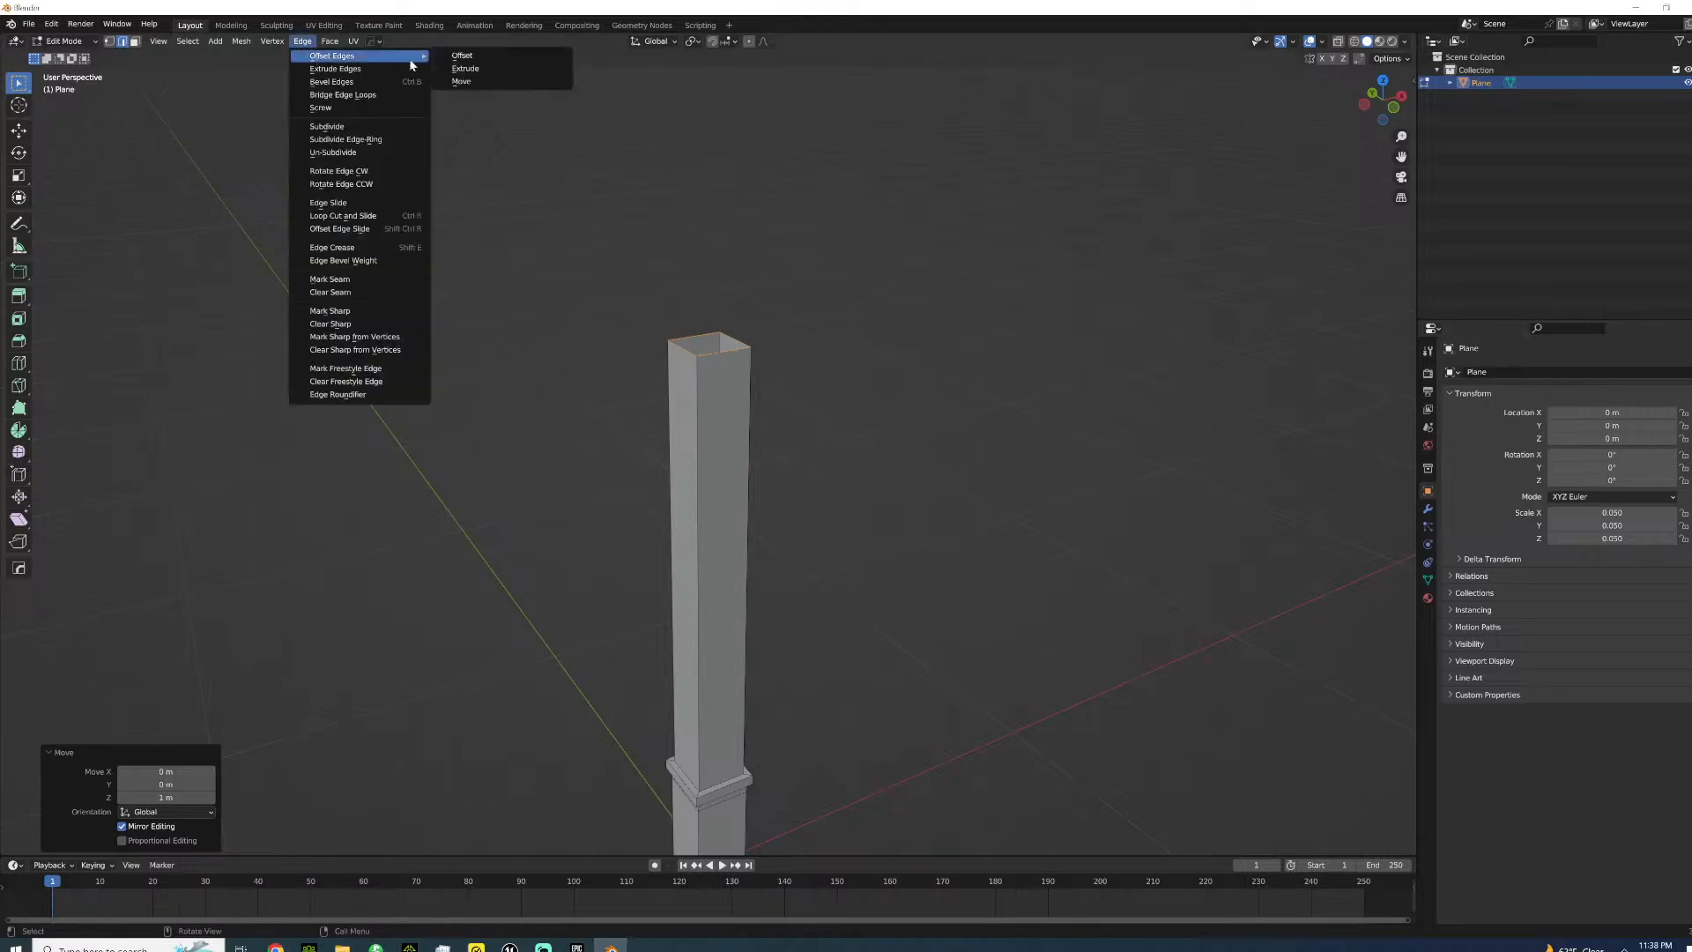
click(454, 68)
click(211, 662)
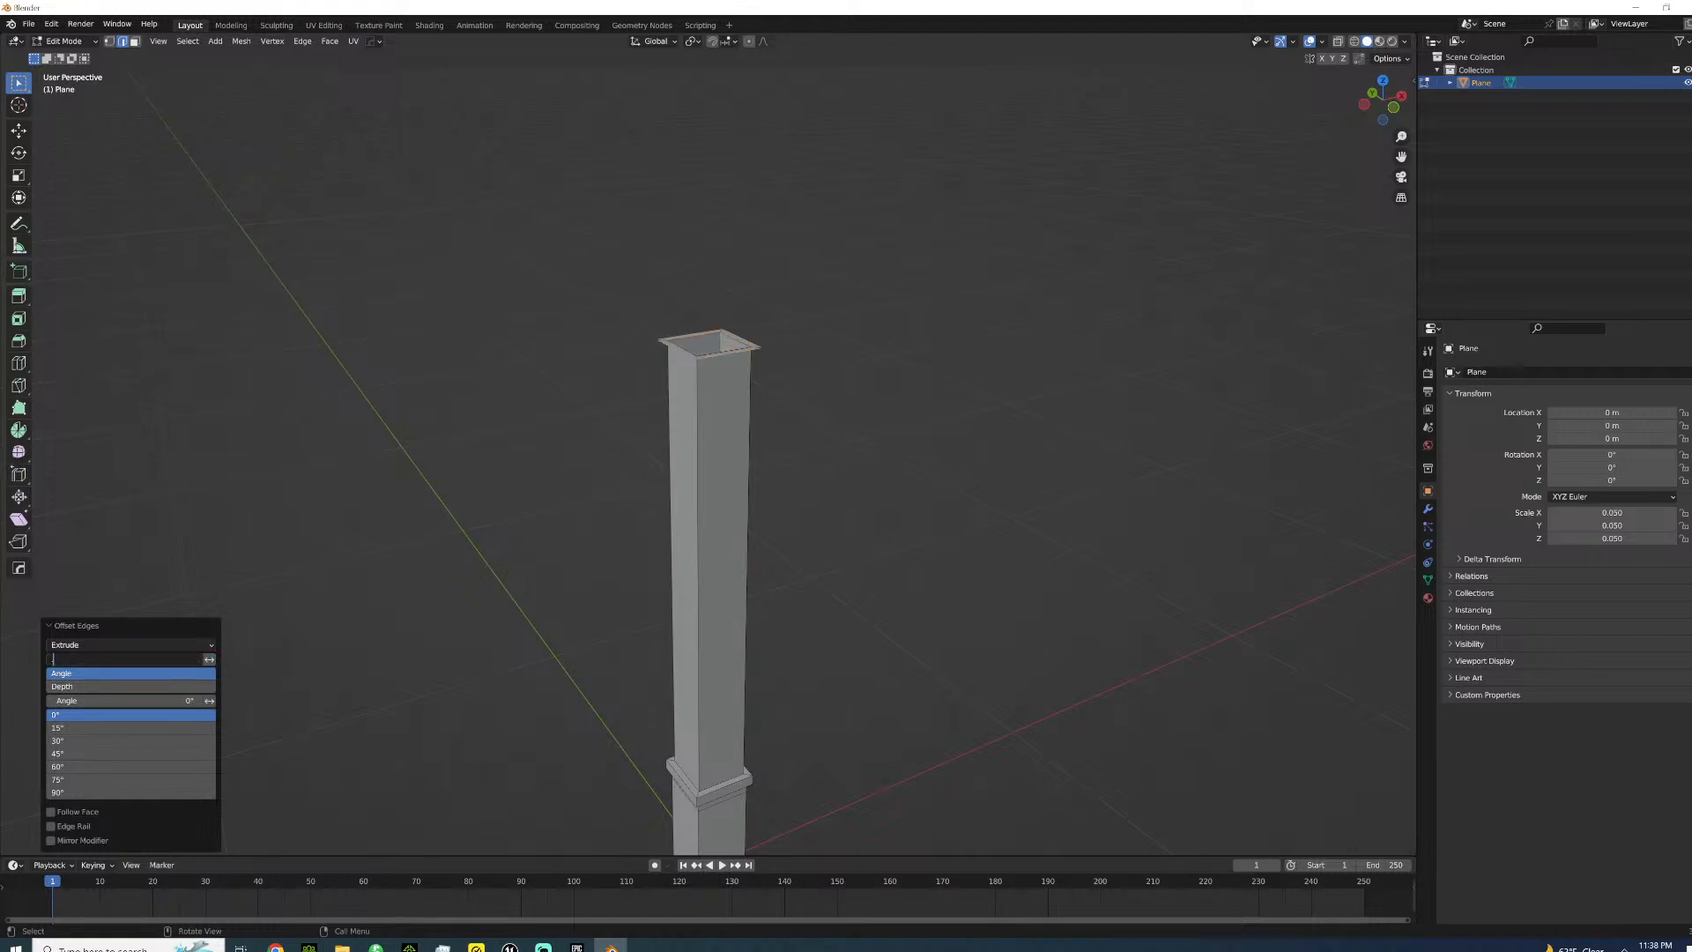
key(Return)
- Extrude the flange's outer edge loop 0.1 m upward along Z to form the cap's sides
middle_drag(617, 416, 658, 391)
key(e)
text(z.2)
key(Escape)
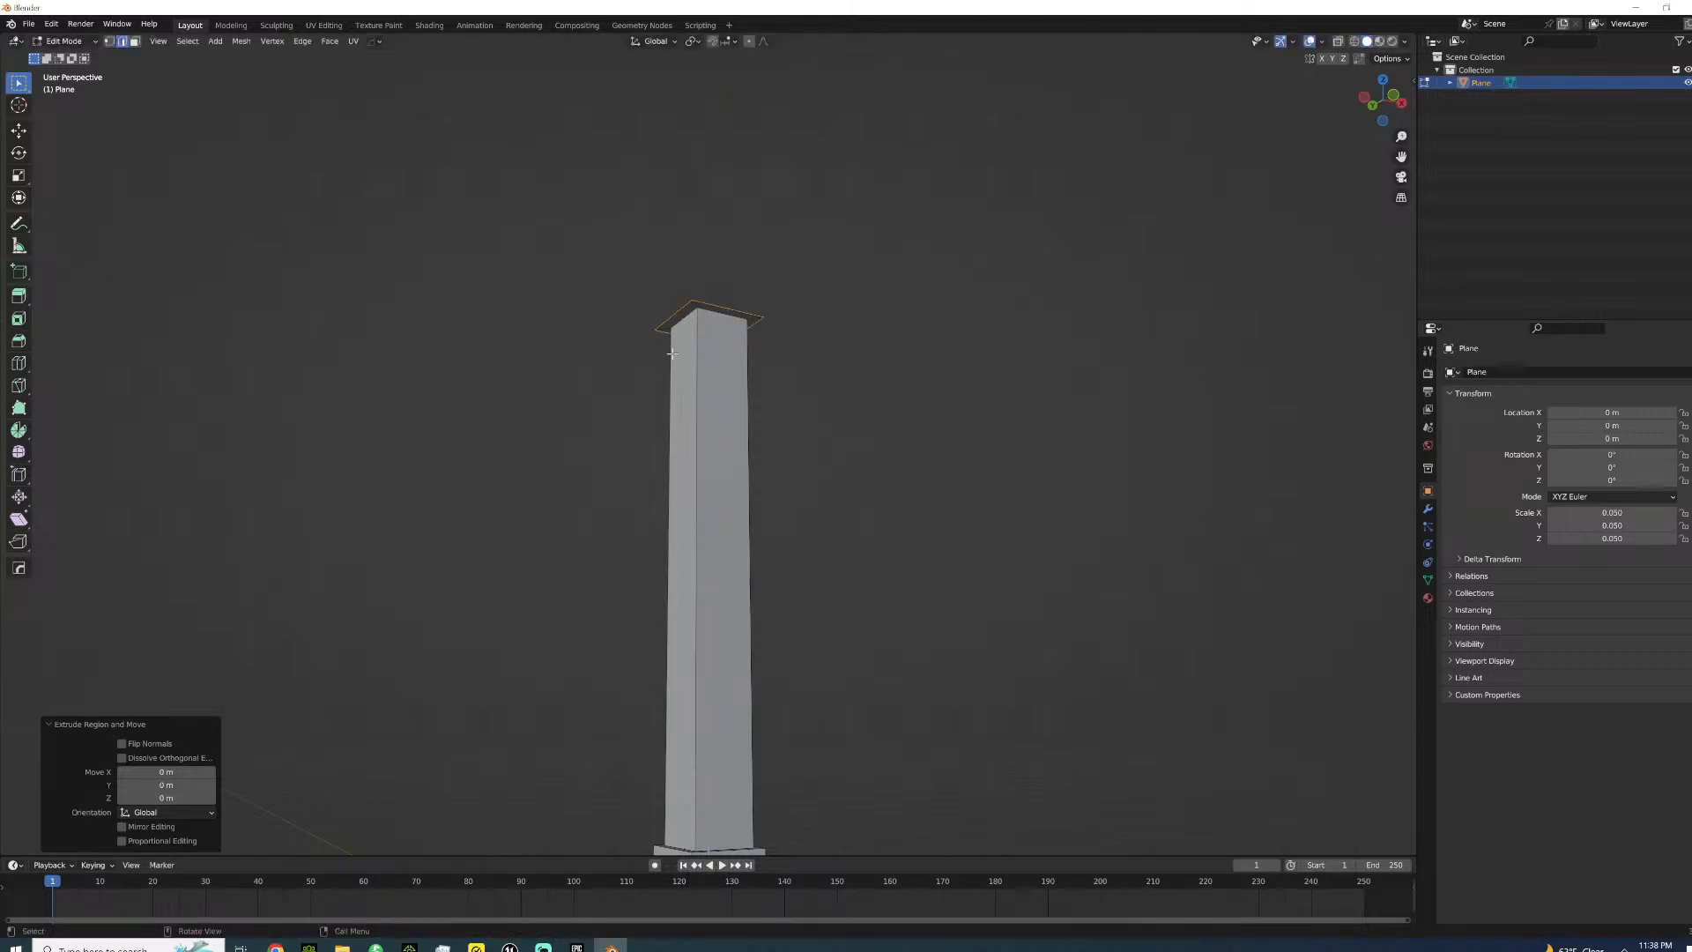
text(ez.1)
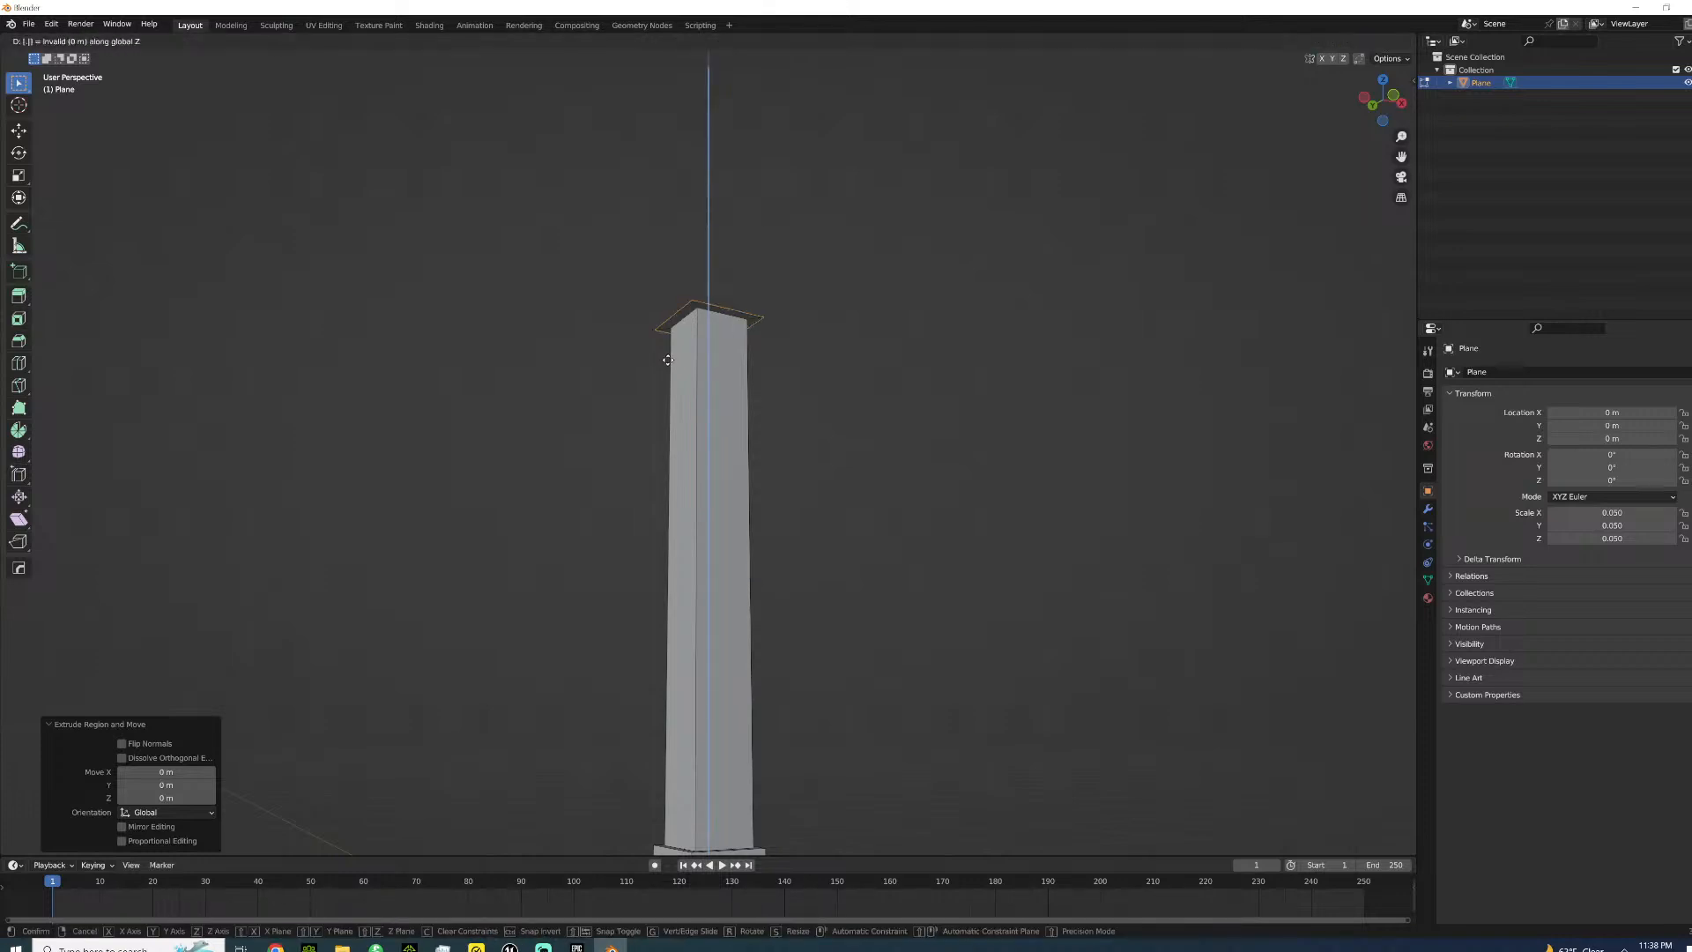
key(Return)
- Move the cap's upper edge loop down 0.05 m along Z
middle_drag(668, 360, 673, 364)
text(gz.05)
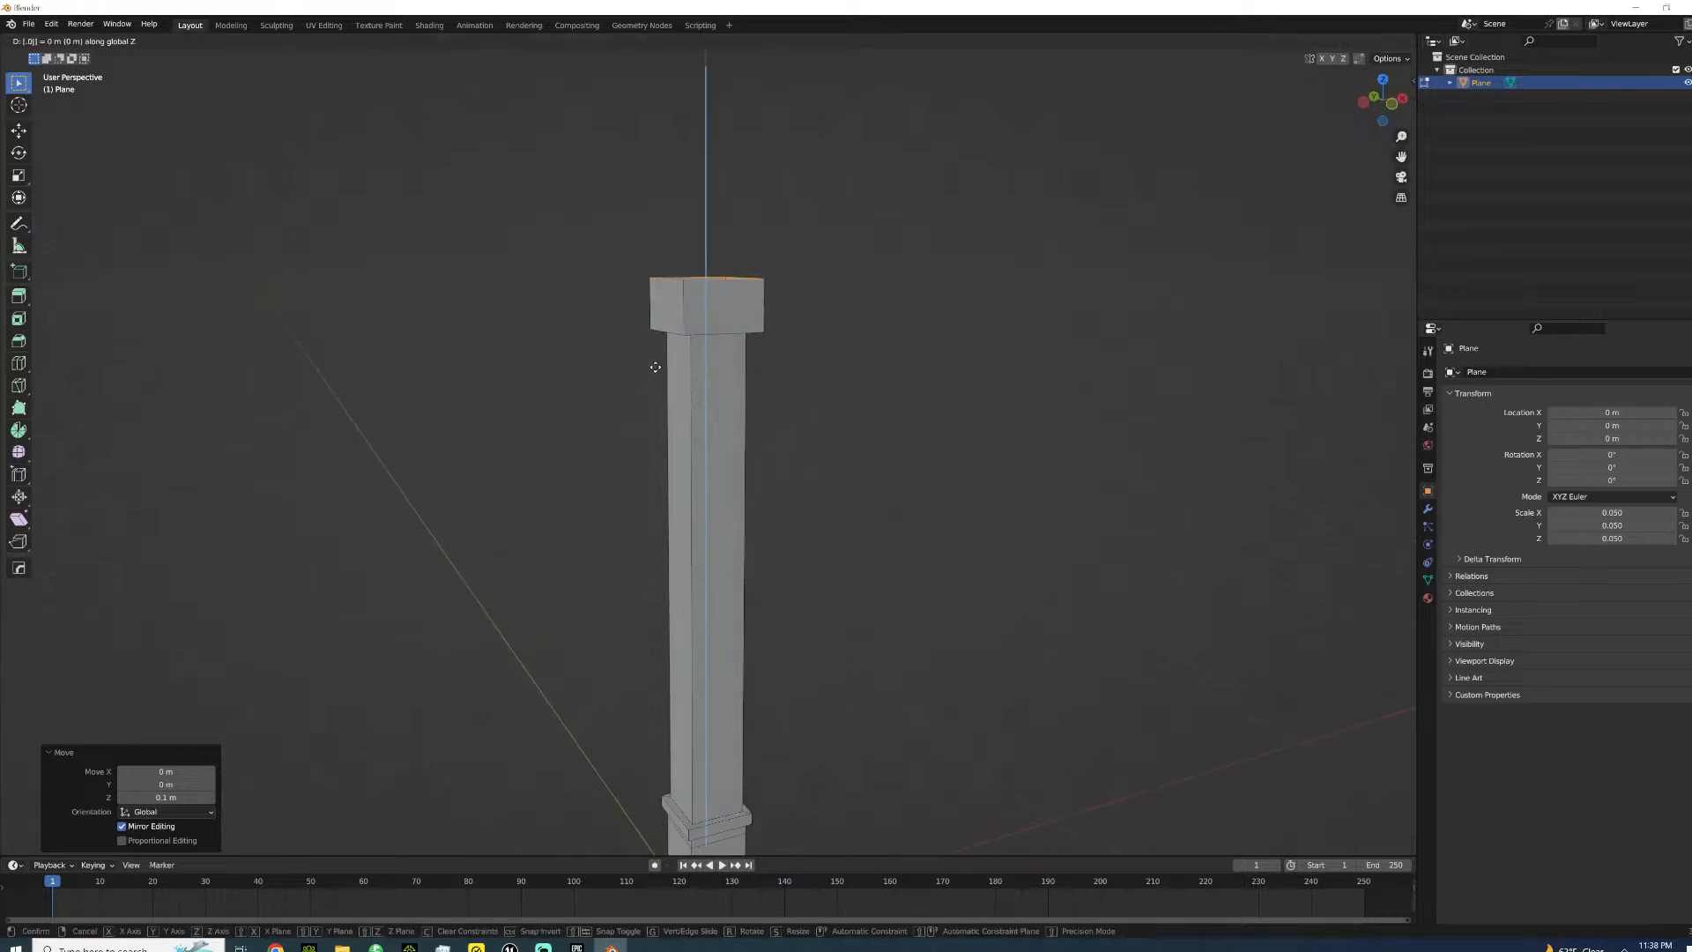
key(minus)
key(Return)
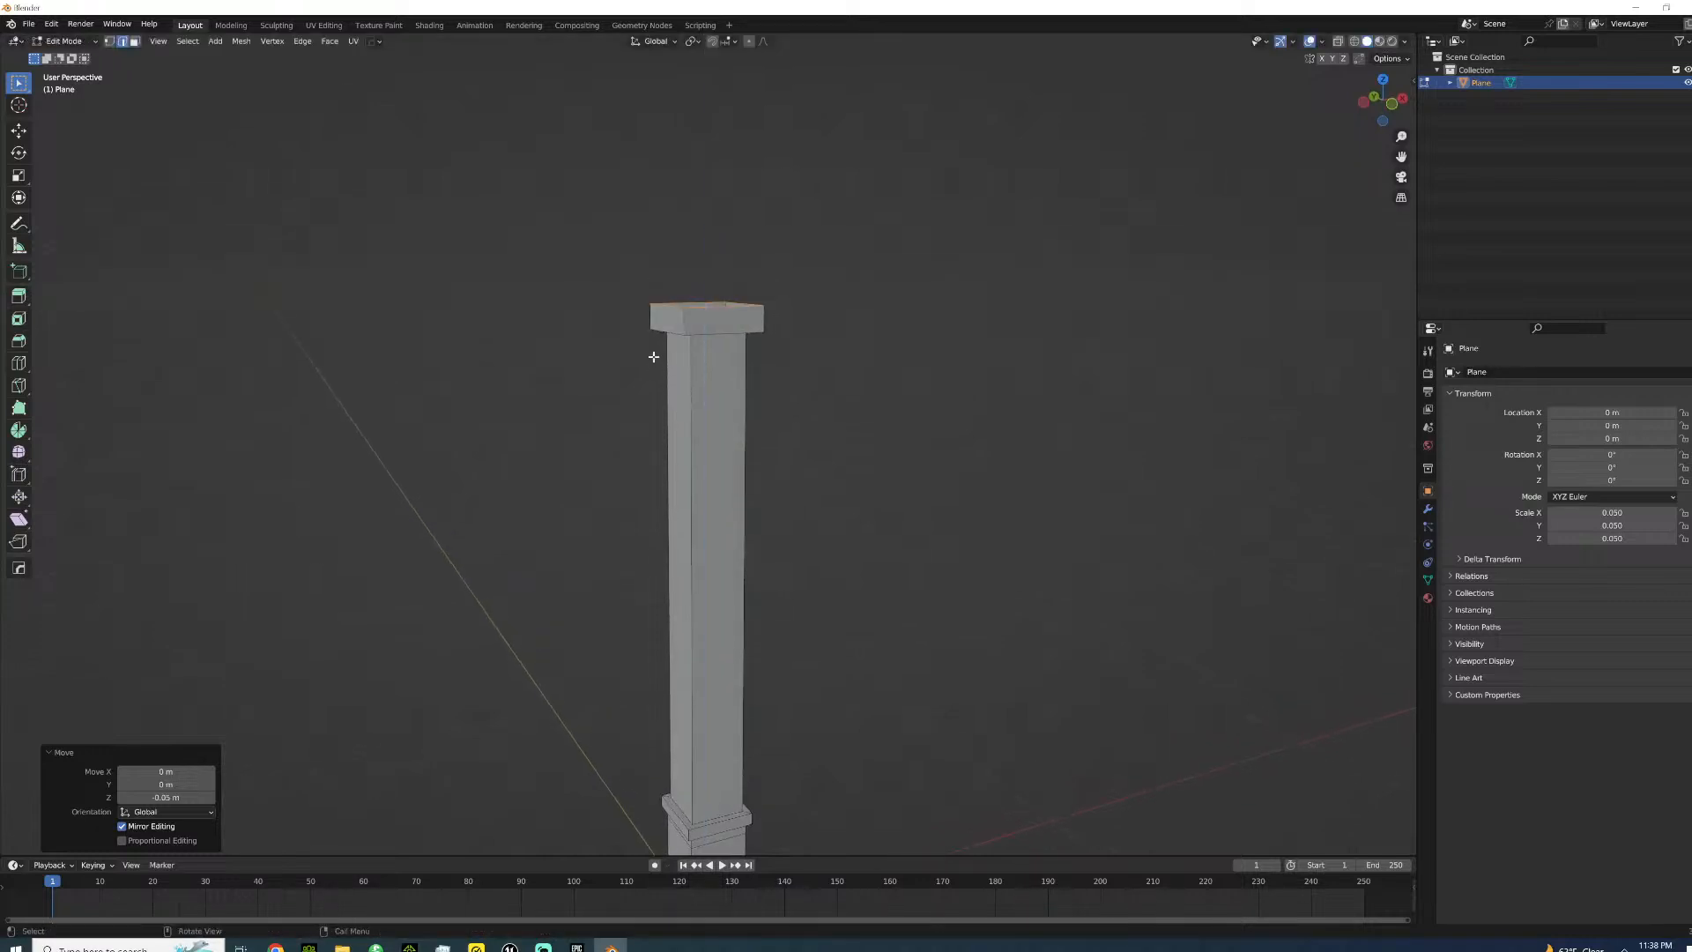
- Bevel the upper and lower outer edges of the collar below the shaft with three segments
middle_drag(653, 354, 627, 421)
scroll(768, 616, up, 6)
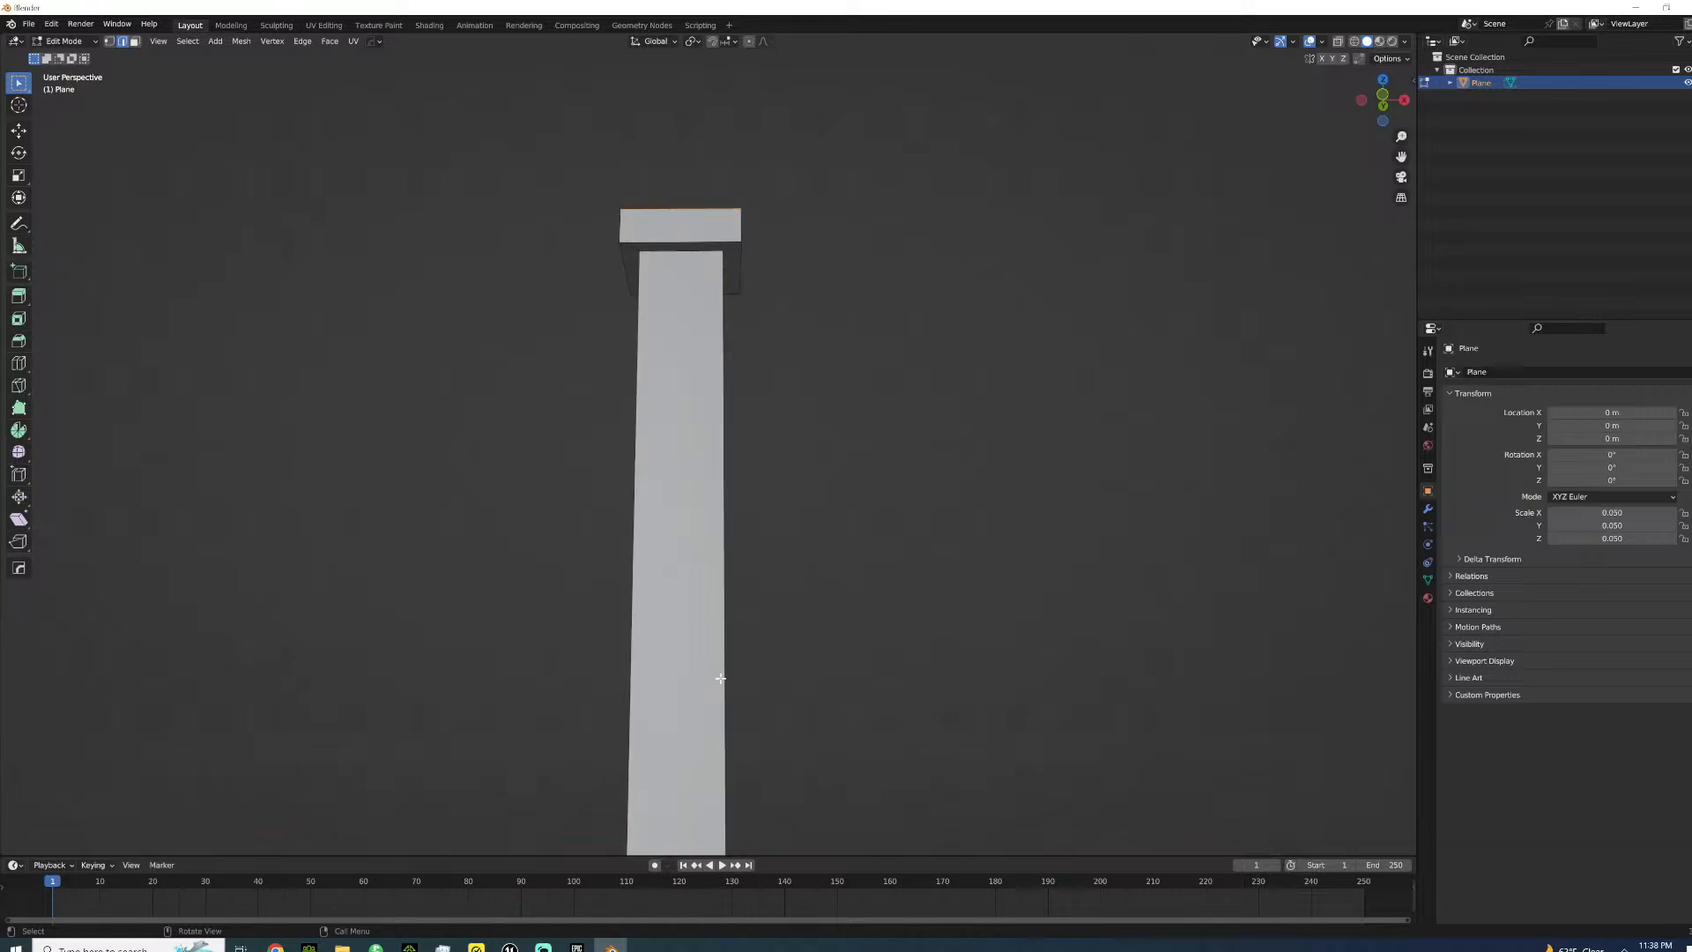
shift+middle_drag(724, 574, 706, 261)
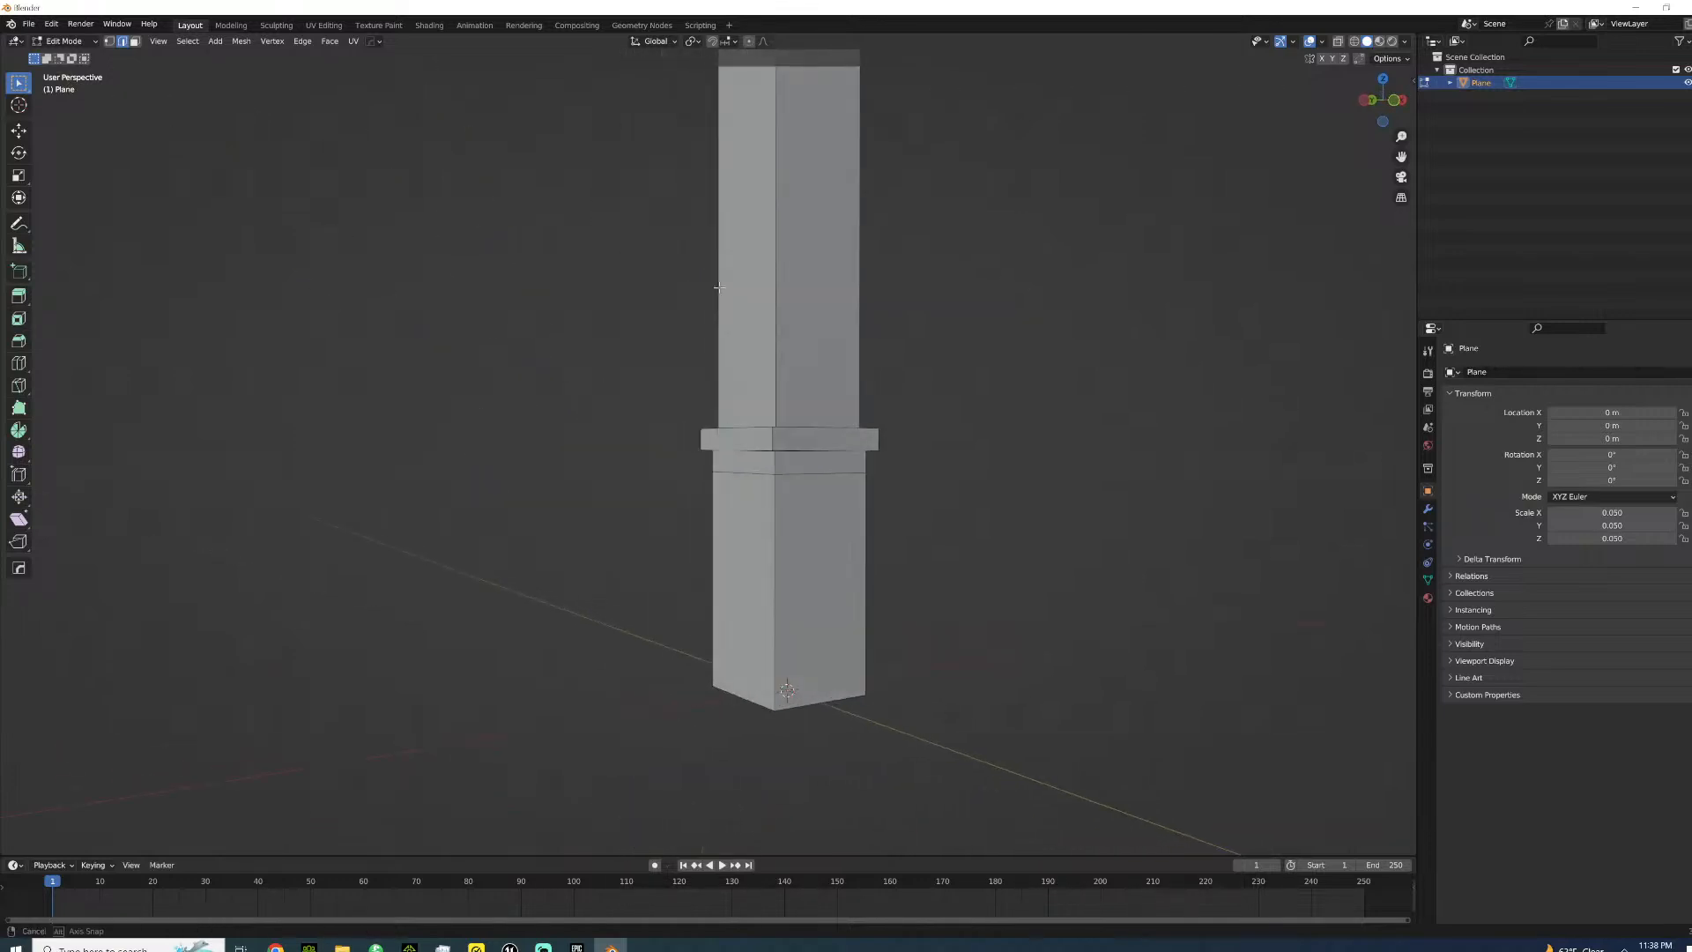
scroll(848, 454, up, 4)
scroll(846, 451, up, 3)
alt+click(845, 445)
middle_drag(891, 370, 868, 397)
key(ctrl+b)
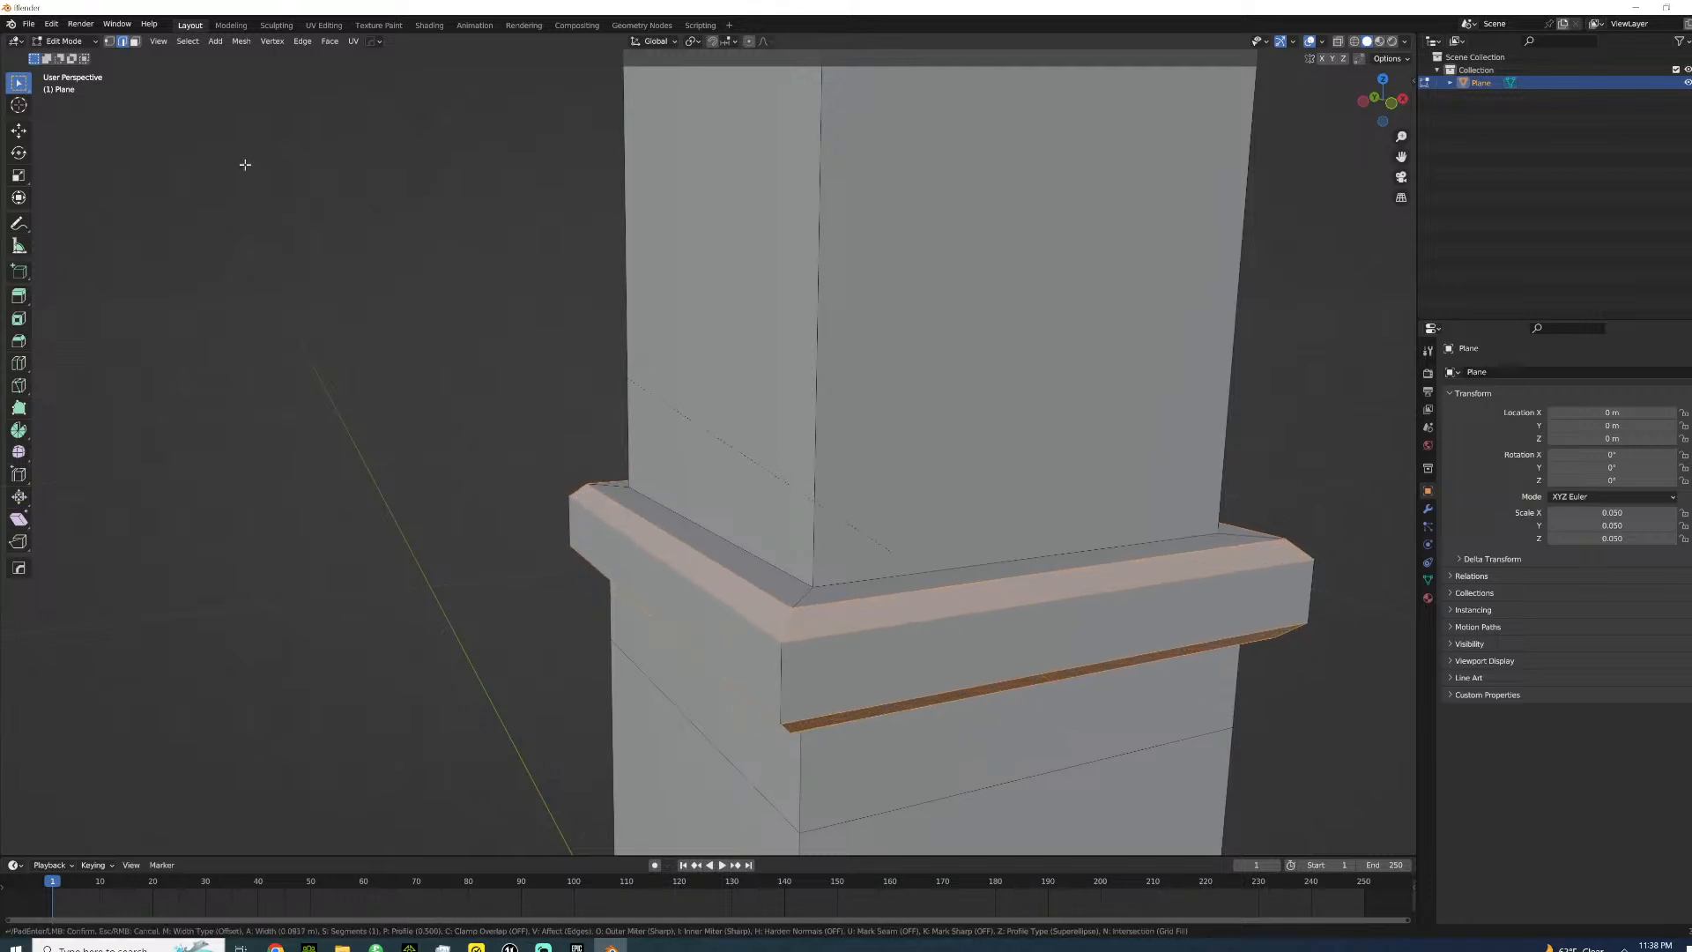
scroll(260, 171, up, 2)
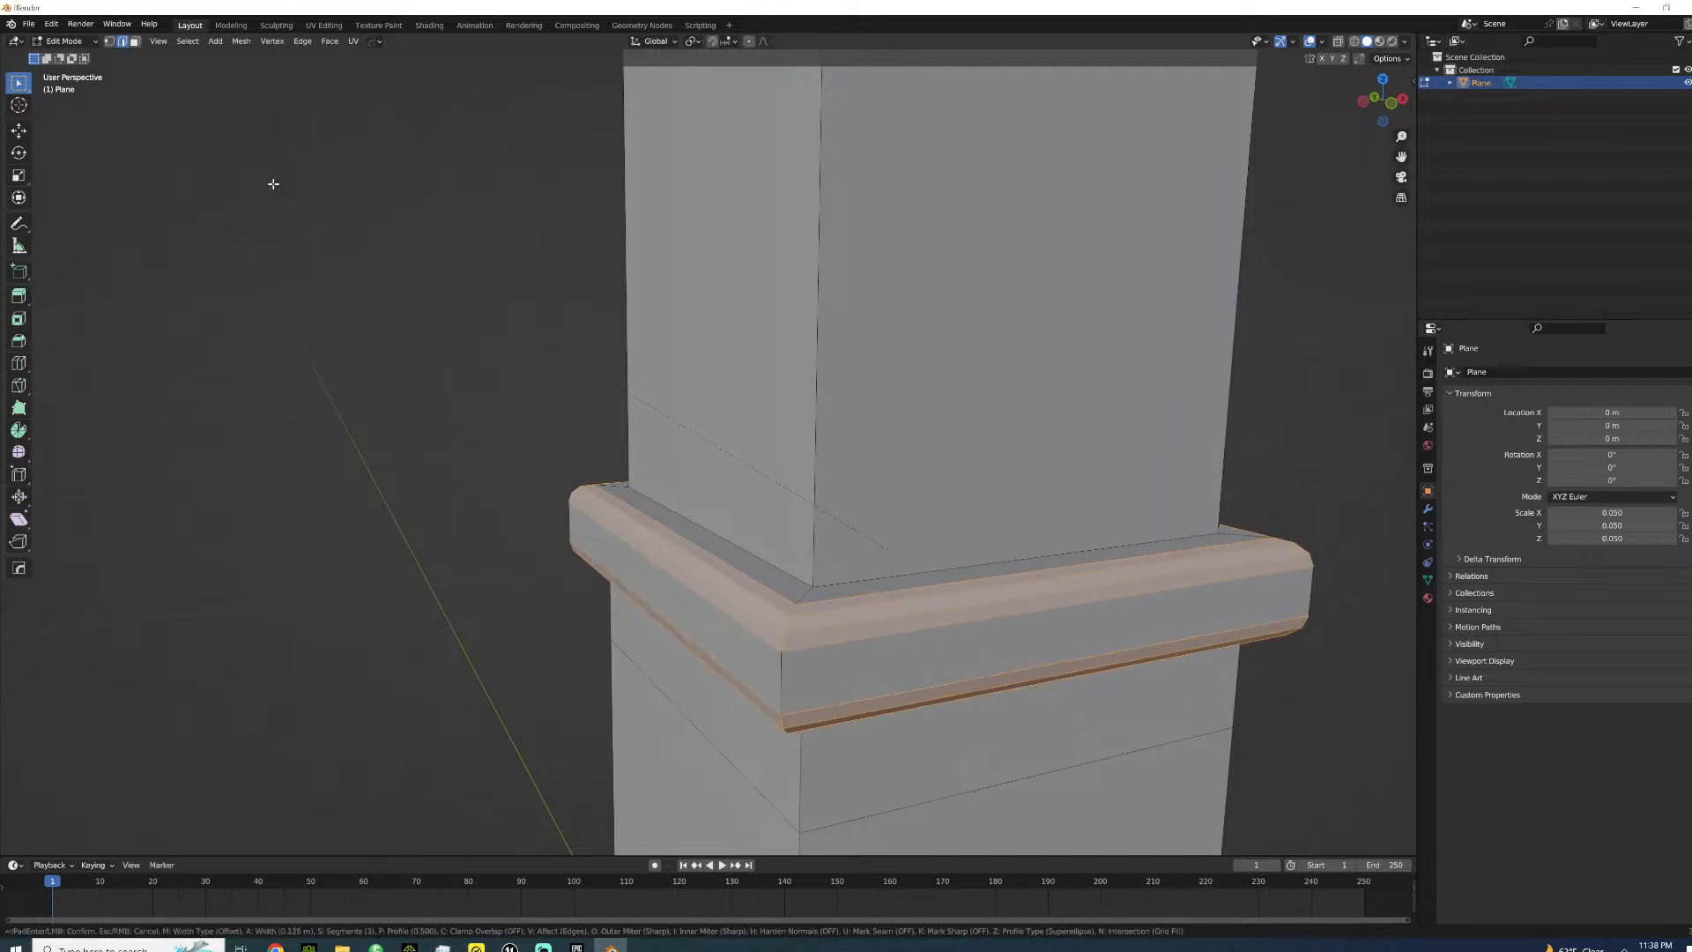
click(277, 180)
- Give the collar bevel a custom profile using the Cornice Molding preset
click(191, 839)
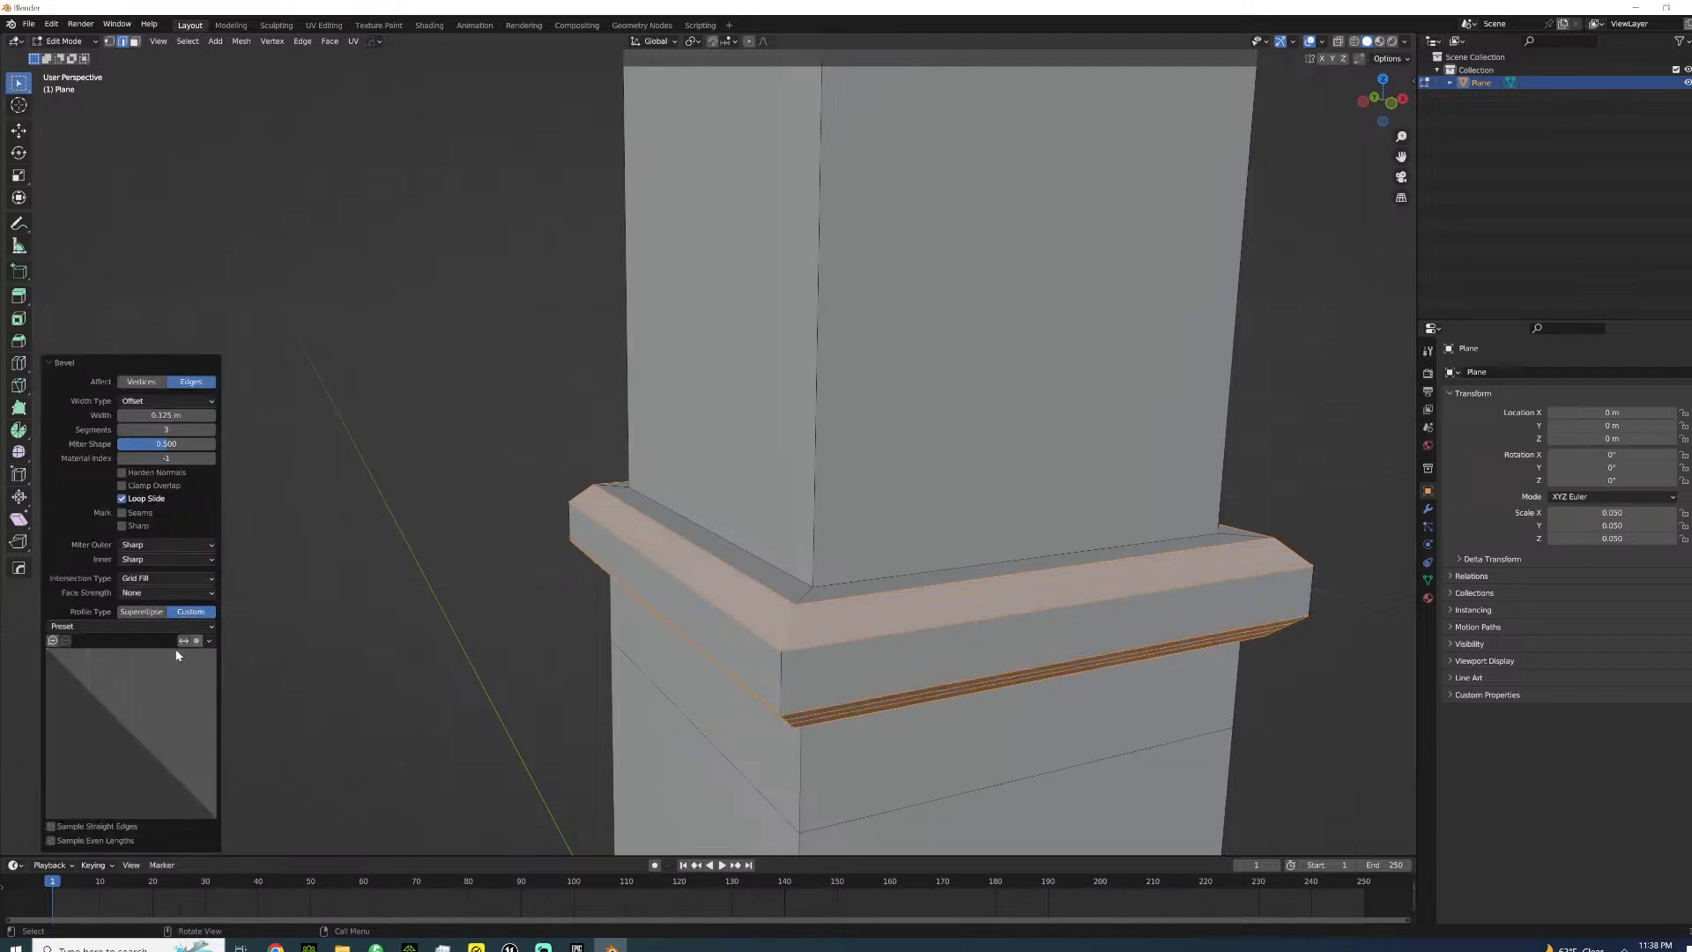
click(153, 626)
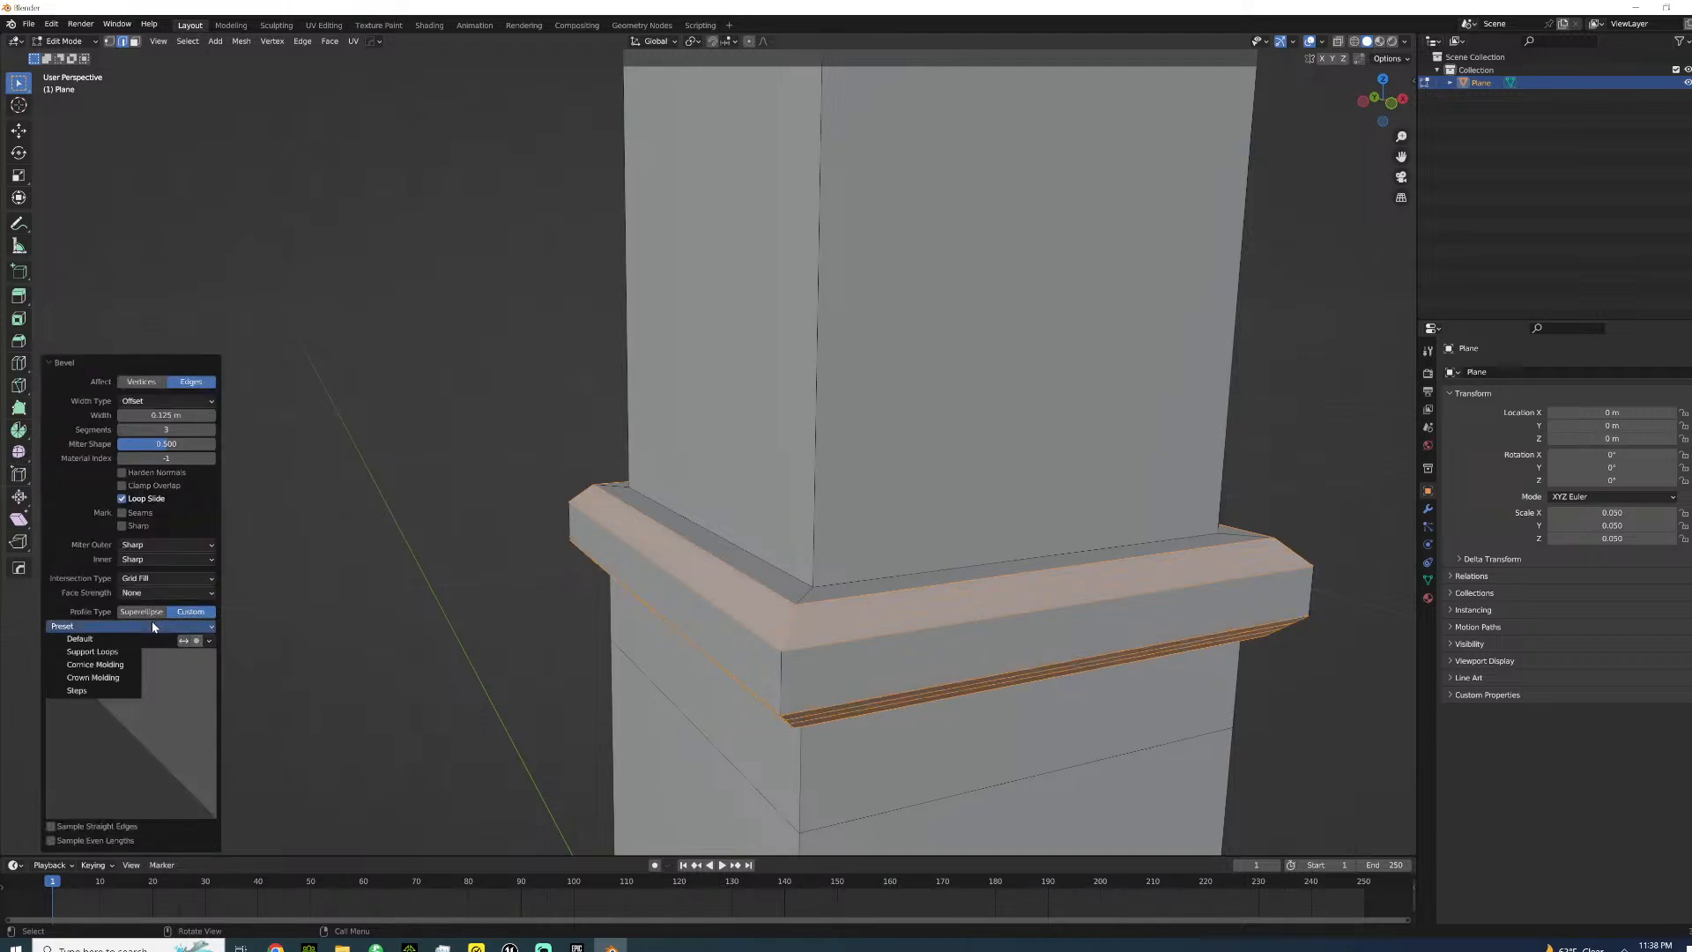
click(95, 665)
scroll(540, 605, down, 5)
middle_drag(556, 616, 578, 404)
key(Tab)
scroll(505, 484, down, 3)
key(Tab)
- Select the whole post mesh and recalculate its normals to the outside
middle_drag(611, 347, 616, 484)
scroll(656, 382, up, 4)
scroll(661, 352, up, 3)
key(a)
scroll(650, 311, down, 4)
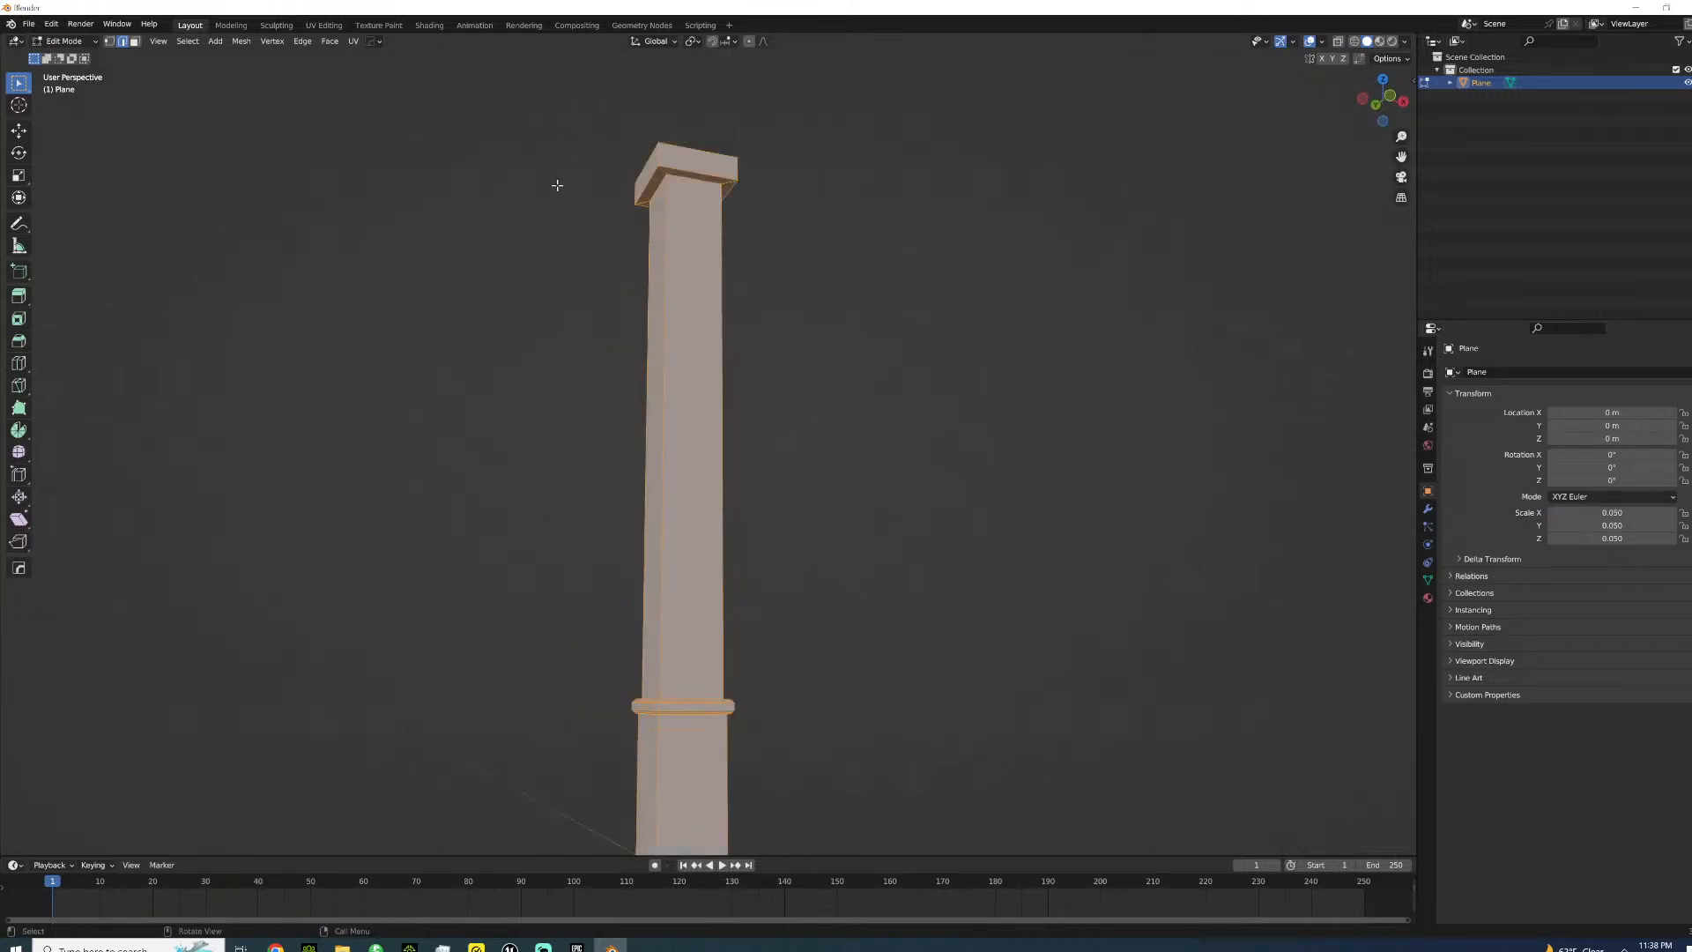
click(240, 41)
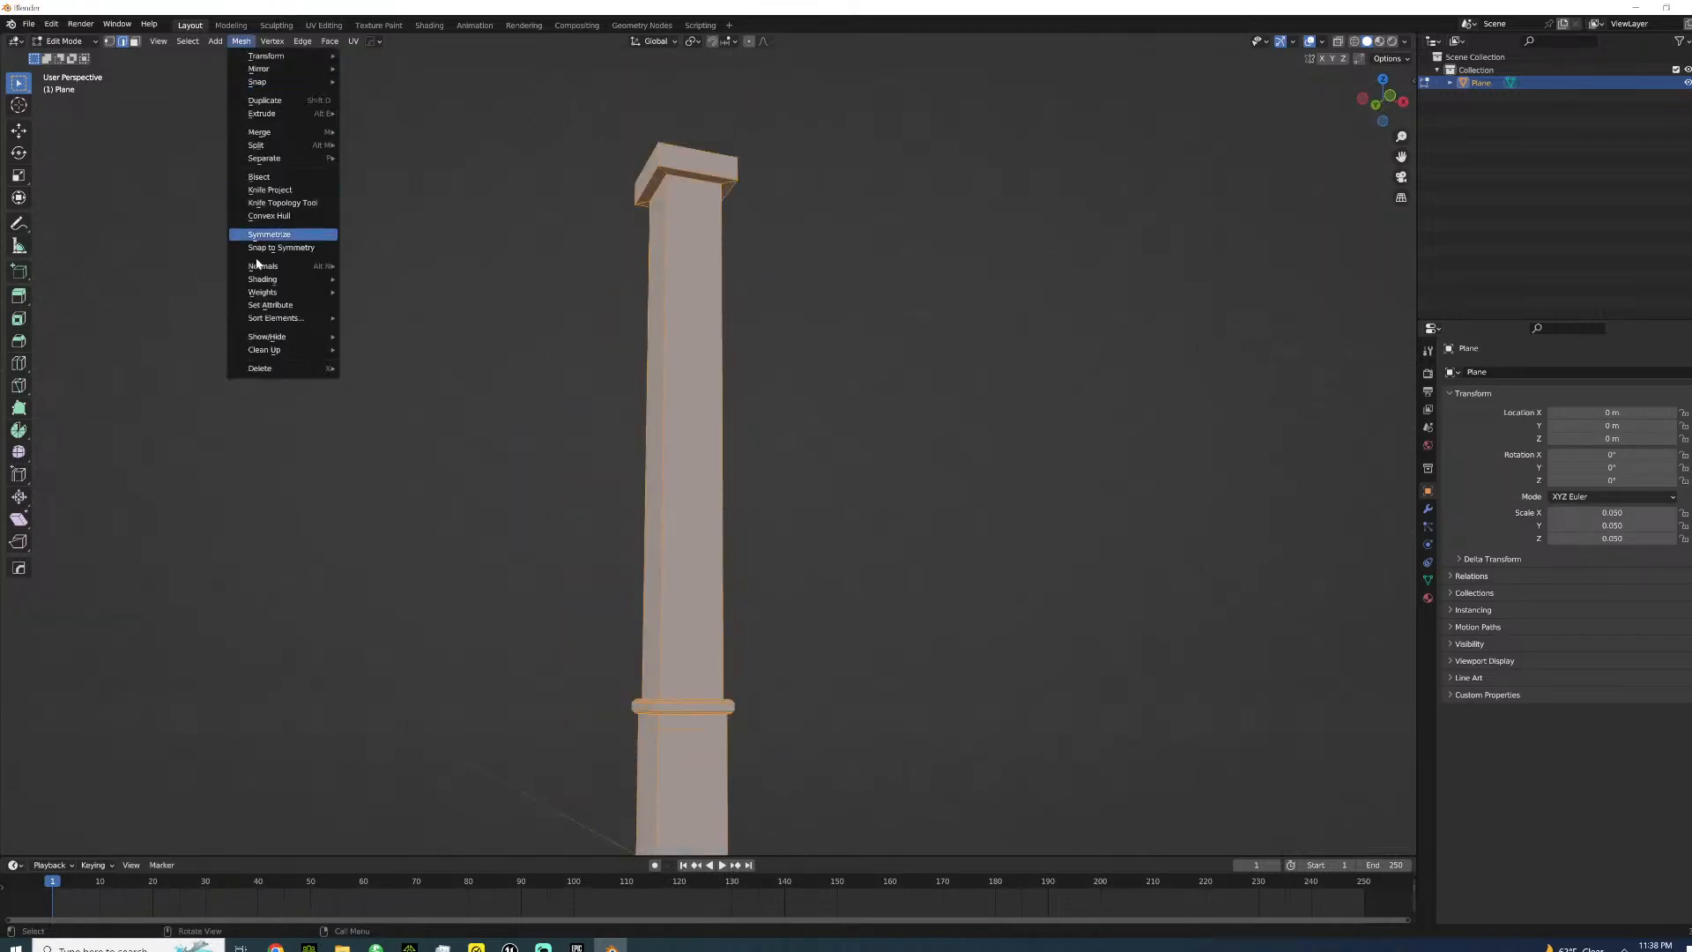
mouse_move(263, 266)
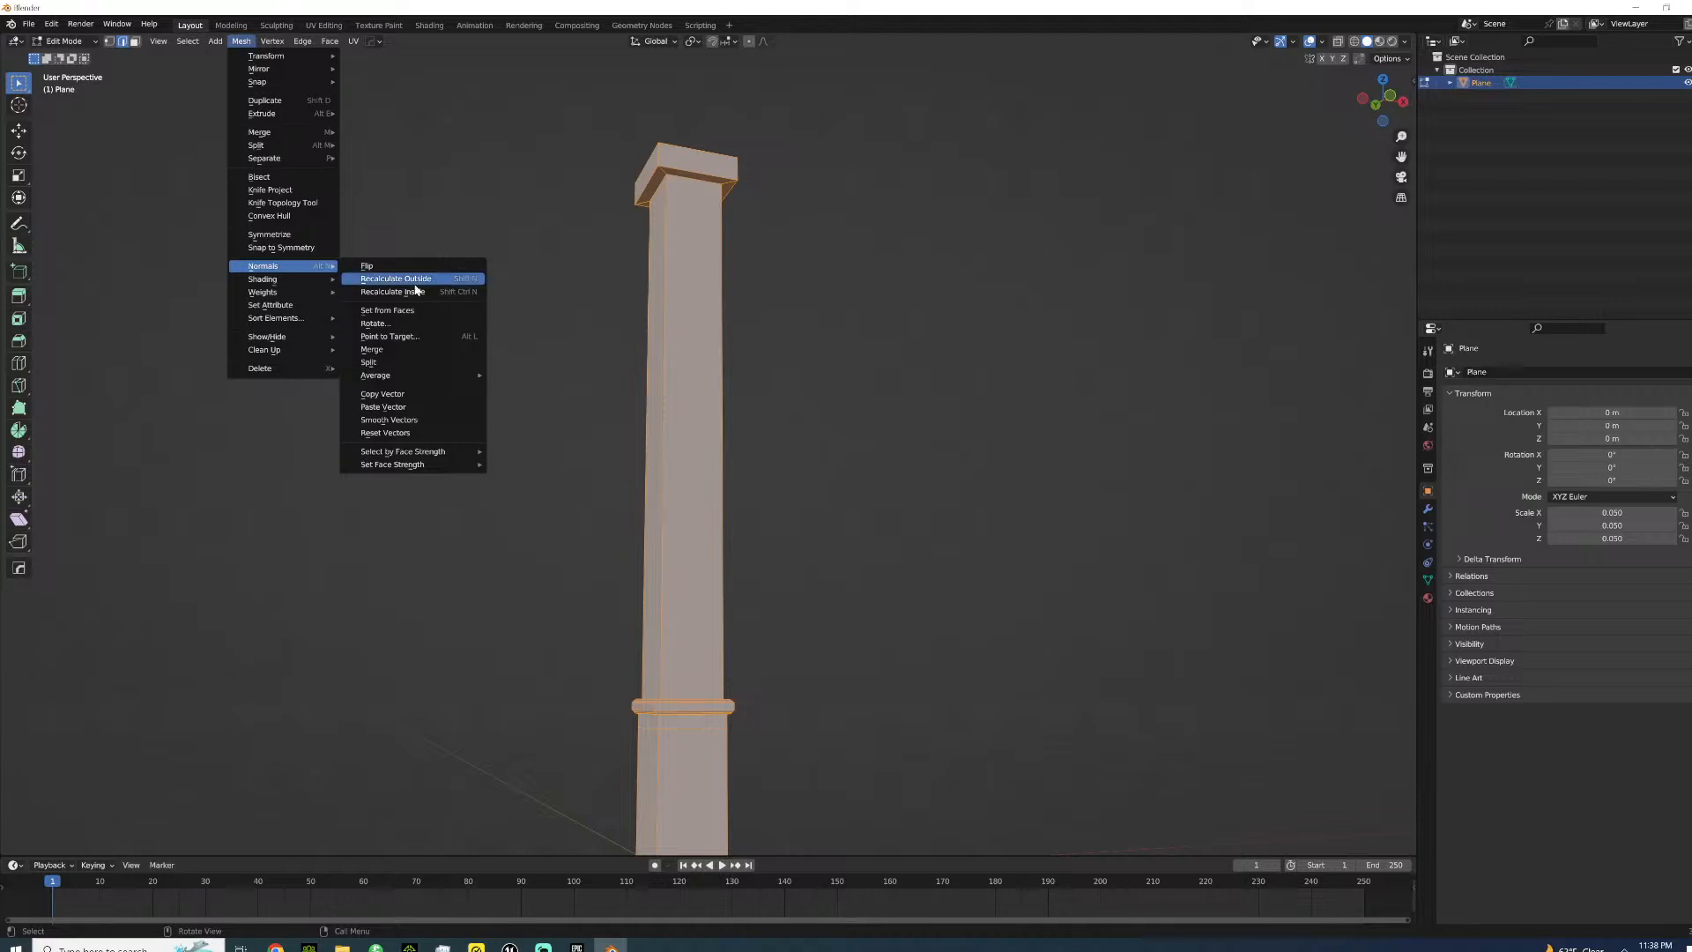
click(414, 279)
- Bevel the cap's upper and lower outer edges about 0.24 m wide with six segments
scroll(681, 432, up, 5)
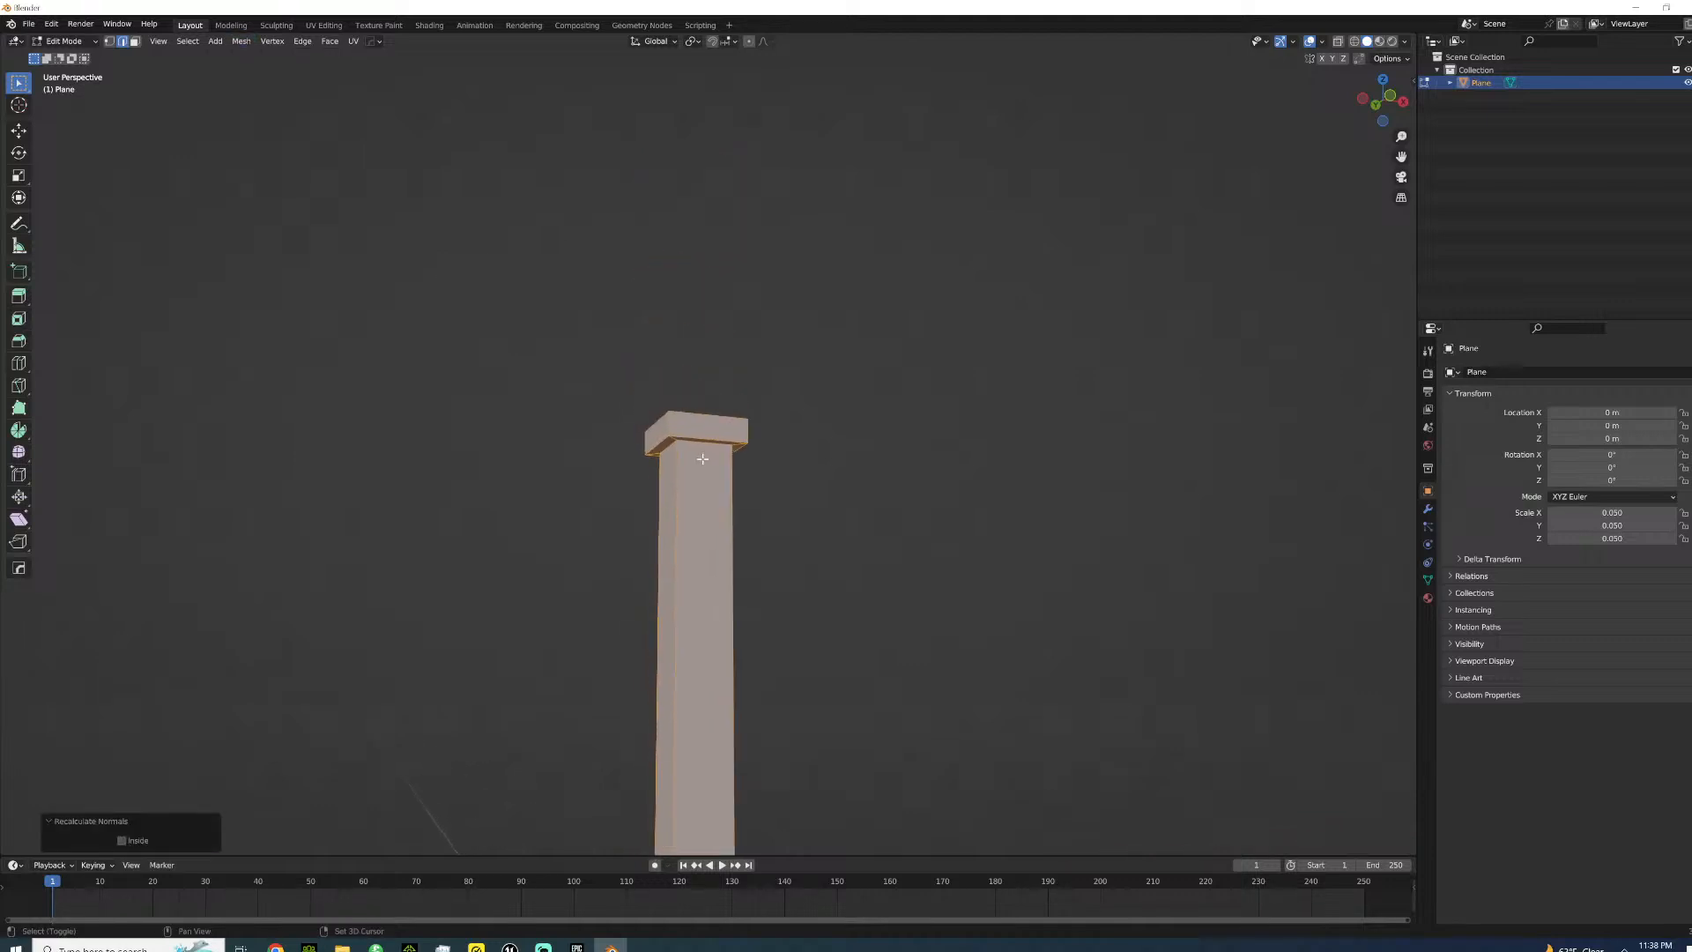
scroll(680, 432, up, 2)
key(alt+a)
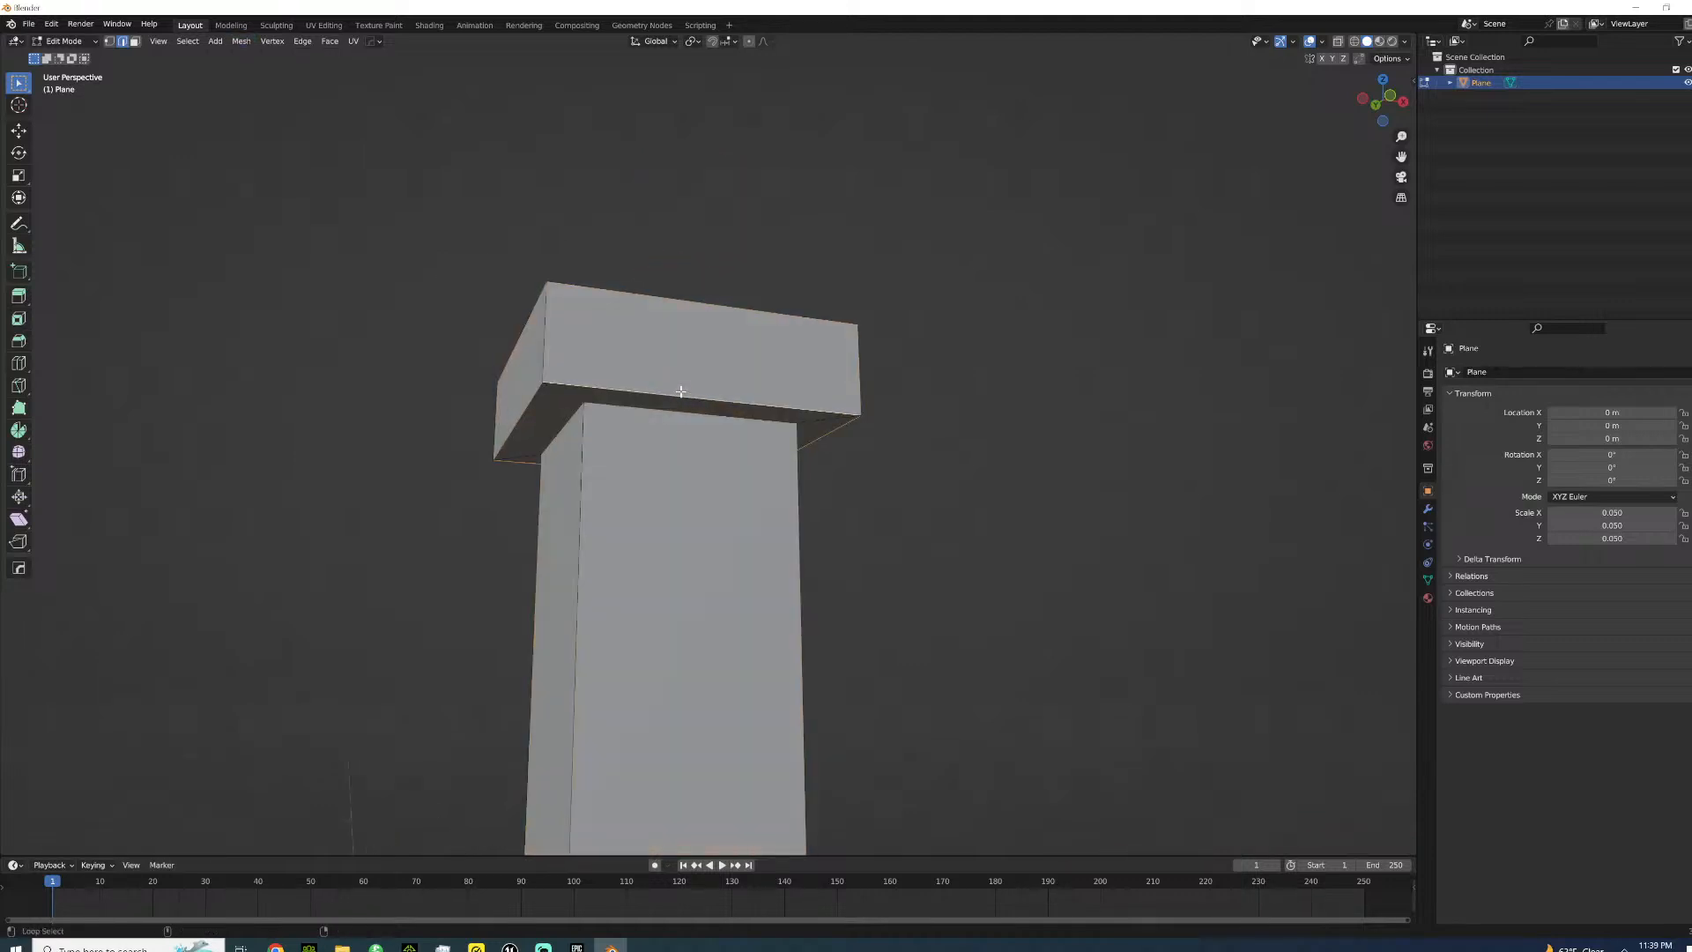
middle_drag(691, 389, 661, 513)
shift+click(630, 574)
shift+click(657, 545)
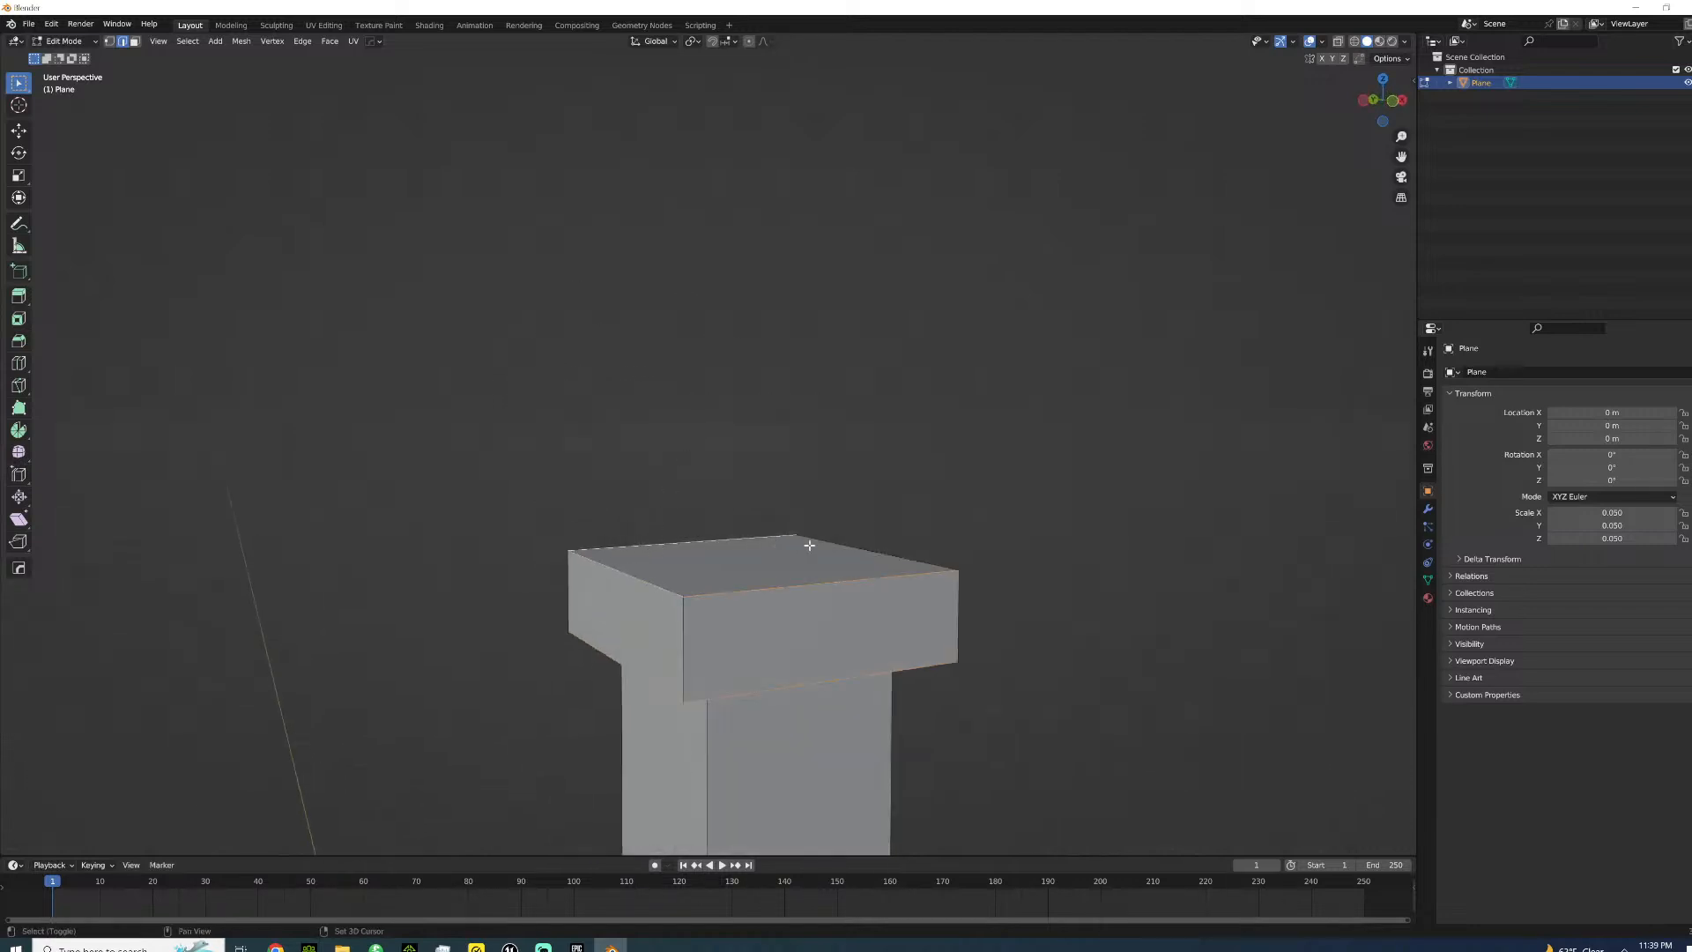
shift+click(852, 545)
key(ctrl+b)
scroll(1208, 558, up, 3)
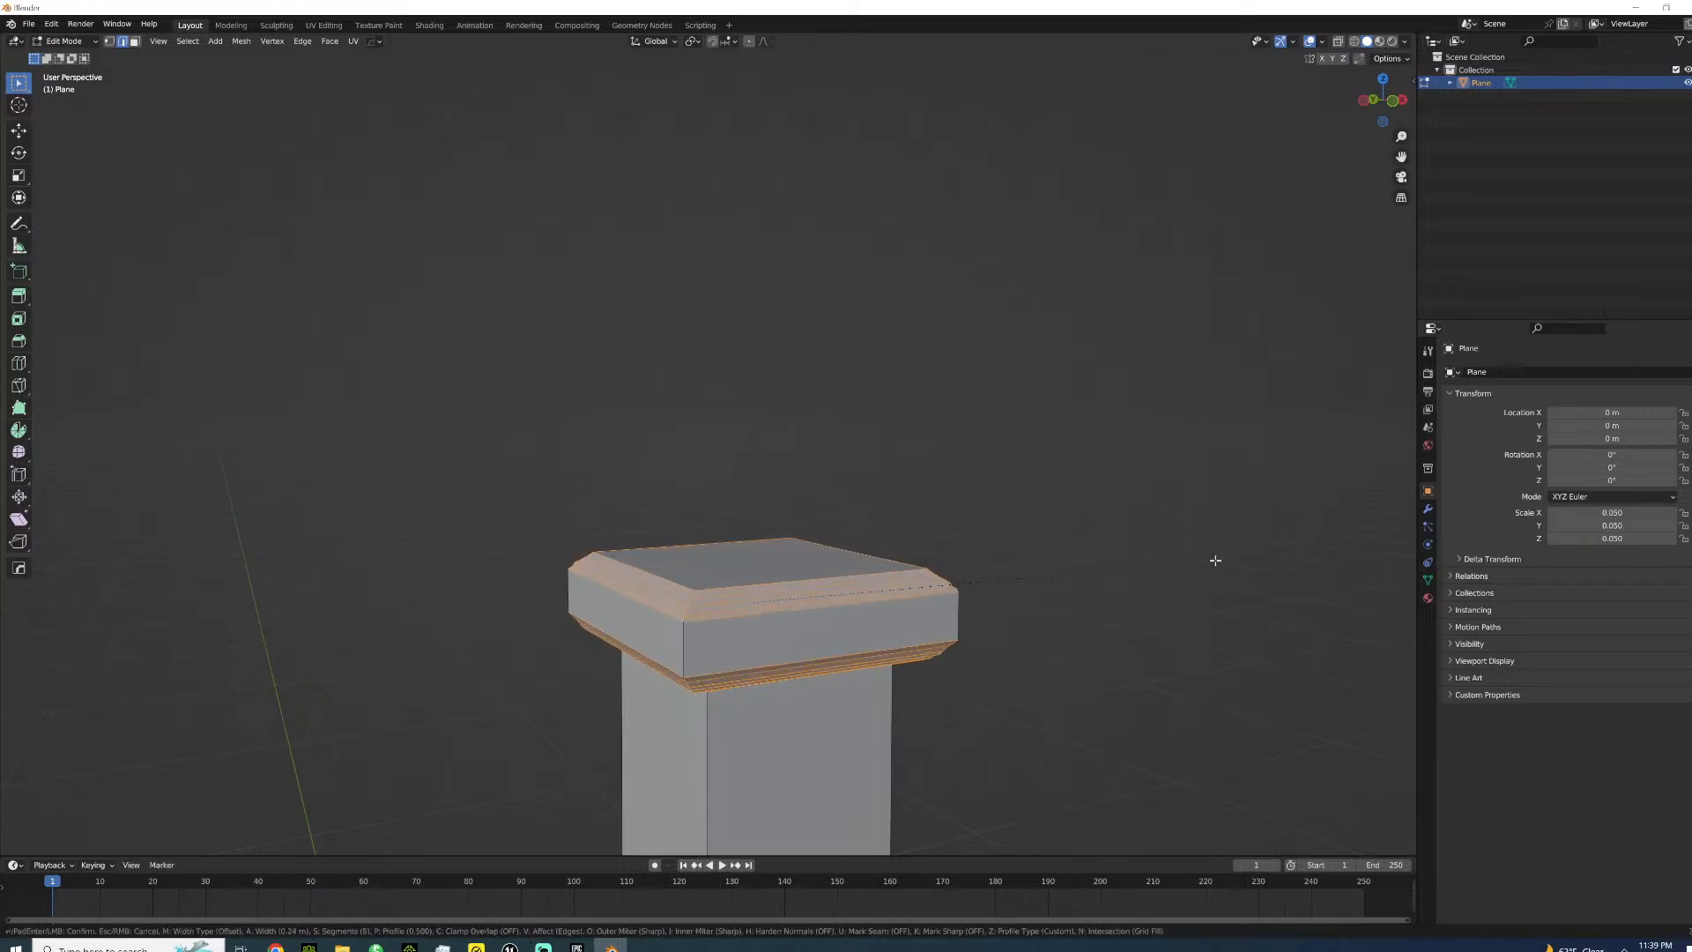
click(1213, 563)
- Reduce the cap bevel's segment count by one and apply the Crown Molding profile preset
middle_drag(1039, 589, 964, 546)
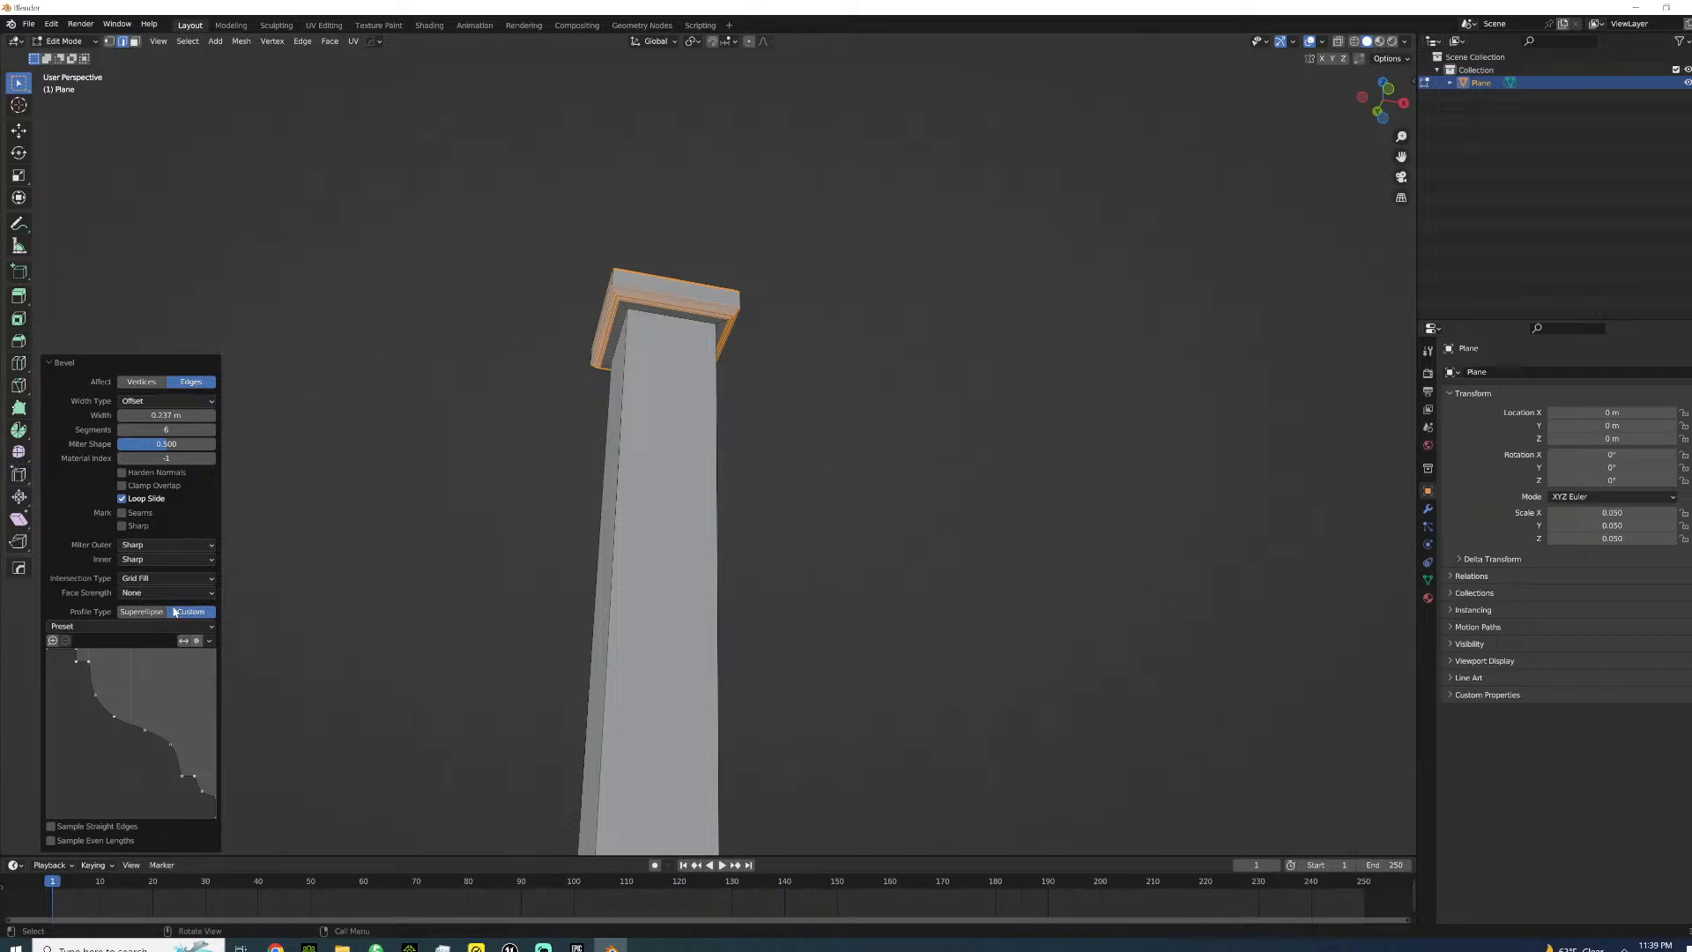
click(125, 431)
click(190, 625)
click(125, 665)
click(149, 631)
click(113, 677)
- Bevel the edge loop where the post shaft meets the underside of the cap about 0.16 m wide with two segments
middle_drag(494, 403, 522, 429)
scroll(752, 383, up, 4)
click(759, 344)
alt+click(721, 347)
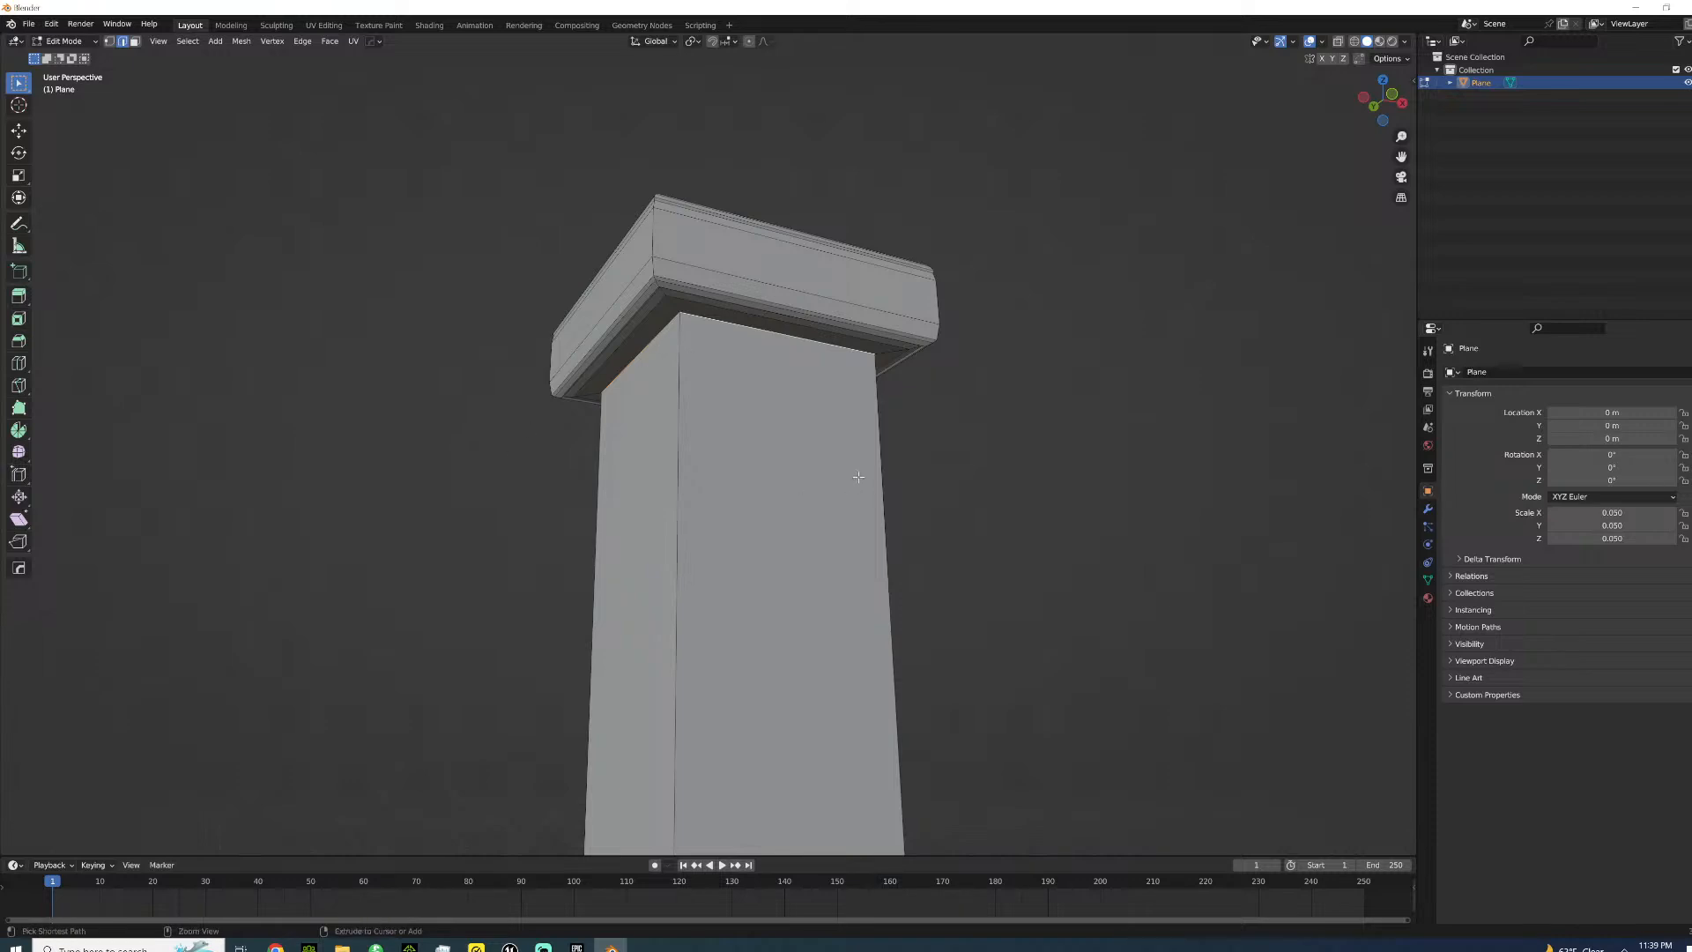
key(ctrl+b)
scroll(888, 491, down, 3)
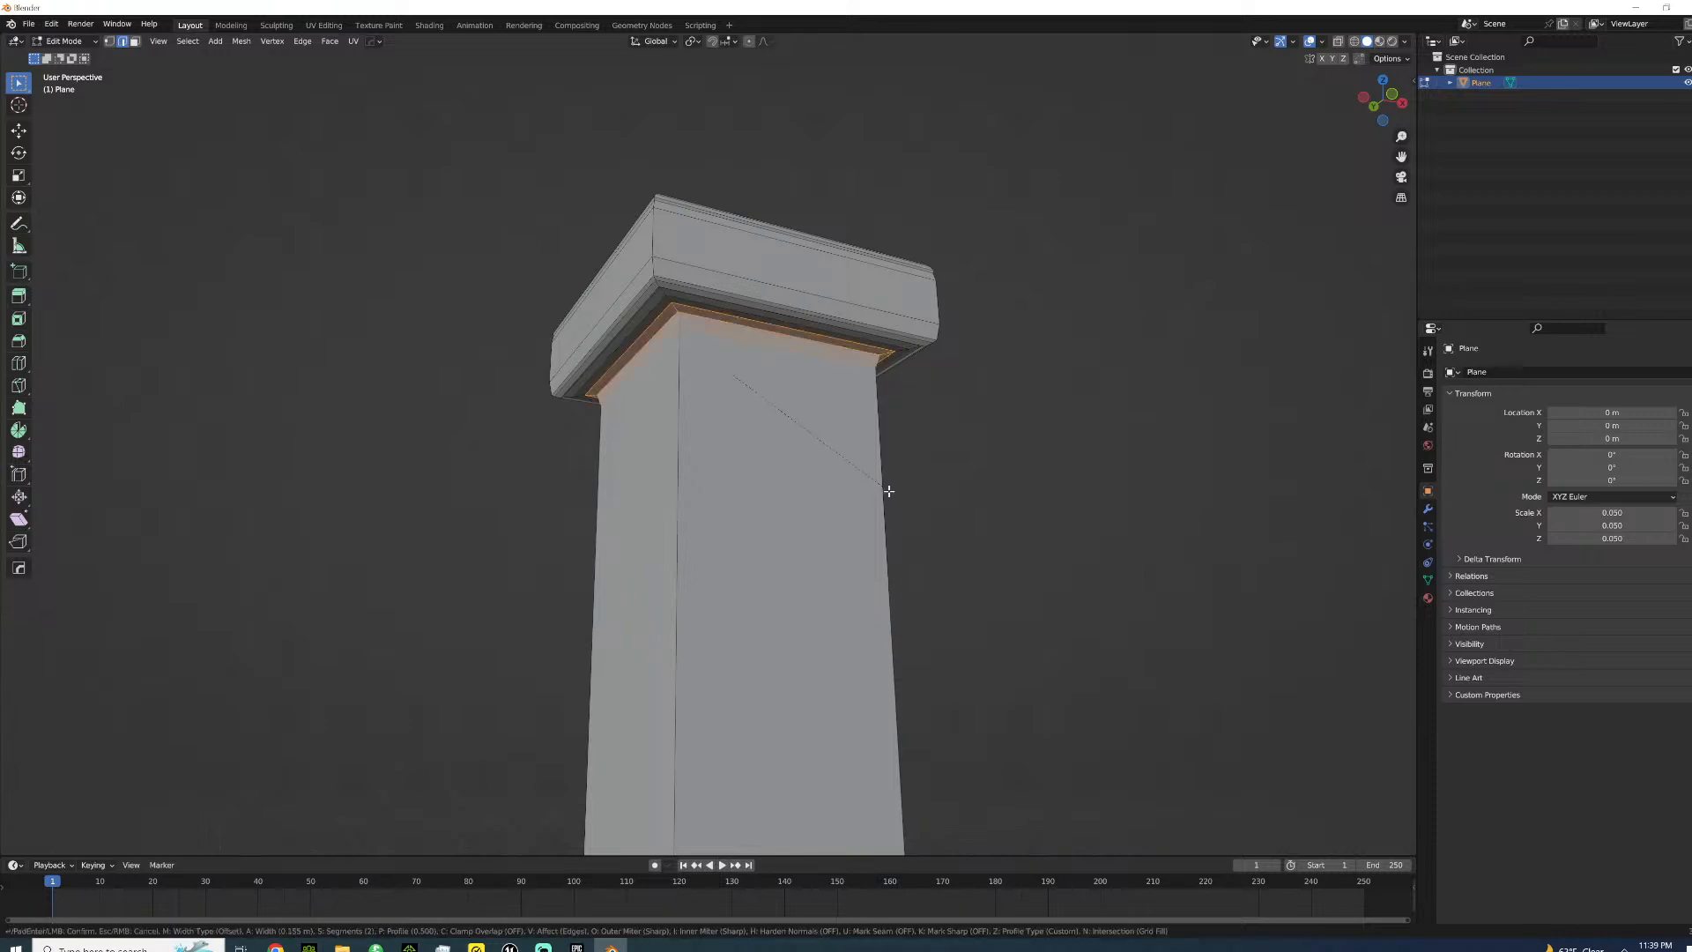
click(889, 491)
key(Tab)
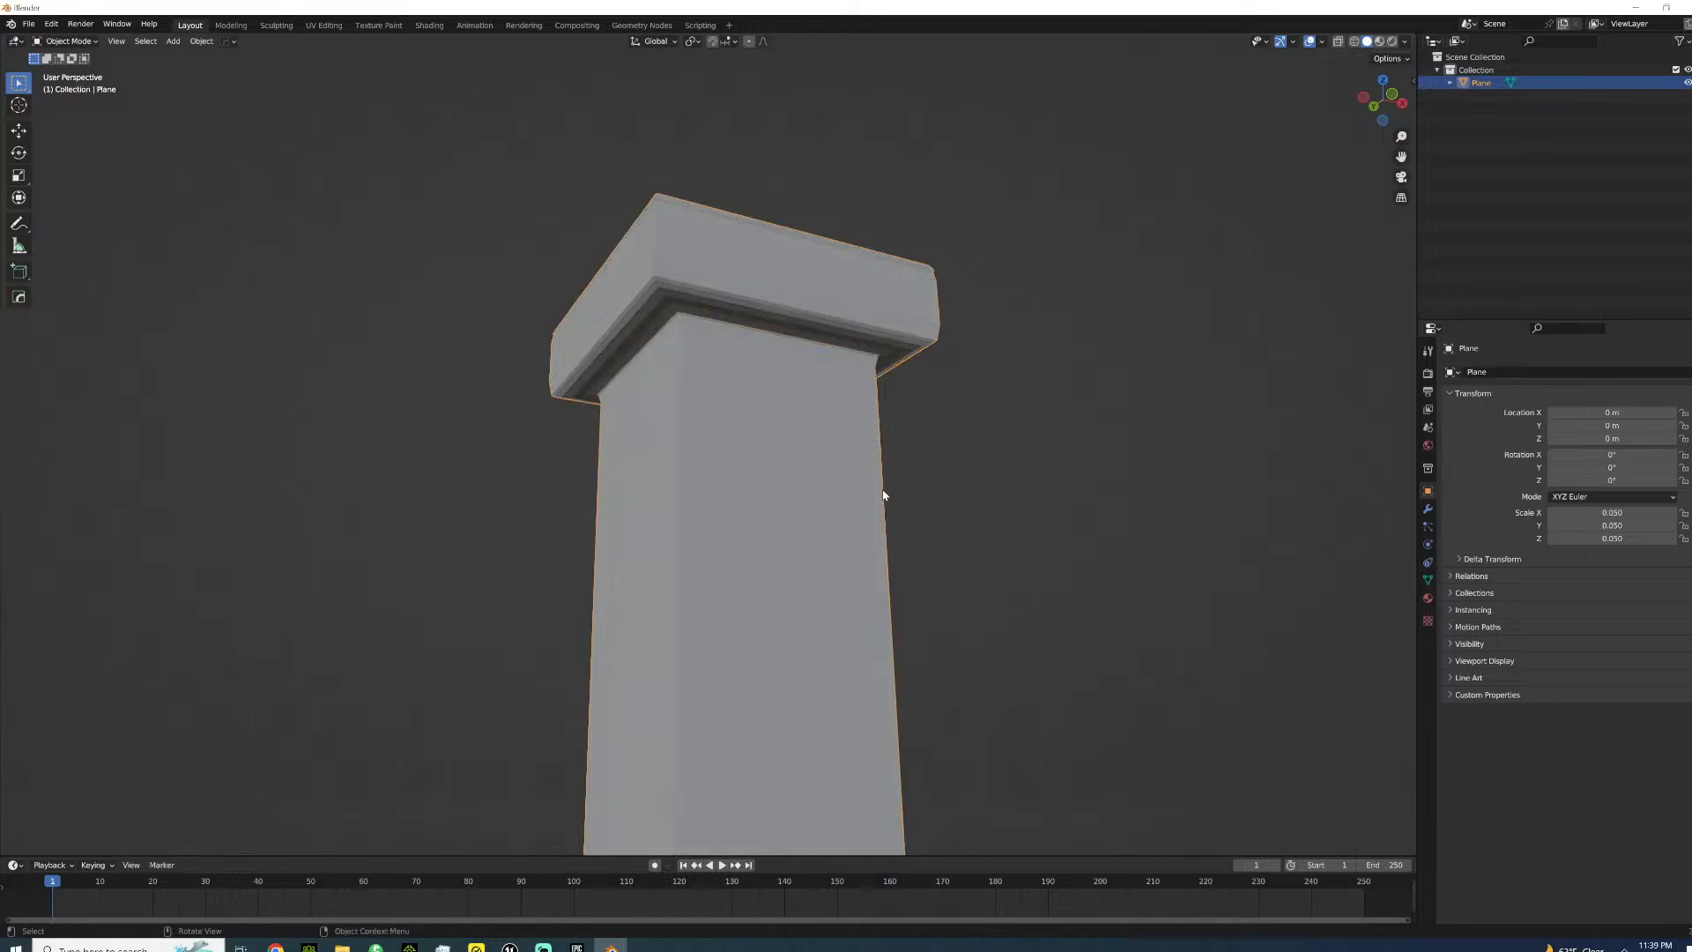
- Examine the whole post, including its cap, shaft and collar, from several angles and distances
scroll(864, 500, down, 8)
middle_drag(860, 505, 738, 542)
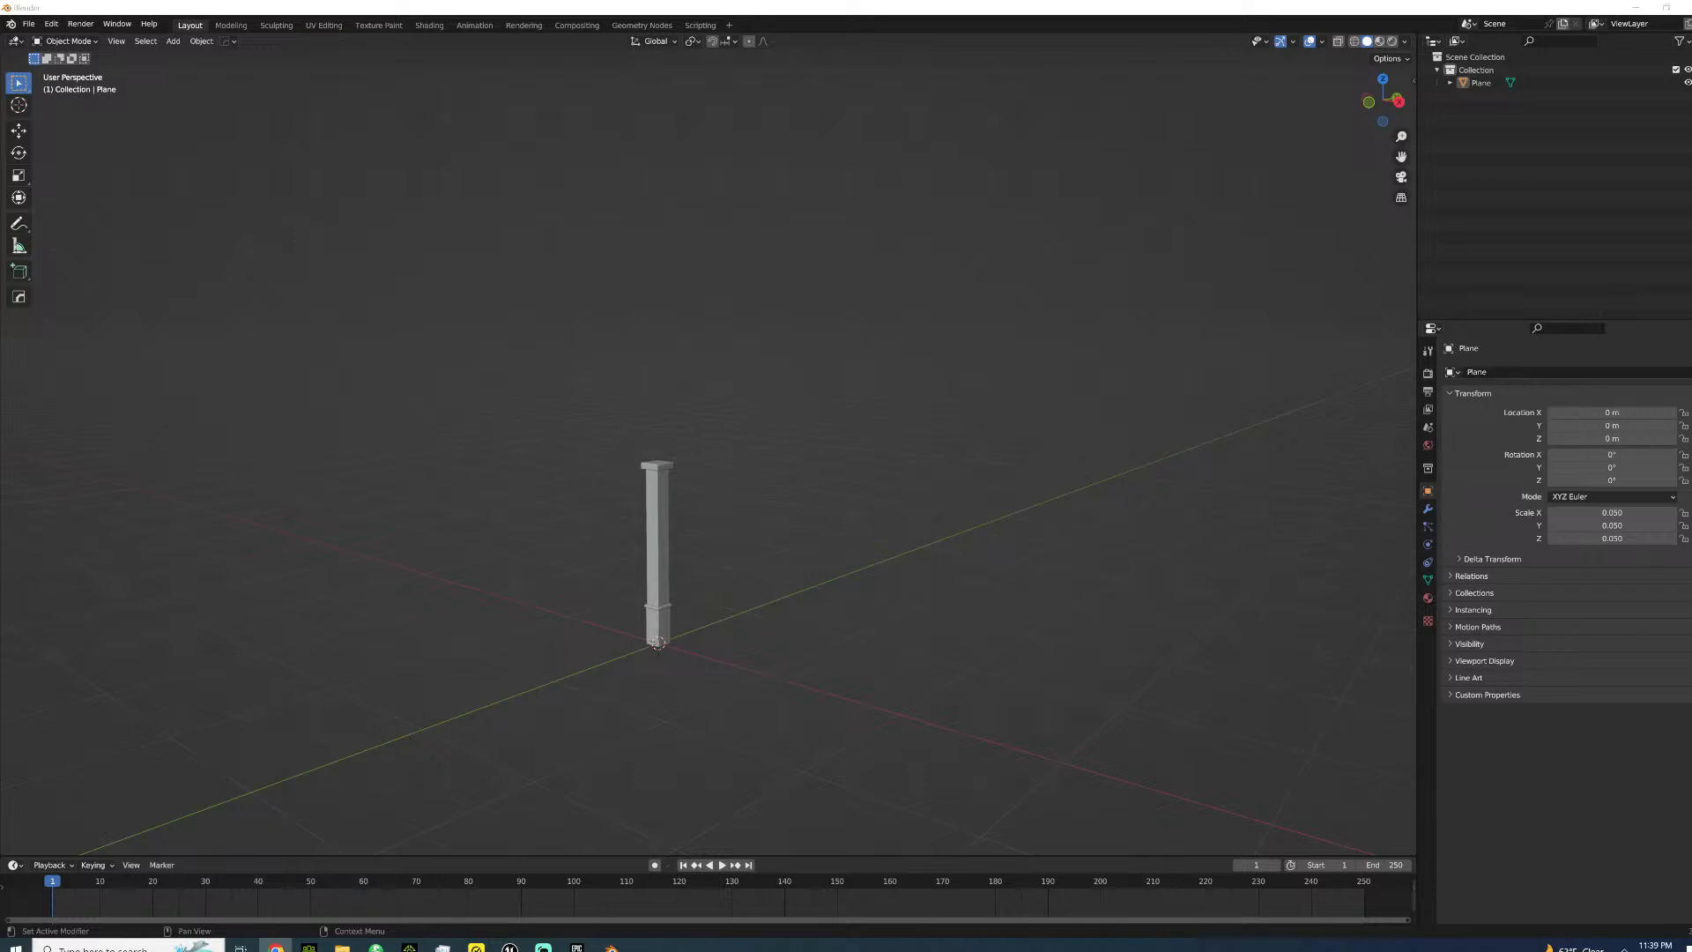
middle_drag(749, 564, 767, 479)
scroll(734, 559, up, 3)
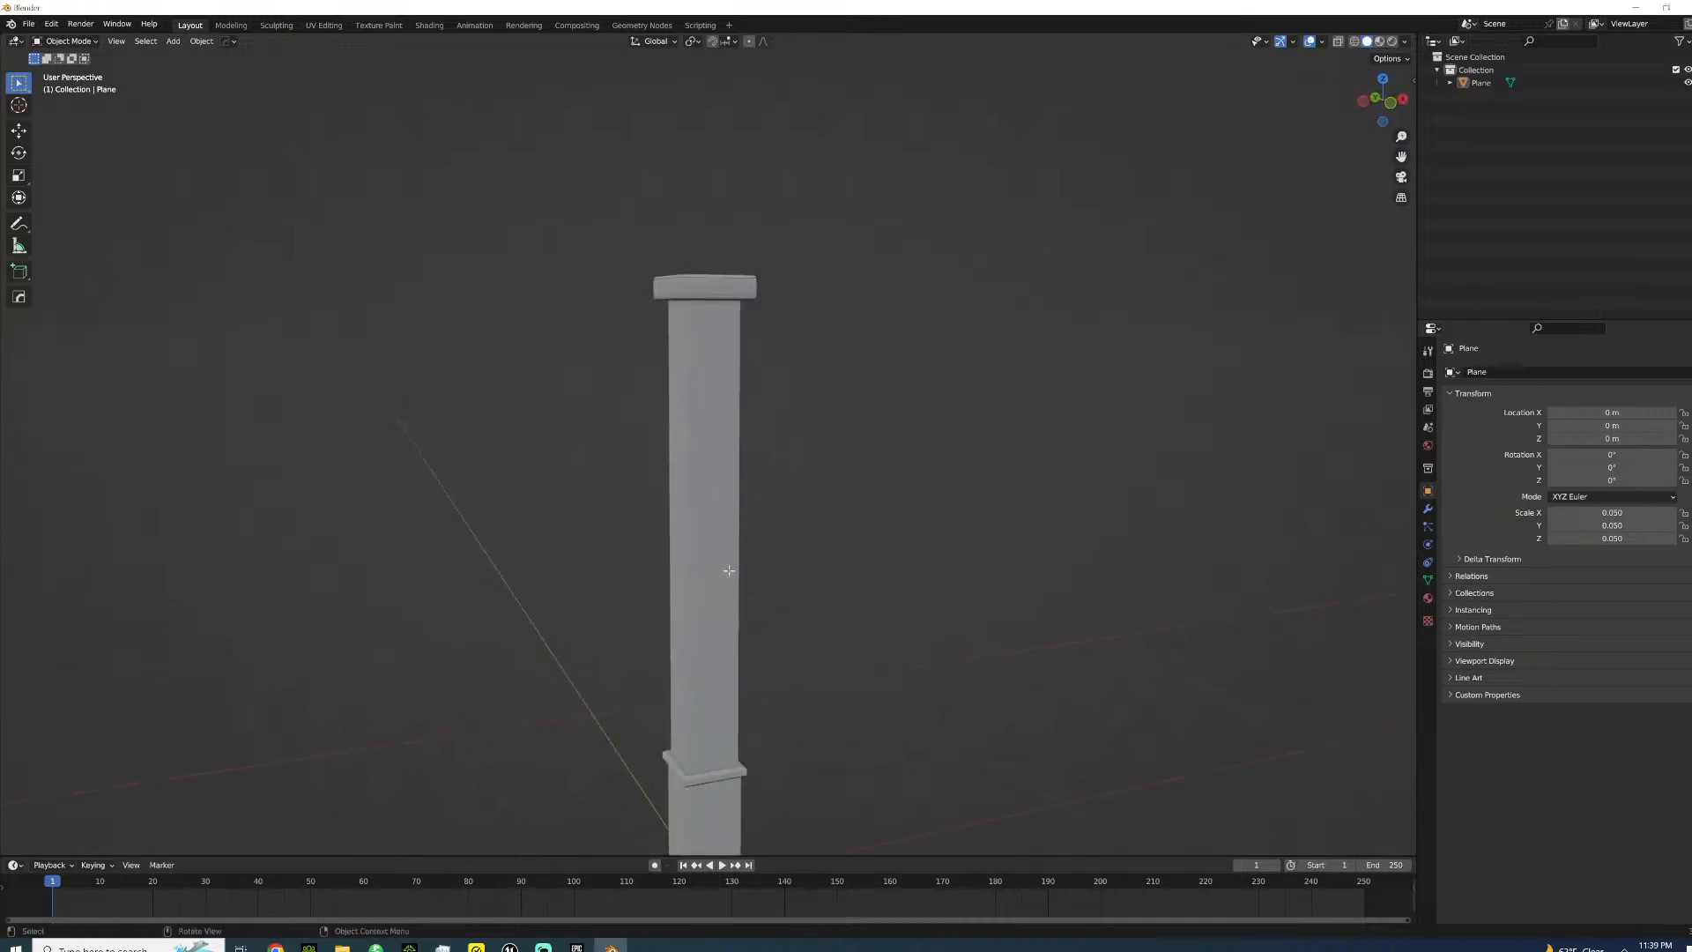
key(Tab)
middle_drag(734, 559, 745, 469)
scroll(740, 487, down, 3)
key(Tab)
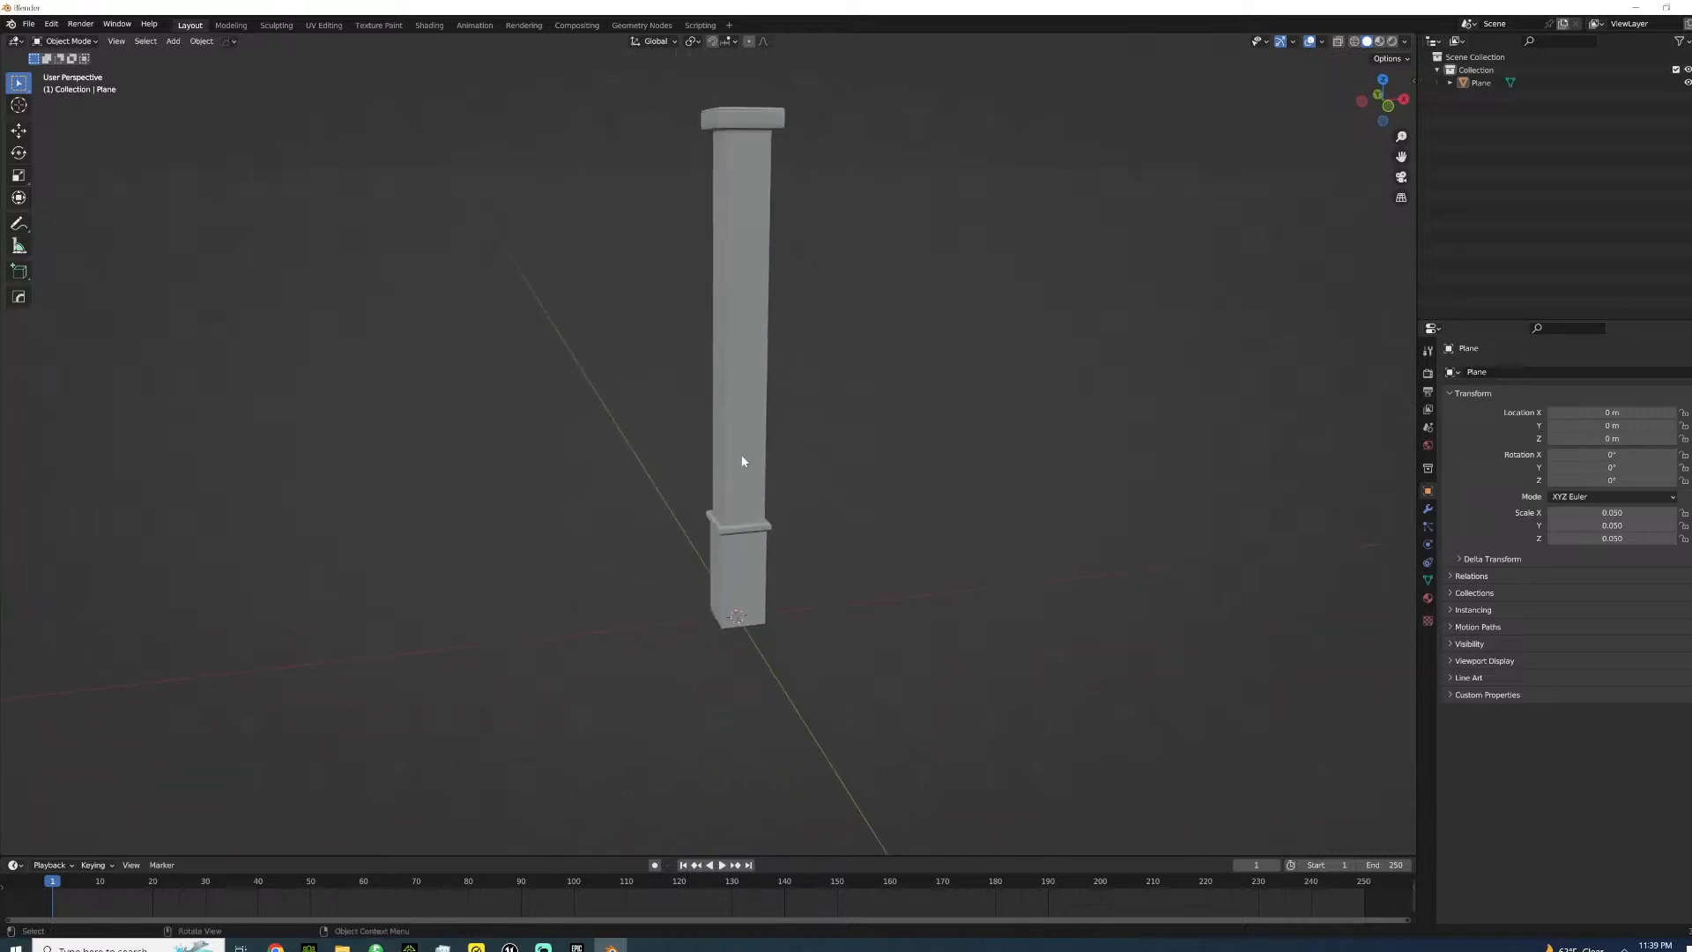
- Duplicate the post and move the copy 2 m along the X axis
click(726, 381)
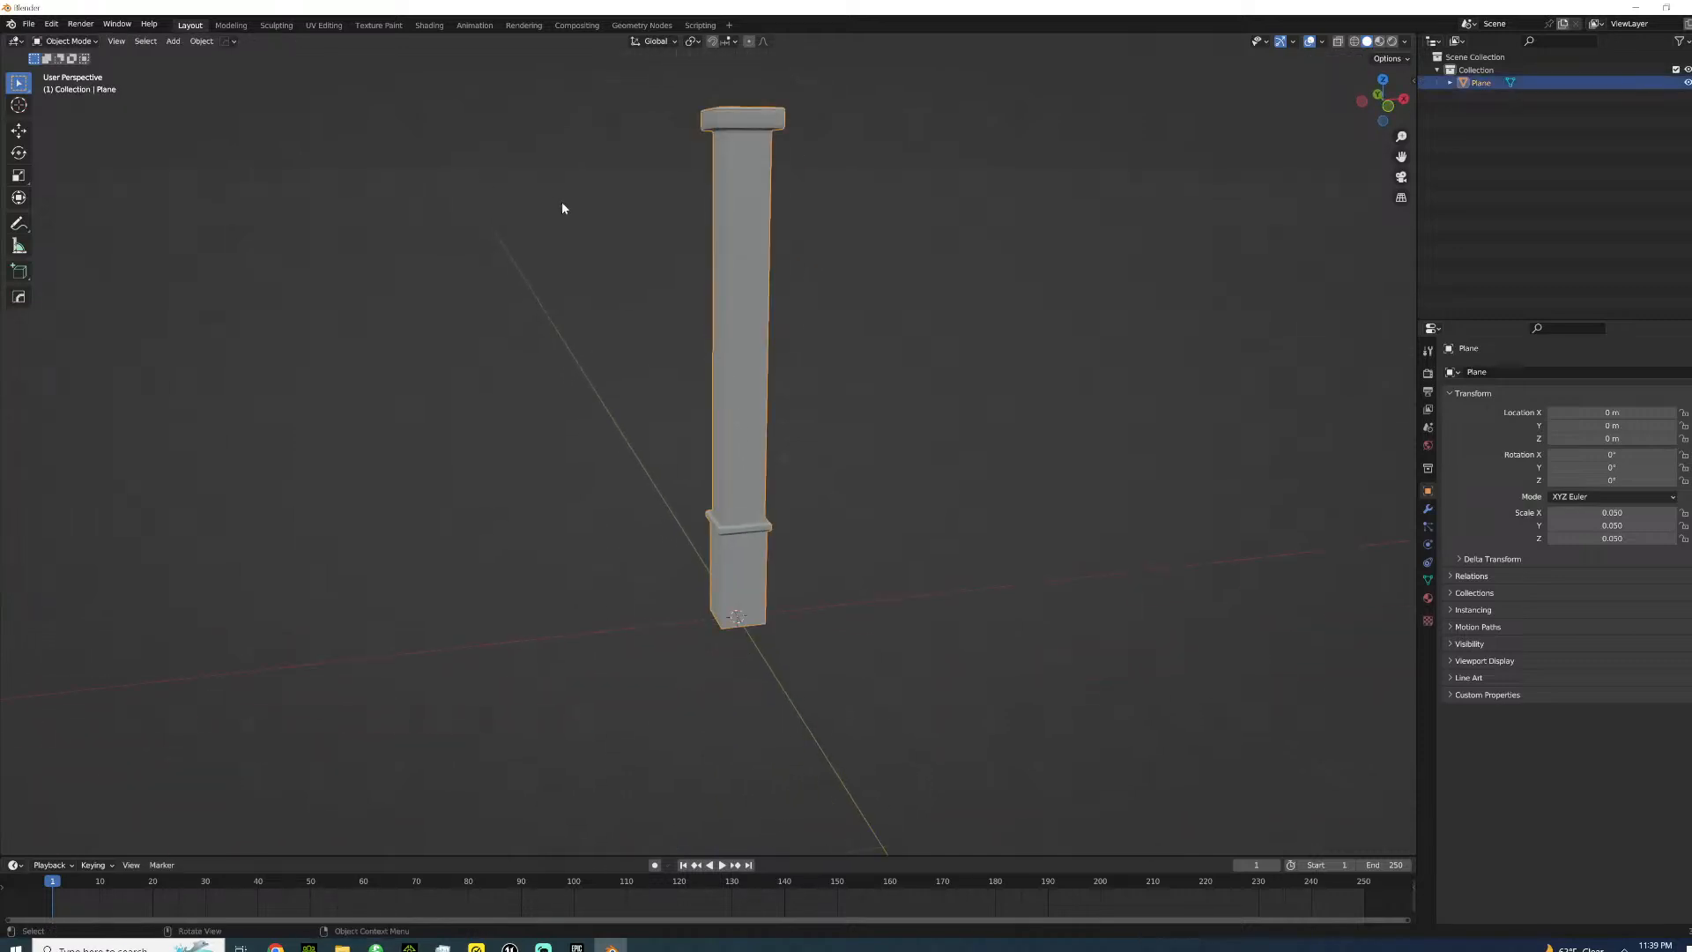
scroll(710, 378, down, 6)
middle_drag(771, 454, 702, 463)
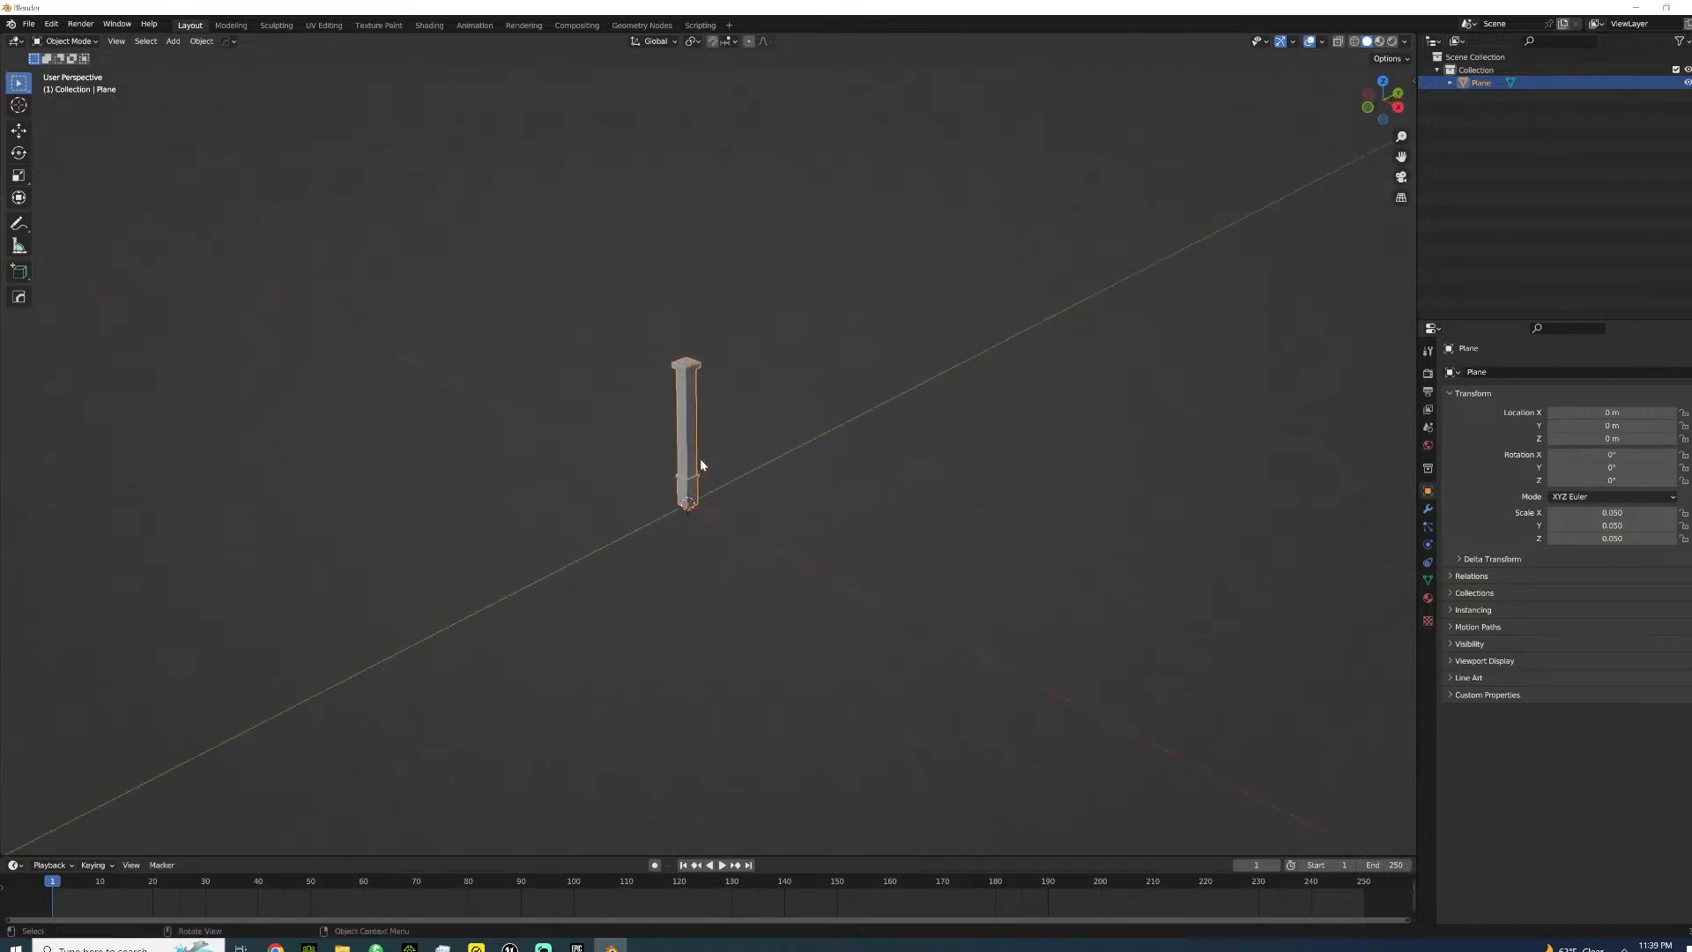
scroll(701, 467, up, 5)
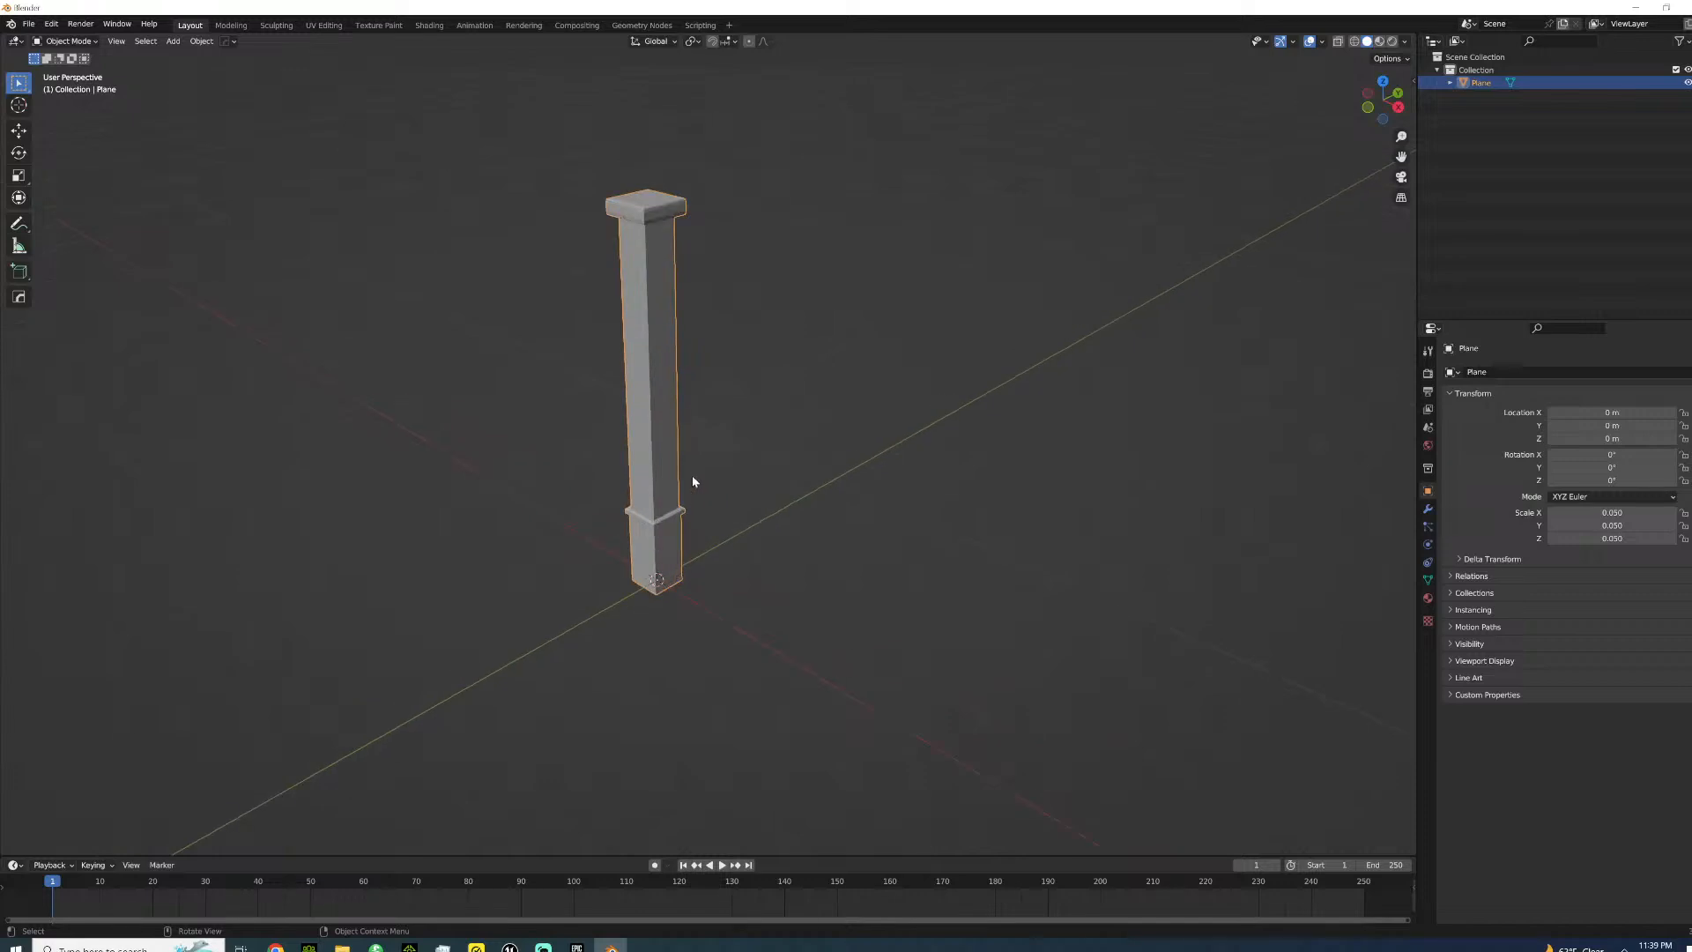
middle_drag(682, 496, 702, 451)
scroll(700, 447, down, 5)
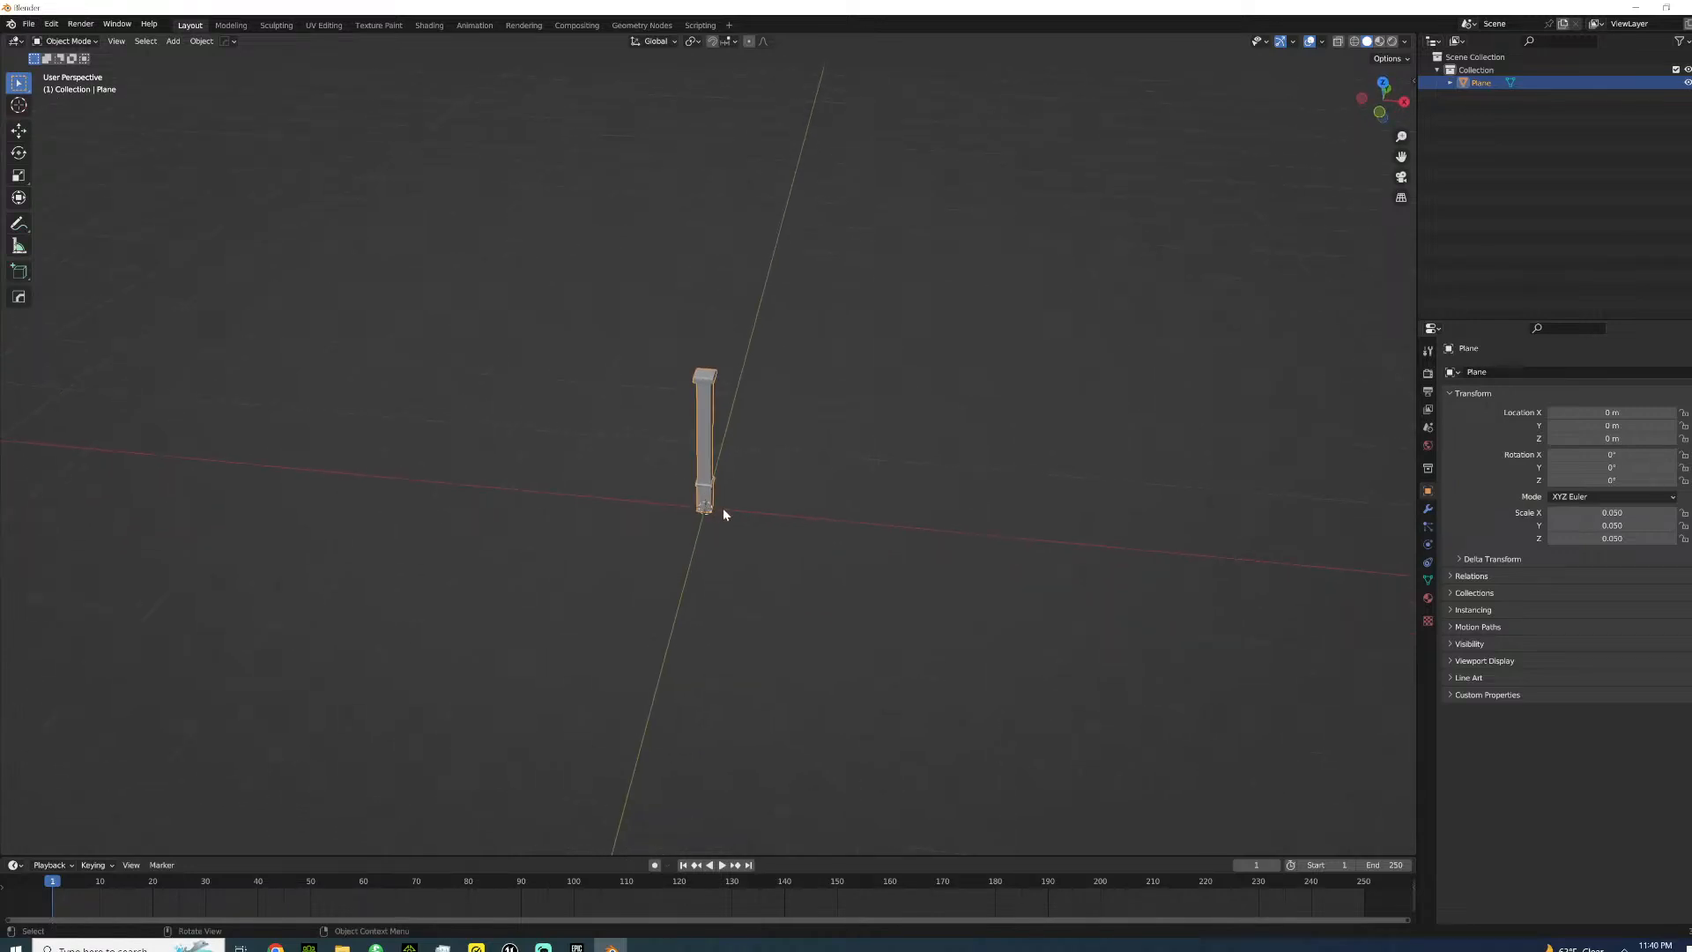
key(shift+d)
right_click(667, 501)
key(g)
key(y)
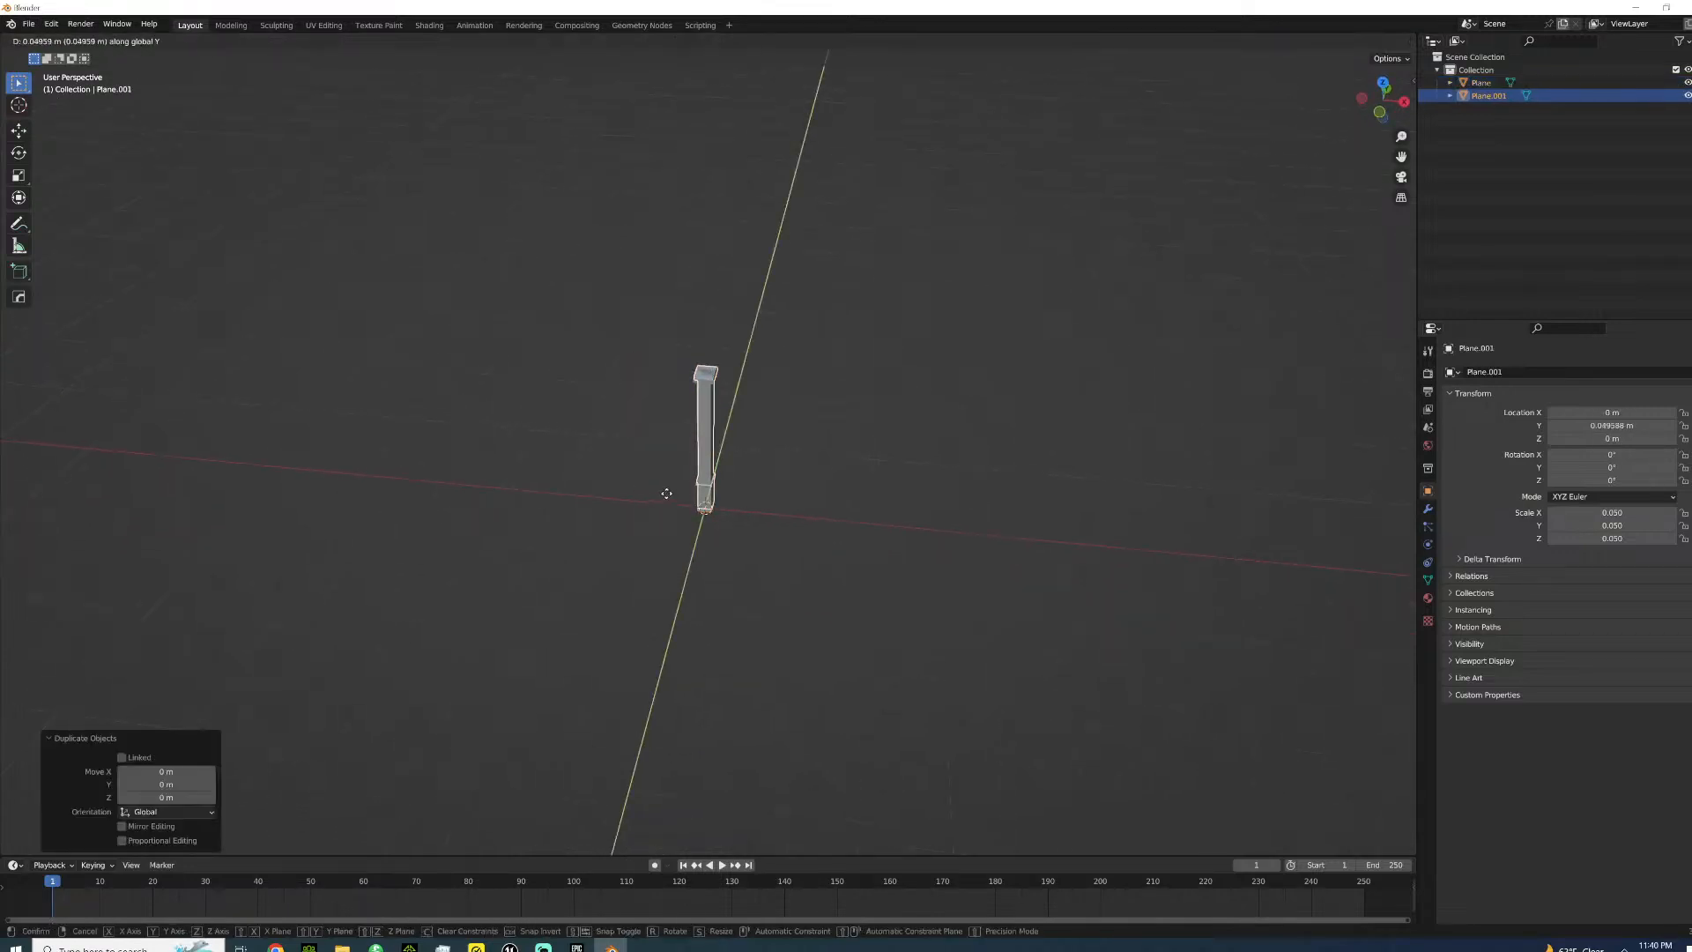
key(2)
key(x)
key(Return)
middle_drag(672, 496, 713, 383)
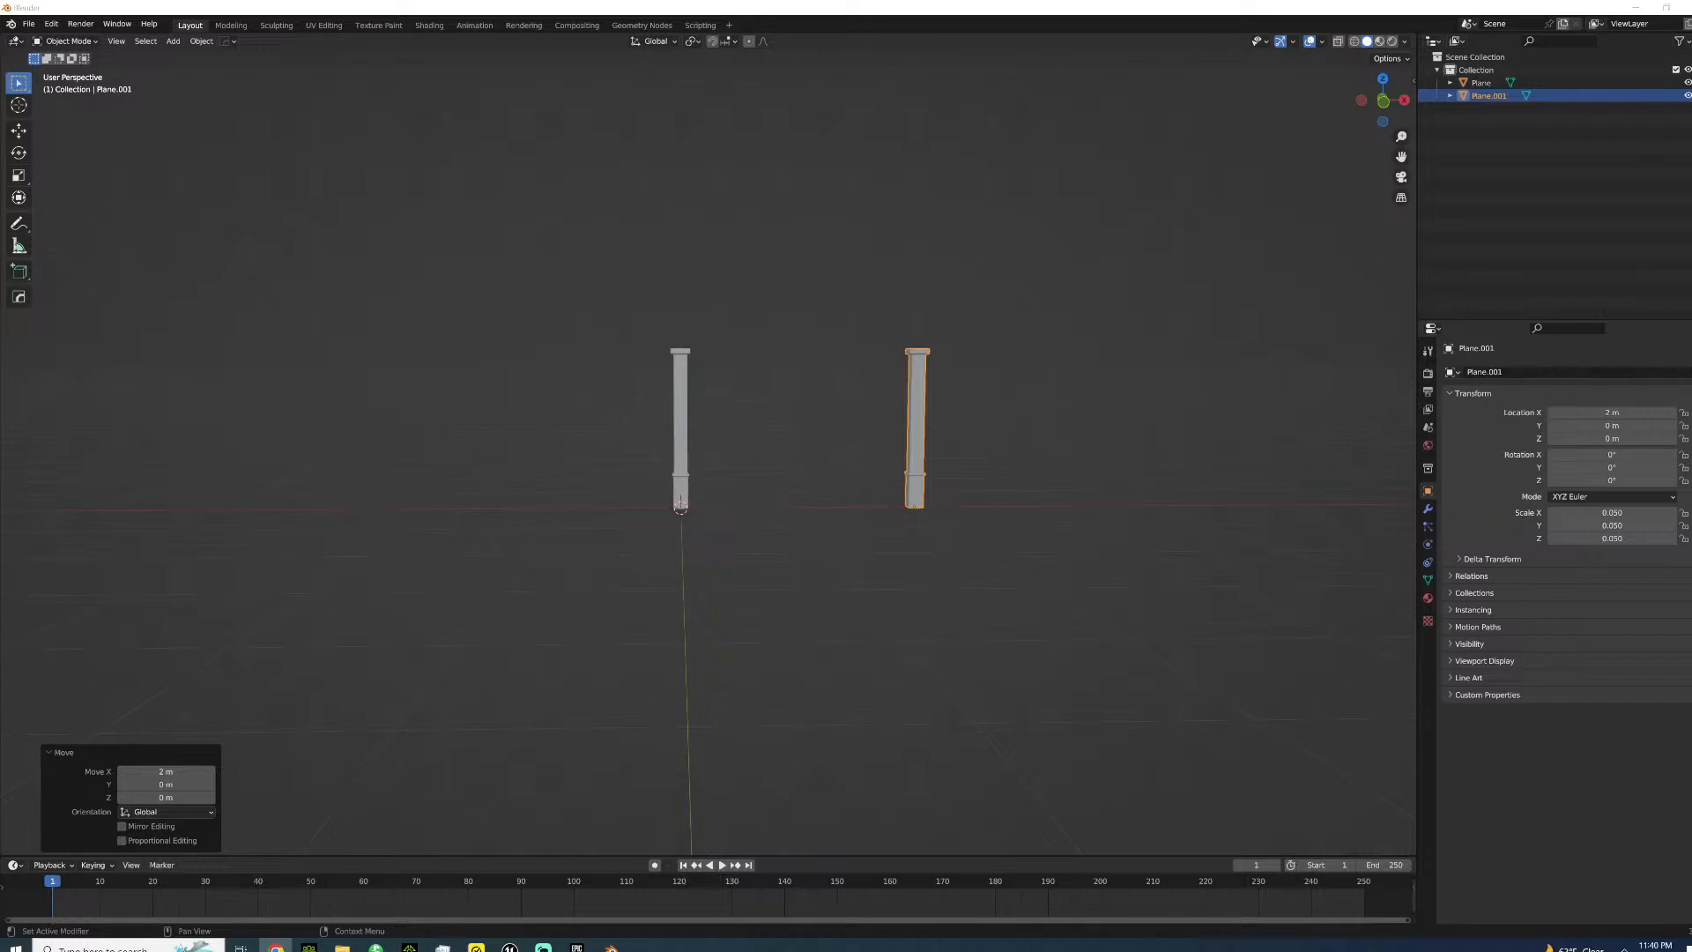
- Delete the duplicated post, keeping only the original at the world origin
click(919, 372)
click(918, 368)
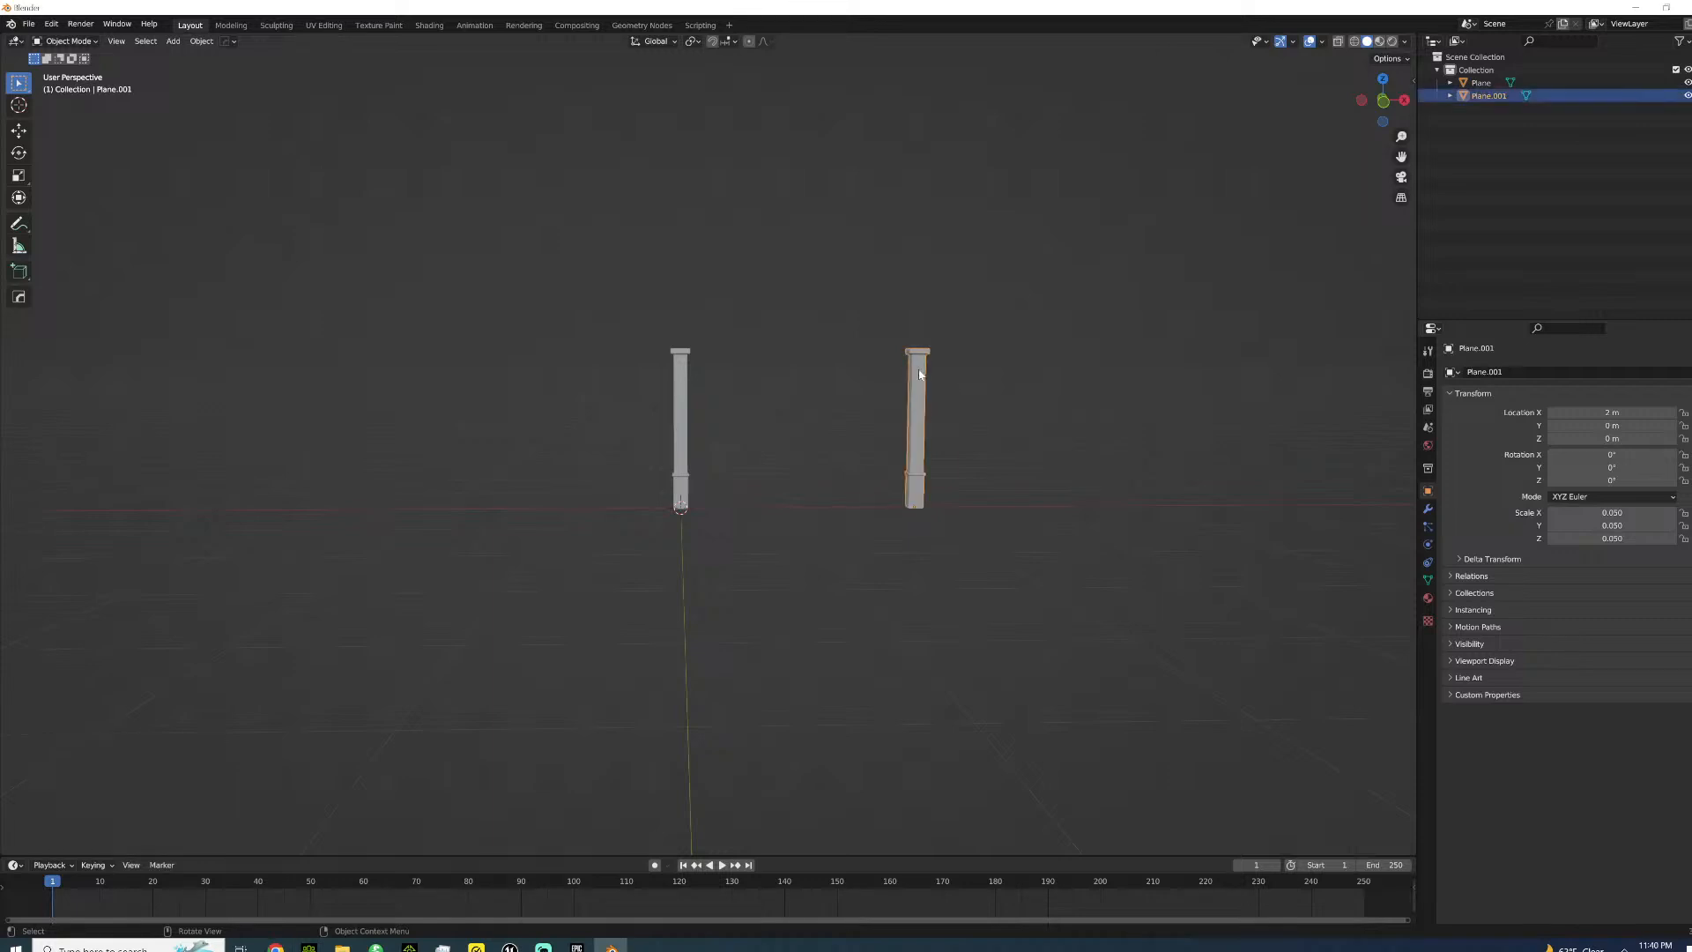
key(x)
click(918, 368)
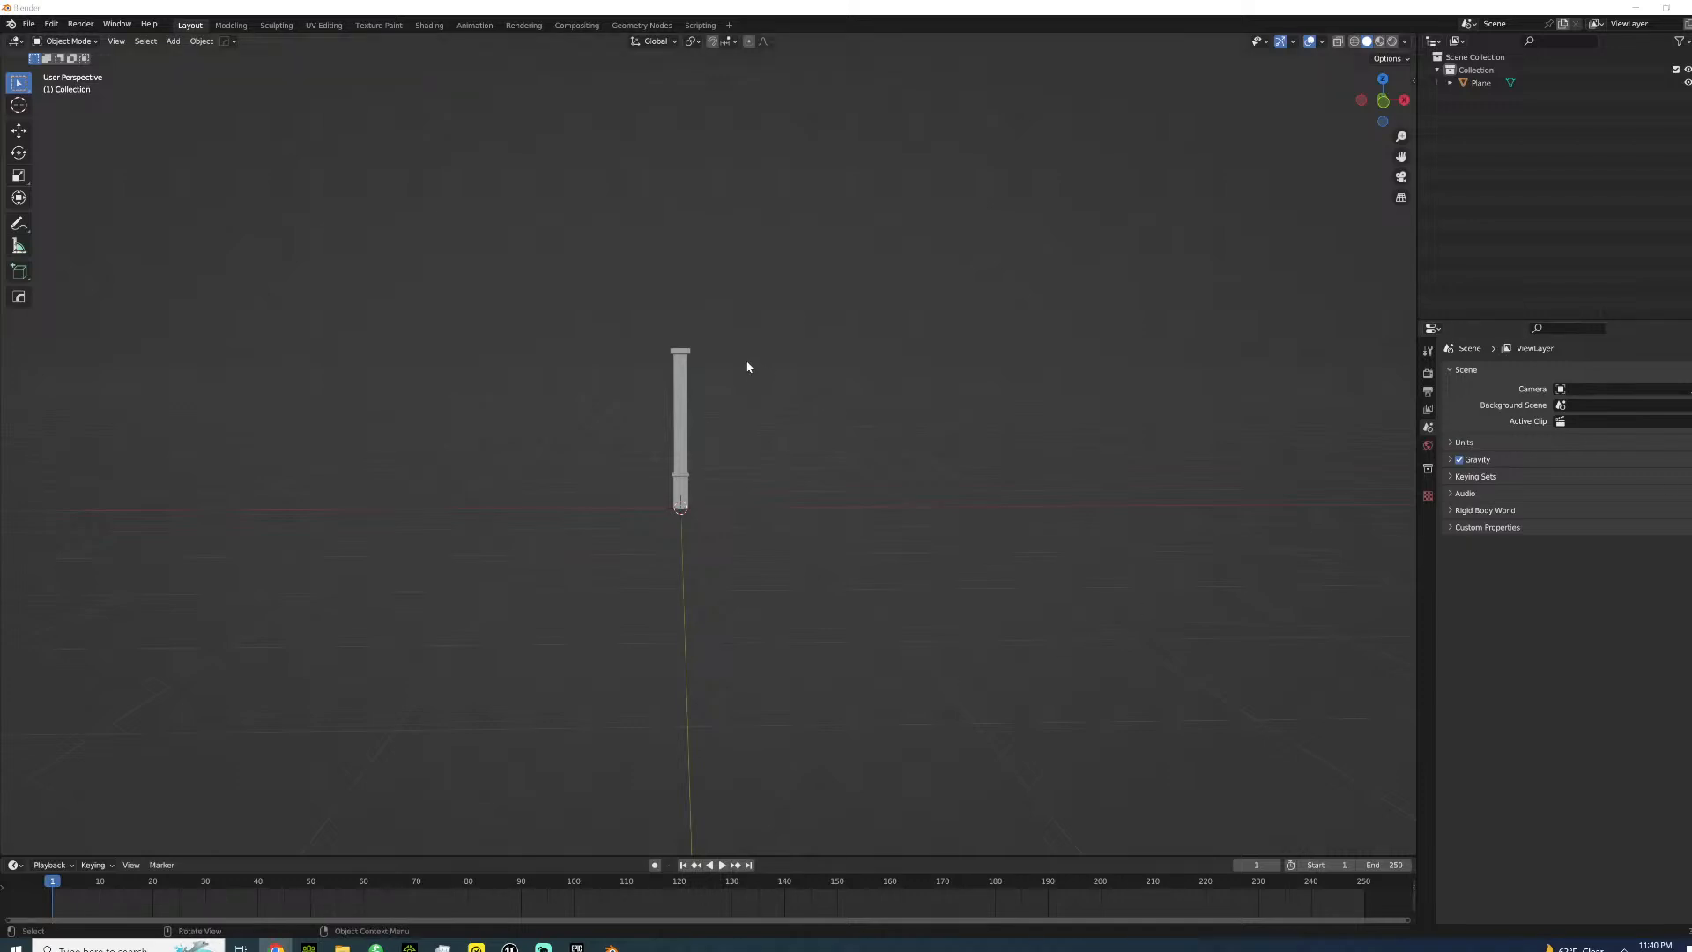
- Create a new material on the post and name it m_endgame_bar_fencepost
click(680, 357)
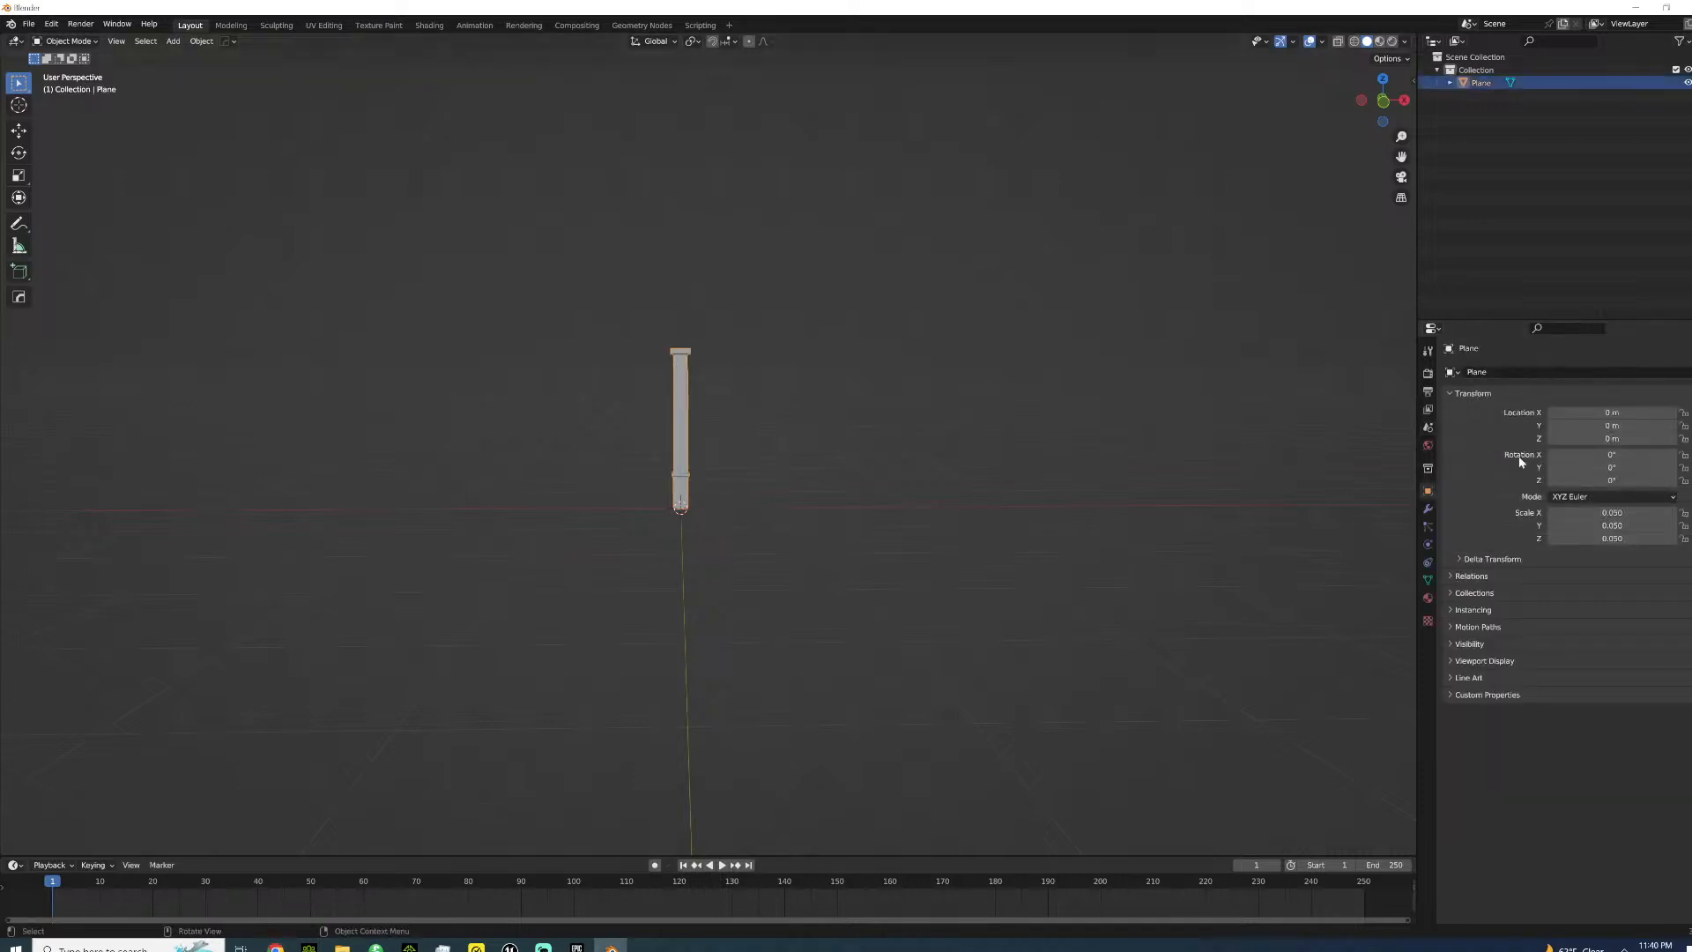
click(1428, 597)
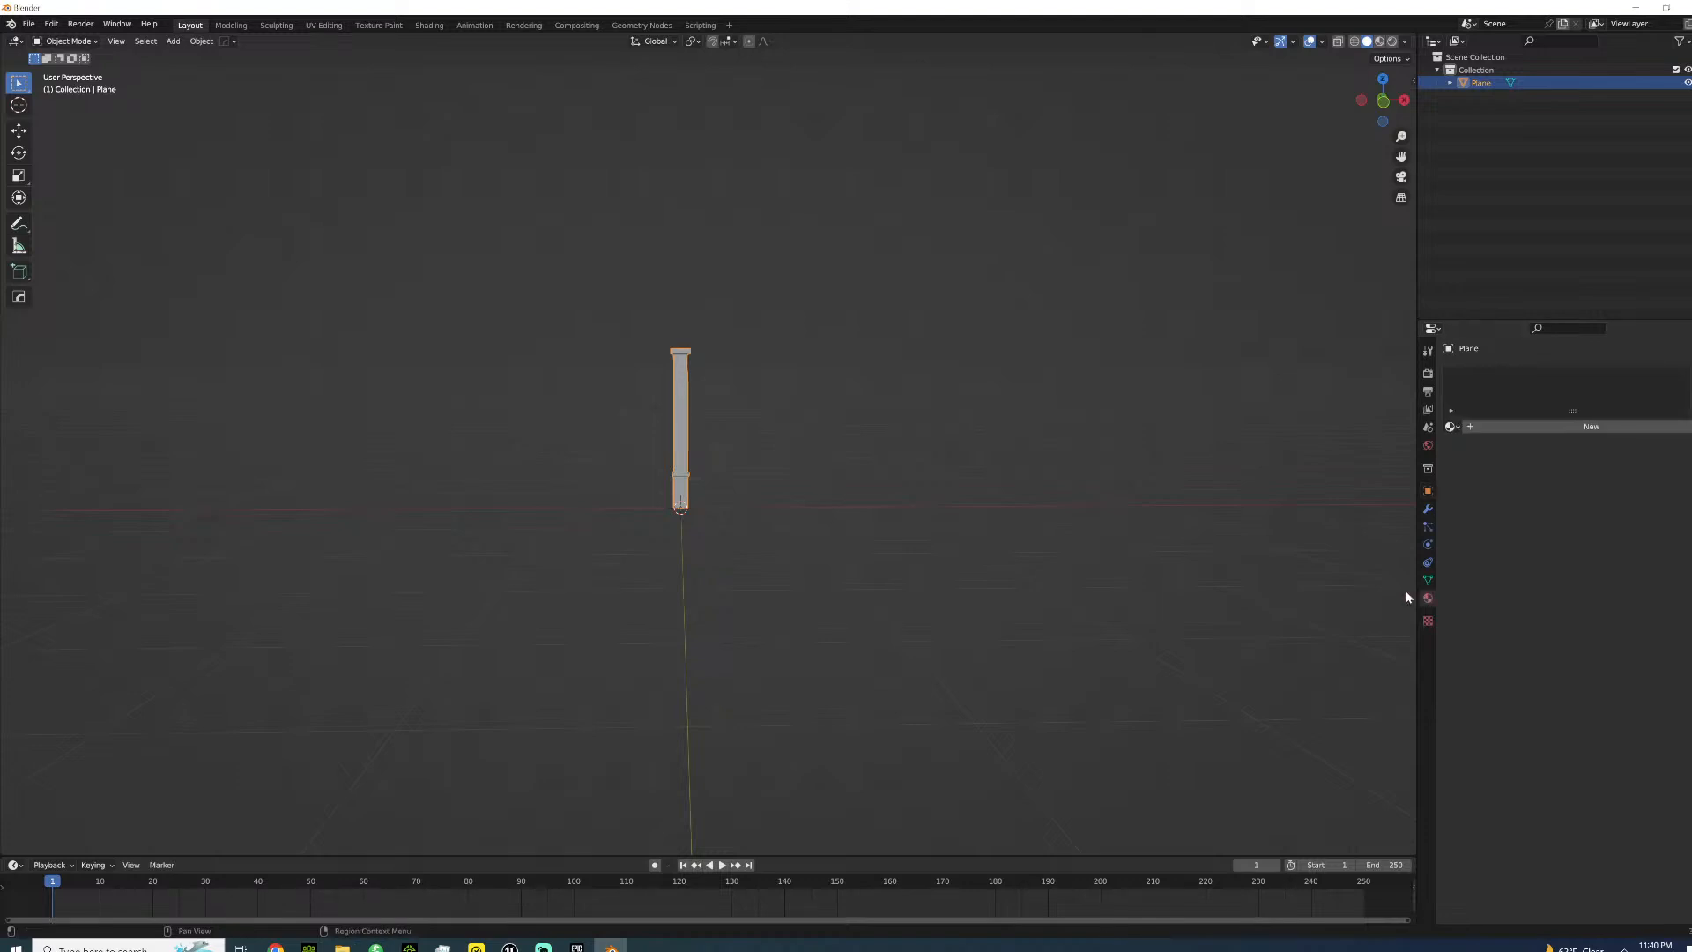
click(1509, 426)
click(1494, 426)
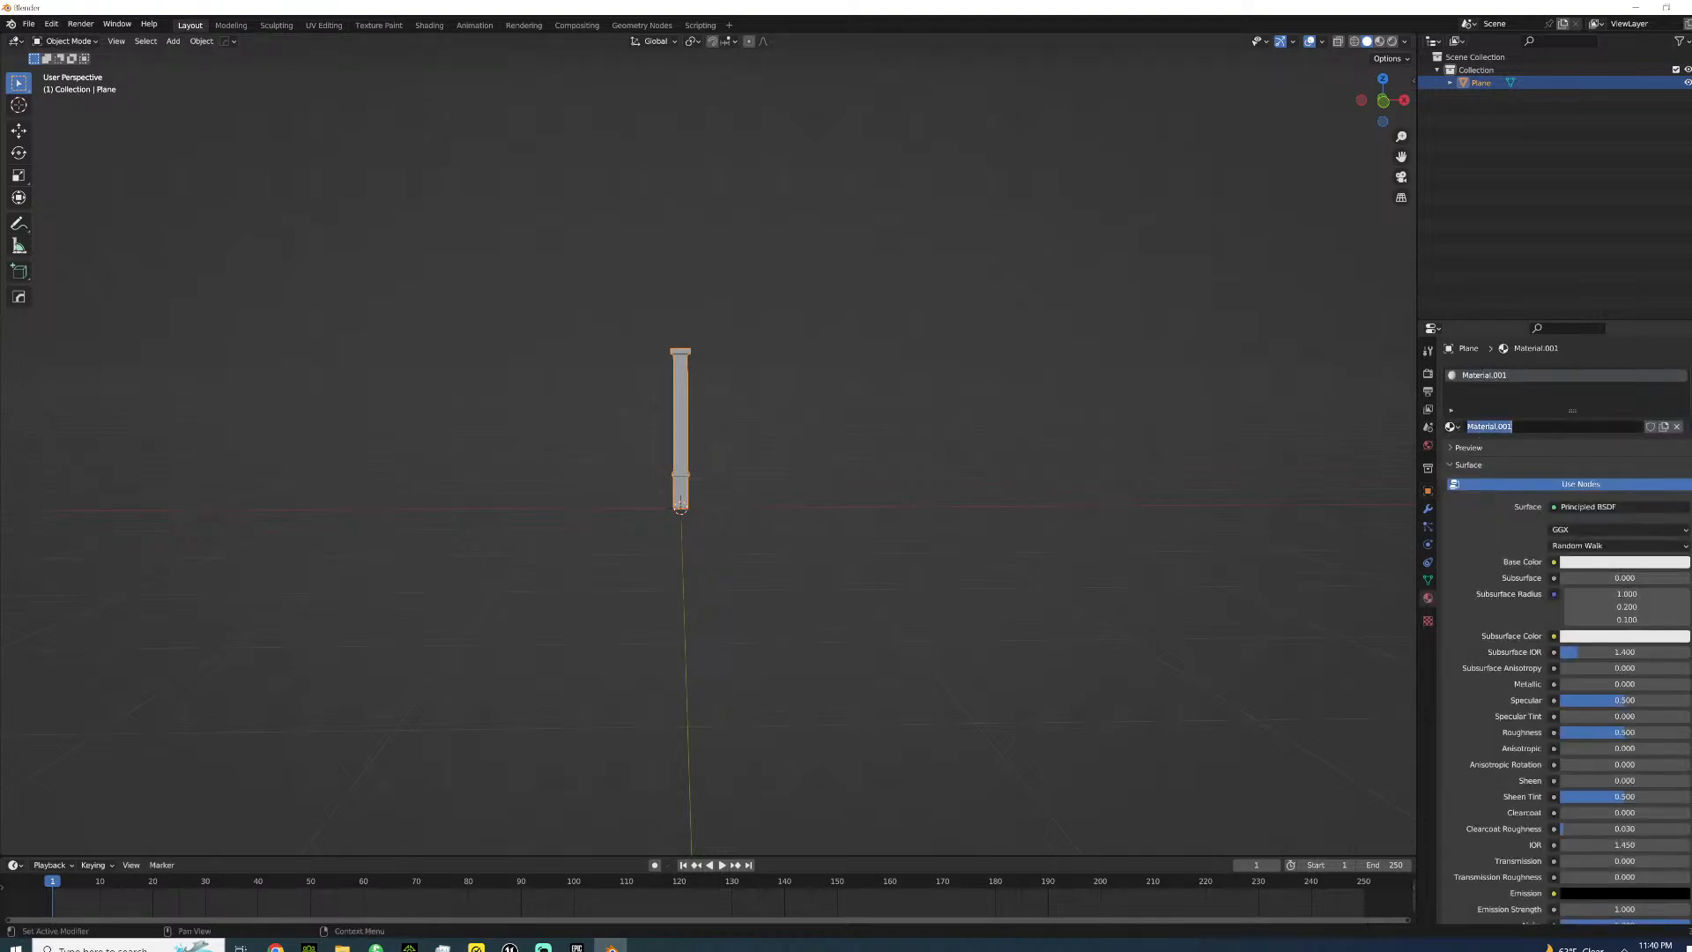
text(m_endgame_bar_fencepost)
key(Return)
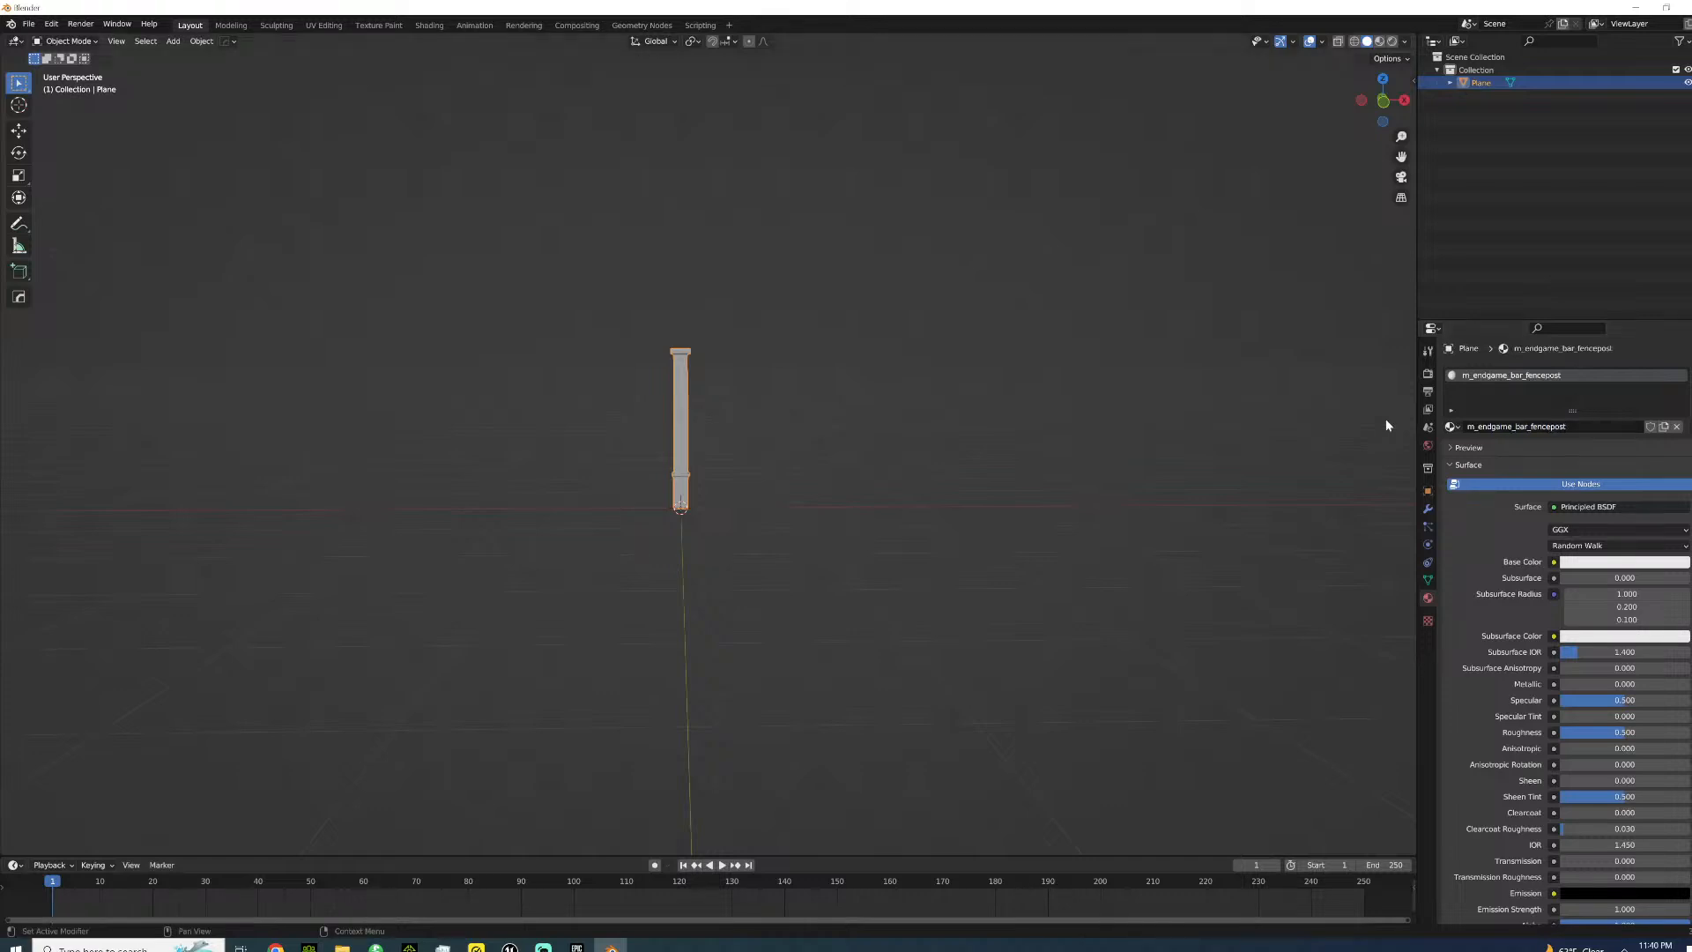
- Examine the post's mesh up close around the collar and base
scroll(897, 295, up, 3)
middle_drag(810, 386, 823, 392)
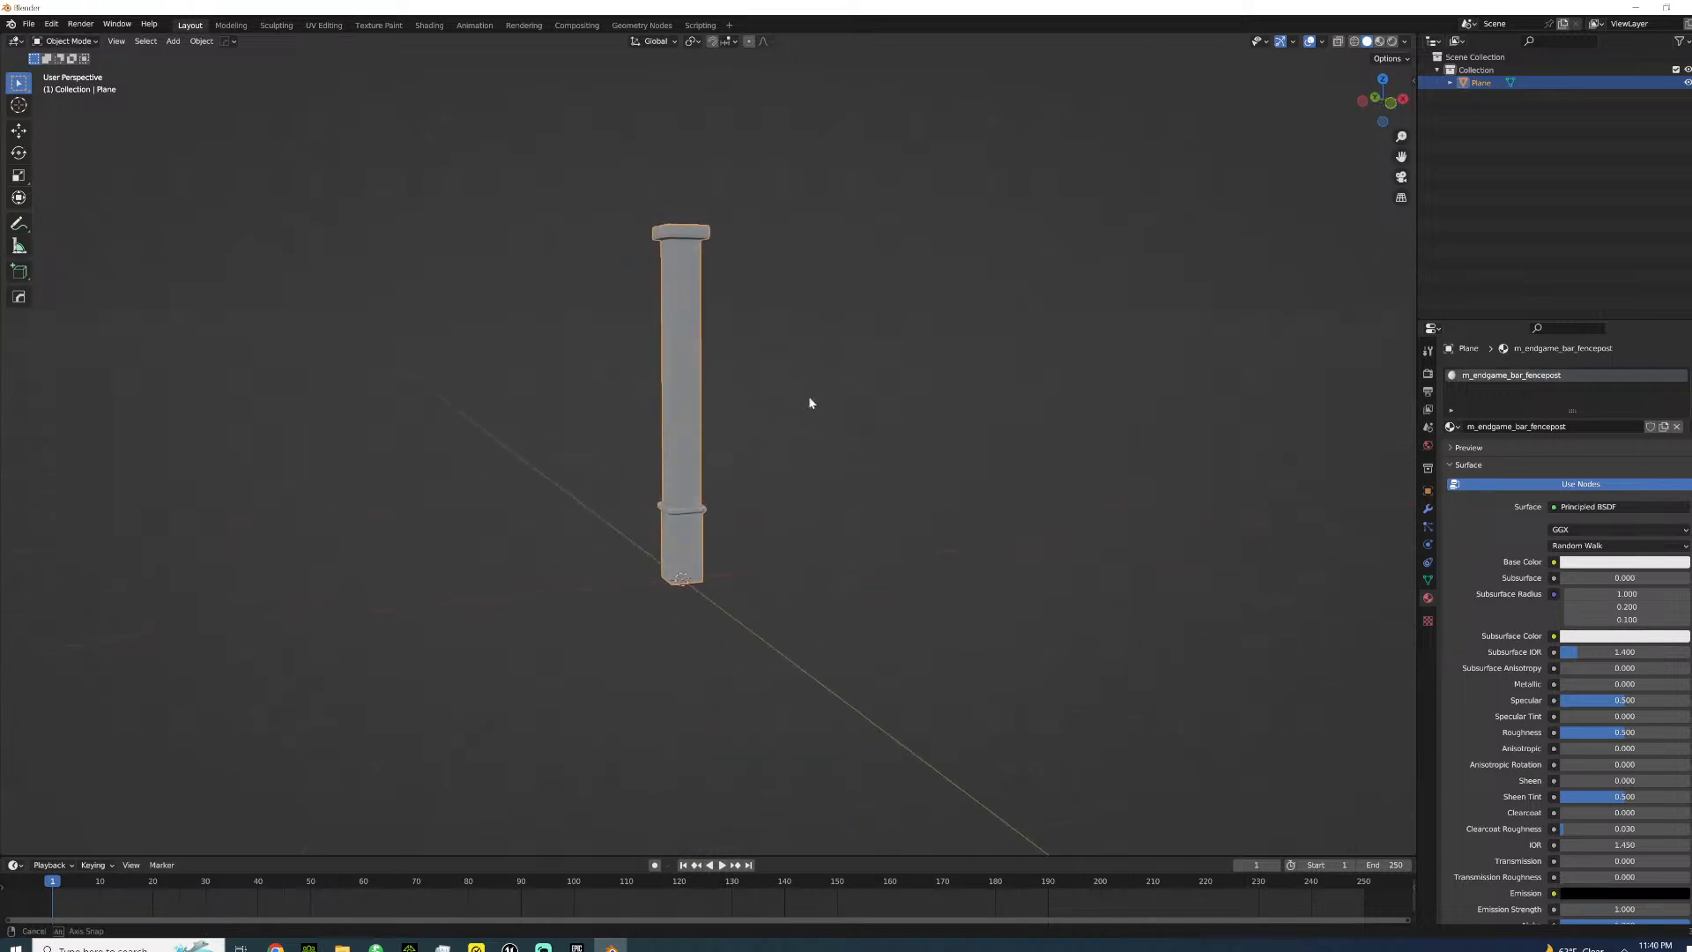
key(Tab)
key(a)
middle_drag(649, 374, 665, 370)
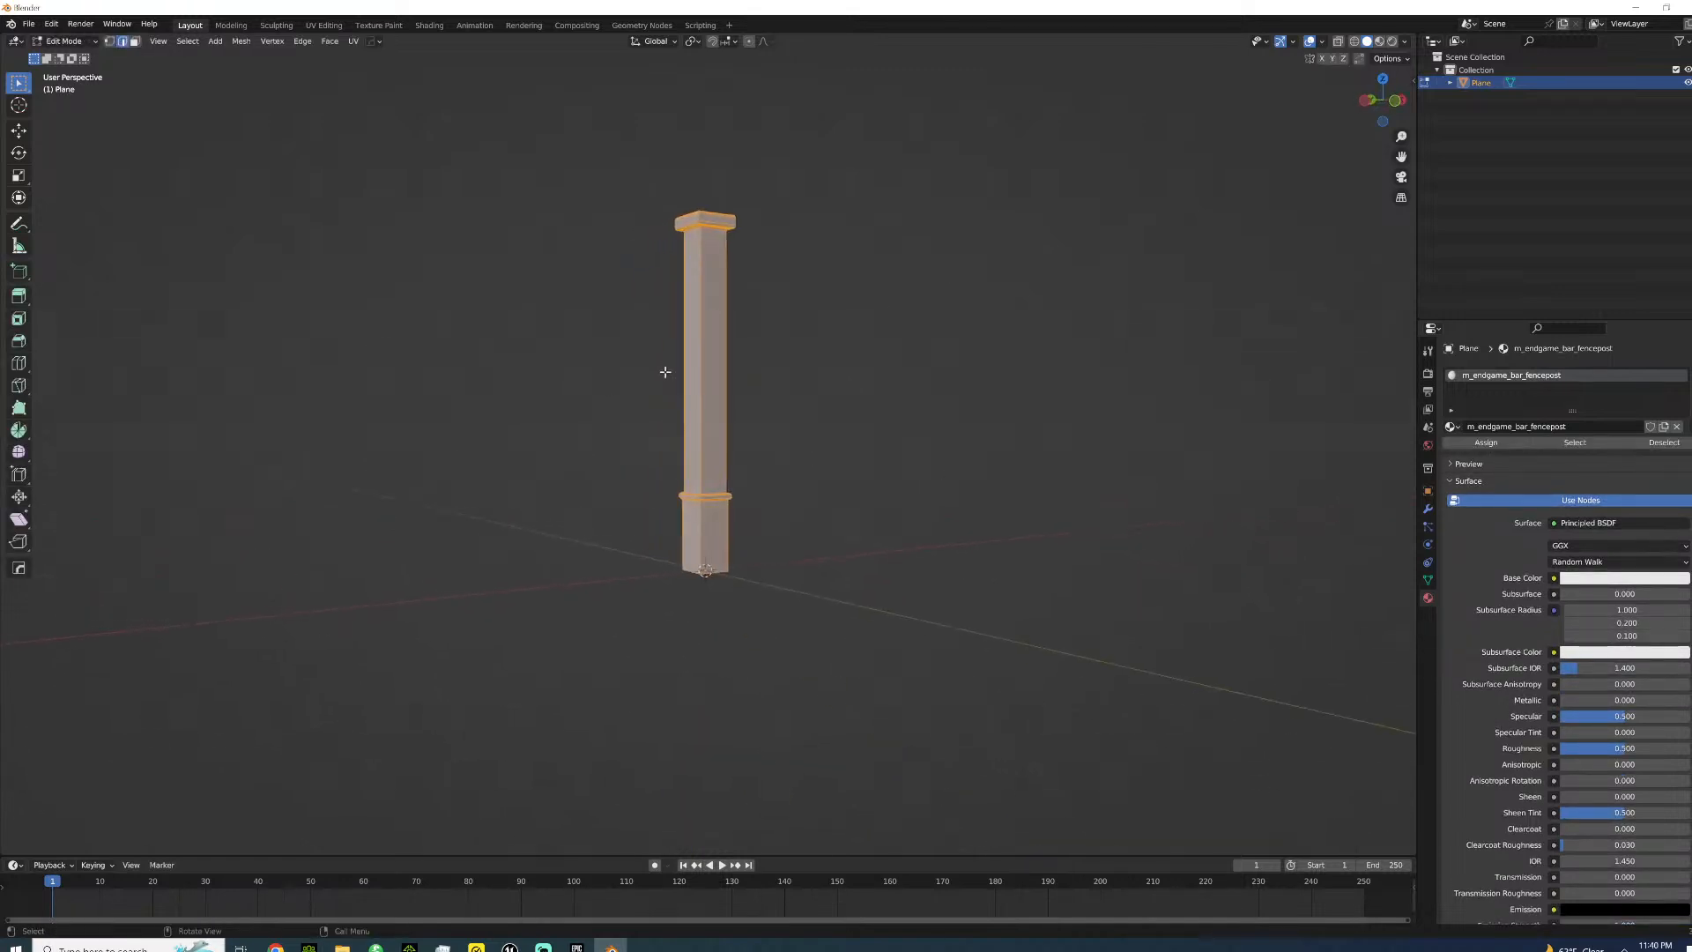
scroll(687, 440, up, 2)
shift+middle_drag(691, 461, 706, 385)
scroll(758, 412, up, 4)
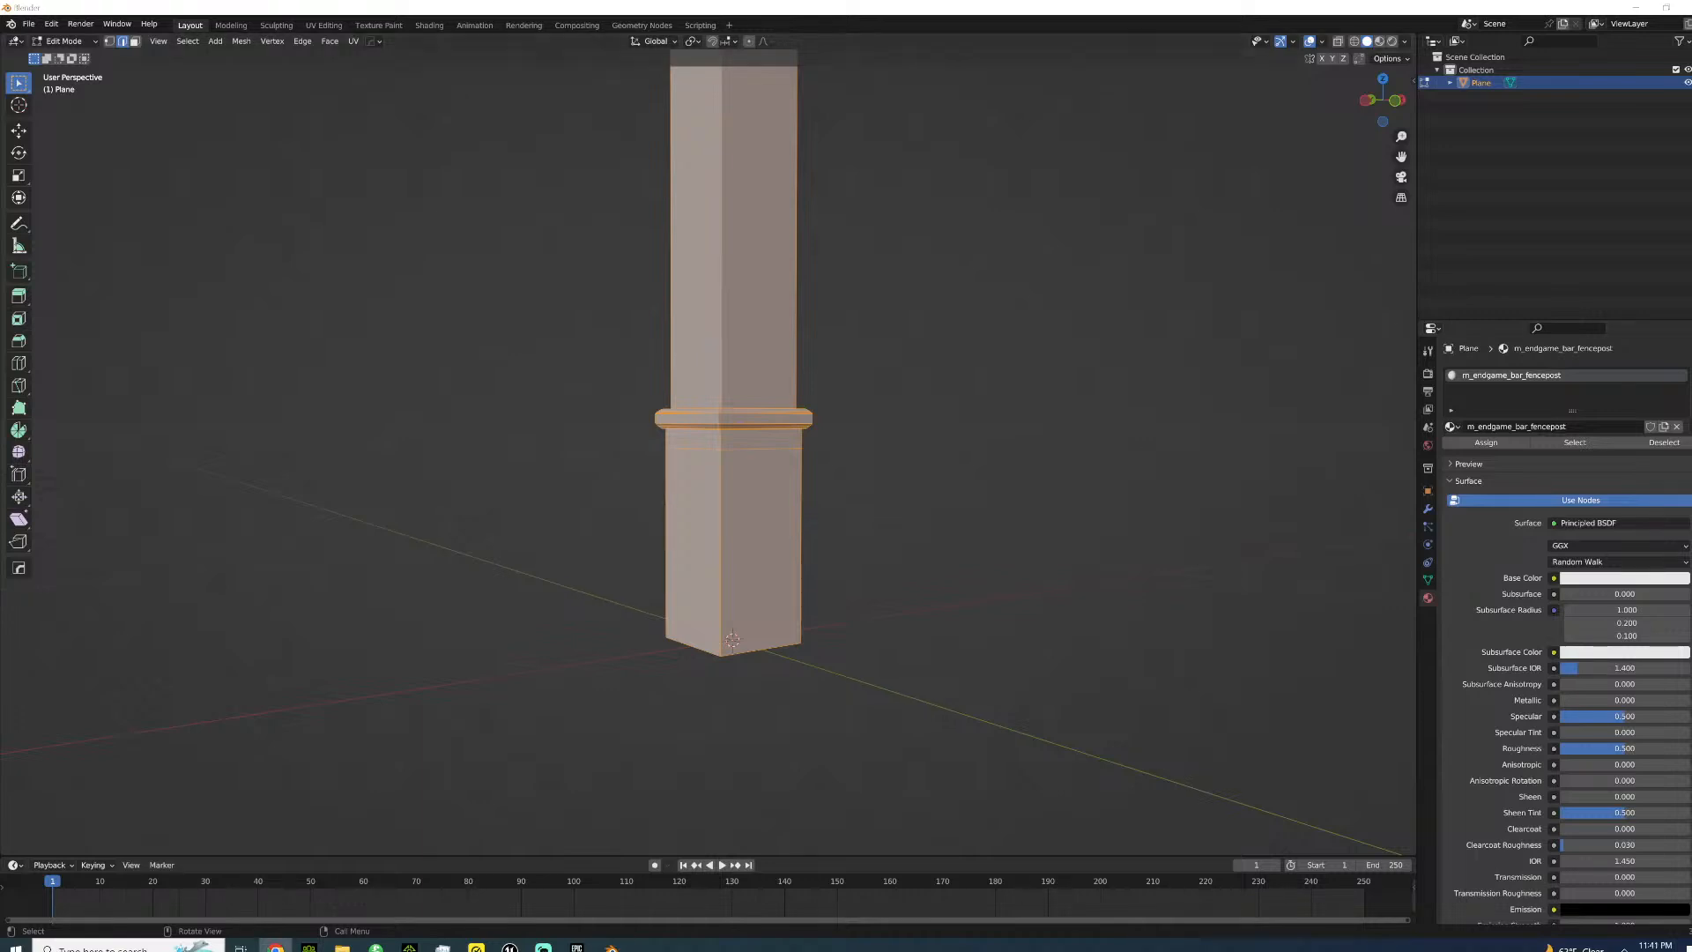
middle_drag(989, 495, 933, 522)
key(Tab)
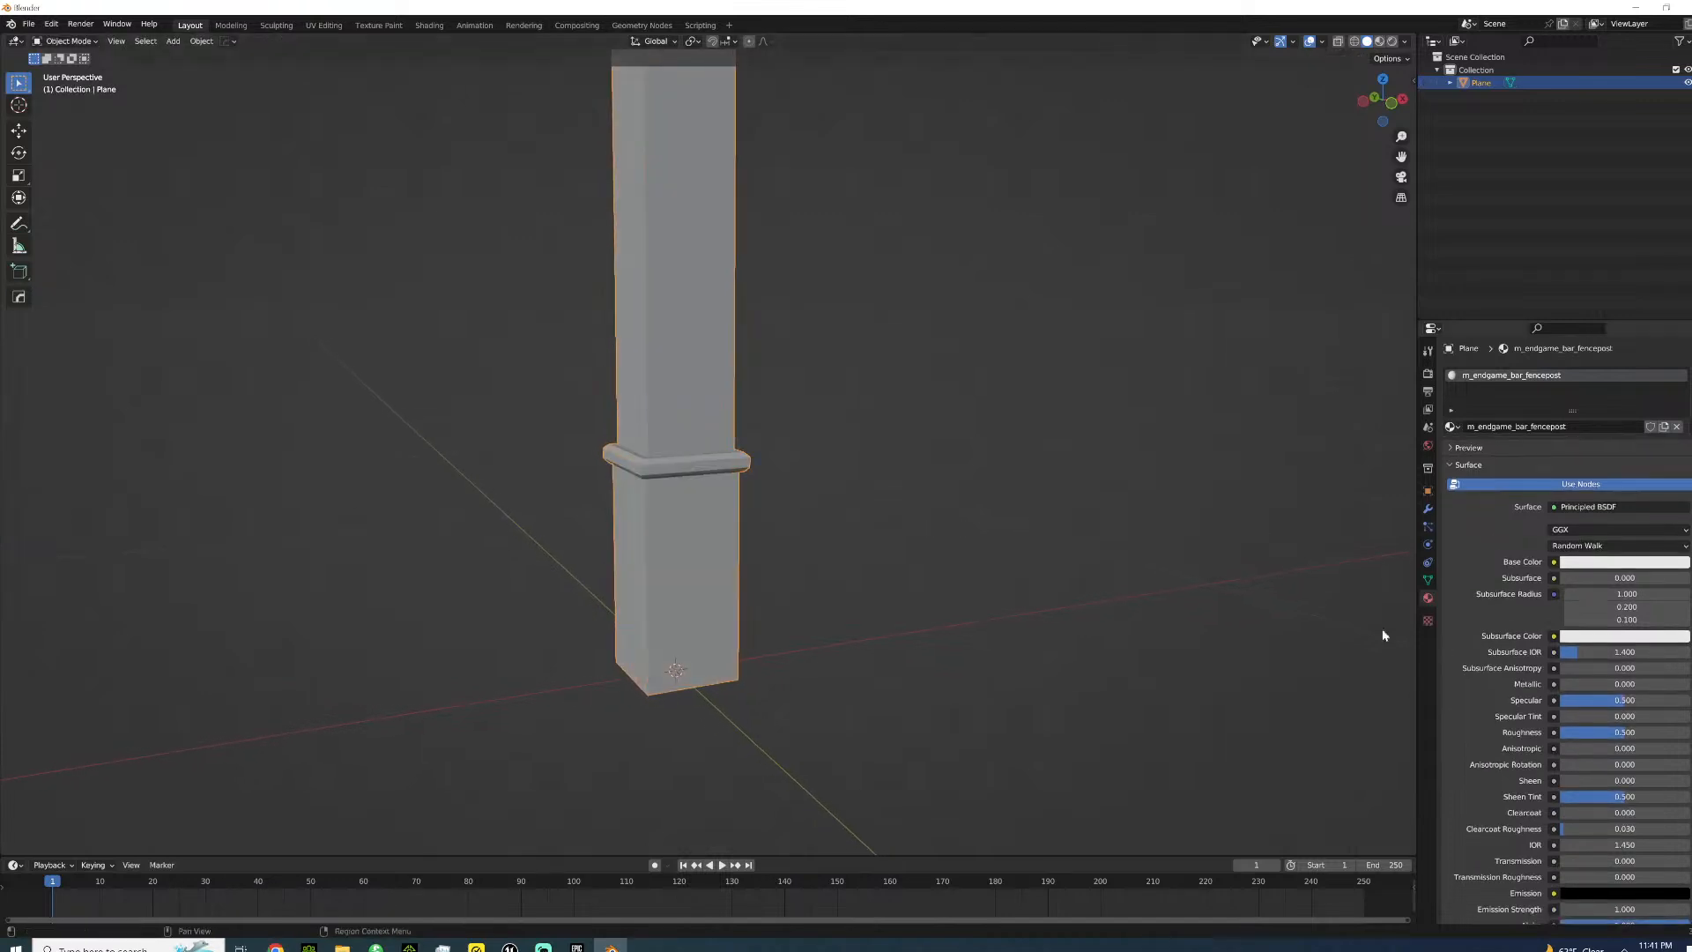
- Create a new brush texture and load the image WoodMelamineBallare001_COL_4K.jpg into it from the WoodMelamineBallare001 folder
click(1429, 621)
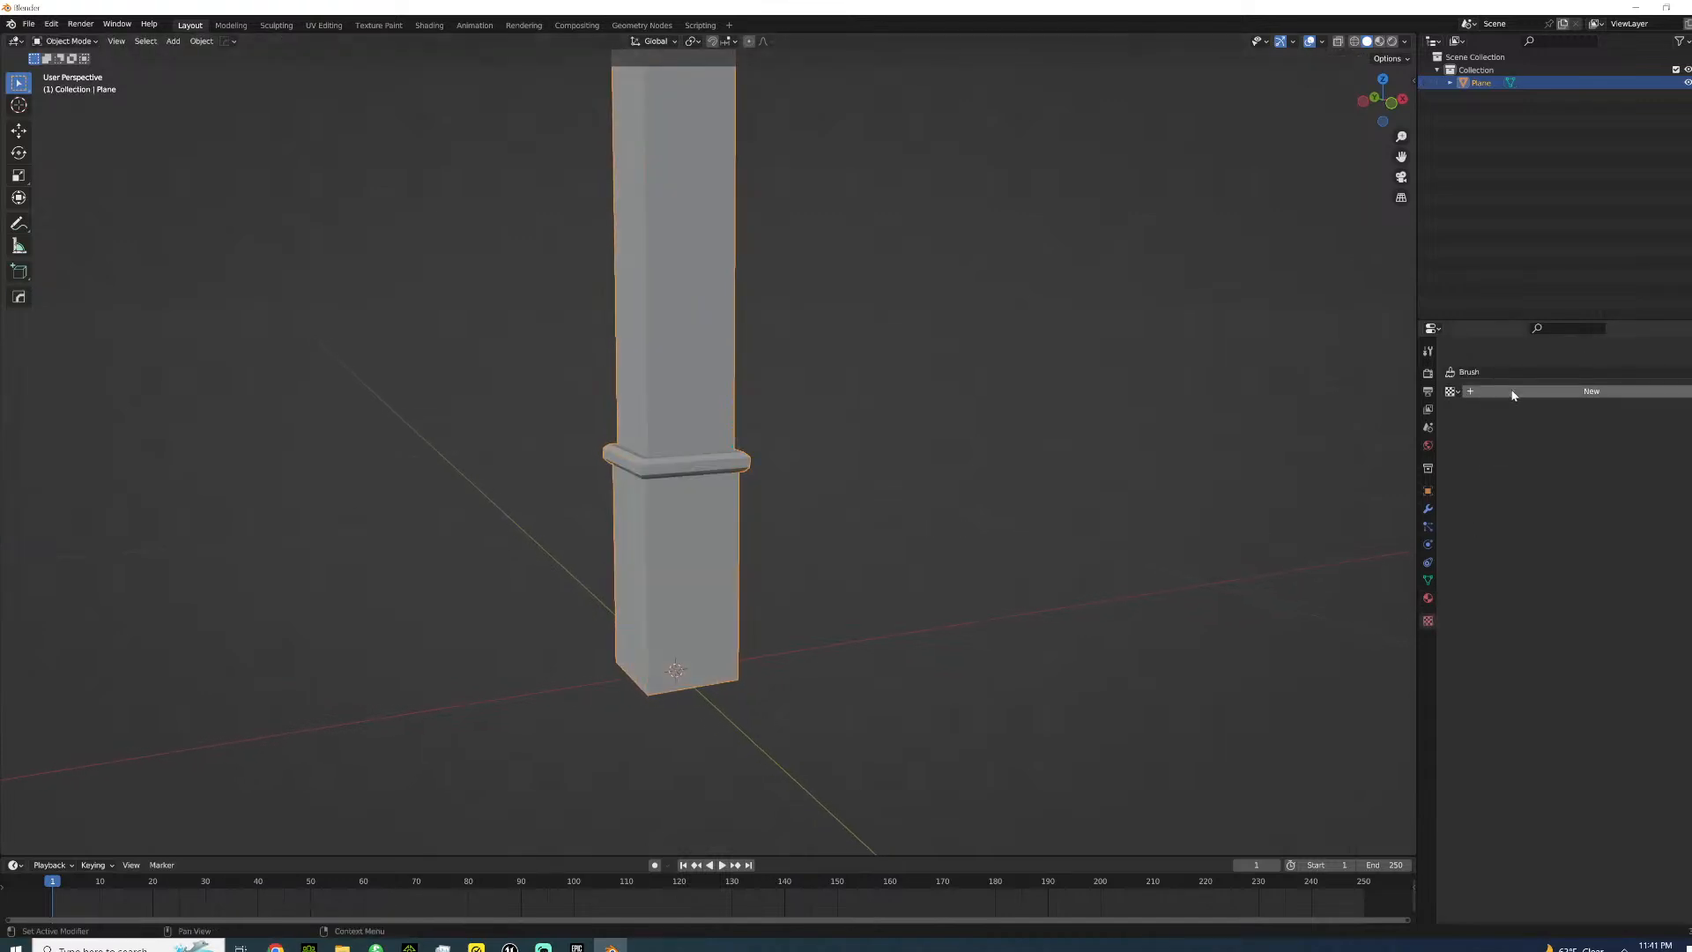
click(1619, 601)
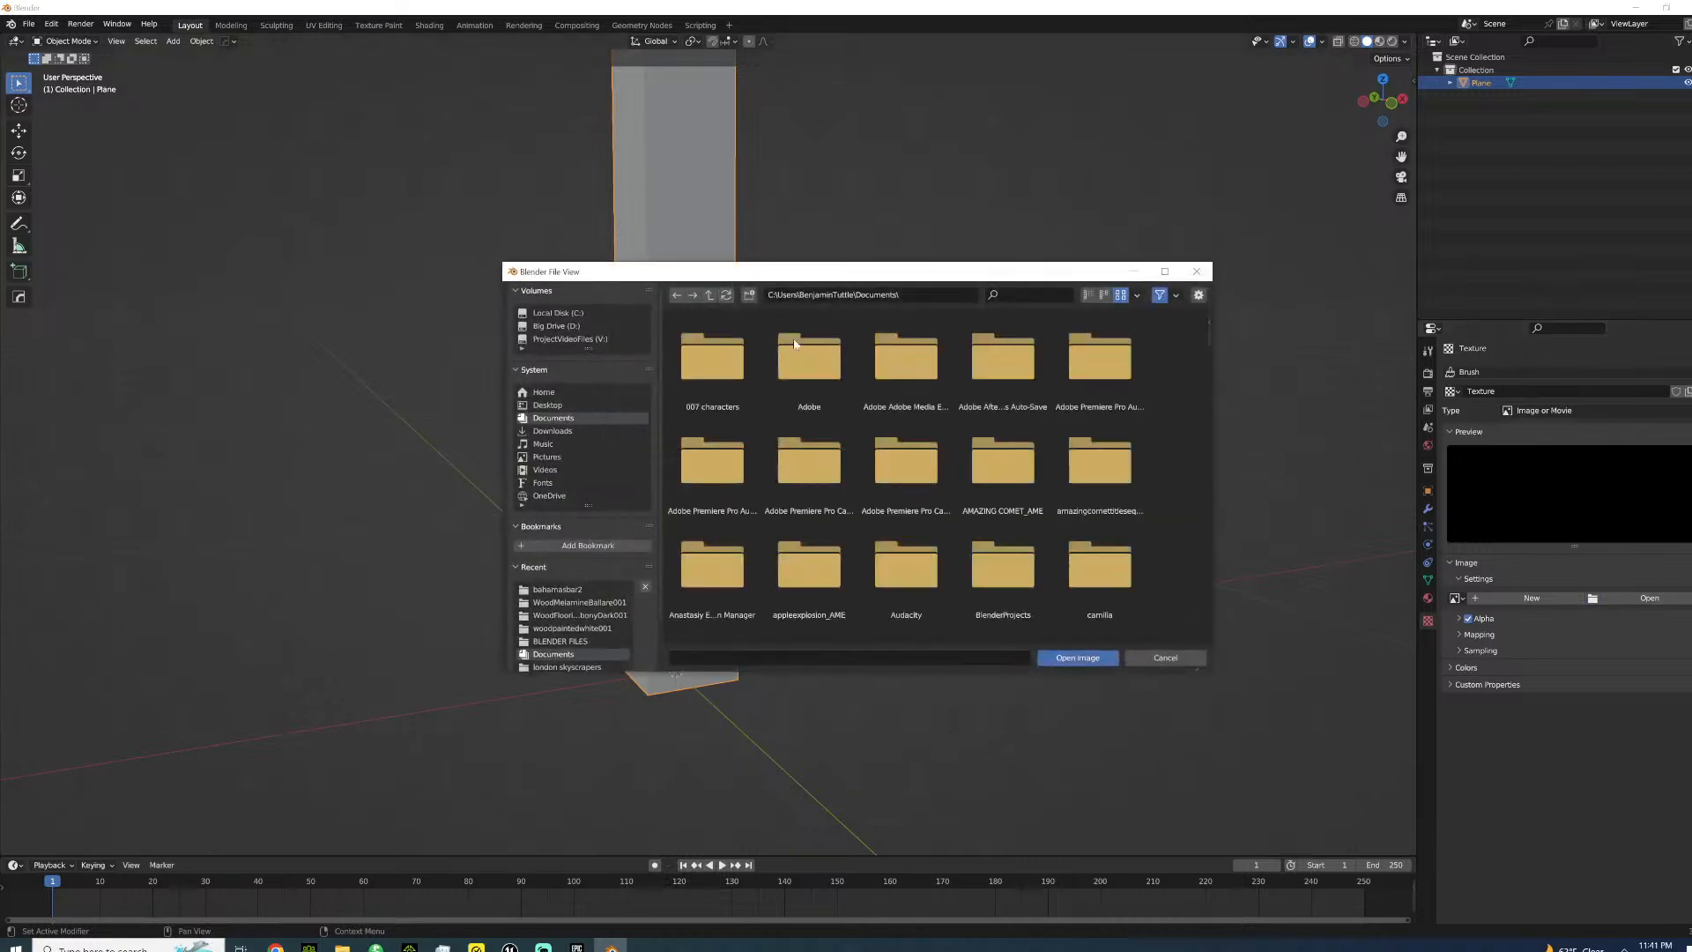
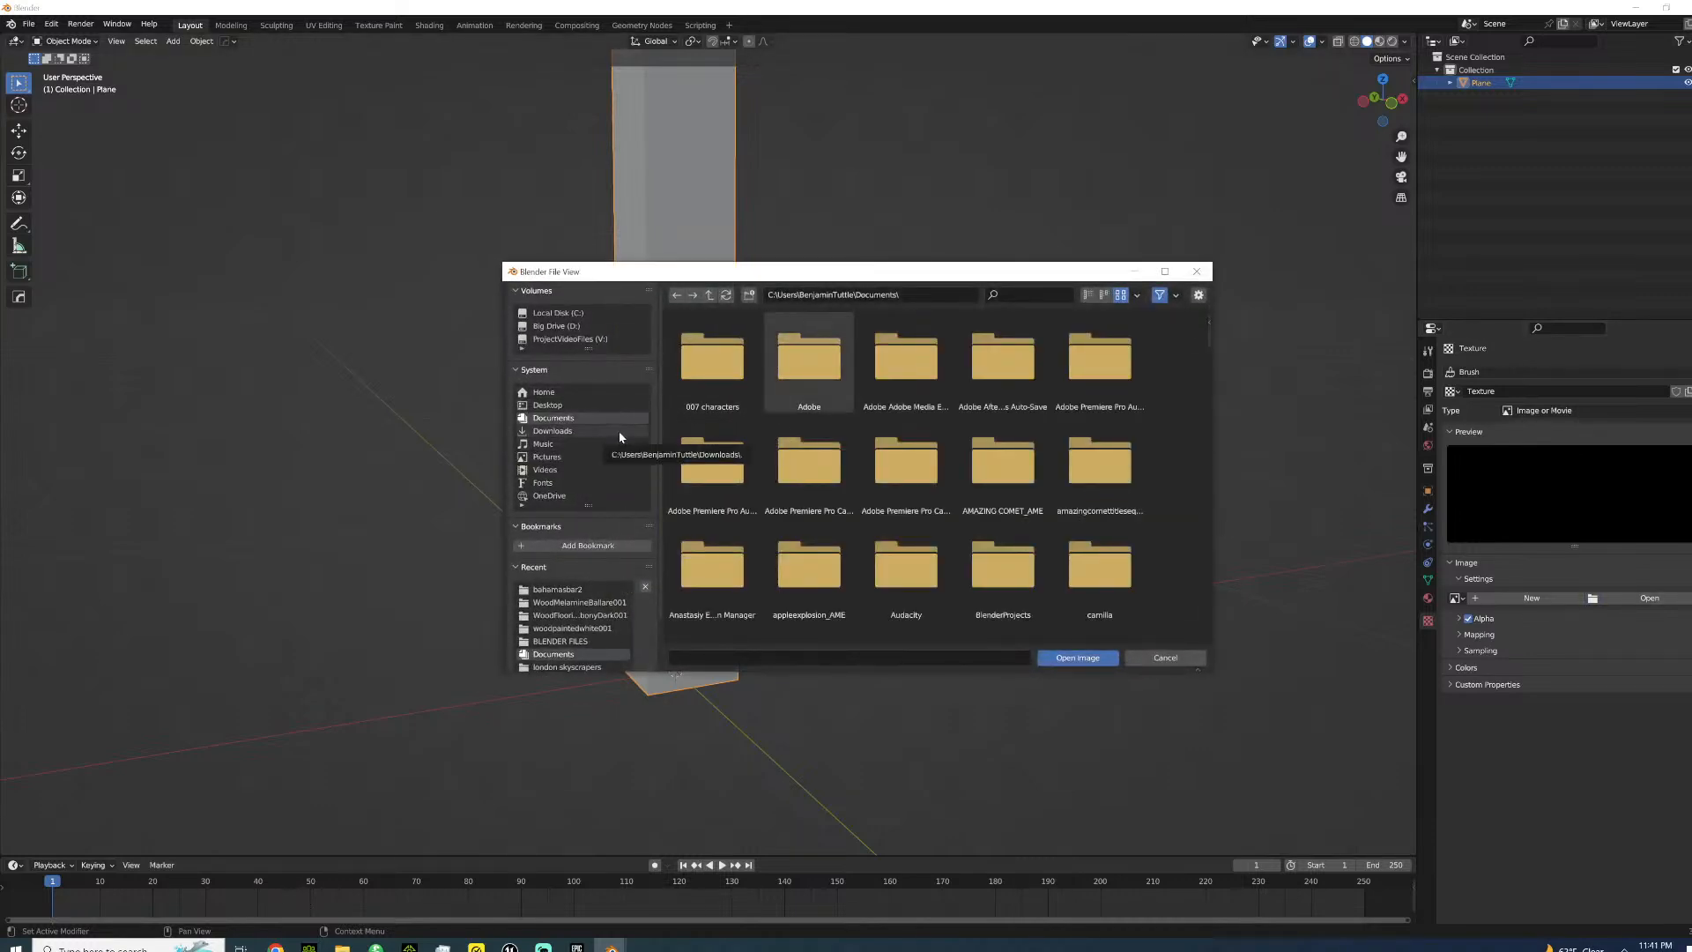
click(580, 602)
click(728, 368)
click(1076, 660)
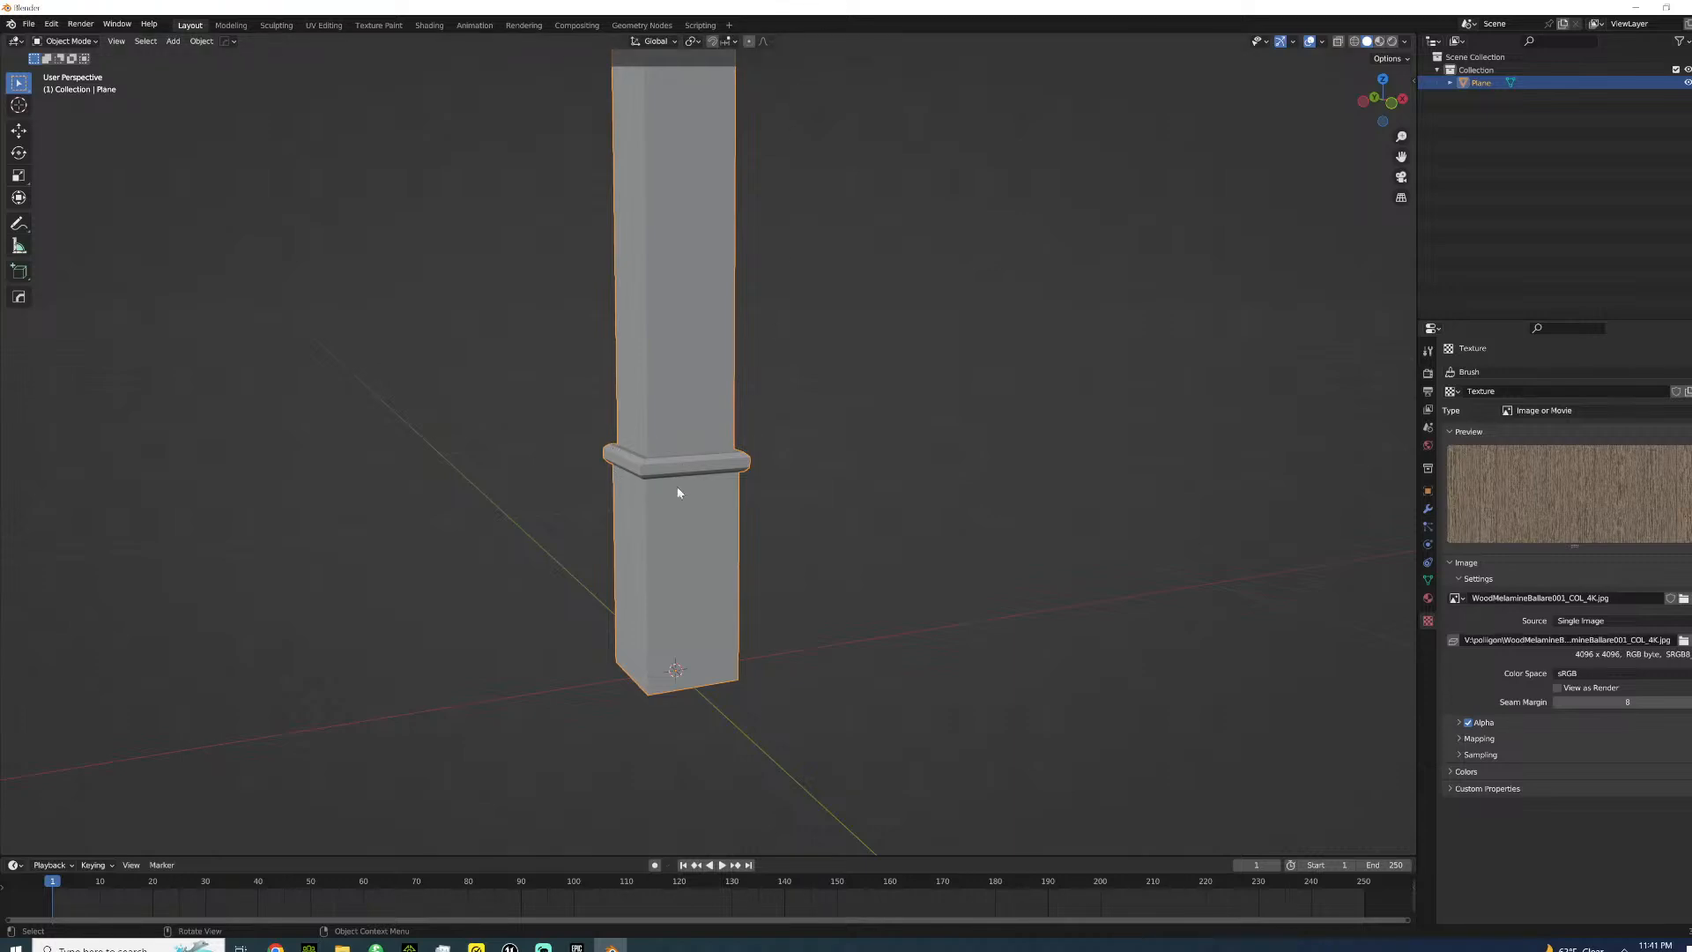
- Split the 3D viewport vertically and switch the new area to the Shader Editor
scroll(662, 448, down, 5)
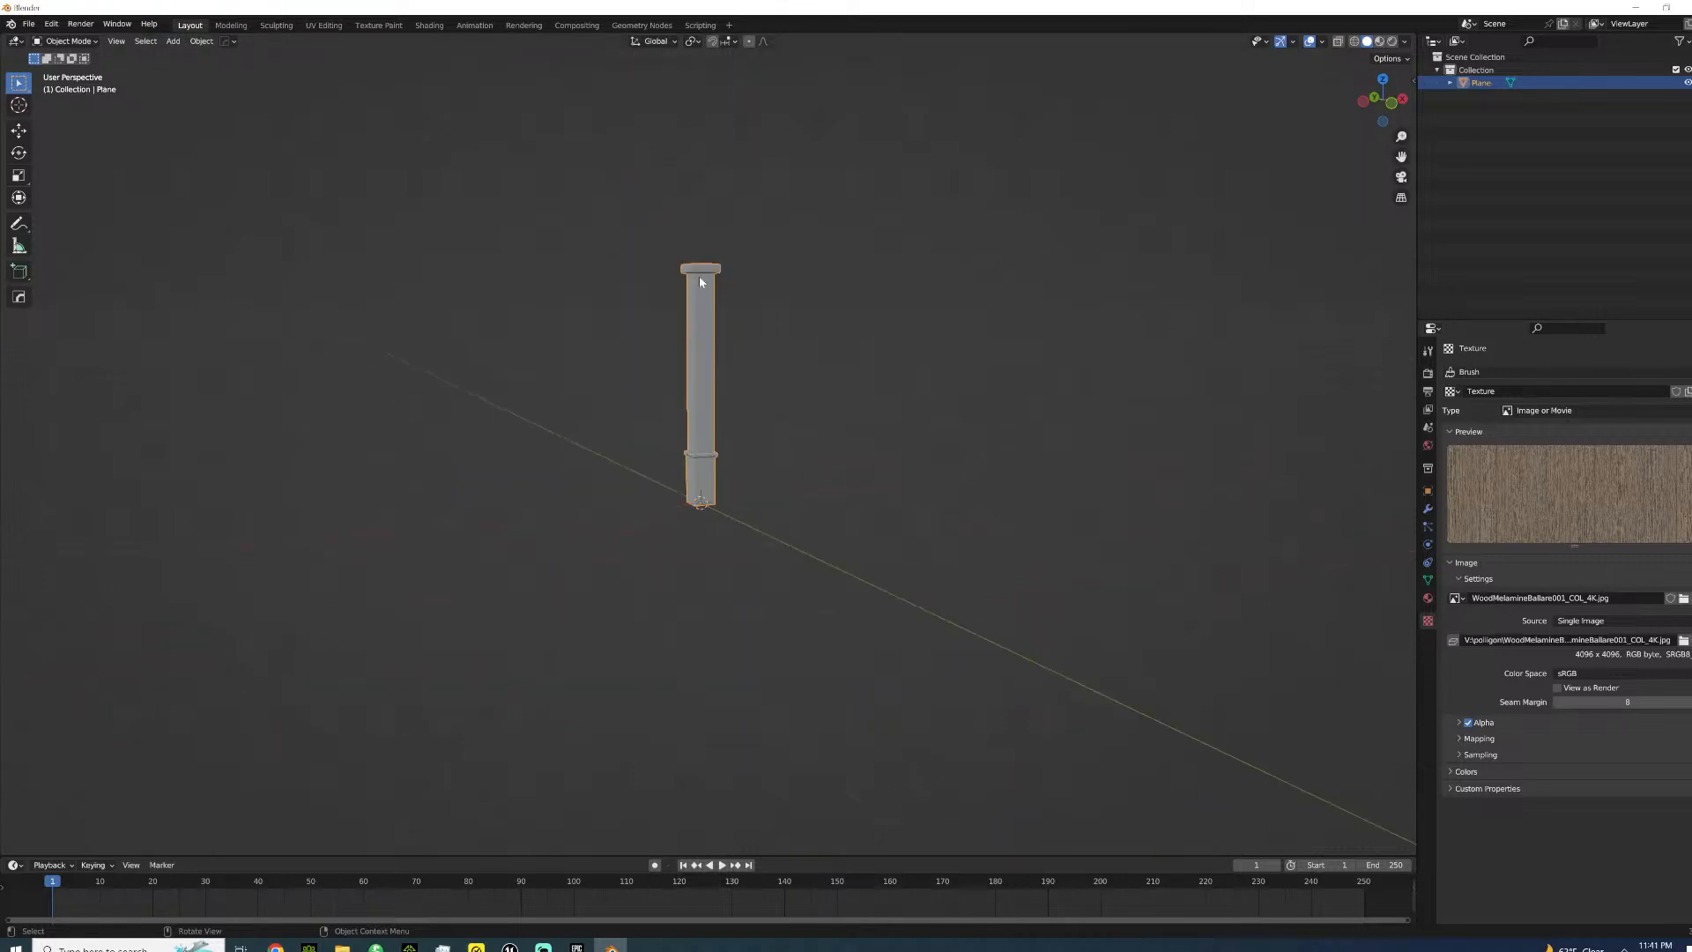
scroll(722, 352, up, 5)
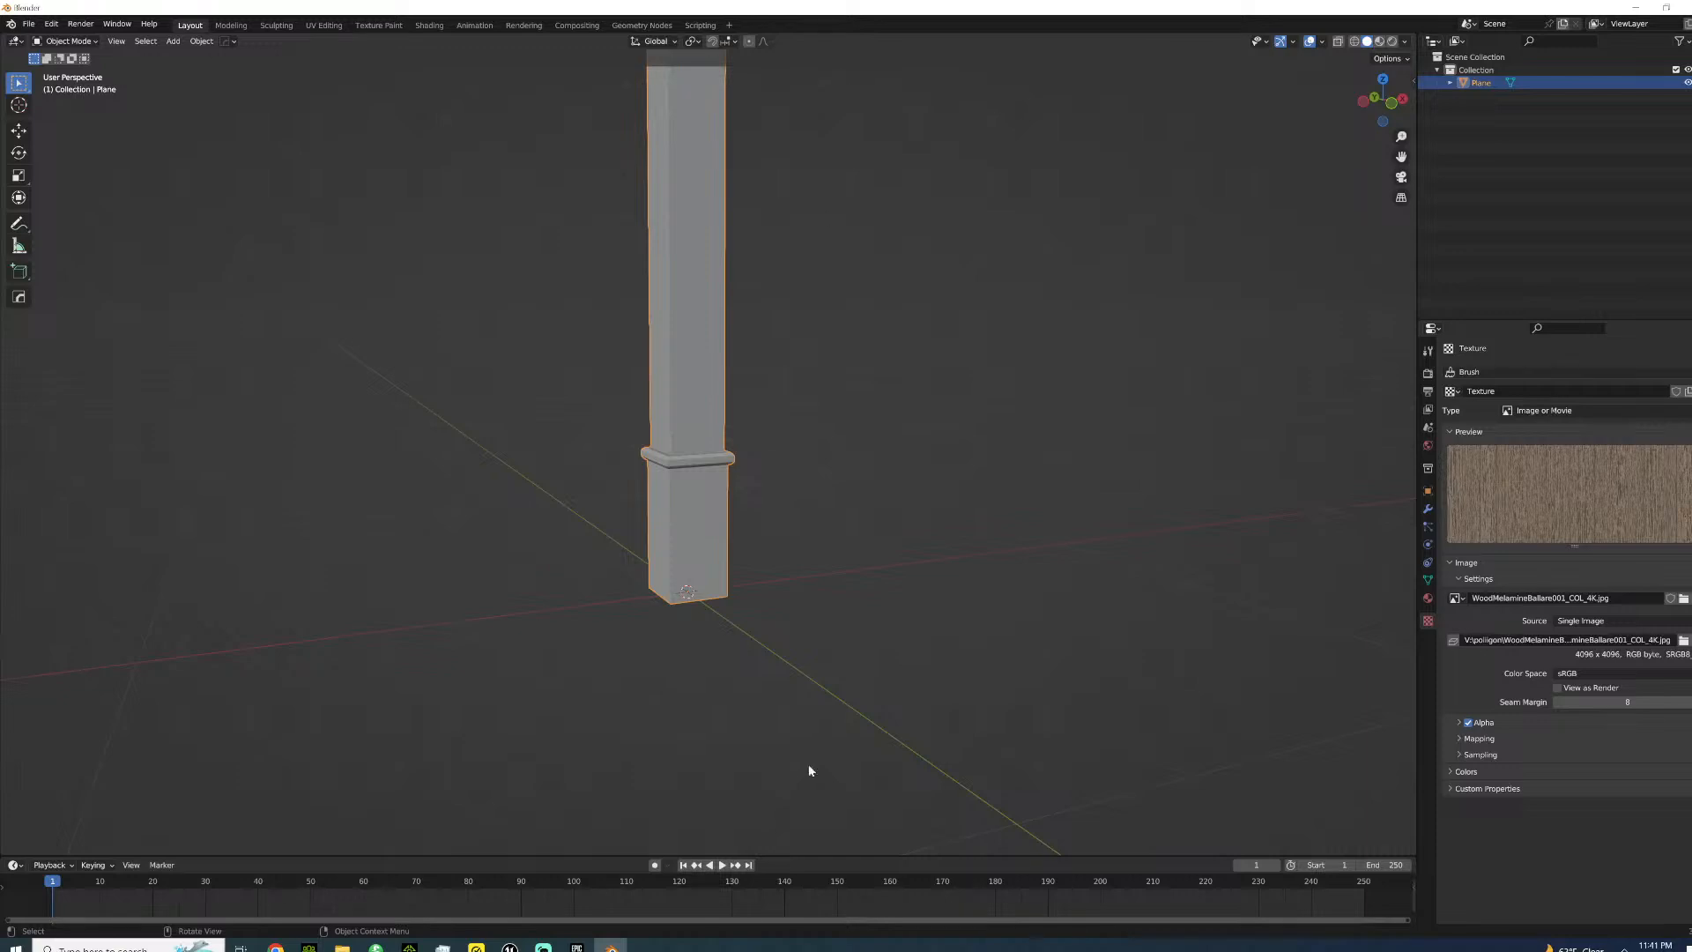
right_click(901, 858)
click(897, 862)
click(881, 750)
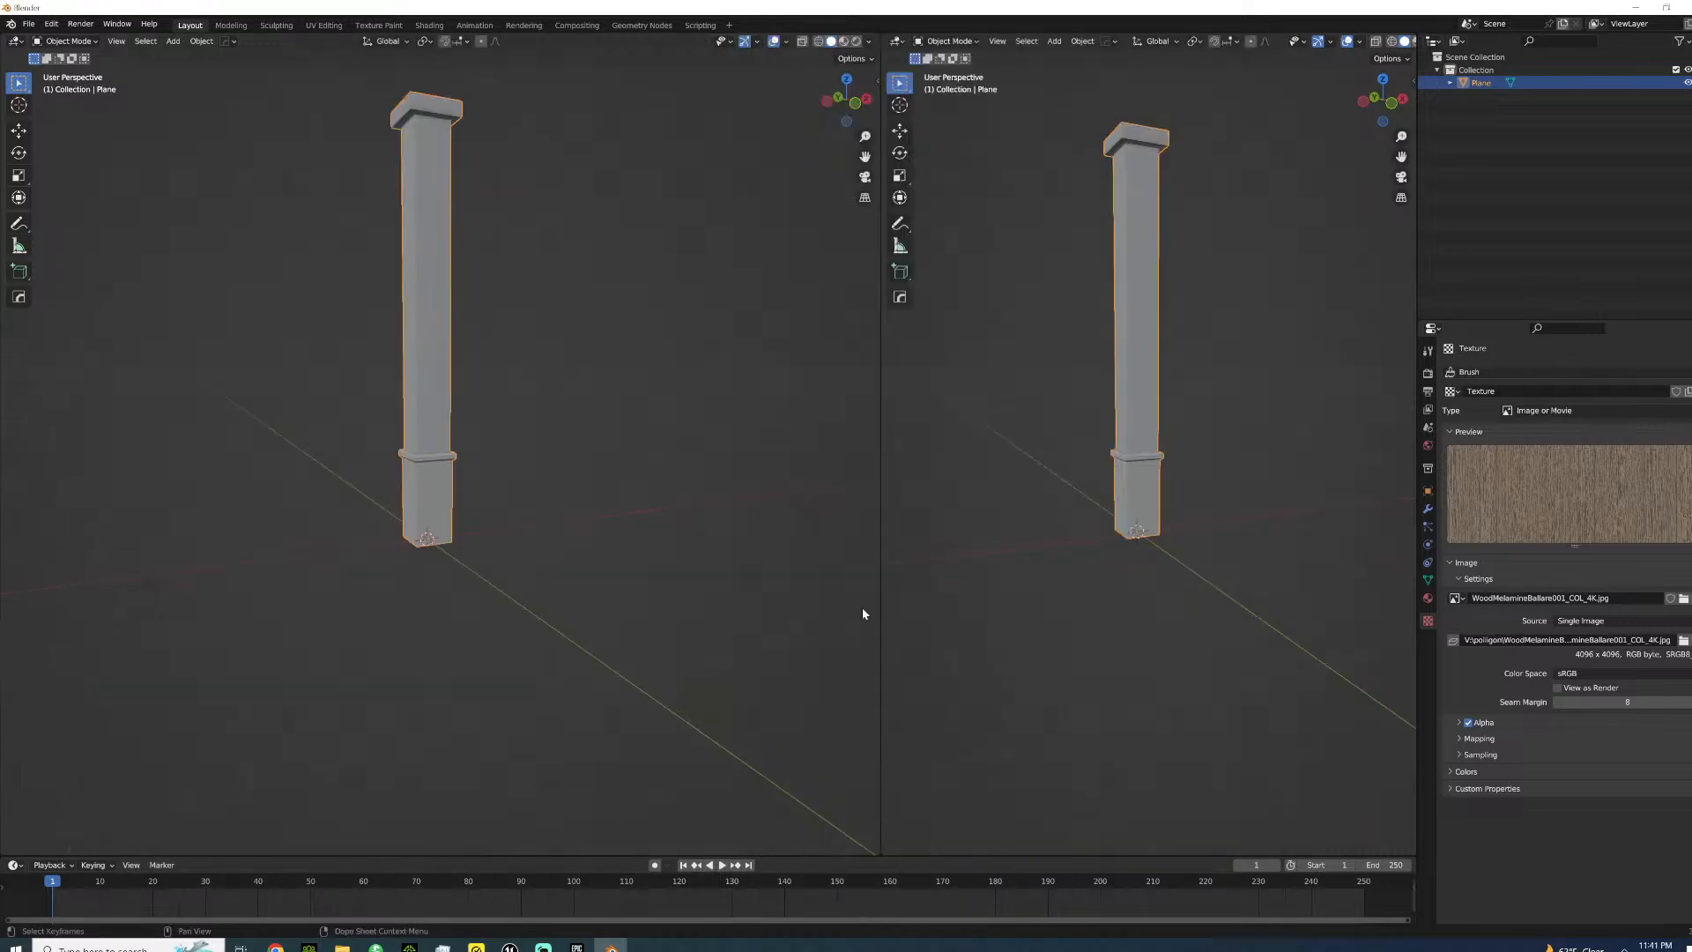
click(903, 41)
click(920, 104)
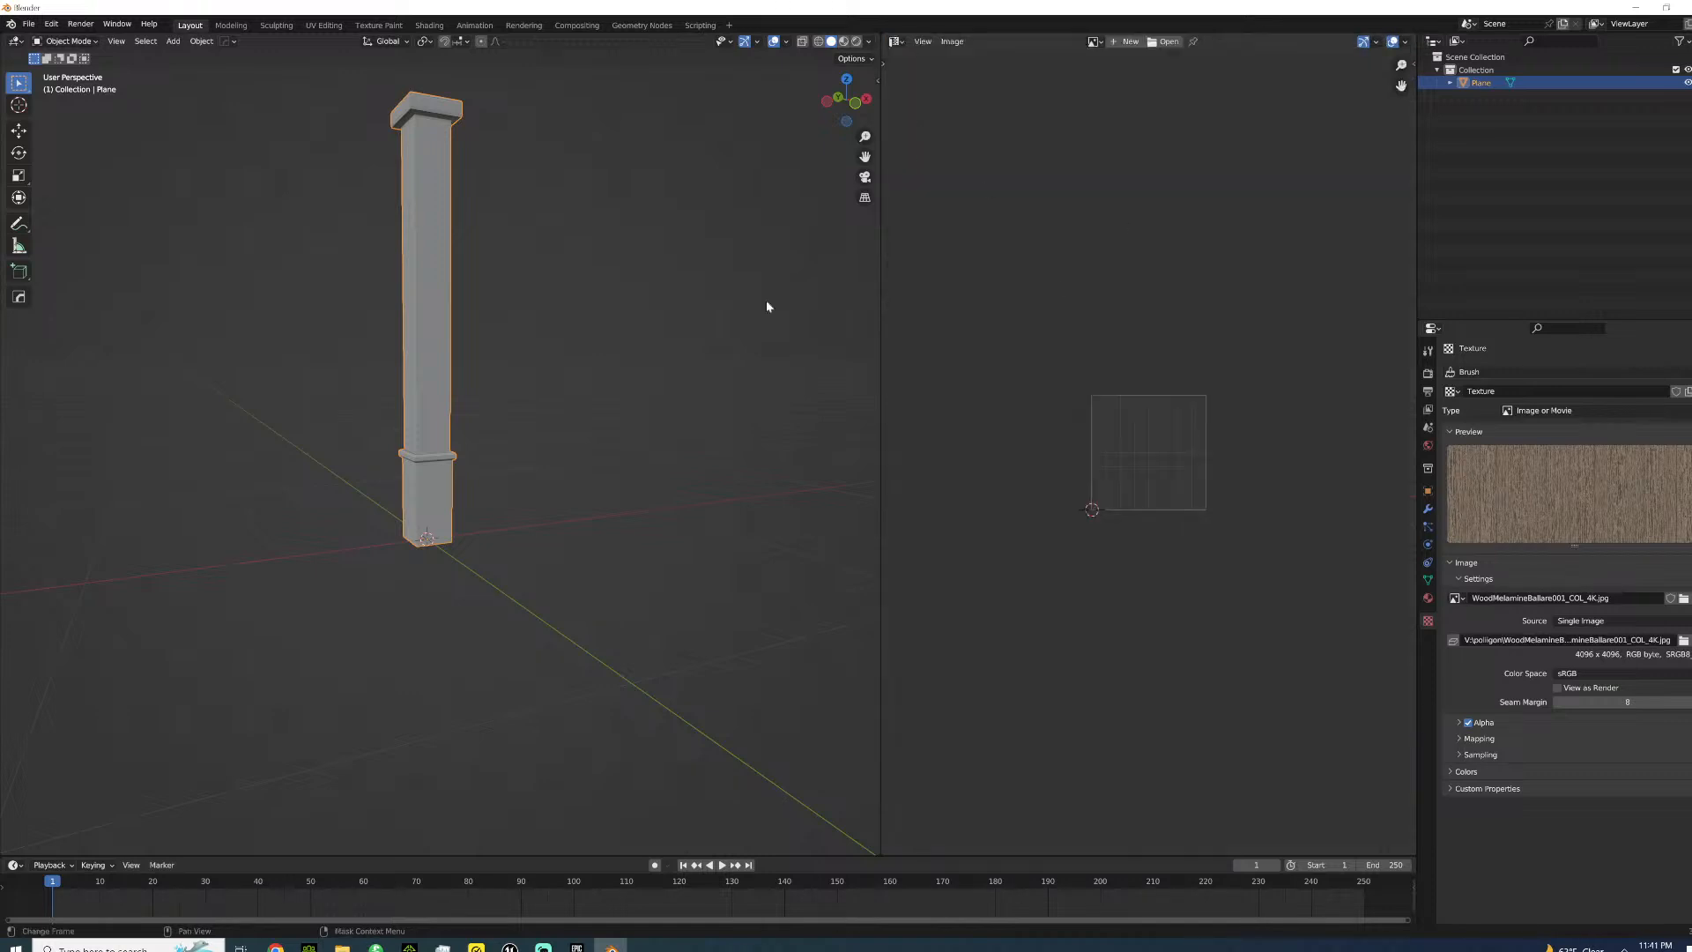
click(896, 42)
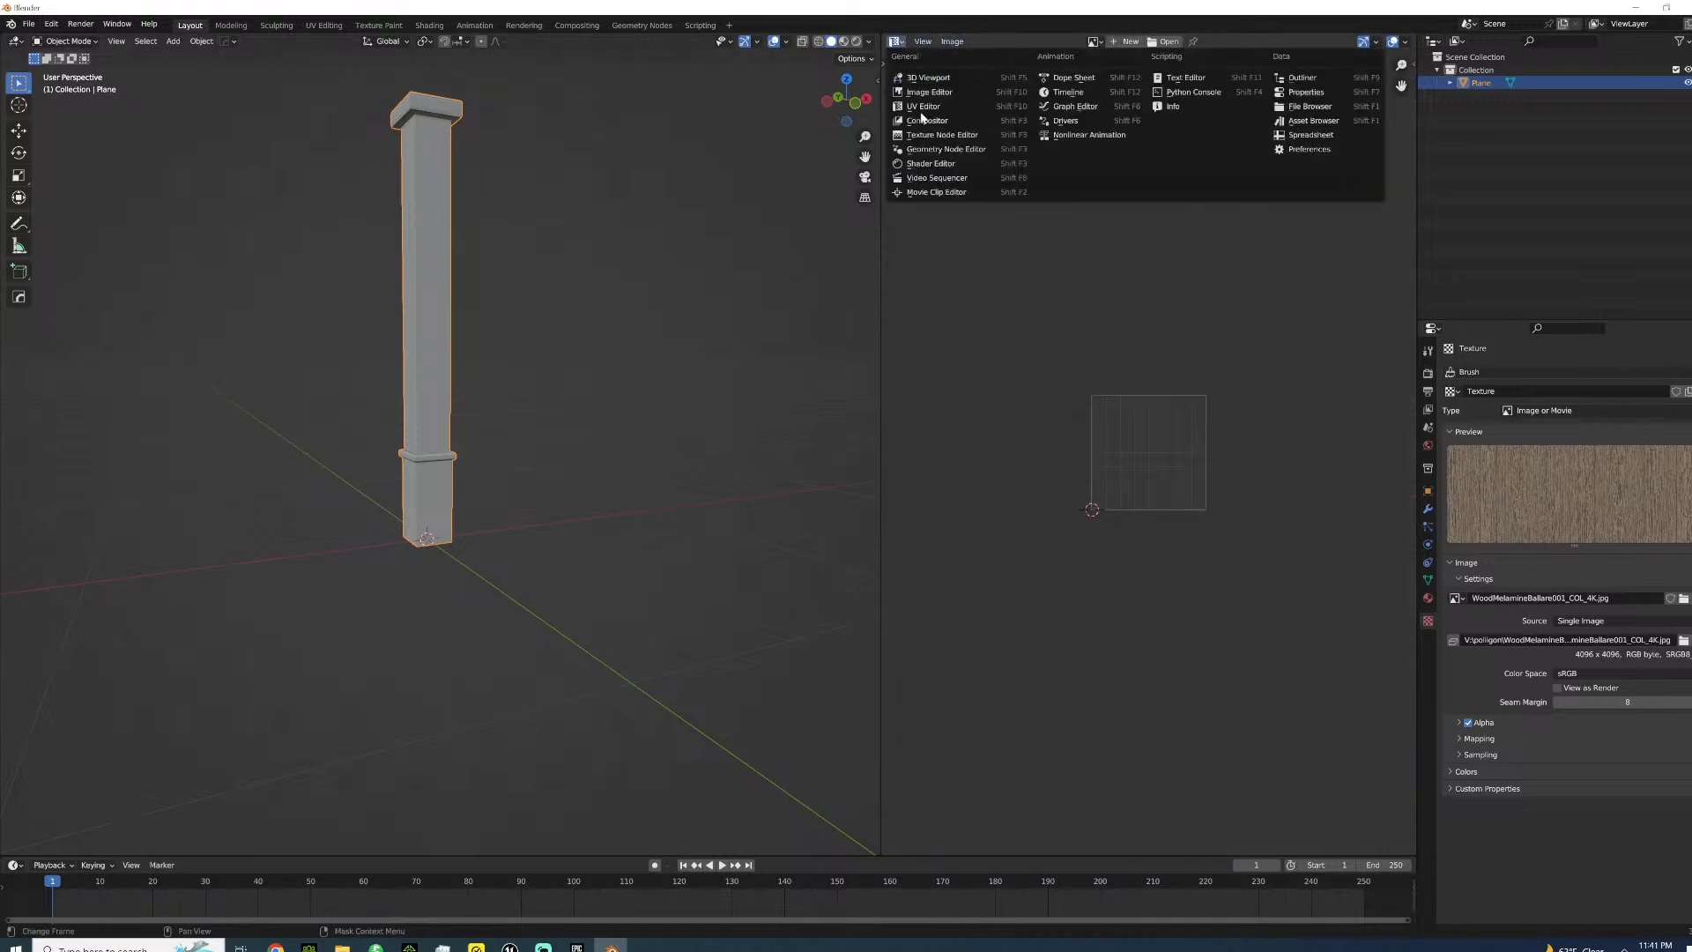
click(925, 170)
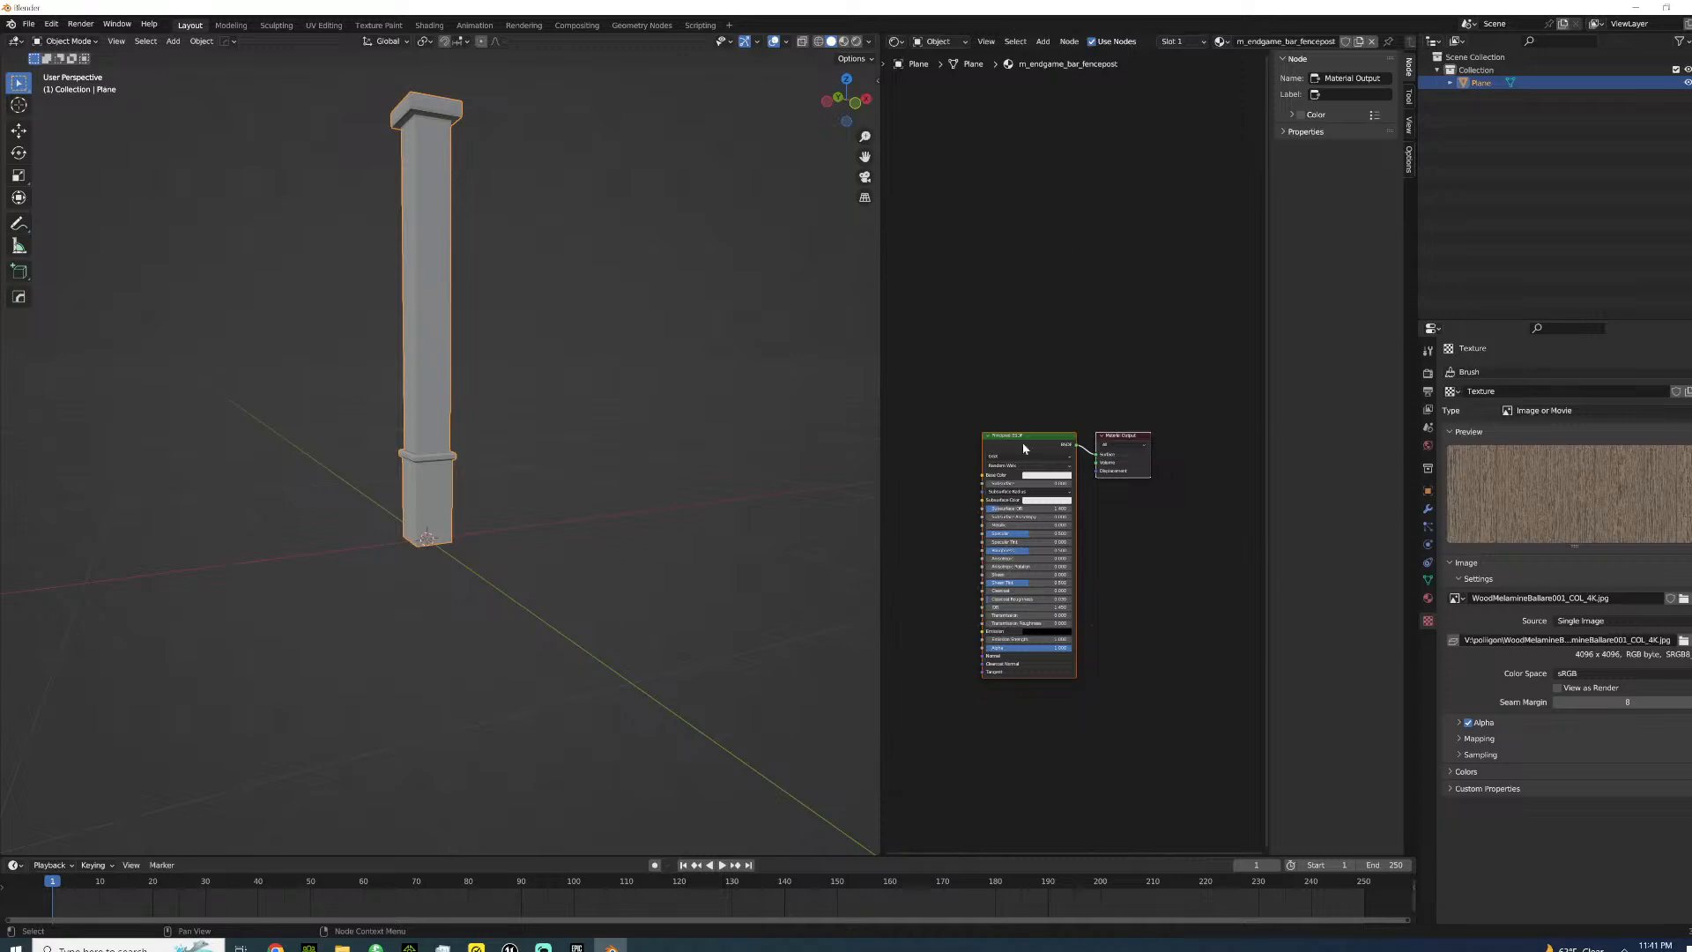
- Add a Texture Coordinate node and place it to the left of the Principled BSDF node
right_click(924, 411)
click(1042, 41)
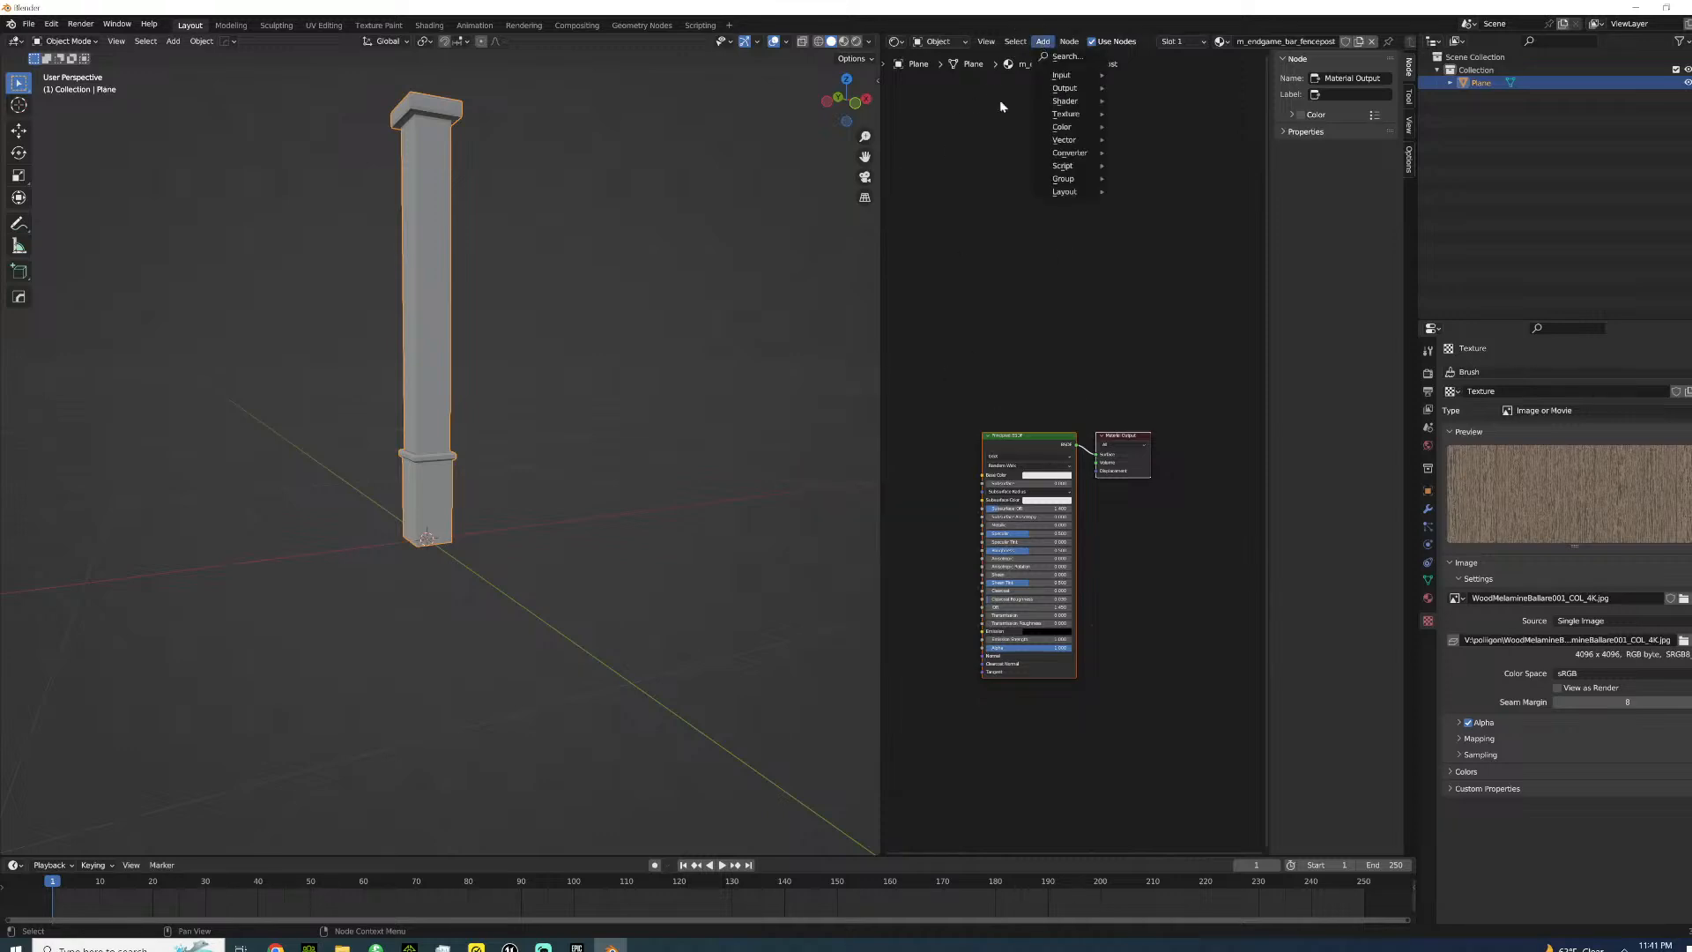
click(1043, 42)
mouse_move(1061, 75)
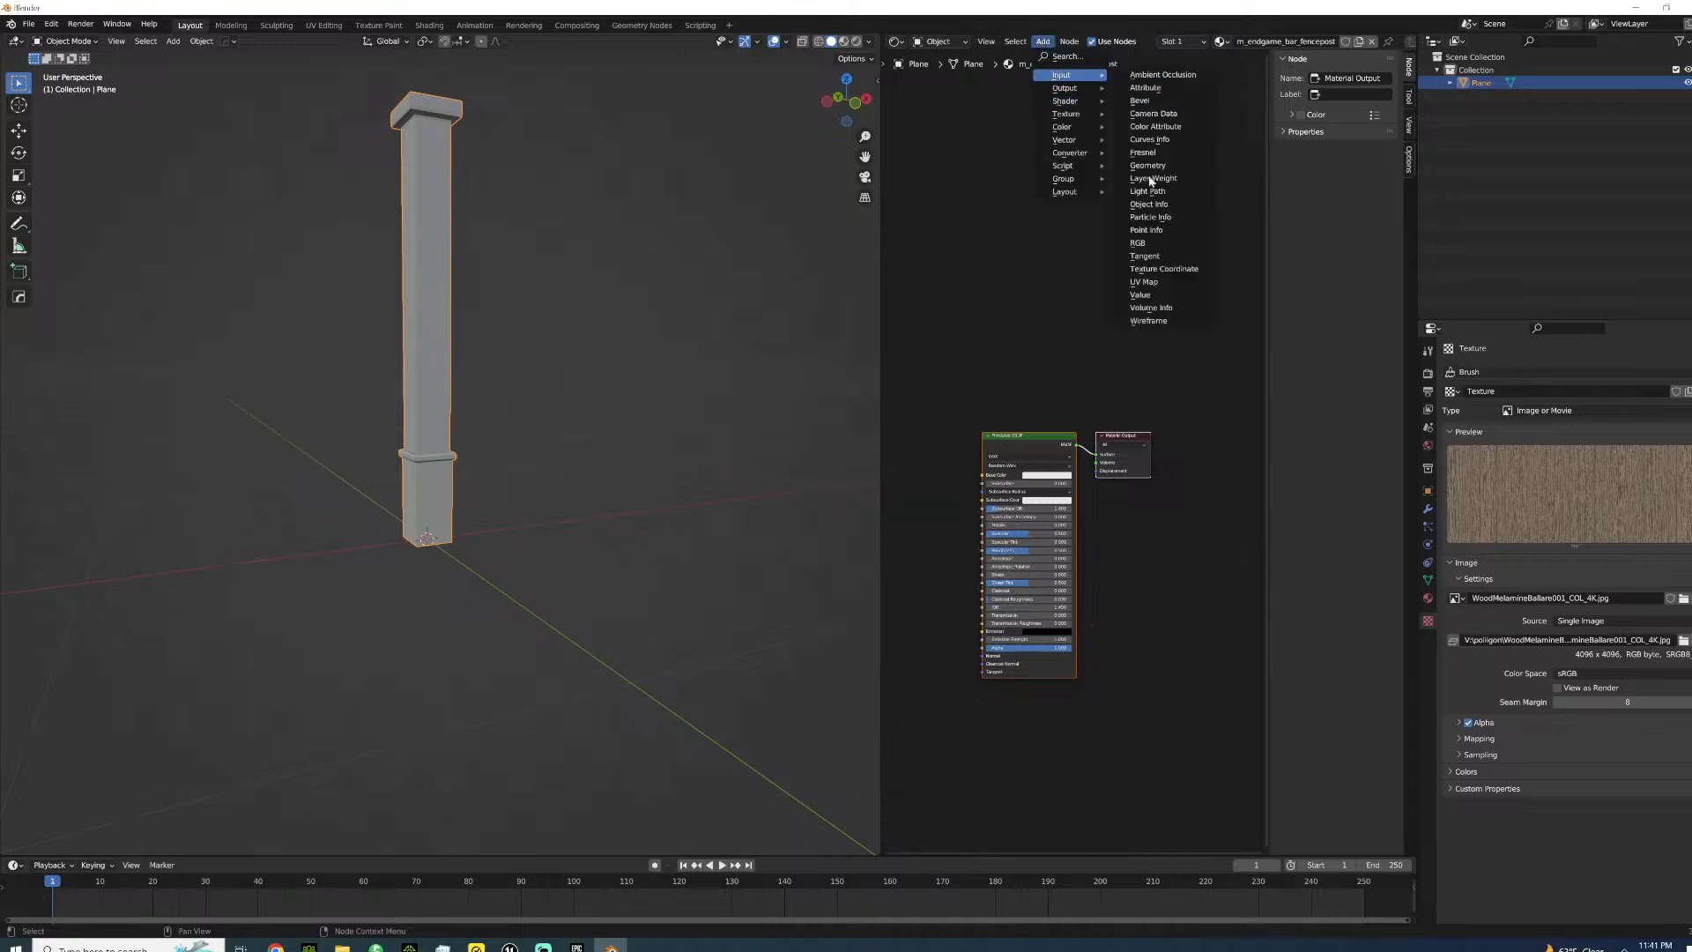
click(1144, 270)
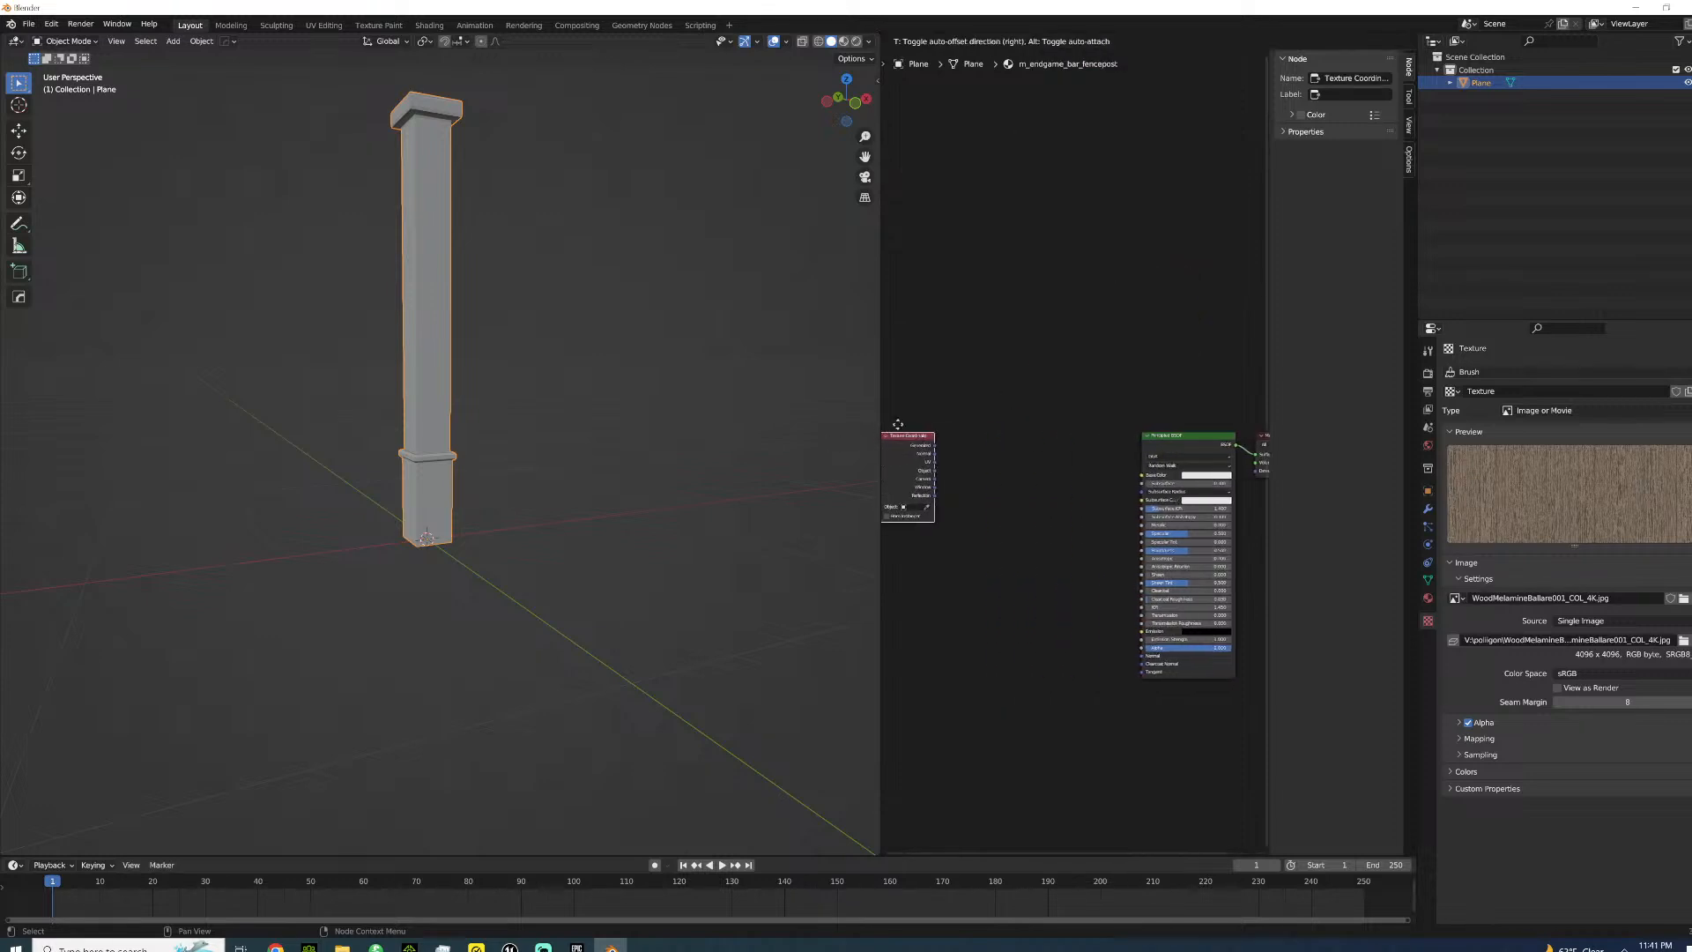
click(1081, 382)
- Add an Image Texture node using WoodMelamineBallare001_COL_4K.jpg, linking the coordinate node's UV to its Vector and its Color to Base Color
click(1043, 41)
mouse_move(1064, 113)
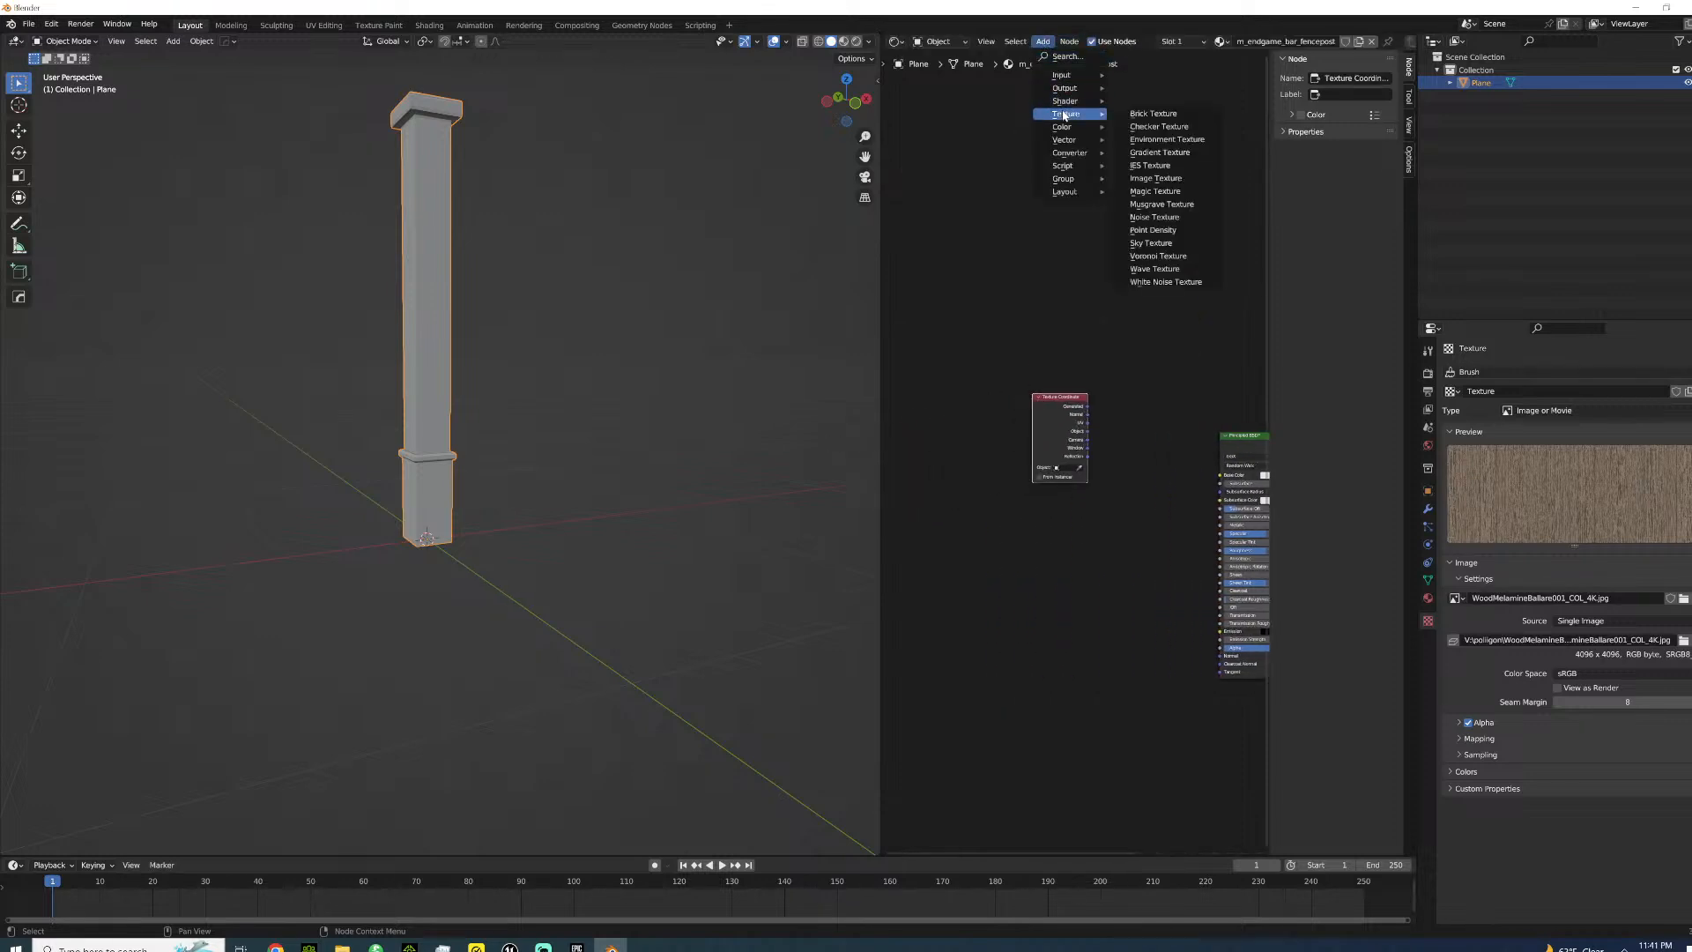
click(1146, 178)
click(1116, 388)
click(1125, 417)
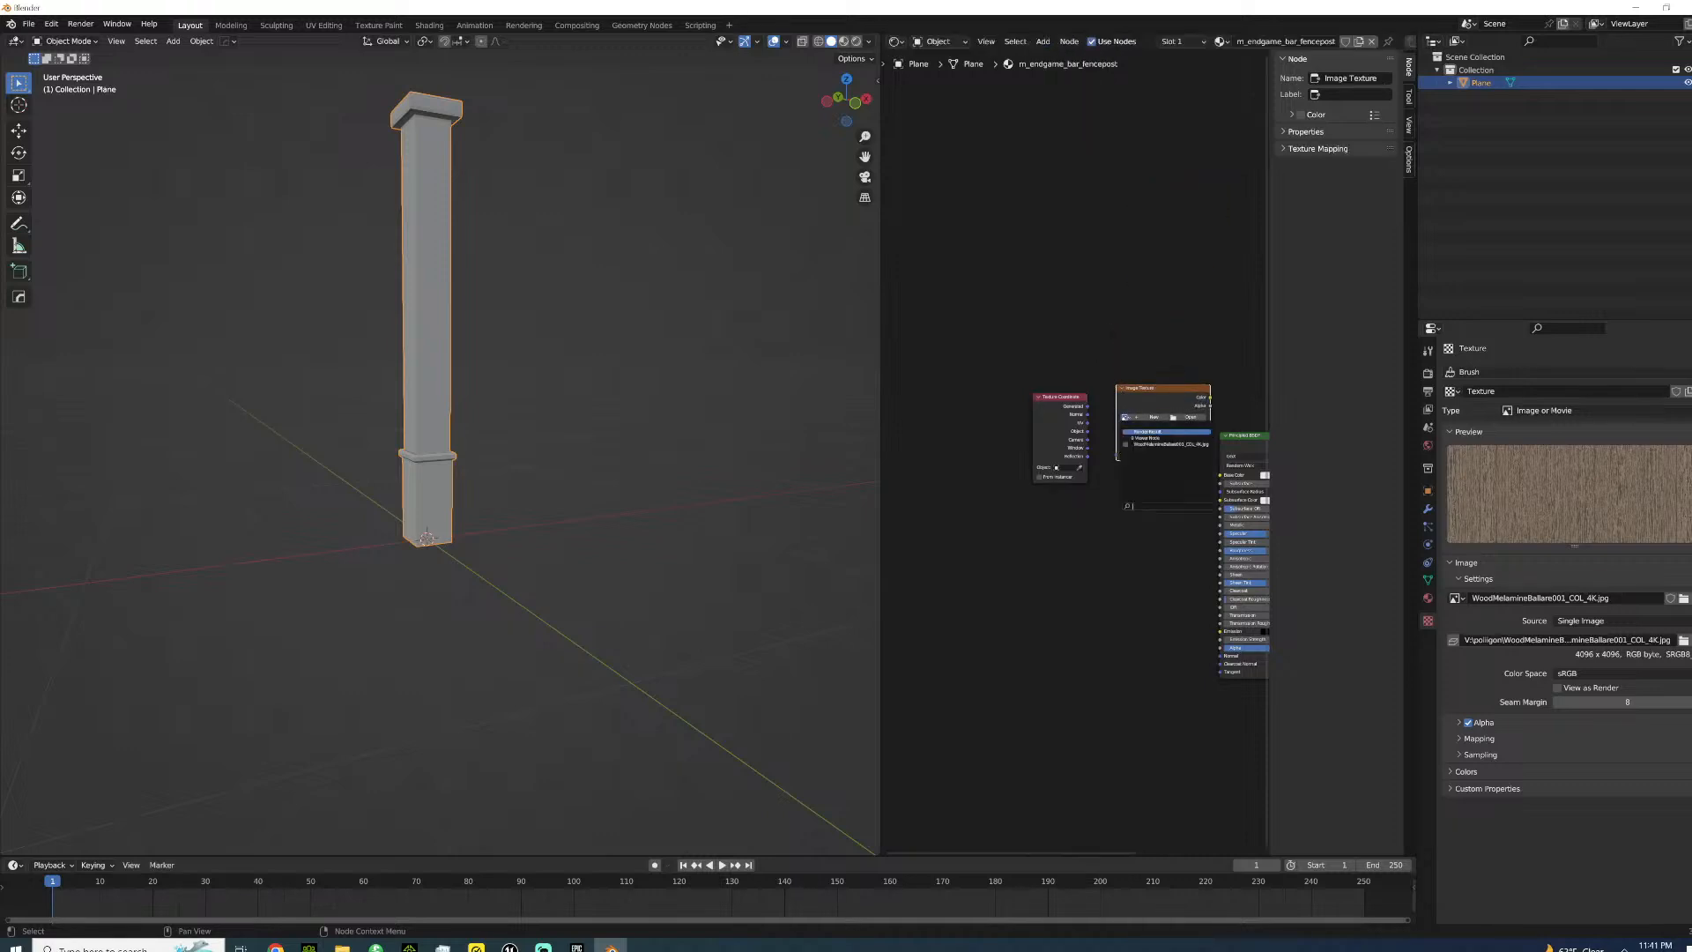
click(1142, 445)
drag(1089, 423, 1118, 482)
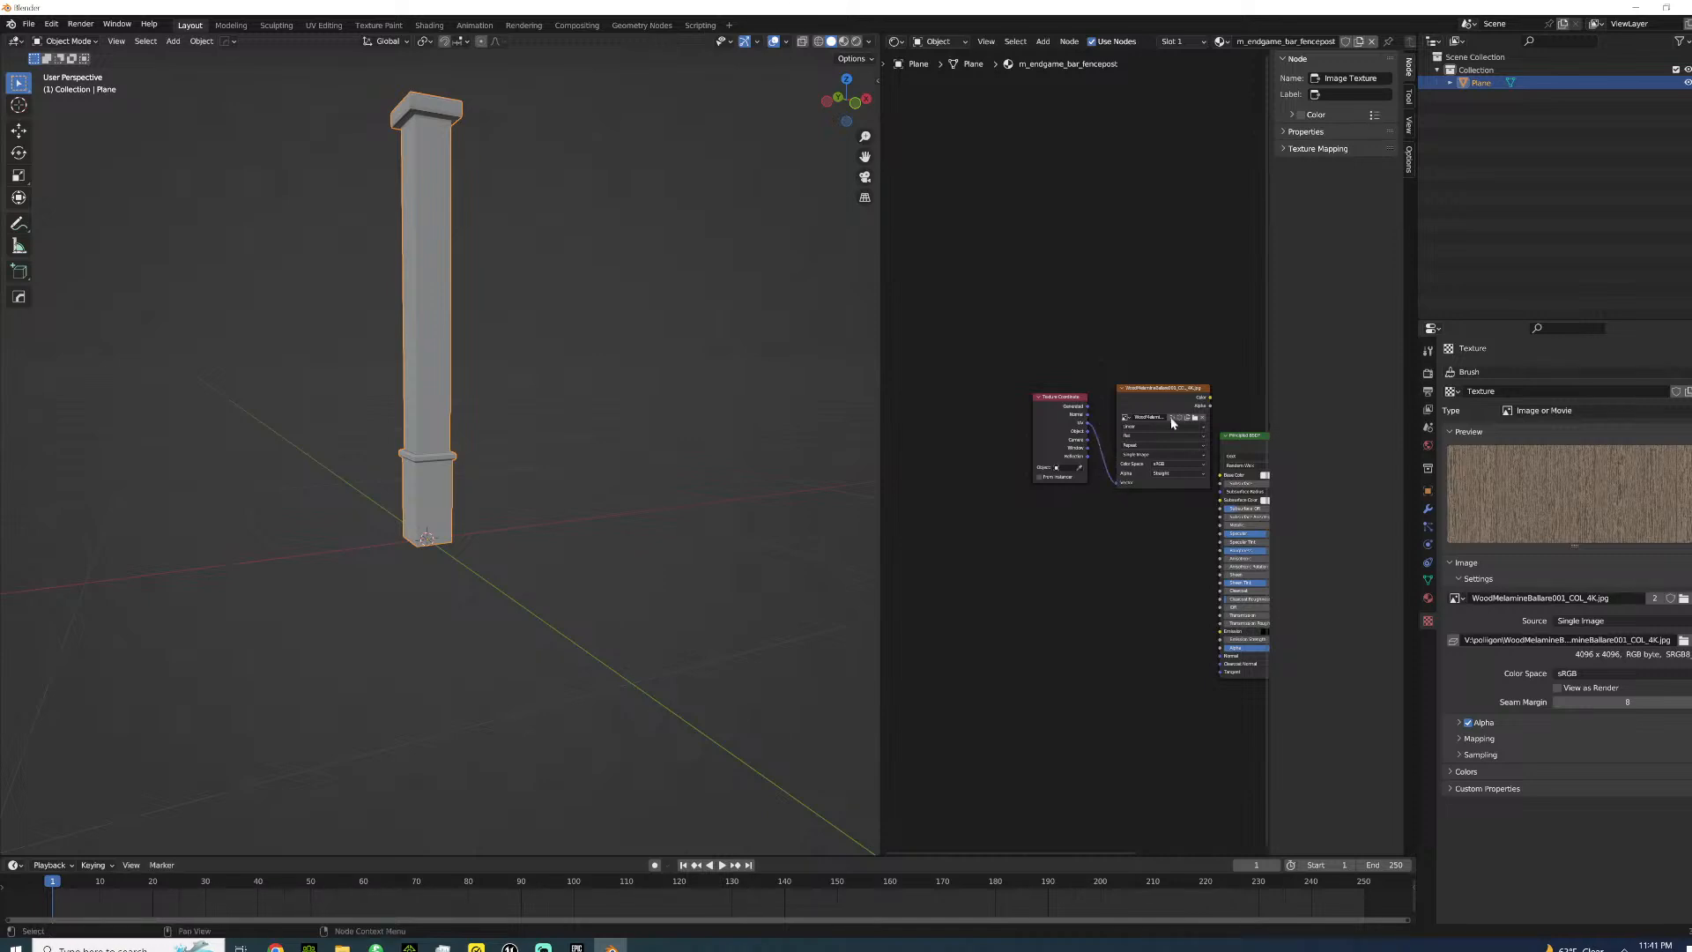
drag(1210, 397, 1225, 476)
- Show the post in material preview, change the Shader Editor area to the UV Editor, and enter Edit Mode
click(844, 41)
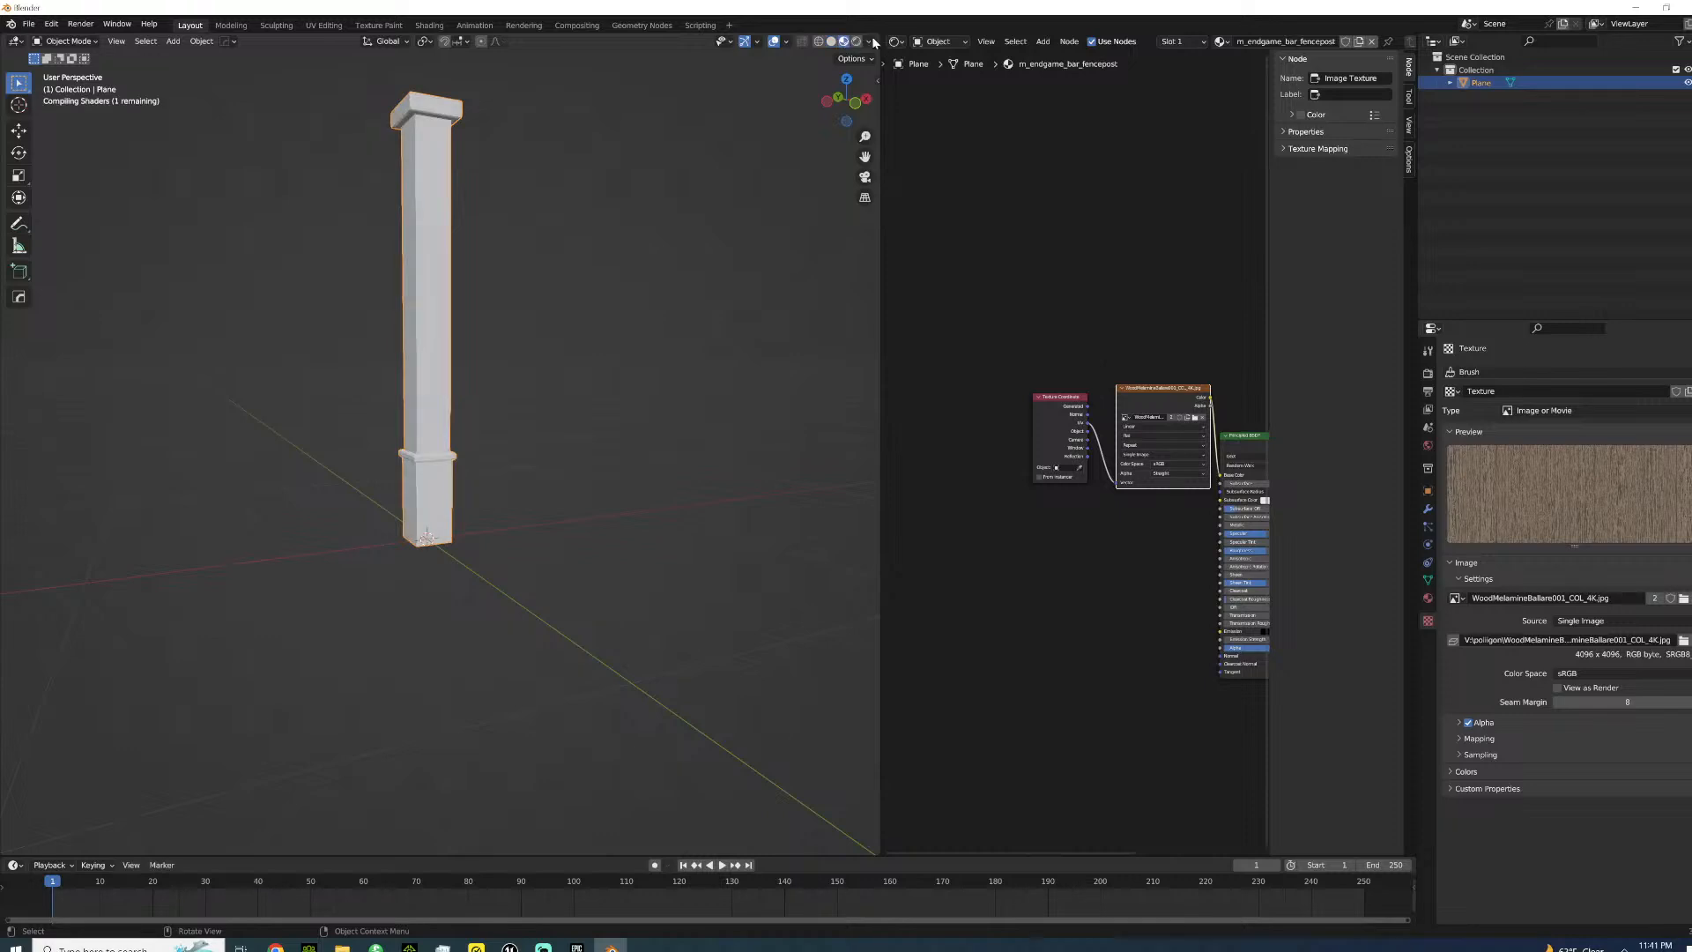
click(895, 41)
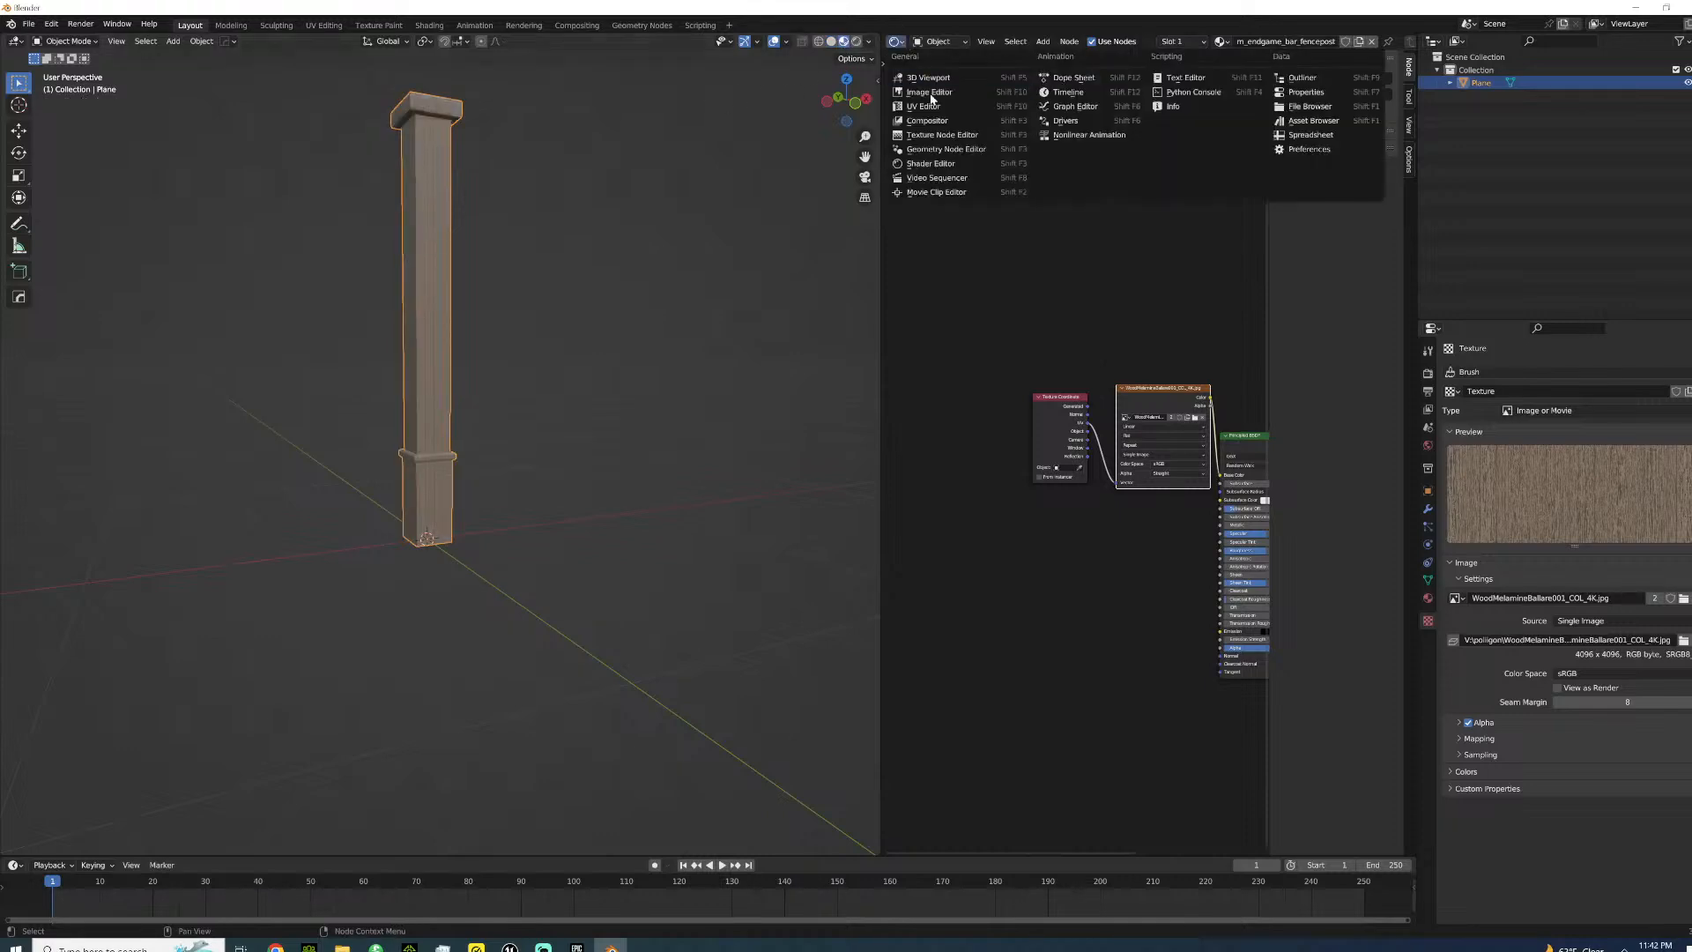
click(921, 108)
scroll(423, 529, up, 3)
scroll(423, 529, up, 2)
key(Tab)
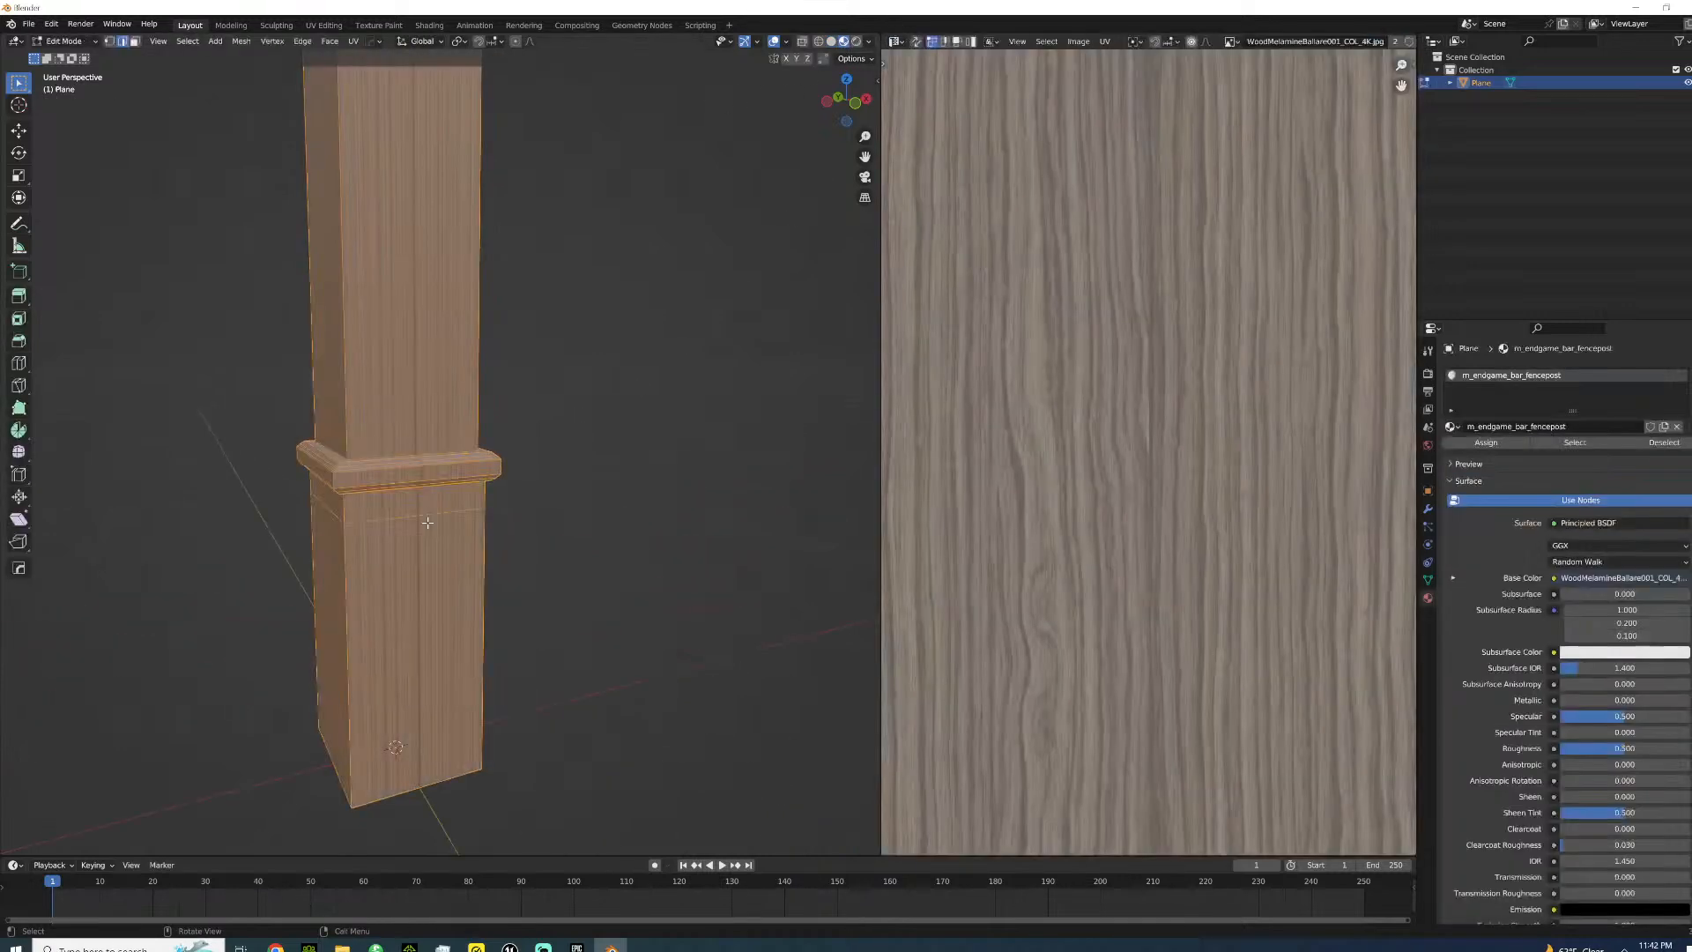
- Select the front base face and the narrow strip face below the collar, and unwrap them
click(423, 527)
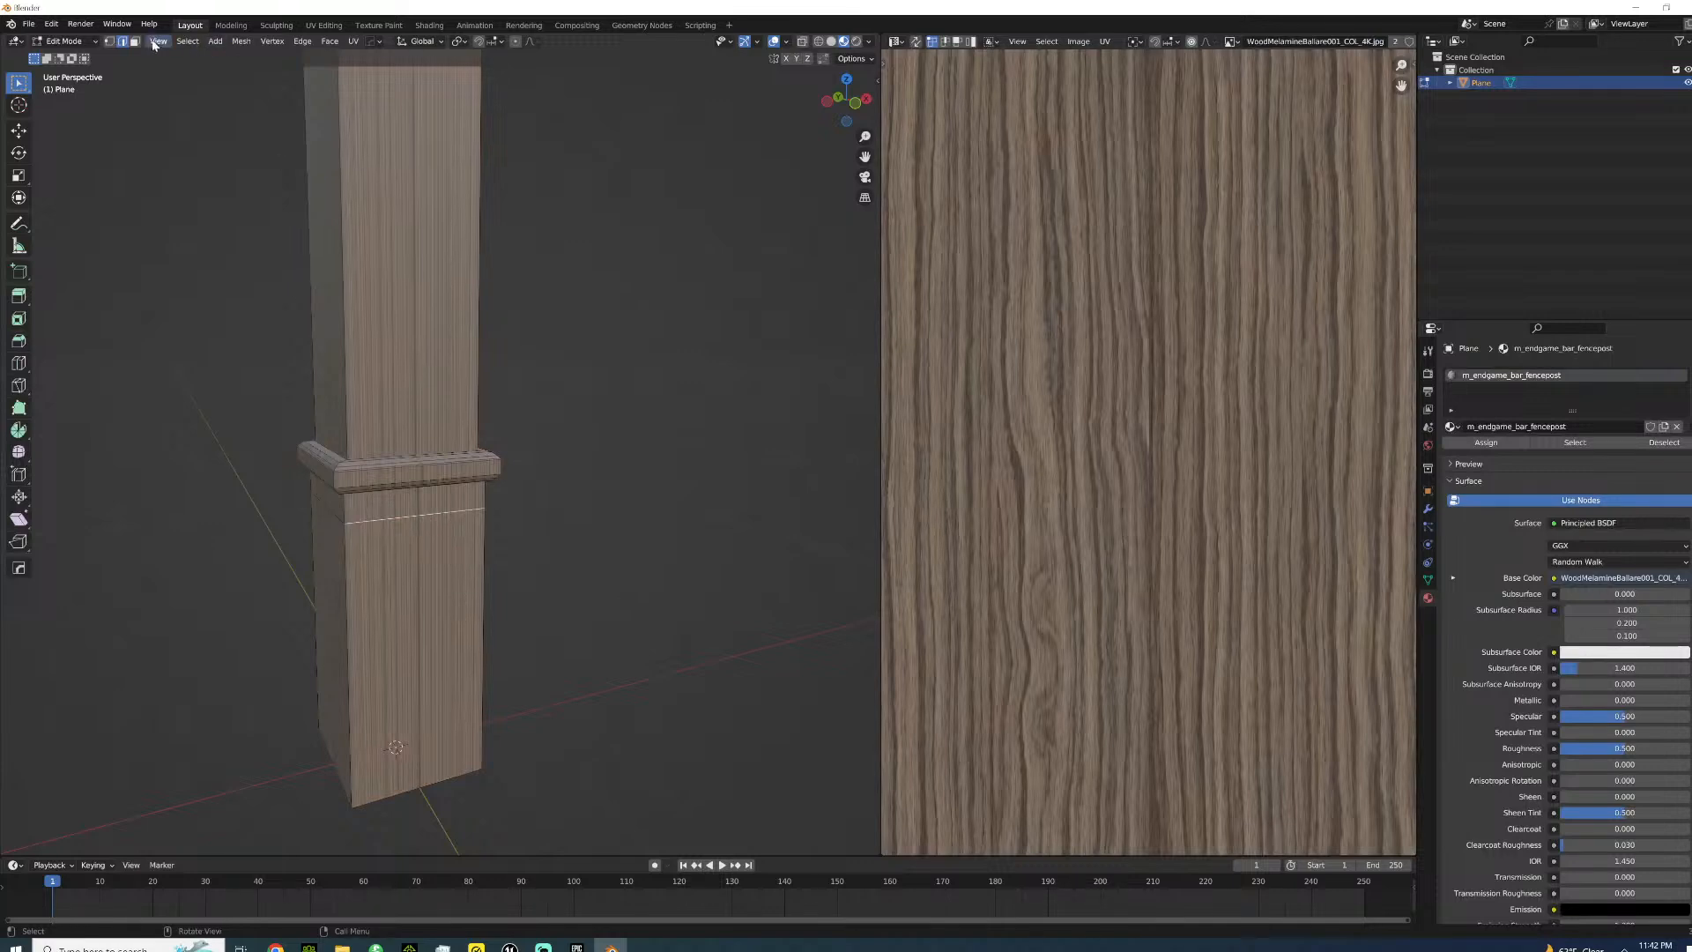
click(387, 498)
shift+click(397, 577)
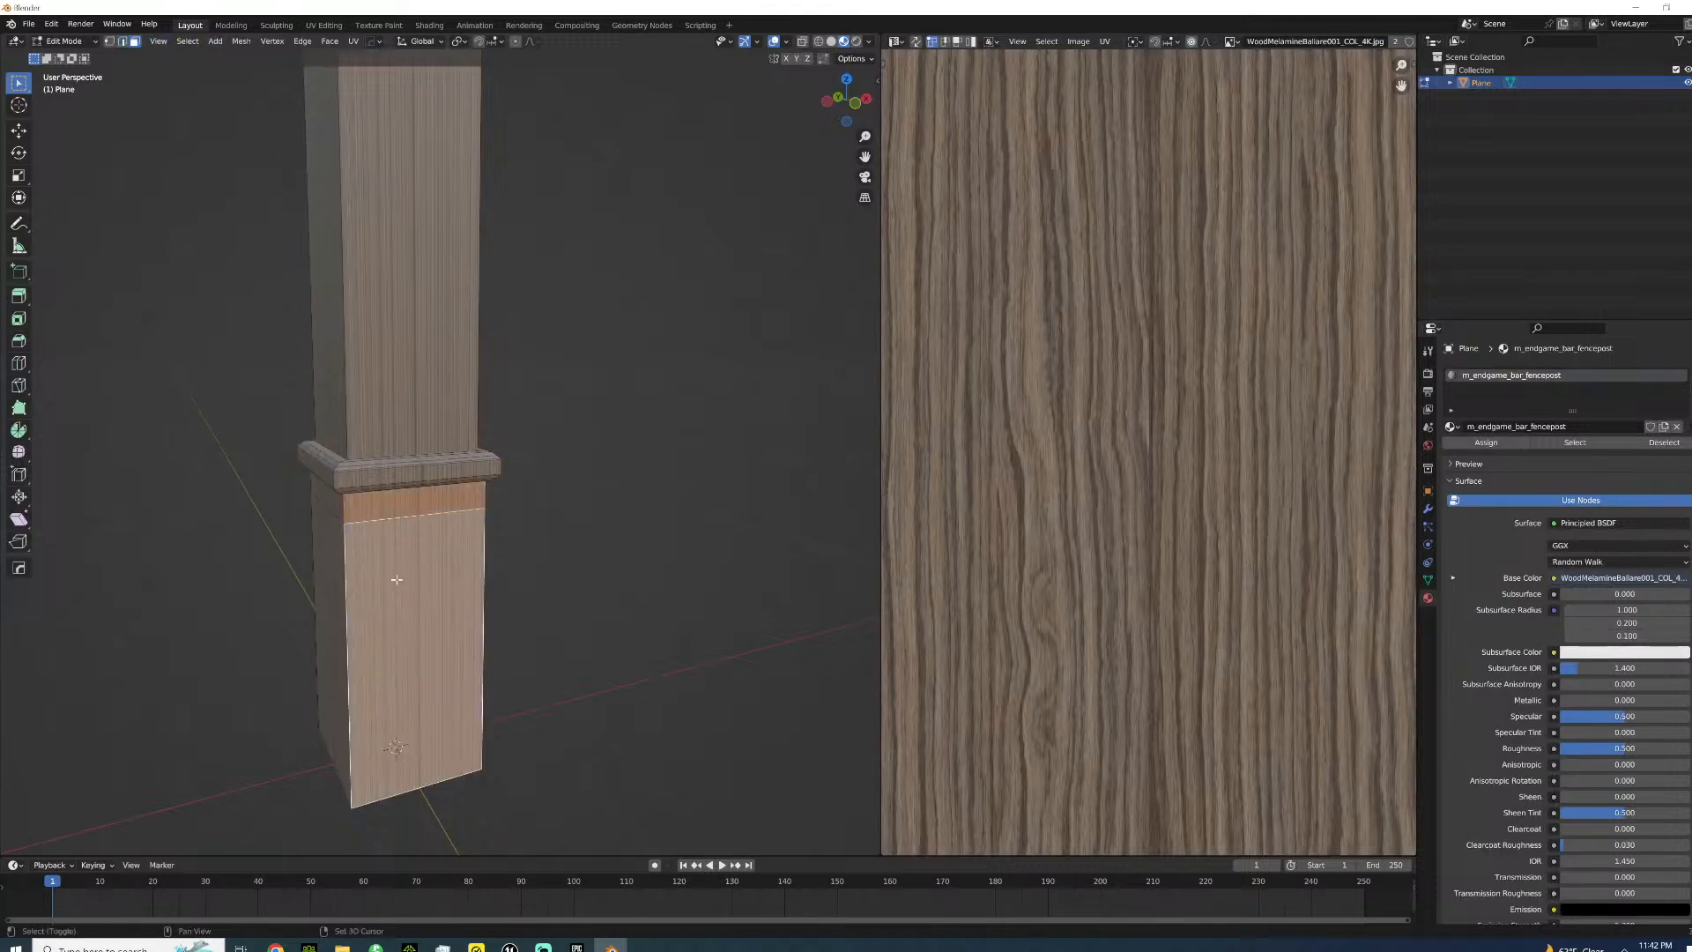
scroll(973, 460, down, 3)
scroll(605, 404, down, 3)
middle_drag(532, 393, 450, 421)
key(u)
click(454, 421)
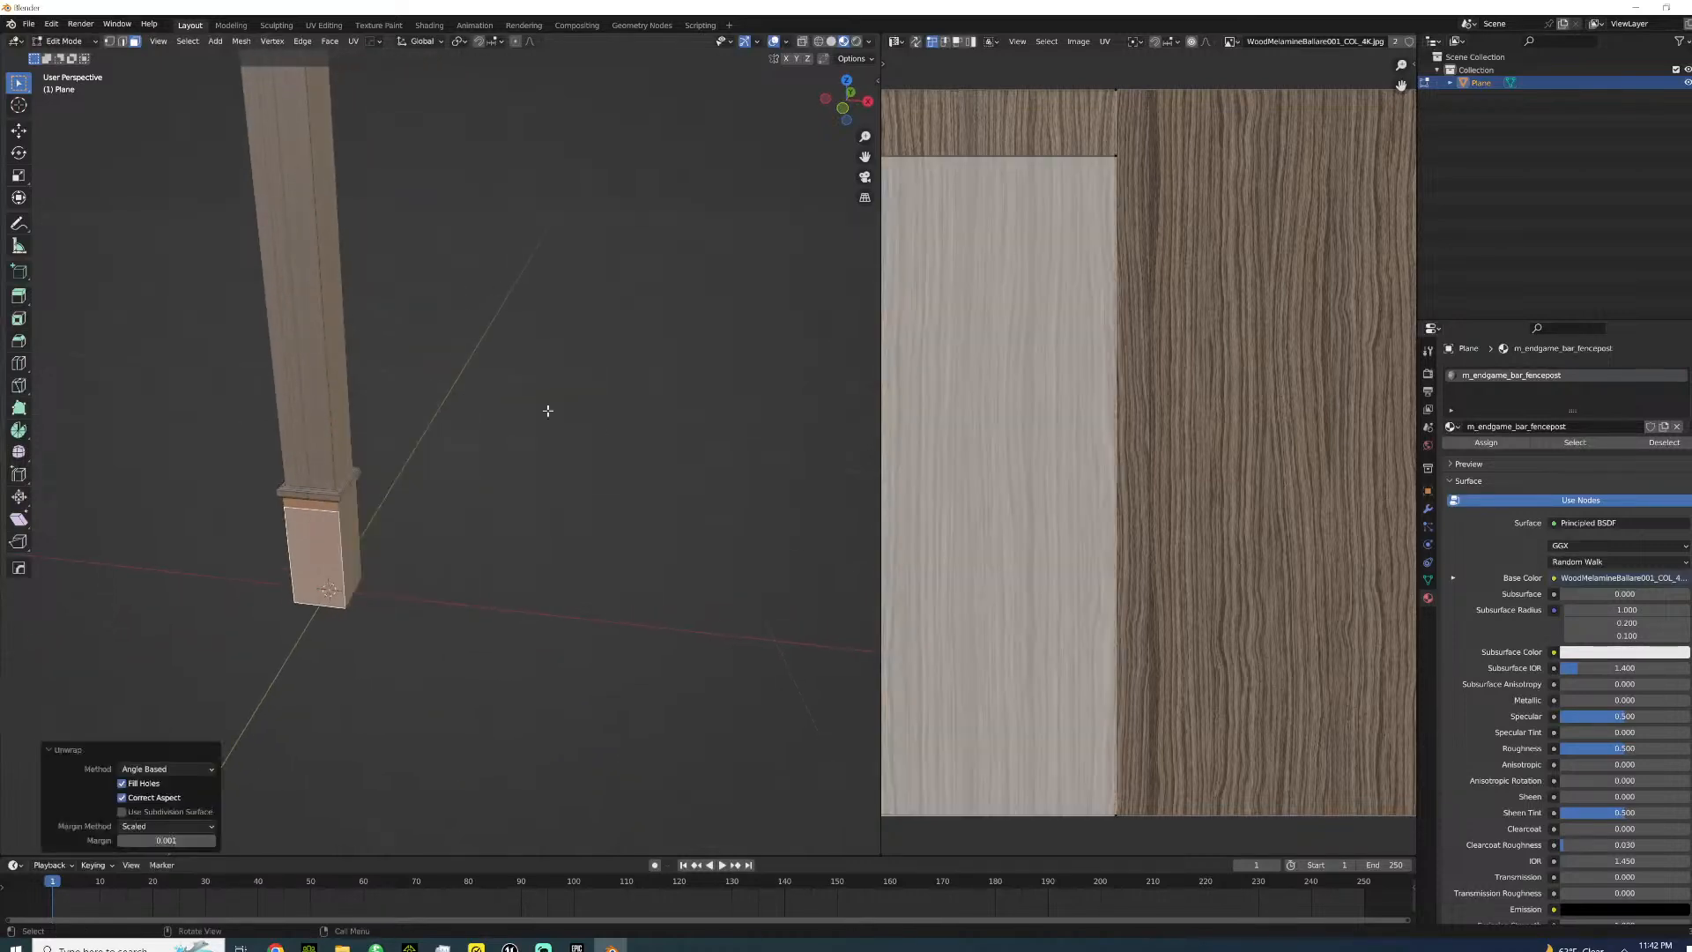
- Select the post's front shaft face and the thin face beneath the cap, and unwrap them
scroll(1151, 407, down, 1)
scroll(1151, 407, down, 2)
mouse_move(450, 397)
middle_down()
mouse_move(401, 362)
mouse_move(435, 375)
middle_up()
click(367, 345)
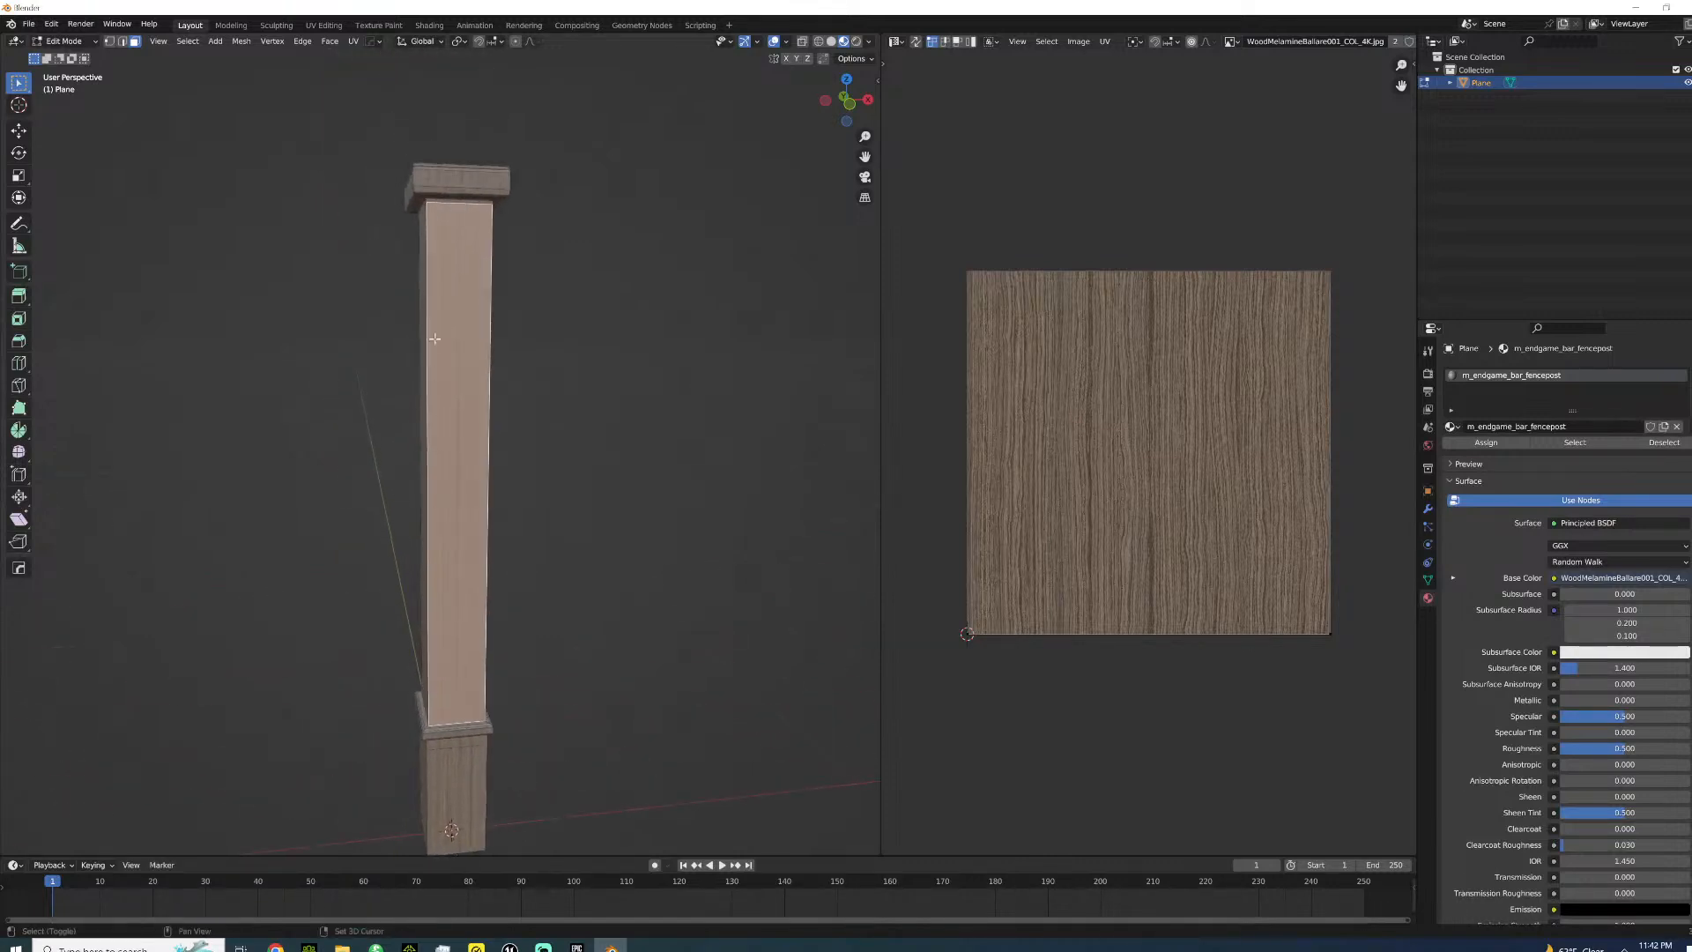
click(448, 205)
middle_drag(449, 208, 463, 252)
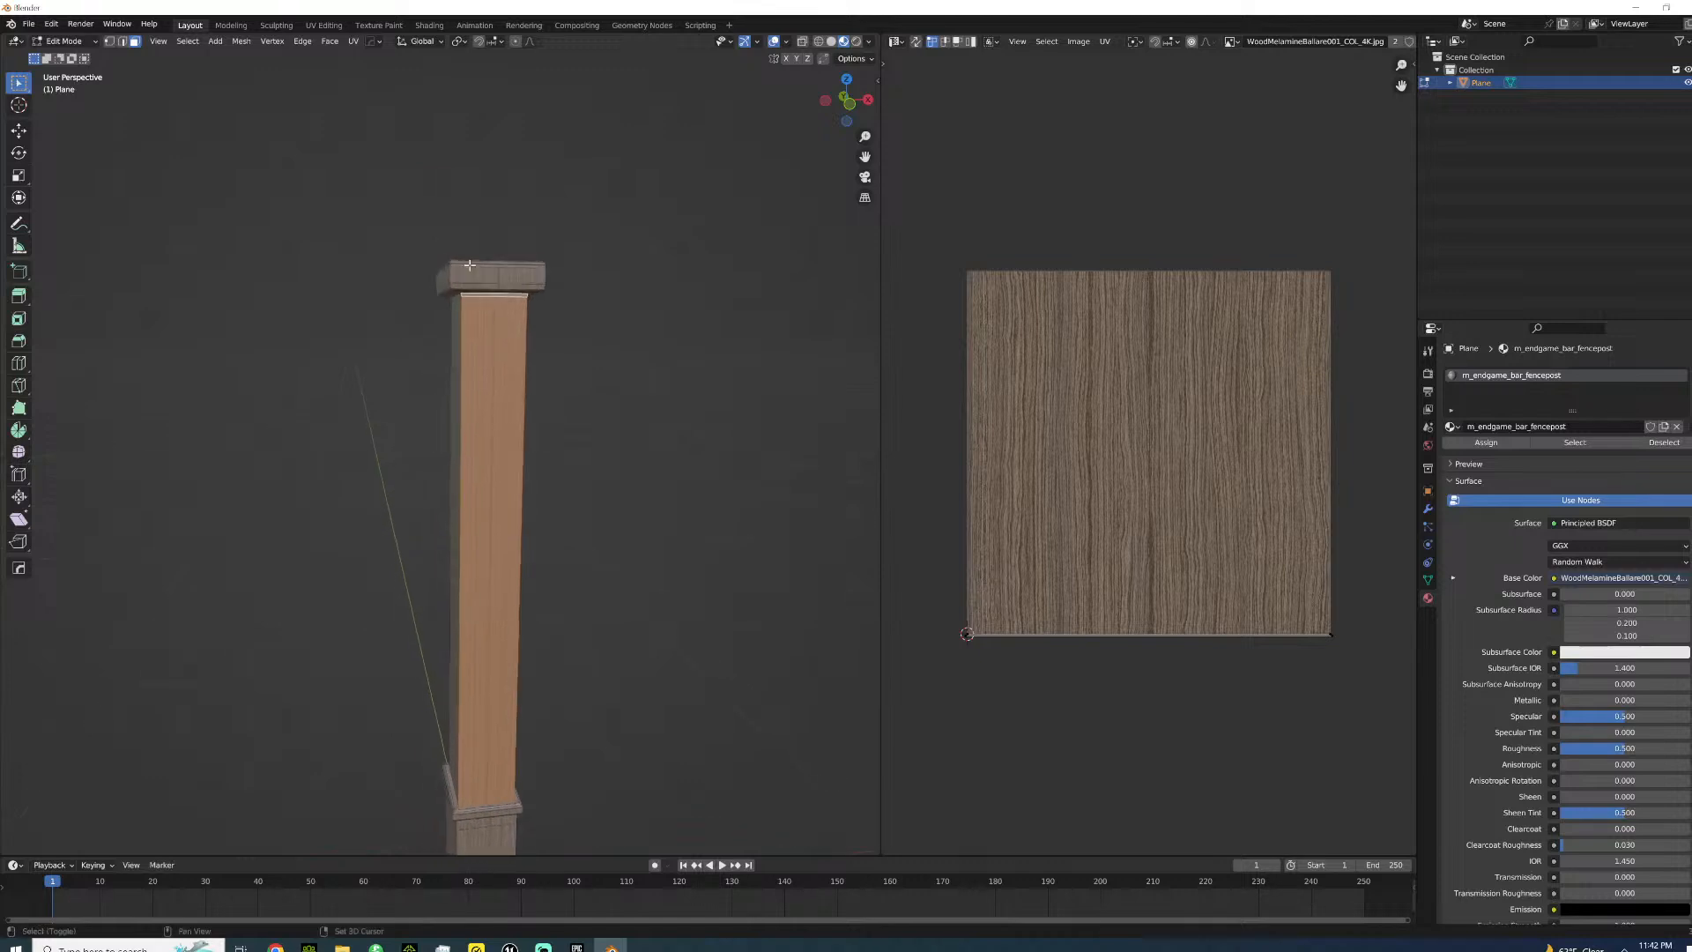
scroll(469, 265, up, 3)
key(u)
click(465, 259)
- Rotate the shaft's UV island by -45 degrees and inspect the wood grain on the post
text(a)
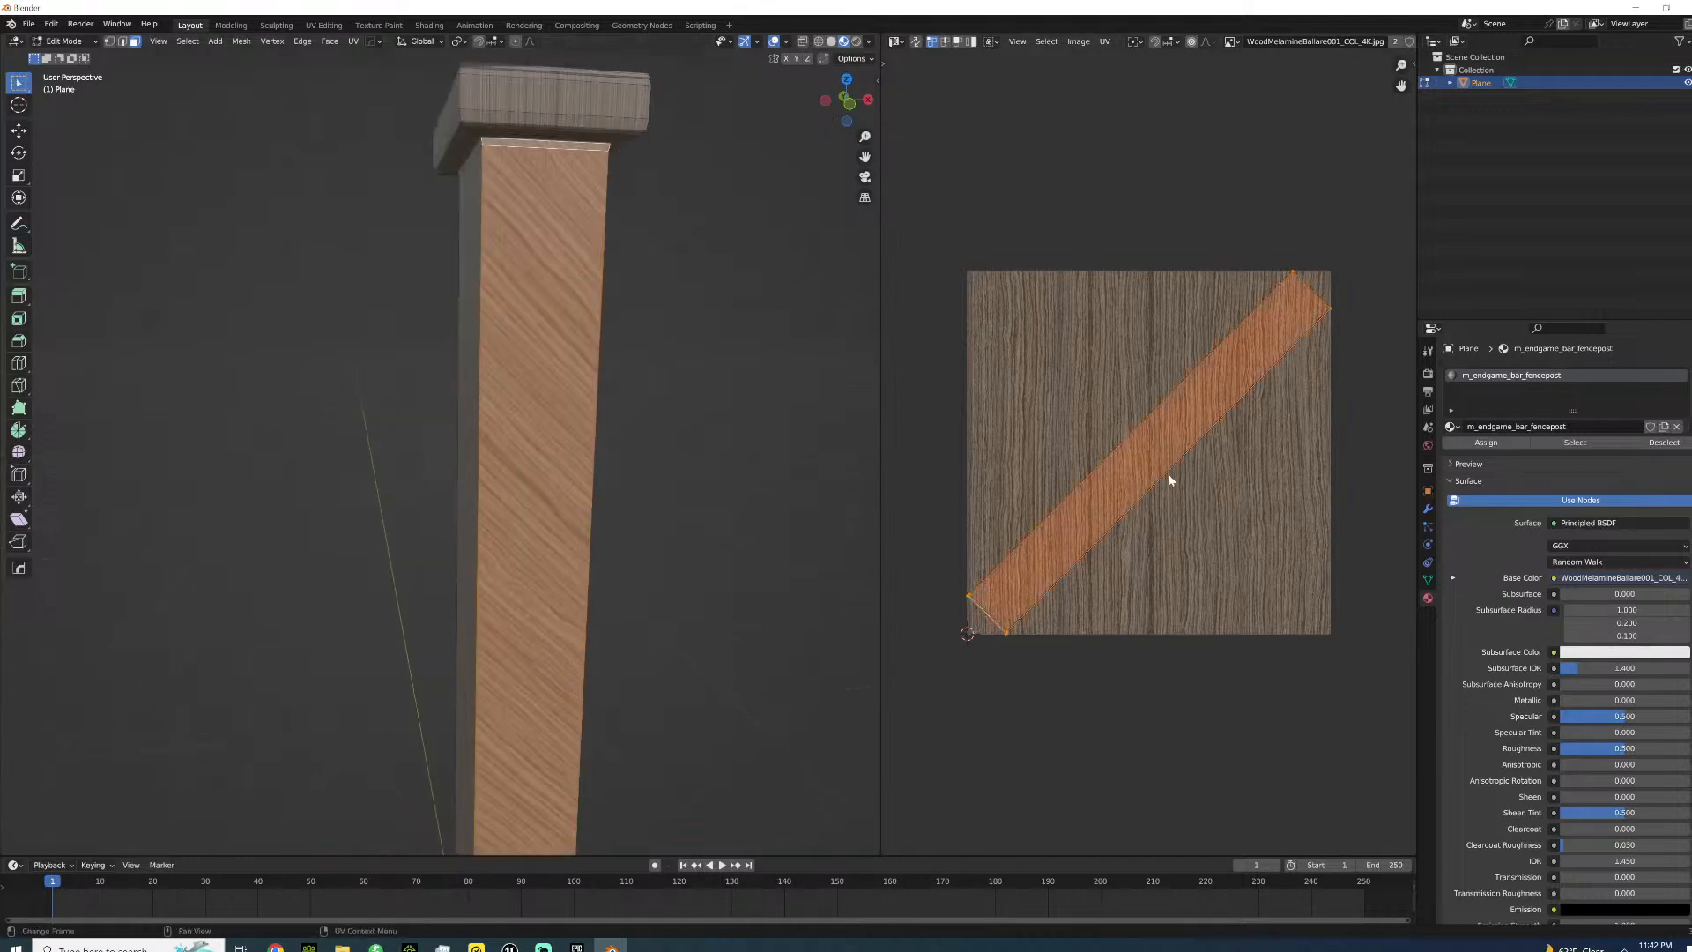
text(r45)
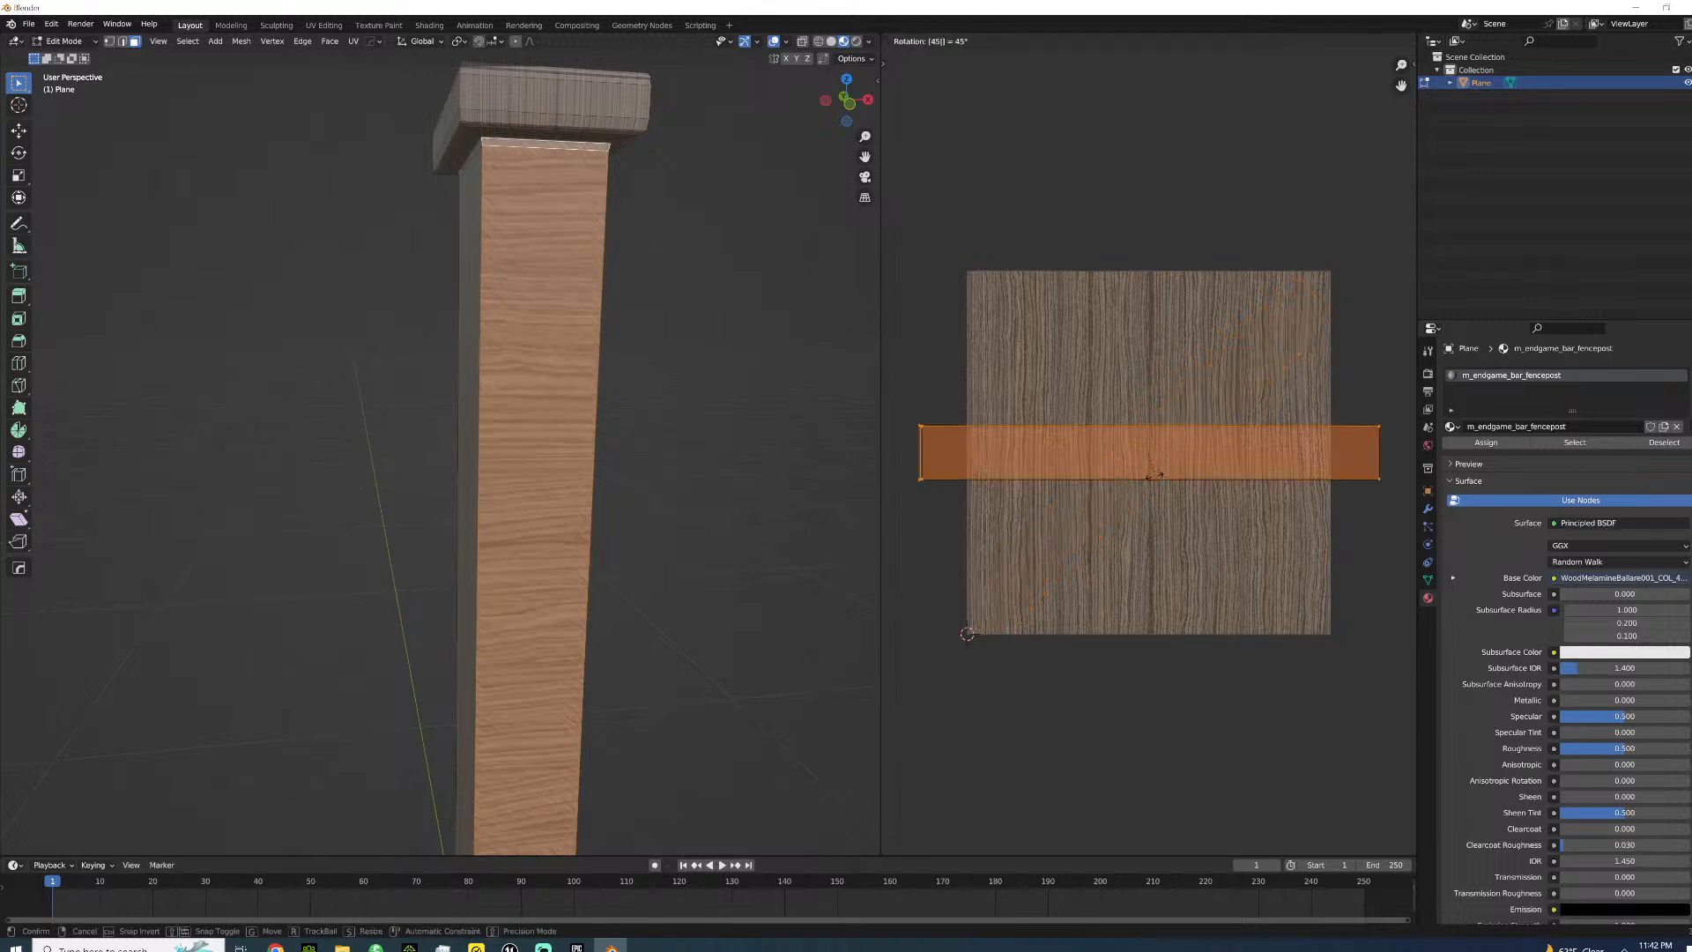
key(minus)
key(Return)
key(Tab)
middle_drag(578, 427, 526, 467)
scroll(499, 433, down, 3)
scroll(552, 463, up, 3)
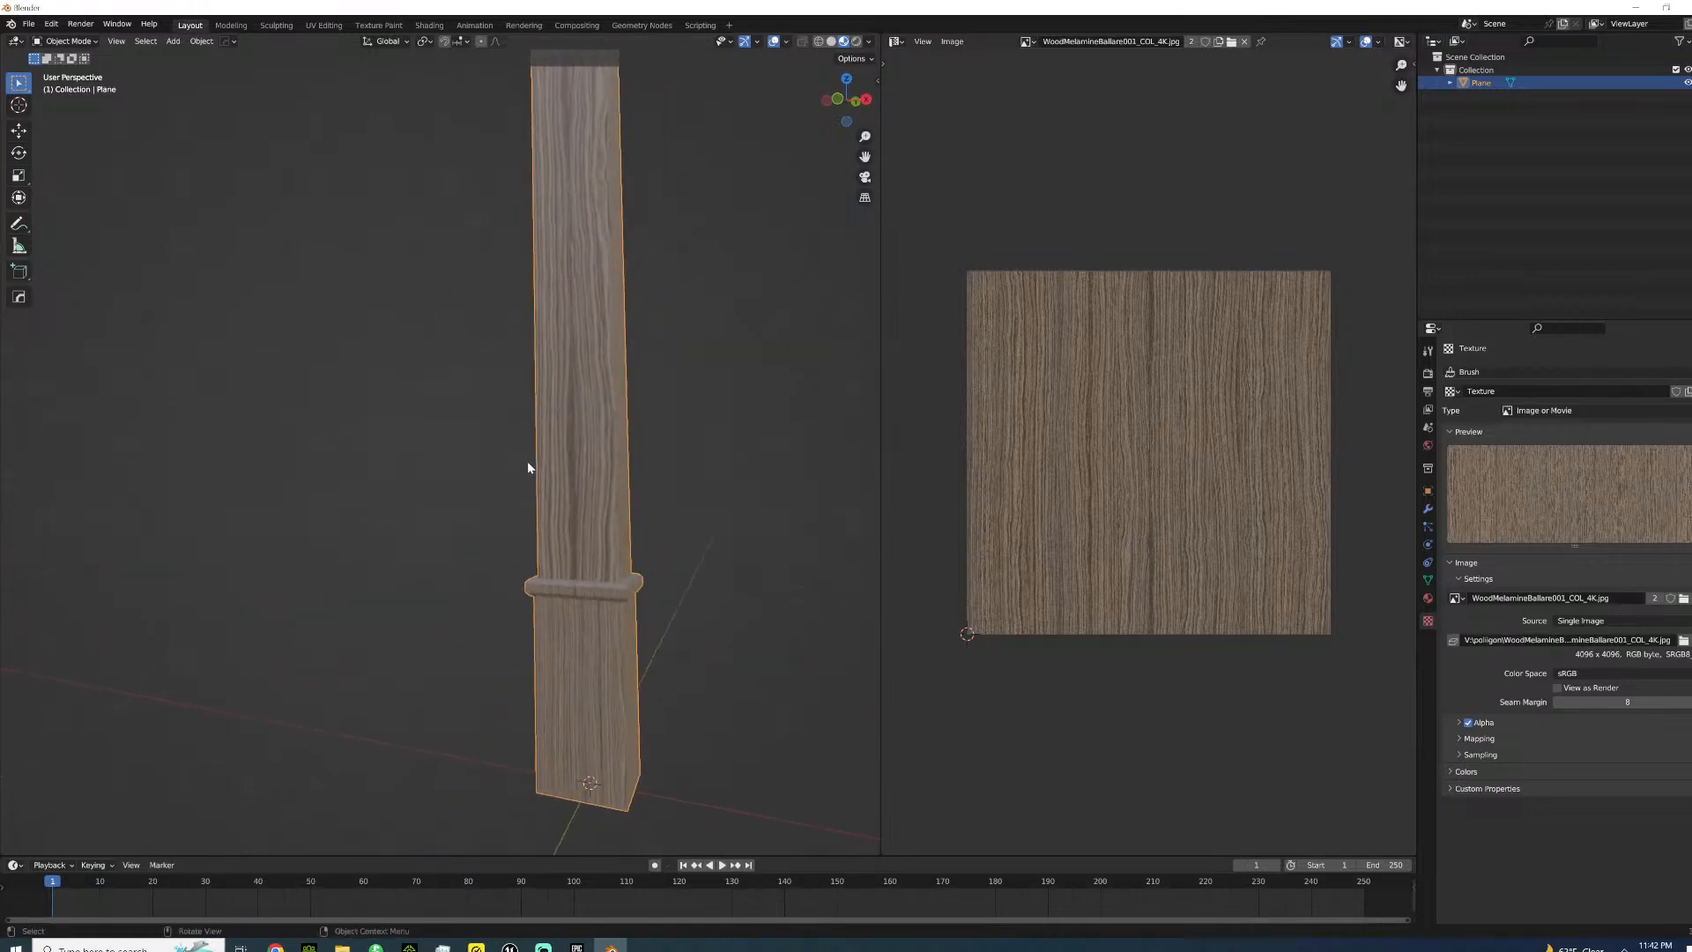
- Add the front base face and the strip below the collar to the selection and unwrap them with the shaft
key(Tab)
shift+click(586, 615)
shift+click(576, 645)
middle_drag(573, 525, 566, 608)
key(u)
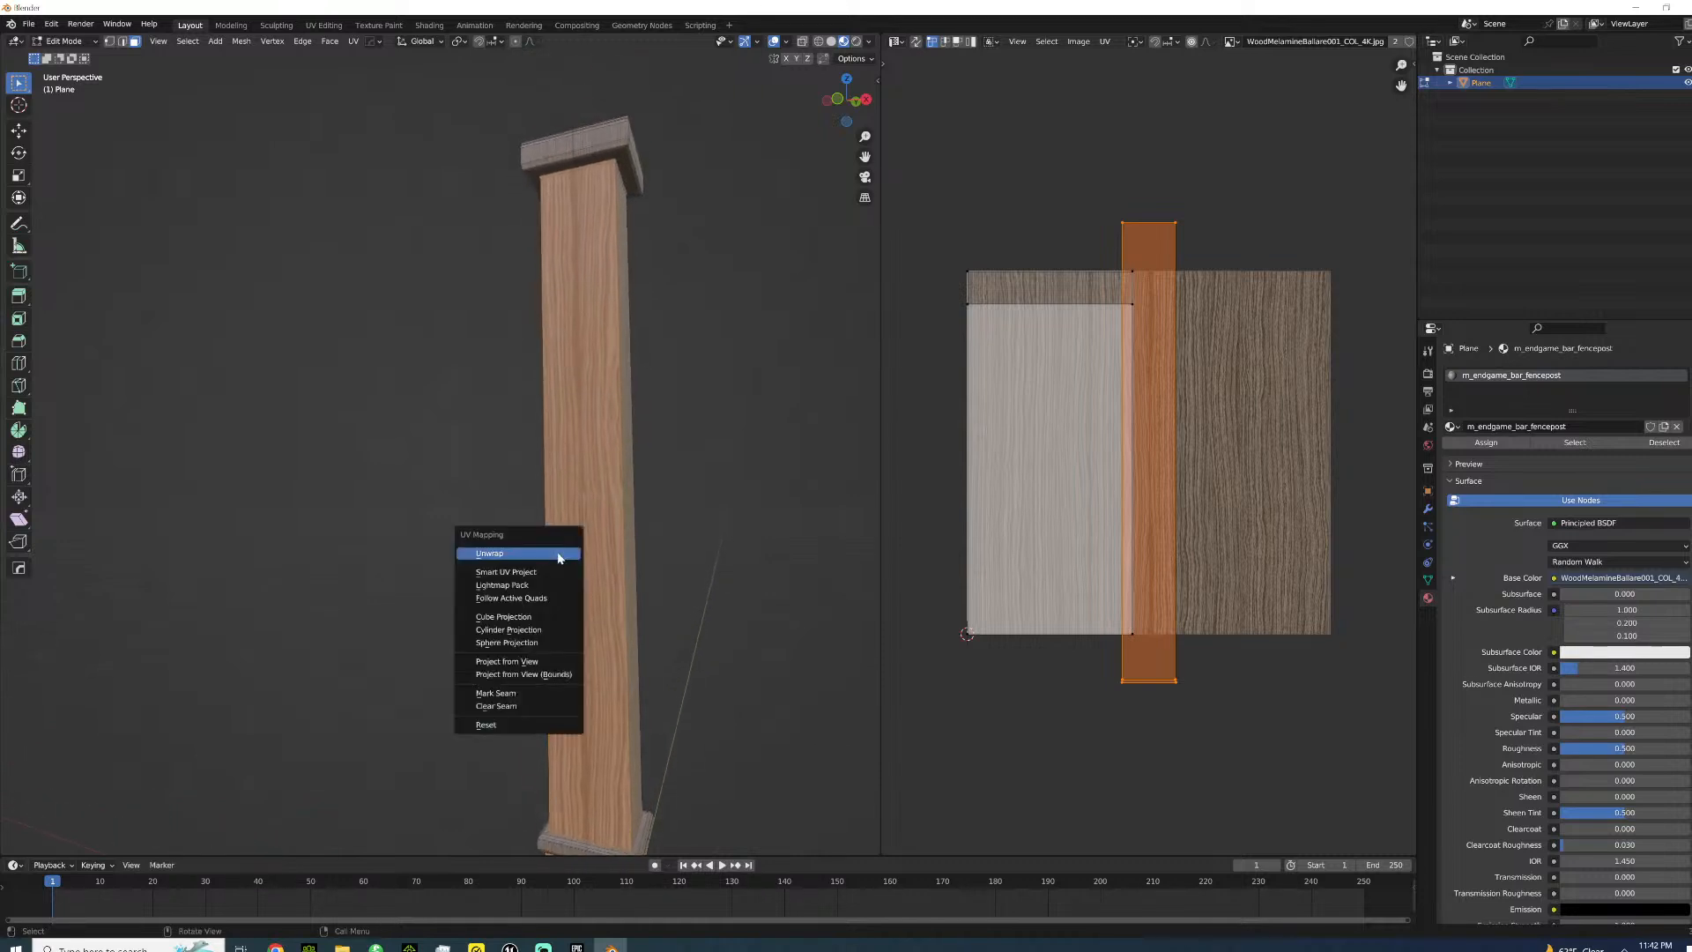
click(558, 554)
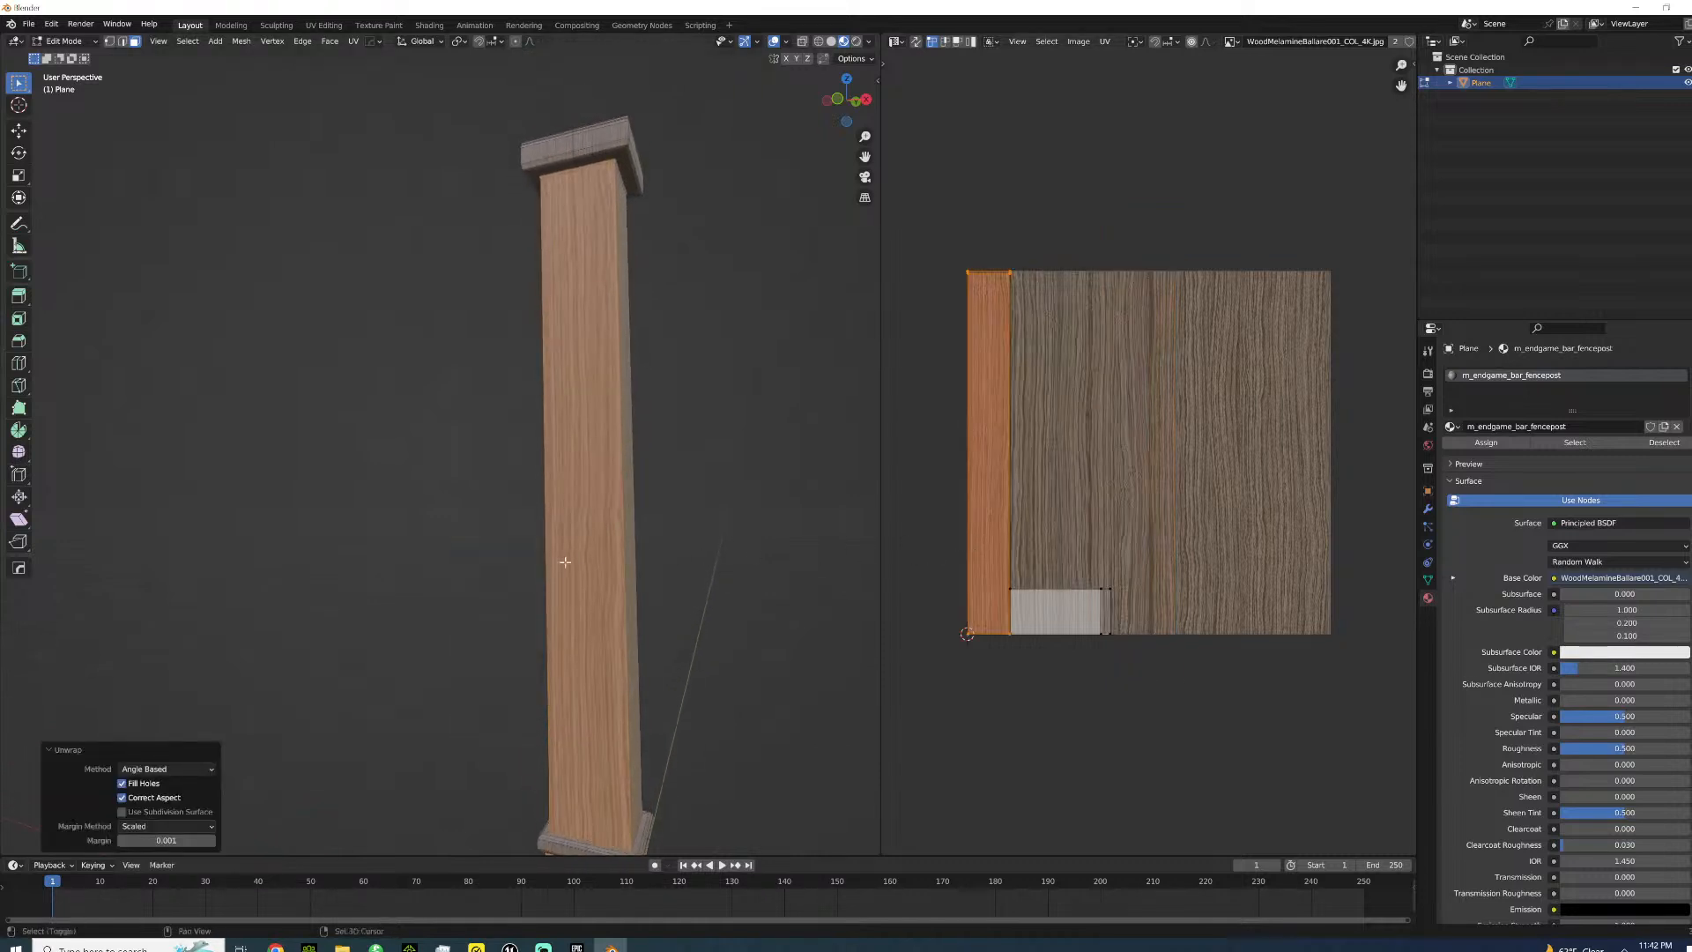
- Reproject the selected front faces with Smart UV Project using the default settings
middle_drag(564, 568, 564, 480)
scroll(565, 479, down, 3)
key(u)
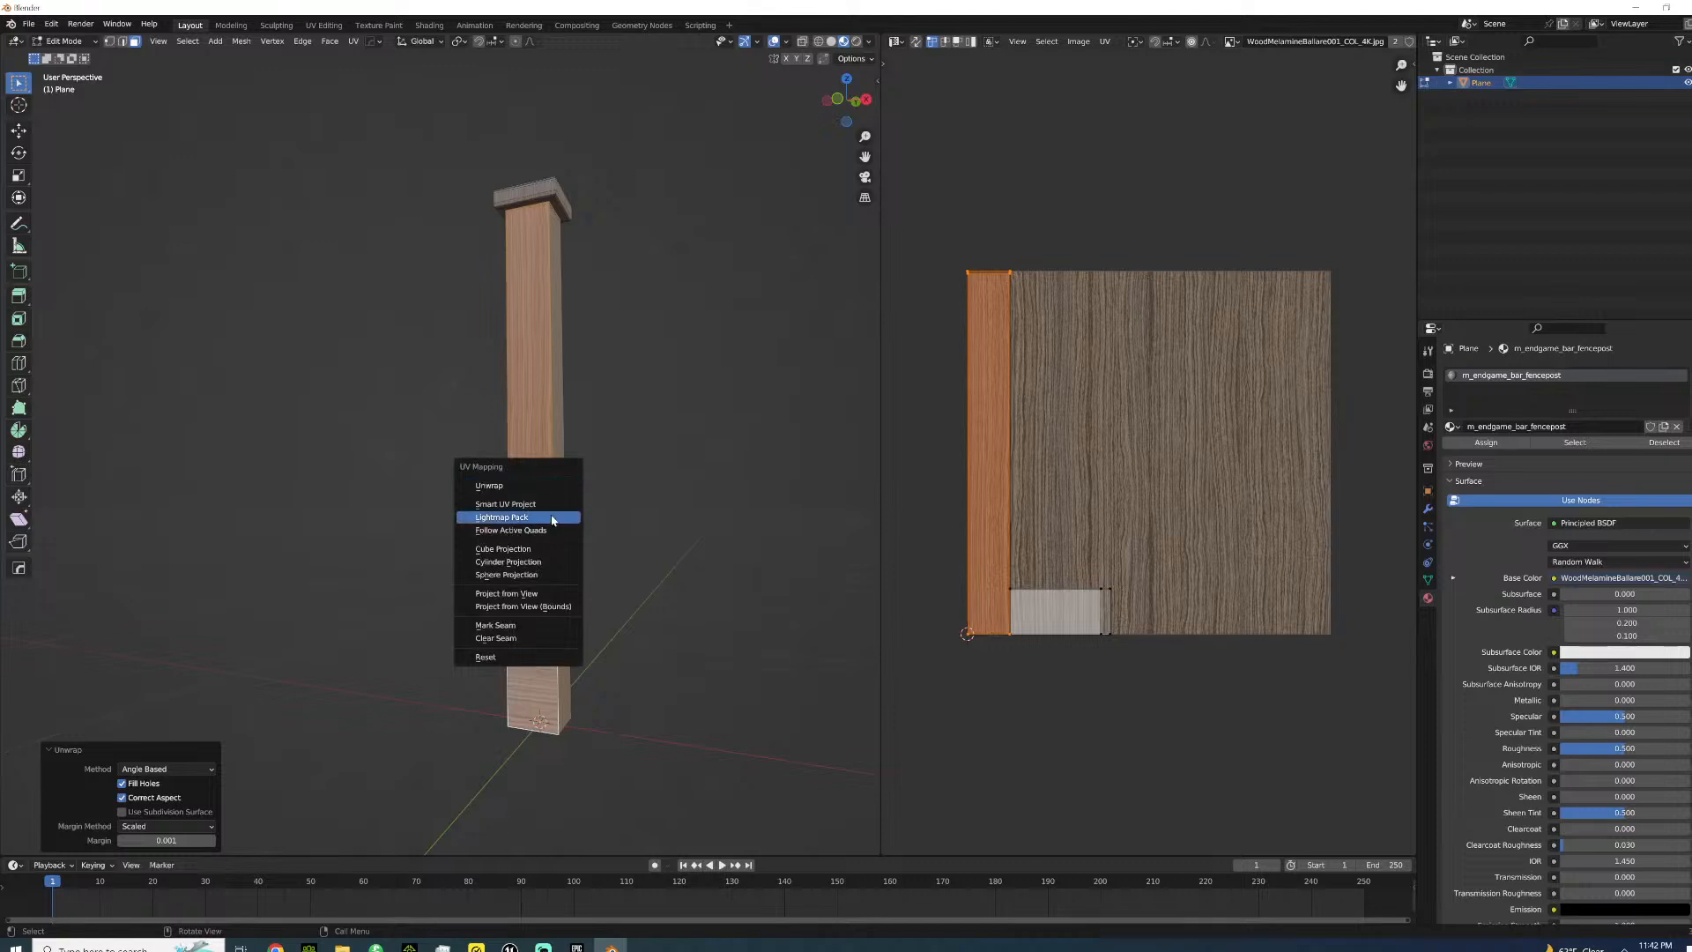
click(539, 505)
click(559, 621)
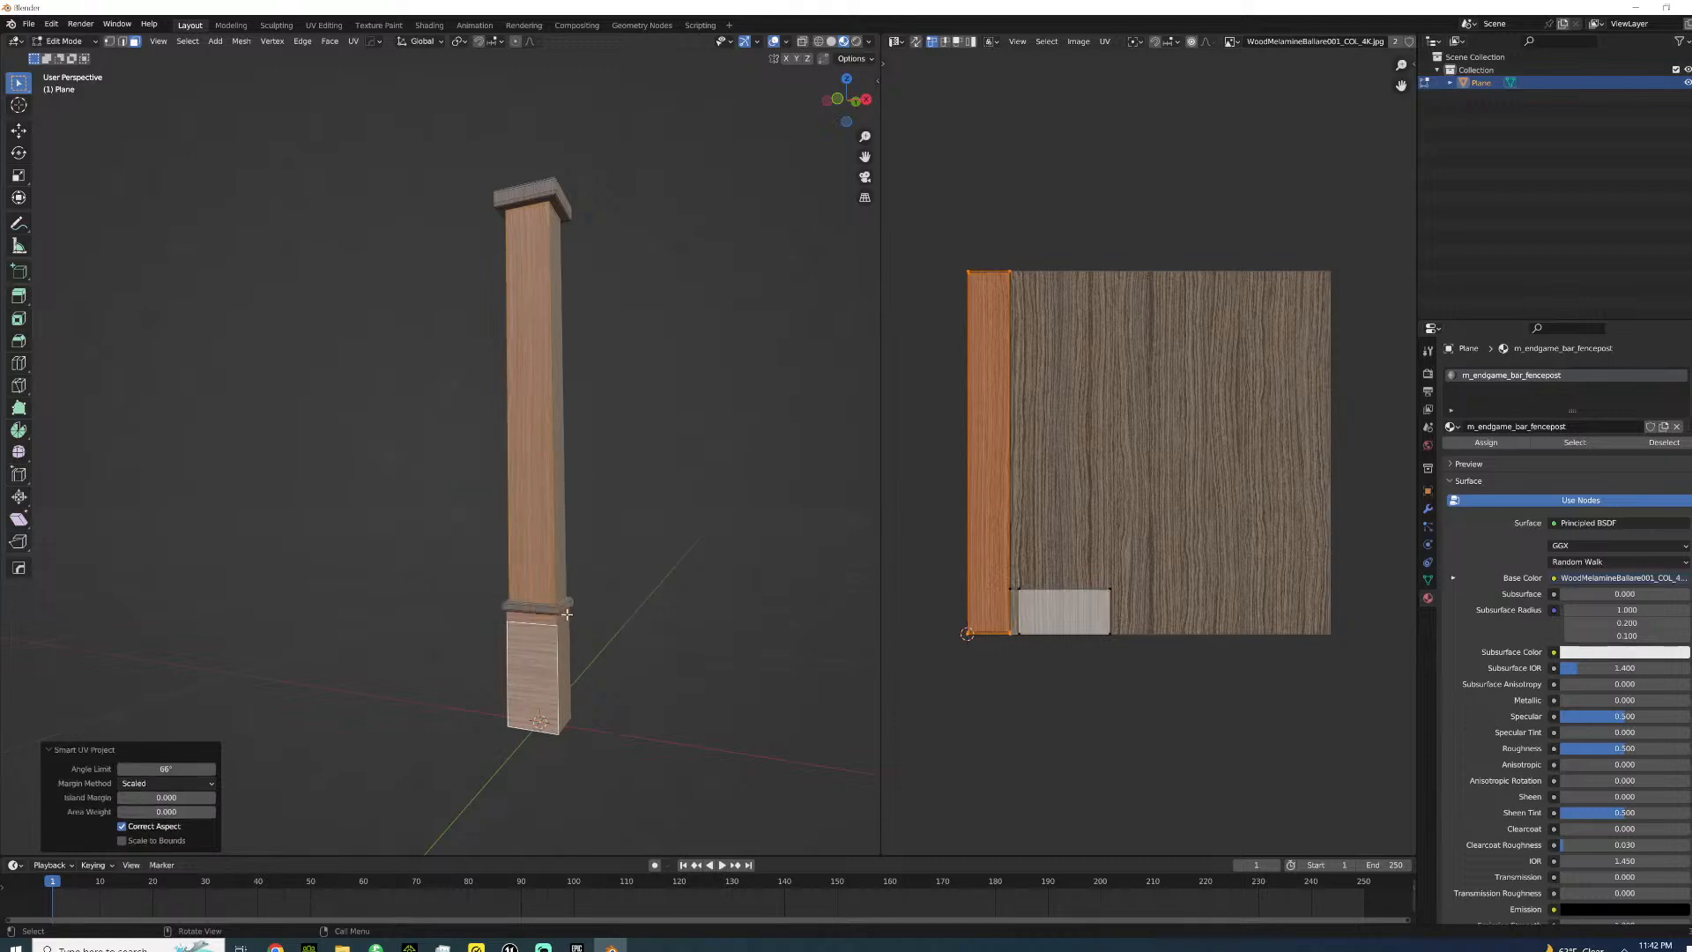
- Switch to the front orthographic view and map the selected front faces with Project from View
key(u)
scroll(736, 495, down, 2)
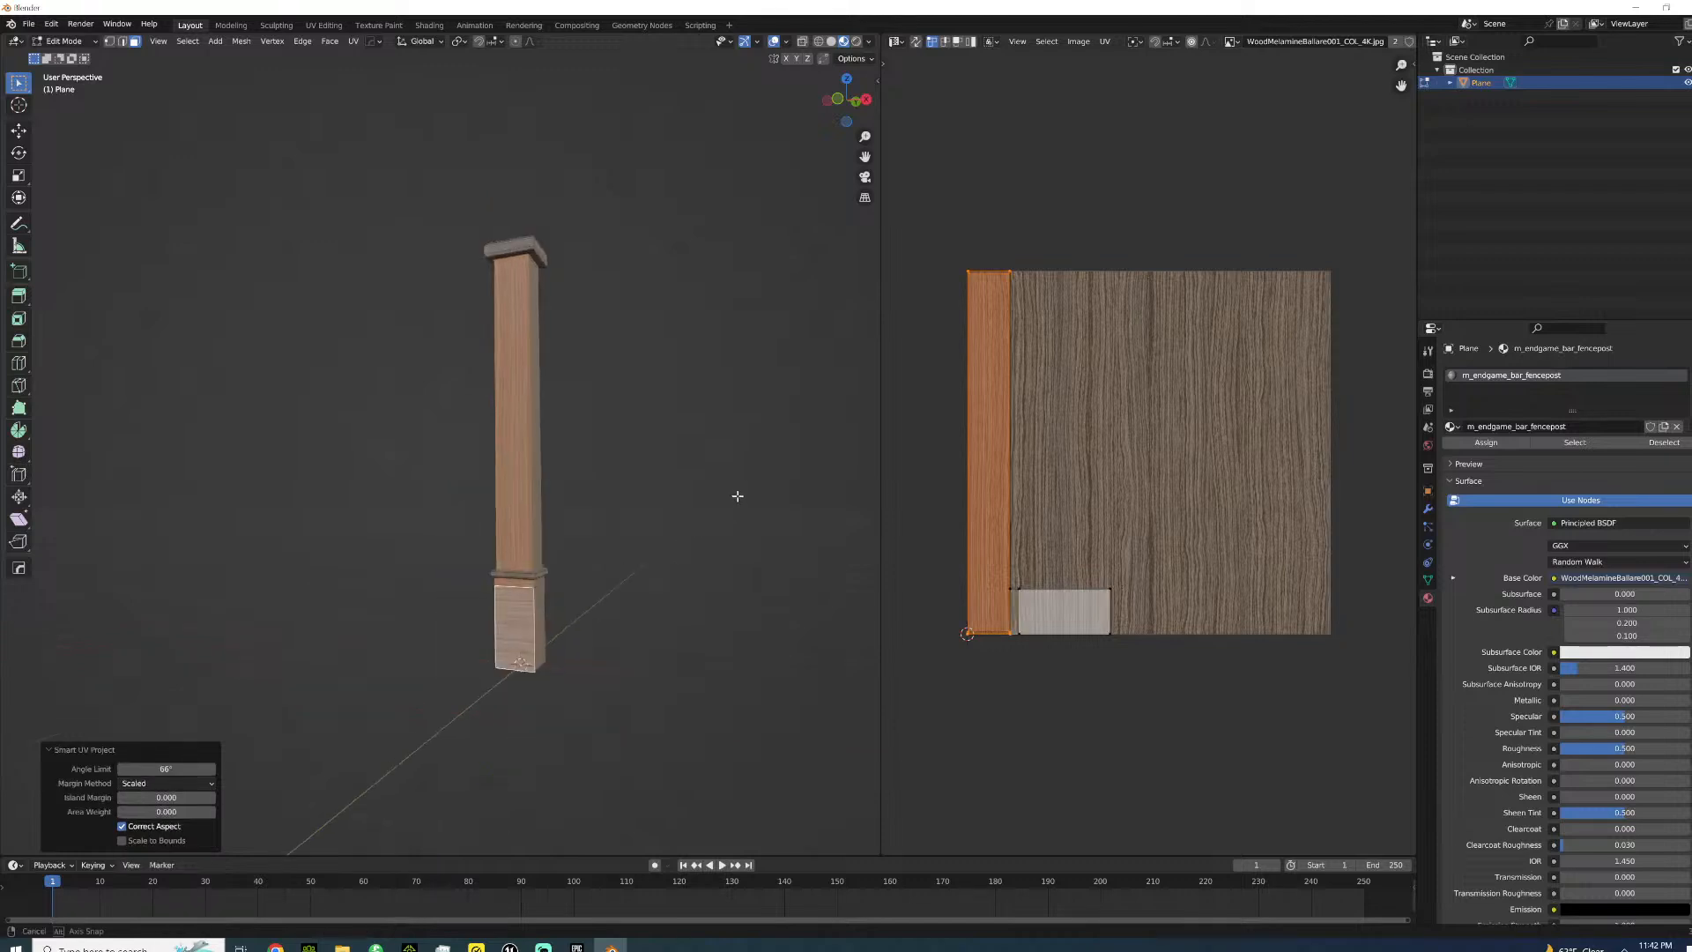
key(KP_1)
key(u)
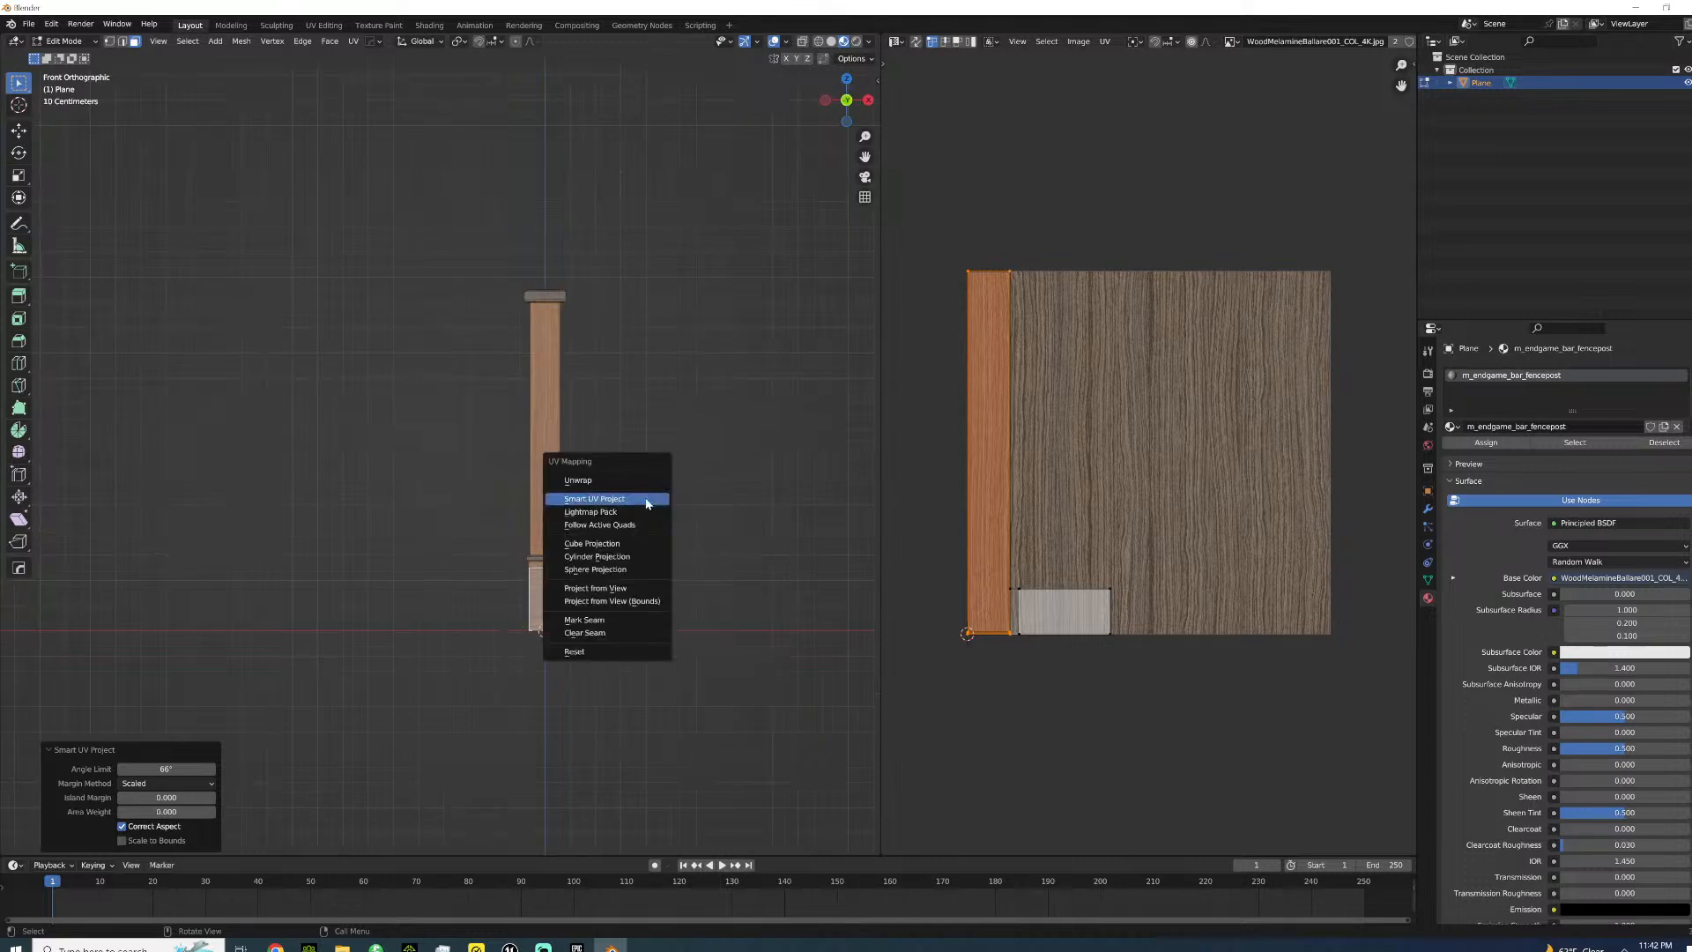
click(606, 589)
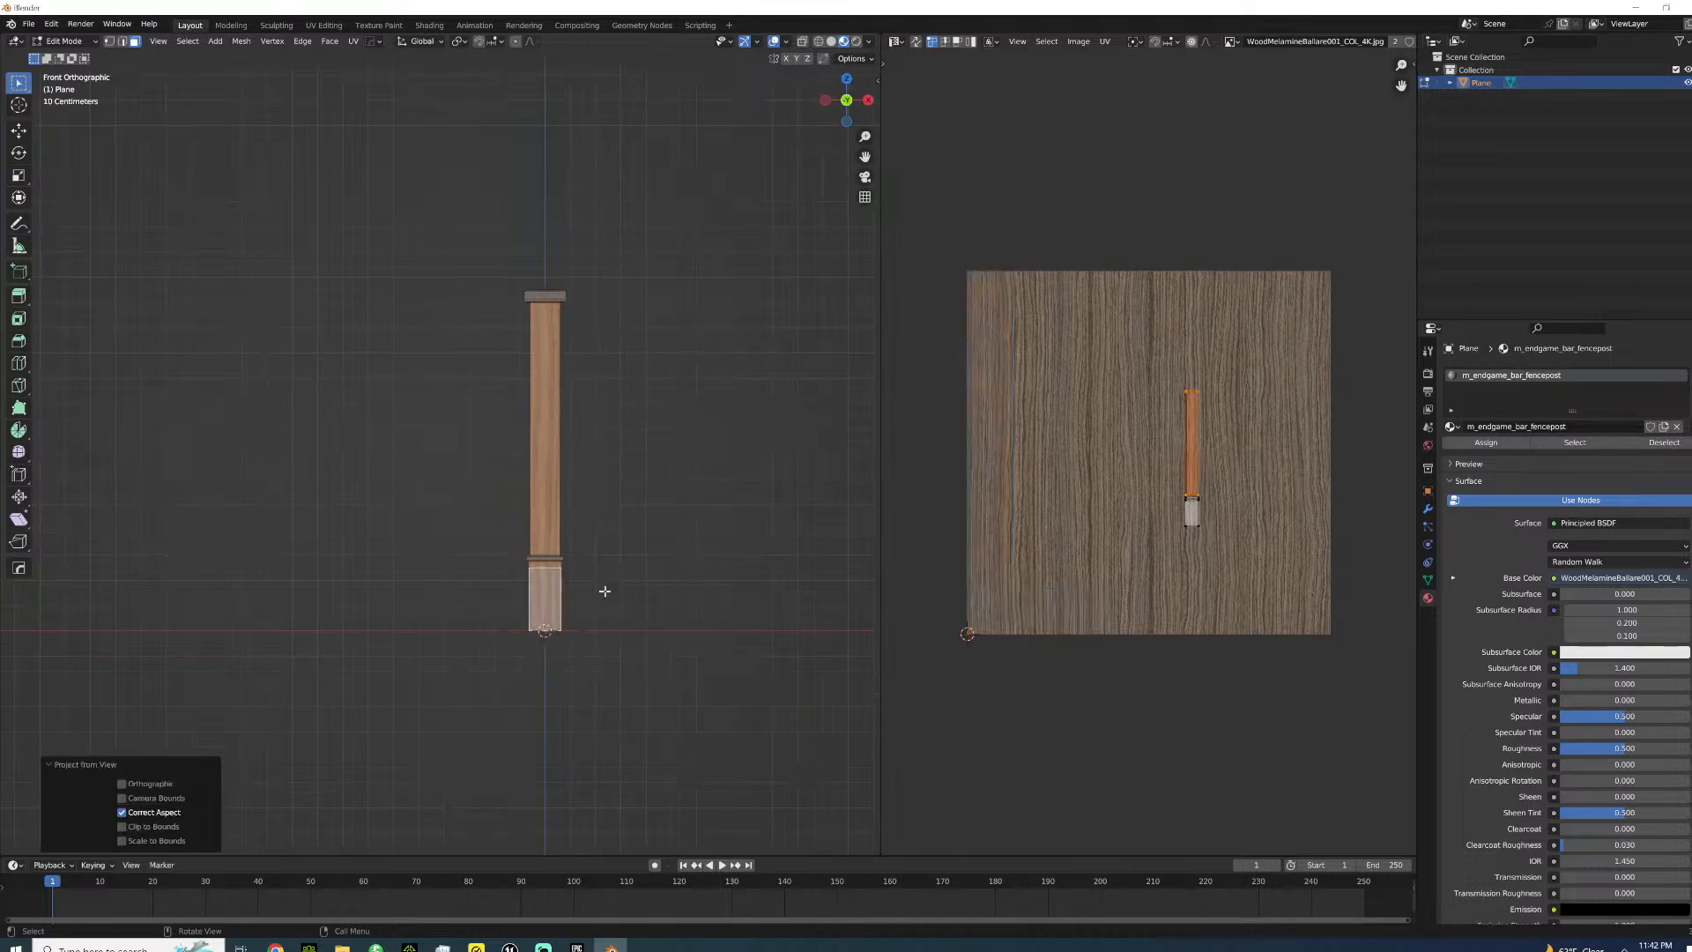
- Scale up all the projected UVs until they extend beyond the wood texture's height, and check the grain on the post
key(a)
key(s)
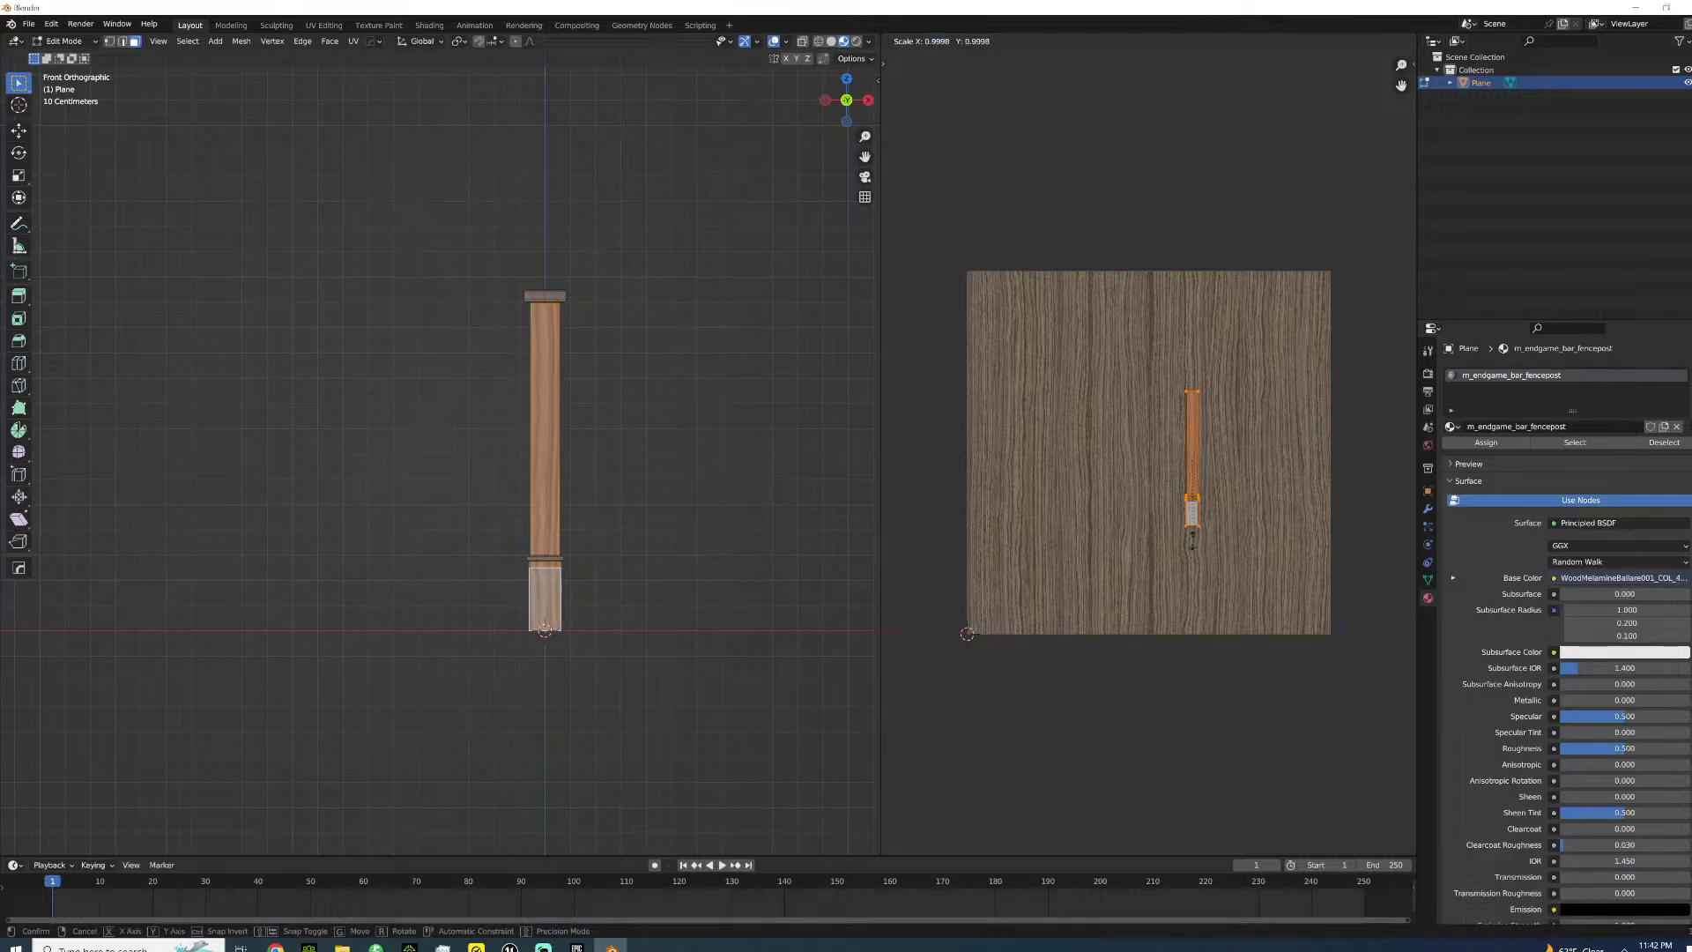
click(782, 558)
scroll(679, 510, up, 4)
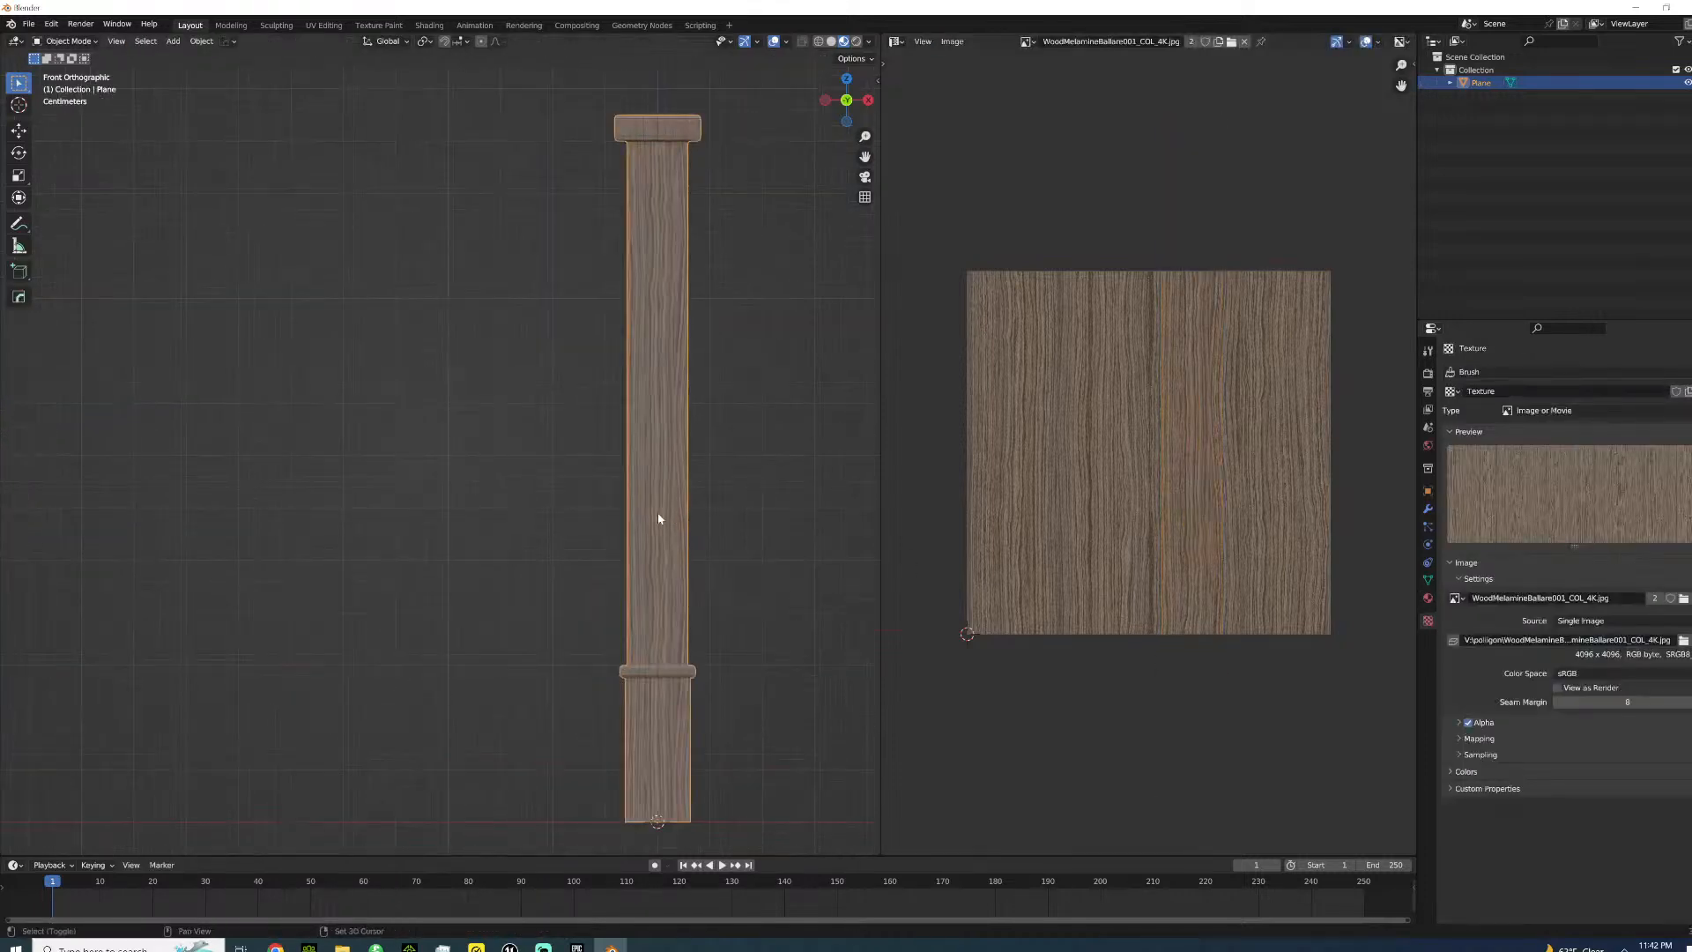
middle_drag(659, 516, 424, 533)
key(Tab)
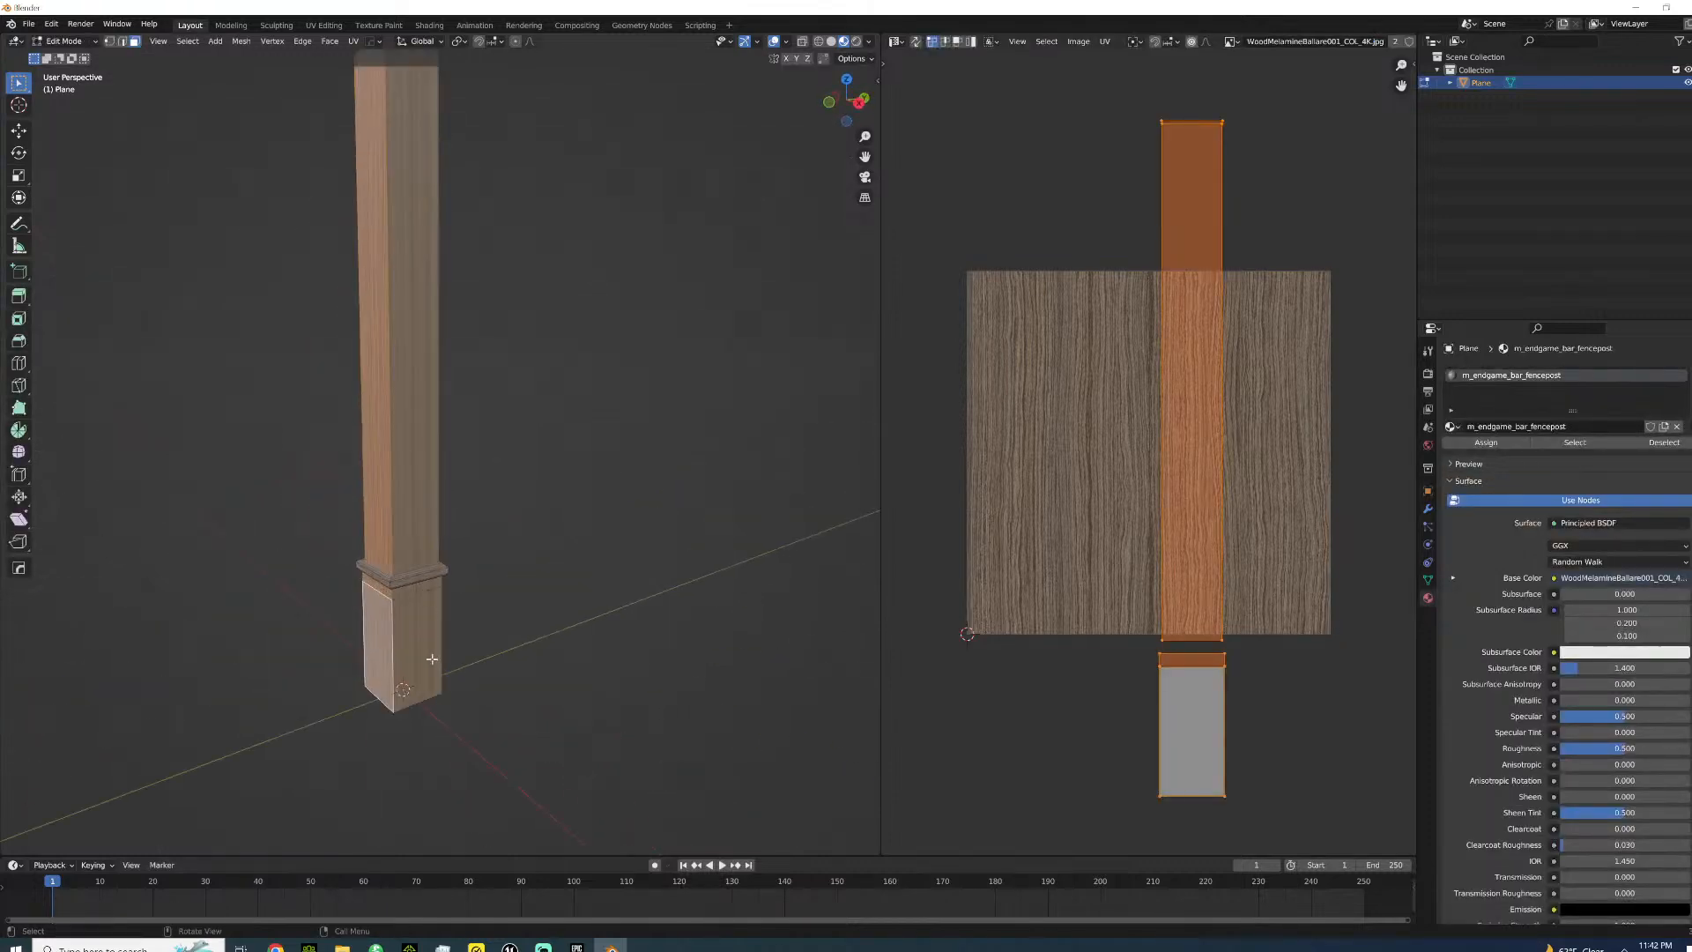
- Select the base, strip, shaft and under-cap faces on the post's +X side and delete them
shift+middle_drag(409, 628, 521, 522)
scroll(503, 511, up, 3)
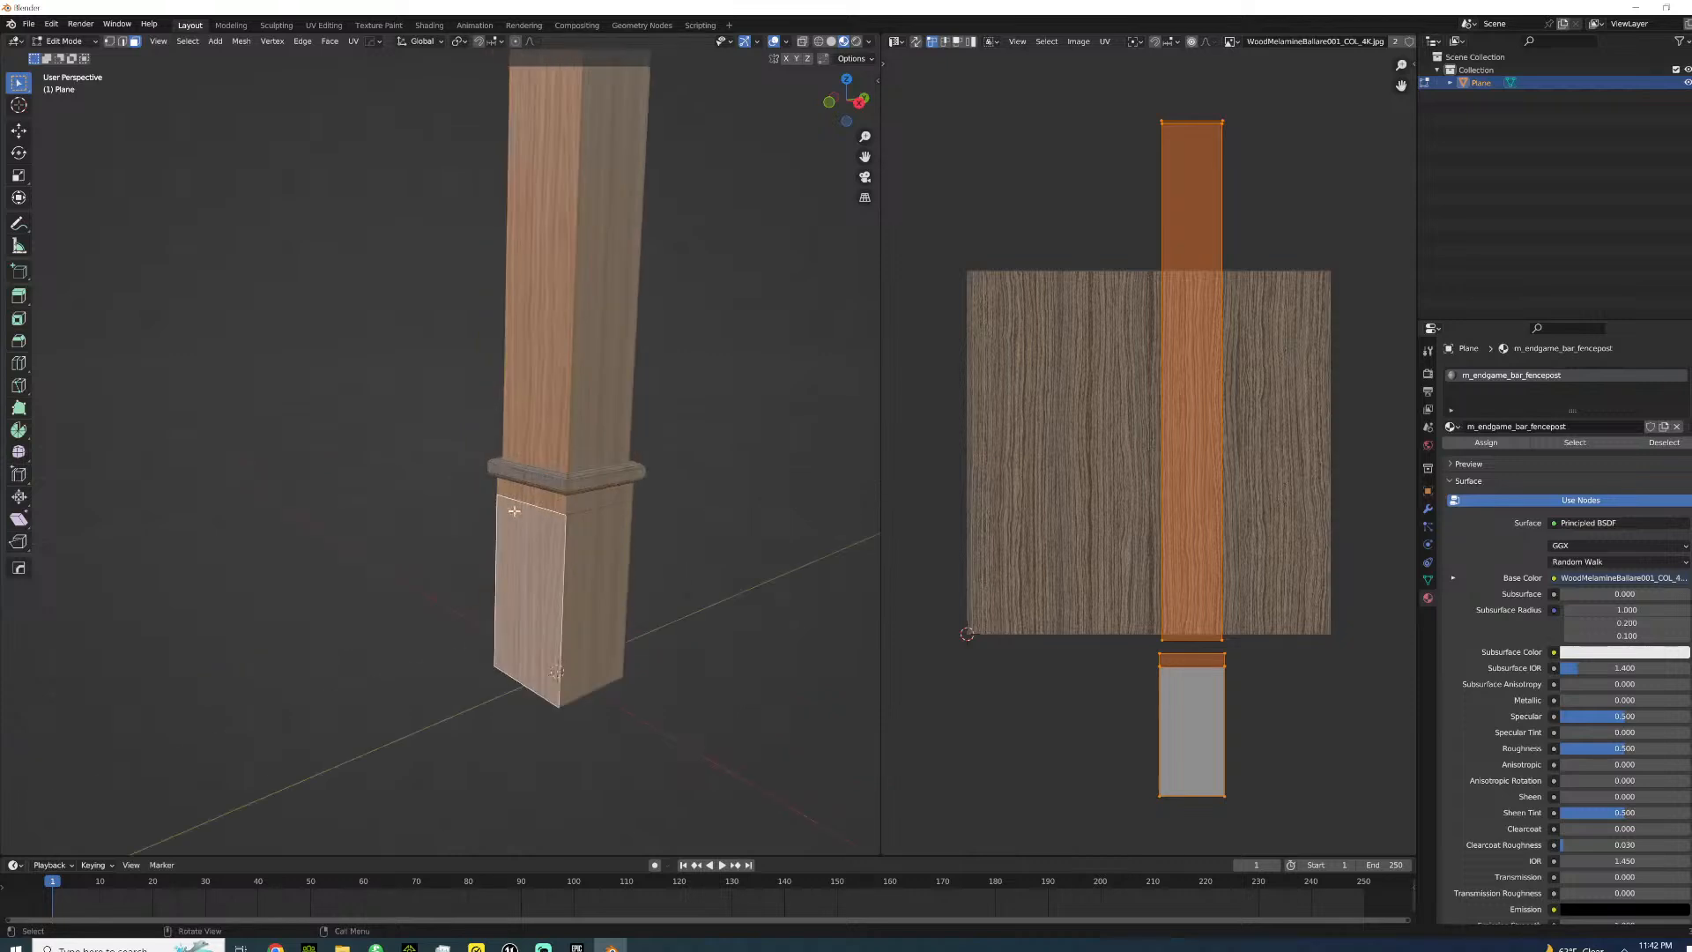
shift+click(590, 506)
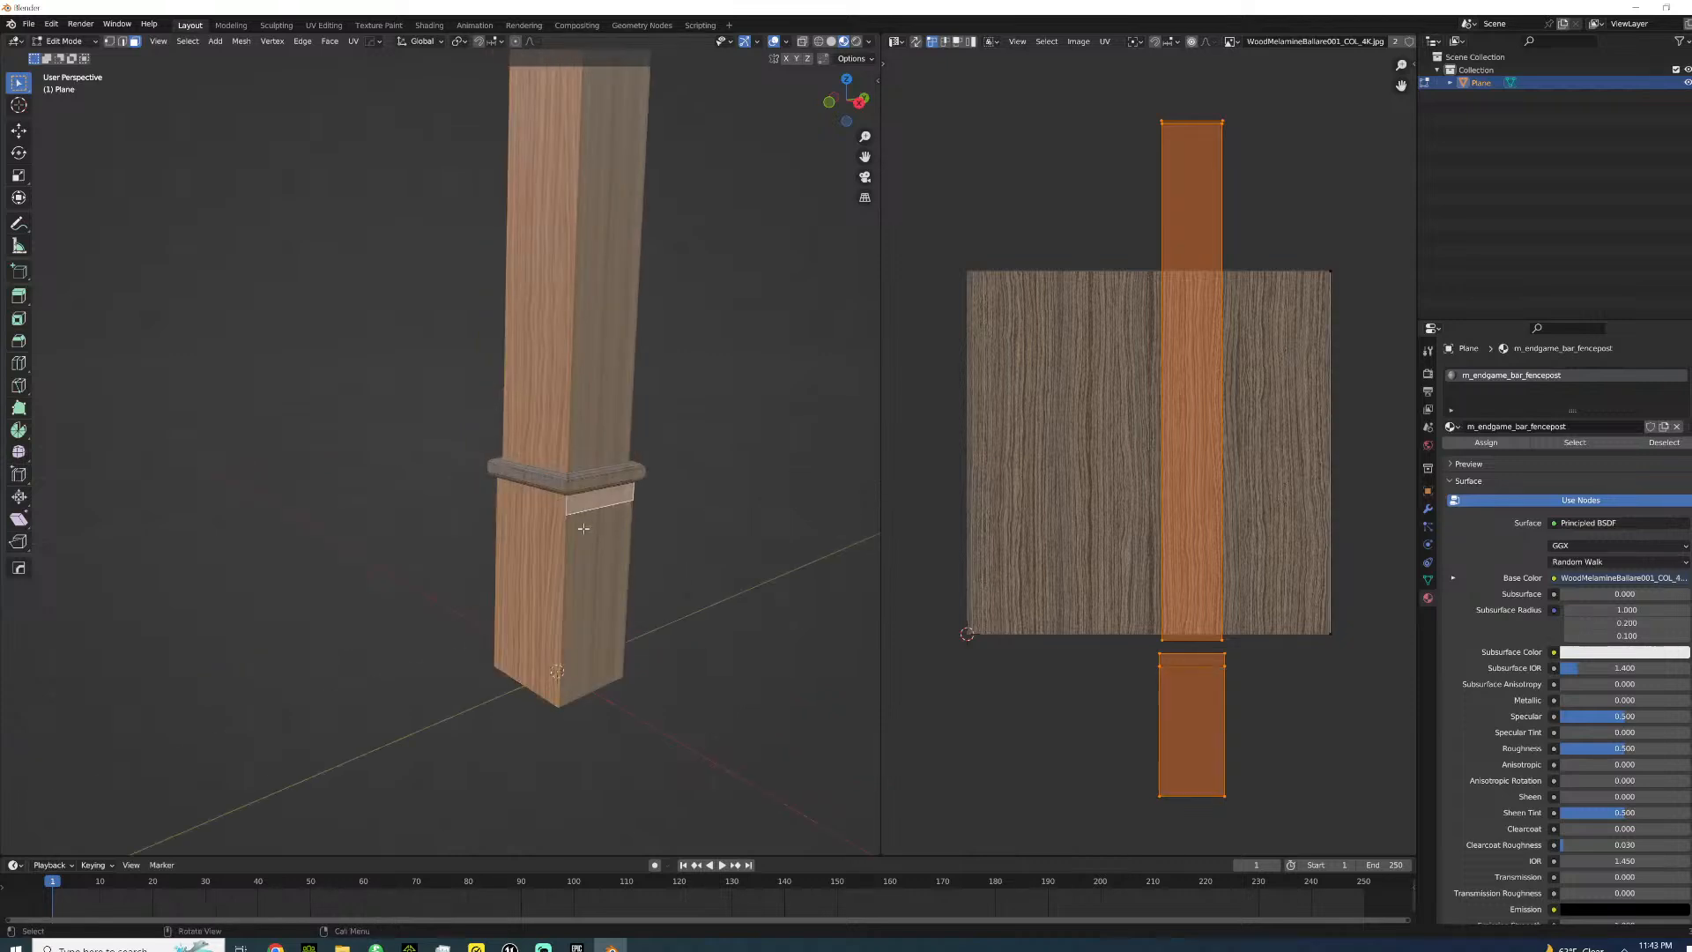
click(584, 527)
shift+click(588, 502)
shift+click(591, 413)
shift+middle_drag(591, 414, 555, 552)
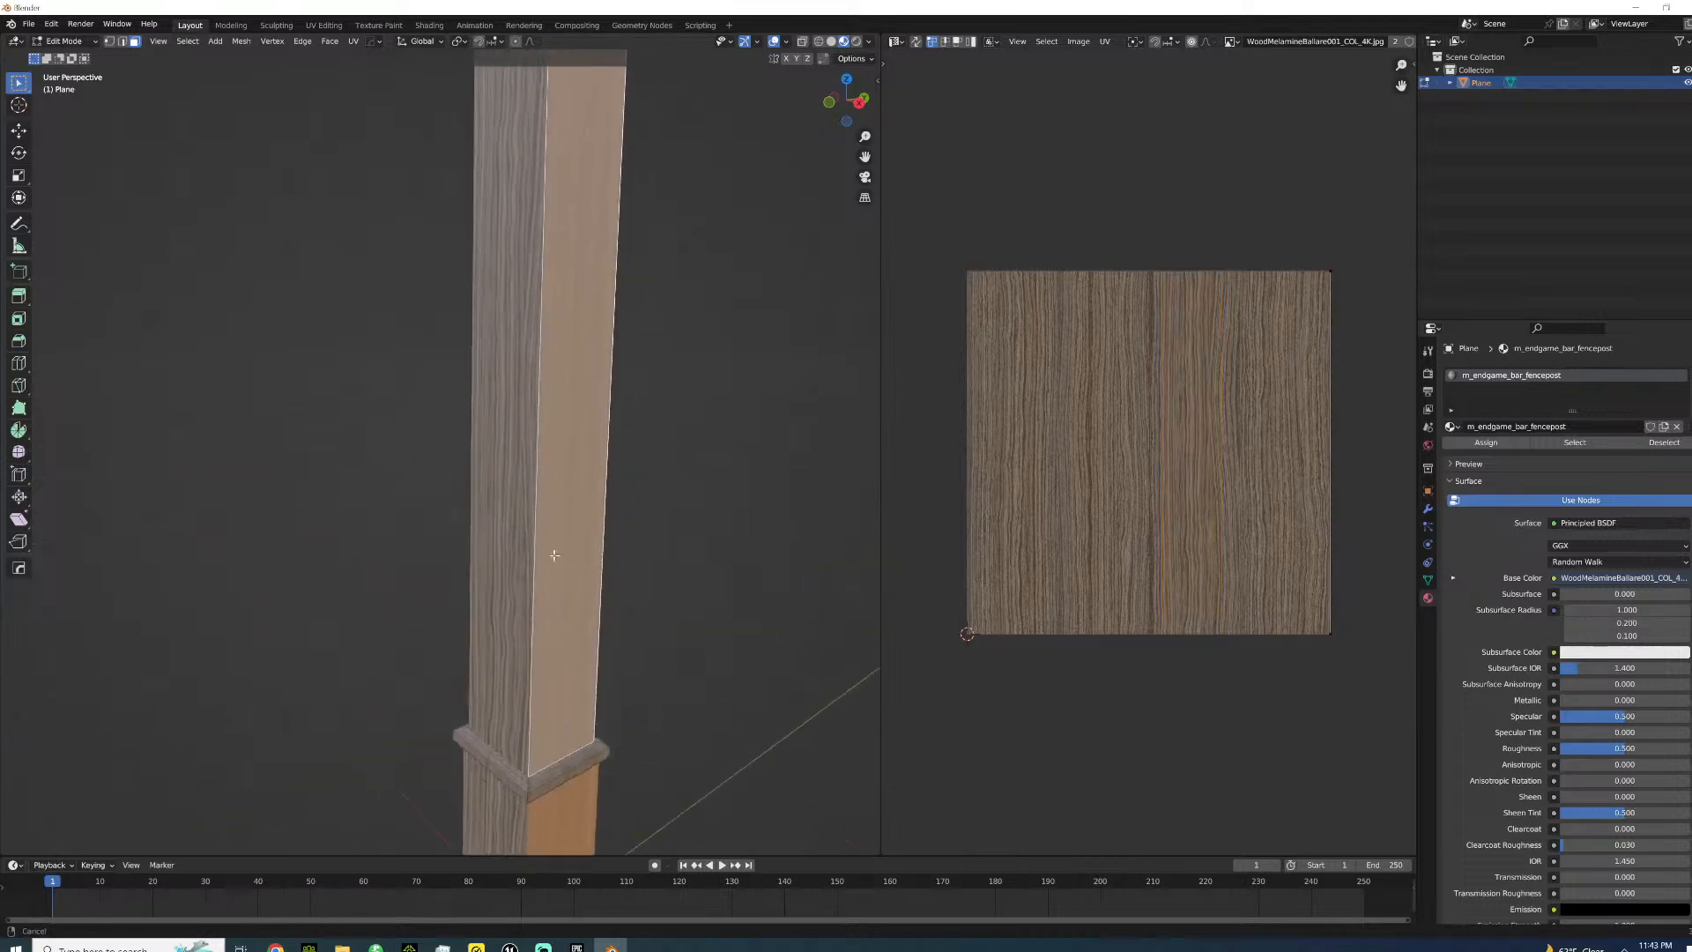
scroll(556, 495, down, 4)
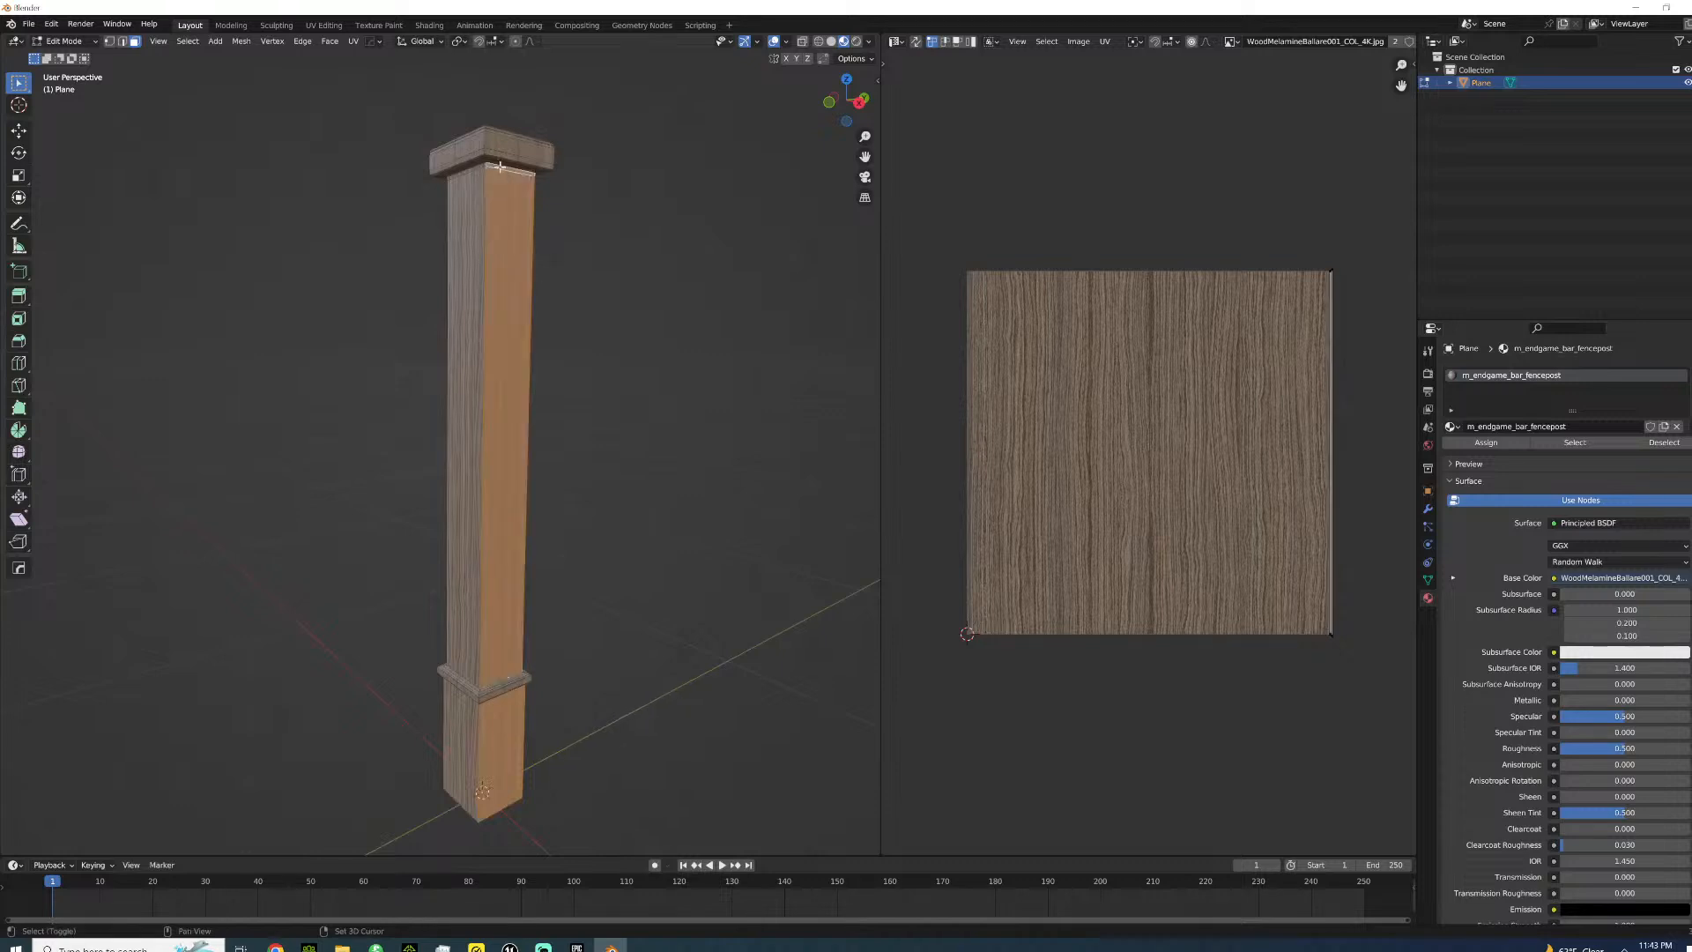
key(u)
click(497, 174)
- Select the base, strip, shaft and under-cap faces on the opposite, -X side and delete them
mouse_move(509, 356)
middle_down()
mouse_move(397, 393)
mouse_move(532, 242)
middle_up()
click(487, 542)
key(u)
click(501, 515)
shift+click(493, 508)
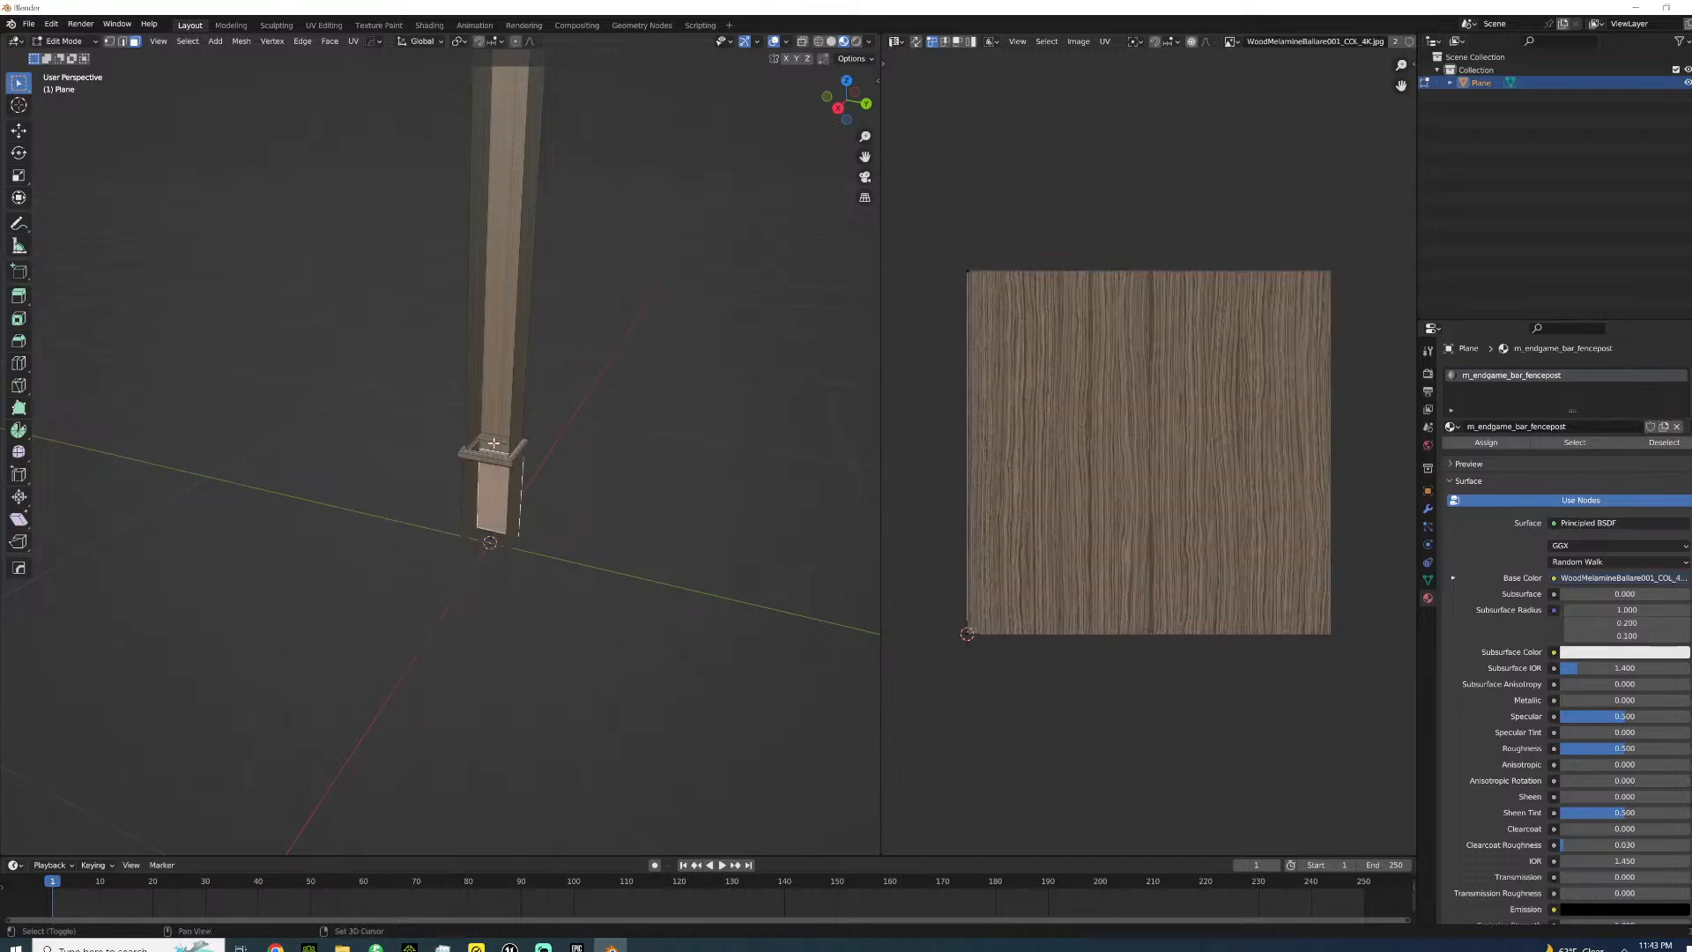
middle_drag(495, 447, 840, 409)
shift+click(349, 431)
shift+click(329, 251)
shift+middle_drag(359, 390, 507, 776)
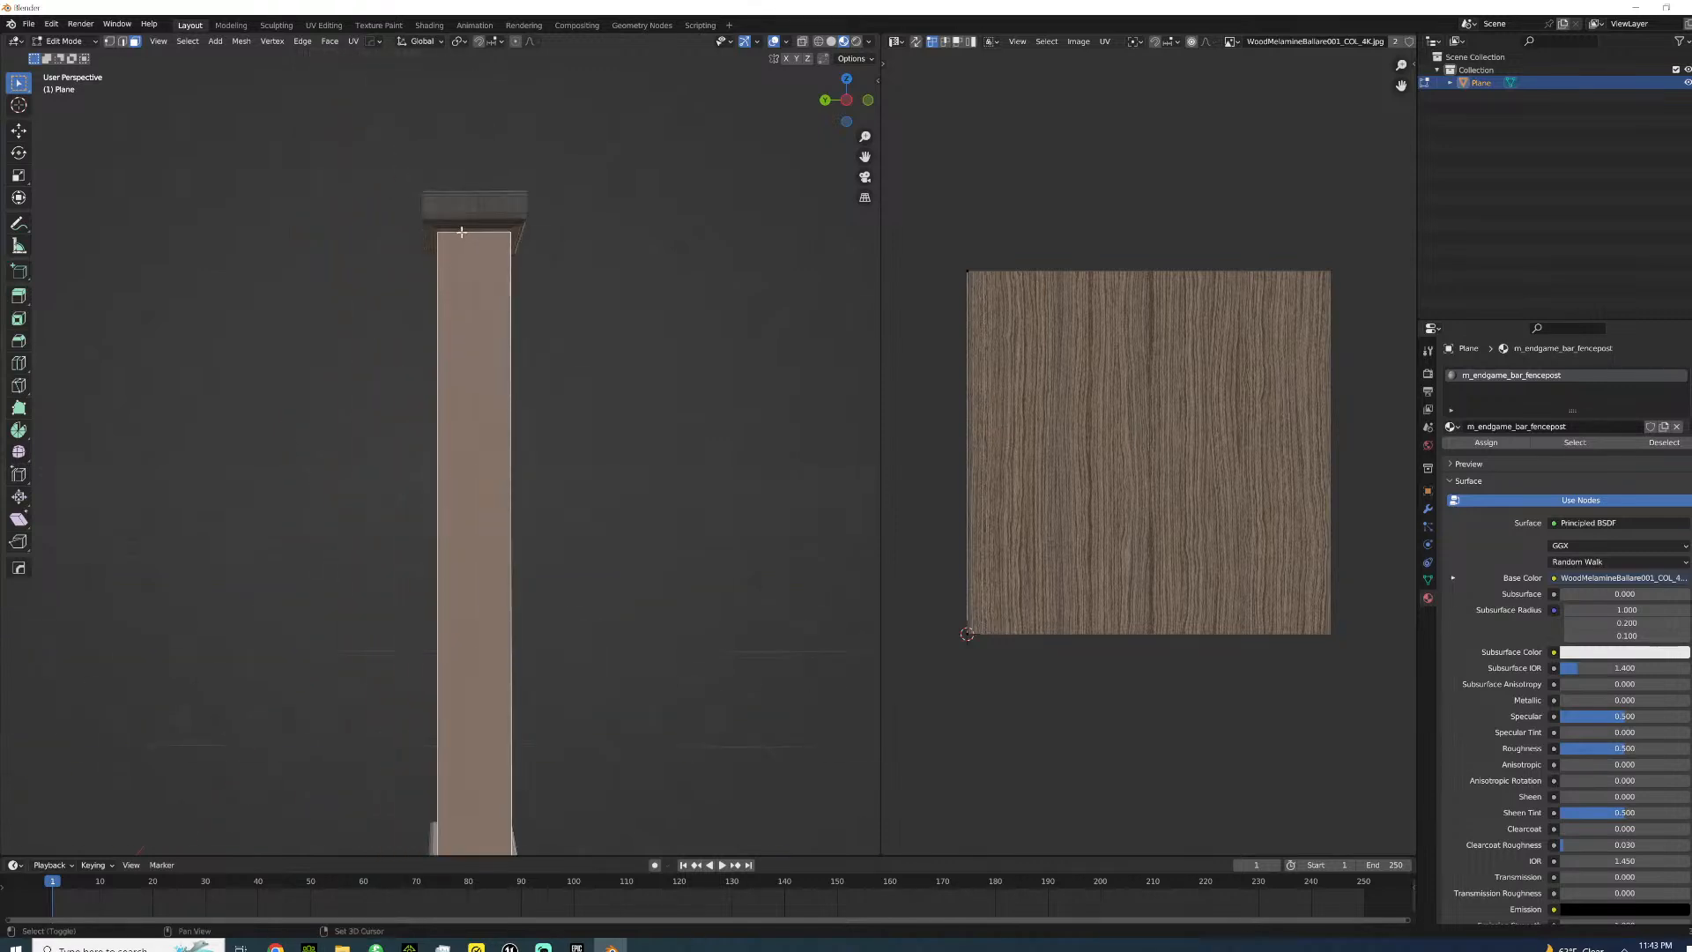
shift+click(461, 233)
shift+click(465, 231)
key(x)
click(467, 231)
- Select the base, strip, shaft and under-cap faces on the post's back, +Y side and delete them
middle_drag(479, 400, 435, 698)
click(434, 695)
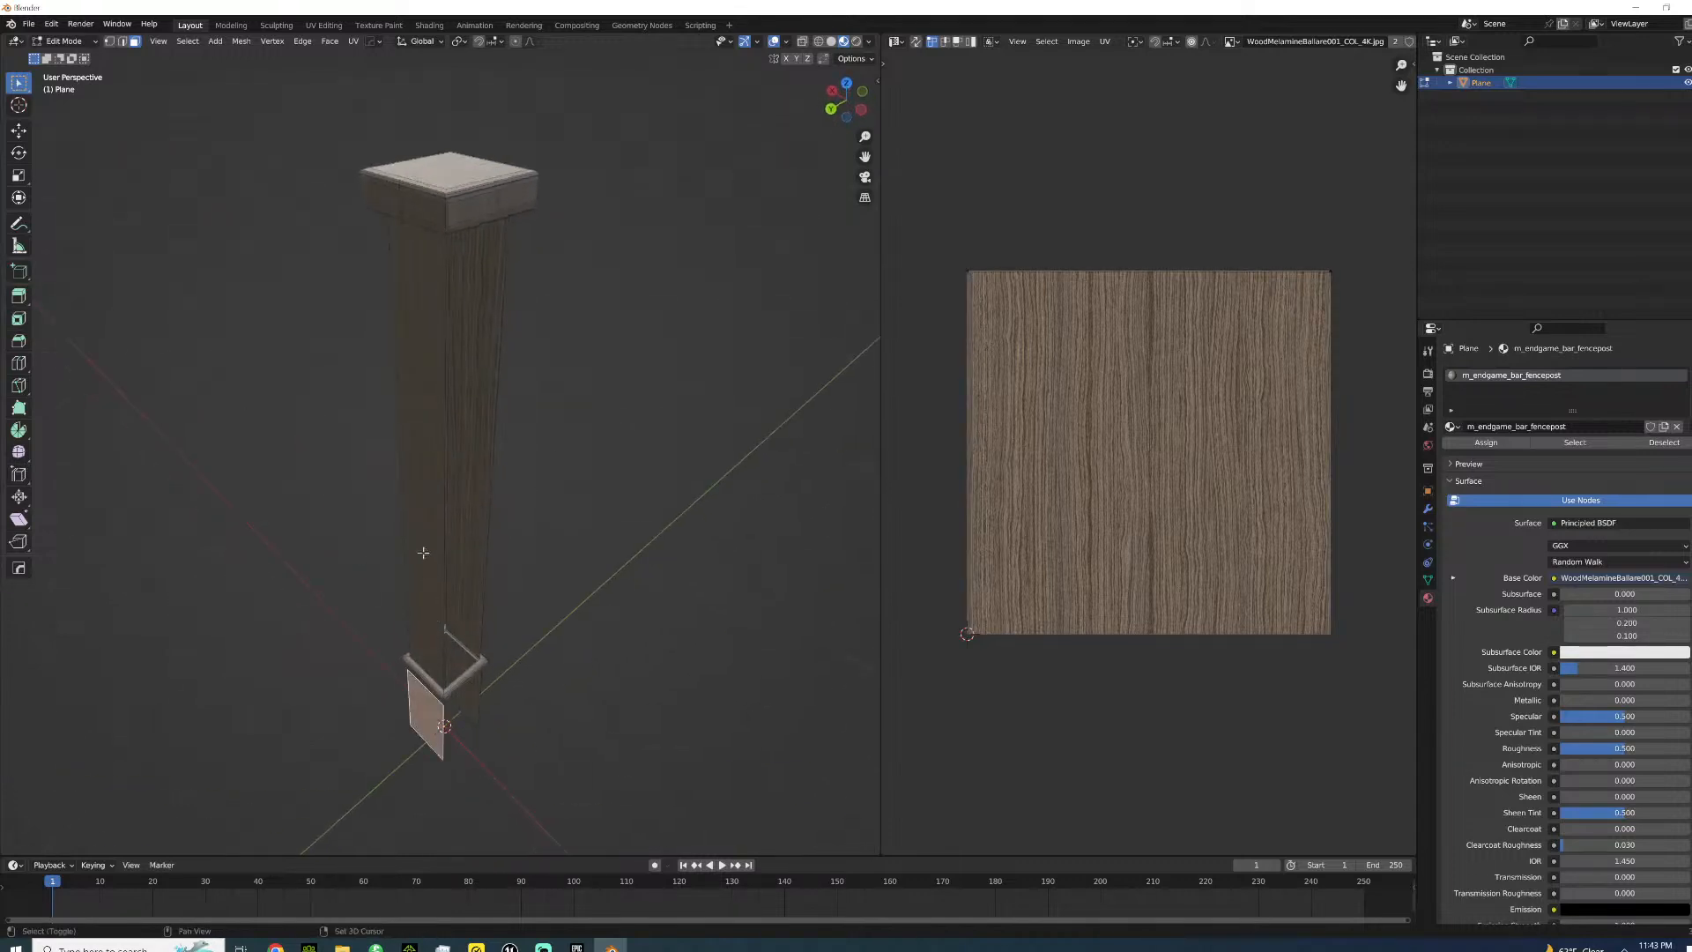
shift+click(415, 426)
middle_drag(415, 427, 467, 535)
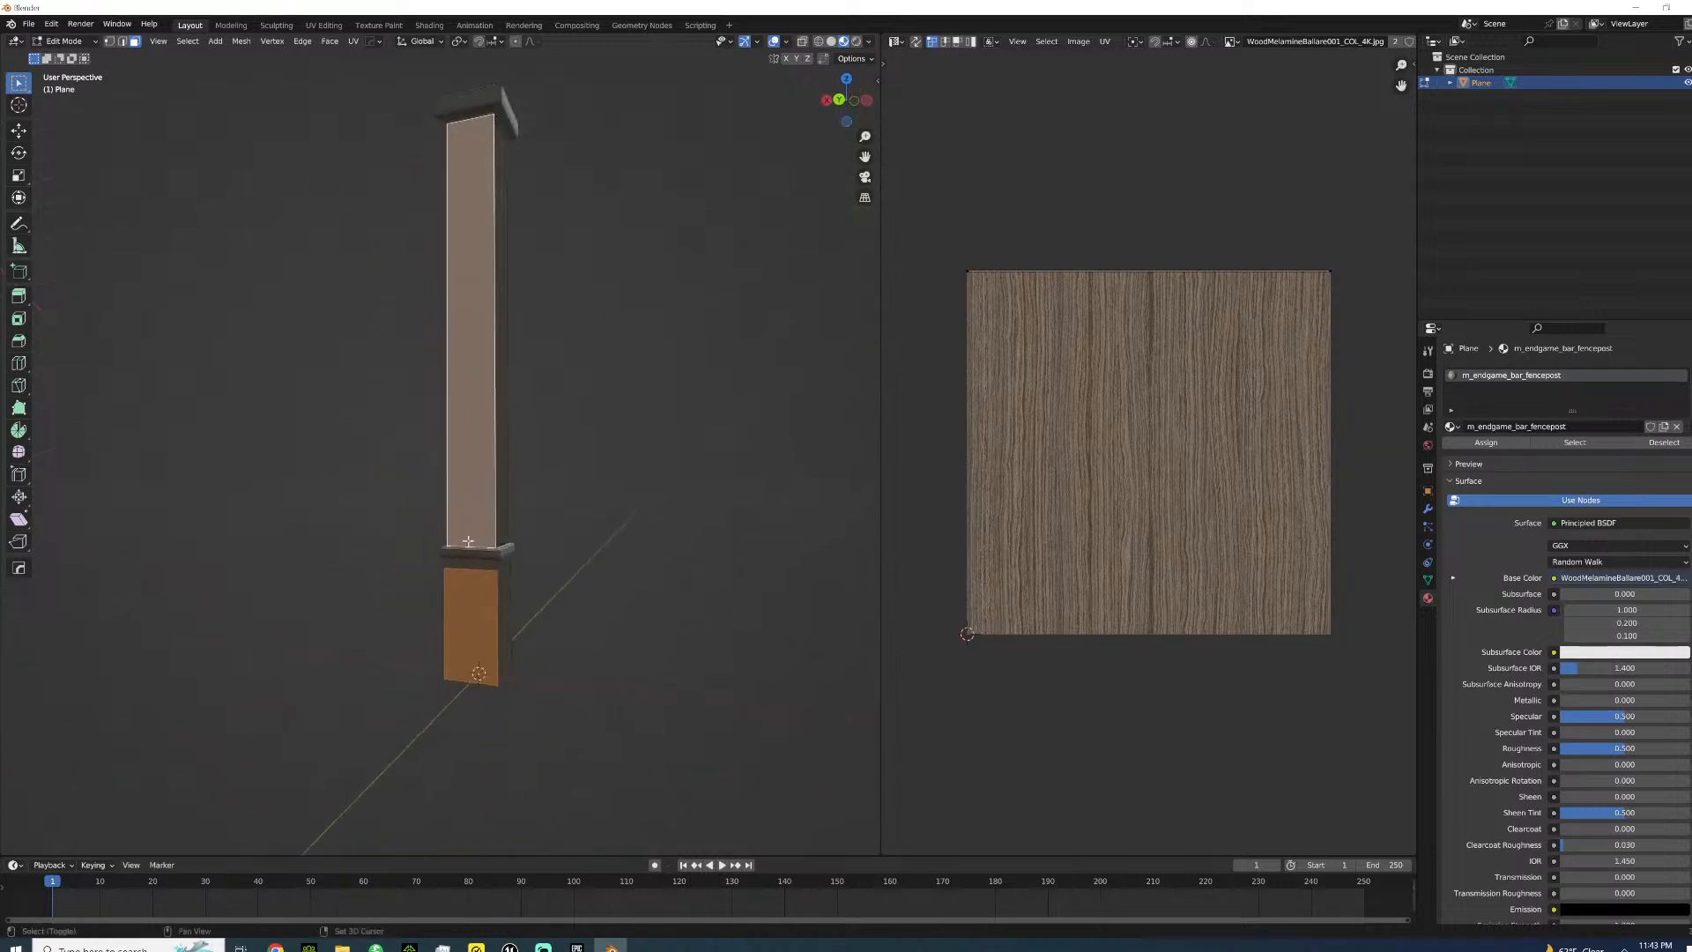
shift+click(475, 567)
shift+middle_drag(453, 325, 461, 612)
scroll(479, 441, up, 4)
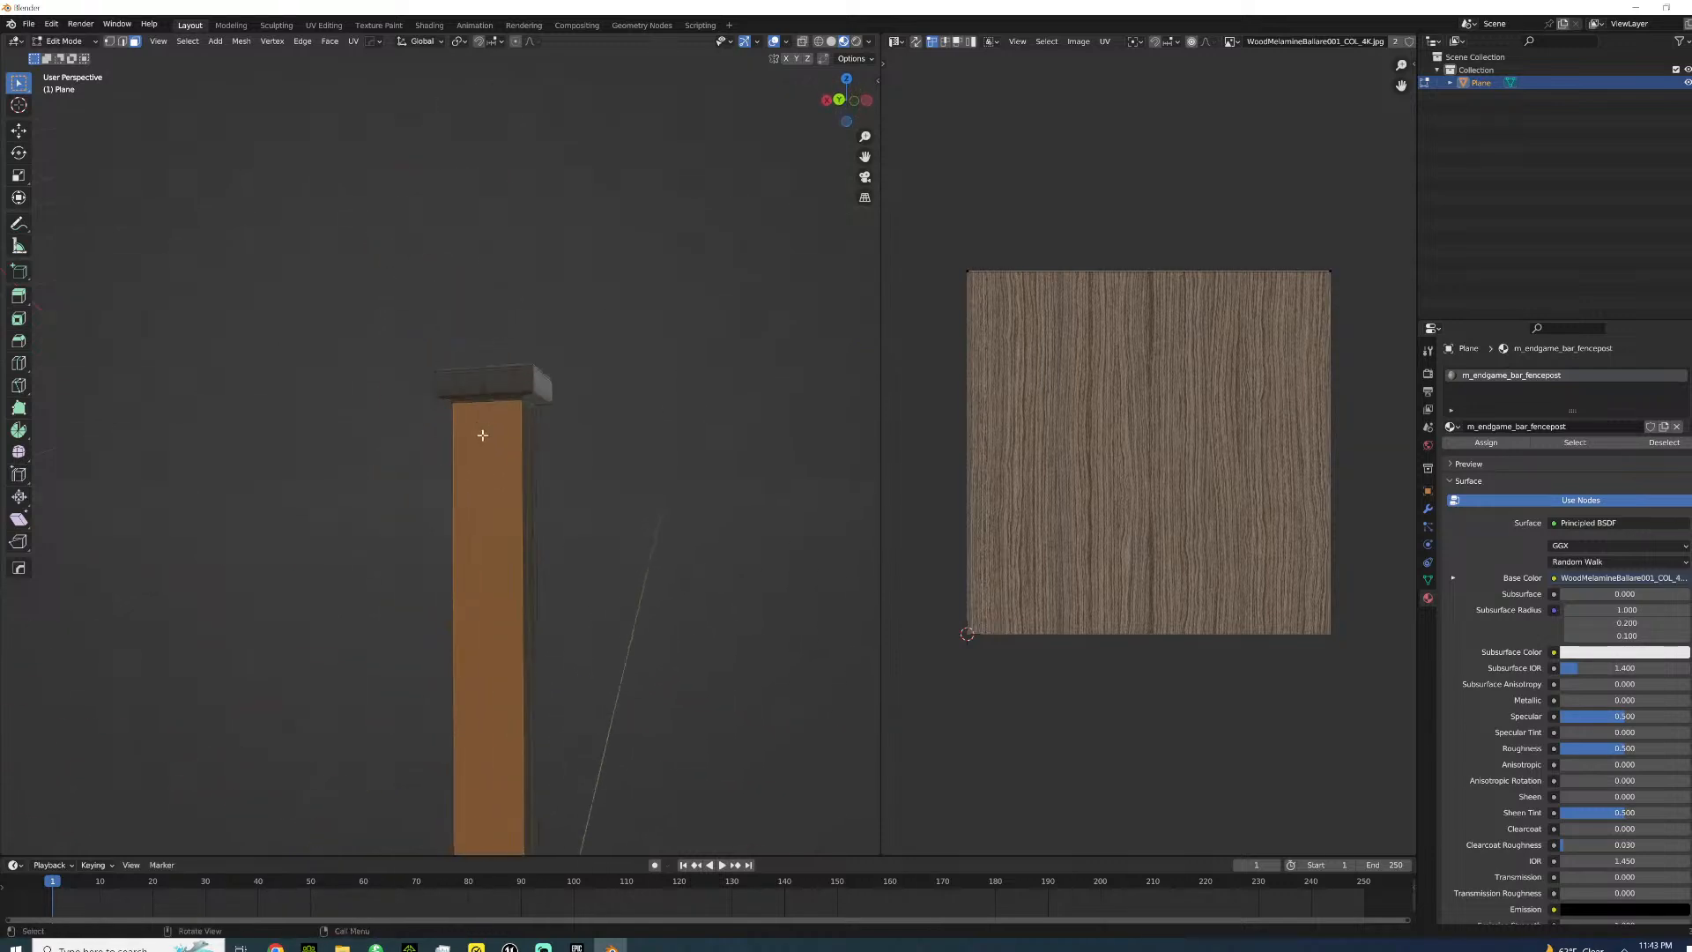
key(u)
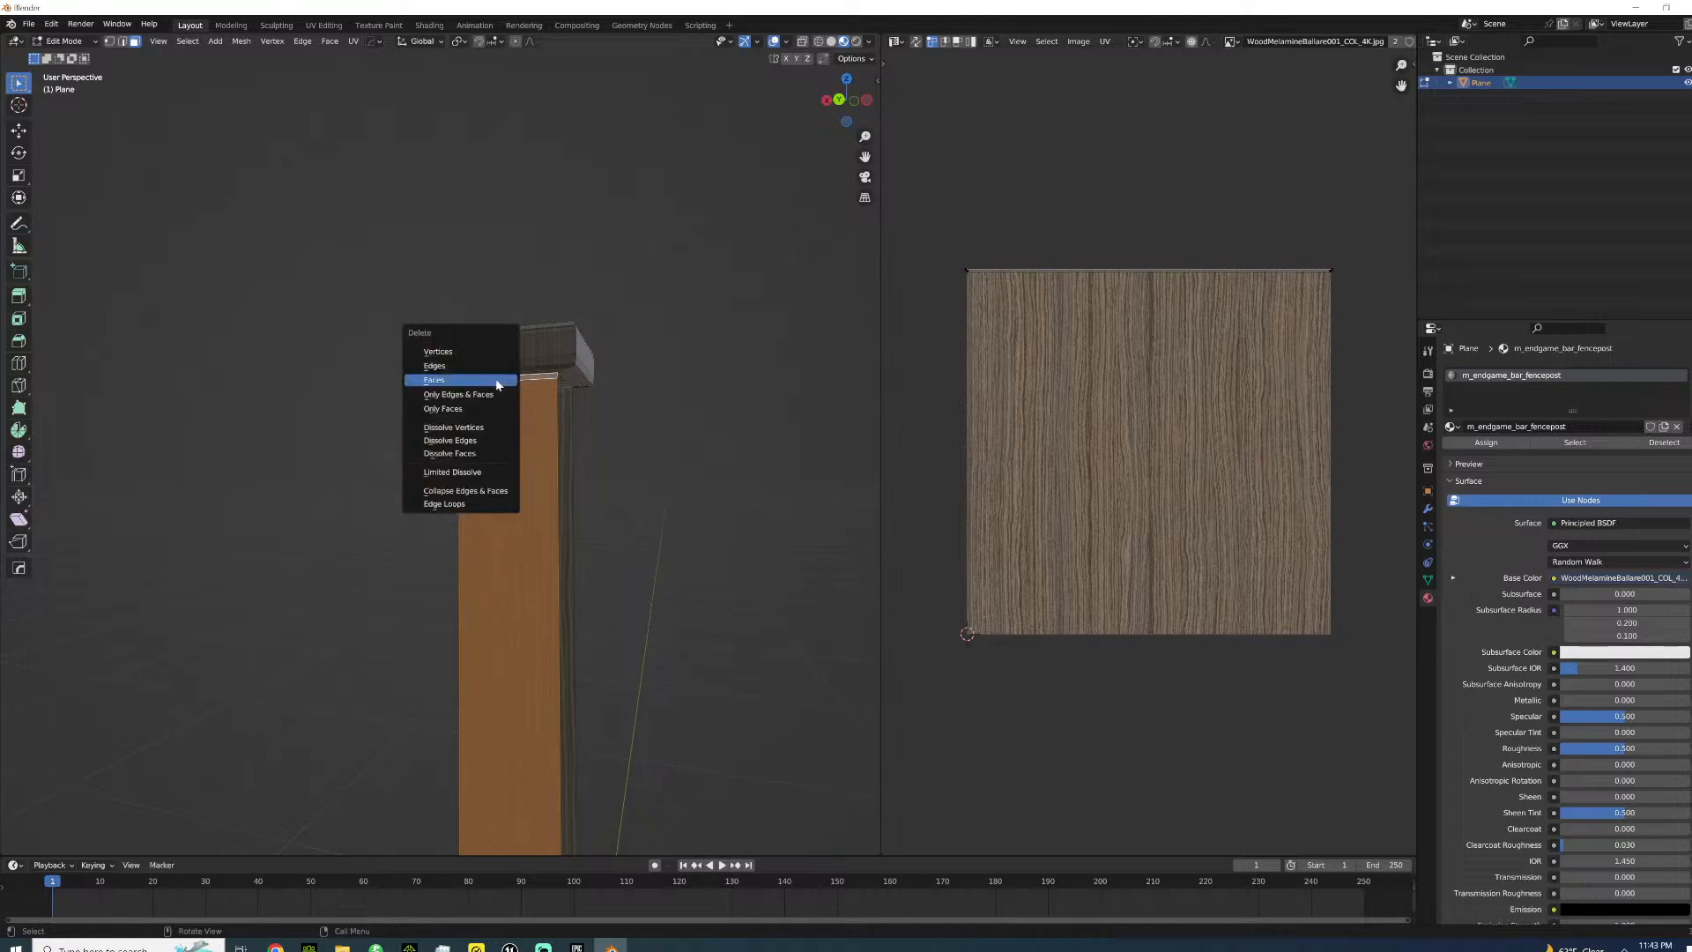
click(492, 382)
- Select the UV-mapped base, strip, shaft and under-cap faces on the post's front side and duplicate them in place
middle_drag(567, 473, 225, 495)
scroll(401, 458, down, 4)
shift+middle_drag(413, 490, 430, 103)
click(437, 504)
shift+click(443, 469)
shift+click(417, 280)
shift+middle_drag(416, 281, 418, 742)
scroll(451, 388, up, 3)
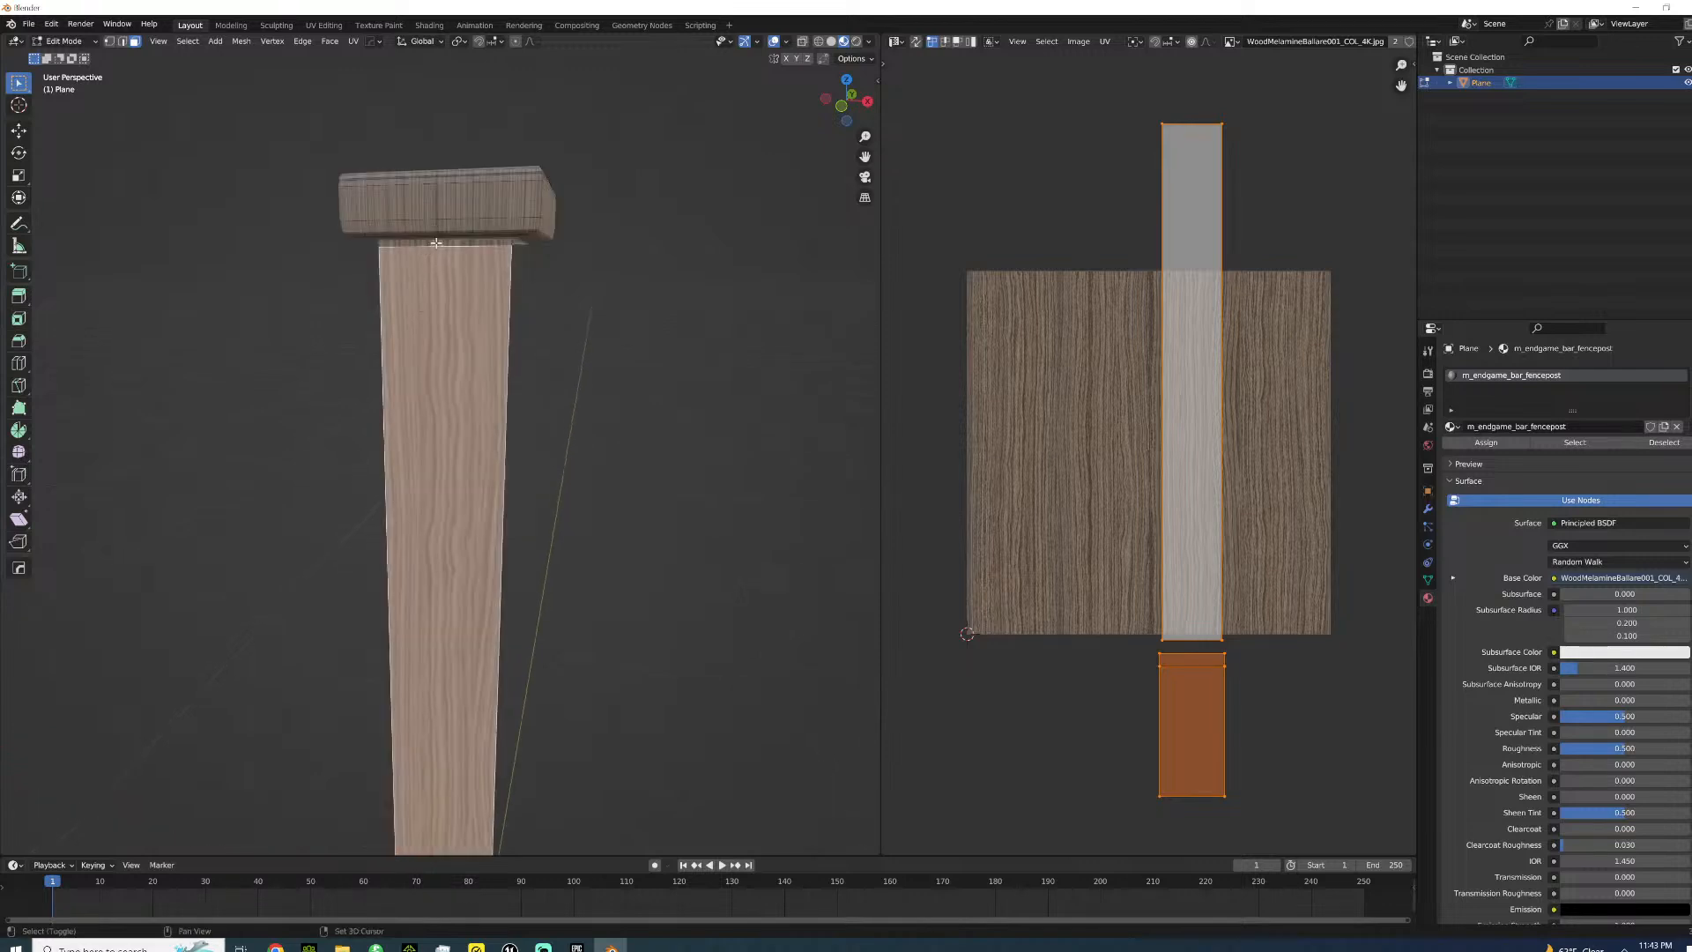
shift+click(437, 244)
scroll(469, 397, down, 4)
key(shift+d)
key(Escape)
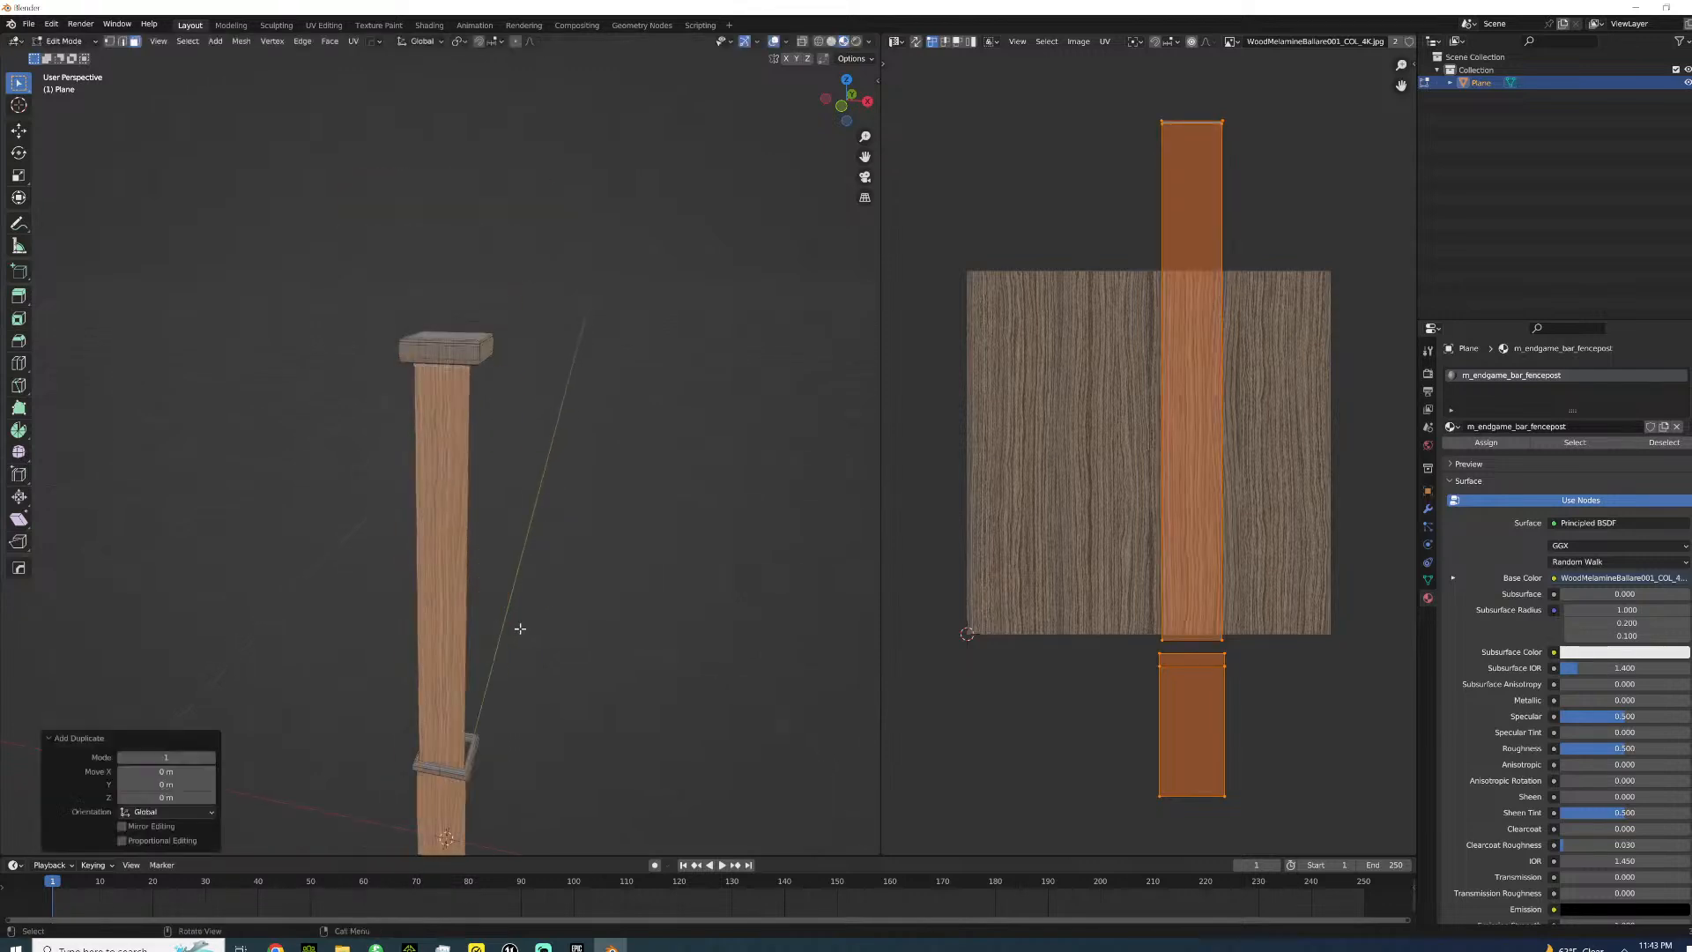
- Set the transform pivot point to 3D Cursor and rotate the duplicated faces 90° about Z onto the +X side
click(459, 41)
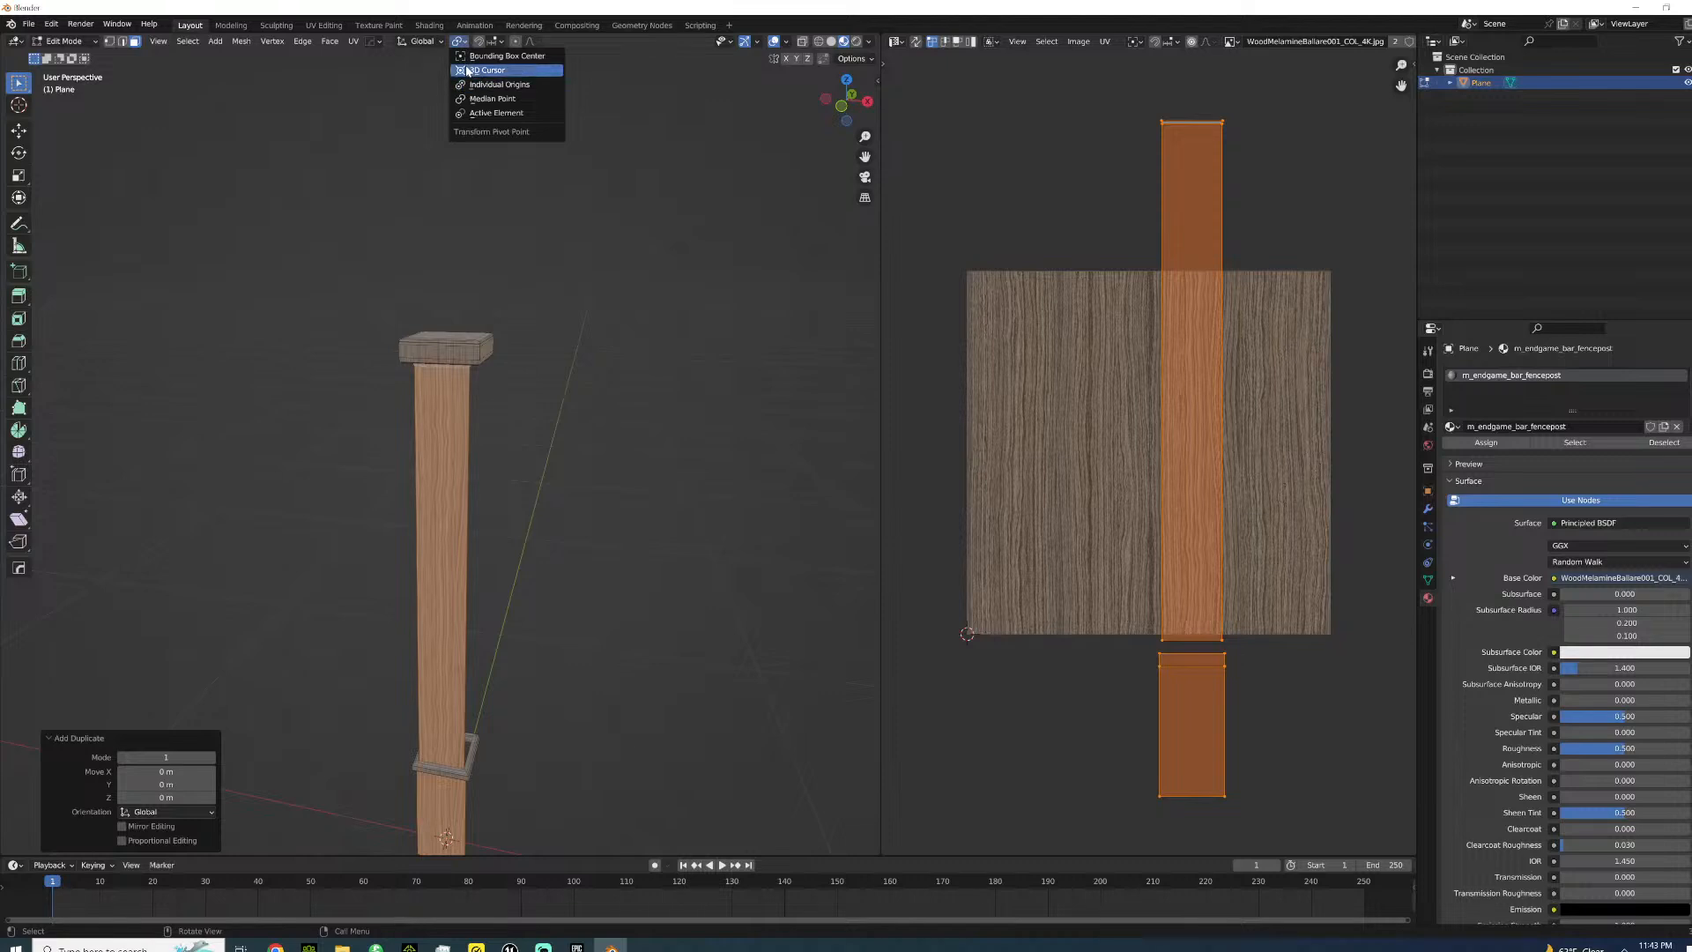
click(466, 72)
middle_drag(466, 115, 435, 438)
text(rz90)
key(Return)
- Move the rotated side's UVs about 0.21 along X to a different part of the wood texture
mouse_move(514, 453)
middle_down()
mouse_move(559, 408)
mouse_move(510, 438)
mouse_move(529, 445)
middle_up()
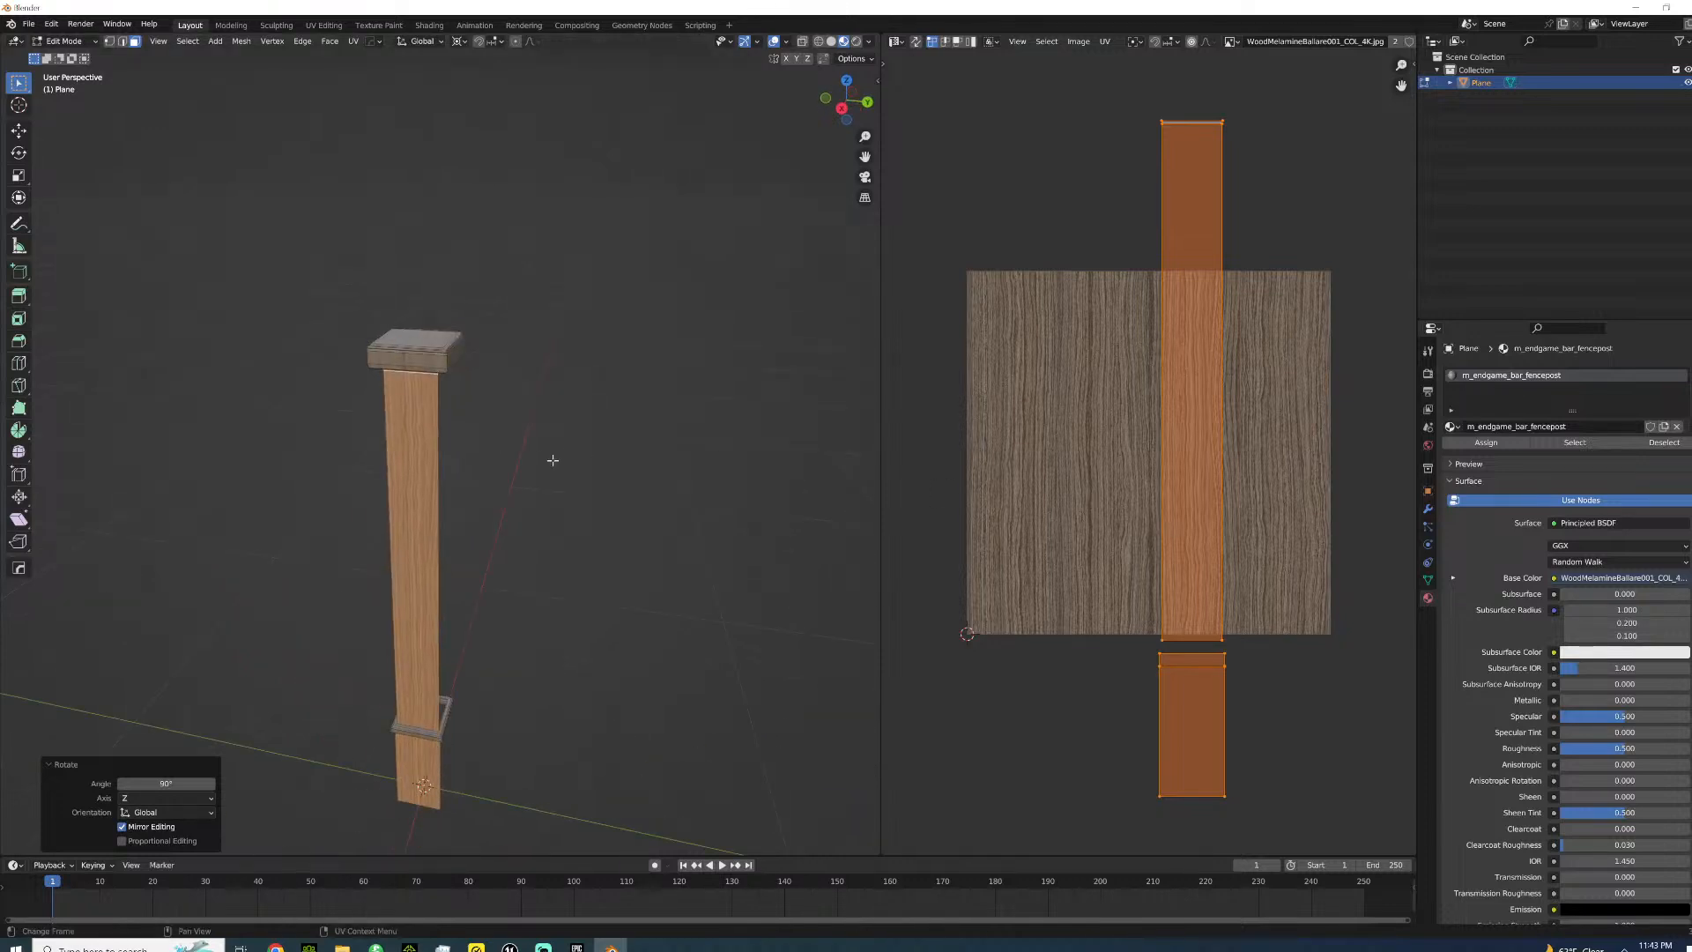
key(g)
key(x)
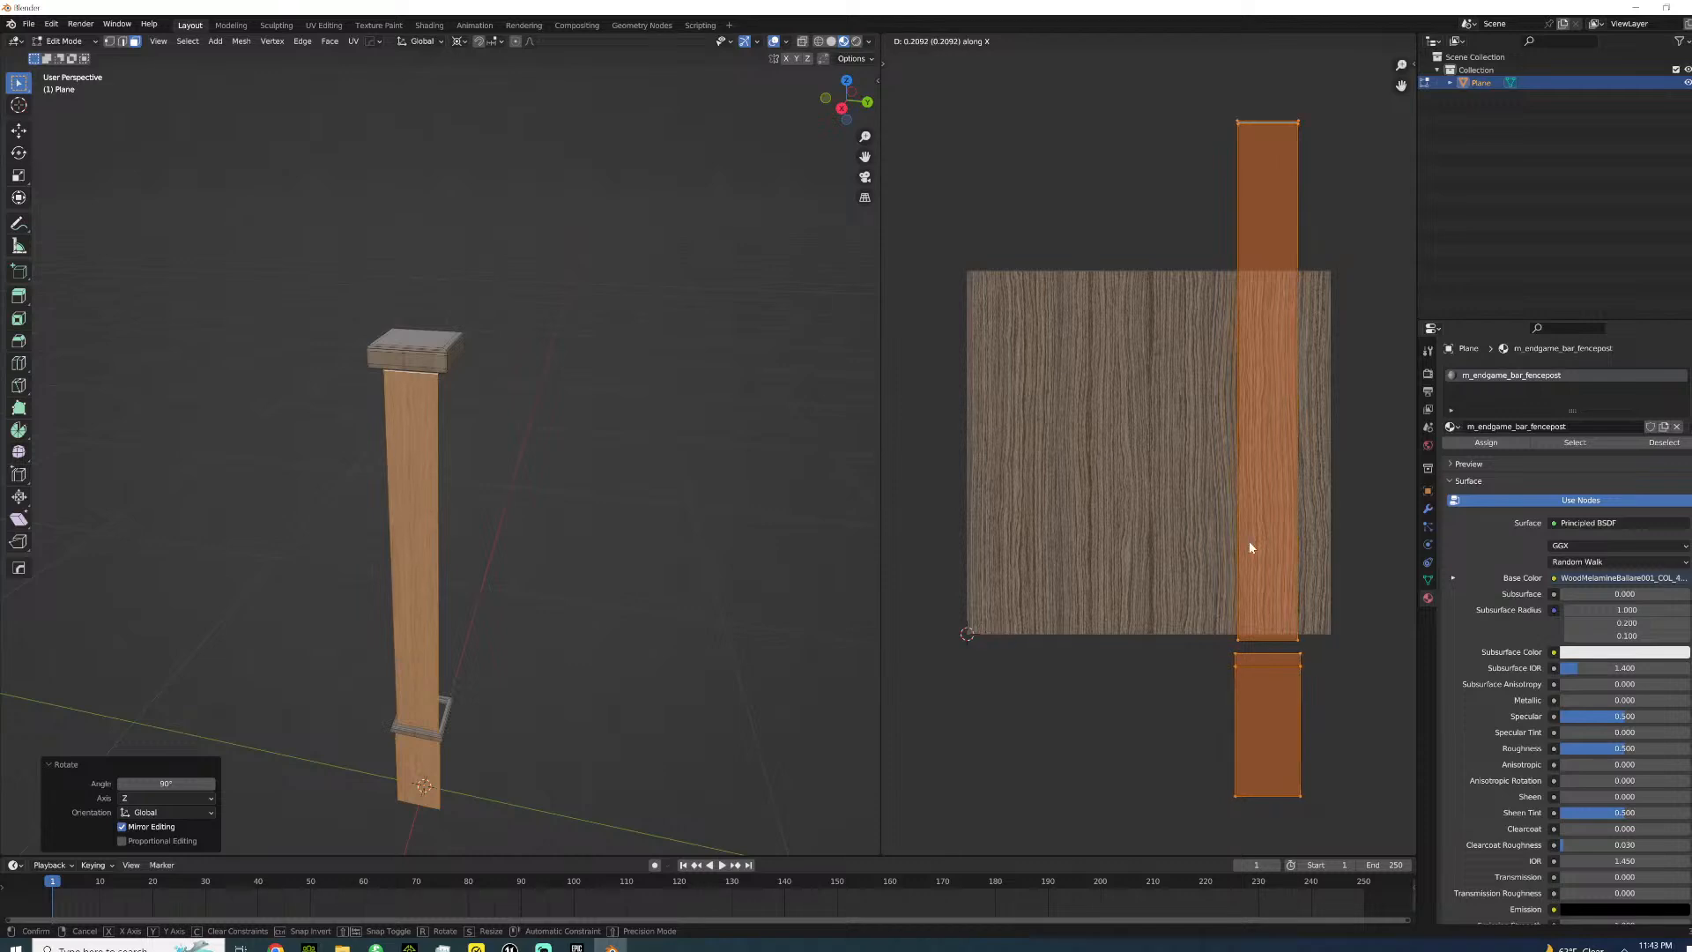
click(1249, 541)
- Duplicate the +X side faces in place and rotate the copy 90° about Z to form the back side
middle_drag(464, 503, 480, 556)
key(shift+d)
right_click(480, 557)
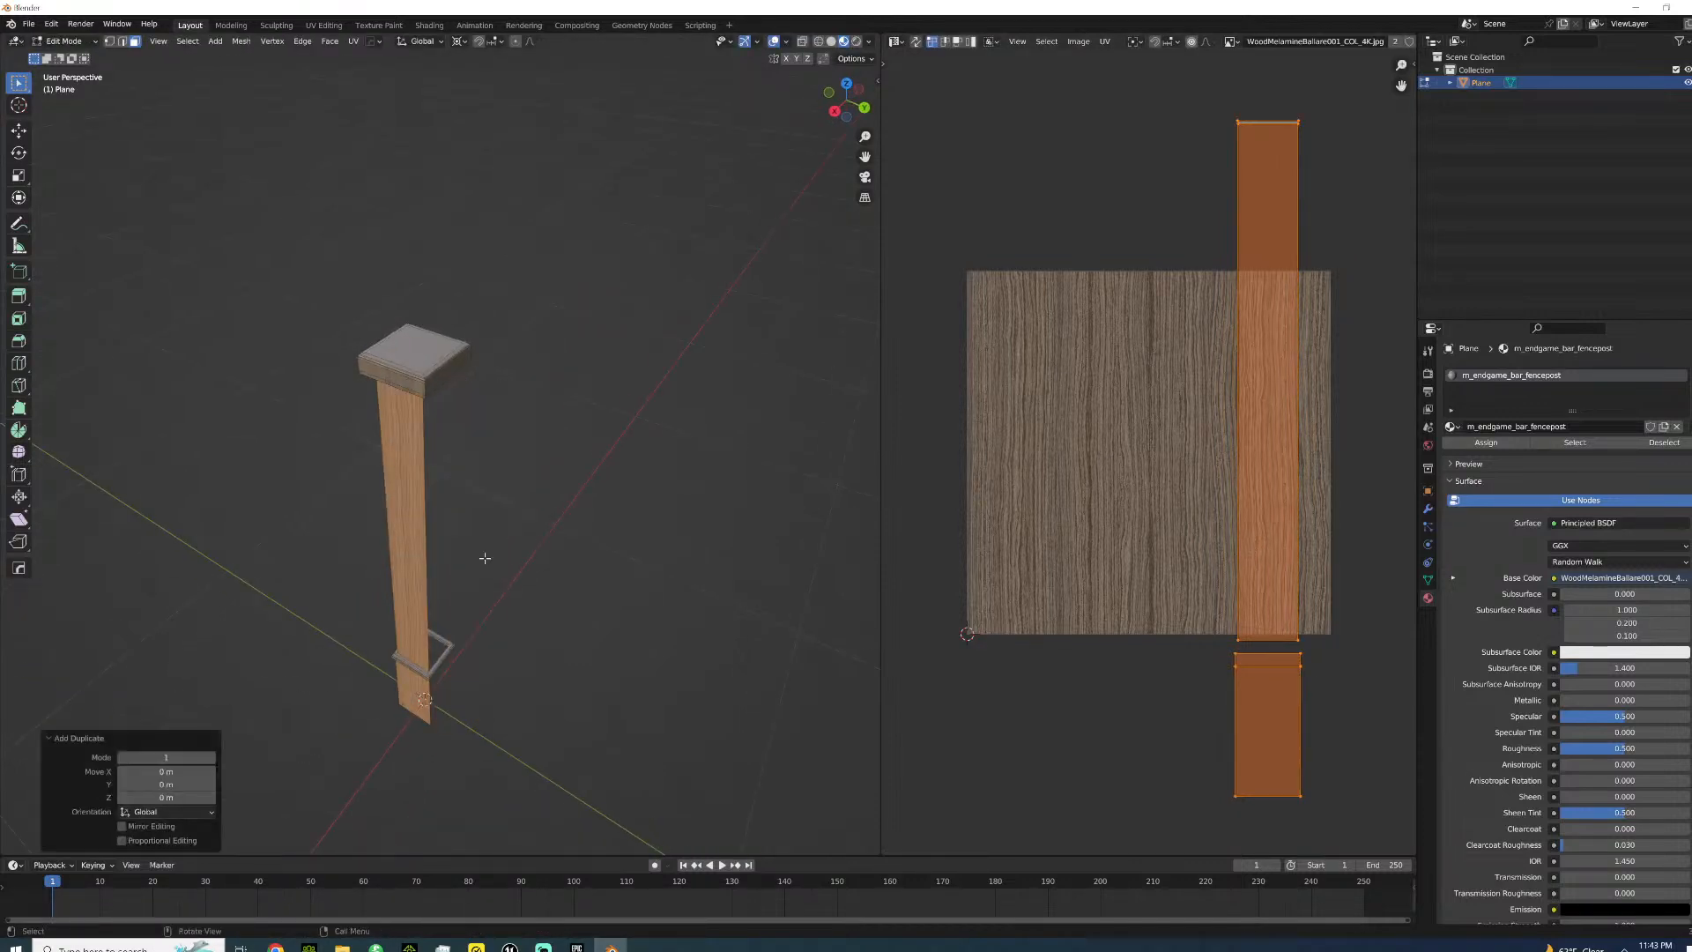
text(rz90)
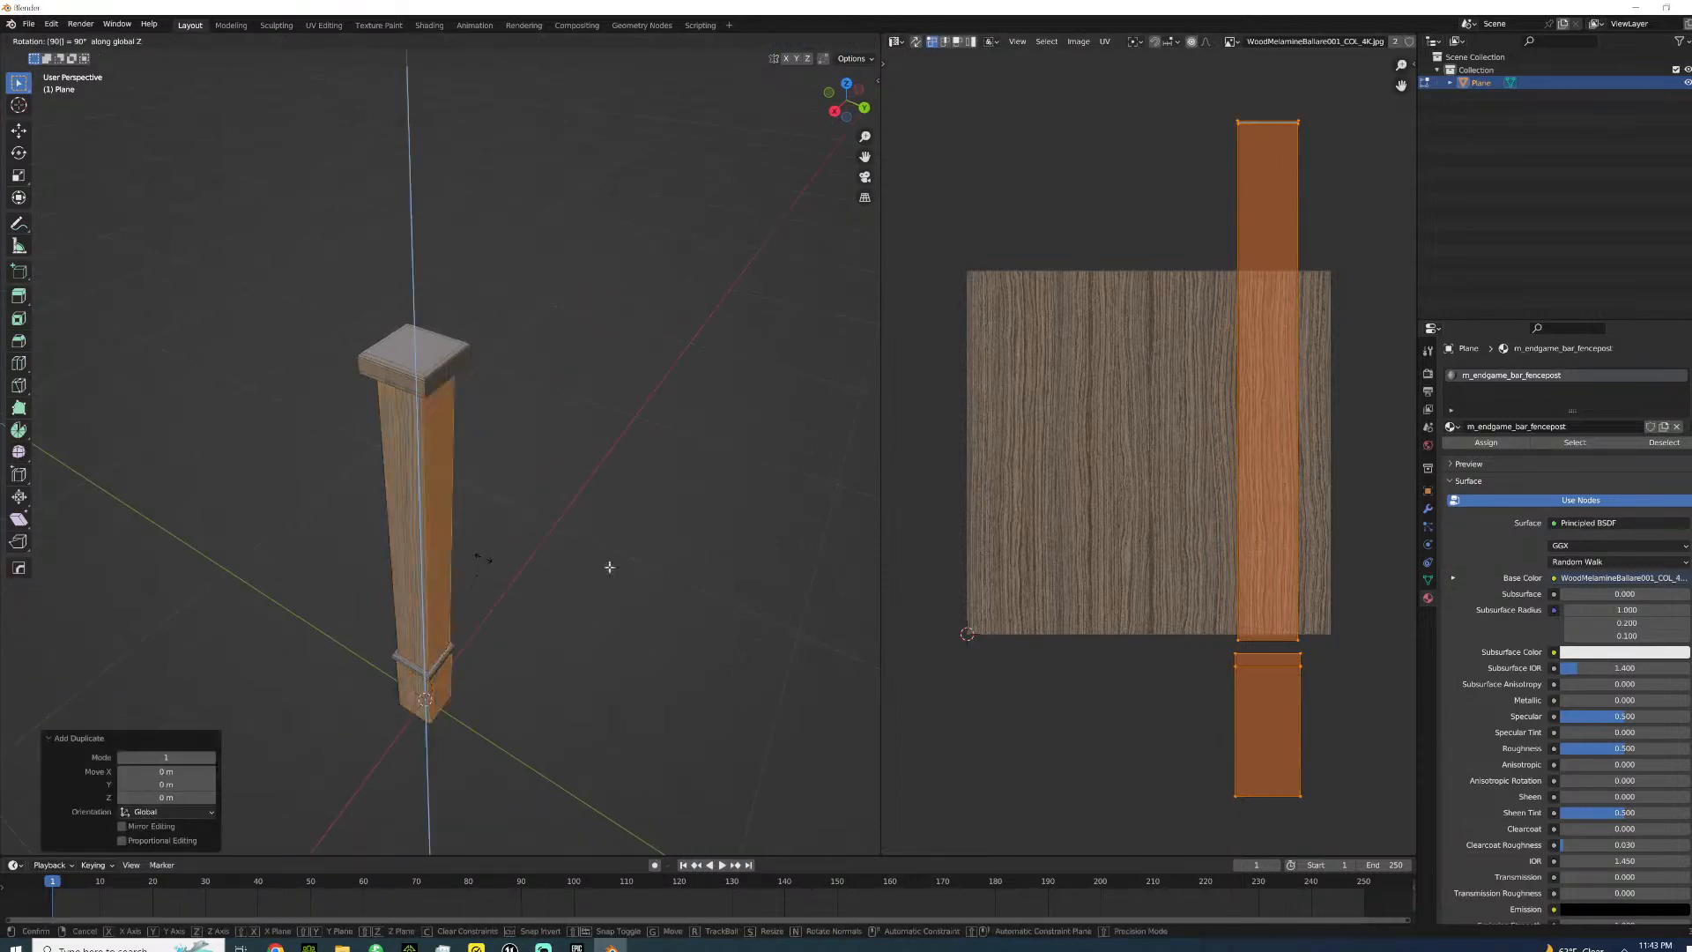
key(Return)
- Shift the back side's UVs further along X until they straddle the wood texture's outer edge
key(g)
key(x)
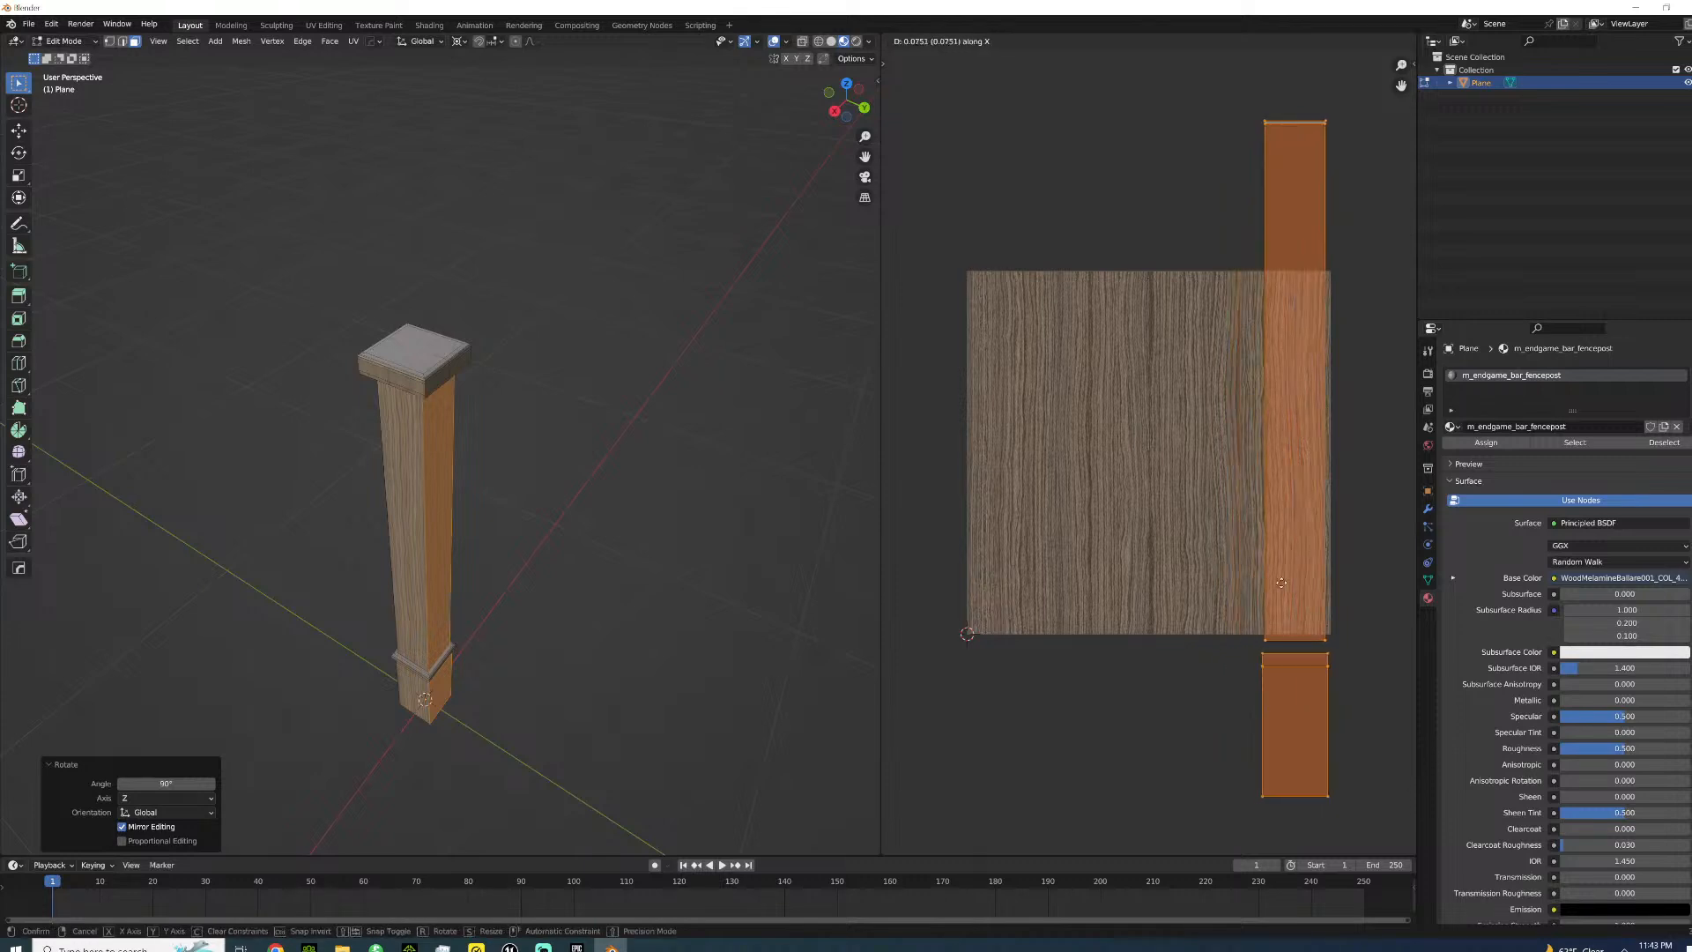
click(1300, 583)
- Duplicate the back side faces in place and rotate the copy 90° about Z to close the -X side
middle_drag(324, 539, 322, 538)
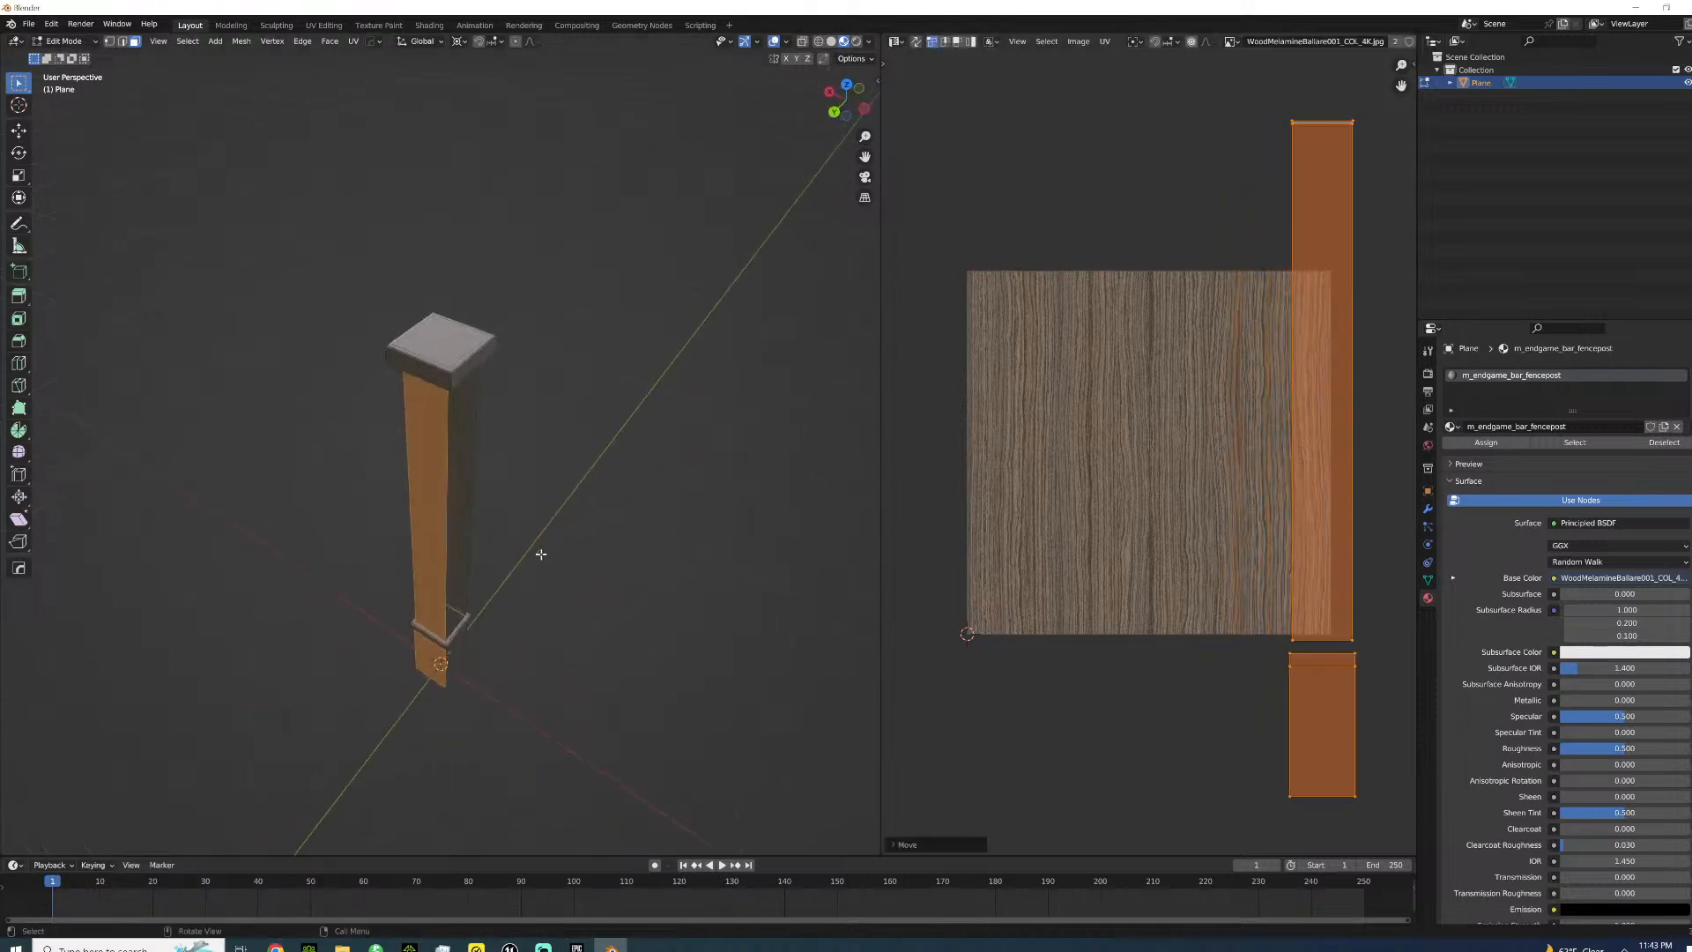
key(shift+d)
right_click(567, 552)
text(r)
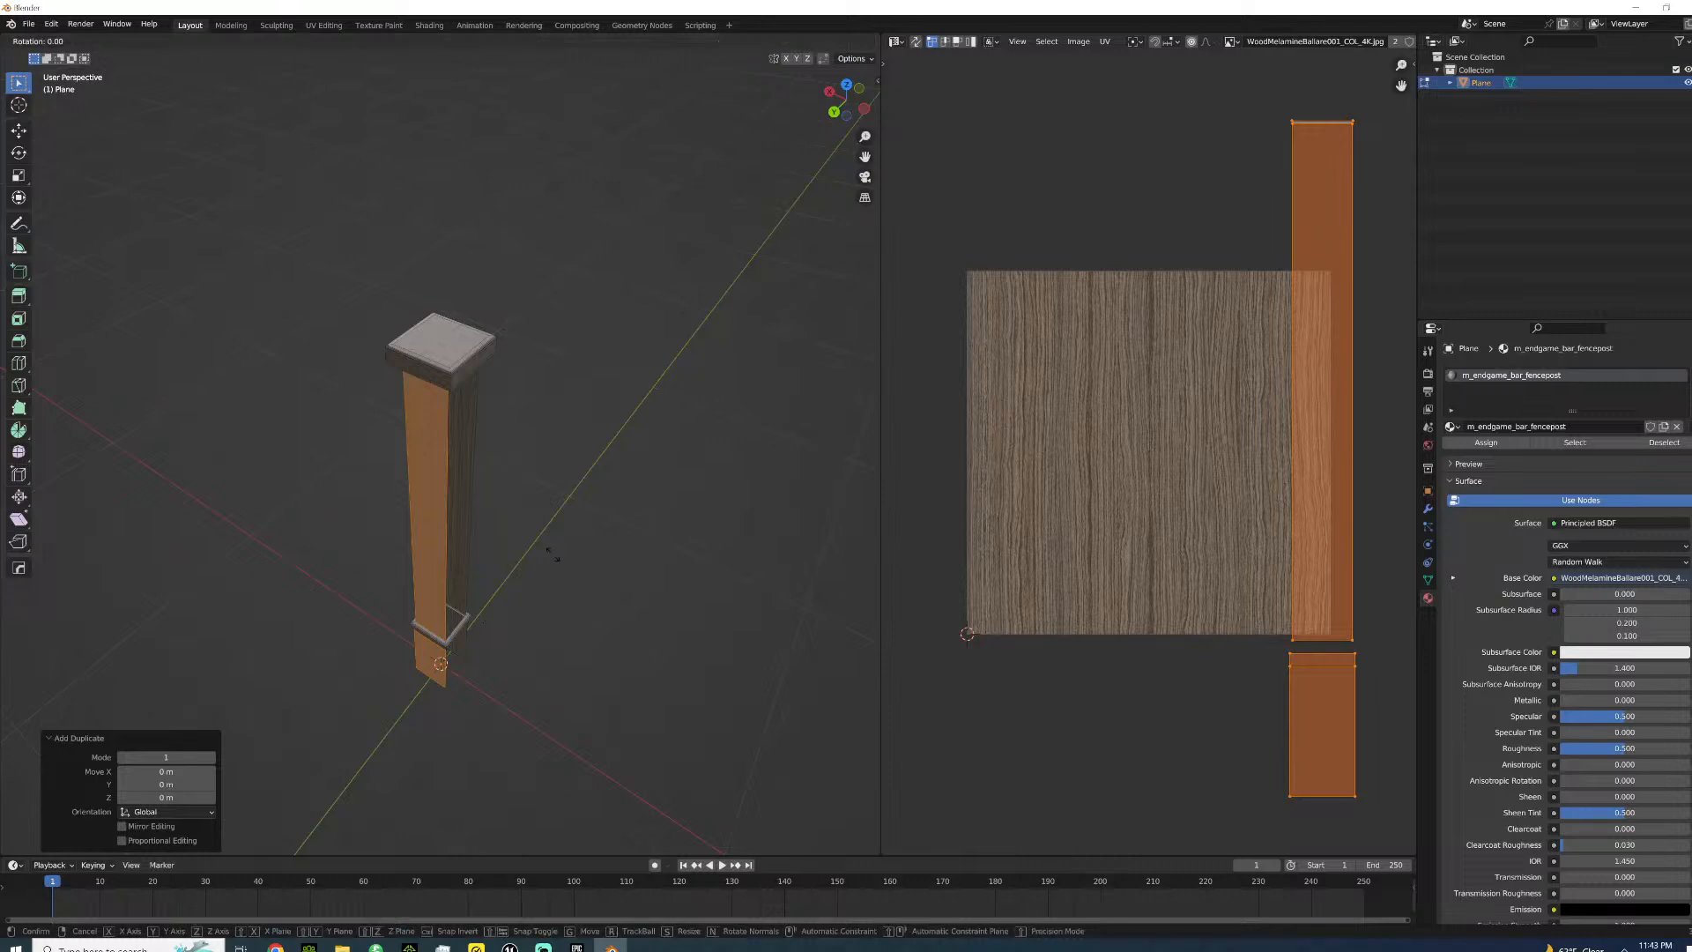
text(z90)
key(Return)
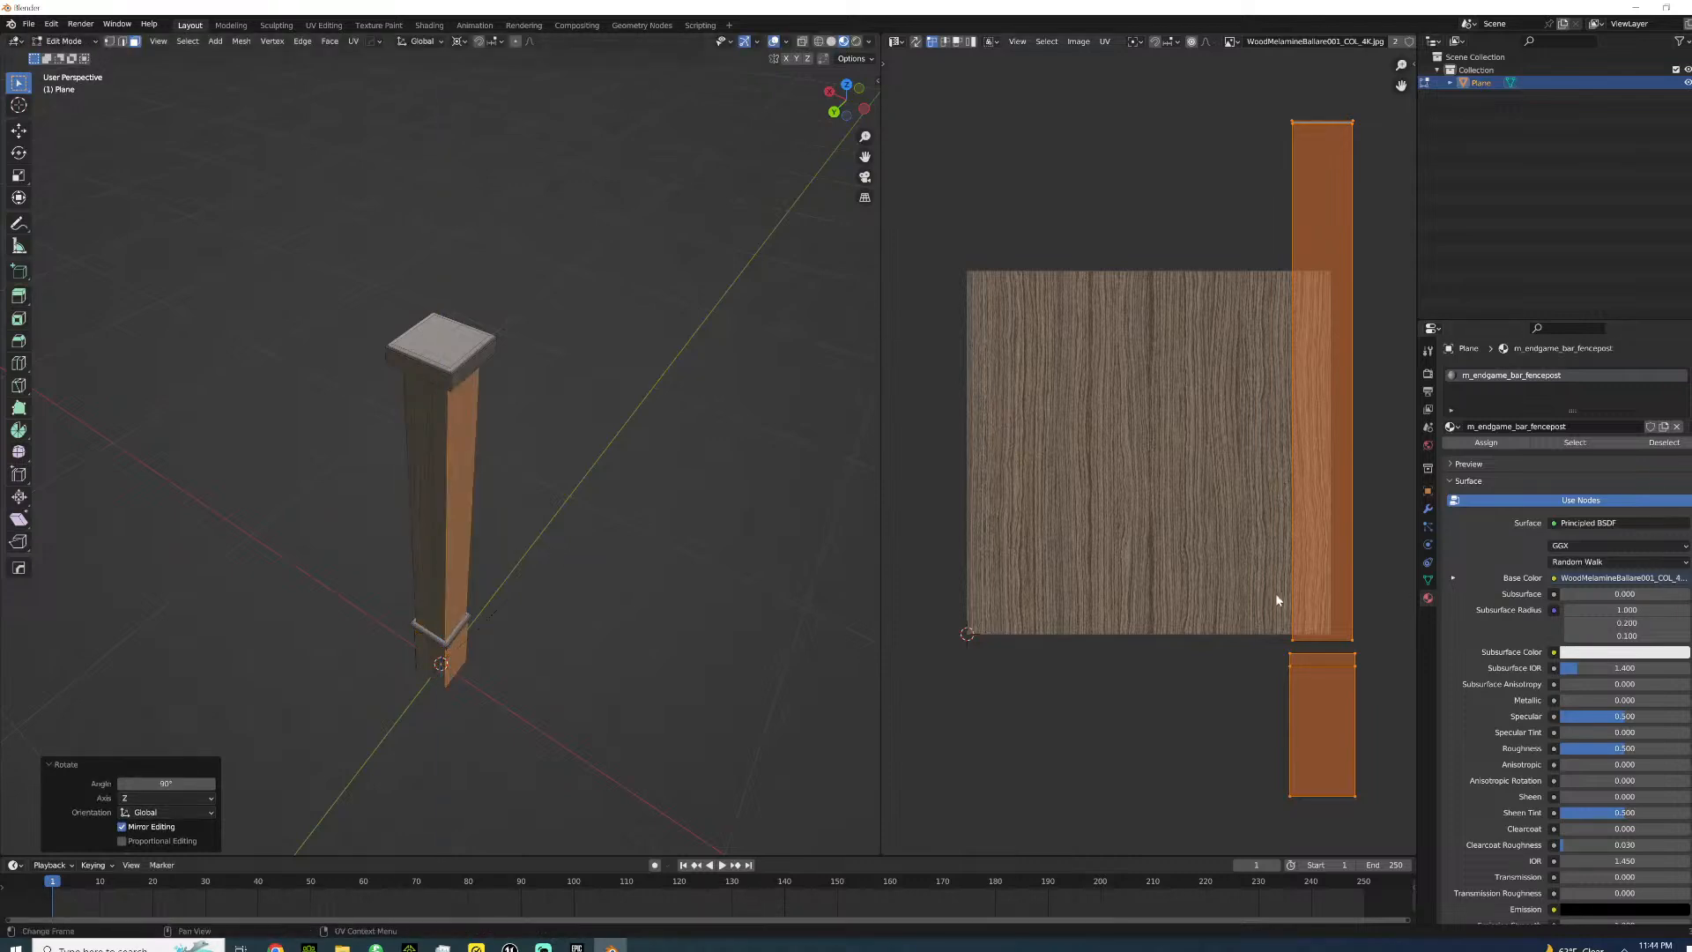
- Move the -X side's UVs along negative X, near the wood texture's opposite edge
key(g)
key(x)
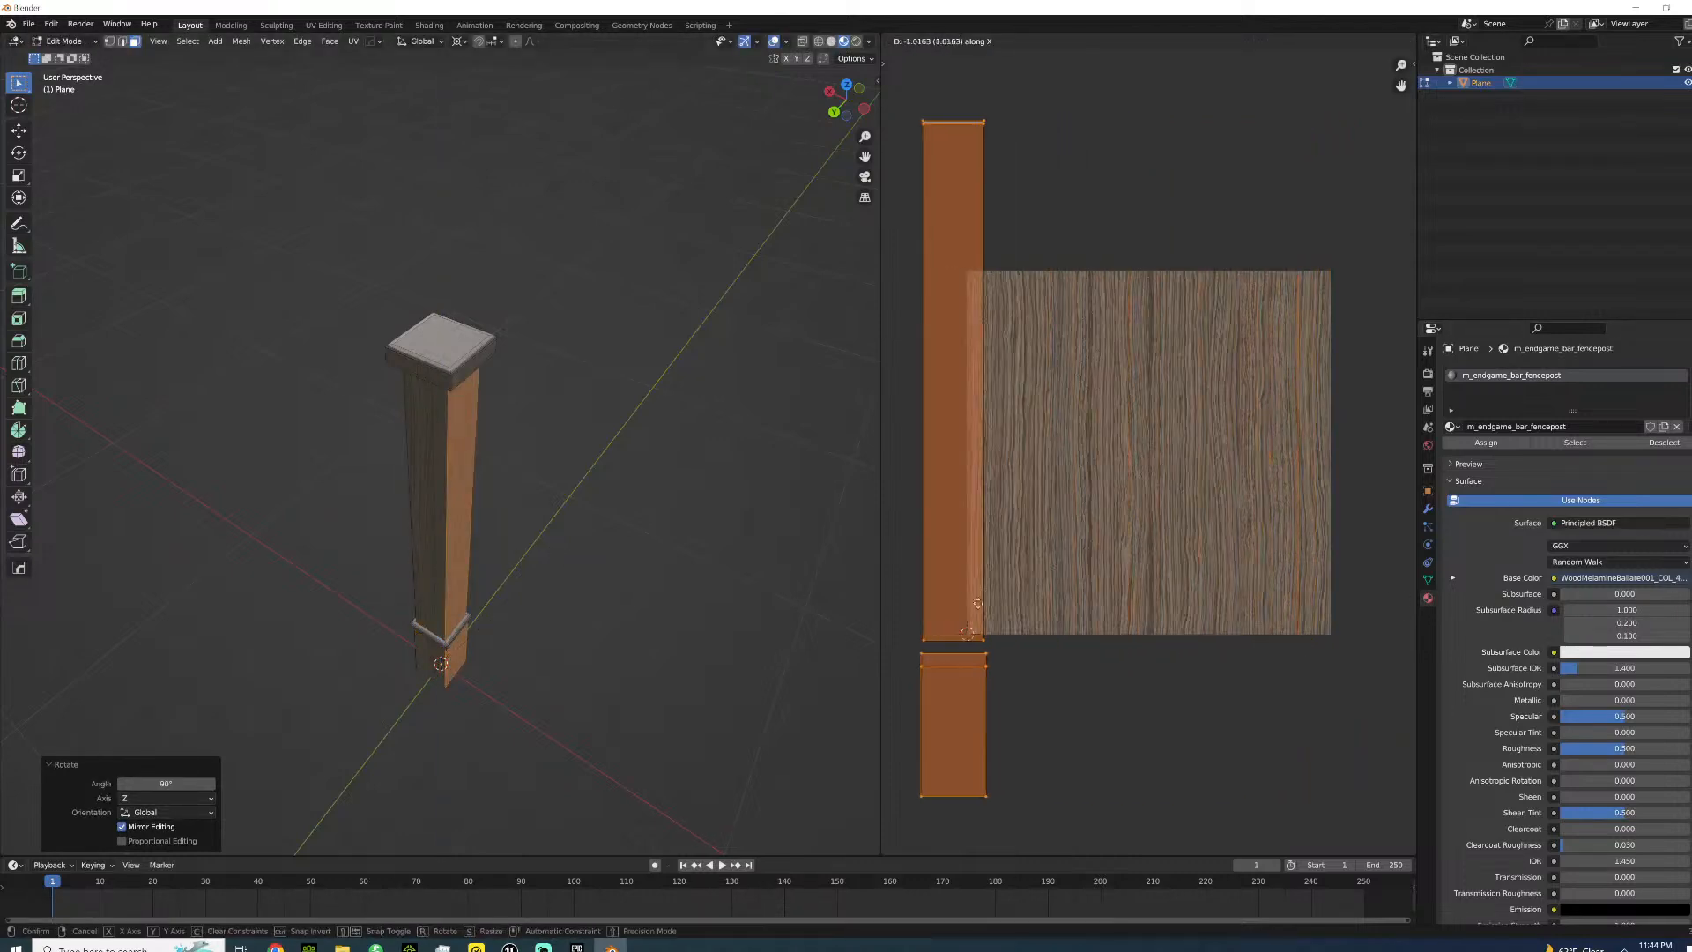
click(1018, 599)
- Select the whole post mesh and merge its overlapping vertices with Merge by Distance
key(Tab)
middle_drag(590, 467, 346, 459)
key(Tab)
shift+middle_drag(408, 608, 455, 306)
key(a)
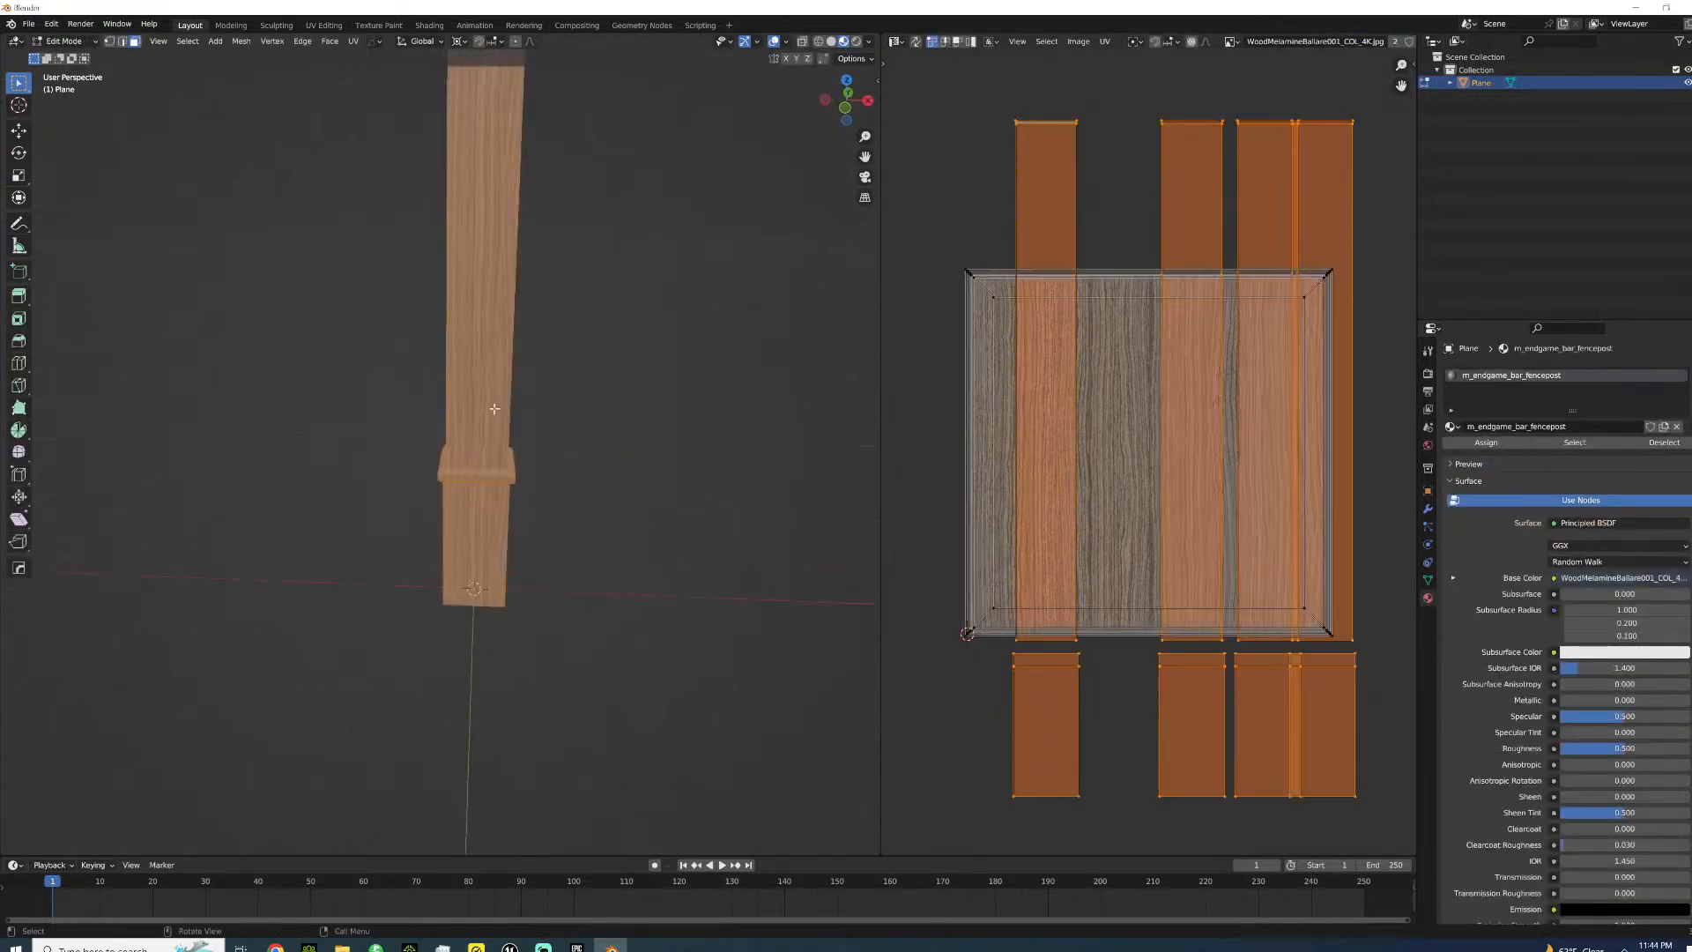
scroll(501, 418, up, 8)
middle_drag(459, 515, 2, 668)
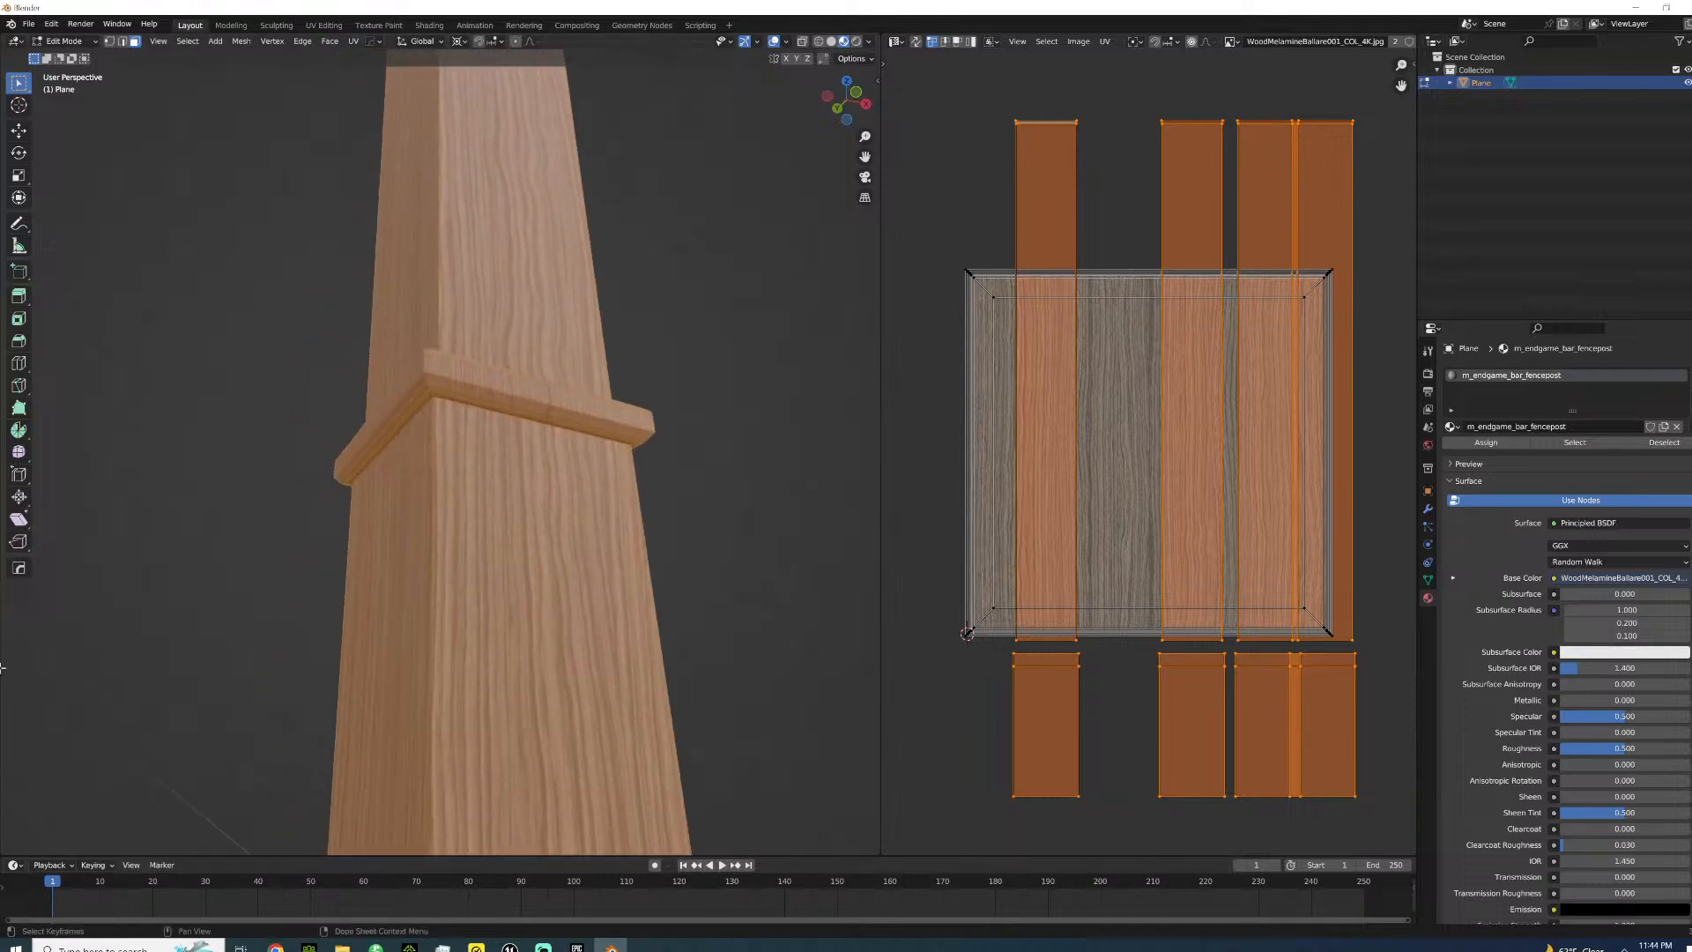
click(240, 41)
mouse_move(267, 354)
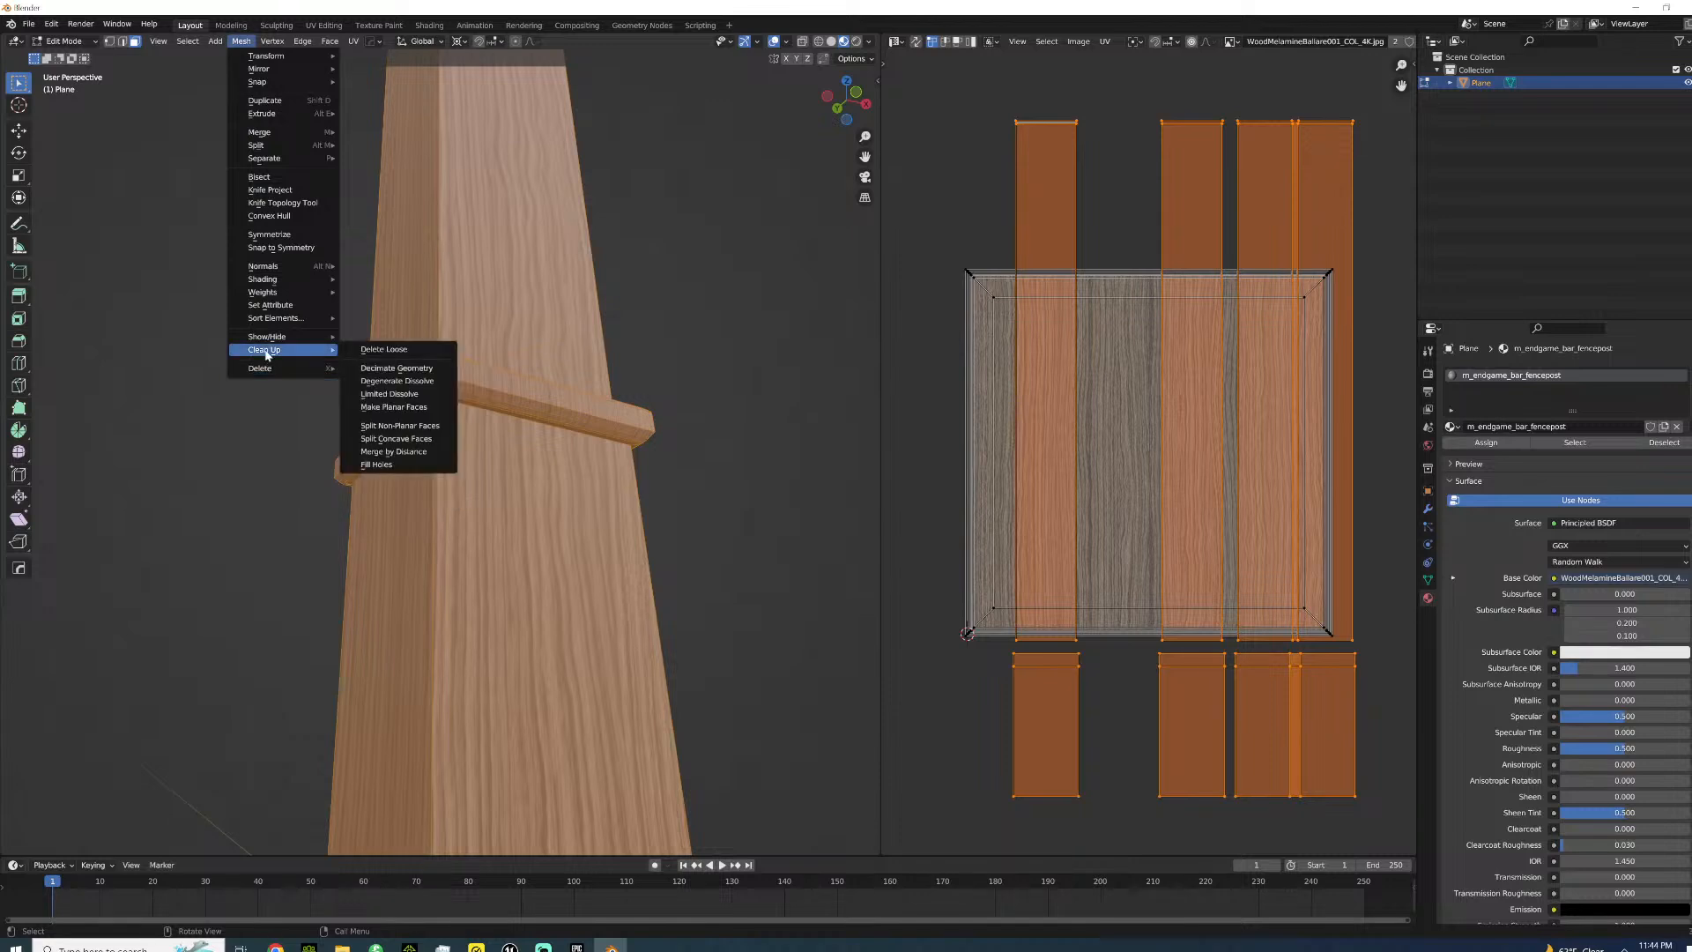
click(413, 451)
- Select the underside, outer and top faces of the front trim piece, Unwrap them and select all their UVs
scroll(577, 411, up, 6)
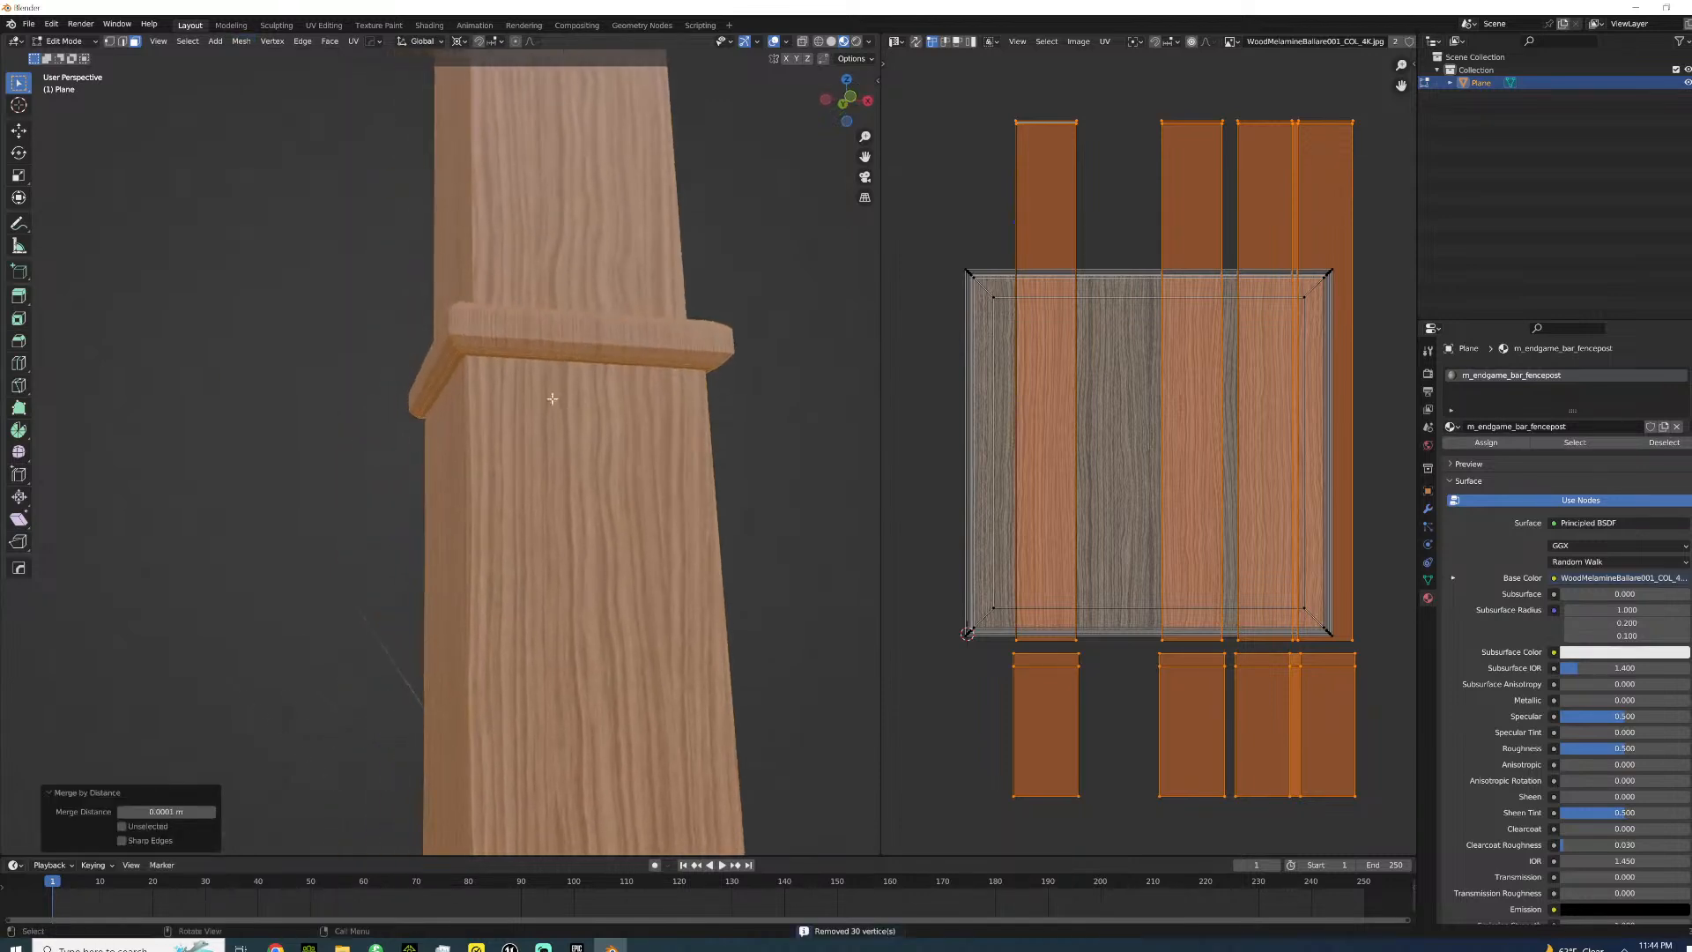
alt+click(567, 266)
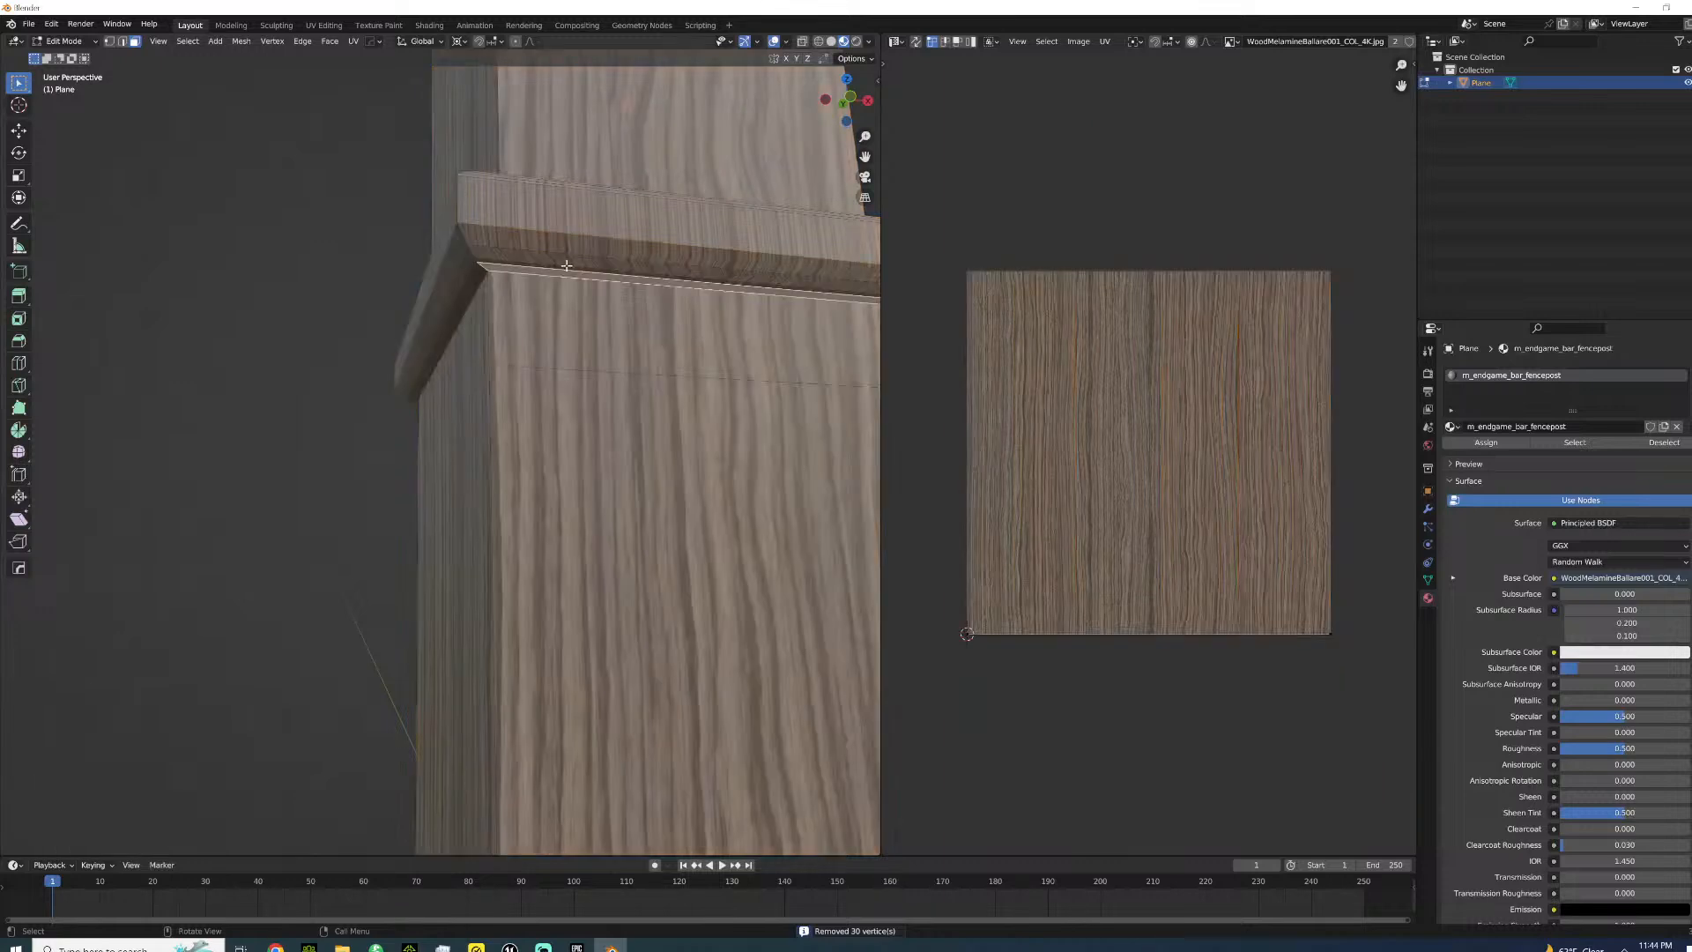
alt+shift+click(565, 265)
alt+shift+click(573, 250)
alt+shift+click(578, 238)
shift+middle_drag(489, 350, 453, 370)
alt+shift+click(453, 228)
middle_drag(516, 480, 517, 425)
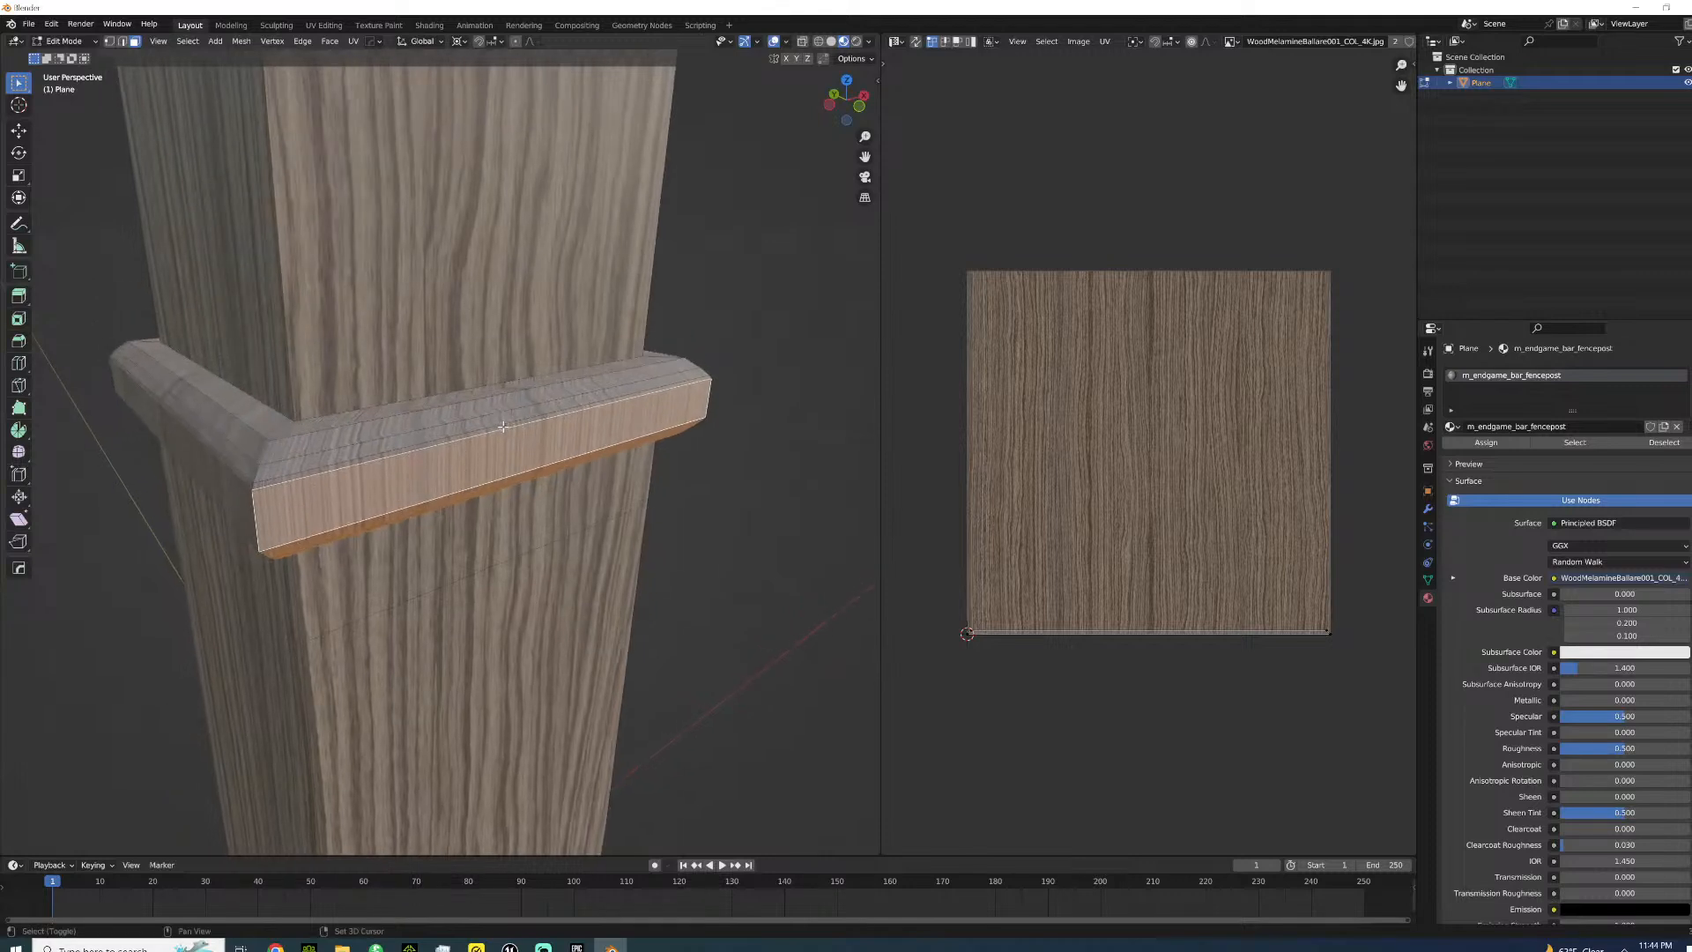
shift+click(503, 427)
shift+click(498, 421)
shift+click(472, 395)
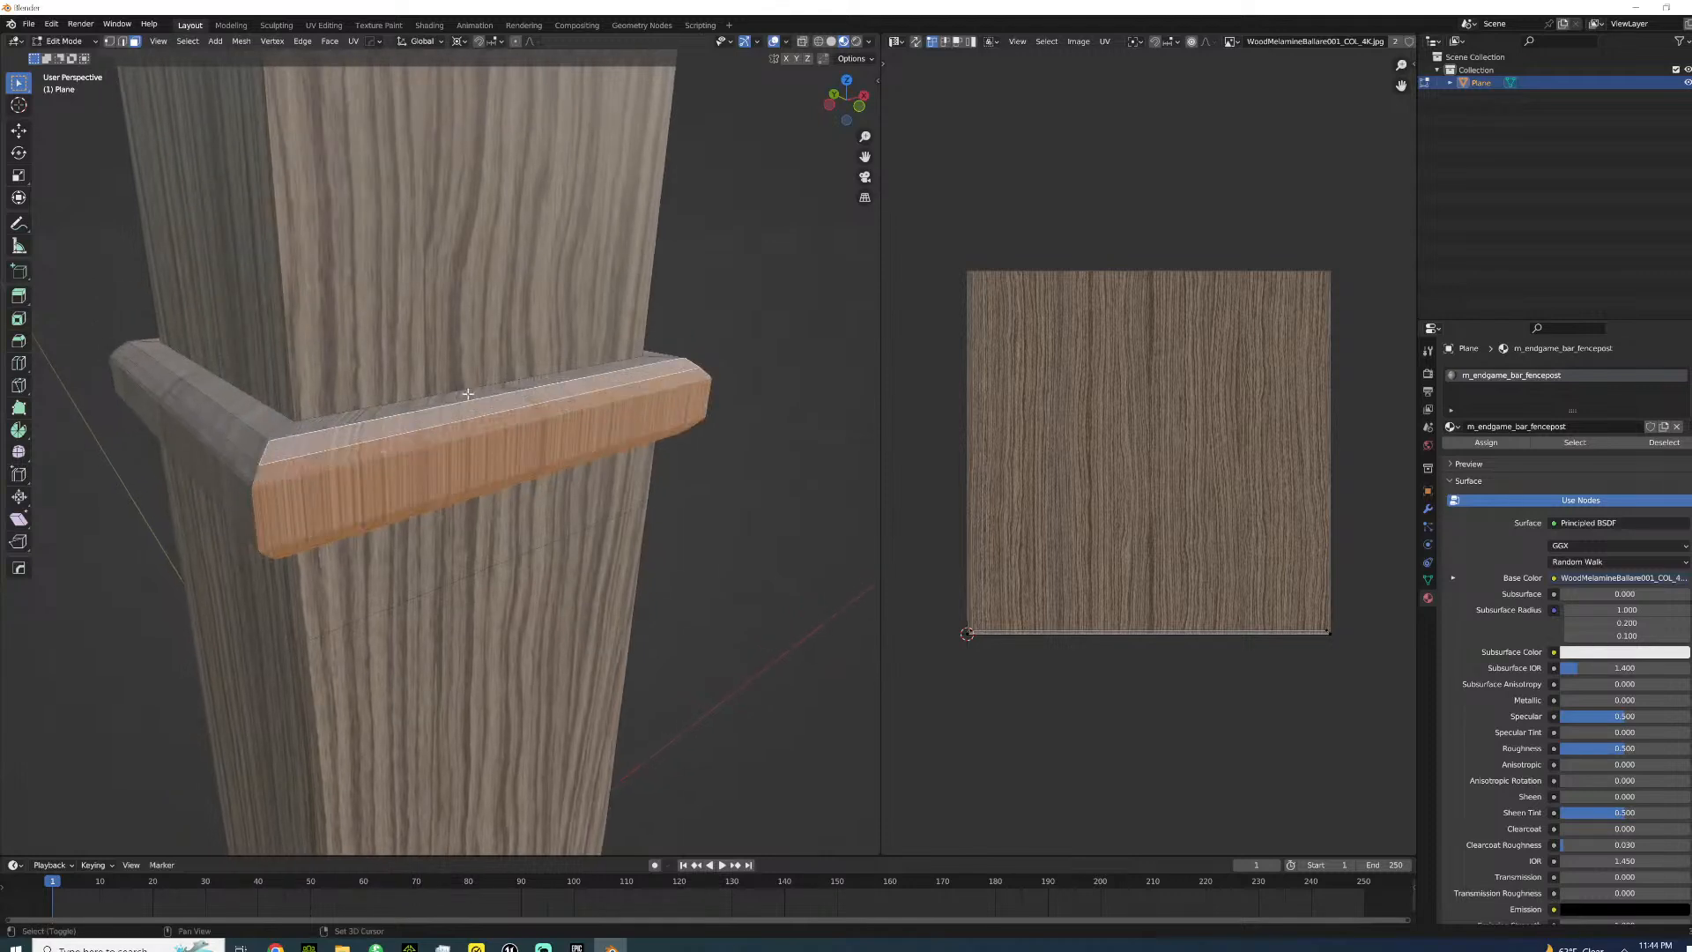
key(u)
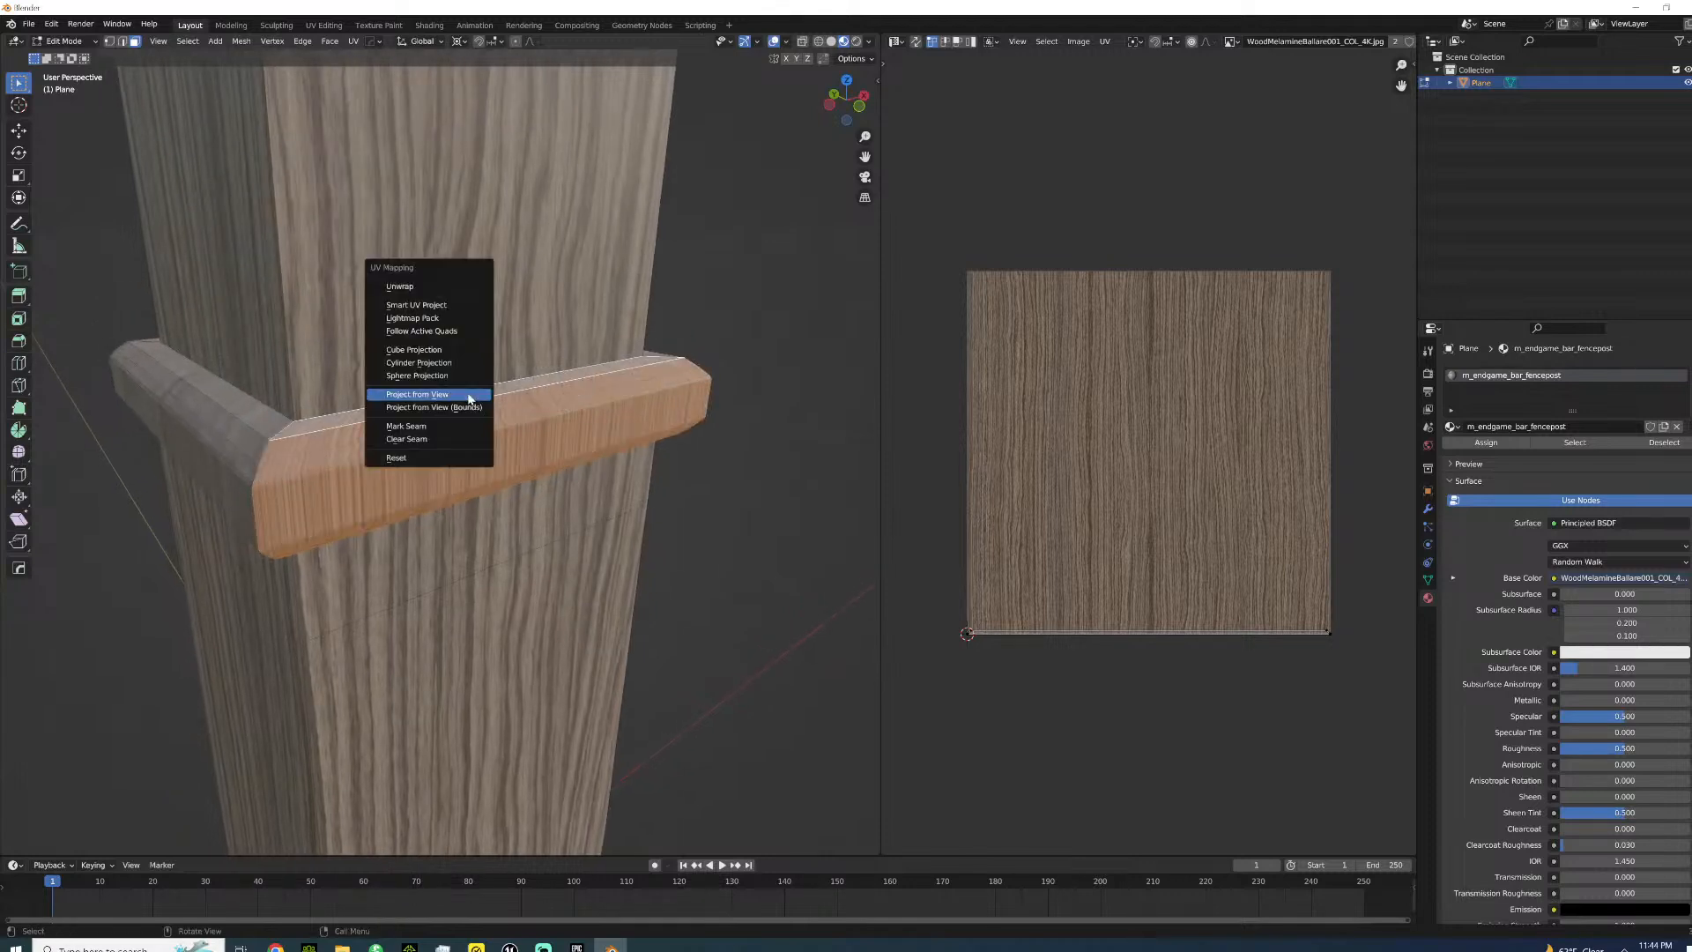
click(429, 291)
key(a)
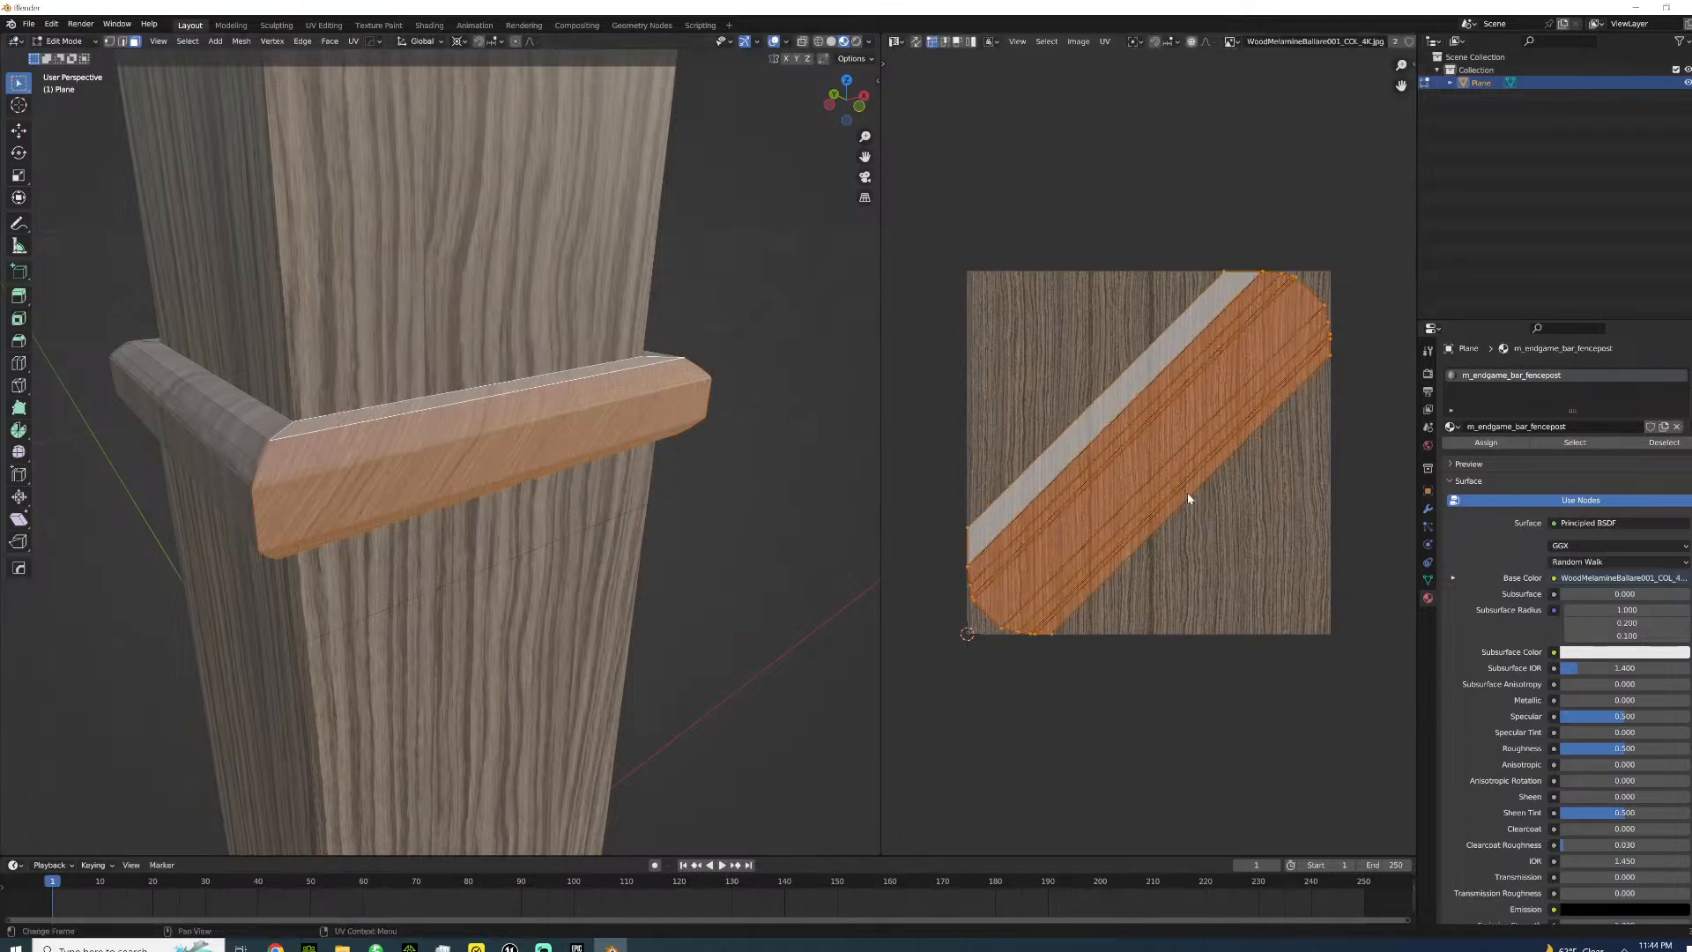
text(r545)
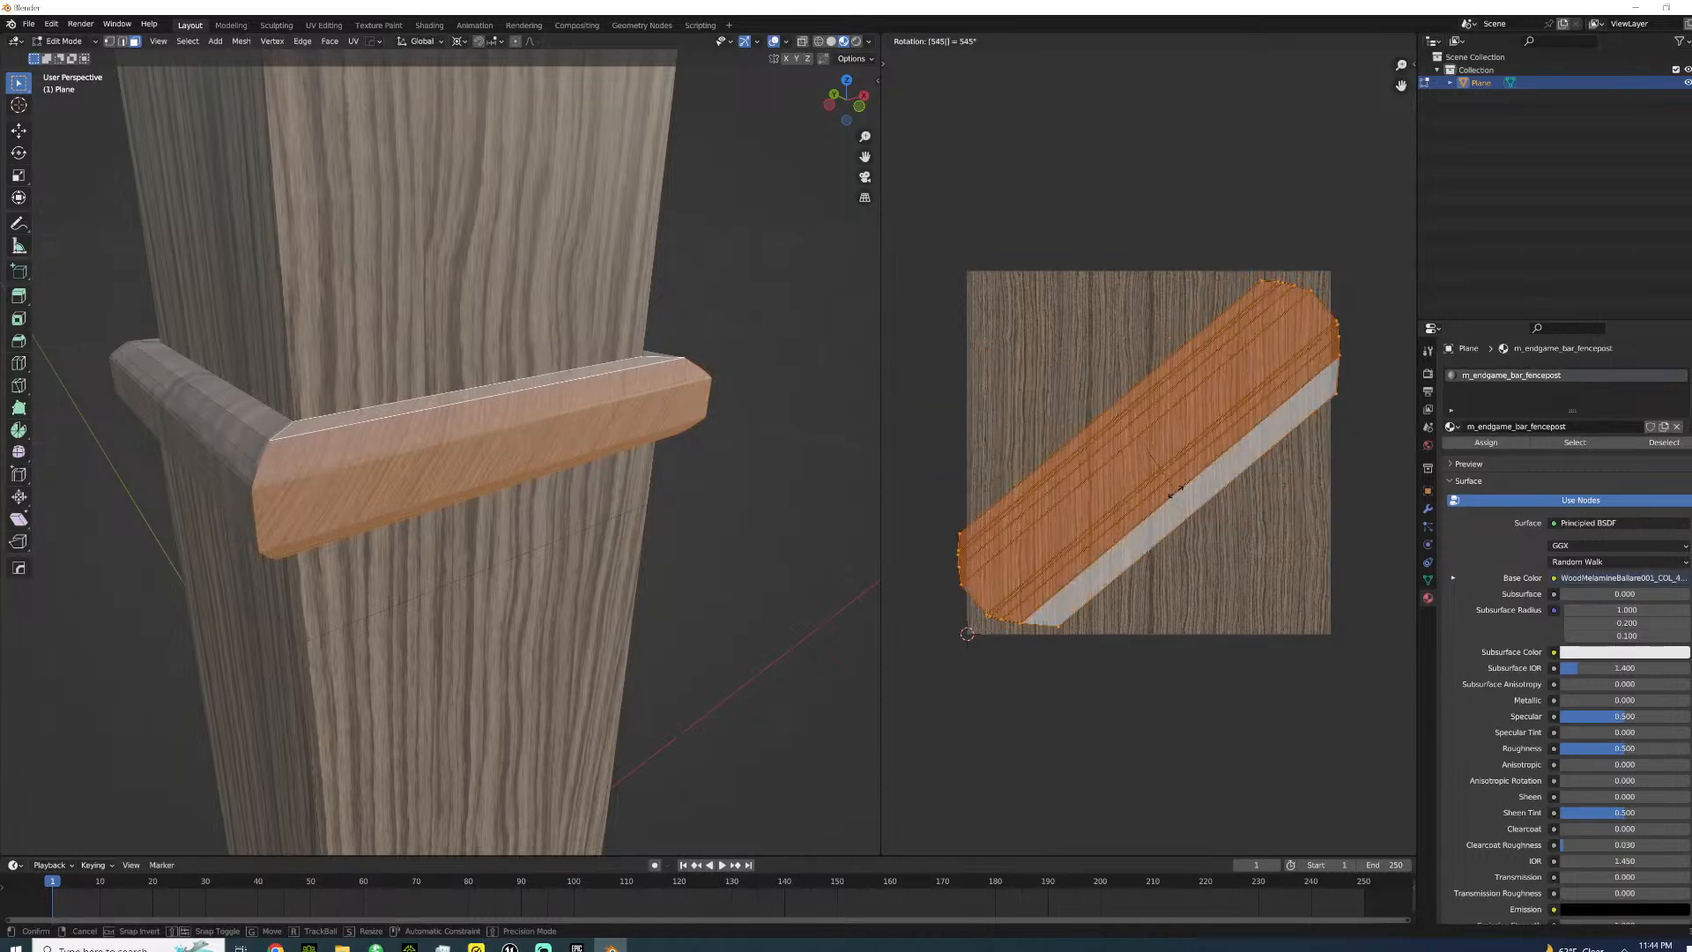
text(r)
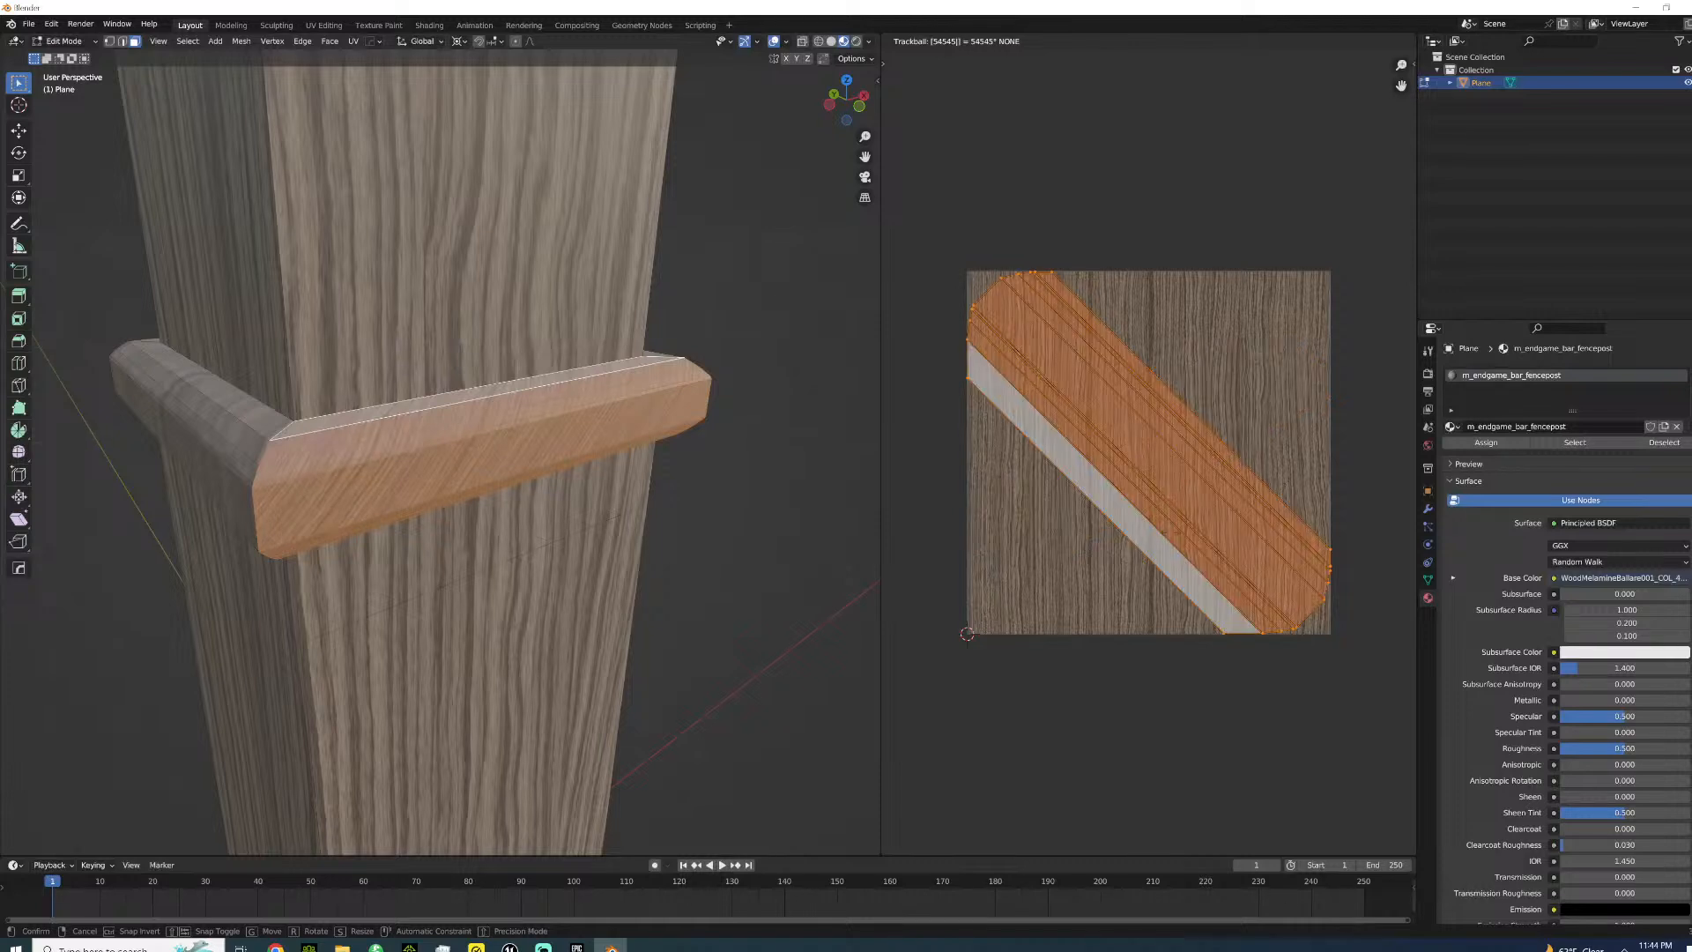
text(r45)
key(Escape)
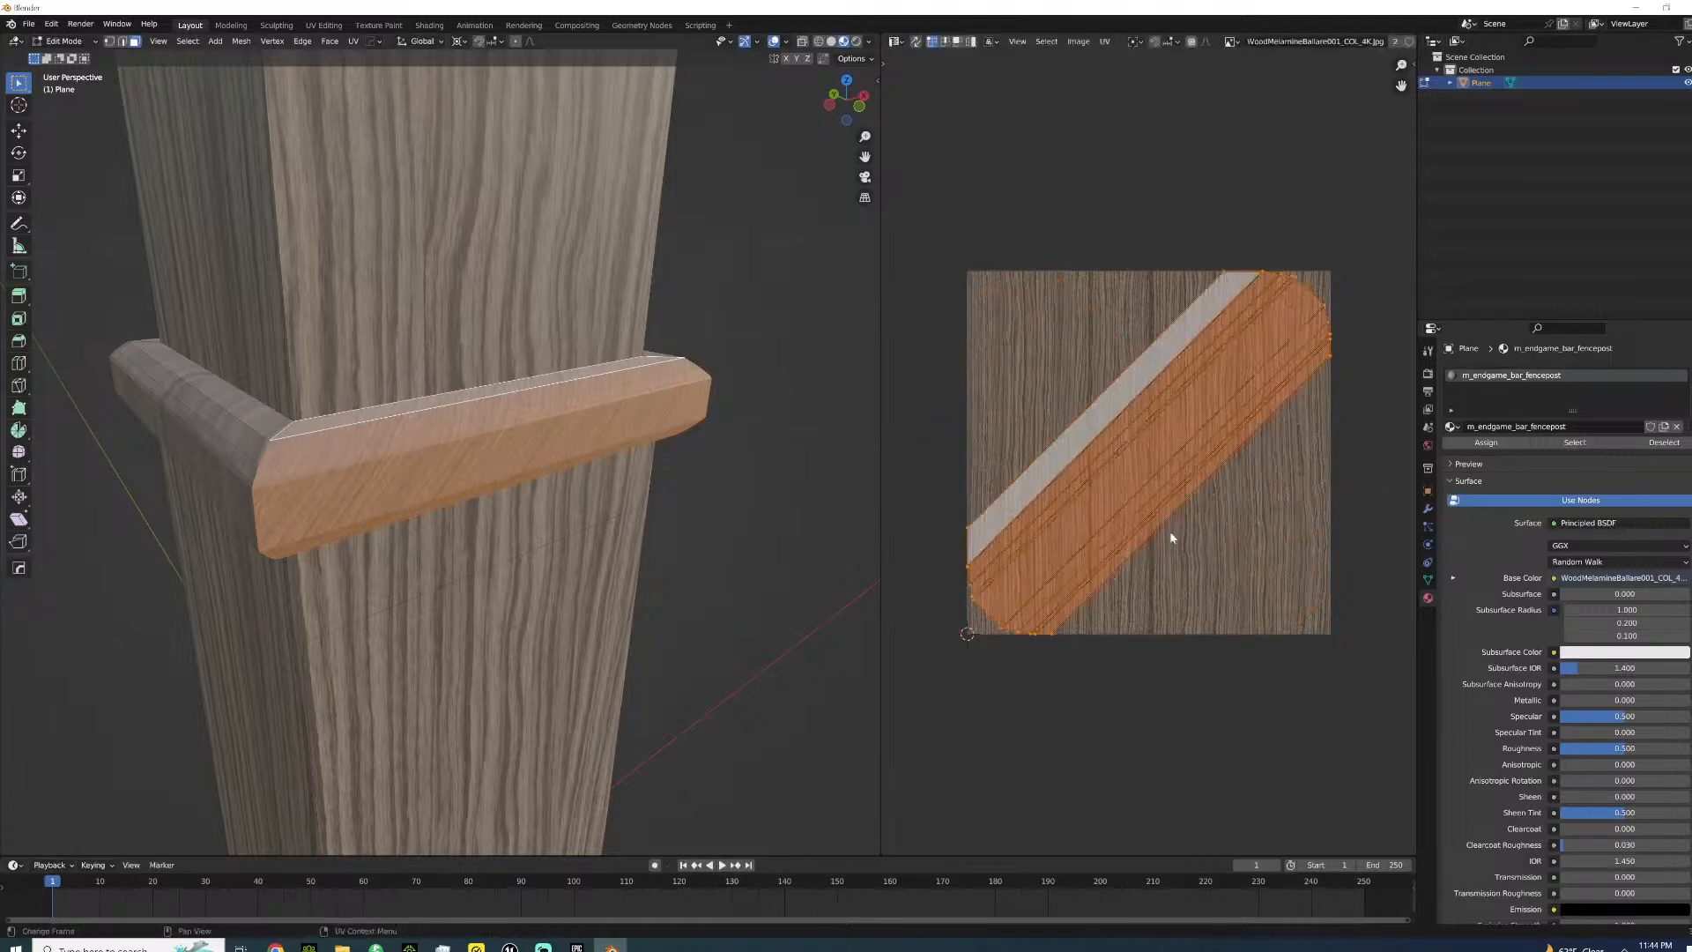
- Rotate the front trim's UVs by -45° so they stand vertical along the grain, and scale them down to about 0.6
text(r45)
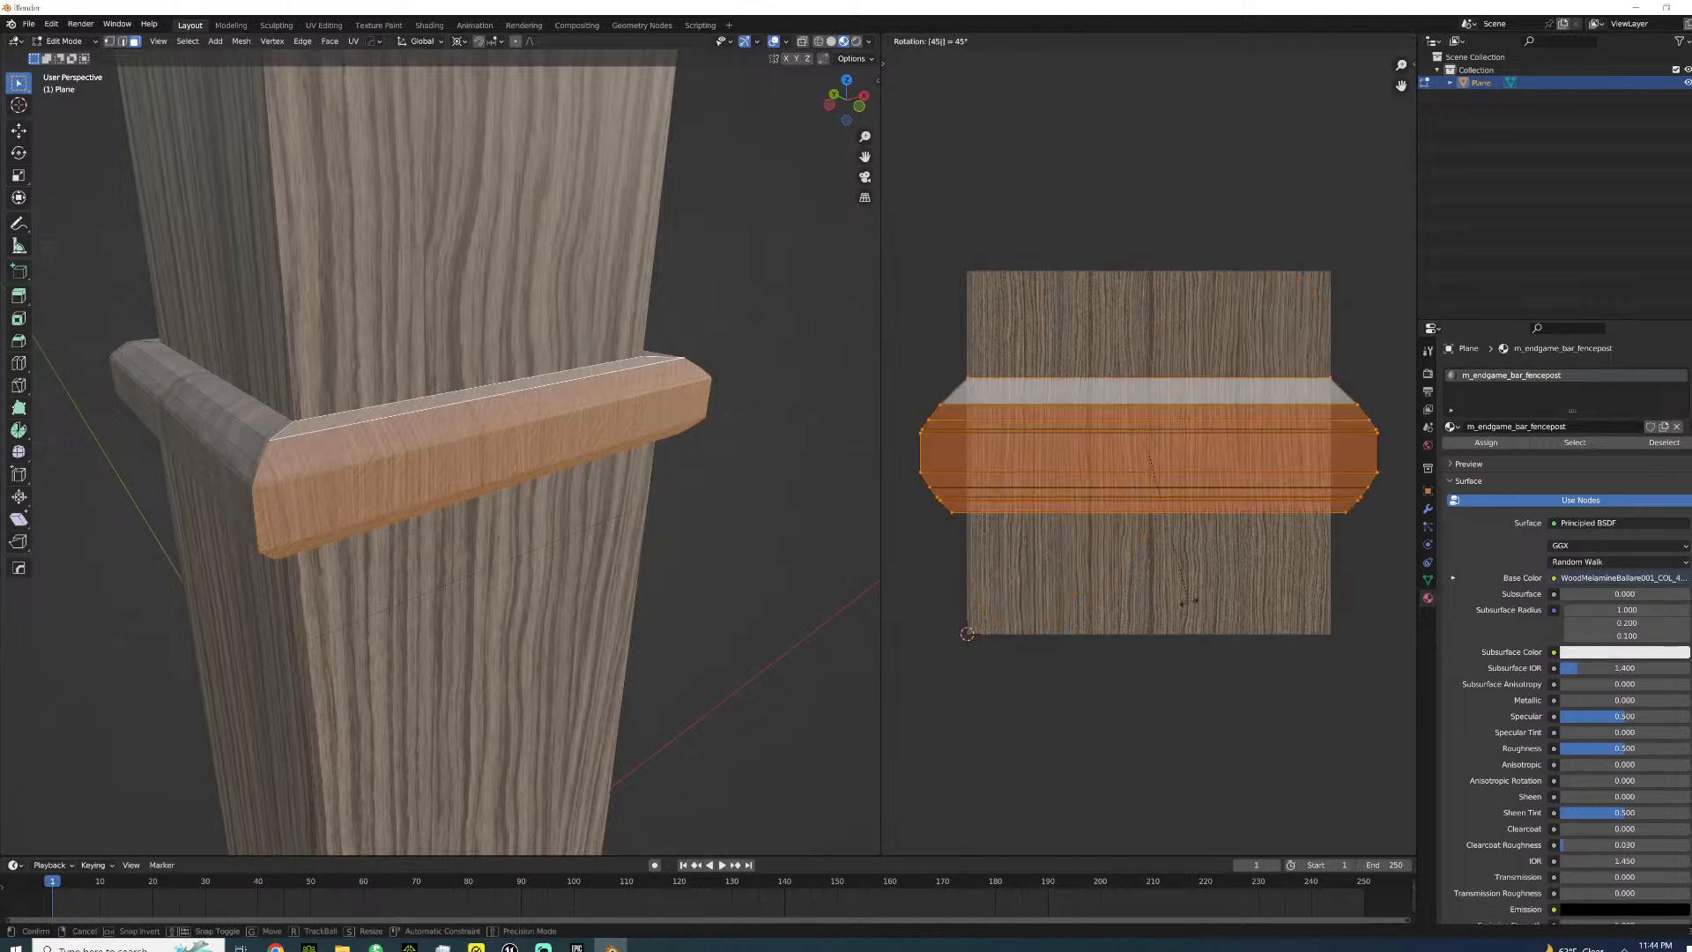
key(minus)
key(Return)
middle_drag(498, 452, 254, 395)
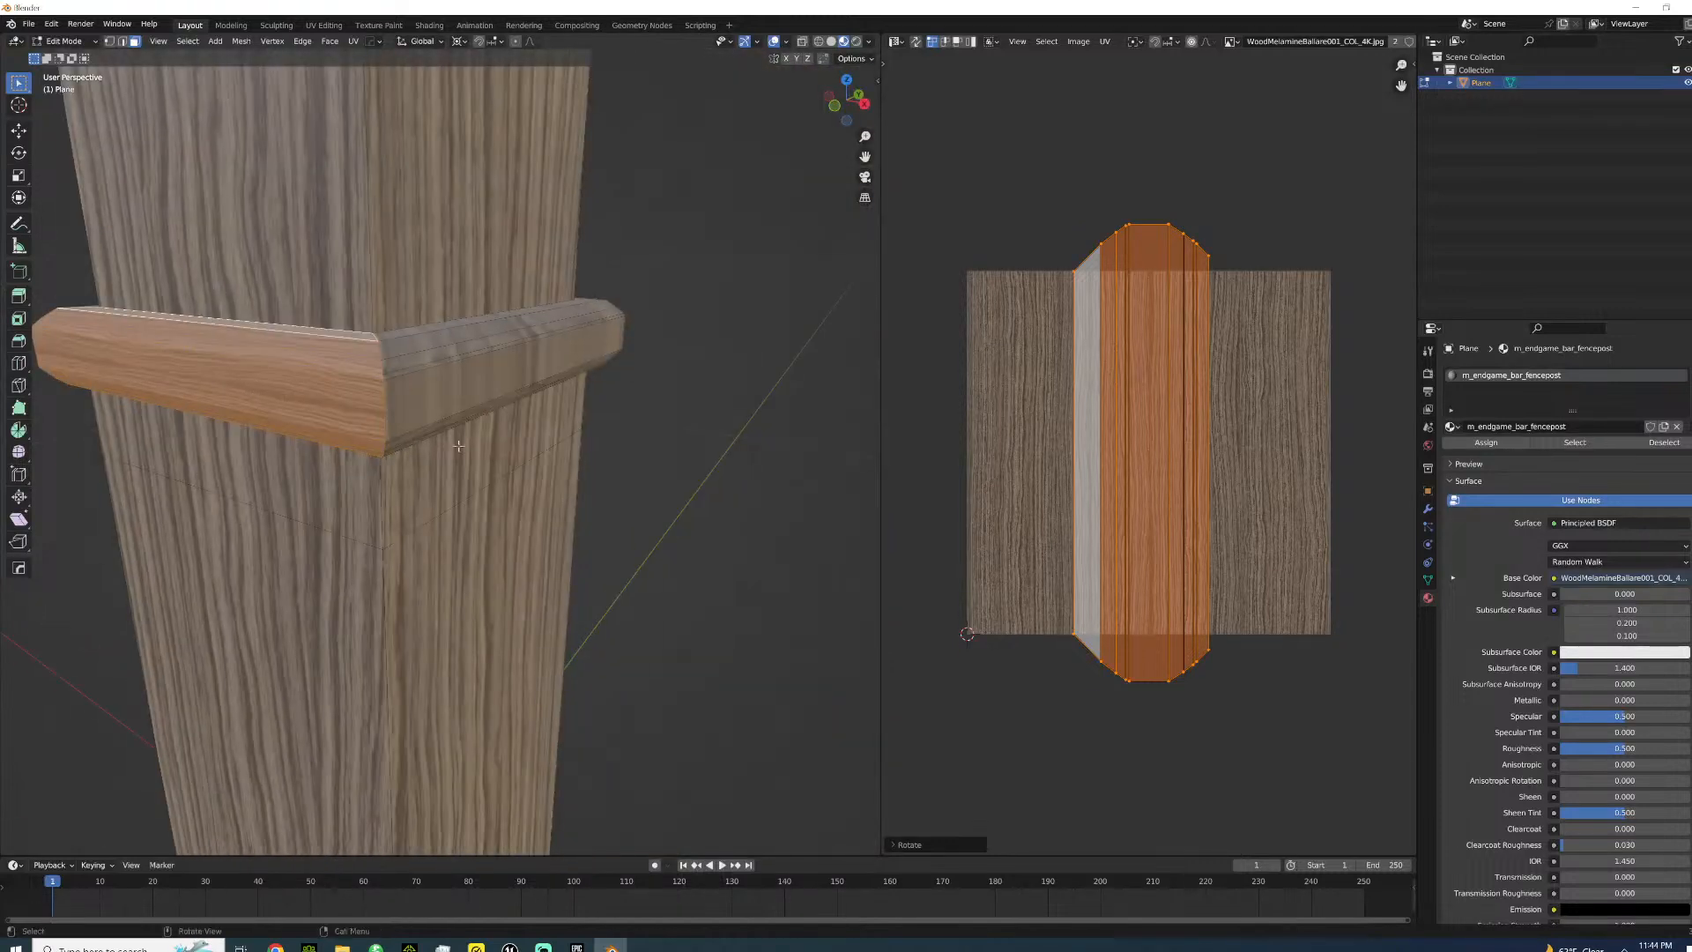
key(s)
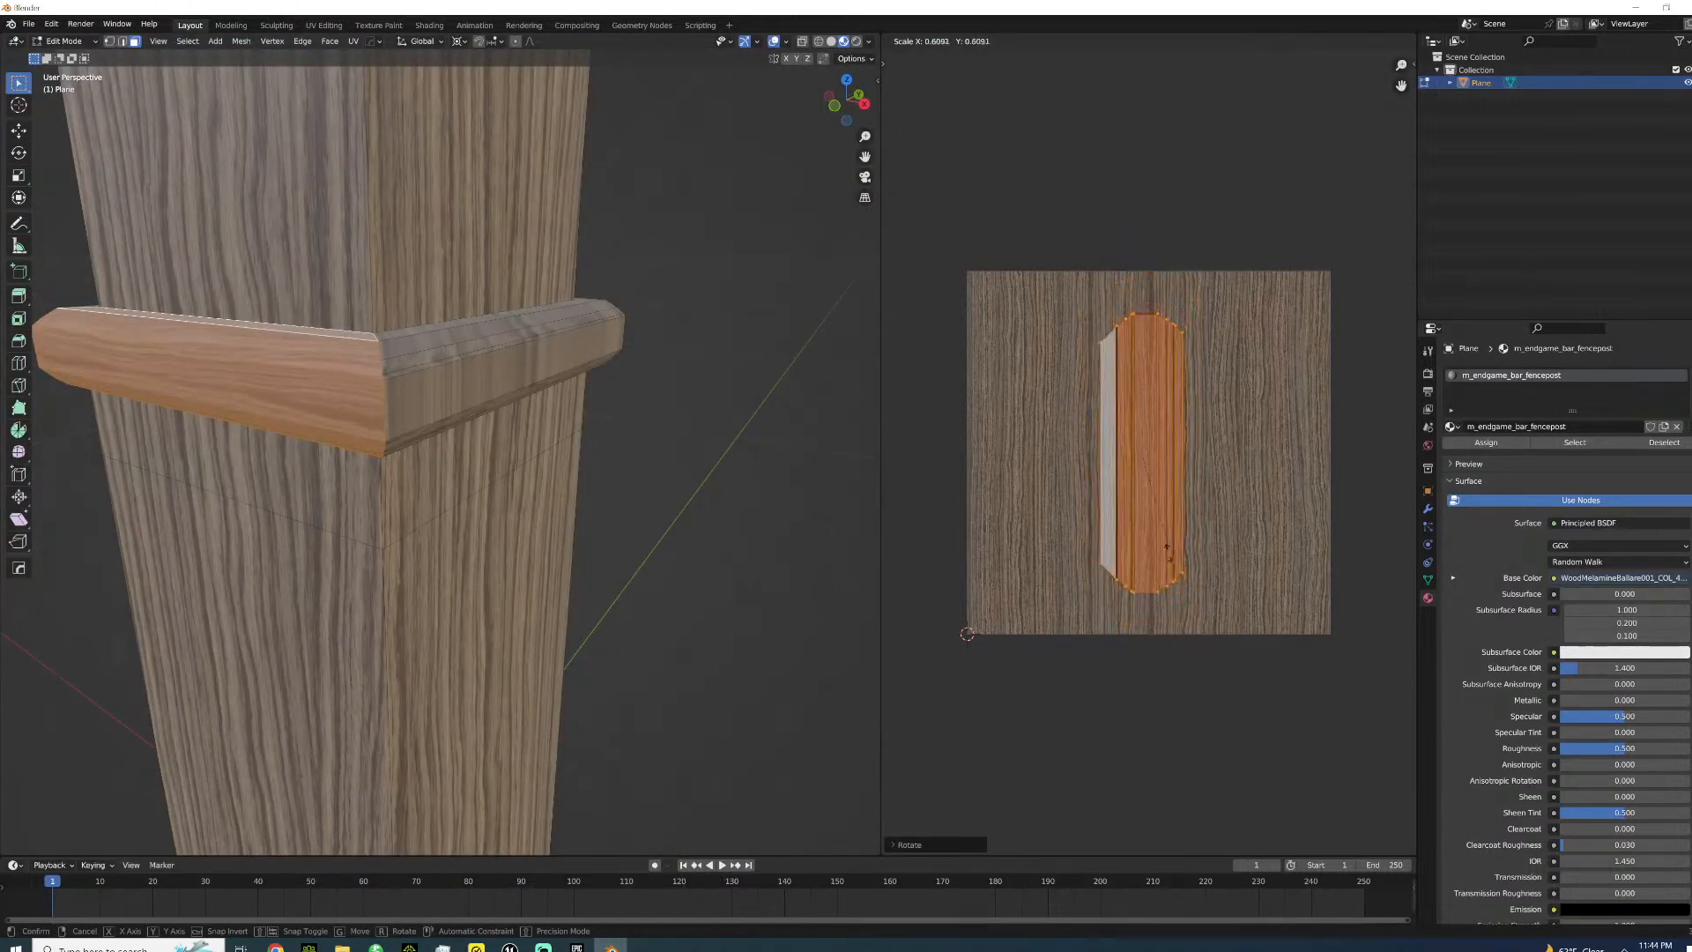
click(1167, 552)
- Select the top, outer and underside faces of the trim on the post's +X side and delete them
middle_drag(619, 428, 503, 336)
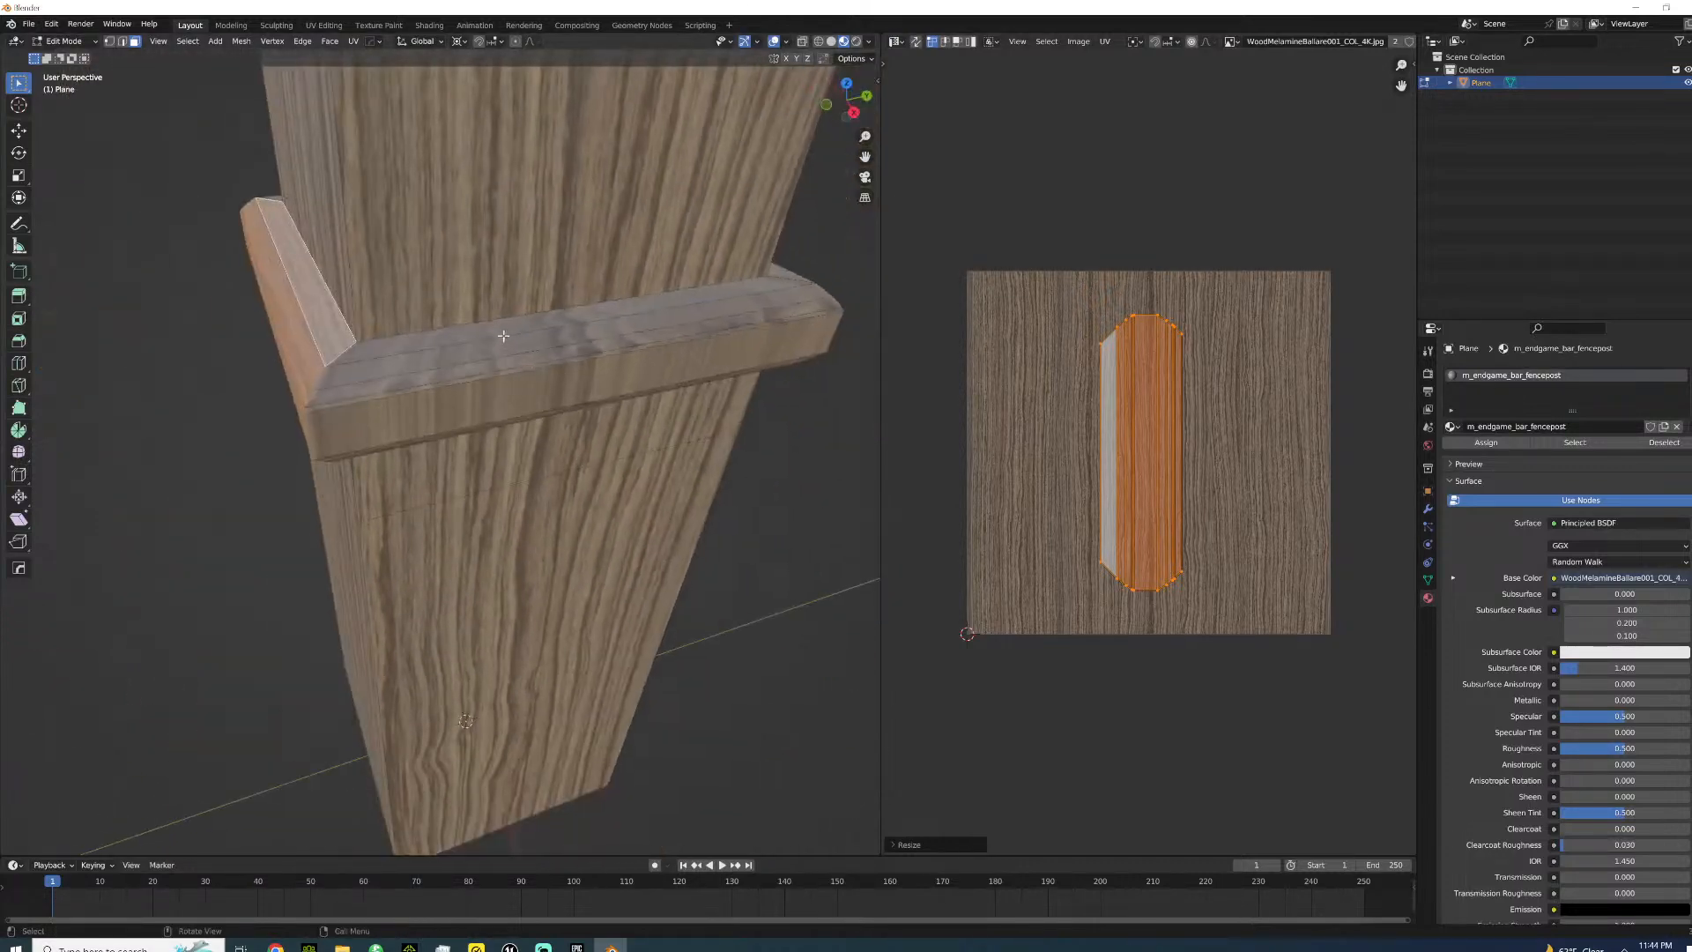
key(alt+a)
alt+click(516, 358)
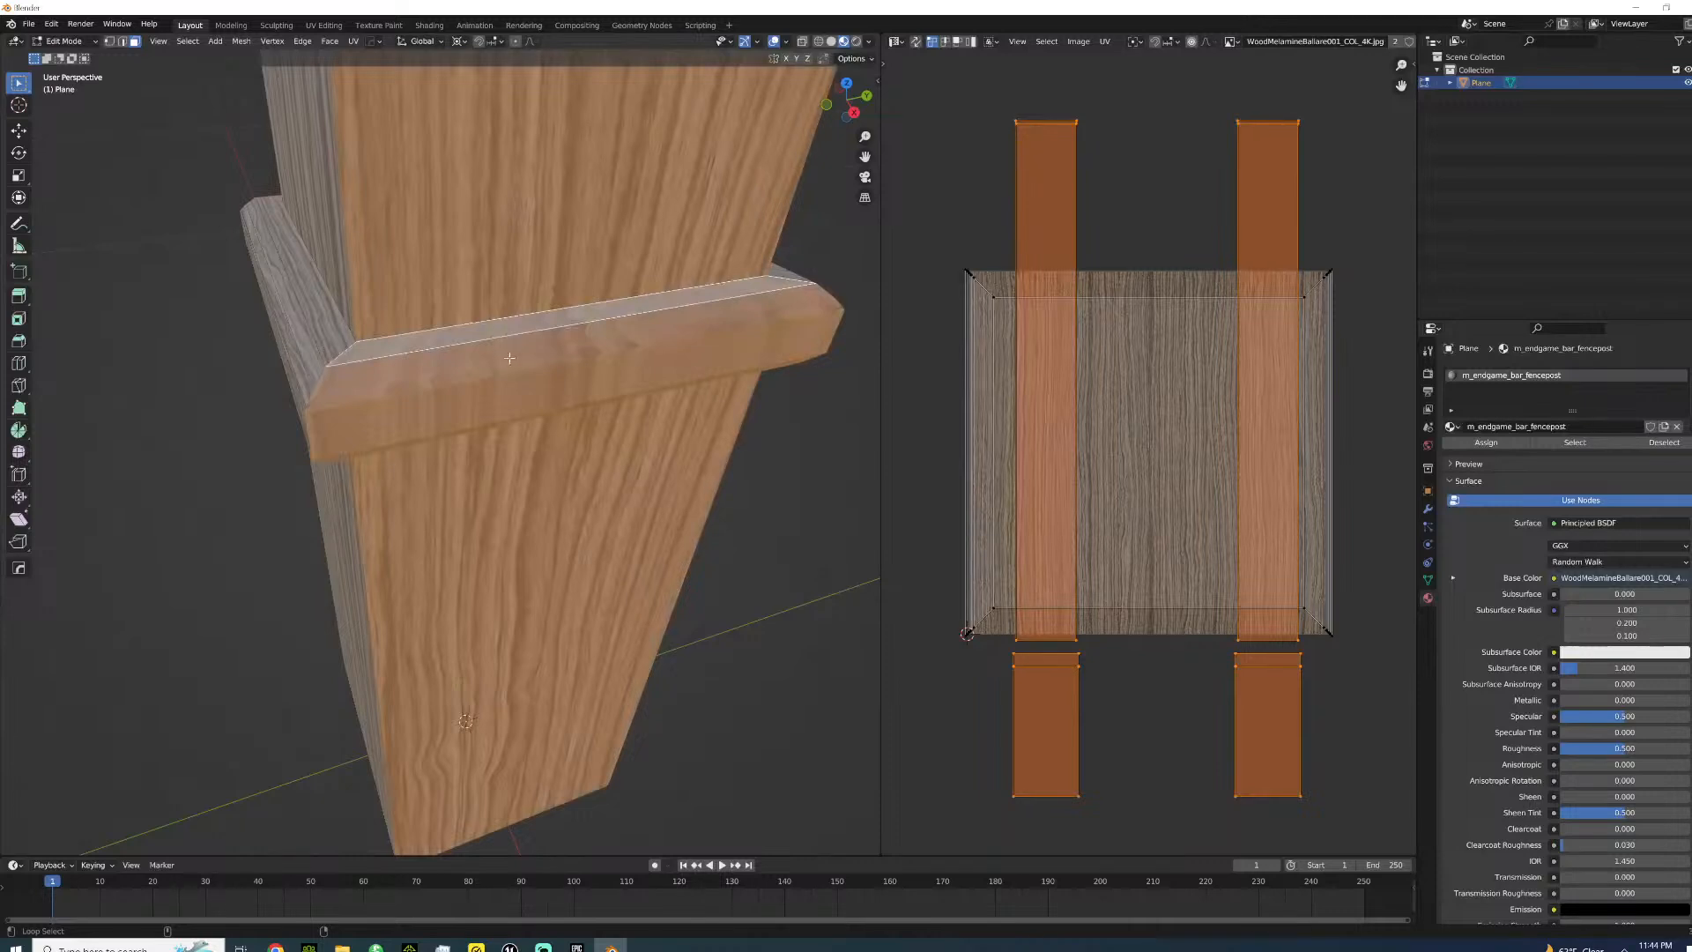
click(485, 343)
shift+click(483, 346)
shift+click(484, 335)
shift+click(481, 354)
mouse_move(478, 379)
middle_down()
mouse_move(491, 304)
mouse_move(470, 354)
middle_up()
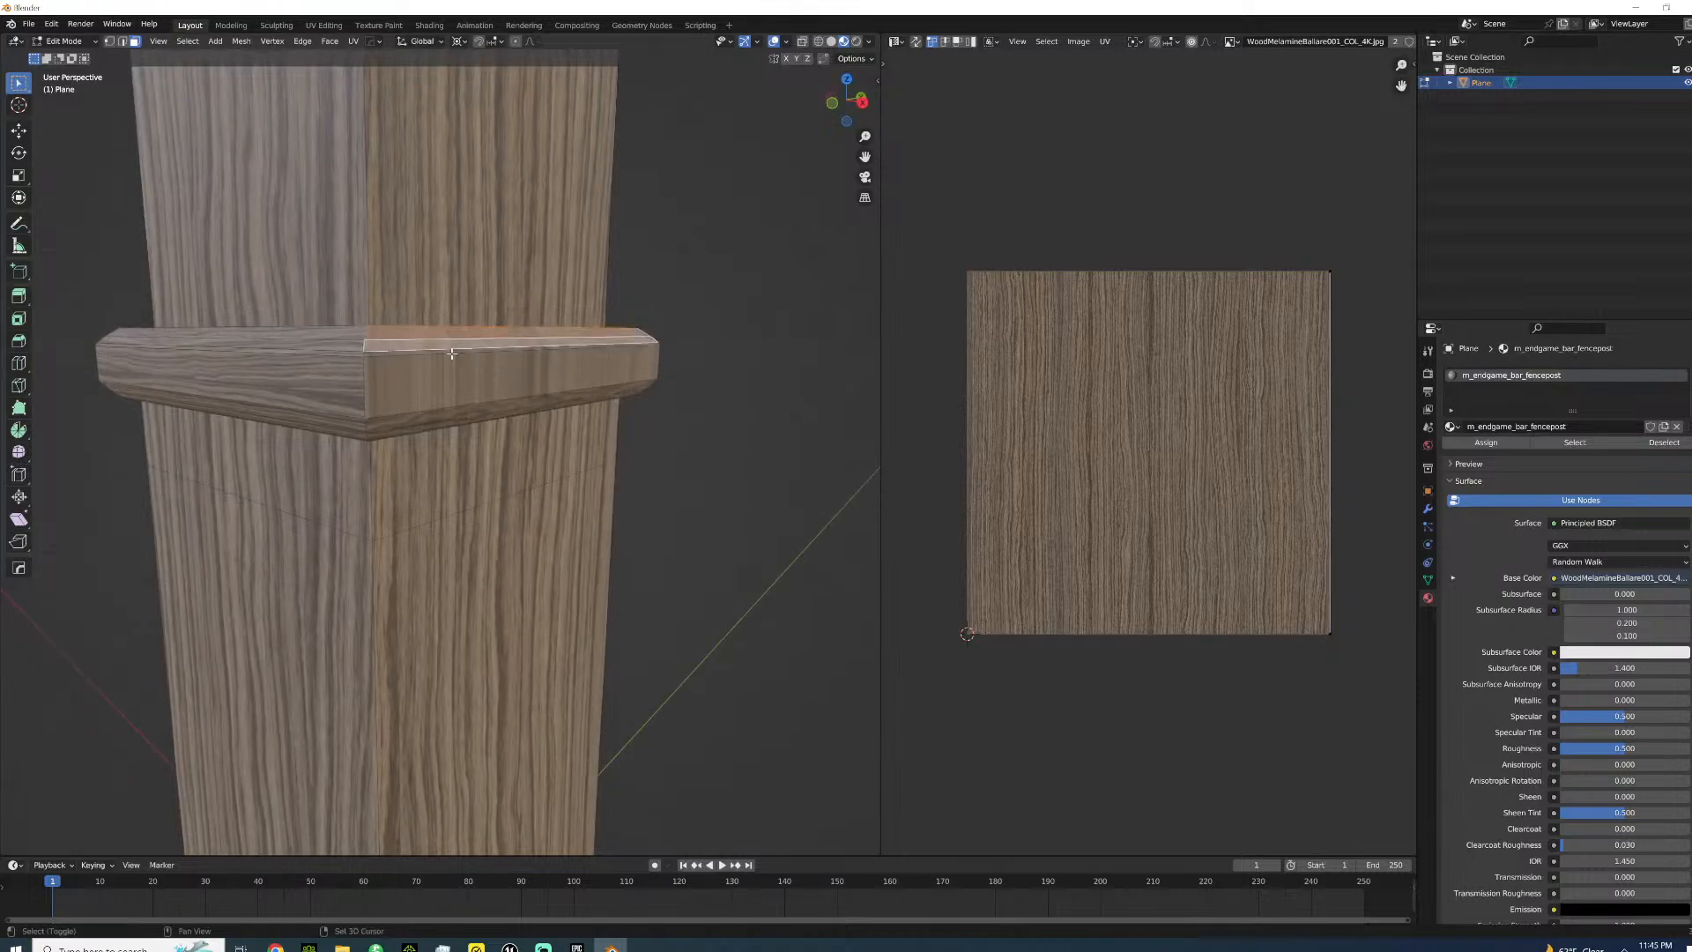
shift+click(449, 376)
shift+click(423, 351)
middle_drag(428, 402, 563, 412)
shift+click(448, 425)
key(x)
click(451, 409)
- Select the leftover trim faces on the sides of the post other than the front and delete them
click(321, 405)
shift+middle_drag(321, 406, 402, 410)
scroll(402, 410, up, 3)
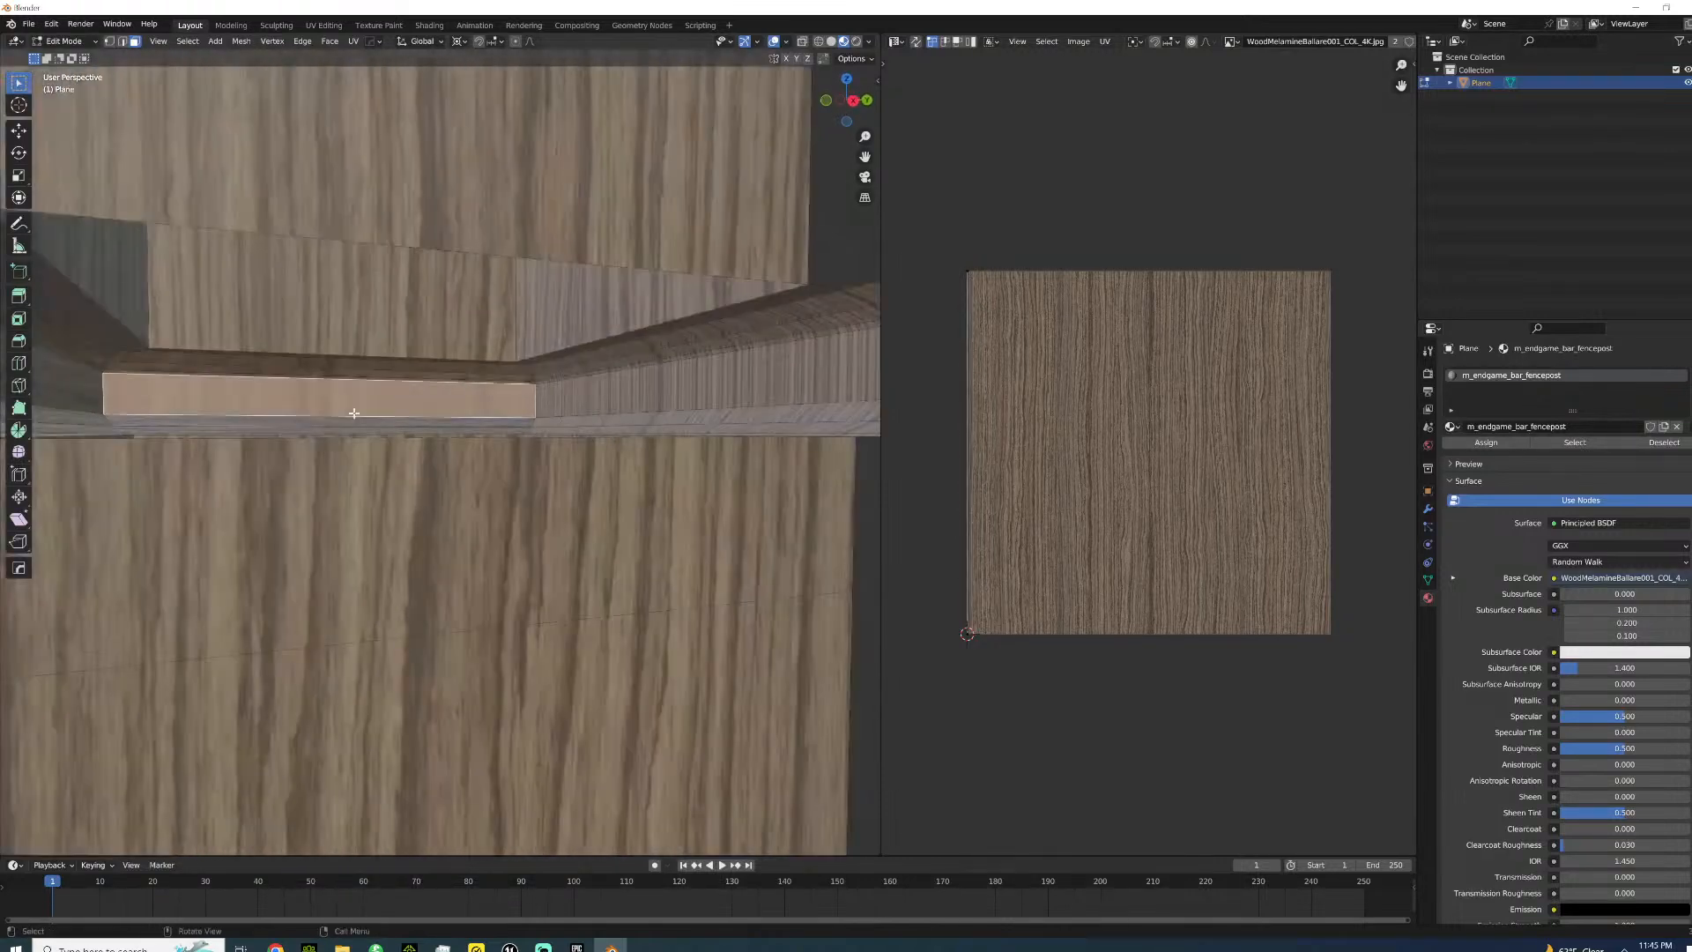
shift+click(333, 354)
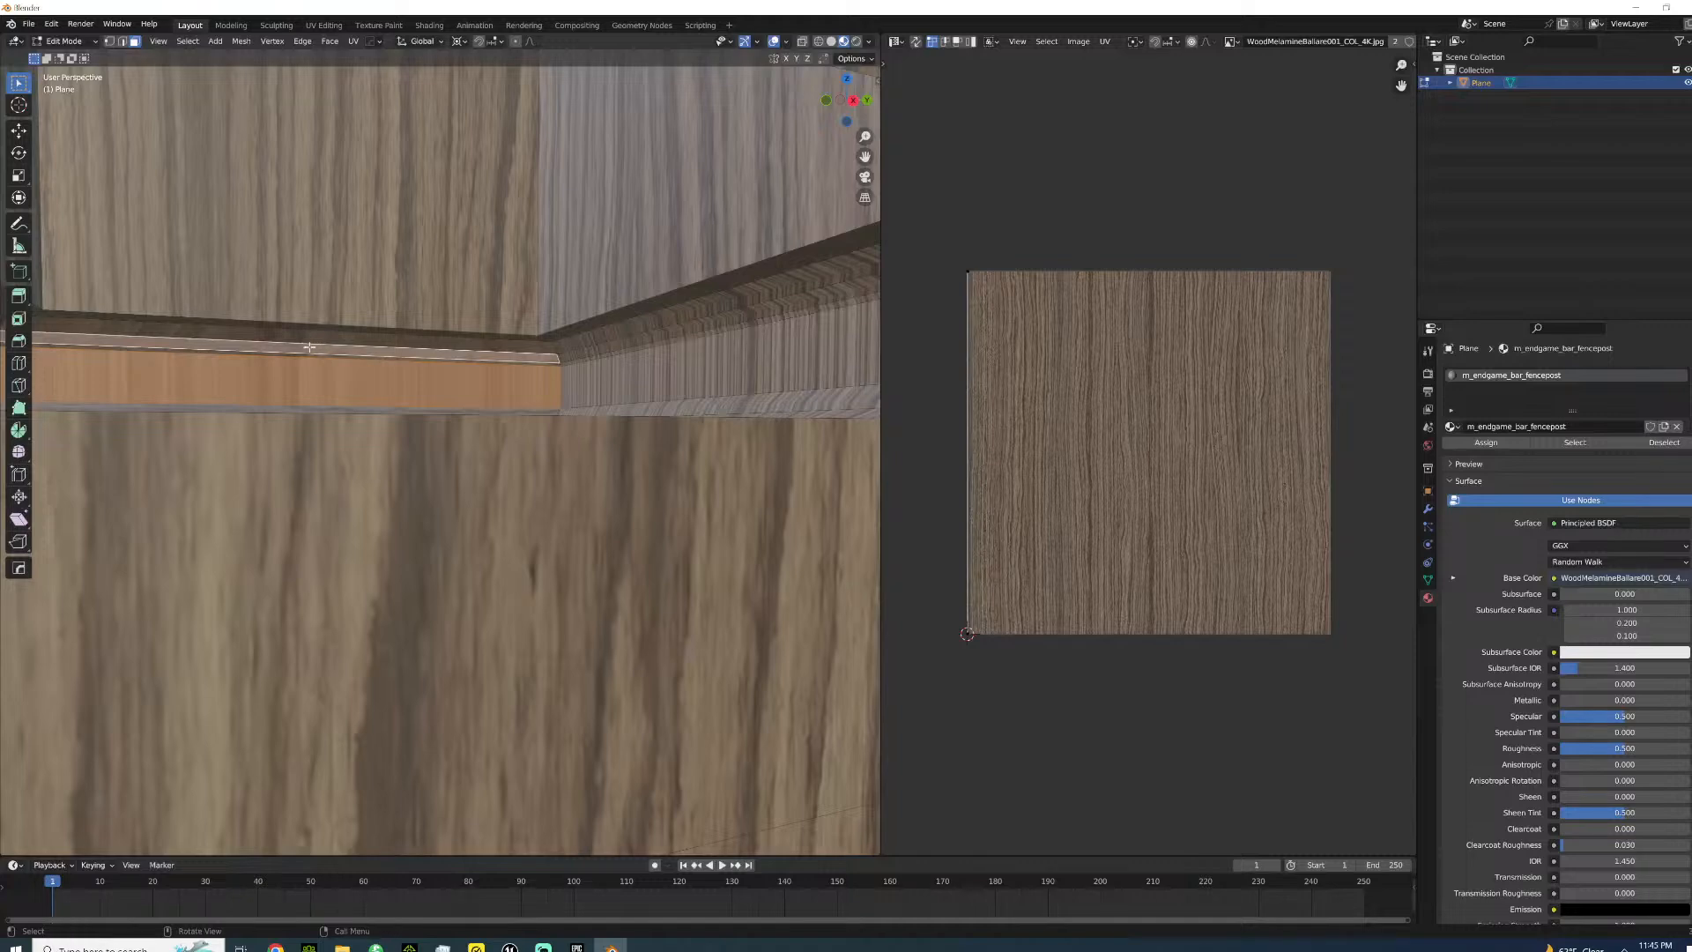
scroll(302, 398, down, 5)
middle_drag(303, 400, 653, 401)
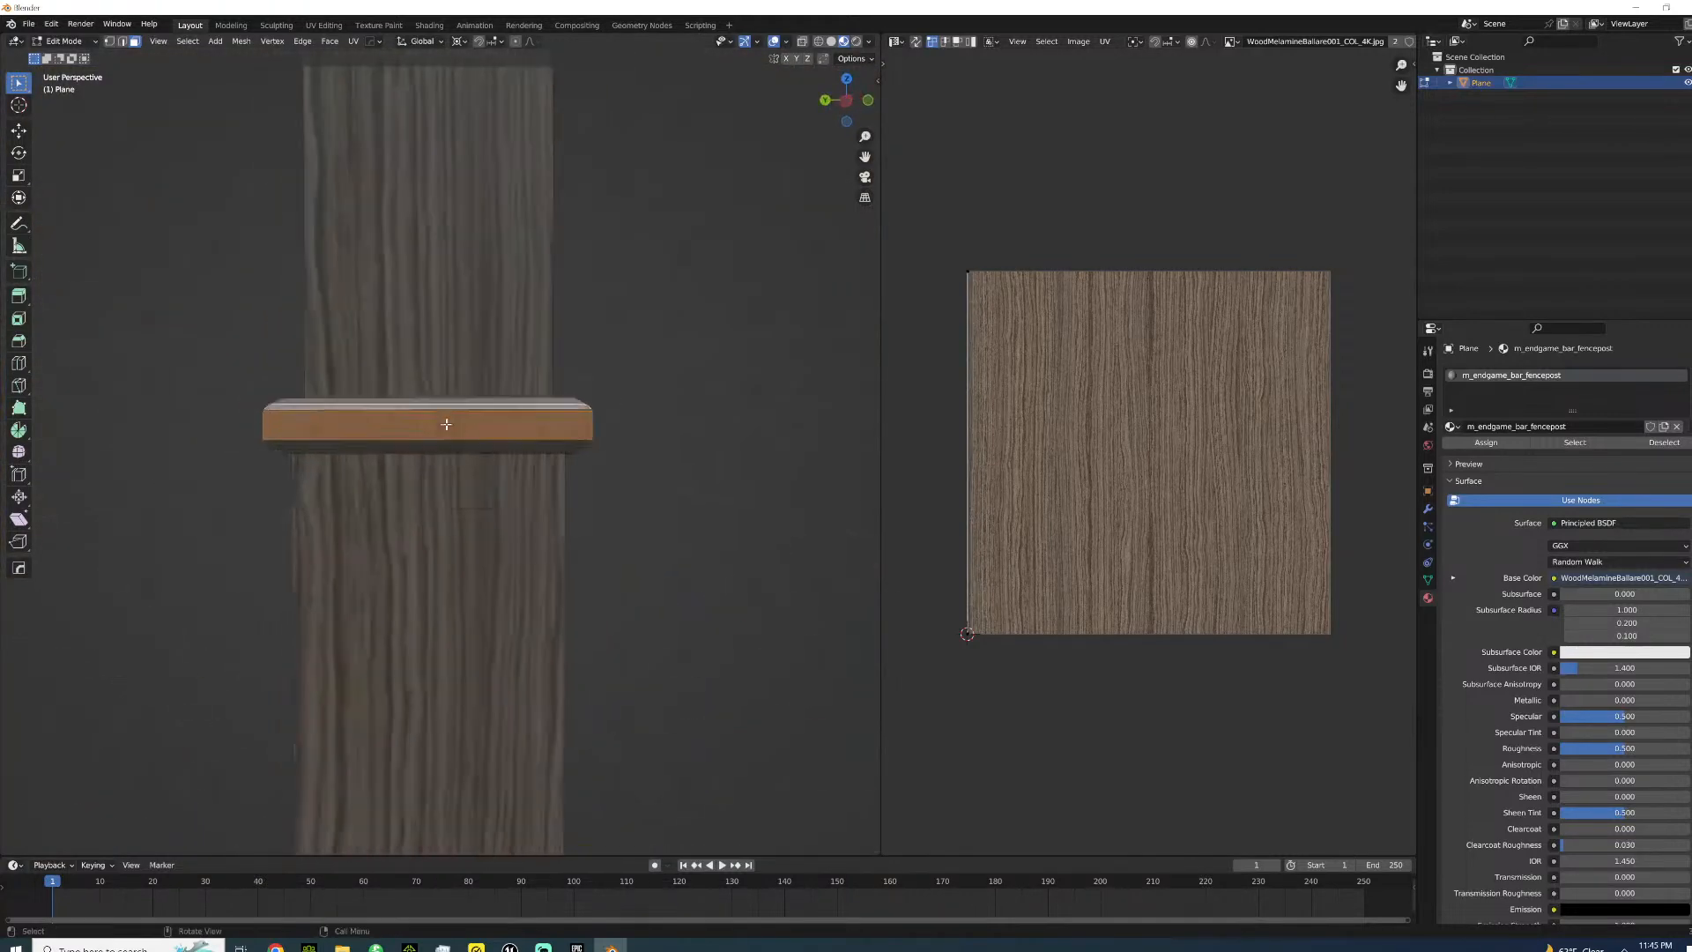
scroll(455, 429, up, 8)
scroll(438, 415, down, 2)
mouse_move(442, 374)
middle_down()
mouse_move(464, 257)
mouse_move(446, 162)
mouse_move(418, 377)
middle_up()
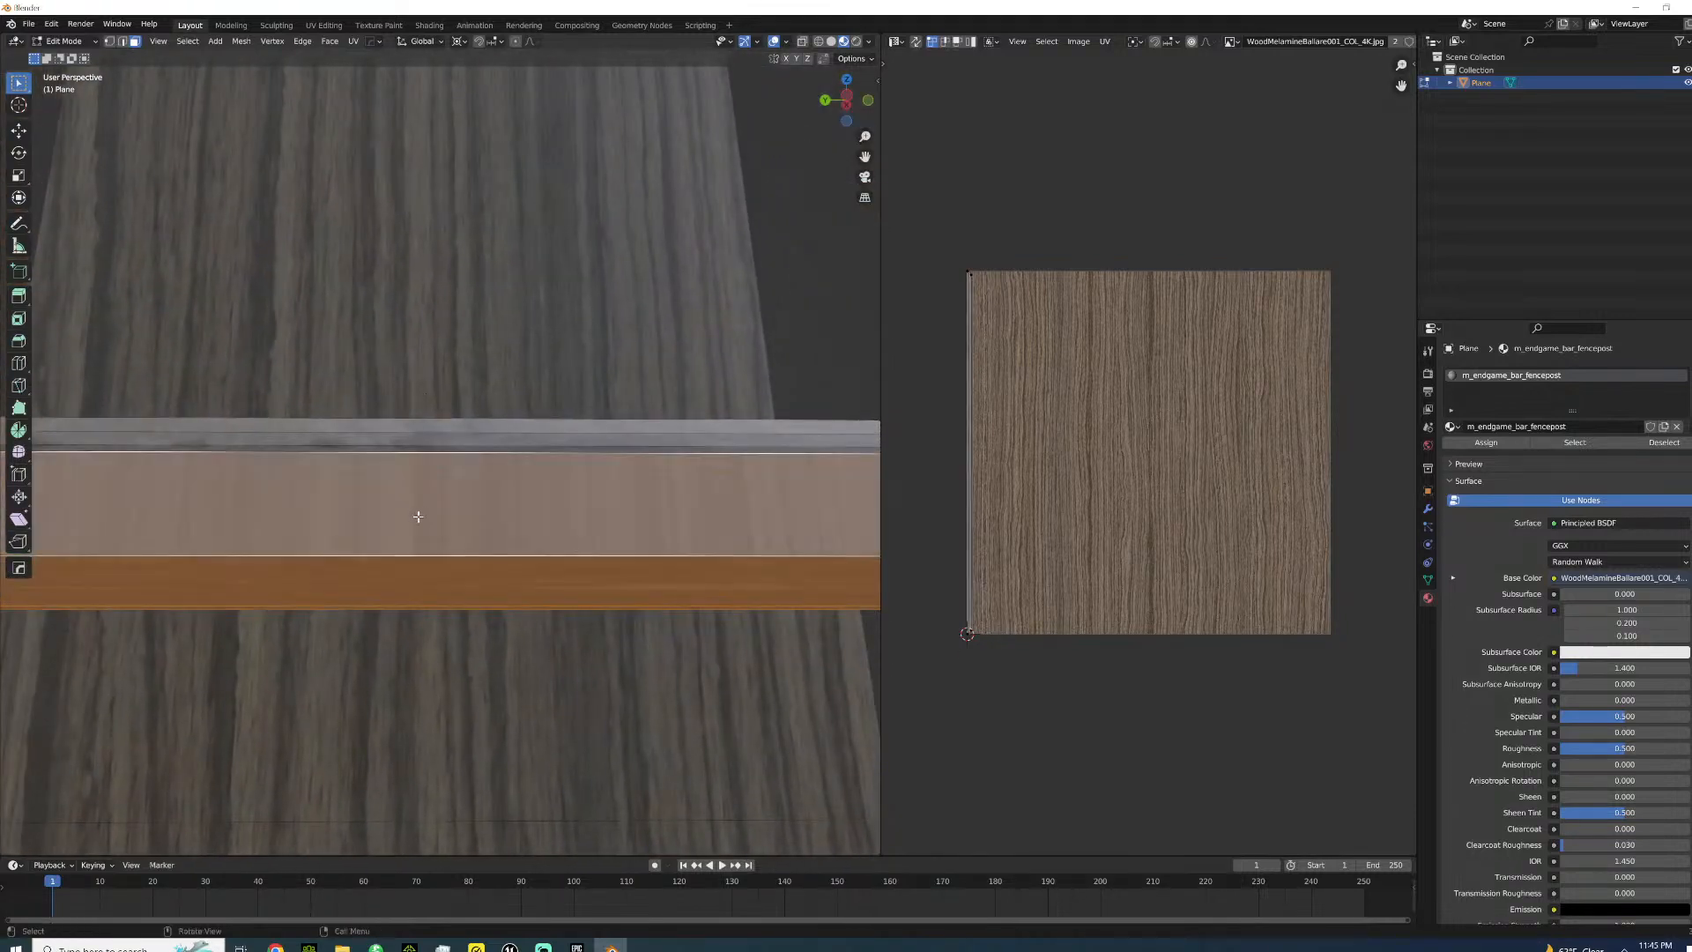
middle_drag(420, 510, 416, 540)
key(g)
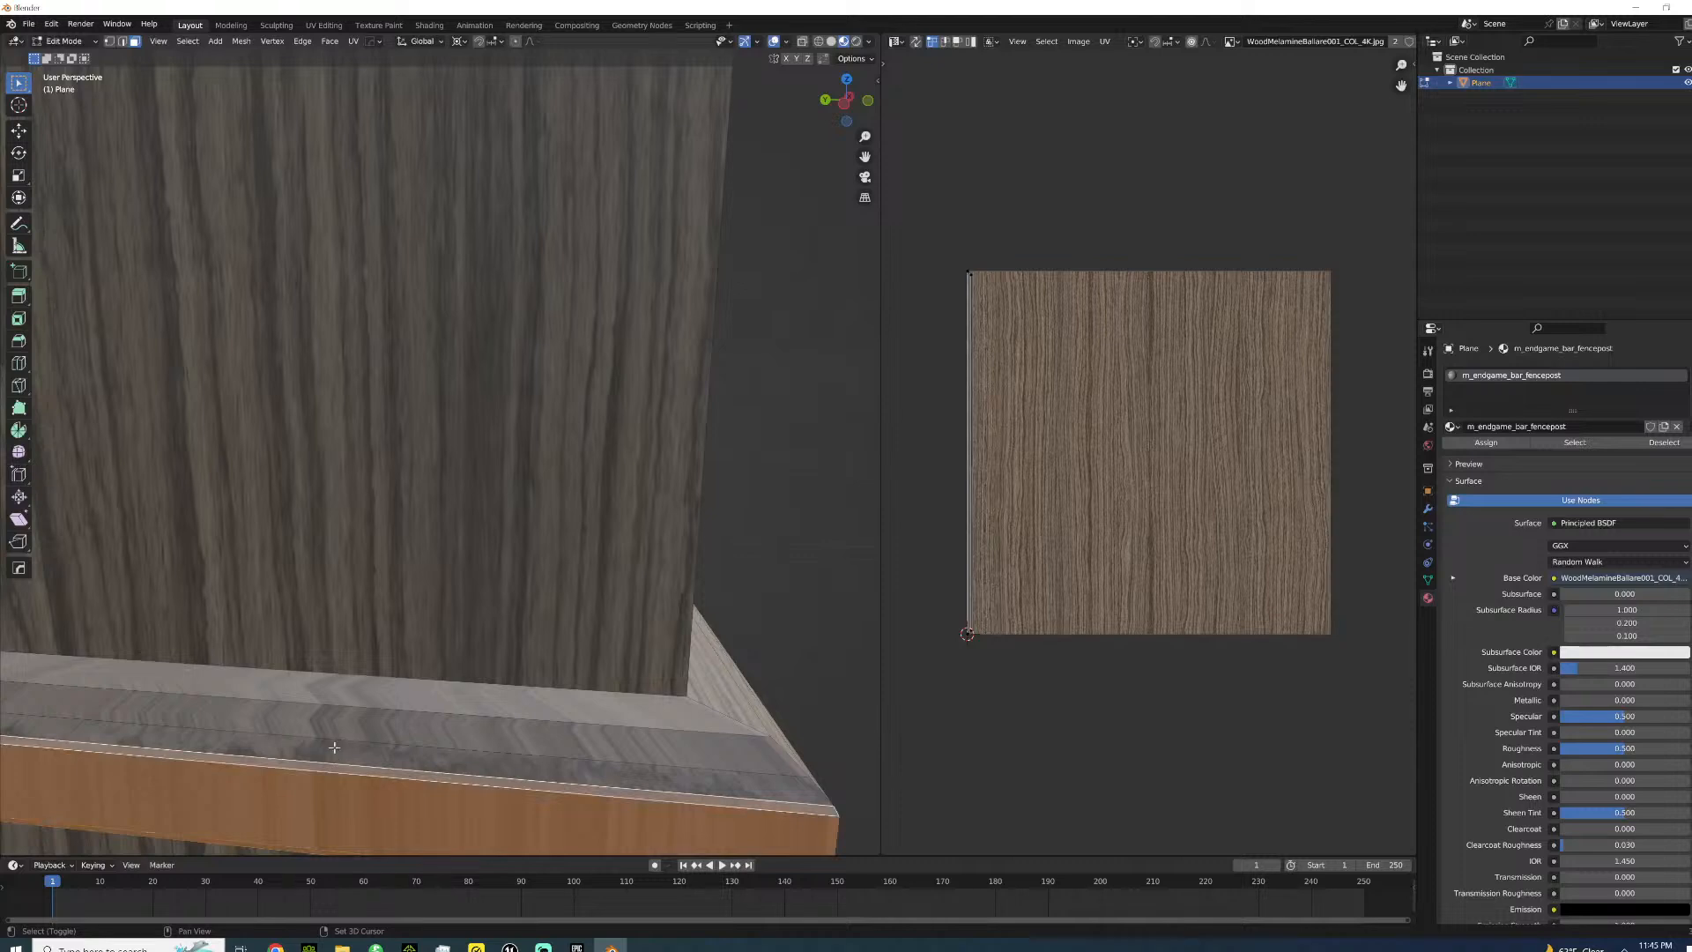
click(326, 692)
right_click(327, 699)
middle_drag(334, 705, 625, 436)
key(c)
mouse_move(654, 388)
mouse_down()
mouse_move(589, 416)
mouse_move(589, 488)
mouse_up()
right_click(617, 518)
key(x)
click(617, 518)
- Select all face strips of the front trim piece, from the underside over the outer face to the top
middle_drag(689, 506, 537, 336)
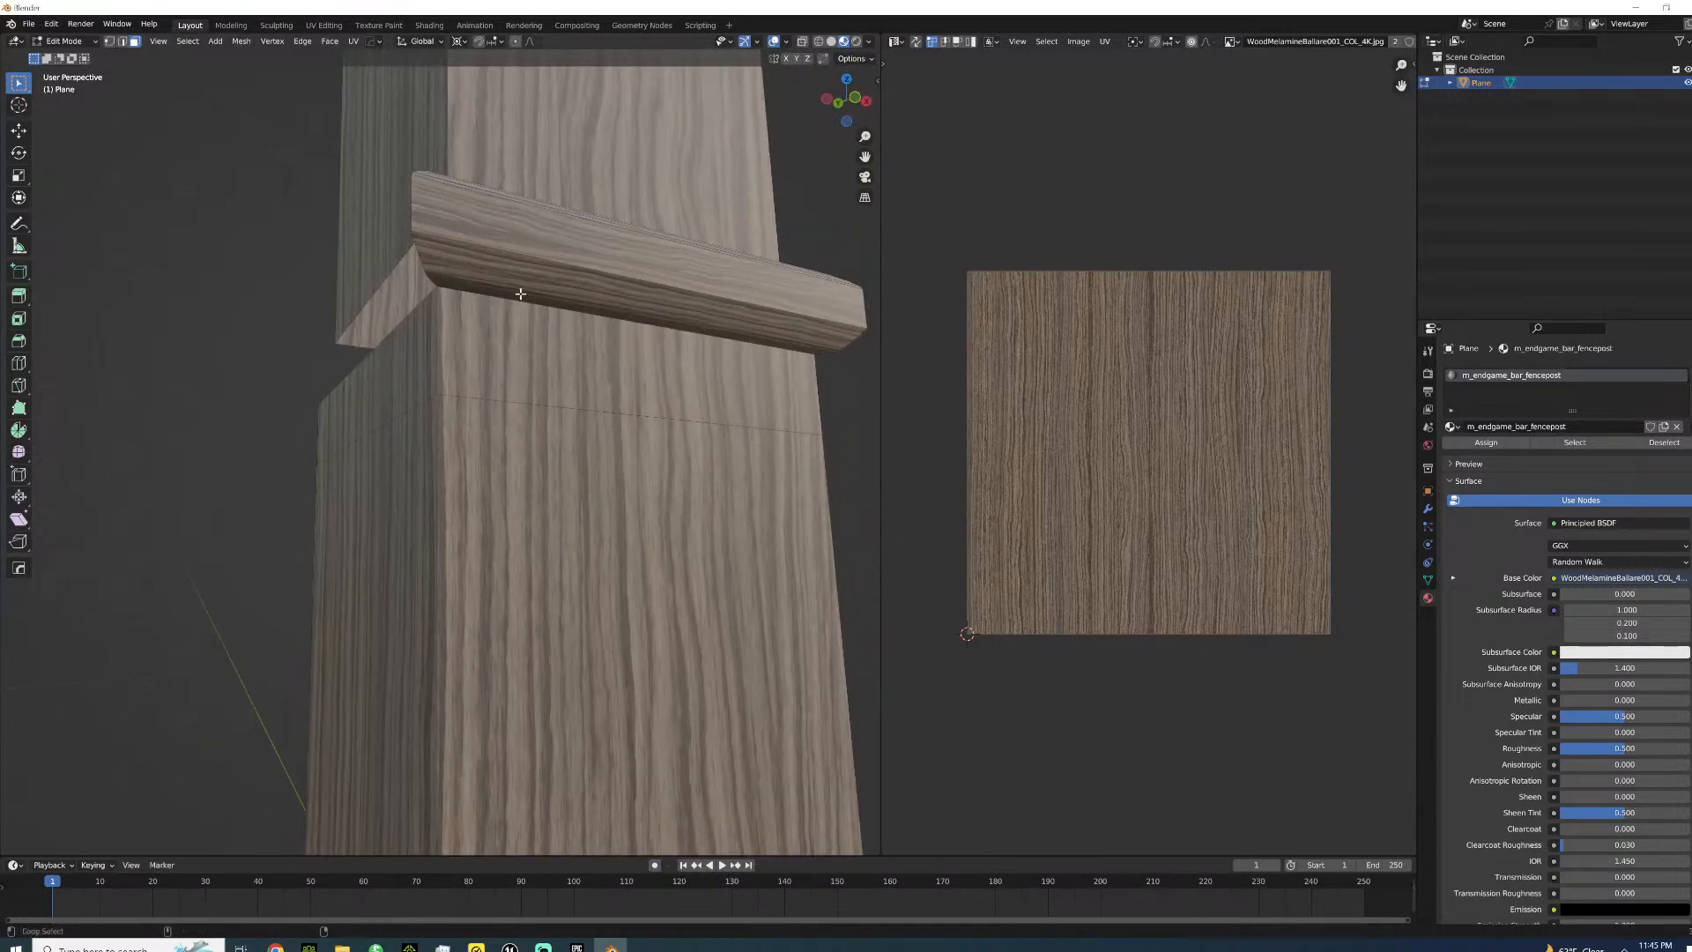
alt+click(520, 294)
alt+click(520, 294)
alt+shift+click(533, 279)
alt+shift+click(539, 261)
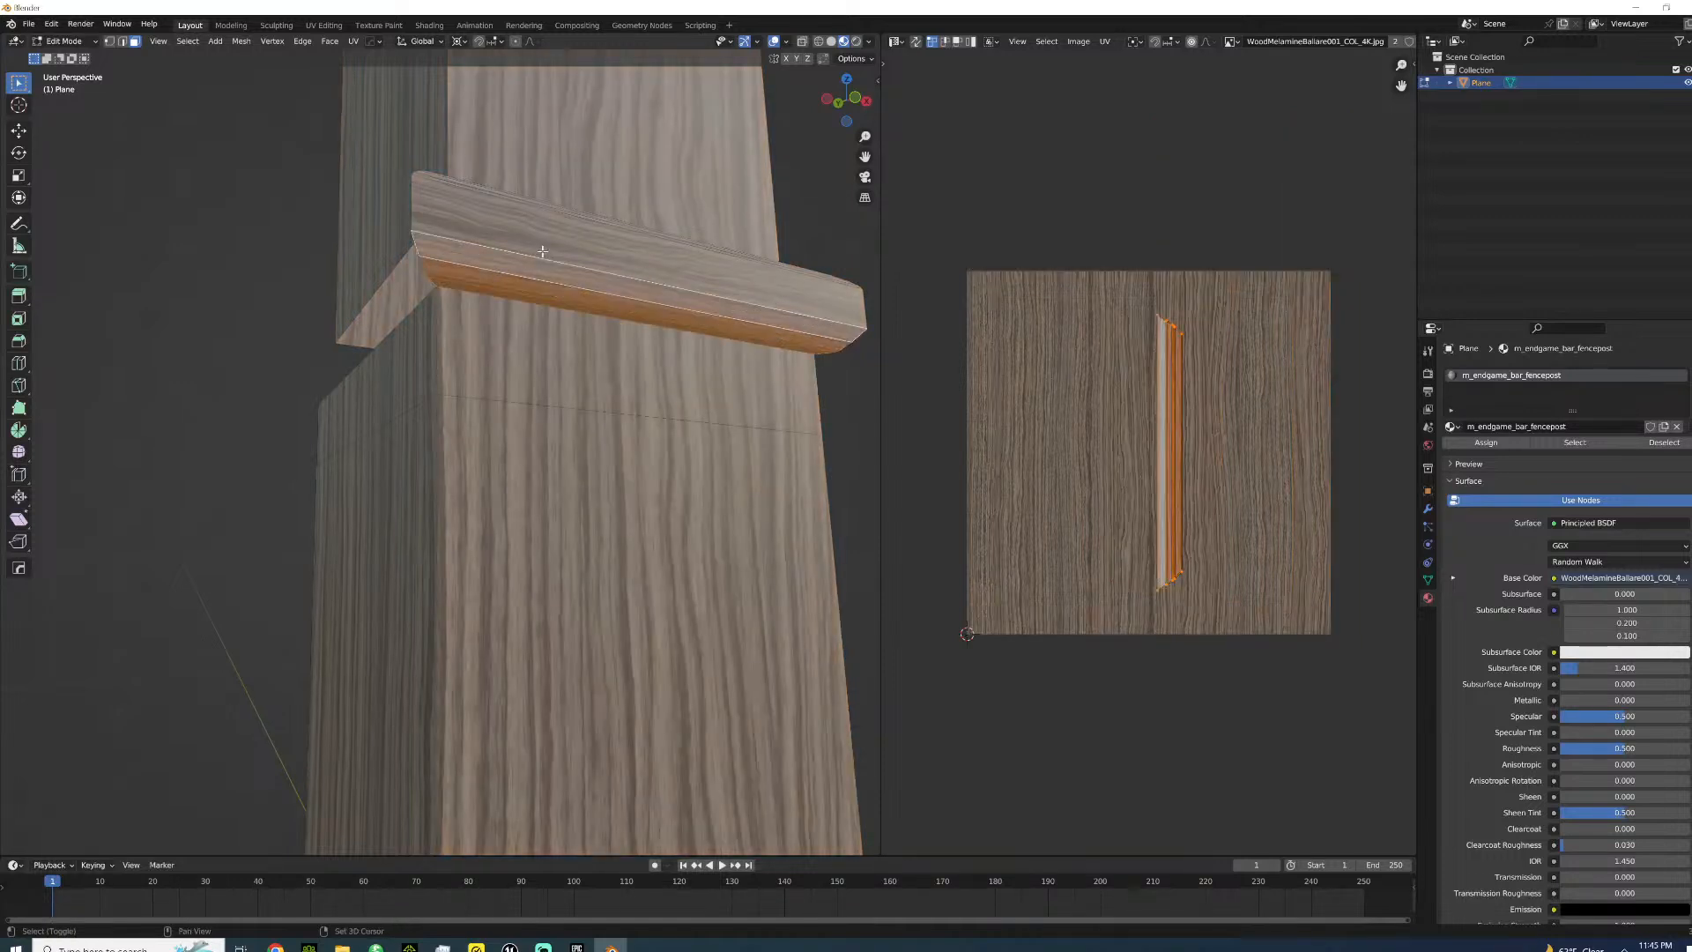
alt+shift+click(543, 251)
middle_drag(543, 251, 510, 307)
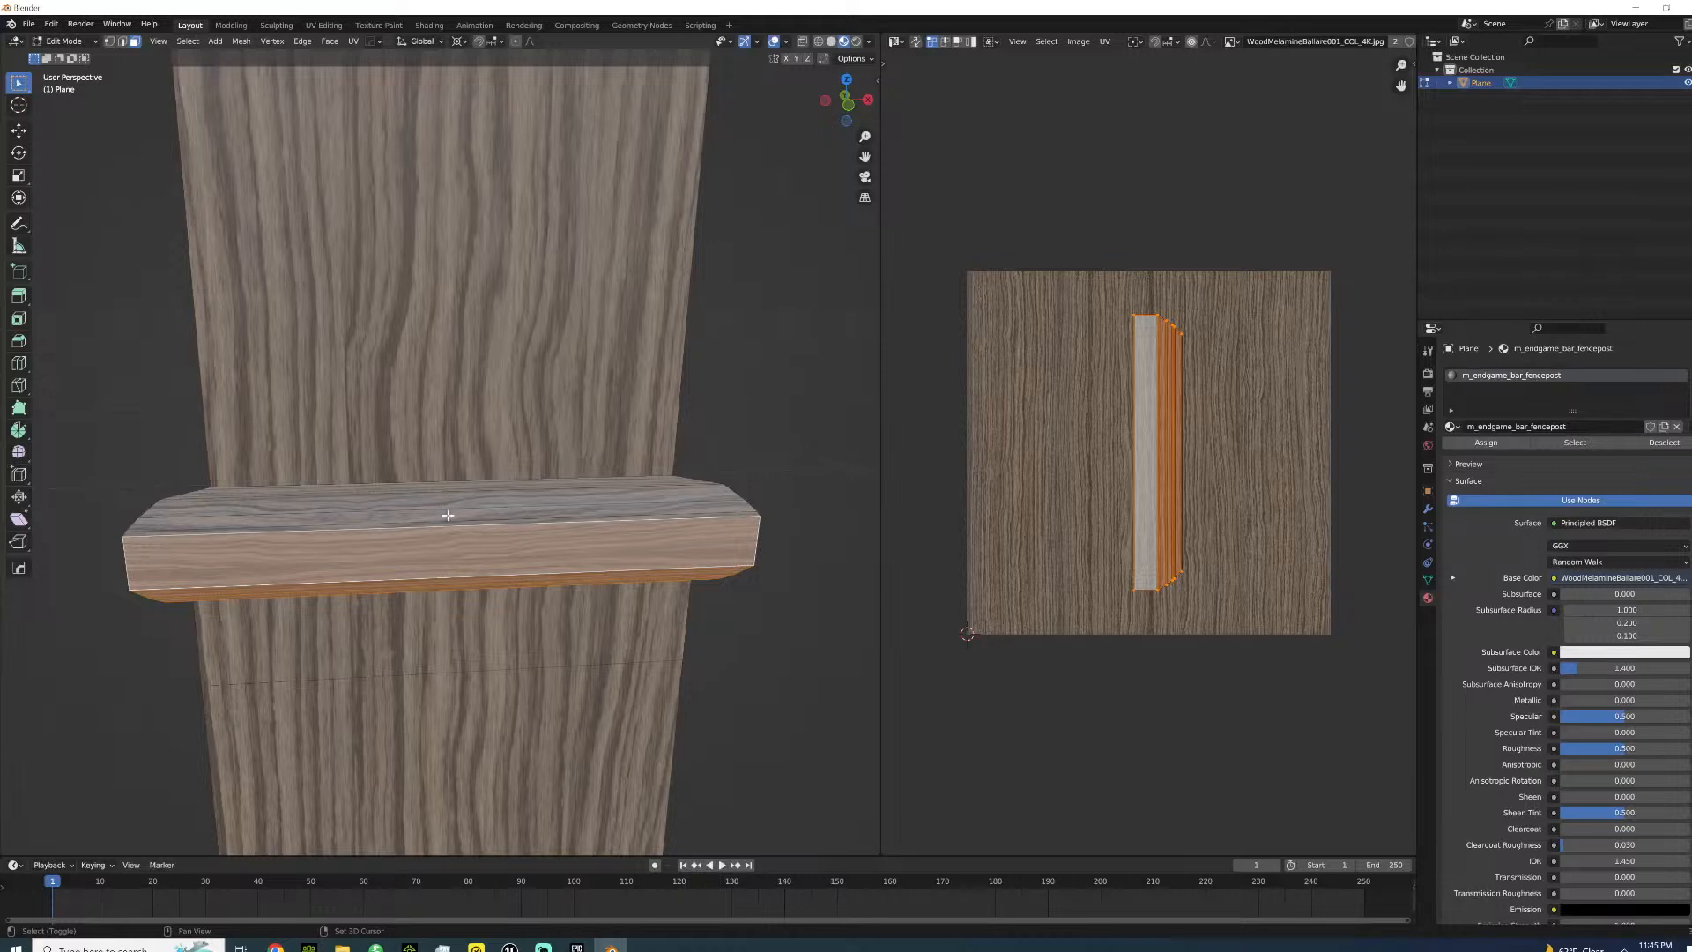
alt+shift+click(405, 523)
alt+shift+click(395, 504)
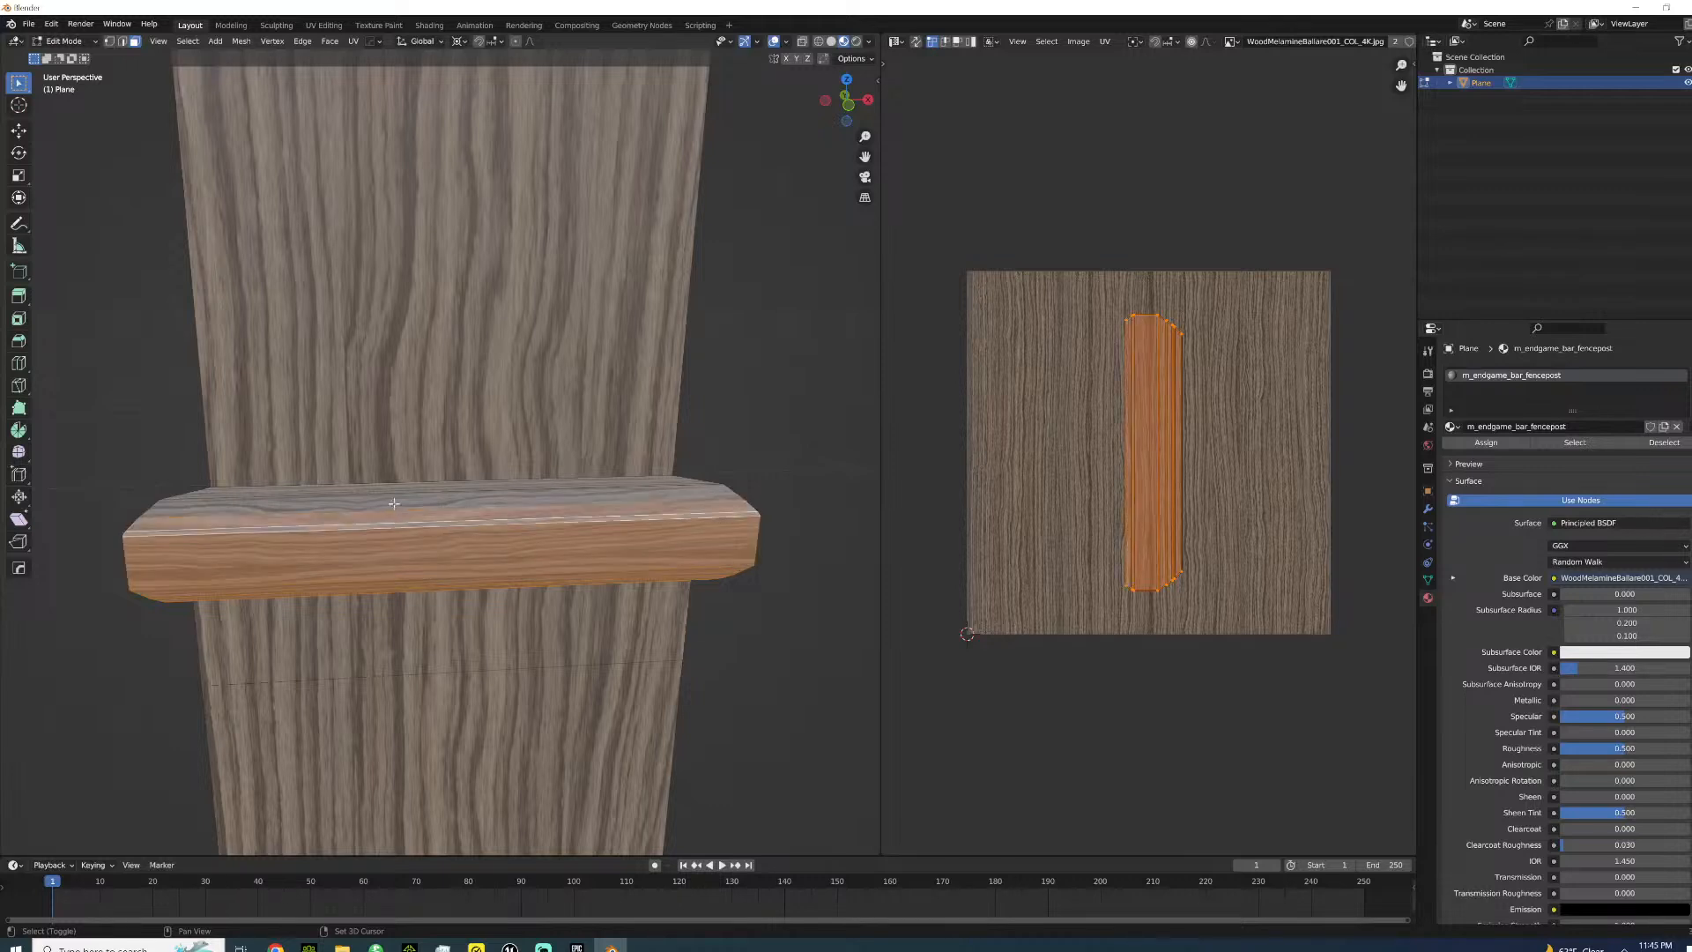
alt+shift+click(392, 499)
alt+shift+click(382, 490)
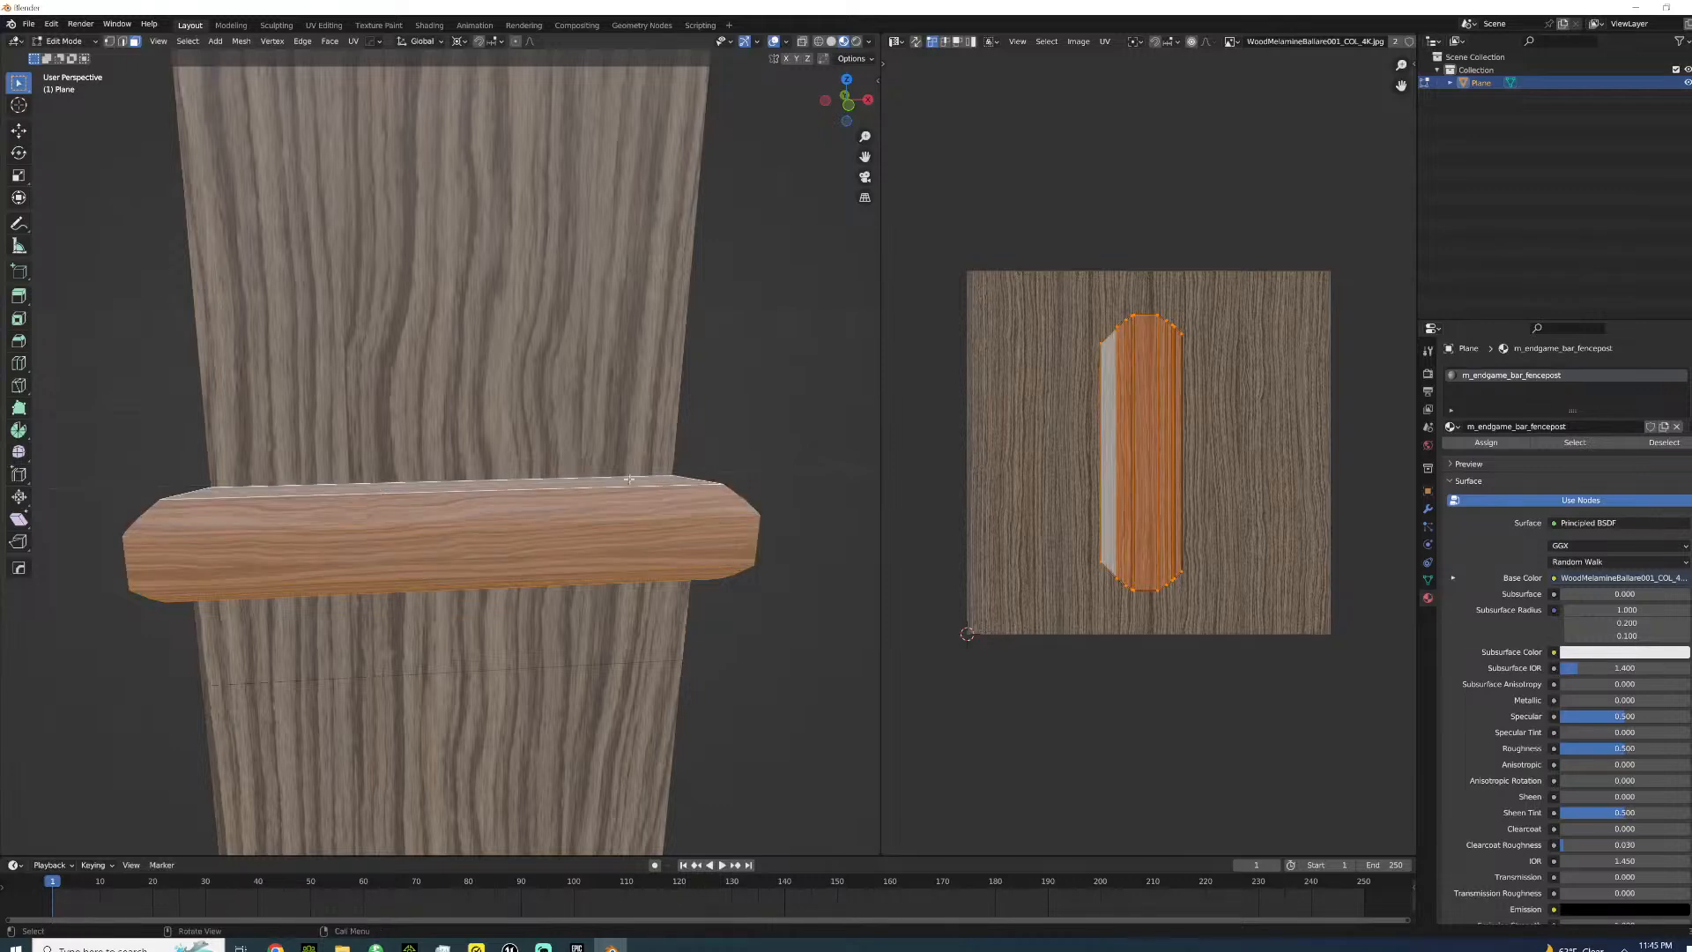
- Duplicate the front trim in place rotated 90° about Z, and move the copy's UVs up along Y by about 0.5
scroll(643, 476, down, 5)
middle_drag(643, 476, 472, 531)
key(shift+d)
right_click(500, 570)
key(r)
key(z)
key(9)
key(0)
key(Return)
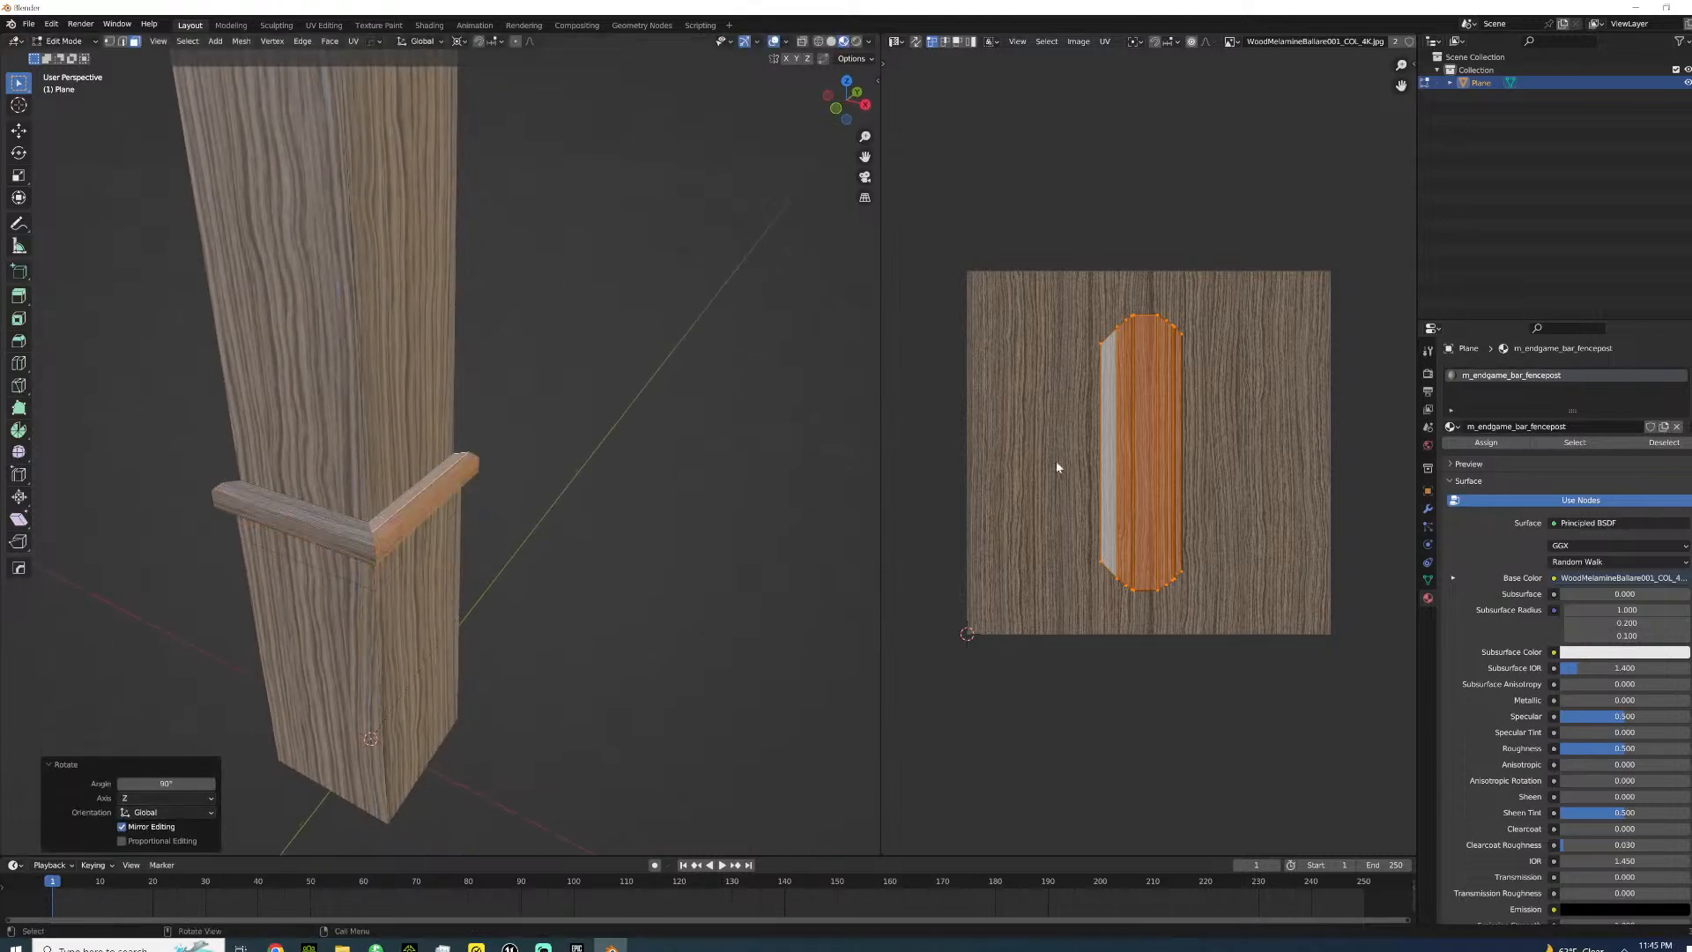
key(g)
key(y)
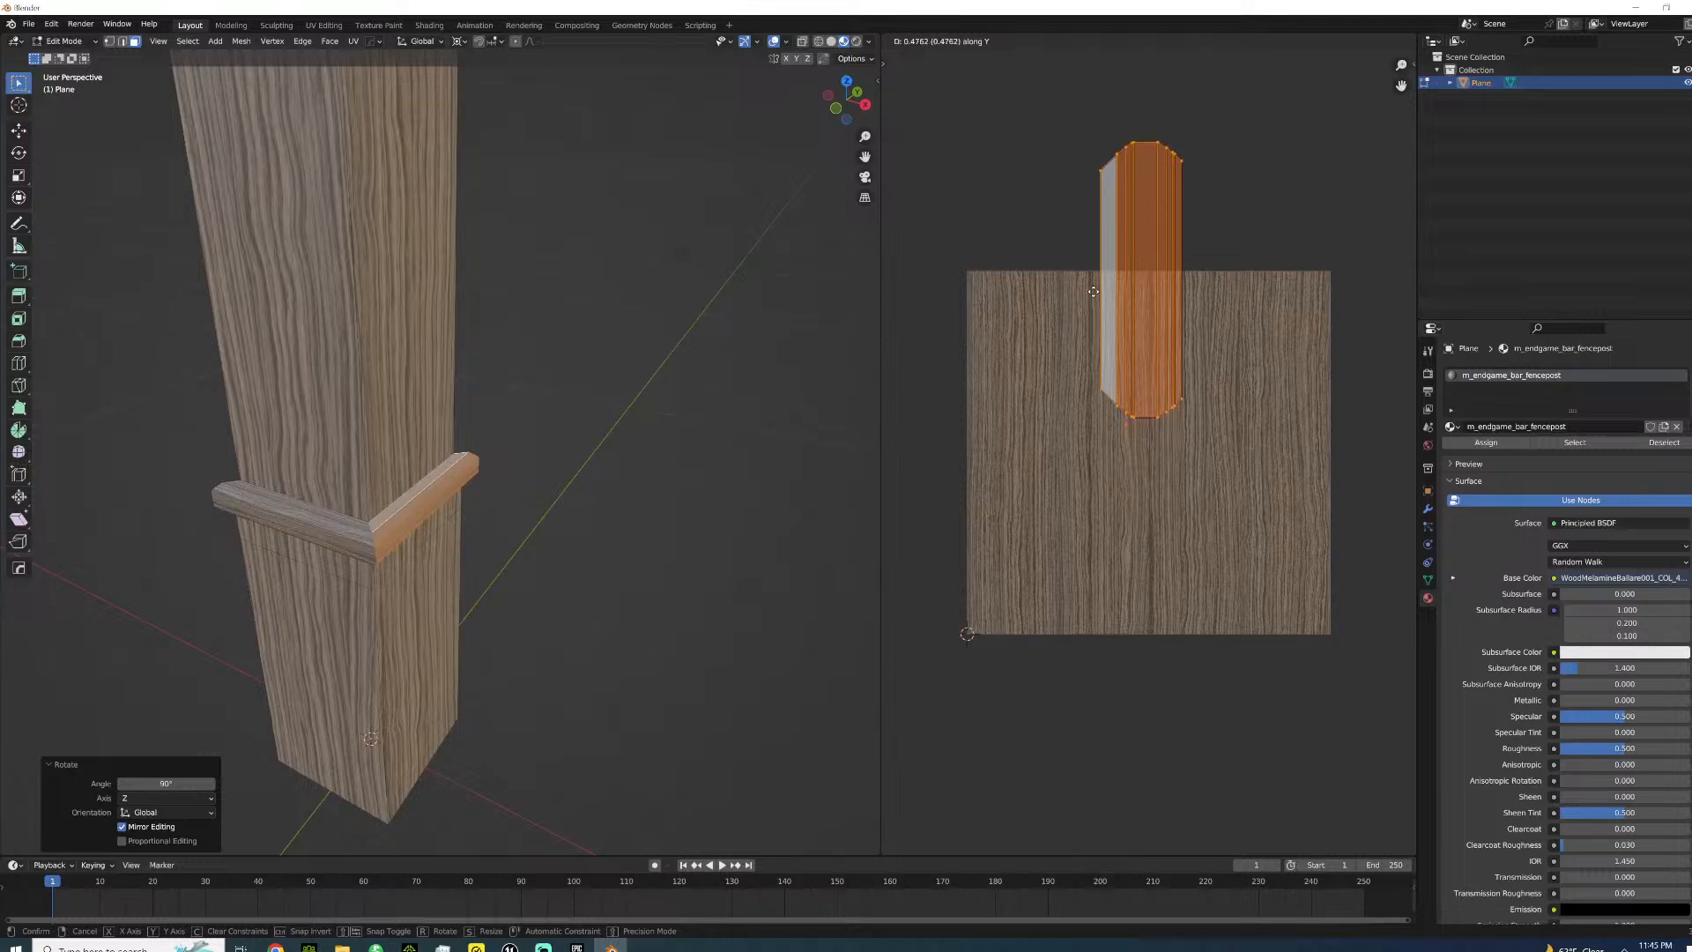
click(1028, 303)
- Duplicate the rotated trim in place, turn the copy 90° about Z onto the back side, and shift its UVs up along Y by about 0.4
middle_drag(493, 423, 429, 452)
key(g)
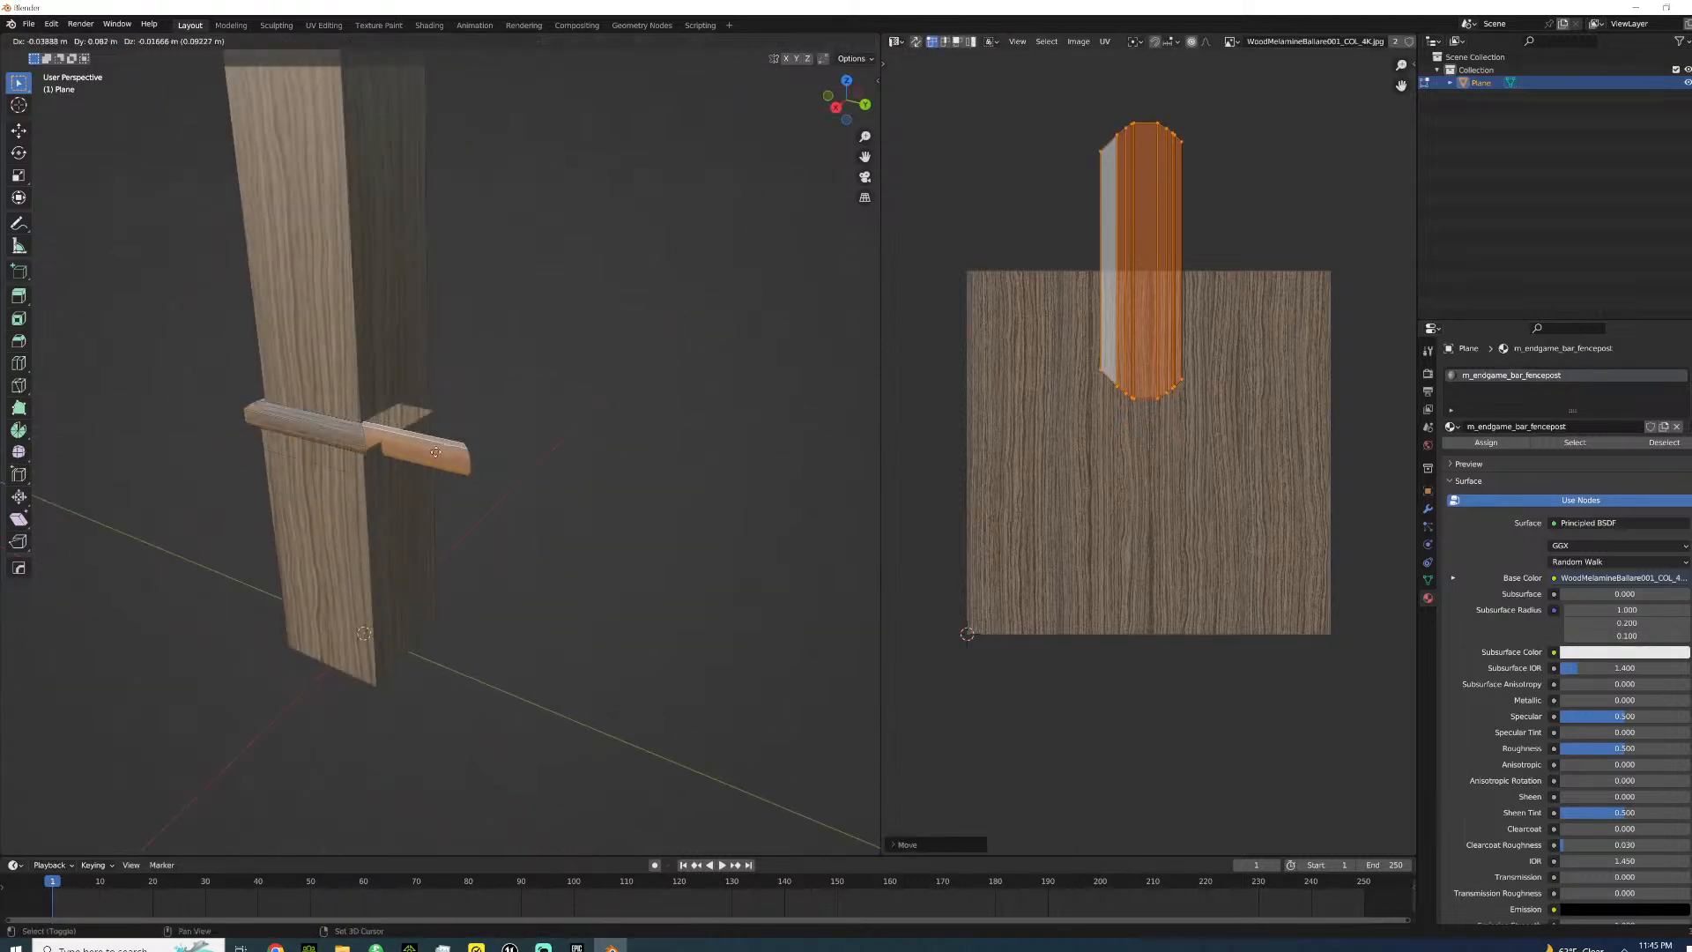
right_click(436, 452)
key(r)
key(z)
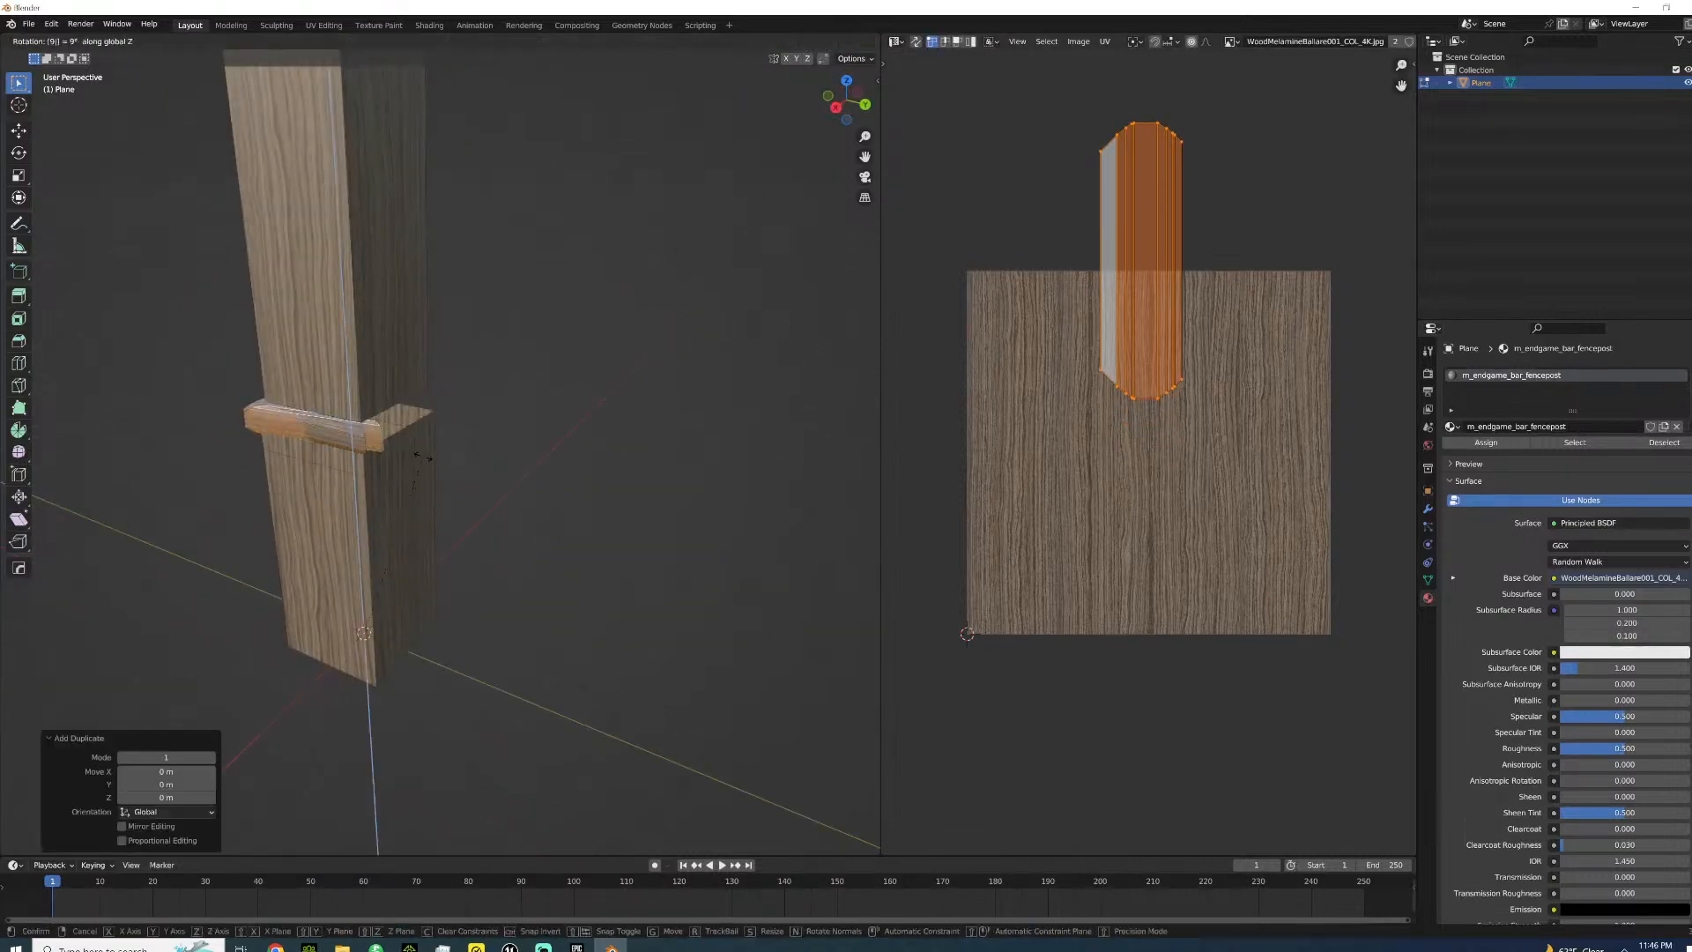
key(9)
key(0)
key(Return)
key(g)
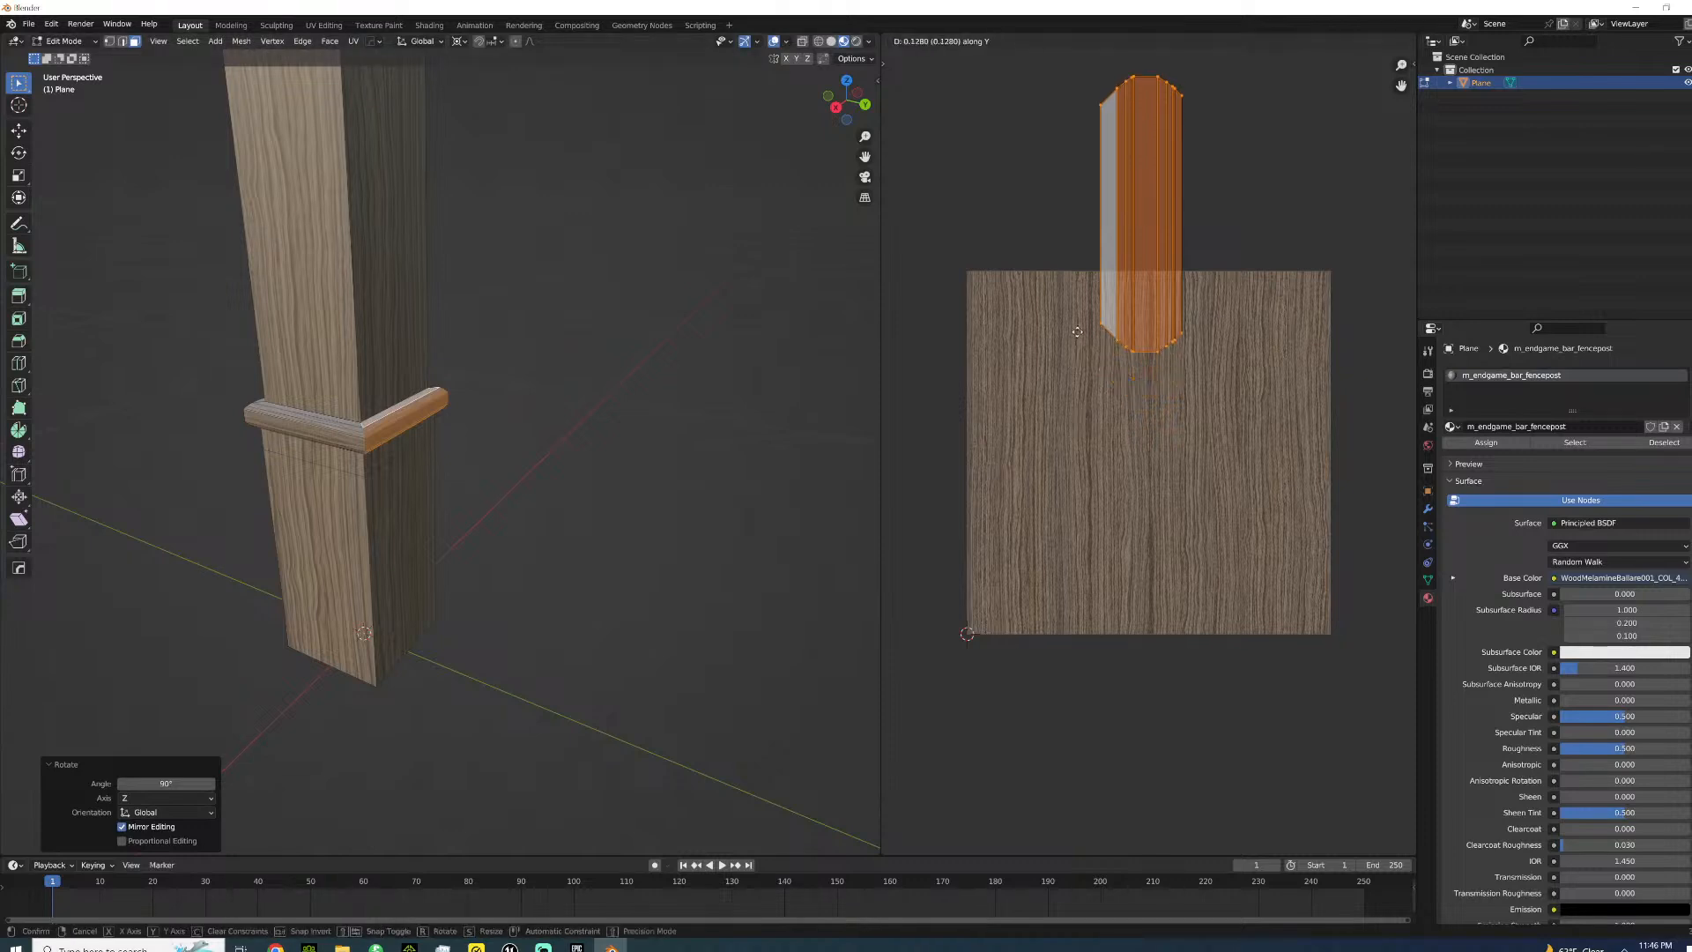
click(517, 368)
key(Tab)
key(Tab)
- Make the fourth trim piece by duplicating the back trim and rotating it 90° about Z, moving its UVs up along Y by about 0.5
middle_drag(557, 356, 309, 393)
key(g)
key(Escape)
key(r)
key(z)
key(9)
key(0)
key(Return)
scroll(1031, 413, down, 3)
key(g)
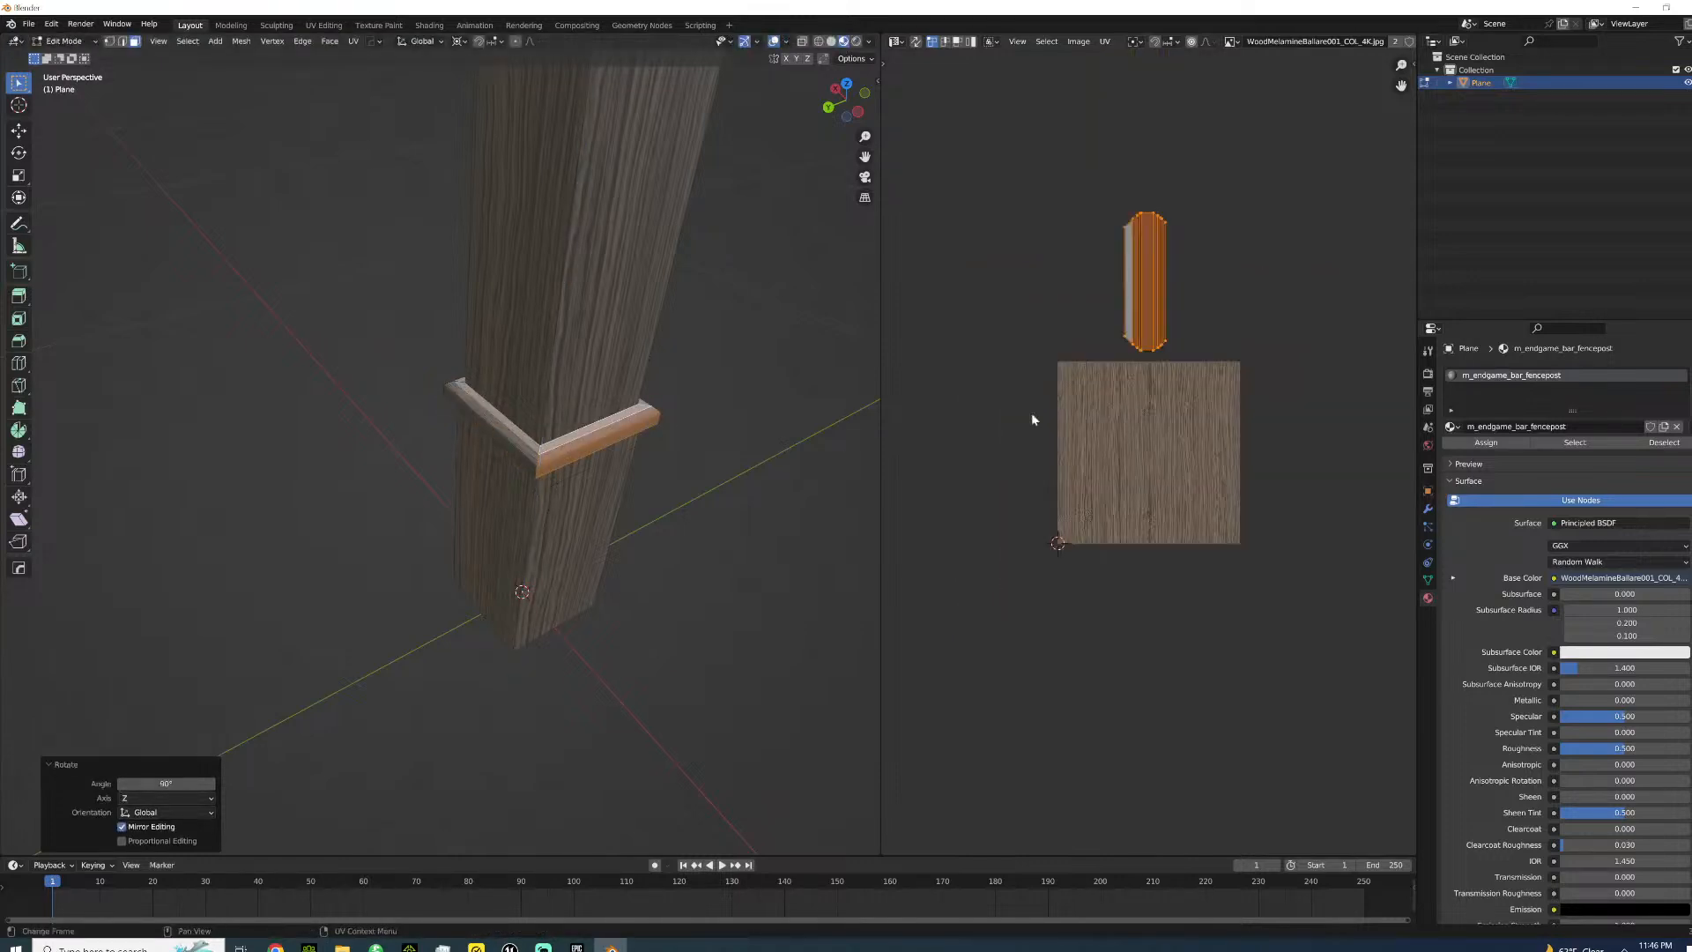
key(y)
click(1055, 321)
- Examine the wood mapping of the completed trim ring, the shaft and the top cap from several angles
key(Tab)
middle_drag(692, 414, 351, 389)
scroll(469, 411, down, 3)
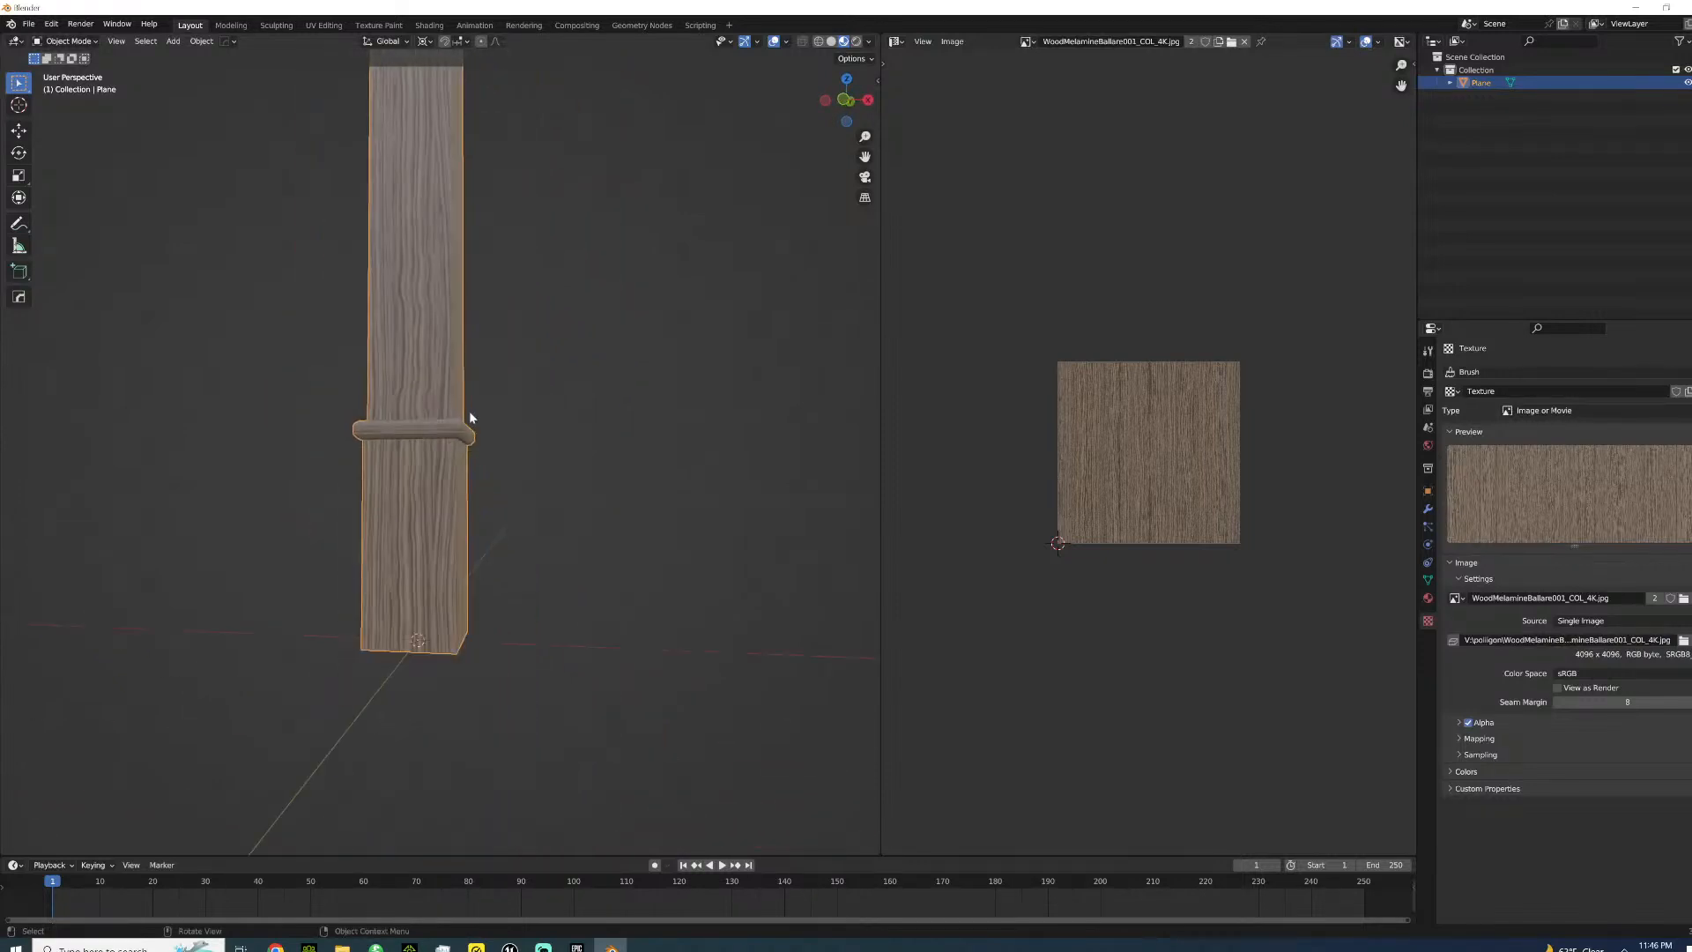
key(Tab)
scroll(487, 384, down, 2)
shift+middle_drag(518, 382, 521, 642)
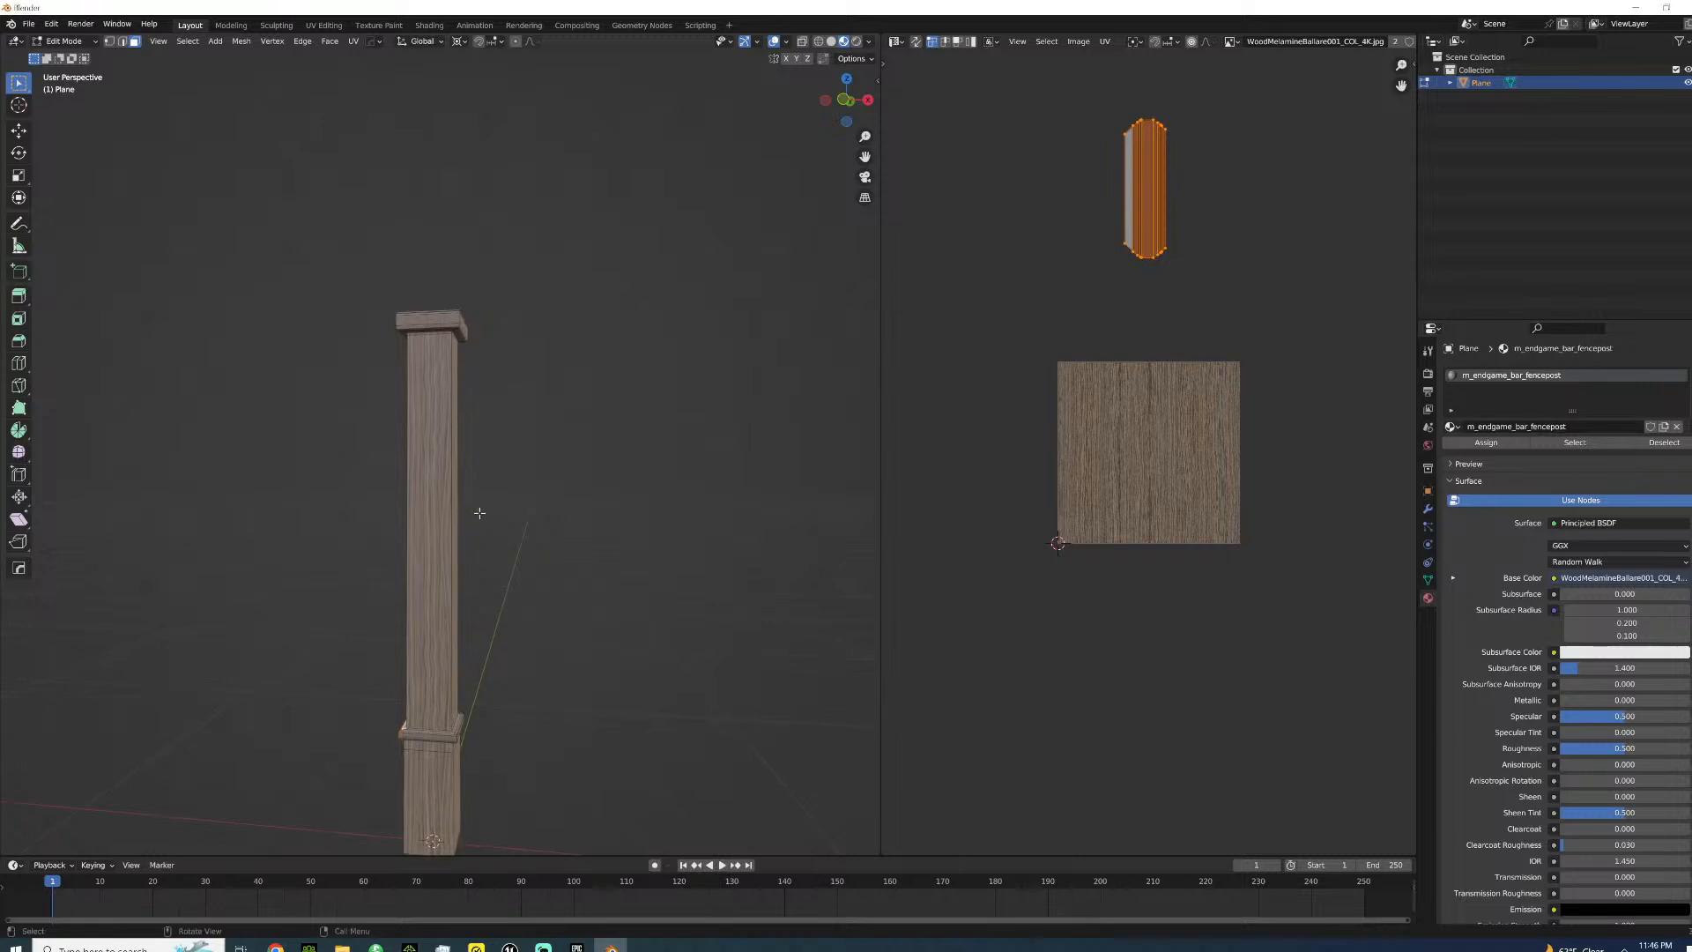
key(Tab)
middle_drag(473, 508, 501, 353)
key(Tab)
scroll(501, 353, up, 8)
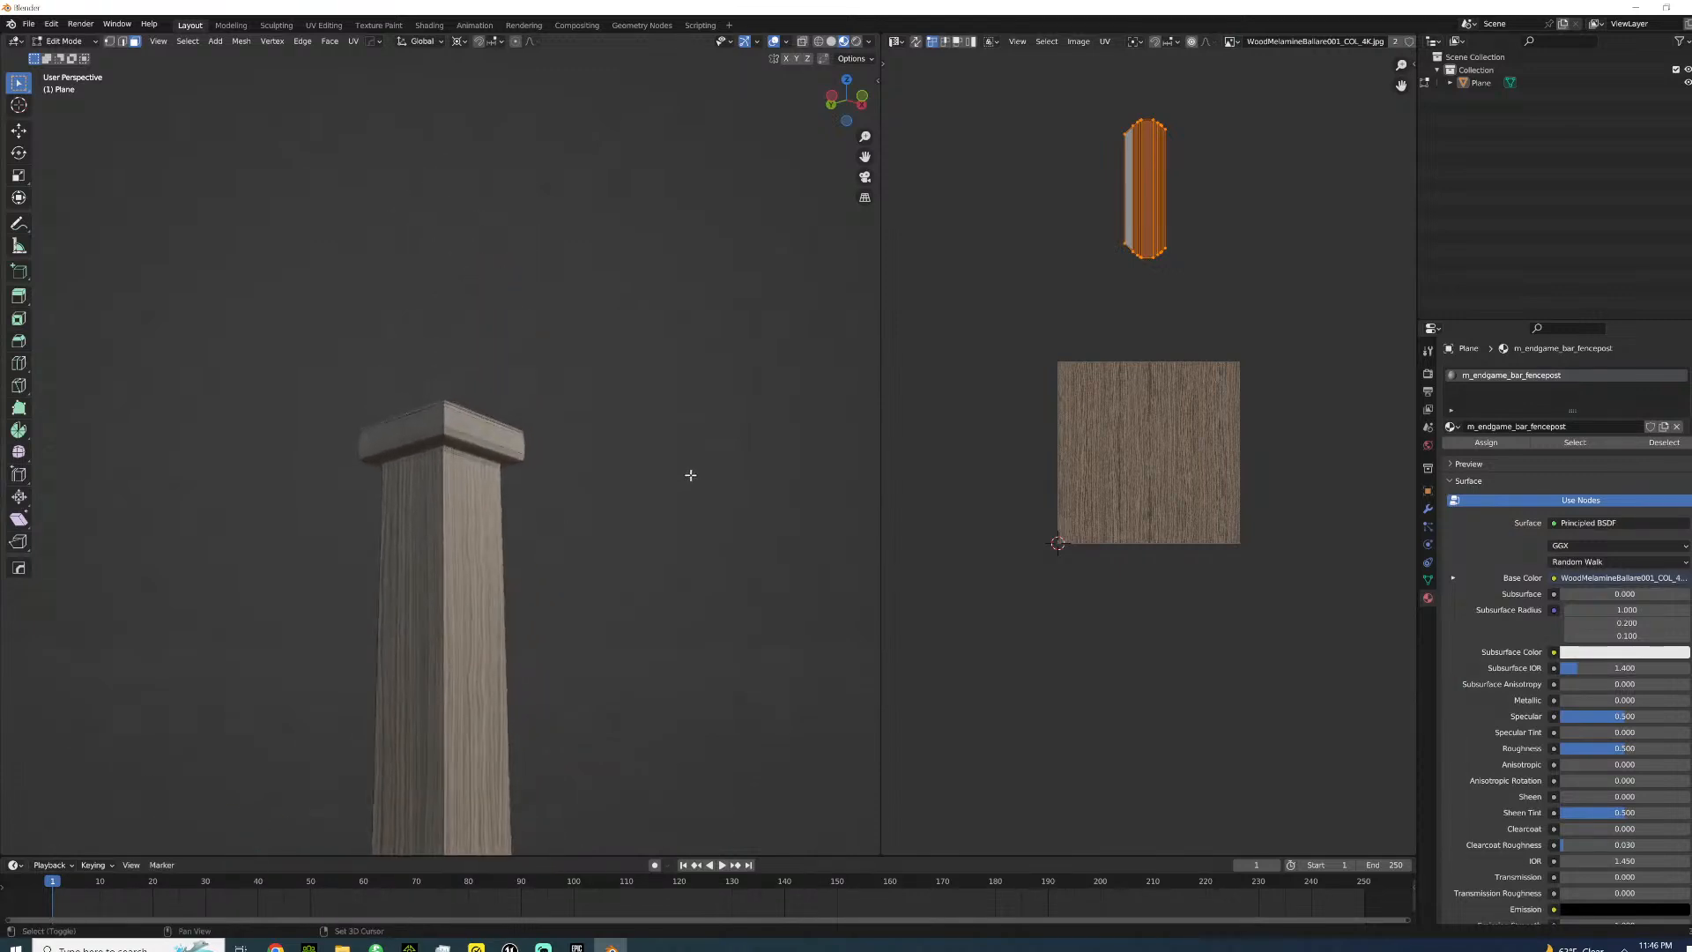
scroll(1119, 453, down, 5)
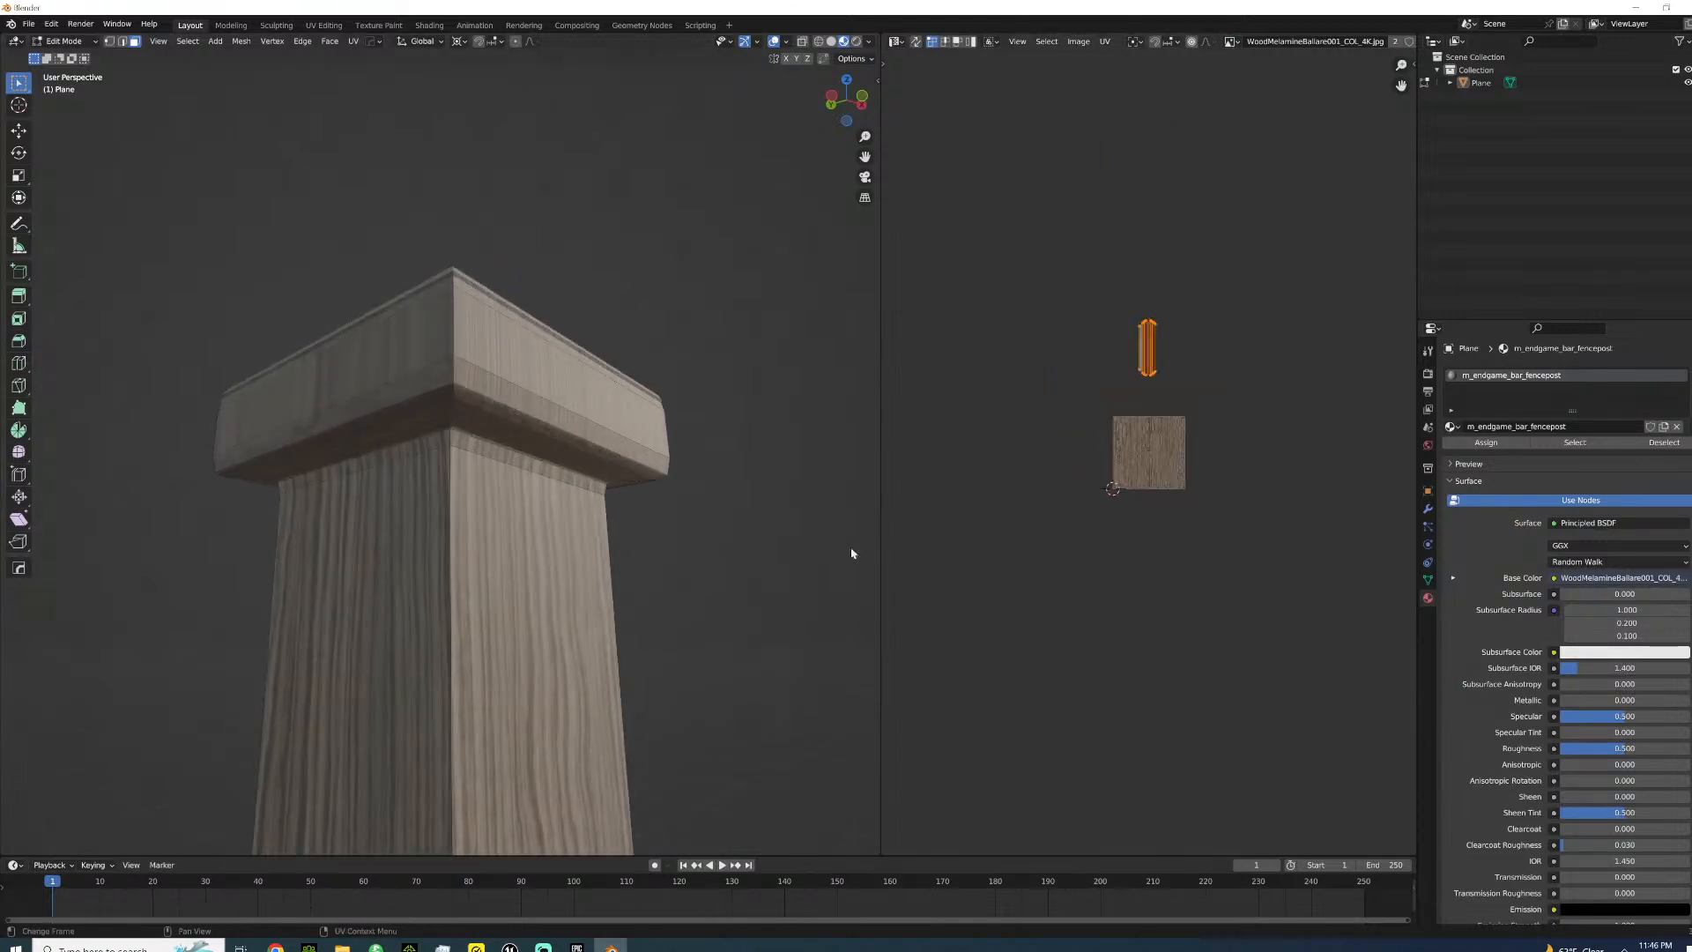
middle_drag(533, 634, 543, 584)
key(Tab)
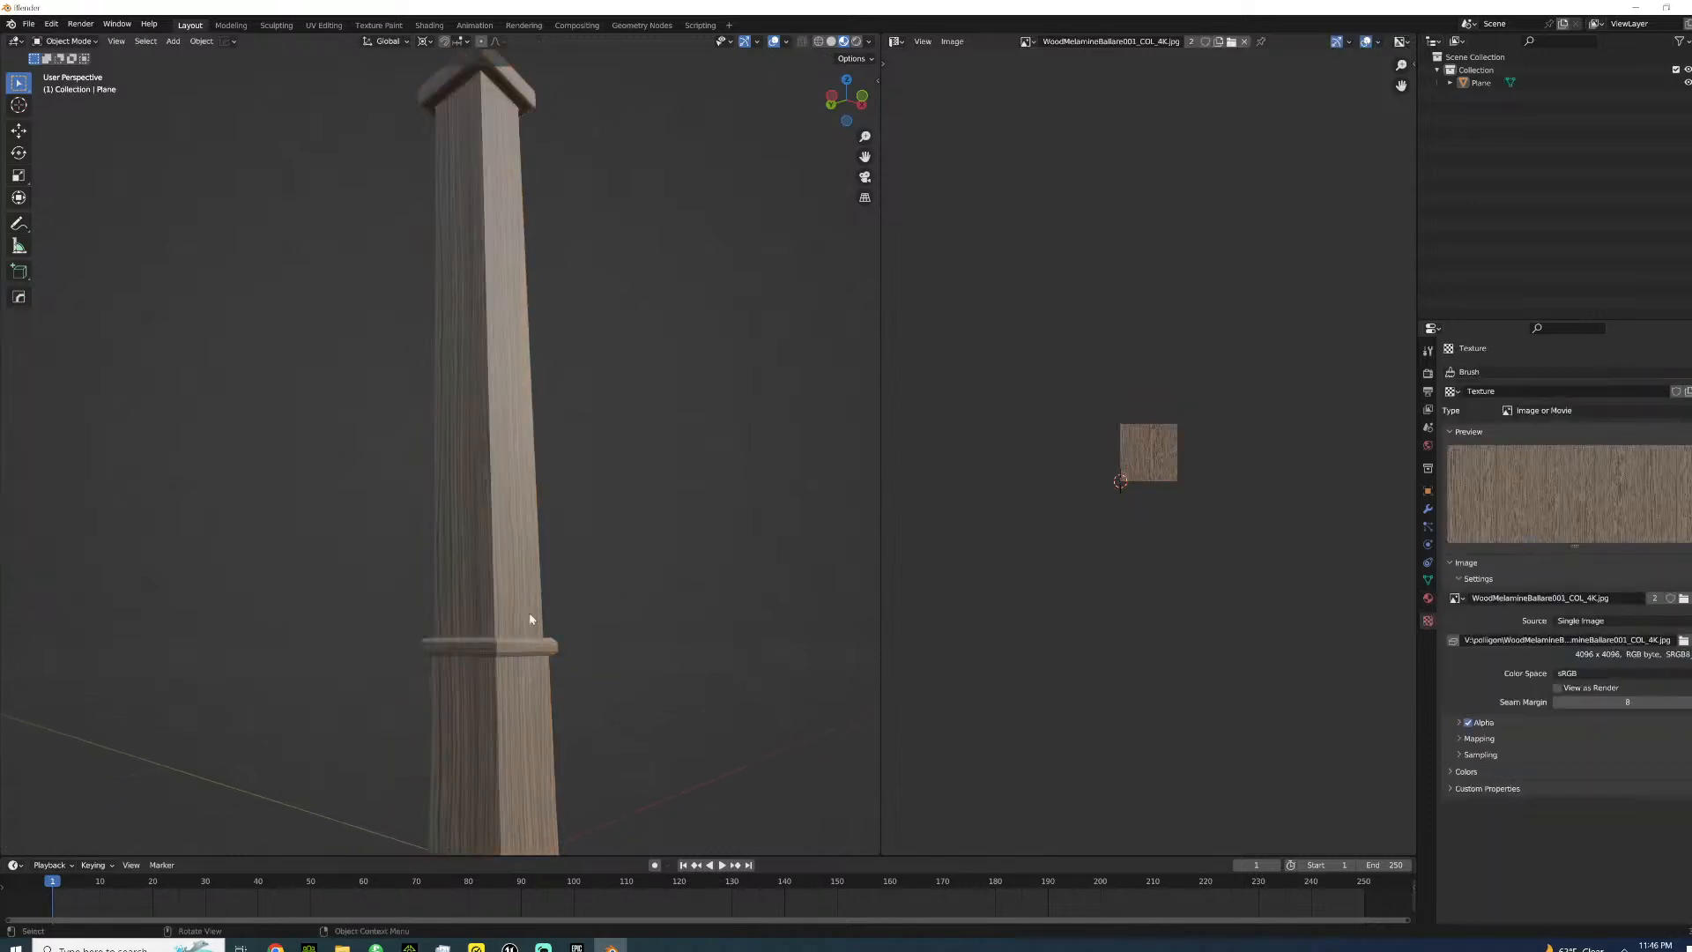
- Select the face loops around the underside and outer sides of the post's top cap
click(507, 651)
key(Tab)
middle_drag(507, 650, 459, 240)
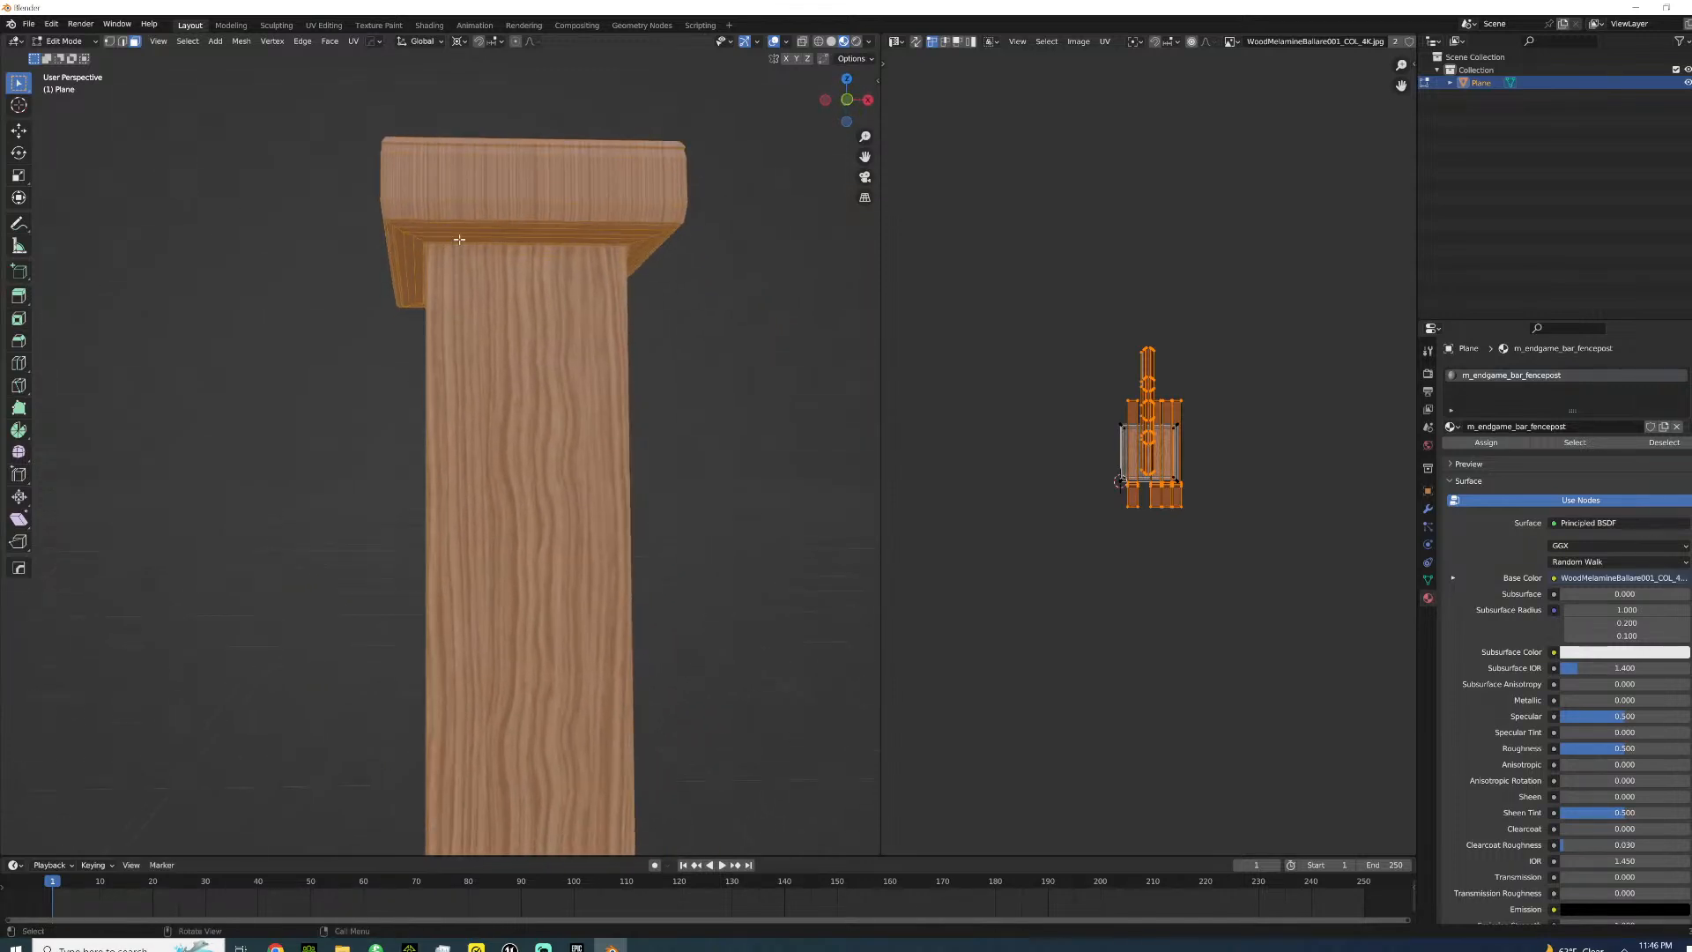
click(422, 238)
alt+click(421, 238)
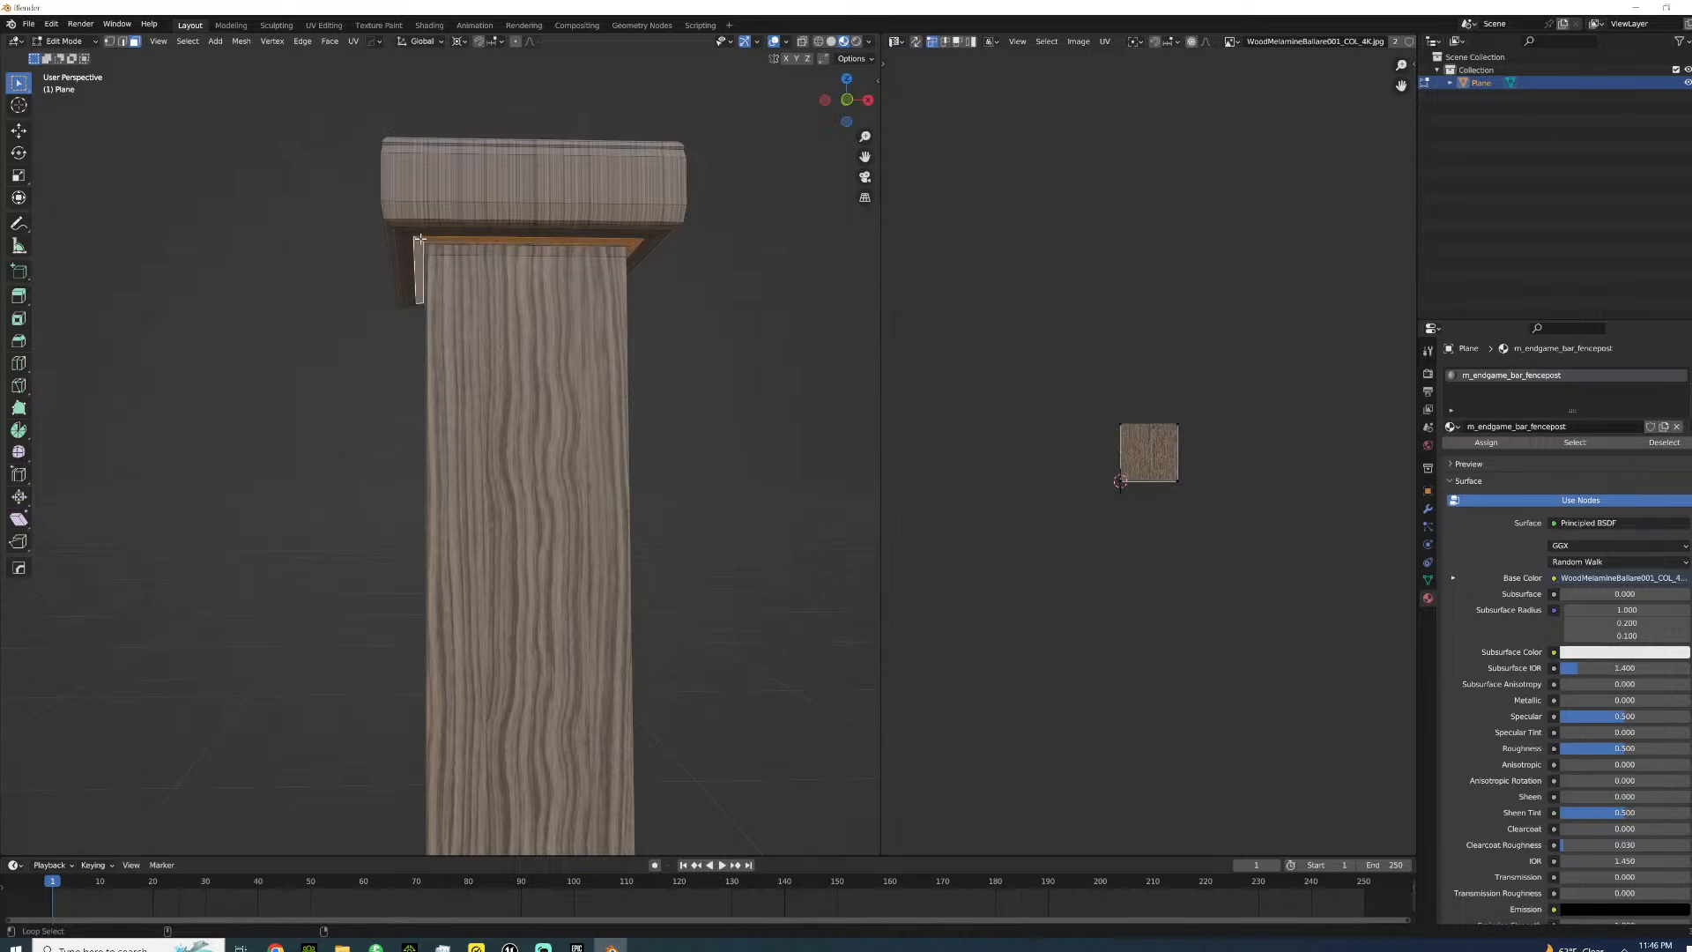
alt+click(396, 229)
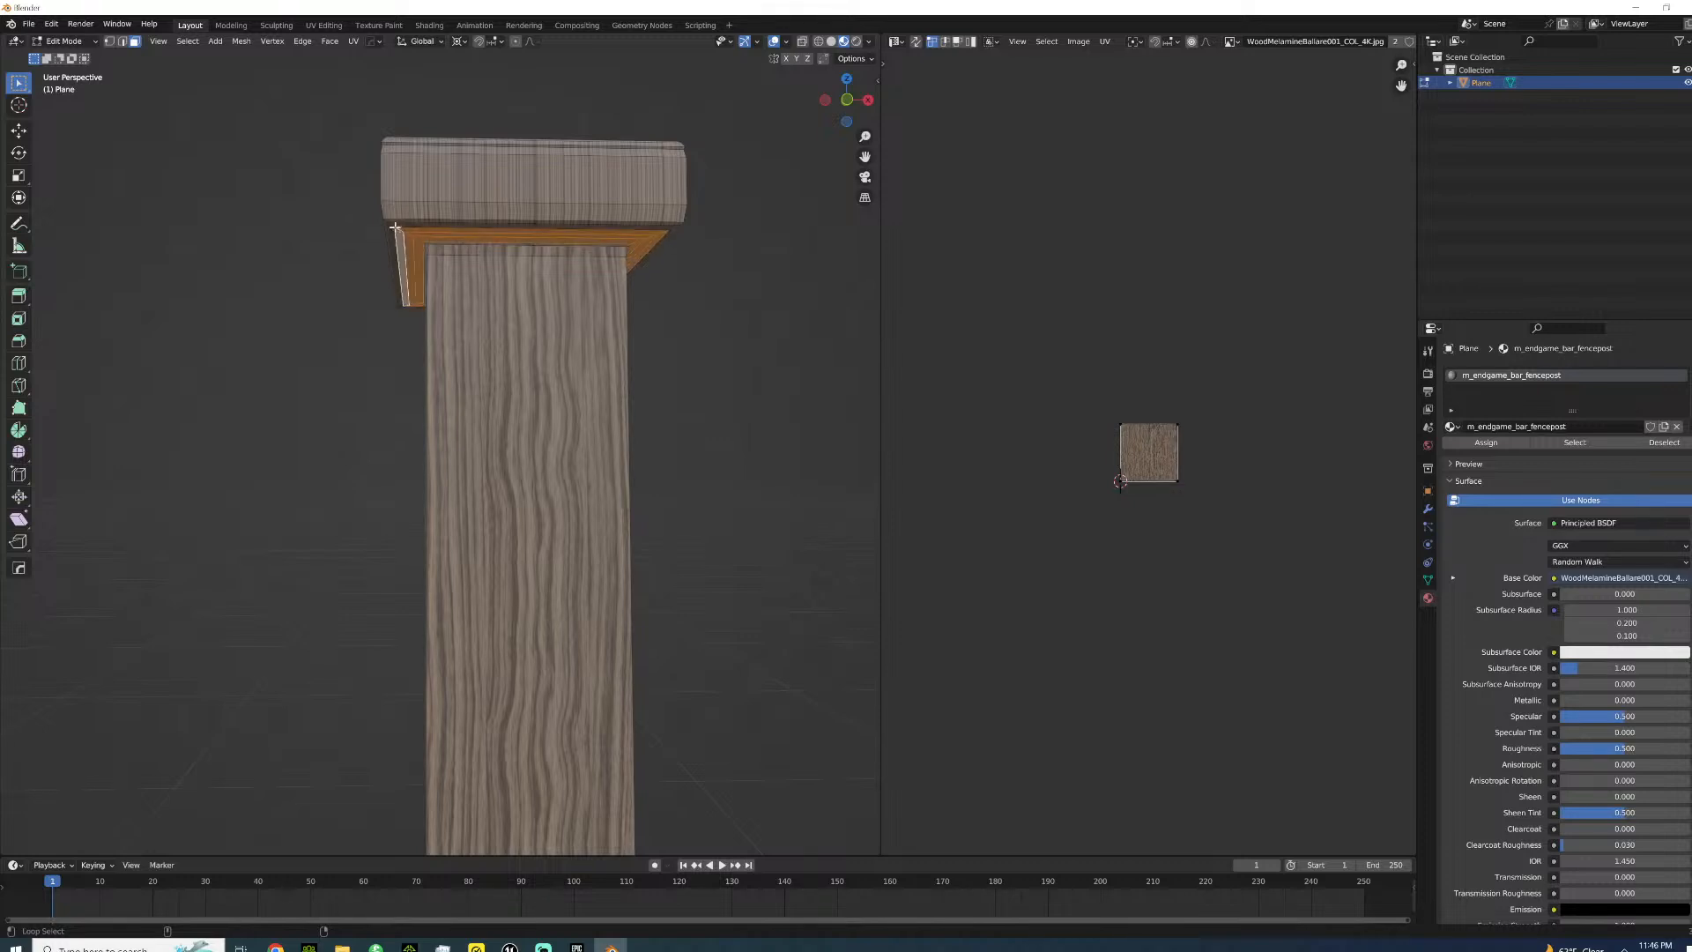
alt+click(392, 223)
key(ctrl+z)
middle_drag(394, 223, 558, 256)
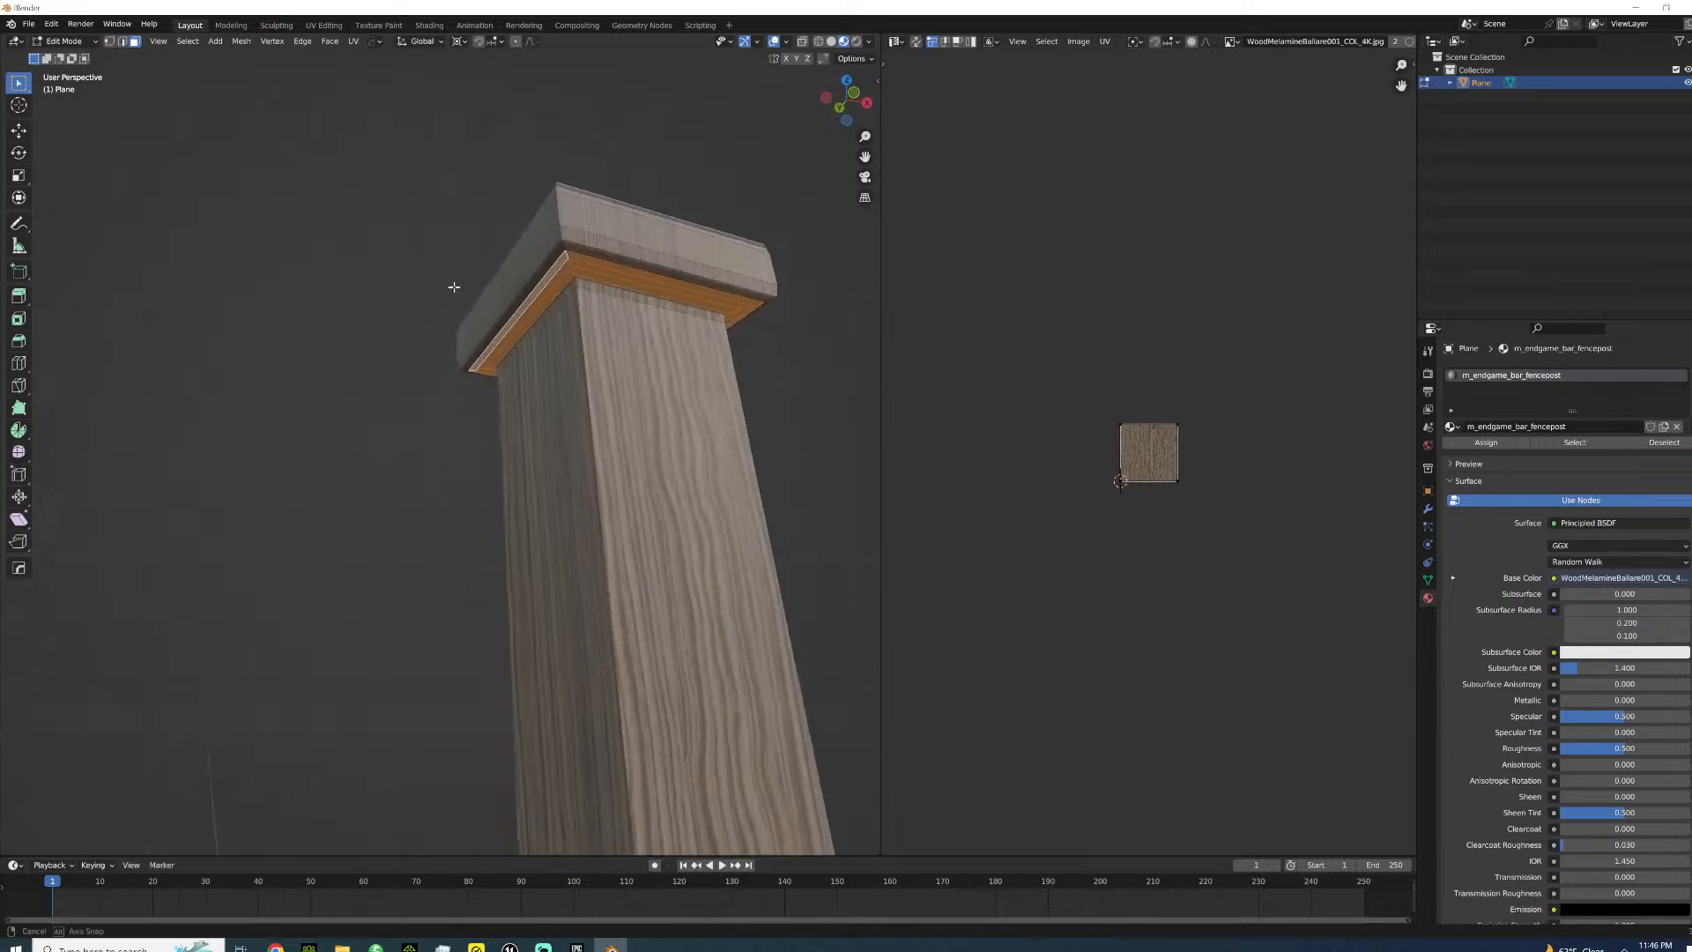
alt+click(562, 241)
middle_drag(563, 242, 563, 458)
scroll(683, 533, up, 2)
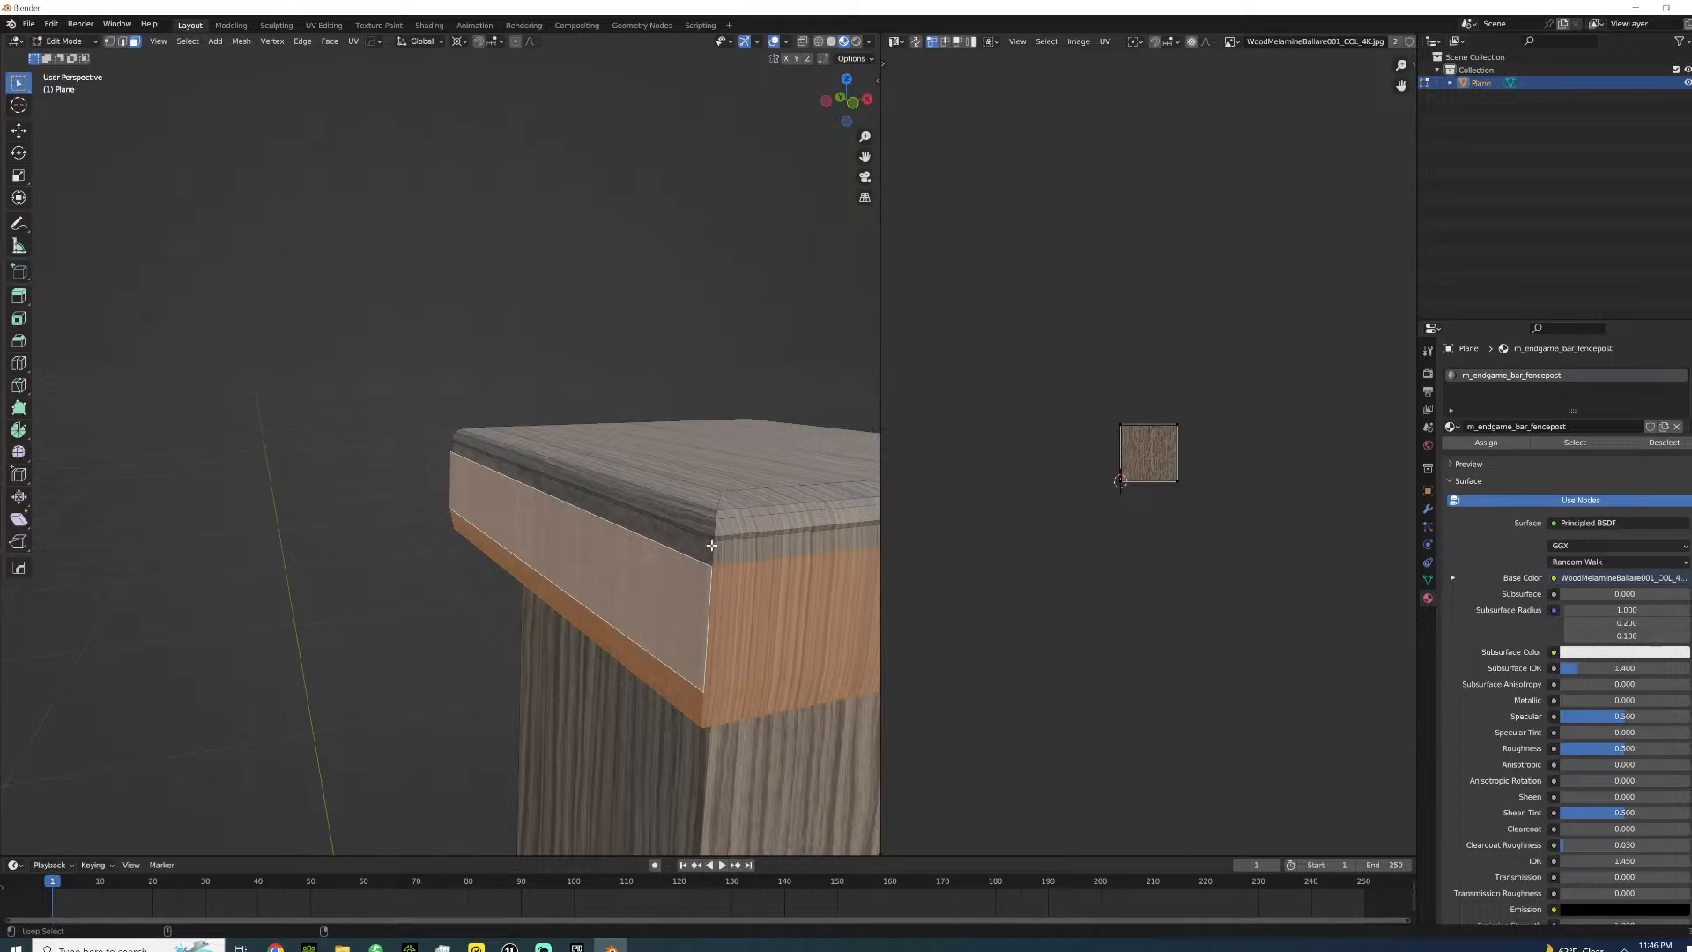
- Add the face loops of the cap's upper bevel to the selection, leaving out the flat top
alt+shift+click(711, 544)
alt+shift+click(715, 522)
alt+shift+click(717, 507)
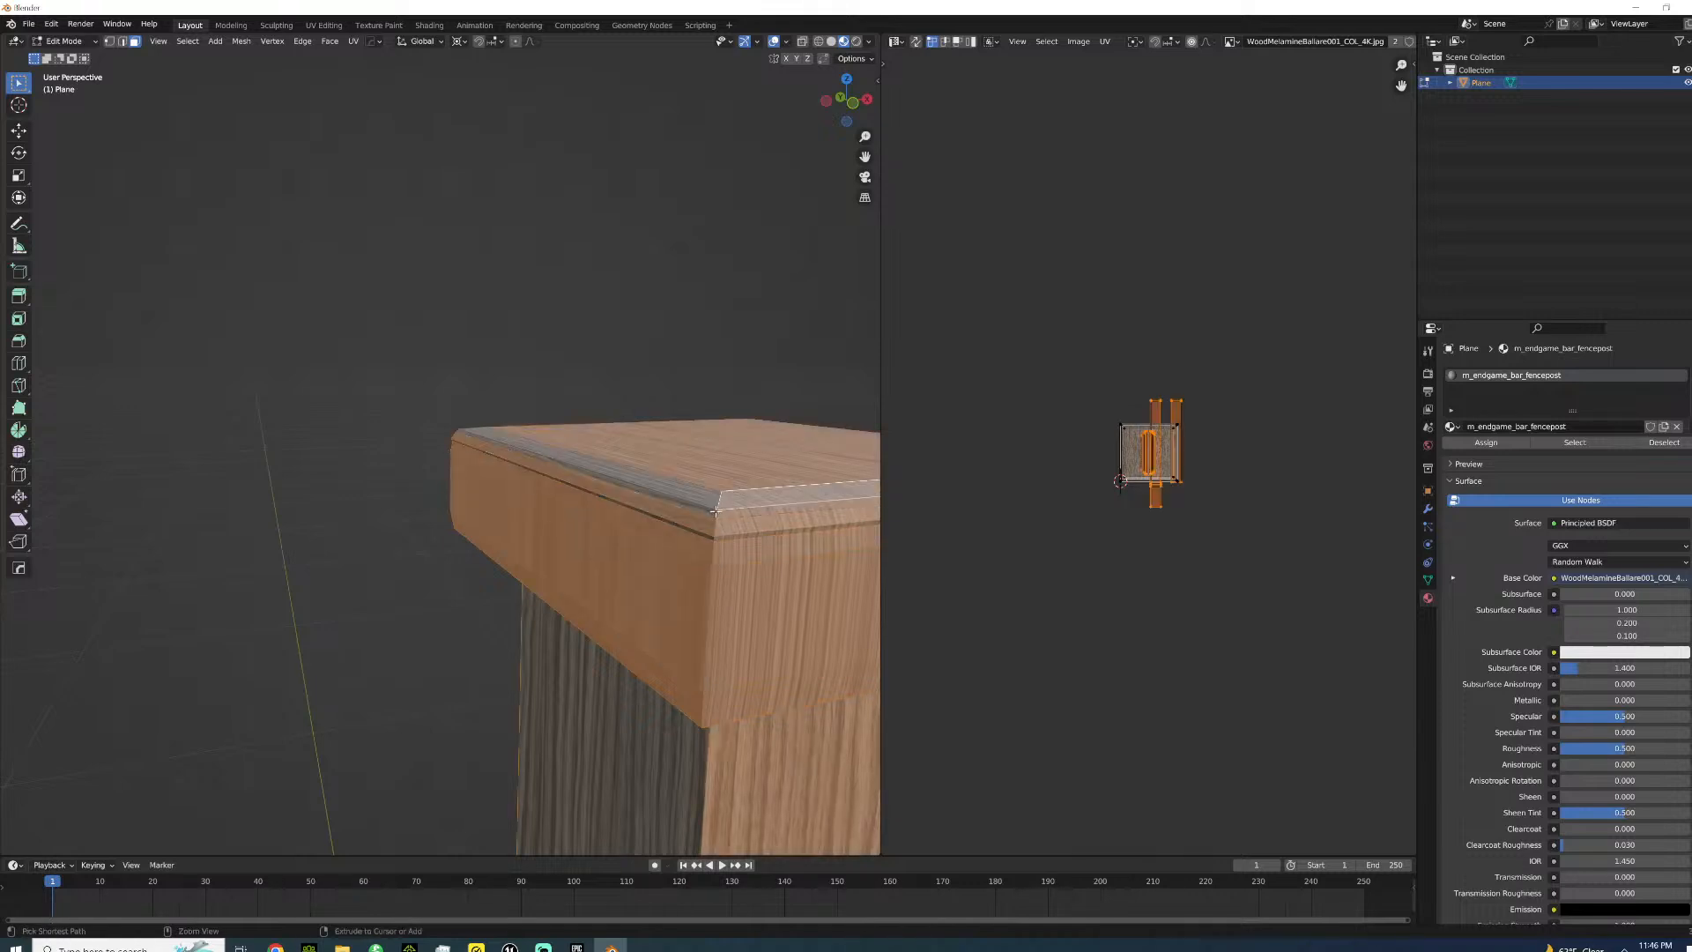
key(ctrl+z)
alt+shift+click(717, 515)
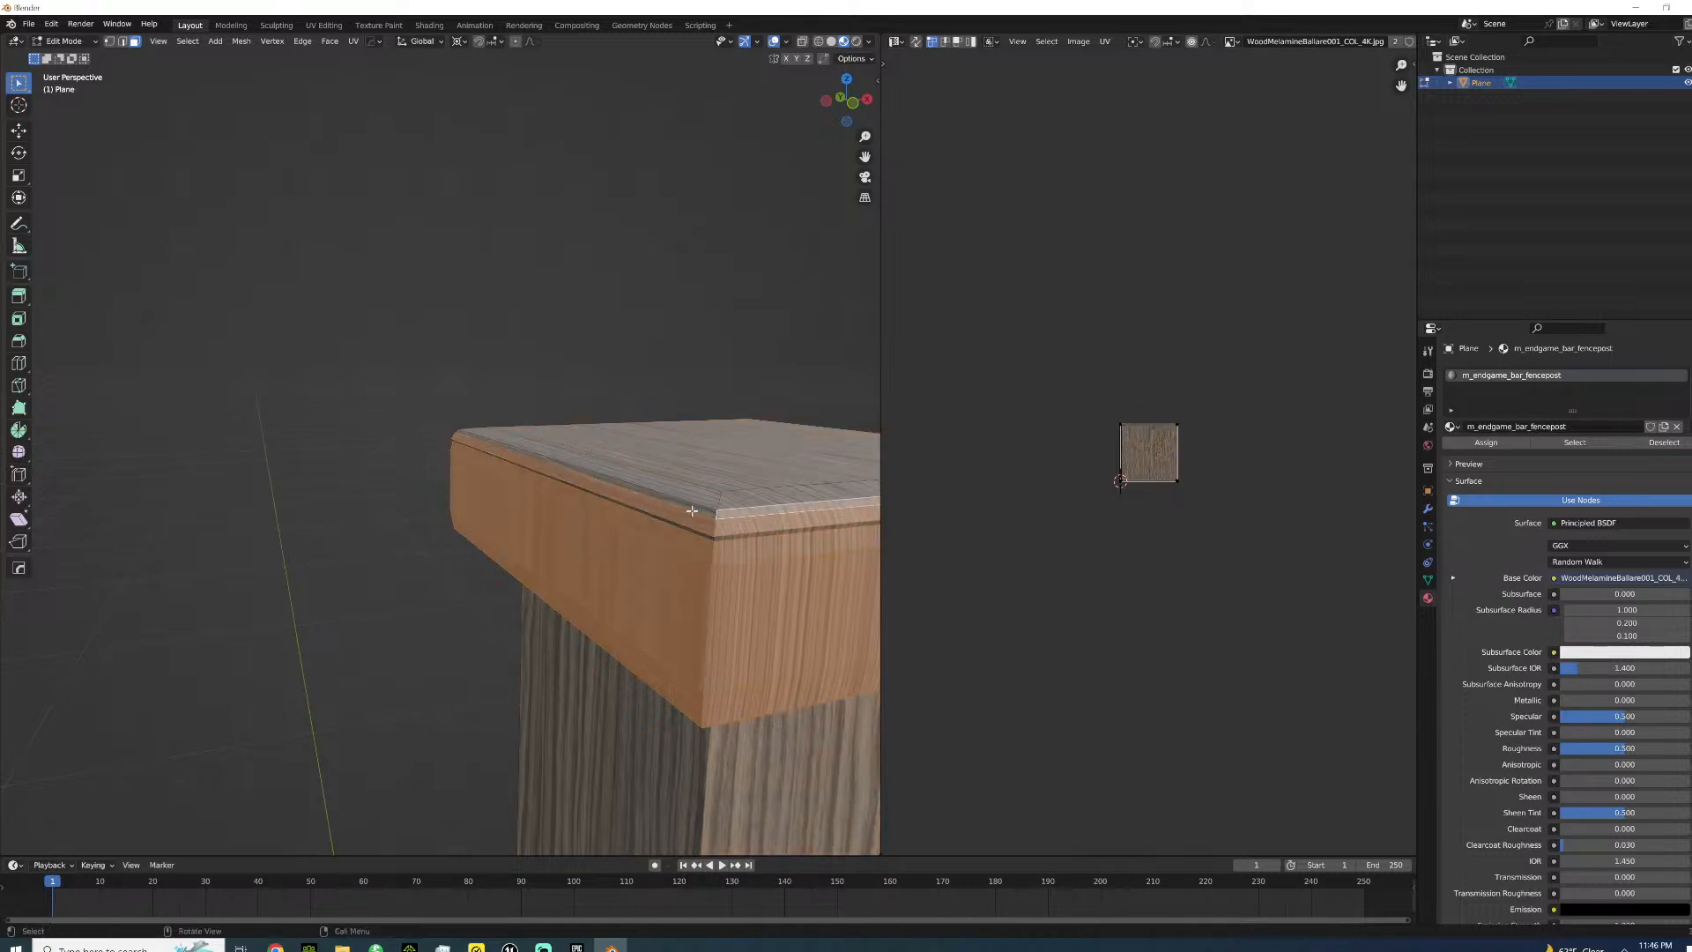
alt+click(716, 513)
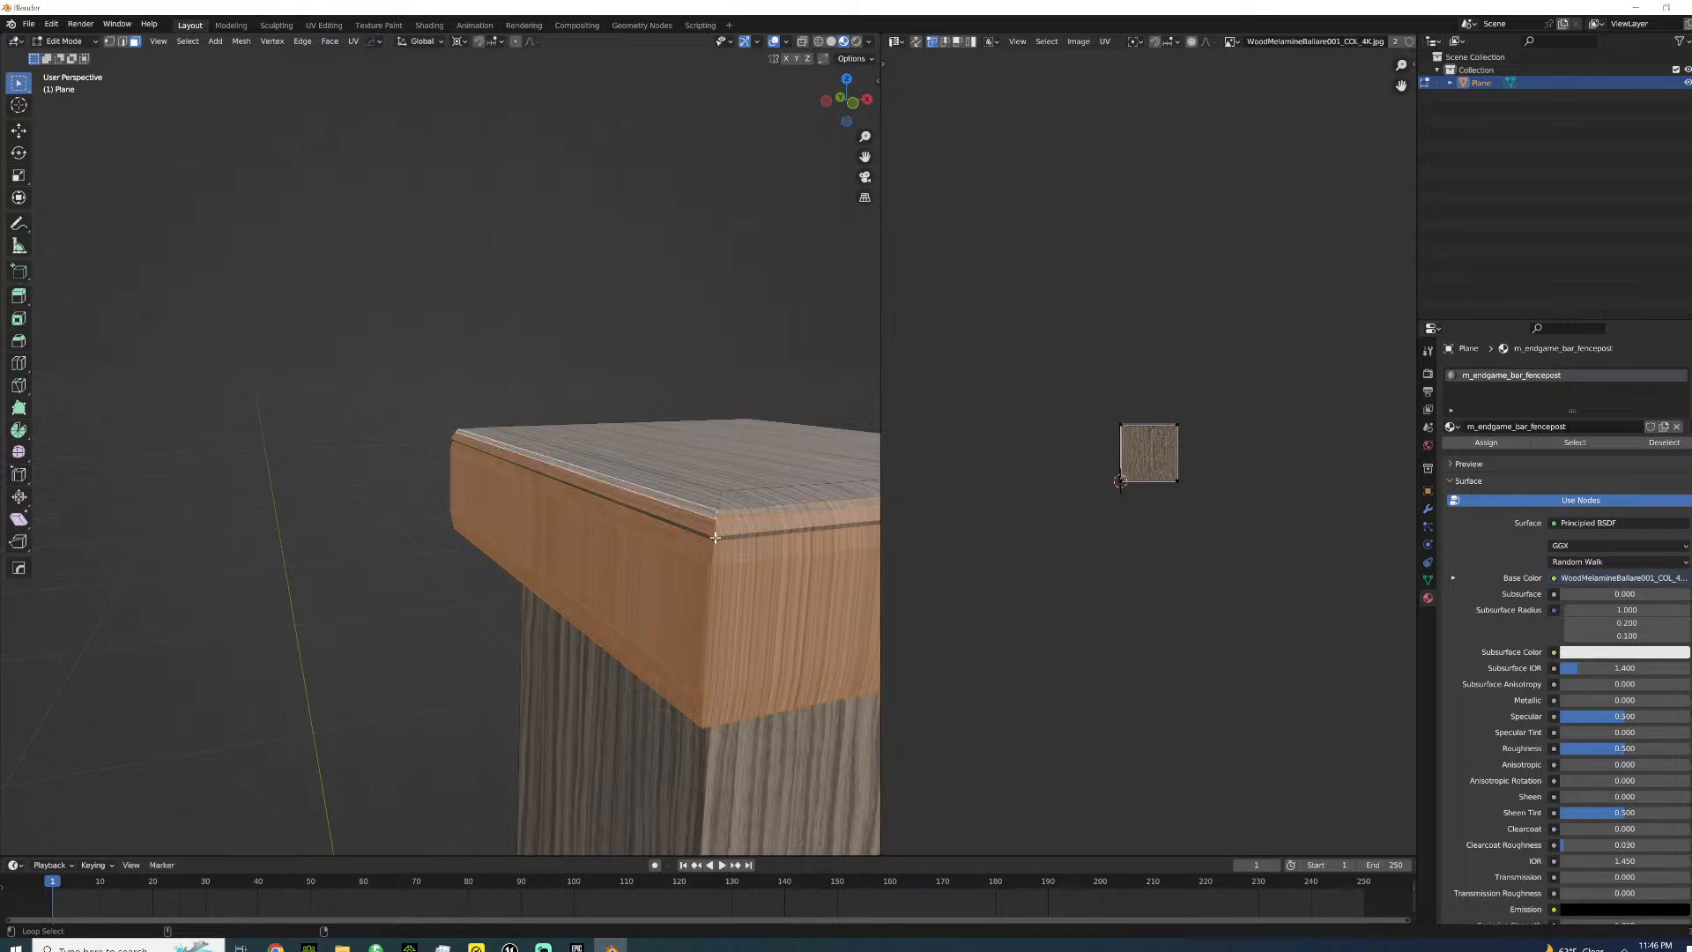
alt+click(715, 538)
- Try an angle-based Unwrap on the selected cap faces and check the grain
scroll(686, 490, down, 3)
middle_drag(686, 490, 638, 479)
key(u)
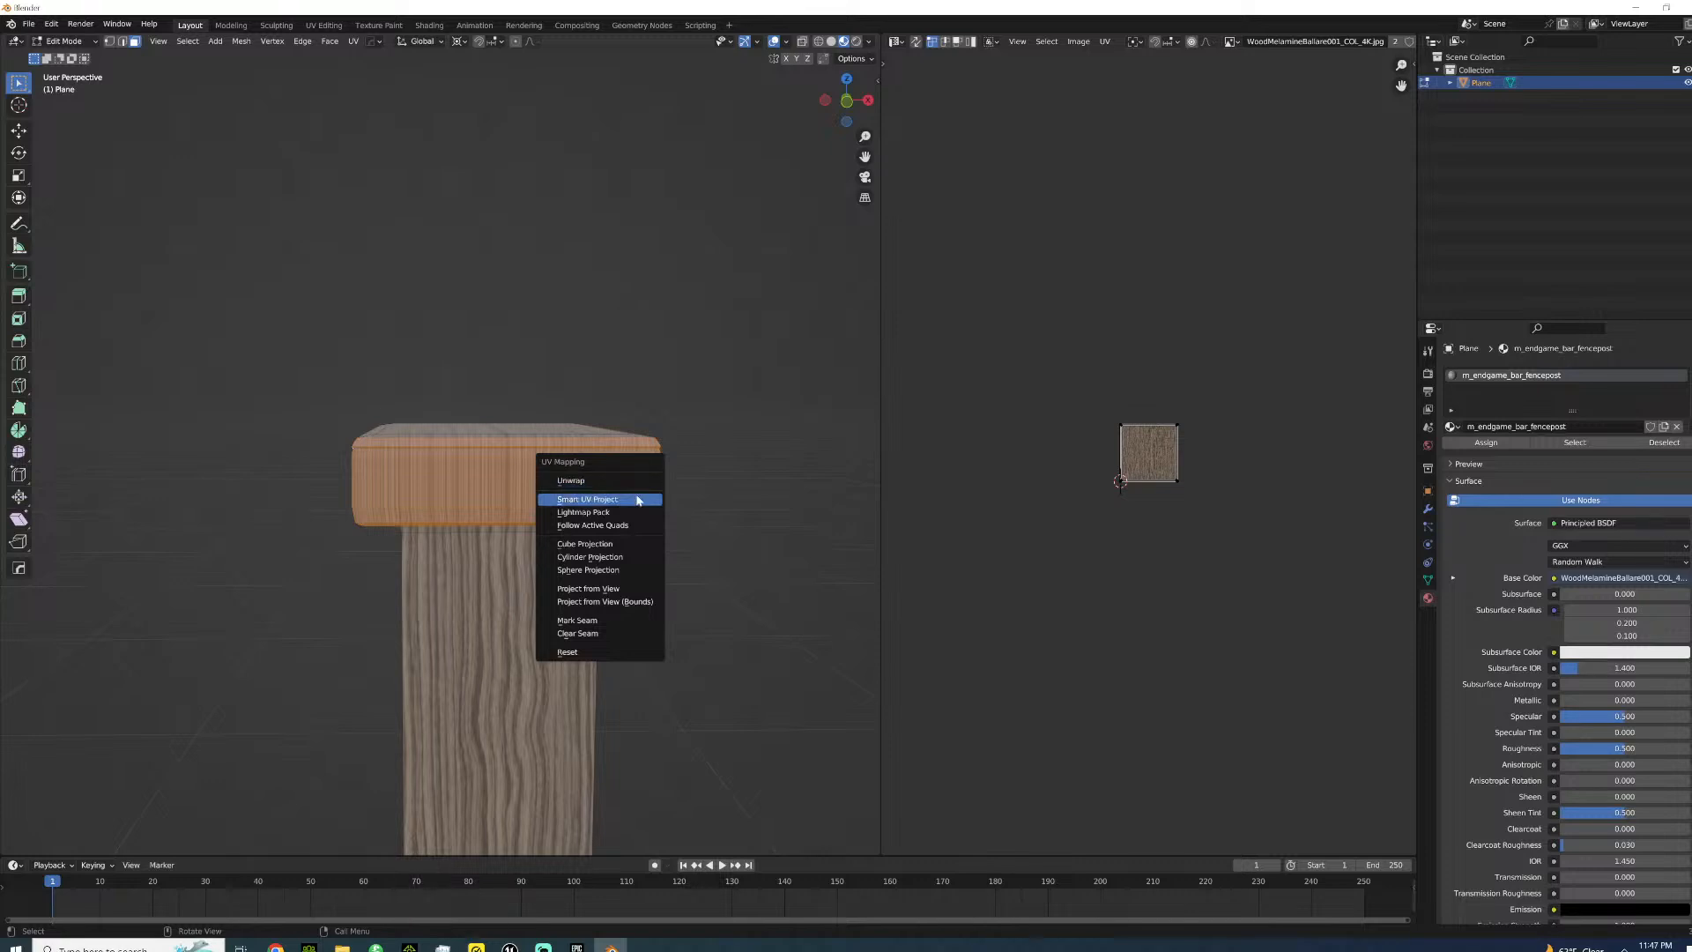
click(628, 478)
middle_drag(595, 498, 696, 462)
scroll(1084, 483, up, 7)
middle_drag(522, 406, 533, 414)
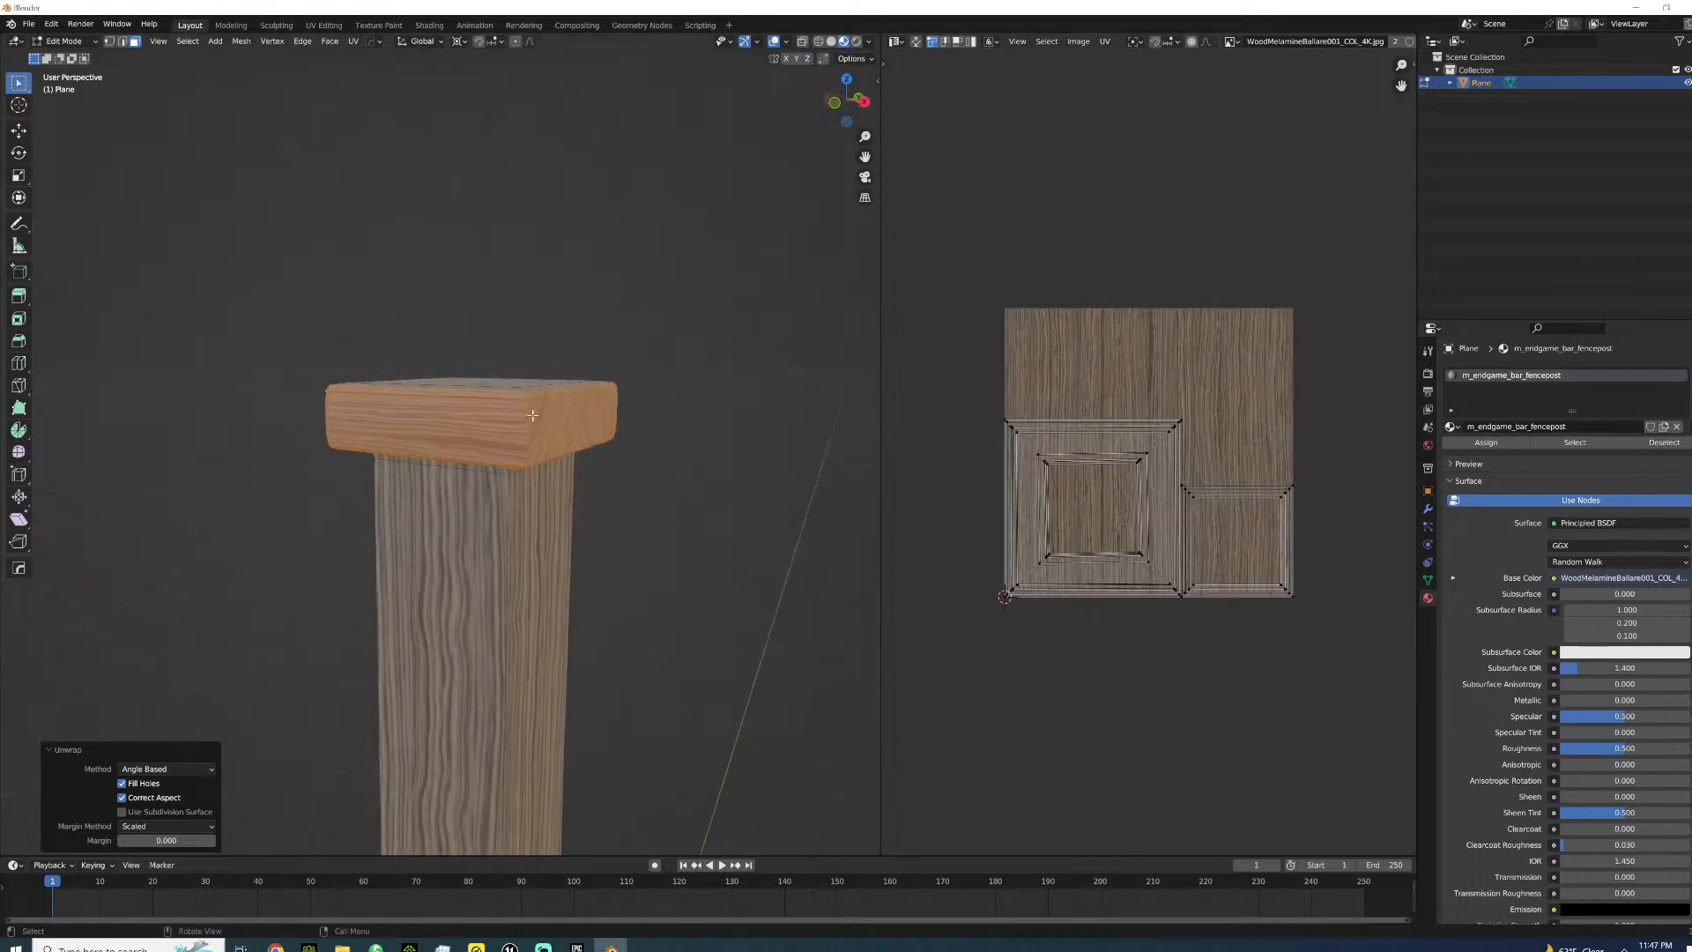
- Apply a Cube Projection to the cap's selected faces and rotate all their UVs by 90° so the grain runs horizontally
key(u)
click(509, 479)
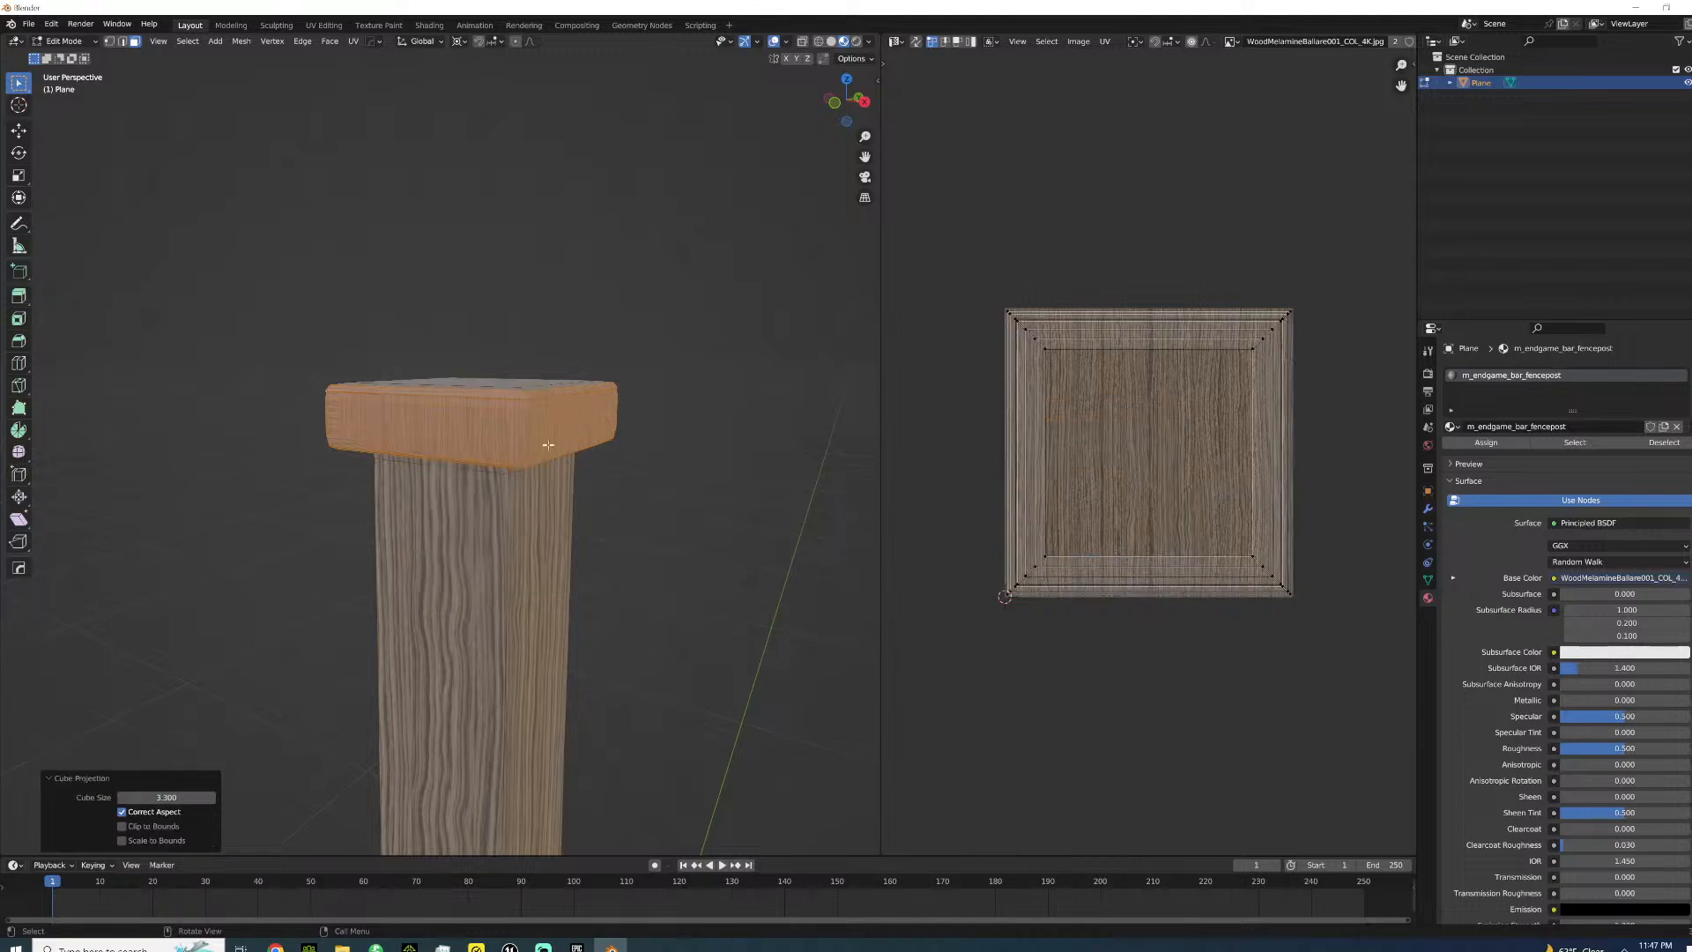
scroll(540, 434, up, 5)
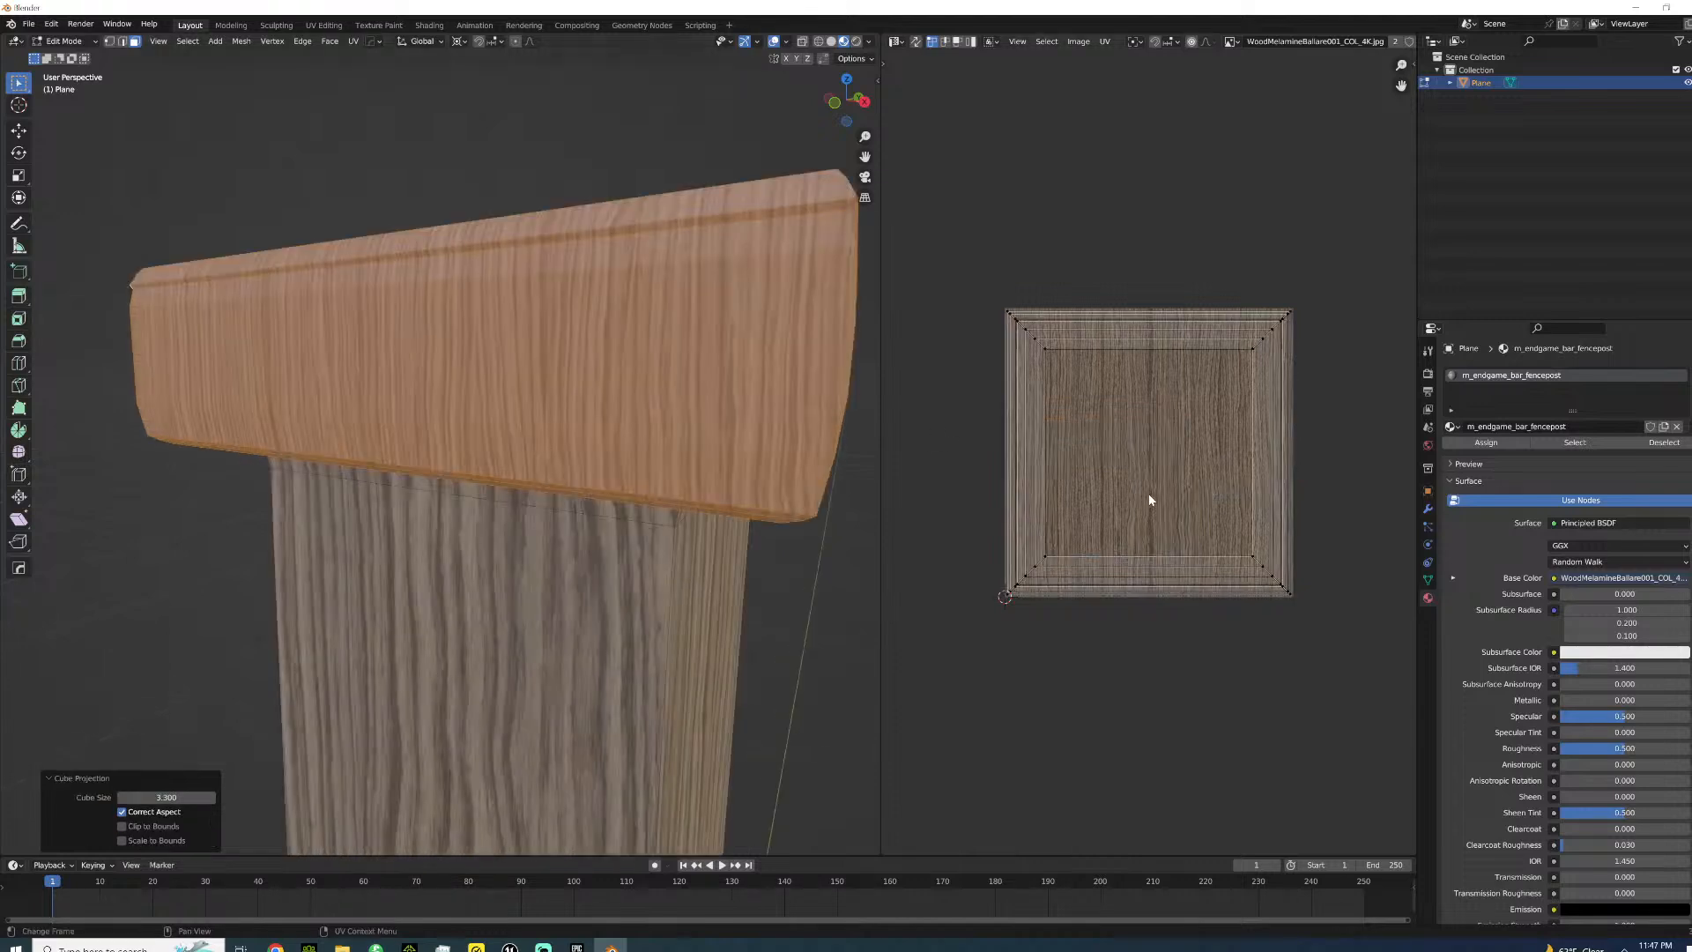
text(a)
text(r90)
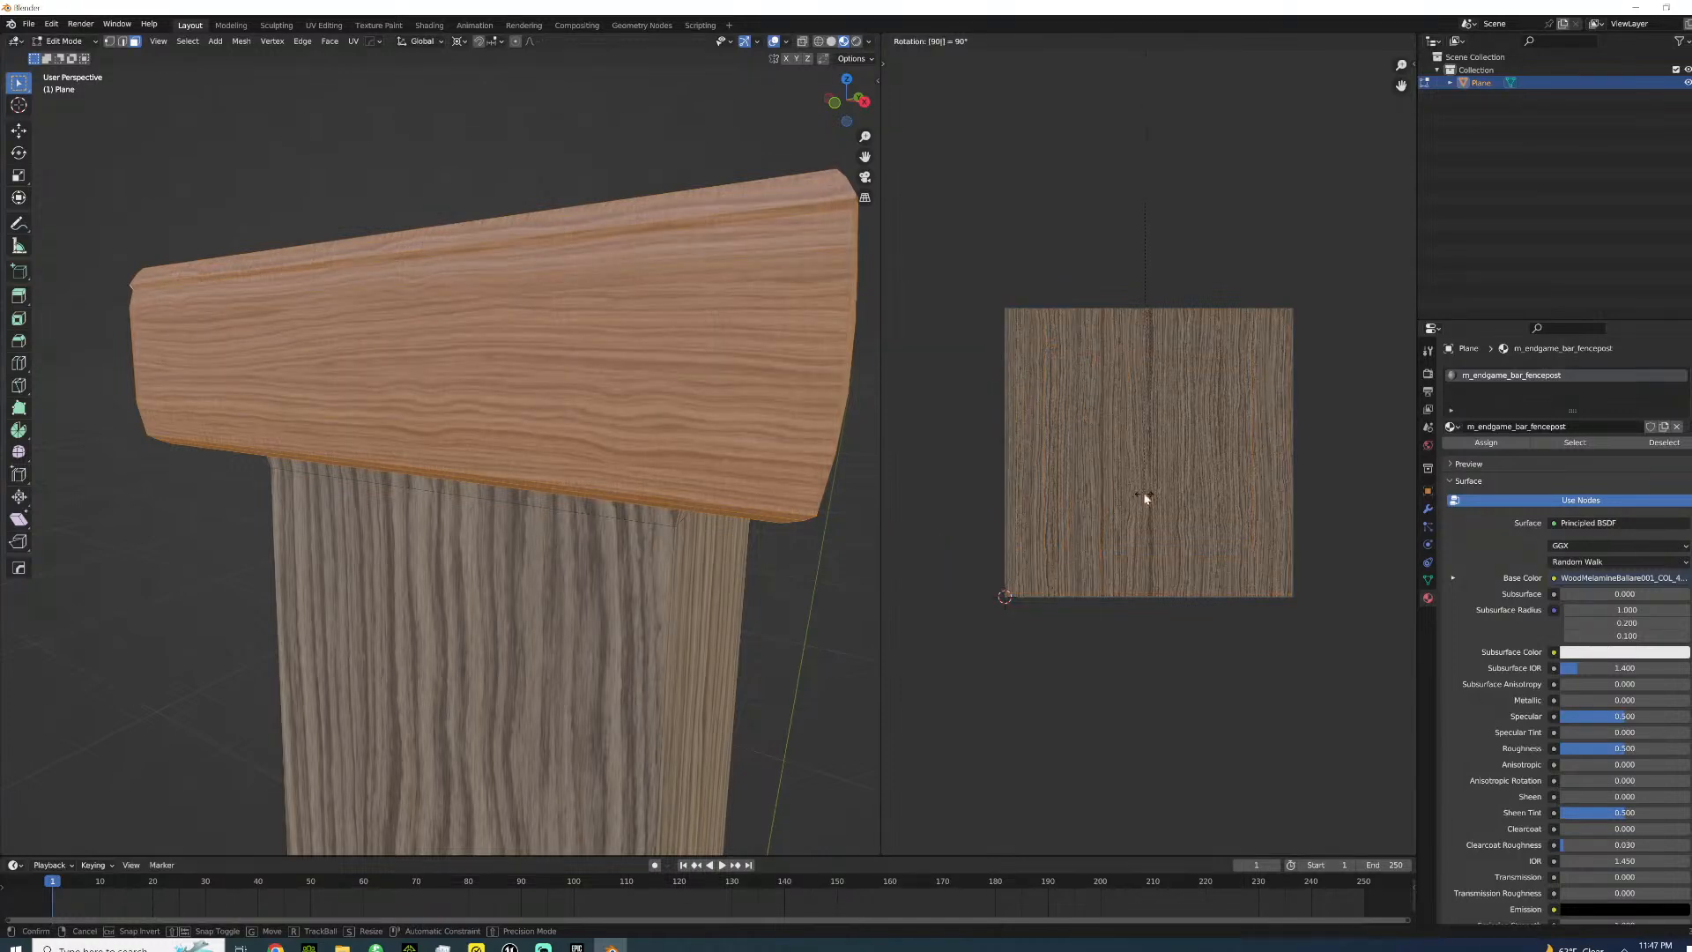
key(Return)
middle_drag(605, 397, 581, 406)
middle_drag(519, 439, 917, 442)
scroll(1087, 438, down, 8)
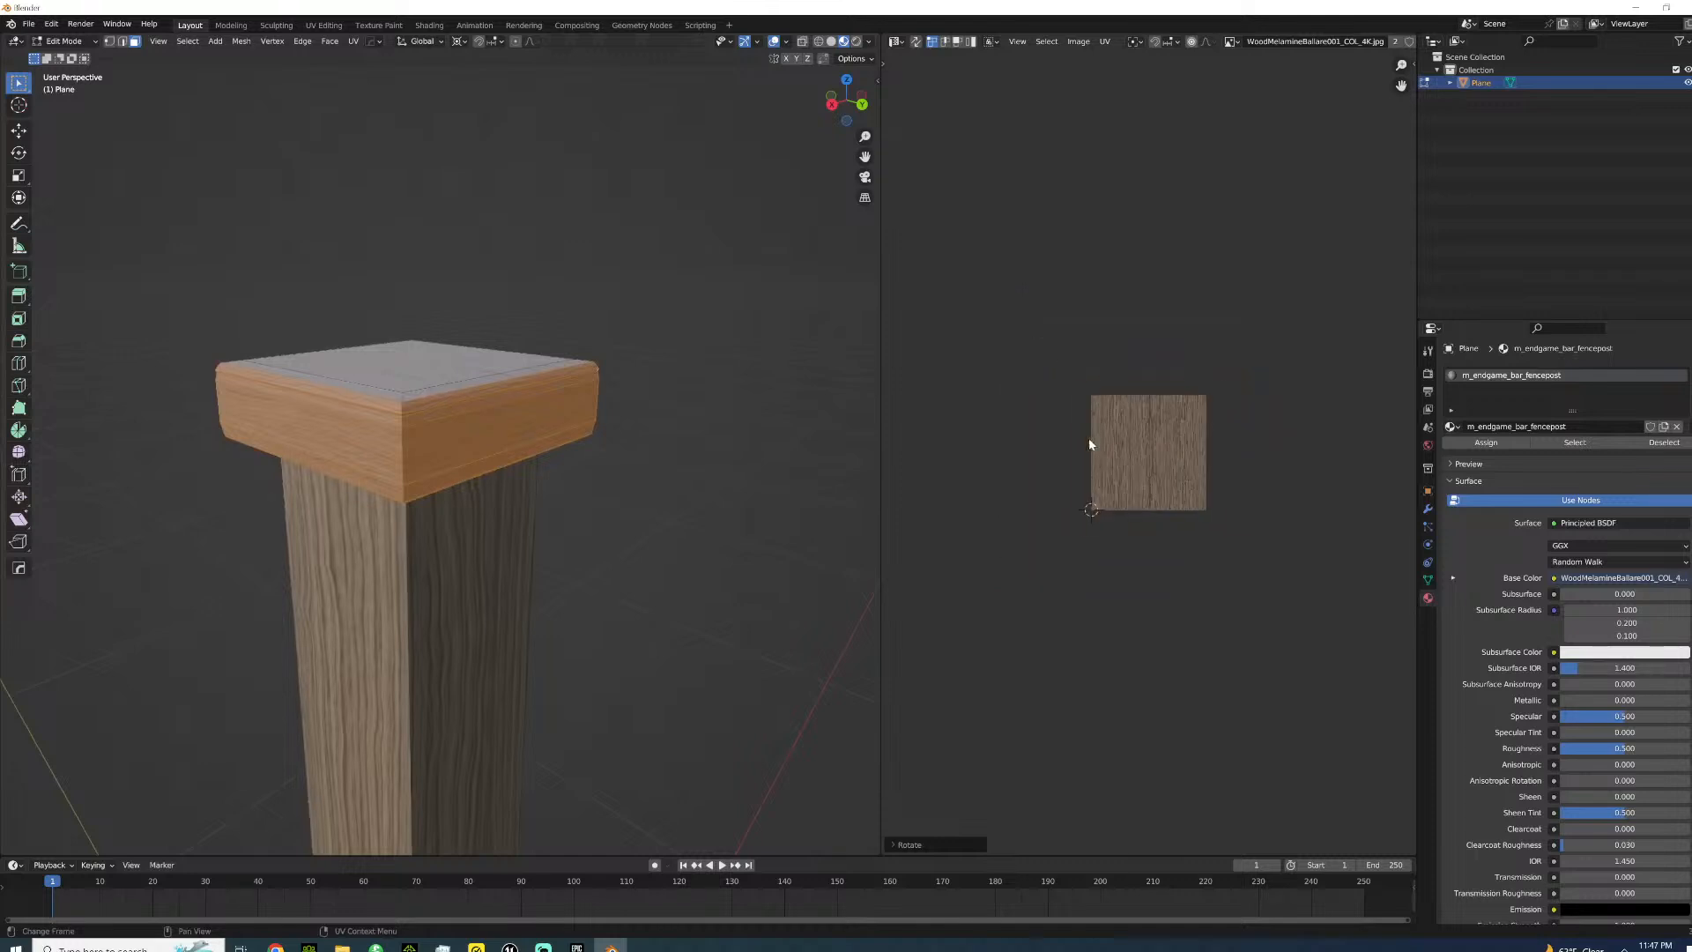
- Inspect the cap's rotated wood grain up close around another corner
scroll(1107, 426, up, 3)
scroll(597, 365, up, 5)
middle_drag(578, 403, 379, 378)
key(Tab)
key(Tab)
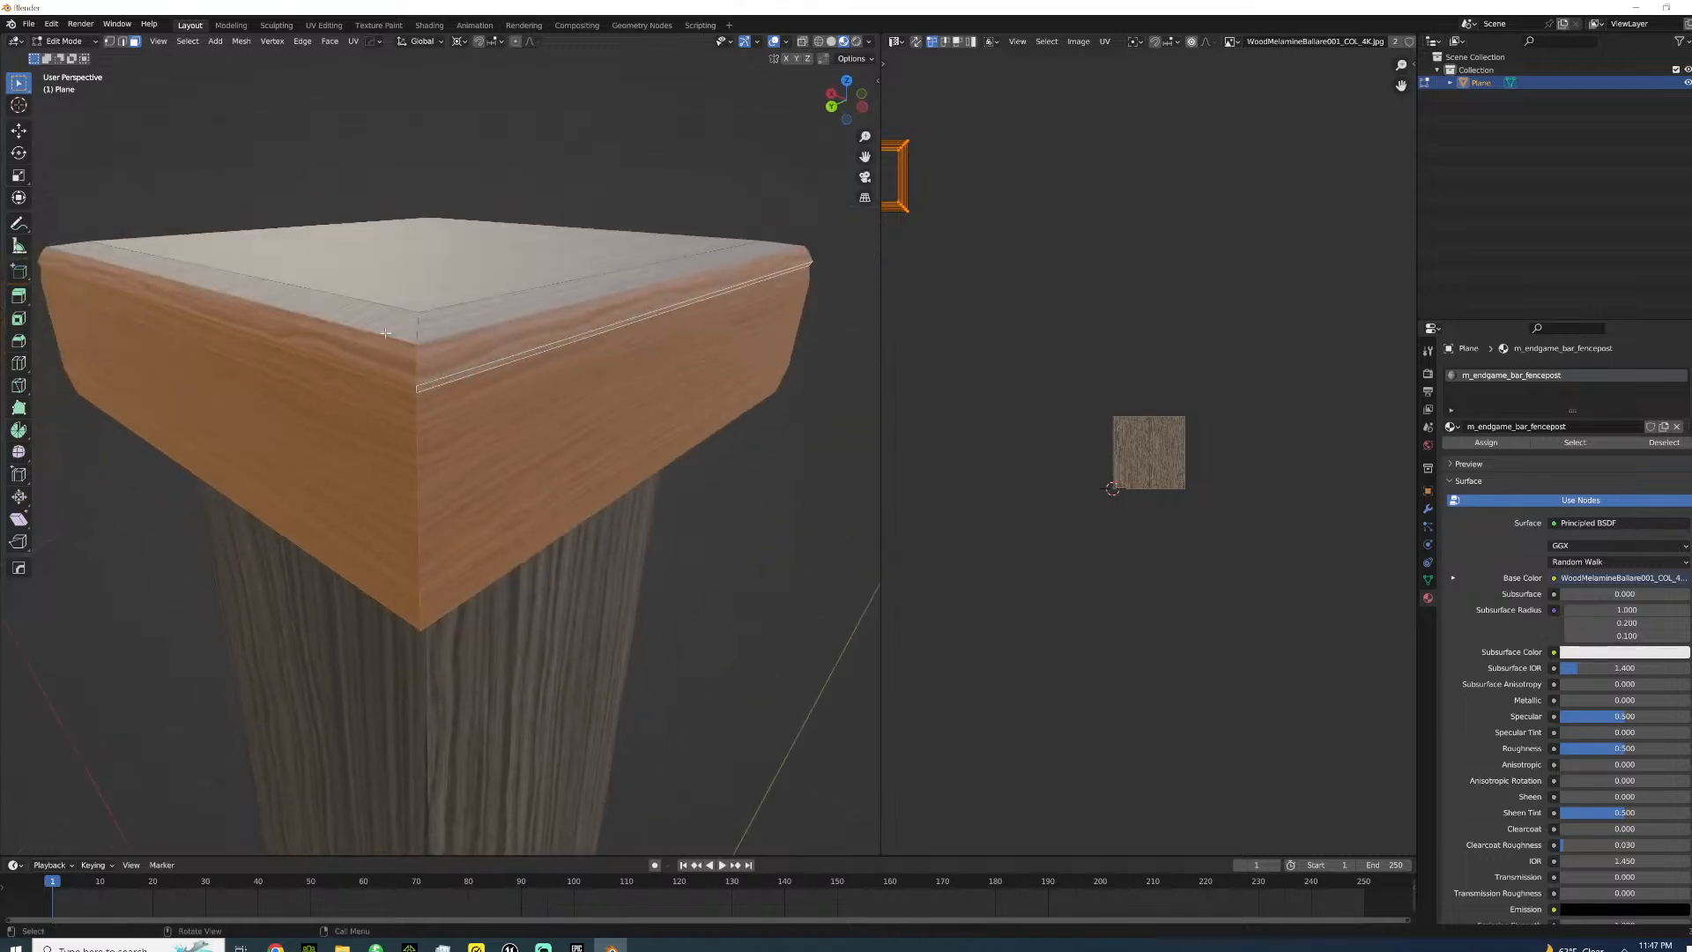
click(118, 43)
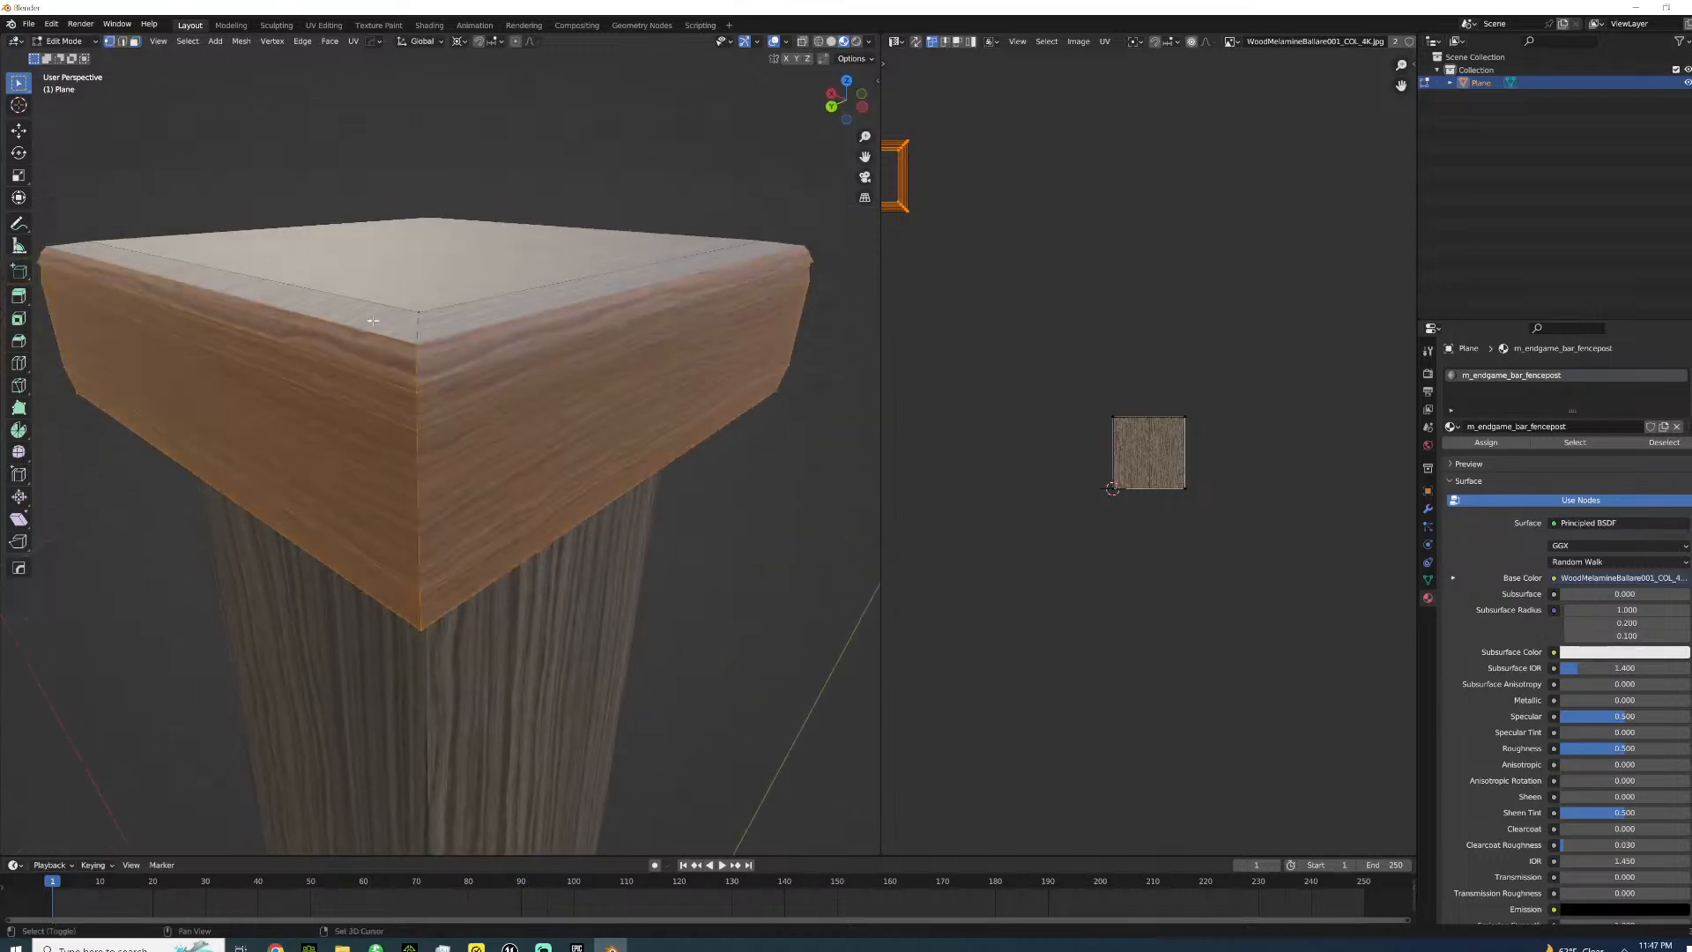
click(410, 322)
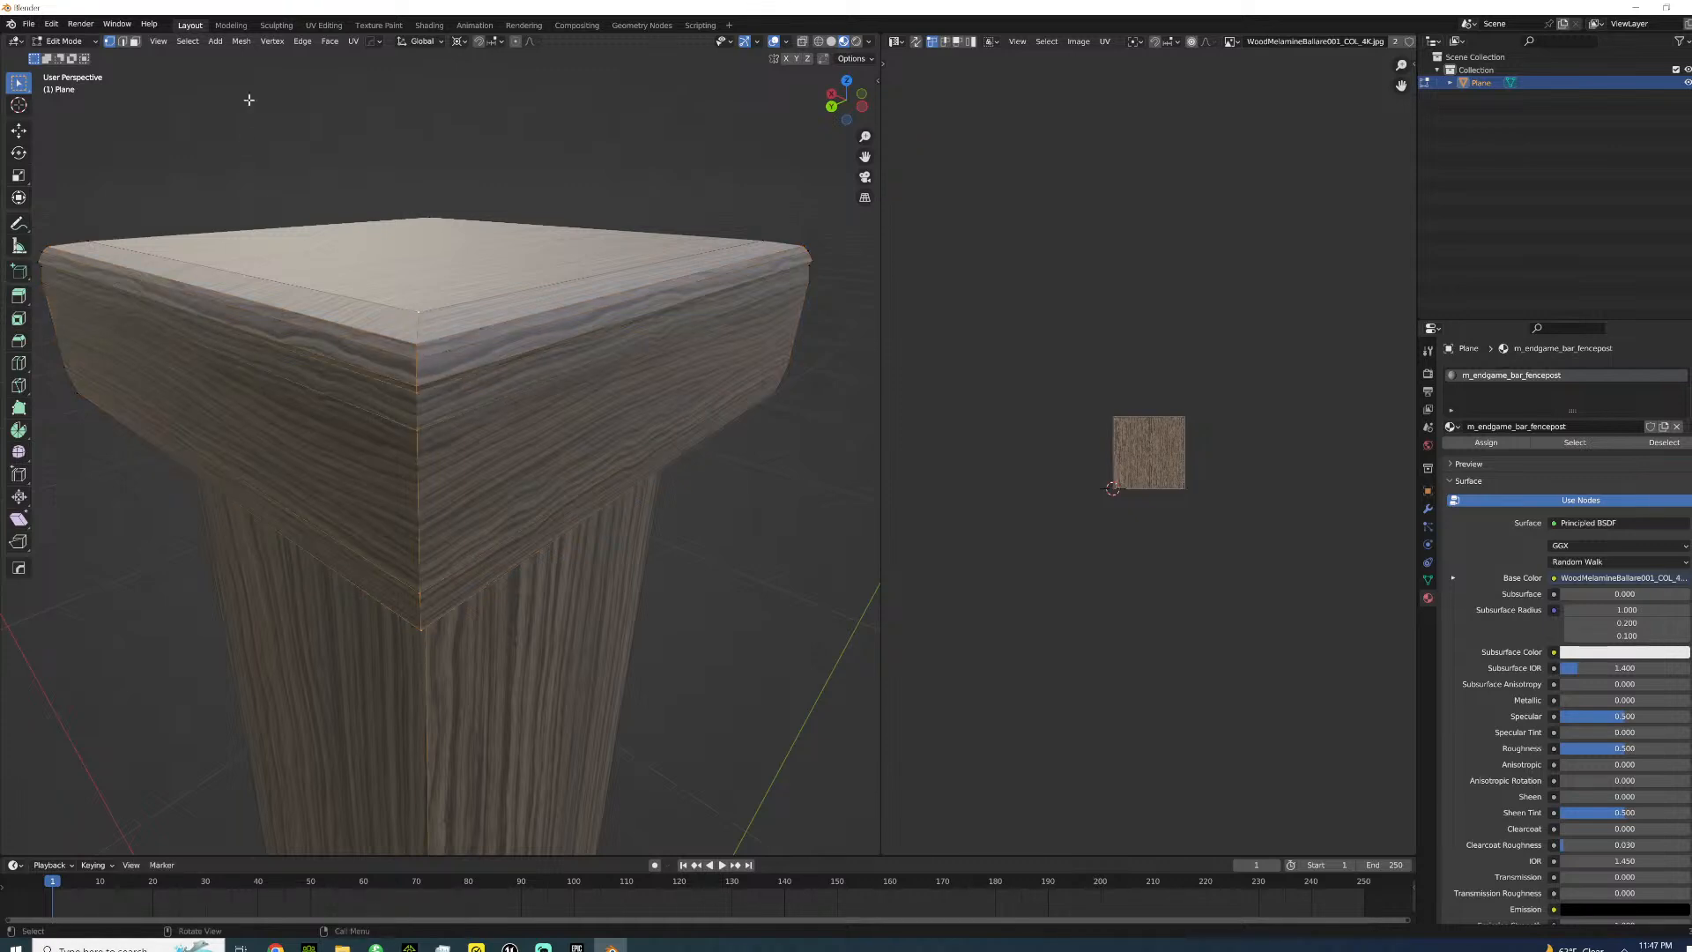
key(ctrl+z)
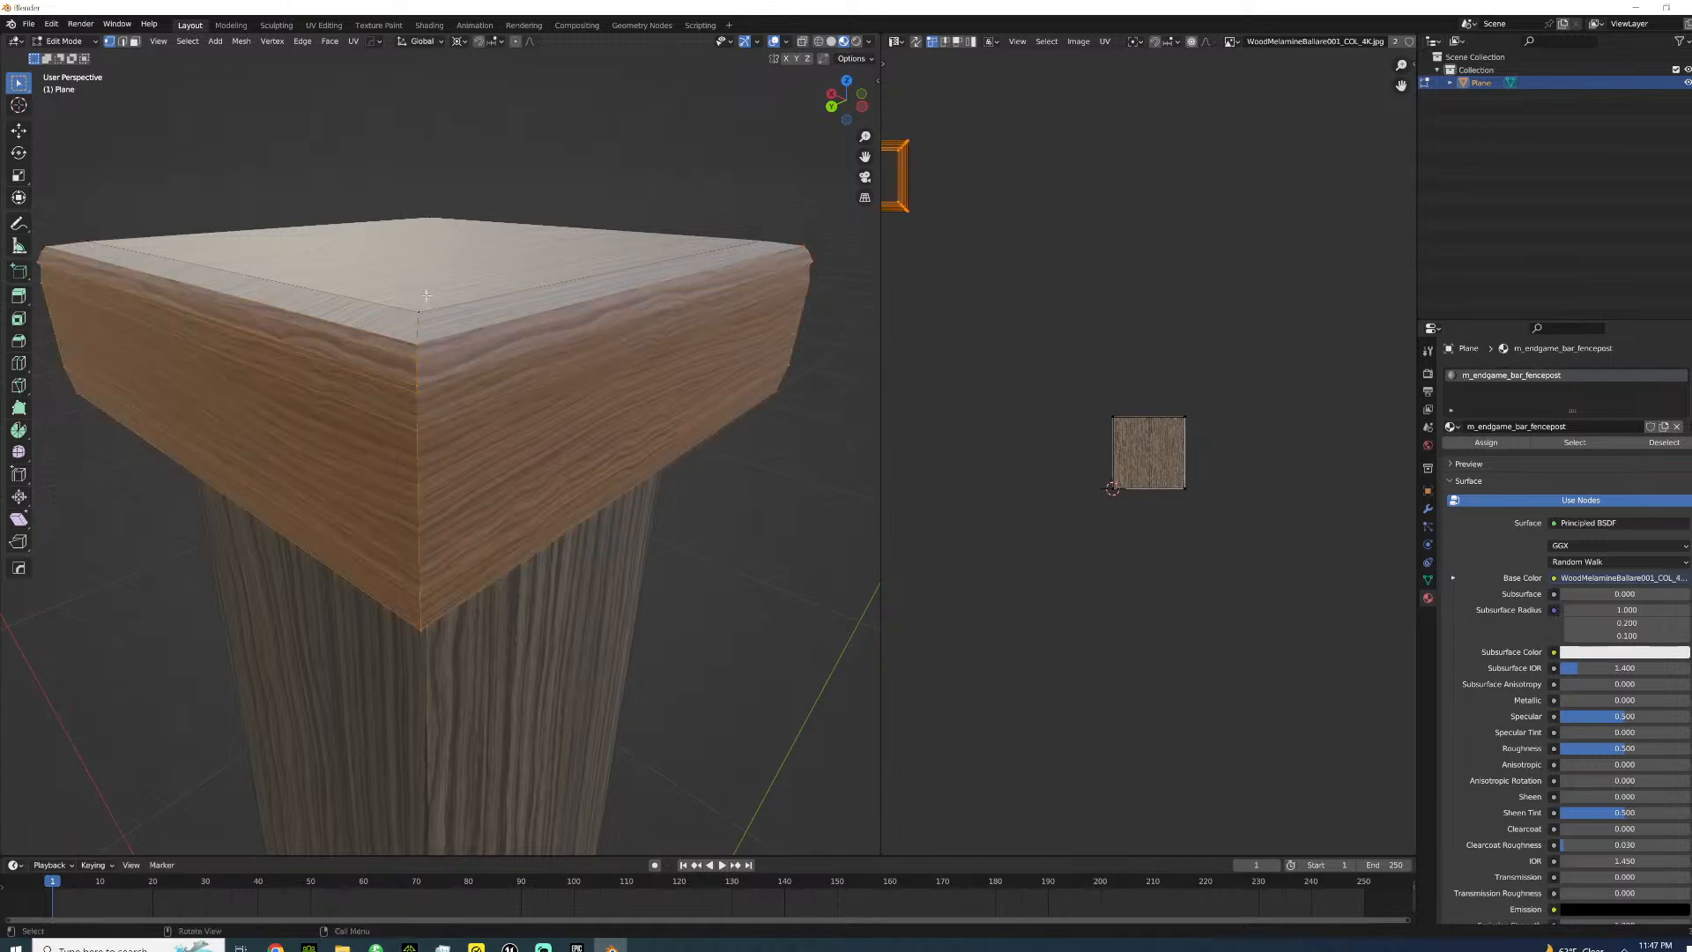
- Try a Smart UV Project with a 66° angle limit on the cap's selected faces and check the underside
scroll(441, 322, down, 3)
key(u)
click(423, 275)
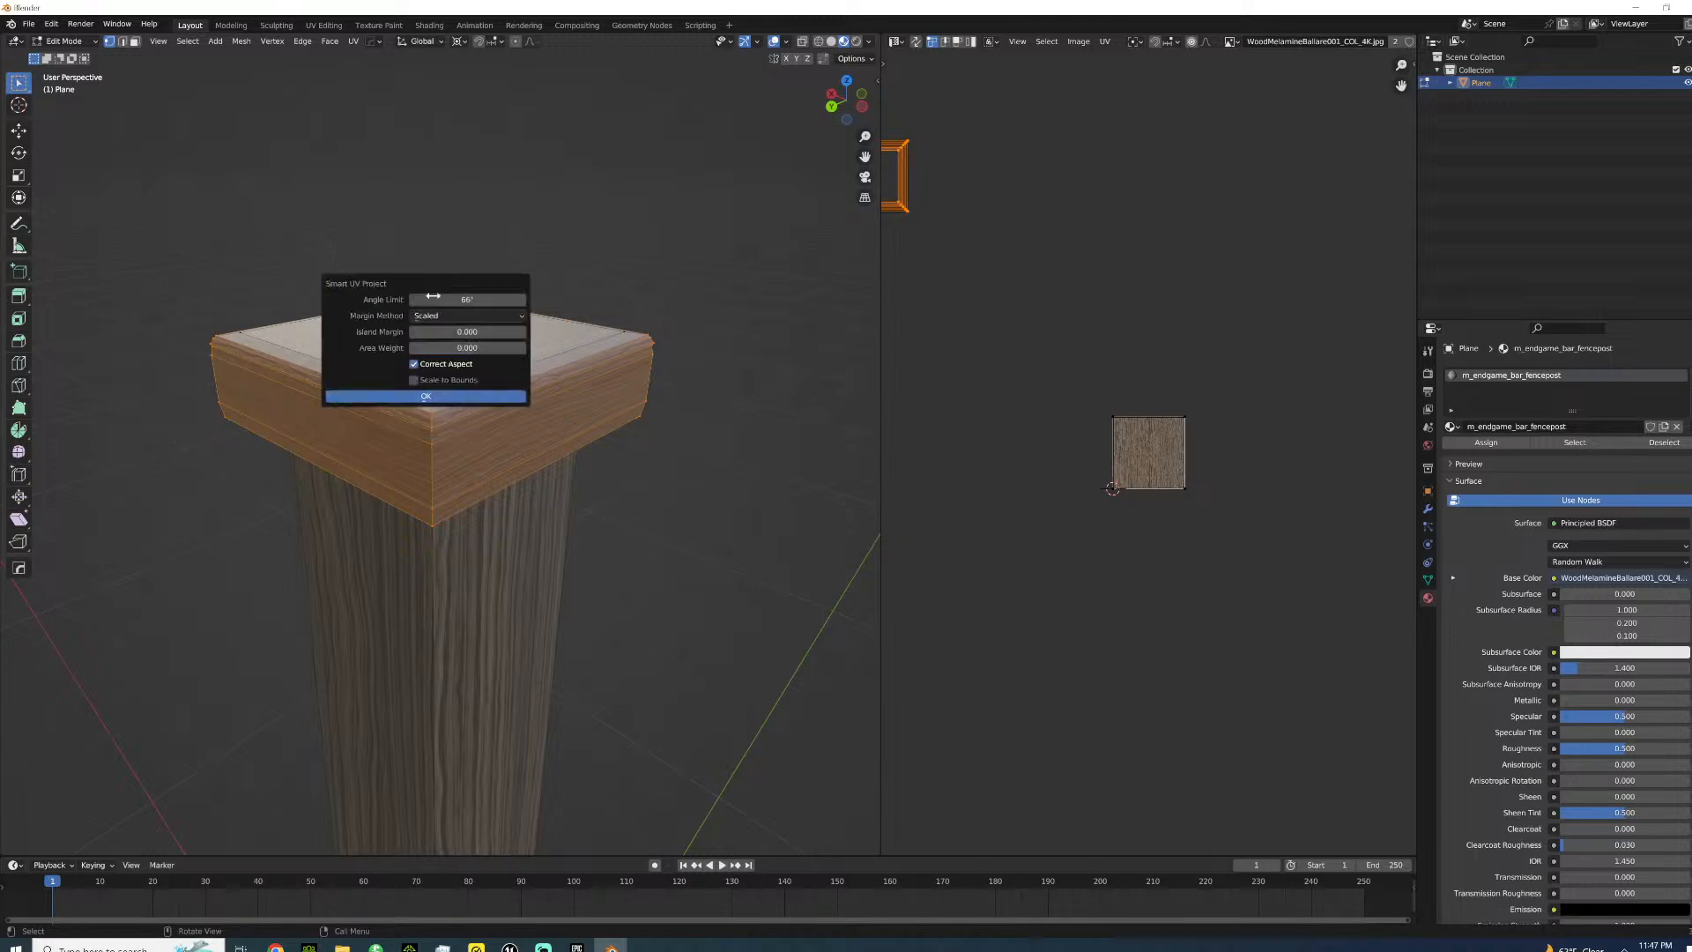
click(446, 395)
scroll(1006, 497, up, 4)
scroll(669, 423, up, 2)
middle_drag(547, 415, 564, 334)
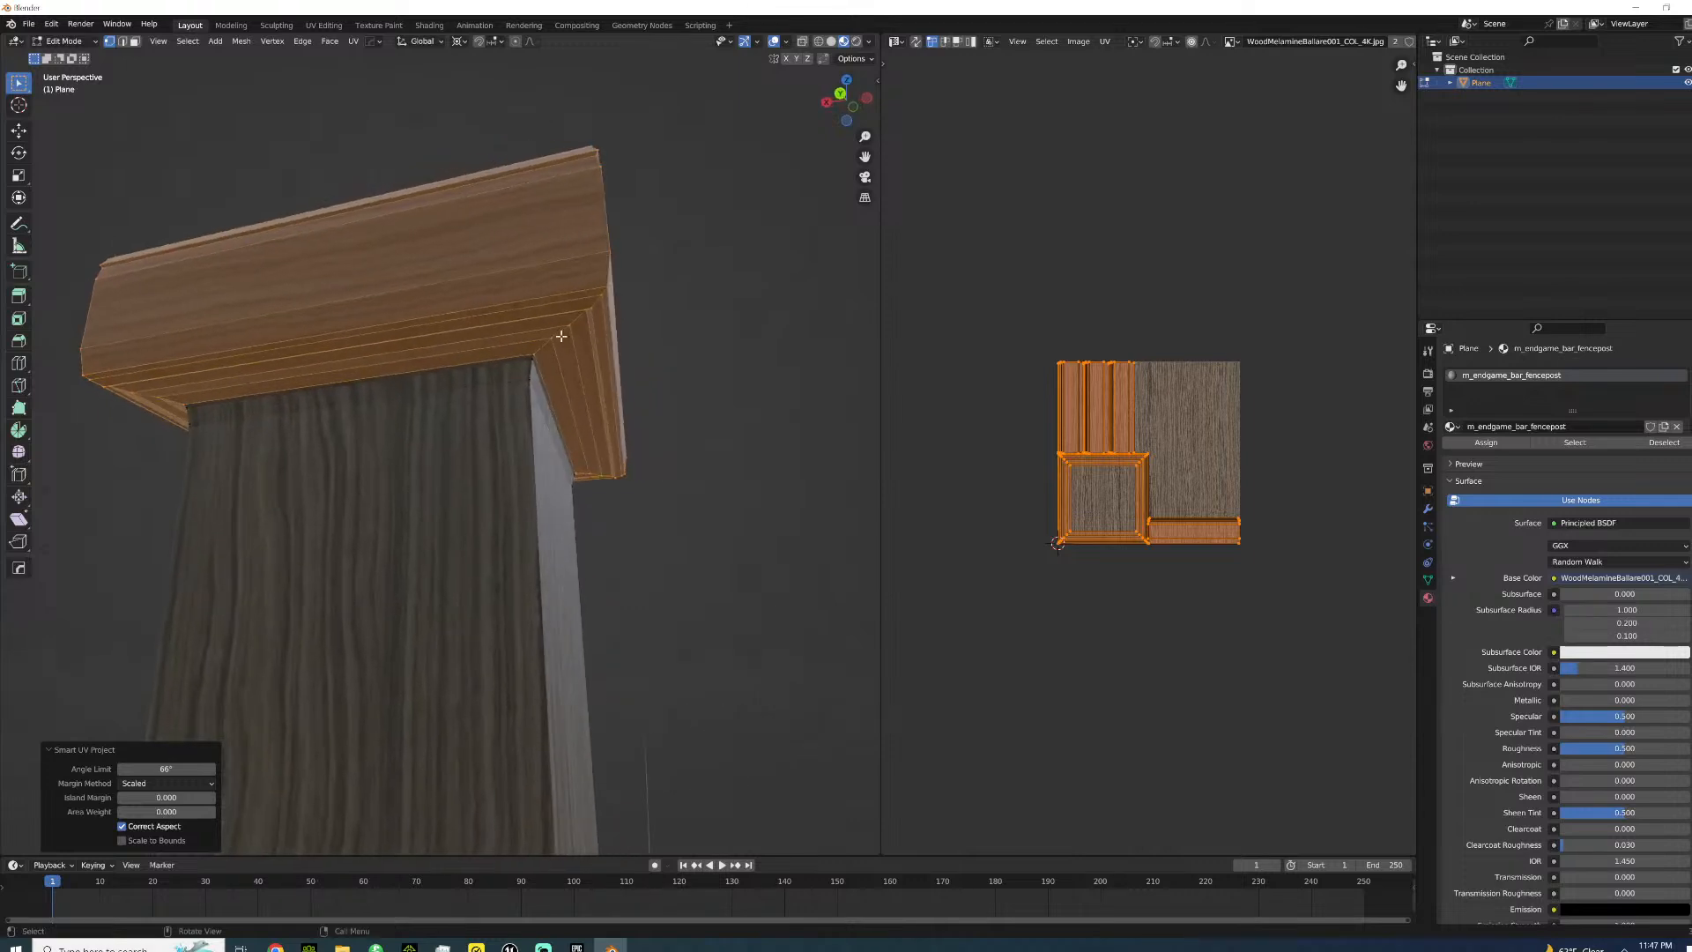
scroll(515, 326, up, 3)
key(alt+a)
- Select the underside strips and adjoining lower slanted face along one side of the cap
scroll(507, 310, down, 3)
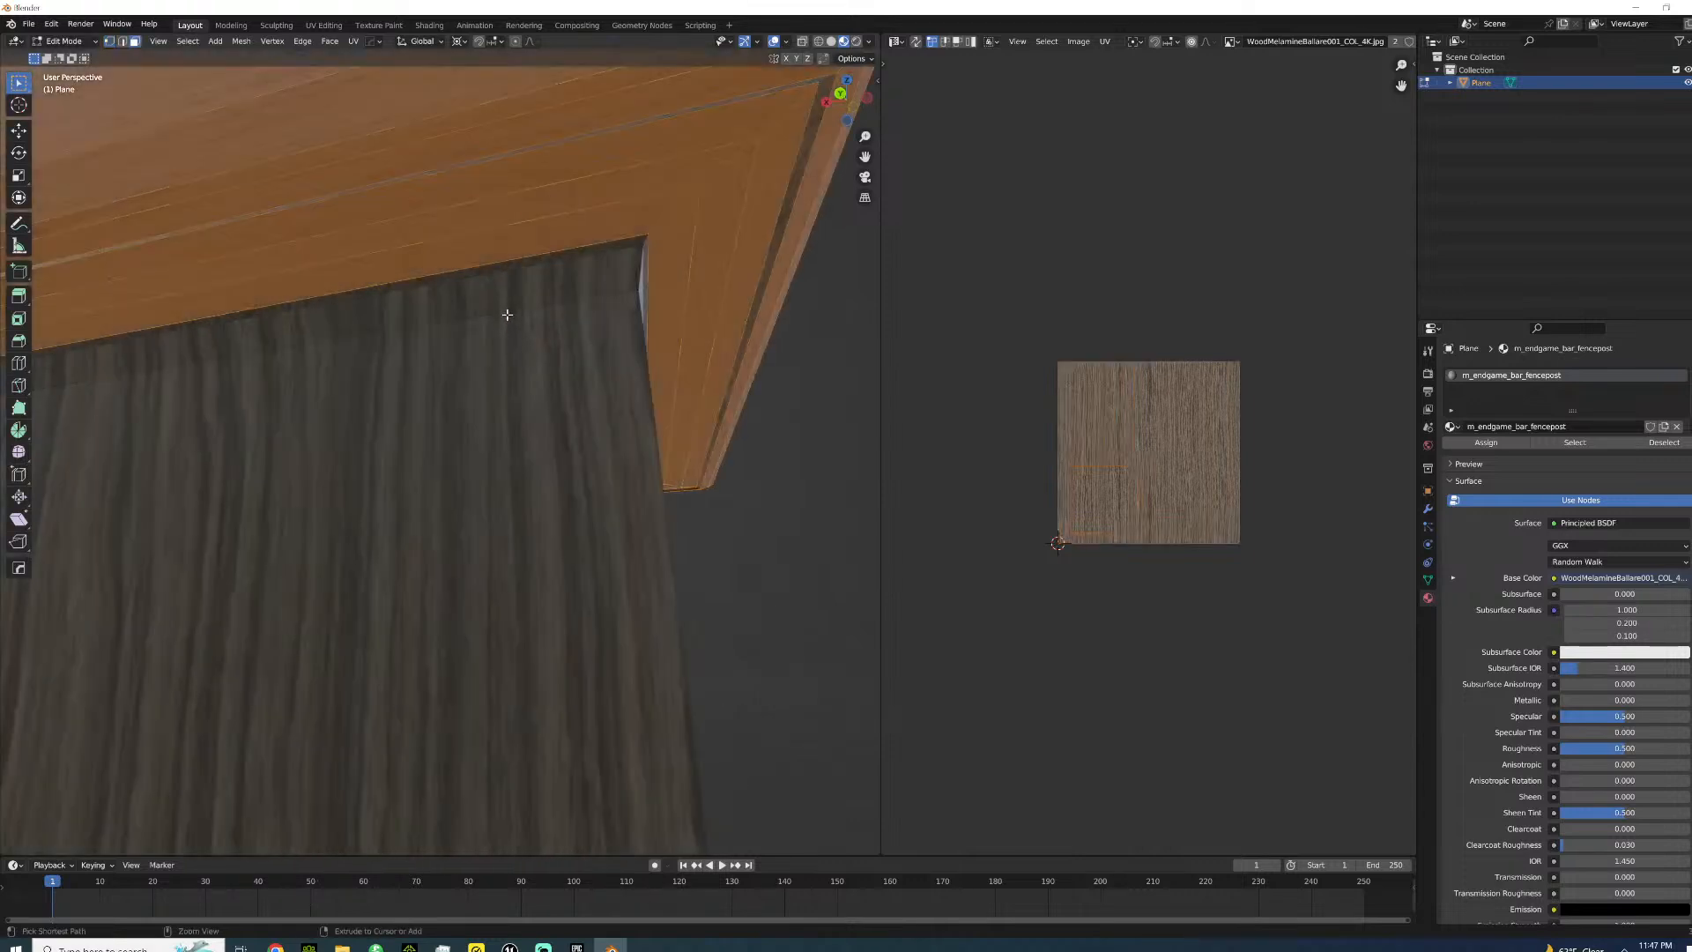
scroll(501, 318, up, 2)
scroll(445, 312, up, 1)
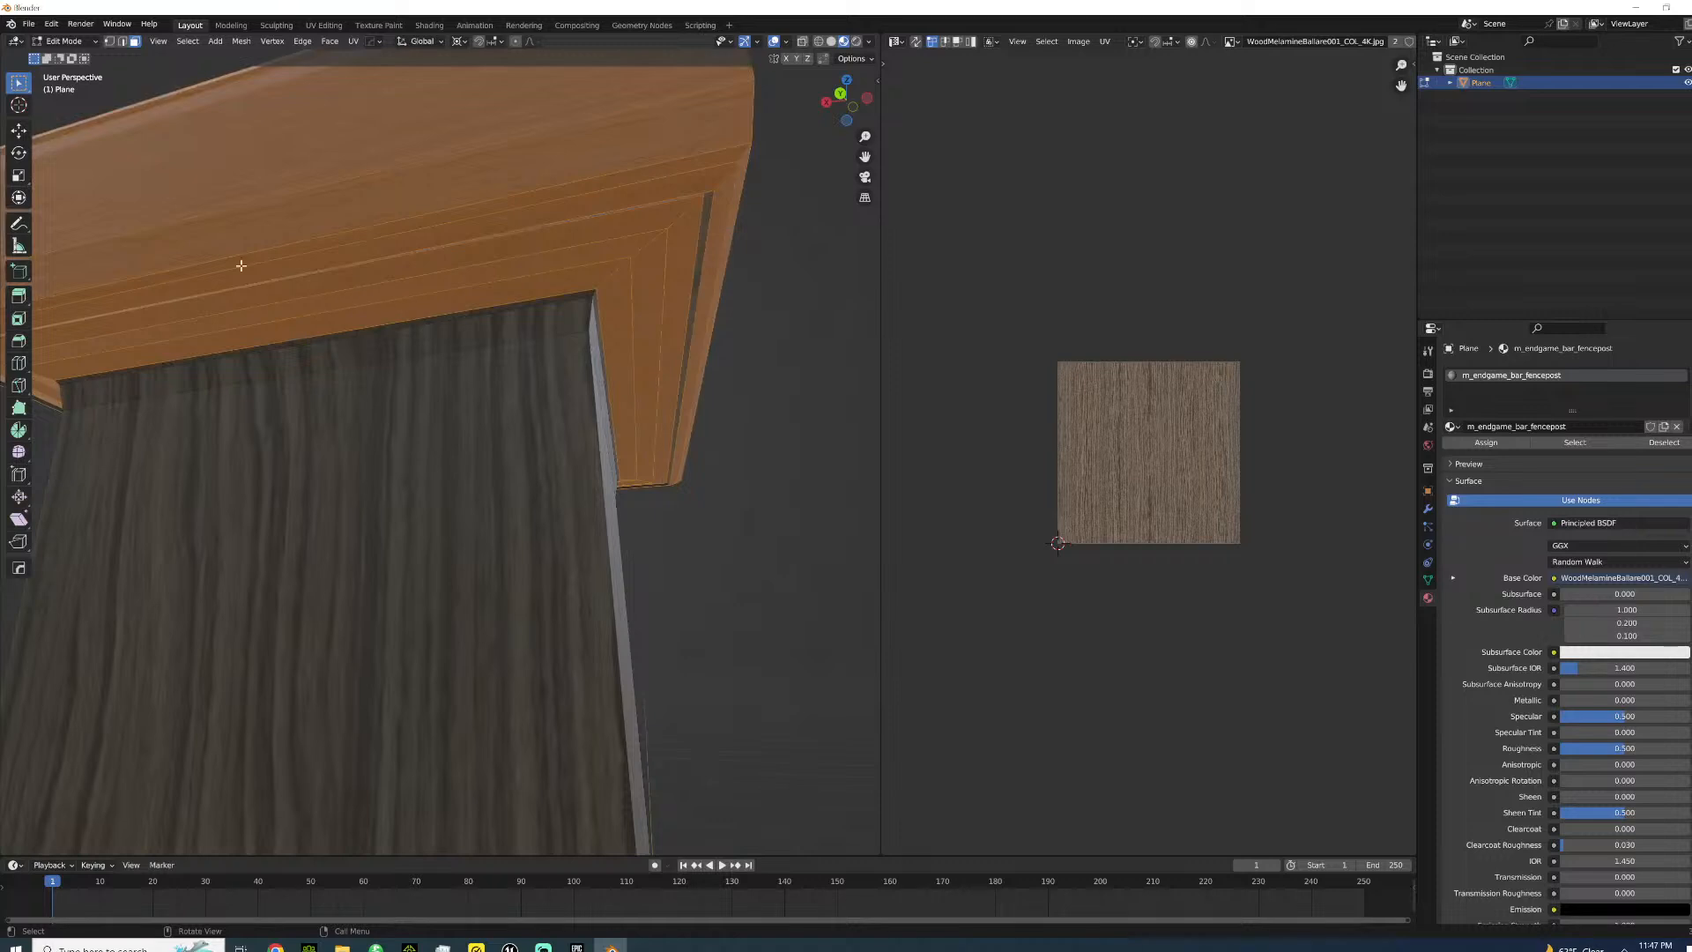
click(319, 336)
shift+click(309, 308)
shift+click(310, 324)
shift+click(313, 276)
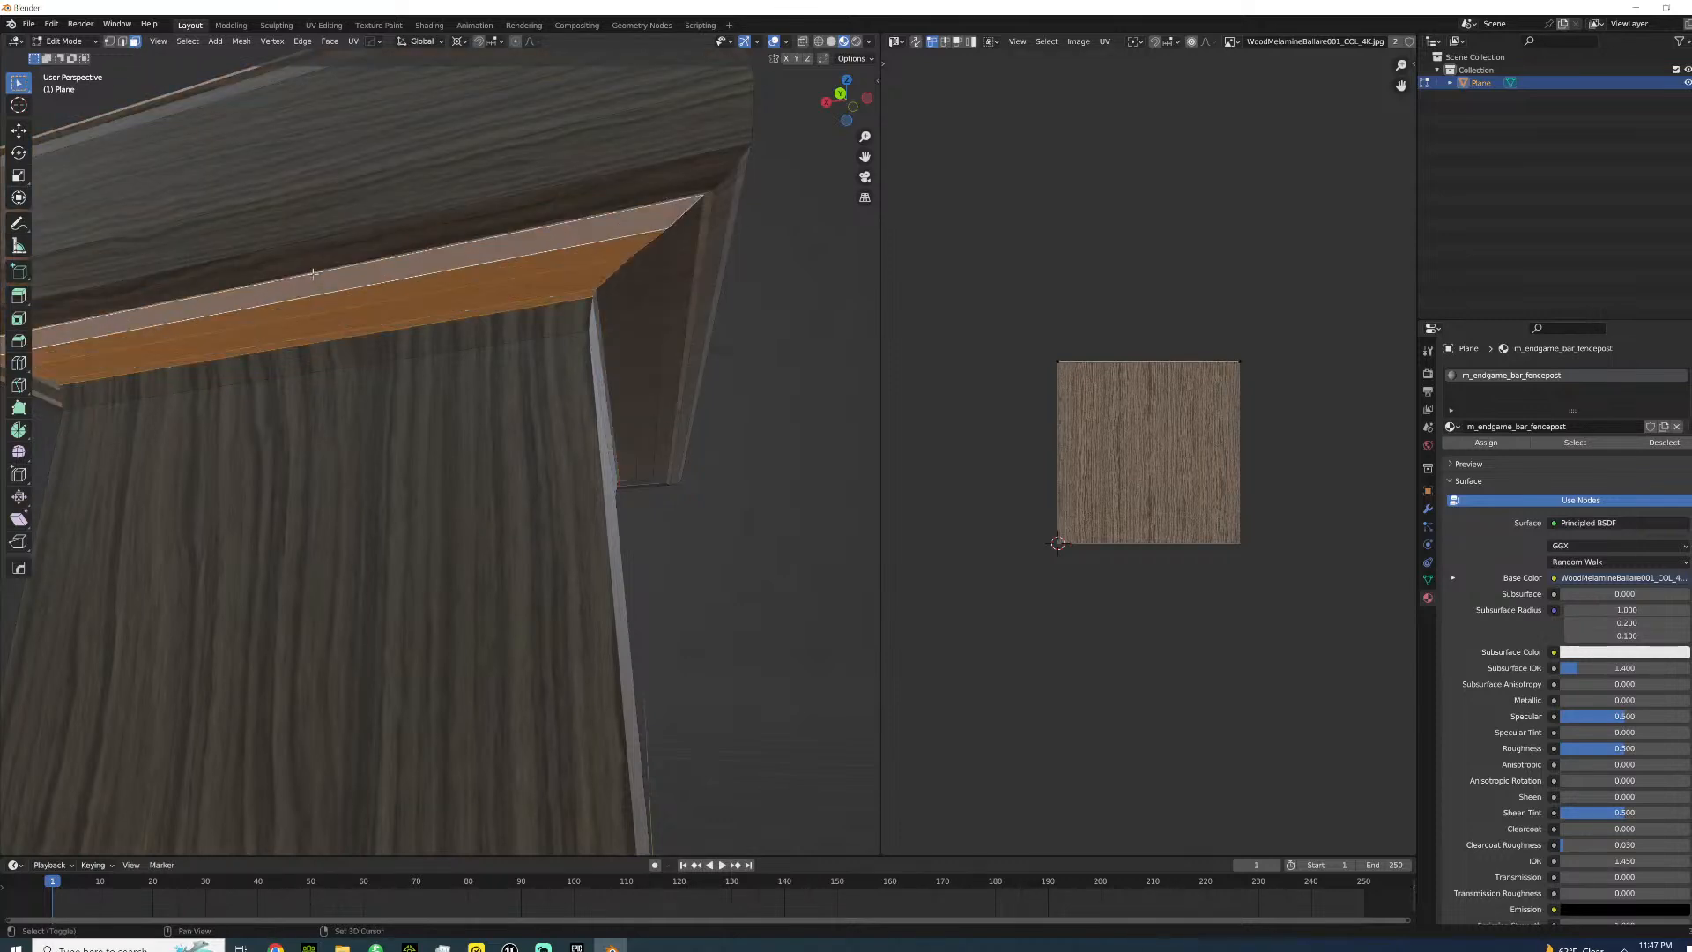
shift+click(307, 261)
shift+click(309, 240)
shift+click(304, 189)
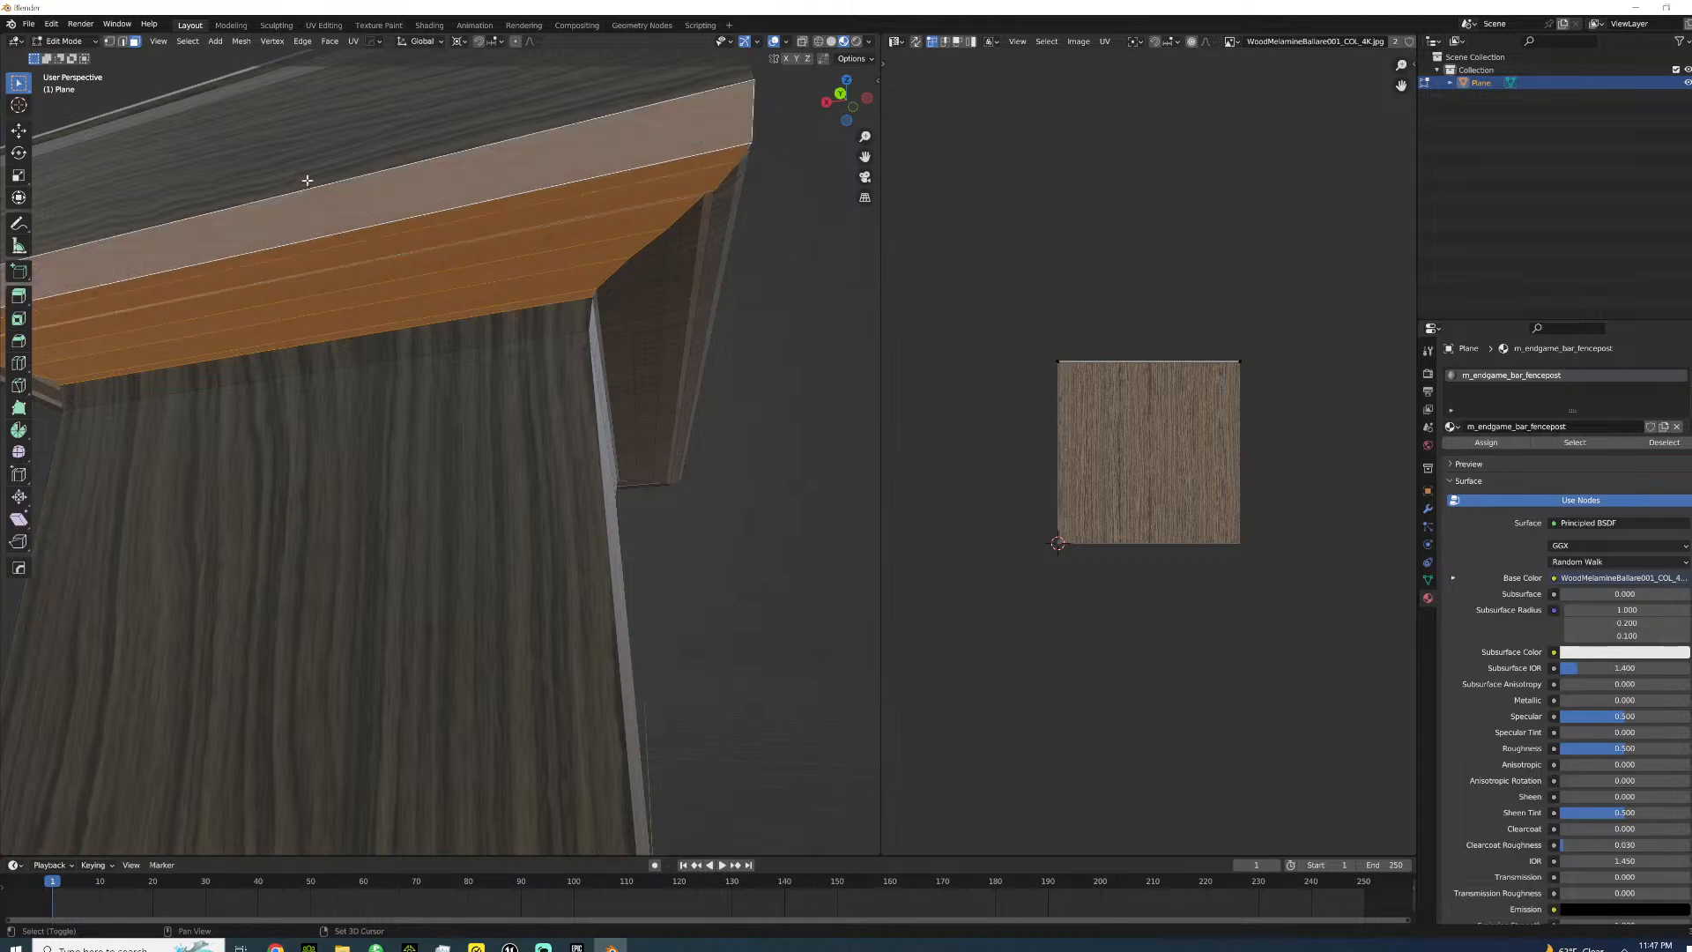
- Add the same side's outer face and narrow upper edge strips to the selection, leaving out the wide top bevel
middle_drag(304, 159, 562, 466)
shift+click(562, 466)
shift+click(547, 446)
shift+click(524, 418)
shift+click(516, 408)
shift+click(508, 395)
scroll(507, 394, down, 4)
middle_drag(505, 394, 408, 446)
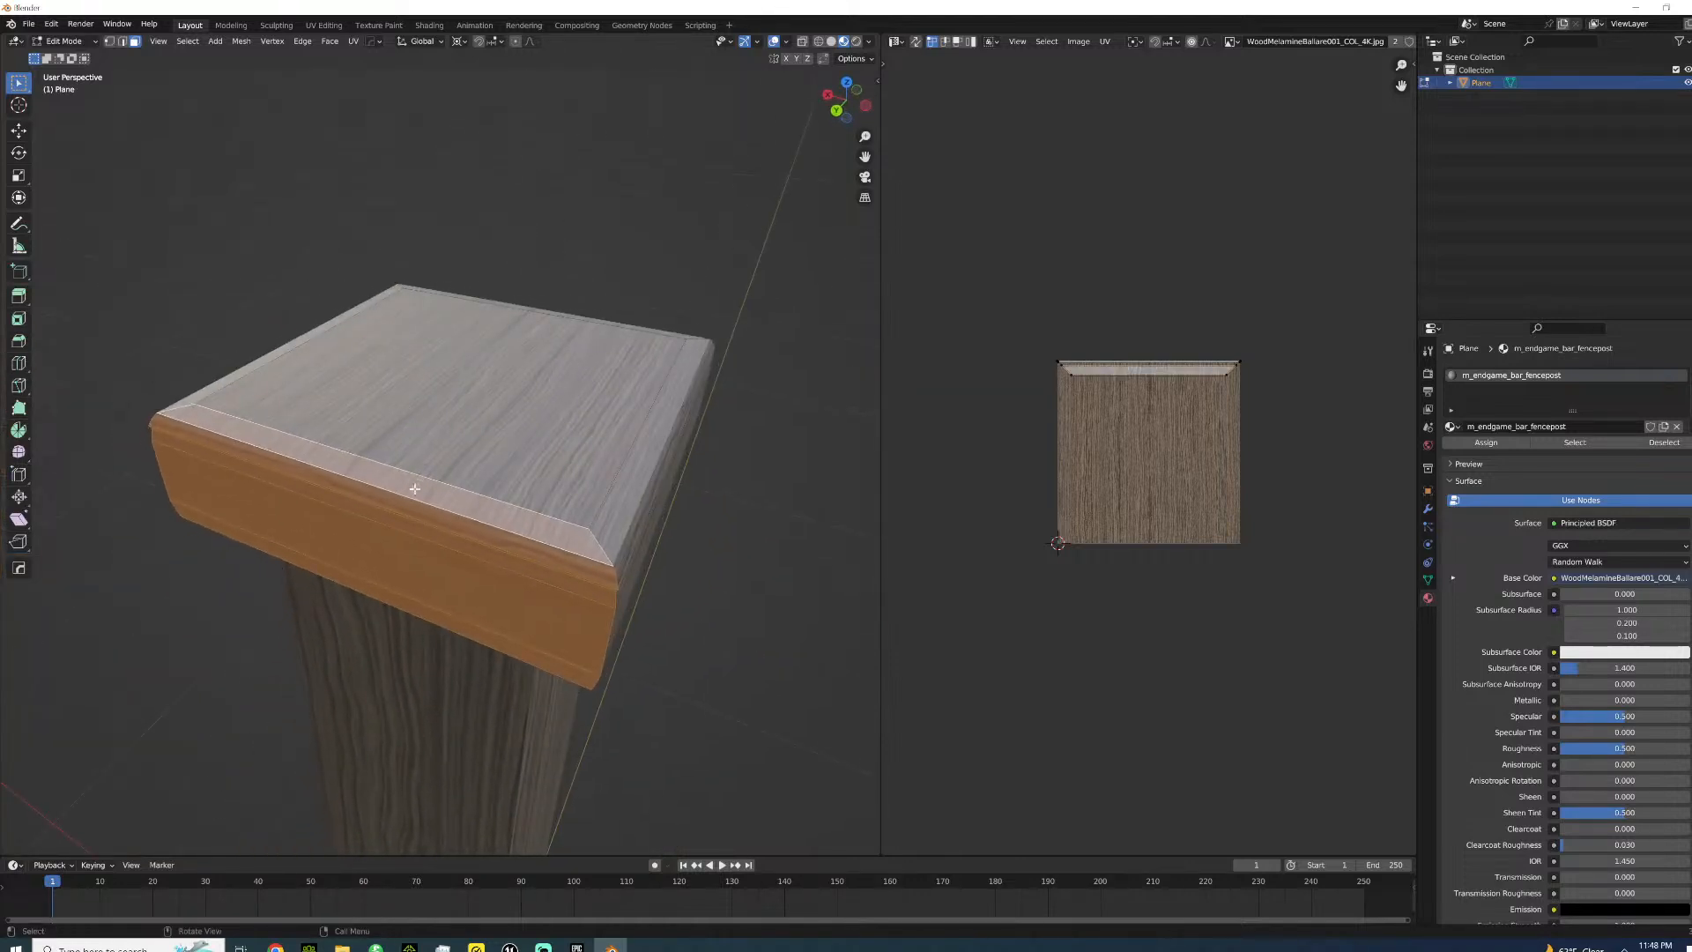
key(alt+a)
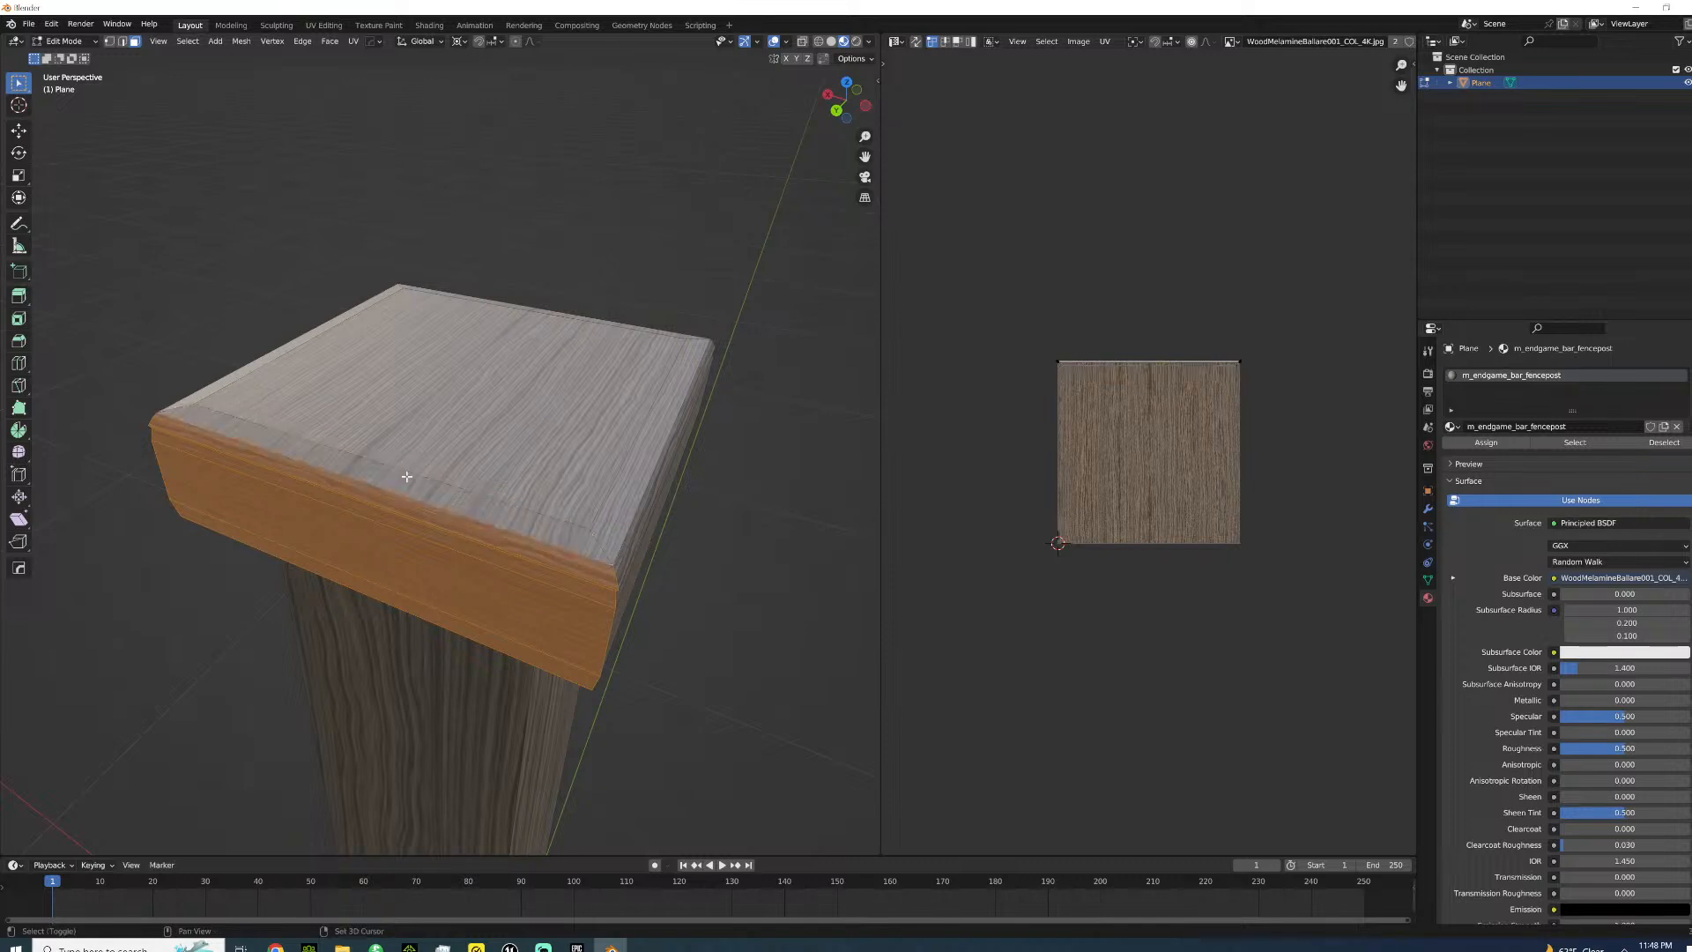
- Add the missed thin underside strip, then unwrap this side's faces with the angle-based method and rotate their UVs by -45°
key(u)
click(406, 455)
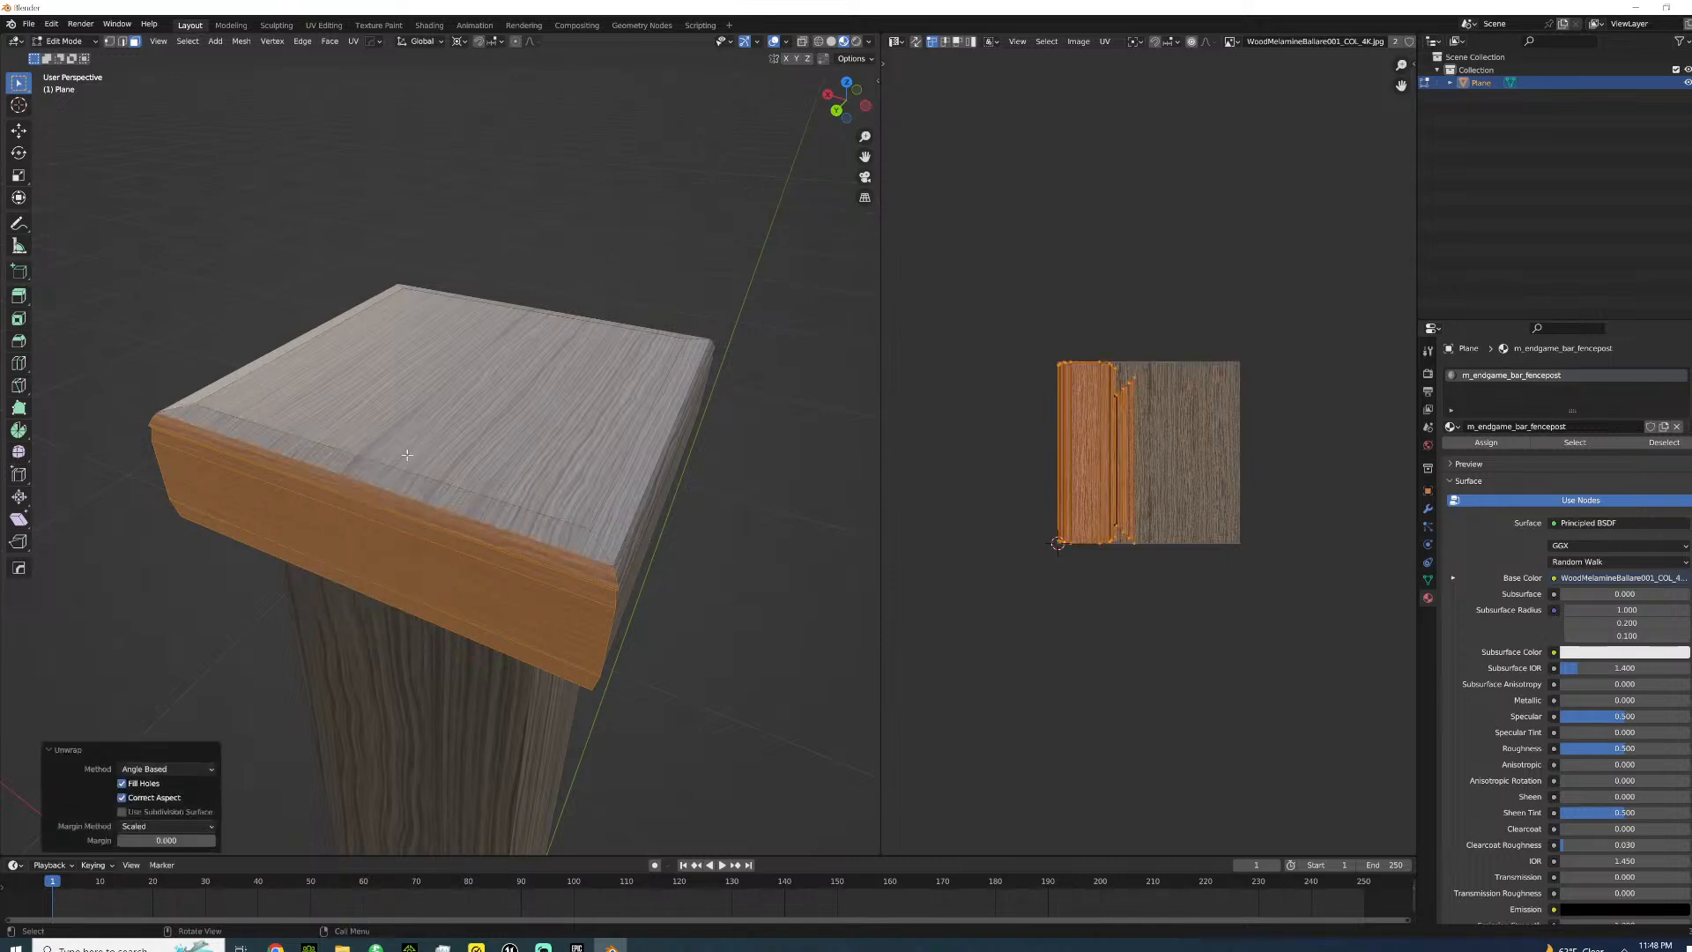
middle_drag(449, 477, 295, 424)
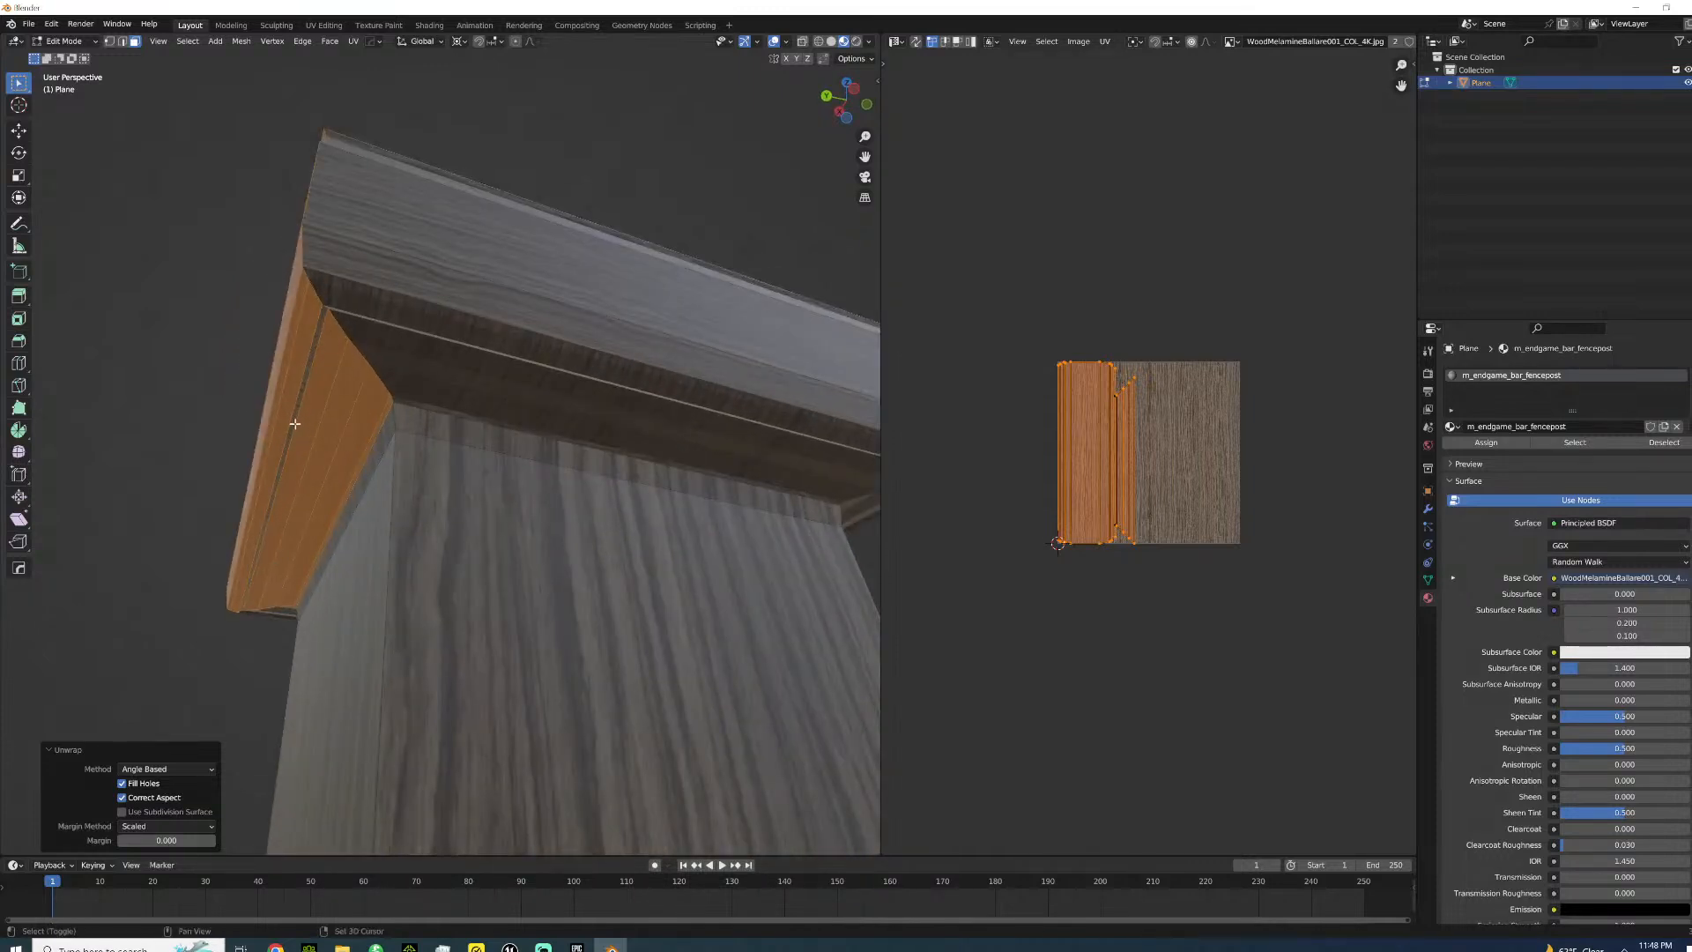
click(293, 423)
key(u)
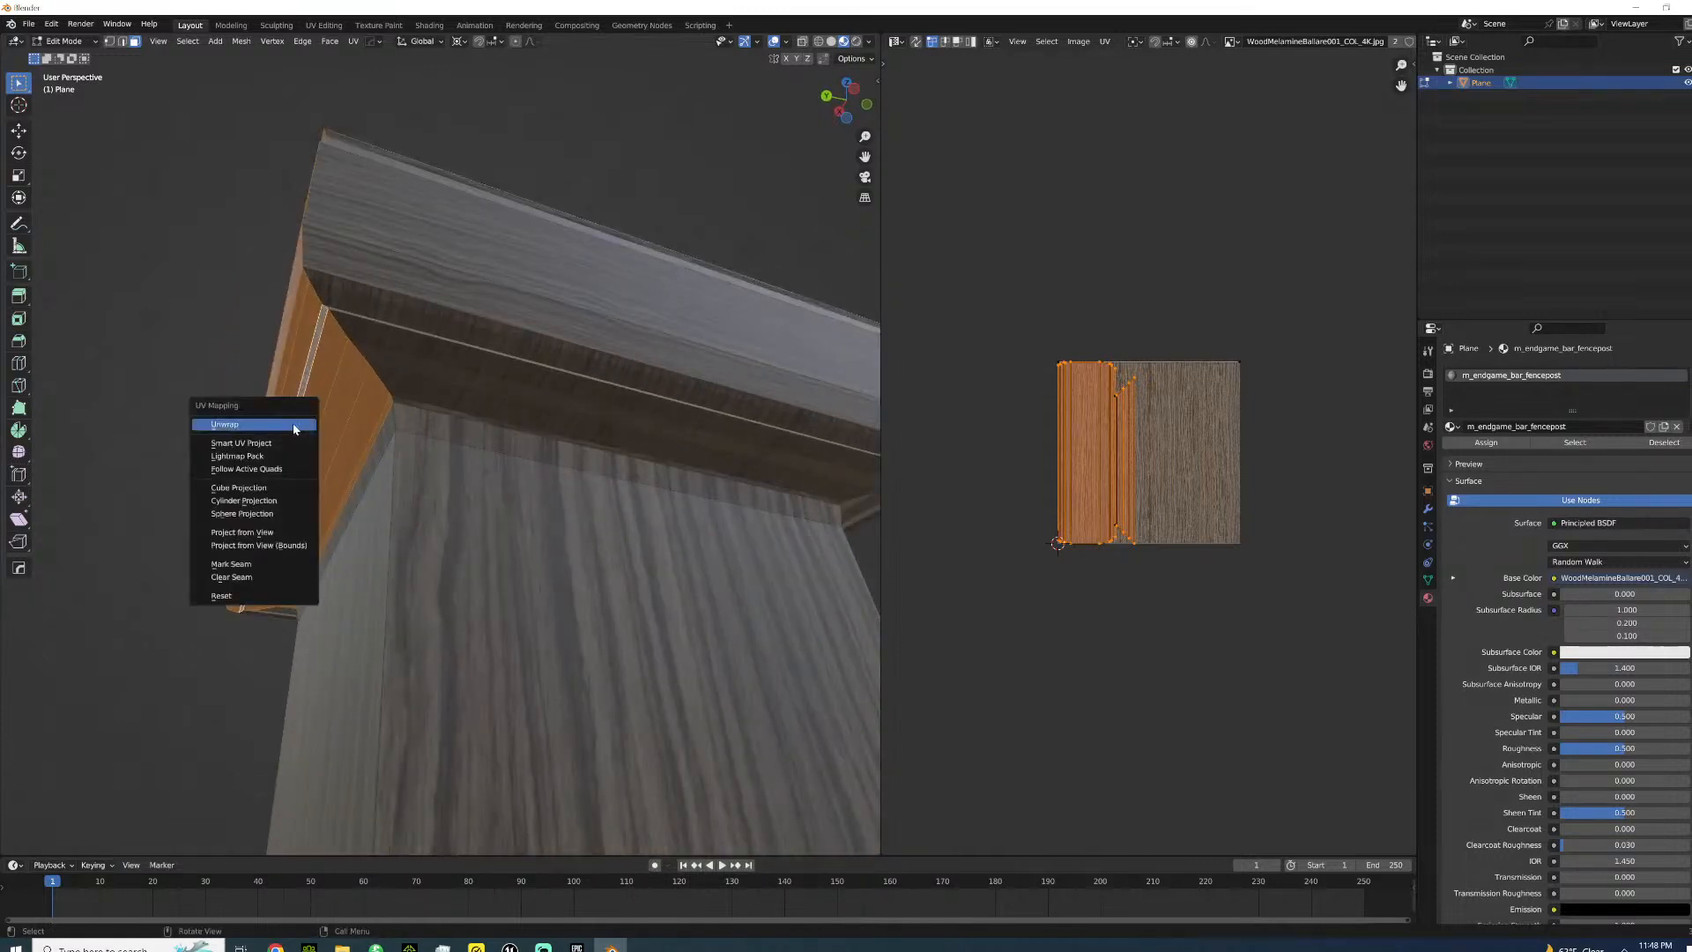
click(295, 427)
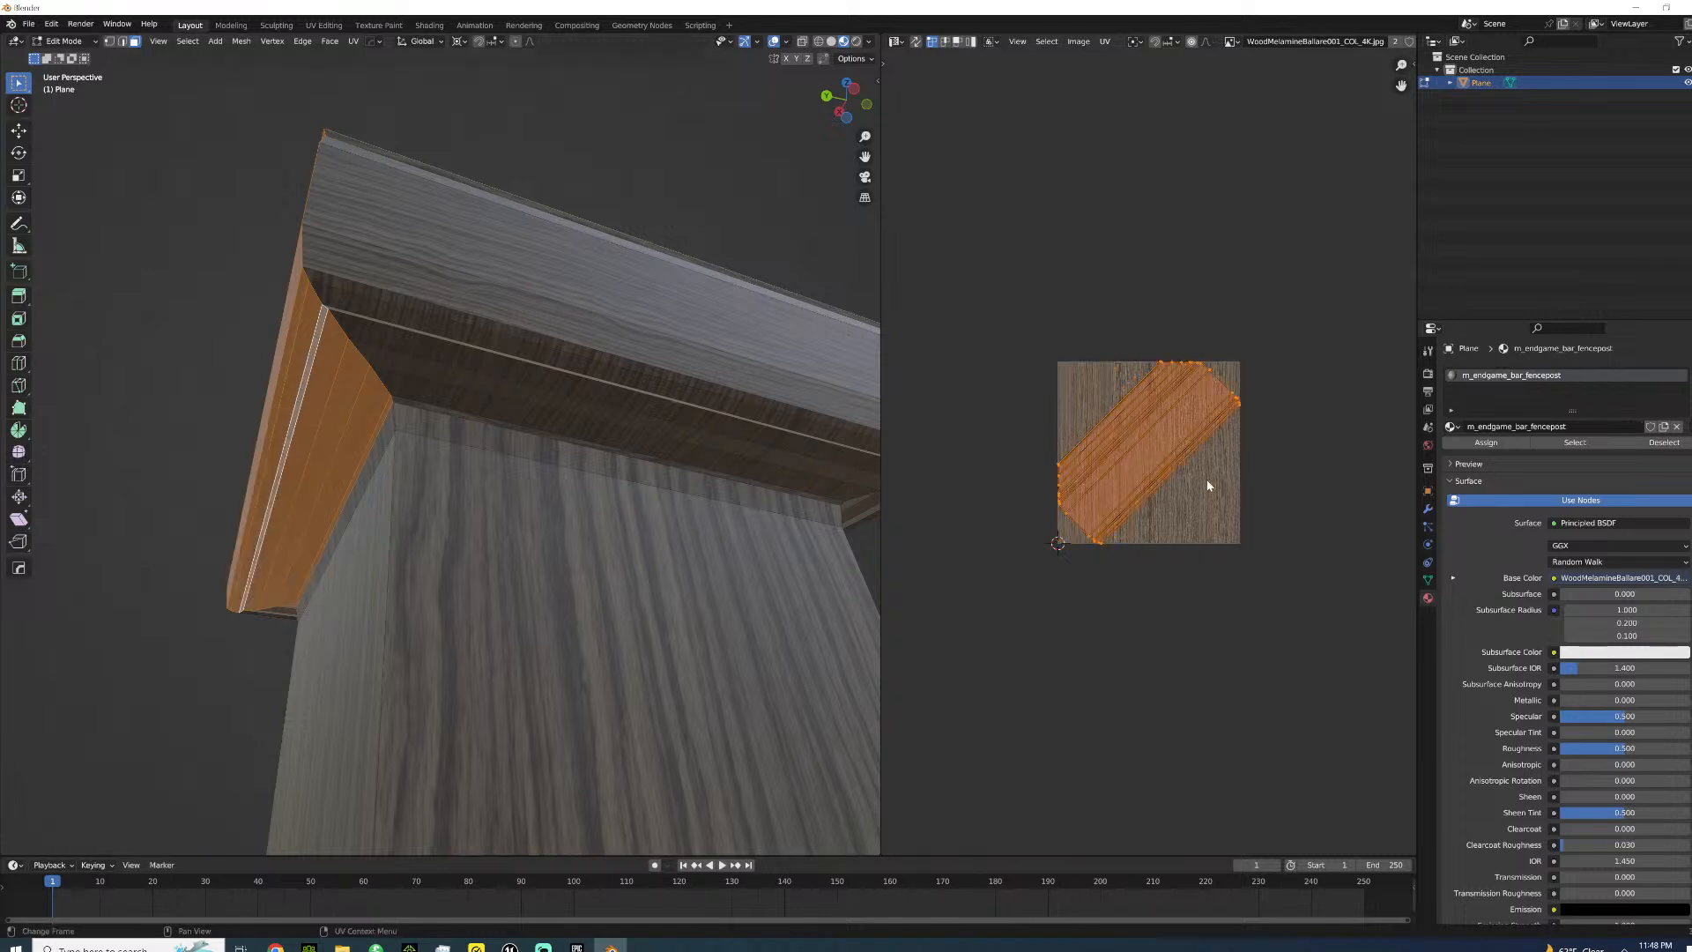
text(r45)
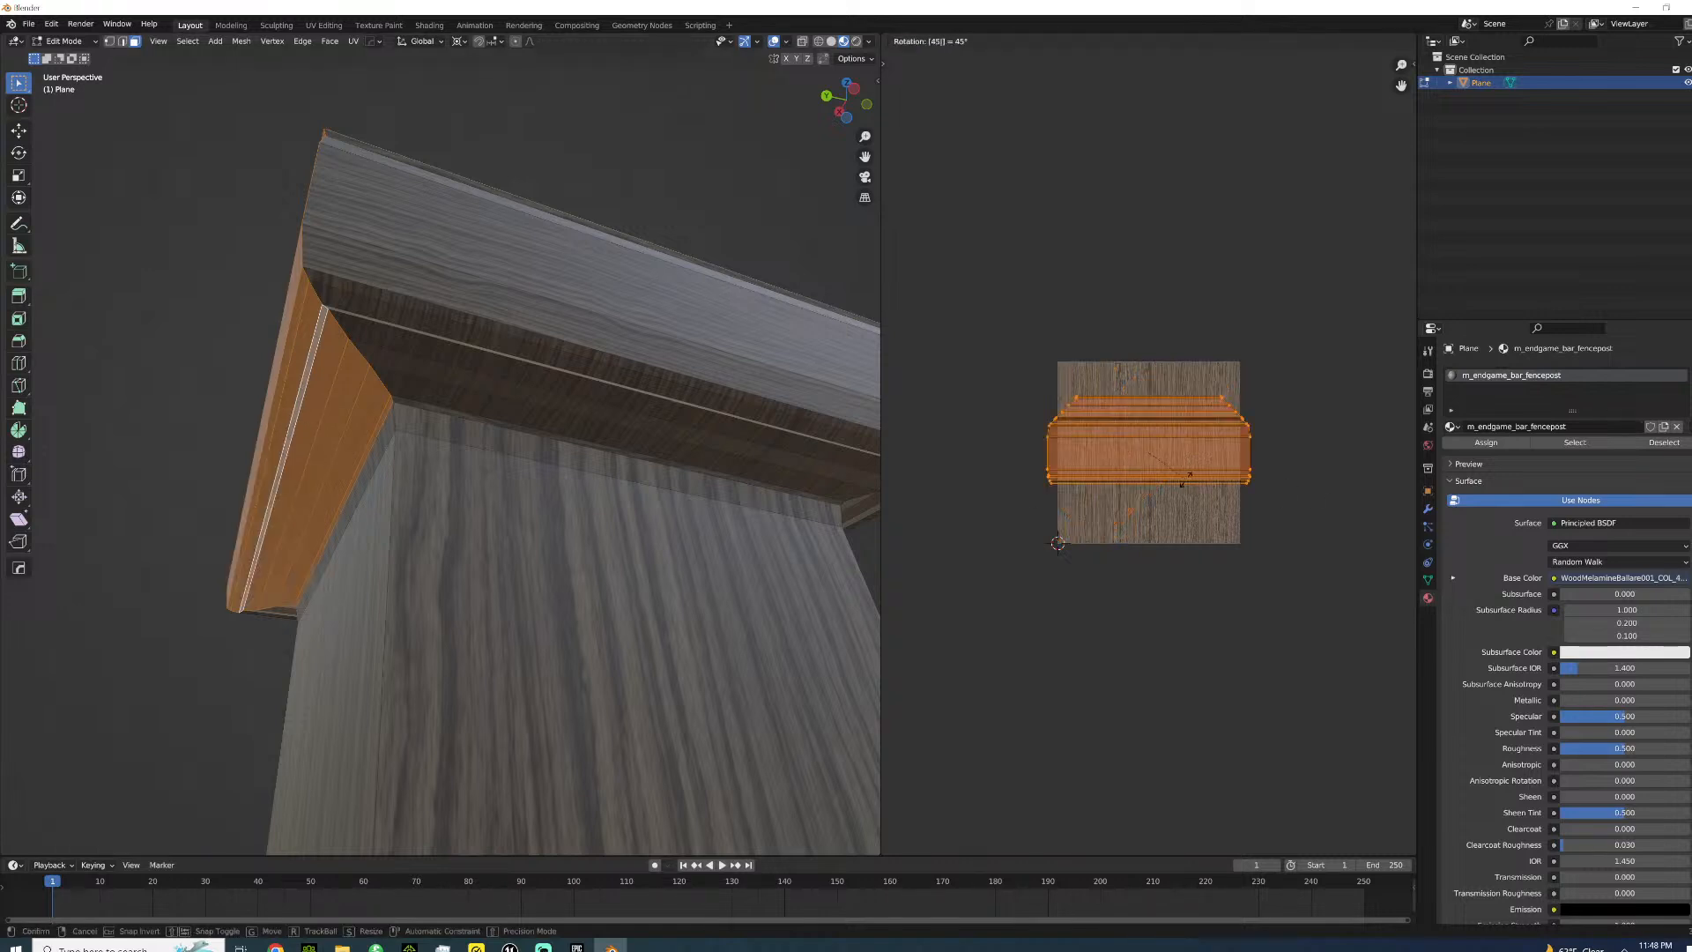
key(minus)
key(Return)
key(Tab)
middle_drag(569, 414, 598, 465)
- Select the underside strips along the adjacent side of the cap, including the thin groove strip
key(Tab)
click(585, 477)
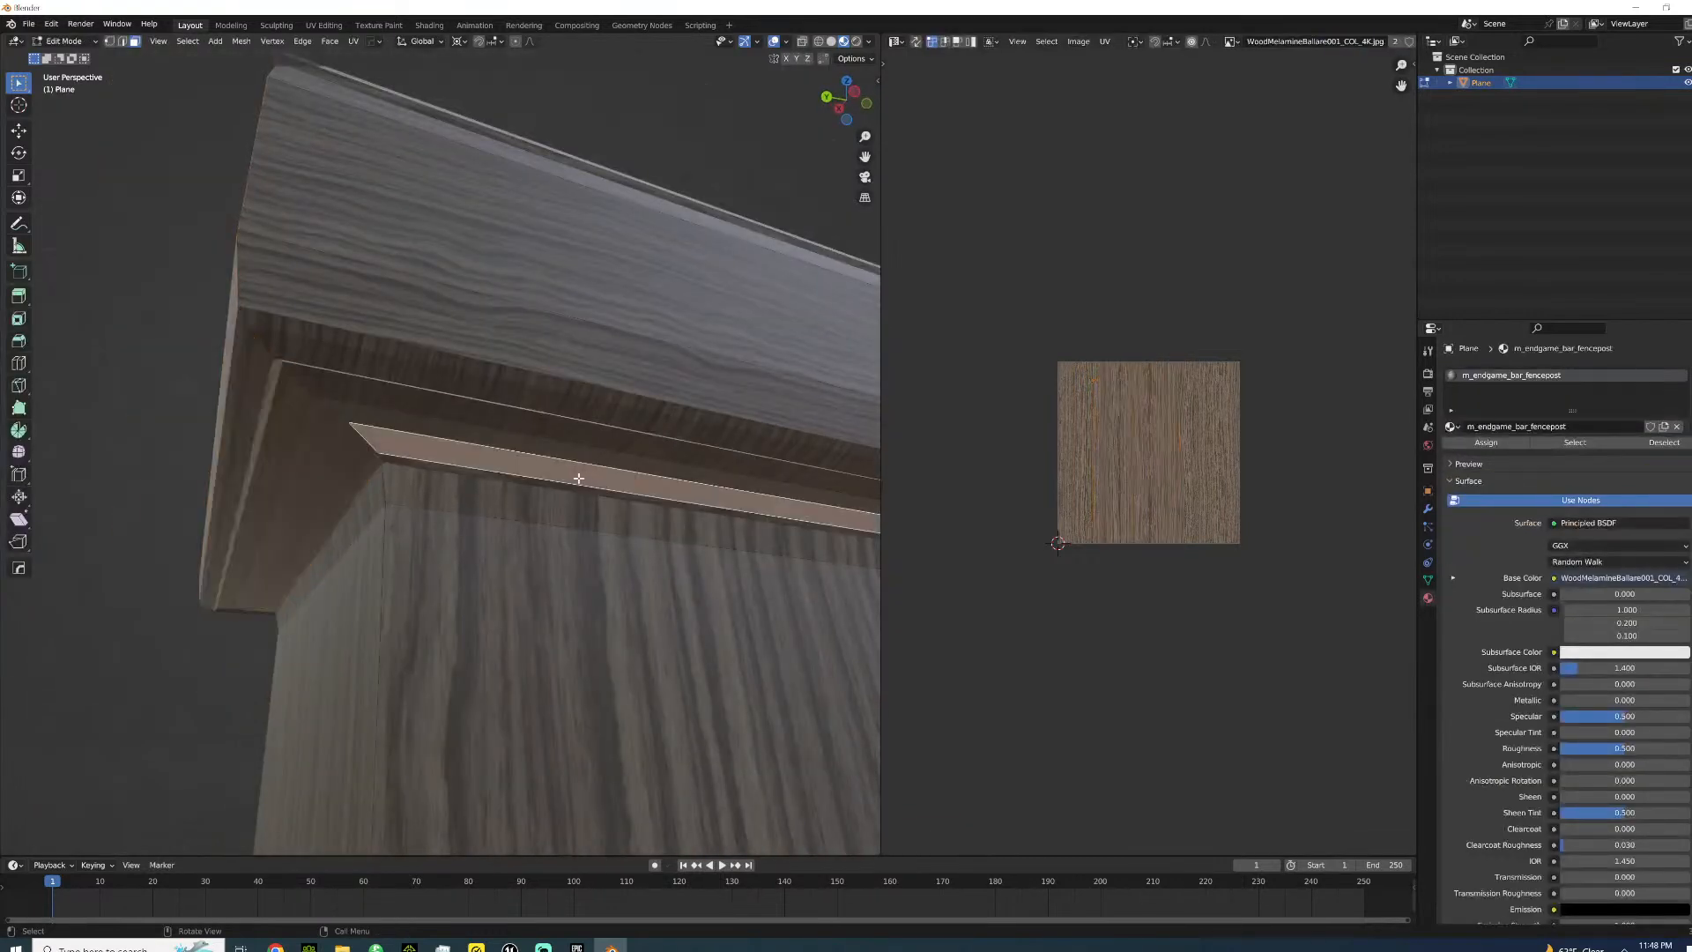
shift+click(574, 443)
shift+click(569, 423)
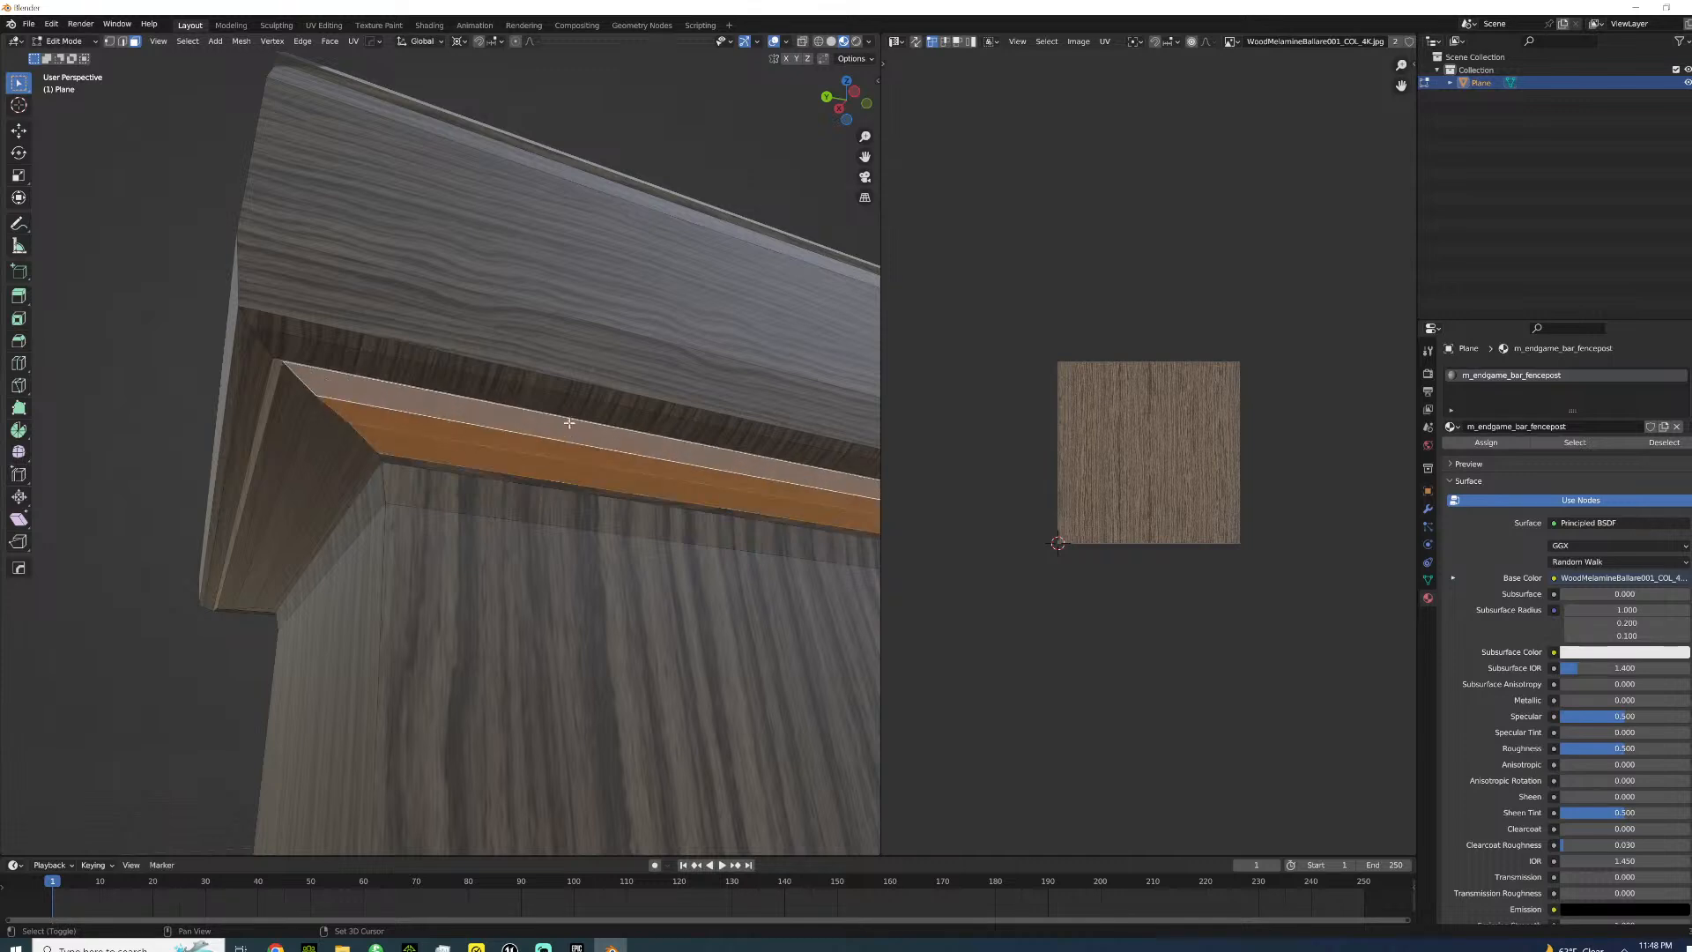
scroll(583, 422, up, 2)
shift+click(593, 392)
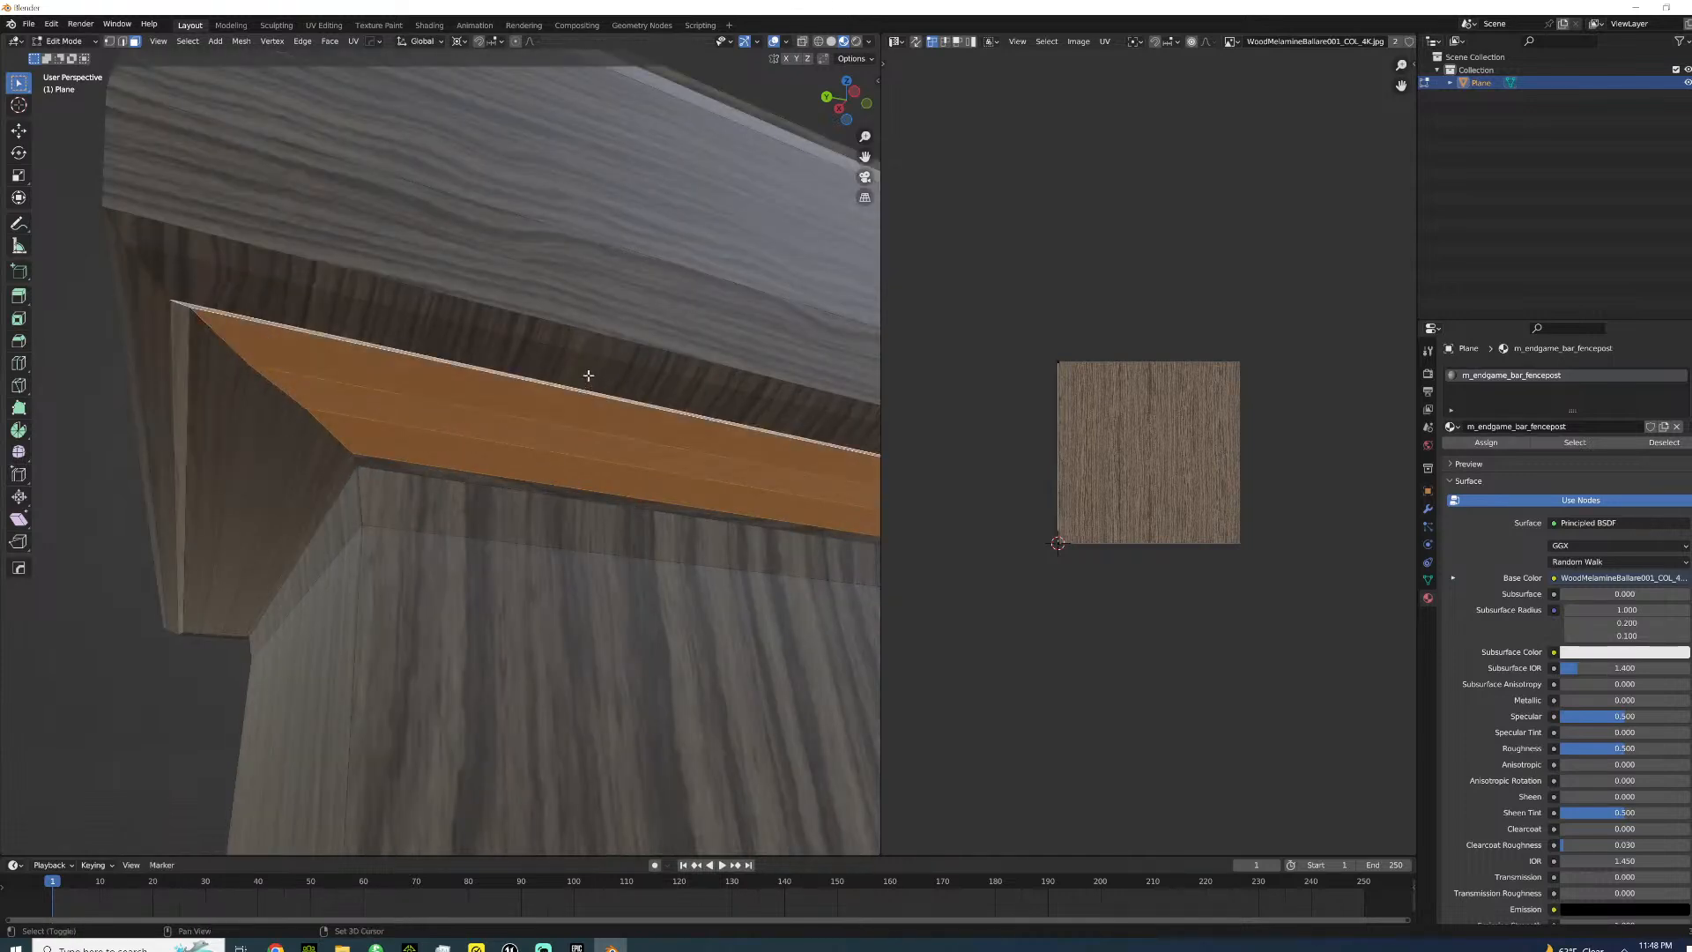
scroll(529, 388, up, 3)
shift+click(489, 413)
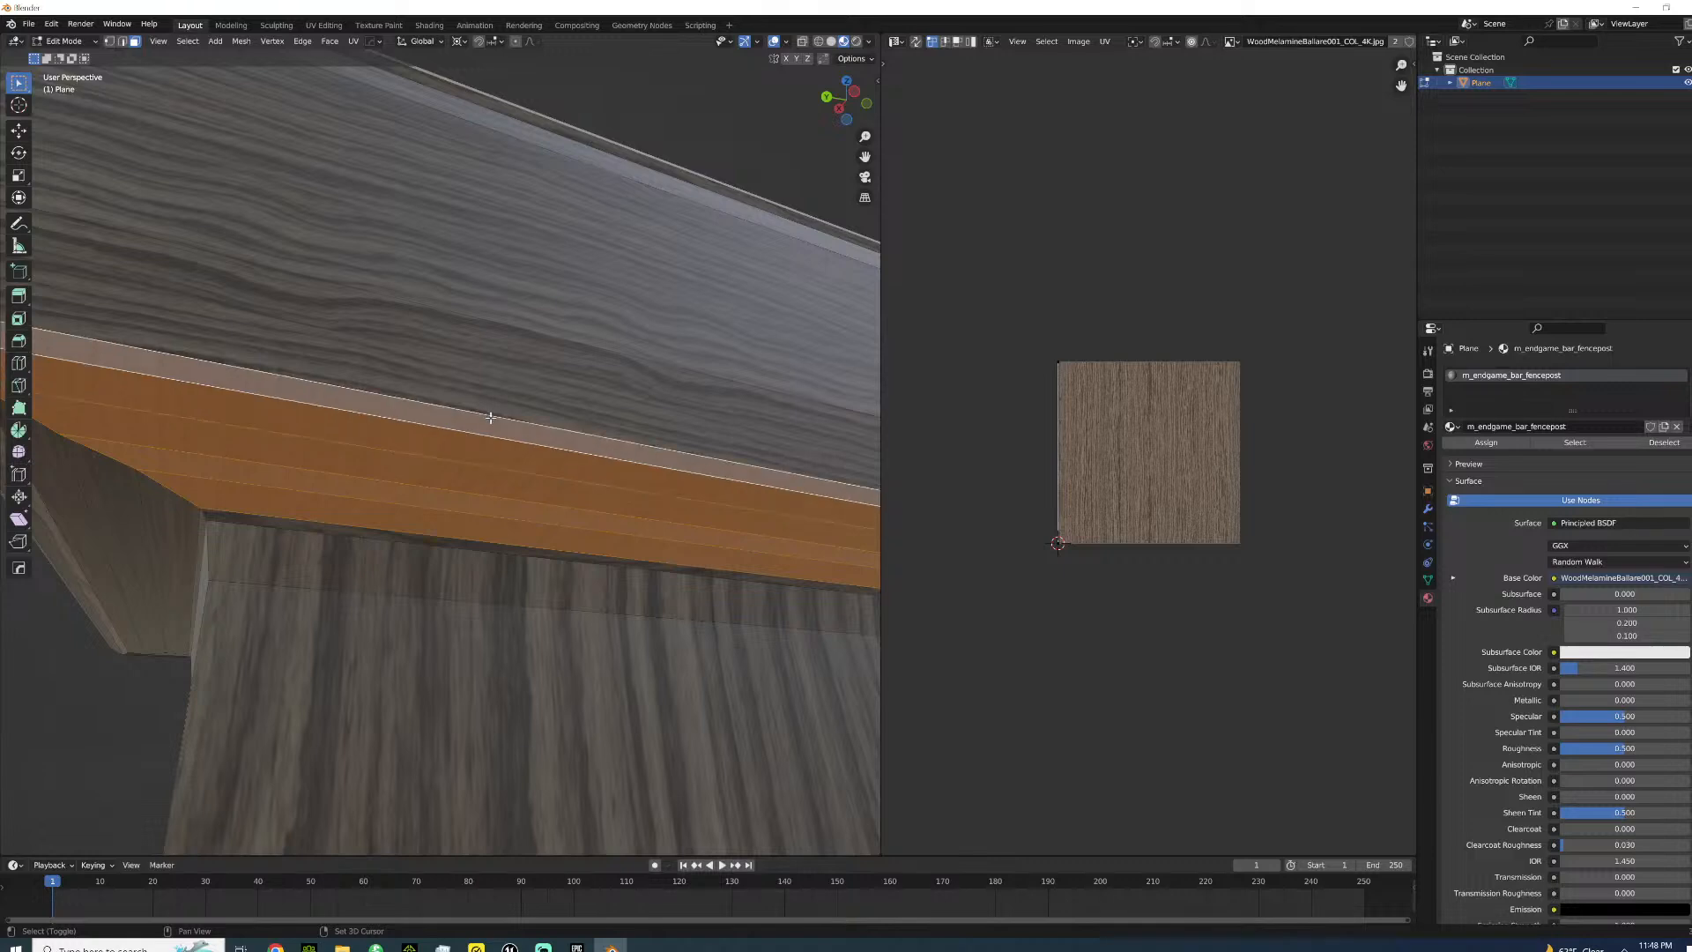
- Add the adjacent side's tall outer face and narrow upper edge strips to the selection
scroll(498, 379, down, 5)
middle_drag(506, 355, 472, 441)
shift+click(487, 517)
scroll(487, 518, up, 2)
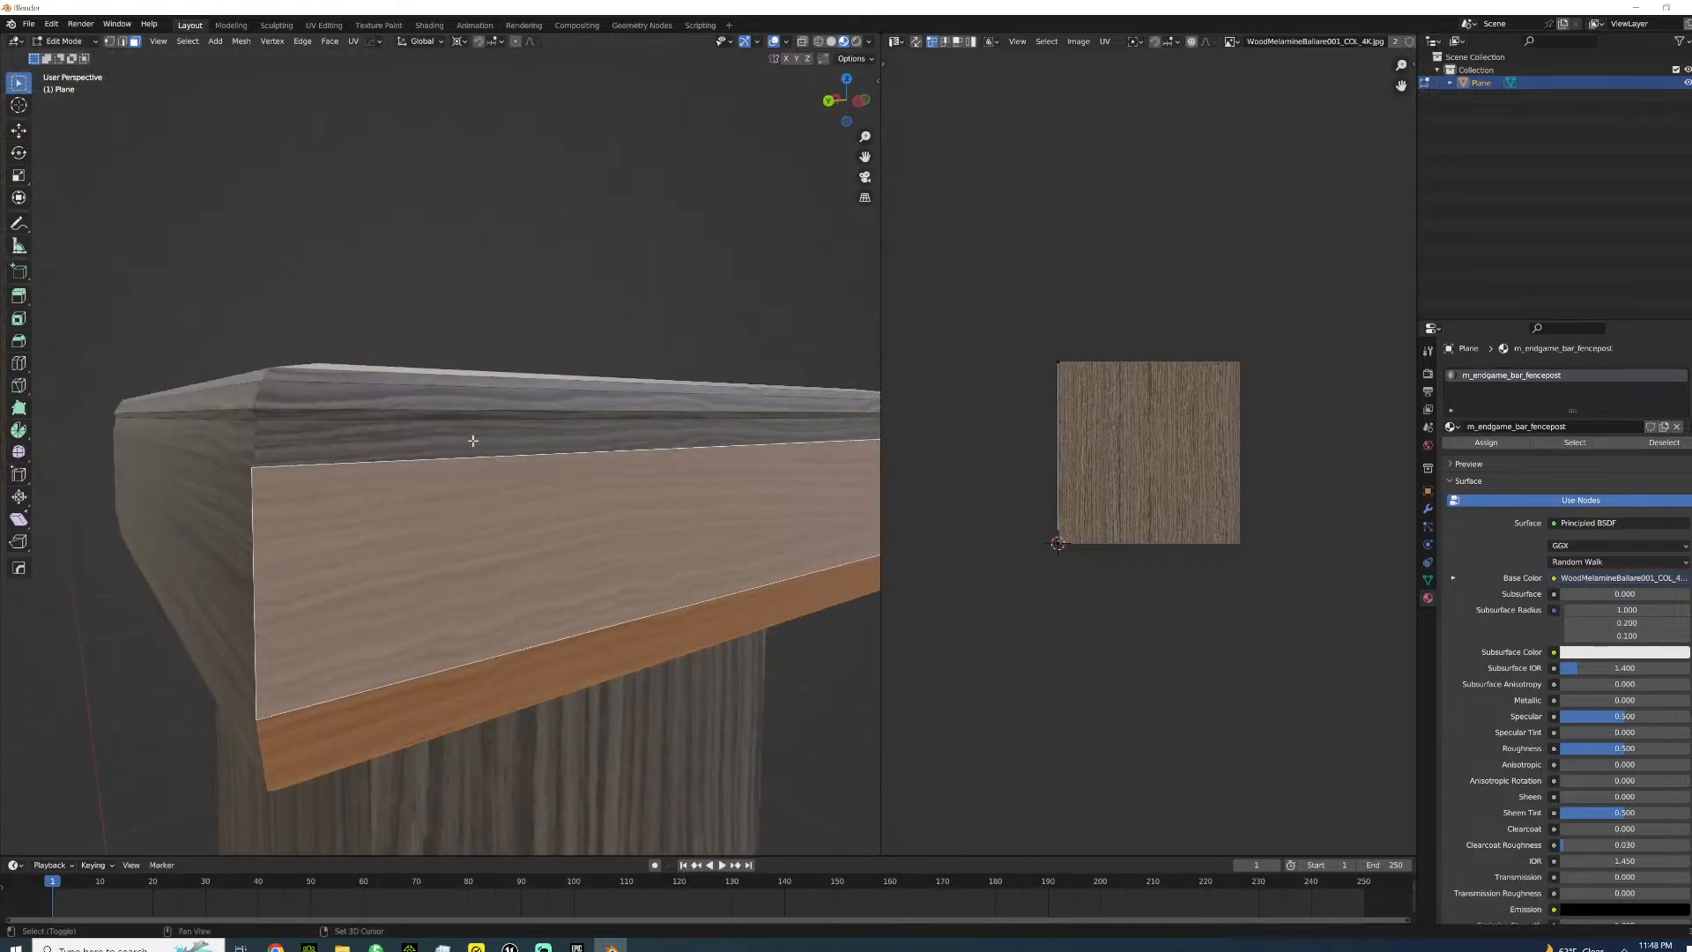
shift+click(467, 419)
shift+click(461, 404)
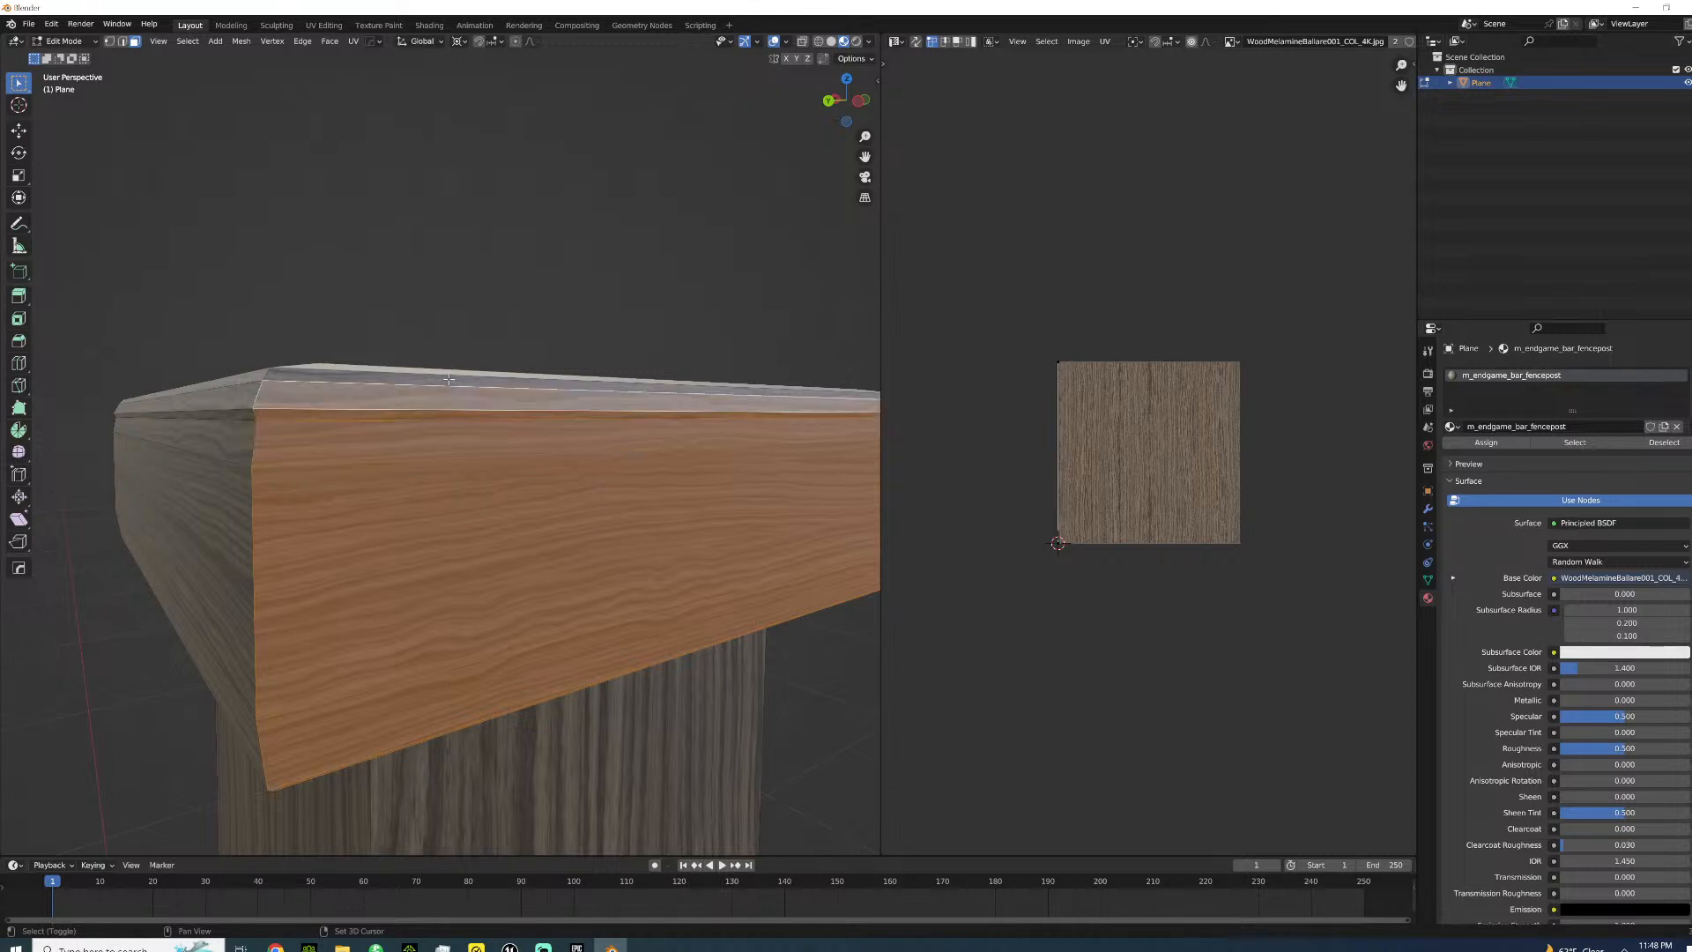
middle_drag(442, 423, 442, 518)
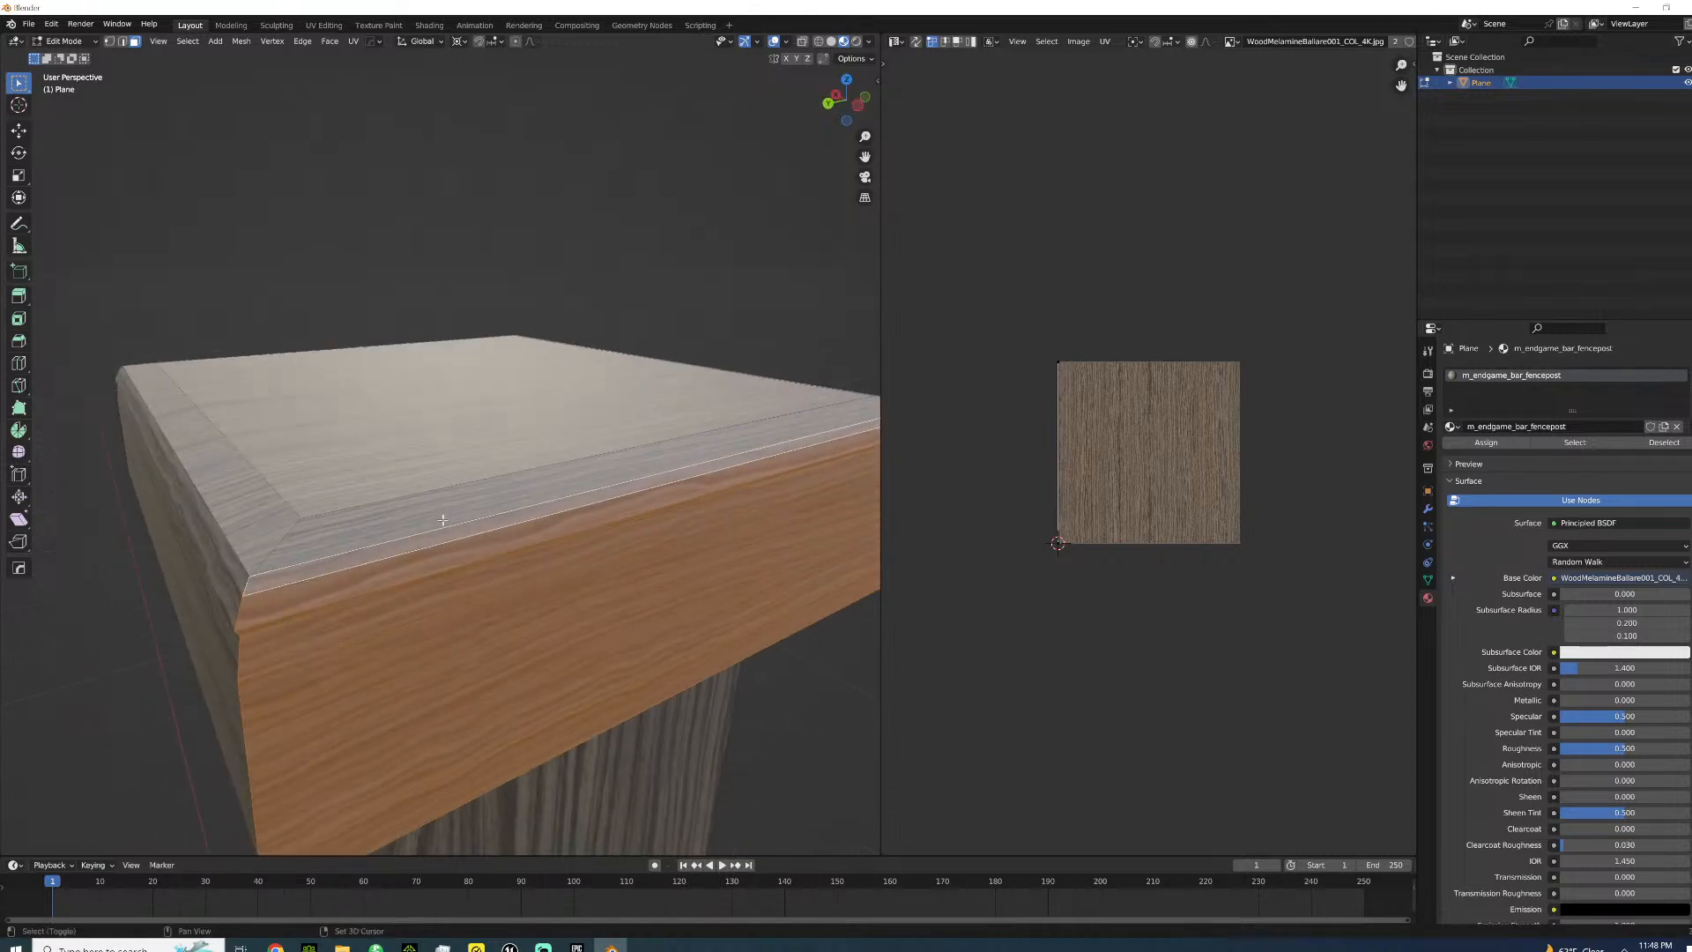
- Unwrap the adjacent side's selected faces and rotate their UVs by -45° so the grain runs horizontally
key(u)
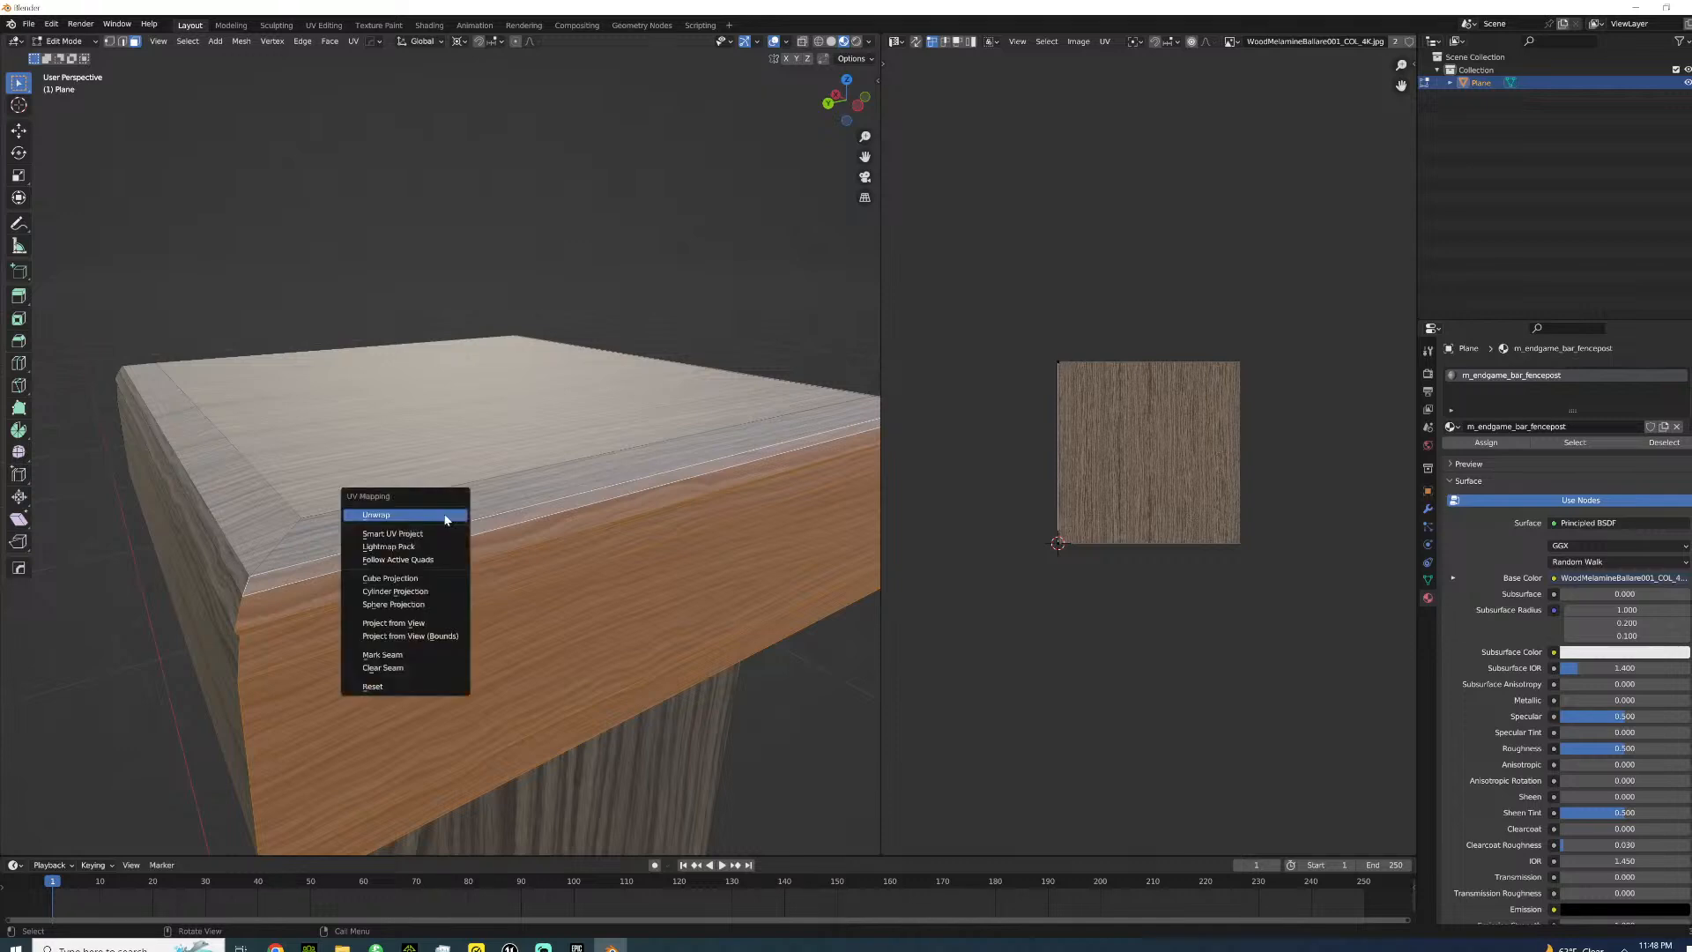
click(446, 516)
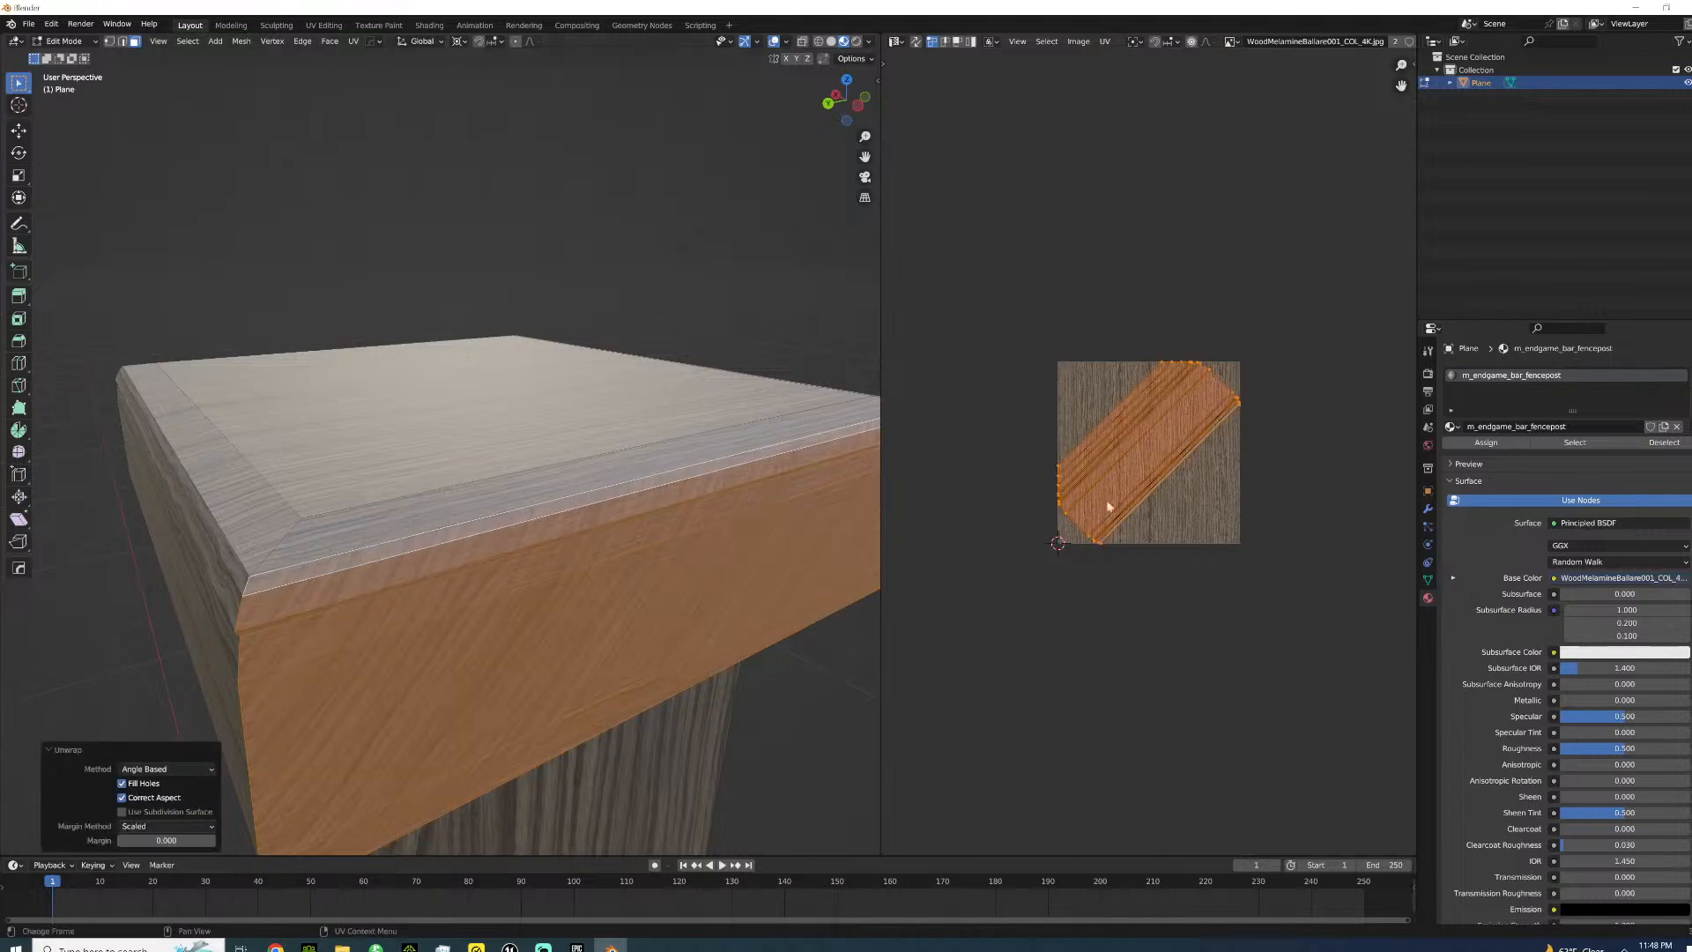
text(r45)
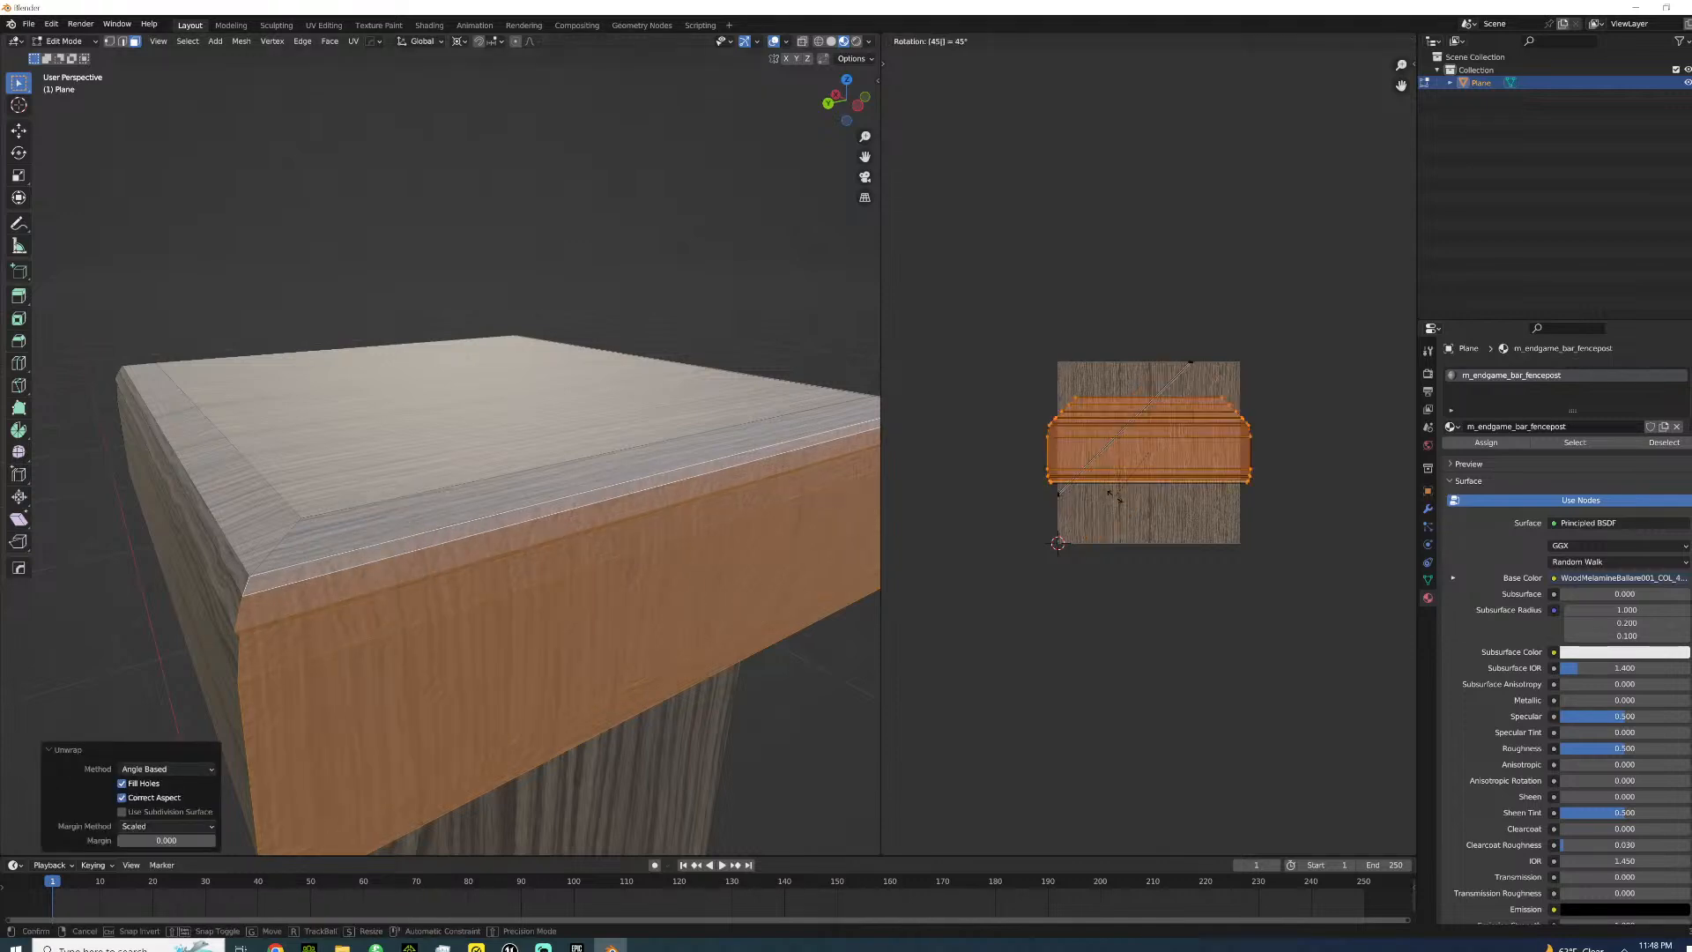
key(Return)
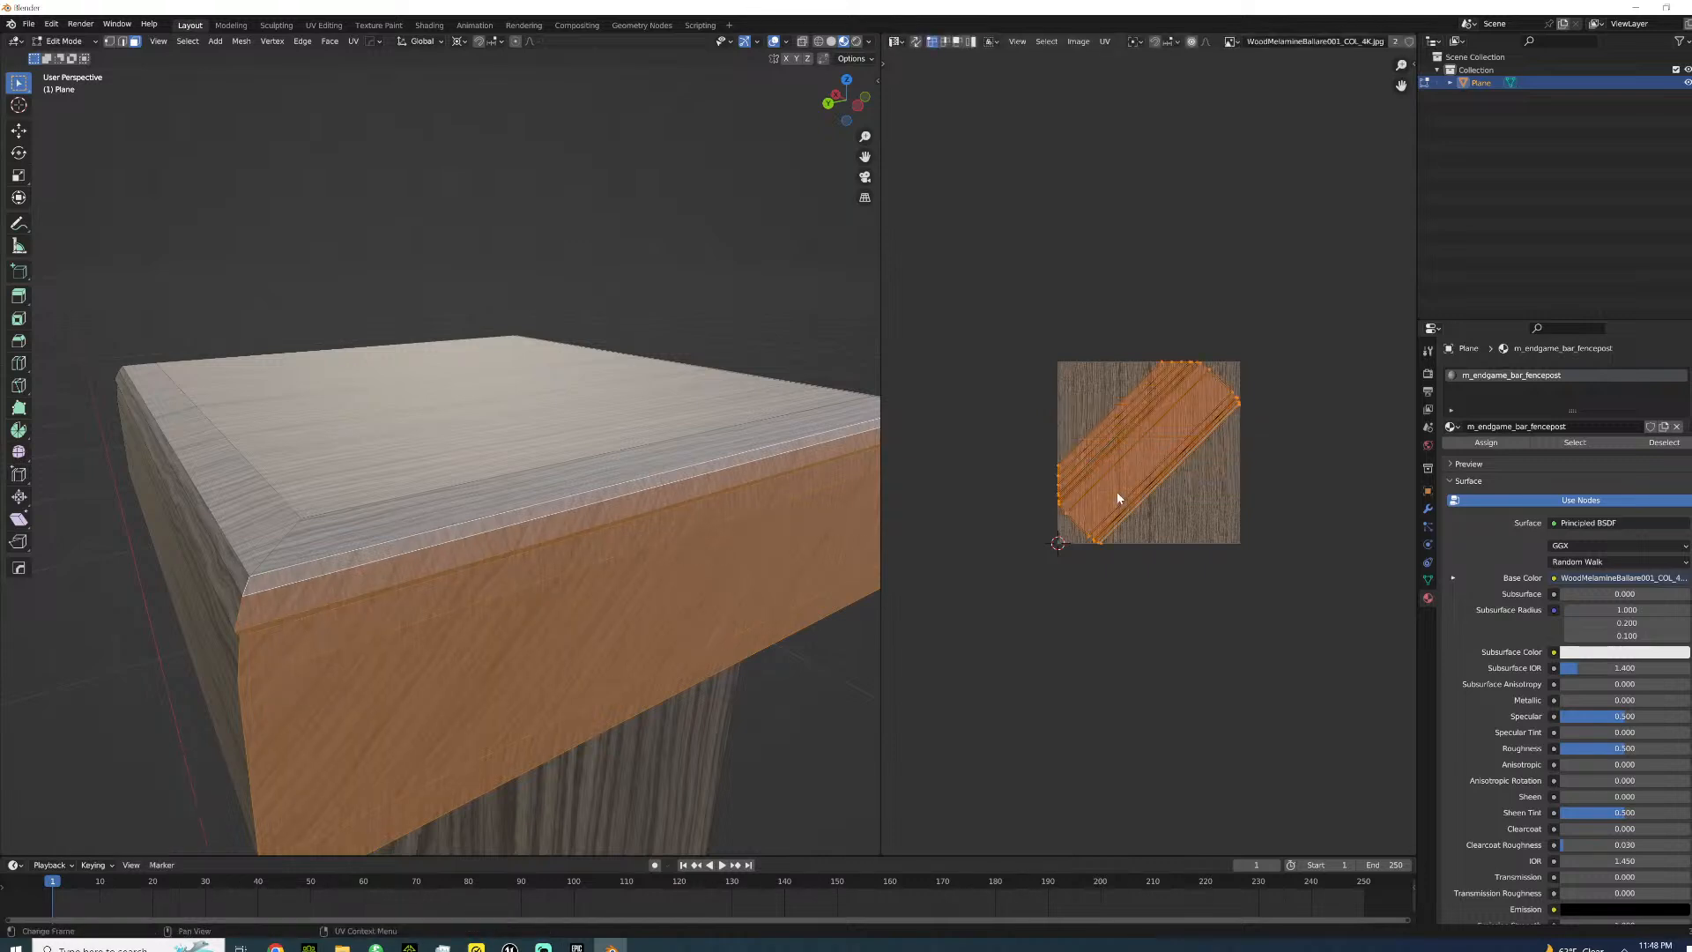
text(r)
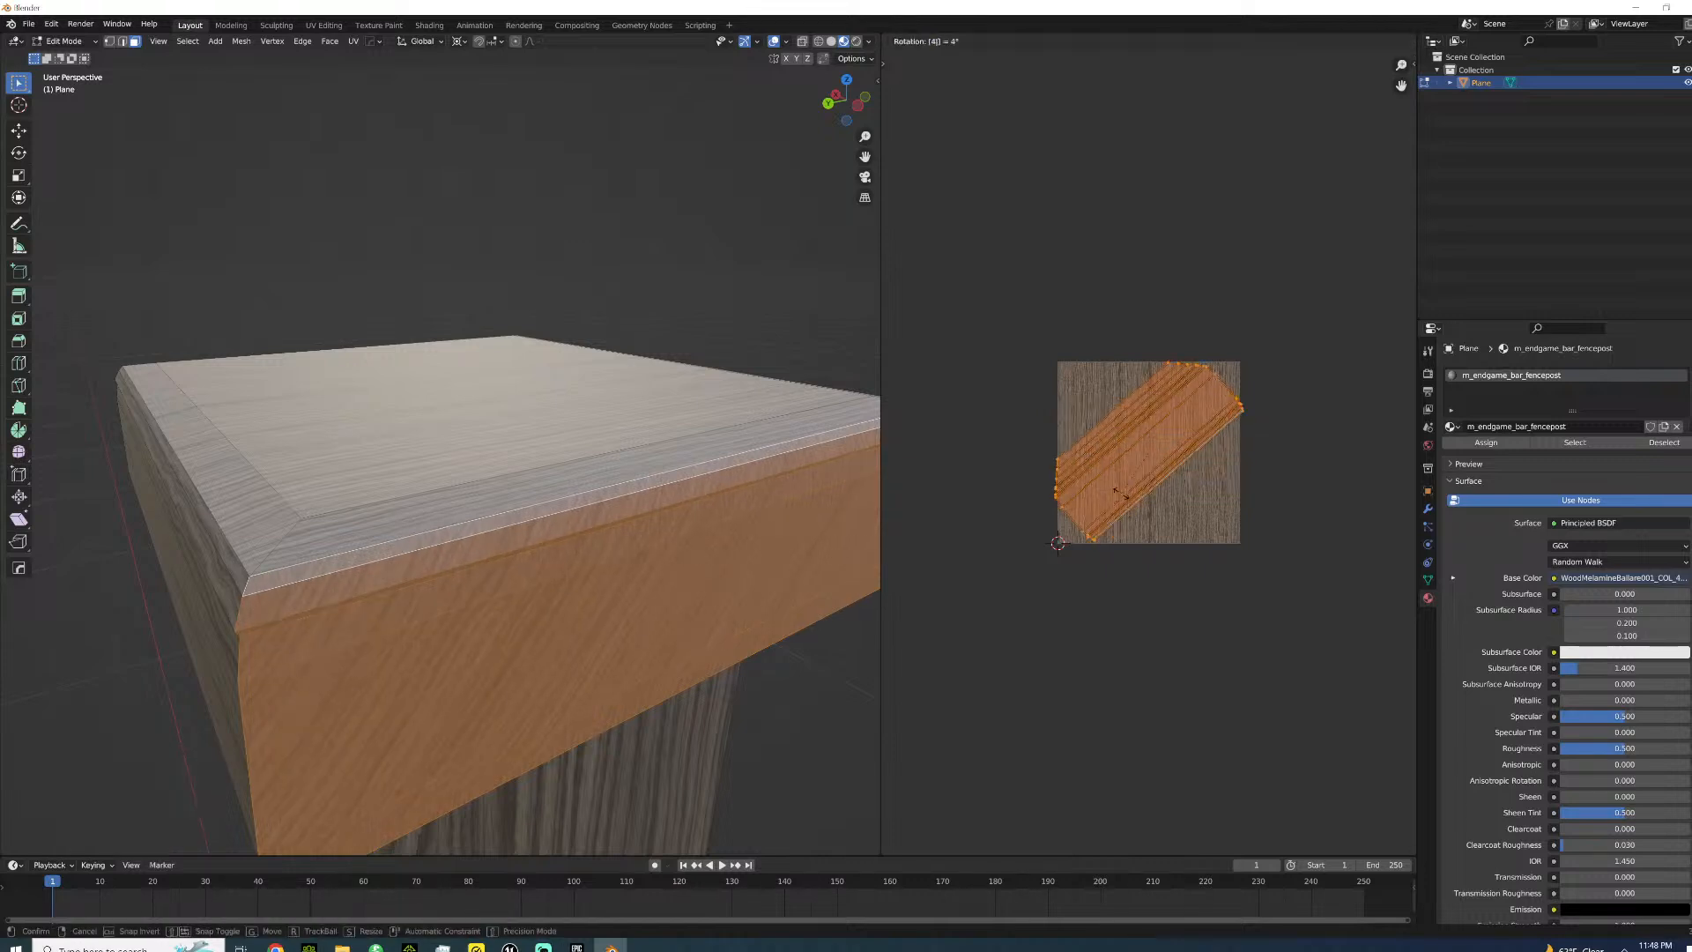
text(45-)
key(Return)
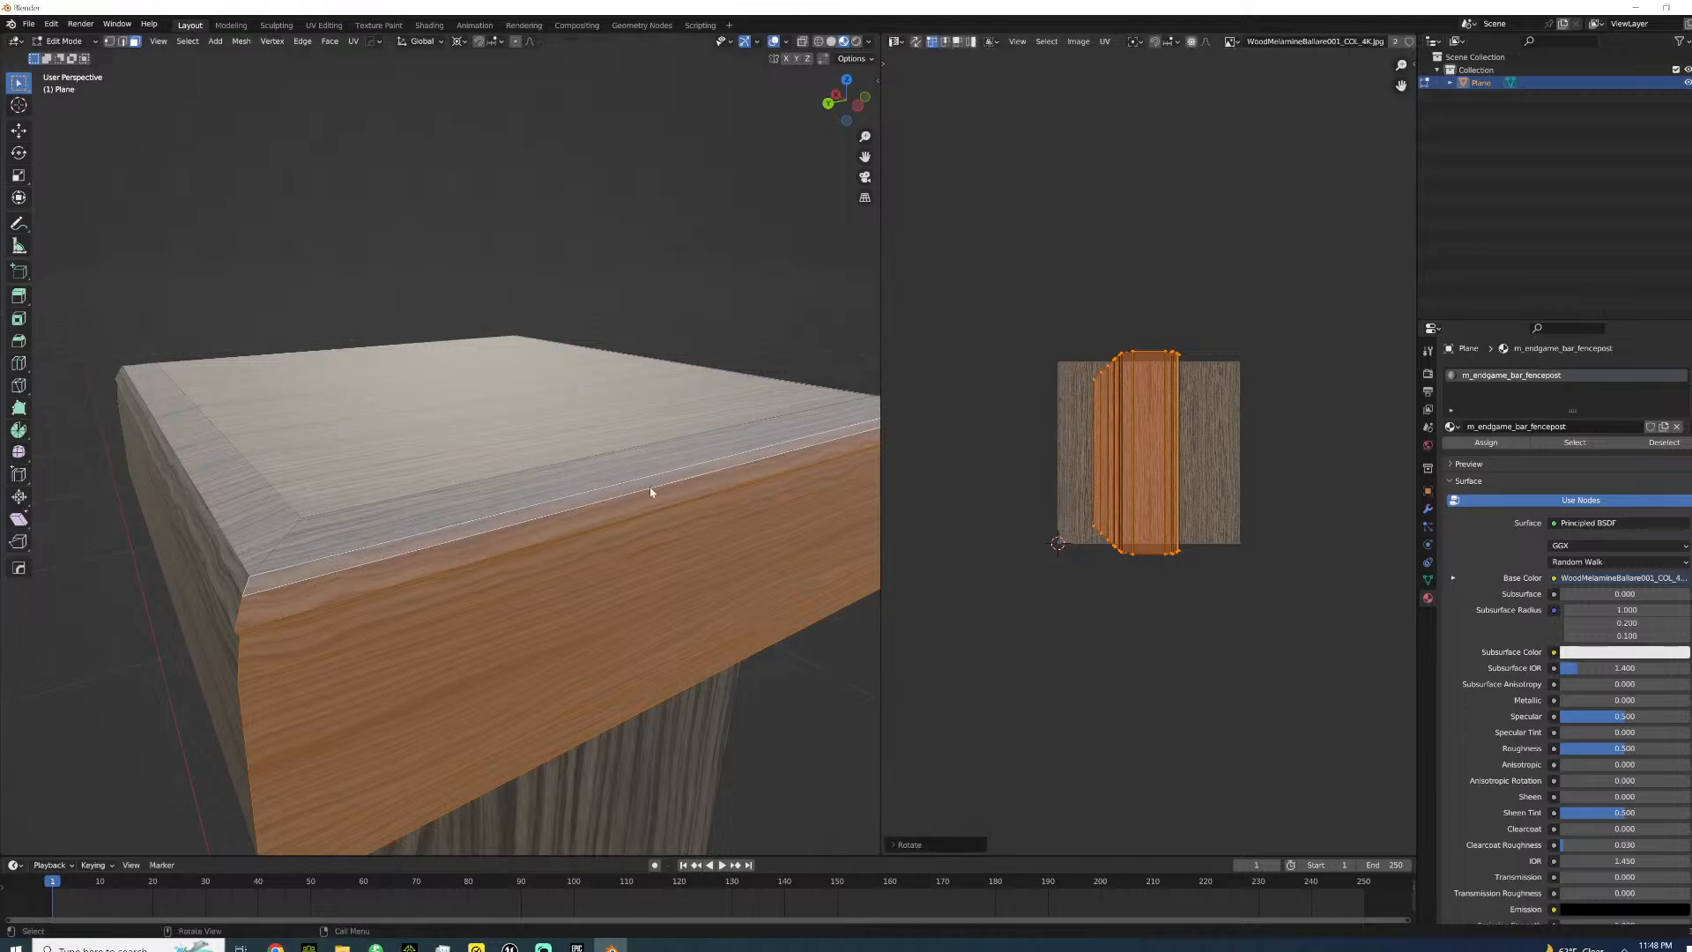
- Examine the wood mapping on the cap and the whole post in Object Mode
key(Tab)
middle_drag(616, 495, 454, 448)
key(Tab)
key(Tab)
scroll(455, 448, down, 10)
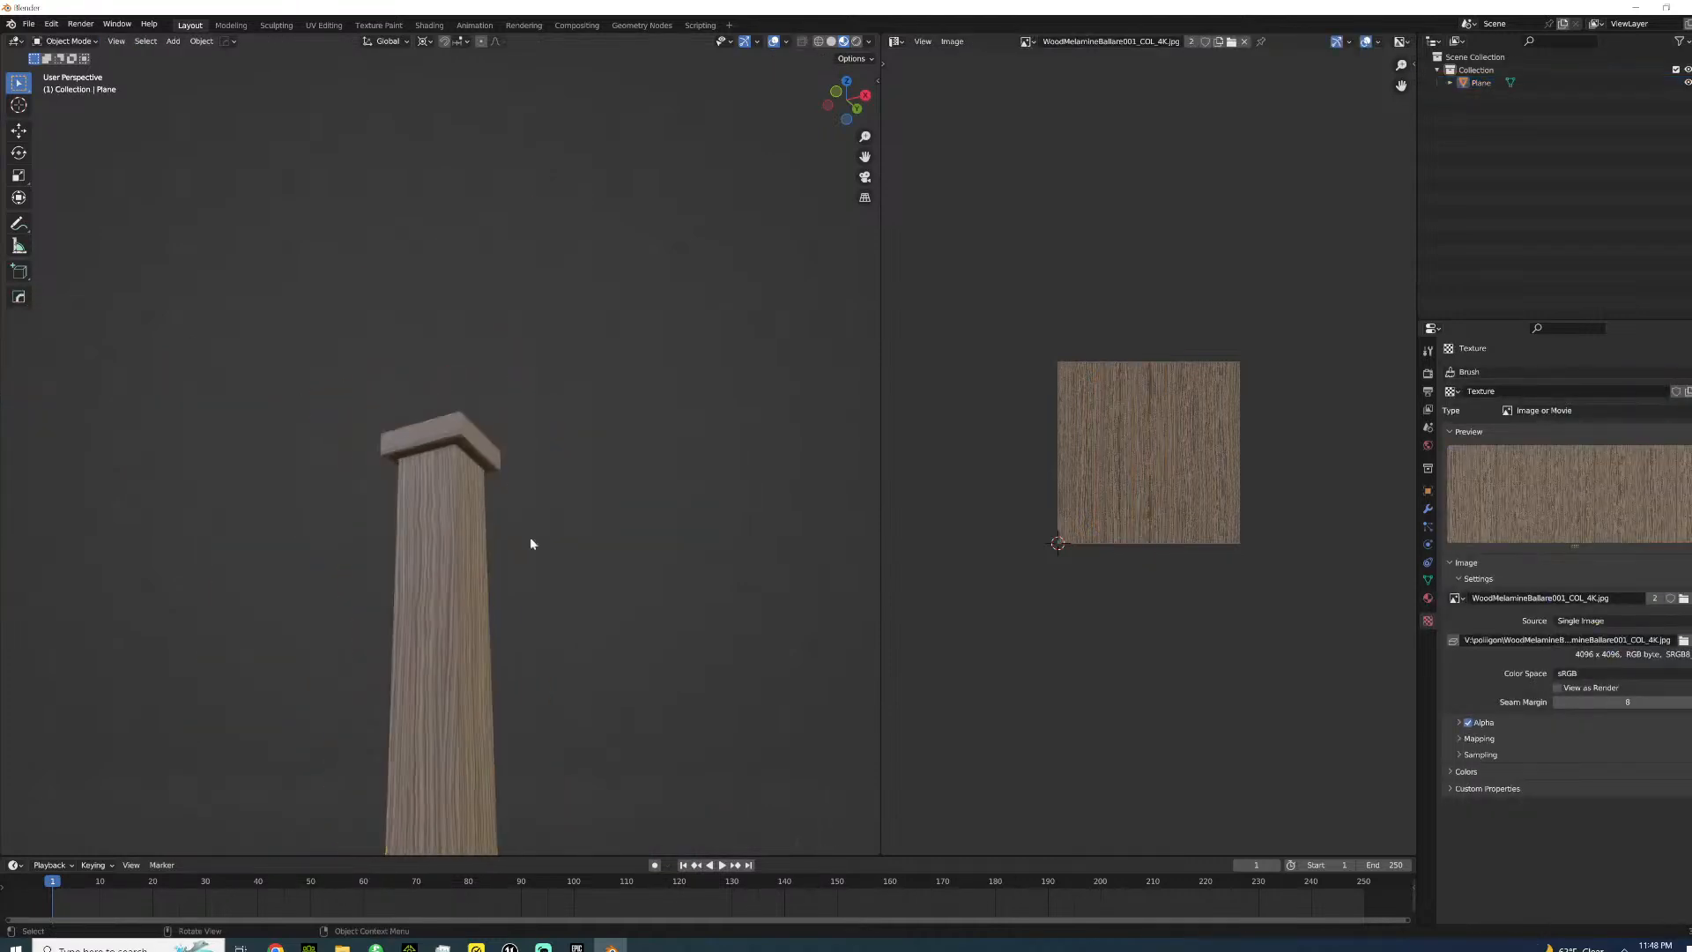
middle_drag(536, 585, 479, 477)
scroll(652, 478, up, 2)
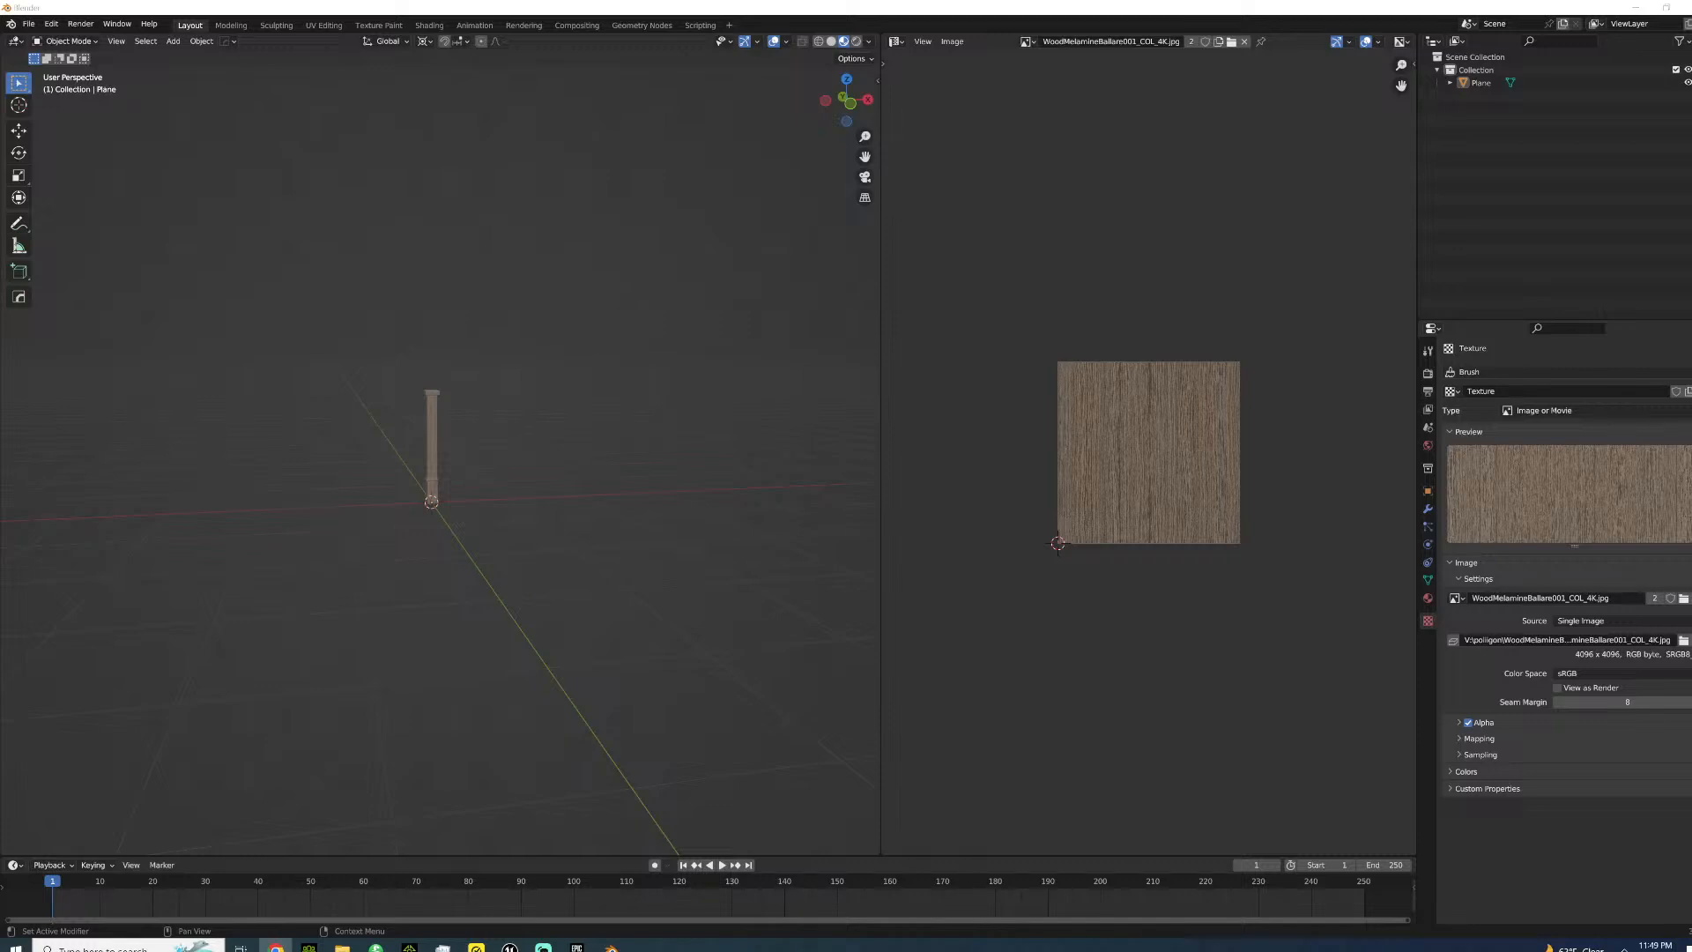
scroll(474, 359, up, 5)
middle_drag(537, 474, 566, 480)
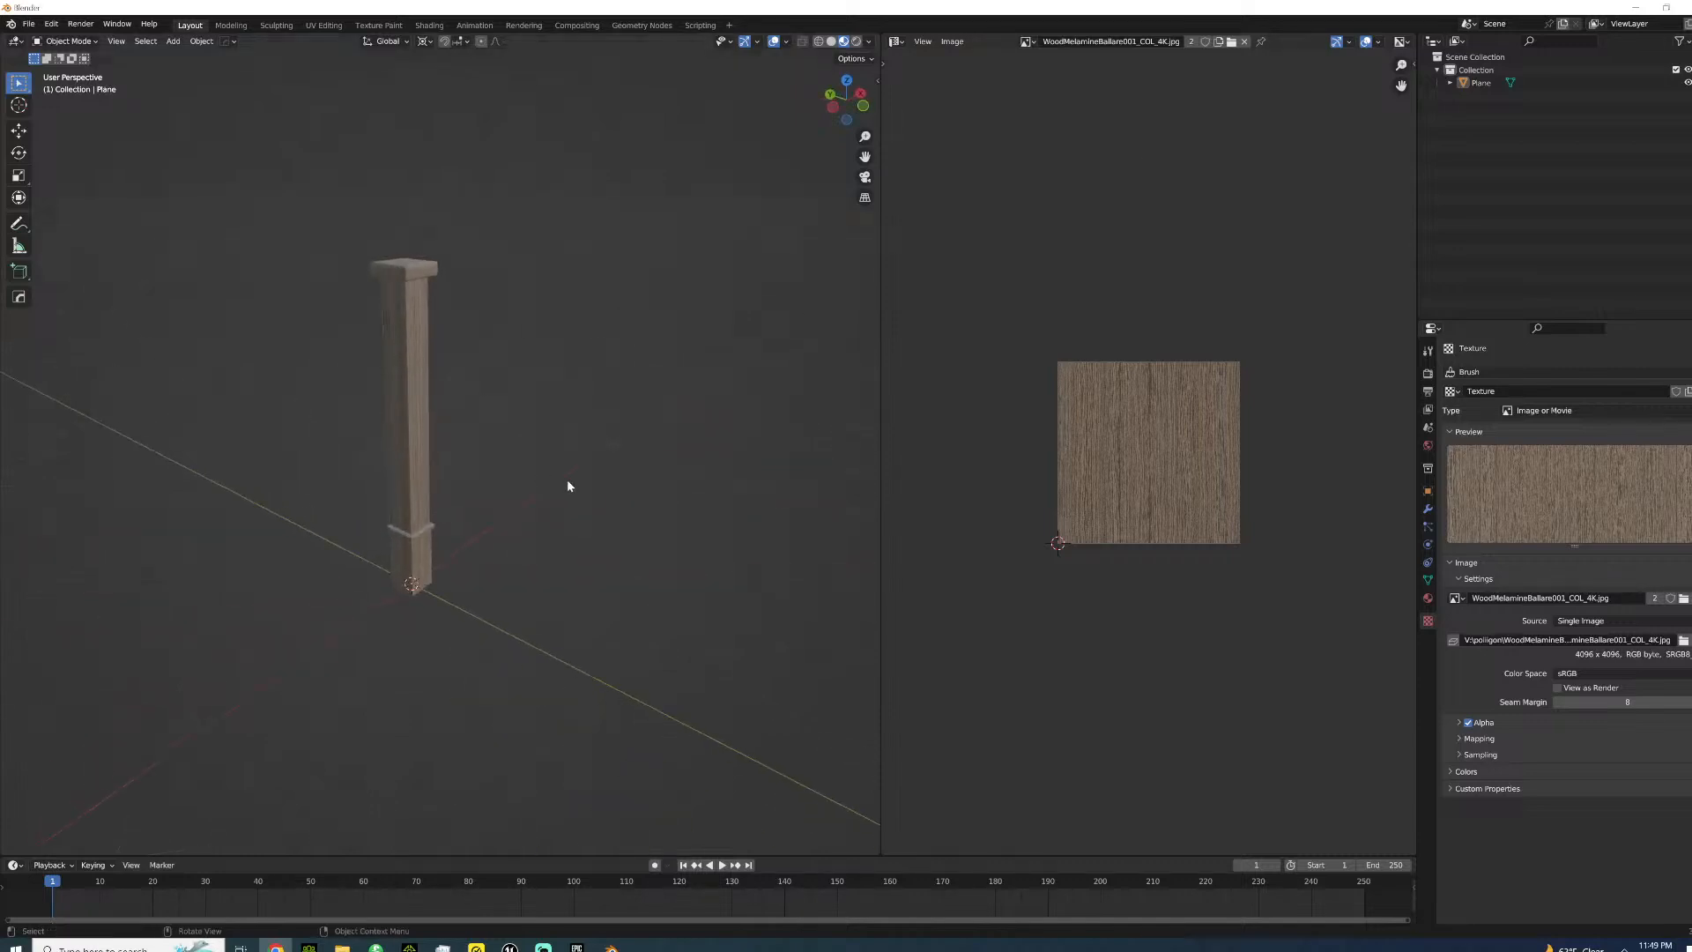
- Export the whole post as an FBX named endgame_bahamasresort_fencepost into the bahamasbar2 folder
key(a)
click(28, 24)
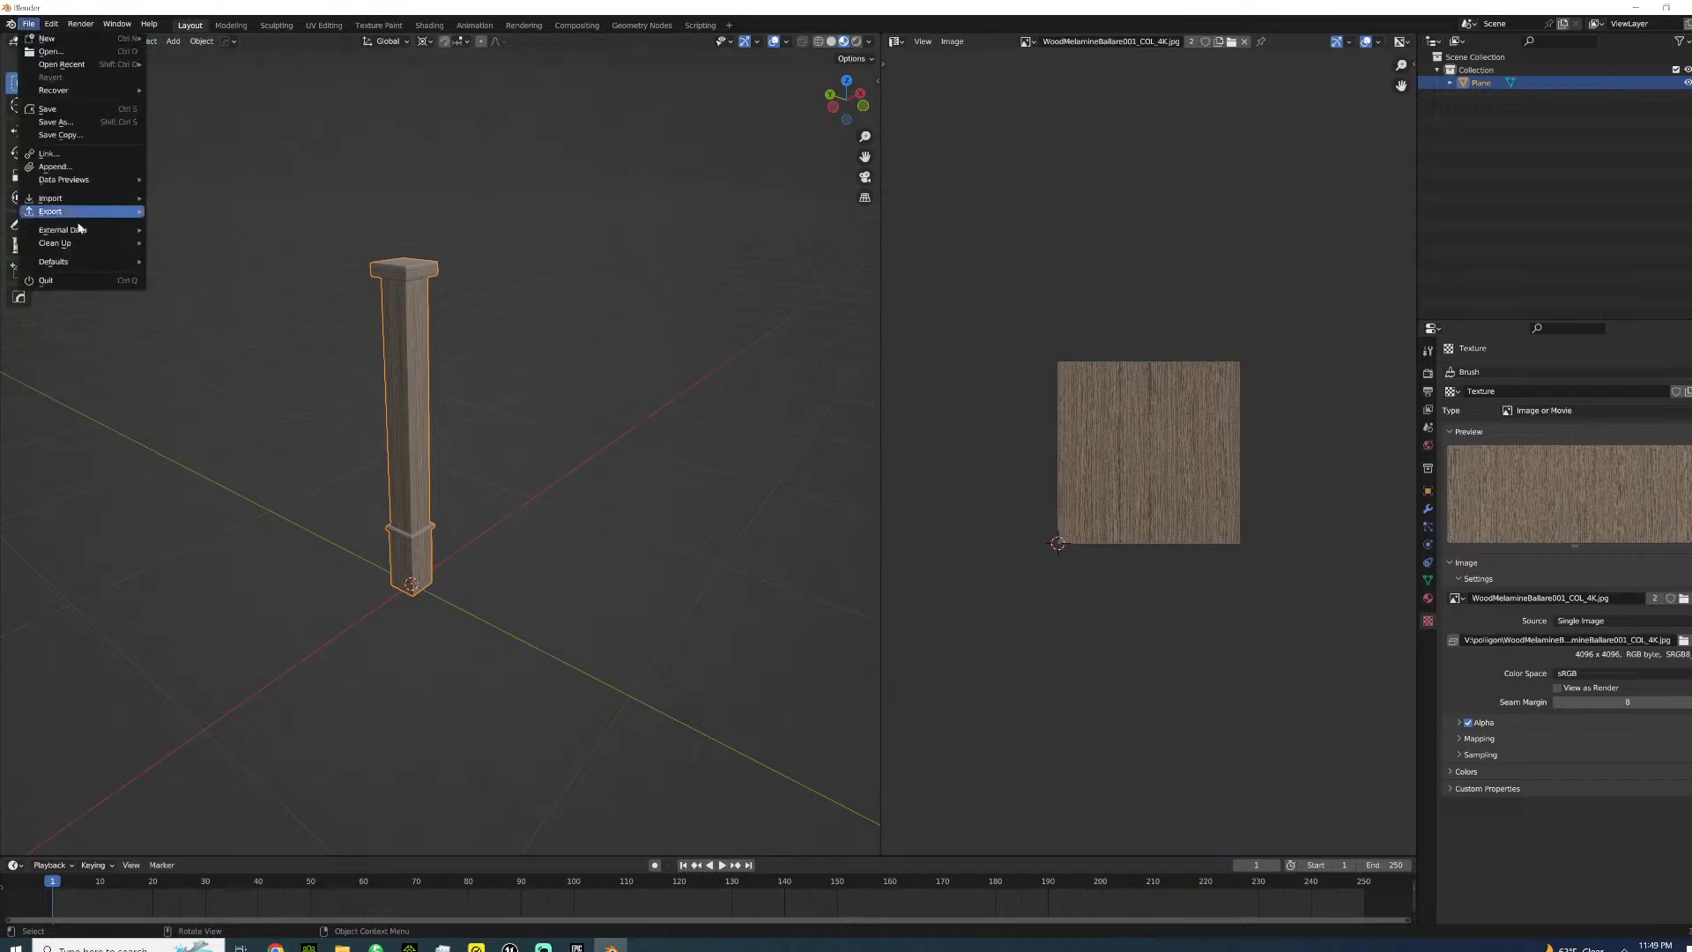
mouse_move(66, 219)
click(190, 343)
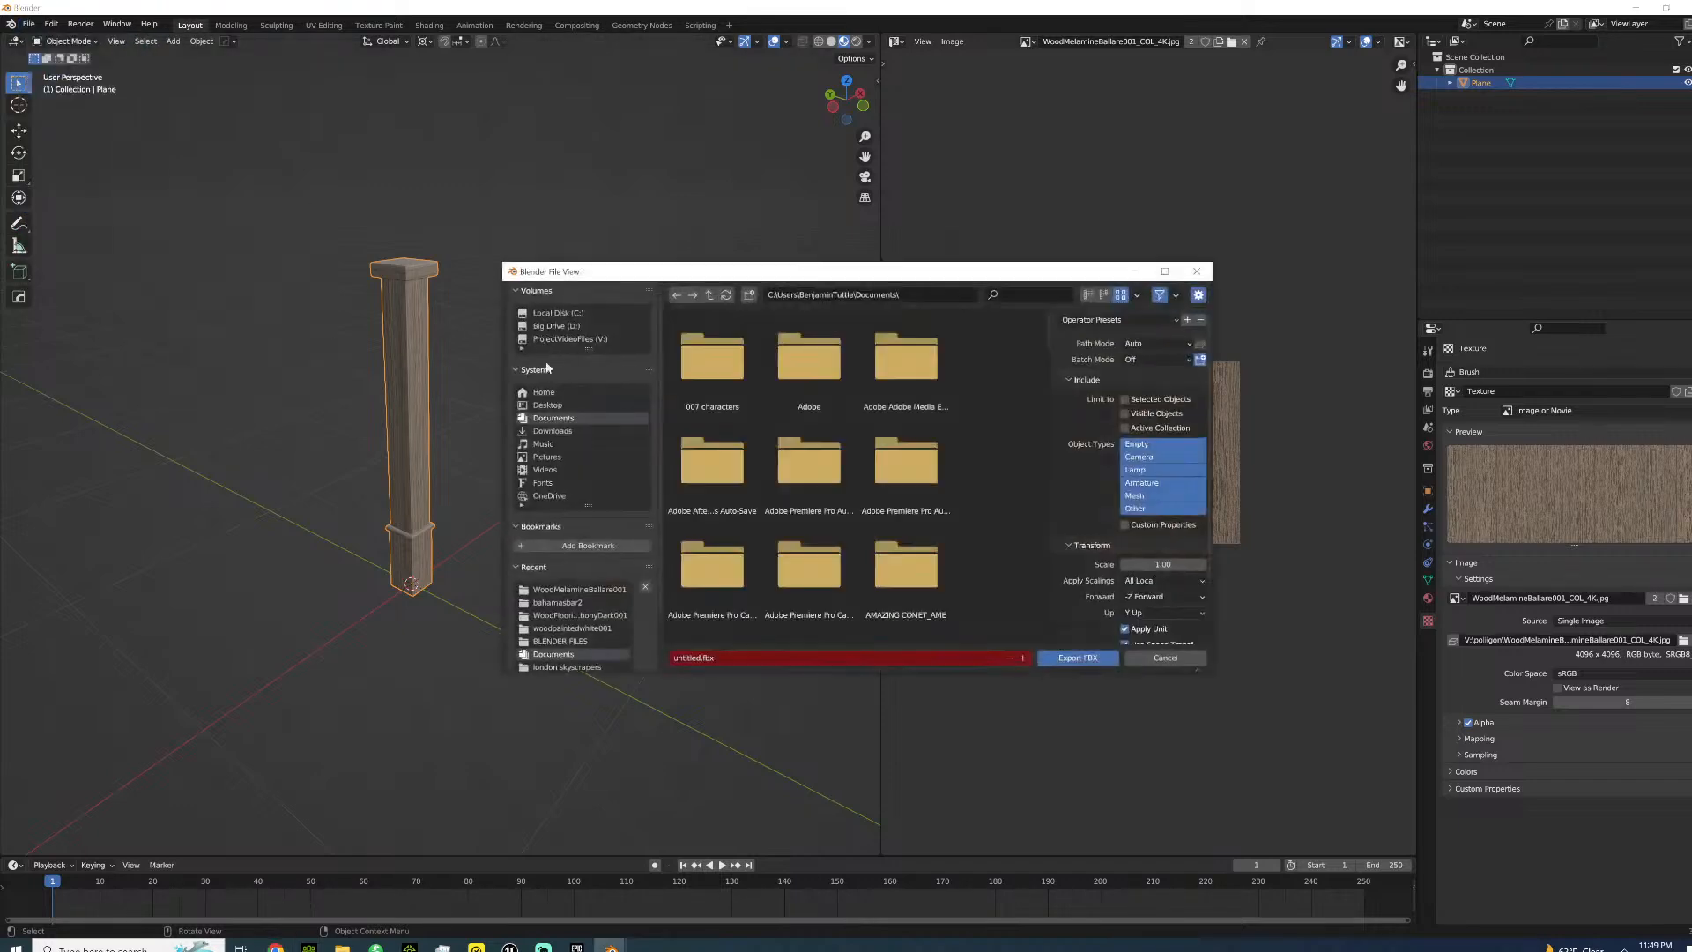
click(557, 602)
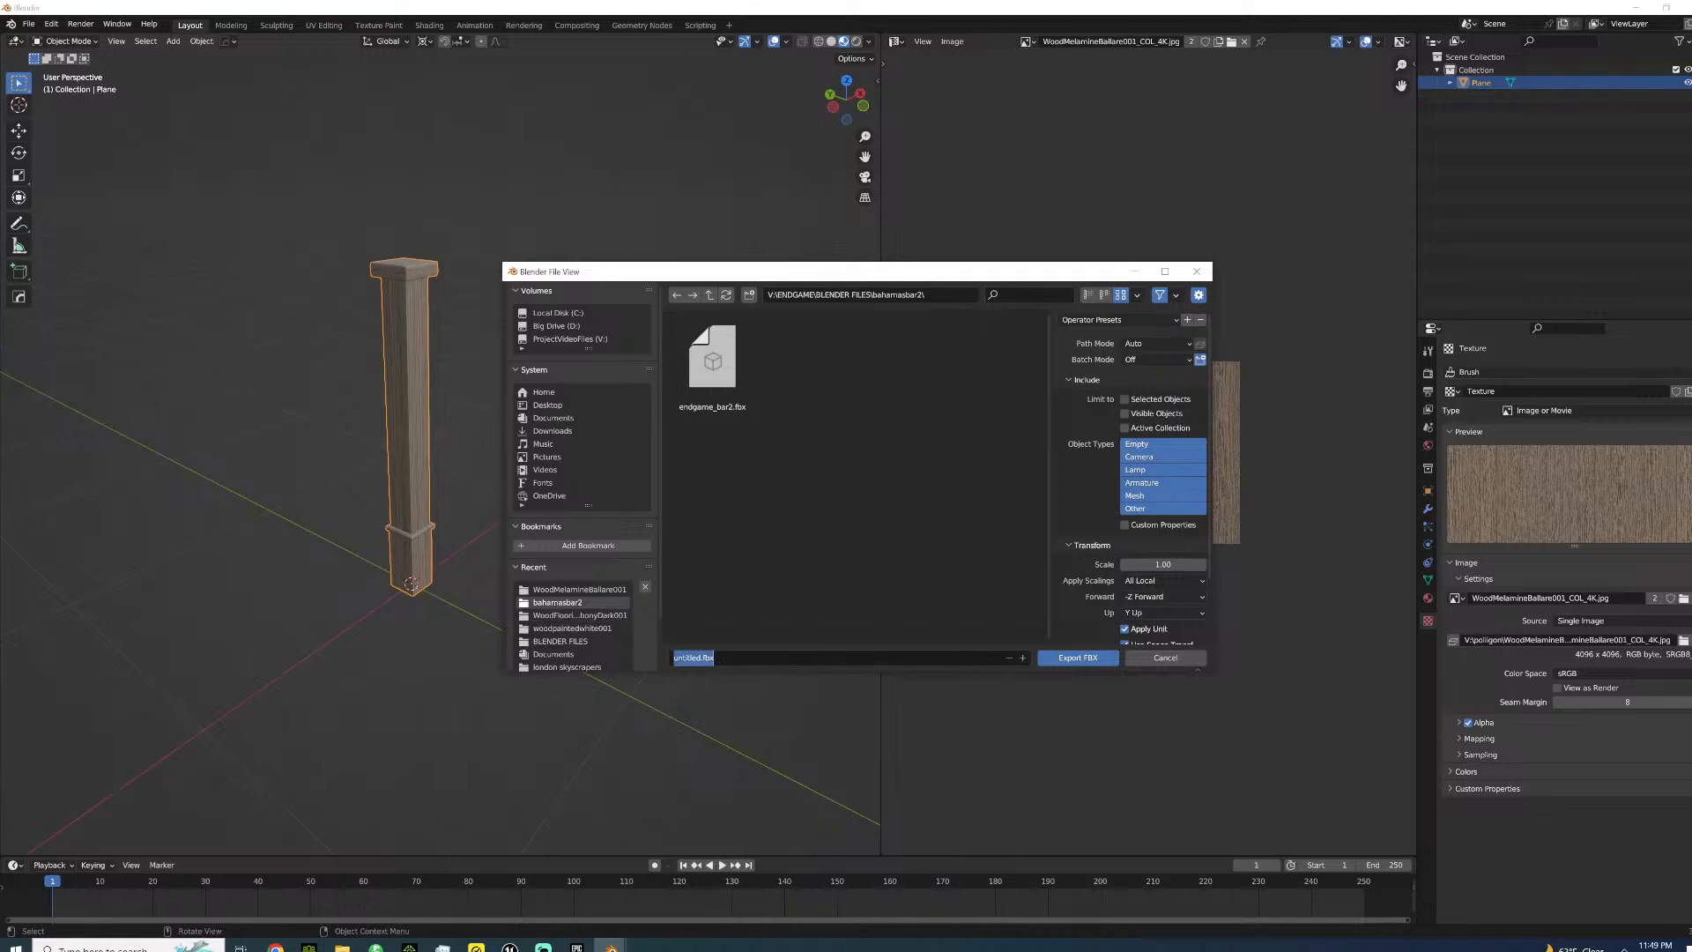
text(endgame_bahamasresort_fencepos)
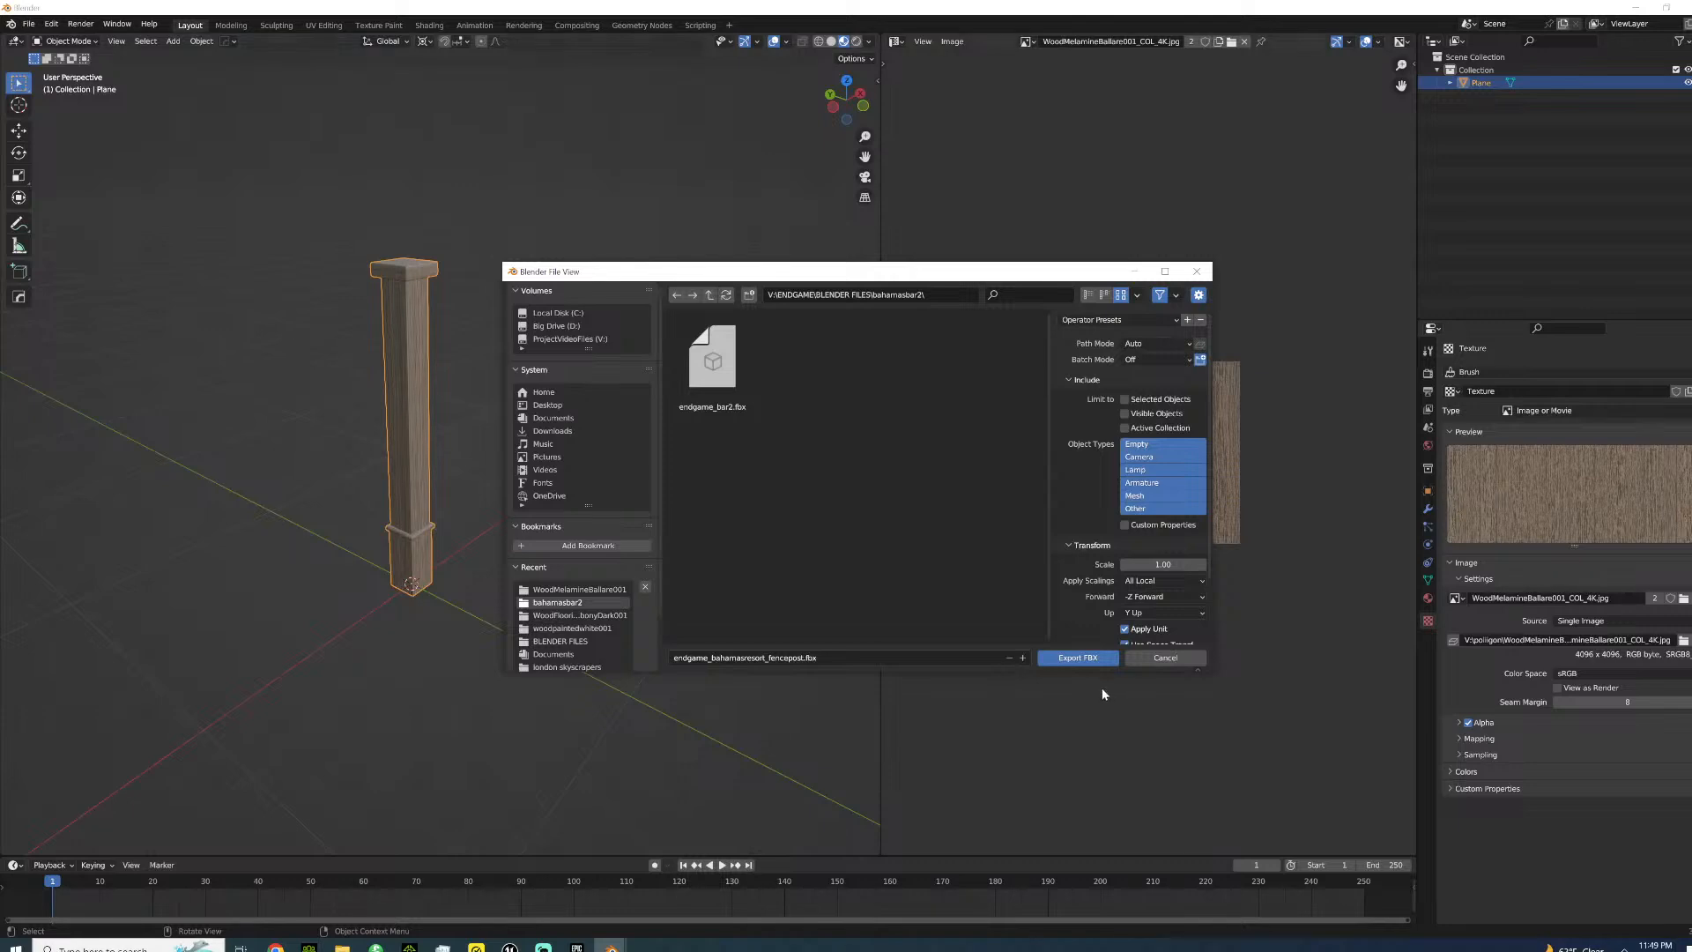
click(1073, 657)
- Switch to Unreal Editor and open the PROPS/bahamas/bar content folder
middle_drag(527, 378, 441, 387)
click(1635, 11)
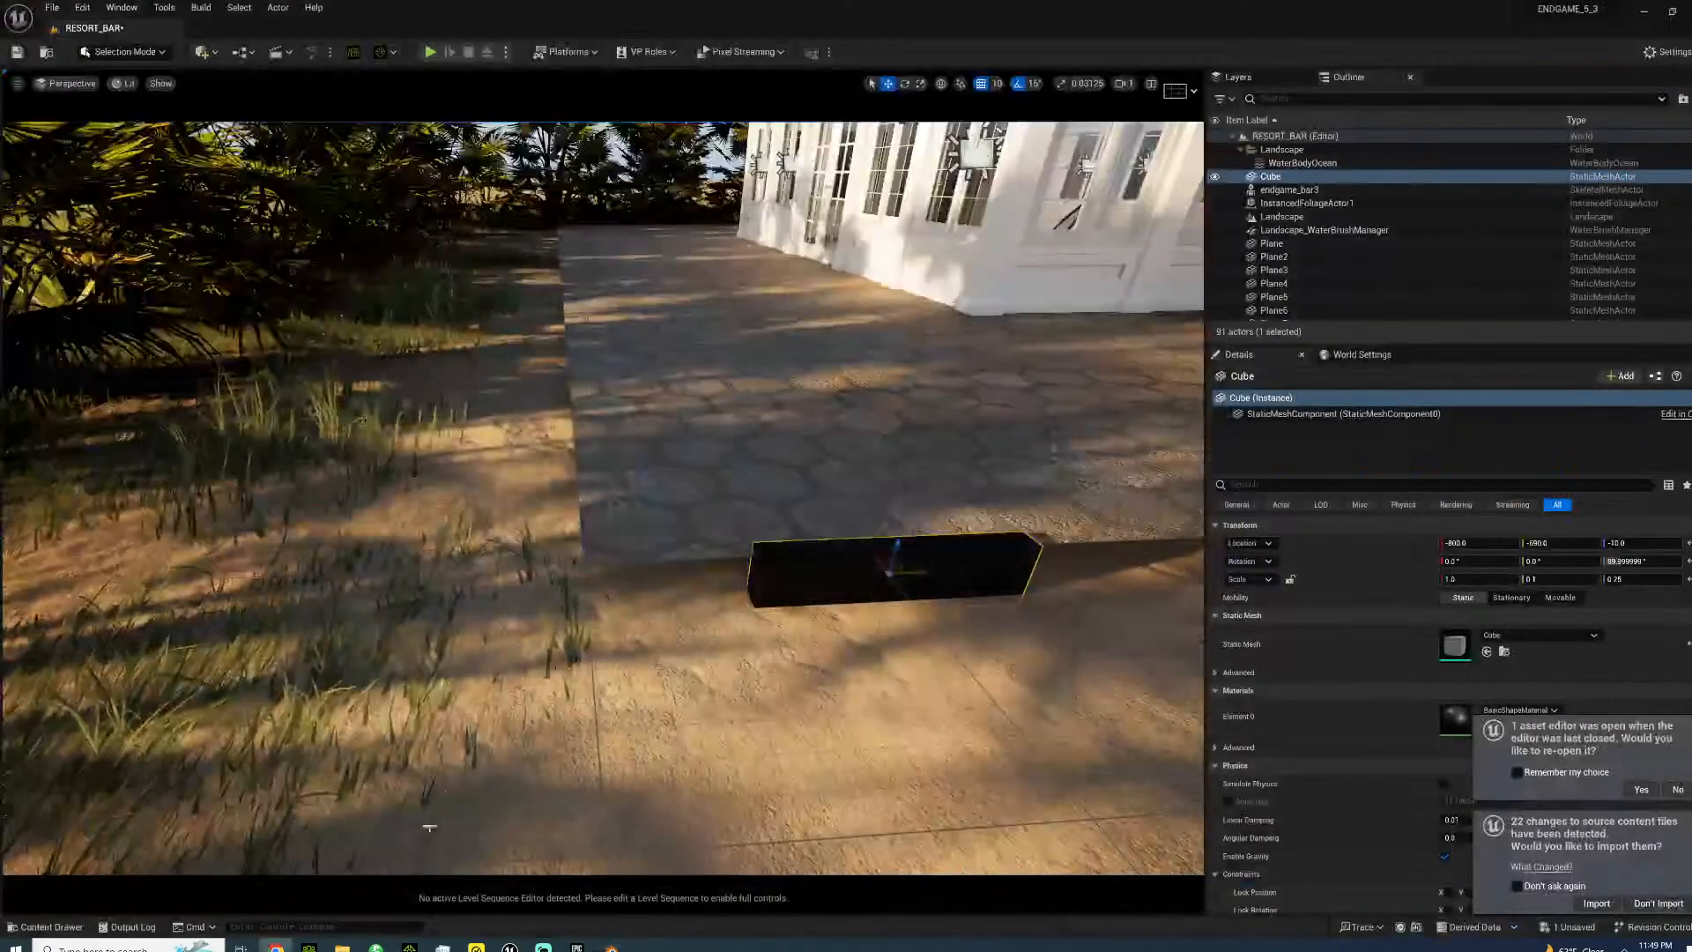
click(52, 927)
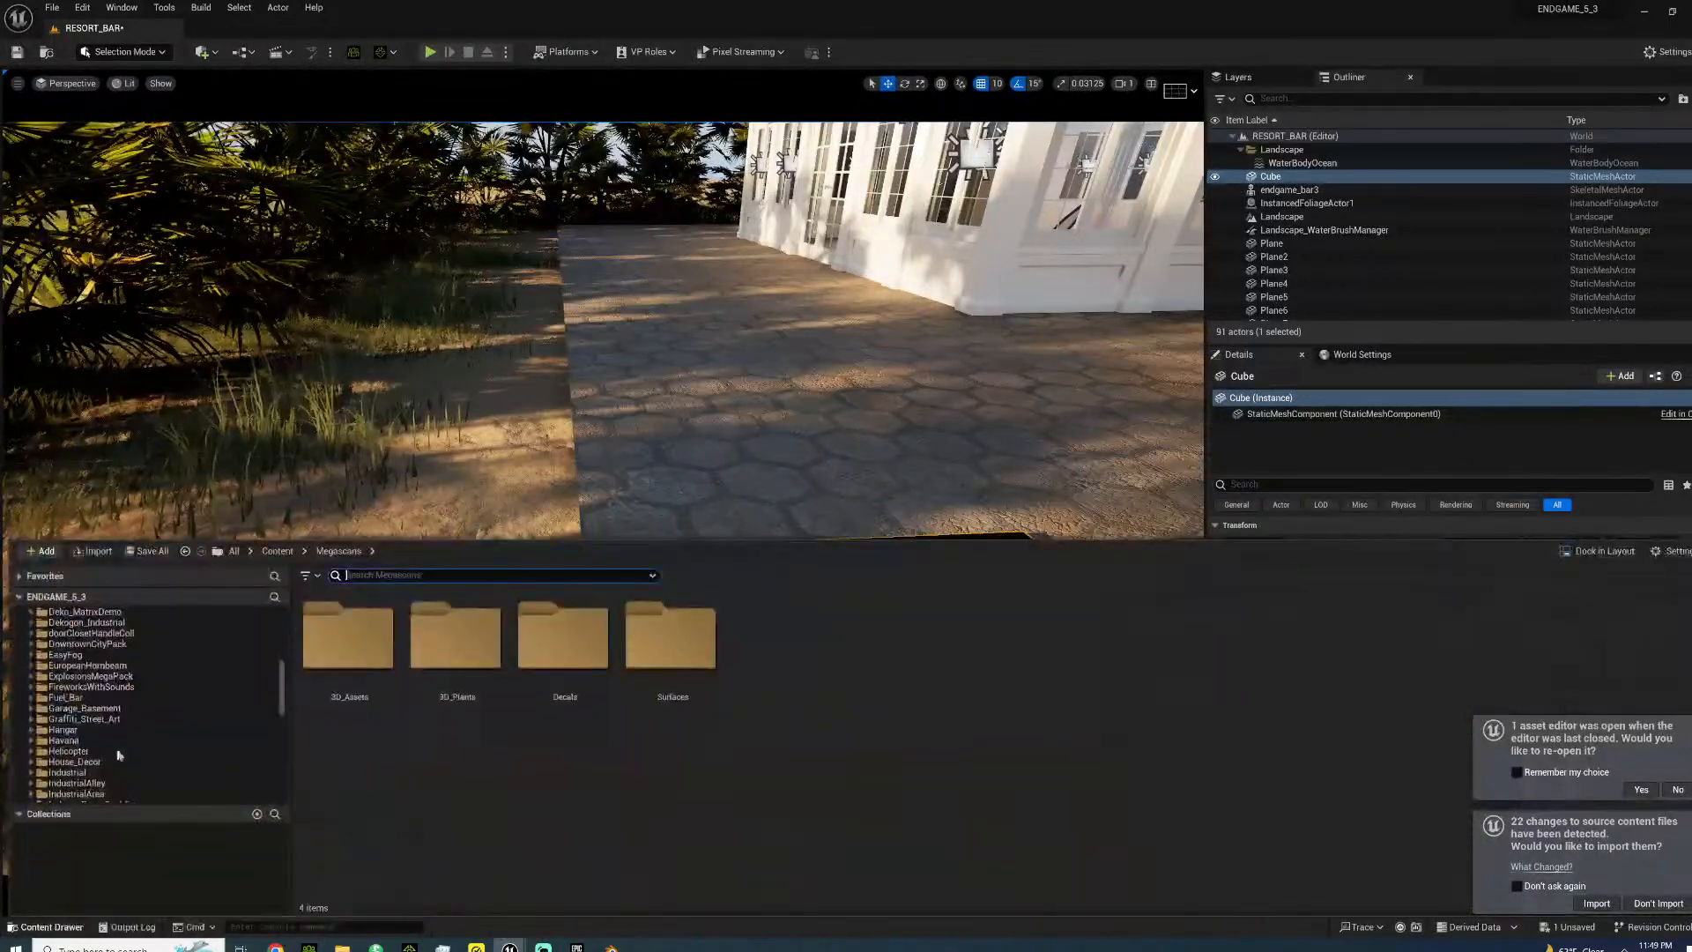
drag(282, 694, 269, 728)
click(31, 708)
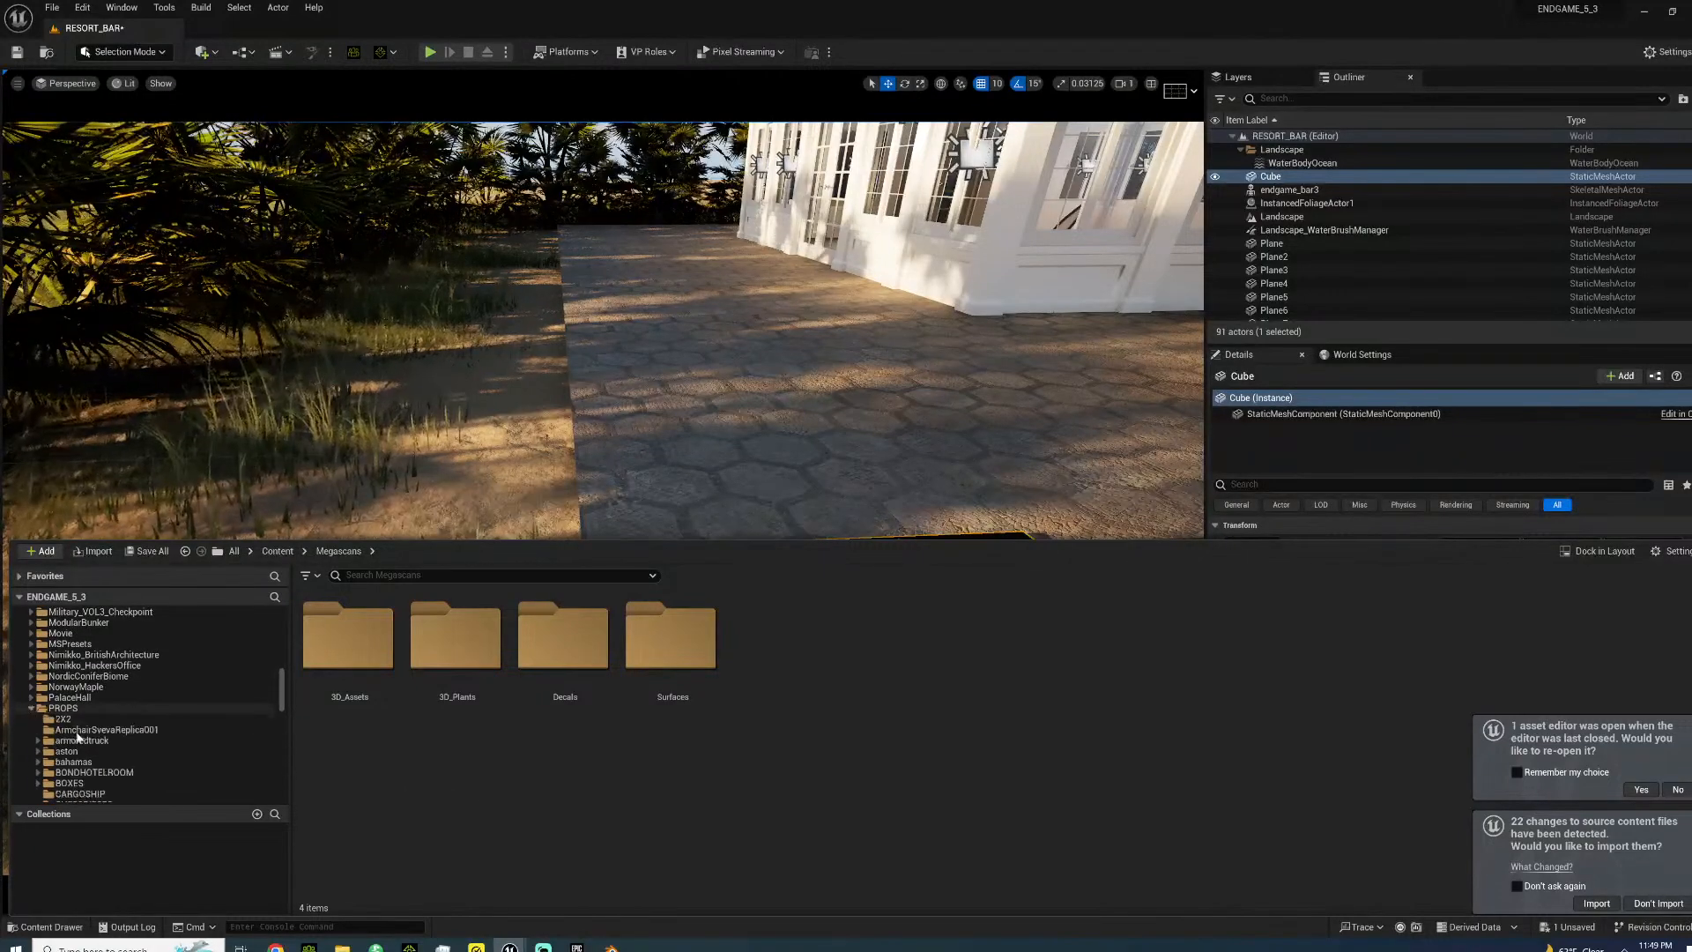
click(80, 762)
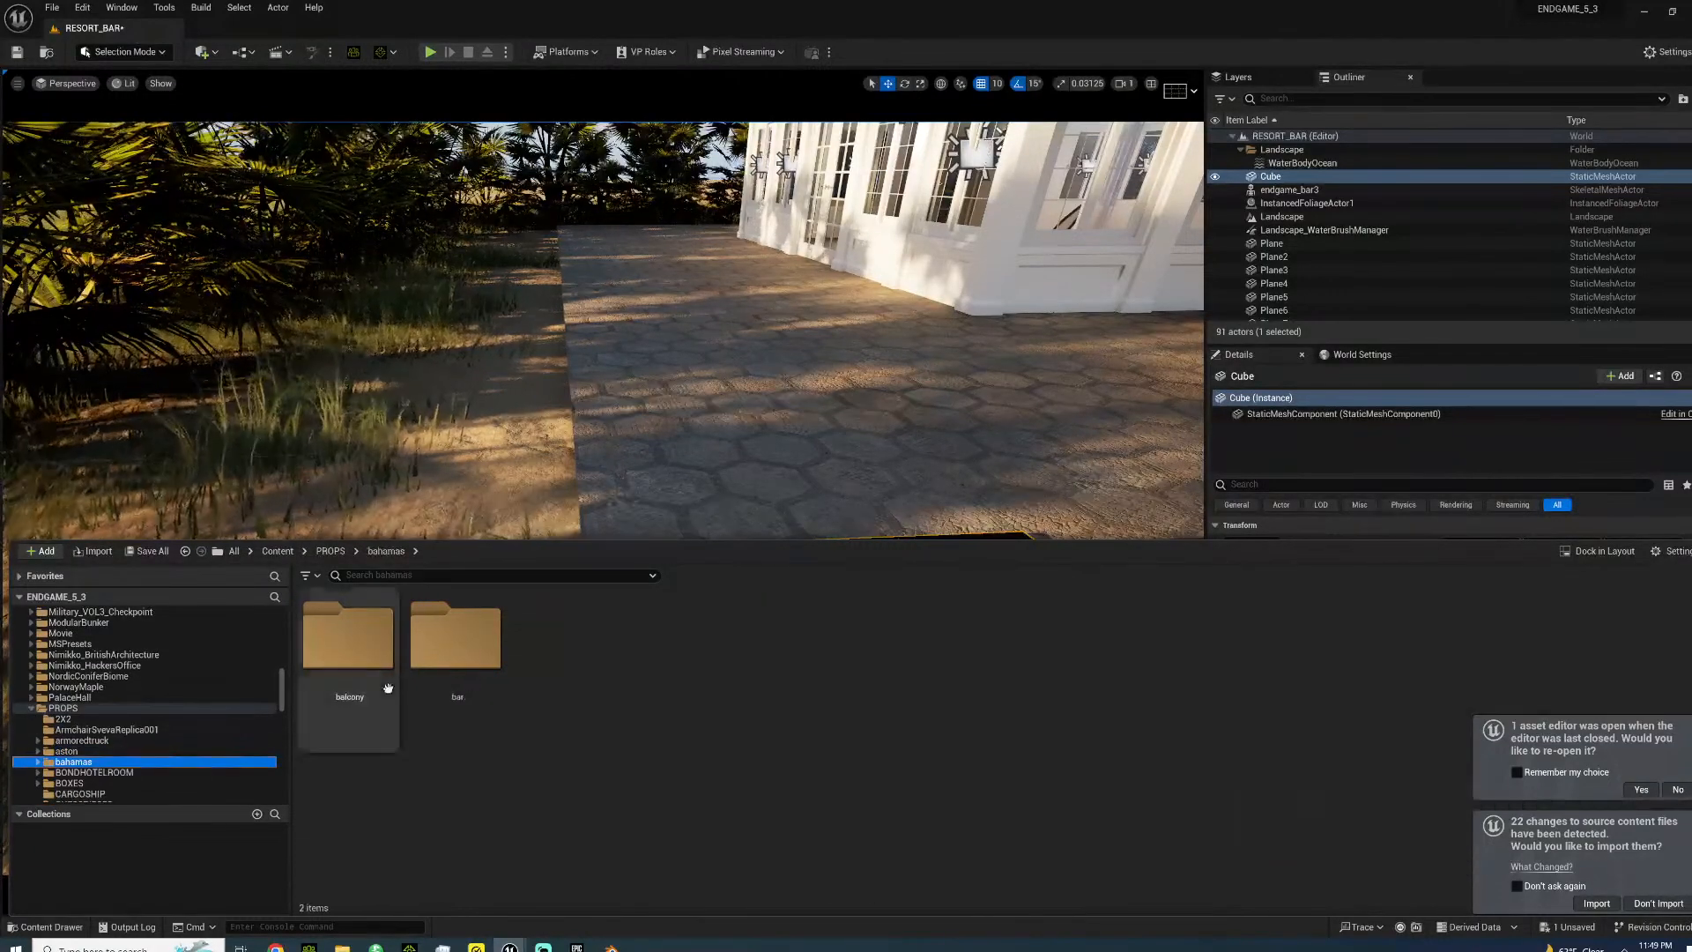
double_click(455, 639)
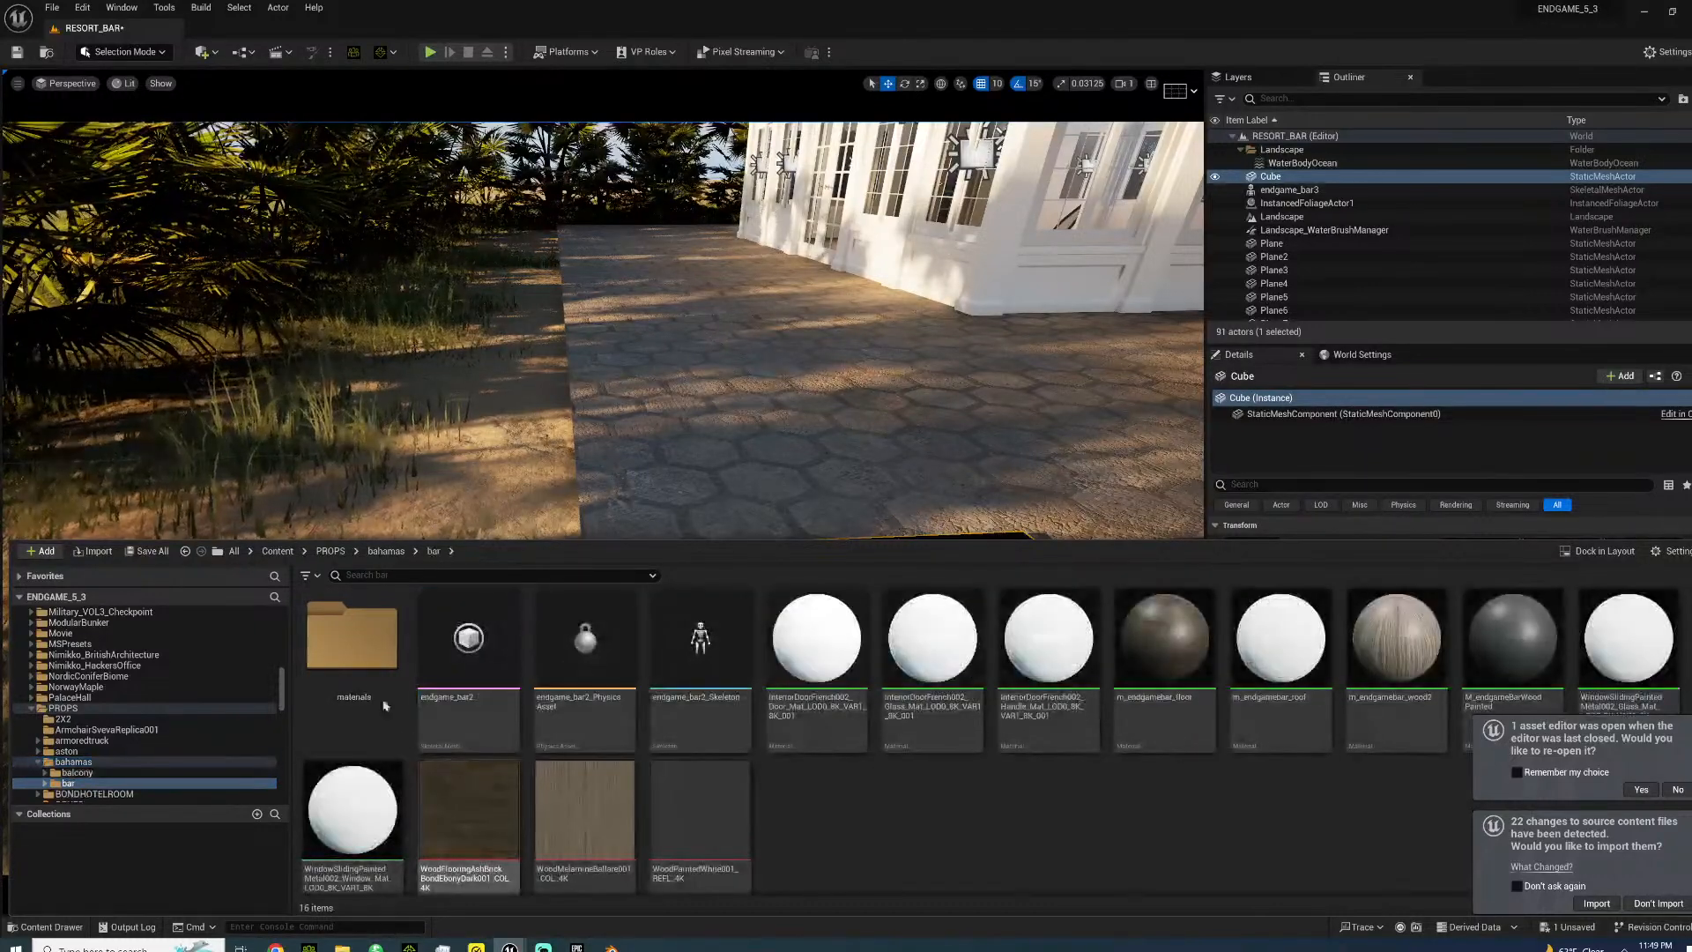
- Open the ENDGAME/BLENDER FILES/bahamasbar2 folder on the ProjectVideoFiles (V:) drive in File Explorer
click(343, 948)
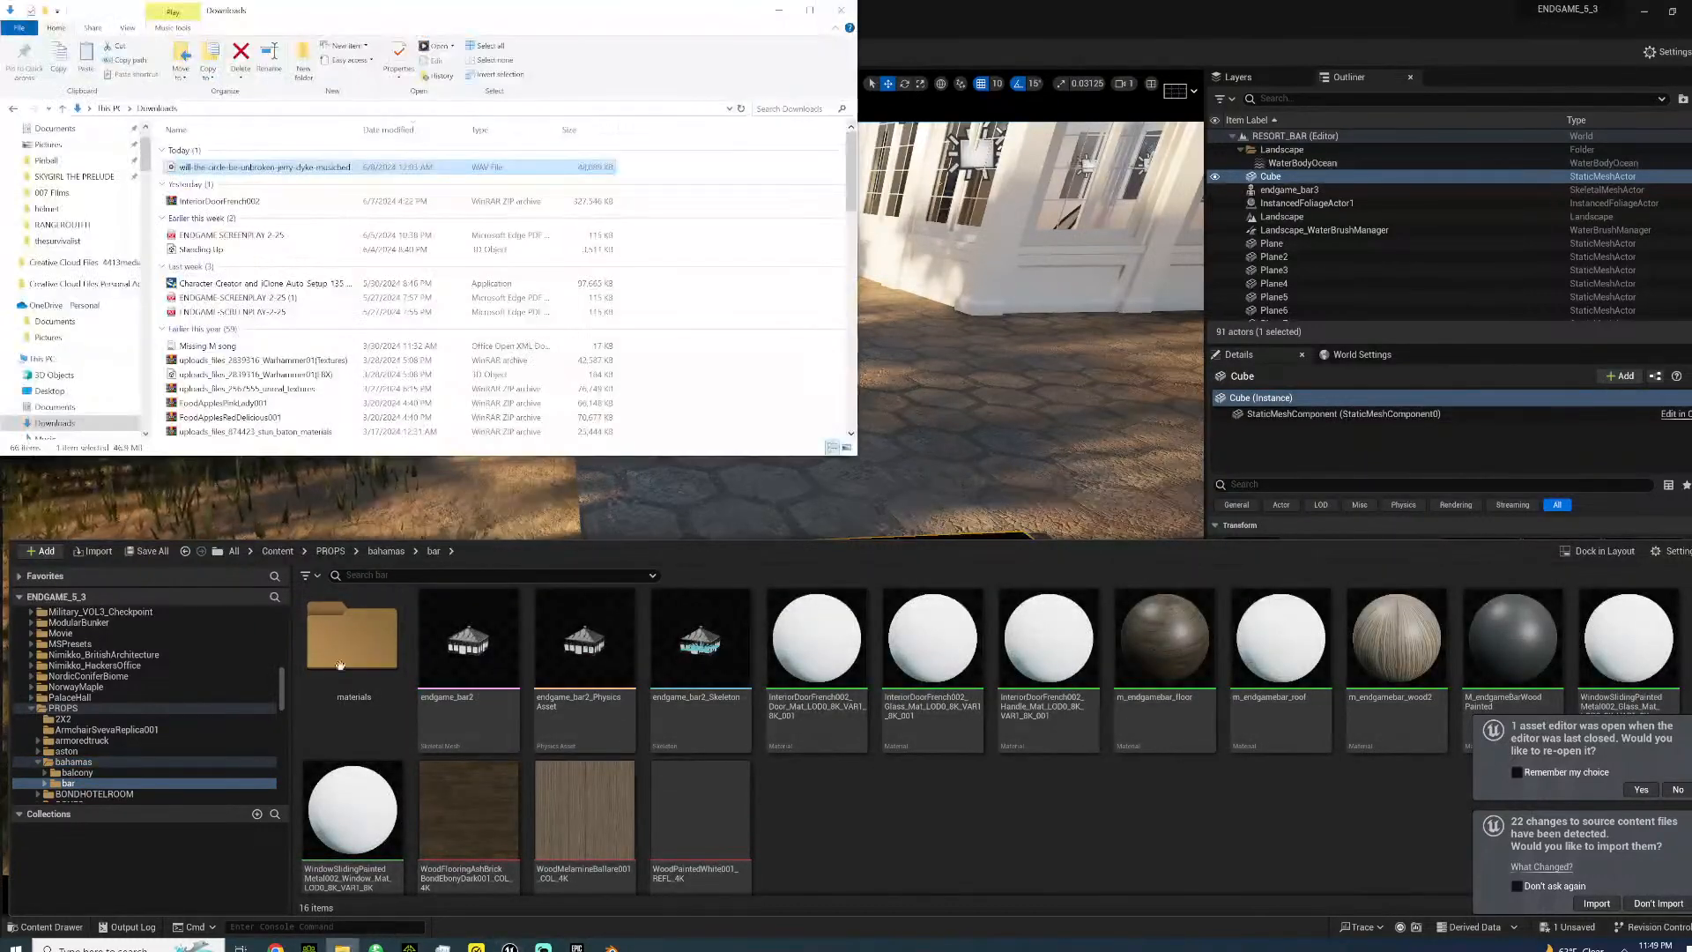
click(840, 11)
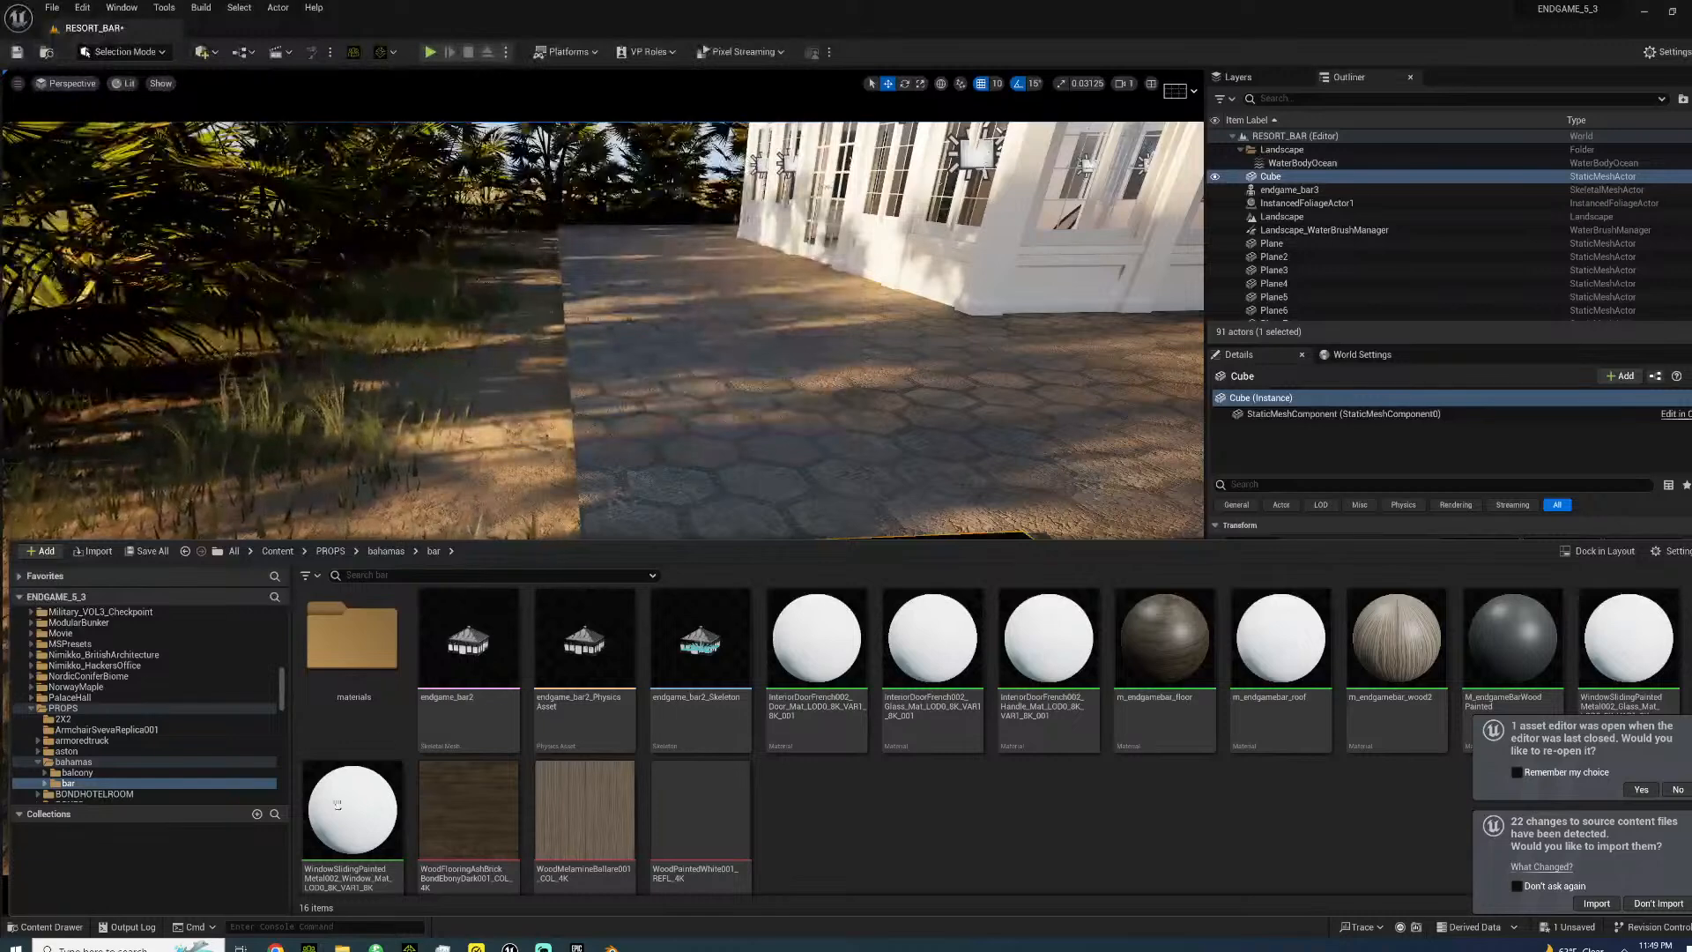
right_click(343, 947)
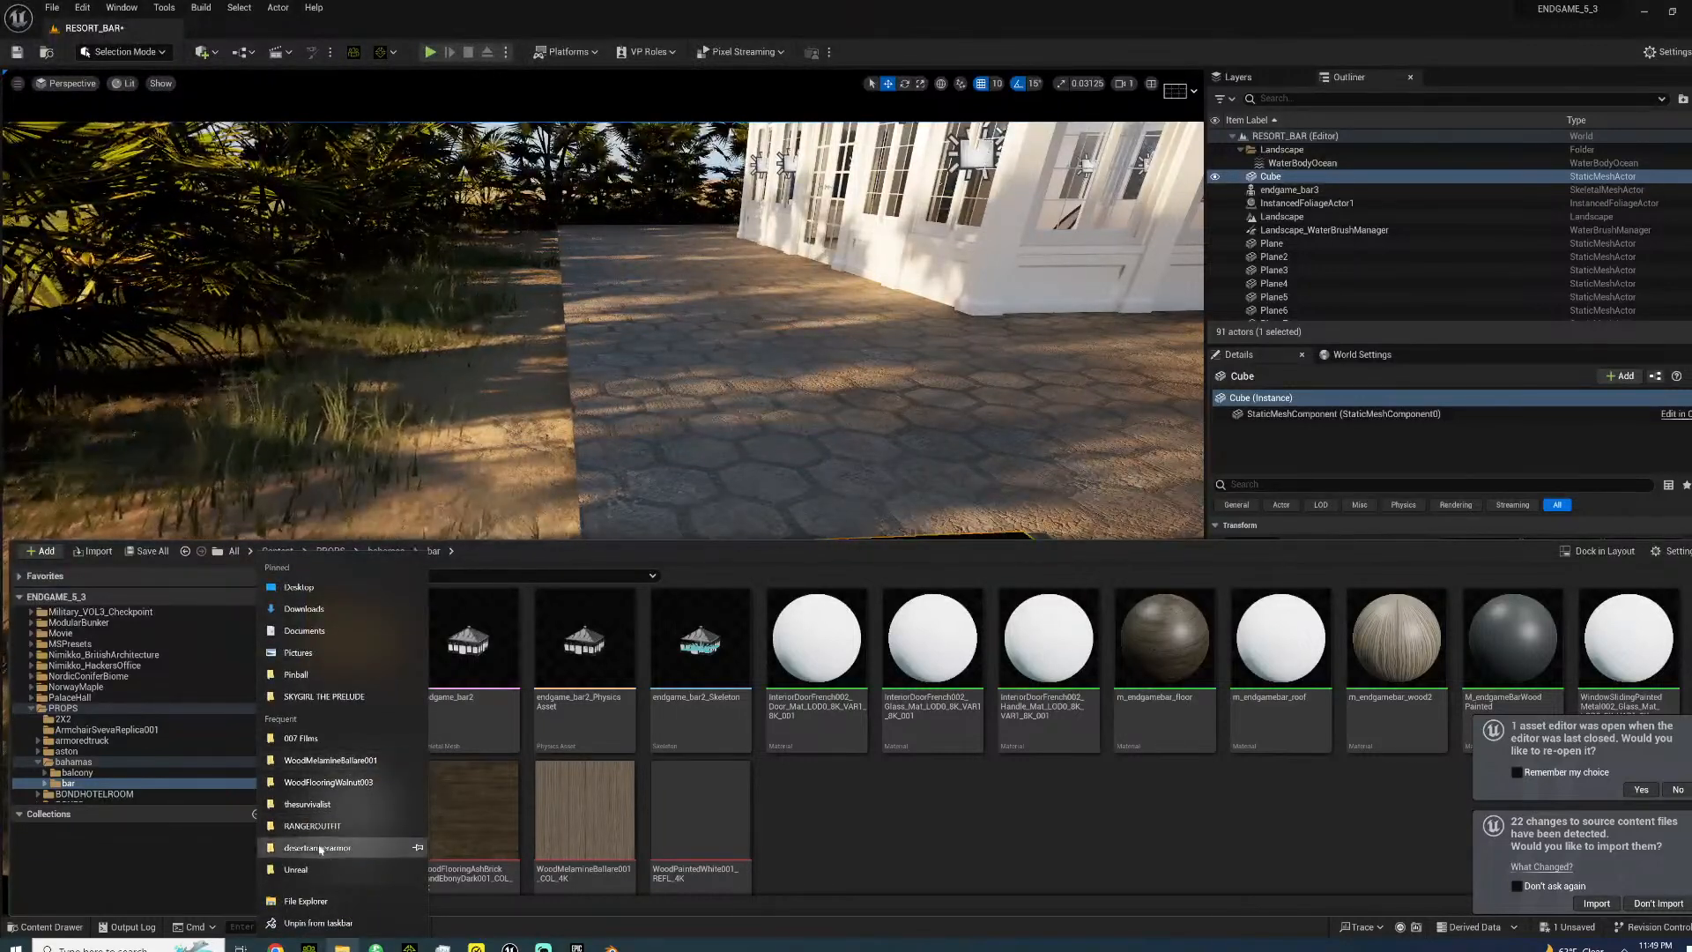
click(337, 696)
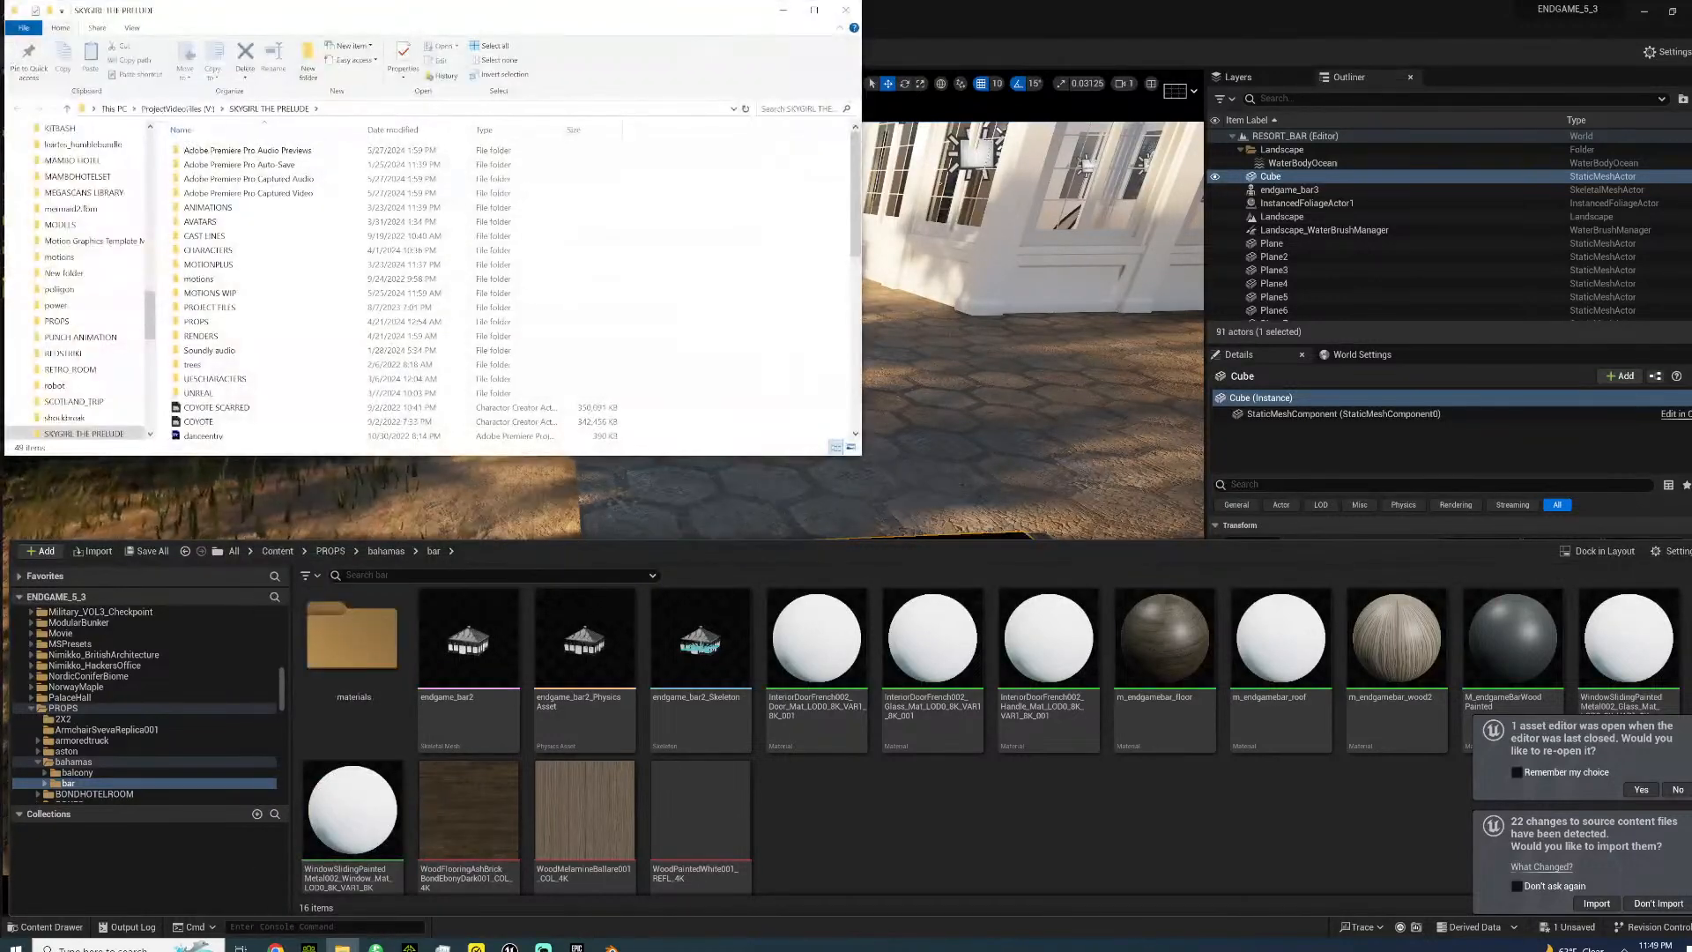
click(179, 108)
click(274, 289)
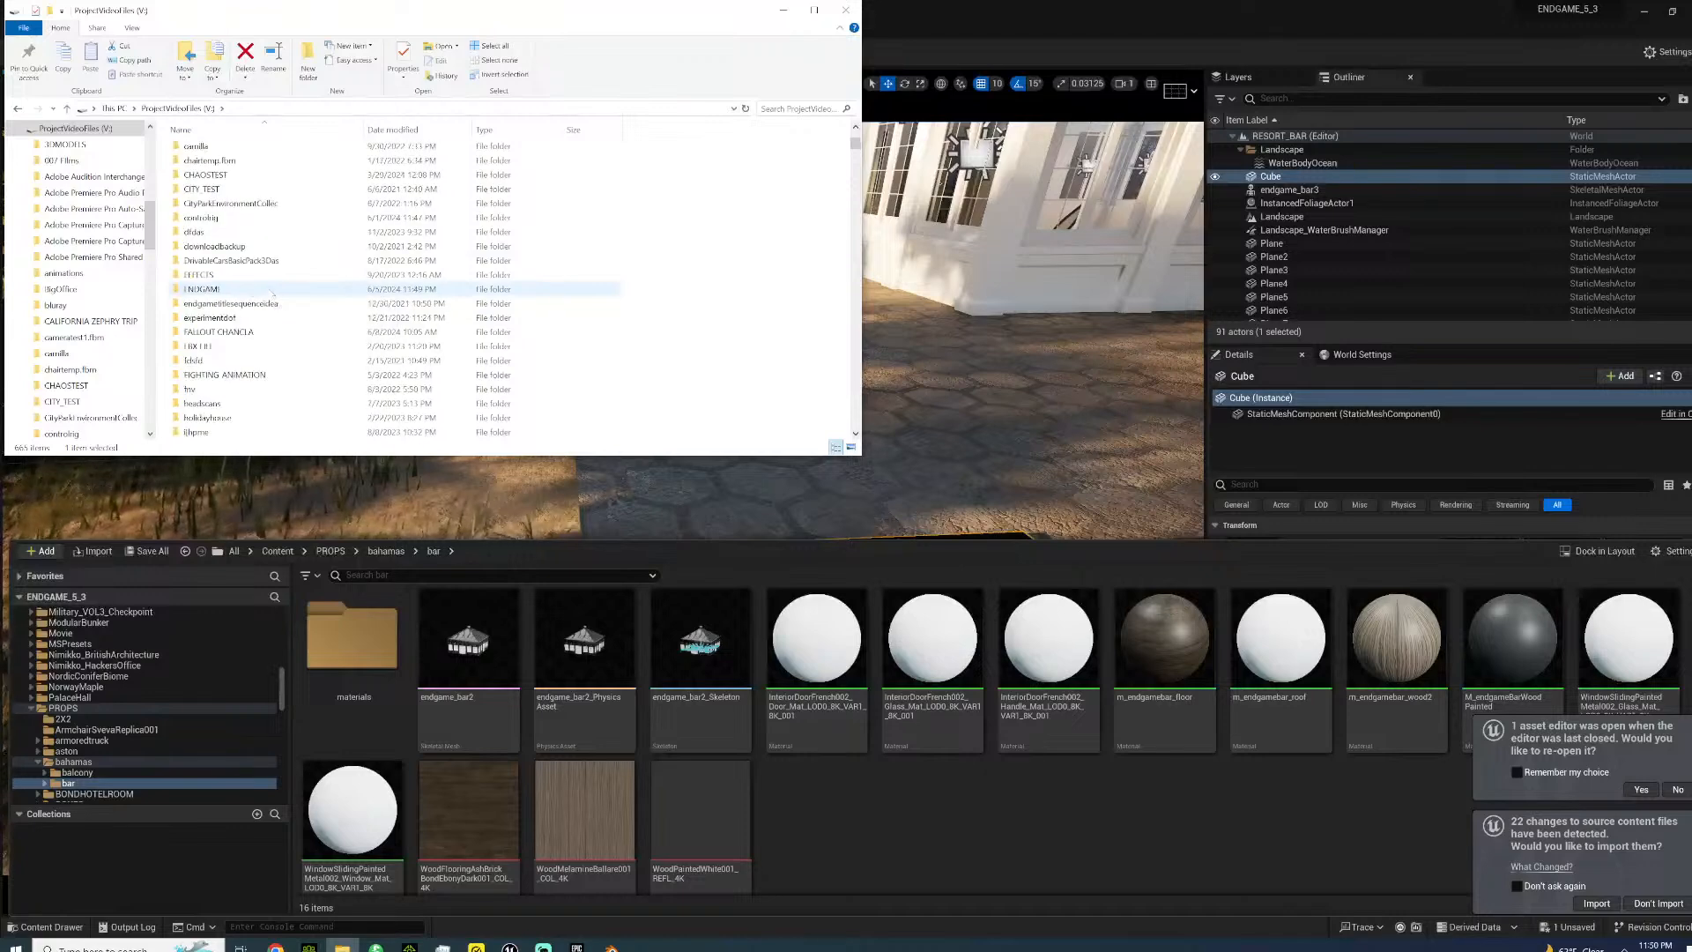
double_click(222, 287)
click(231, 303)
scroll(238, 290, up, 3)
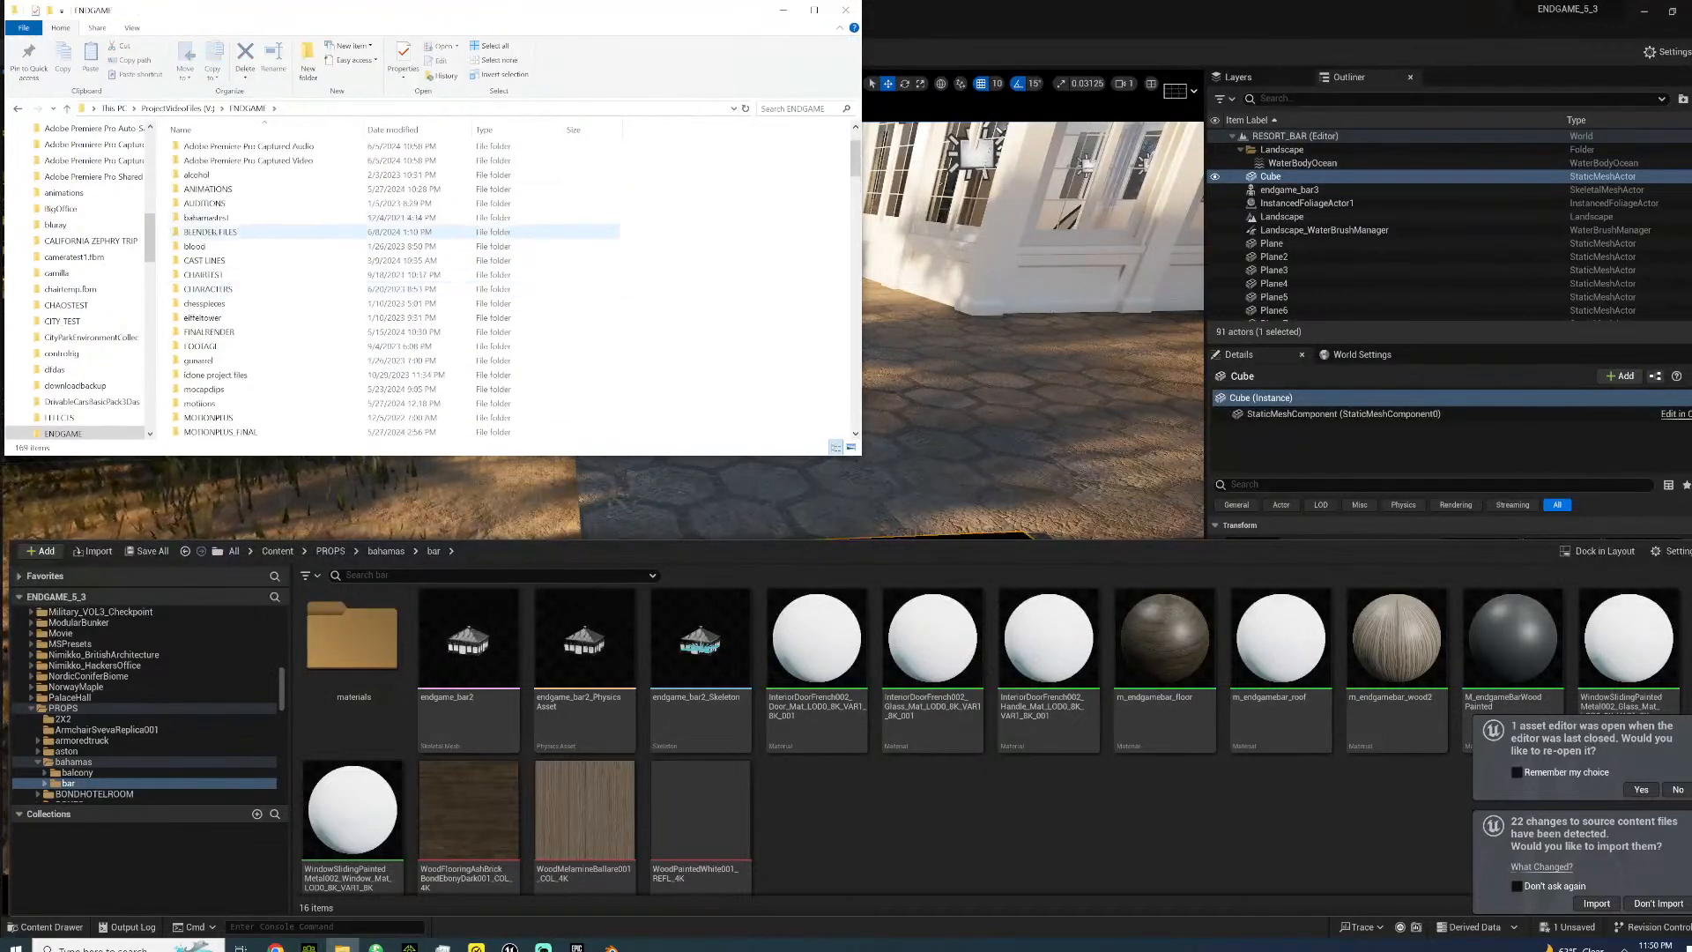
double_click(209, 233)
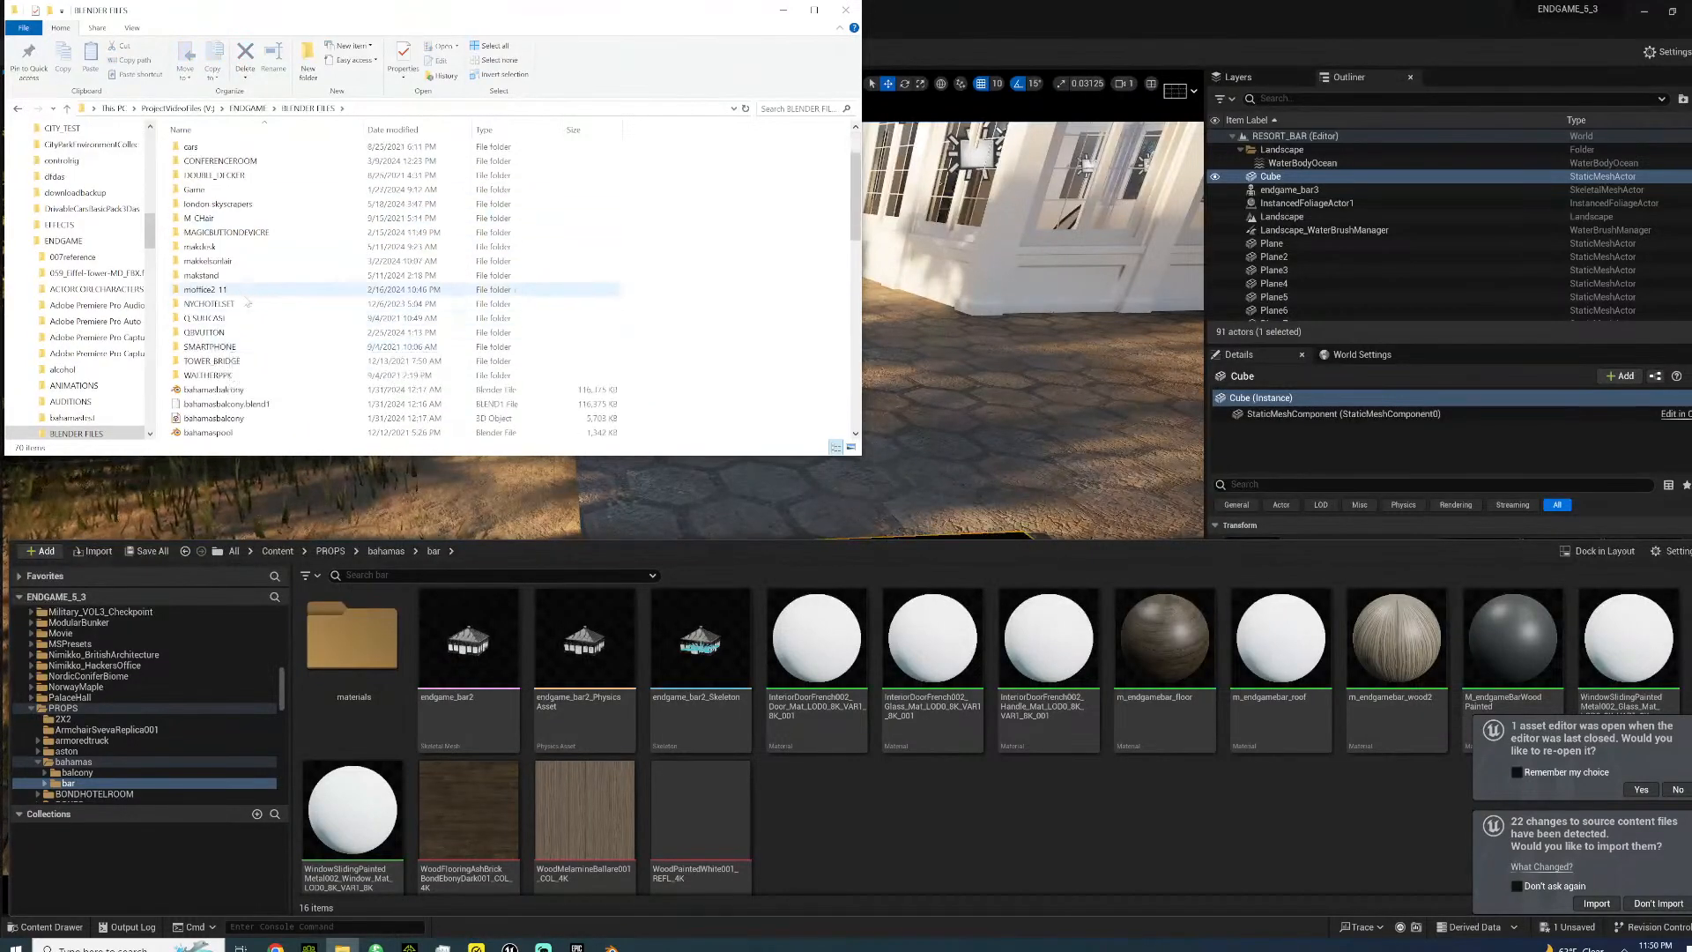
double_click(222, 204)
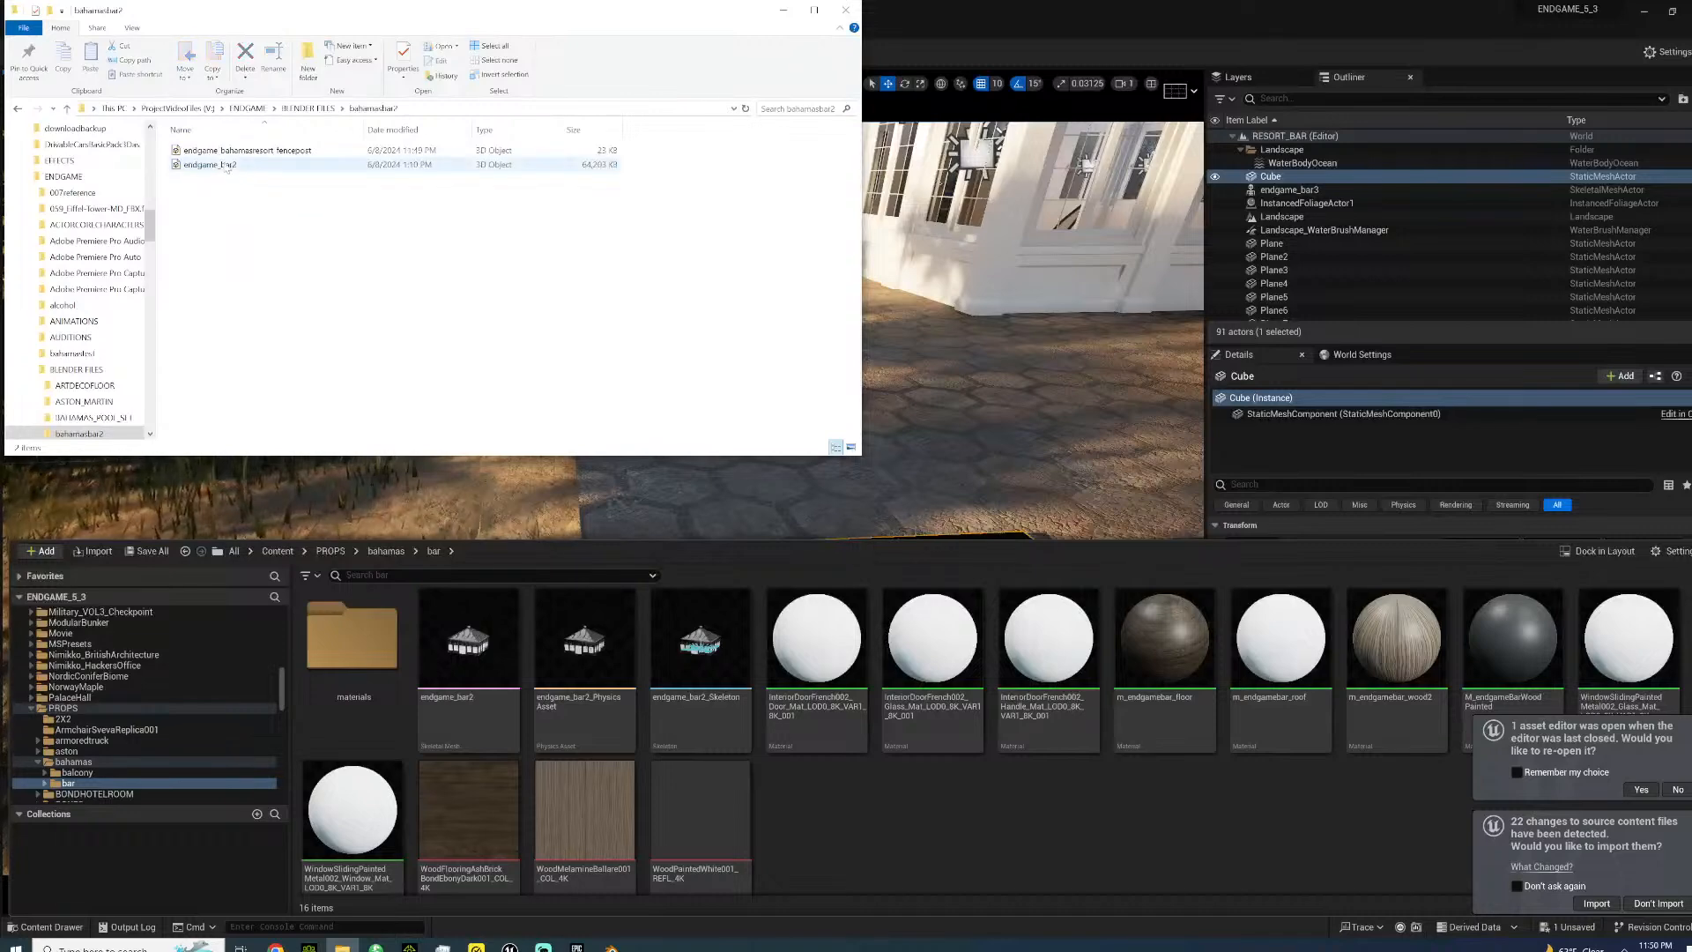
- Import the endgame_bahamasresort_fencepost FBX into the bar content folder and close the message log
drag(247, 150, 918, 848)
click(823, 730)
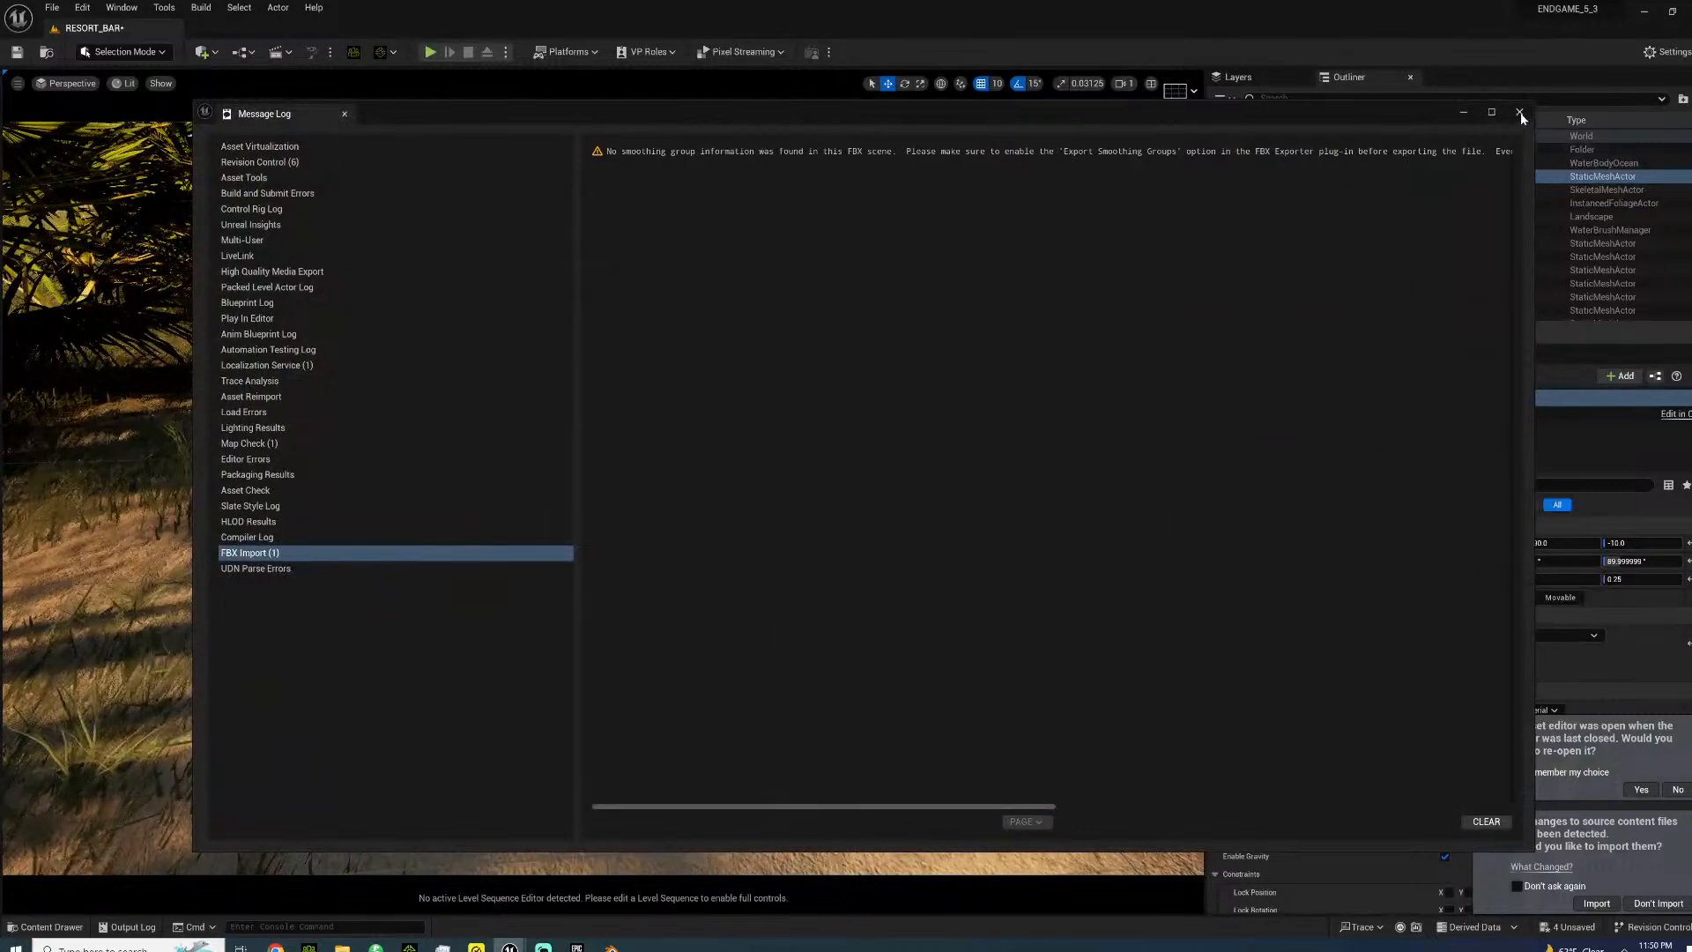
click(1522, 113)
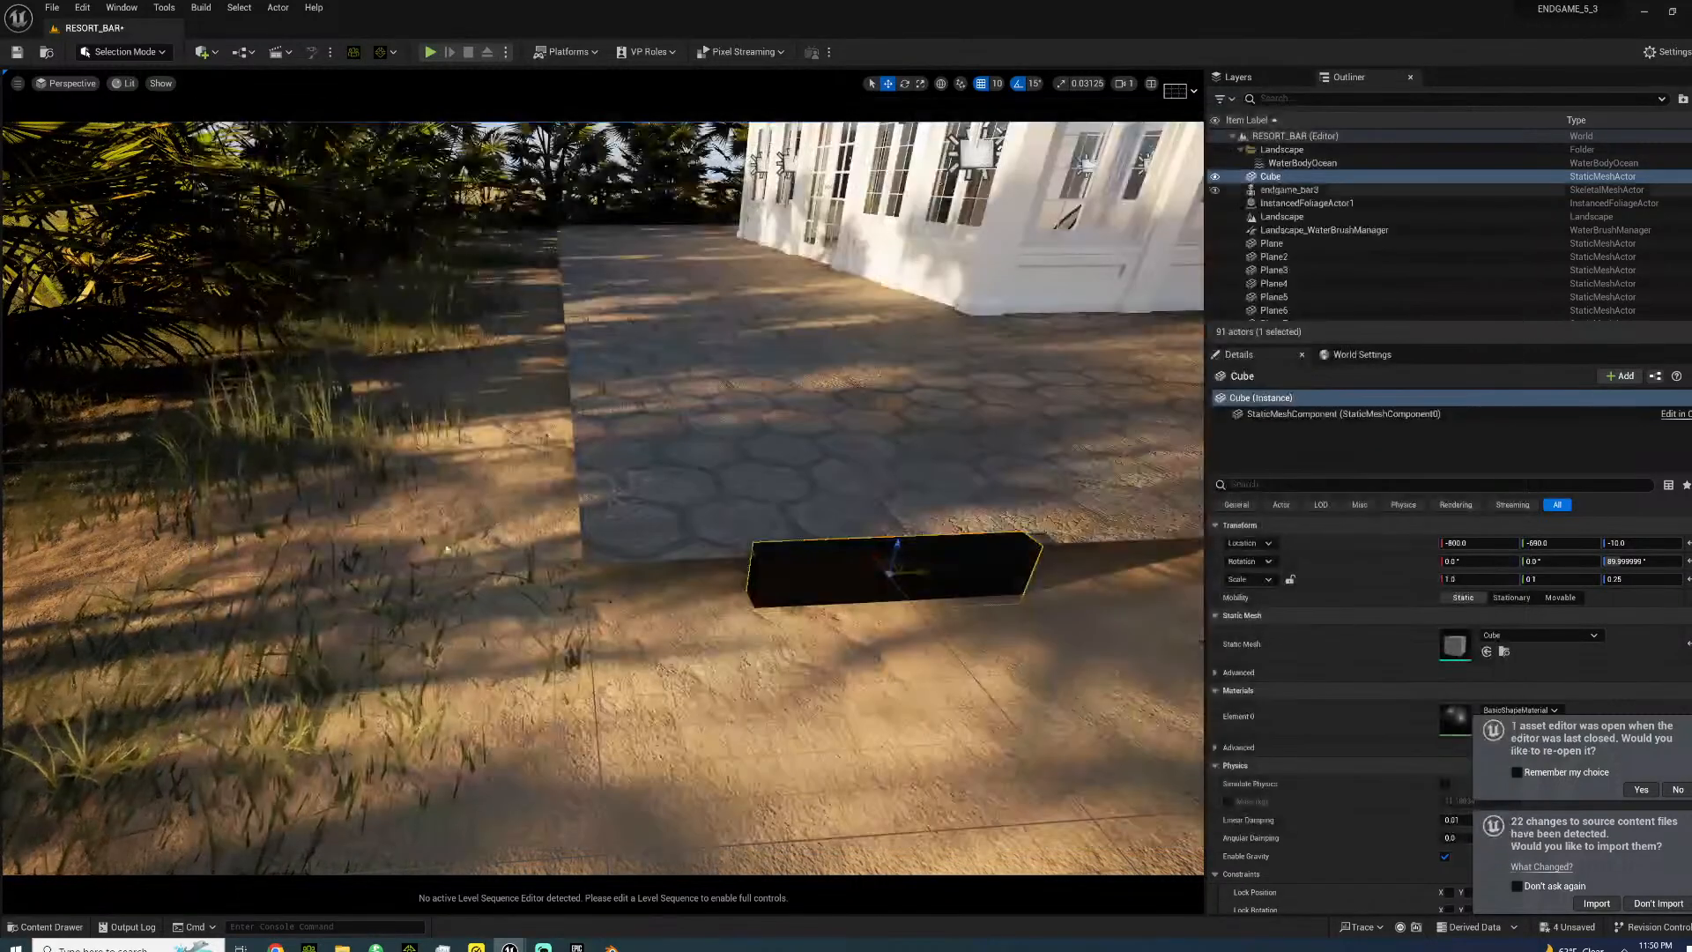
- Save the bar folder's assets from the fencepost mesh through the fencepost material
click(50, 926)
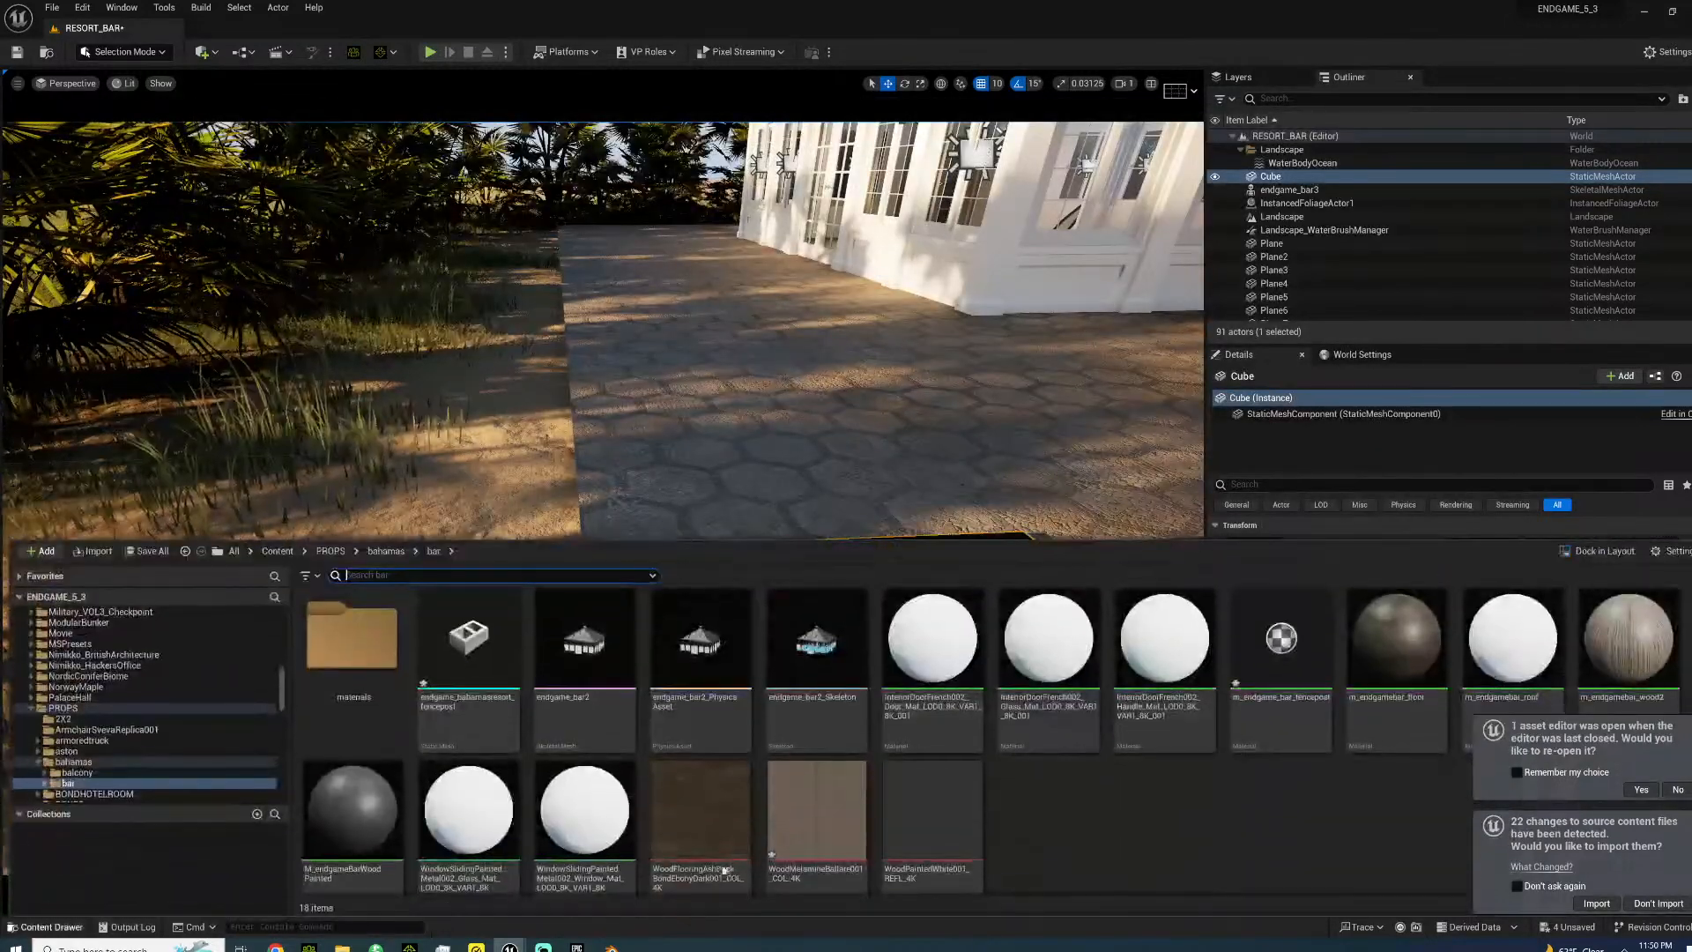
click(468, 648)
shift+click(1238, 651)
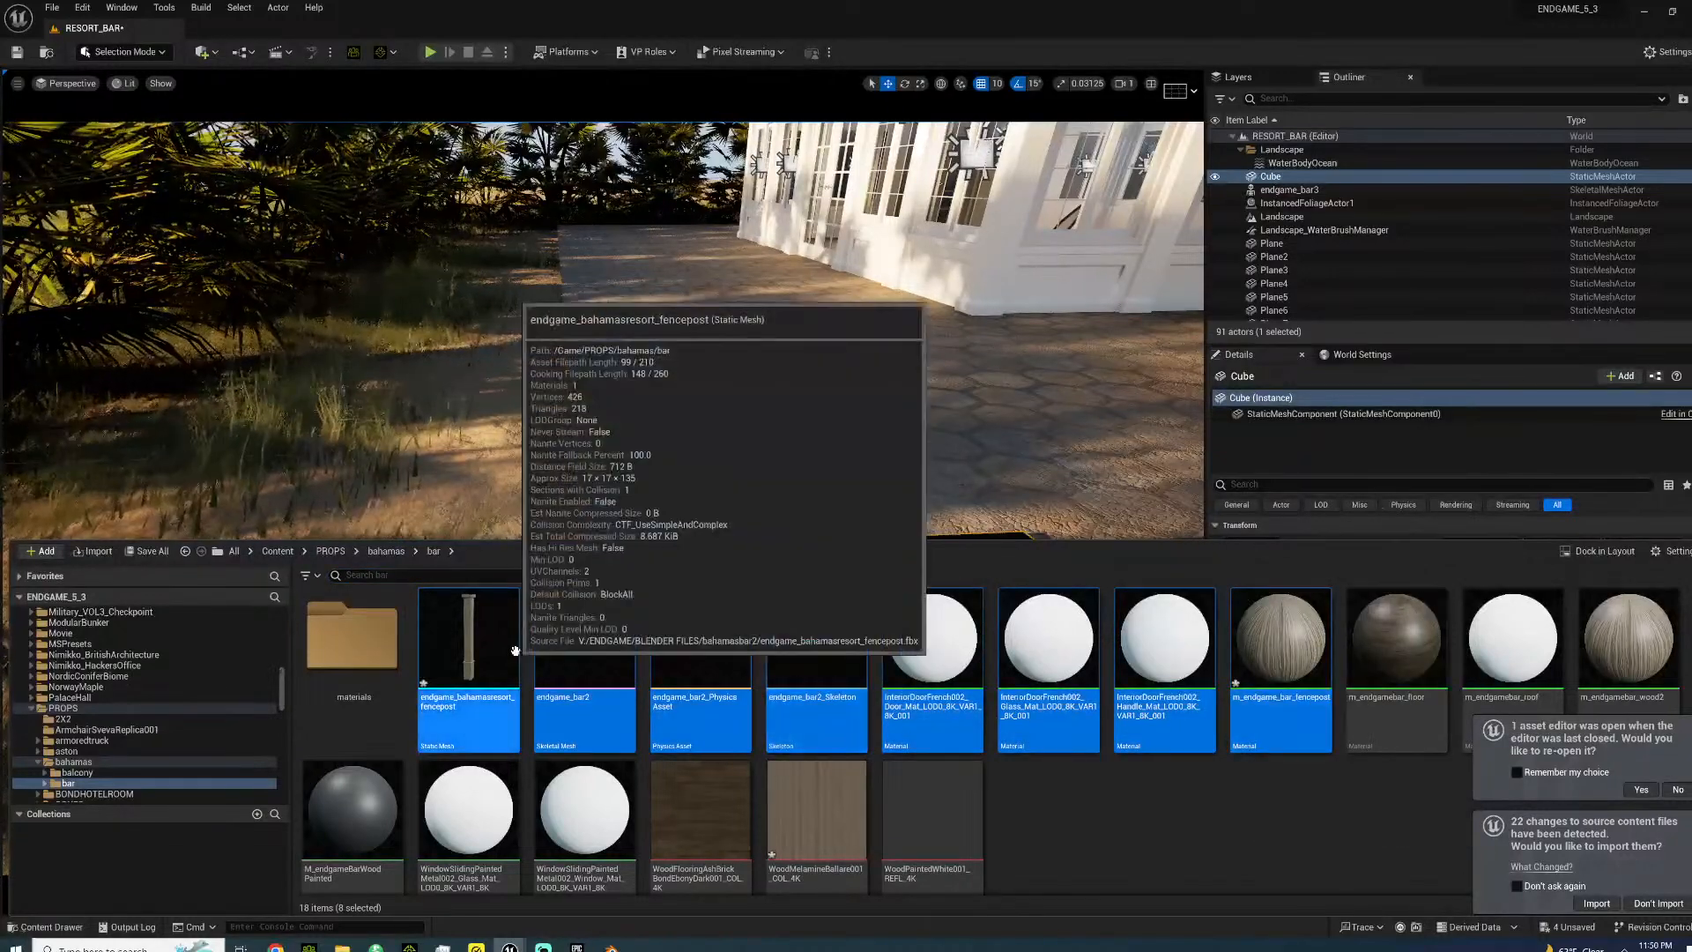
key(ctrl+s)
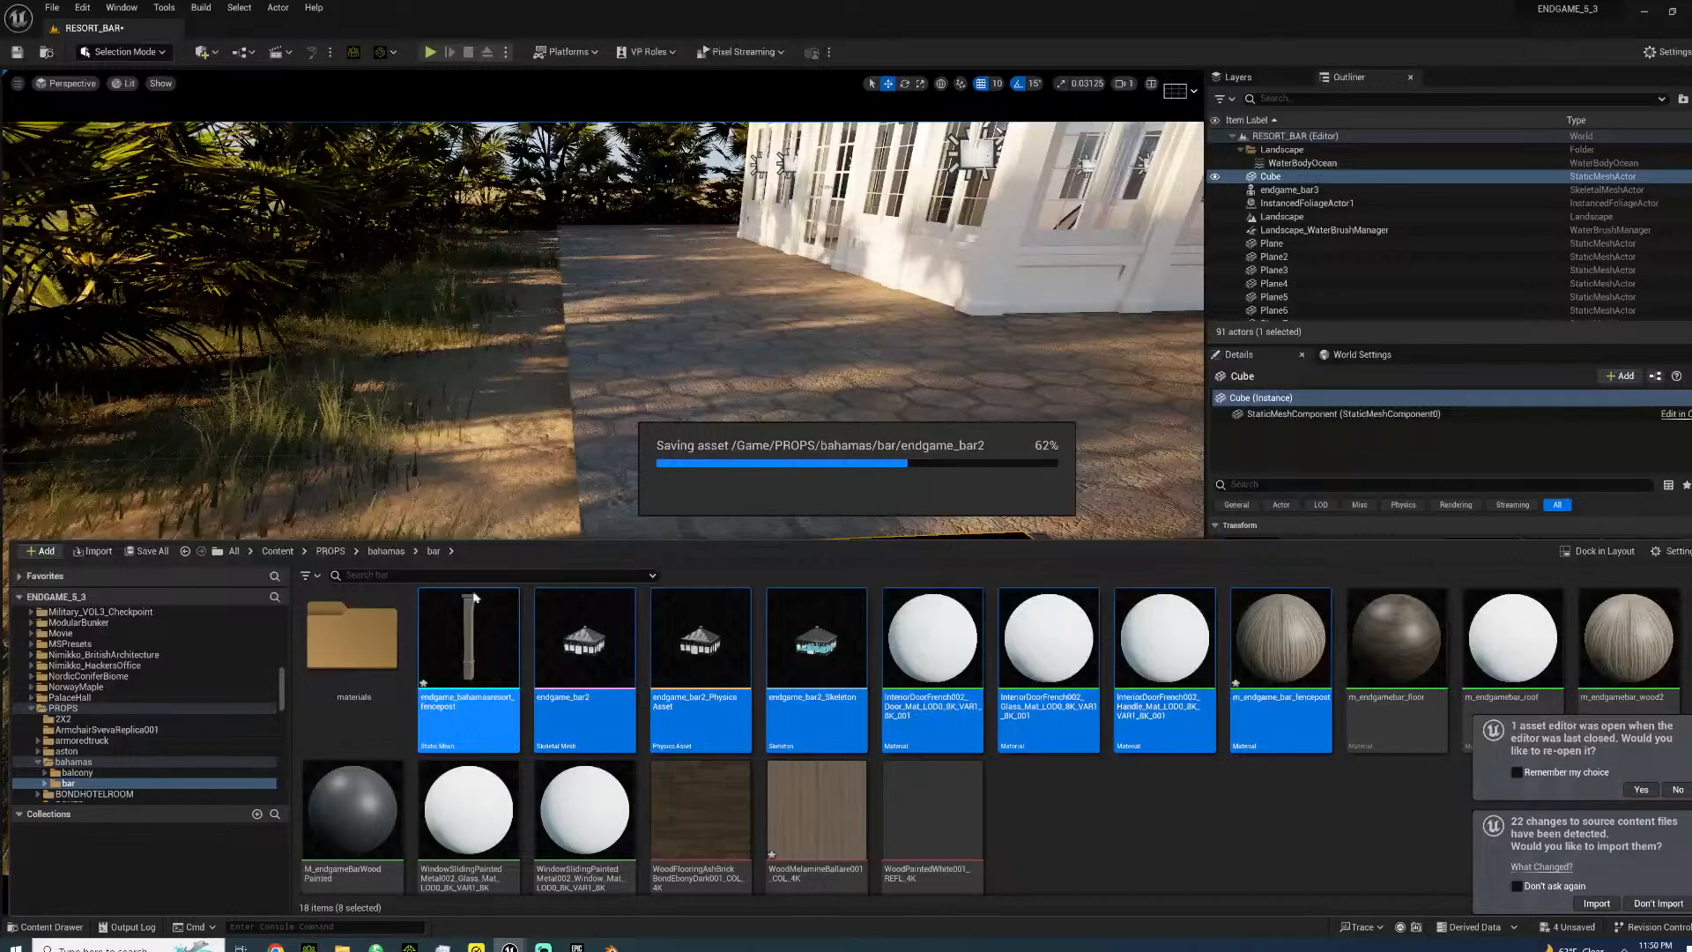
- Switch to Blender, duplicate the post and move the copy 2 m along the Y axis
click(611, 948)
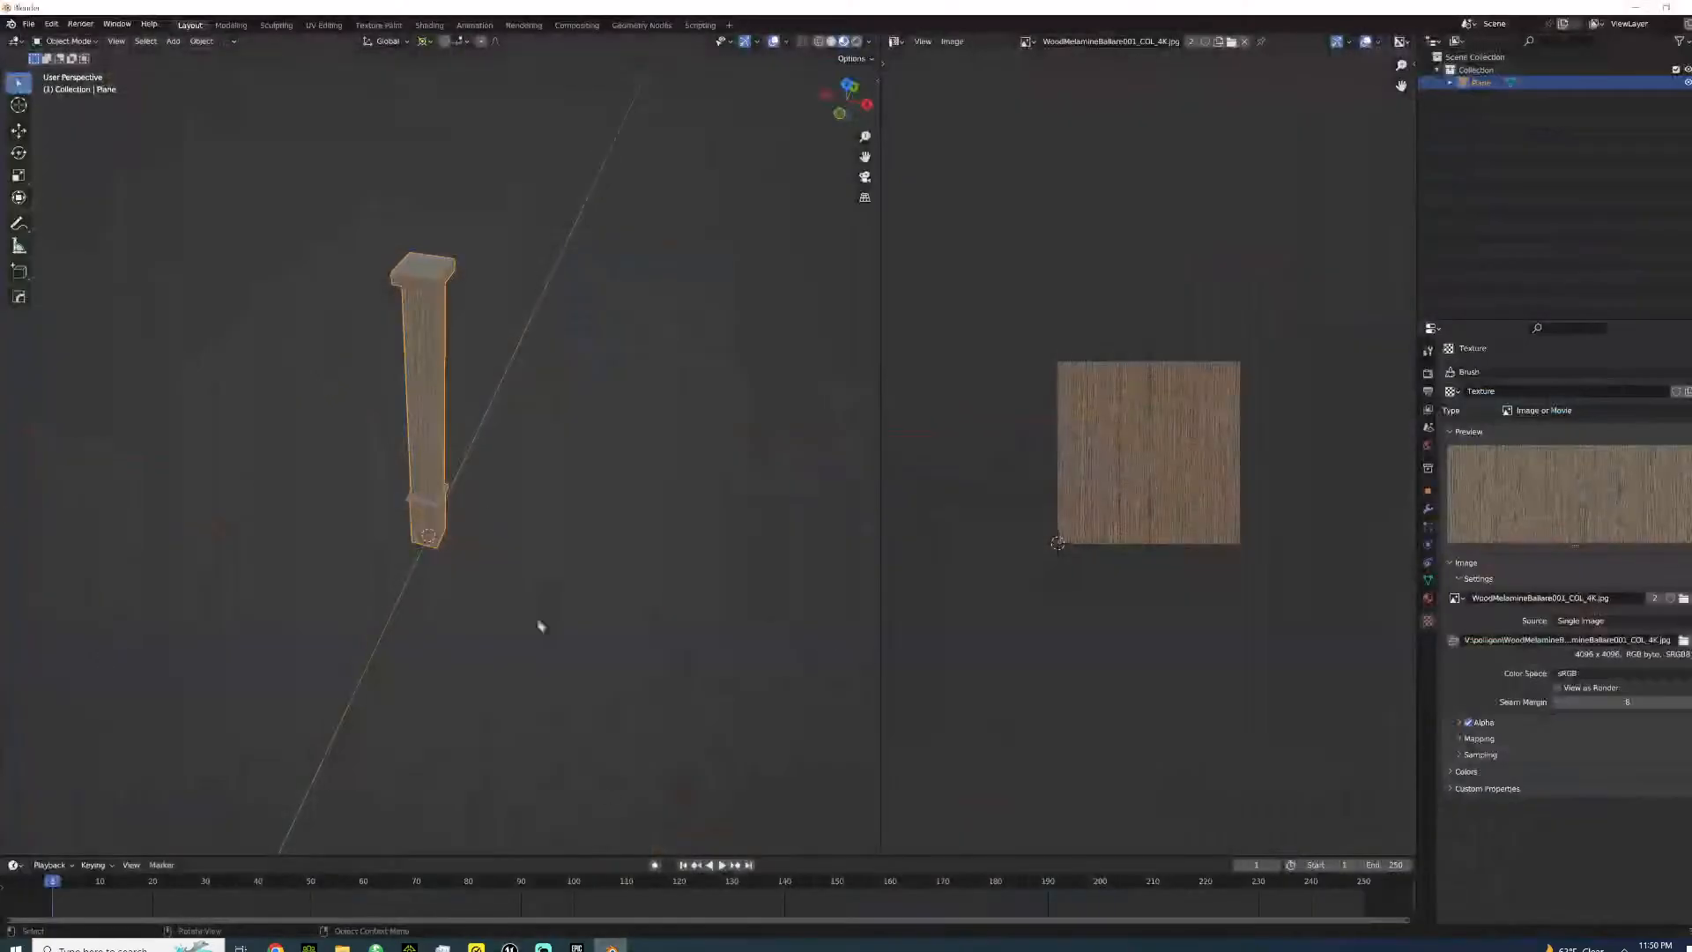
key(shift+d)
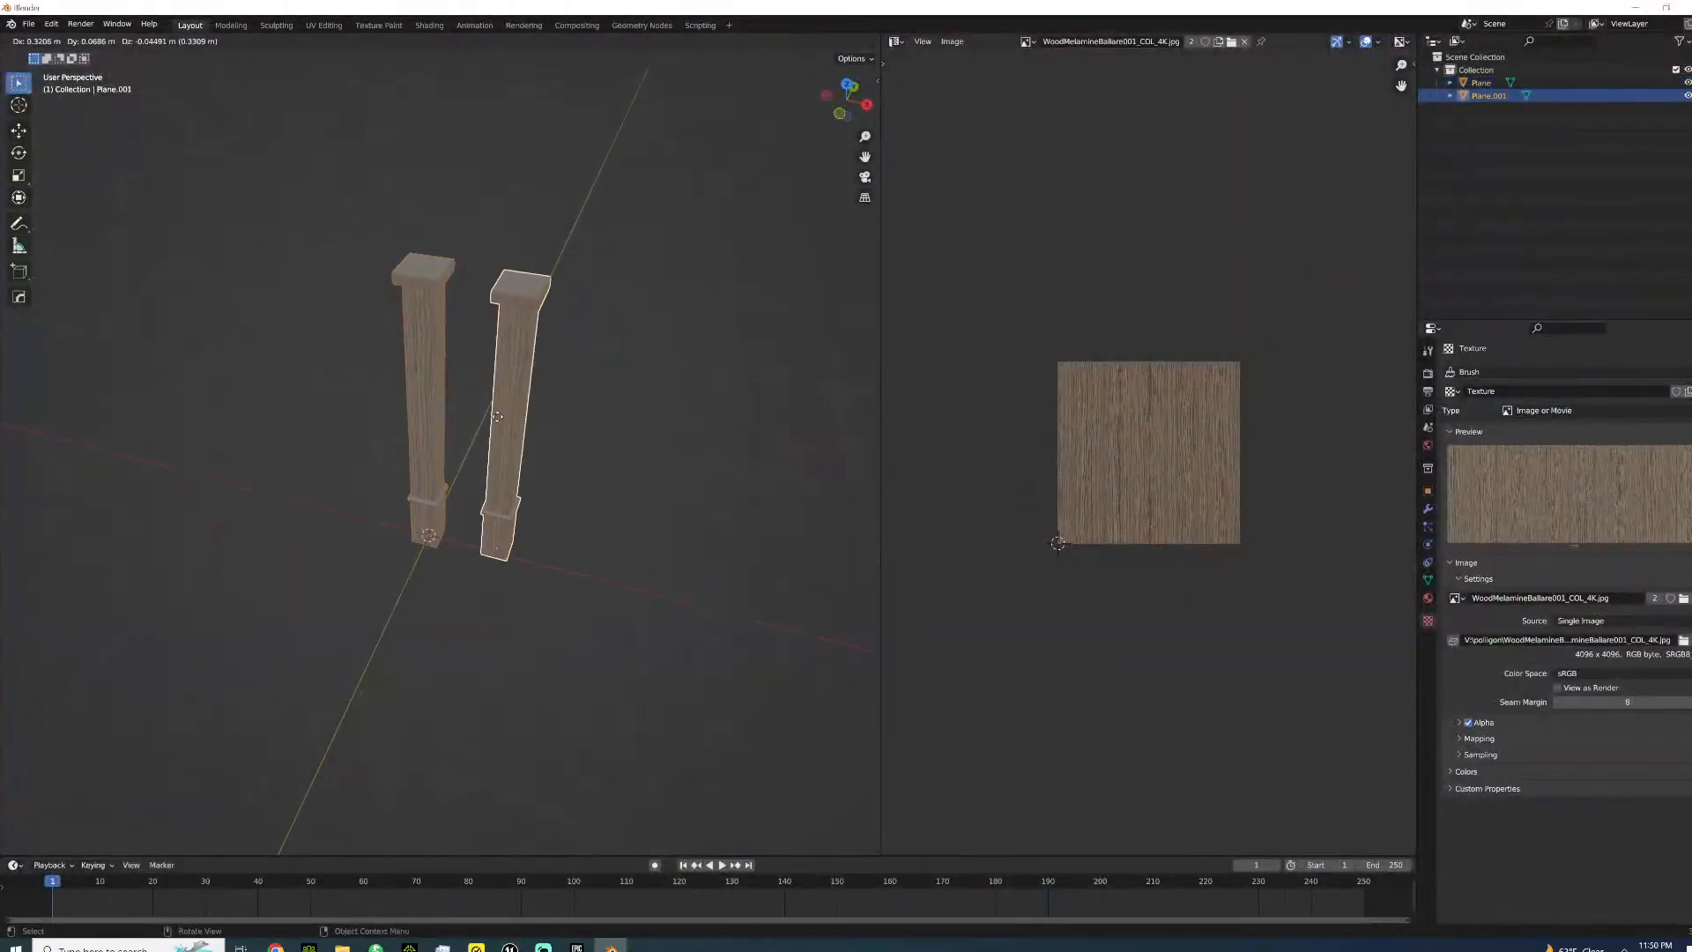
right_click(494, 416)
key(g)
key(y)
key(2)
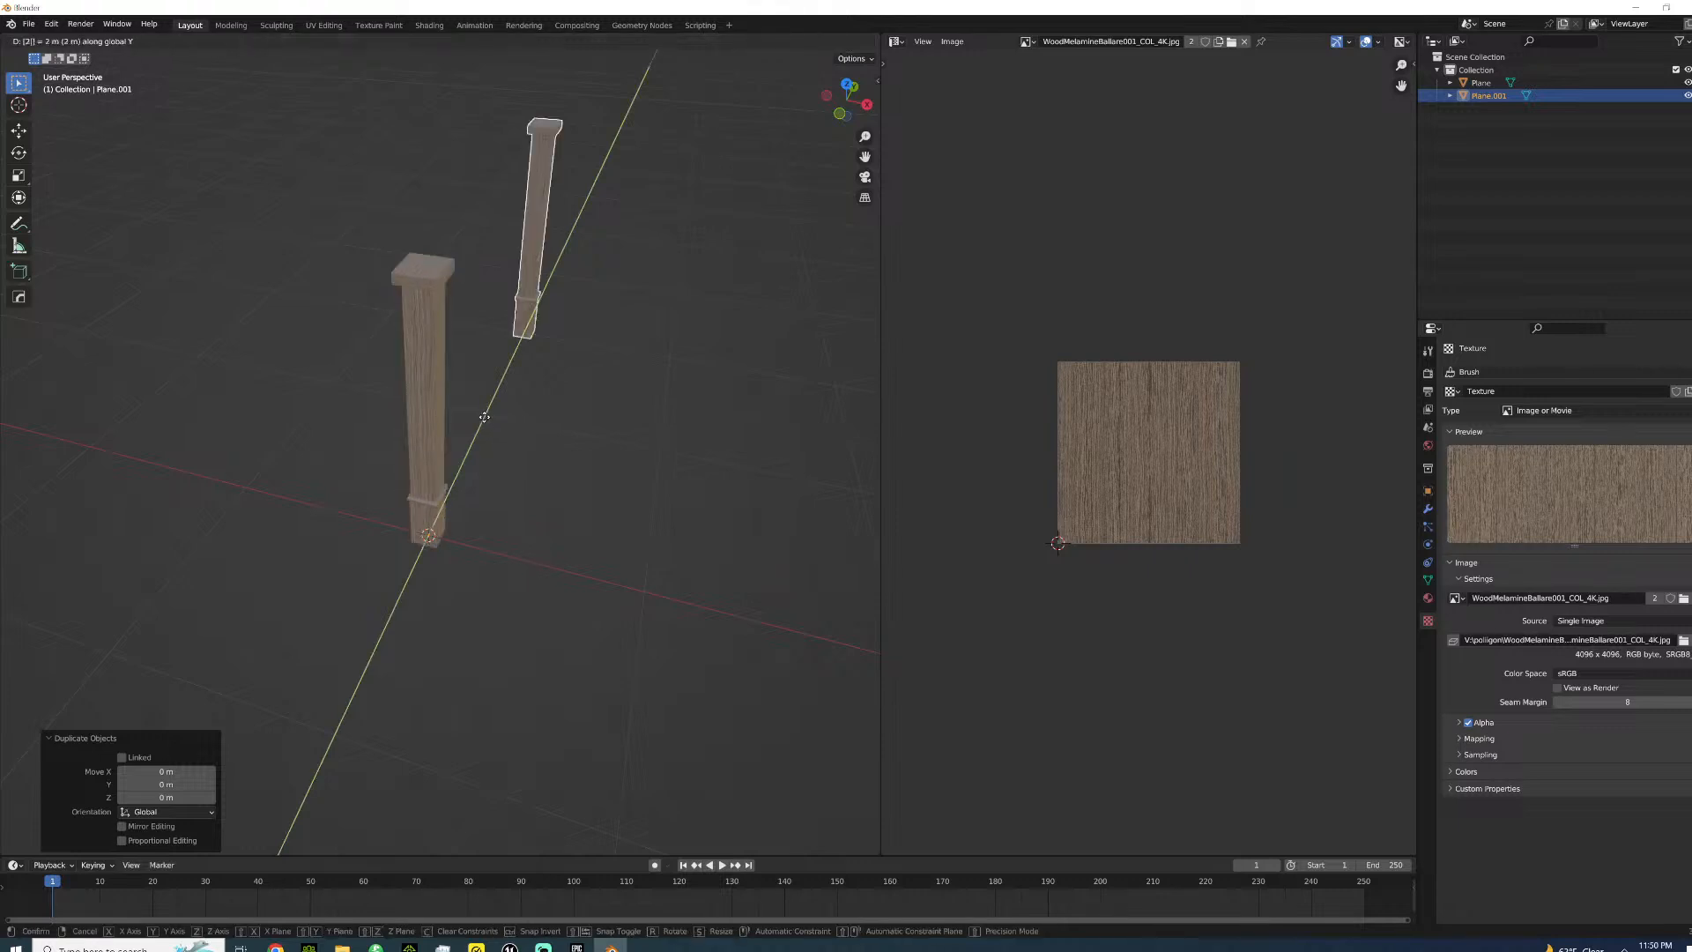
key(Return)
- Add a plane mesh at the original post's base and rotate it 90° about the X axis
middle_drag(385, 490, 464, 511)
click(173, 41)
mouse_move(178, 56)
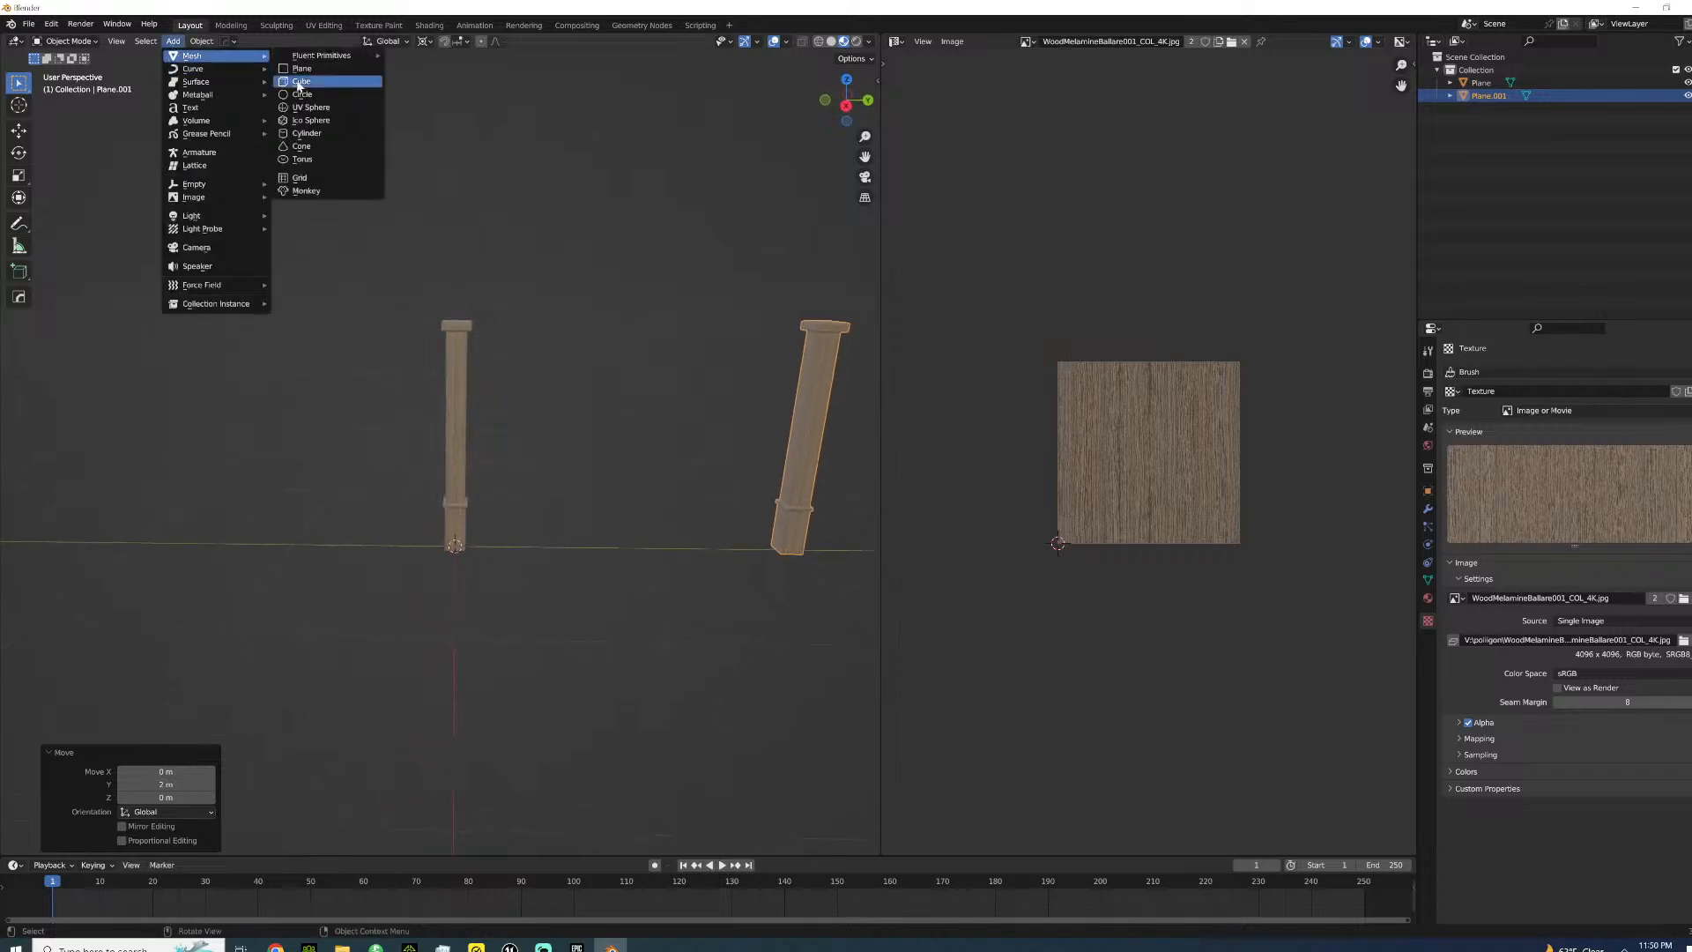
click(300, 74)
middle_drag(457, 329, 405, 480)
scroll(469, 619, up, 4)
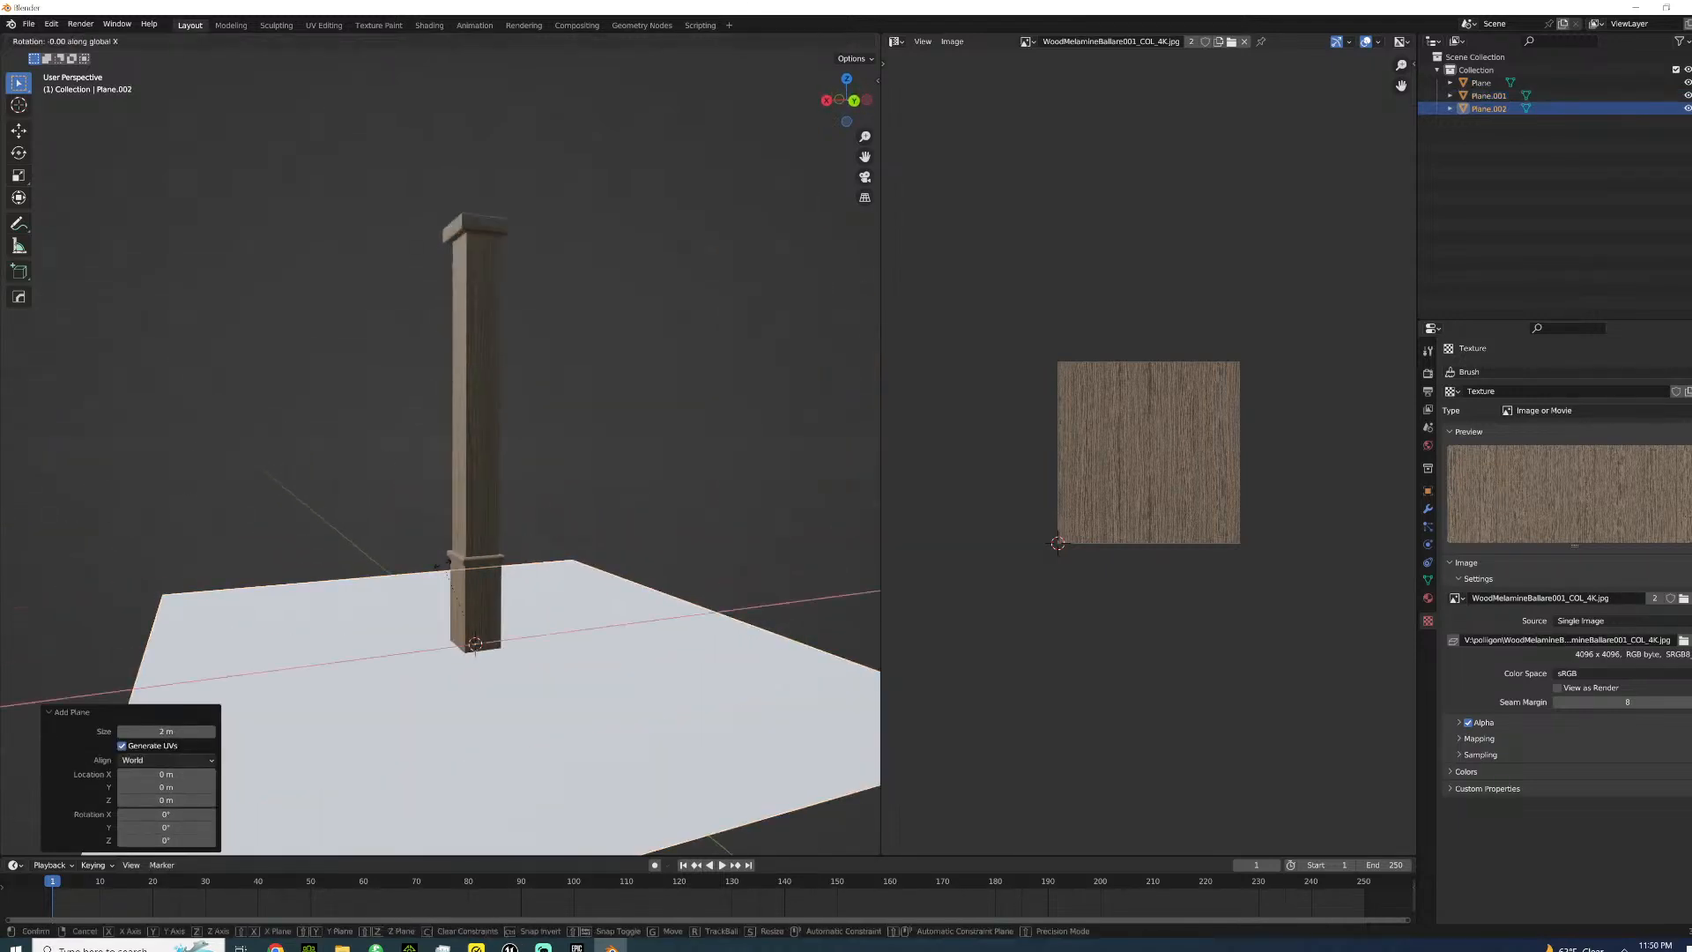
key(r)
key(x)
key(9)
key(0)
key(Return)
middle_drag(443, 612, 449, 567)
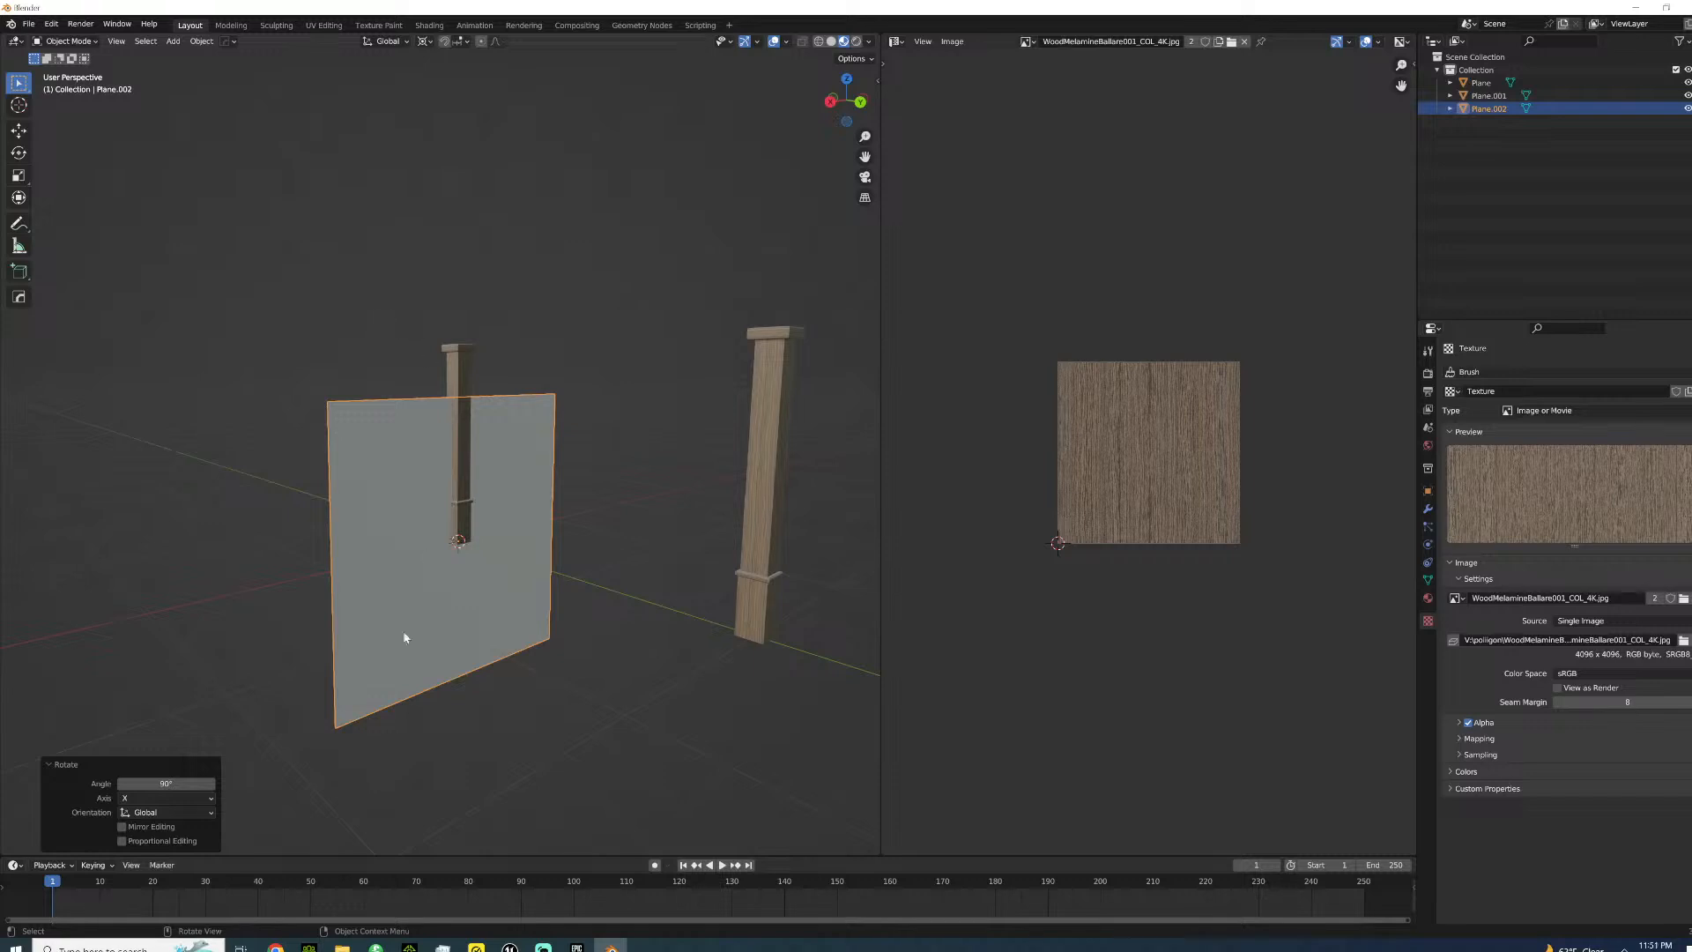
- Return to Unreal Editor, close the message log and place the fencepost mesh at the paving's corner beside the cube
mouse_move(509, 947)
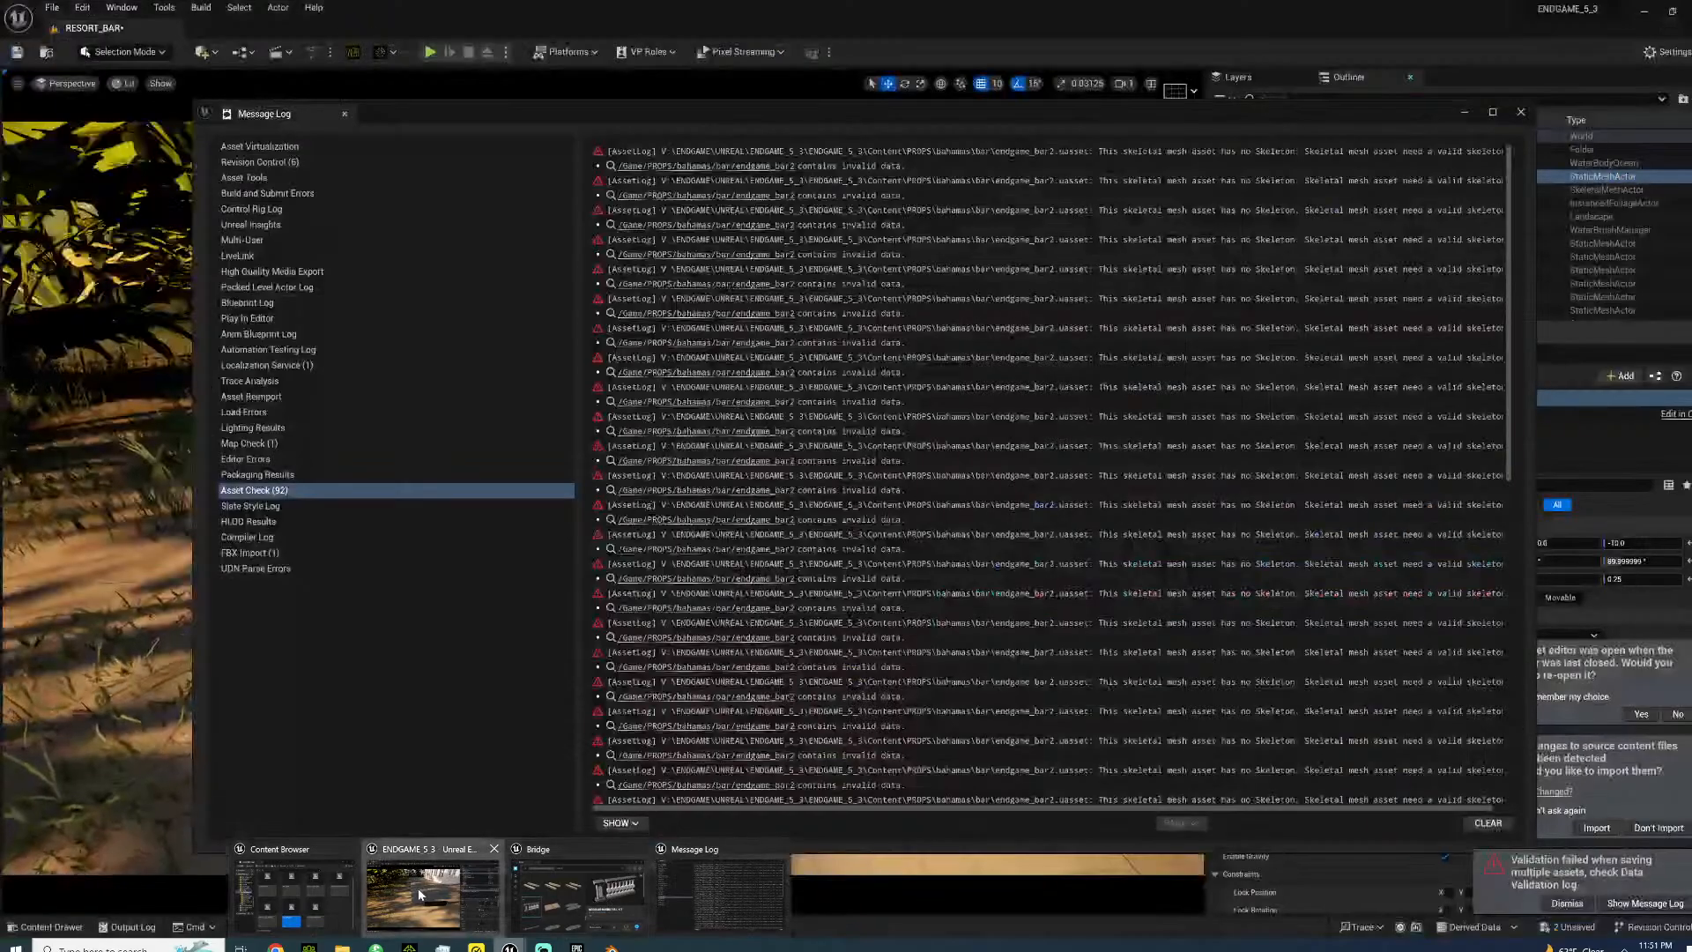
click(434, 882)
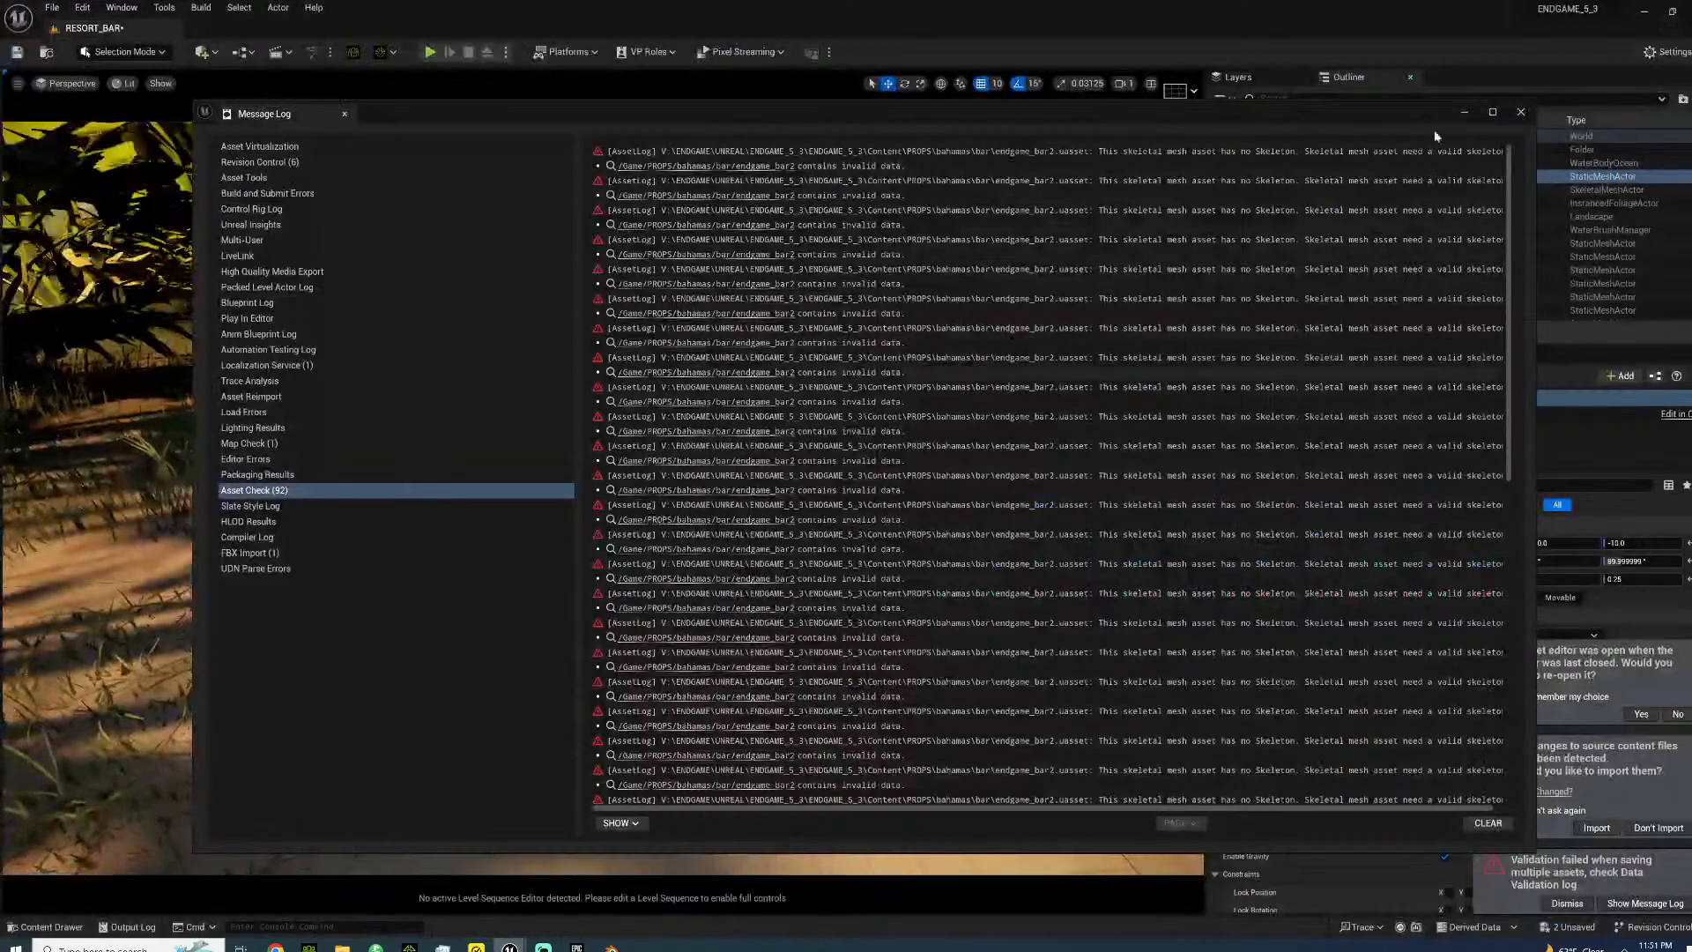
click(1521, 113)
click(68, 930)
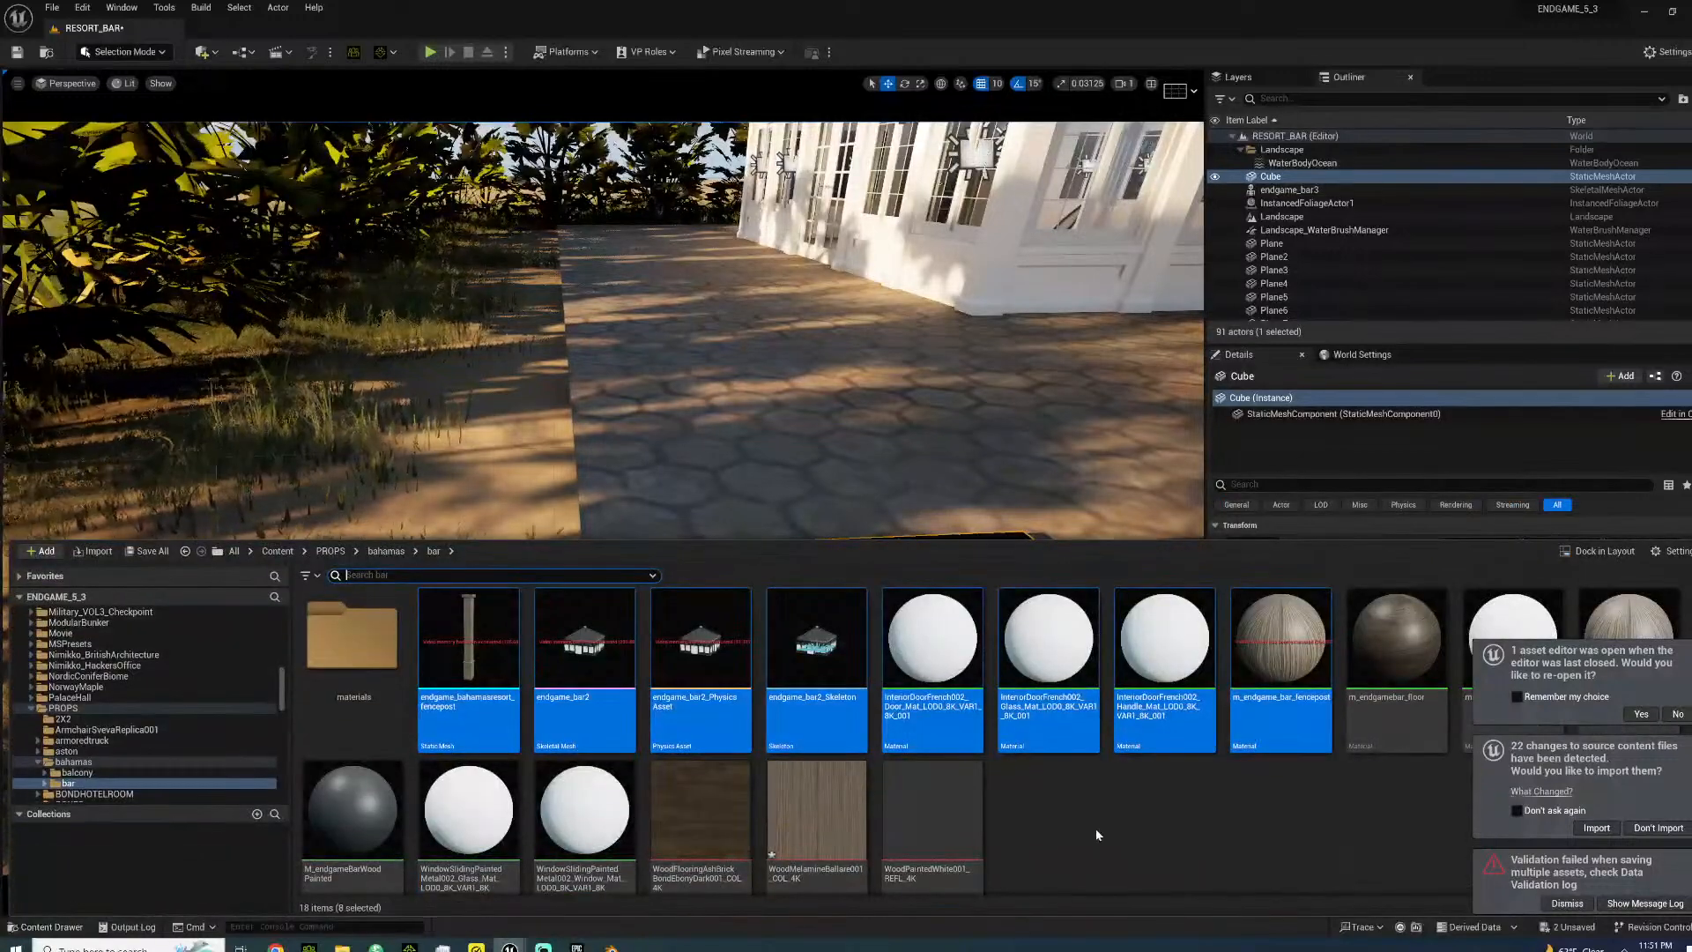
drag(493, 684, 594, 600)
right_drag(608, 588, 529, 516)
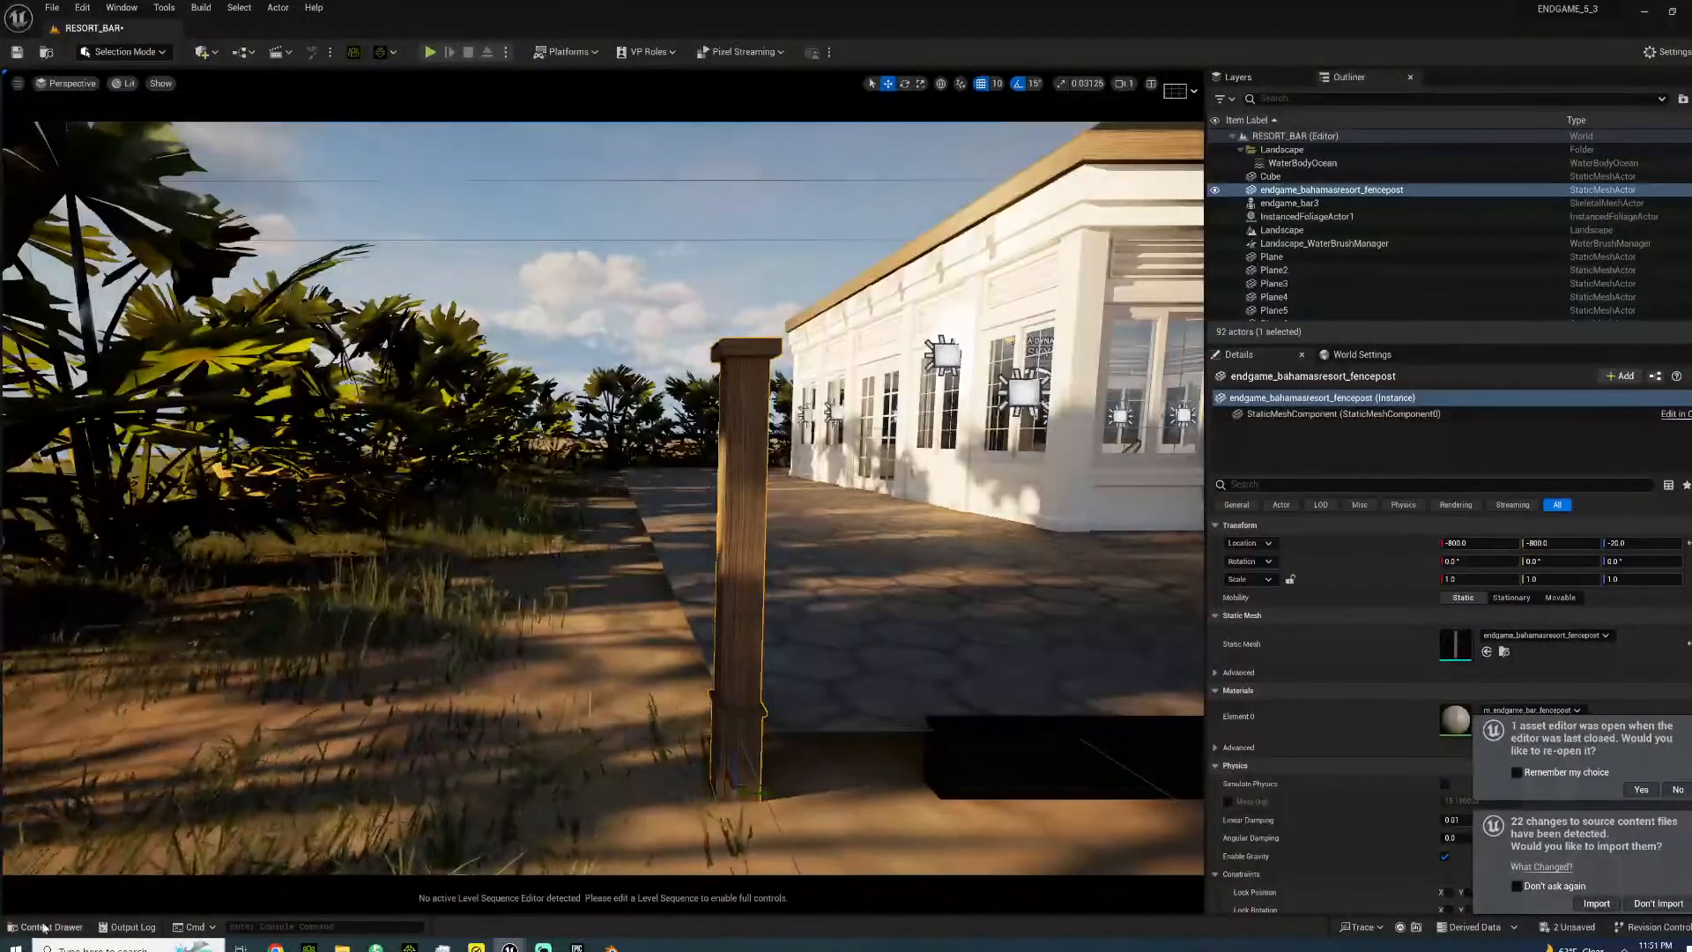
- Apply the M_endgameBarWoodPainted material from the bar's materials folder to the placed fencepost
click(46, 927)
double_click(360, 631)
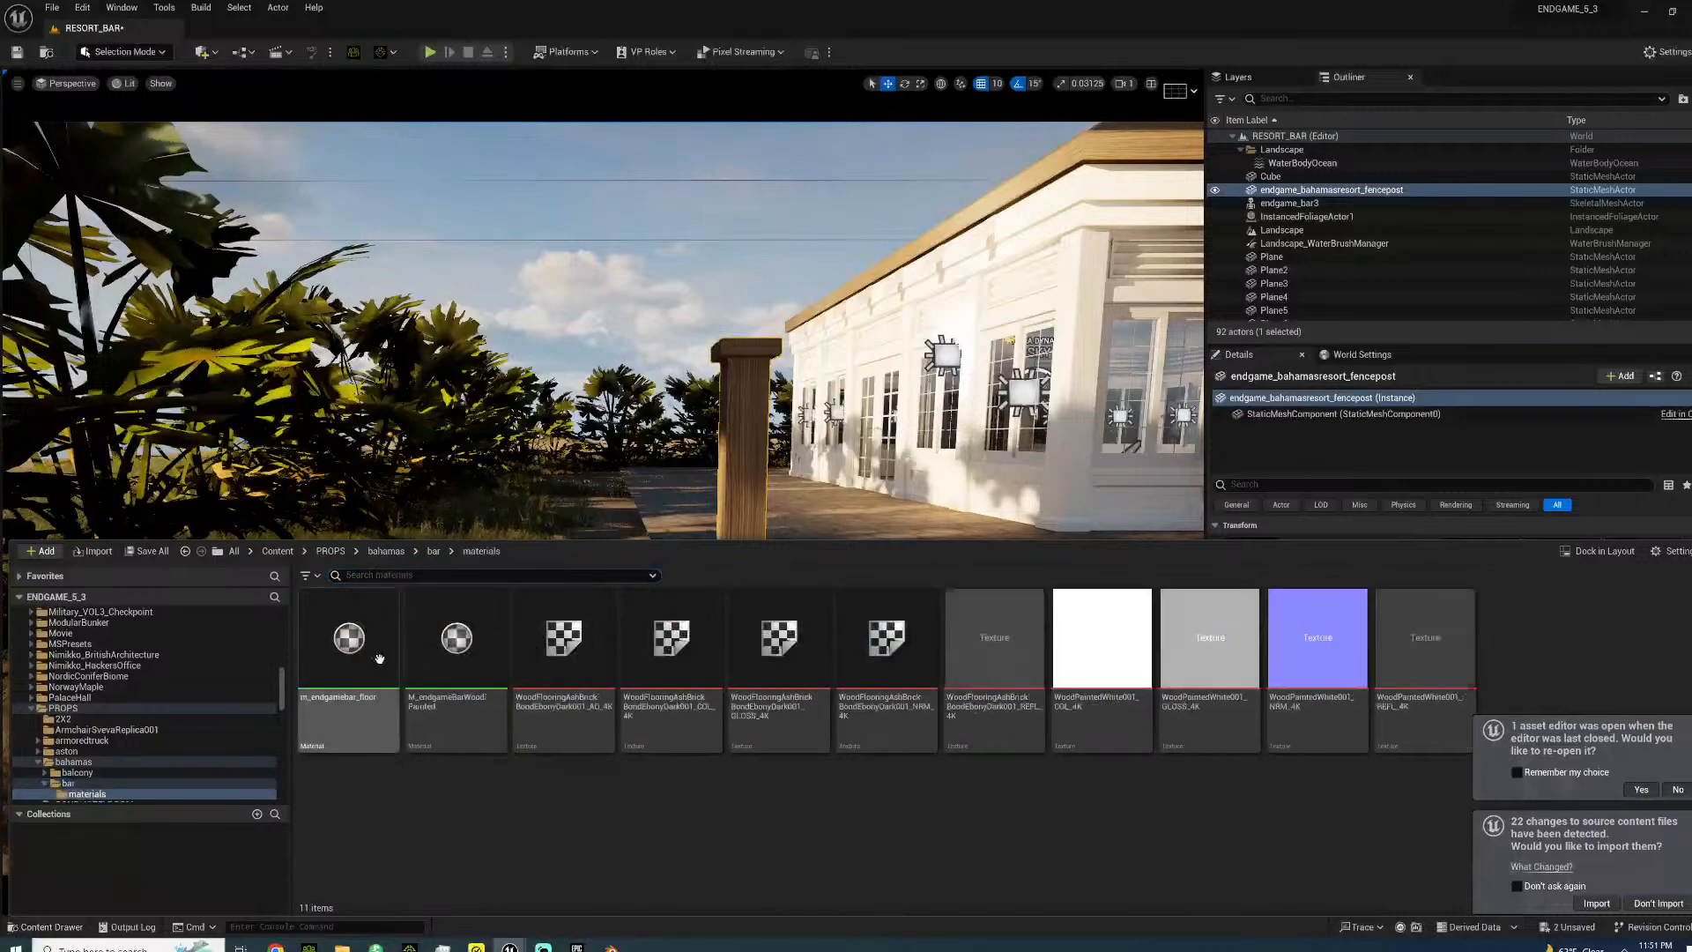
drag(456, 639, 746, 423)
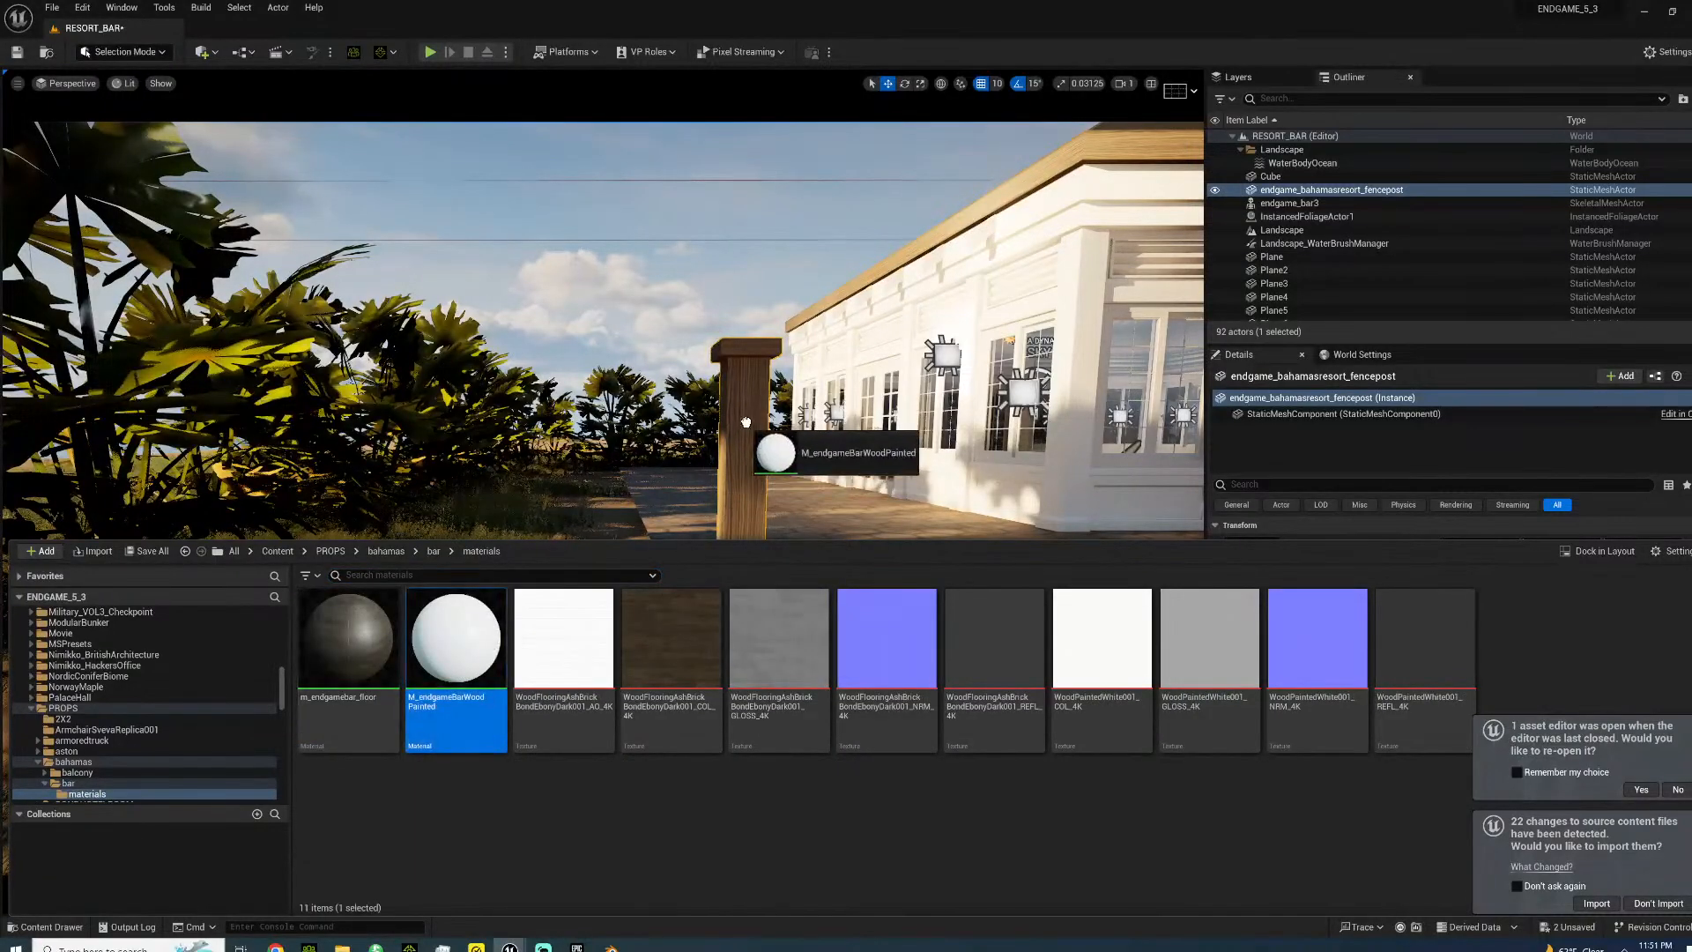
- Delete the black cube at the paving's edge next to the fencepost
right_drag(745, 423, 1023, 441)
right_drag(684, 493, 684, 540)
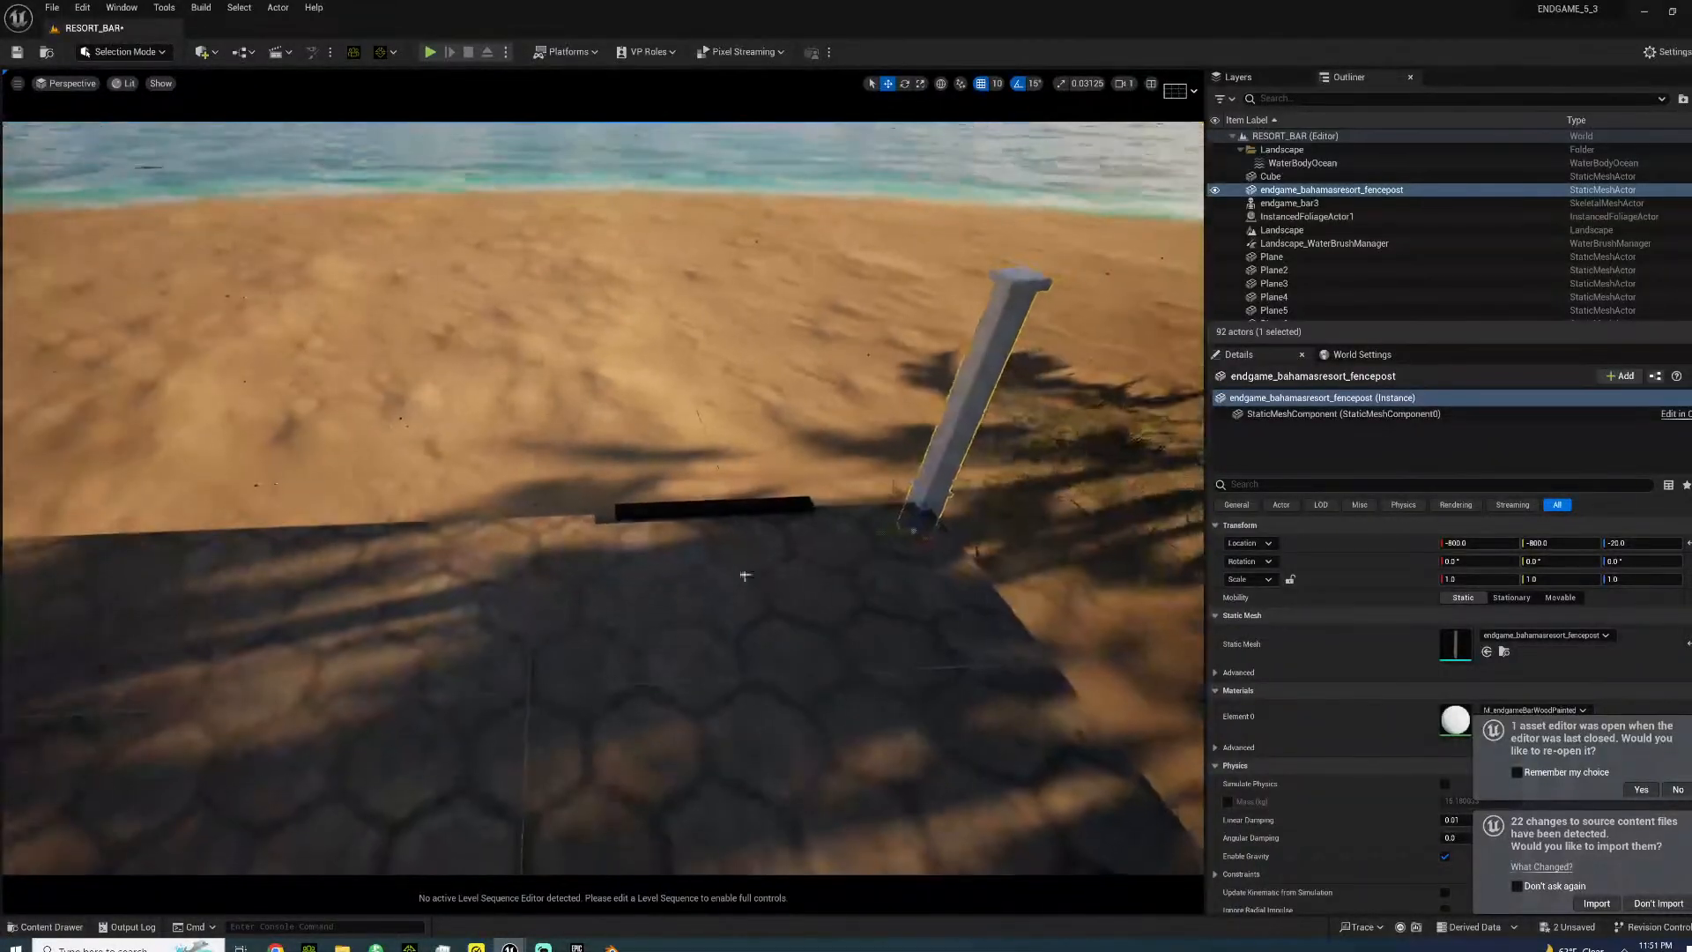
click(678, 506)
key(Delete)
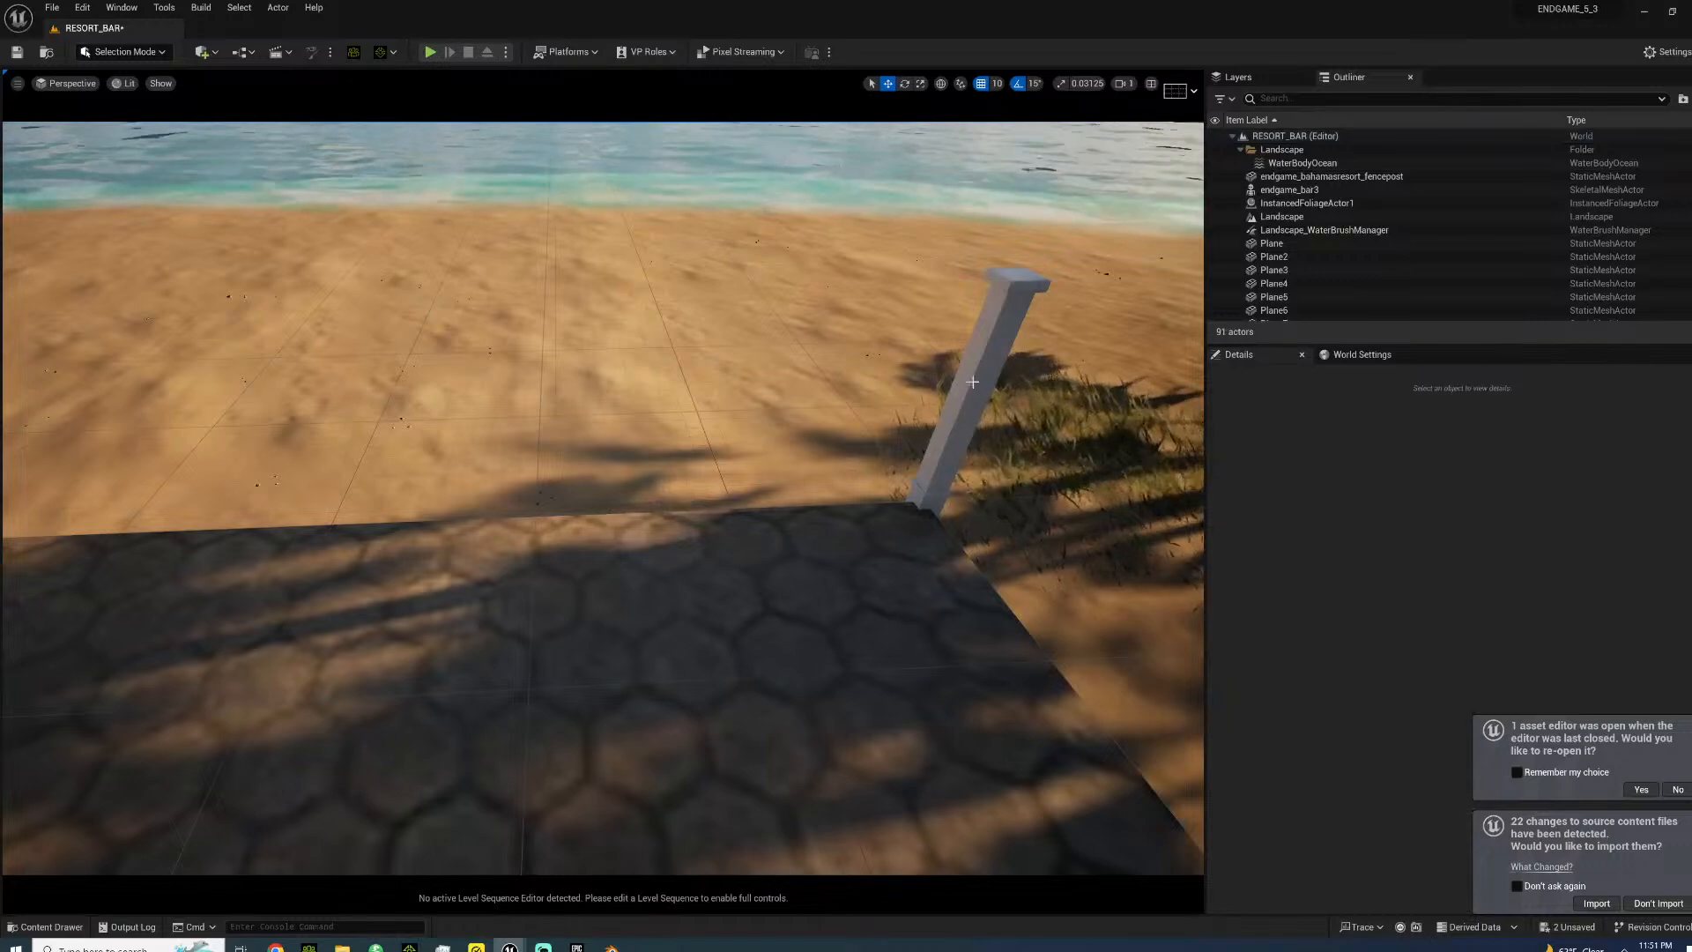
- Set position grid snapping to 100 and duplicate the fence post four times along Y at 200-unit spacing, ending at Y 0
click(981, 366)
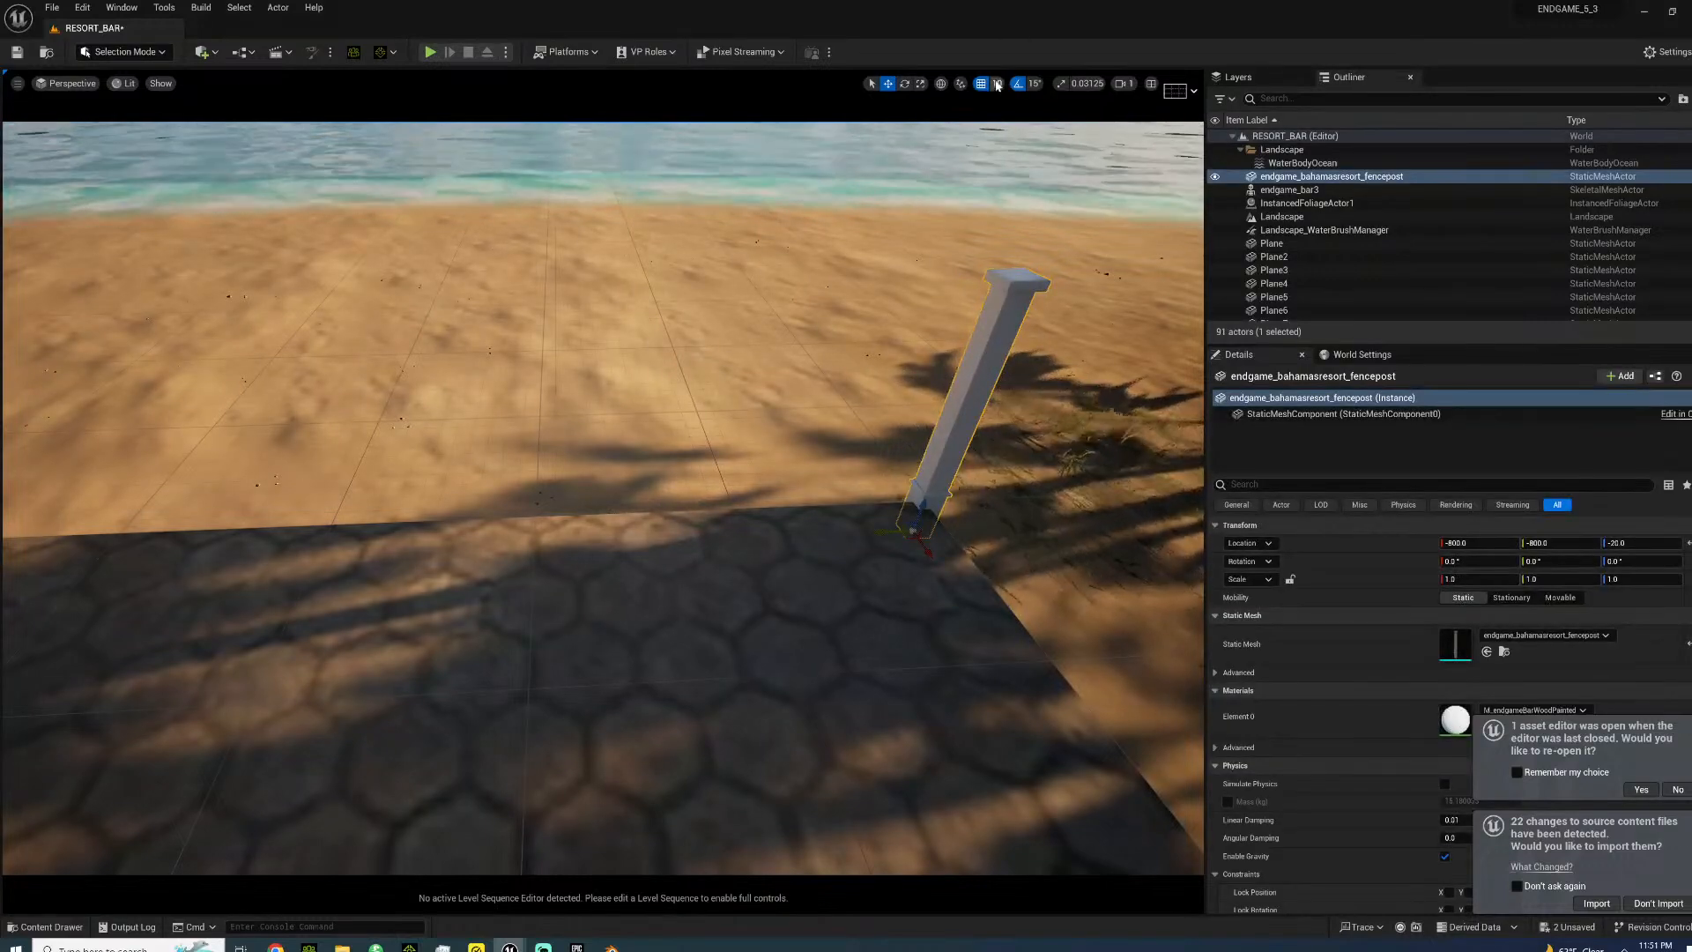
click(1014, 176)
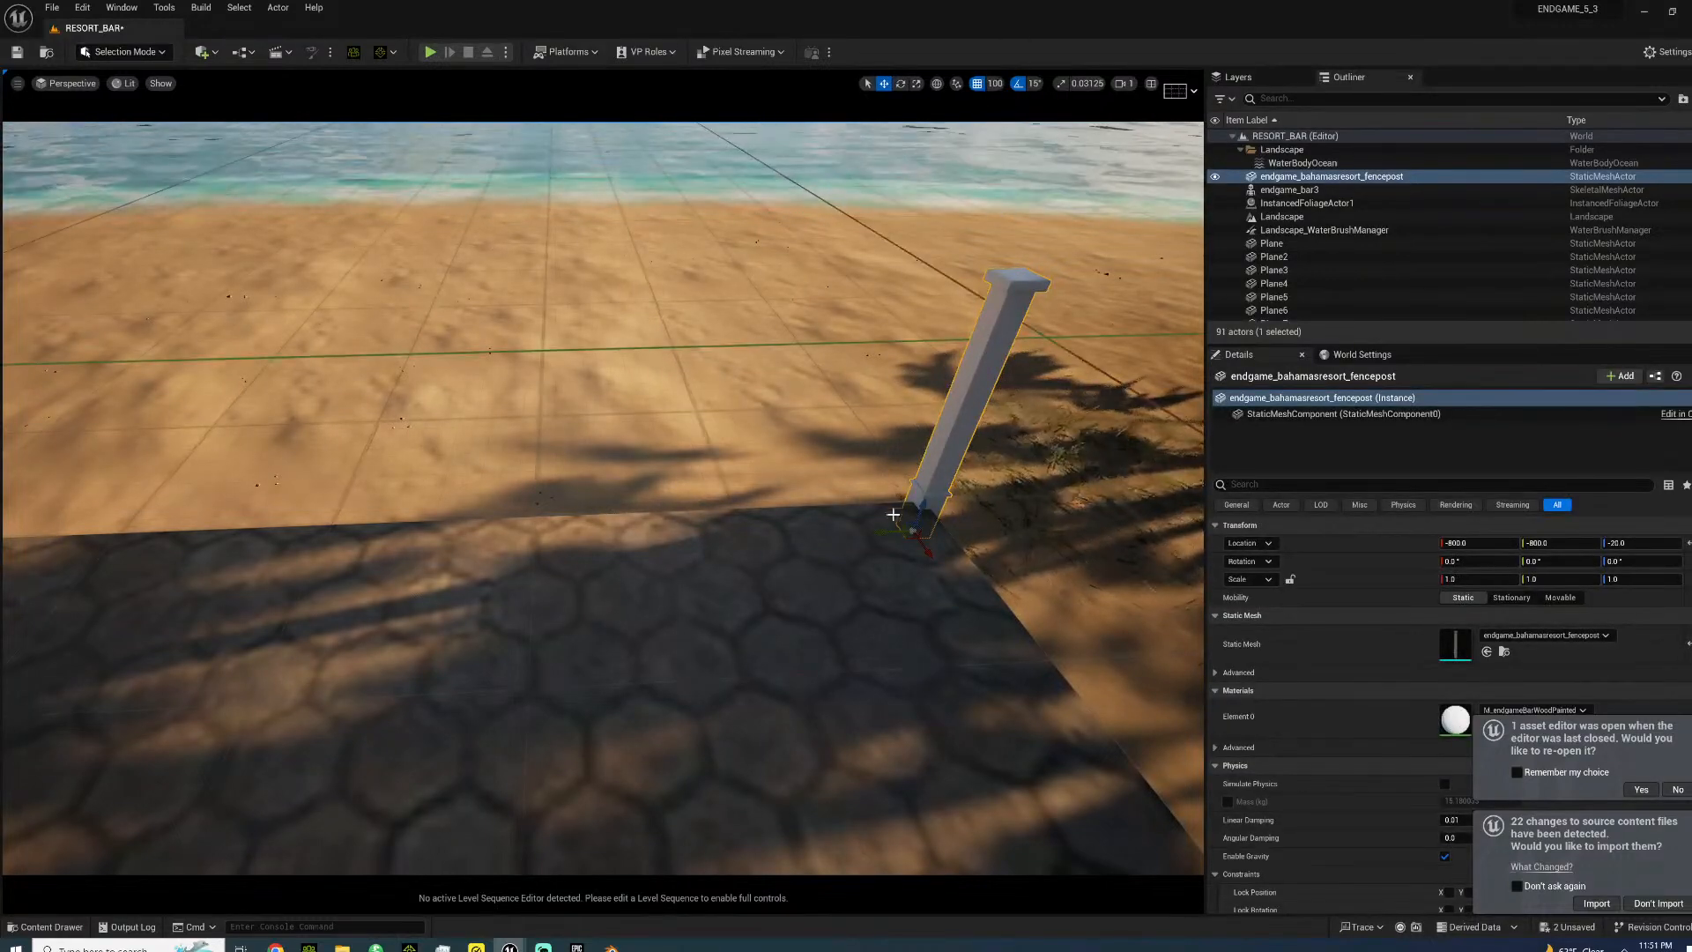
alt+drag(868, 533, 572, 533)
right_drag(572, 533, 829, 405)
alt+drag(876, 447, 212, 537)
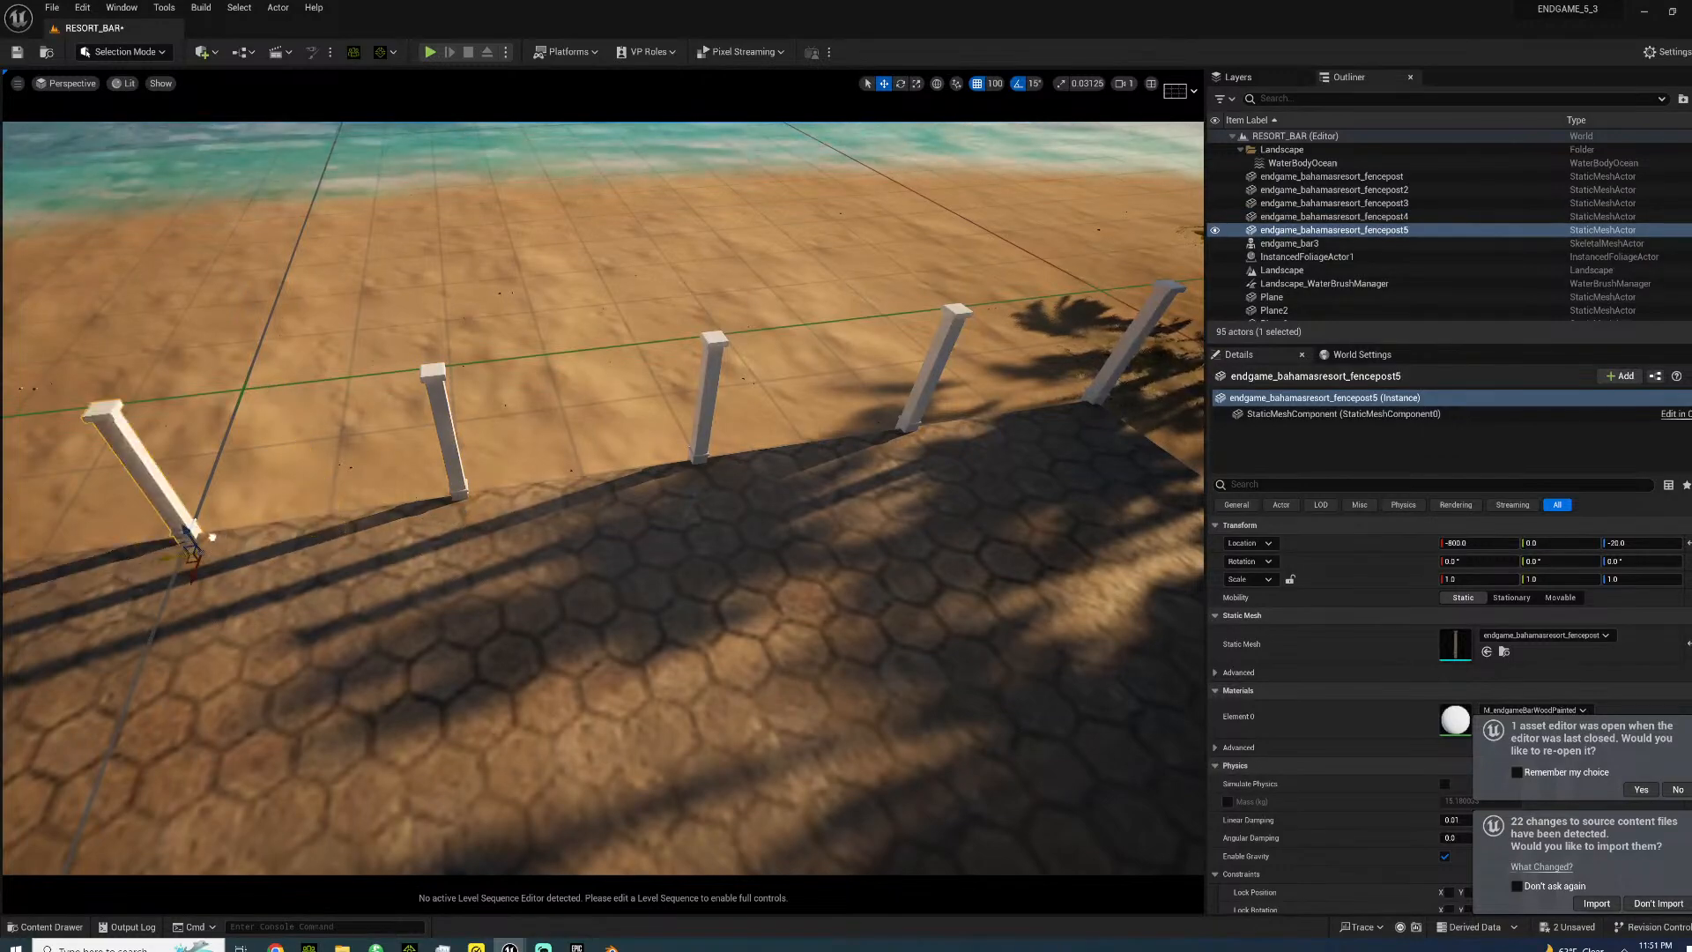
- Extend the beach-side row with four more post copies every 200 units, up to the patio corner at Y 800
right_drag(190, 533, 555, 591)
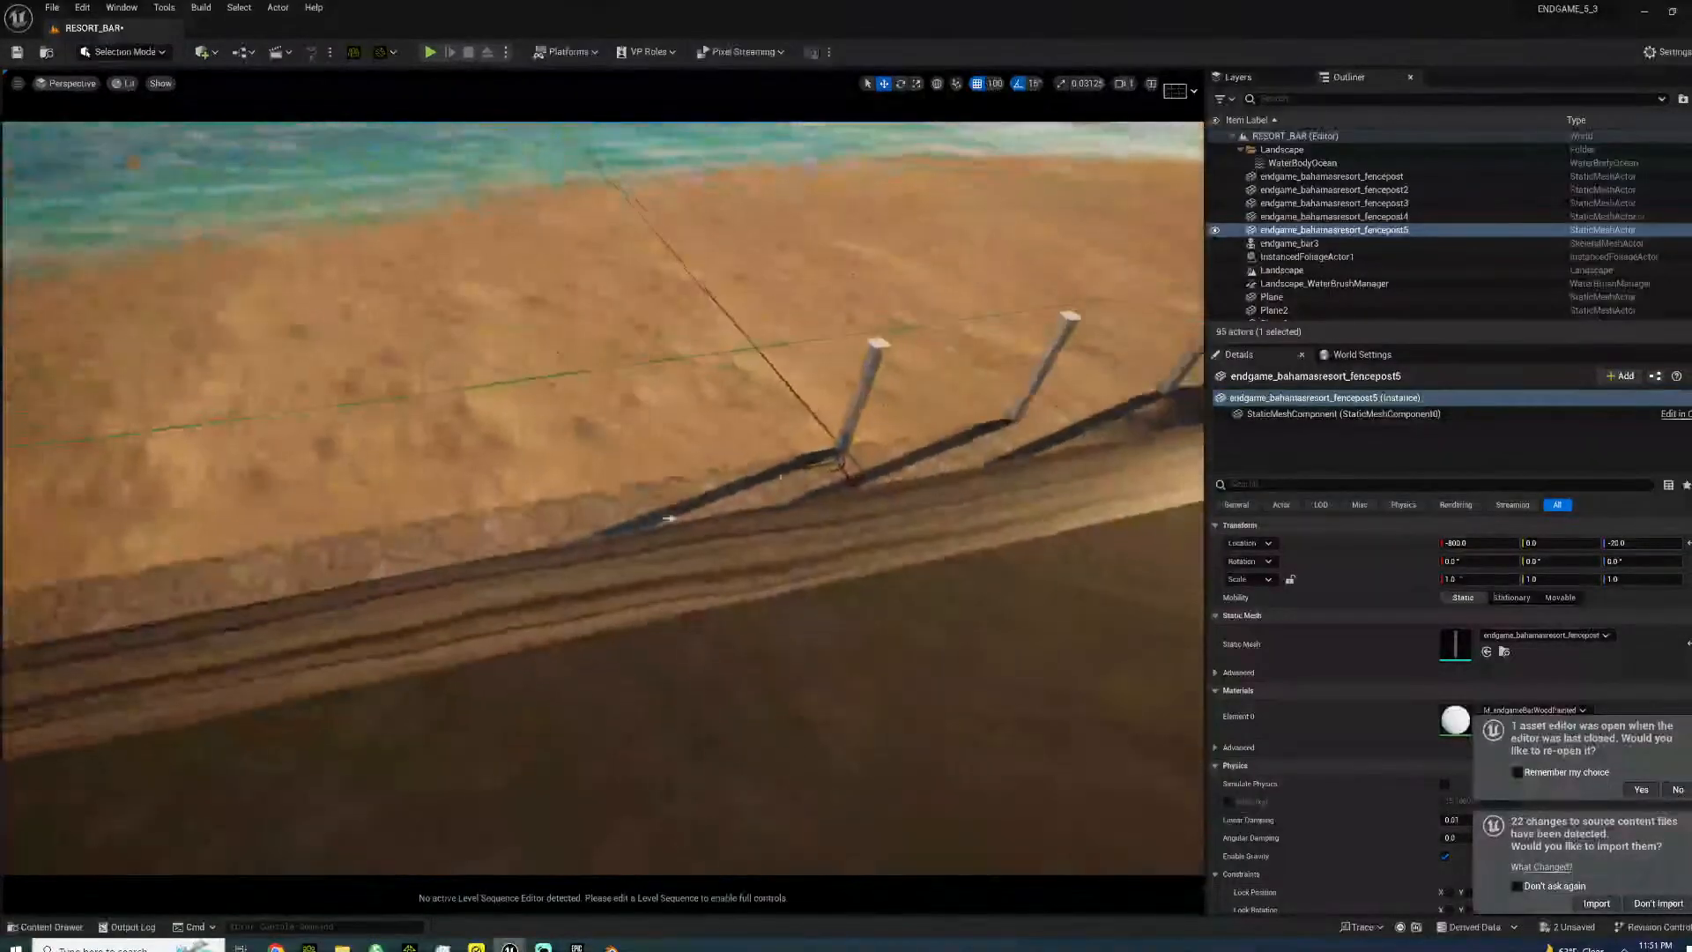
alt+drag(791, 470, 502, 517)
middle_drag(501, 471, 823, 438)
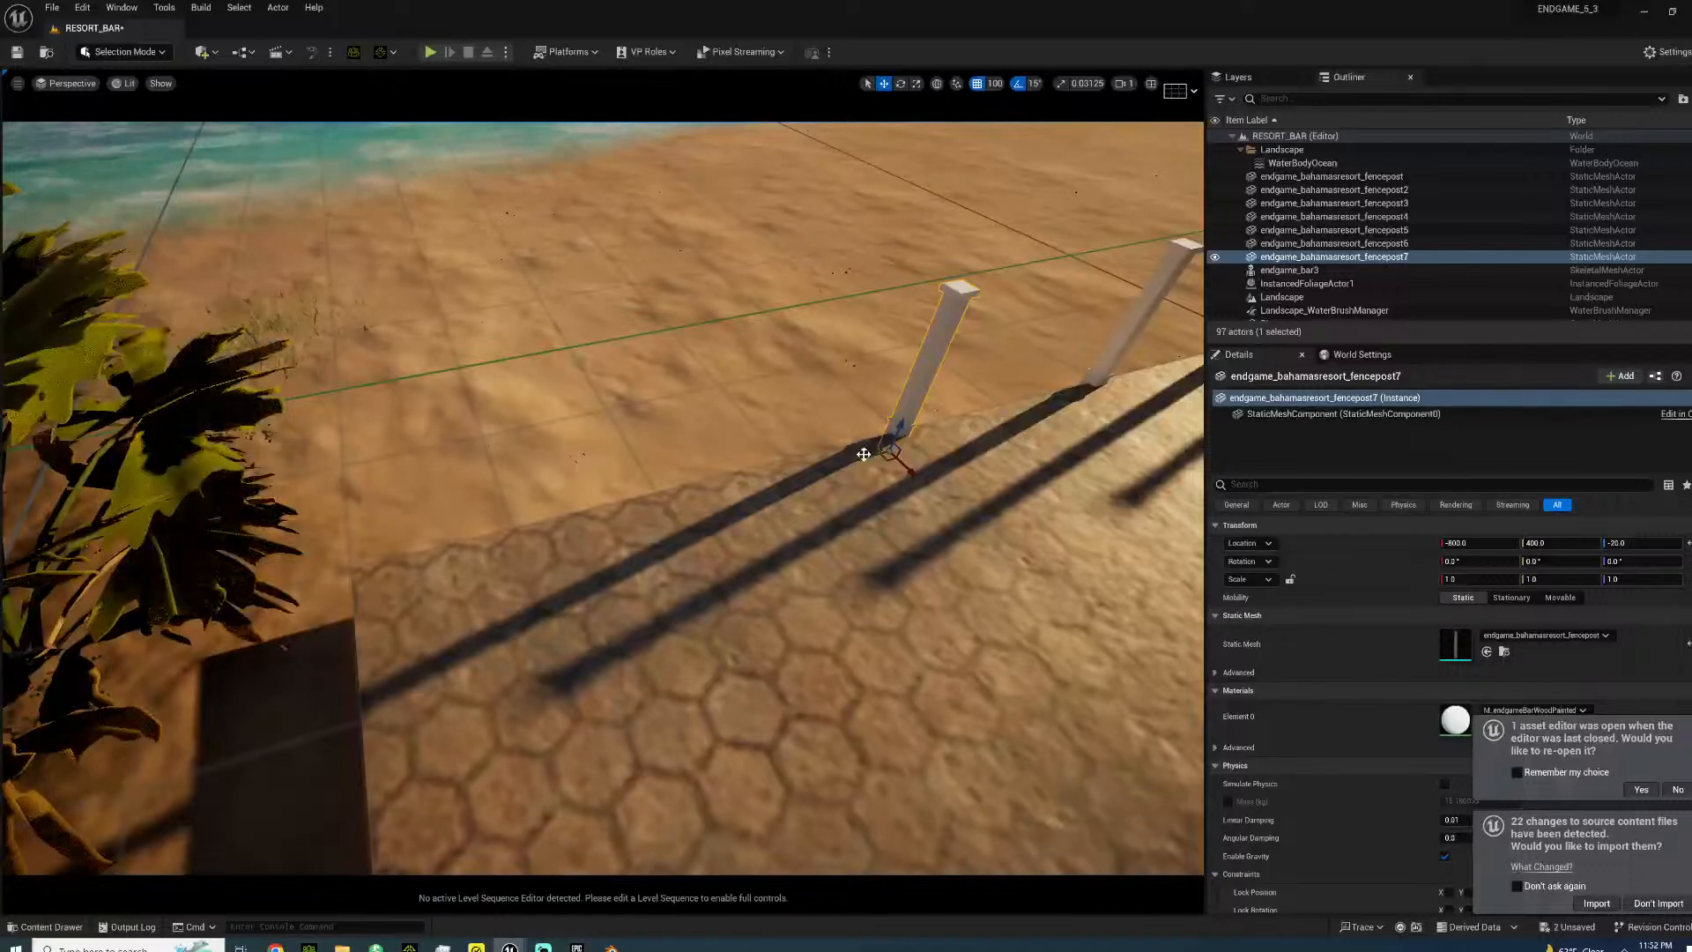
alt+drag(863, 458, 377, 579)
- Starting from the corner post at Y 800, duplicate four posts along X every 200 units, up to X 0
right_drag(445, 413, 423, 419)
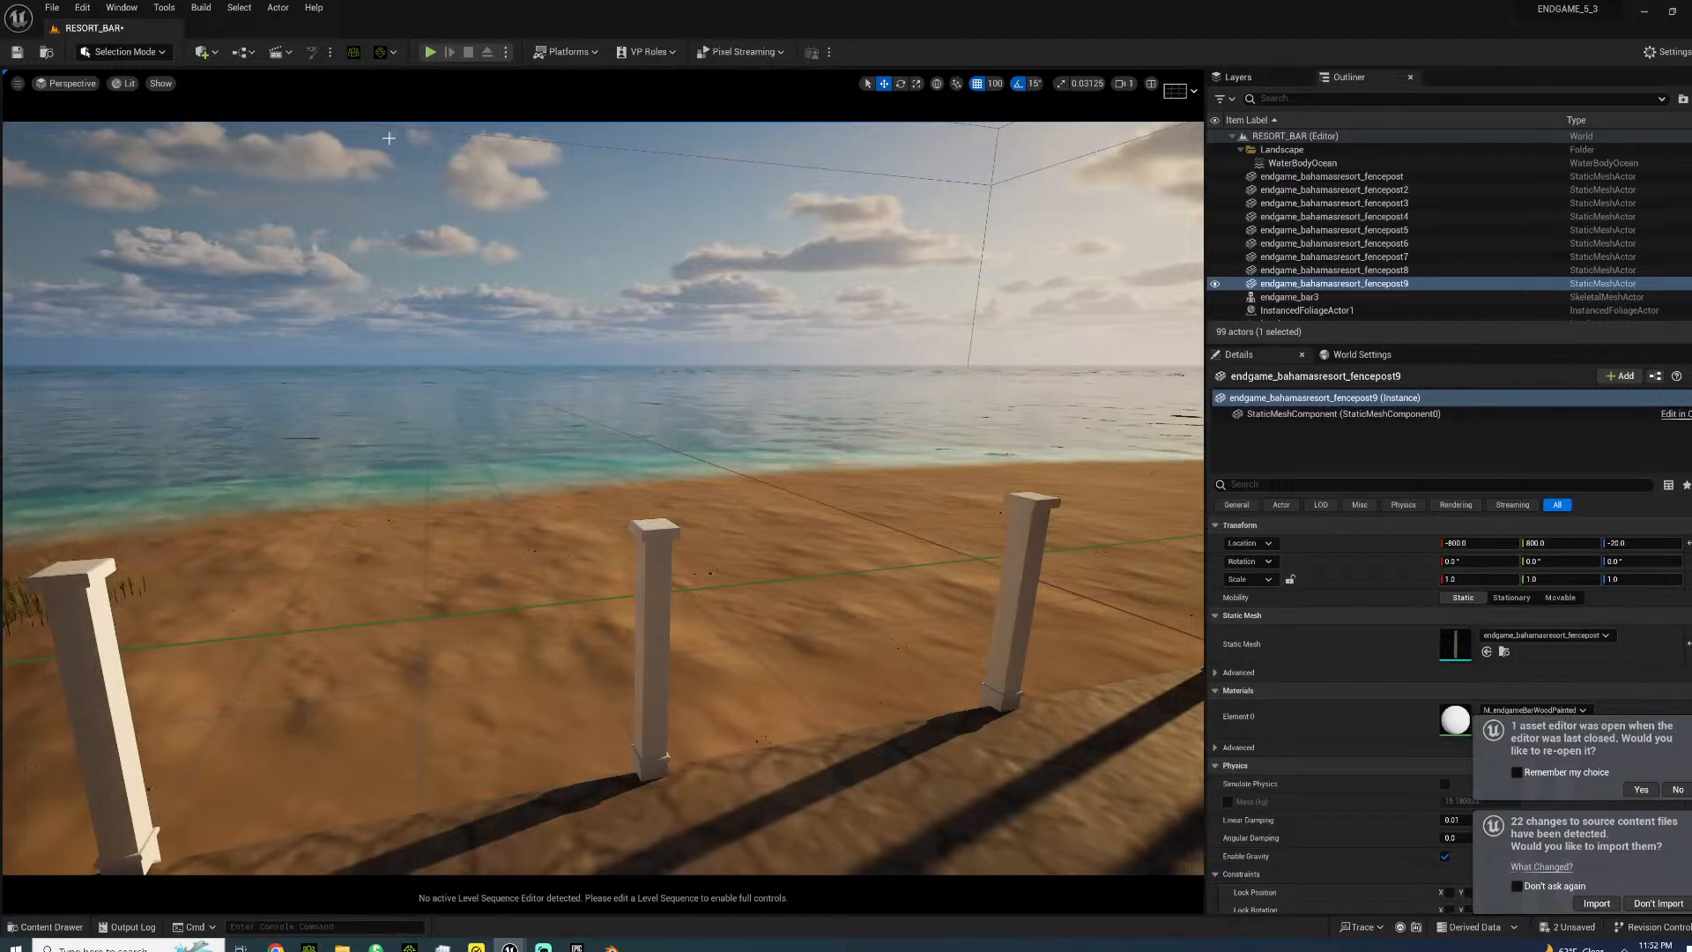
key(w)
right_drag(509, 551, 741, 521)
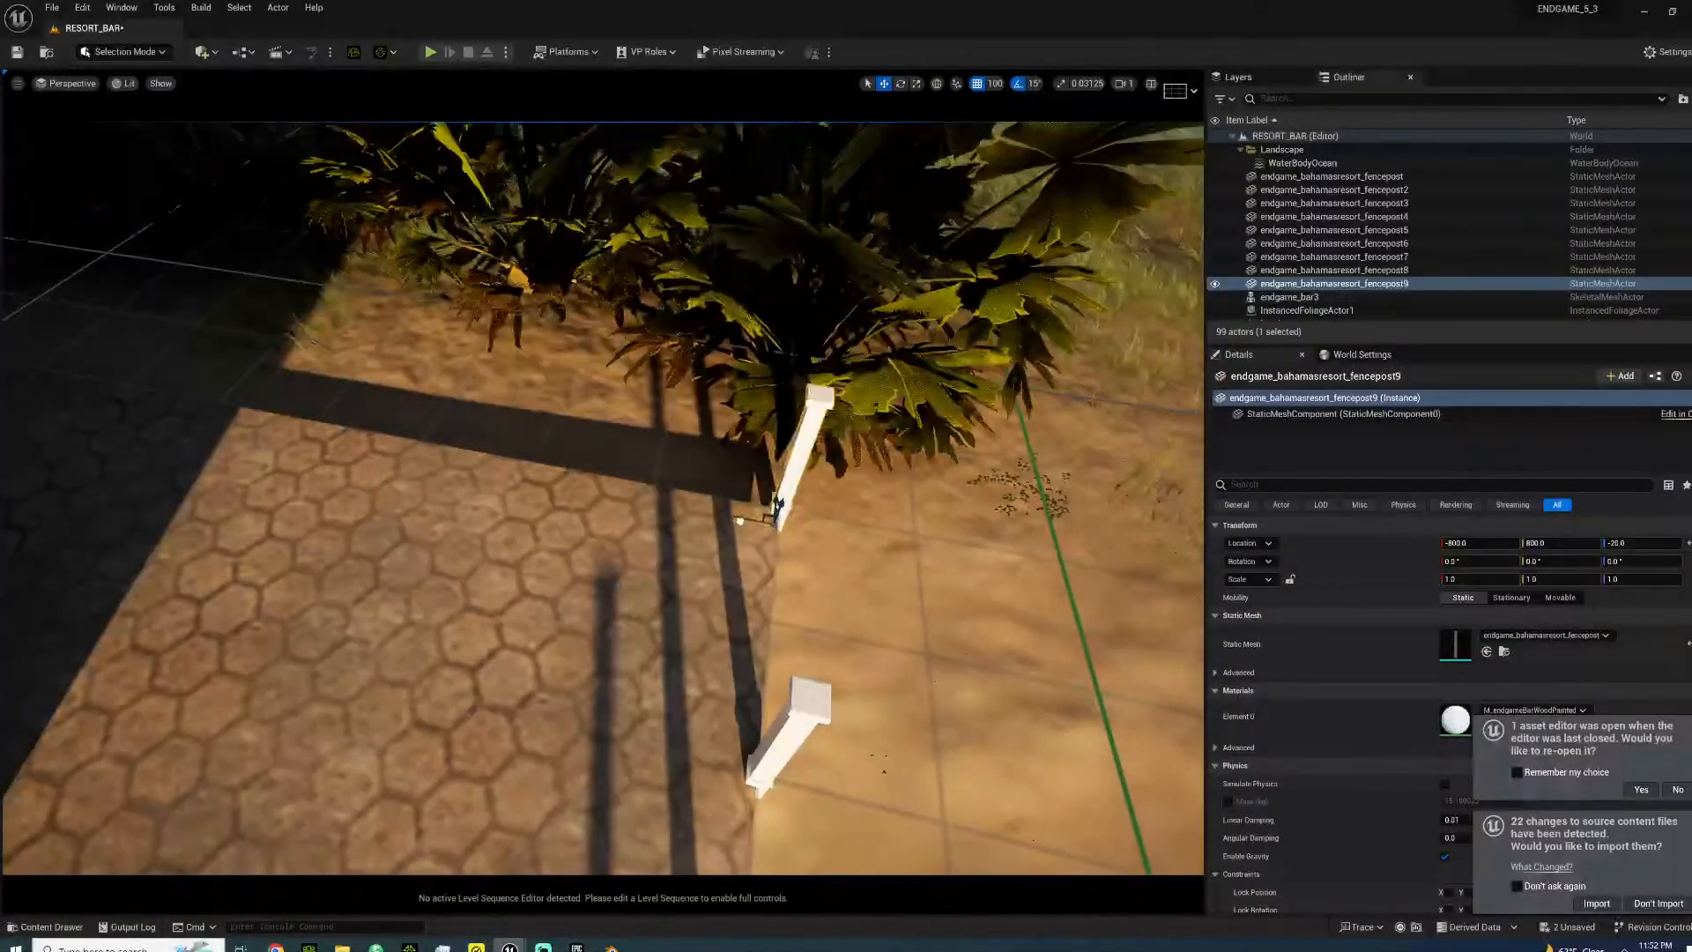
alt+drag(776, 504, 652, 481)
alt+drag(505, 474, 360, 445)
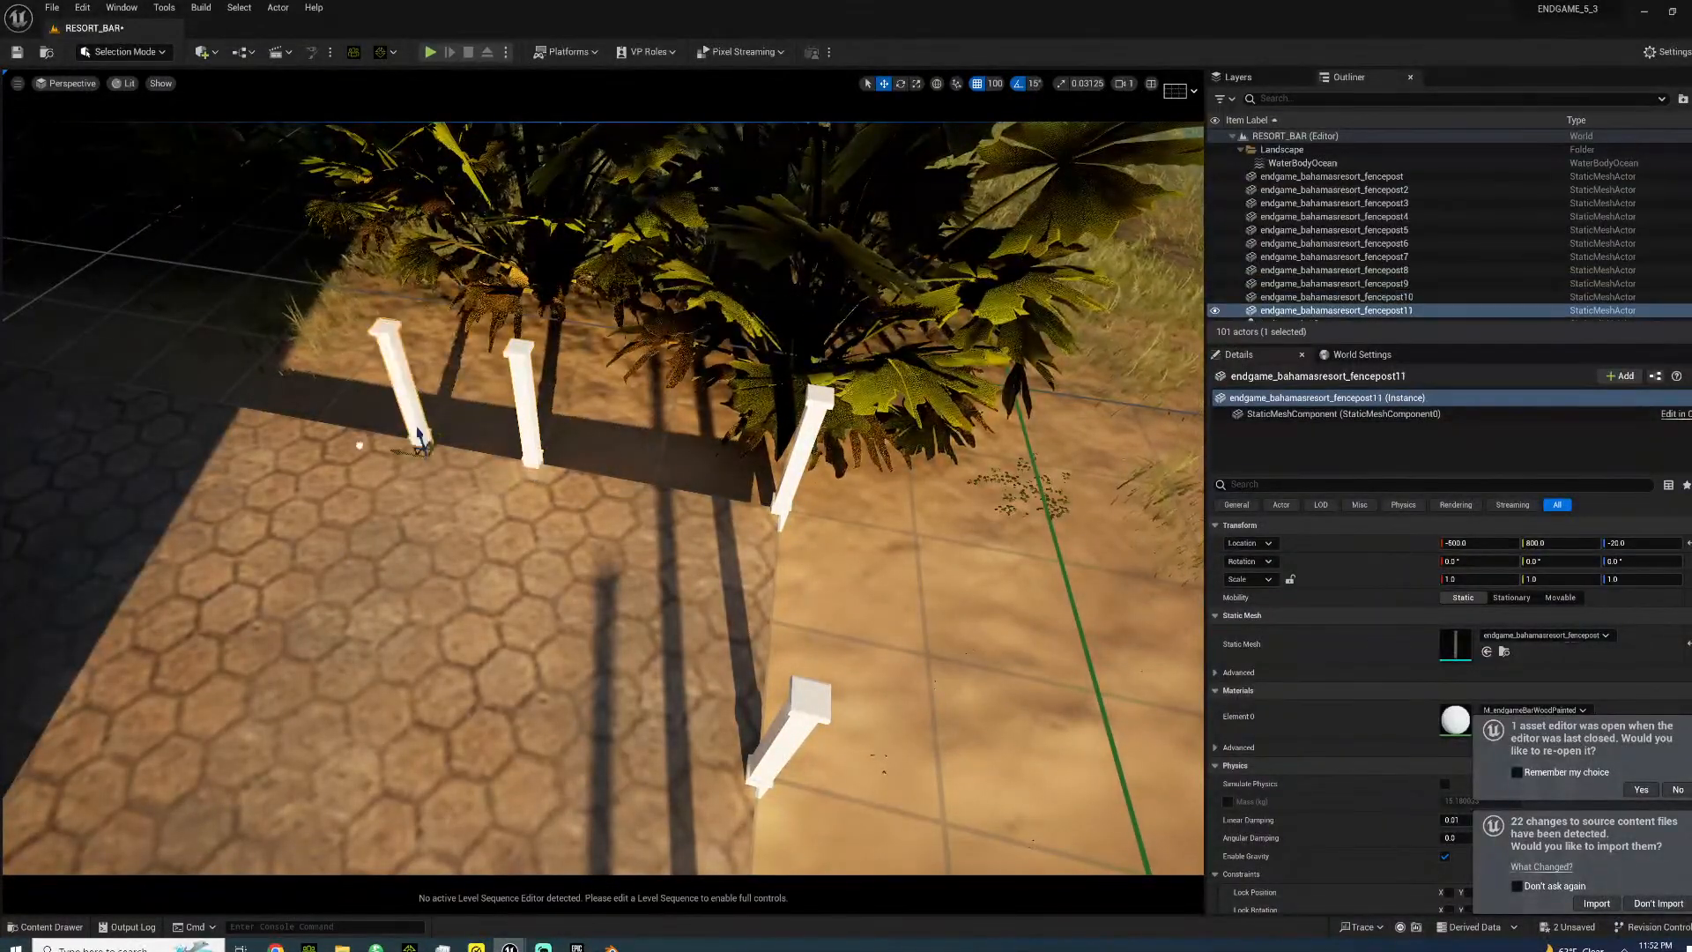
right_drag(313, 415, 313, 352)
alt+drag(584, 582, 219, 662)
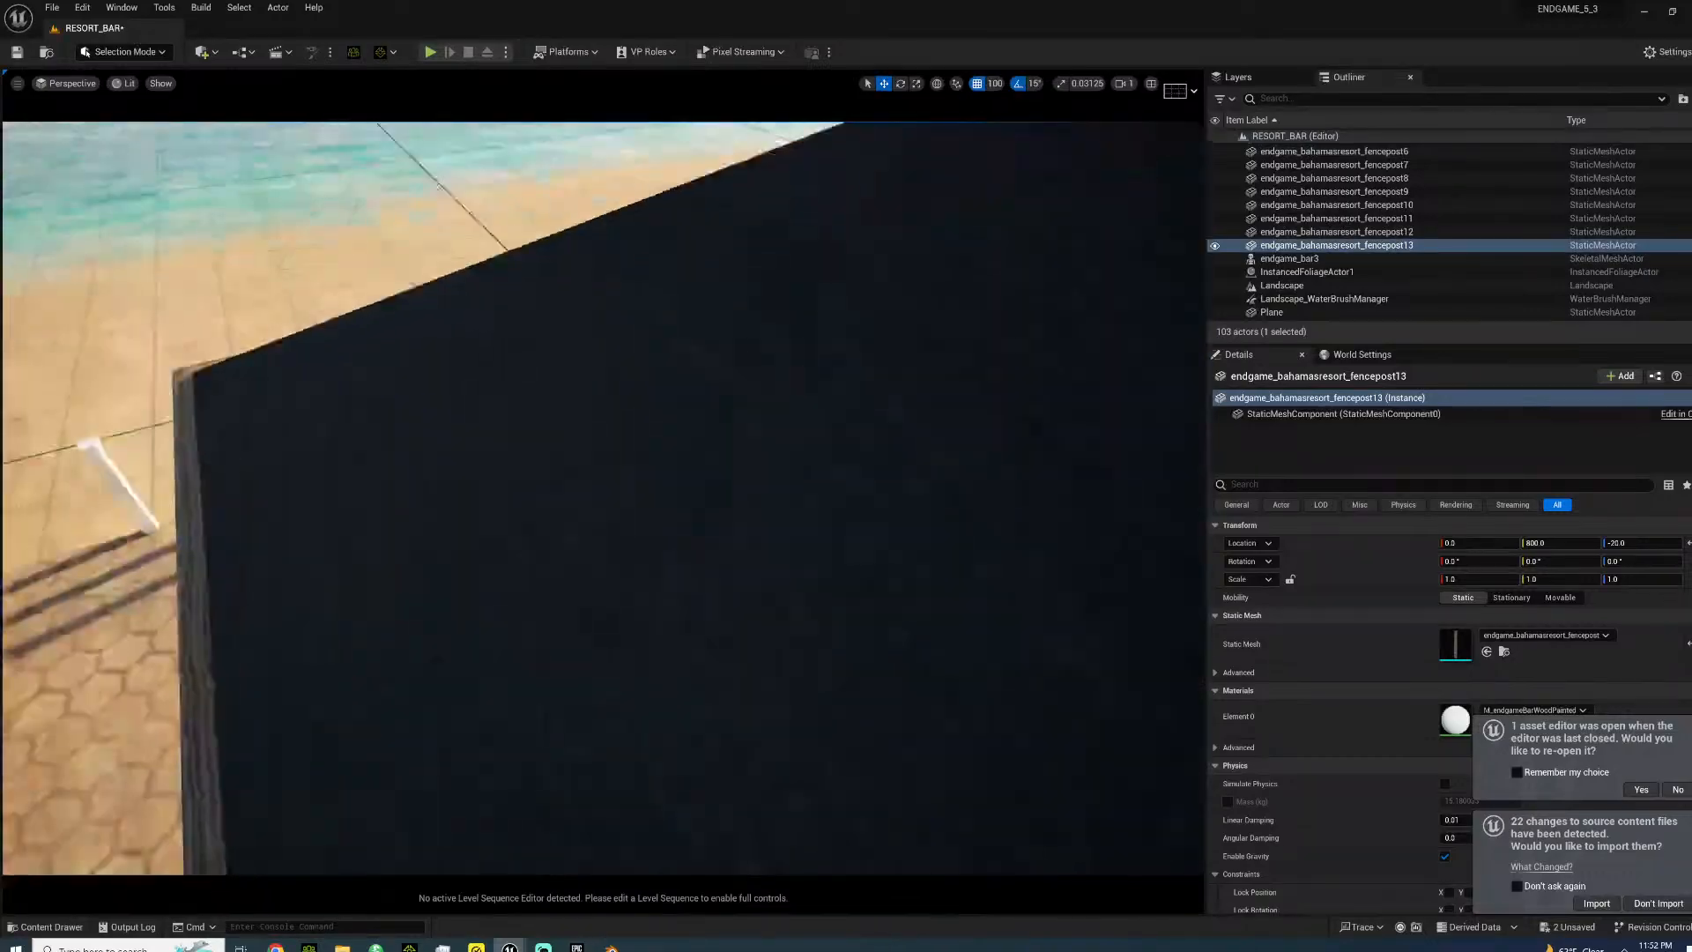
- Continue the Y 800 row beside the palms with two more post copies, at X 200 and X 400
right_drag(370, 529, 649, 547)
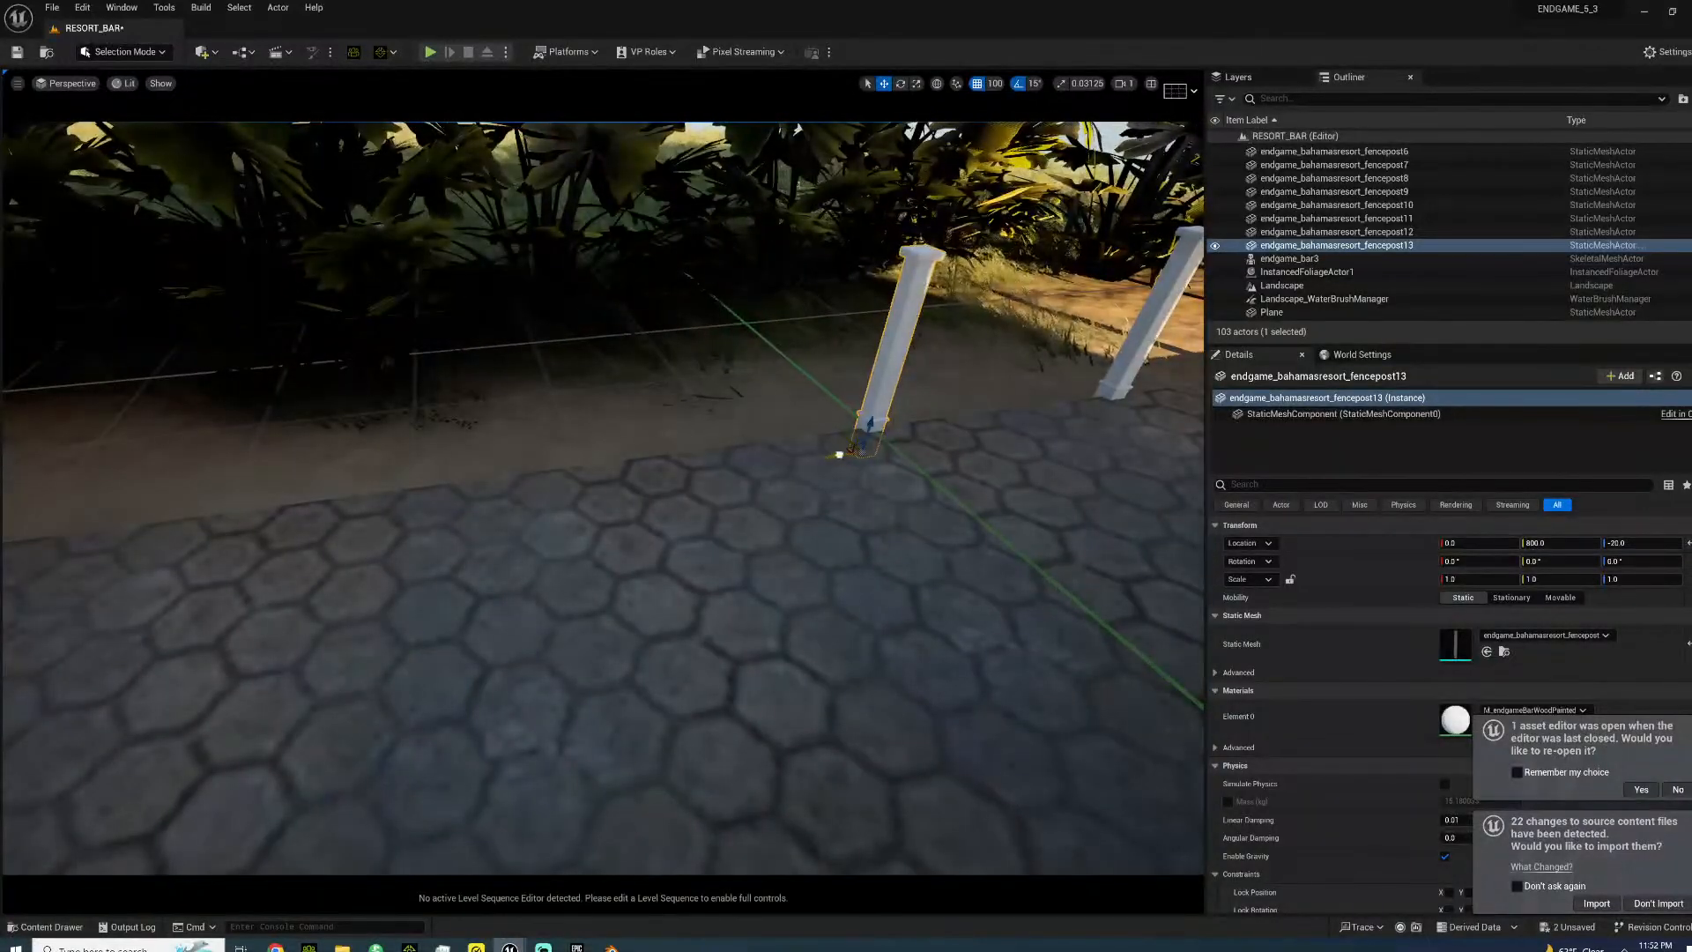
alt+drag(836, 454, 567, 497)
mouse_move(567, 497)
right_down()
mouse_move(582, 495)
mouse_move(546, 498)
right_up()
right_drag(838, 524, 846, 527)
alt+drag(801, 479, 548, 513)
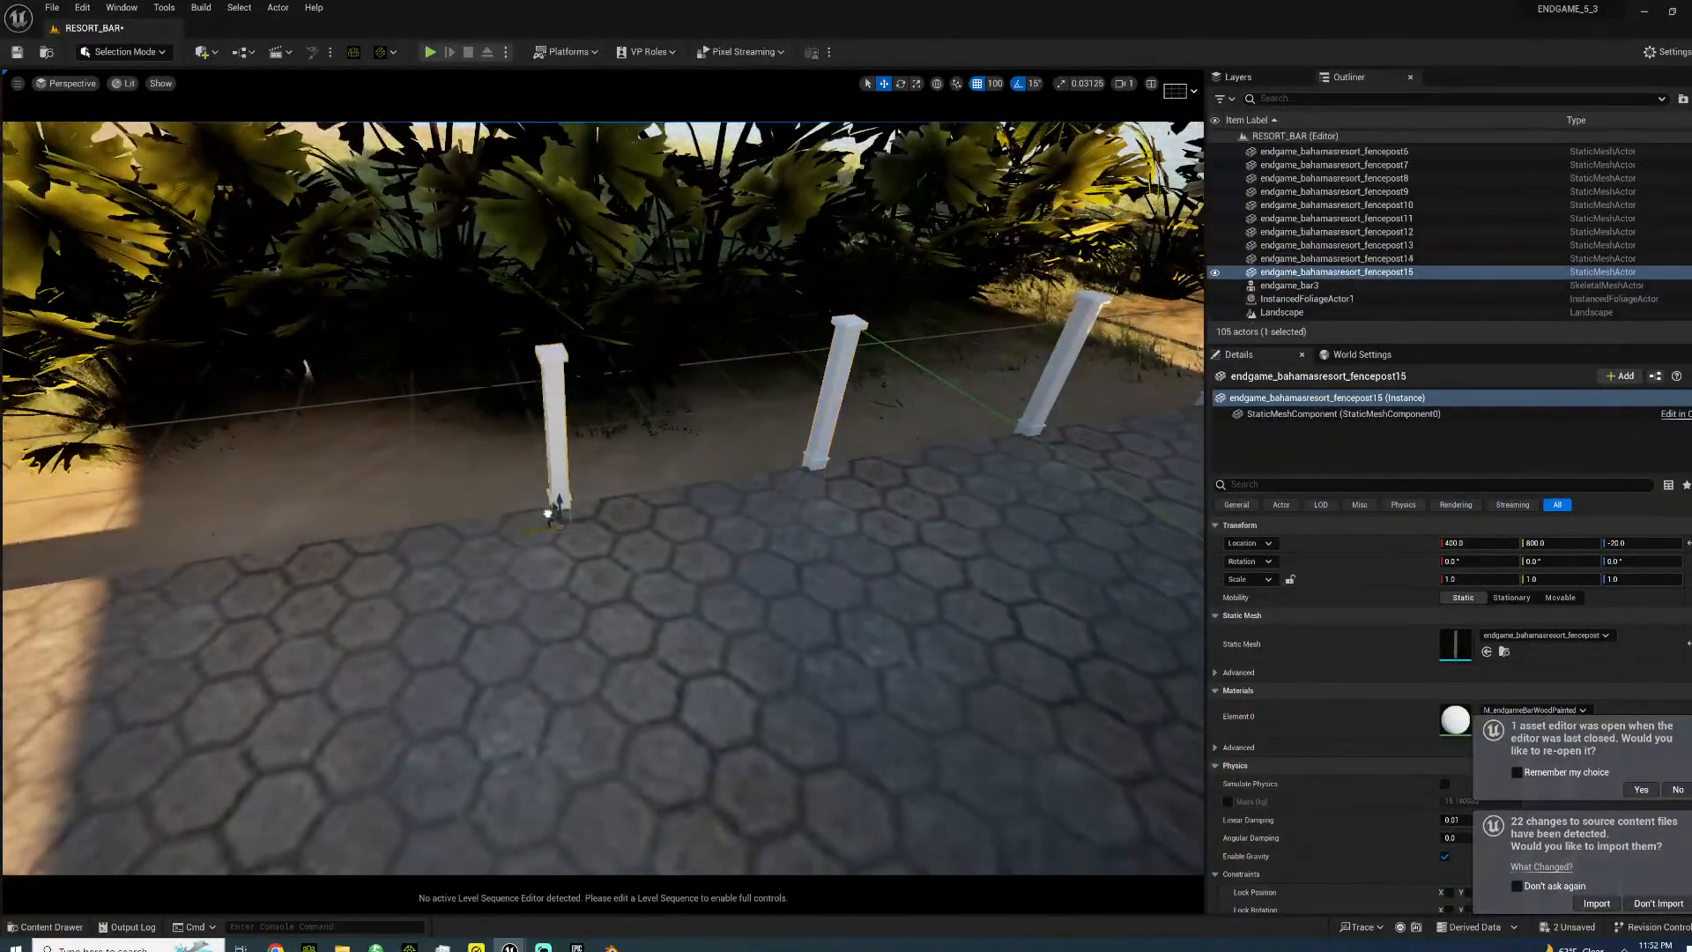
- Extend the posts to the X 800 corner and along the X 800 side to Y 200, keeping 200-unit spacing
right_drag(1044, 432, 1152, 348)
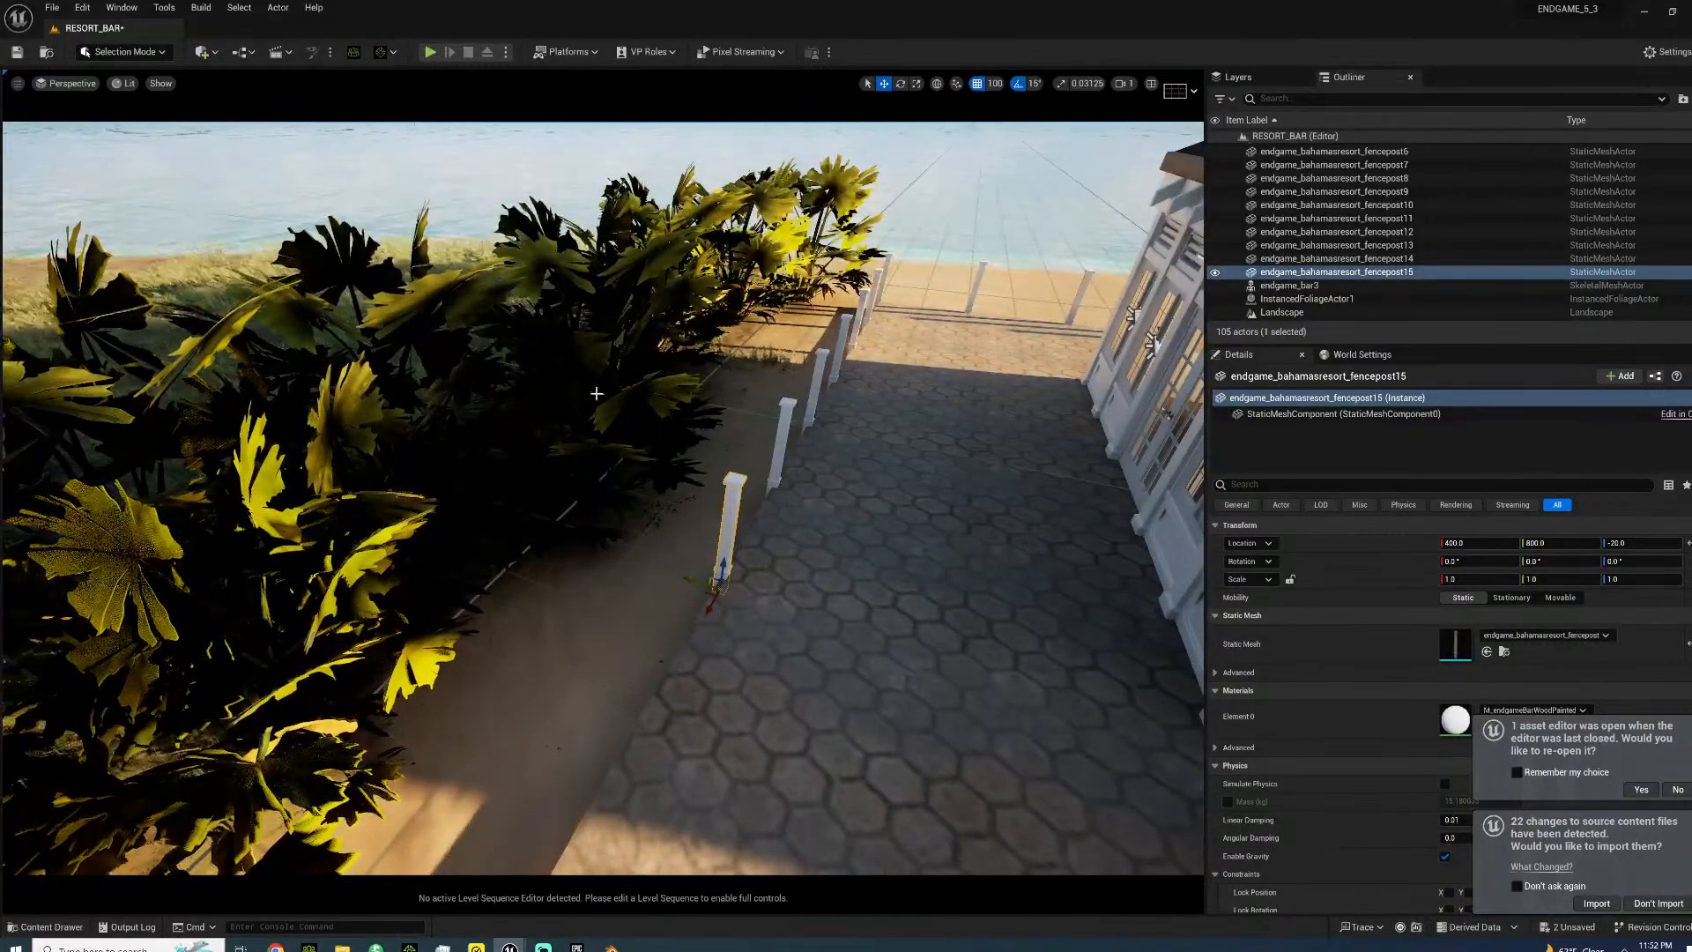
right_drag(559, 433, 676, 408)
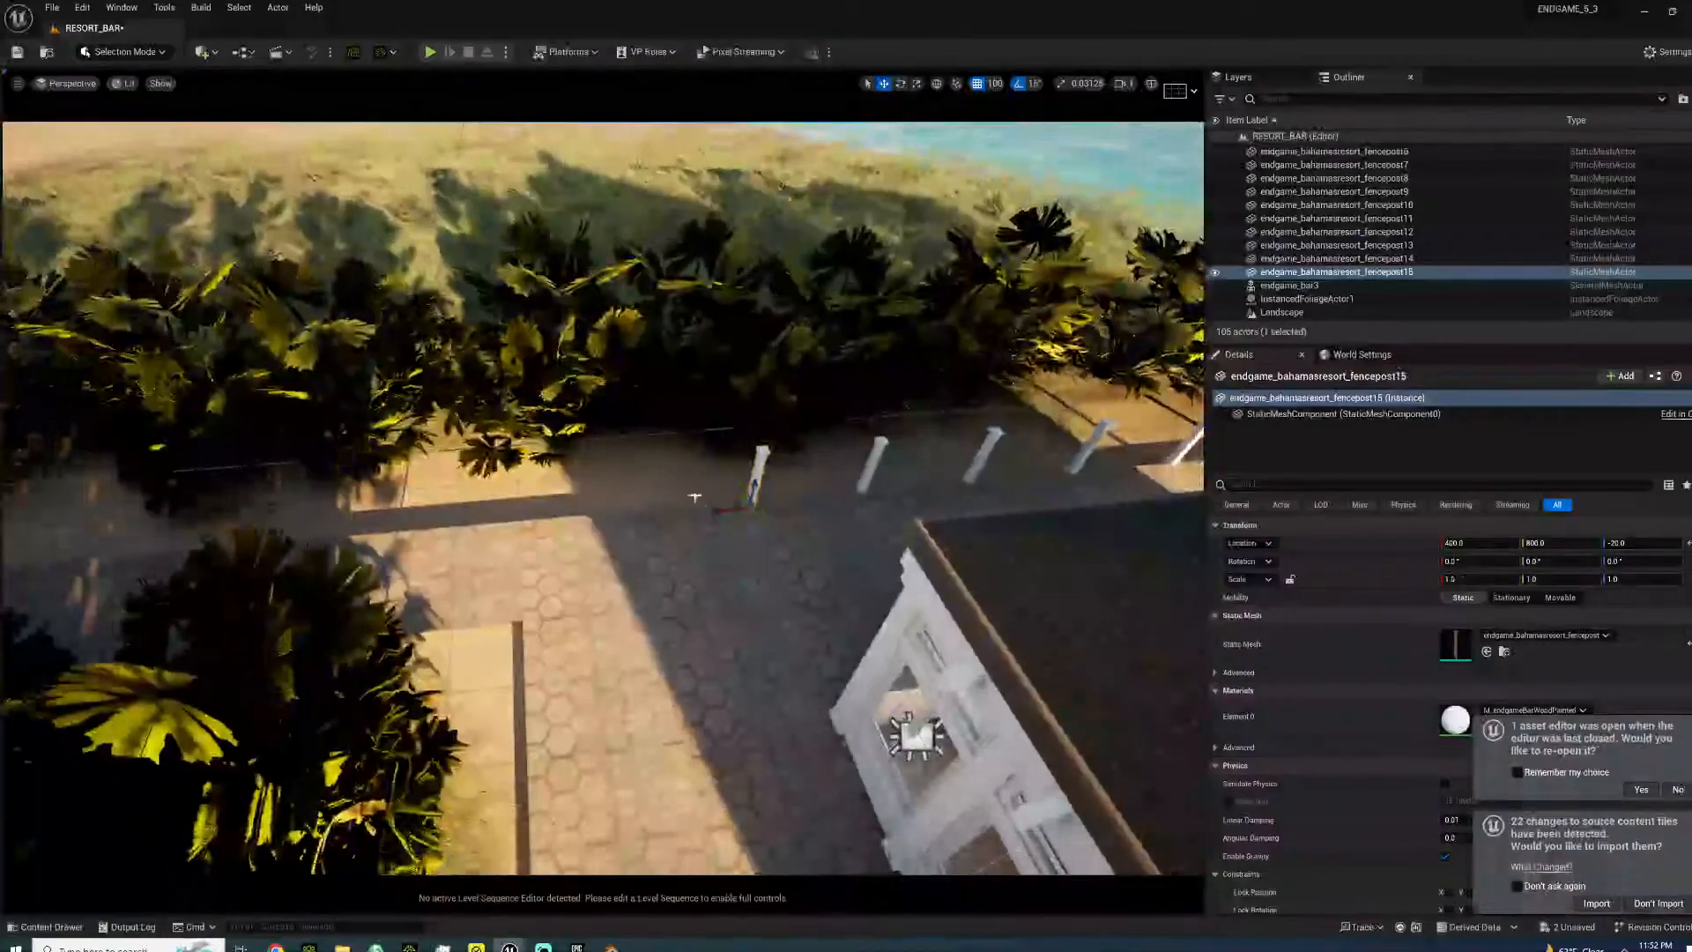
alt+drag(687, 512, 517, 515)
right_drag(539, 516, 346, 562)
alt+drag(759, 414, 256, 542)
- Complete the X 800 side by duplicating five more posts every 200 units from Y 0 to the corner at Y -800
right_drag(255, 542, 837, 374)
right_drag(696, 503, 580, 622)
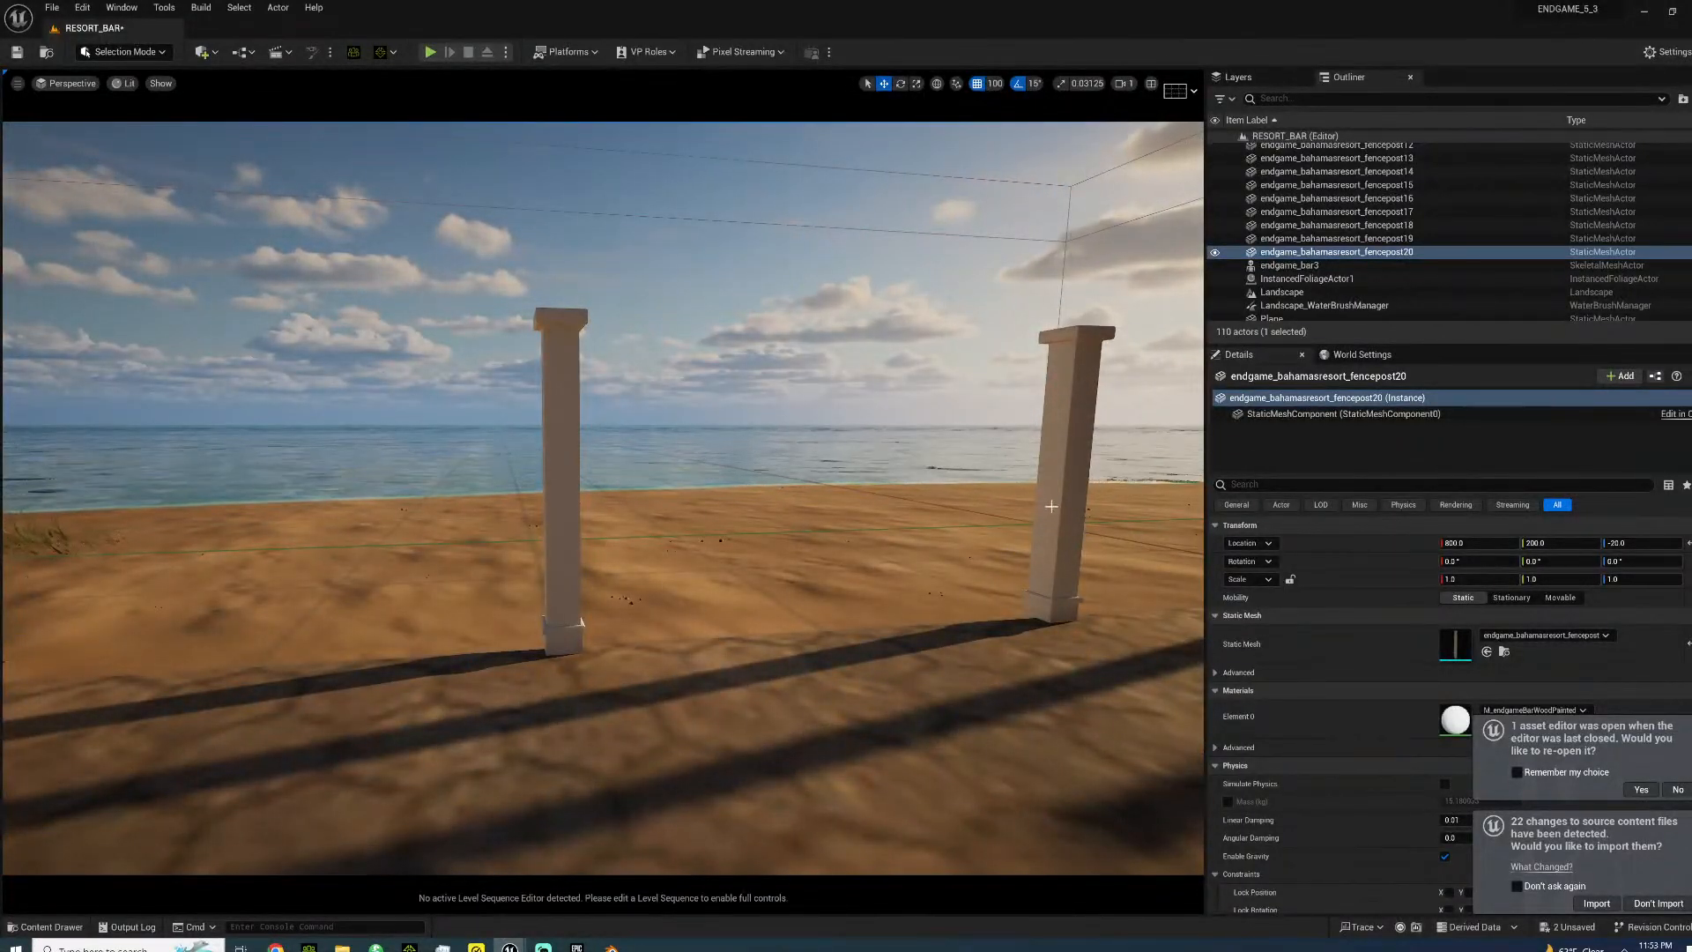
right_drag(580, 622, 271, 522)
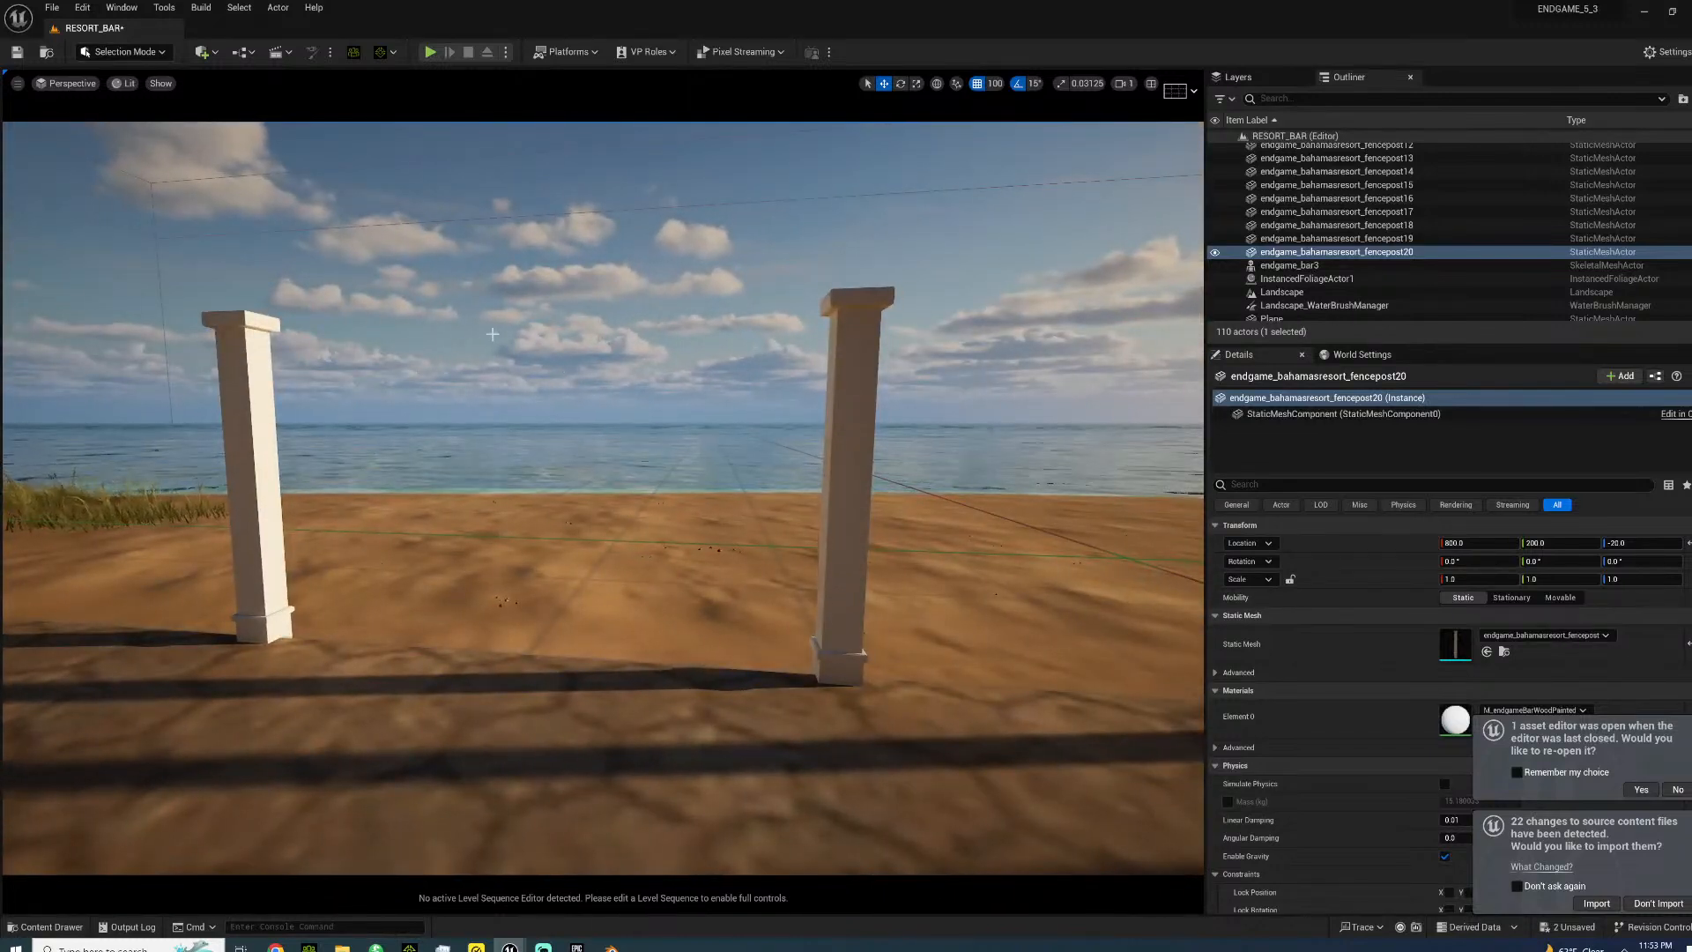
right_drag(761, 457, 529, 438)
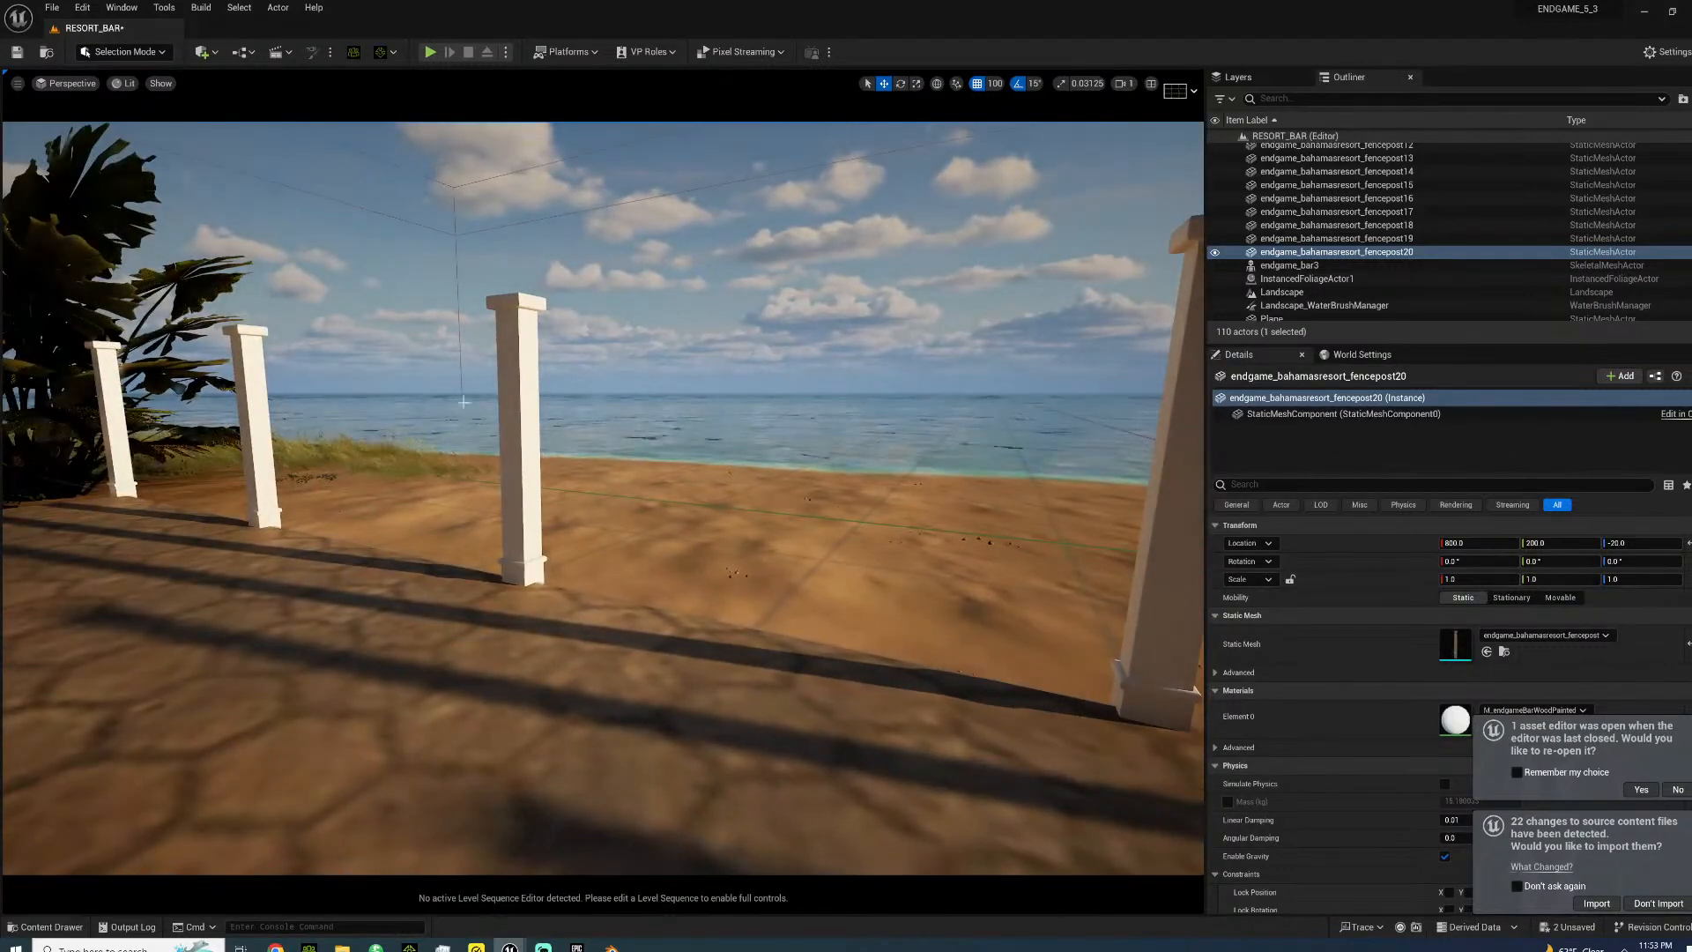
mouse_move(475, 375)
right_down()
mouse_move(132, 343)
mouse_move(97, 379)
right_up()
right_drag(603, 475, 396, 504)
alt+drag(736, 610, 590, 606)
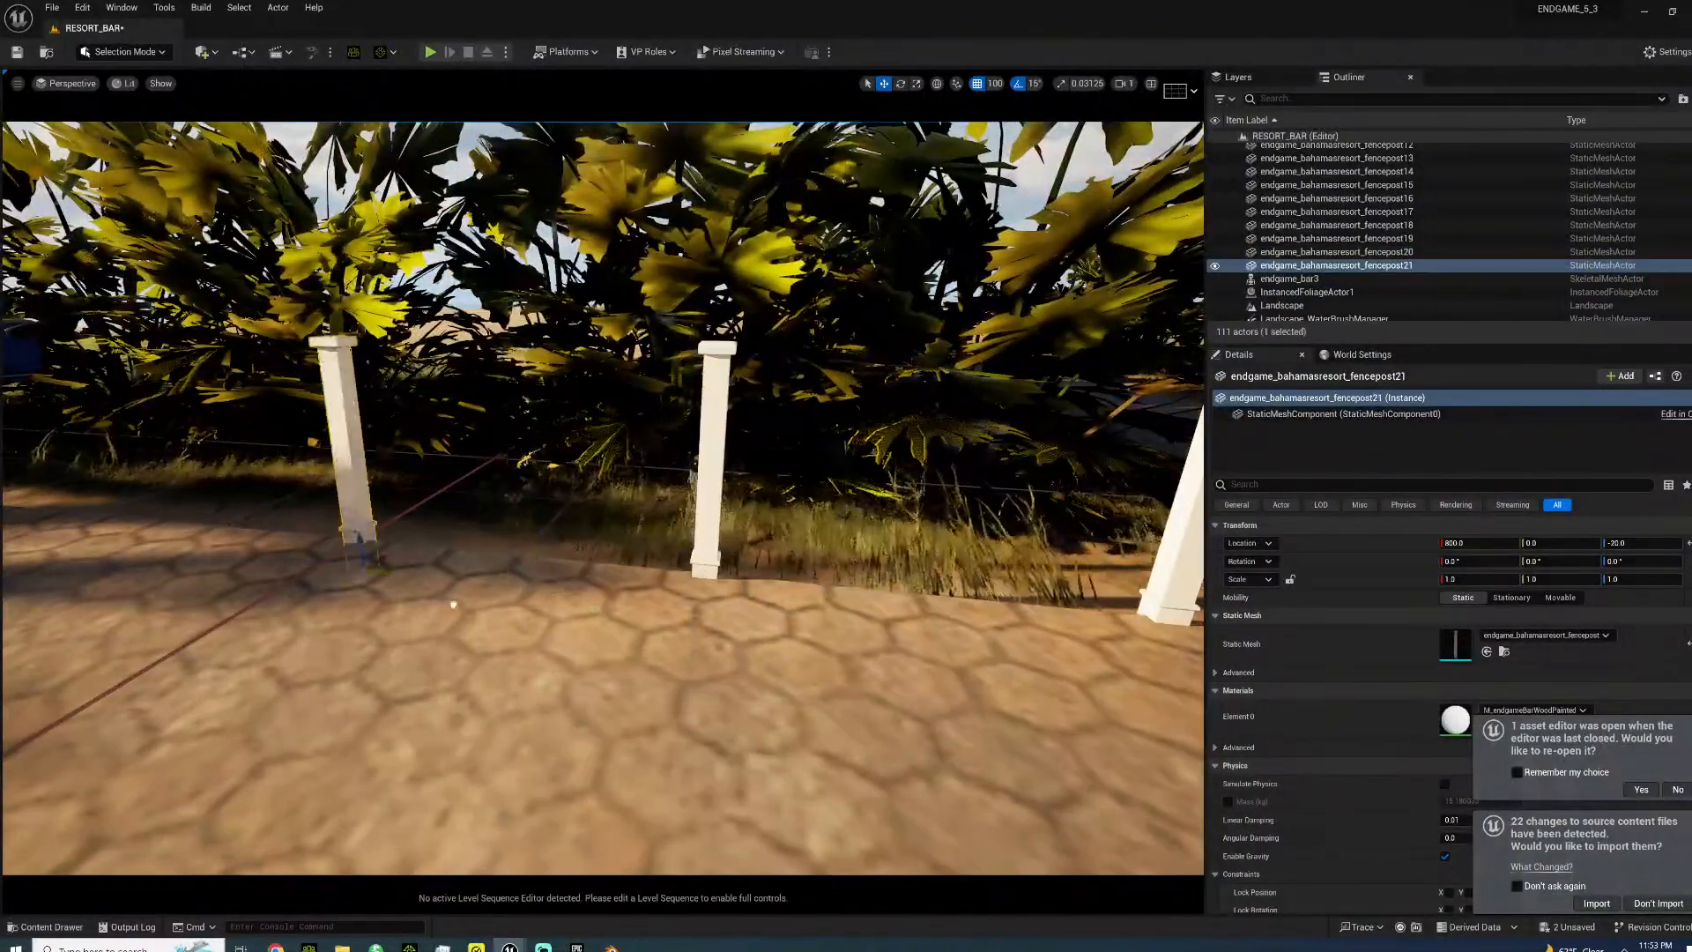
mouse_move(603, 476)
right_down()
mouse_move(502, 494)
mouse_move(406, 480)
mouse_move(617, 481)
right_up()
alt+drag(921, 639, 554, 705)
right_drag(483, 721, 582, 806)
alt+drag(804, 539, 608, 665)
- Examine how the fence posts look through the windows and doors from inside the bar
right_drag(608, 665, 1172, 476)
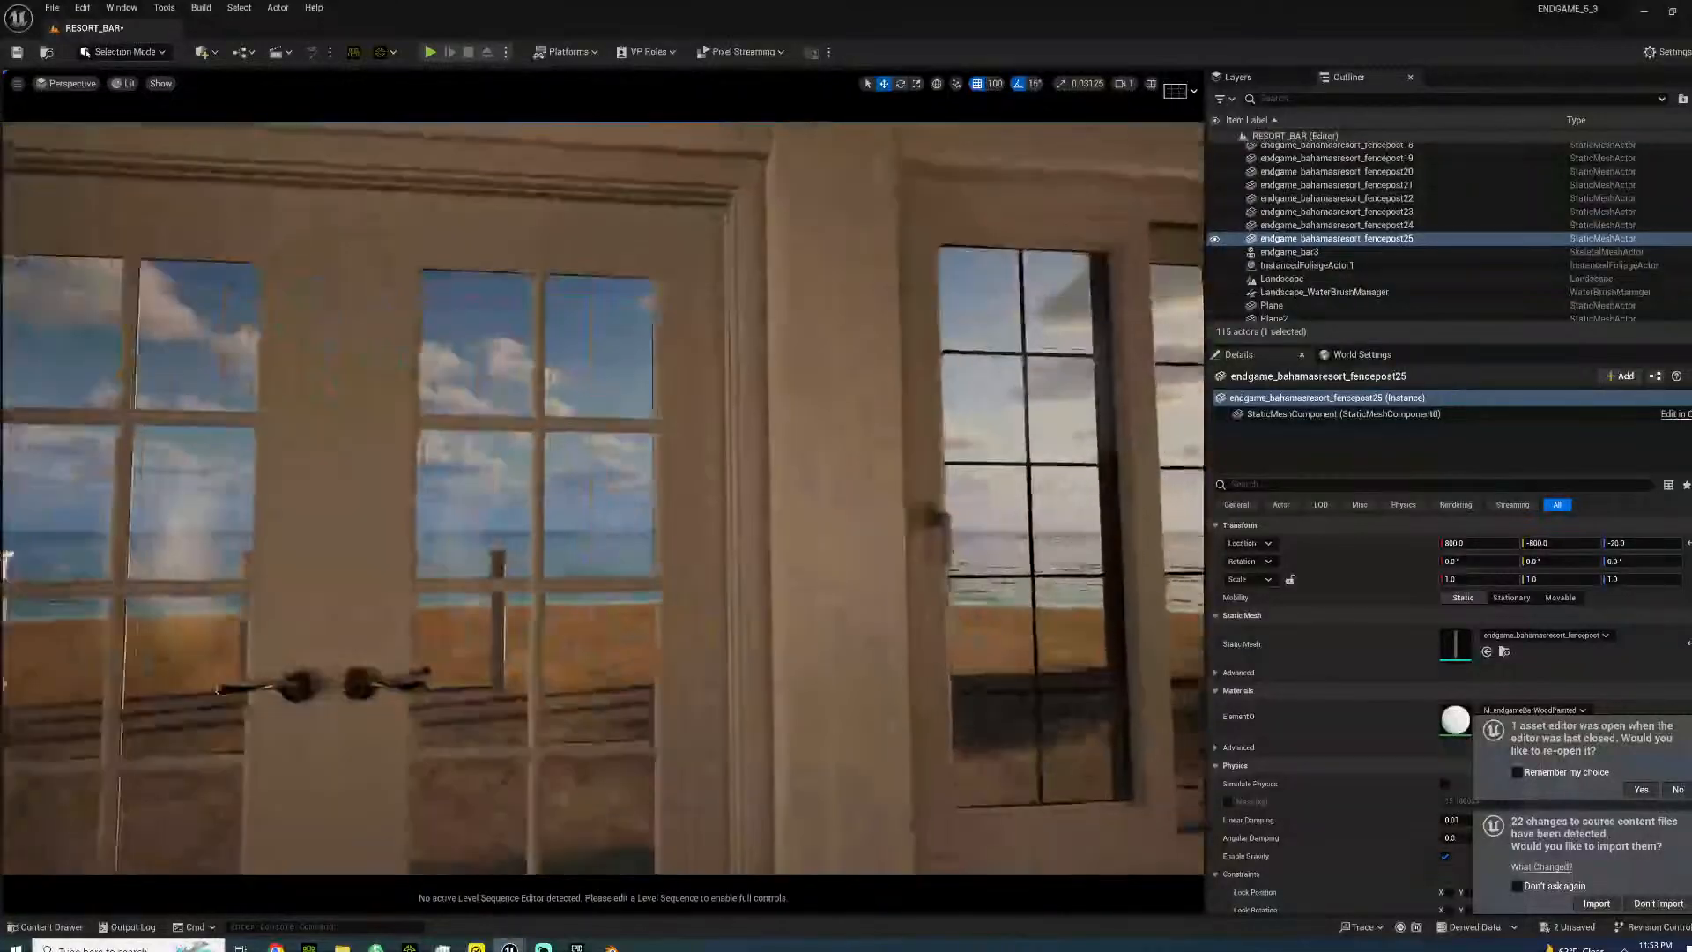
key(s)
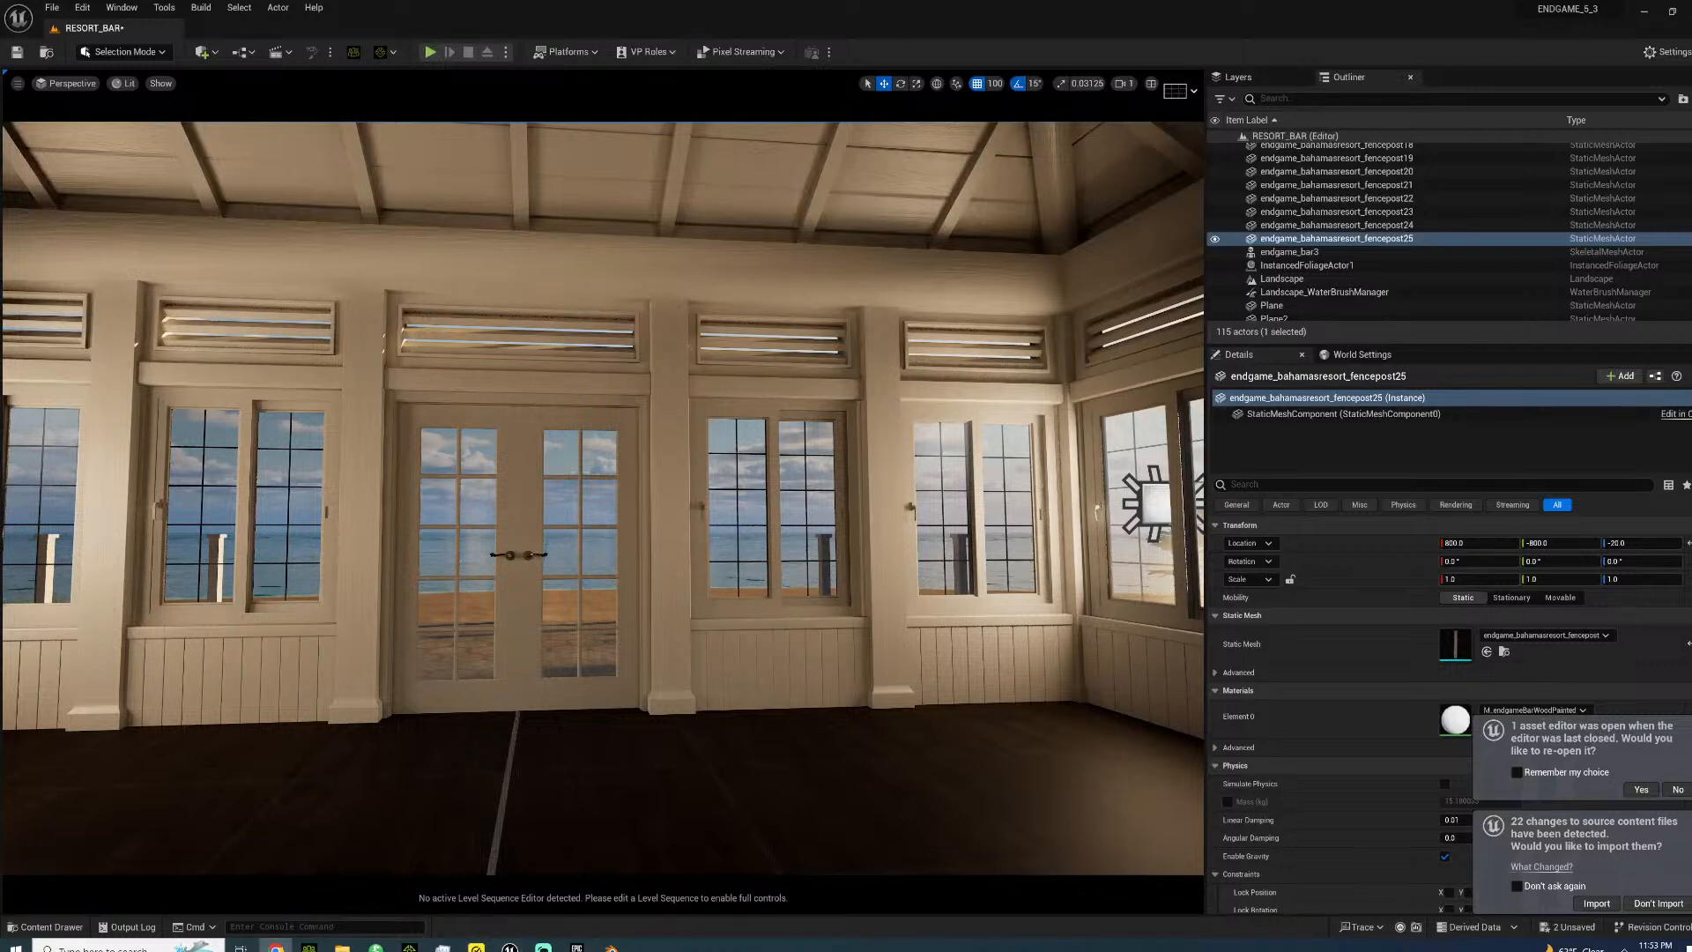
key(s)
right_drag(501, 535, 872, 539)
key(w)
key(s)
key(w)
- Fill the last side at Y -800 with seven post copies every 200 units, from X 600 to X -600
right_drag(603, 498, 485, 657)
alt+drag(873, 594, 313, 540)
key(f)
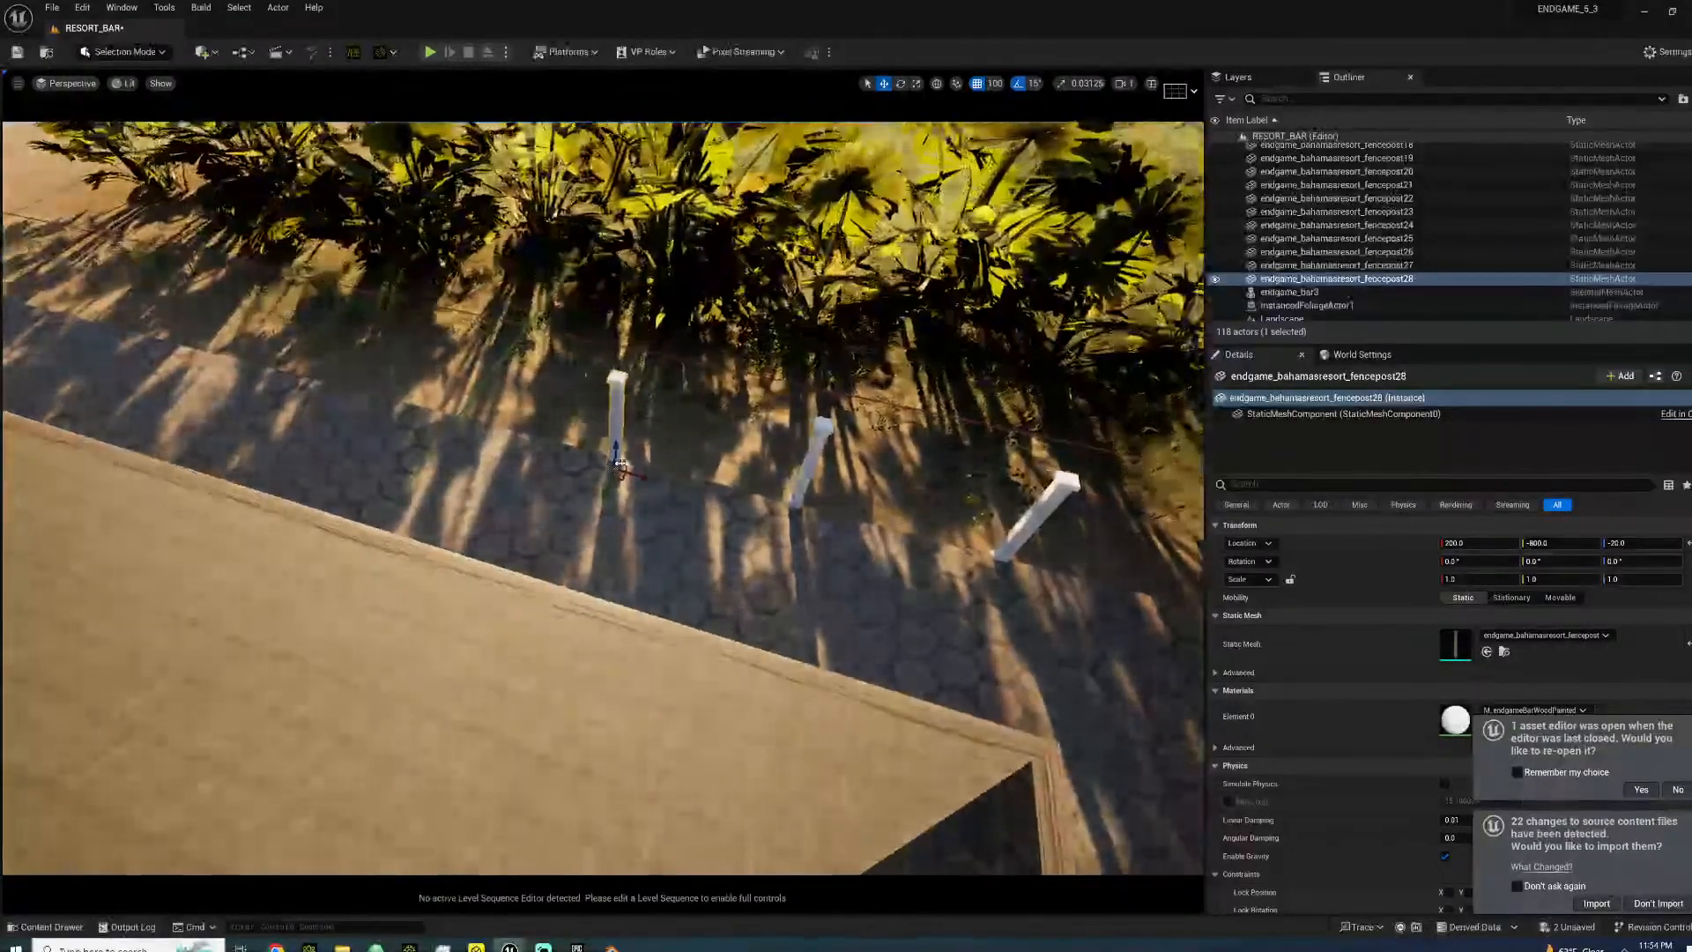
alt+drag(646, 474, 477, 451)
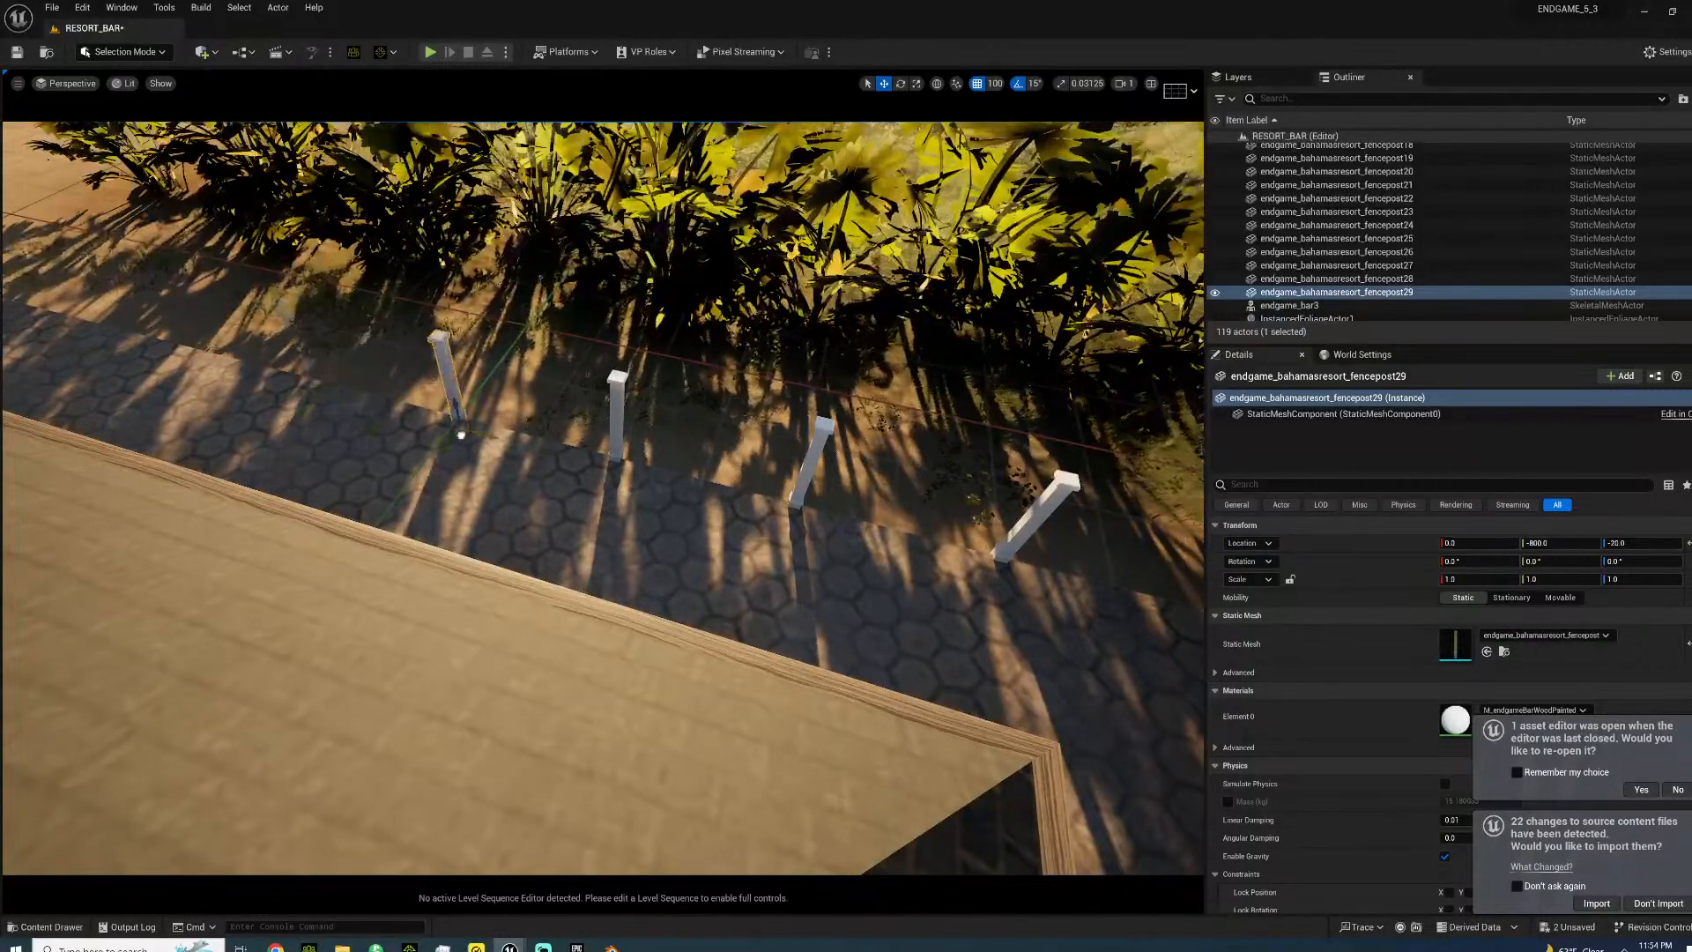
alt+drag(486, 437, 350, 415)
mouse_move(745, 522)
right_down()
mouse_move(775, 494)
mouse_move(793, 520)
mouse_move(744, 522)
right_up()
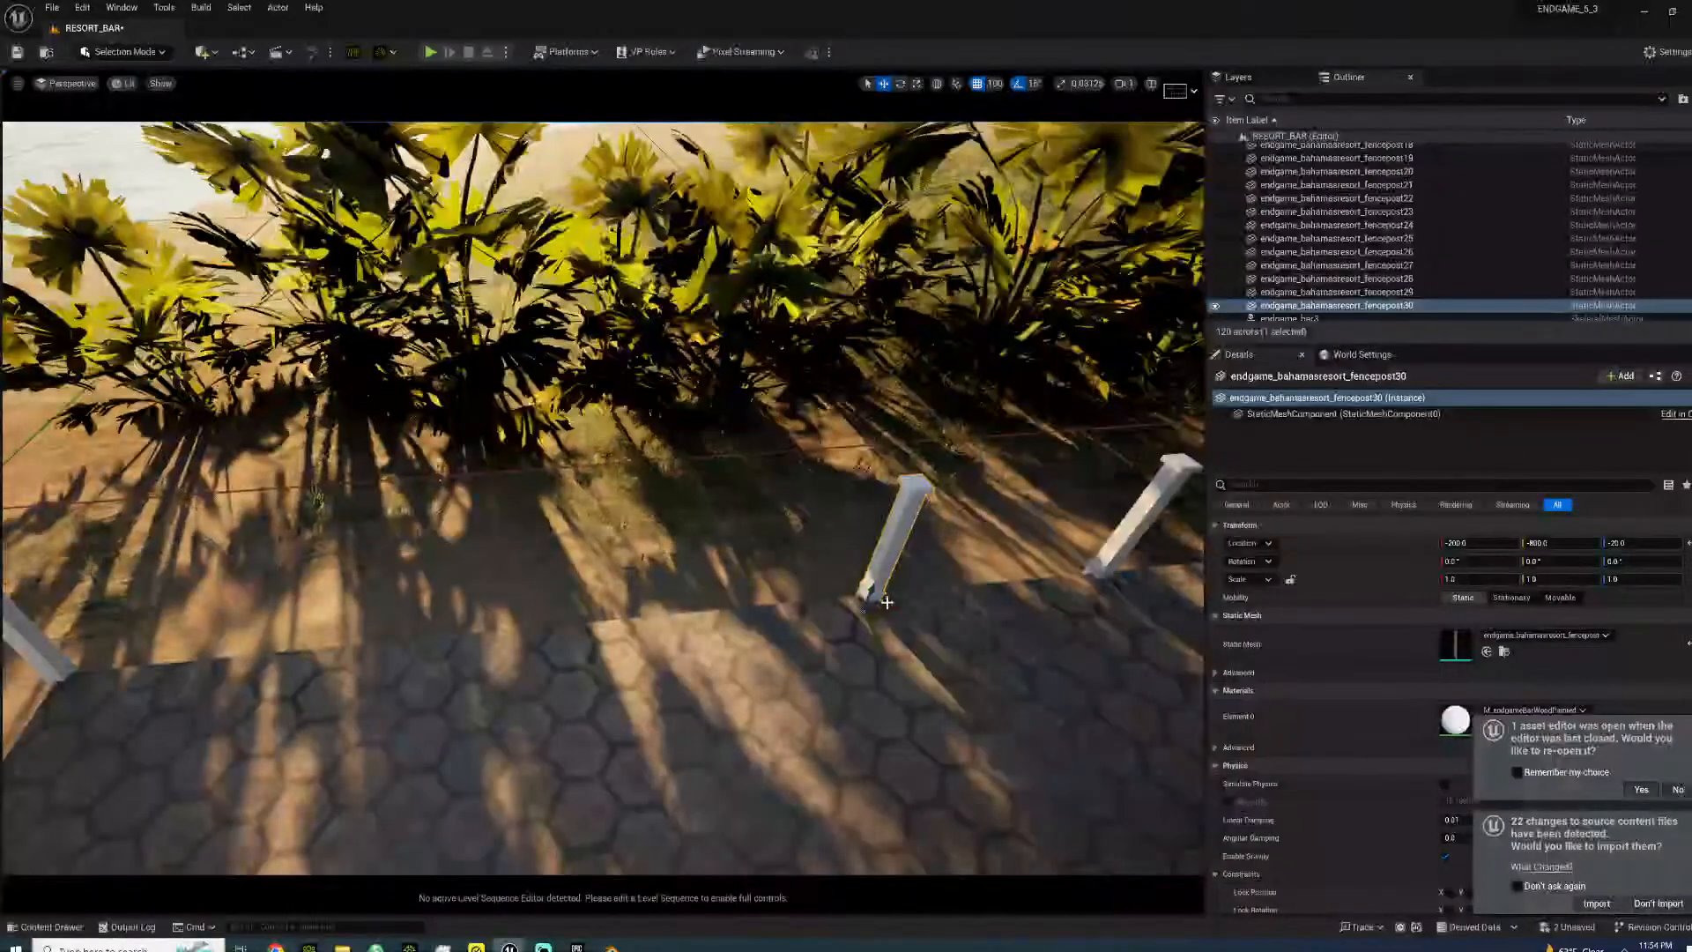
alt+drag(896, 604, 351, 641)
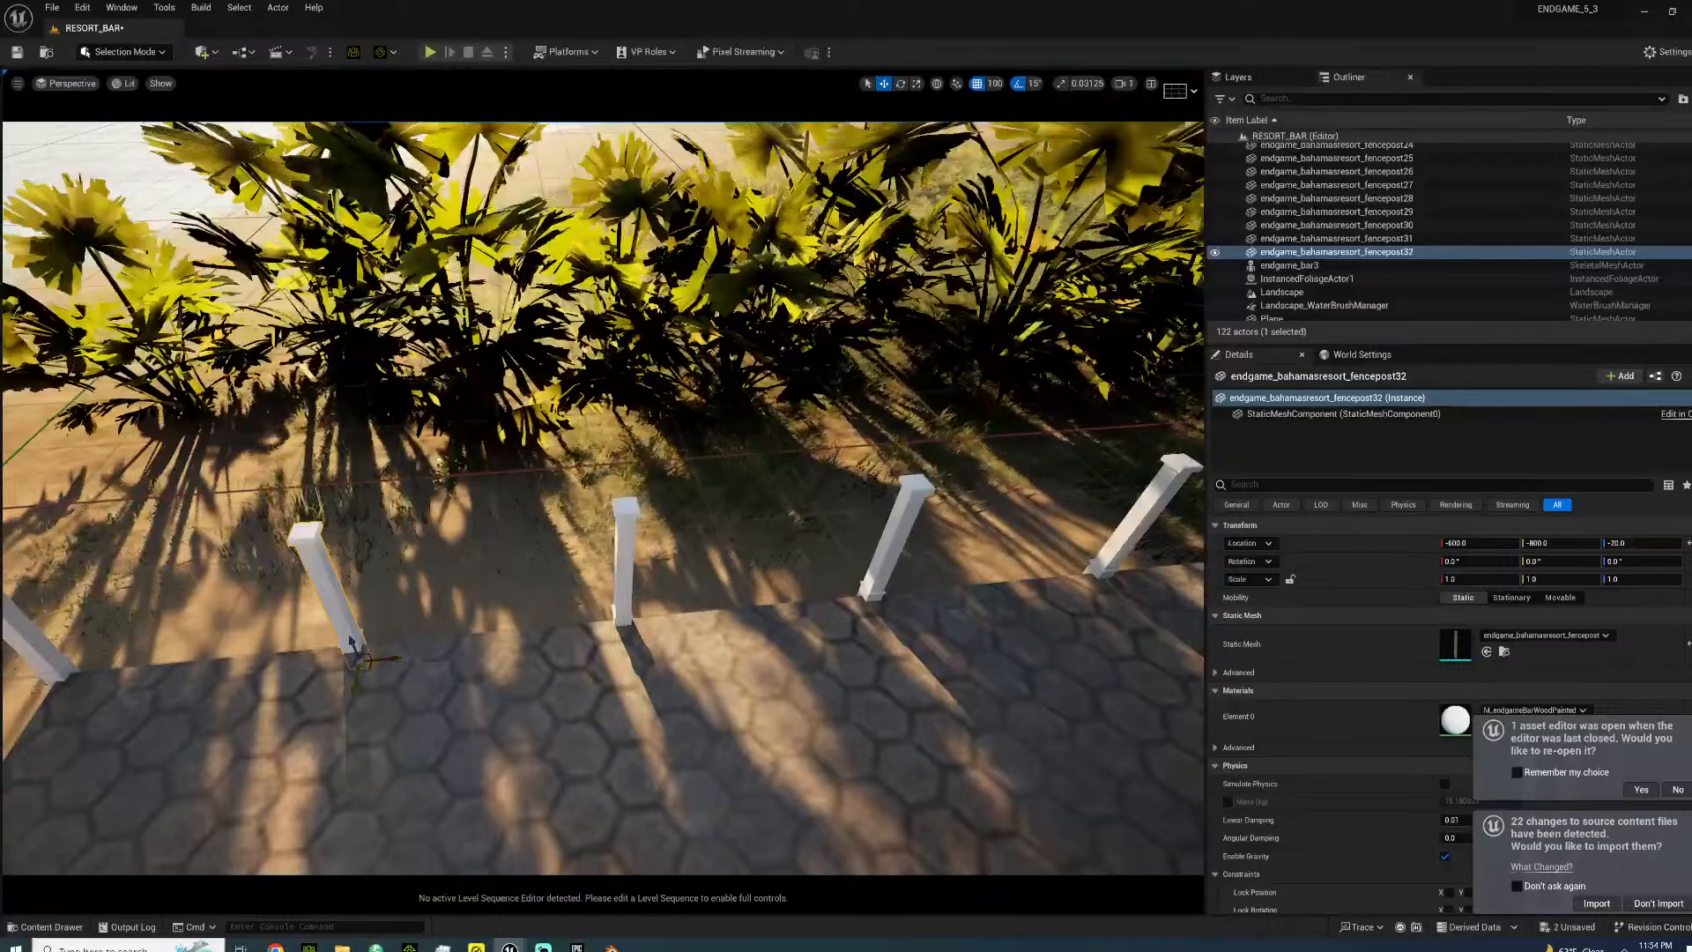
click(350, 641)
- Examine the ring of fence posts from the patio, the bar's interior and the beach
right_drag(351, 641, 600, 608)
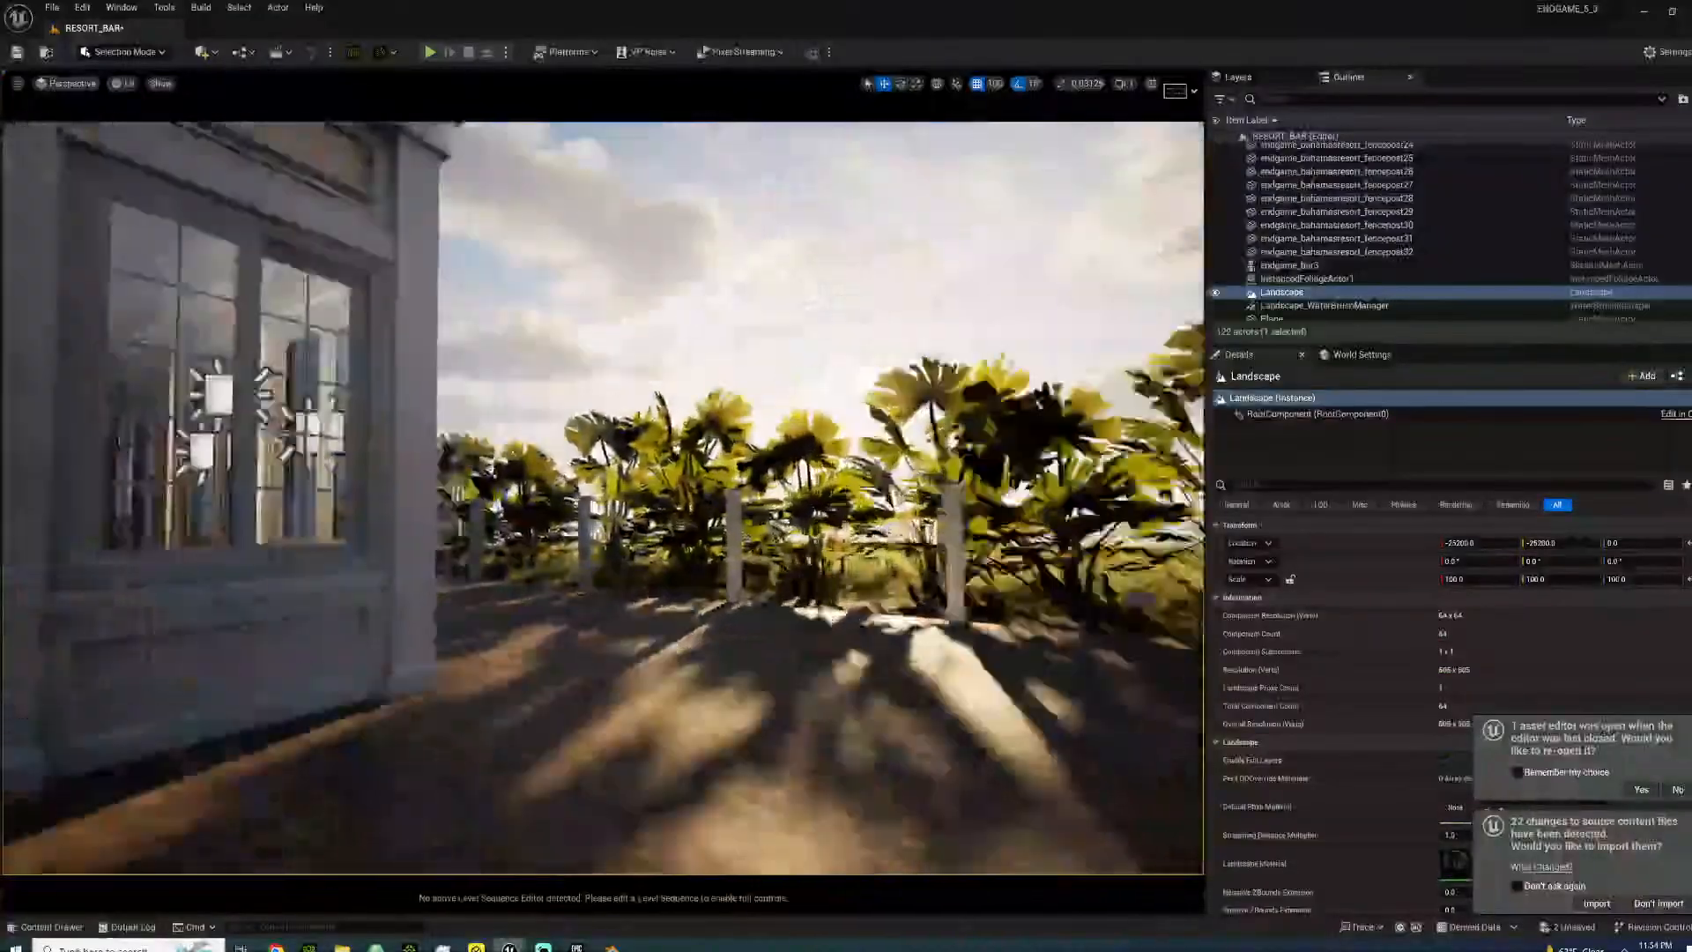
right_drag(600, 528, 388, 529)
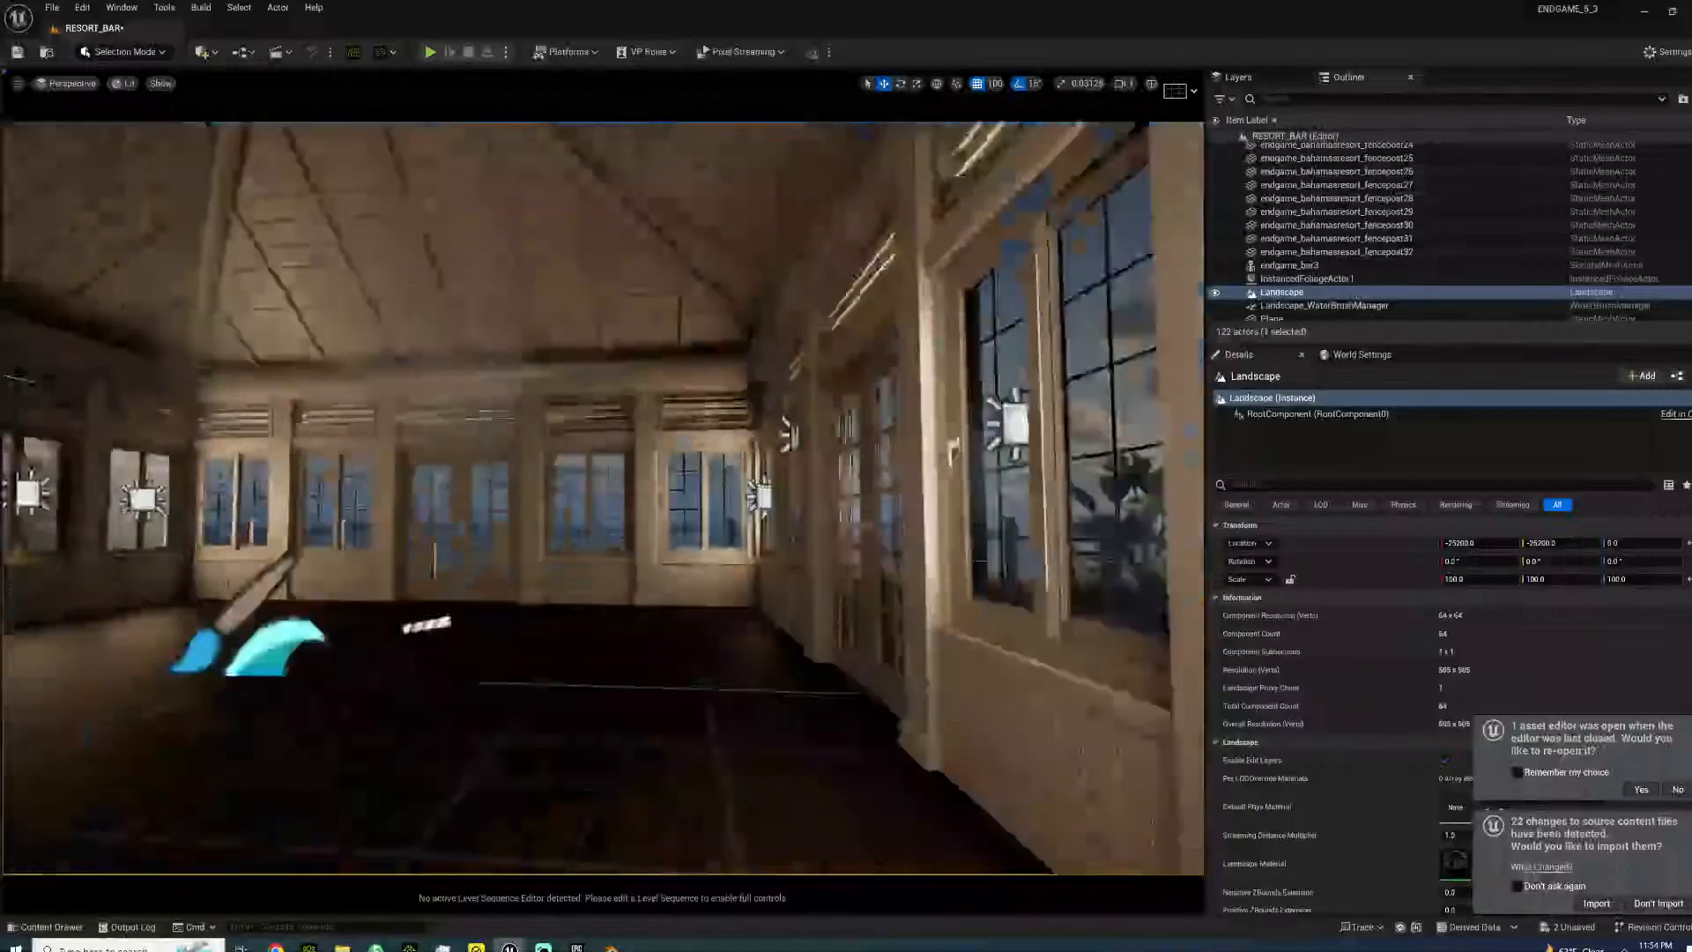
right_drag(602, 498, 555, 498)
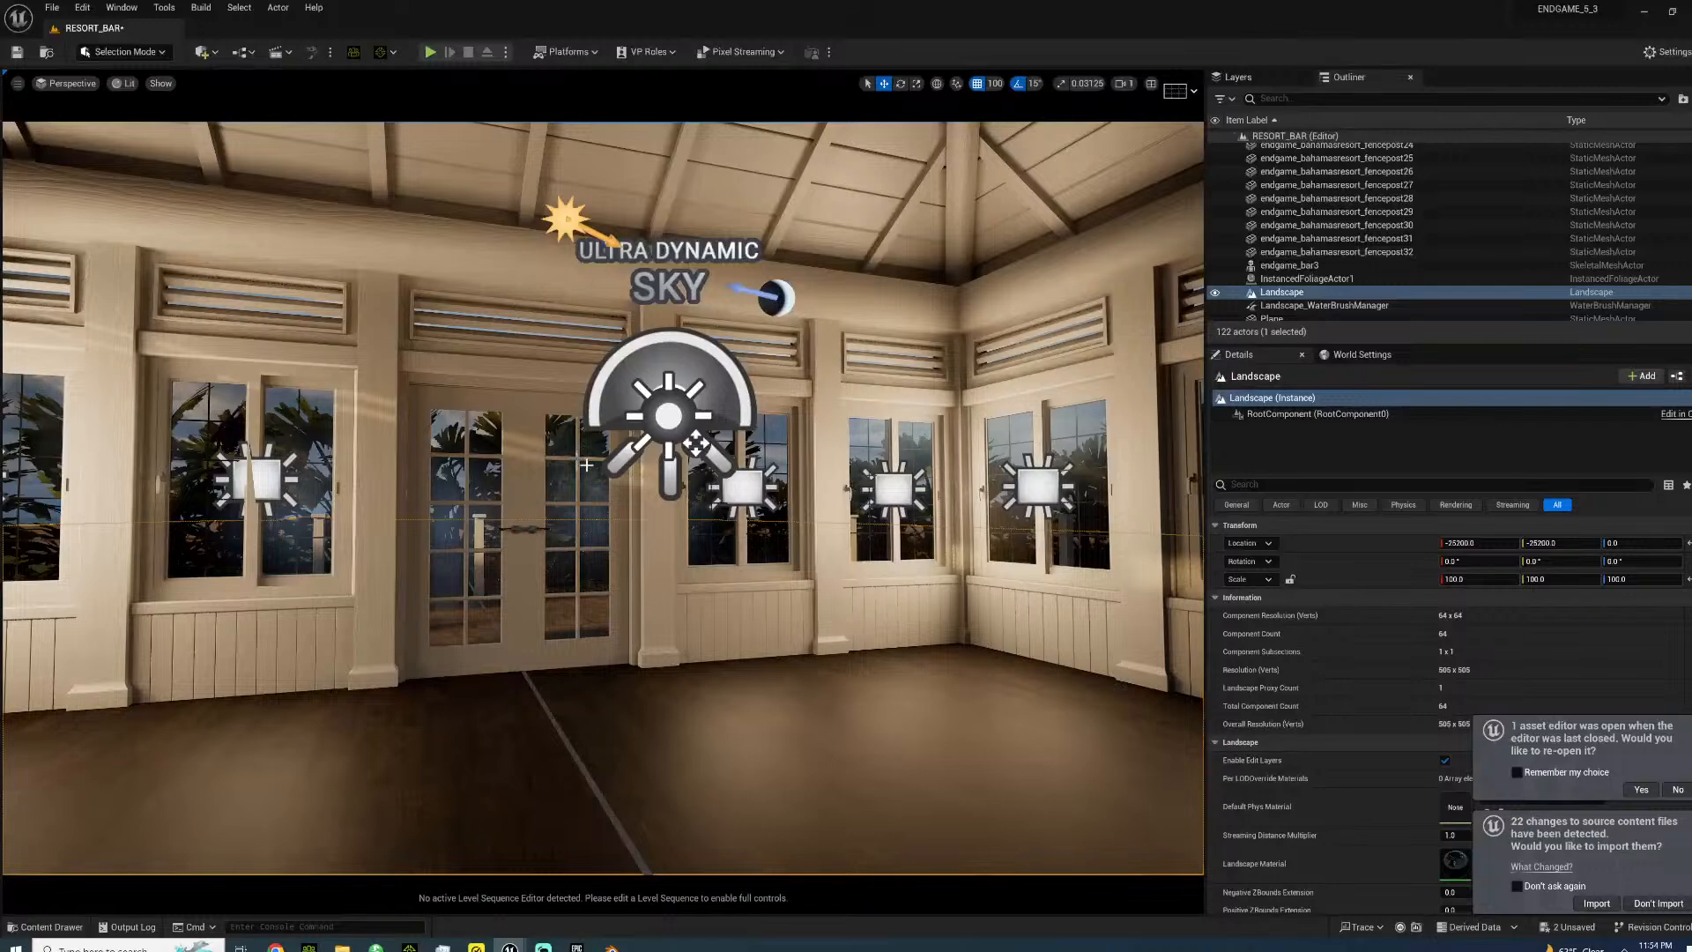
right_drag(574, 501, 542, 527)
key(w)
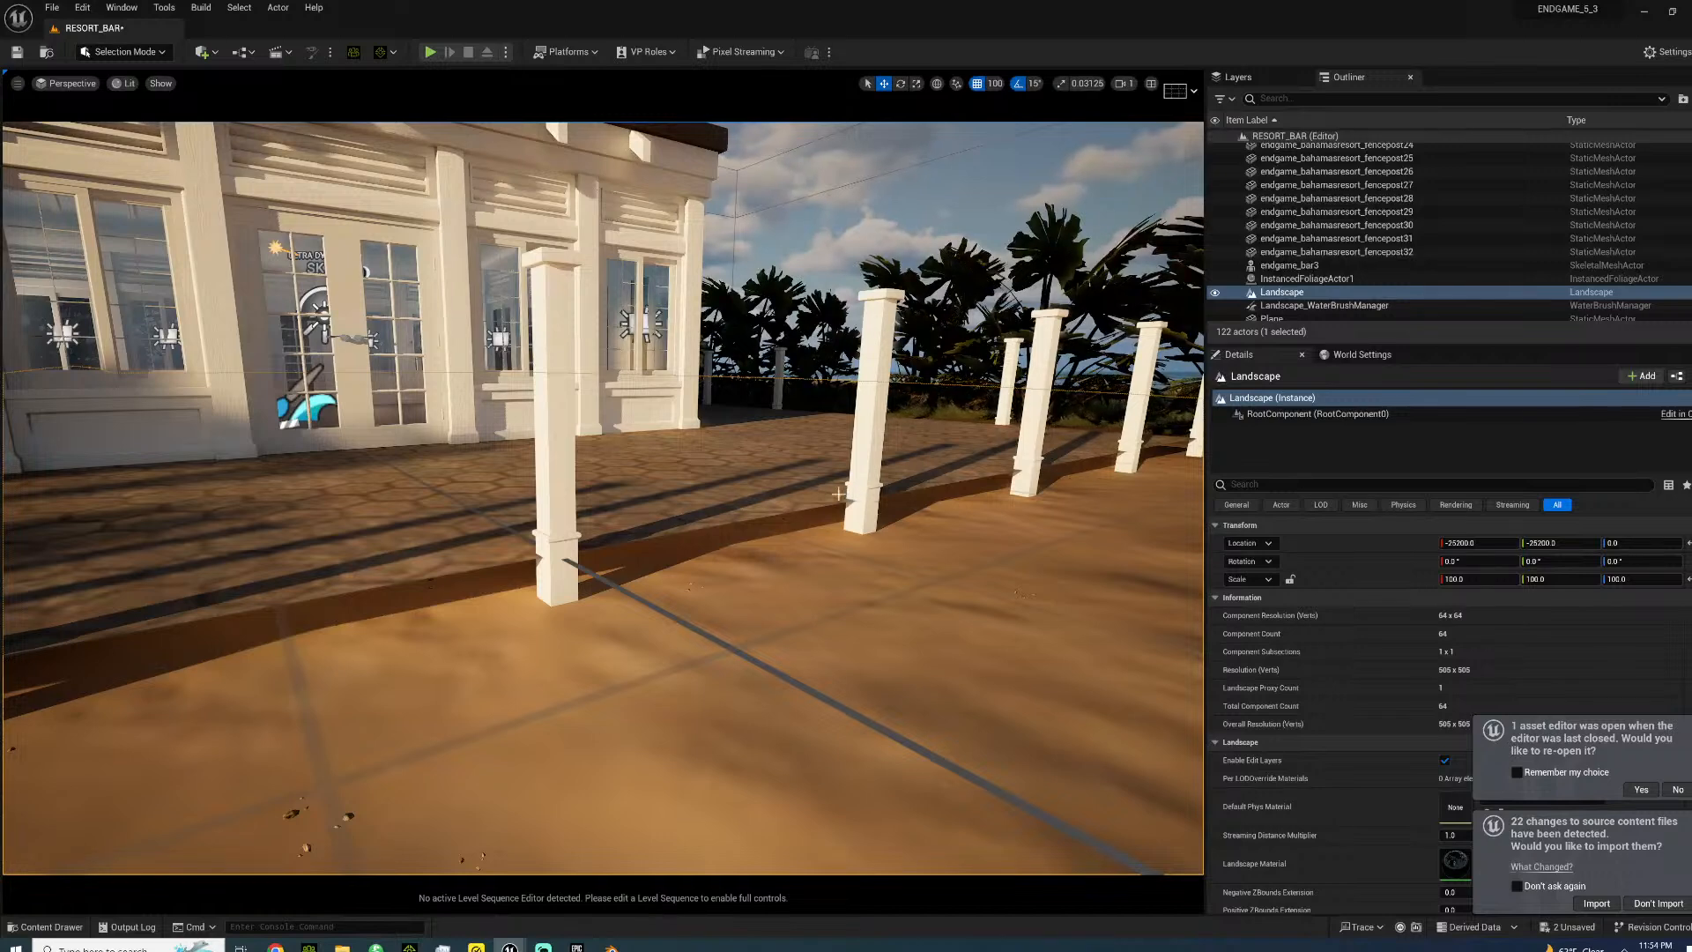
right_drag(850, 494, 782, 506)
- Switch to Blender and select the bottom edge of the upright plane in Edit Mode
click(611, 948)
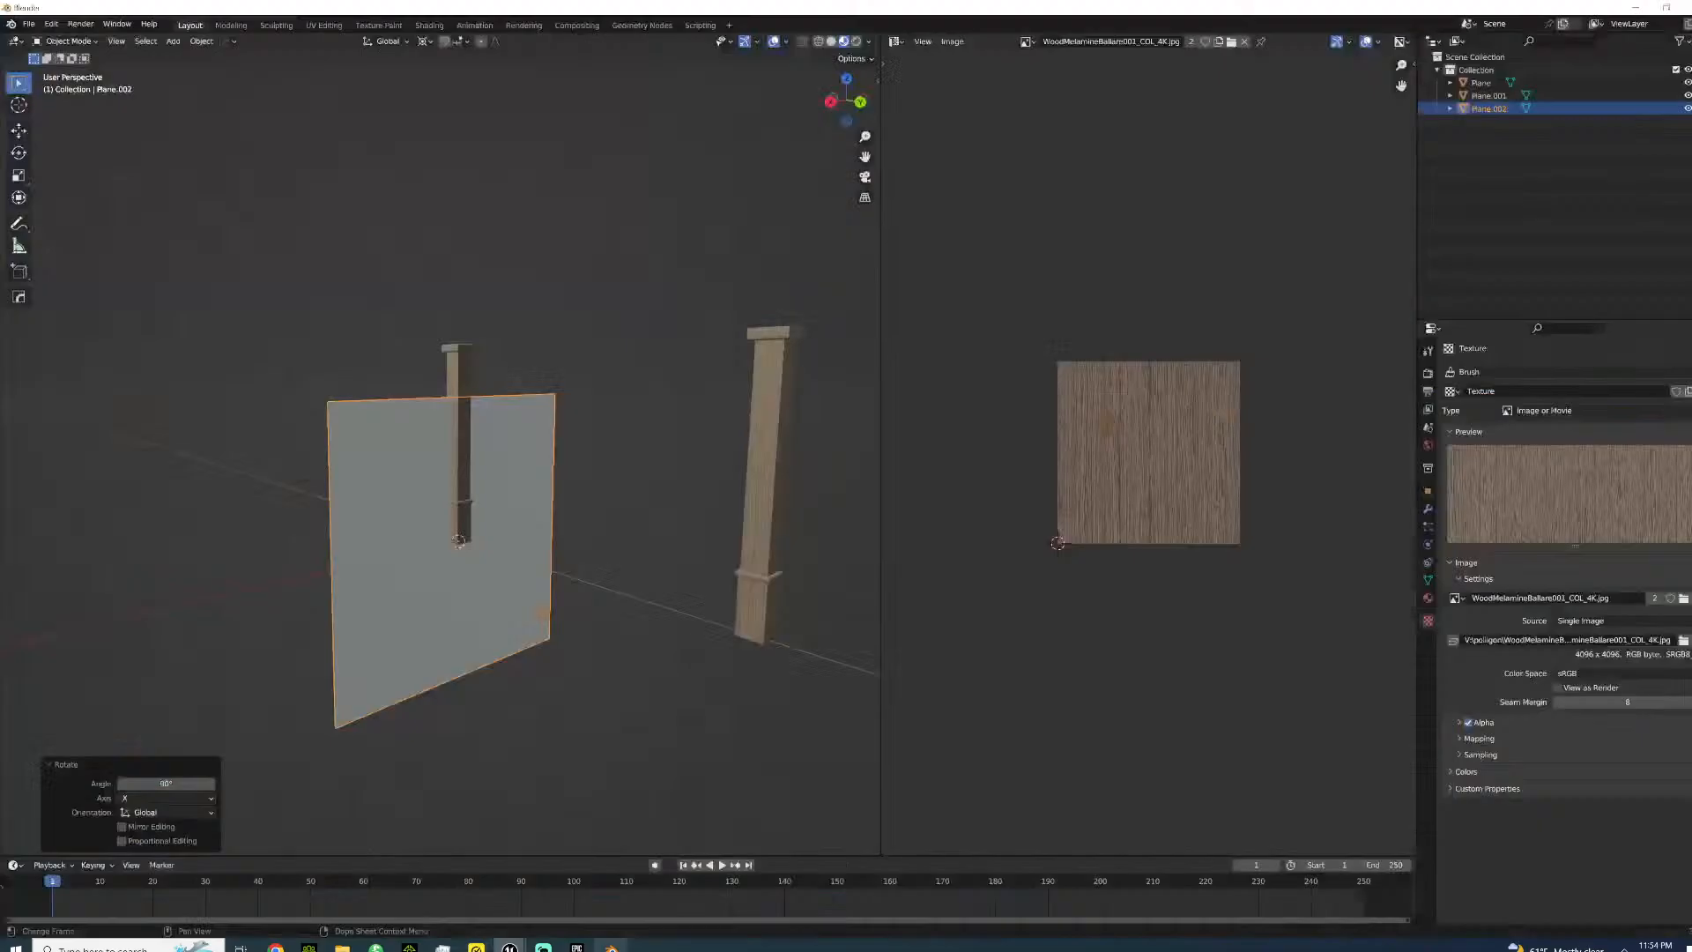
middle_drag(406, 529, 530, 547)
scroll(476, 560, up, 6)
scroll(401, 562, down, 4)
key(Tab)
shift+middle_drag(452, 587, 439, 337)
key(alt+a)
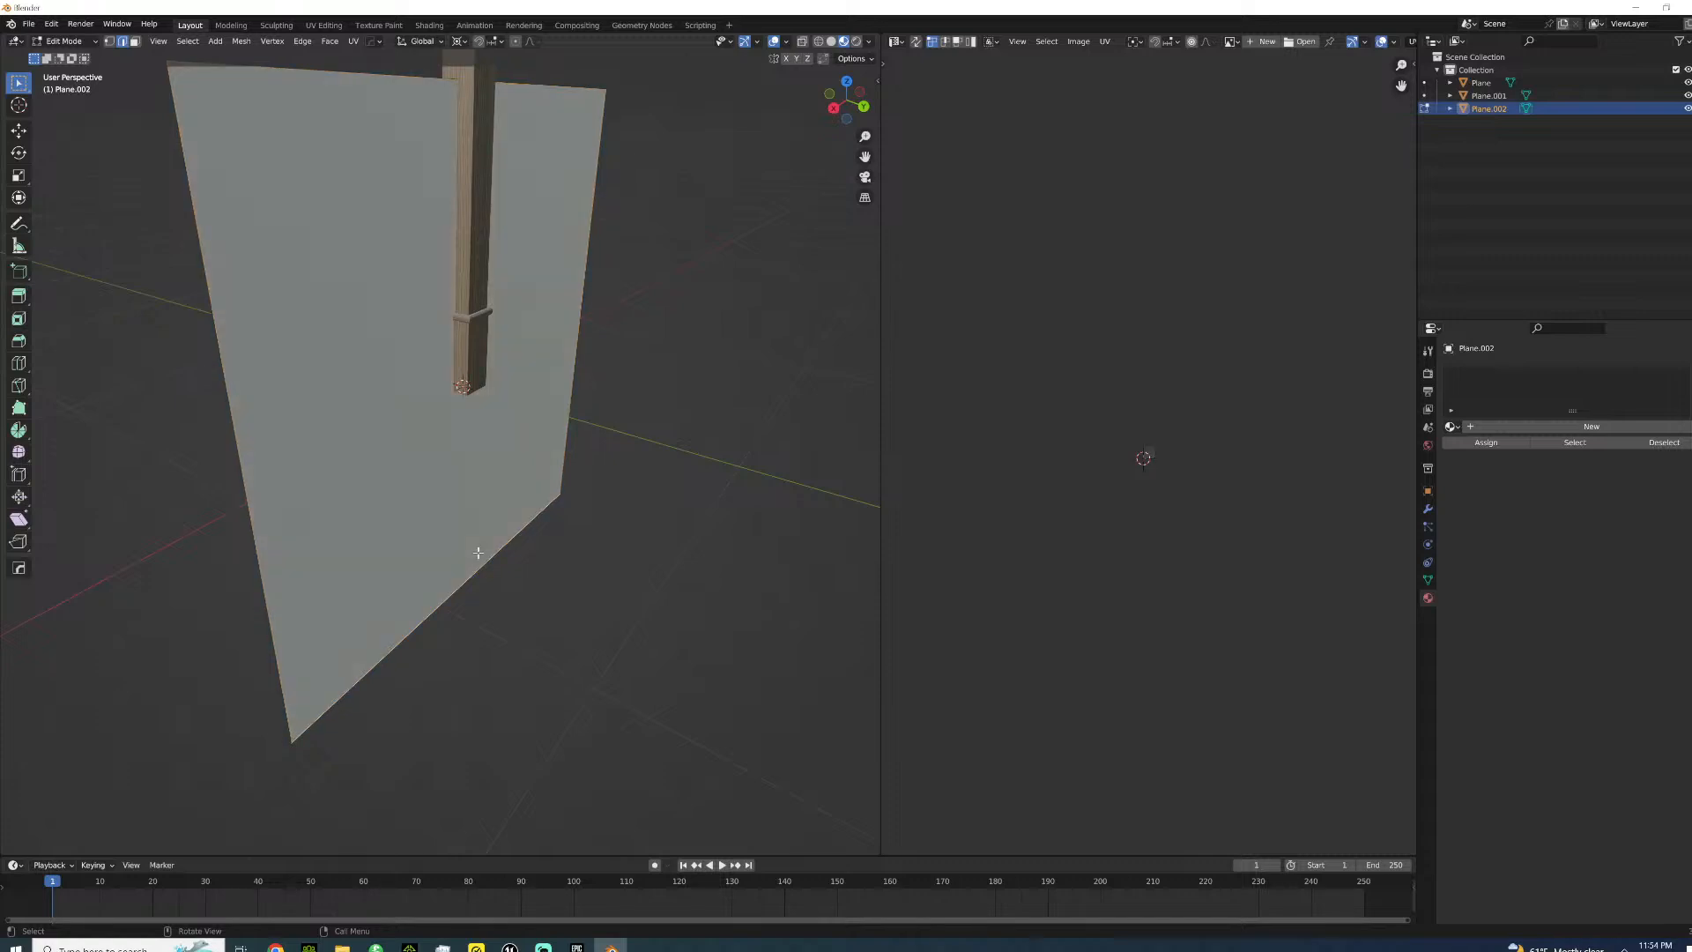
click(478, 552)
key(g)
key(z)
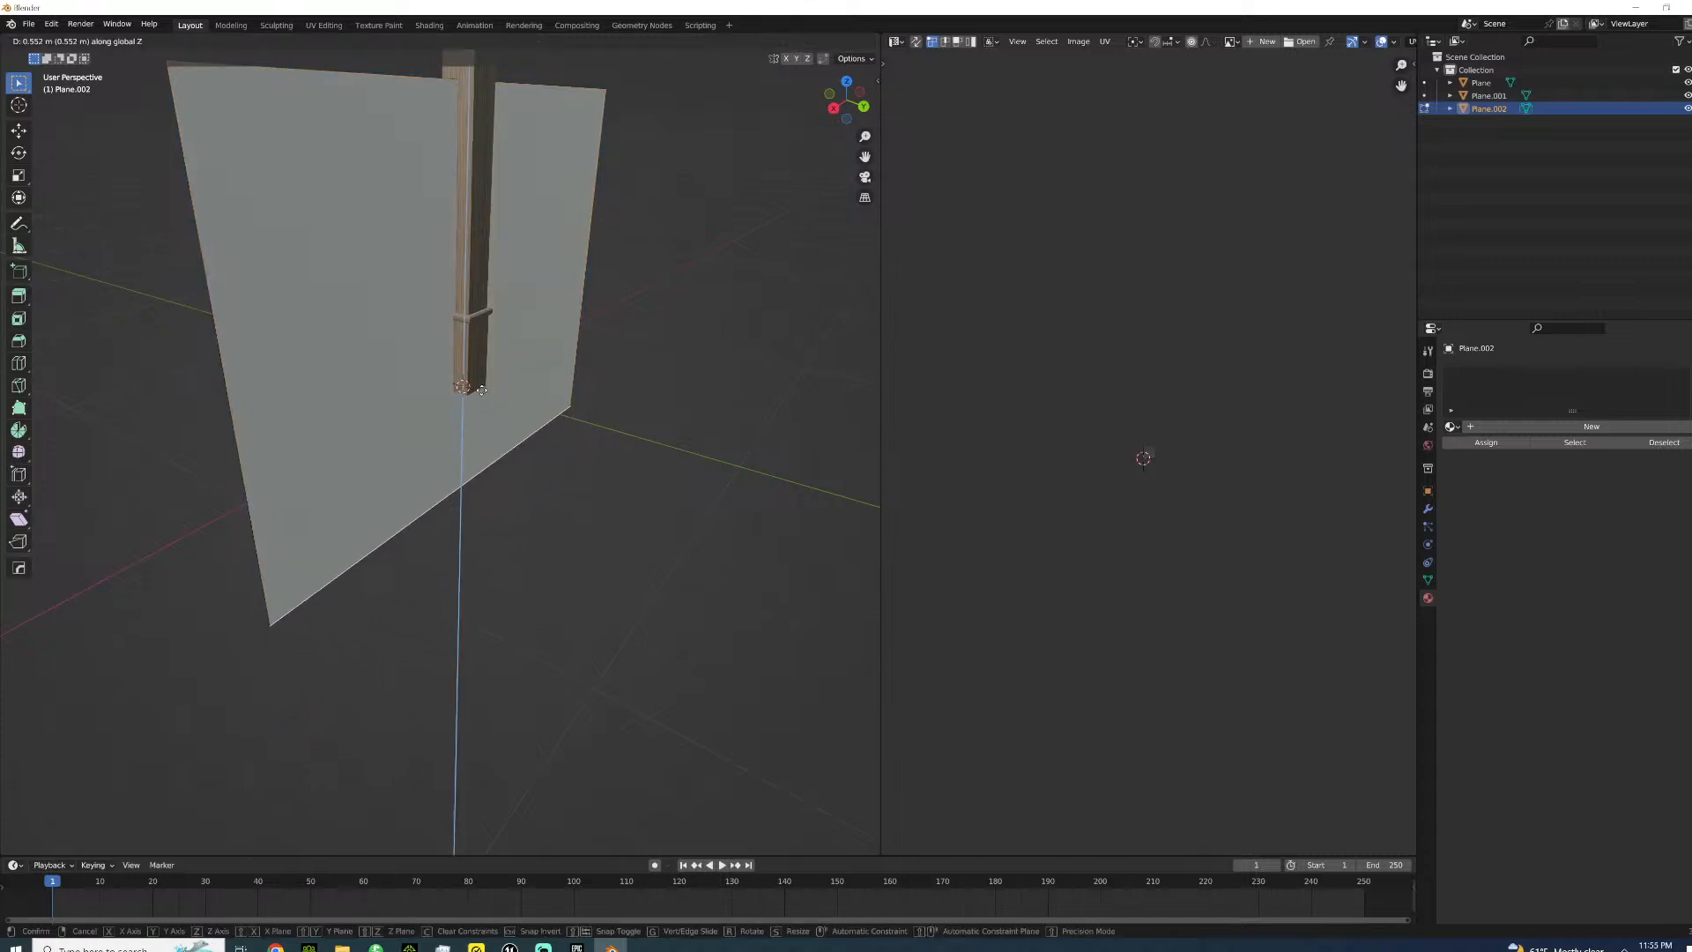
key(Escape)
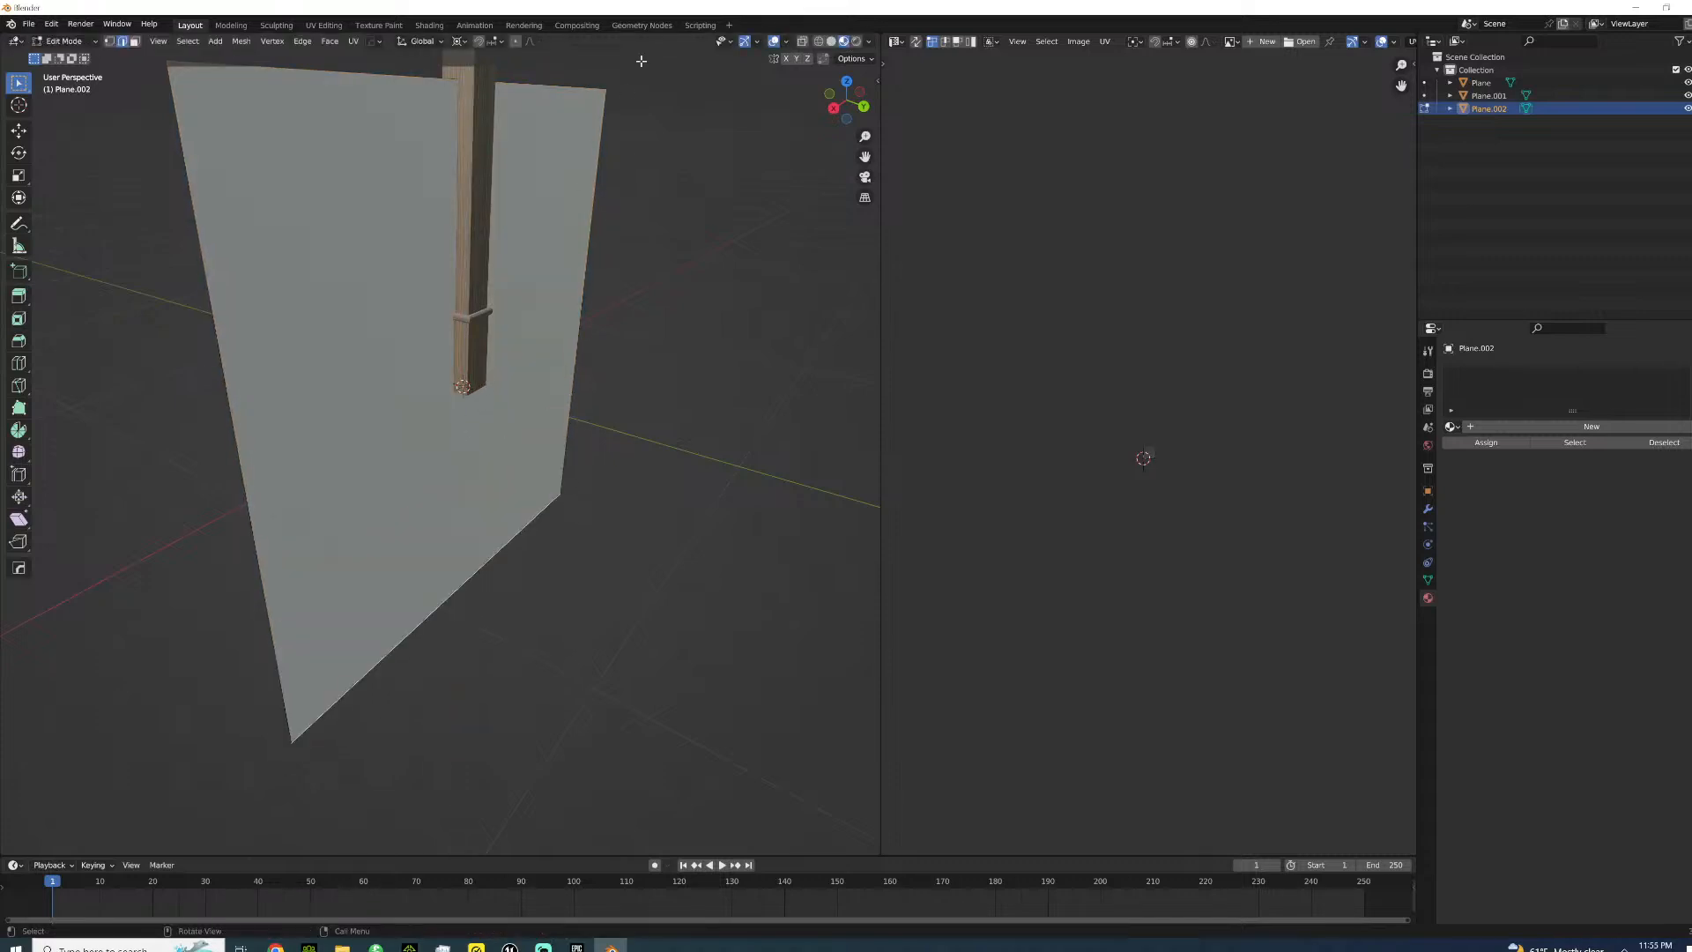
- Change the snapping target and raise the plane's bottom edge 1 m along Z to the base of the post
click(490, 42)
click(462, 106)
key(g)
key(z)
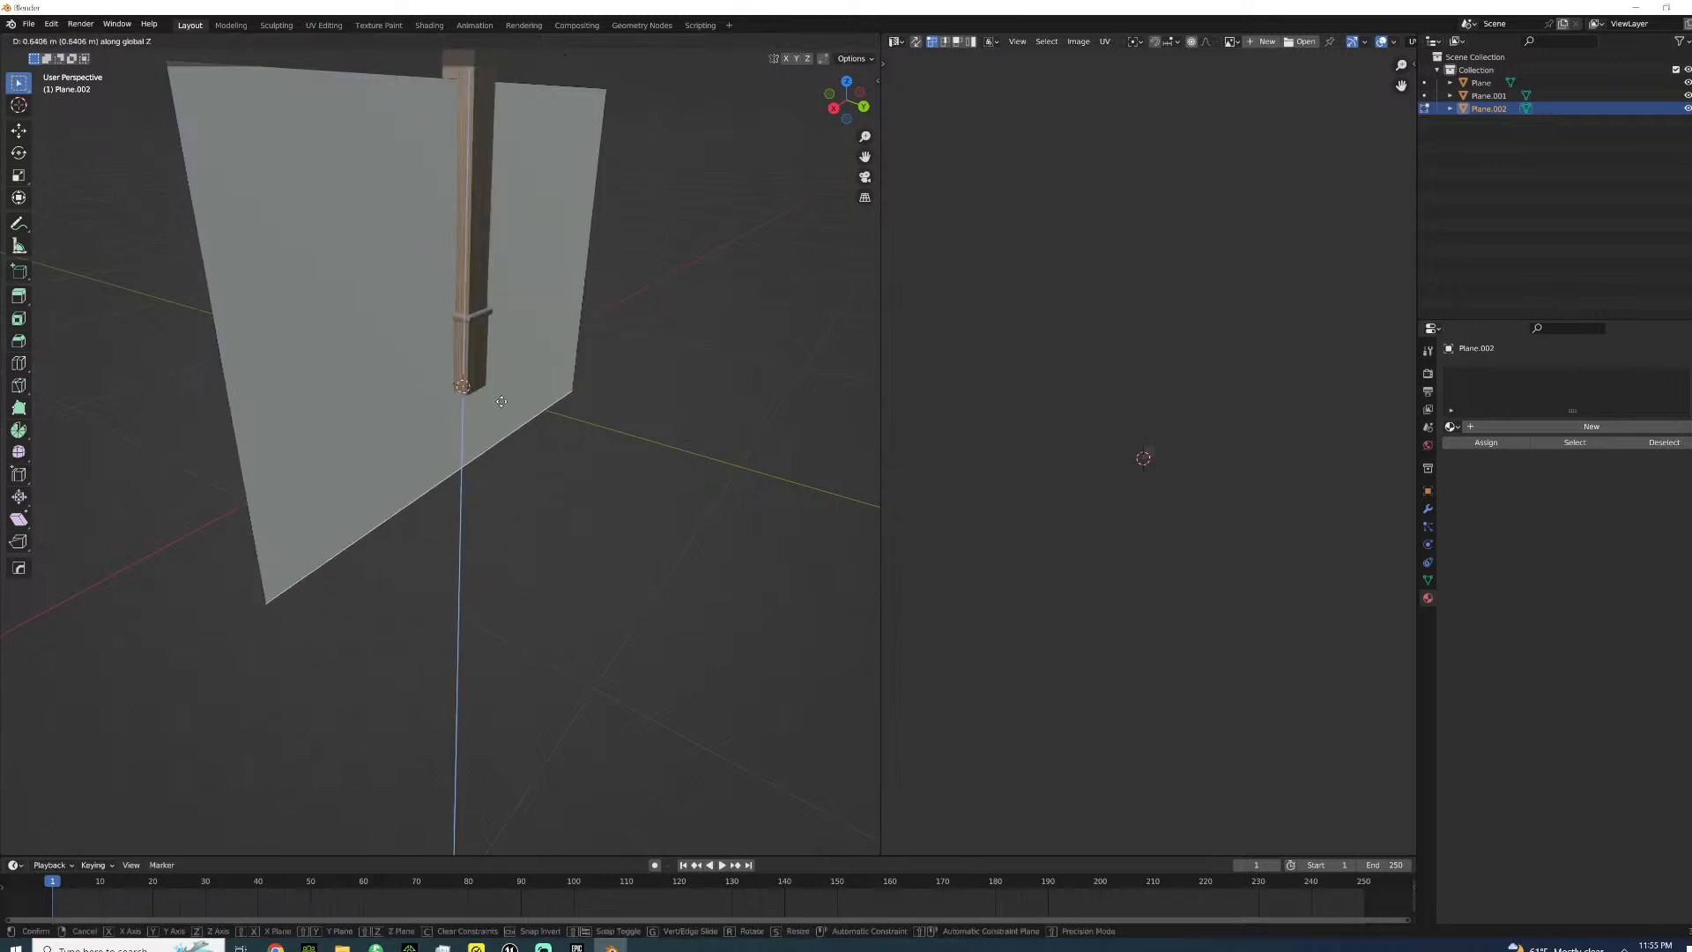
click(478, 390)
- Move the plane 0.0625 m along Y onto the face of the post
scroll(453, 465, up, 4)
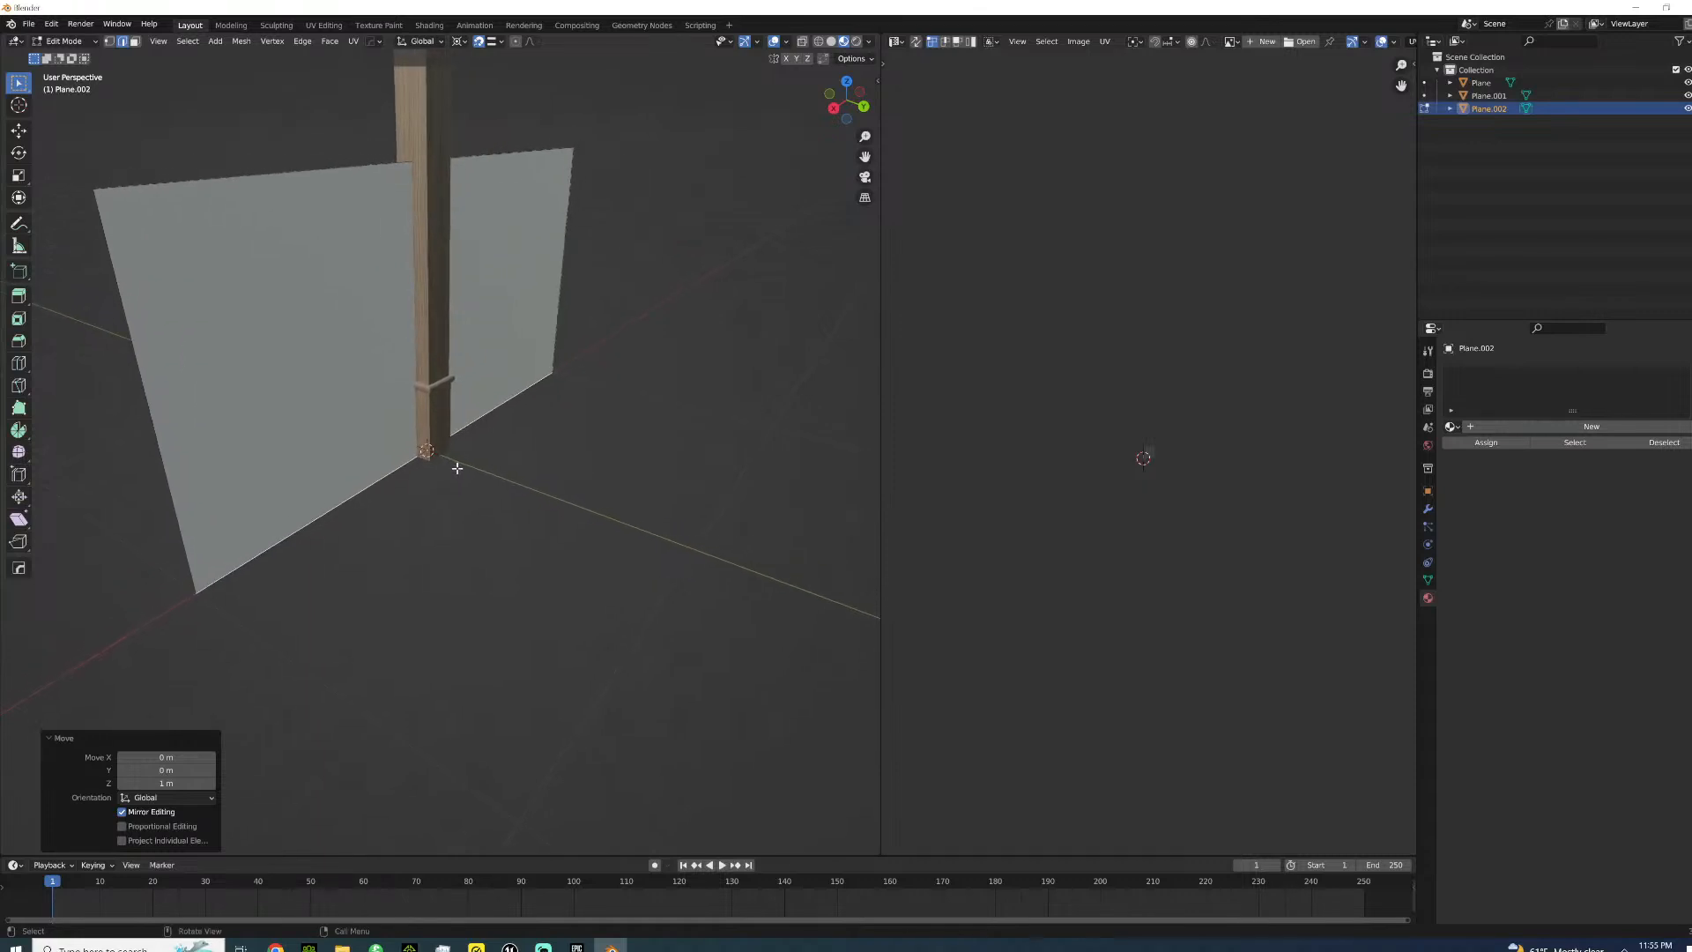
key(g)
key(y)
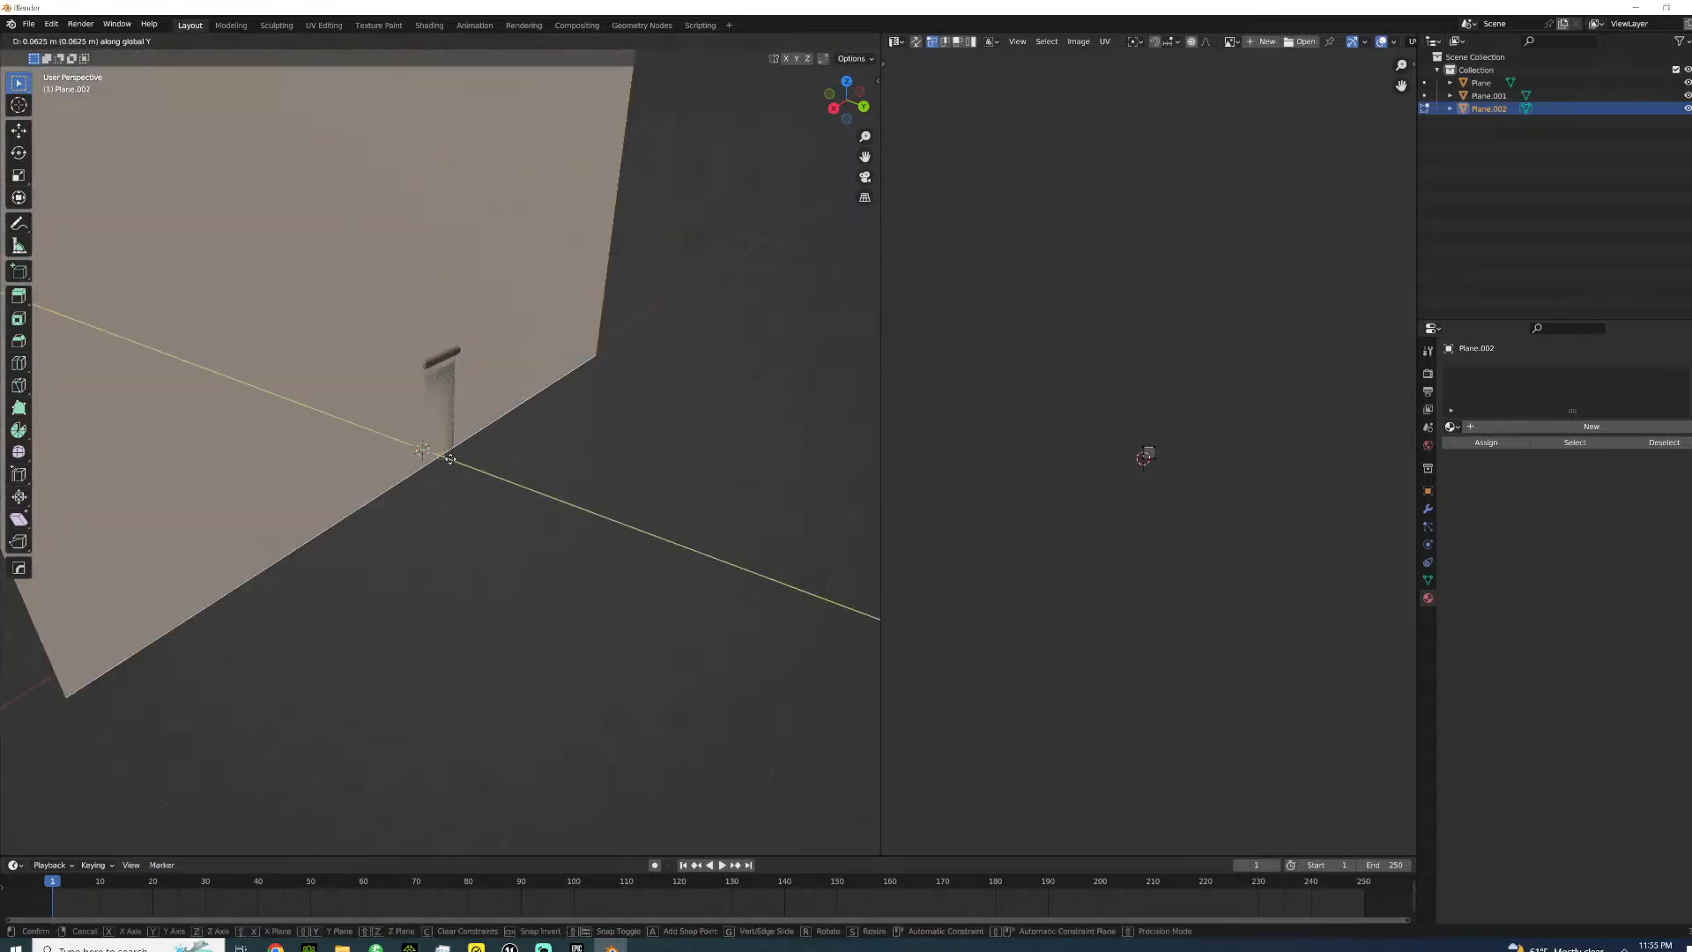
click(450, 458)
scroll(485, 434, down, 3)
- Lower the plane's top edge 1 m along Z to the base of the post
click(444, 228)
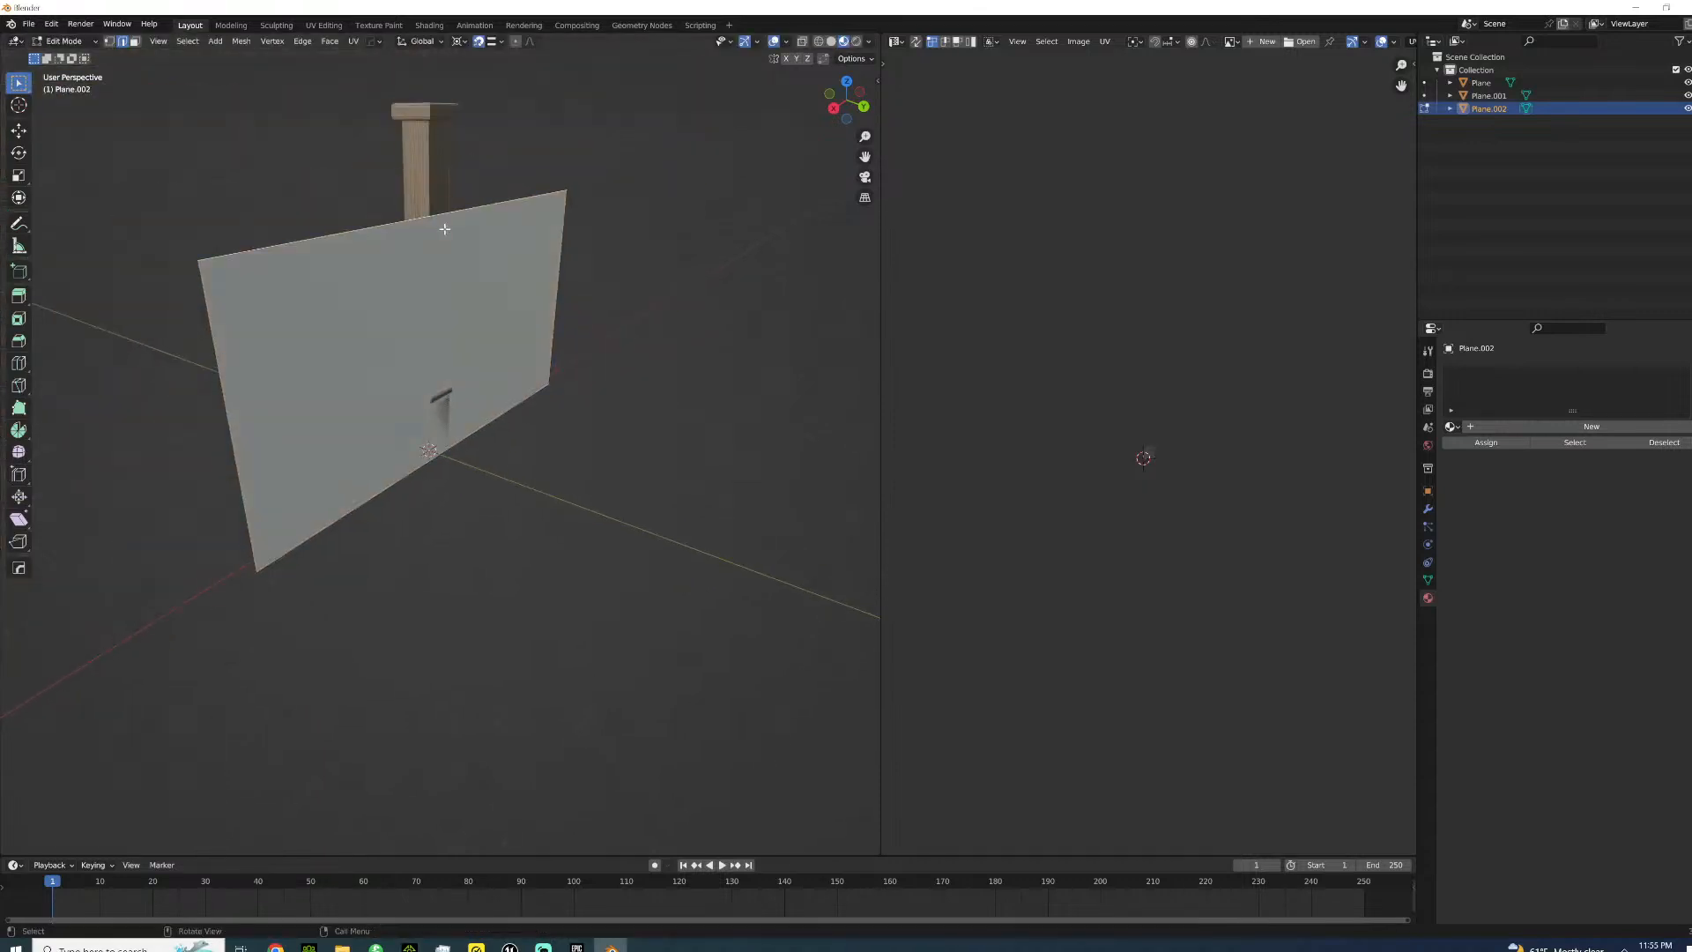
key(a)
key(g)
key(z)
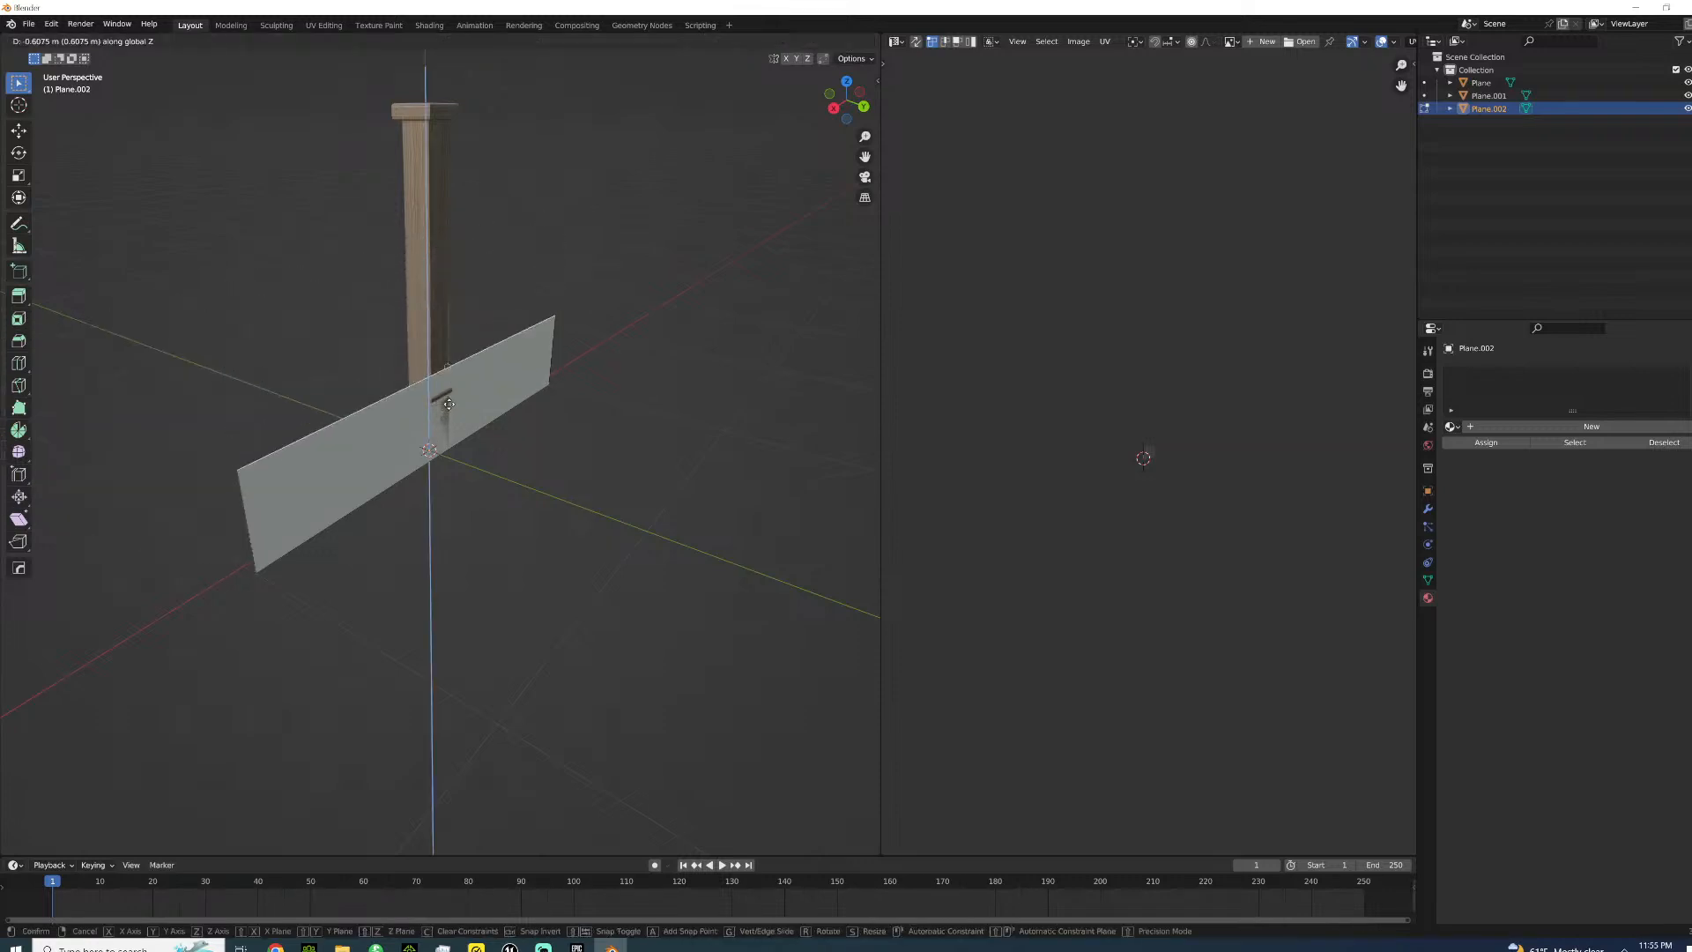
click(443, 456)
scroll(473, 423, up, 3)
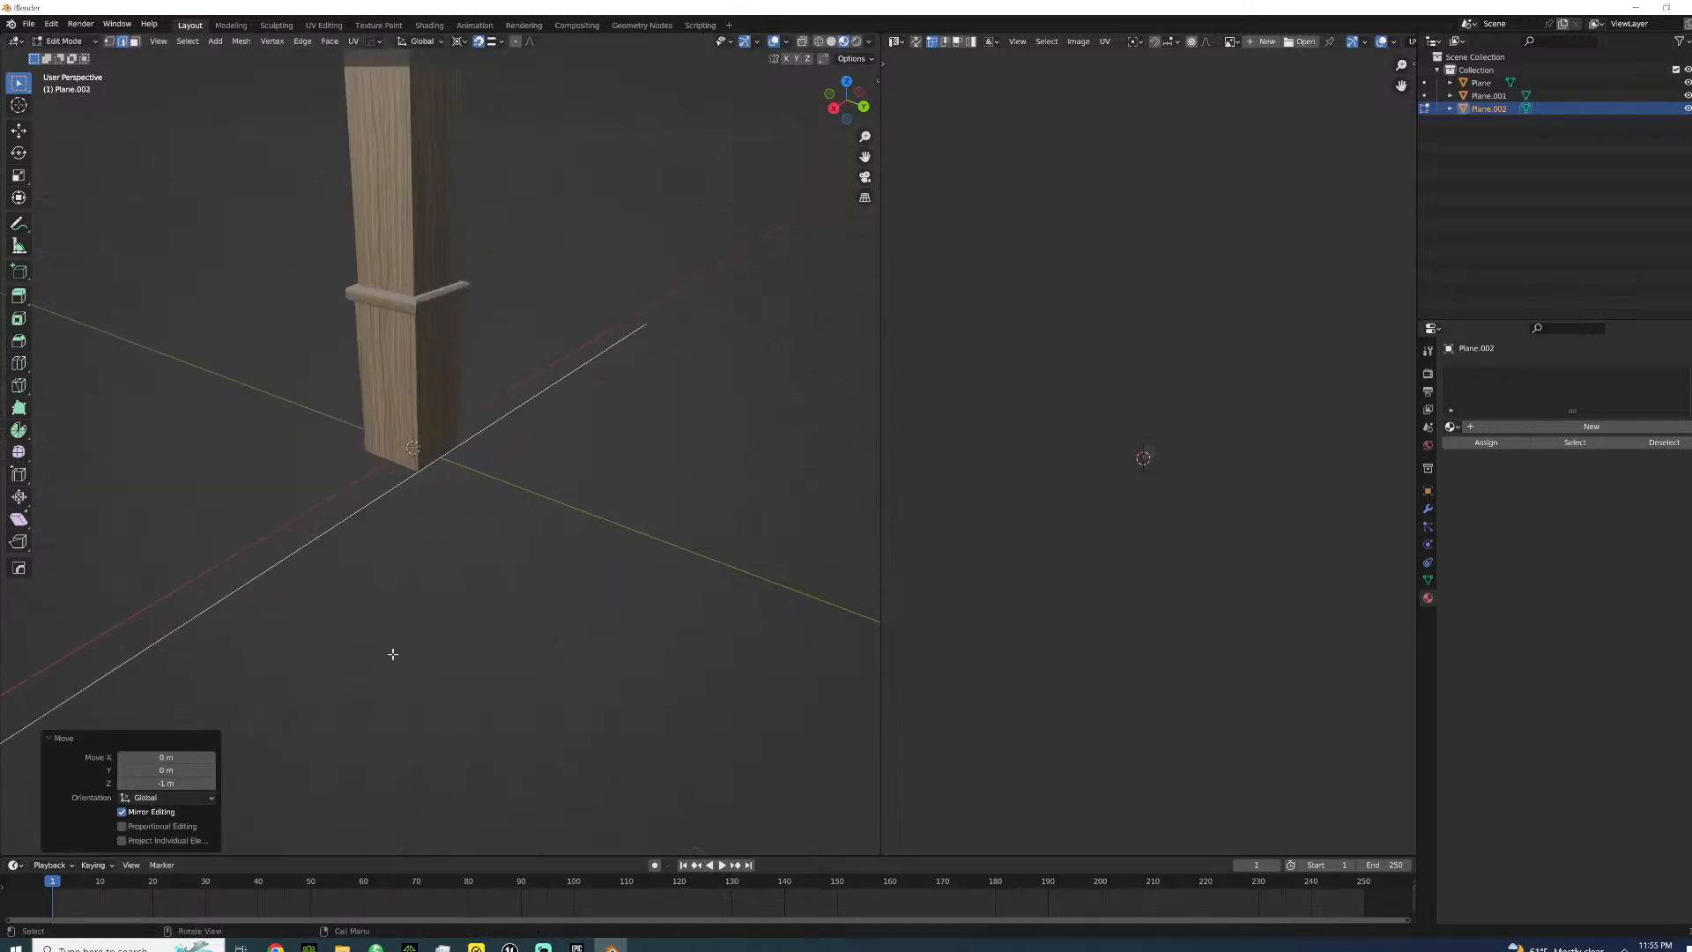
- Check the post bases in Unreal Engine, then return to Blender and raise the plane's top edge 0.25 m along Z
mouse_move(509, 947)
click(513, 908)
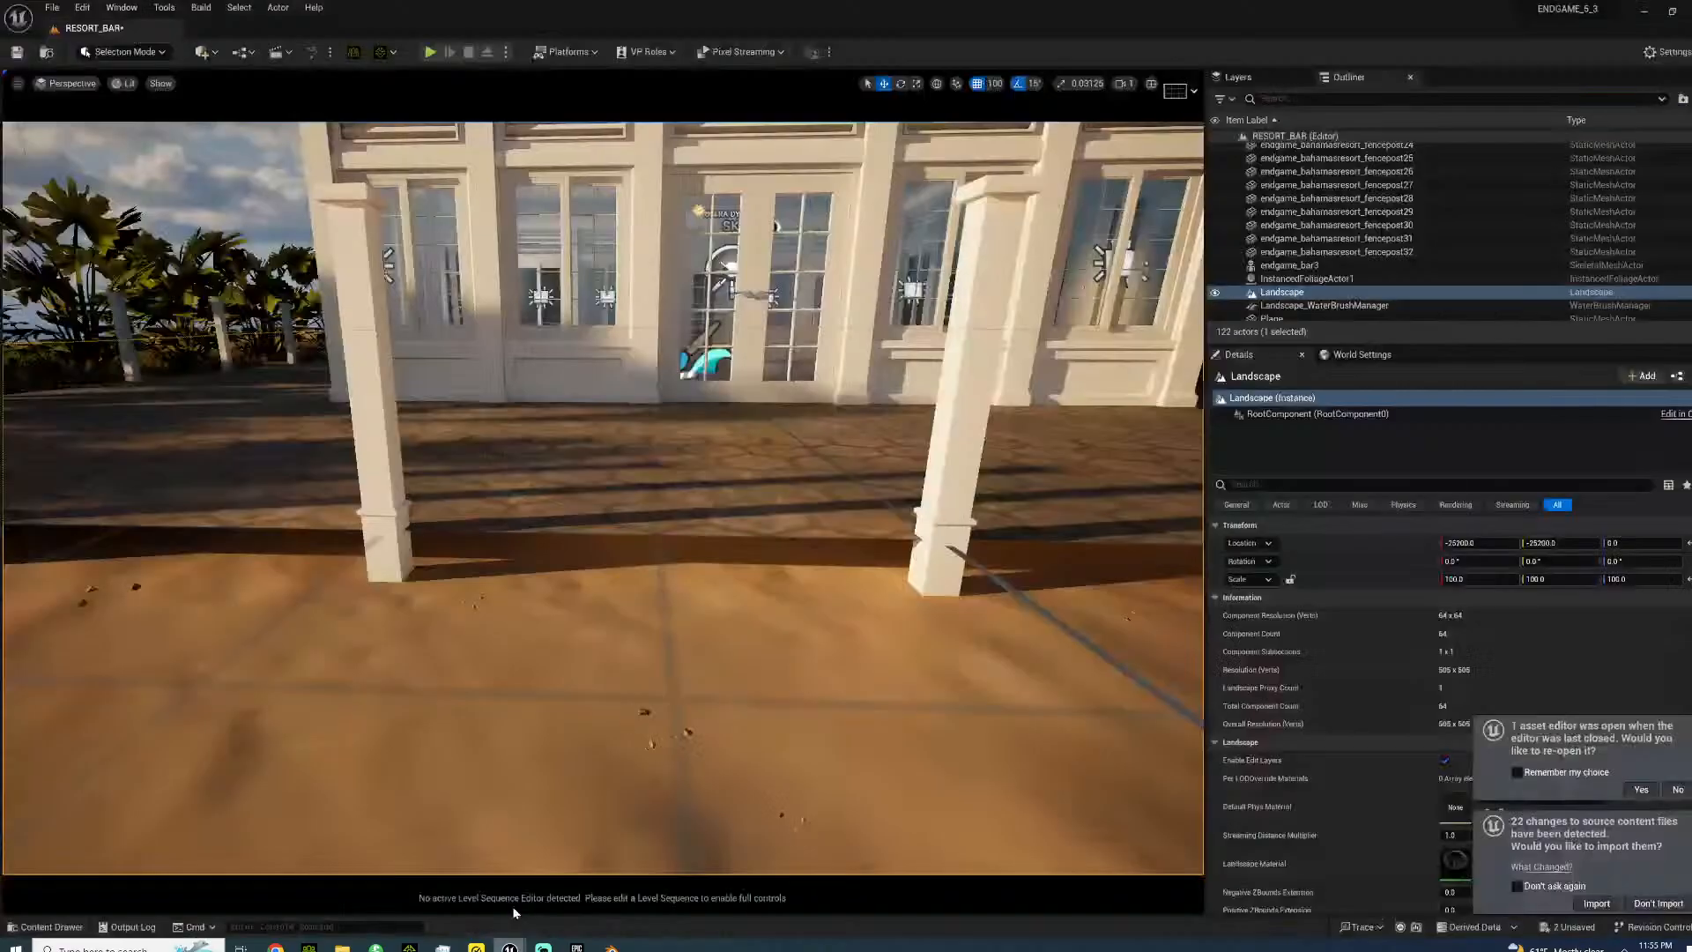
click(1638, 8)
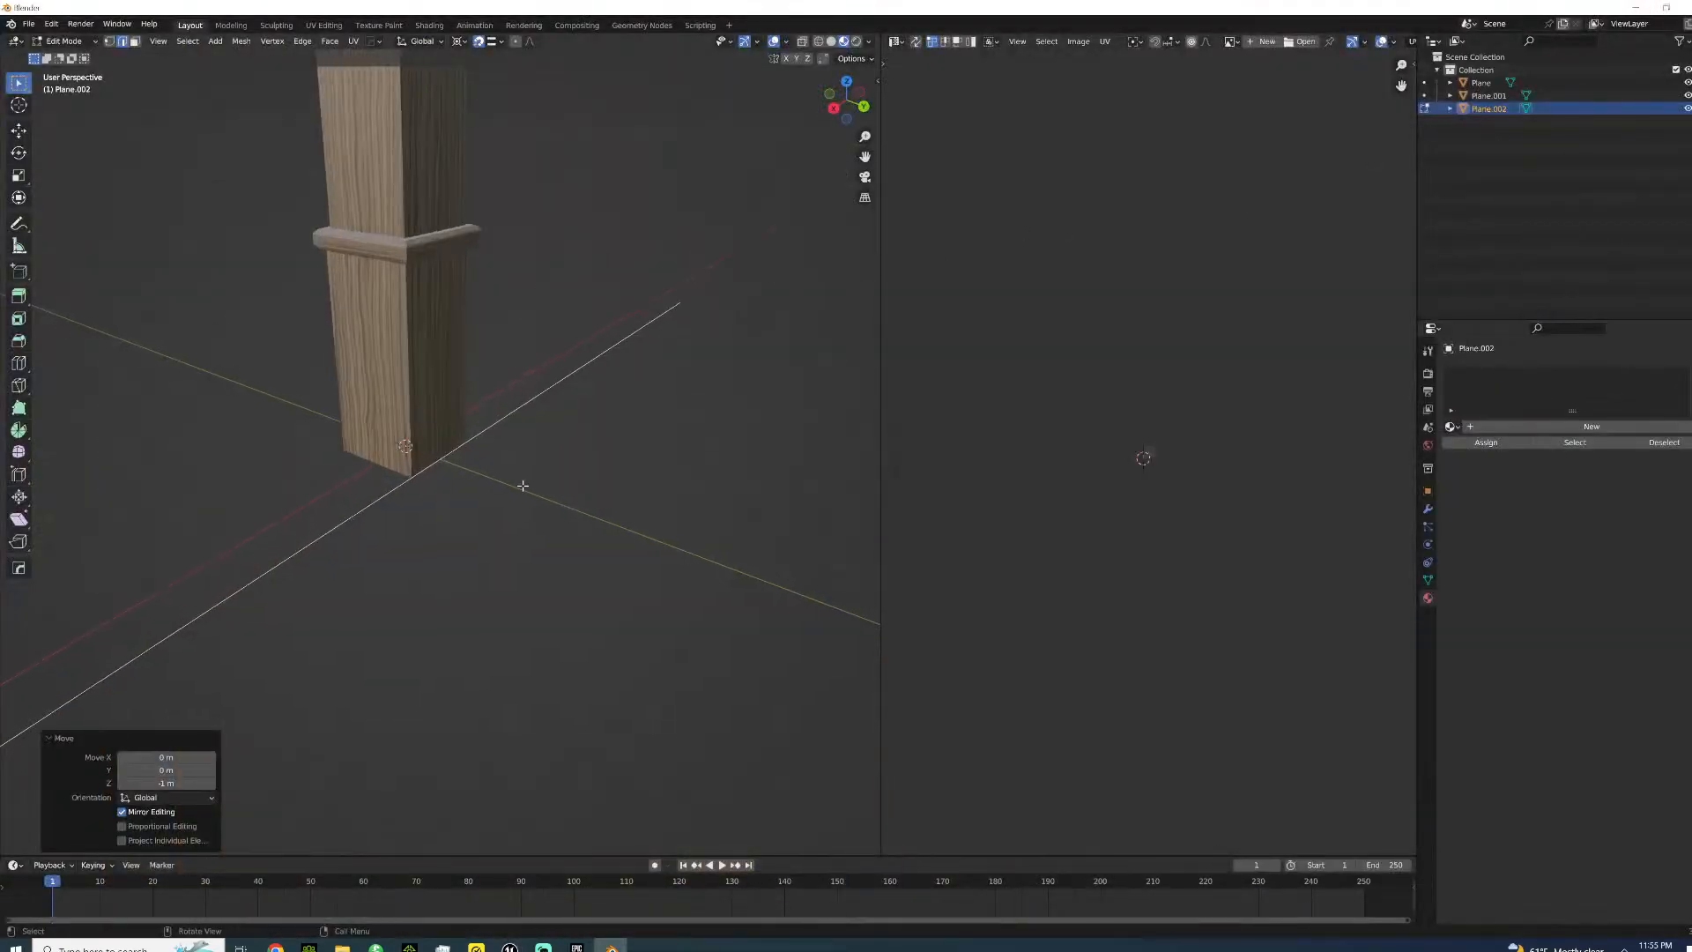
key(g)
key(z)
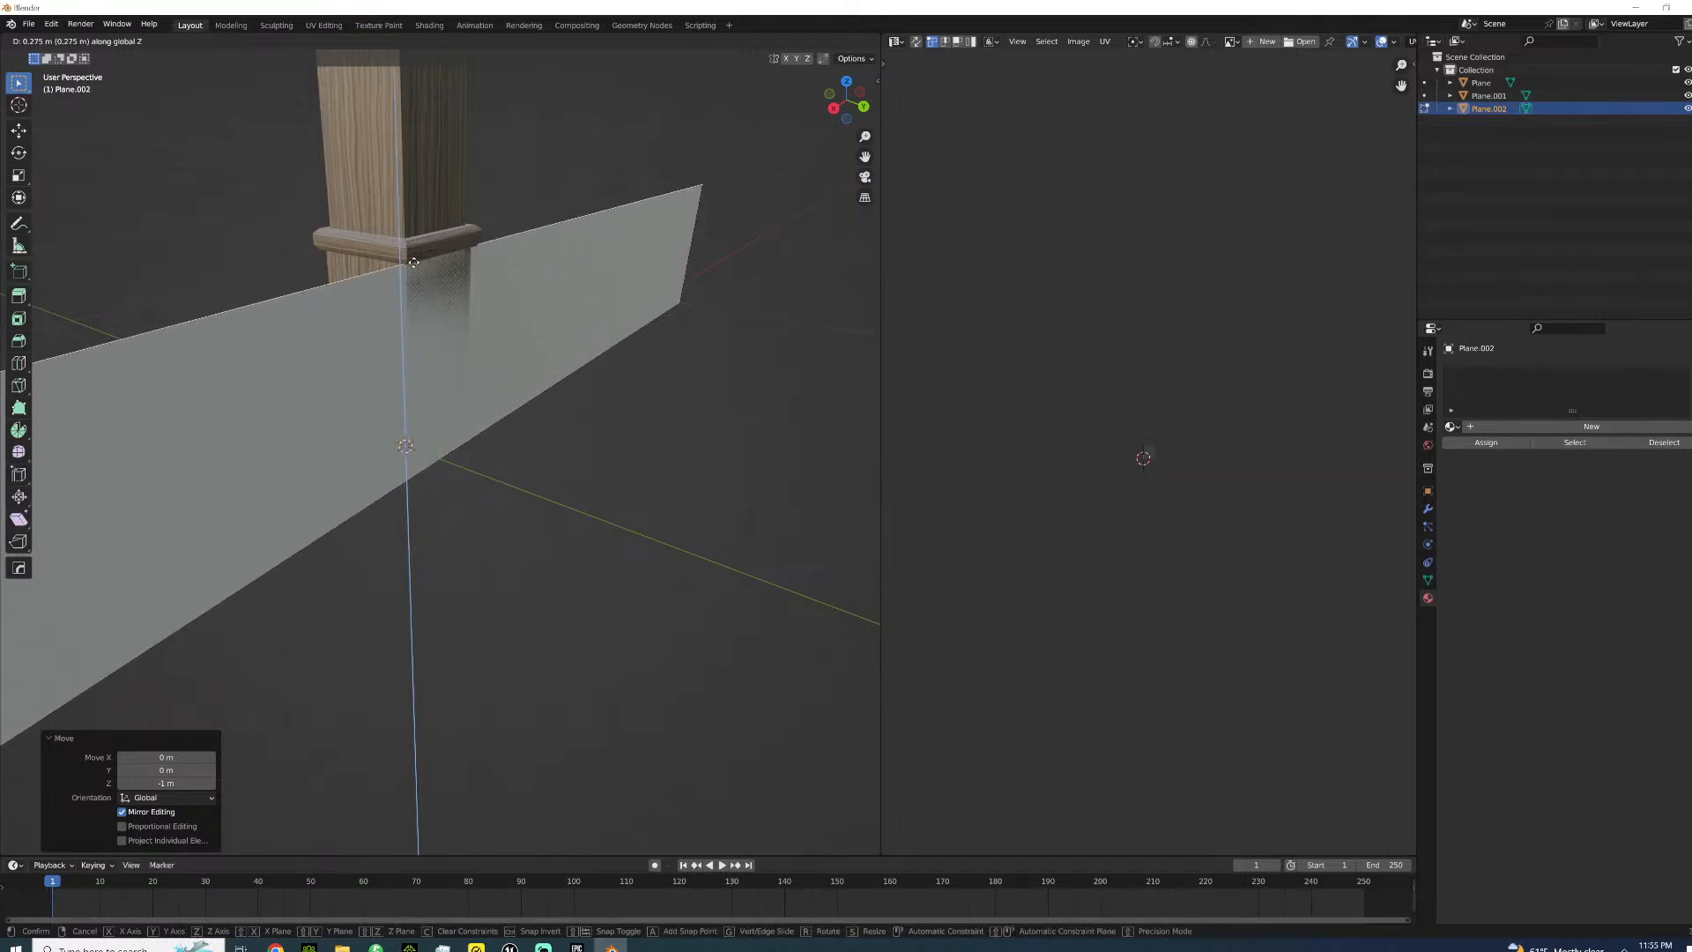
click(425, 276)
middle_drag(427, 284, 599, 338)
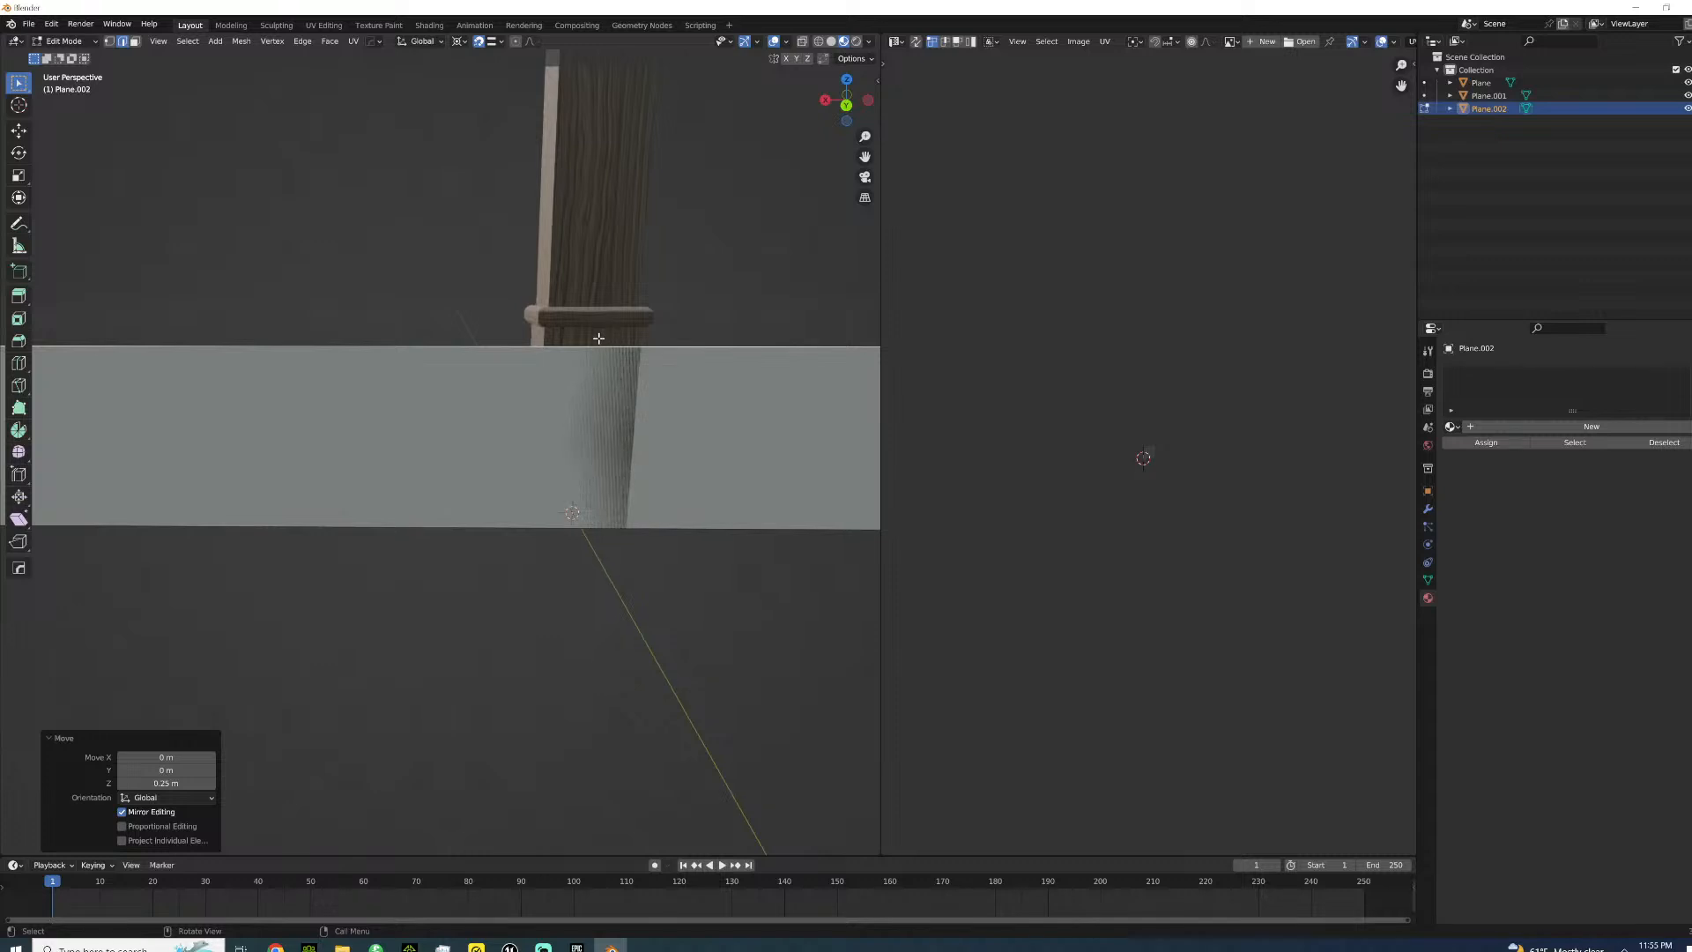
scroll(575, 334, down, 4)
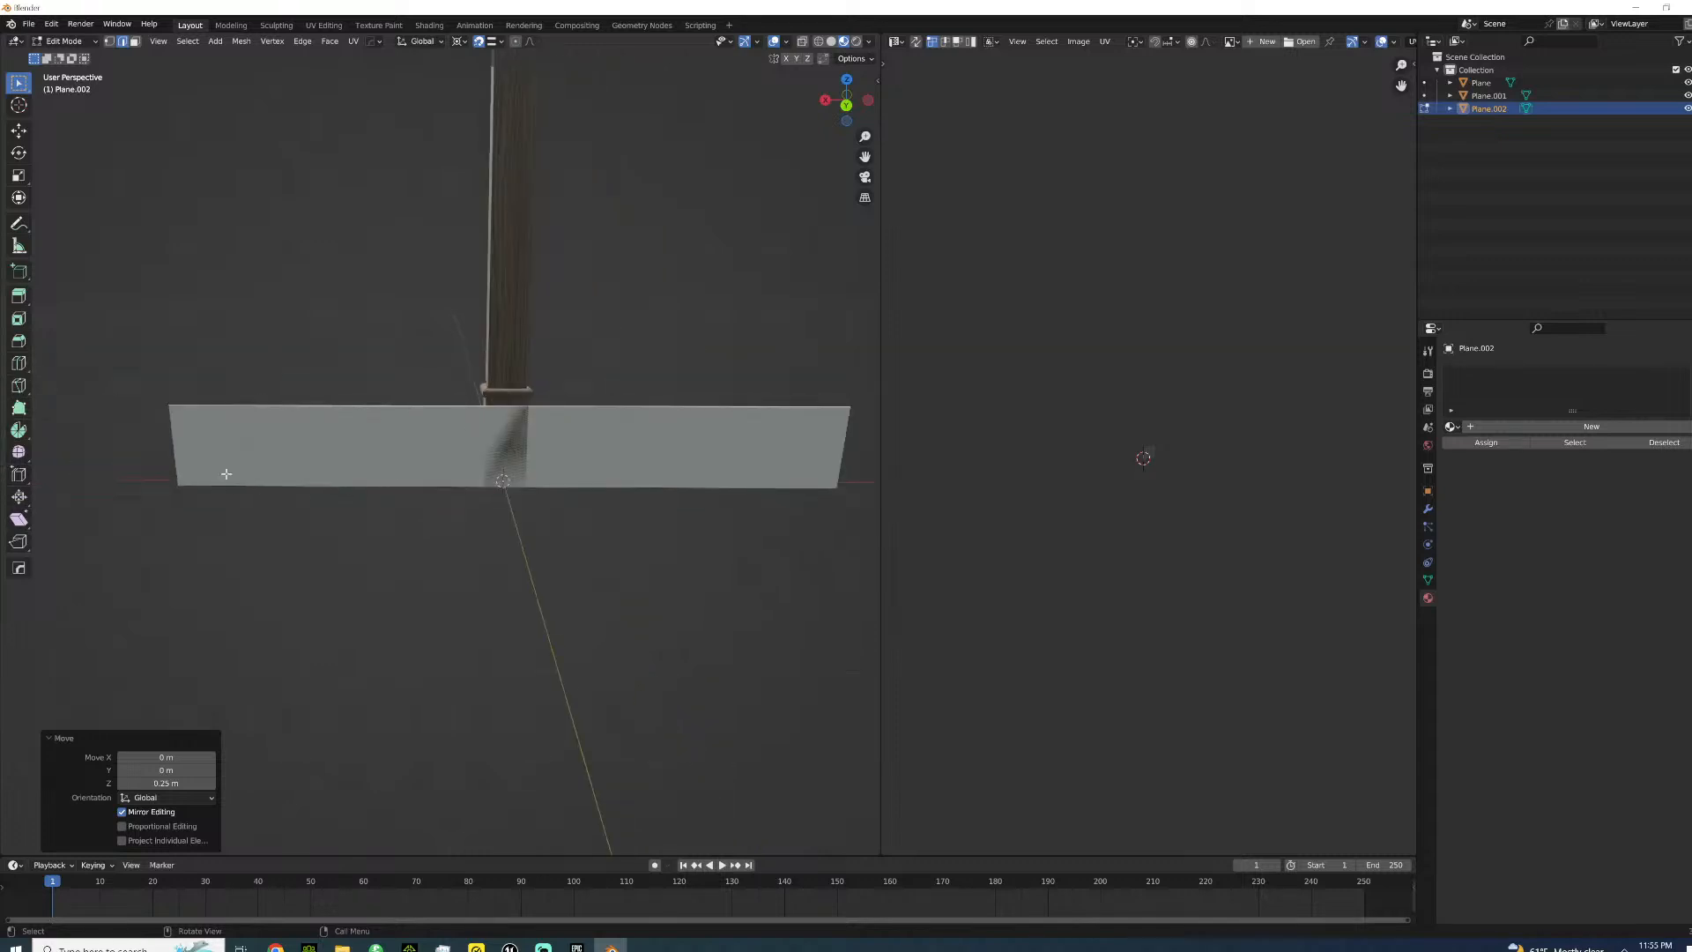
- Move the plane's +X side edge -0.9375 m along X to line up with the post's side
click(179, 453)
key(g)
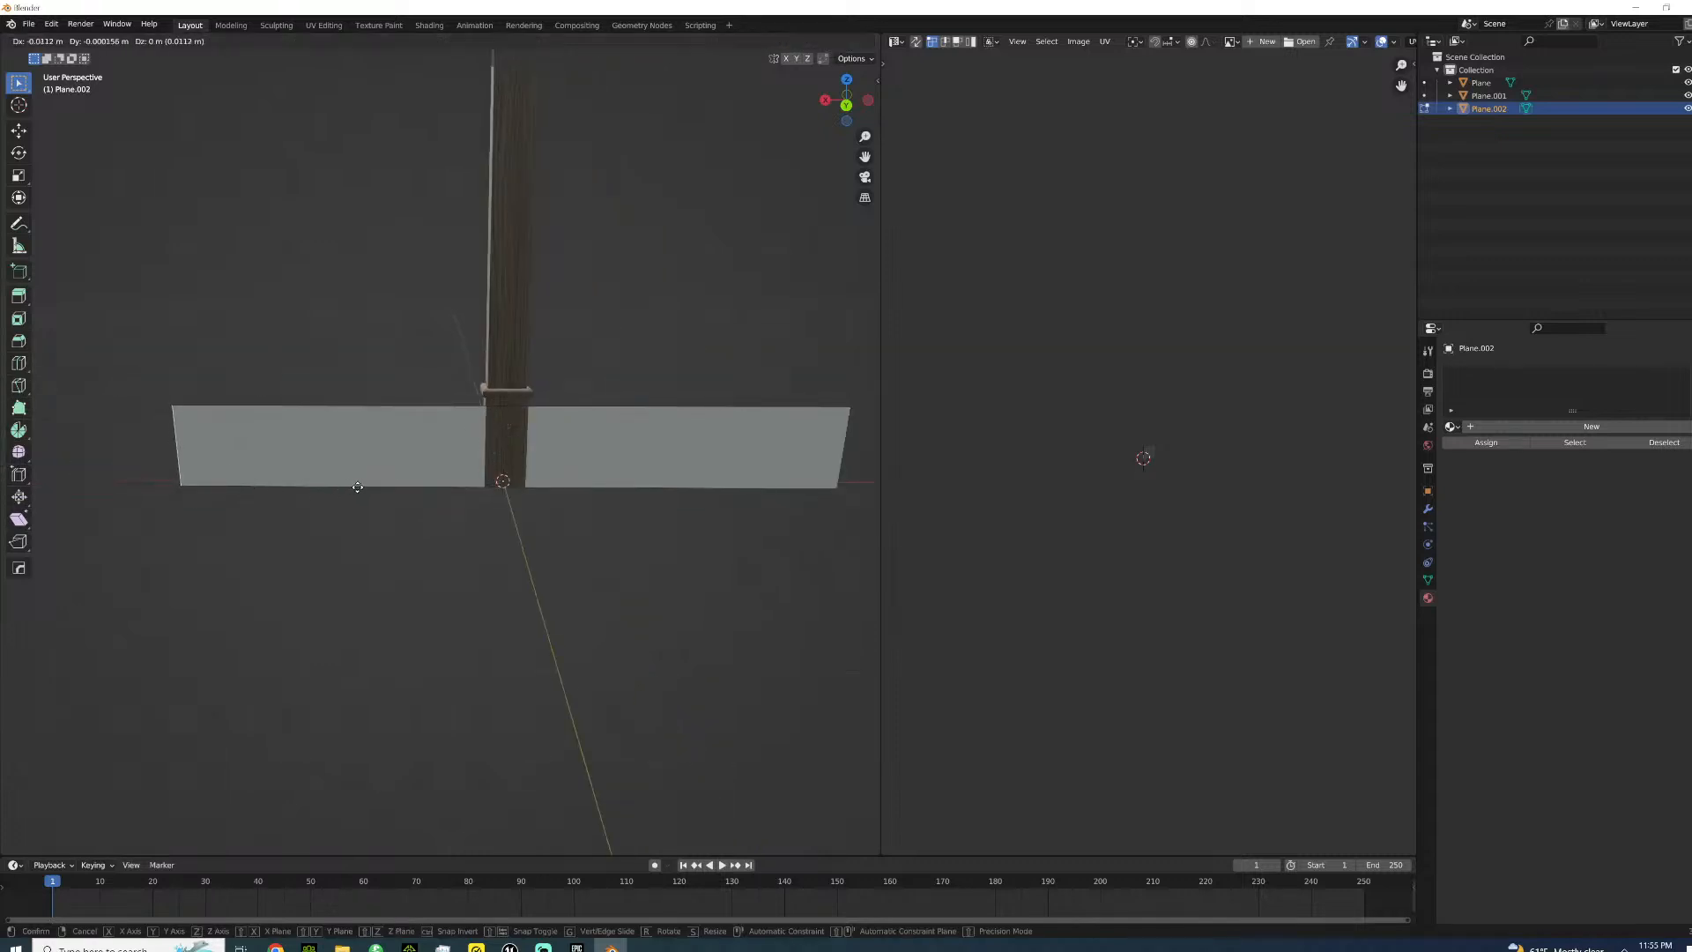
key(z)
key(x)
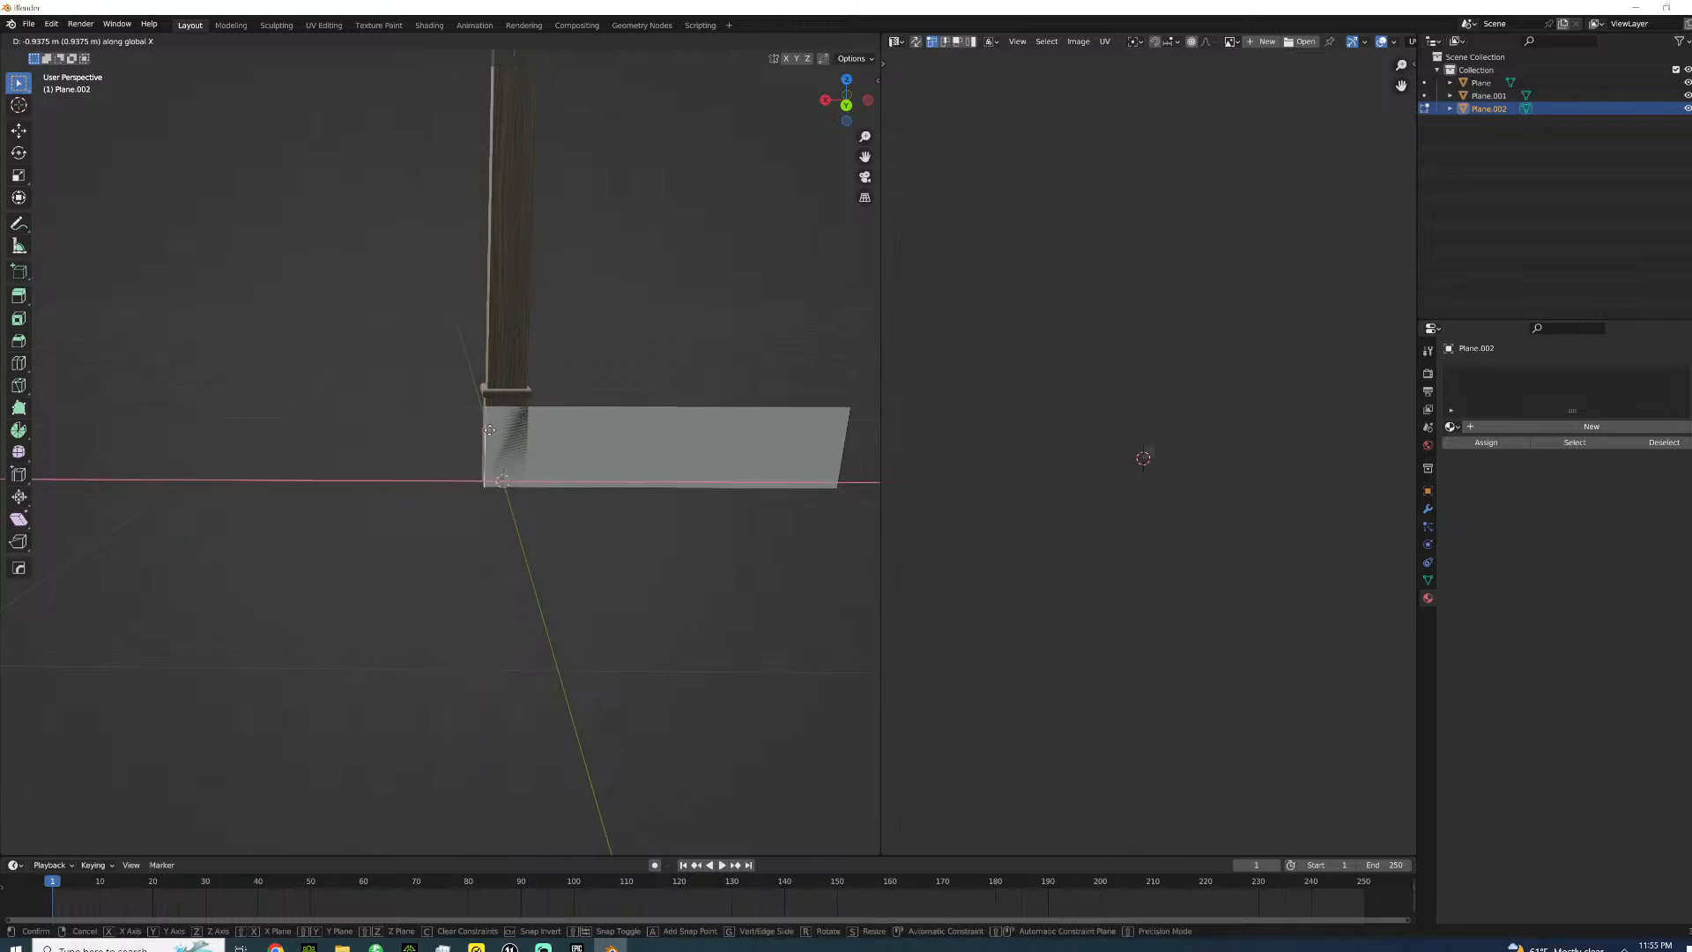
click(493, 433)
middle_drag(493, 434, 718, 480)
- Move the opposite side edge 0.9375 m along X so the plane matches the post's width
click(780, 461)
key(g)
key(x)
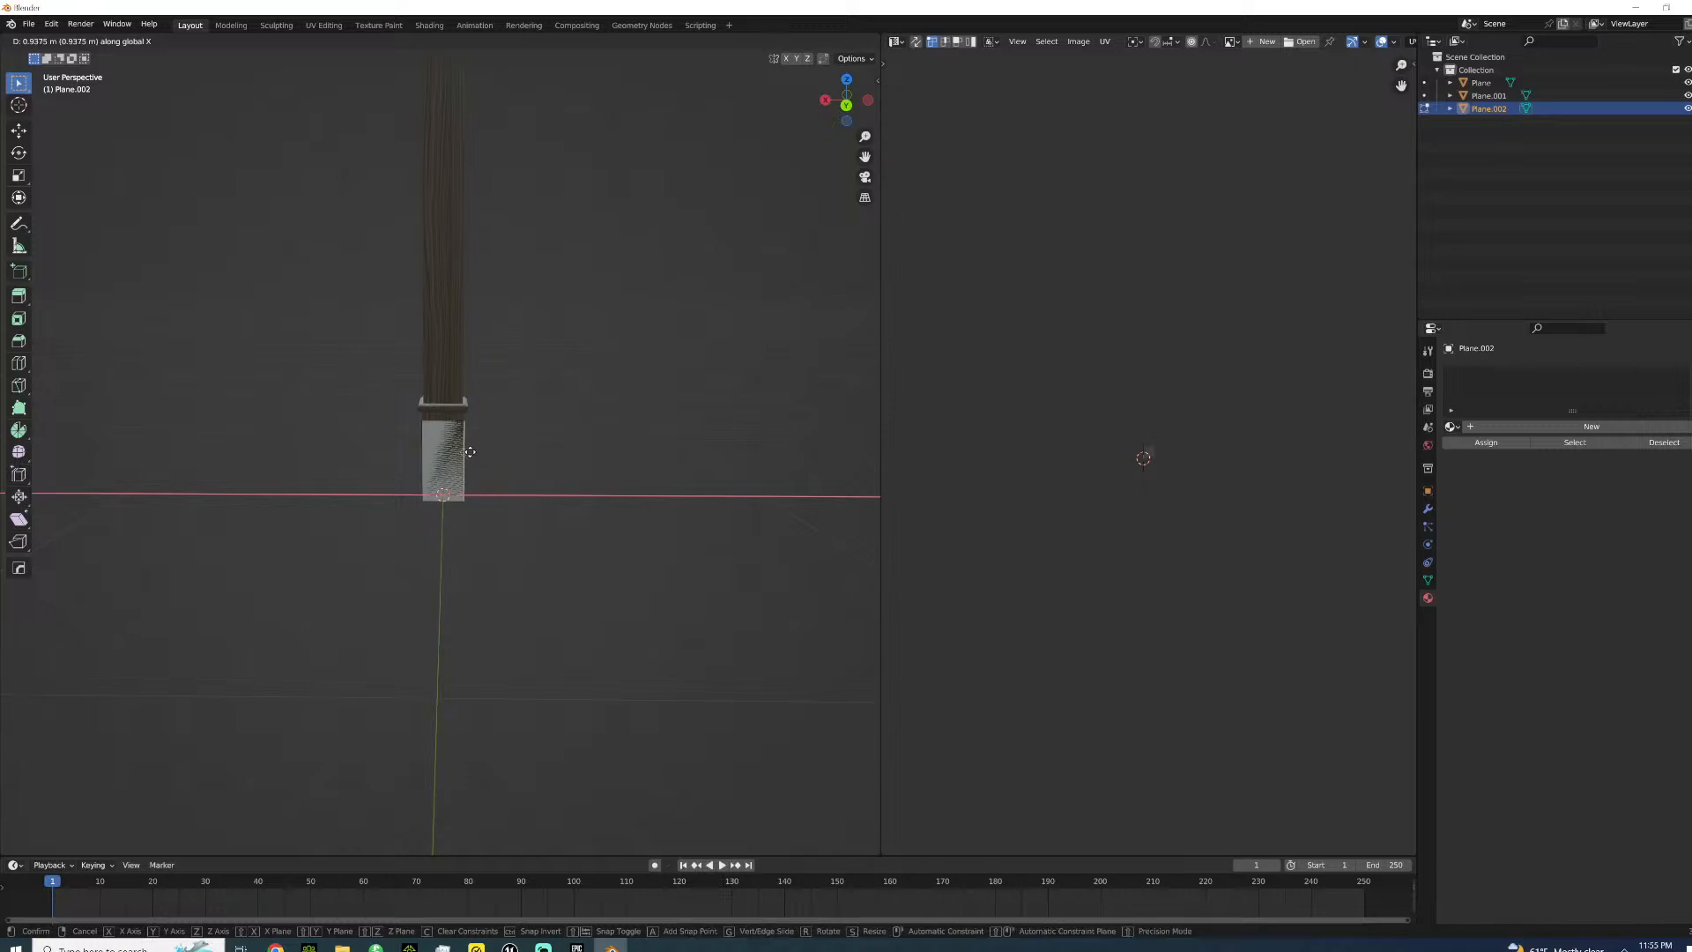
click(470, 452)
scroll(471, 451, up, 5)
middle_drag(450, 366, 313, 407)
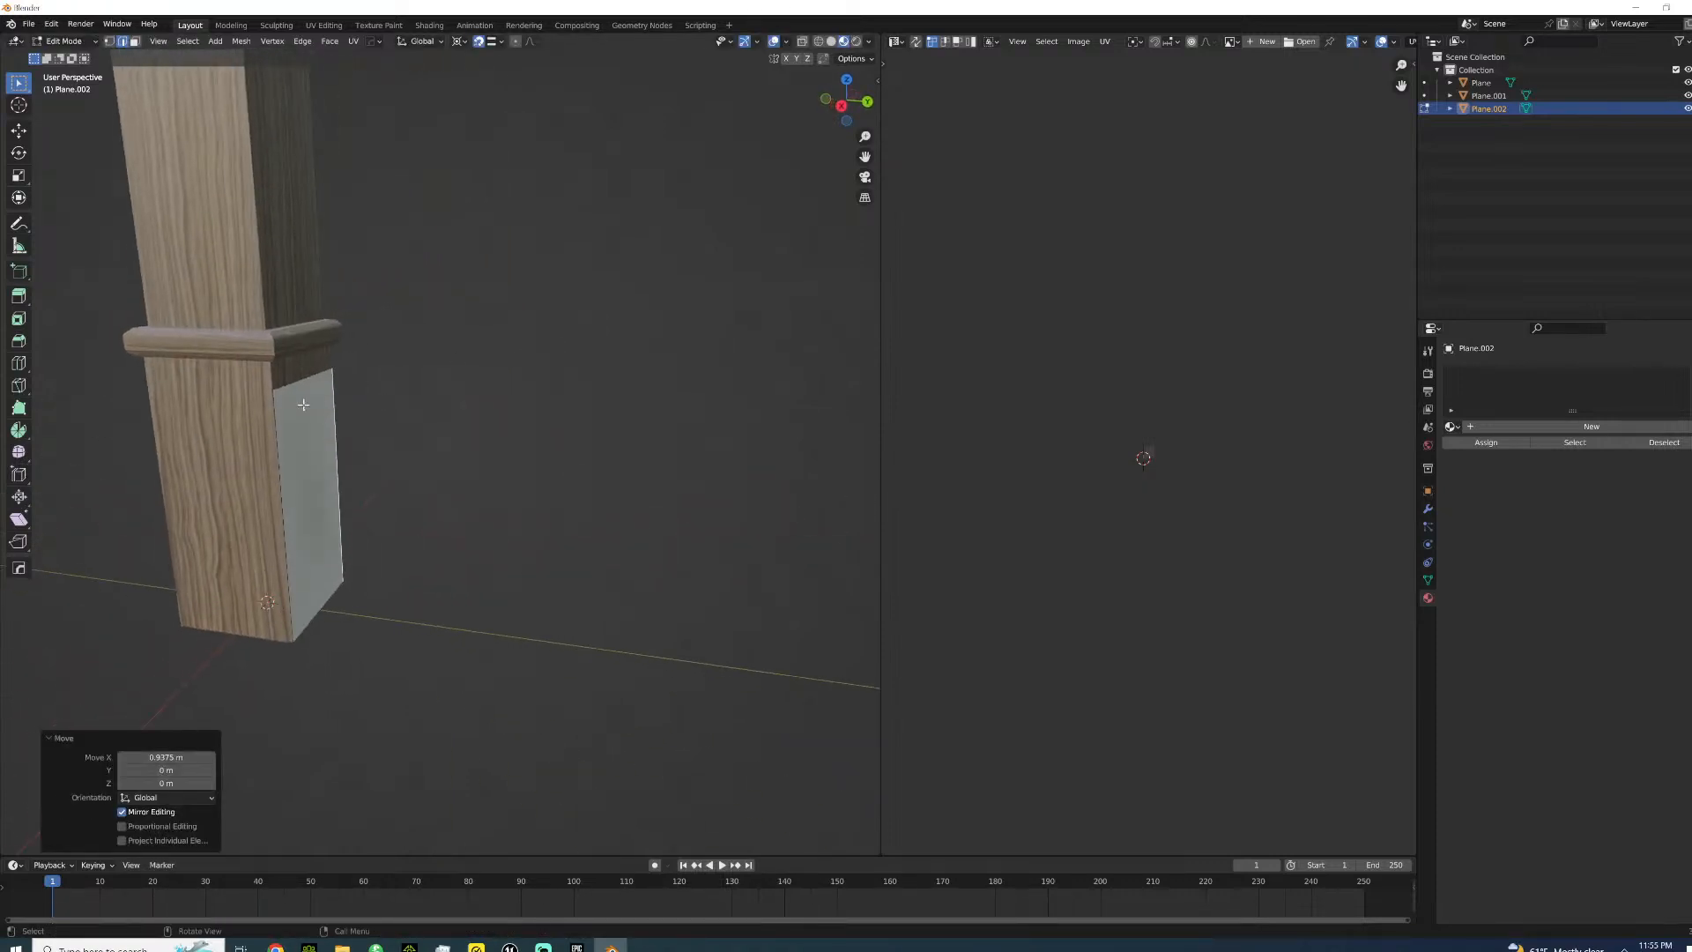
middle_drag(279, 473, 380, 488)
middle_drag(595, 361, 342, 332)
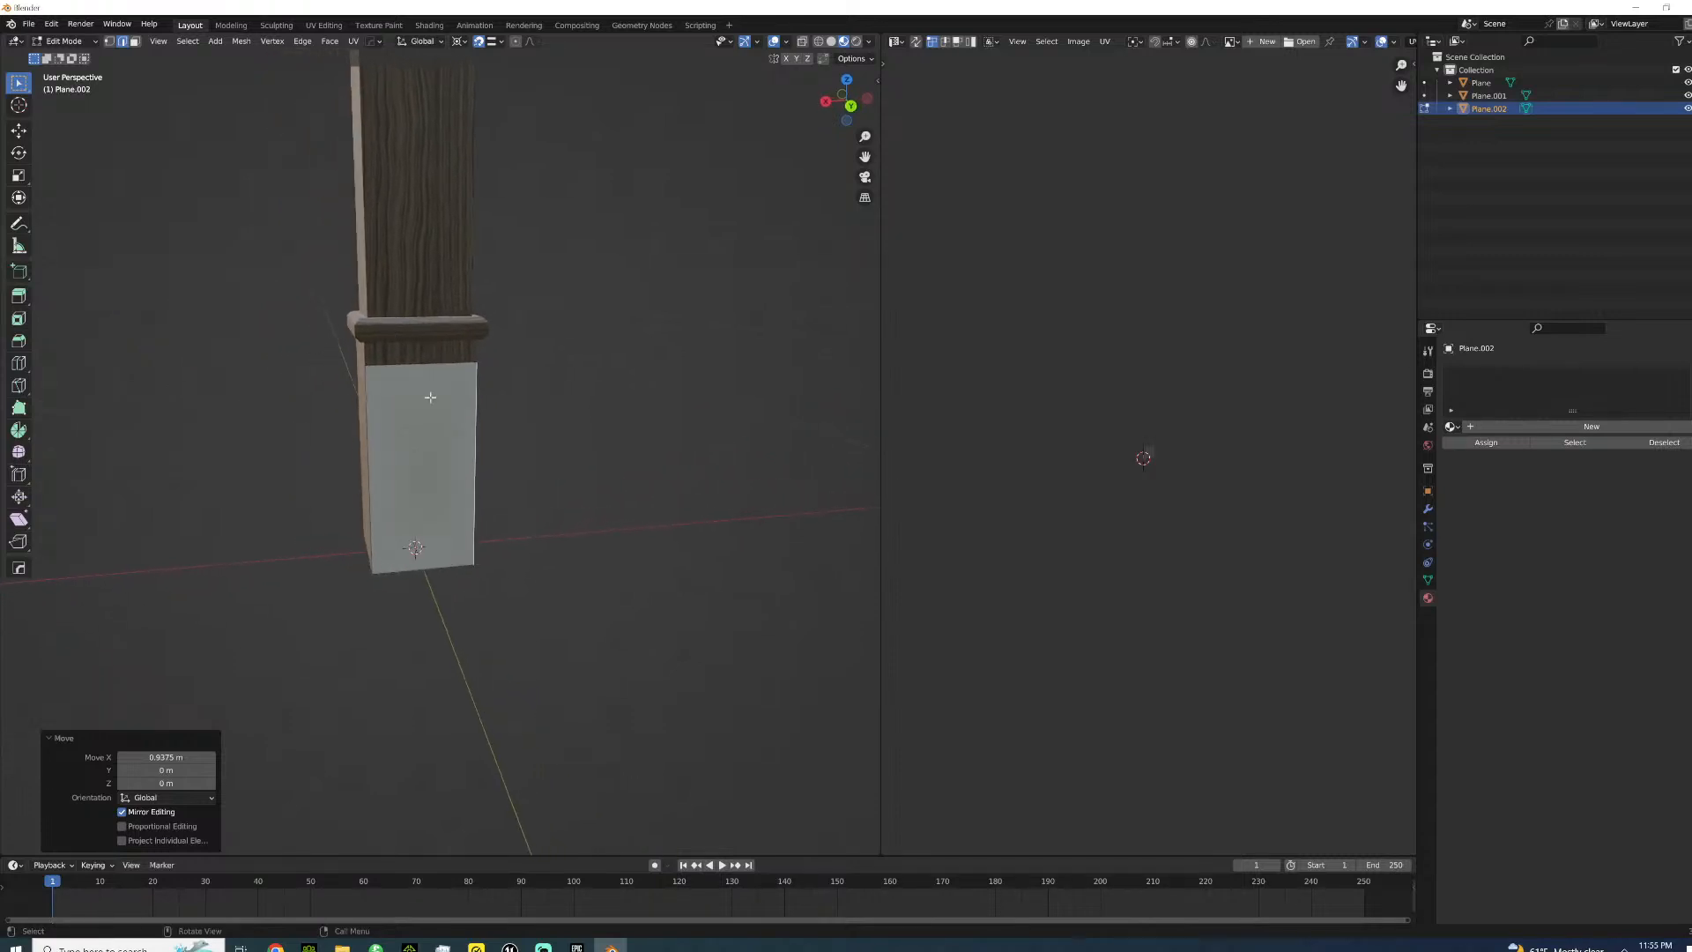
- Check the post spacing in Unreal Engine, then return to Blender and extrude the plane's face 1.875 m to the second post
click(510, 944)
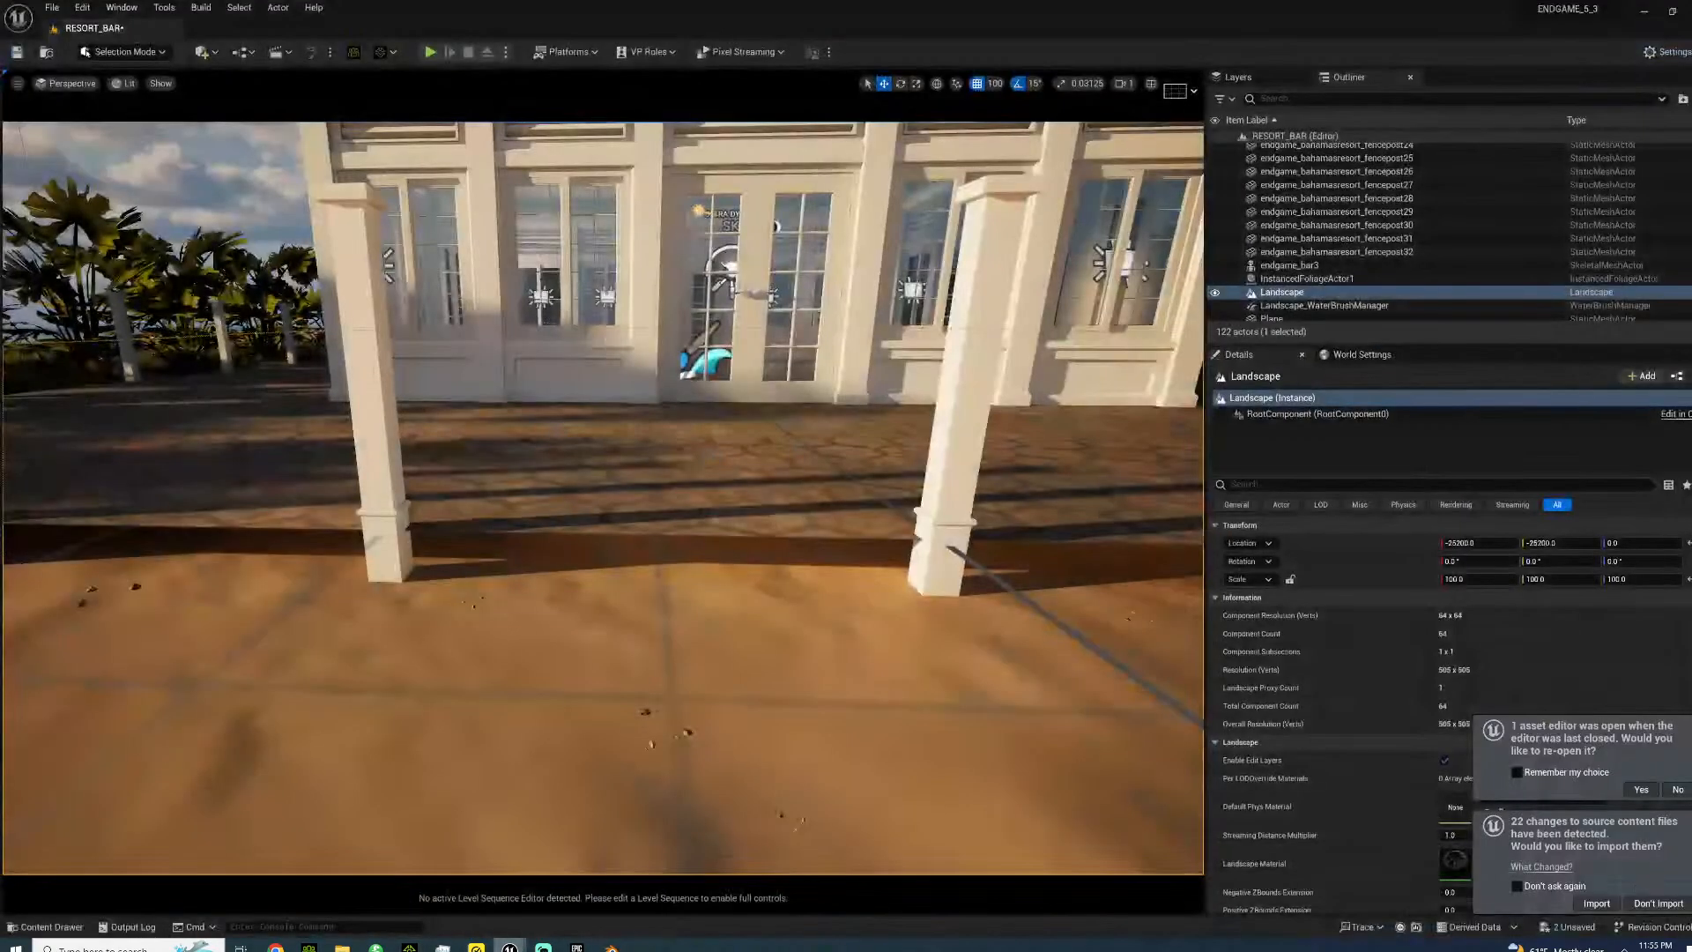
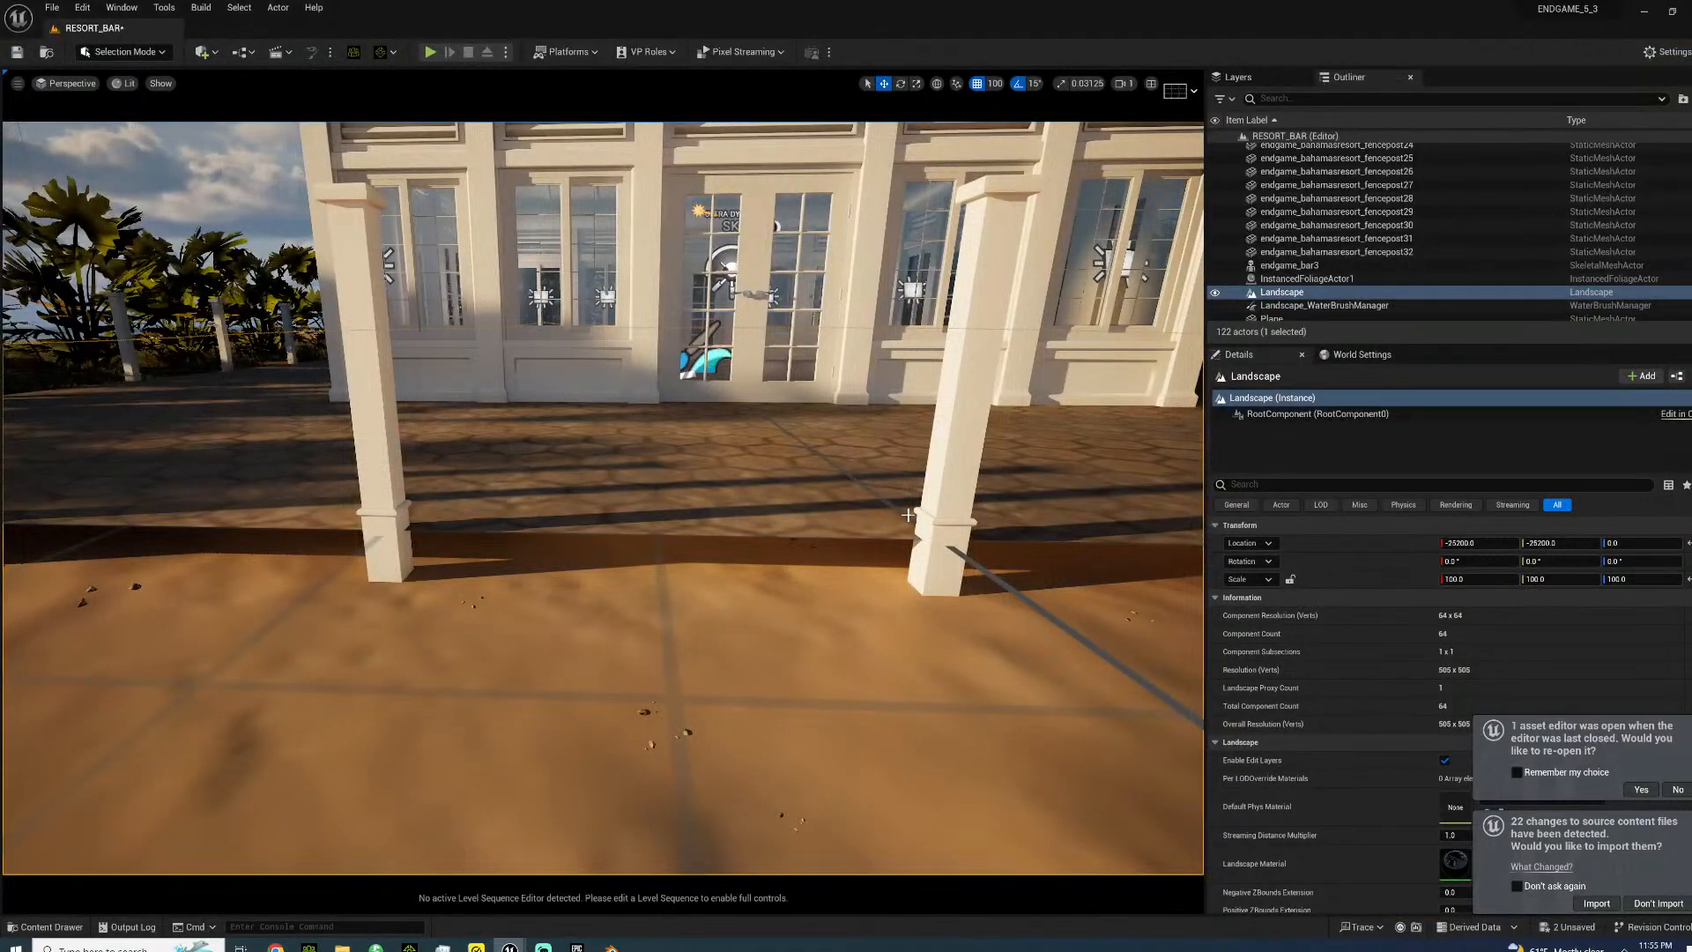
click(1641, 7)
middle_drag(582, 458, 335, 348)
key(3)
click(159, 358)
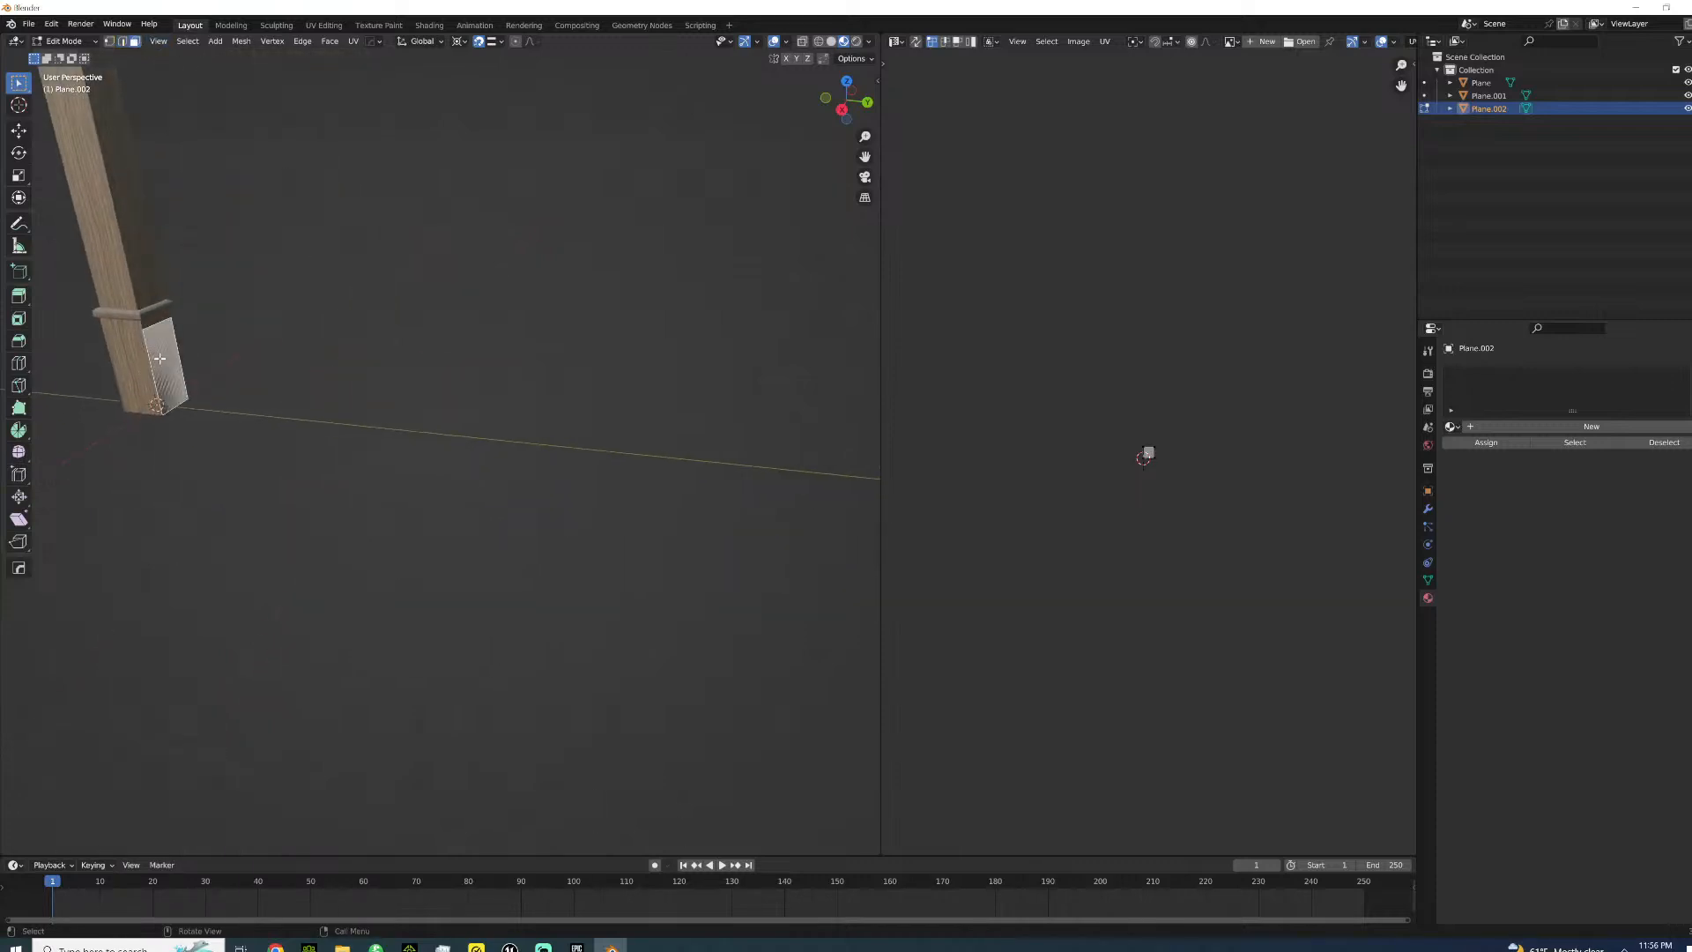
scroll(159, 358, down, 3)
key(e)
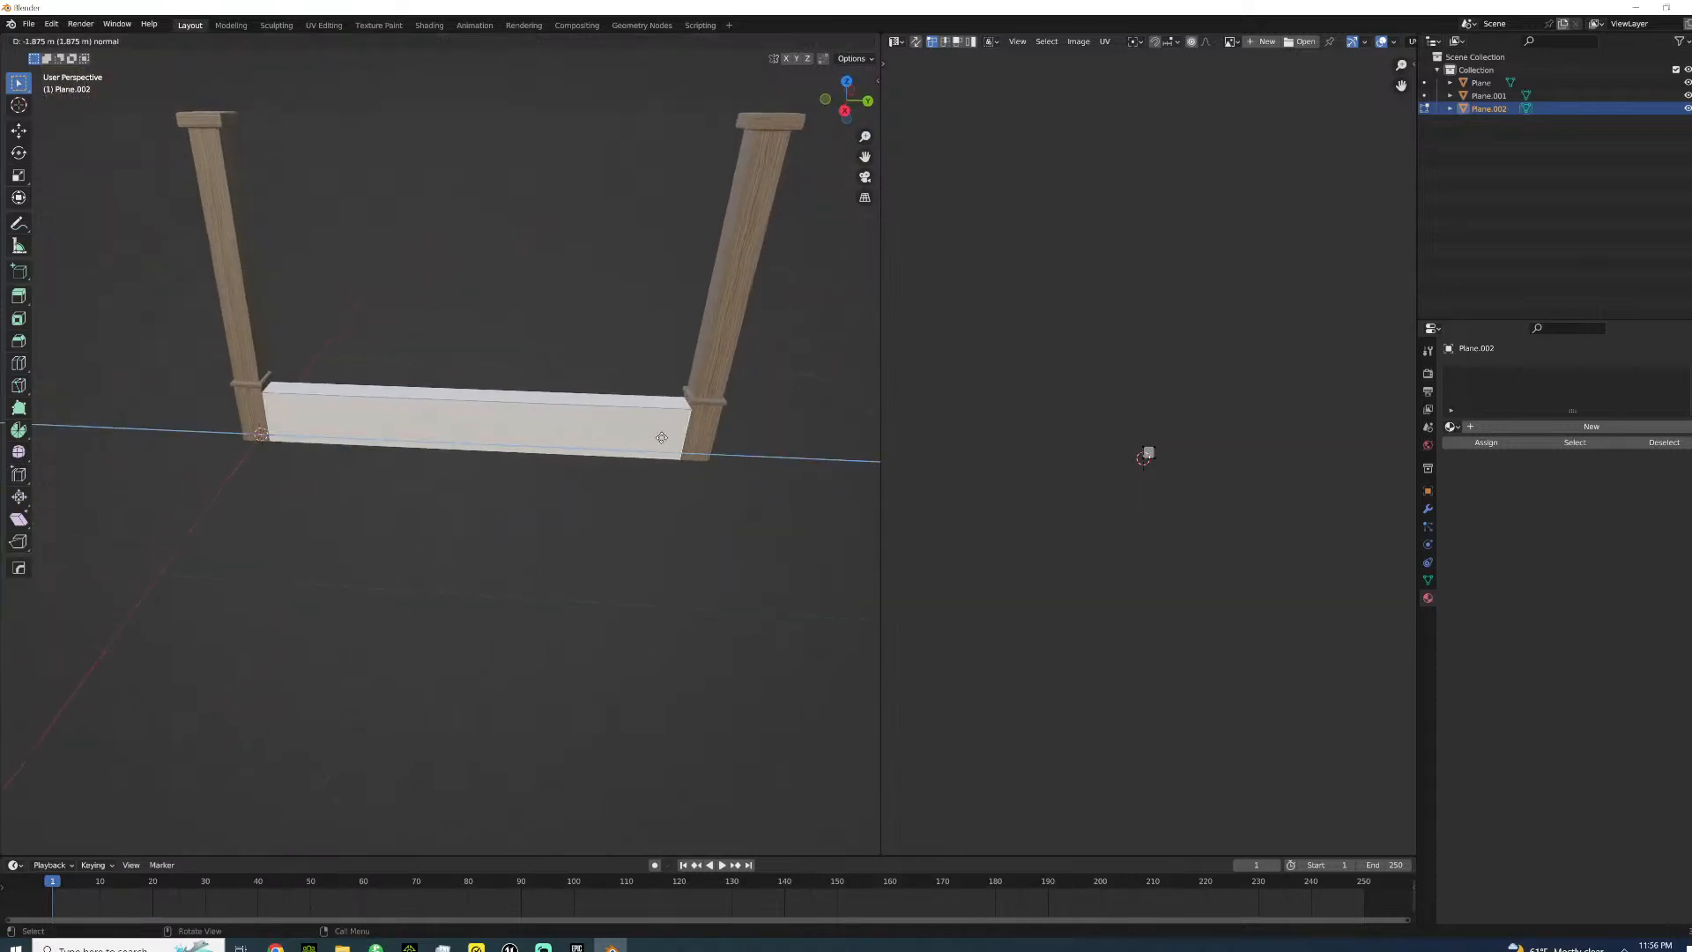
click(681, 443)
scroll(441, 377, down, 4)
scroll(441, 376, up, 6)
- Switch the viewport to wireframe shading and delete the fence section's two end faces against the posts
mouse_move(441, 377)
middle_down()
mouse_move(282, 430)
mouse_move(389, 427)
middle_up()
key(z)
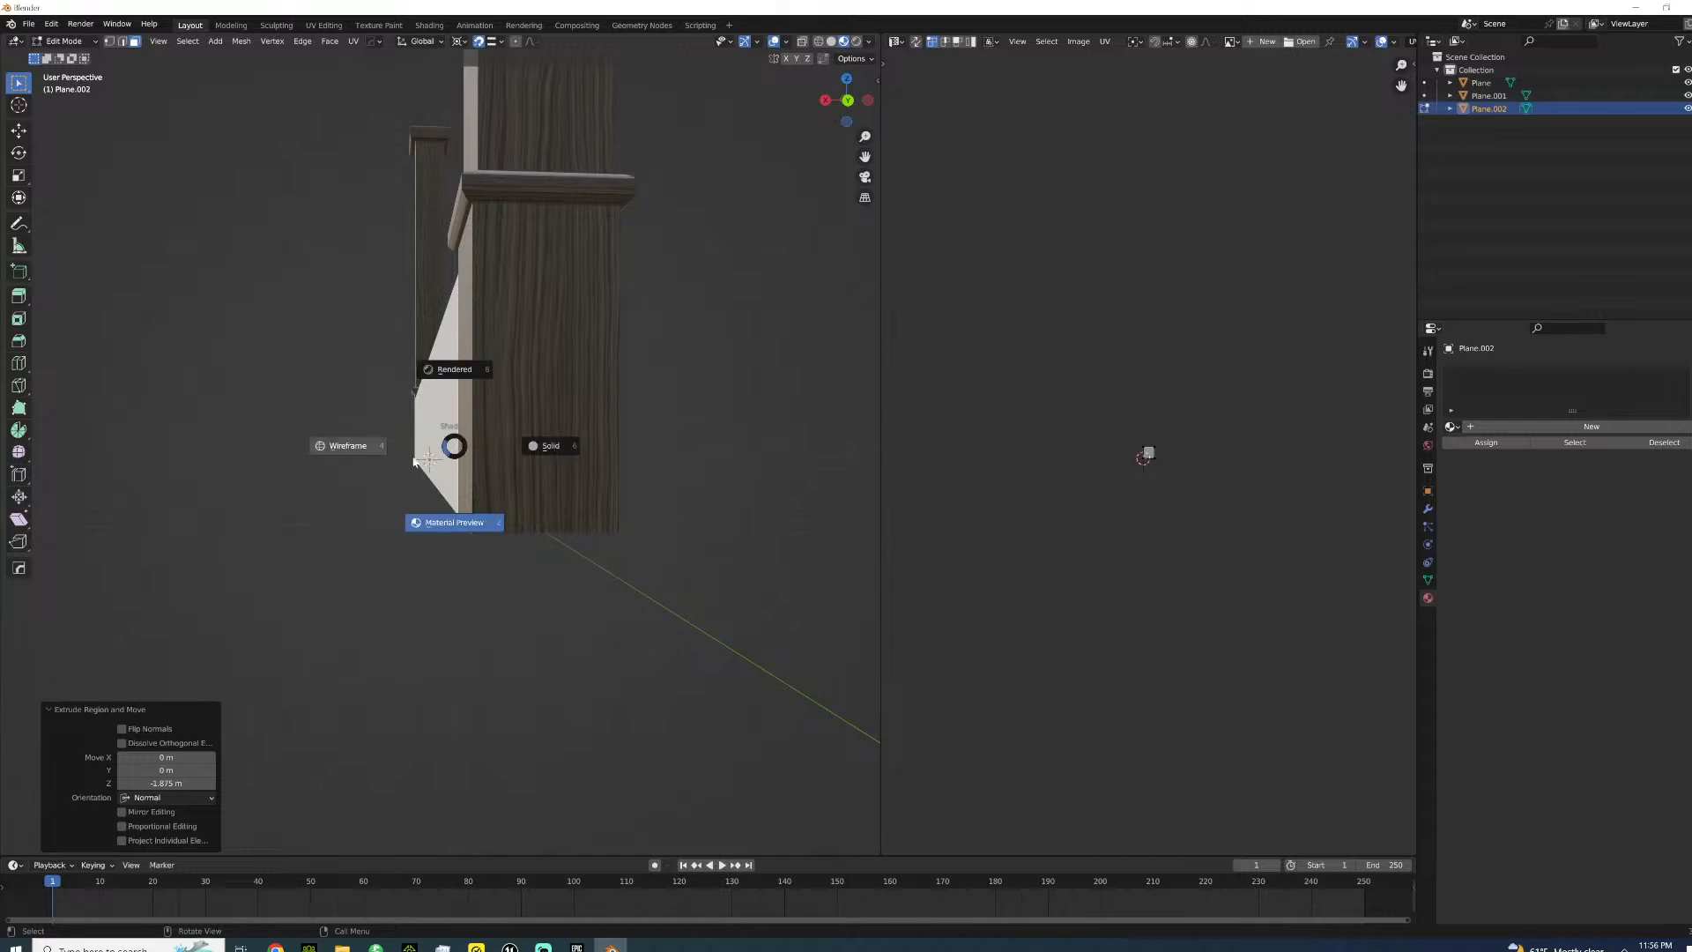
click(387, 458)
click(518, 450)
click(514, 424)
shift+click(446, 476)
key(x)
click(429, 432)
- In edge selection, select the +X long edge of the section's top face and extrude it in place
mouse_move(429, 432)
middle_down()
mouse_move(532, 467)
mouse_move(488, 388)
mouse_move(446, 445)
middle_up()
click(514, 402)
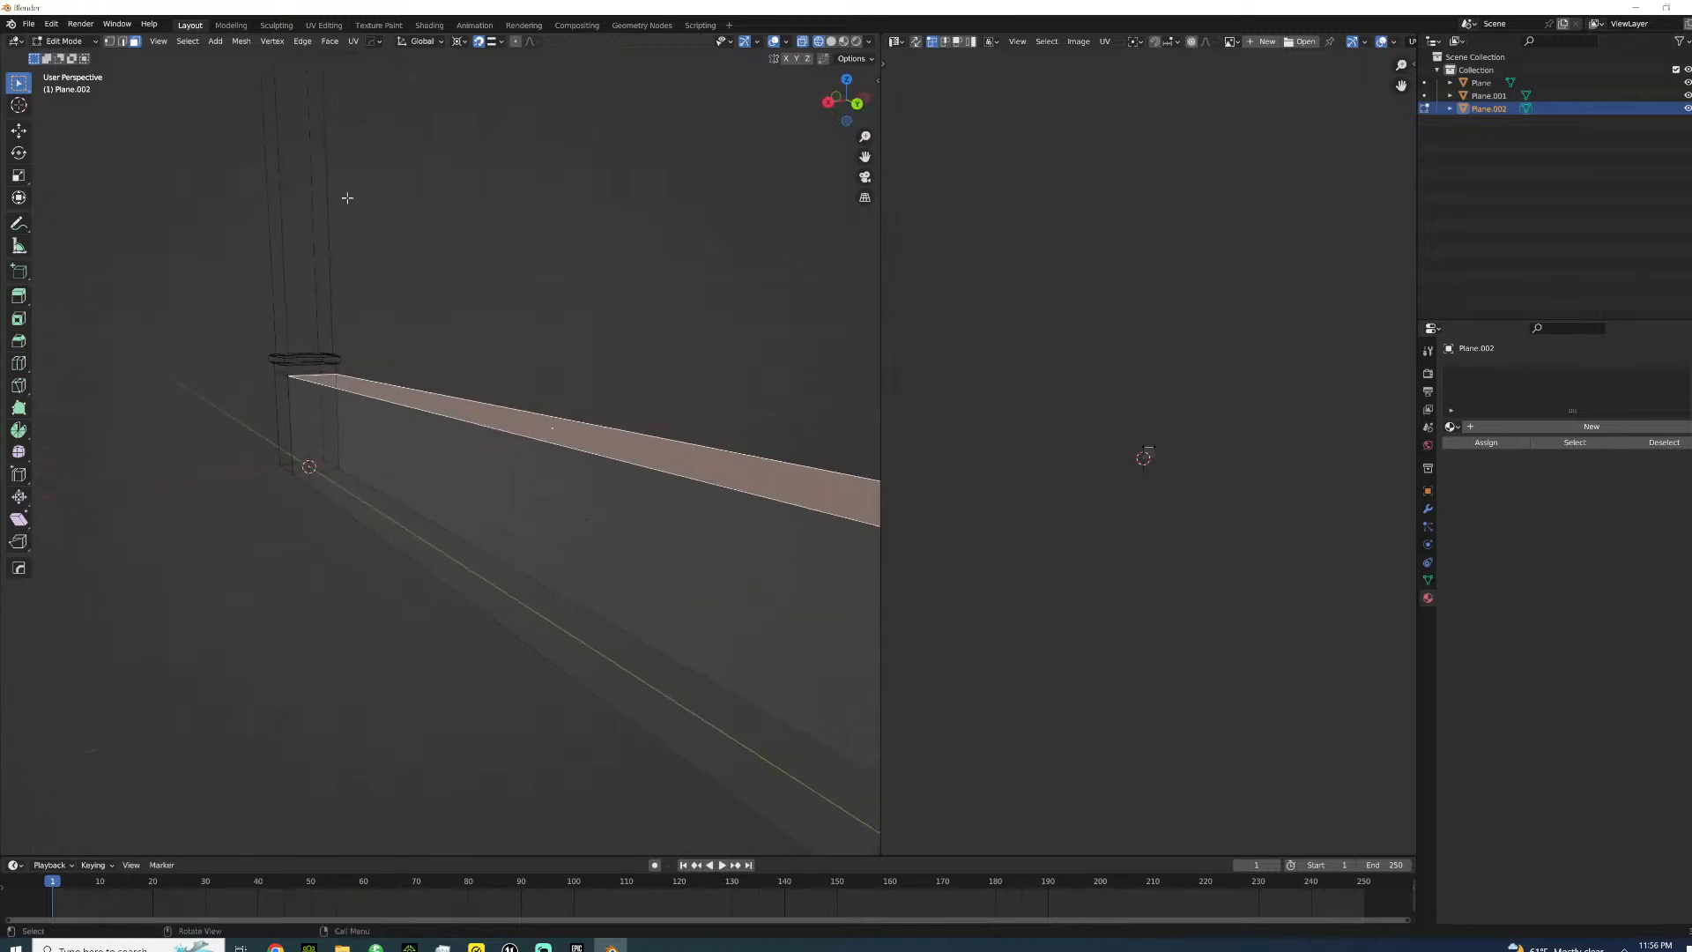
click(121, 42)
middle_drag(425, 384, 429, 445)
click(411, 449)
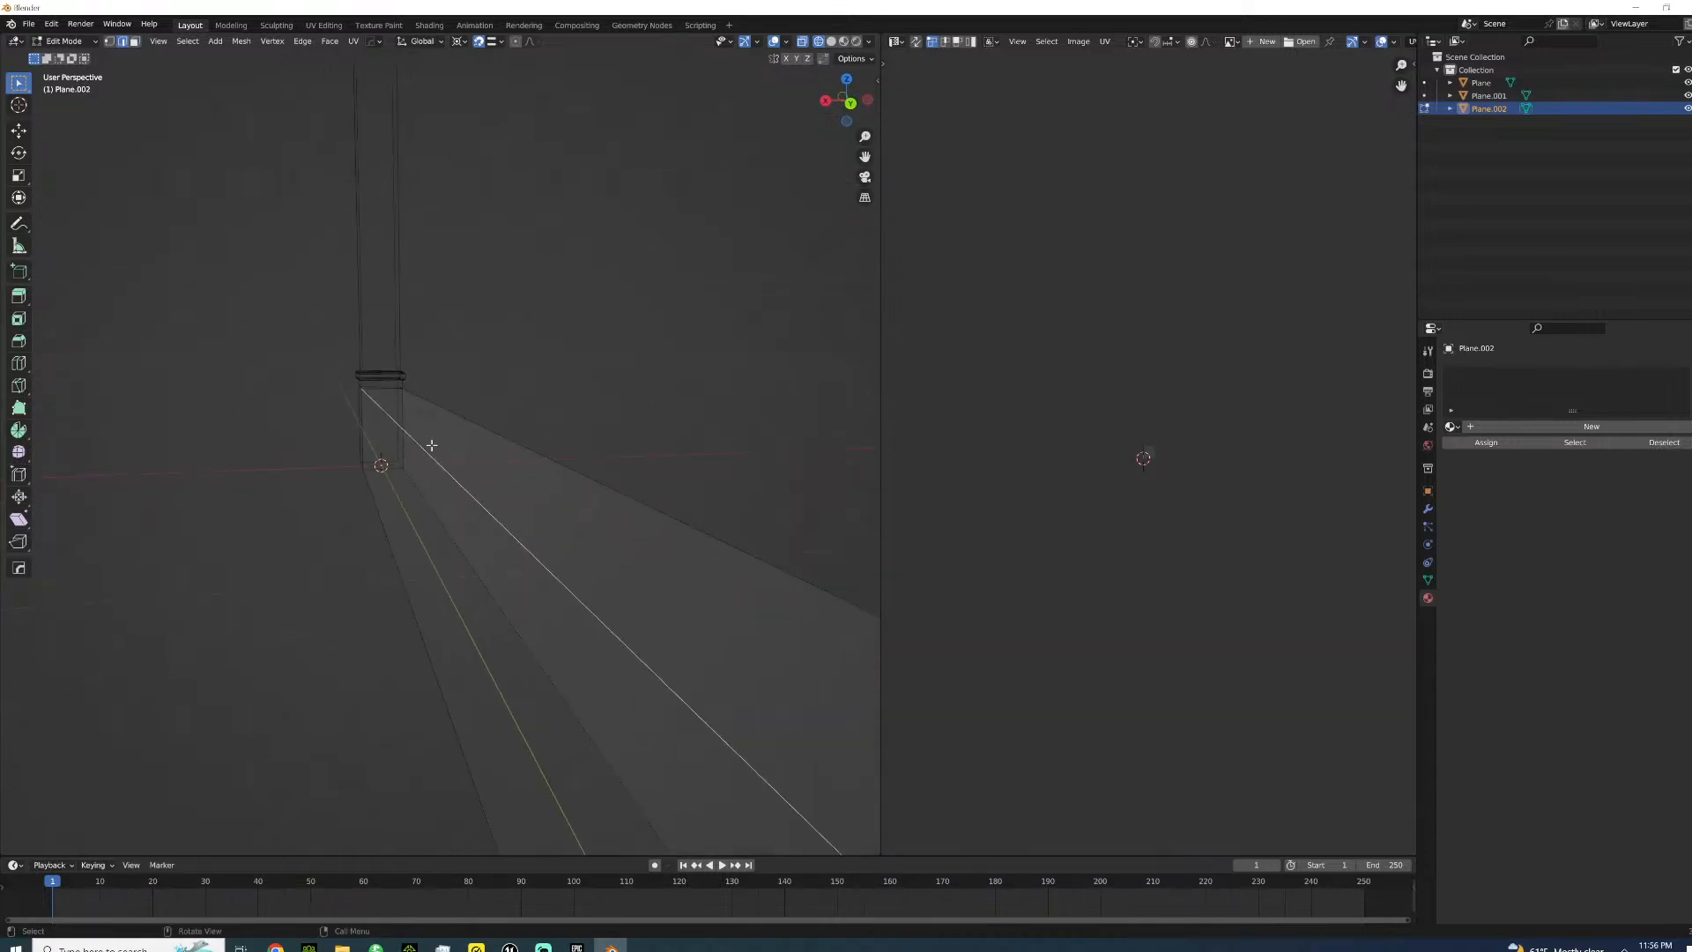
key(e)
right_click(410, 442)
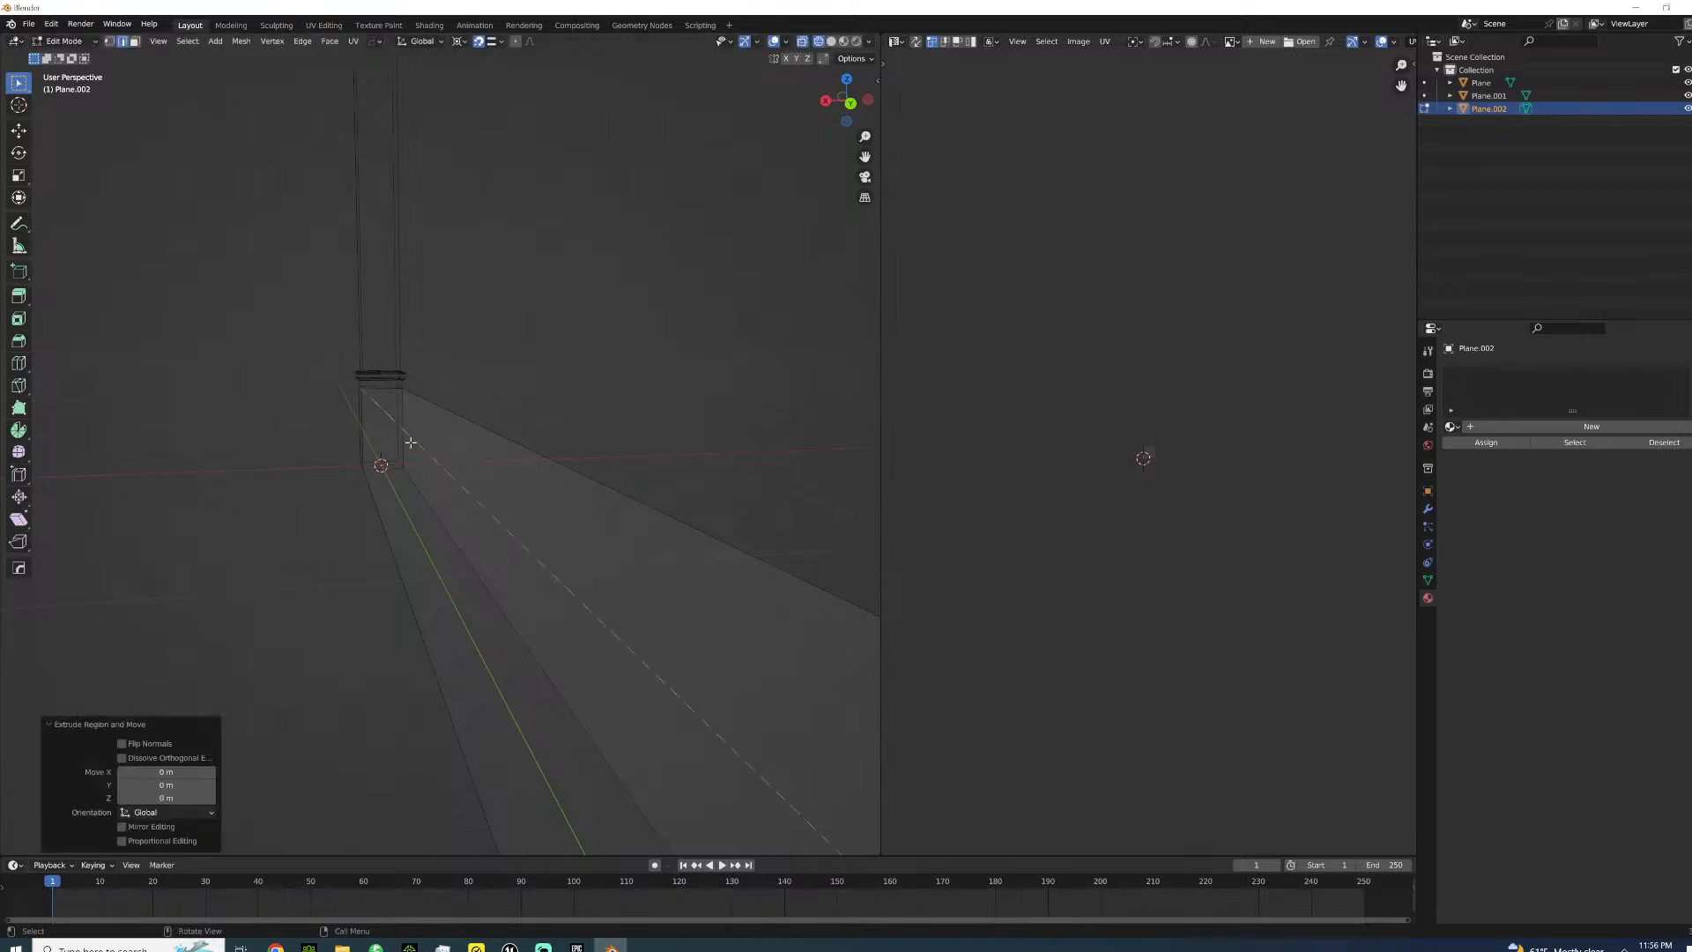
key(g)
key(x)
text(.005)
right_click(412, 442)
- Move the extruded edge 0.0125 m along X and extrude the opposite top edge -0.0125 m along X
text(gx.0125)
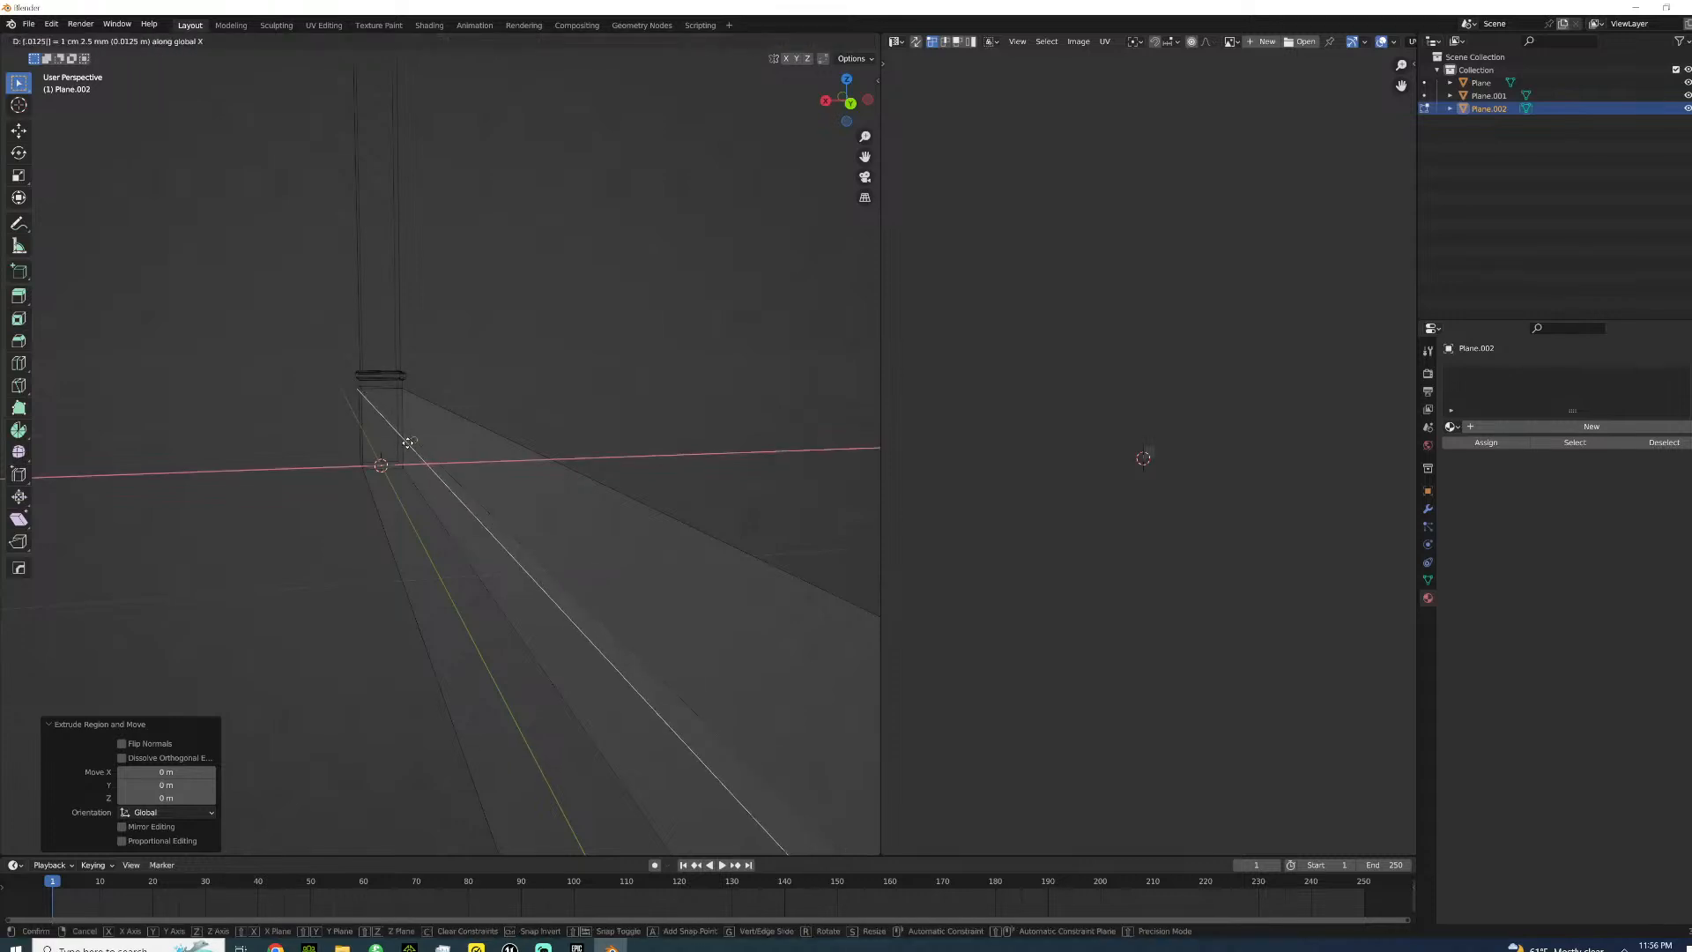
key(Return)
click(480, 430)
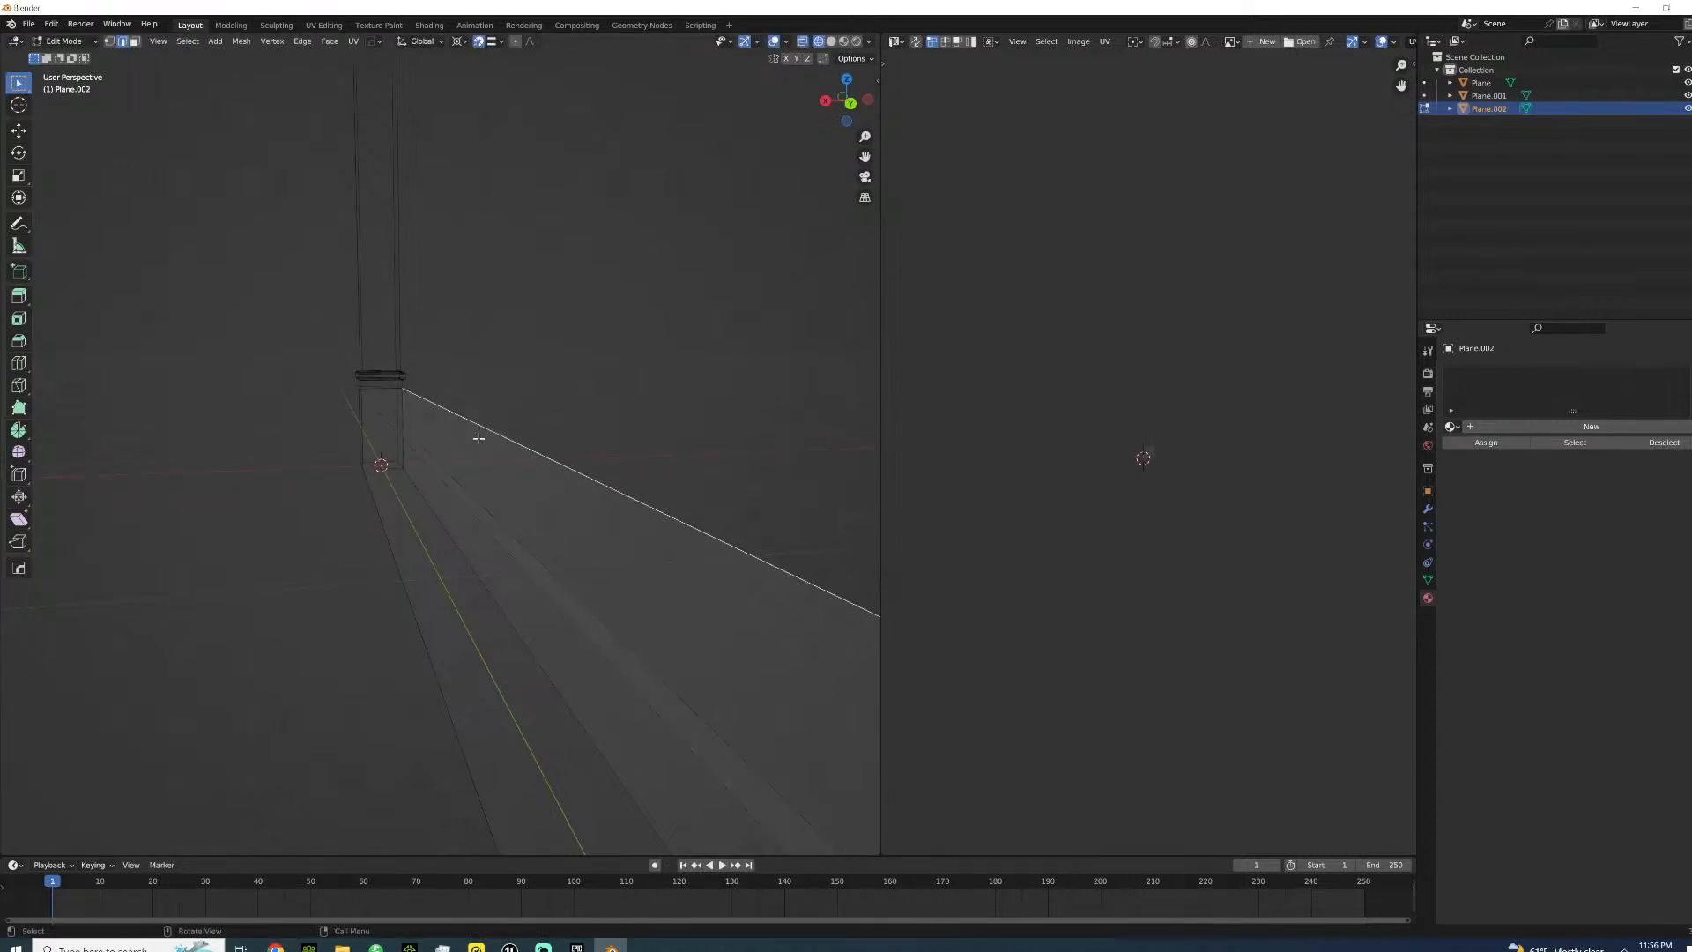
text(ex)
text(.0125)
text(-)
key(Return)
- Select both outer lip edges and extrude them upward 0.025 m along Z
scroll(460, 433, down, 1)
shift+click(409, 443)
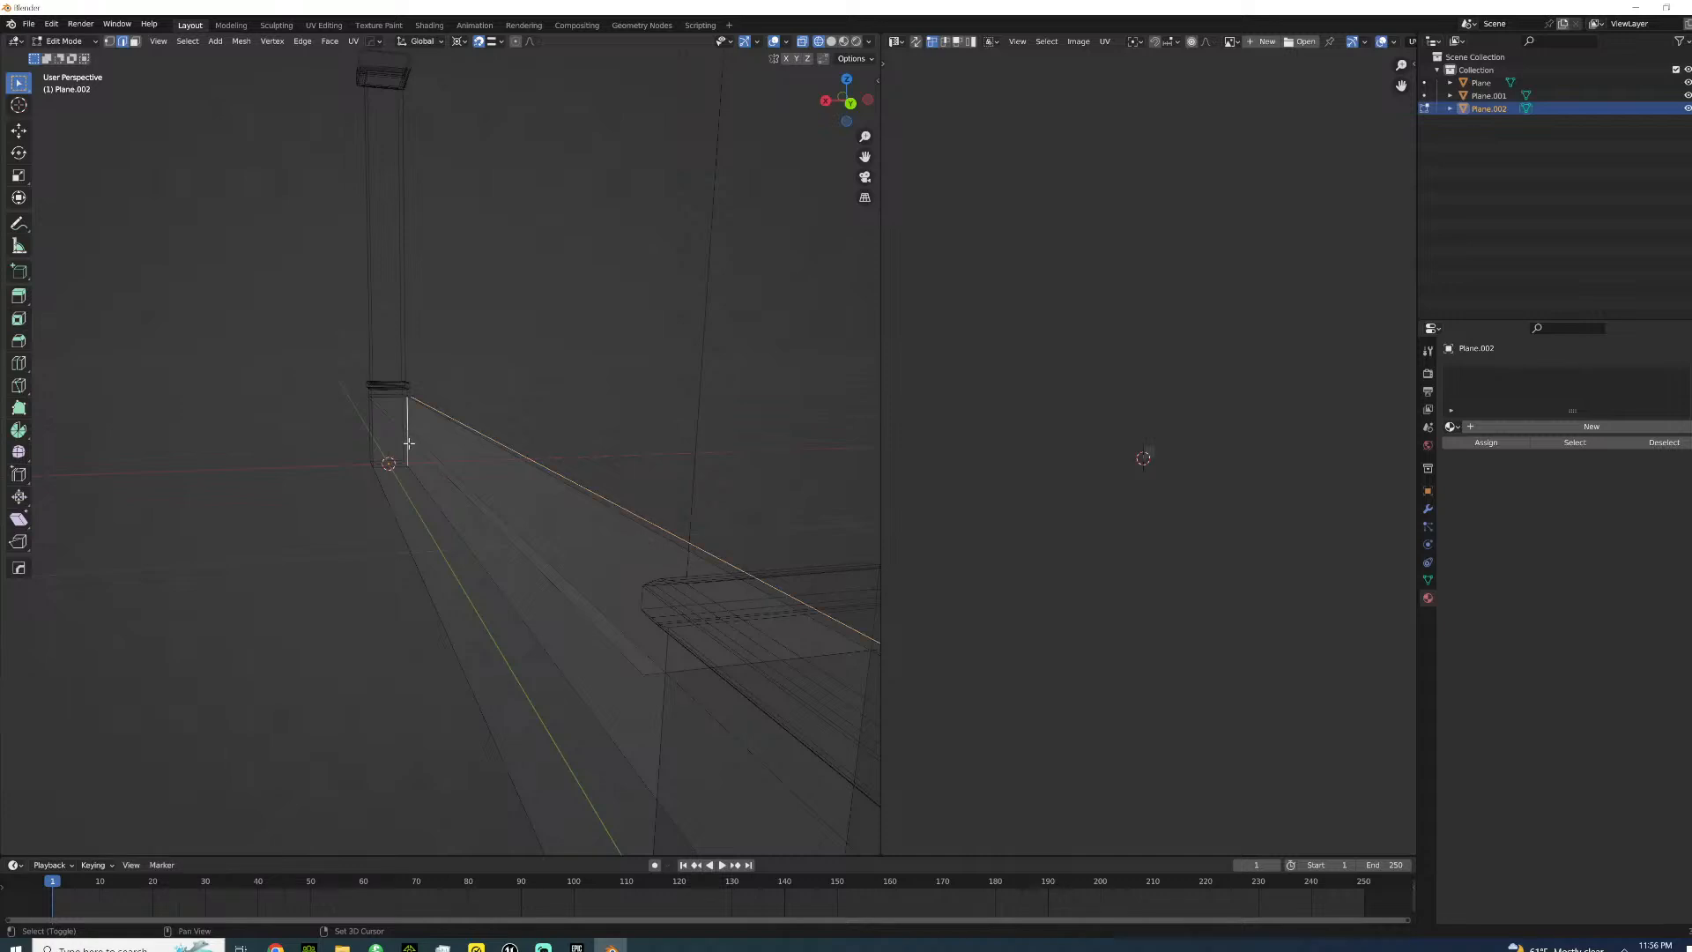
click(394, 434)
shift+click(483, 429)
middle_drag(479, 429, 726, 433)
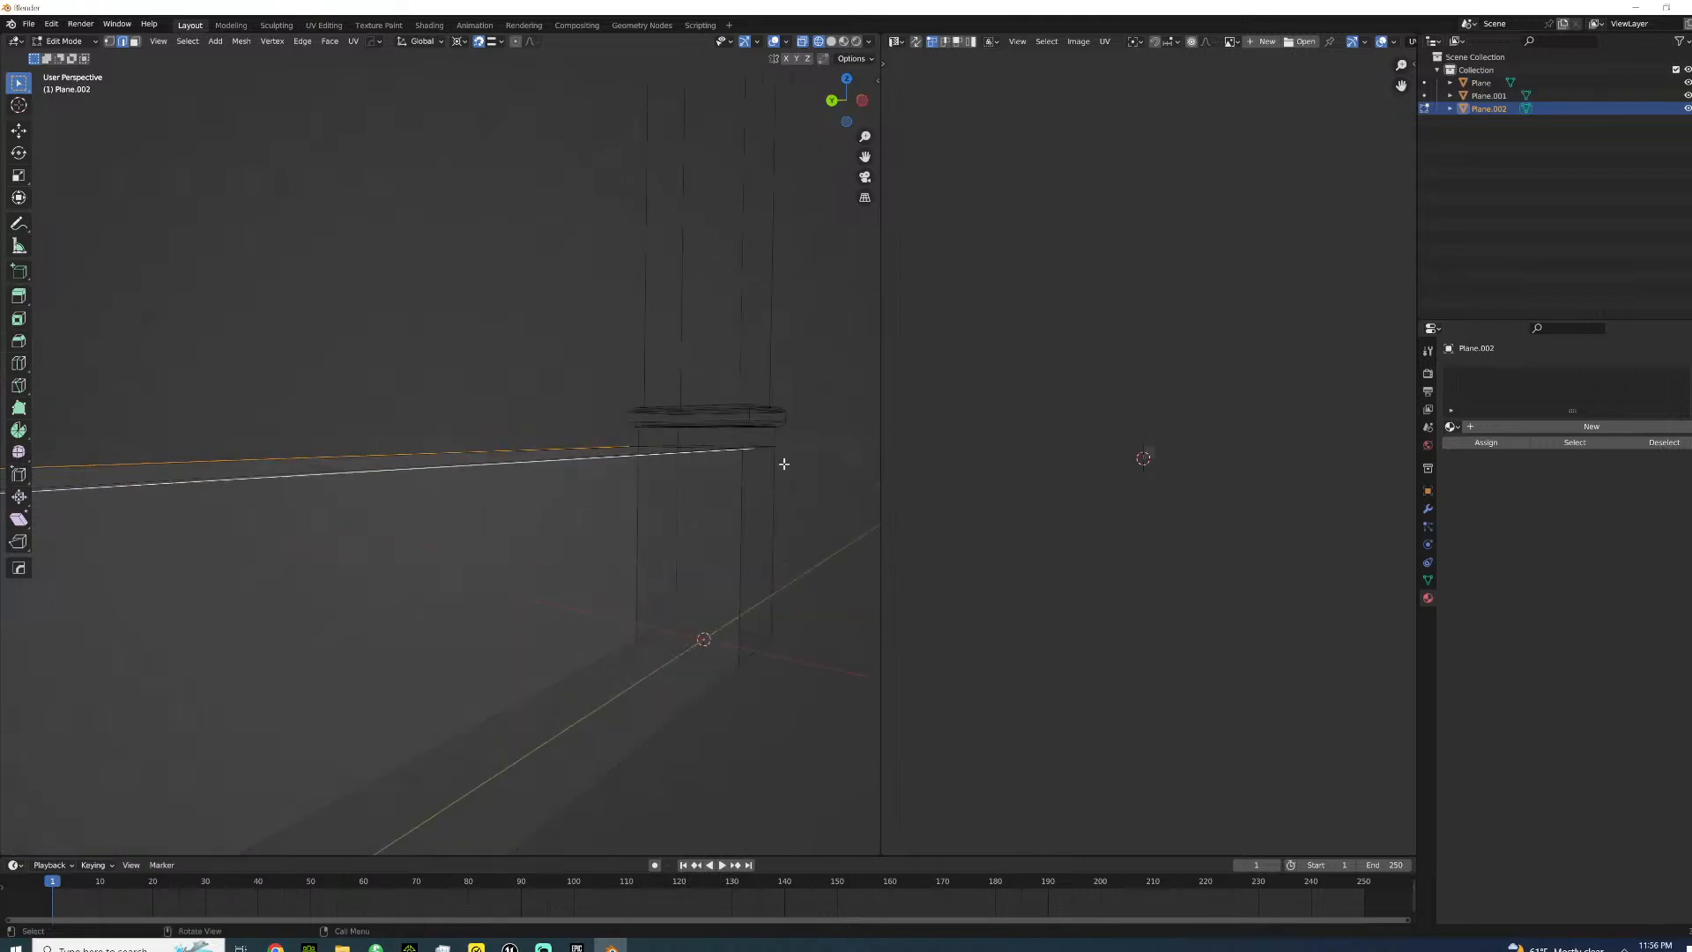
key(g)
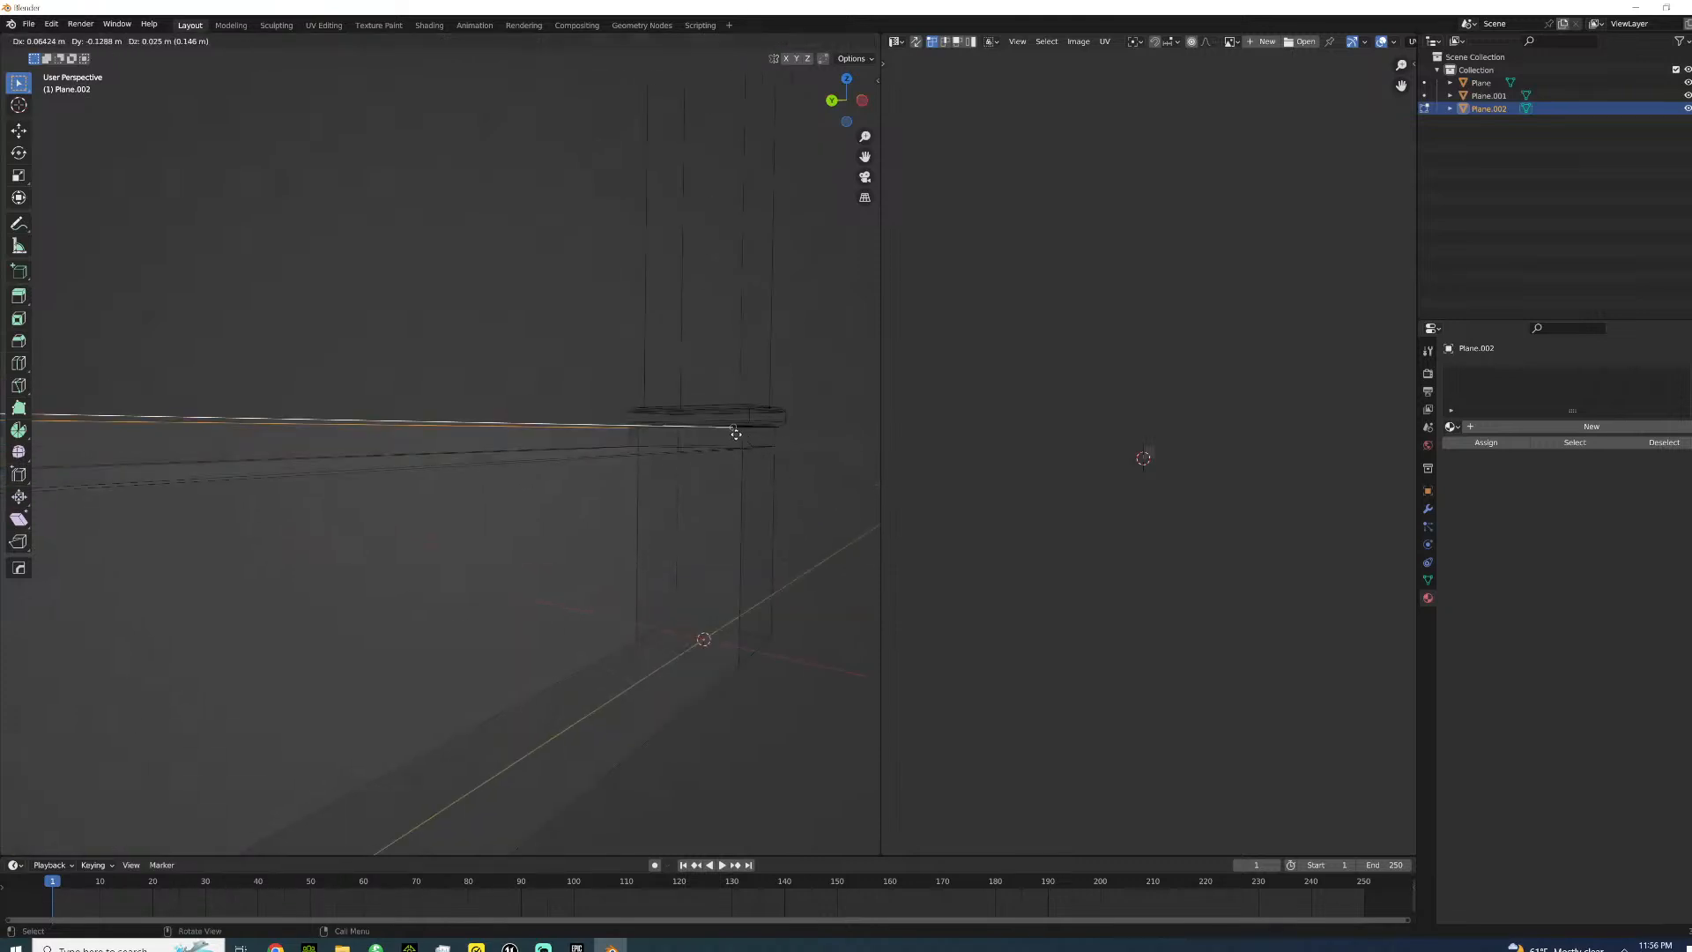
key(z)
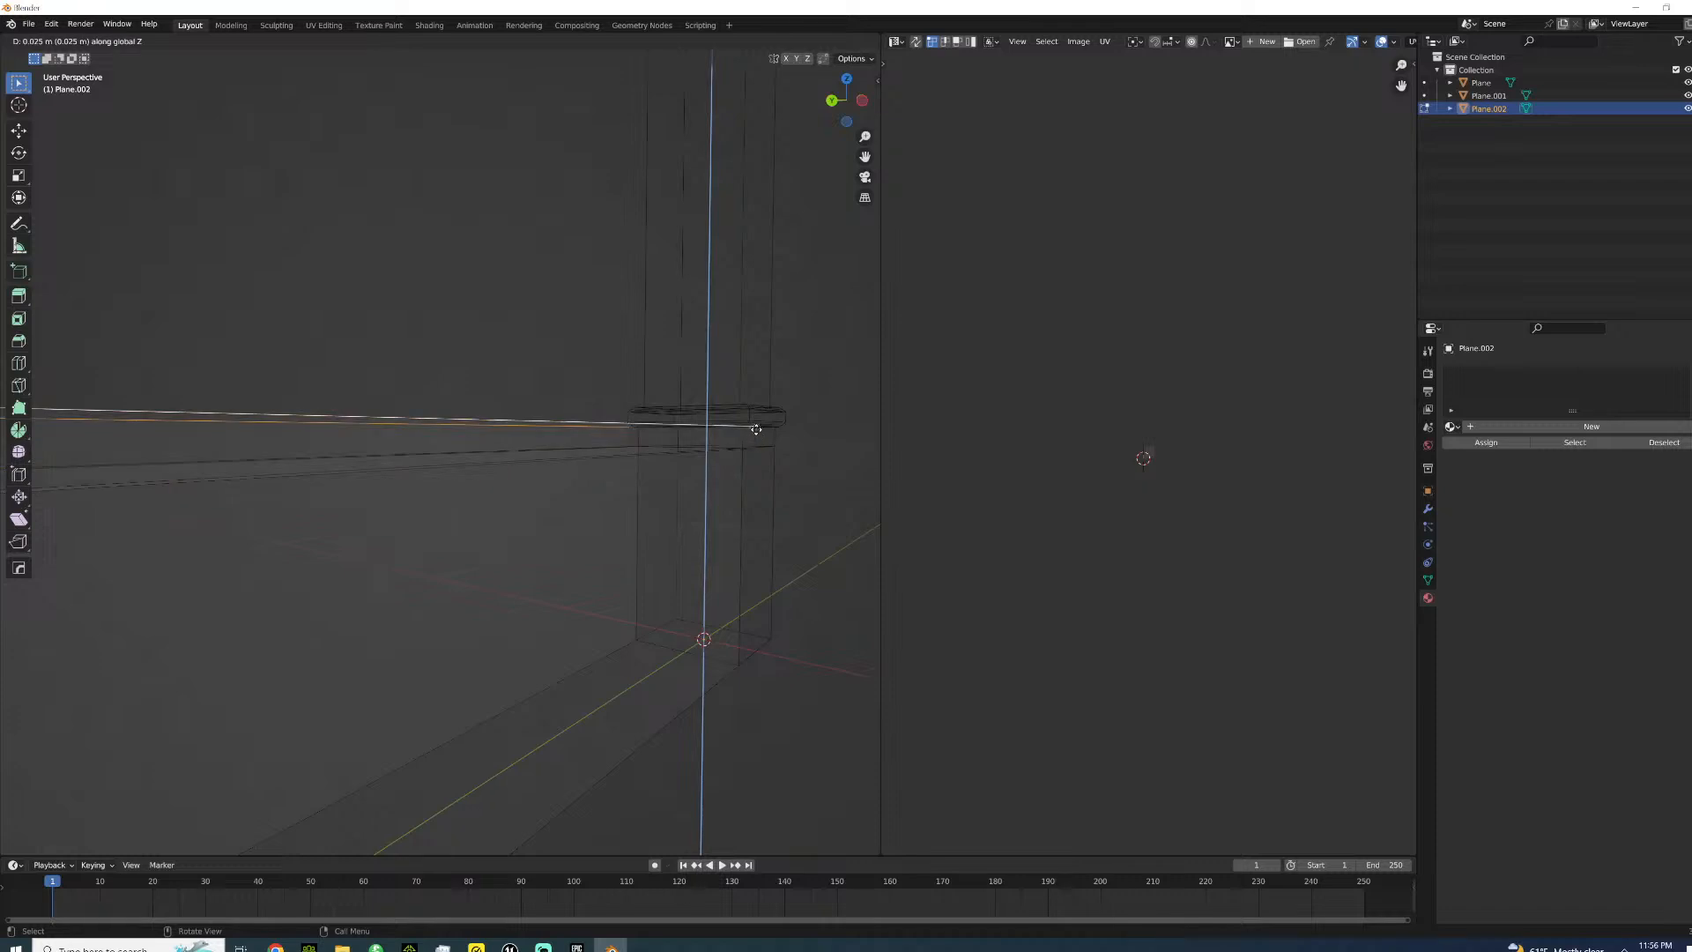
click(764, 428)
- Set the extrusion's Z distance to 0.015 m, and then refine it to 0.0175 m
click(165, 783)
text(.015)
key(Return)
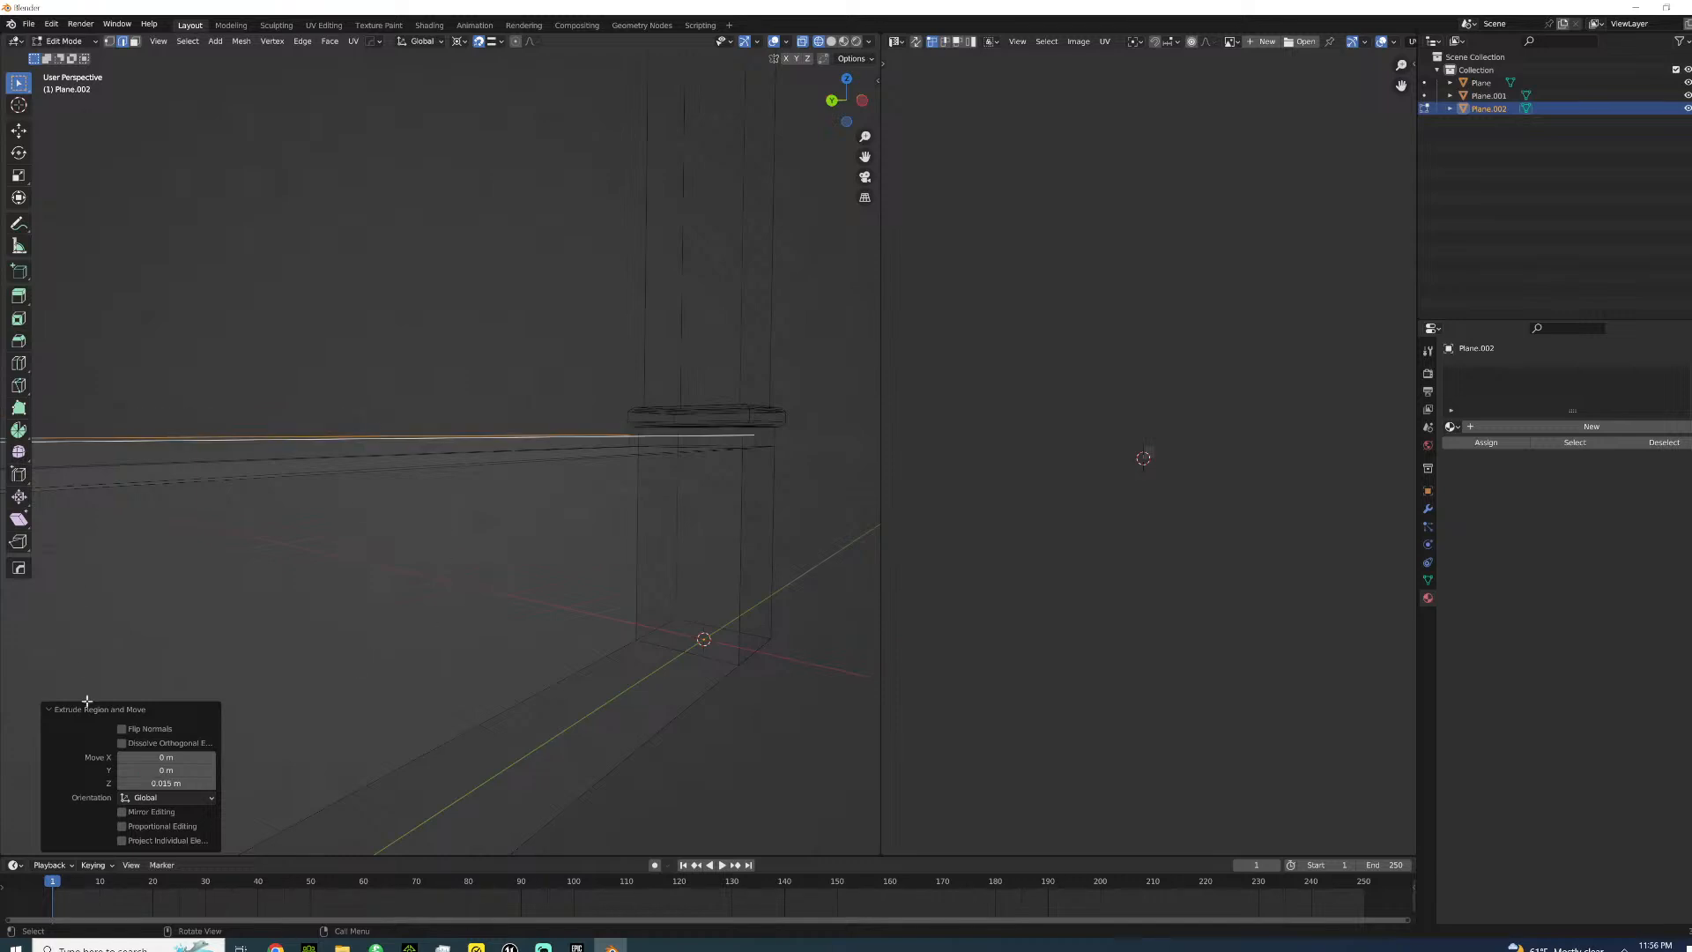
click(145, 782)
key(Return)
- Fill the top of the cap between its two upper long edges and fill its open end at the near post
middle_drag(657, 613, 499, 491)
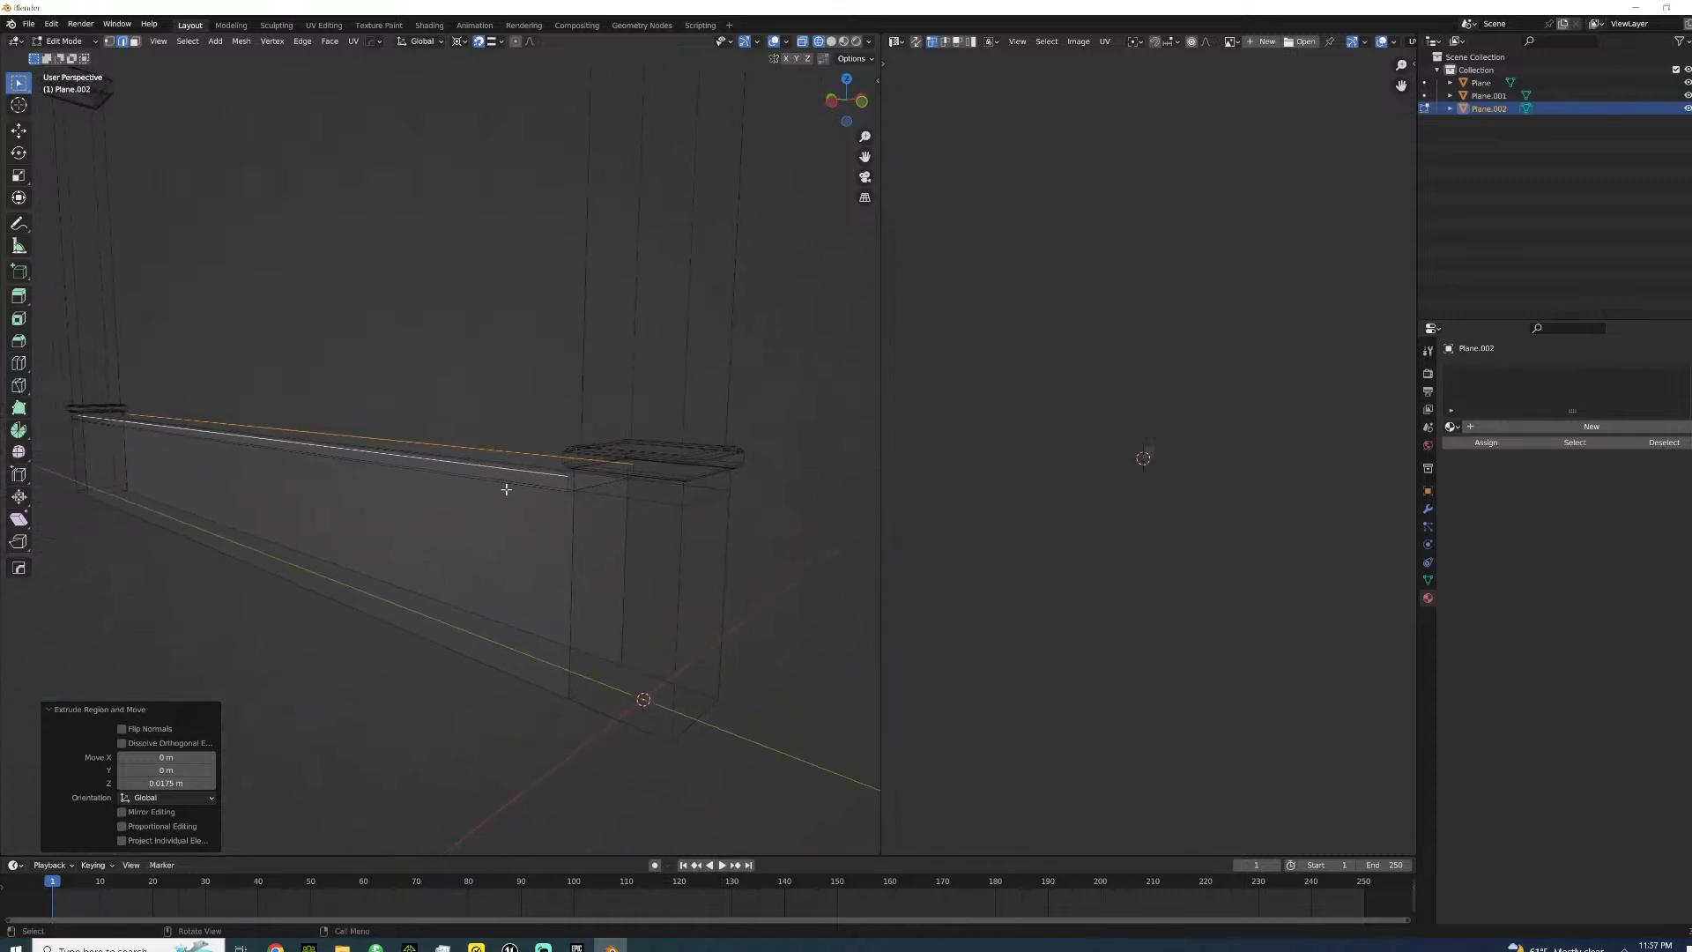
key(f)
click(602, 484)
shift+click(594, 472)
key(f)
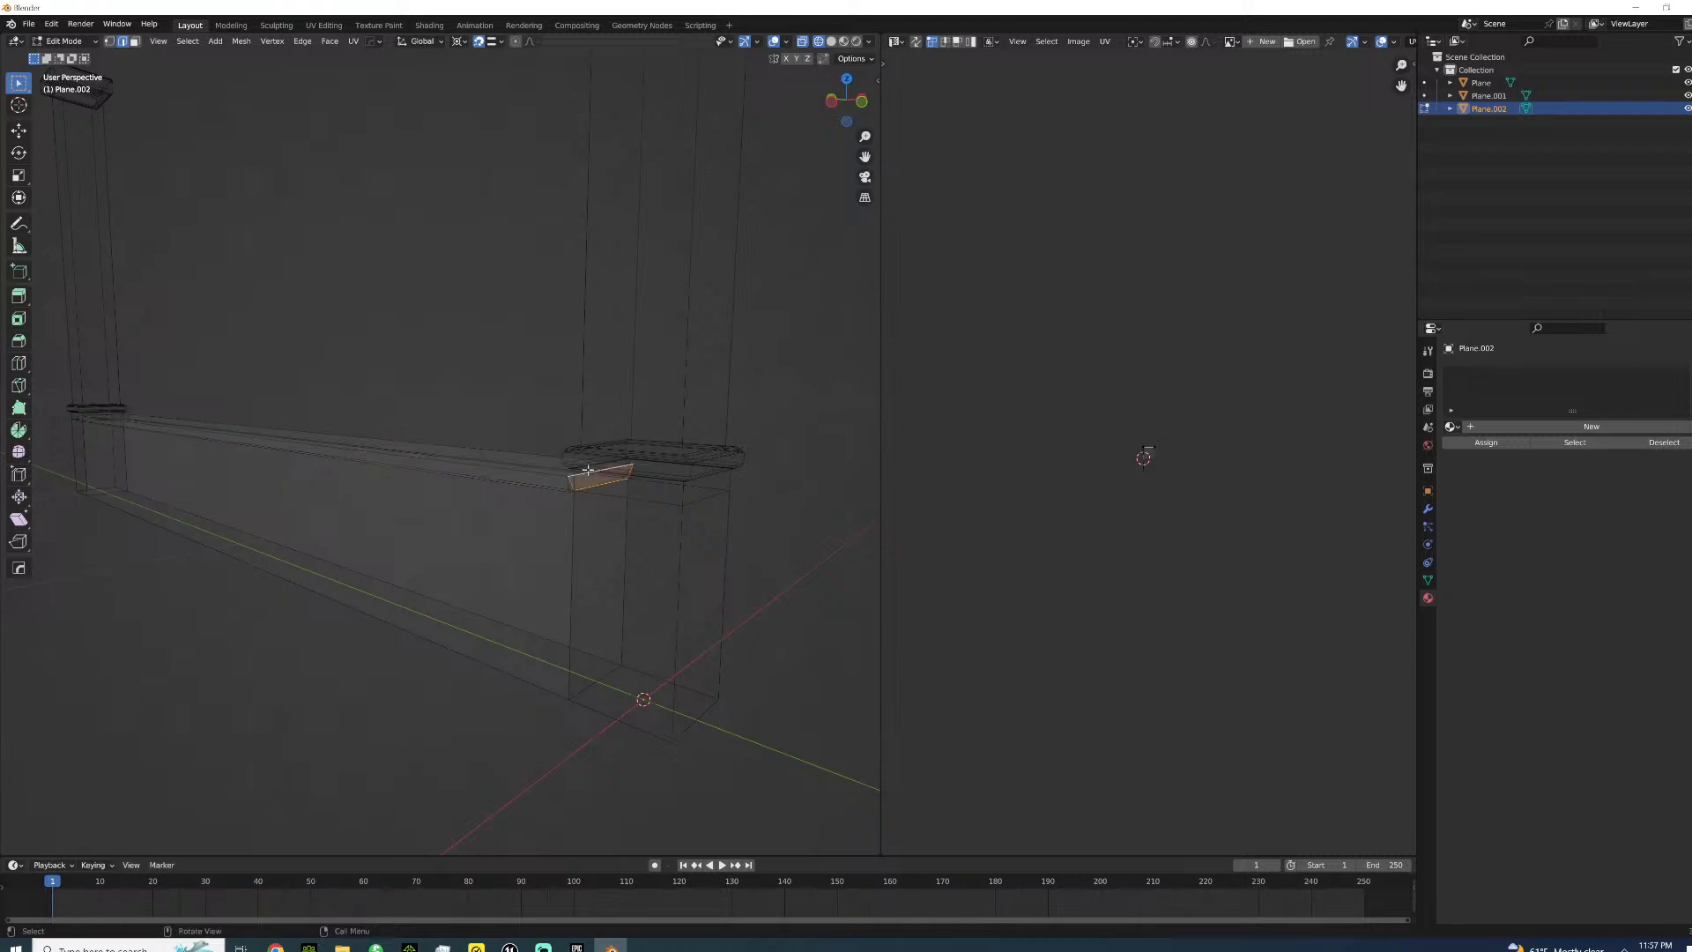
- Switch the viewport to solid shading and examine how the cap meets both posts
mouse_move(646, 506)
middle_down()
mouse_move(555, 494)
mouse_move(589, 532)
mouse_move(579, 599)
mouse_move(586, 570)
mouse_move(742, 599)
mouse_move(169, 584)
middle_up()
key(z)
click(673, 536)
middle_drag(184, 563, 157, 585)
middle_drag(155, 501, 363, 547)
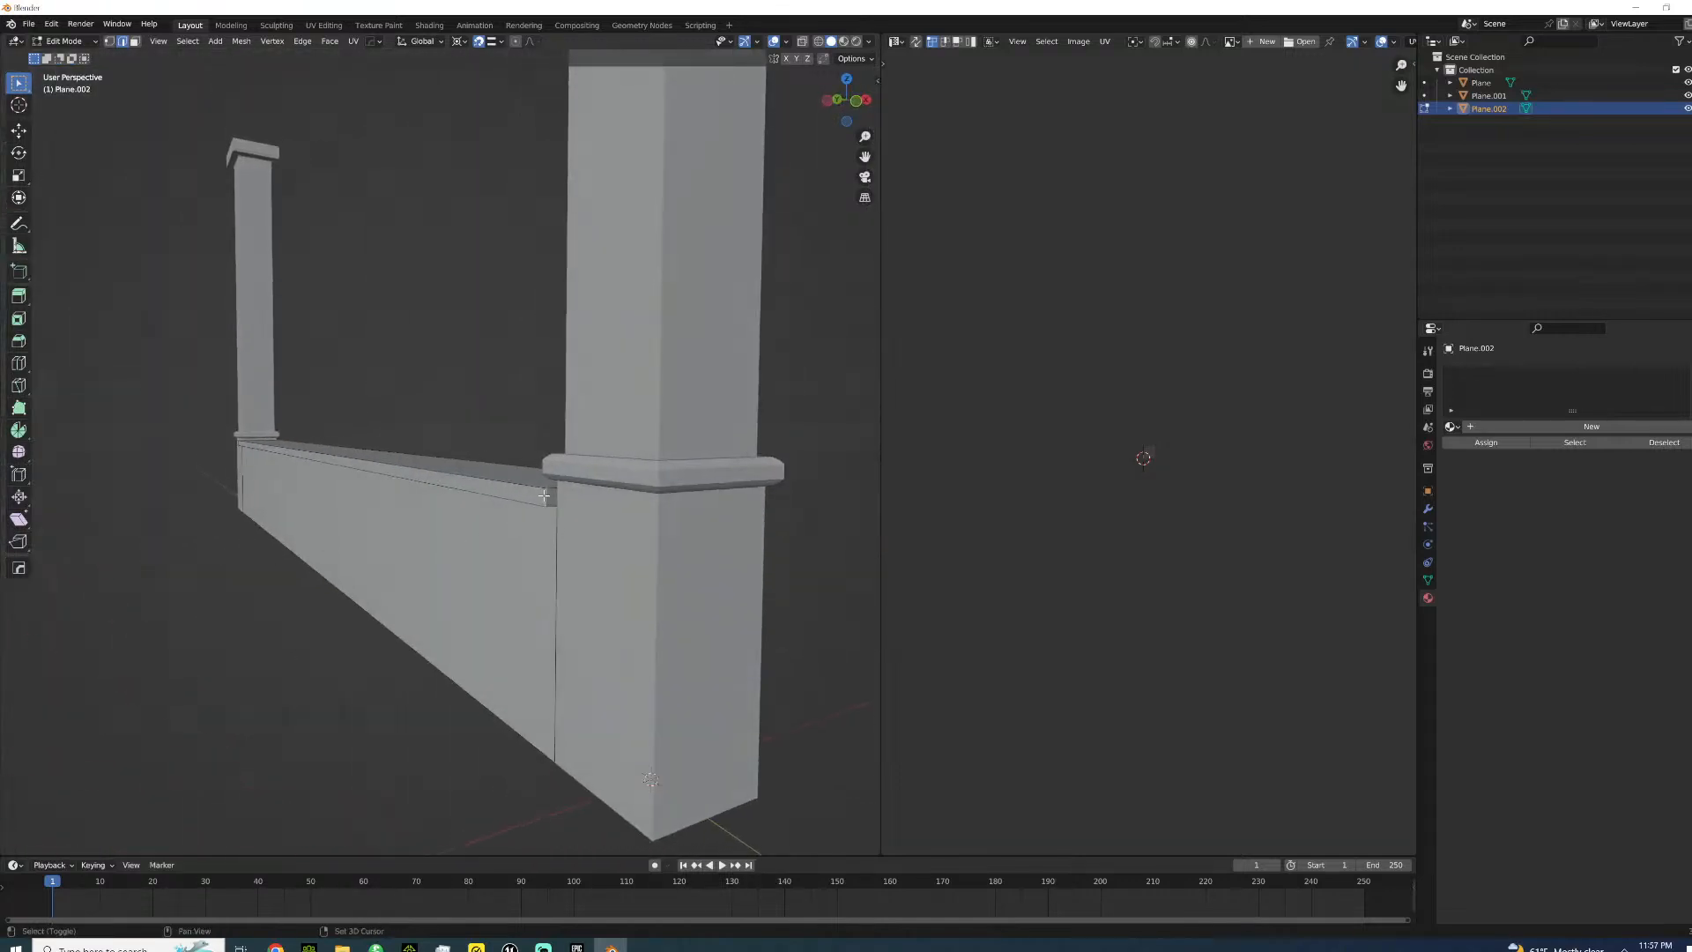
middle_drag(513, 508, 287, 527)
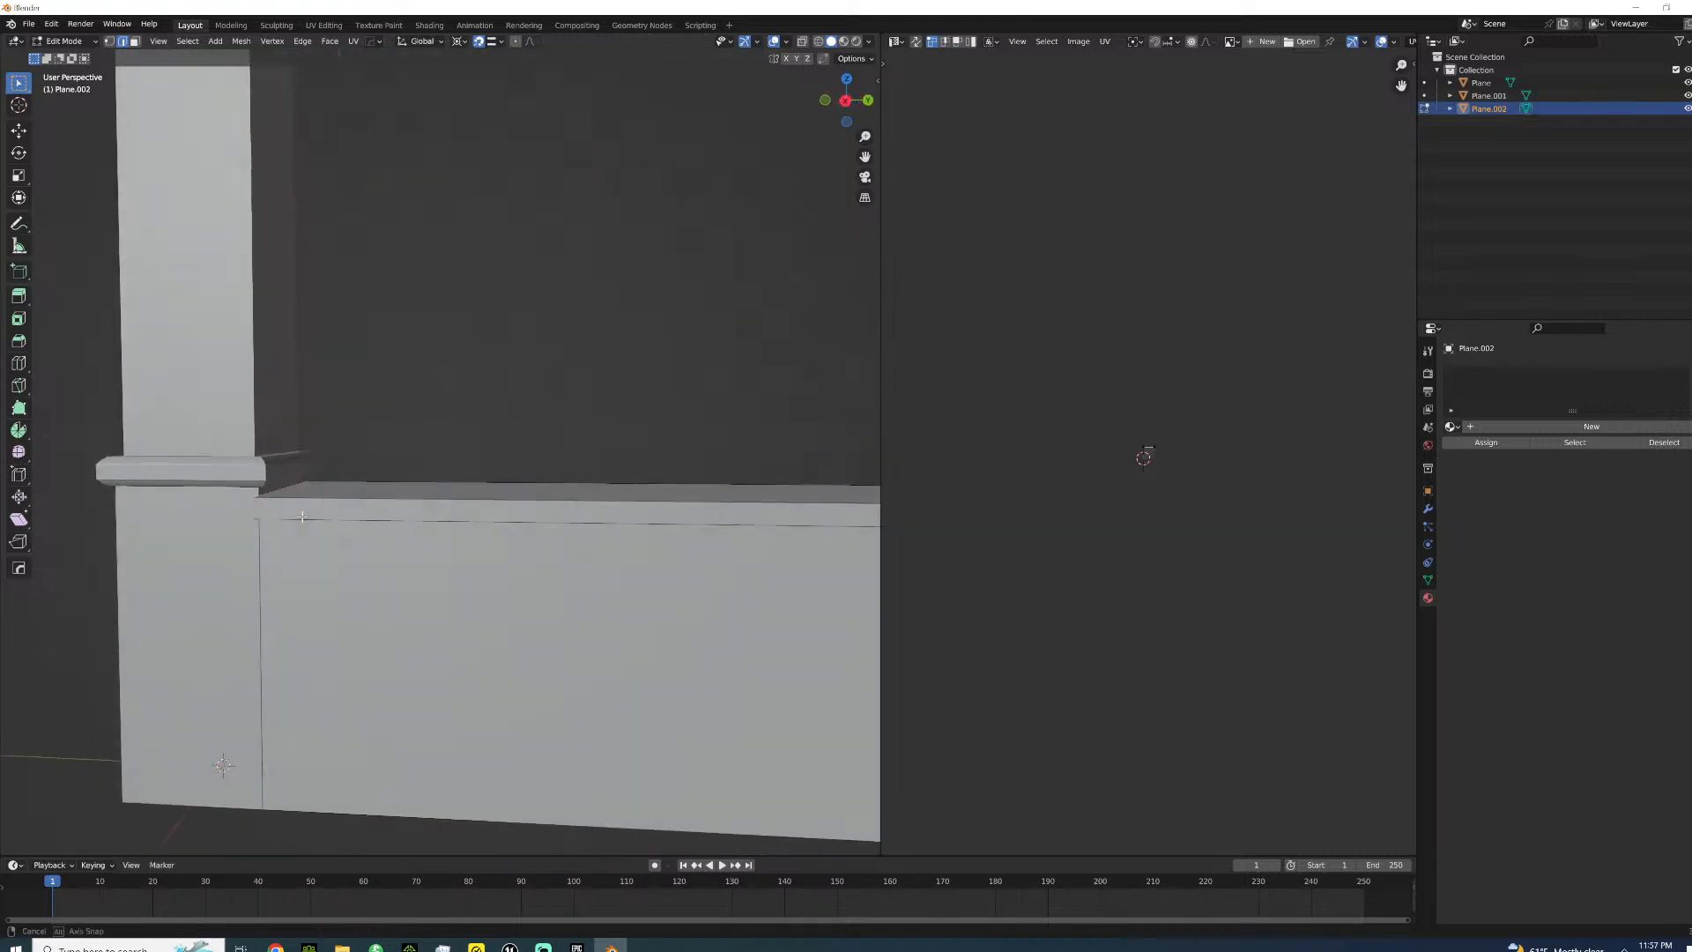
scroll(420, 521, down, 4)
- Select the cap's upper and lower long edges and bevel them about 0.004 m
shift+middle_drag(420, 521, 7, 508)
shift+middle_drag(828, 487, 543, 446)
scroll(682, 479, up, 3)
click(434, 474)
shift+click(545, 445)
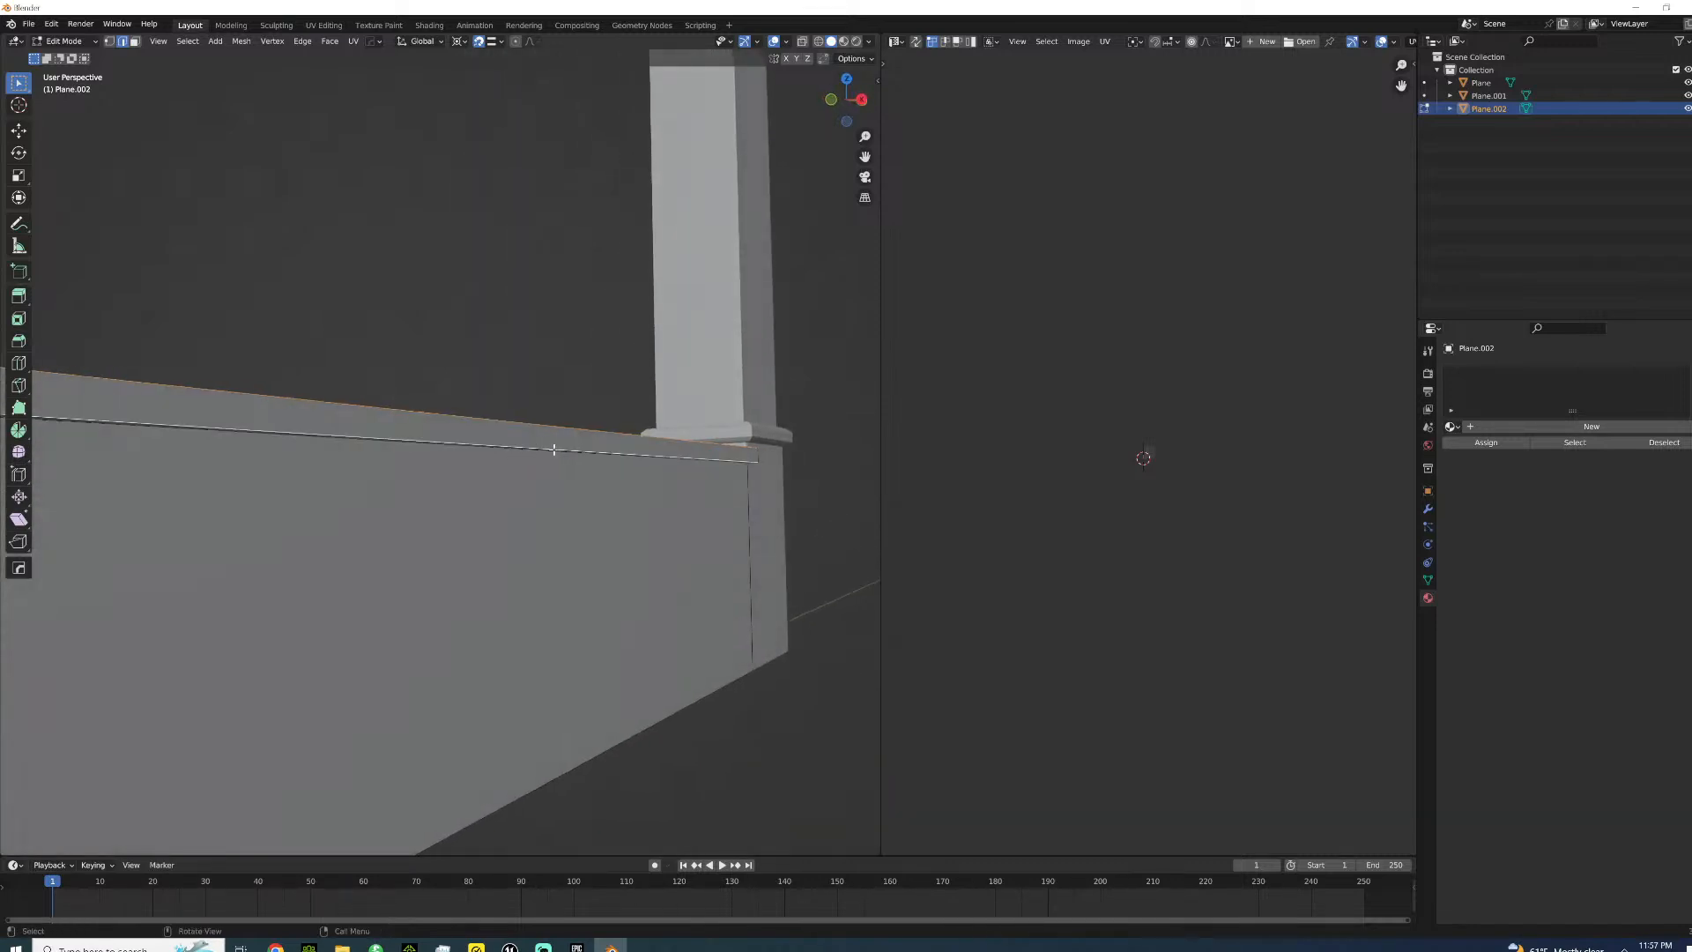
key(ctrl+b)
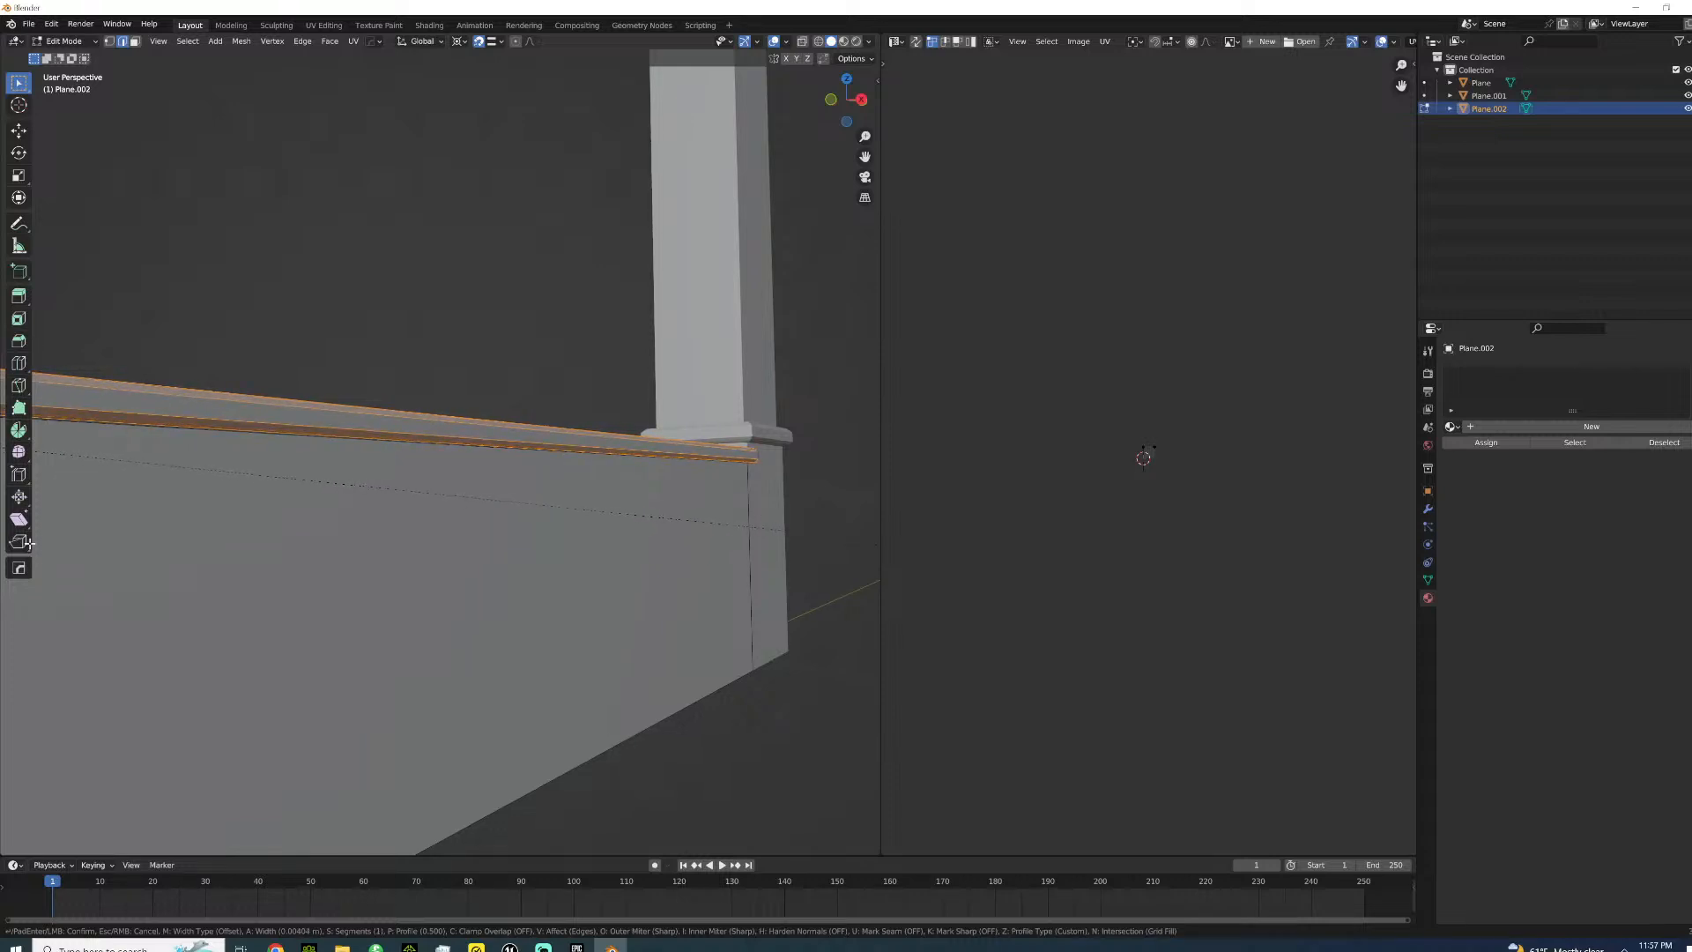
click(30, 546)
middle_drag(520, 474, 426, 506)
key(Tab)
key(Tab)
scroll(370, 502, down, 5)
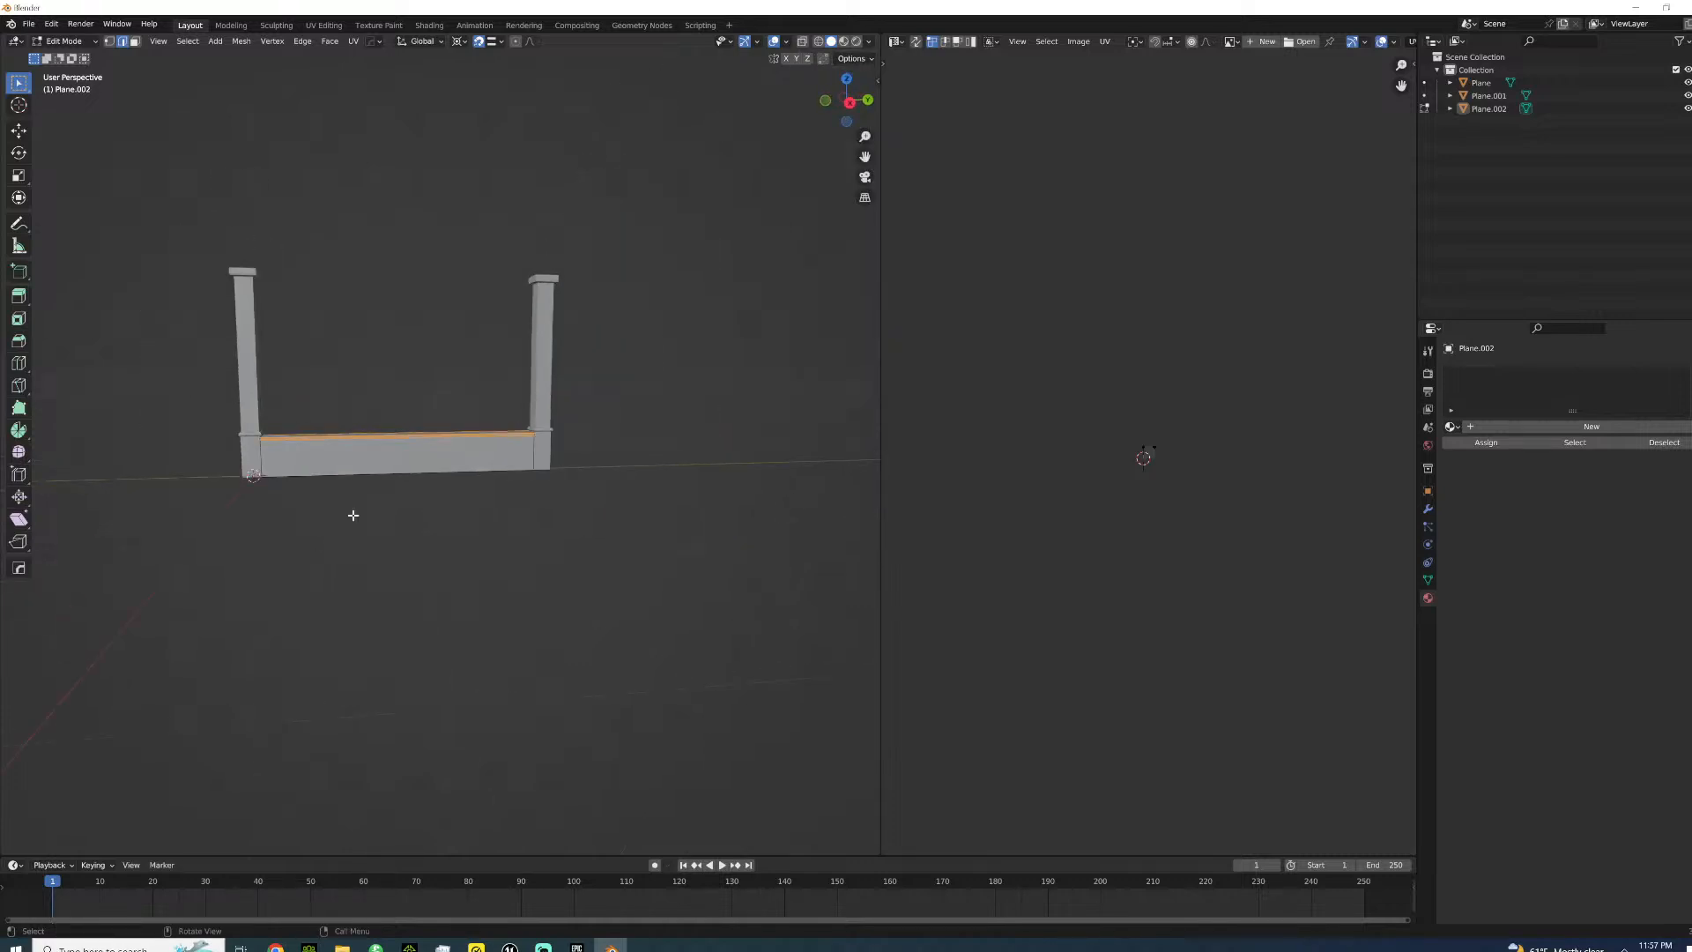
- Select the whole fence wall with its cap and assign the existing m_endgame_bar_fencepost material to it
middle_drag(808, 427, 453, 429)
shift+click(453, 429)
click(1450, 427)
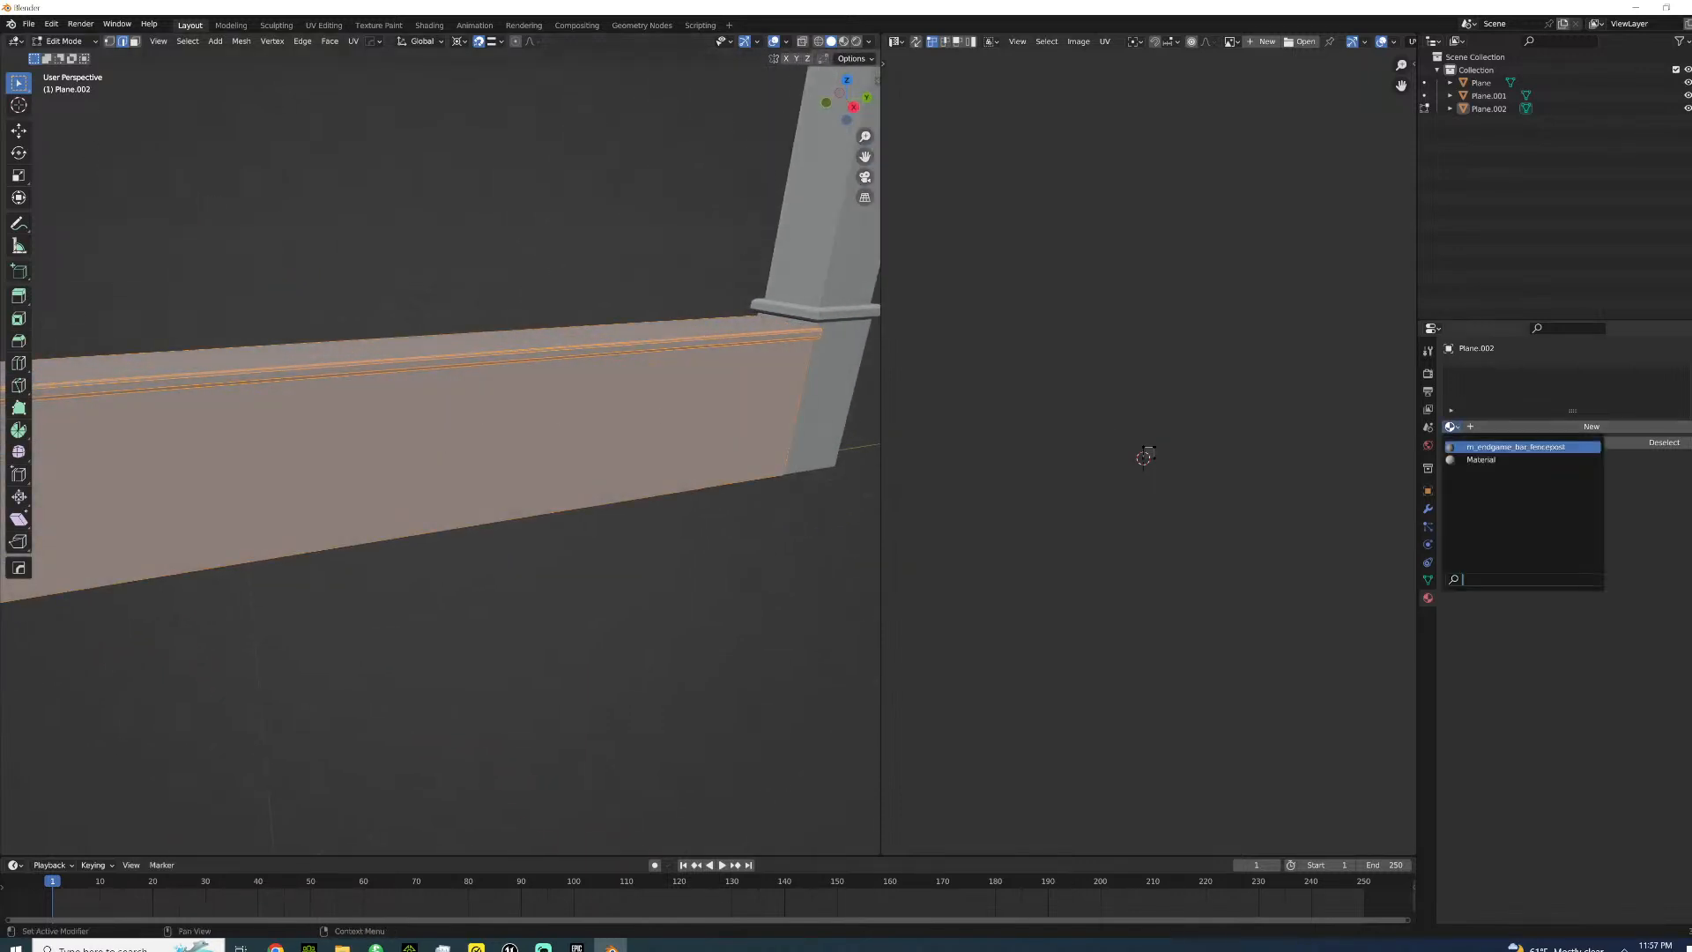
click(1516, 447)
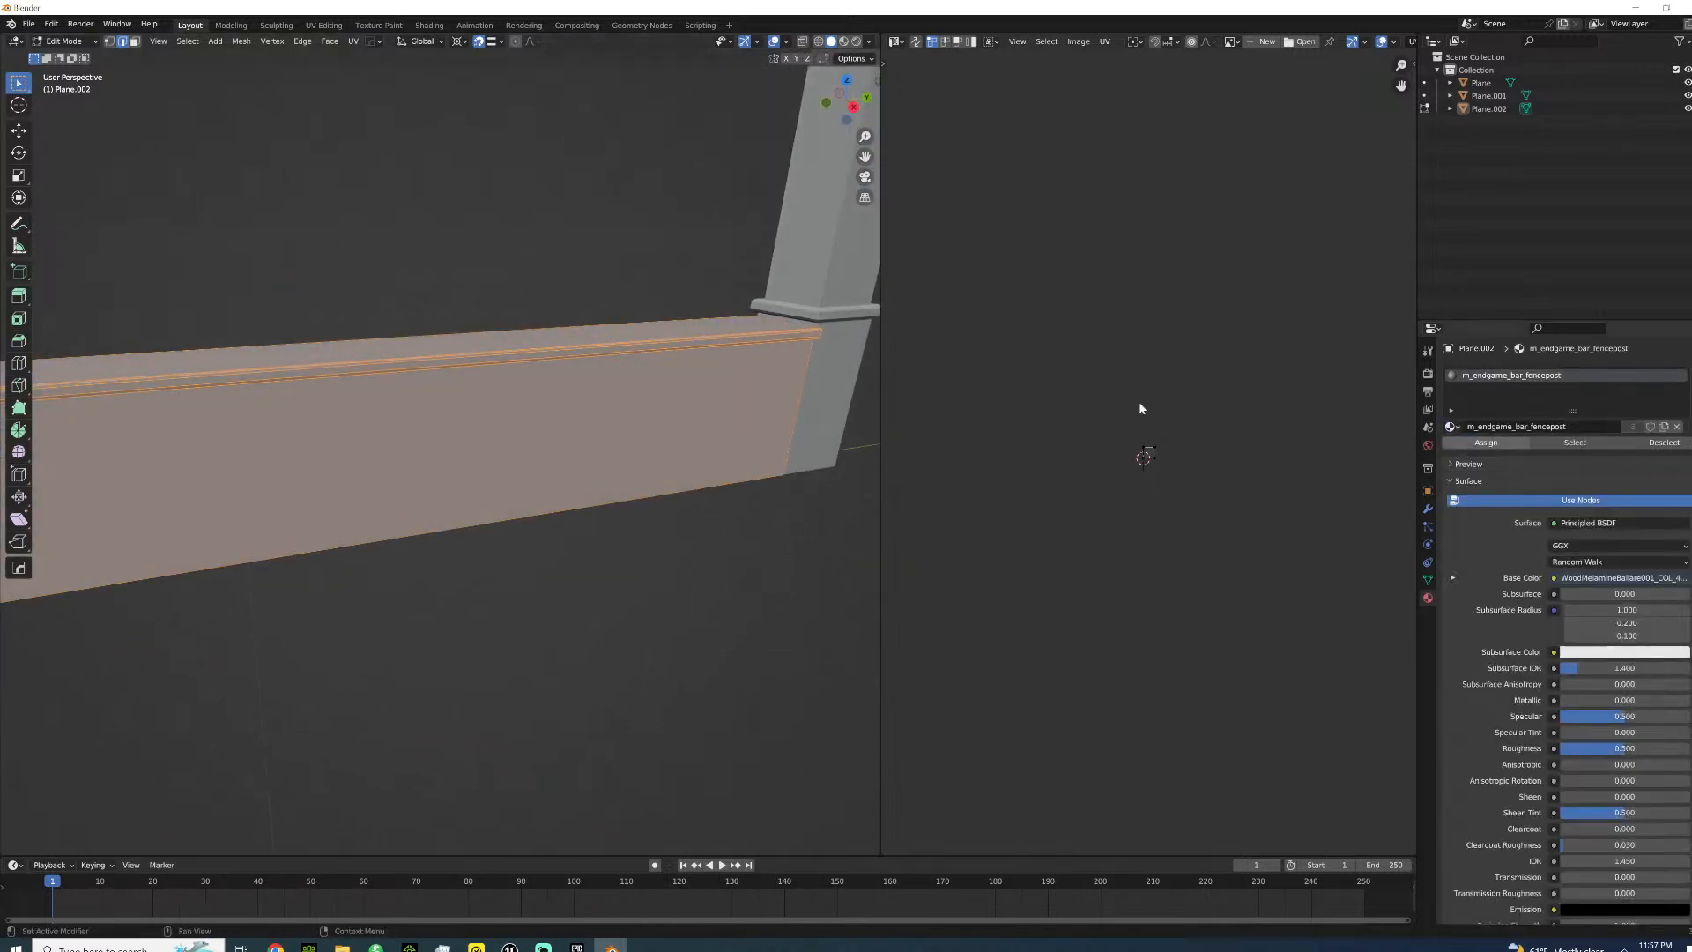
- Unwrap the fence wall with Smart UV Project, with Correct Aspect enabled
key(u)
click(528, 364)
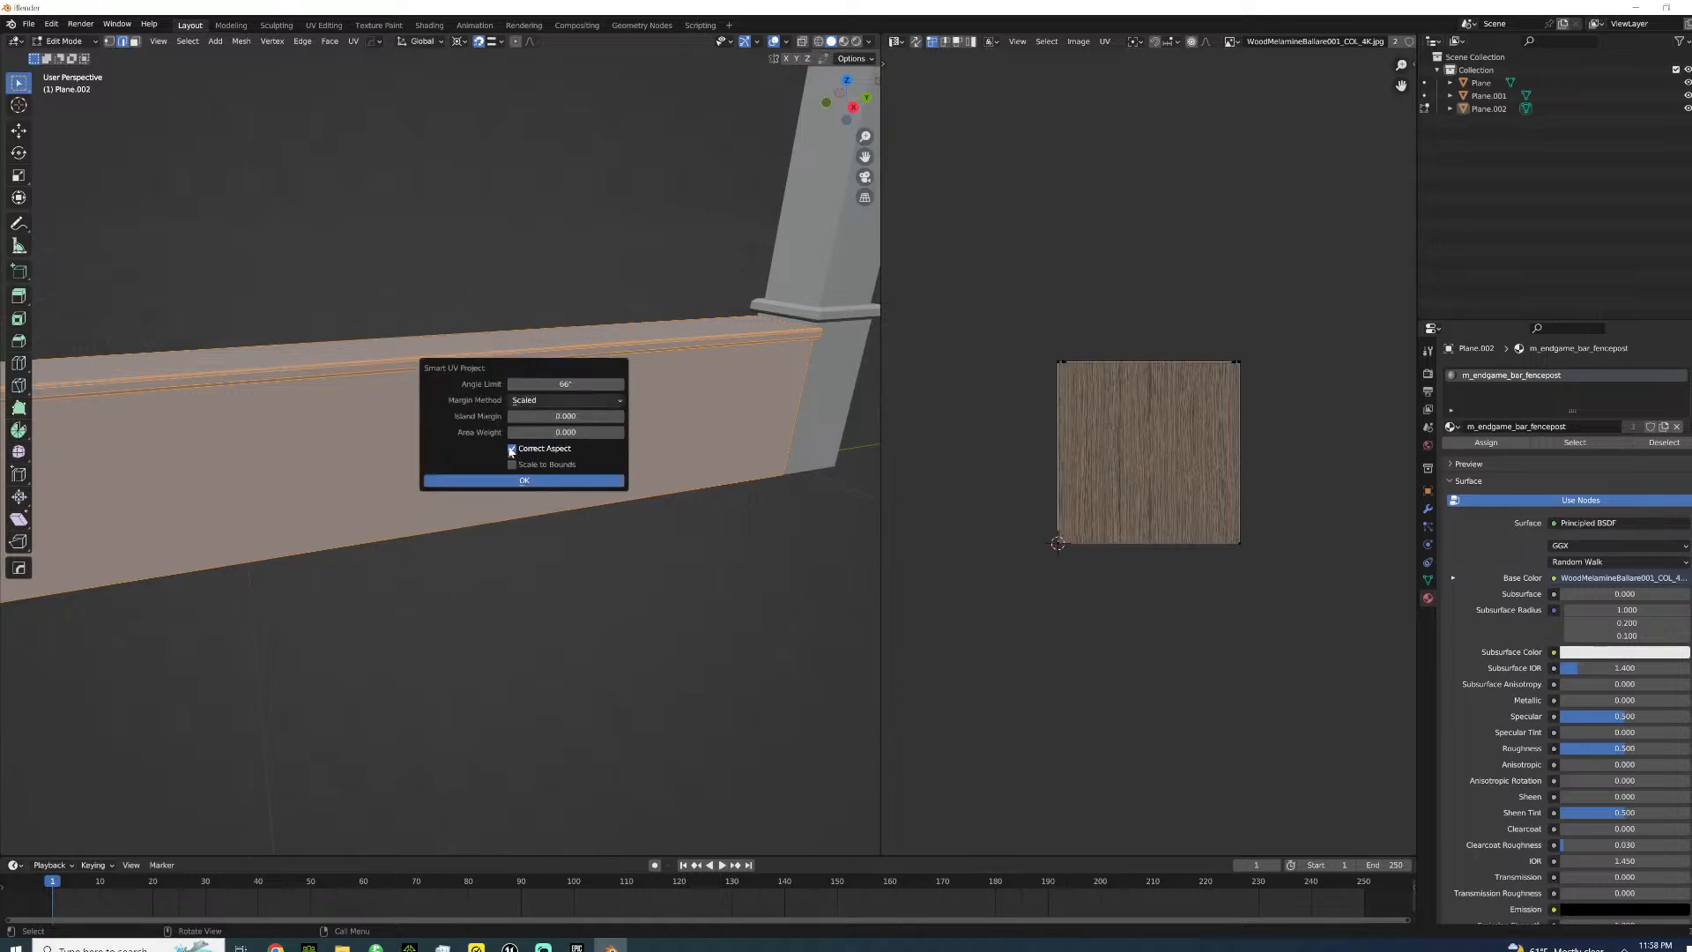
click(539, 477)
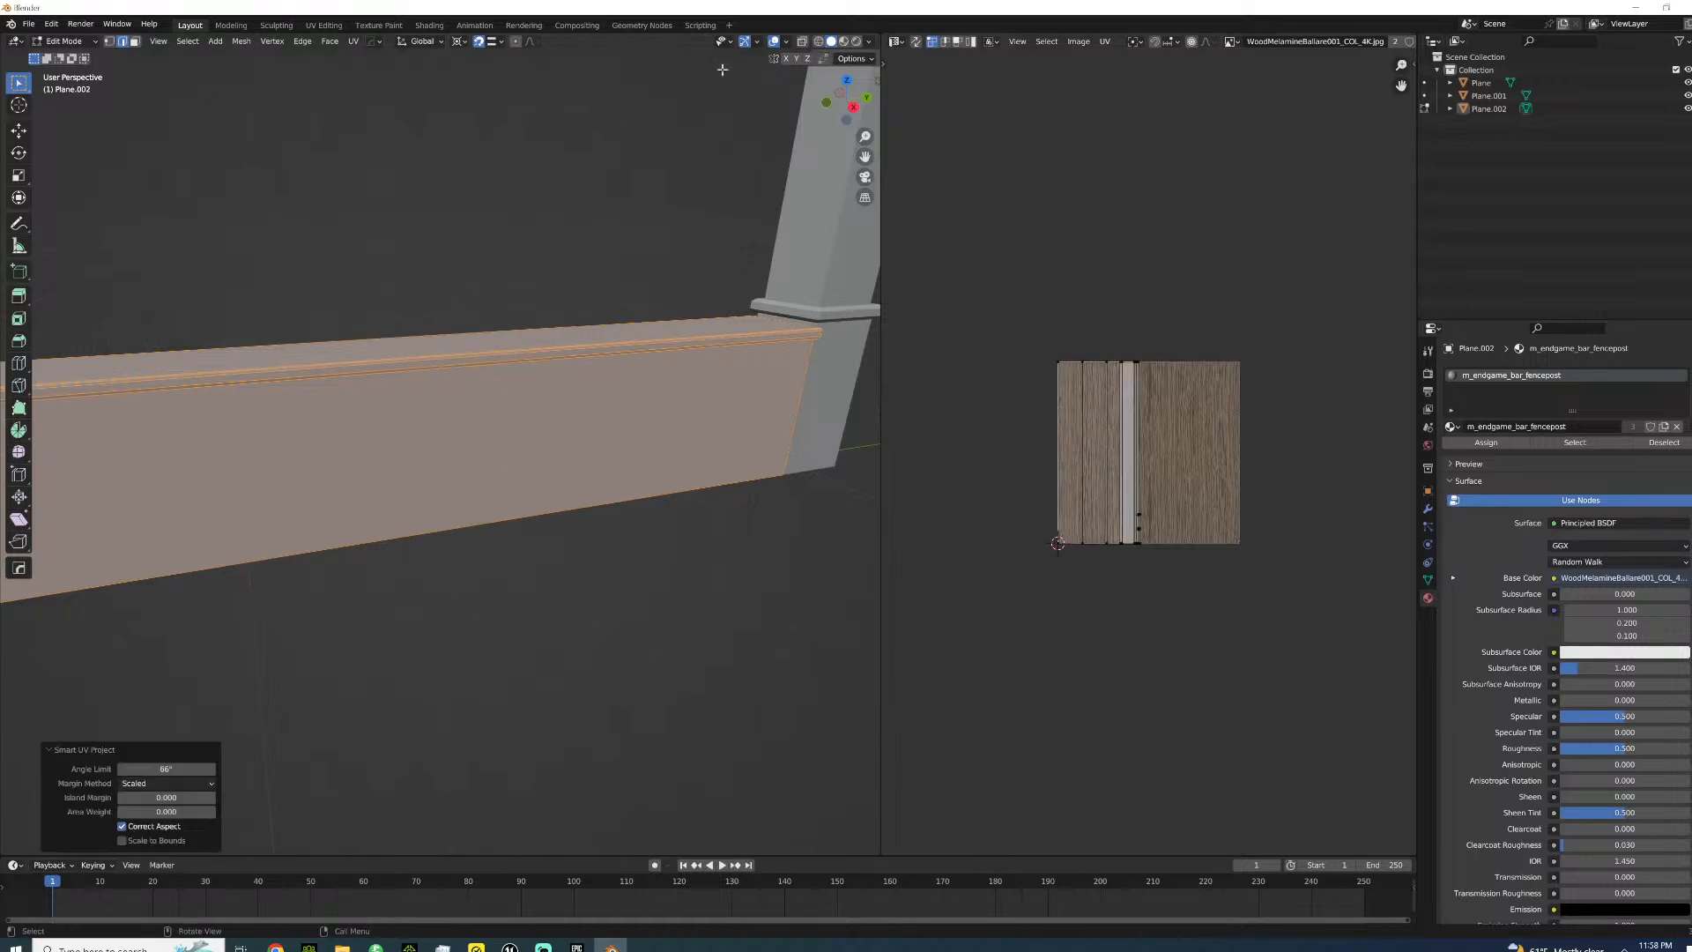
- Switch the viewport to material preview, examine the wood grain on the wall, and select the wall in Object Mode
key(Tab)
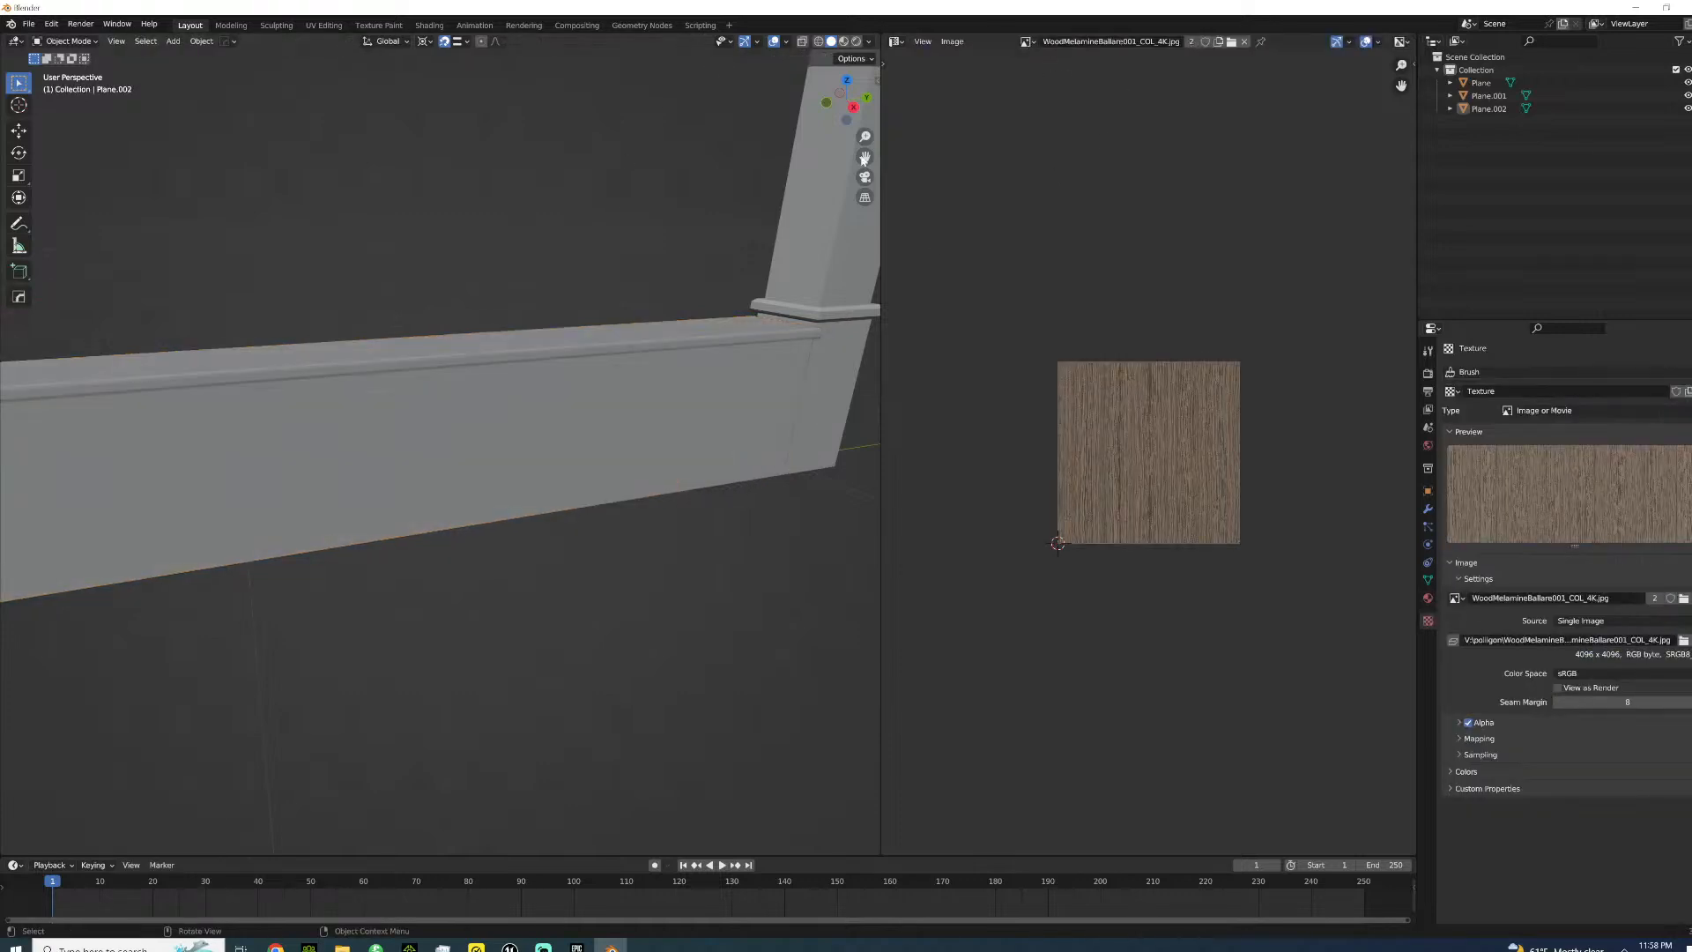
click(846, 43)
mouse_move(780, 108)
middle_down()
mouse_move(602, 282)
mouse_move(504, 284)
mouse_move(456, 257)
mouse_move(620, 261)
middle_up()
key(Tab)
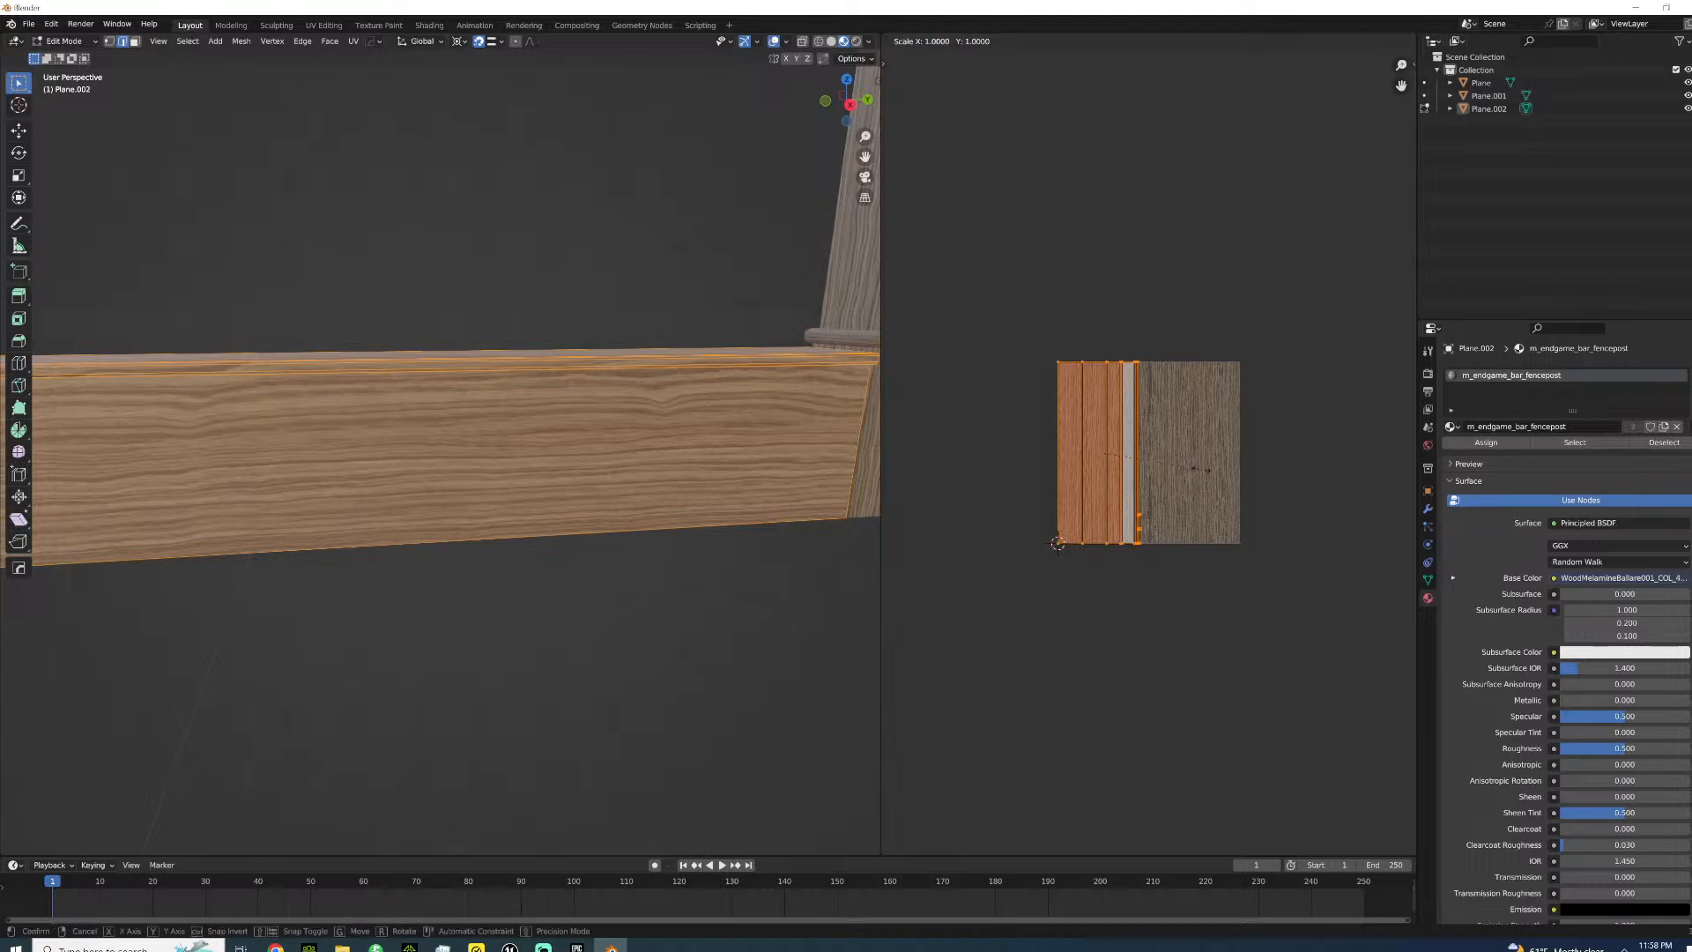
key(Tab)
middle_drag(748, 387, 370, 431)
click(377, 438)
scroll(388, 427, down, 4)
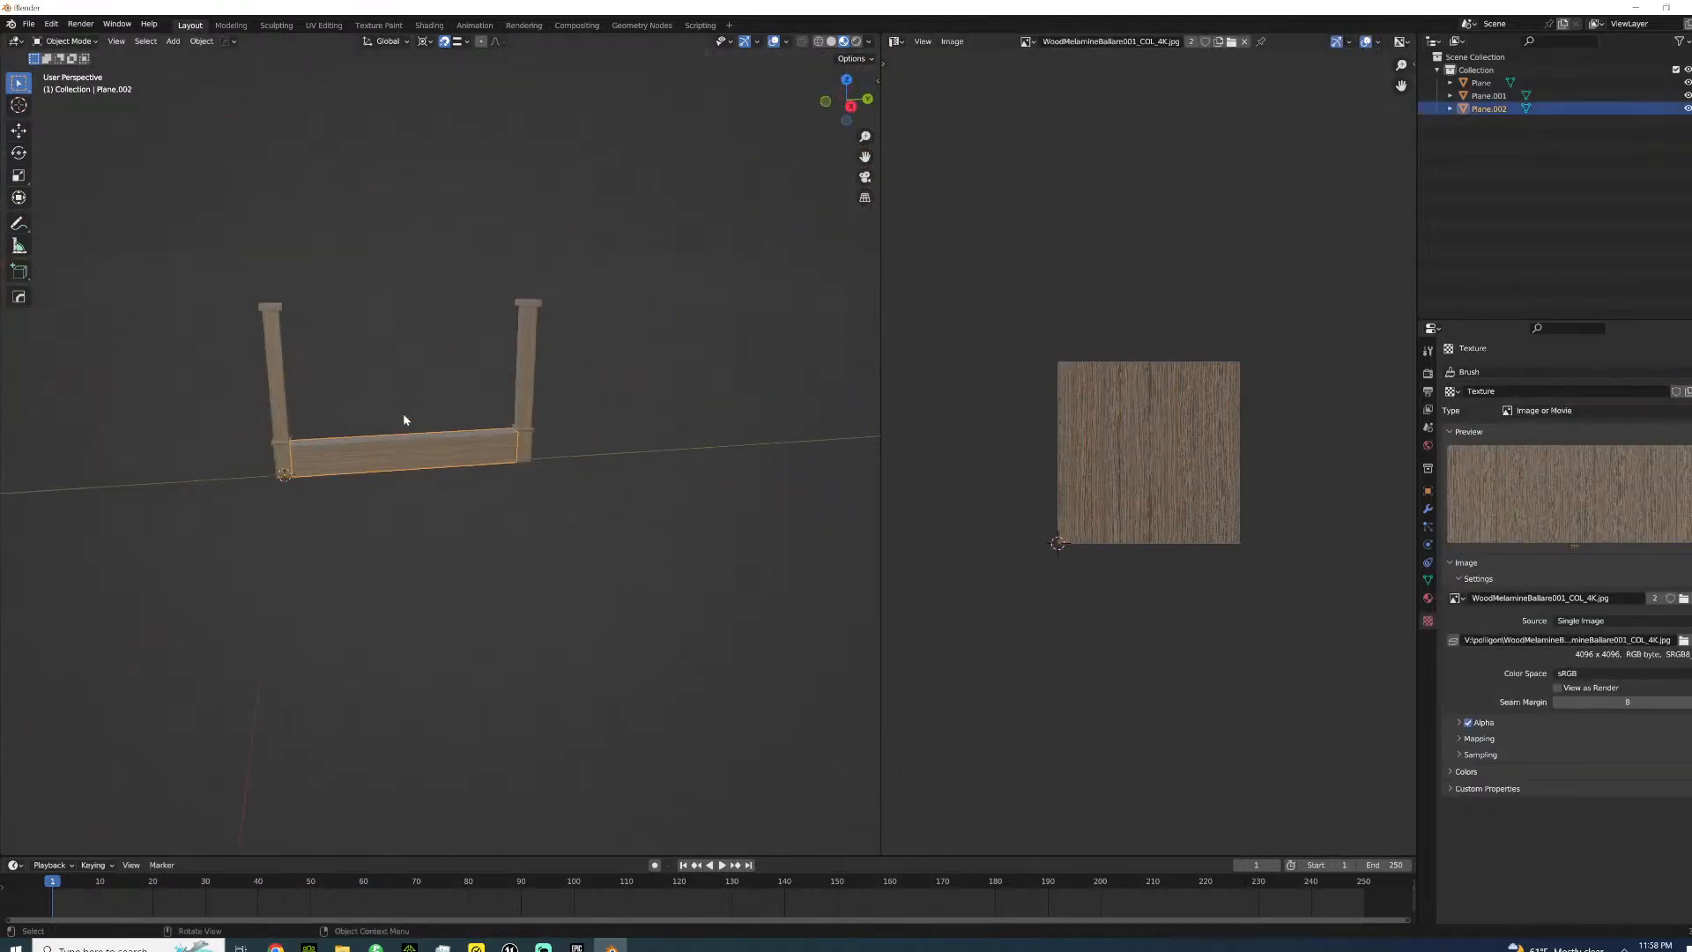
- Export the scene as the FBX file endgame_bahamasresort_fencebase into the bahamasbar2 folder
click(28, 25)
mouse_move(53, 211)
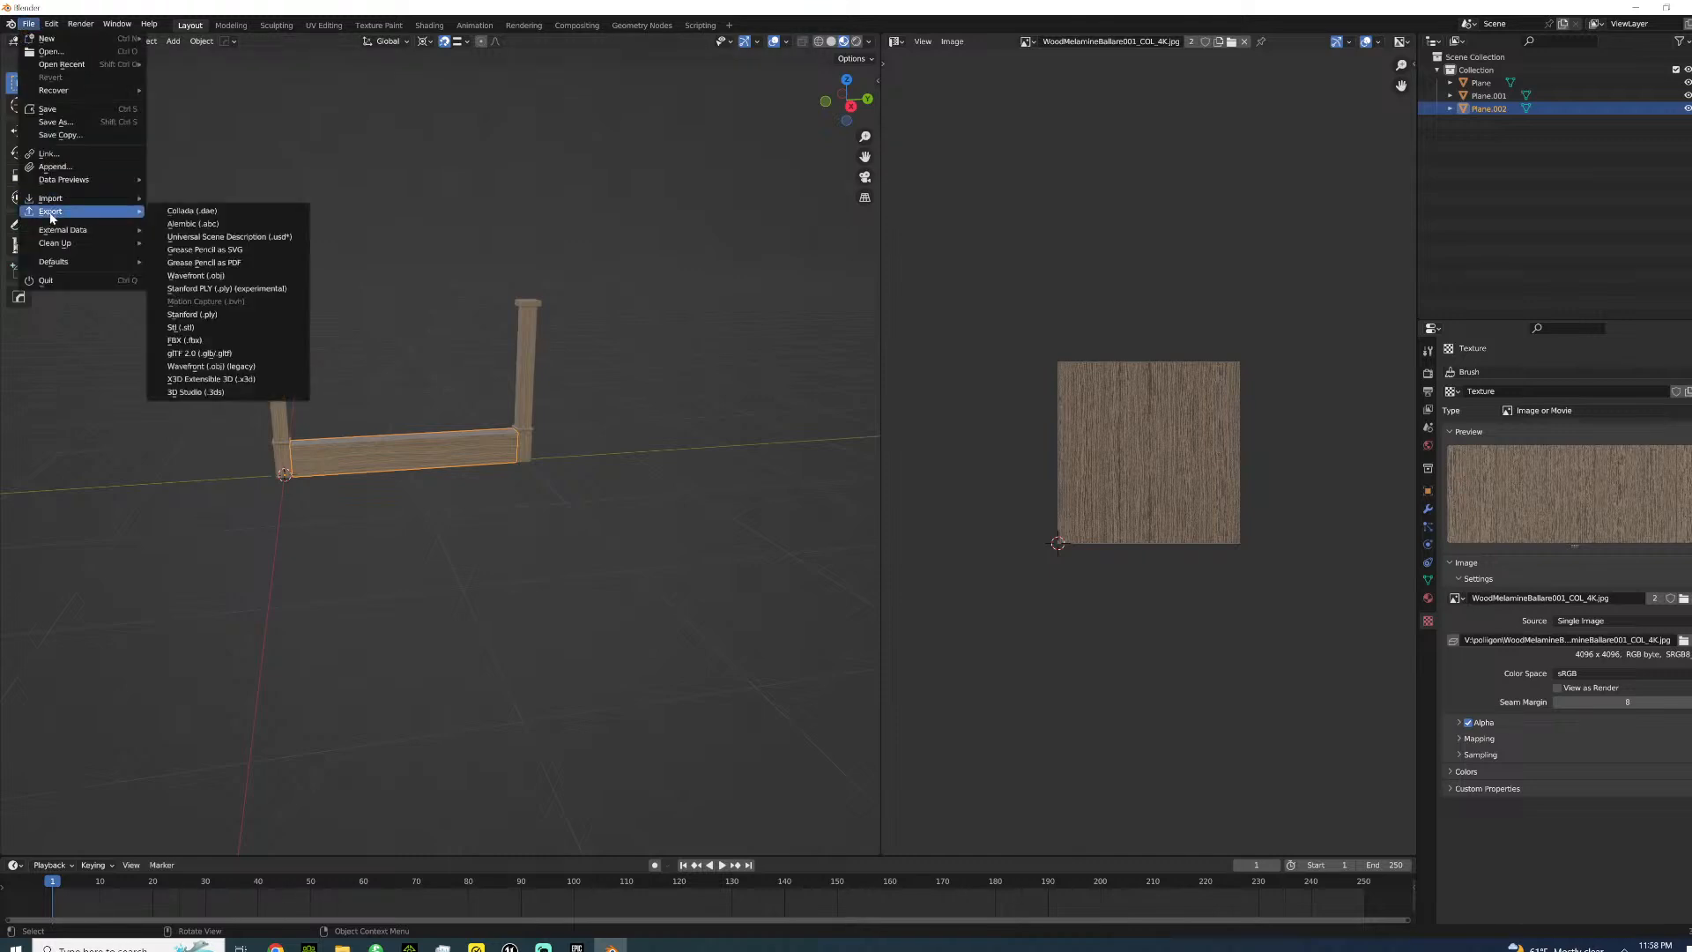
click(200, 342)
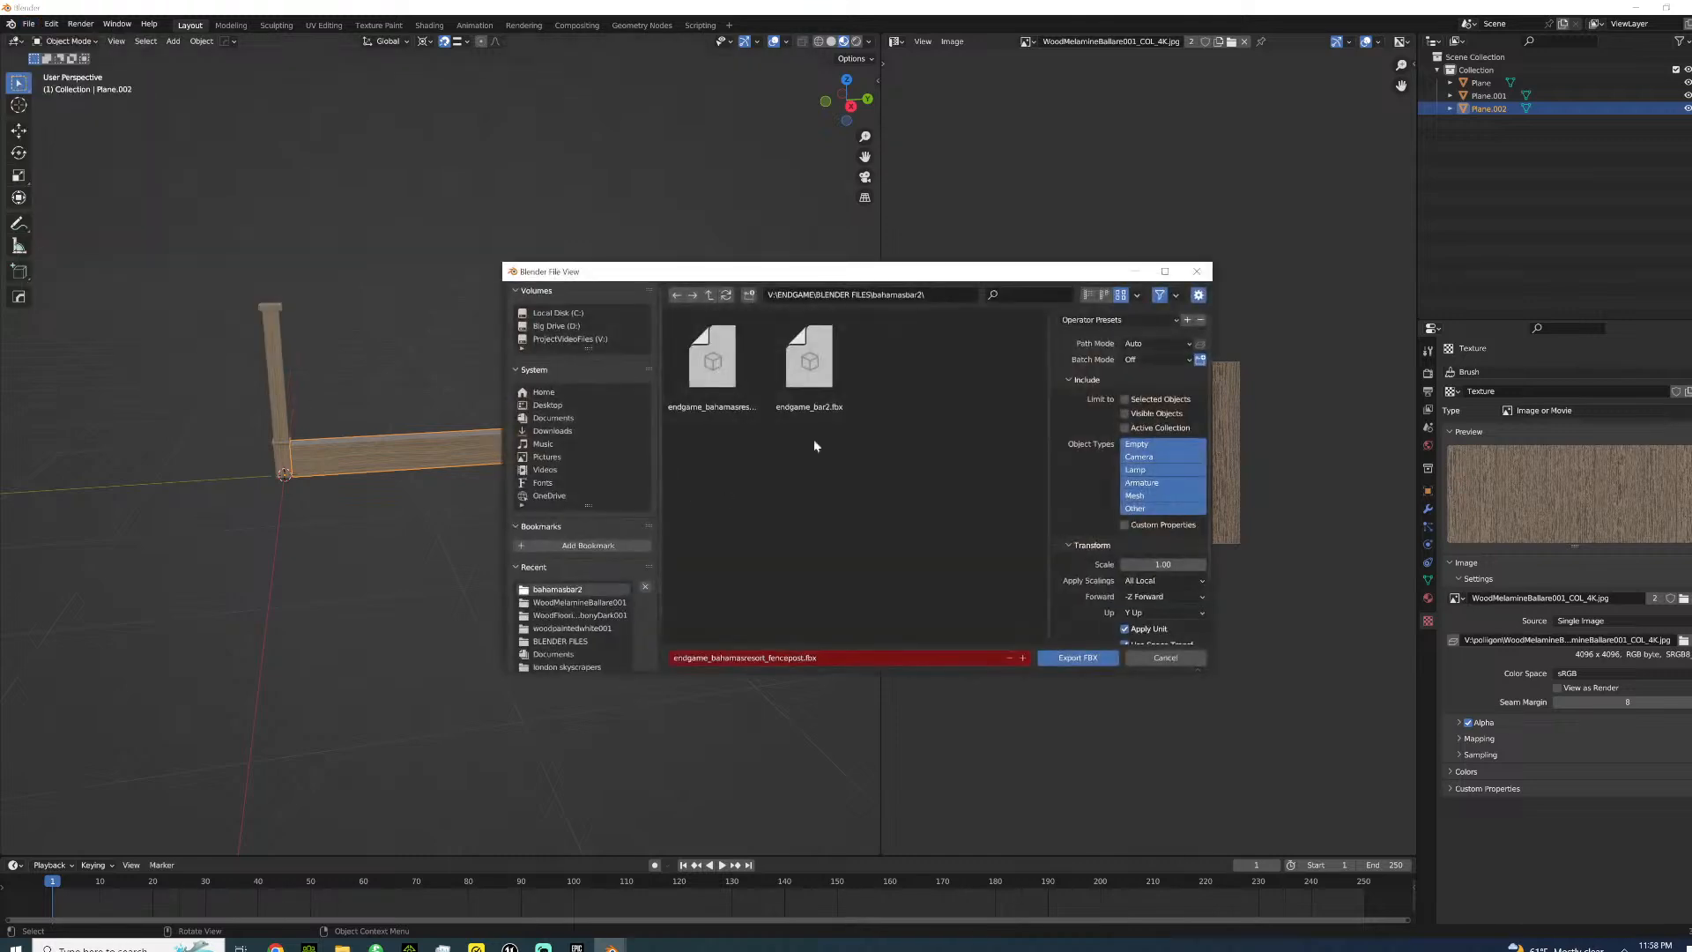
click(798, 658)
click(1040, 659)
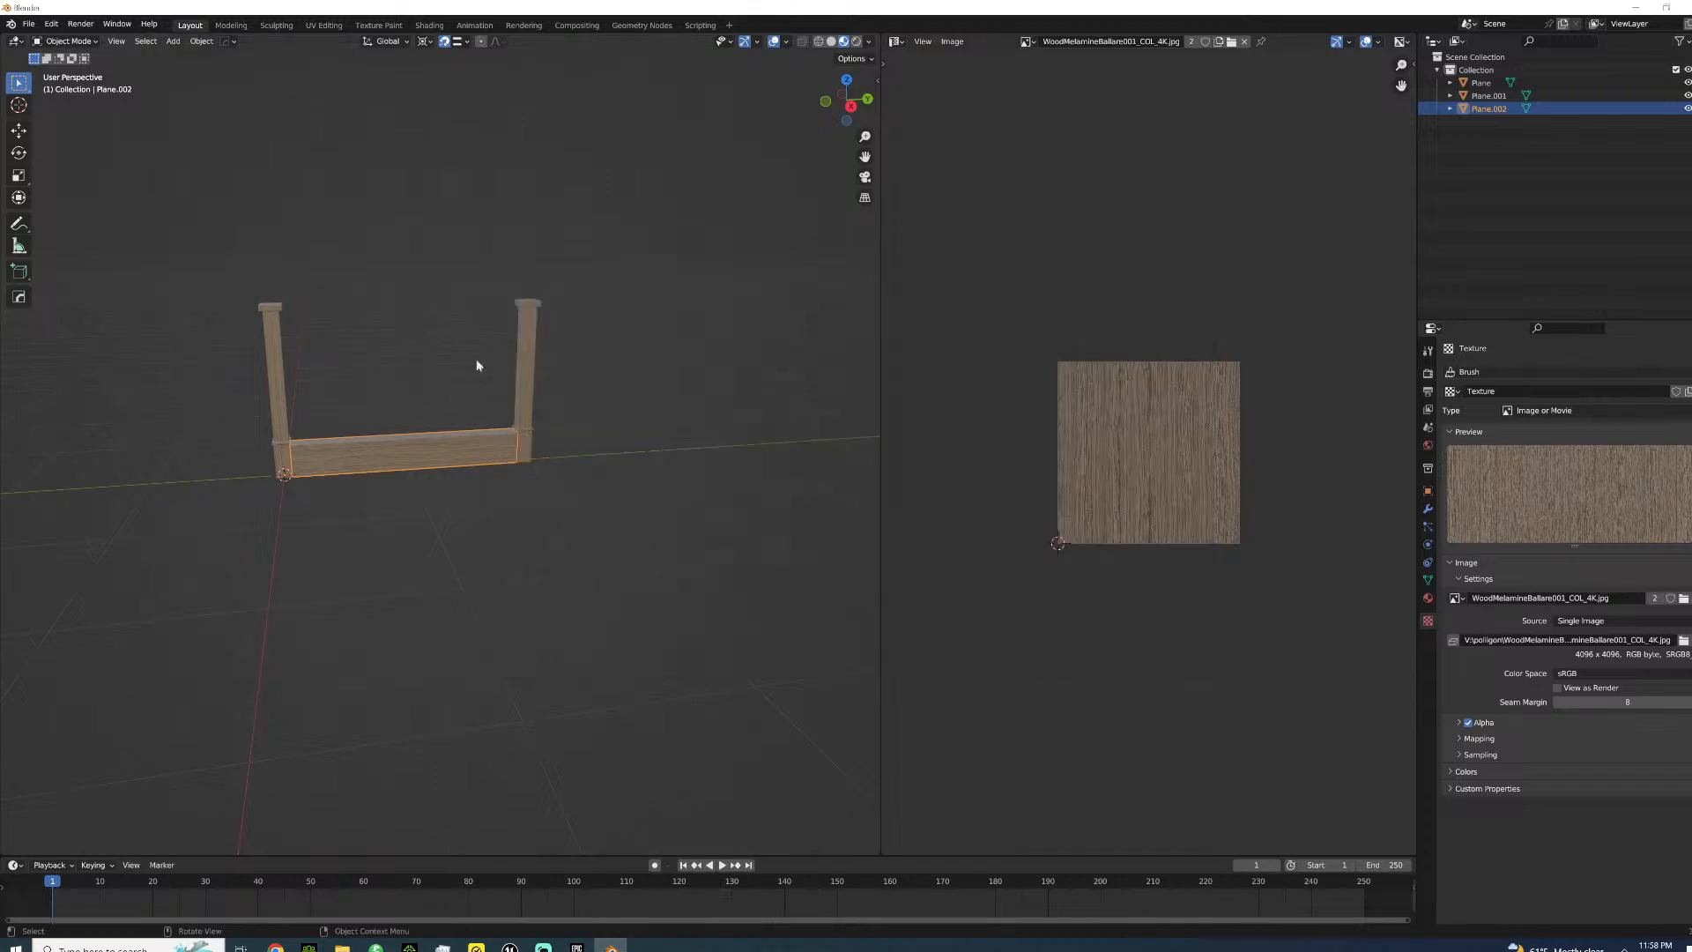
- Switch to the Unreal Editor and open the PROPS > bahamas > bar content folder
middle_drag(466, 400, 394, 385)
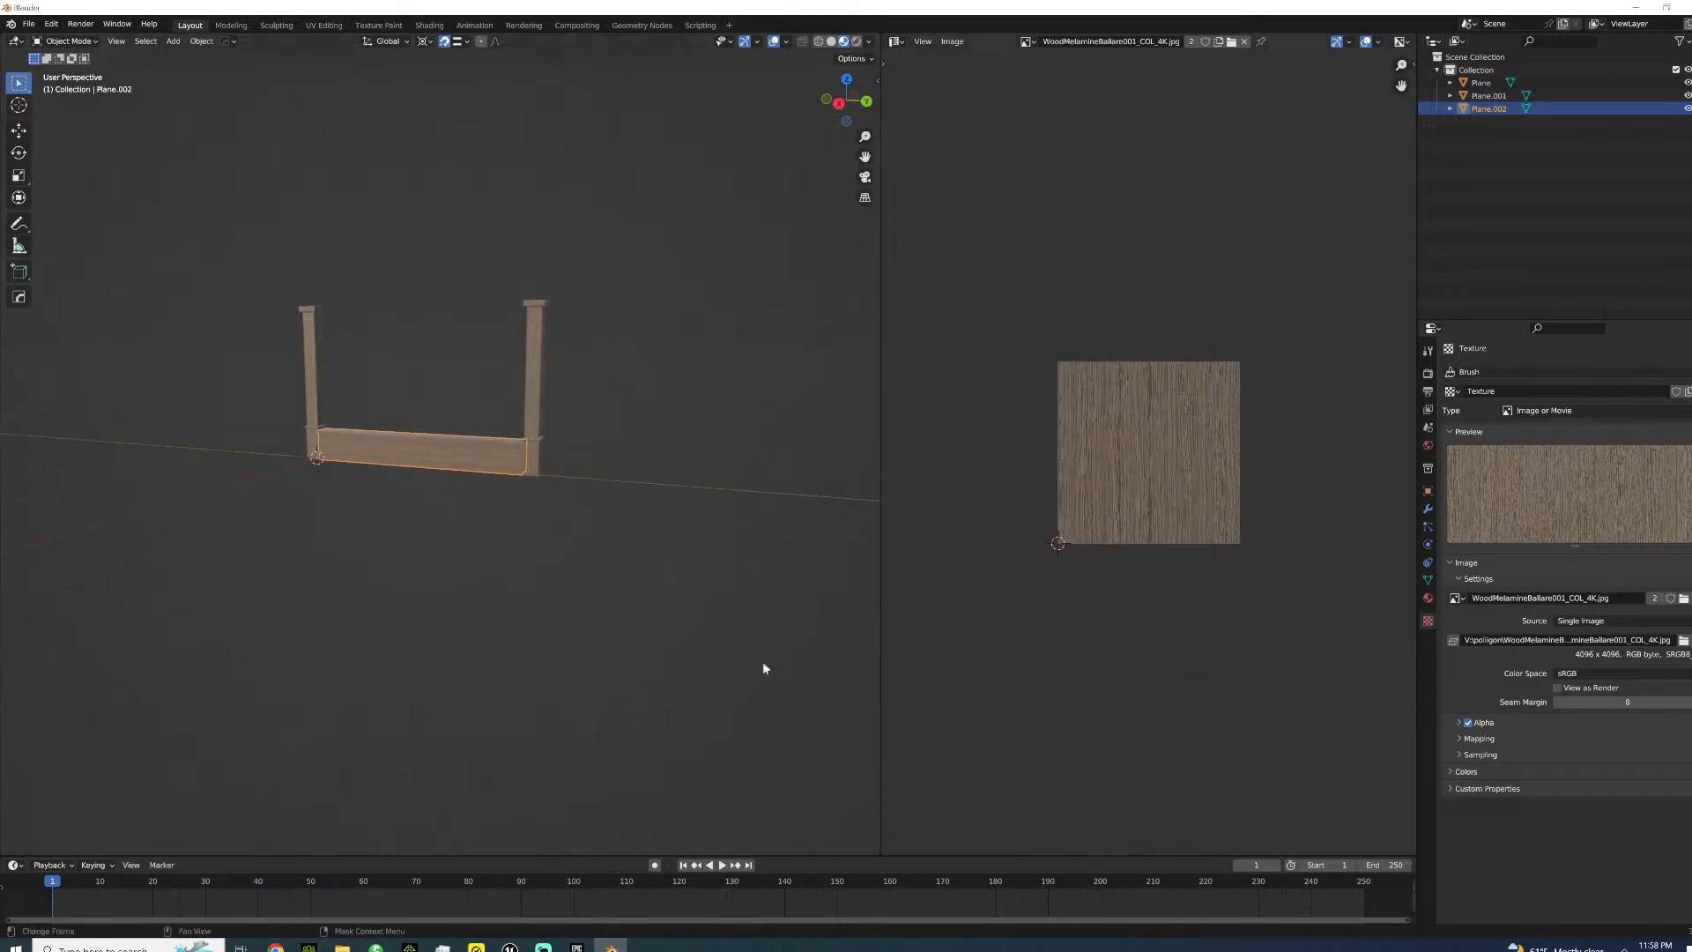
key(alt+Tab)
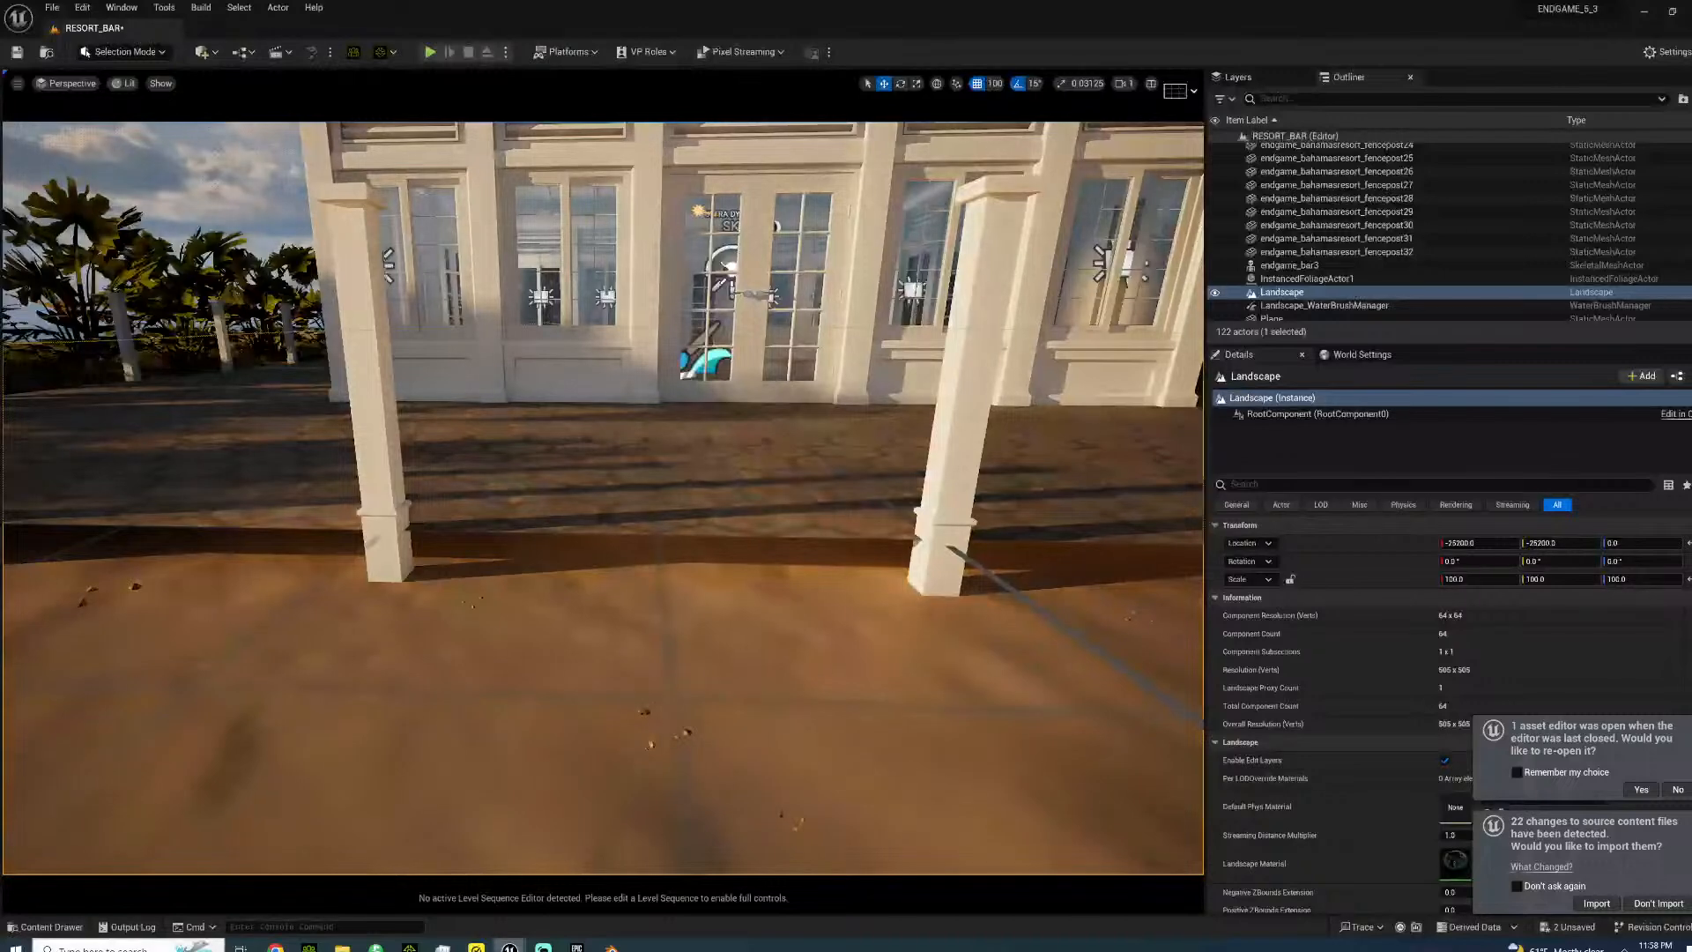
key(ctrl+space)
click(413, 788)
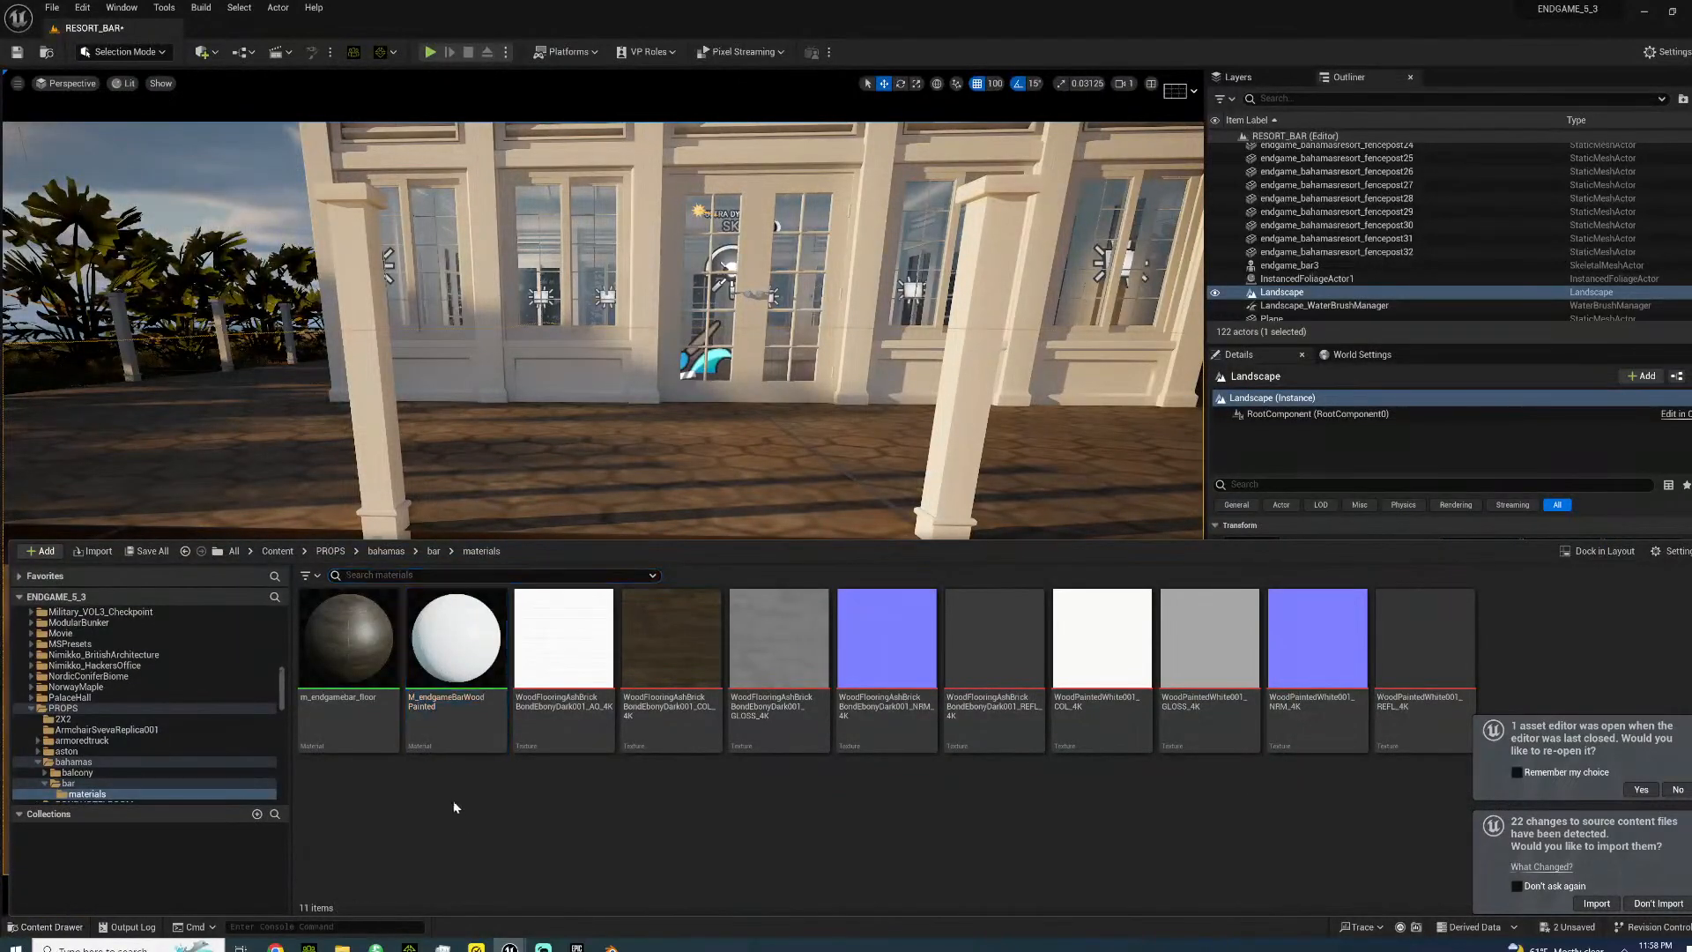
click(434, 551)
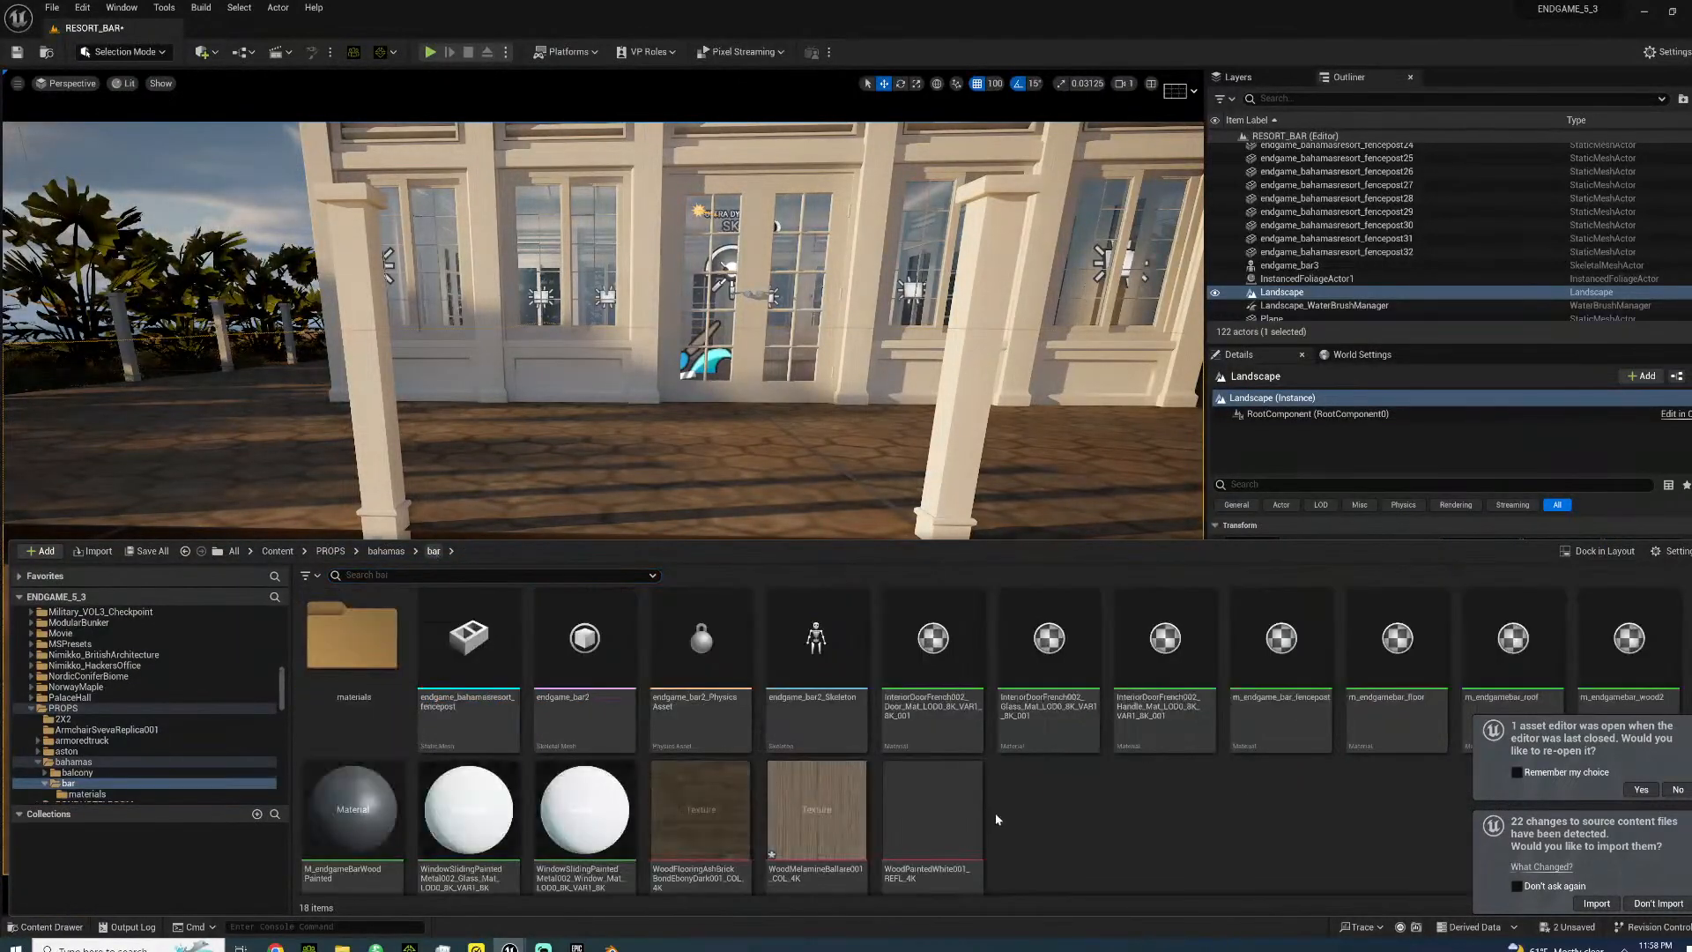
- Import endgame_bahamasresort_fencebase from the bahamasbar2 folder into the bar content folder and dismiss the message log
click(342, 945)
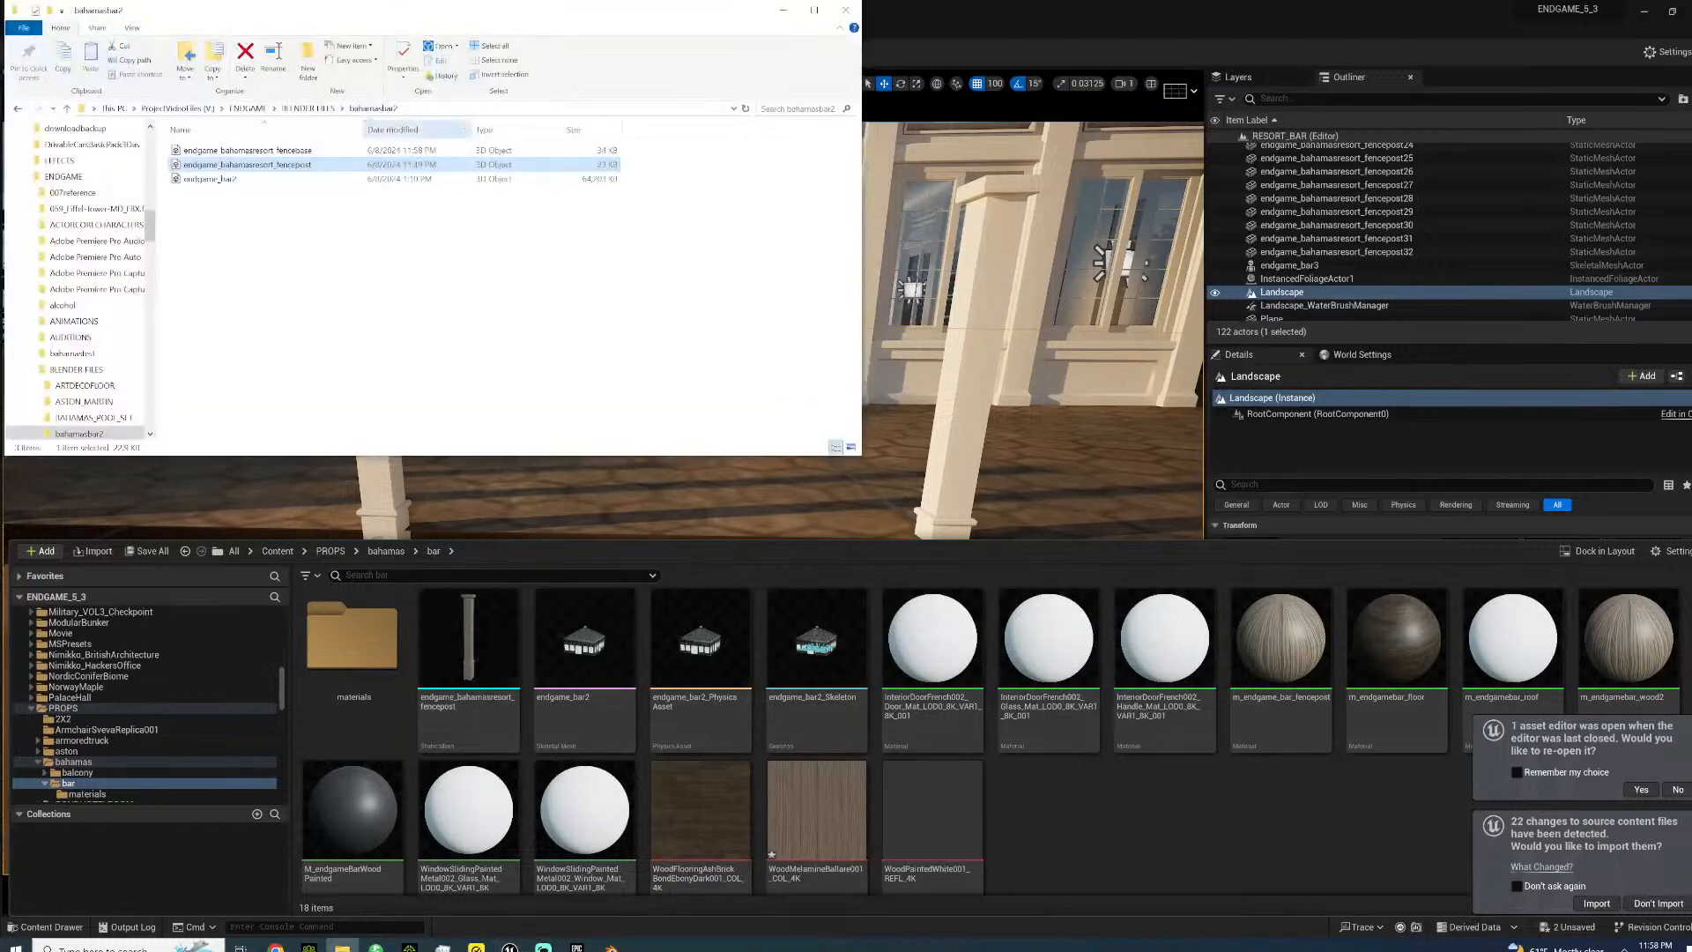
drag(247, 150, 1095, 855)
click(804, 728)
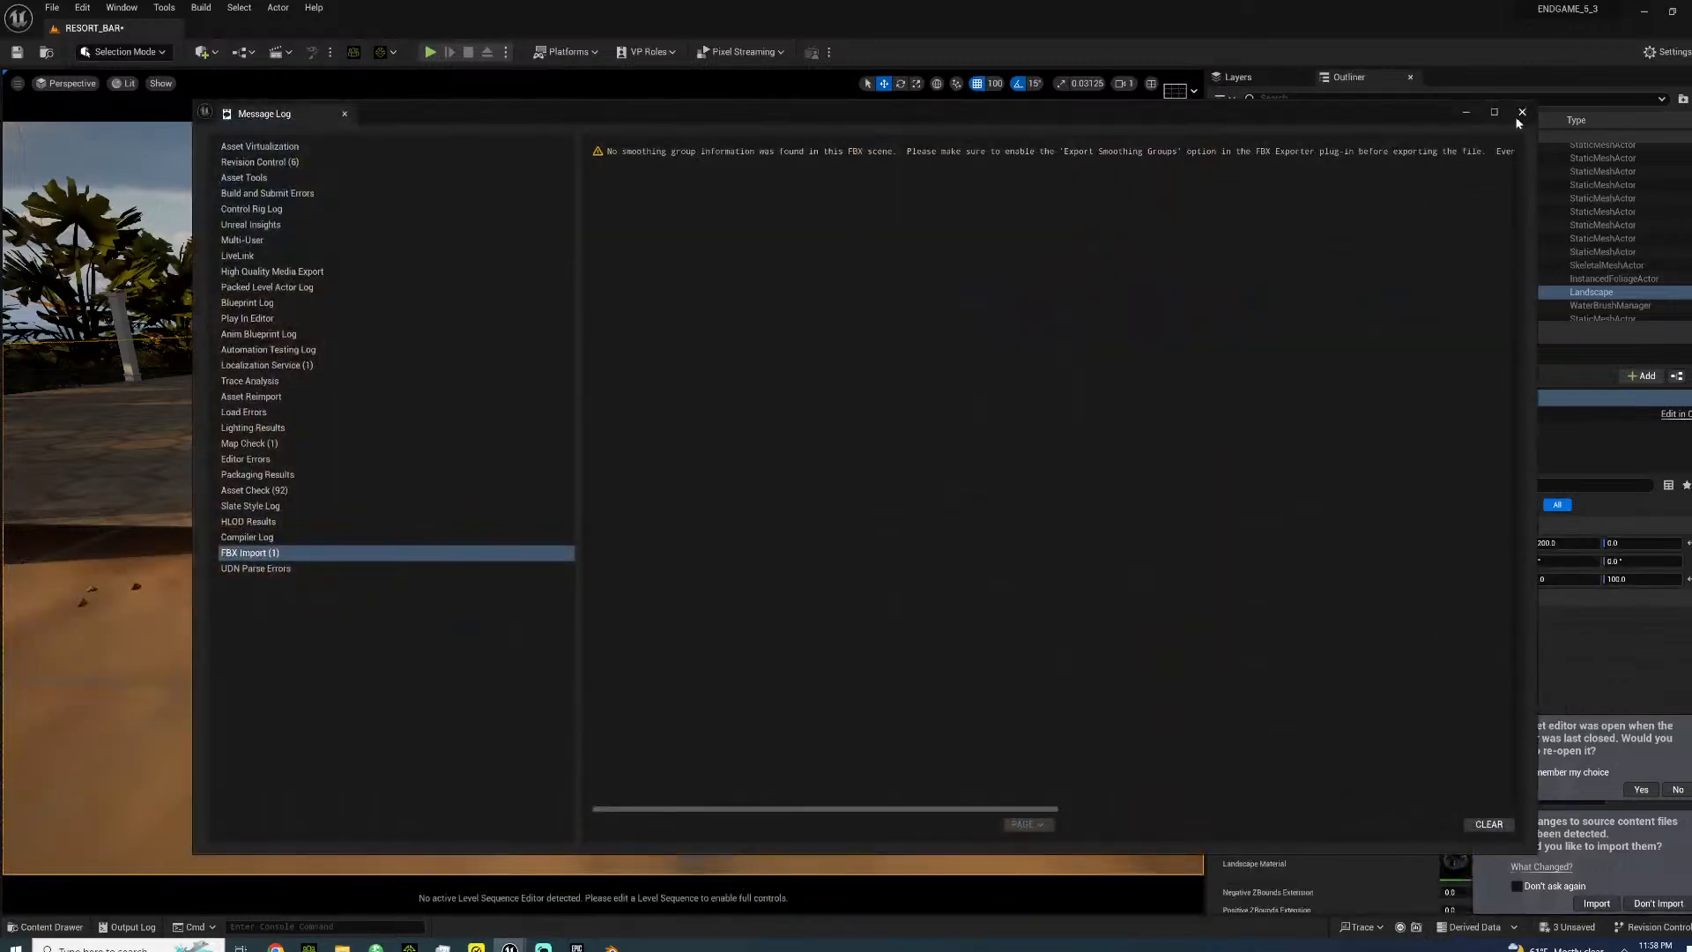
click(1522, 112)
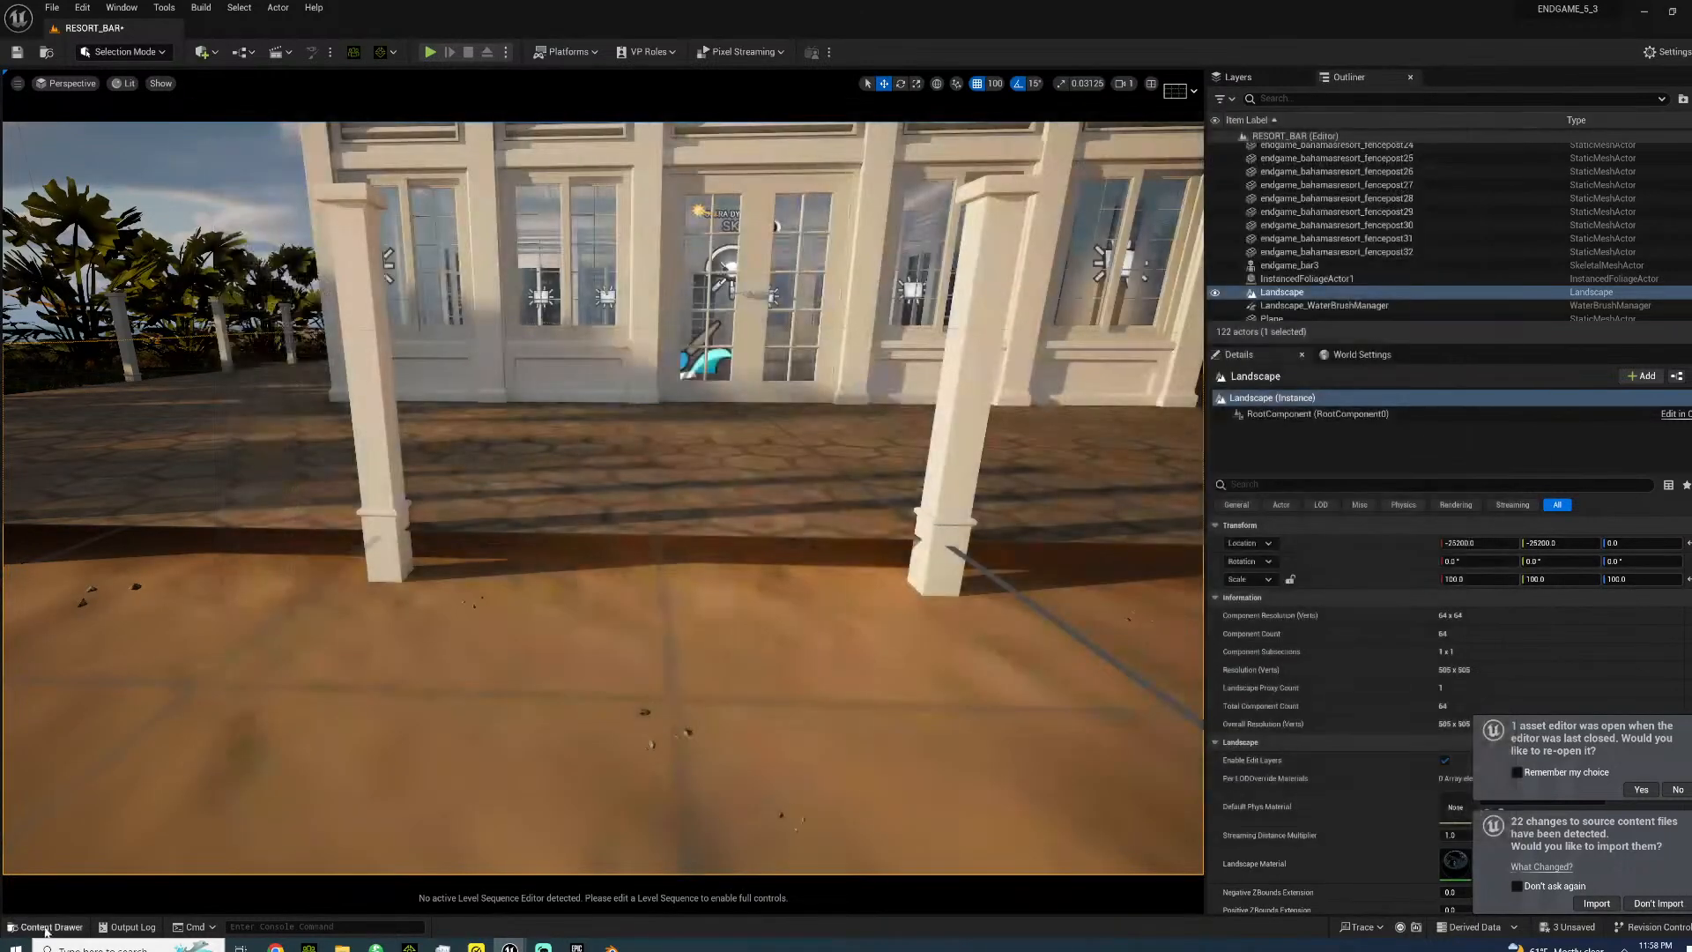
- Delete the imported endgame_bahamasresort_fencebase mesh from the bar content folder
click(46, 927)
drag(1080, 821, 1081, 827)
key(Escape)
key(Delete)
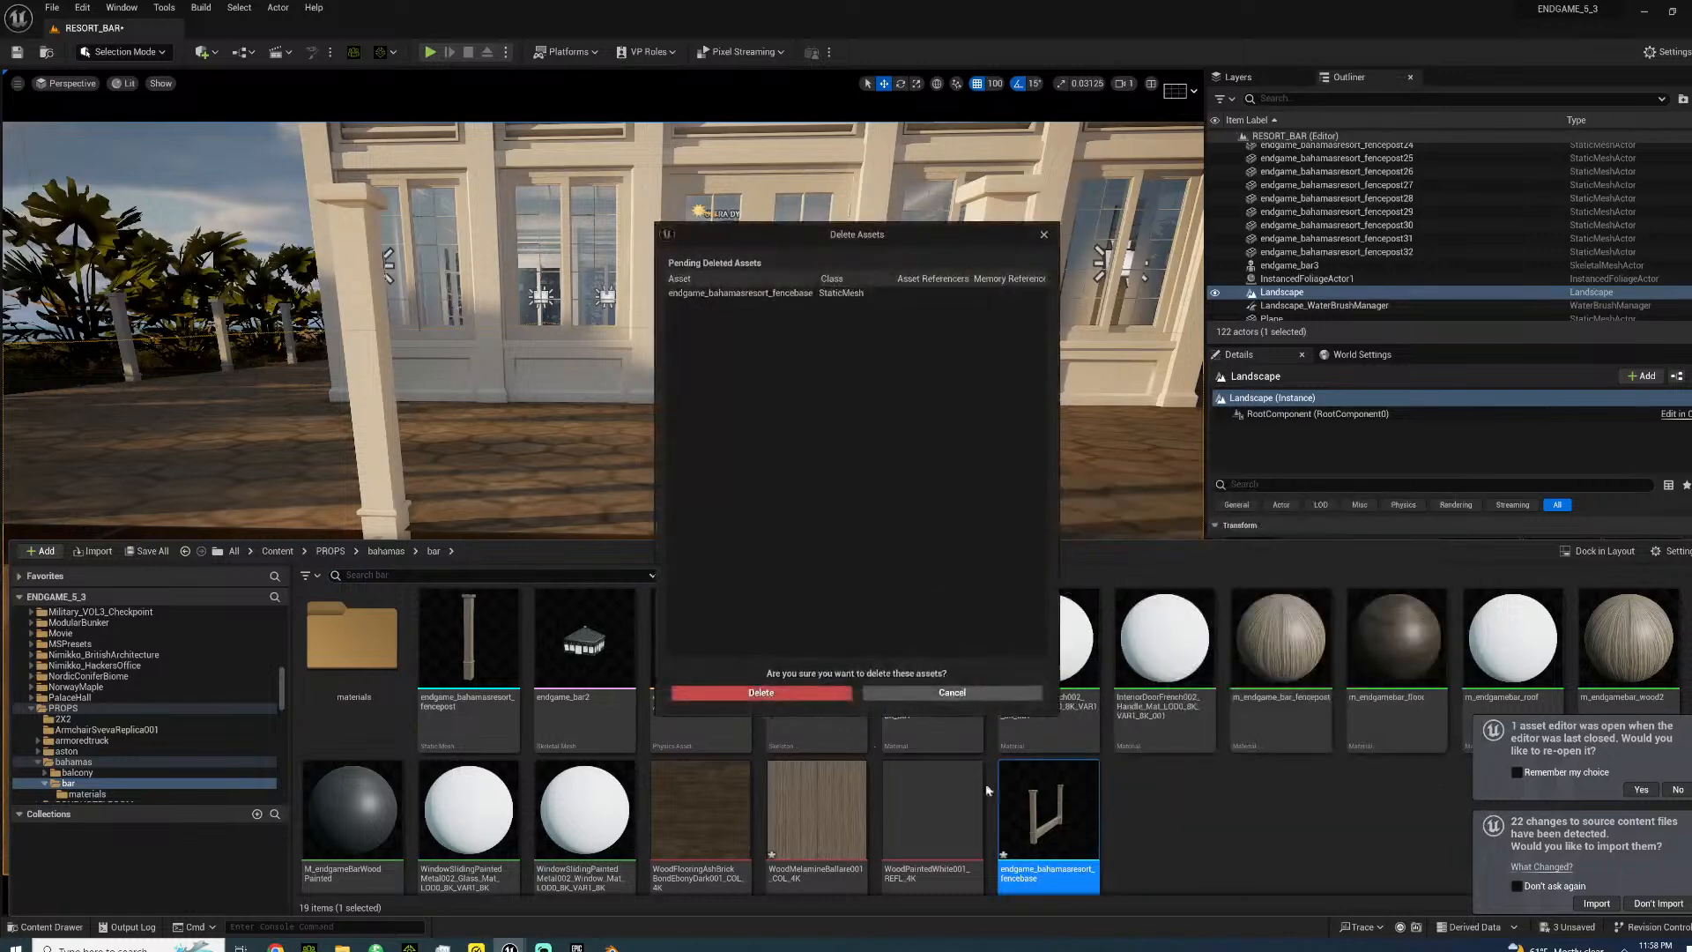
click(761, 692)
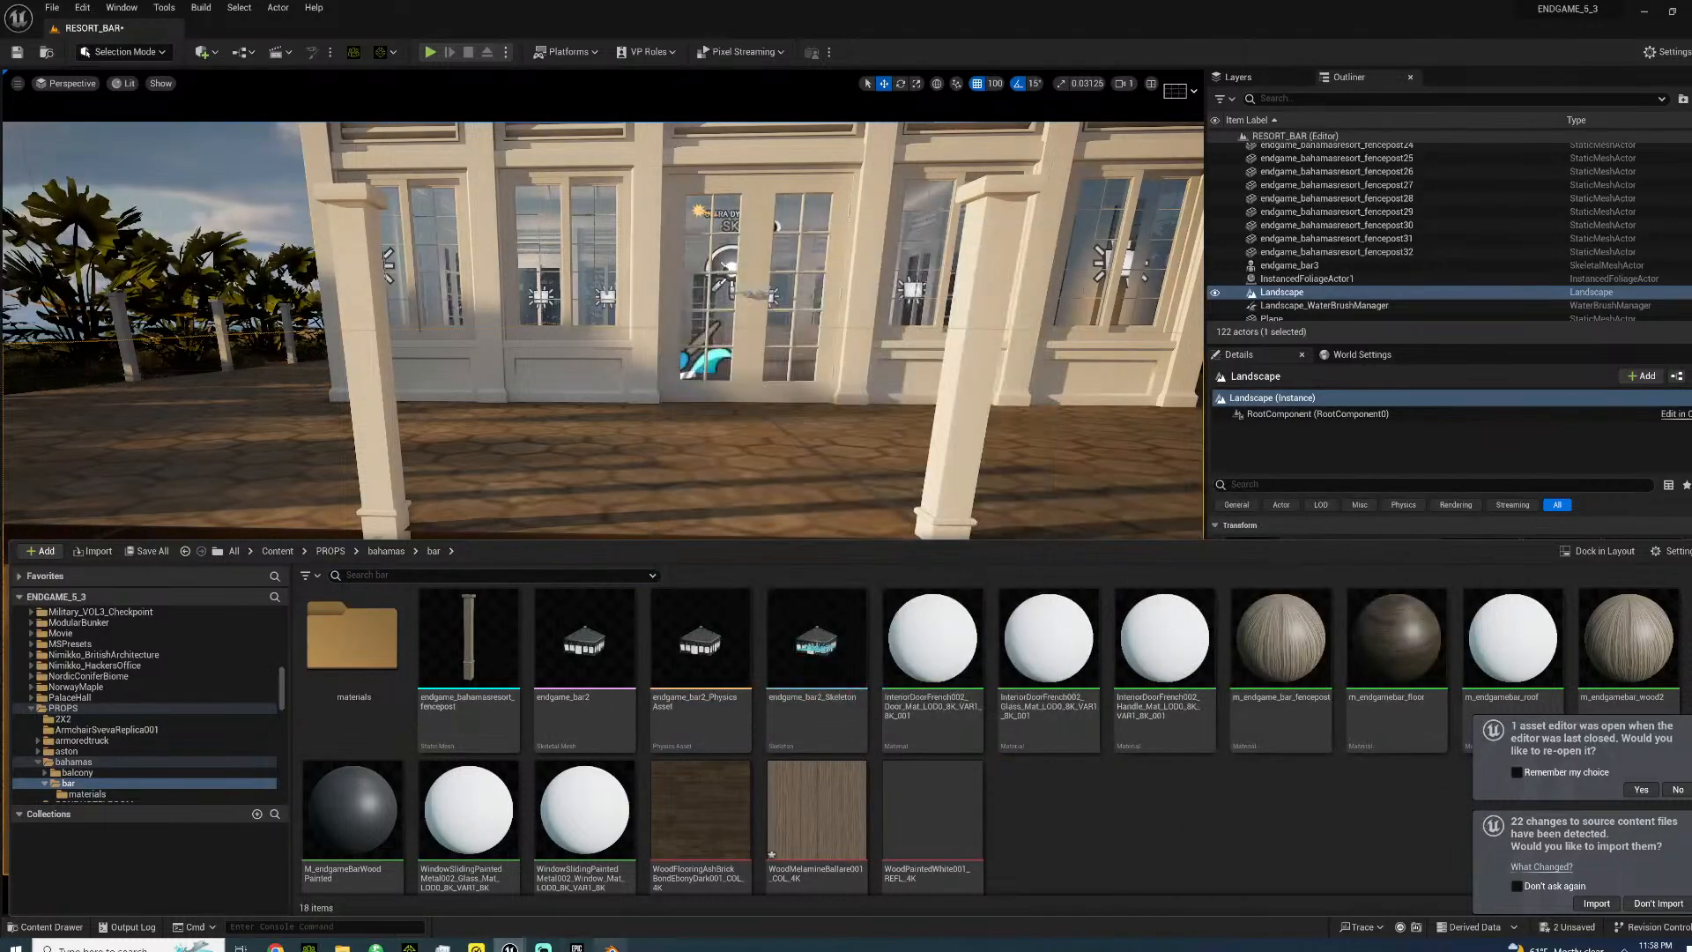
- Switch back to Blender and copy the fence wall object without the two posts
click(612, 947)
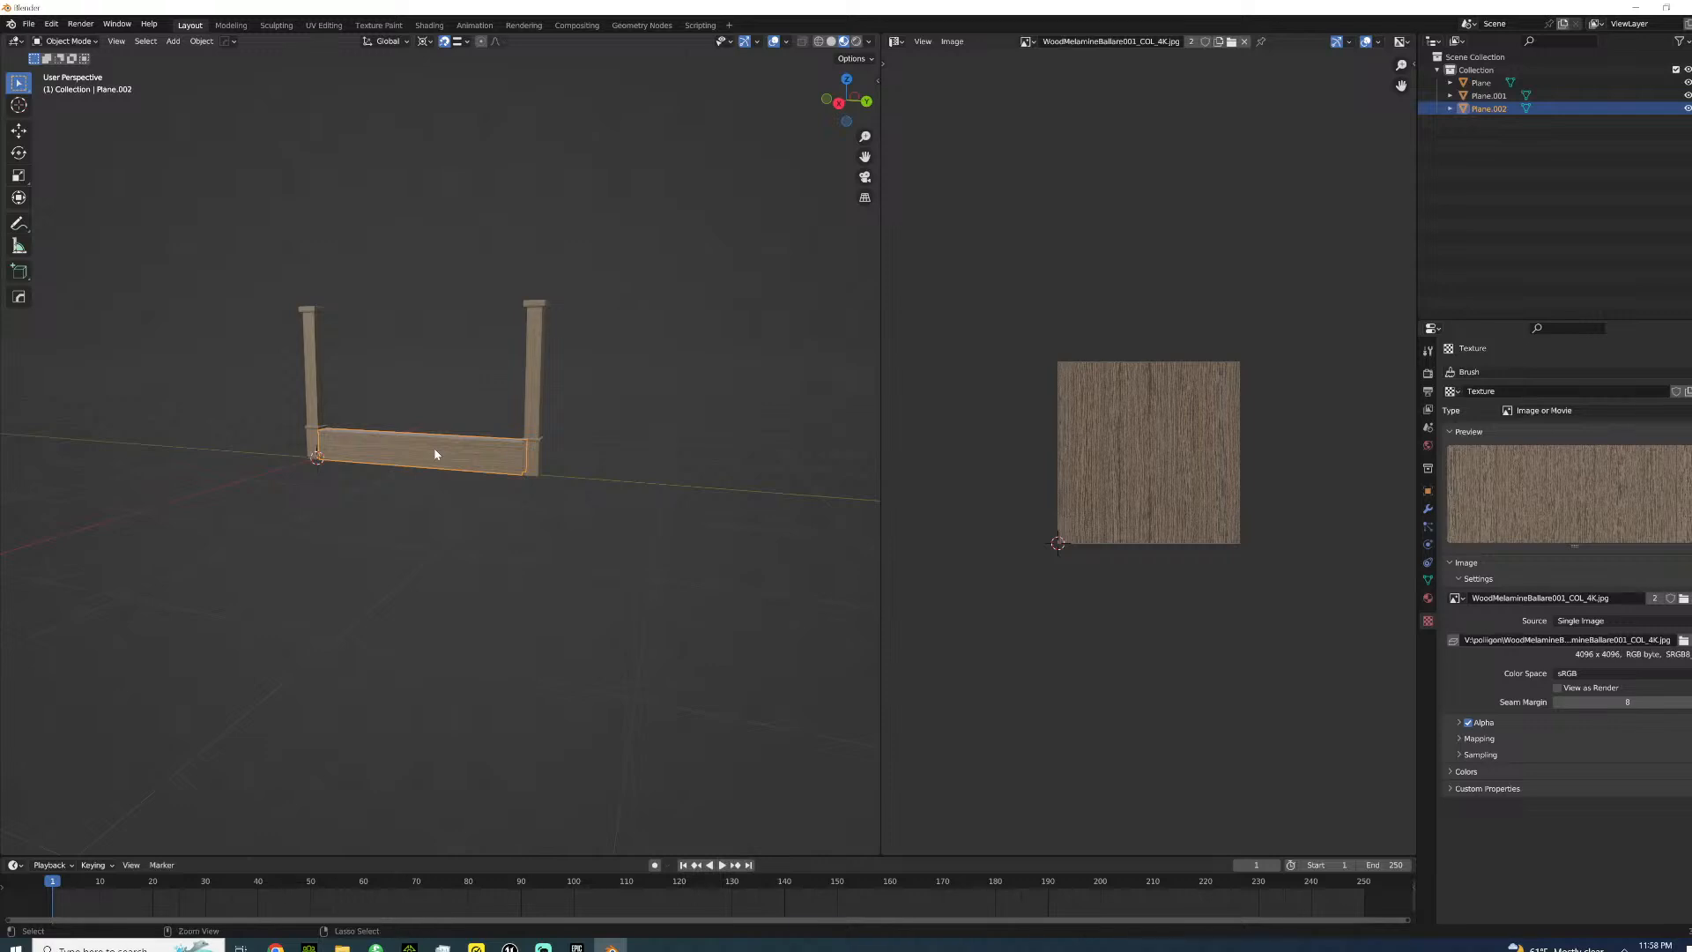
click(29, 27)
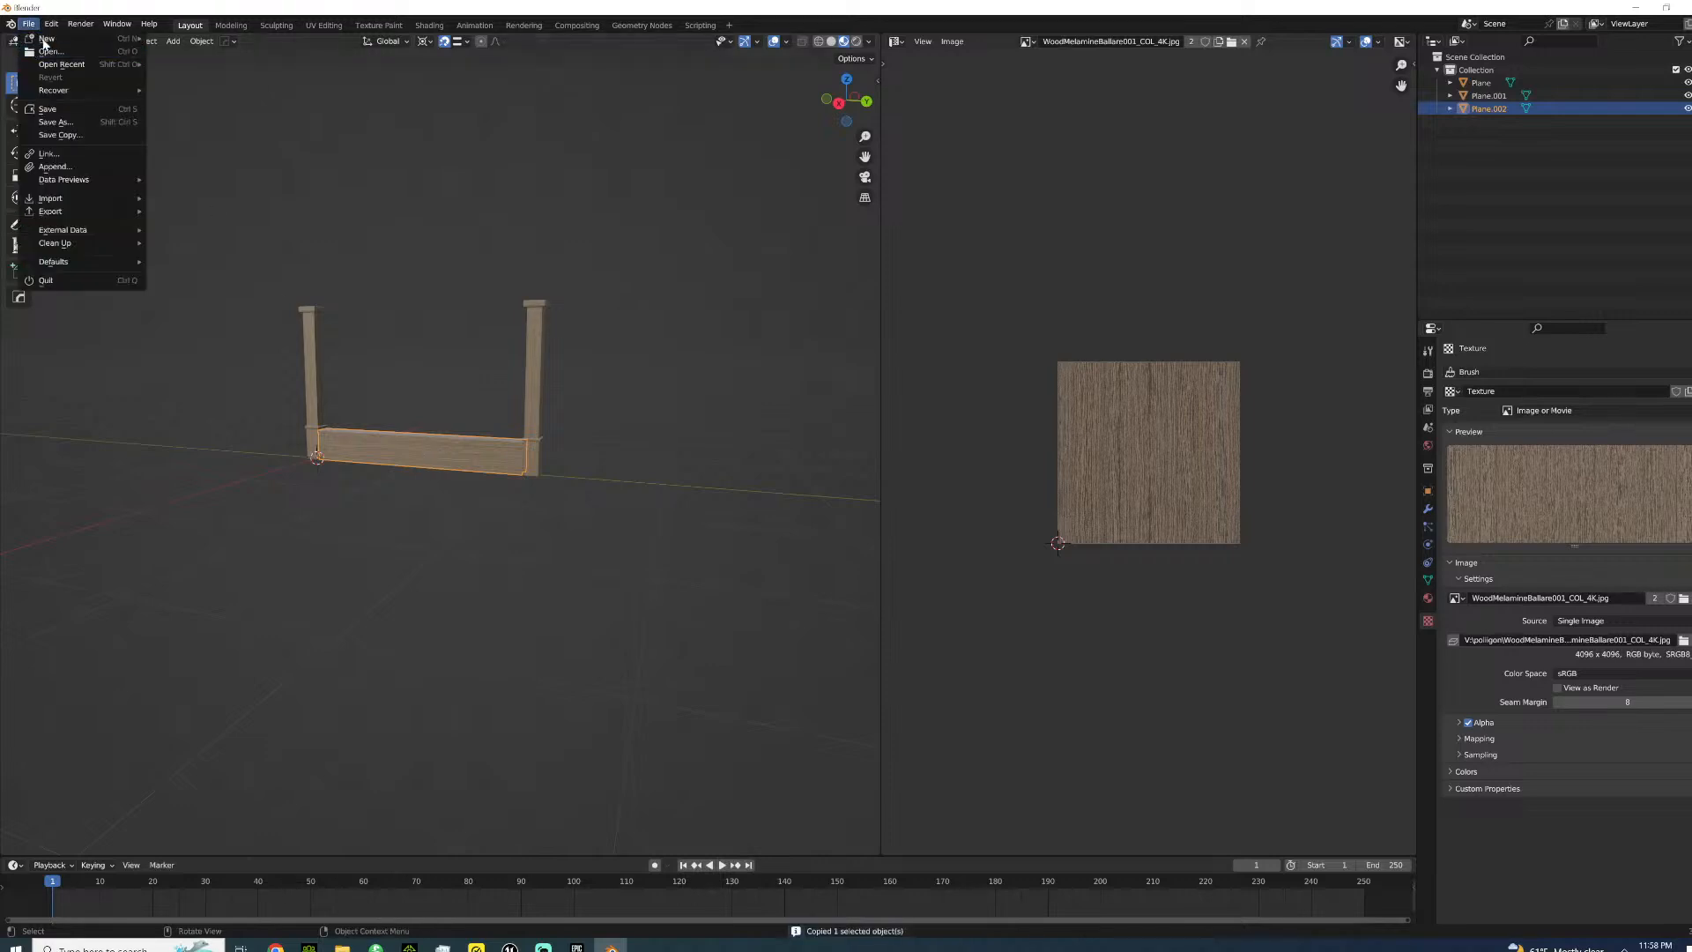
mouse_move(43, 41)
click(181, 38)
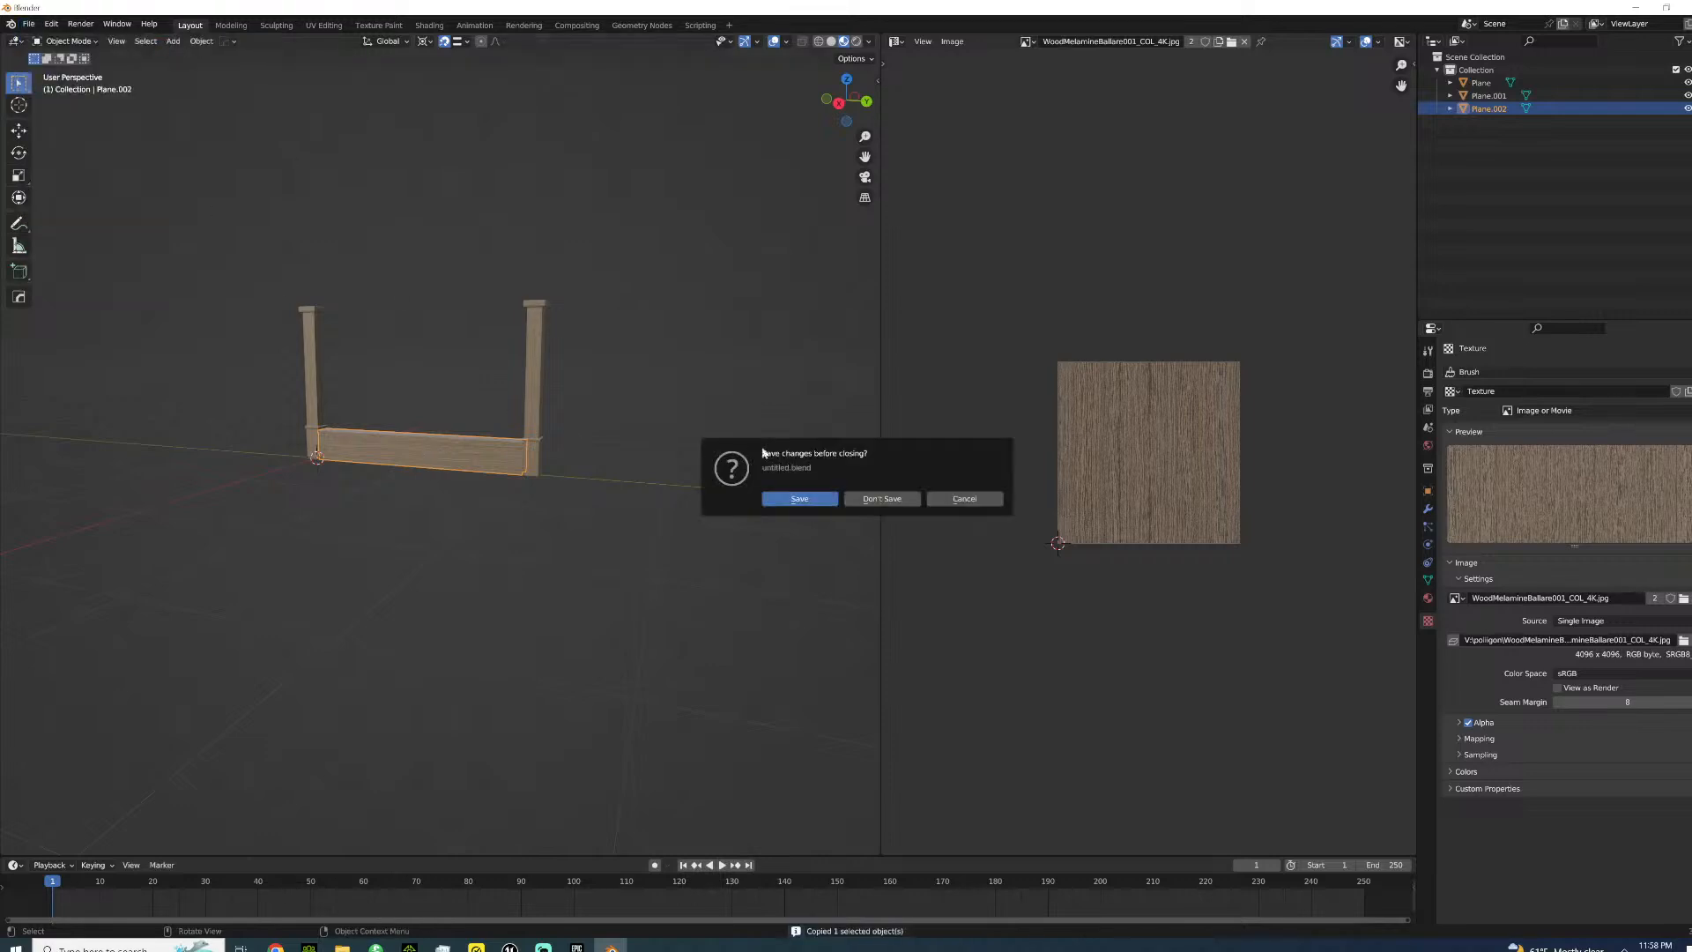
click(965, 499)
- Open a second Blender instance, delete all the default scene objects, and paste the copied fence wall
right_click(611, 947)
click(584, 882)
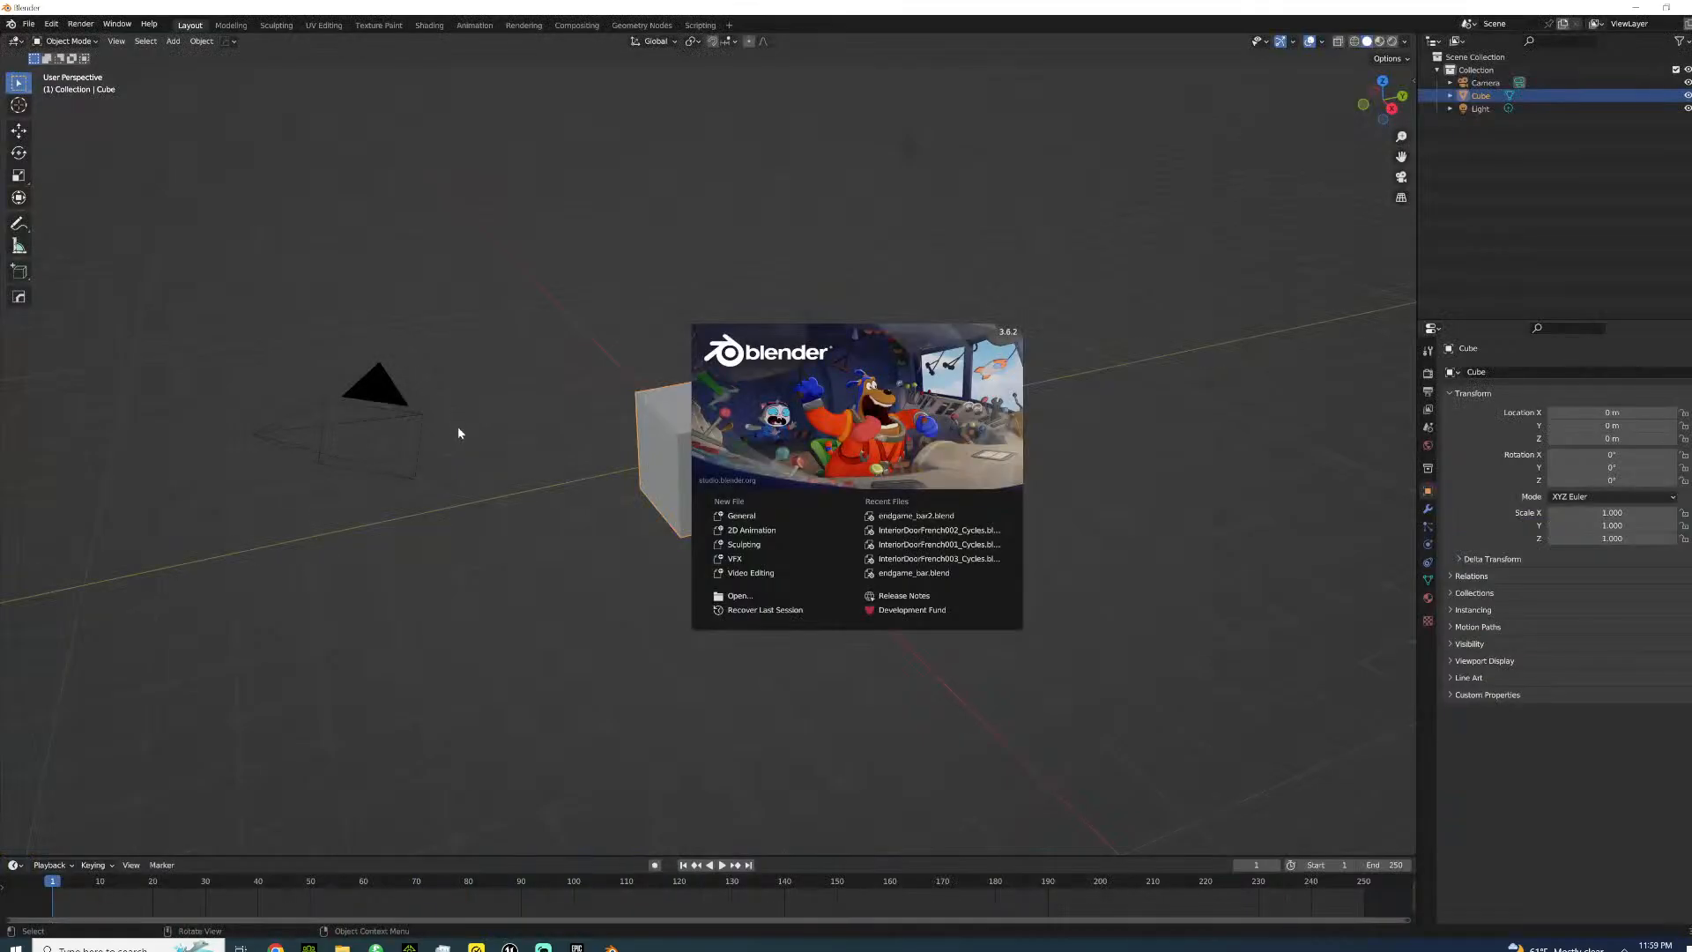
click(496, 405)
key(a)
key(Delete)
key(ctrl+v)
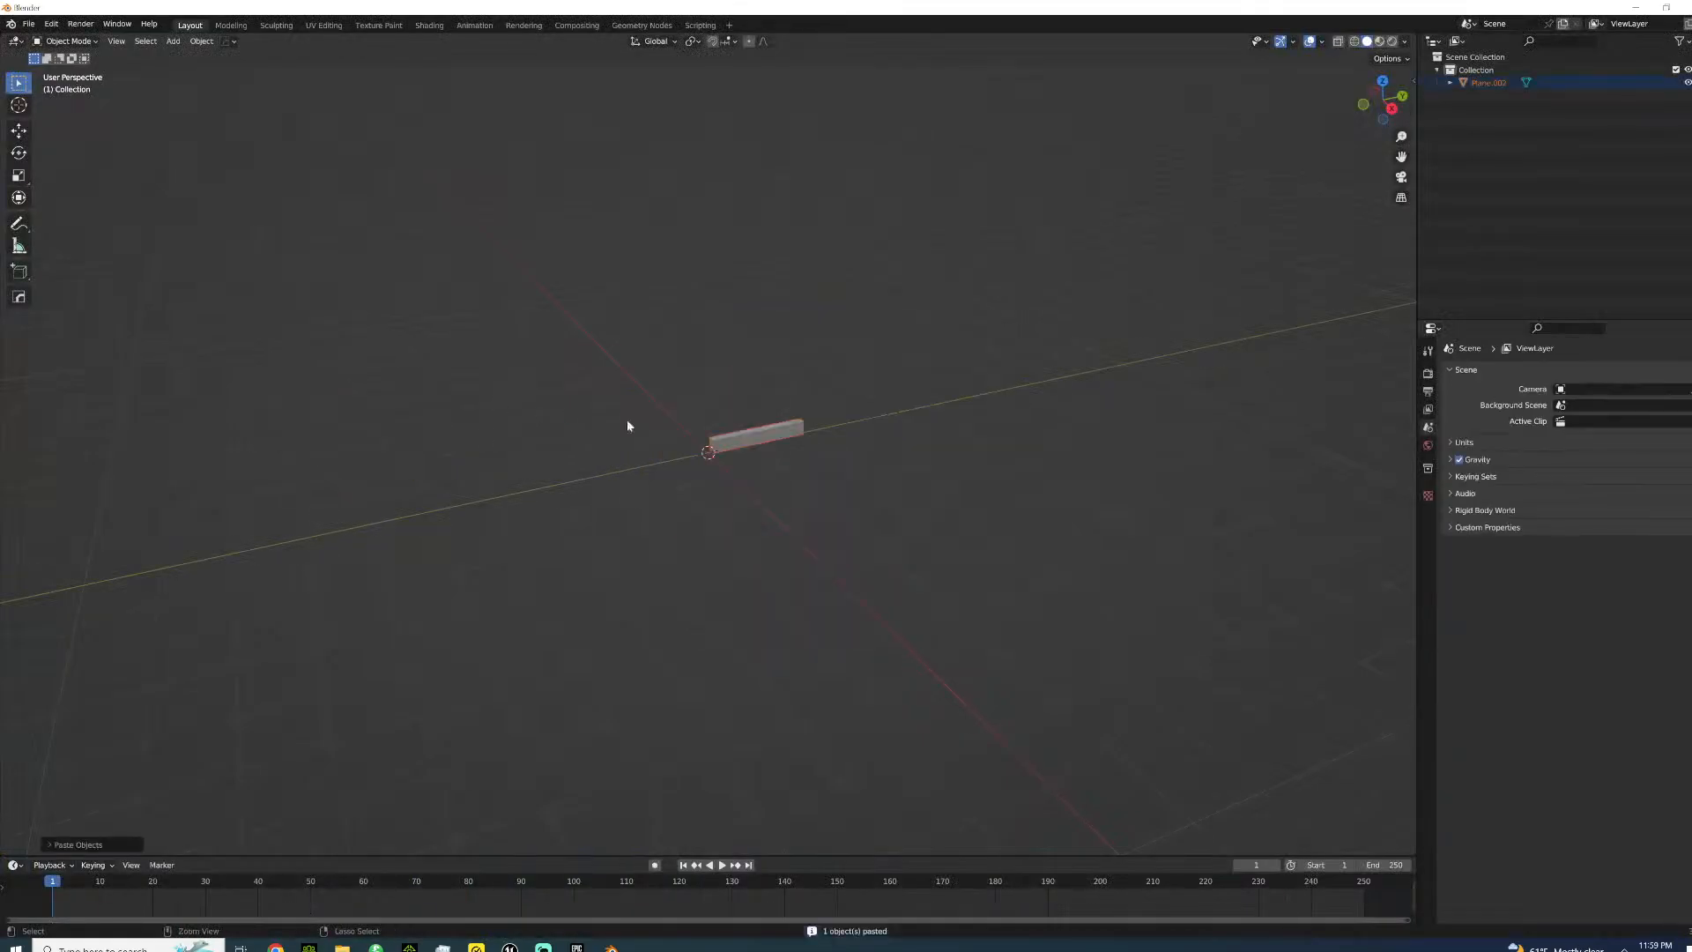
- Select the pasted fence wall and examine its material settings
scroll(1047, 420, up, 4)
click(969, 381)
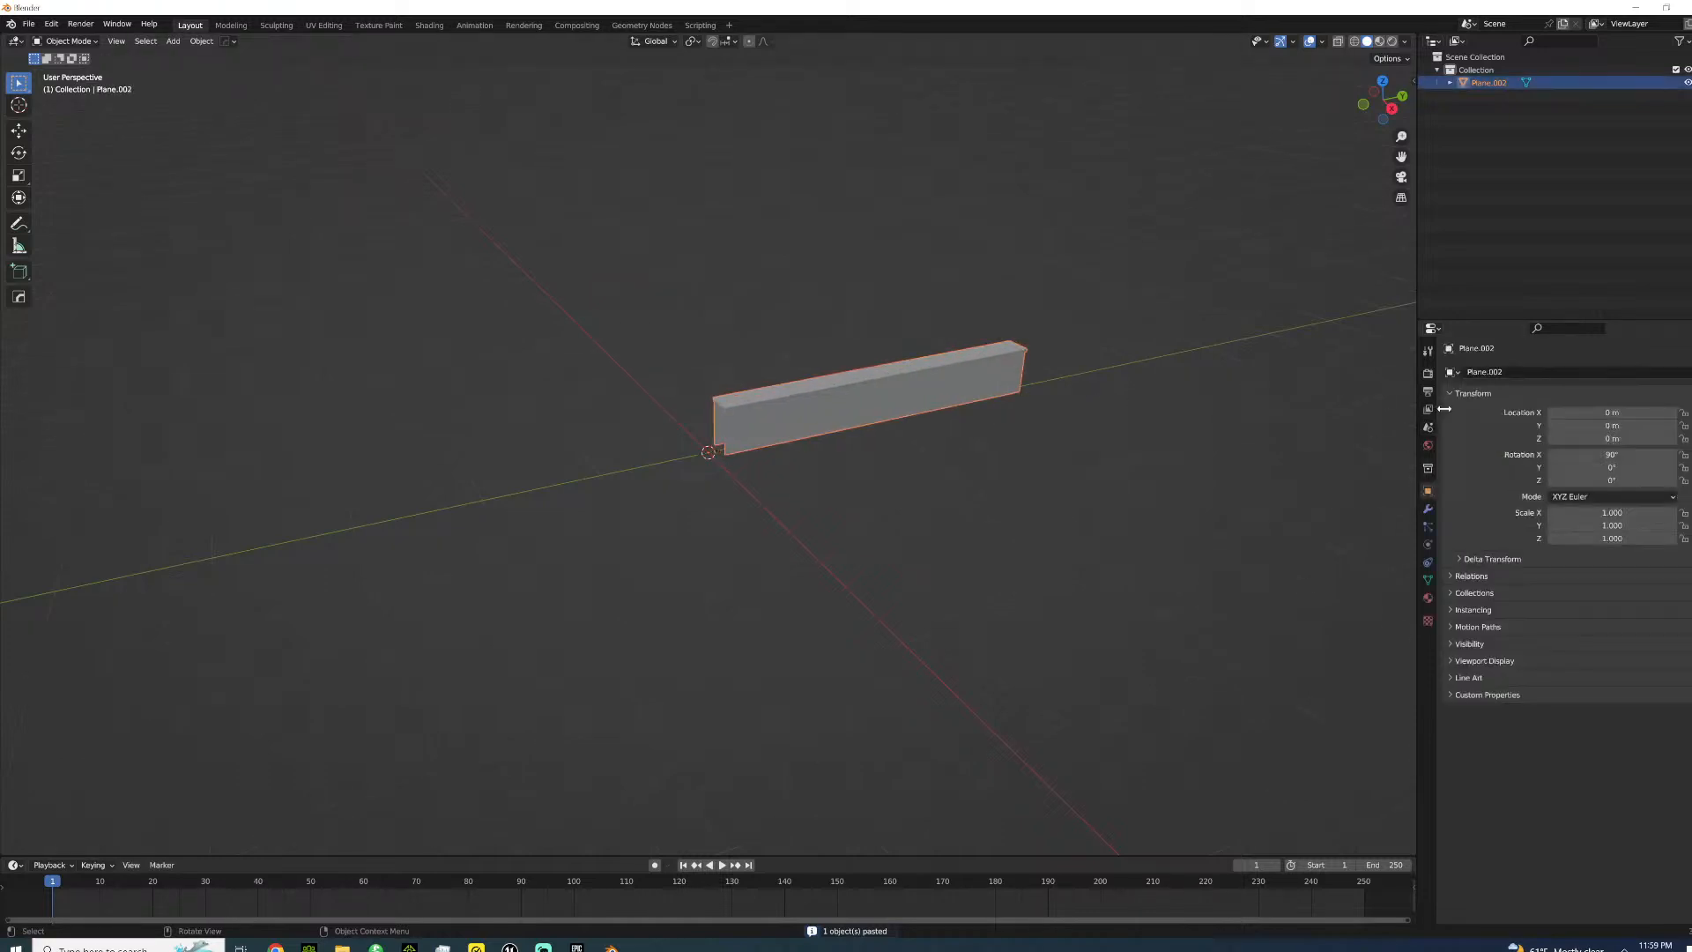
click(1427, 599)
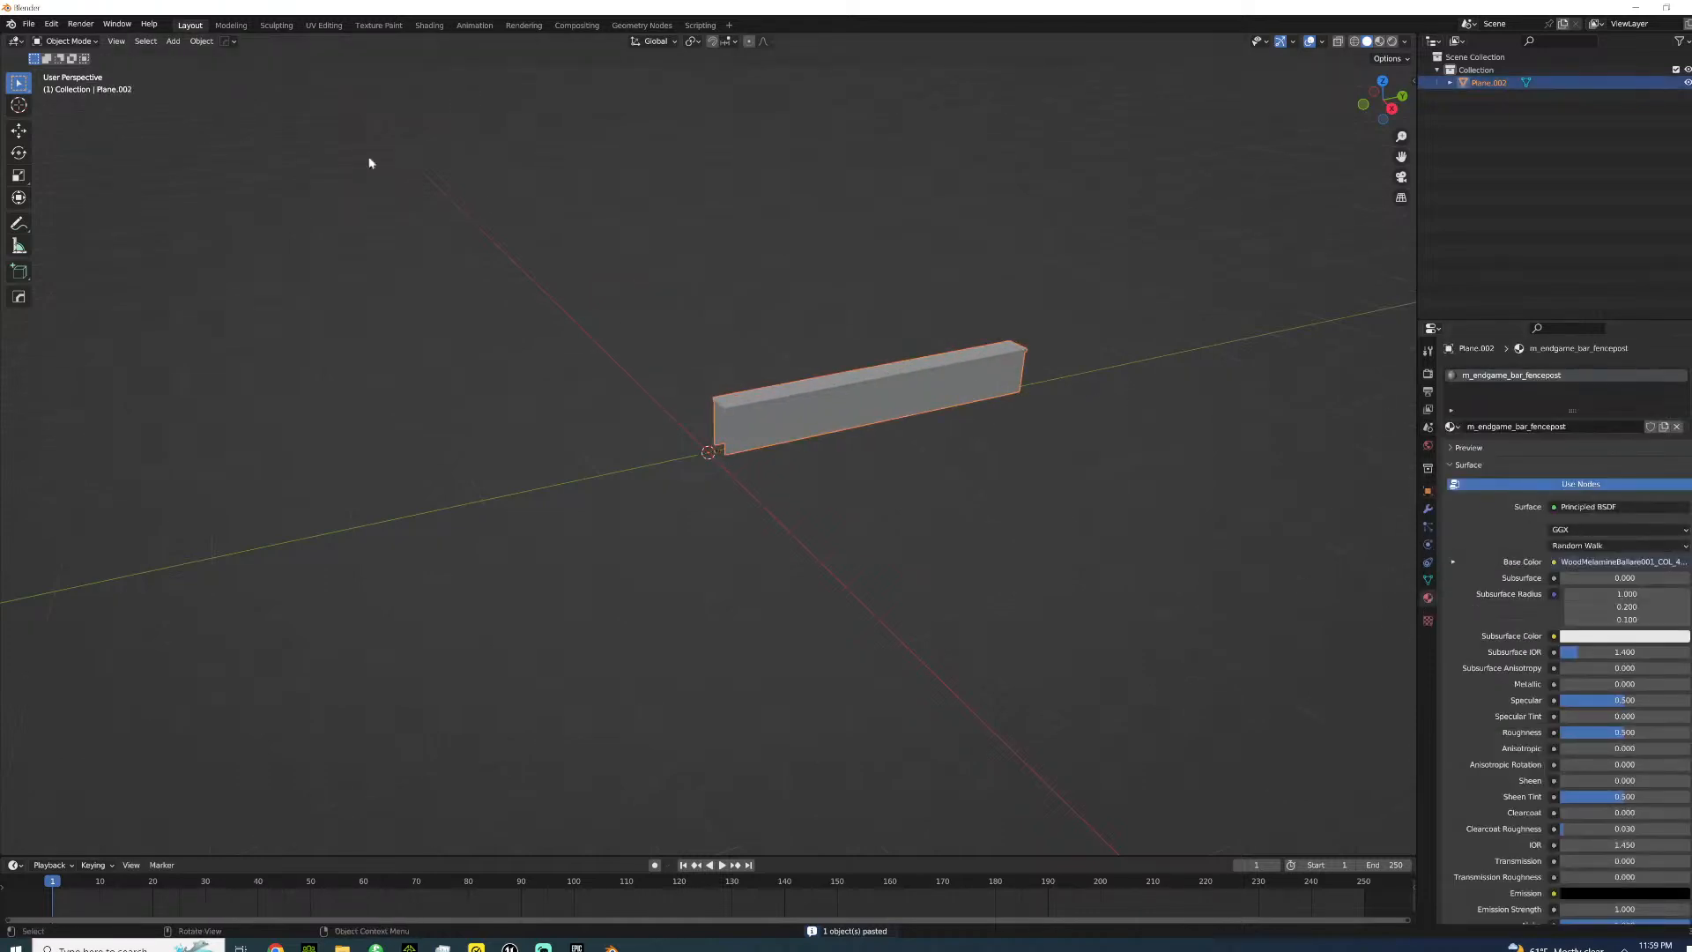
- Export the lone fence wall as FBX to the bahamasbar2 folder, overwriting the endgame_bahamasresort_fencebase file
click(29, 25)
mouse_move(137, 211)
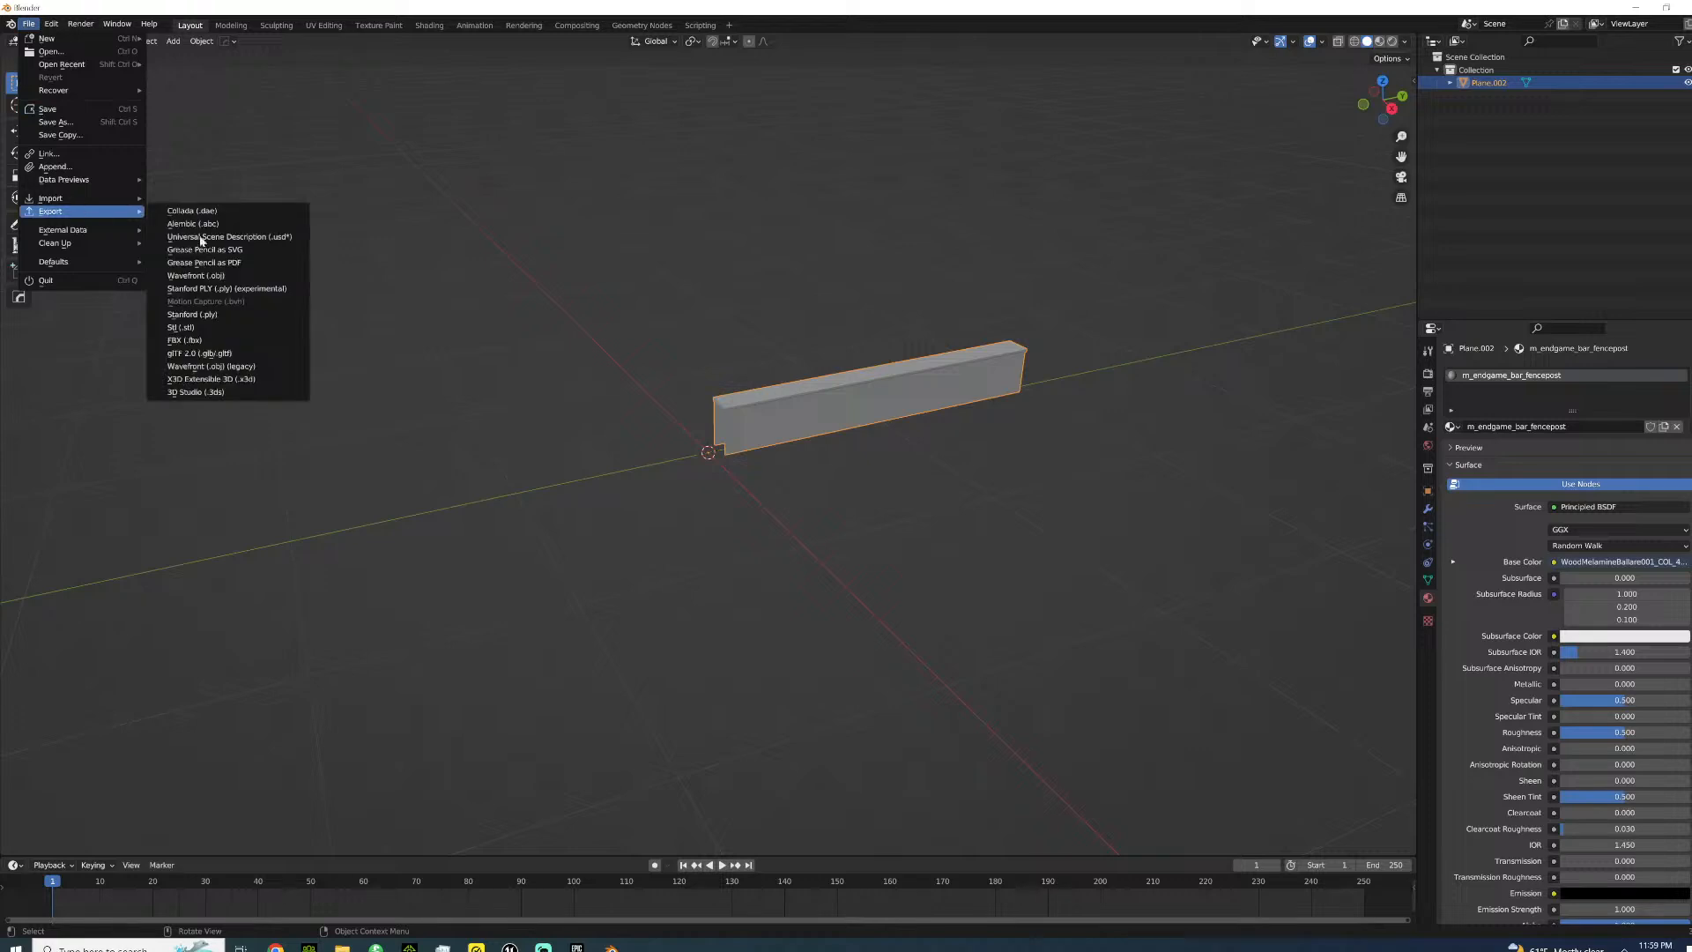
click(224, 341)
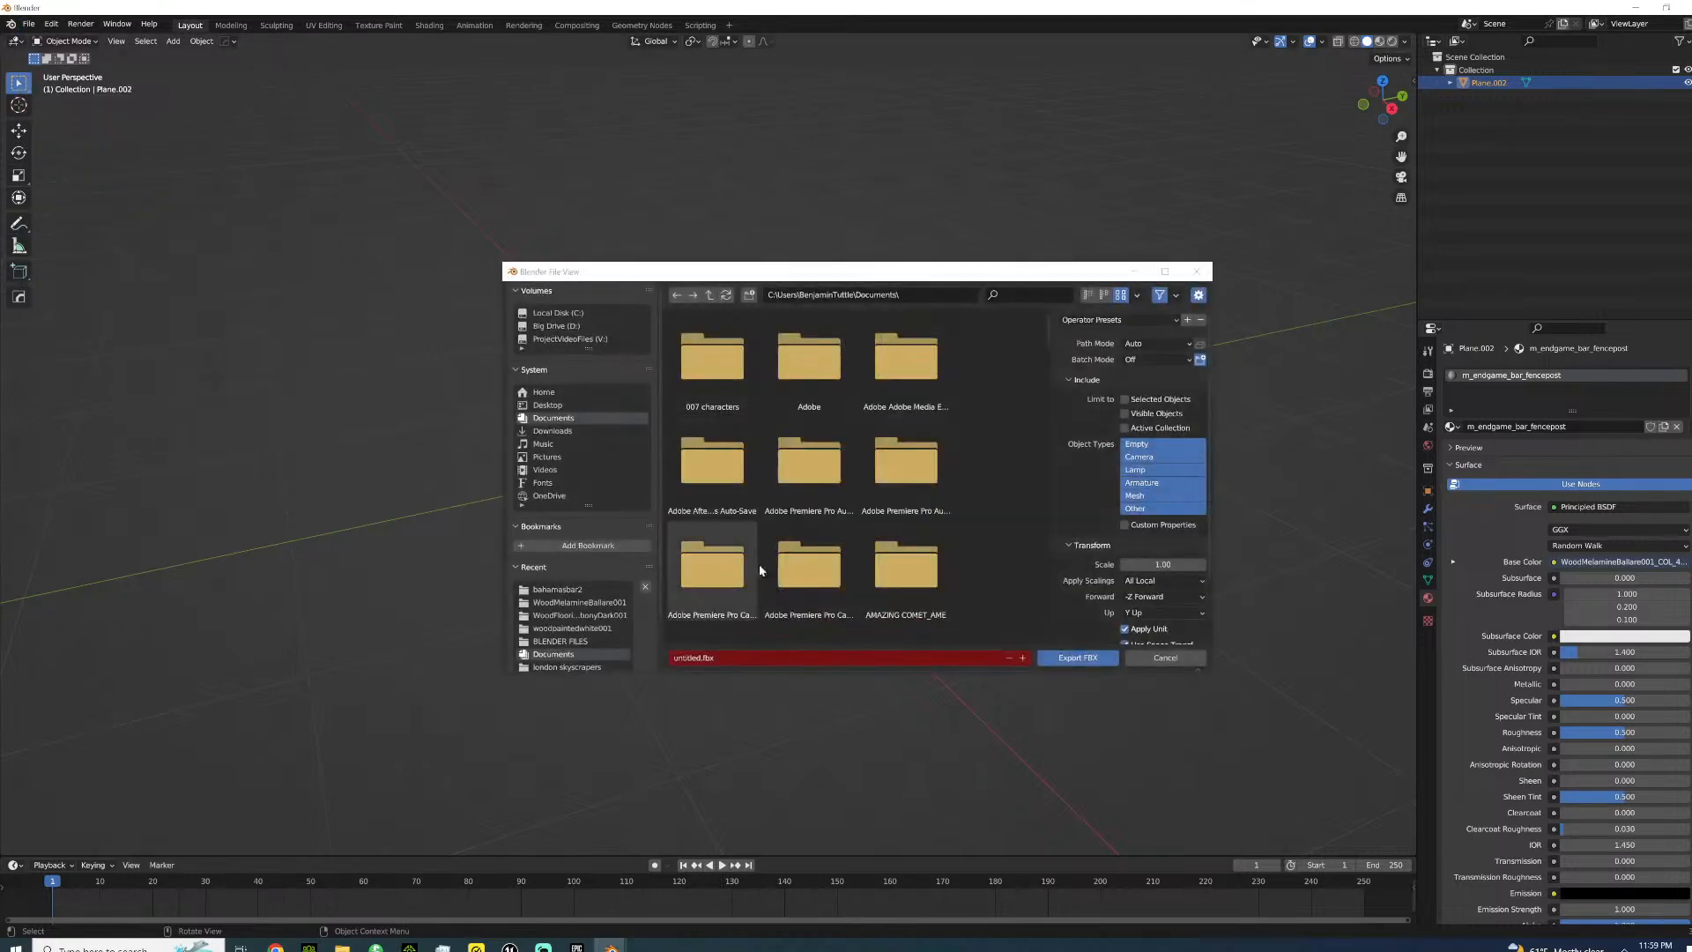
click(571, 594)
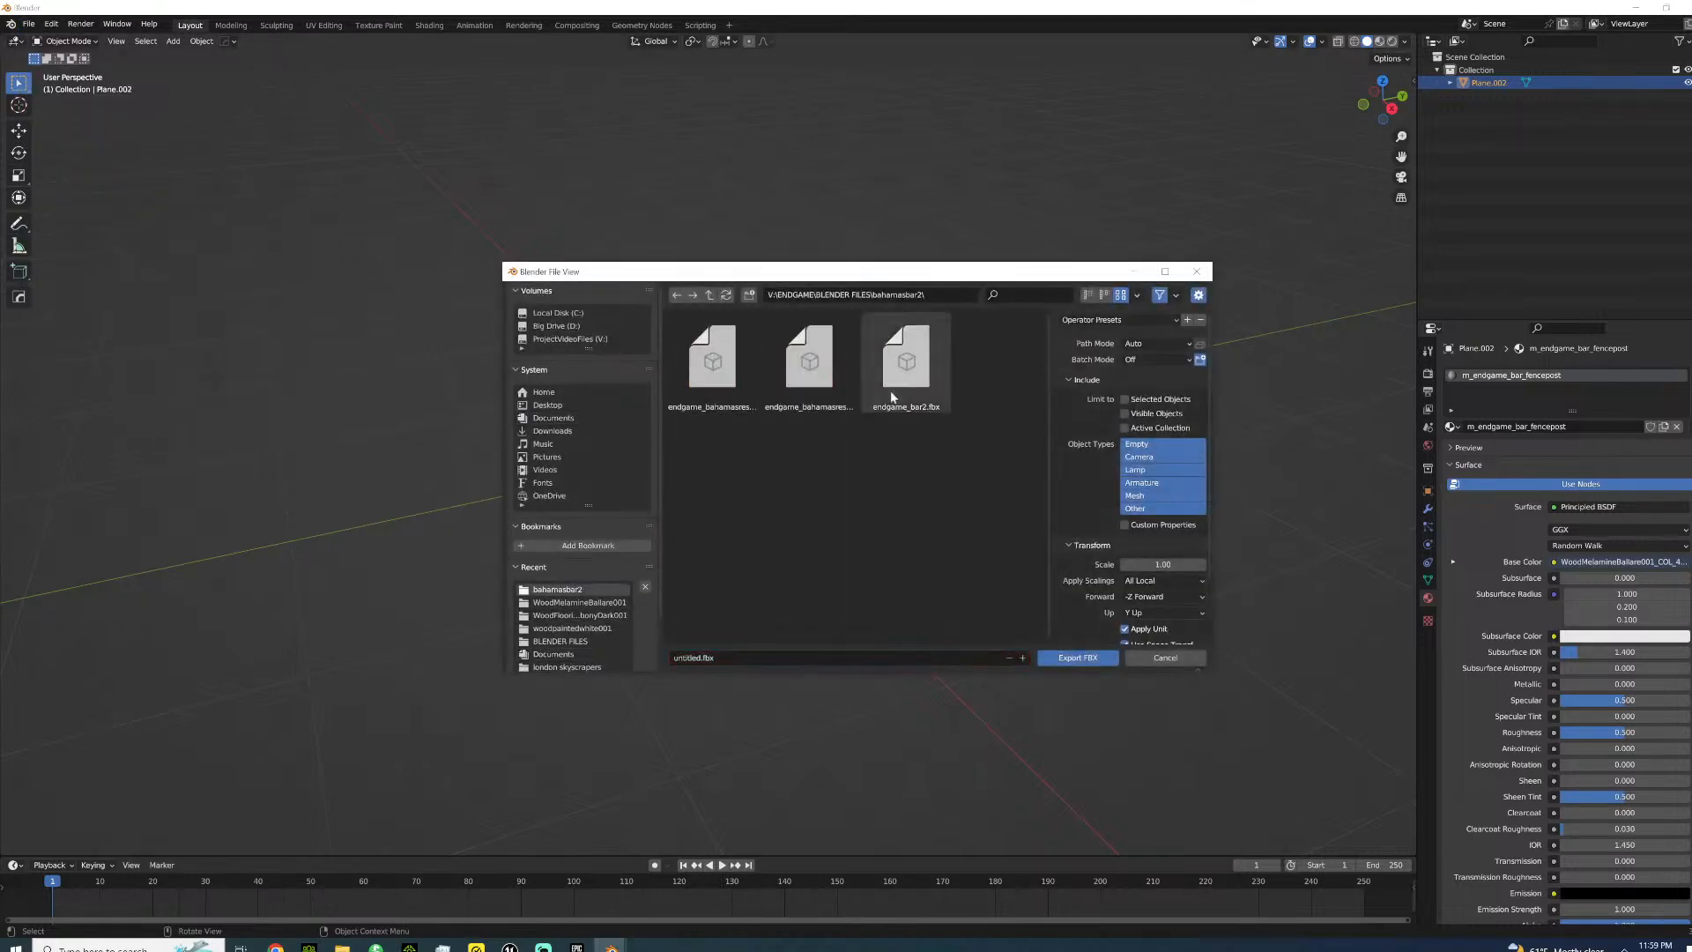
click(732, 387)
click(1077, 658)
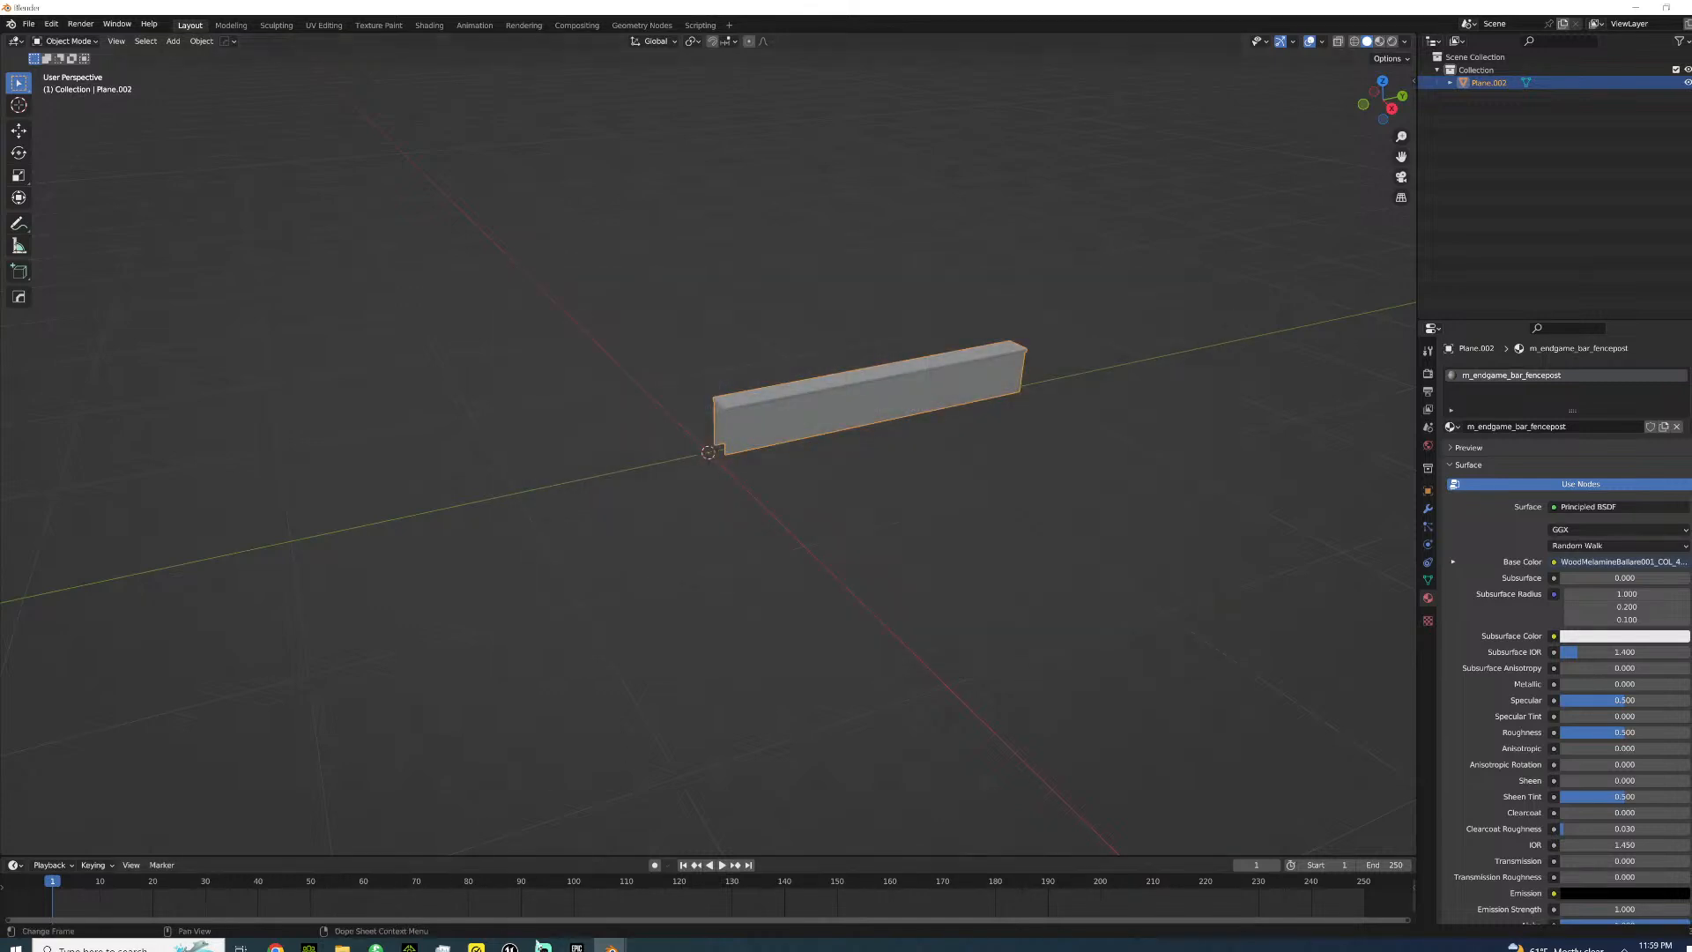
- Switch to the Unreal Editor and look through the assets in the bar content folder
mouse_move(509, 947)
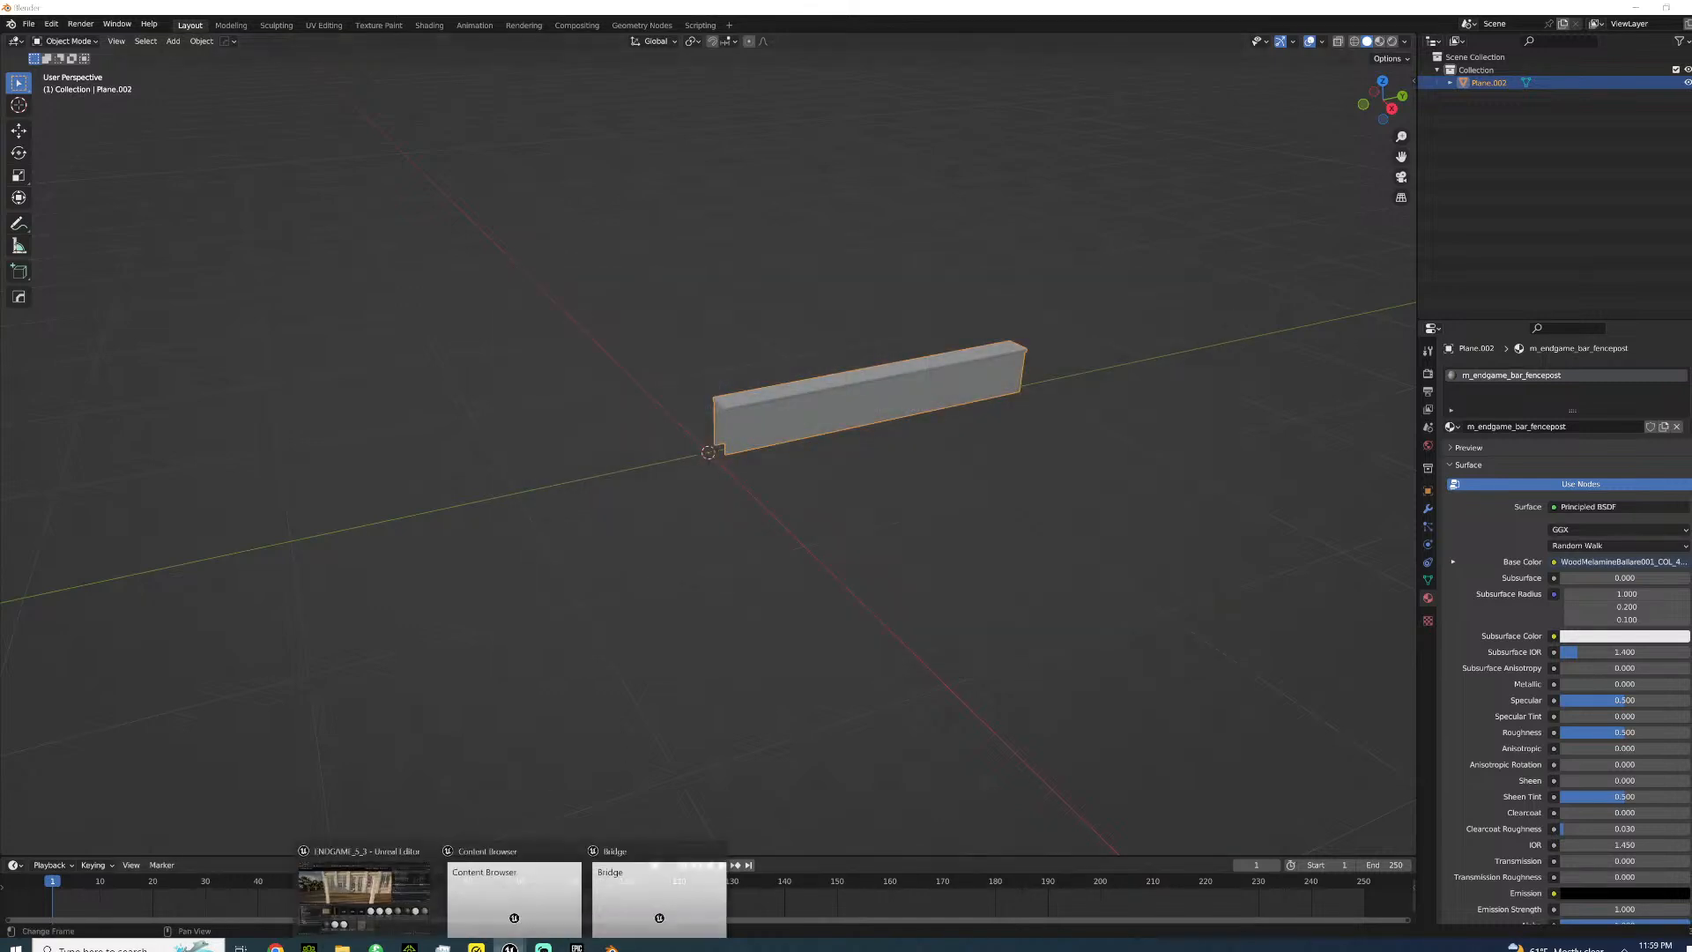
click(406, 920)
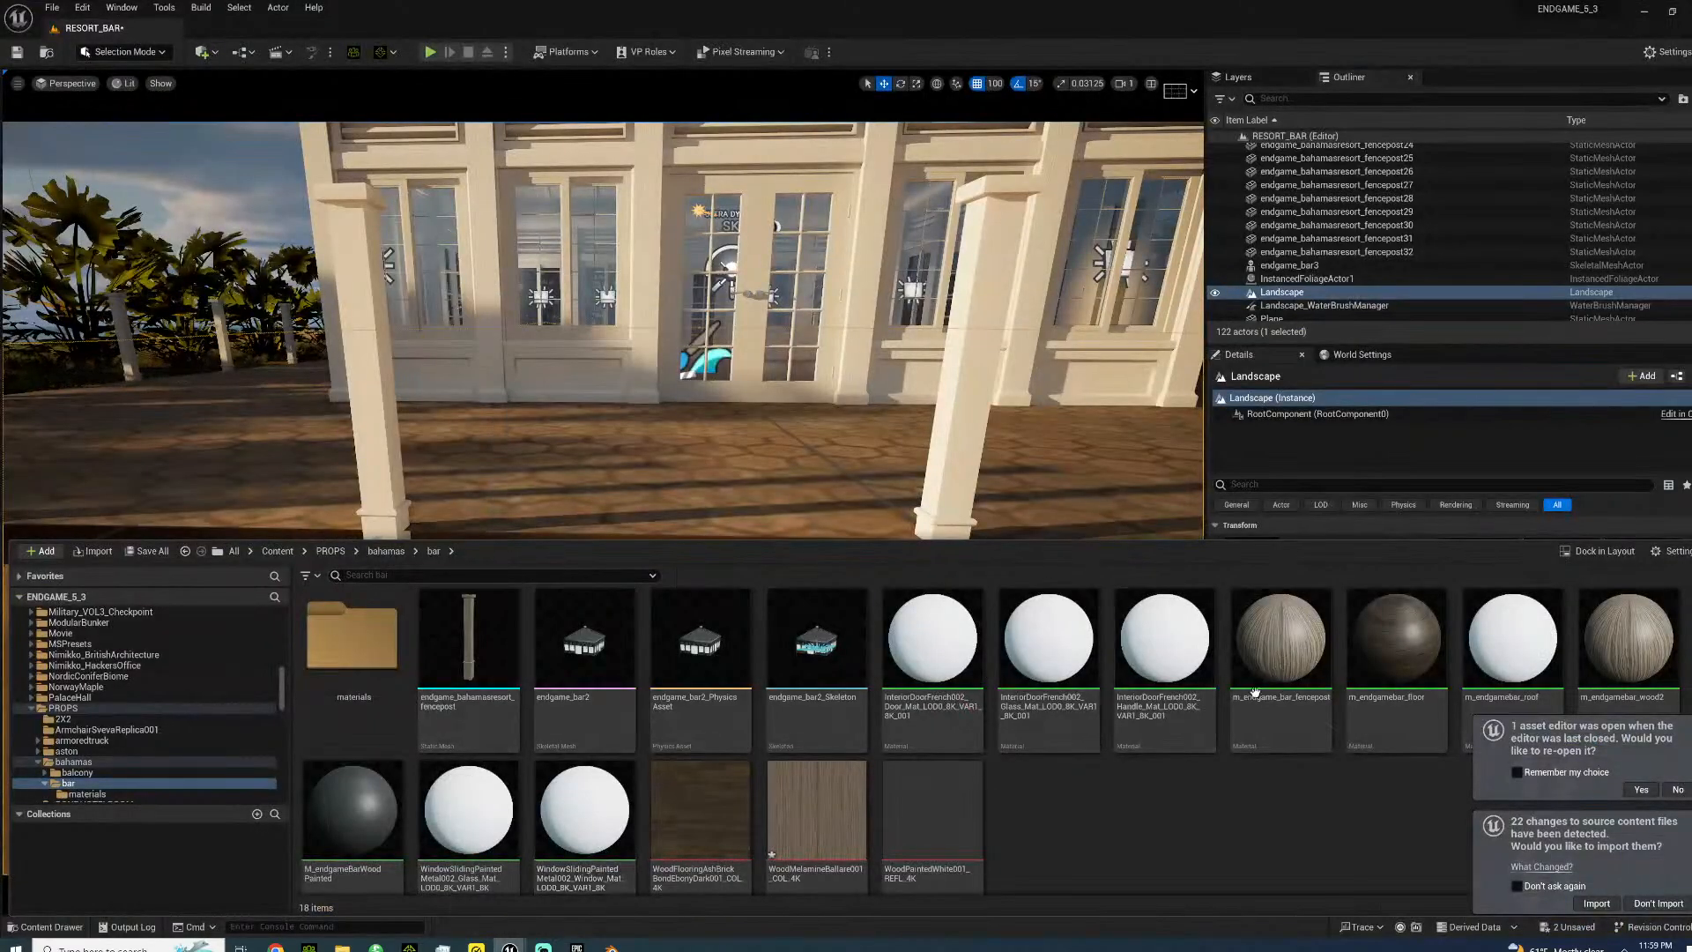
scroll(1103, 795, down, 1)
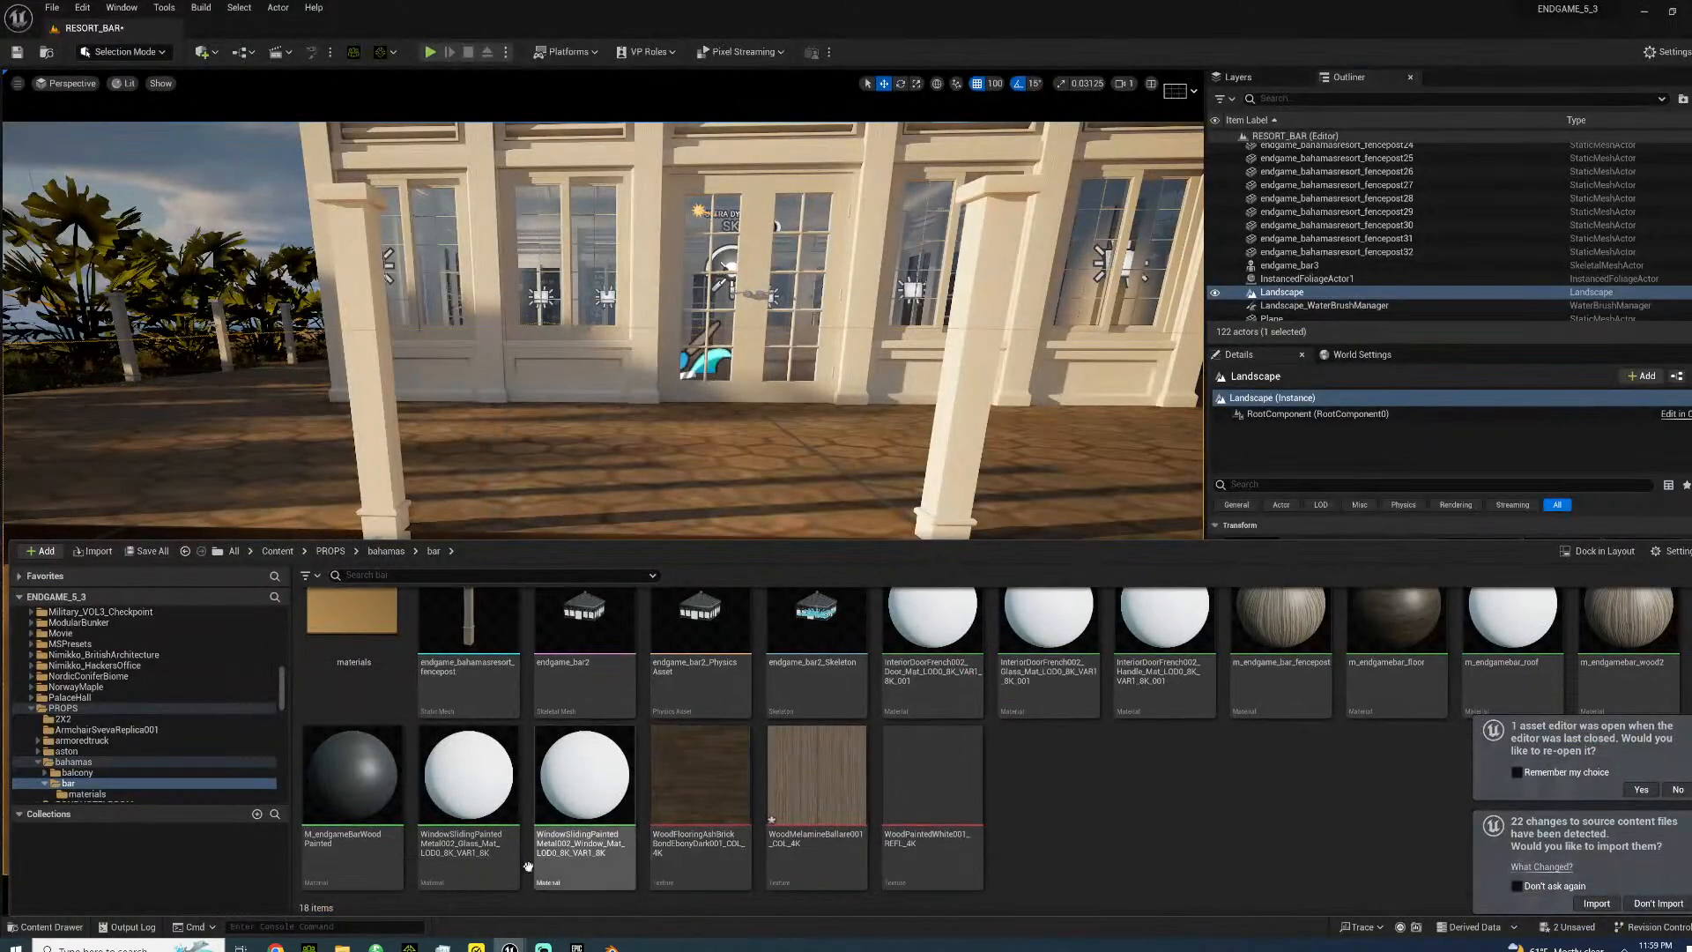
click(851, 762)
key(Delete)
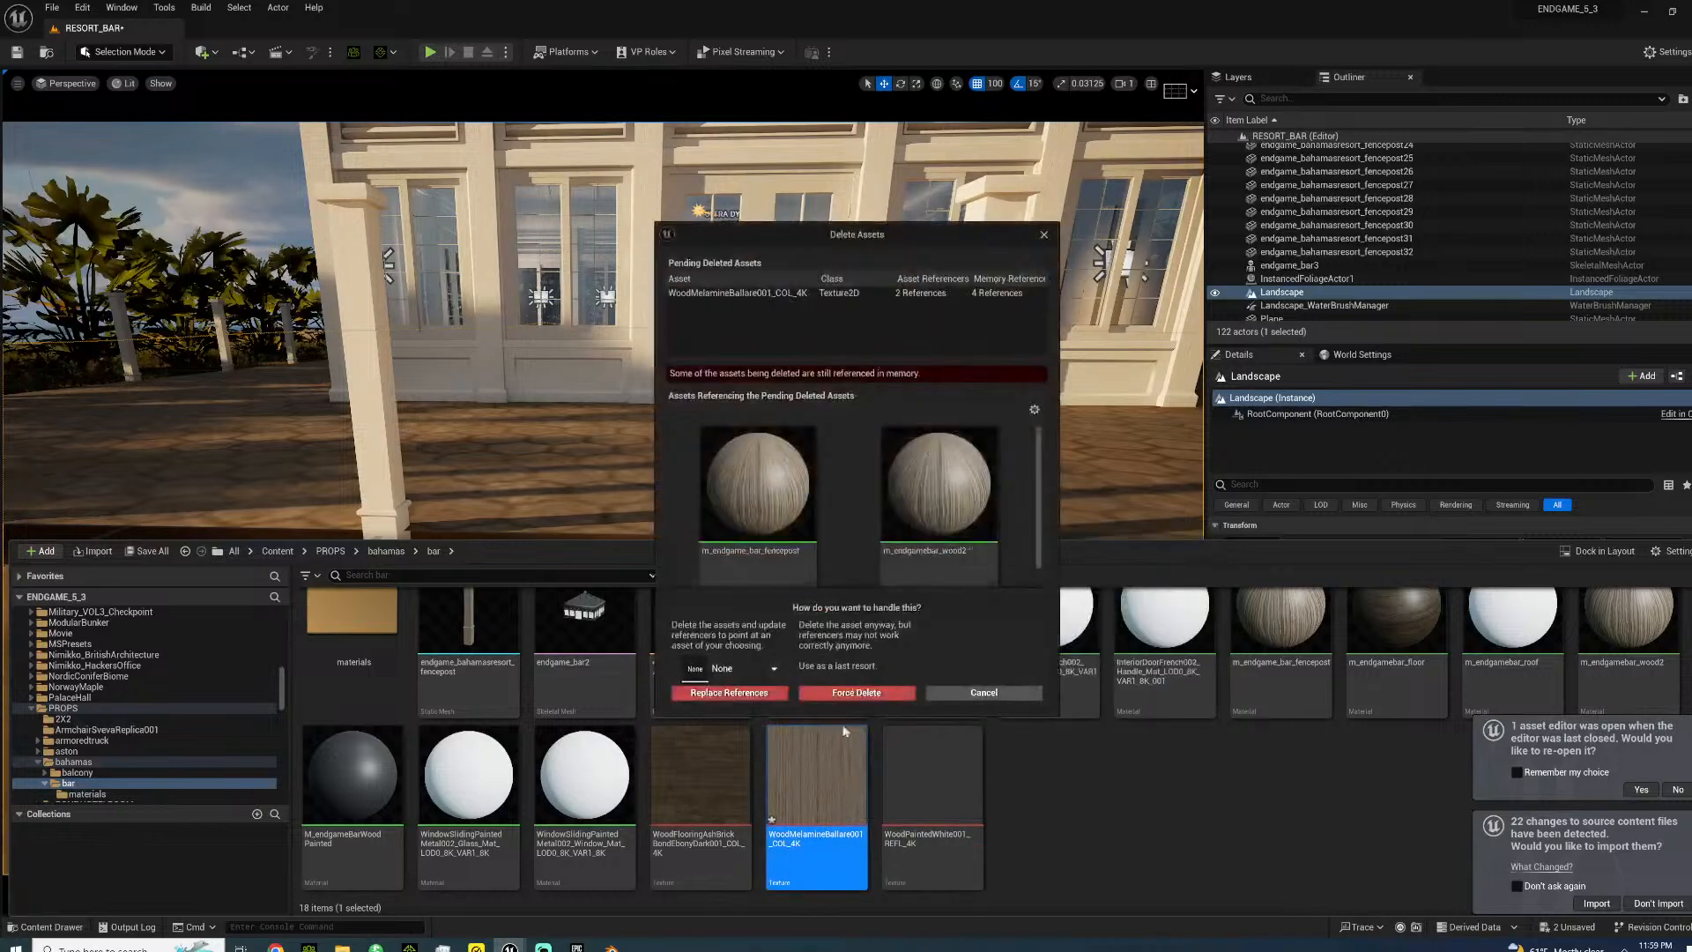
click(1043, 235)
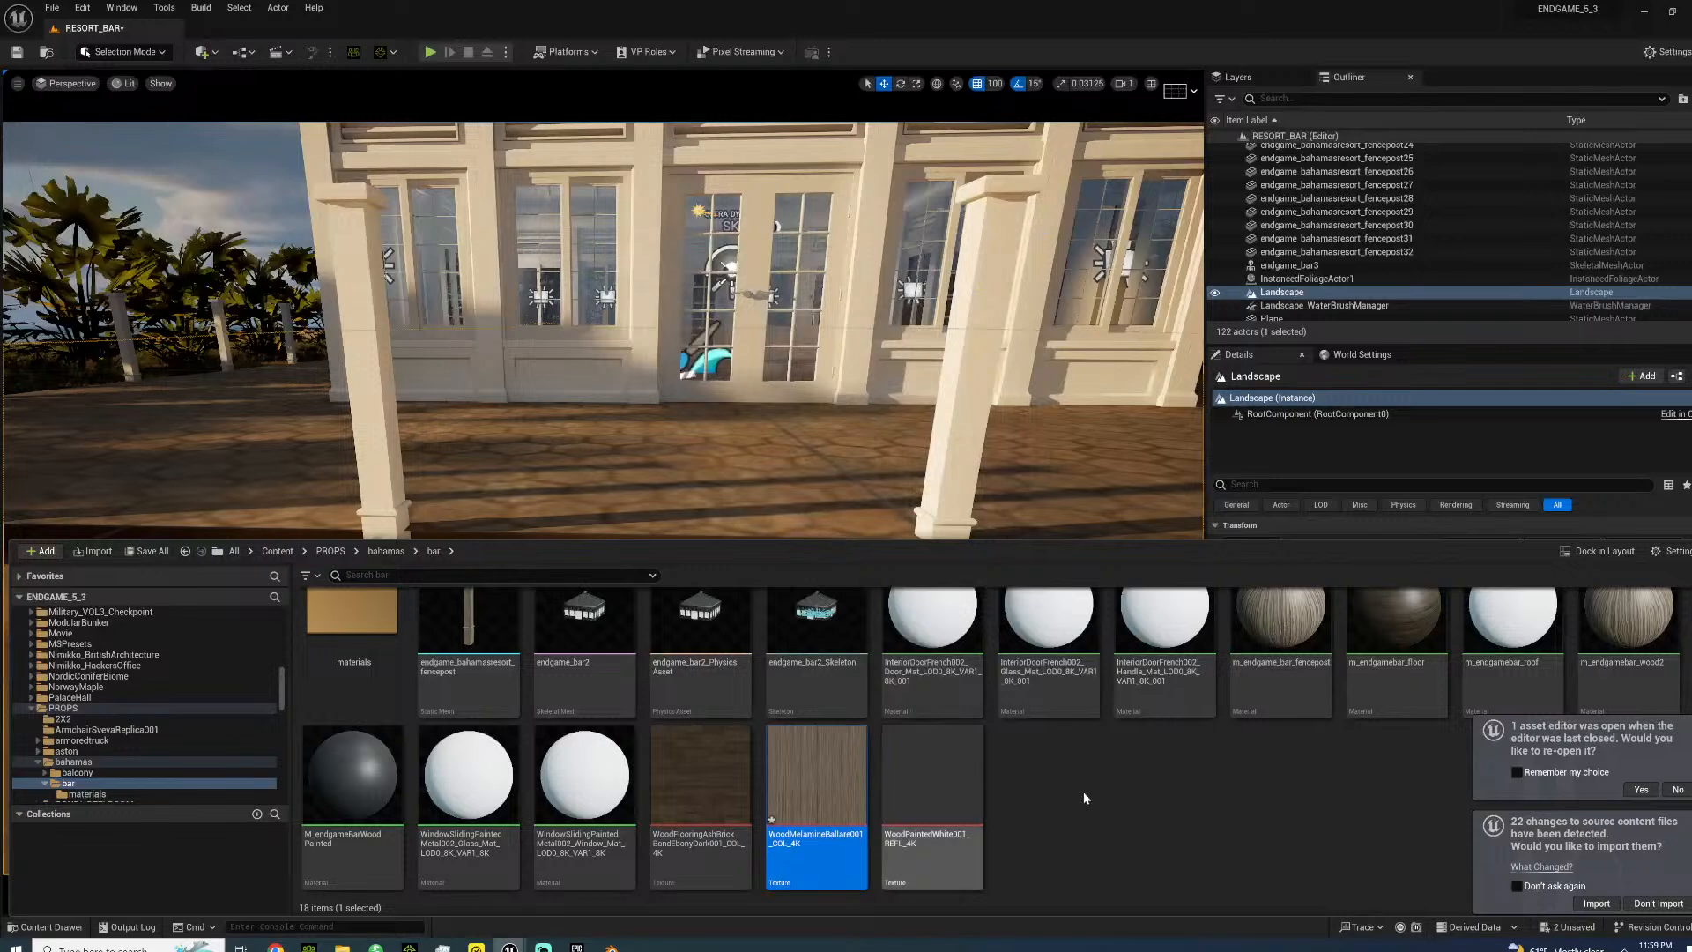
- Import the endgame_bahamasresort_fencebase FBX from the bahamasbar2 folder into the bar content folder with the default import options
click(859, 801)
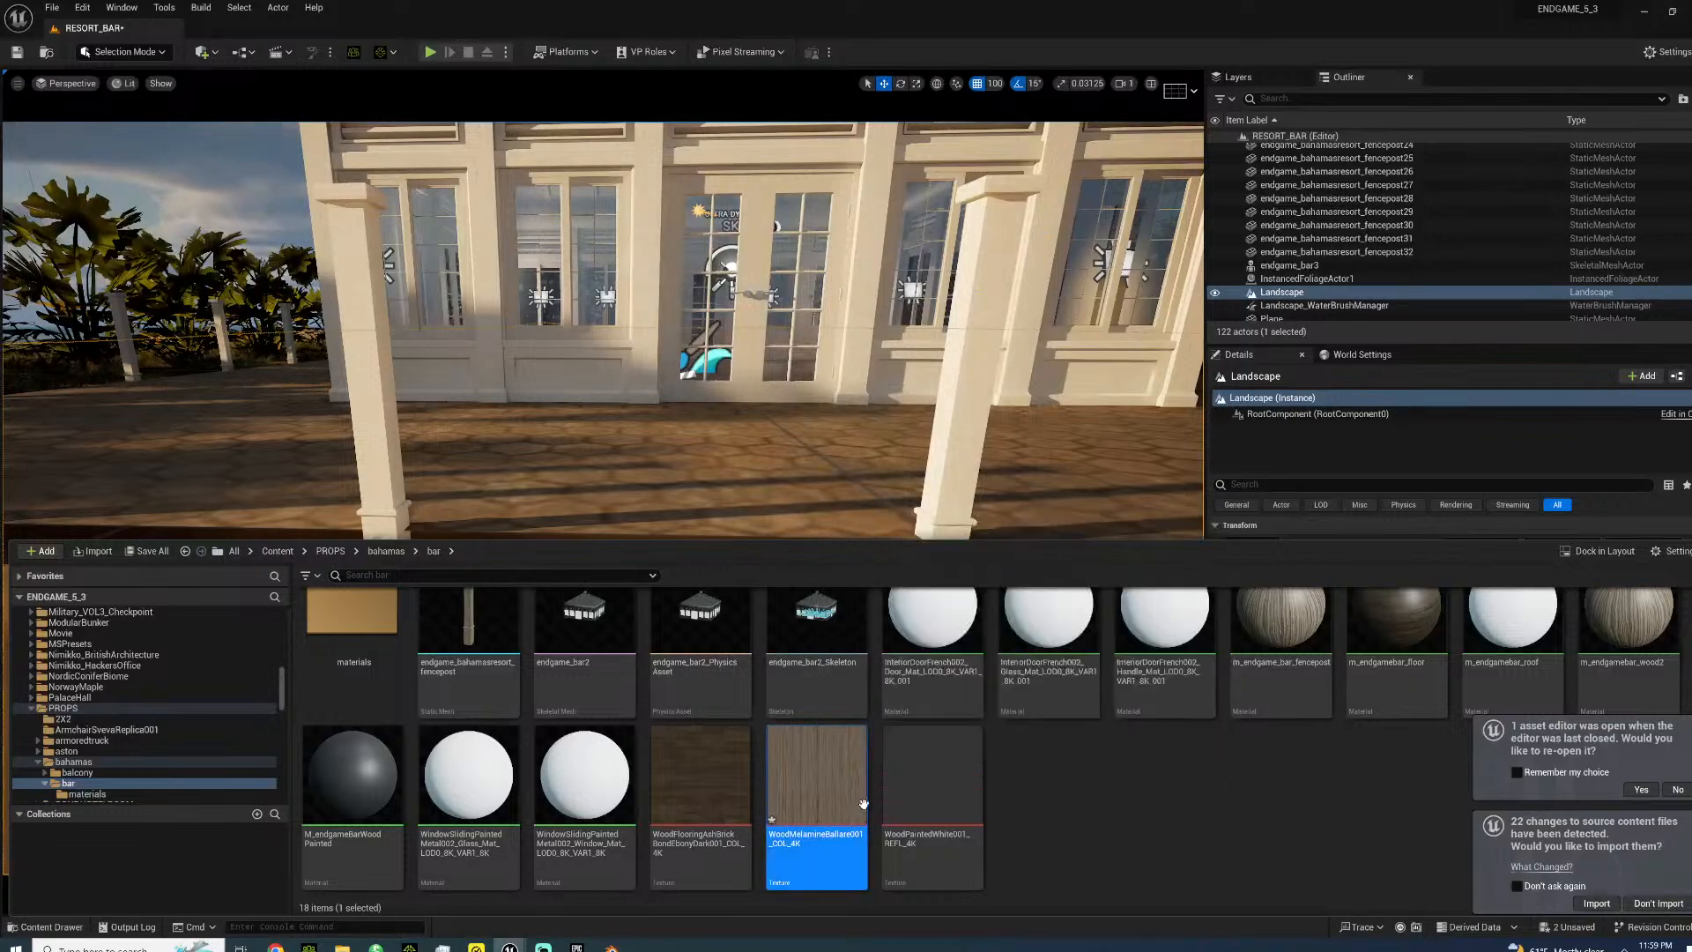
click(986, 842)
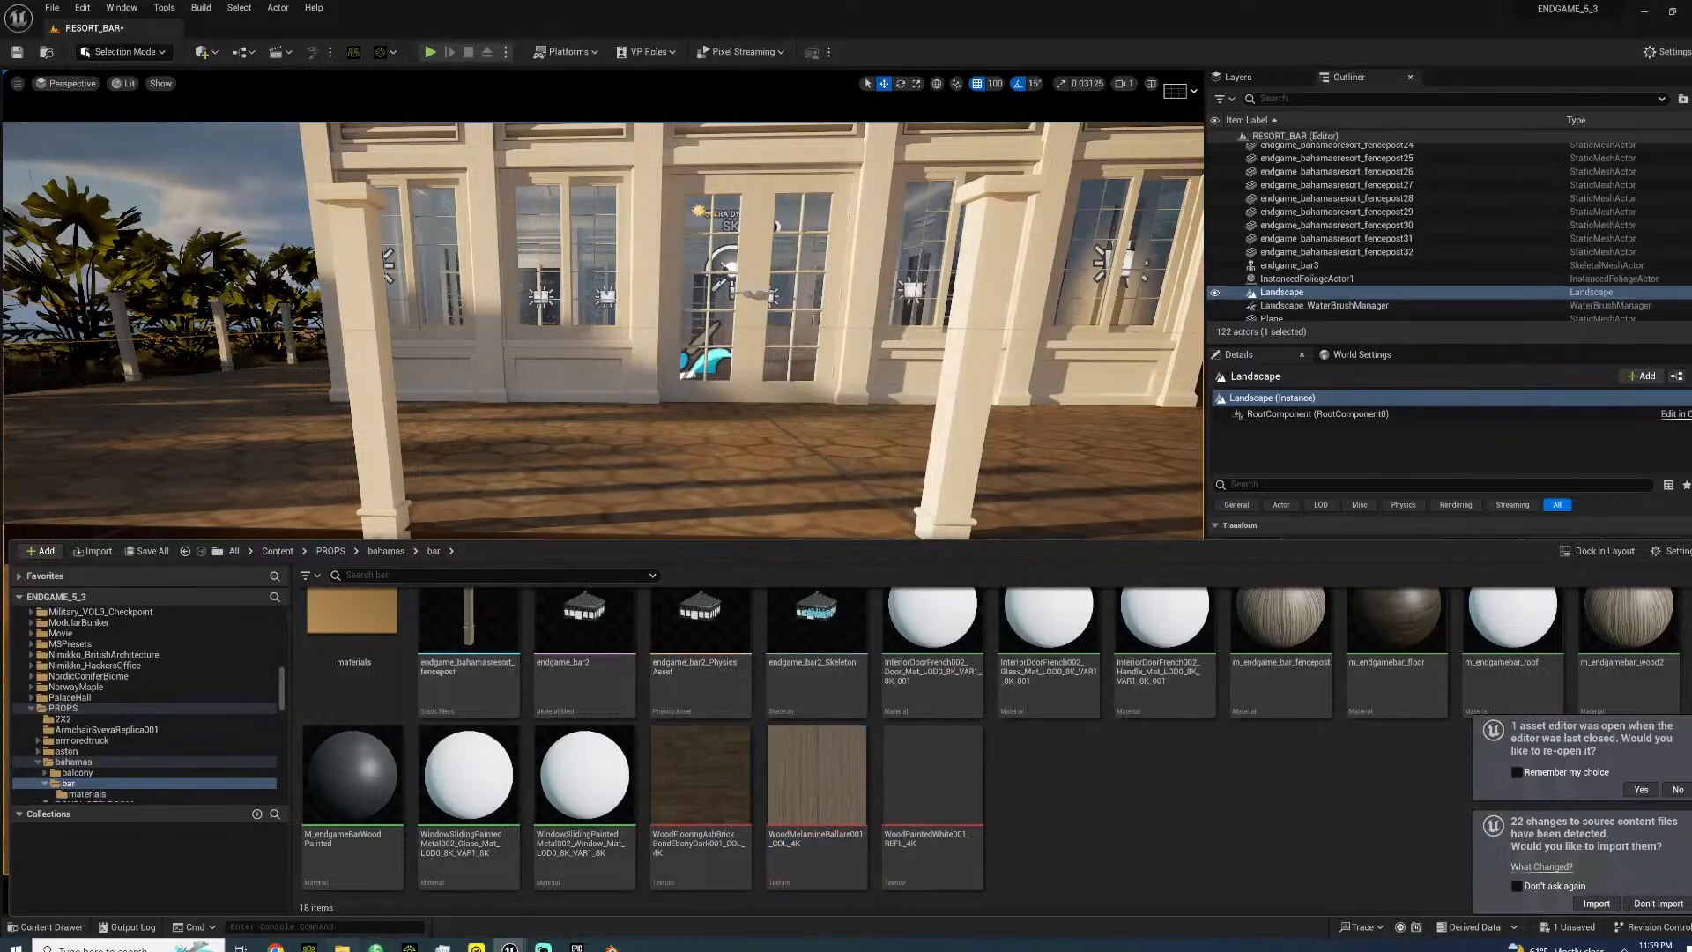
click(341, 948)
click(272, 238)
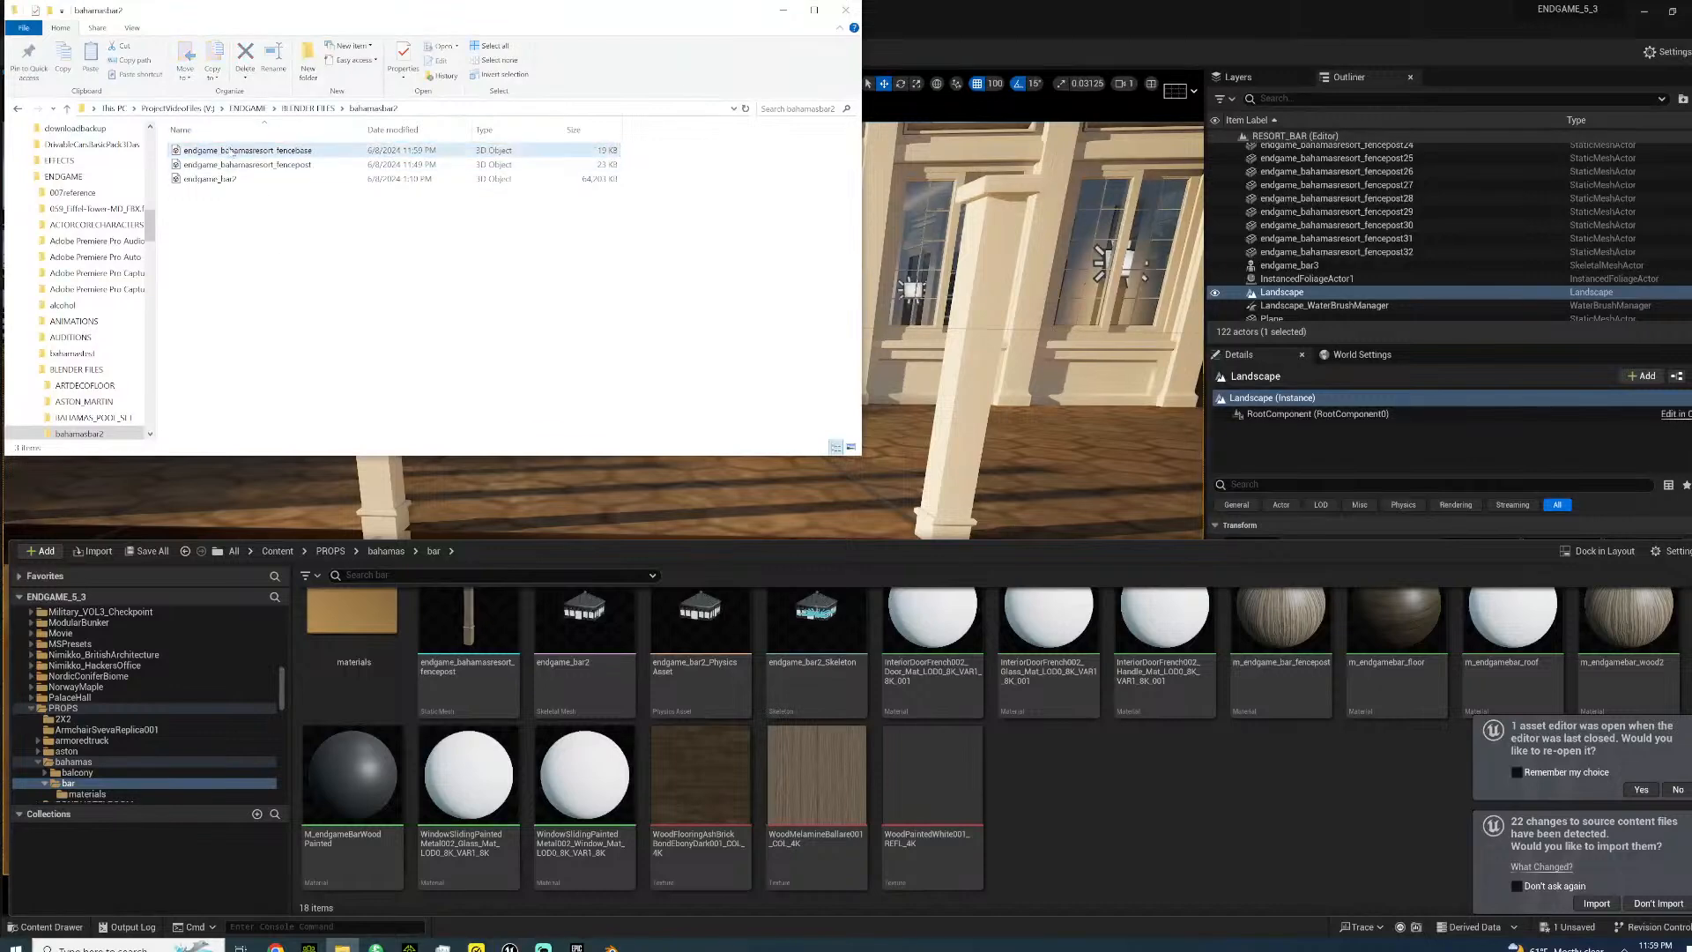
drag(1093, 802, 1088, 790)
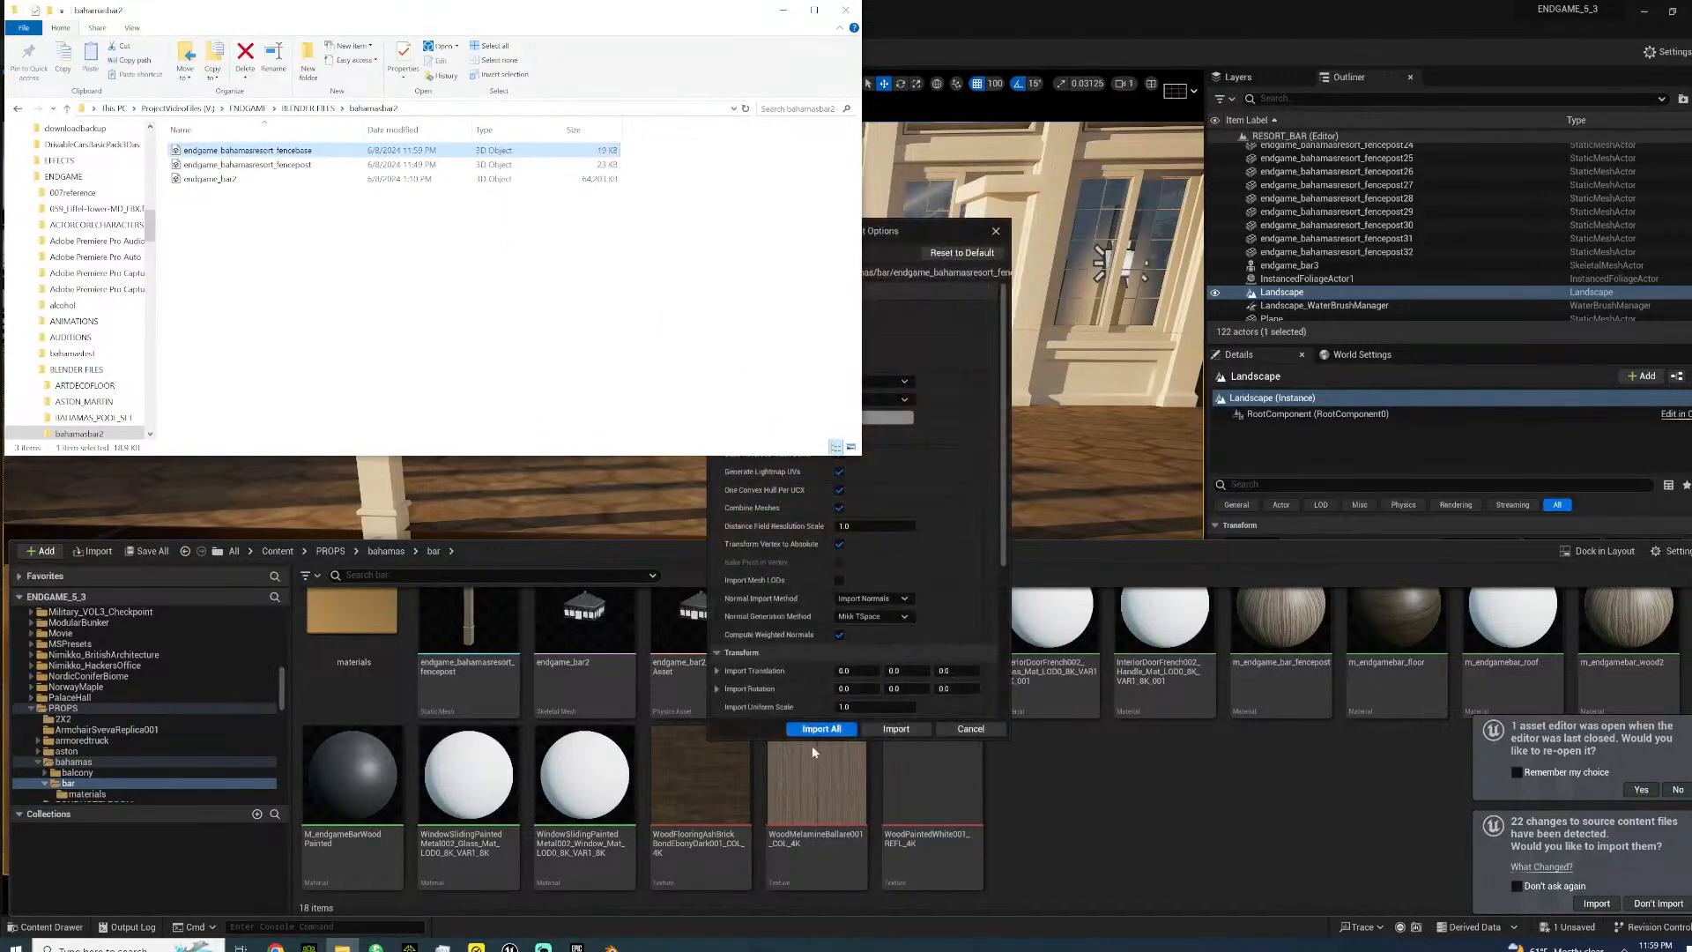
click(828, 734)
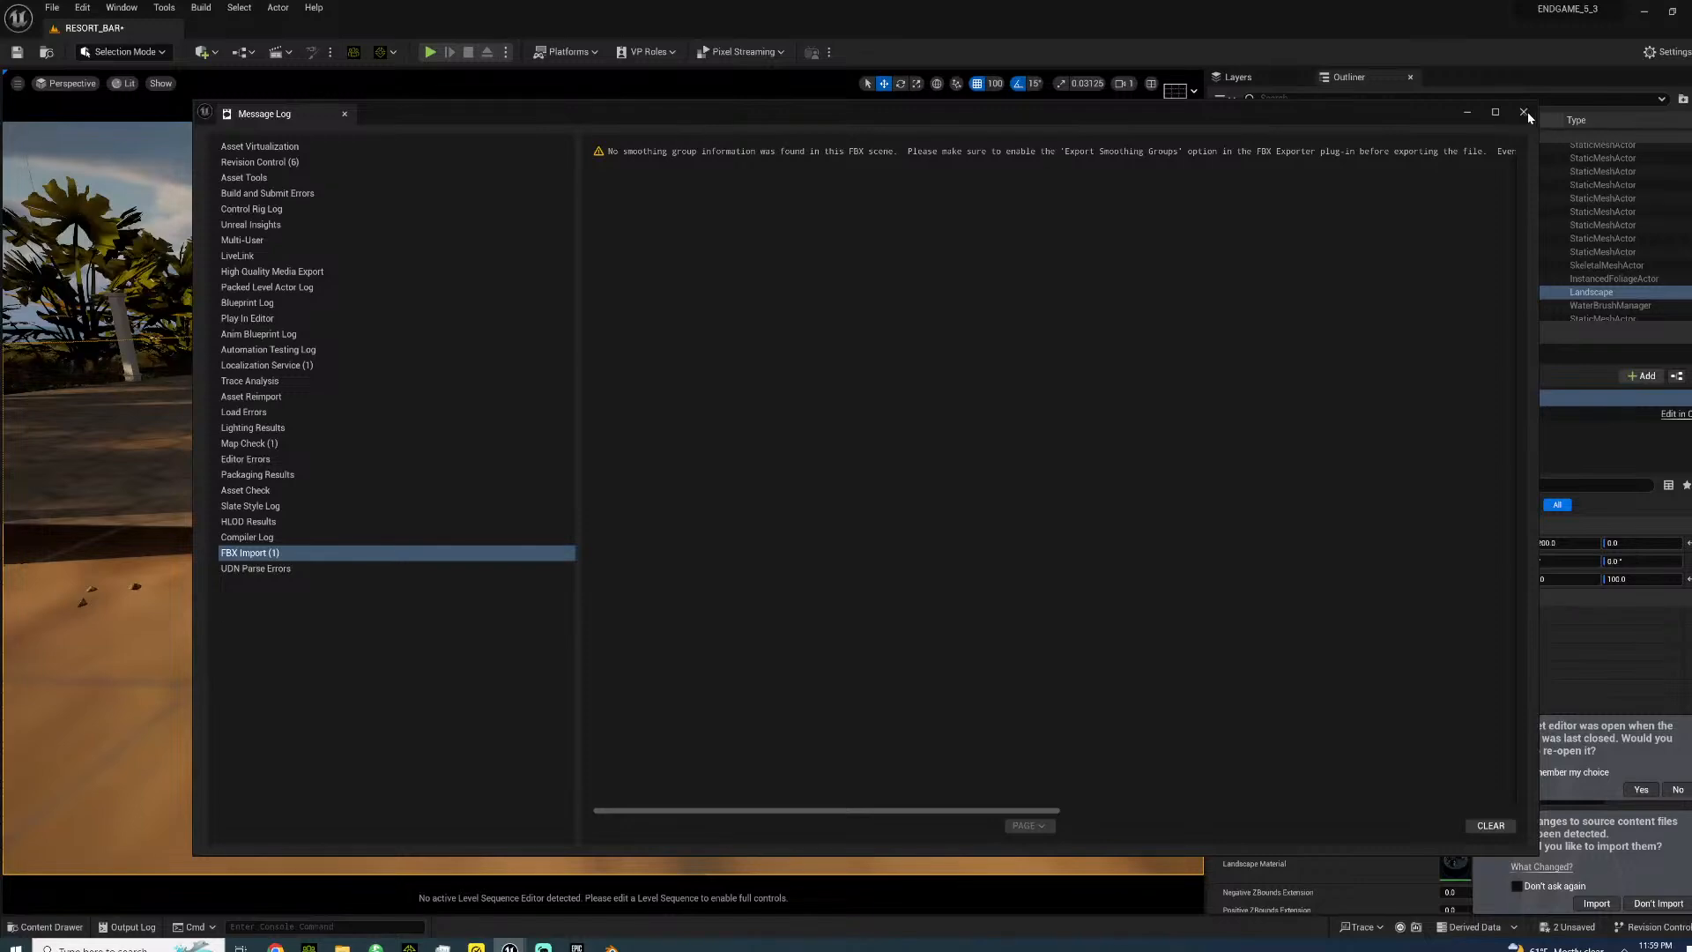
click(1523, 113)
click(48, 927)
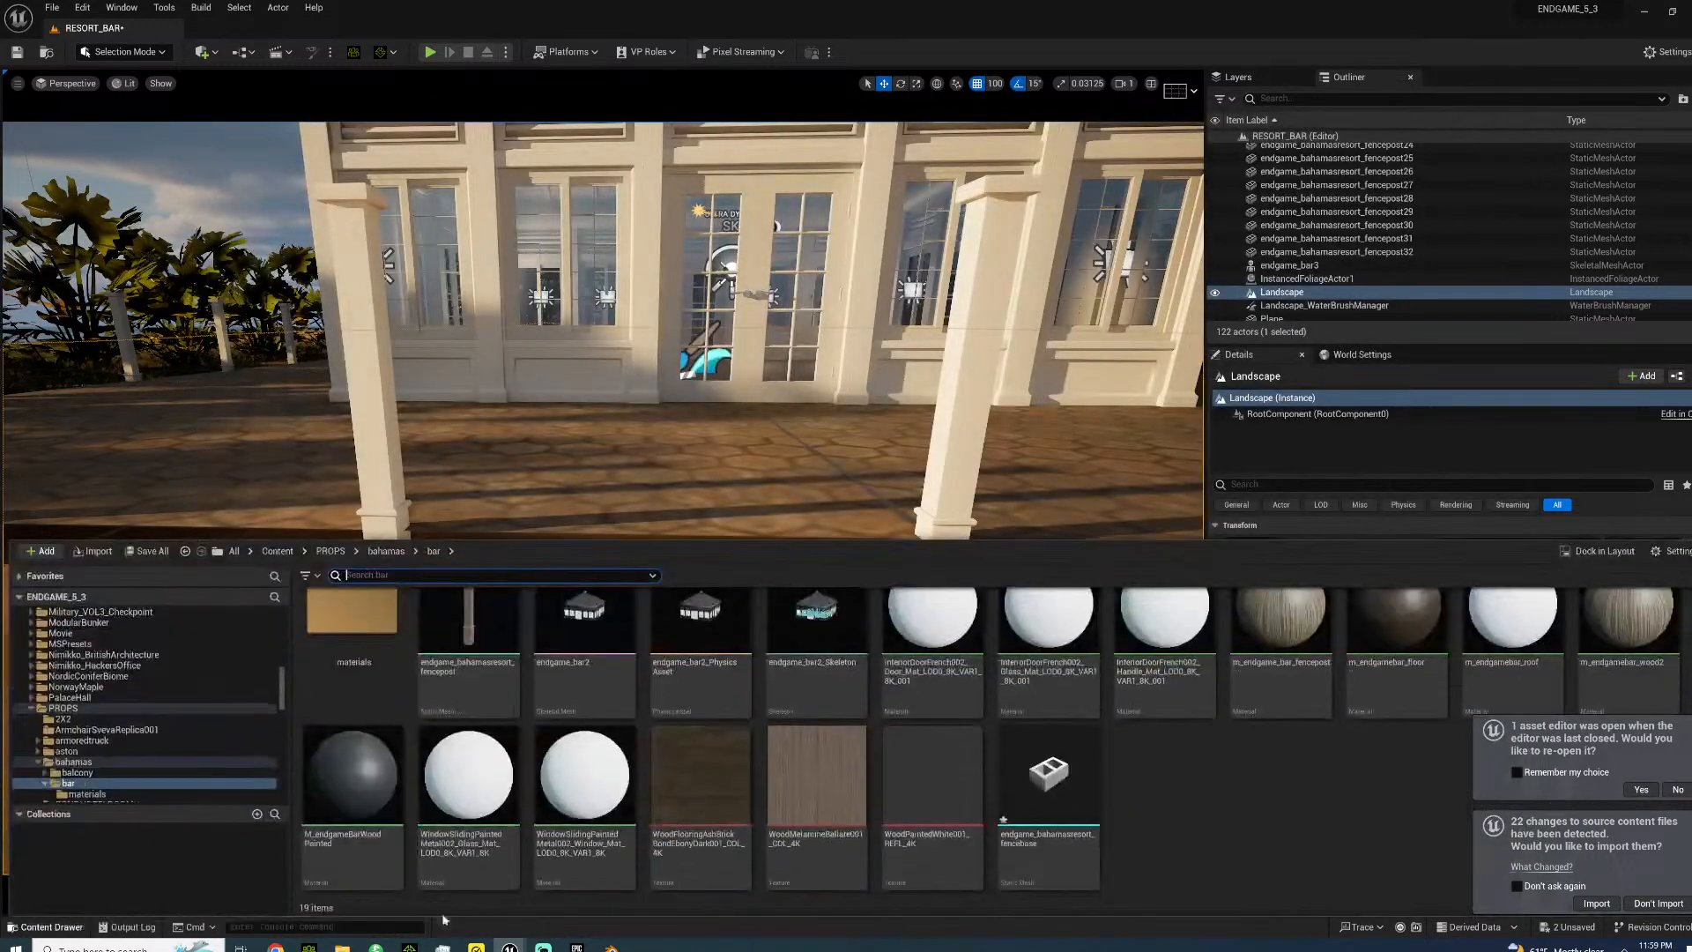
- Place the imported fence wall between two fence posts on the patio's beach-facing edge at X -800, Y 0
drag(674, 514, 969, 647)
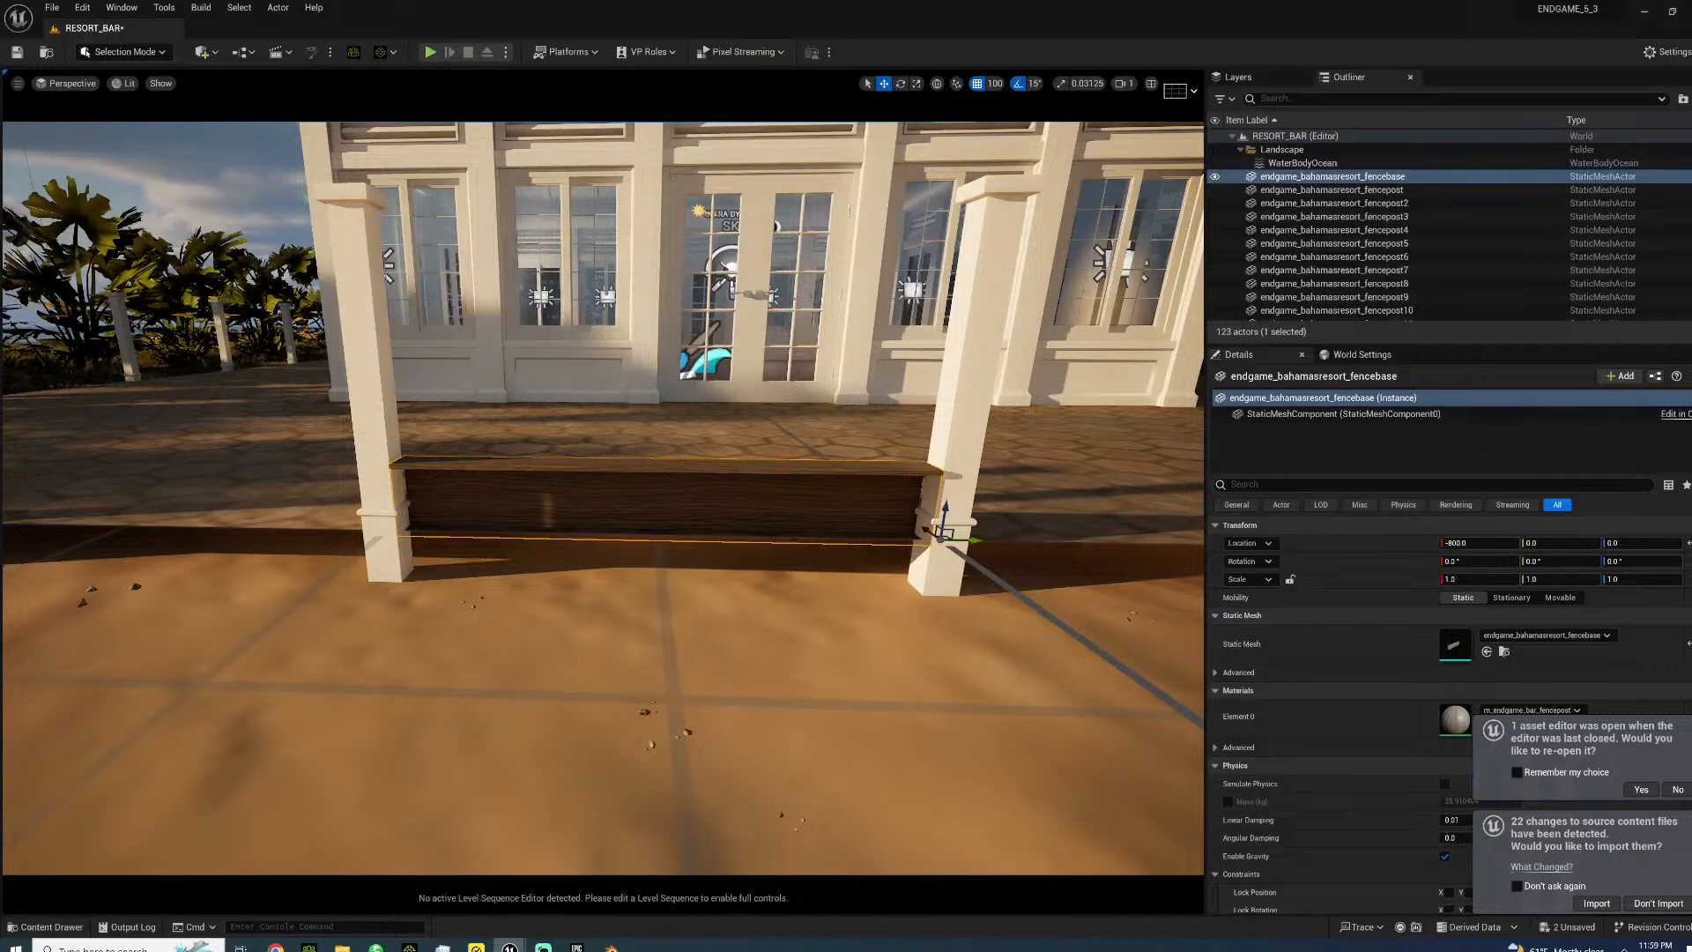
key(w)
right_drag(784, 328, 291, 322)
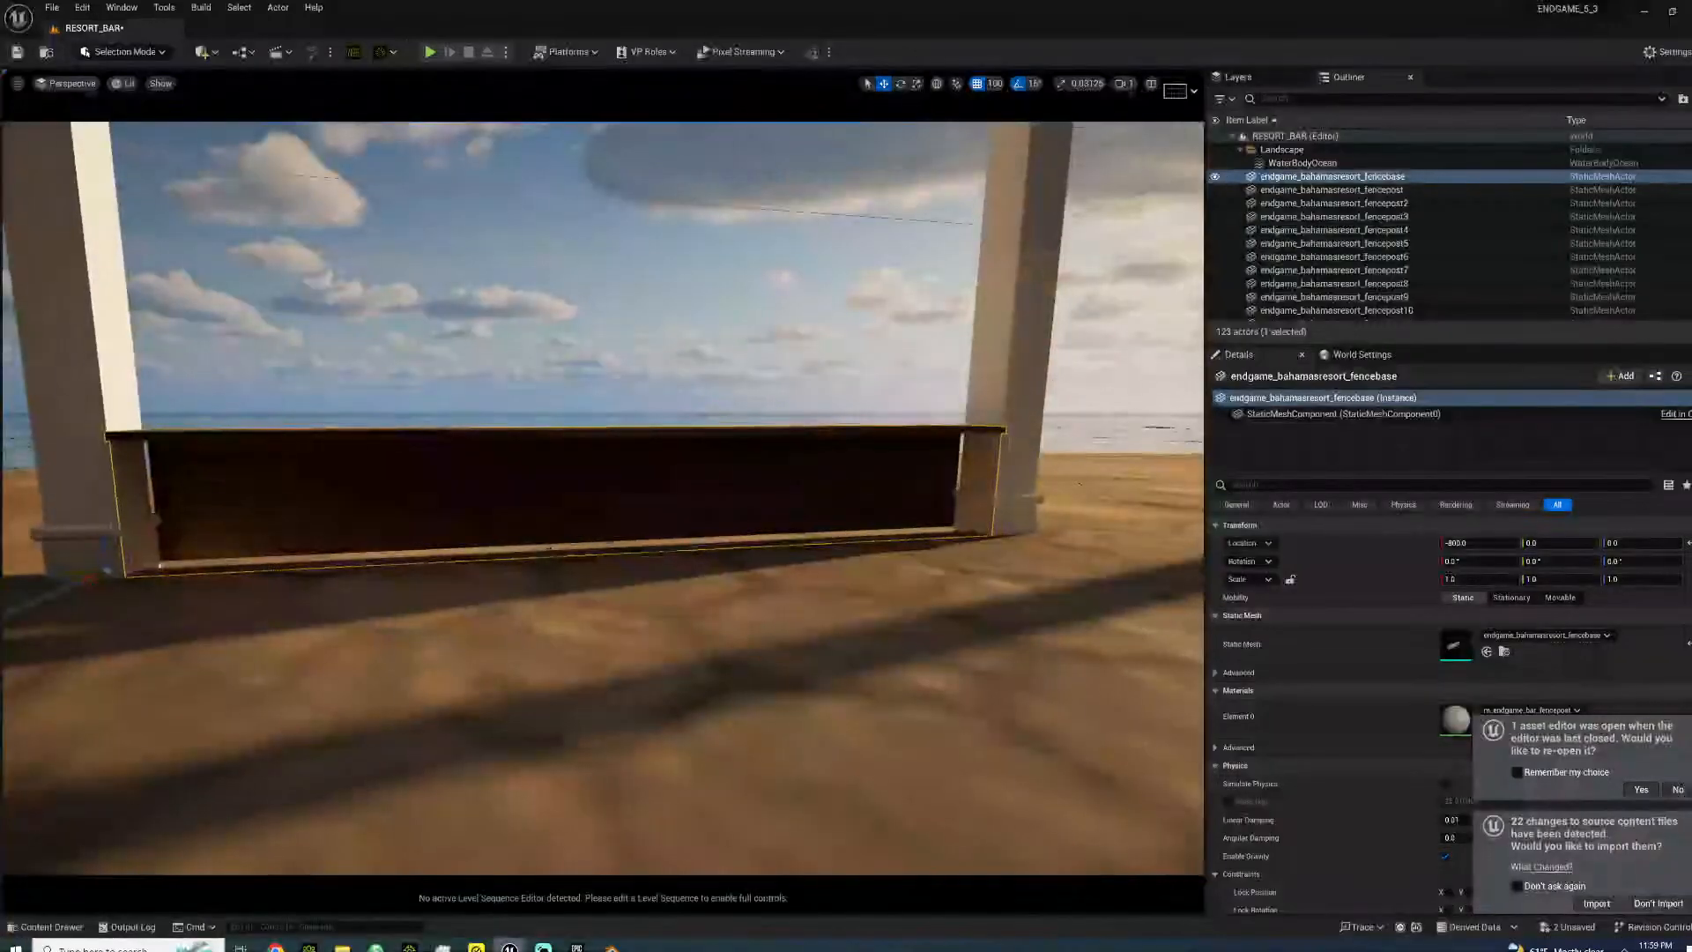
- Apply the M_endgameBarWoodPainted material from the materials folder to the fence wall
key(ctrl+space)
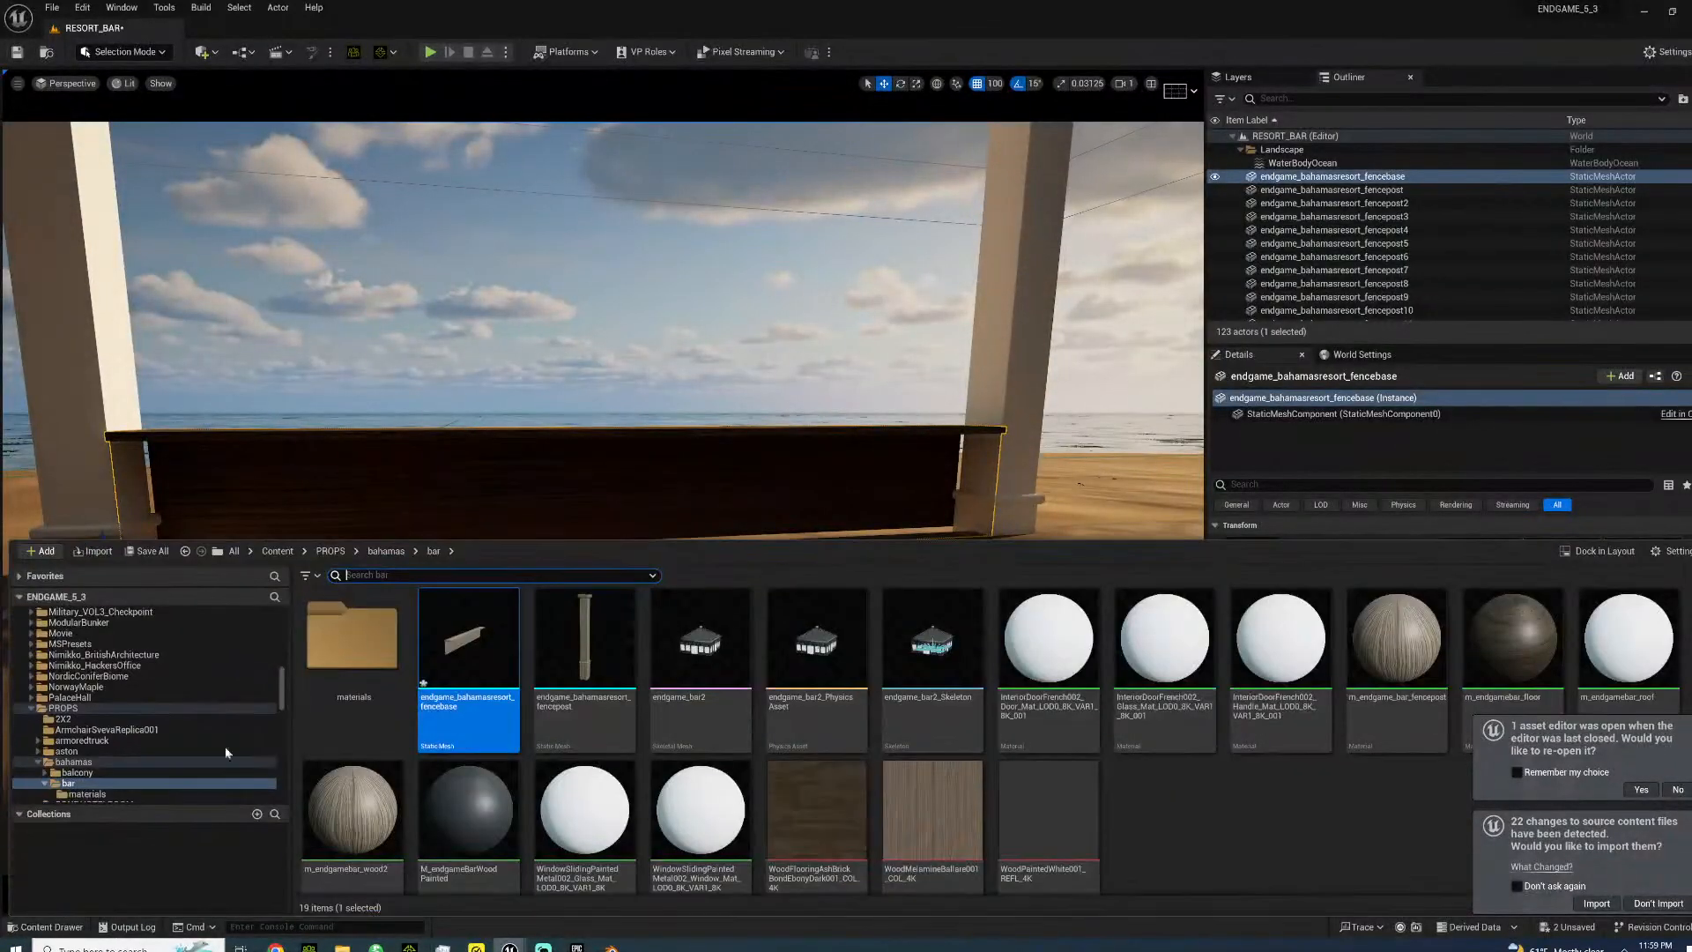
double_click(352, 639)
drag(456, 648, 555, 447)
right_drag(555, 447, 859, 494)
mouse_move(419, 564)
right_down()
mouse_move(291, 555)
mouse_move(229, 493)
mouse_move(371, 564)
mouse_move(419, 564)
right_up()
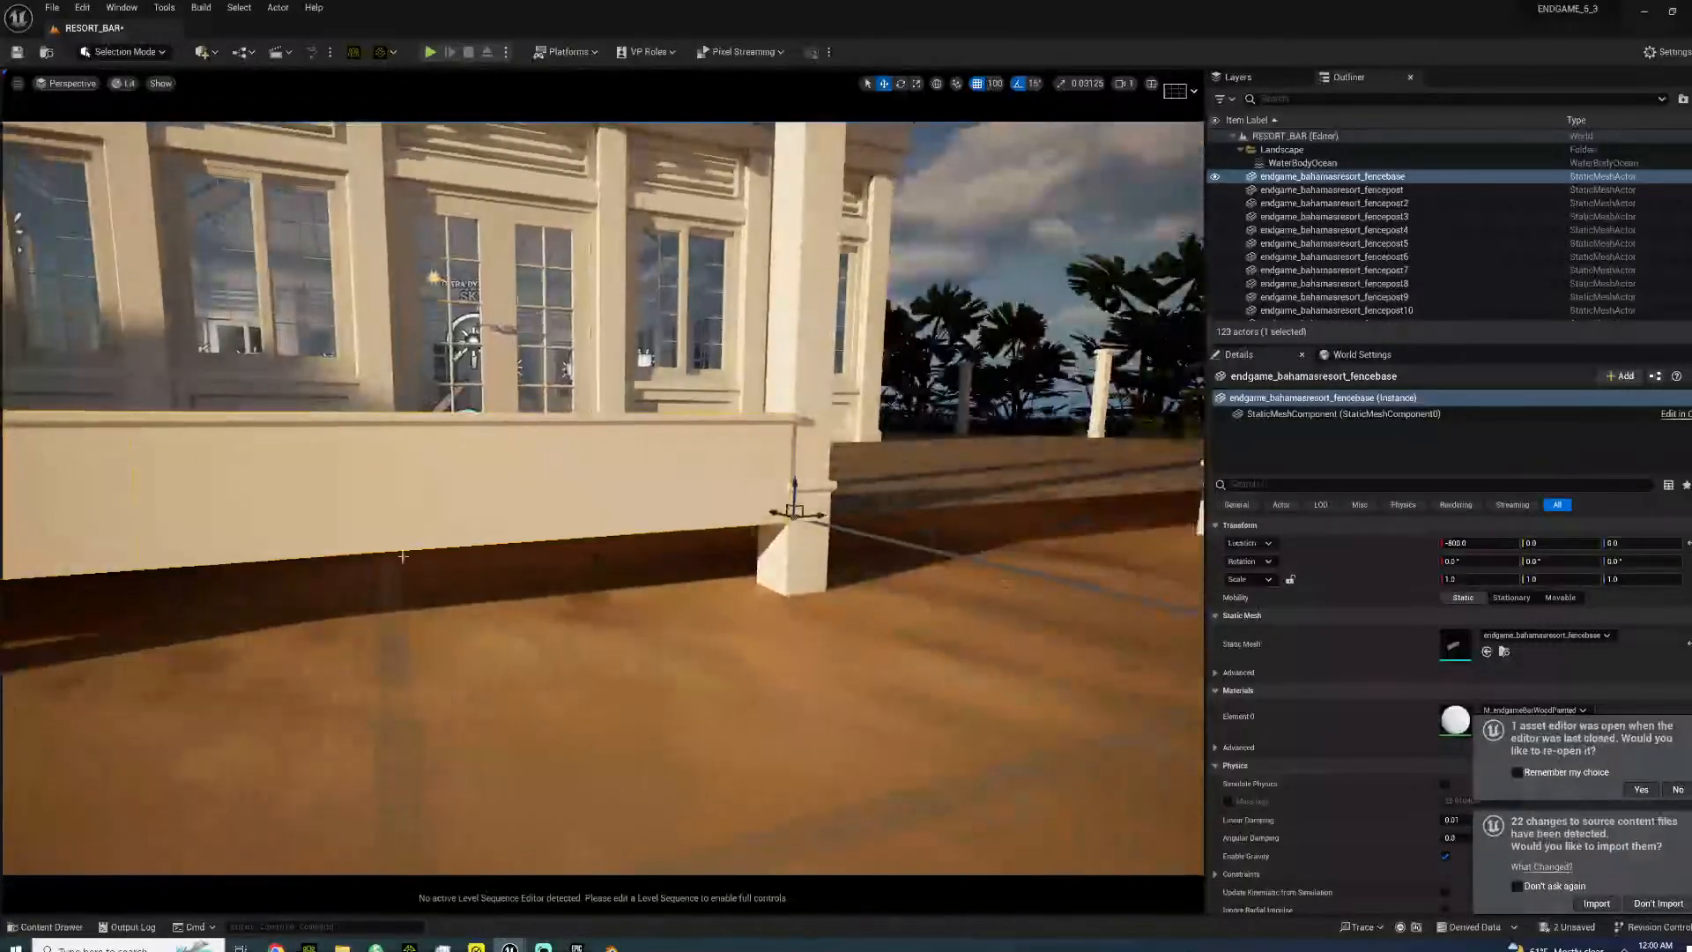
- Set the position grid snap to 5 and lower the fence wall to Z -20
click(995, 85)
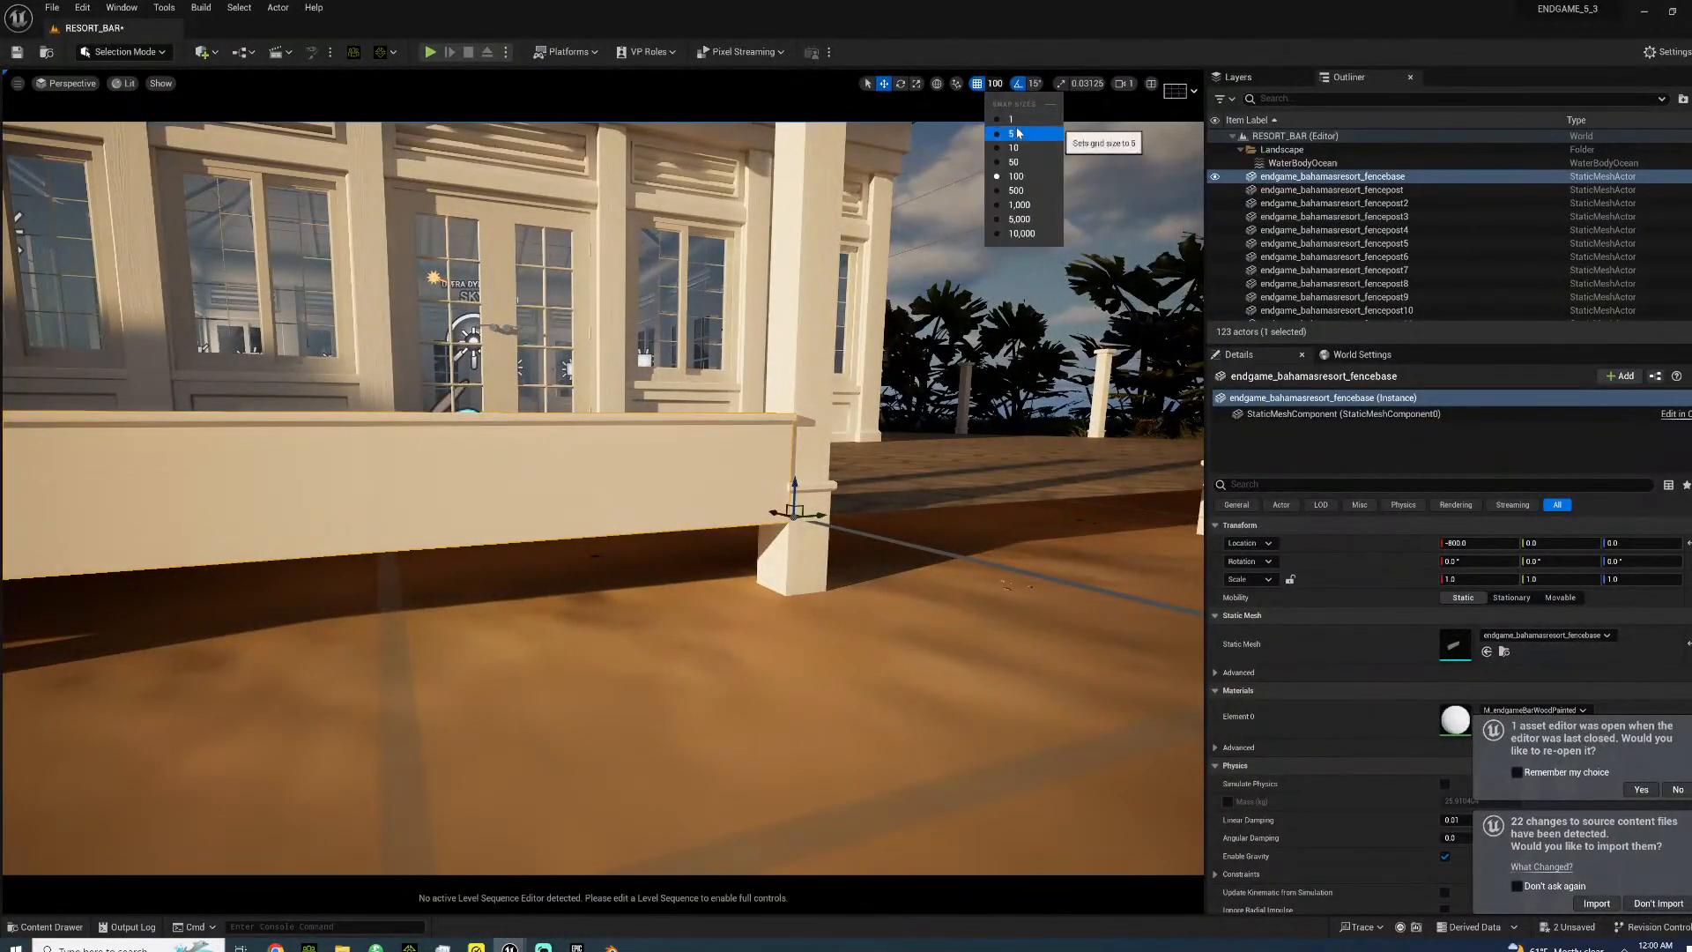
click(1000, 133)
drag(793, 483, 807, 553)
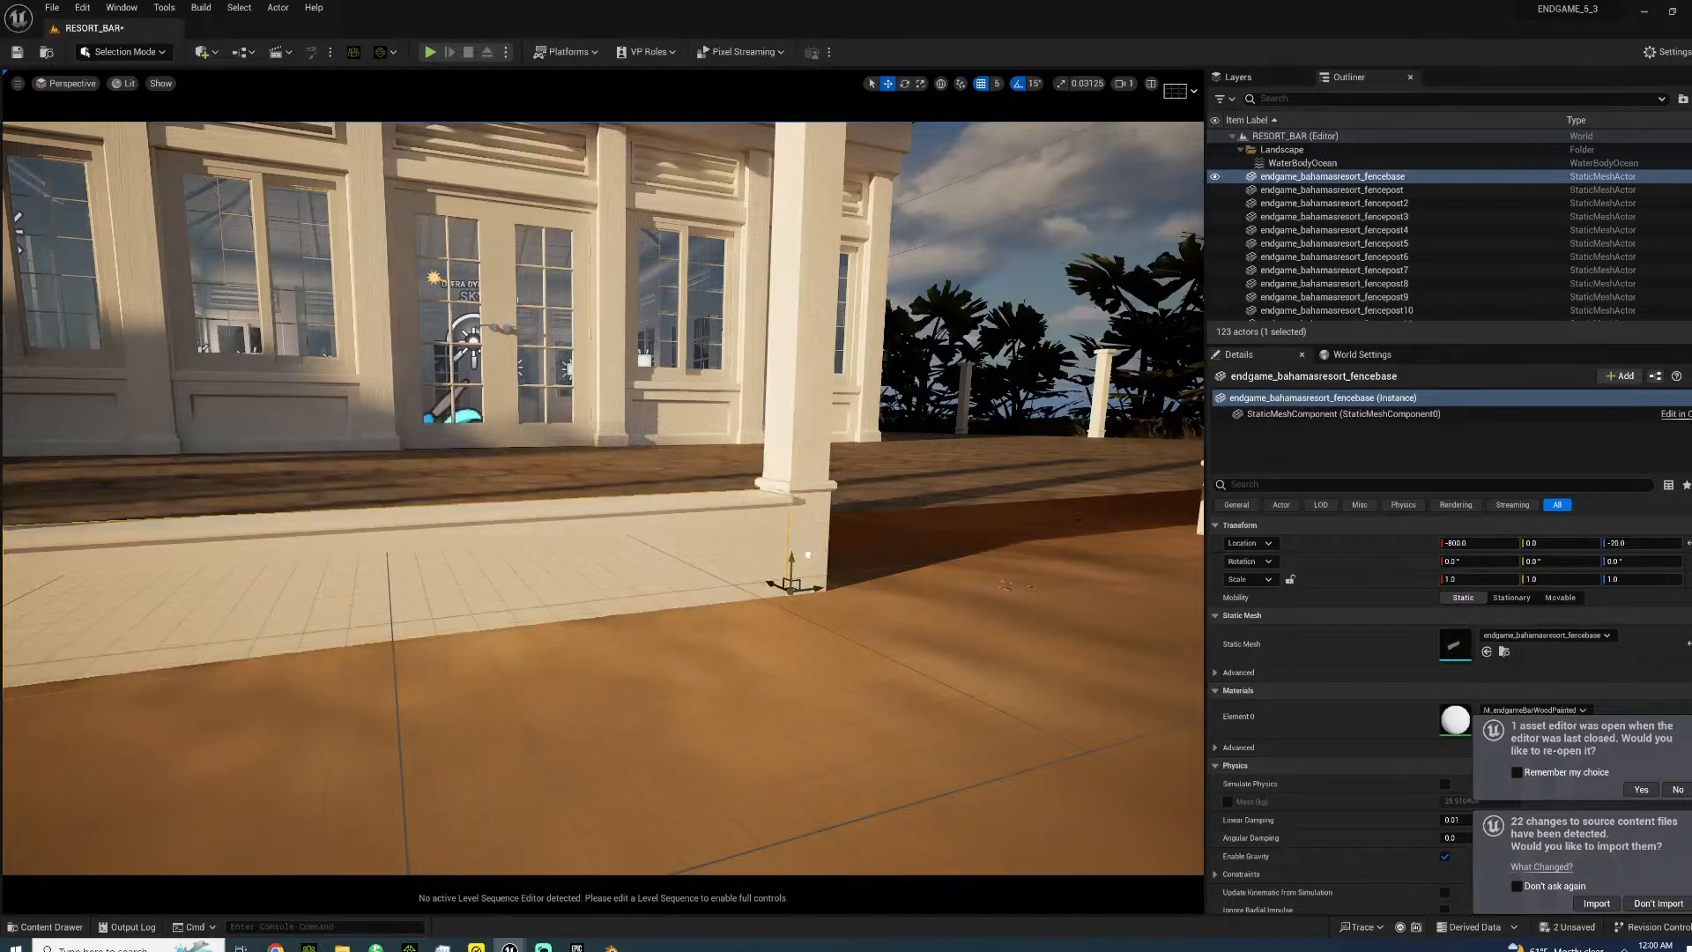
click(896, 552)
- Set the position grid snap to 100 and duplicate the wall three times between the beach-side posts, ending at Y -600
right_drag(895, 552, 361, 692)
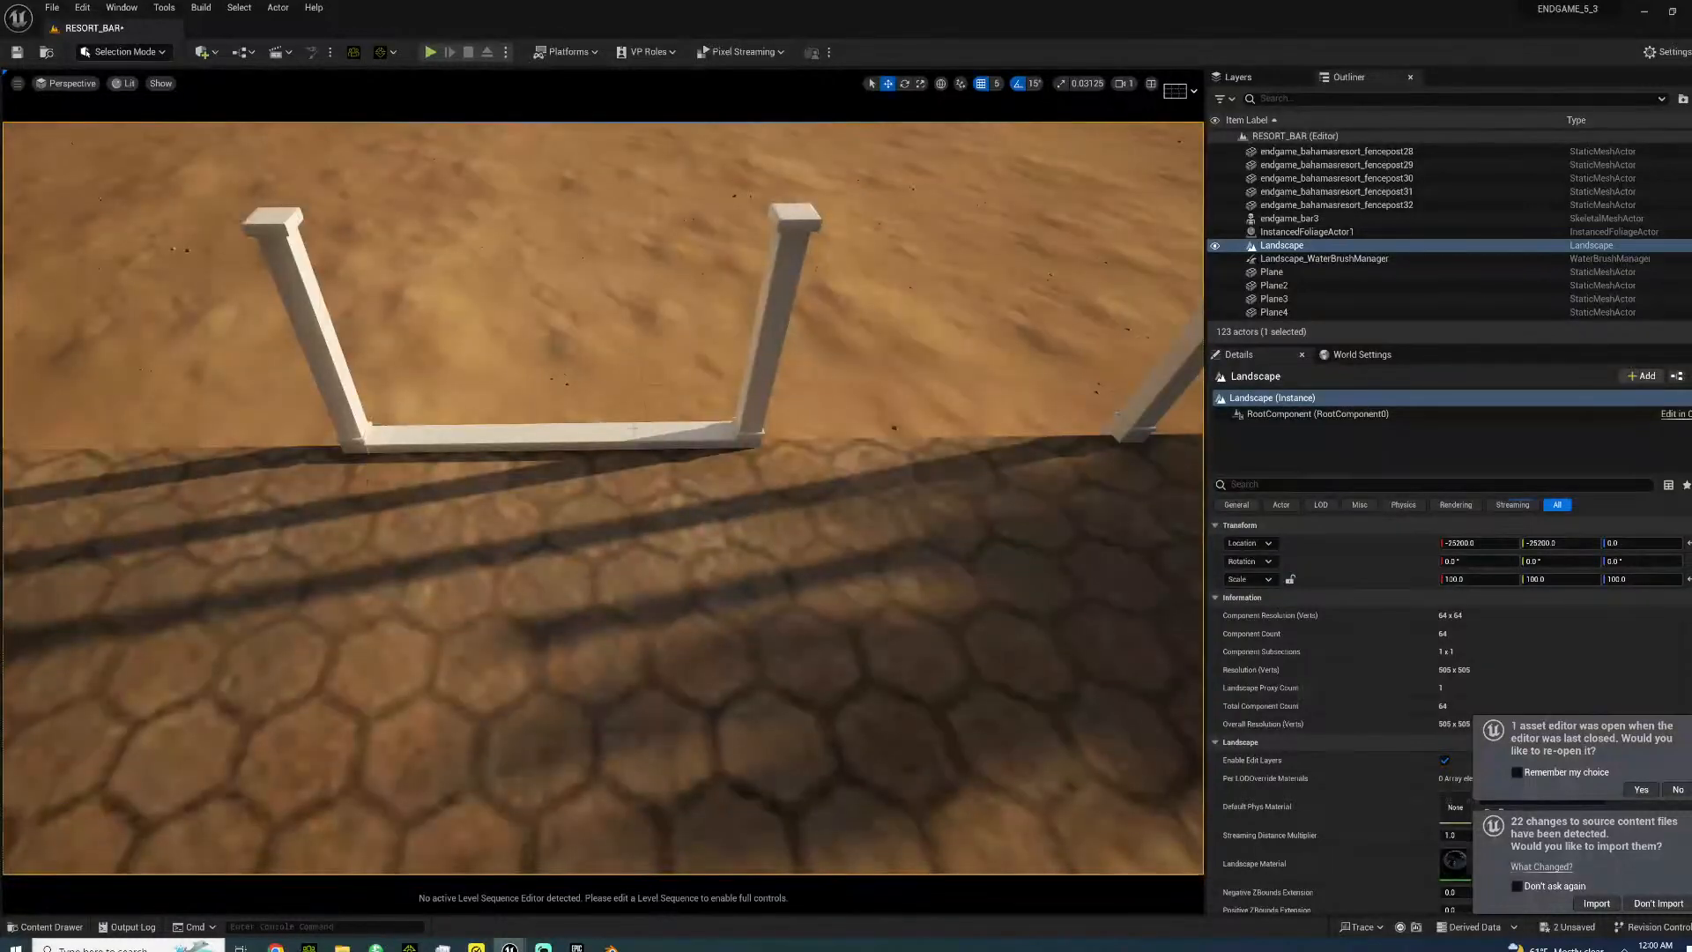
click(688, 434)
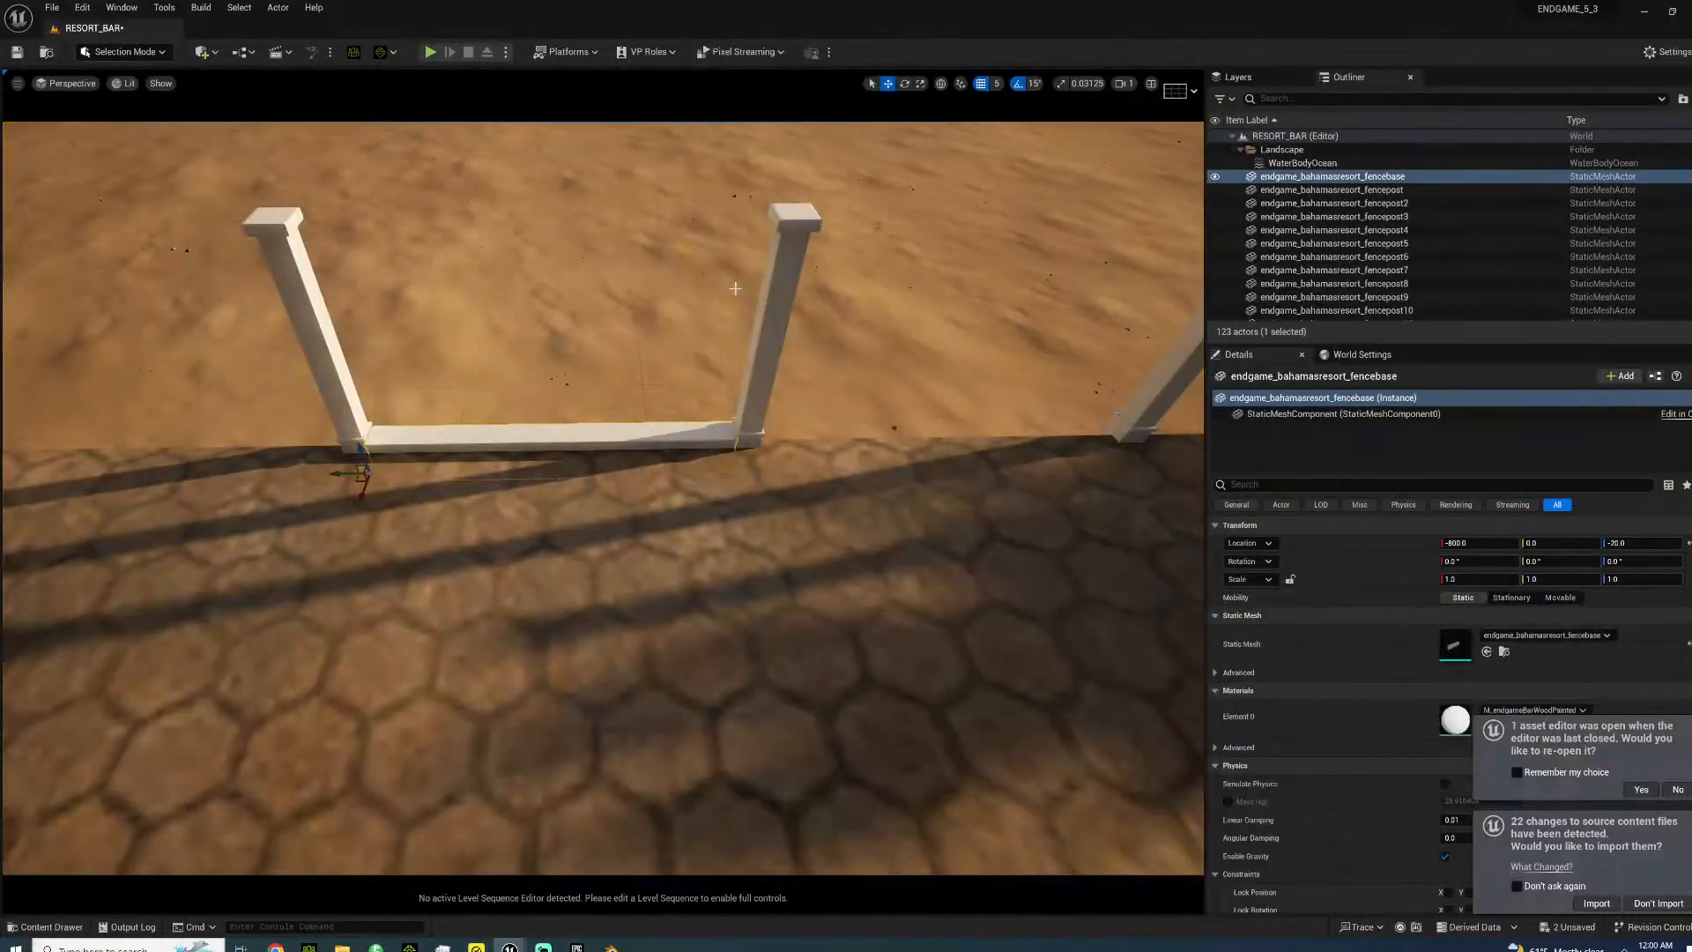
click(999, 83)
click(1005, 189)
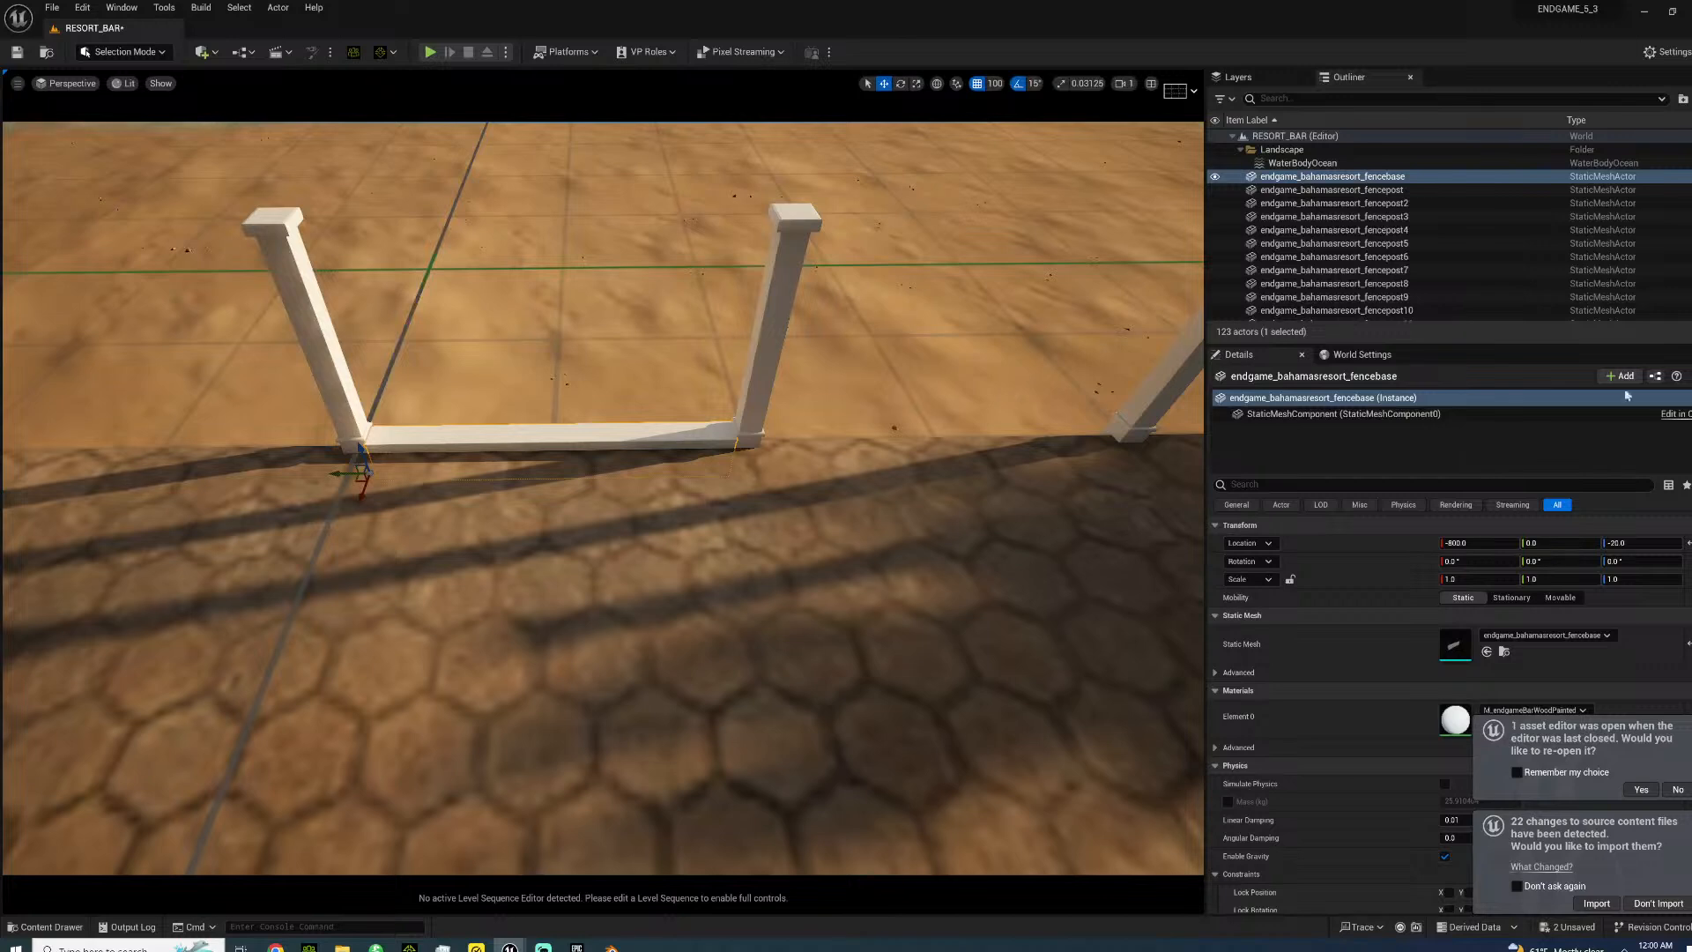
right_drag(570, 529, 643, 527)
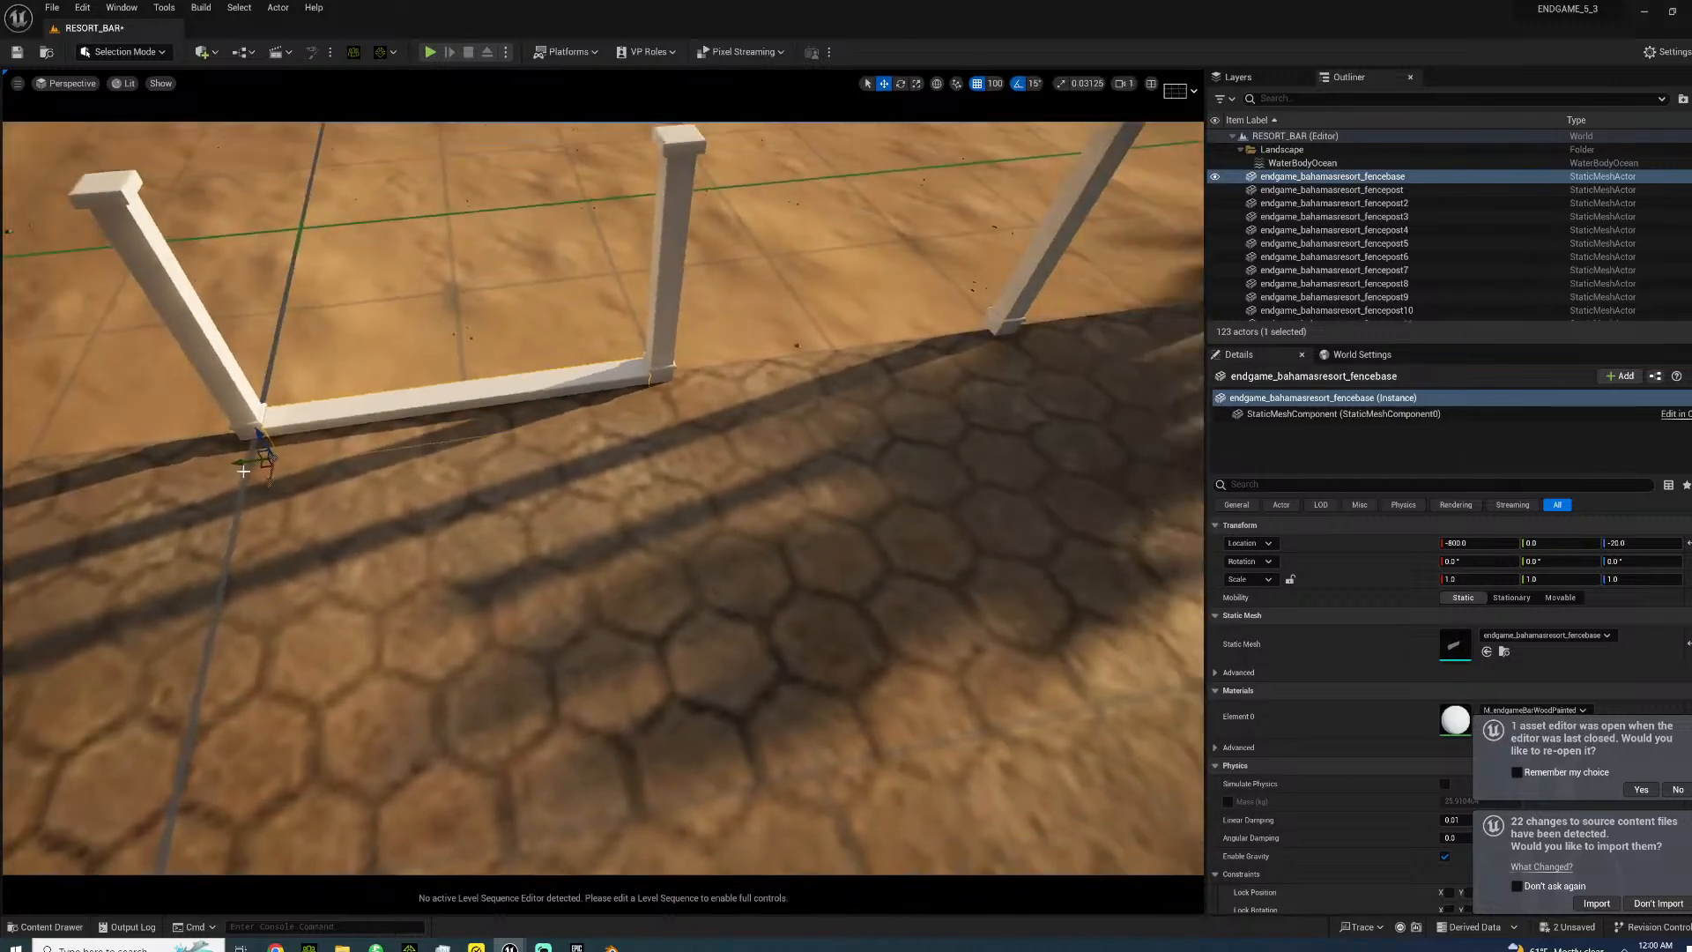
alt+drag(235, 466, 766, 391)
right_drag(1042, 356, 1168, 331)
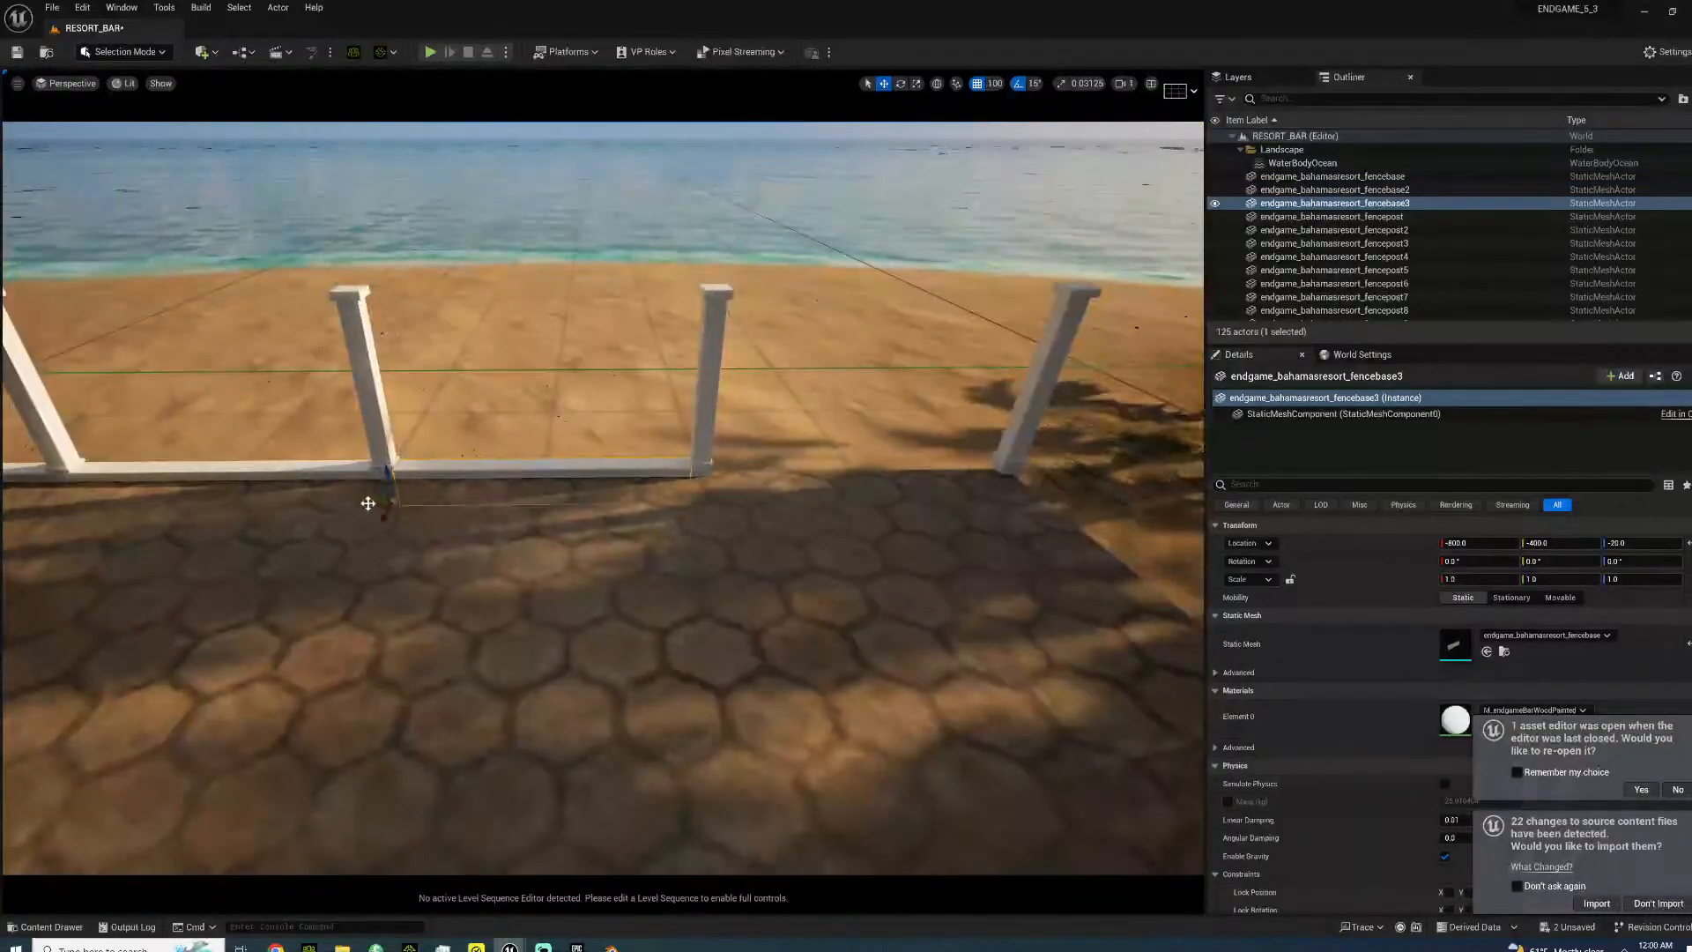
alt+drag(427, 502, 657, 499)
- Duplicate the wall at the patio corner, rotated 90° about Z and placed at X -800, Y -800
right_drag(657, 499, 635, 546)
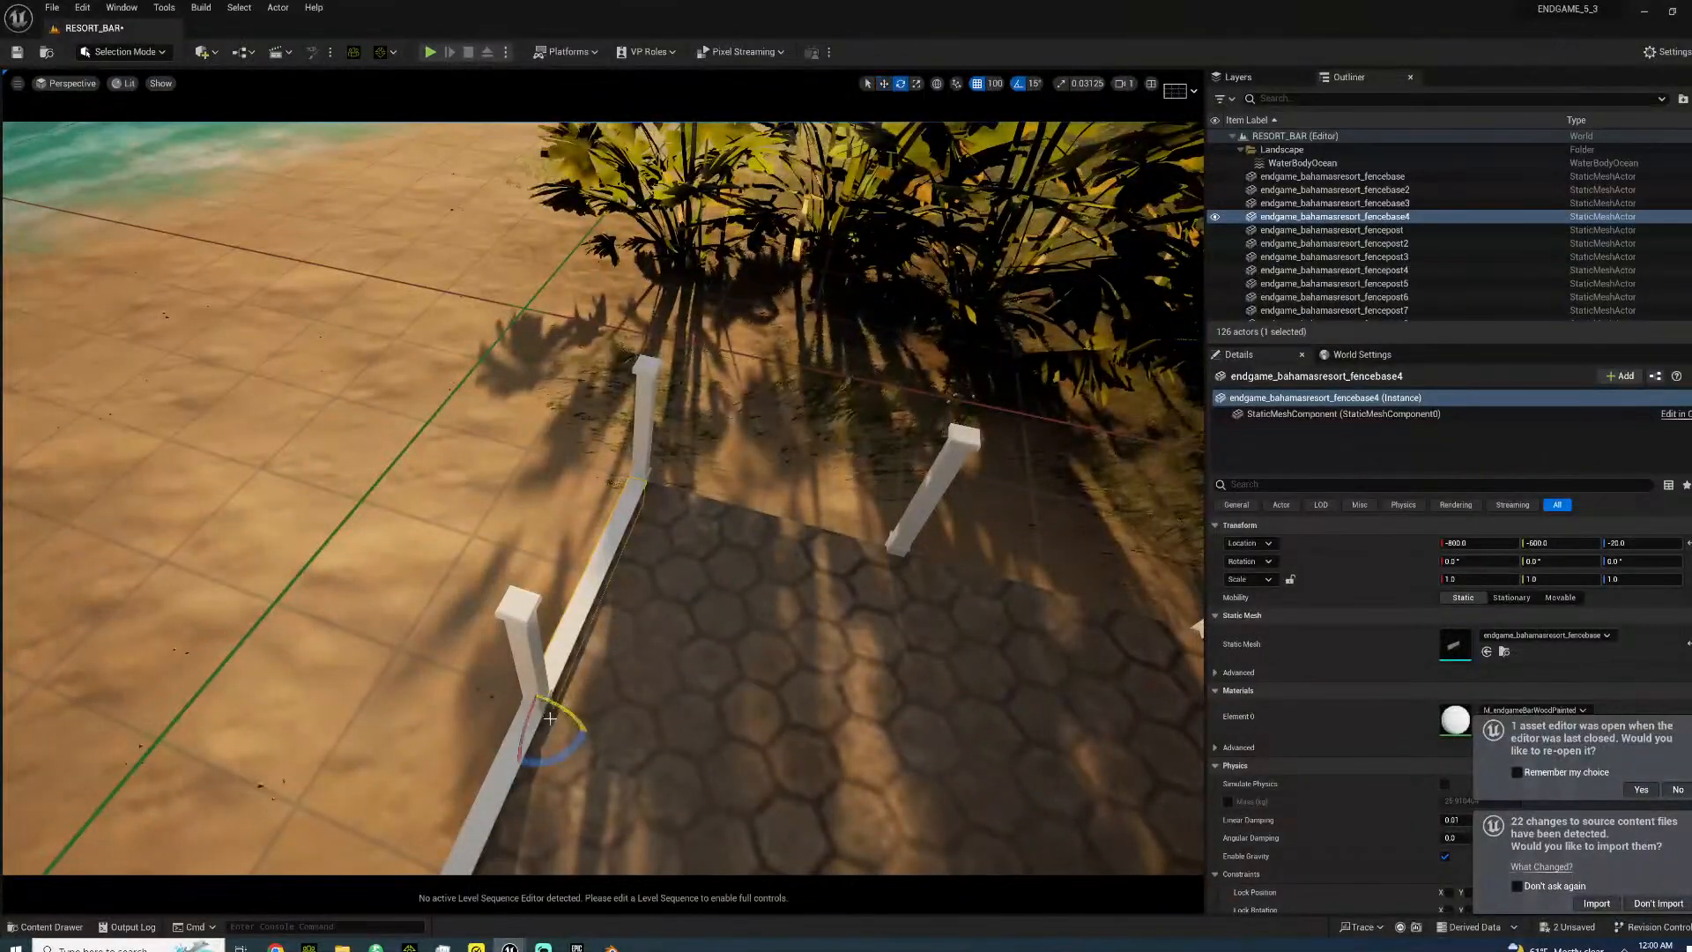
drag(554, 758, 667, 568)
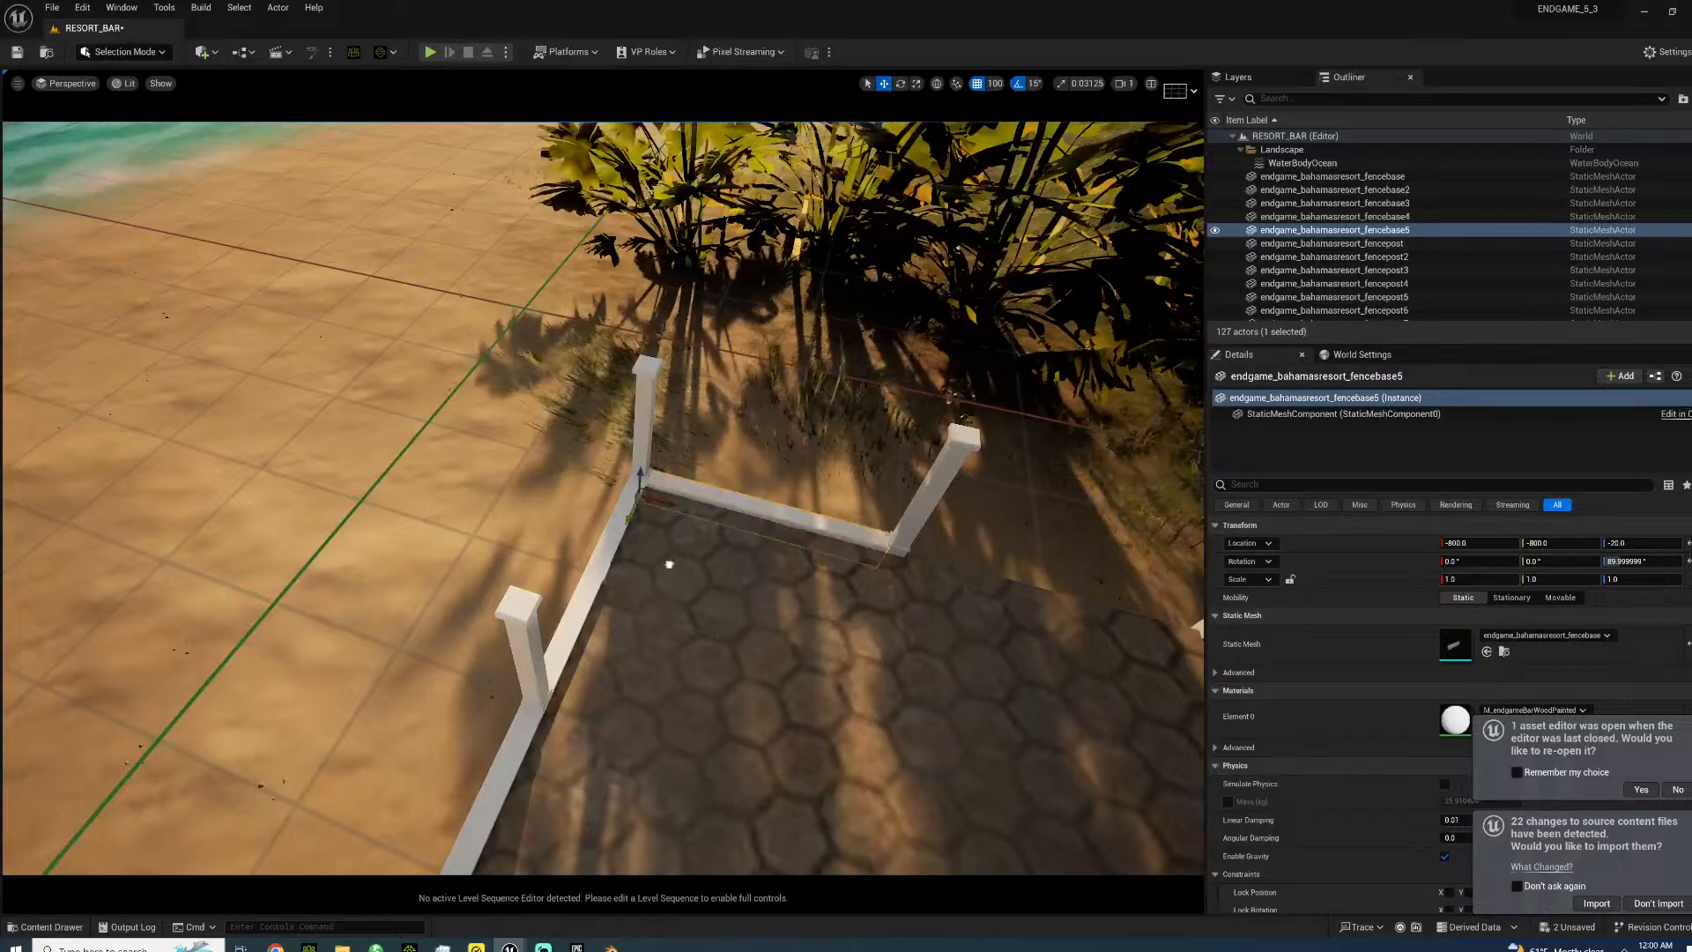
mouse_move(698, 515)
right_down()
mouse_move(716, 494)
mouse_move(608, 450)
mouse_move(538, 467)
mouse_move(539, 432)
mouse_move(617, 467)
mouse_move(687, 406)
mouse_move(644, 423)
mouse_move(679, 414)
mouse_move(674, 493)
right_up()
key(s)
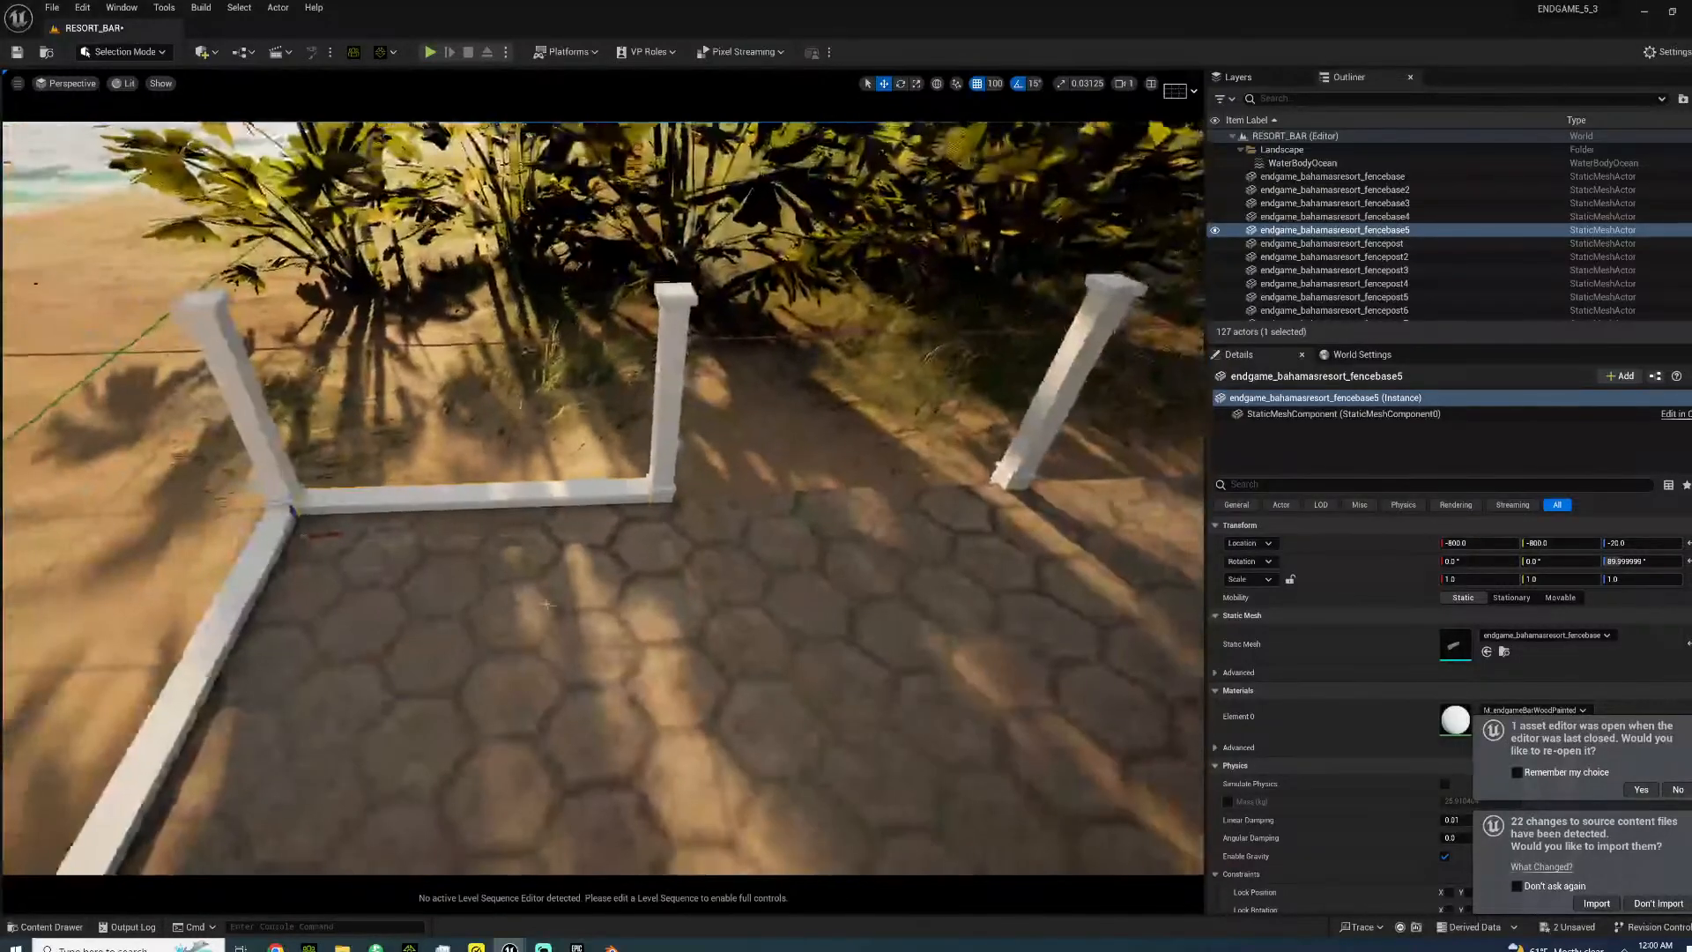
- Duplicate the rotated wall seven times between the posts along the patio's side edge, ending at X 600
alt+drag(429, 535, 754, 561)
right_drag(703, 550, 610, 513)
alt+drag(587, 526, 884, 457)
right_drag(958, 444, 472, 549)
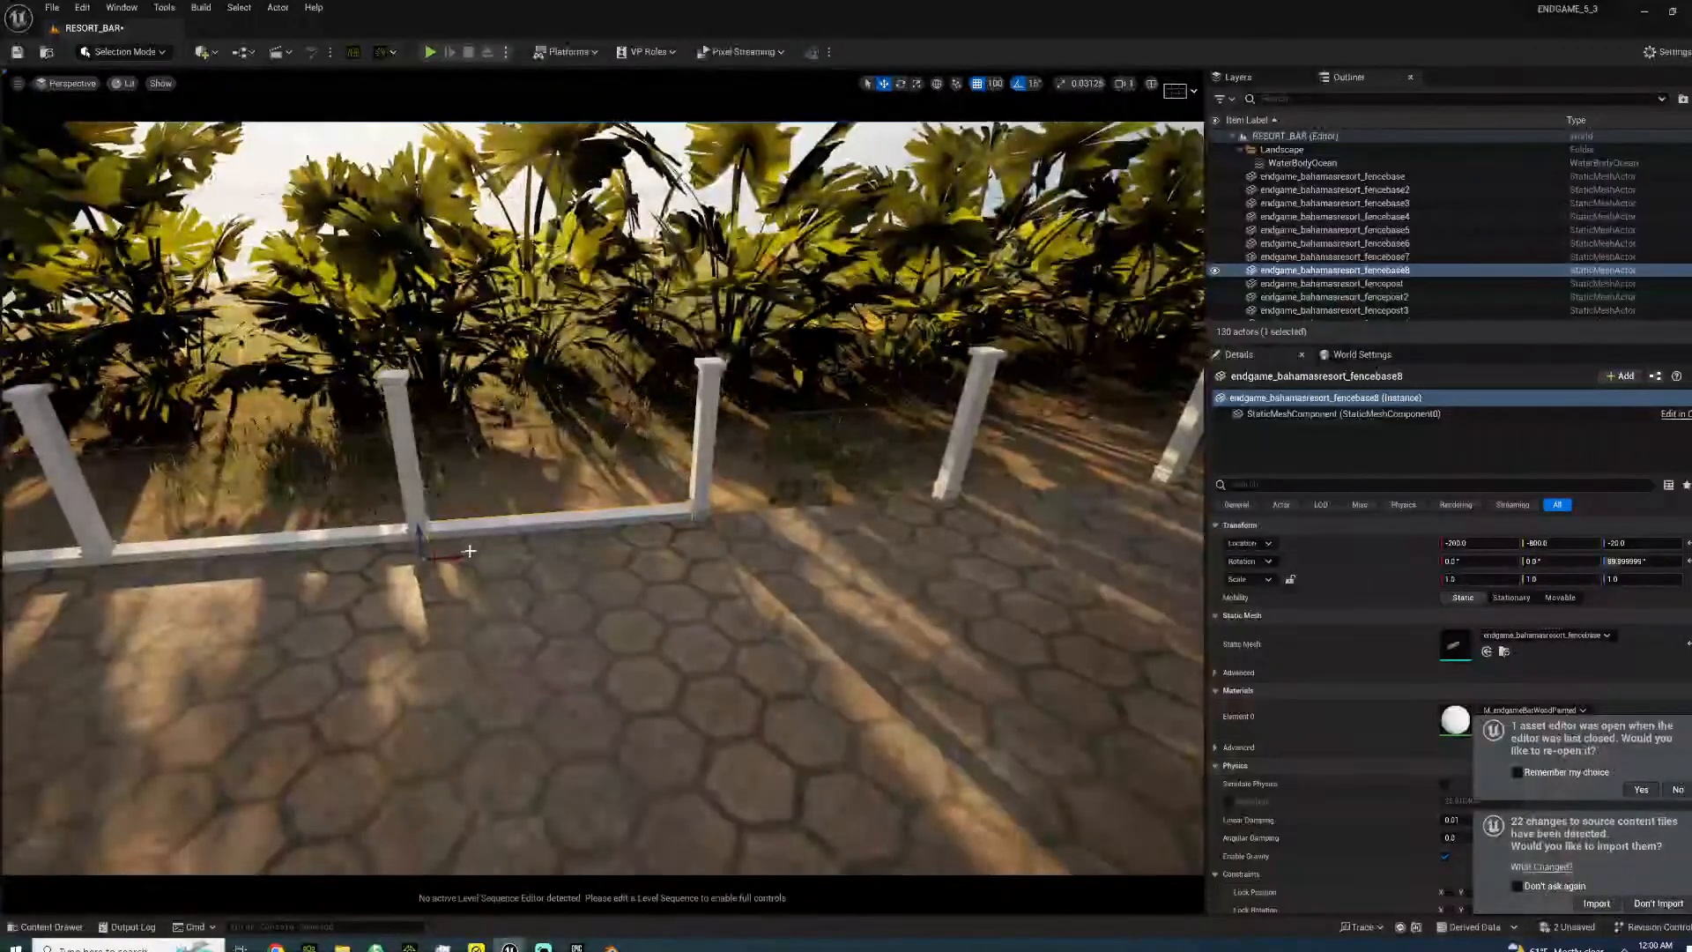
alt+drag(419, 530, 1015, 512)
right_drag(1014, 514, 529, 534)
alt+drag(401, 537, 900, 487)
right_drag(948, 483, 268, 520)
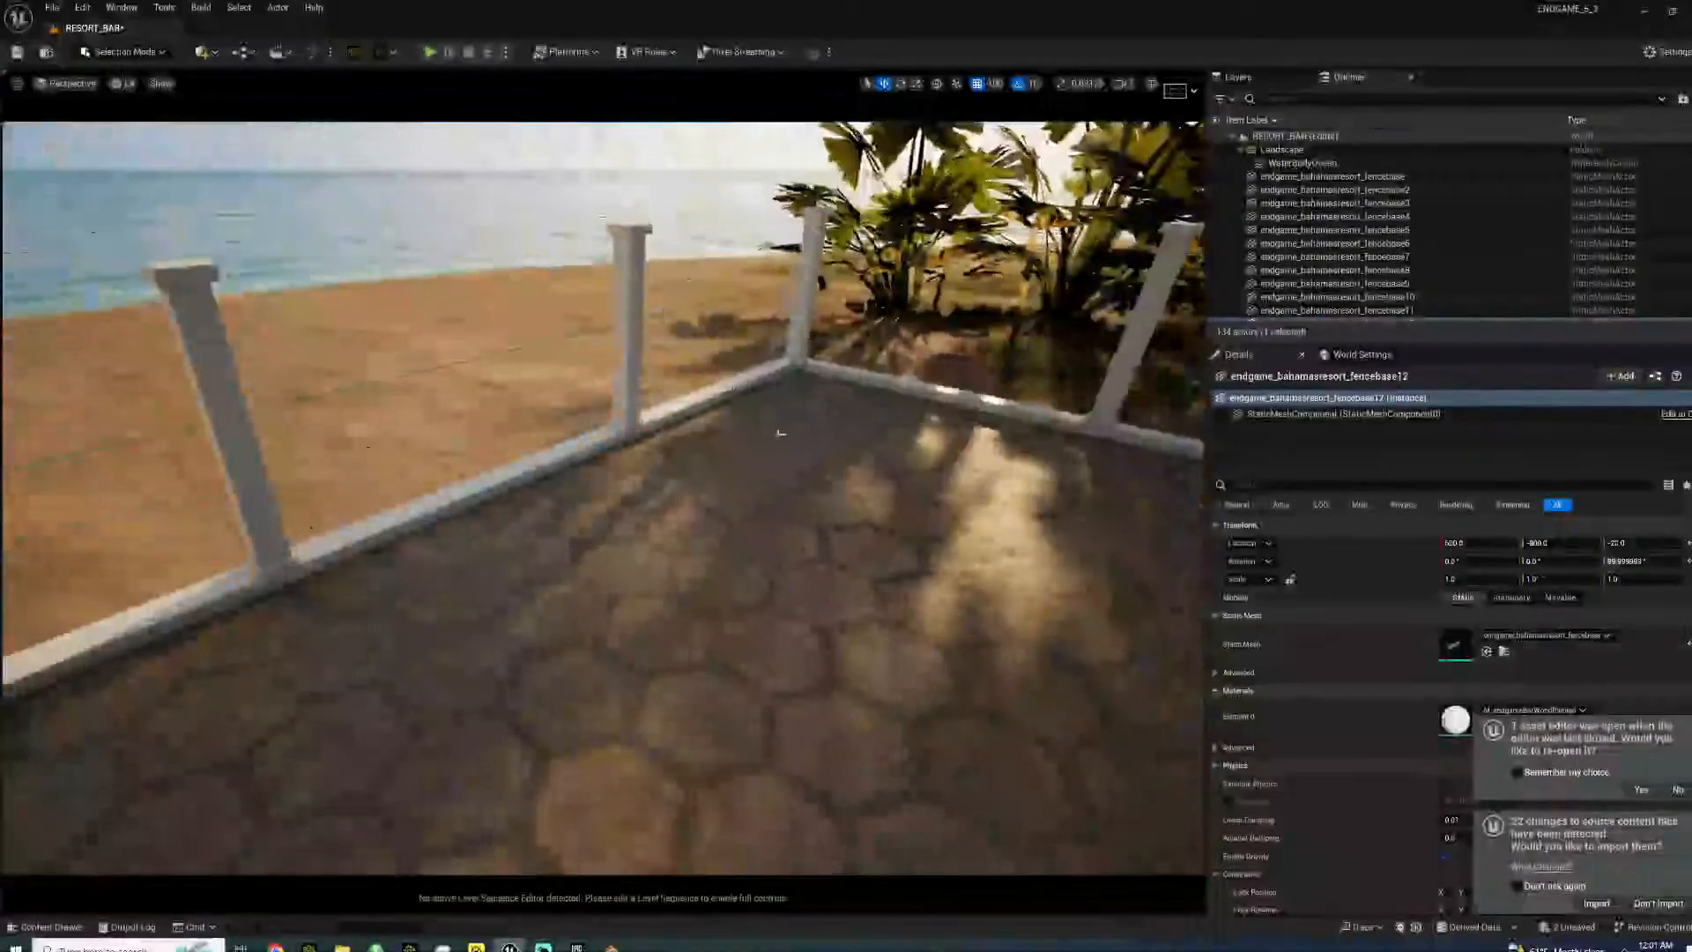
- Duplicate the original wall four times along the remaining beach-facing edge, ending at Y 800
click(716, 388)
right_drag(716, 388, 605, 573)
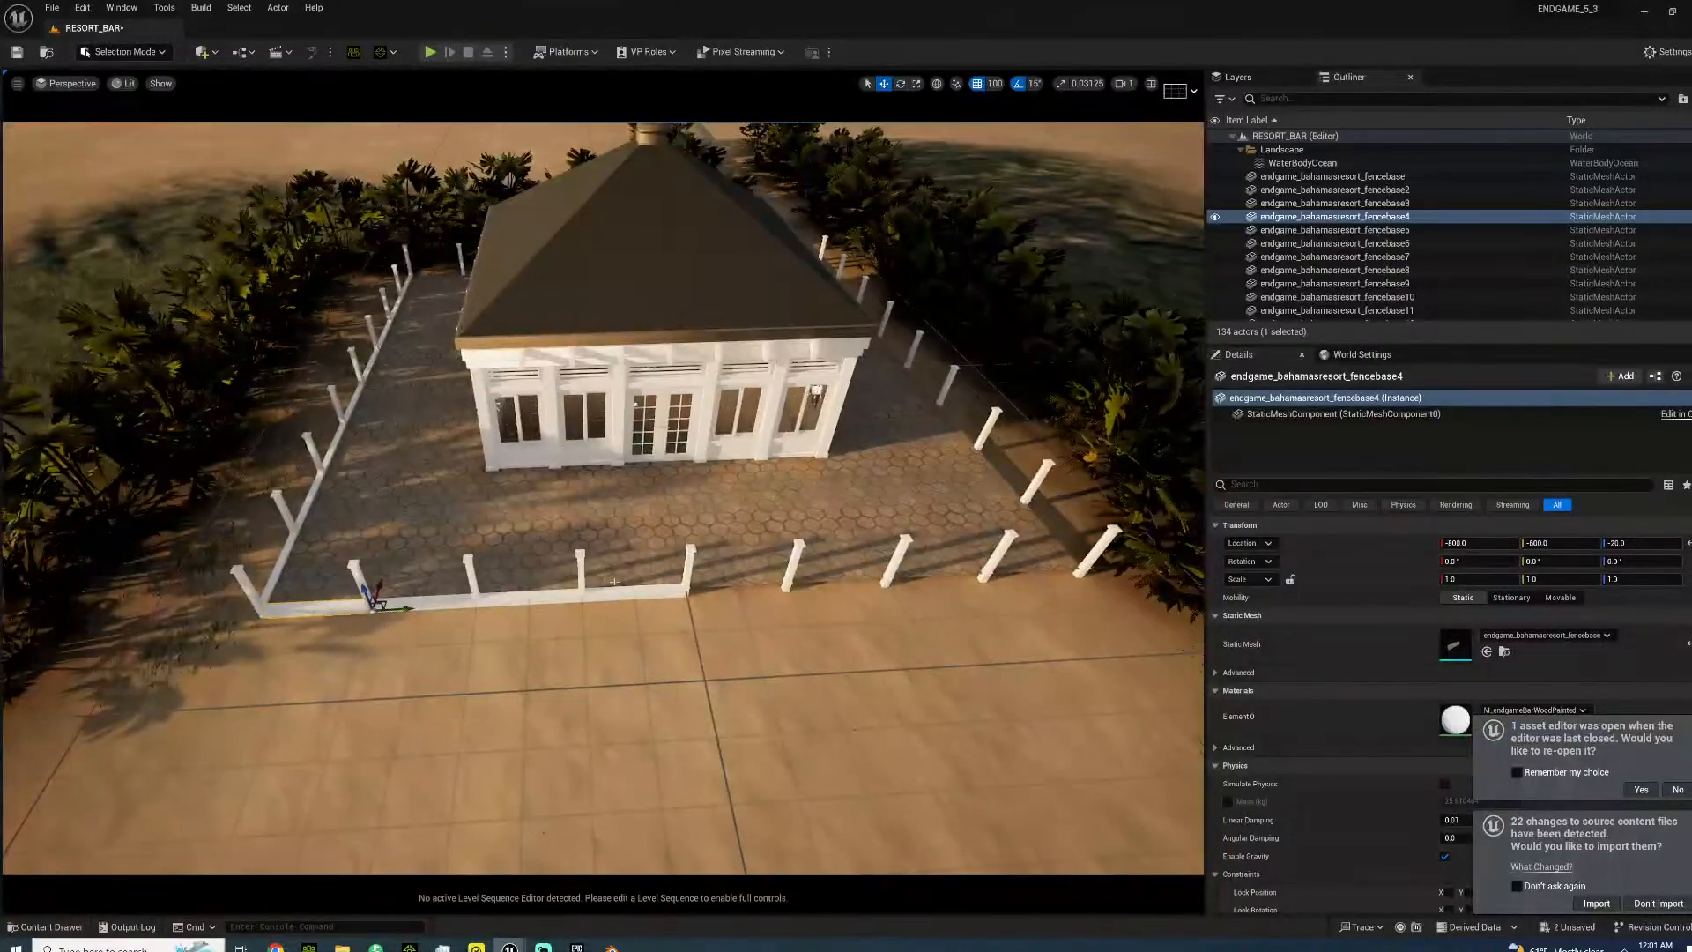
click(696, 593)
alt+drag(712, 594, 1093, 582)
key(w)
right_drag(296, 393, 6, 217)
key(w)
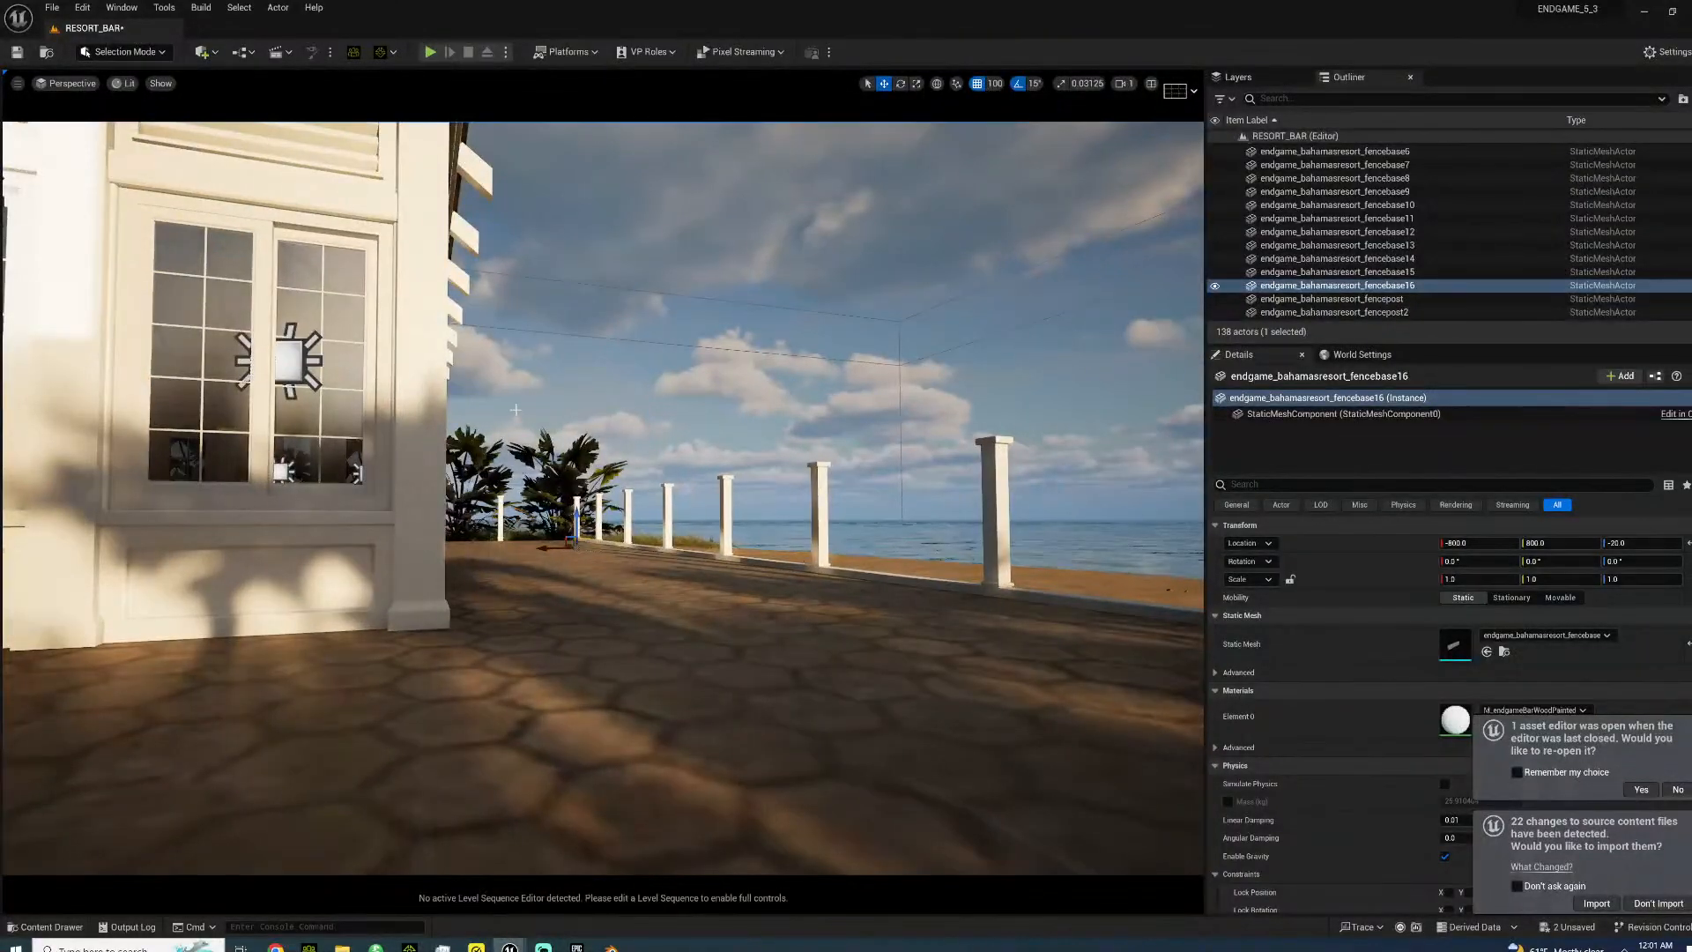
- Select the eight rotated wall sections on the patio's side edge and duplicate them onto the opposite side edge
right_drag(5, 217, 62, 300)
key(e)
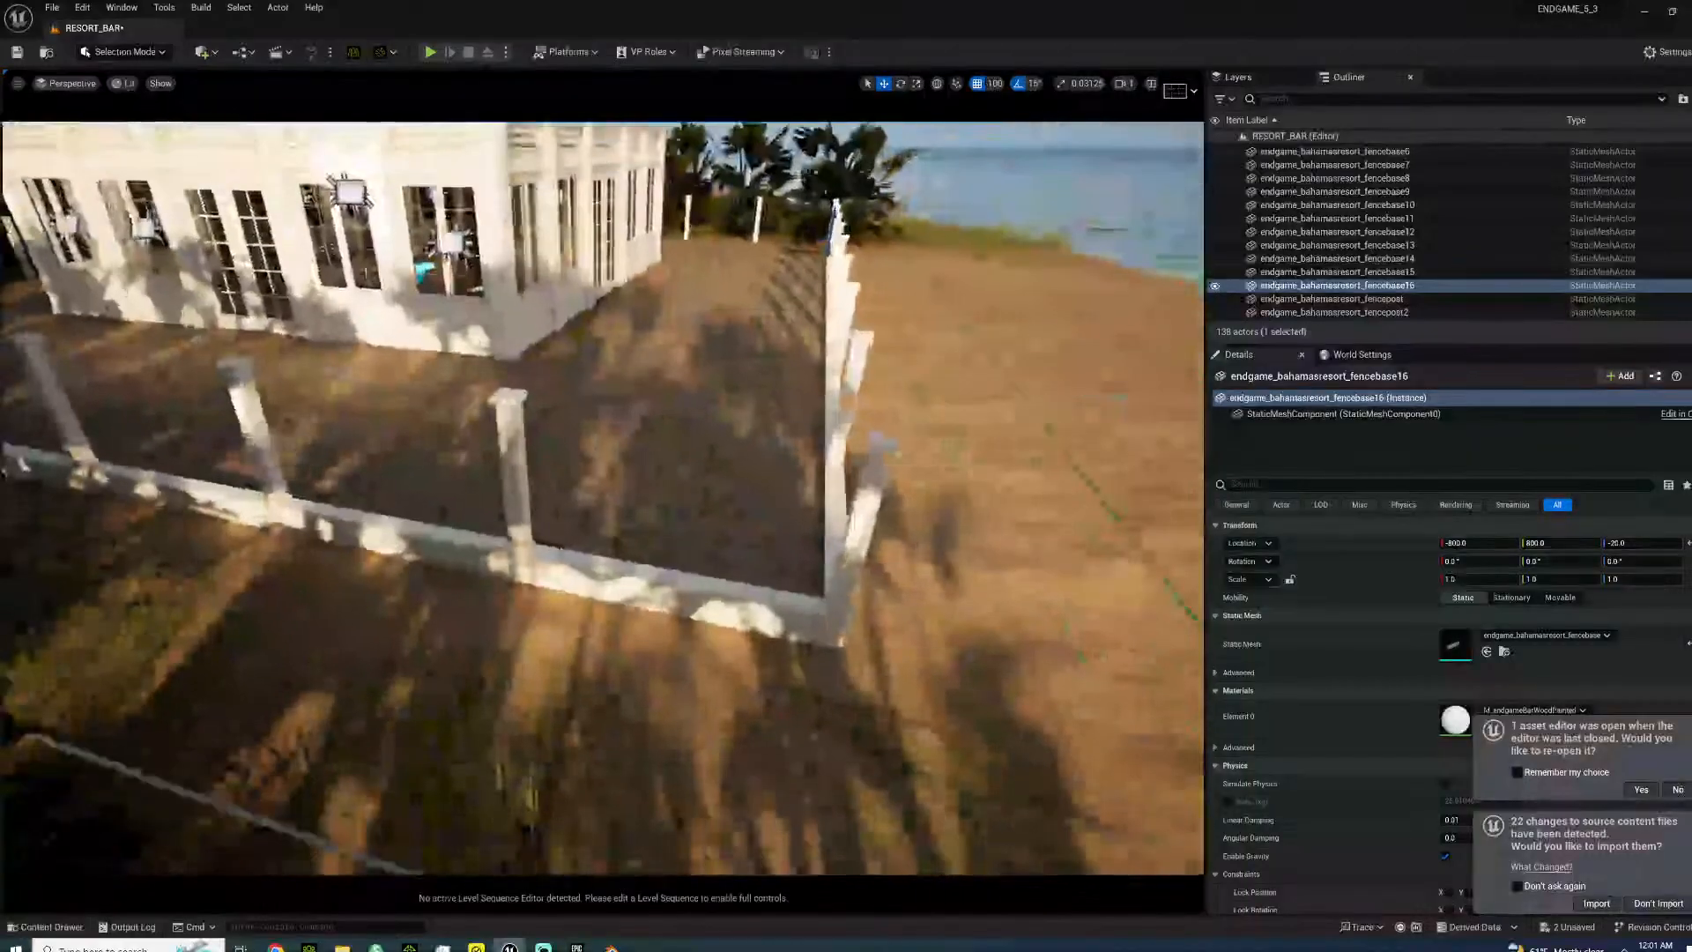
click(205, 513)
ctrl+click(206, 513)
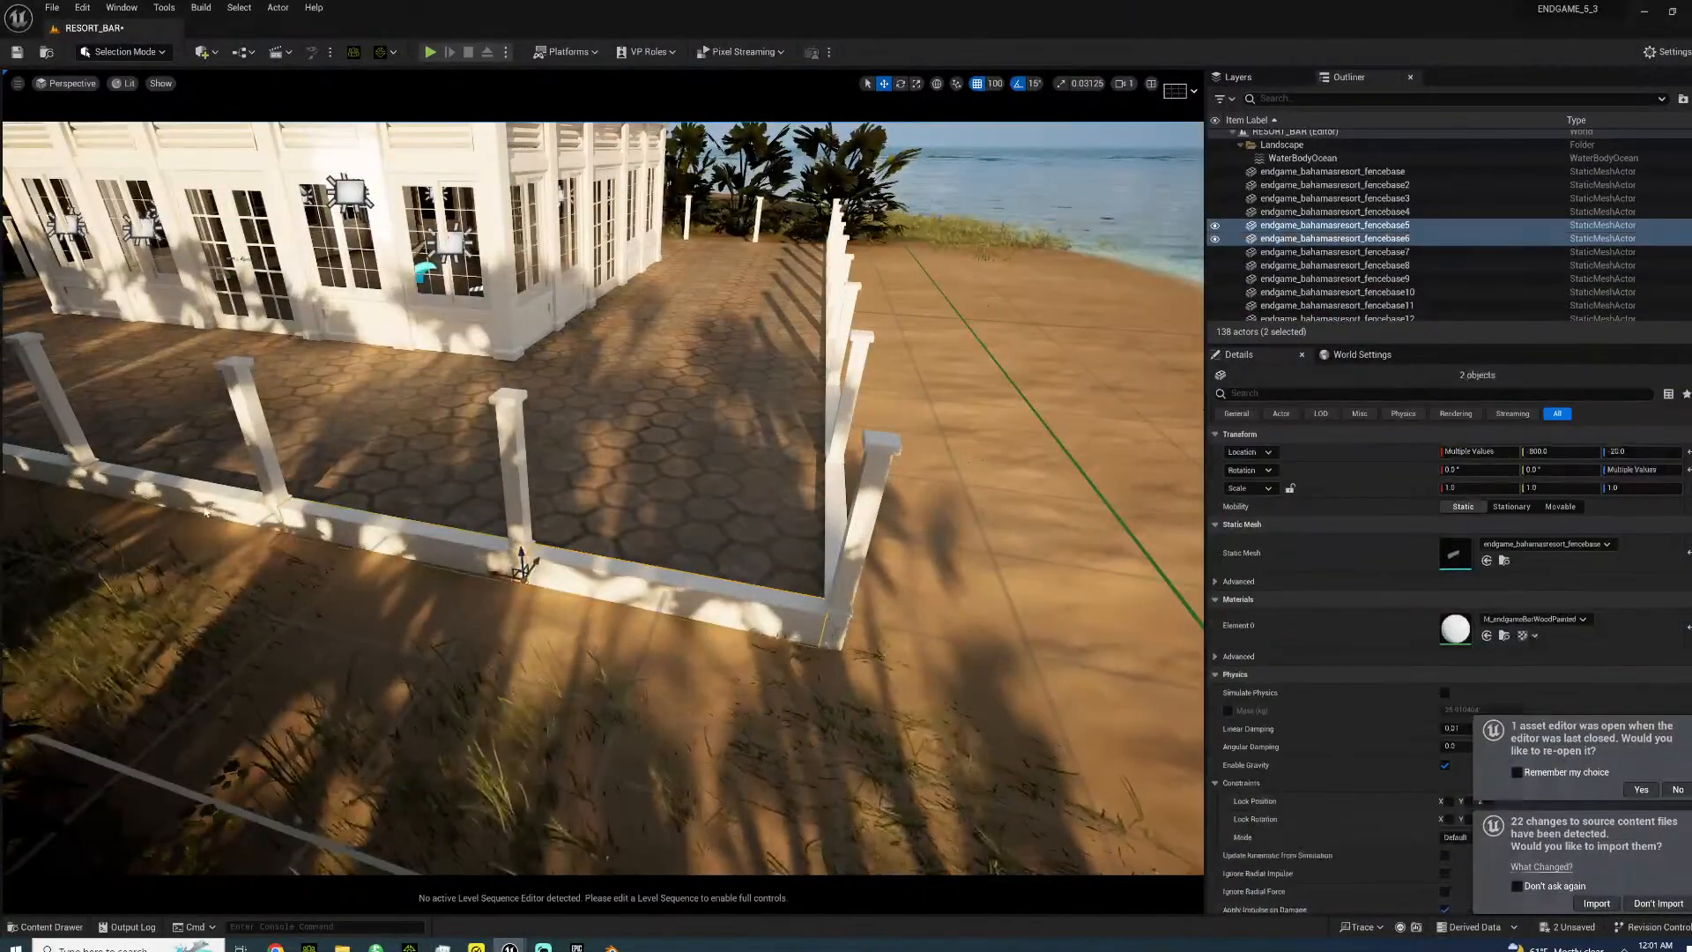
ctrl+click(205, 512)
scroll(491, 631, up, 6)
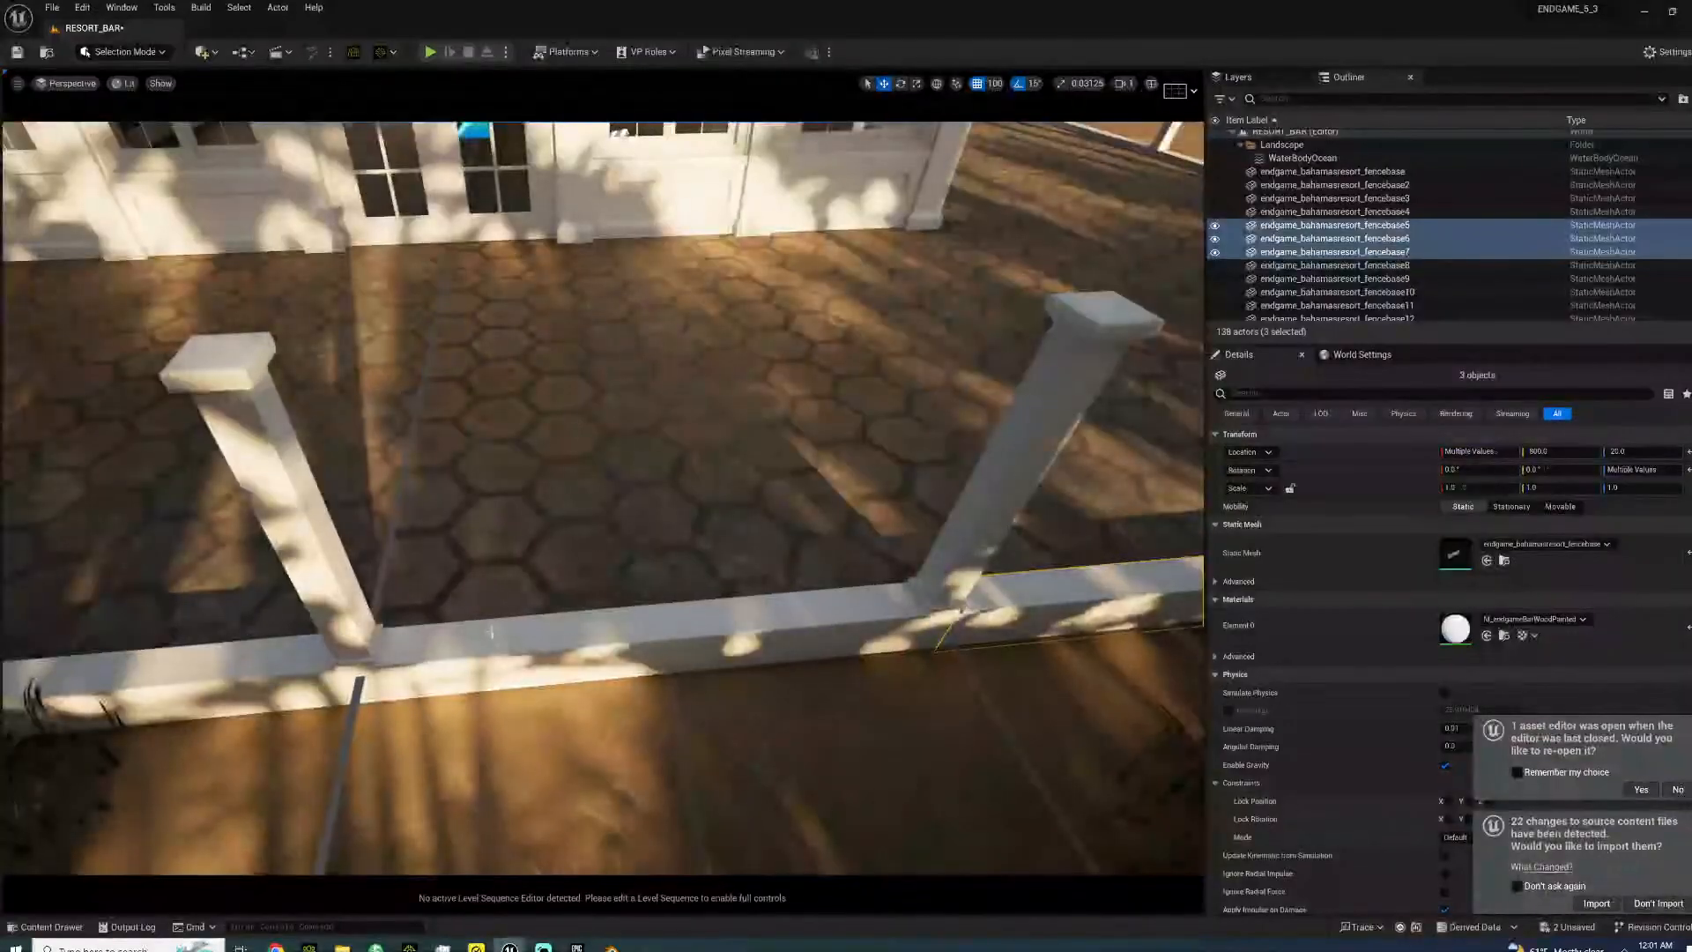
scroll(491, 631, down, 6)
ctrl+click(831, 575)
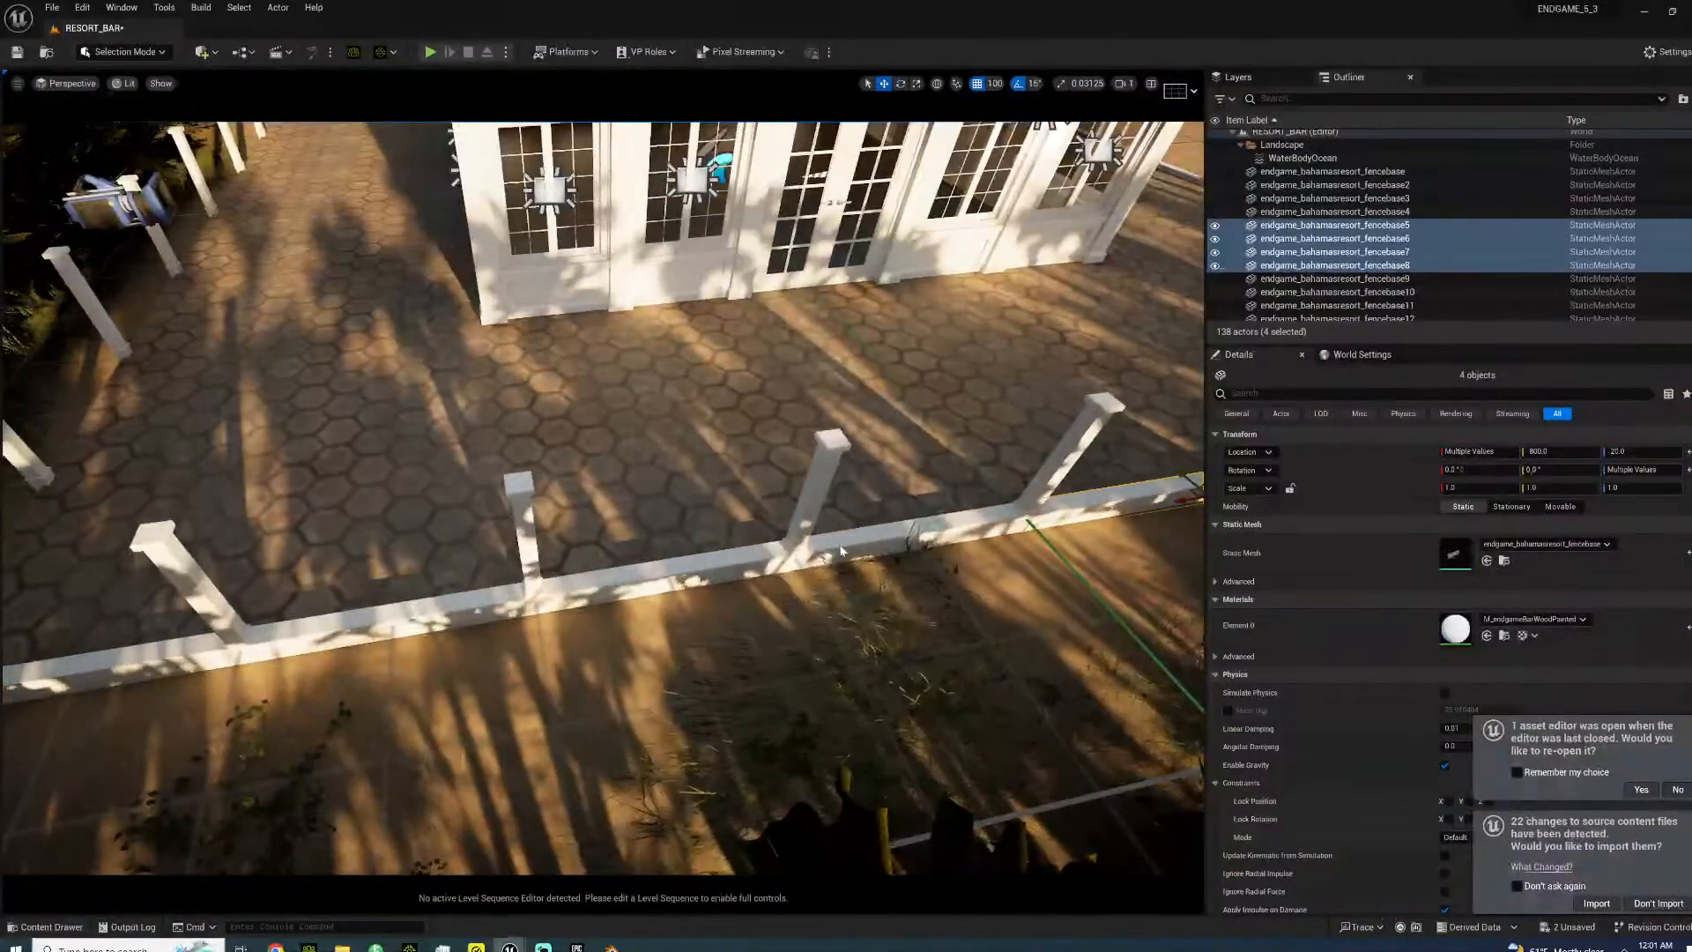
ctrl+click(745, 562)
ctrl+click(666, 571)
ctrl+click(206, 620)
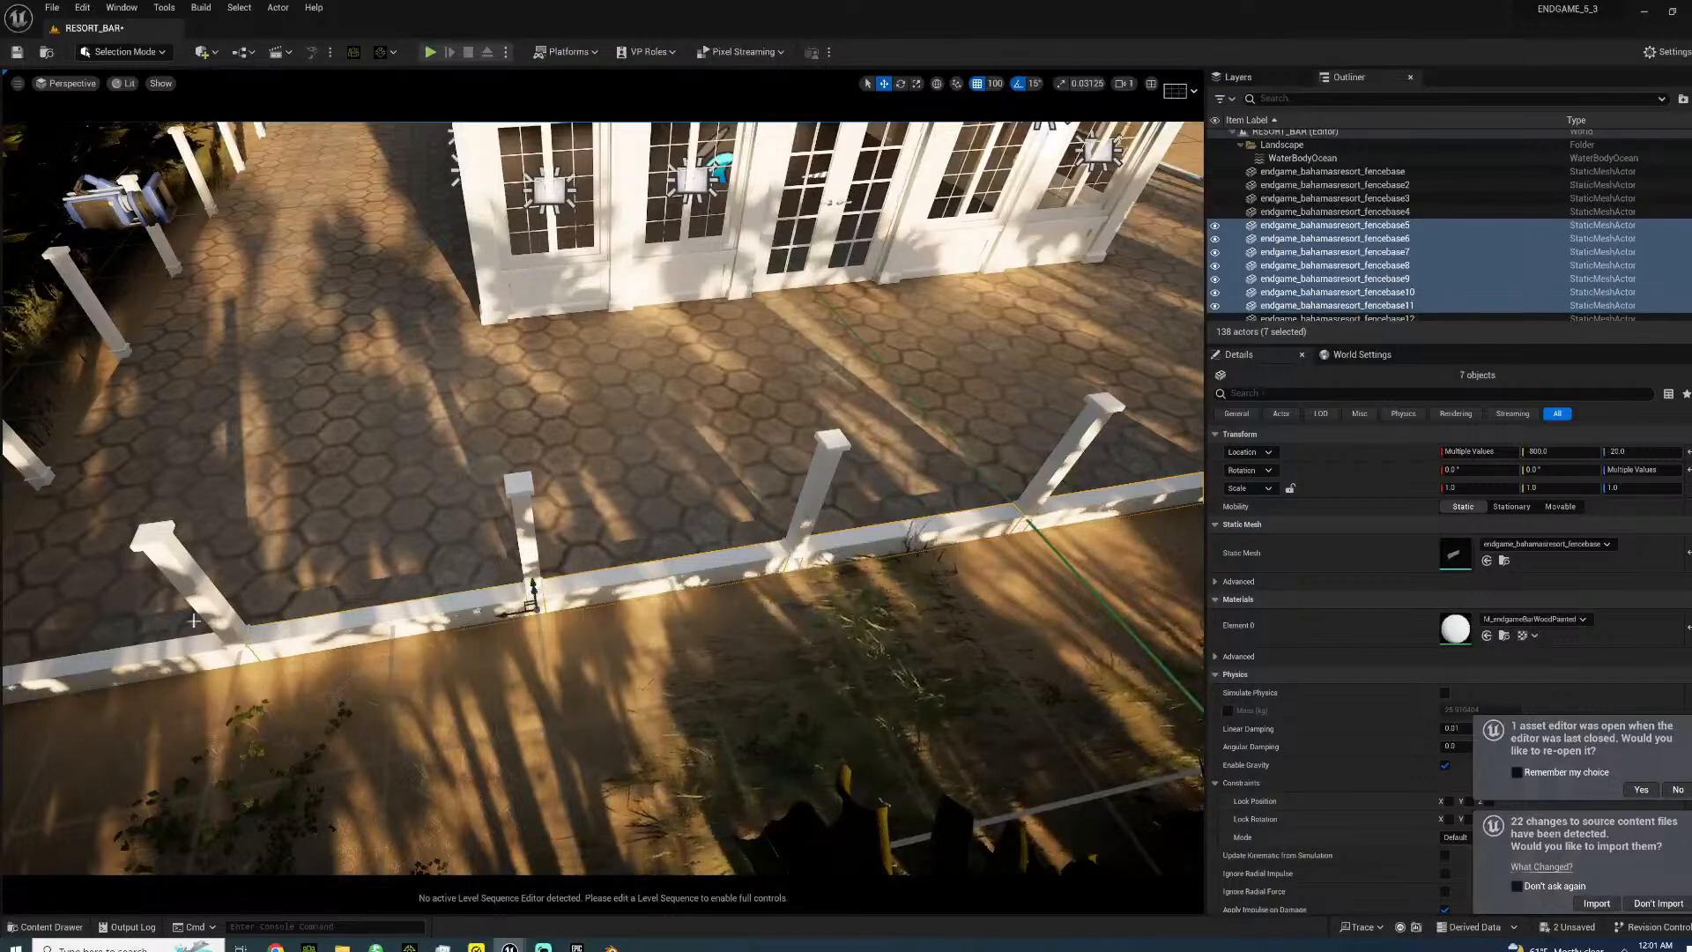
ctrl+click(153, 649)
right_drag(154, 648, 538, 668)
alt+drag(947, 533, 258, 613)
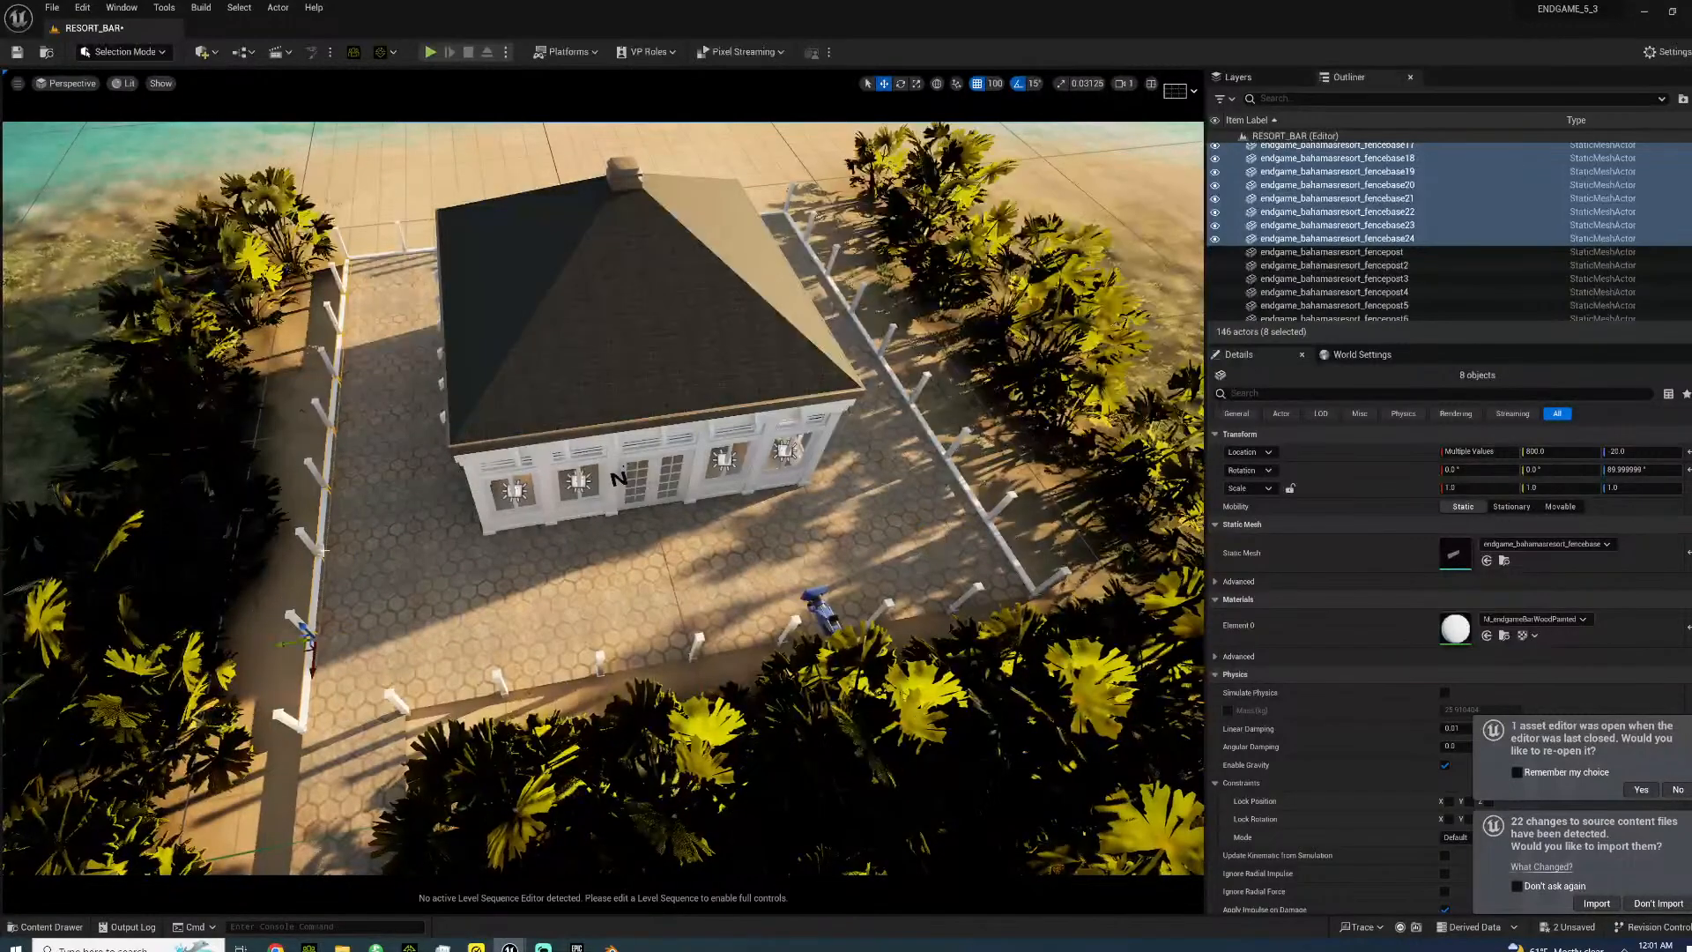
right_drag(567, 561, 577, 630)
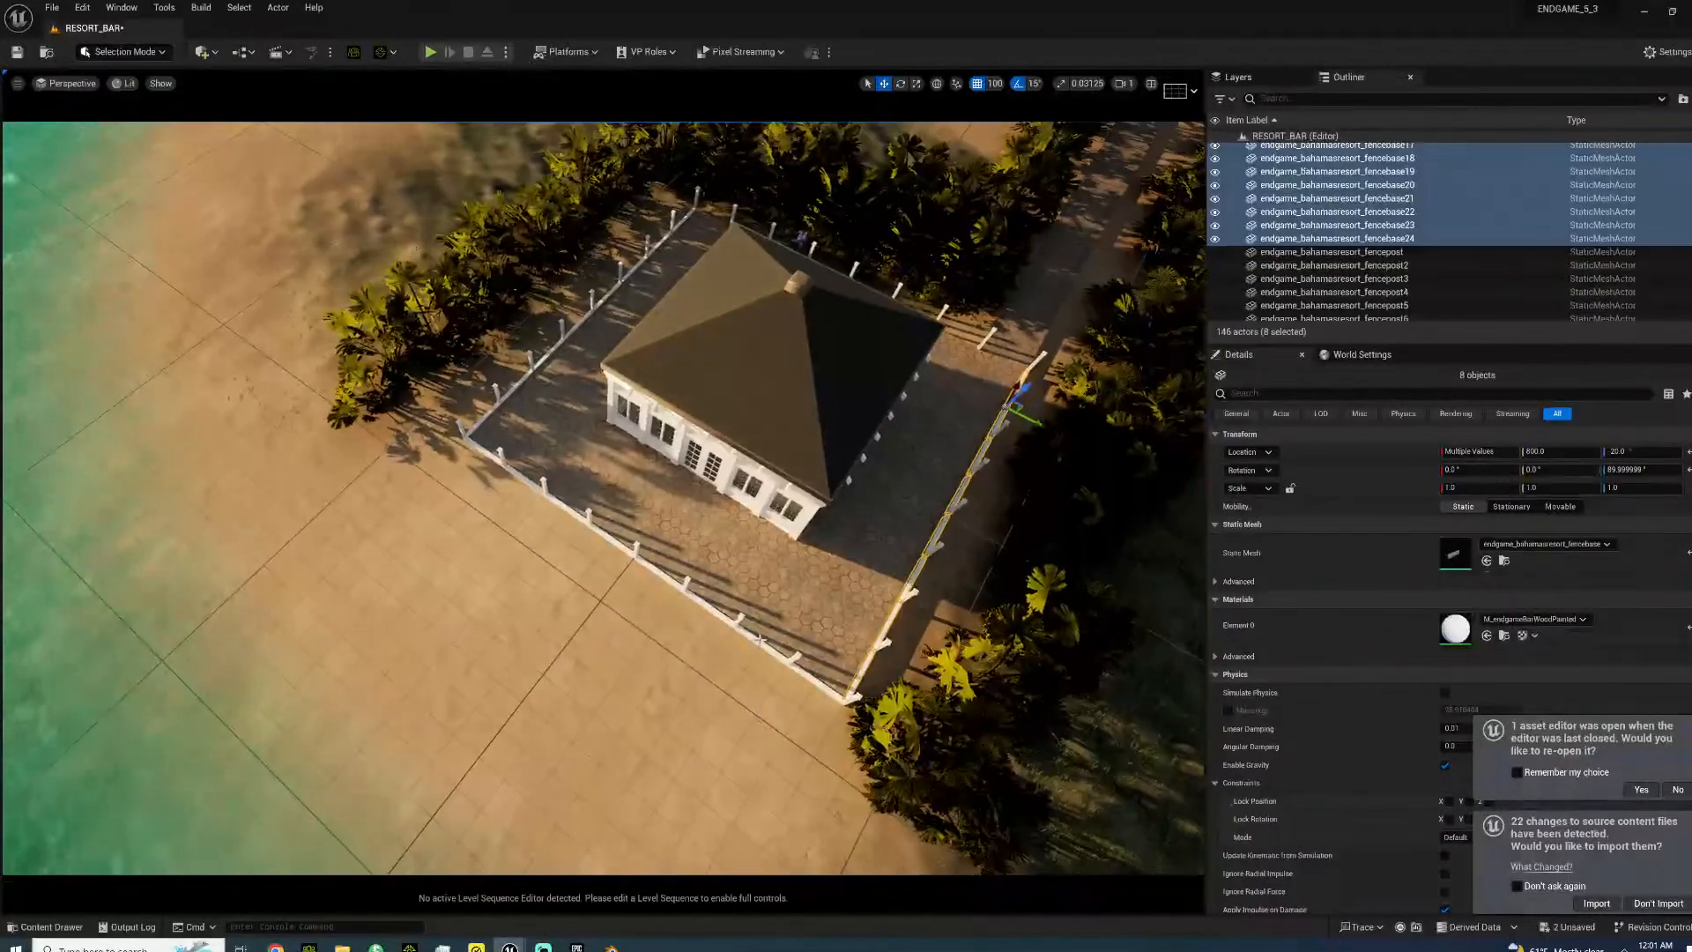
click(793, 656)
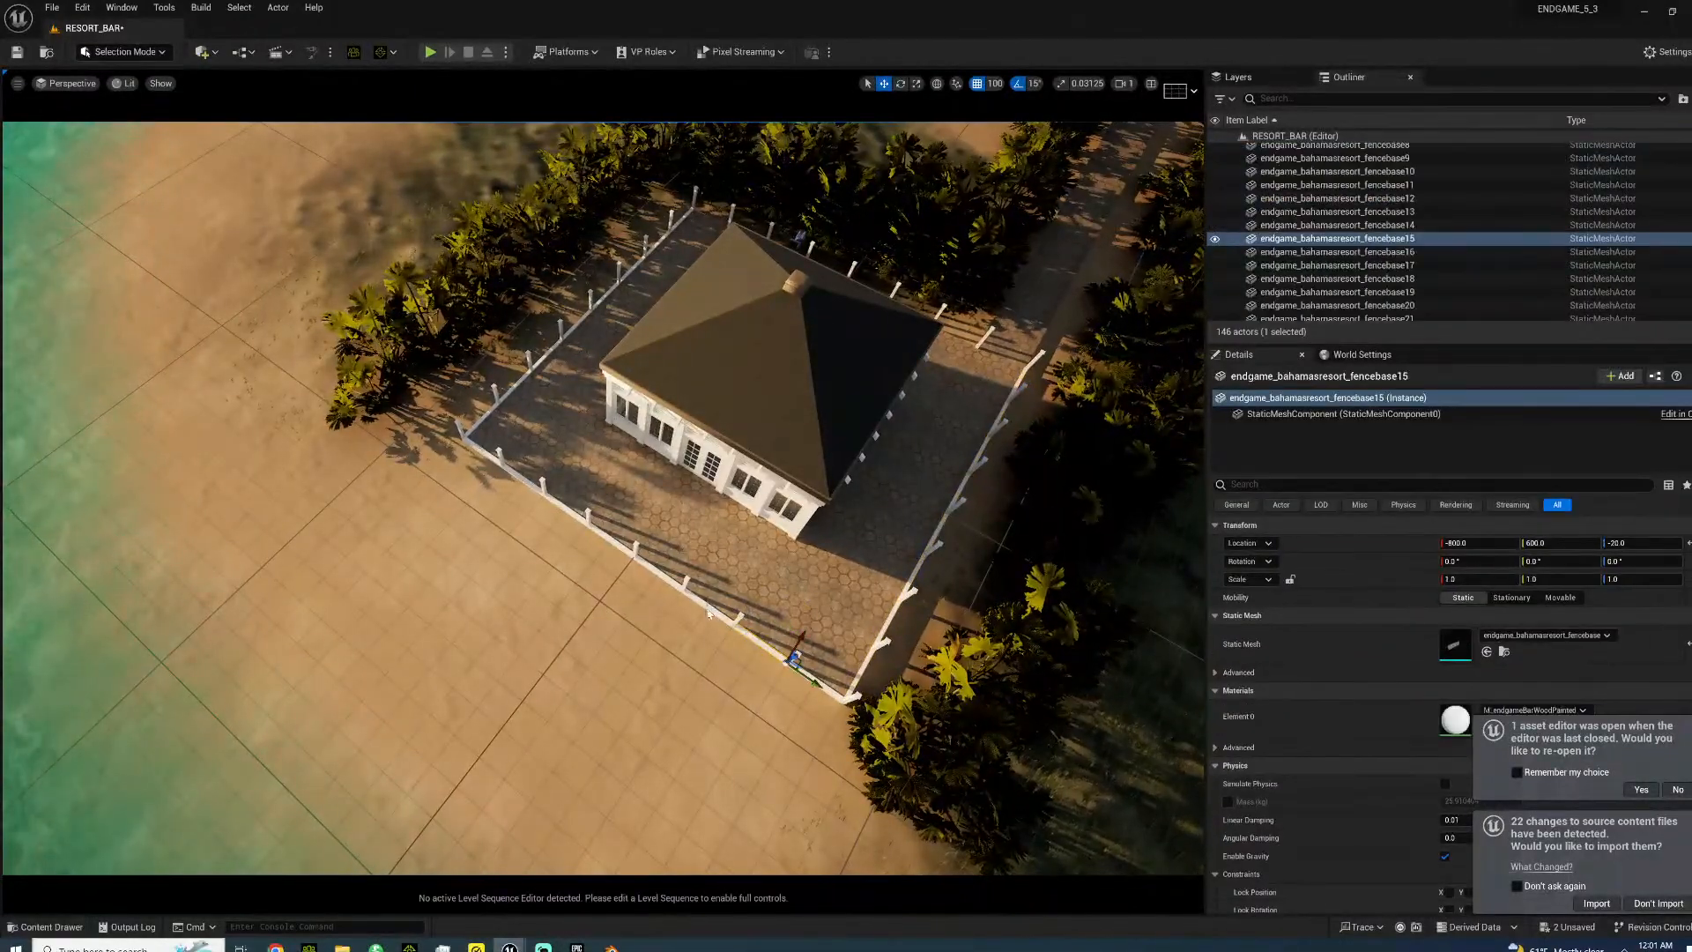
ctrl+click(659, 582)
ctrl+click(608, 545)
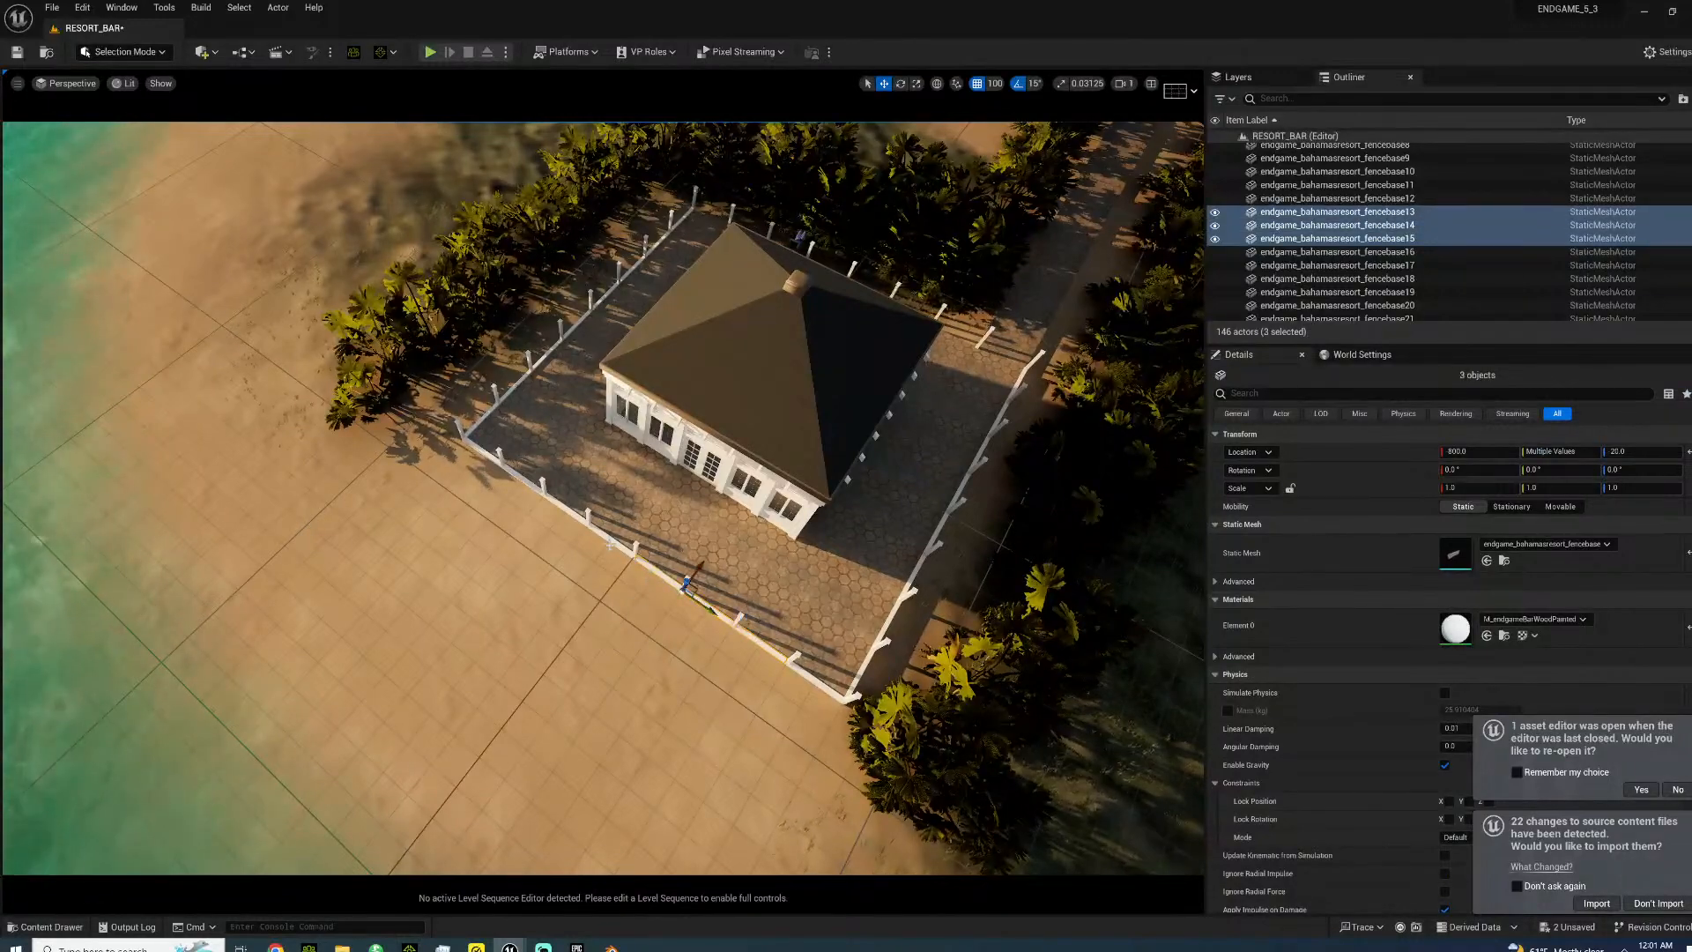
ctrl+click(608, 542)
key(w)
right_drag(608, 542, 753, 557)
- Select seven wall sections along the patio's beach-facing edge and duplicate them onto the opposite edge, leaving the walkway opening free
click(728, 487)
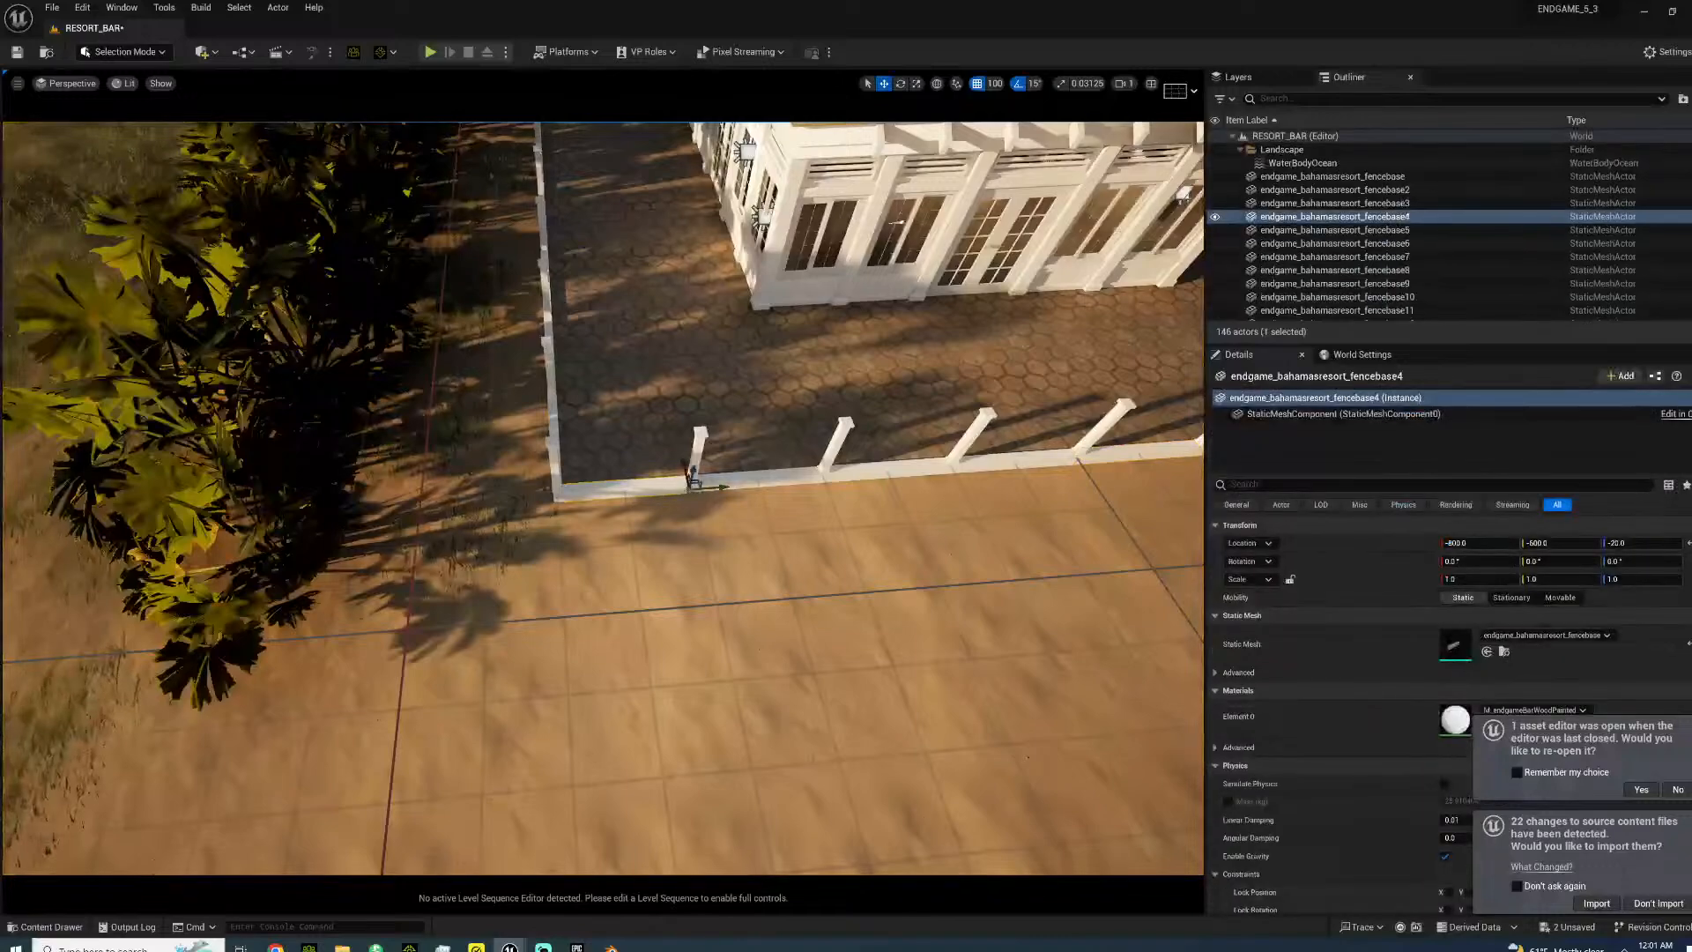
ctrl+click(837, 450)
ctrl+click(966, 470)
ctrl+click(1024, 467)
ctrl+click(1153, 451)
key(s)
right_drag(1153, 451, 1189, 423)
key(w)
key(w)
ctrl+click(932, 576)
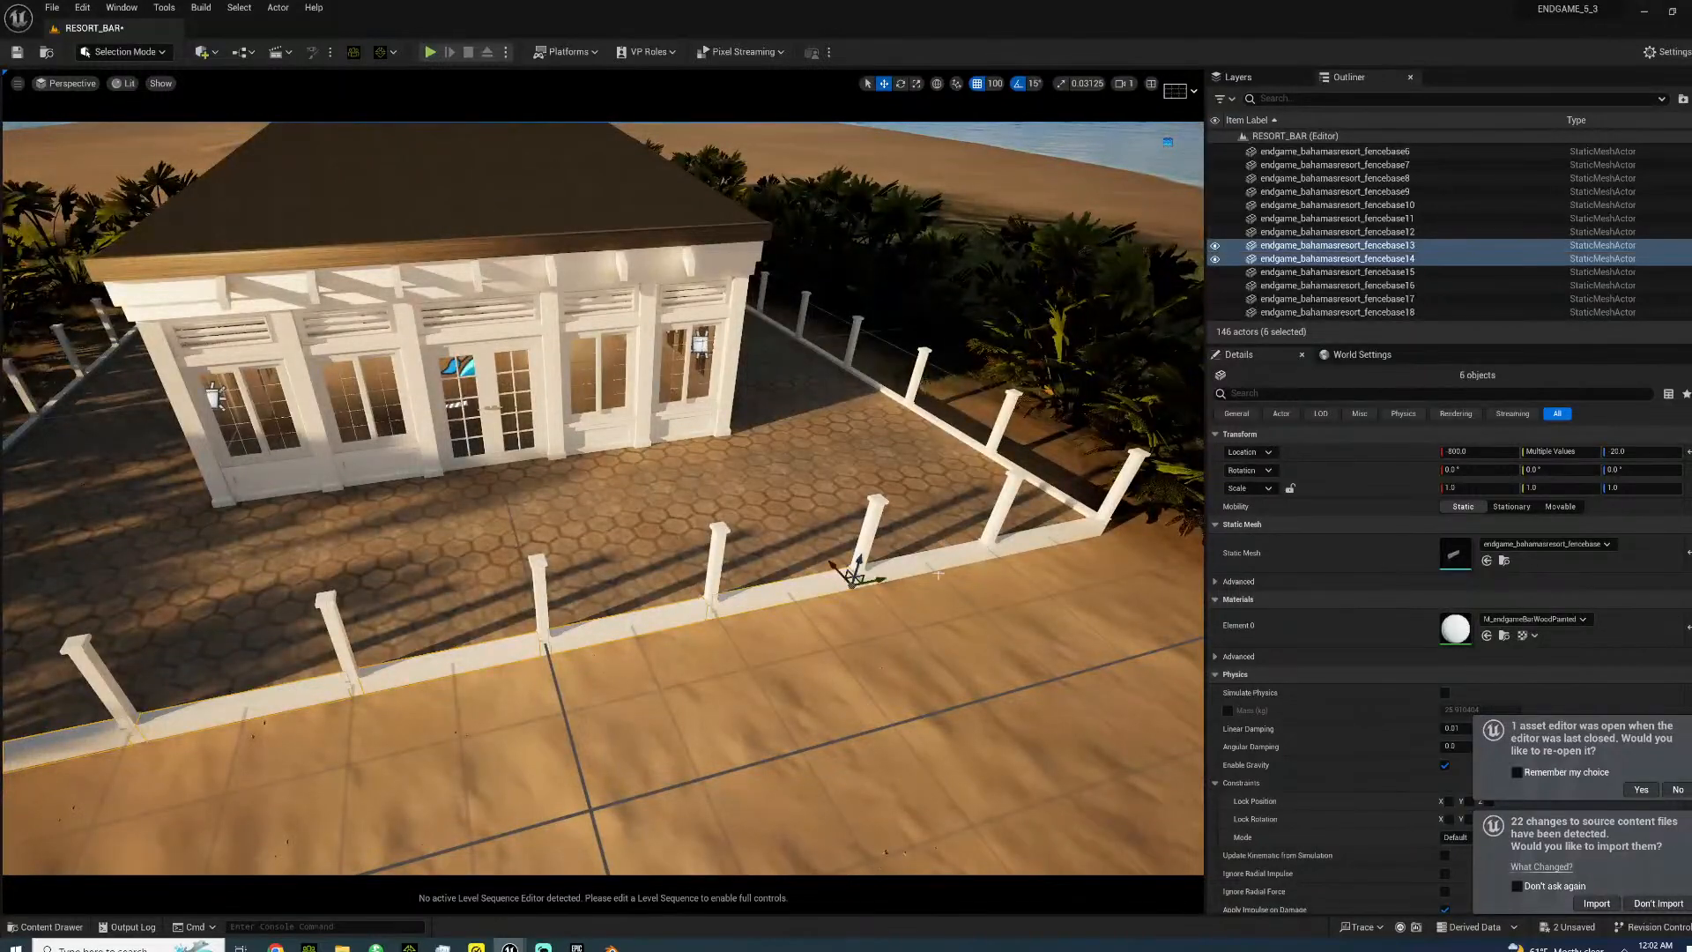
ctrl+click(939, 570)
right_drag(940, 569, 892, 564)
alt+drag(650, 685, 1023, 406)
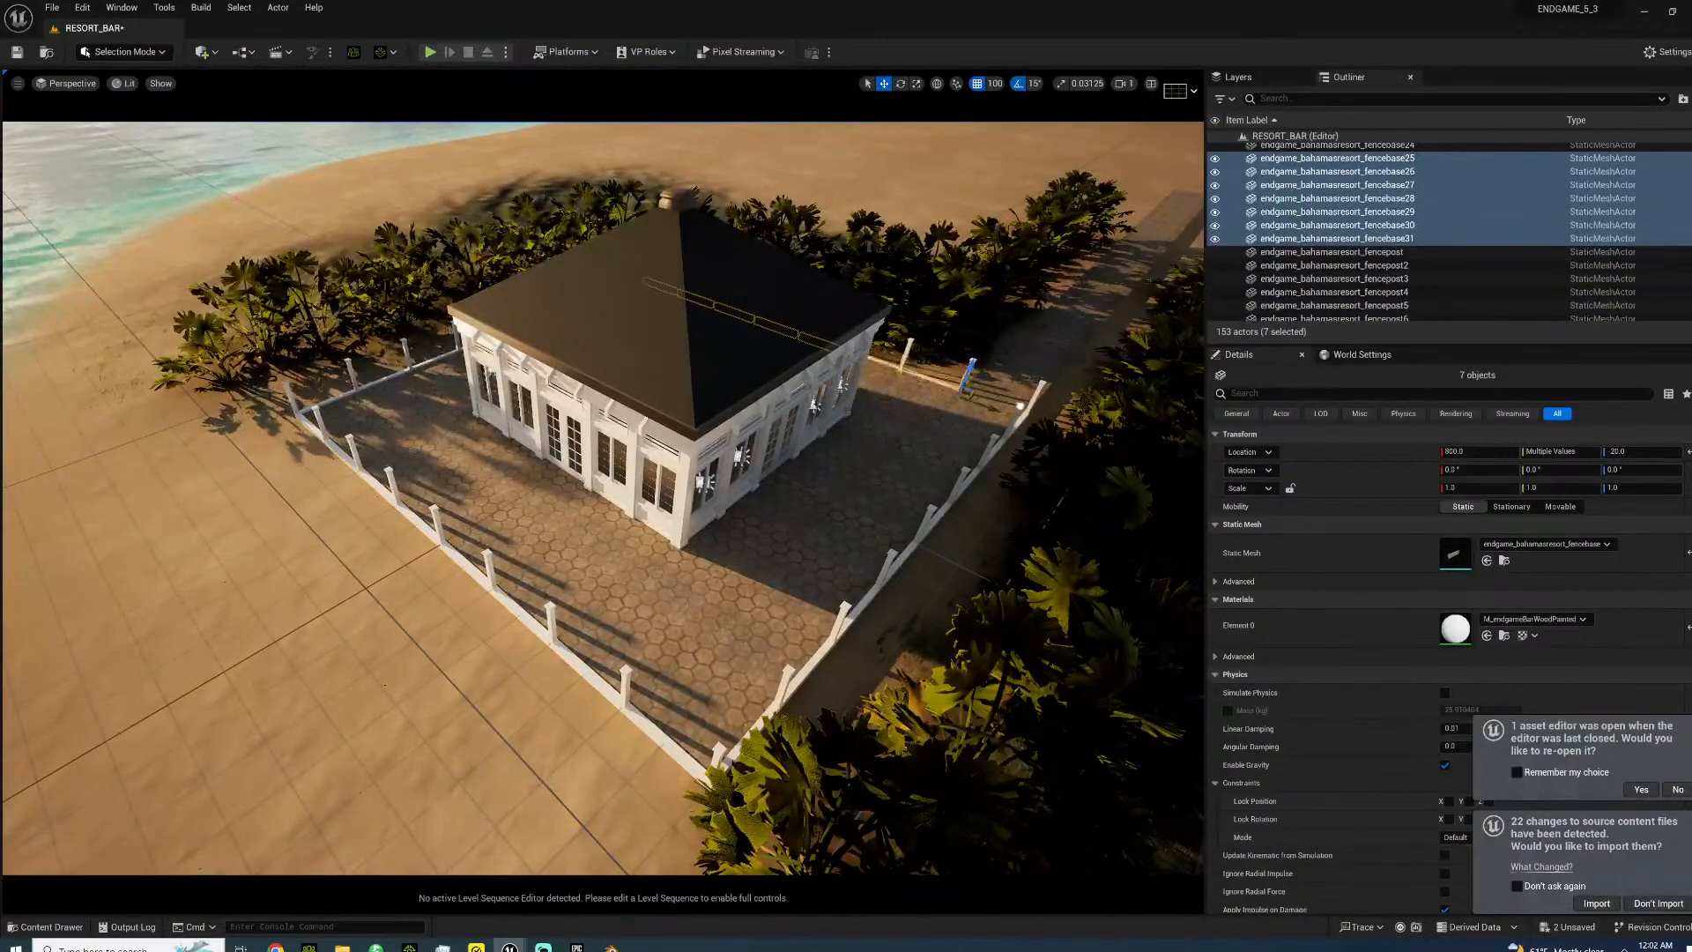
- Examine the completed walls and posts from inside the bar, around the walkway opening and from the beach
click(889, 168)
key(w)
right_drag(889, 168, 458, 137)
key(s)
key(w)
right_drag(740, 322, 769, 323)
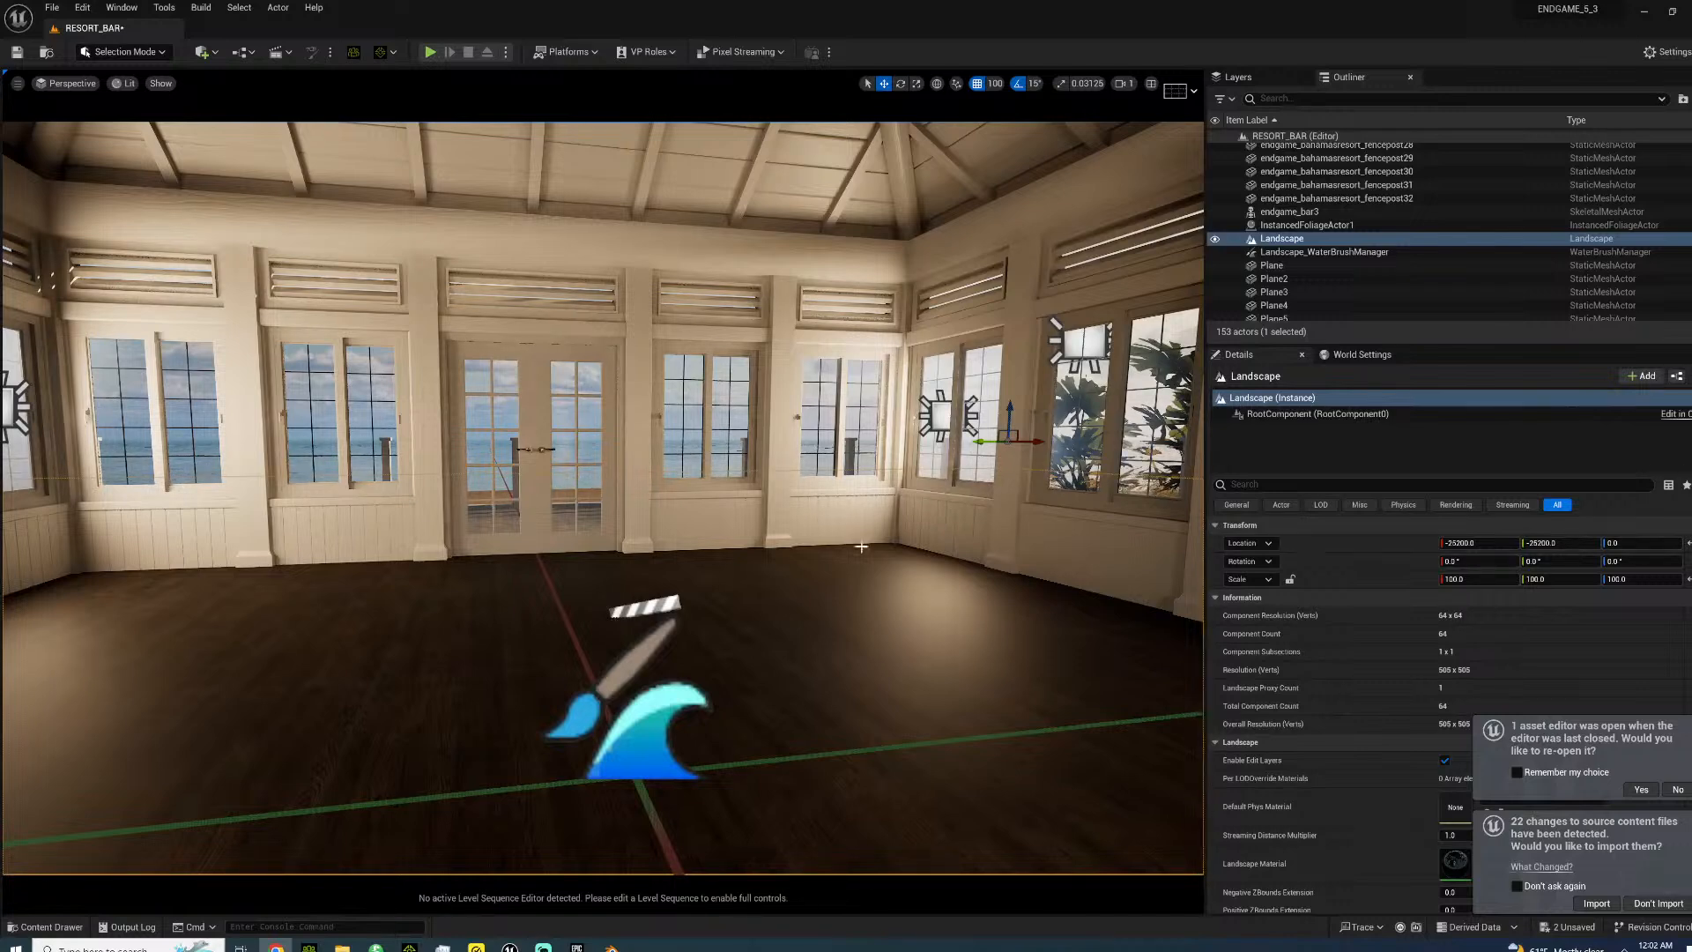
key(w)
right_drag(558, 473, 476, 529)
key(s)
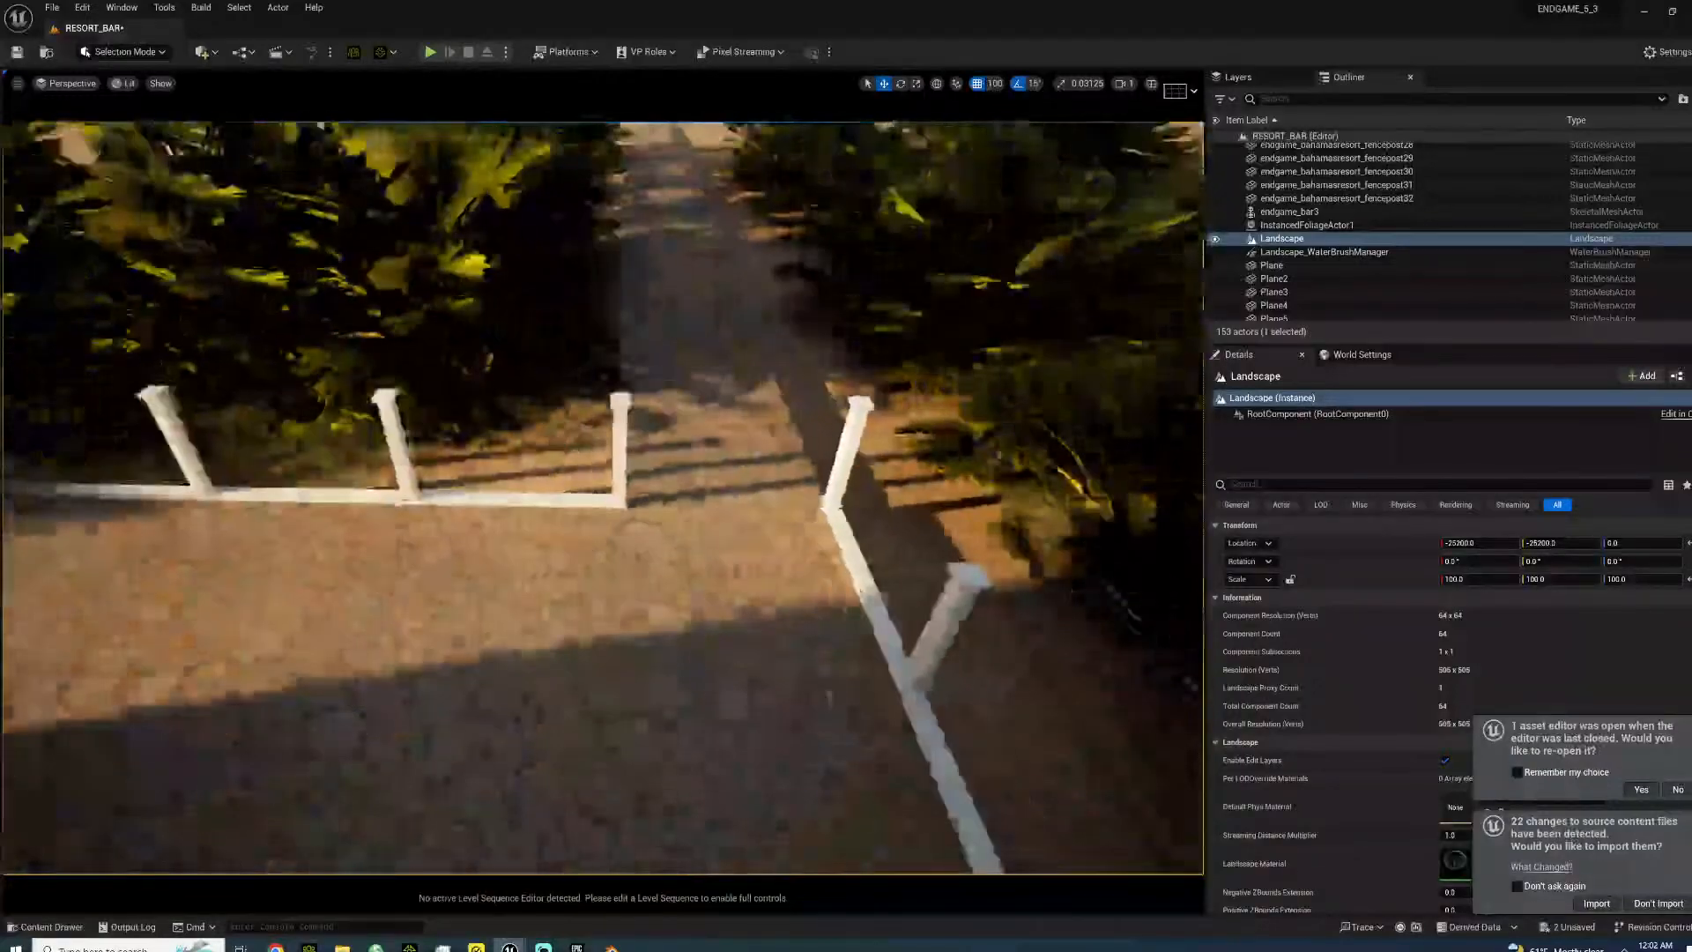
click(811, 495)
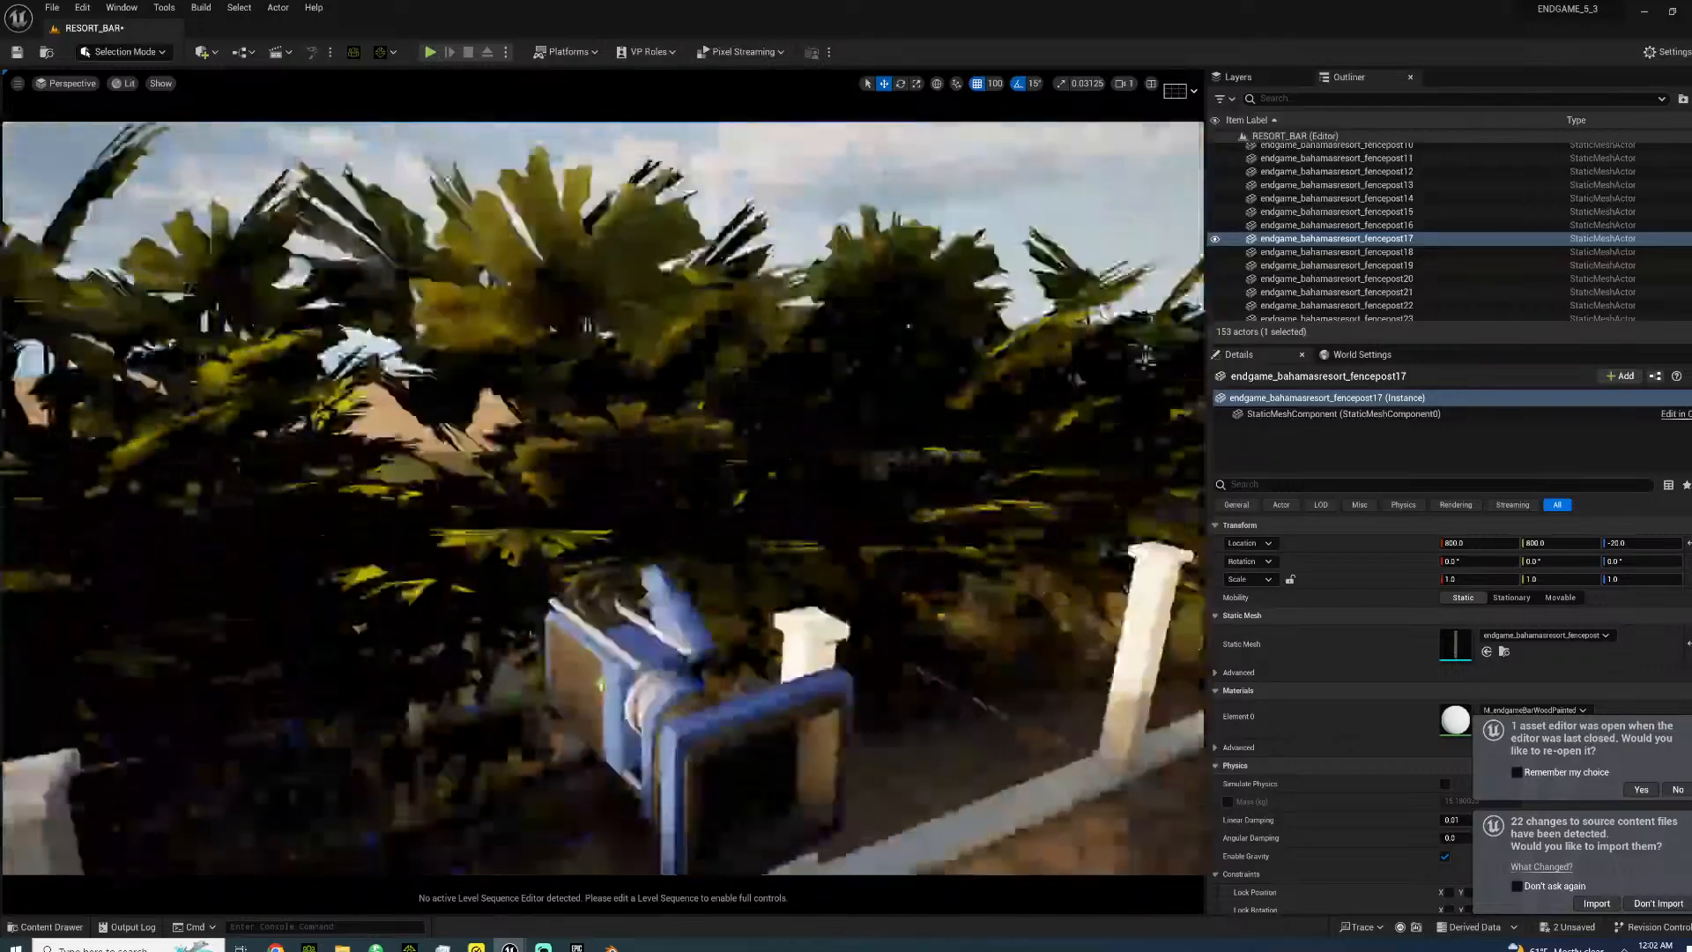
right_drag(603, 499, 696, 504)
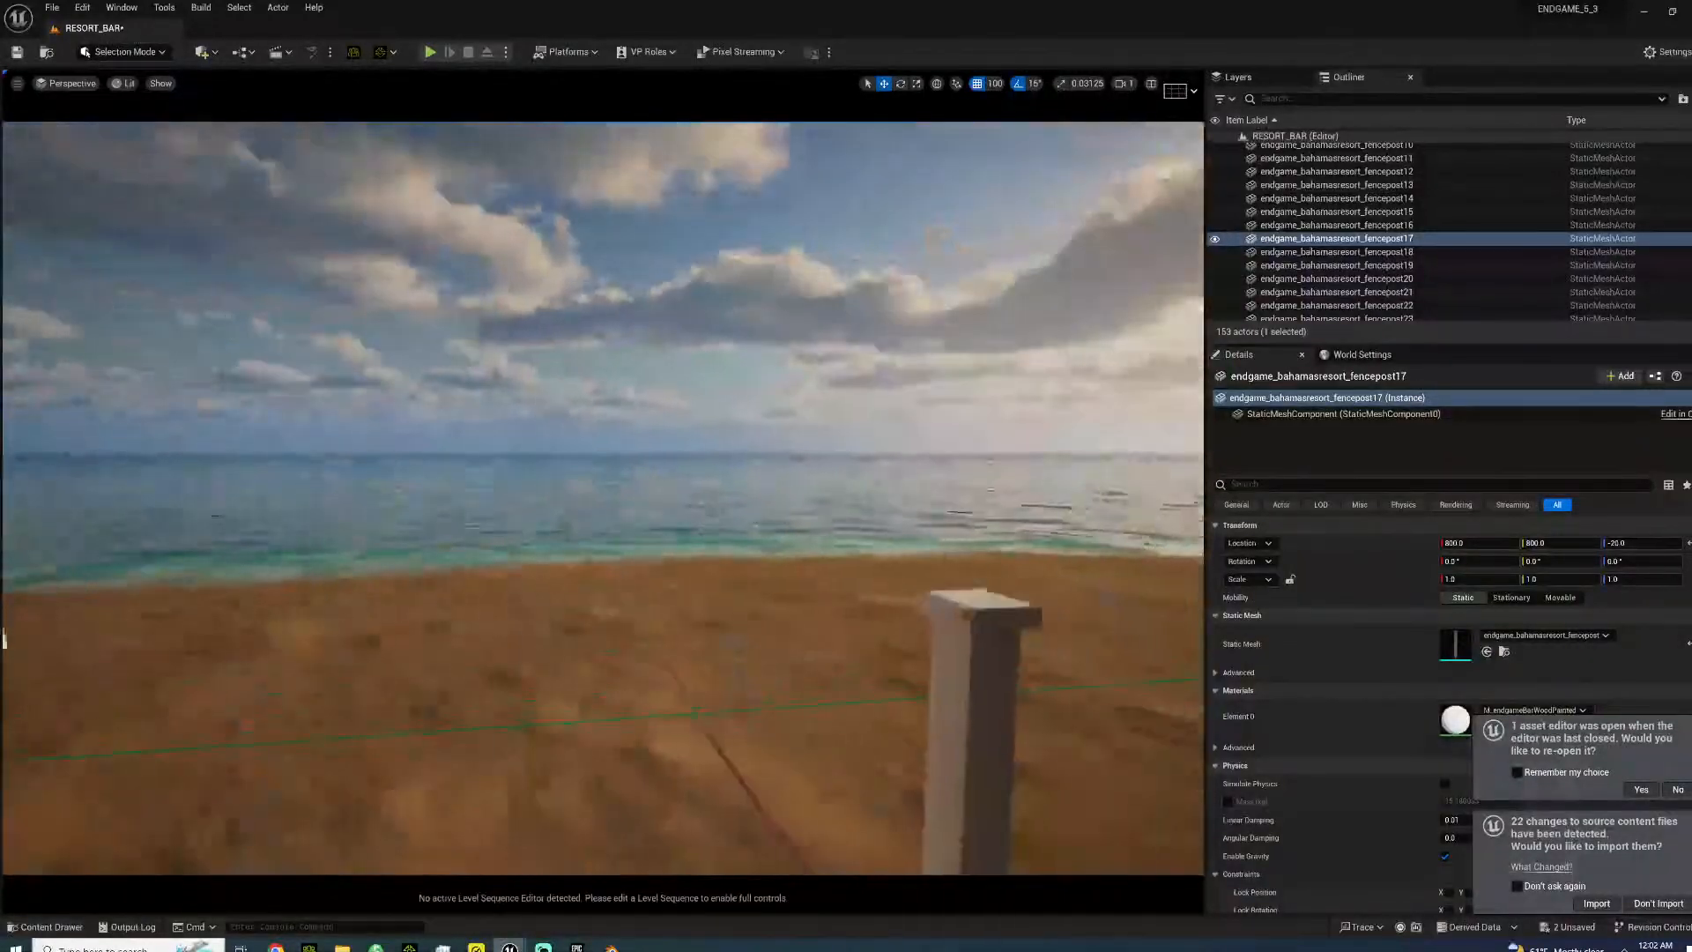
right_drag(680, 355, 935, 401)
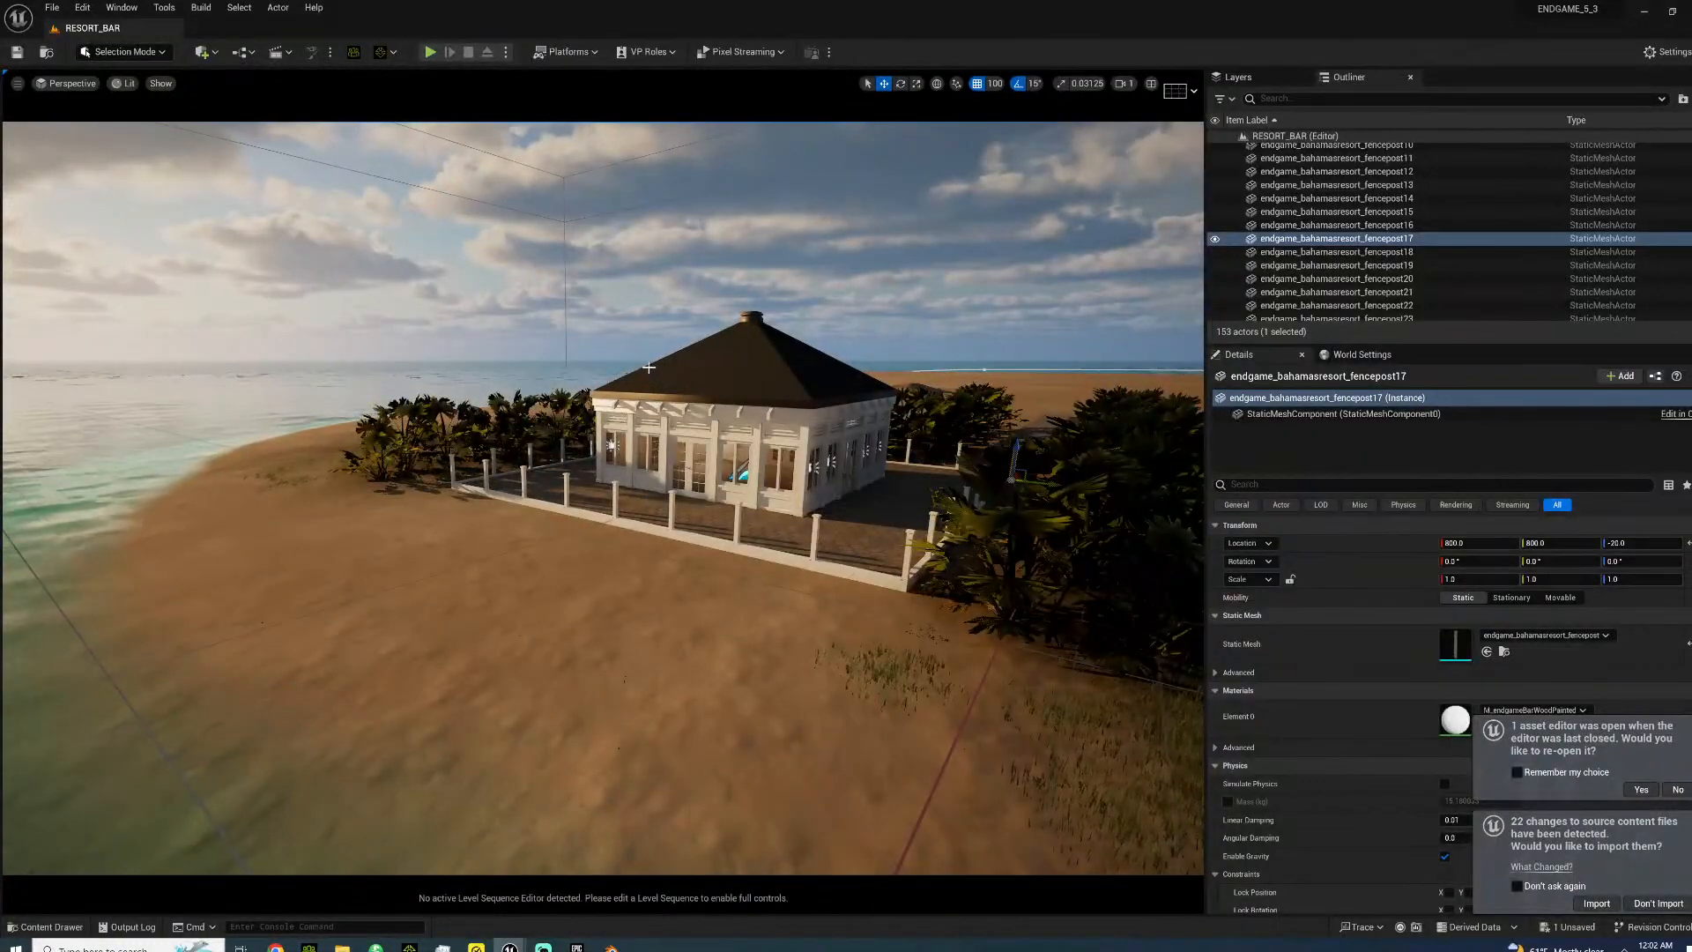
right_drag(674, 373, 784, 375)
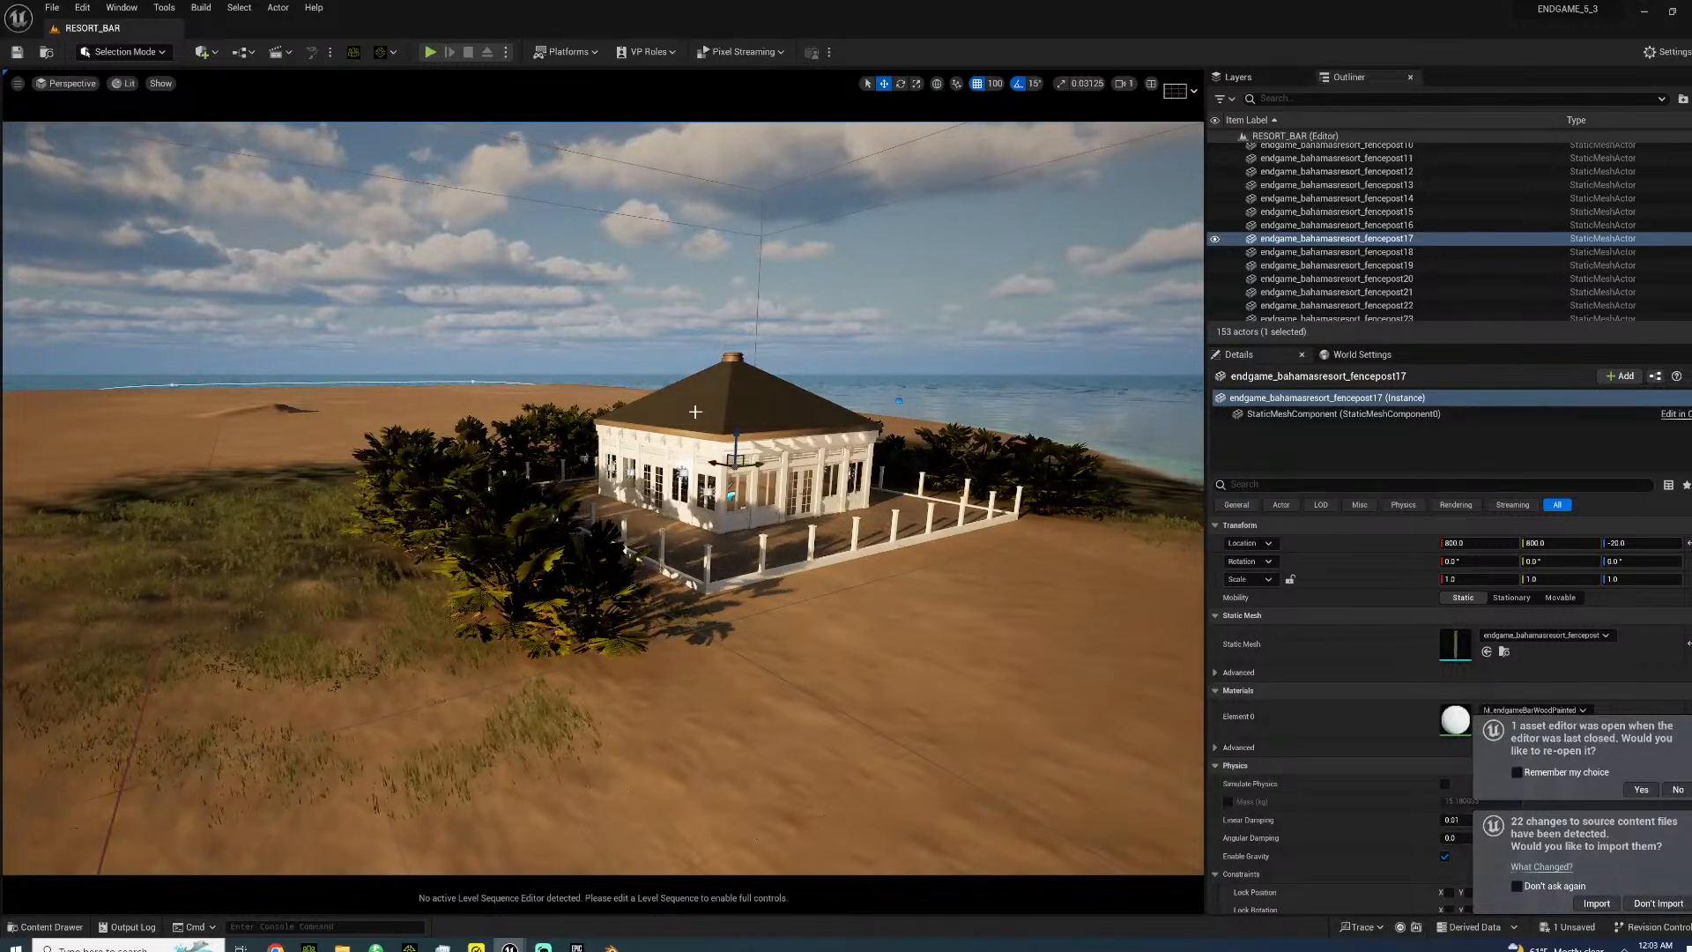
- Switch to the Blender fence model and examine the two posts and the low wall between them
mouse_move(611, 947)
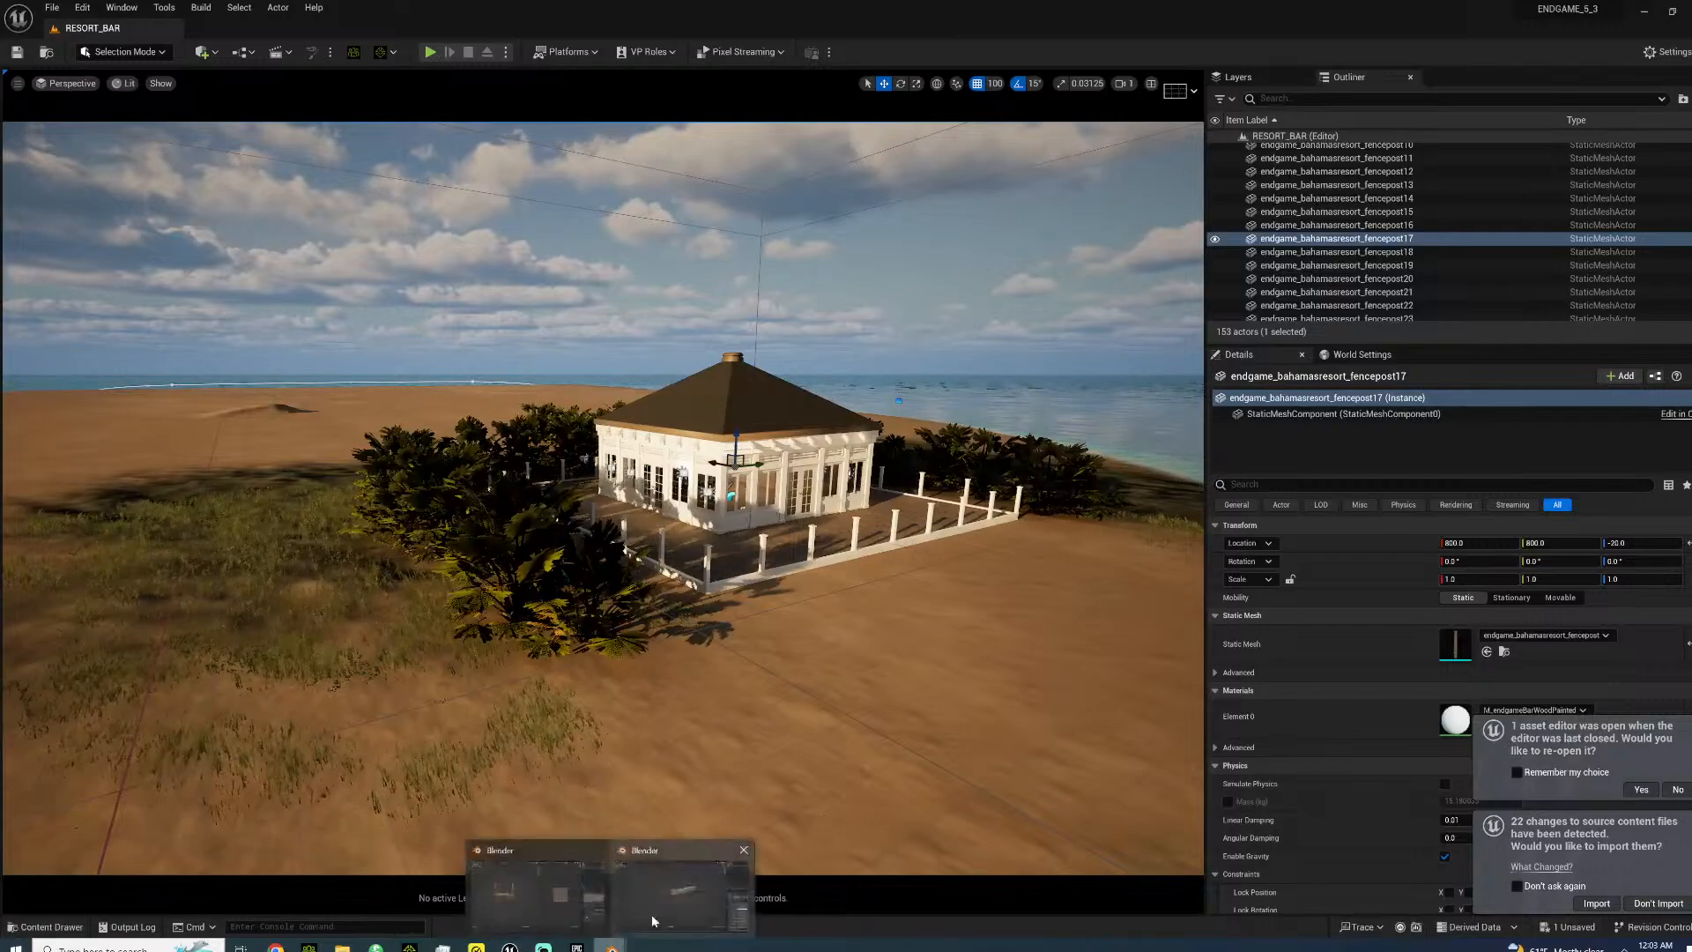
click(547, 906)
middle_drag(550, 527, 492, 719)
click(559, 511)
mouse_move(520, 945)
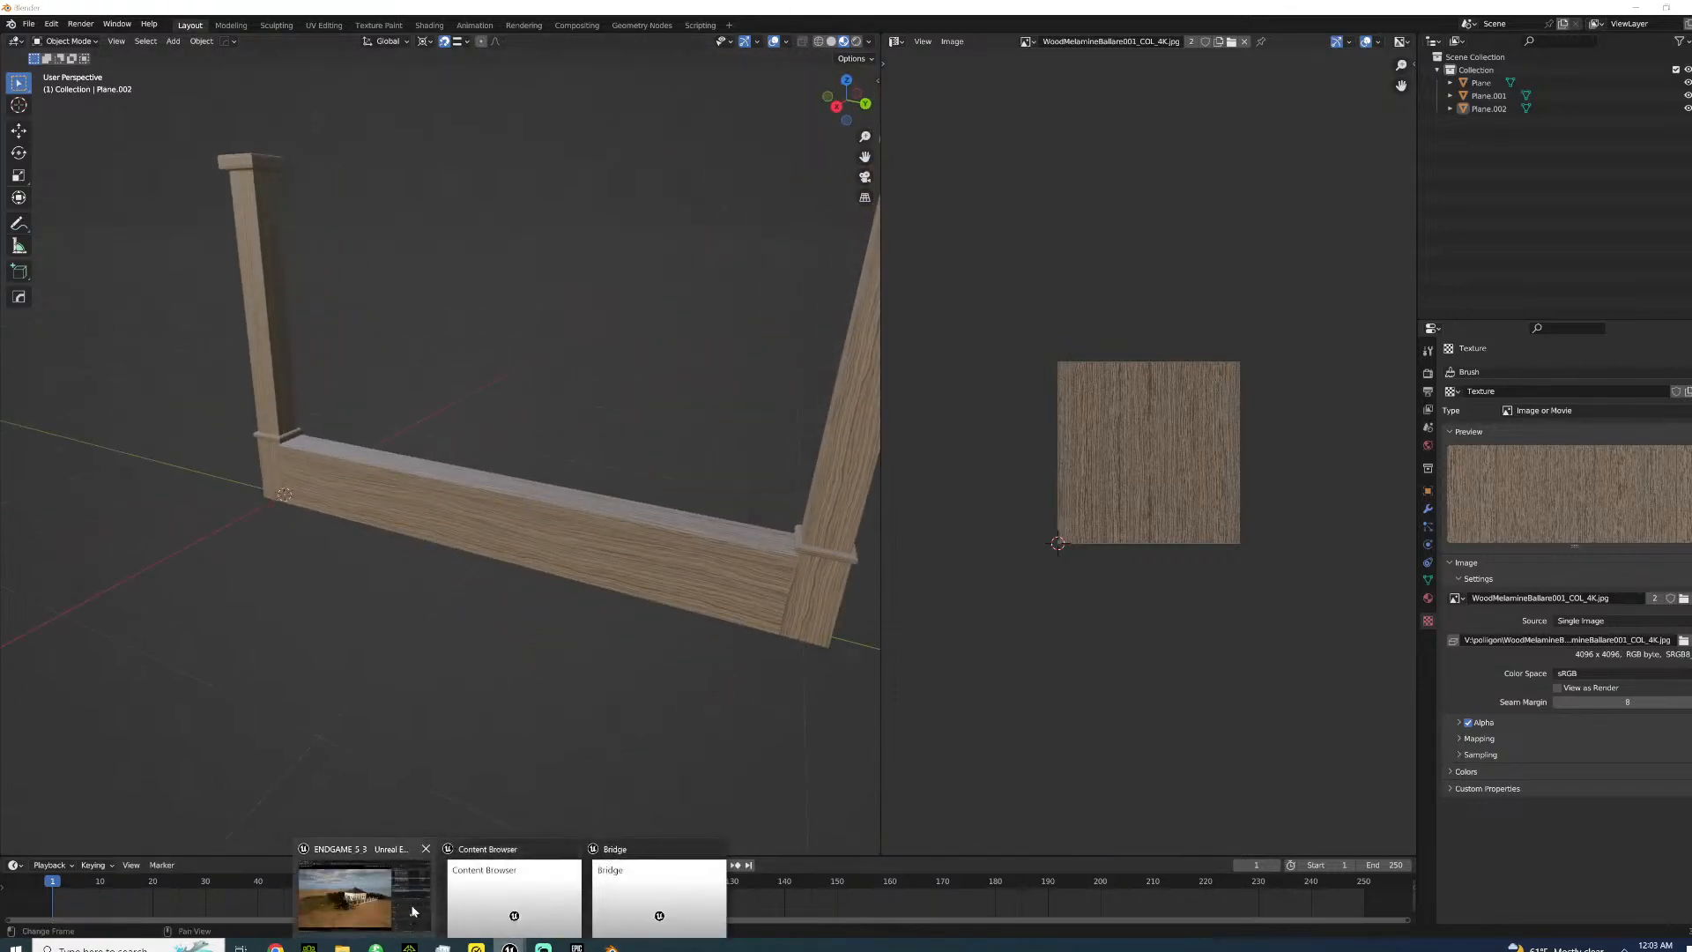
- Switch back to Unreal Engine and examine the fence line from the bar interior, through the plants and along the beach-facing edge
click(363, 895)
right_drag(869, 616, 1155, 601)
key(w)
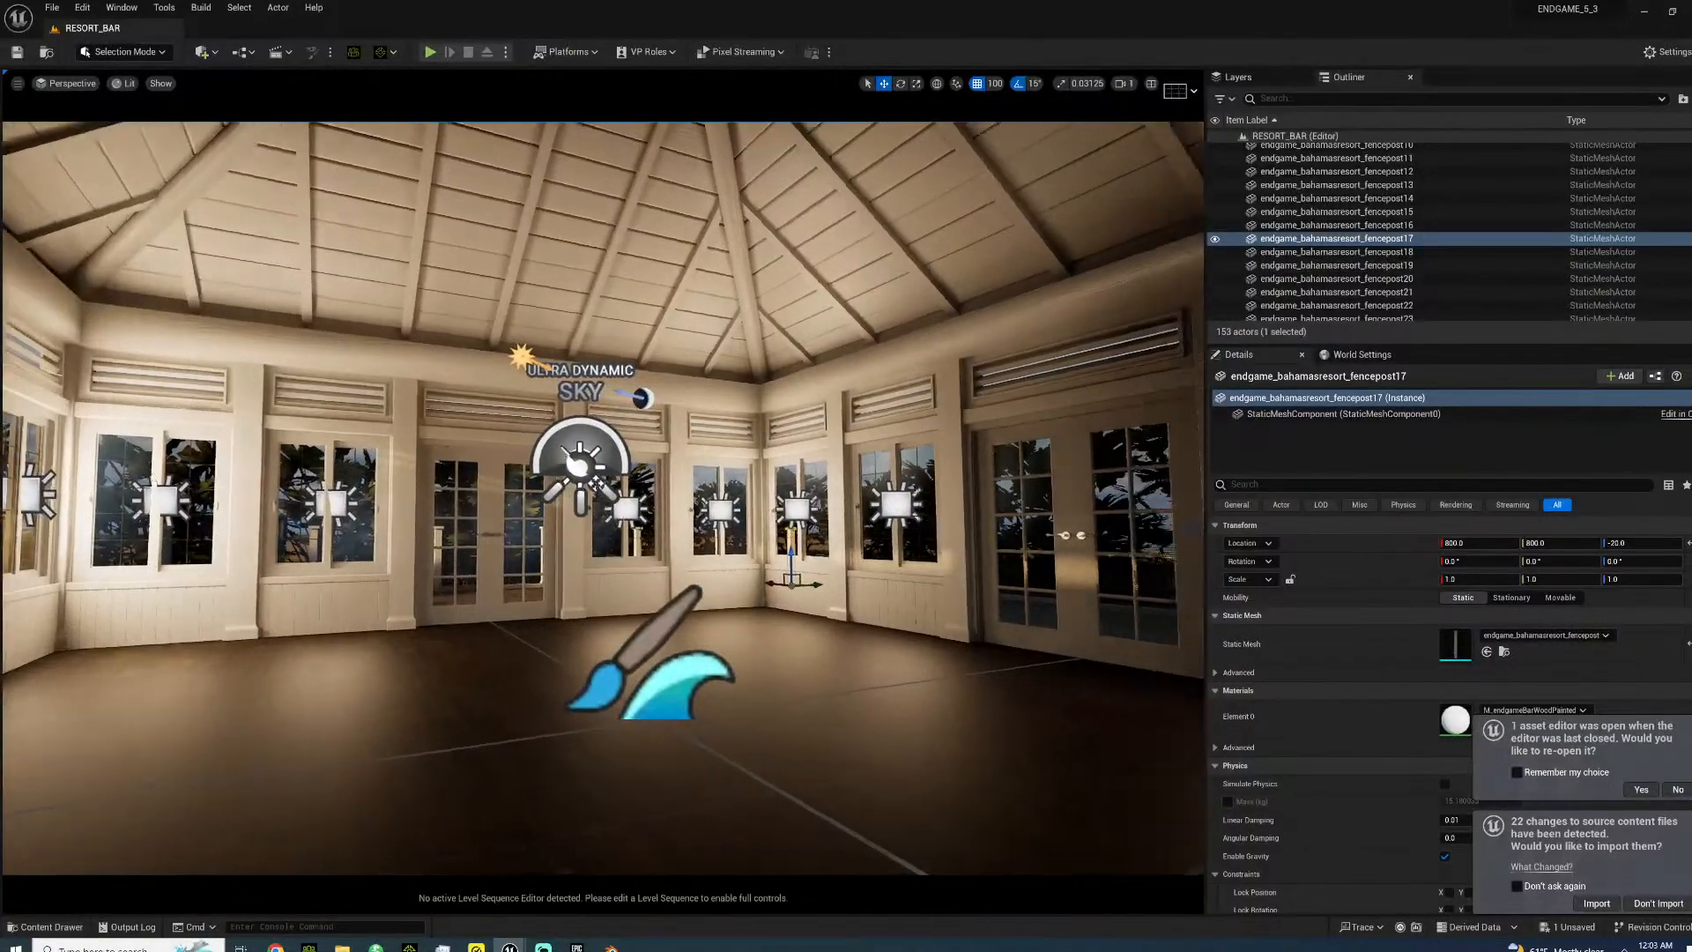
right_drag(793, 515, 868, 513)
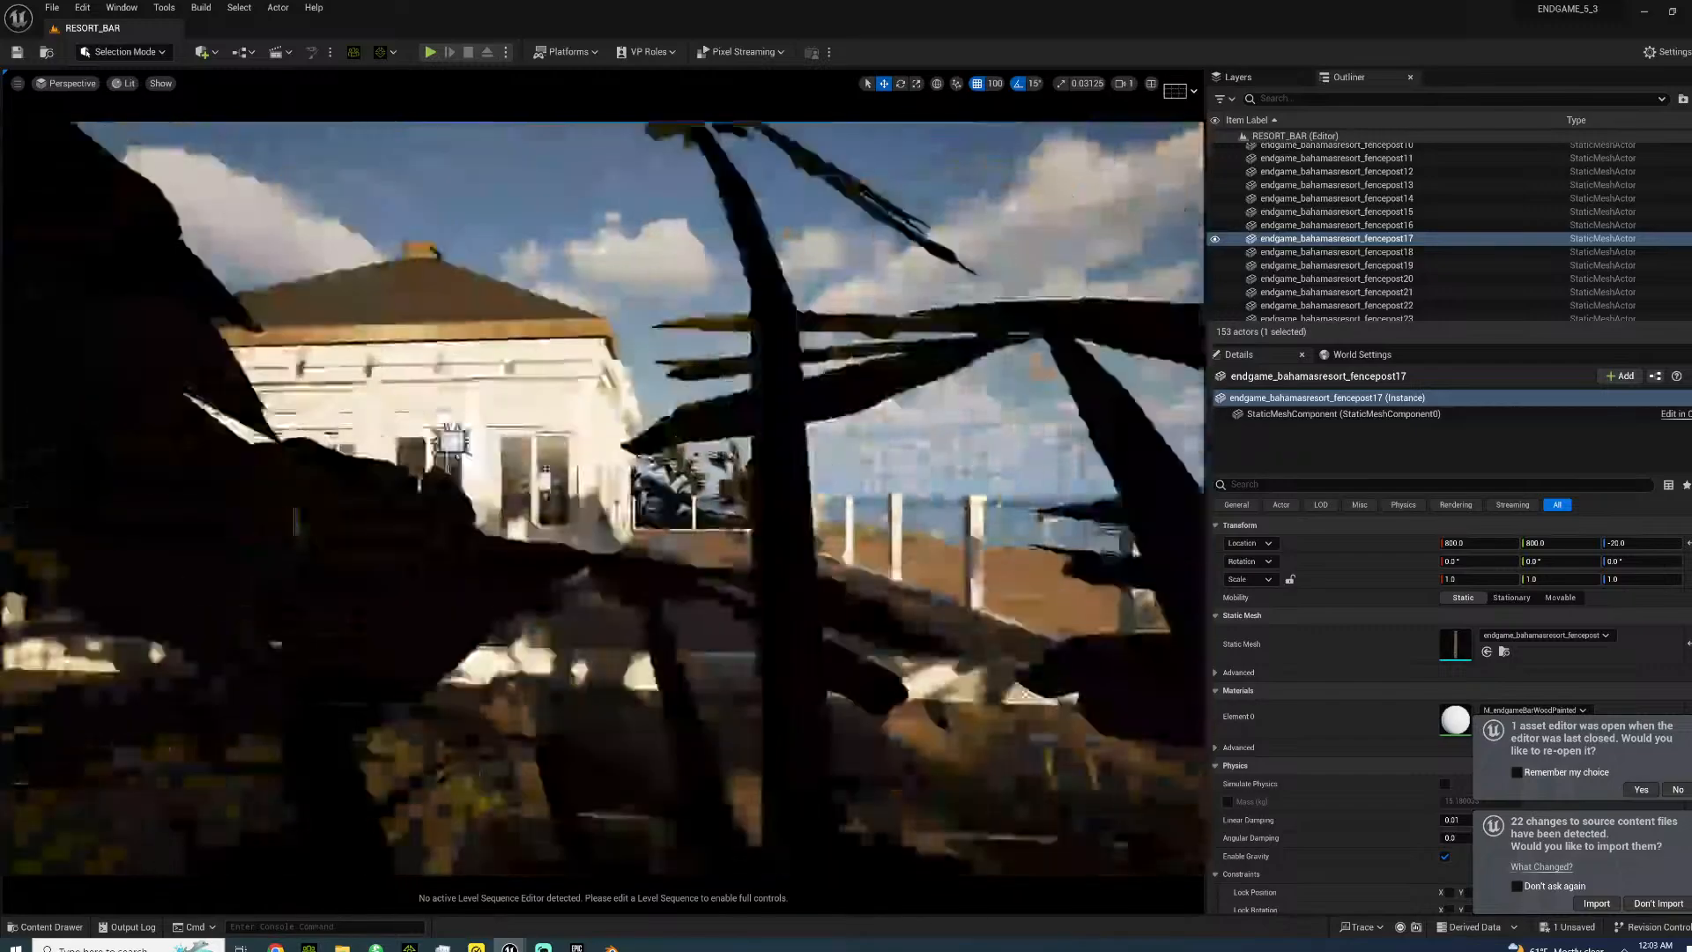
right_drag(604, 499, 569, 507)
key(s)
key(w)
key(s)
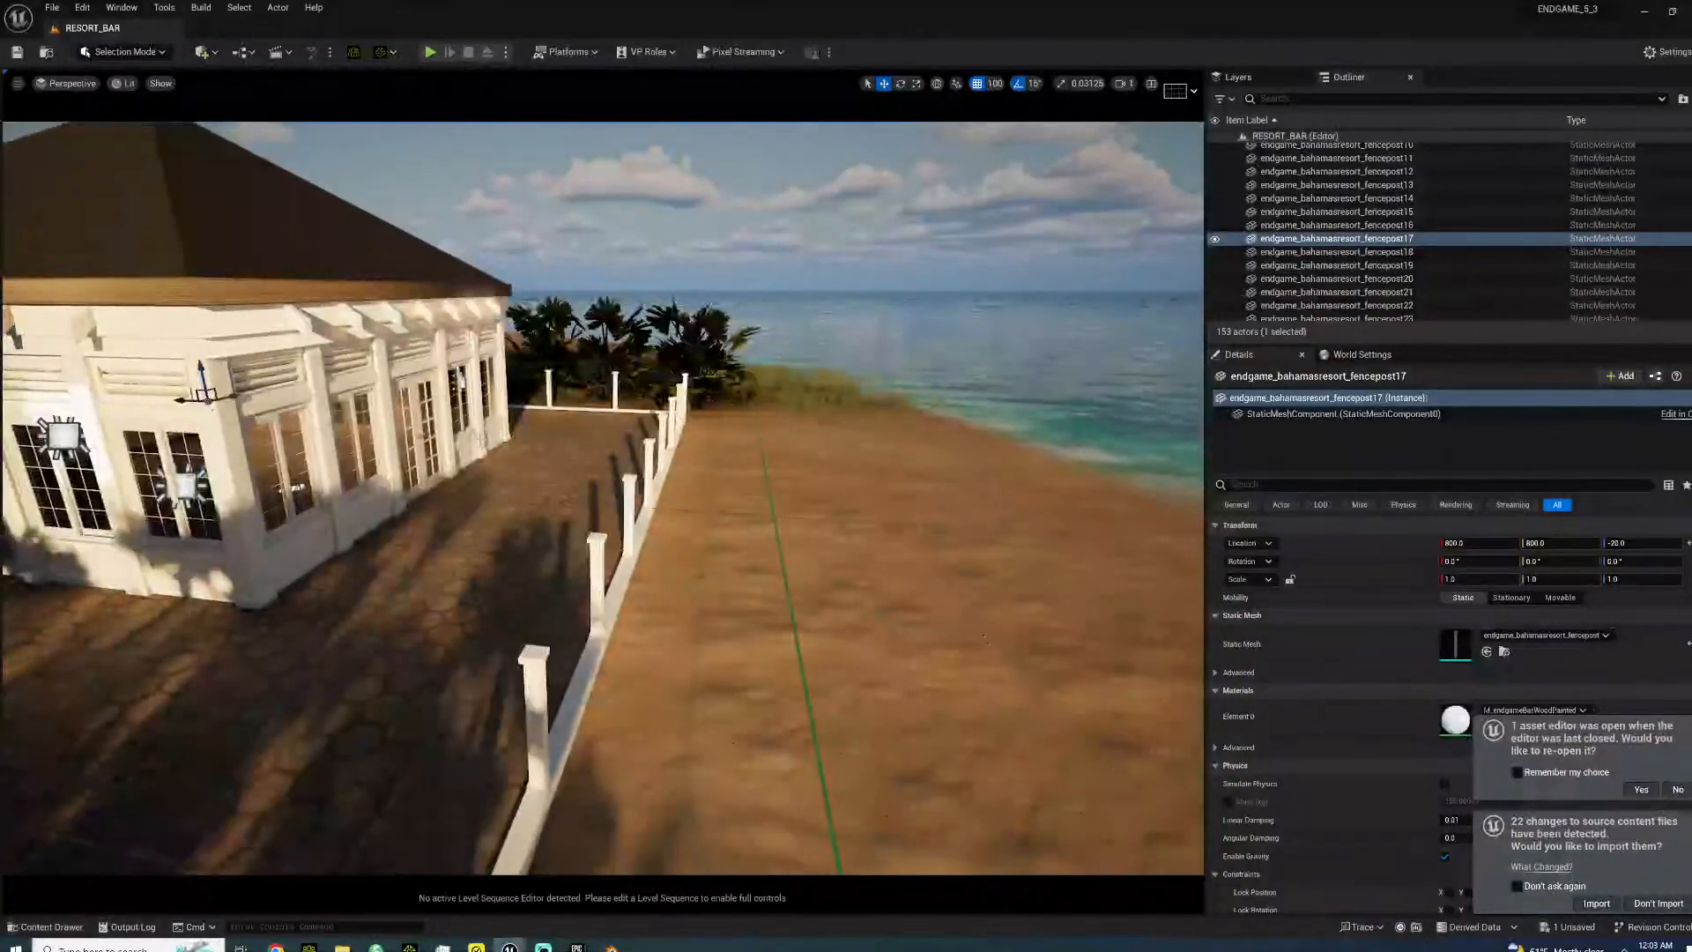
key(s)
right_drag(616, 439, 525, 395)
key(w)
key(s)
key(w)
key(a)
key(d)
key(w)
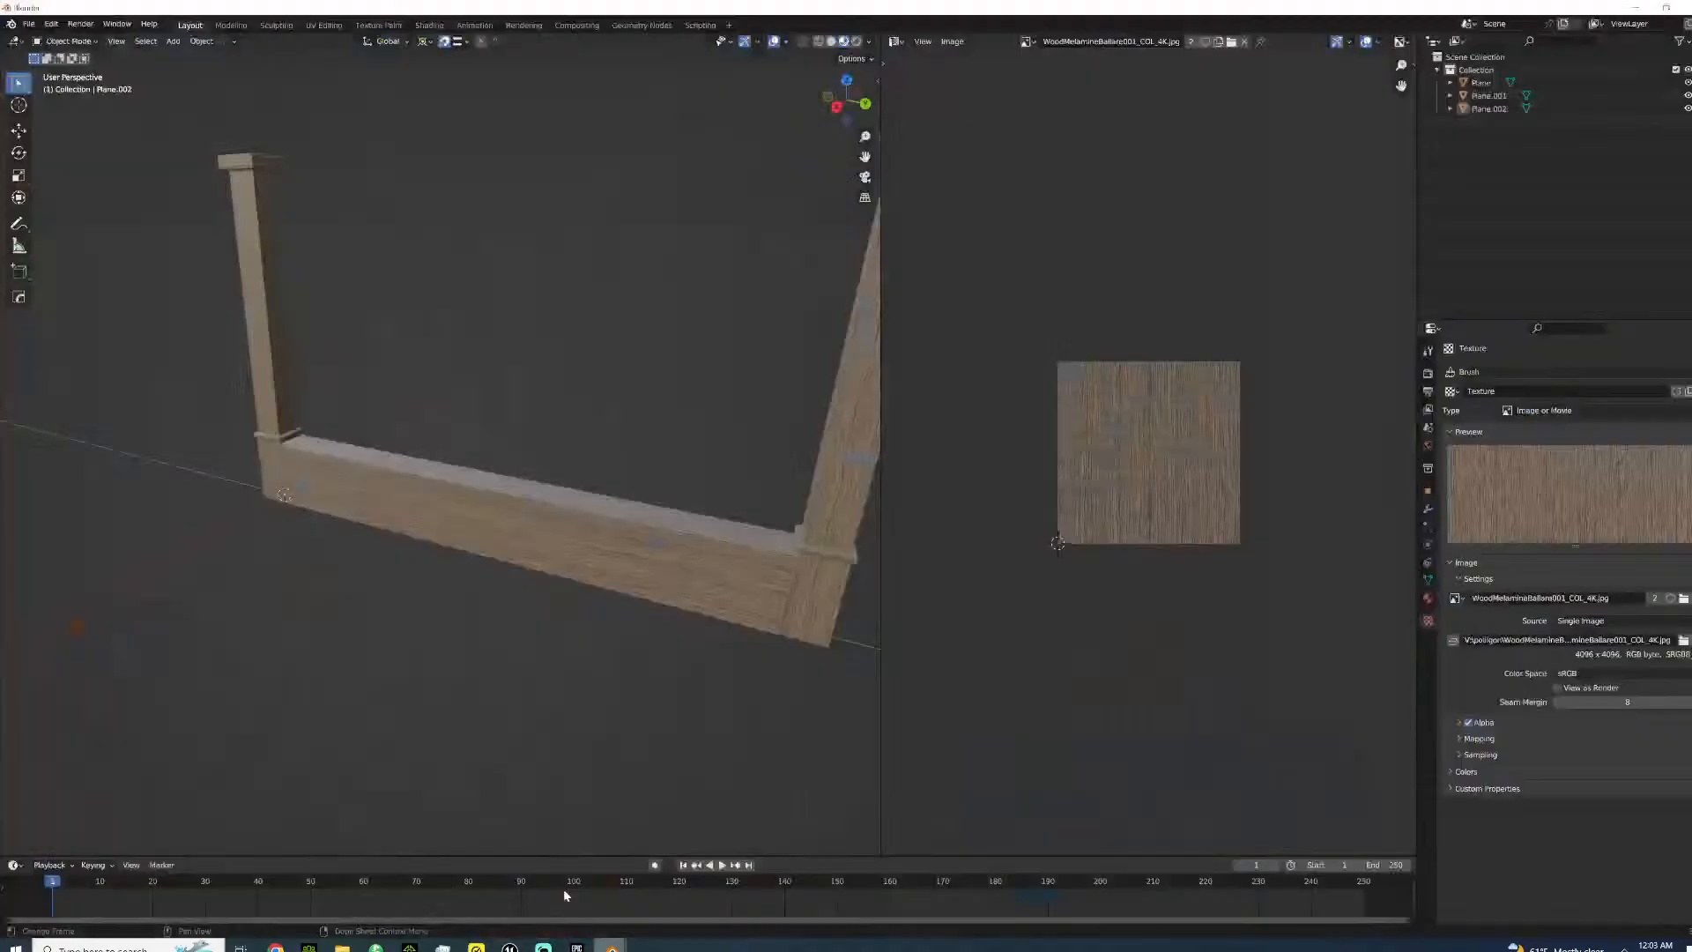
- Switch to the Blender fence model, add a 2 m plane and rotate it 90° about X
click(563, 889)
middle_drag(399, 484, 343, 483)
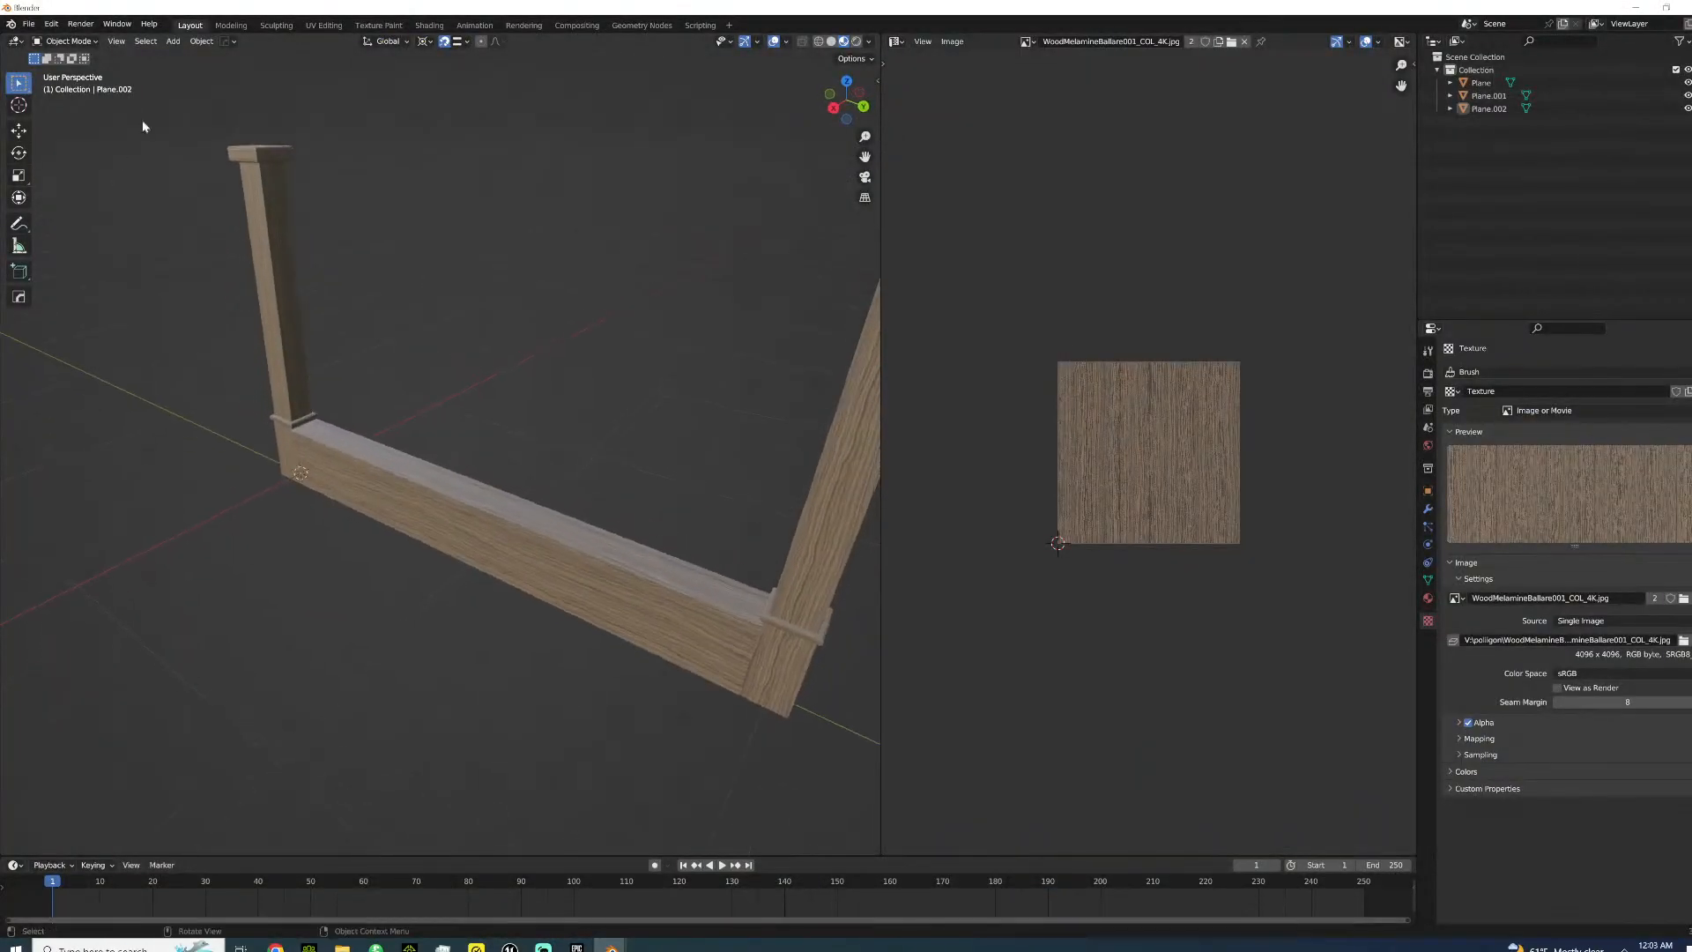
click(176, 44)
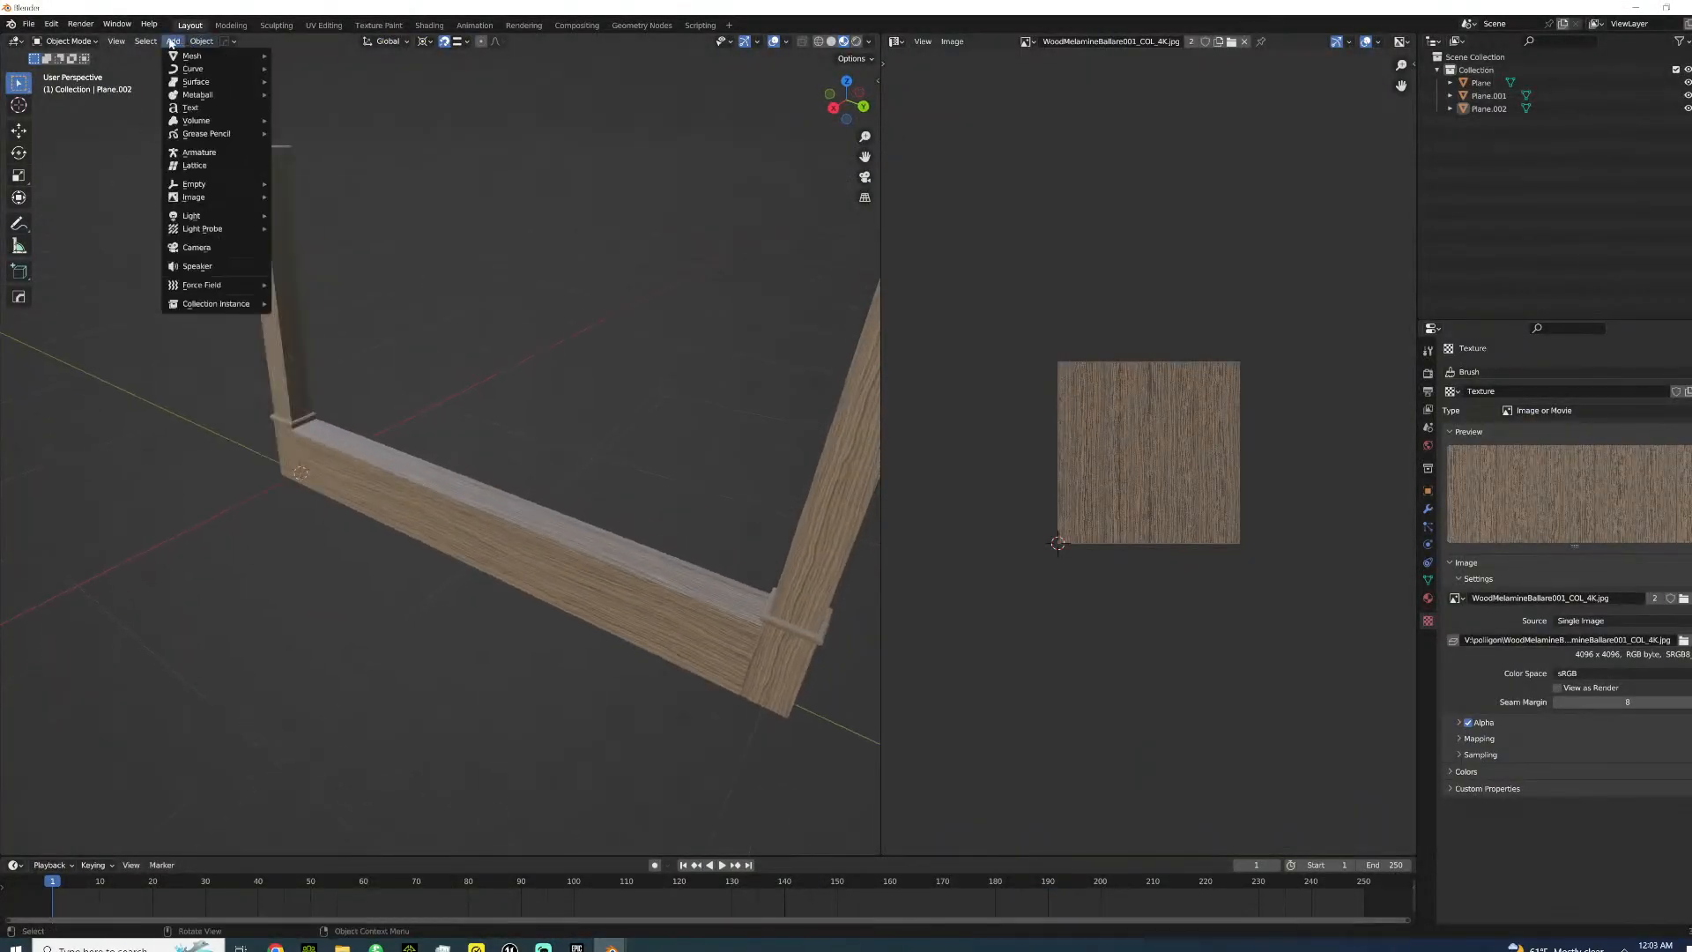
mouse_move(201, 57)
click(301, 68)
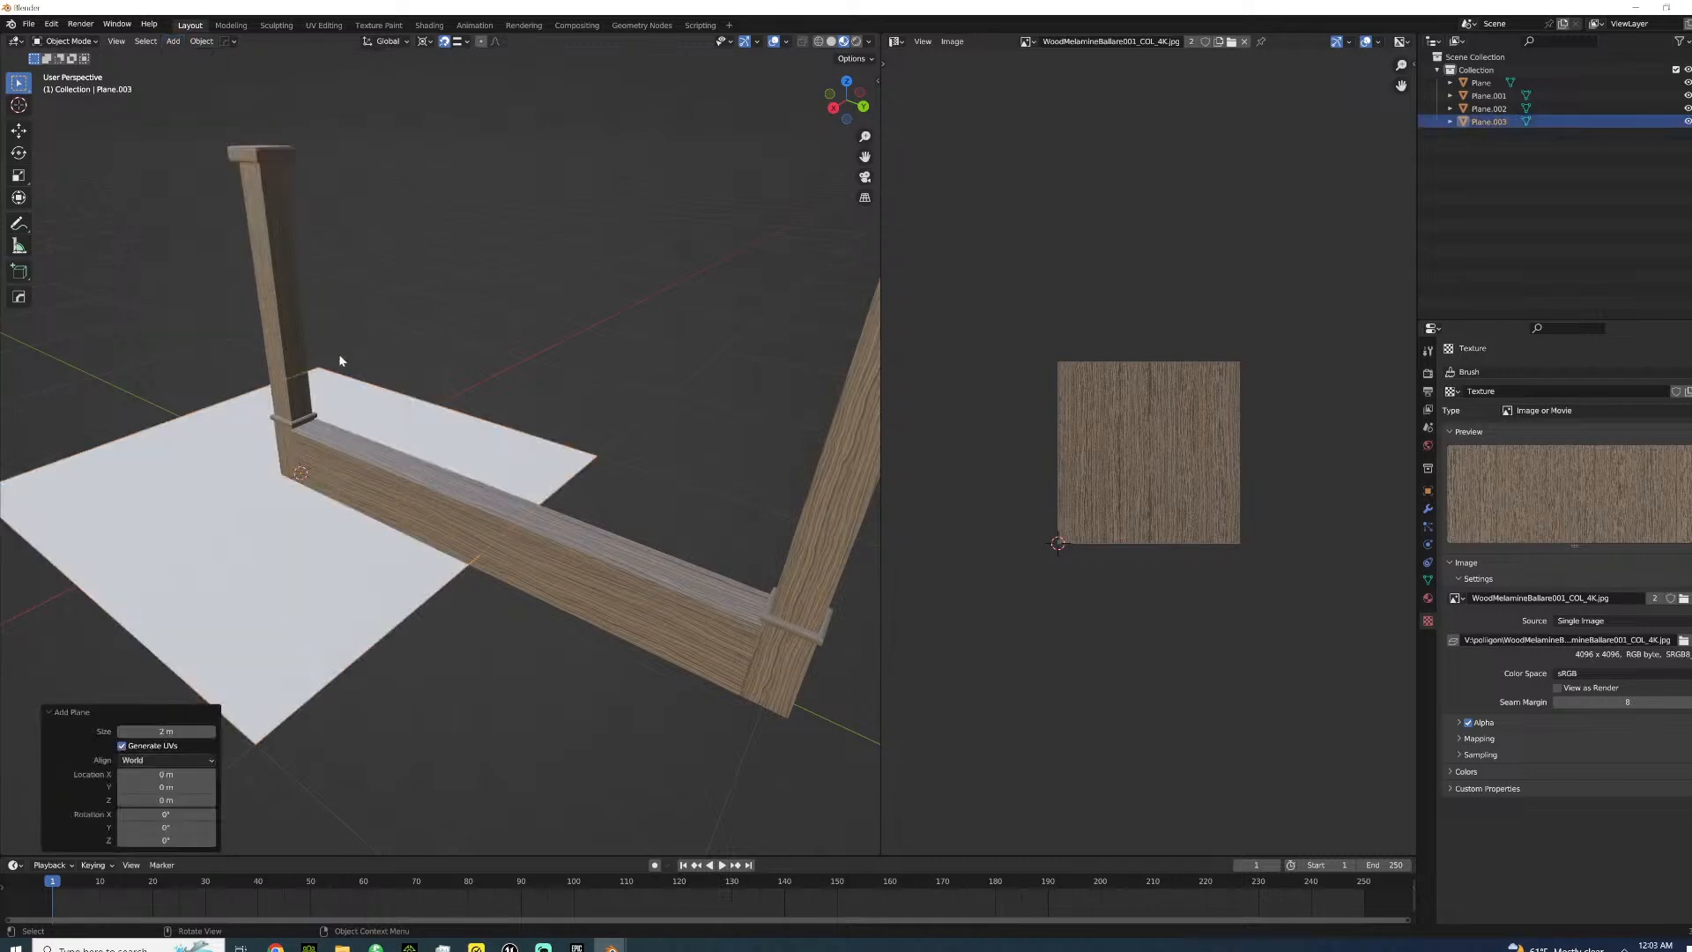
key(r)
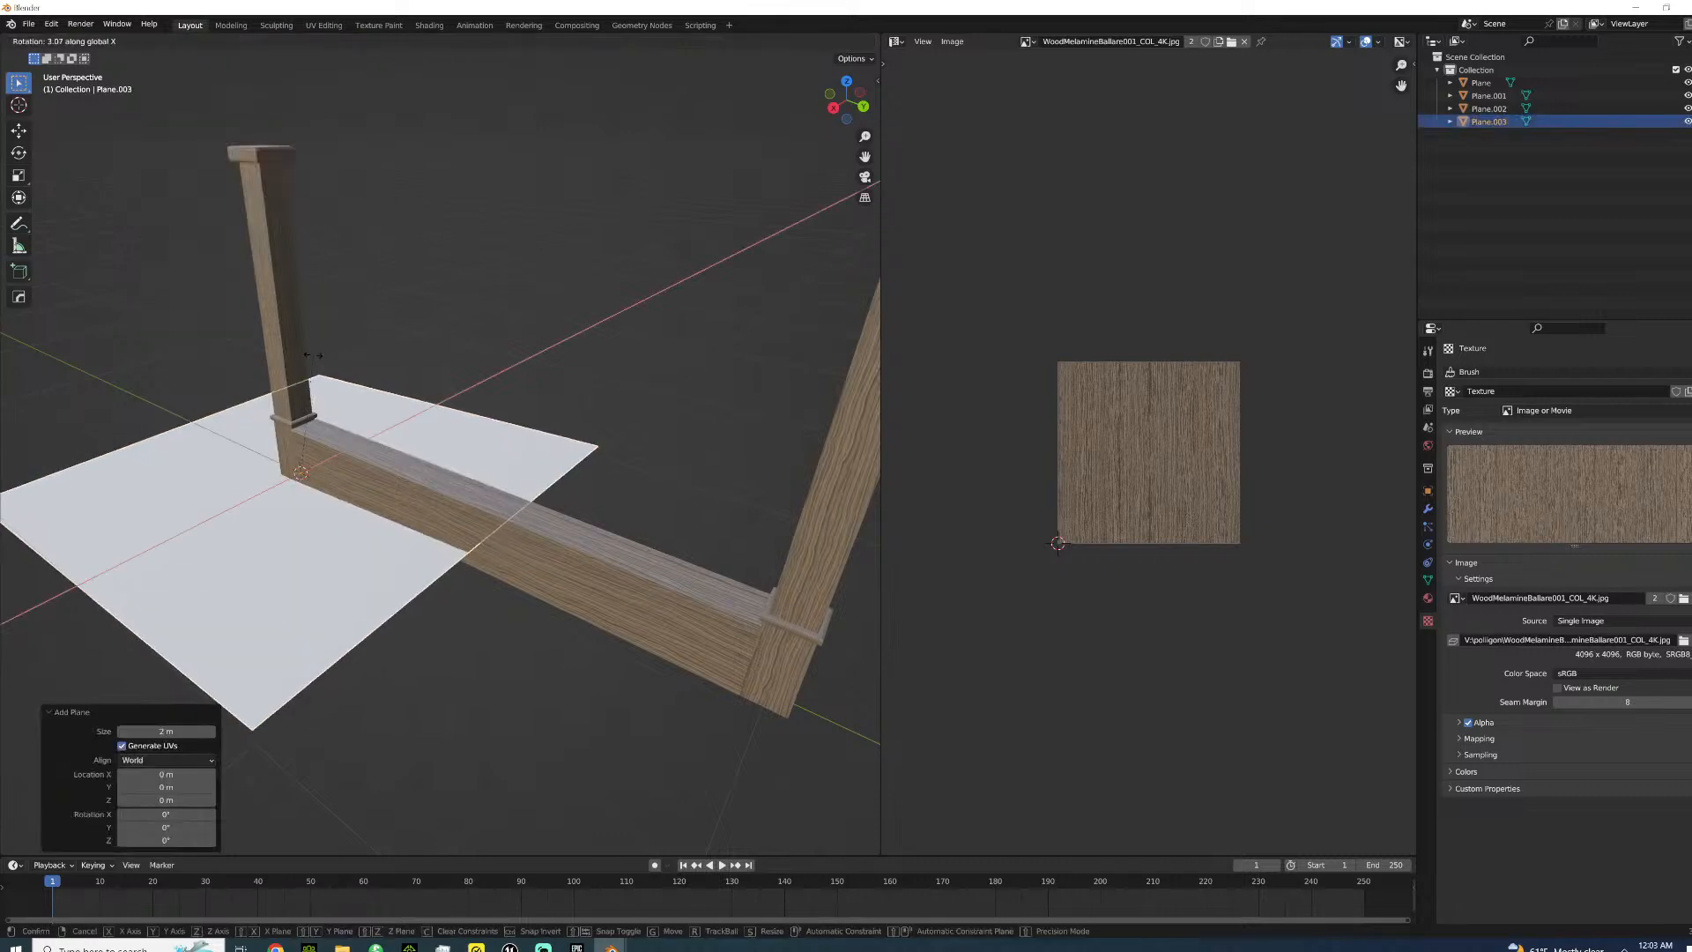
text(90)
key(Return)
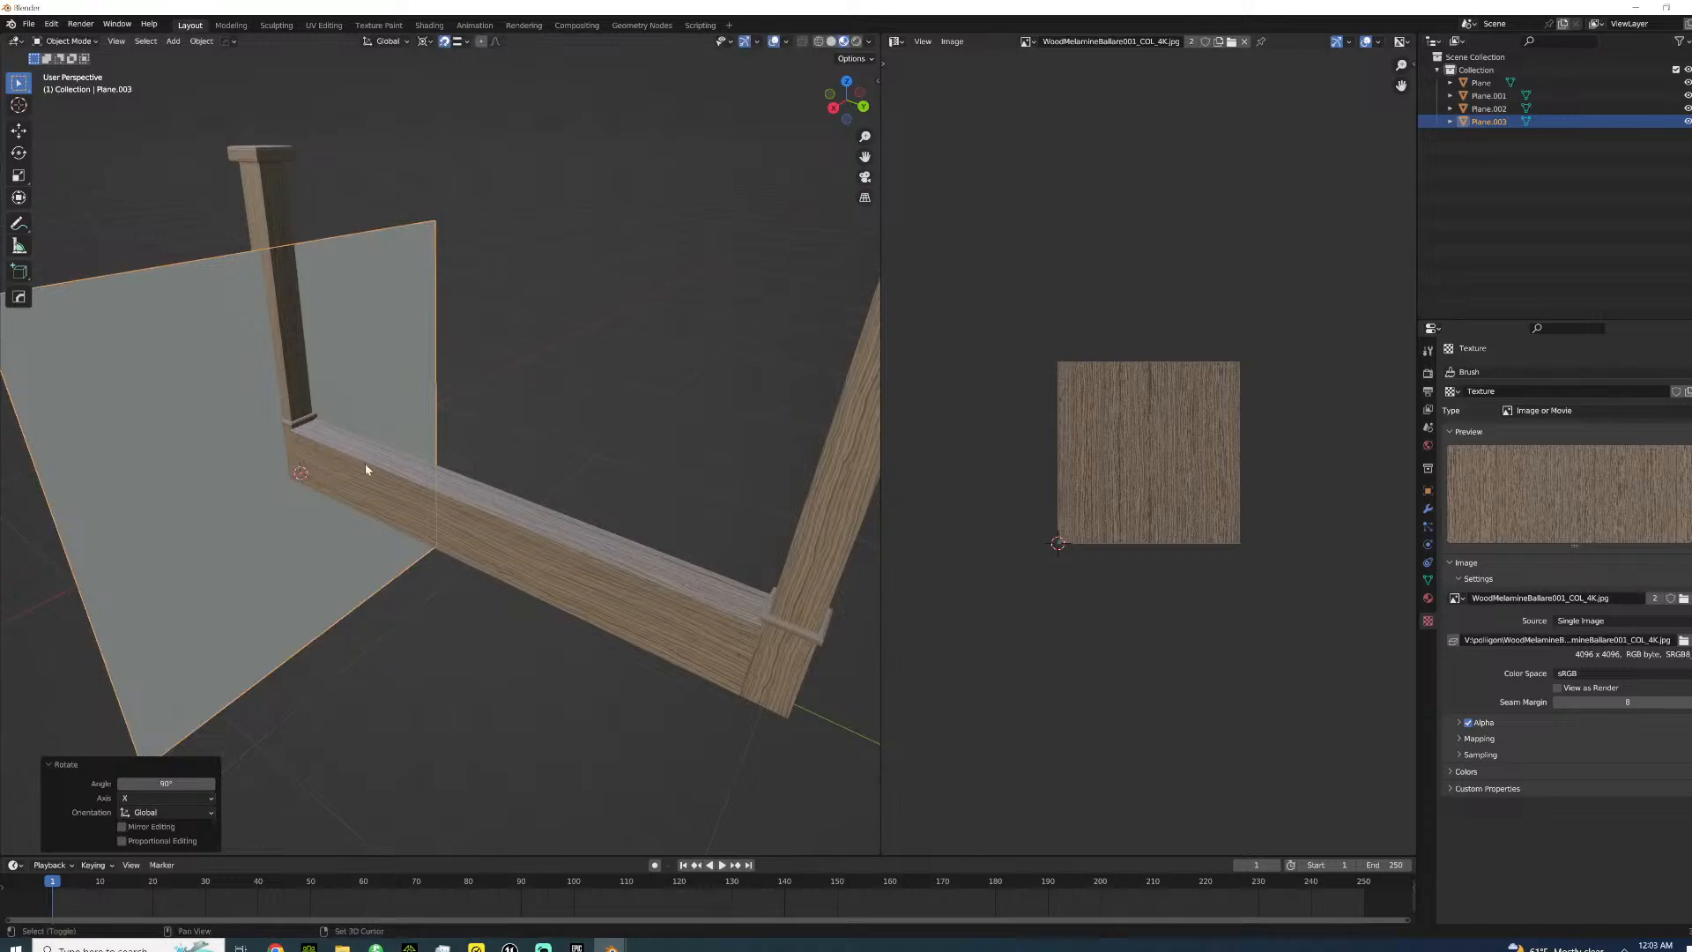
- Move the plane 0.0575 m along Y so that it lies against the post's inner face
scroll(415, 495, up, 4)
key(g)
key(x)
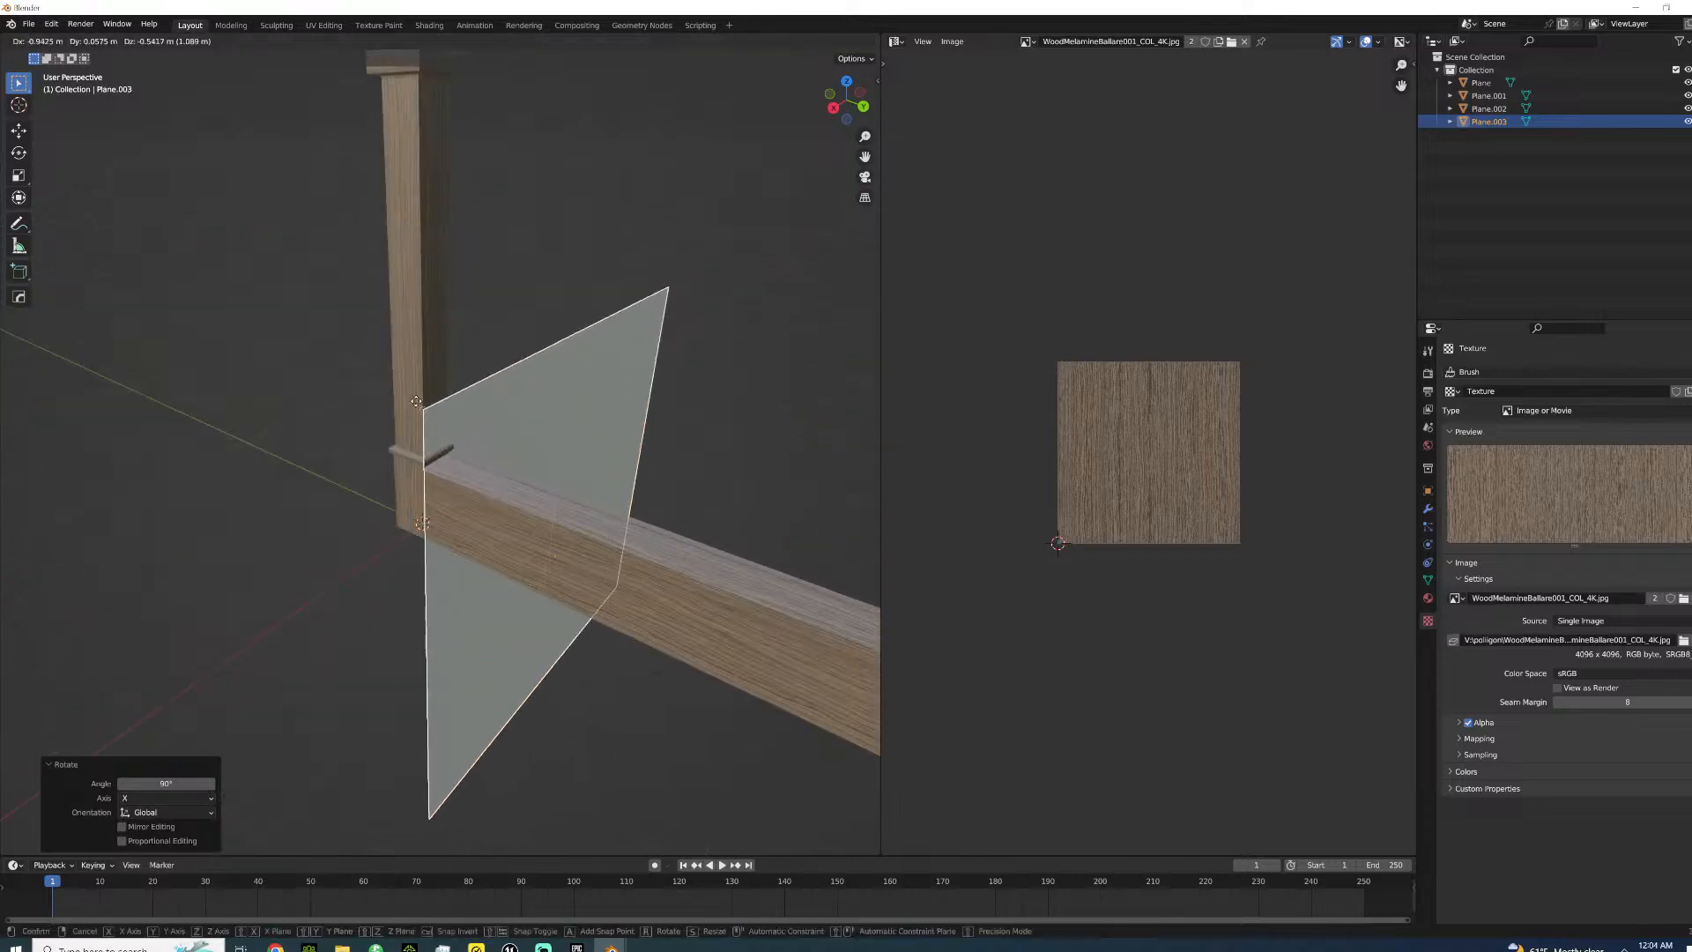
key(y)
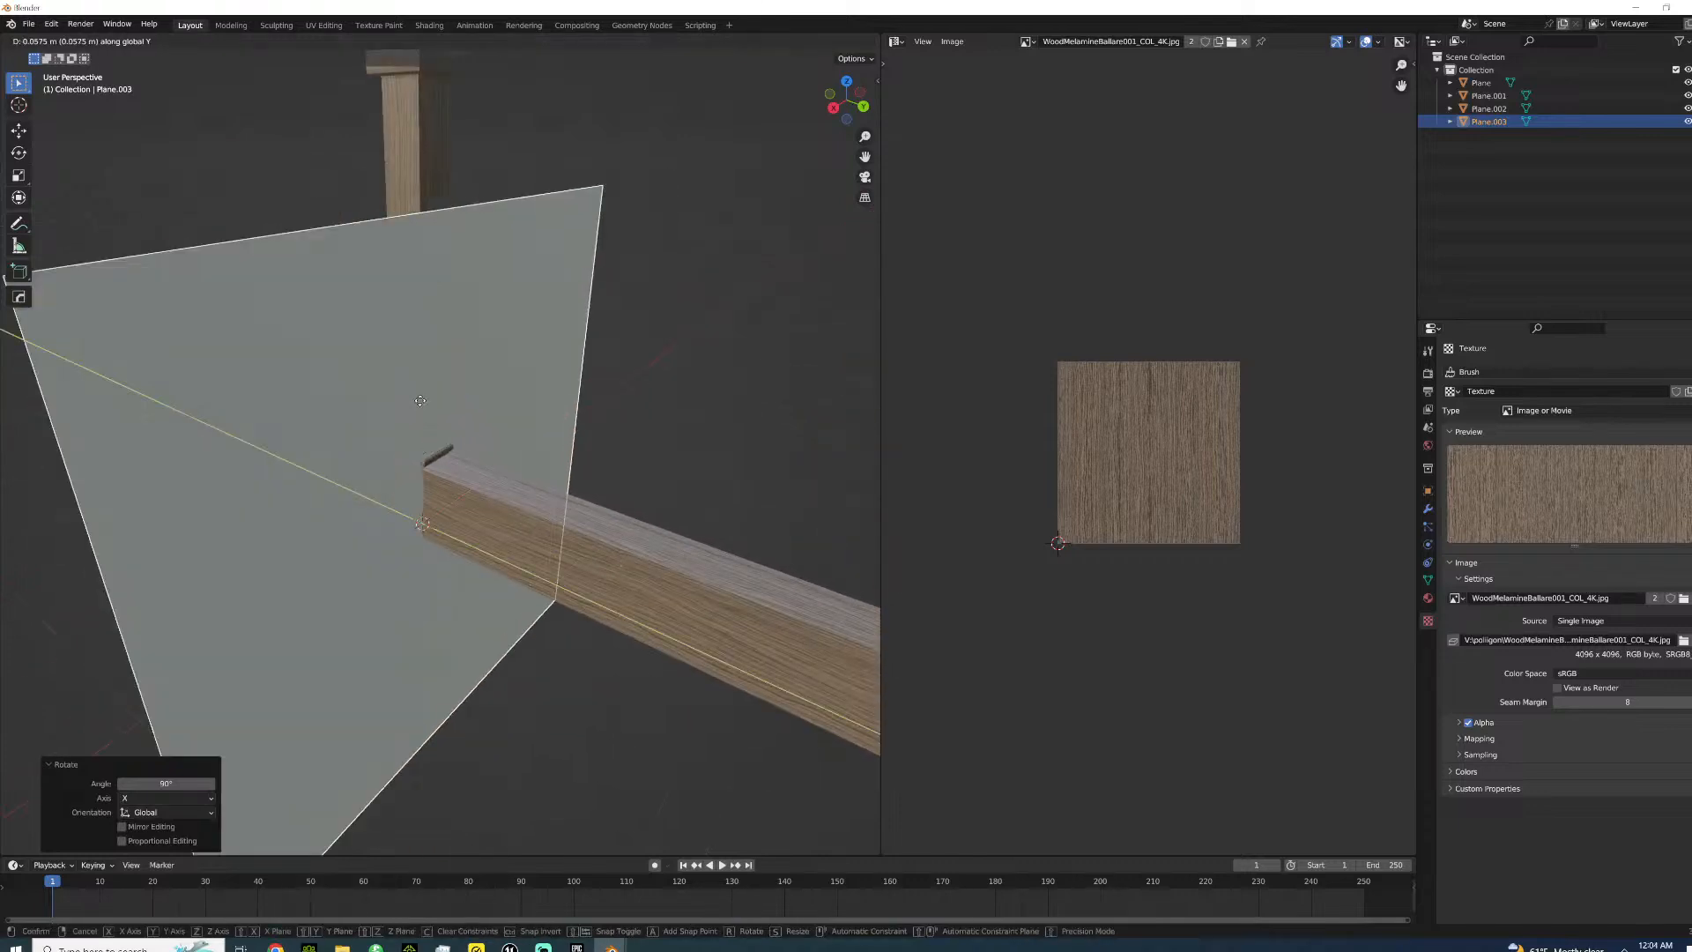
click(421, 399)
middle_drag(437, 490, 404, 427)
- Snap both vertical edges of the plane along X to the sides of the post, moving each 0.9425 m inward
key(Tab)
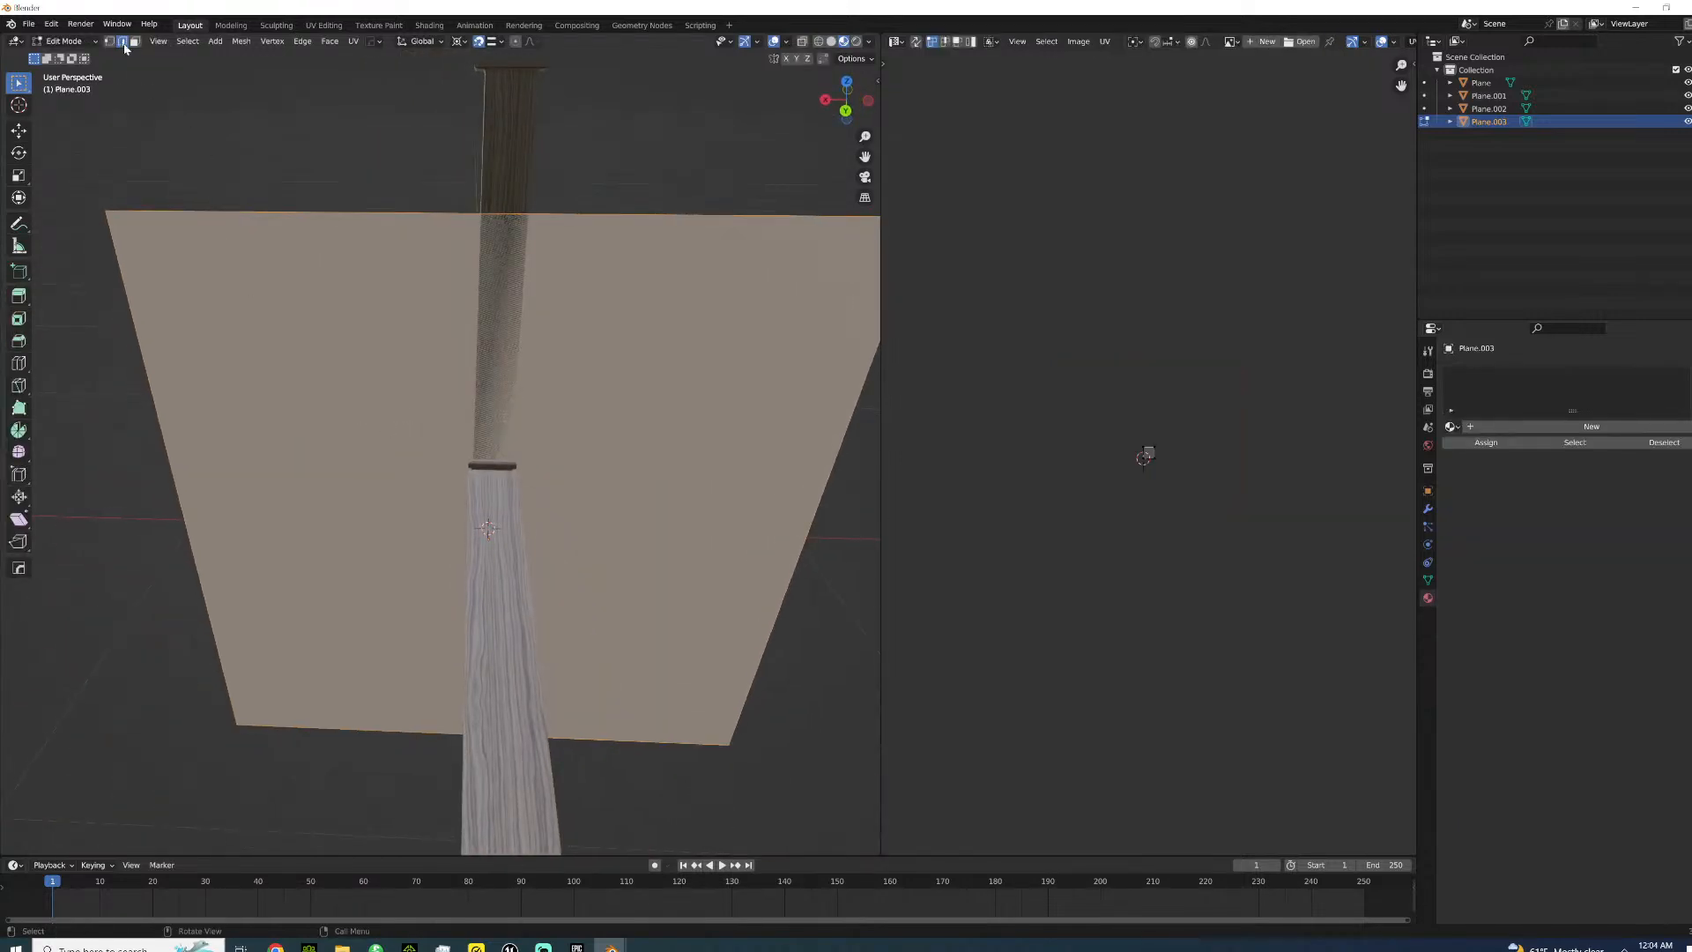
key(alt+a)
click(166, 381)
key(g)
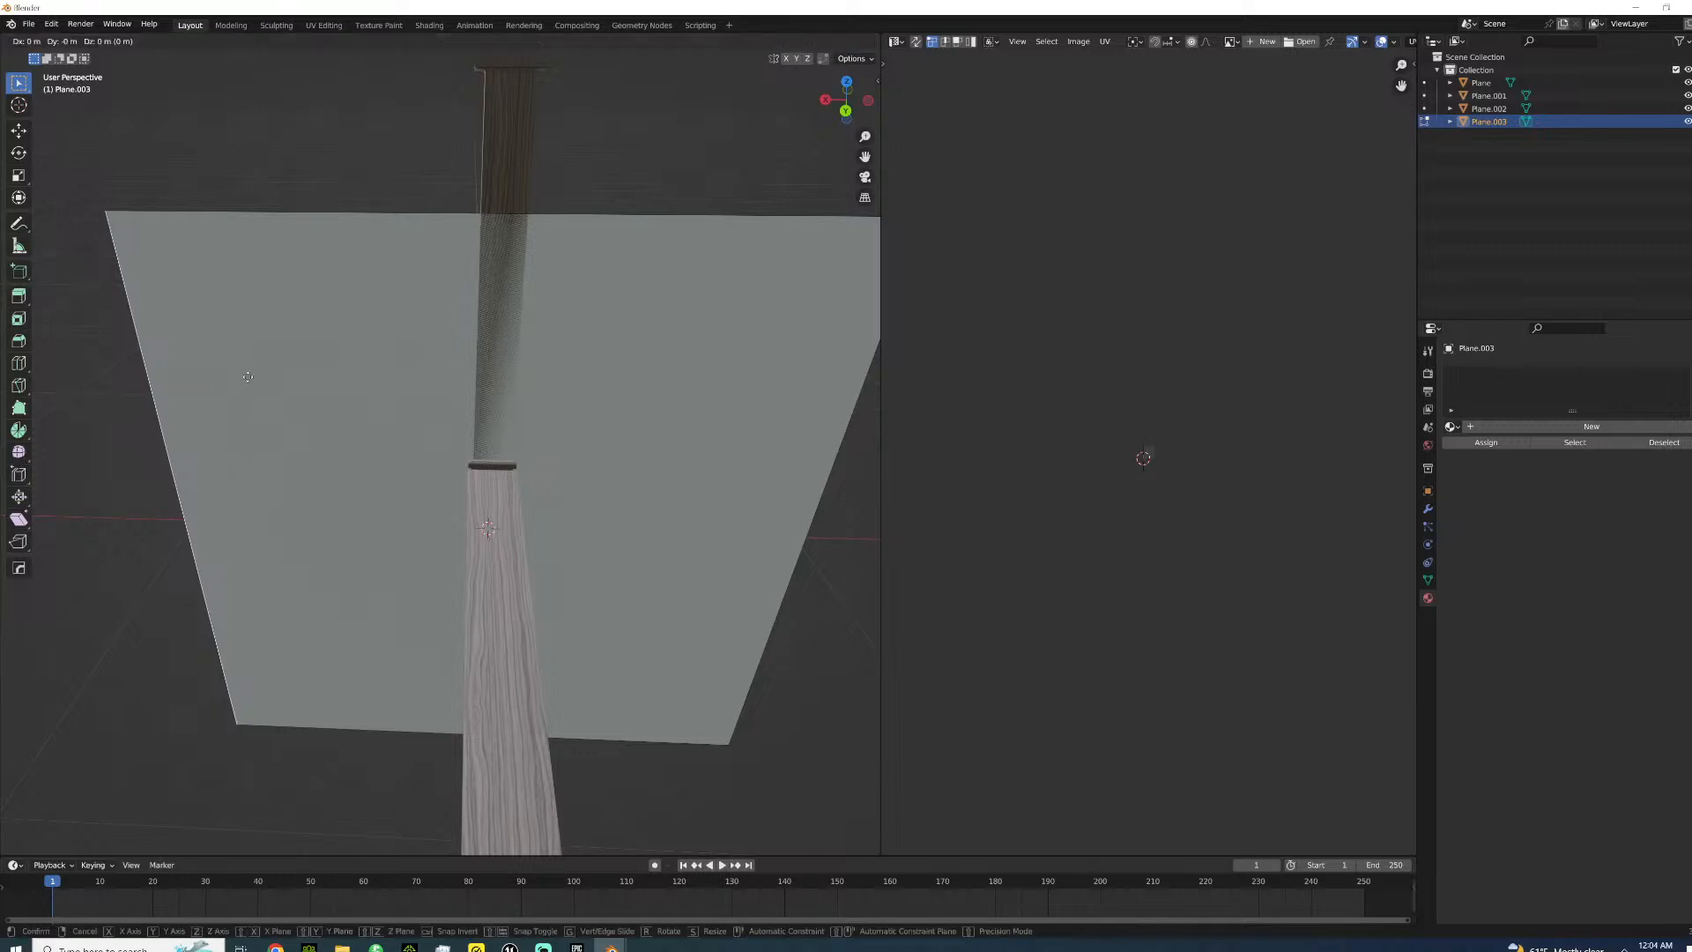
key(x)
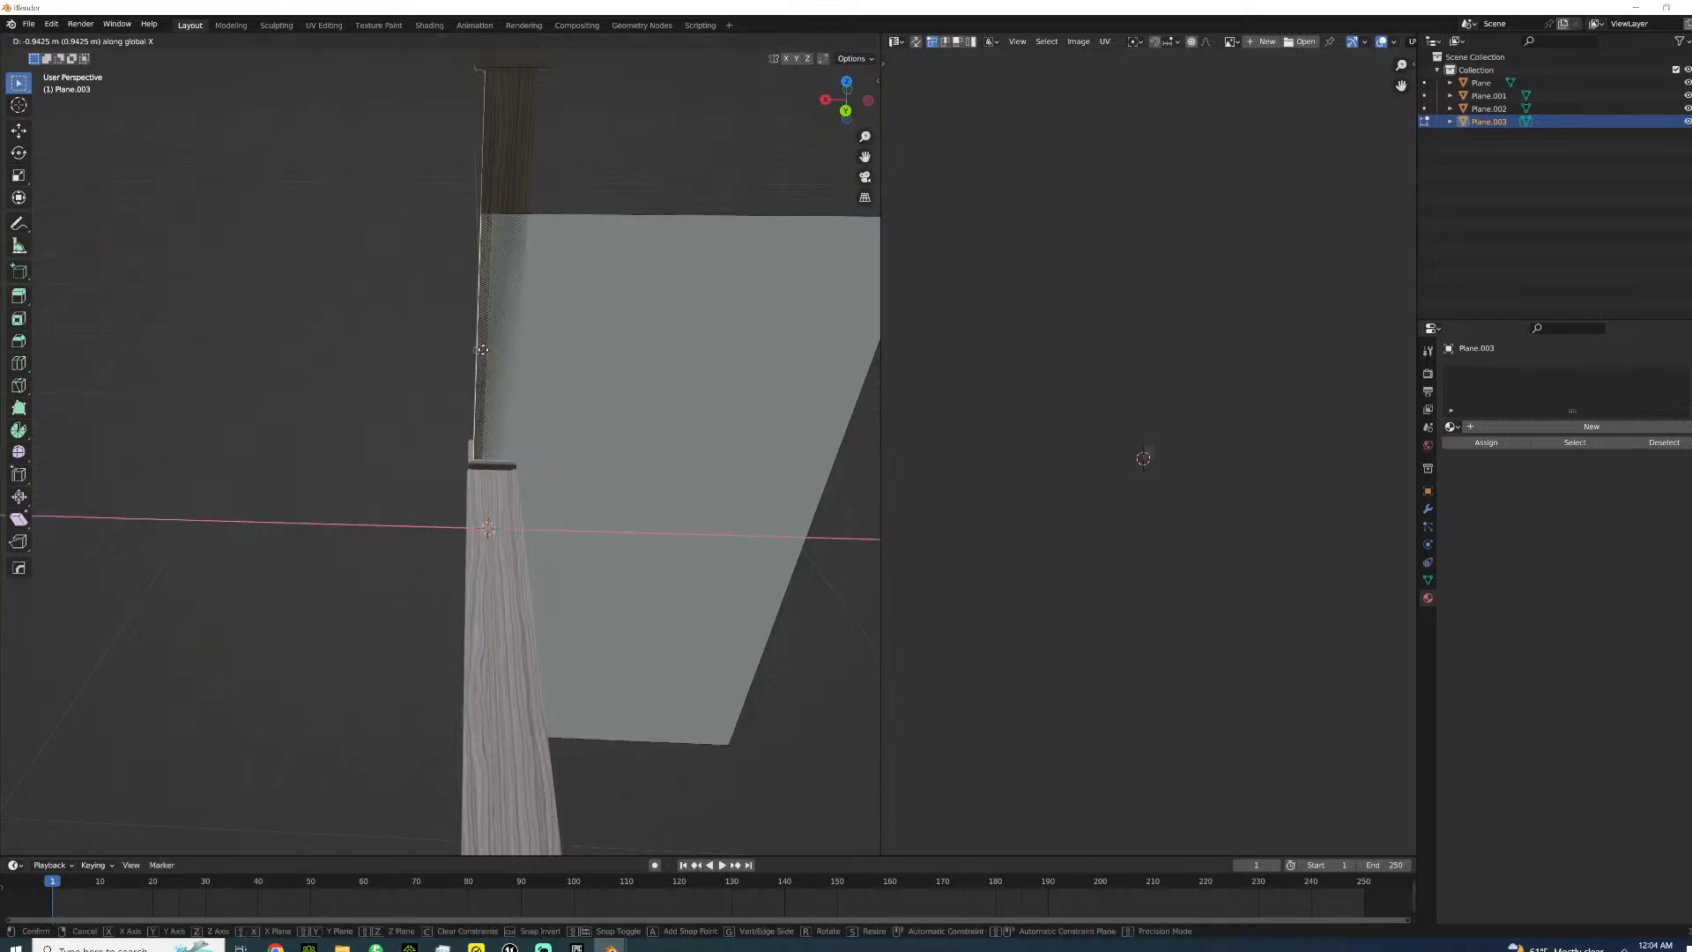
click(480, 349)
click(805, 477)
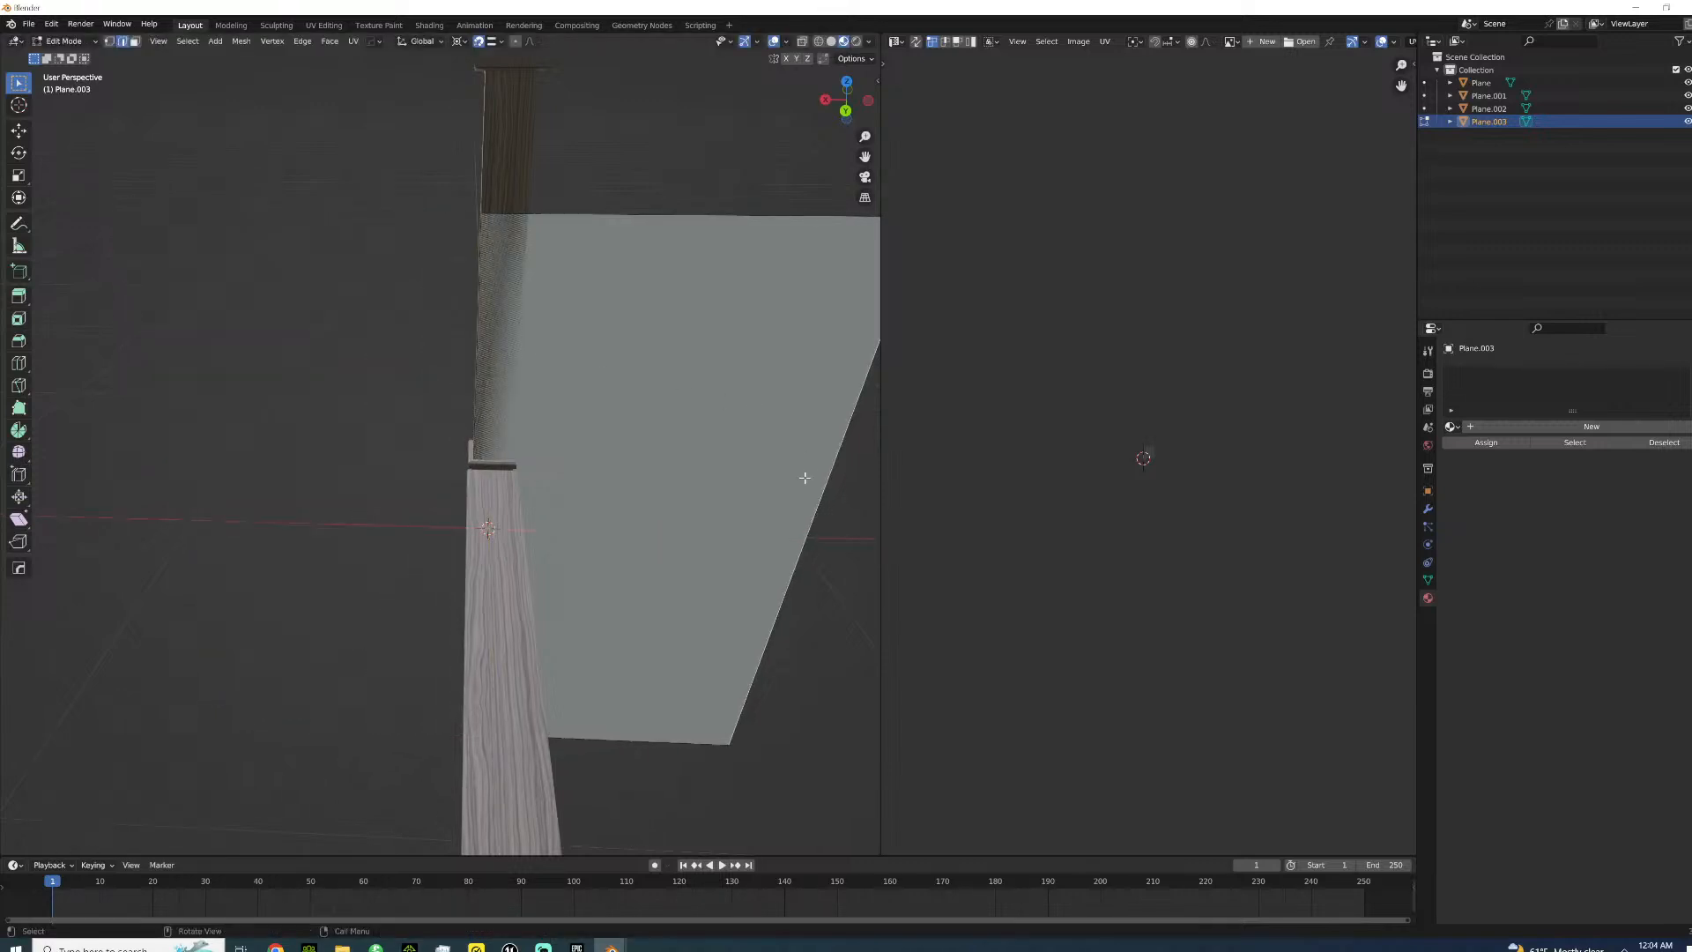
key(g)
key(x)
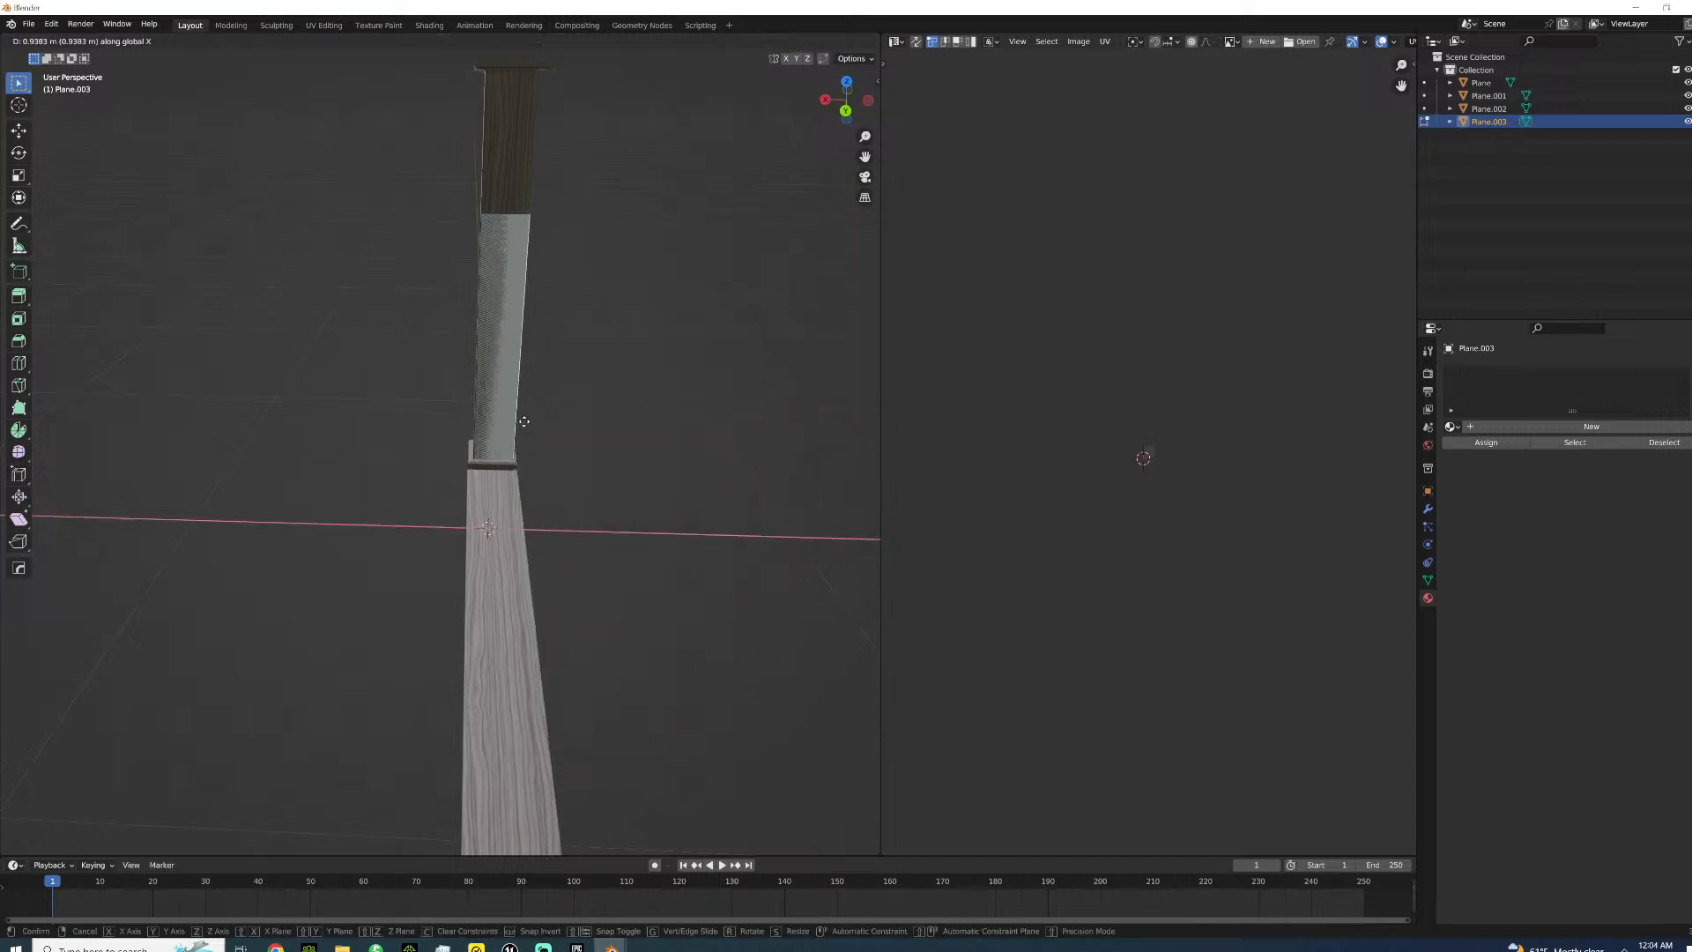
click(515, 420)
middle_drag(515, 419, 360, 560)
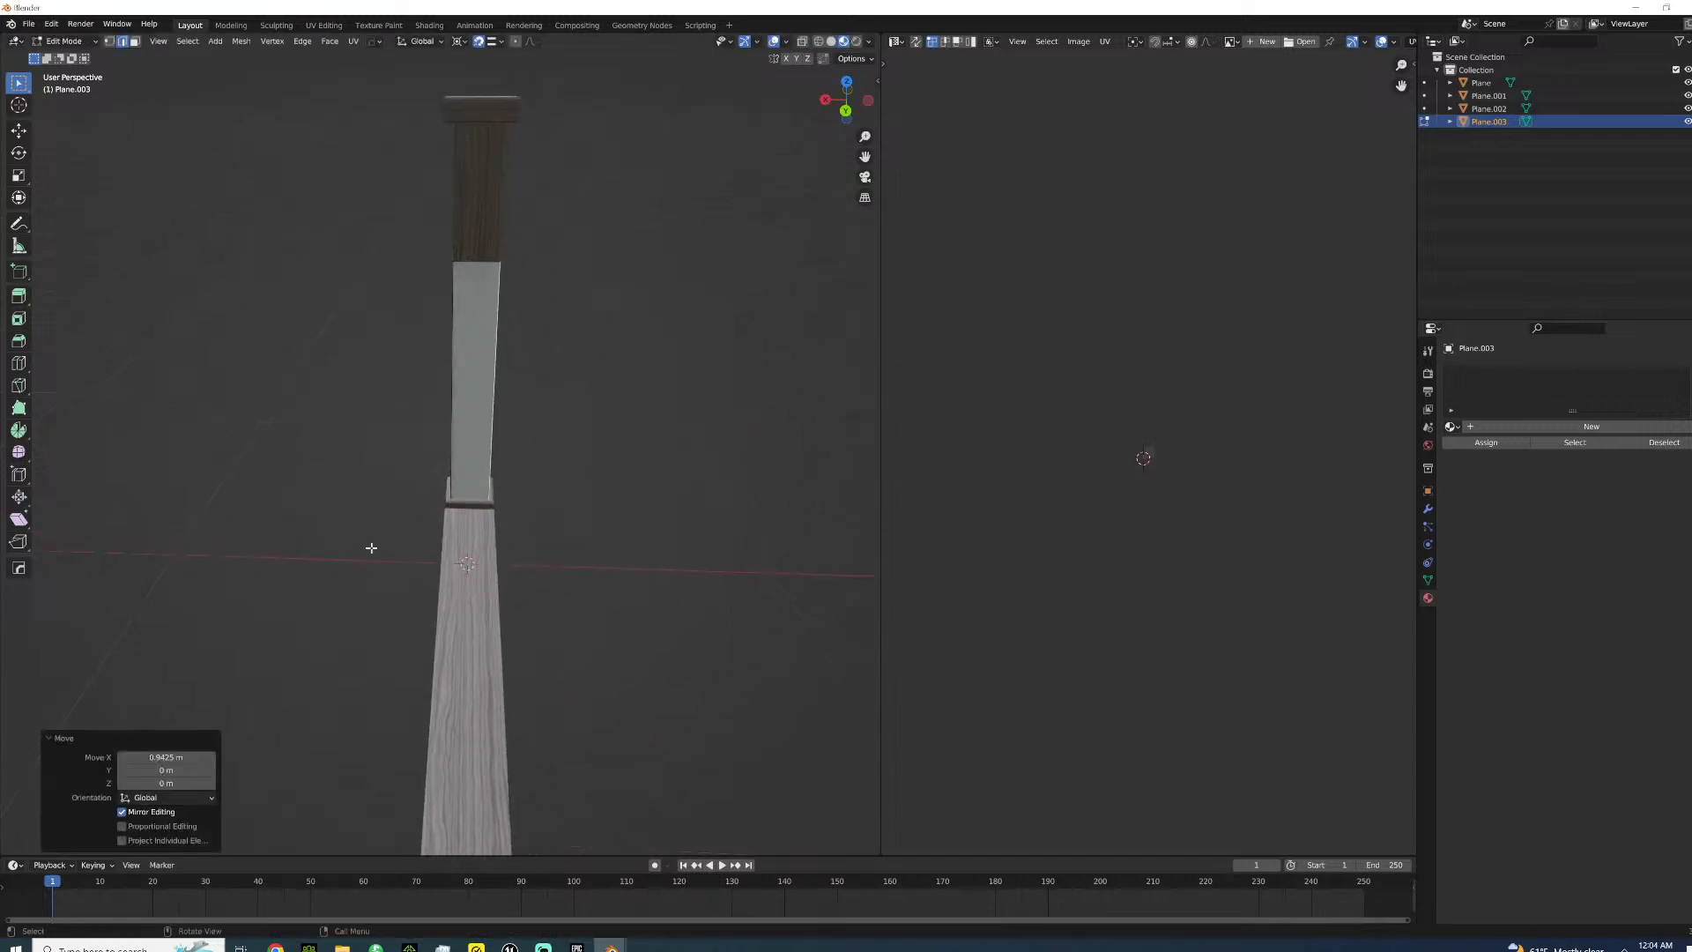
- Try to move one vertical edge of the narrowed plane inward along X
middle_drag(453, 393, 441, 611)
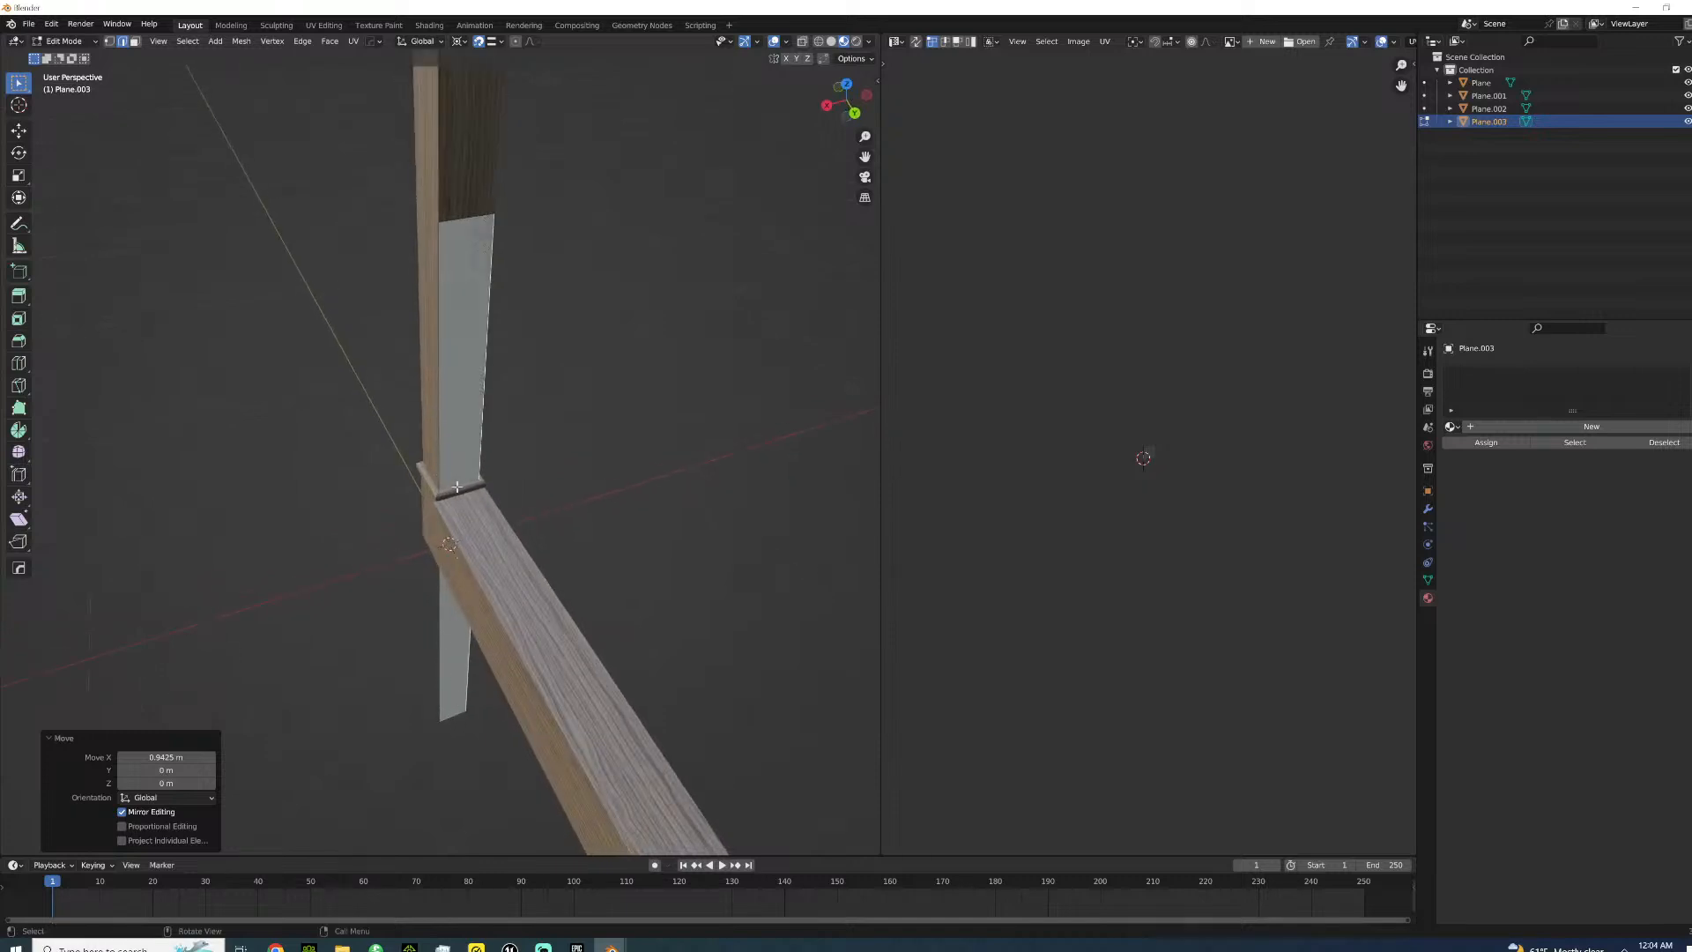
click(441, 465)
key(g)
key(x)
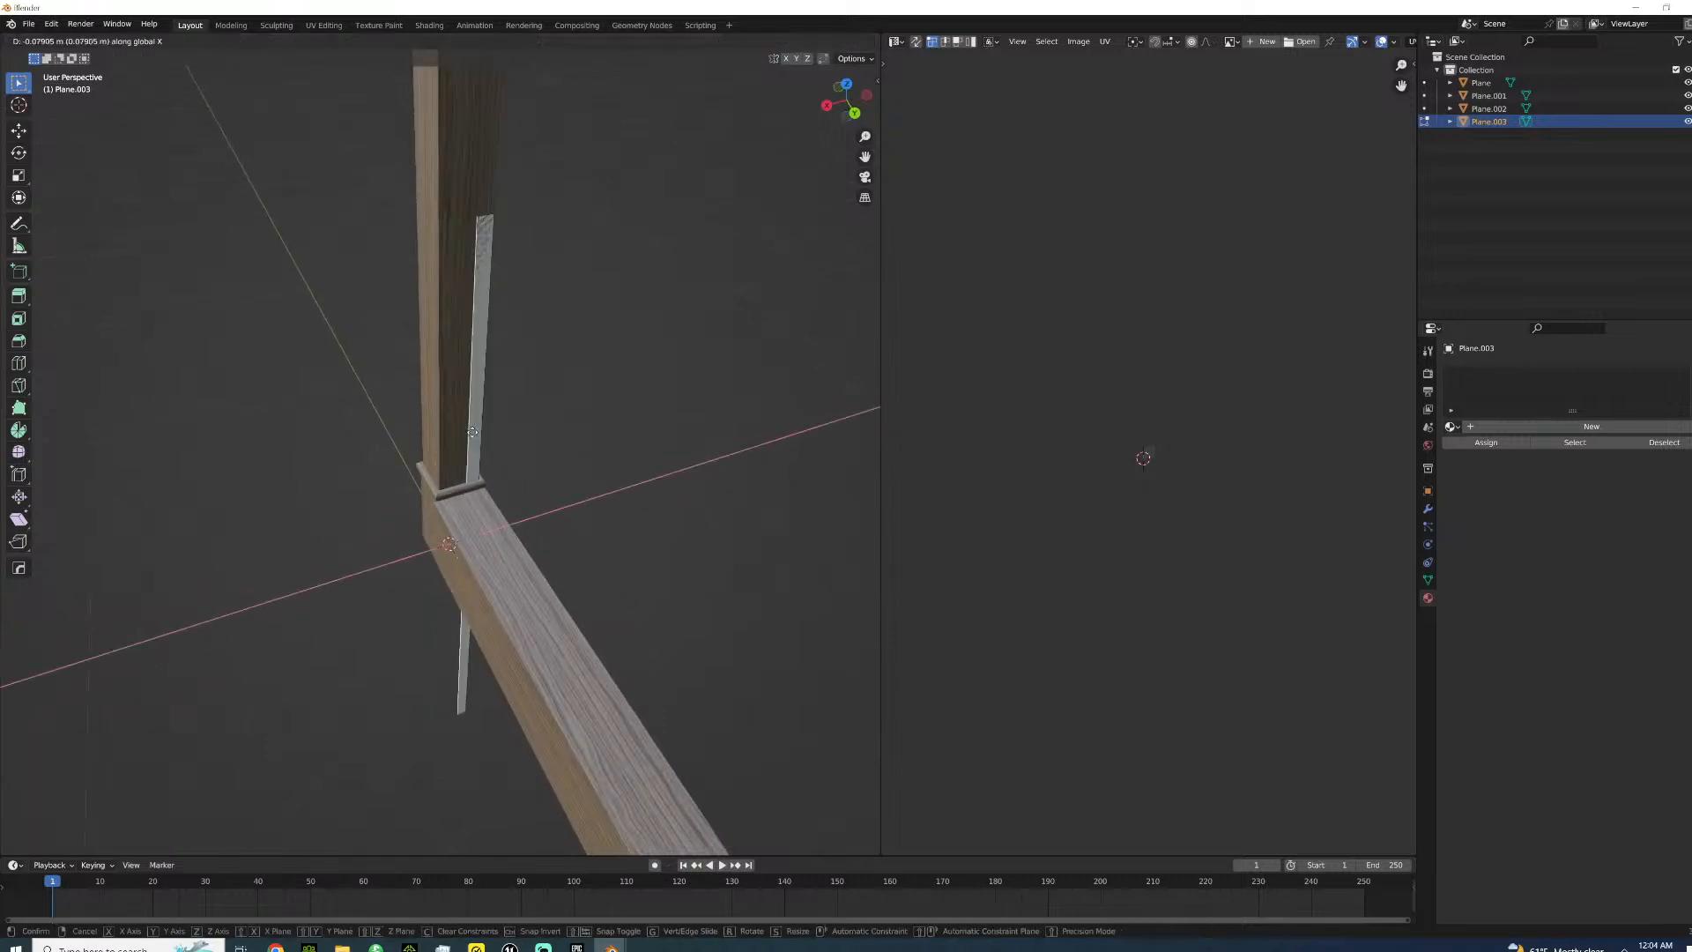
click(478, 430)
key(f)
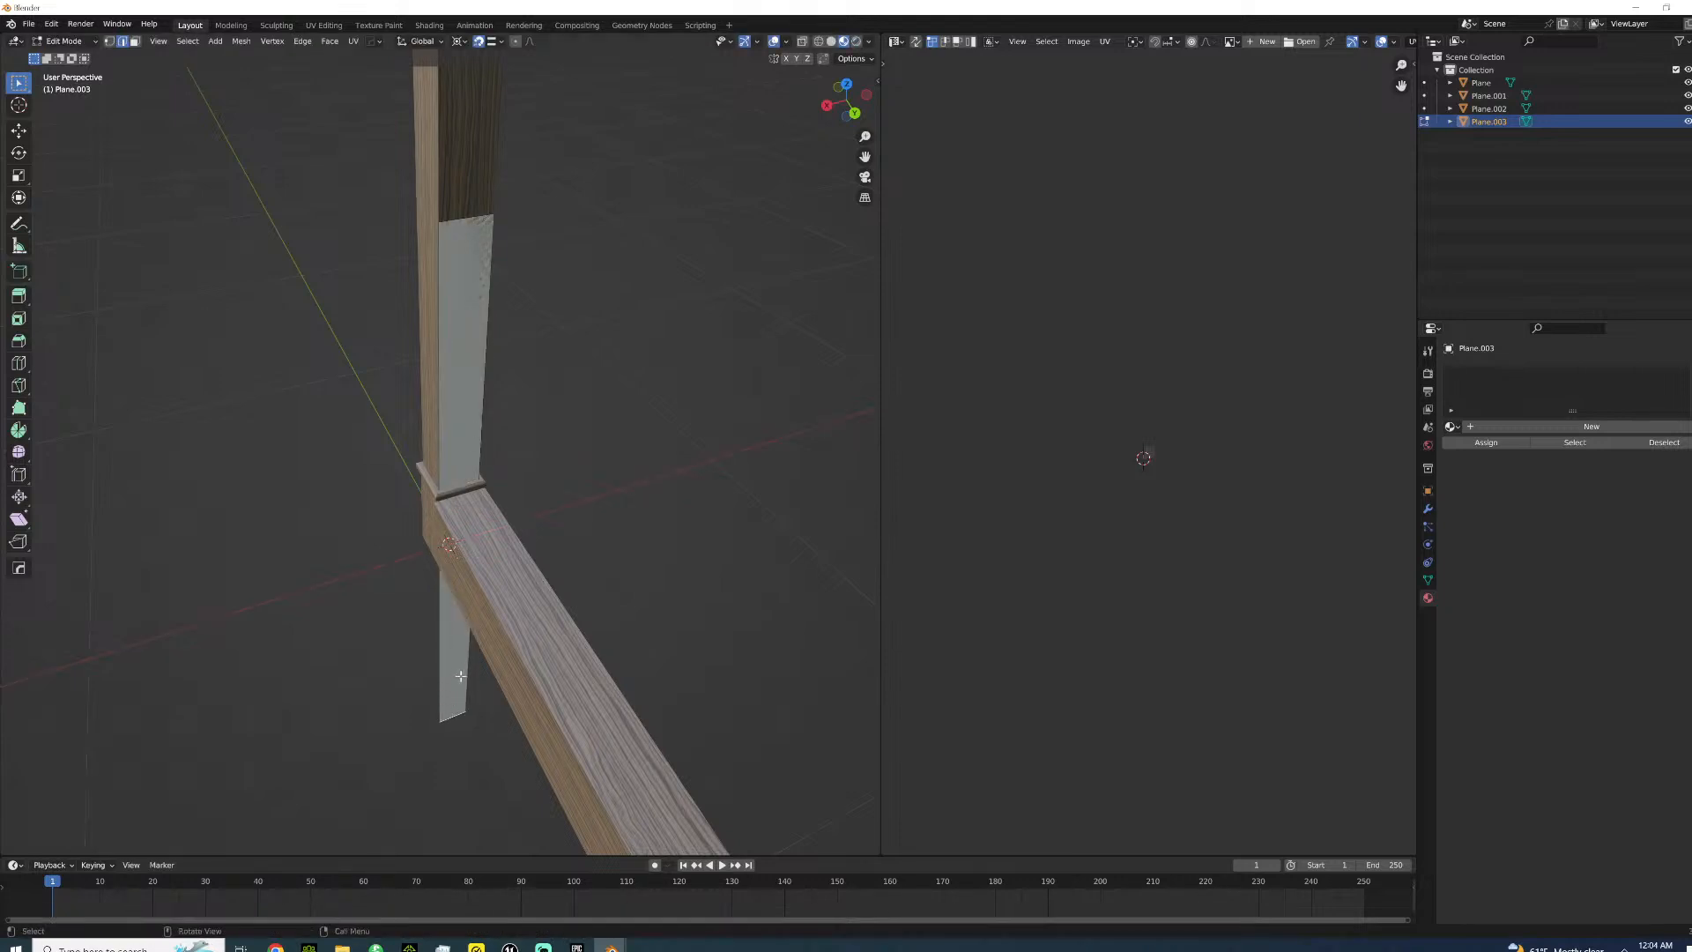
- Raise the plane's bottom edge 2 m along Z to meet its top edge
key(g)
key(z)
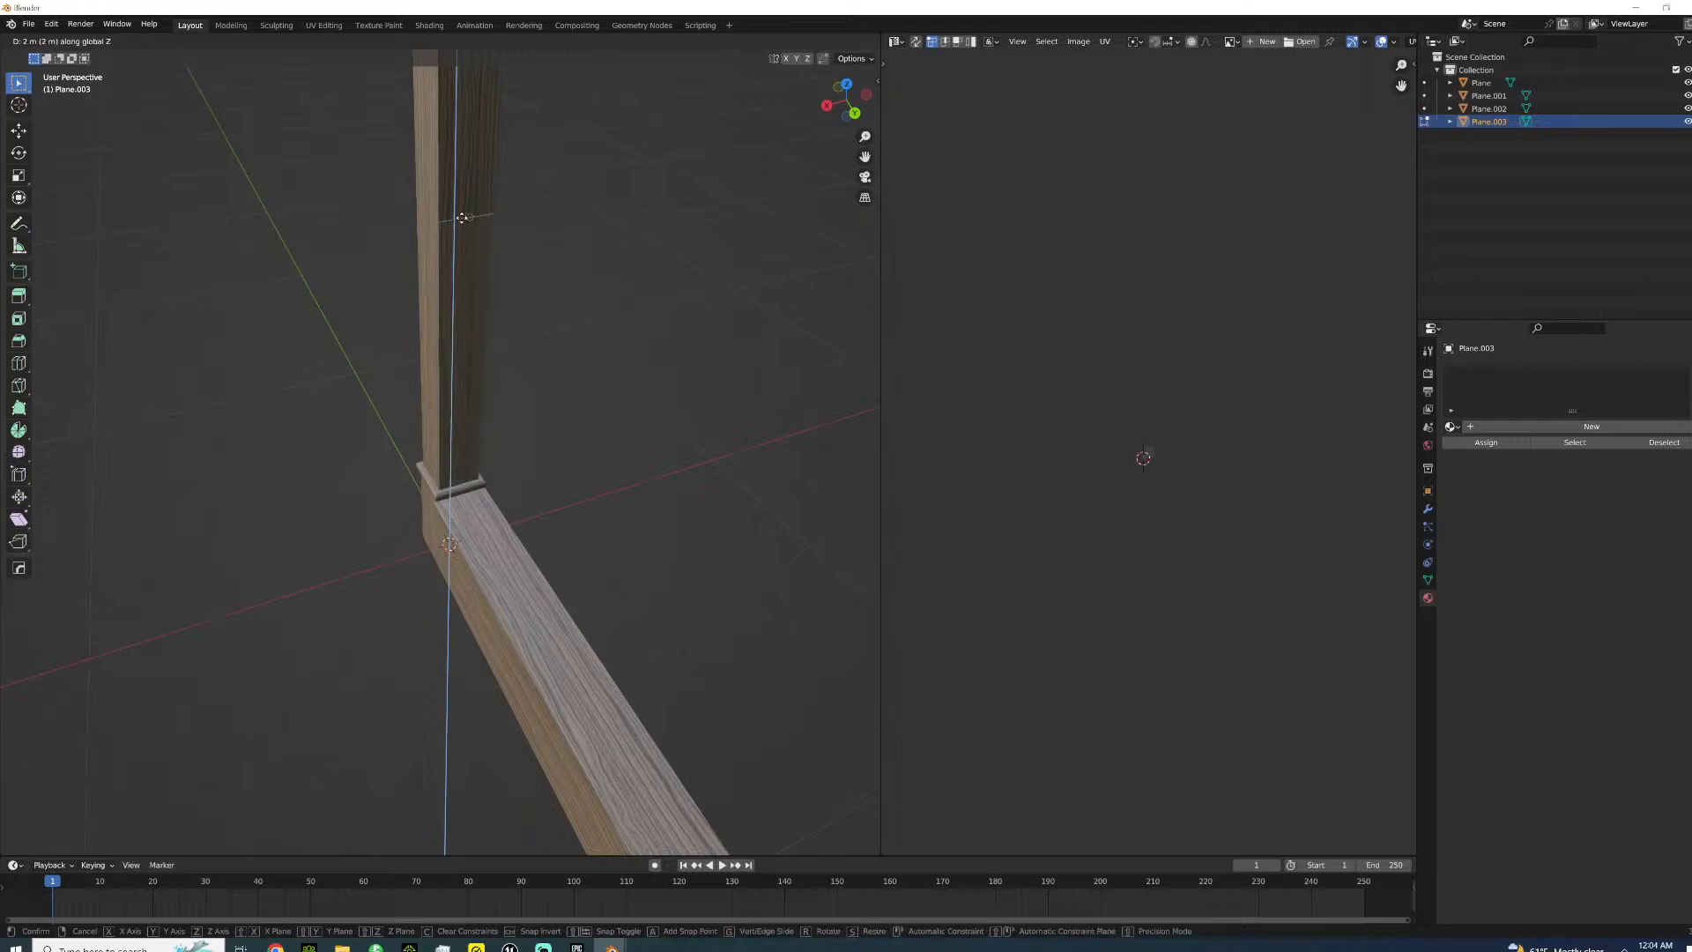
key(Return)
middle_drag(464, 302, 527, 274)
middle_drag(536, 186, 516, 261)
- Move one of the coinciding edges 0.1 m along Z to form a short rail profile on the post's inner face
click(524, 266)
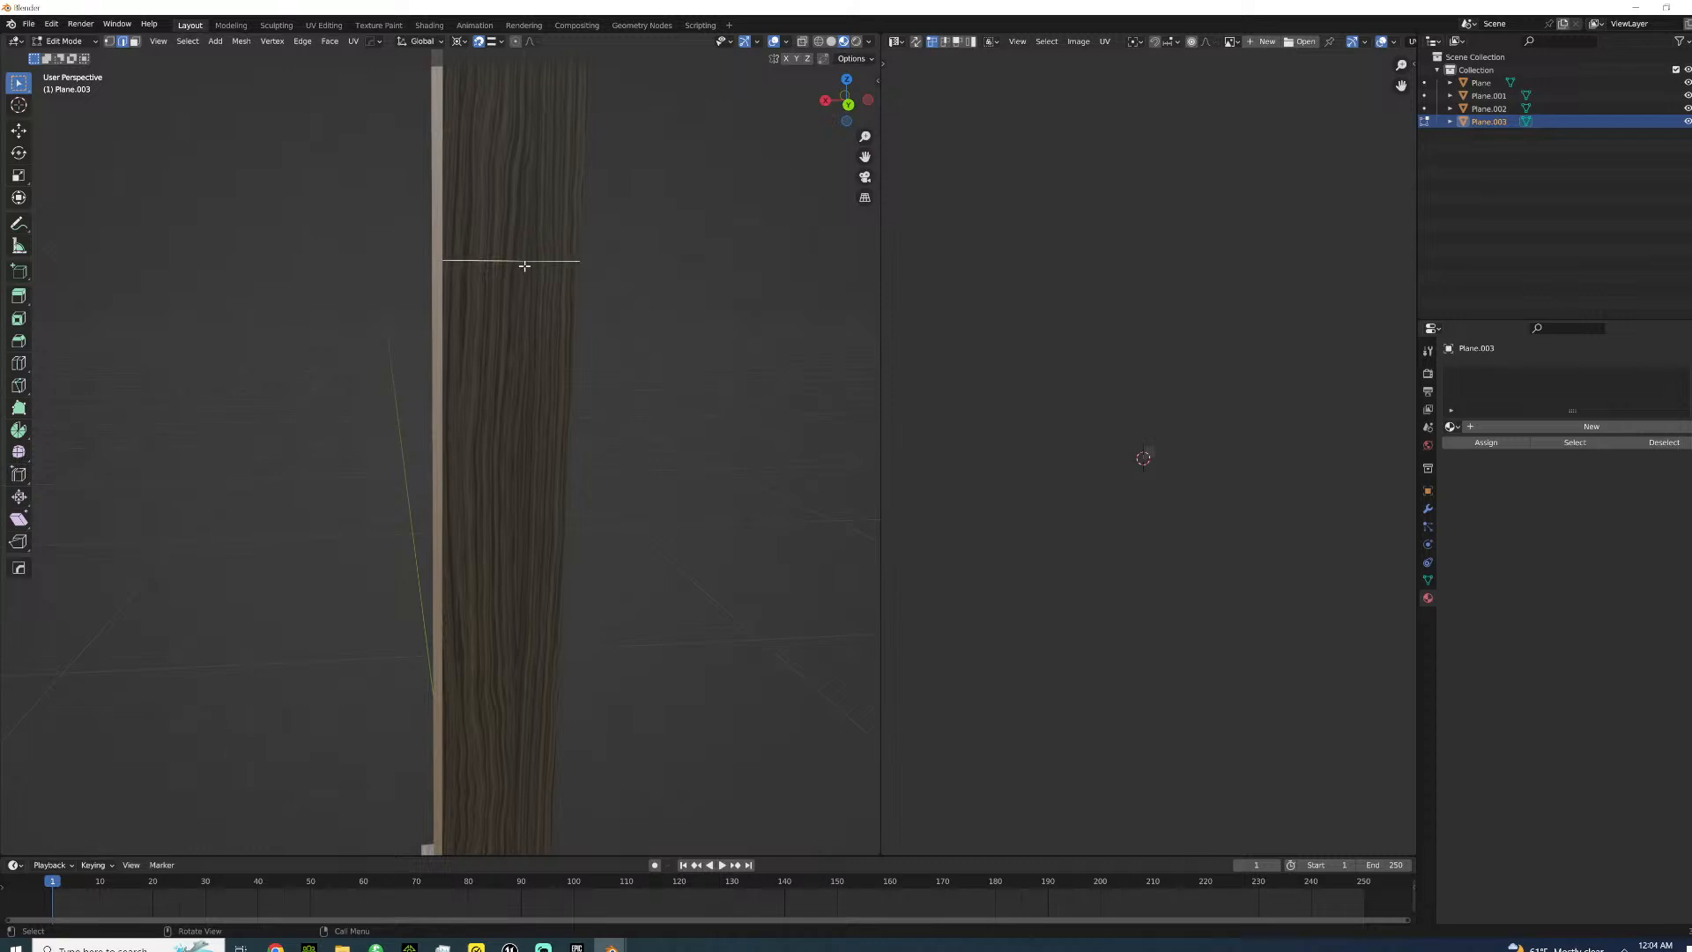
text(gx.1)
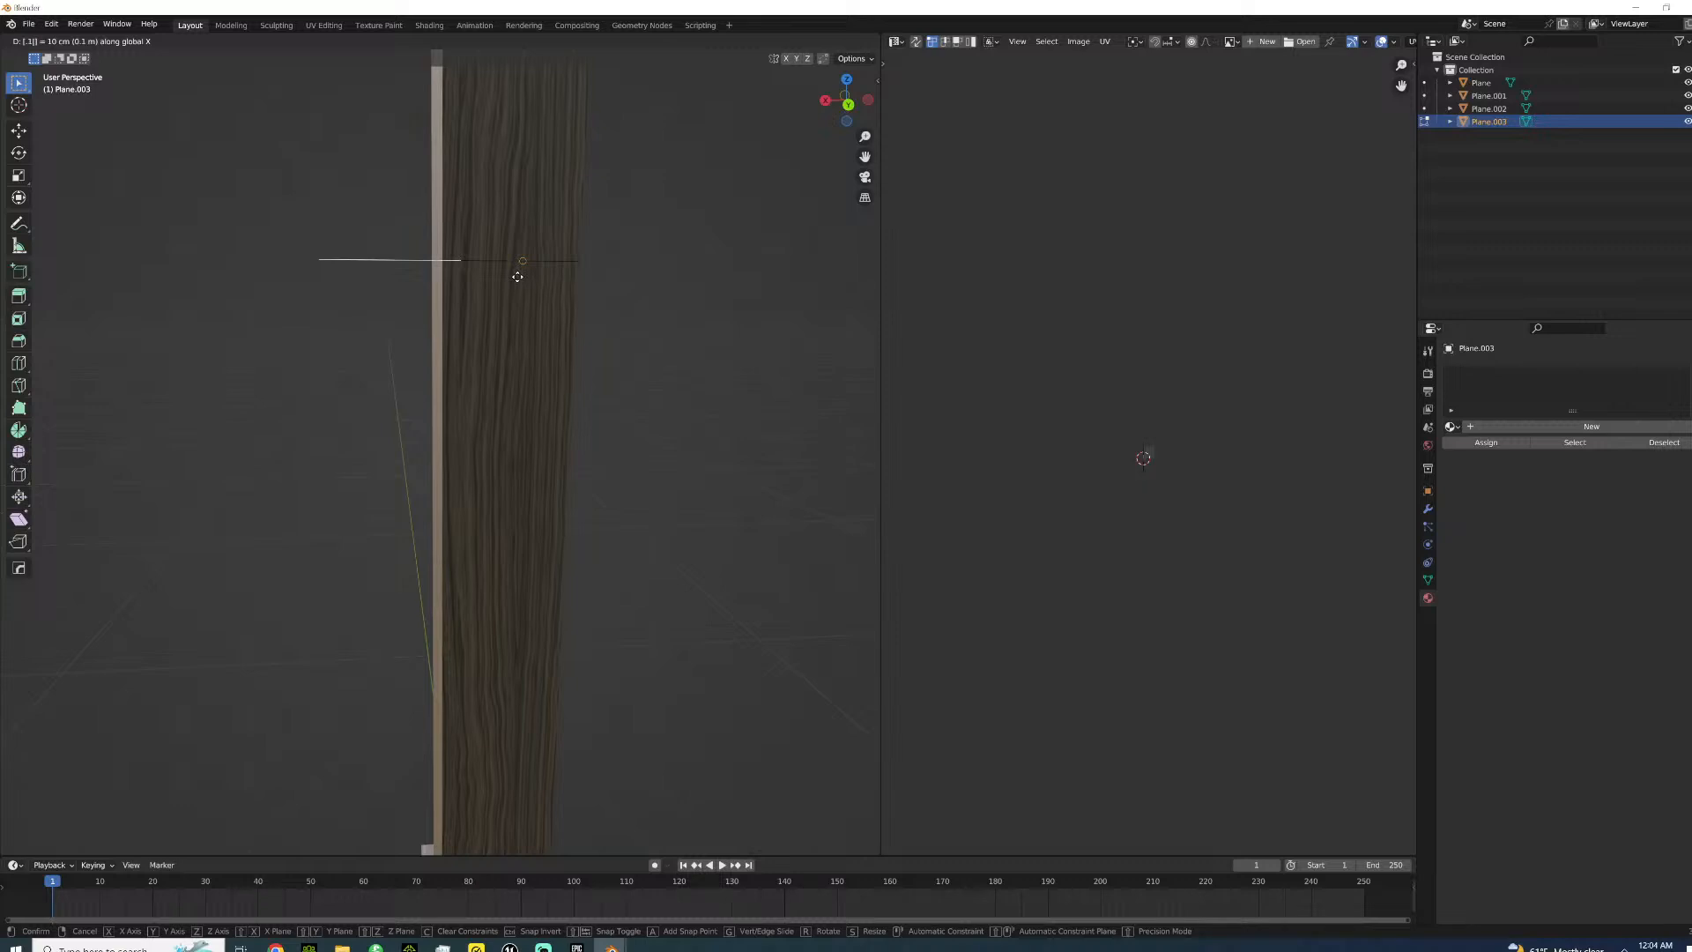
text(z)
key(Return)
middle_drag(511, 268, 462, 304)
- Add a vertical loop cut through the centre of the rail profile and move it 0.05 m along X
key(ctrl+r)
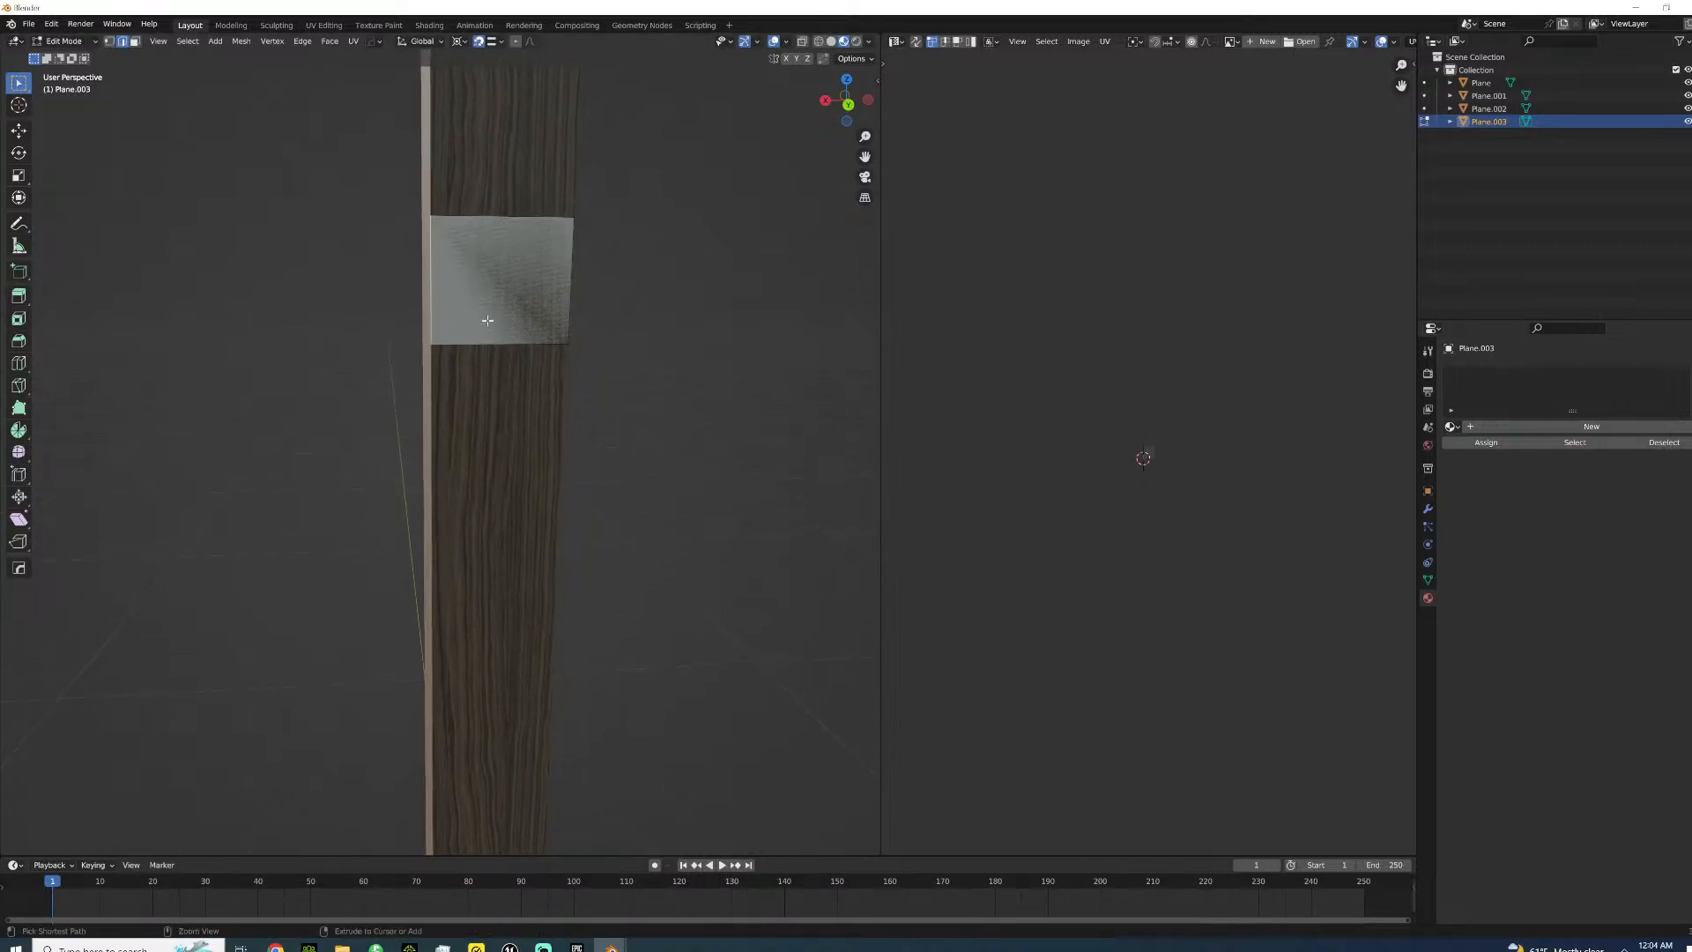
click(512, 315)
right_click(512, 315)
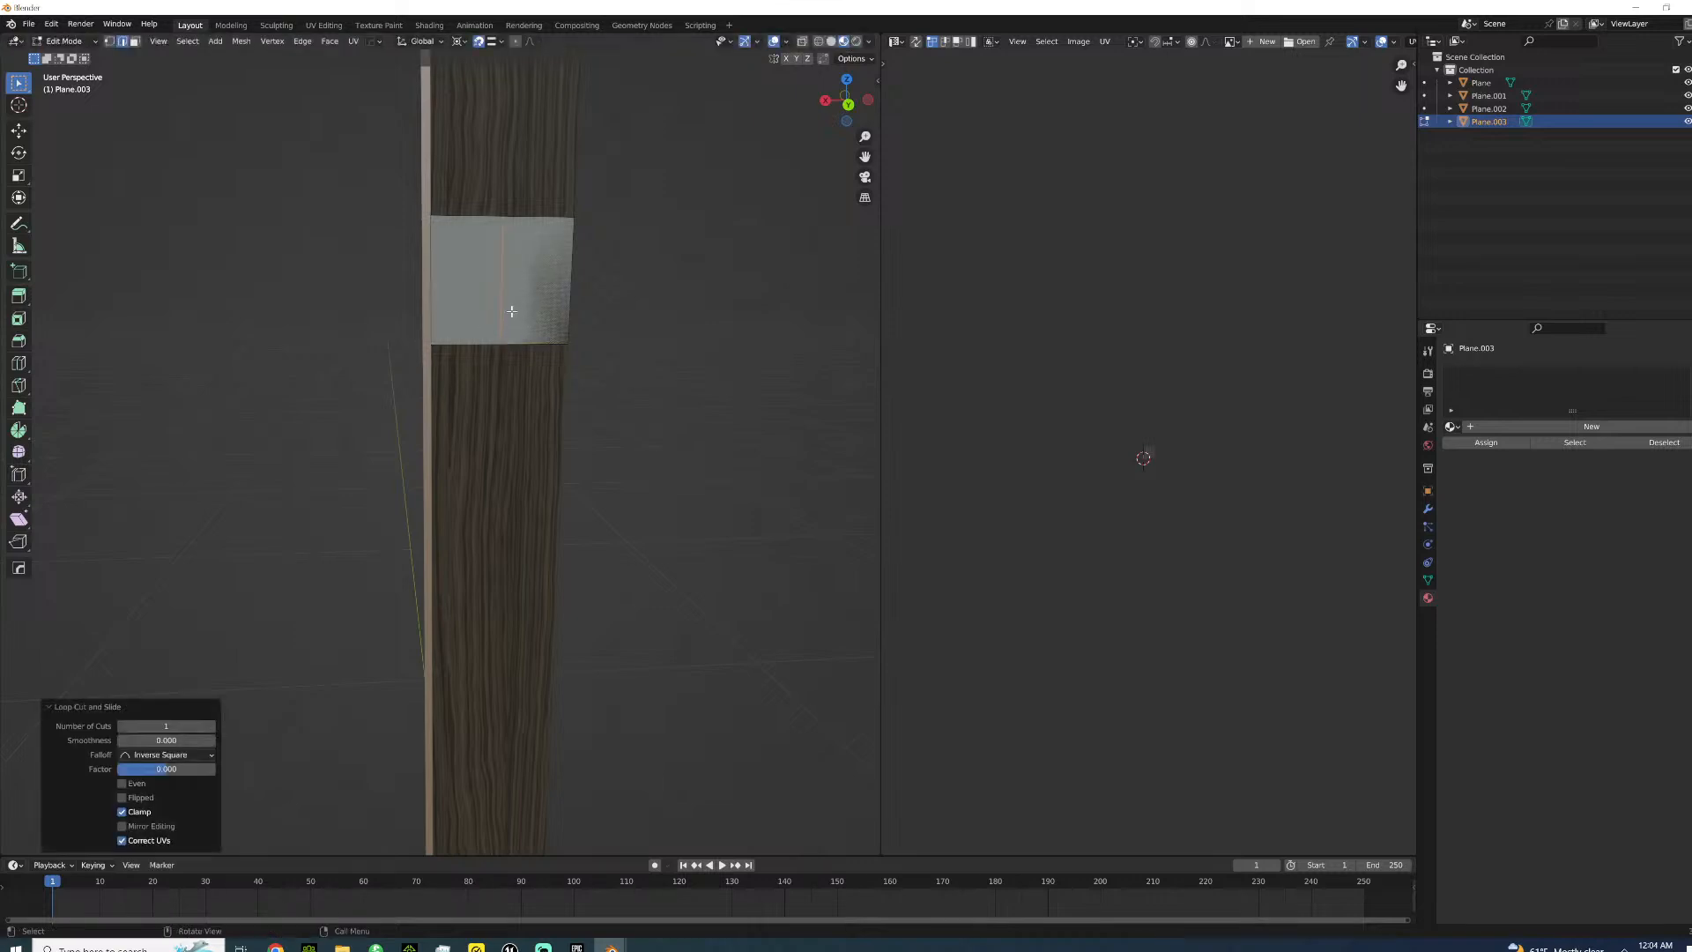
text(gy.5)
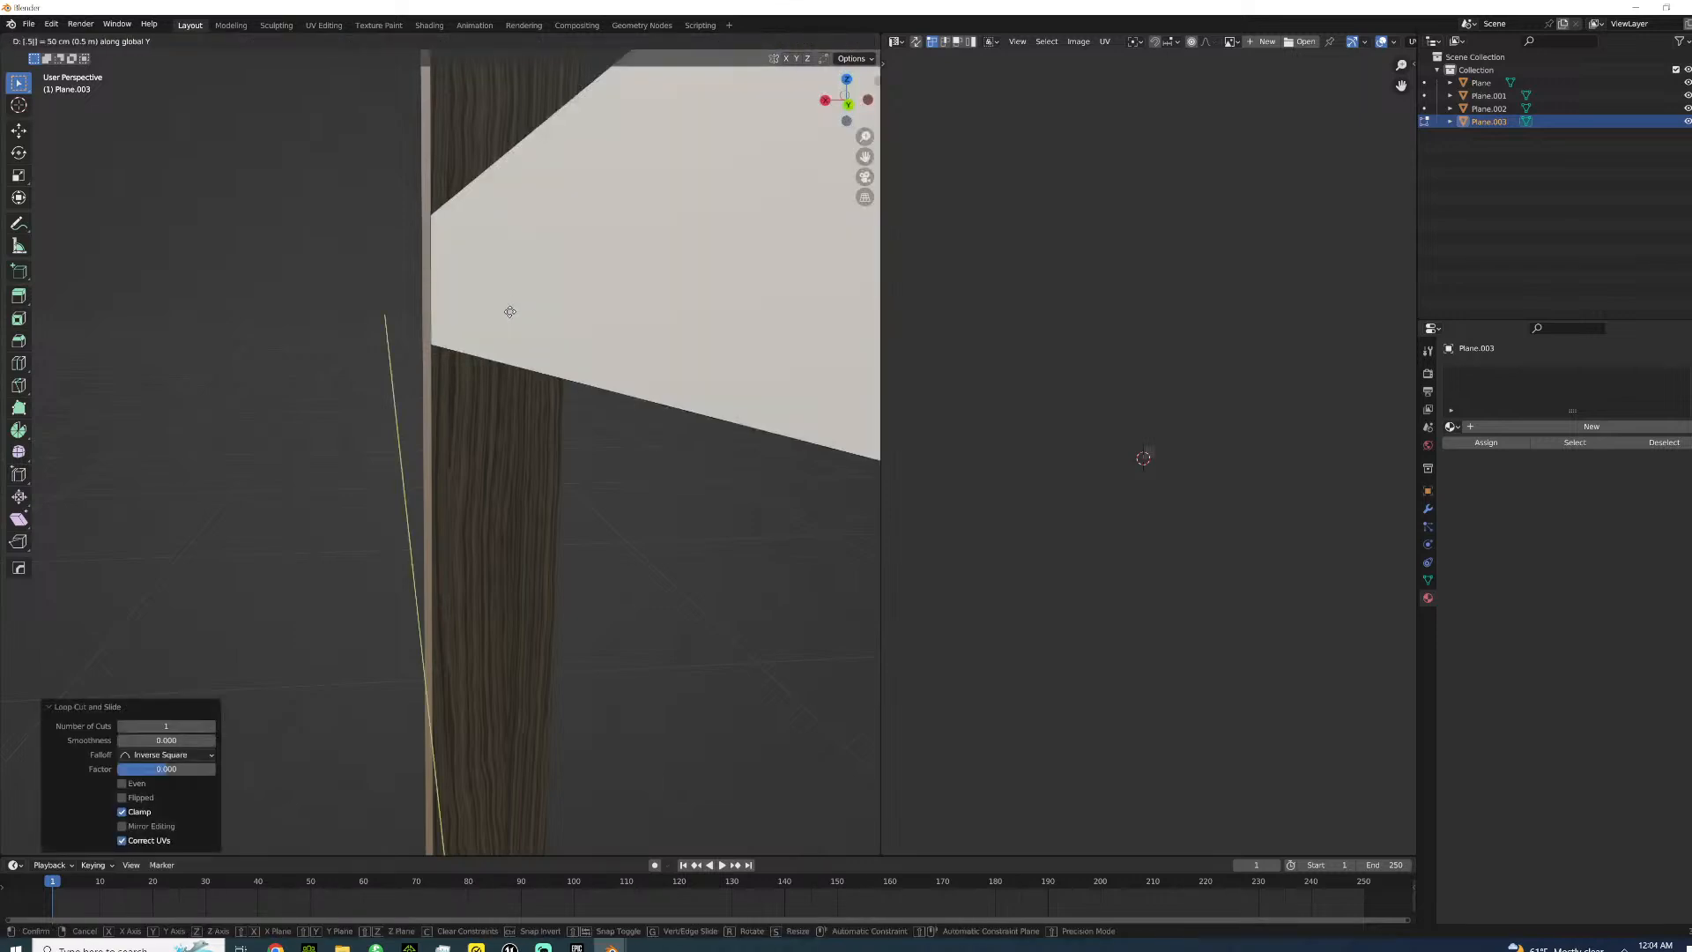
text(x)
right_click(504, 313)
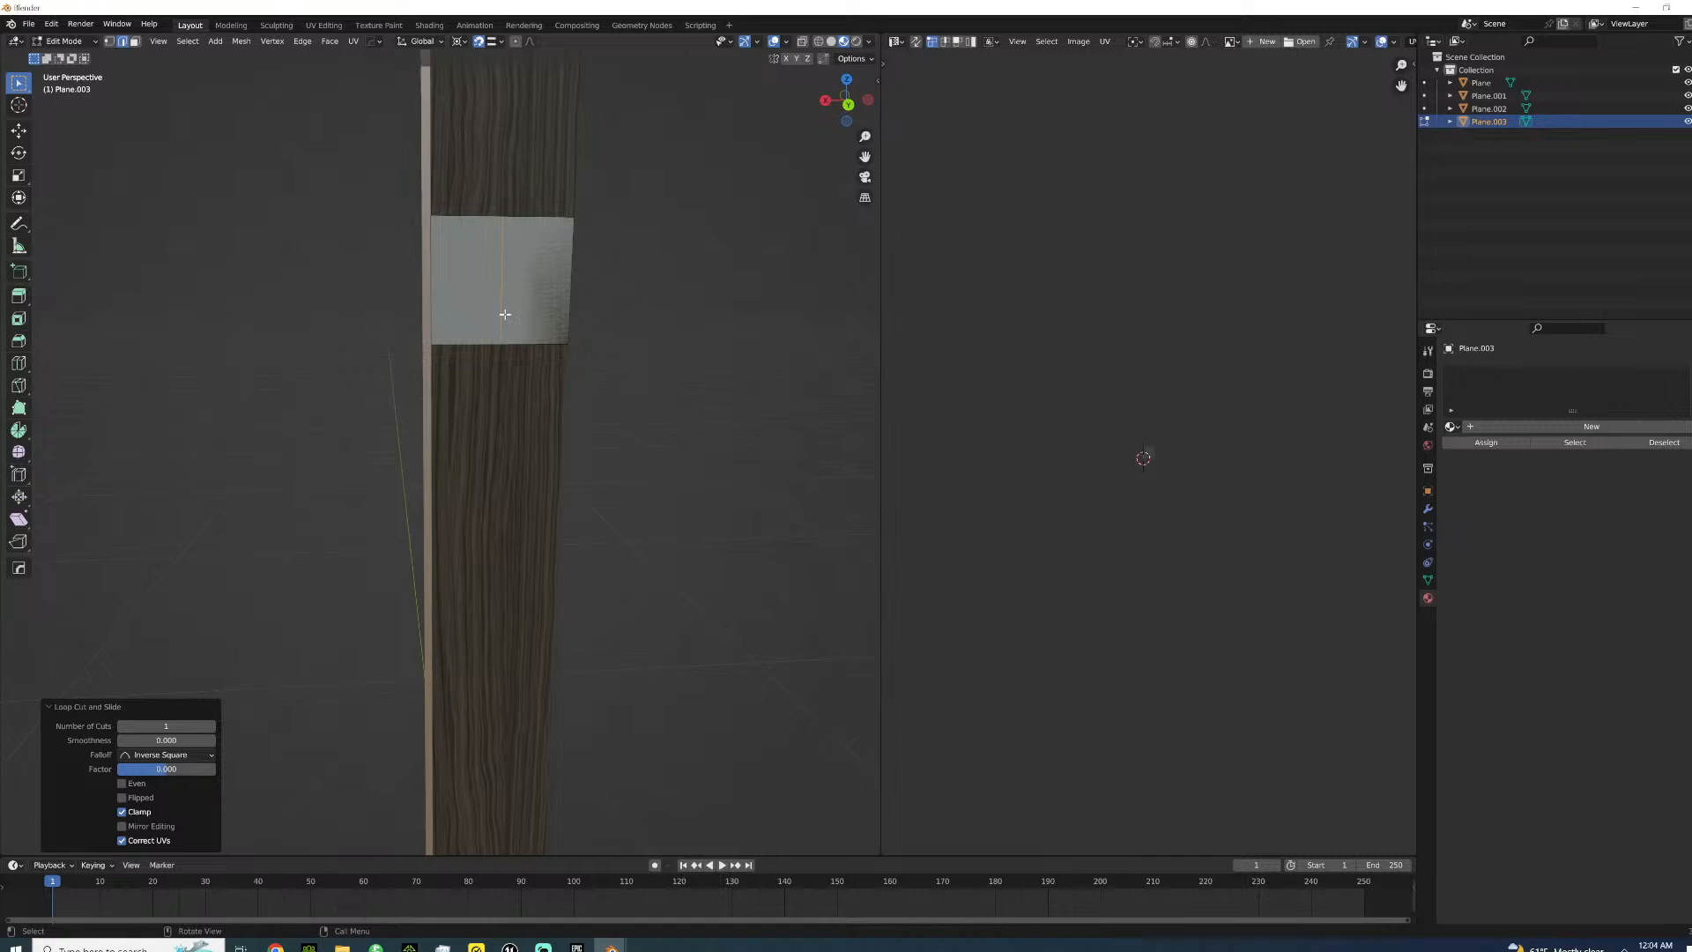
key(g)
text(x)
text(.05)
key(Return)
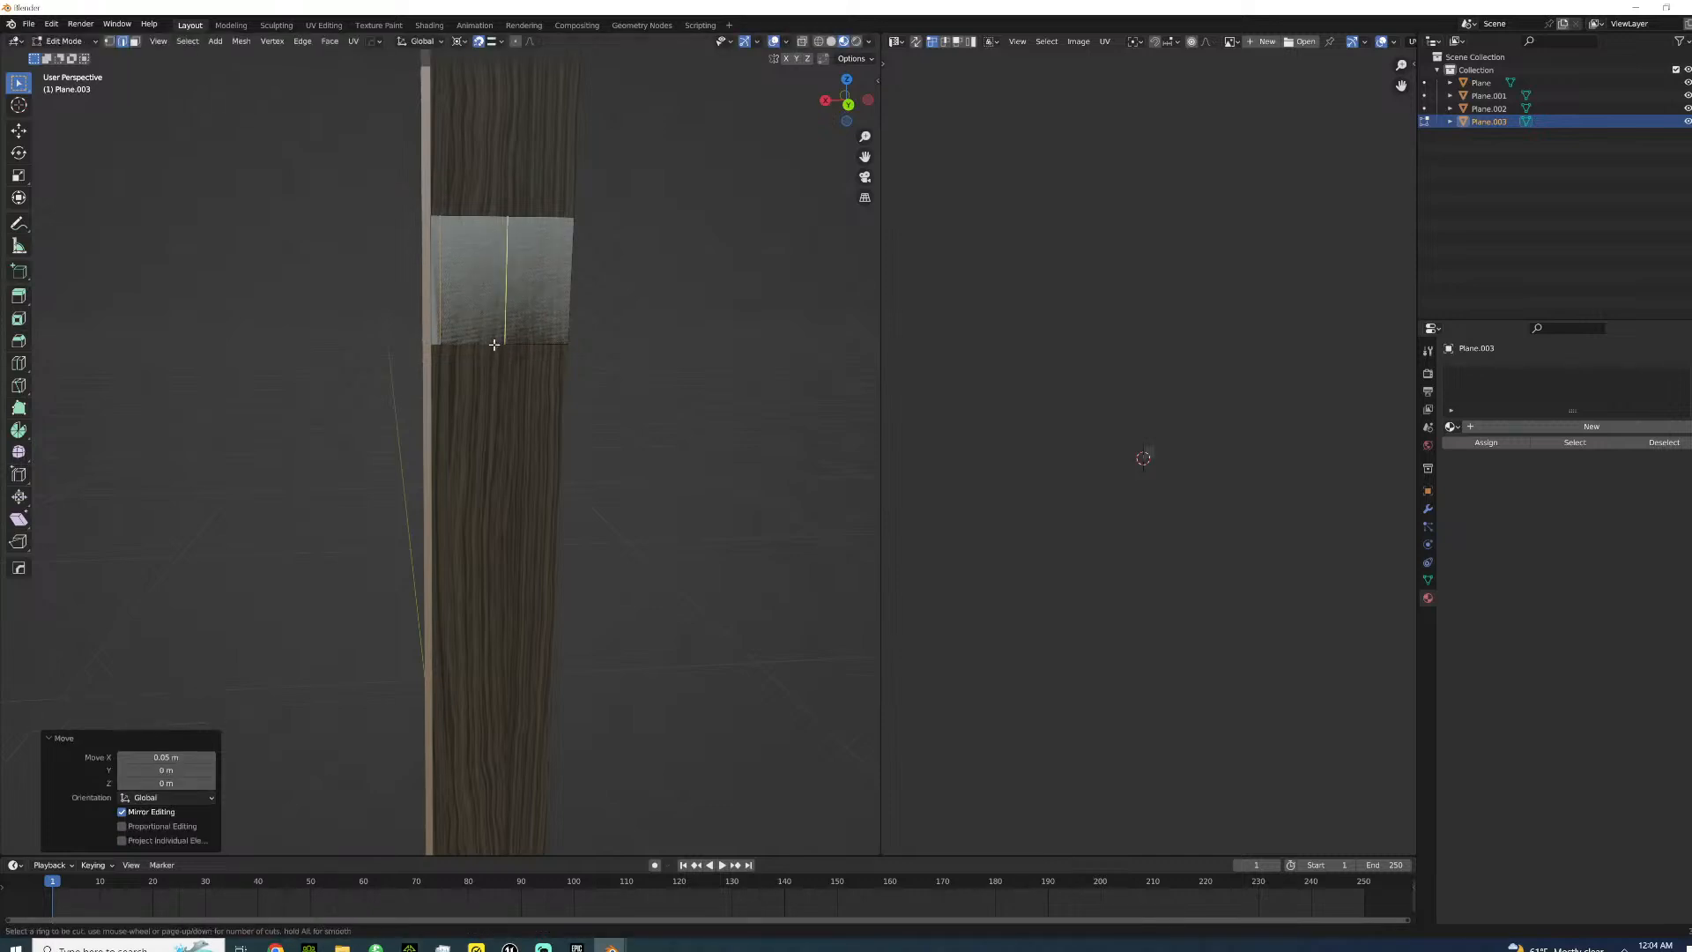
- Add a second vertical loop cut slid fully onto the first one and move it -0.1 m along X
click(496, 346)
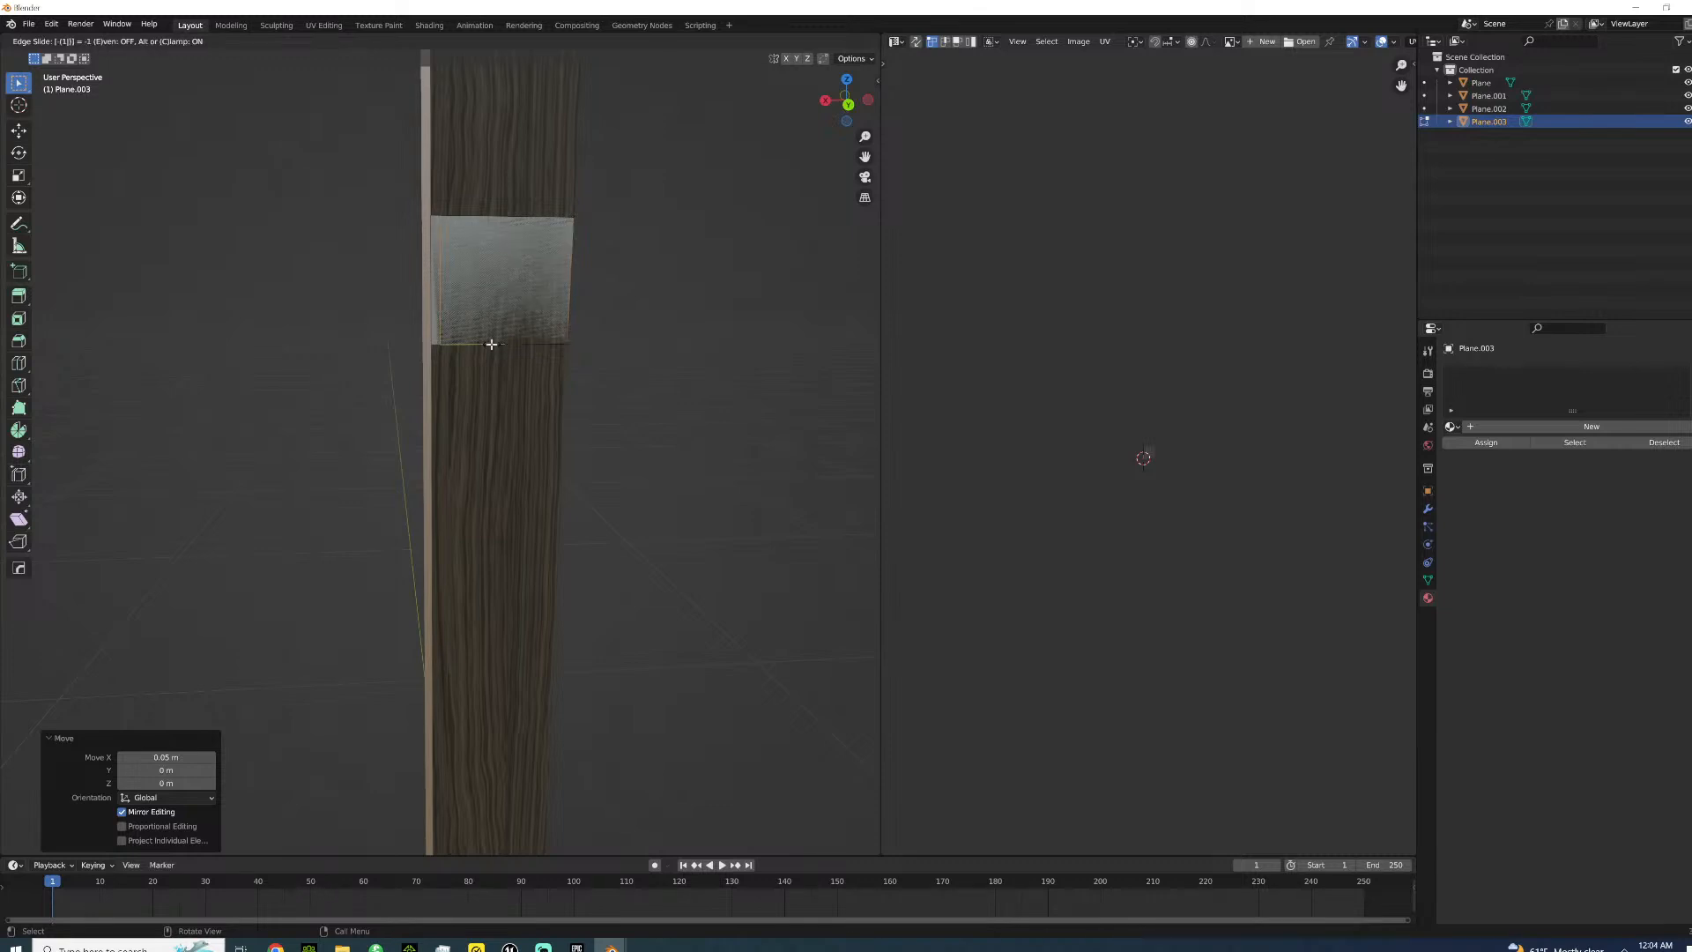
click(494, 344)
text(gx.1)
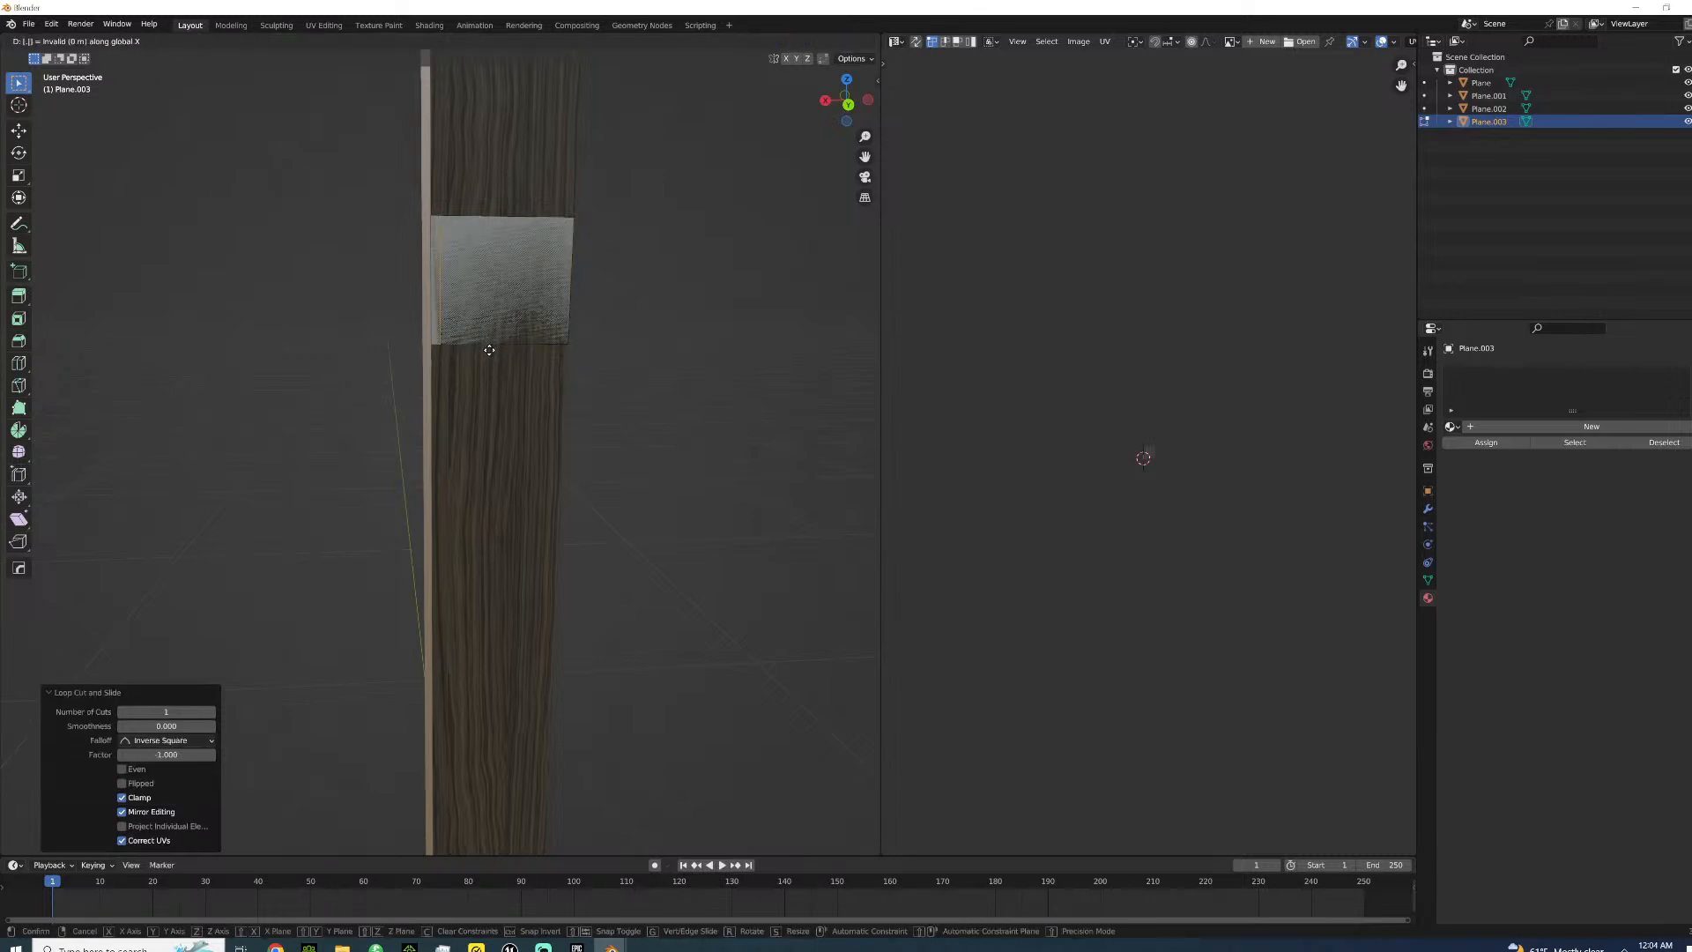
text(-)
key(Return)
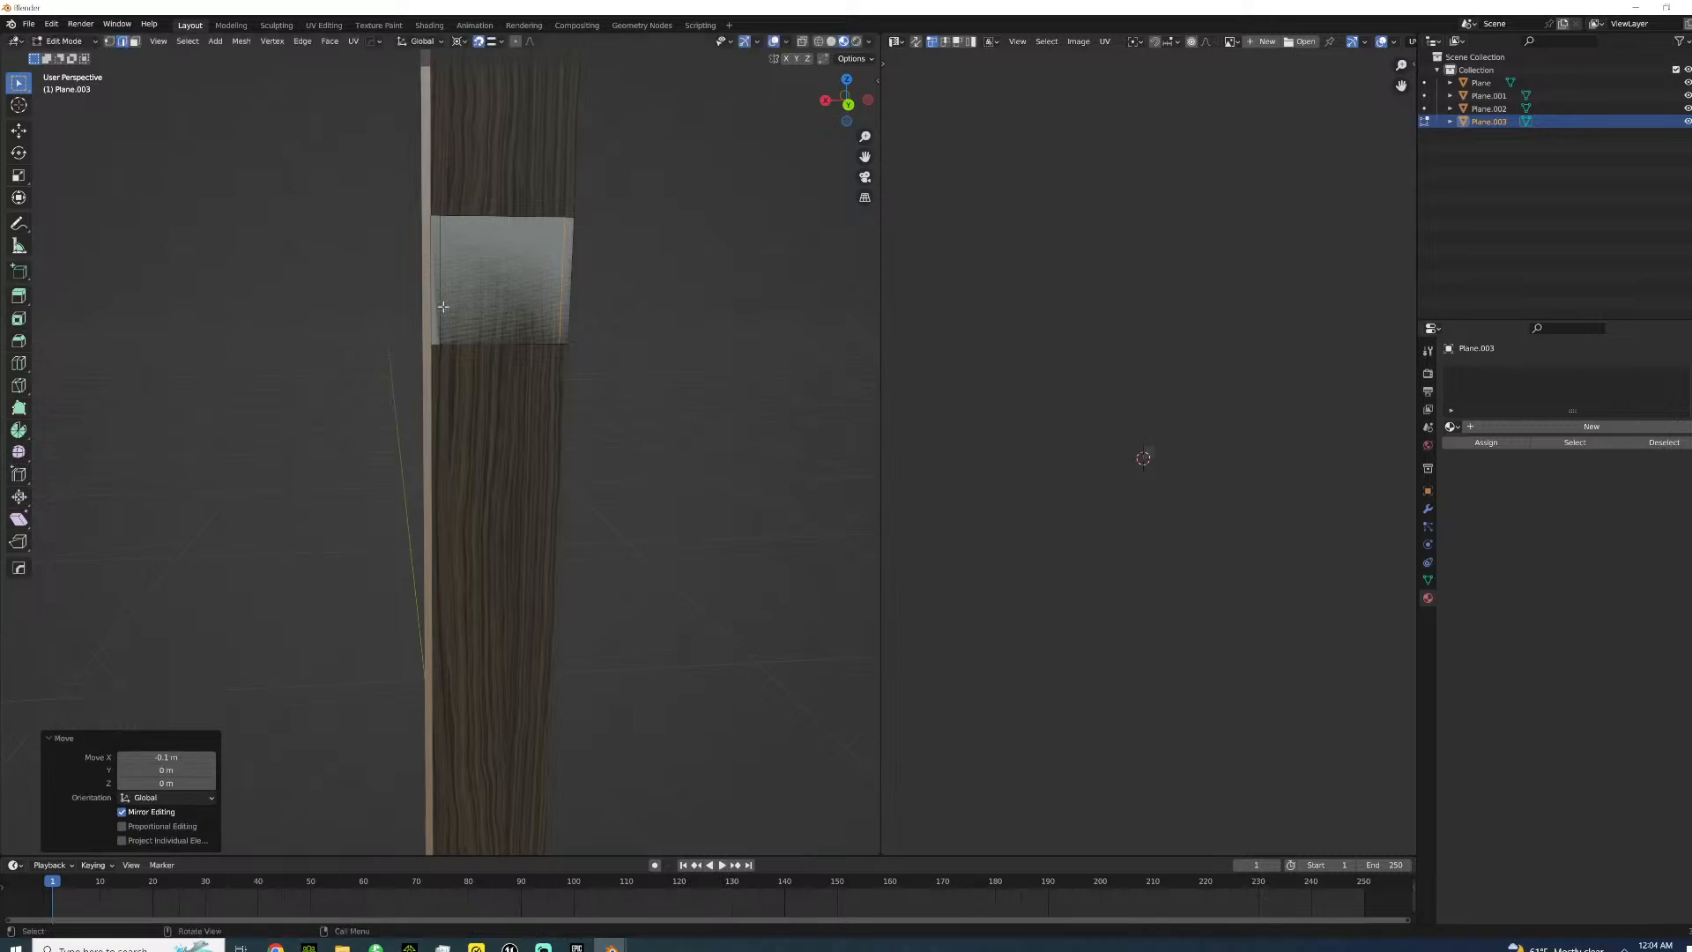
- Delete the narrow side faces of the profile, keeping only the face between the two loop cuts
click(134, 41)
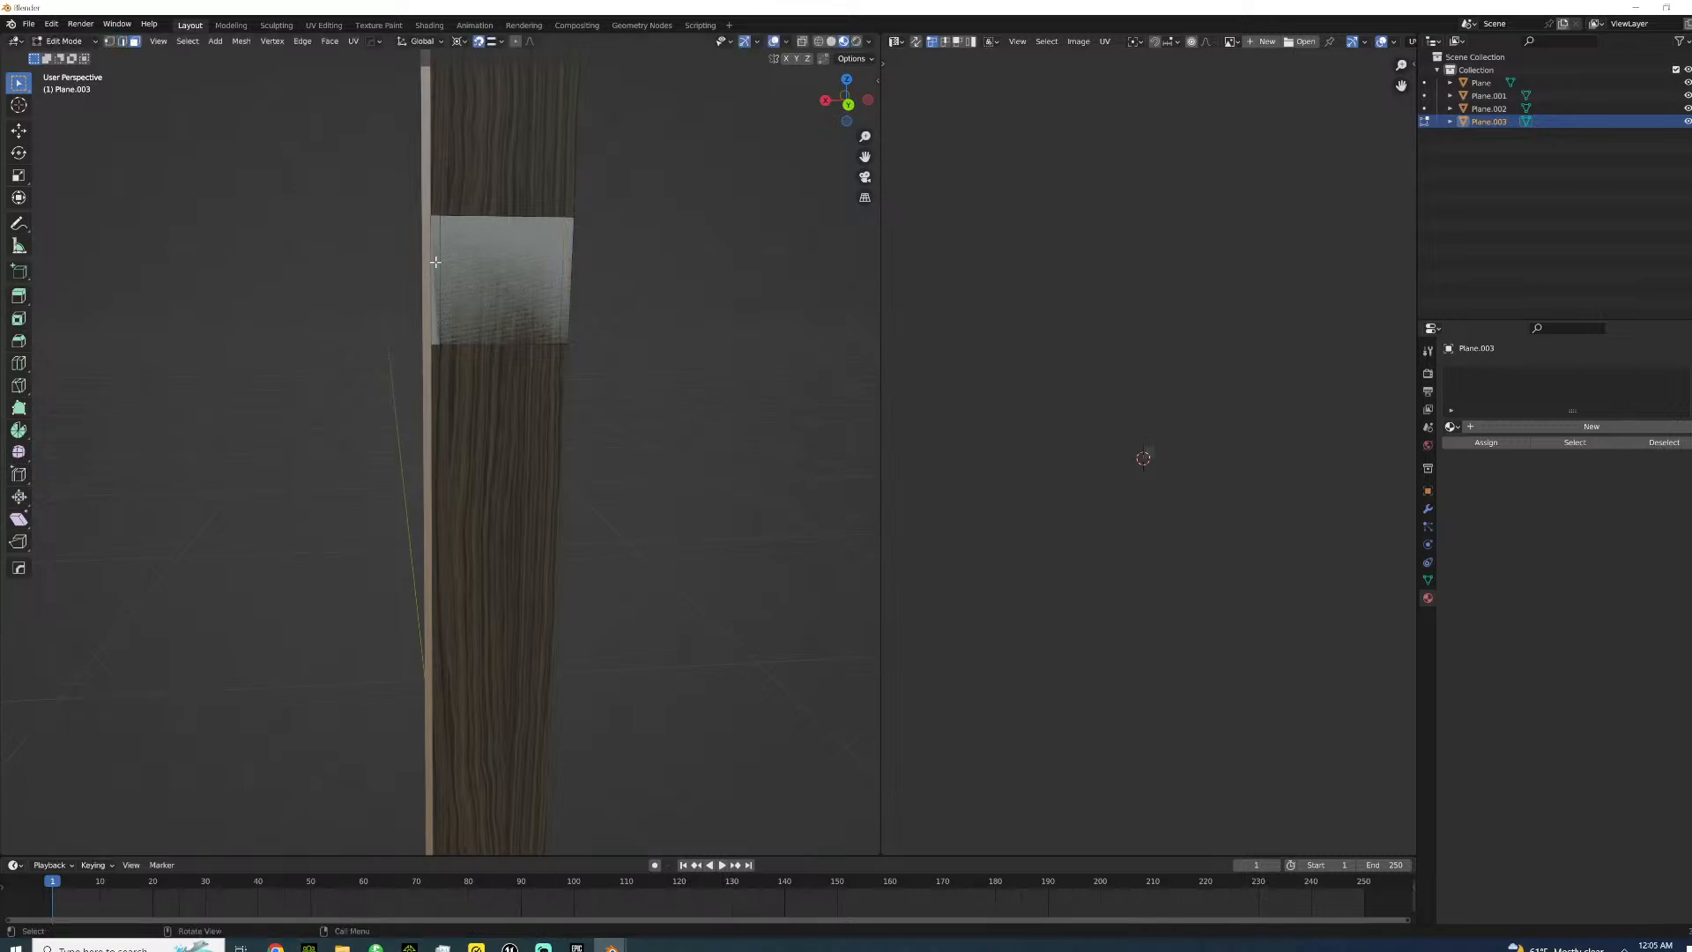
click(435, 262)
shift+click(566, 275)
right_click(567, 275)
- Raise the remaining profile face on the post 0.1 m along Z
click(529, 276)
scroll(493, 486, down, 5)
middle_drag(493, 486, 509, 402)
text(gz.25)
key(BackSpace)
key(BackSpace)
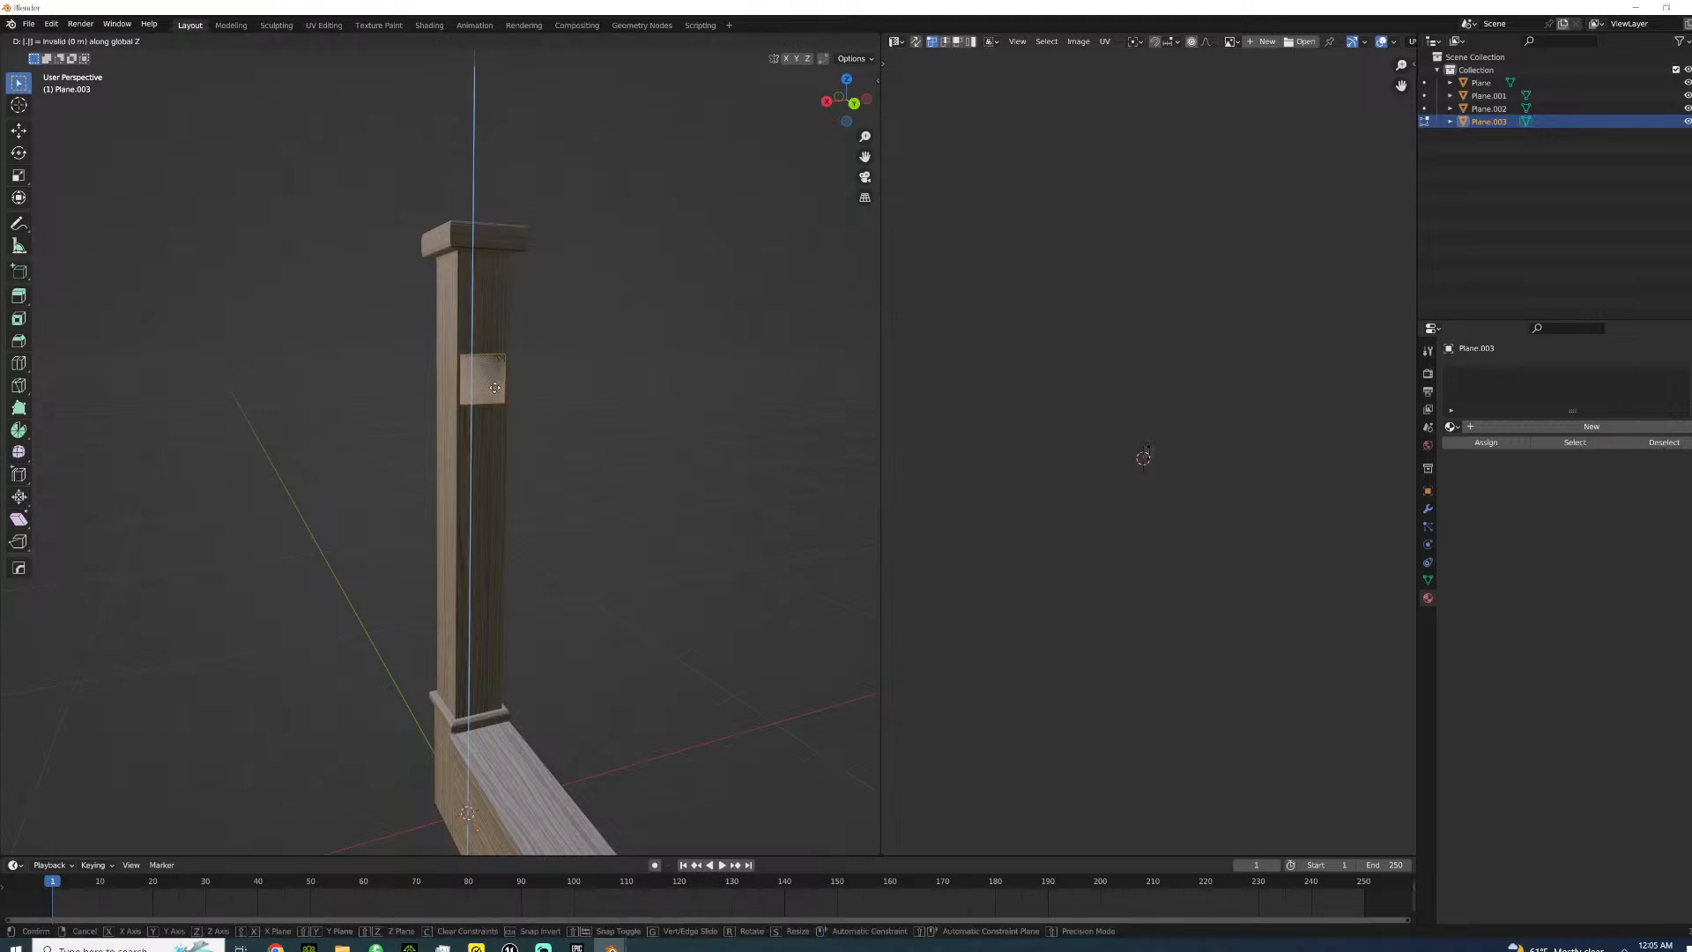
text(1)
key(Return)
- Extrude the profile face 0.025 m along Y, out from the post, to form a small block
middle_drag(490, 386, 573, 379)
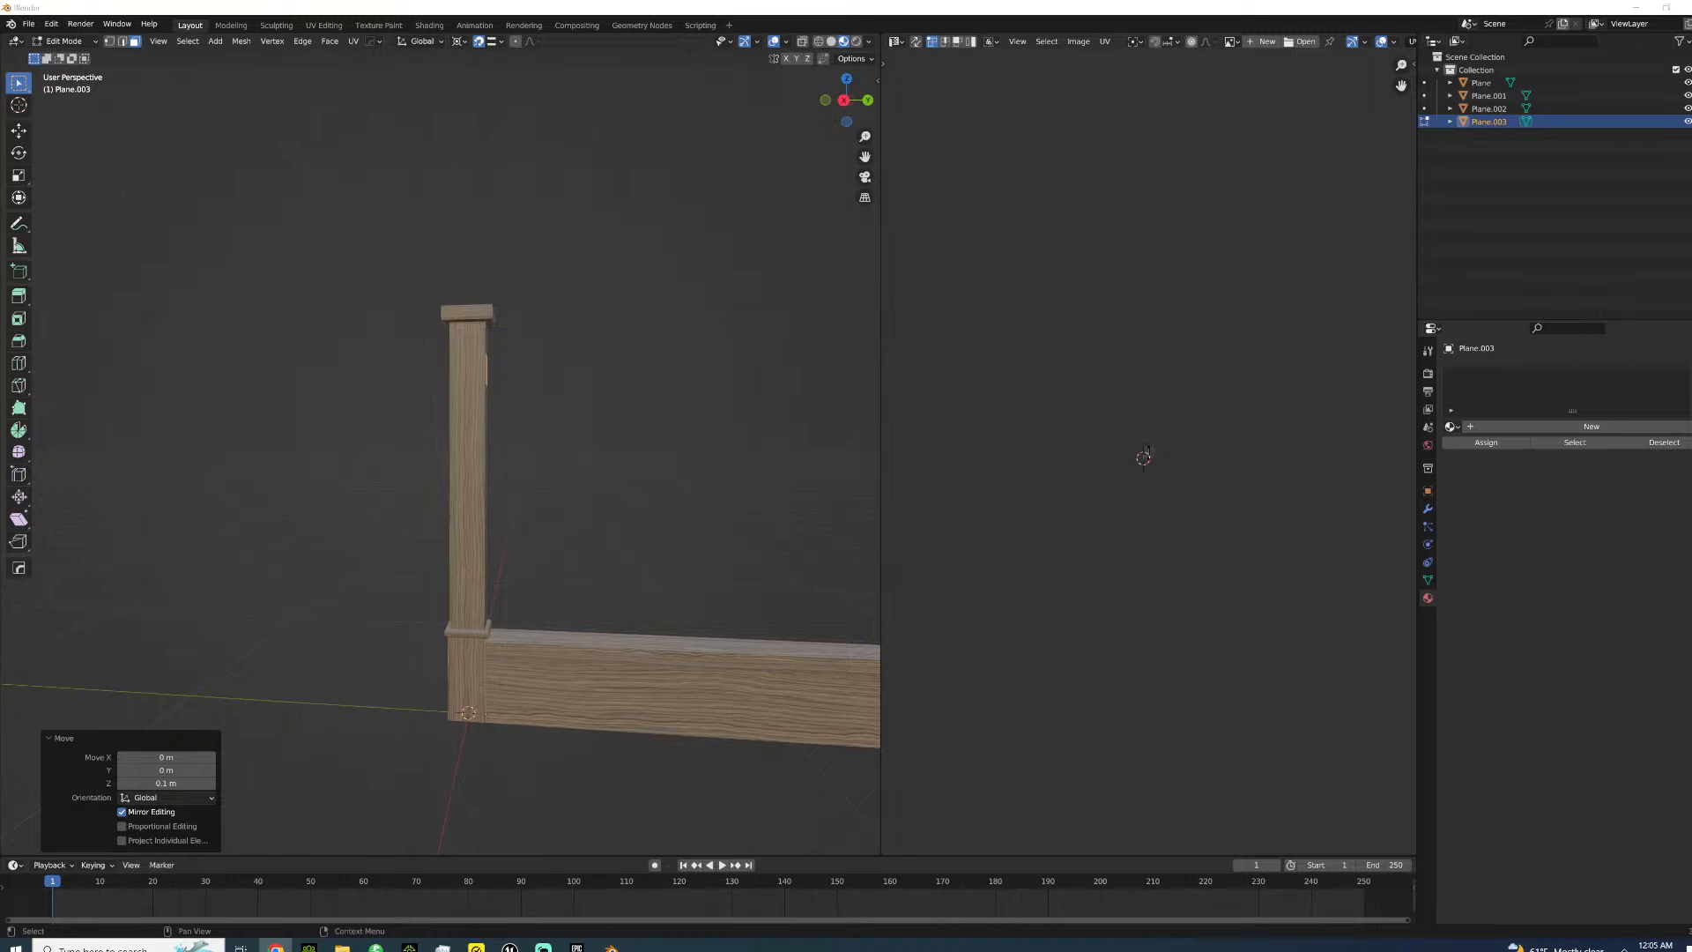
middle_drag(593, 472, 546, 415)
key(e)
right_click(620, 407)
text(gx.)
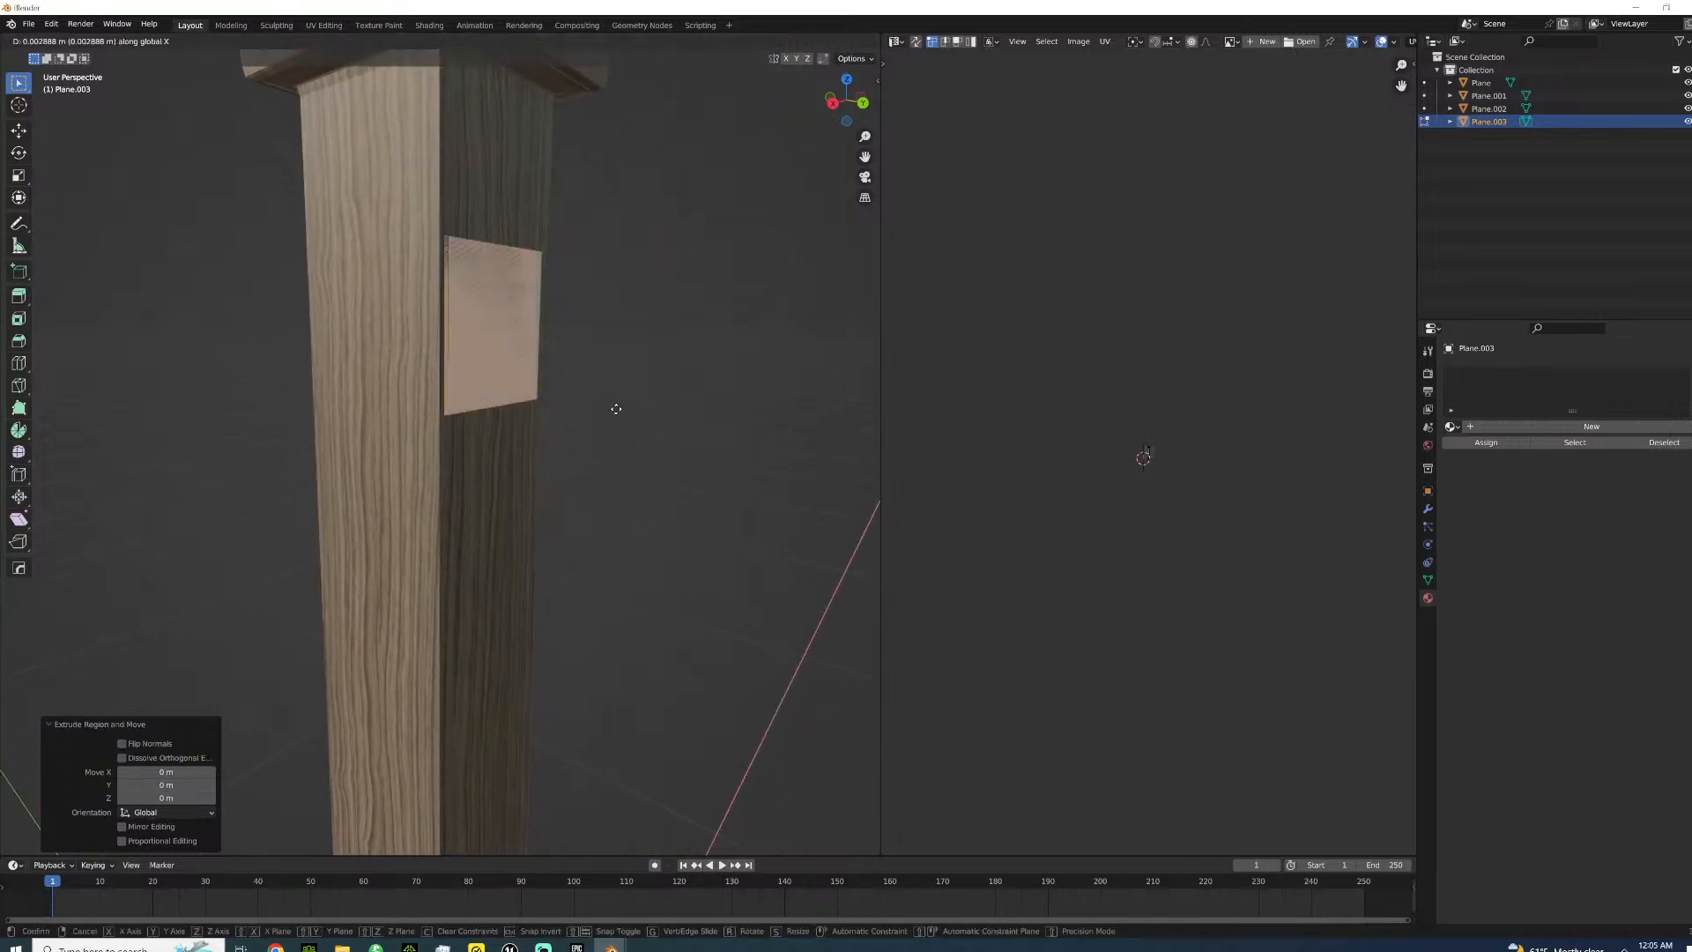
text(01)
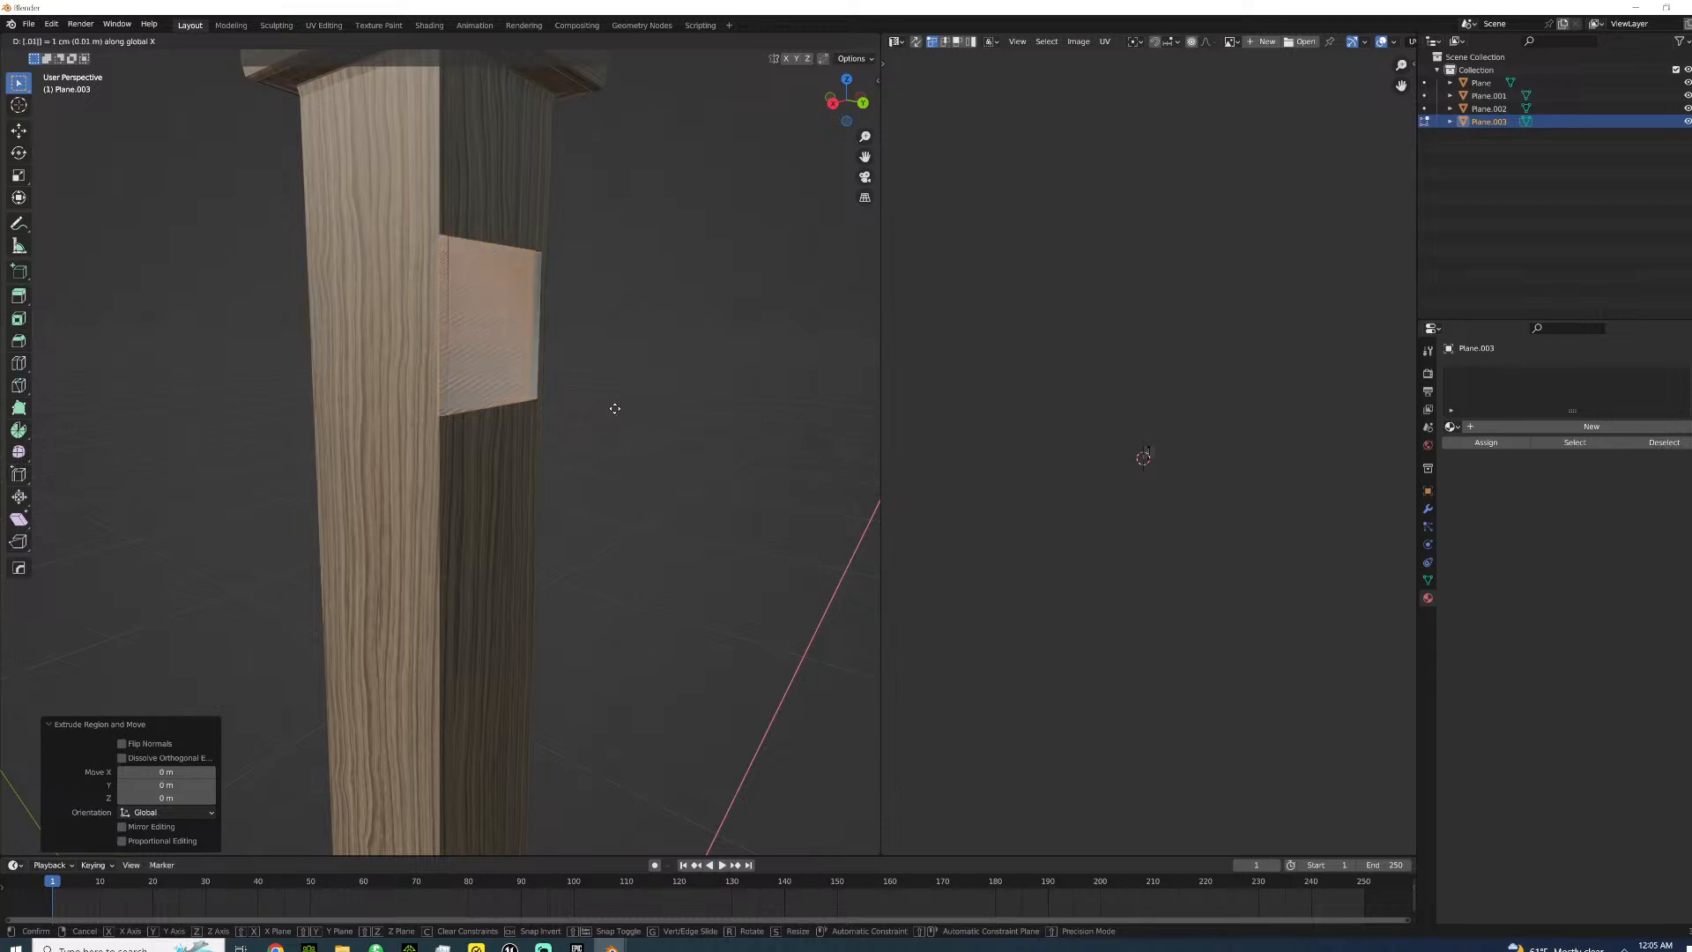
text(y)
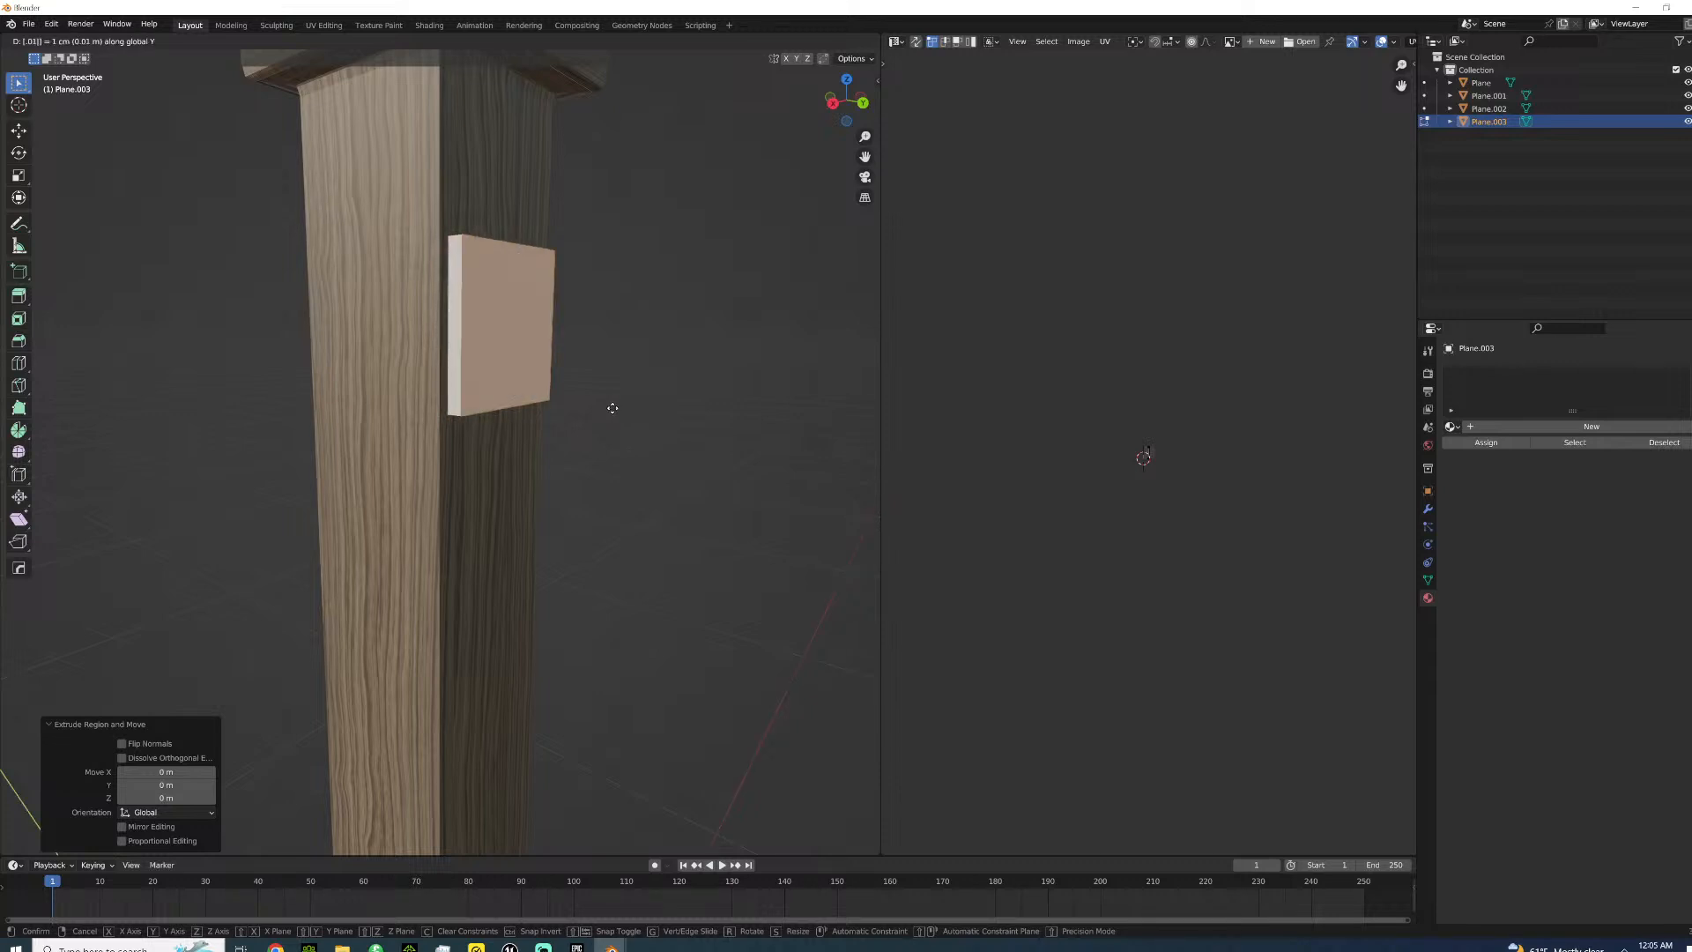
right_click(612, 408)
text(gy.025)
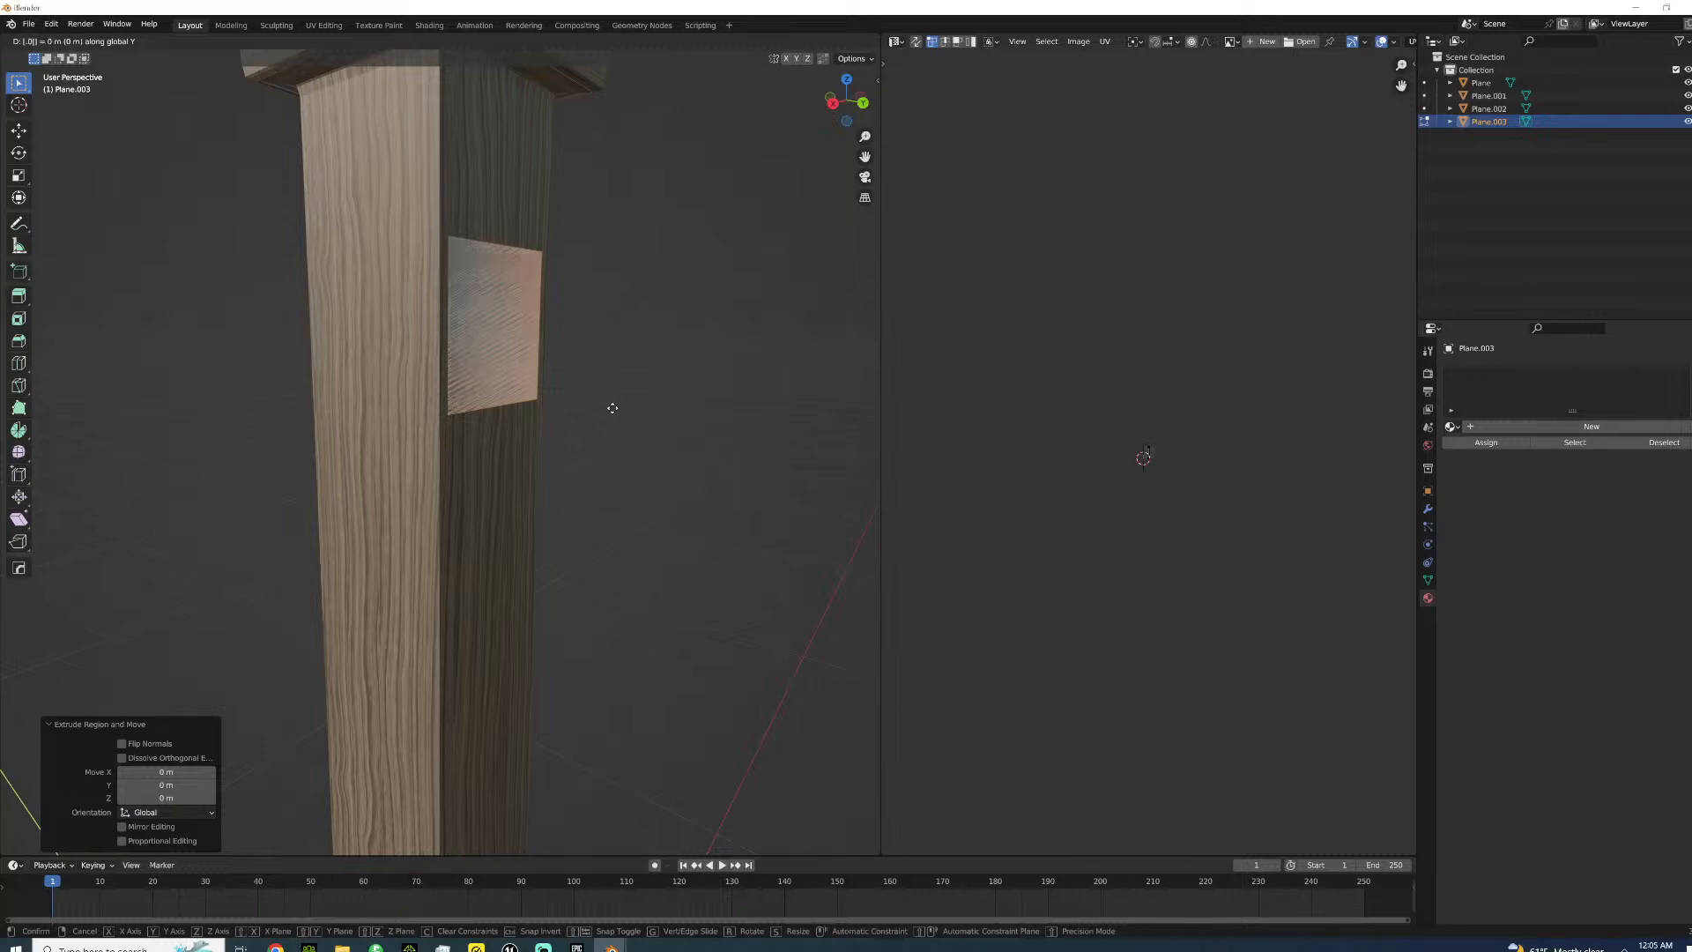
key(Return)
- Bevel the front edges of the block with the custom profile, 6 segments and a width of 0.0125 m
scroll(600, 467, down, 6)
middle_drag(604, 569, 521, 520)
scroll(520, 521, up, 6)
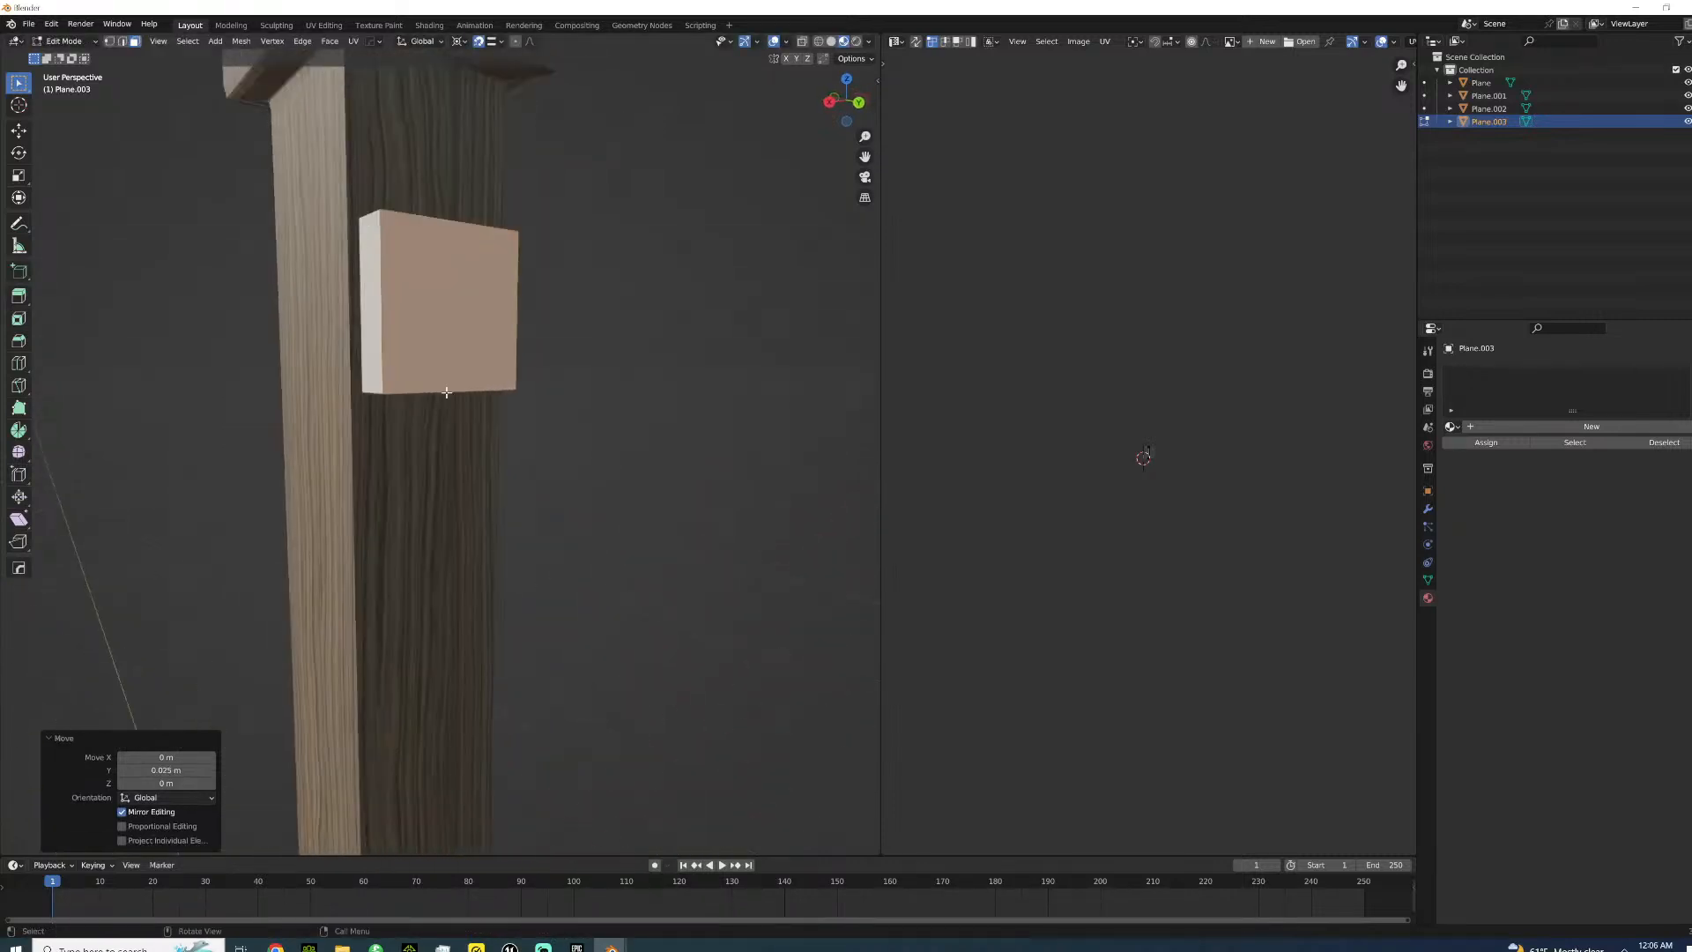
key(ctrl+b)
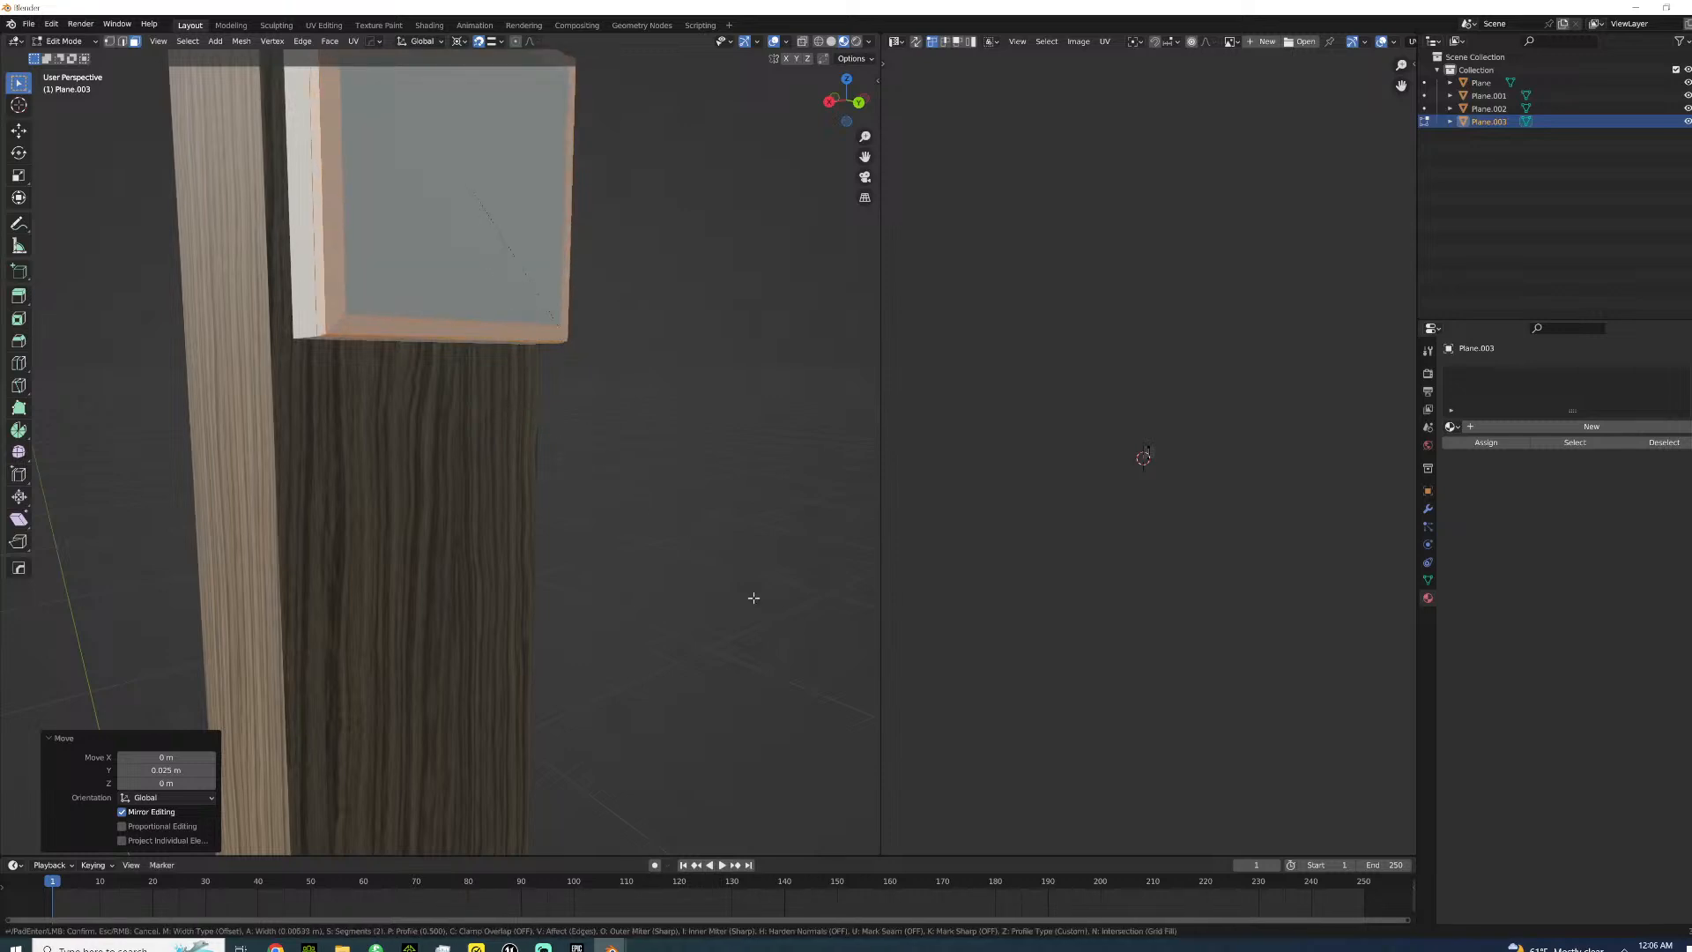
scroll(823, 635, up, 3)
scroll(823, 634, up, 1)
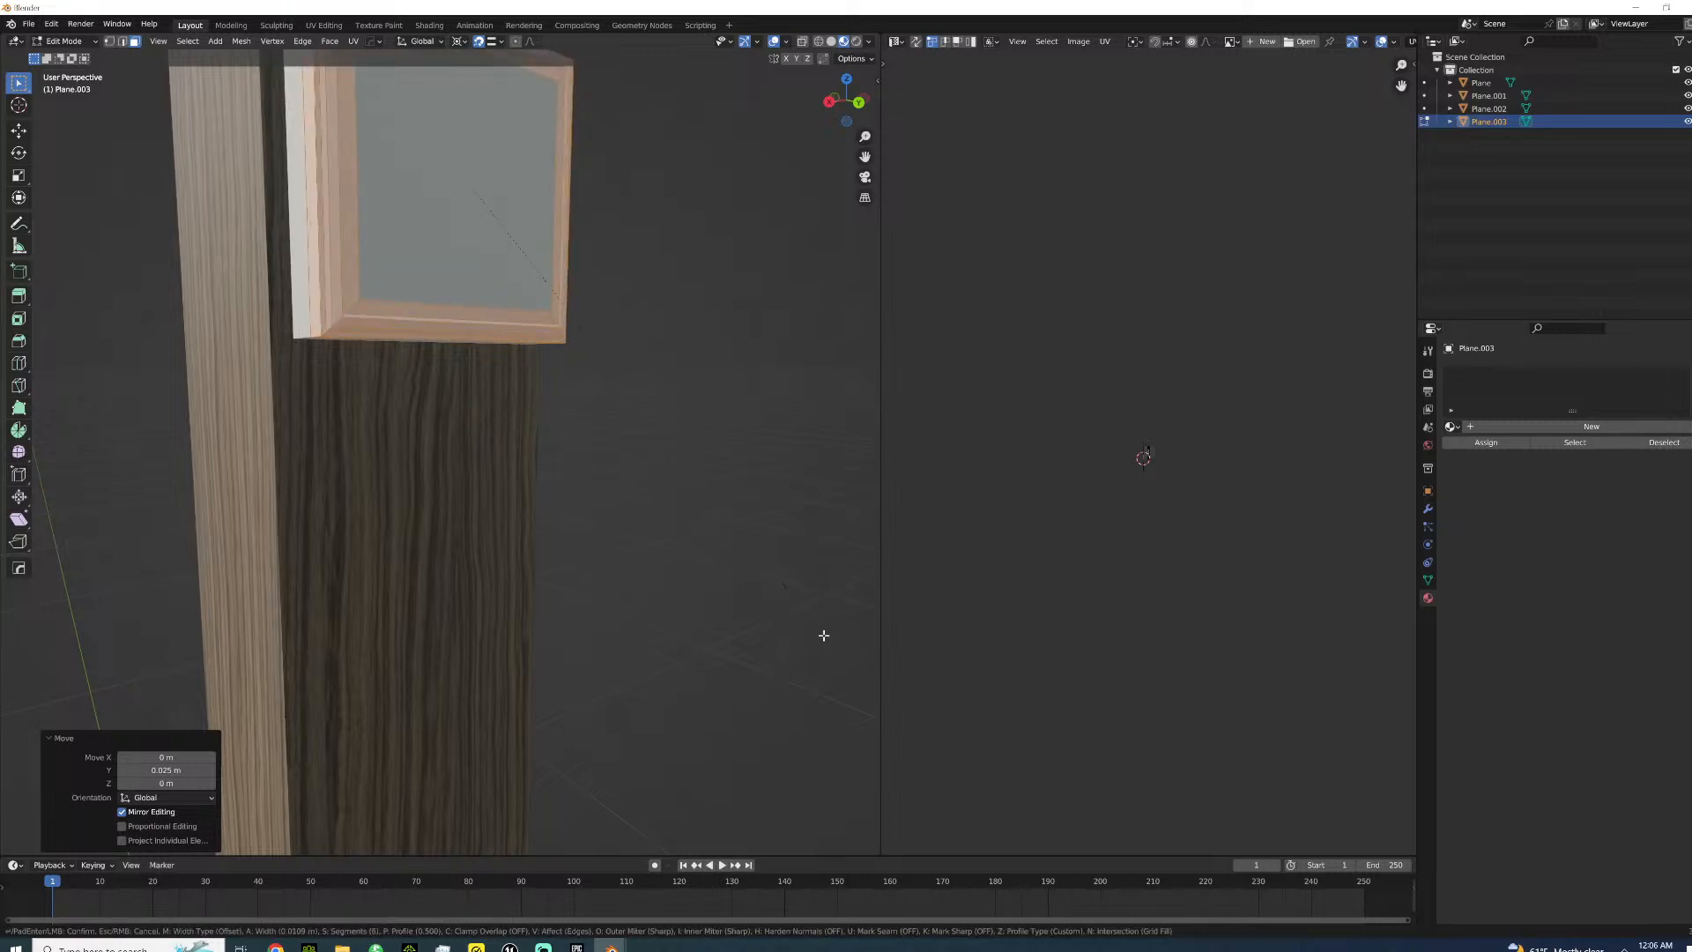
click(804, 609)
scroll(691, 551, down, 8)
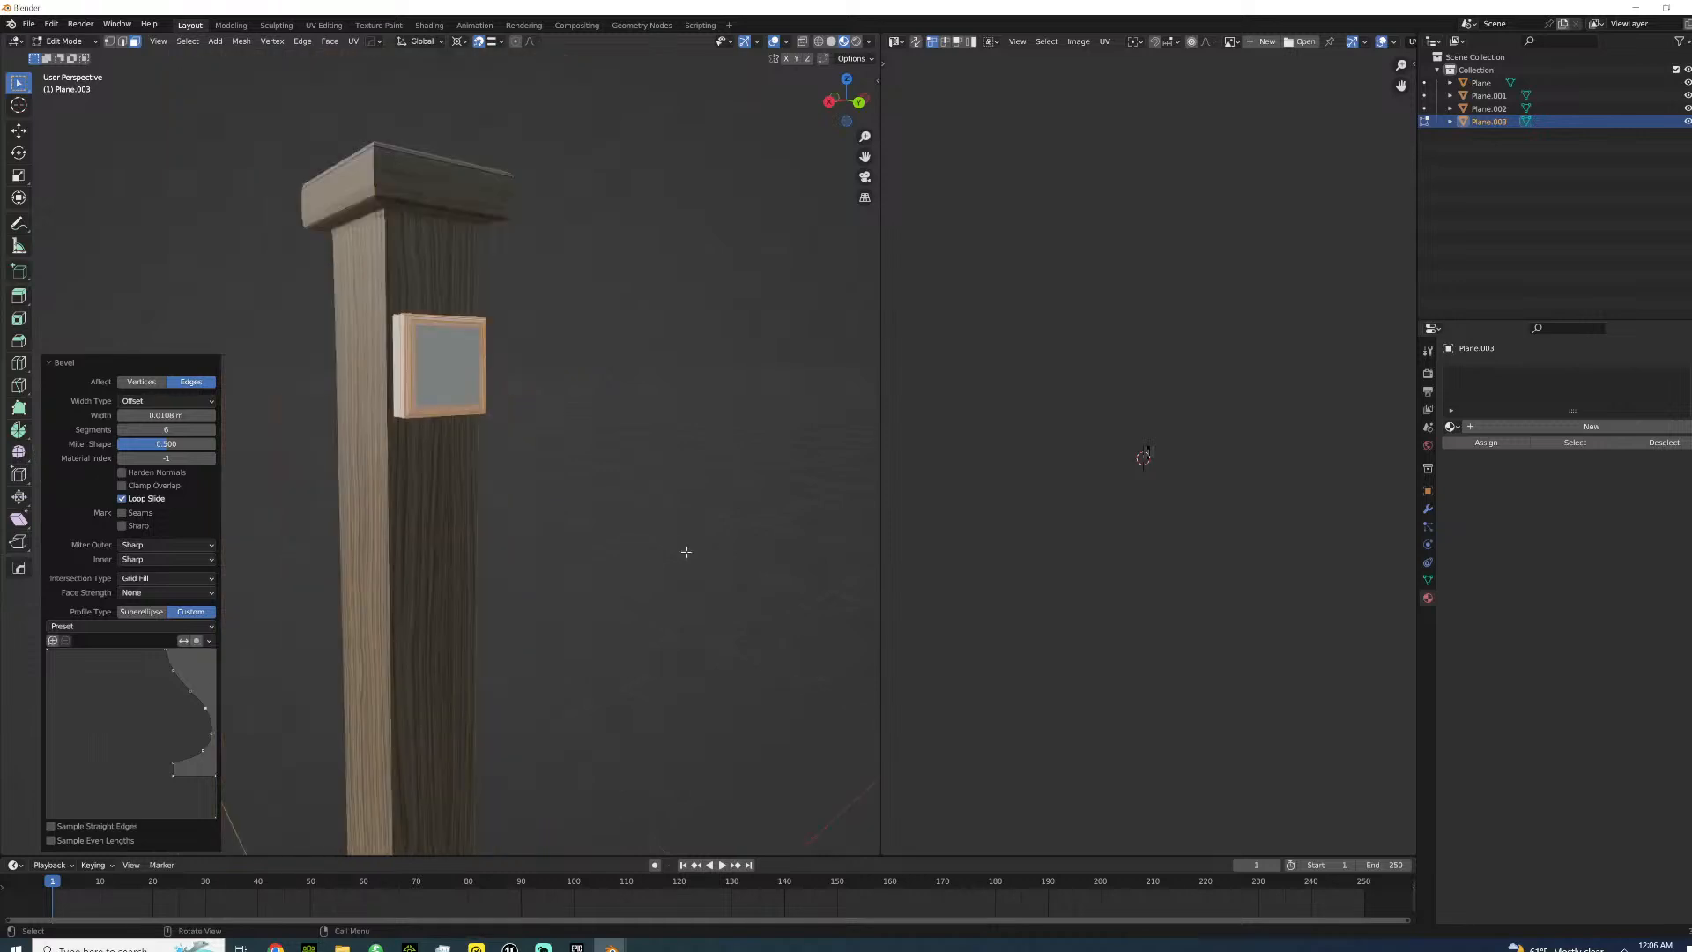
click(166, 415)
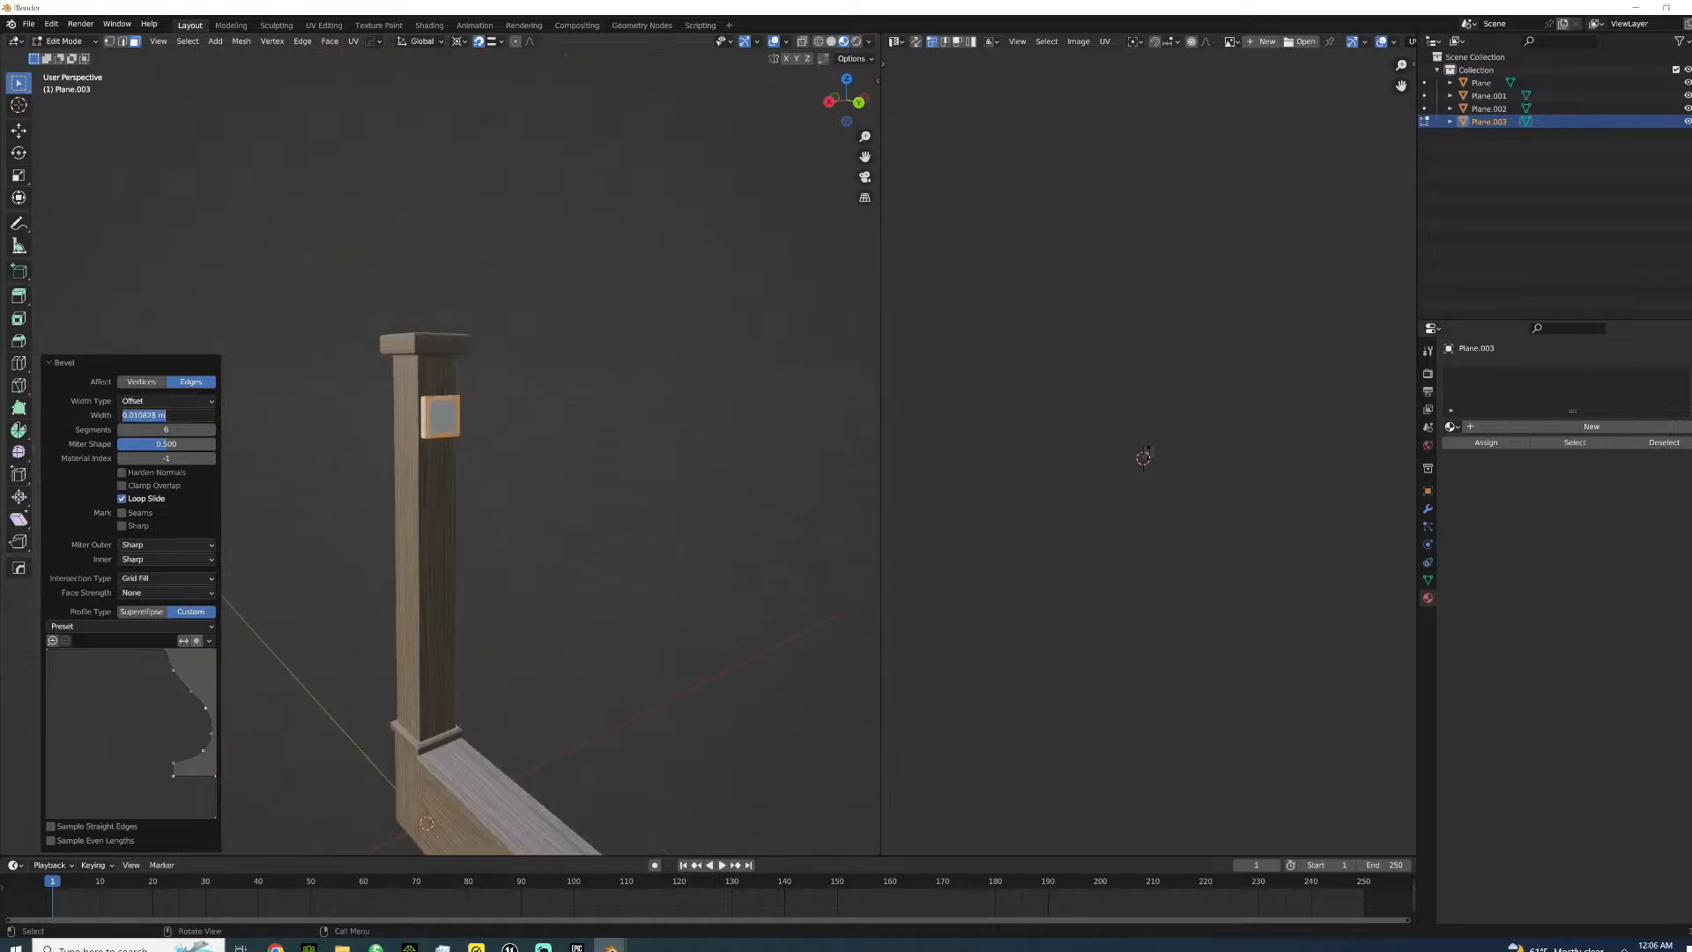
text(0.0125)
key(Return)
- Inspect the bevelled block on its post and its position relative to the wall and the opposite post
scroll(502, 448, up, 3)
scroll(503, 447, up, 3)
middle_drag(528, 476, 564, 479)
scroll(569, 478, down, 6)
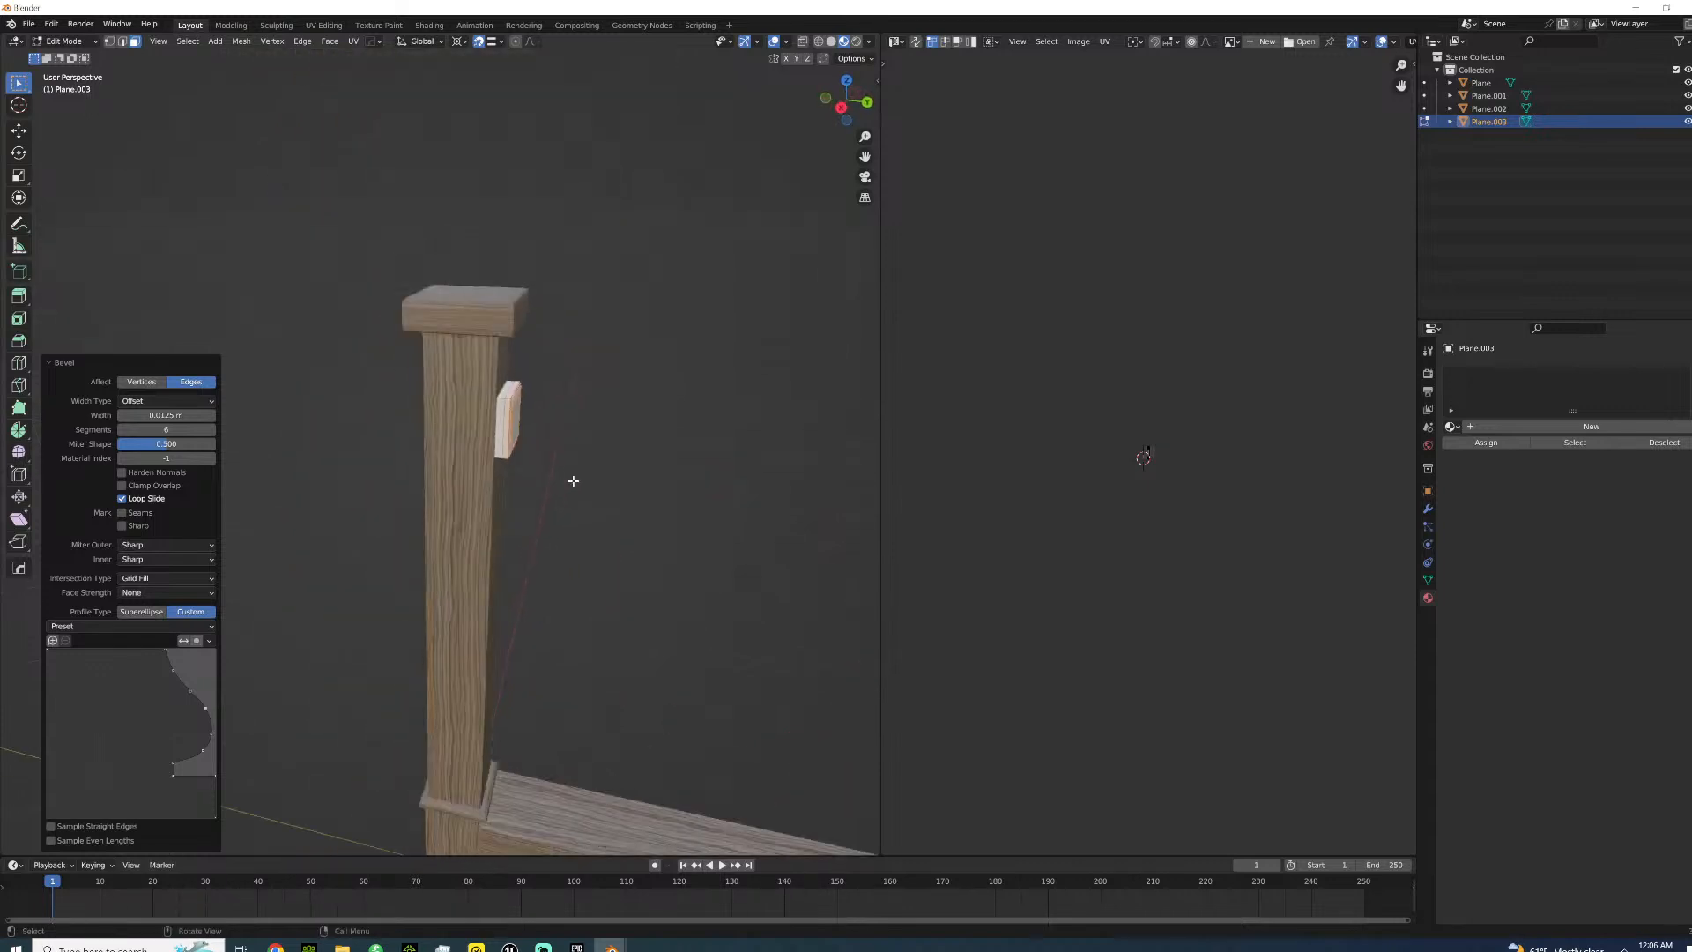
scroll(466, 446, down, 3)
middle_drag(468, 426, 506, 458)
middle_drag(669, 564, 393, 389)
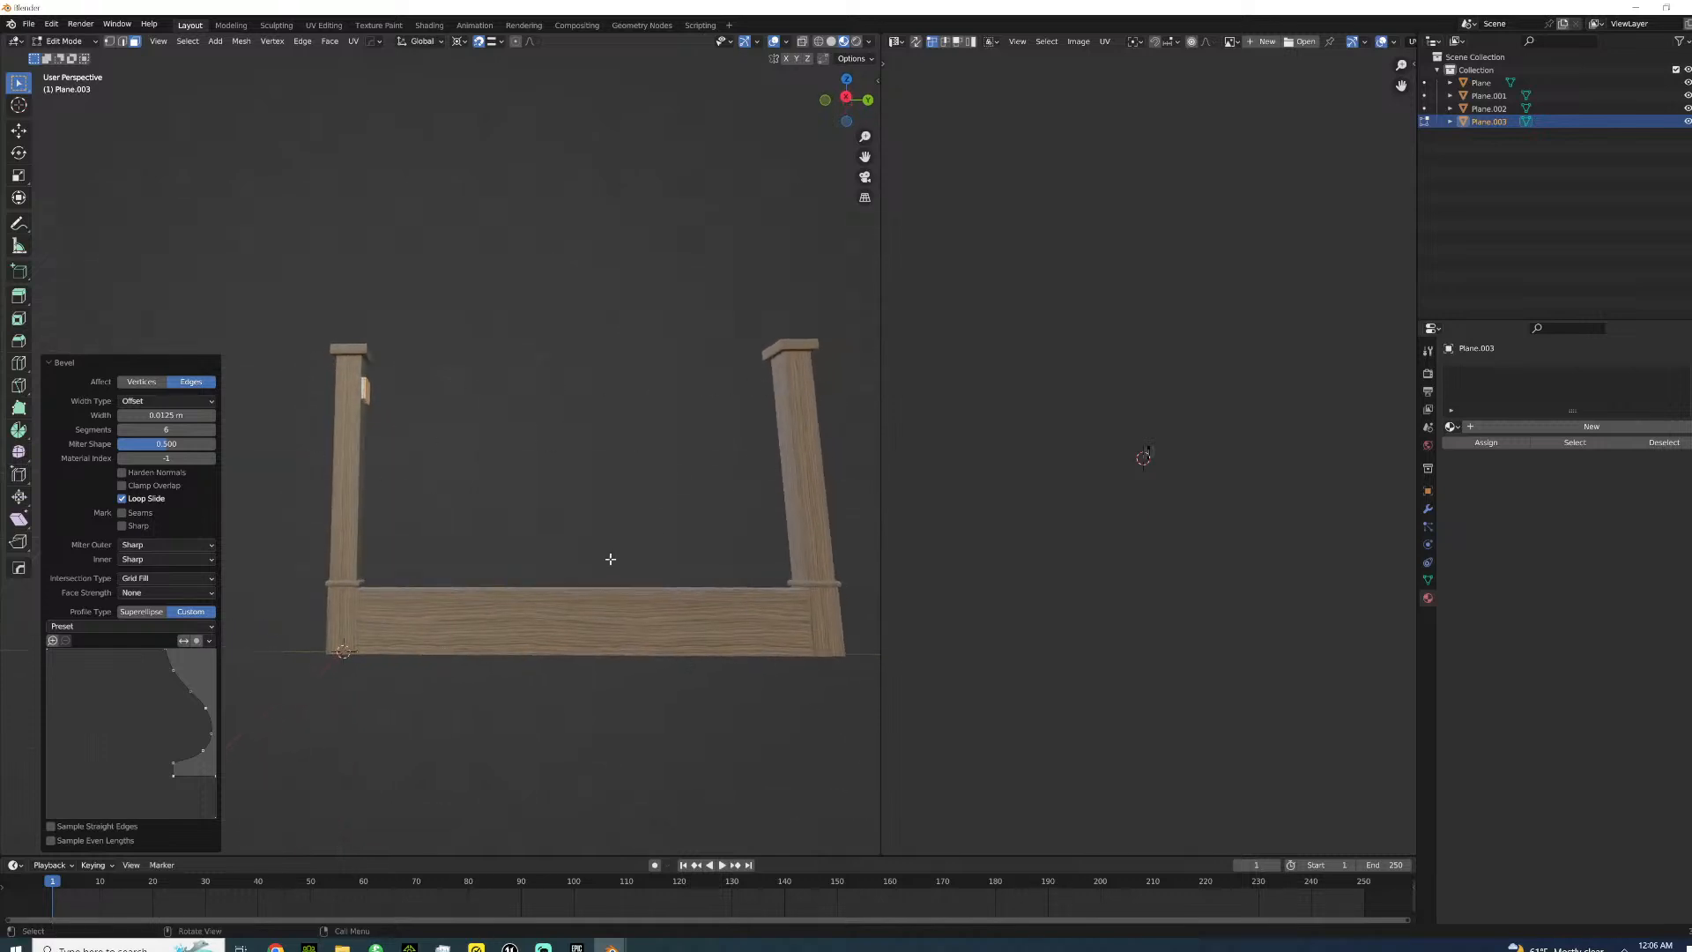
scroll(521, 408, up, 2)
middle_drag(521, 408, 386, 410)
- Return to Object Mode and duplicate the bevelled block 0.5 m down along Z
key(Tab)
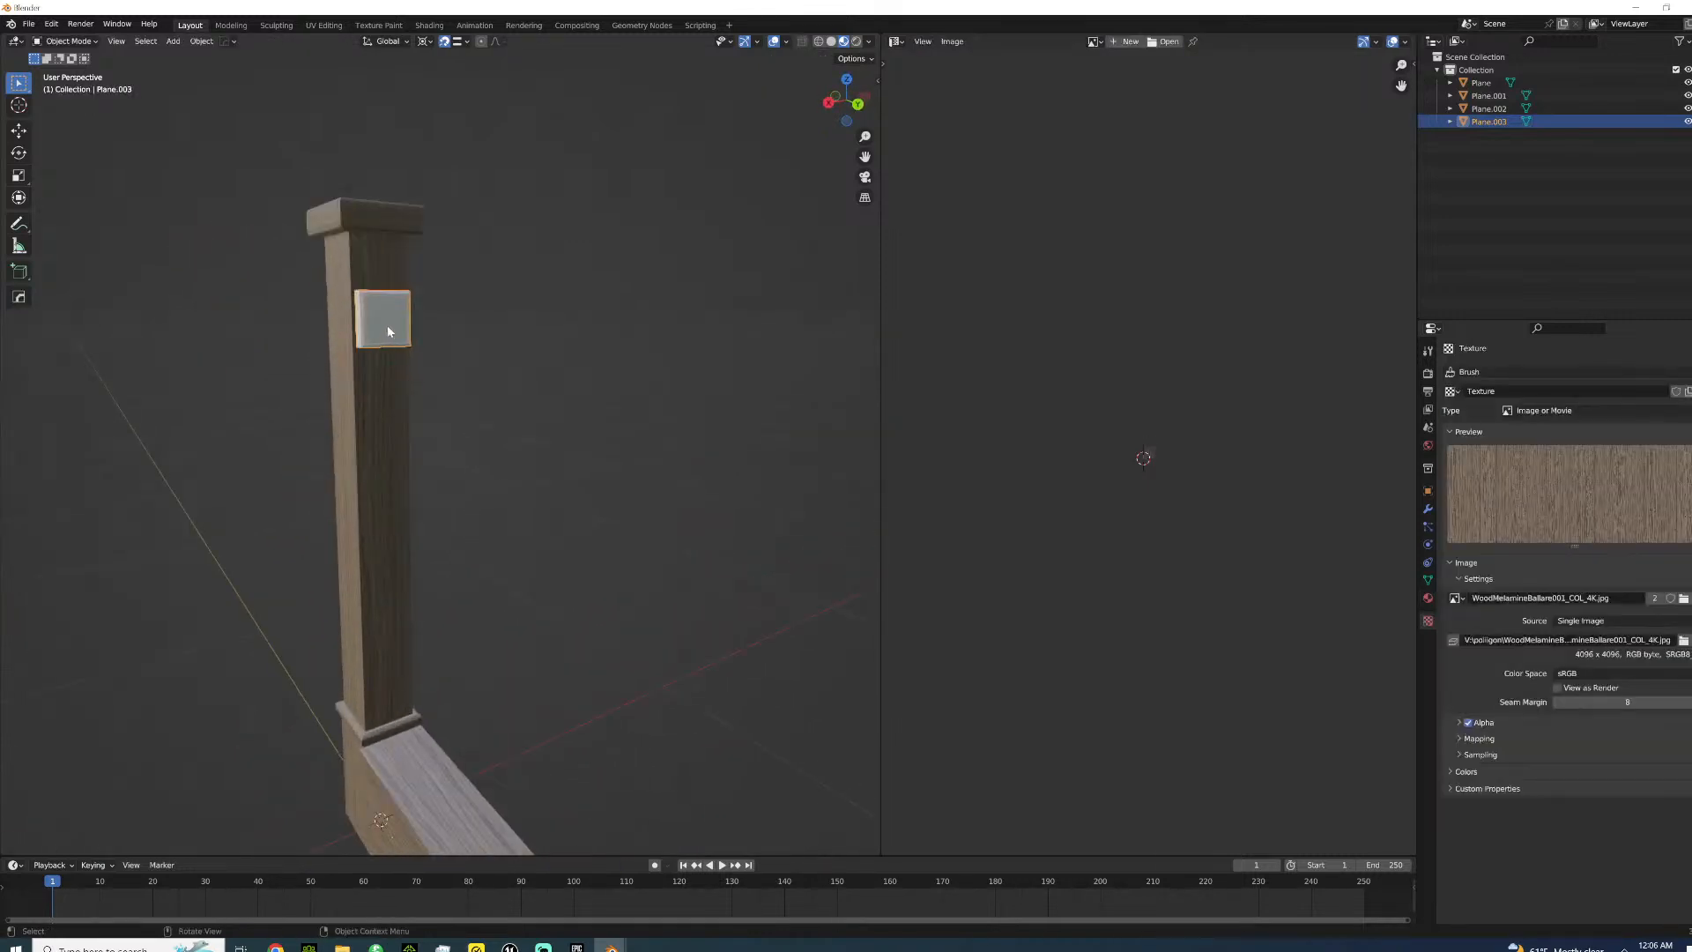
key(shift+d)
text(z)
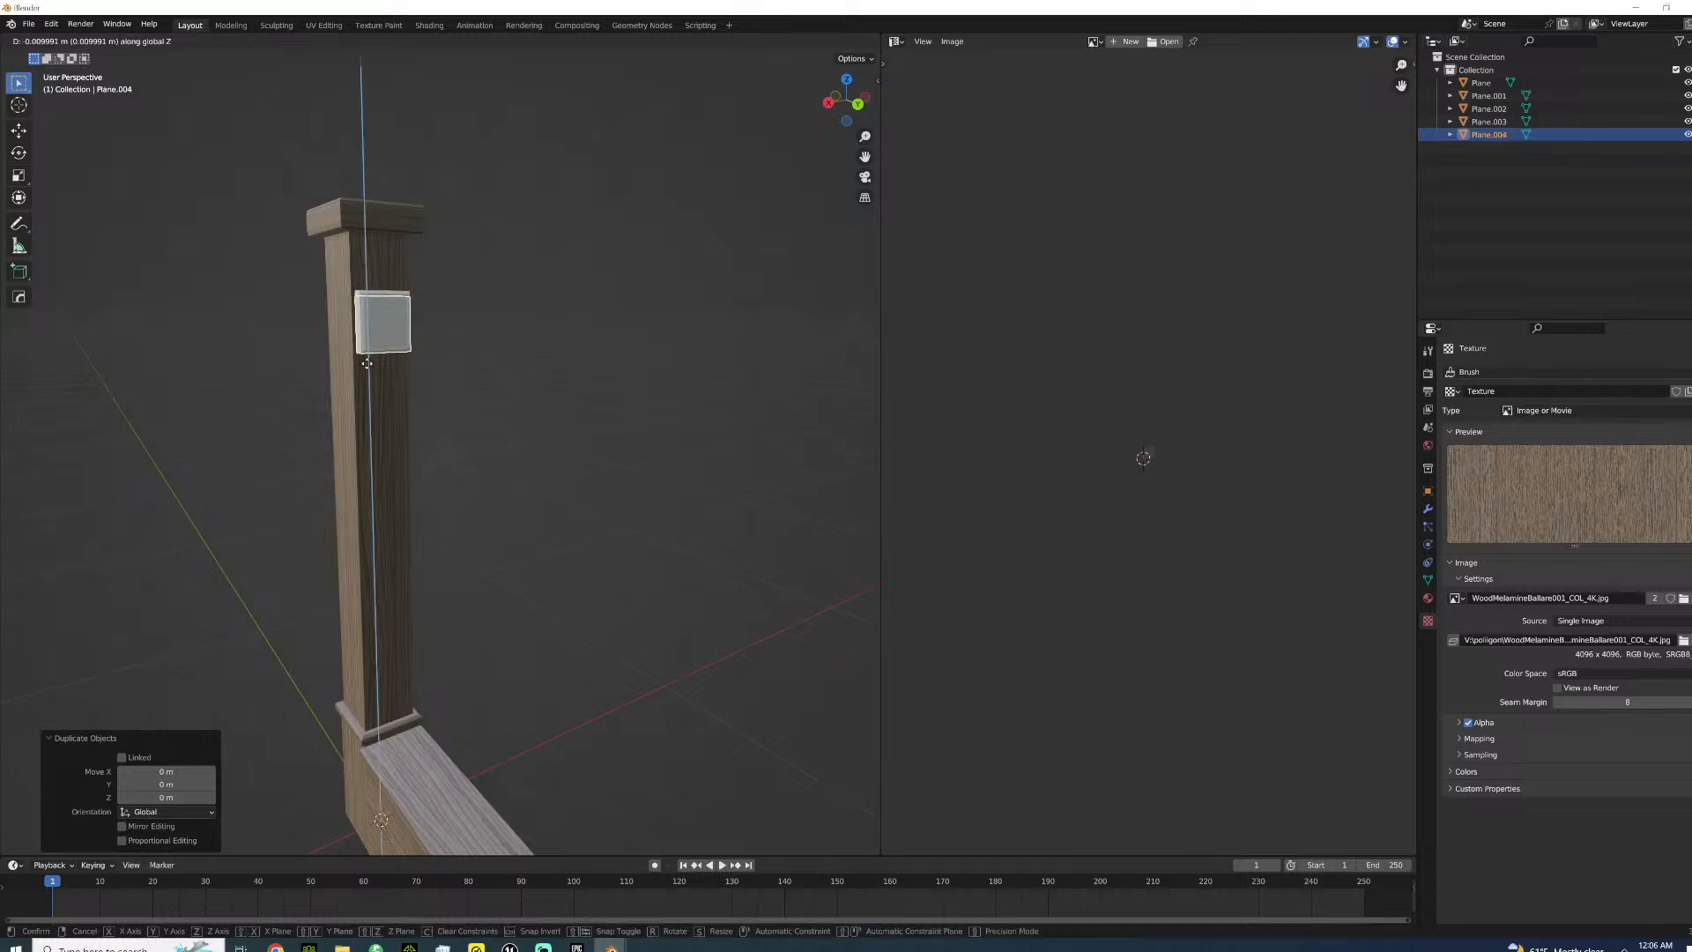
text(-.5)
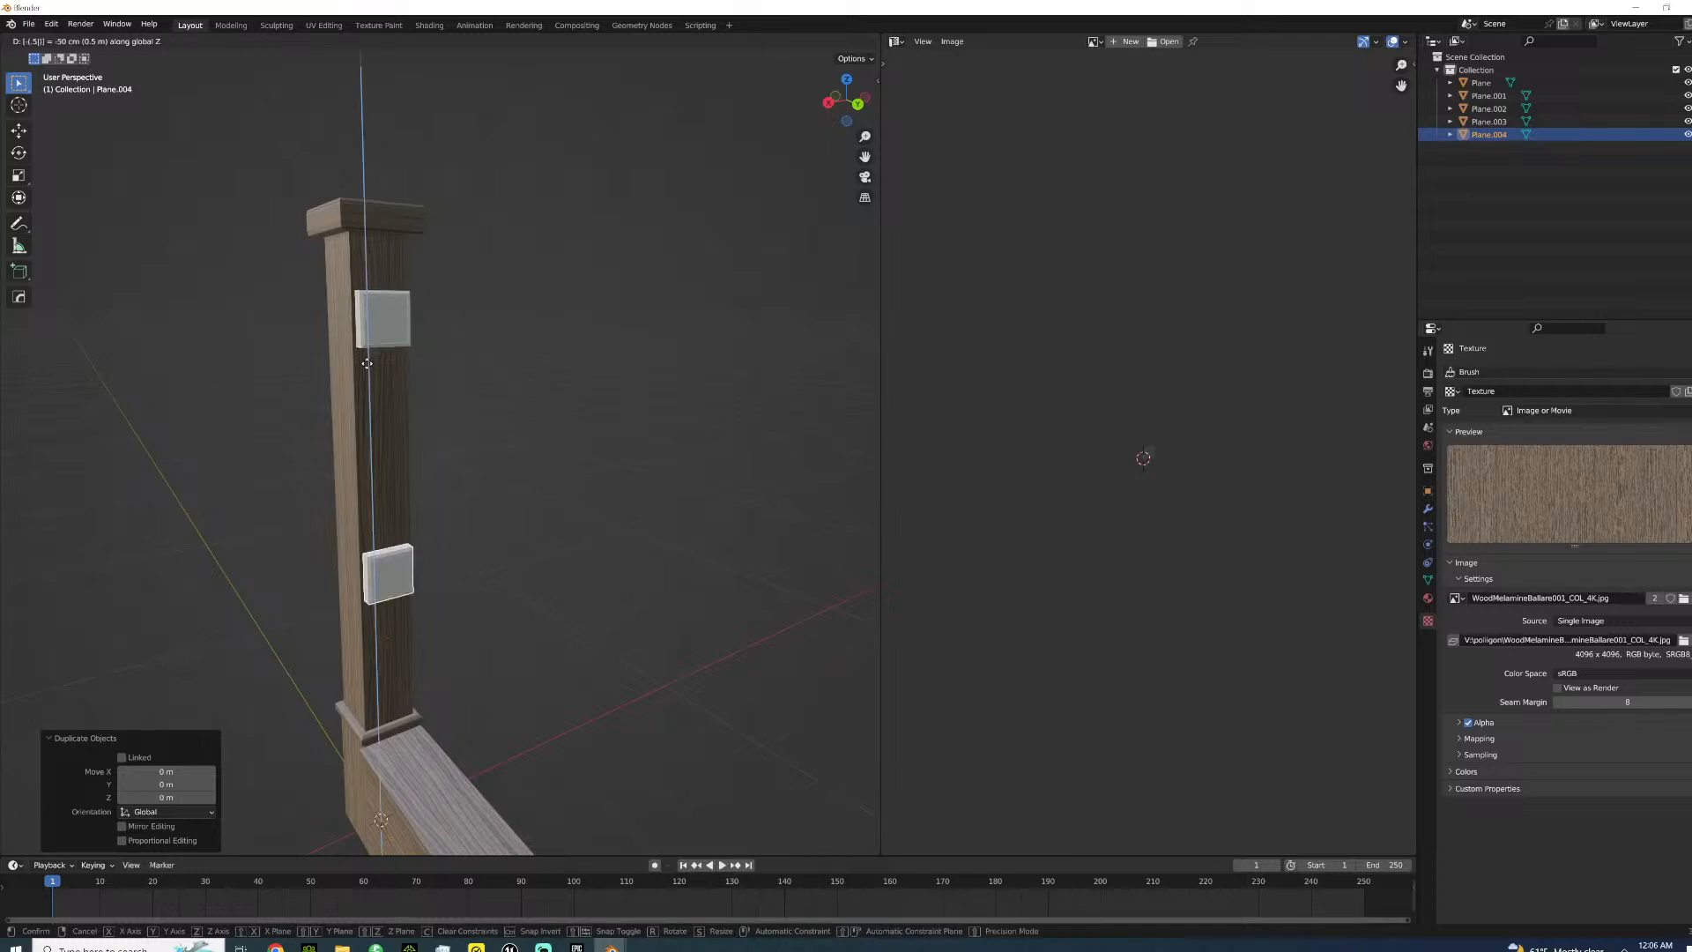
key(Return)
- Lower the duplicated block along Z by 0.125 m and by a further 0.1 m, towards the post's base
text(gz)
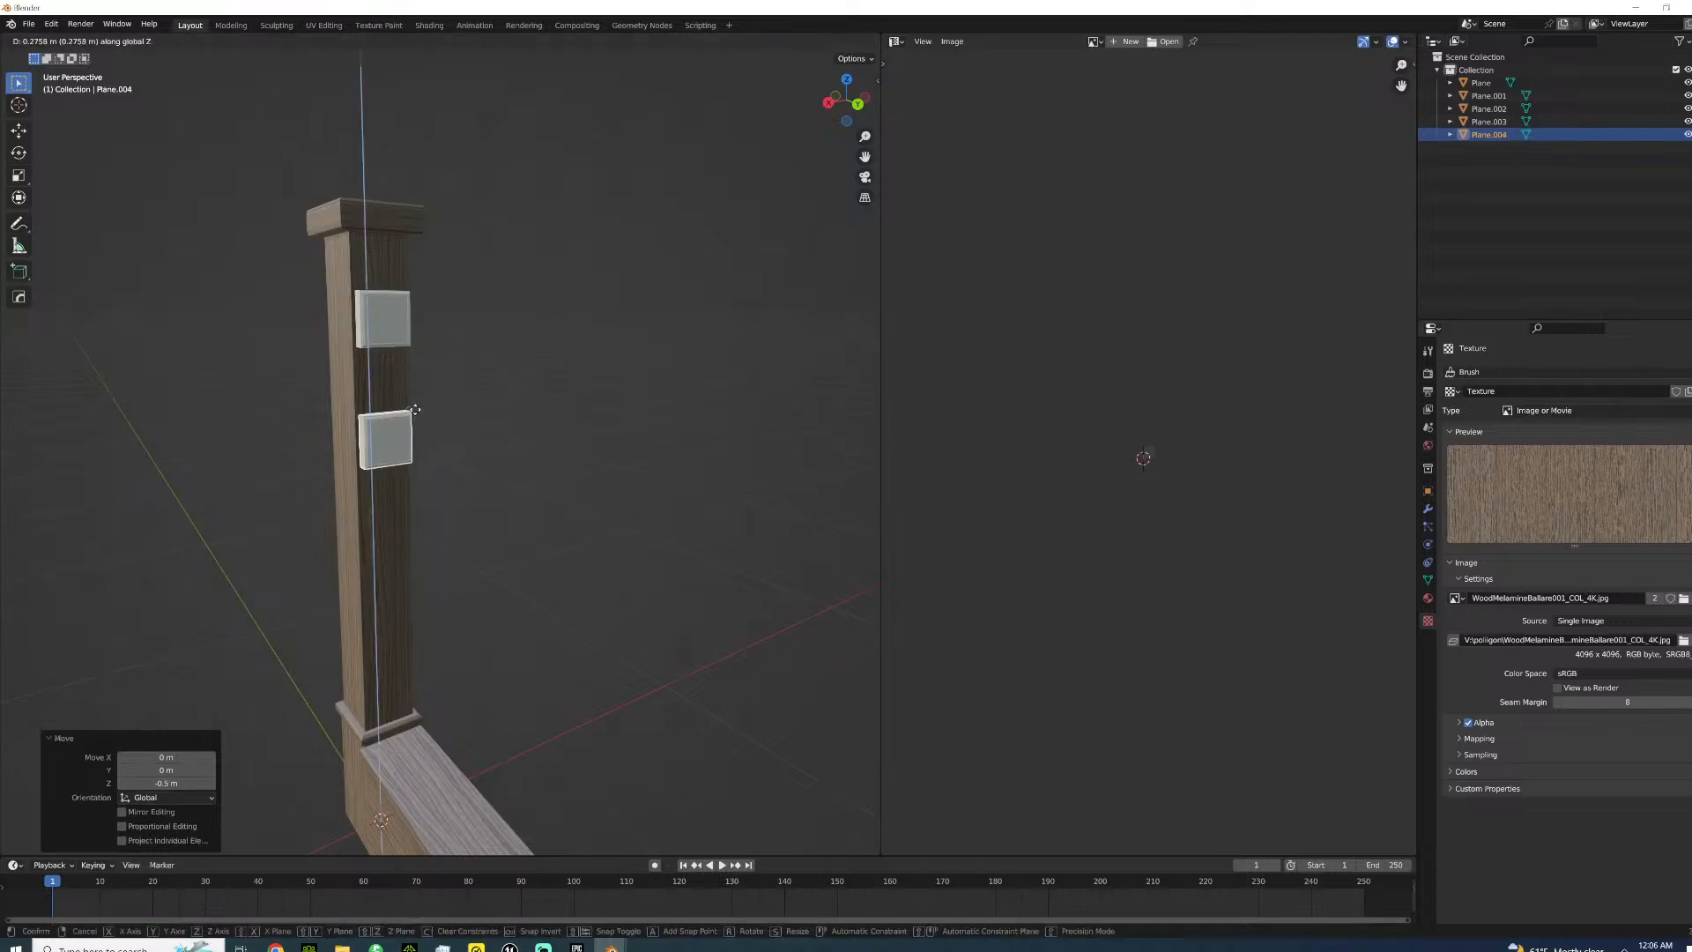
text(.125-)
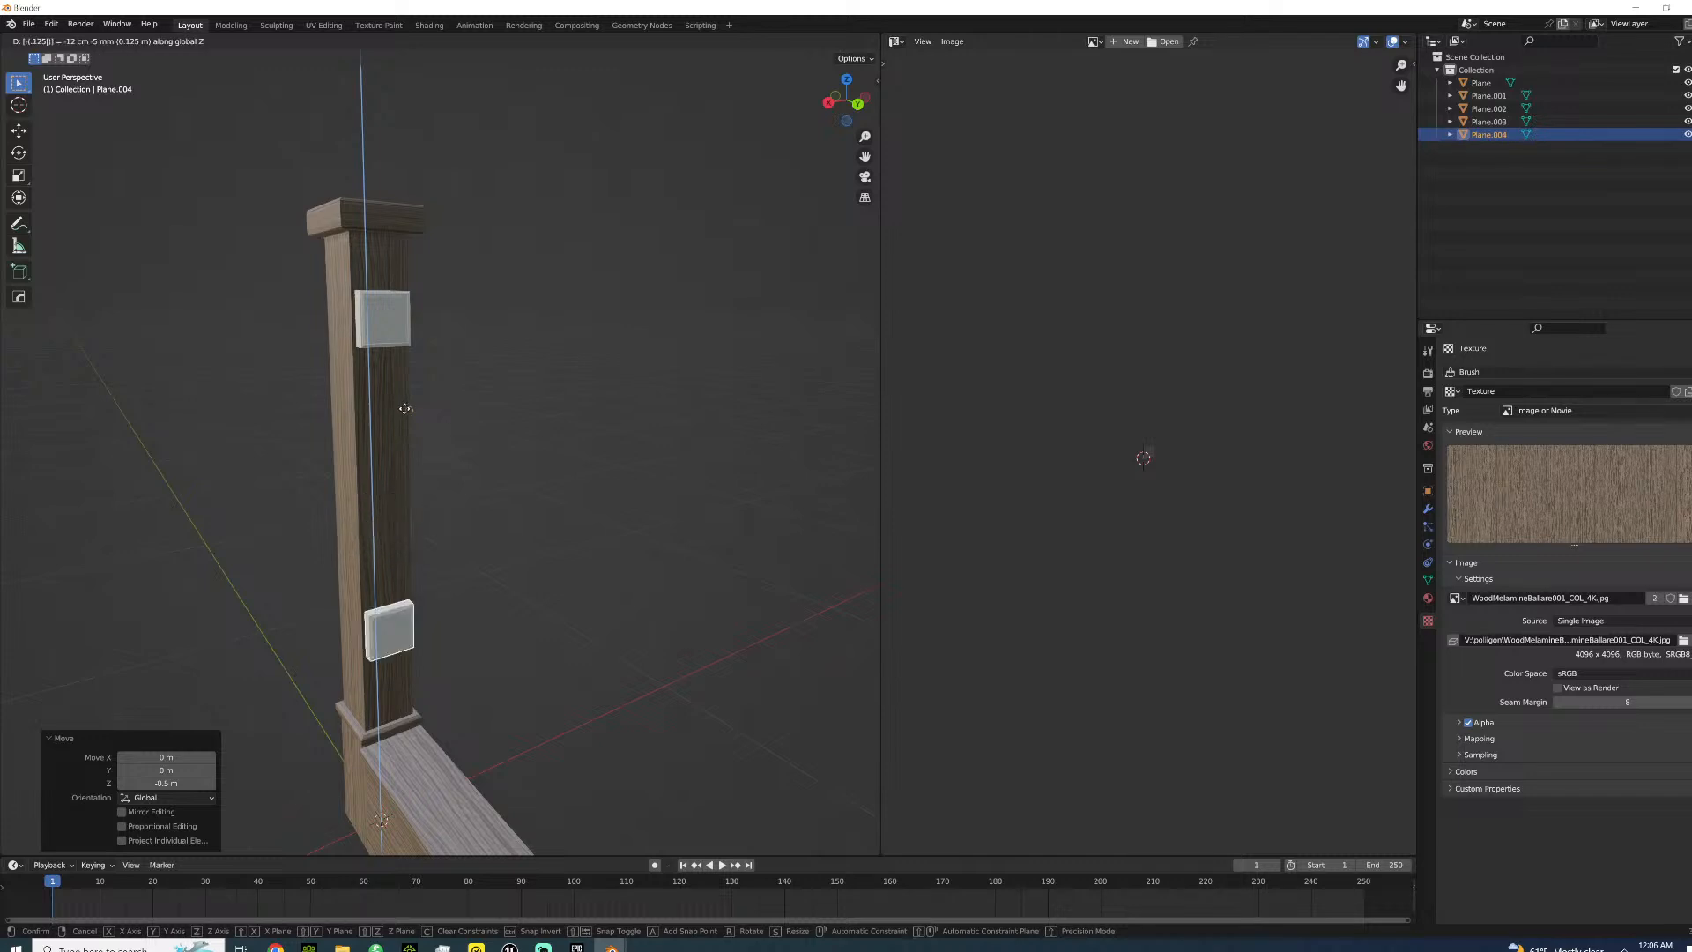
key(Return)
middle_drag(403, 414, 467, 425)
scroll(459, 516, up, 4)
middle_drag(459, 516, 423, 515)
text(gz.1-)
key(Return)
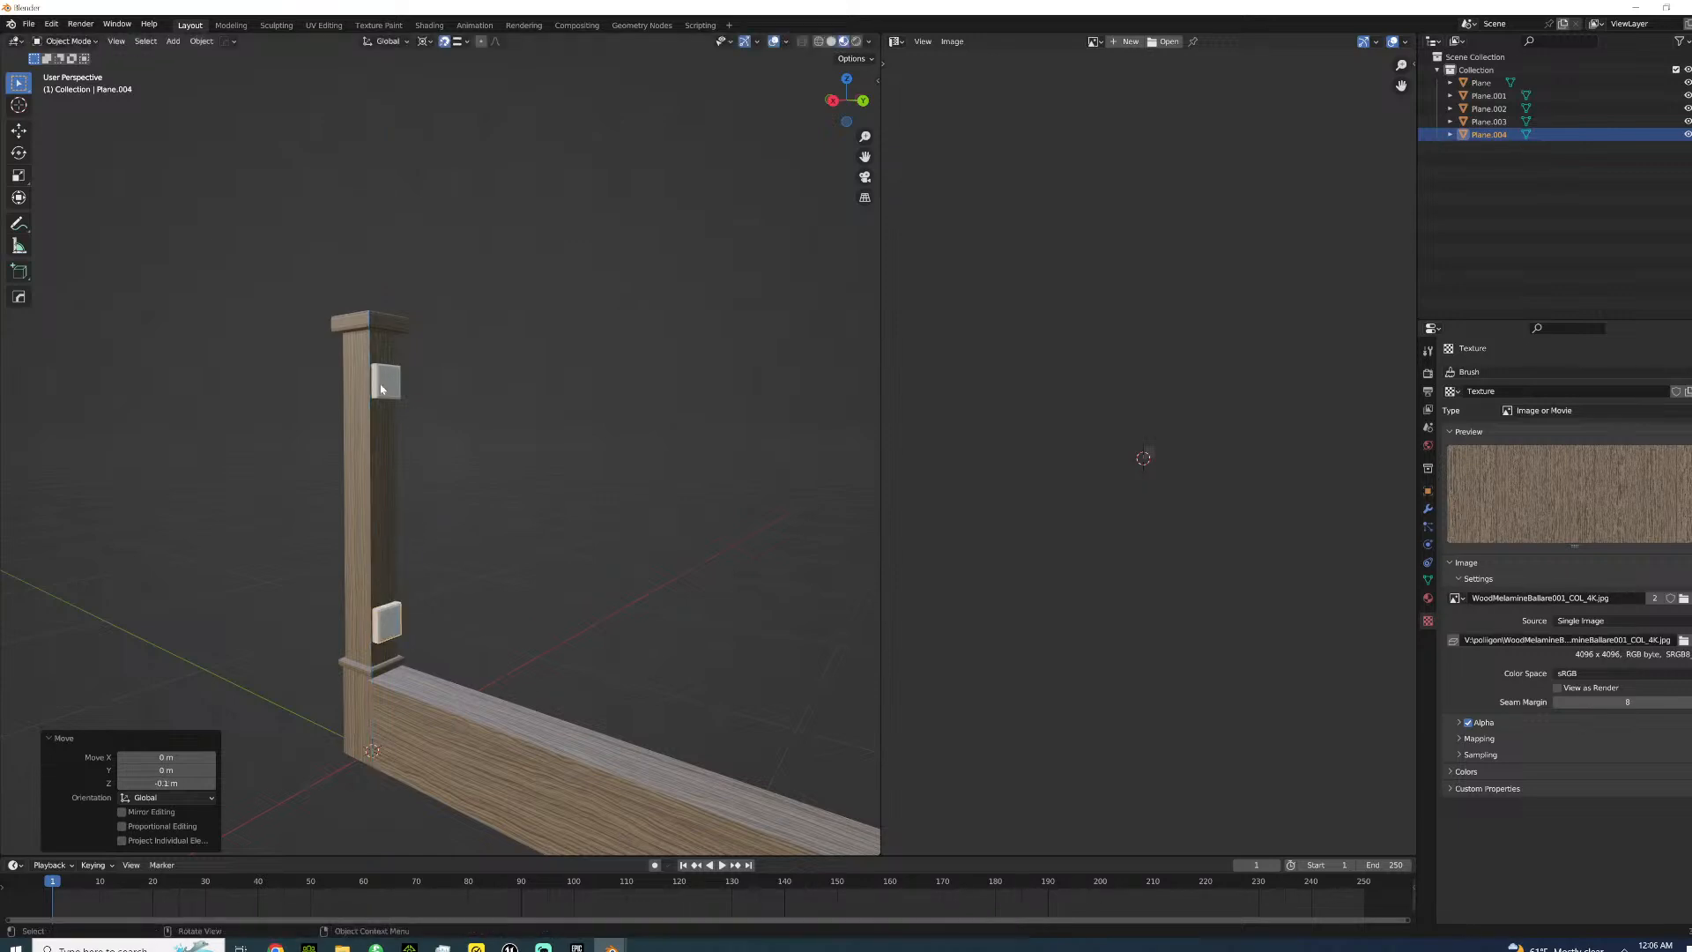
- Raise the upper bevelled block 0.05 m along Z, closer to the post's cap
click(395, 383)
text(gz.0)
text(5)
key(Return)
- Switch to Unreal Engine and examine the fence posts and low walls around the resort bar's patio
middle_drag(430, 404, 555, 475)
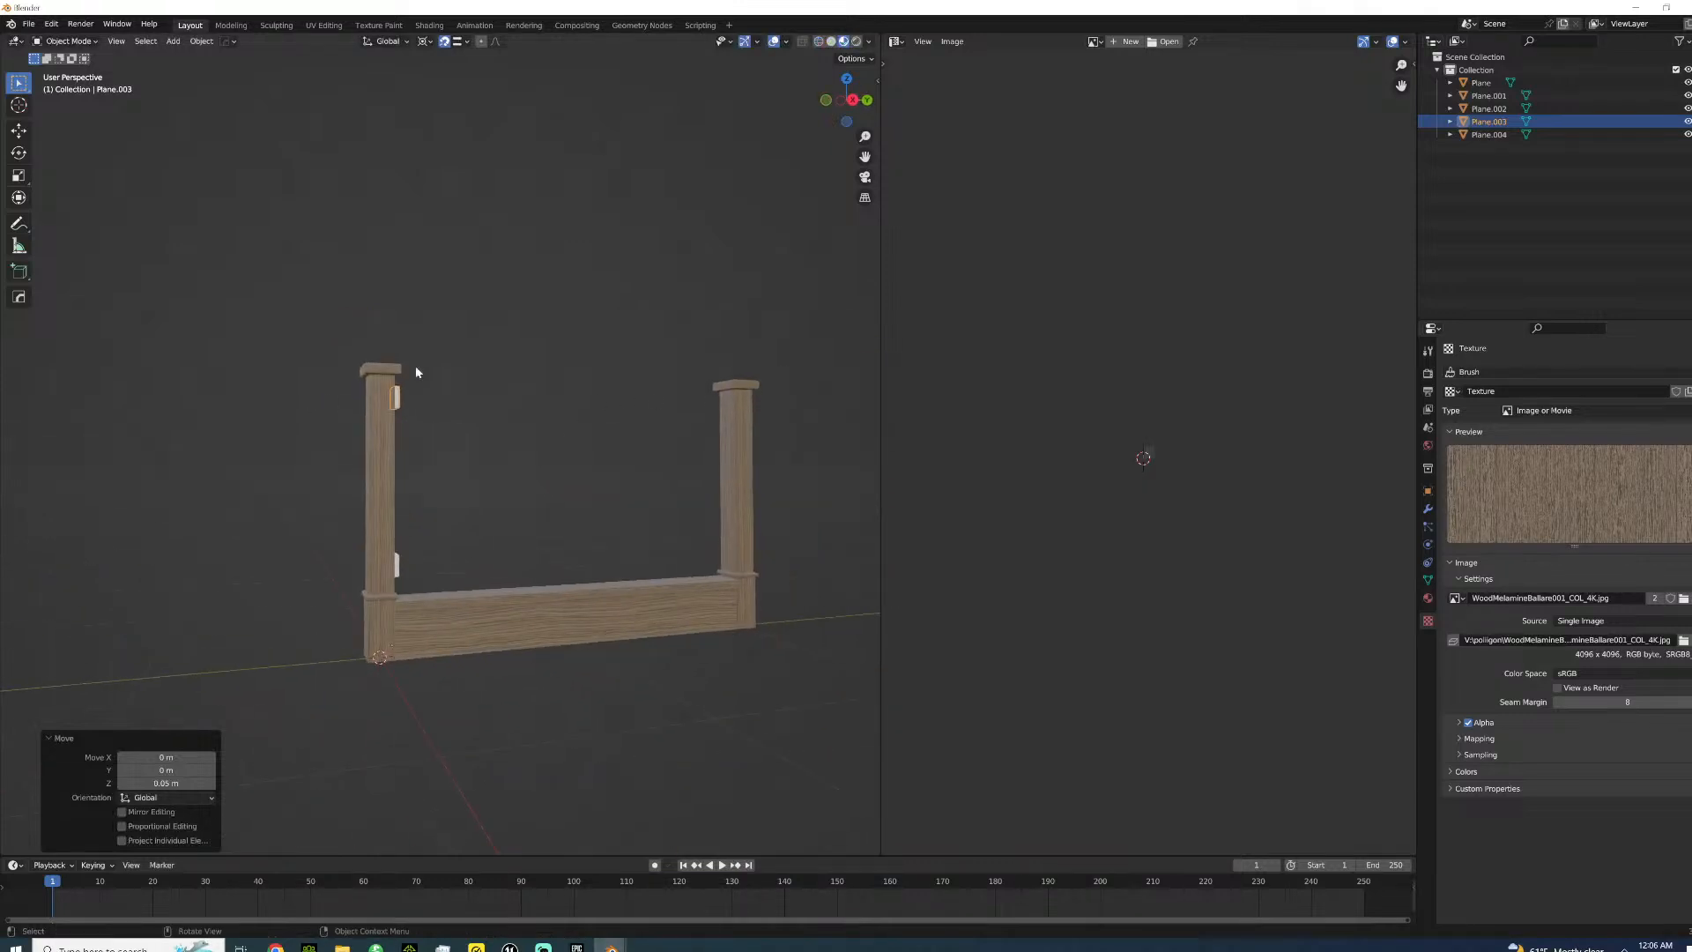
middle_drag(690, 516, 709, 473)
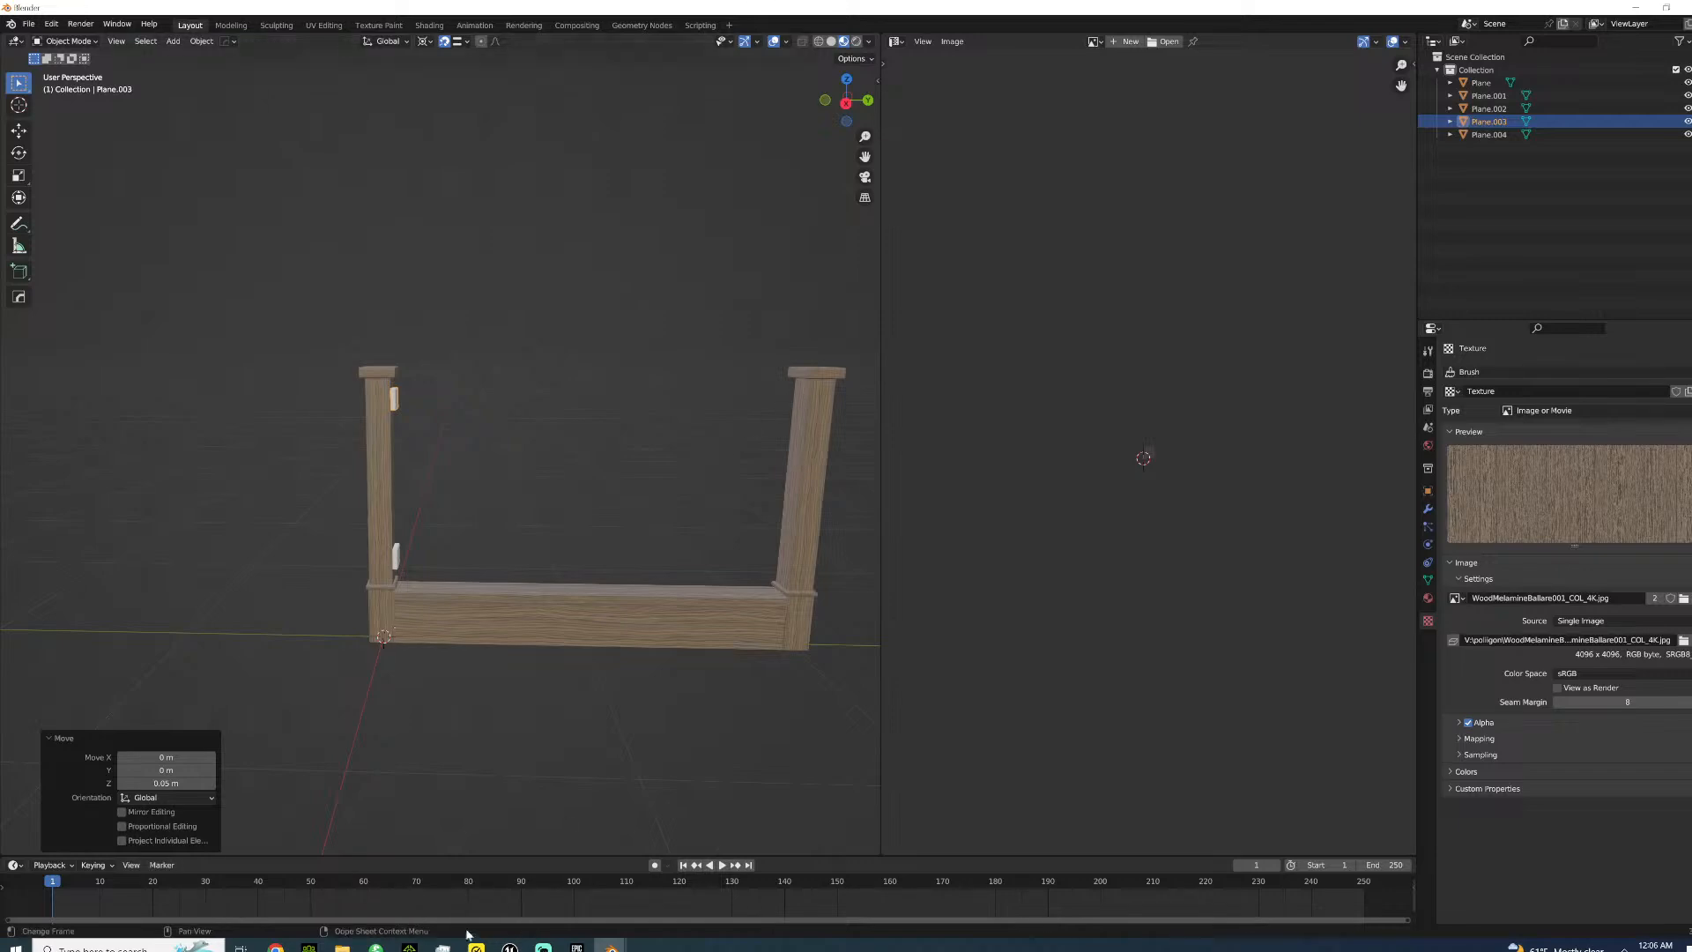
mouse_move(509, 947)
click(380, 900)
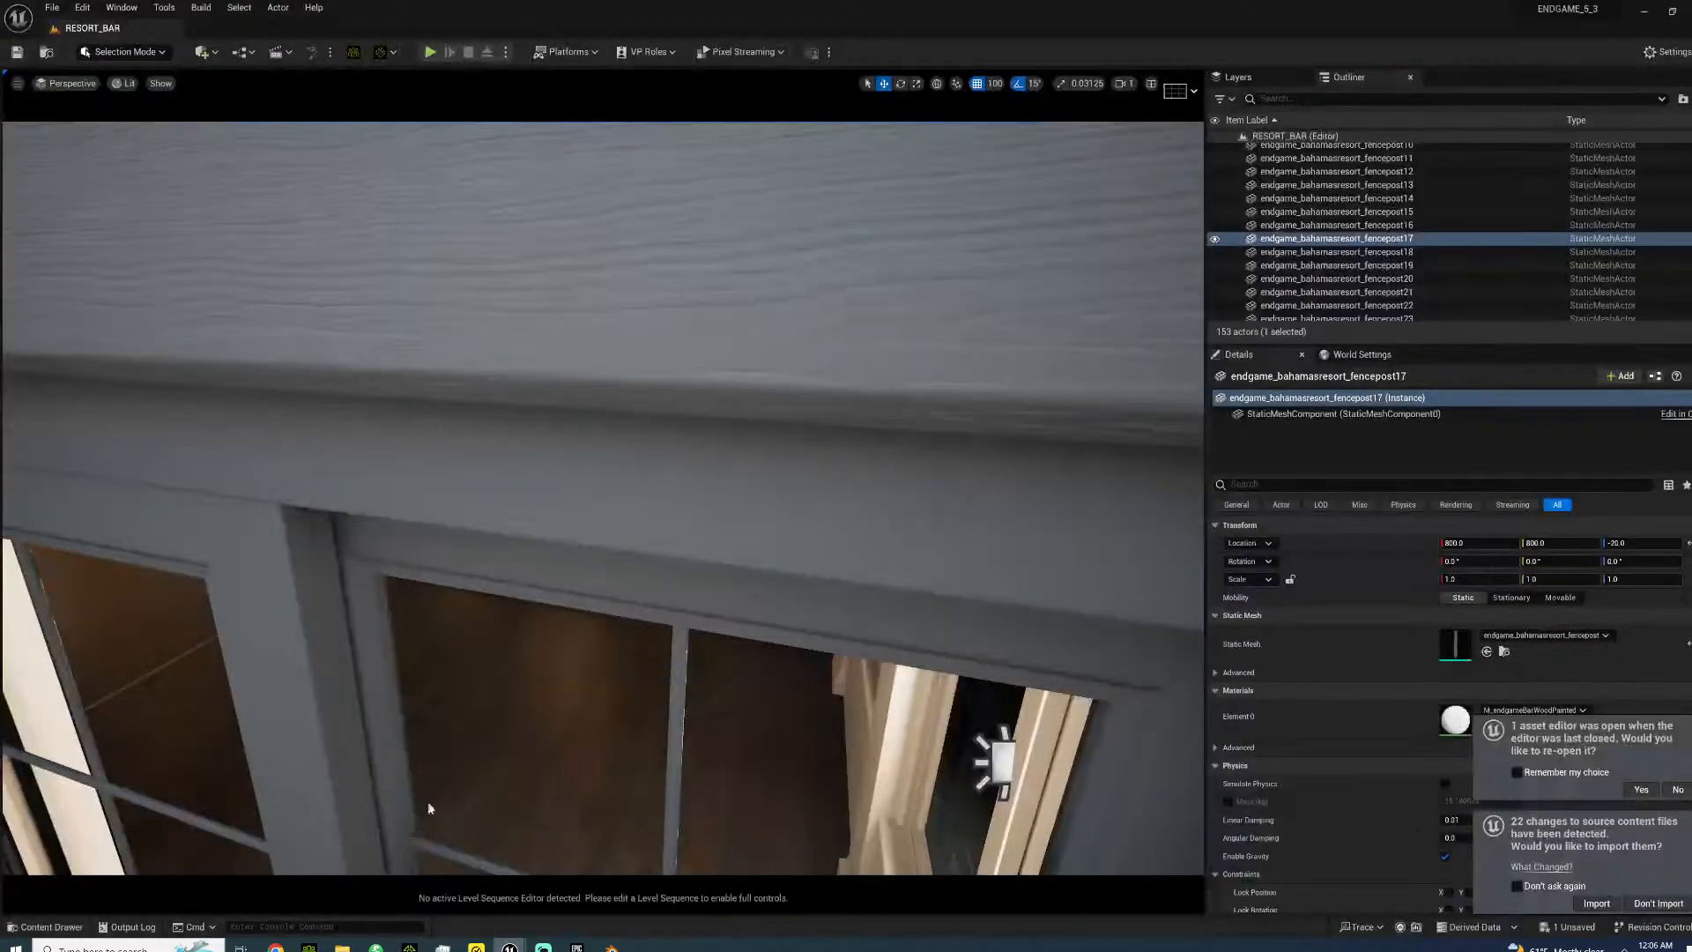
right_drag(603, 497, 762, 602)
key(w)
key(s)
key(w)
key(s)
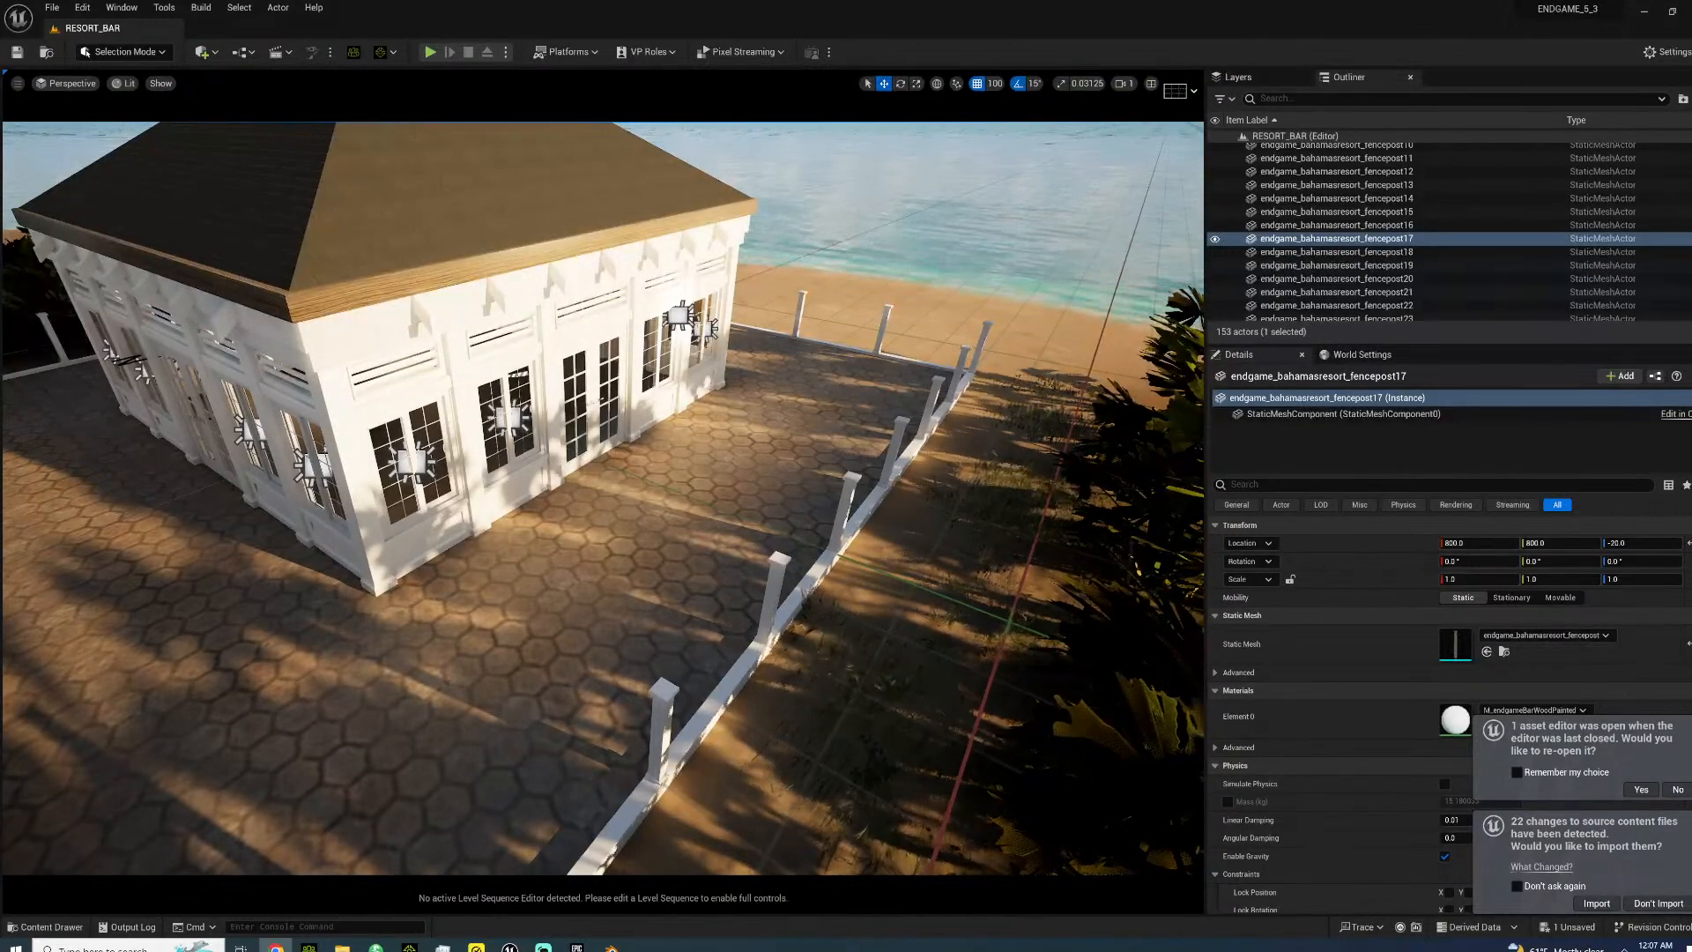
click(1111, 561)
right_drag(1112, 562, 952, 511)
key(w)
right_drag(843, 450, 1049, 441)
key(s)
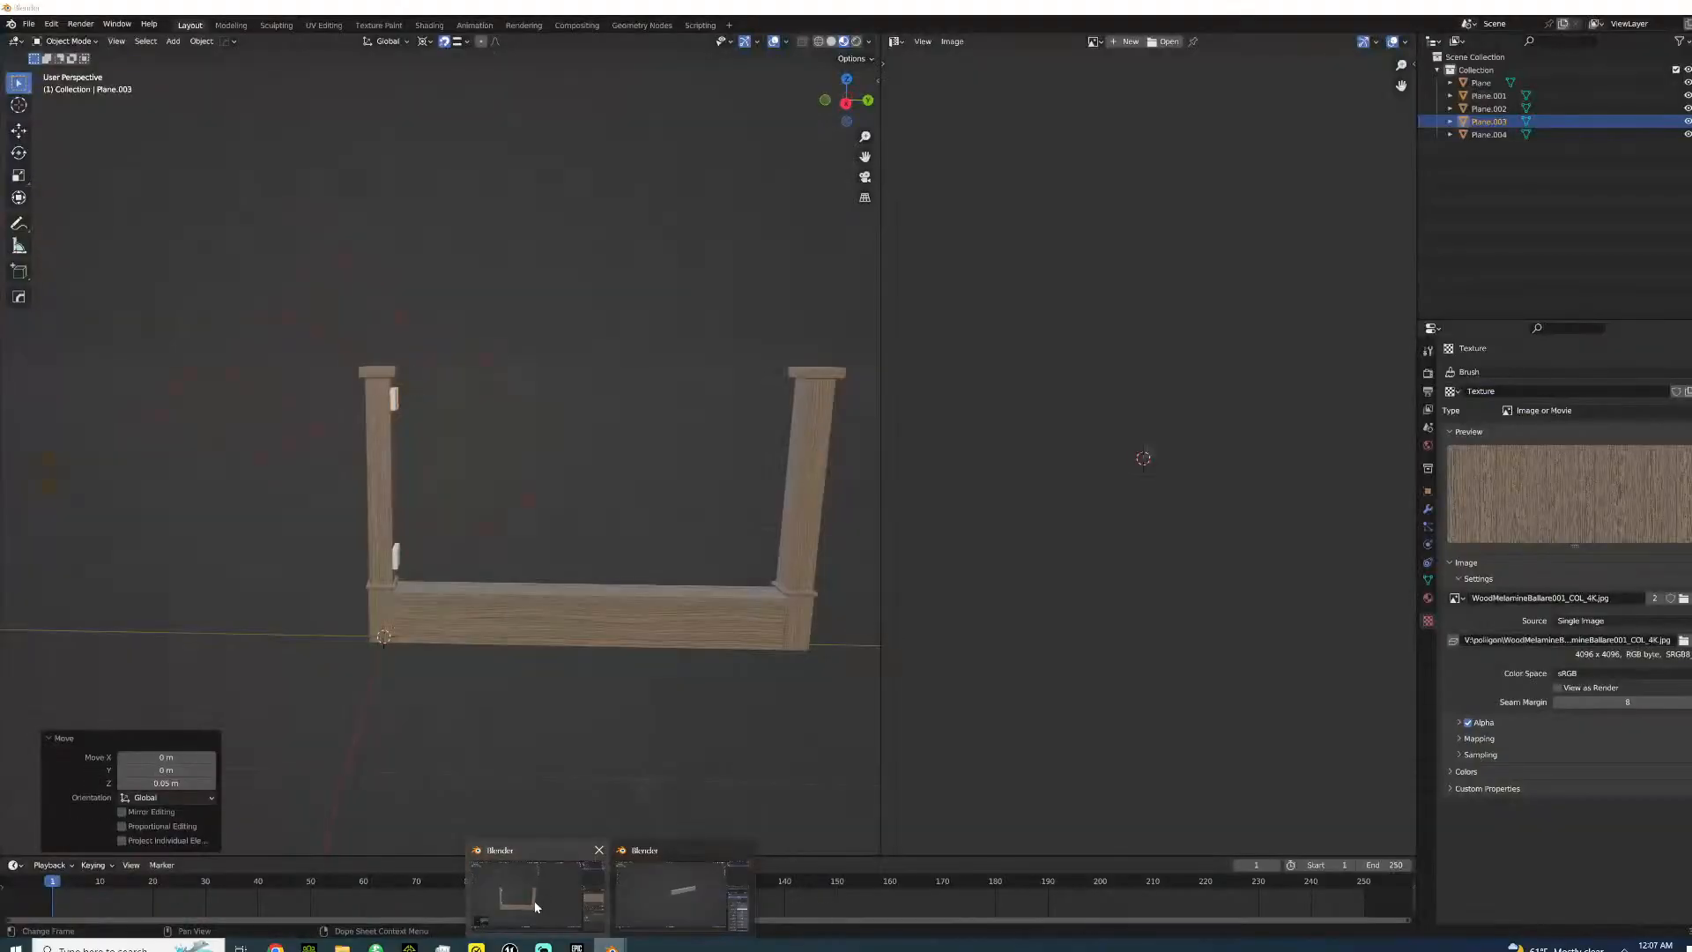
- Switch to Blender and join the upper and lower bevelled blocks on the post into one object
click(534, 901)
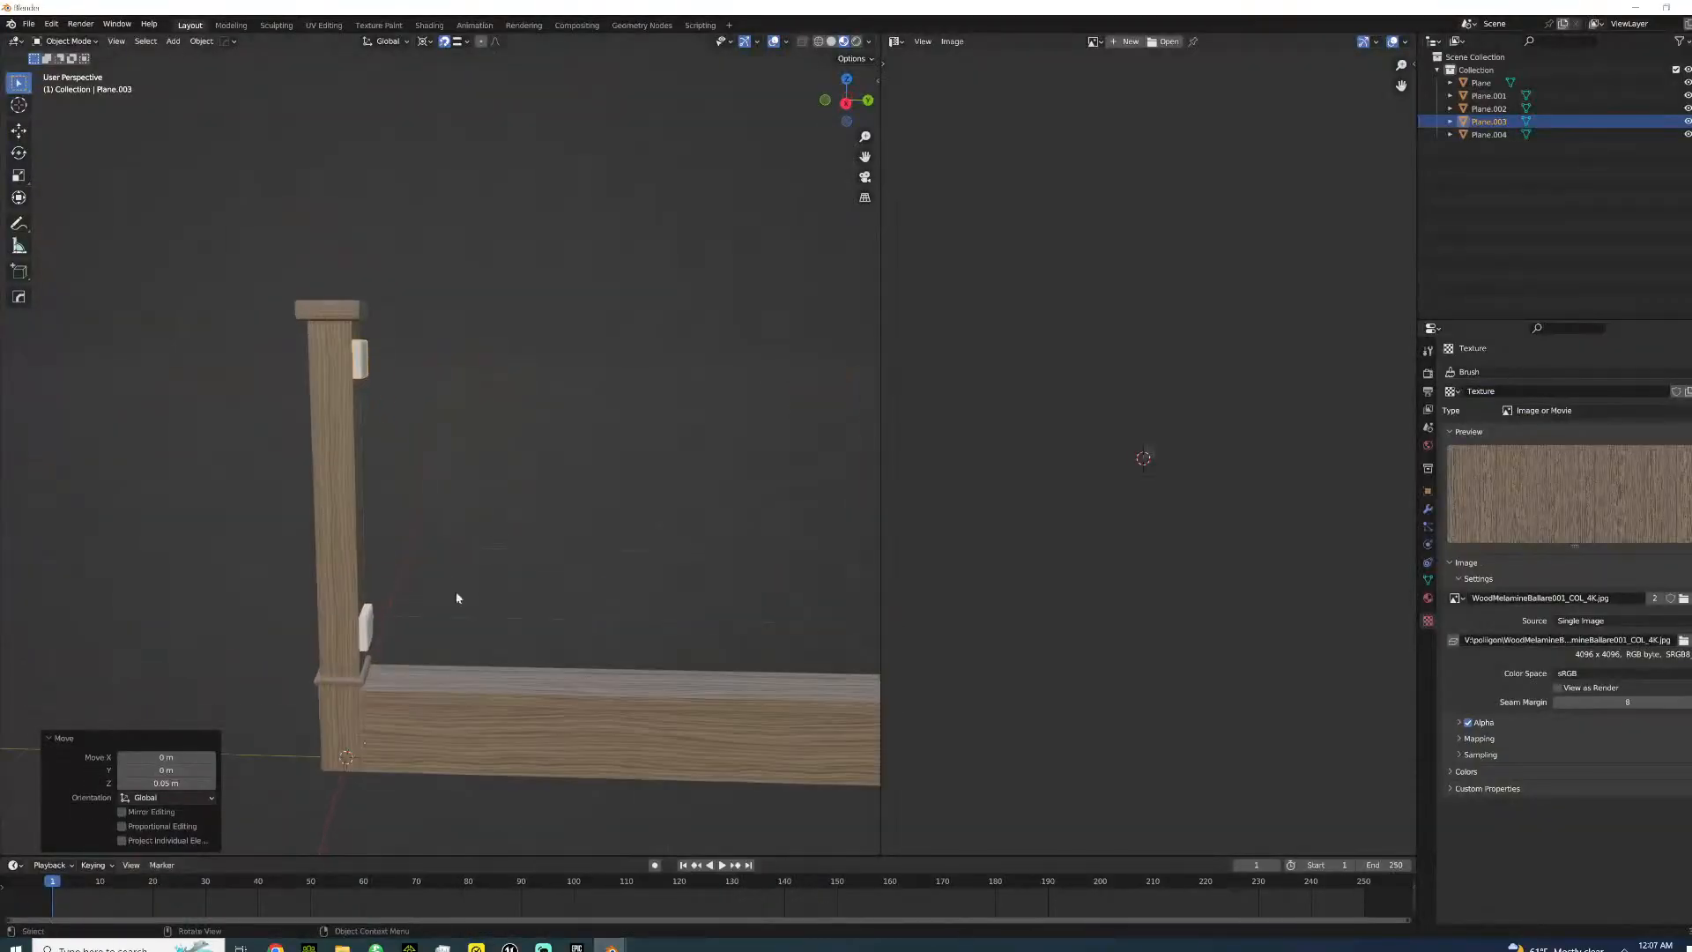
shift+click(367, 620)
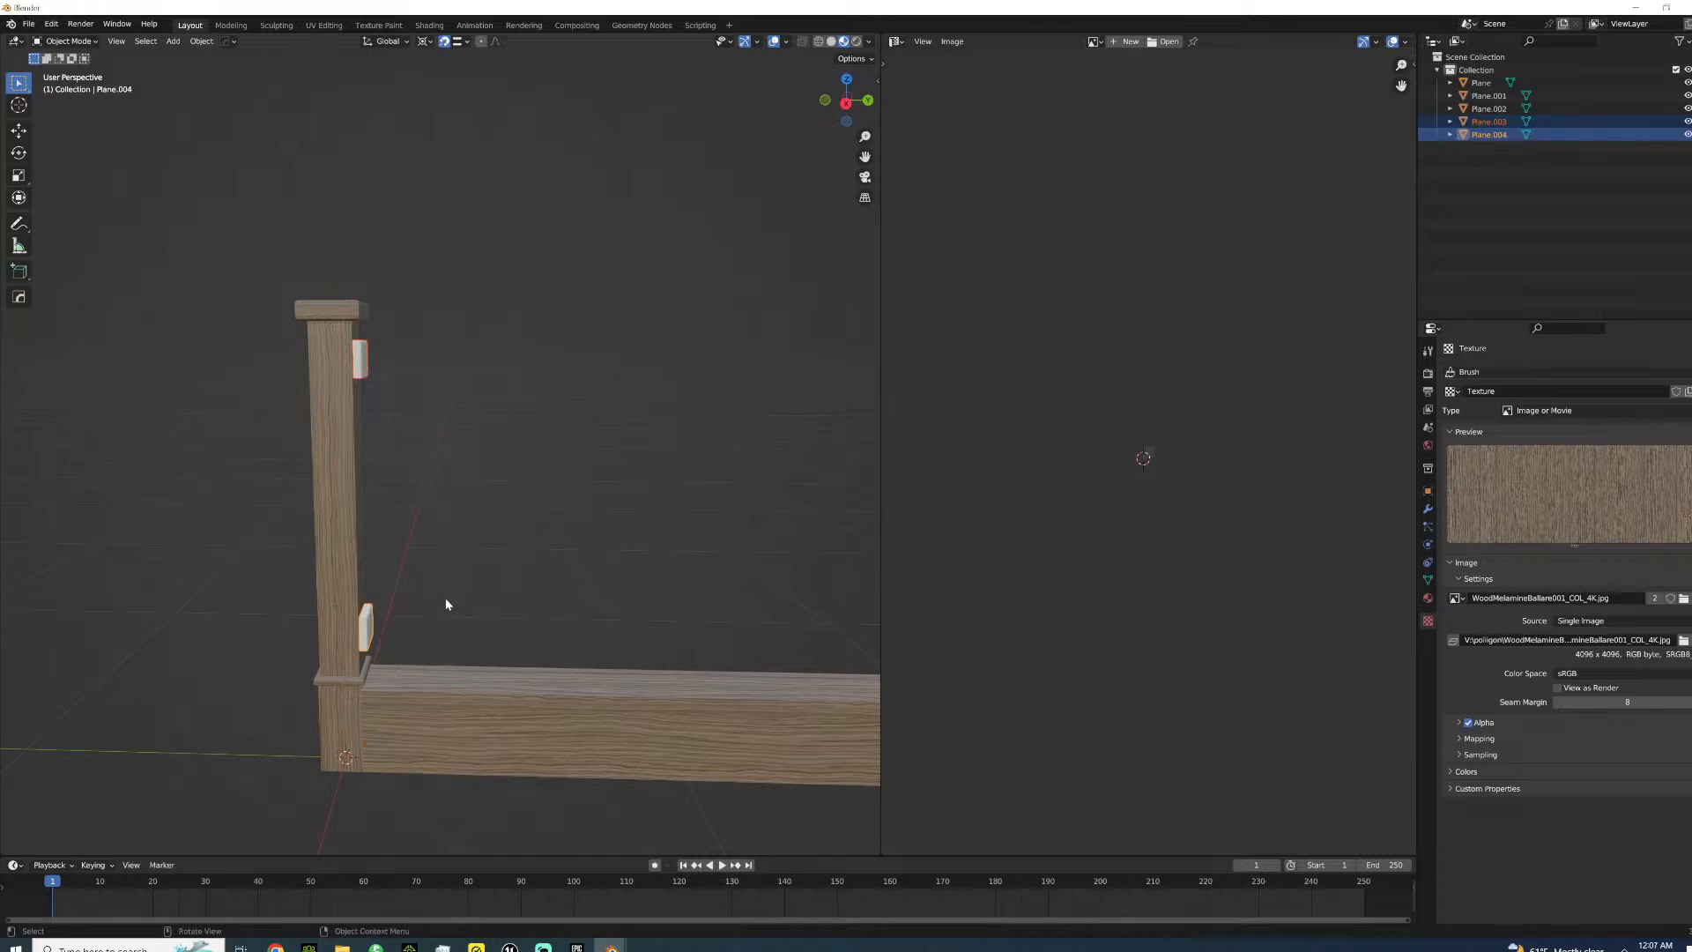
key(ctrl+j)
- Duplicate the joined blocks in place and rotate the copy 180° about Z
key(shift+d)
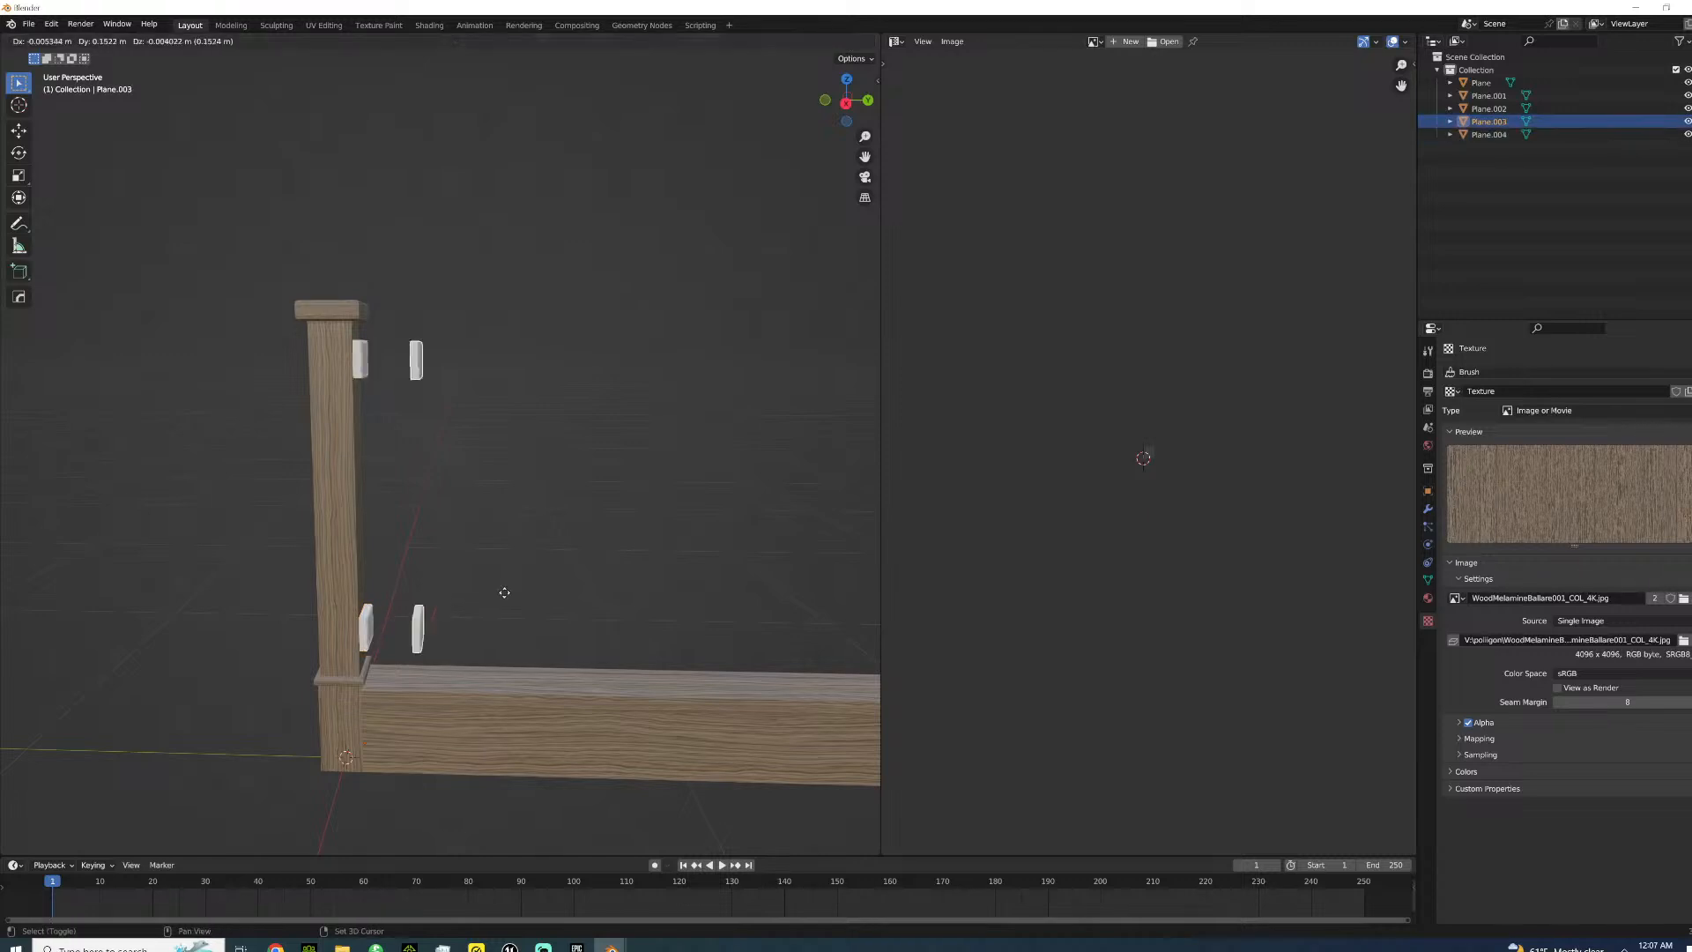
key(Escape)
text(rz180)
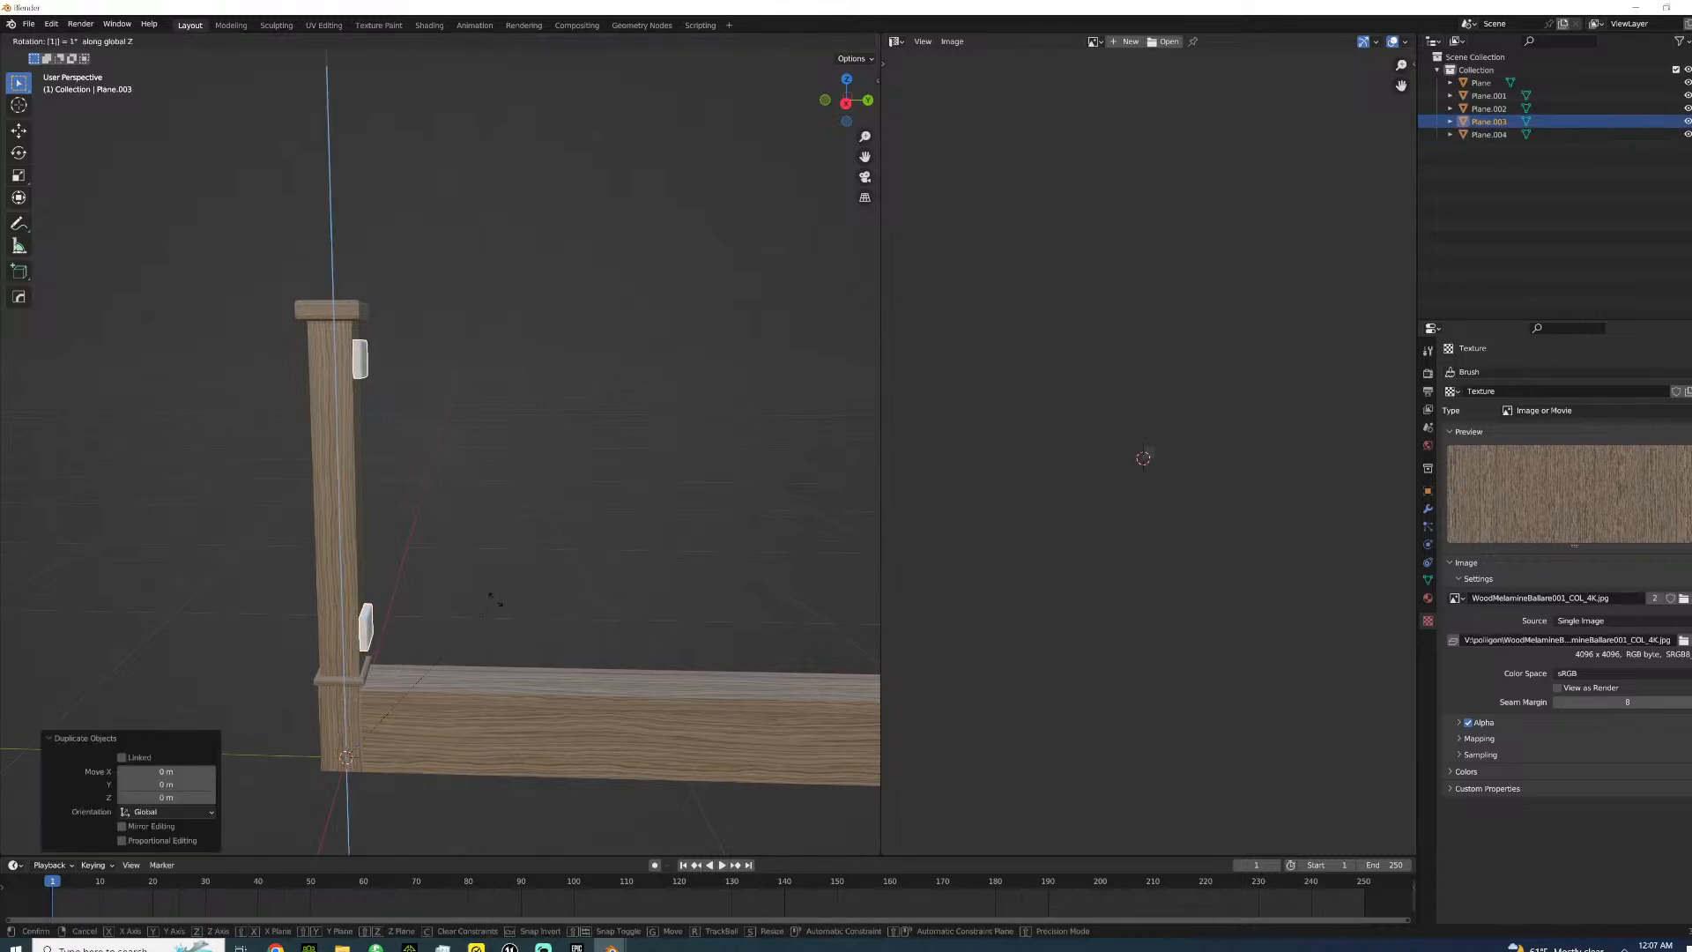
key(Return)
scroll(494, 600, down, 4)
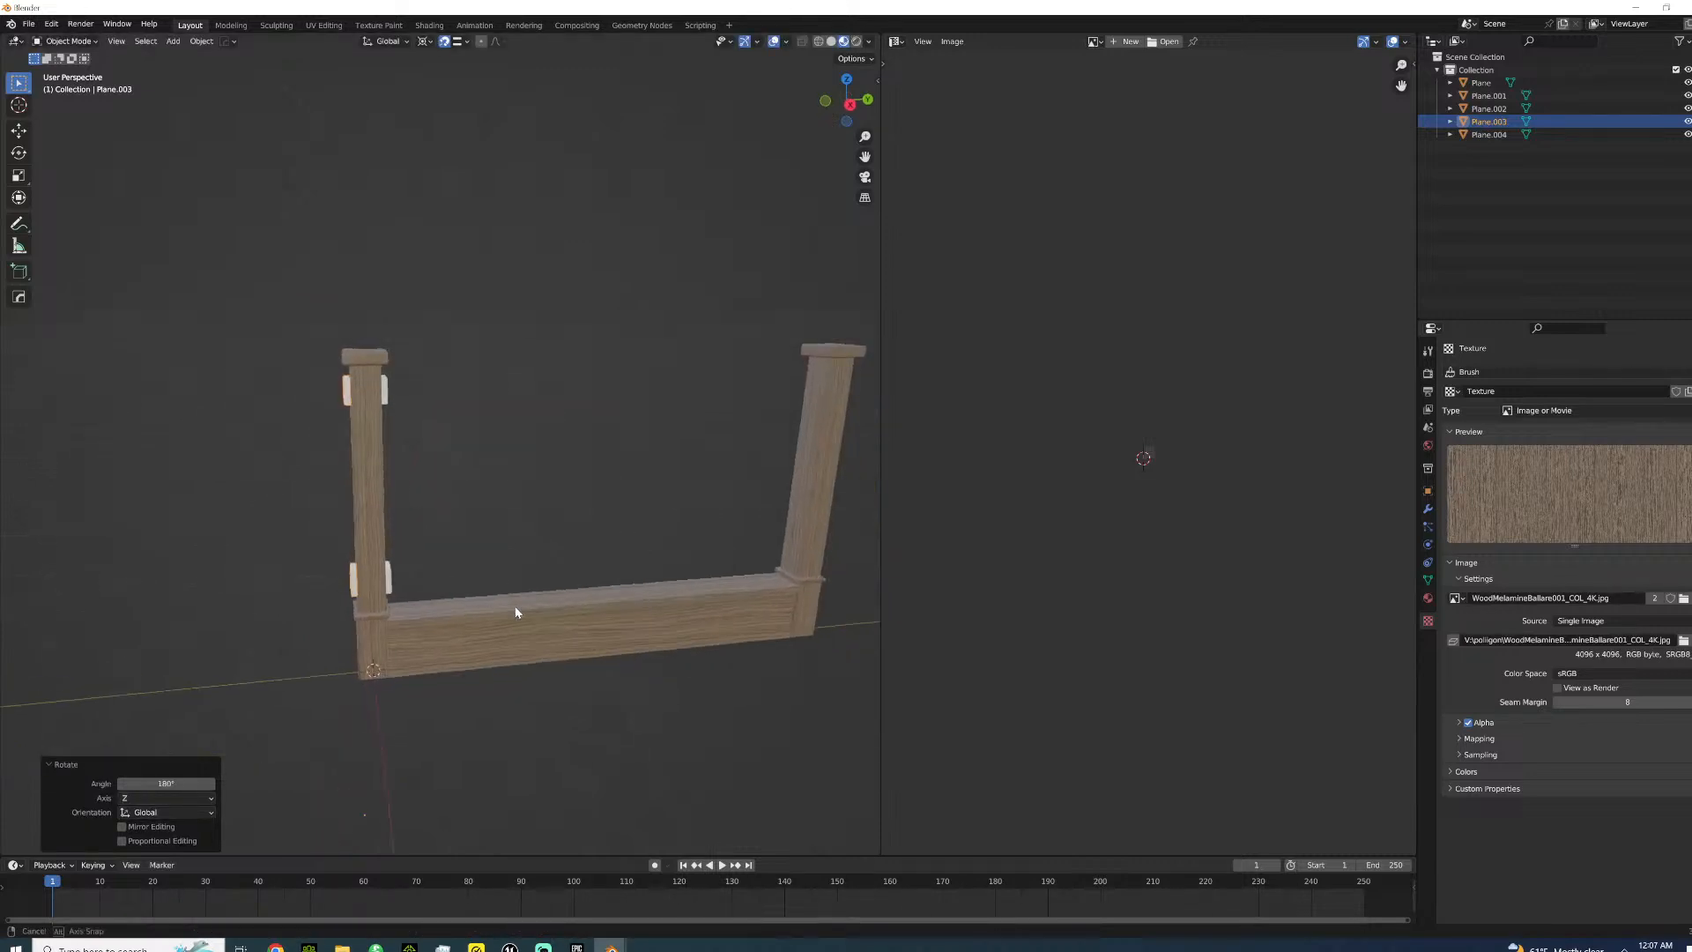
- Move the rotated blocks 2 m along Y to the opposite post and join them with the original pair
key(g)
key(y)
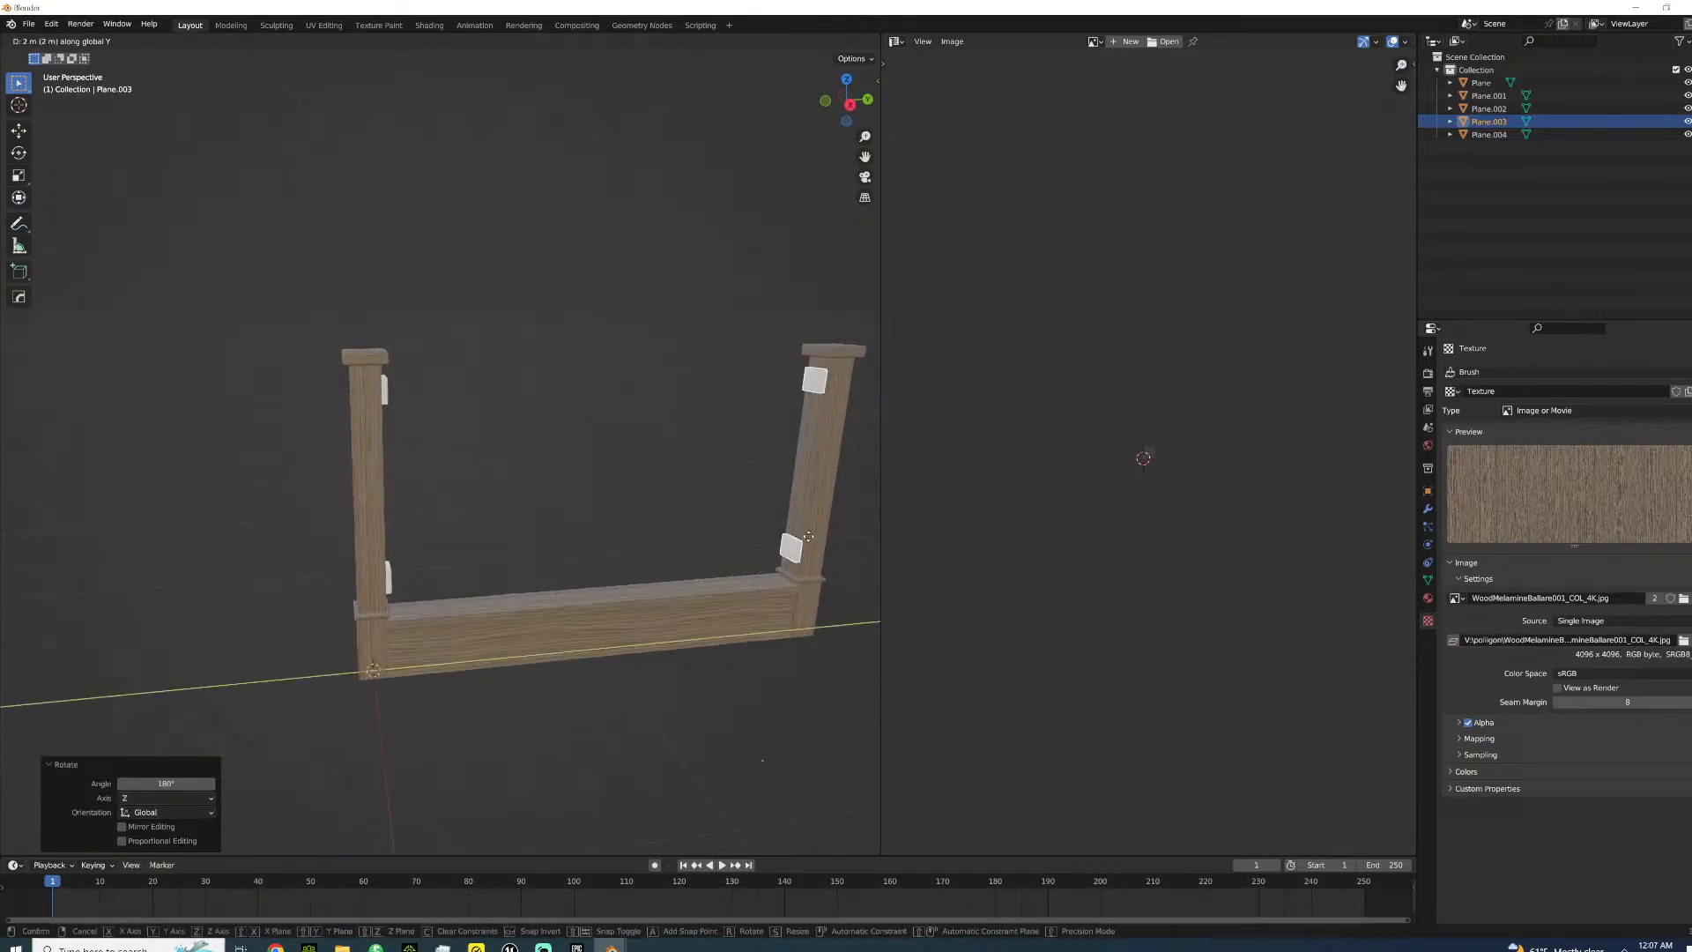
click(802, 511)
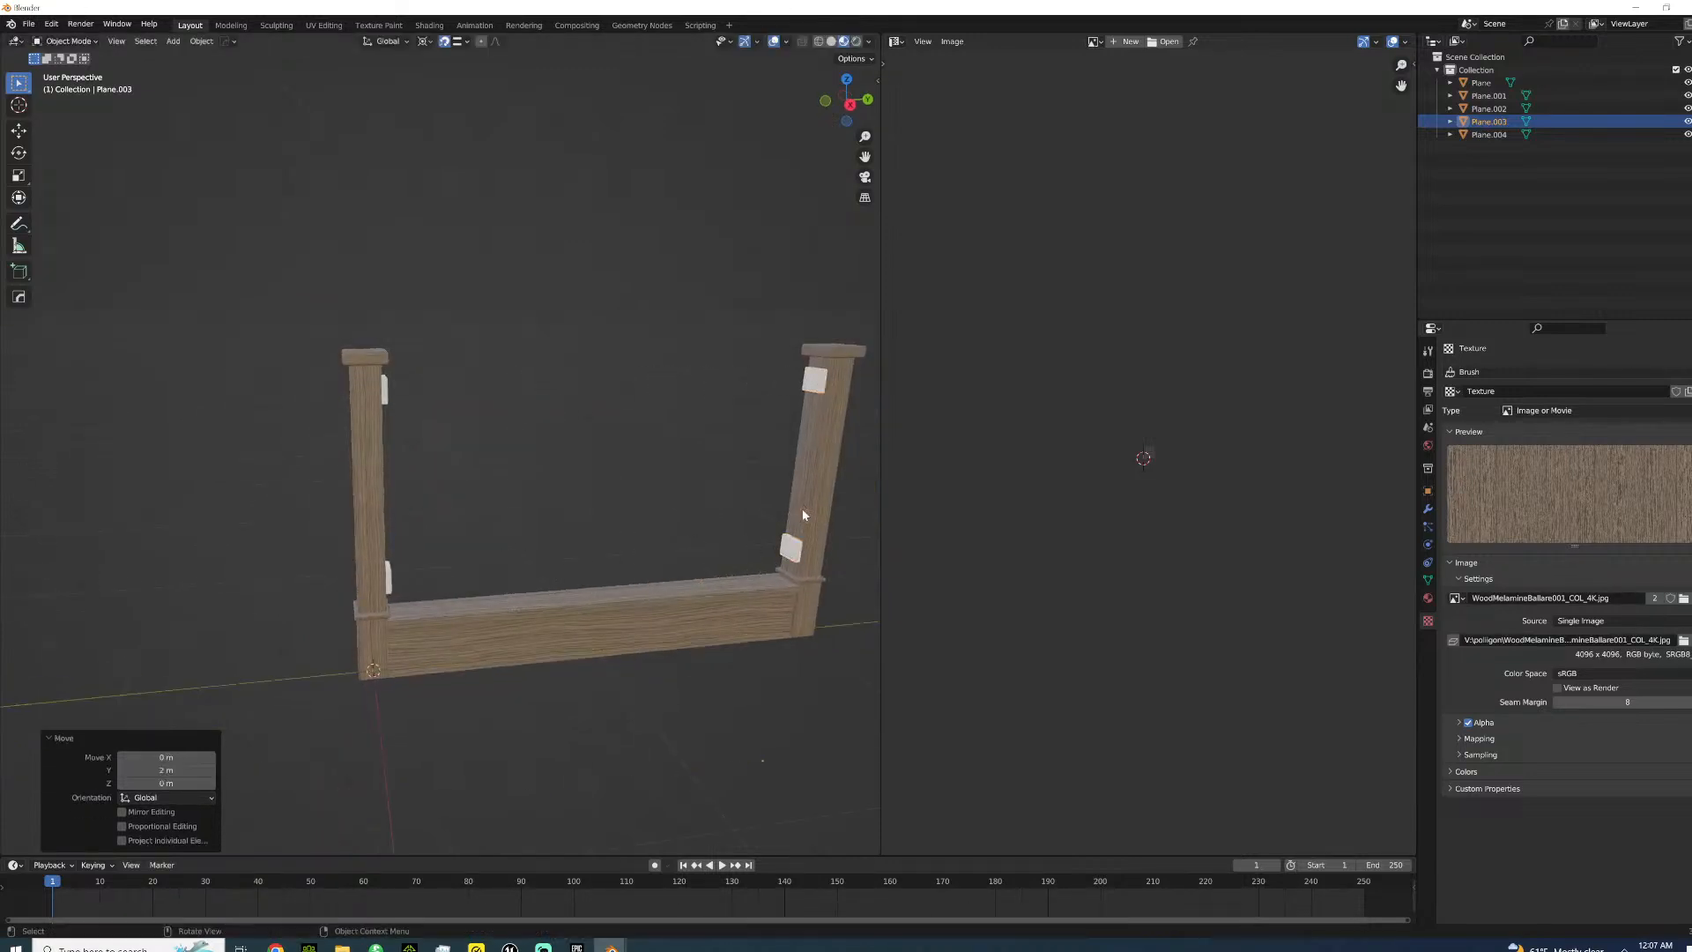
shift+click(386, 389)
key(ctrl+j)
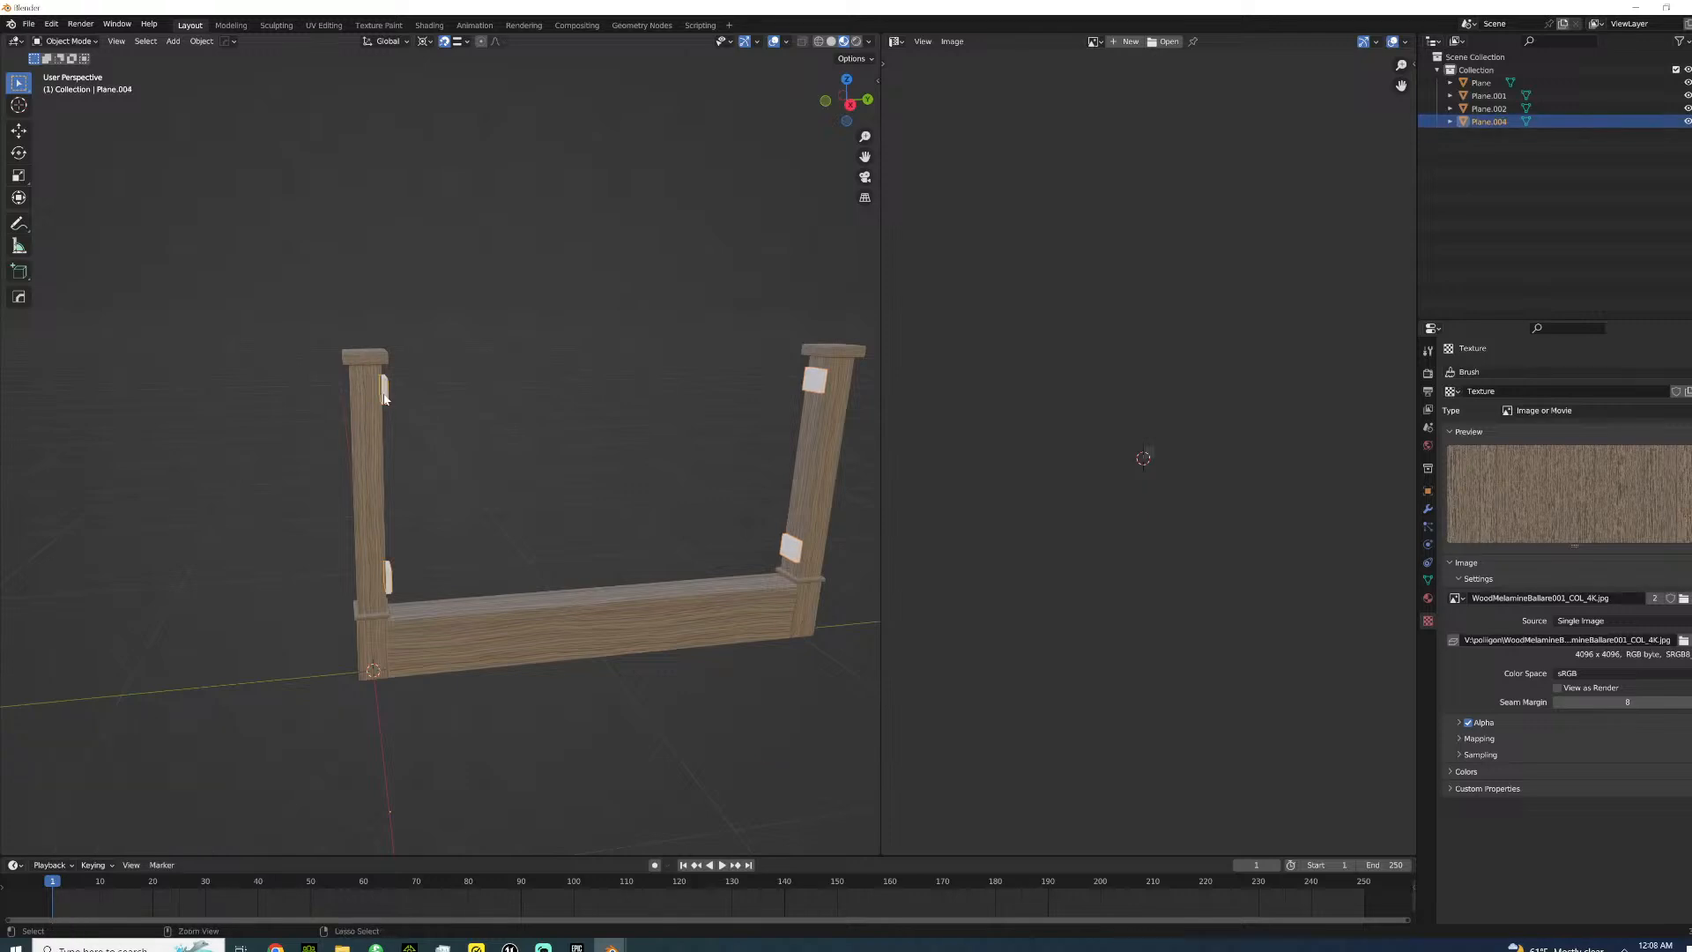
- In Edit Mode with face selection, delete the inward-facing centre faces of both blocks on the far post
key(Tab)
shift+middle_drag(615, 424, 570, 442)
scroll(564, 414, up, 3)
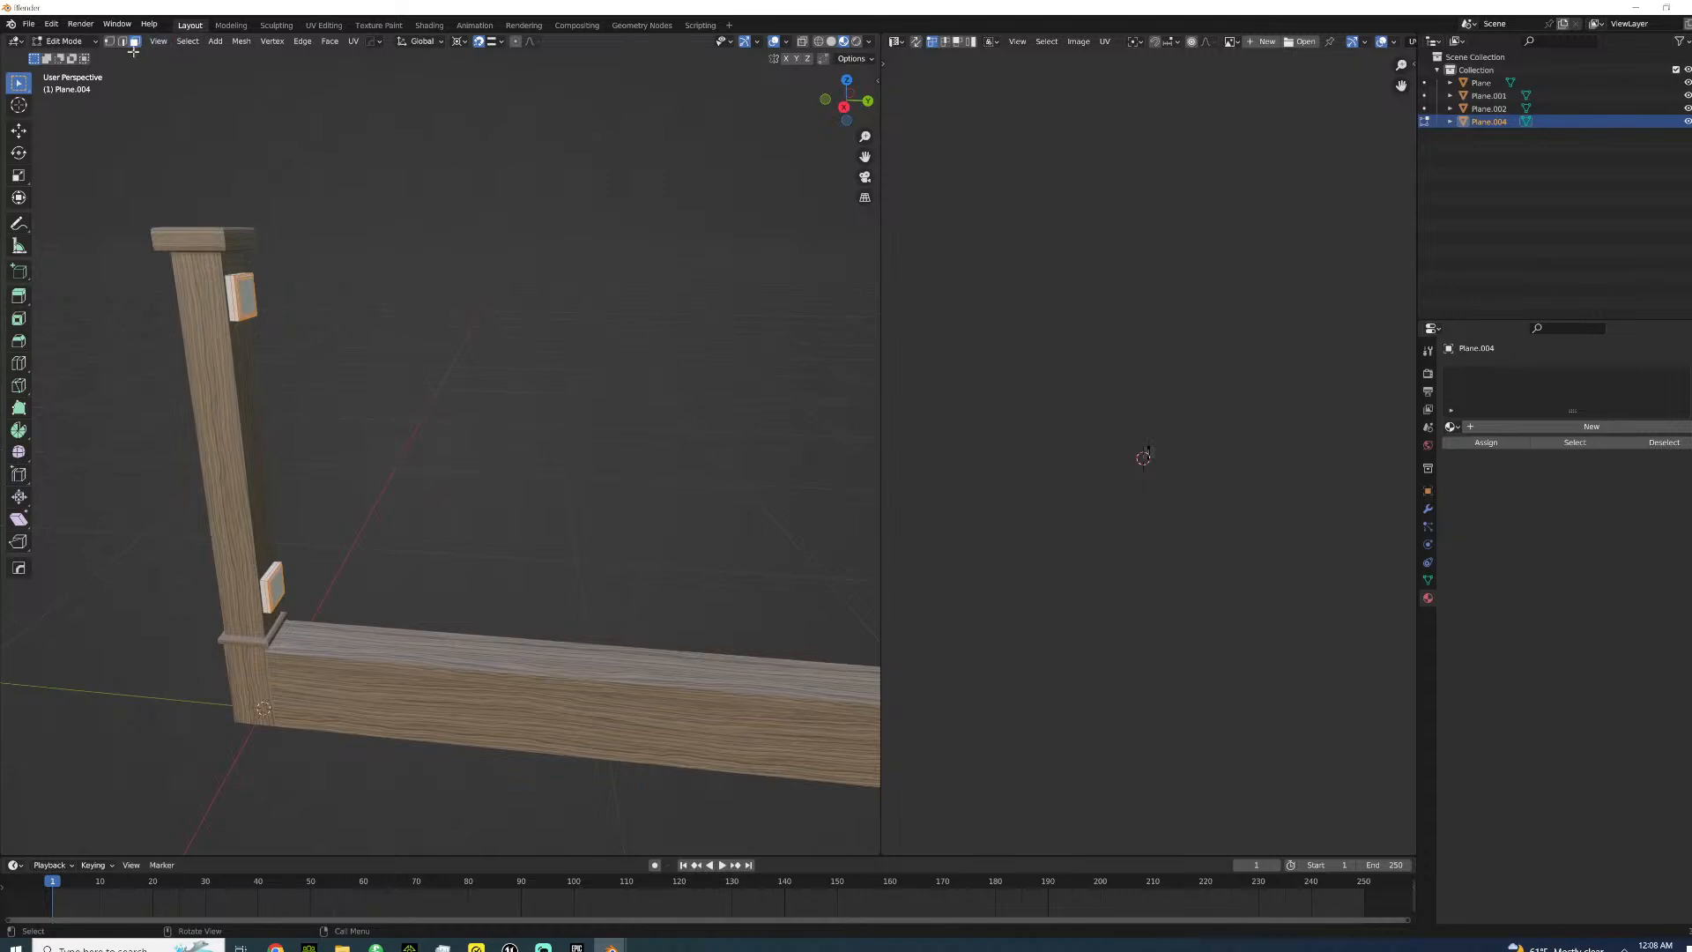
click(245, 291)
middle_drag(357, 575, 712, 343)
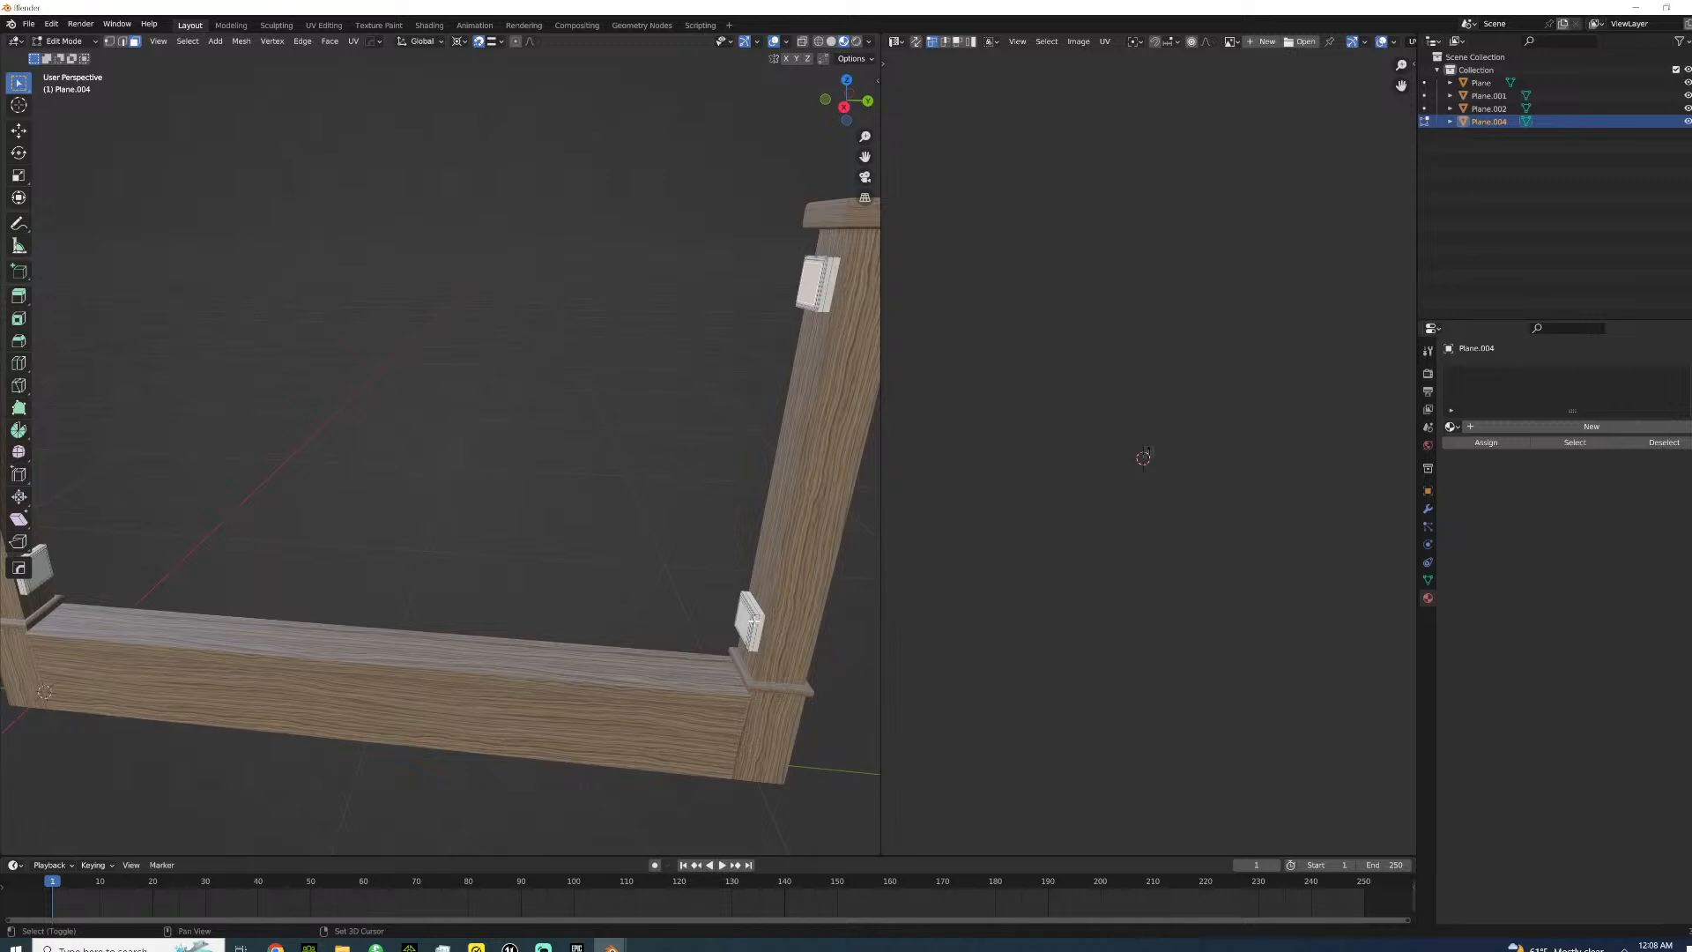
shift+click(746, 619)
key(x)
click(746, 619)
middle_drag(694, 350, 710, 370)
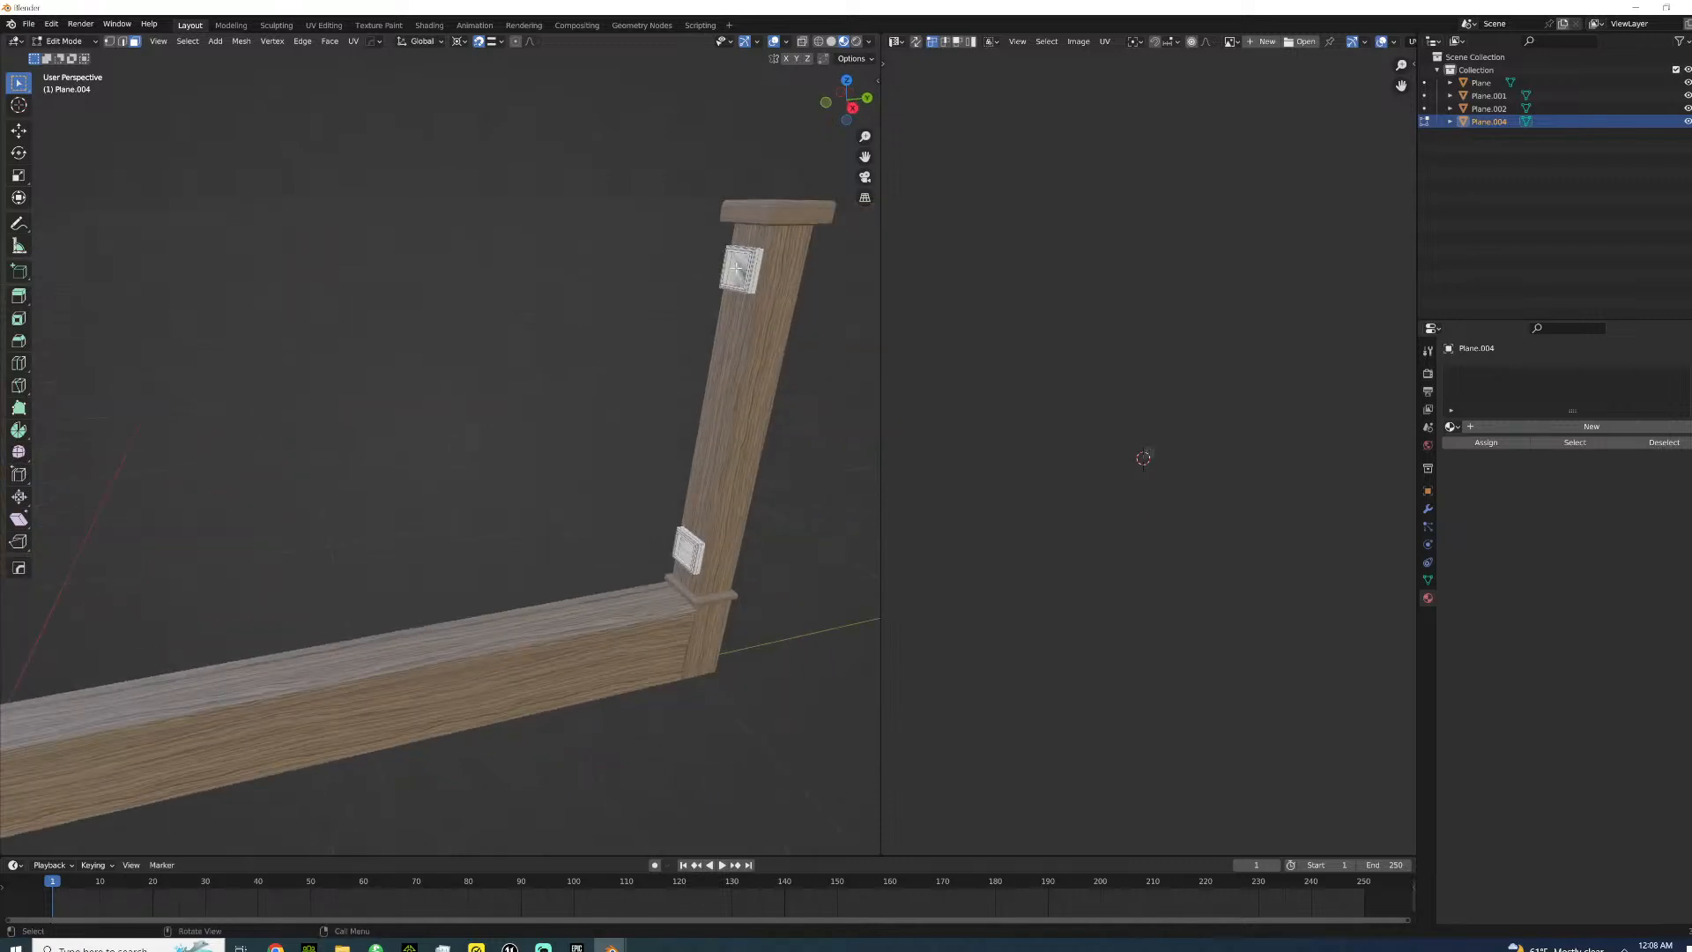
shift+click(683, 553)
key(x)
click(684, 557)
- Extrude the inward-facing centre faces of the two near-post blocks about 1.84 m across to the far post's blocks
shift+middle_drag(573, 556, 353, 524)
click(325, 516)
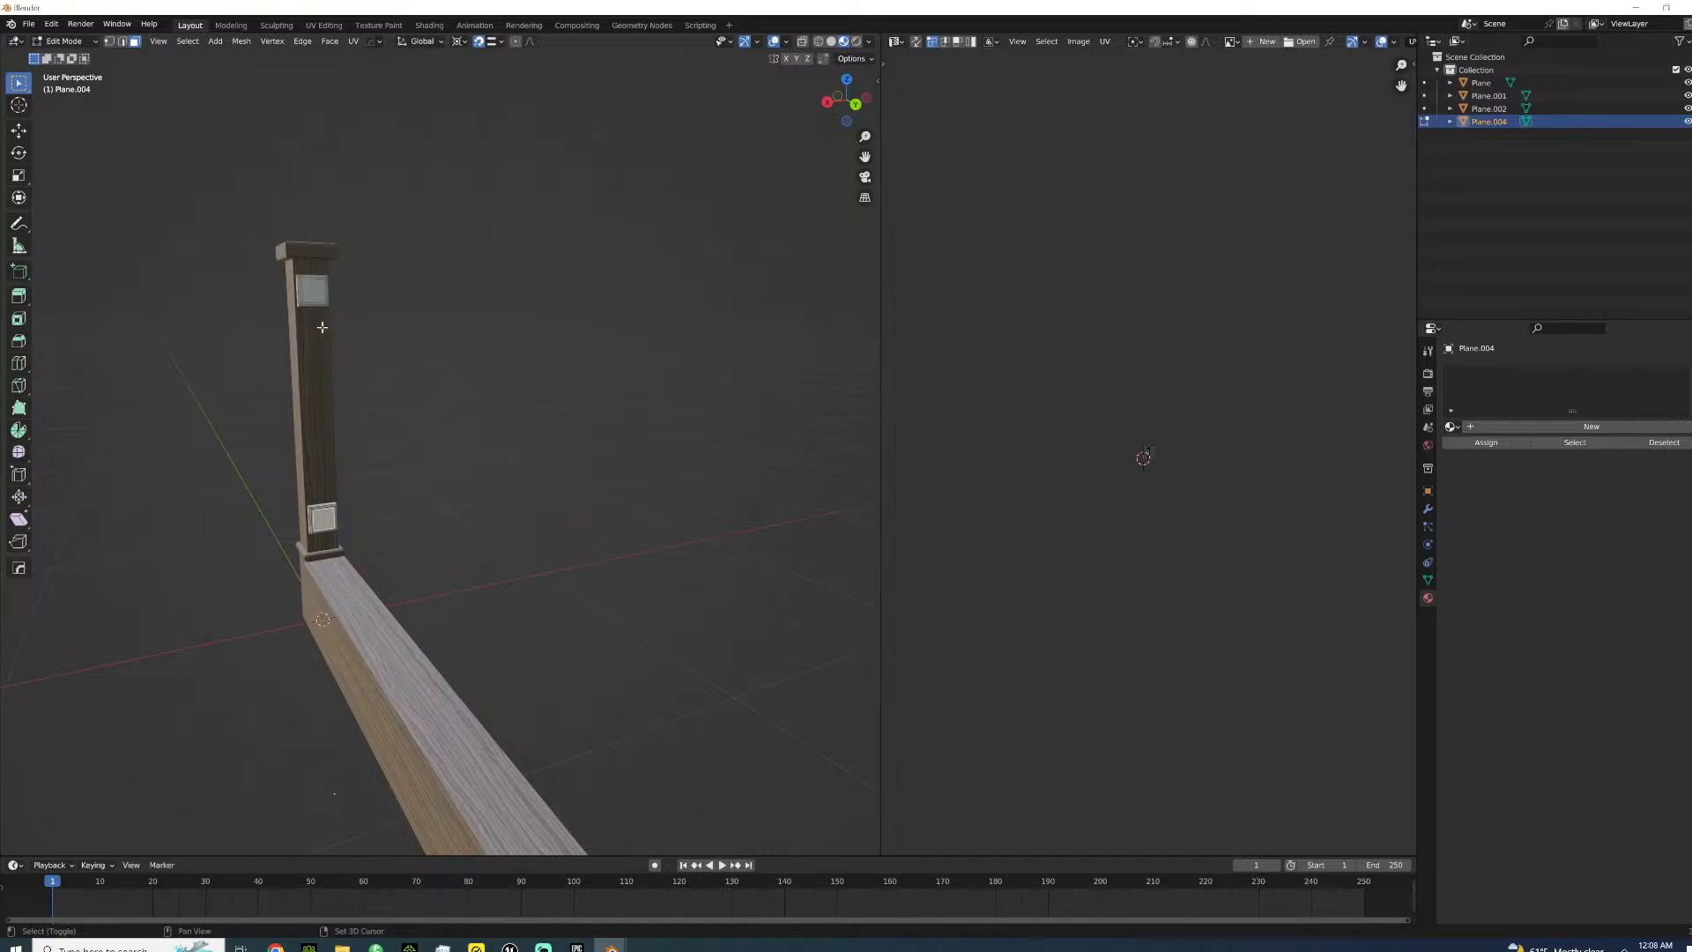
shift+click(312, 297)
middle_drag(312, 298, 505, 419)
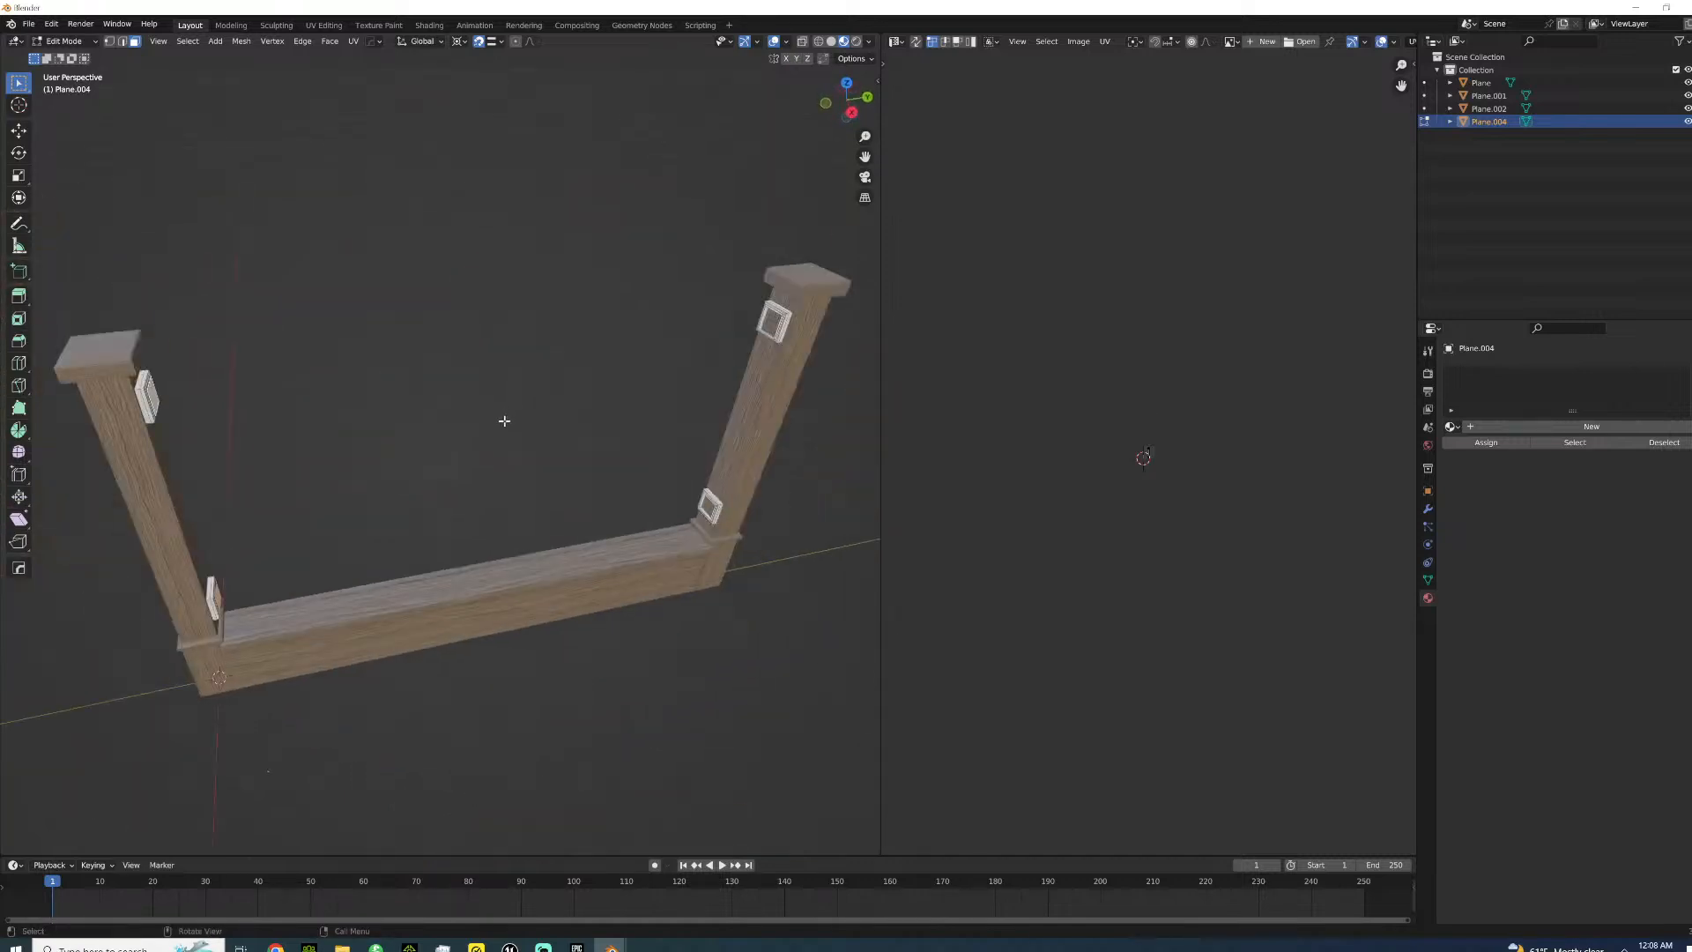
key(e)
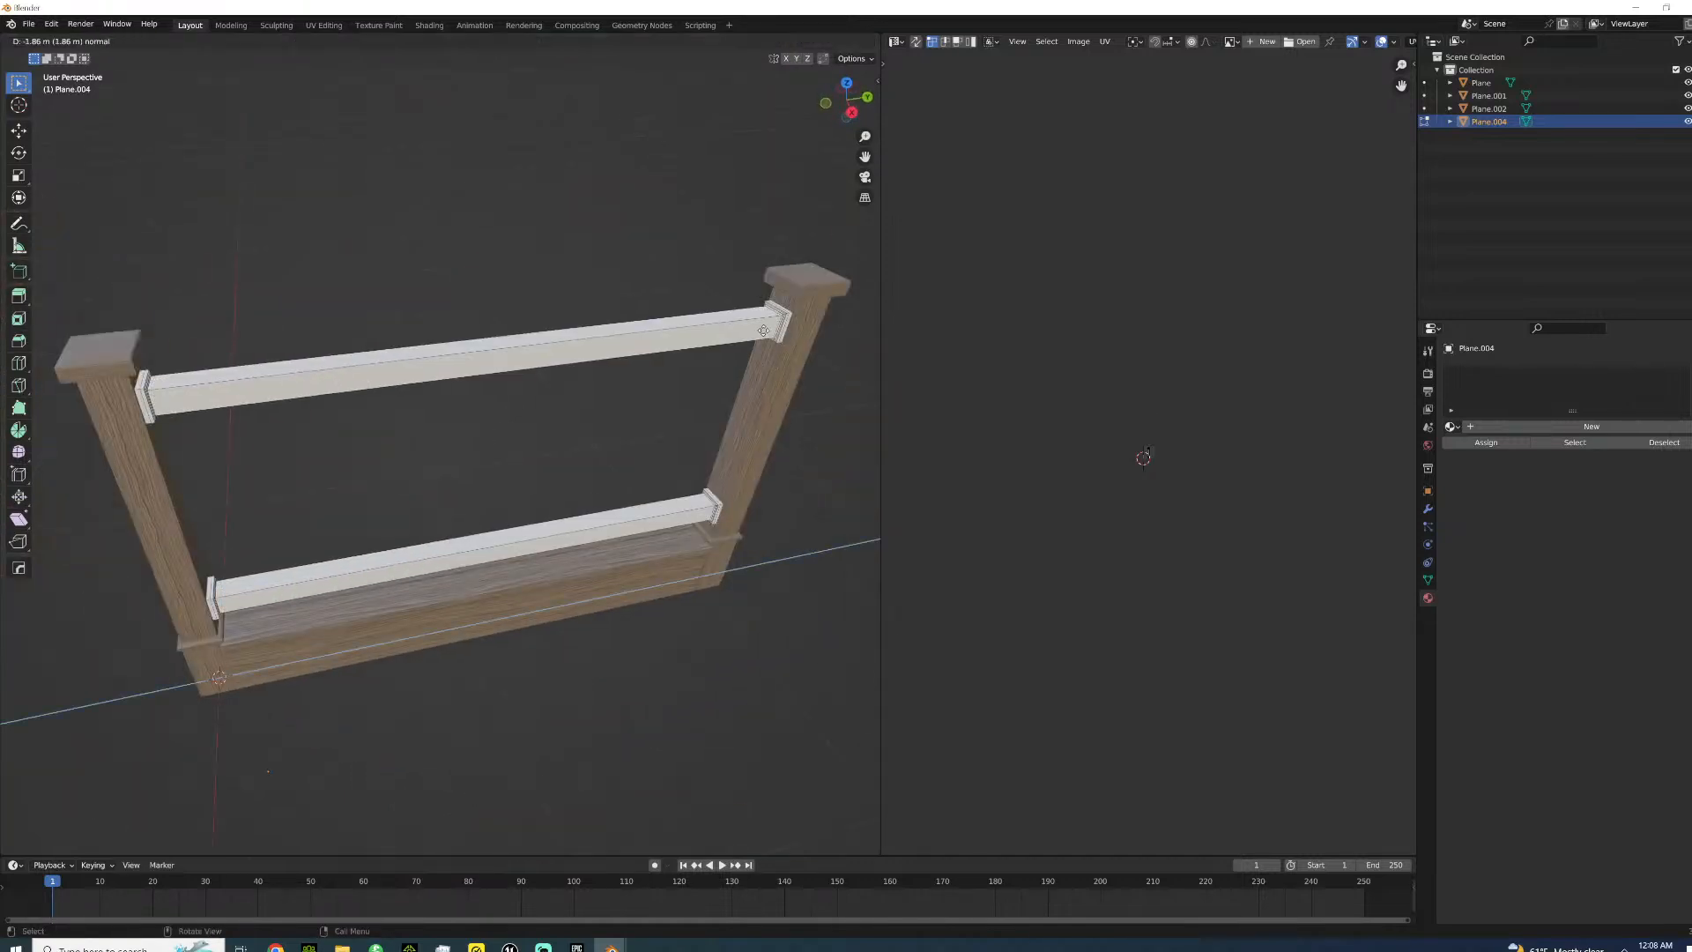
click(753, 315)
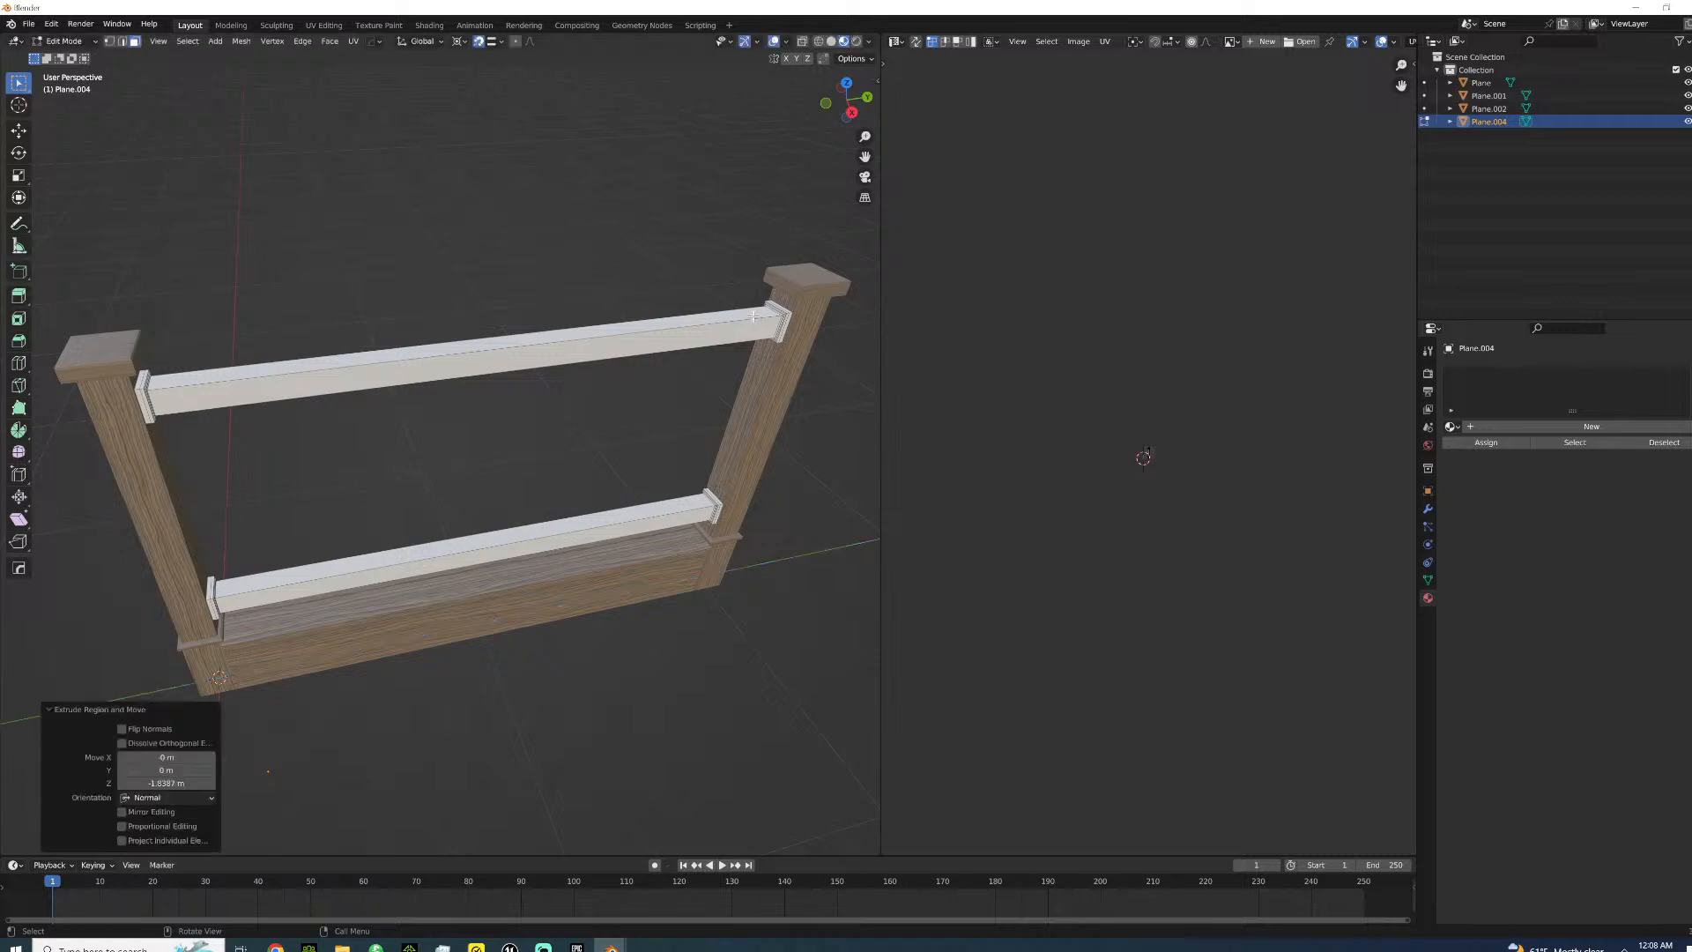
- Shift the rails' end faces along Y to meet the far post's blocks, and delete those end faces
scroll(465, 352, up, 5)
shift+middle_drag(464, 354, 491, 513)
scroll(539, 452, up, 4)
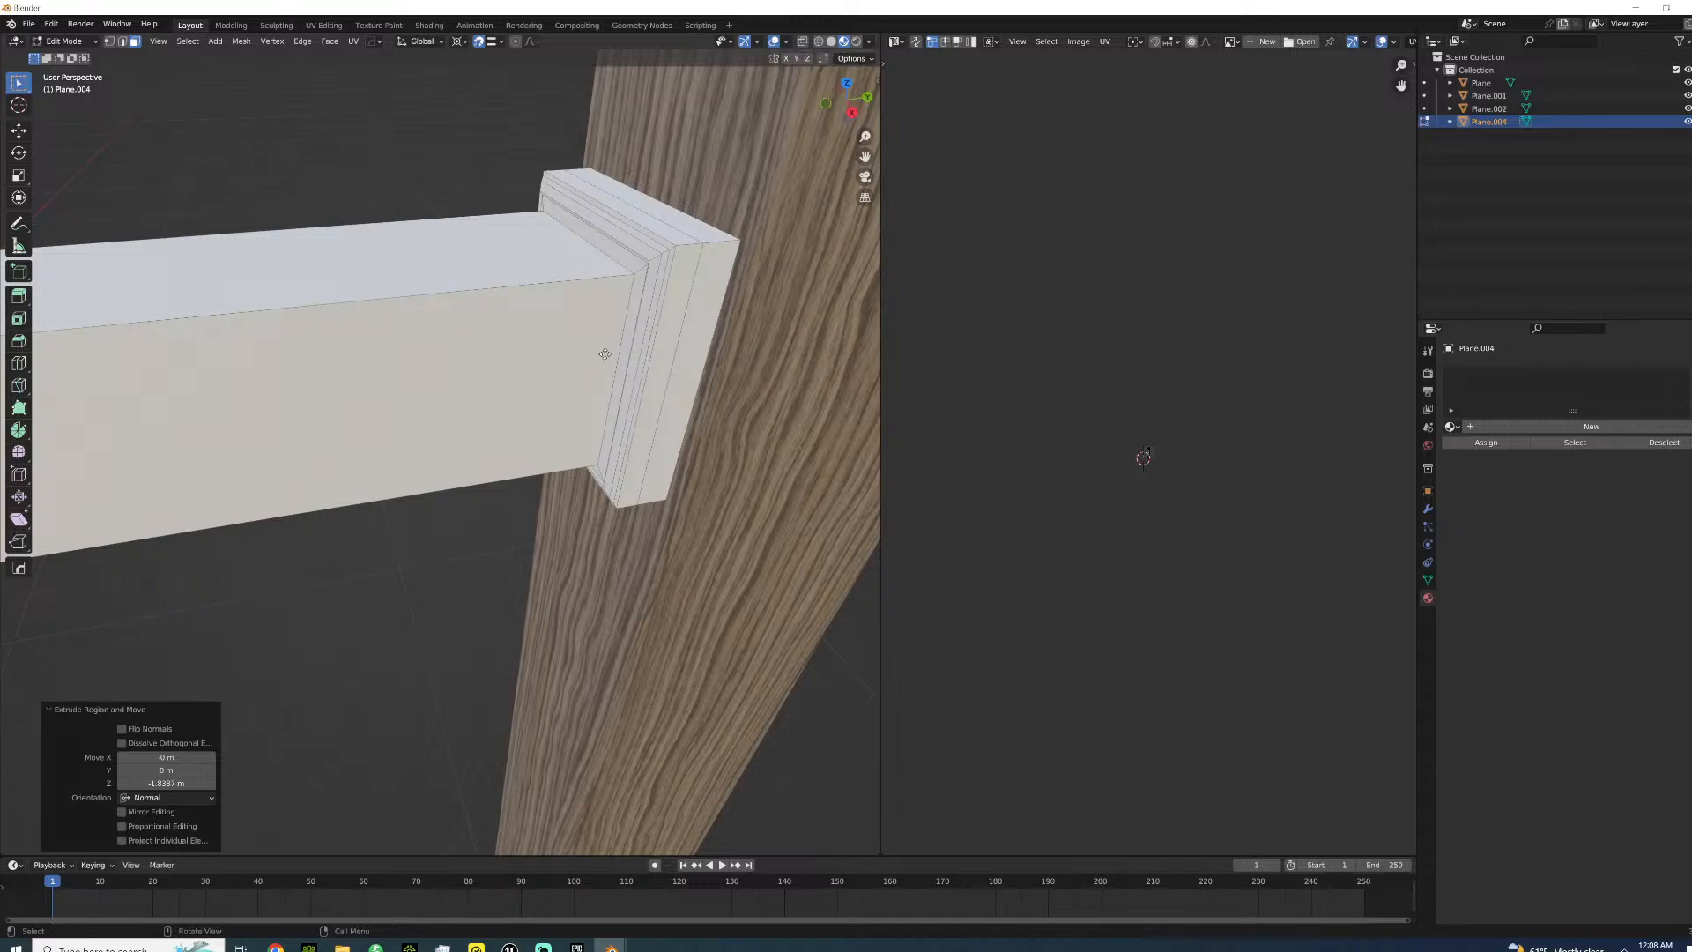
key(g)
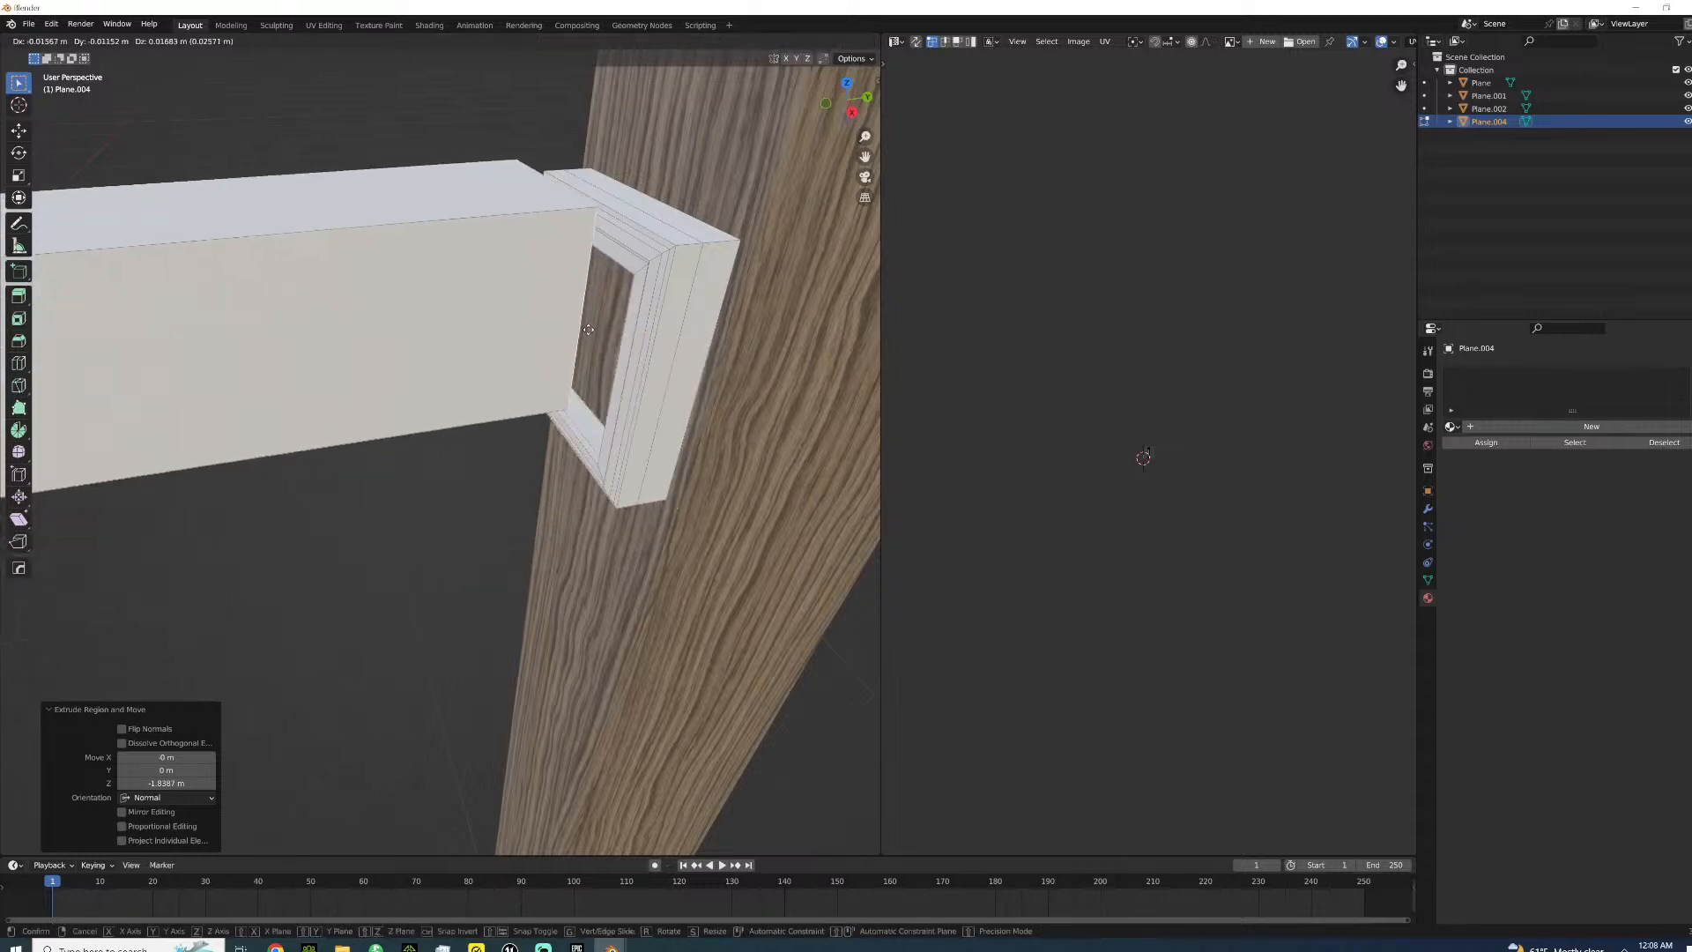
key(y)
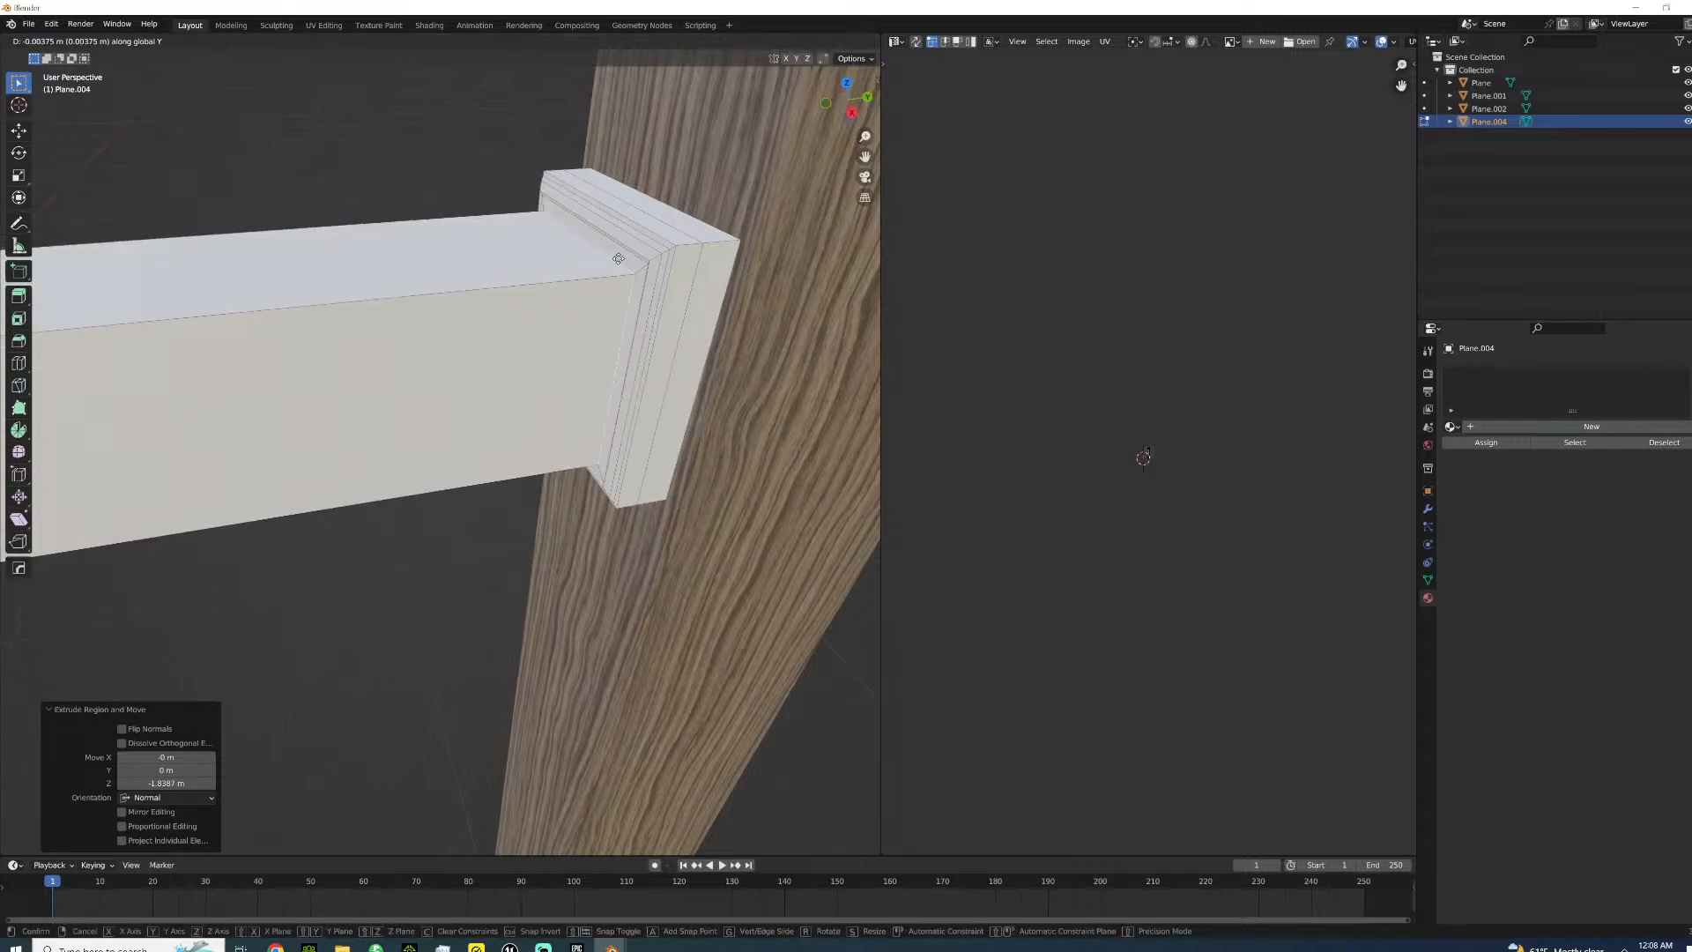
click(618, 259)
key(x)
click(619, 261)
scroll(565, 430, down, 6)
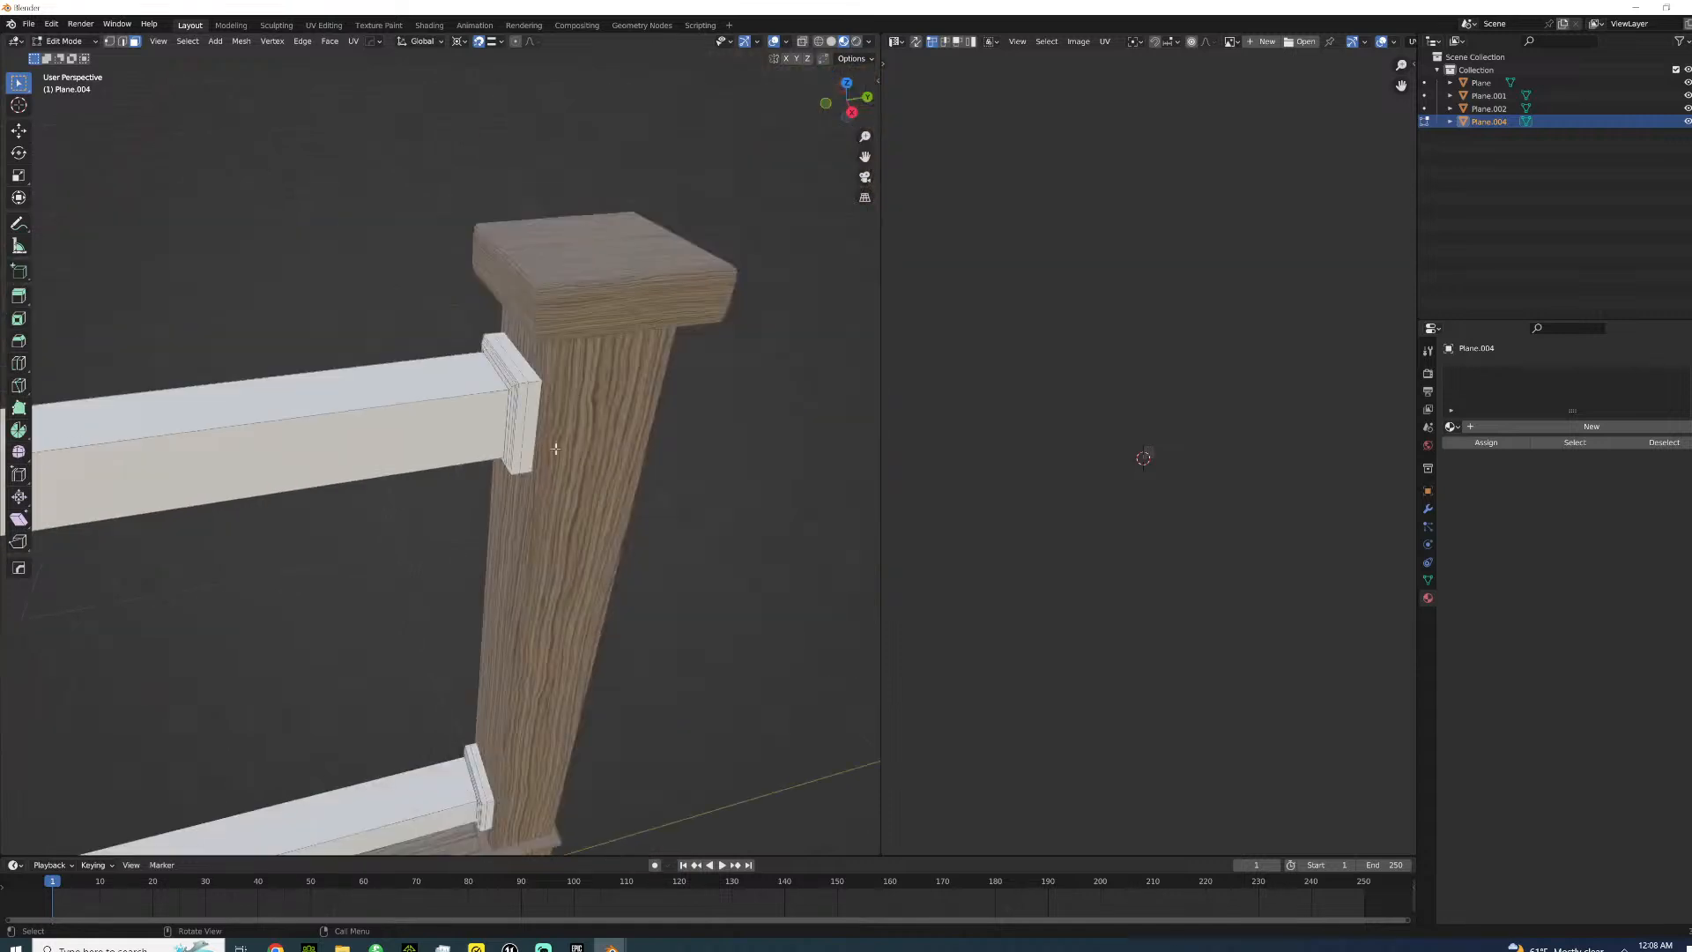
- In wireframe shading, delete the hidden back faces of the two blocks against the post, then return to solid shading
scroll(565, 430, down, 4)
middle_drag(446, 491, 388, 421)
shift+middle_drag(578, 445, 28, 404)
middle_drag(211, 402, 365, 351)
key(z)
click(295, 338)
click(345, 307)
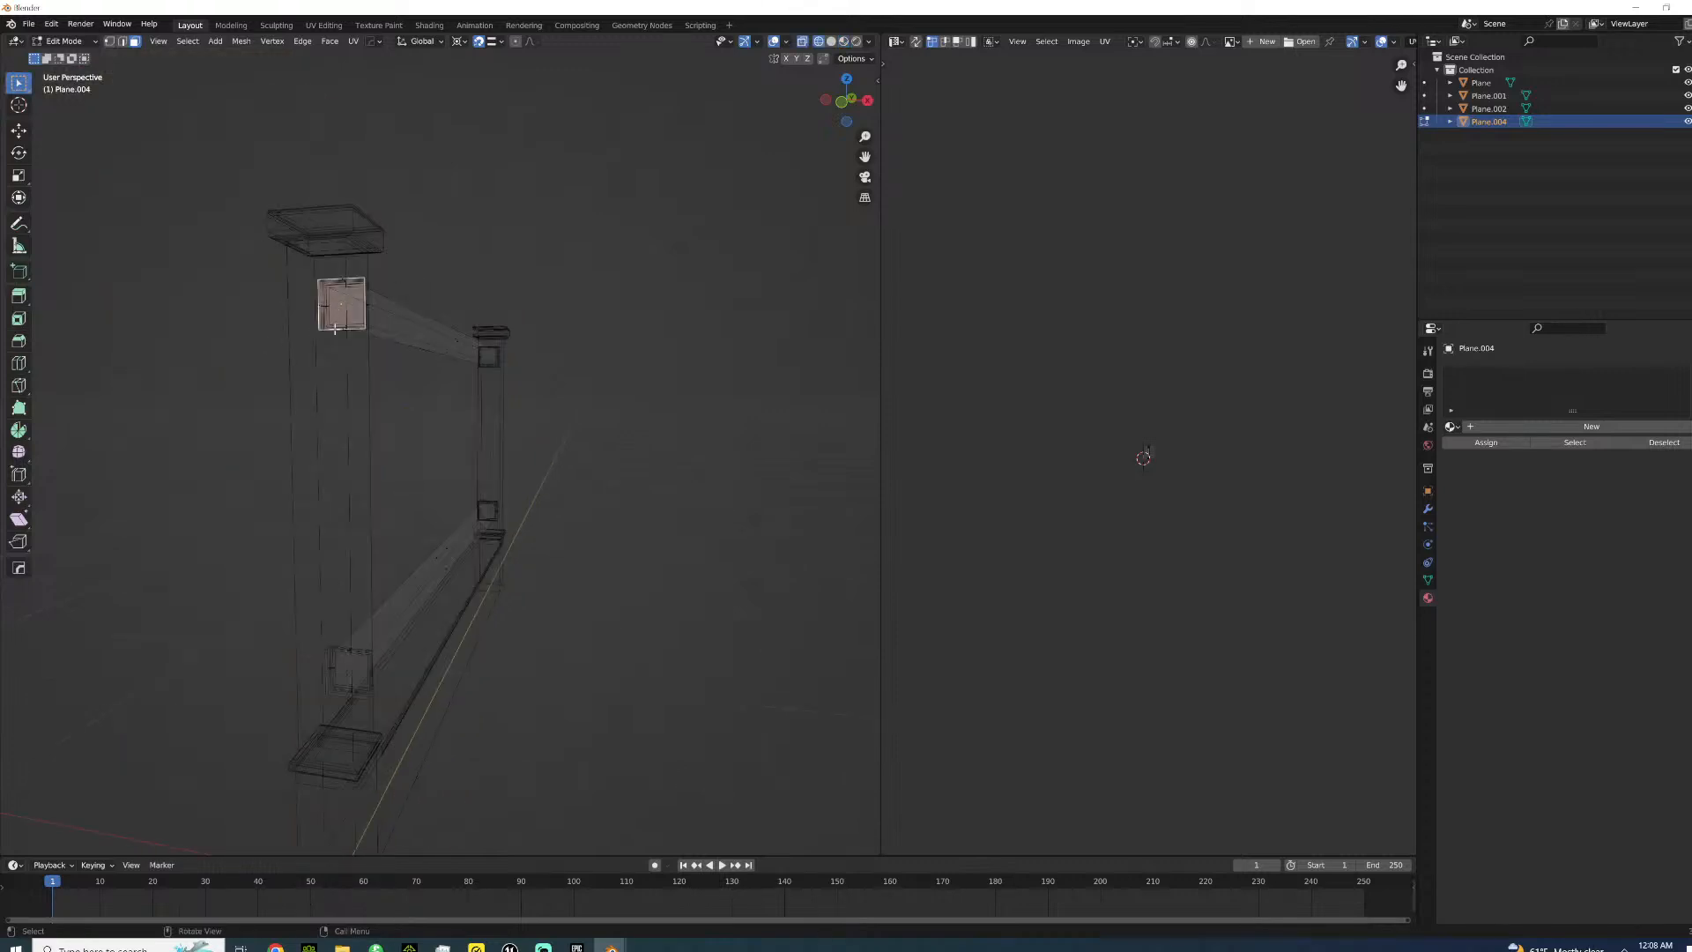
shift+click(345, 677)
right_click(345, 678)
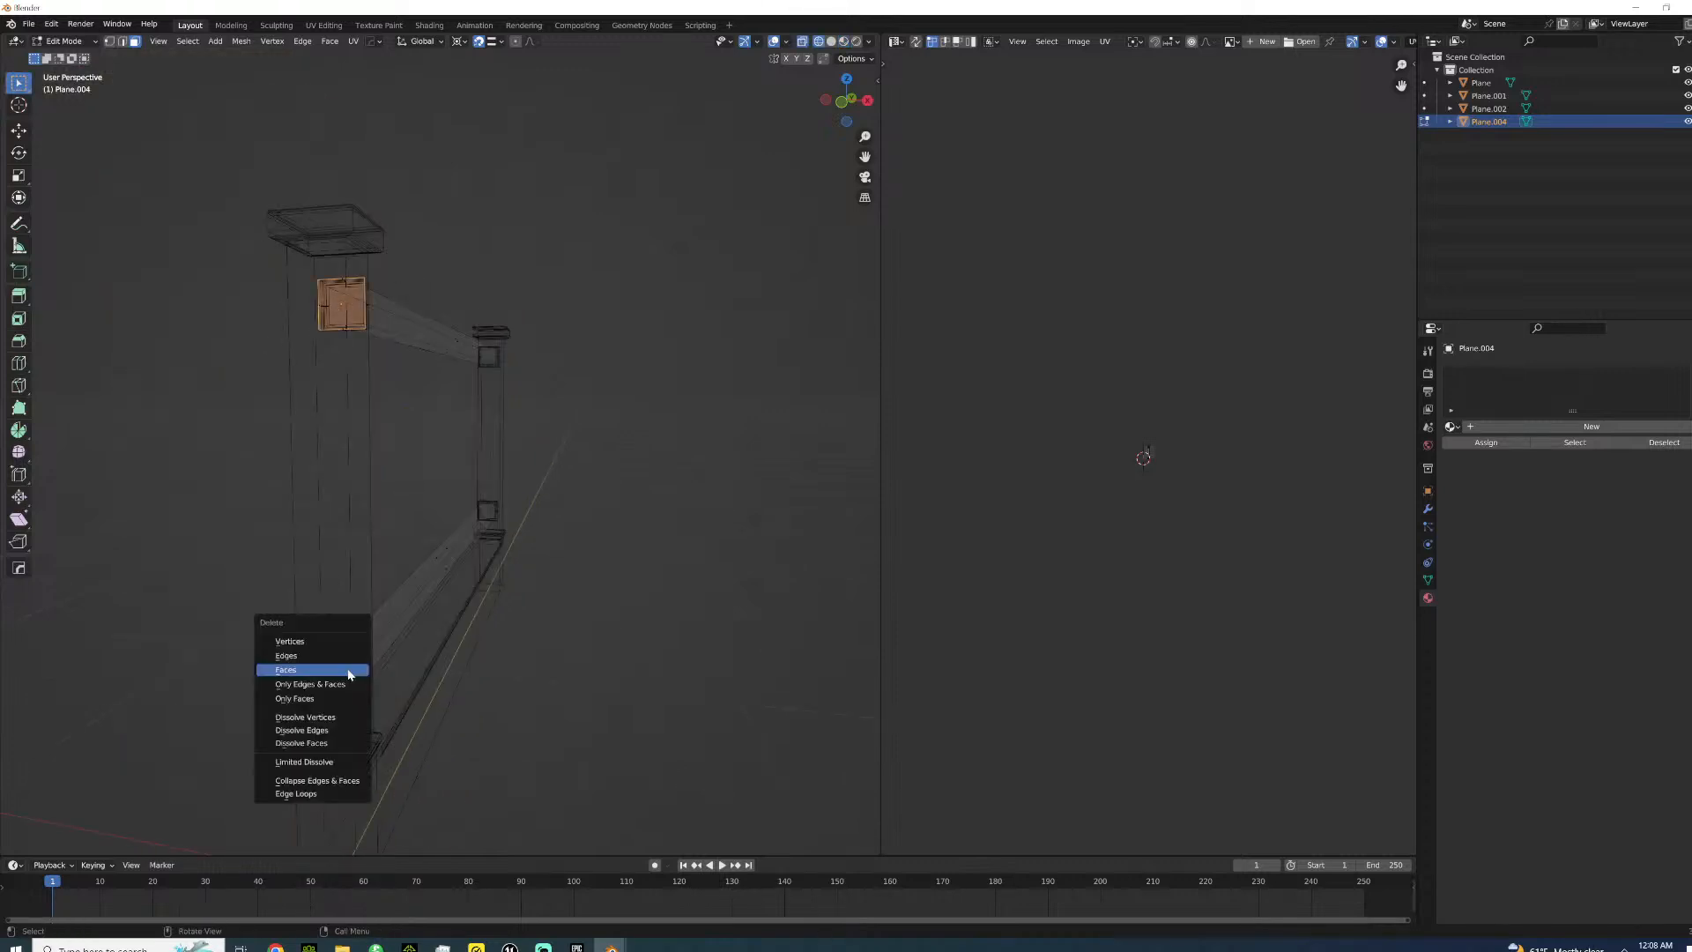
click(345, 667)
key(z)
click(595, 611)
- Merge the overlapping vertices of the whole rail mesh by a distance of 0.0001 m
mouse_move(635, 597)
middle_down()
mouse_move(501, 611)
mouse_move(464, 550)
middle_up()
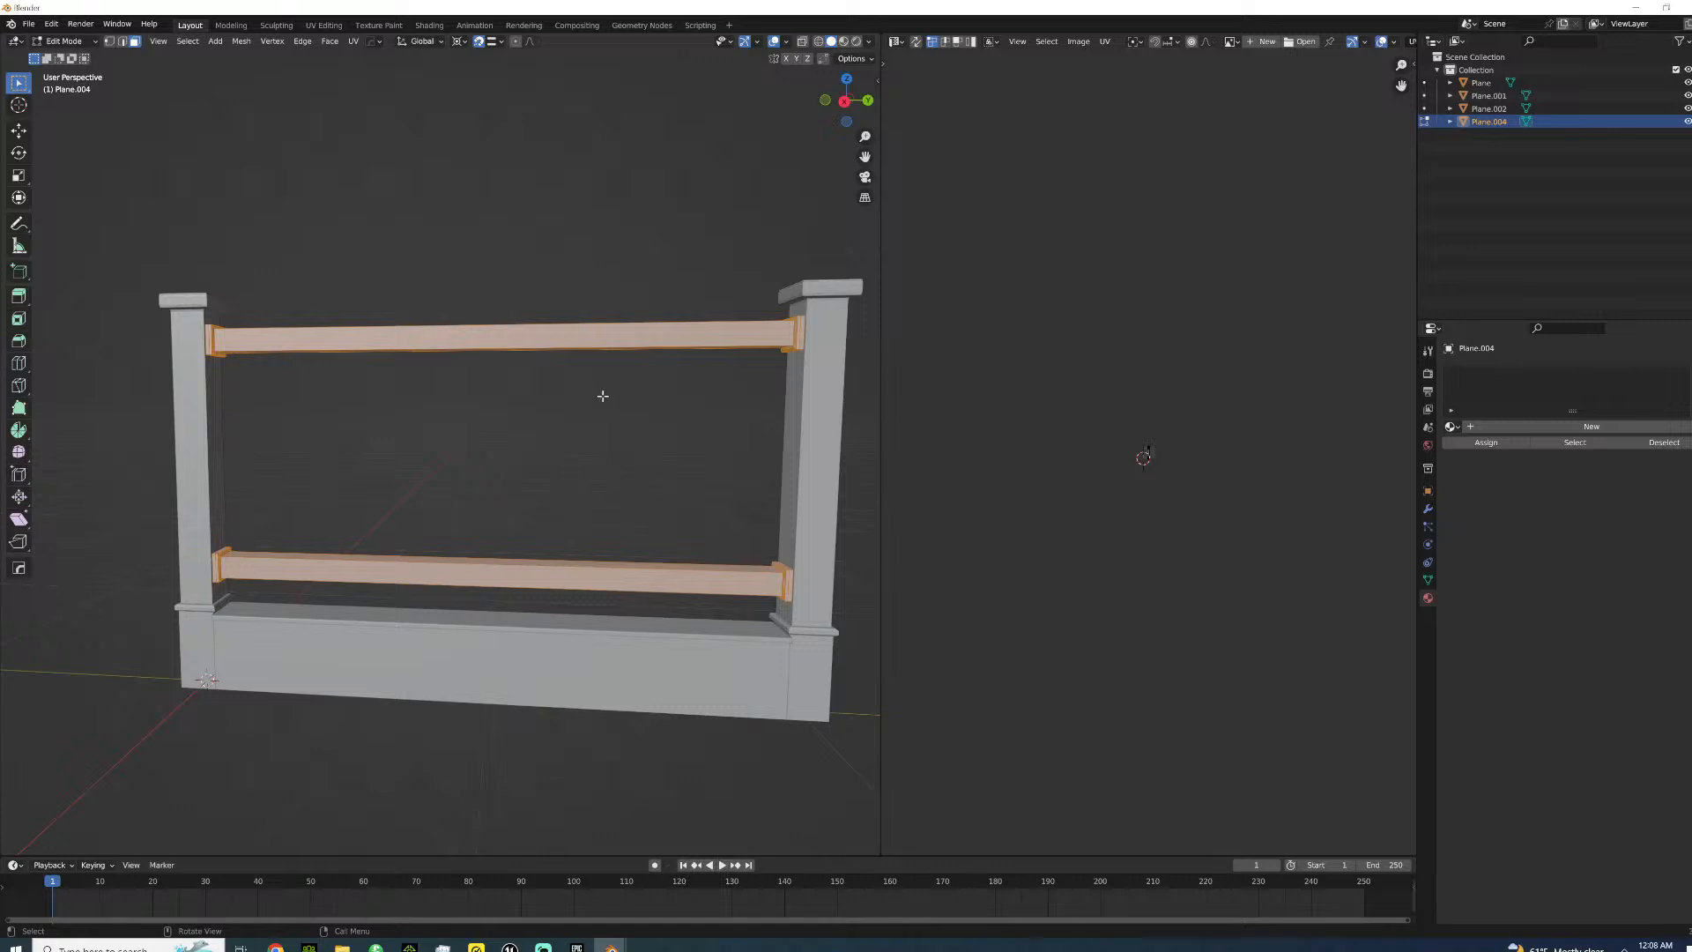
click(241, 41)
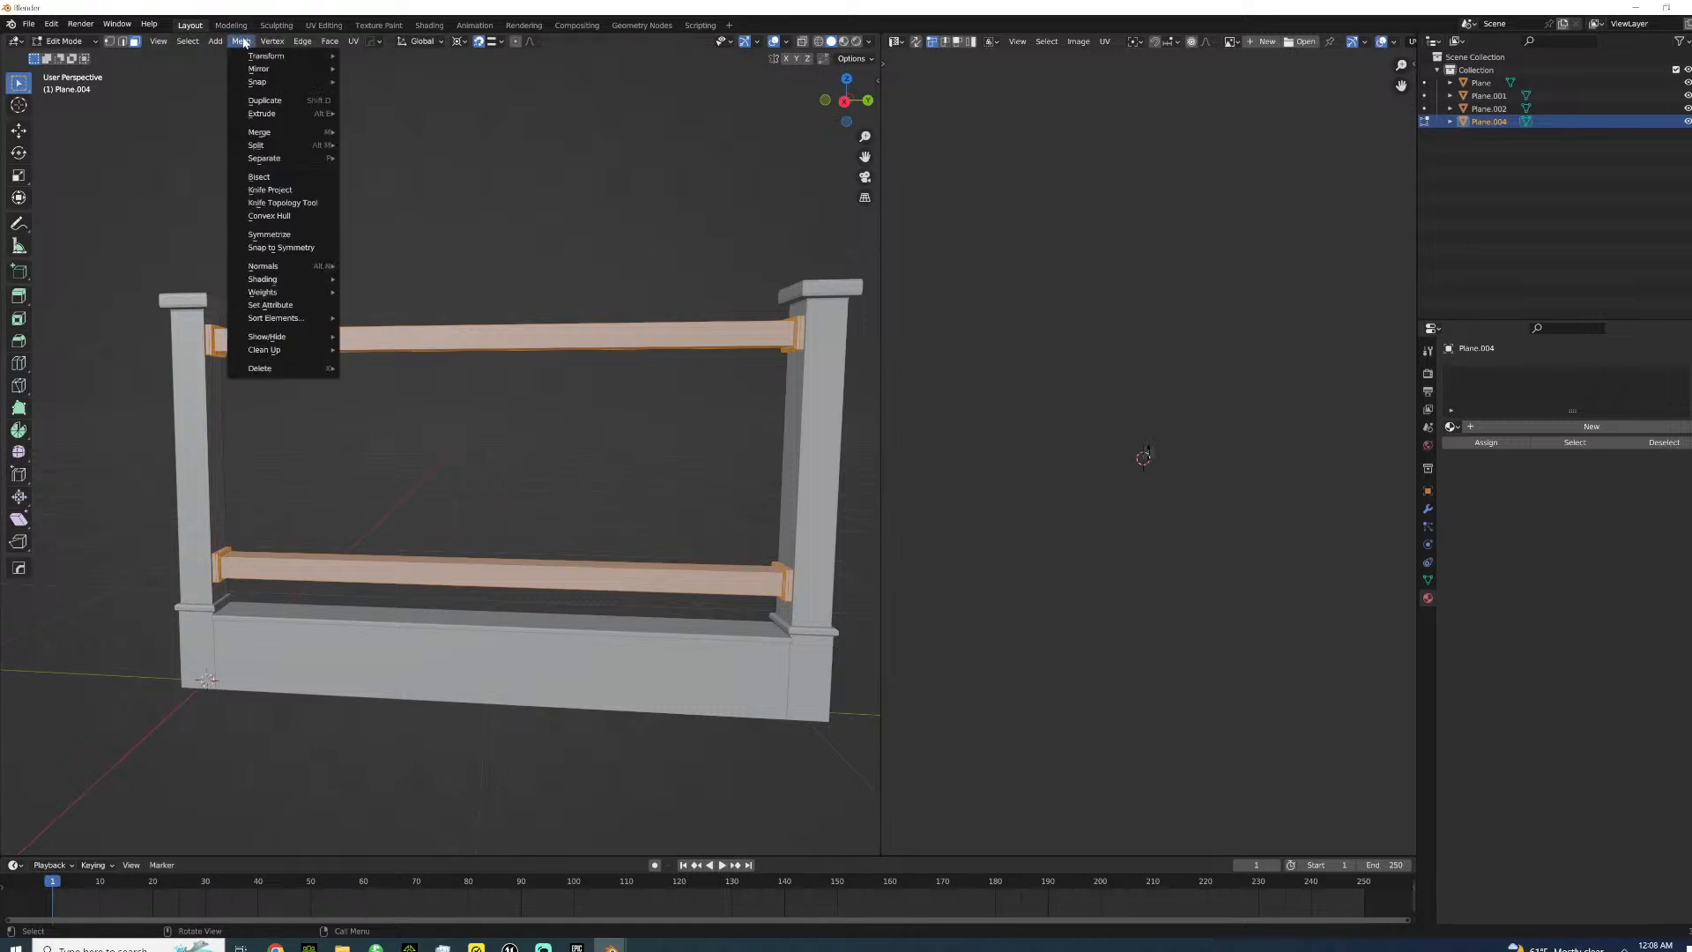
mouse_move(285, 316)
mouse_move(277, 346)
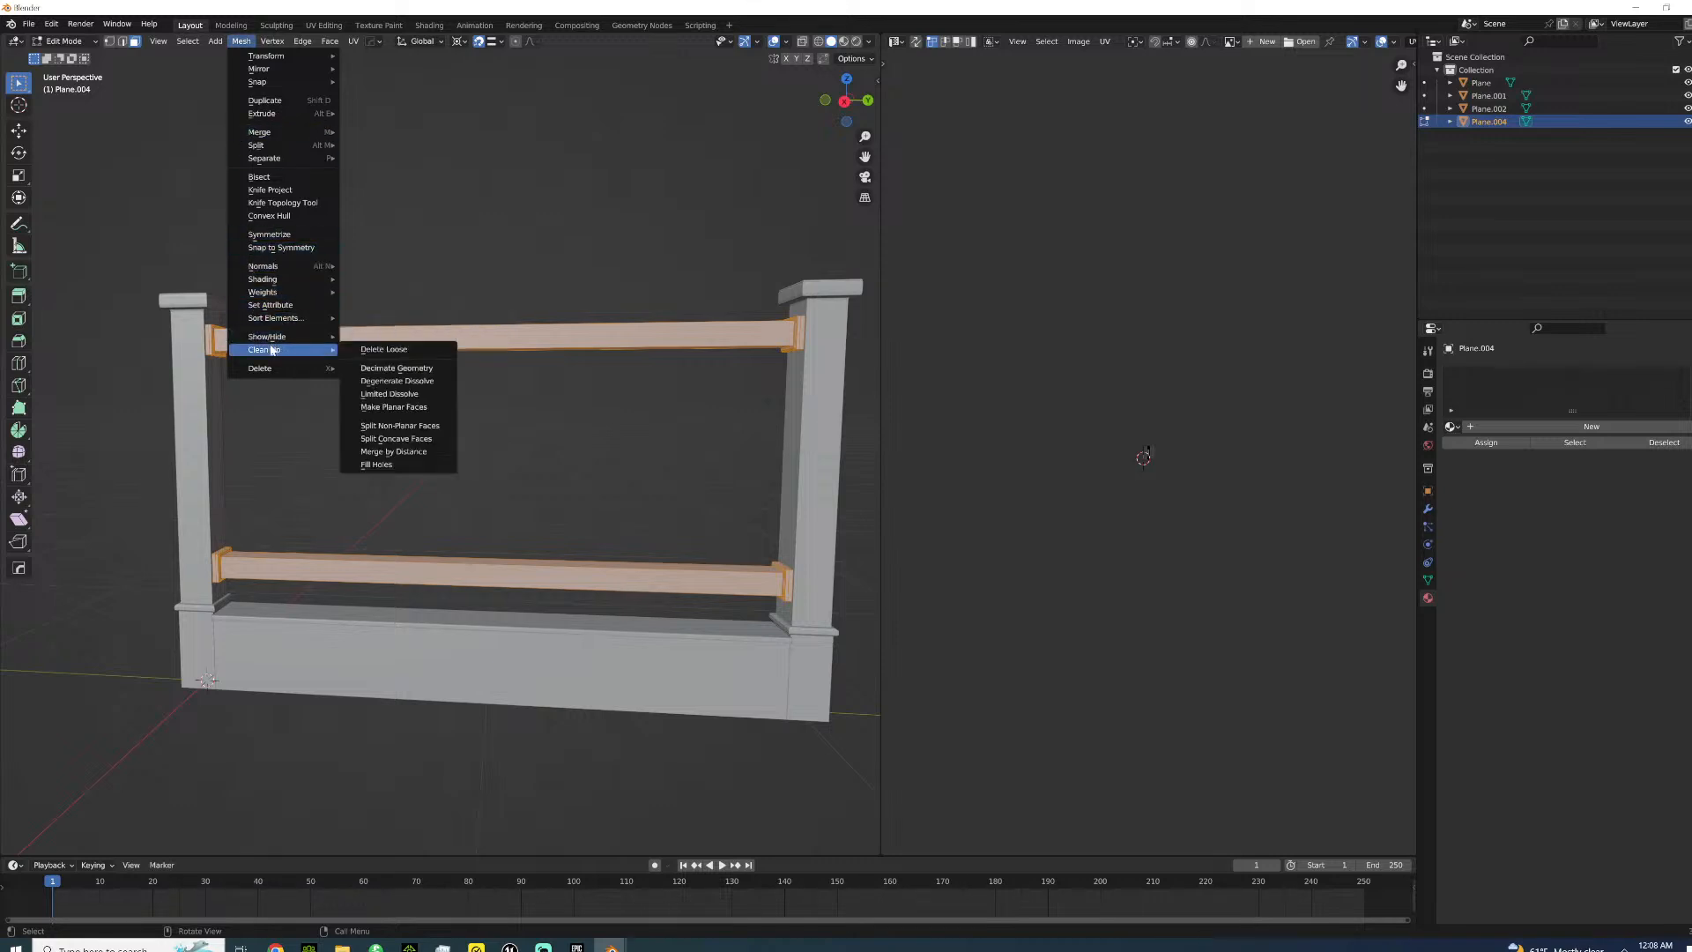
click(404, 449)
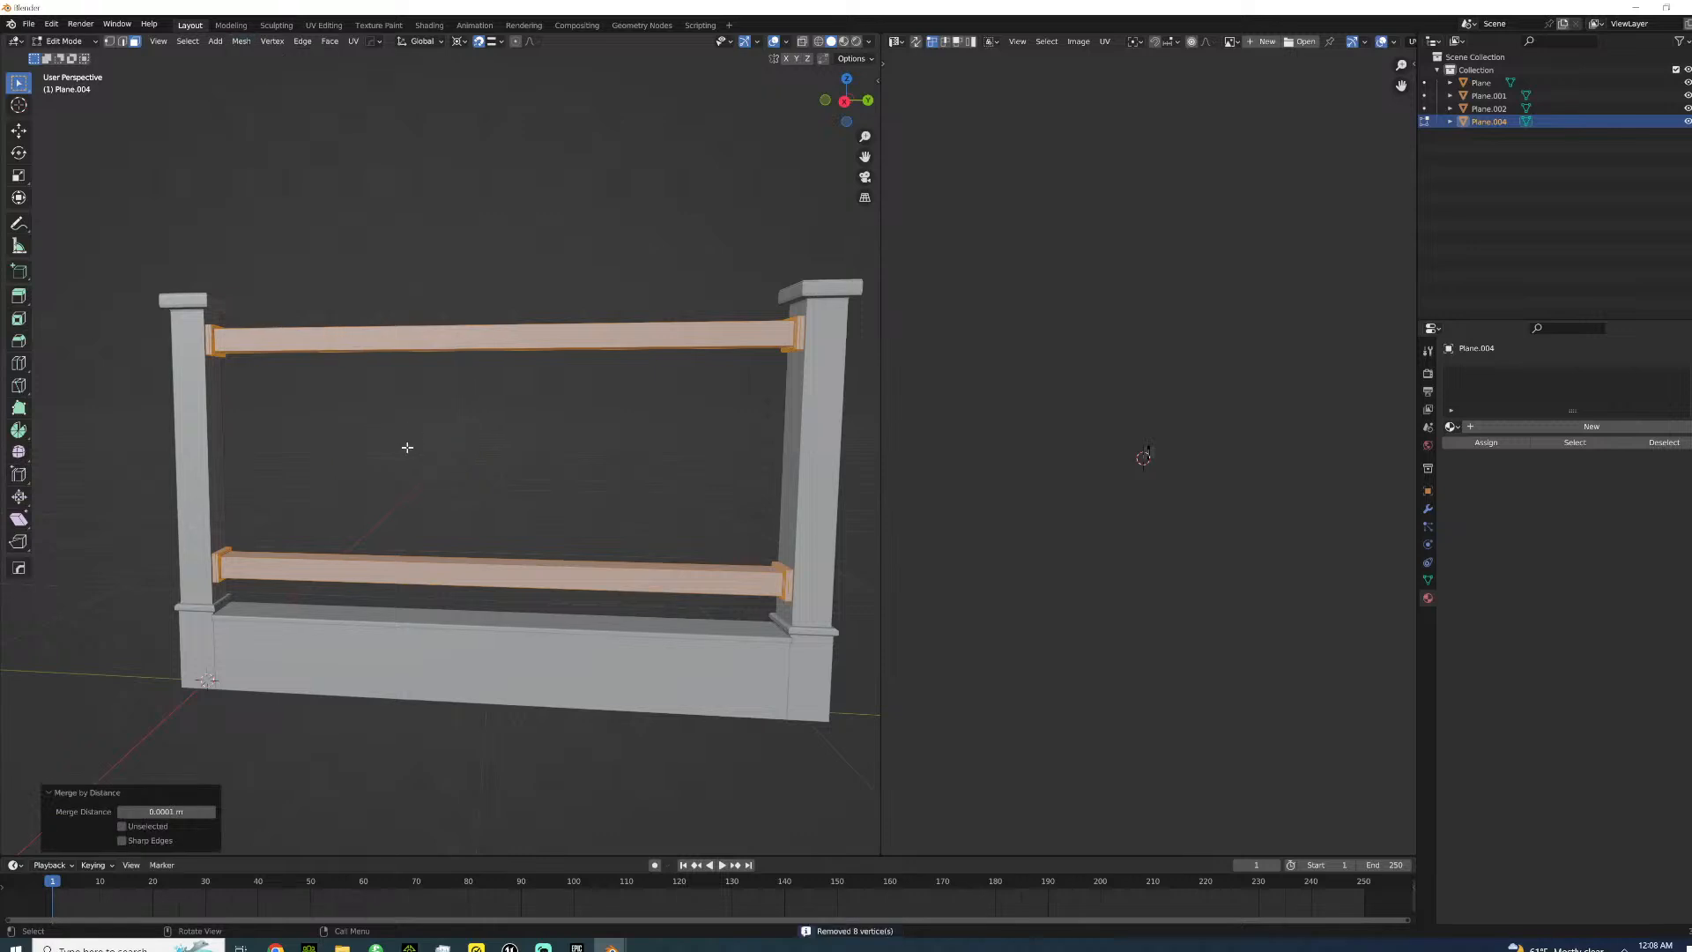
scroll(390, 396, down, 3)
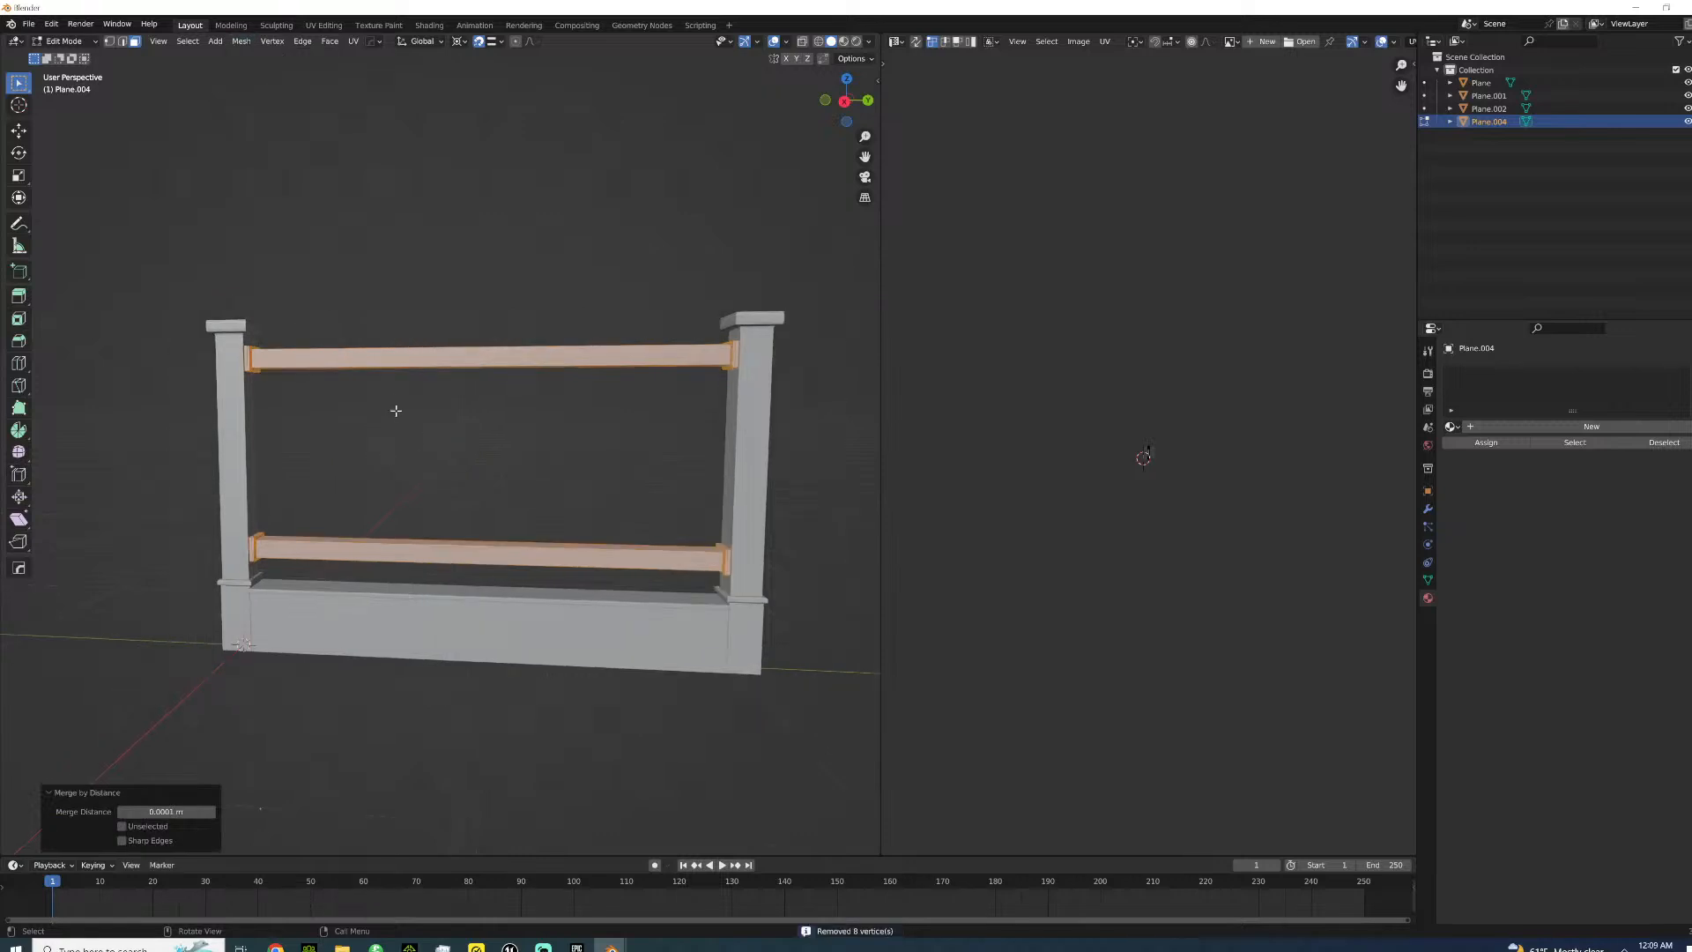
scroll(593, 442, down, 2)
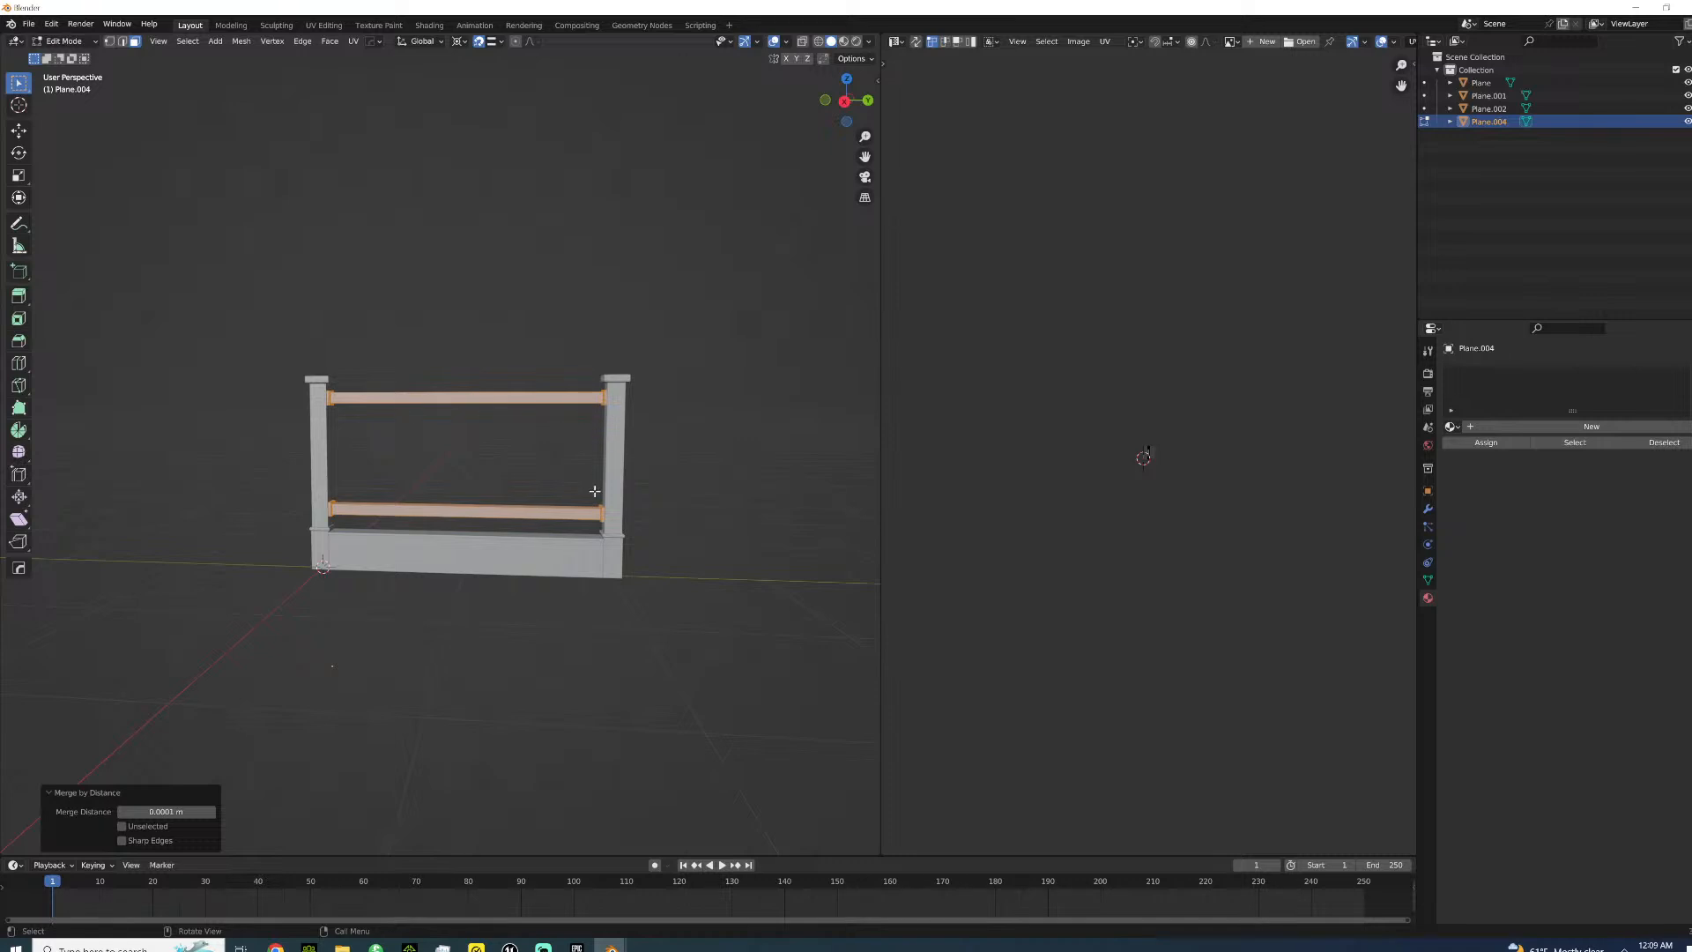
click(276, 944)
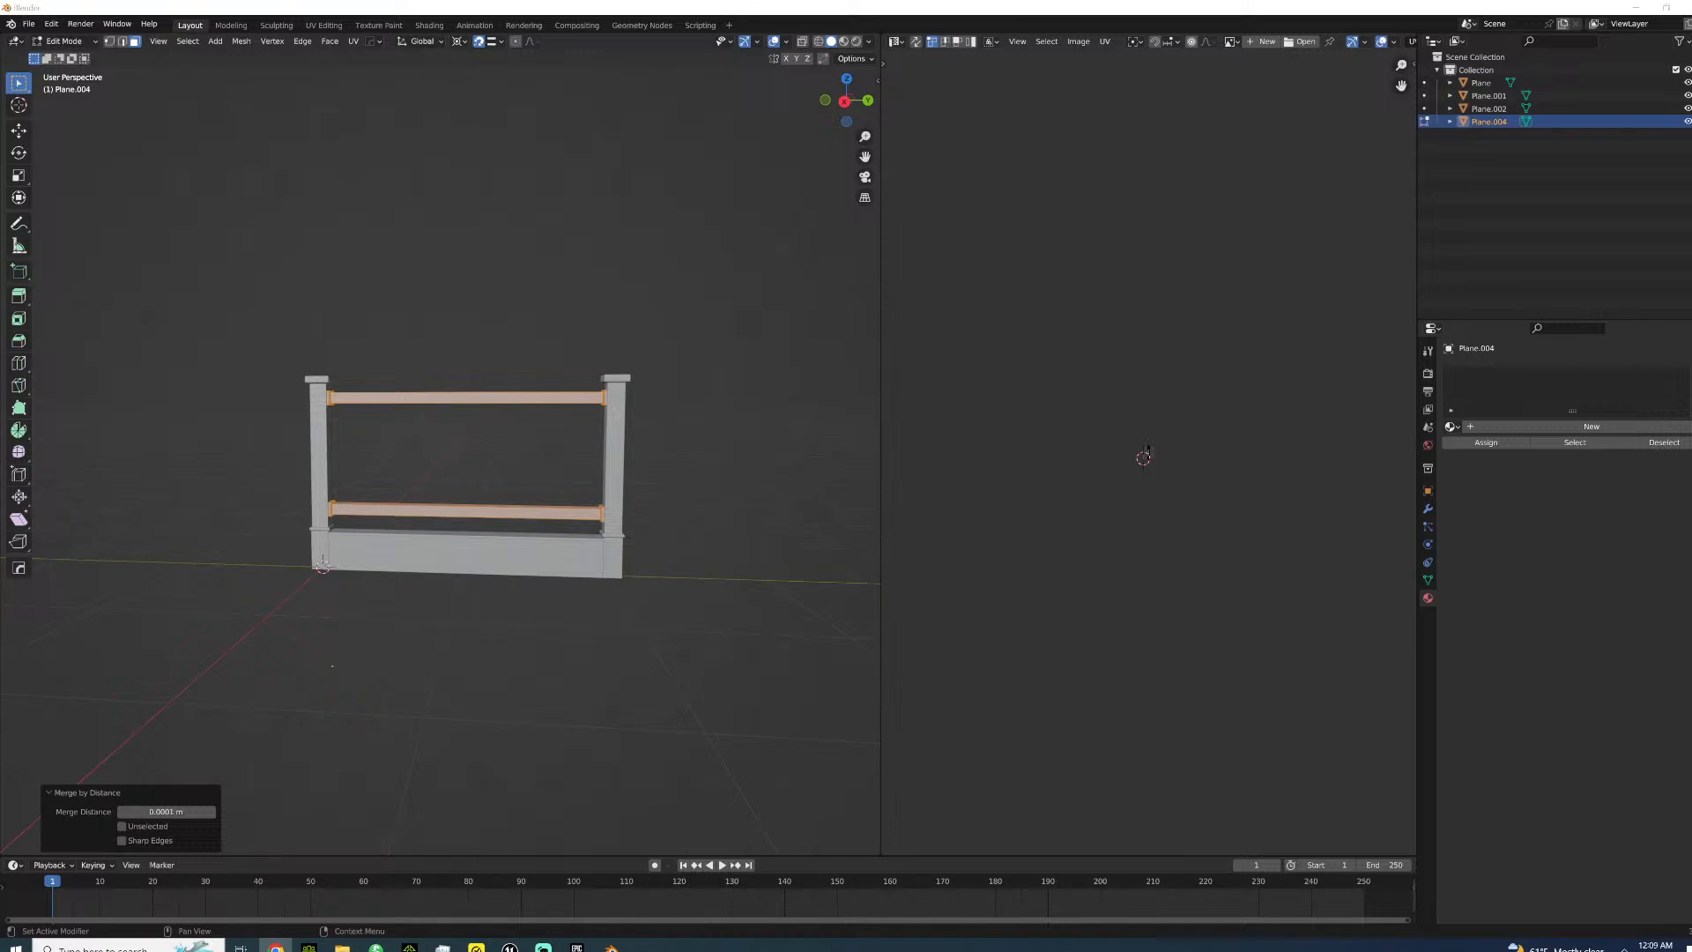
scroll(534, 539, up, 5)
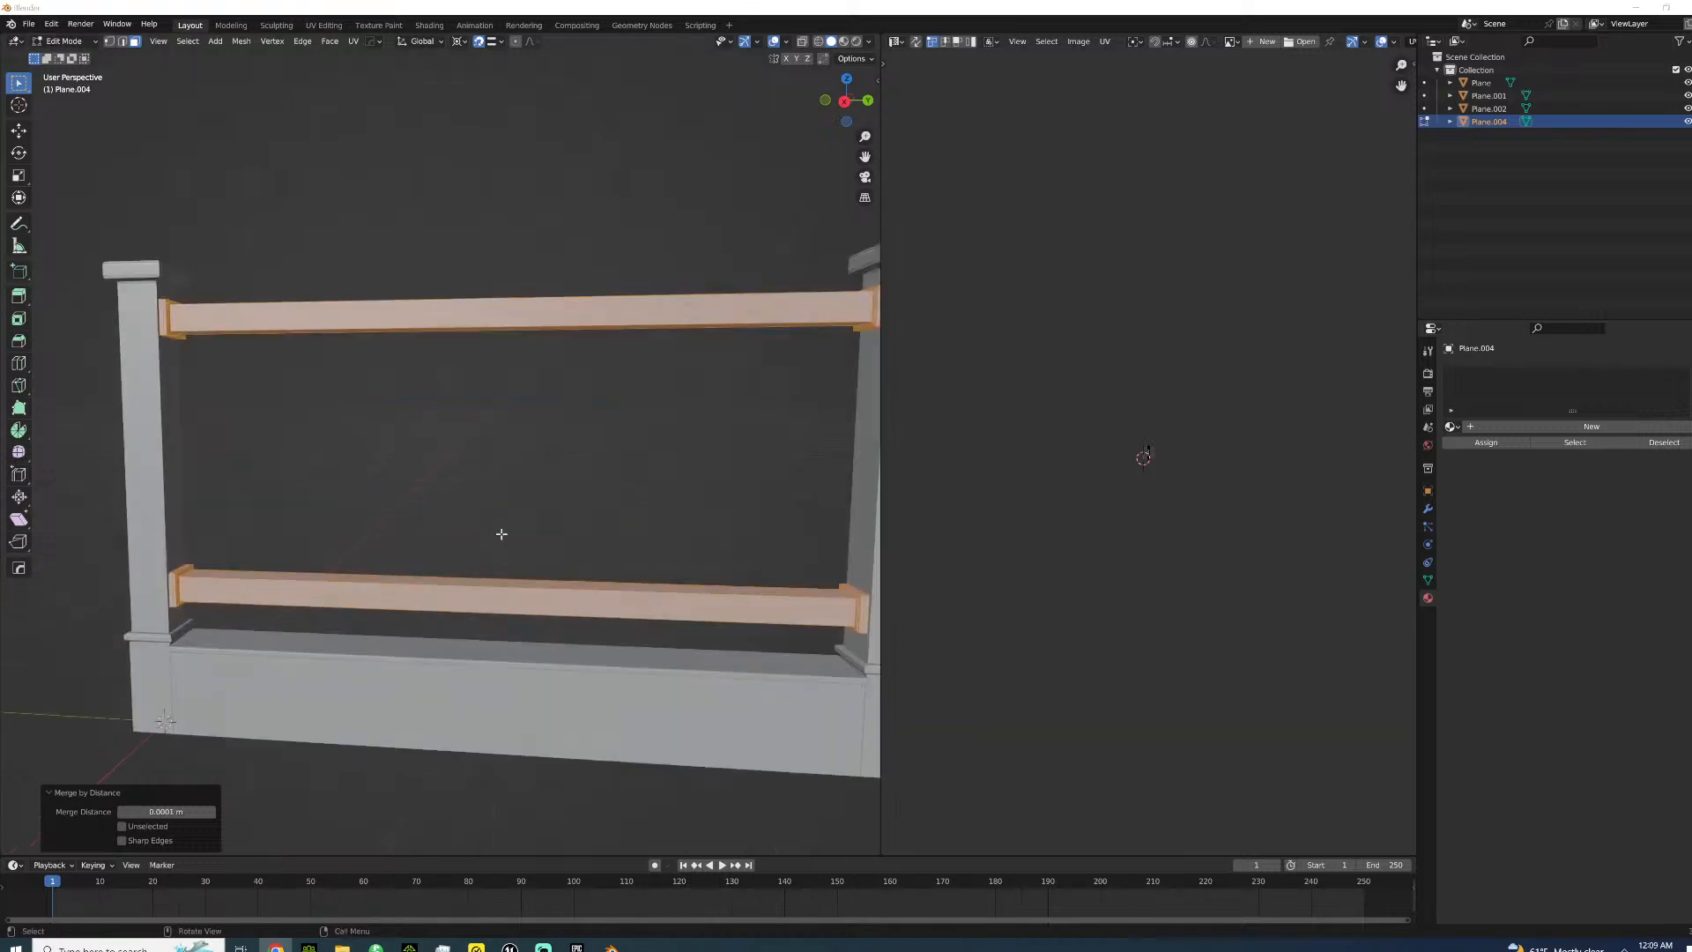
middle_drag(280, 550, 417, 573)
key(Tab)
key(Tab)
- Assign the m_endgame_bar_fencepost material to the rails and unwrap them with Smart UV Project at a 66° angle limit
click(1450, 427)
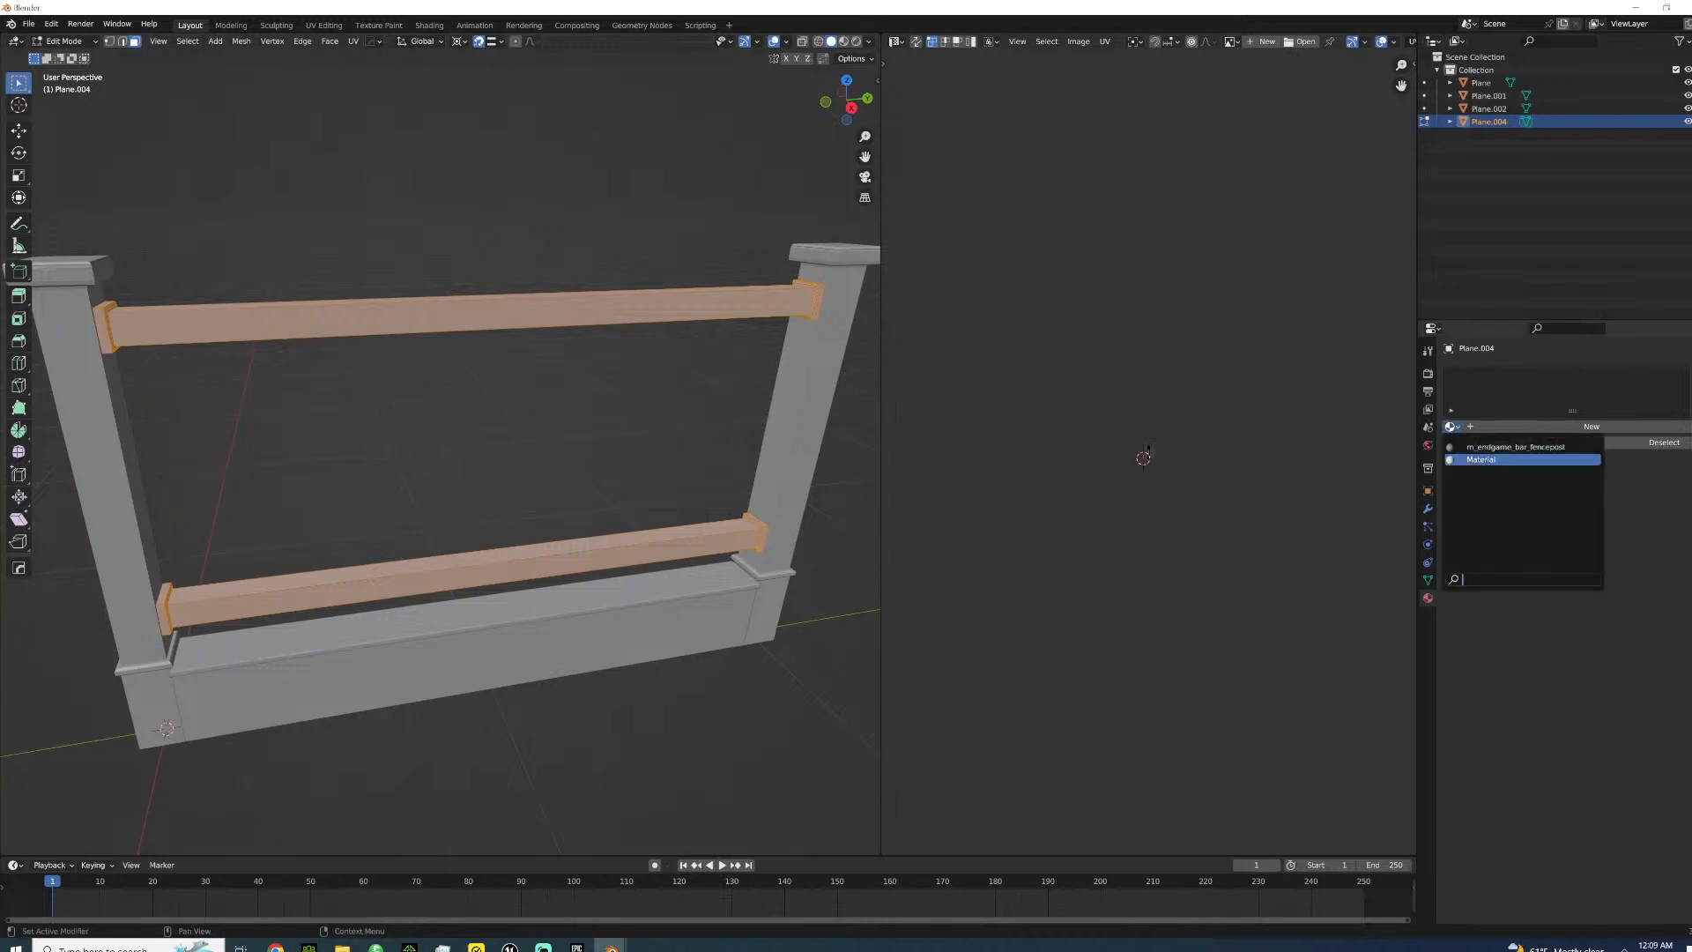
click(1515, 446)
key(u)
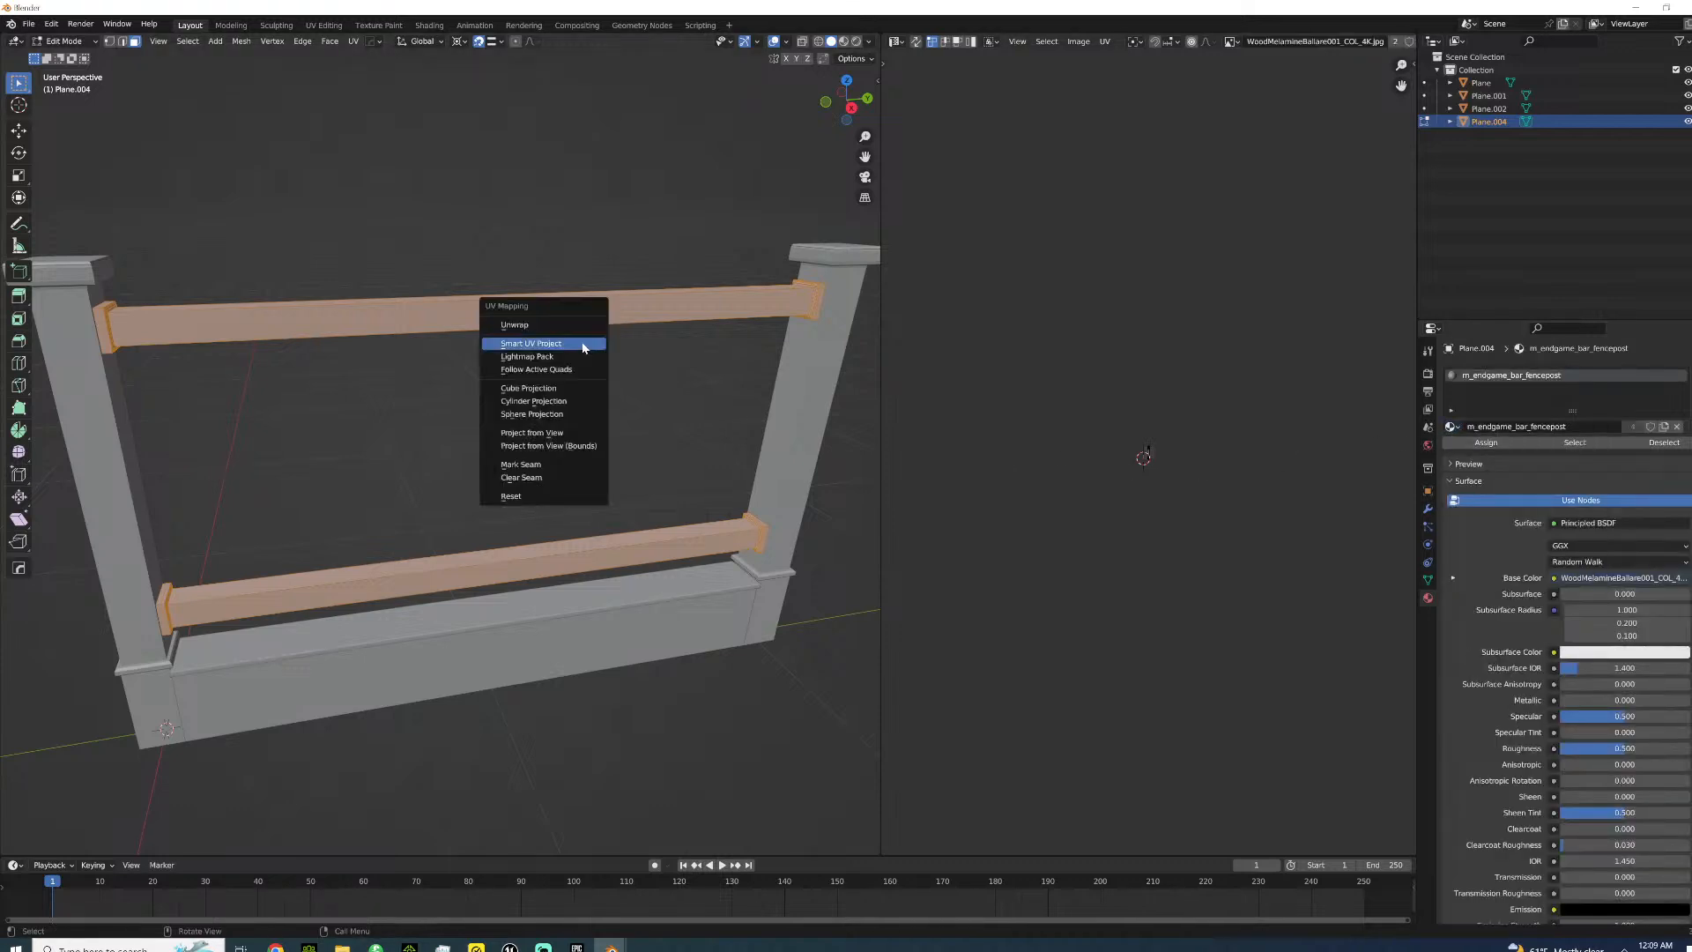
click(580, 344)
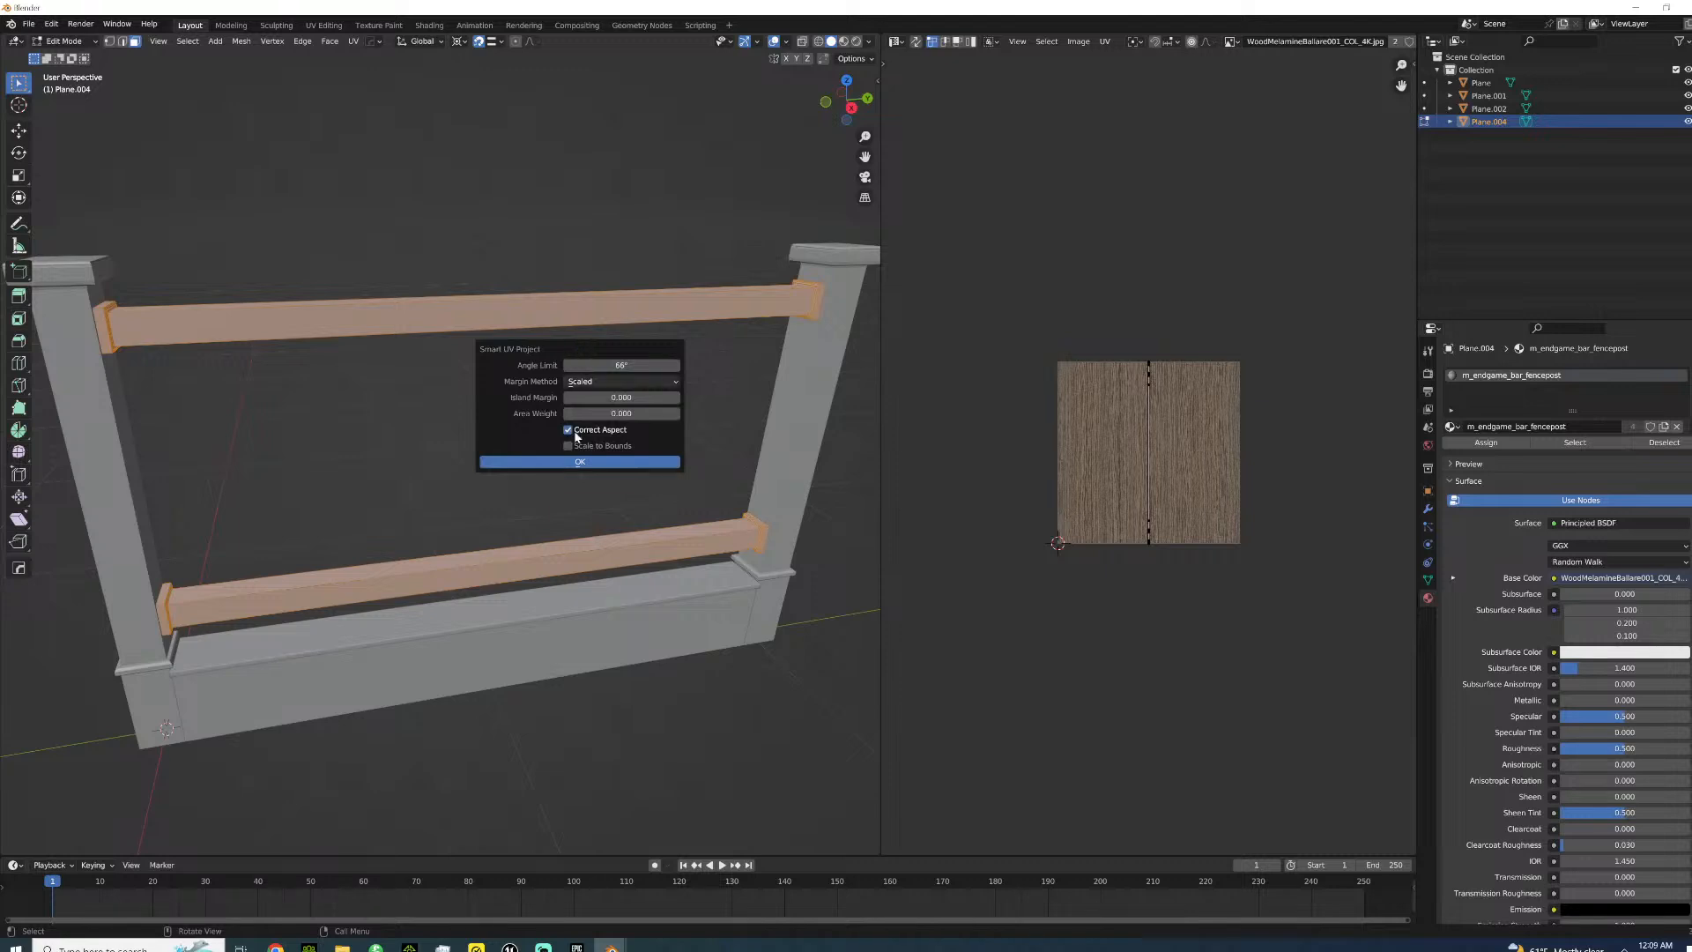
click(582, 462)
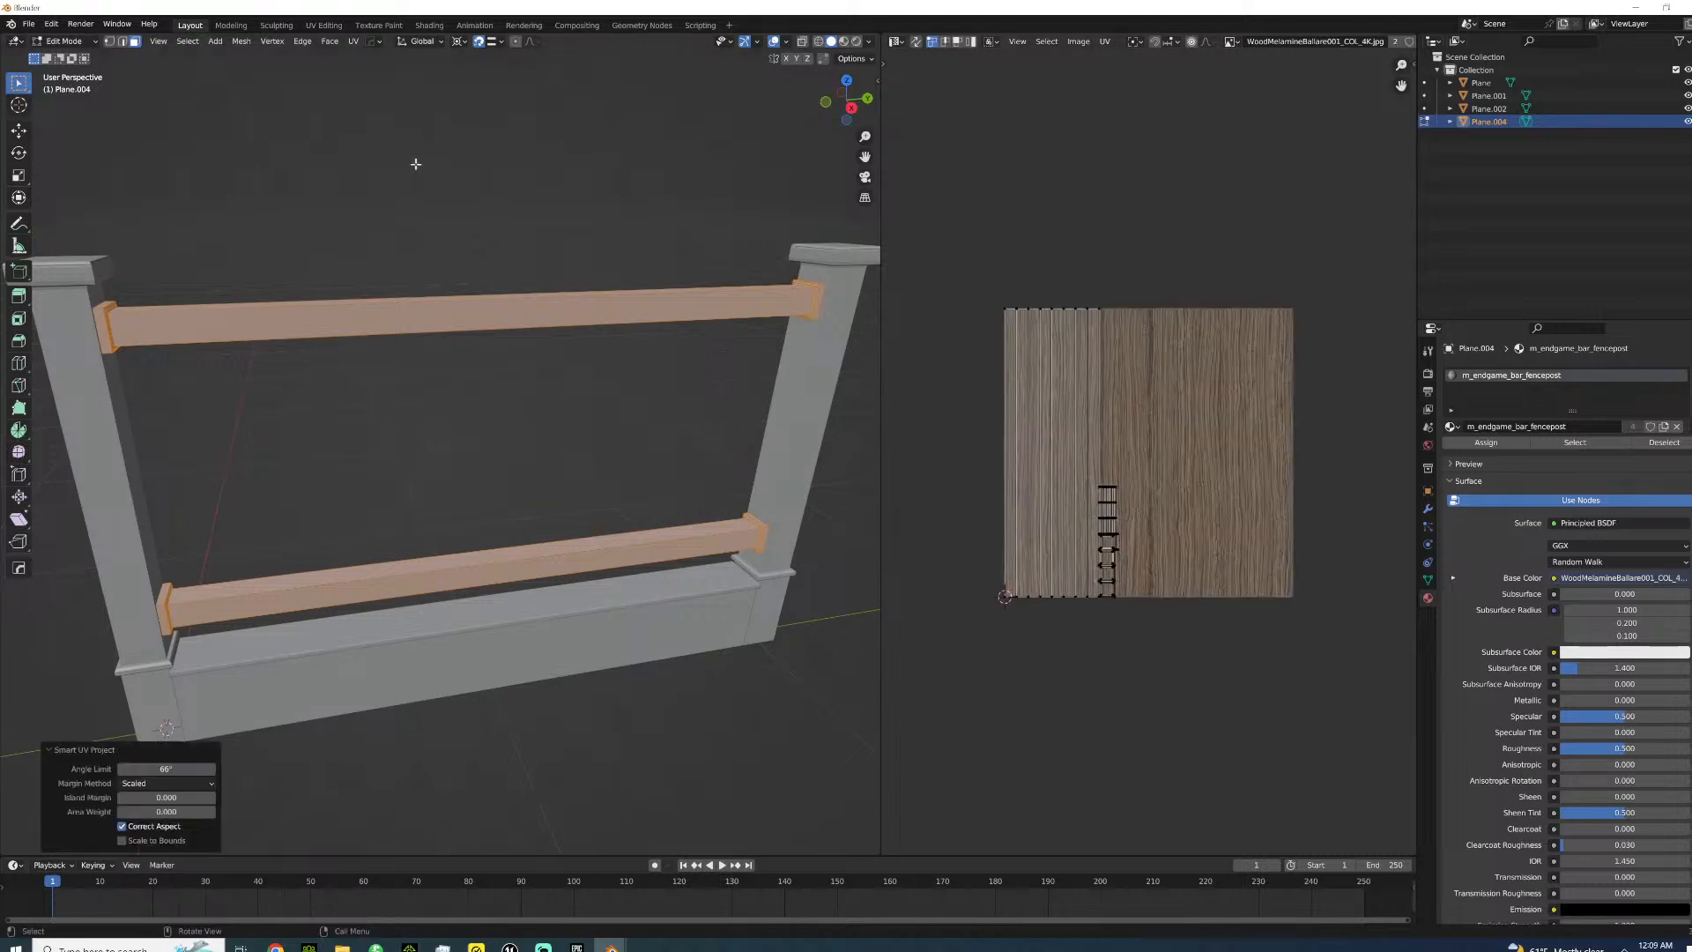
- Display the rails in Material Preview shading and scale all their UVs by 2
click(843, 41)
middle_drag(679, 432, 659, 435)
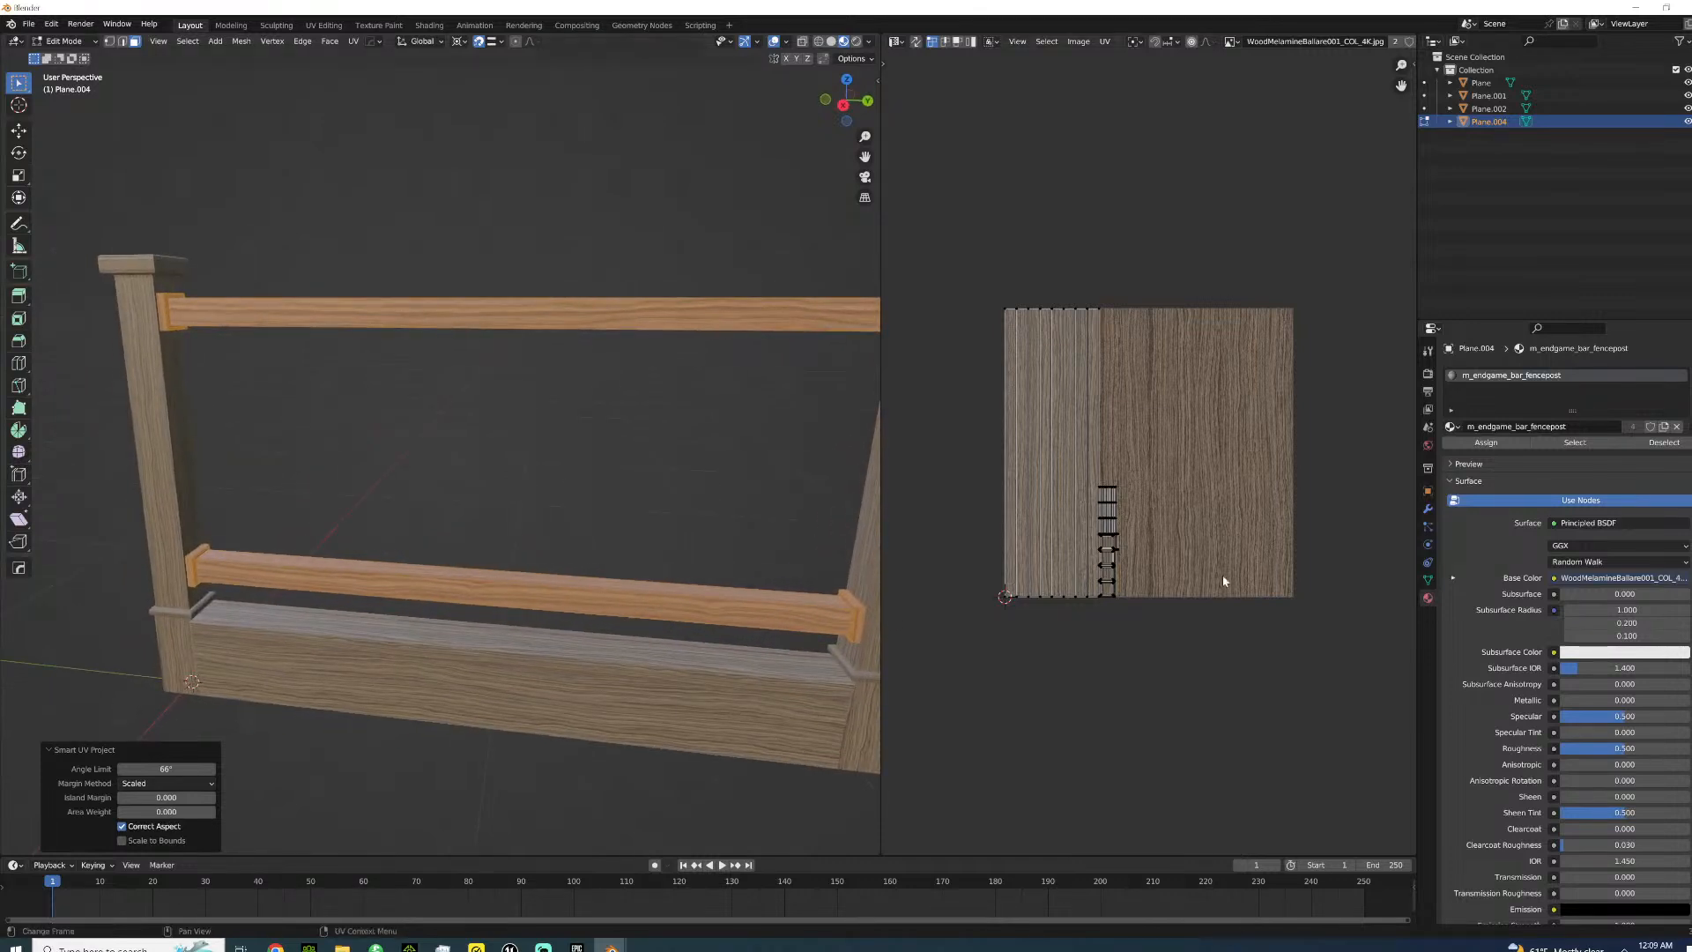
text(as2)
key(Return)
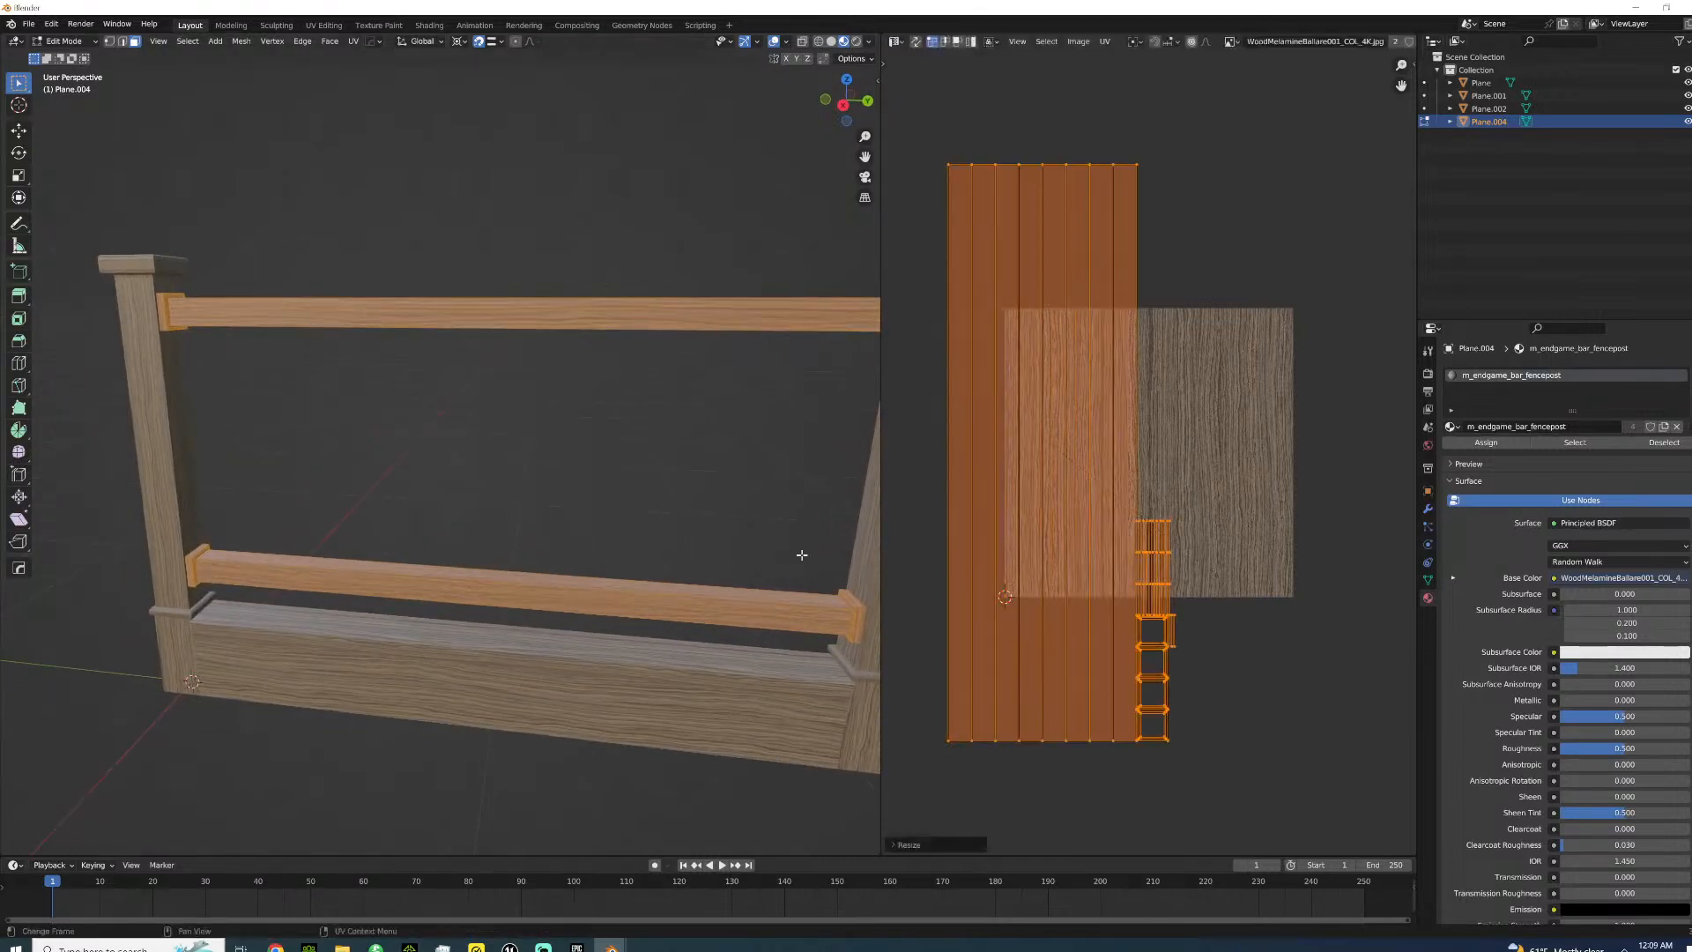
- With the lower rail's end bracket in close view, scale all the rails' UVs by a further factor of 2
scroll(238, 563, up, 3)
shift+middle_drag(486, 482, 765, 351)
scroll(503, 449, up, 5)
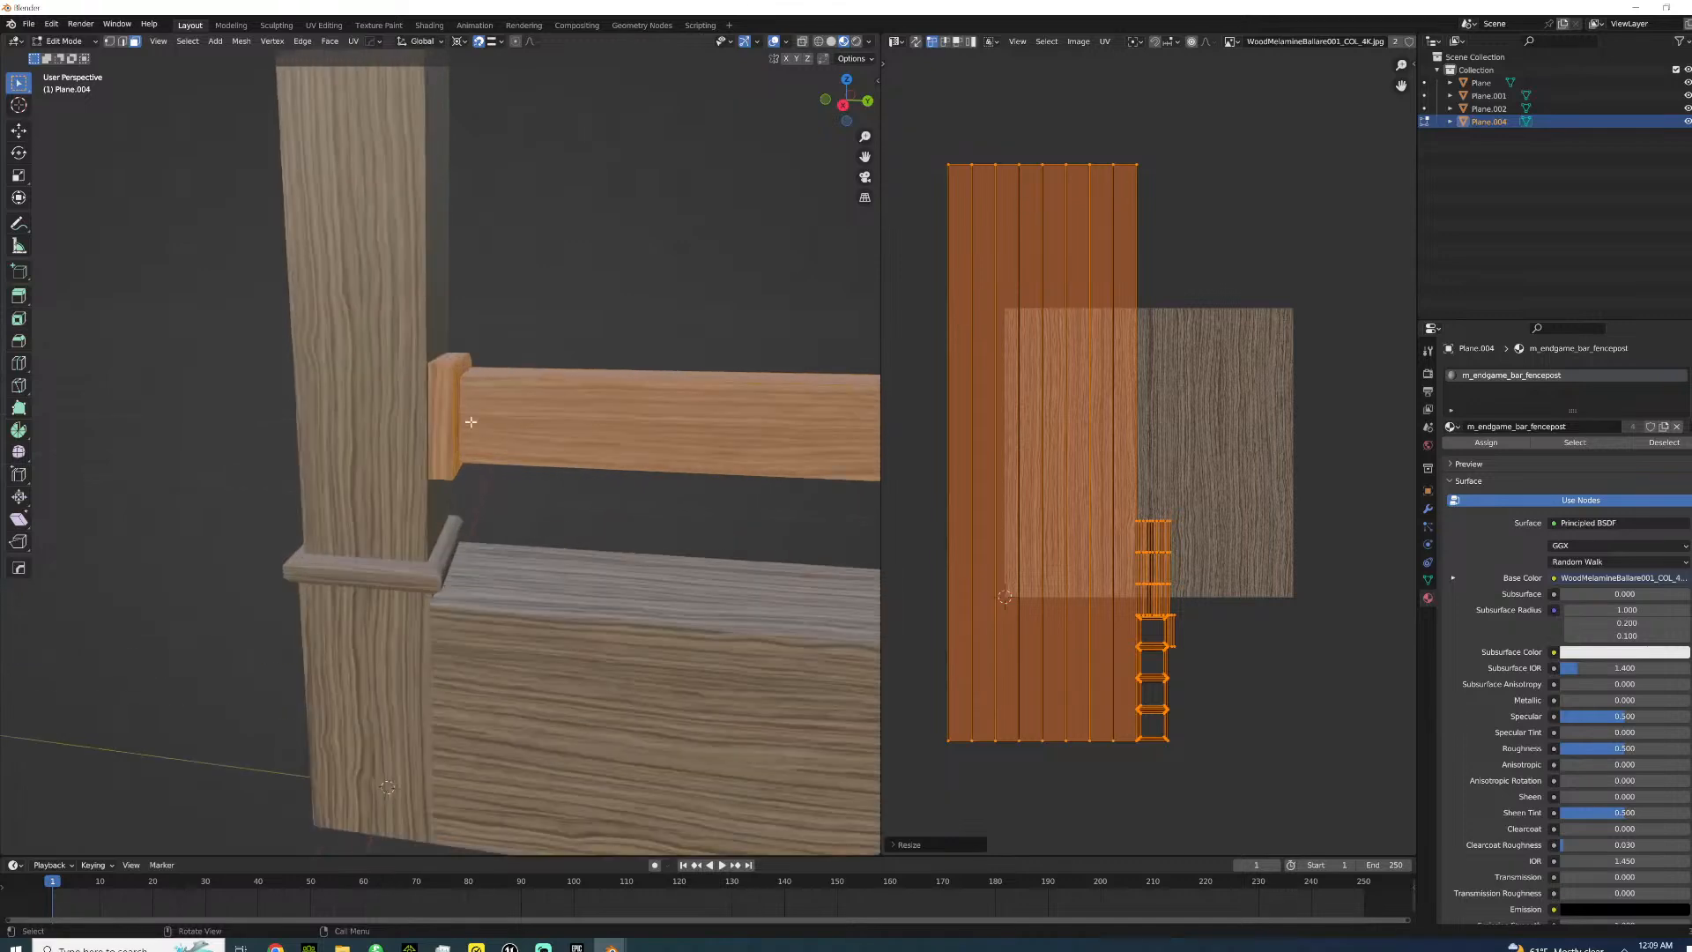
mouse_move(457, 404)
middle_down()
mouse_move(418, 408)
mouse_move(441, 410)
middle_up()
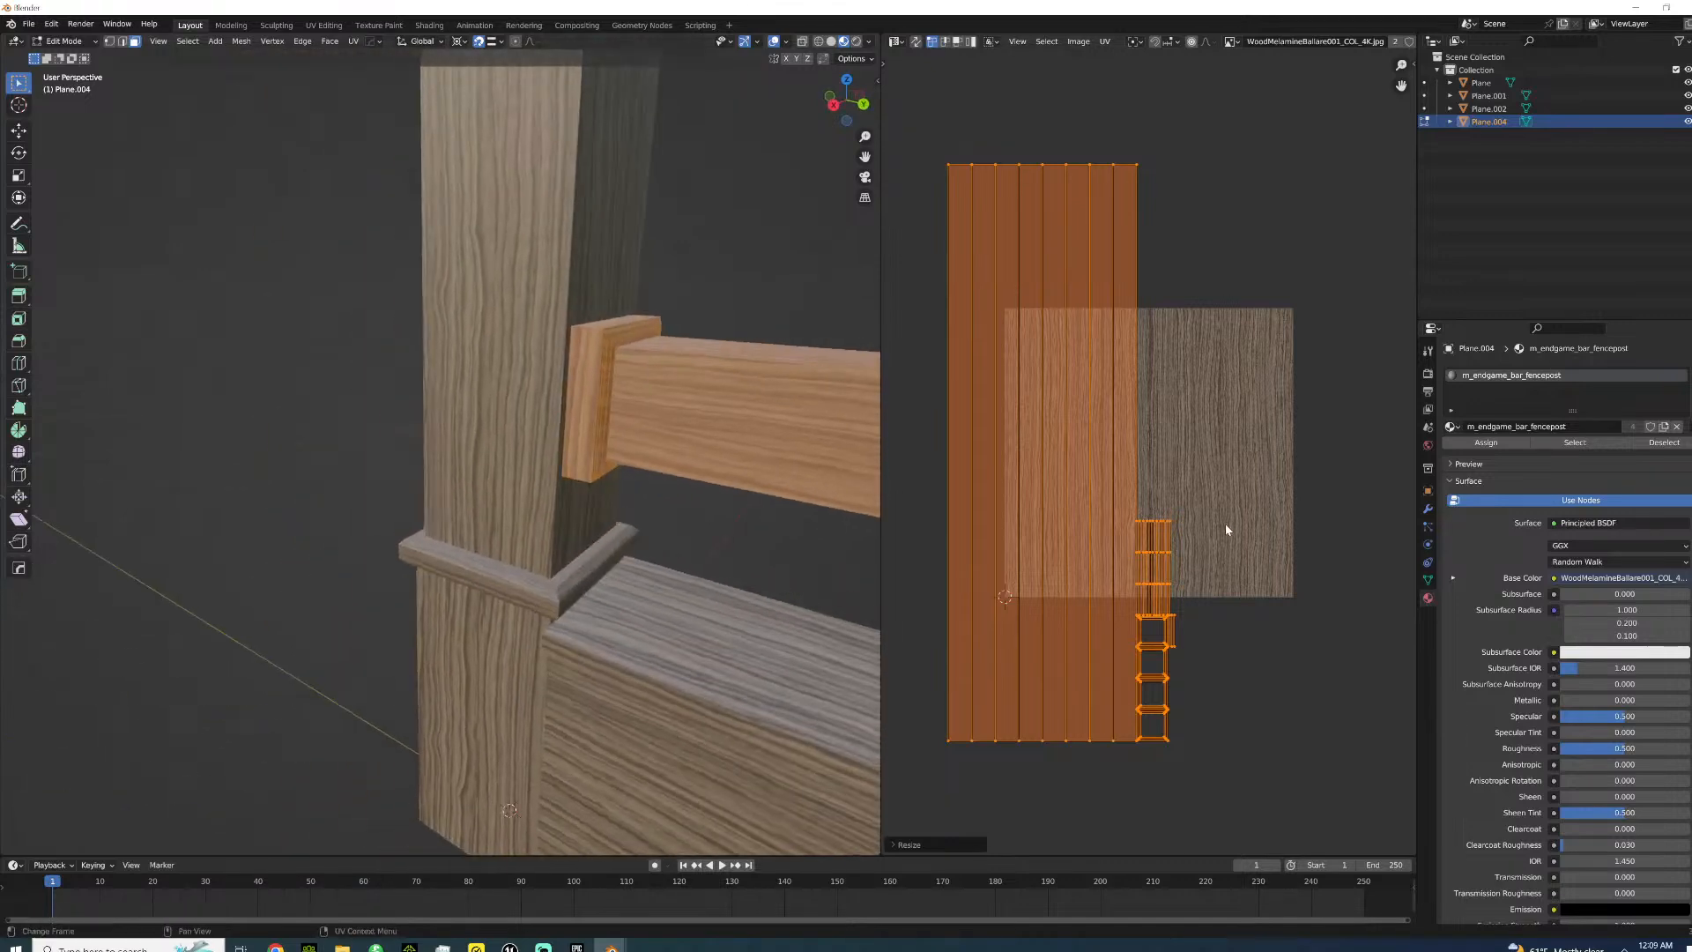
text(s2)
key(Return)
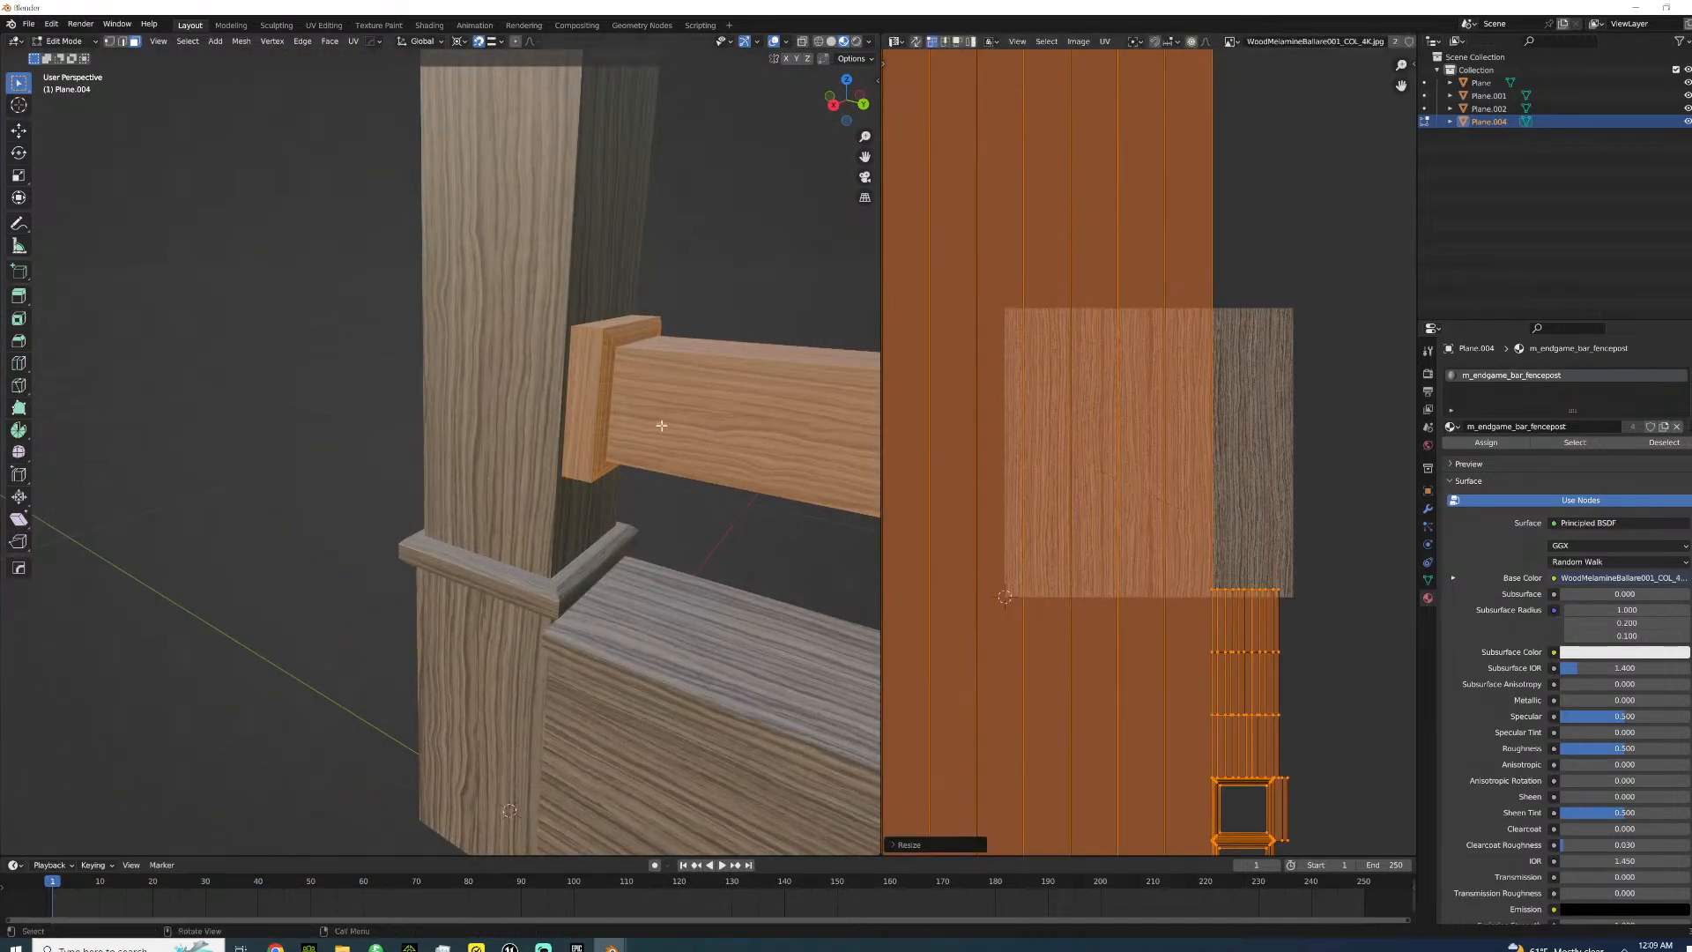
- Rotate the UVs of the narrow vertical inner faces on one side of the lower rail's bracket at the origin post by 90°
scroll(627, 368, up, 4)
shift+middle_drag(872, 527, 780, 546)
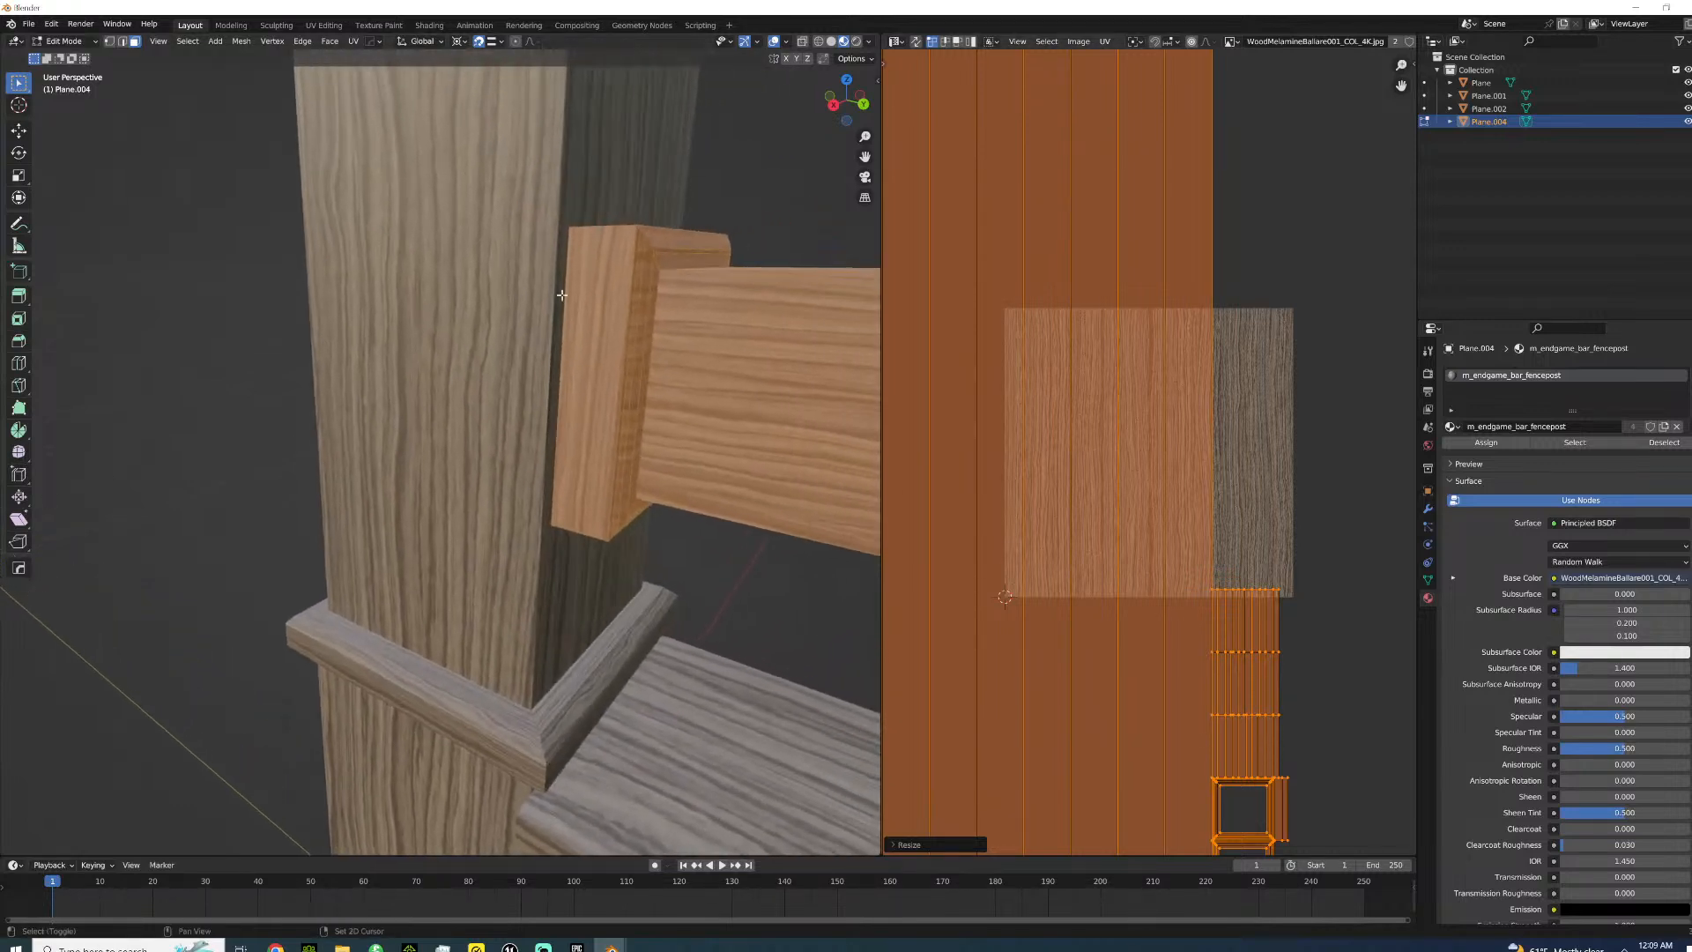
key(alt+a)
shift+click(638, 325)
shift+click(642, 326)
shift+click(648, 326)
text(r90)
key(Return)
- Turn the UVs of the matching bevel faces on the bracket's opposite side upright so the grain runs vertically, and leave Edit Mode
middle_drag(793, 484, 648, 393)
mouse_move(754, 436)
shift+middle_down()
mouse_move(688, 415)
mouse_move(612, 445)
mouse_move(518, 423)
mouse_move(466, 435)
mouse_move(656, 503)
shift+middle_up()
click(736, 499)
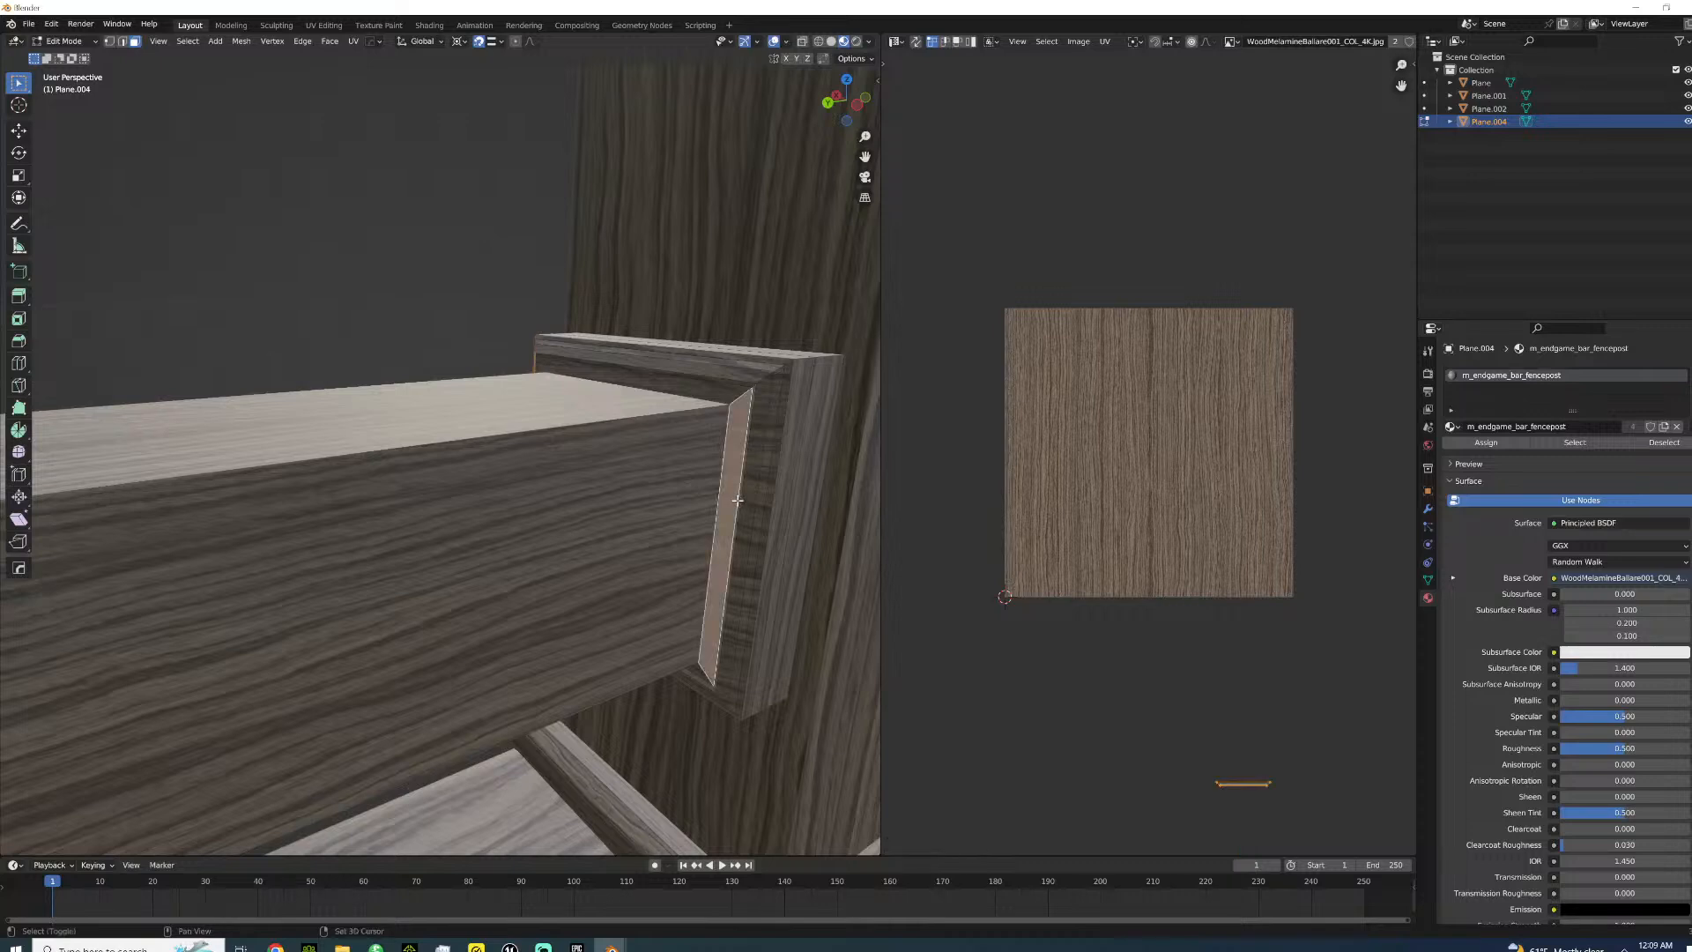
click(740, 499)
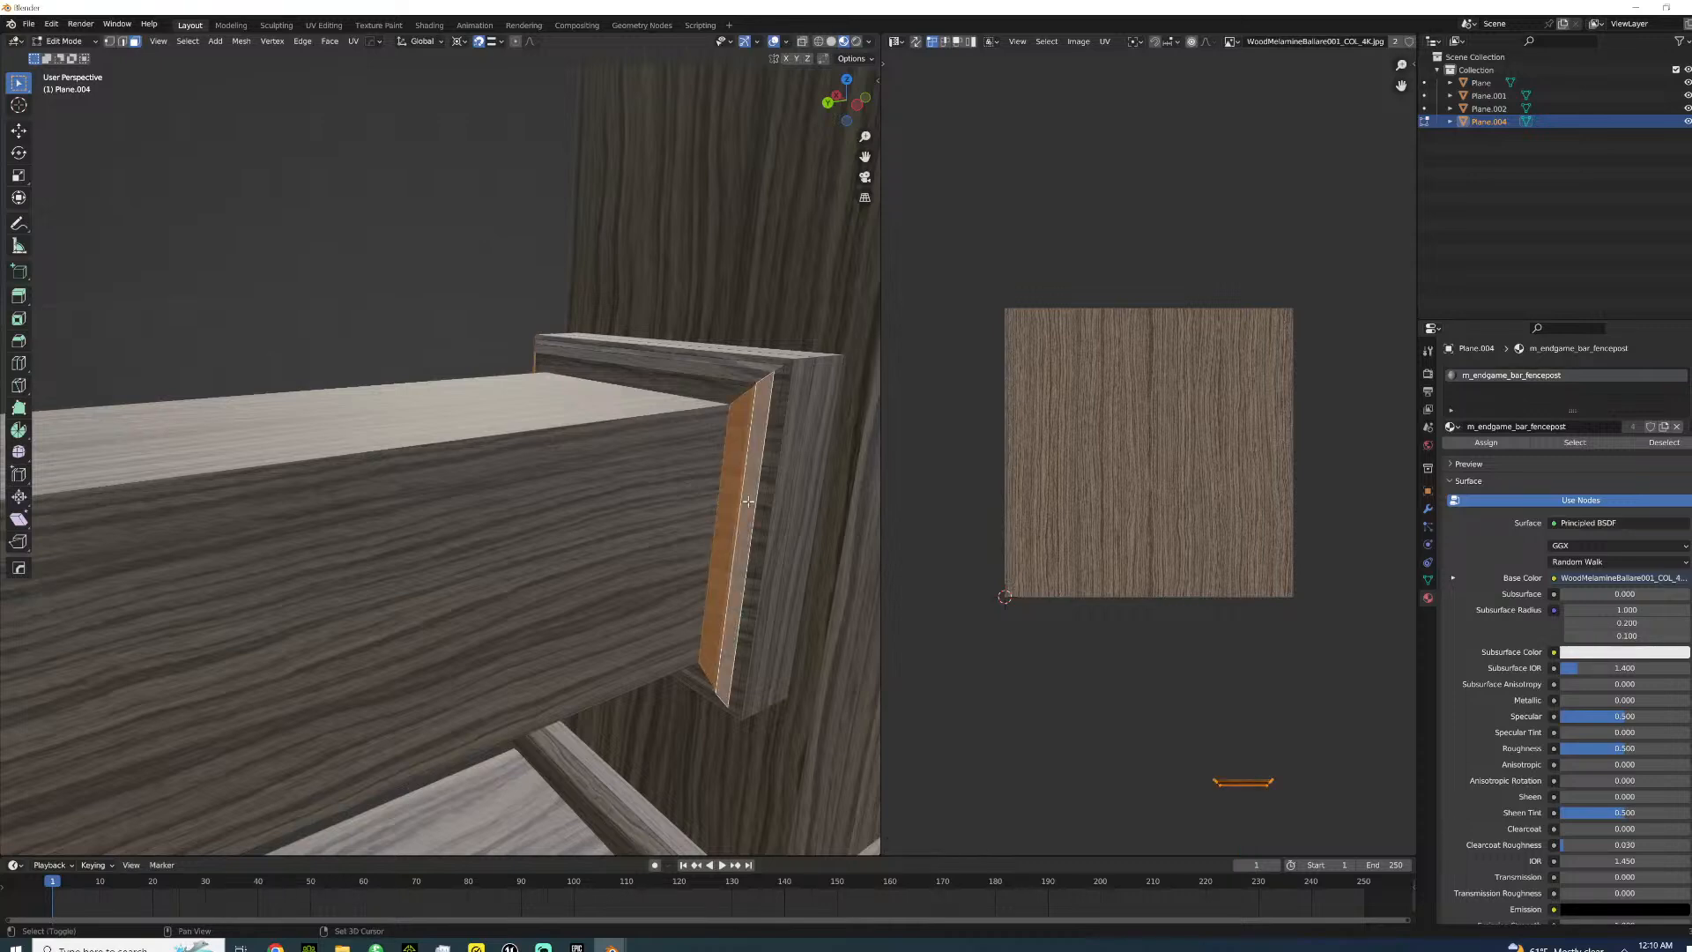
key(c)
drag(763, 511, 785, 517)
key(Escape)
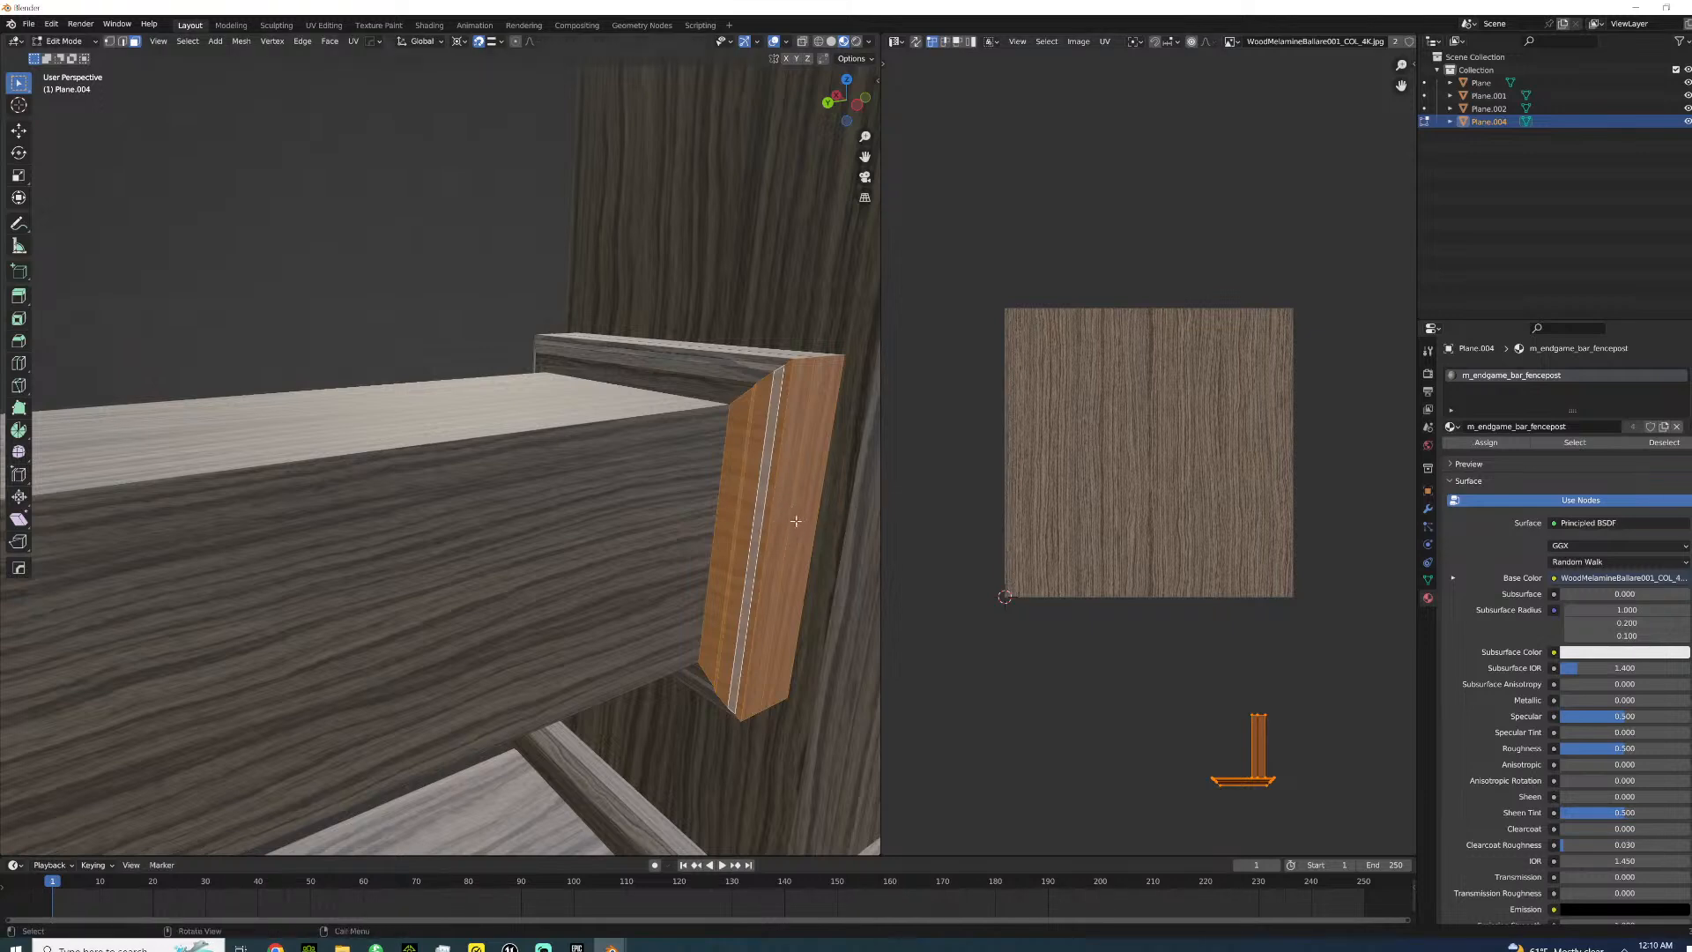
shift+click(779, 505)
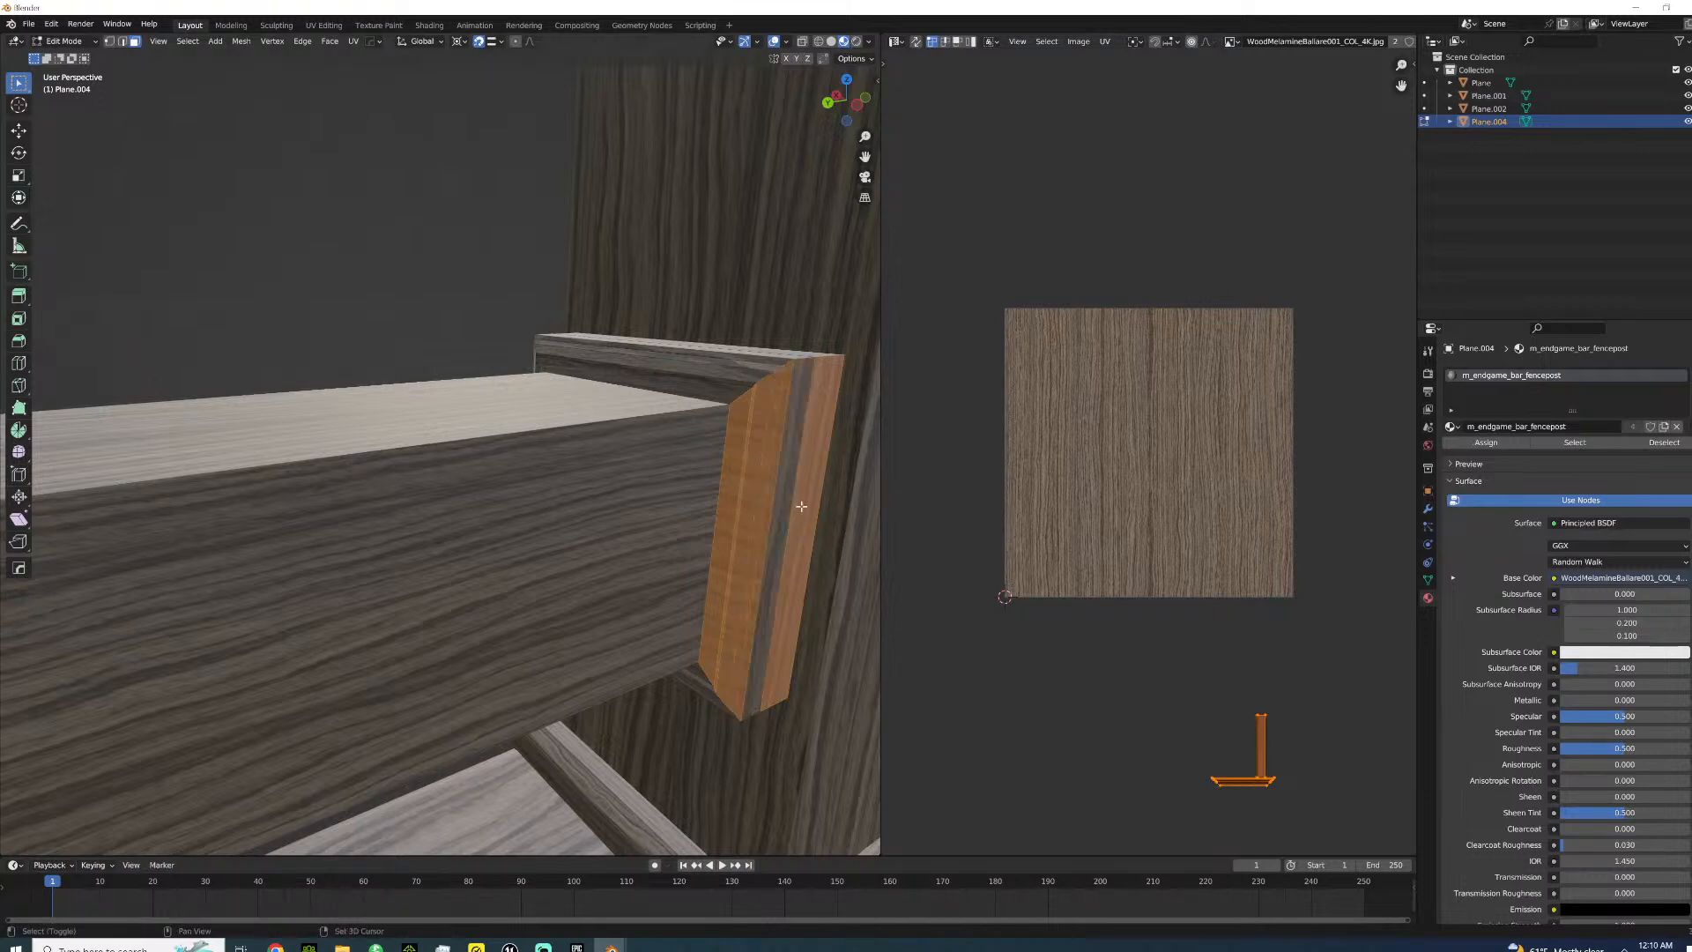
shift+click(789, 511)
key(r)
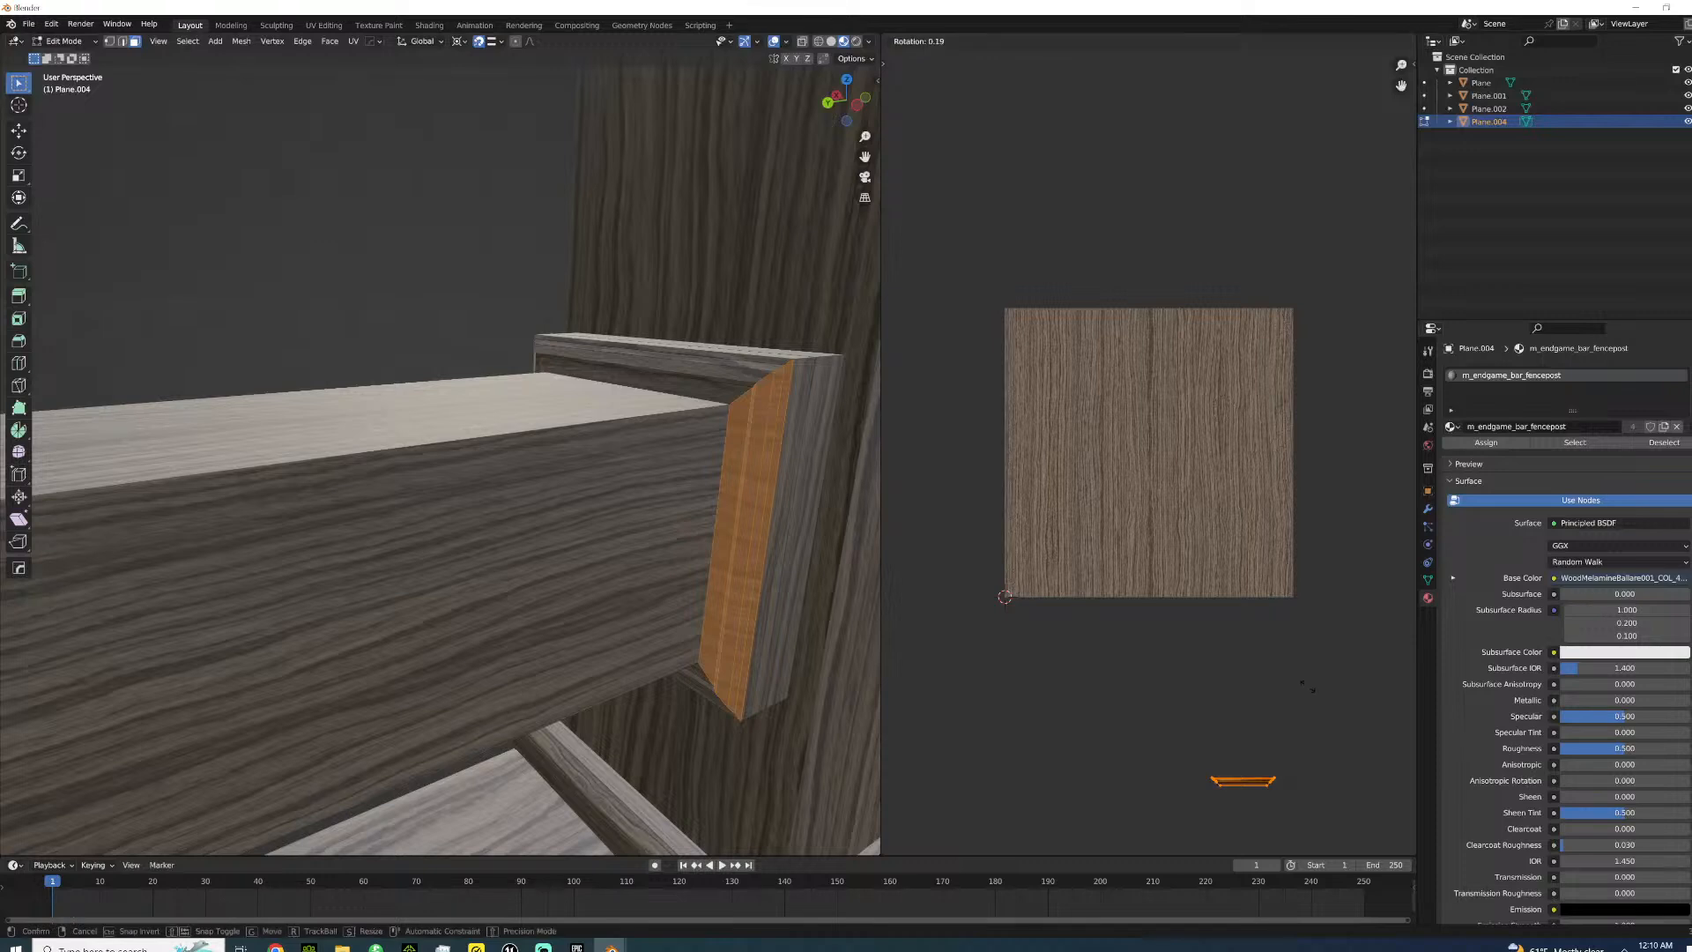
click(1017, 592)
key(Tab)
scroll(612, 499, down, 10)
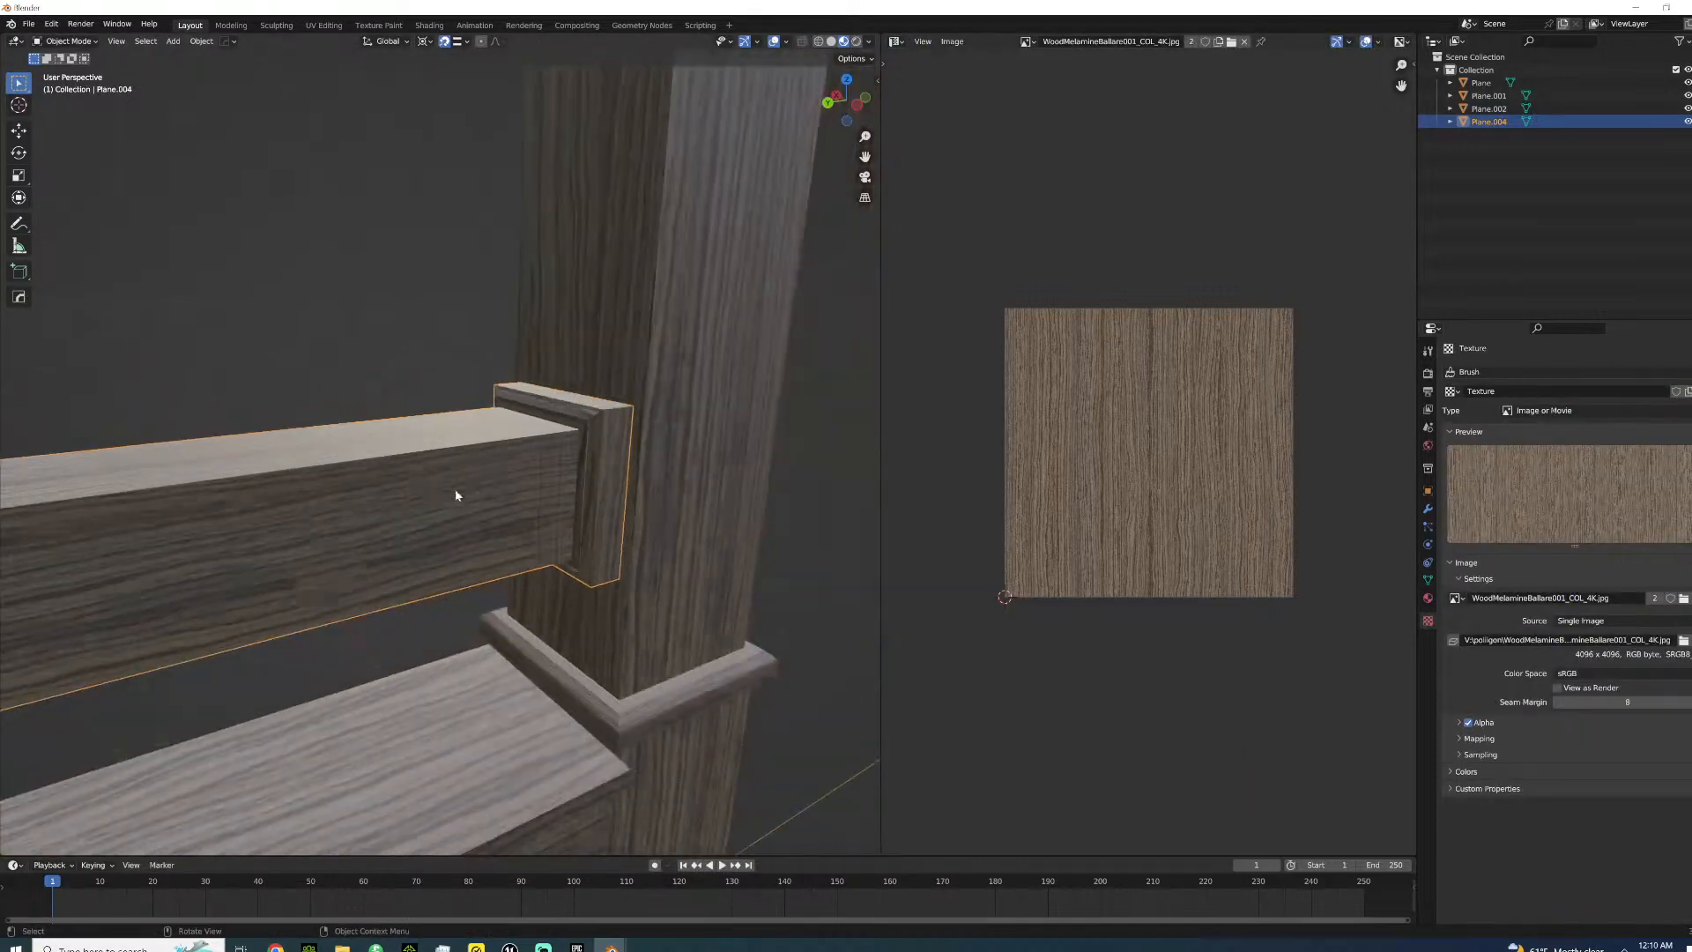
shift+middle_drag(352, 555, 622, 563)
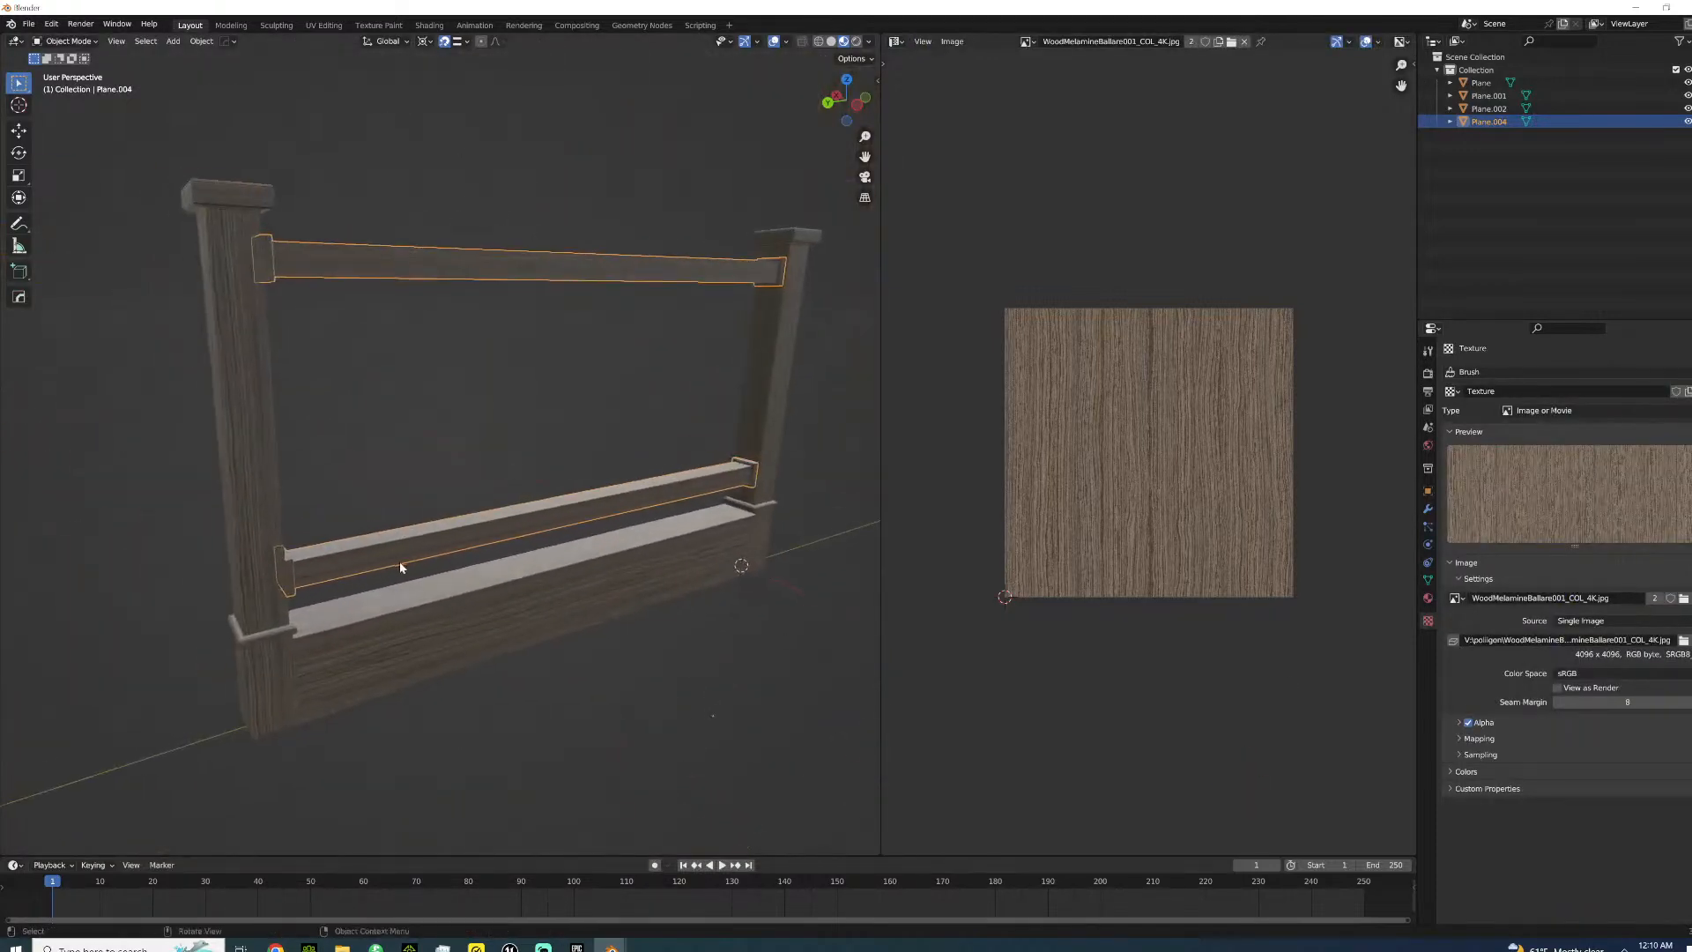
- Rotate the UVs of the vertical bevel faces on both sides of the lower rail's far-post bracket so their grain runs vertically
scroll(438, 559, up, 5)
scroll(438, 561, down, 2)
middle_drag(438, 565, 444, 508)
key(Tab)
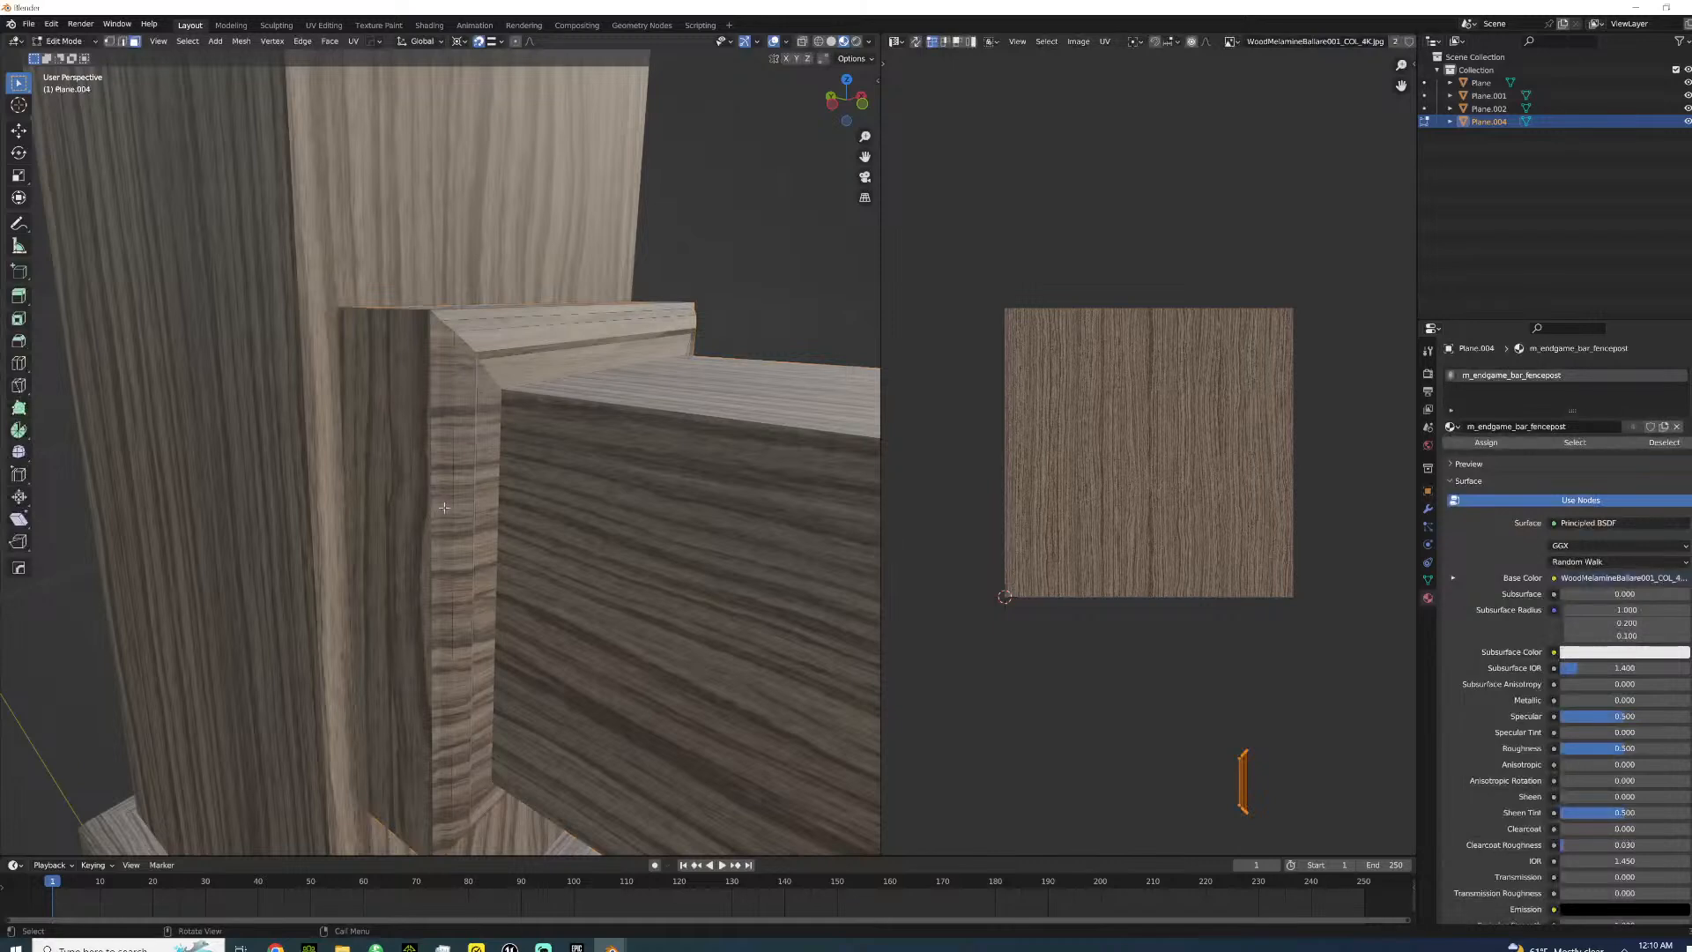
click(442, 527)
shift+click(467, 529)
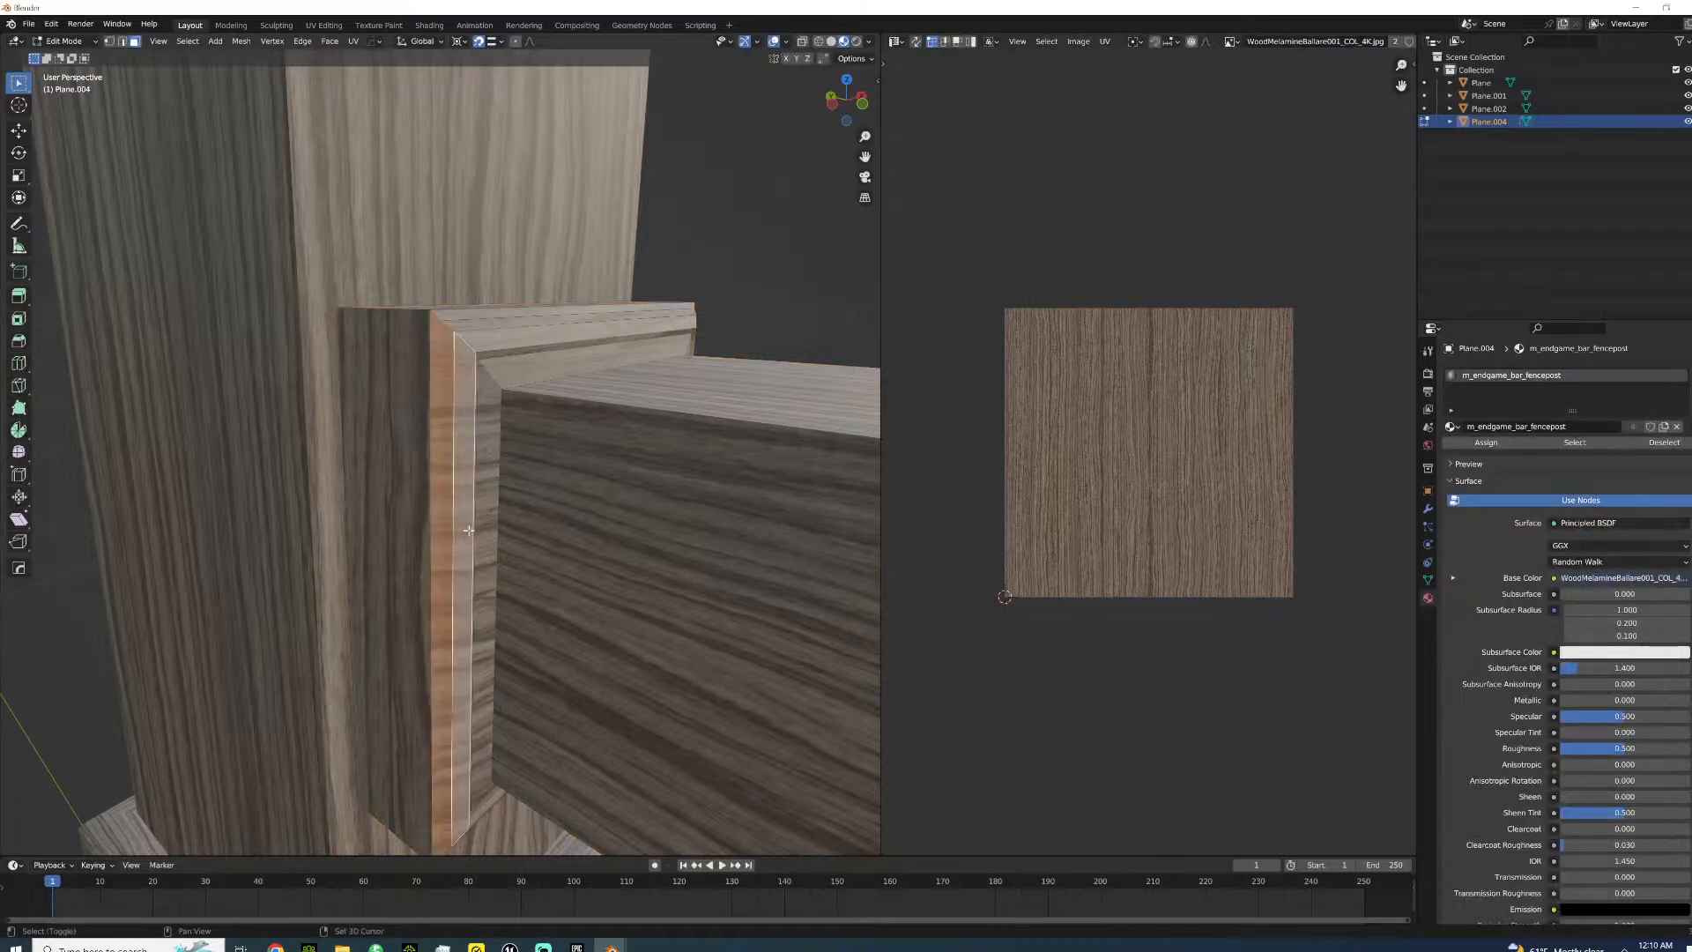
shift+click(474, 529)
shift+click(474, 530)
shift+click(467, 531)
shift+click(484, 530)
middle_drag(524, 499, 317, 467)
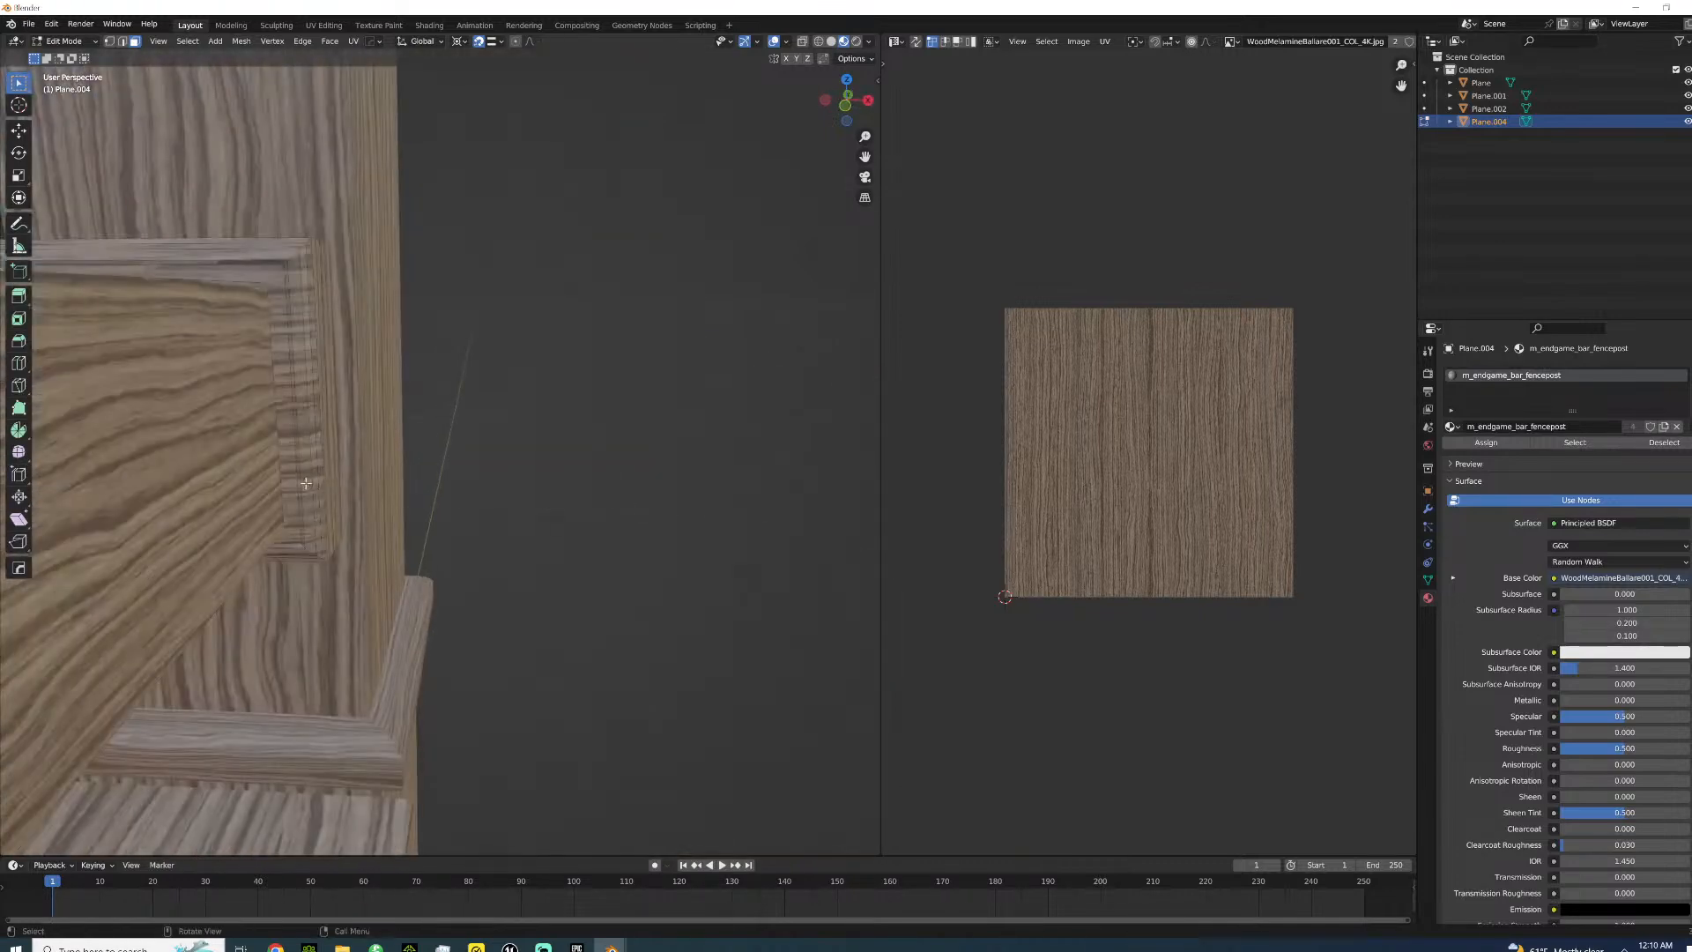
shift+click(299, 458)
shift+click(298, 458)
shift+click(306, 457)
shift+click(312, 456)
shift+click(317, 456)
shift+click(322, 455)
mouse_move(328, 450)
middle_down()
mouse_move(405, 450)
mouse_move(344, 456)
middle_up()
shift+click(275, 459)
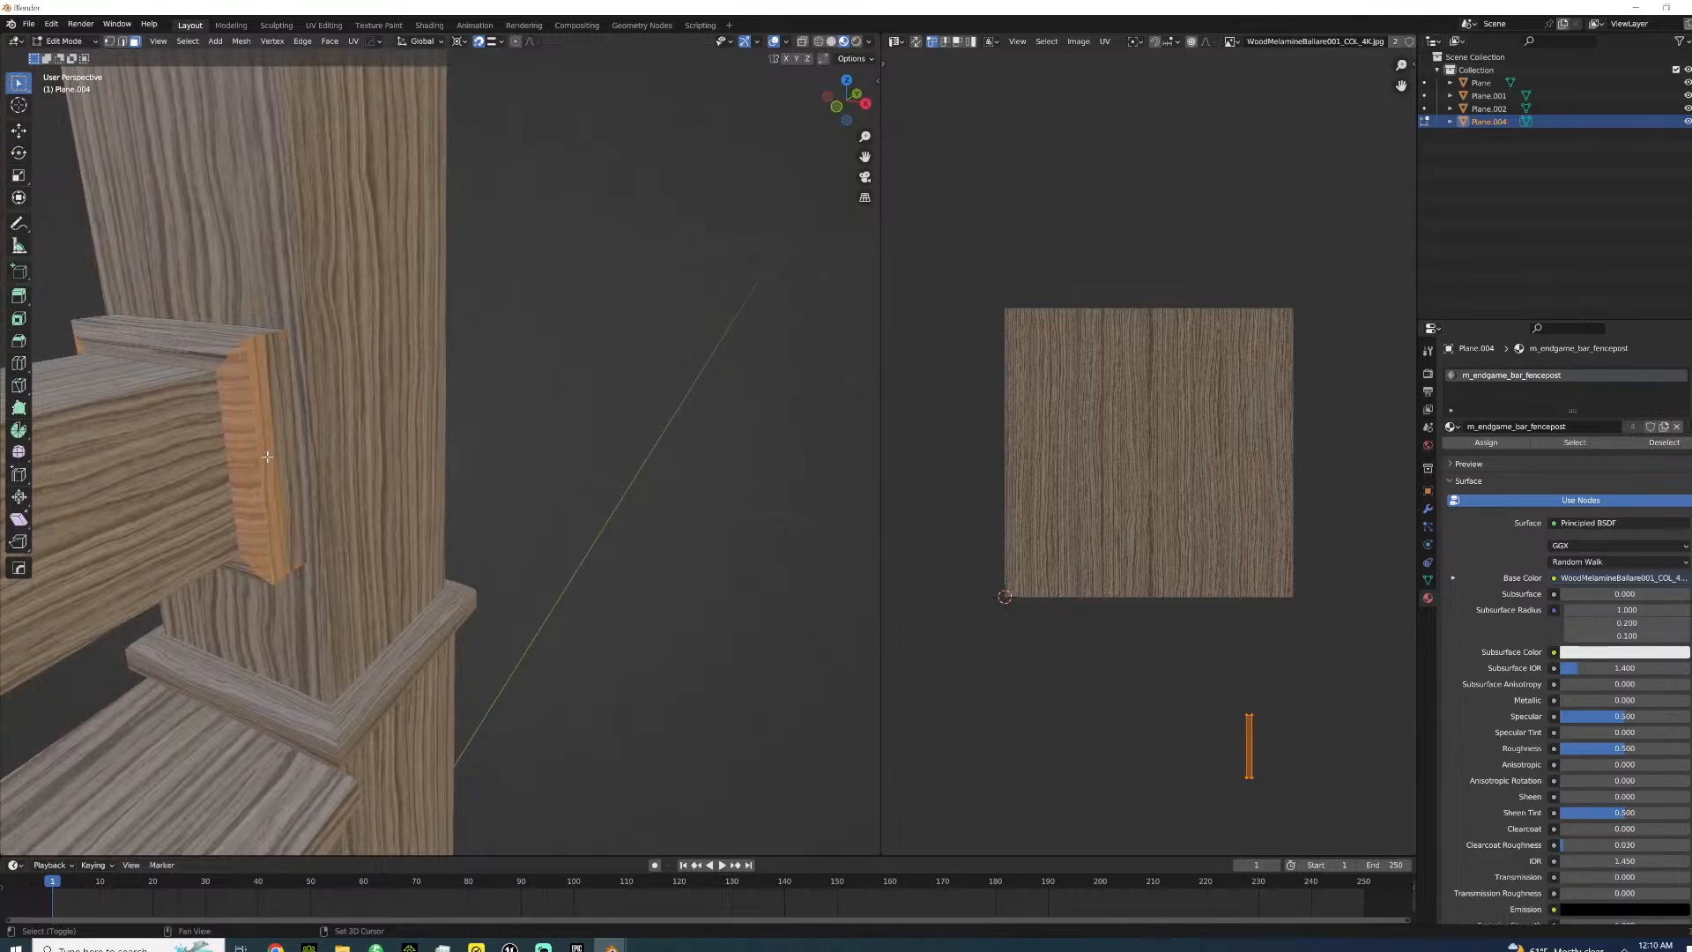
shift+click(267, 457)
key(r)
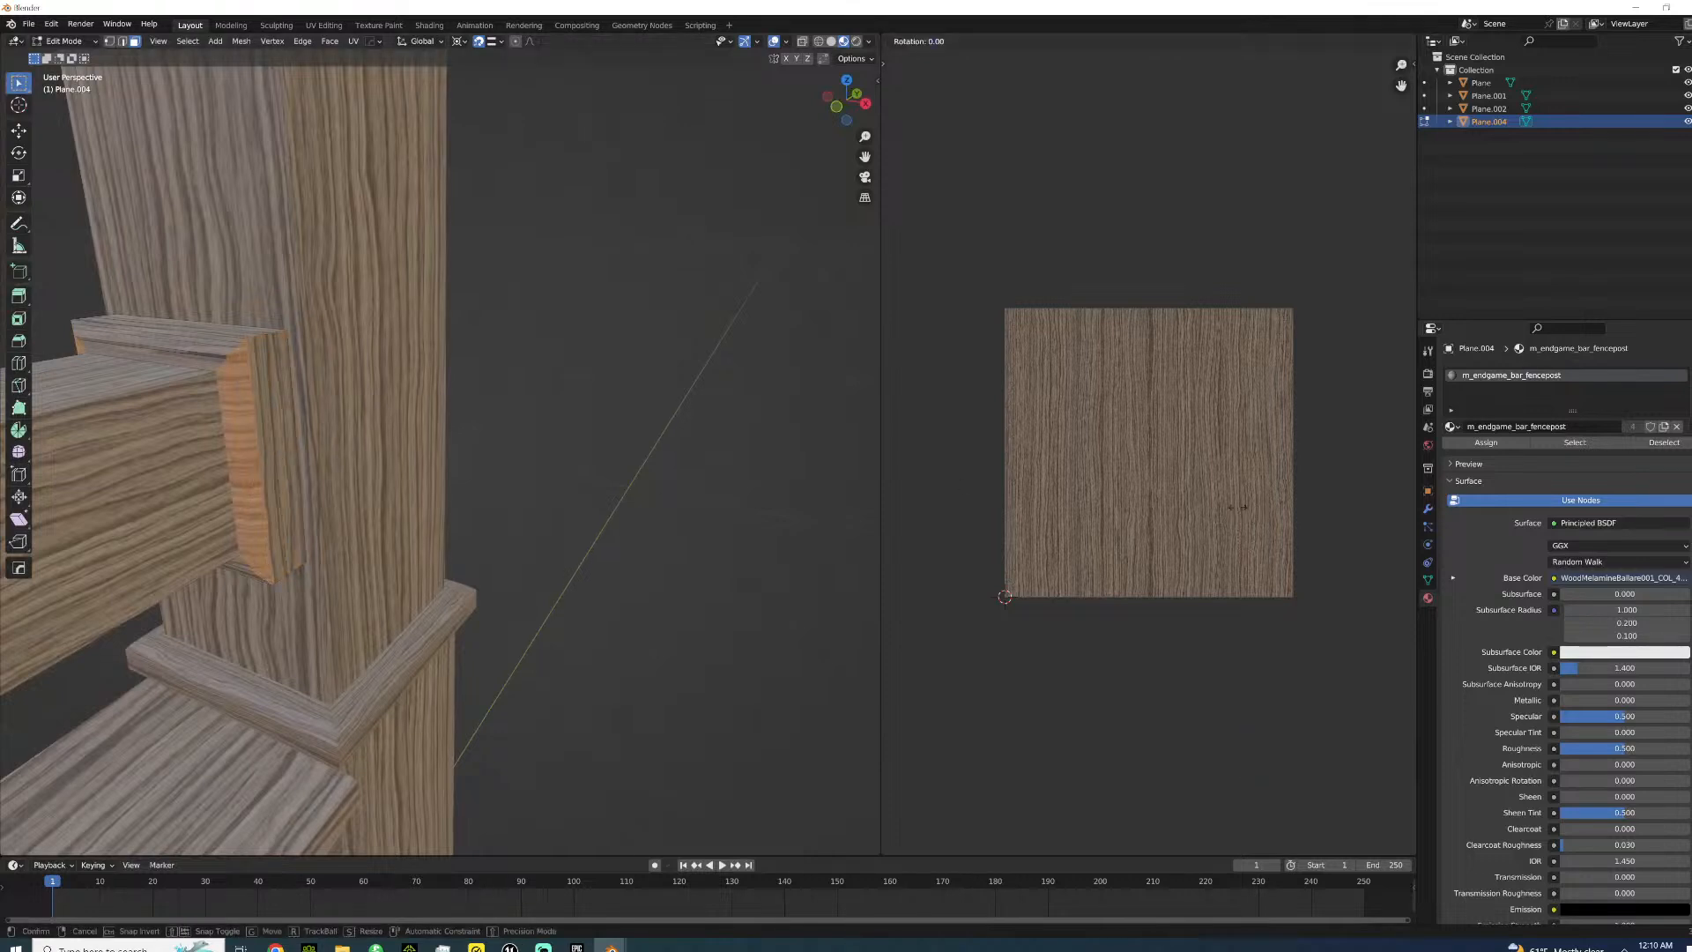
key(Return)
key(u)
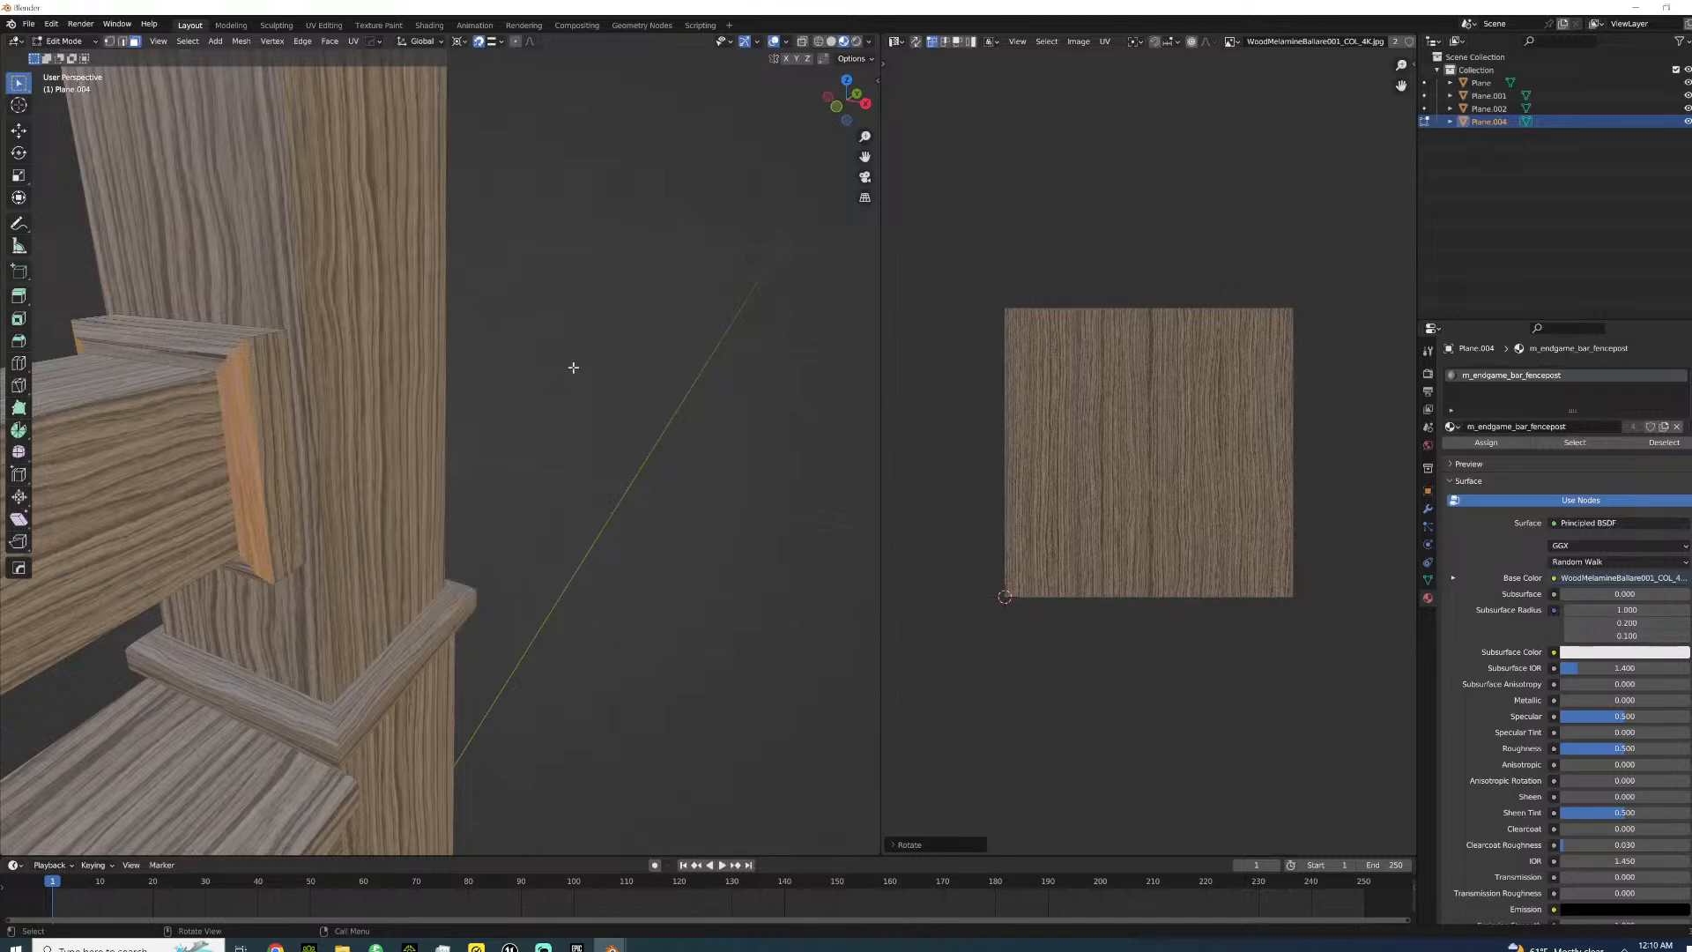
key(Tab)
scroll(546, 406, down, 10)
middle_drag(554, 426, 438, 408)
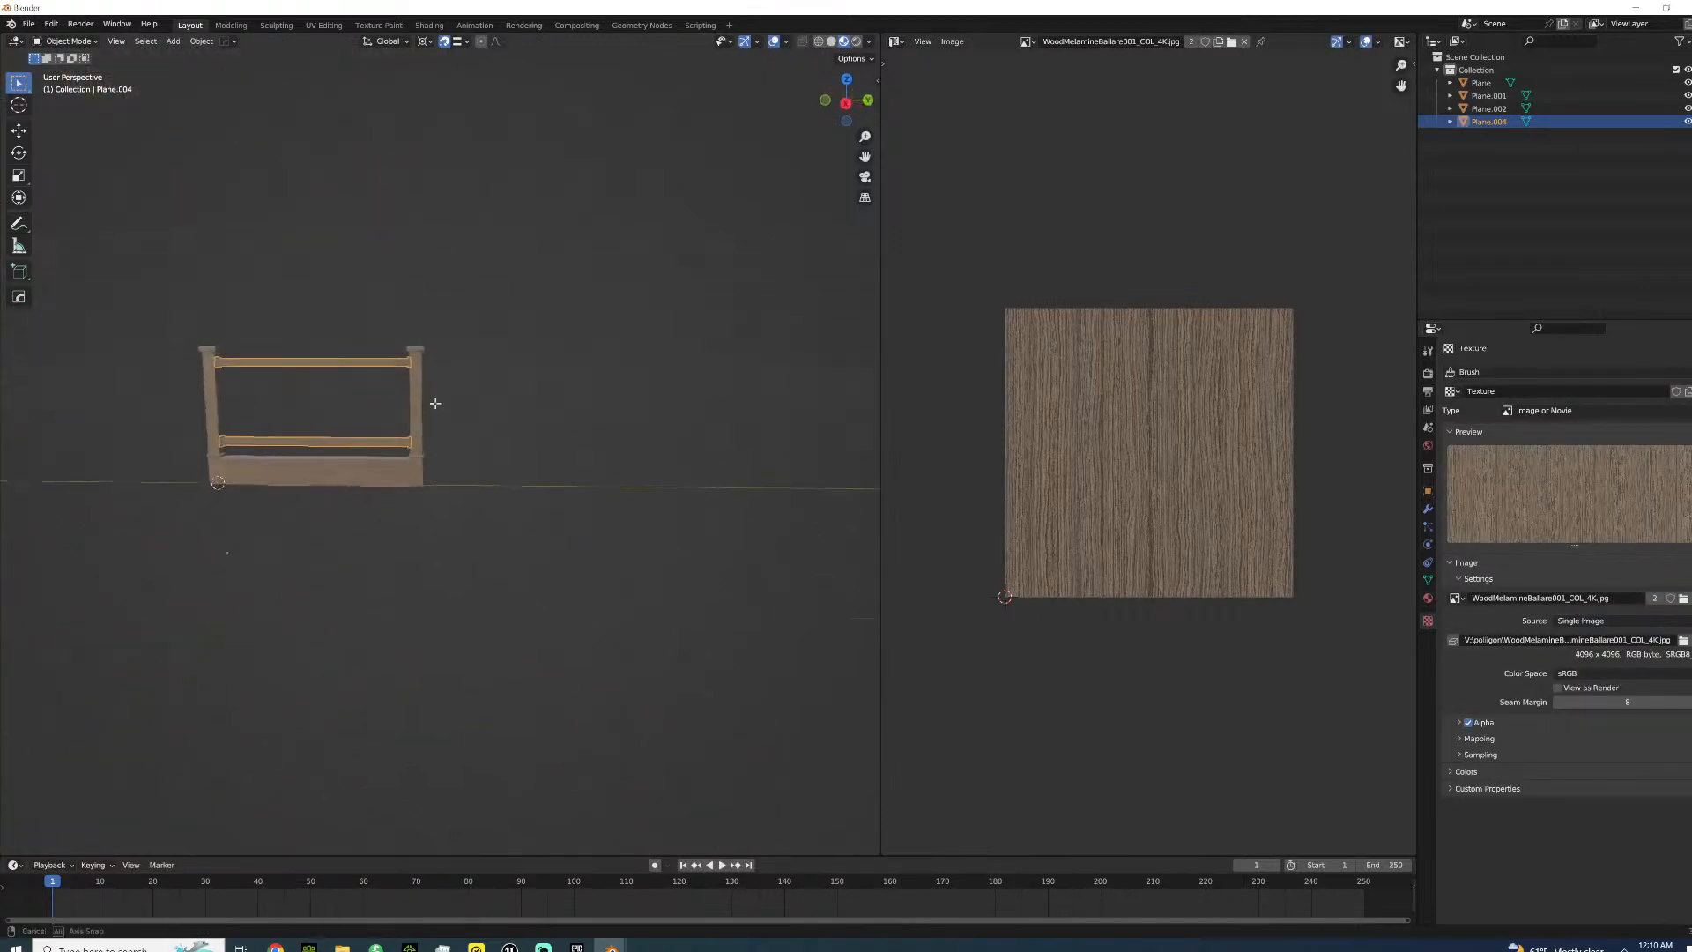
- Rotate the UVs of the vertical bevel faces on both sides of the upper rail's far-post bracket by 90°, and deselect the rails in Object Mode
key(Tab)
scroll(431, 396, up, 8)
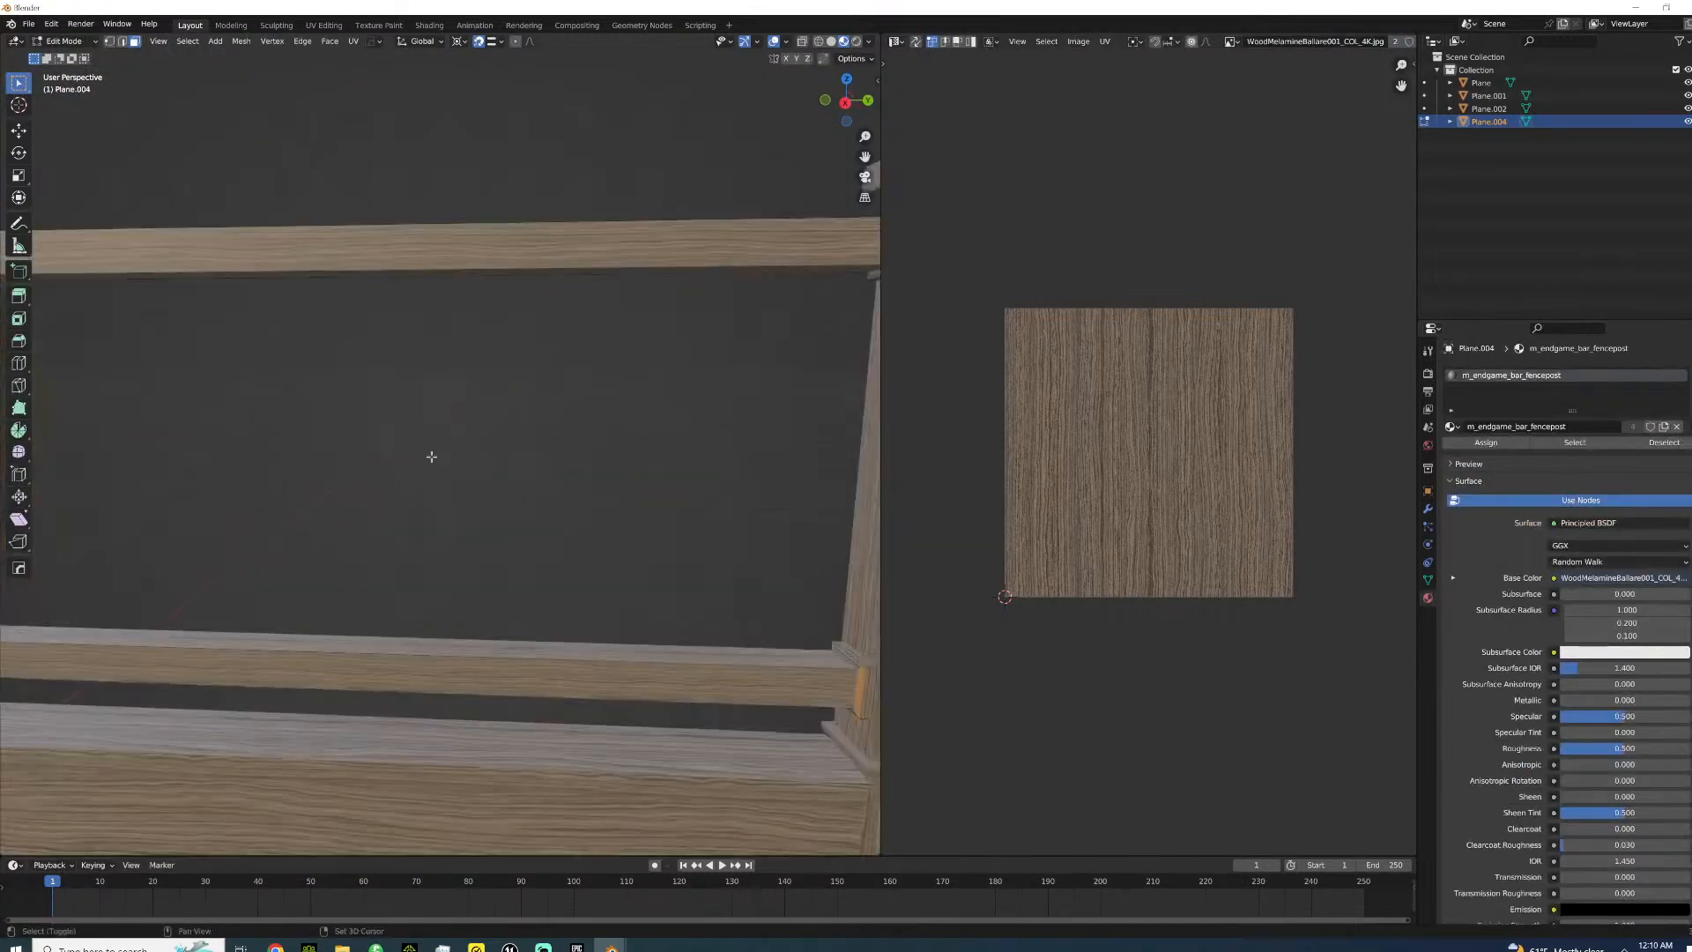
middle_drag(563, 476, 490, 430)
shift+middle_drag(598, 414, 399, 386)
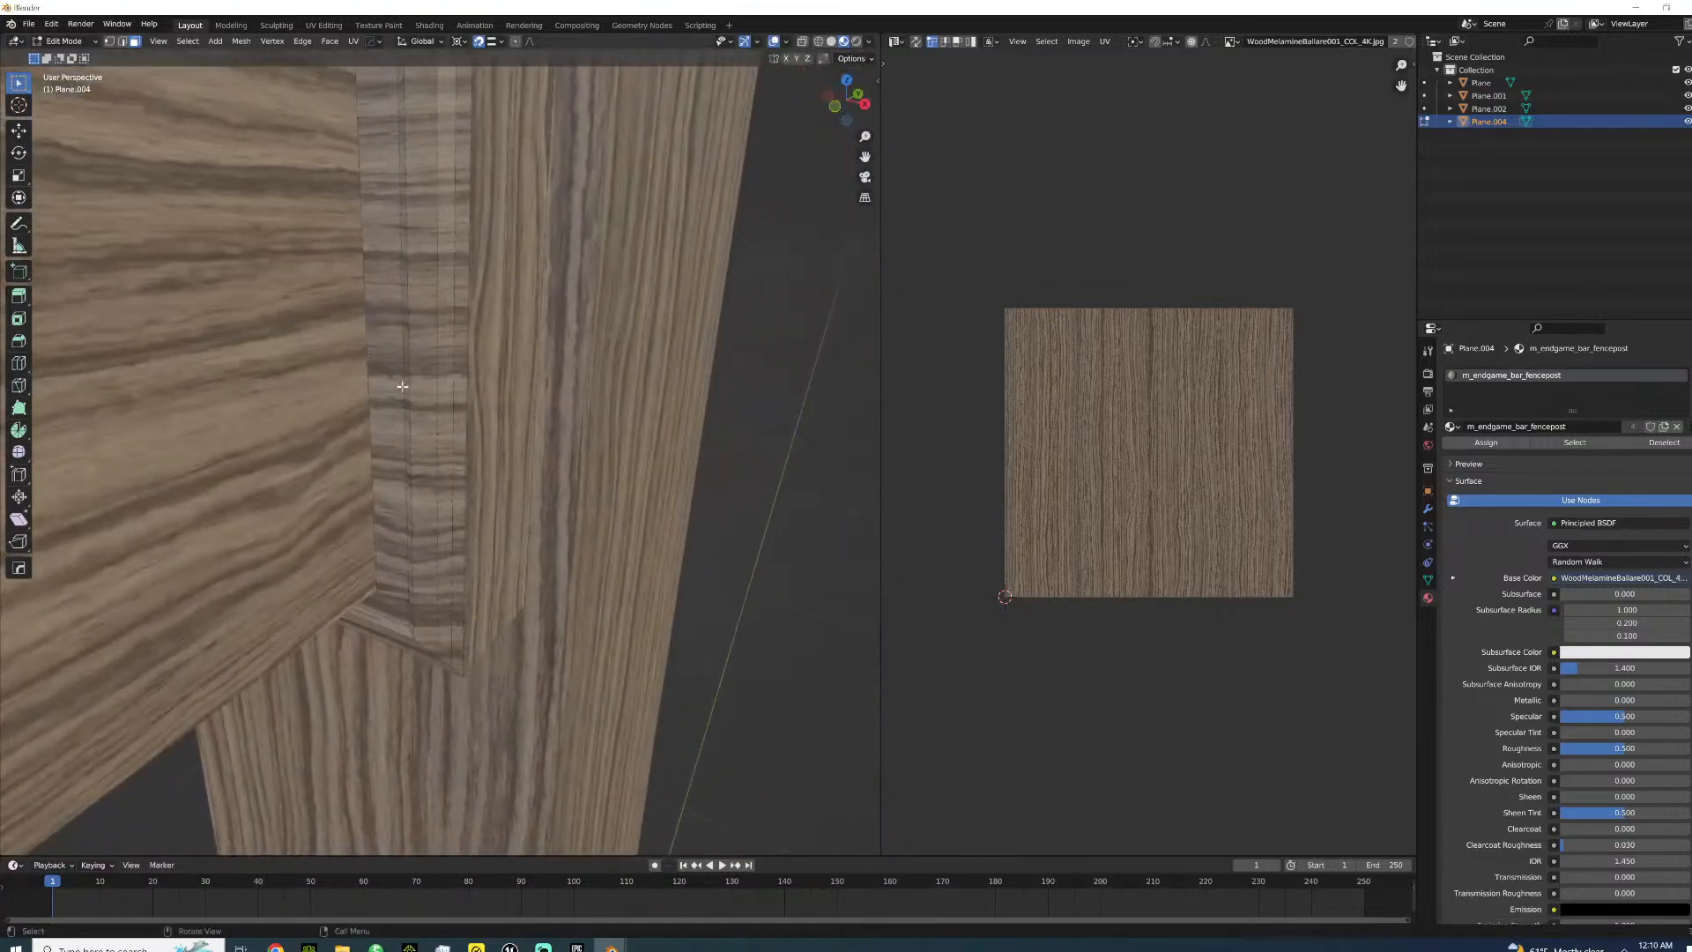
click(404, 384)
shift+click(416, 384)
shift+click(406, 385)
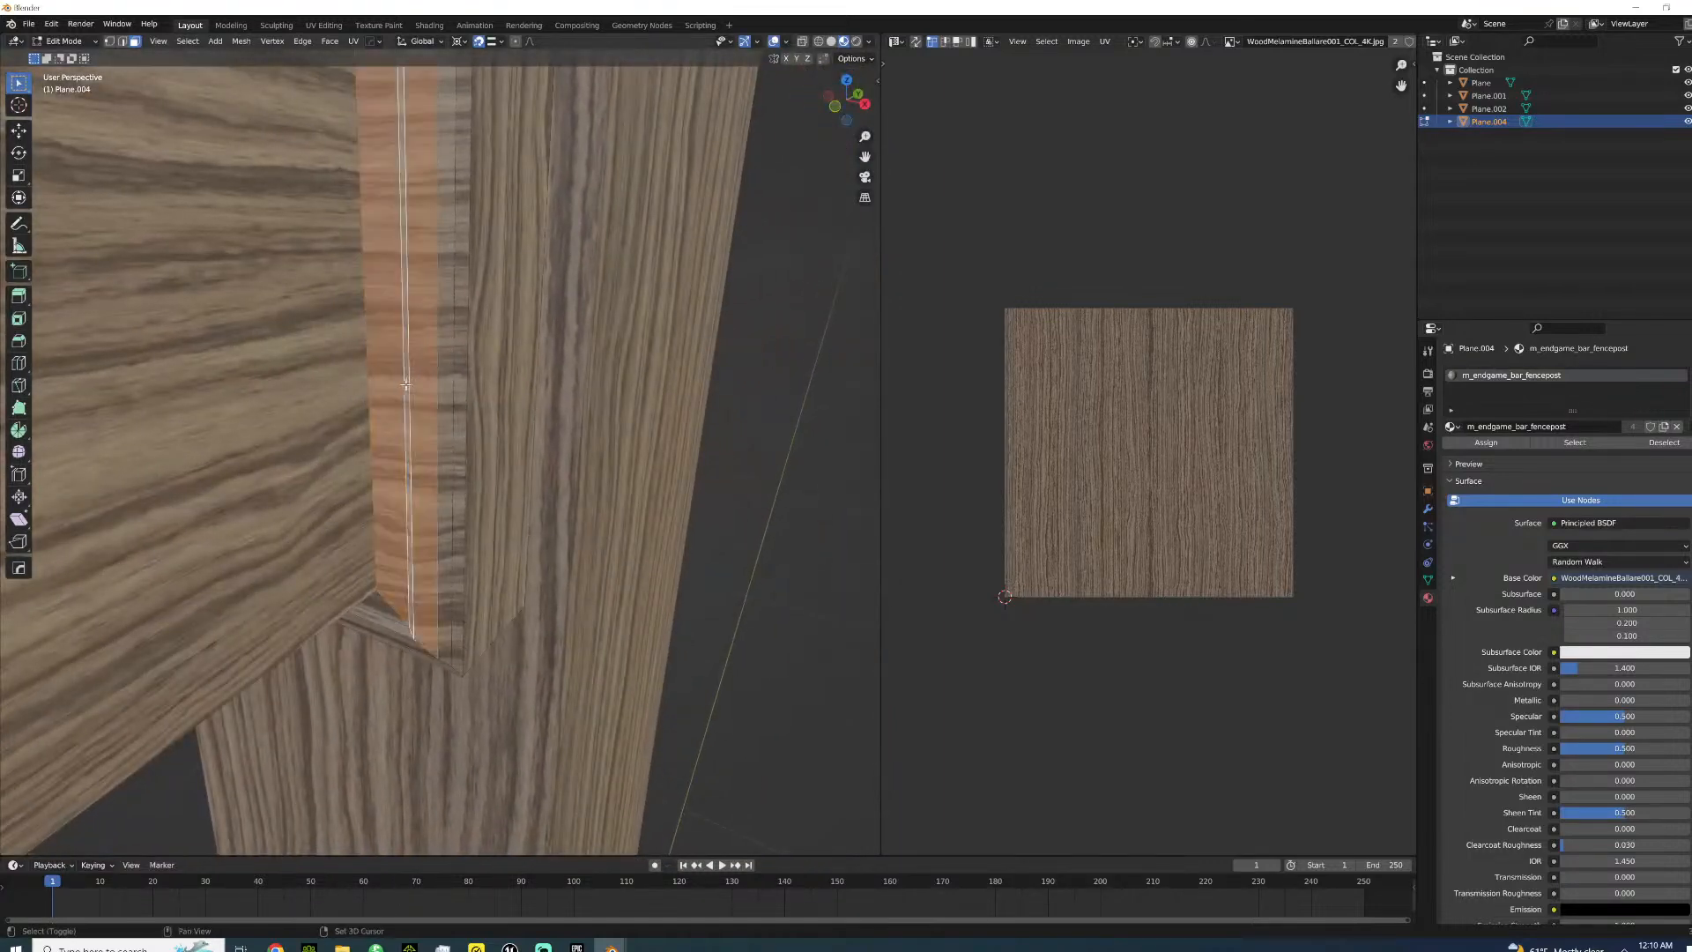
shift+click(453, 379)
middle_drag(453, 379, 584, 388)
shift+click(586, 386)
shift+click(619, 389)
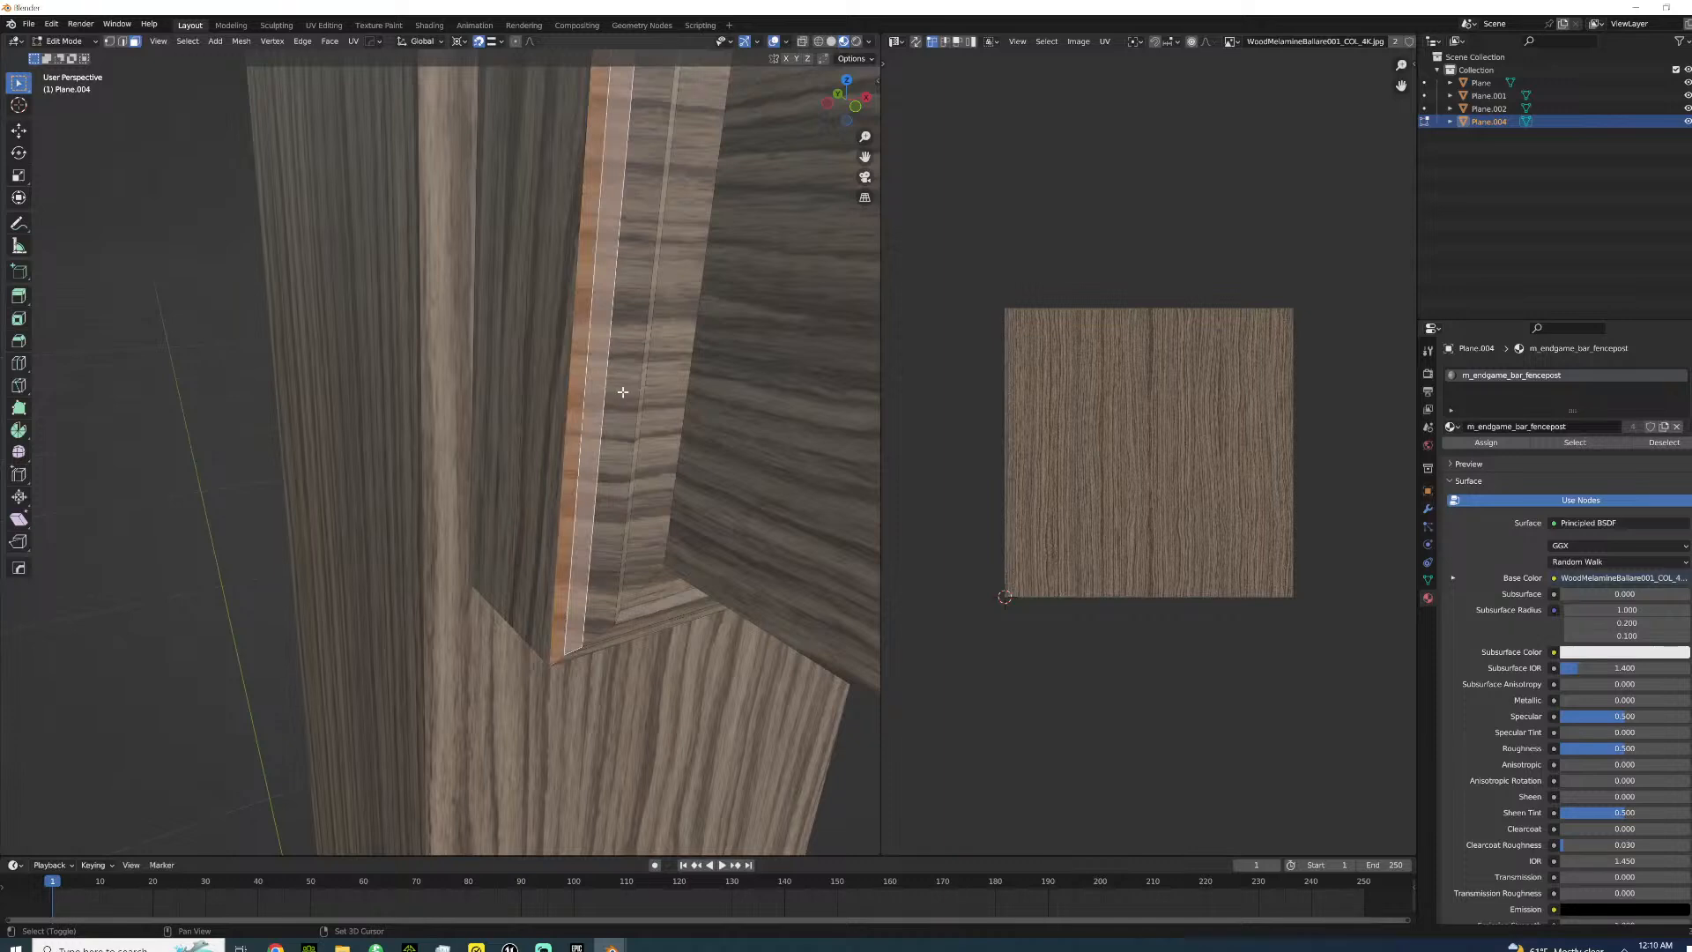
shift+click(641, 394)
shift+click(653, 388)
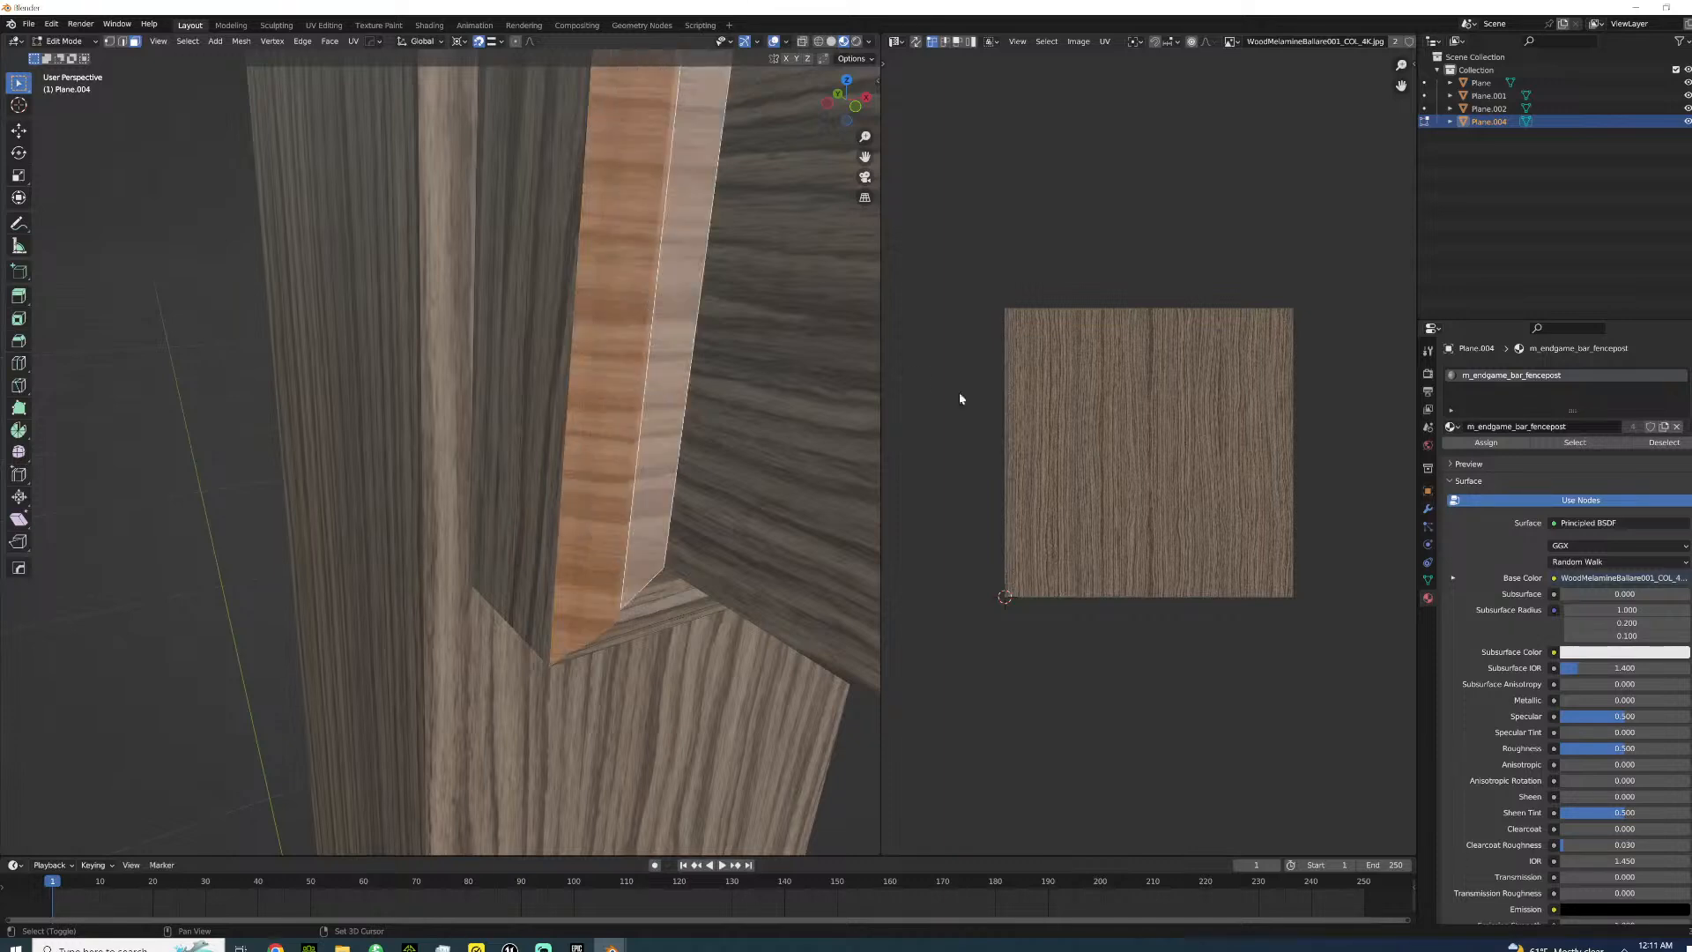
scroll(1118, 418, down, 3)
text(r90)
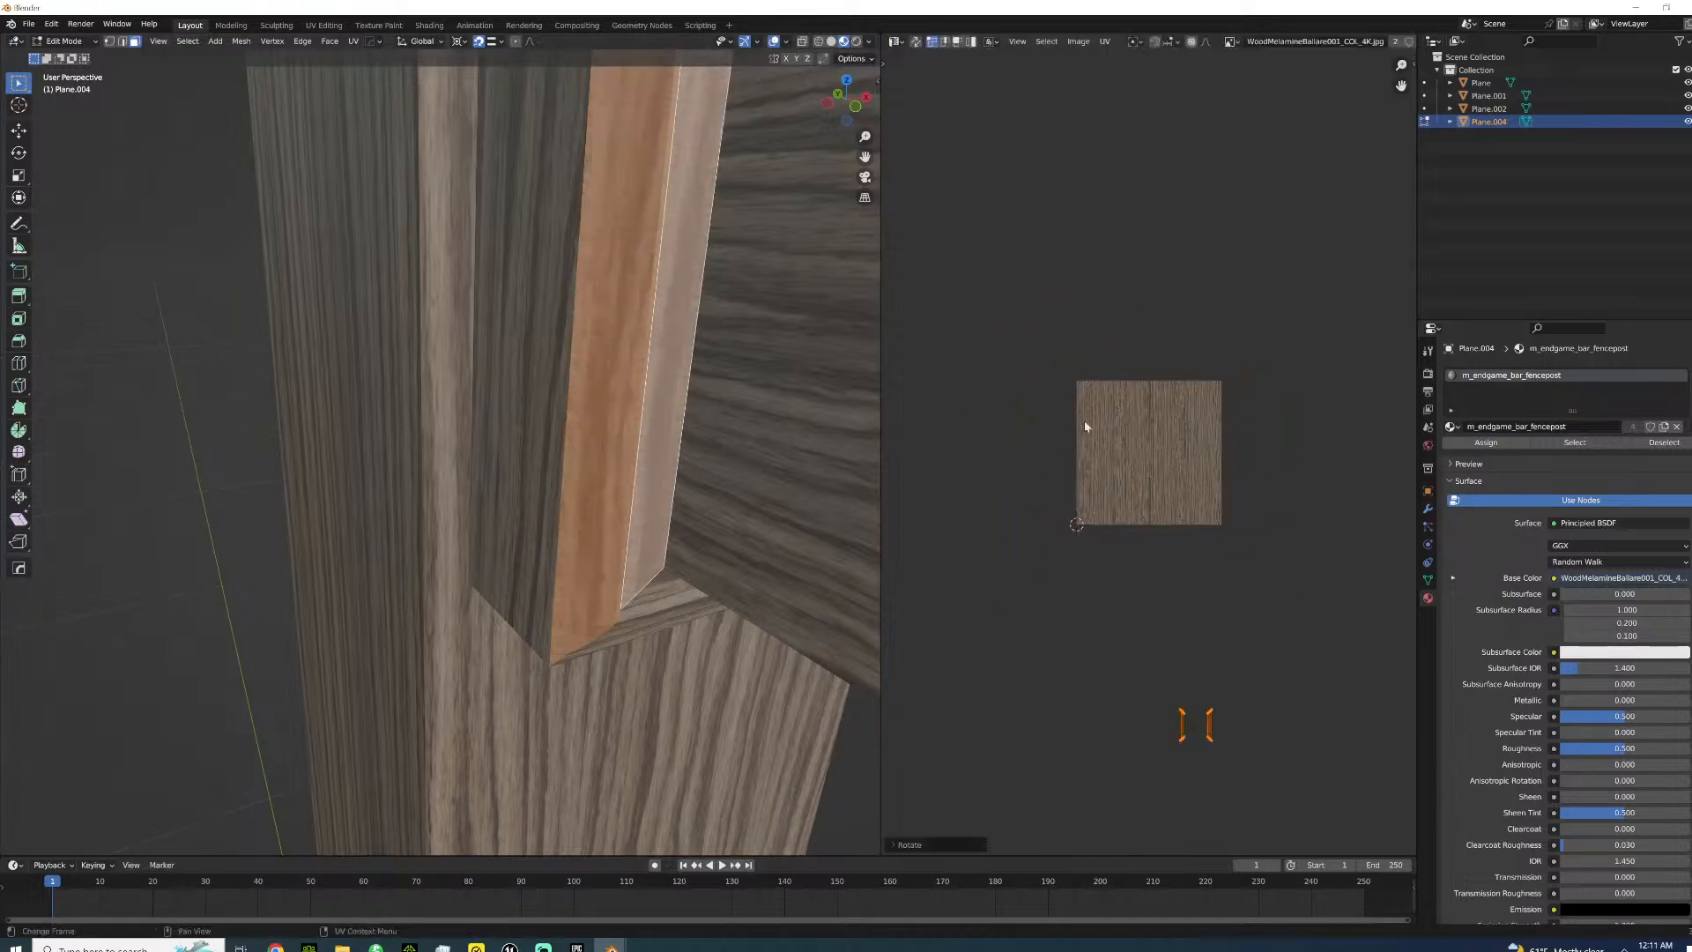
key(Return)
key(Tab)
scroll(608, 485, down, 8)
scroll(588, 504, down, 2)
click(538, 542)
- Examine the wood grain on the rails, brackets and posts of the whole fence section from several angles
scroll(555, 569, down, 2)
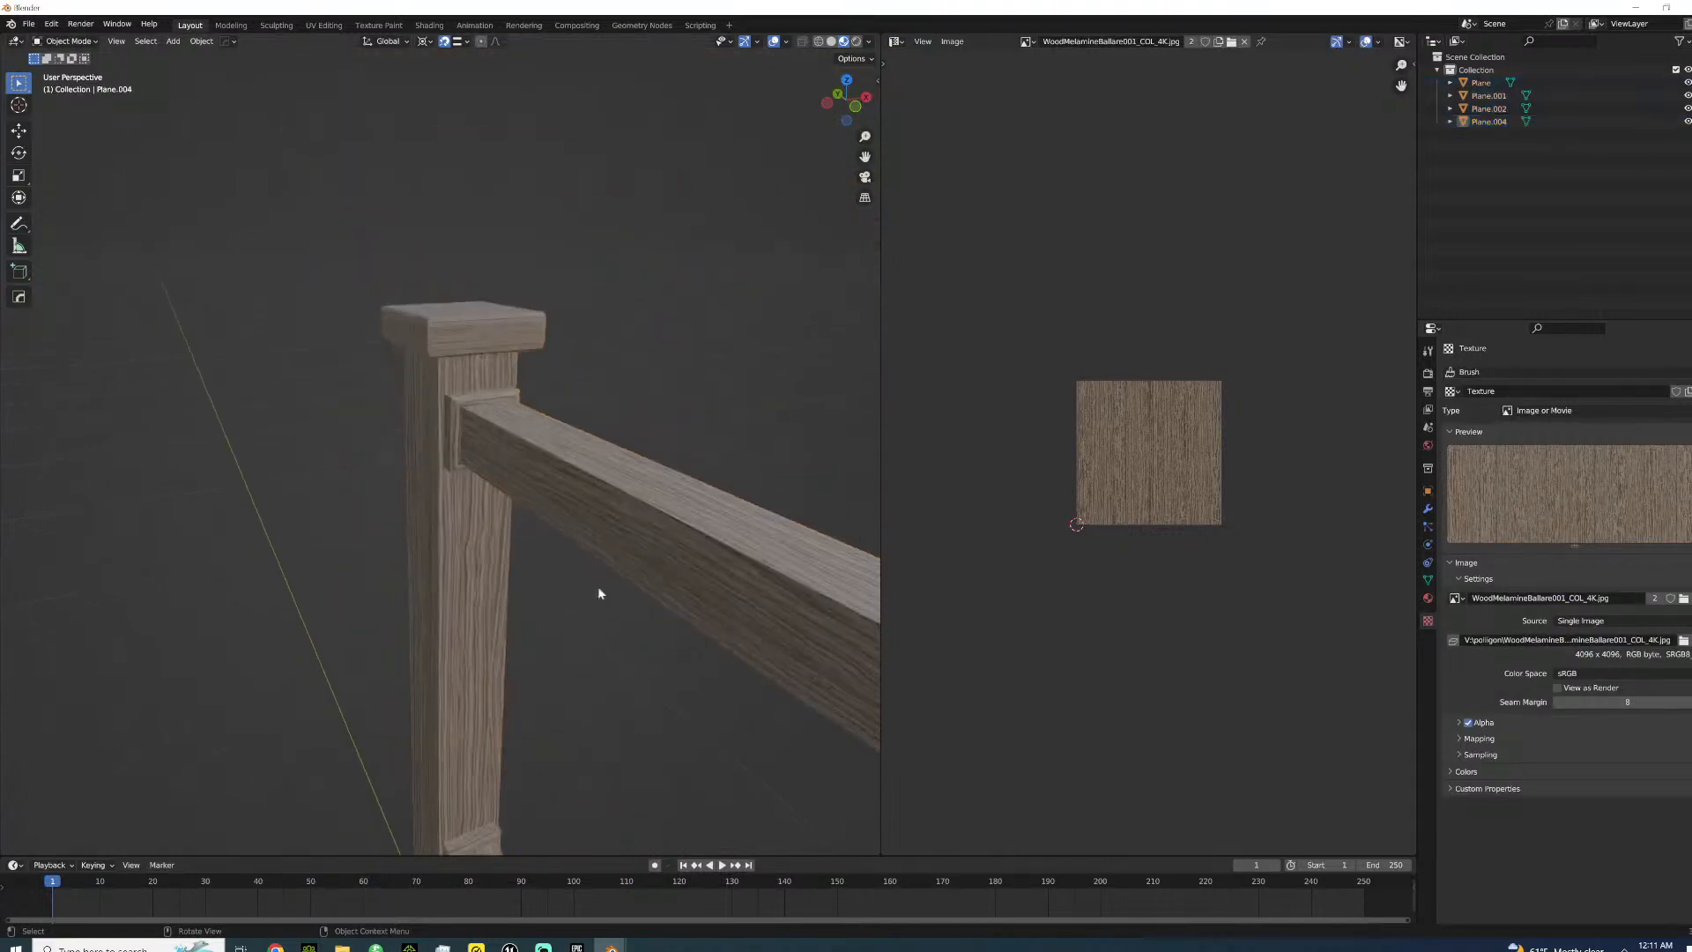
middle_drag(570, 585, 717, 566)
scroll(679, 542, down, 1)
middle_drag(640, 518, 311, 459)
scroll(458, 500, down, 3)
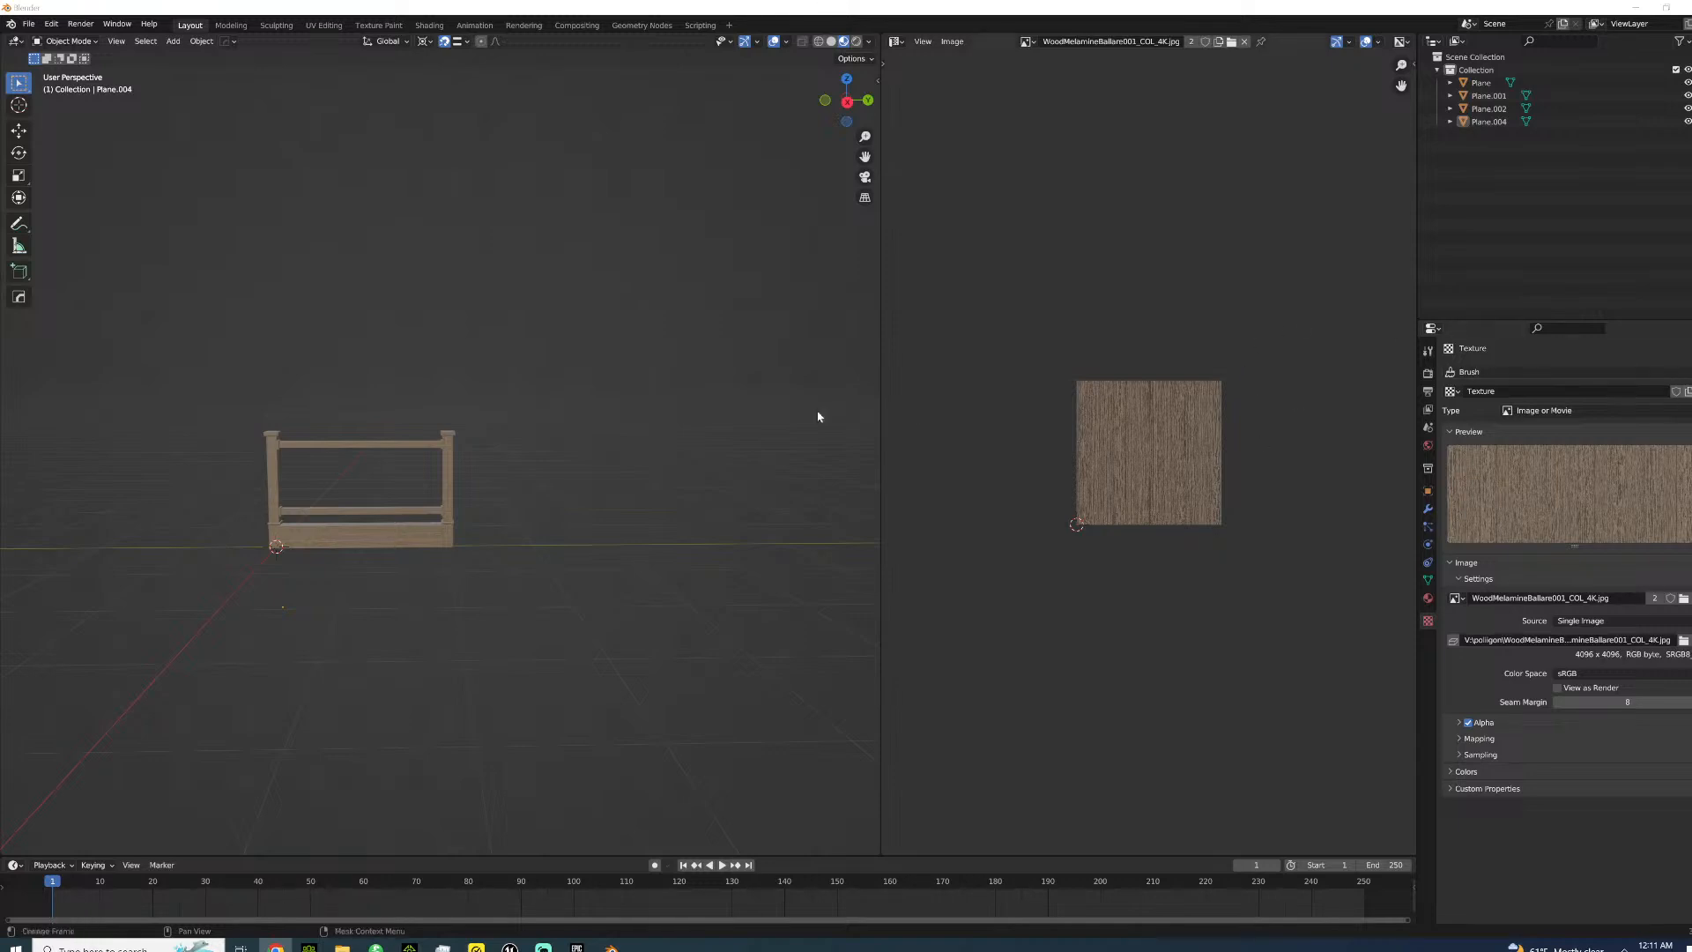
scroll(331, 599, up, 5)
mouse_move(536, 468)
middle_down()
mouse_move(562, 432)
mouse_move(615, 481)
mouse_move(551, 467)
mouse_move(568, 469)
middle_up()
scroll(418, 402, up, 2)
scroll(411, 251, down, 3)
middle_drag(479, 357, 526, 419)
scroll(509, 382, down, 2)
scroll(511, 385, down, 3)
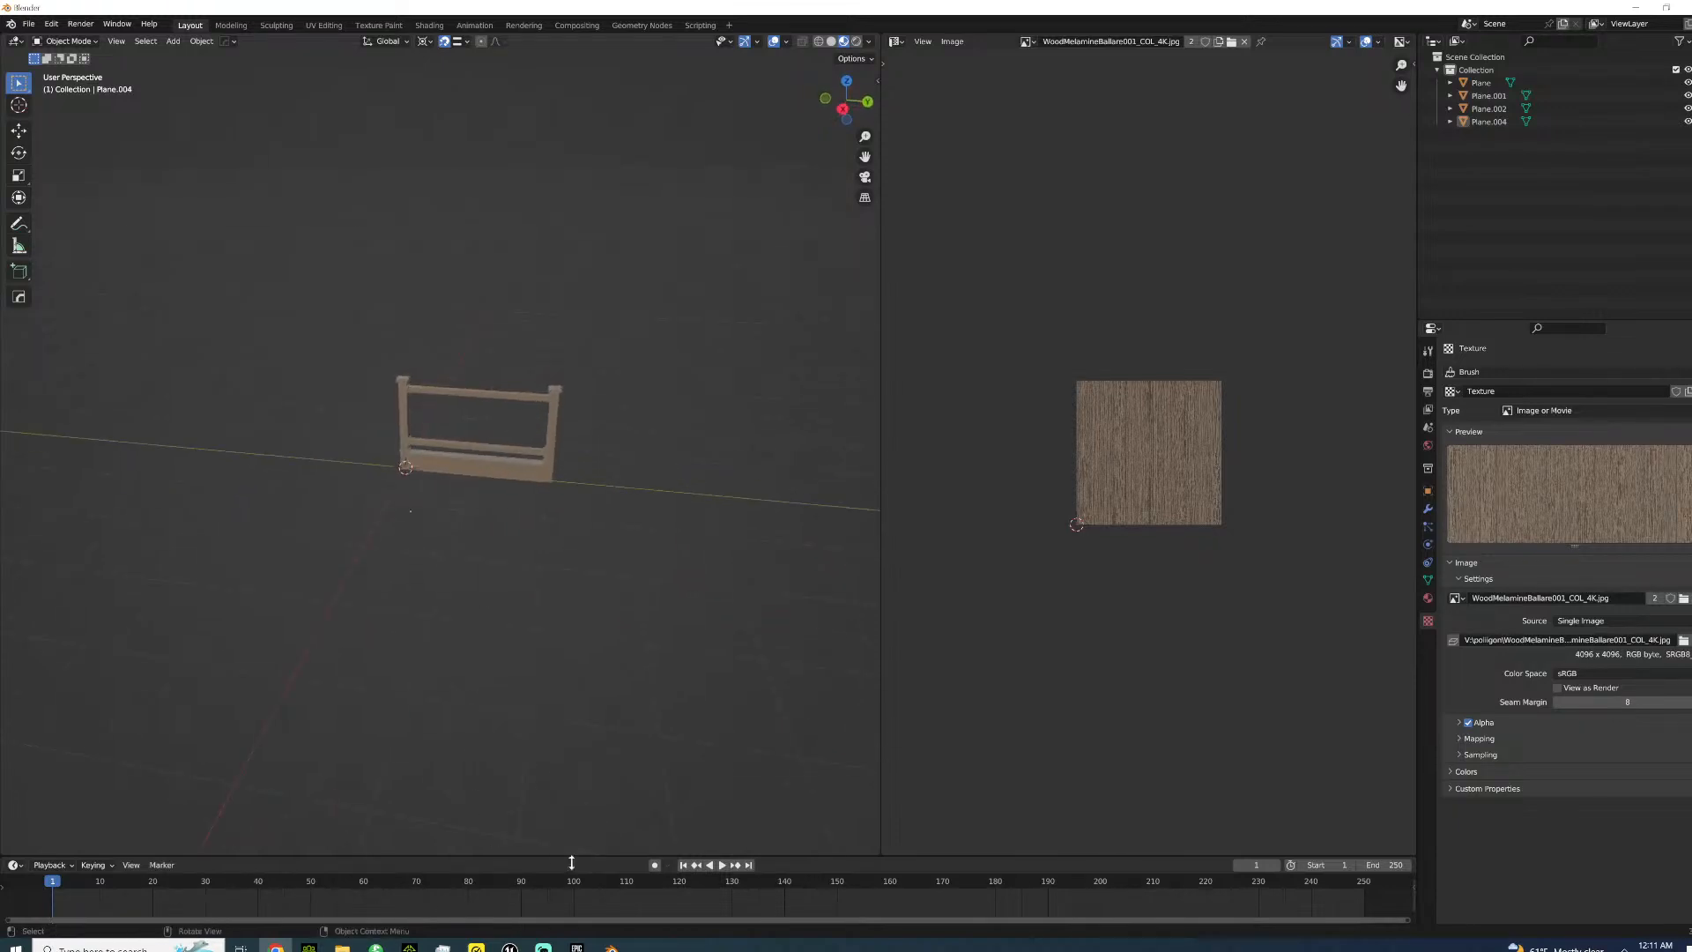
- Delete the low wall in the other Blender window, minimize that window, and return to the fence section file
mouse_move(611, 948)
click(681, 897)
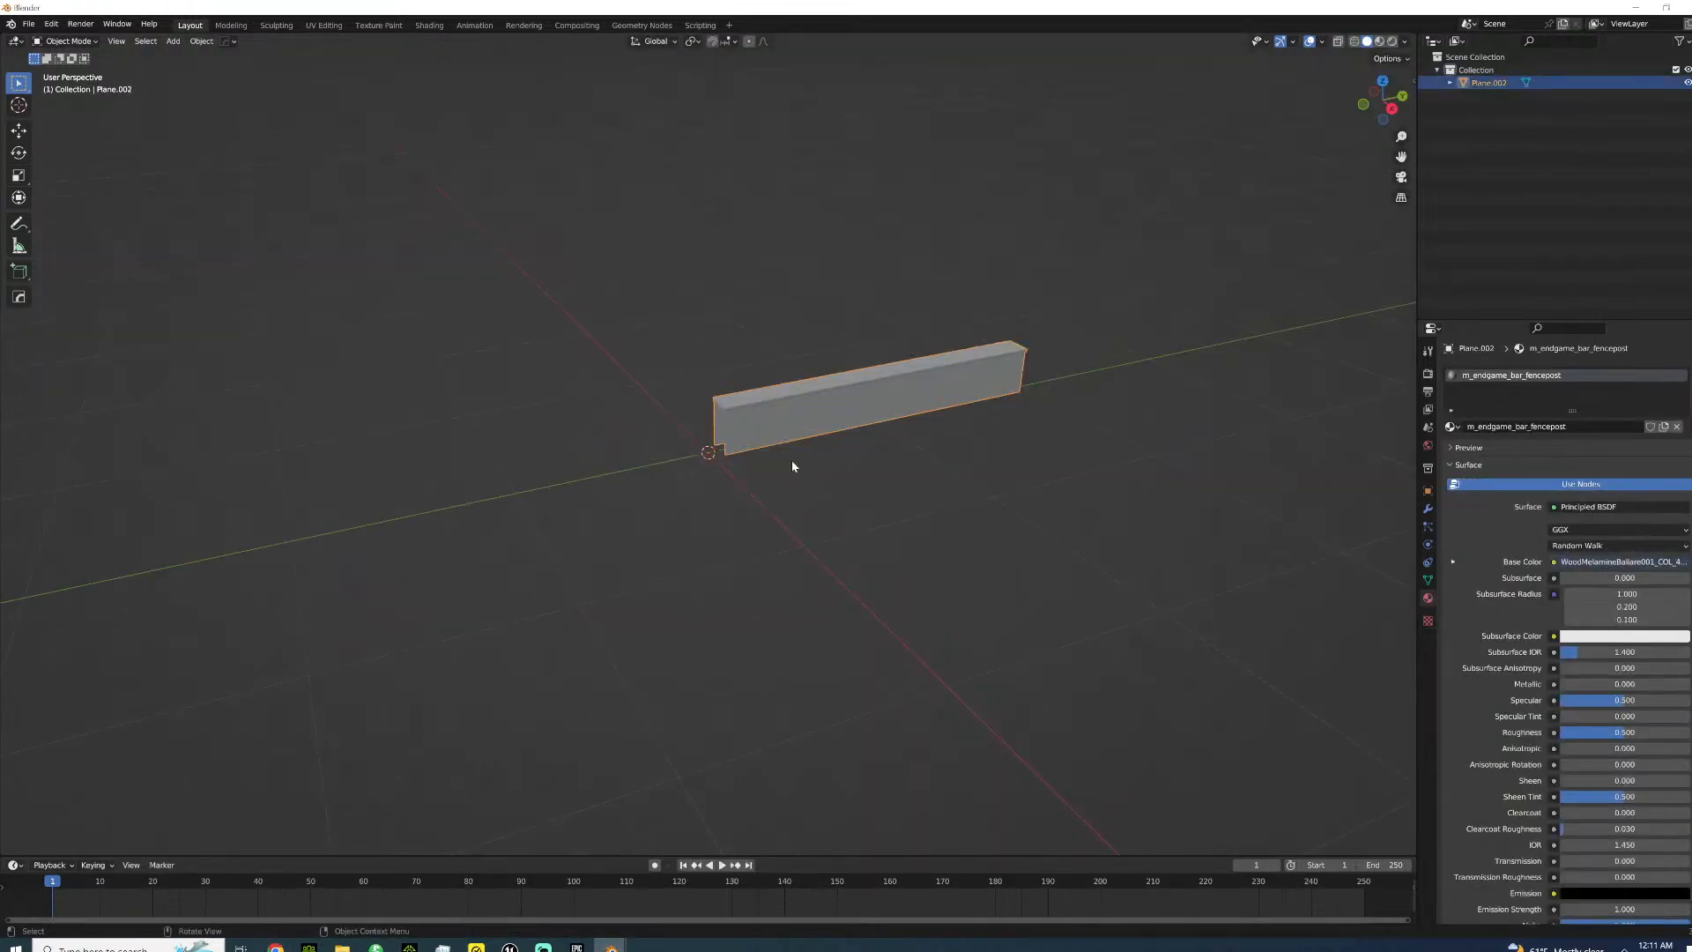
key(Delete)
click(1637, 8)
scroll(526, 416, up, 7)
middle_drag(518, 498, 531, 505)
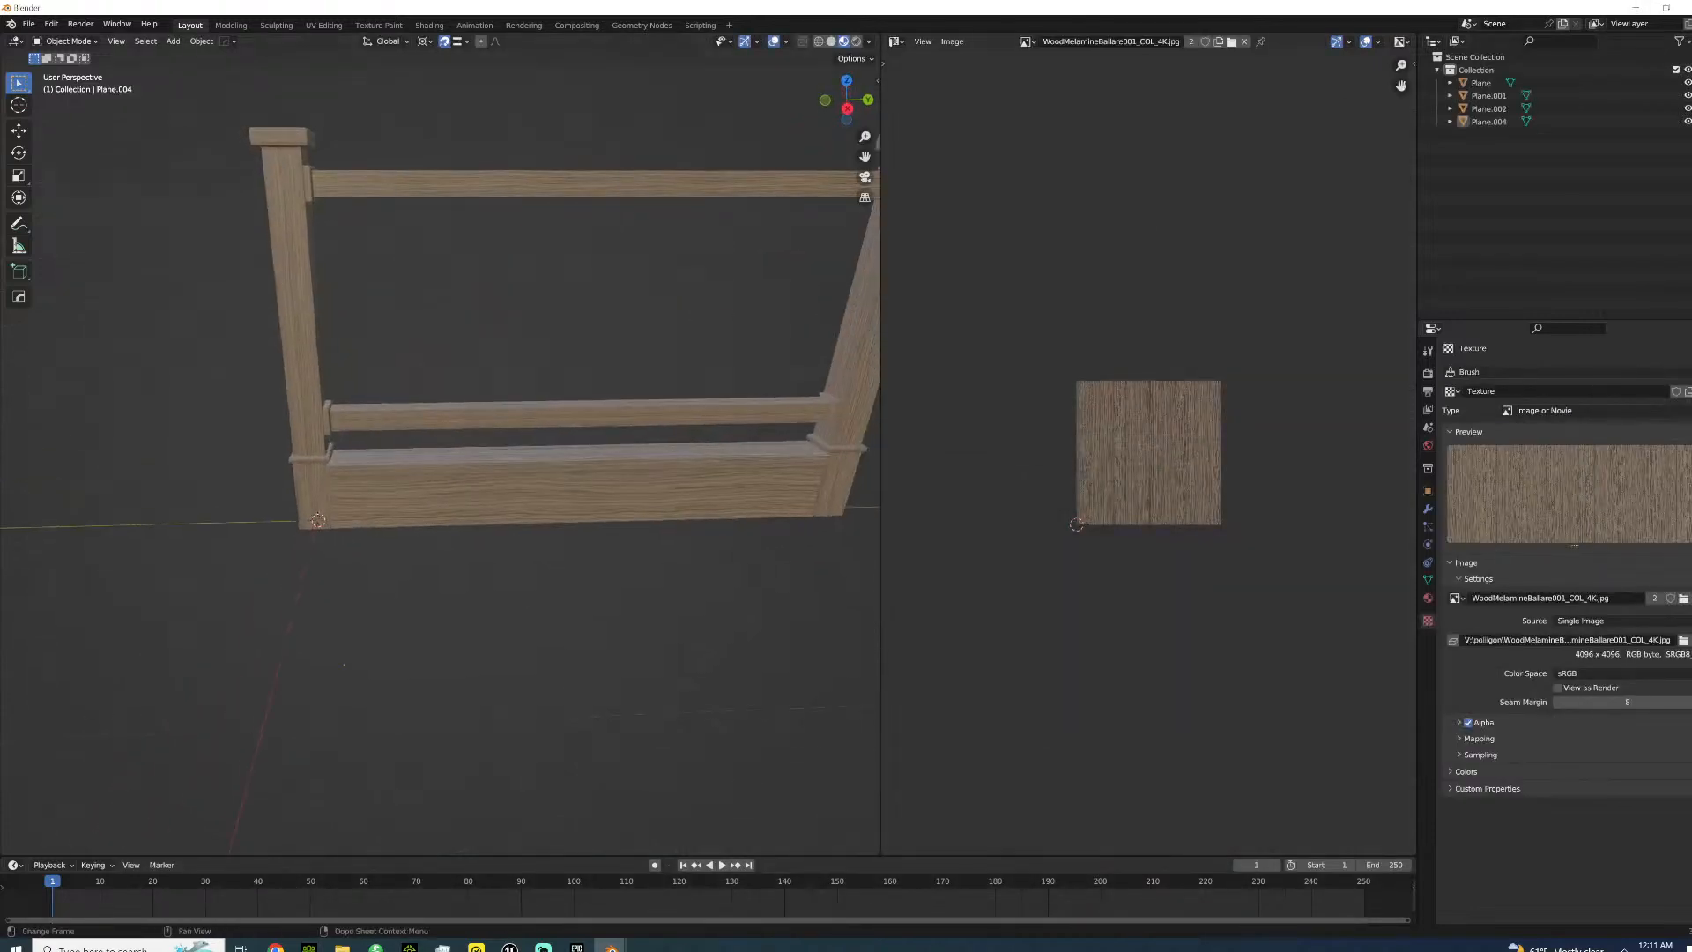
- Switch to the RESORT_BAR level in Unreal Engine, examine the fence posts and low walls around the patio, and return to Blender
mouse_move(509, 948)
click(365, 894)
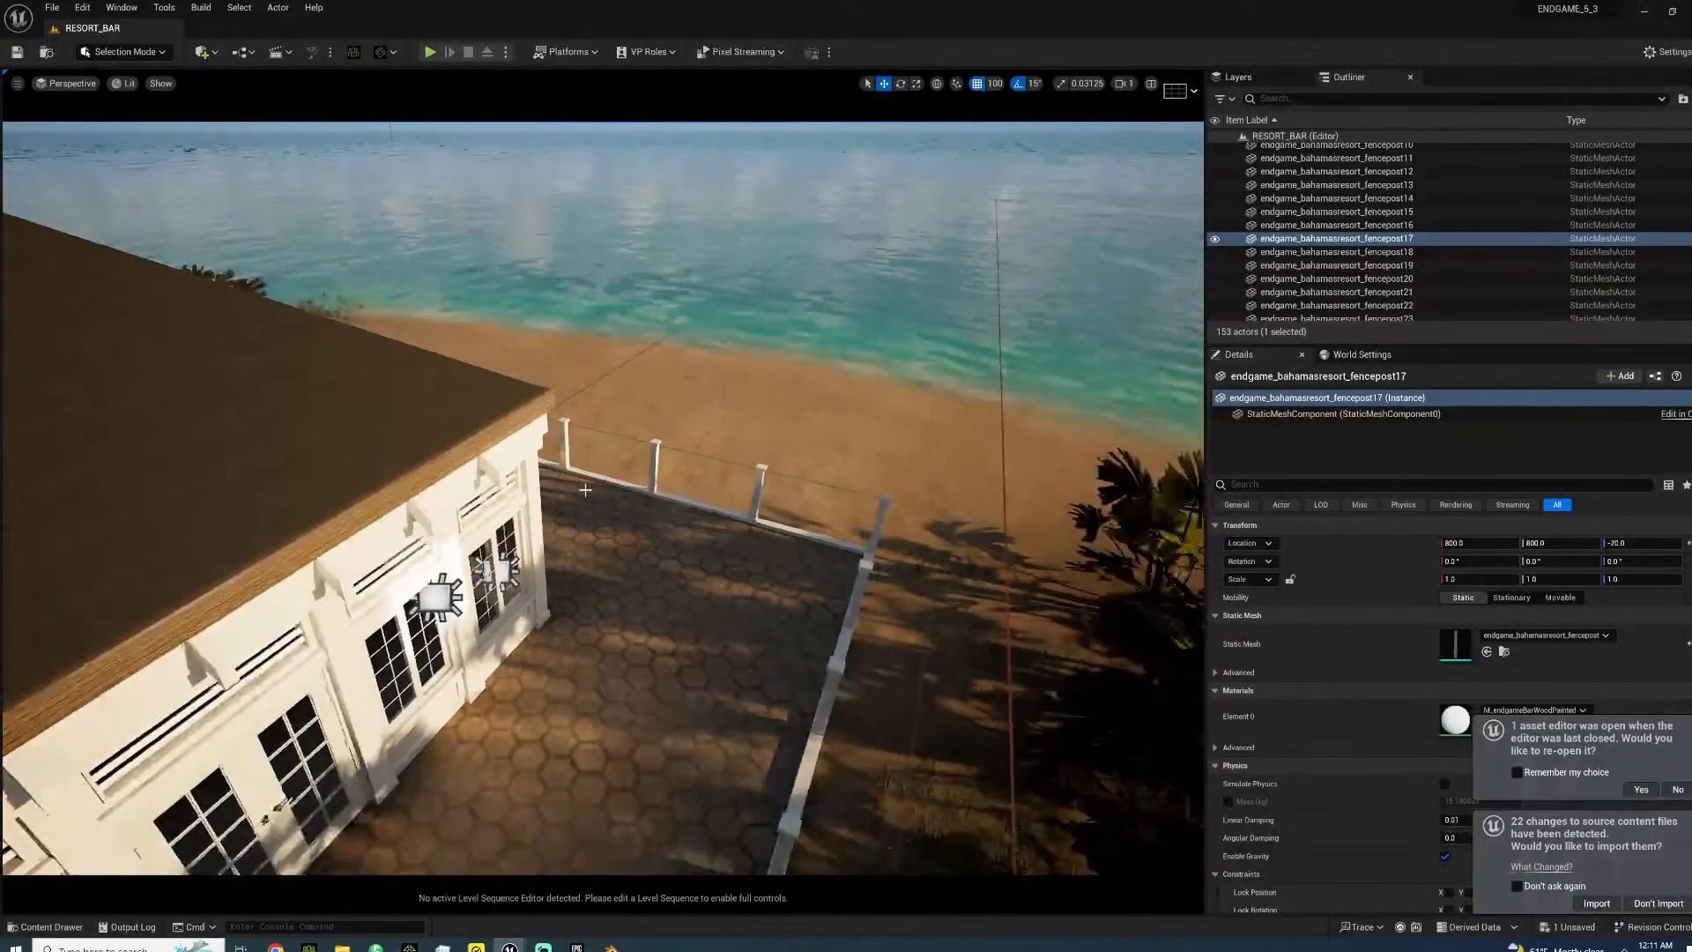
scroll(584, 489, down, 12)
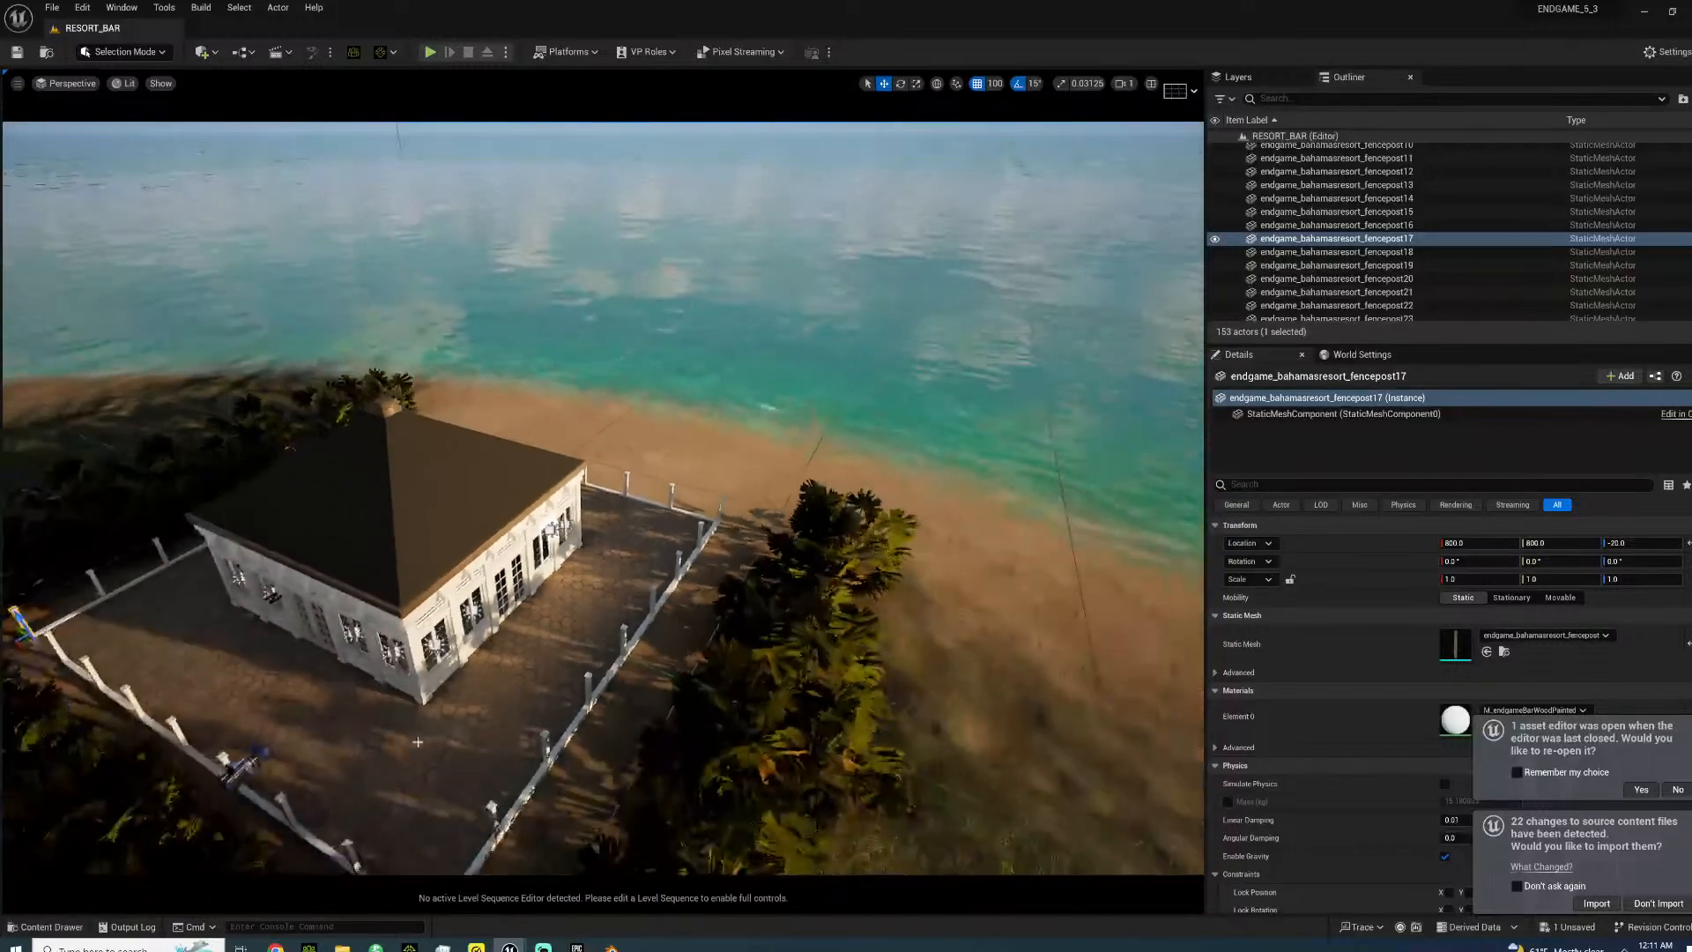
scroll(689, 499, up, 3)
scroll(688, 499, up, 8)
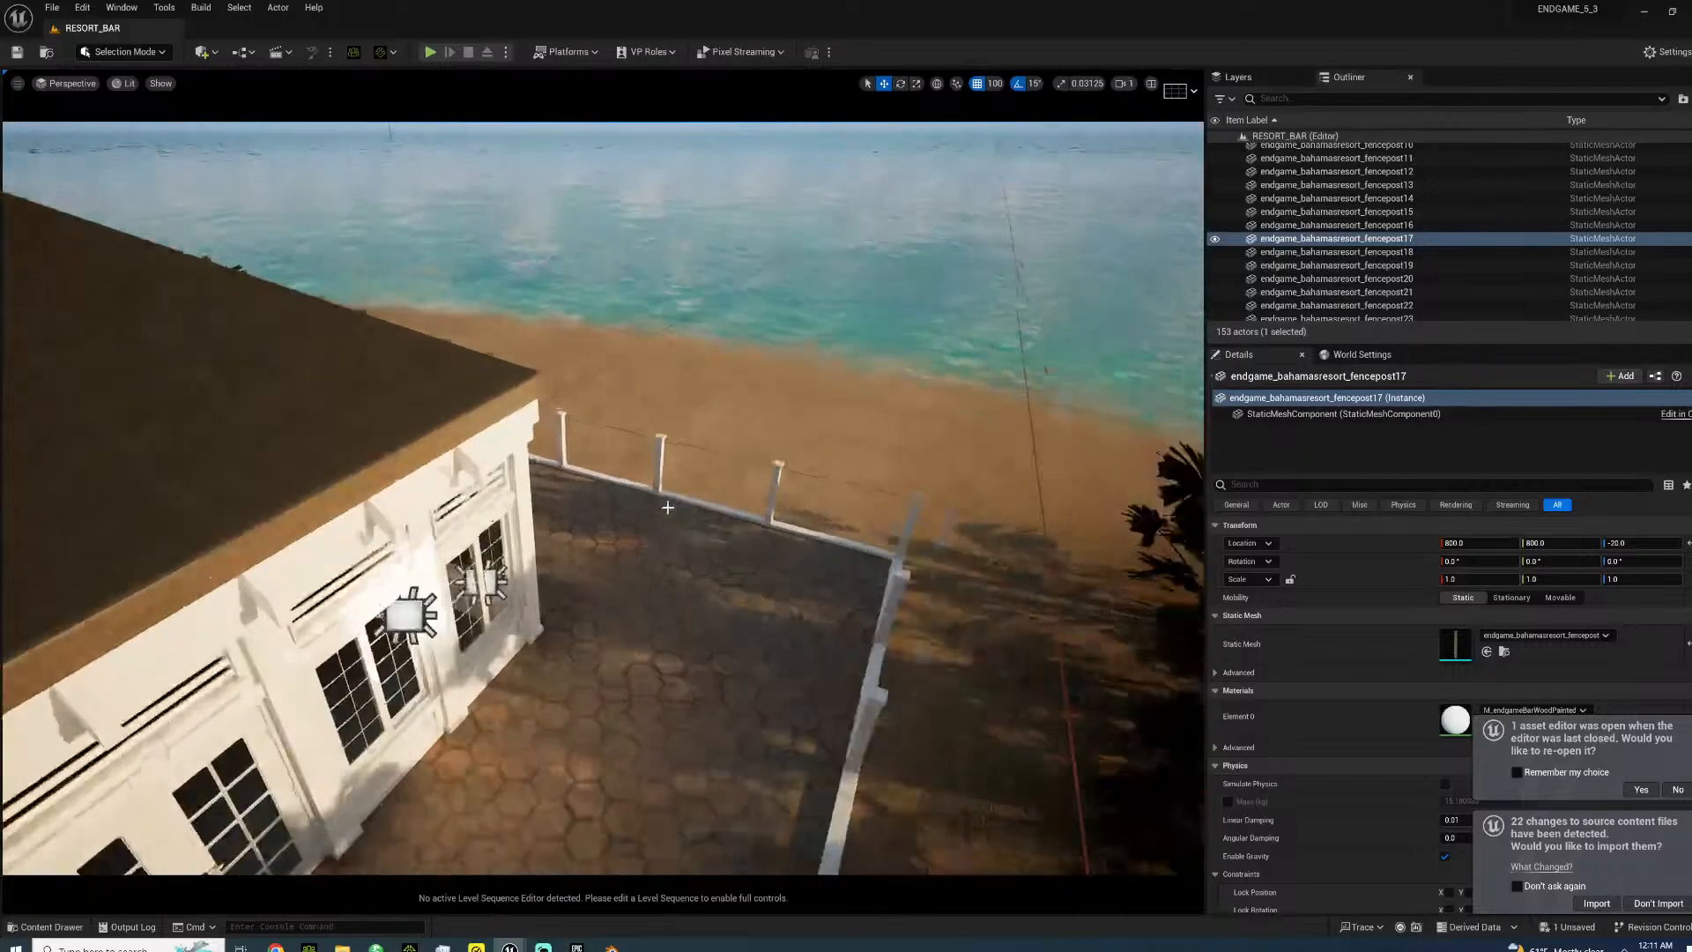
scroll(667, 508, up, 7)
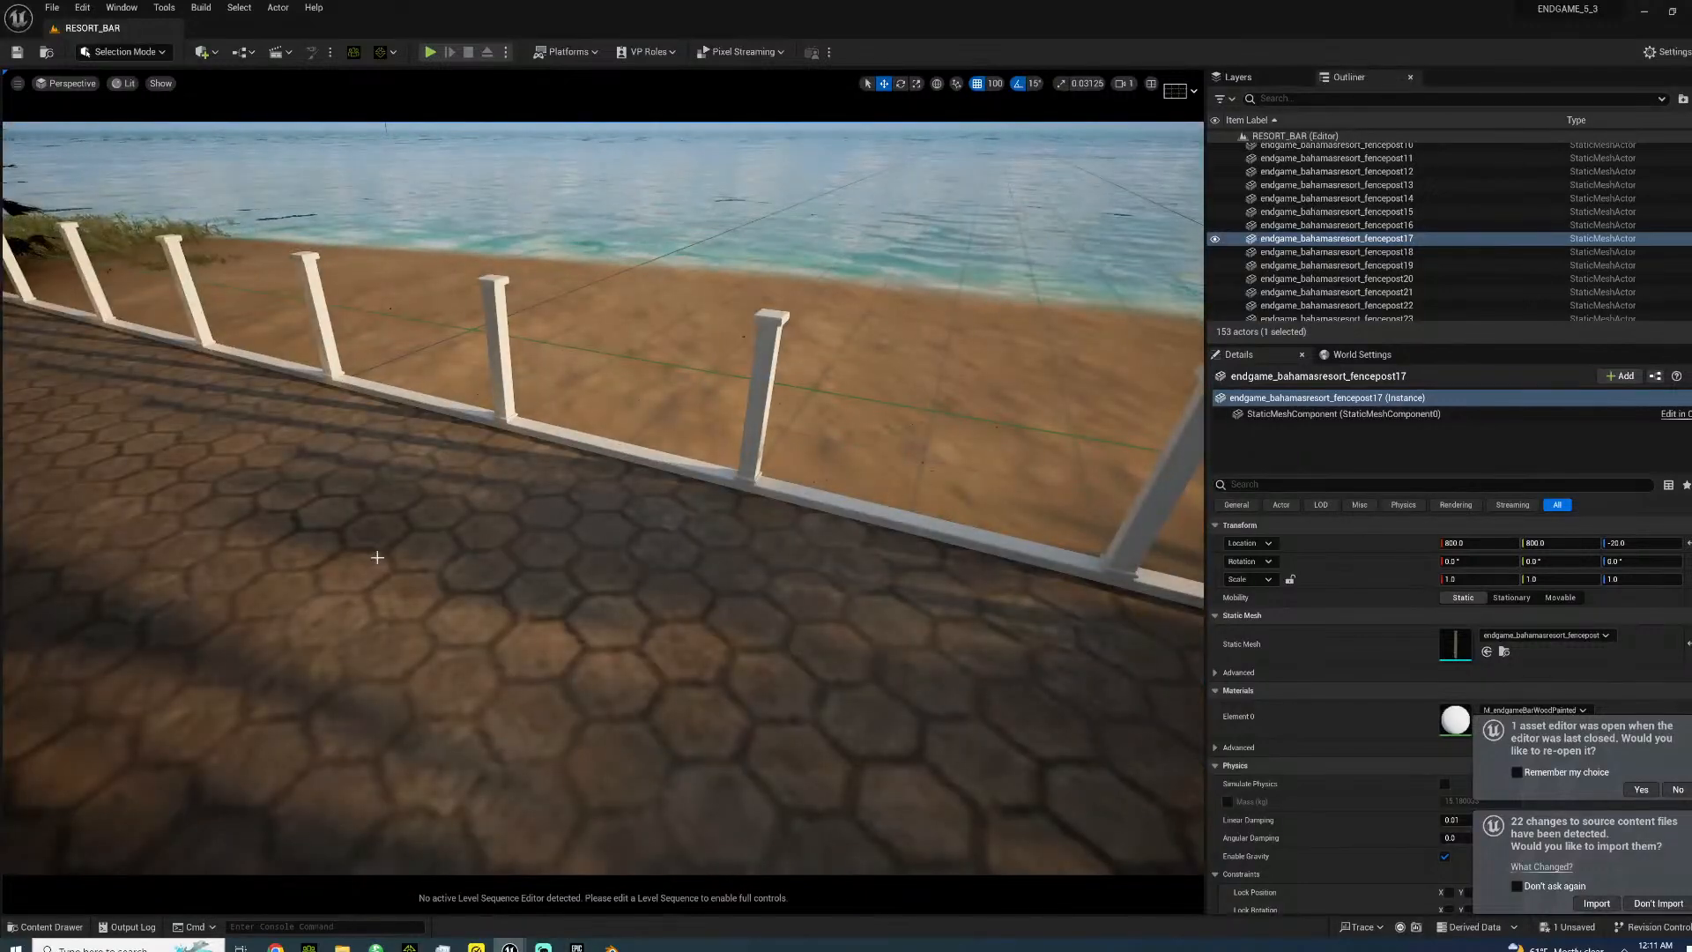
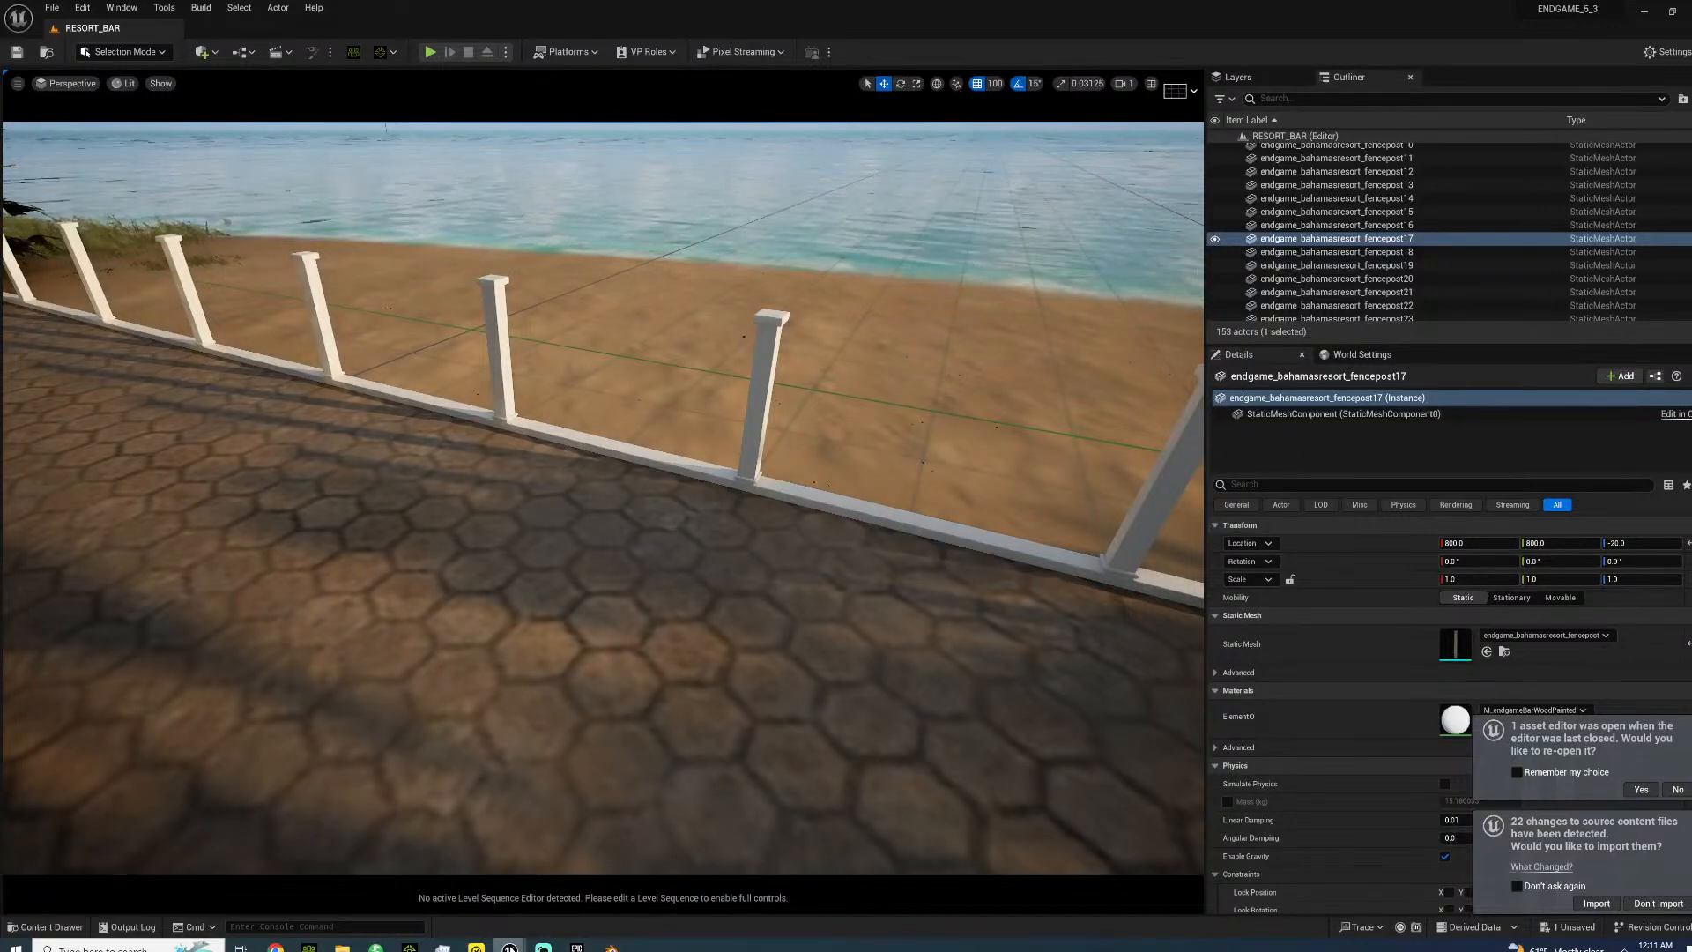
click(567, 898)
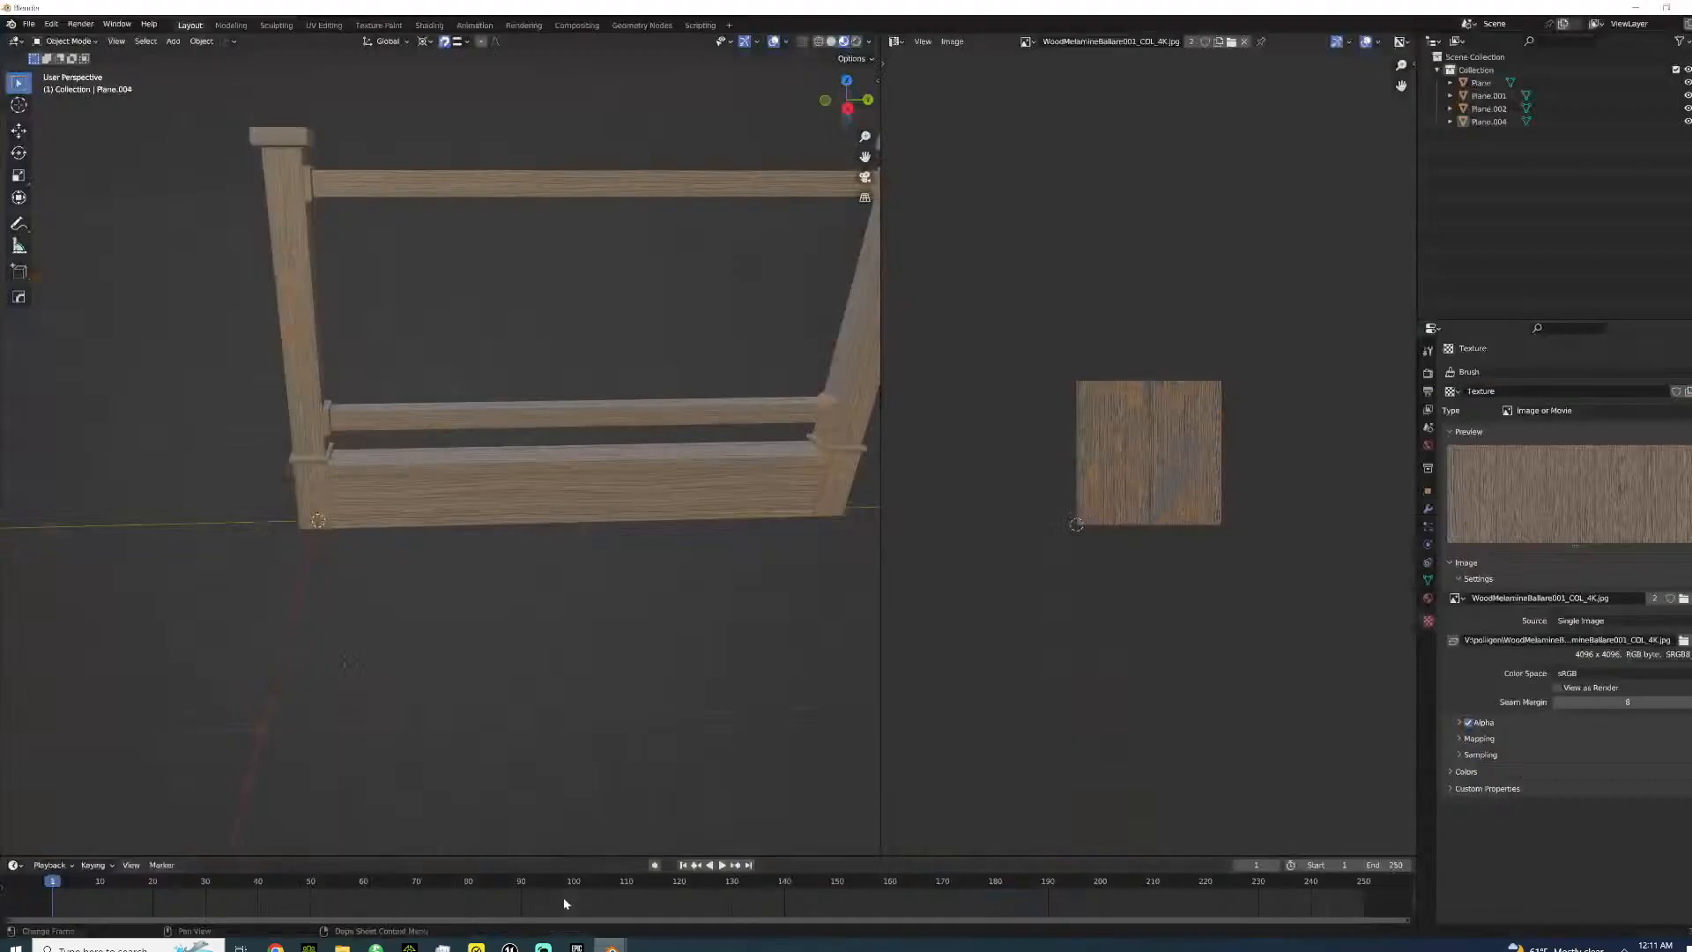
- Add a mesh plane at the fence section's origin and raise it along Z to the top of the lower rail
middle_drag(524, 451, 533, 460)
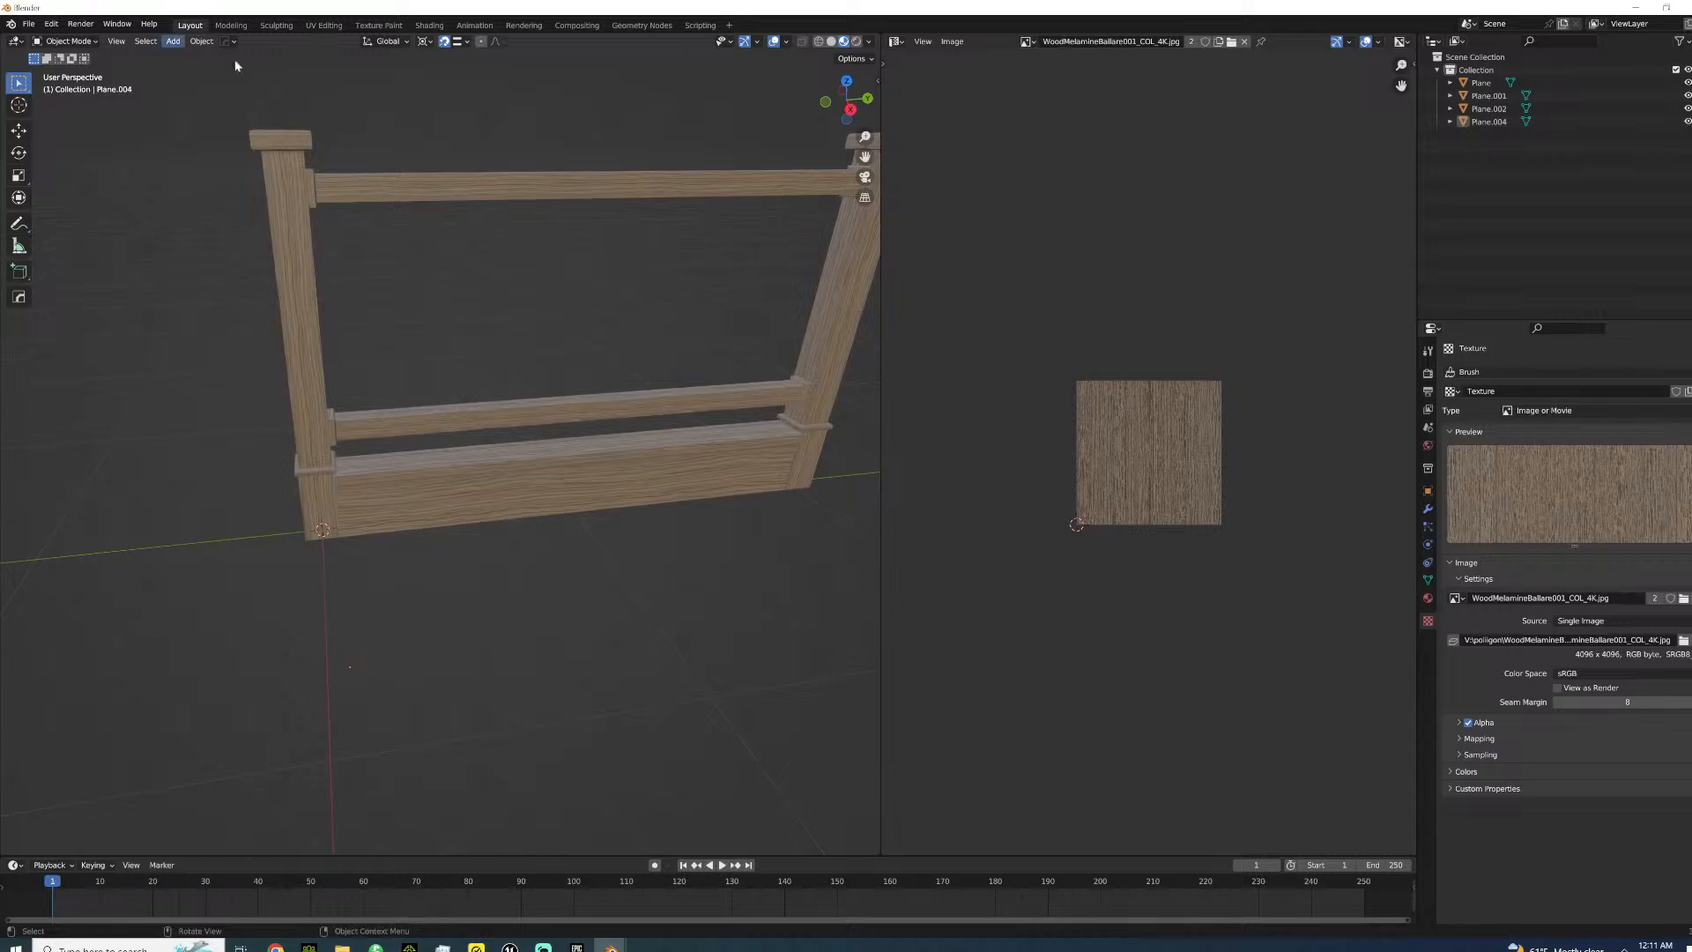
click(173, 41)
mouse_move(189, 59)
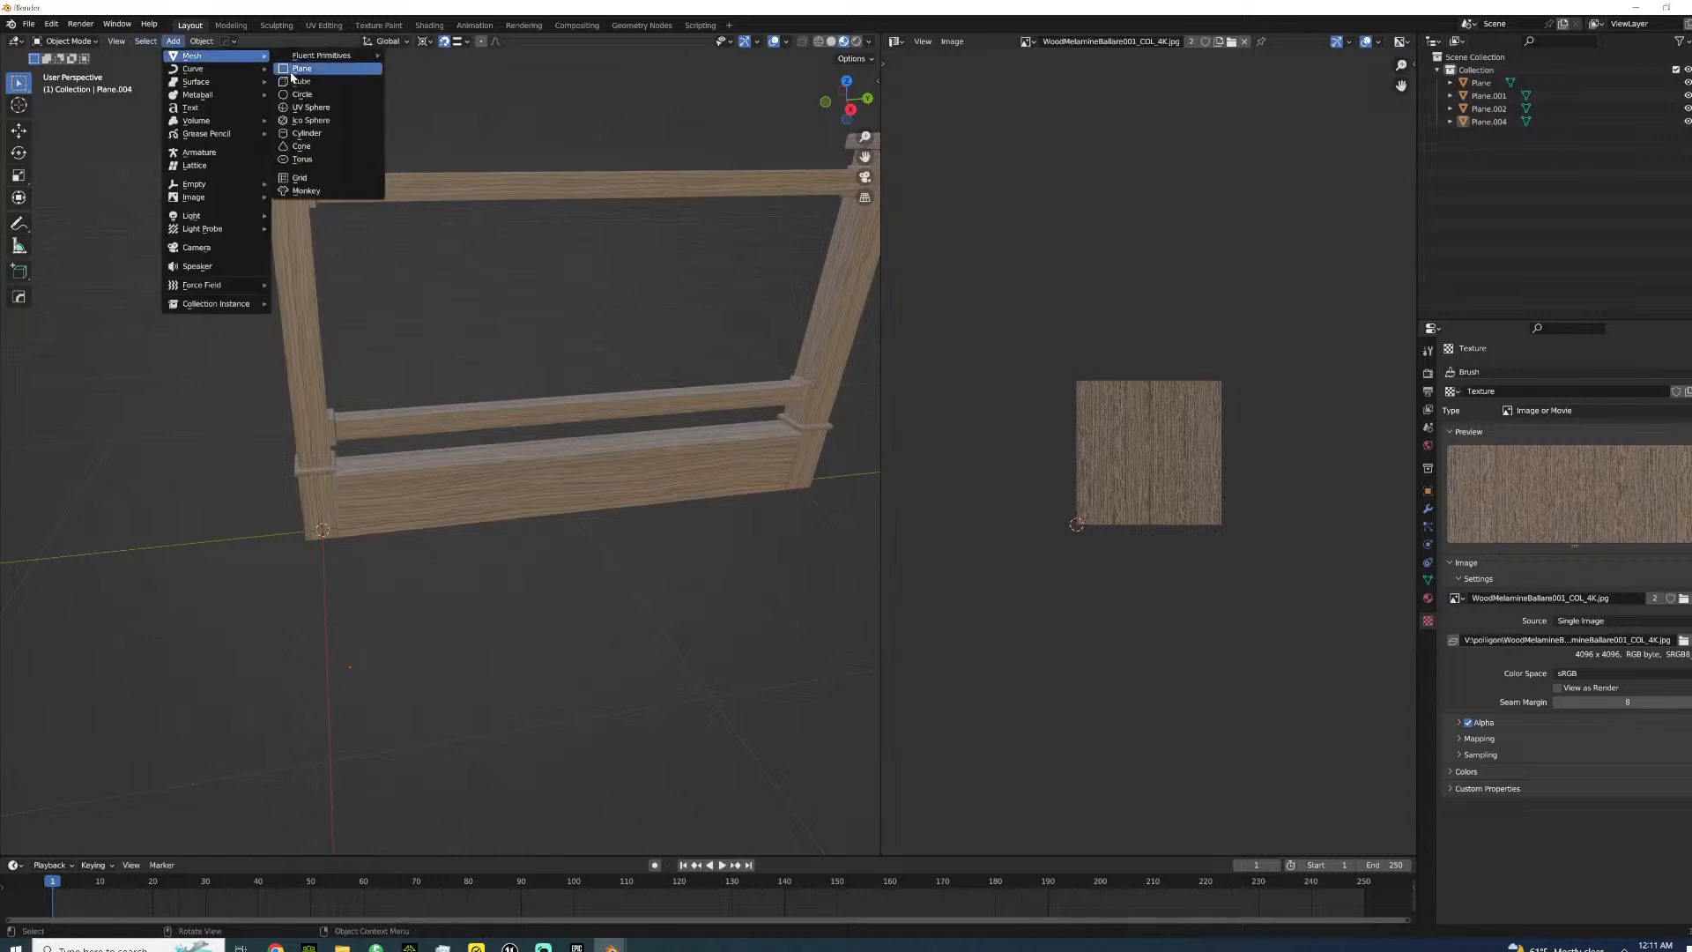
click(299, 68)
key(g)
key(z)
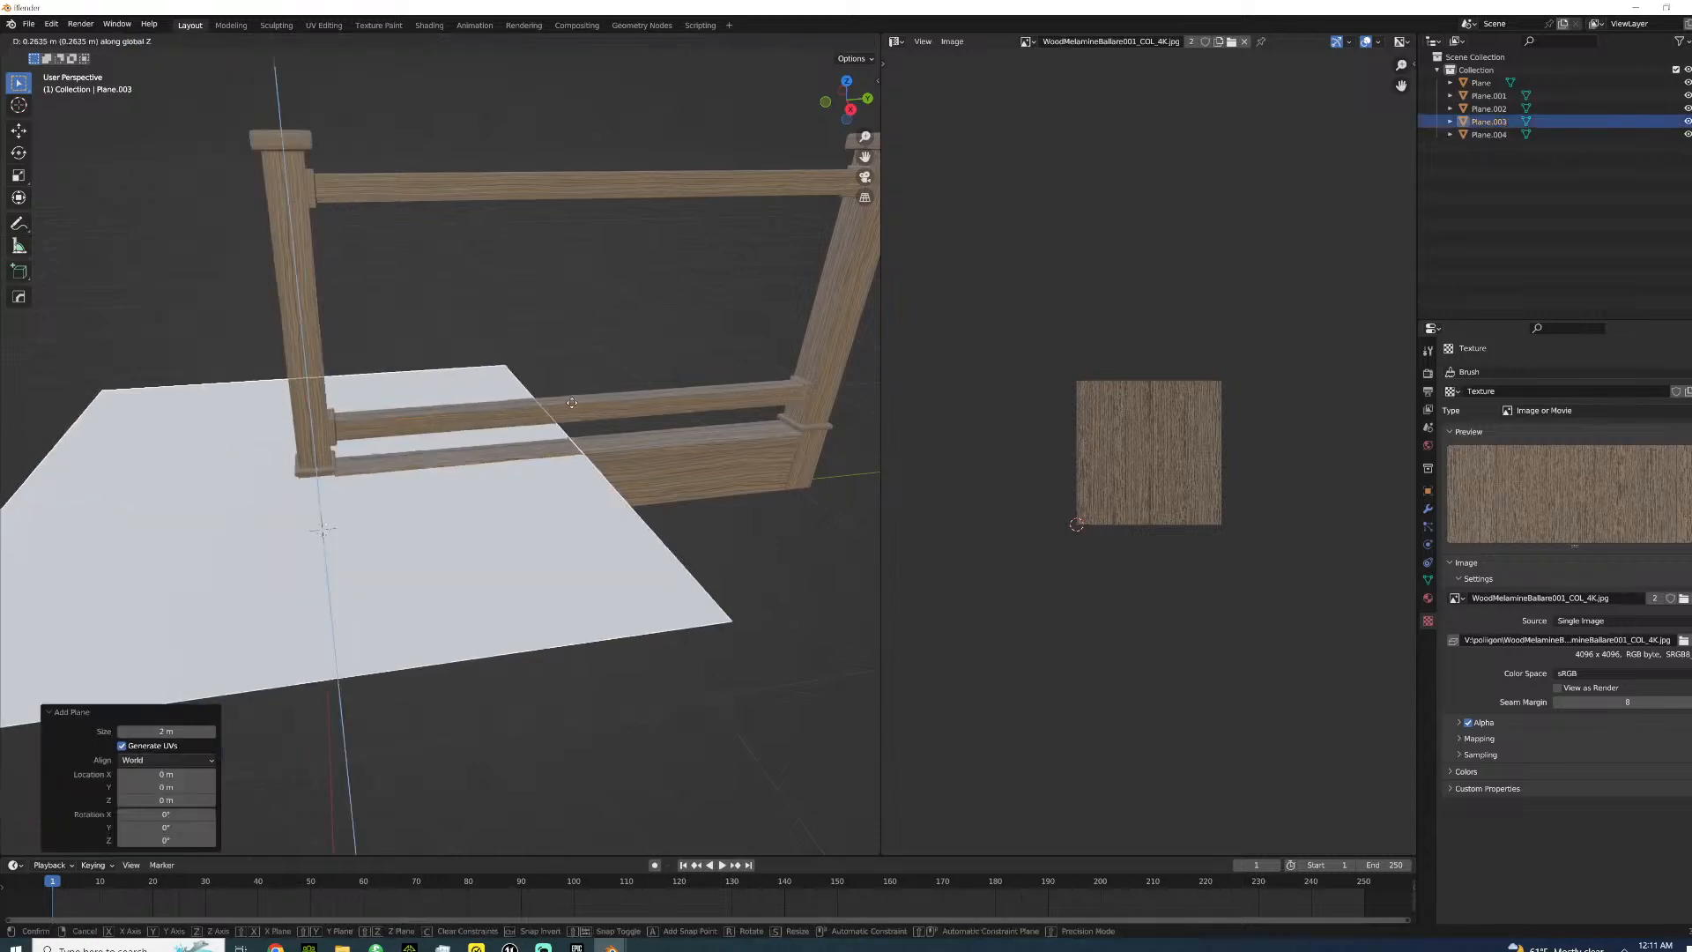
click(586, 402)
- Move the new plane's face along Y in Edit Mode so that it lies over the lower rail between the posts
middle_drag(593, 404, 1145, 456)
key(Tab)
click(127, 462)
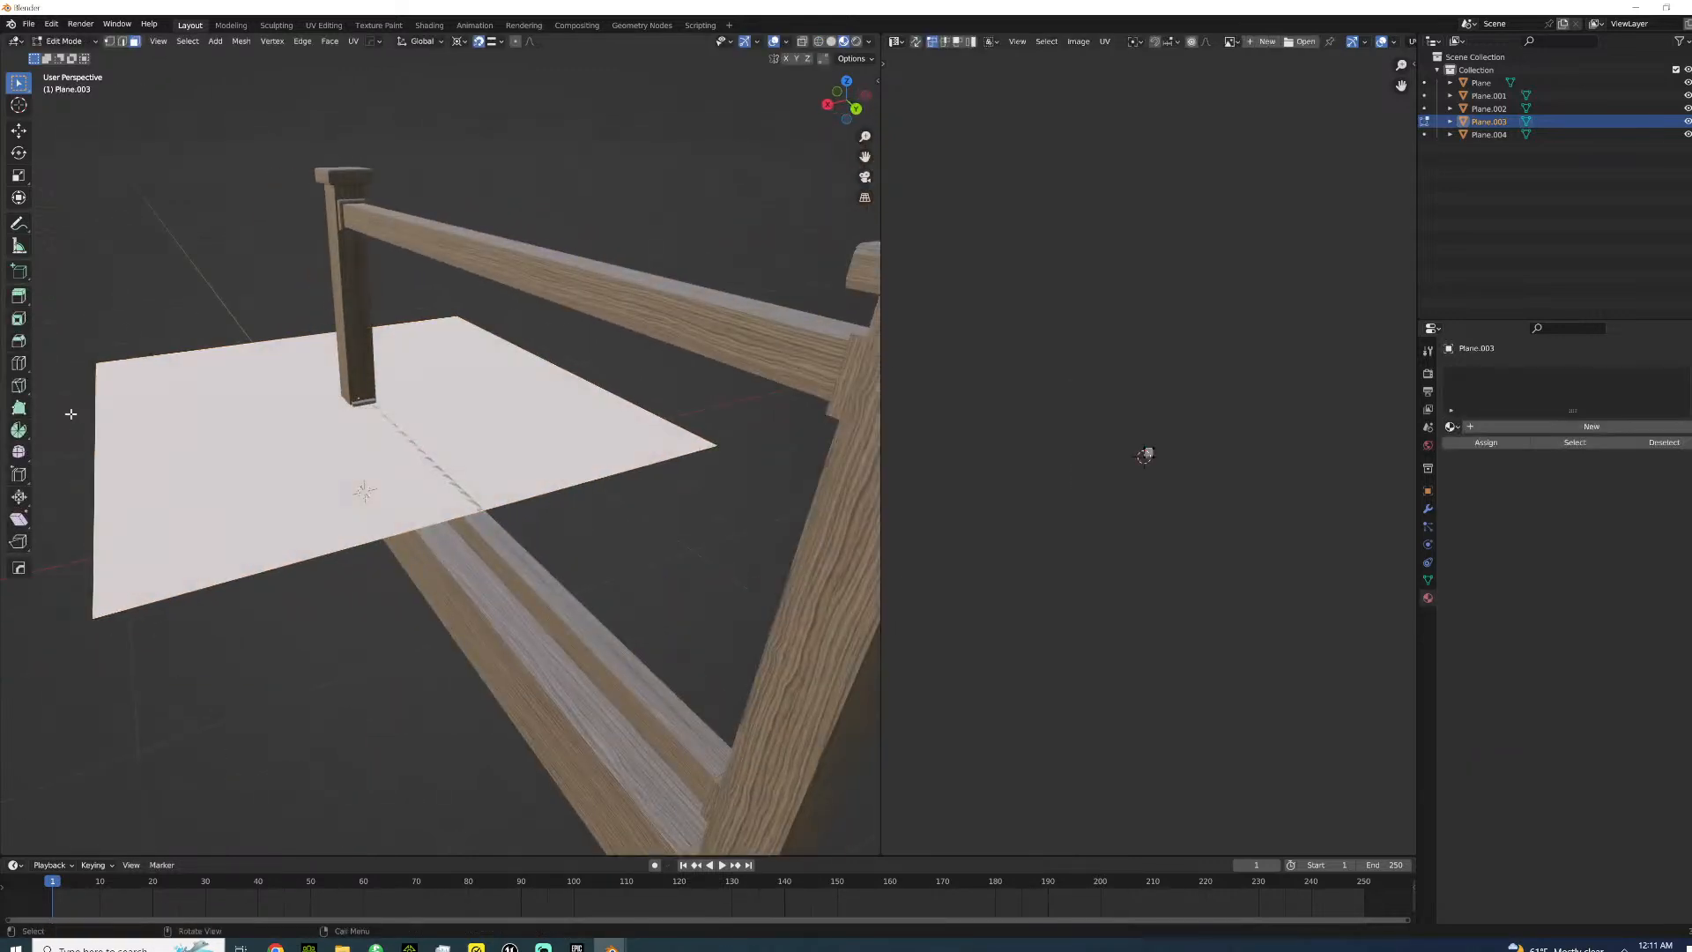
click(376, 428)
key(g)
key(y)
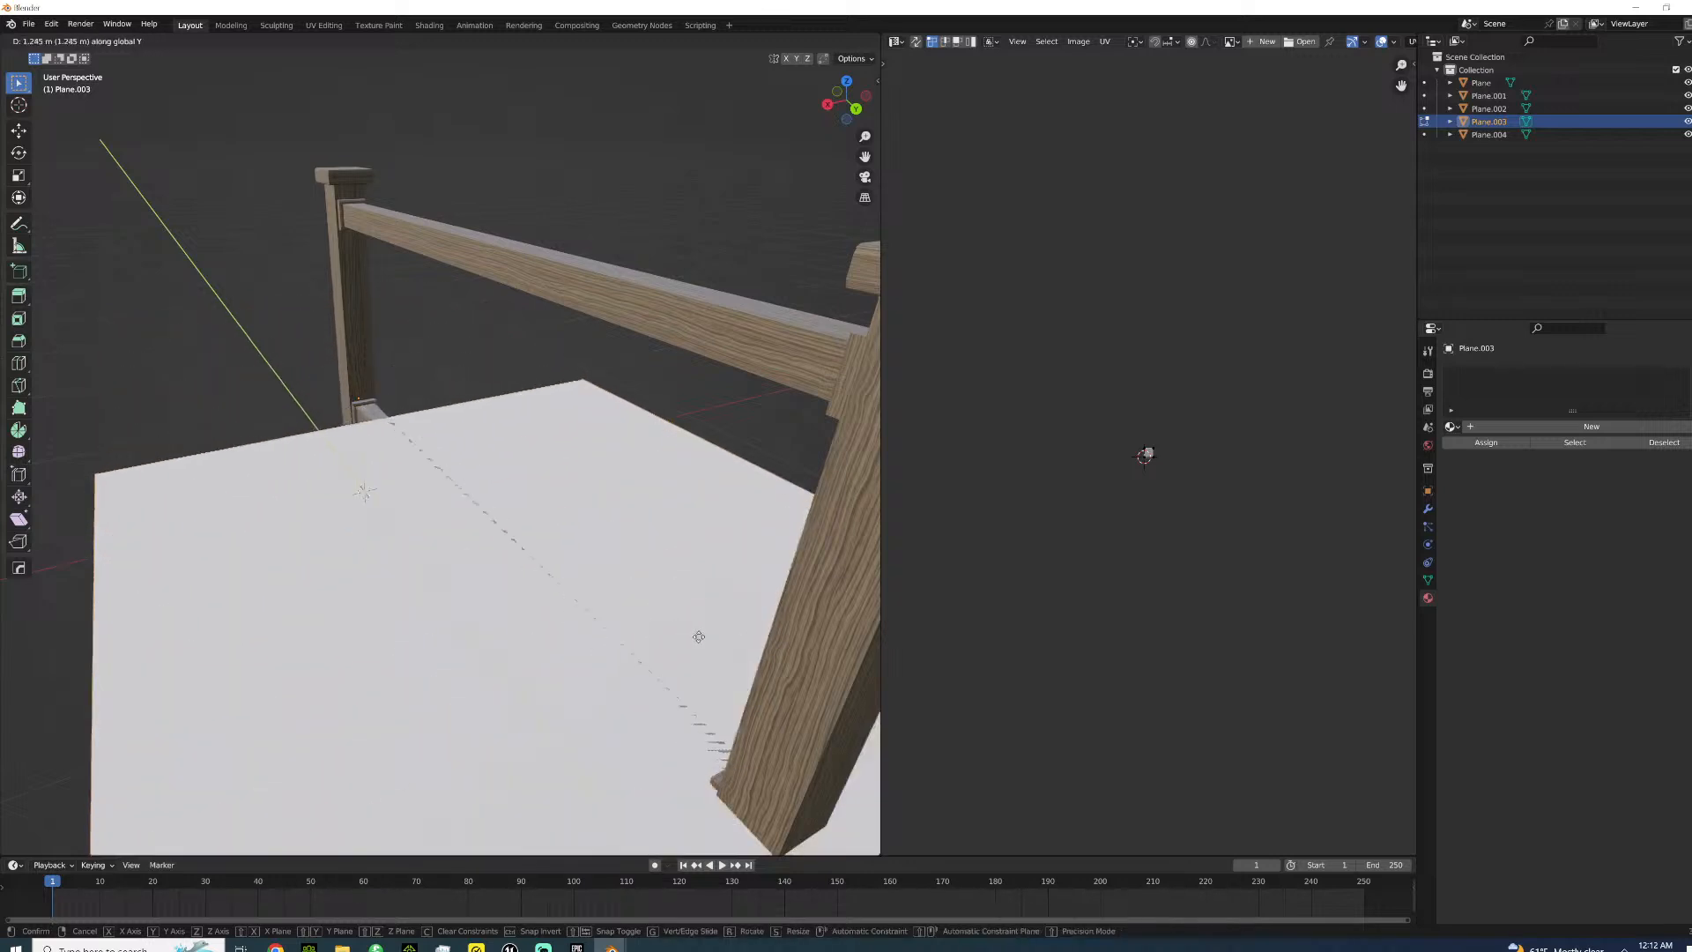
click(428, 461)
- Snap the plane's post-side edge along Y to the lower rail's bracket on the post at the origin
middle_drag(393, 417, 424, 441)
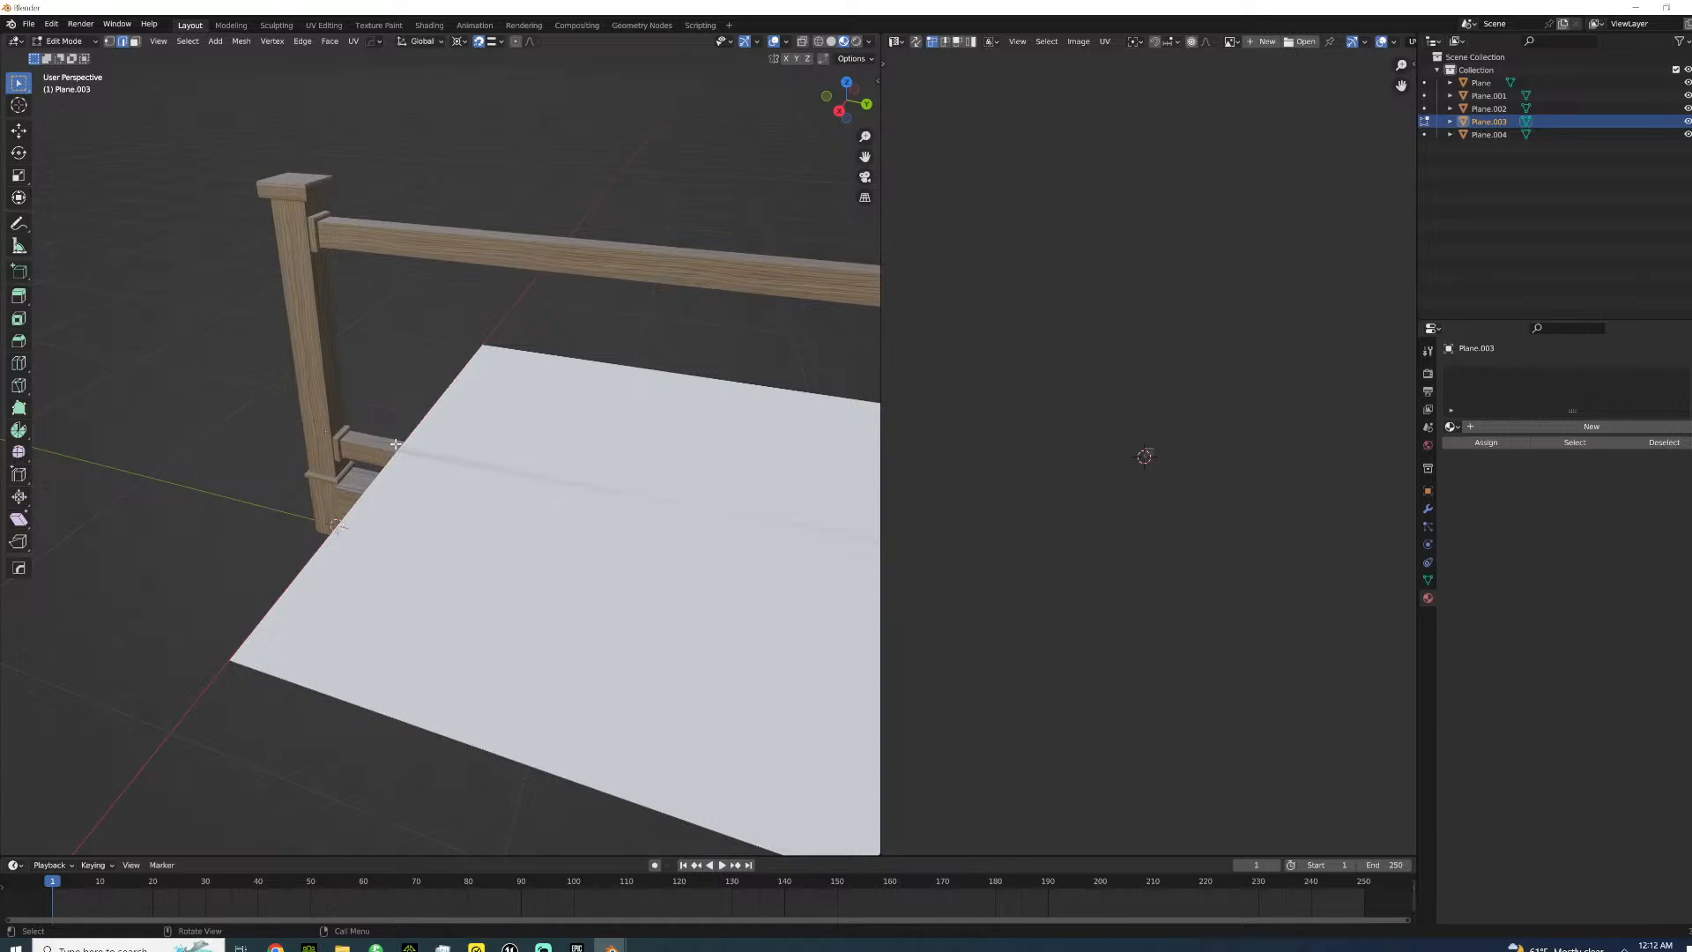
key(g)
key(y)
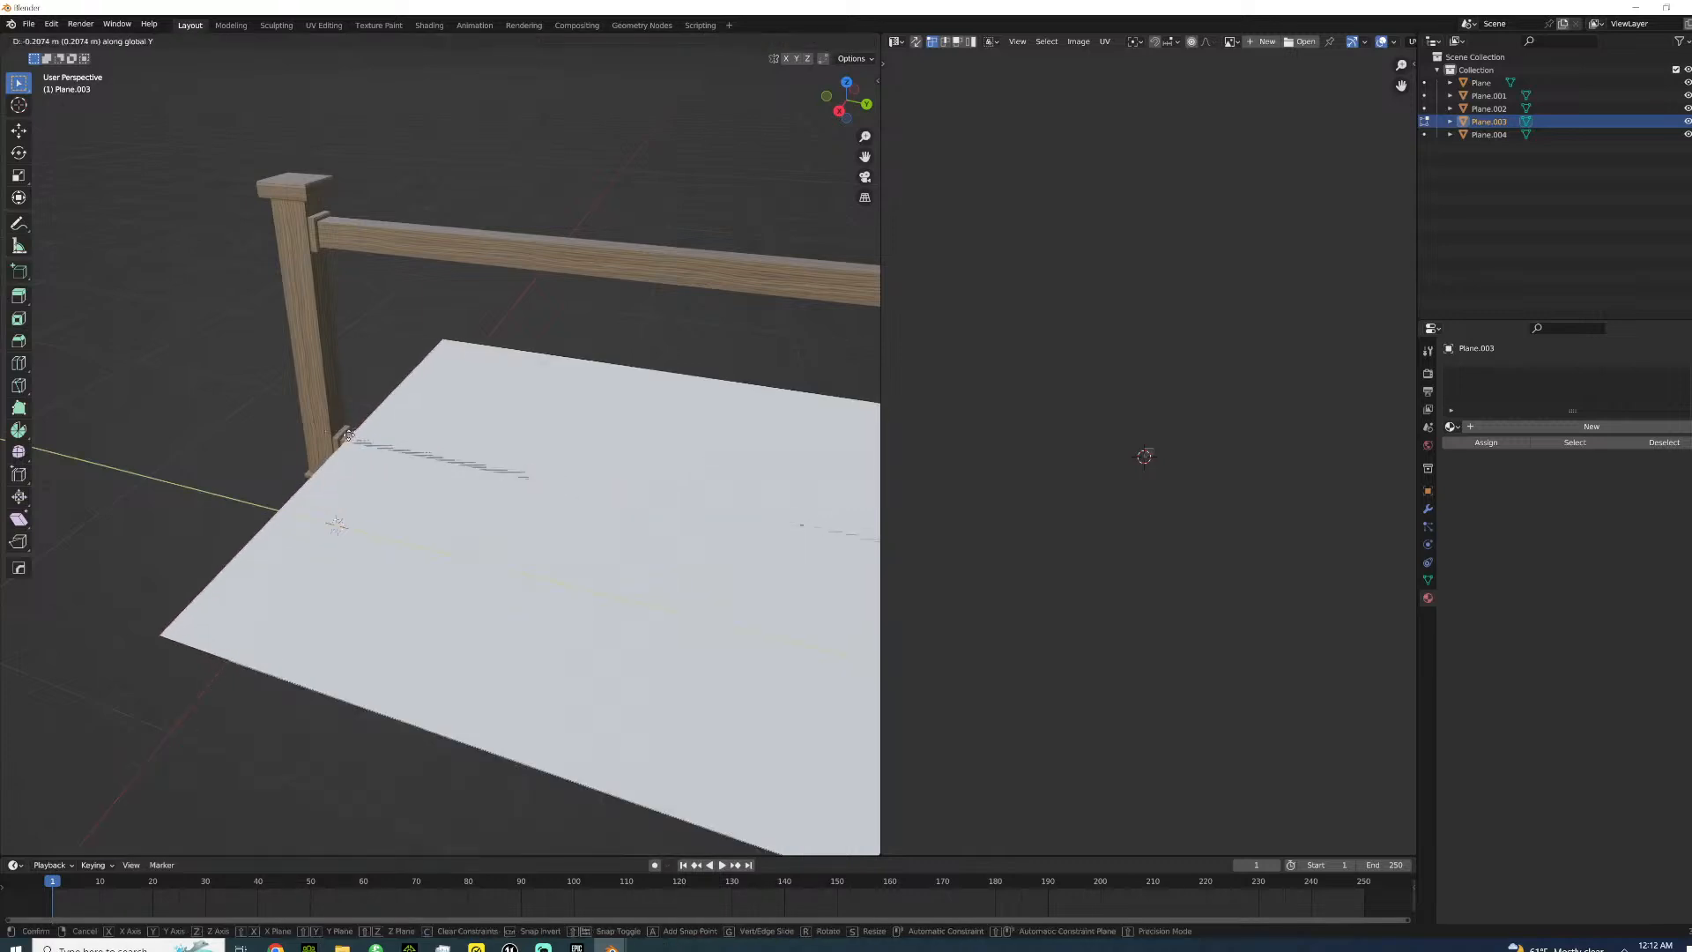
click(348, 434)
scroll(608, 476, down, 4)
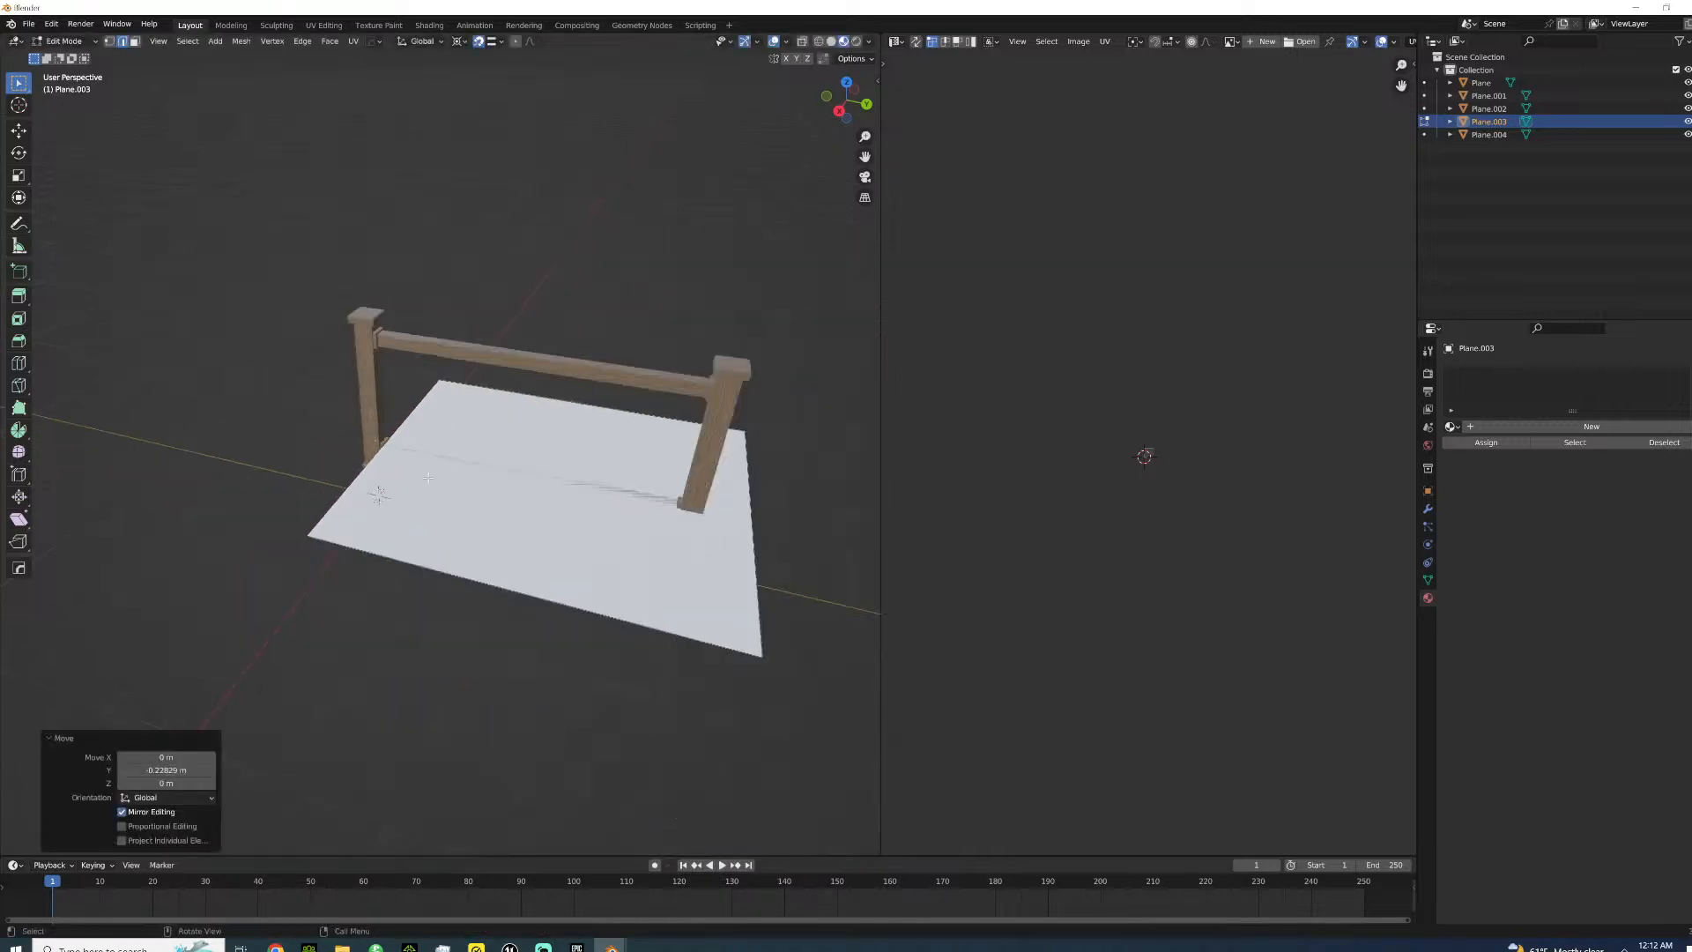
- Shorten the plane by moving its opposite edge about 1.84 m along Y towards the post at the origin
middle_drag(608, 476, 623, 485)
click(723, 459)
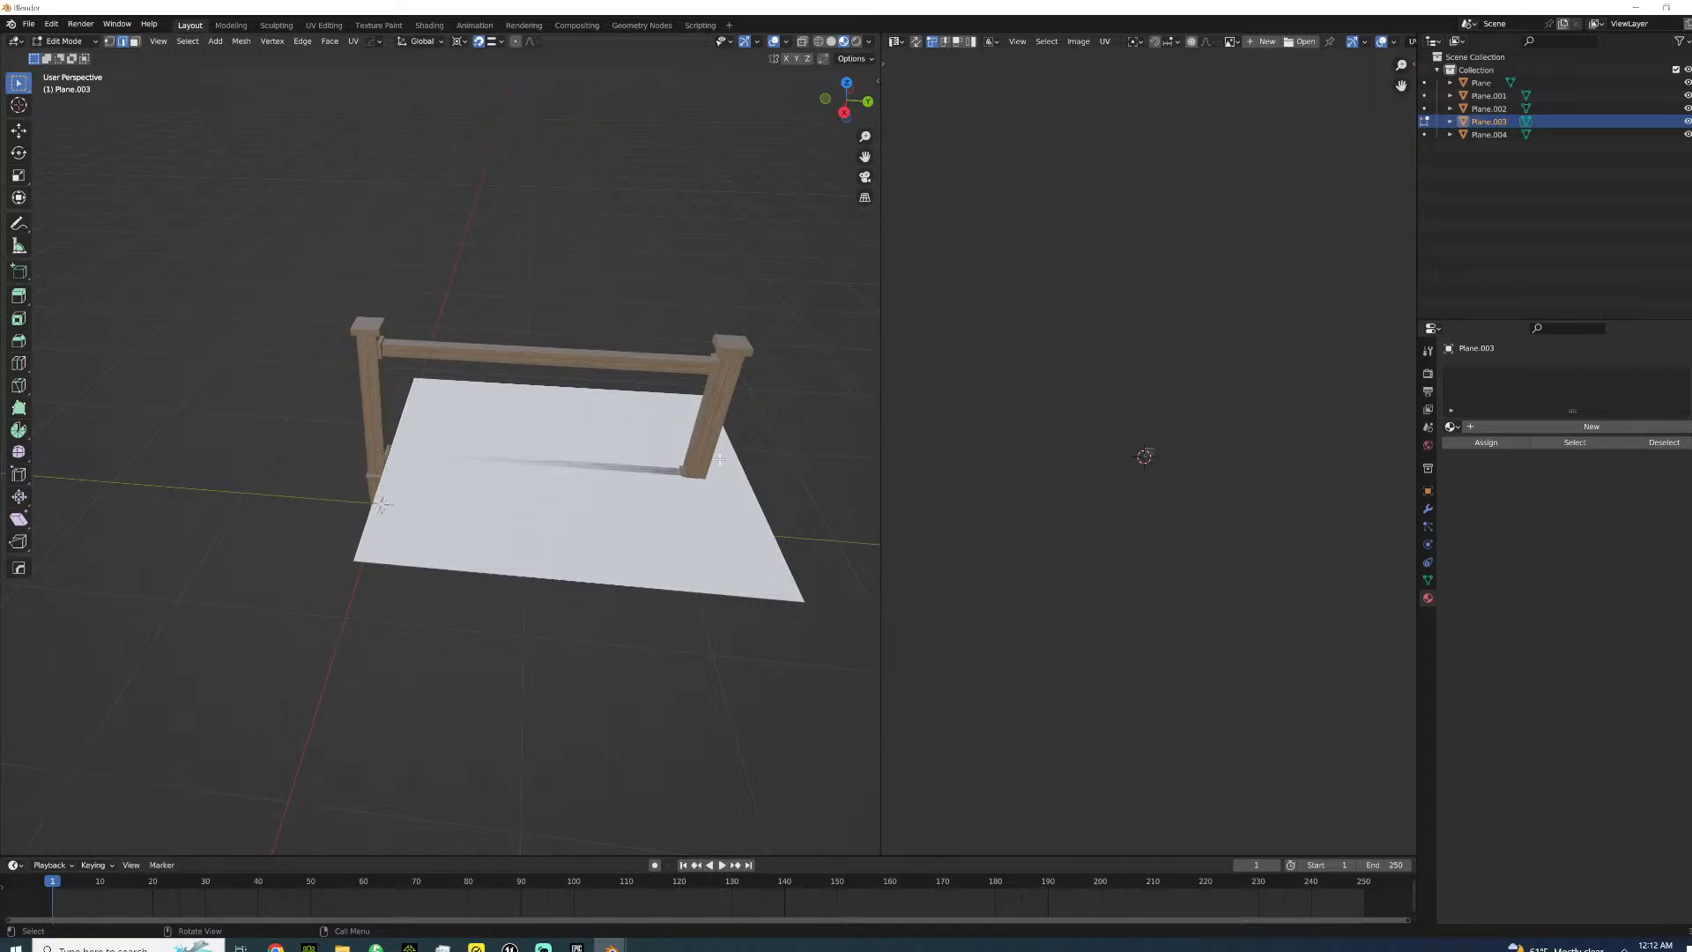
key(g)
key(y)
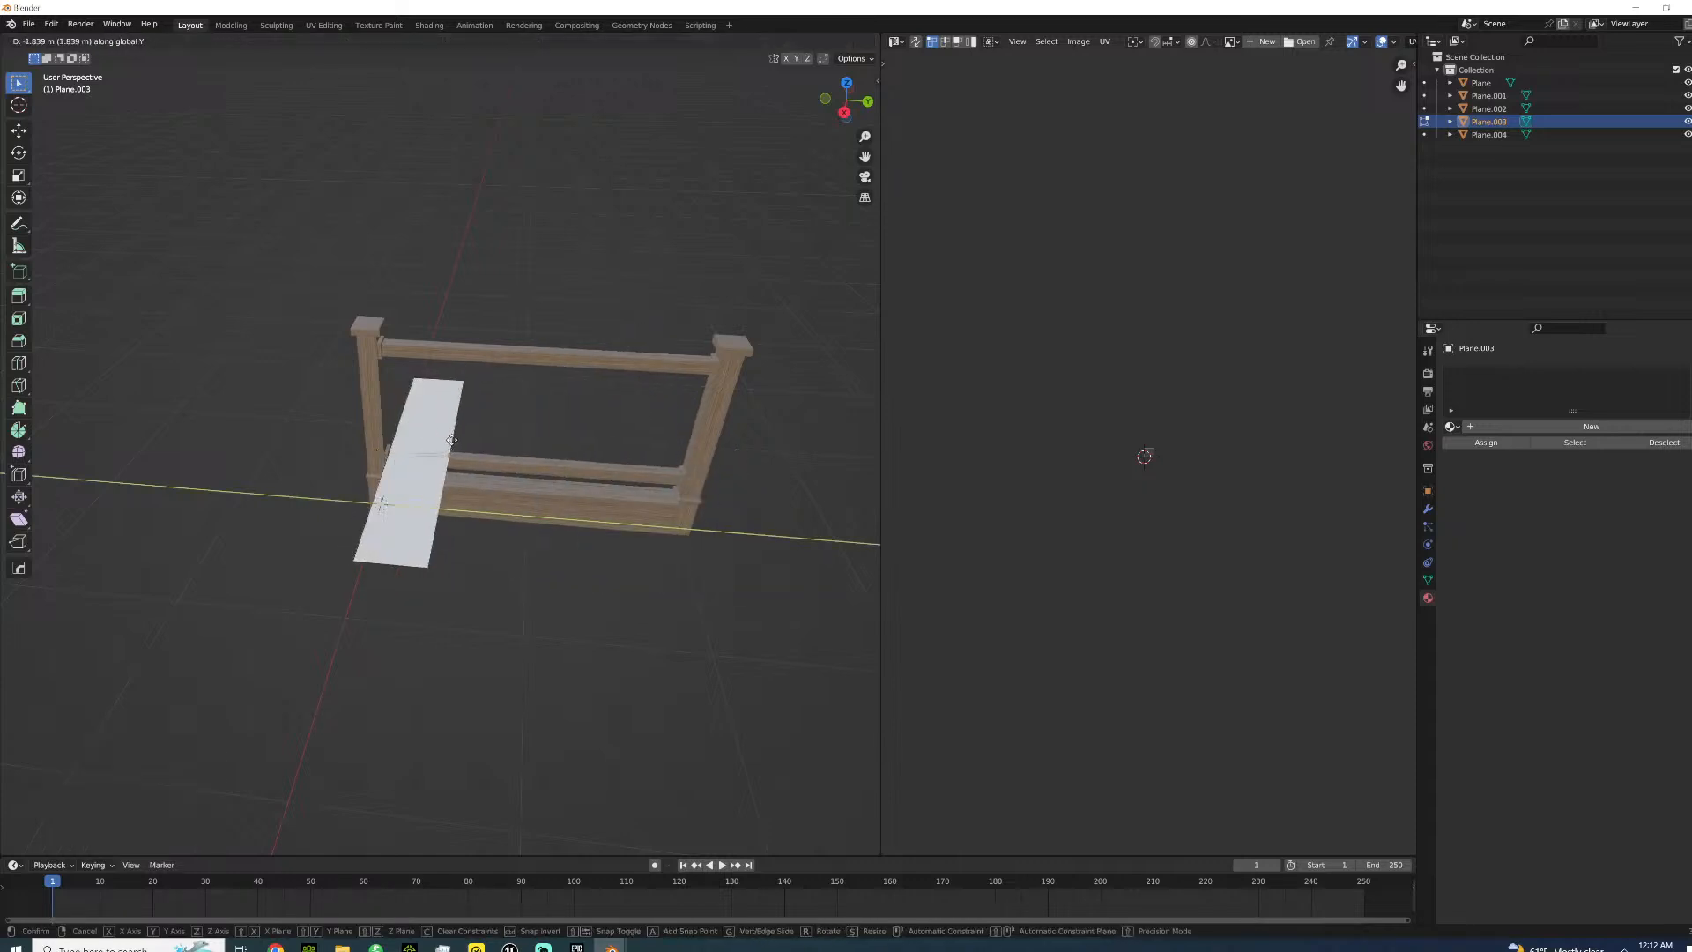
click(452, 439)
- Snap the plane's front and back edges along X to the lower rail's sides so it matches the rail's width
scroll(441, 493, up, 3)
click(339, 702)
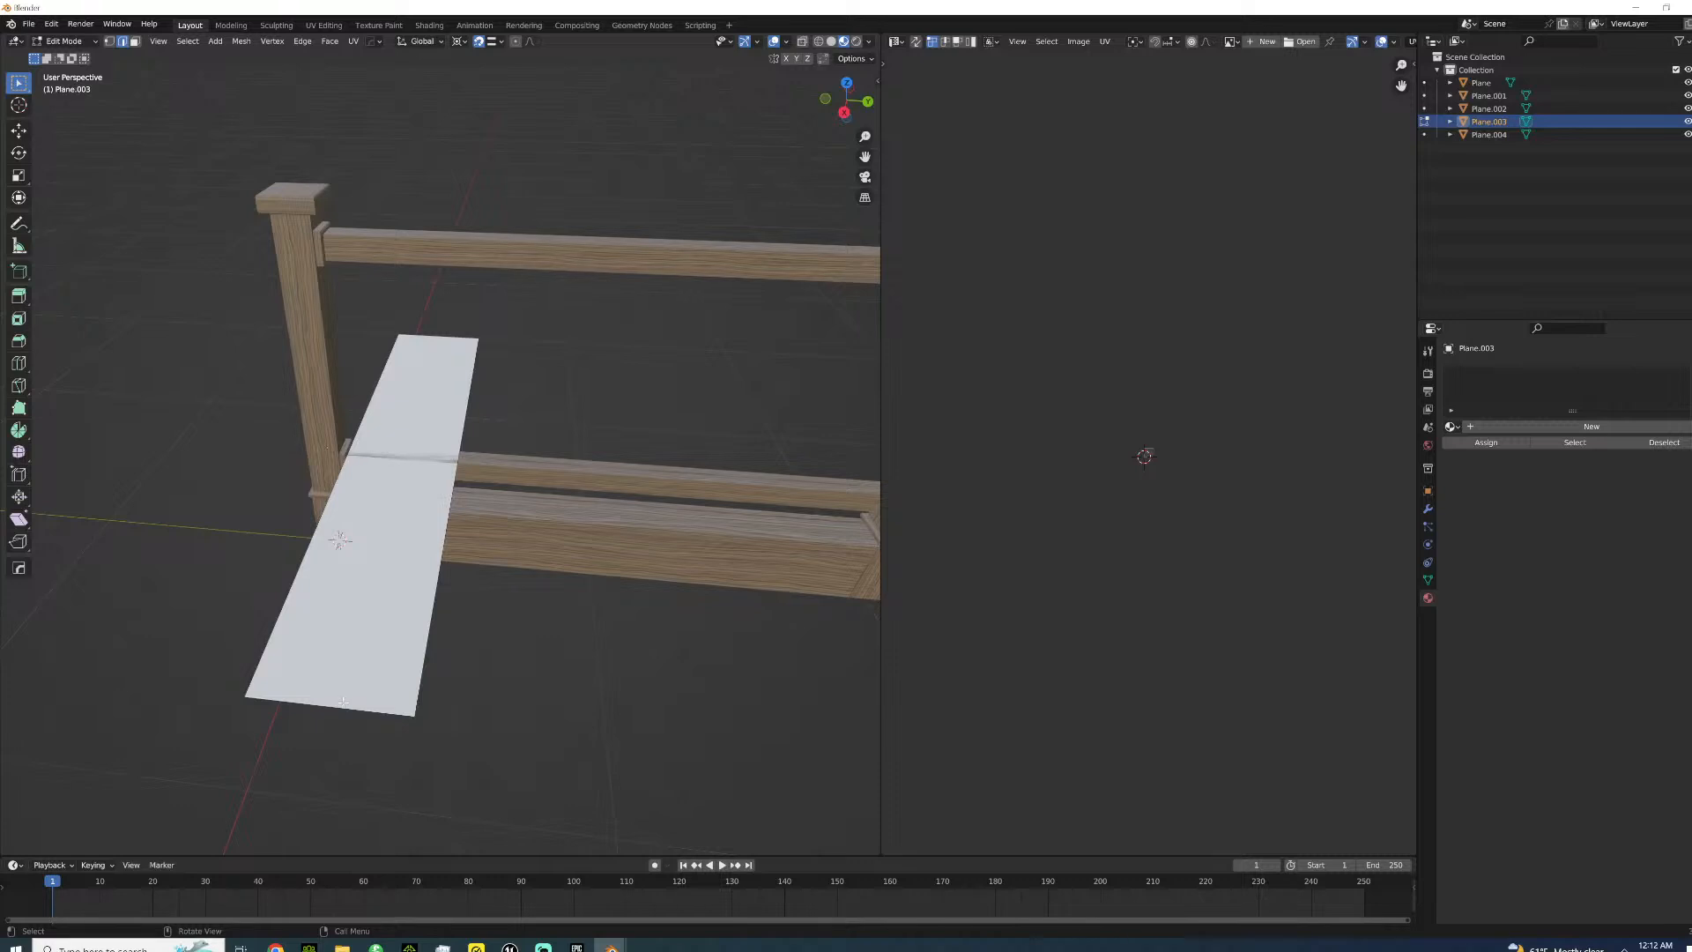
key(g)
key(x)
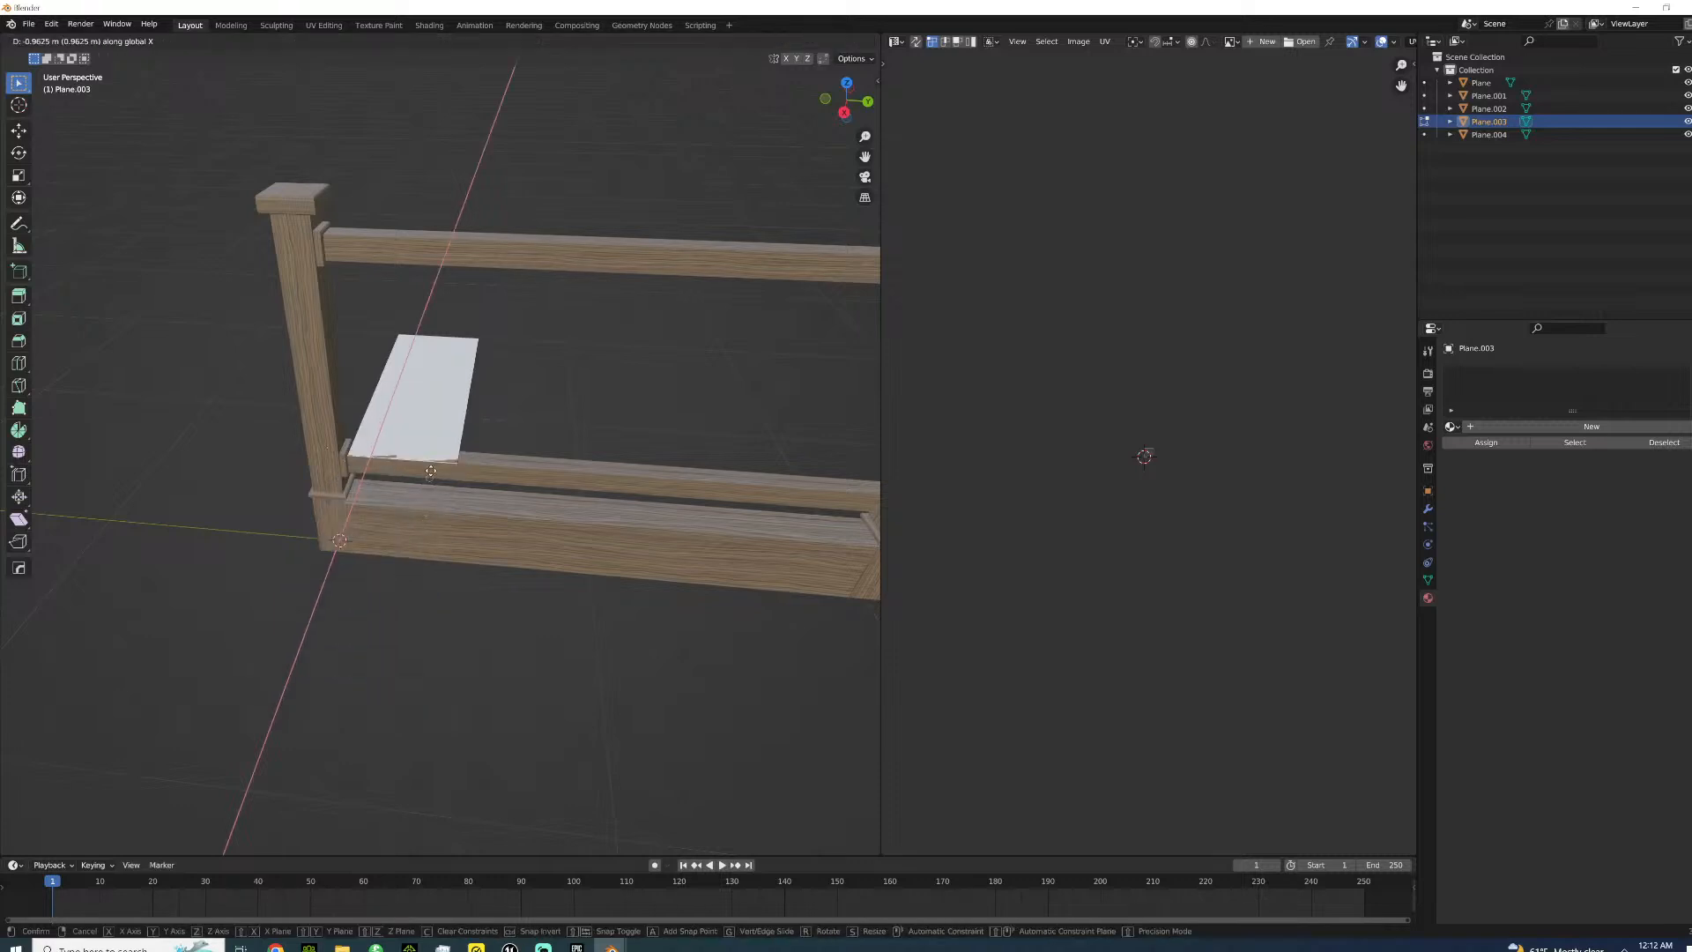
click(426, 459)
click(443, 337)
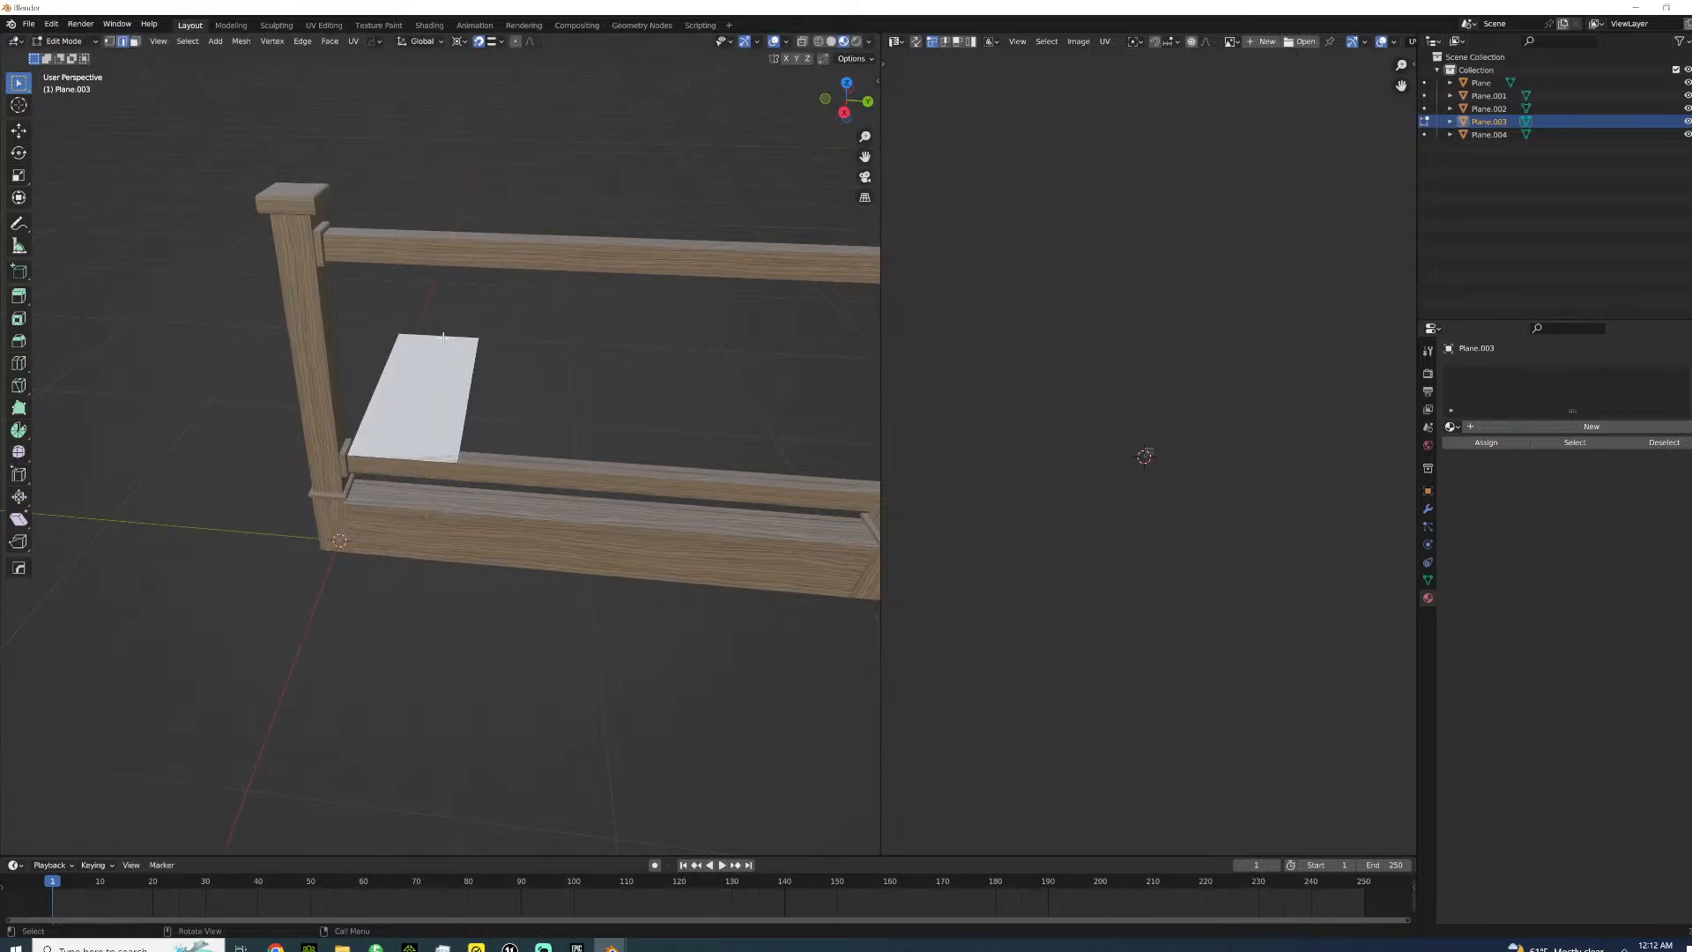
key(g)
key(x)
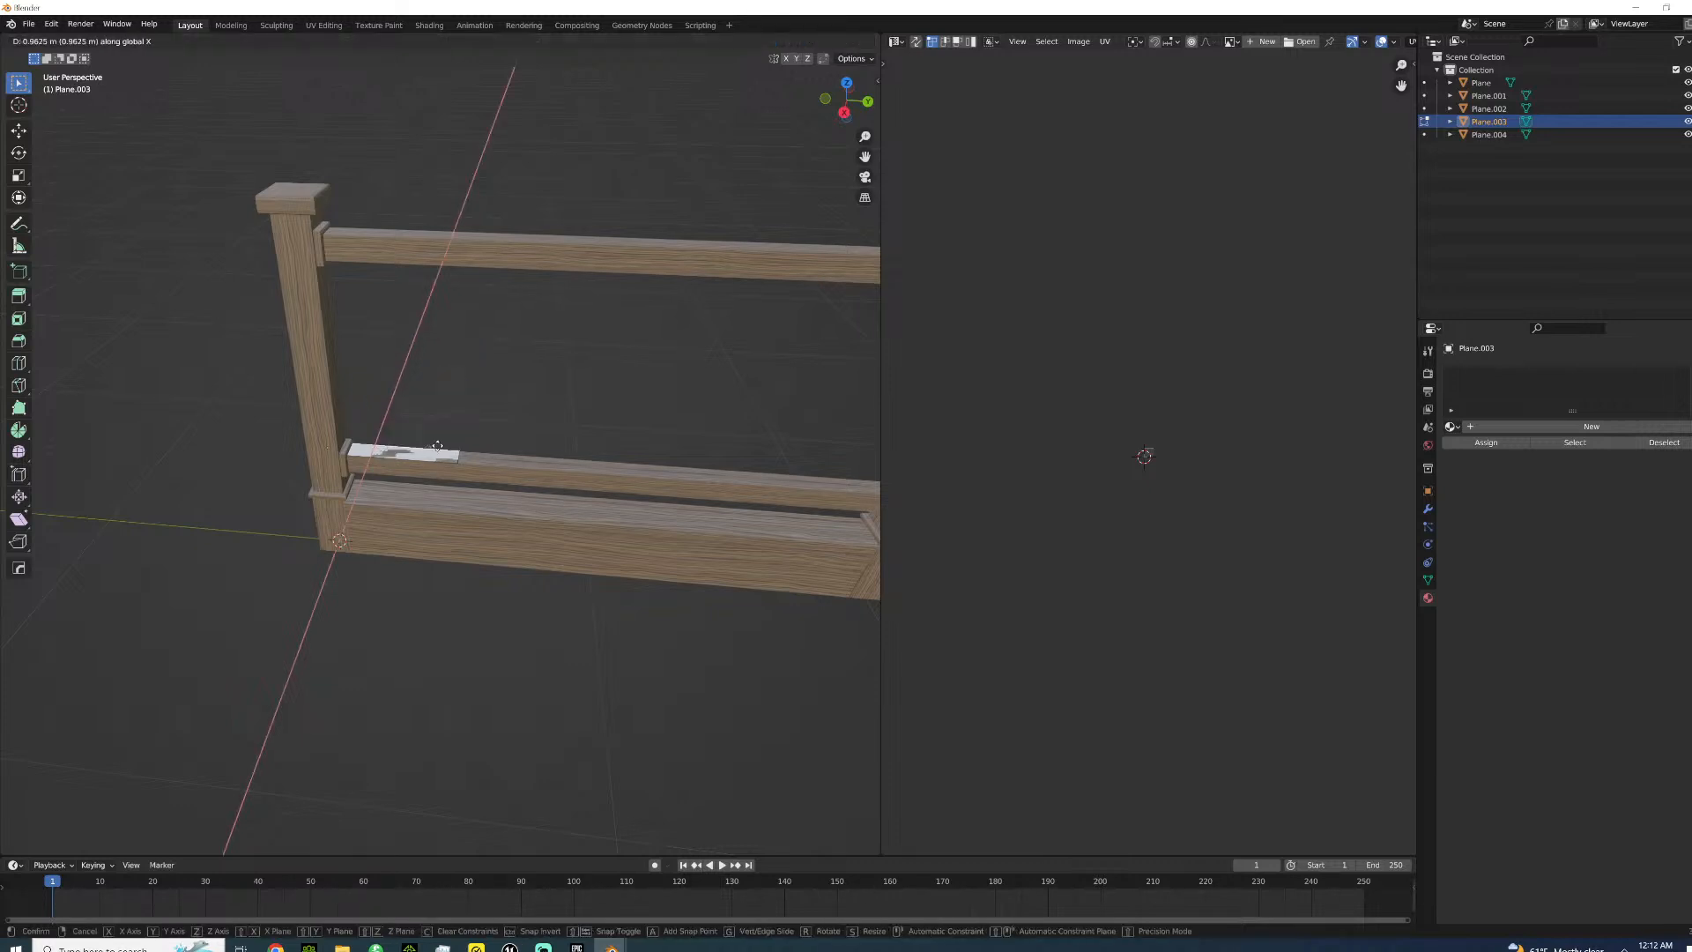
click(439, 450)
- Cut a single lengthwise edge loop through the middle of the plane strip on the lower rail
scroll(368, 516, up, 6)
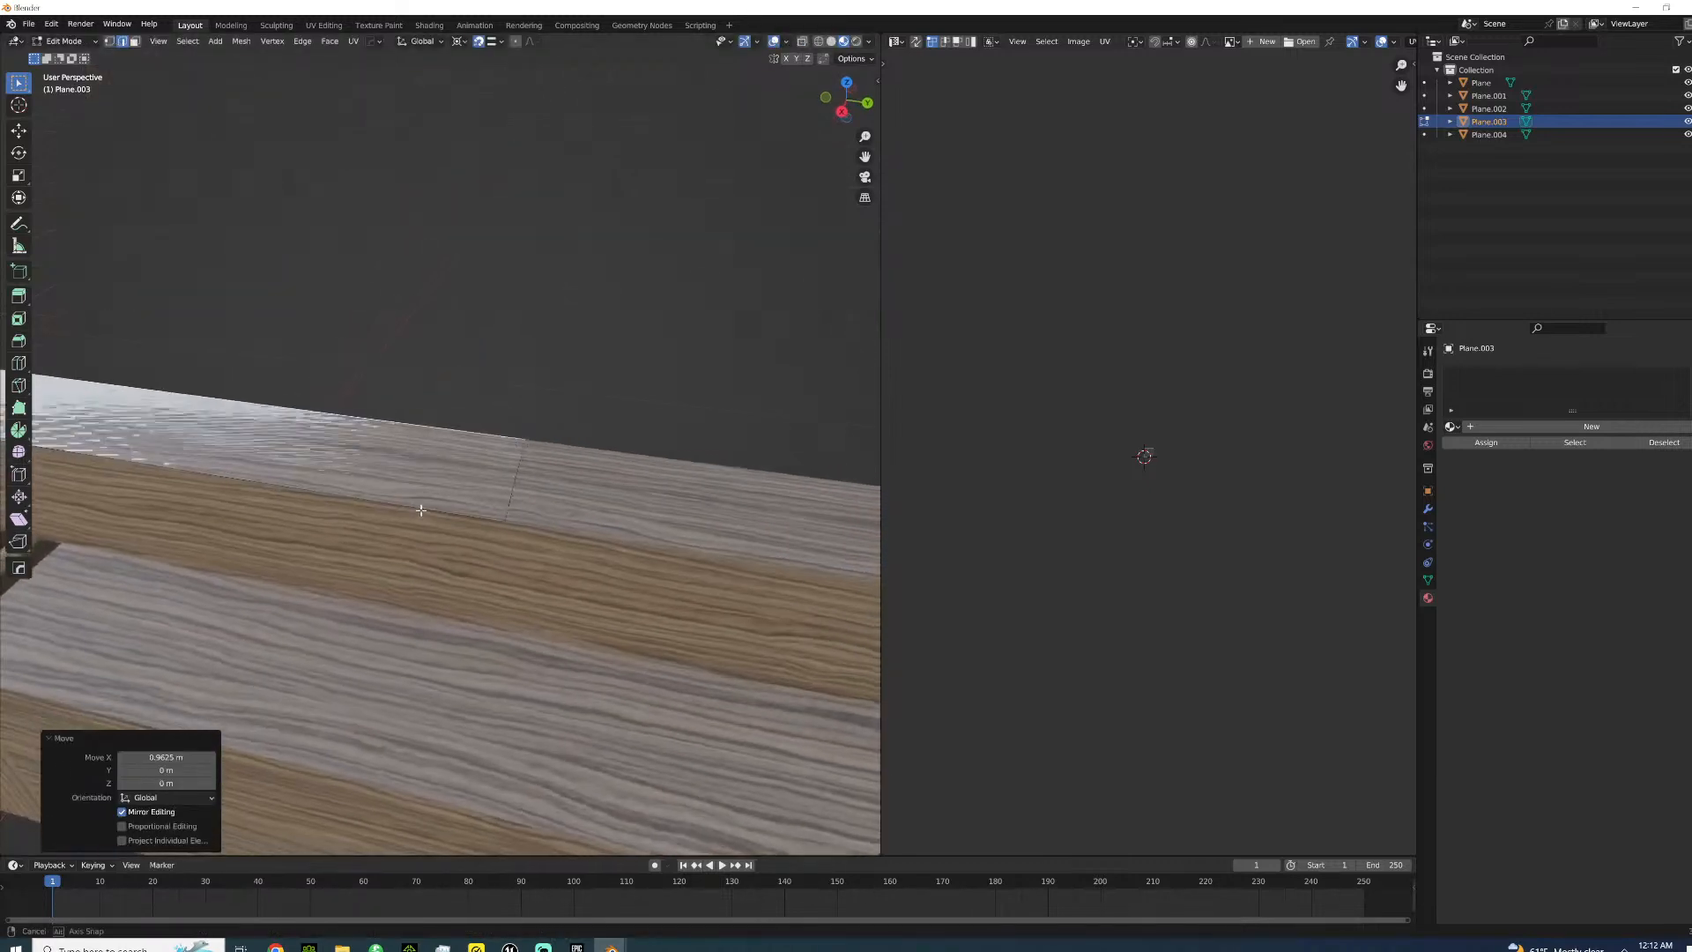
mouse_move(367, 516)
middle_down()
mouse_move(371, 474)
mouse_move(454, 486)
mouse_move(458, 464)
mouse_move(334, 515)
middle_up()
key(ctrl+r)
click(476, 589)
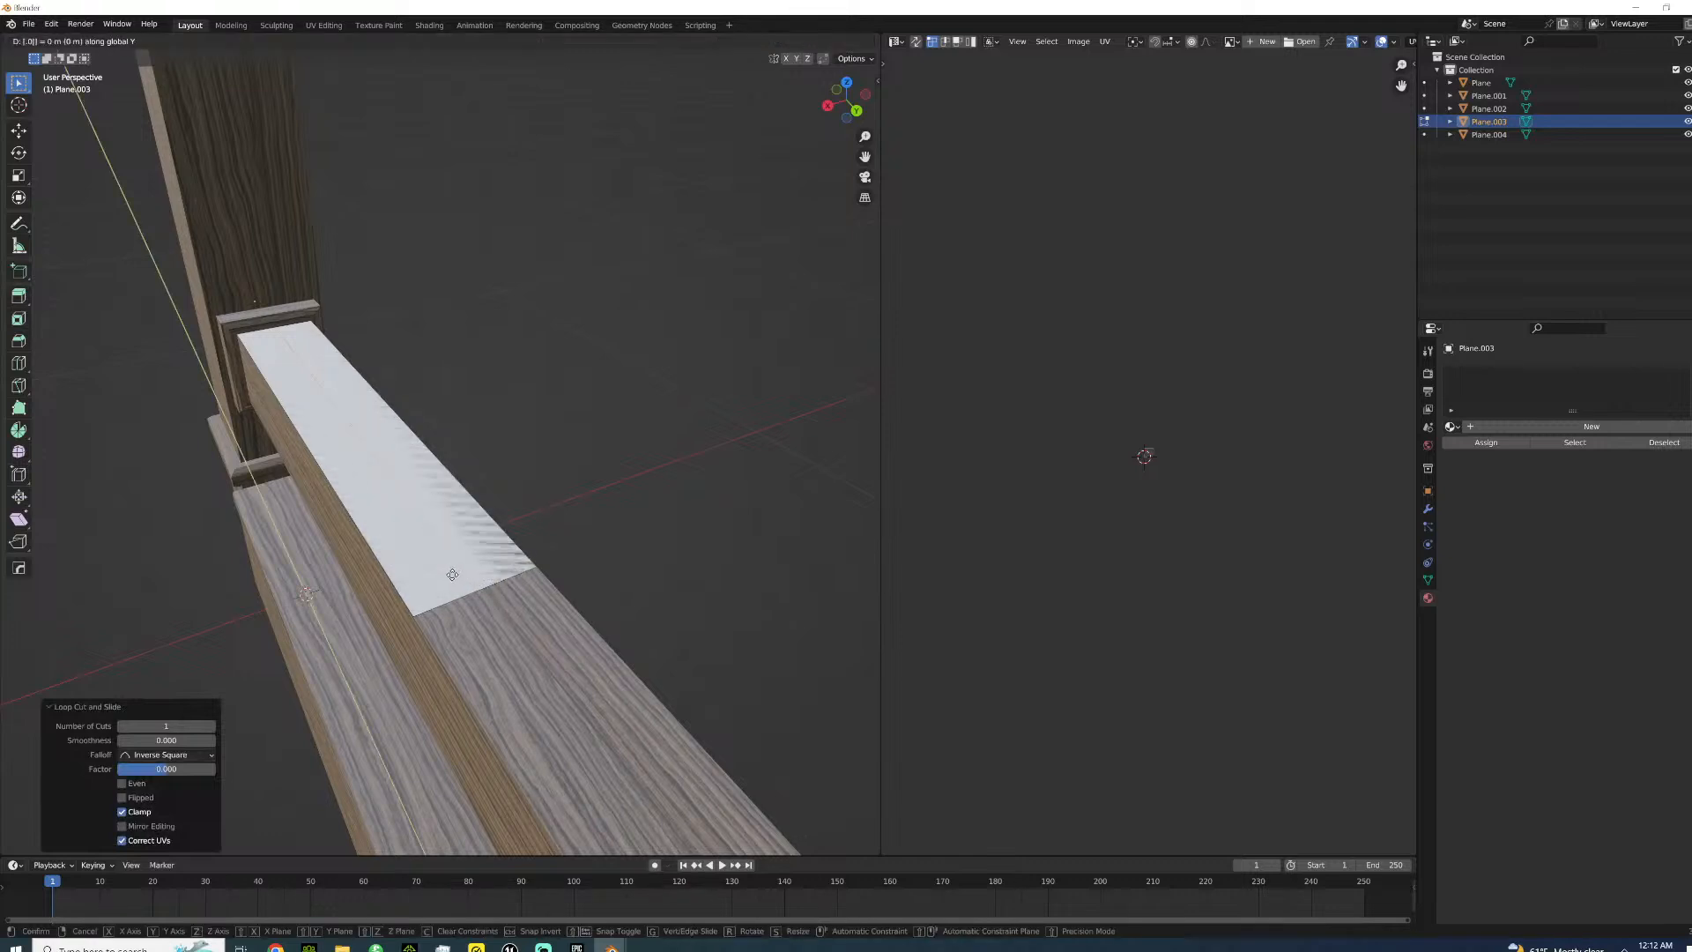
- Try offsetting the strip's middle edge loop along X by 0.045 m, 0.04 m and 0.0375 m
text(.045)
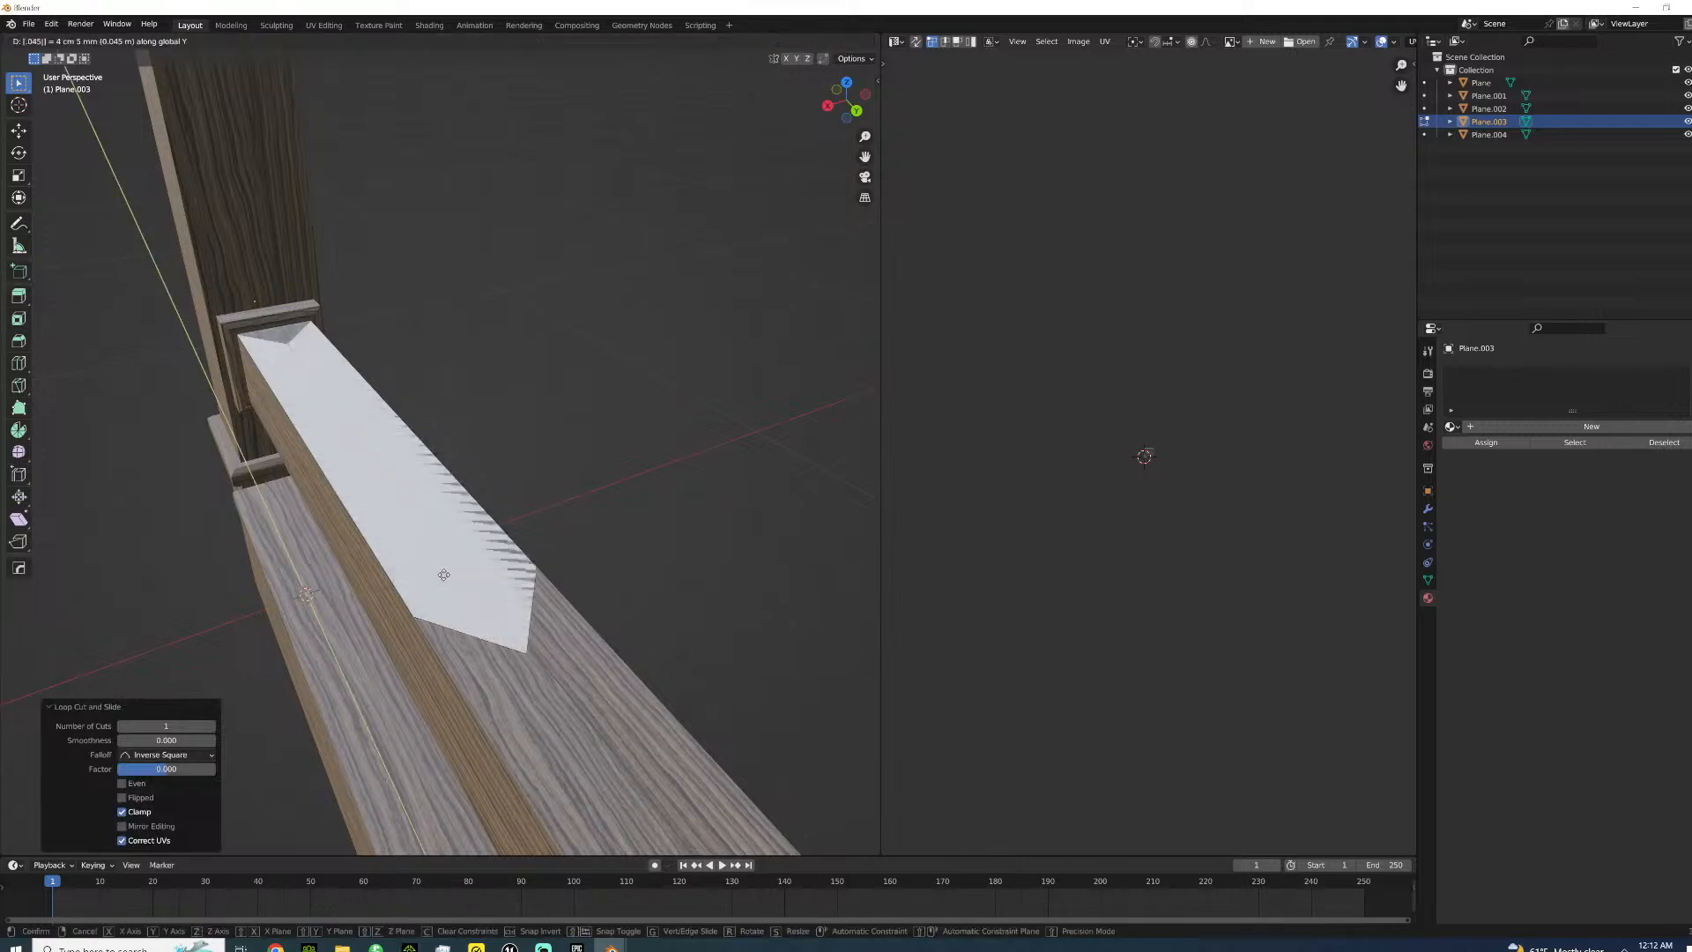
text(x)
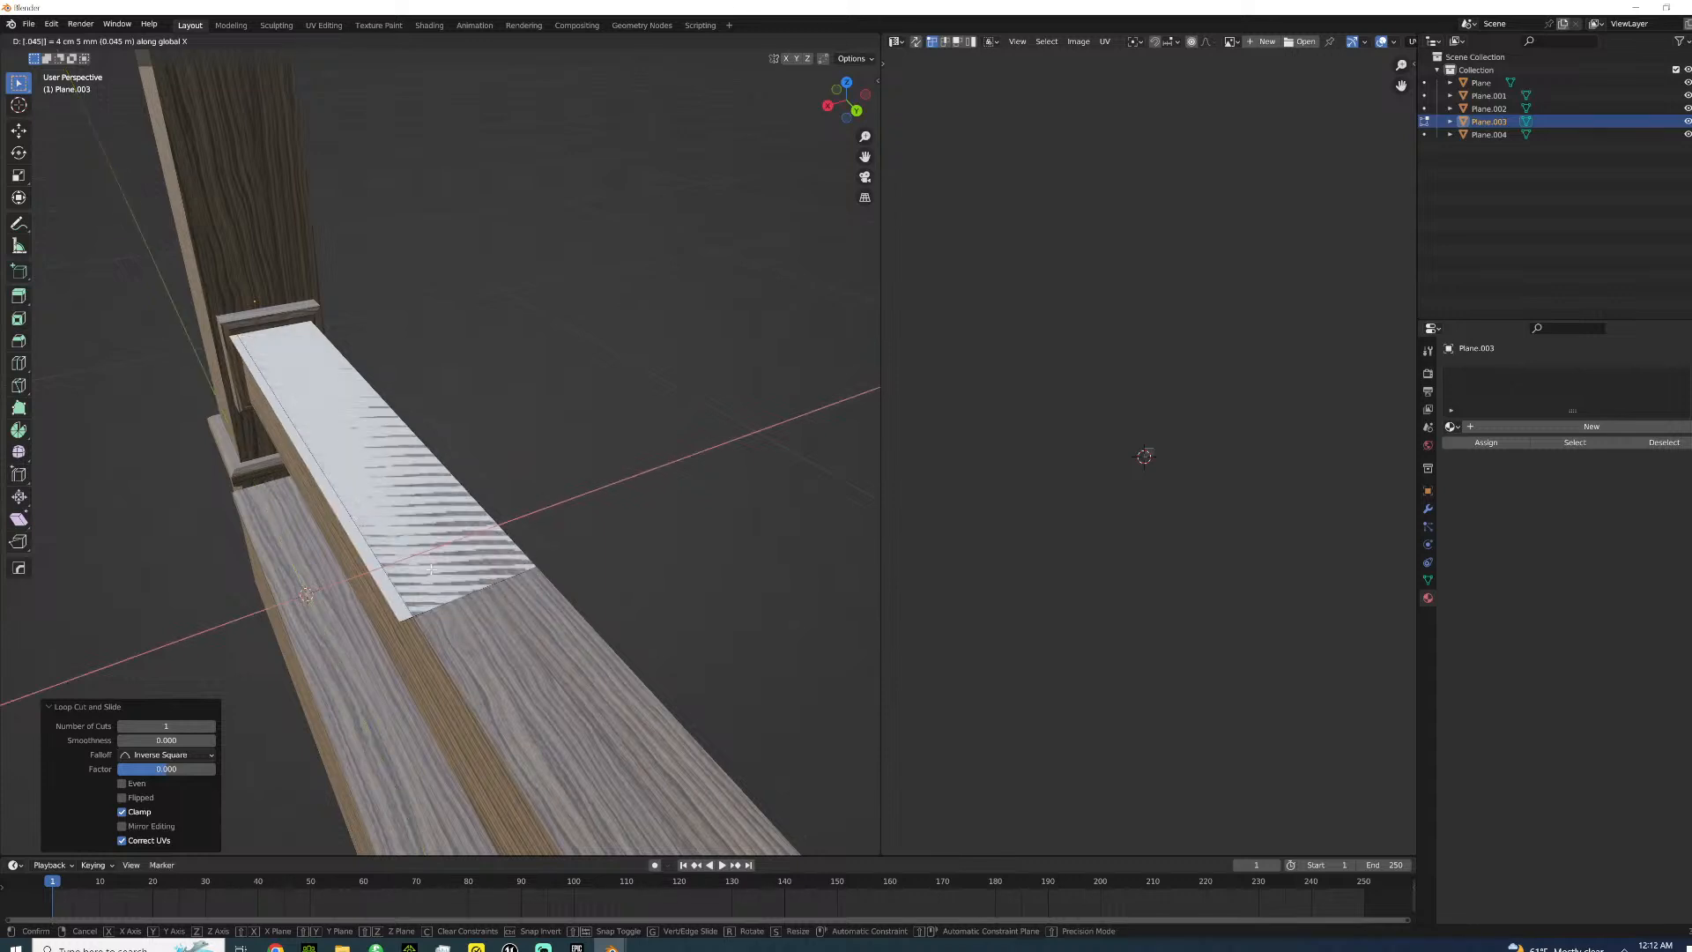
key(Return)
key(g)
key(x)
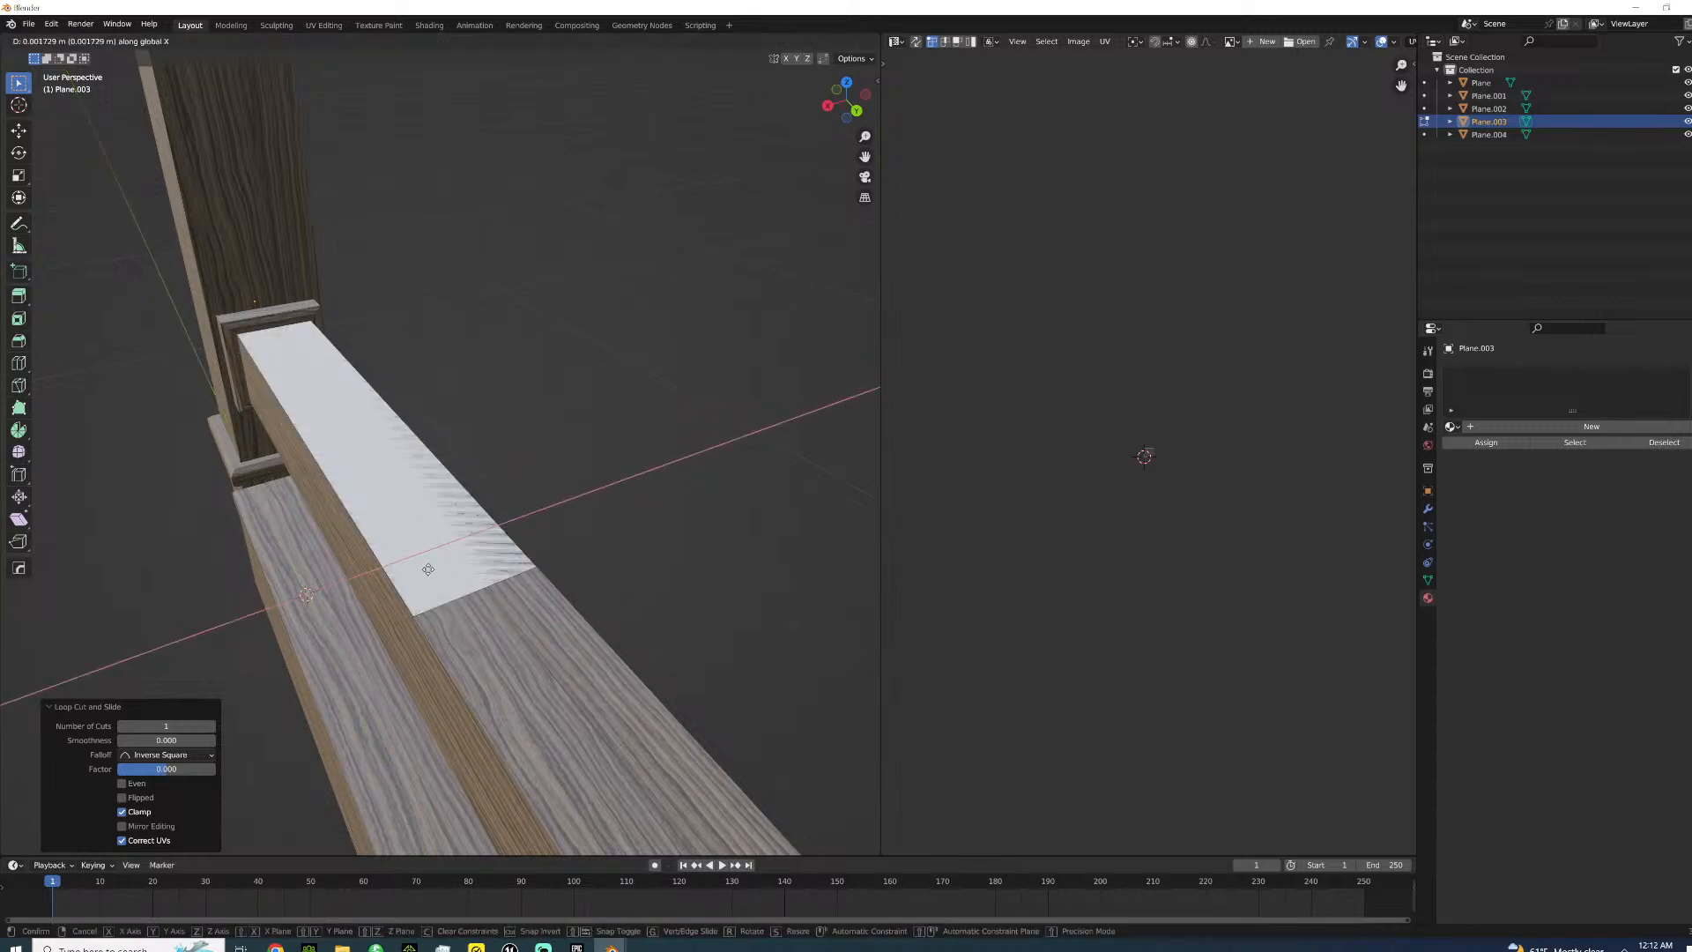
text(.04)
key(Return)
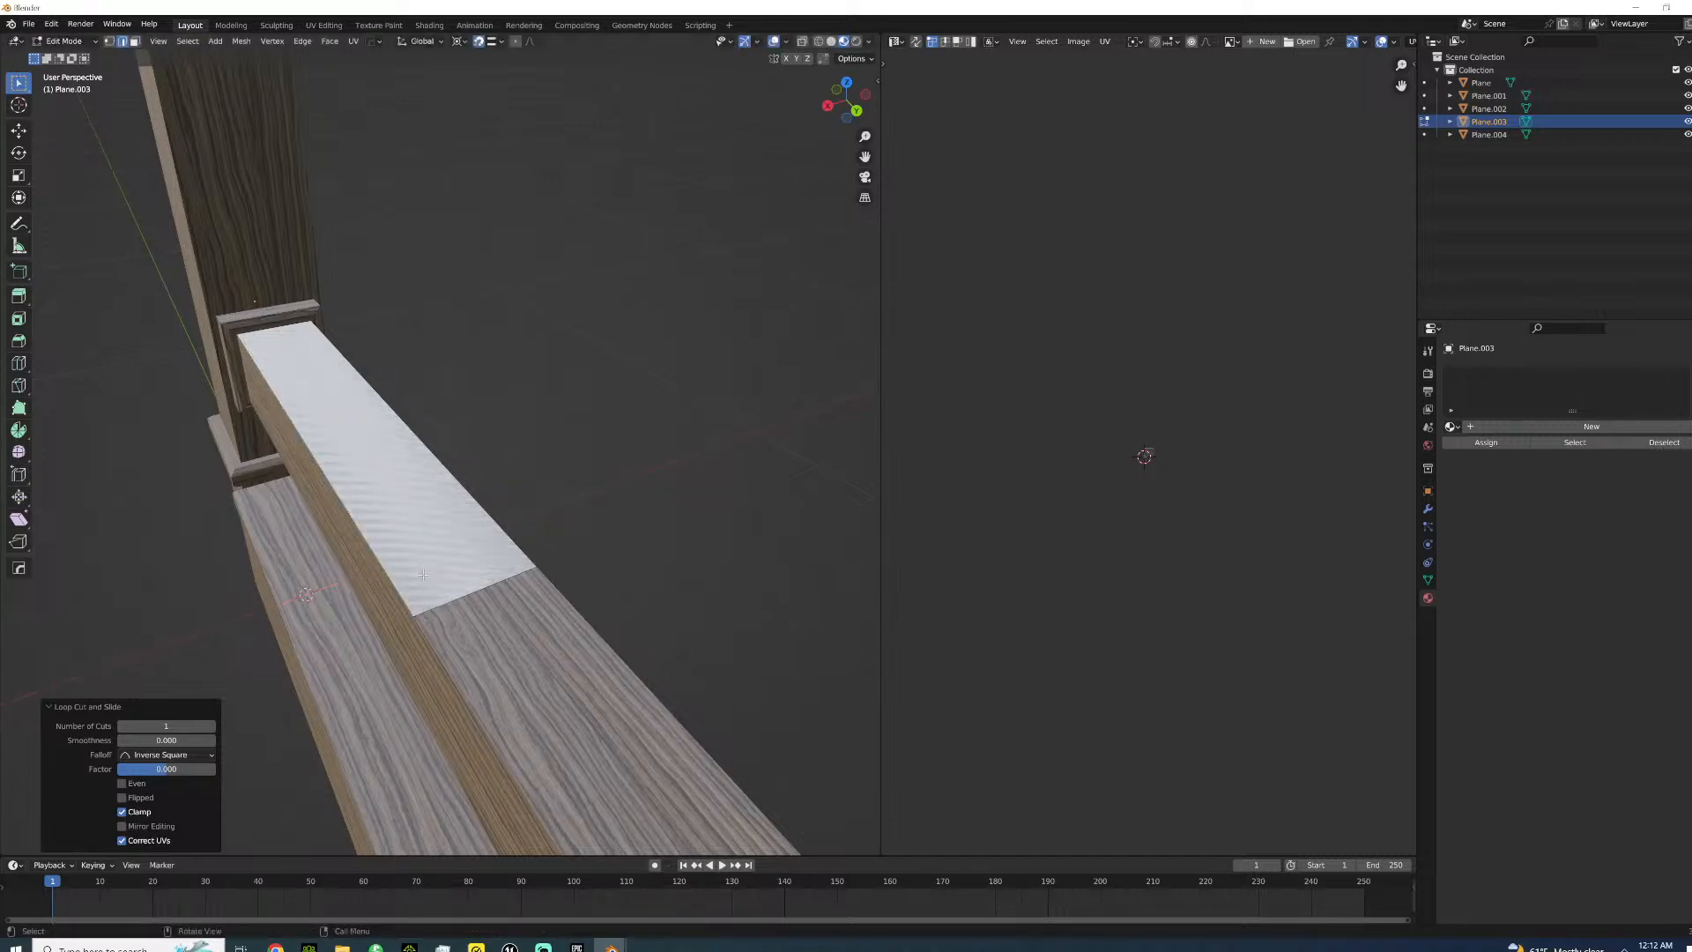
key(g)
key(x)
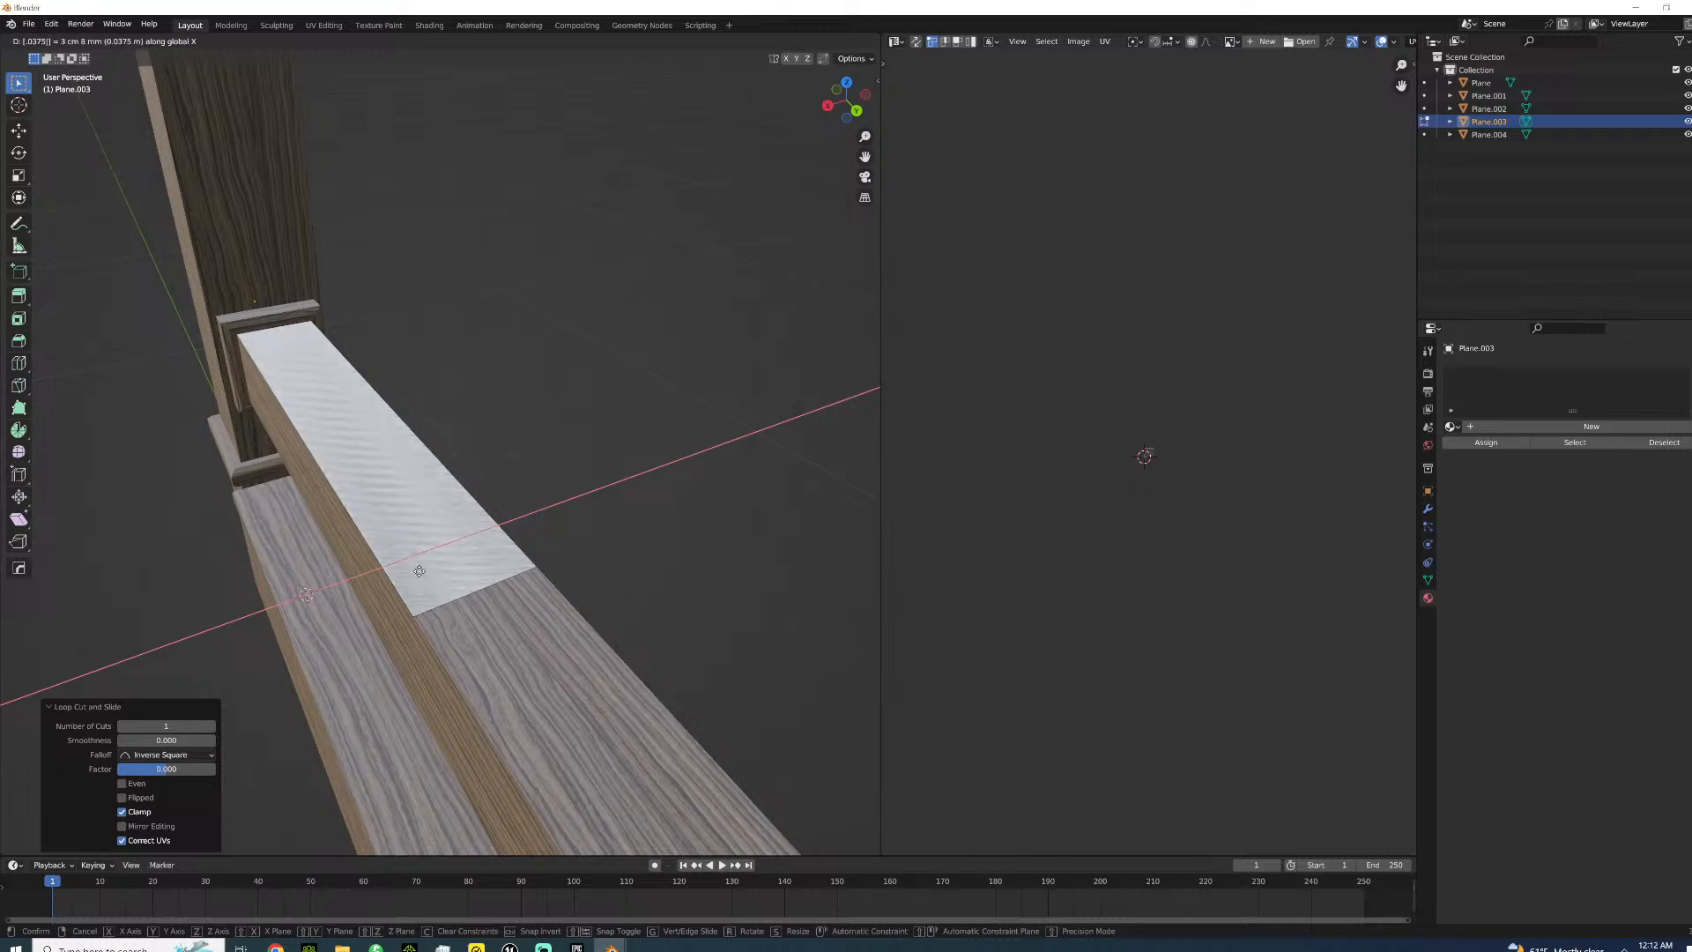
key(Return)
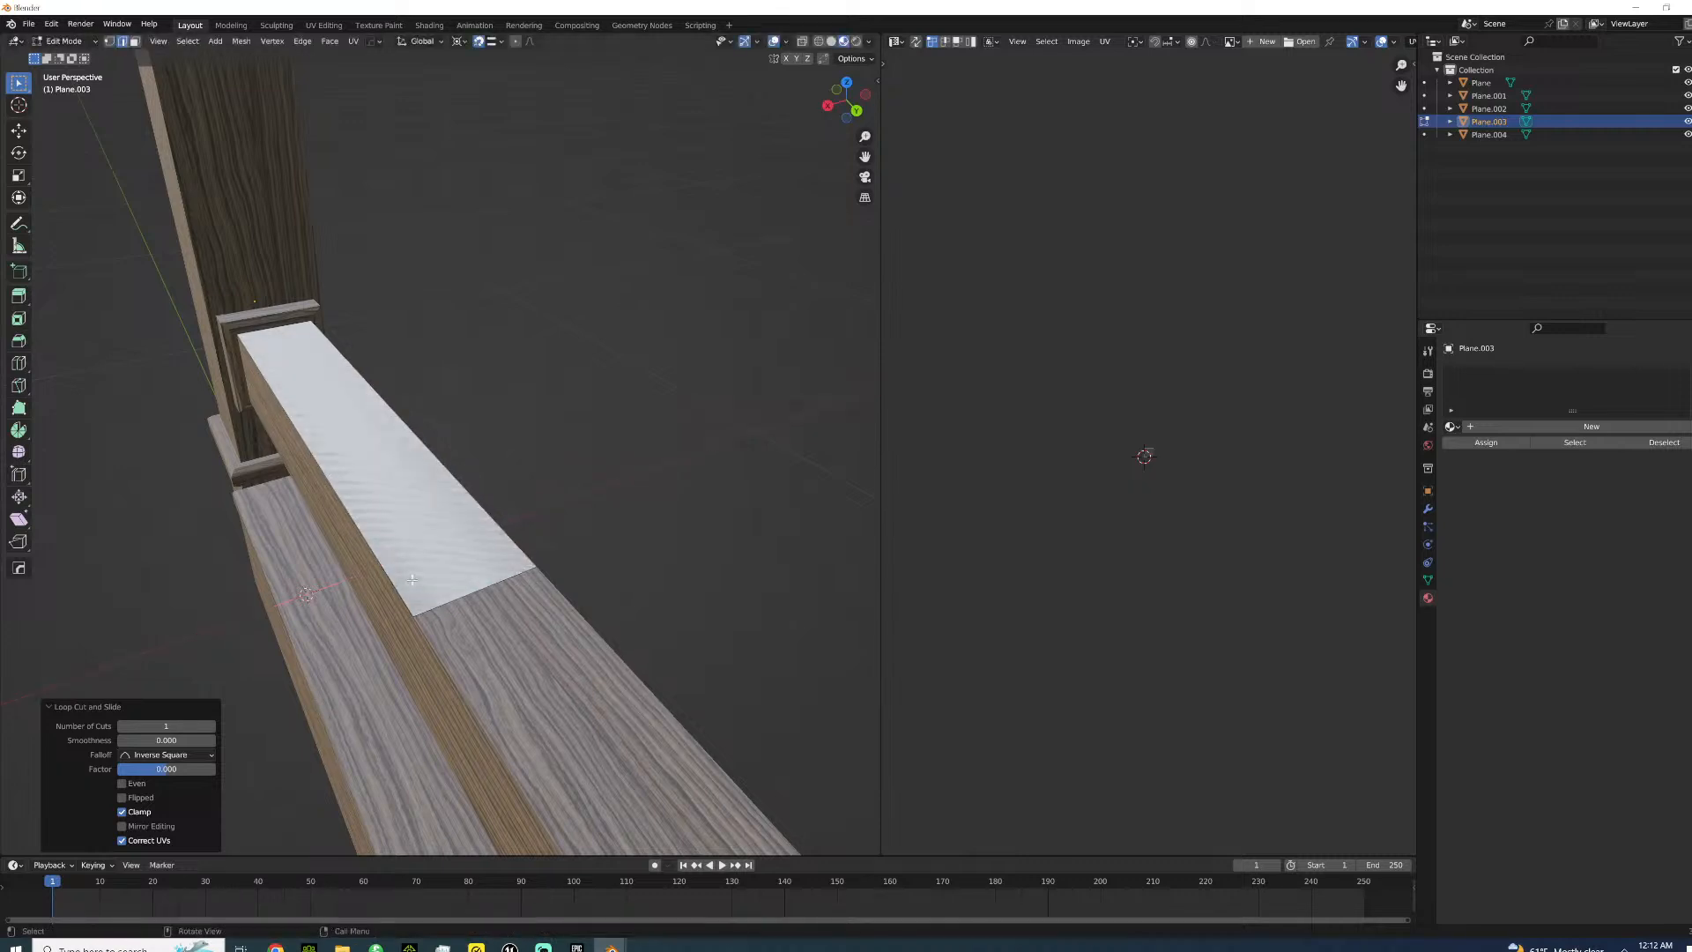
- Move the strip's middle edge loop 0.03125 m along X
text(gx.)
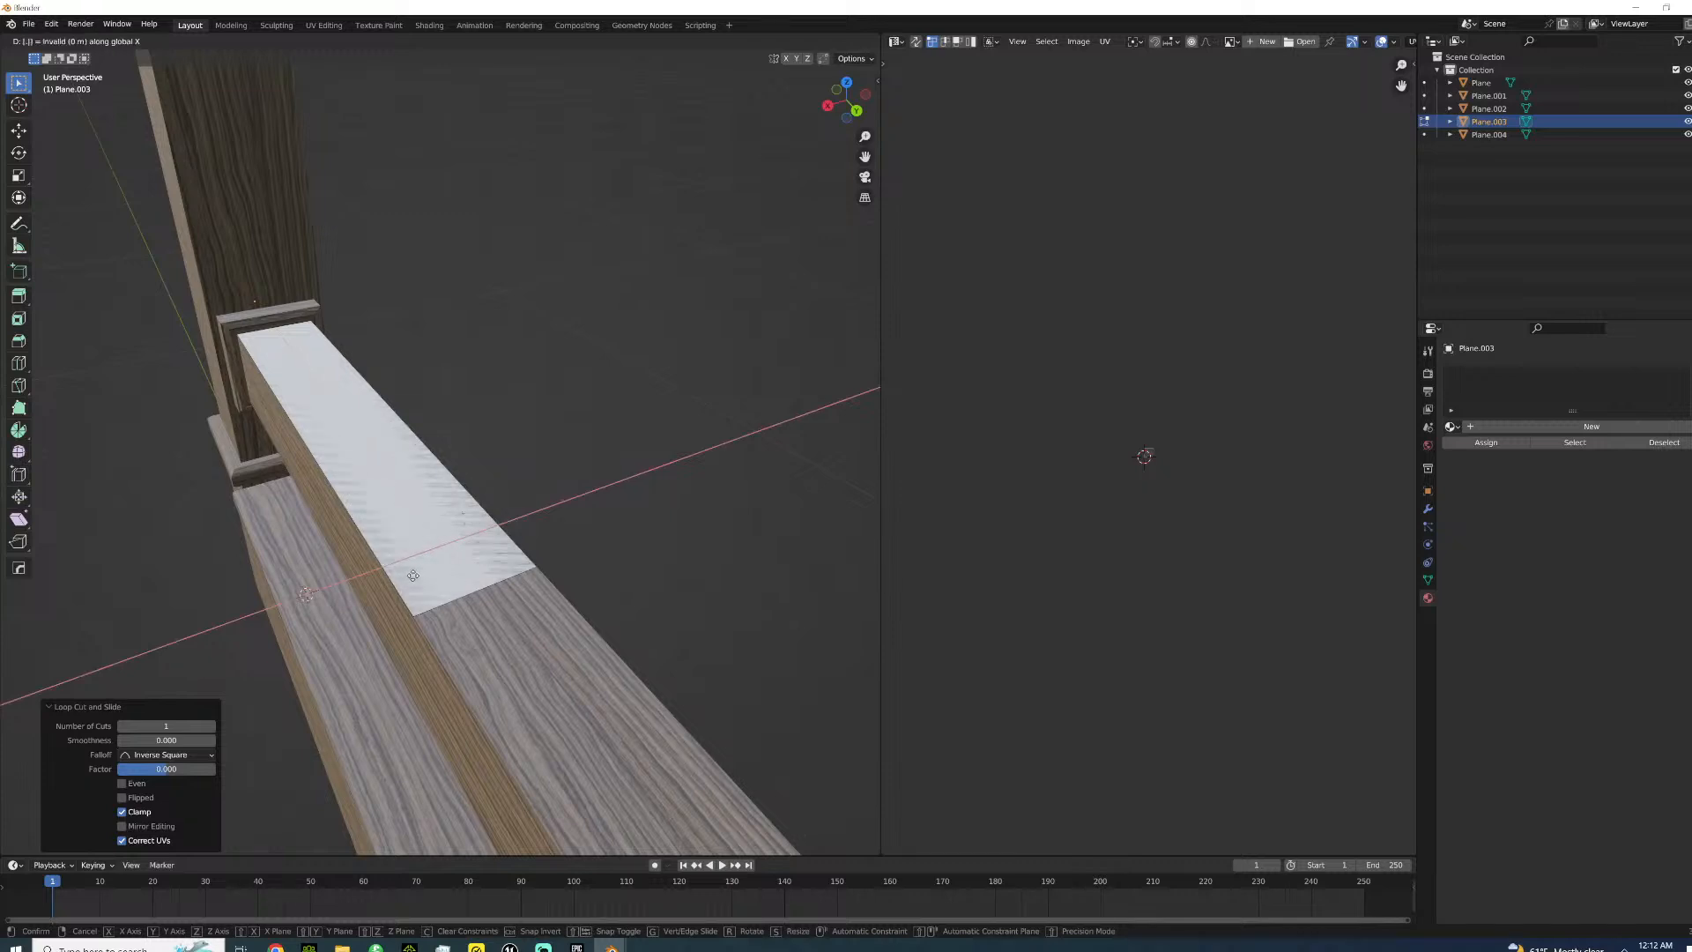
text(03125)
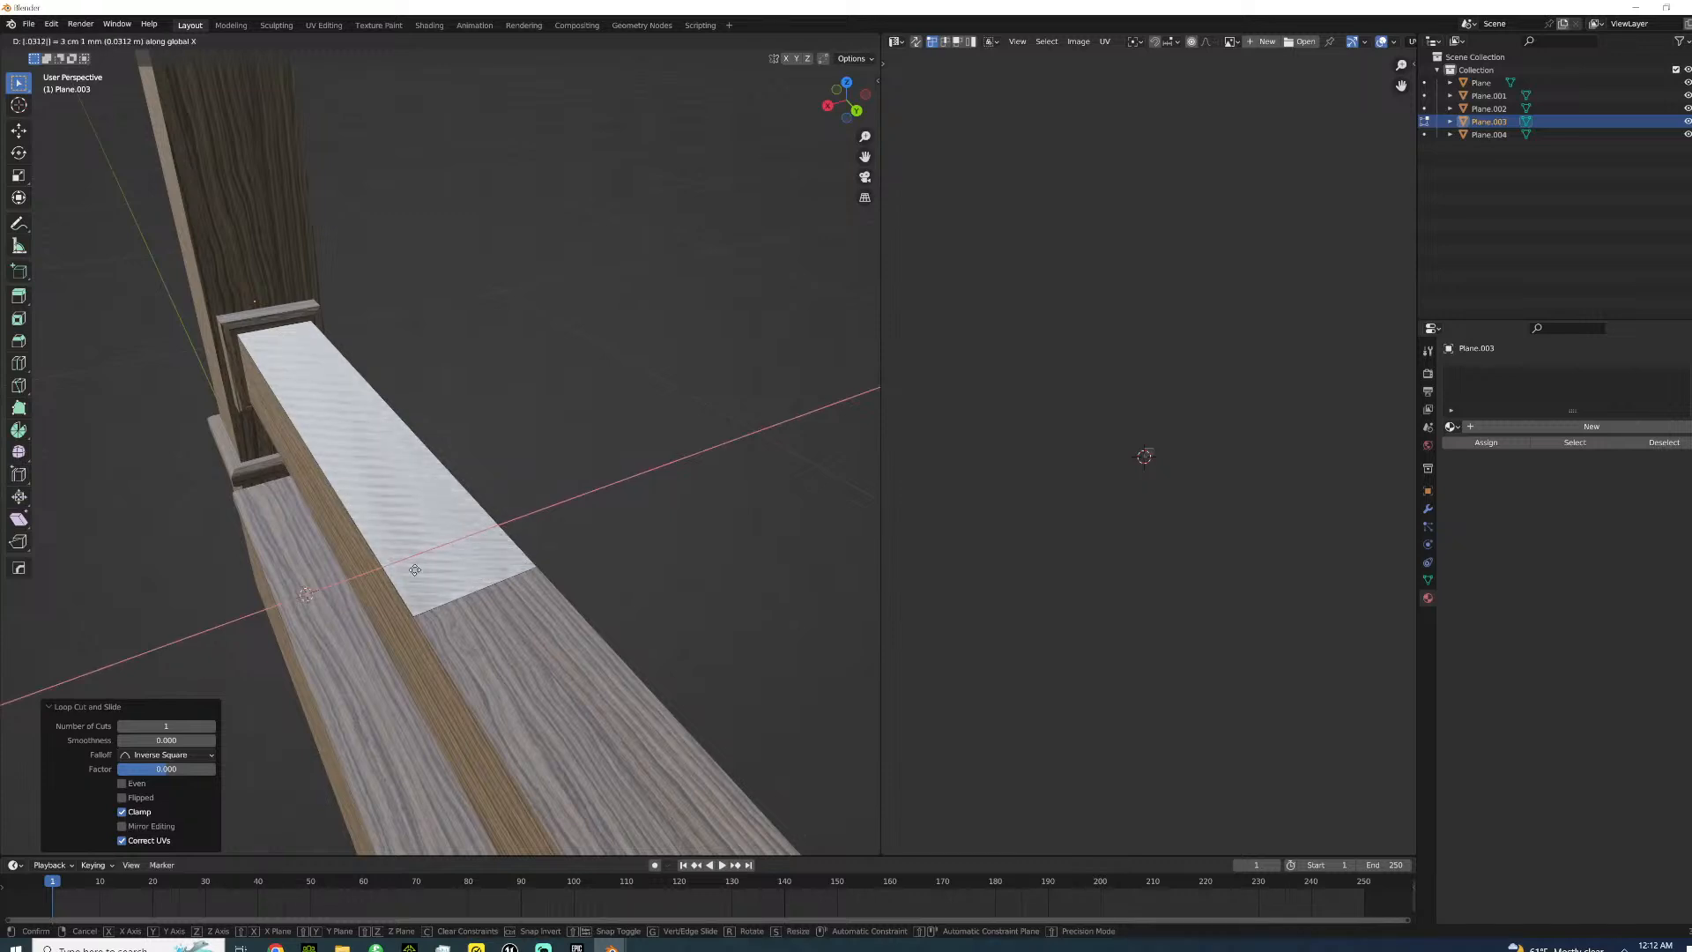
key(Return)
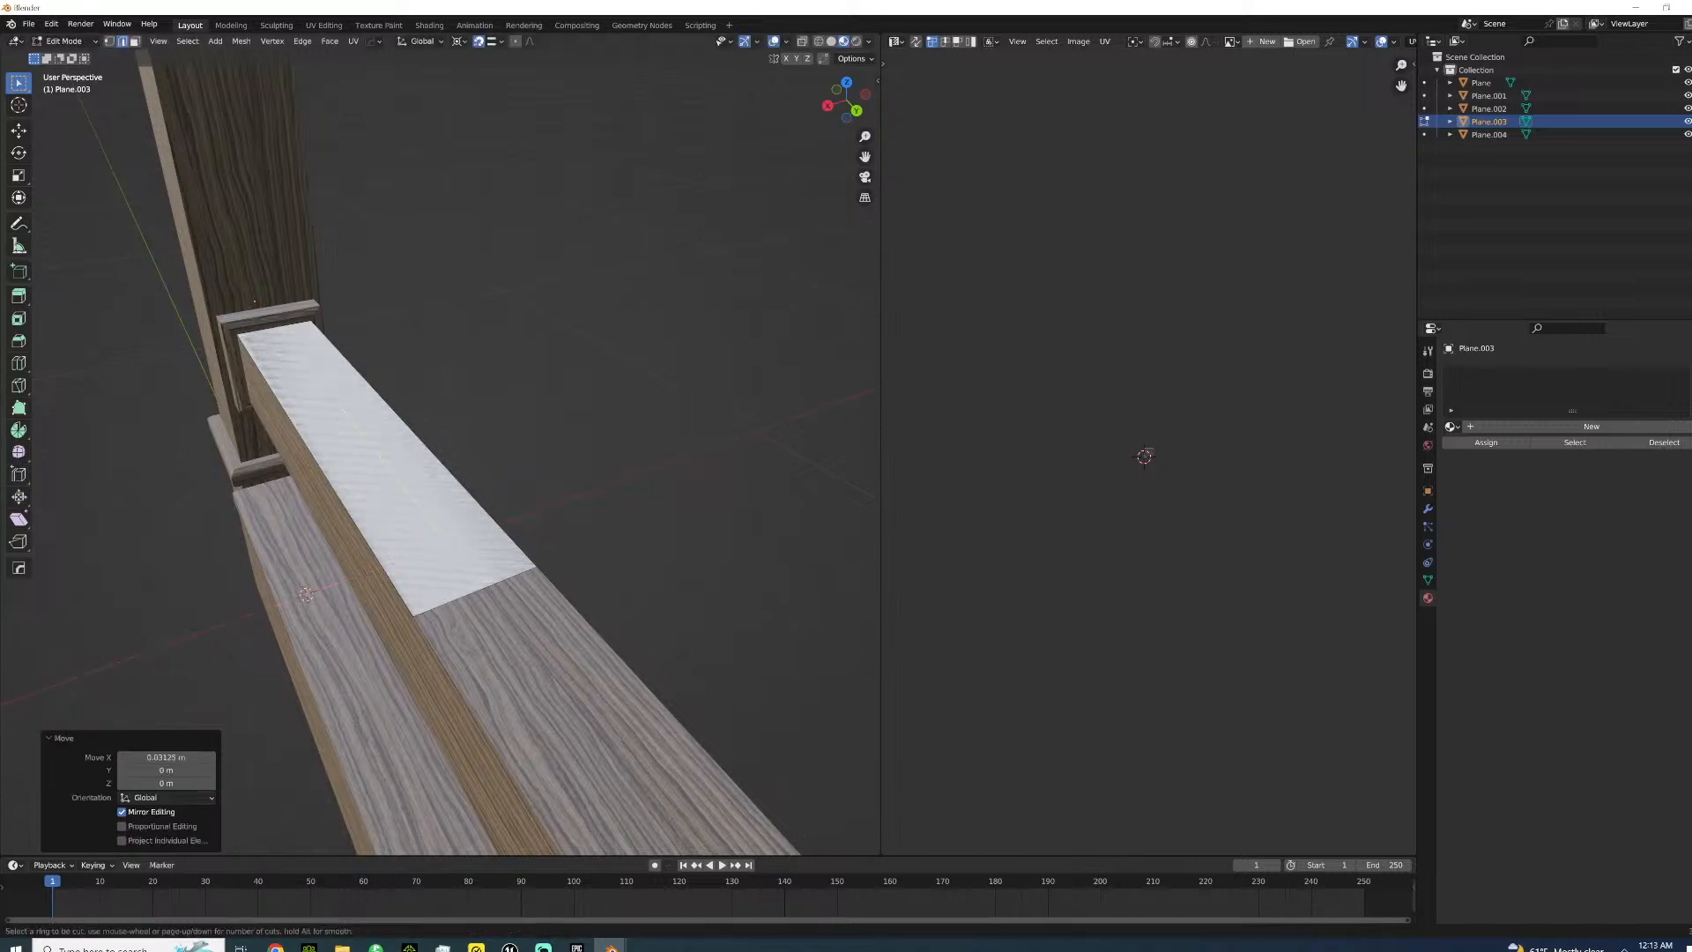
- Cut a second edge loop, slide it onto the first one, and move it -0.0625 m along X
key(g)
key(g)
text(1)
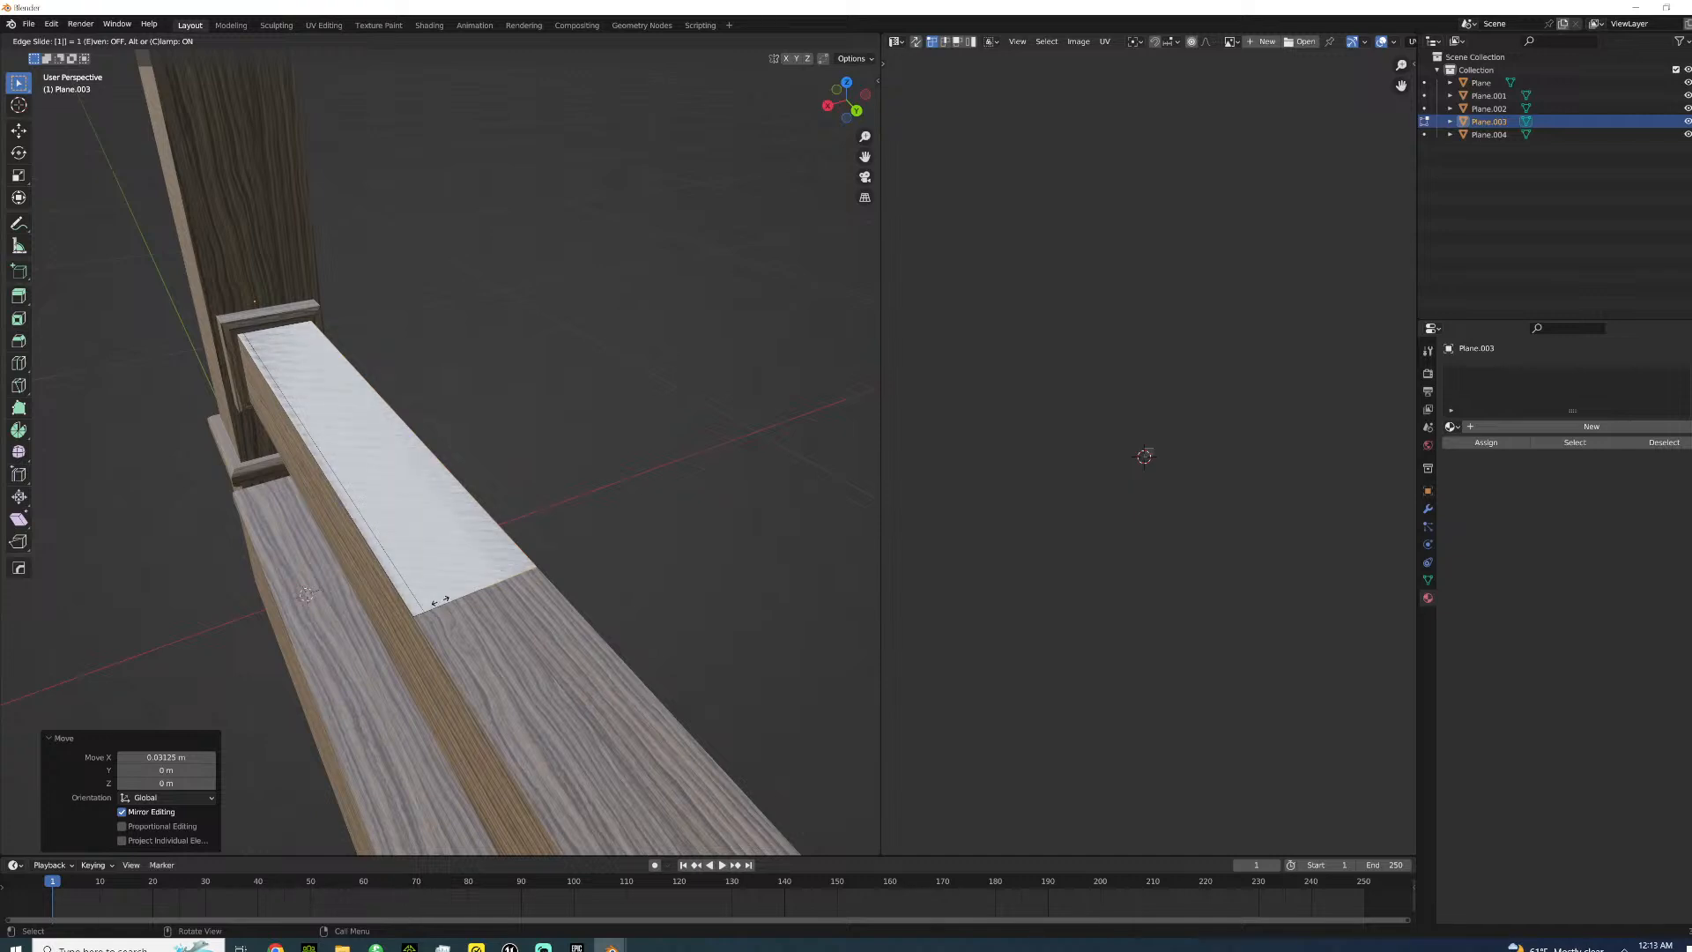
key(Return)
text(gx.0625)
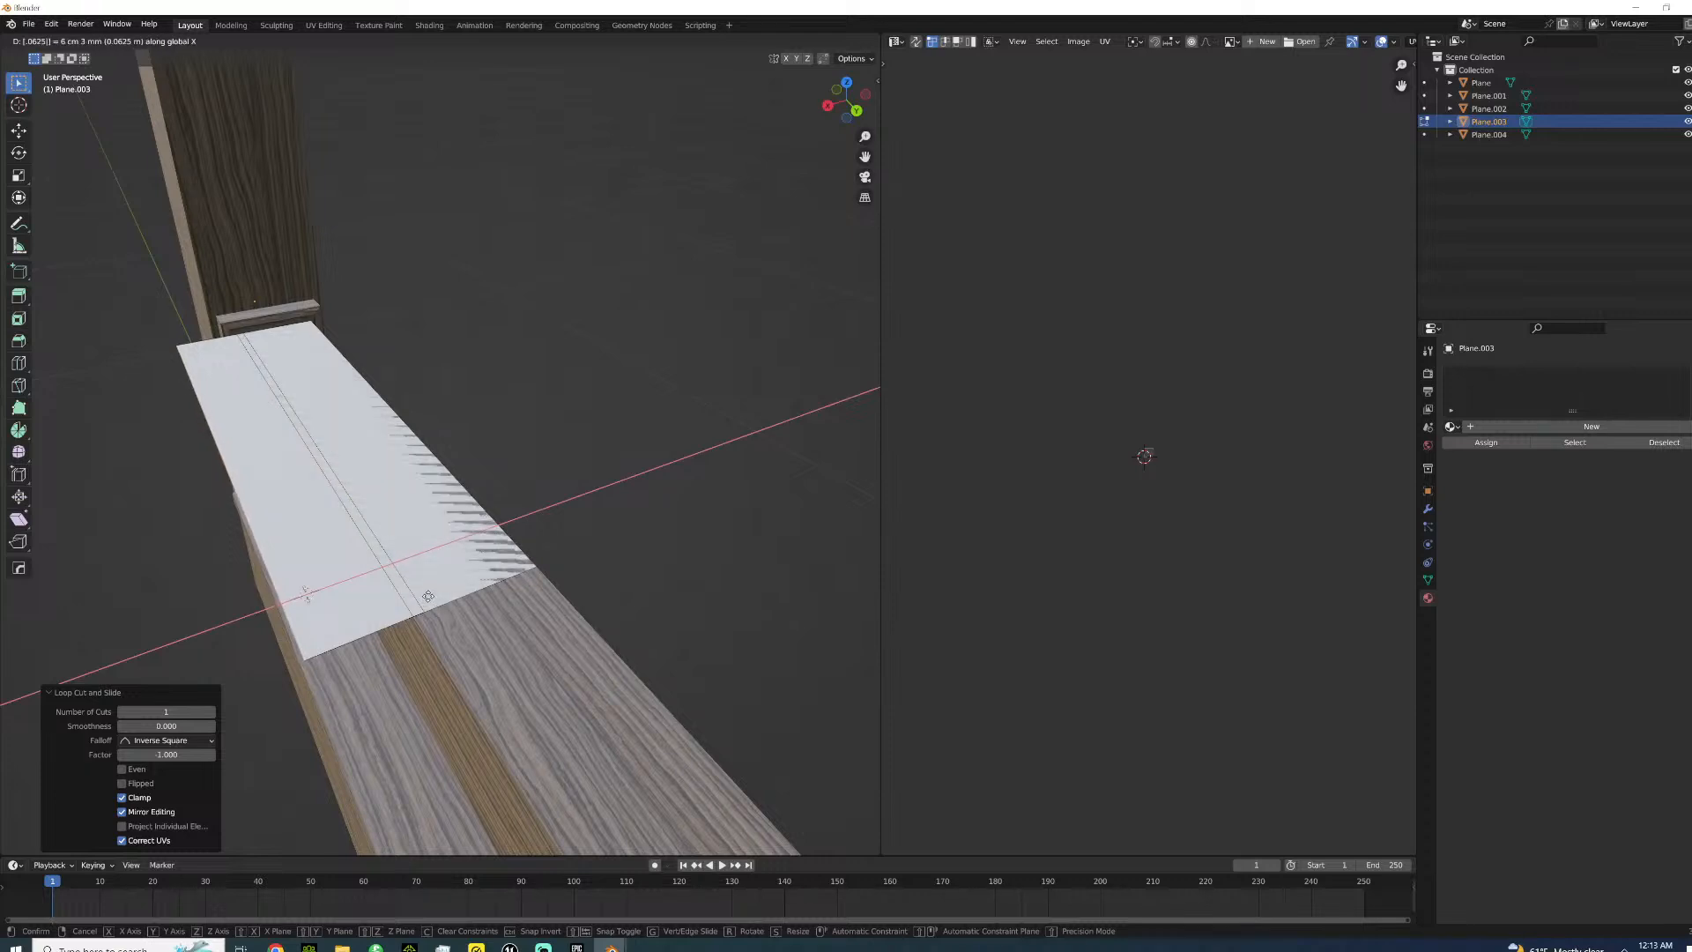
key(minus)
key(Return)
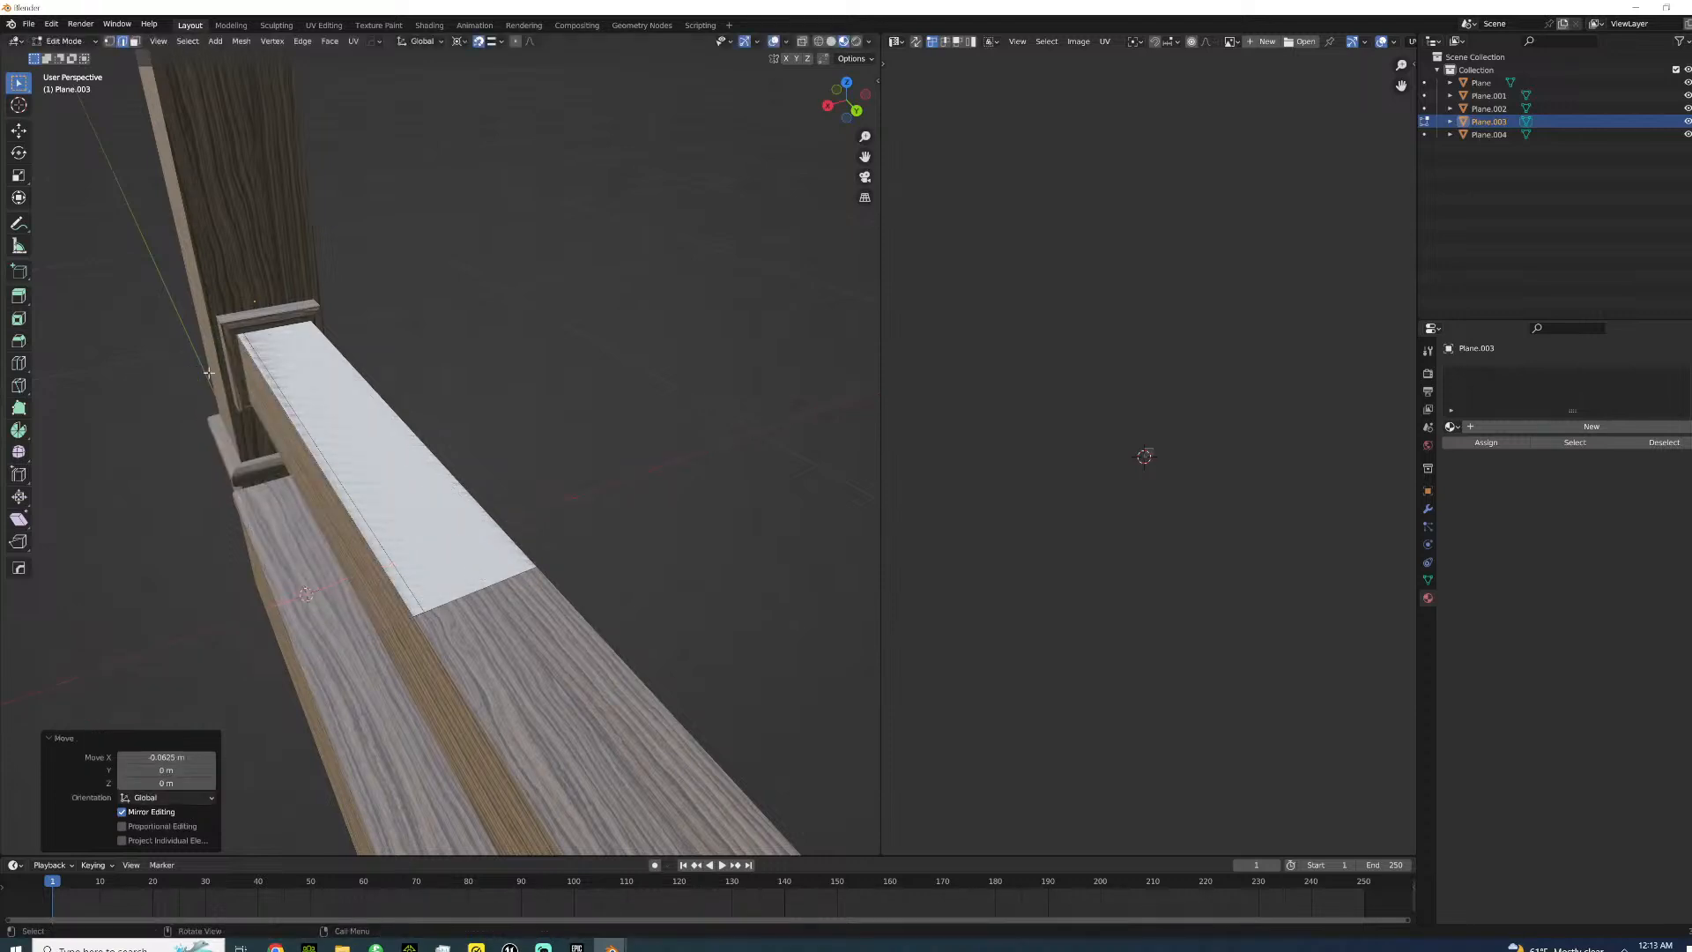
- Delete the two narrow outer faces of the strip, keeping only the centred face between the edge loops
click(138, 41)
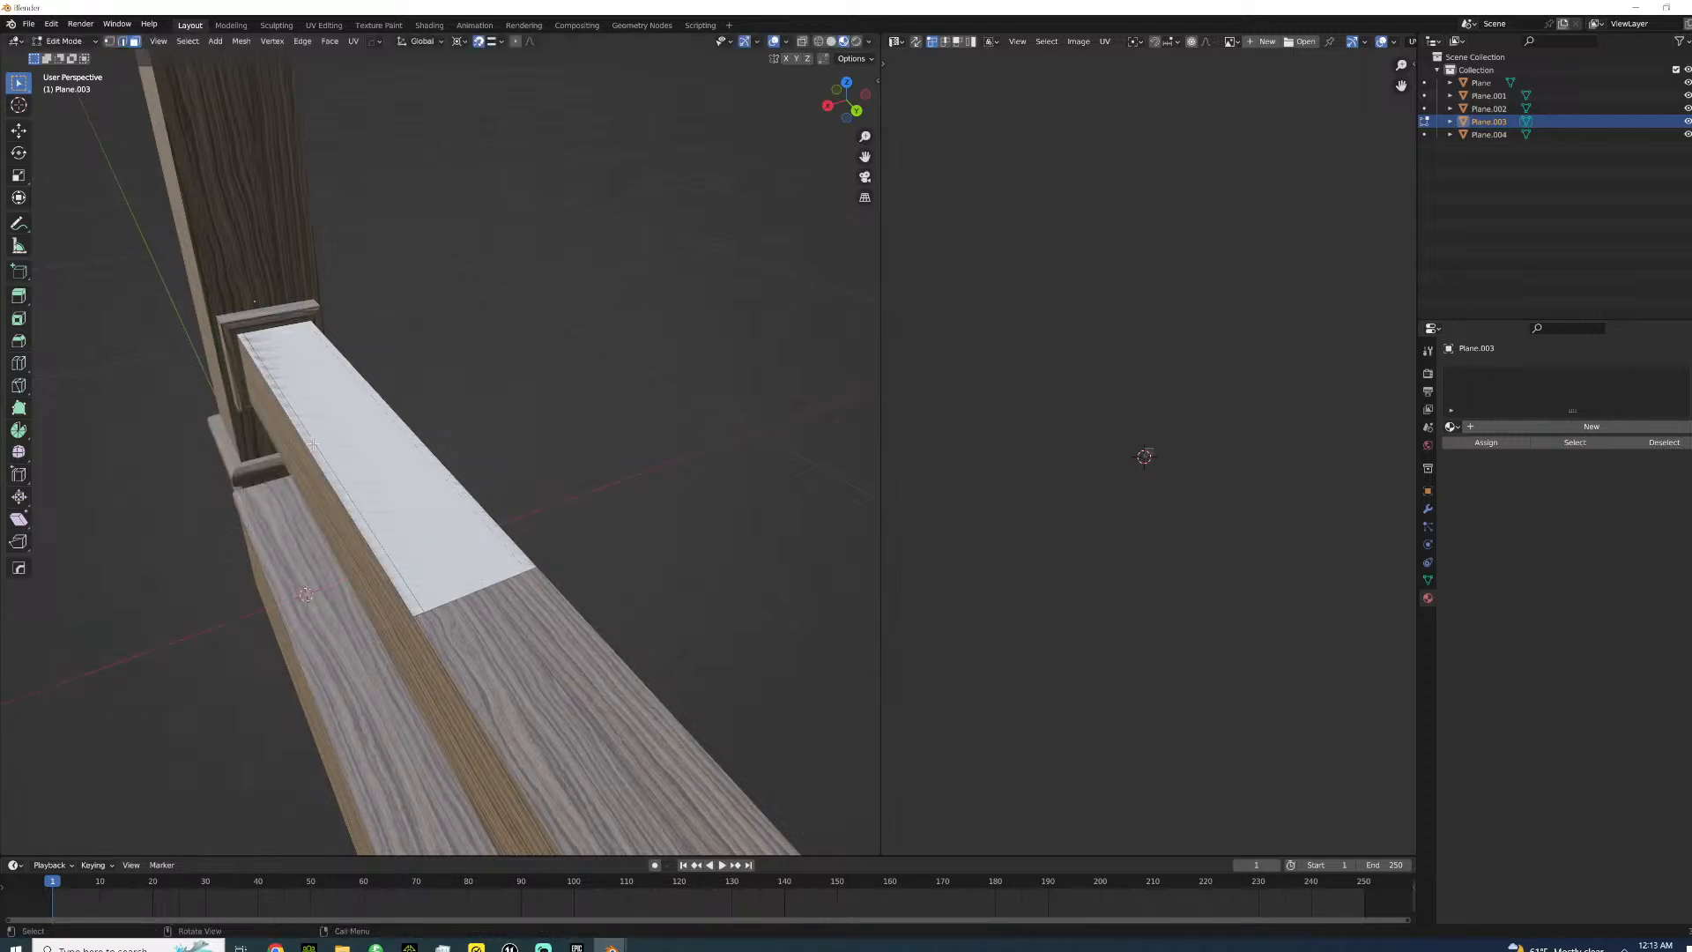
shift+click(401, 427)
key(x)
click(404, 429)
- Collapse the strip's far edge back to the bracket end and offset it 0.0625 m along Y, forming a small square
middle_drag(419, 484, 609, 454)
scroll(536, 472, down, 7)
middle_drag(541, 319, 503, 364)
scroll(498, 366, up, 8)
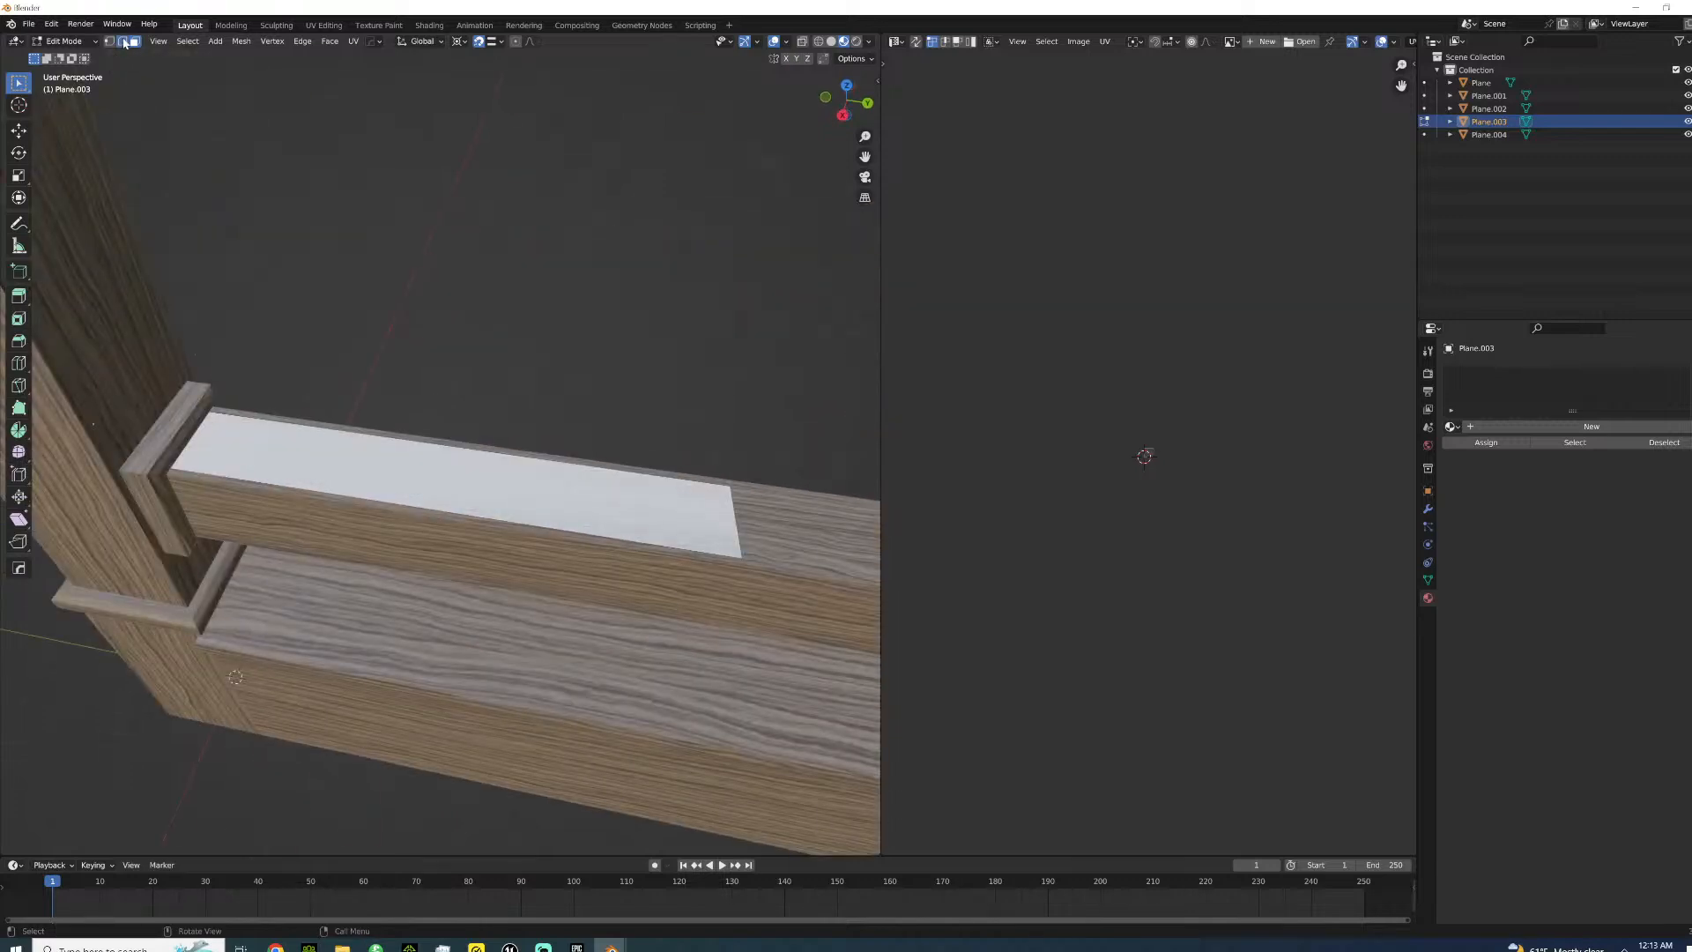
key(g)
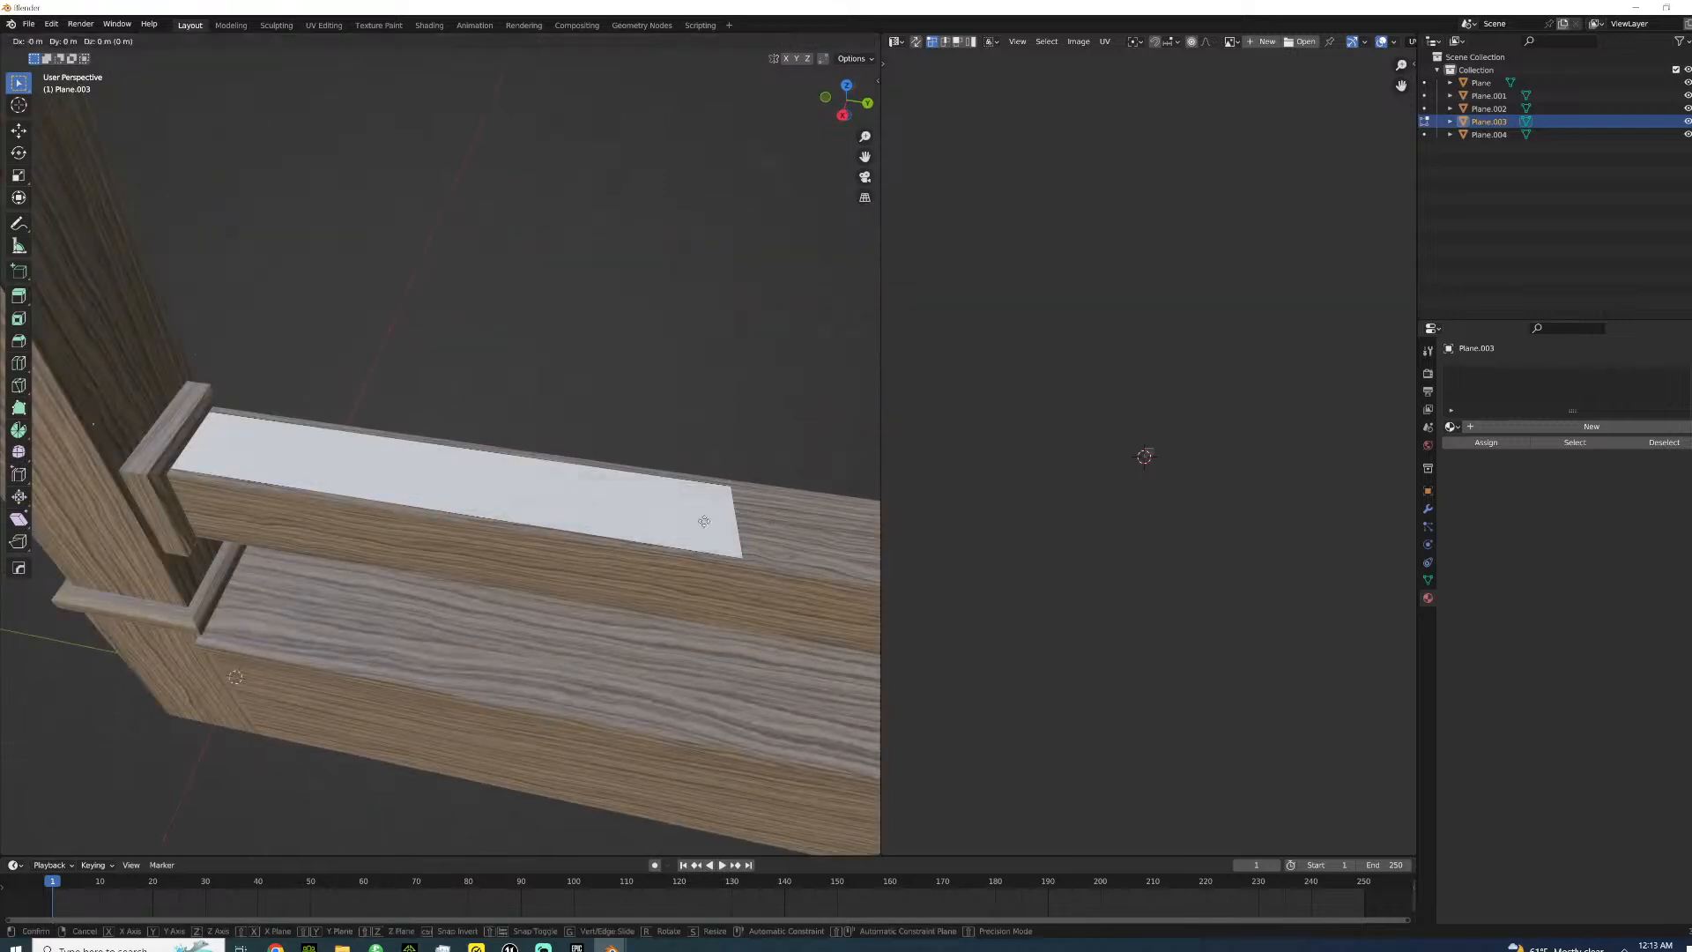
key(y)
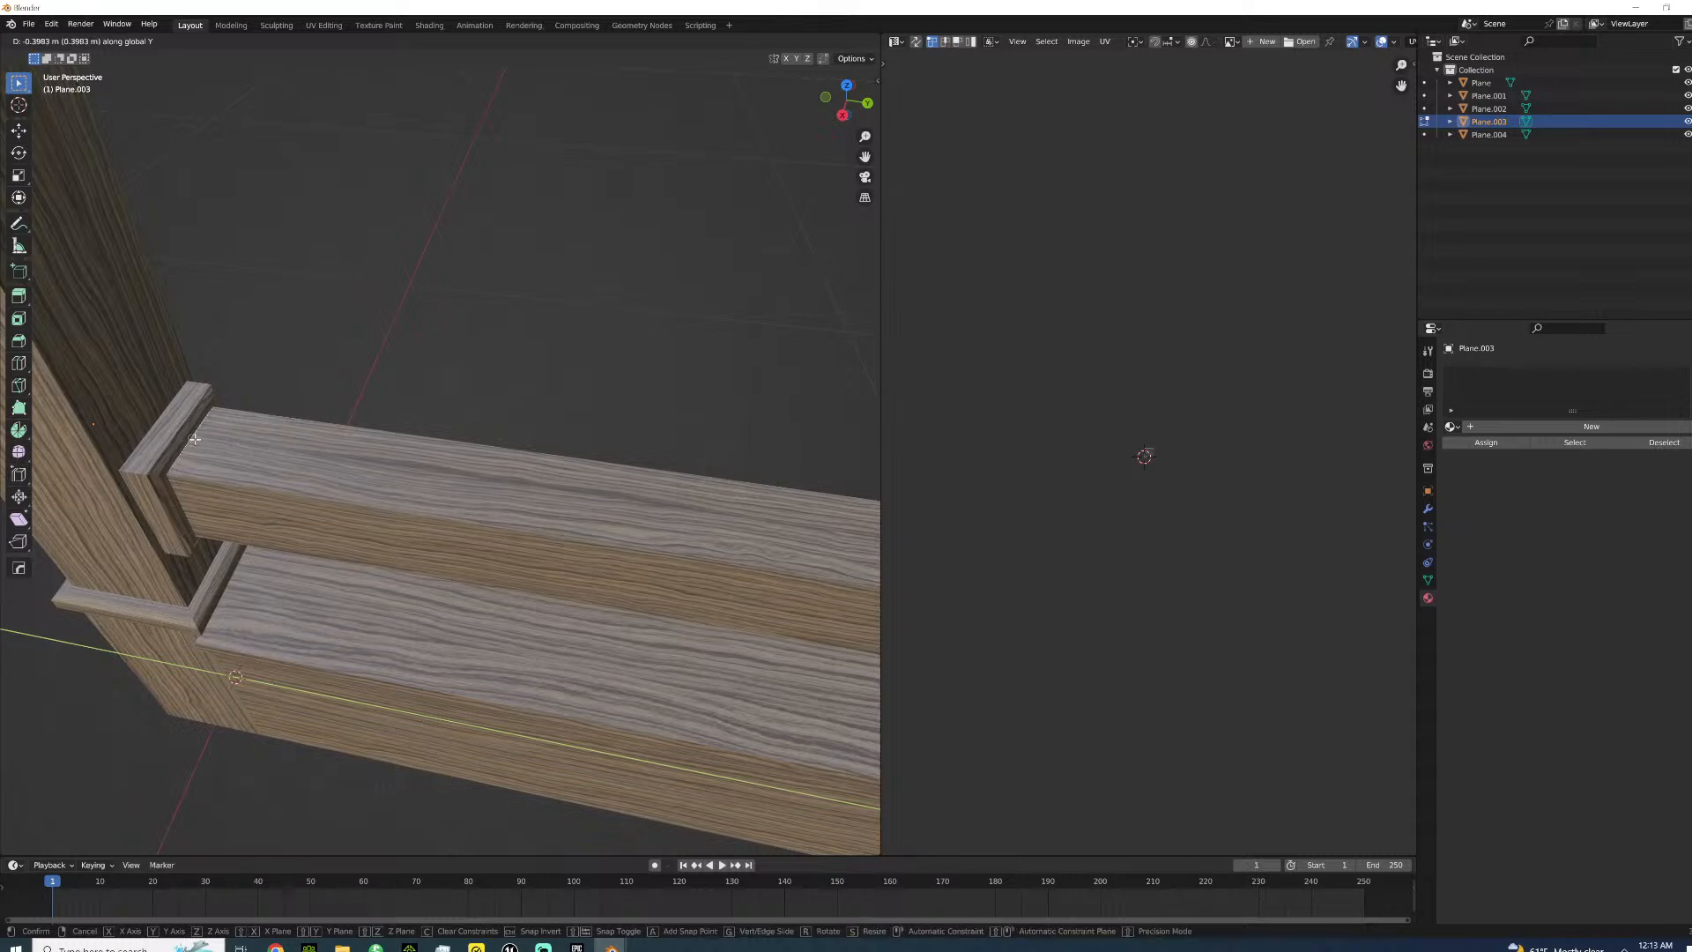
click(194, 438)
key(g)
text(y)
text(.0625)
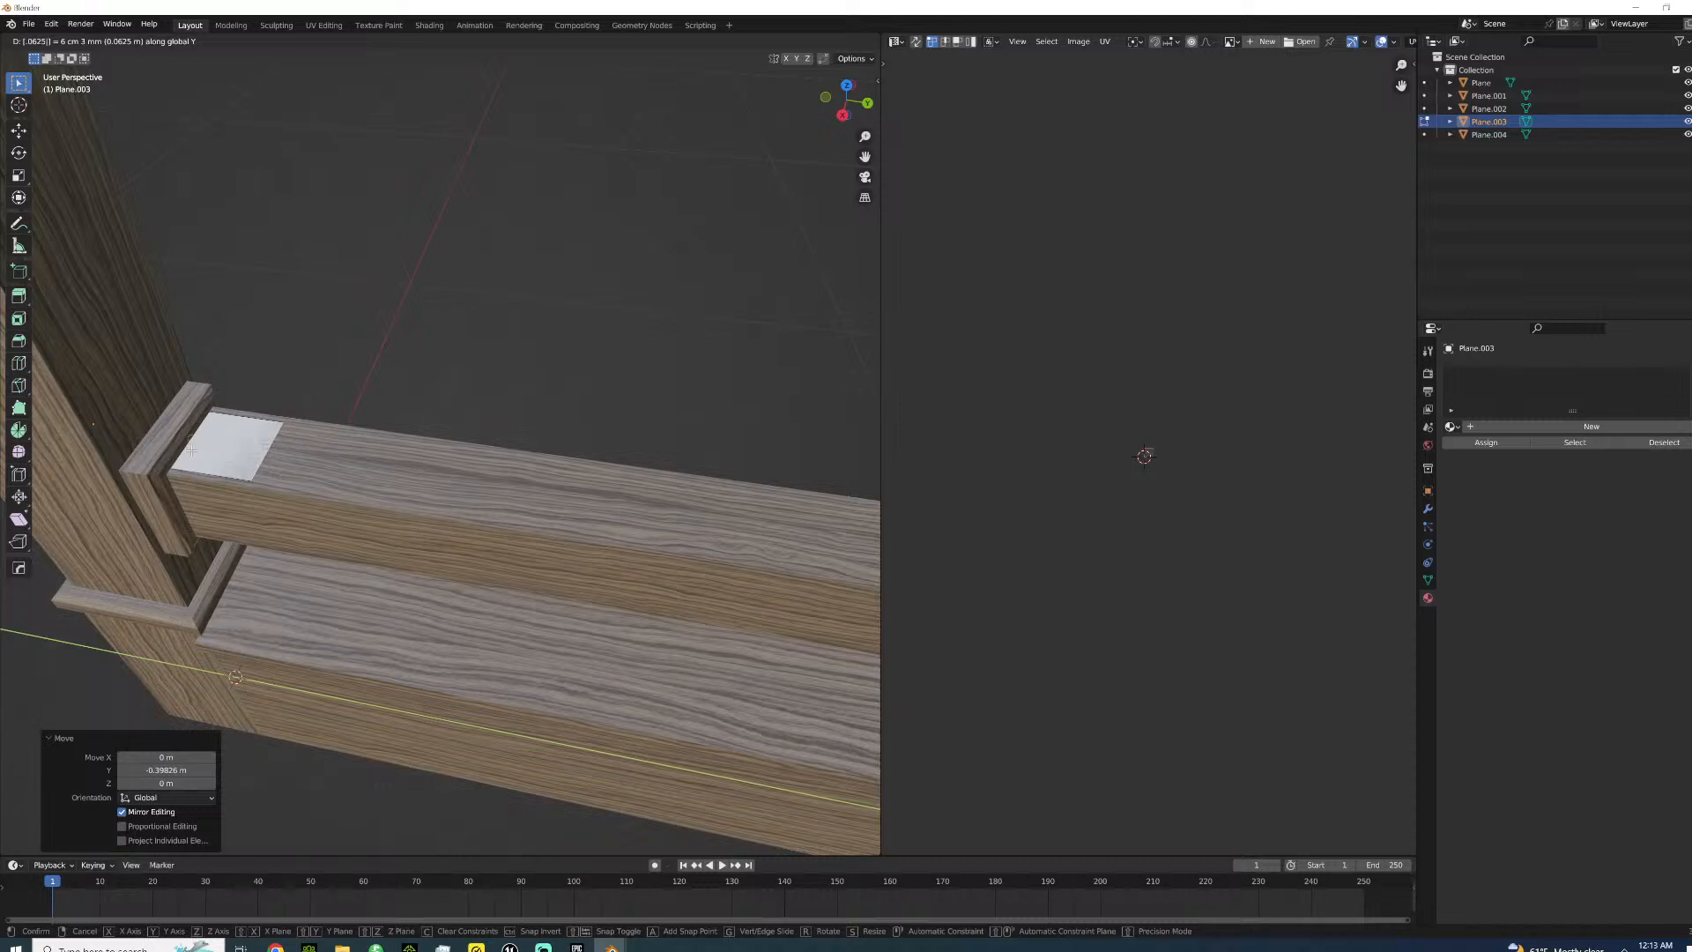
key(Return)
- Extrude the square face 0.7 m upward from the lower rail to the upper rail's underside to form a baluster
scroll(198, 451, down, 3)
middle_drag(309, 483, 395, 385)
click(328, 447)
key(e)
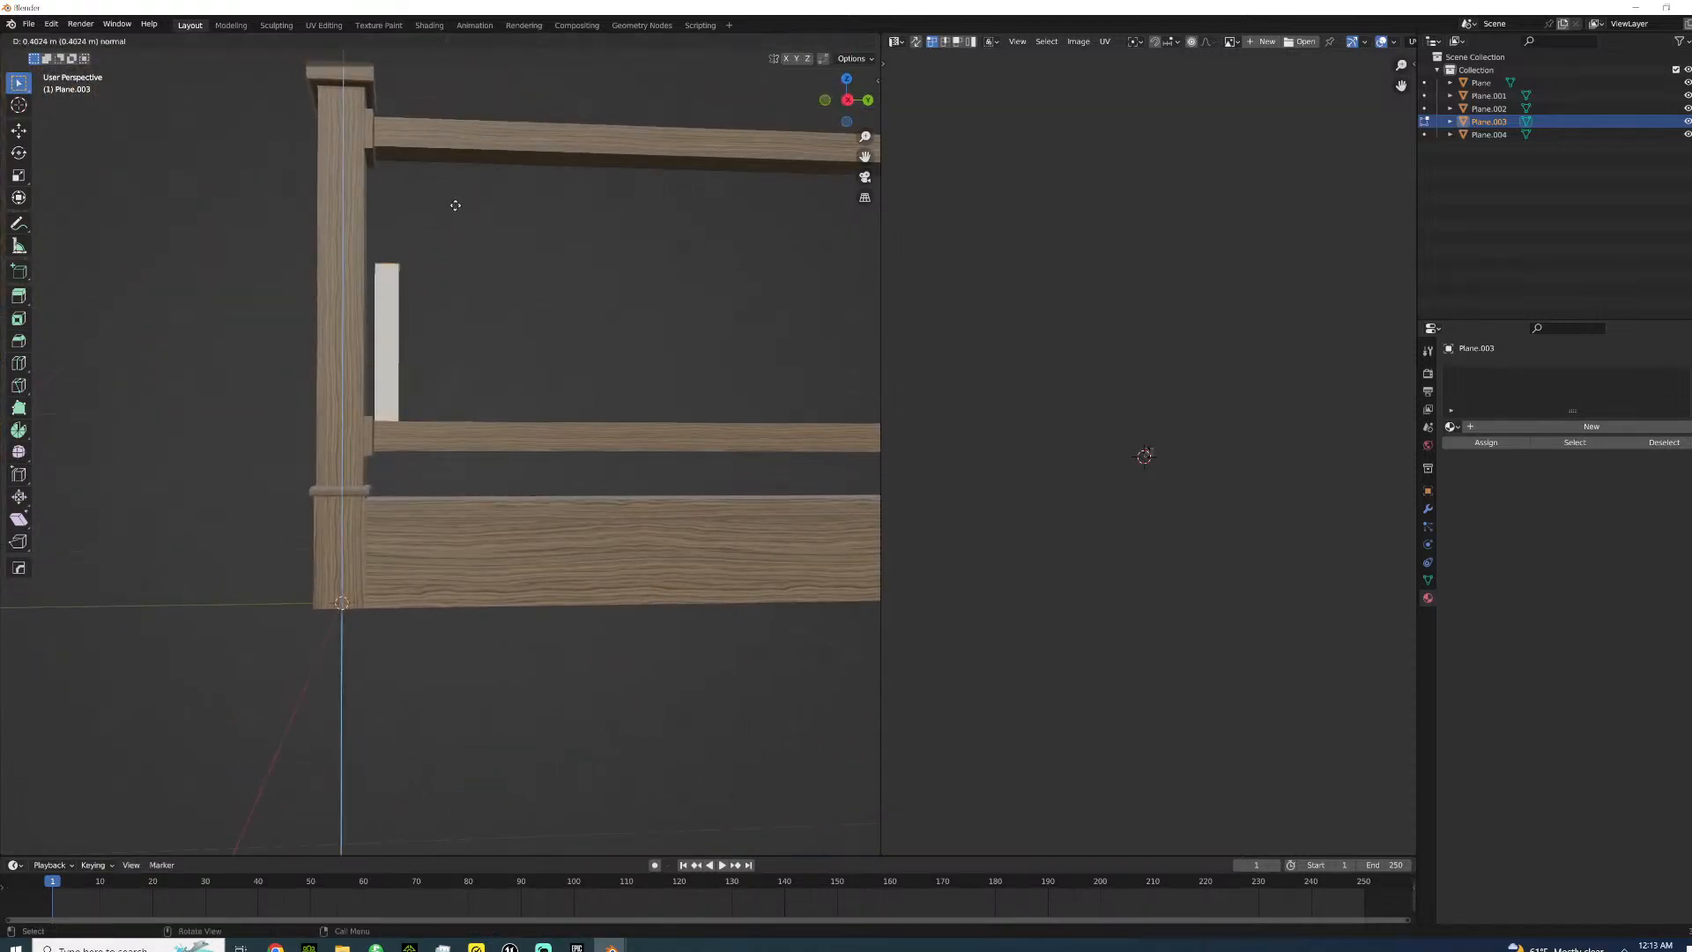
click(441, 161)
mouse_move(426, 289)
middle_down()
mouse_move(423, 302)
mouse_move(435, 269)
middle_up()
scroll(476, 335, down, 6)
scroll(485, 349, up, 8)
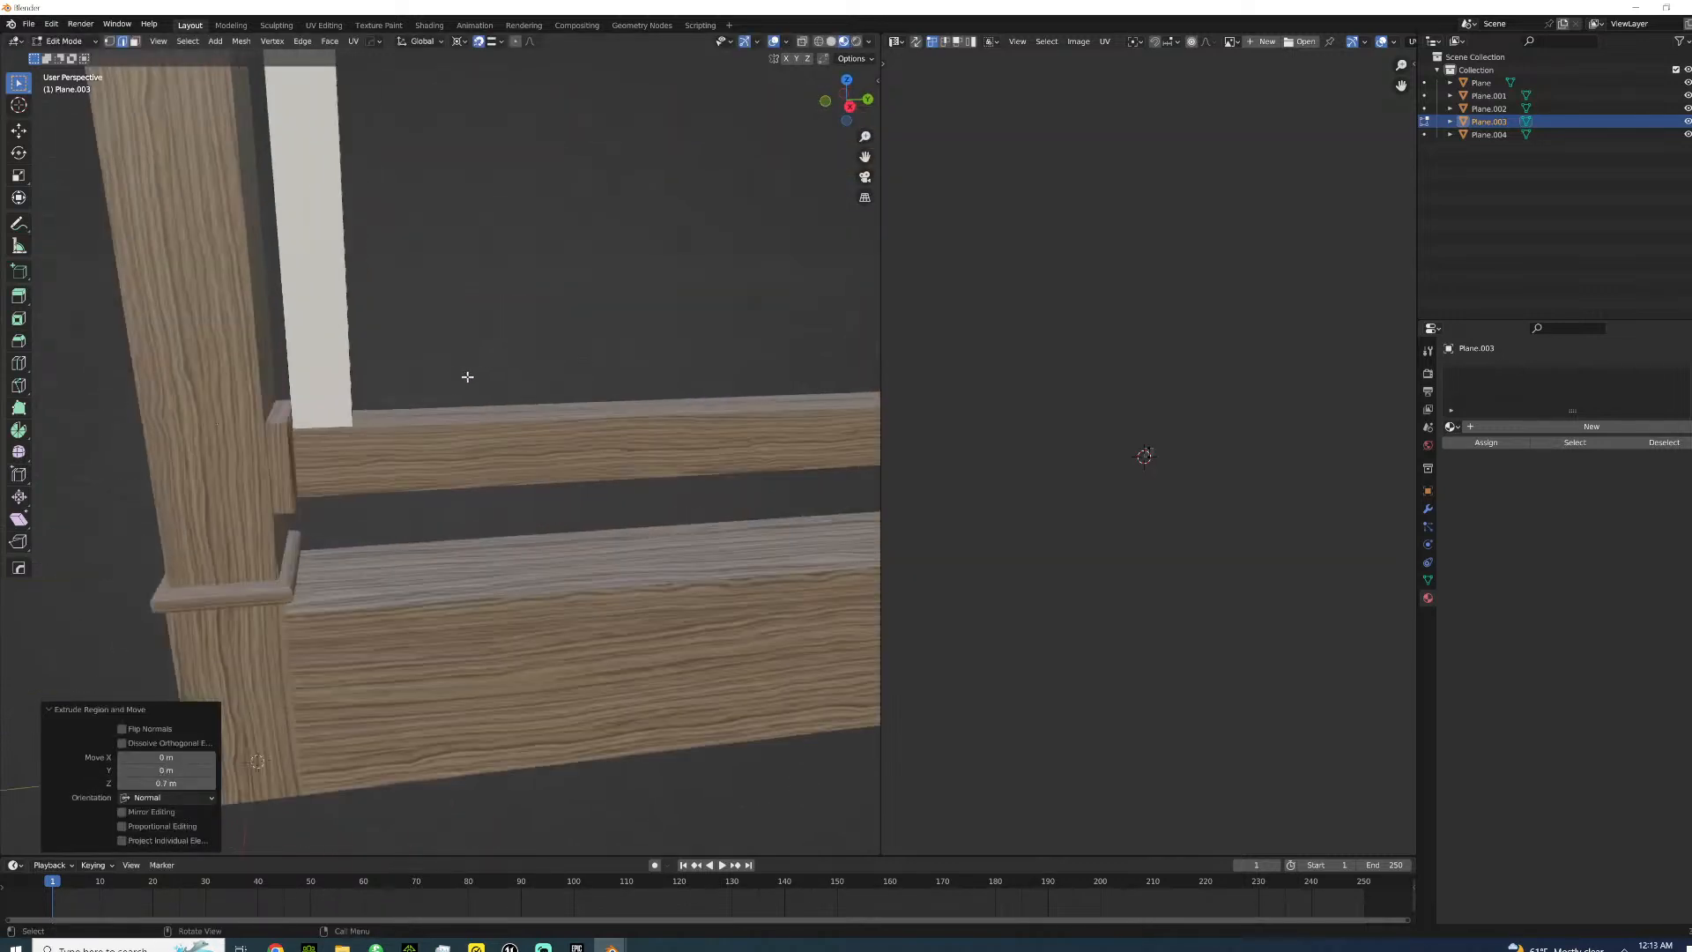
- Delete the baluster's top and bottom end faces where it meets the upper and lower rails
key(Tab)
scroll(416, 397, down, 2)
key(Tab)
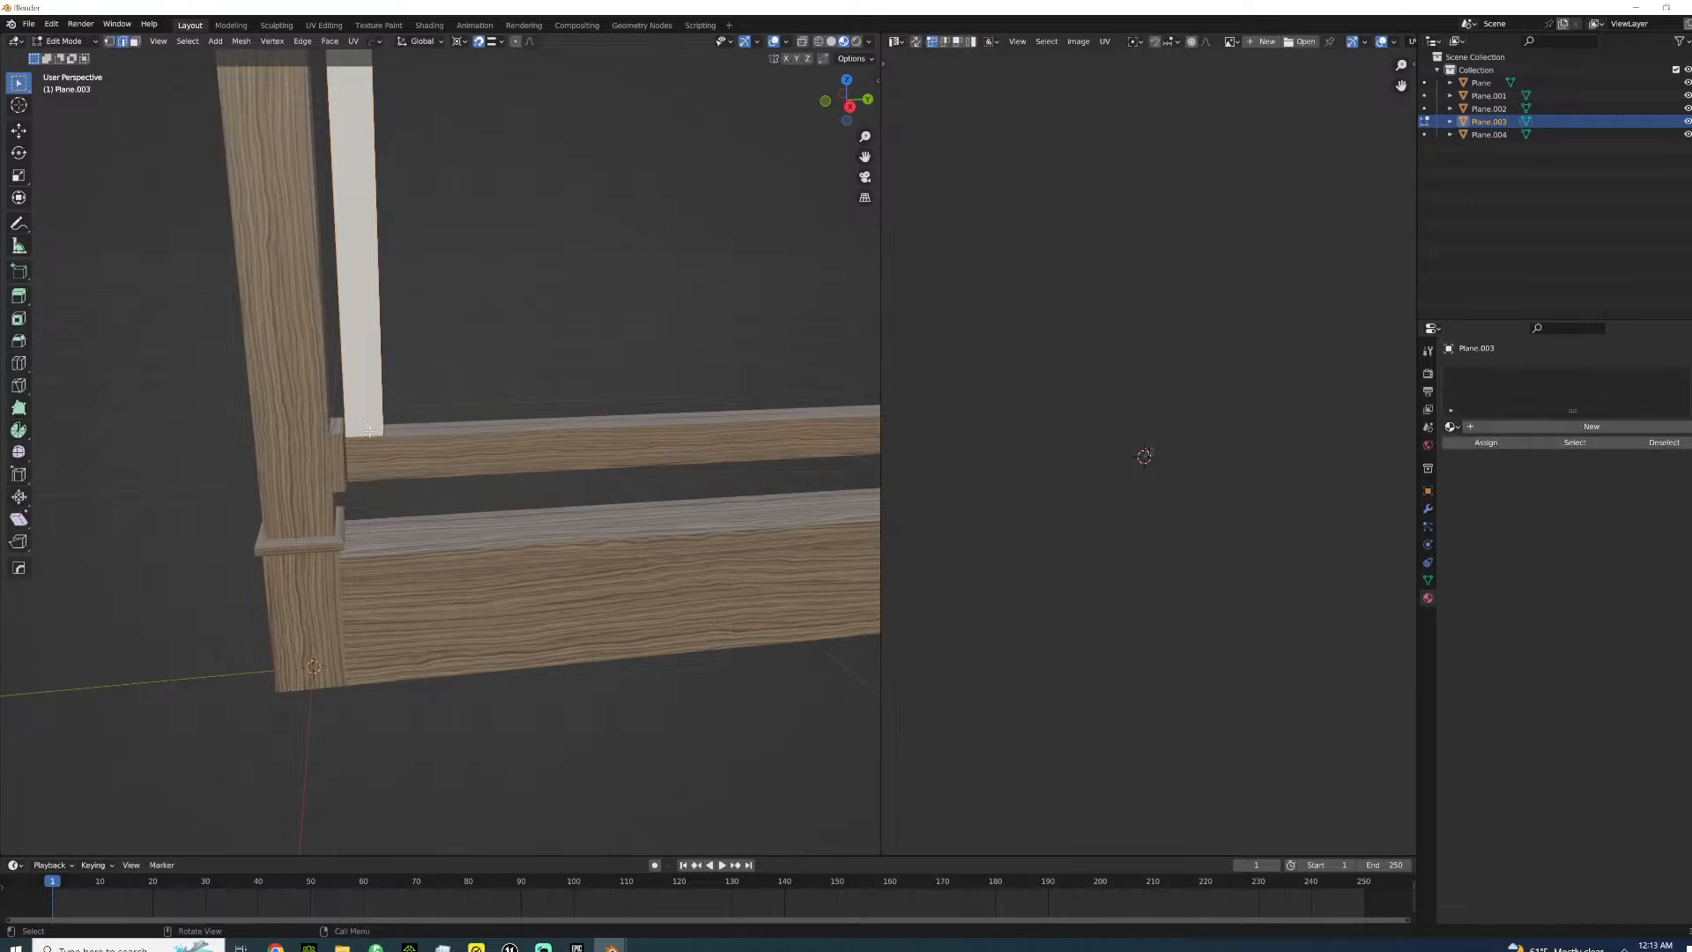
middle_drag(416, 381, 379, 445)
key(z)
click(284, 451)
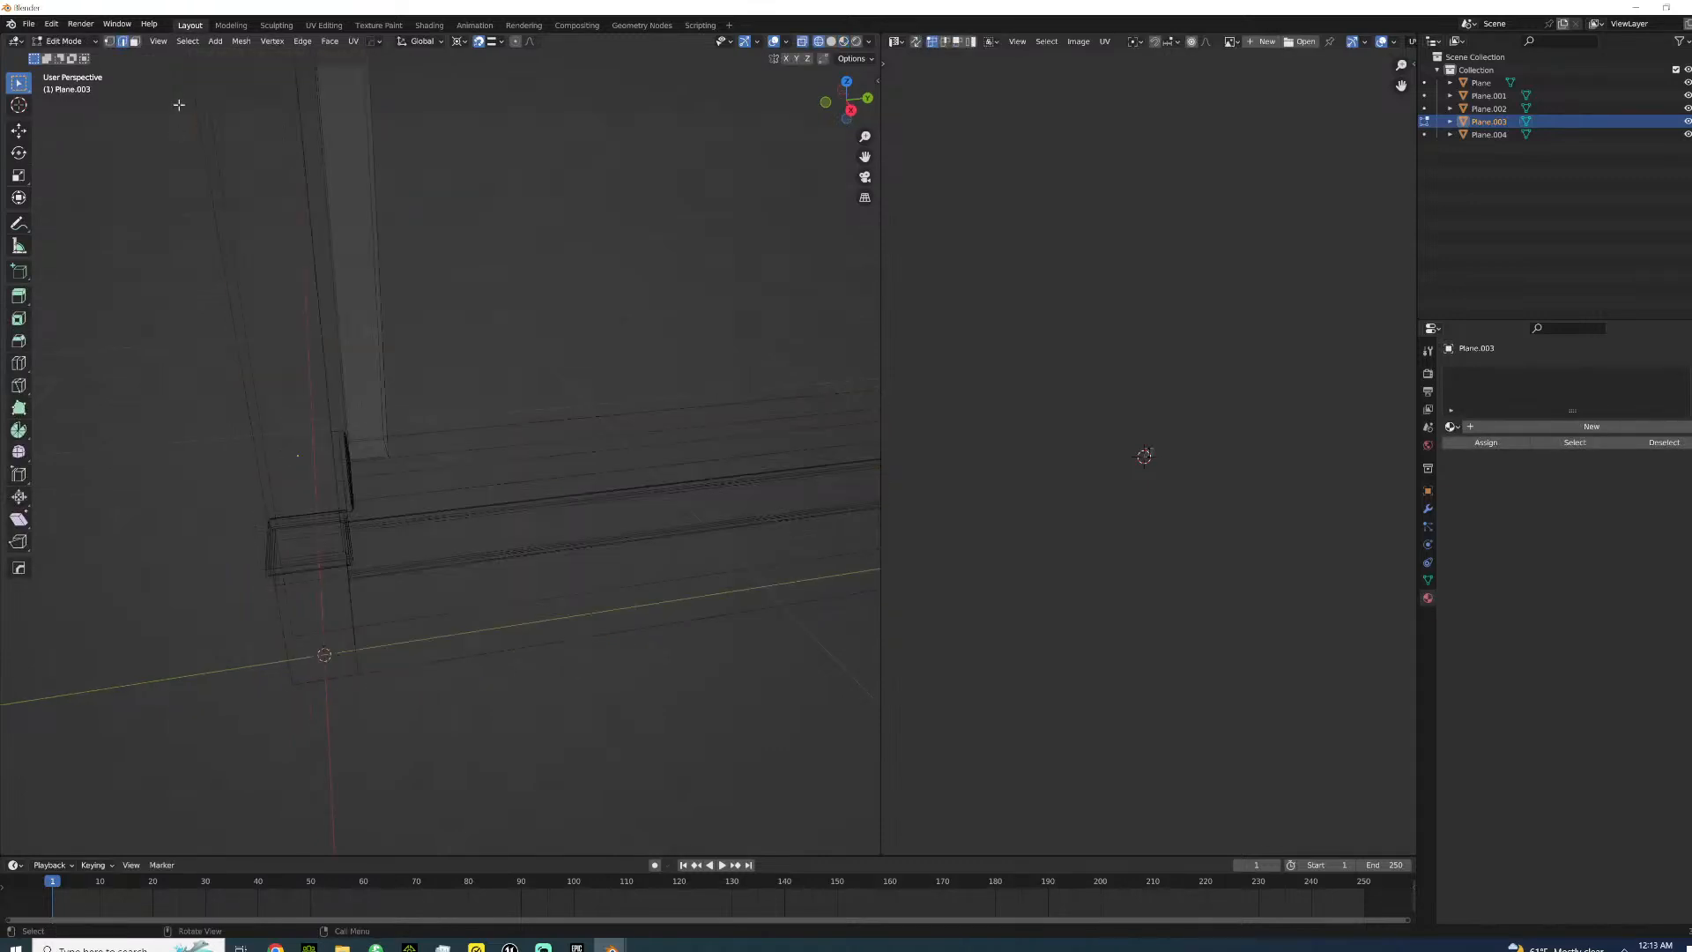
shift+middle_drag(328, 133, 323, 450)
shift+click(325, 403)
key(x)
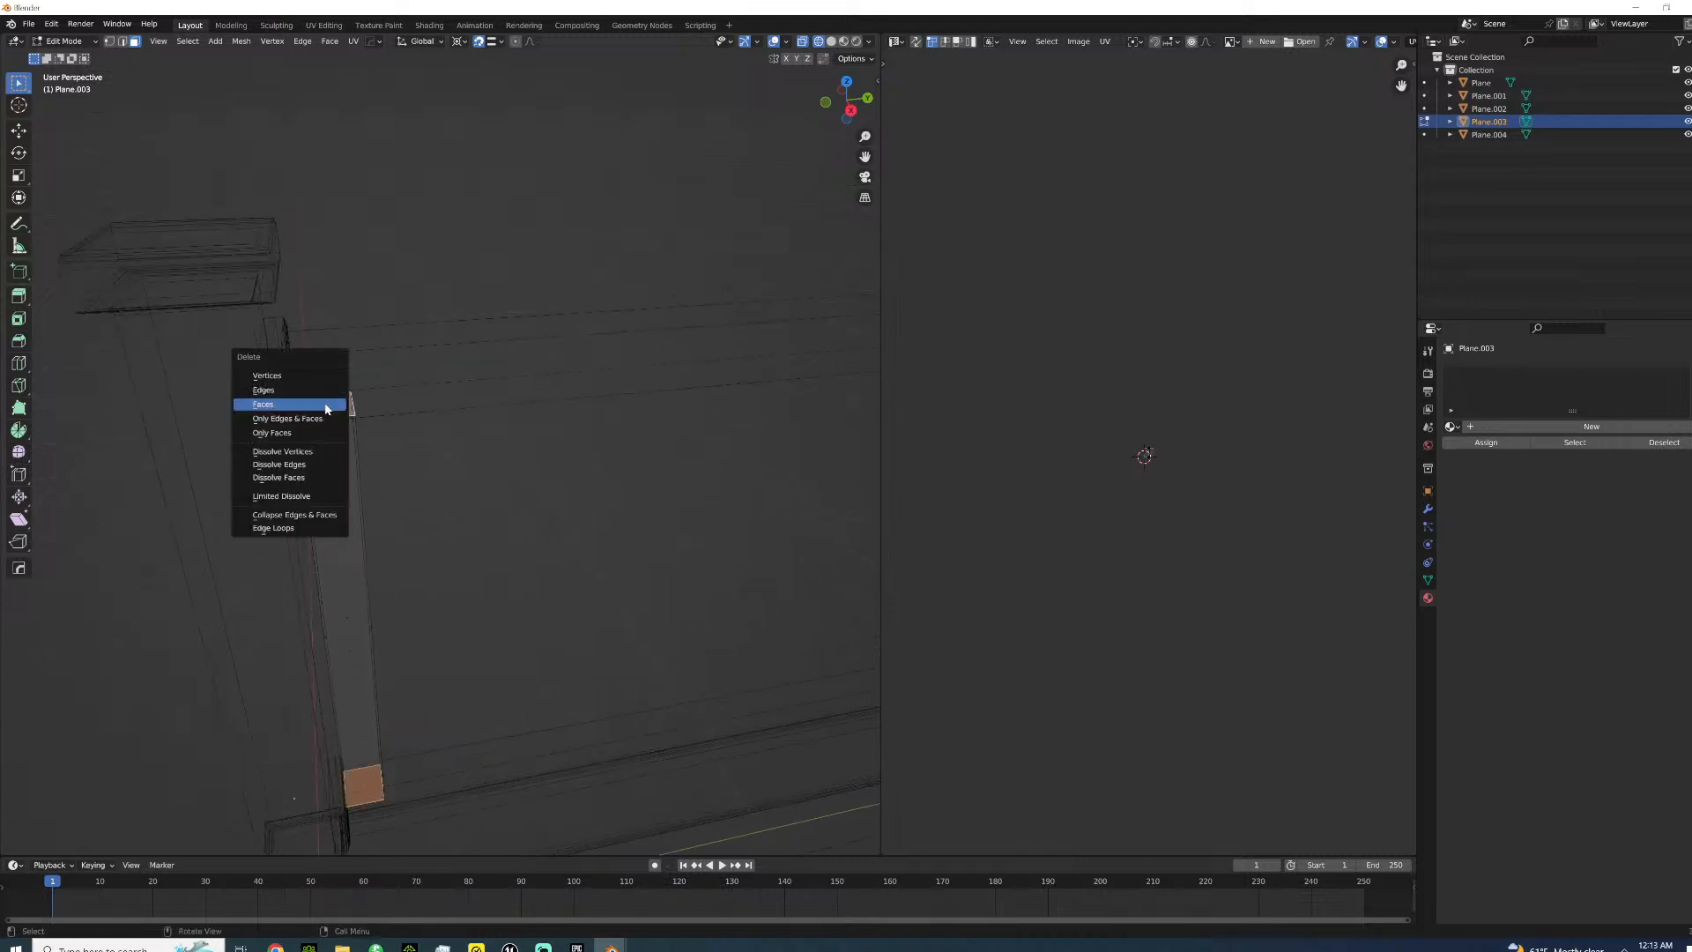
click(326, 407)
key(z)
click(432, 450)
- Assign the existing m_endgame_bar_fencepost material to the baluster
scroll(451, 484, down, 4)
mouse_move(454, 507)
middle_down()
mouse_move(411, 446)
mouse_move(350, 568)
middle_up()
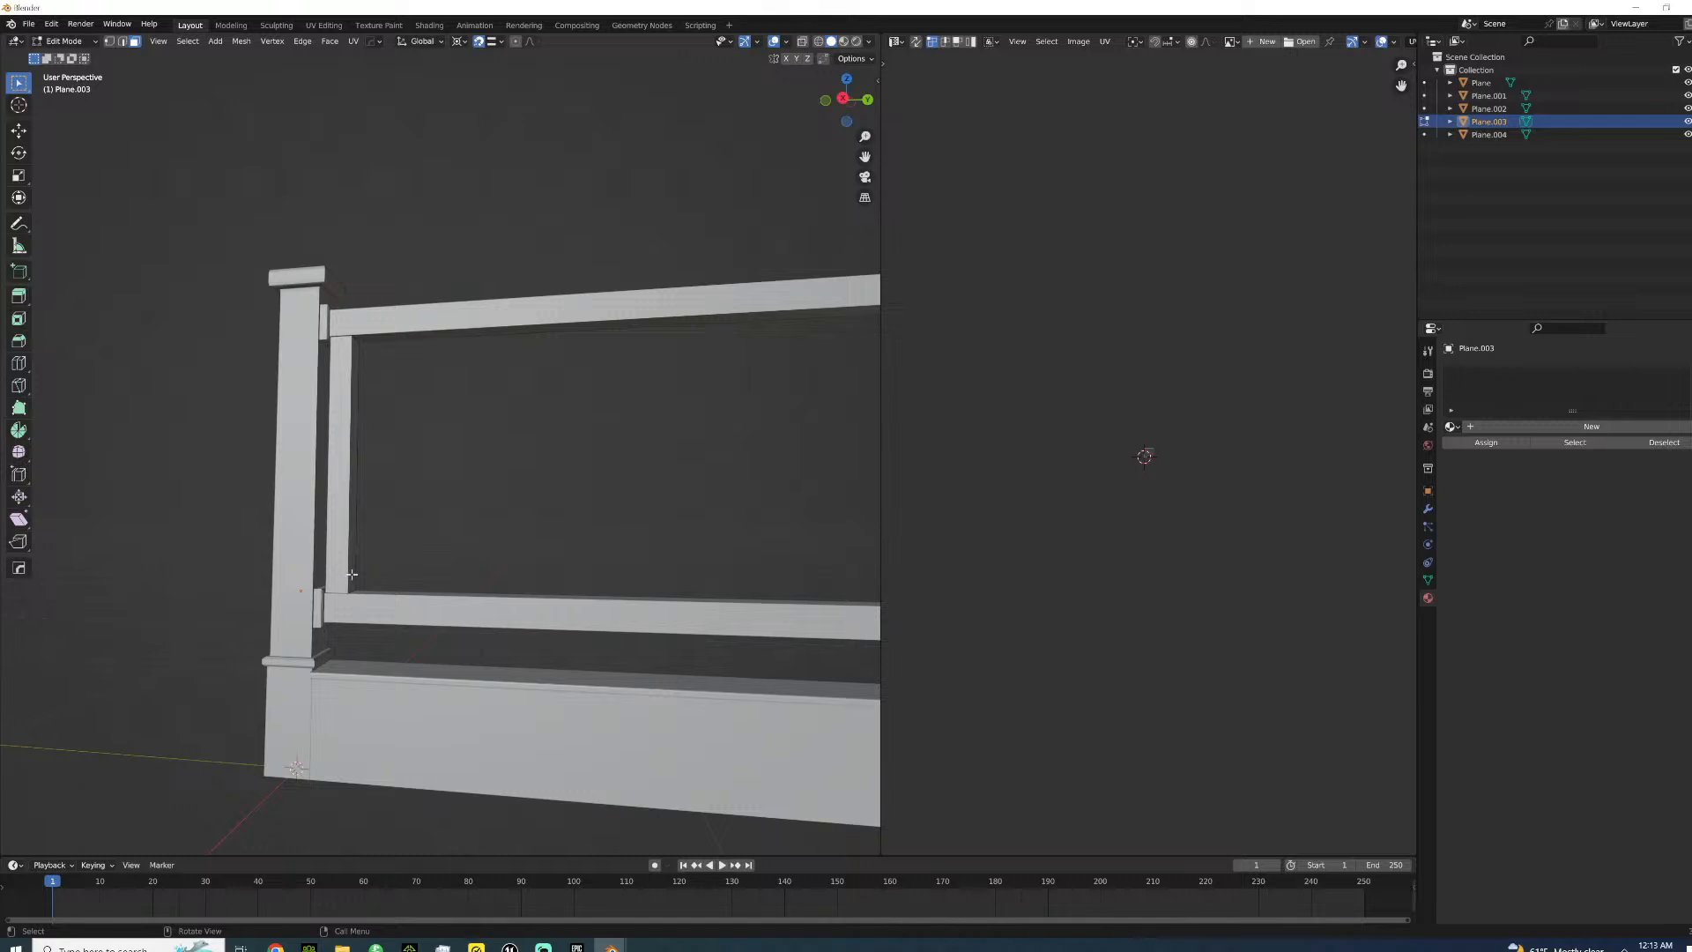
scroll(366, 450, down, 4)
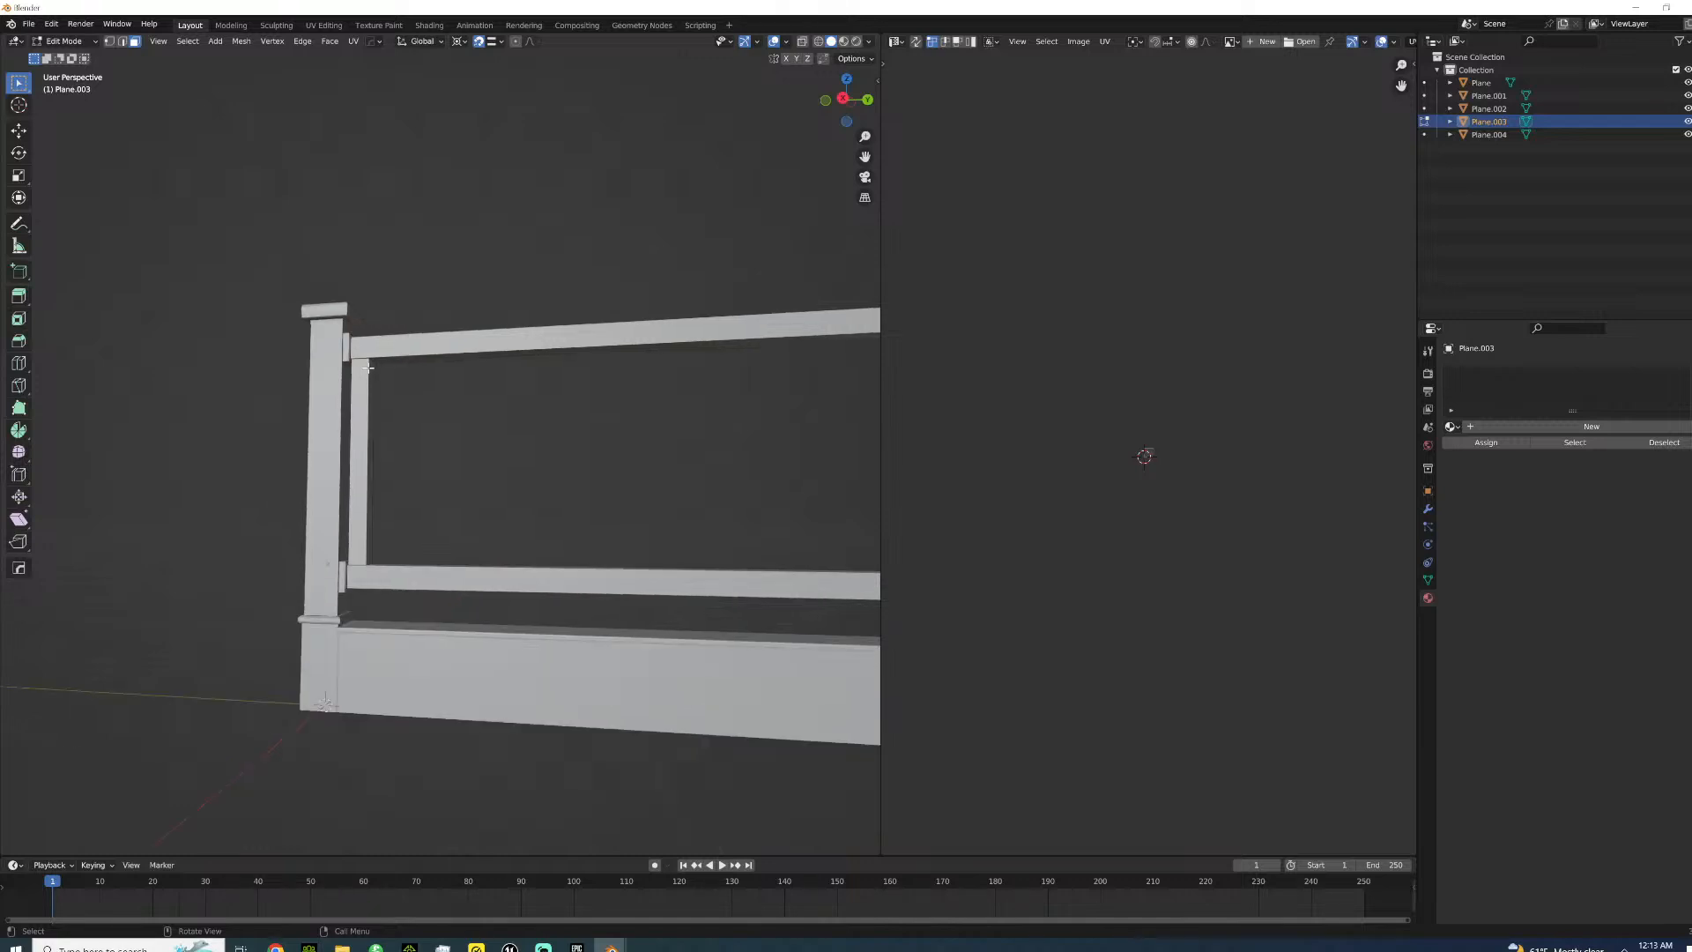
middle_drag(651, 391, 484, 483)
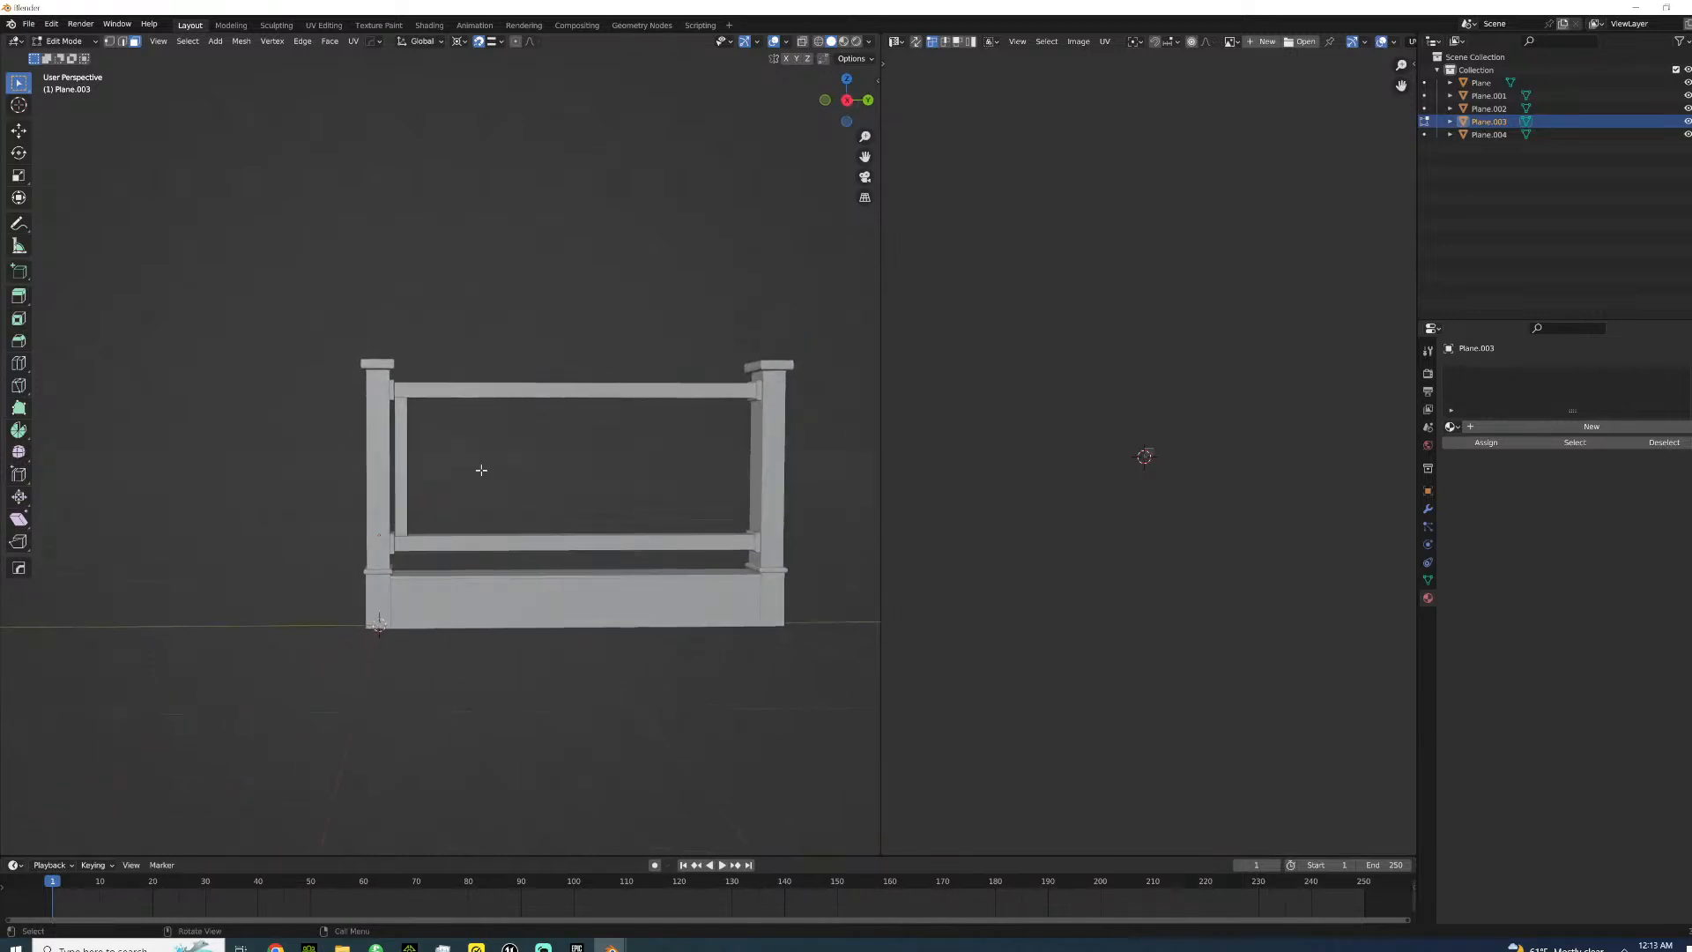
scroll(379, 485, up, 4)
key(Tab)
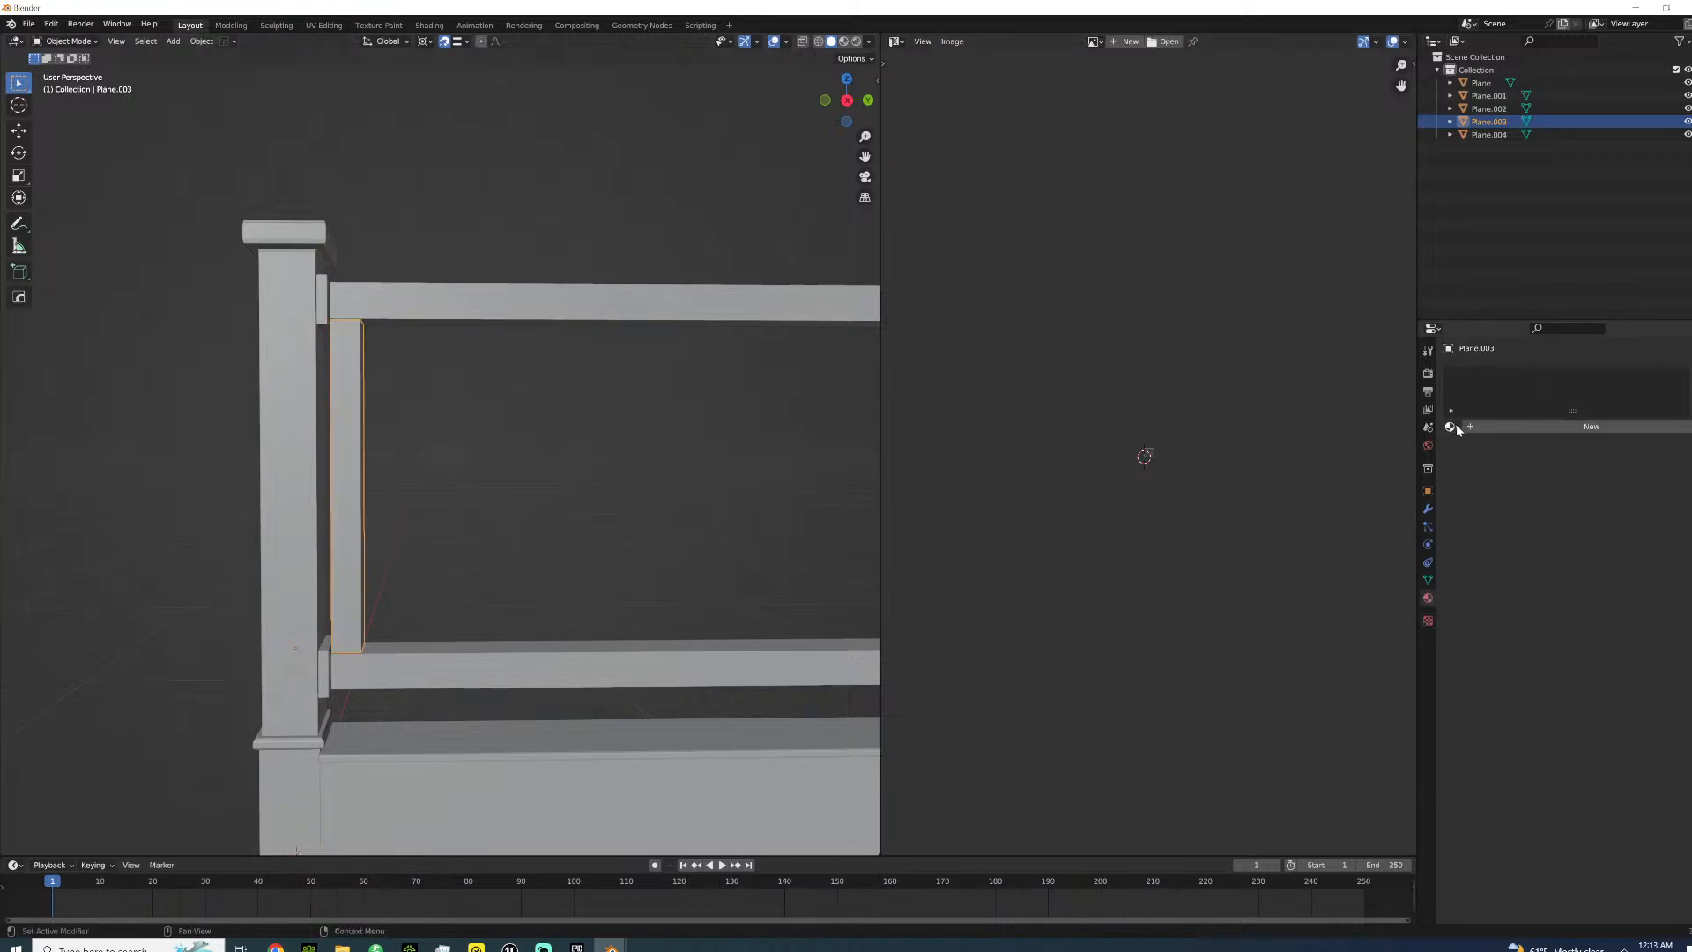
click(1452, 427)
key(Return)
key(Tab)
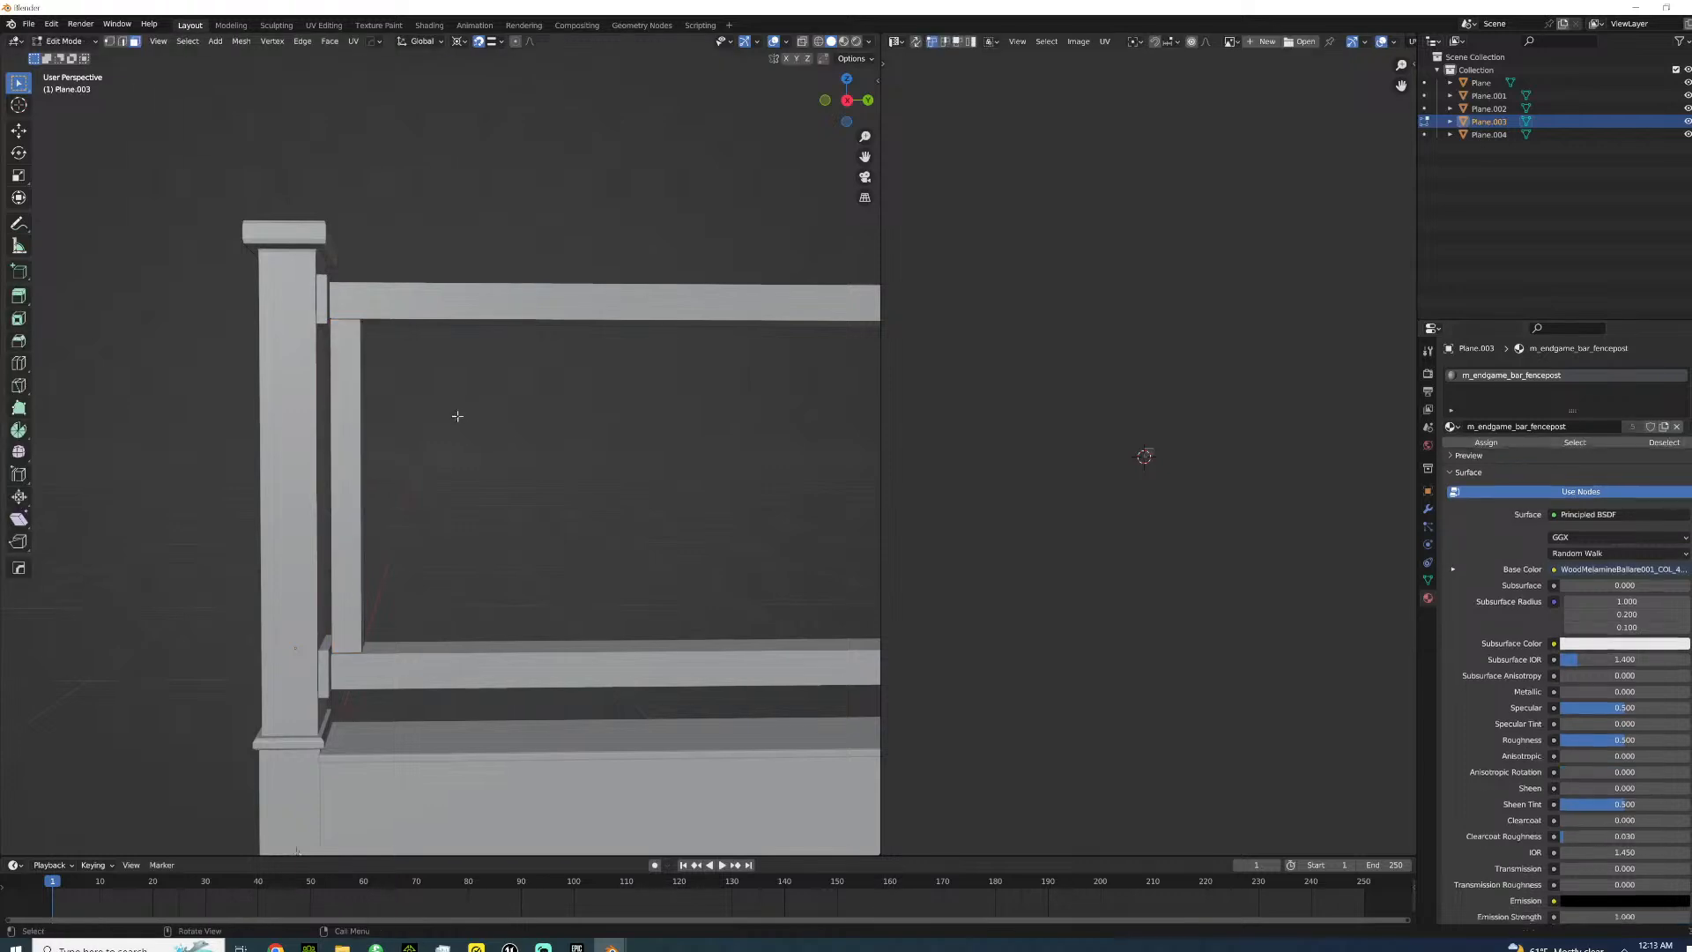
- Unwrap the baluster with Smart UV Project at the default settings and check the wood grain in material preview
key(u)
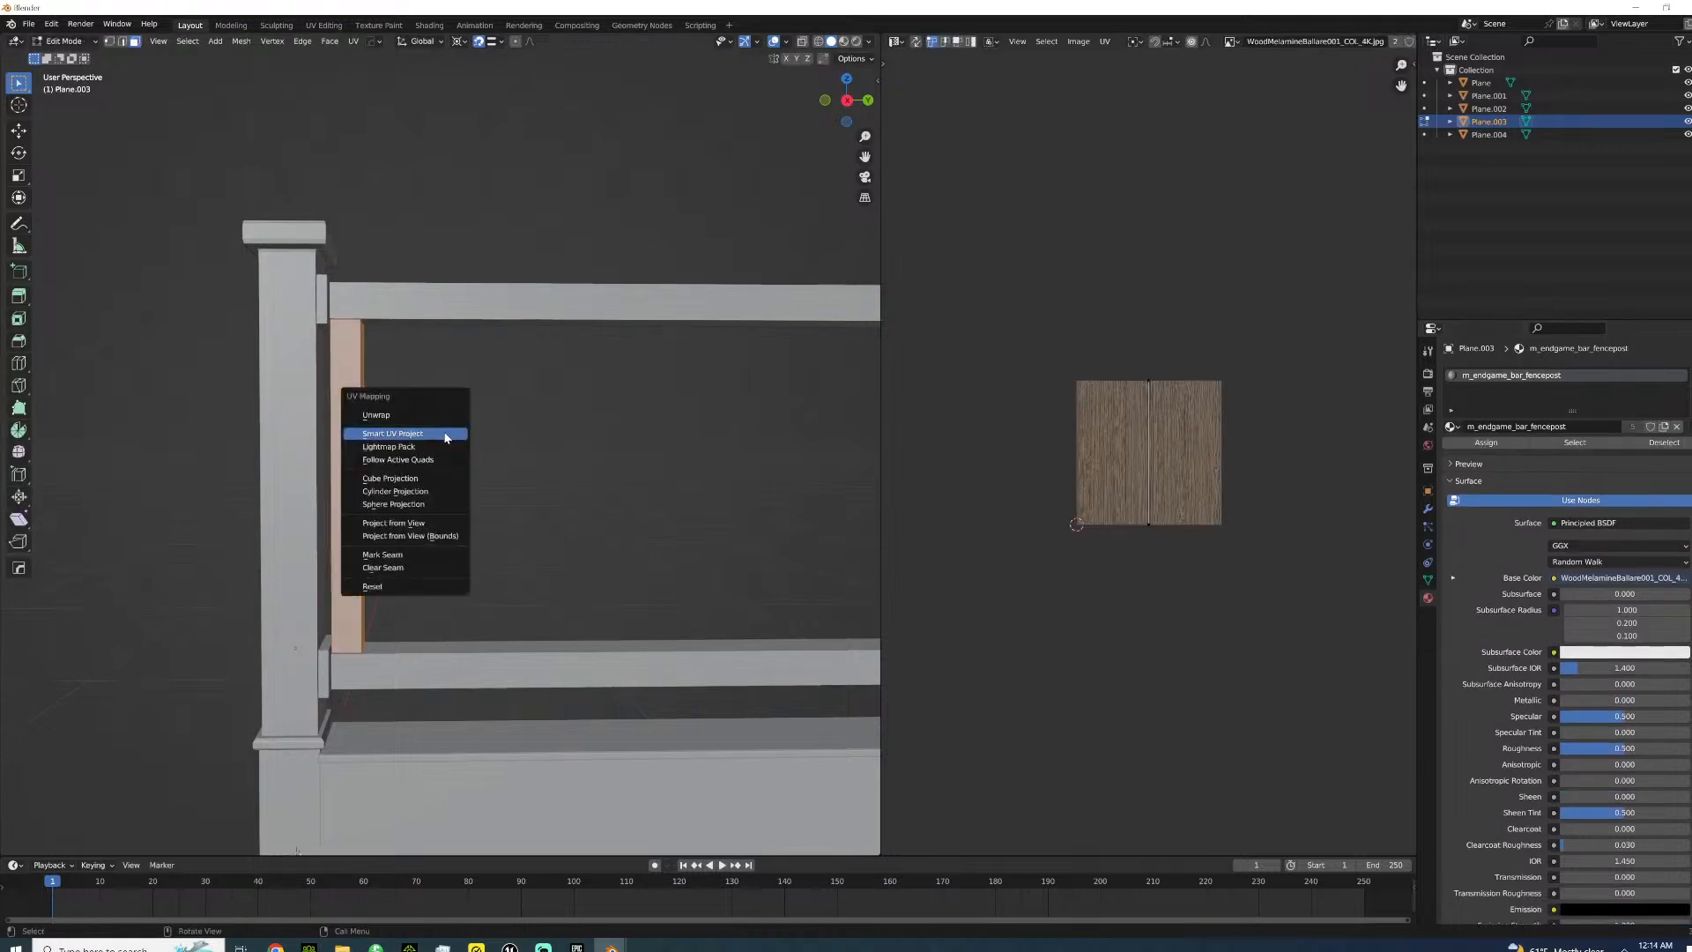
click(430, 415)
key(u)
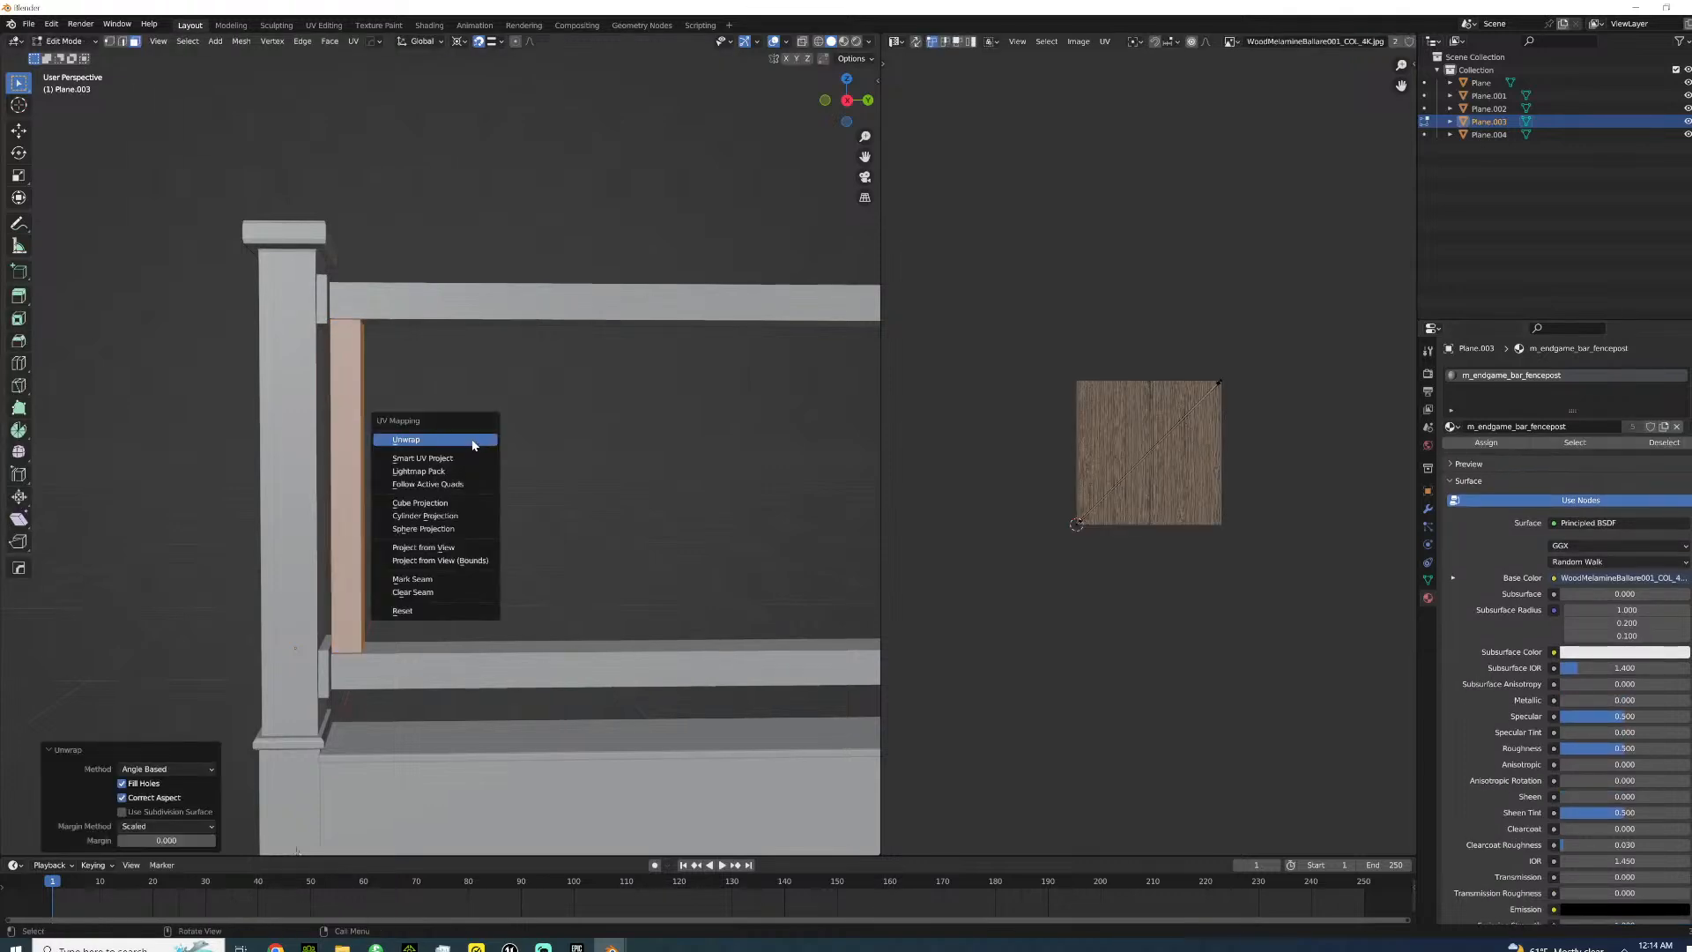
click(465, 458)
click(483, 571)
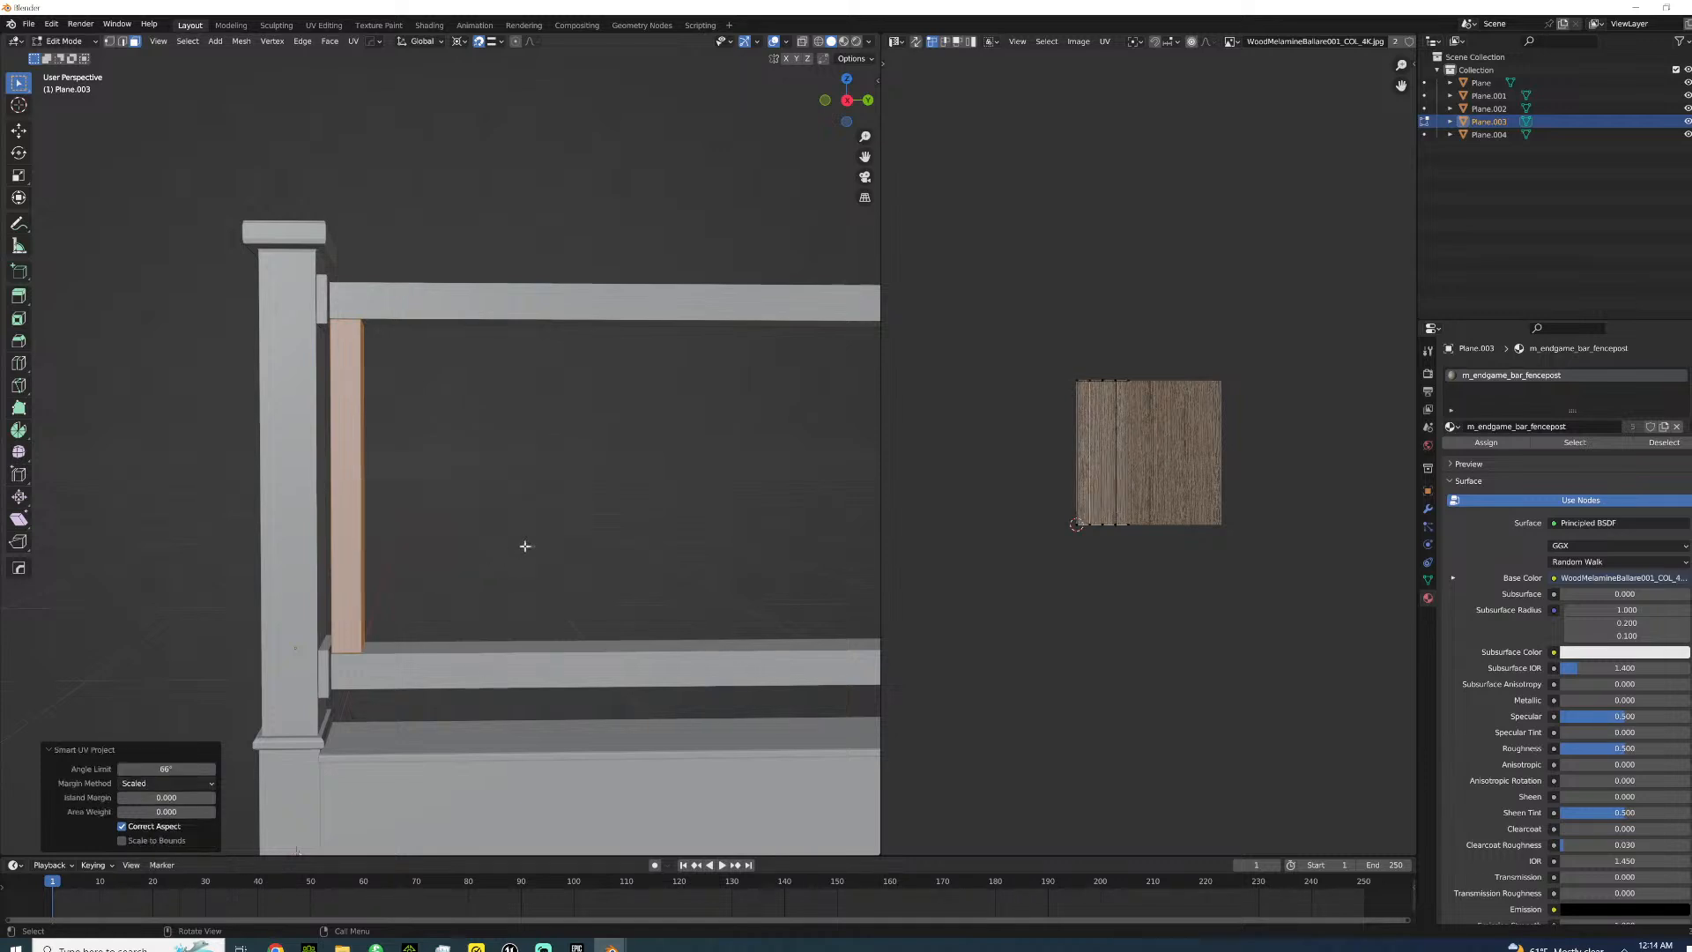
key(Tab)
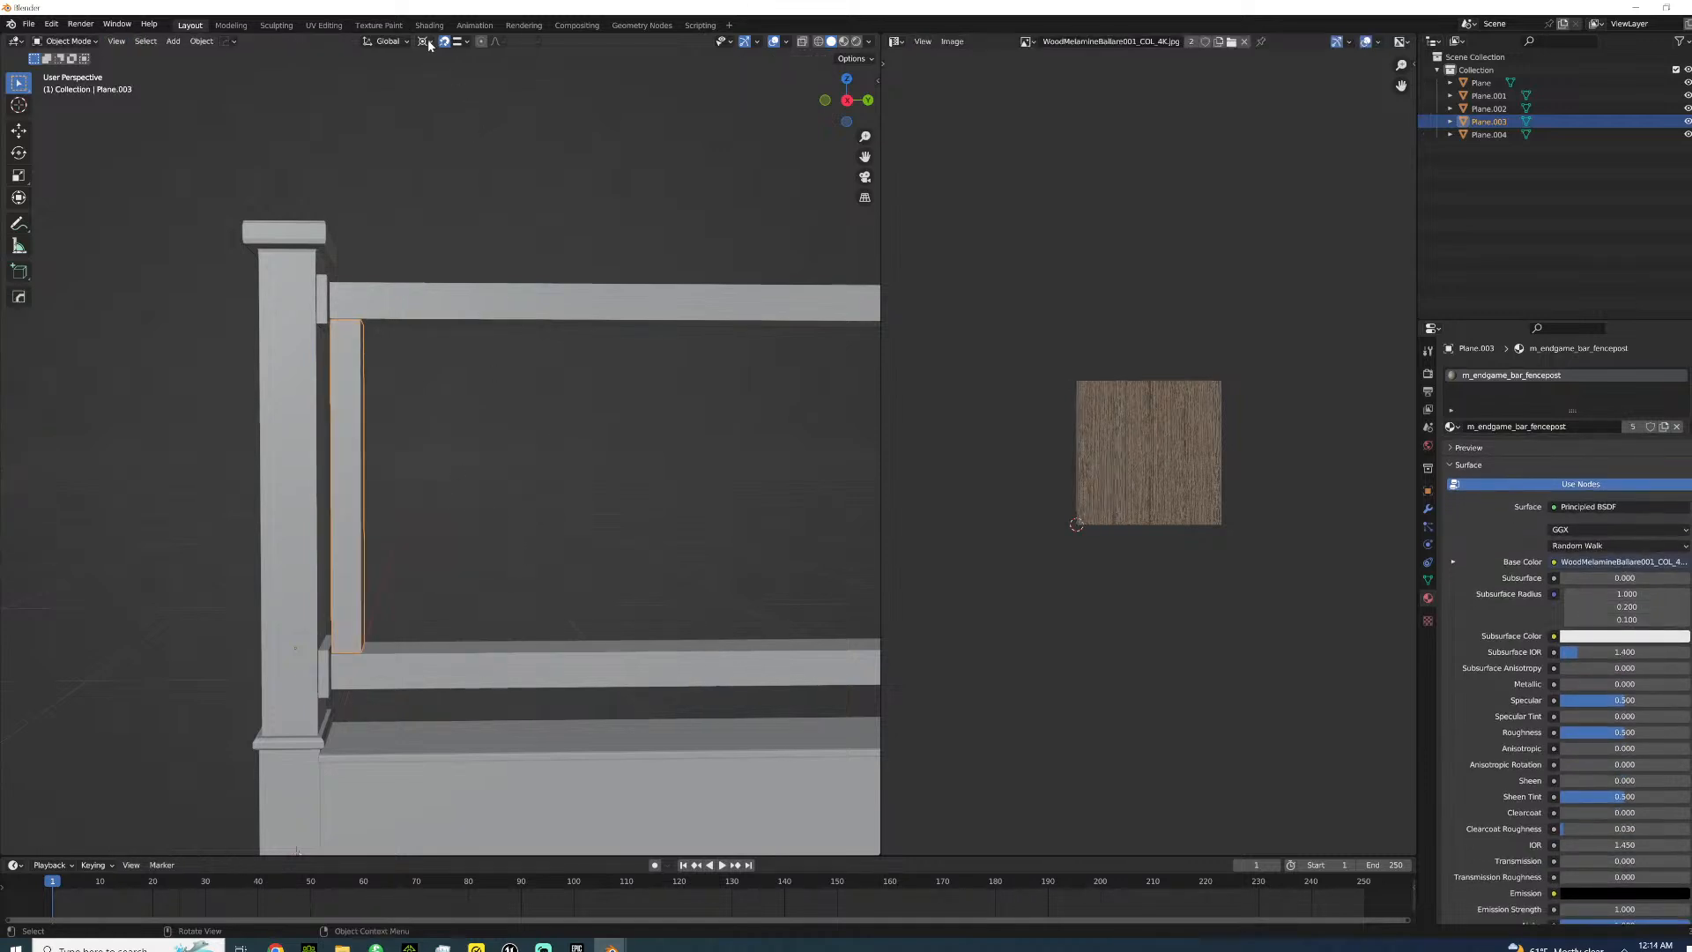
click(846, 41)
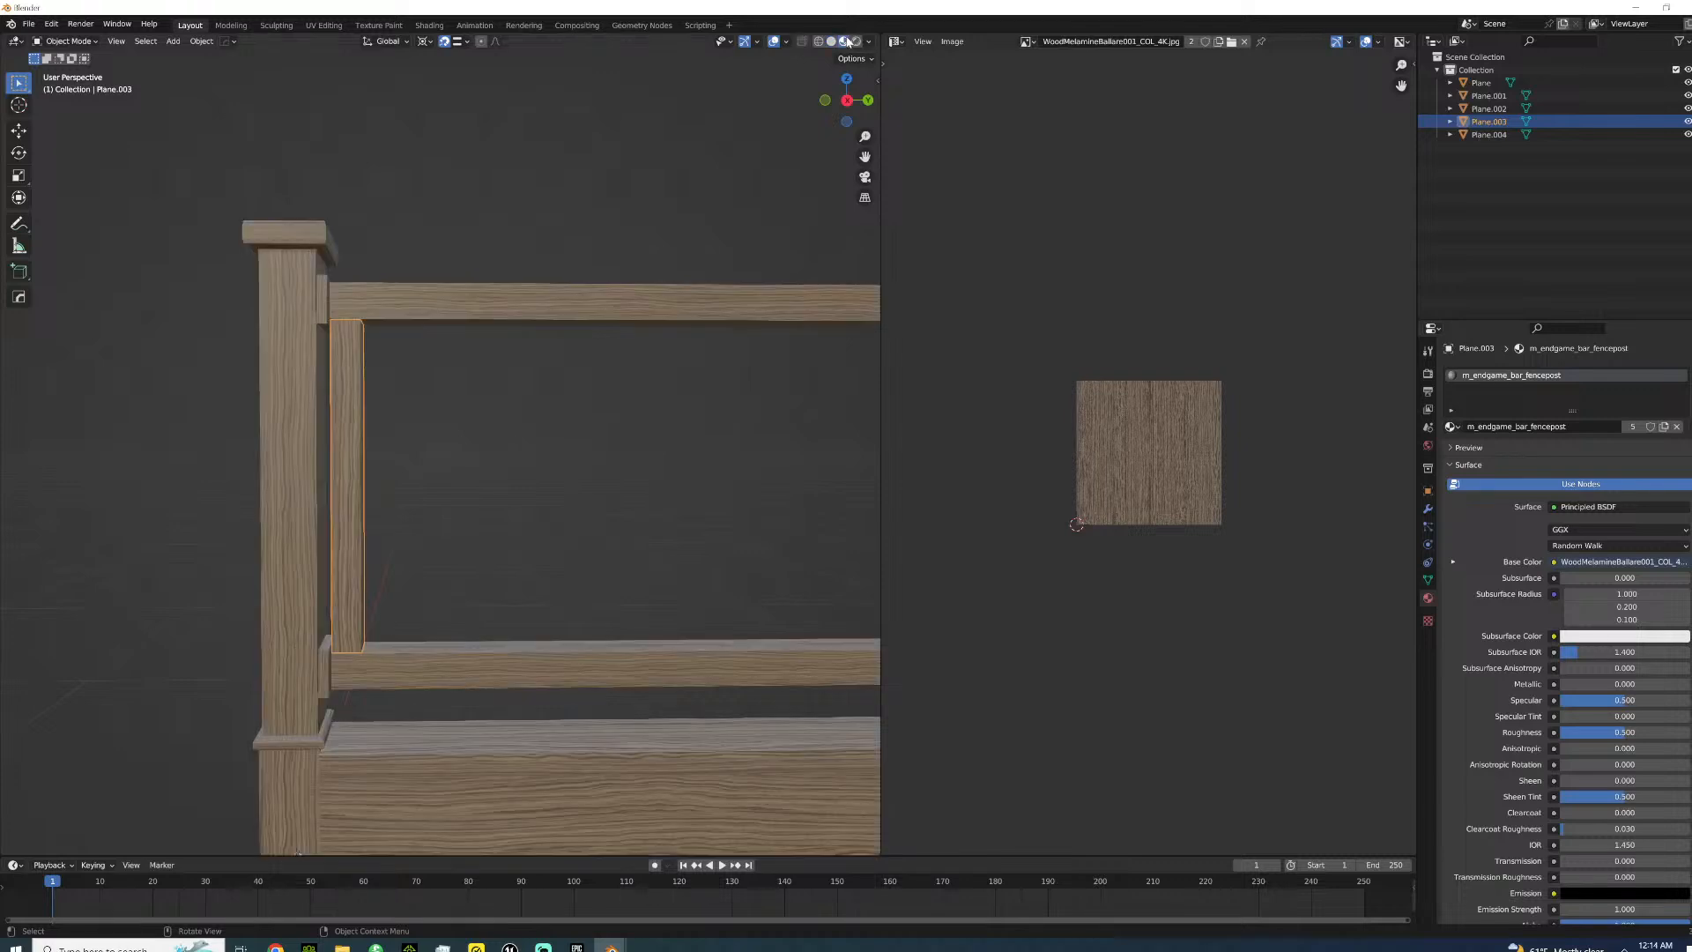
middle_drag(504, 505, 500, 523)
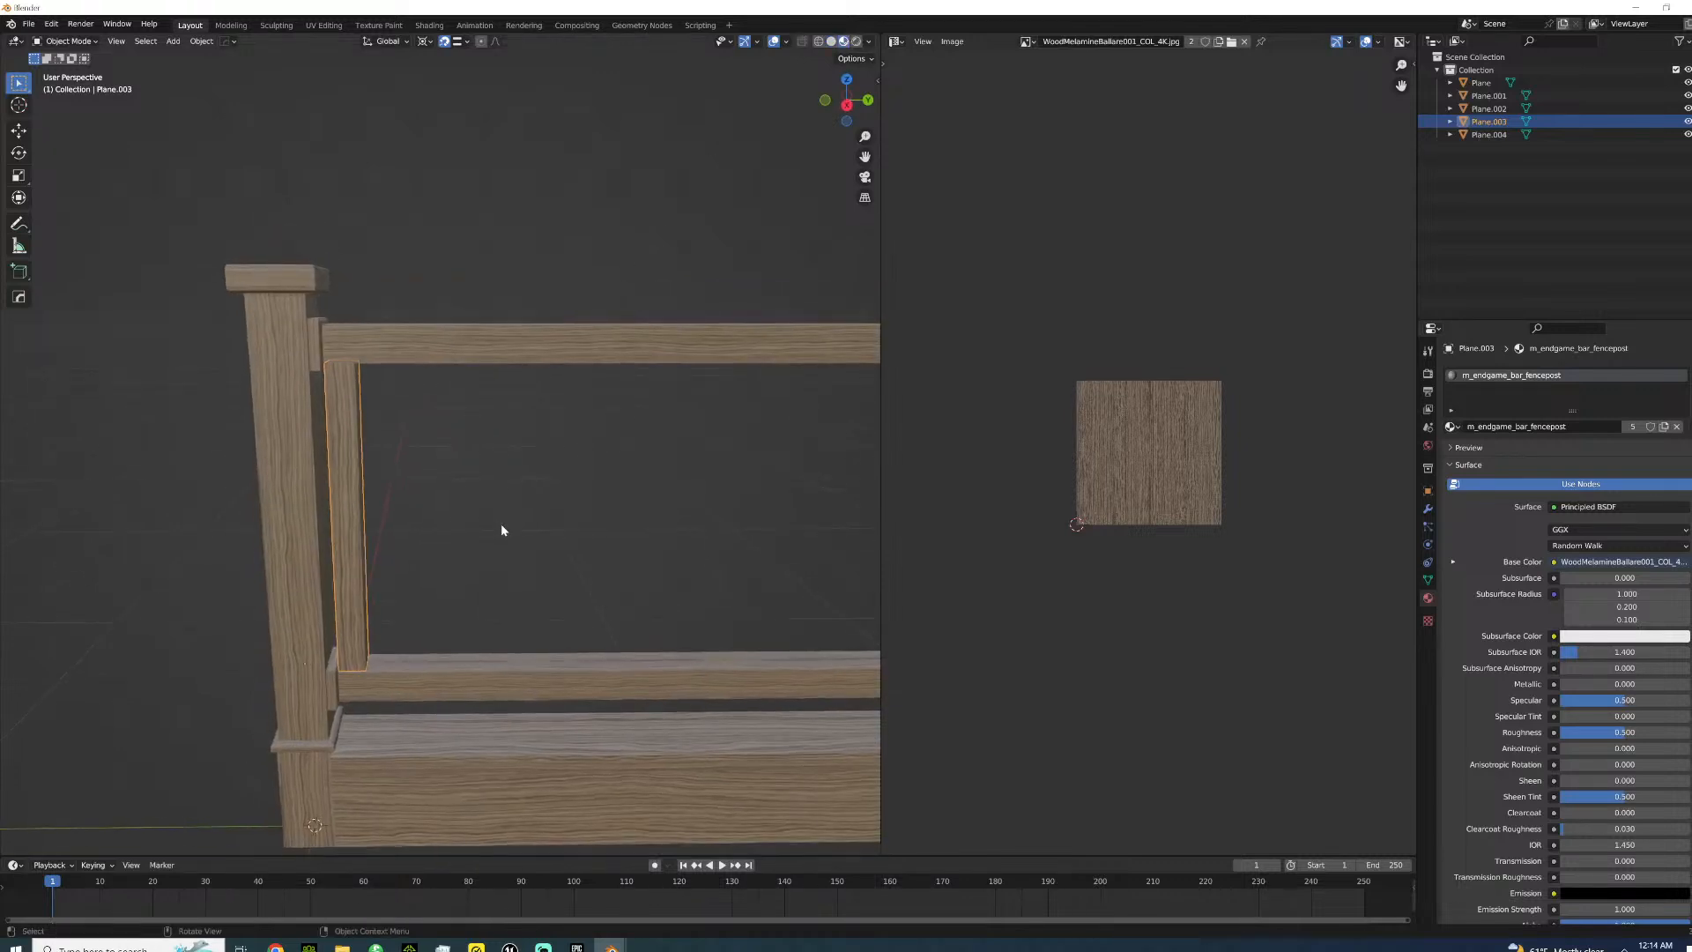
- Move the baluster 0.1 m along Y, away from the fence post
text(gy.5)
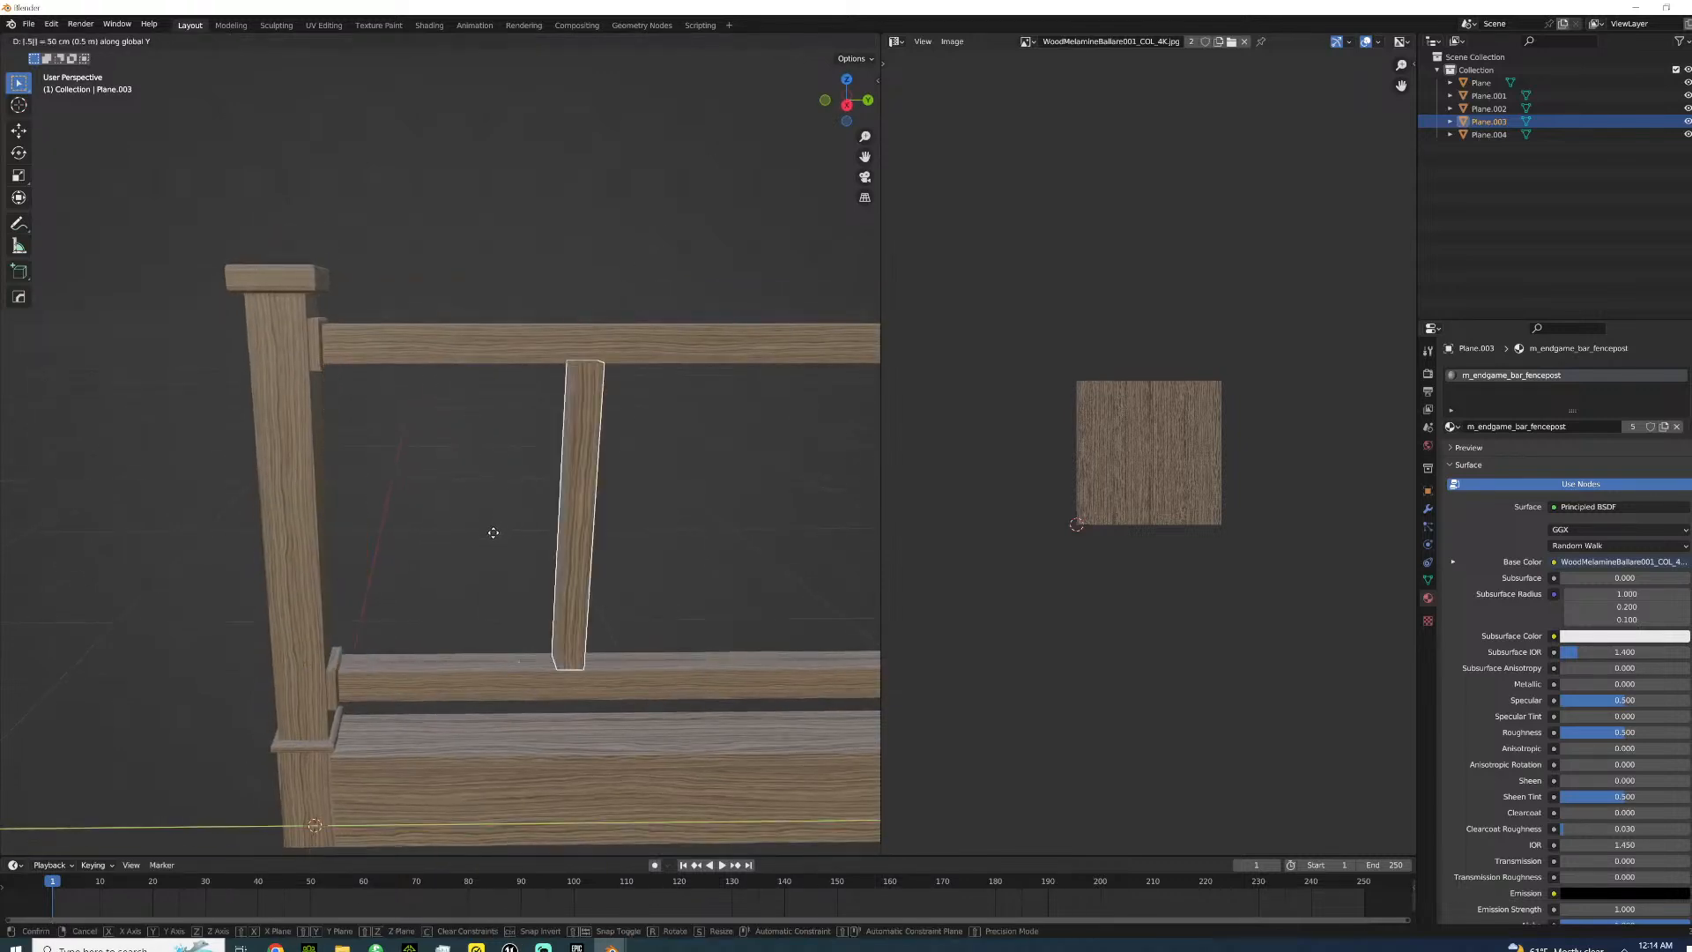
key(BackSpace)
key(BackSpace)
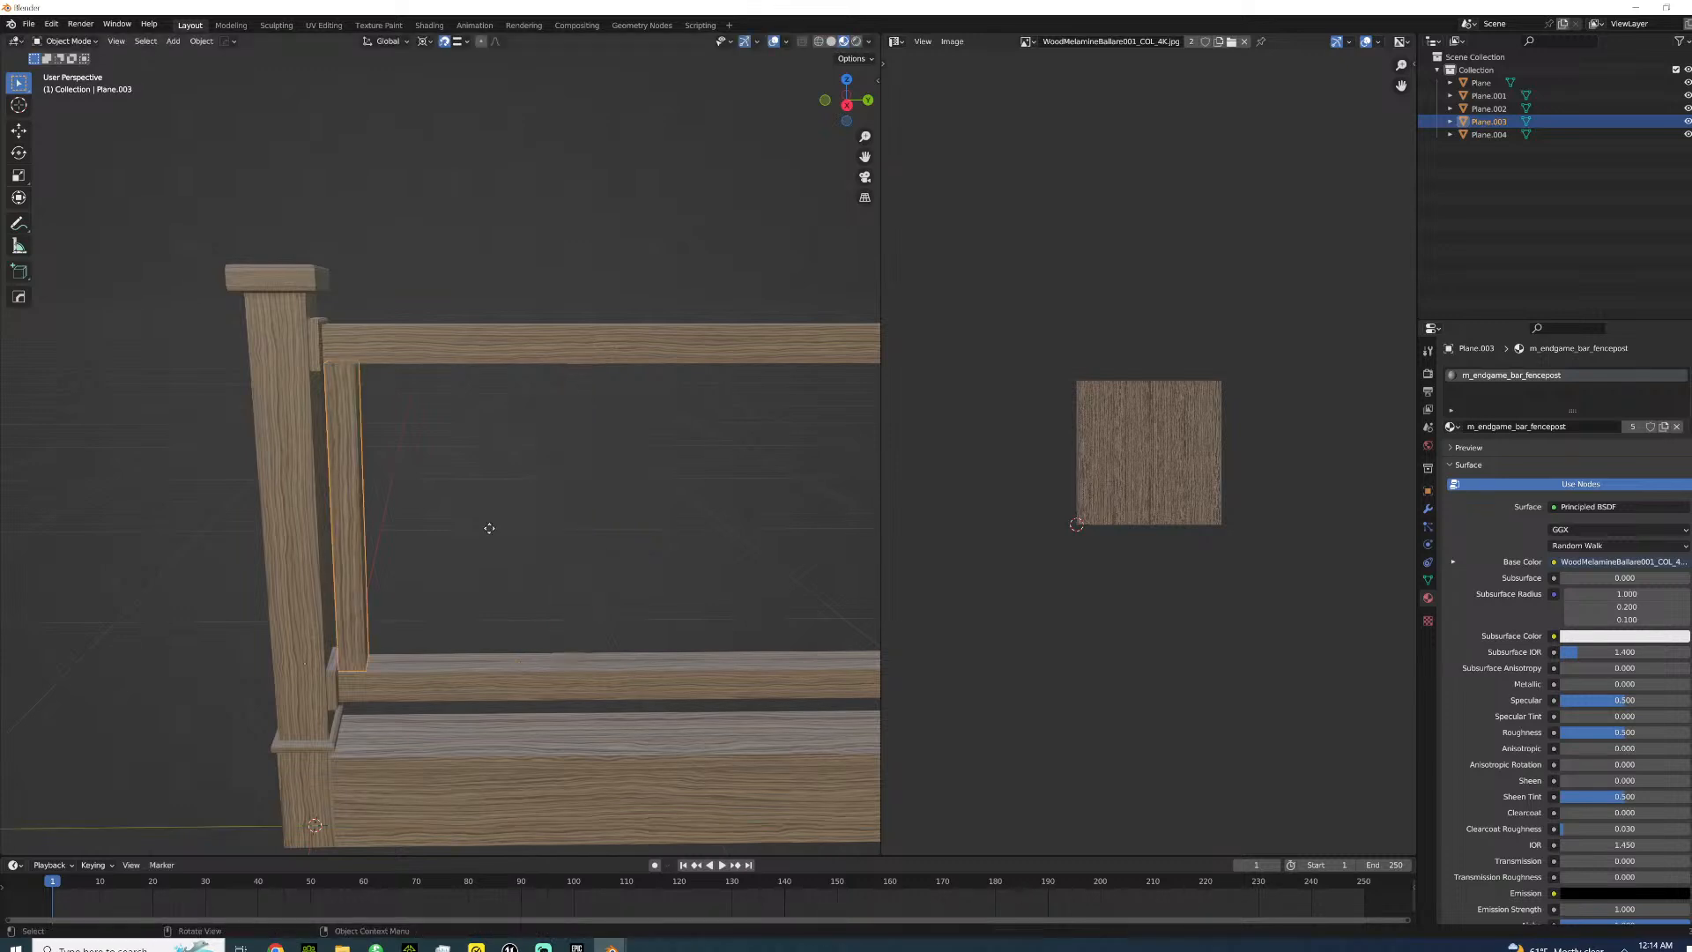
text(.1)
key(Return)
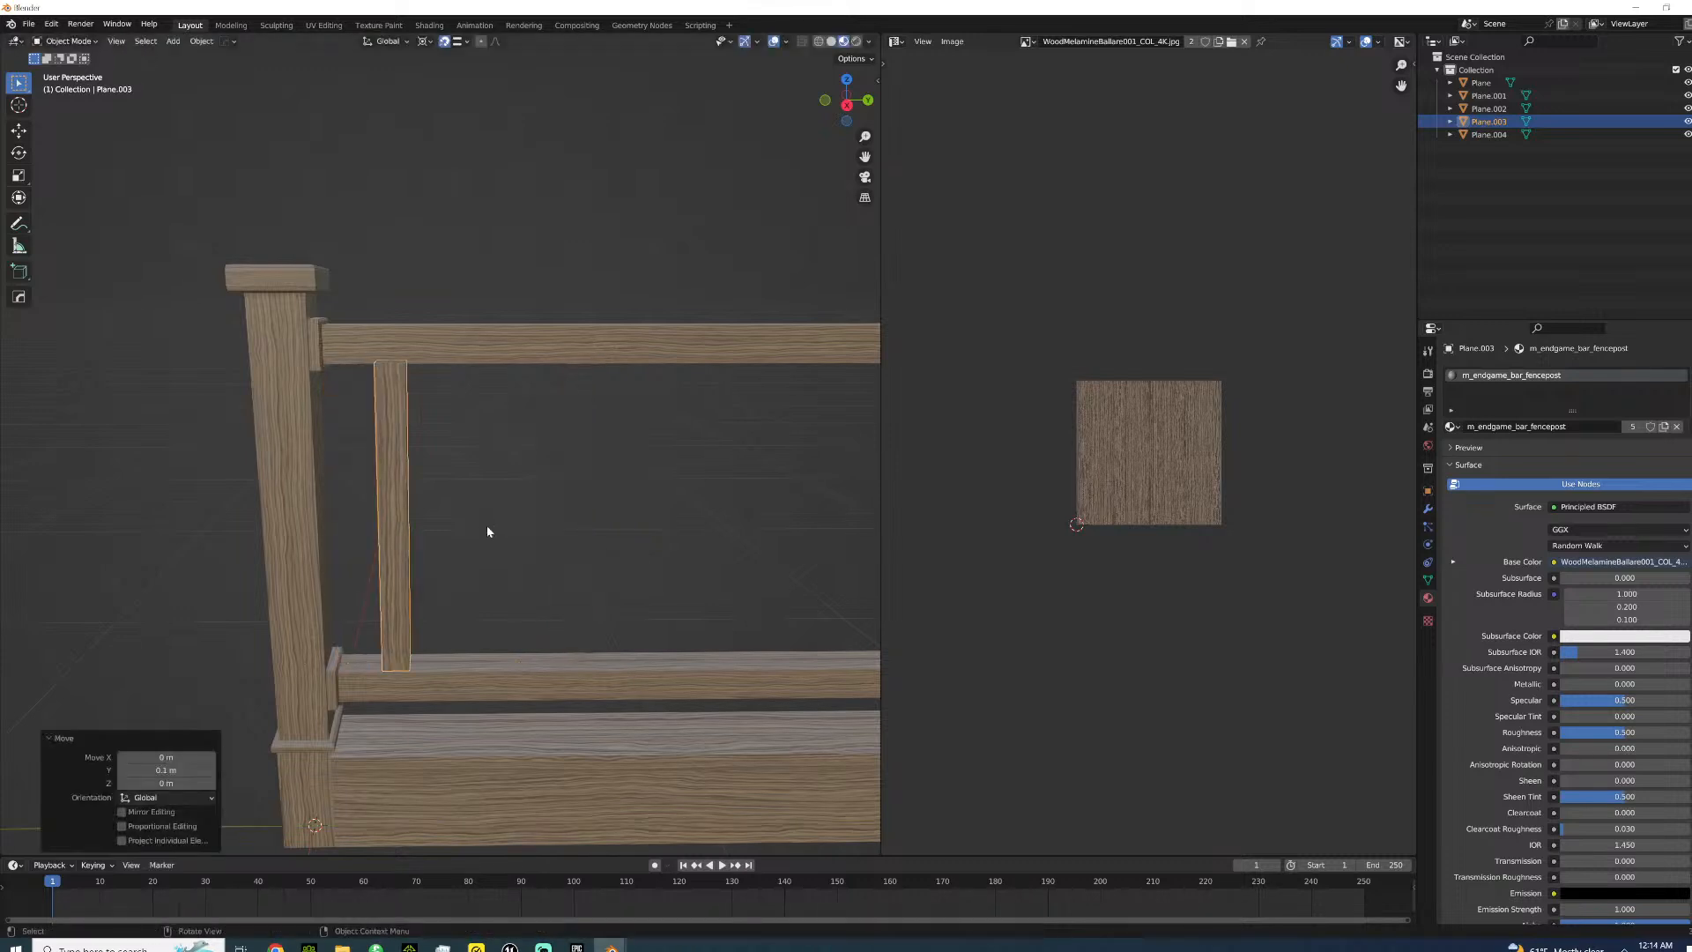
- Duplicate the baluster and place the copy 0.25 m away along Y
key(shift+d)
right_click(504, 530)
text(gy.1)
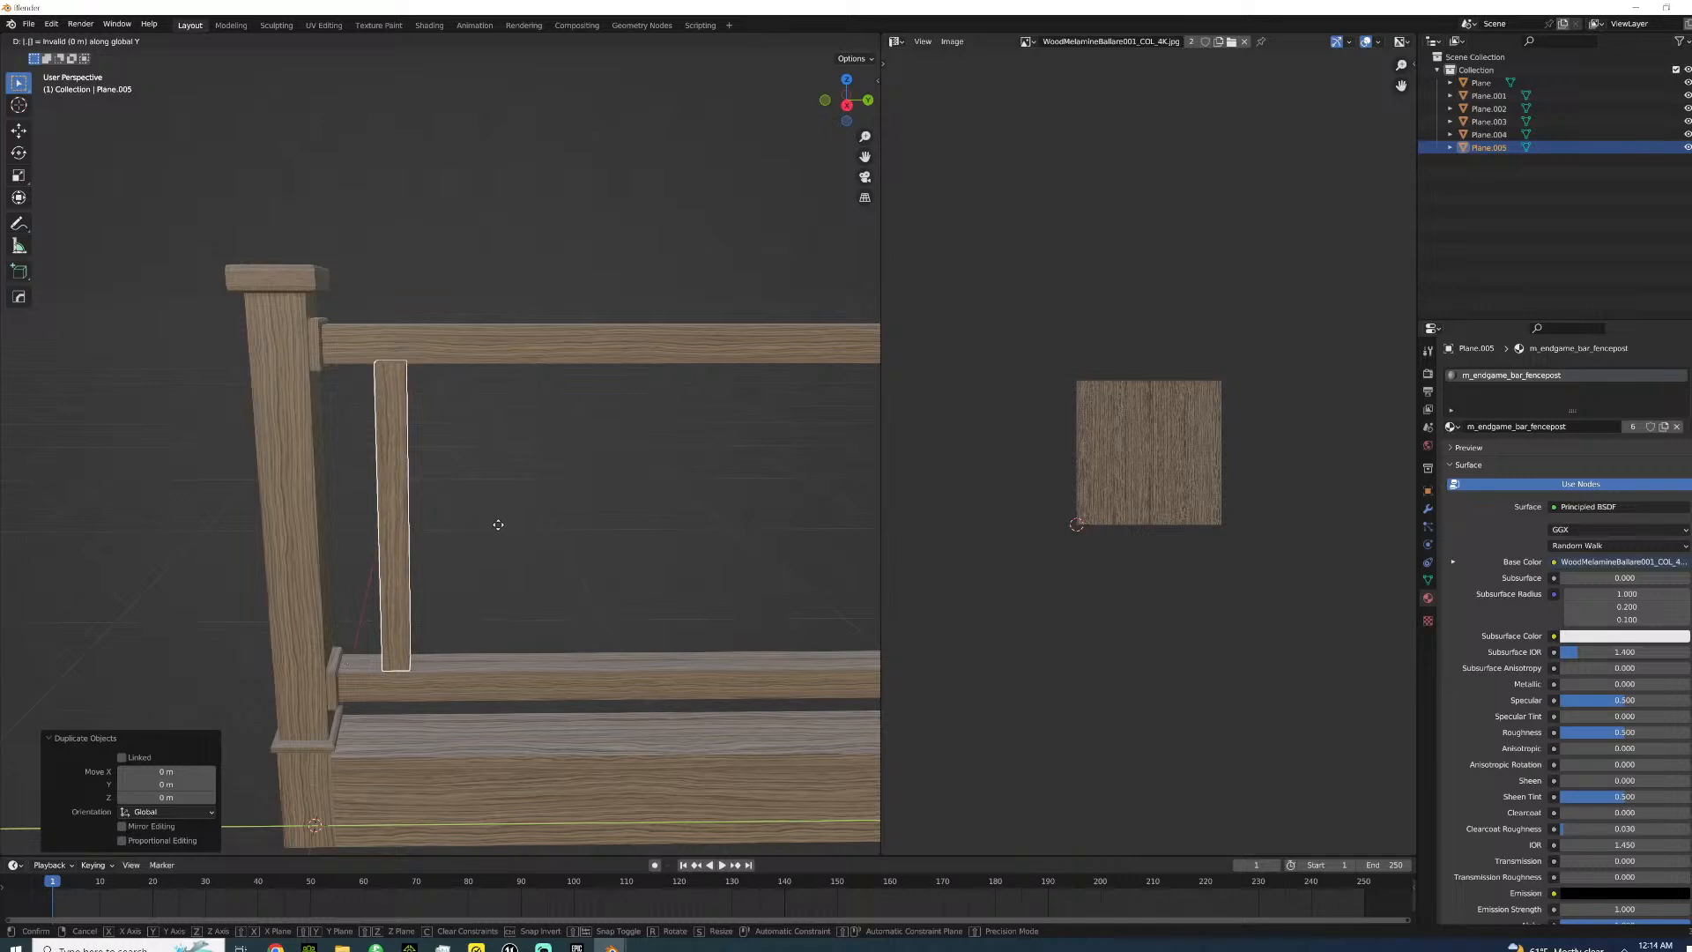
key(Return)
key(ctrl+z)
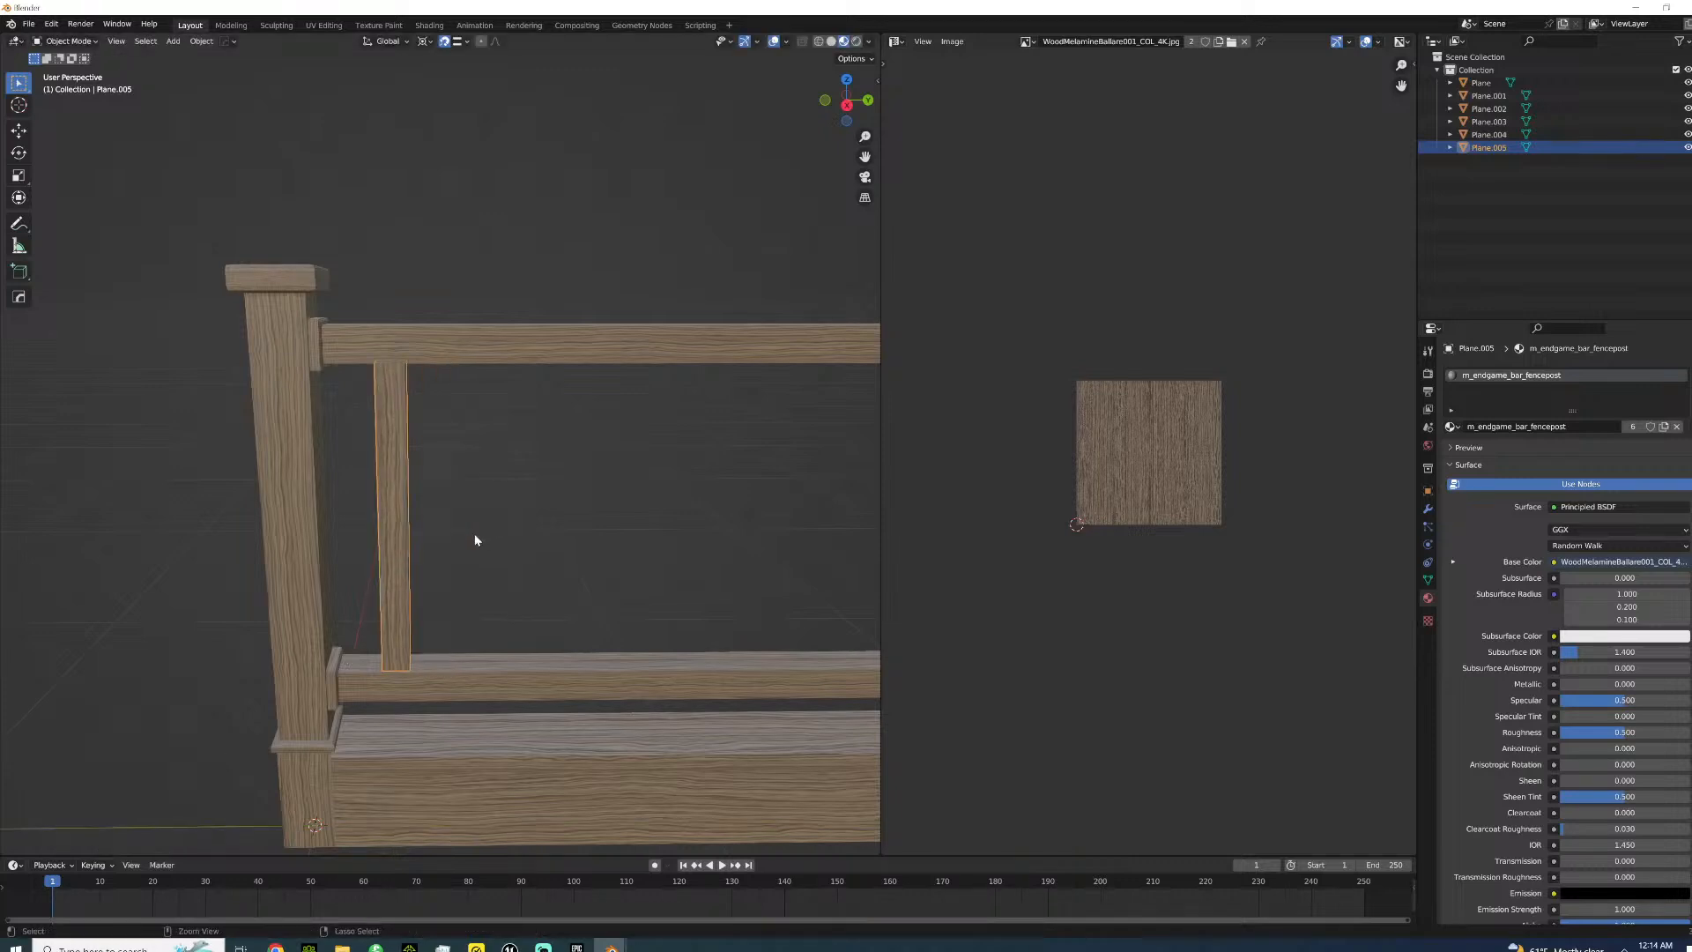
text(gy.)
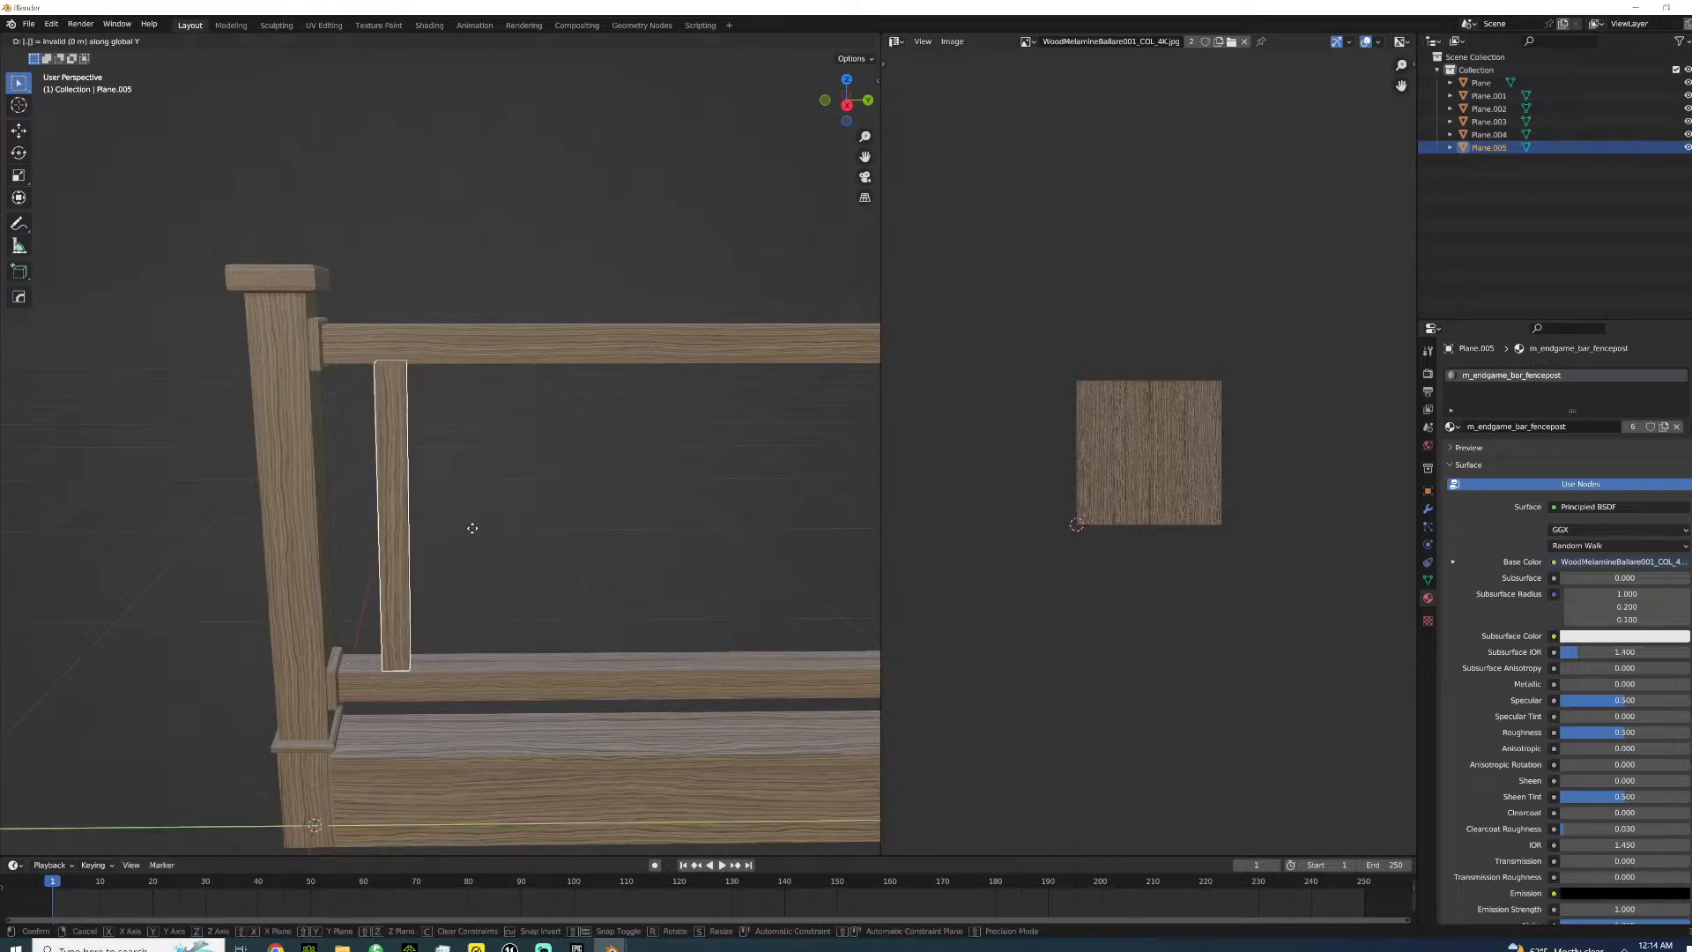
text(25)
key(Return)
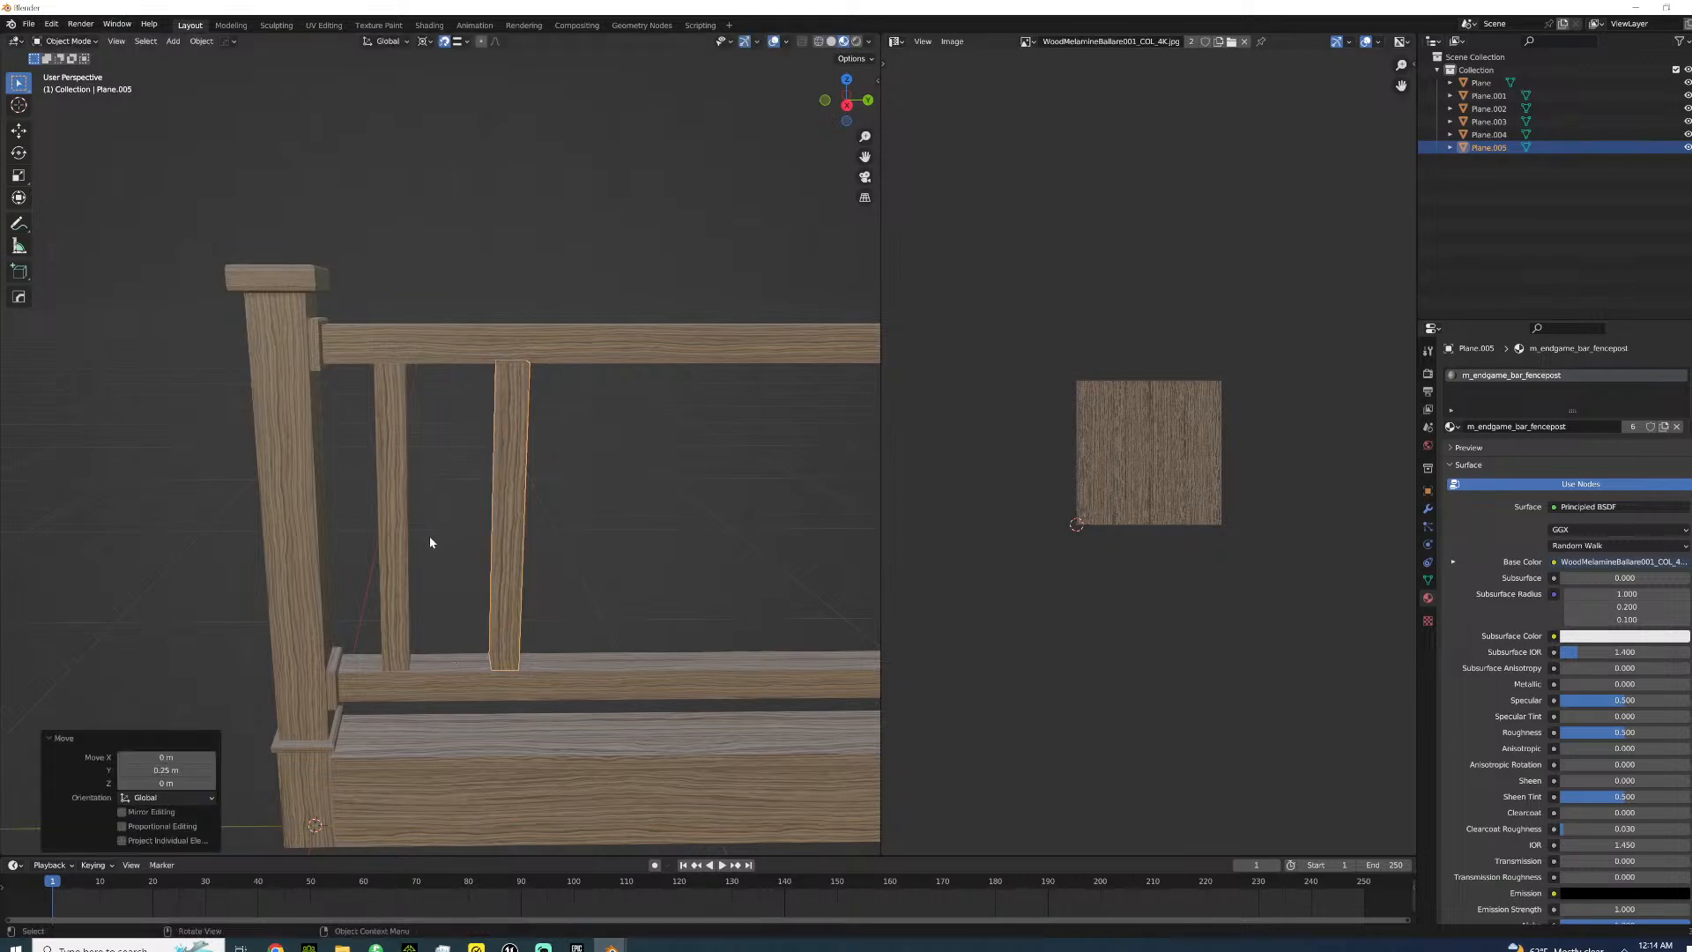
- Add the third and fourth balusters by duplicating the newest one, offsetting each copy 0.25 m along Y
key(shift+d)
text(y.2)
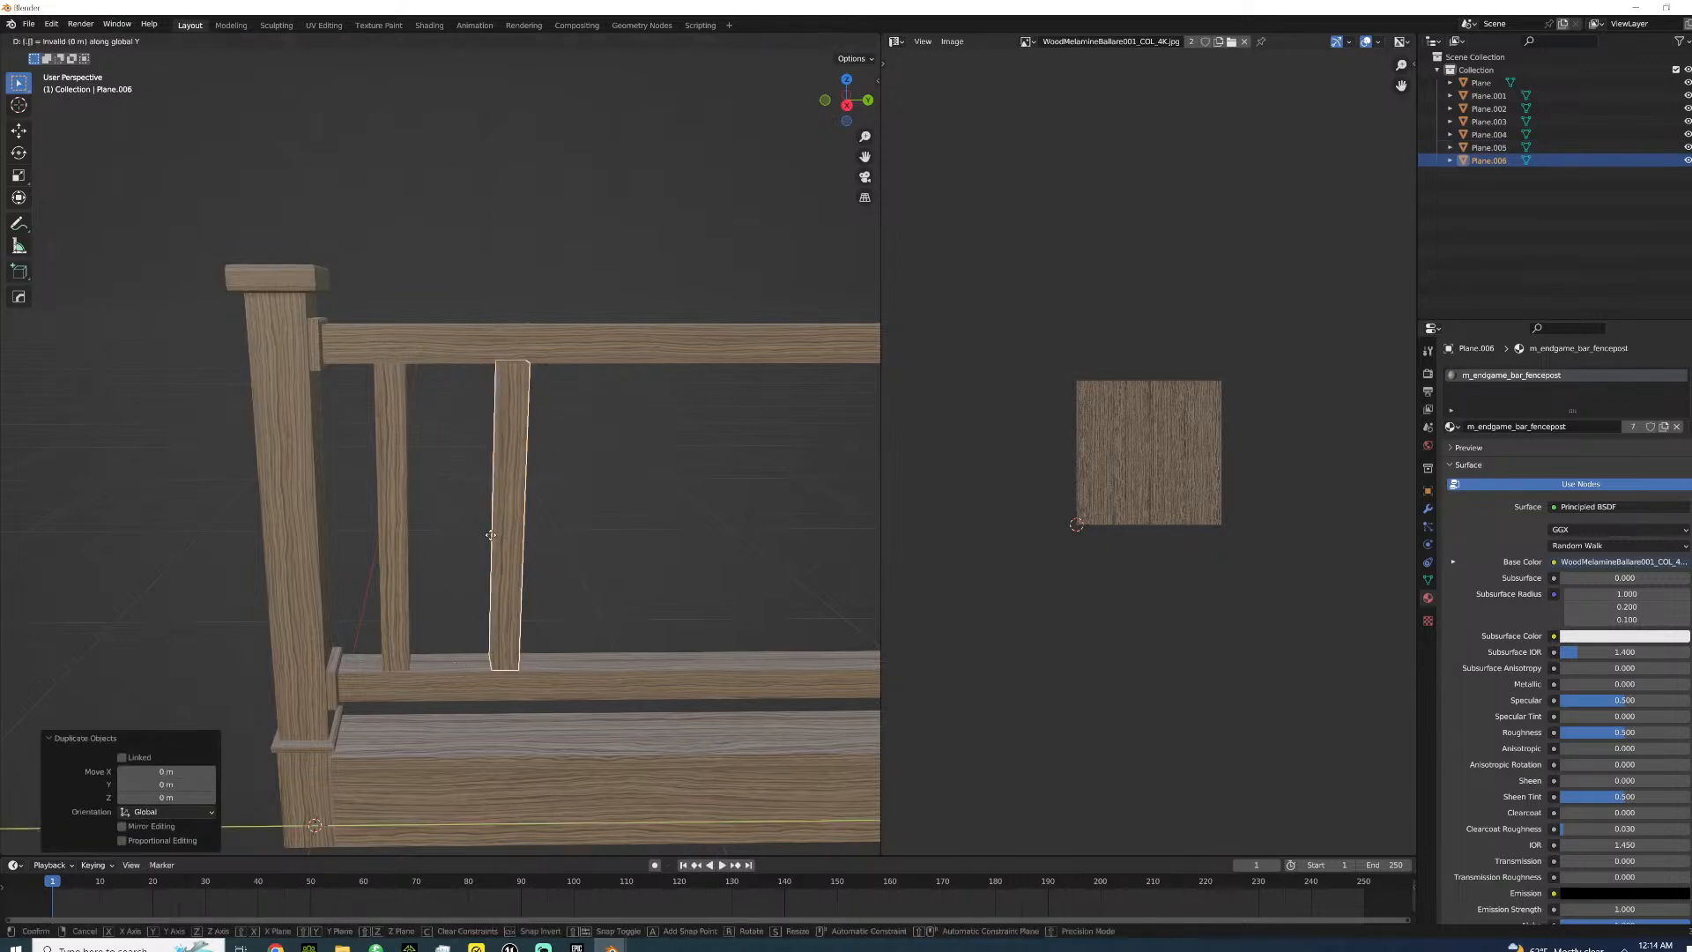
key(Return)
scroll(483, 527, down, 2)
key(shift+d)
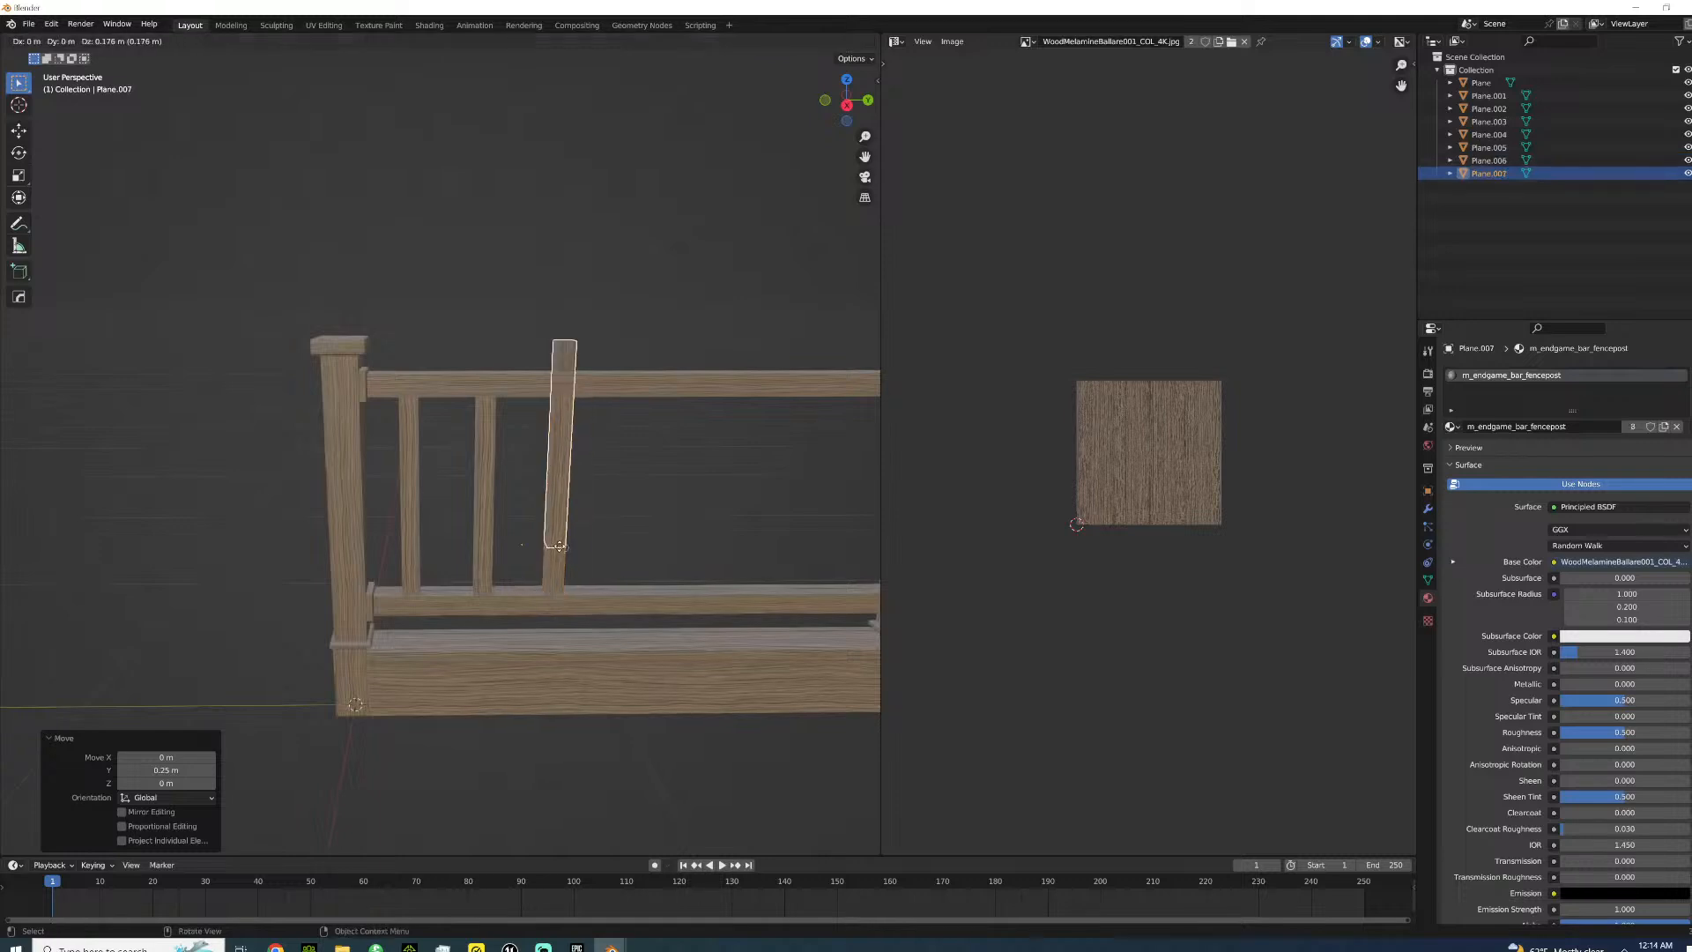
key(Escape)
text(gy.2)
key(Return)
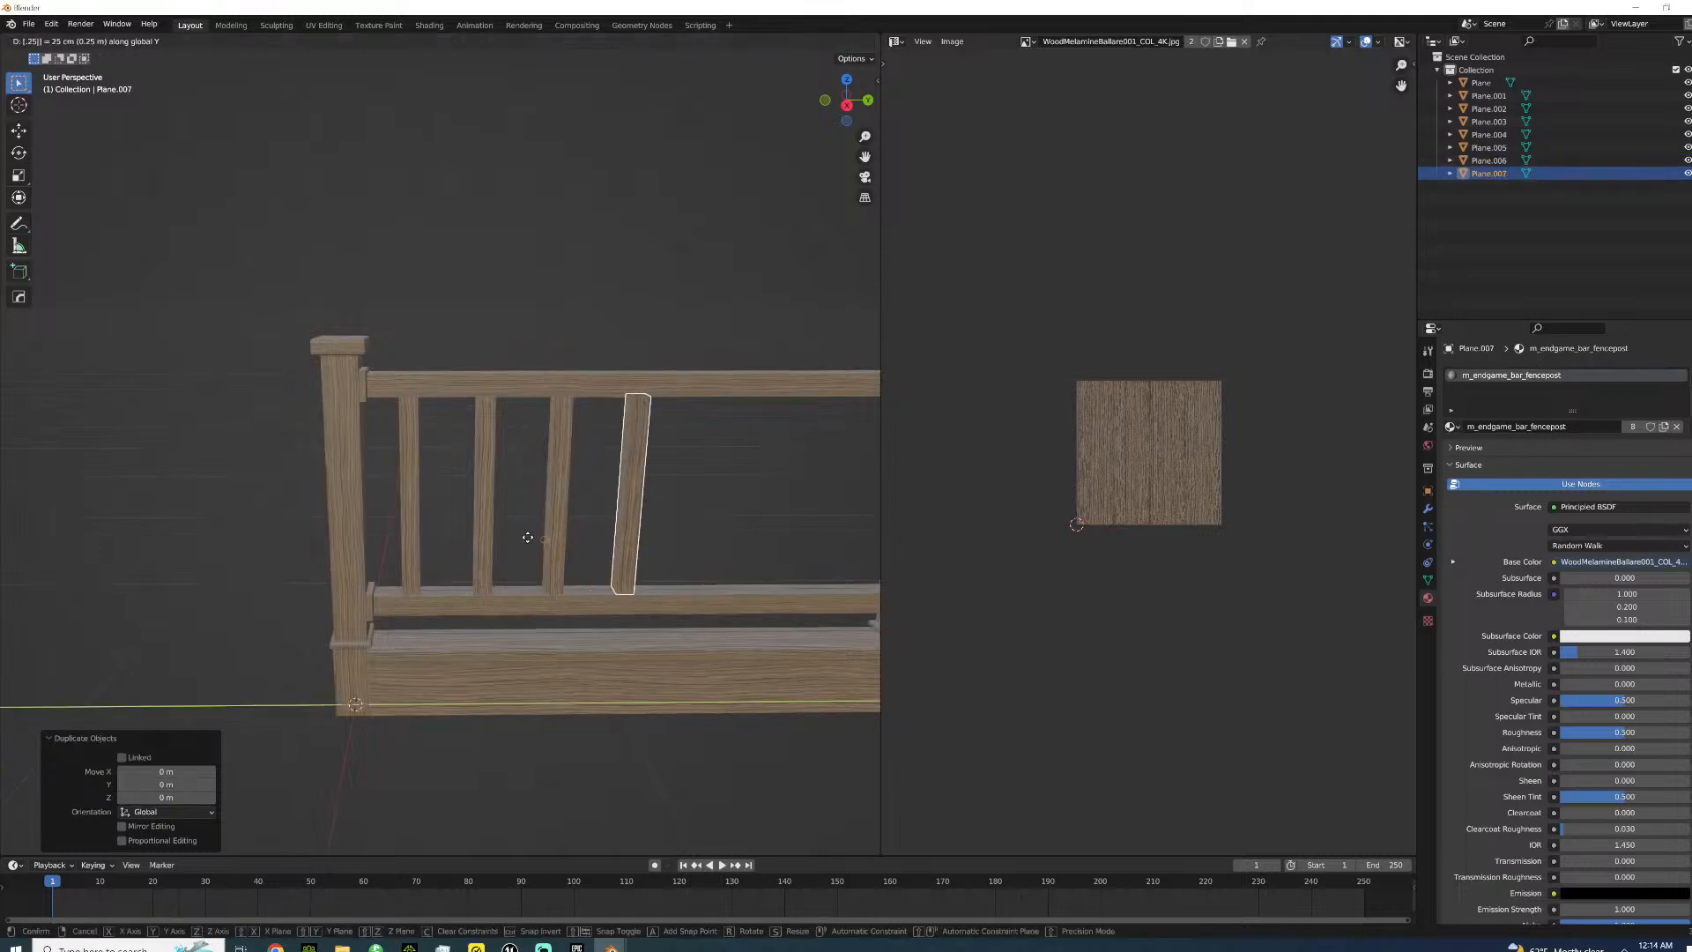
- Add the fifth and sixth balusters as further duplicates, each 0.25 m along Y from the previous one
key(shift+d)
key(Escape)
text(gy.25)
key(Return)
key(shift+d)
key(Escape)
text(gy.2)
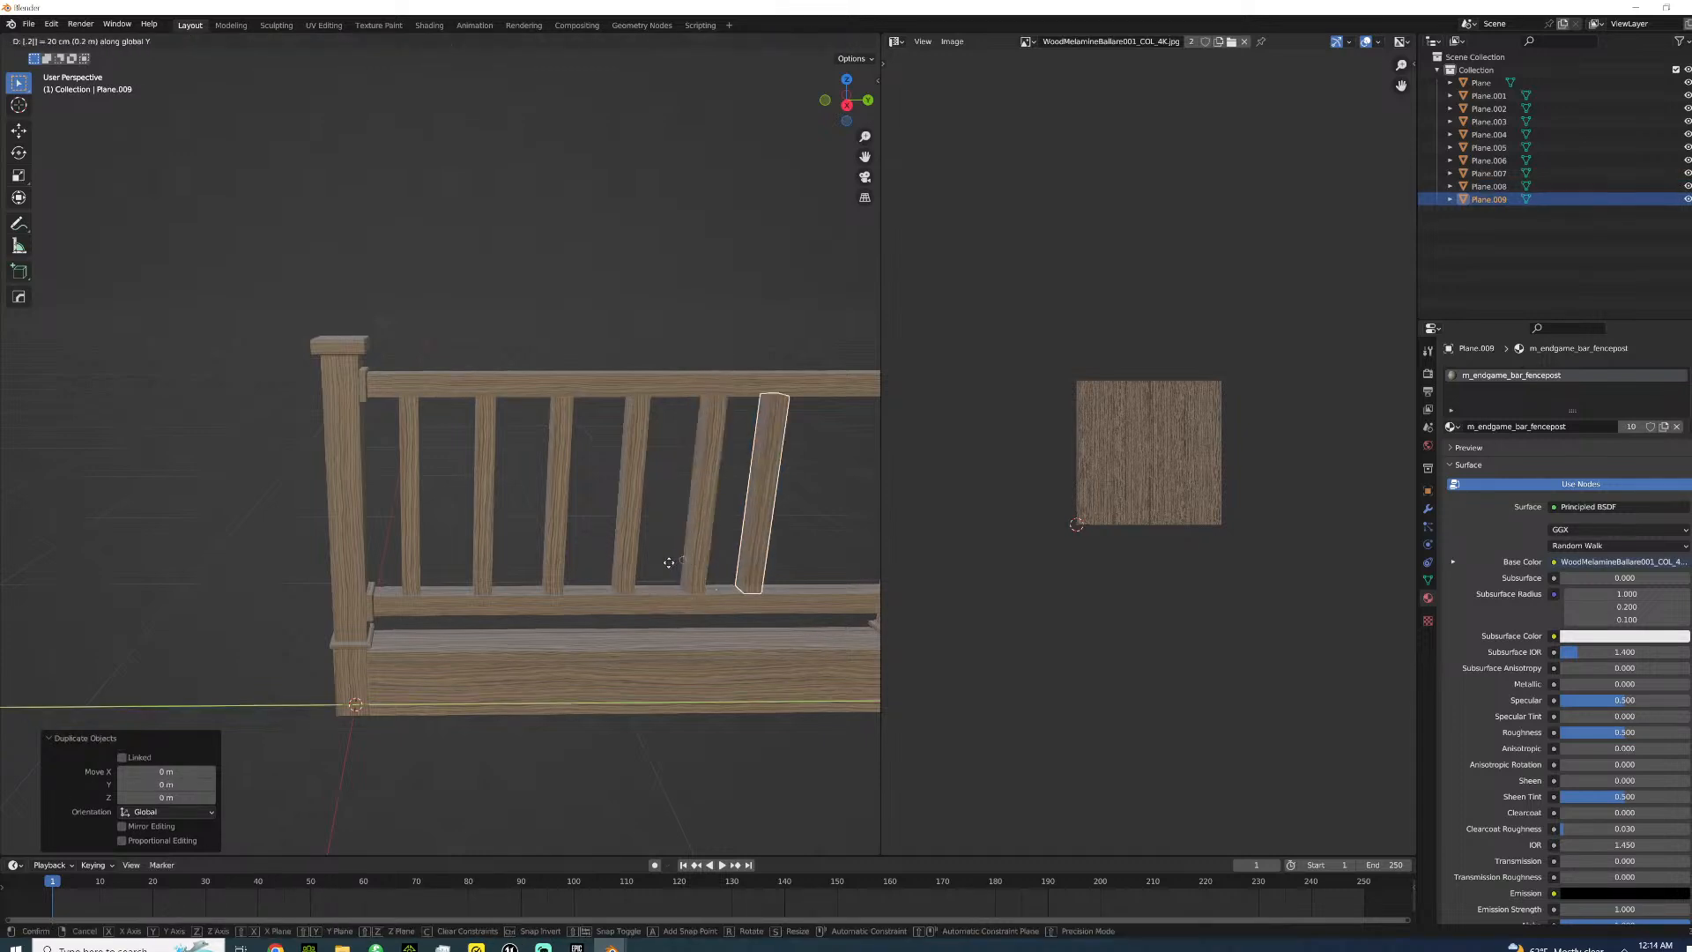
key(Return)
- Duplicate the sixth baluster and move the copy 0.25 m along Y to complete the row of seven
key(shift+d)
scroll(669, 560, down, 2)
key(Escape)
text(gy.25)
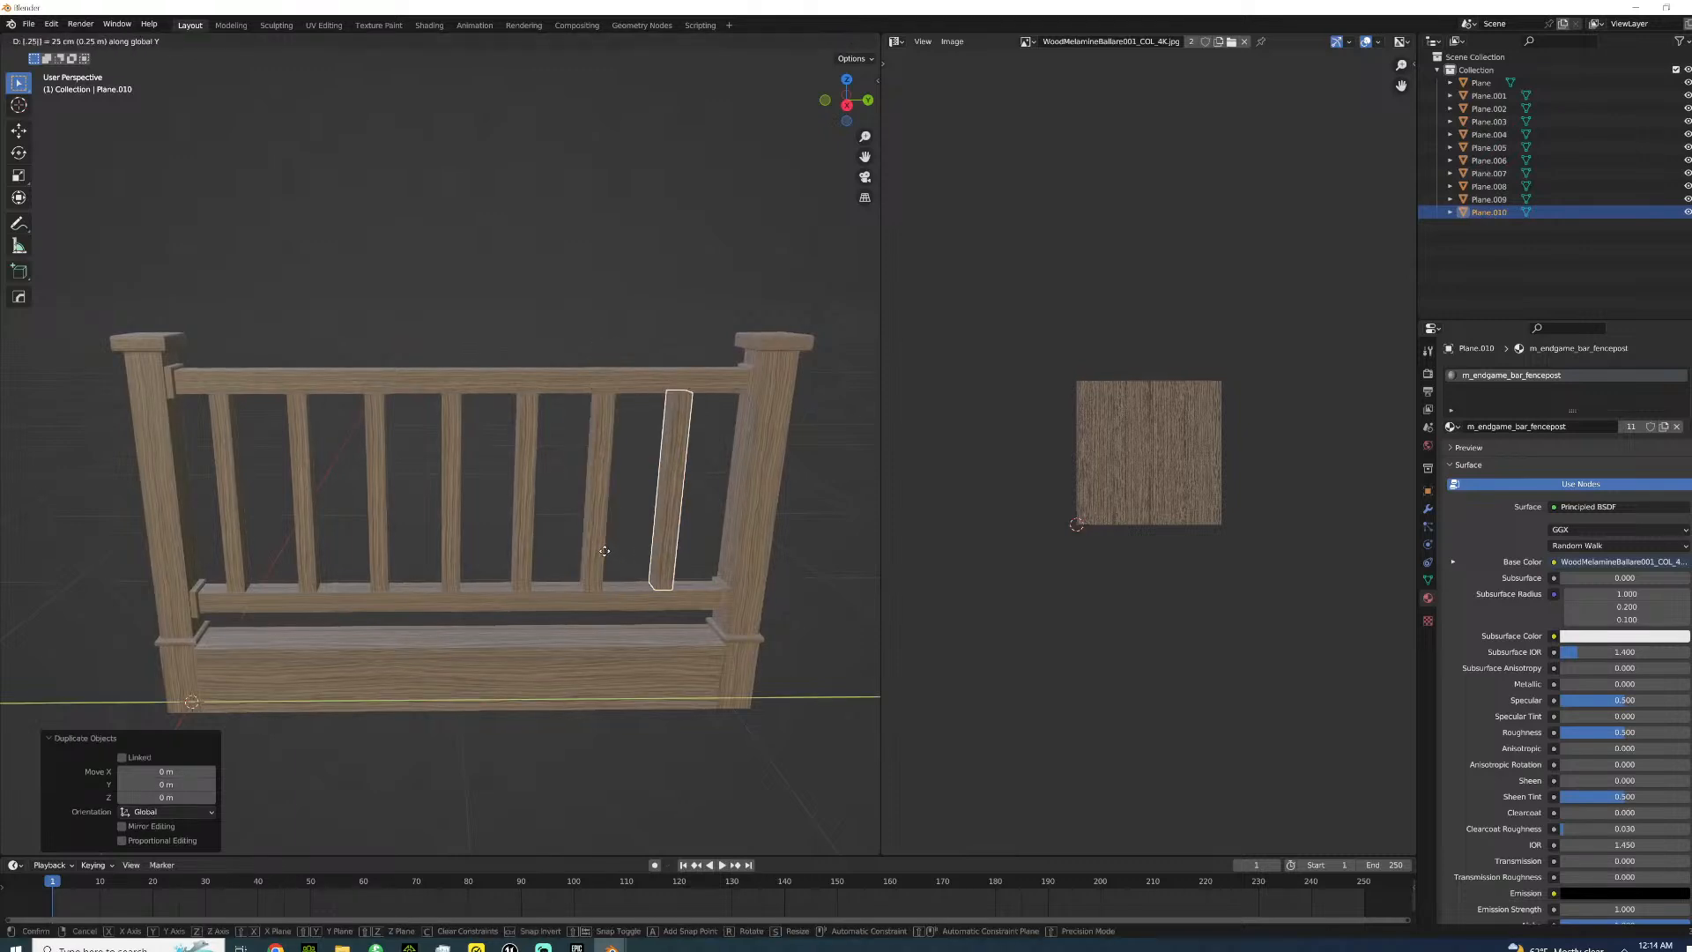
key(Return)
- Select all seven balusters and shift them together 0.05 m along Y to centre them between the posts
scroll(573, 542, down, 3)
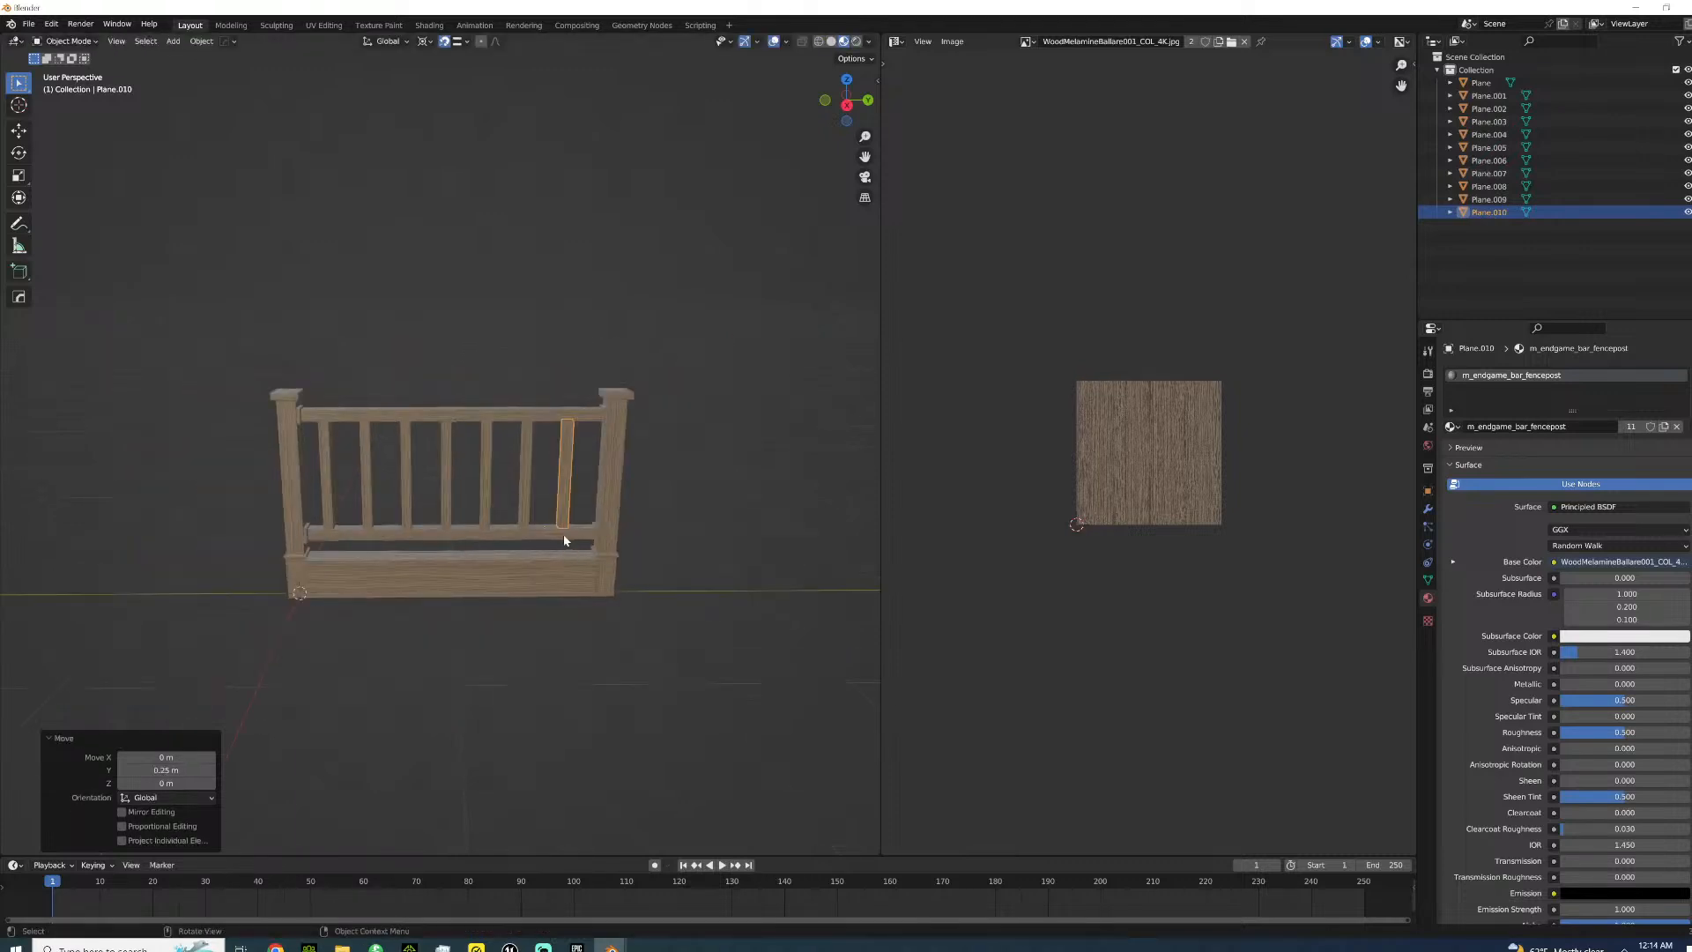
shift+click(517, 476)
shift+click(470, 466)
shift+click(431, 462)
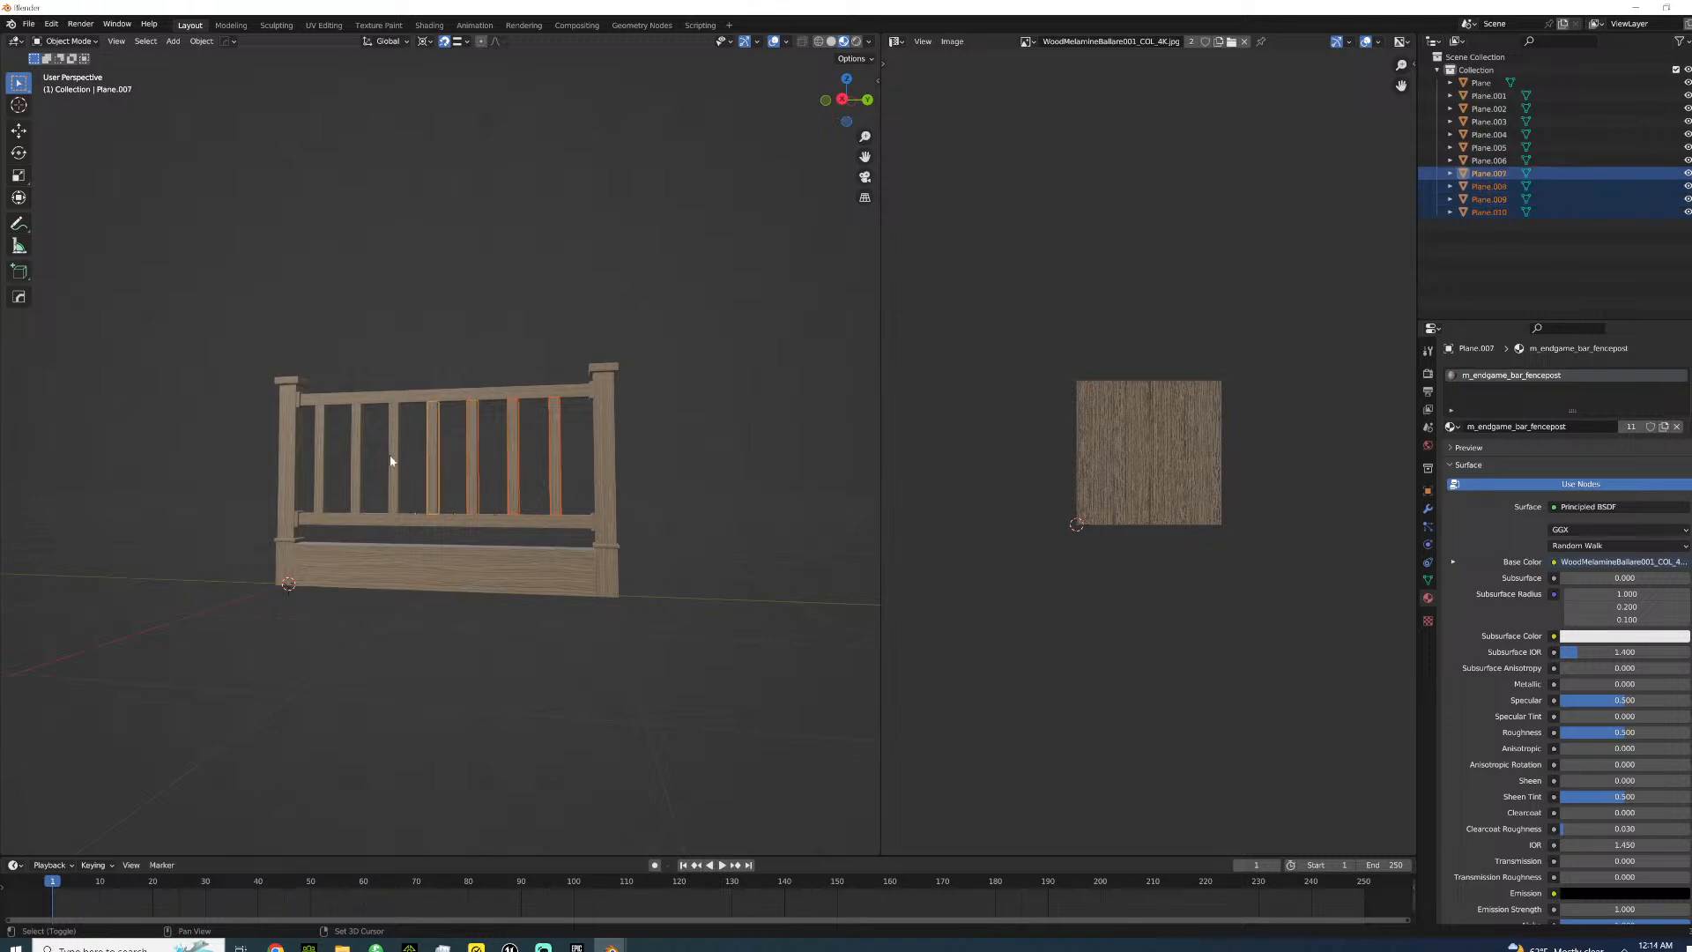
shift+click(397, 459)
shift+click(356, 461)
shift+click(321, 462)
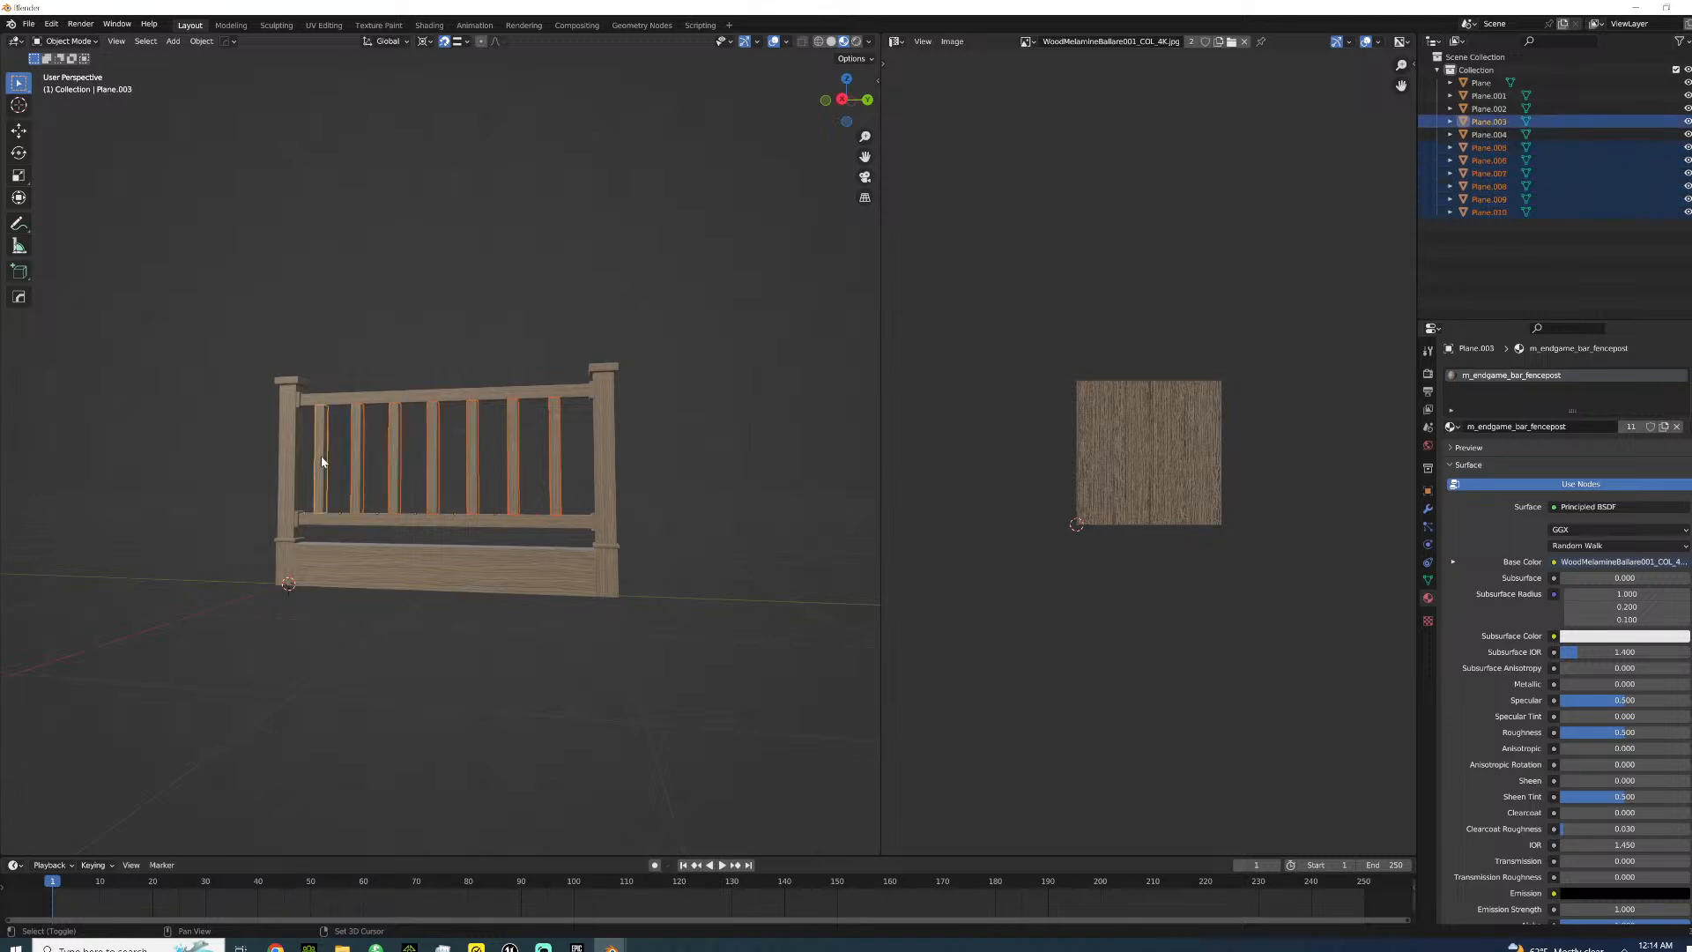
text(gy.1)
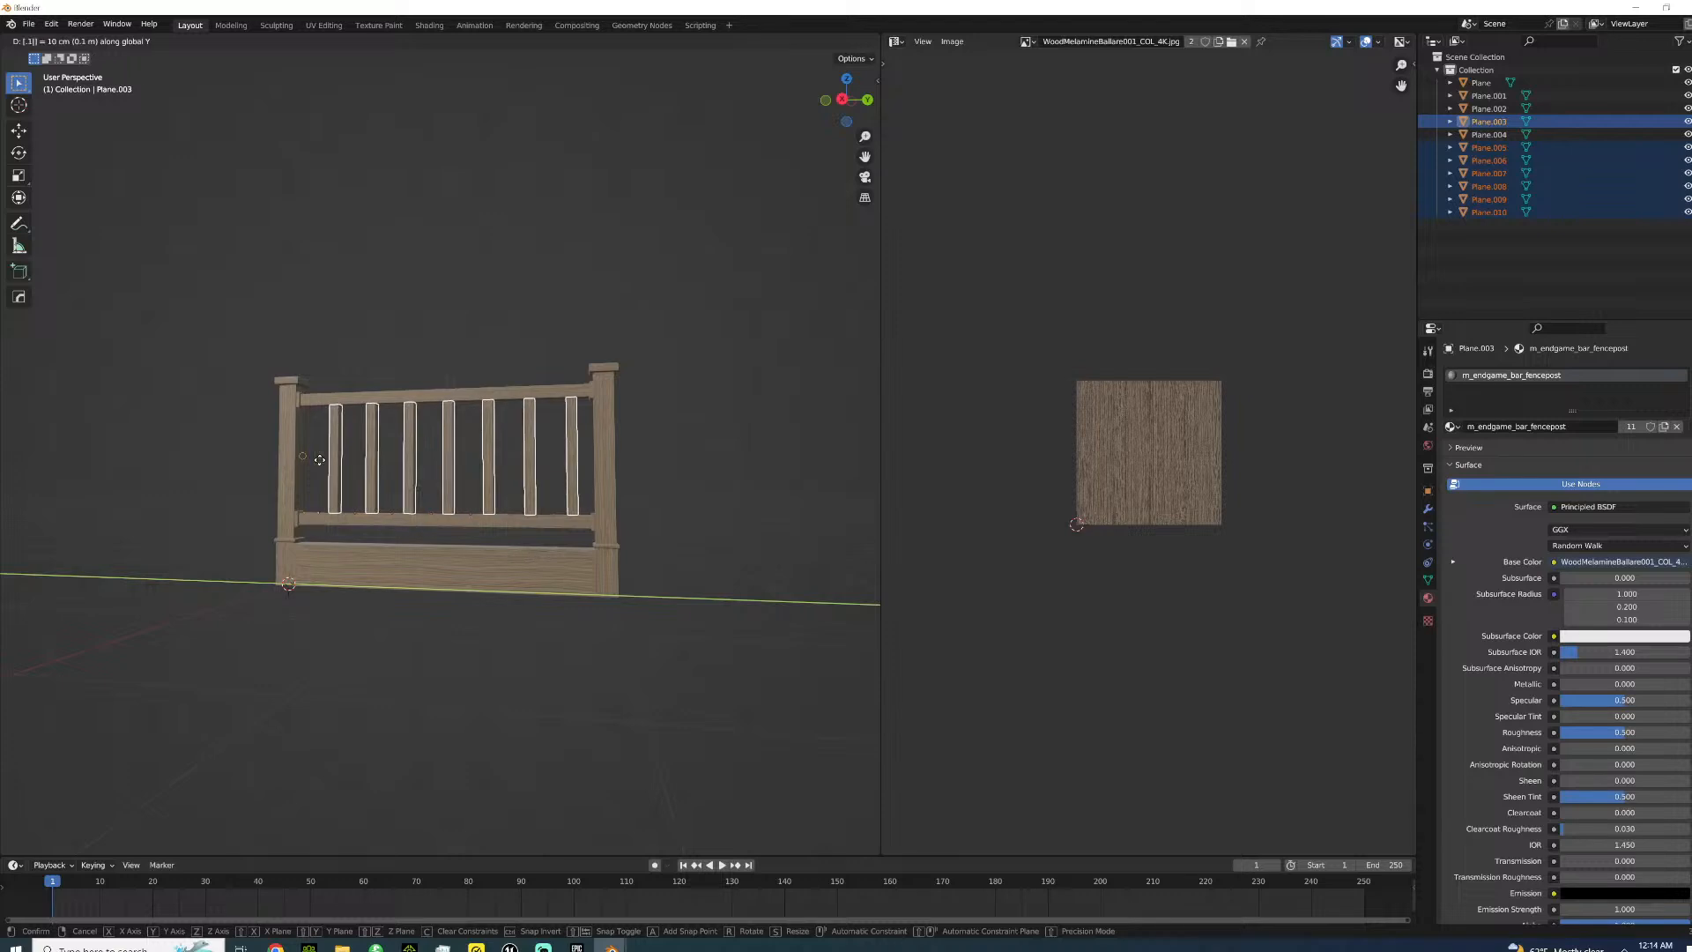
key(BackSpace)
key(BackSpace)
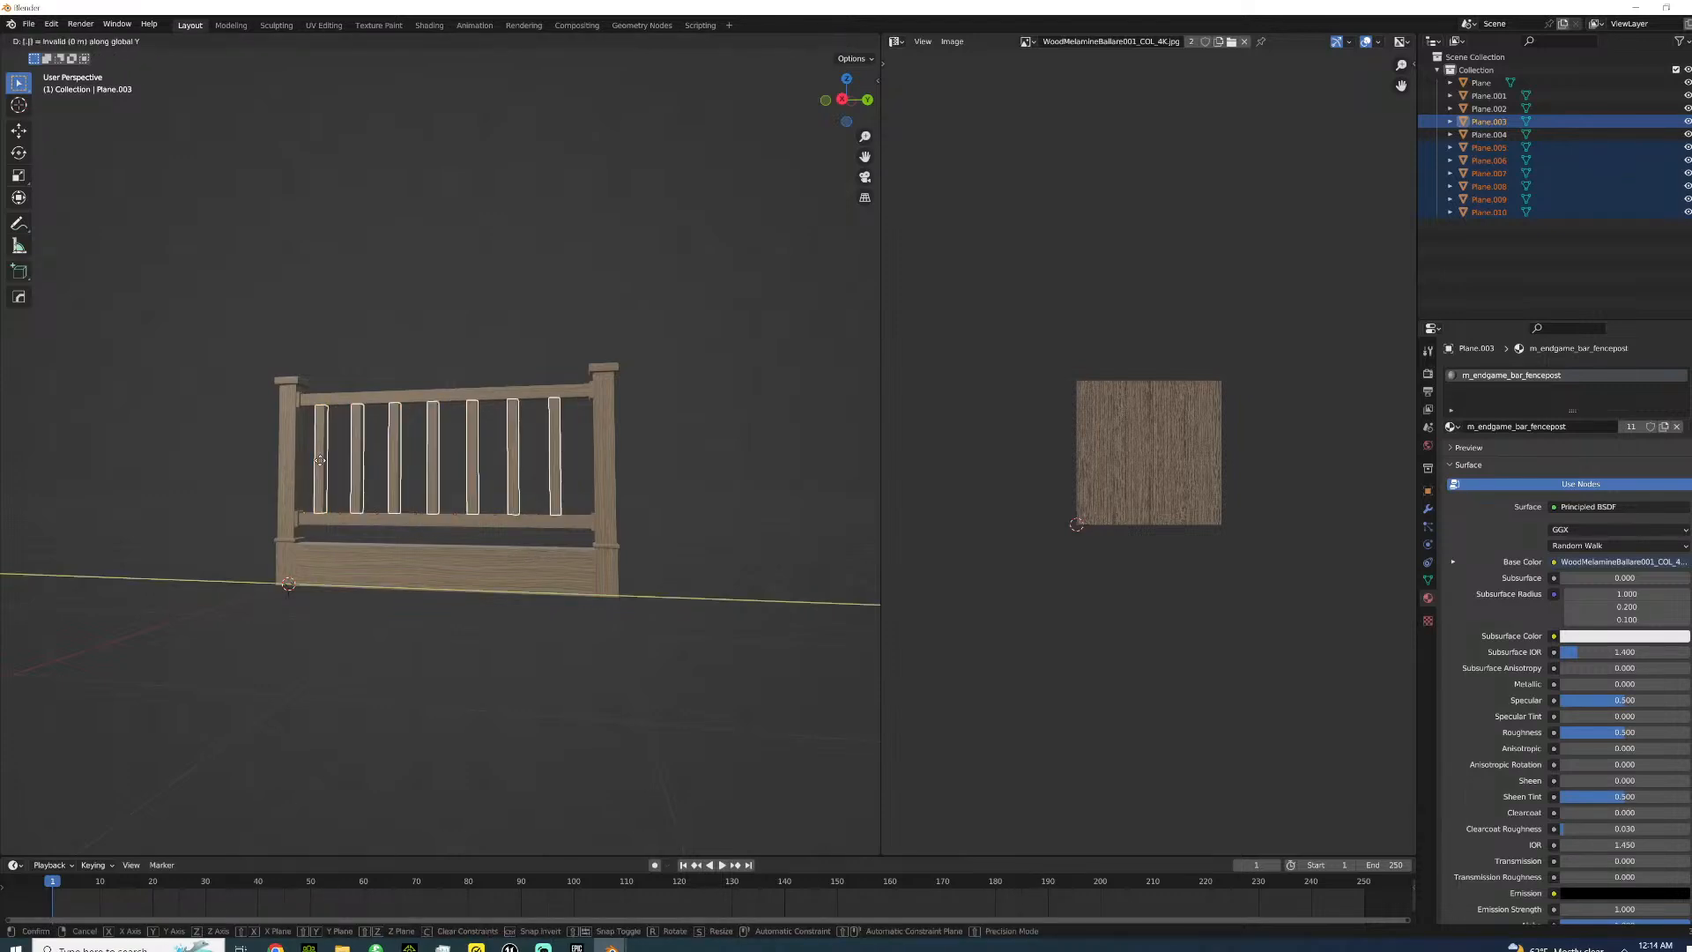
text(.05)
key(Return)
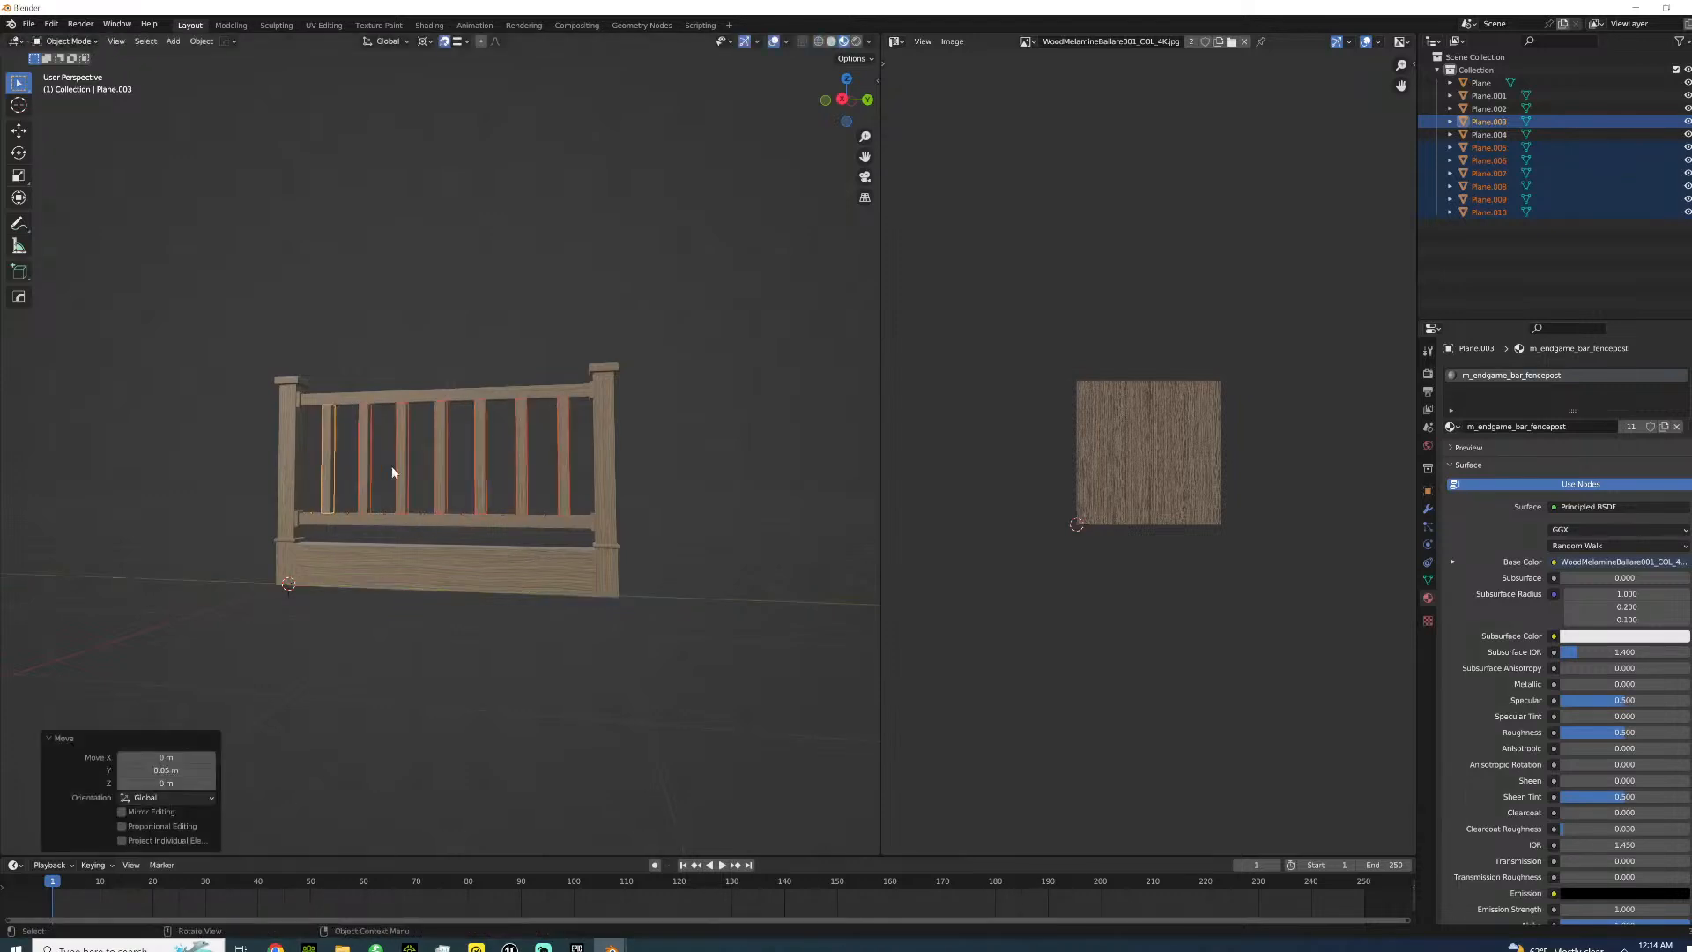
- Select the upper and lower rails together with all seven balusters and join them into one railing object
middle_drag(377, 472, 418, 496)
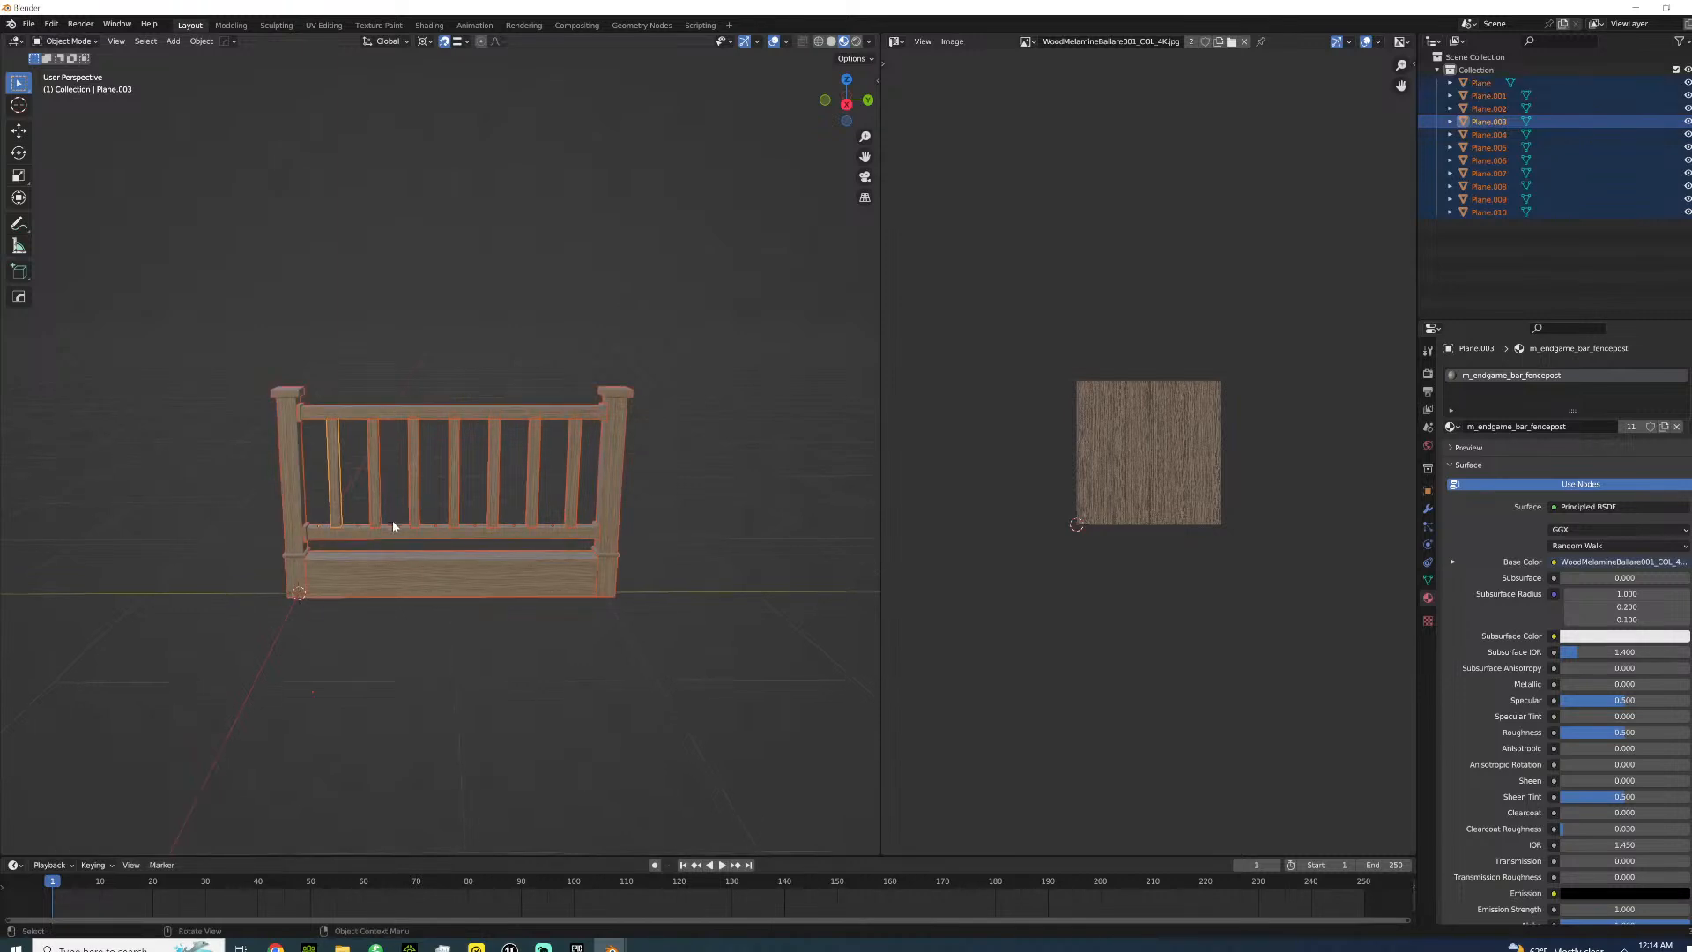
click(387, 522)
shift+click(332, 476)
shift+click(416, 468)
shift+click(450, 467)
shift+click(453, 463)
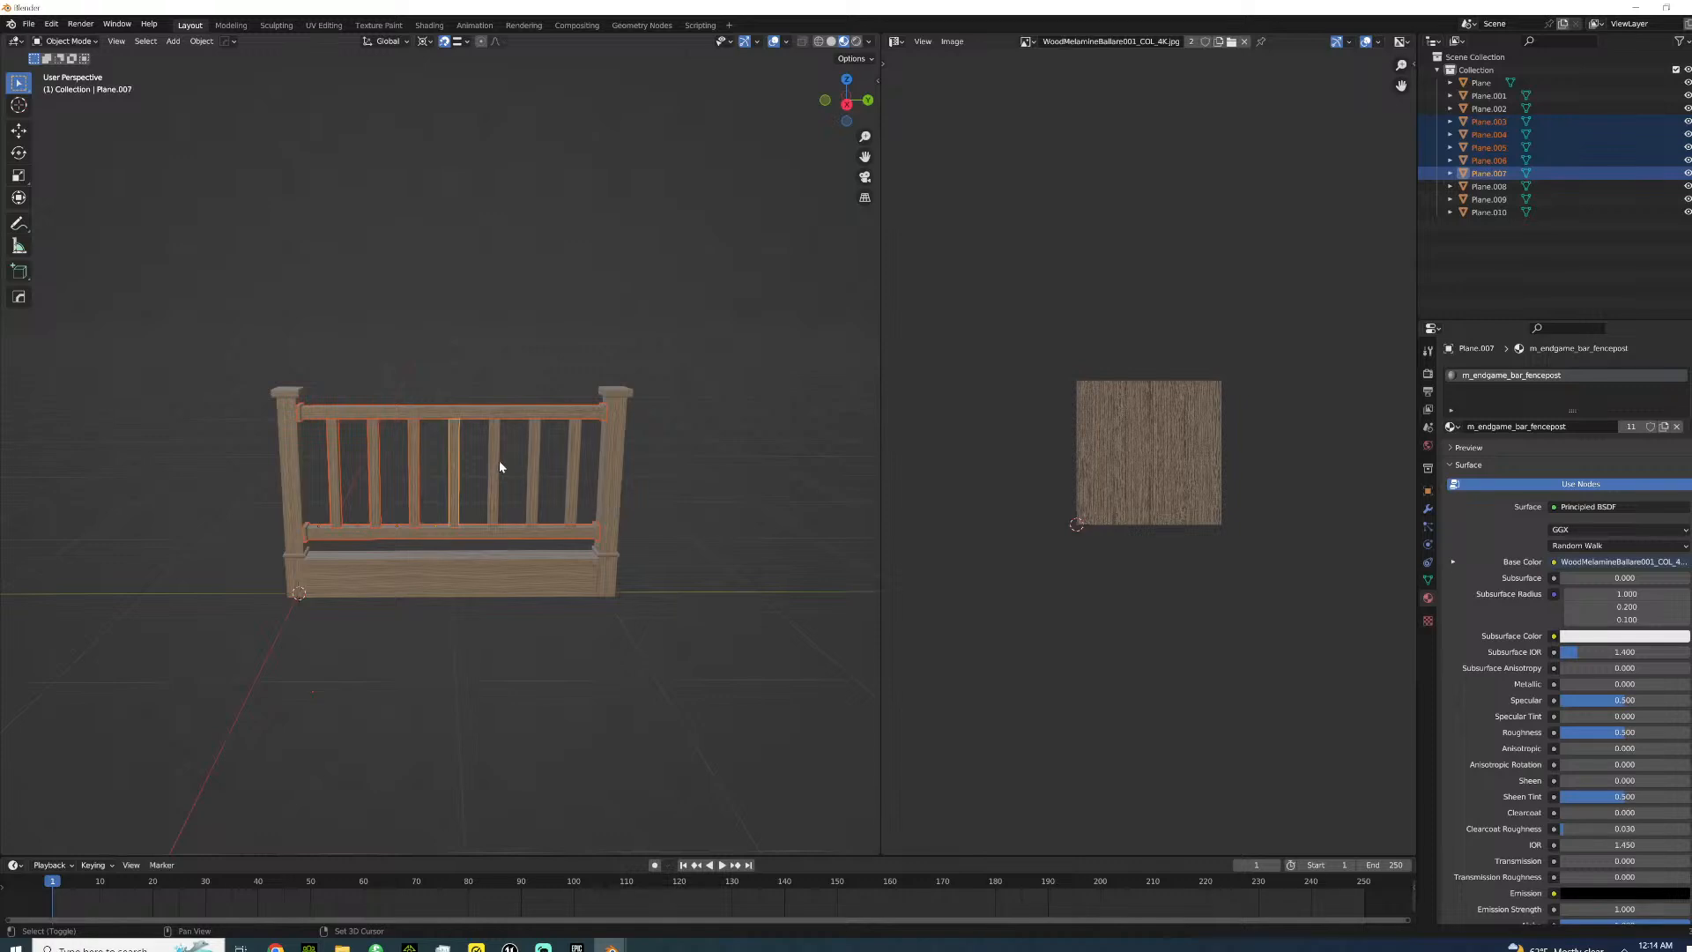
shift+click(496, 460)
shift+click(532, 453)
shift+click(573, 451)
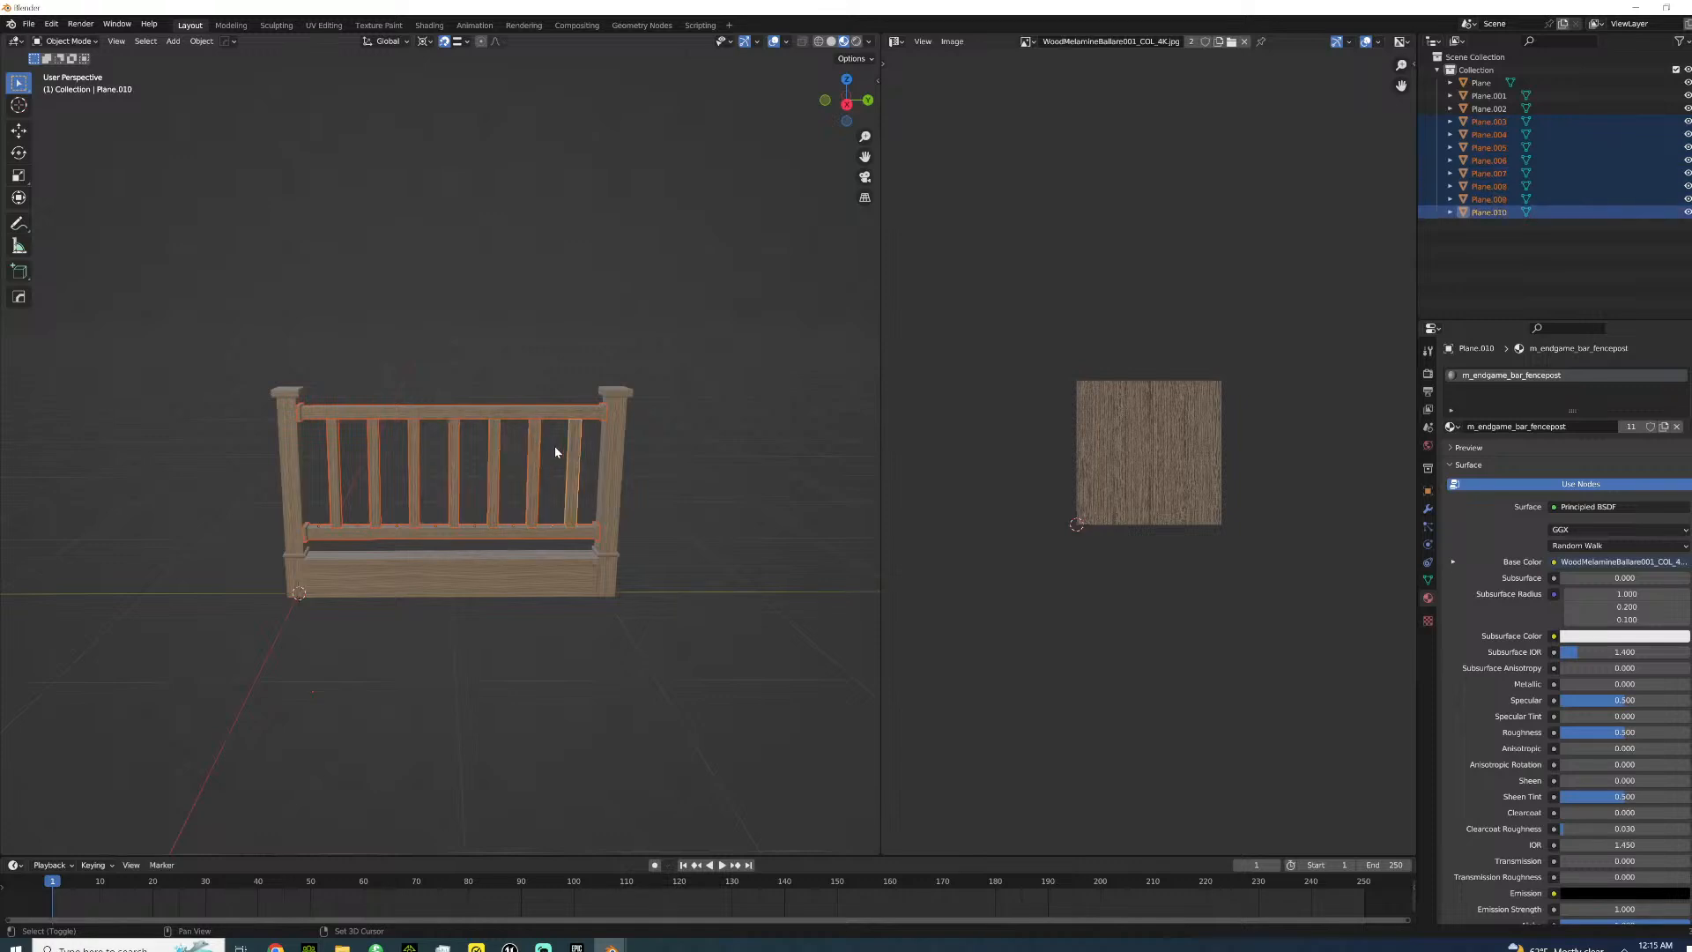
key(ctrl+j)
- Copy the joined railing and paste it into the empty scene of the other Blender window
key(ctrl+c)
mouse_move(611, 944)
click(675, 912)
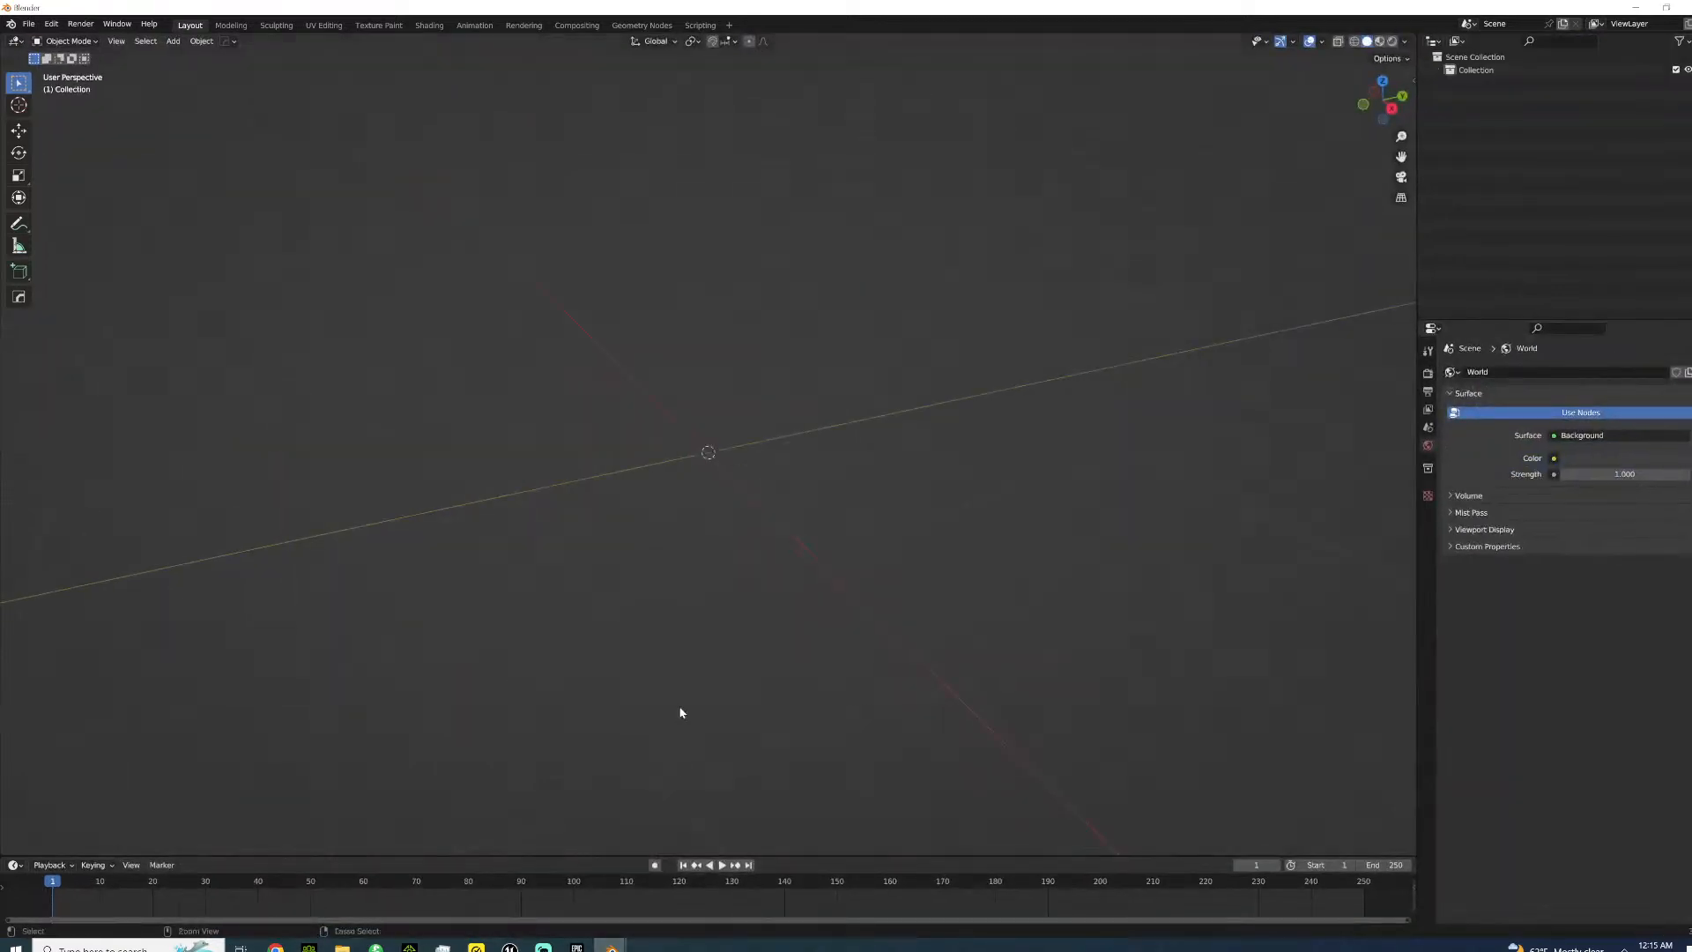
key(ctrl+v)
scroll(675, 633, down, 3)
mouse_move(694, 611)
middle_down()
mouse_move(657, 584)
mouse_move(650, 597)
mouse_move(680, 611)
middle_up()
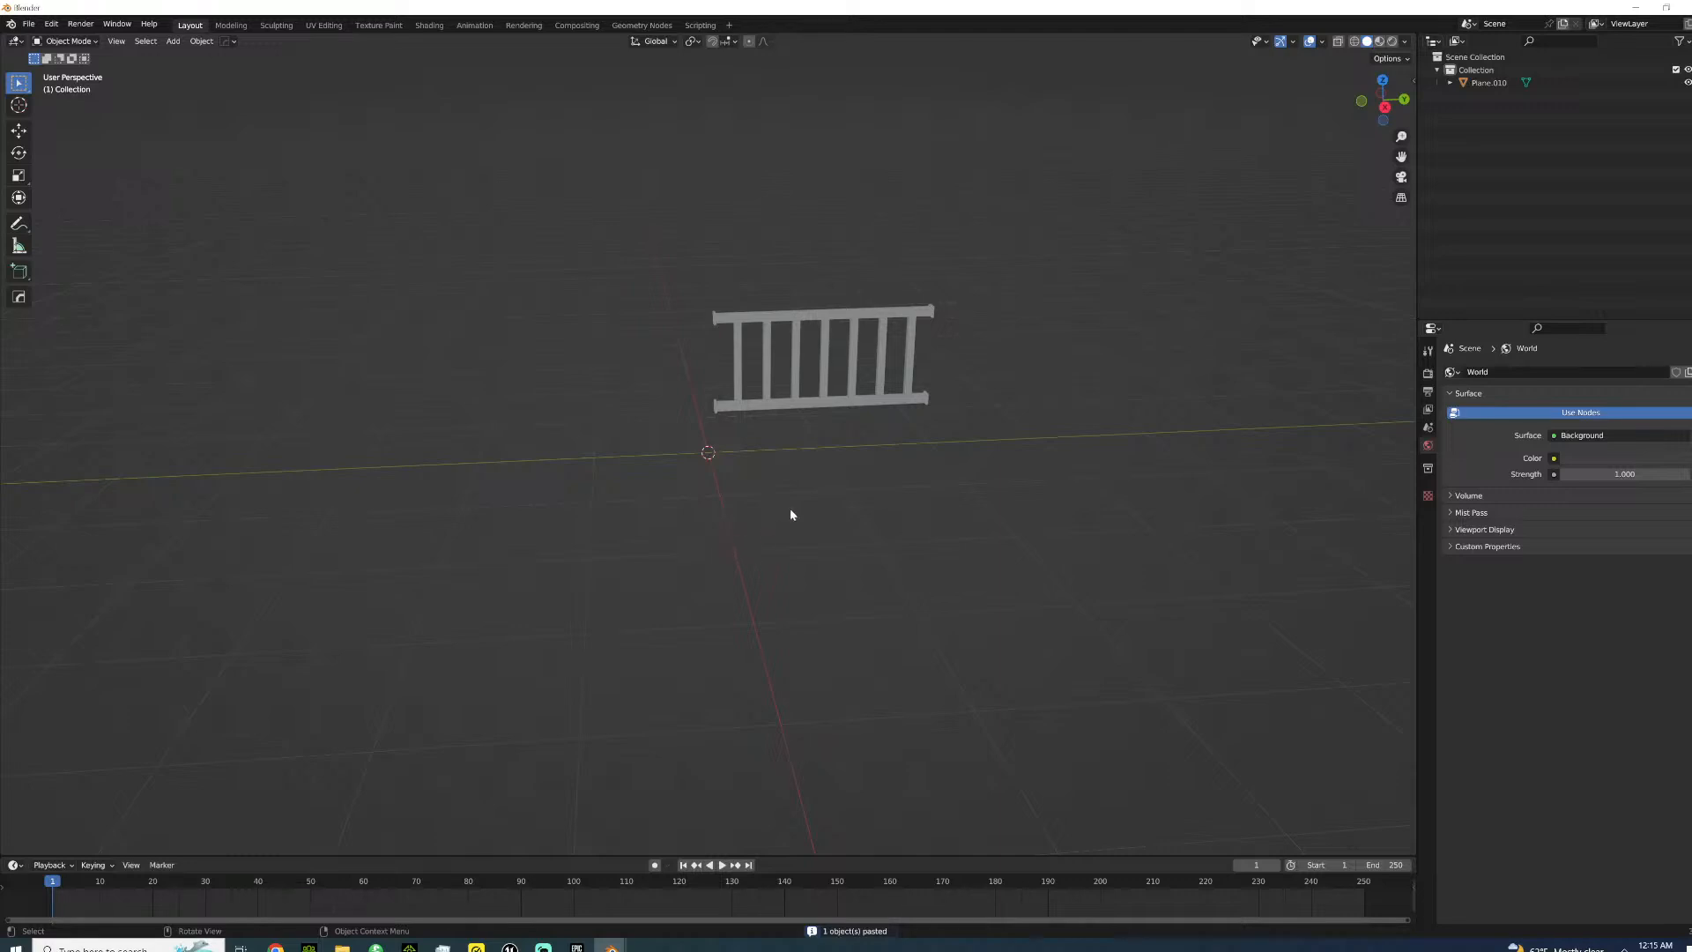
- Export the railing as an FBX file named endgame_bahamasresort_railing.fbx in the bahamasbar2 folder
click(37, 25)
mouse_move(55, 213)
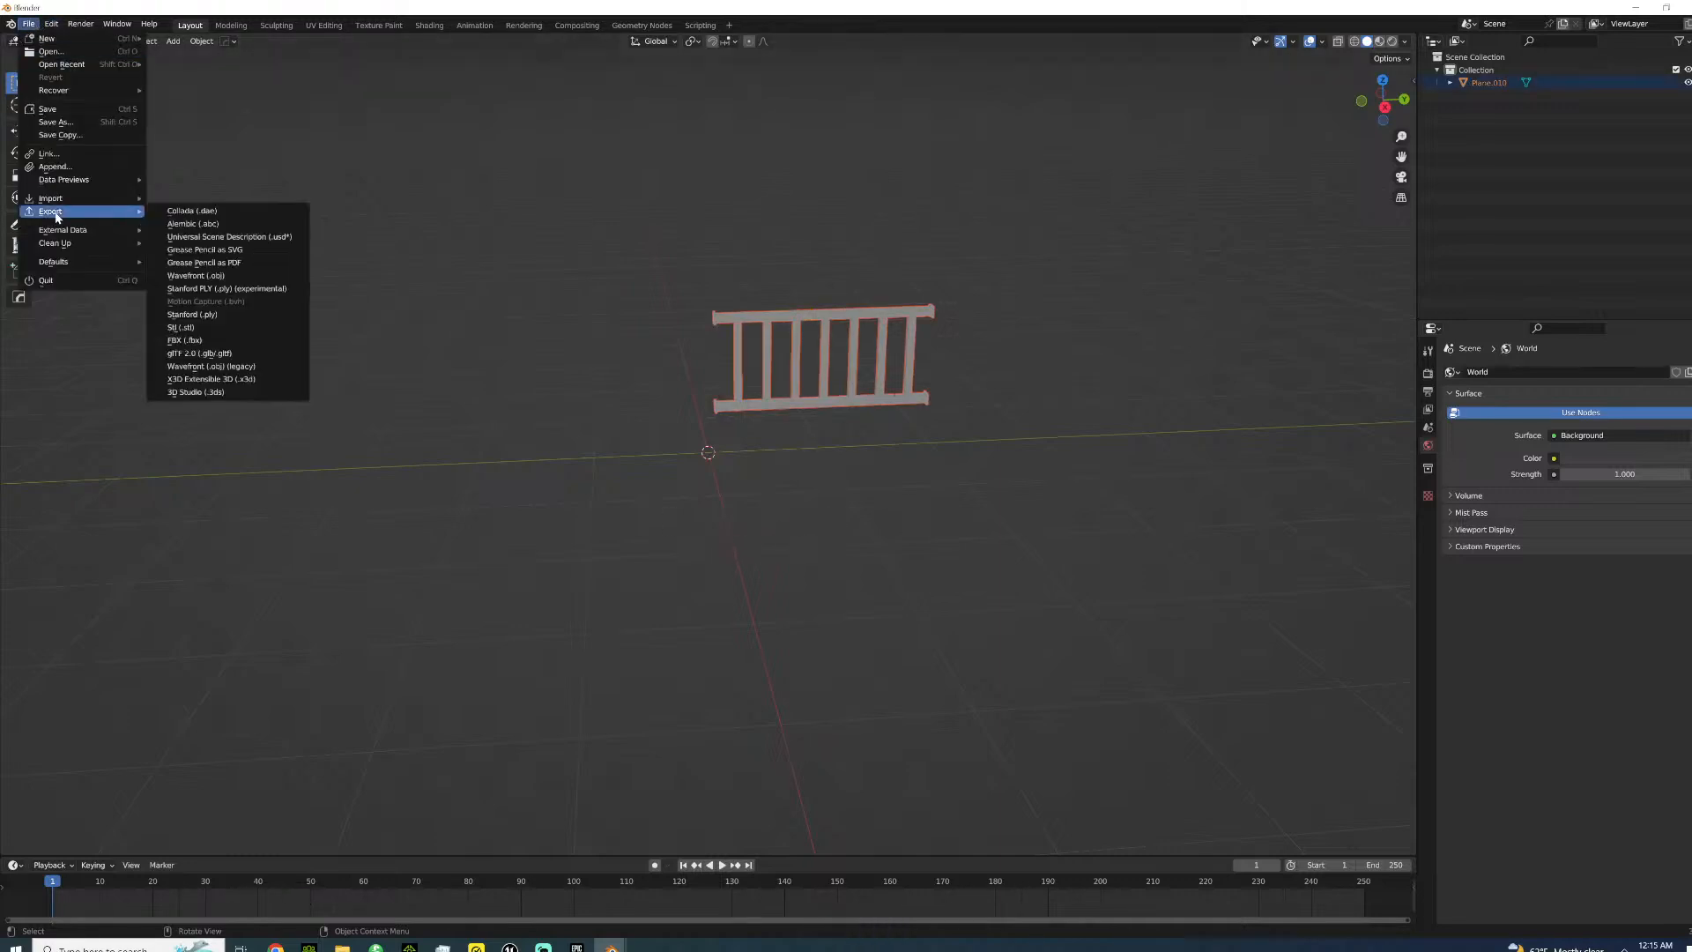
click(212, 341)
click(805, 659)
click(792, 658)
double_click(792, 658)
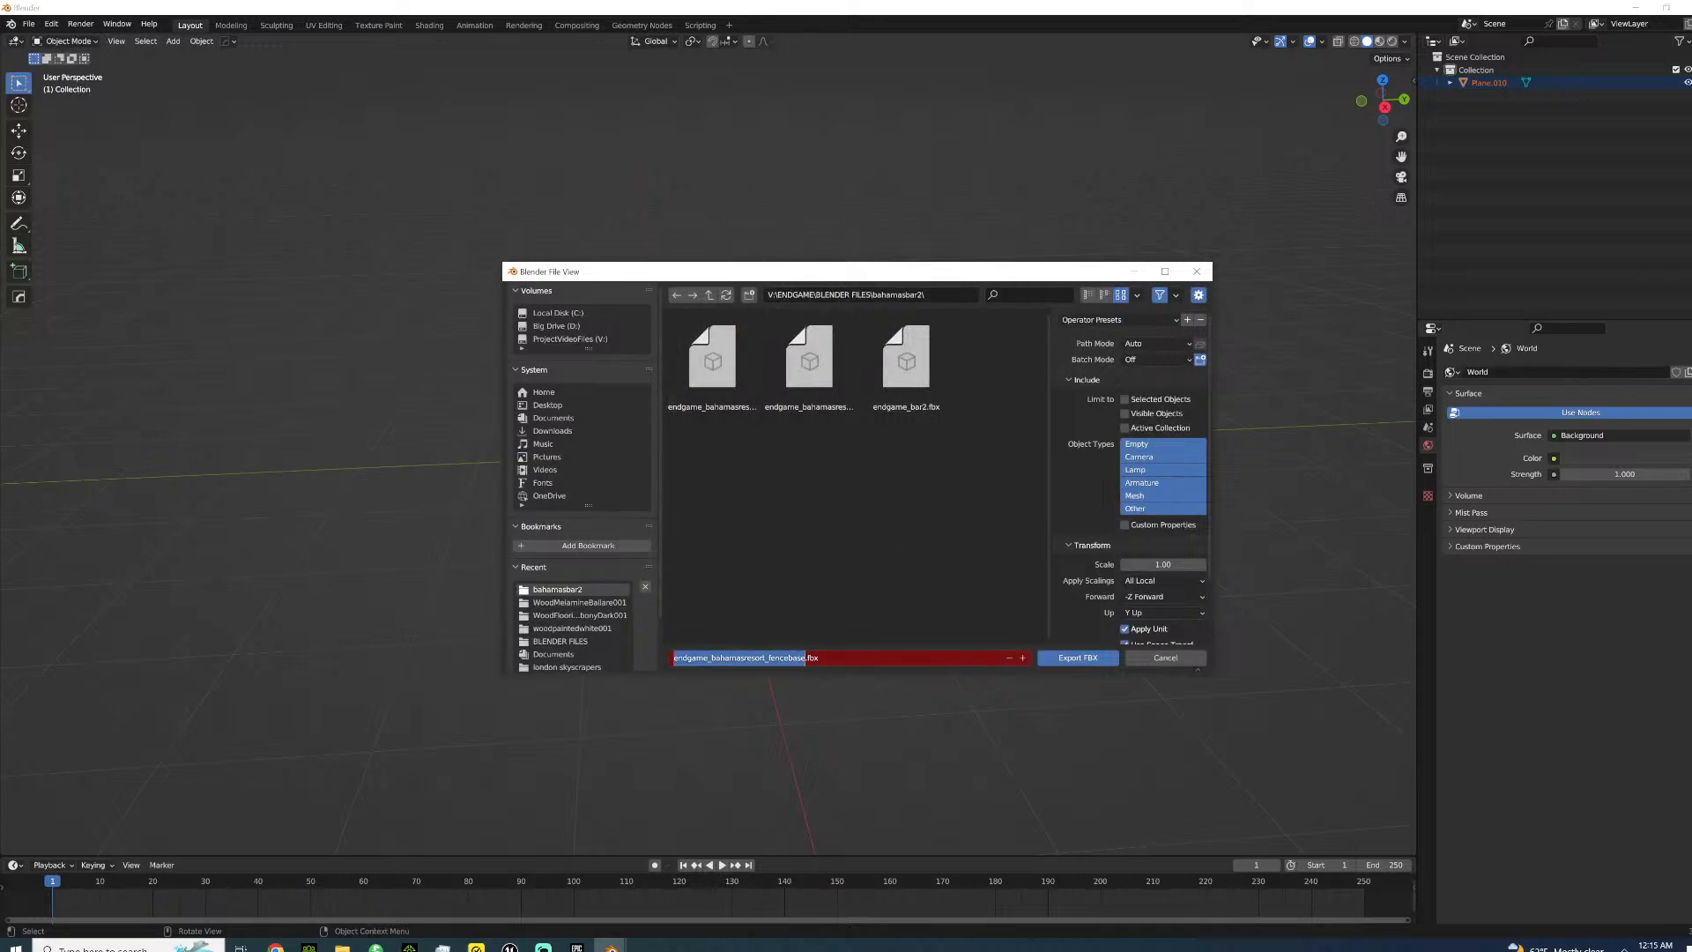
drag(806, 657, 783, 658)
text(railing)
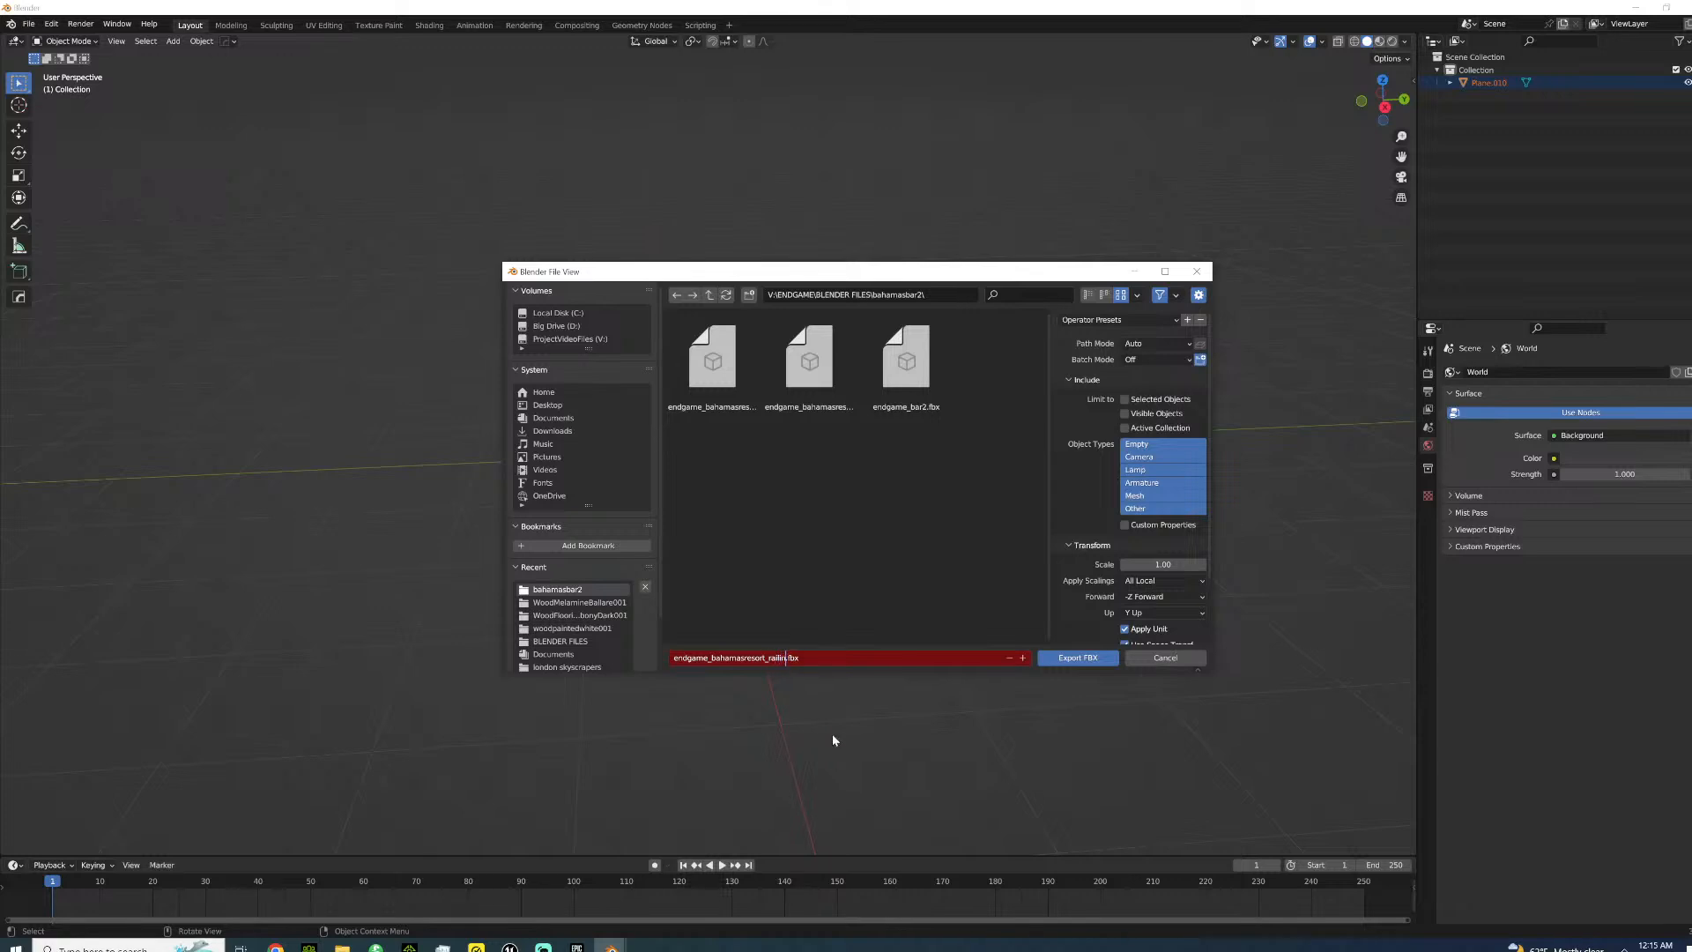
click(1077, 658)
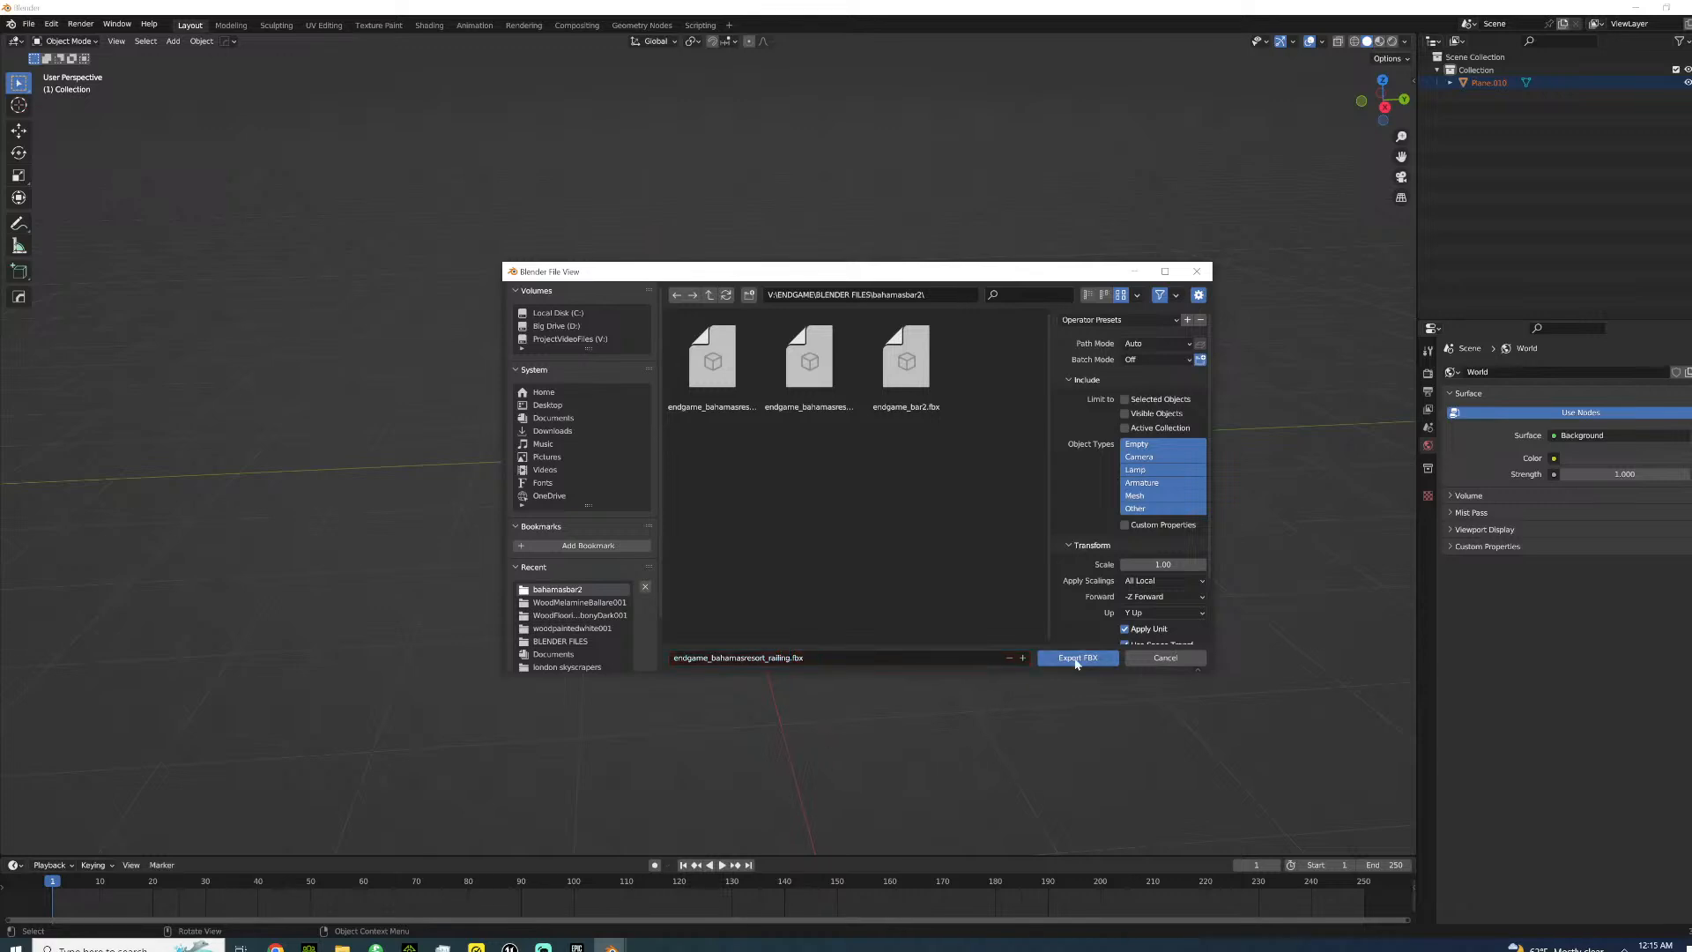
- Close both Blender windows without saving and return to the RESORT_BAR level in Unreal Engine
click(1684, 7)
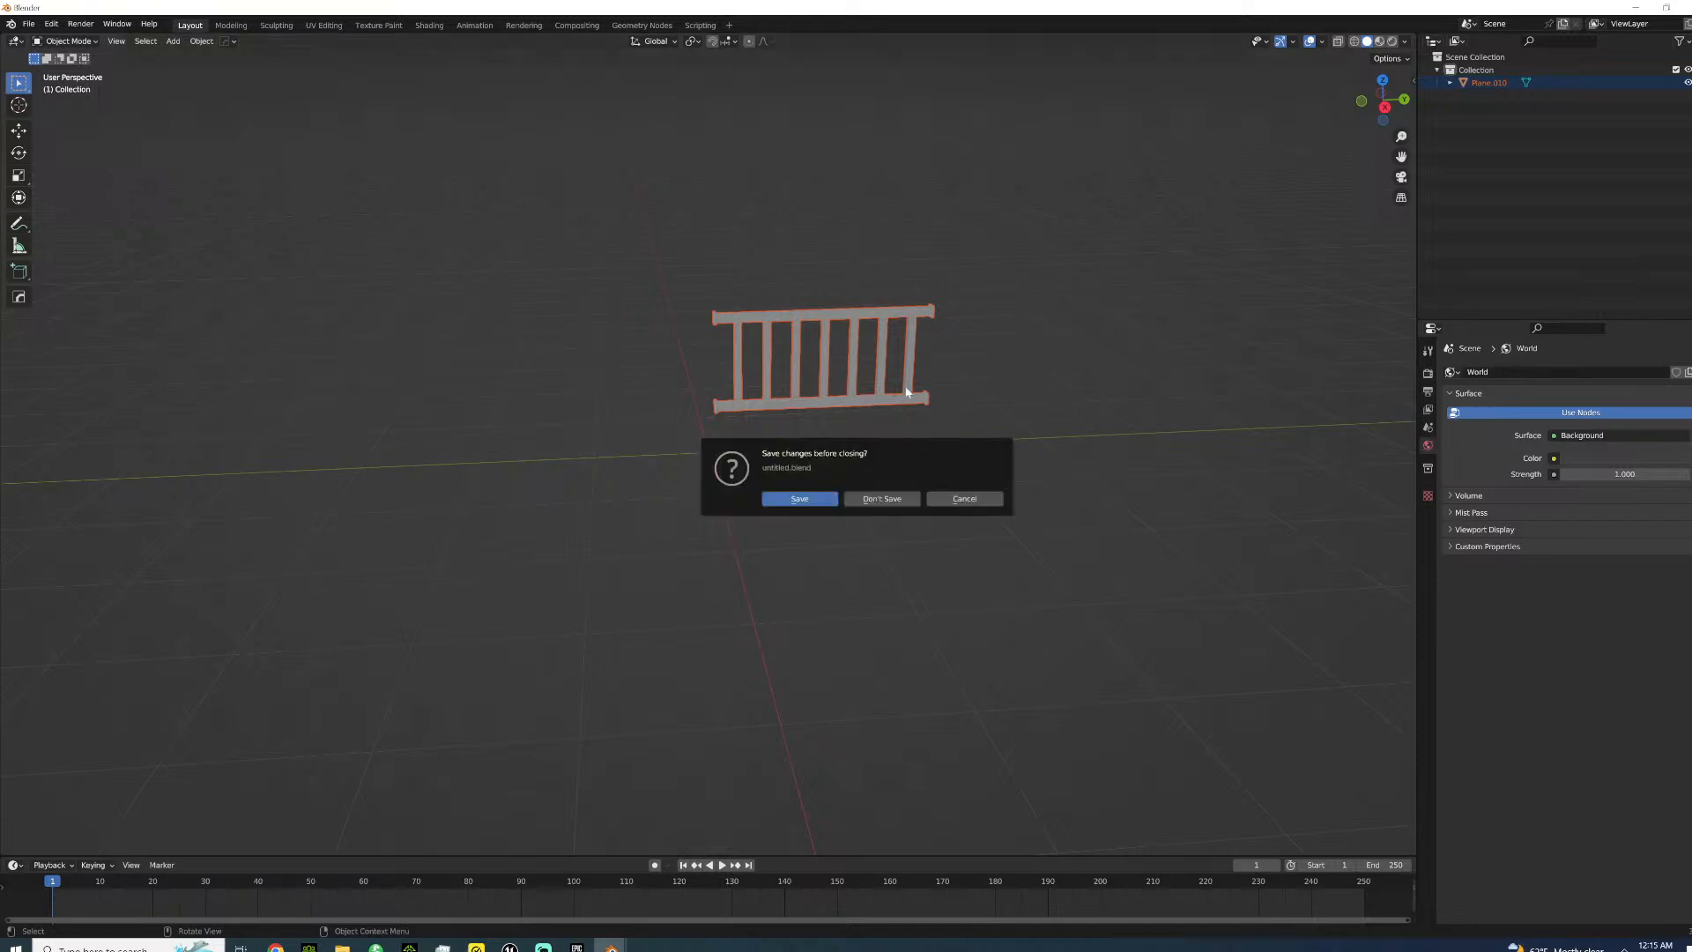
click(882, 498)
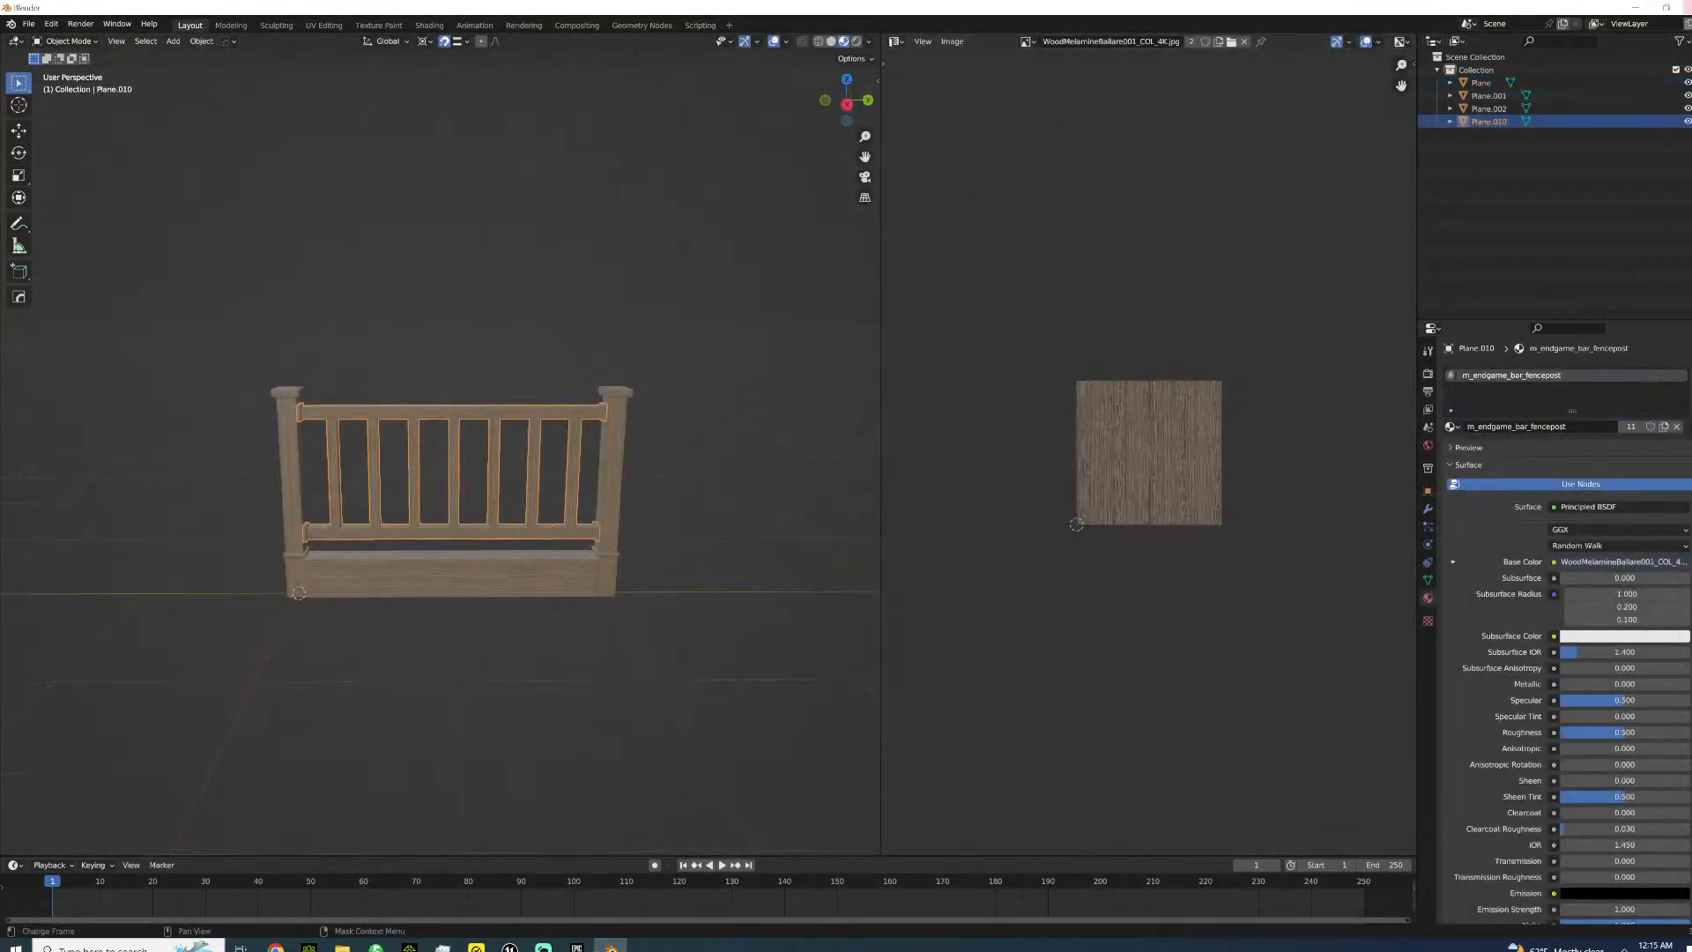
click(1683, 7)
click(882, 499)
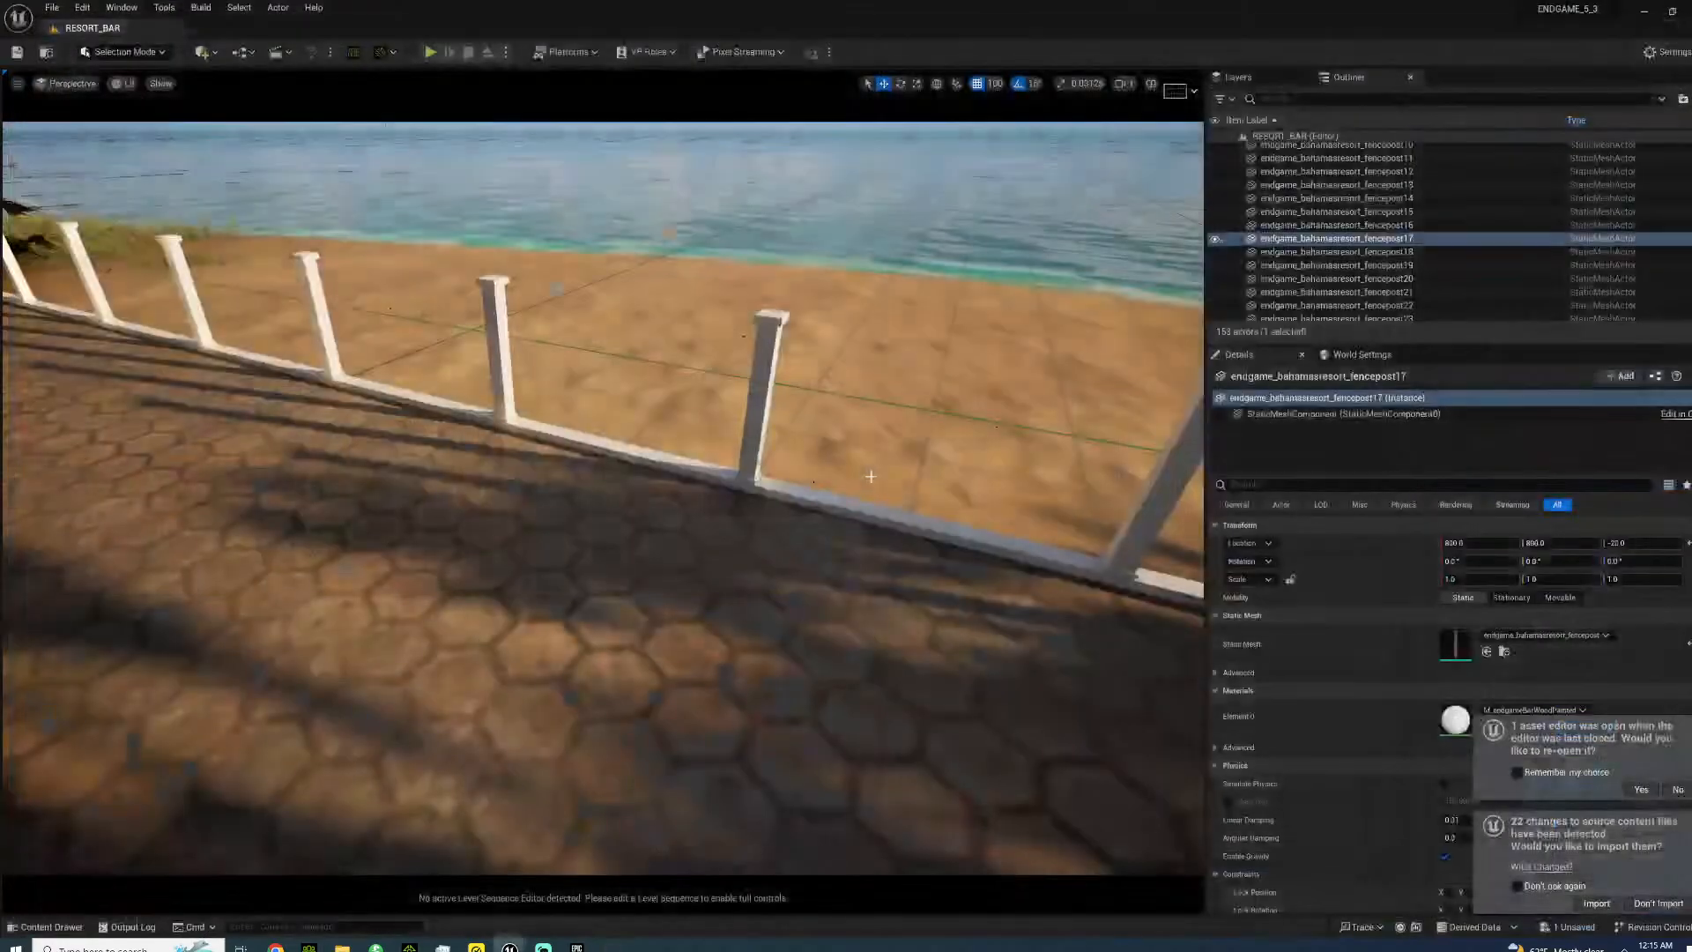
click(45, 925)
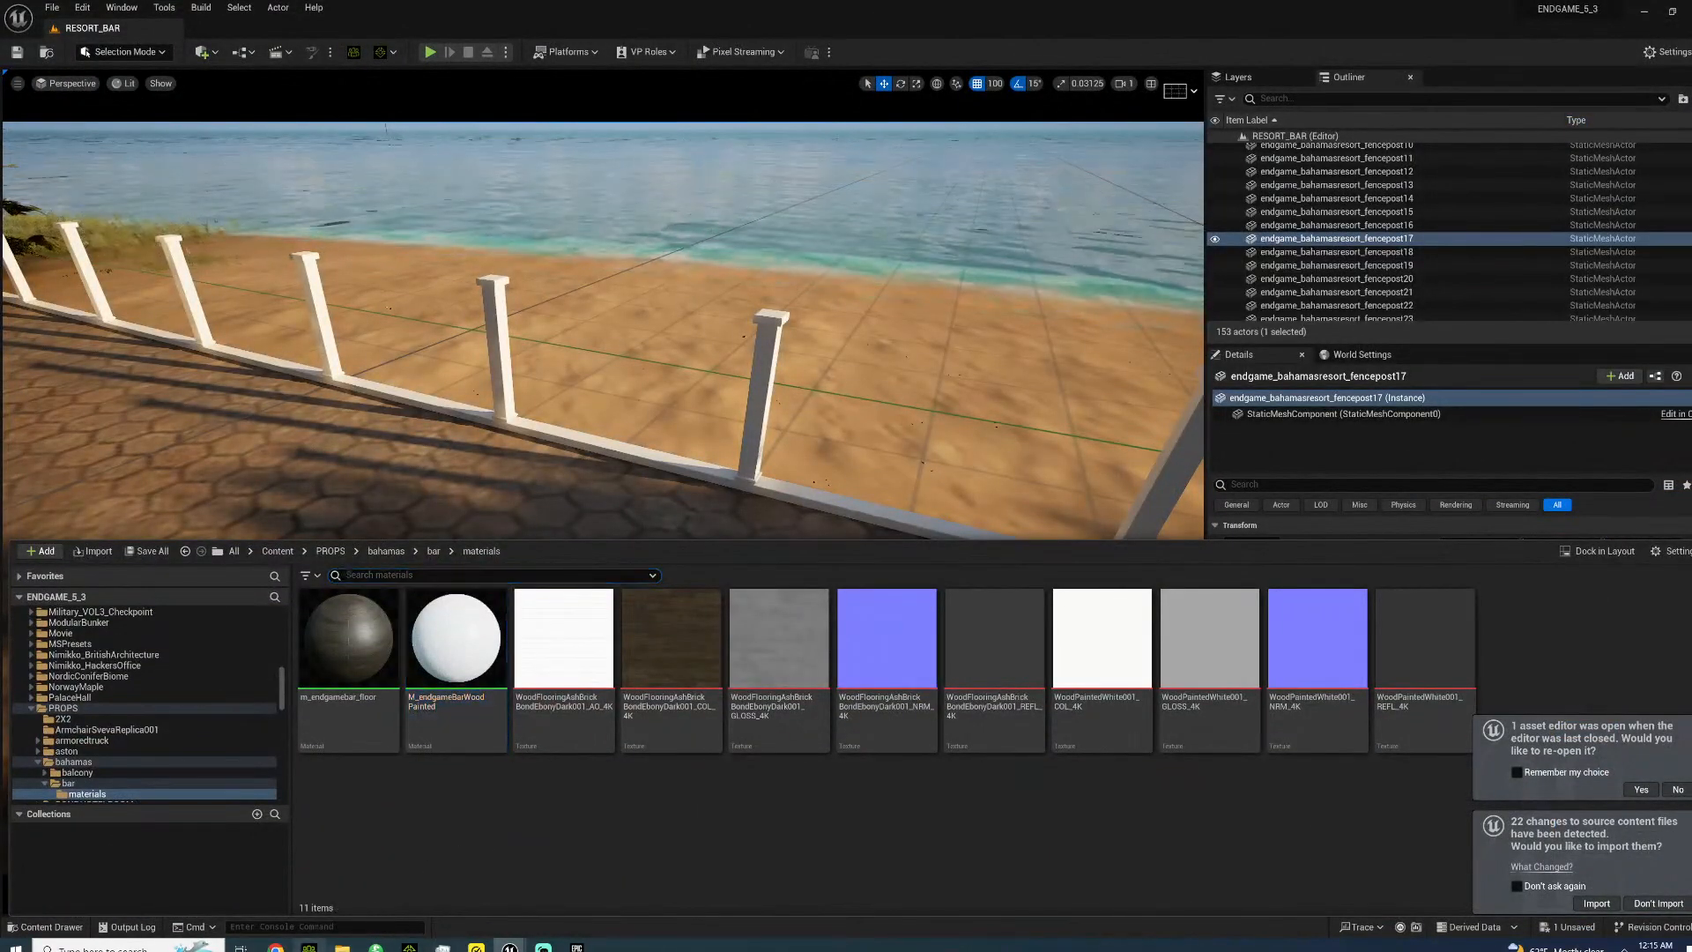
click(342, 947)
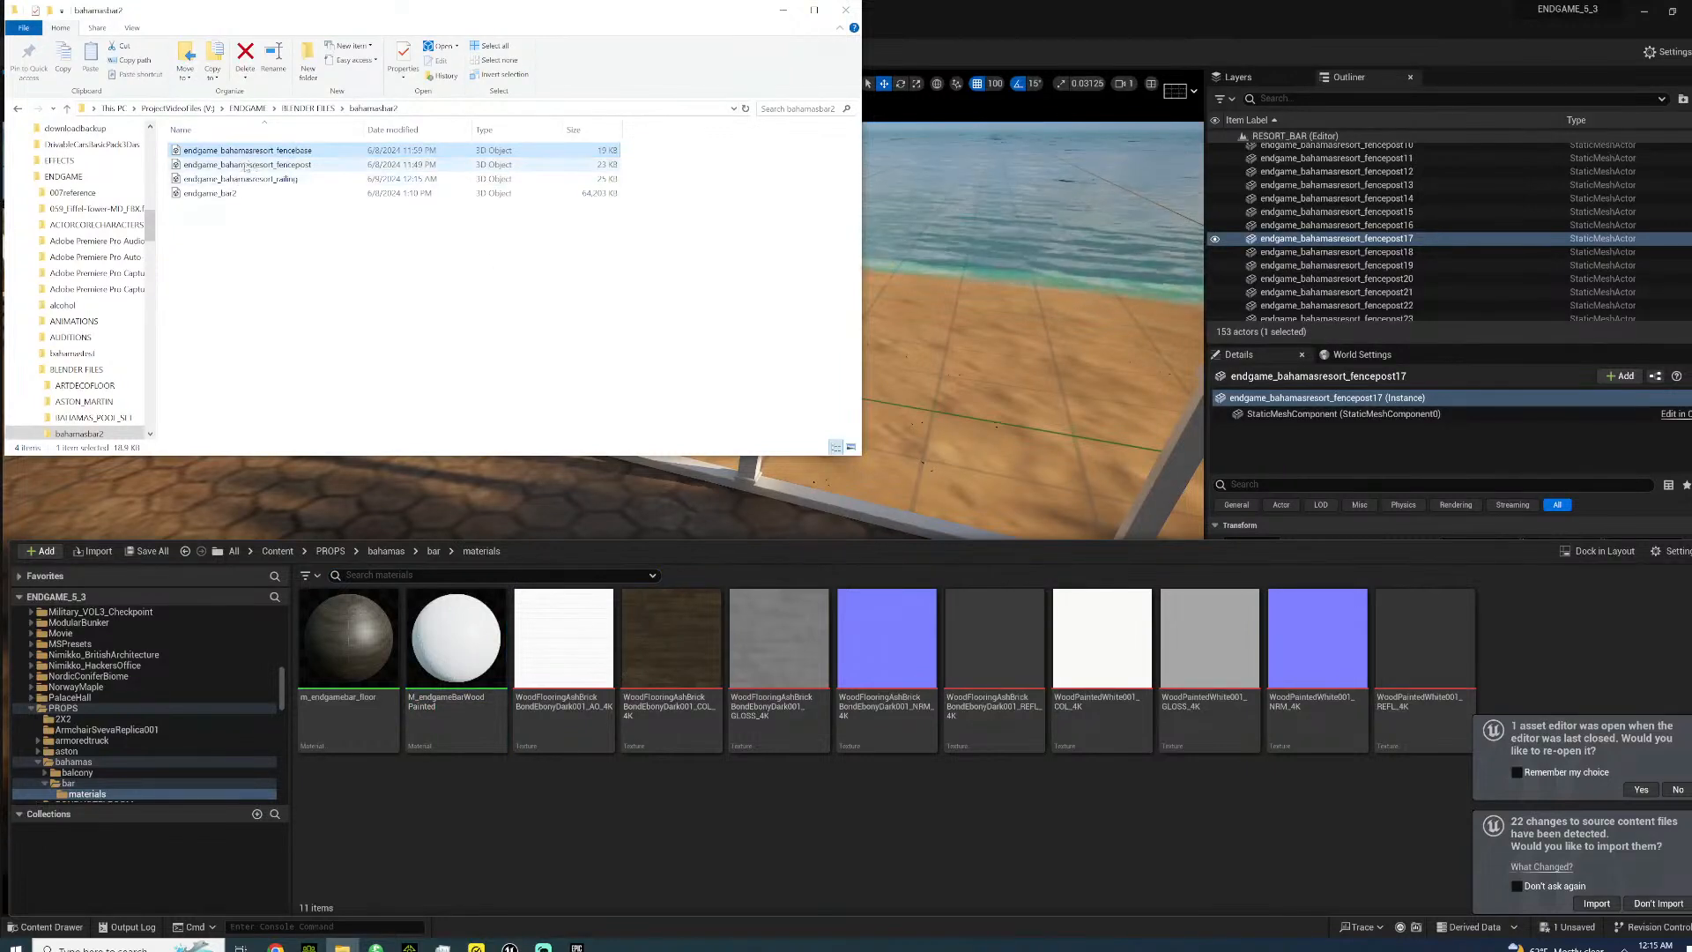
drag(249, 179, 978, 844)
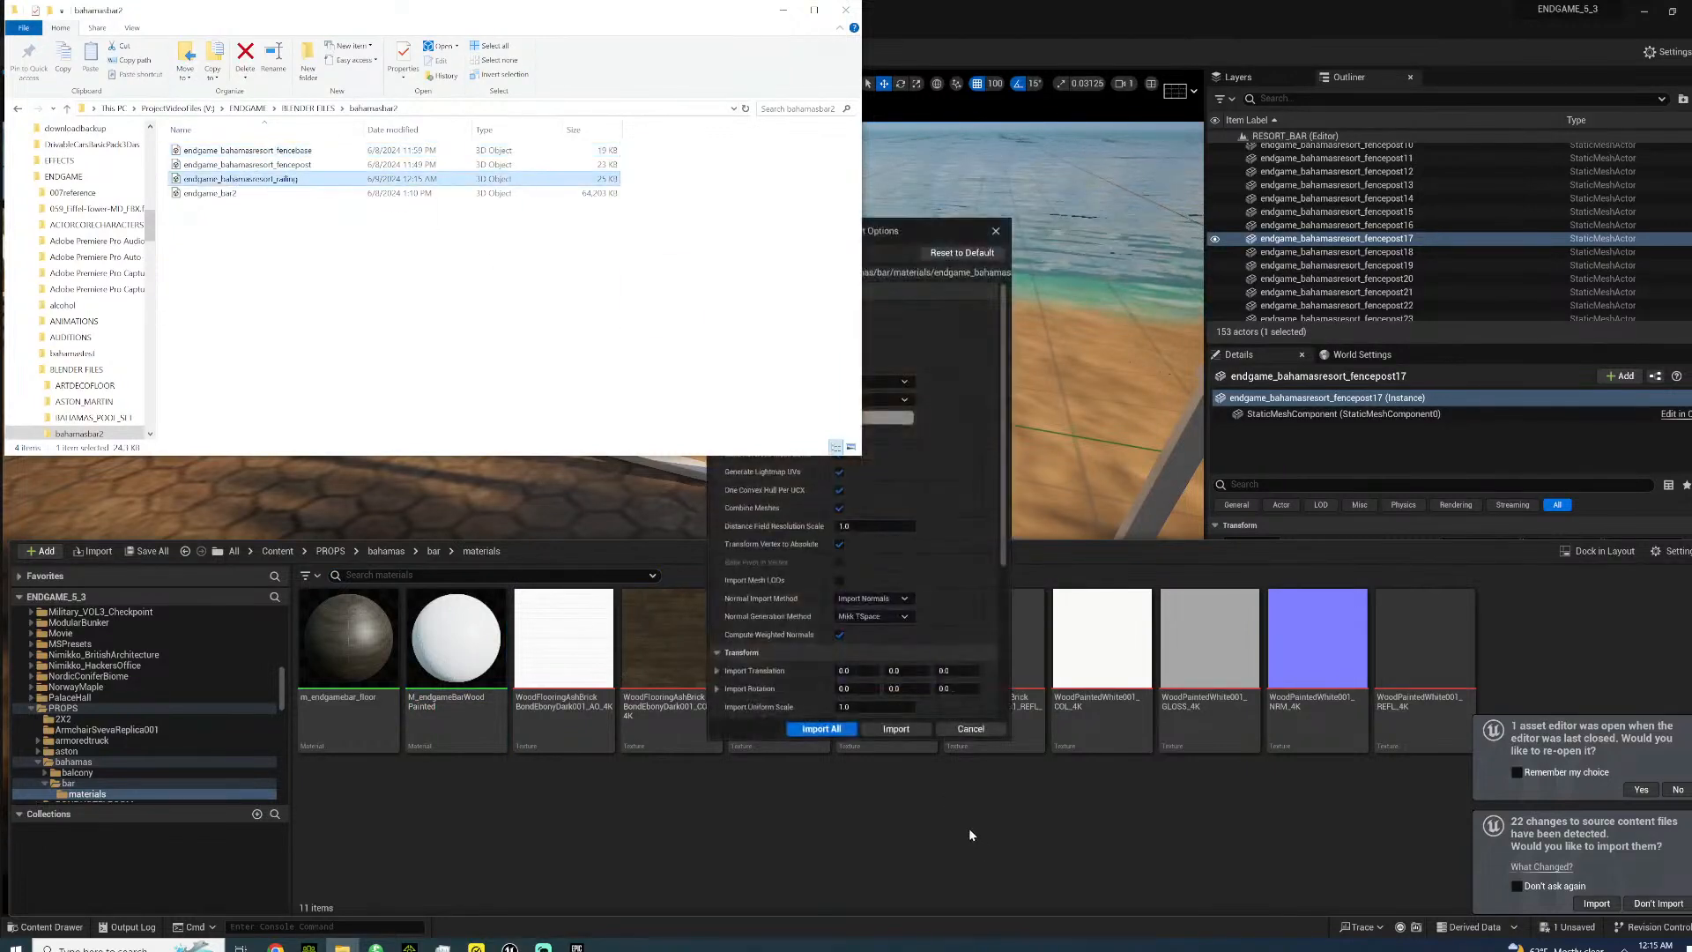
click(970, 728)
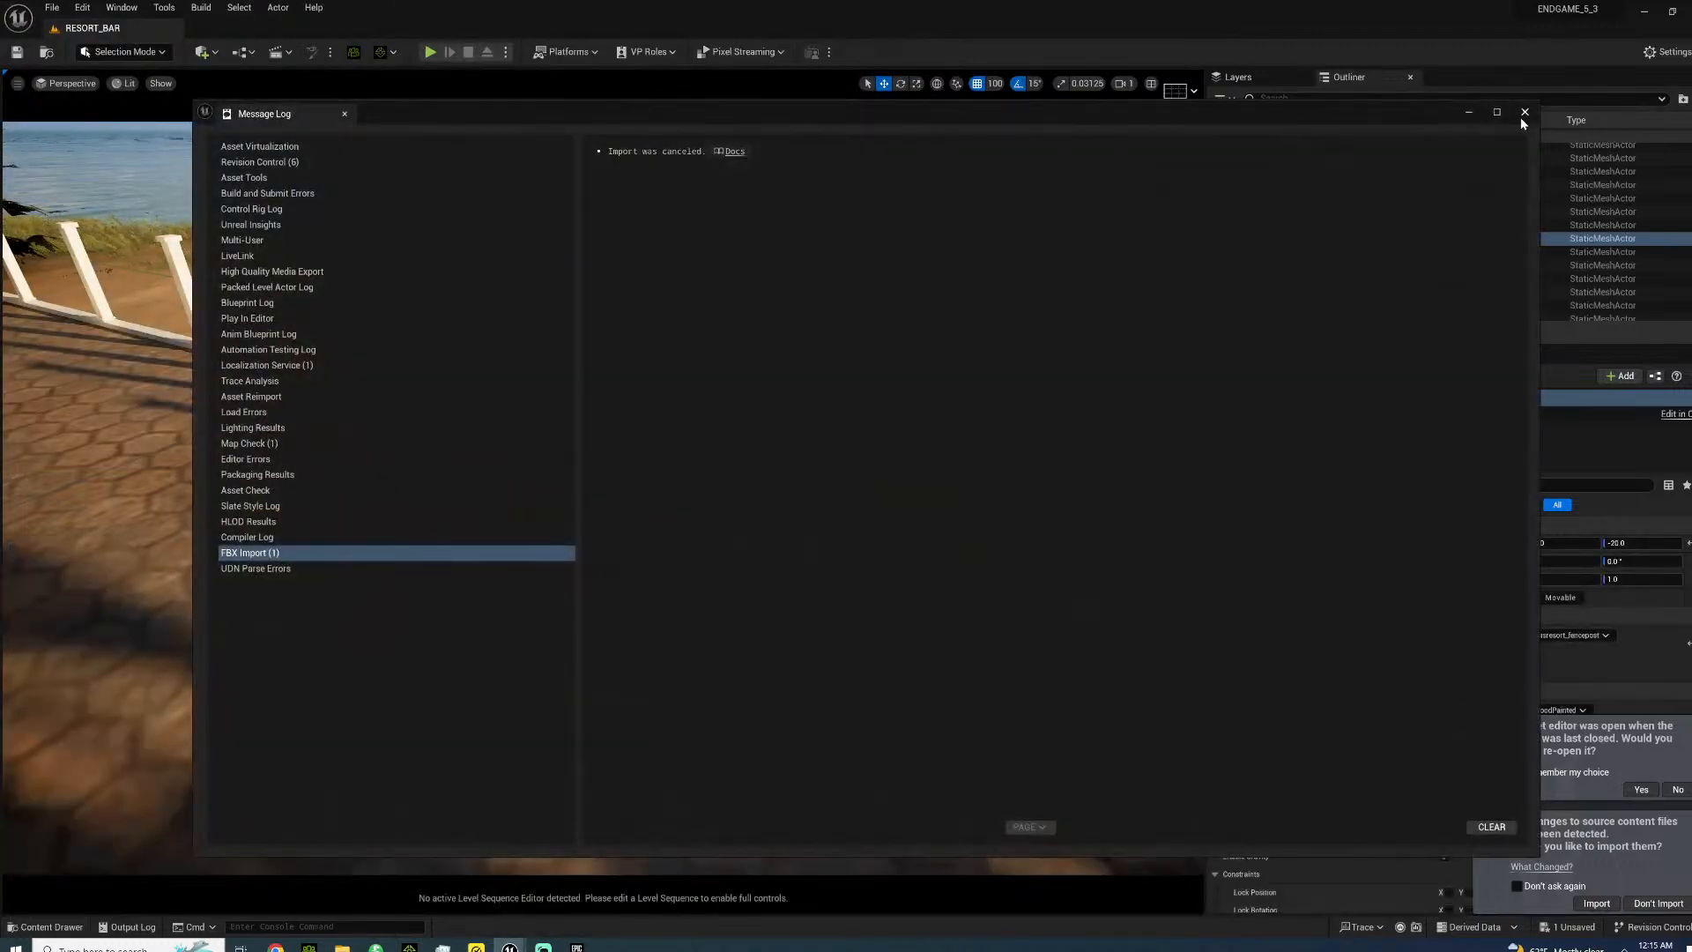
click(1524, 115)
- Import the endgame_bahamasresort_railing file into the bahamas bar folder with the default import options
click(50, 926)
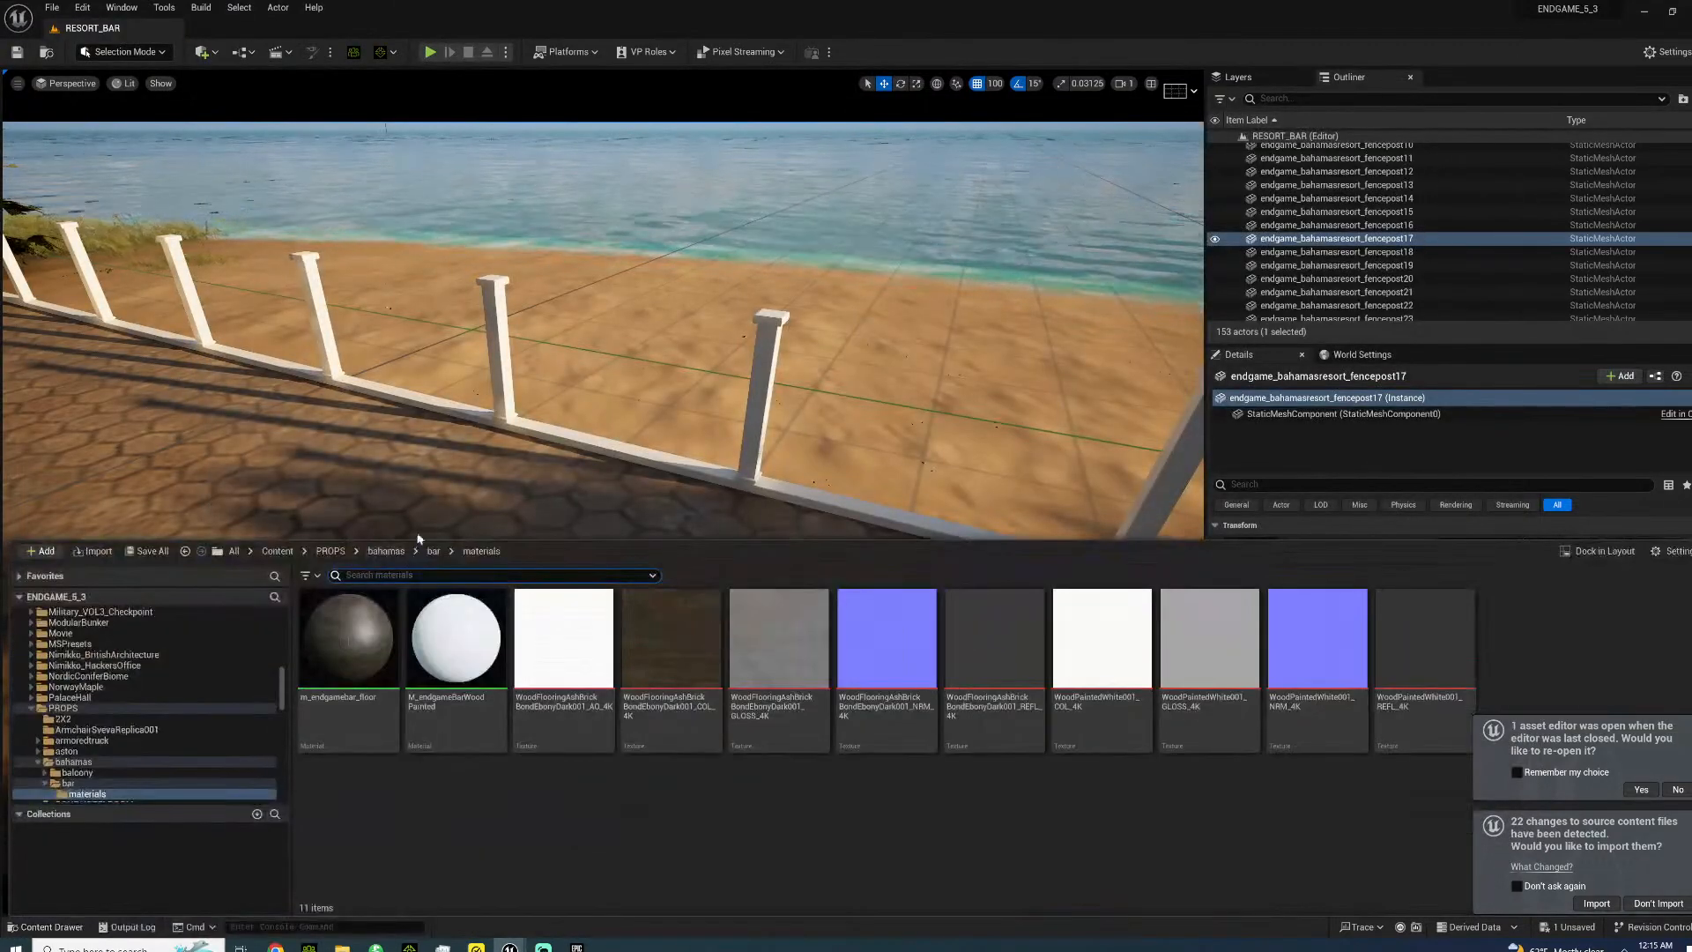
click(433, 551)
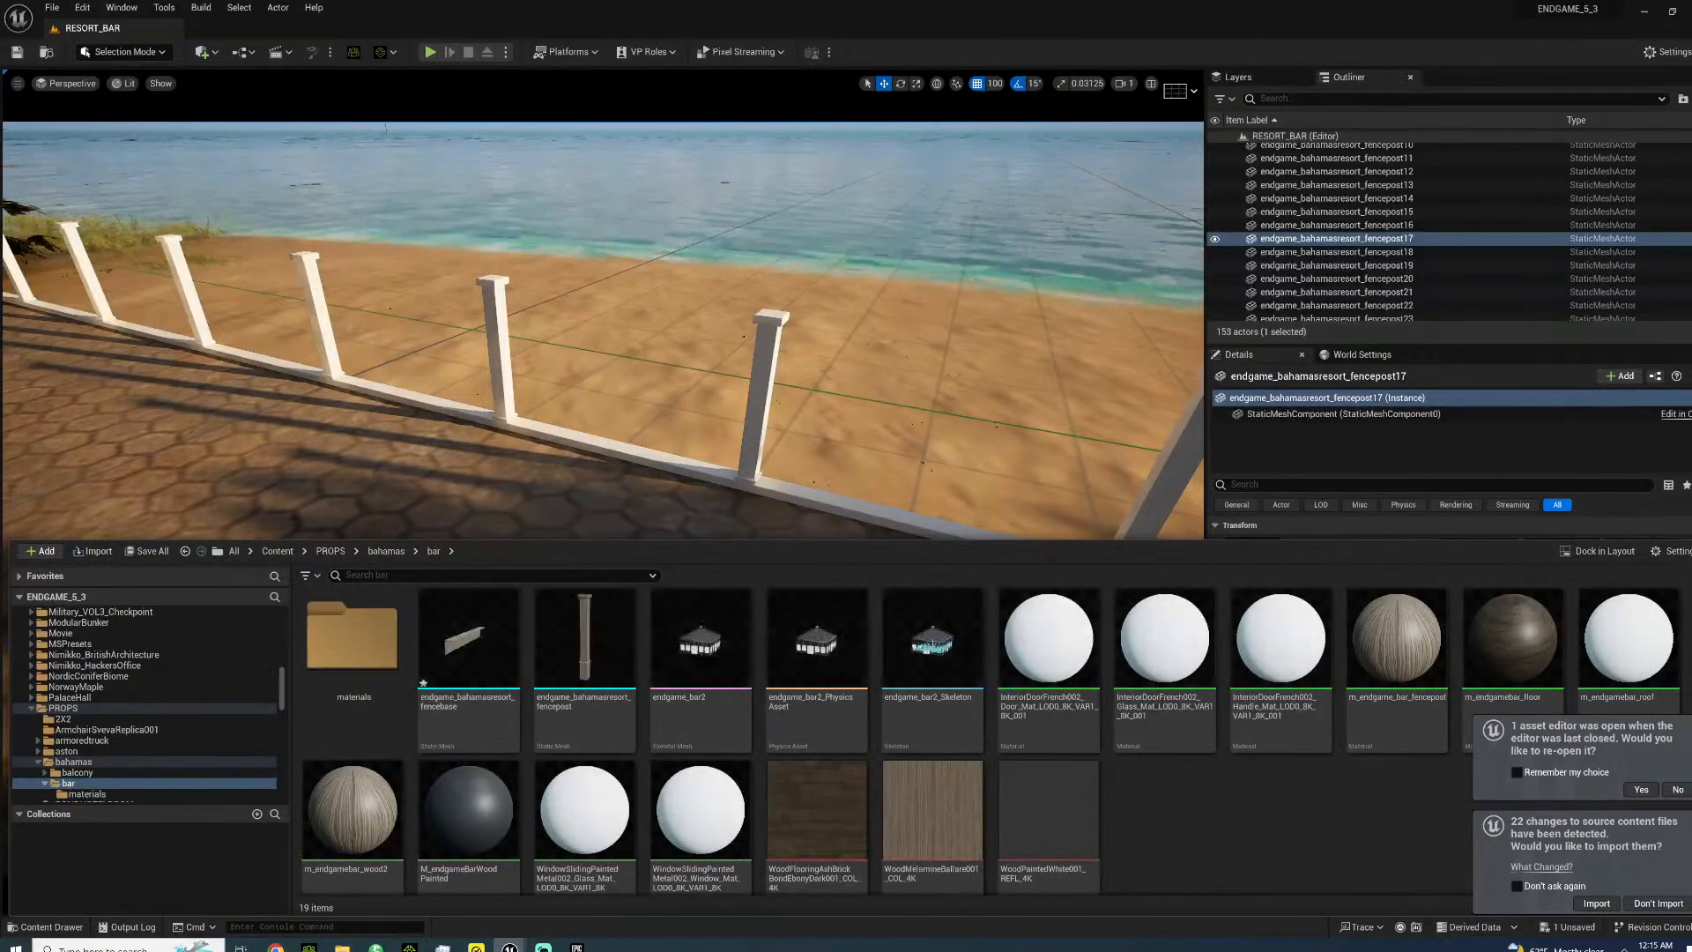
key(alt+Tab)
drag(261, 180, 1185, 815)
click(837, 10)
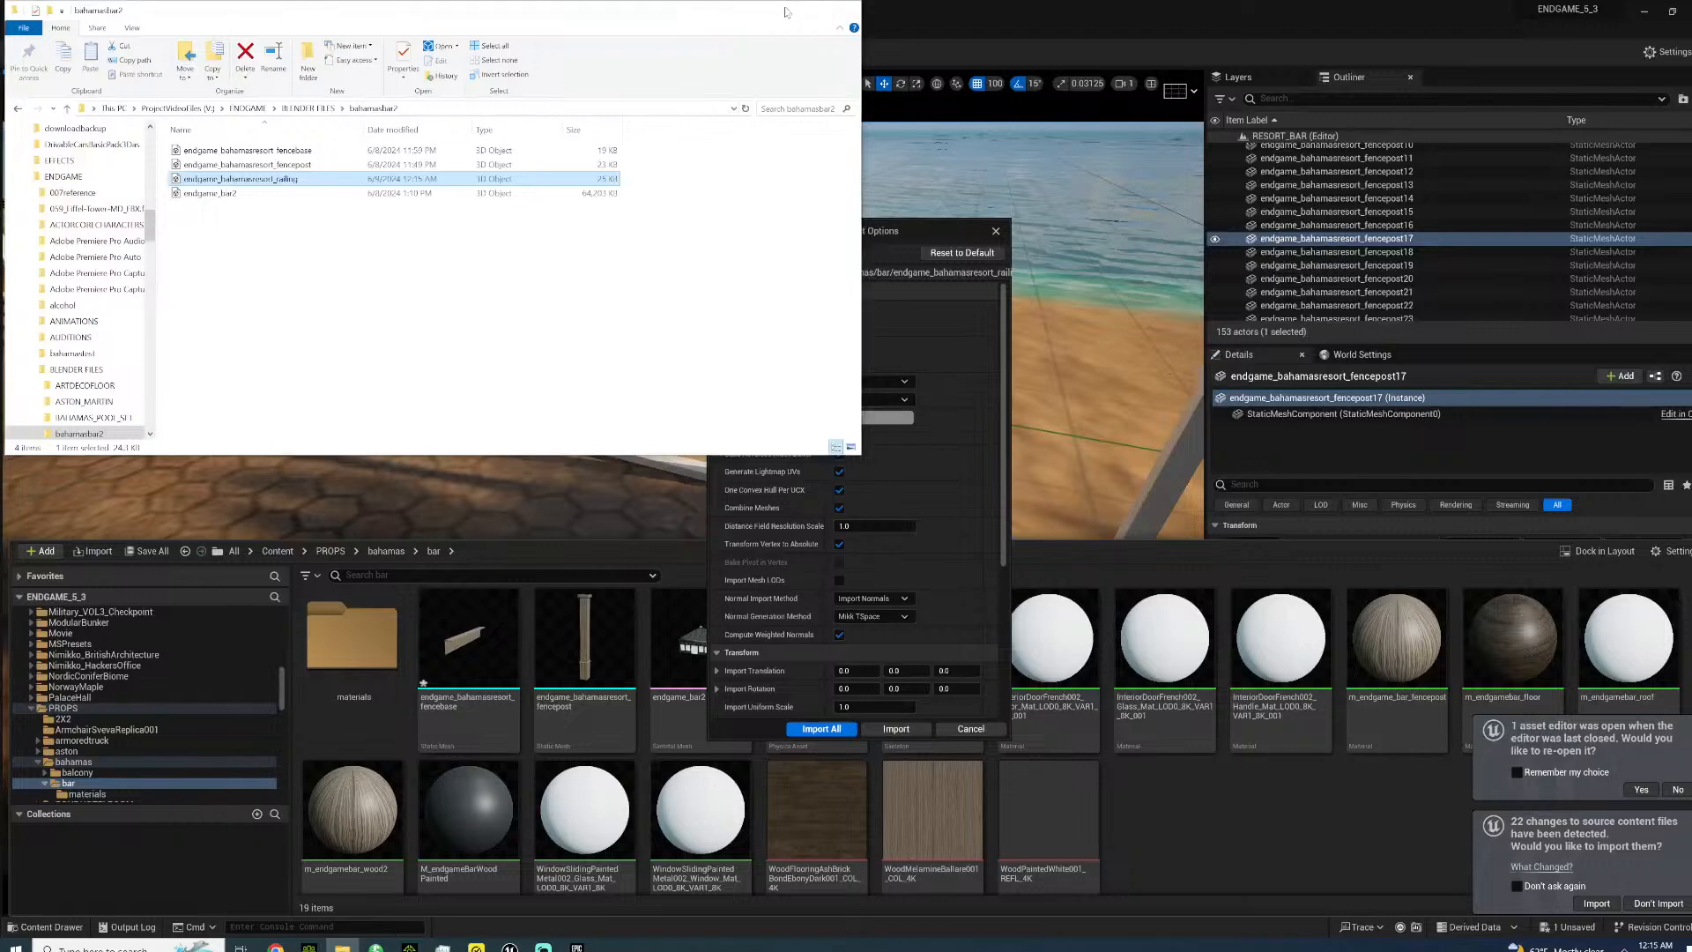
click(819, 730)
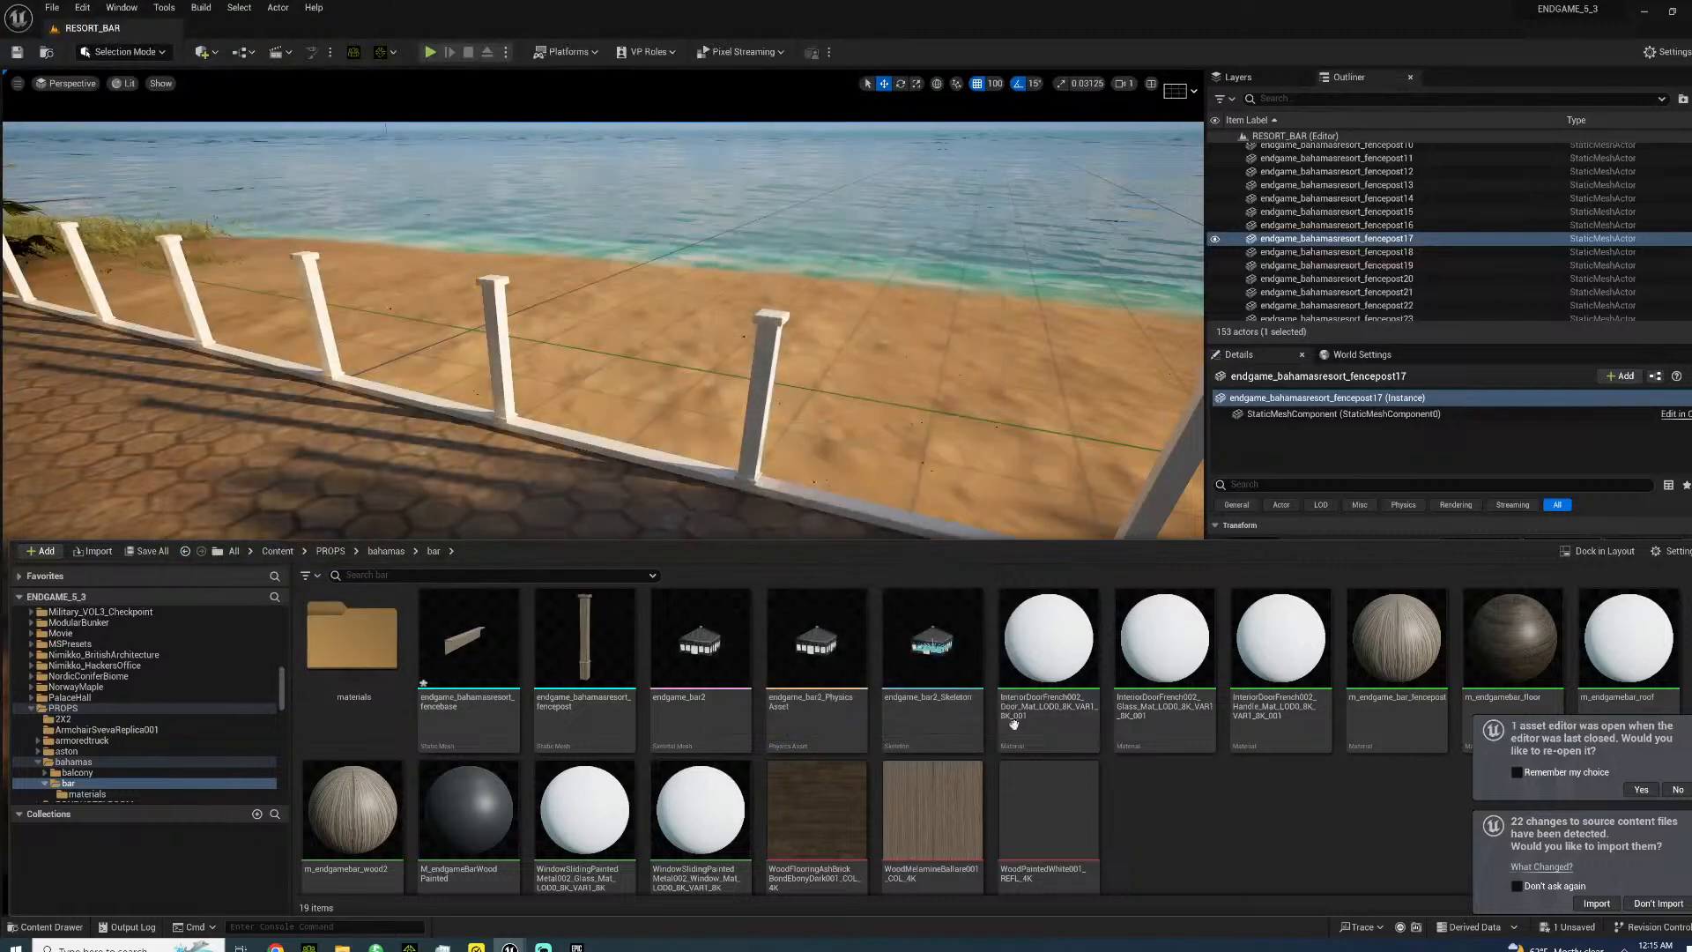
click(1527, 113)
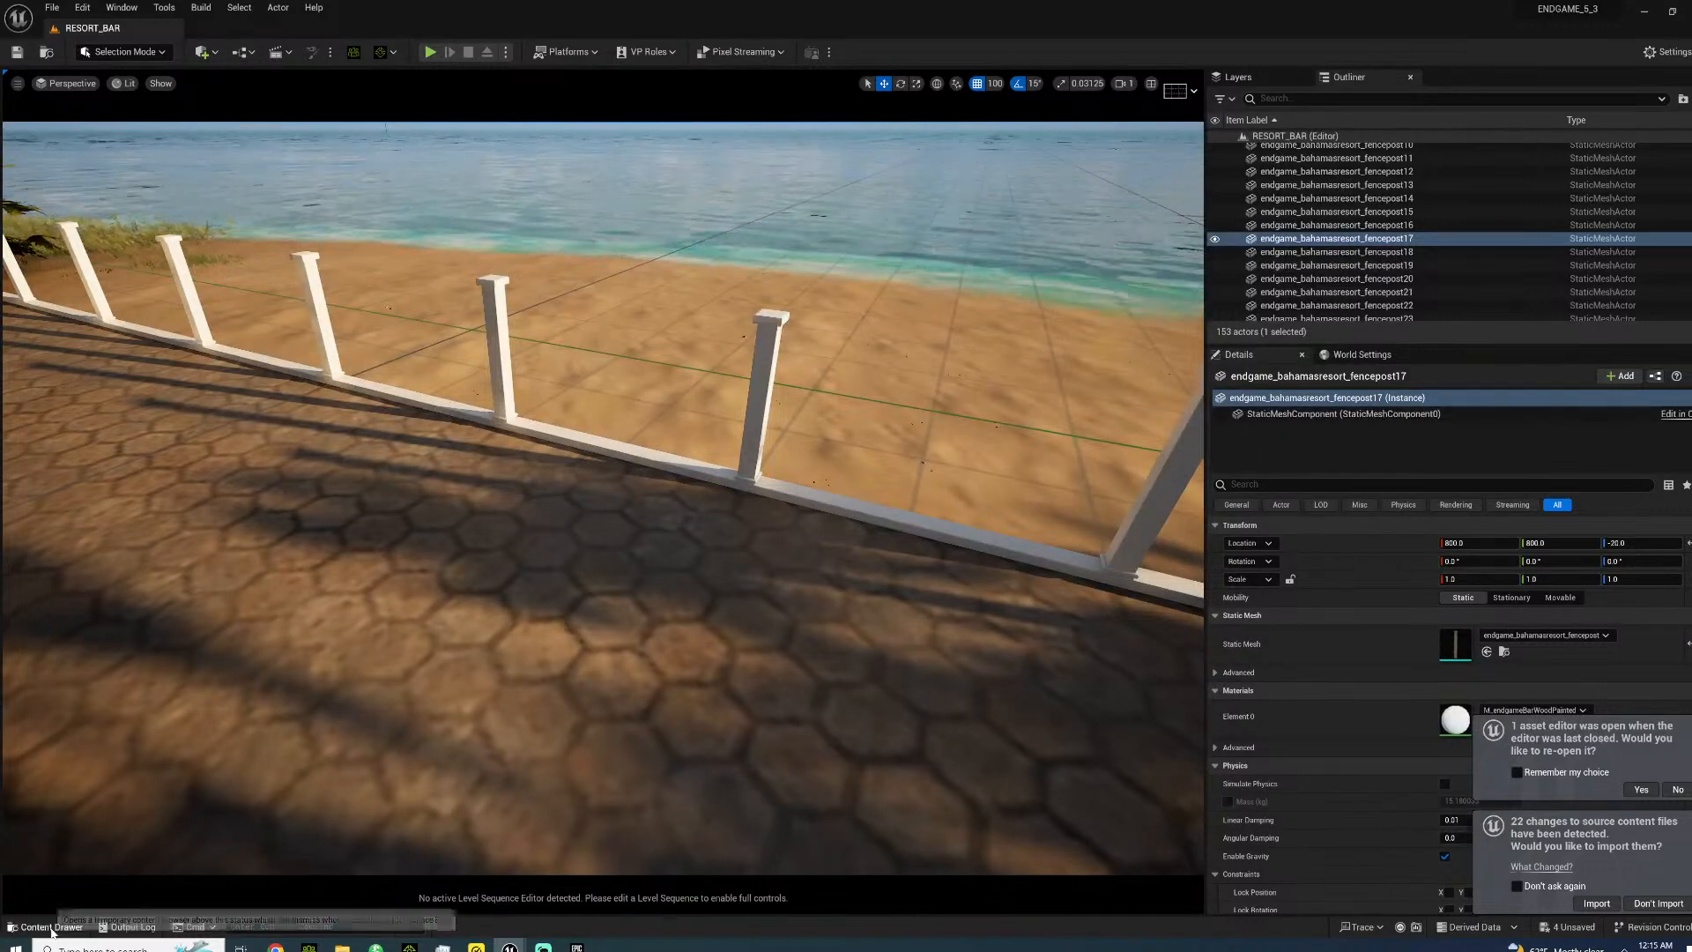
- Place the railing mesh between two seaward fence posts and, with grid snapping at 5, lower it to Z -20
click(48, 927)
click(717, 674)
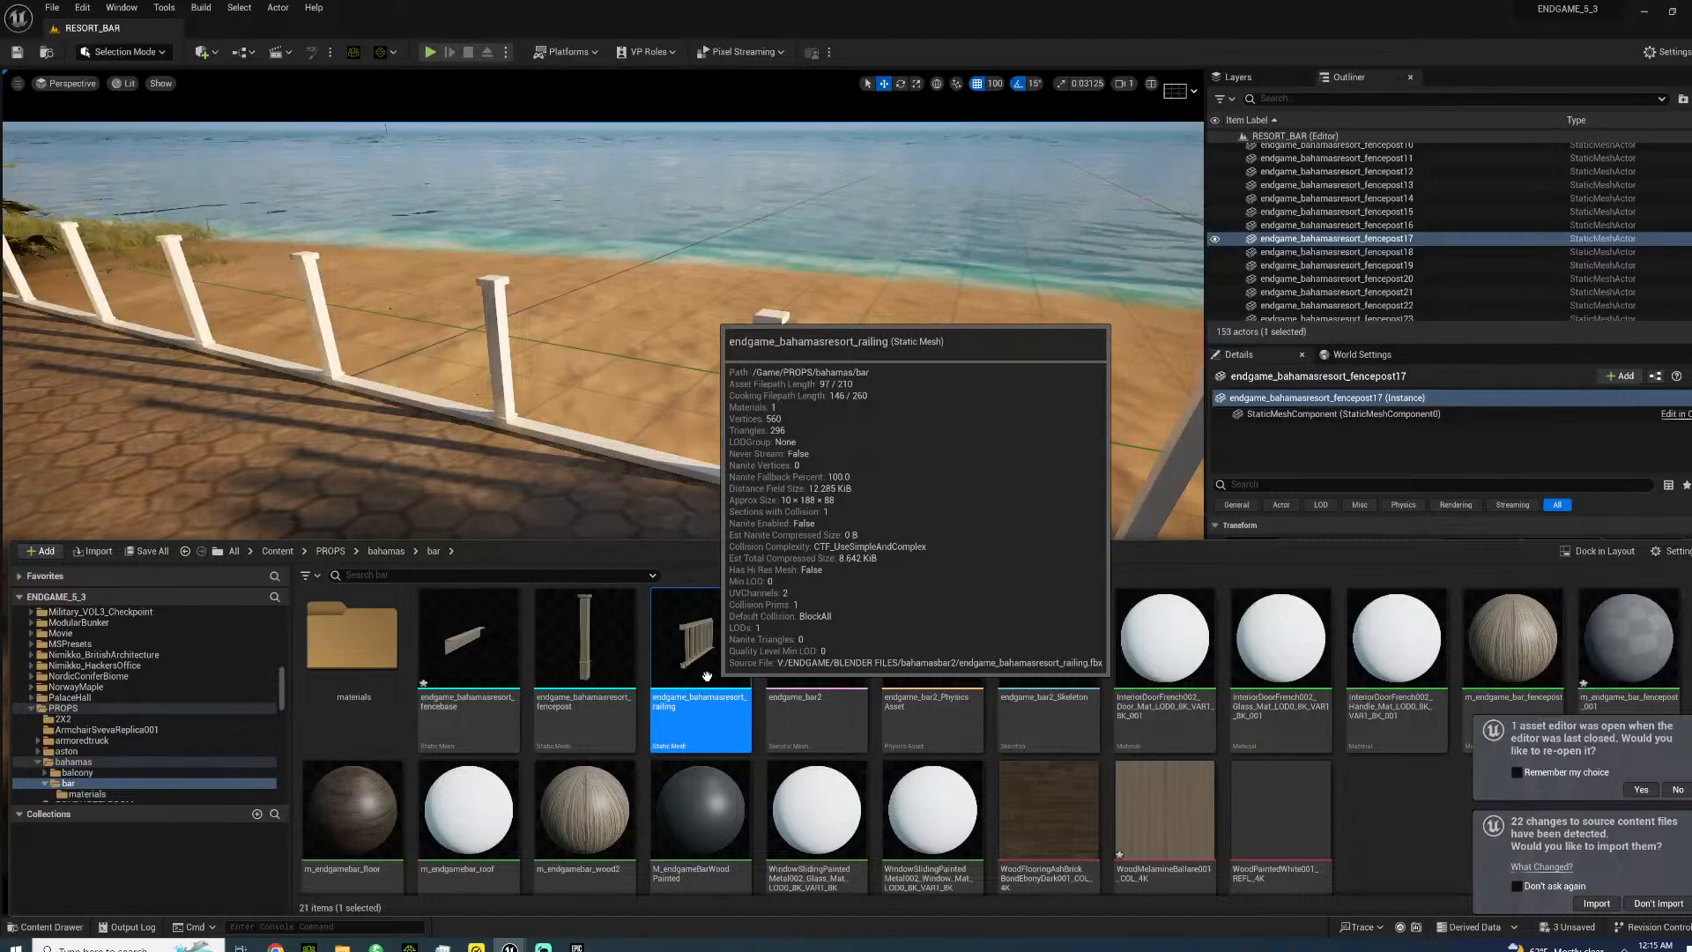
click(451, 644)
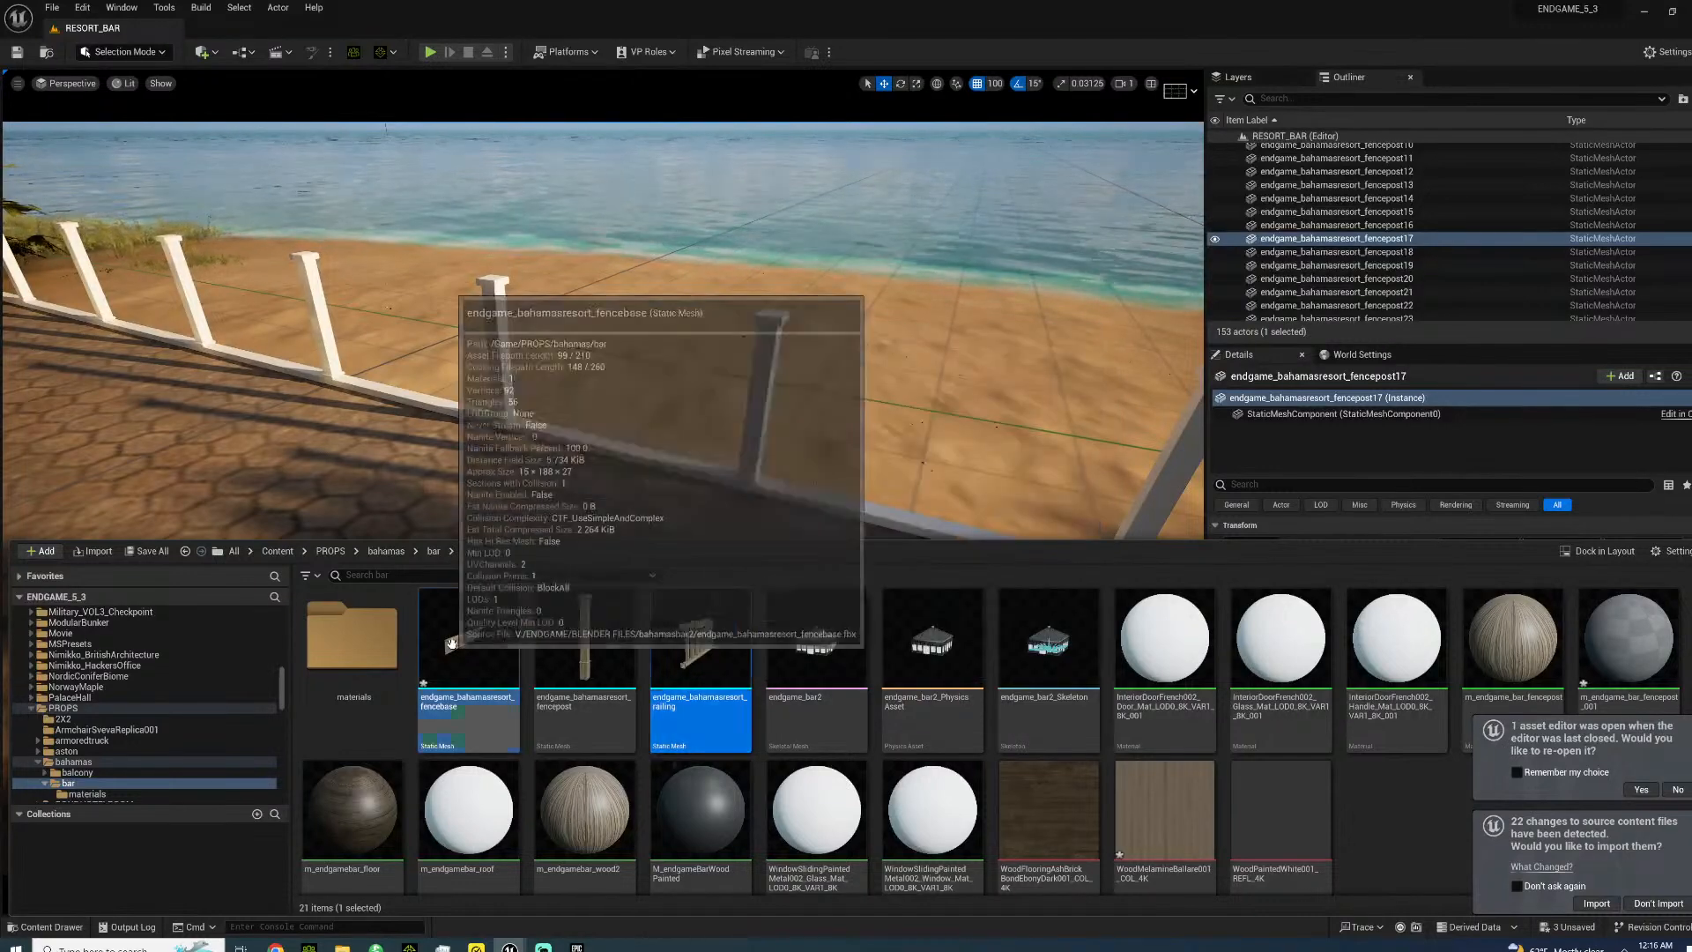
drag(700, 648, 510, 442)
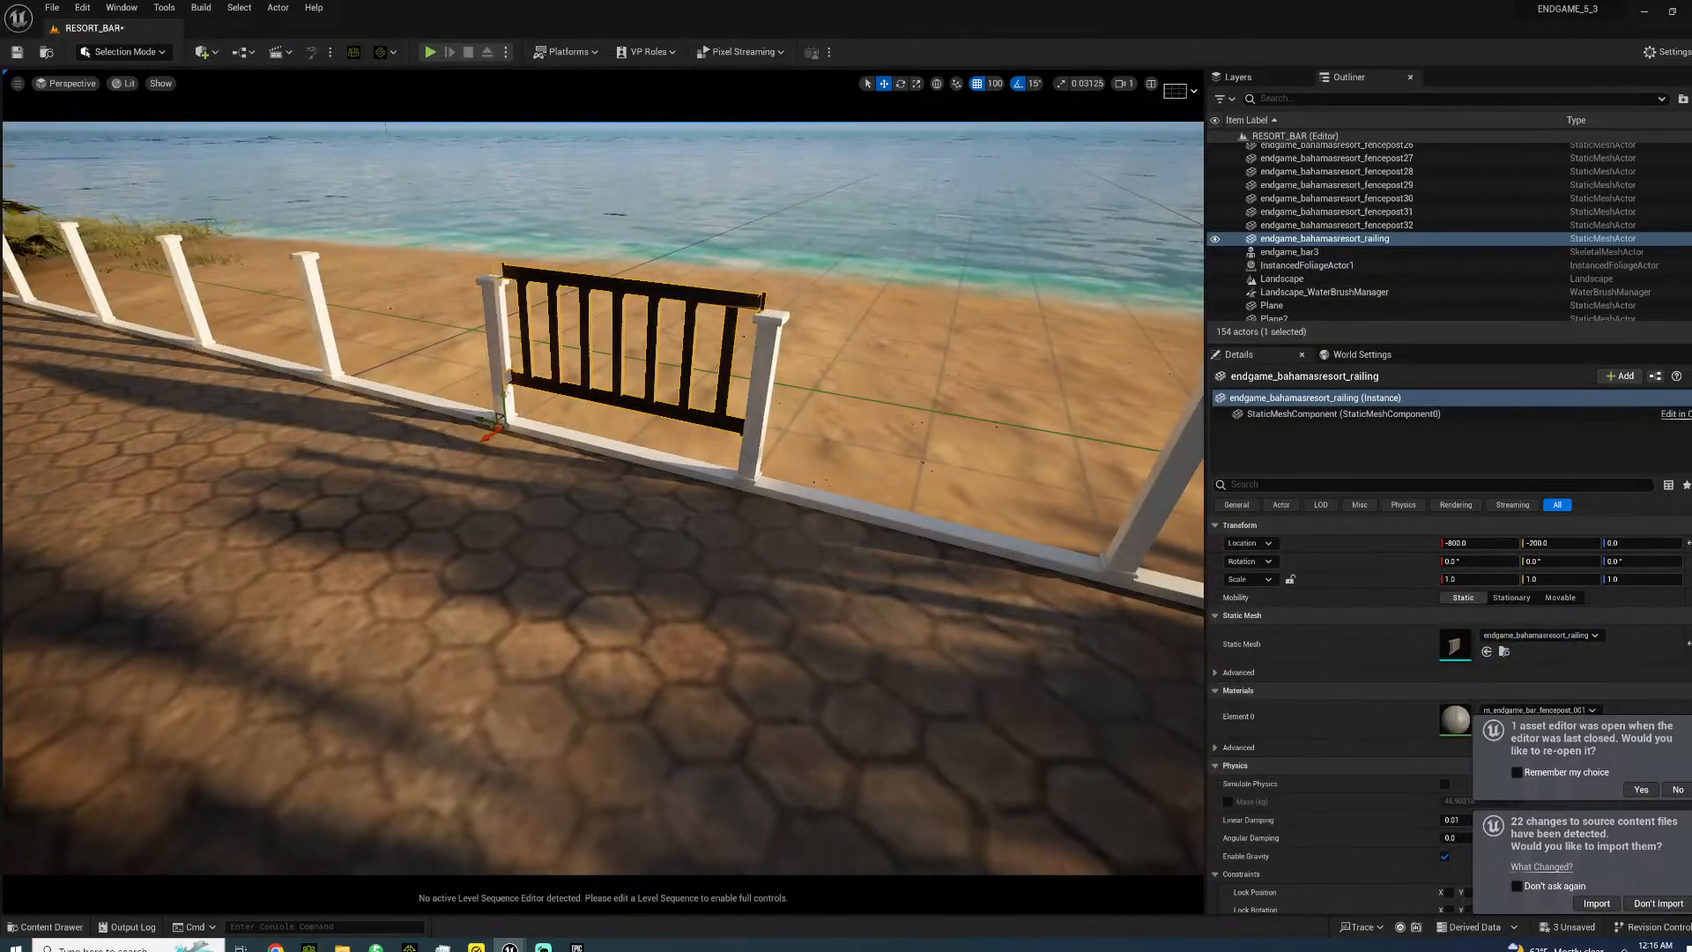
click(994, 83)
click(1007, 134)
drag(504, 398, 518, 429)
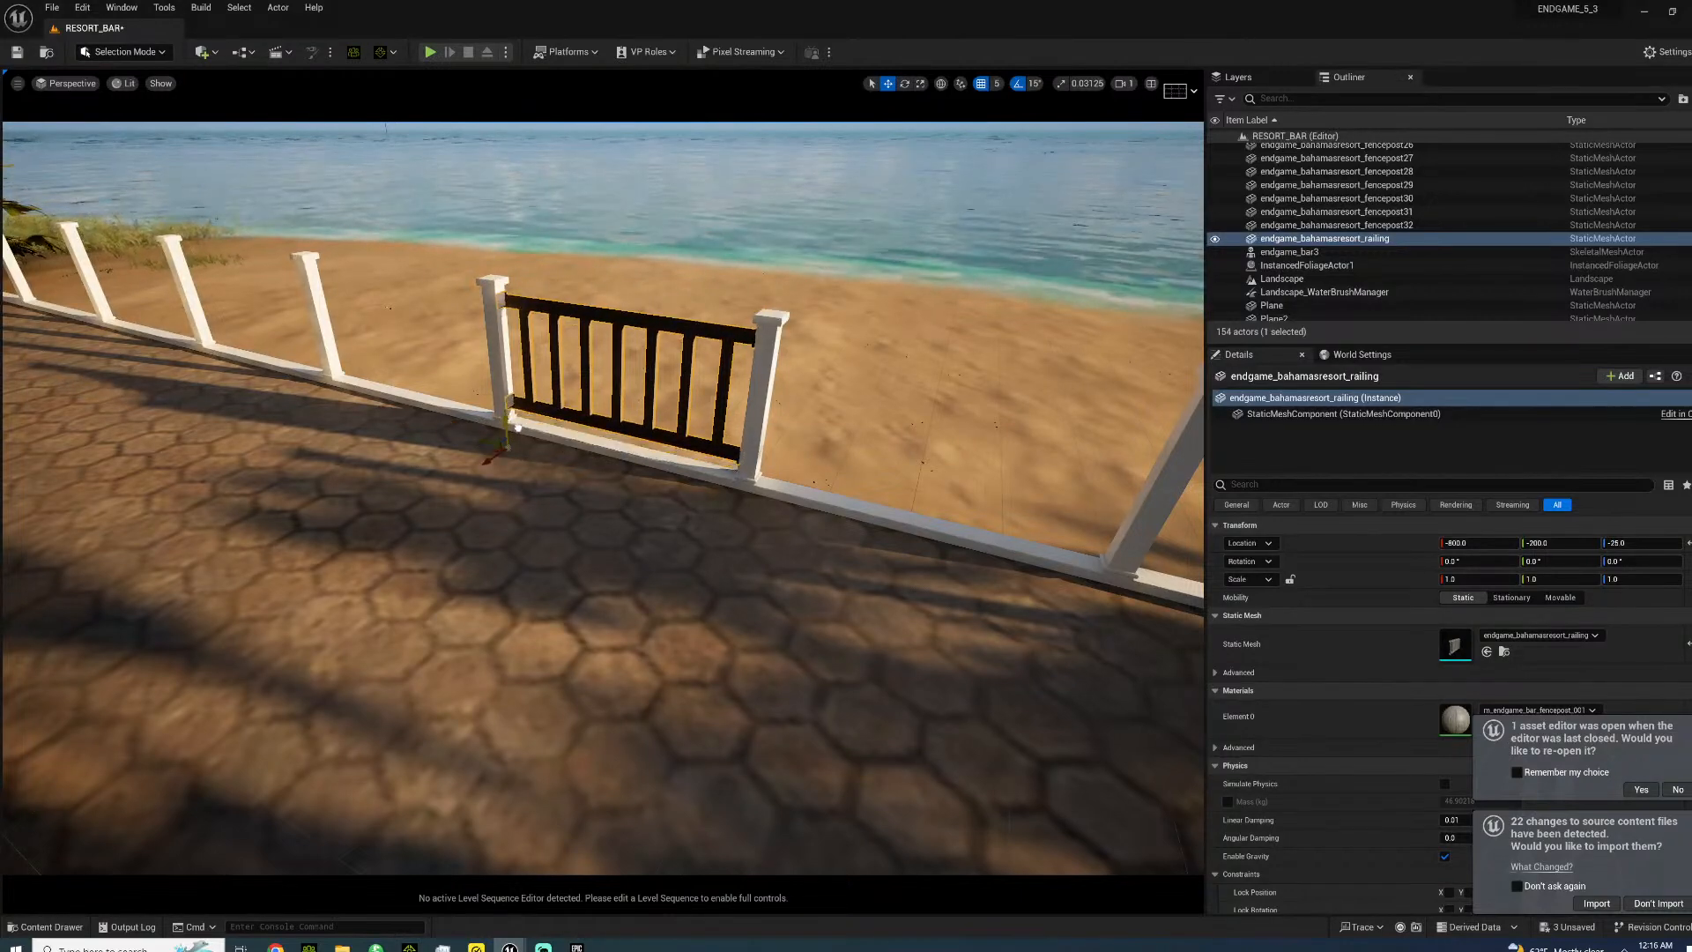
- Apply the M_endgameBarWoodPainted material from the bar's materials folder to the placed railing
click(617, 203)
right_drag(617, 202, 742, 132)
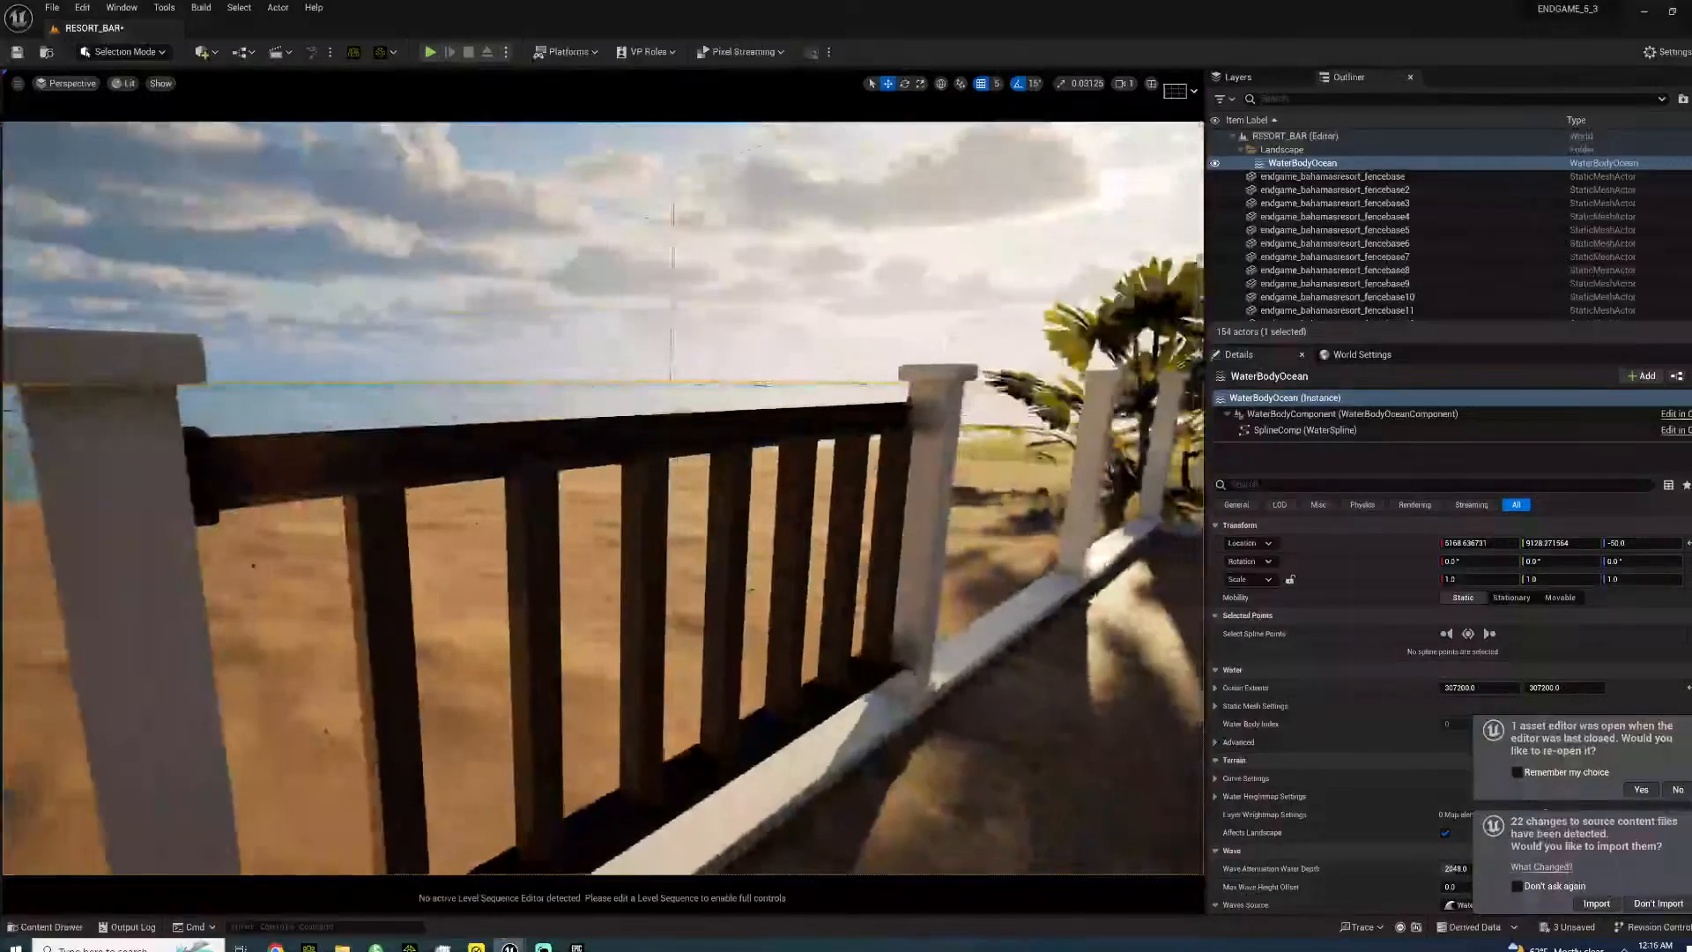
click(49, 928)
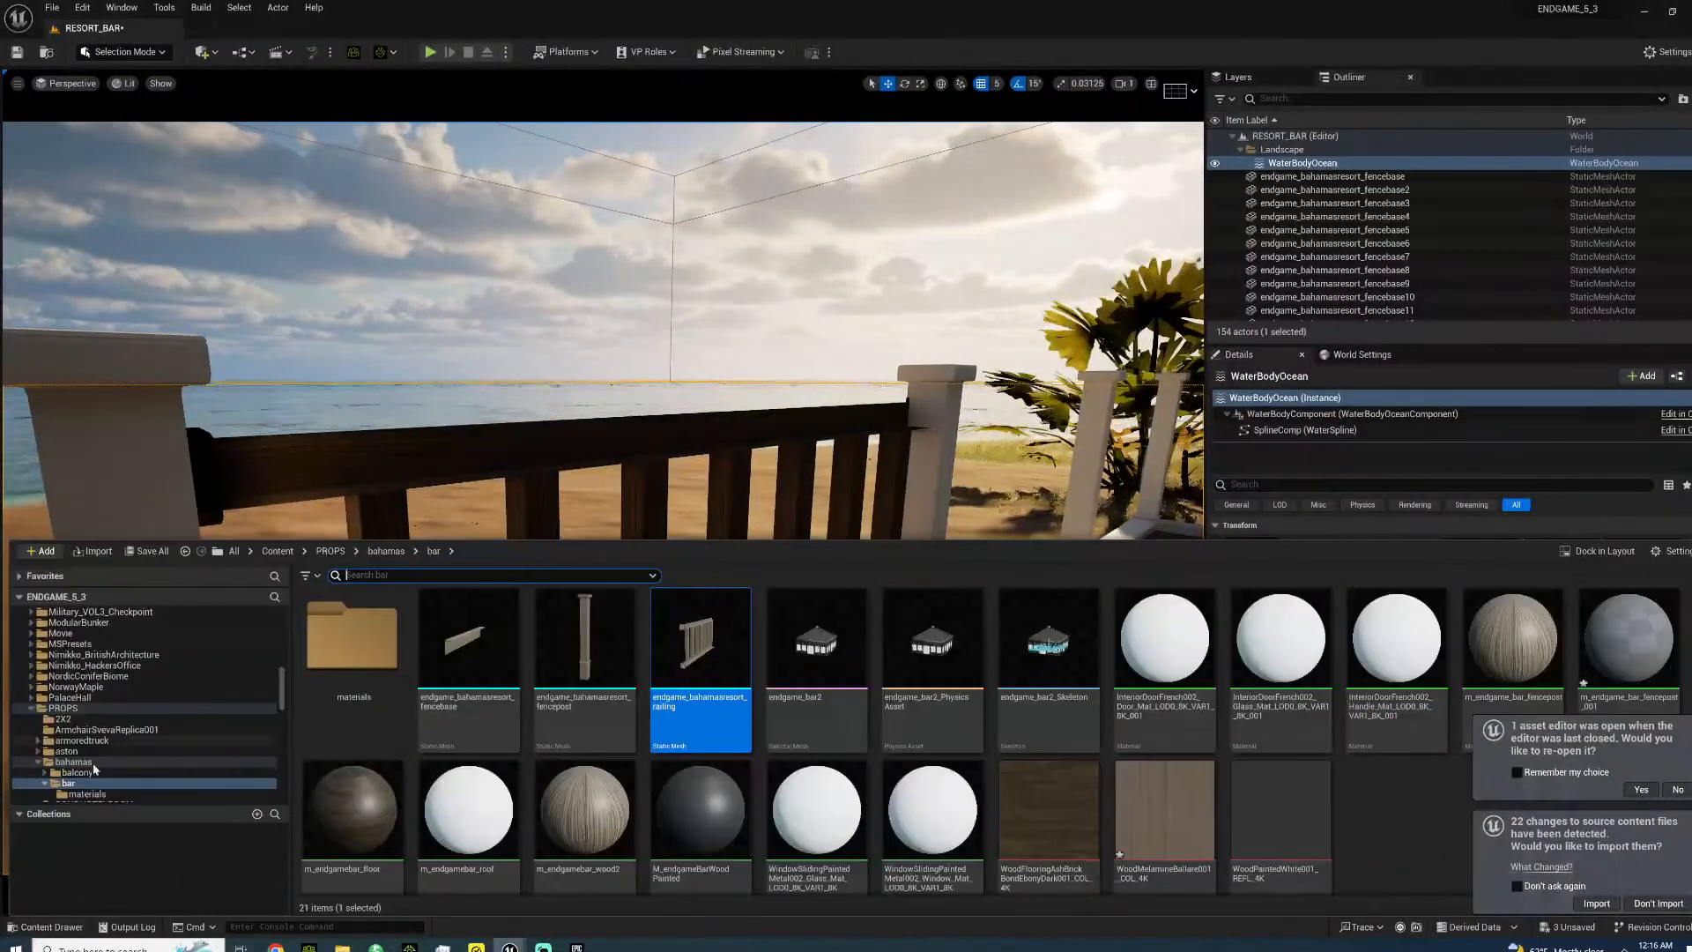
scroll(97, 774, down, 3)
click(88, 709)
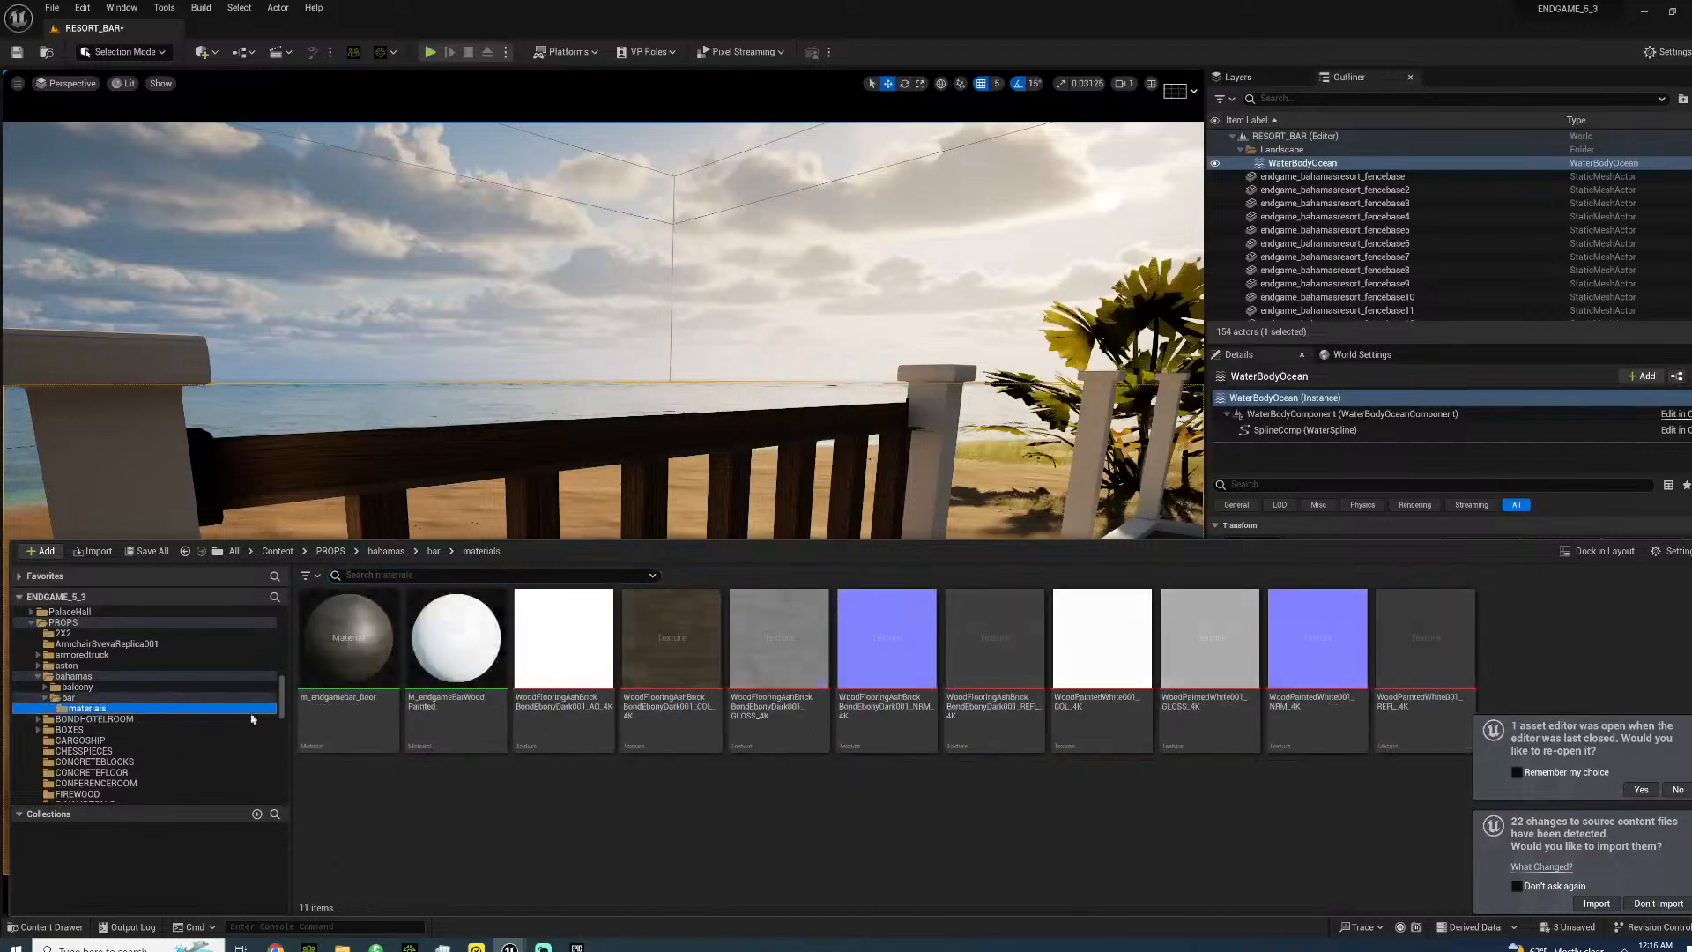
drag(454, 648, 439, 458)
mouse_move(486, 462)
right_down()
mouse_move(458, 463)
mouse_move(486, 461)
right_up()
key(s)
key(w)
click(486, 462)
key(s)
key(w)
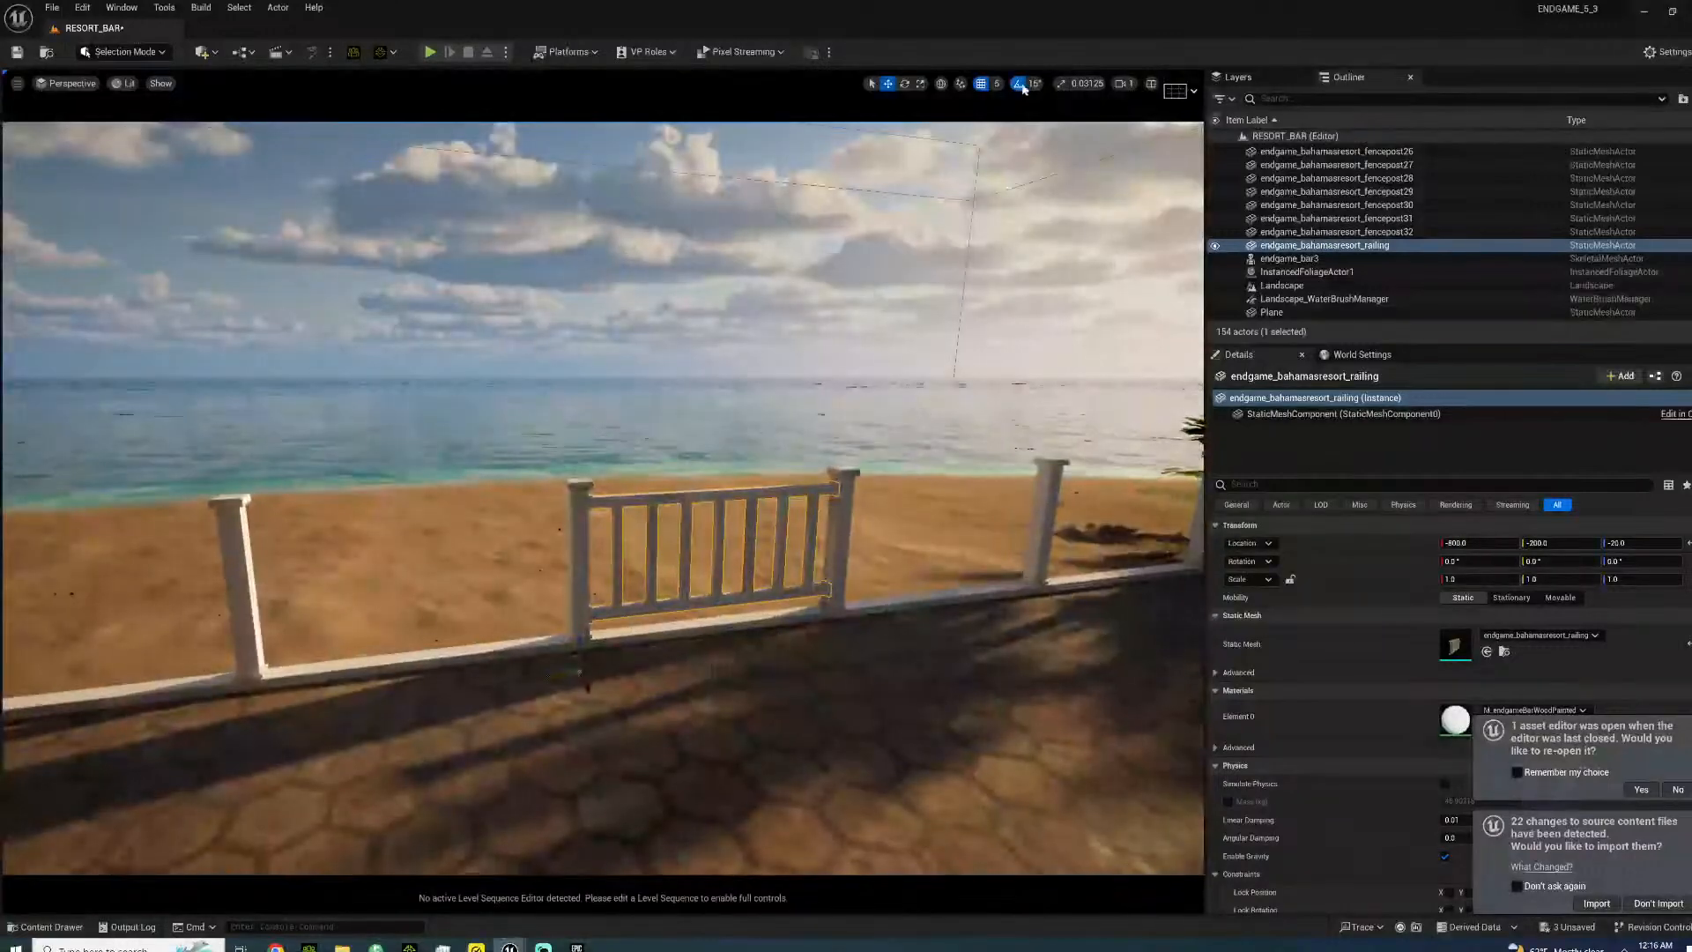
- Set the grid snap size to 100 and duplicate the railing into the adjacent bay between the posts
click(1005, 176)
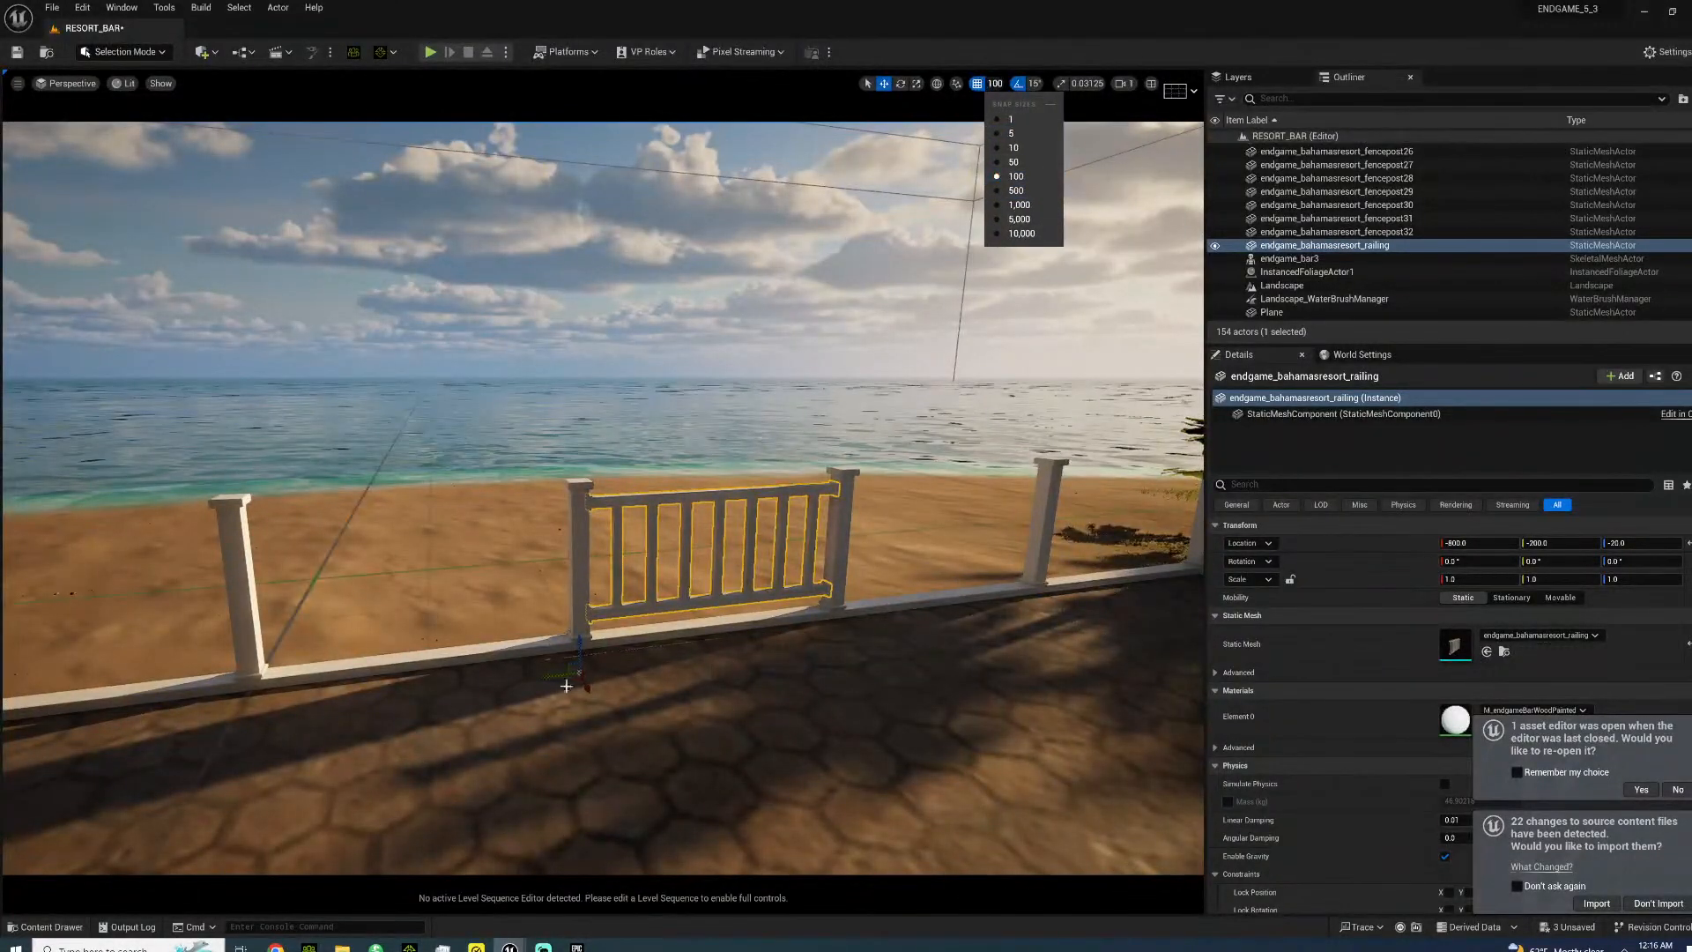
mouse_move(559, 678)
mouse_down()
mouse_move(273, 684)
mouse_move(590, 678)
mouse_up()
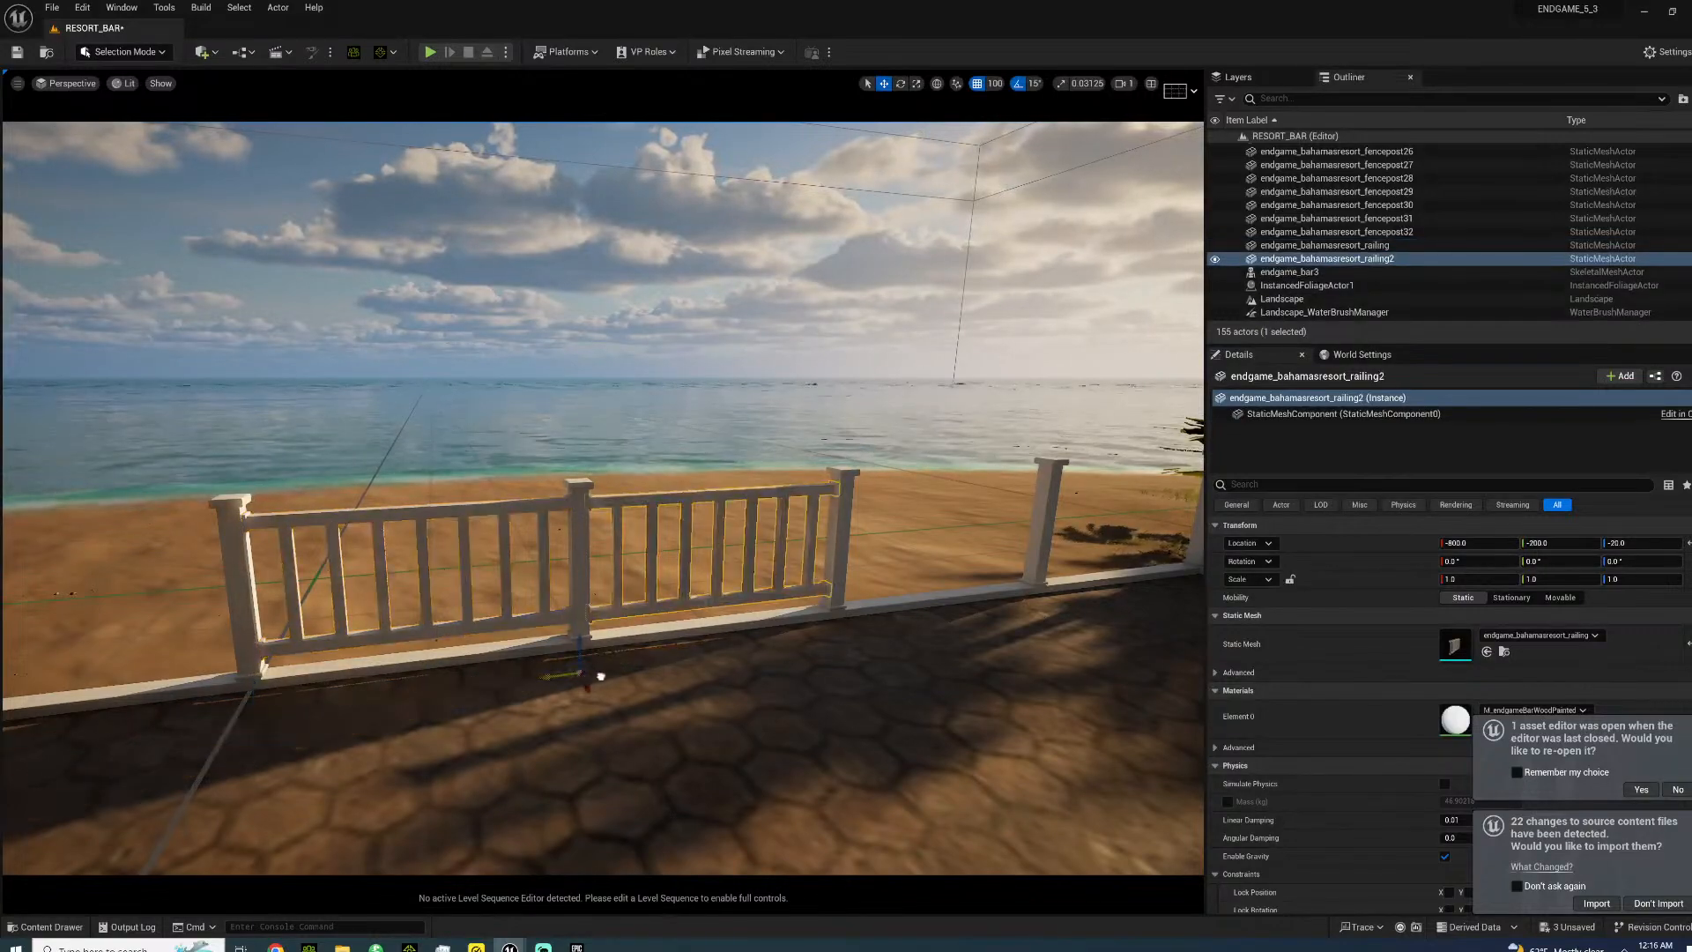
key(s)
mouse_move(594, 478)
right_down()
mouse_move(592, 445)
mouse_move(670, 472)
mouse_move(547, 547)
mouse_move(592, 507)
right_up()
key(w)
key(s)
key(w)
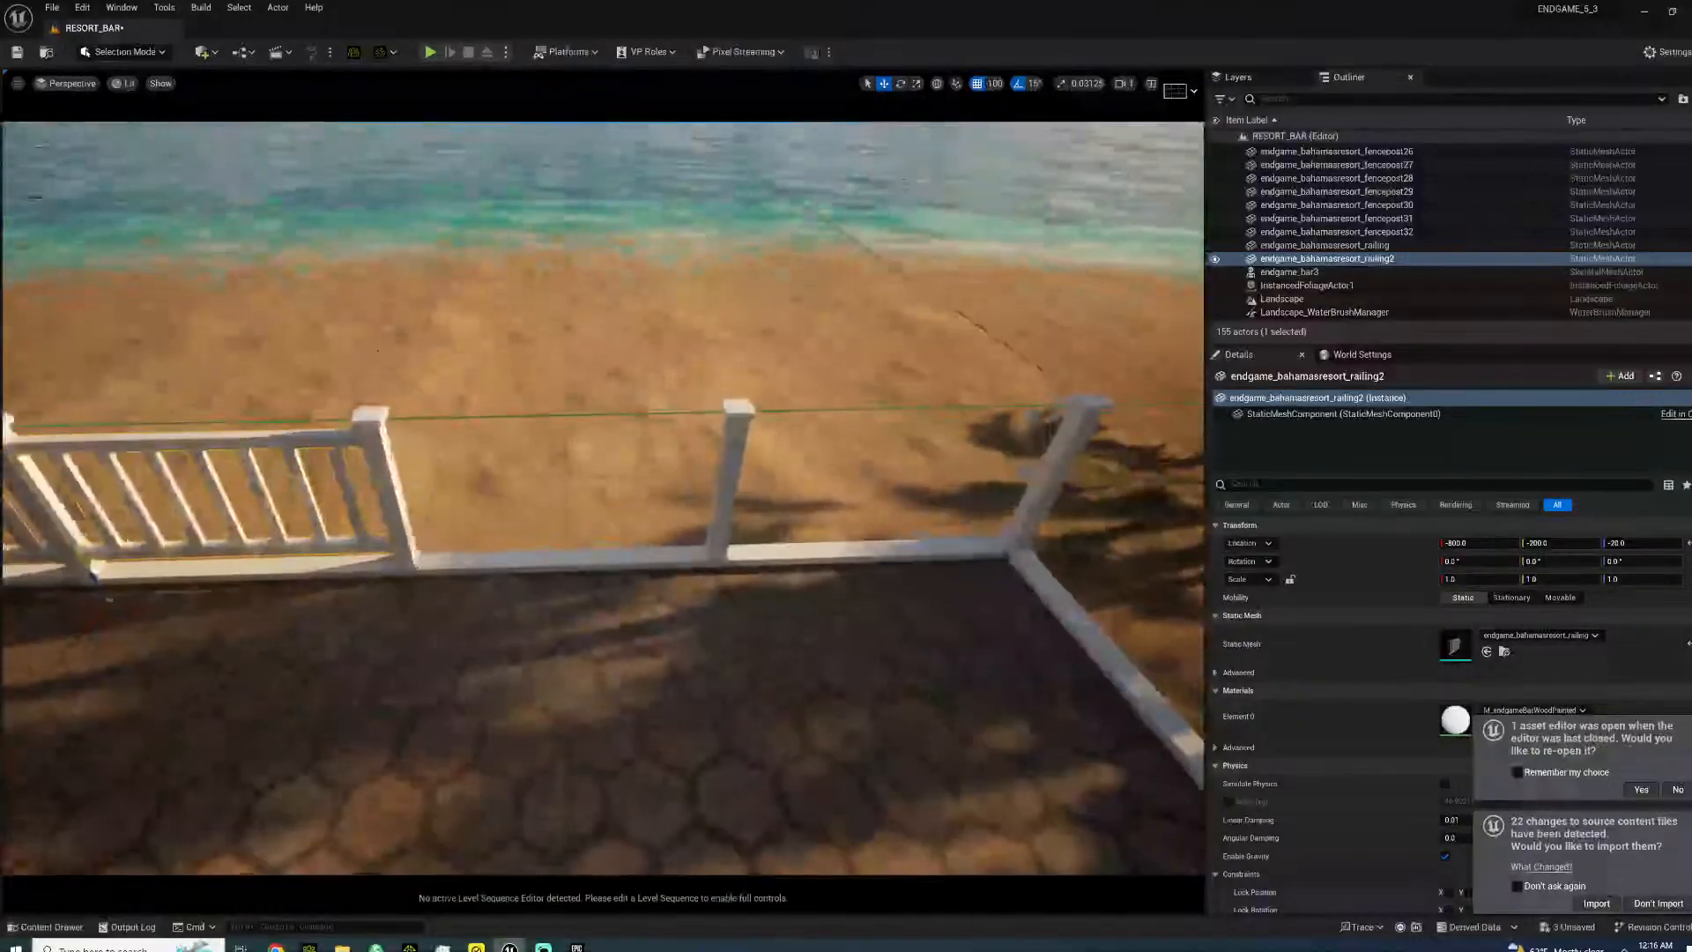
- Duplicate the railing into the remaining open bays in both directions along the seaward side of the patio
alt+drag(106, 593, 685, 578)
key(s)
right_drag(685, 578, 494, 608)
alt+drag(1091, 385, 529, 514)
click(481, 517)
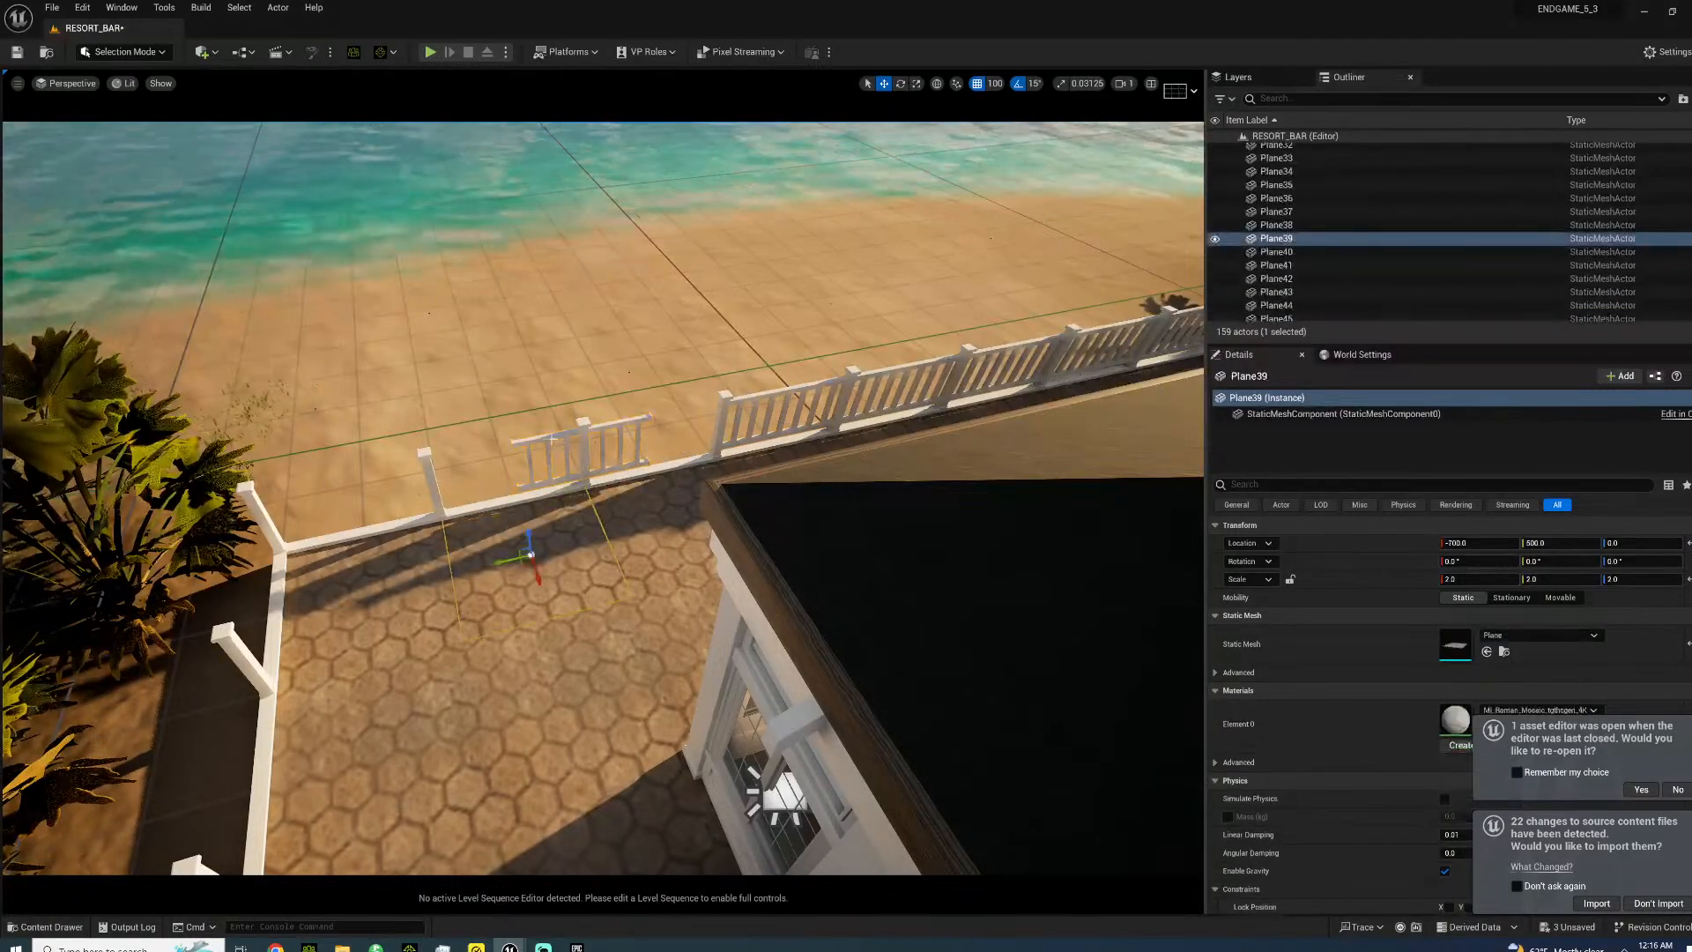
click(495, 518)
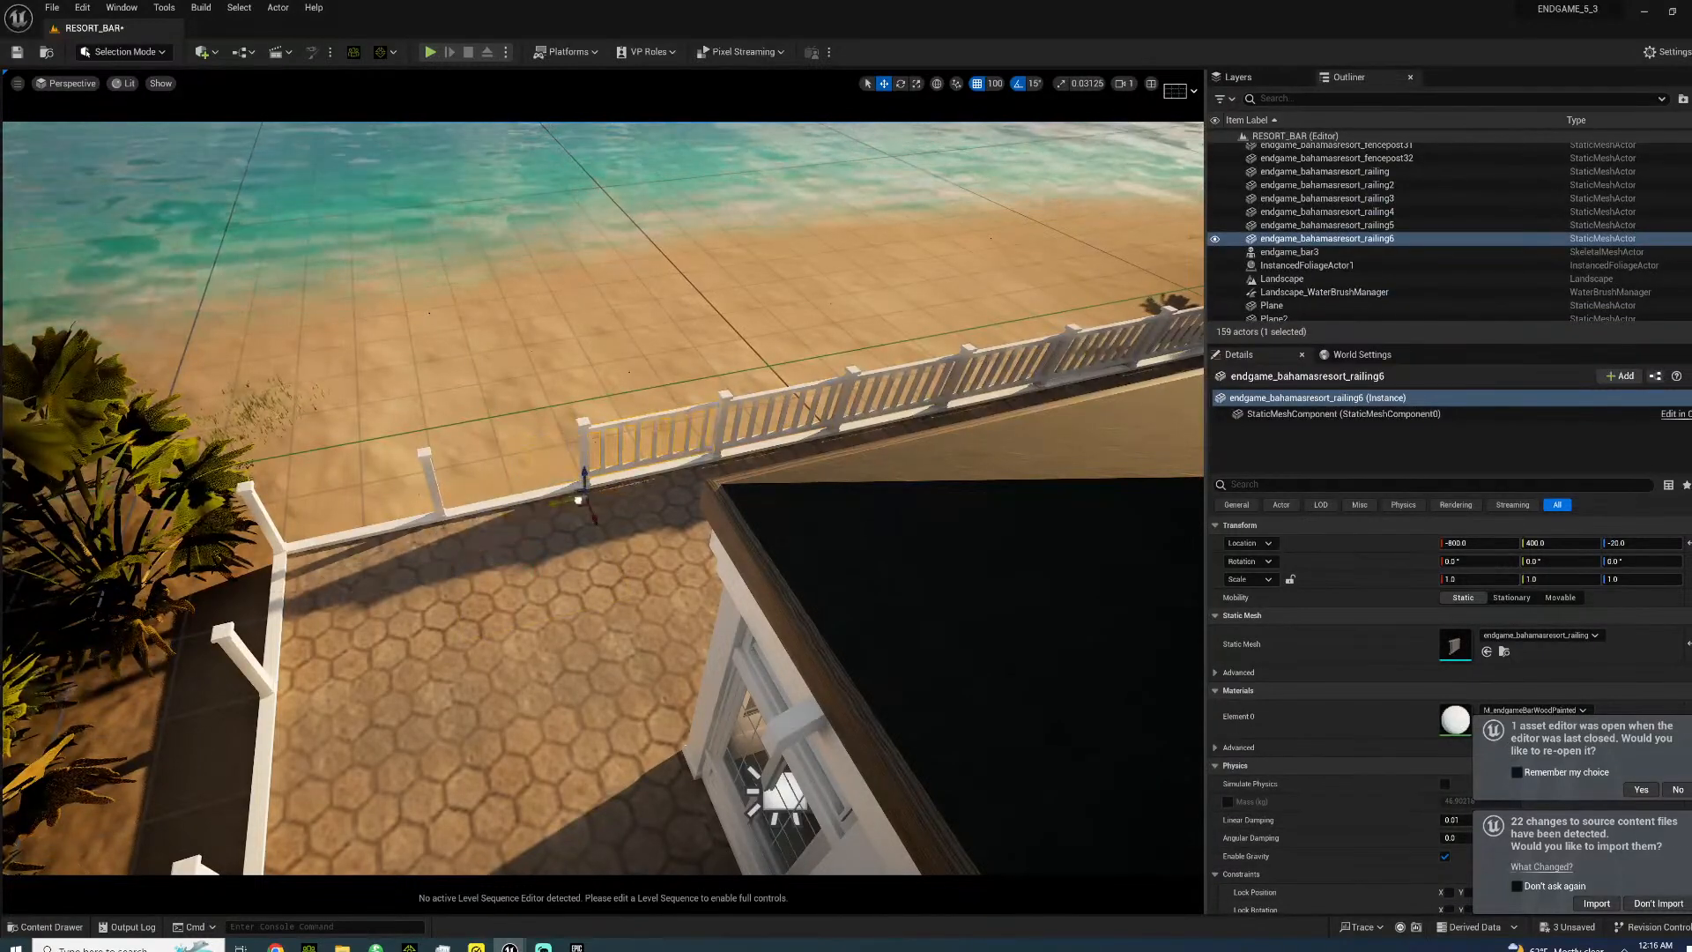
alt+drag(537, 509, 341, 541)
- Select four adjacent railing sections on the seaward side and duplicate them together onto the opposite landward side of the patio
right_drag(529, 529, 873, 379)
right_drag(608, 494, 687, 542)
mouse_move(579, 675)
right_down()
mouse_move(564, 670)
mouse_move(579, 675)
right_up()
click(633, 602)
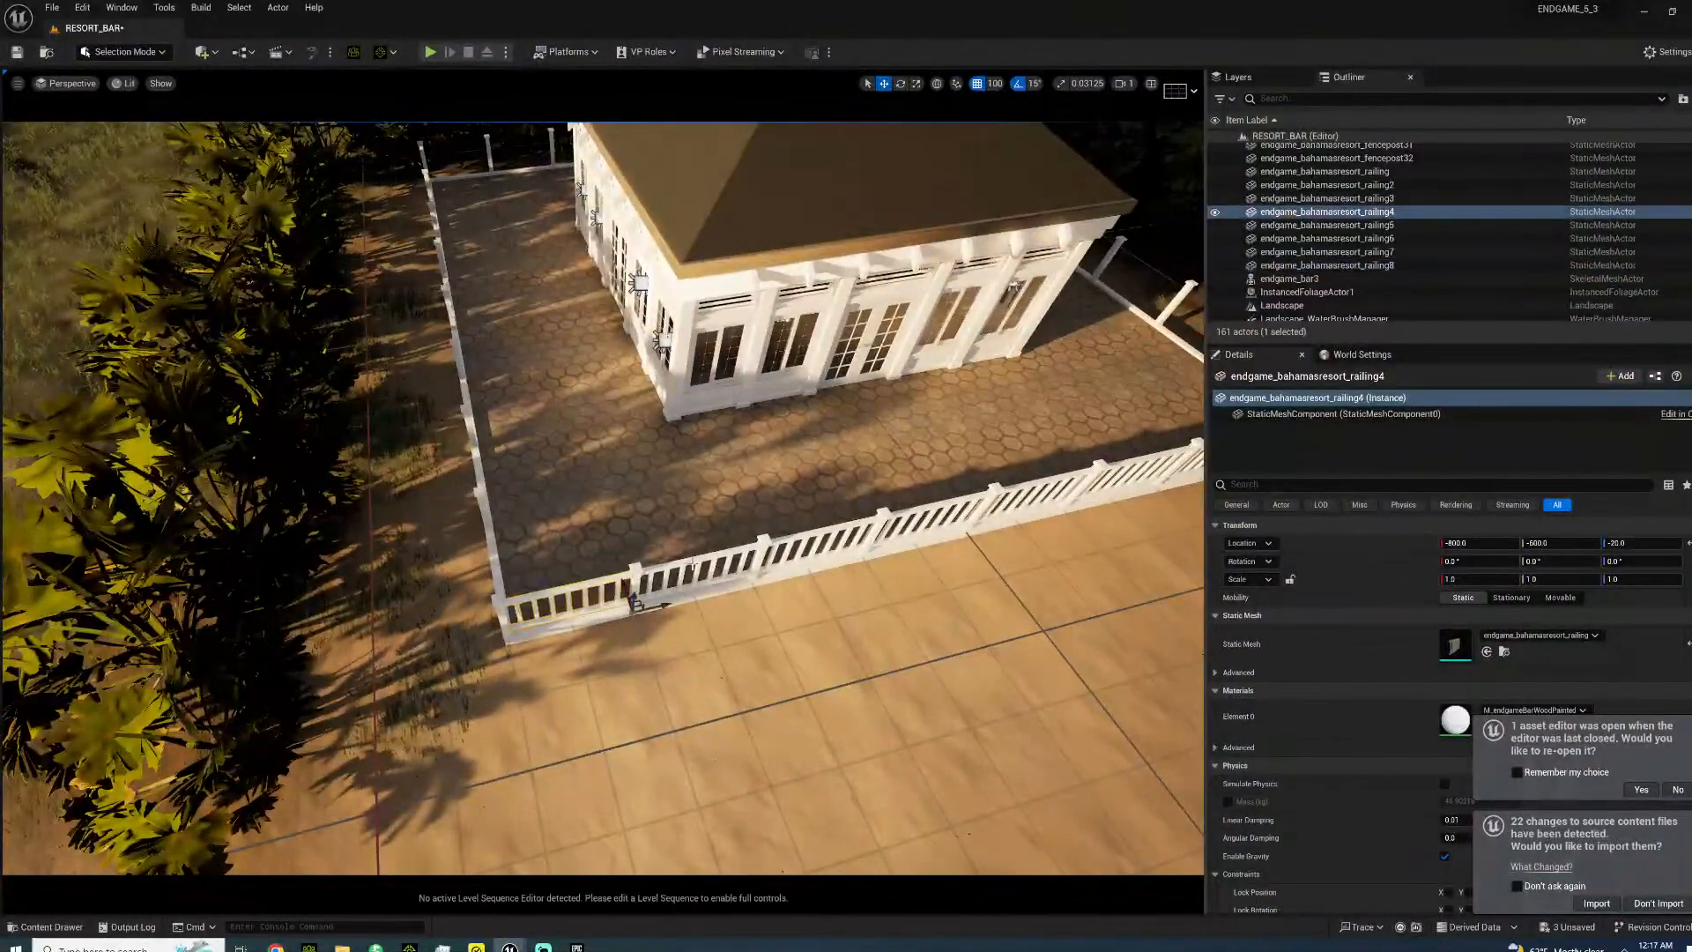
ctrl+click(705, 565)
ctrl+click(845, 535)
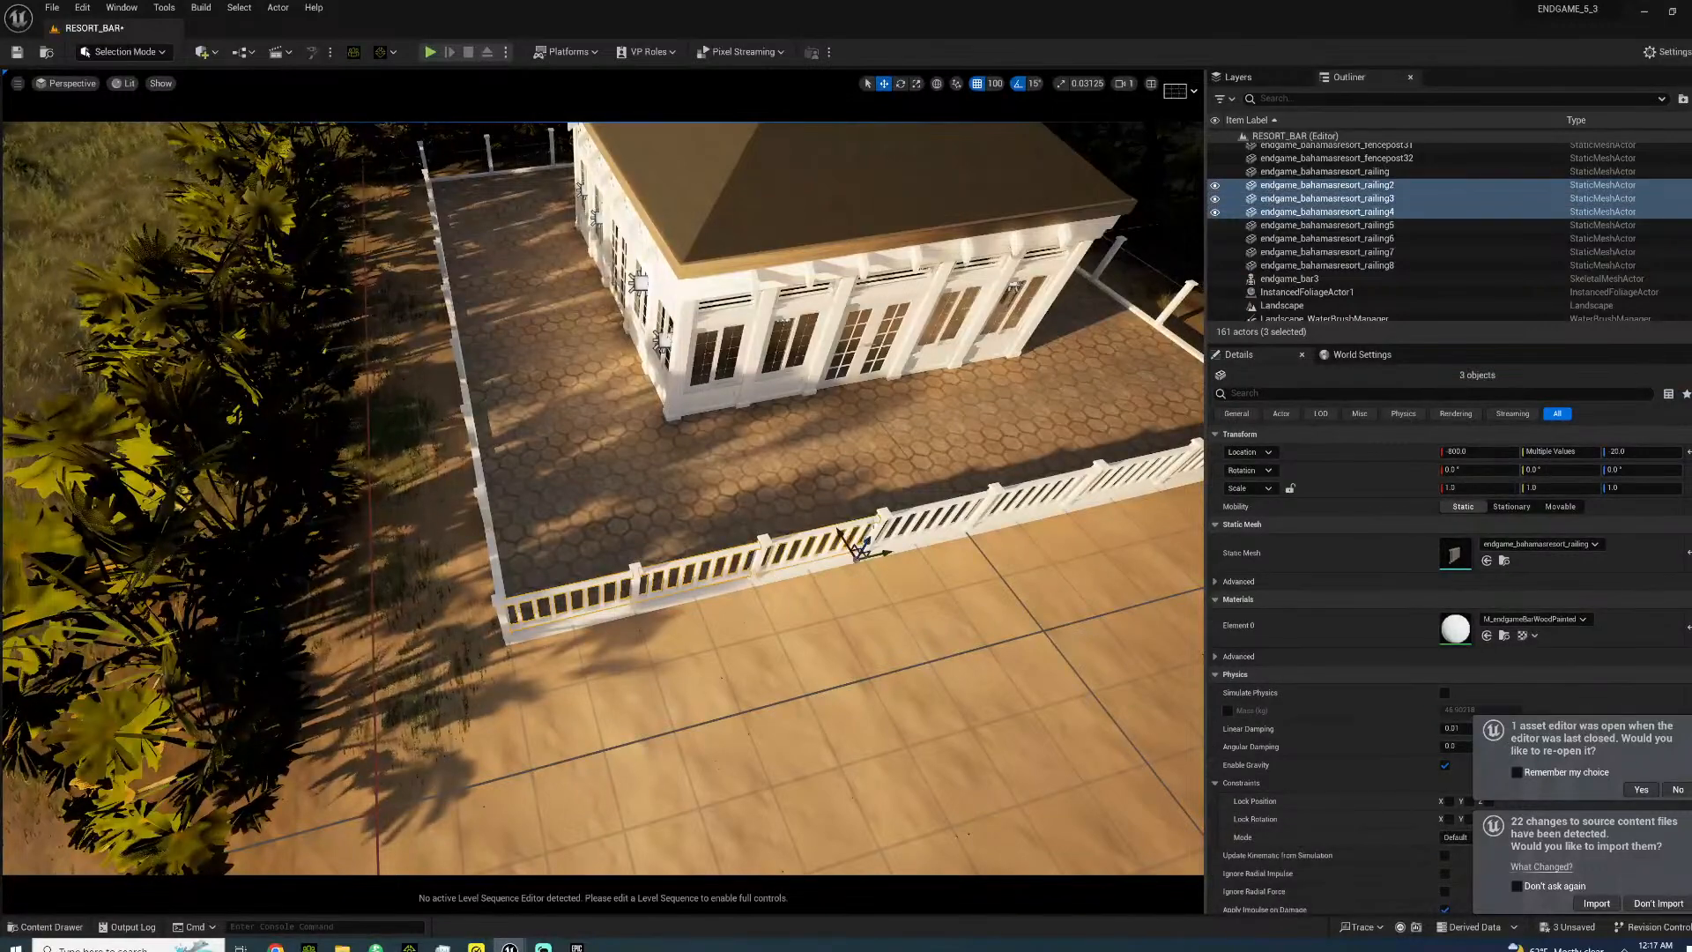
ctrl+click(922, 509)
right_drag(922, 509, 1043, 531)
alt+drag(1010, 534, 591, 511)
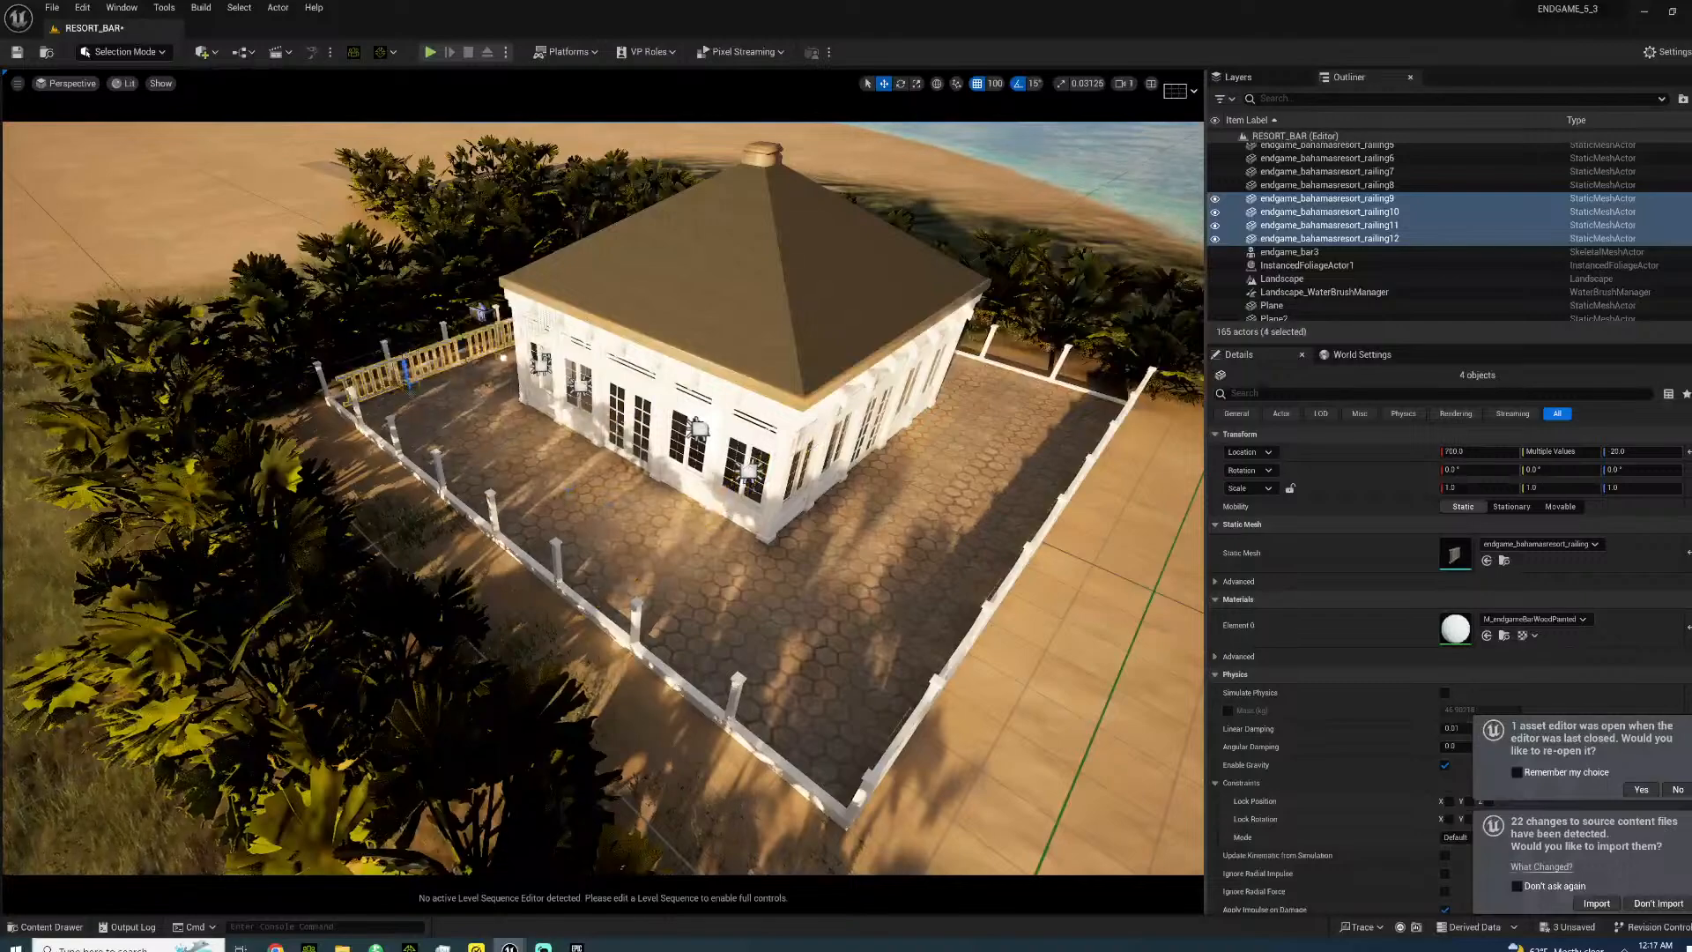
- Duplicate the end railing of the landward row into the next three bays, leaving the corner entrance open
right_drag(591, 511, 675, 512)
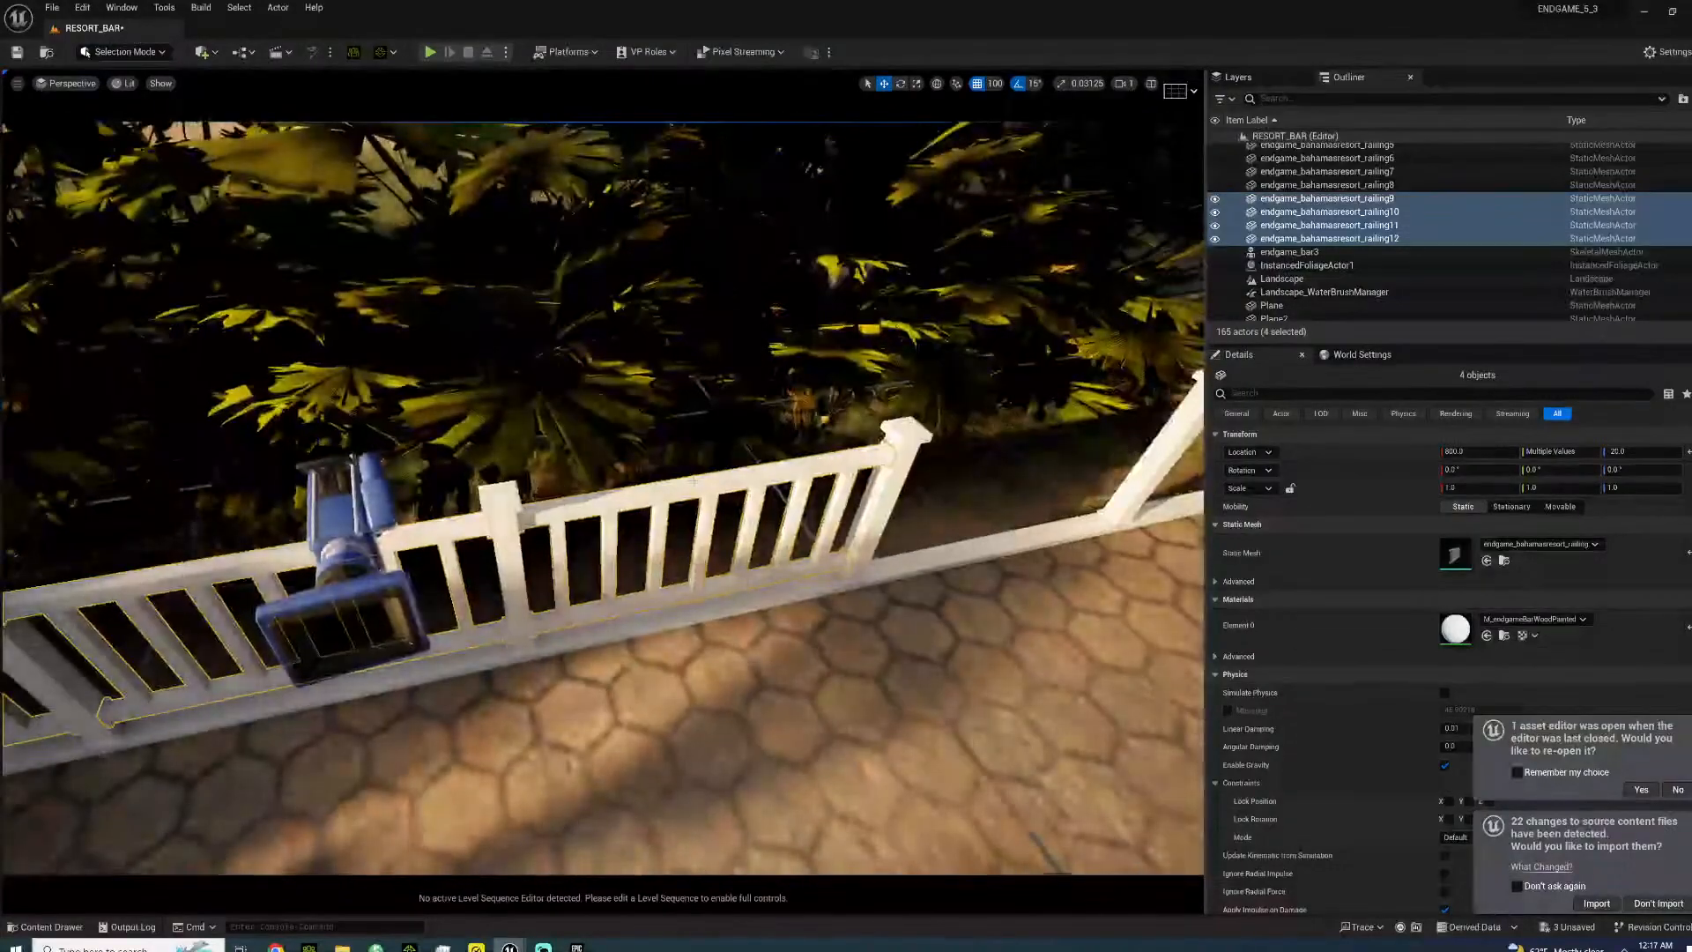
click(675, 512)
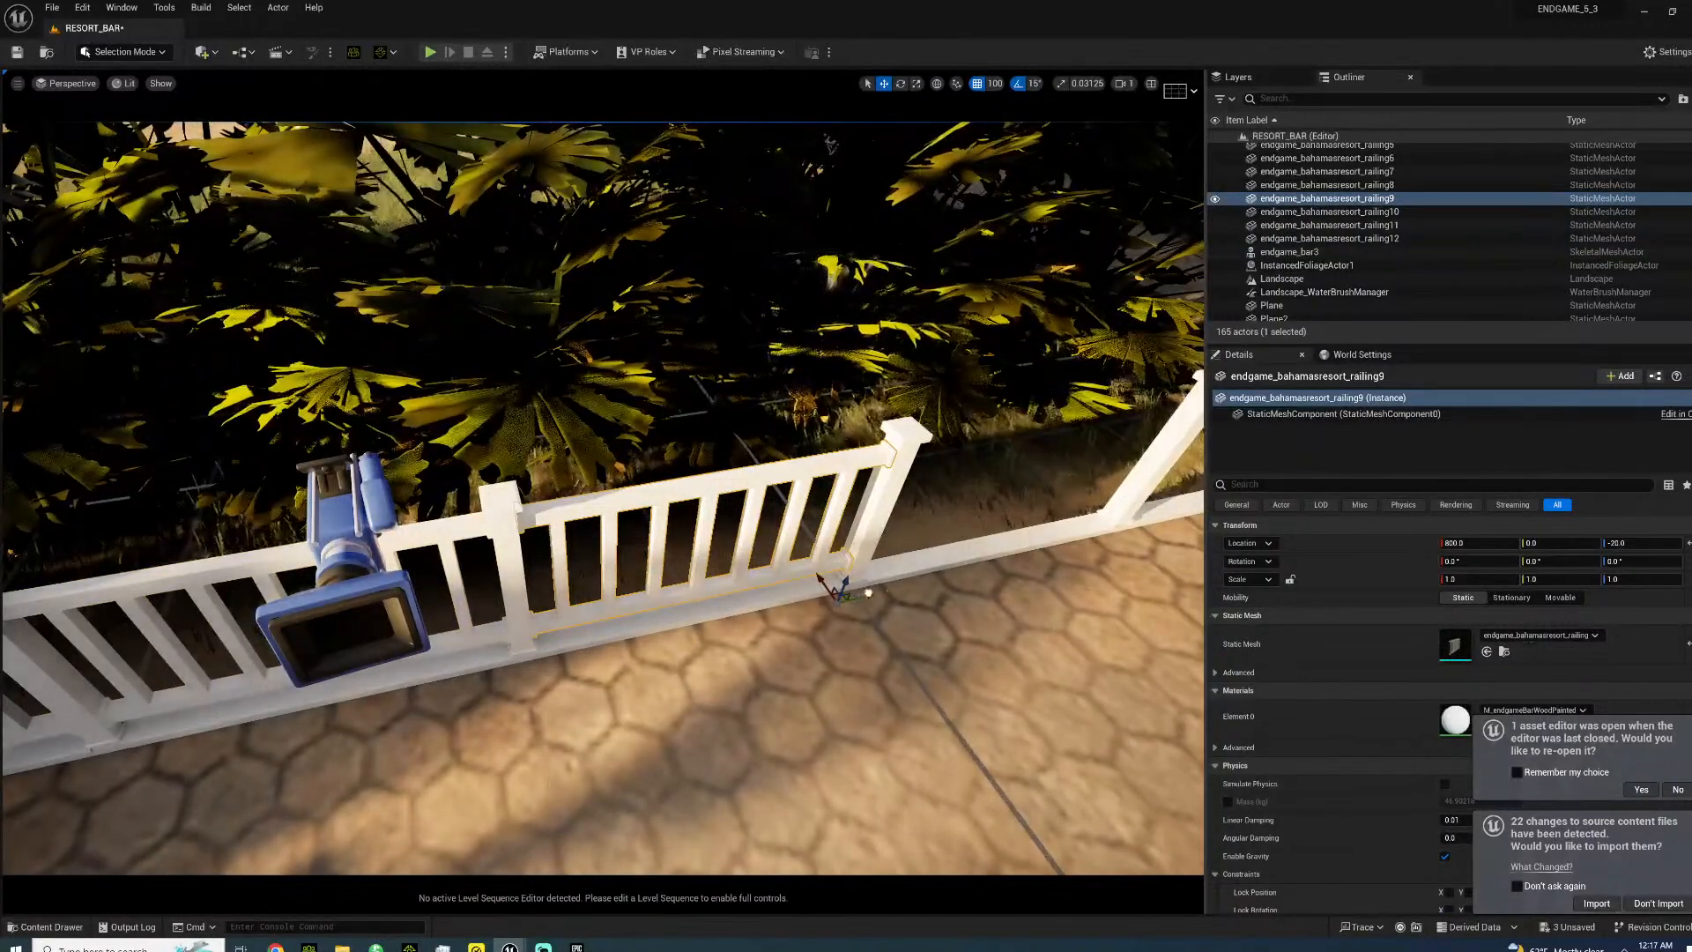
alt+drag(864, 593, 1113, 558)
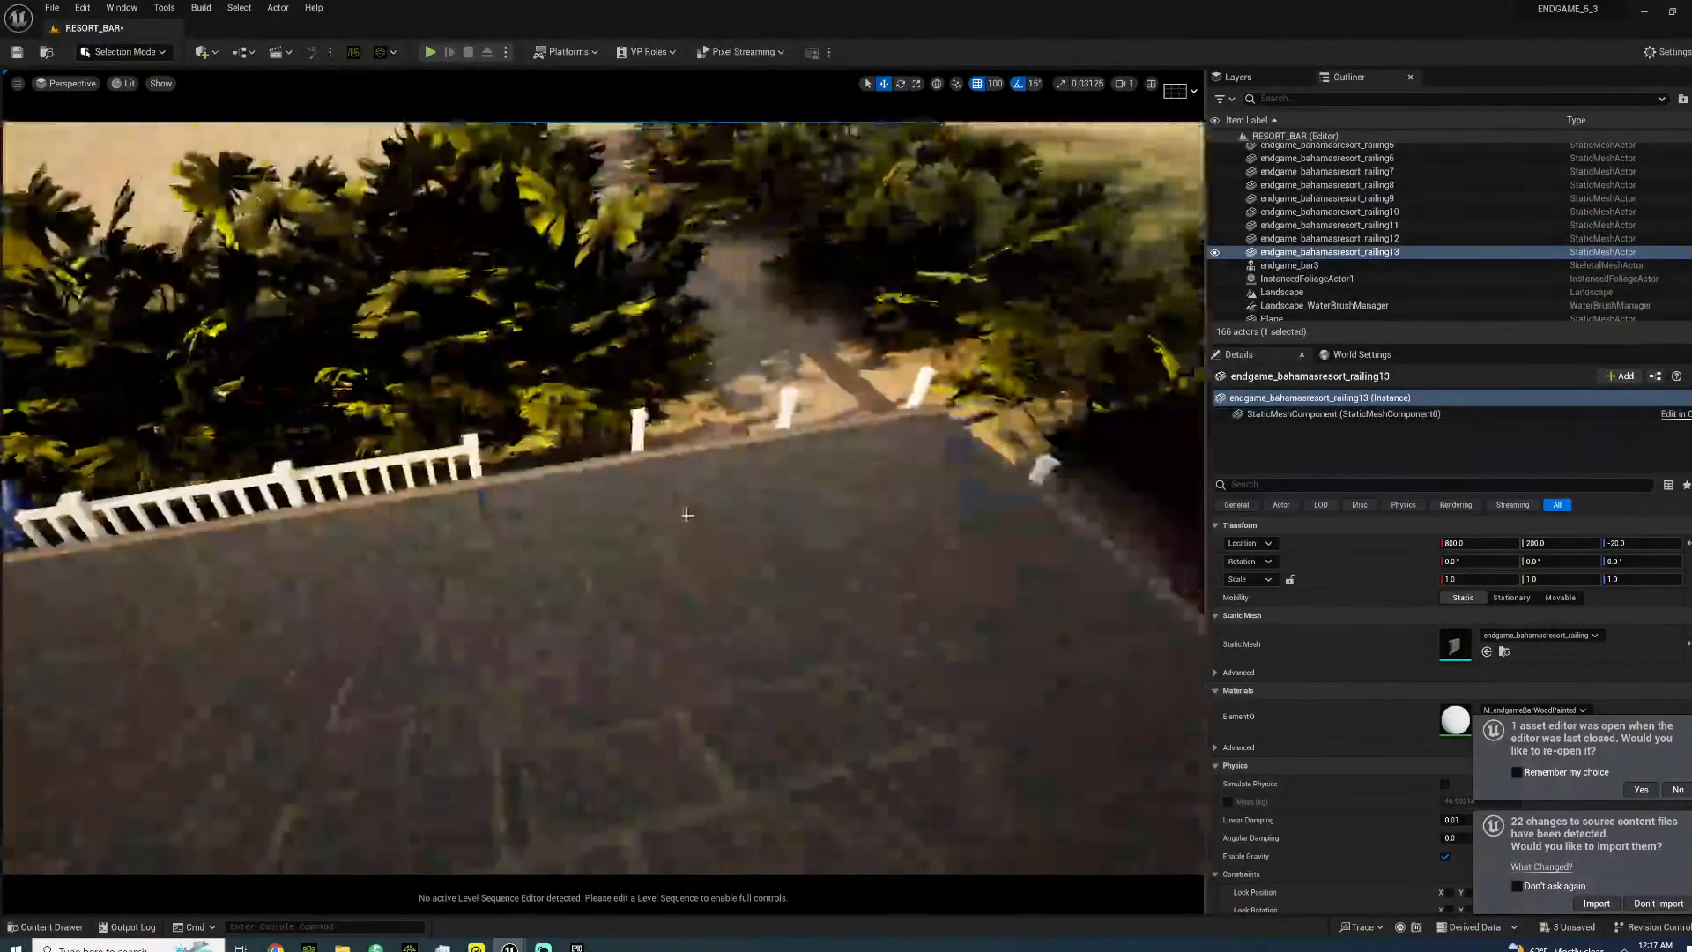
alt+drag(484, 513, 766, 473)
click(773, 346)
right_drag(774, 346, 564, 480)
right_drag(758, 364, 579, 356)
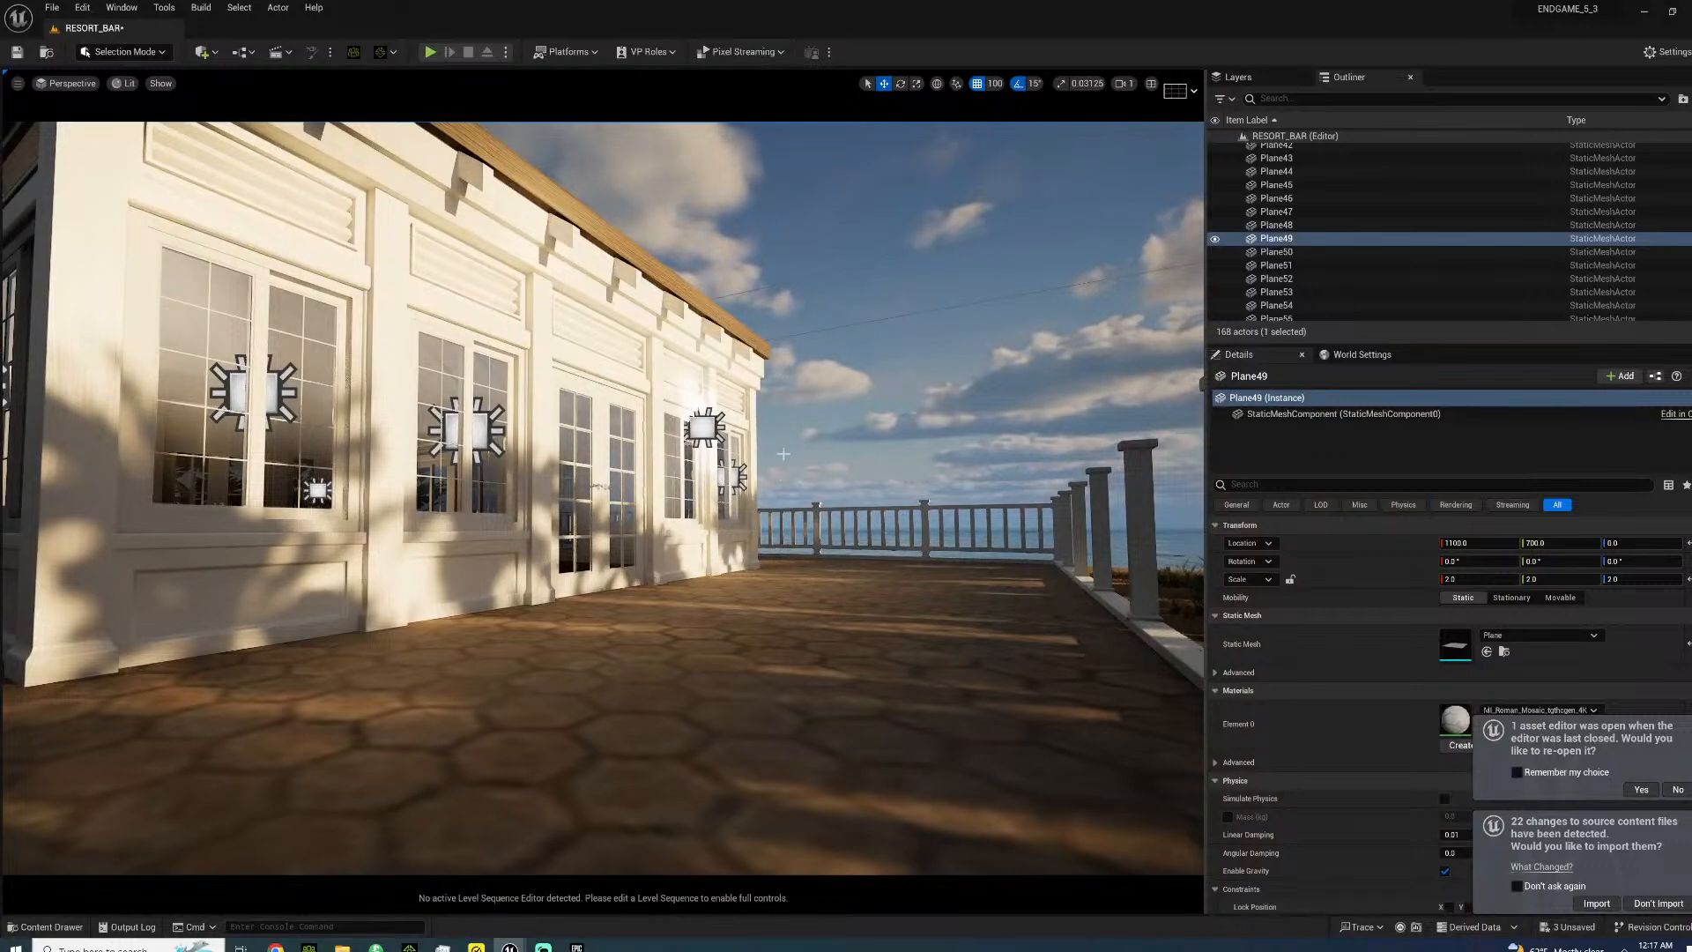
- Duplicate the seaward corner railing, rotate the copy 90° about Z and fit it into the first bay of the adjoining side at Y -800
right_drag(772, 511, 1027, 617)
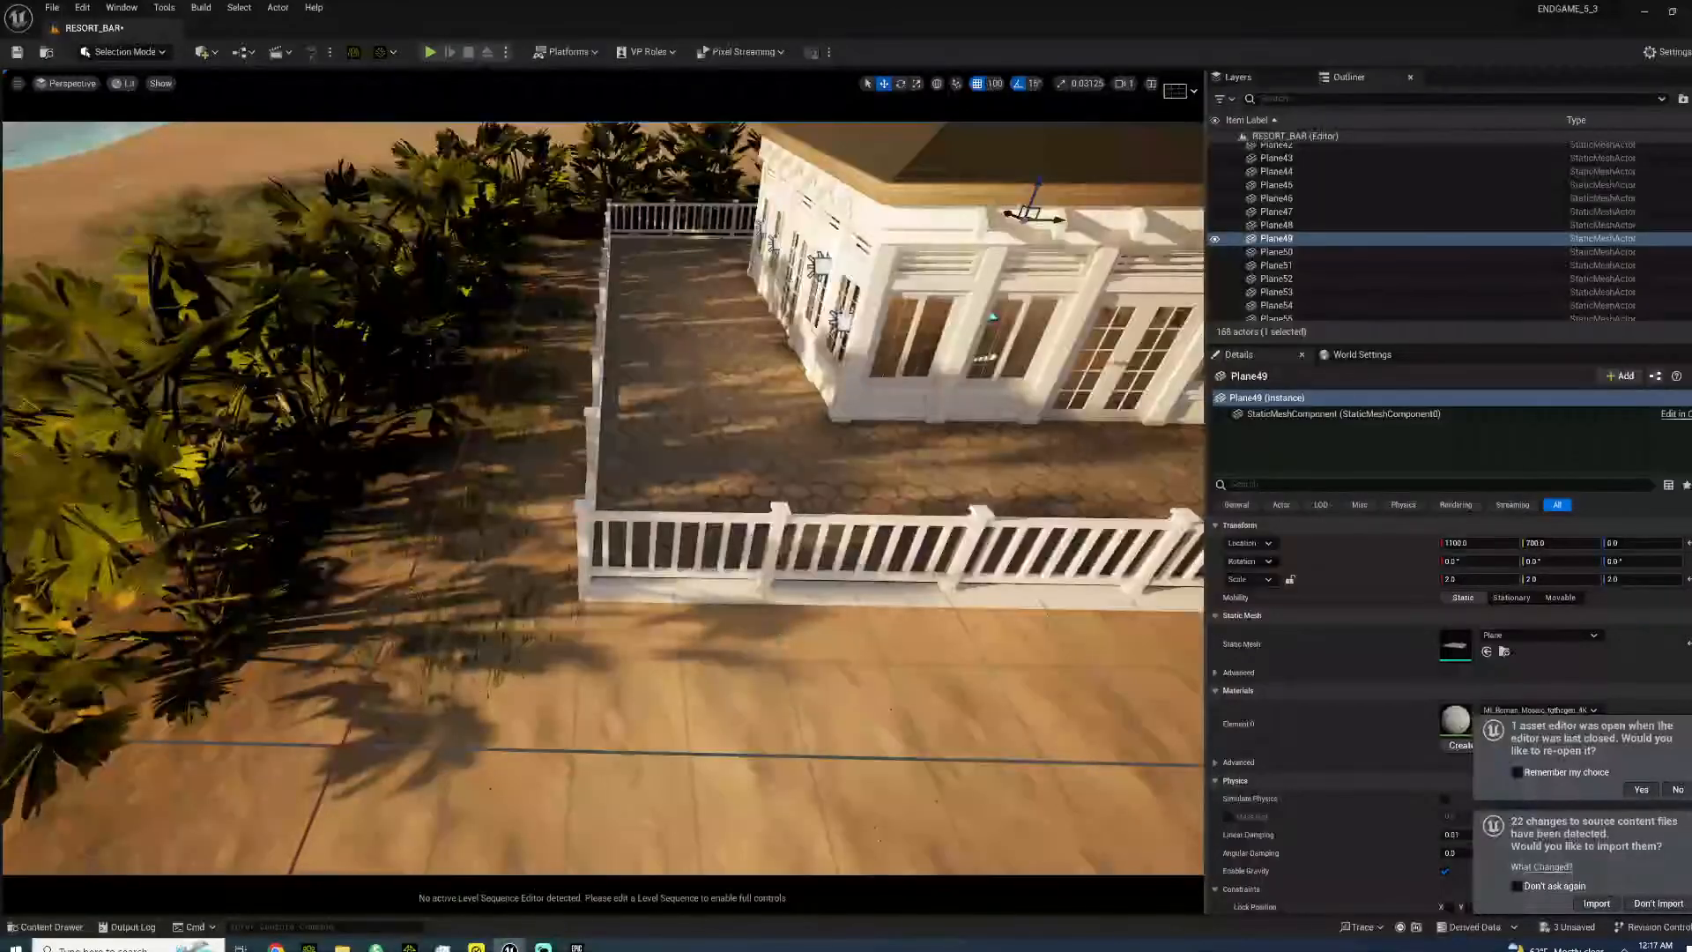
click(695, 519)
alt+drag(757, 579, 785, 540)
key(e)
key(w)
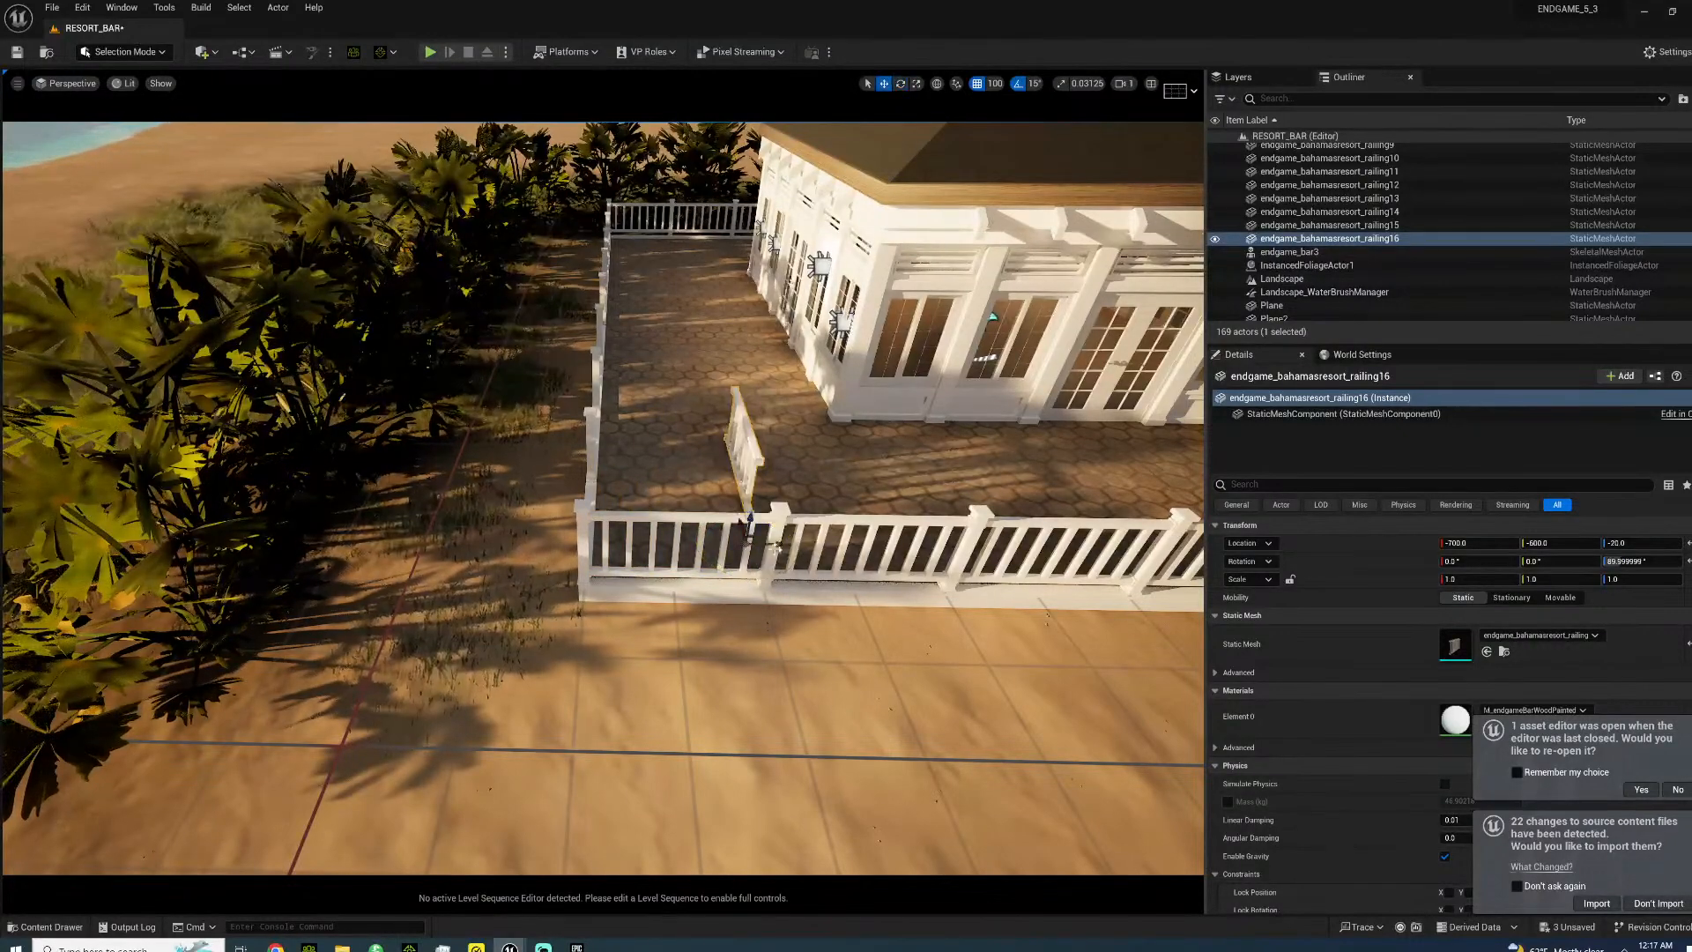
drag(742, 524, 596, 605)
- Duplicate the rotated railing along the side wall, and copy two of its sections together into the following bays
right_drag(602, 496, 573, 493)
alt+drag(520, 499, 723, 394)
right_drag(705, 401, 611, 569)
ctrl+click(611, 564)
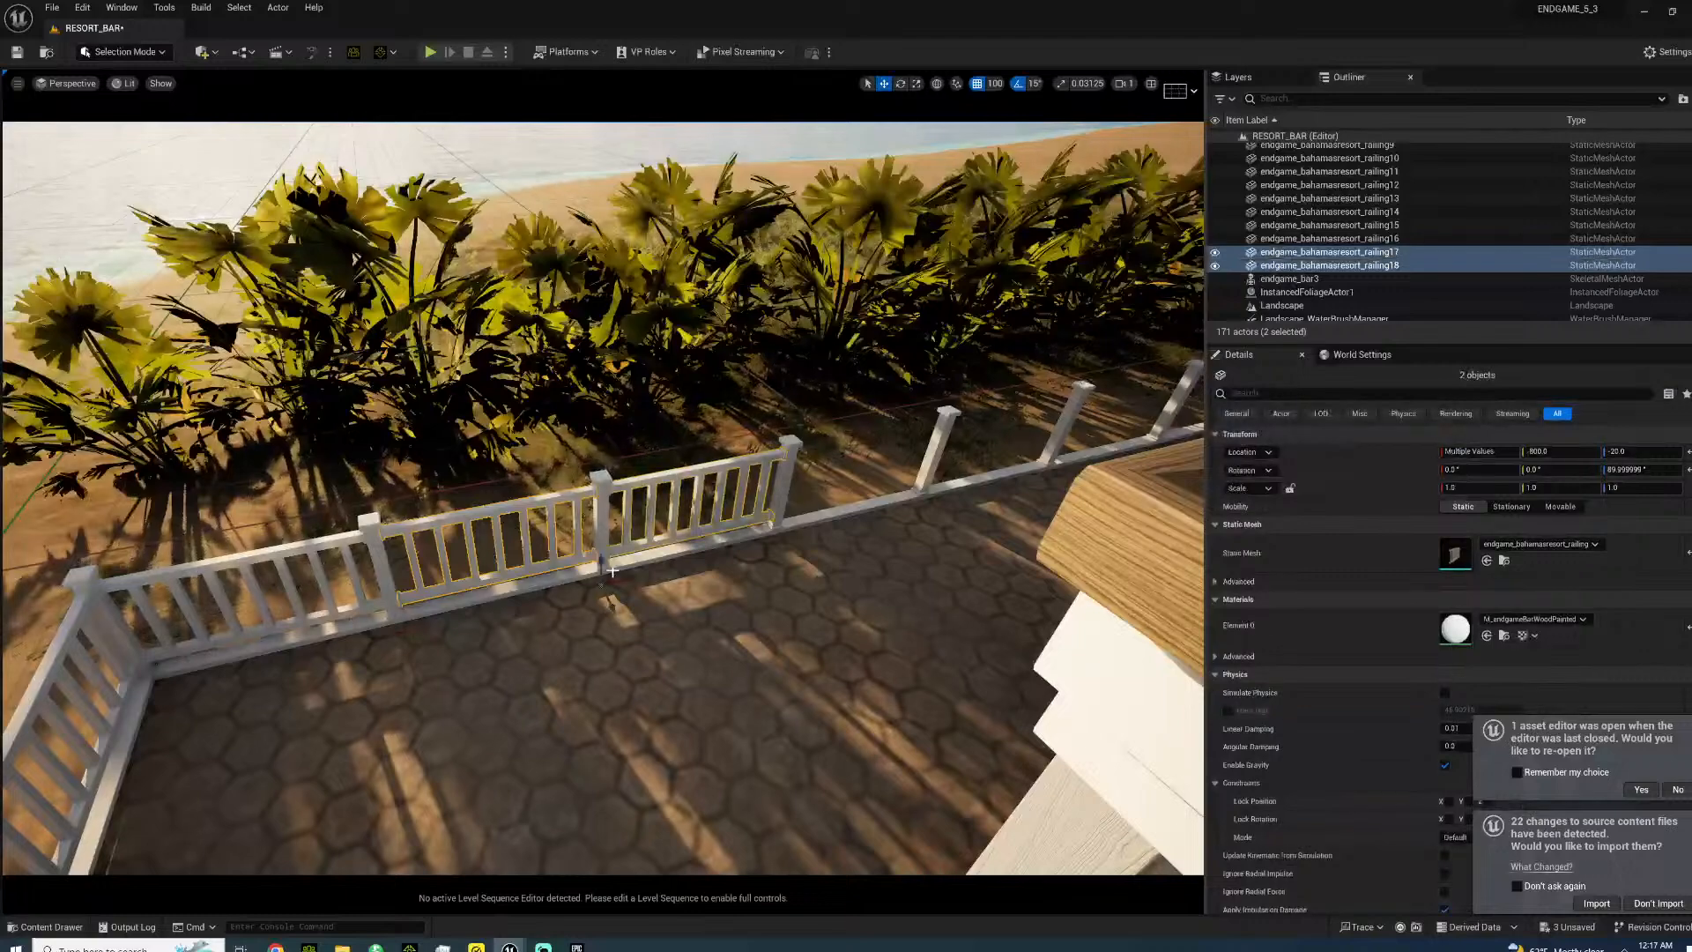
alt+drag(634, 575, 998, 469)
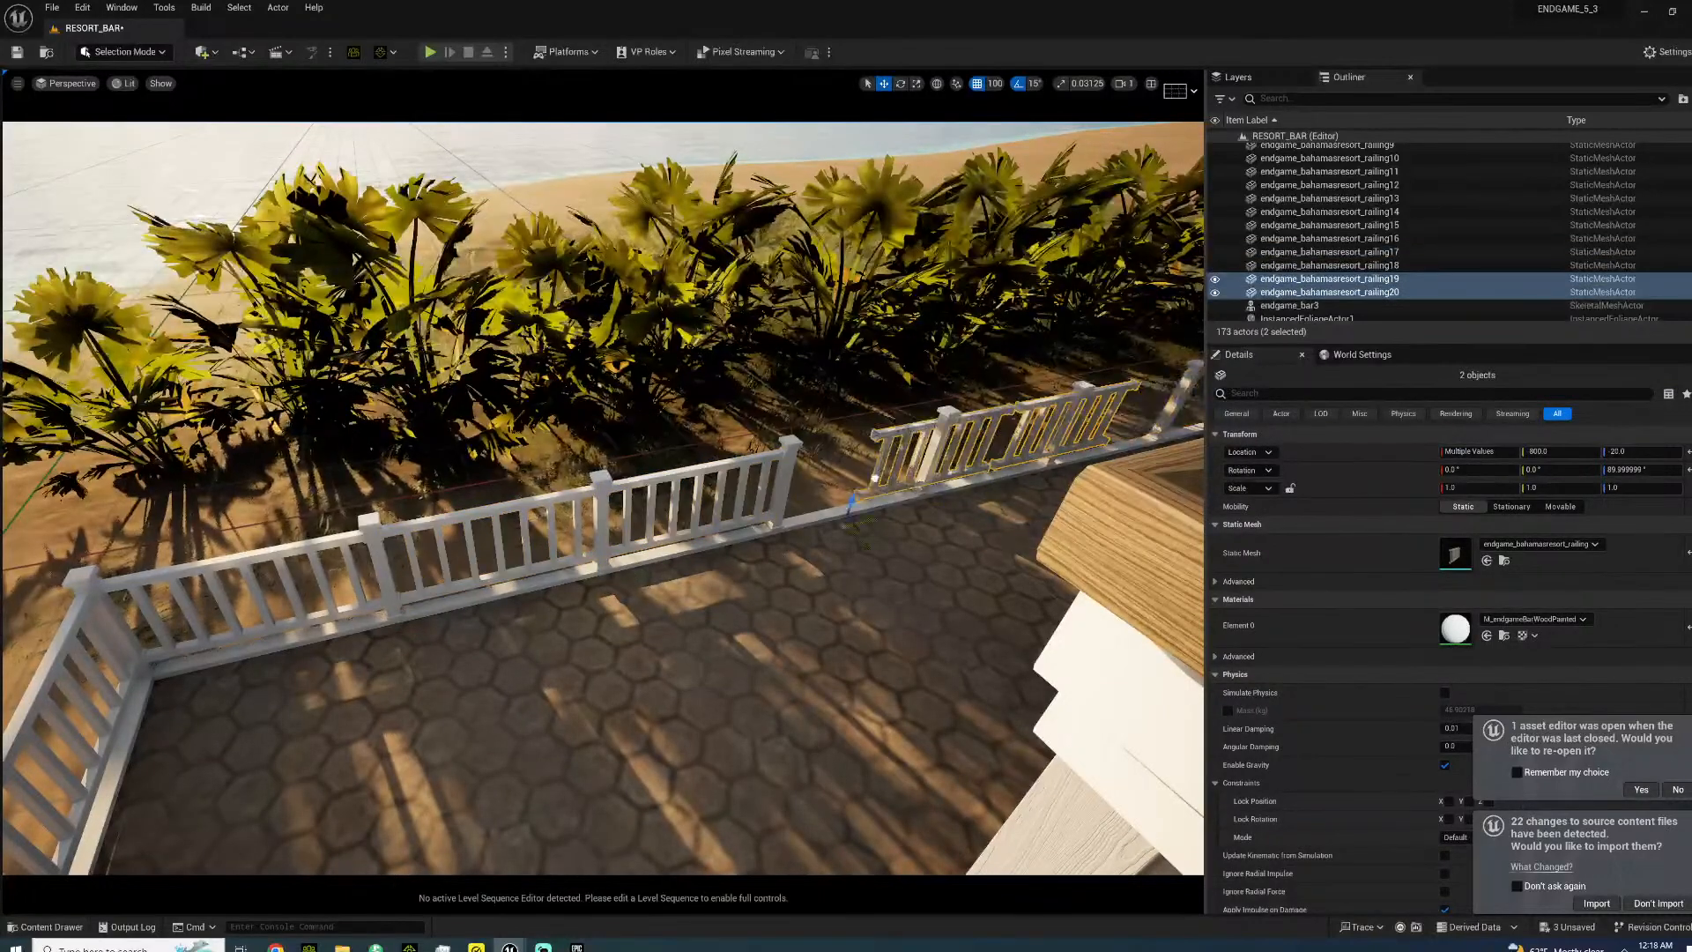
- Duplicate the railing pair into the next two bays of the side wall and a single section into the last bay
right_drag(837, 493, 767, 573)
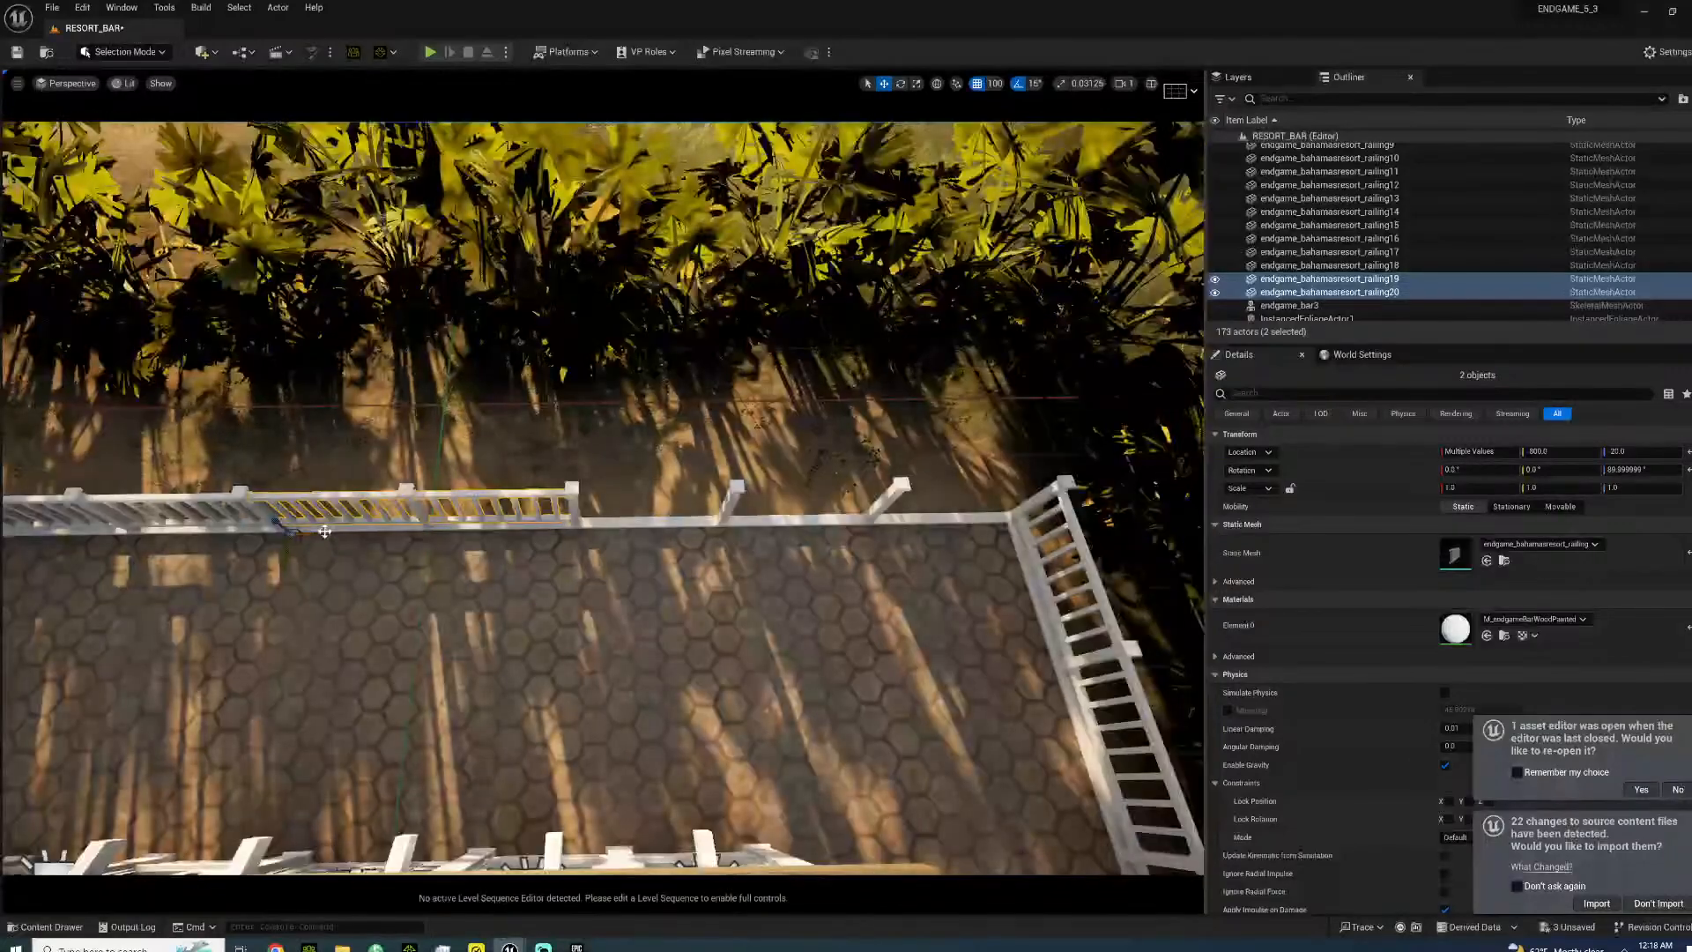
alt+drag(325, 531, 594, 532)
click(721, 523)
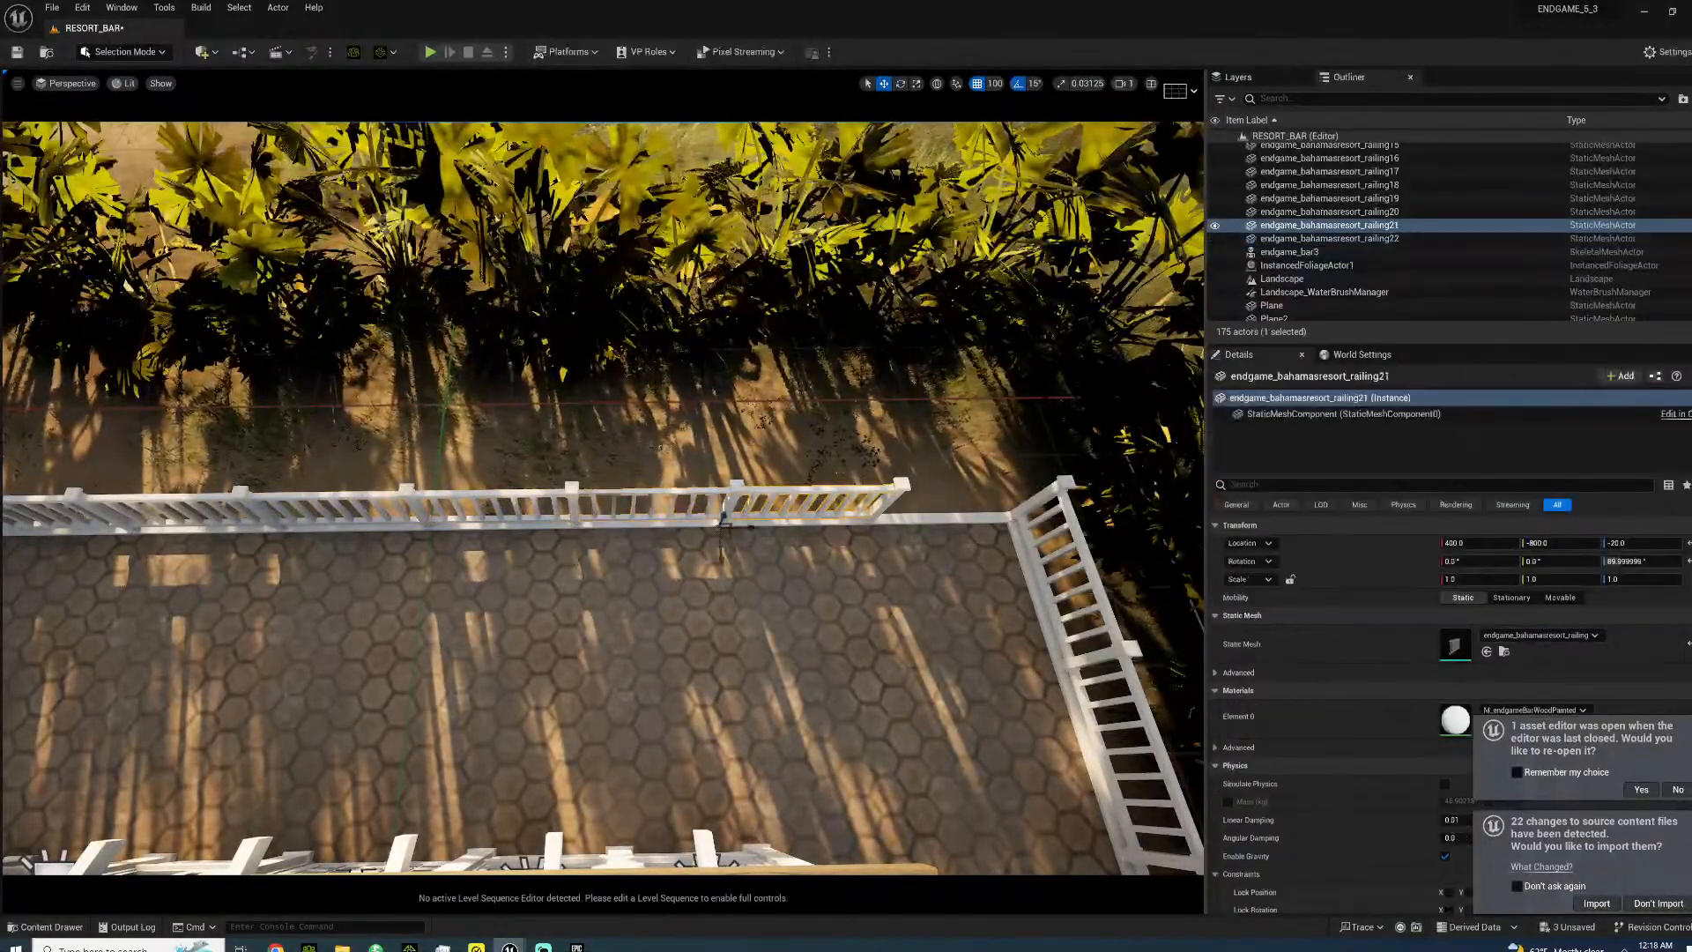
alt+drag(771, 526, 935, 522)
- Select all eight railing sections of the completed side and duplicate them together onto the opposite side of the patio at Y 800
right_drag(935, 521, 1269, 528)
scroll(602, 498, up, 5)
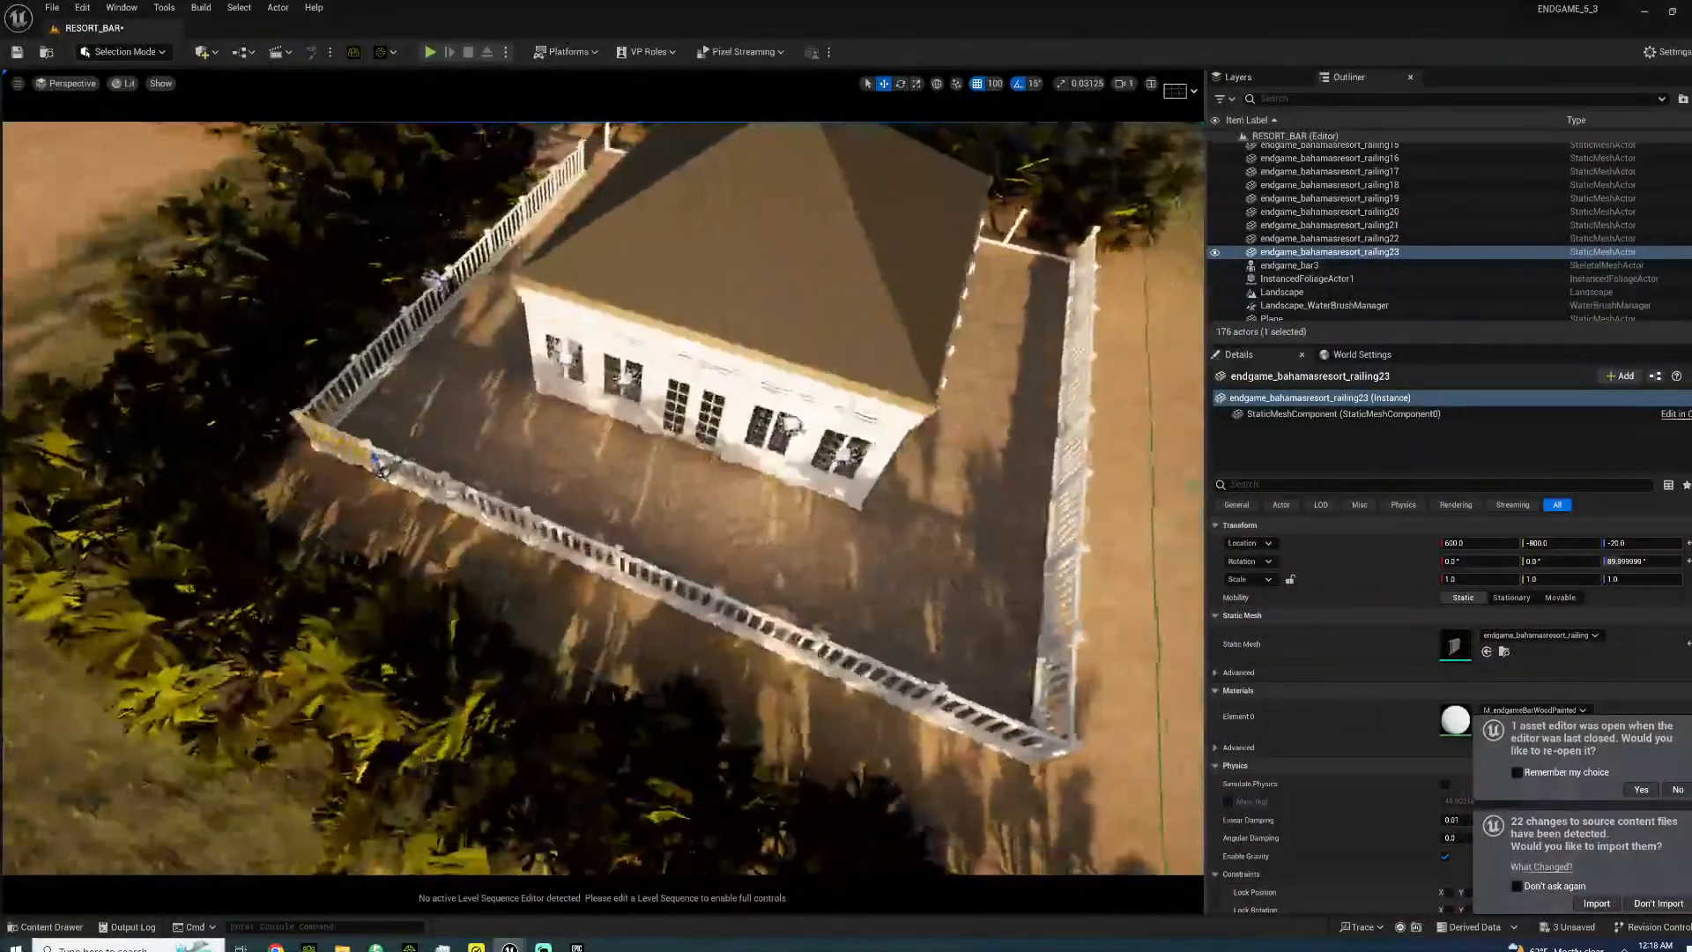
ctrl+click(481, 492)
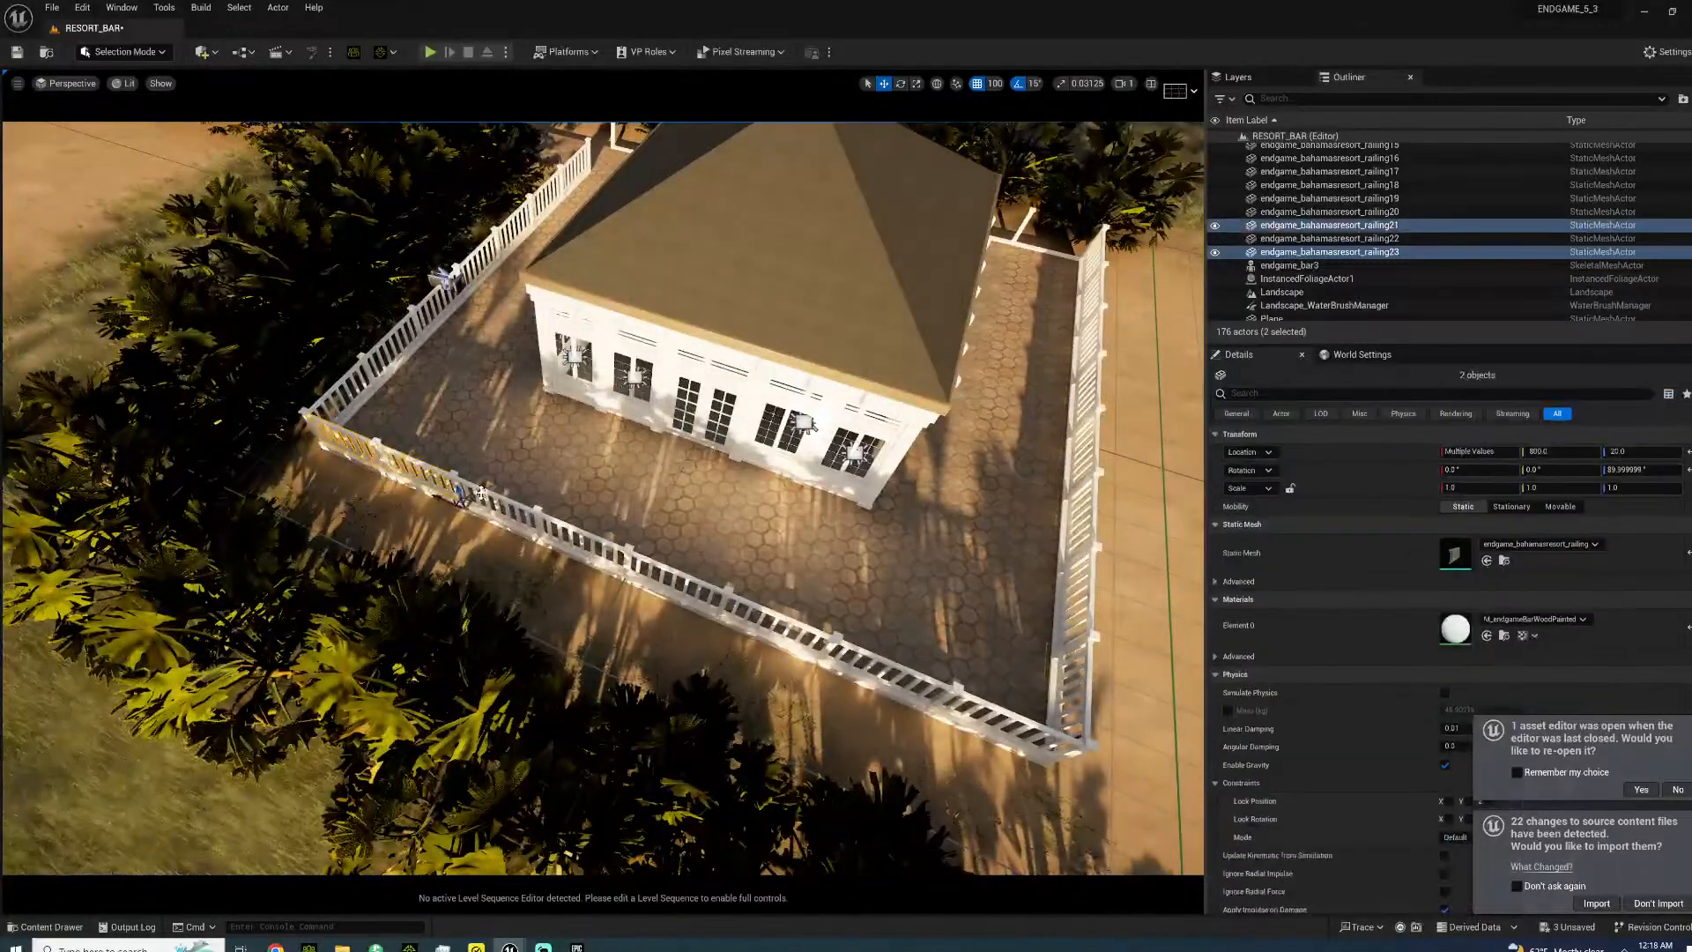
ctrl+click(542, 527)
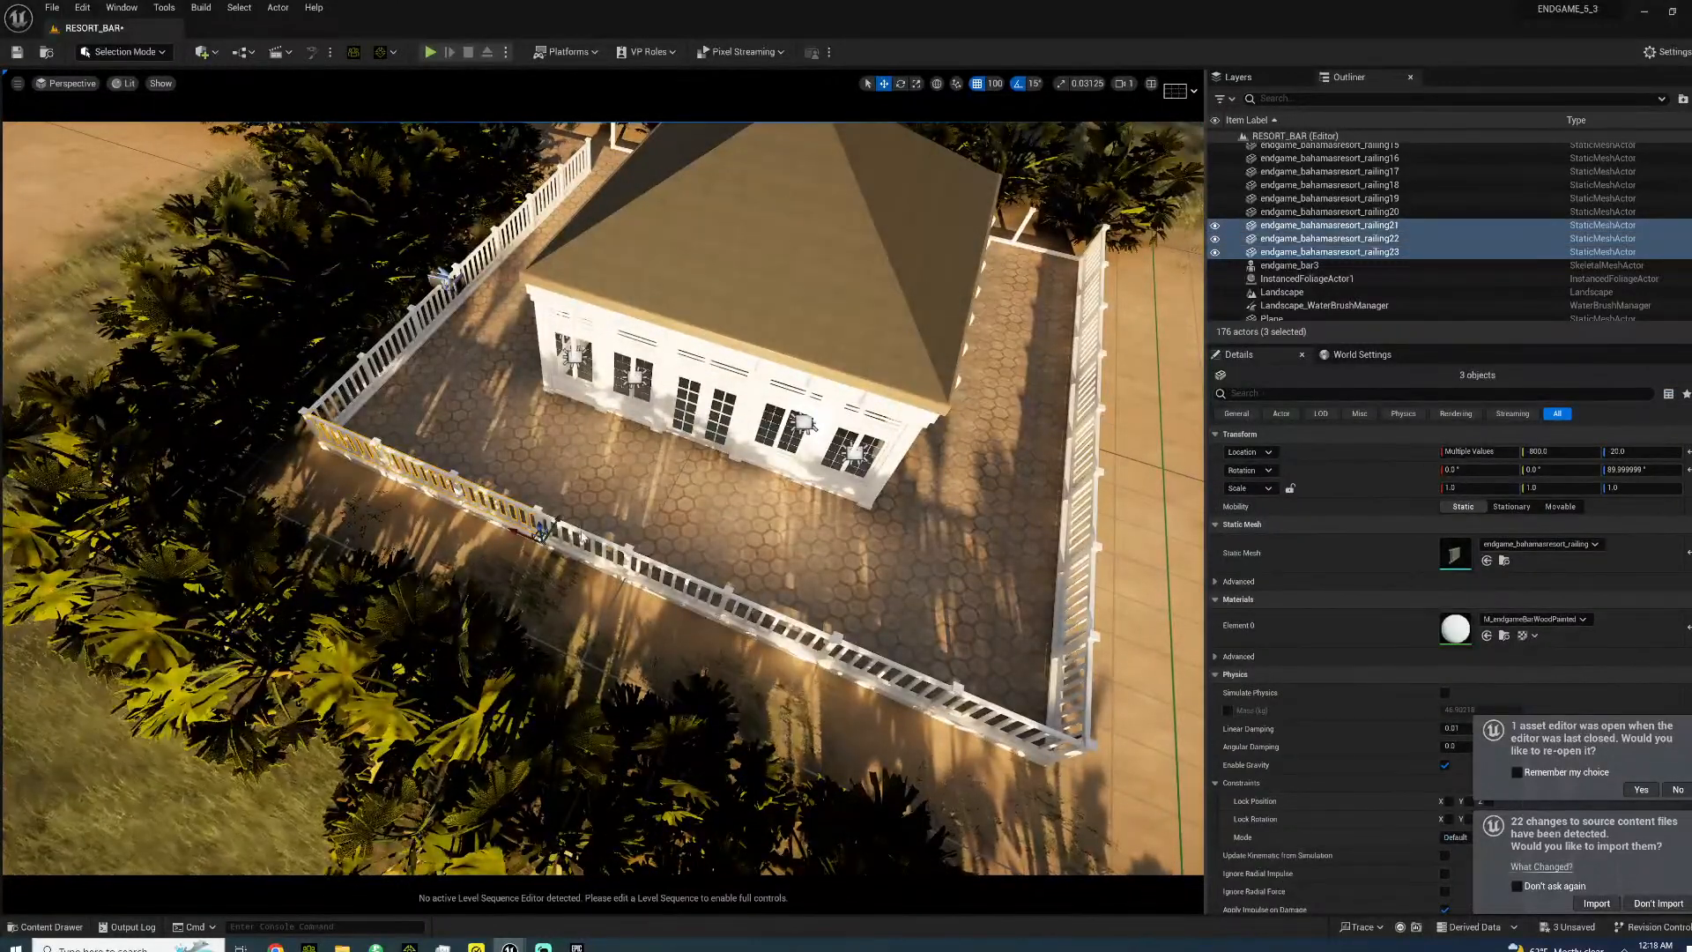
ctrl+click(635, 555)
ctrl+click(723, 599)
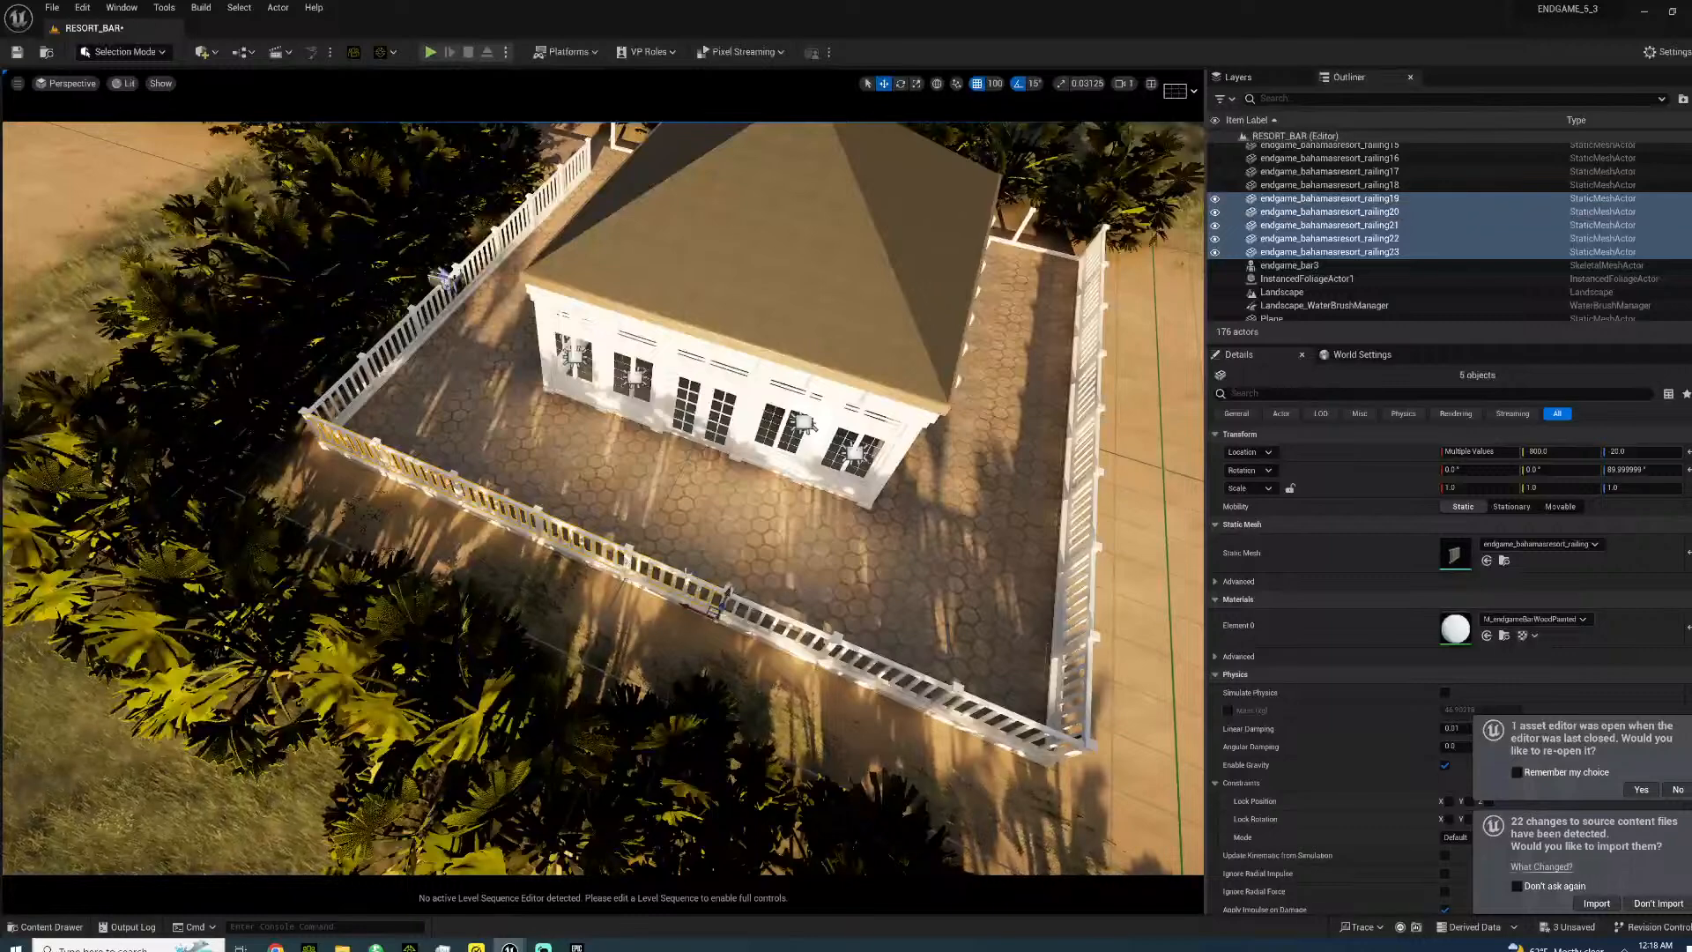
ctrl+click(820, 652)
ctrl+click(933, 698)
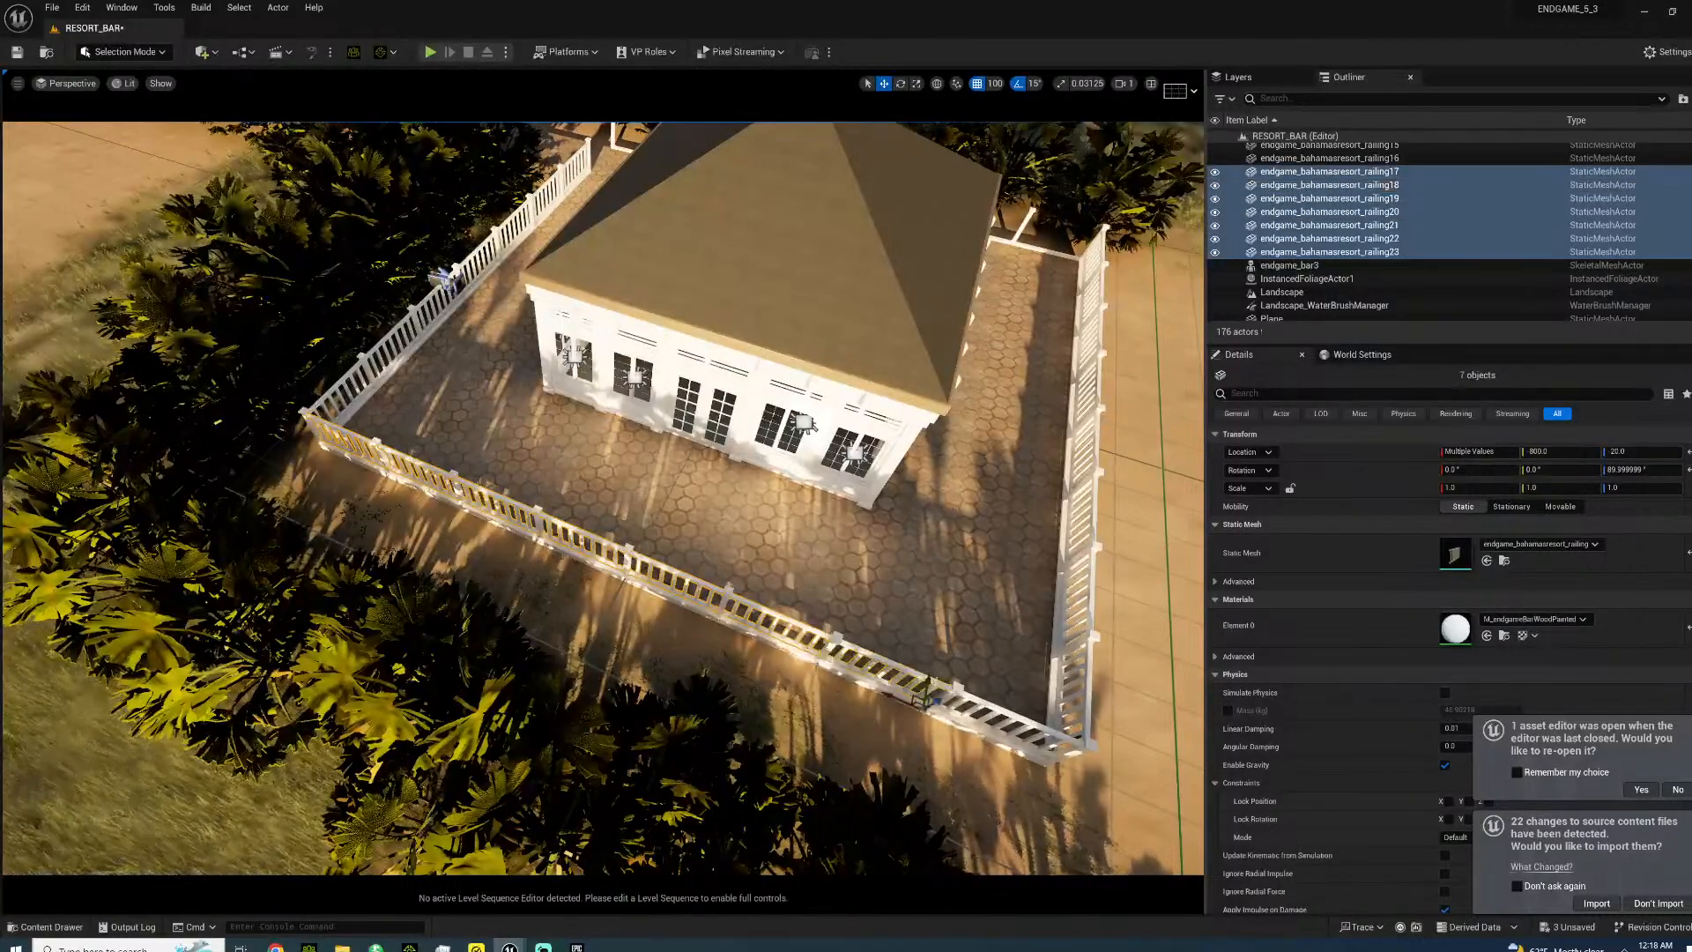
ctrl+click(1004, 716)
right_drag(1004, 716, 760, 865)
alt+drag(753, 843, 1007, 722)
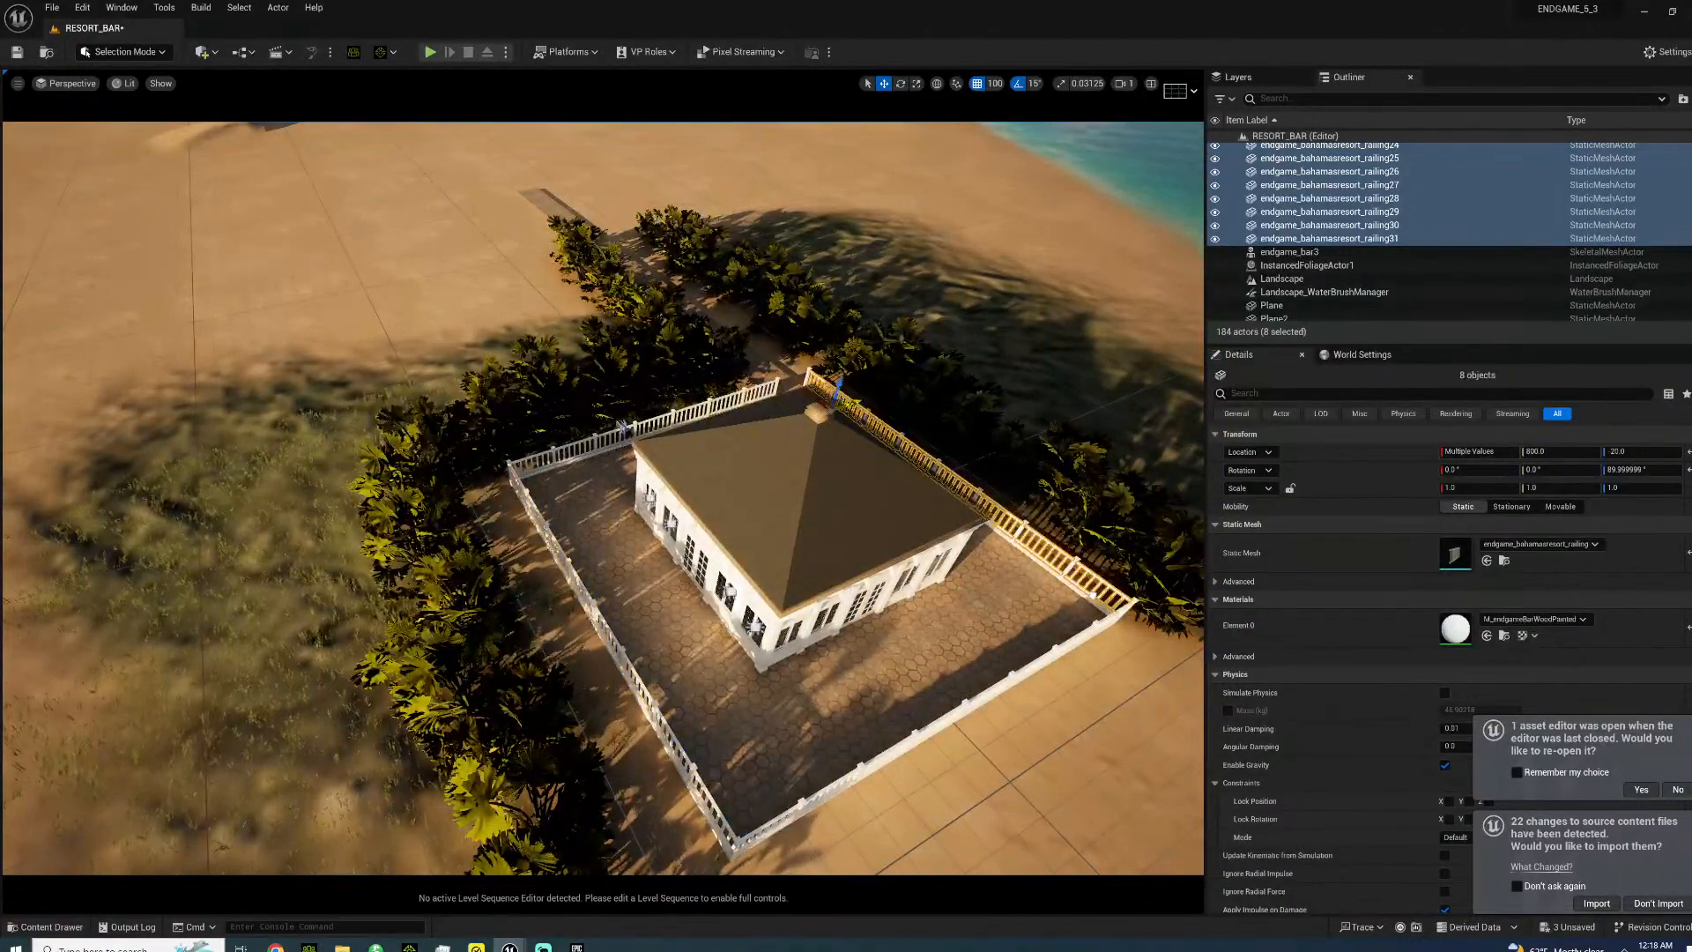
- Inspect the railing around the patio up close, from inside the bar and at ground level along the walkways
right_drag(842, 401, 732, 192)
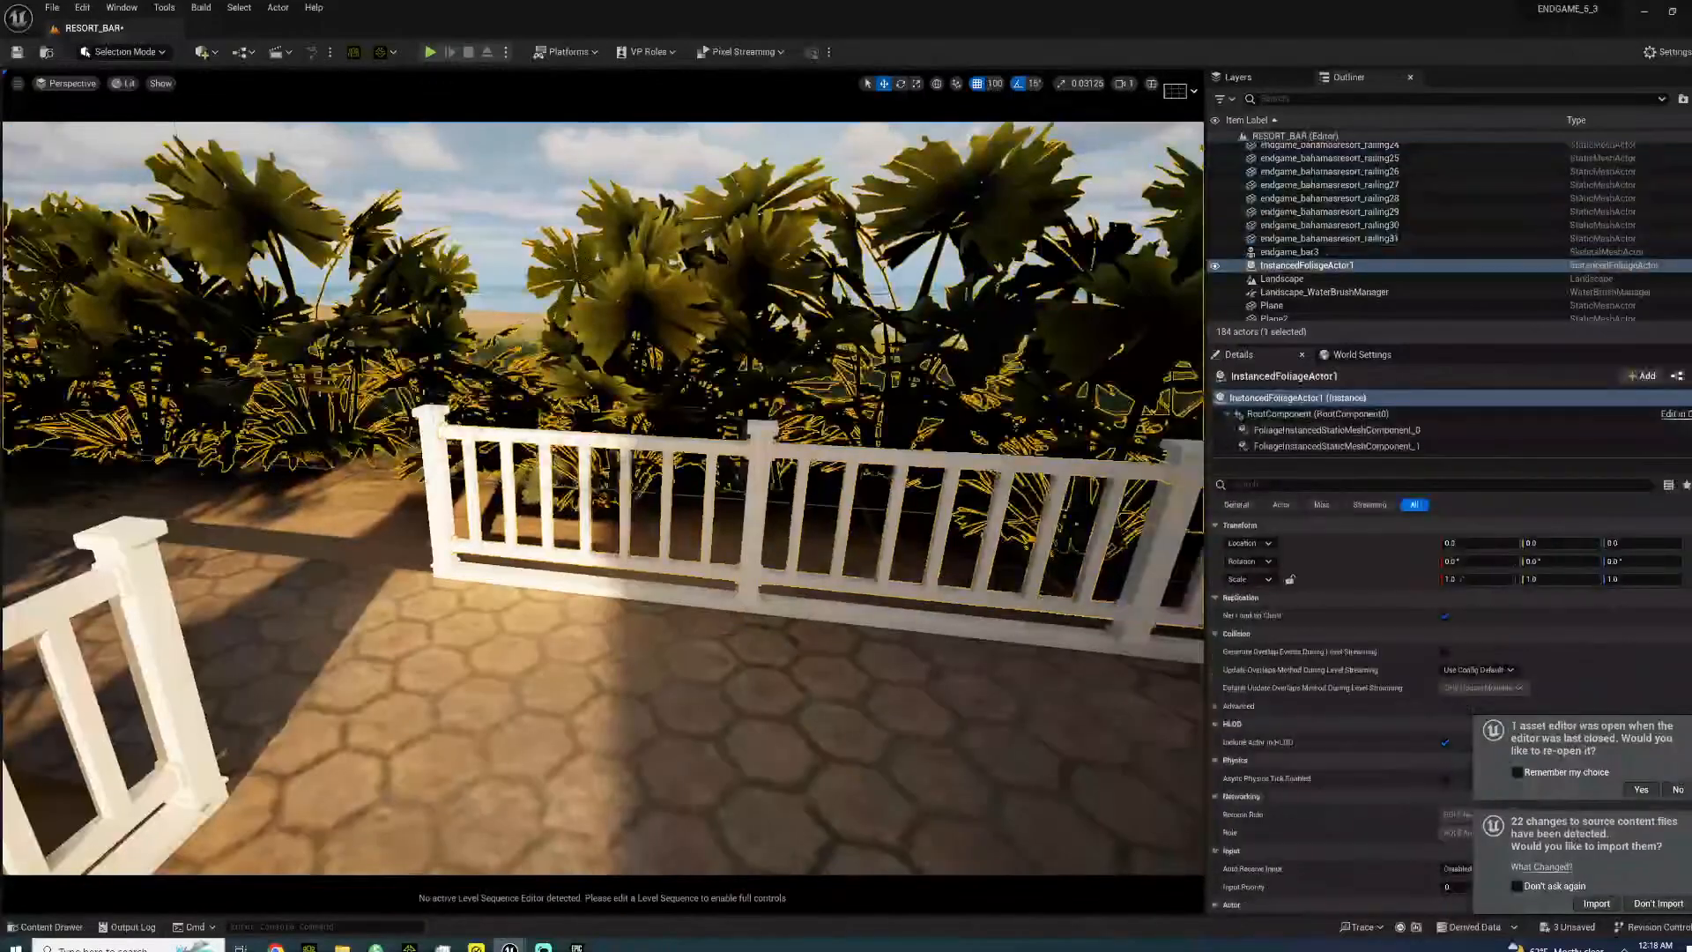
click(579, 484)
mouse_move(579, 484)
right_down()
mouse_move(436, 485)
mouse_move(546, 538)
mouse_move(582, 480)
right_up()
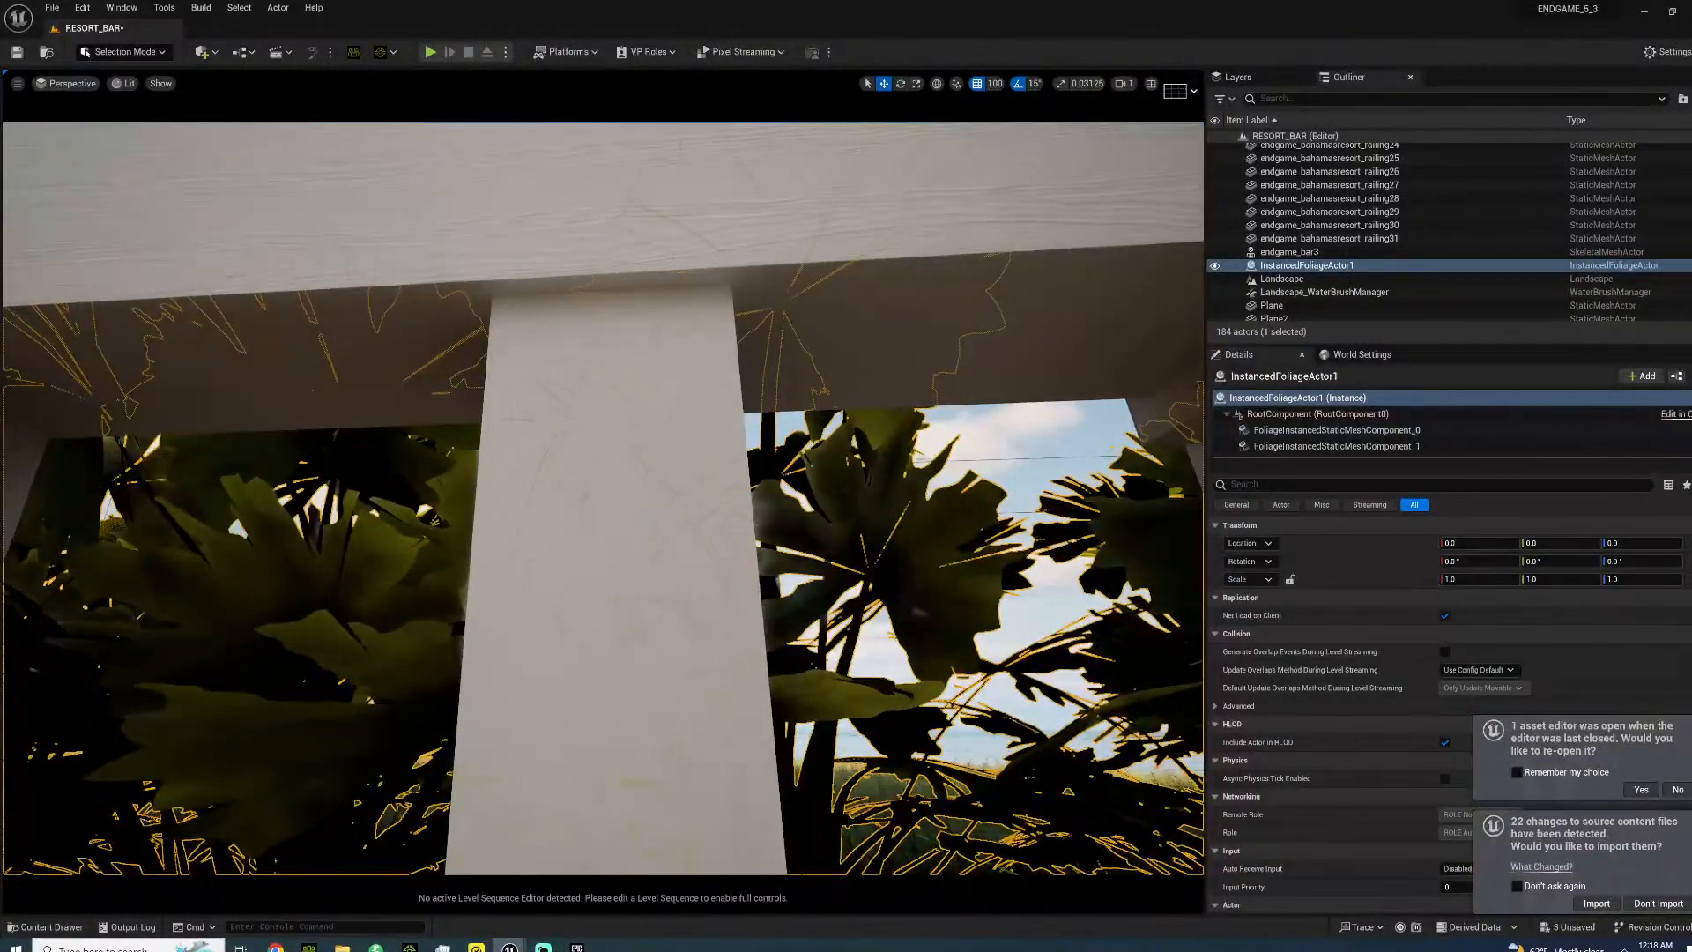
click(960, 444)
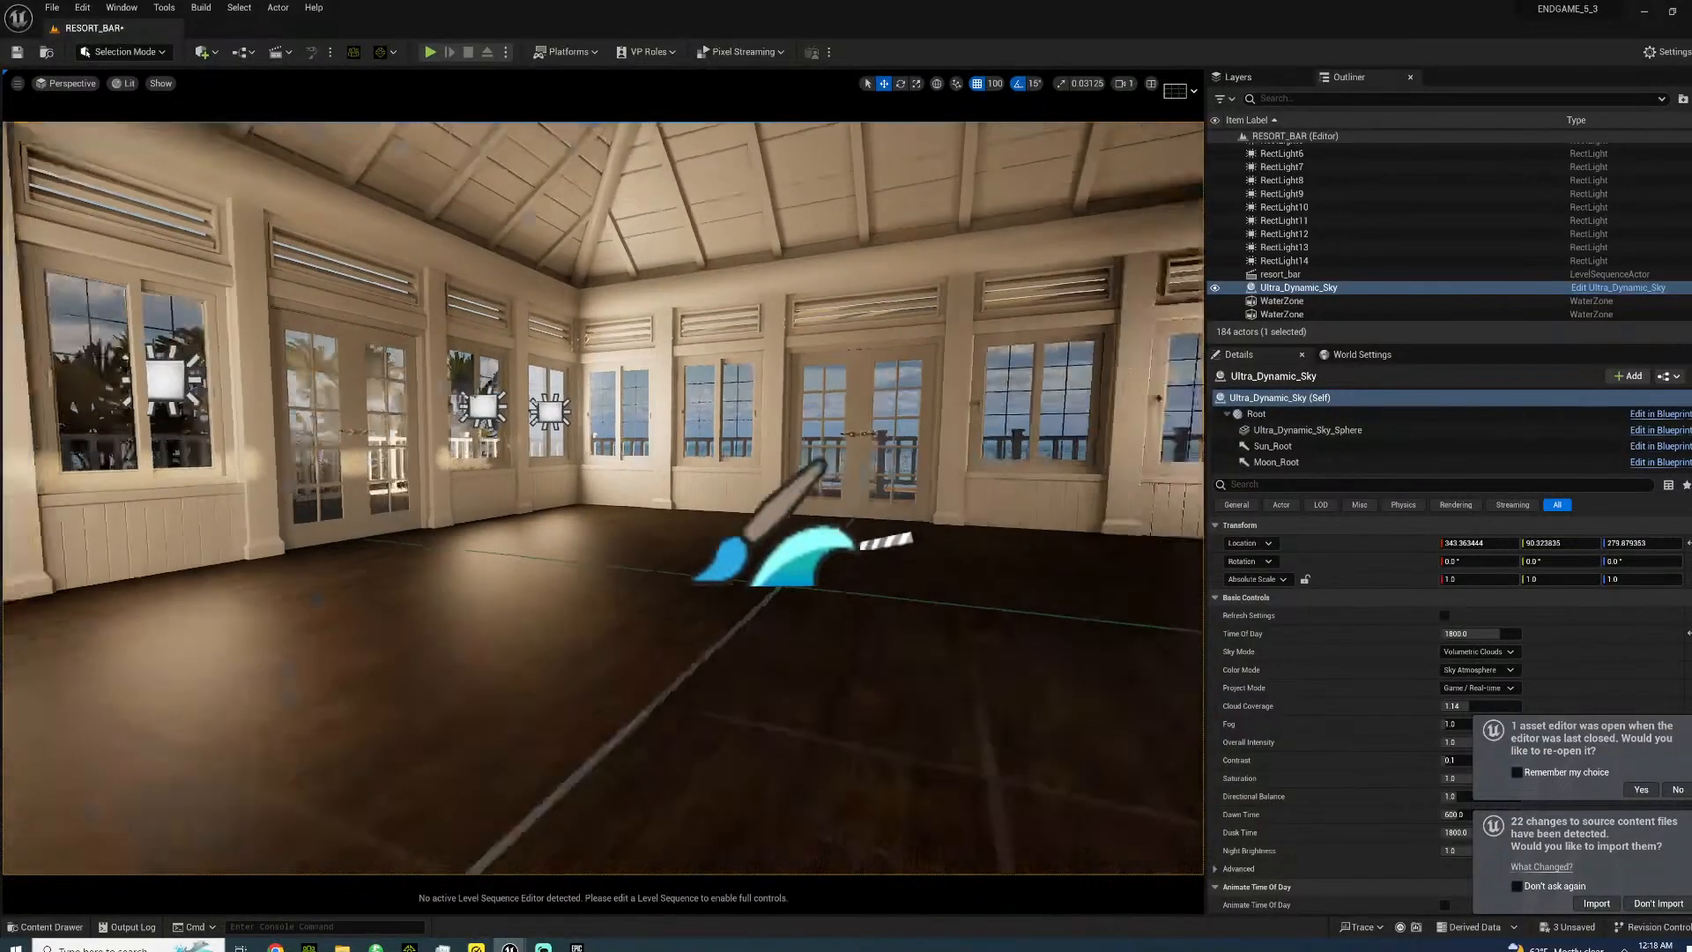
key(w)
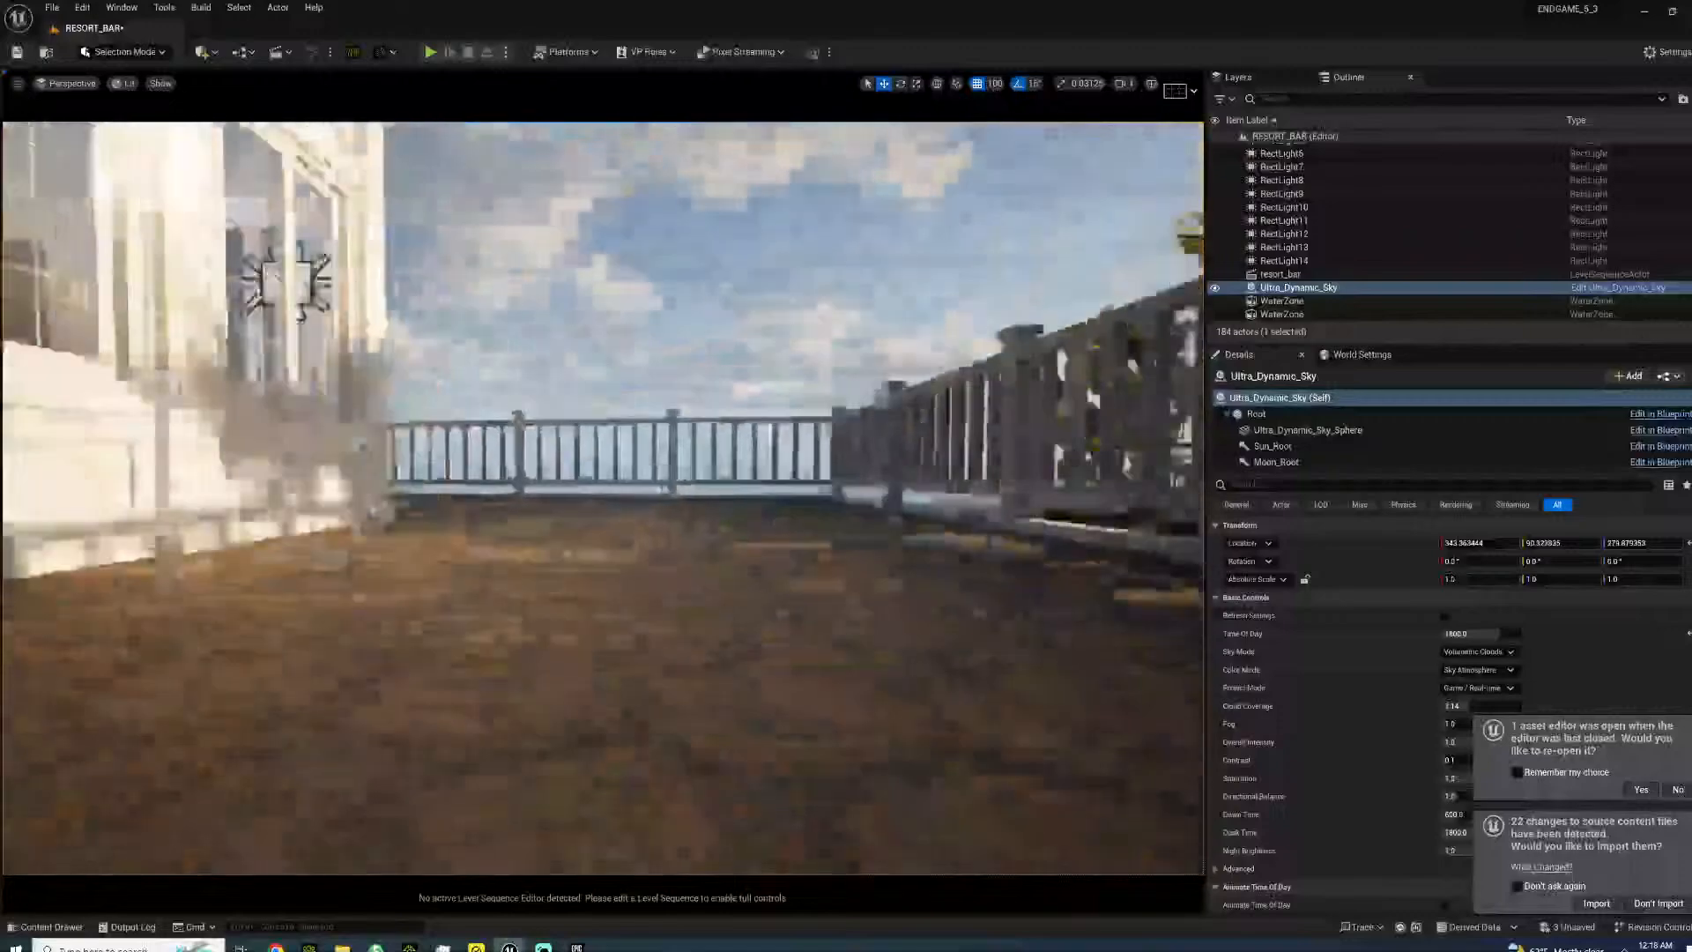
key(s)
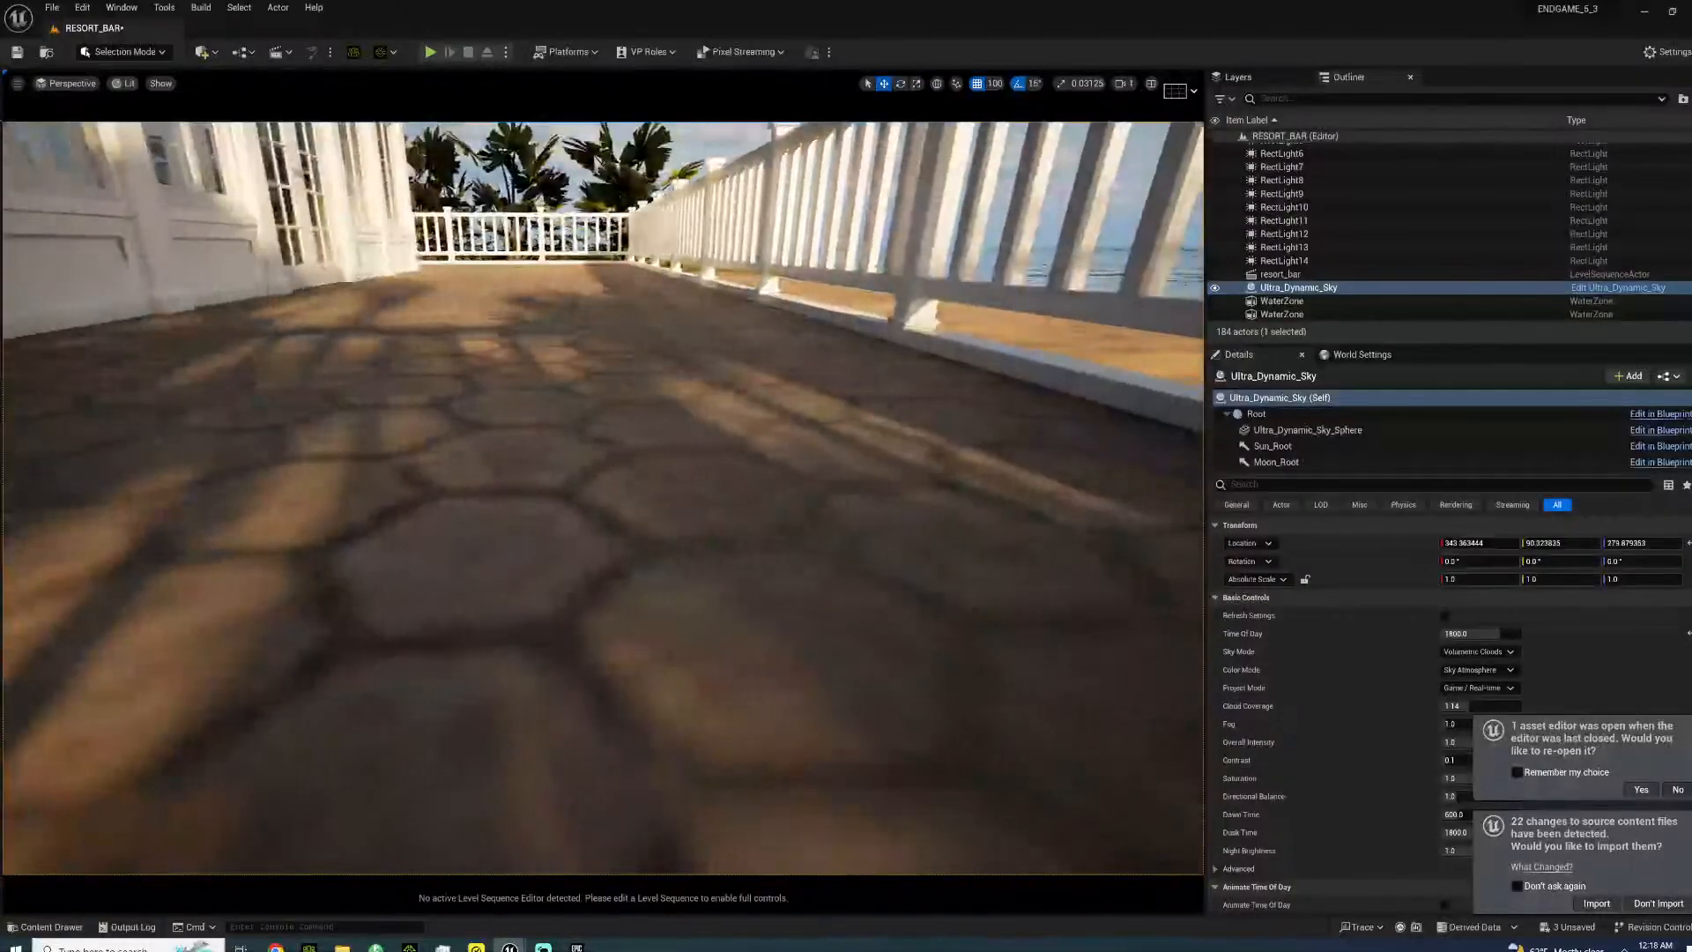
- Switch the editor to Foliage mode with the planted area outside the resort bar in view
key(s)
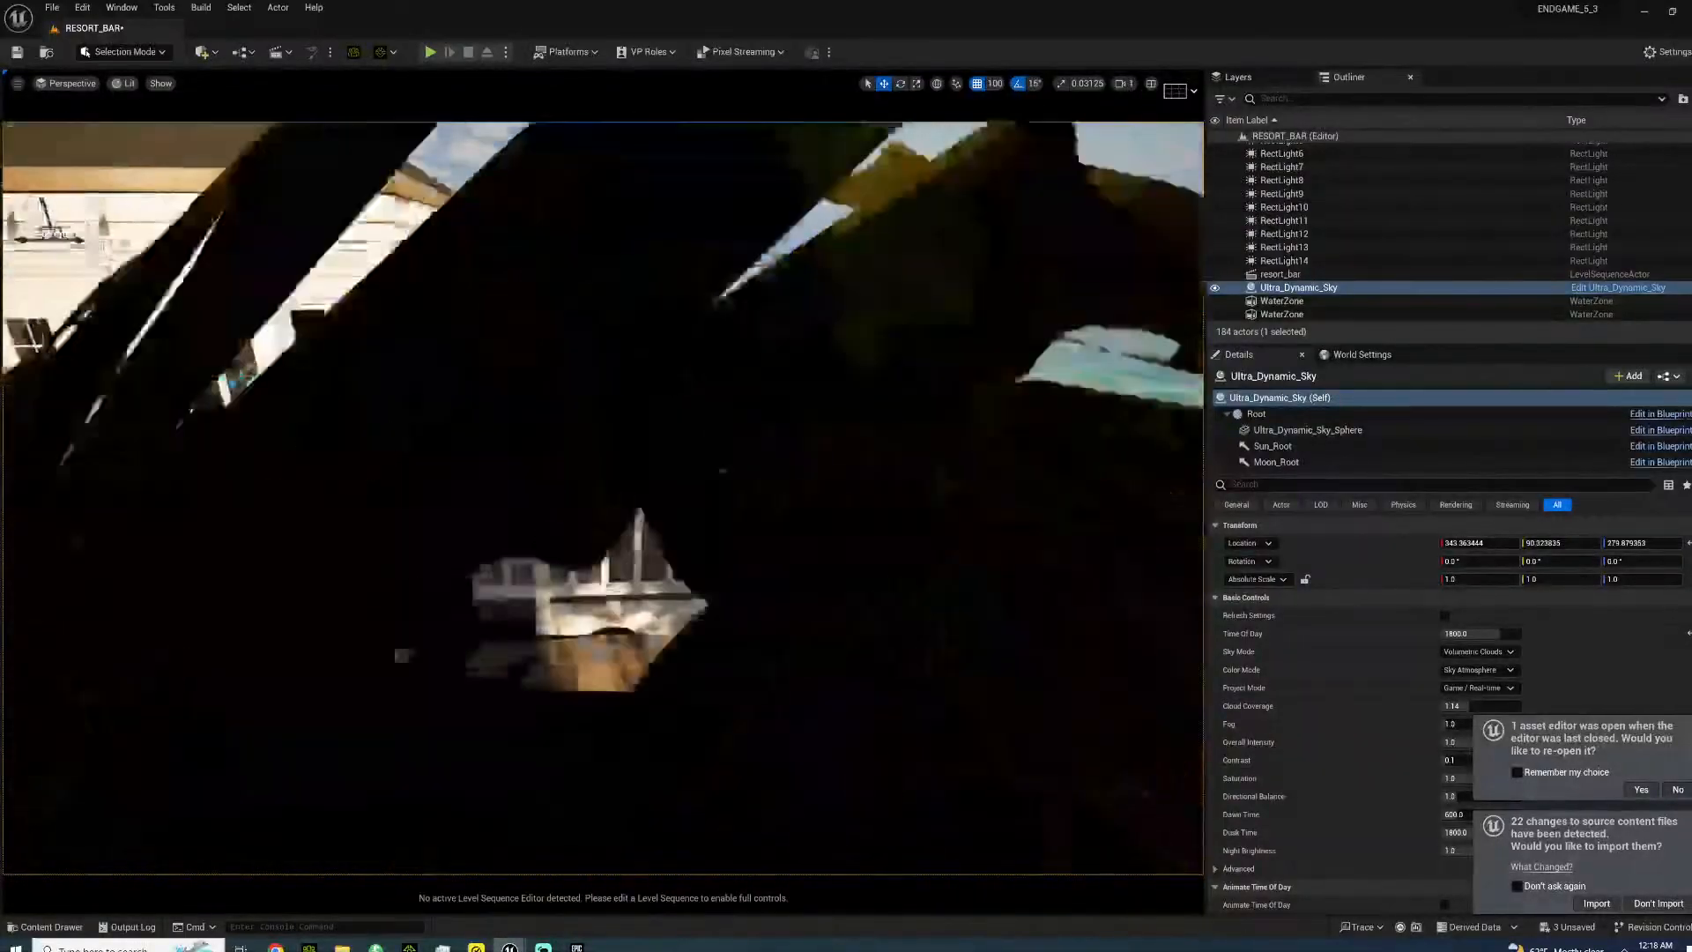
key(w)
key(d)
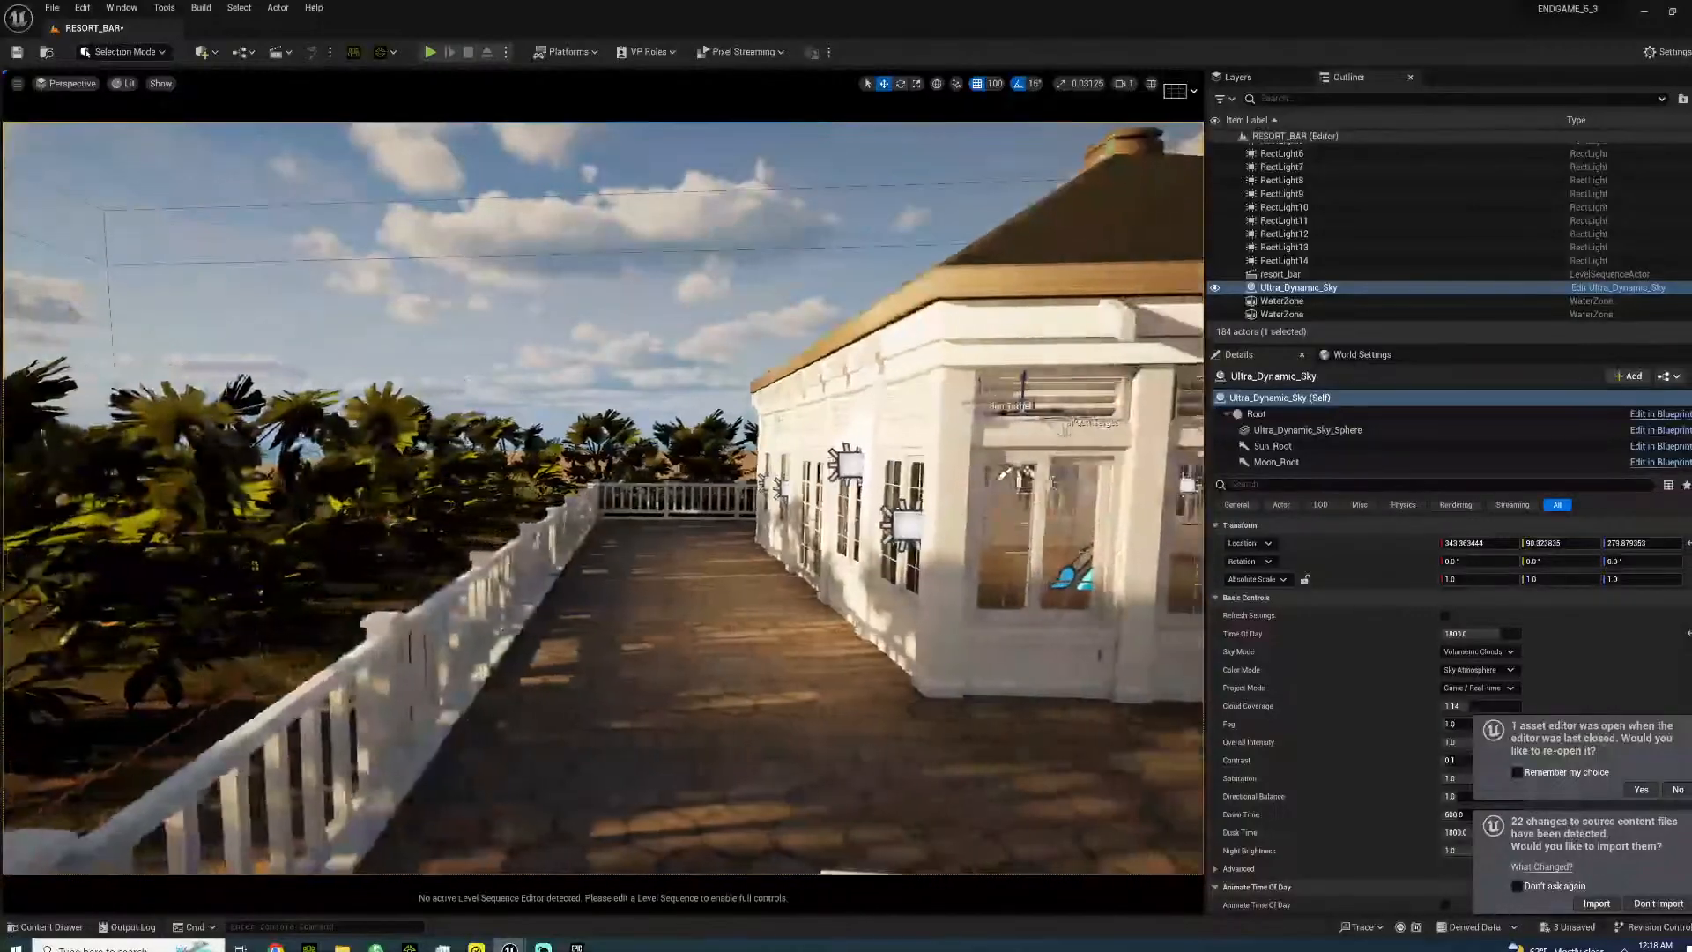
key(w)
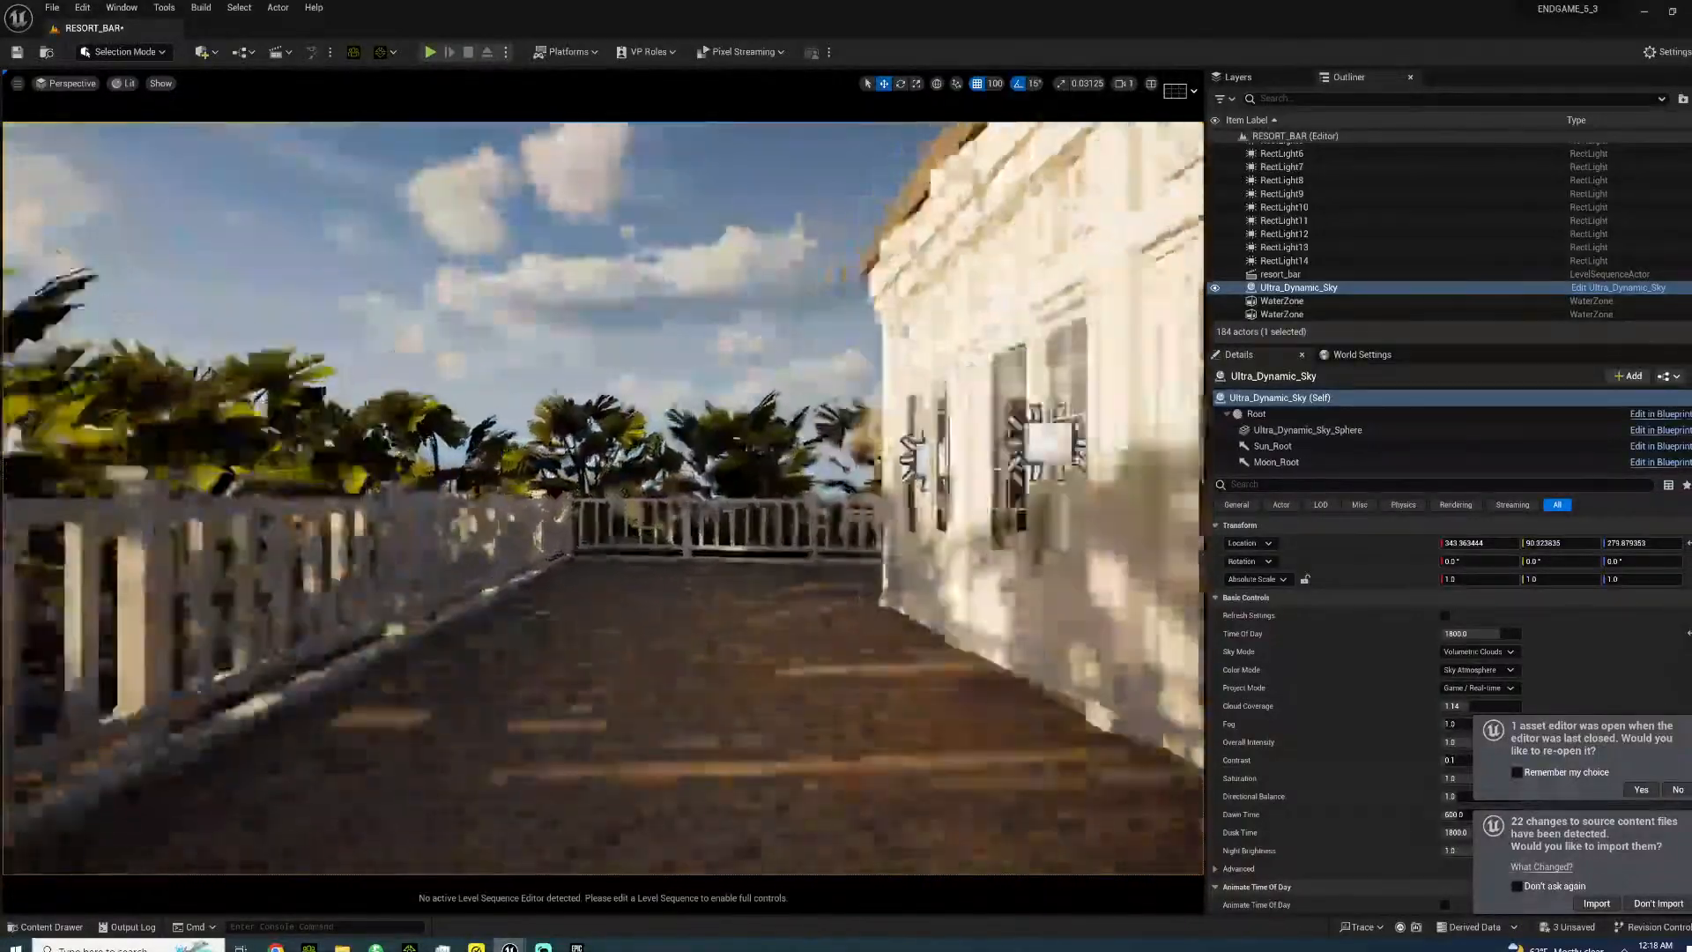
key(s)
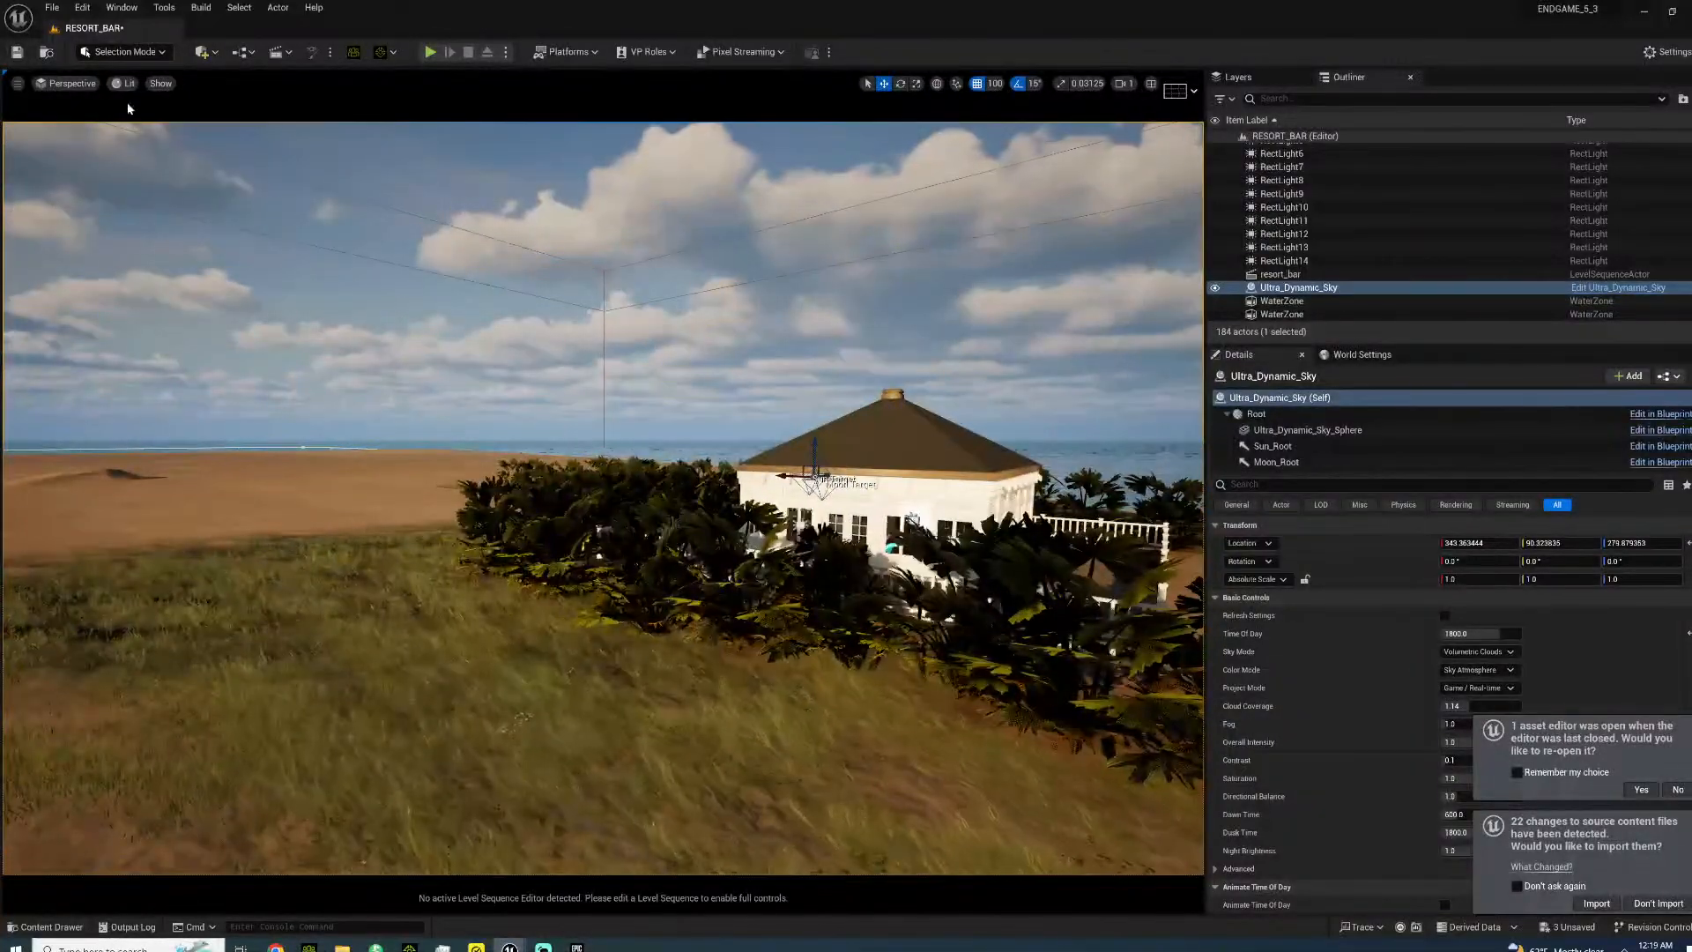
click(124, 51)
click(115, 94)
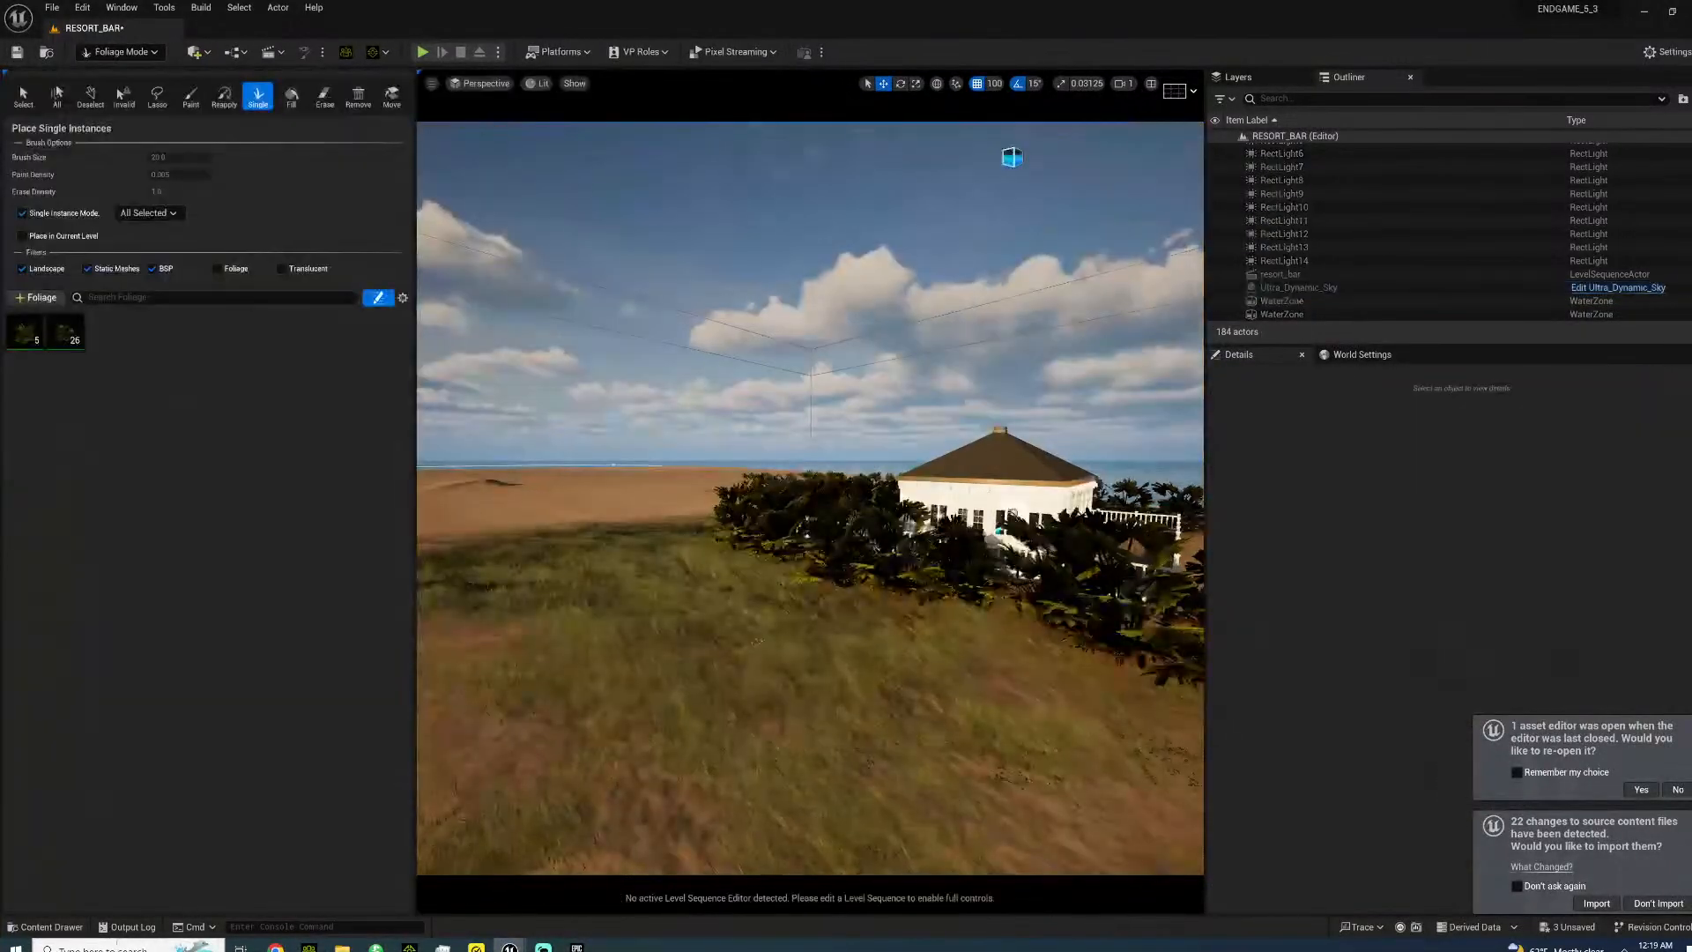
- Add the SM_SwissCheese_06a mesh from TropicalFoliage/Meshes/SwissCheese to the foliage palette
click(51, 926)
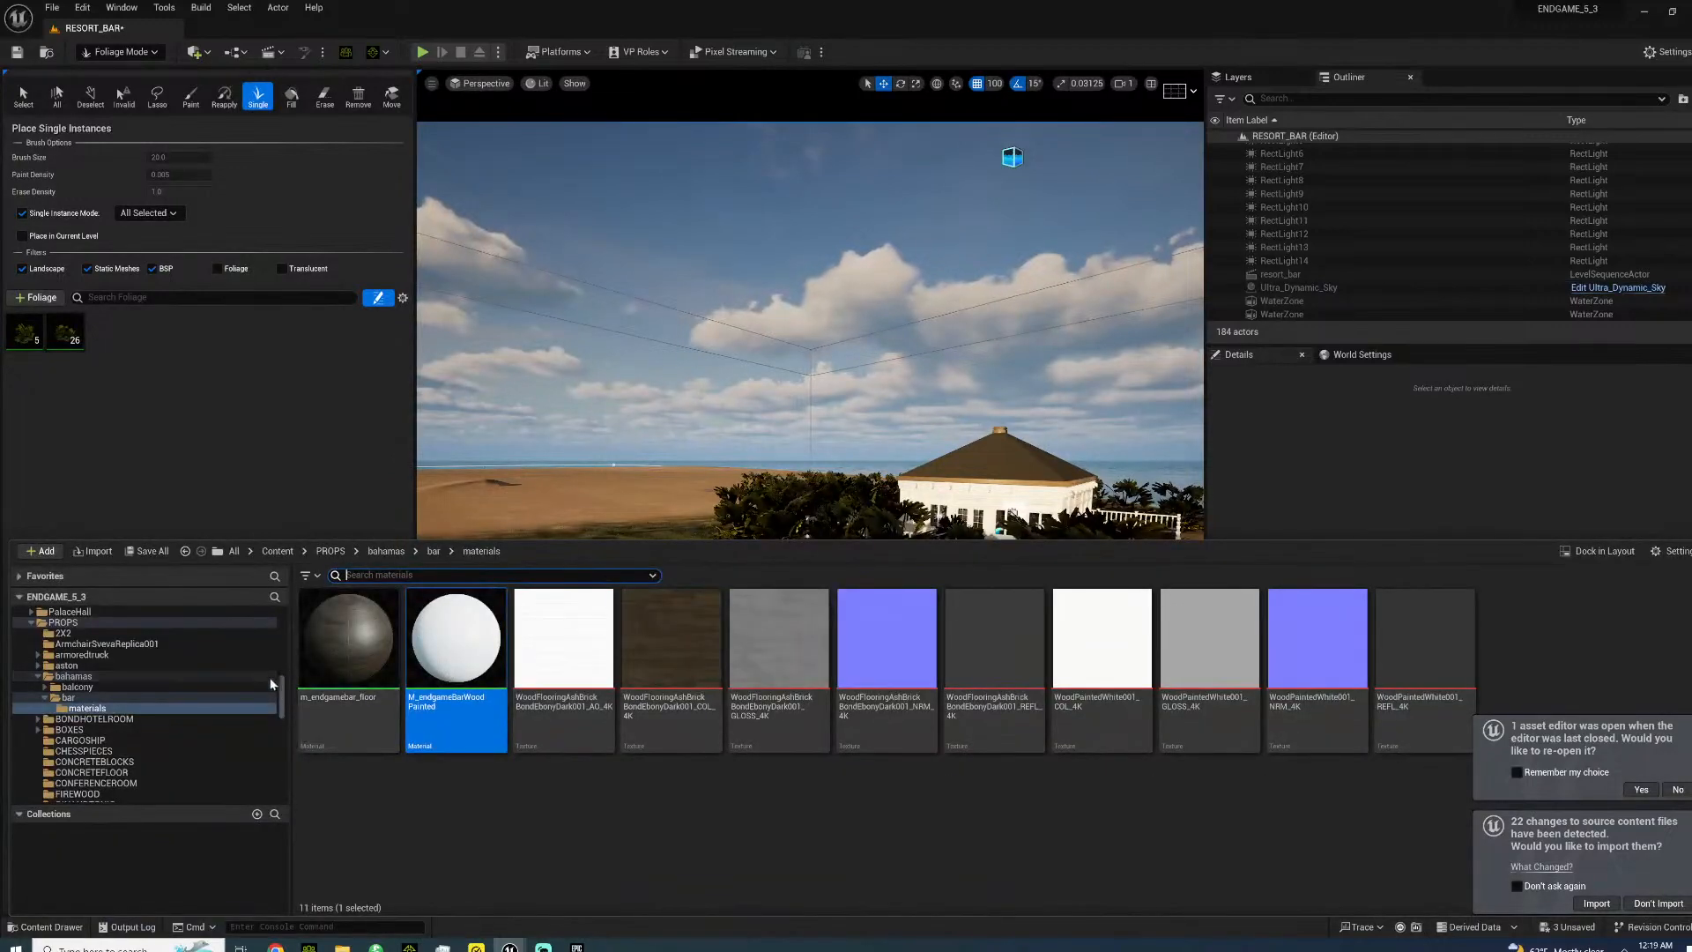
scroll(269, 723, down, 10)
click(91, 670)
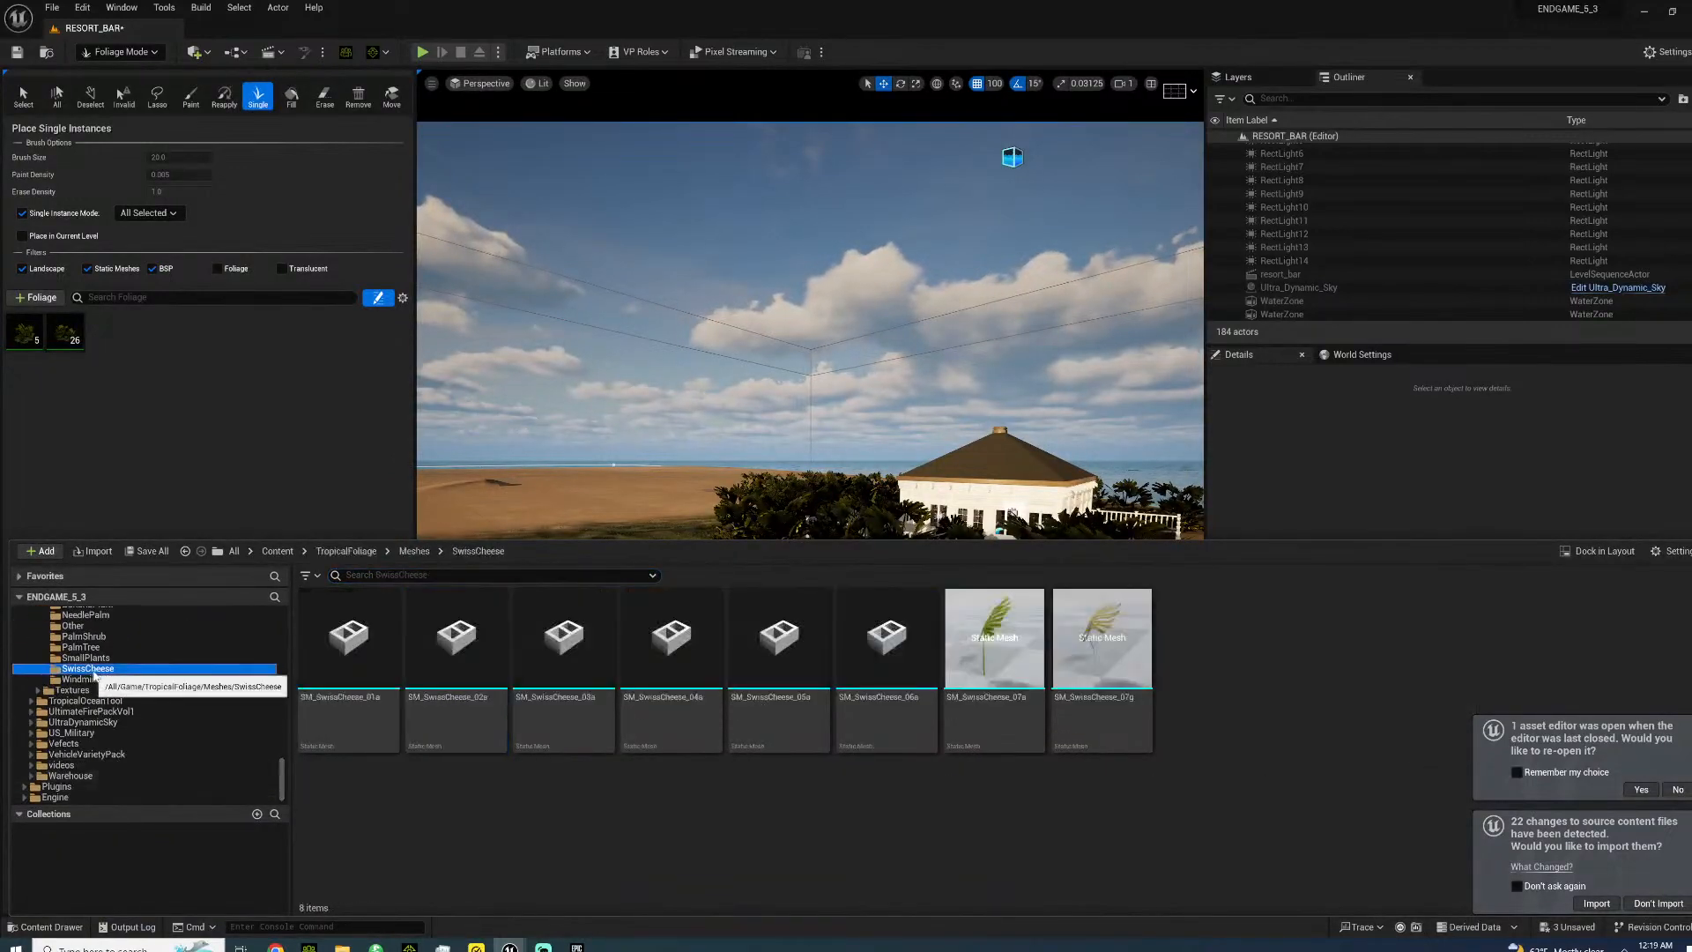
click(923, 666)
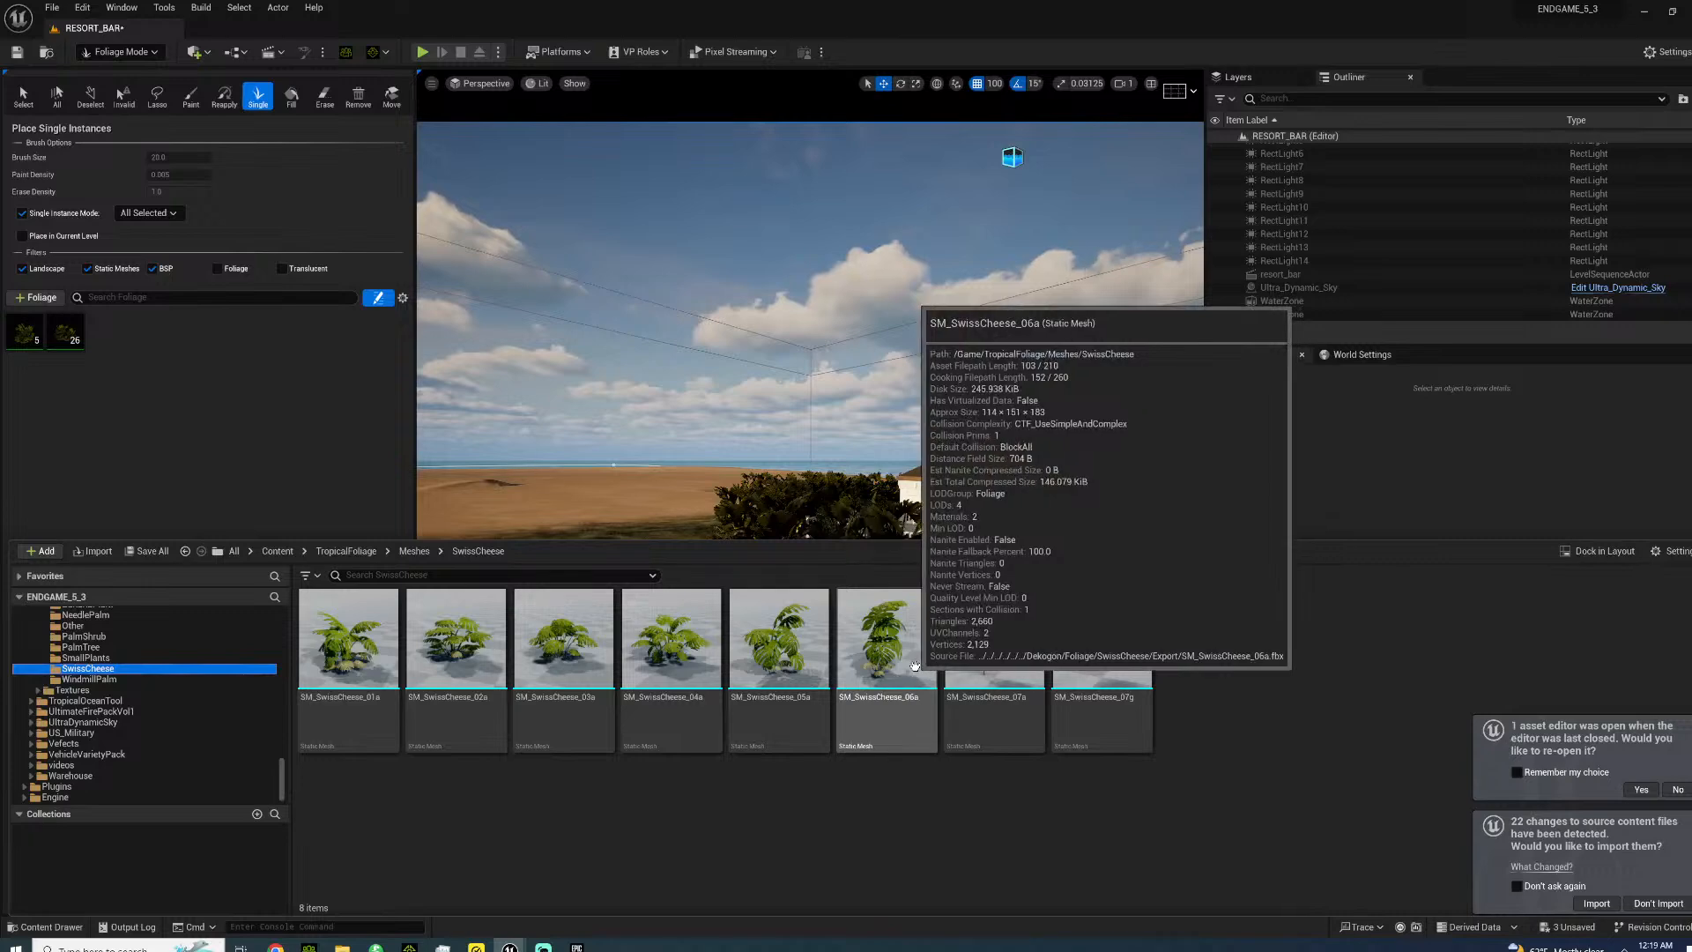
drag(195, 340, 190, 348)
- Try placing a SM_SwissCheese_06a plant on the grass near the bar, undo it and deactivate that foliage type
right_drag(562, 445, 635, 617)
key(w)
right_drag(634, 529, 650, 479)
click(659, 477)
right_drag(816, 484, 767, 528)
key(w)
key(ctrl+z)
key(w)
click(93, 320)
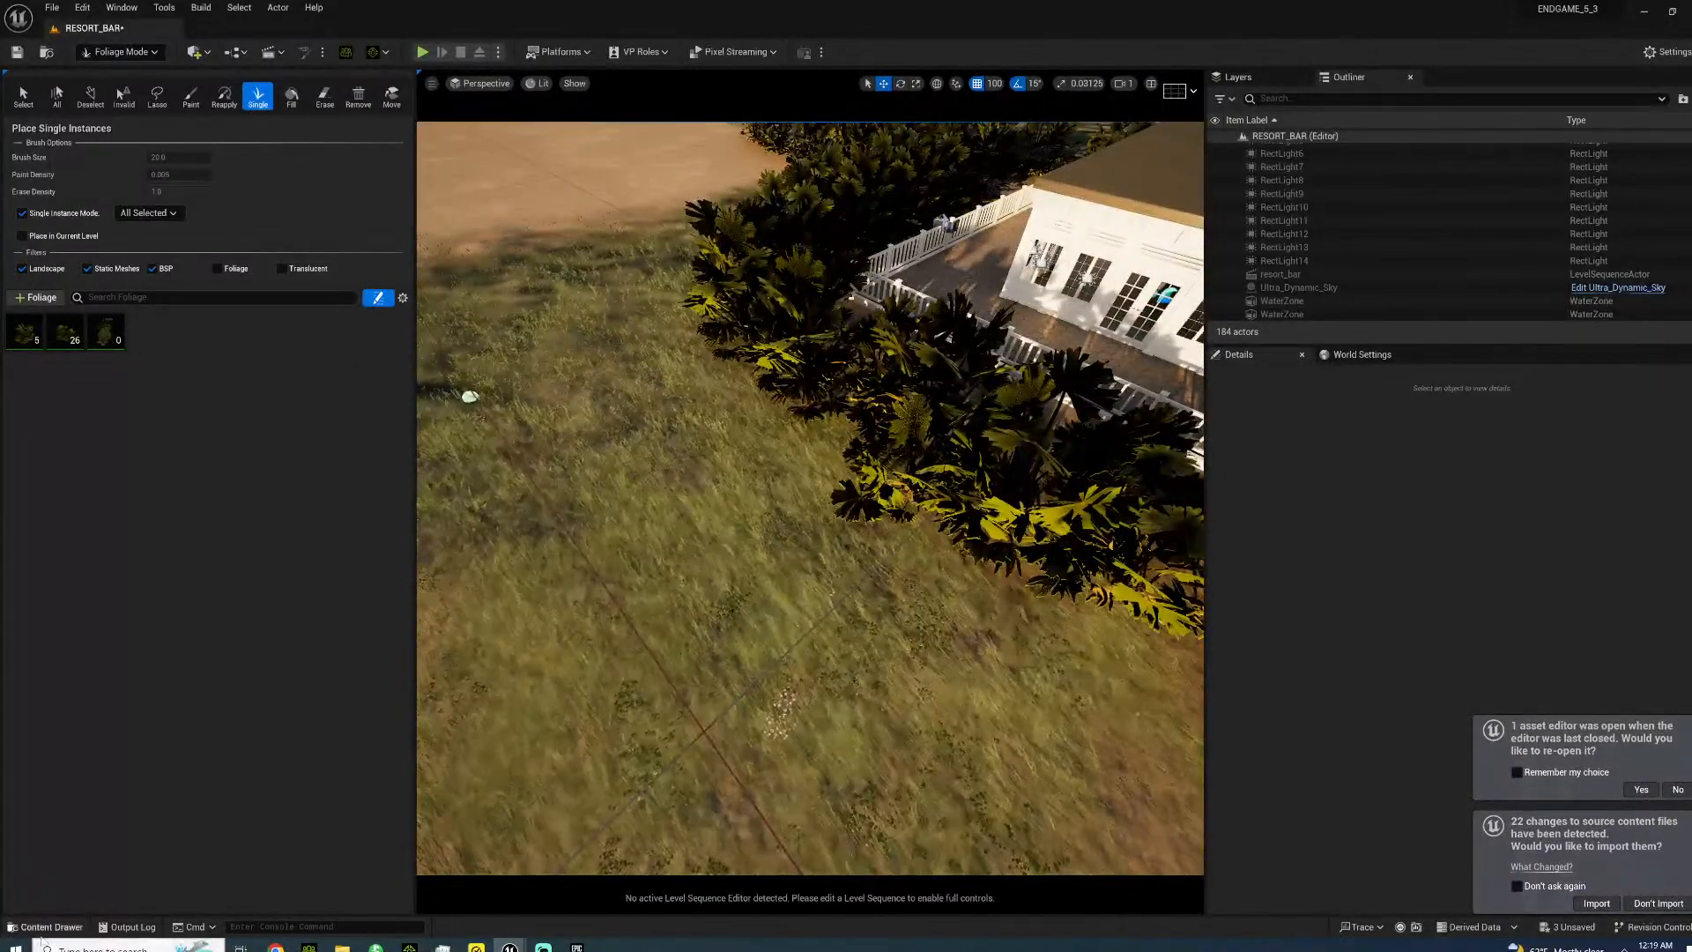
- Add the SM_WindmillPalm_03a mesh from the WindmillPalm folder to the foliage palette
key(ctrl+space)
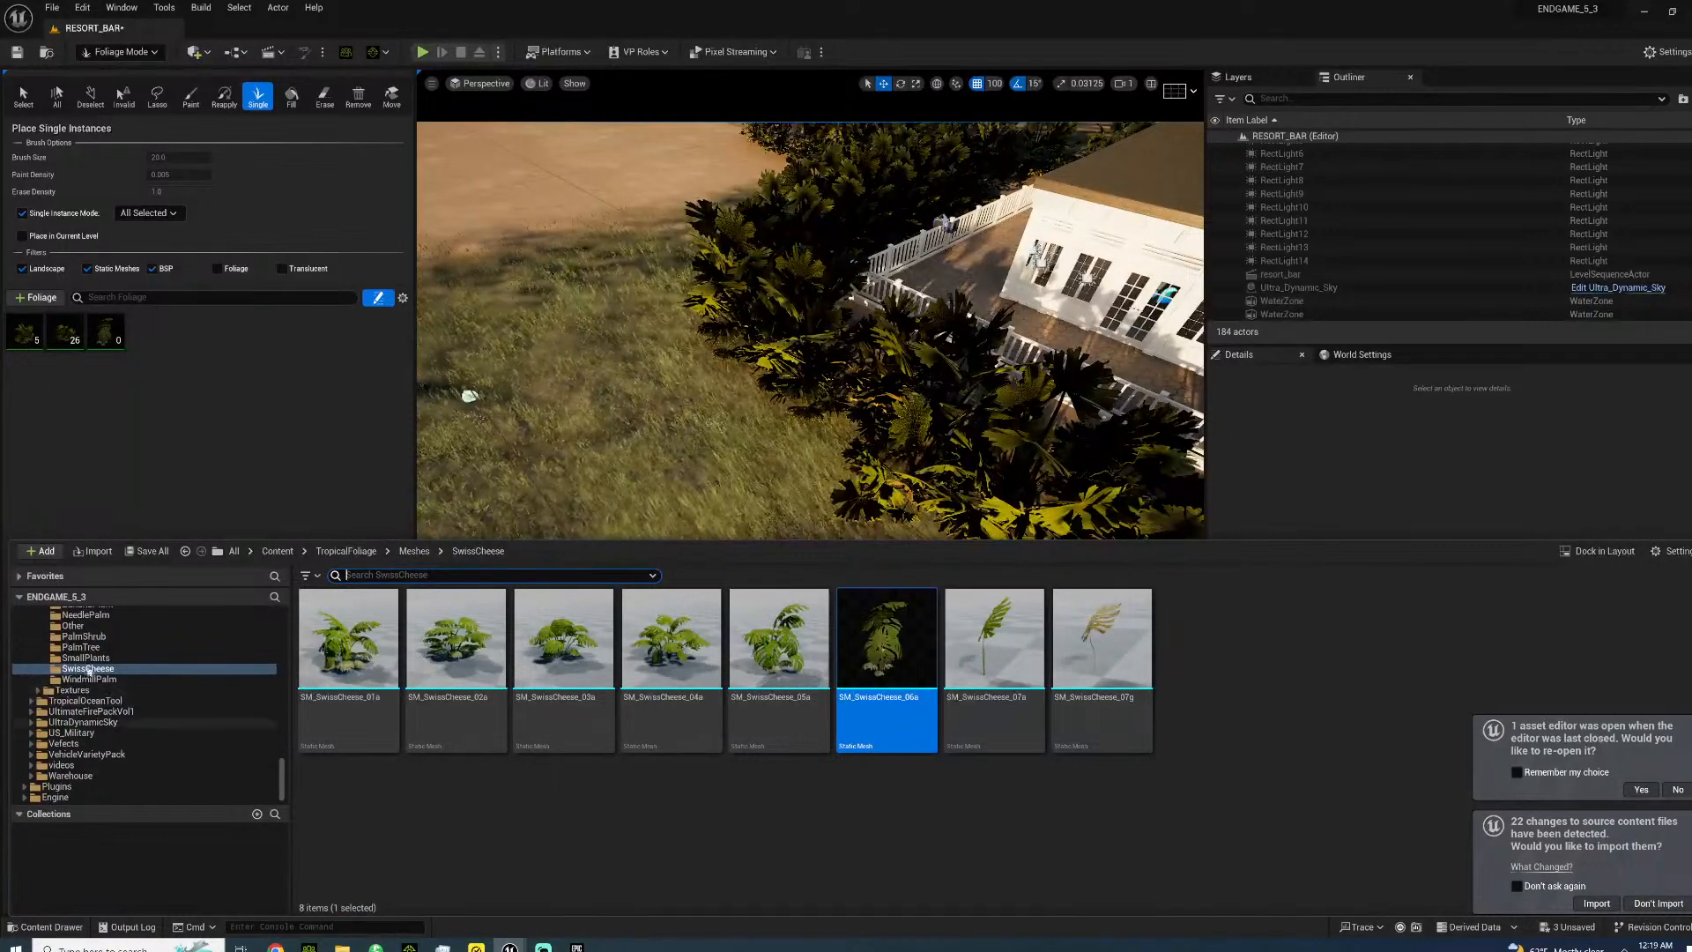
click(95, 679)
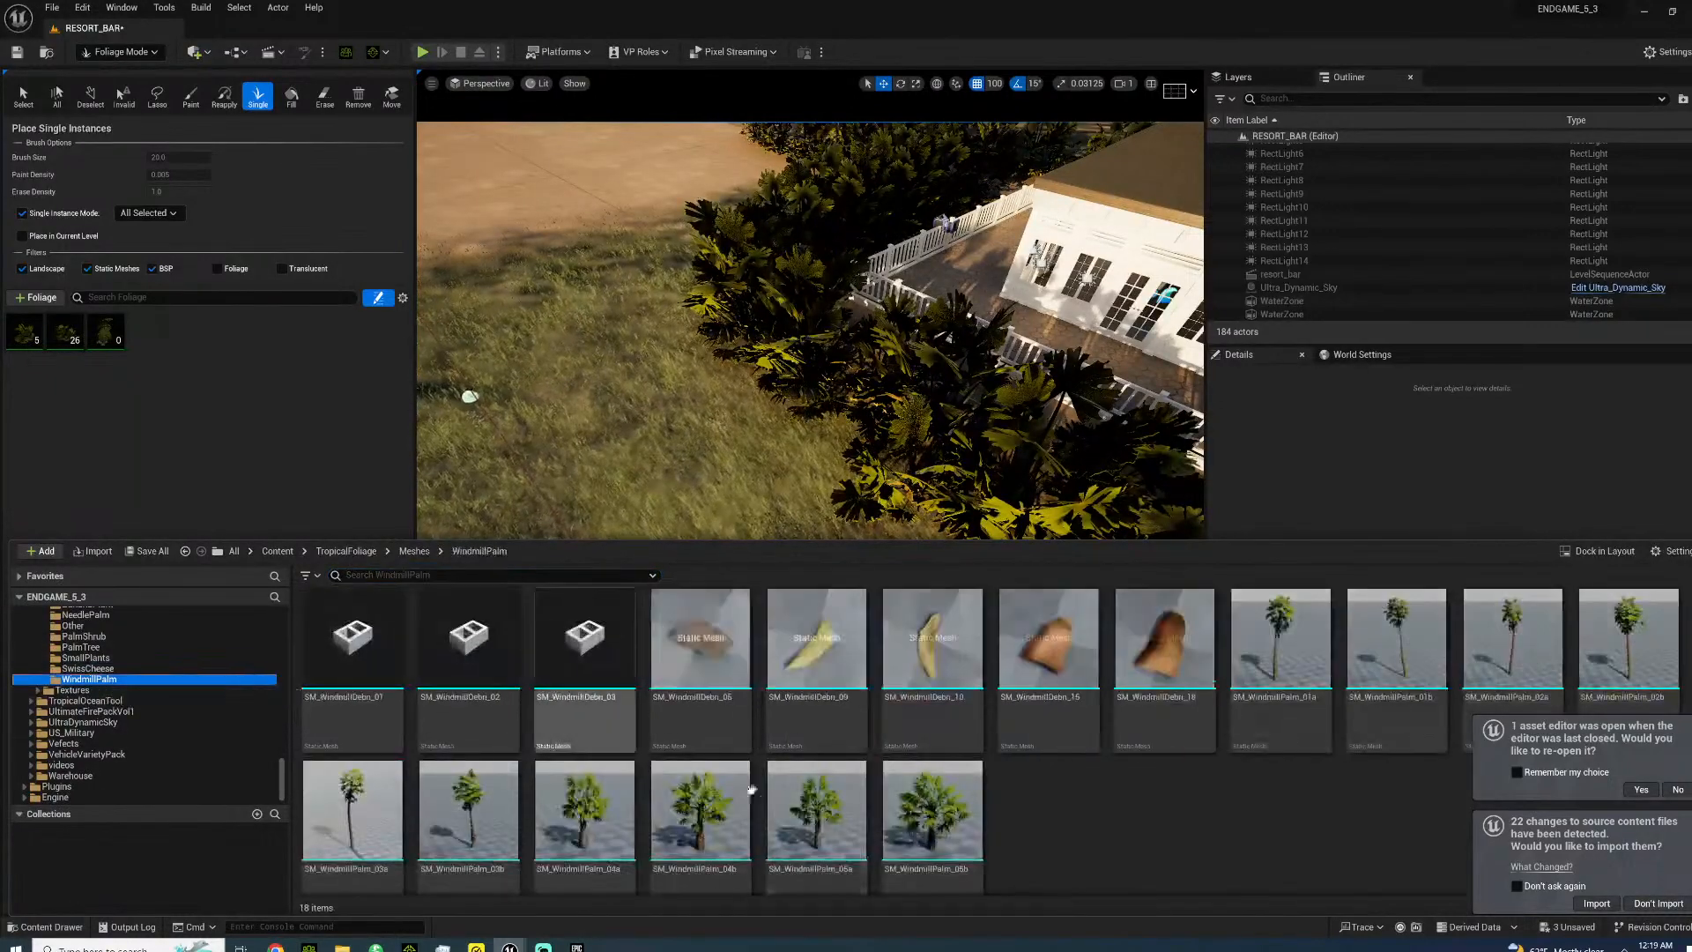
click(588, 815)
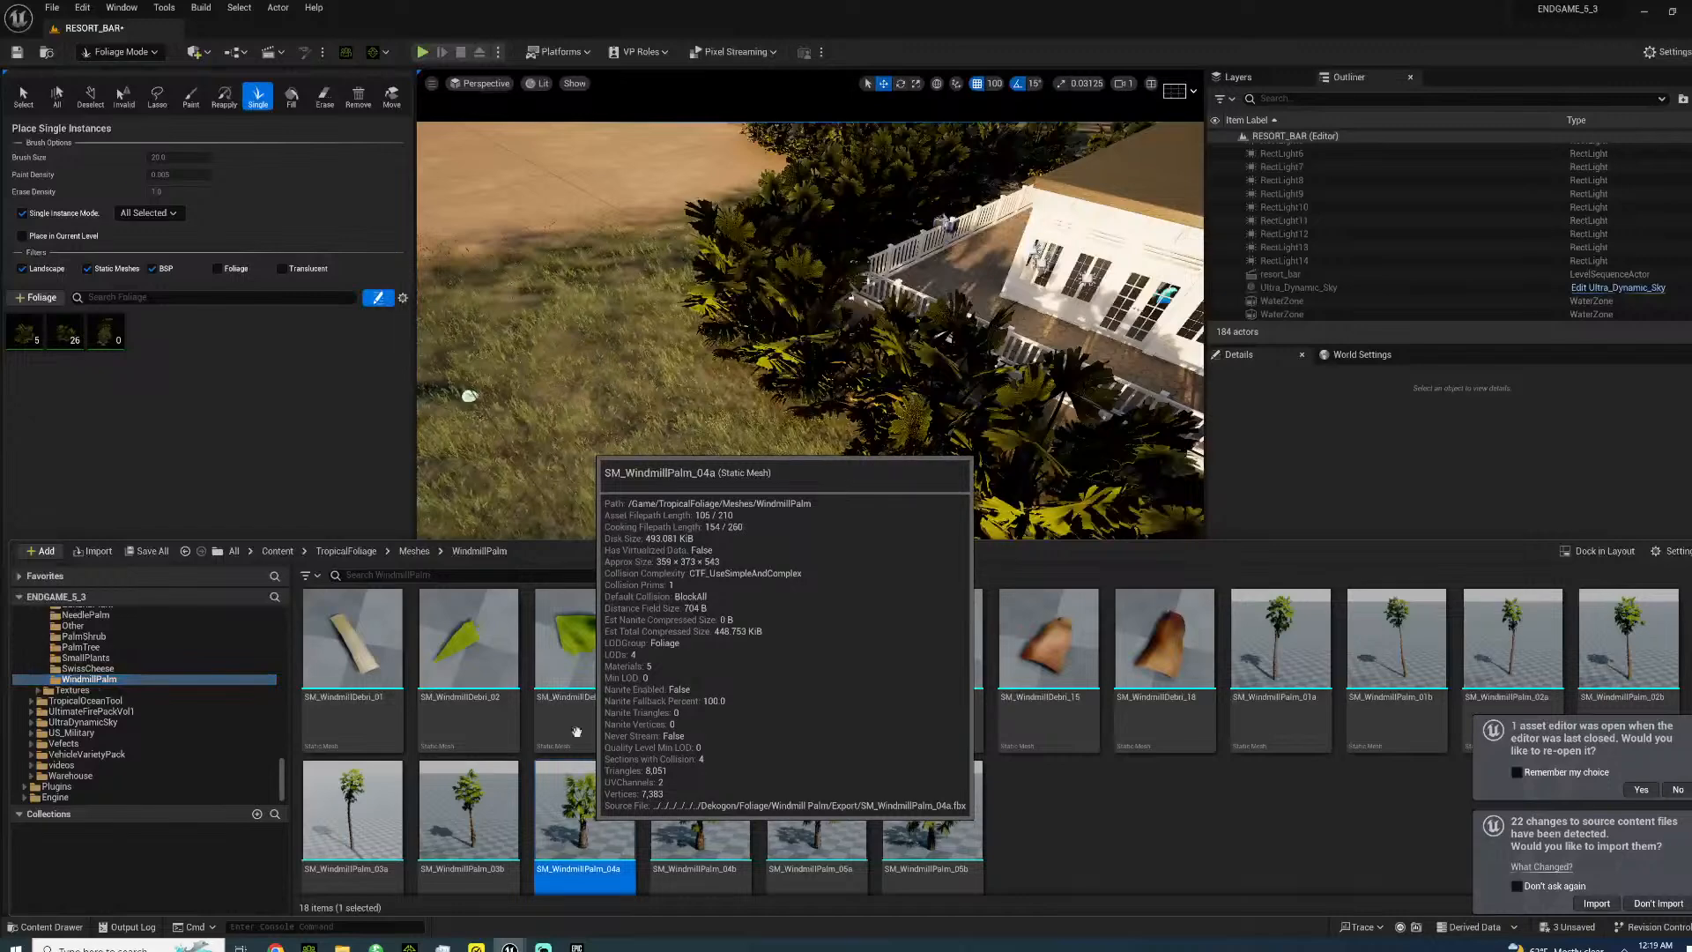
drag(579, 793, 572, 820)
drag(353, 811, 157, 340)
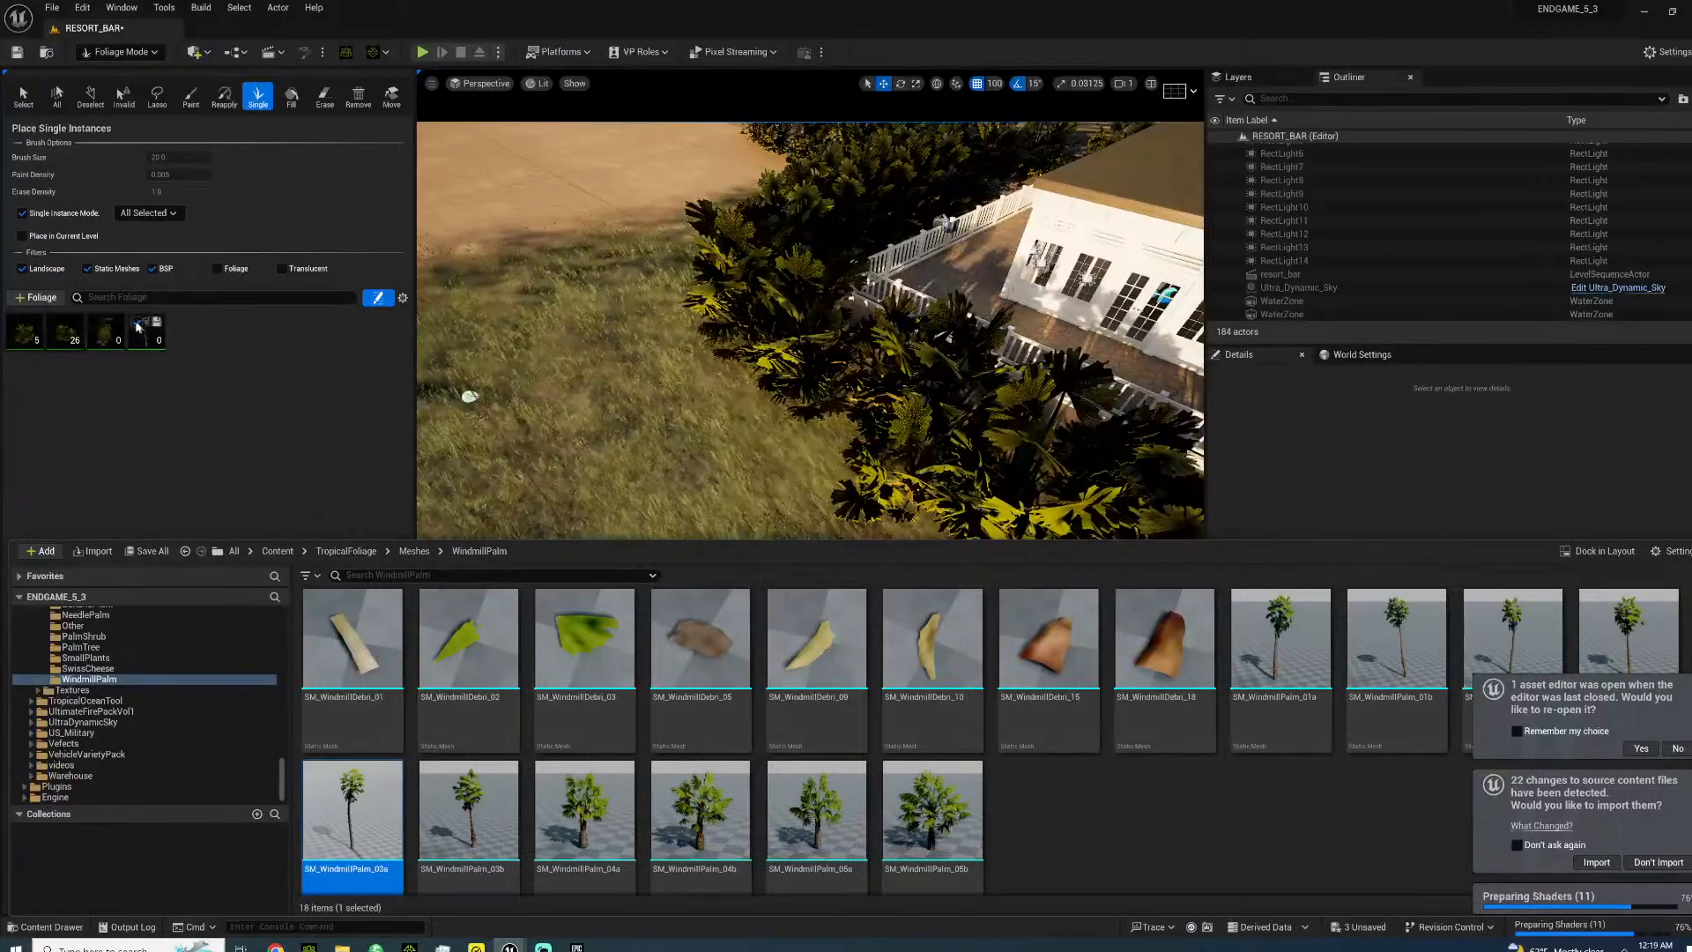
- Place single SM_WindmillPalm_03a instances on the grass around the outside of the resort bar
click(576, 351)
right_drag(575, 352, 526, 203)
right_drag(577, 591, 643, 641)
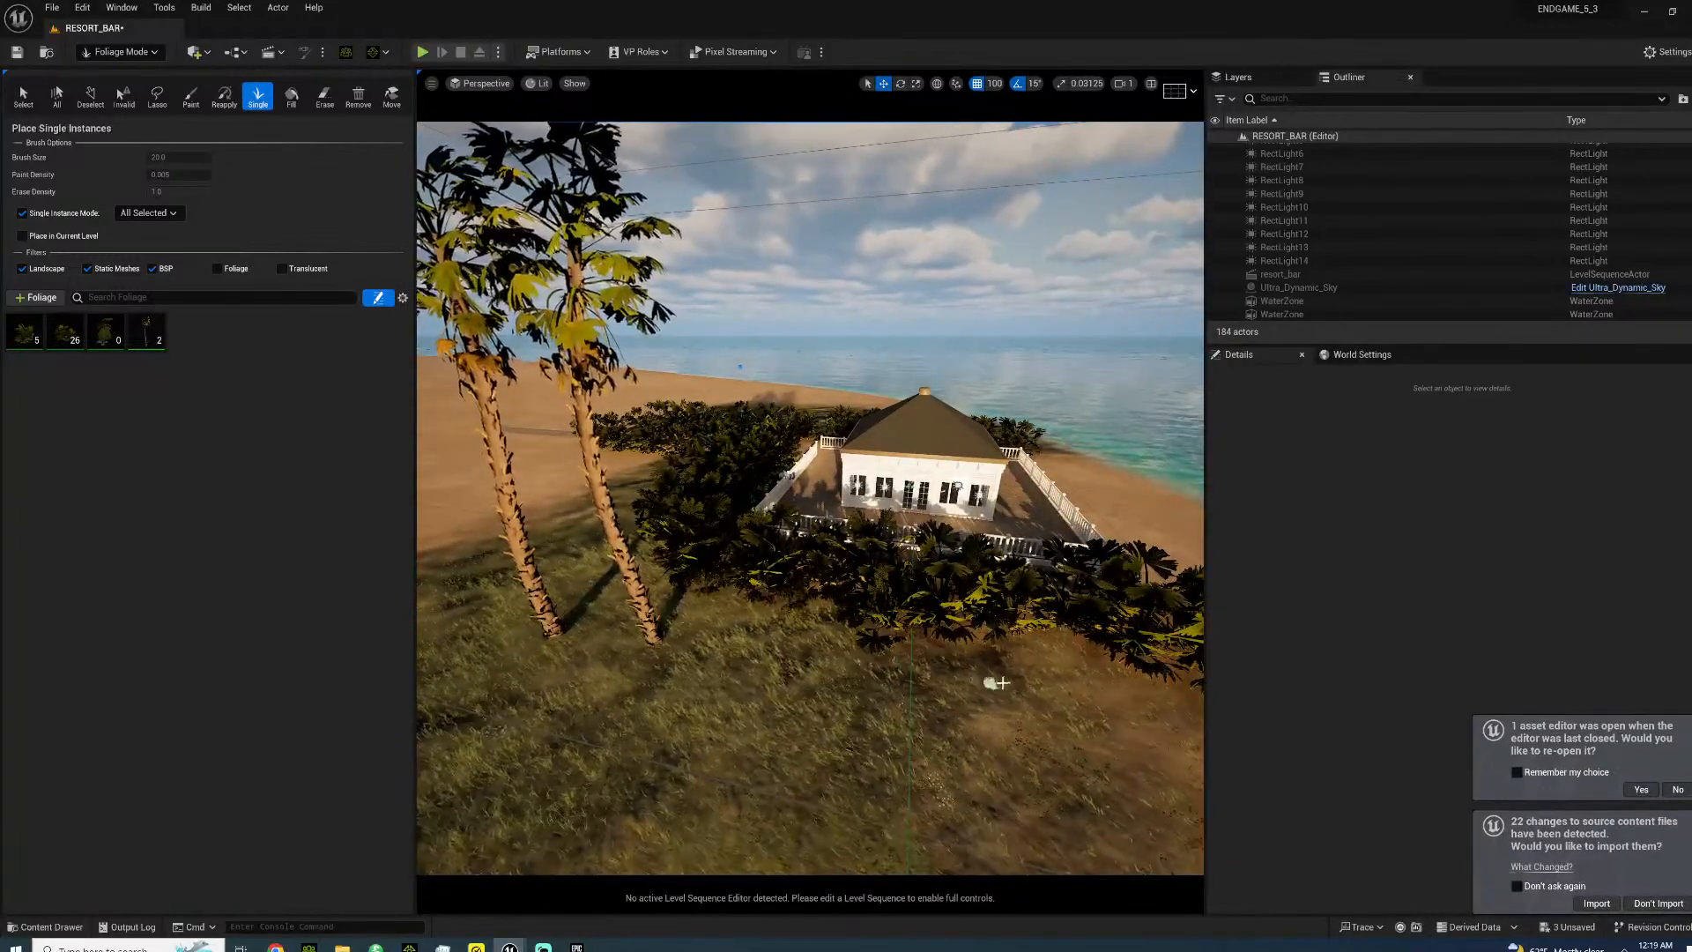
click(1004, 681)
click(808, 671)
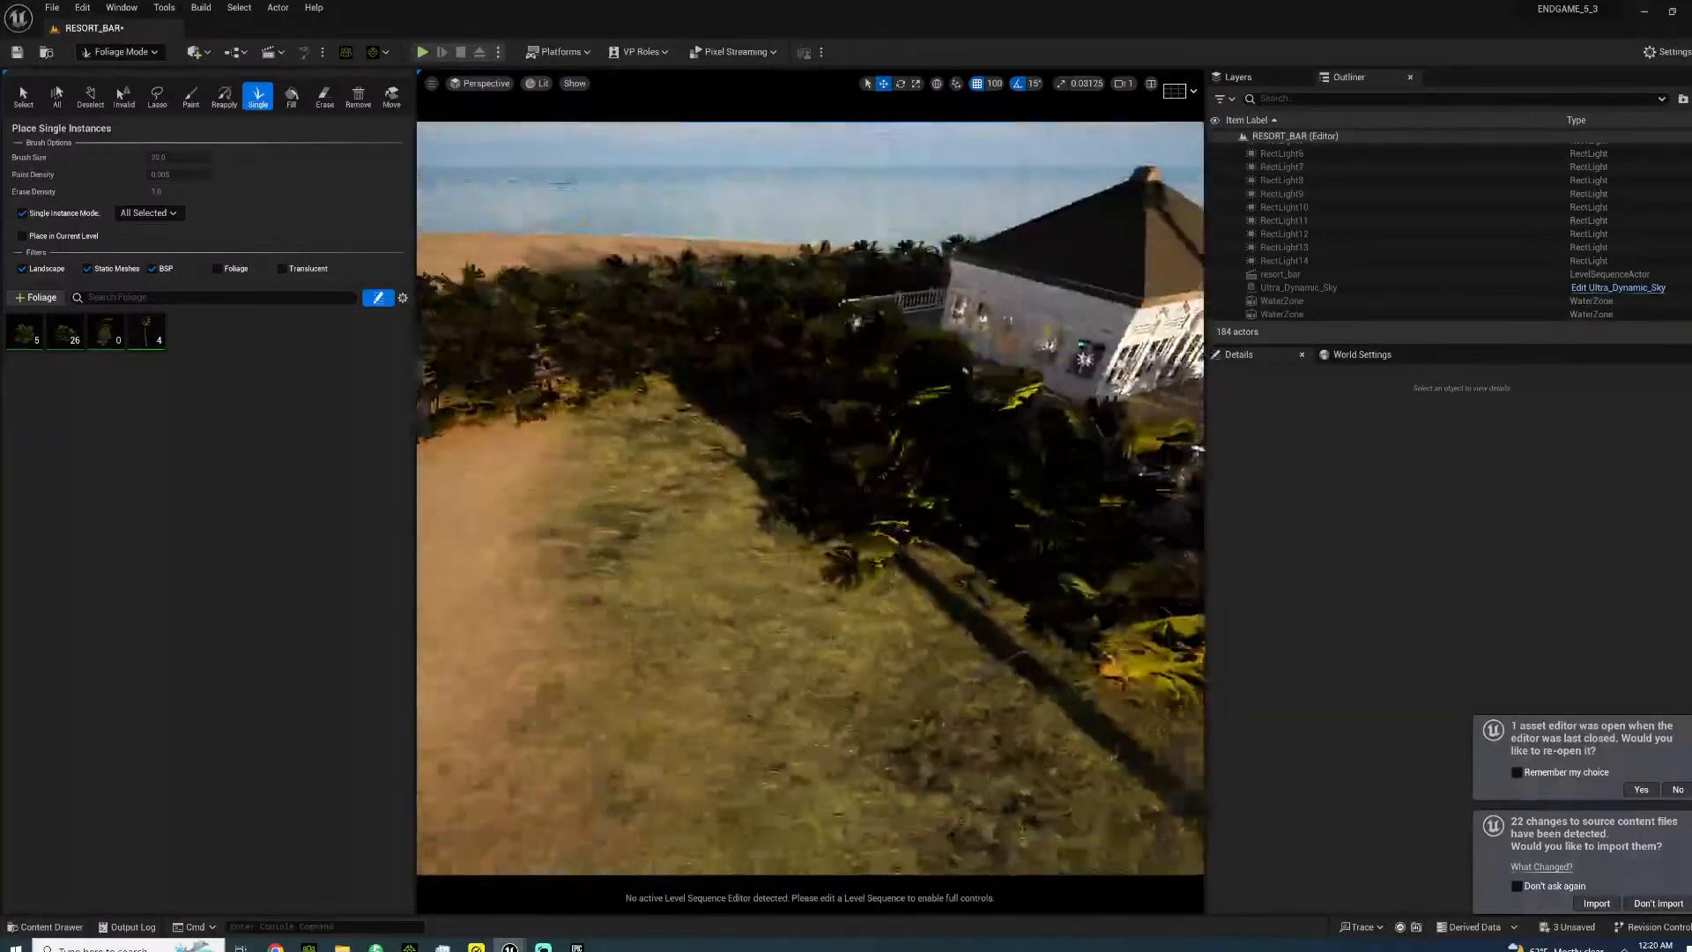
- Add SM_PalmTree_05 from the TropicalFoliage PalmTree folder to the foliage palette and make it the active type instead of the windmill palm
key(ctrl+space)
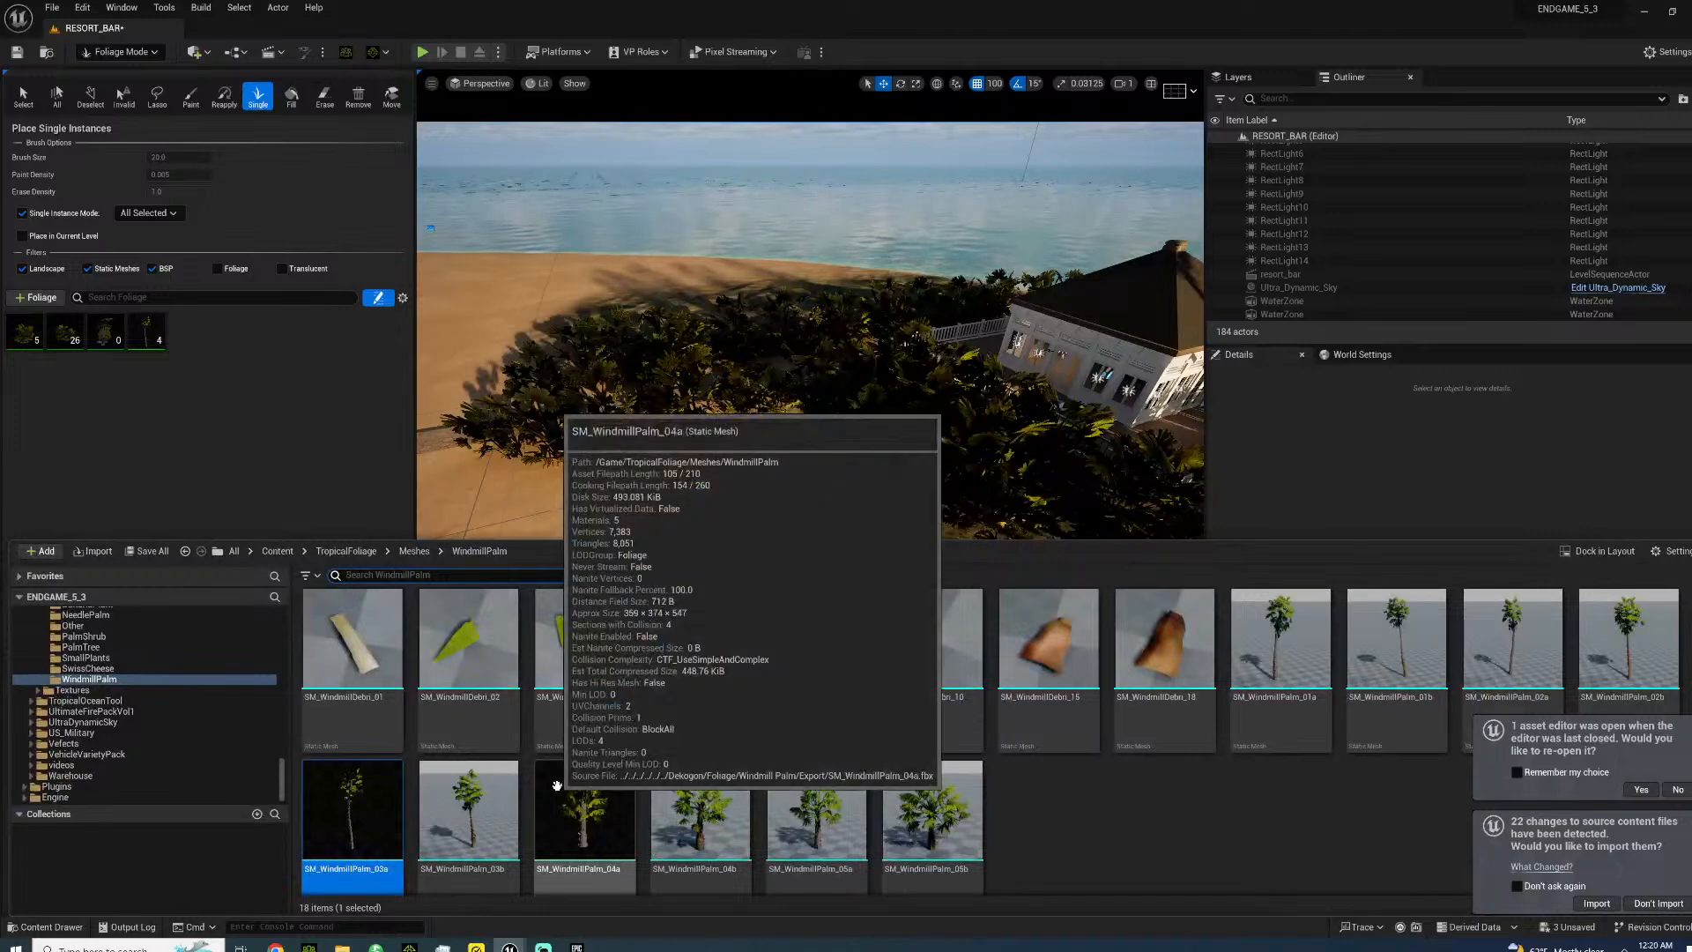
click(95, 626)
click(96, 617)
scroll(119, 681, up, 3)
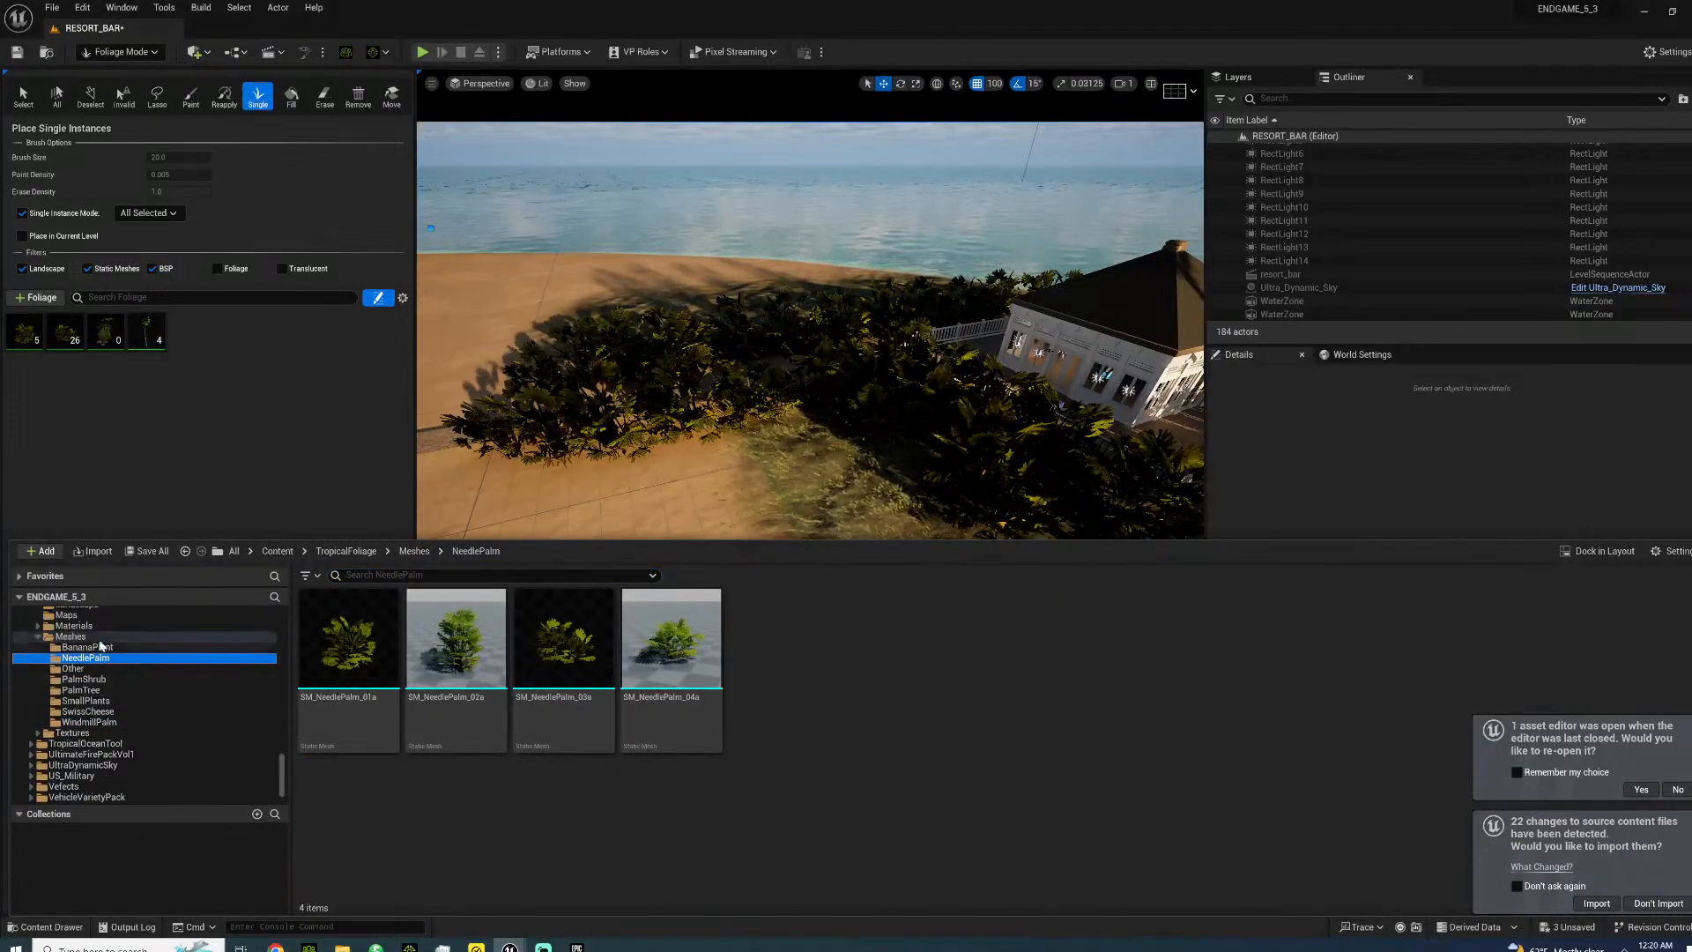
click(97, 637)
click(99, 681)
click(92, 692)
drag(467, 809, 233, 330)
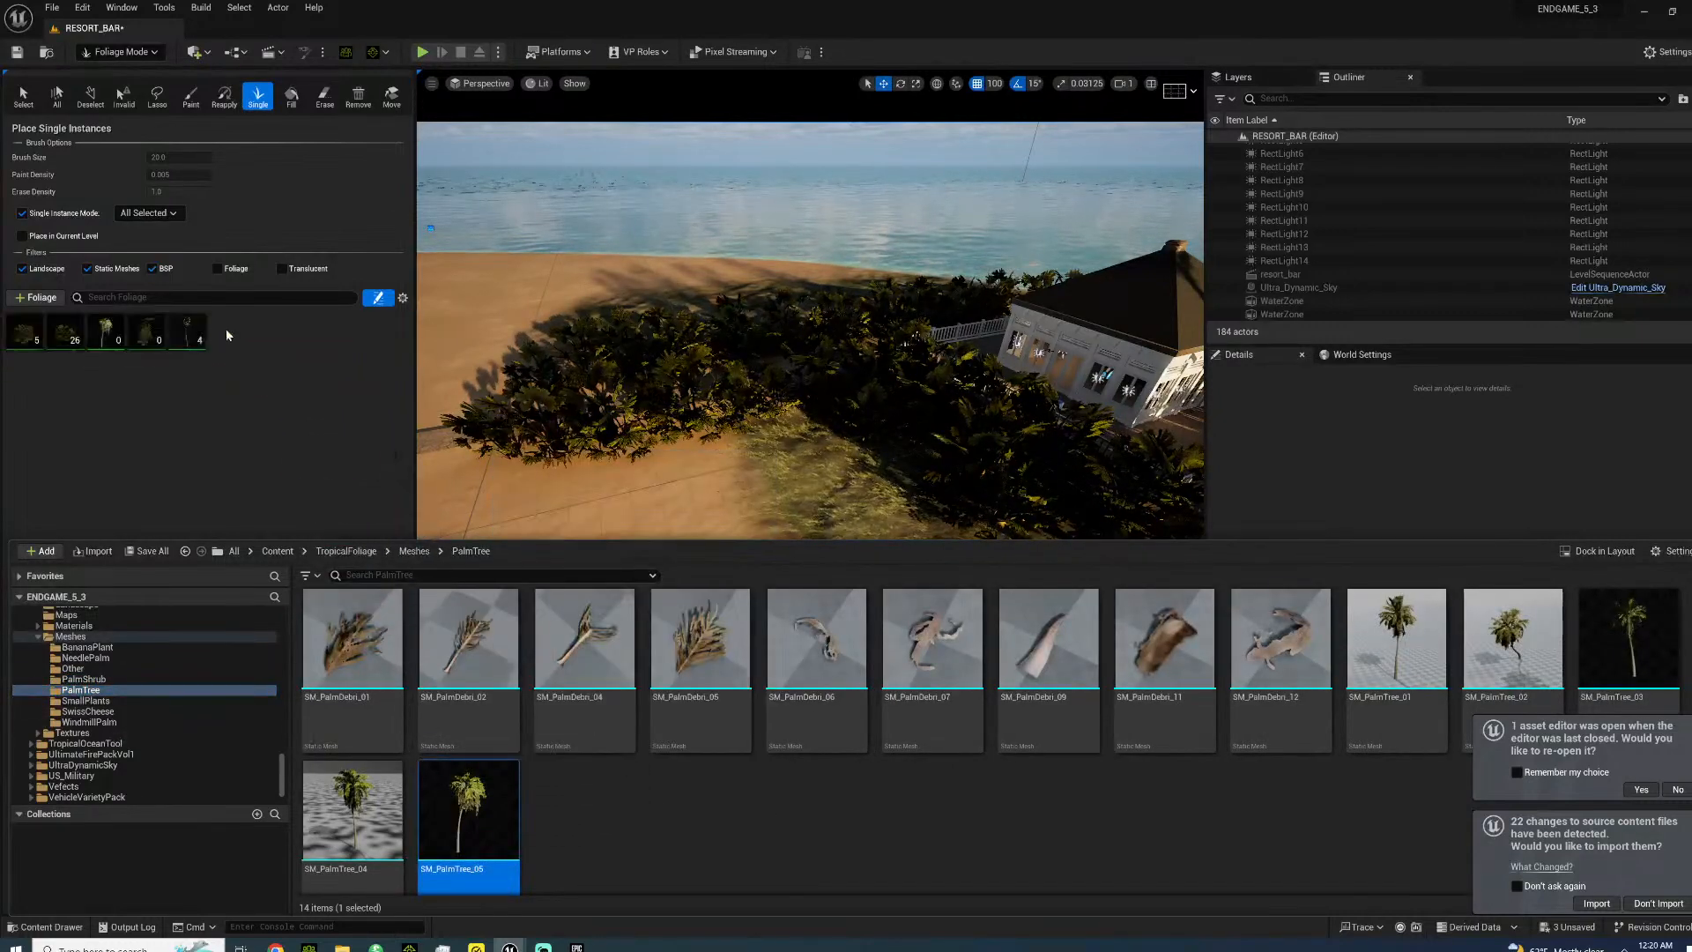
click(95, 323)
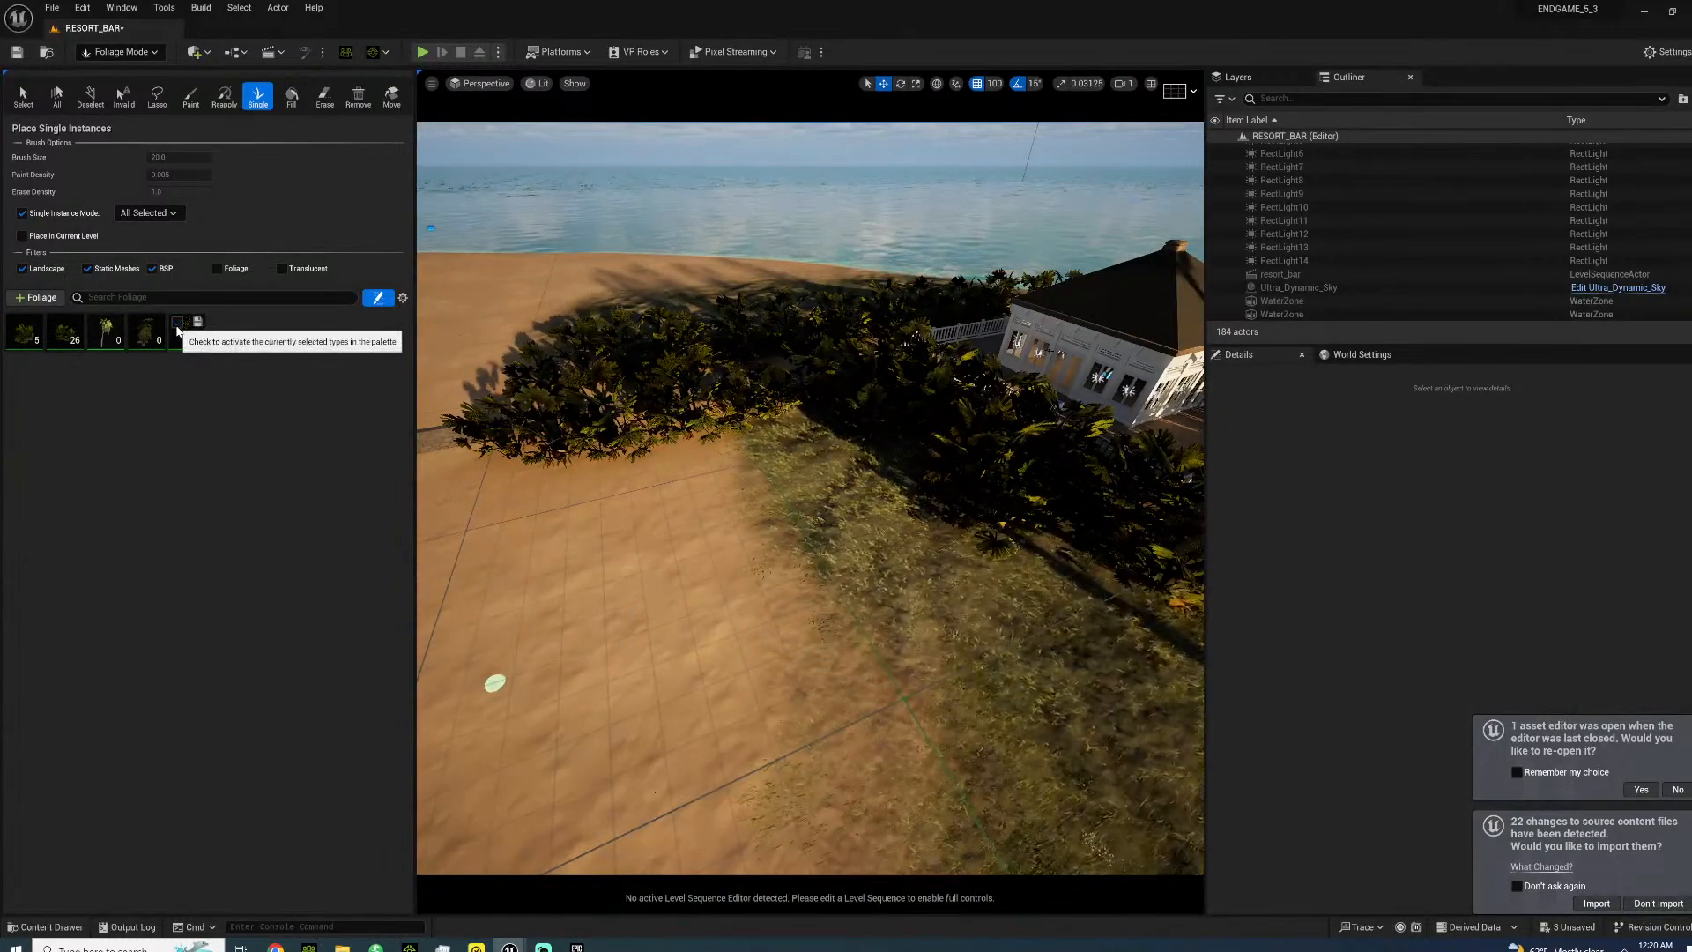
- Place three SM_PalmTree_05 palms on the ground along the outer edge of the bushes by the bar
click(743, 479)
click(866, 524)
right_drag(824, 530, 1009, 484)
key(s)
click(836, 584)
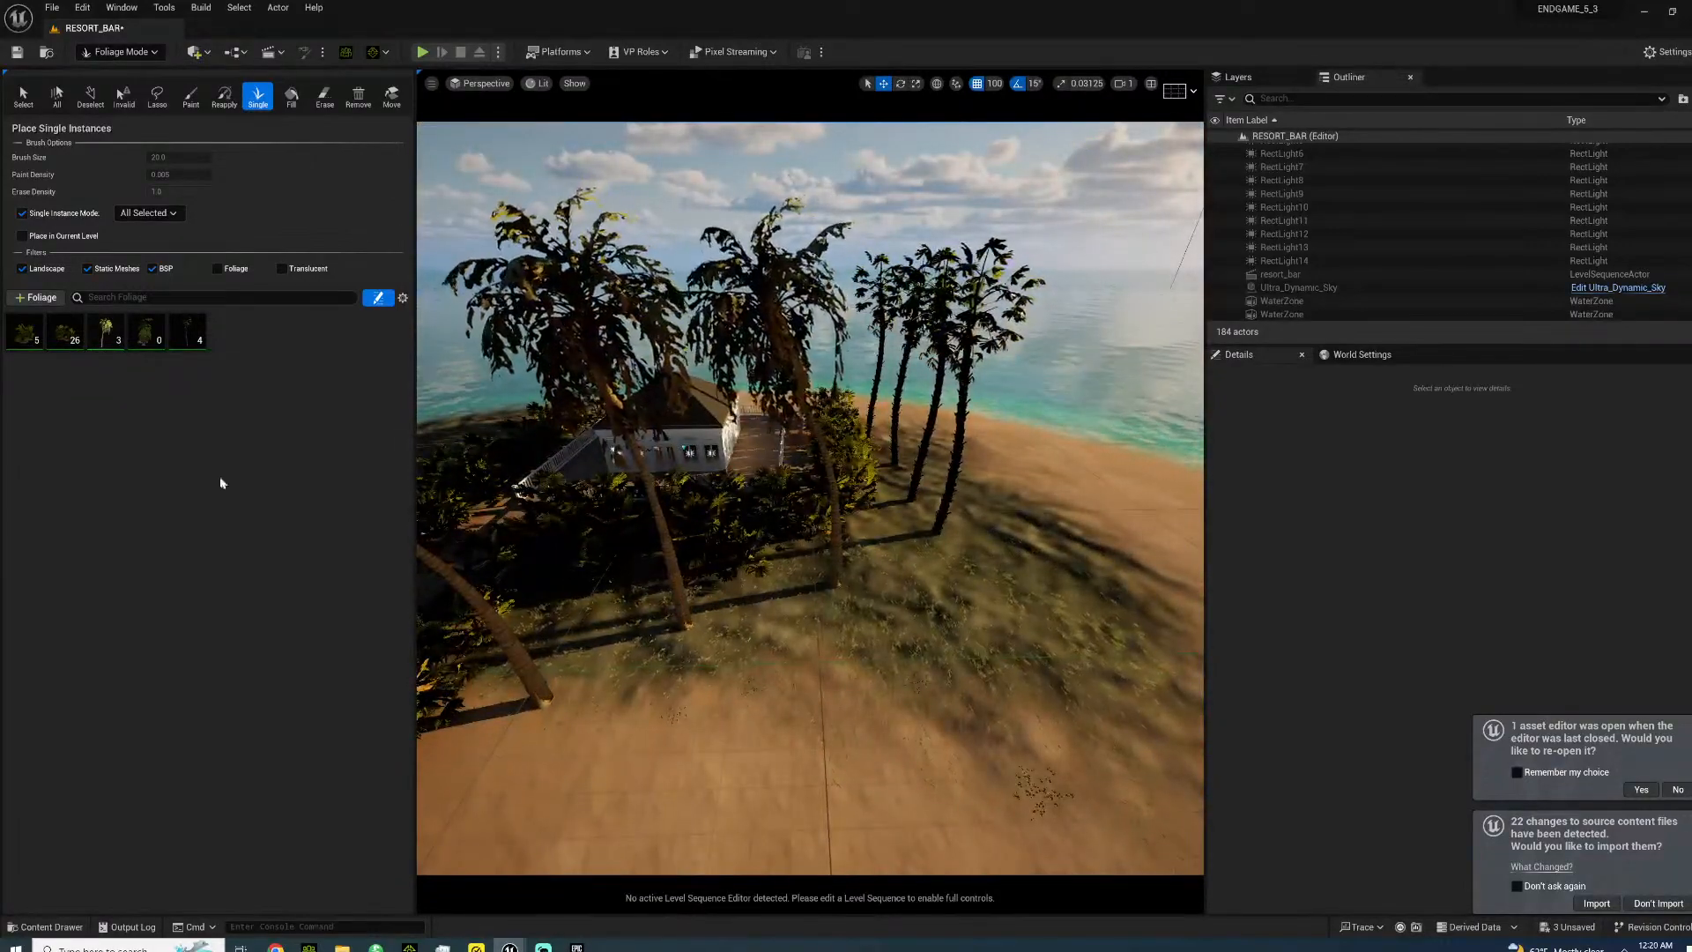
- Add SM_PalmTree_01 to the foliage palette and activate it for placement
click(75, 930)
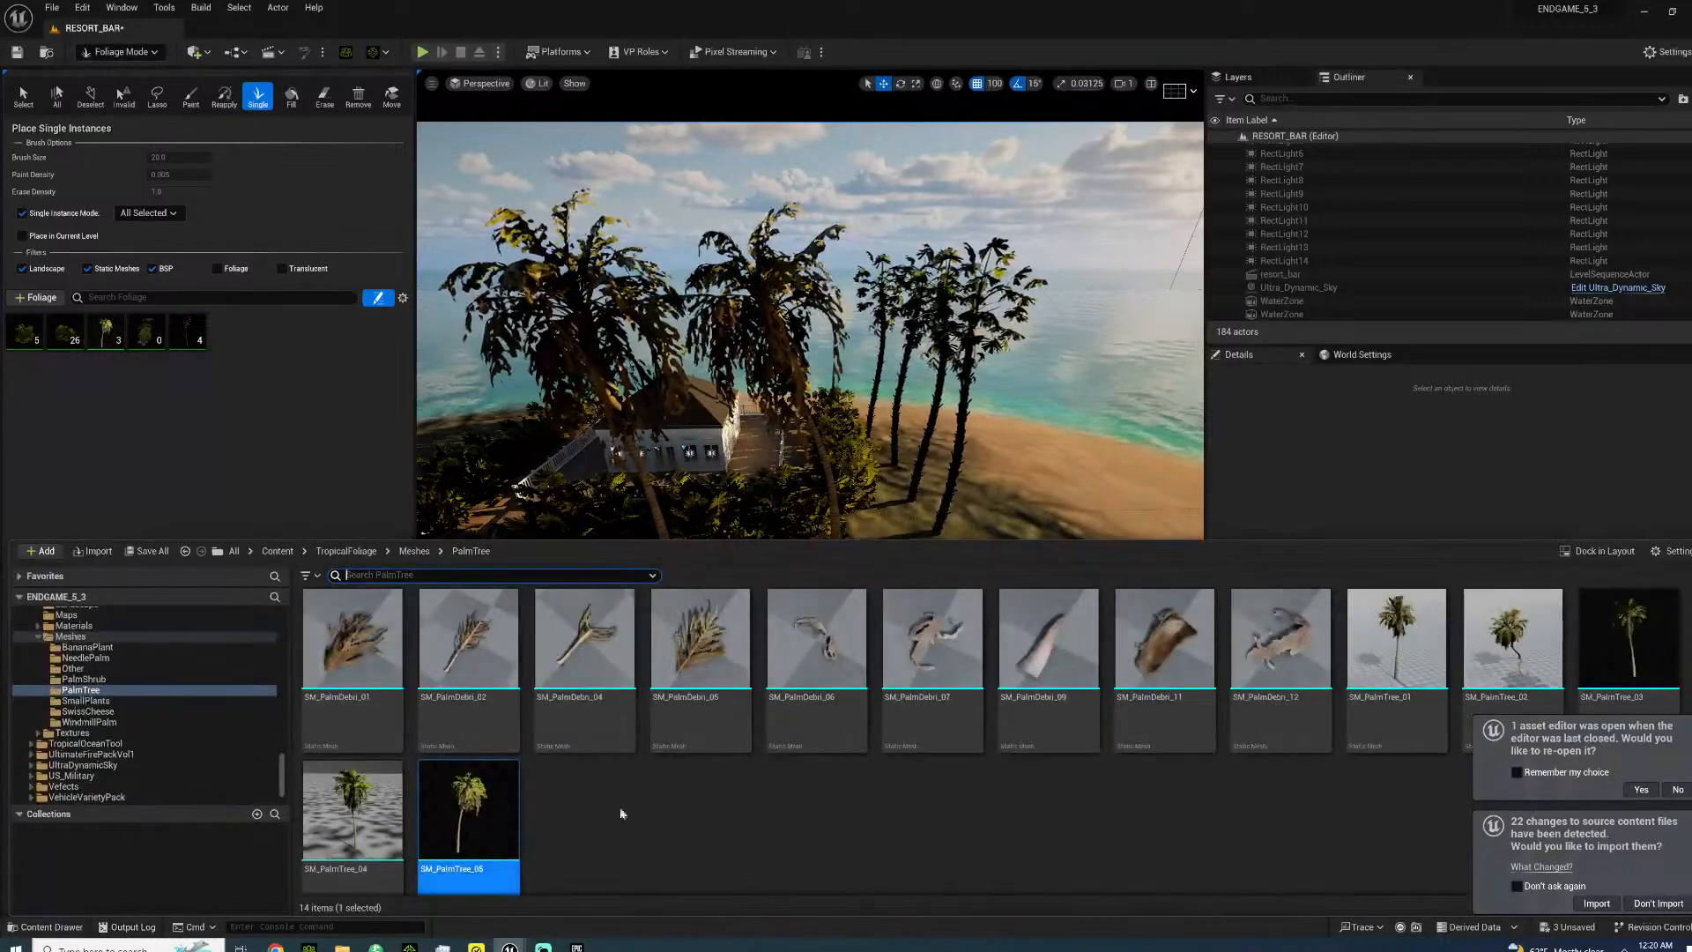
click(1401, 636)
drag(270, 330, 256, 331)
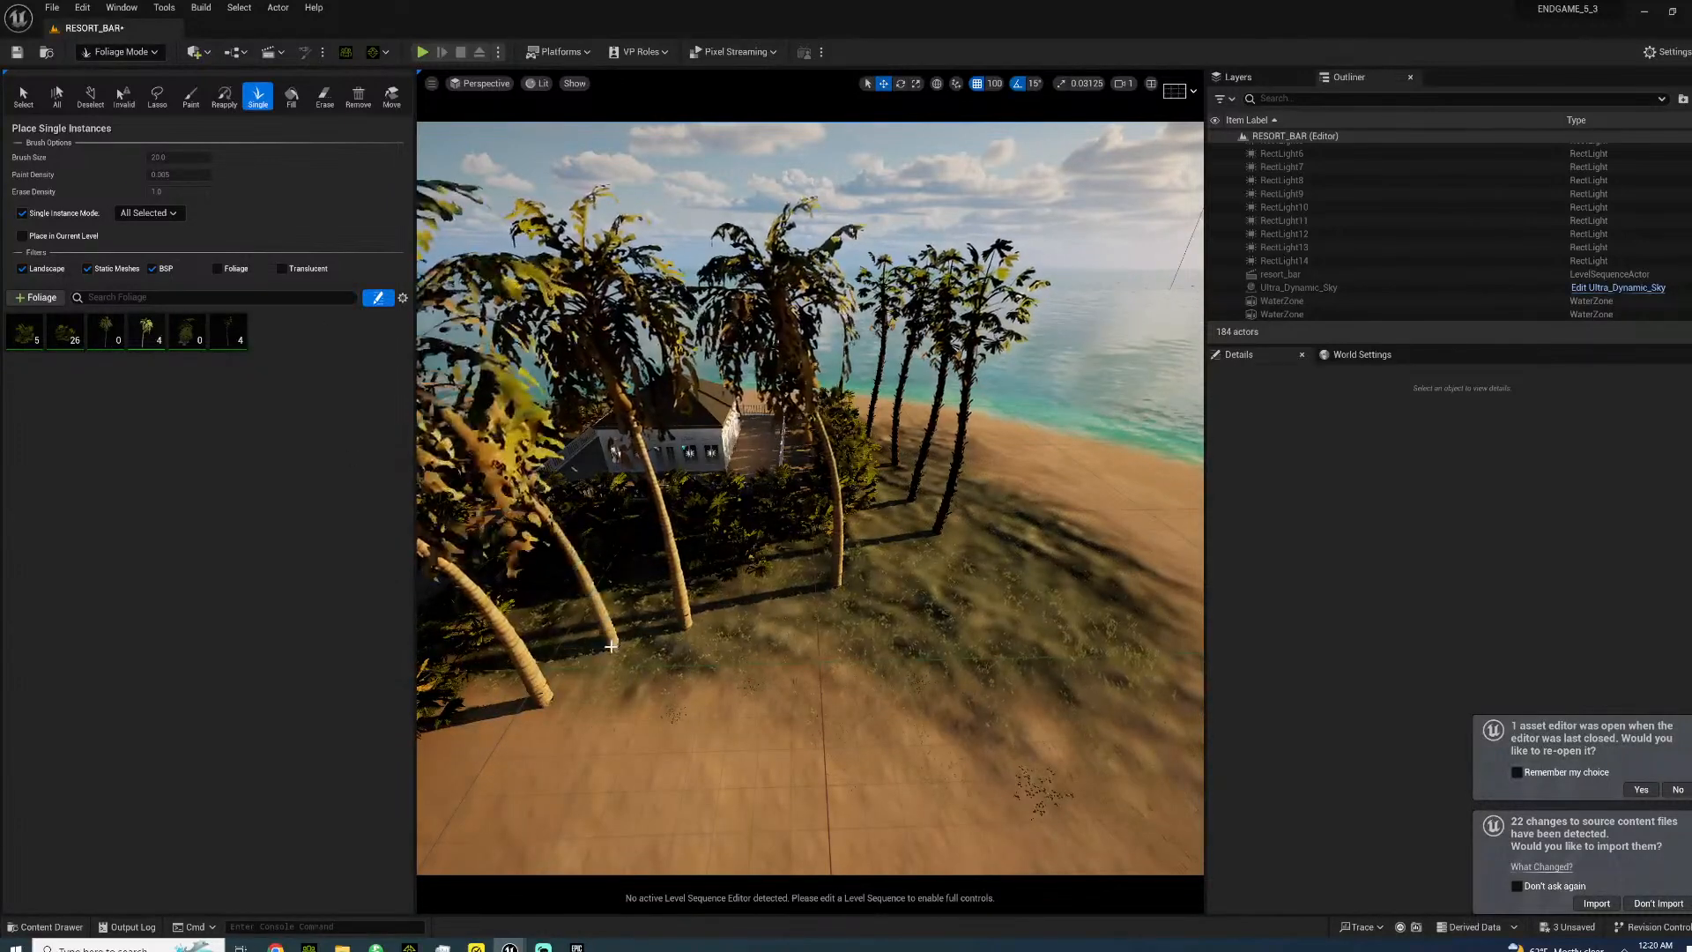
click(97, 325)
- Undo the last palm placement and place SM_PalmTree_01 and SM_PalmTree_05 instances together on the grass outside the bar
right_drag(608, 617, 631, 617)
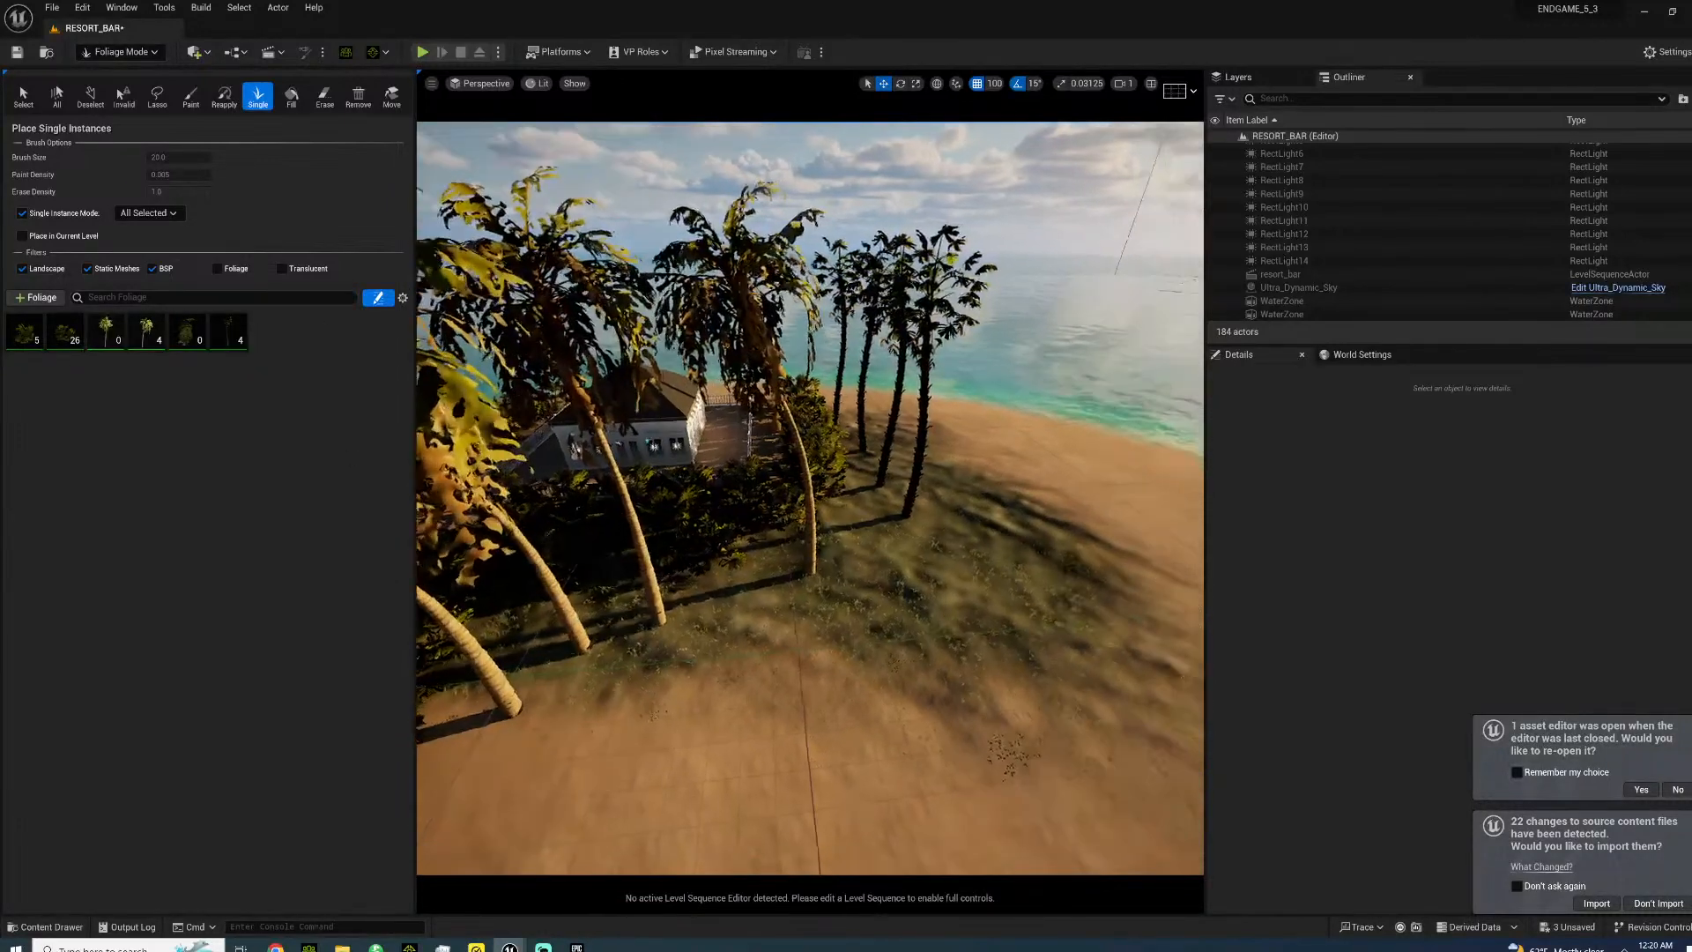
key(ctrl+z)
click(576, 612)
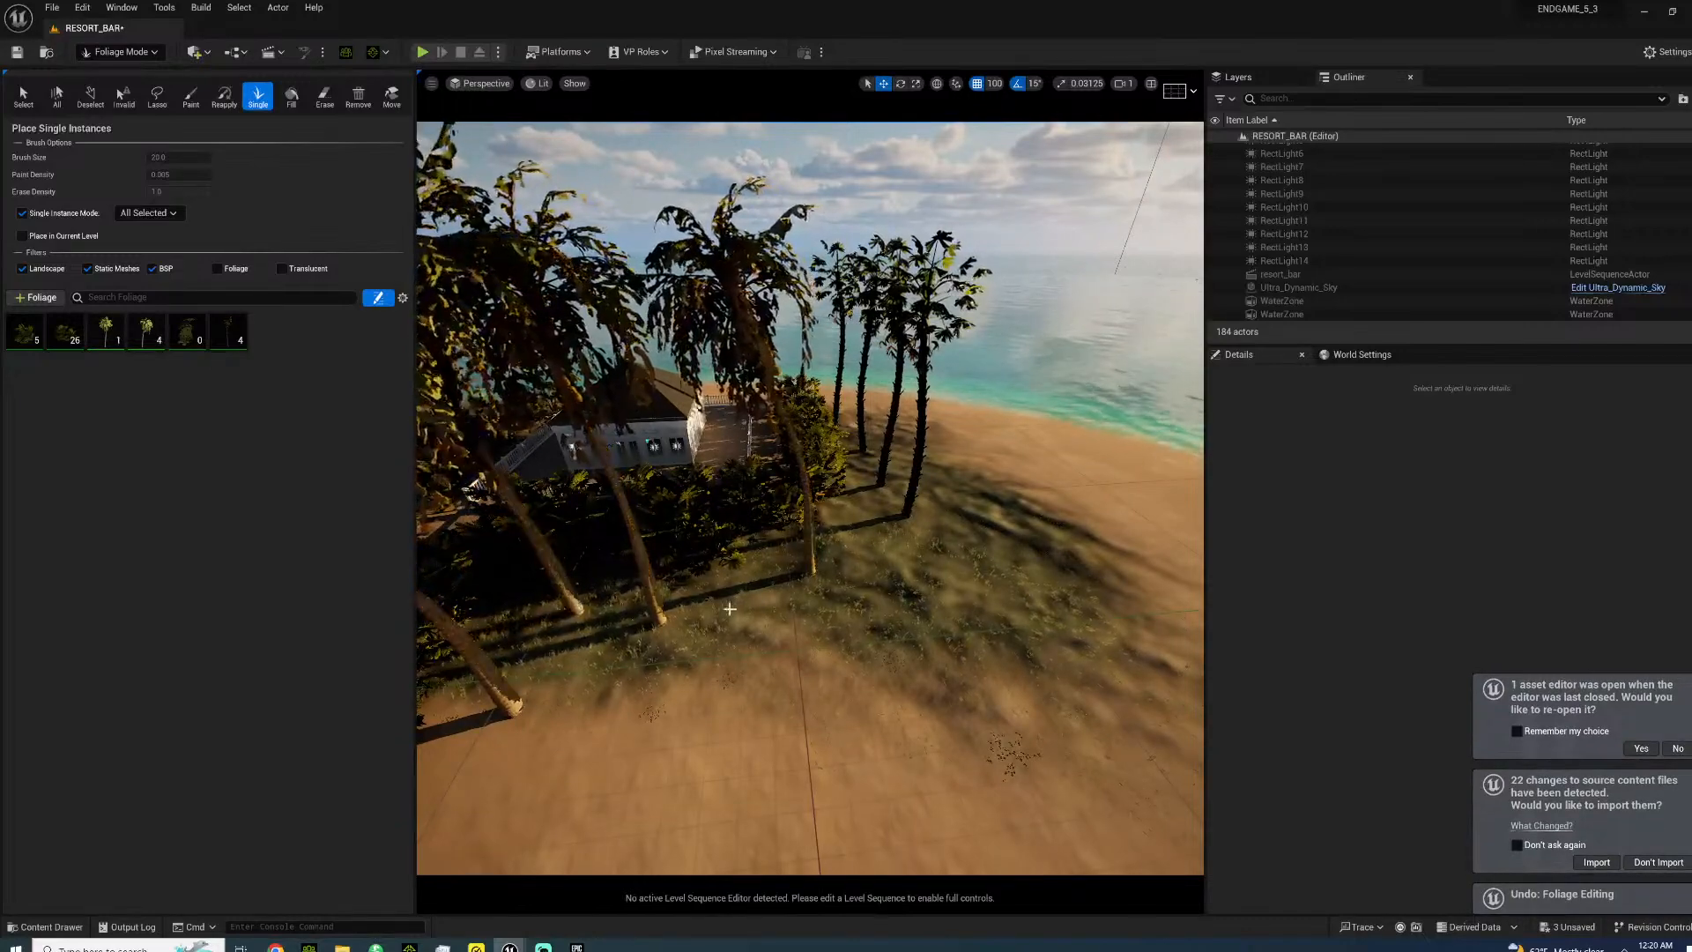
click(908, 586)
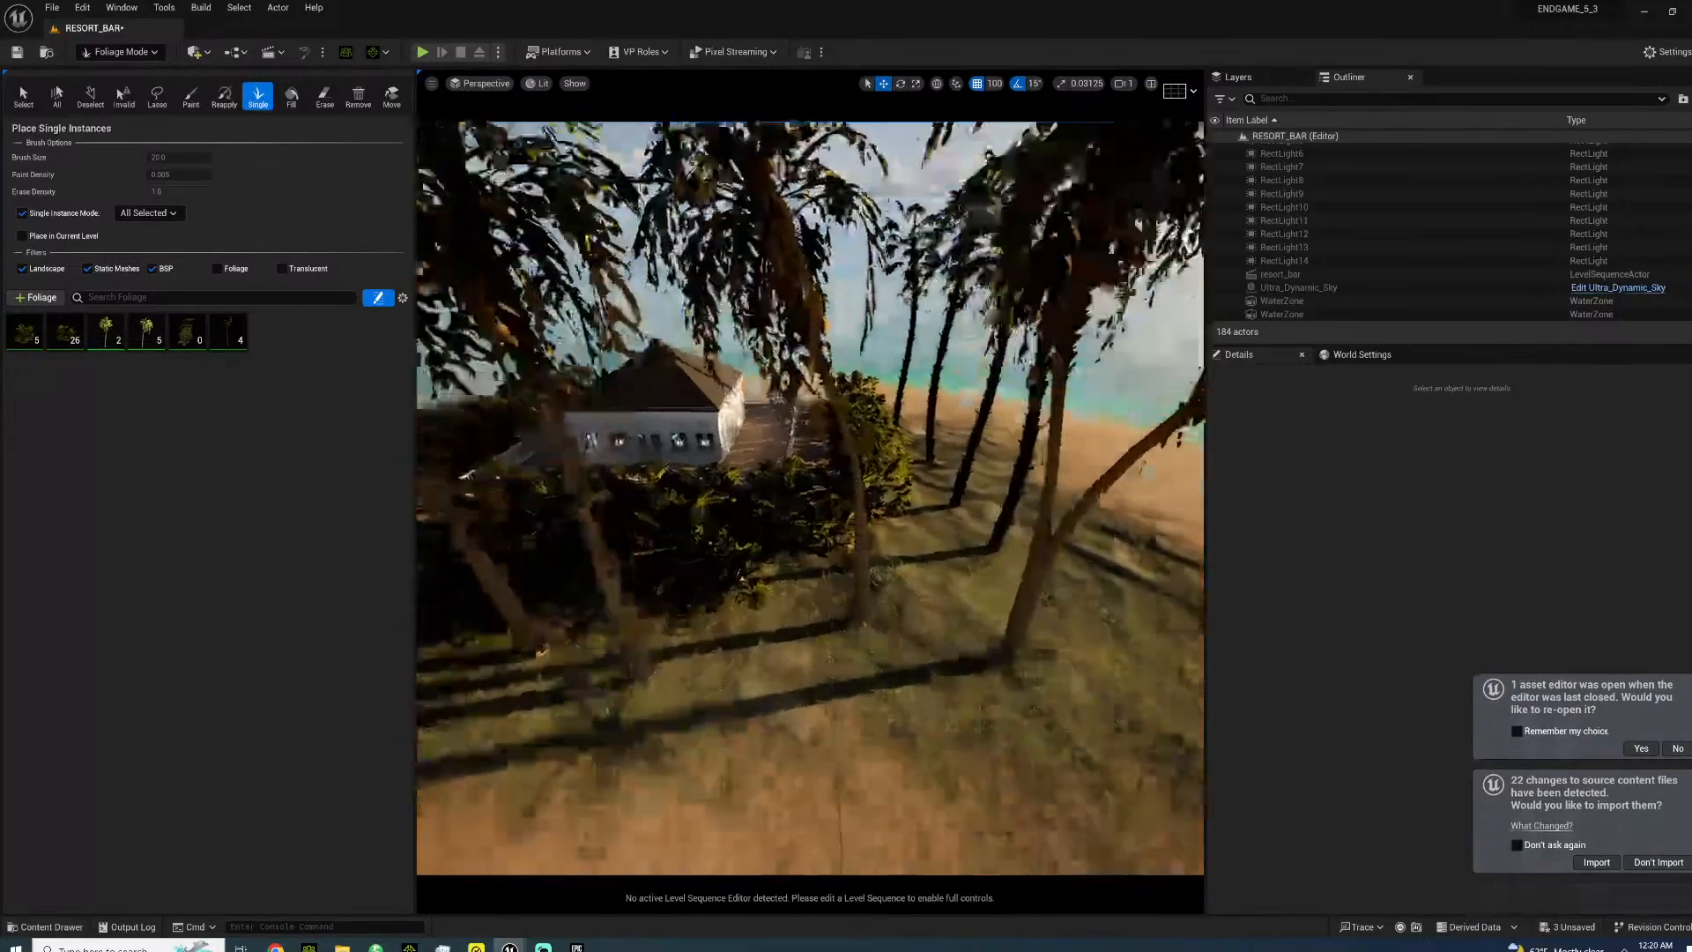
right_drag(810, 498, 740, 471)
key(w)
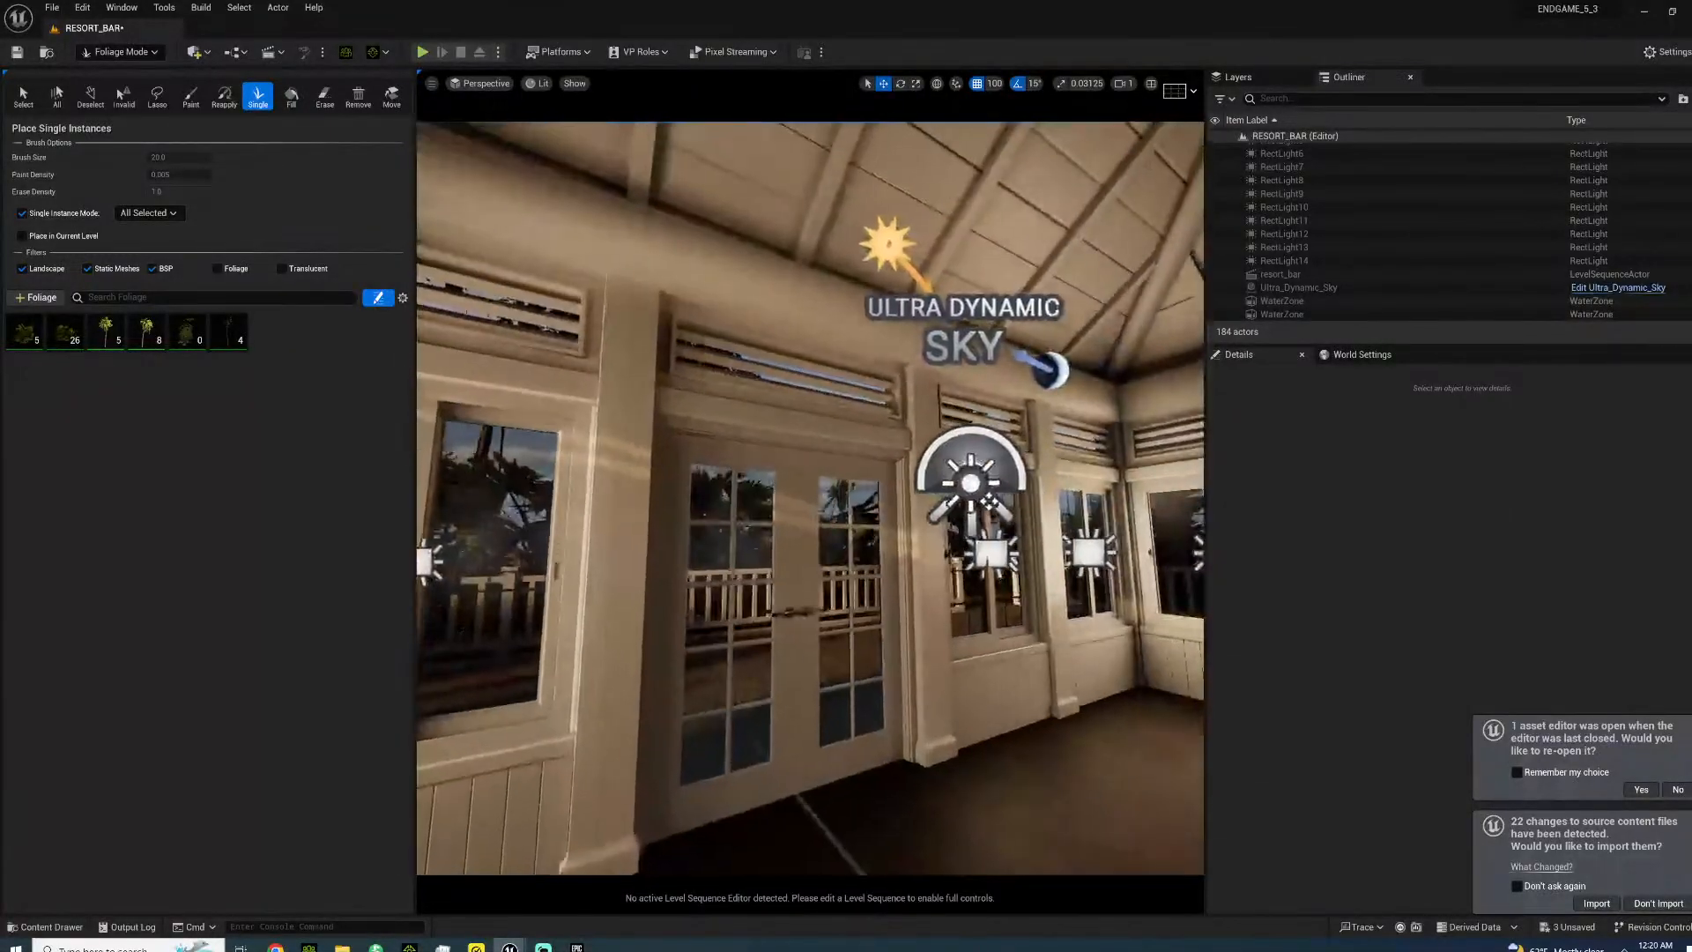
- Check the planting from inside the bar and undo the palm placements around the building
right_drag(989, 500, 1093, 520)
key(w)
key(s)
mouse_move(857, 510)
right_down()
mouse_move(890, 551)
mouse_move(934, 537)
mouse_move(925, 520)
mouse_move(857, 510)
right_up()
key(ctrl+z)
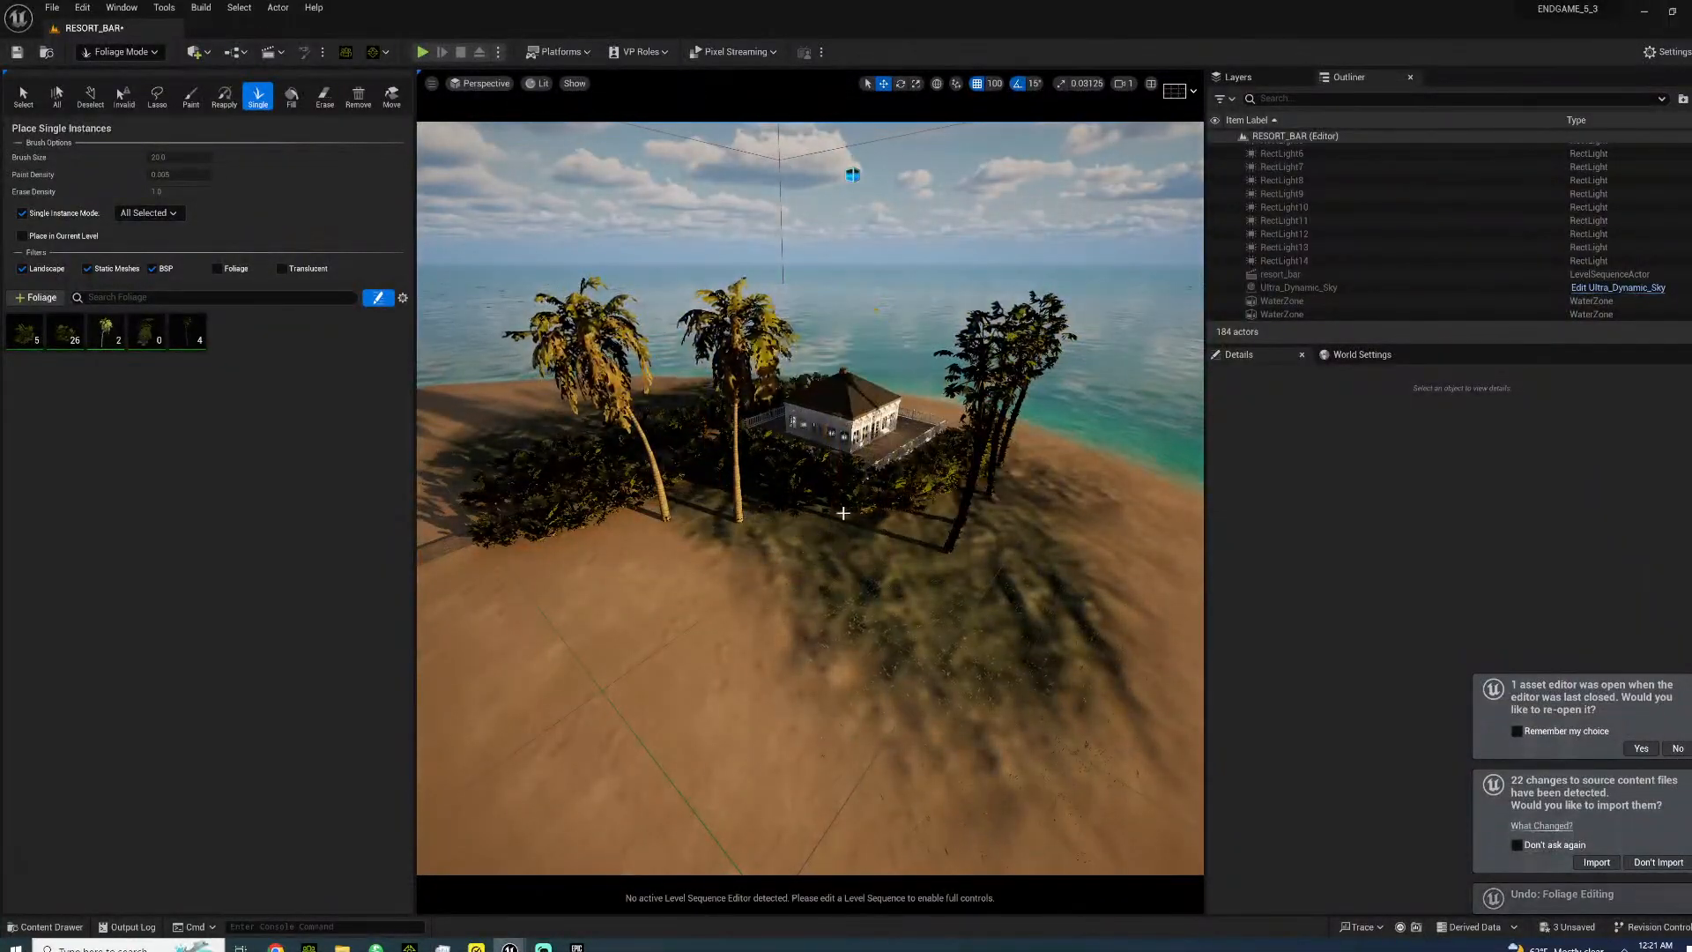
key(ctrl+z)
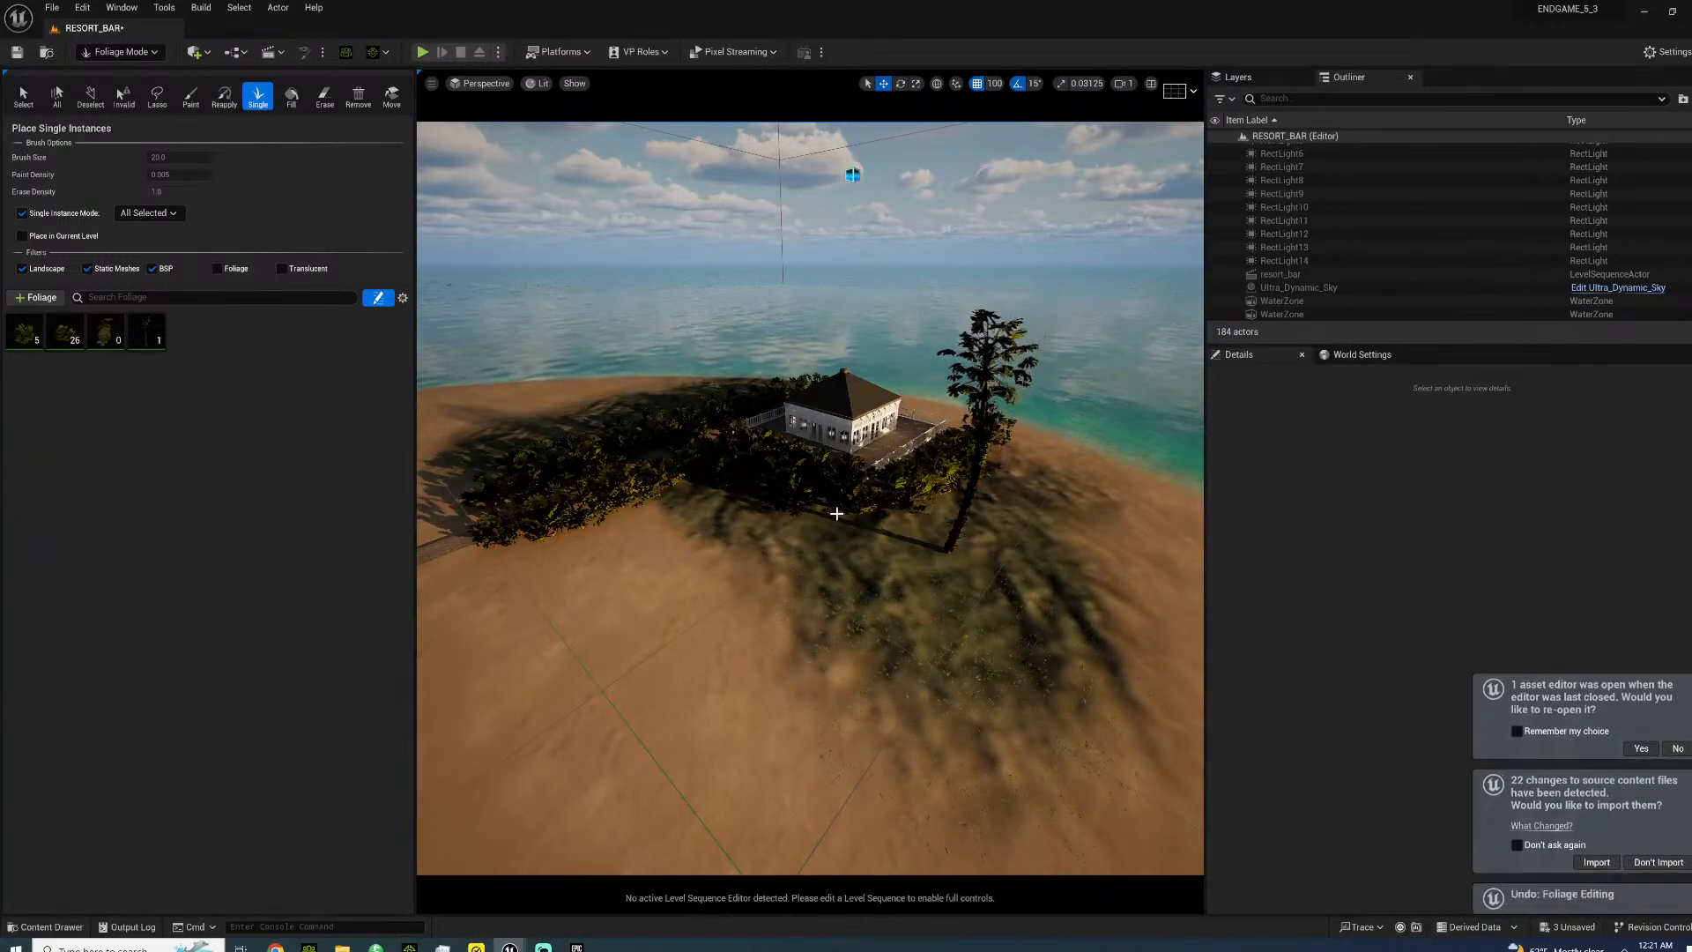
- Return to Selection mode and place SM_Palm2_SM_PalmLeaves from BeachPack/Models/Foliage at the edge of the bushes beside the bar
click(124, 52)
click(125, 74)
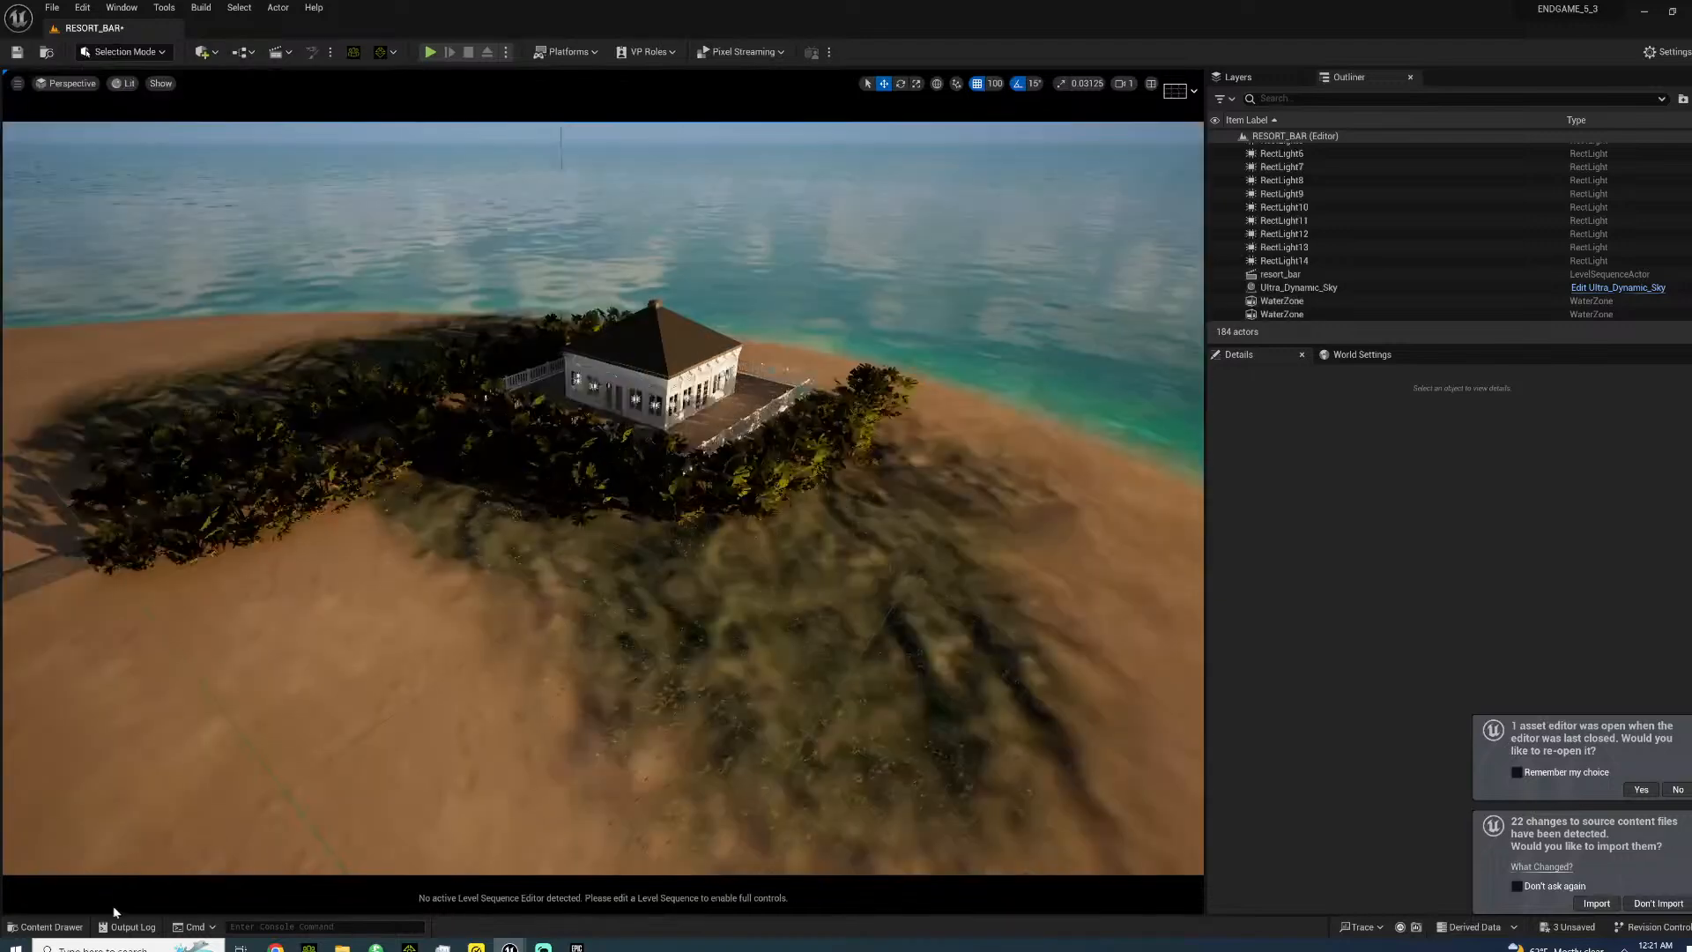
click(84, 926)
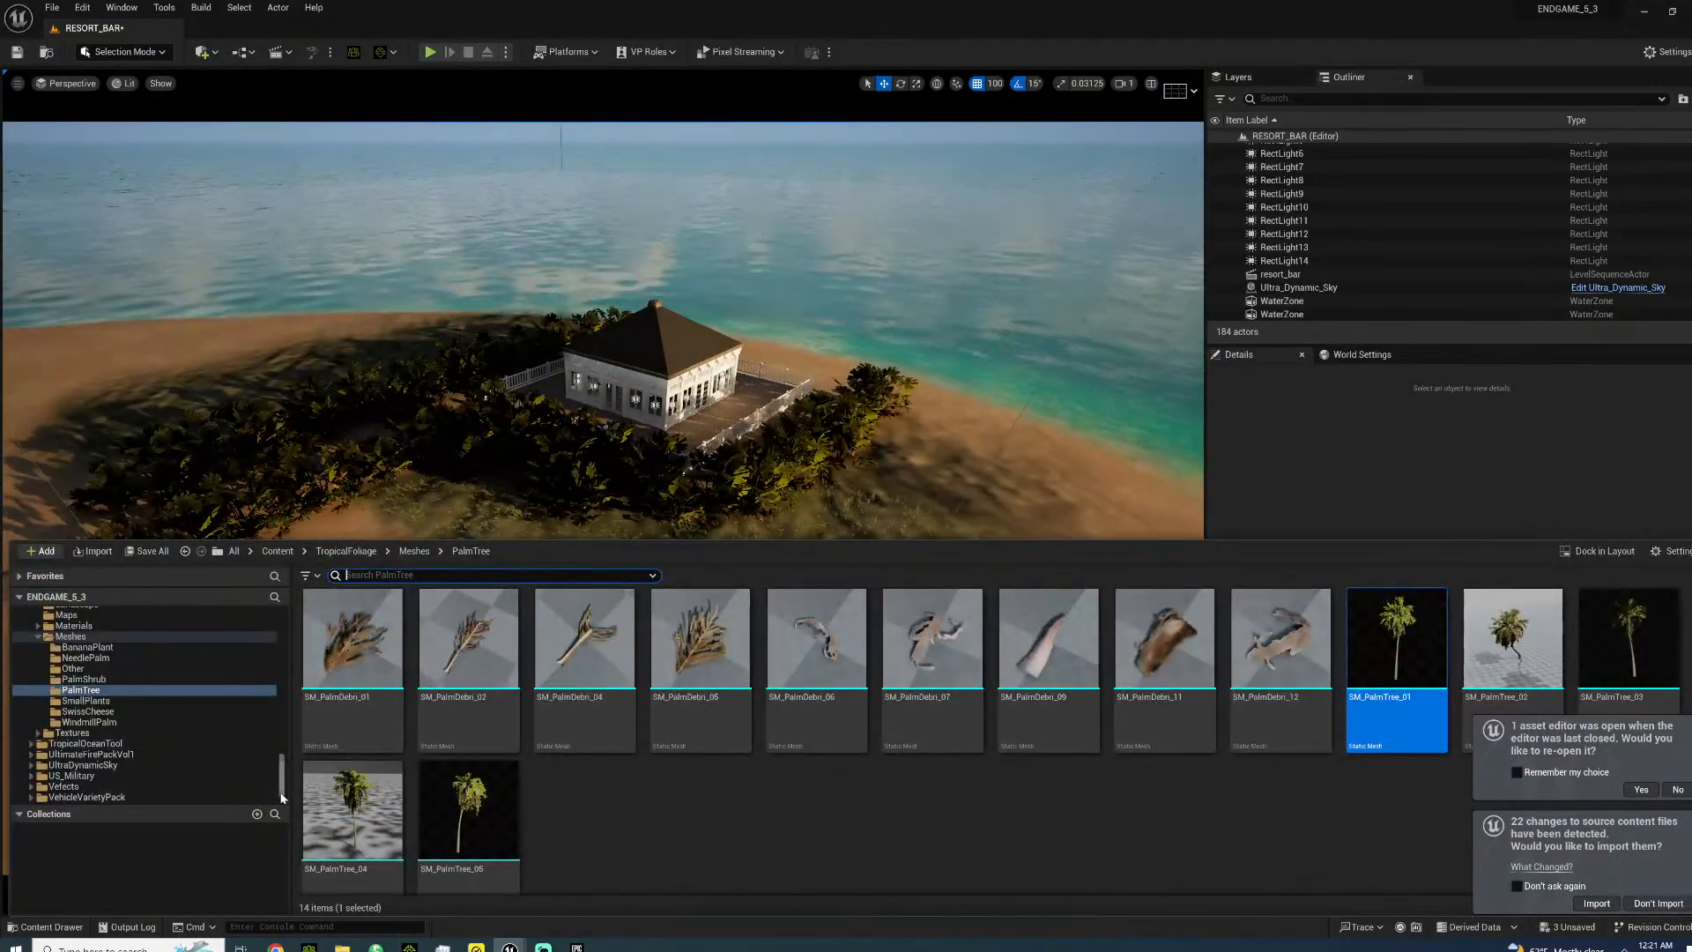
scroll(285, 701, up, 5)
scroll(284, 702, up, 10)
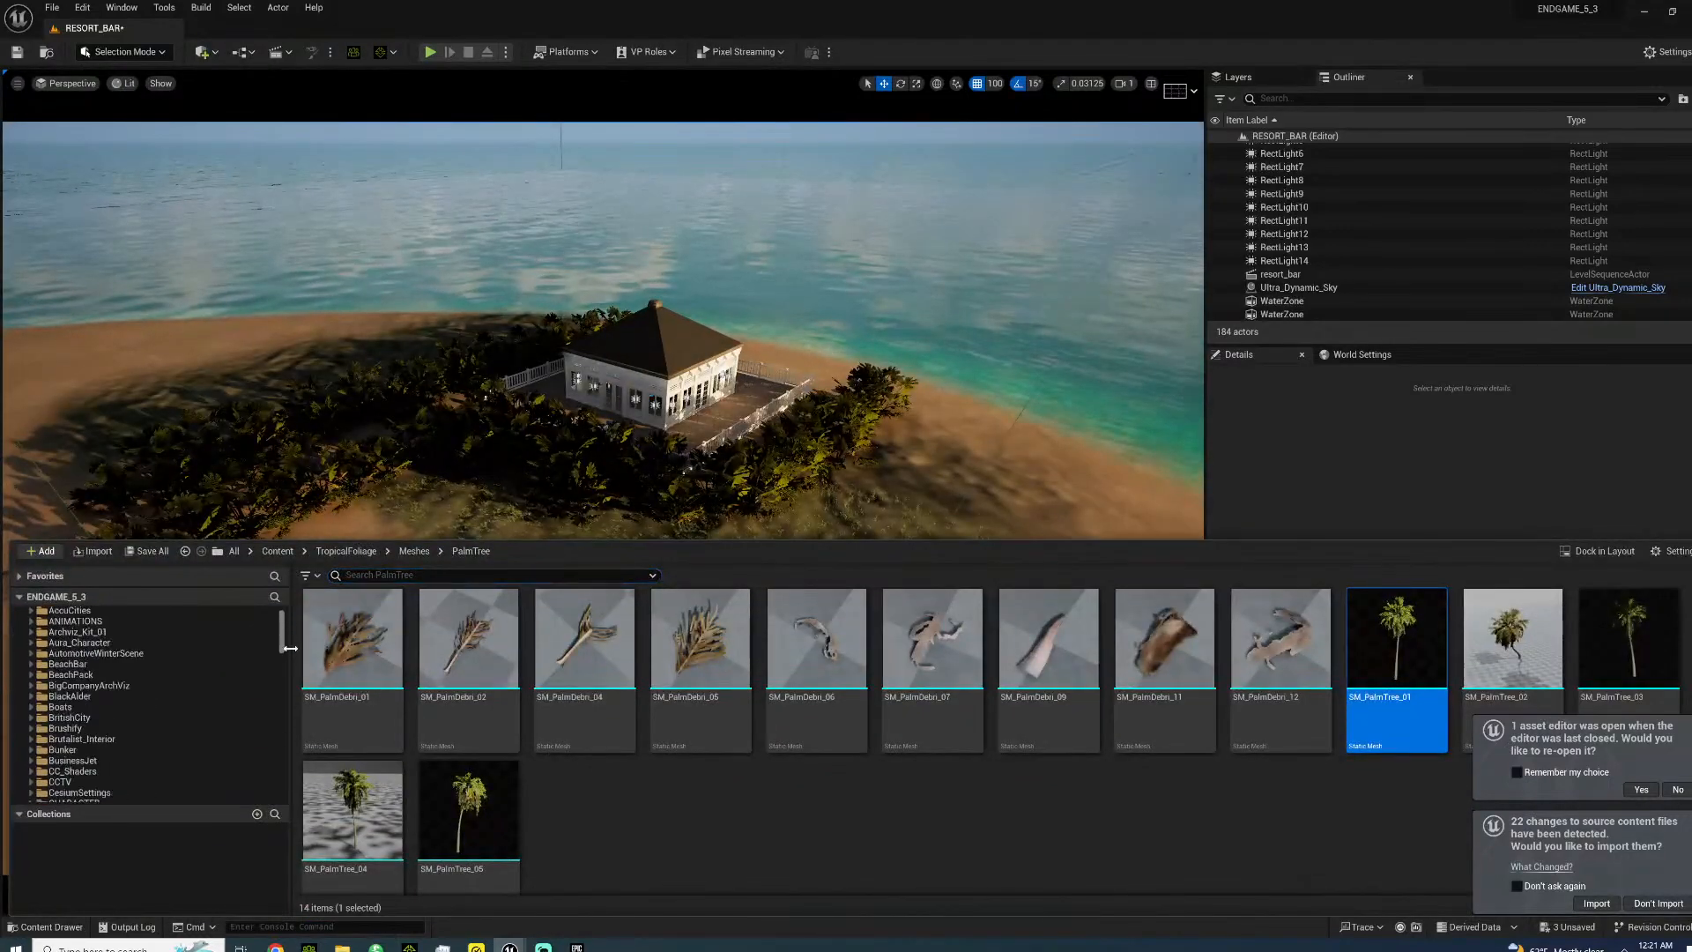
click(31, 675)
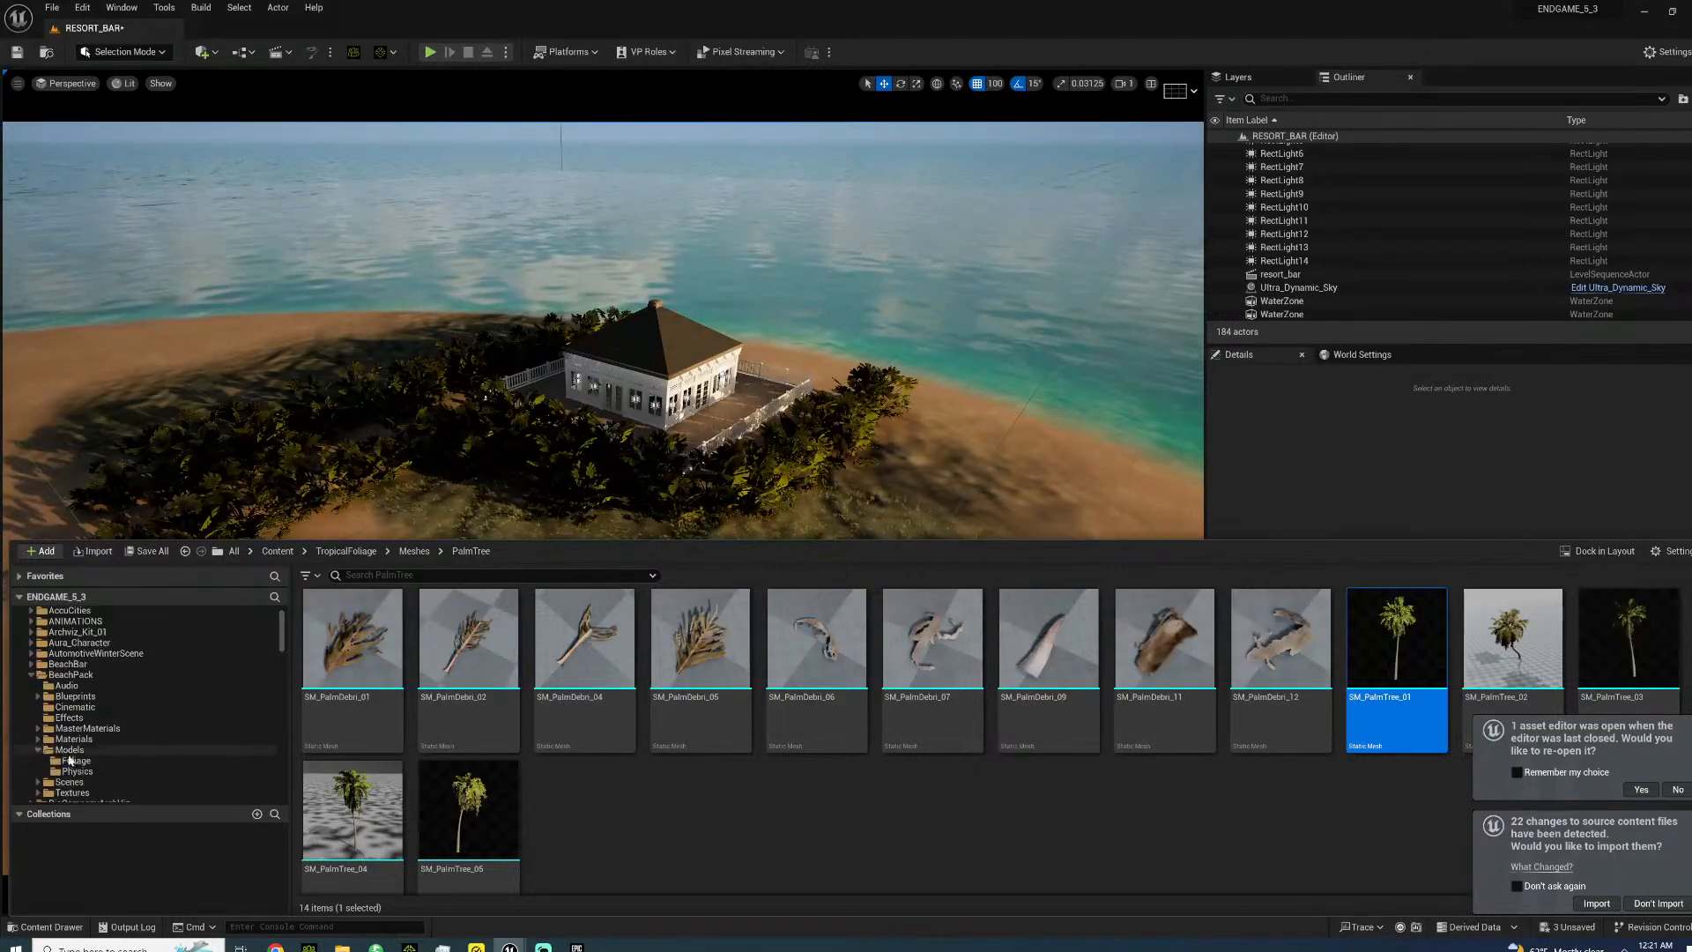
click(76, 760)
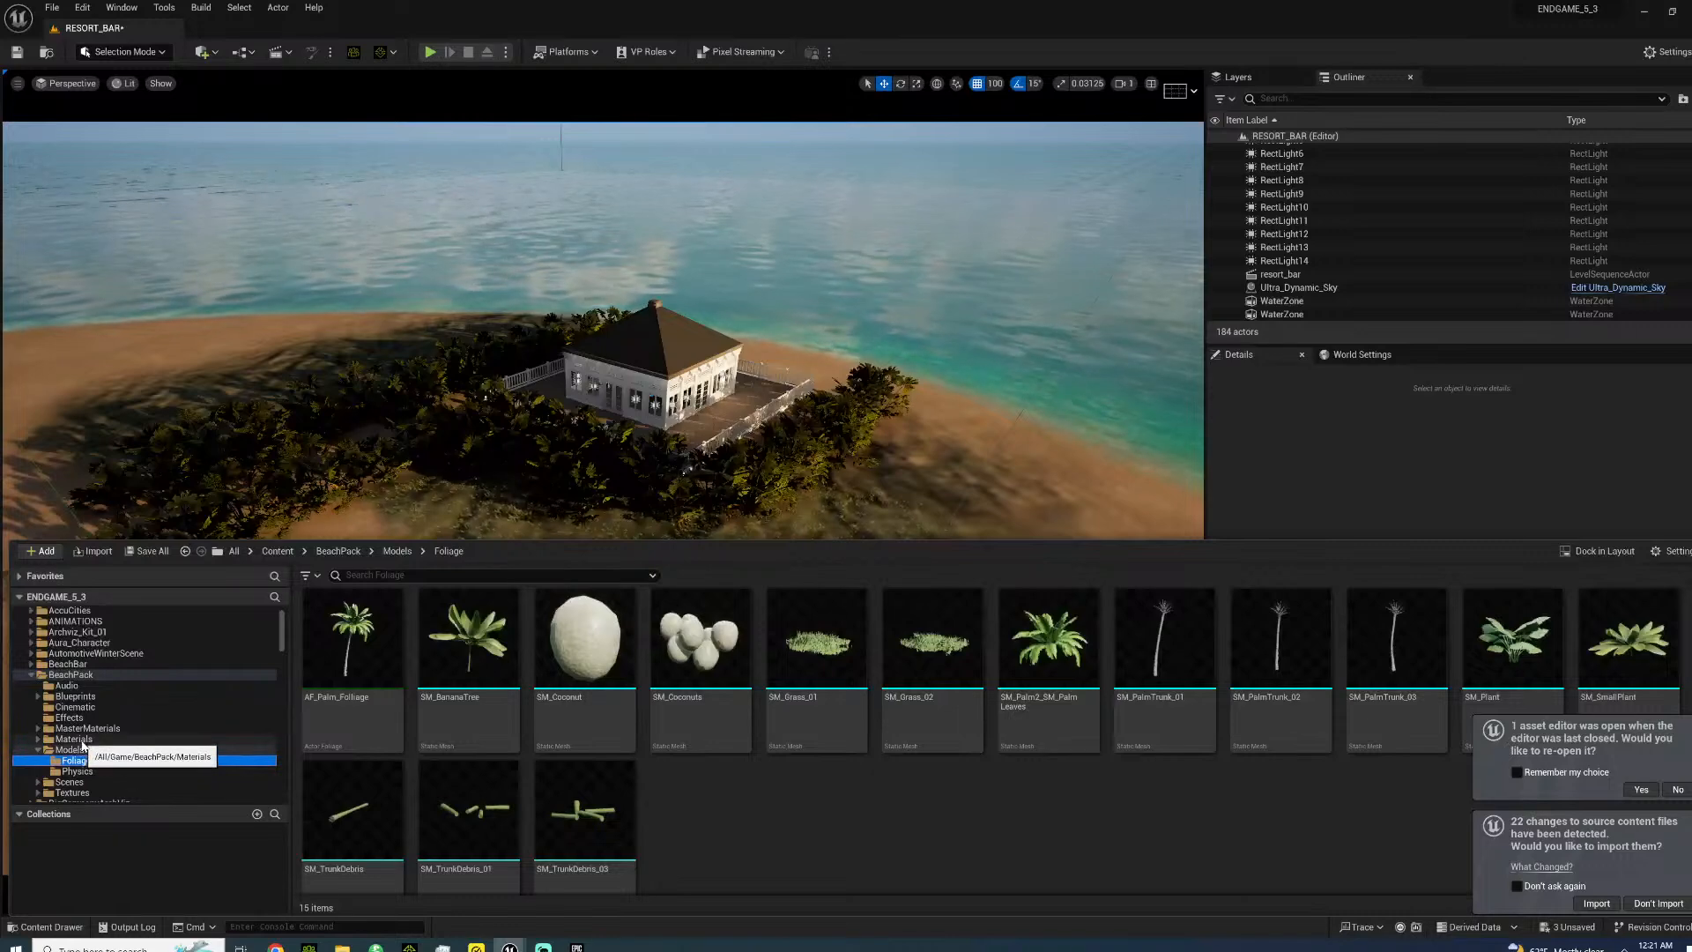
drag(1051, 617, 788, 491)
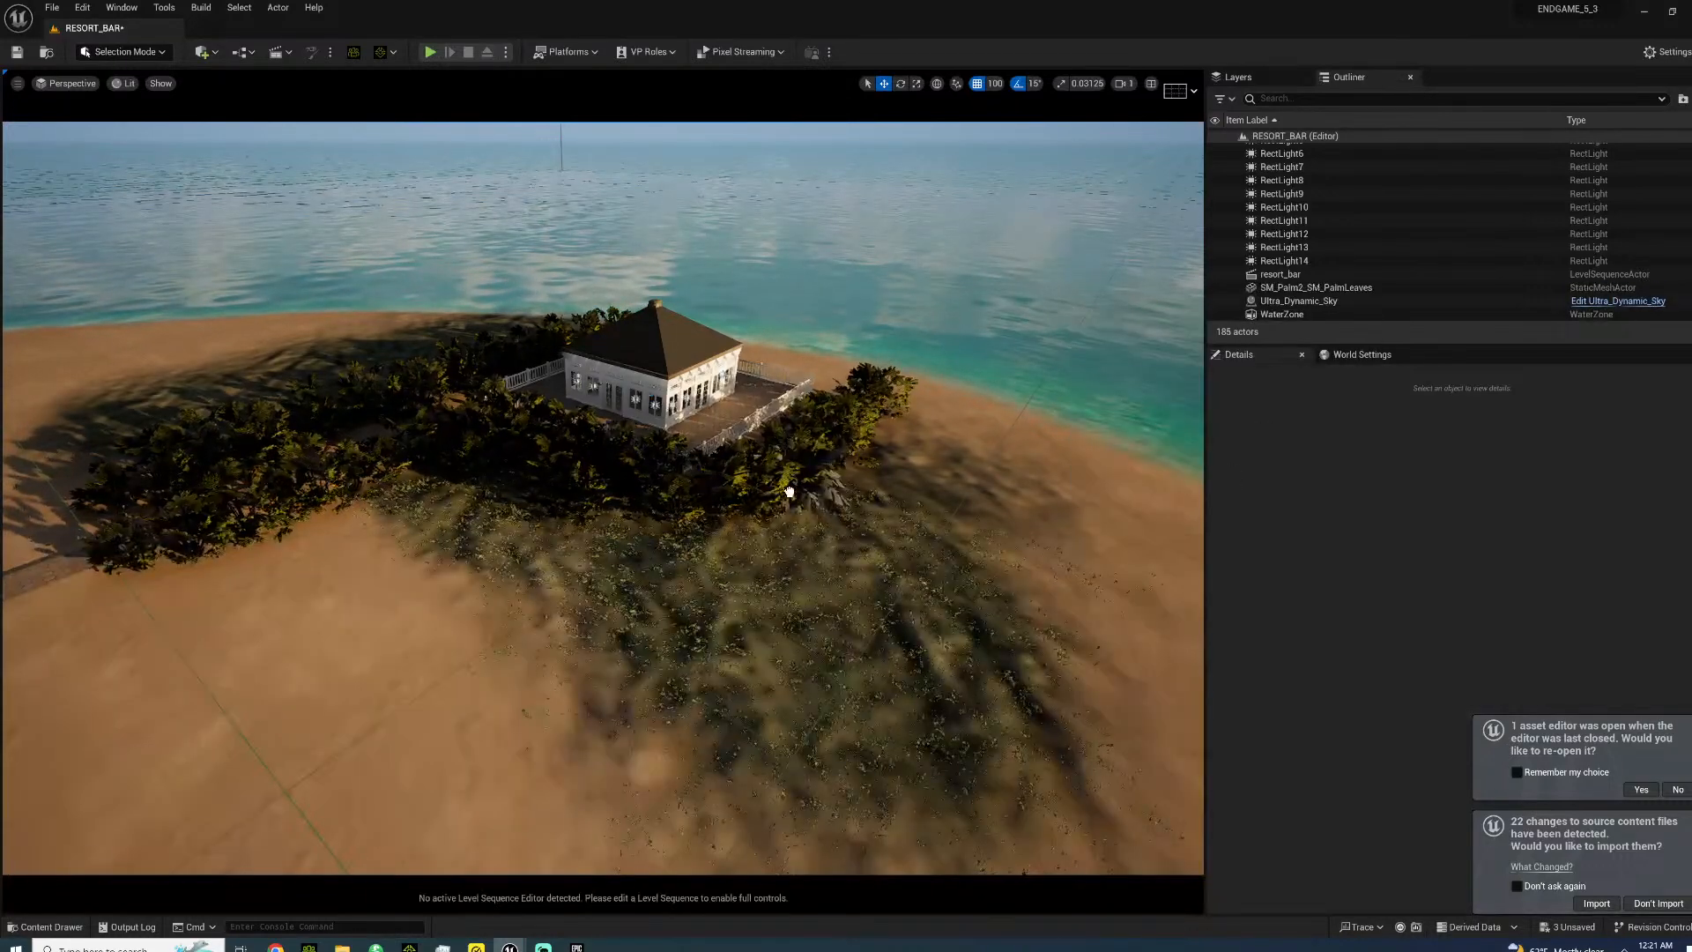
click(472, 496)
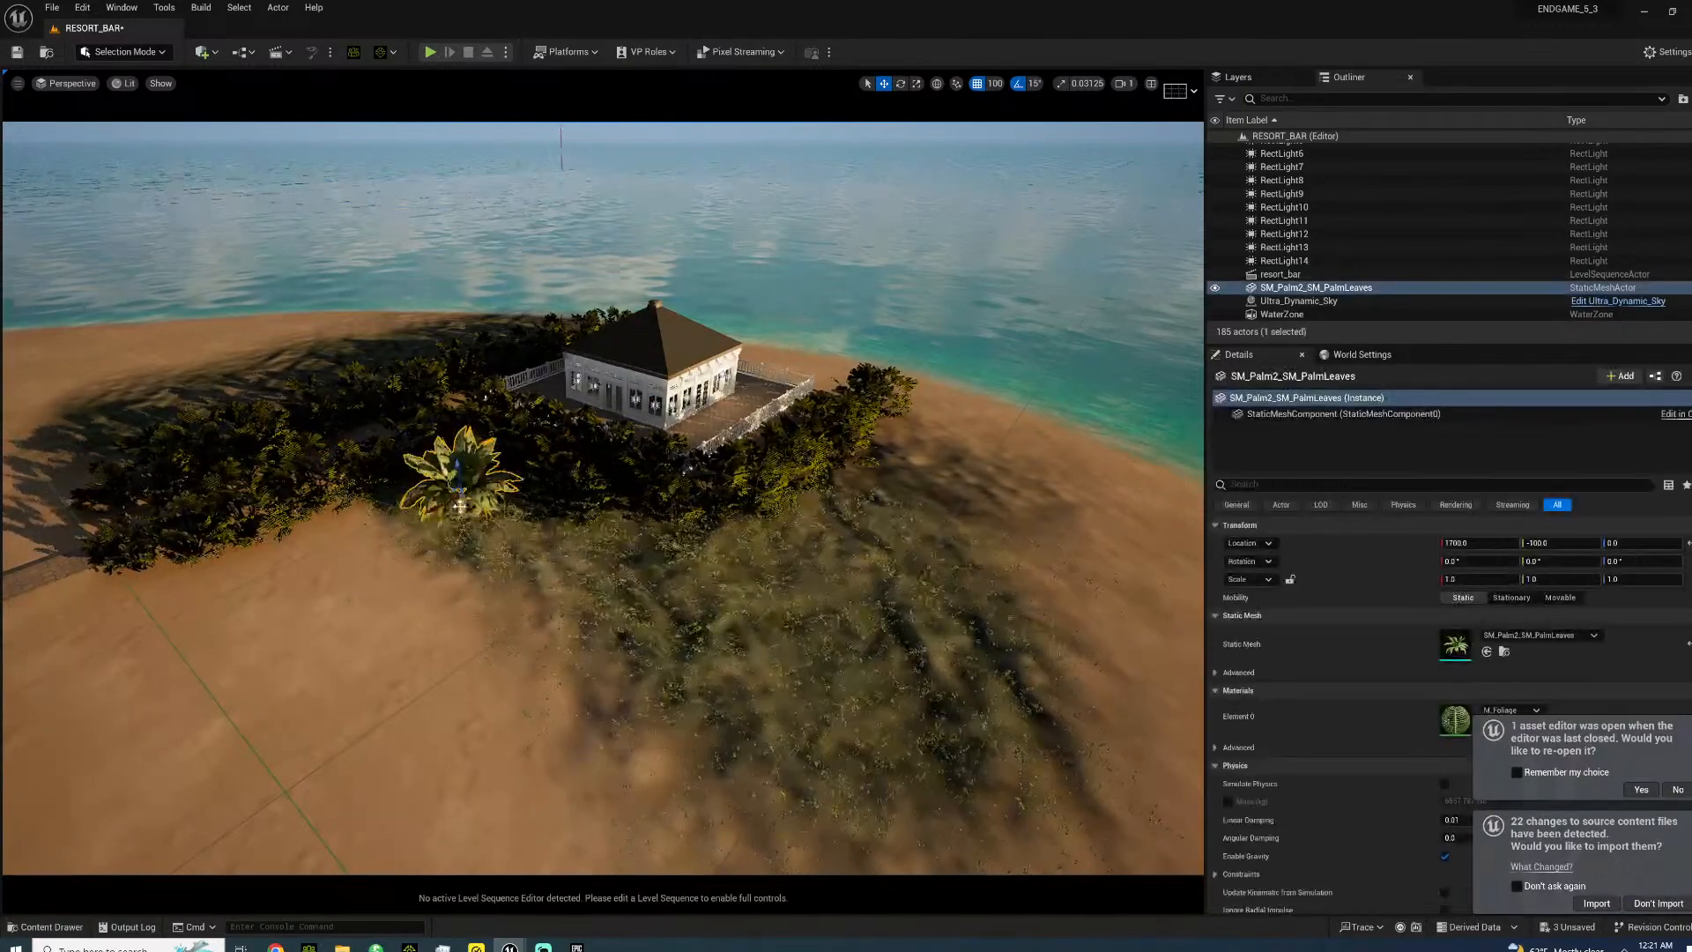
- Lock proportional scaling on SM_Palm2_SM_PalmLeaves and set its scale to 1.5 on all axes
key(f)
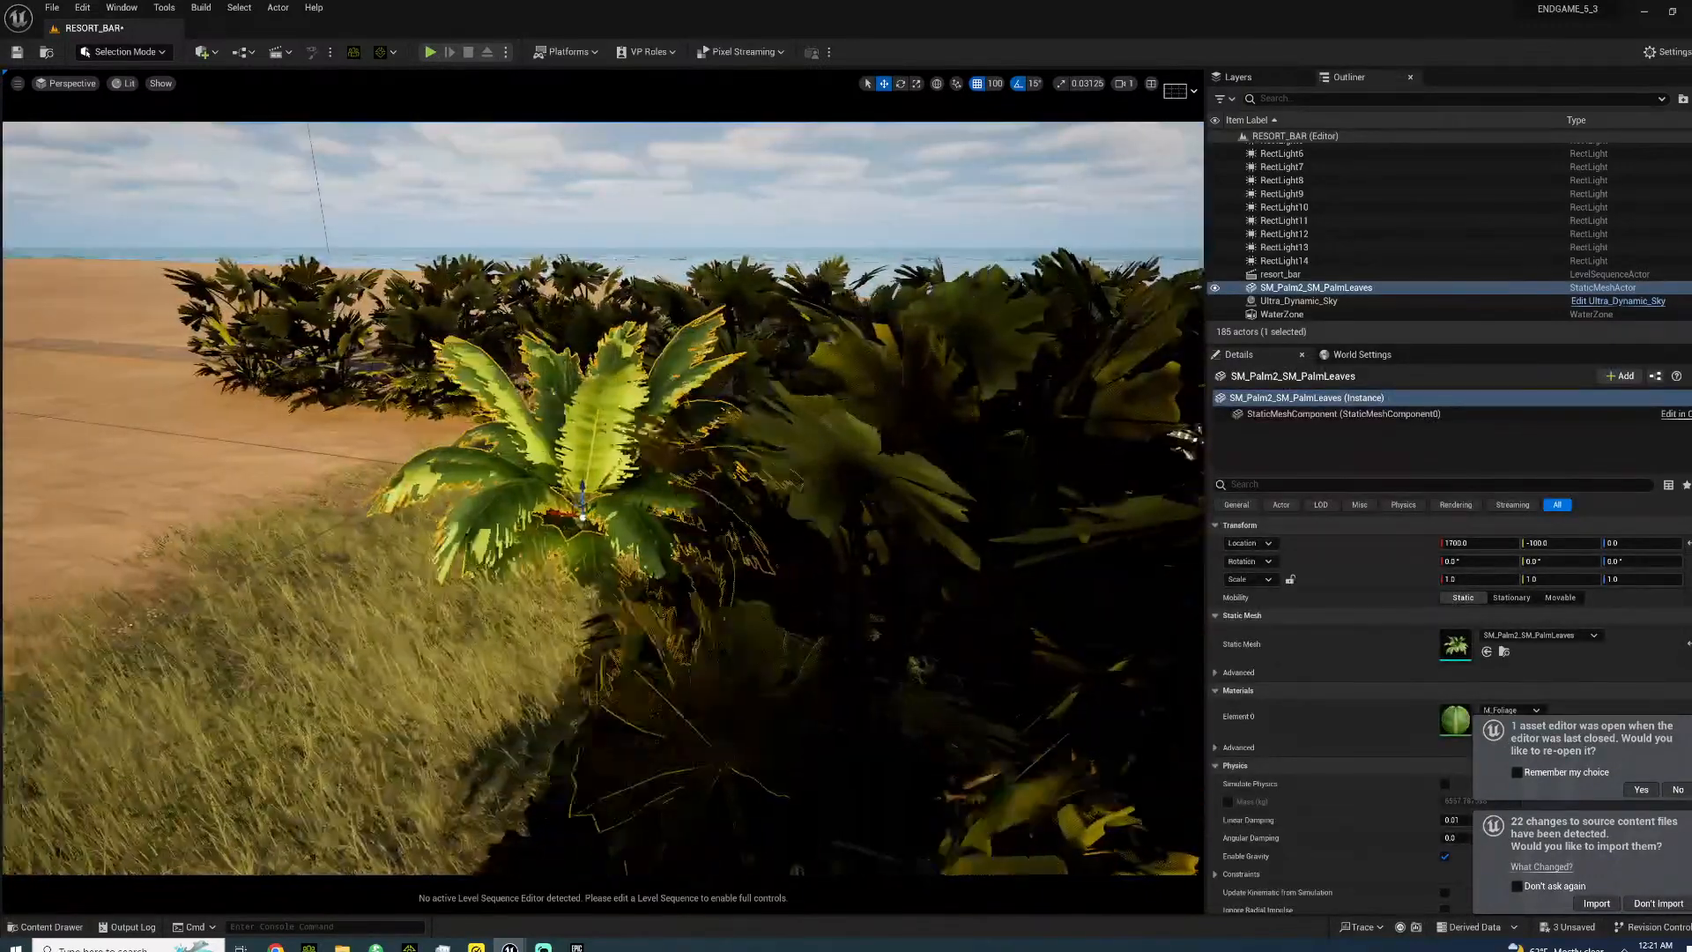
right_drag(582, 516, 758, 441)
click(1479, 579)
text(2)
key(Return)
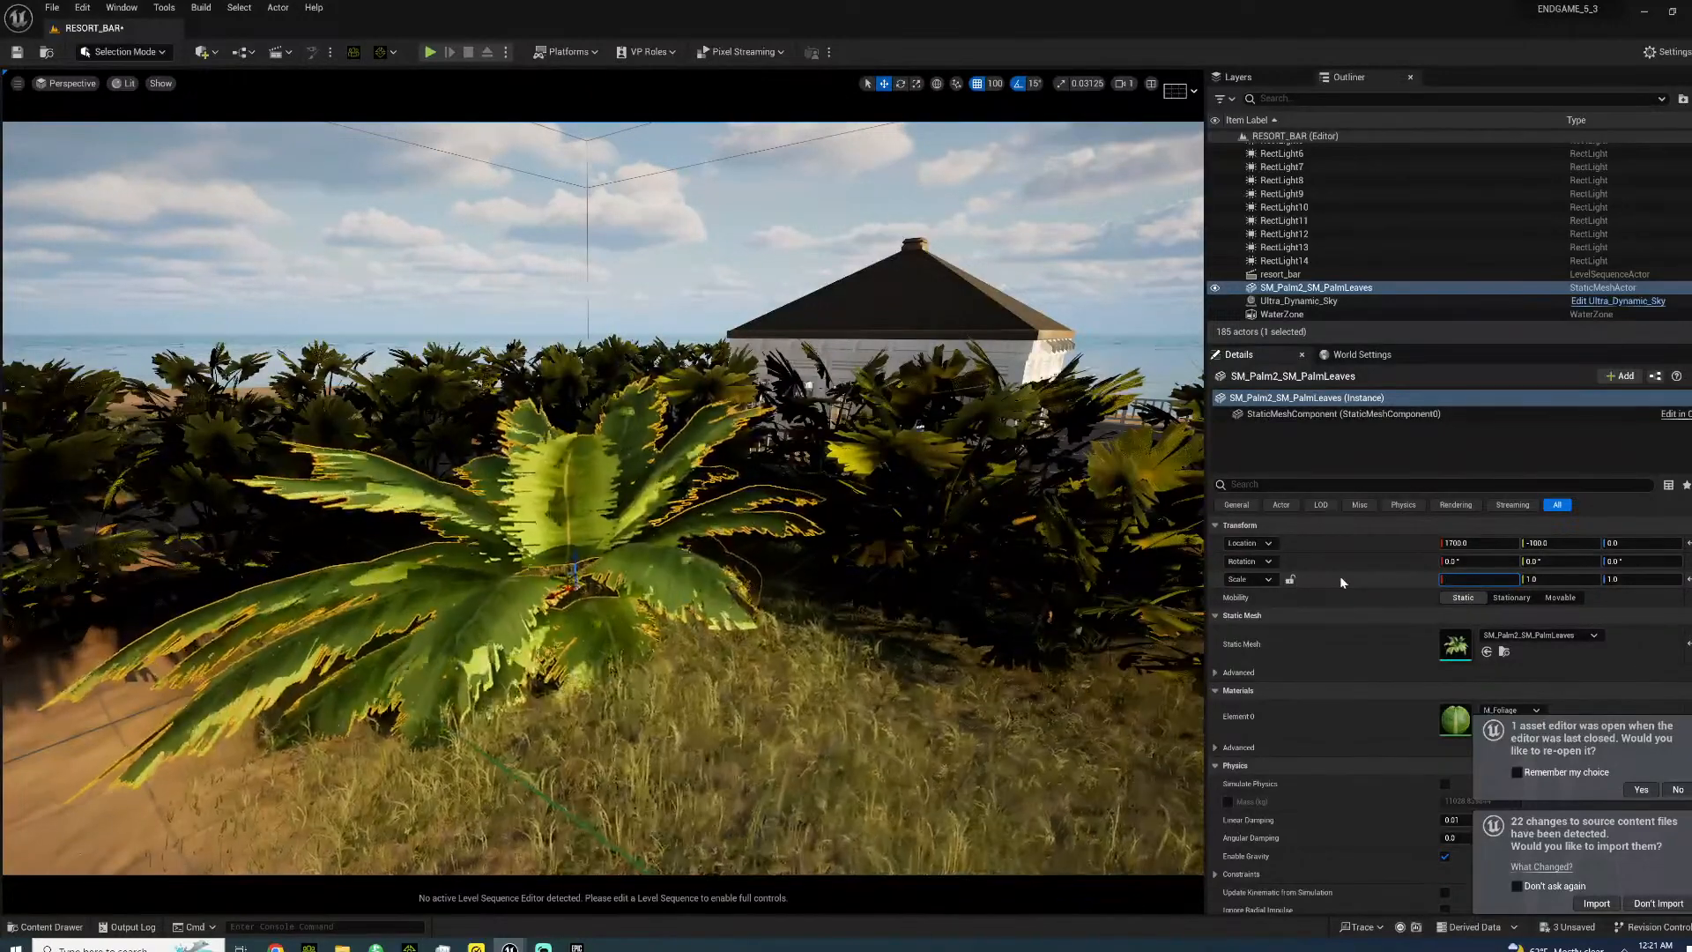
key(ctrl+z)
click(1292, 579)
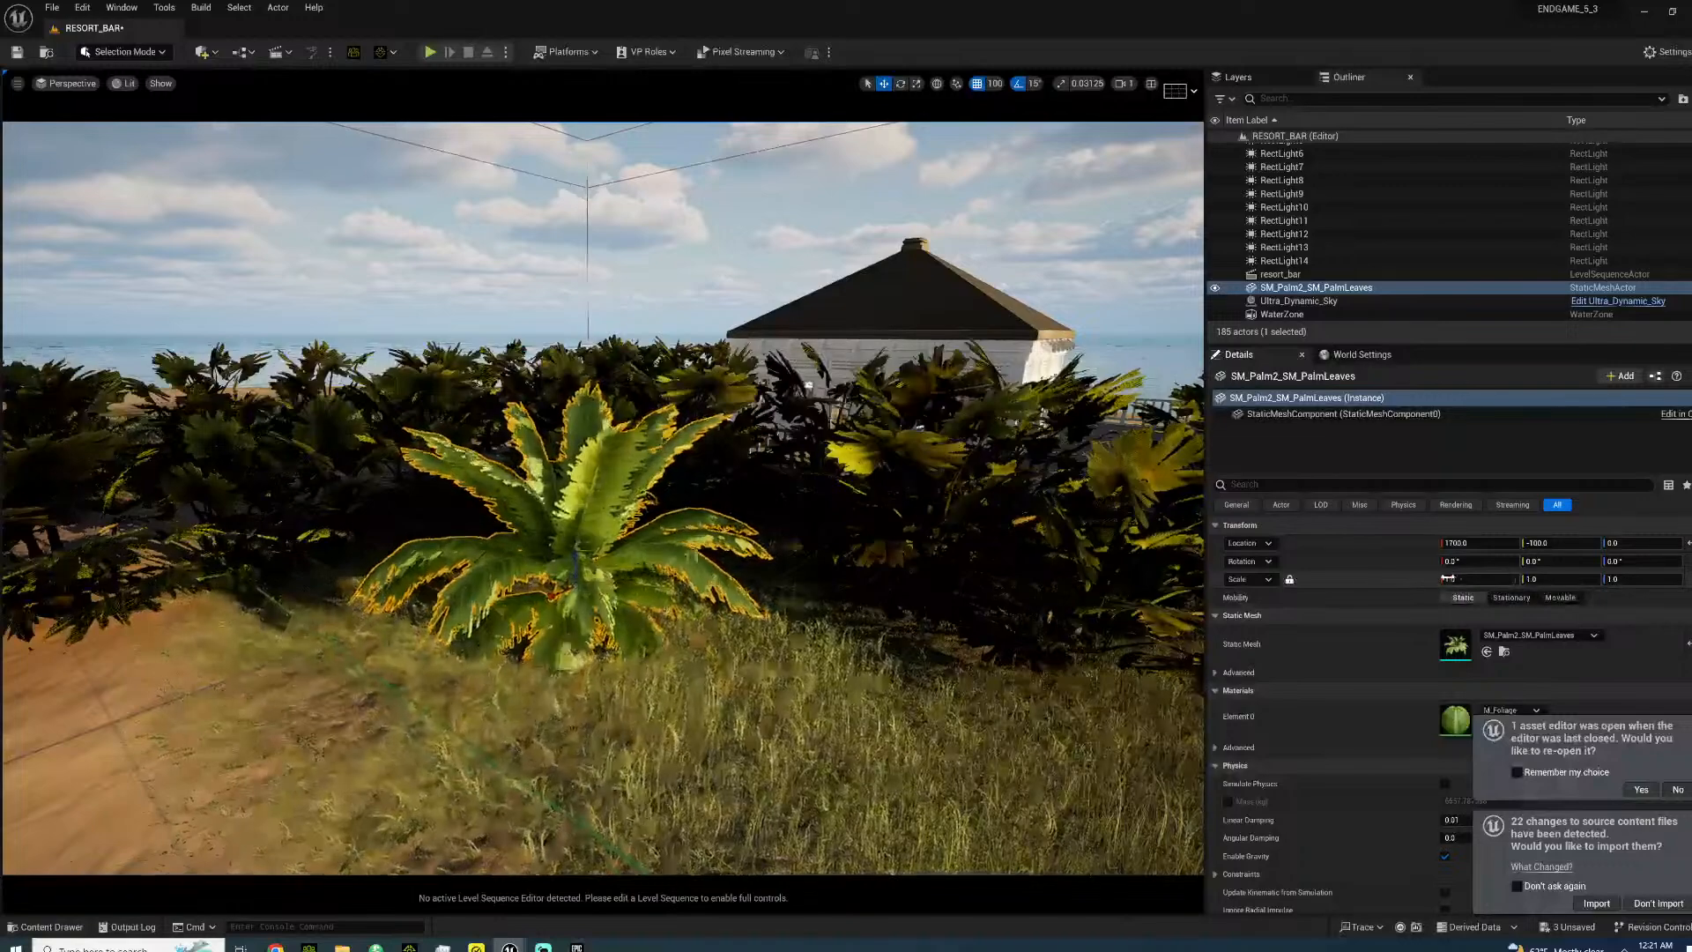
text(1.5)
key(Return)
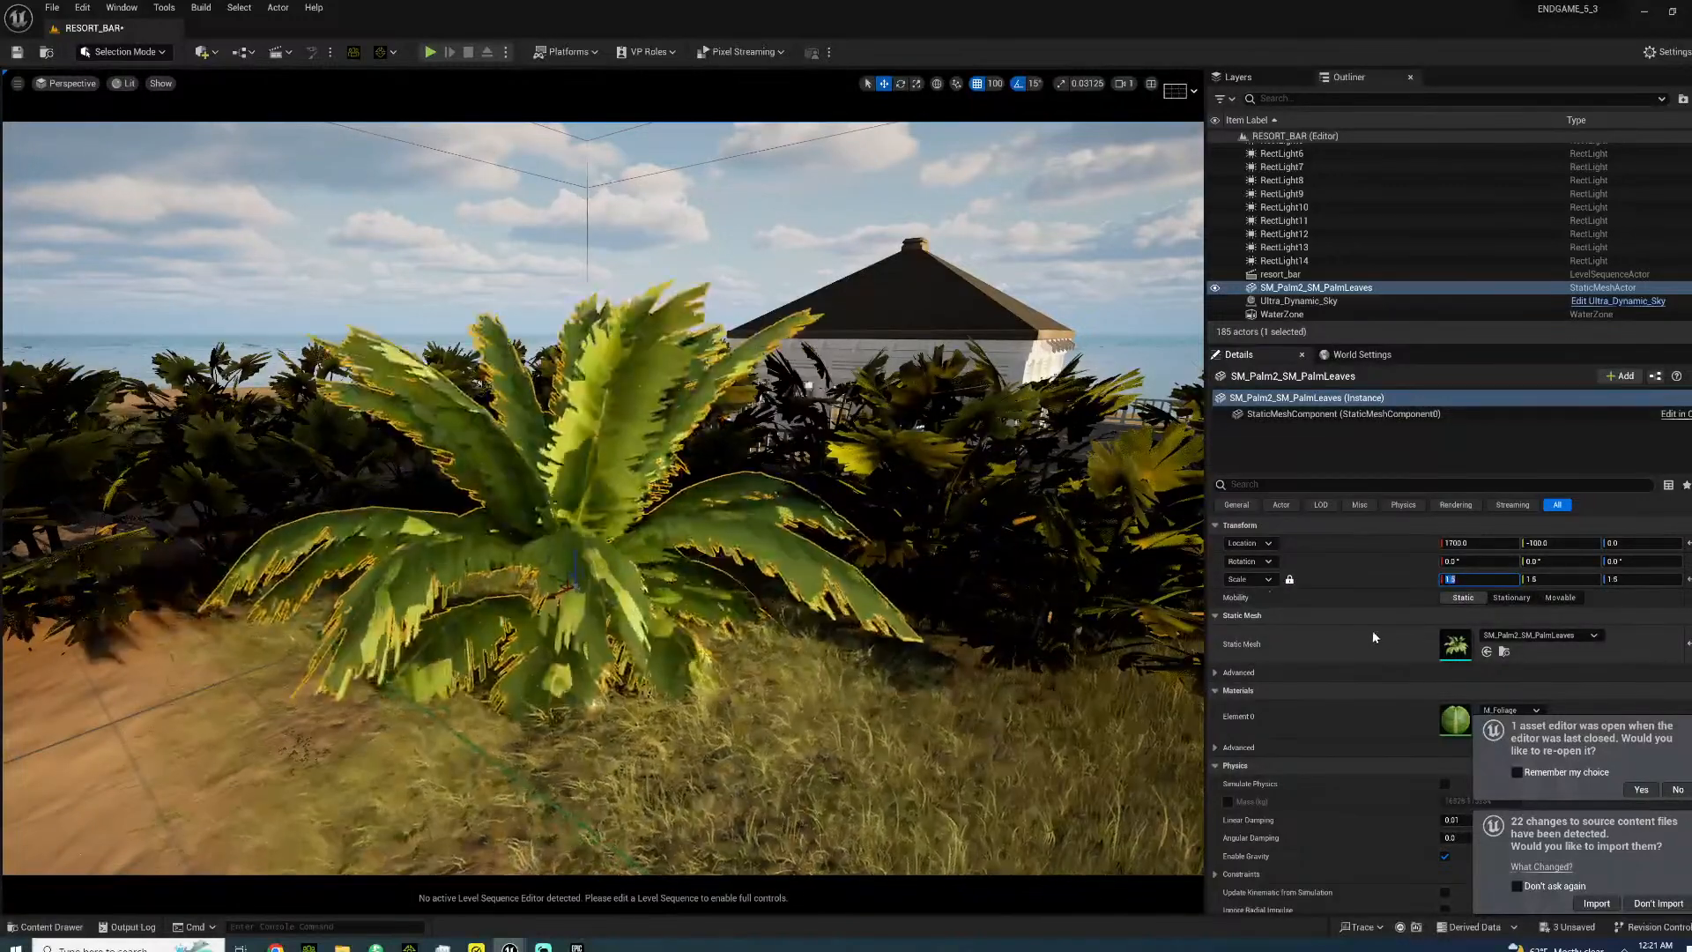
- Delete the enlarged SM_Palm2_SM_PalmLeaves plant from the bushes beside the bar
scroll(602, 498, up, 5)
scroll(602, 498, down, 10)
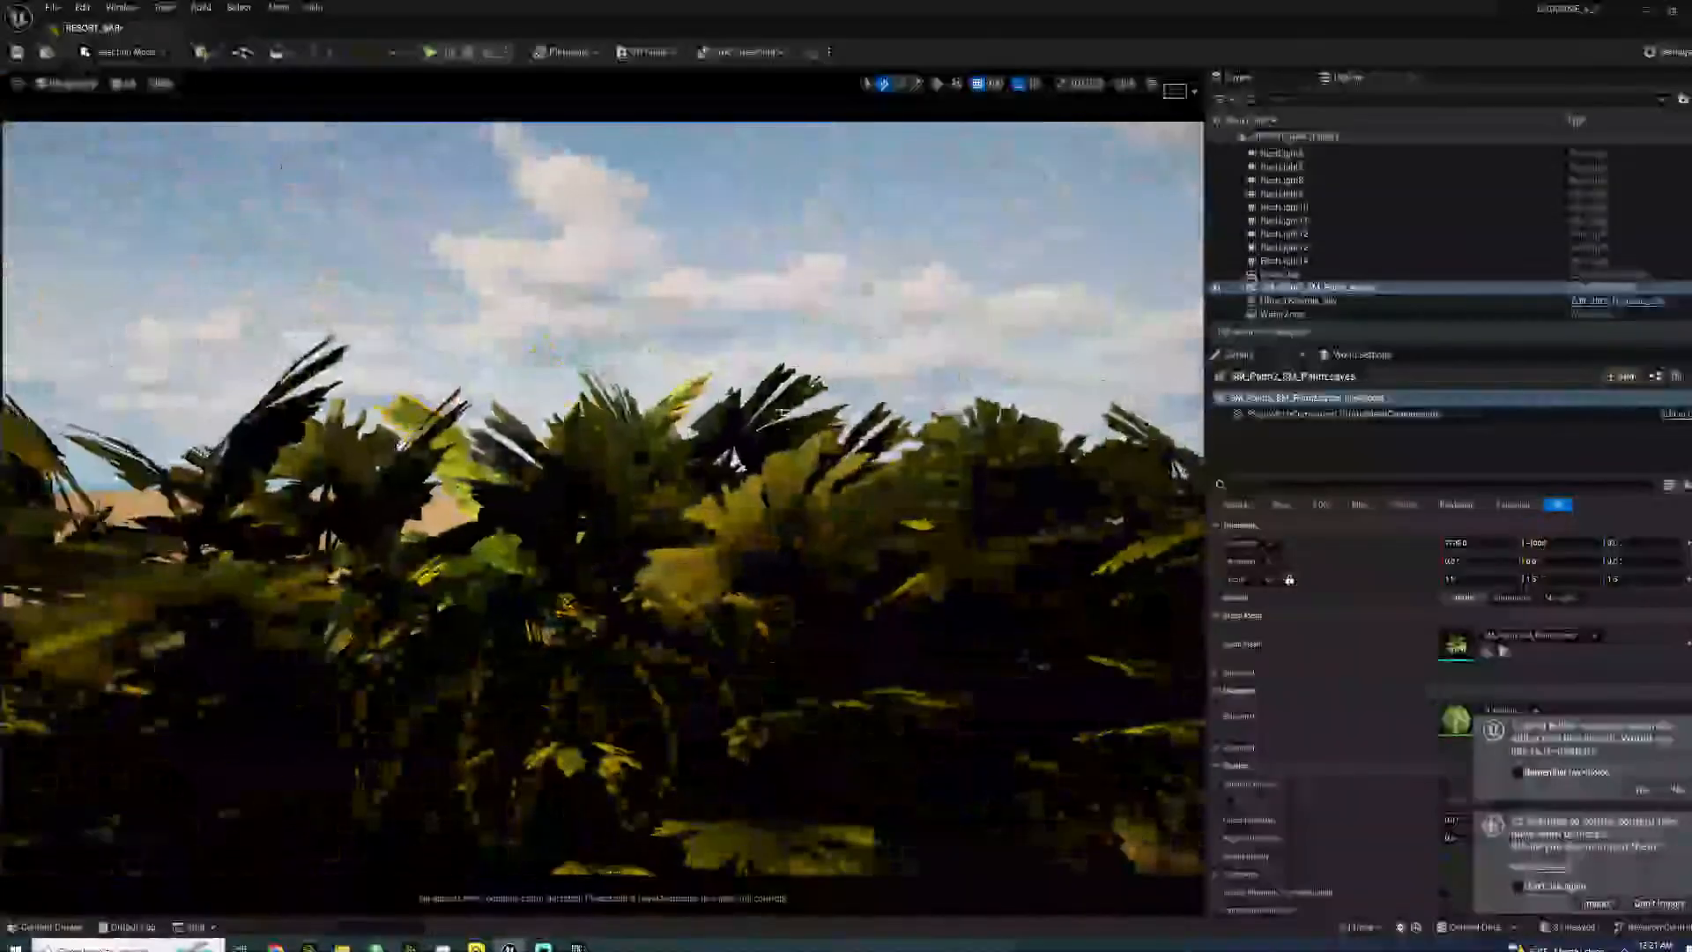
key(Delete)
right_drag(602, 498, 3, 728)
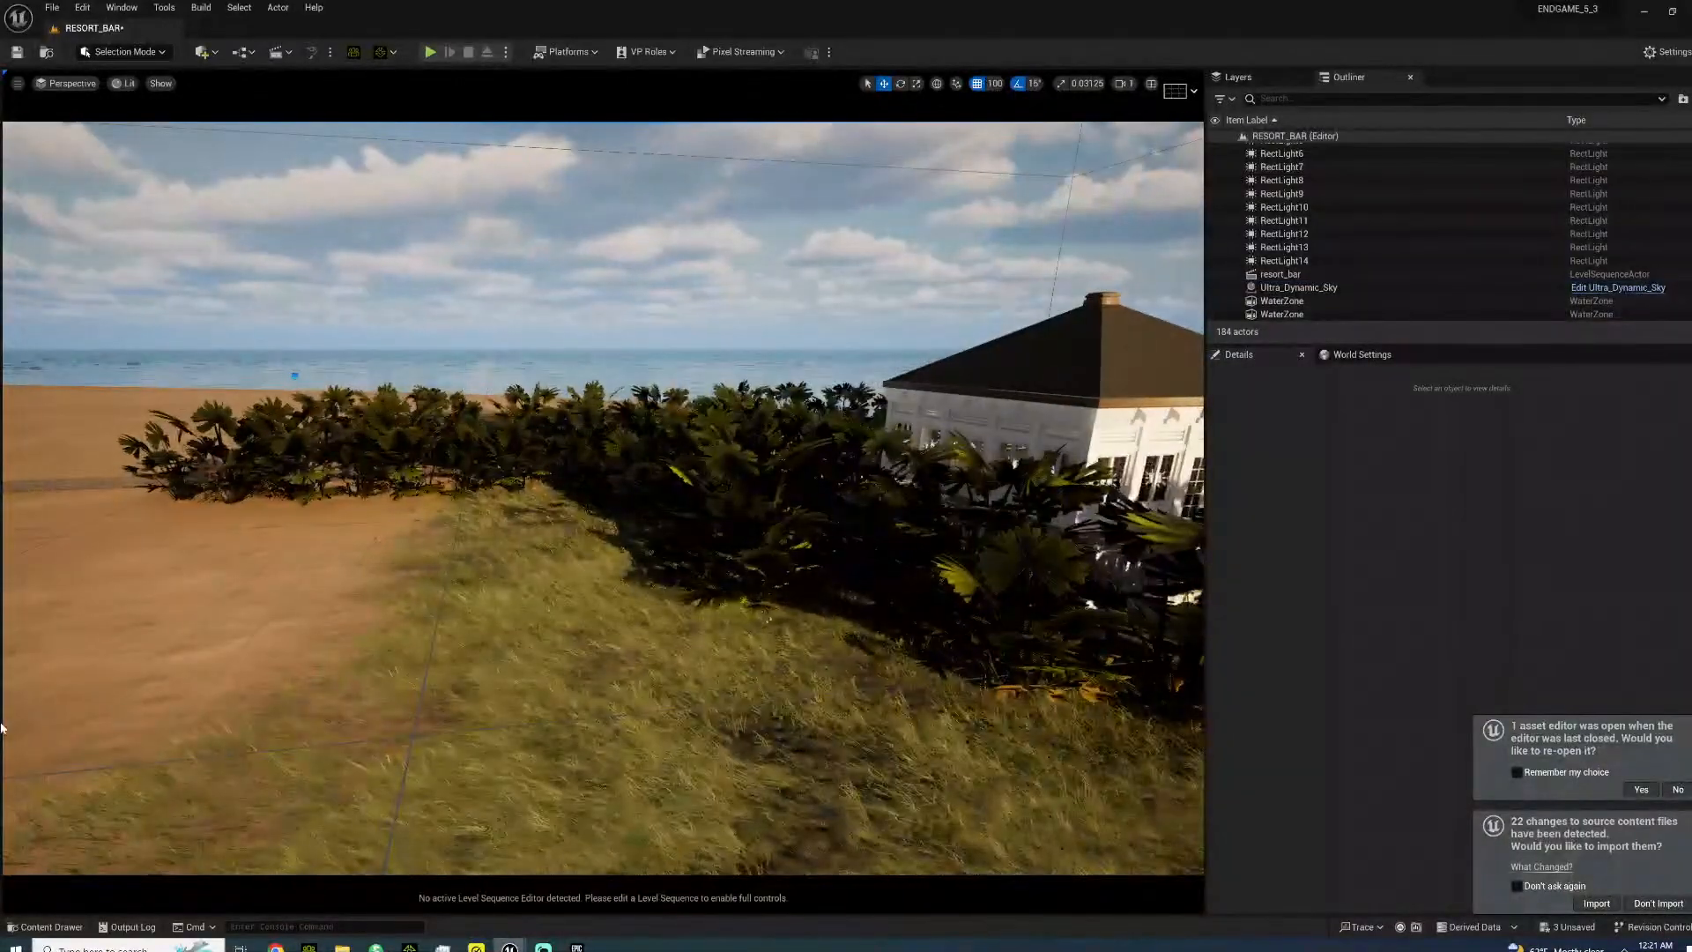
- Look through the Masters and Instances material folders of TropicalFoliage for palm and foliage materials
click(51, 926)
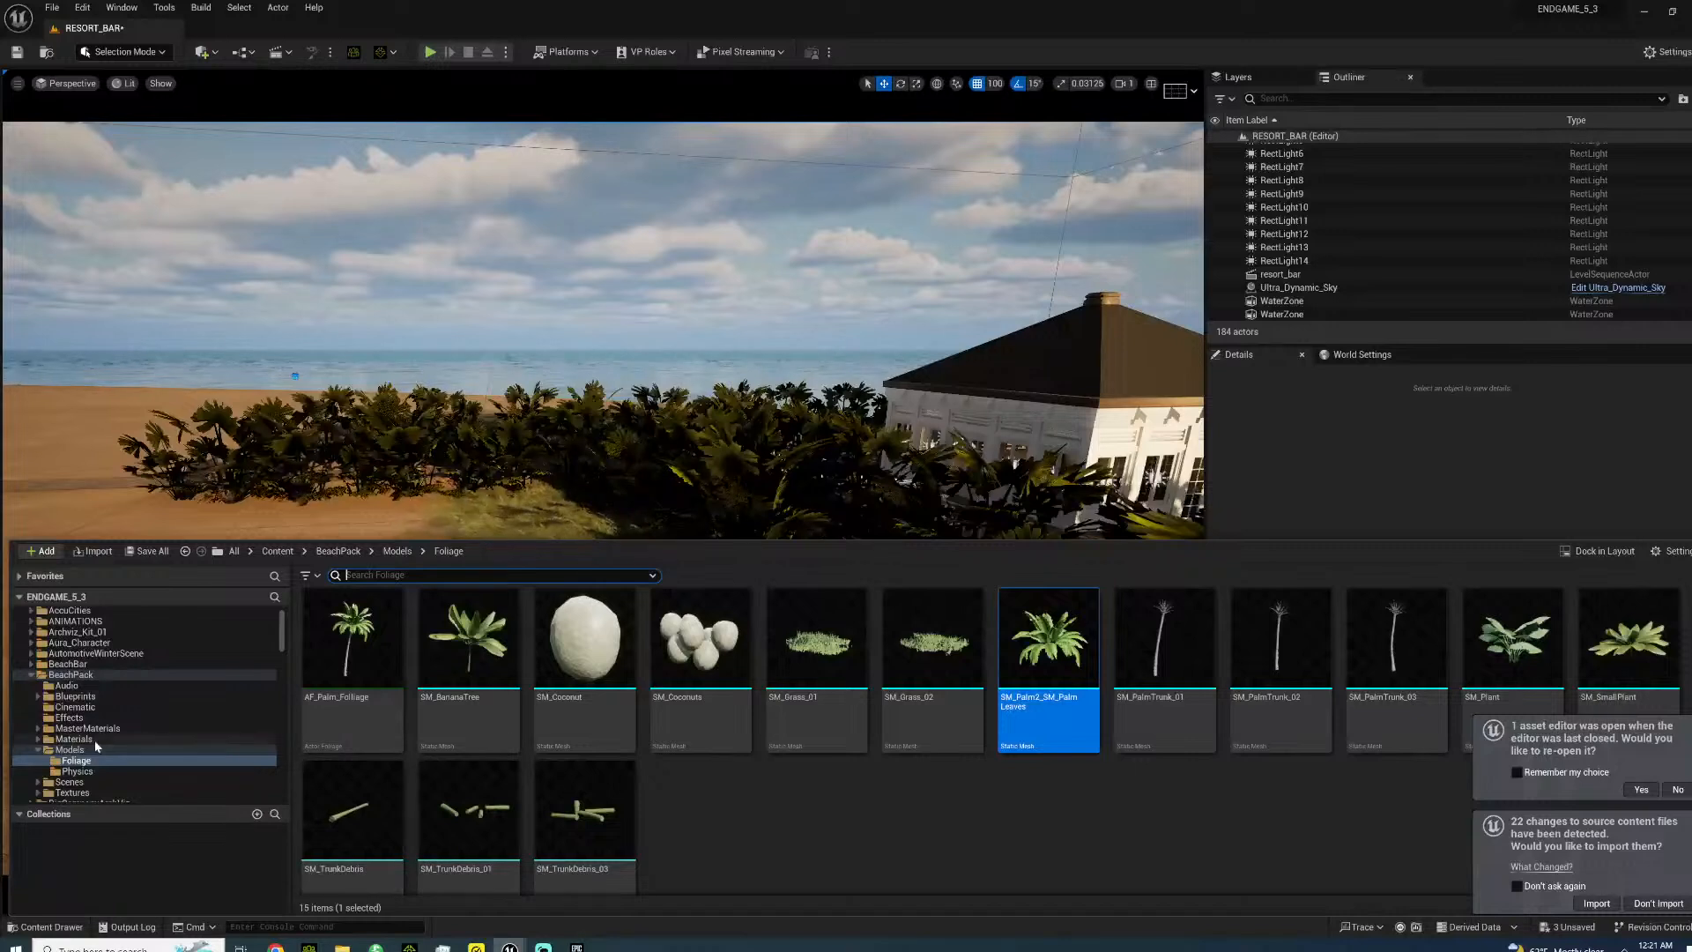
drag(280, 644, 271, 792)
scroll(271, 792, up, 3)
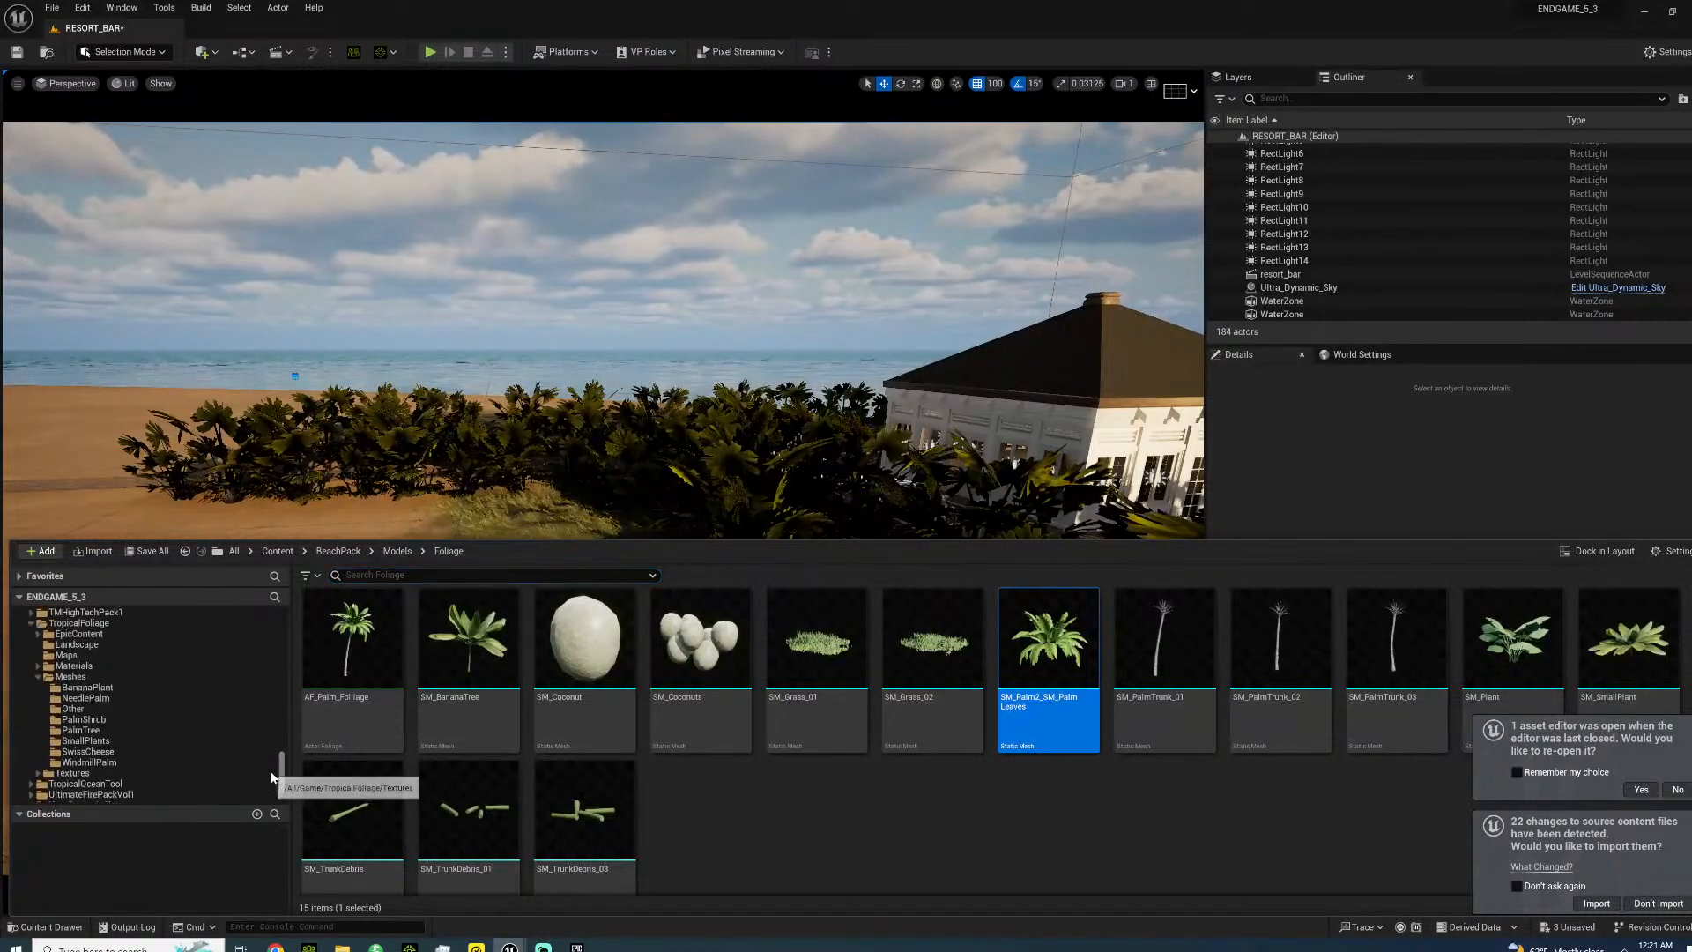
click(63, 667)
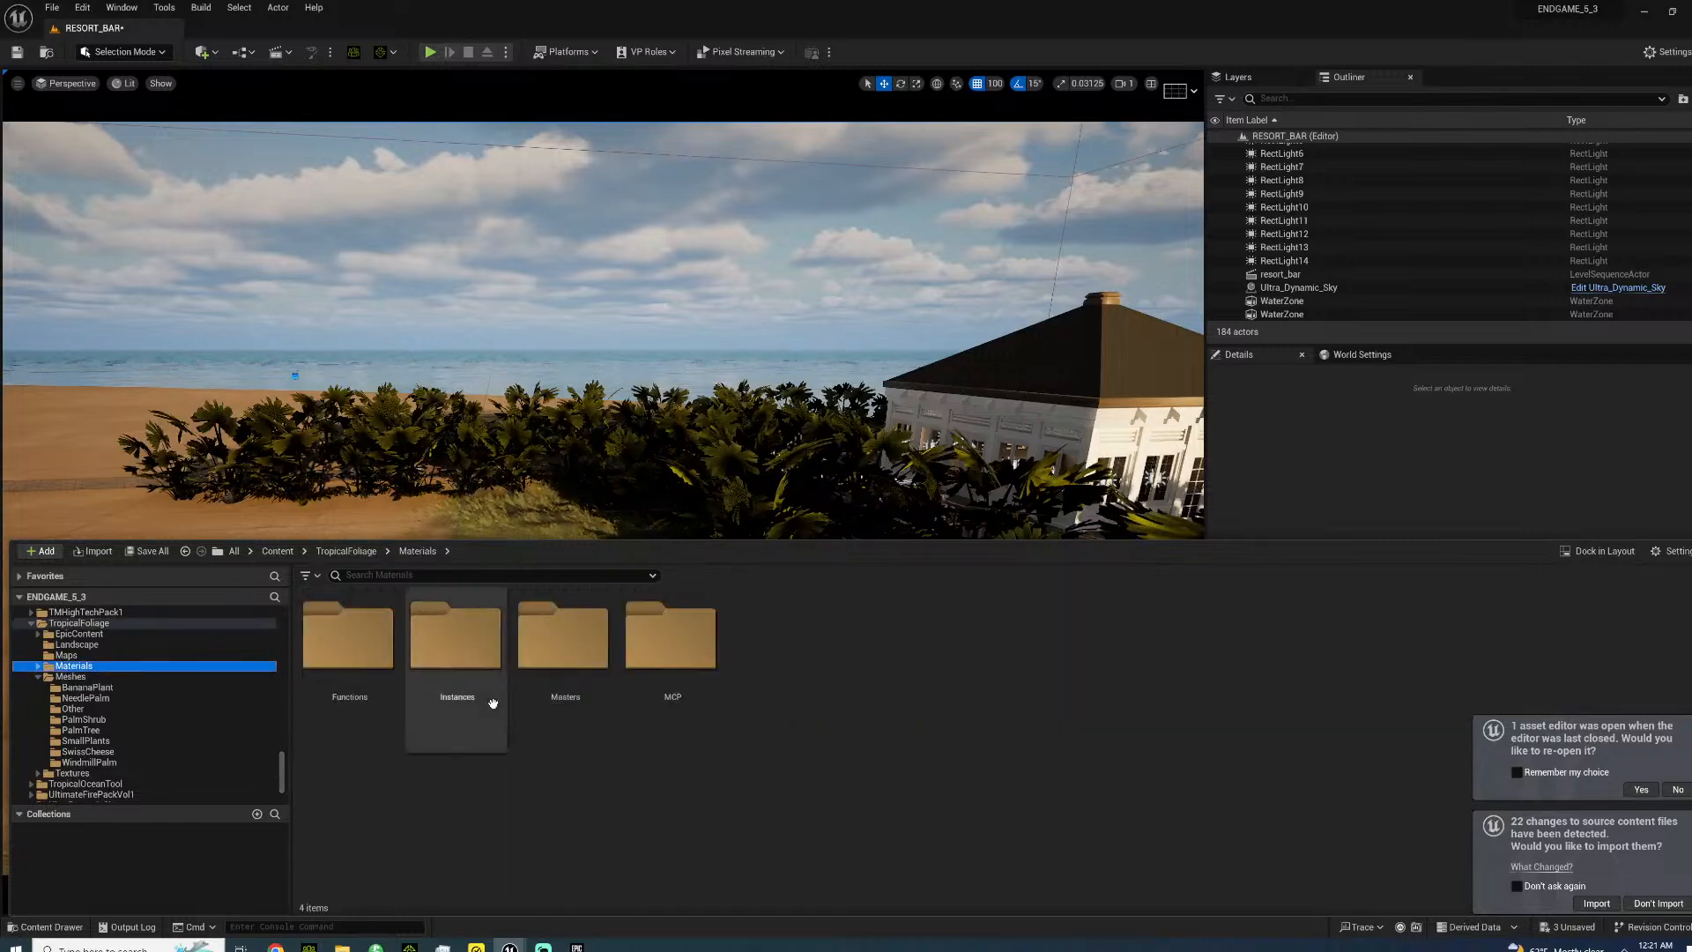
double_click(564, 636)
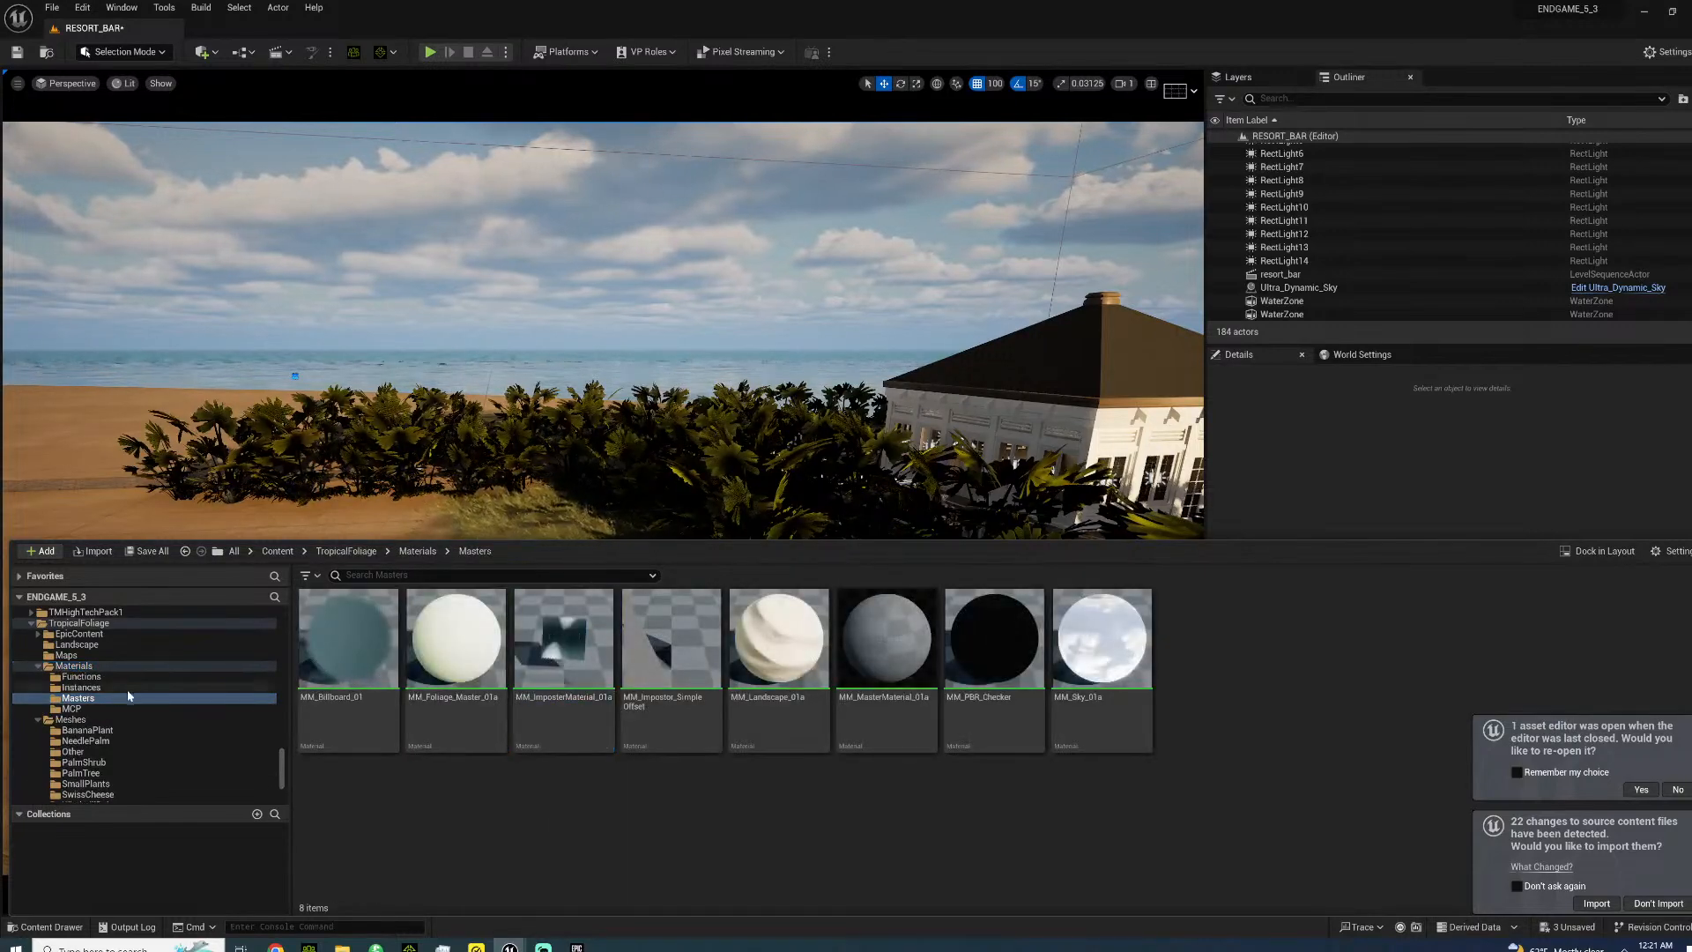
click(97, 687)
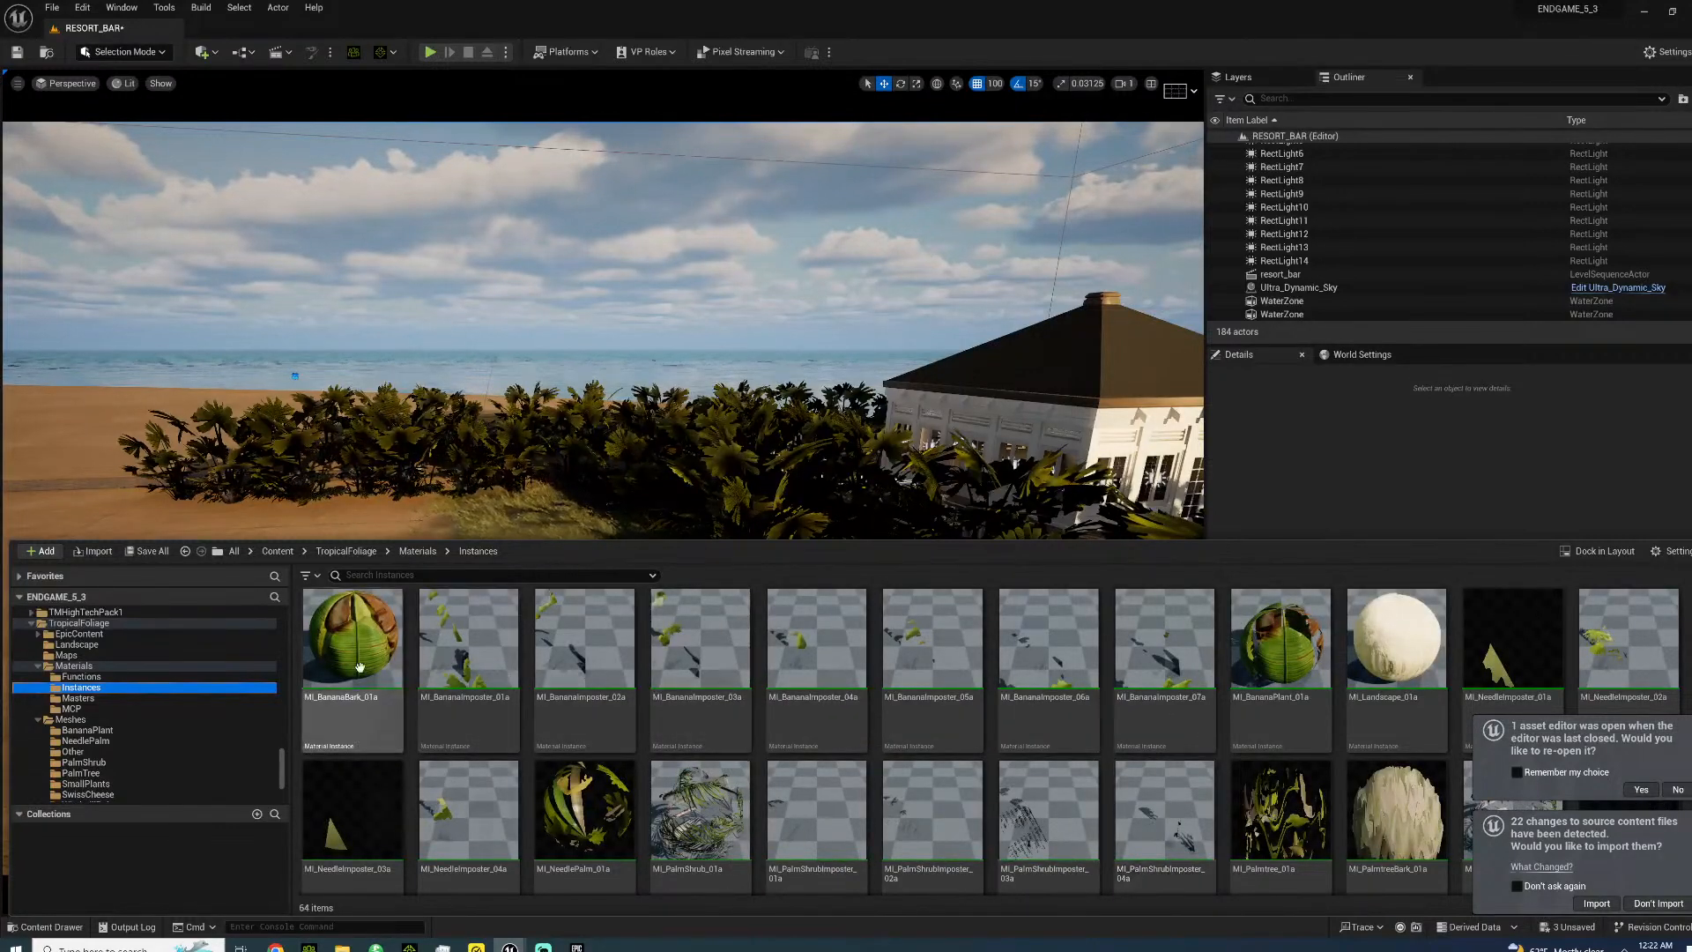
scroll(1083, 715, down, 2)
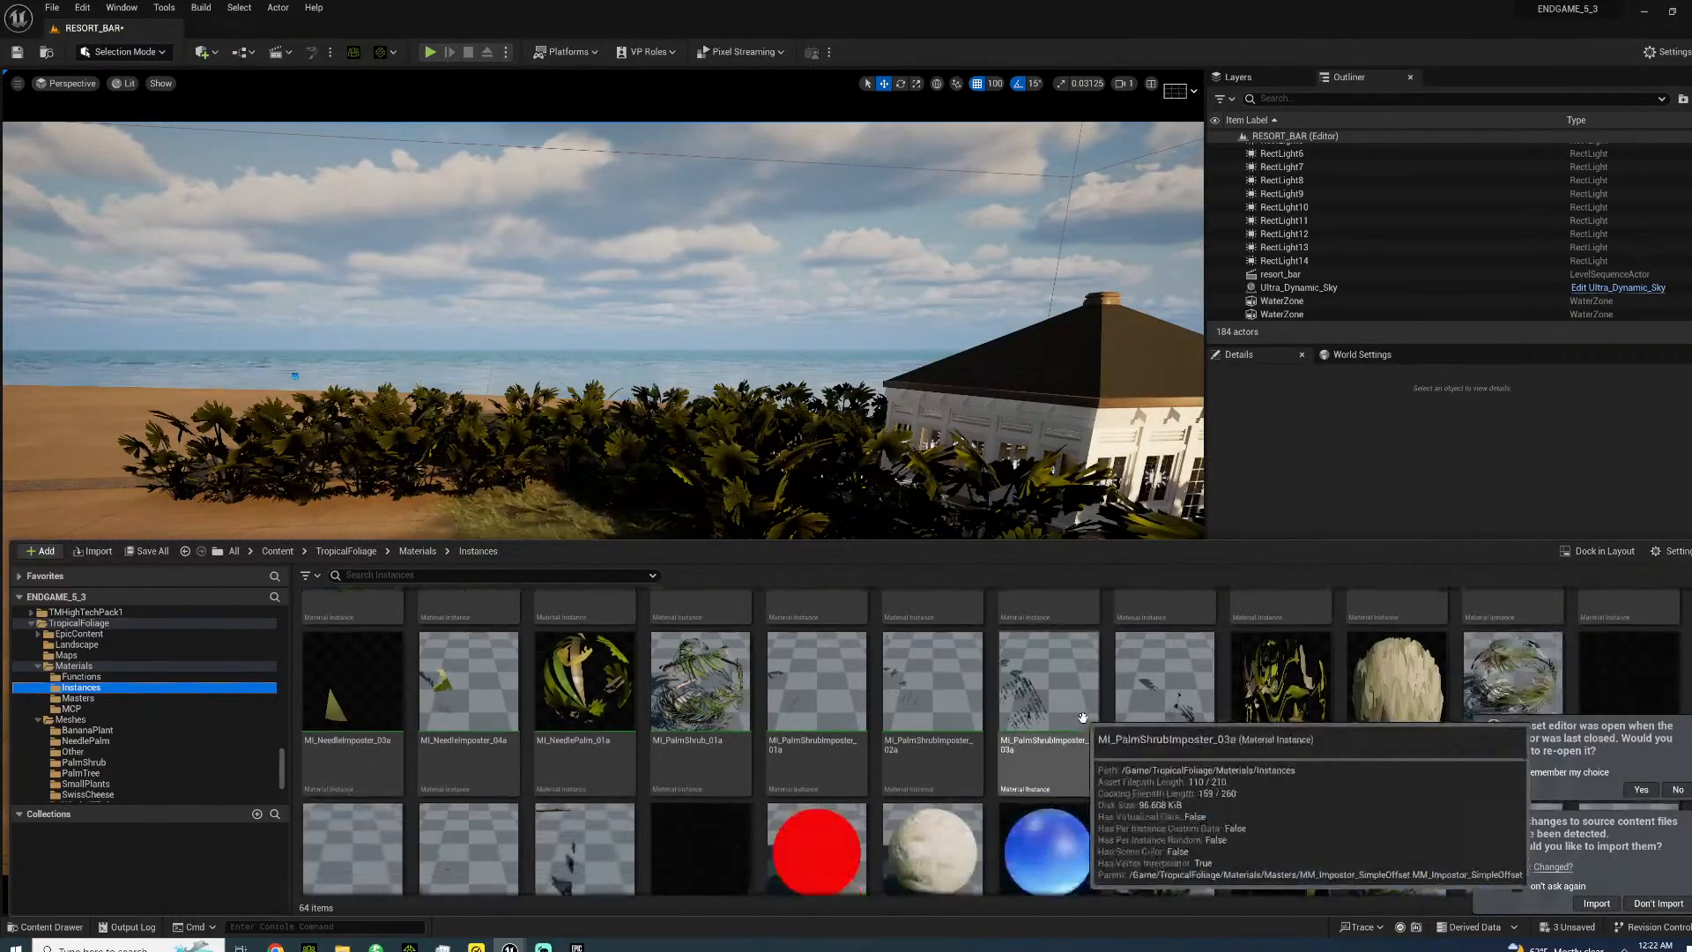
scroll(1083, 716, down, 2)
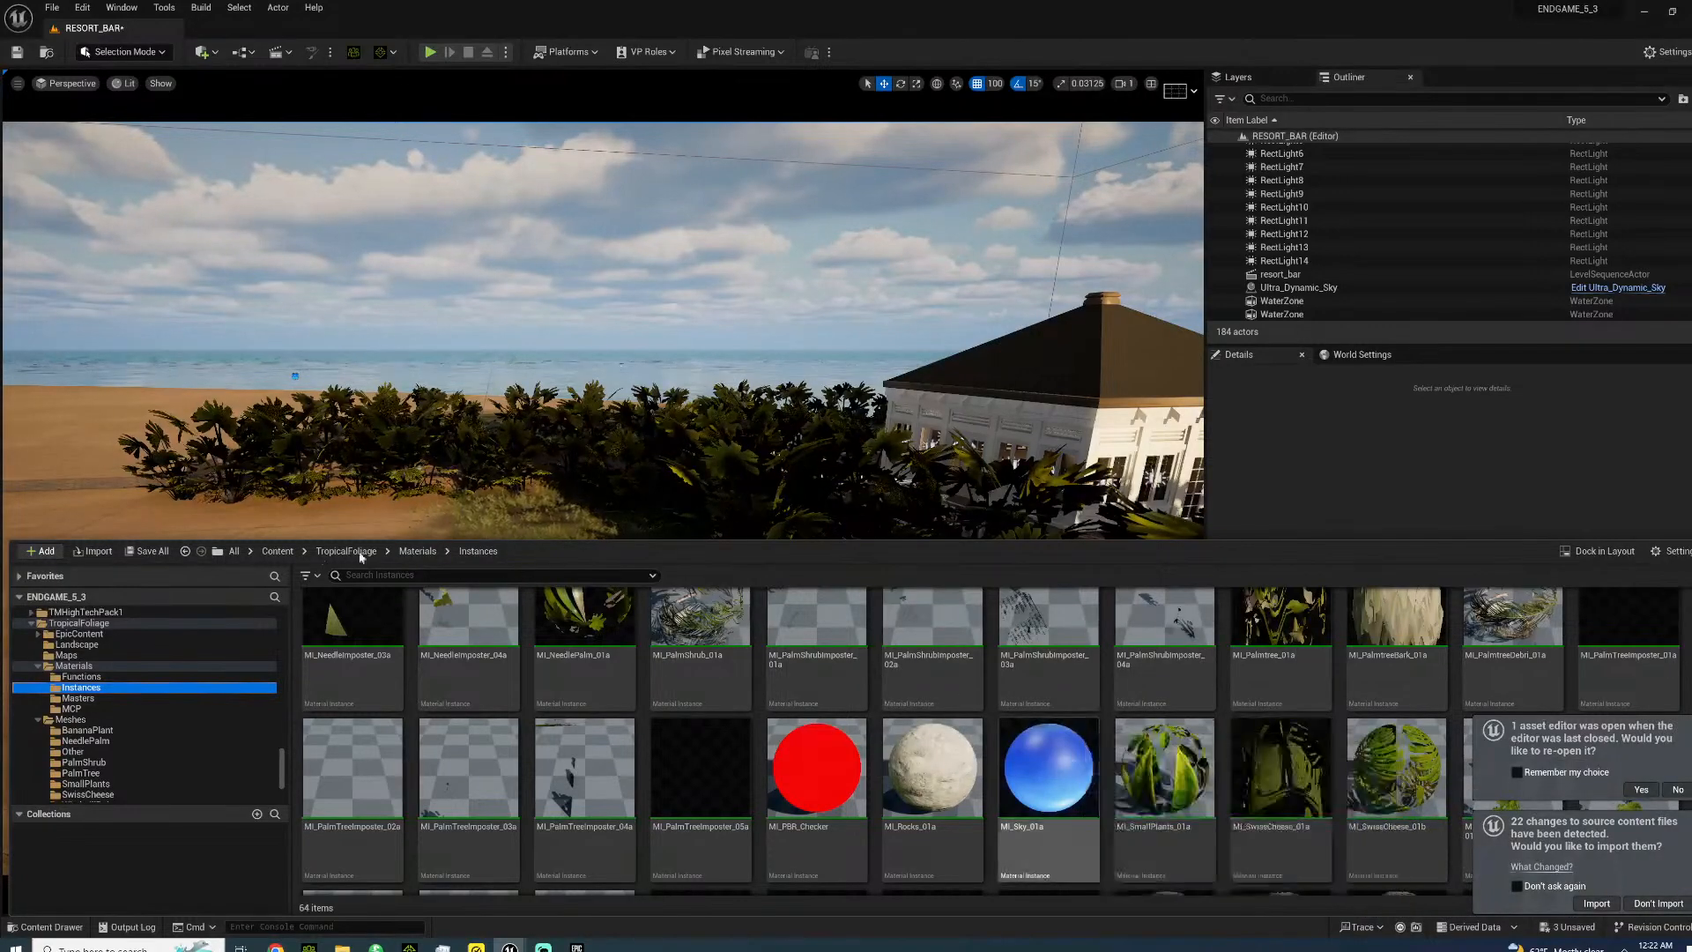
scroll(131, 677, down, 3)
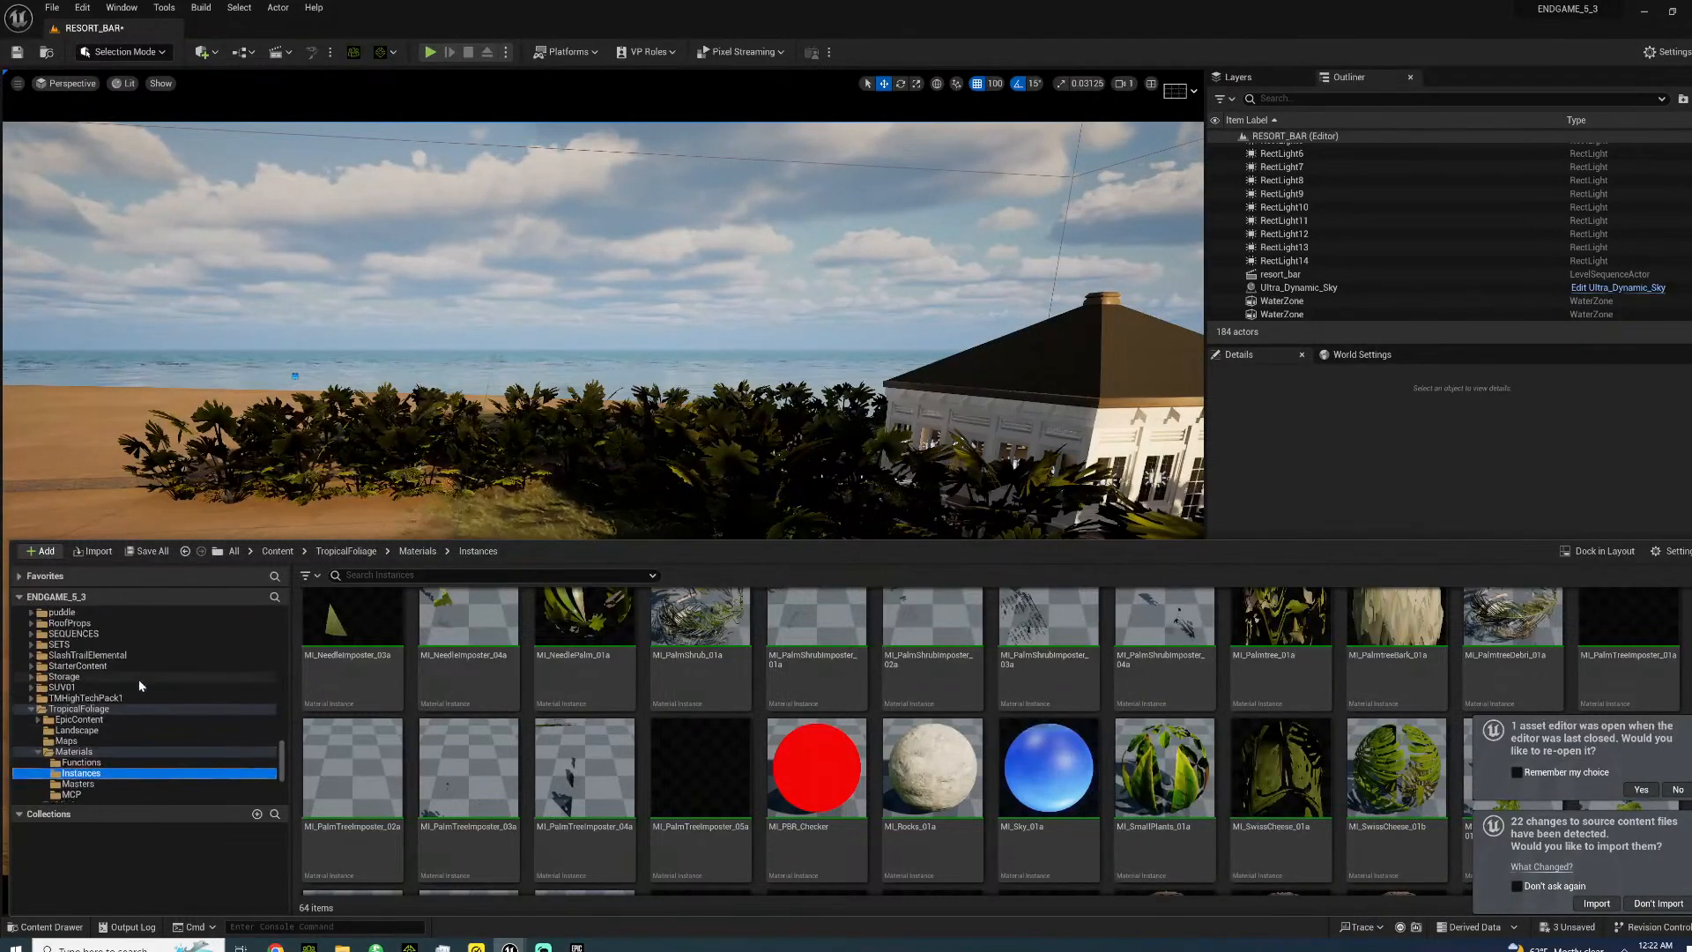
- Place SM_PalmTree_05 from TropicalFoliage/Meshes/PalmTree on the grass at the edge of the bushes
click(88, 708)
click(93, 688)
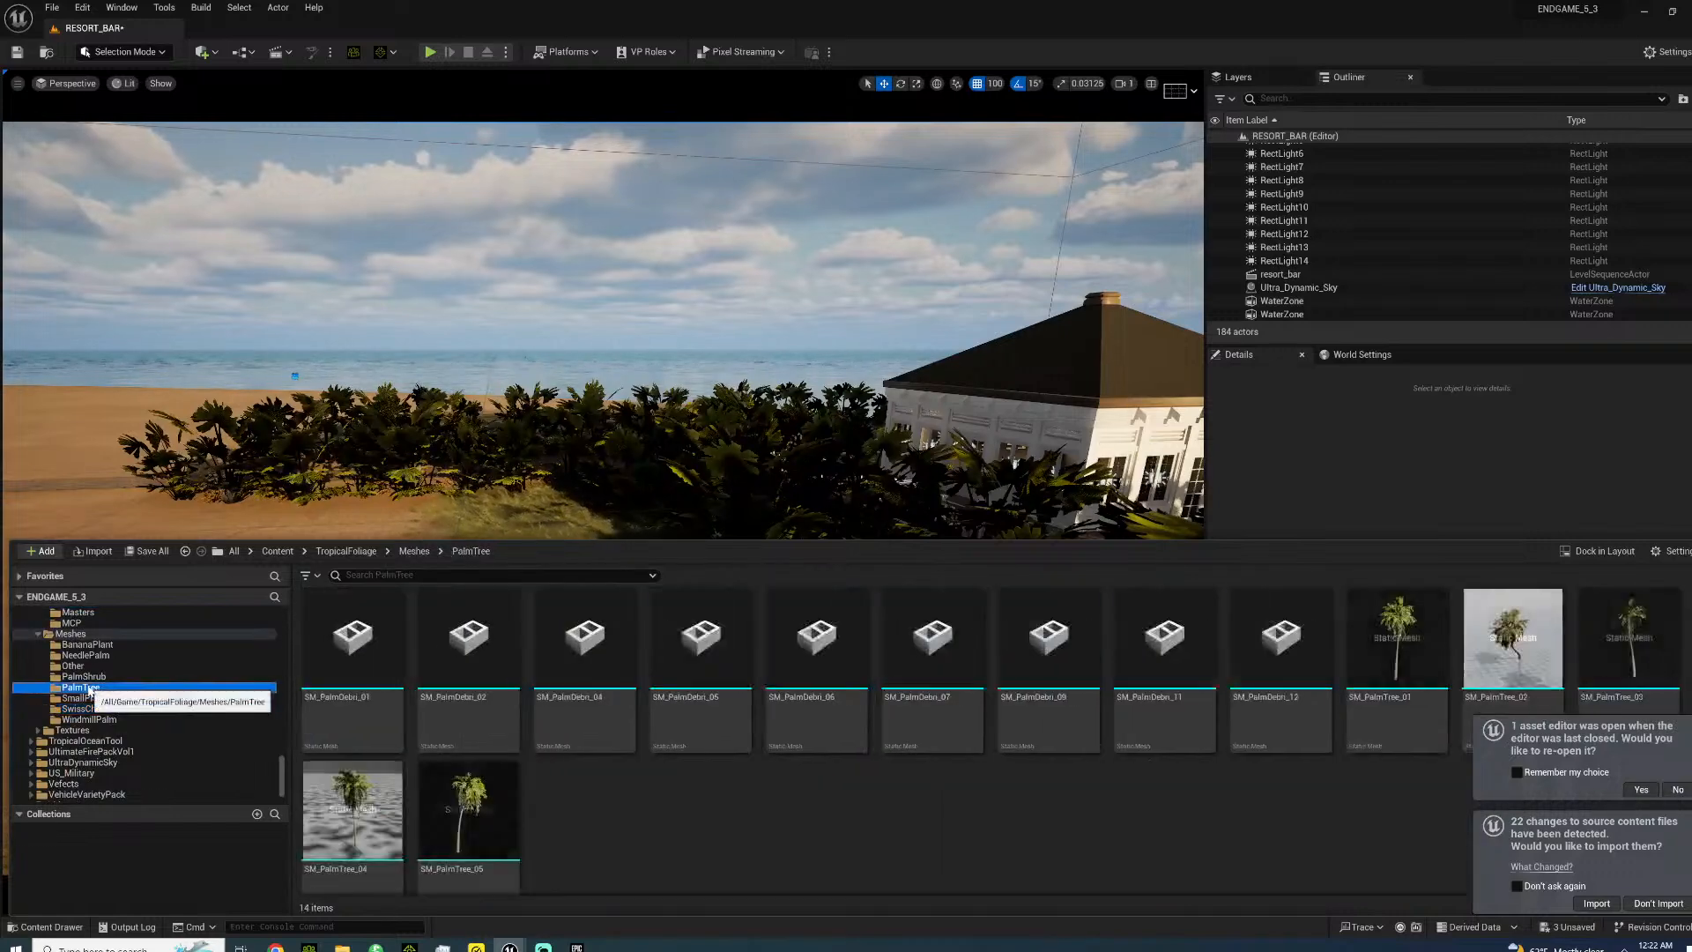
drag(498, 809, 533, 560)
- Decline reopening the last asset editor and pick MI_Palmtree_01a as the Element 0 material of SM_PalmTree_05
scroll(1409, 728, down, 5)
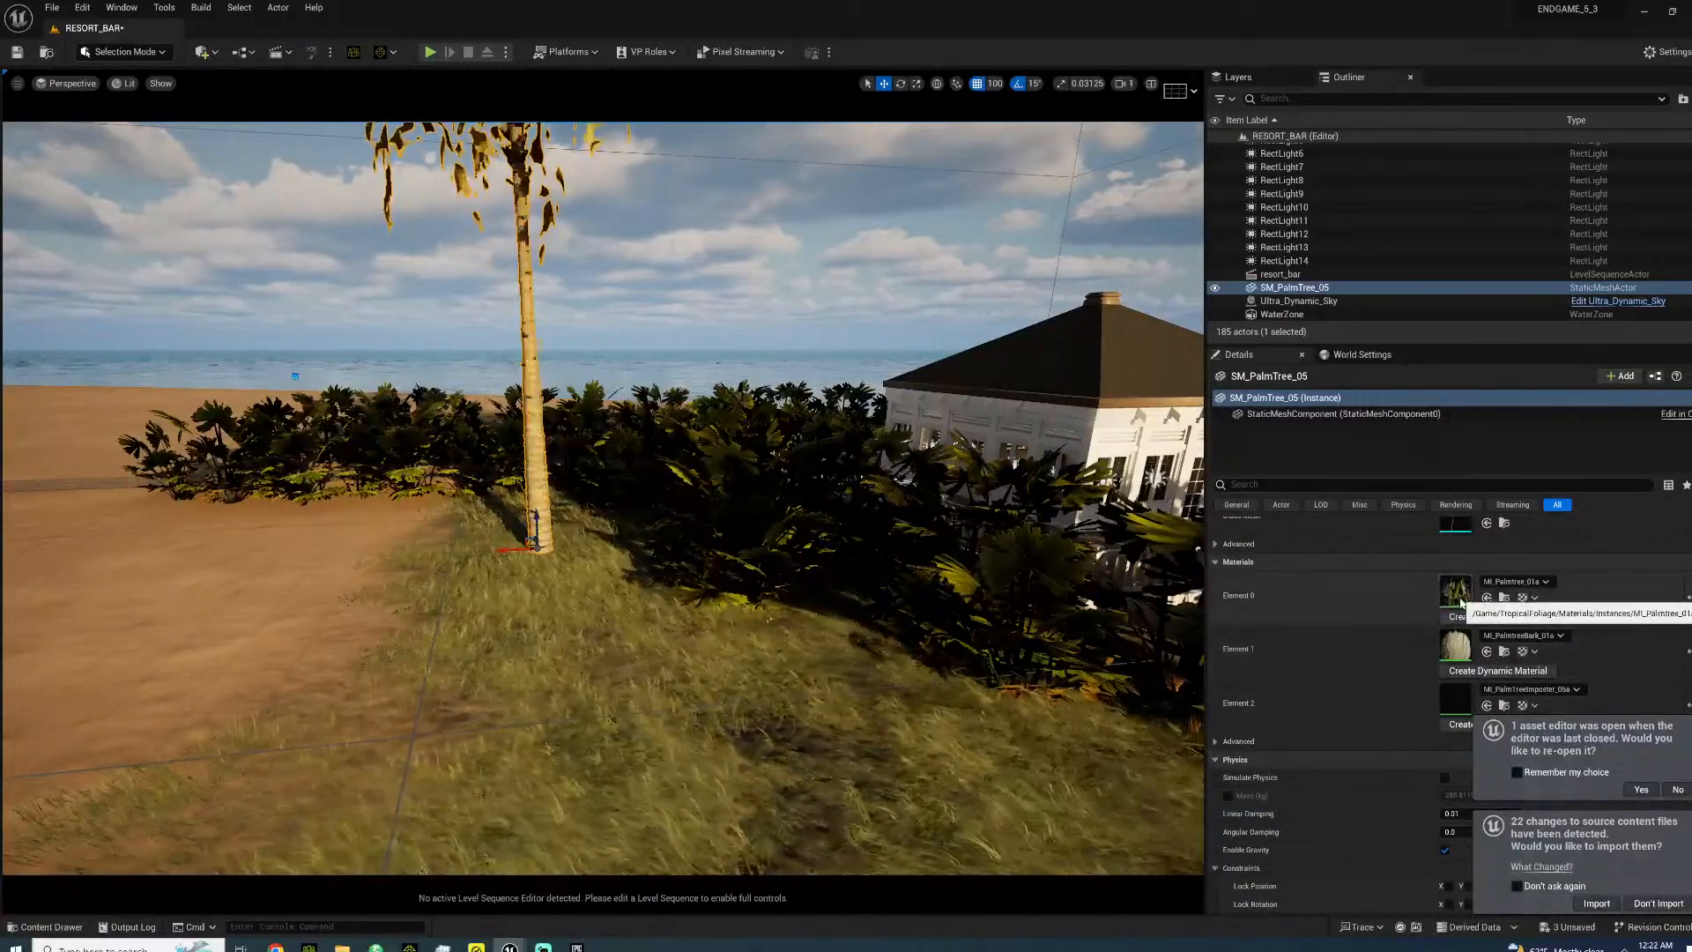
click(1535, 585)
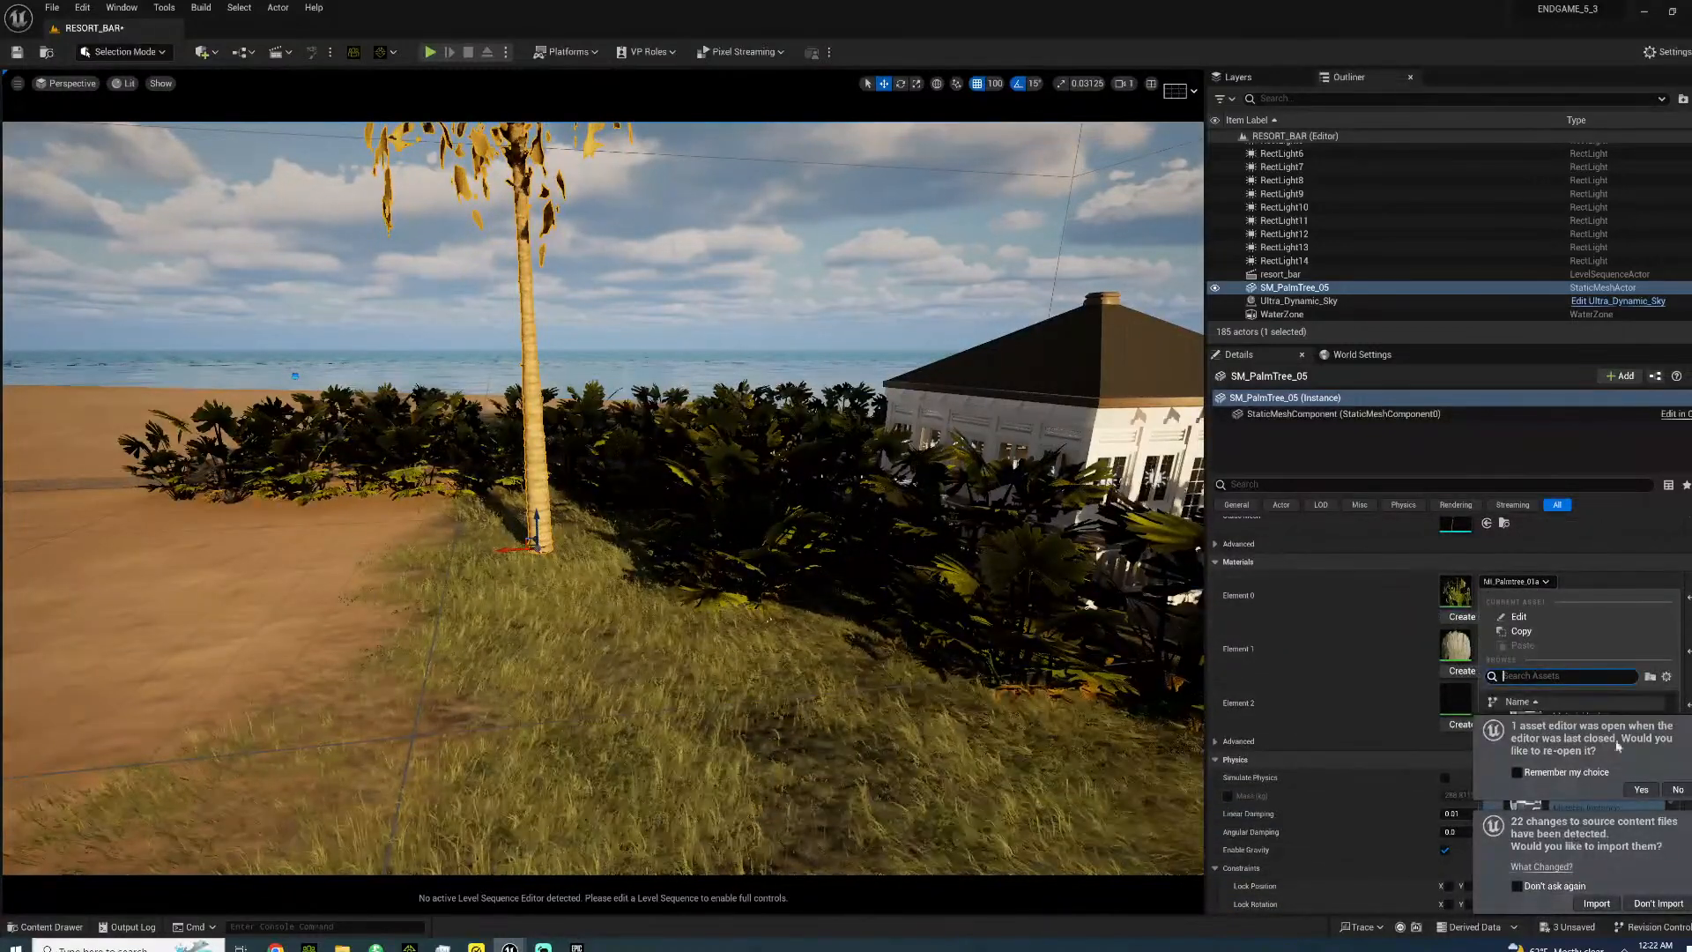
click(1667, 791)
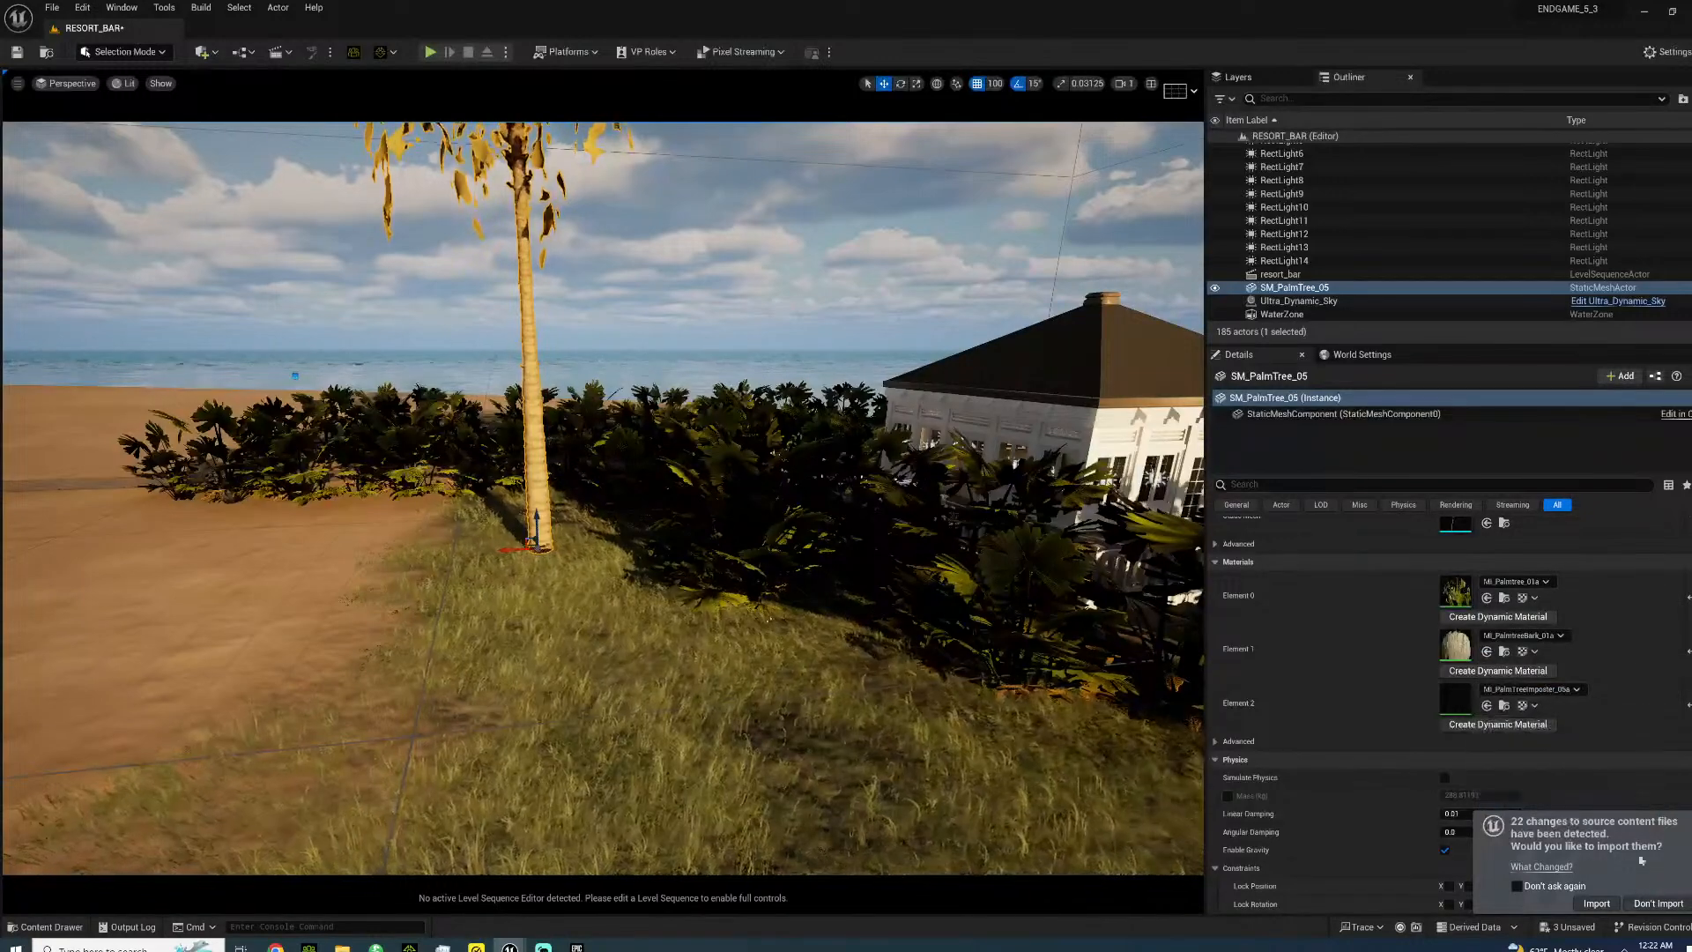
click(1537, 582)
scroll(1551, 745, down, 2)
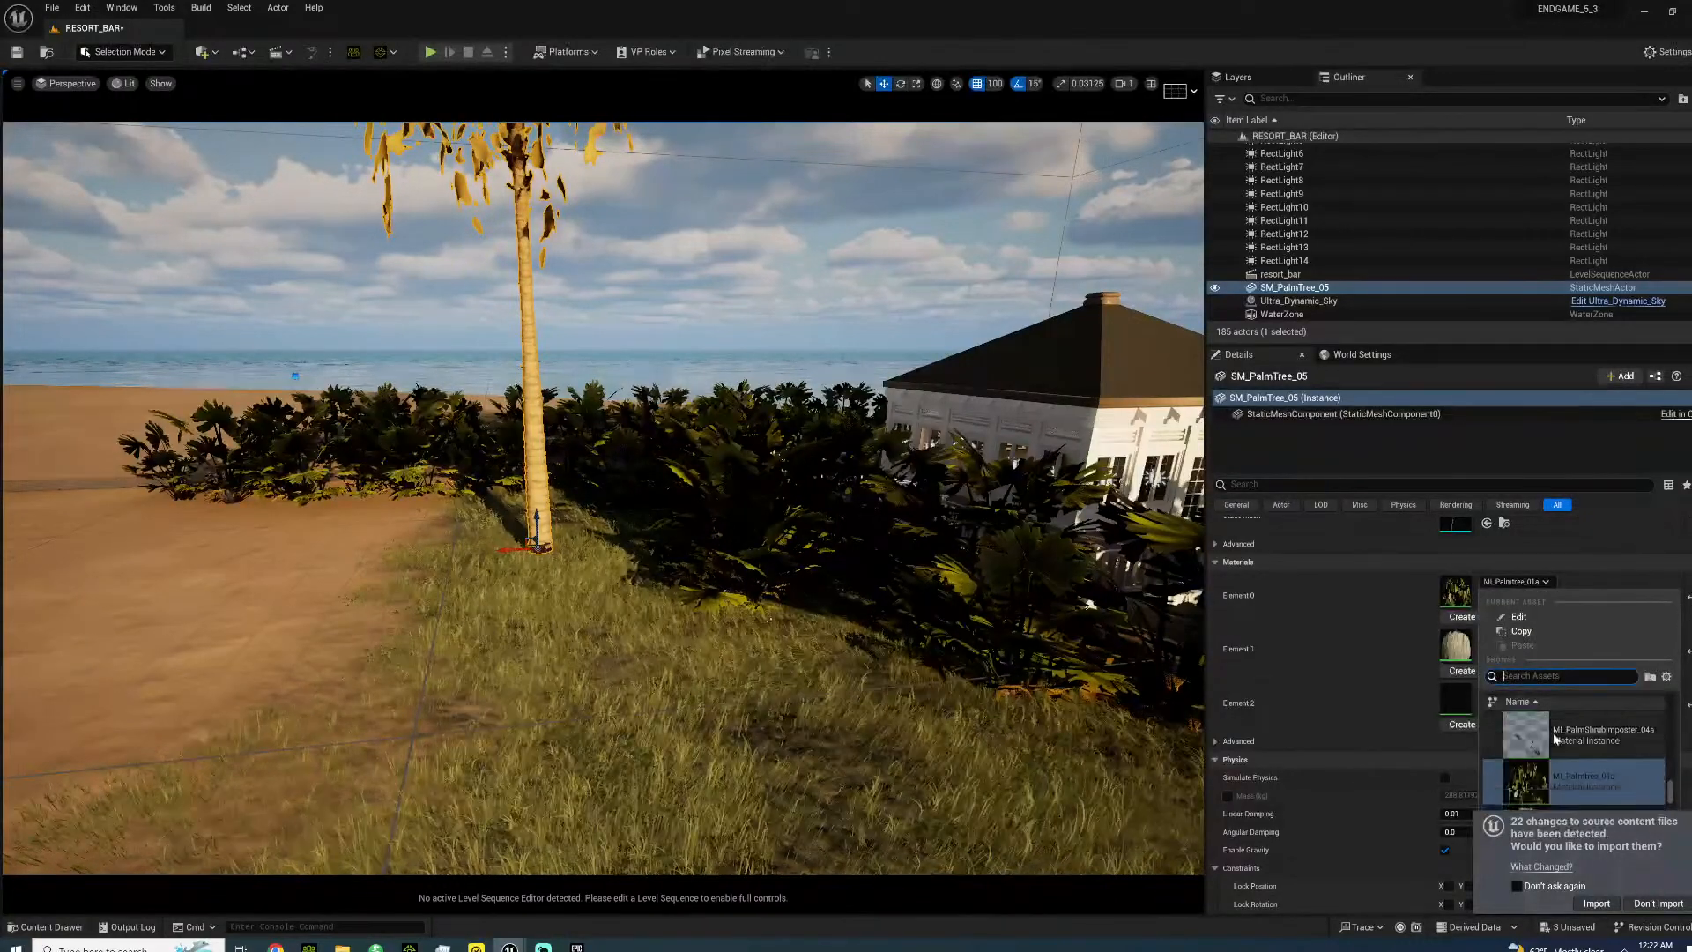
scroll(1547, 754, up, 1)
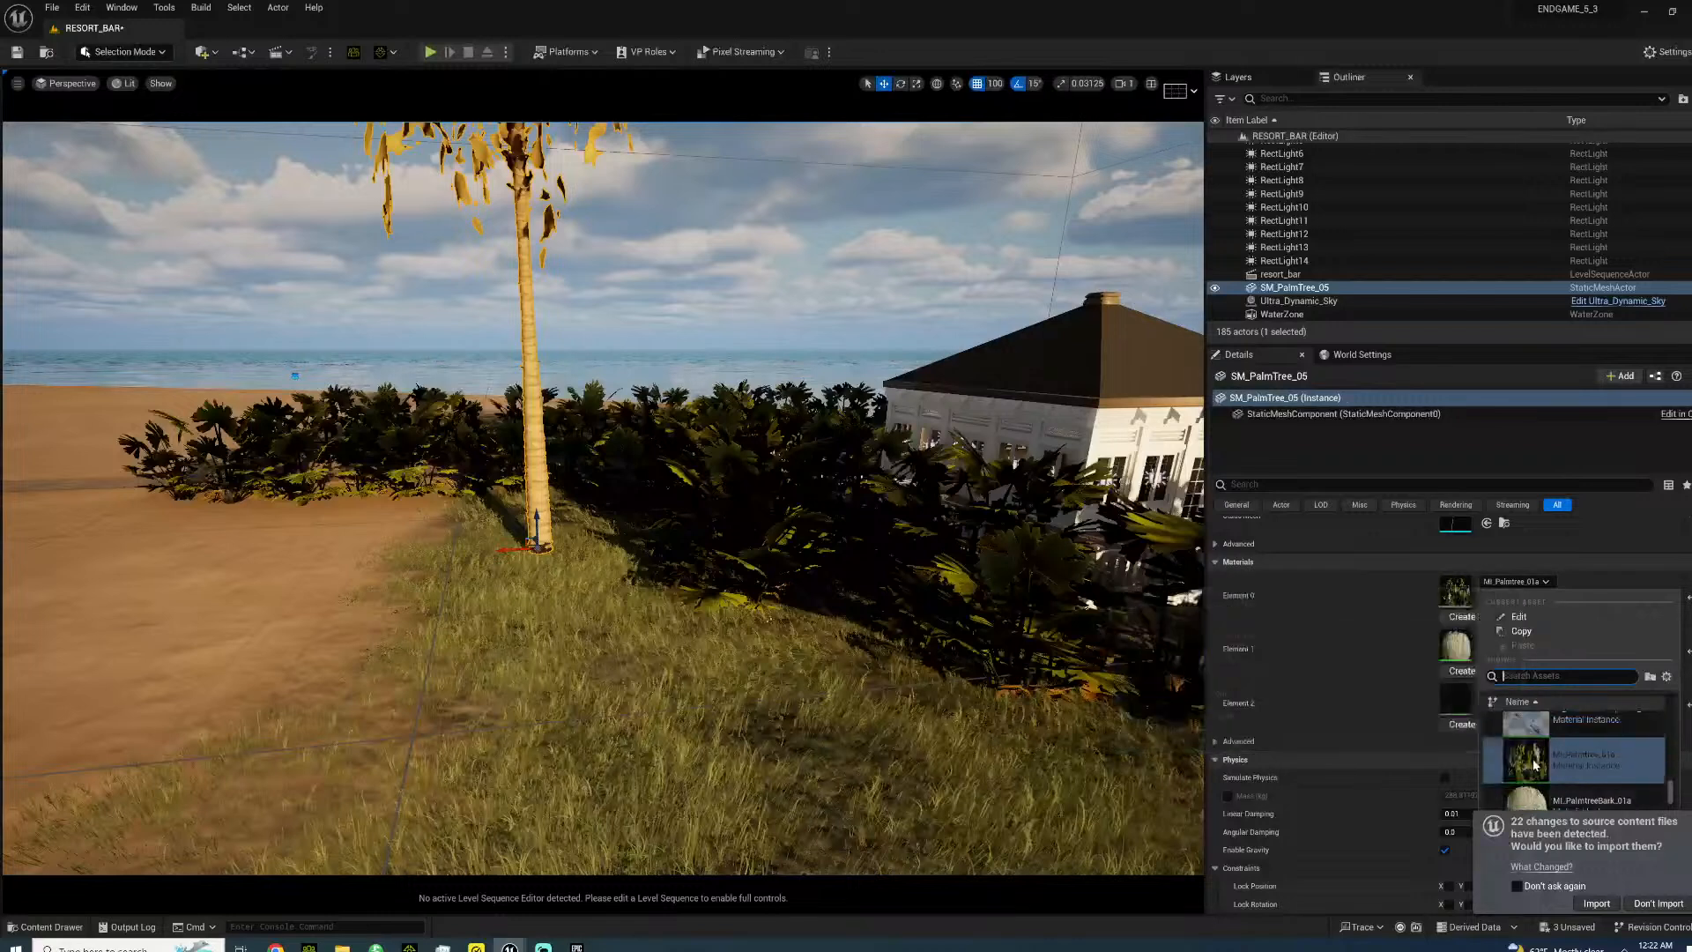
click(1533, 764)
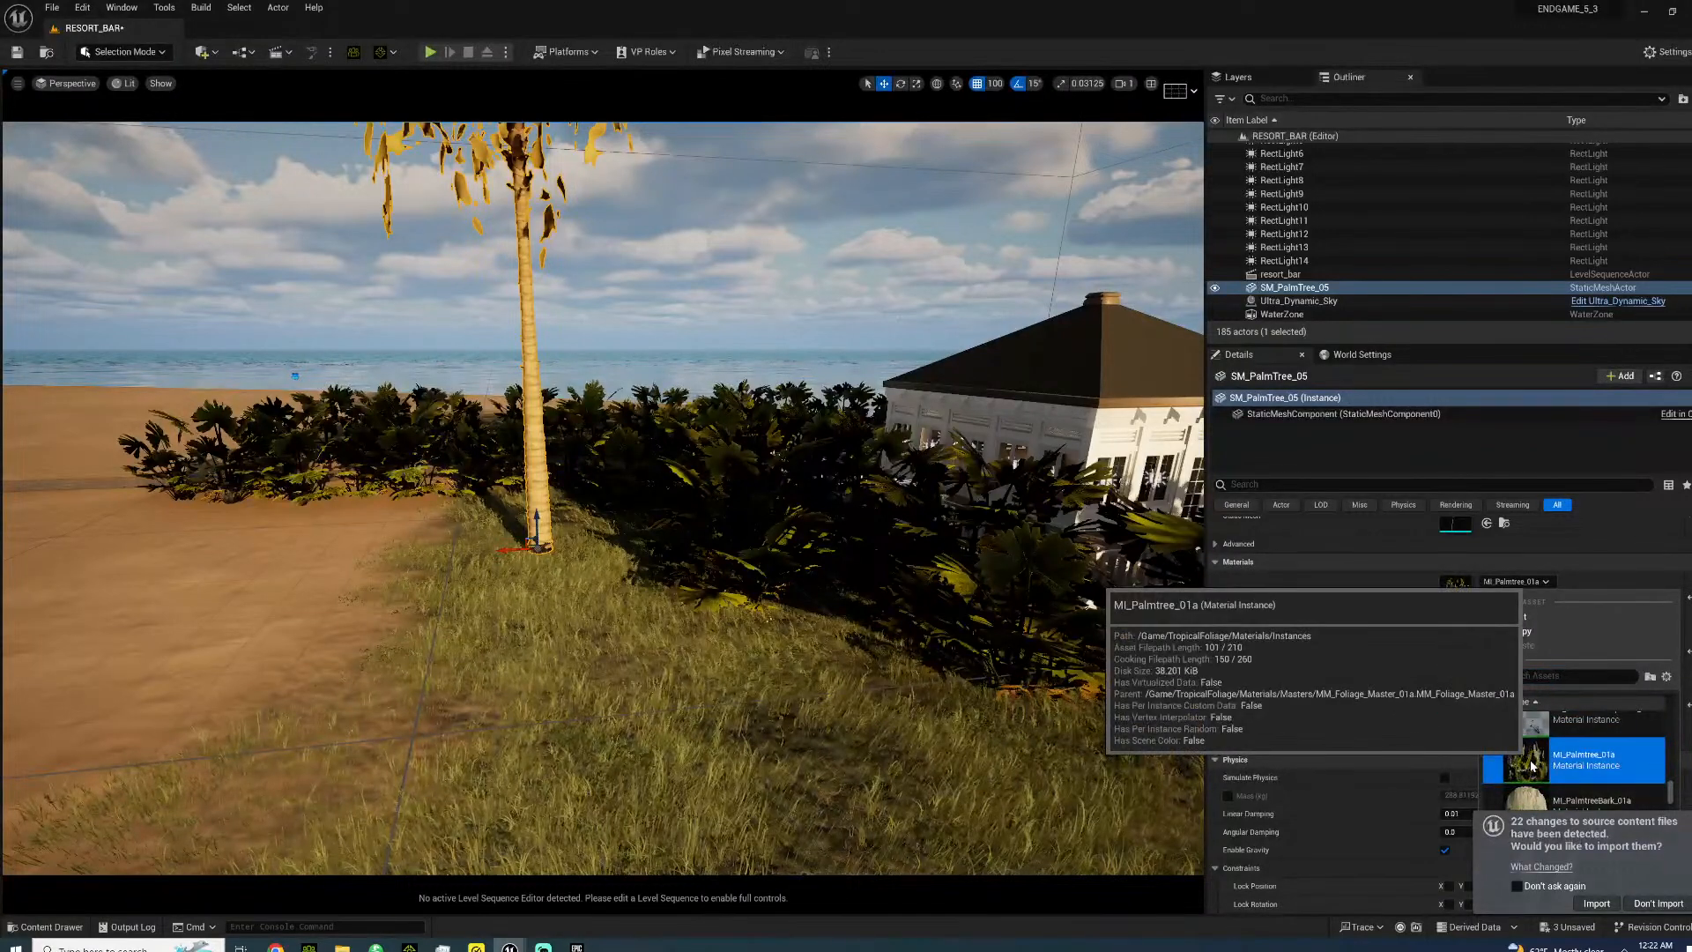
- Rotate the placed SM_PalmTree_05 about its base so its crown leans over the bushes toward the bar
click(49, 929)
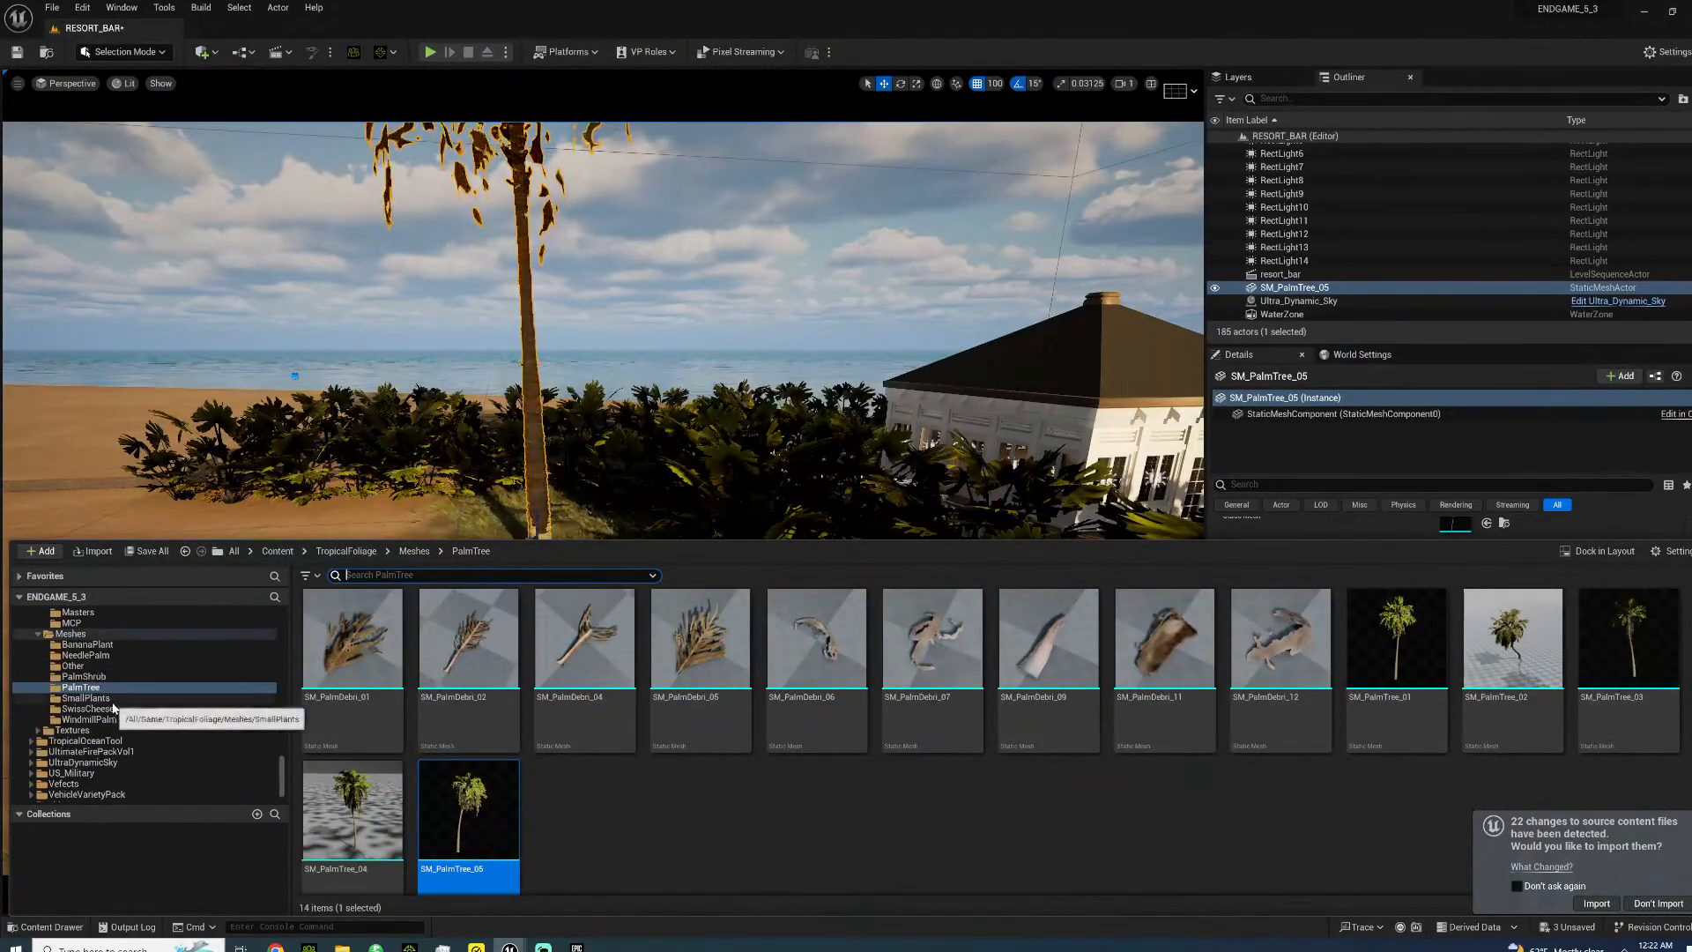
scroll(111, 705, up, 2)
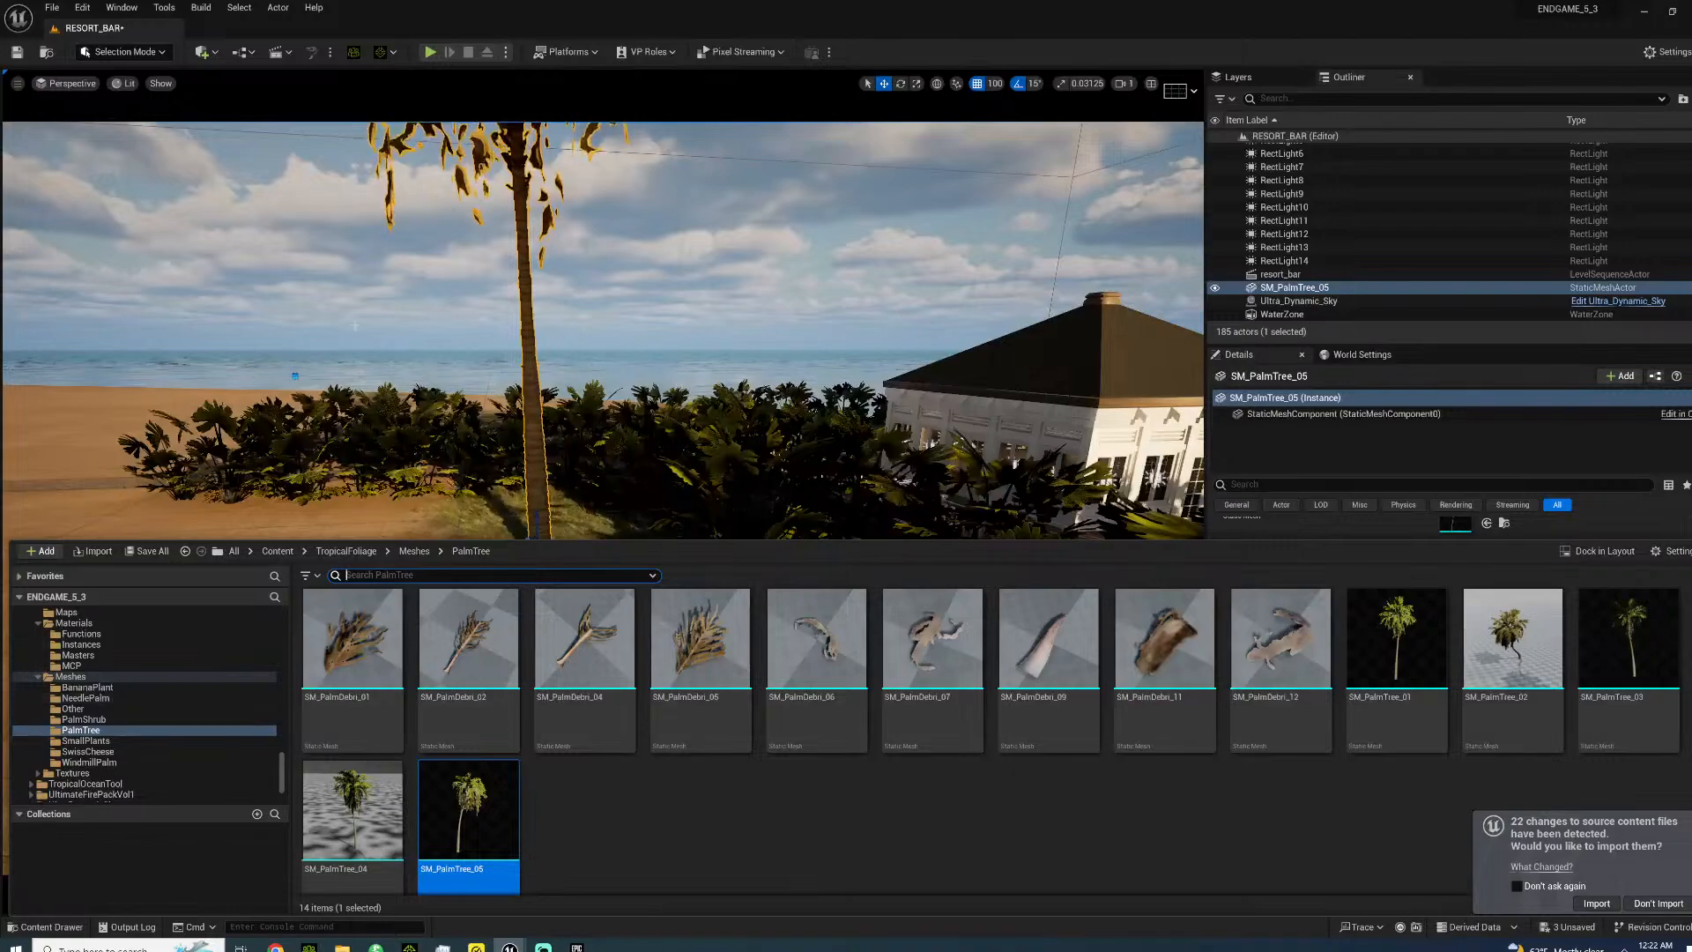
click(388, 304)
right_drag(388, 304, 223, 166)
key(w)
key(s)
key(w)
key(w)
key(s)
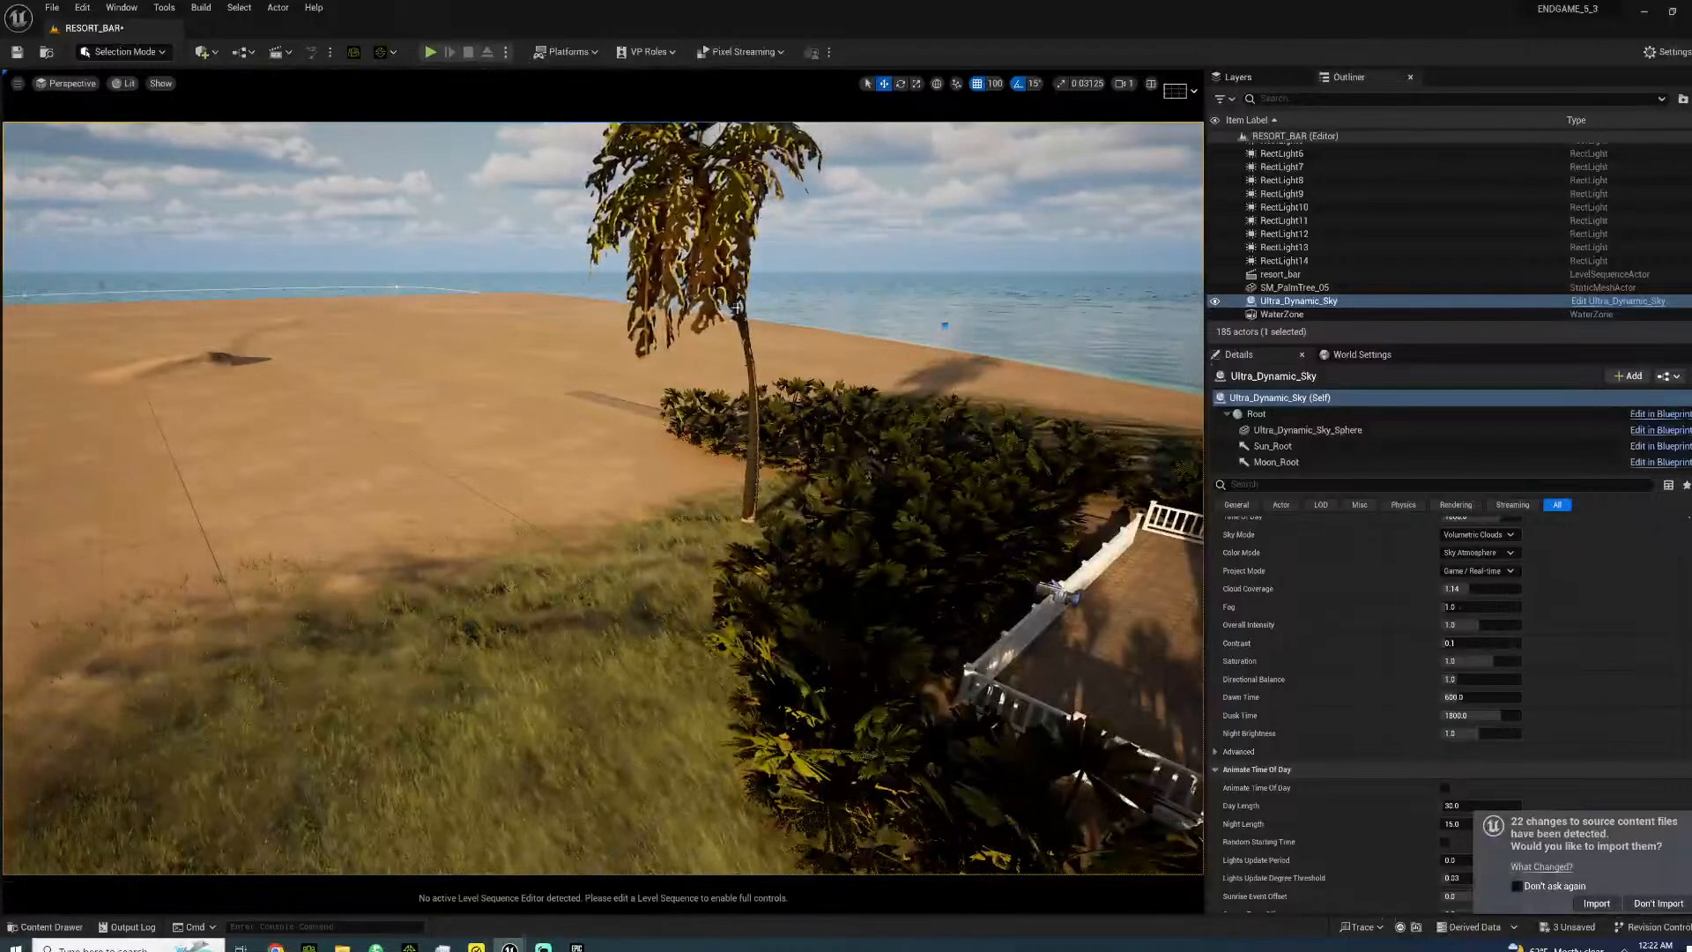
click(745, 520)
key(e)
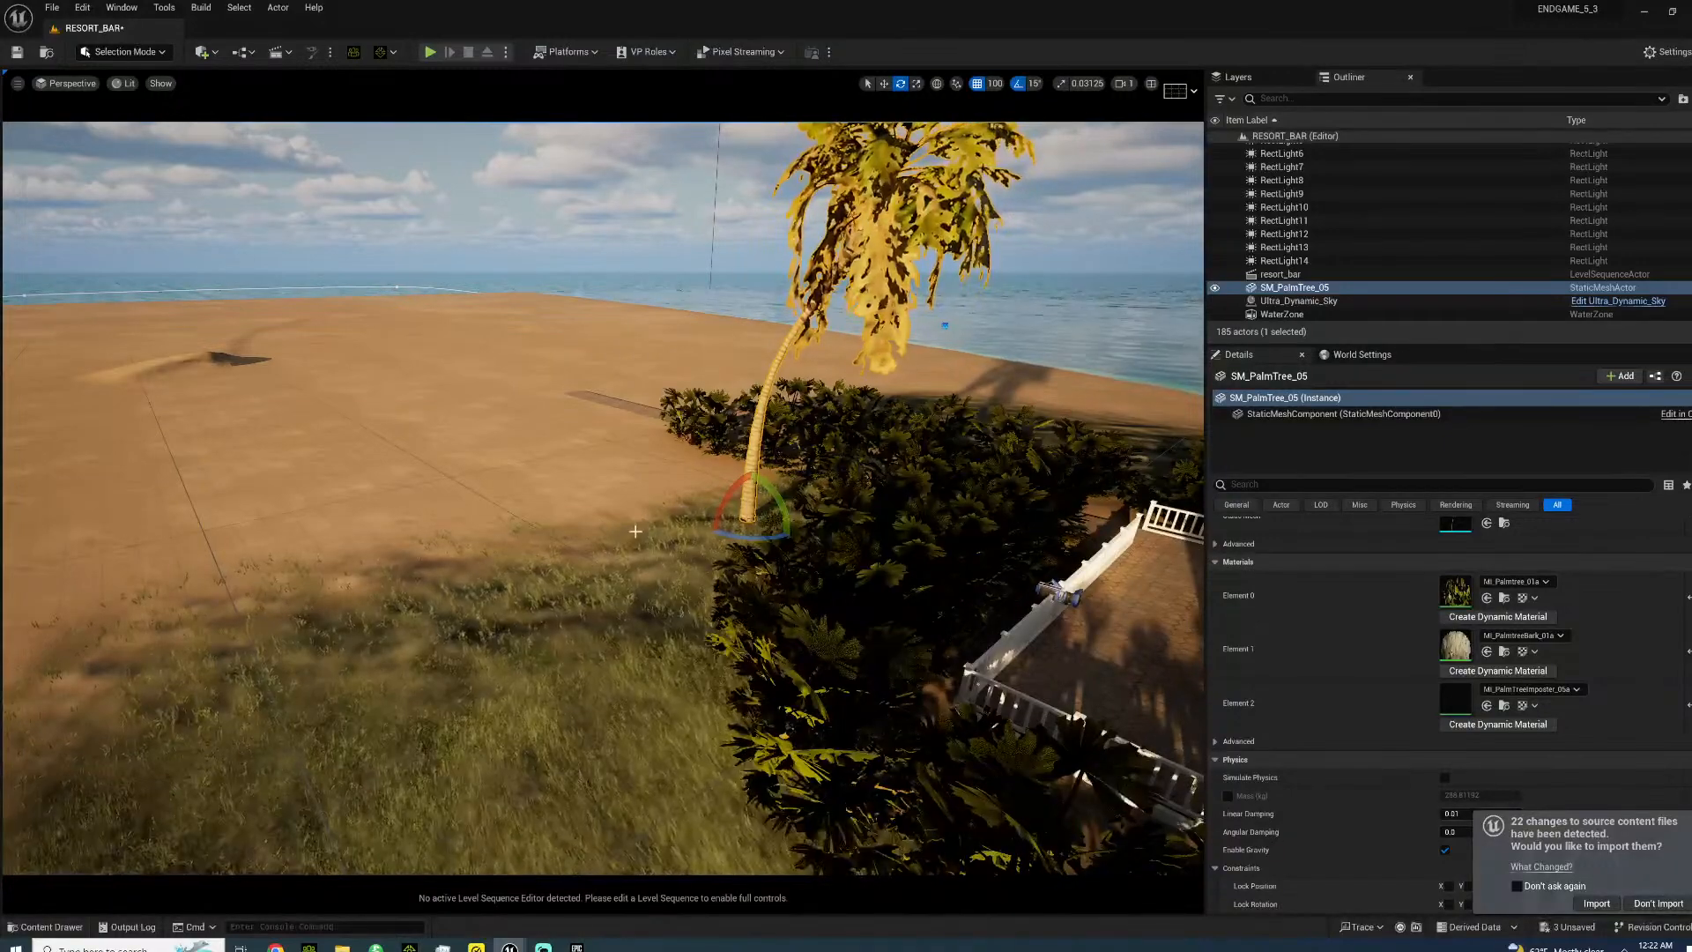
click(608, 565)
- Select the RC_Camera_Cinema_HighEnd_ camera on the bar's deck and pilot it
right_drag(608, 564, 683, 583)
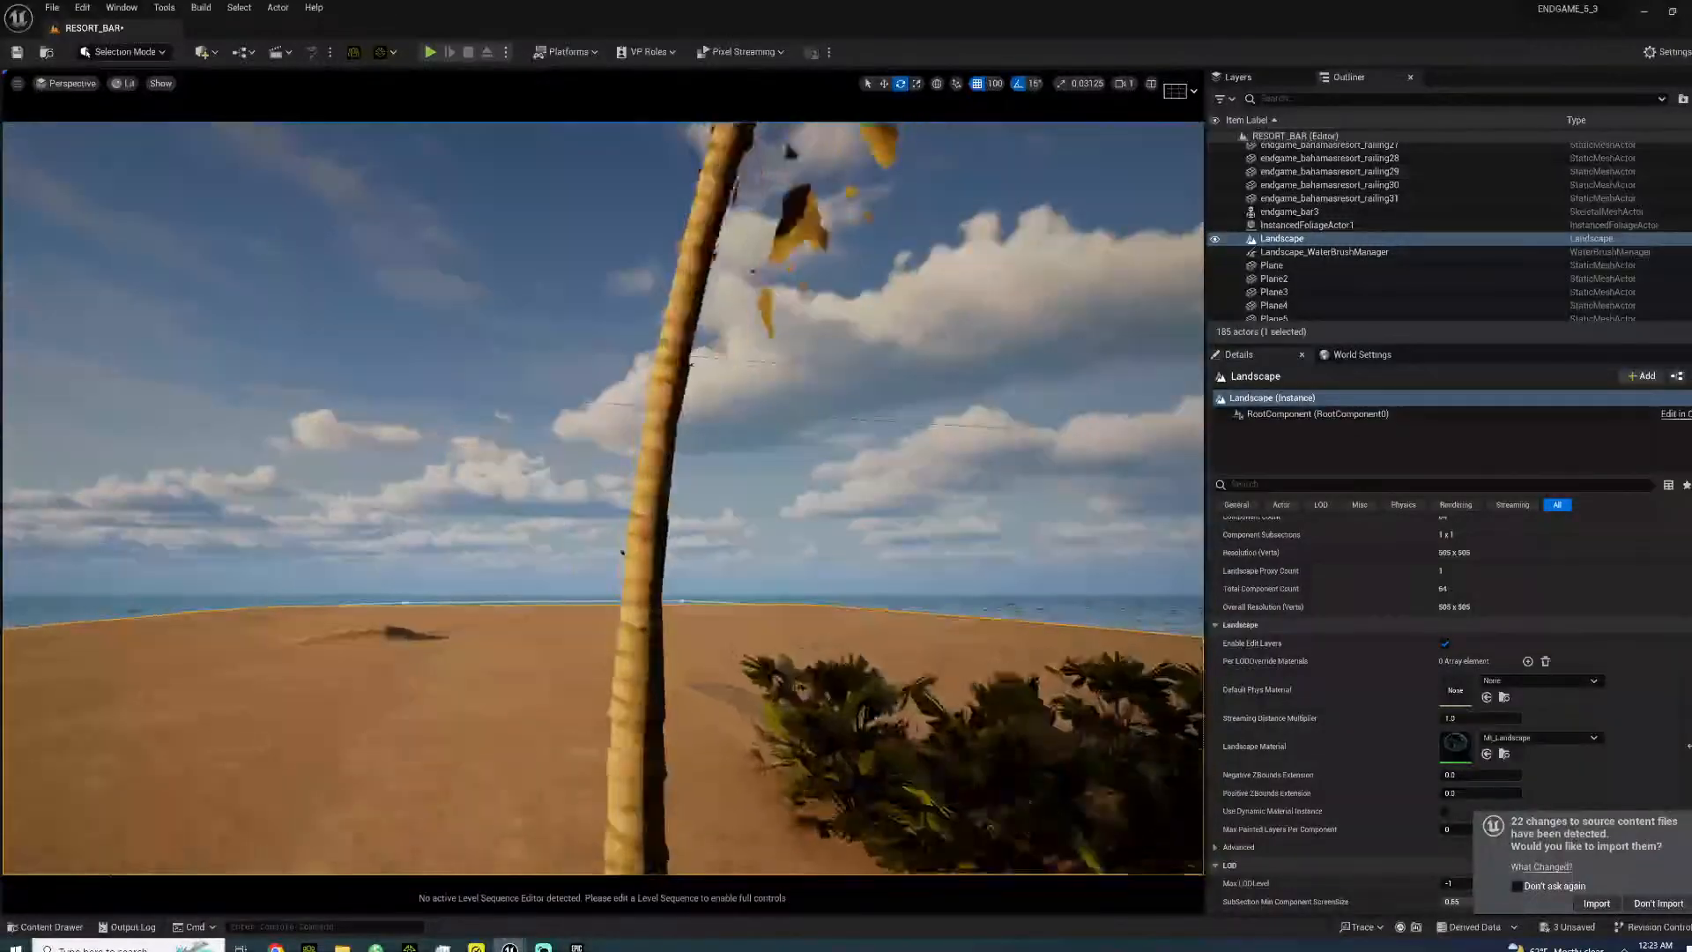
right_drag(604, 498, 820, 540)
right_click(273, 416)
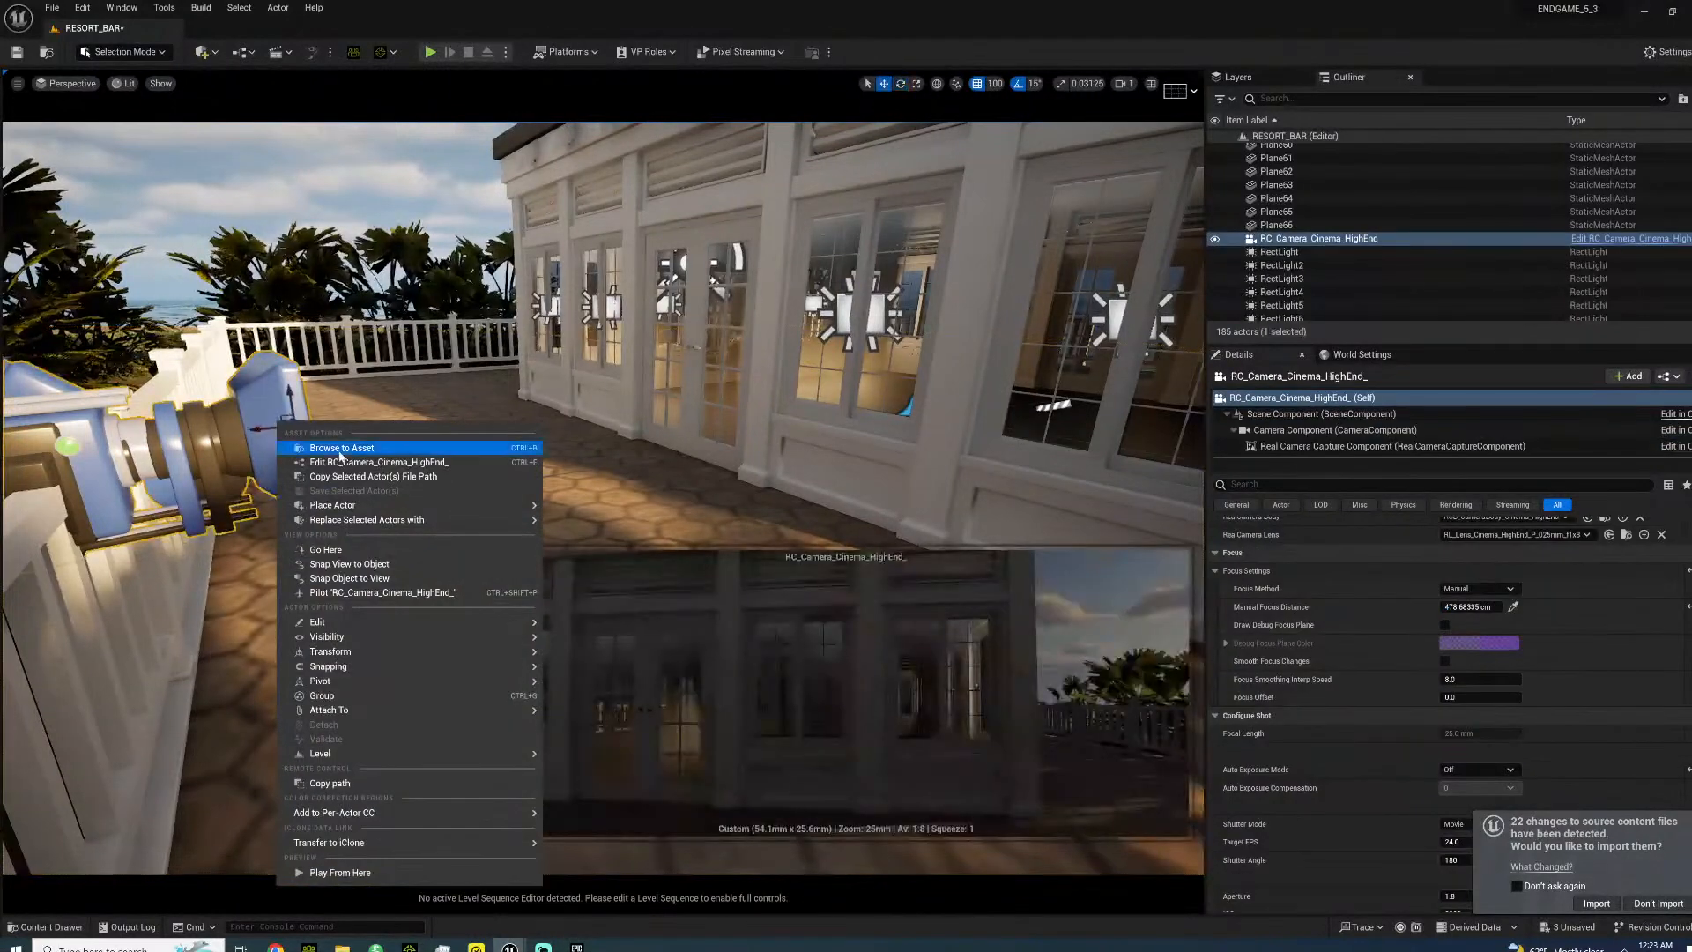
click(382, 592)
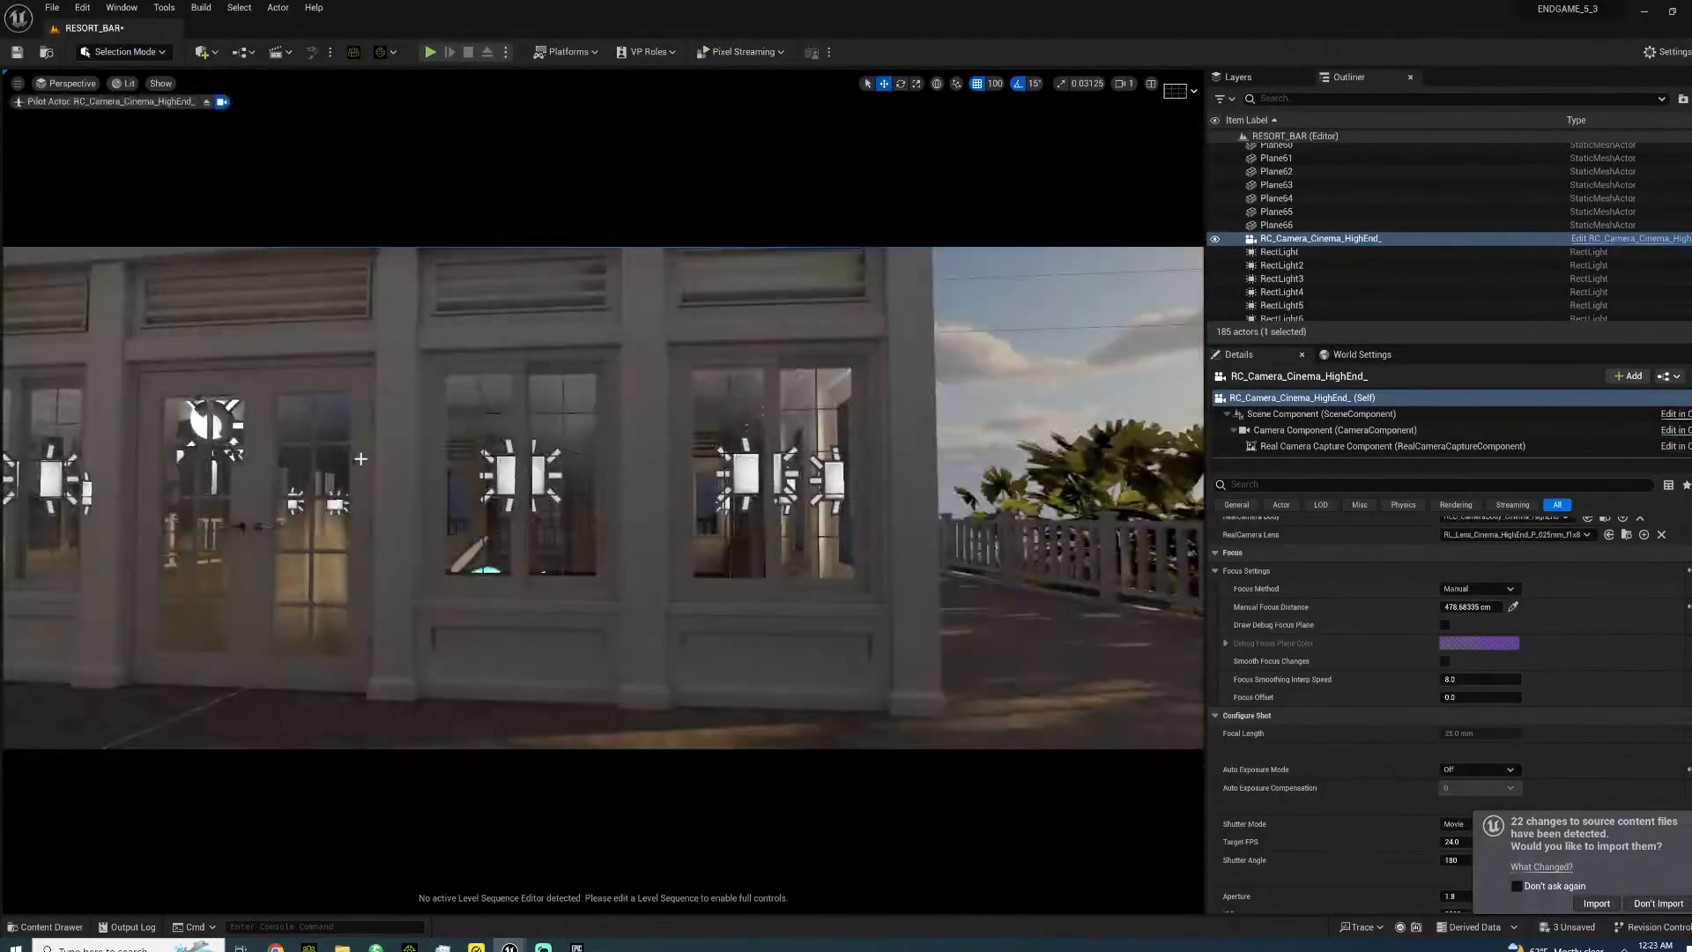
- Move the piloted camera from the deck railing into the bar's interior and examine the planting through the windows
right_drag(603, 498, 705, 497)
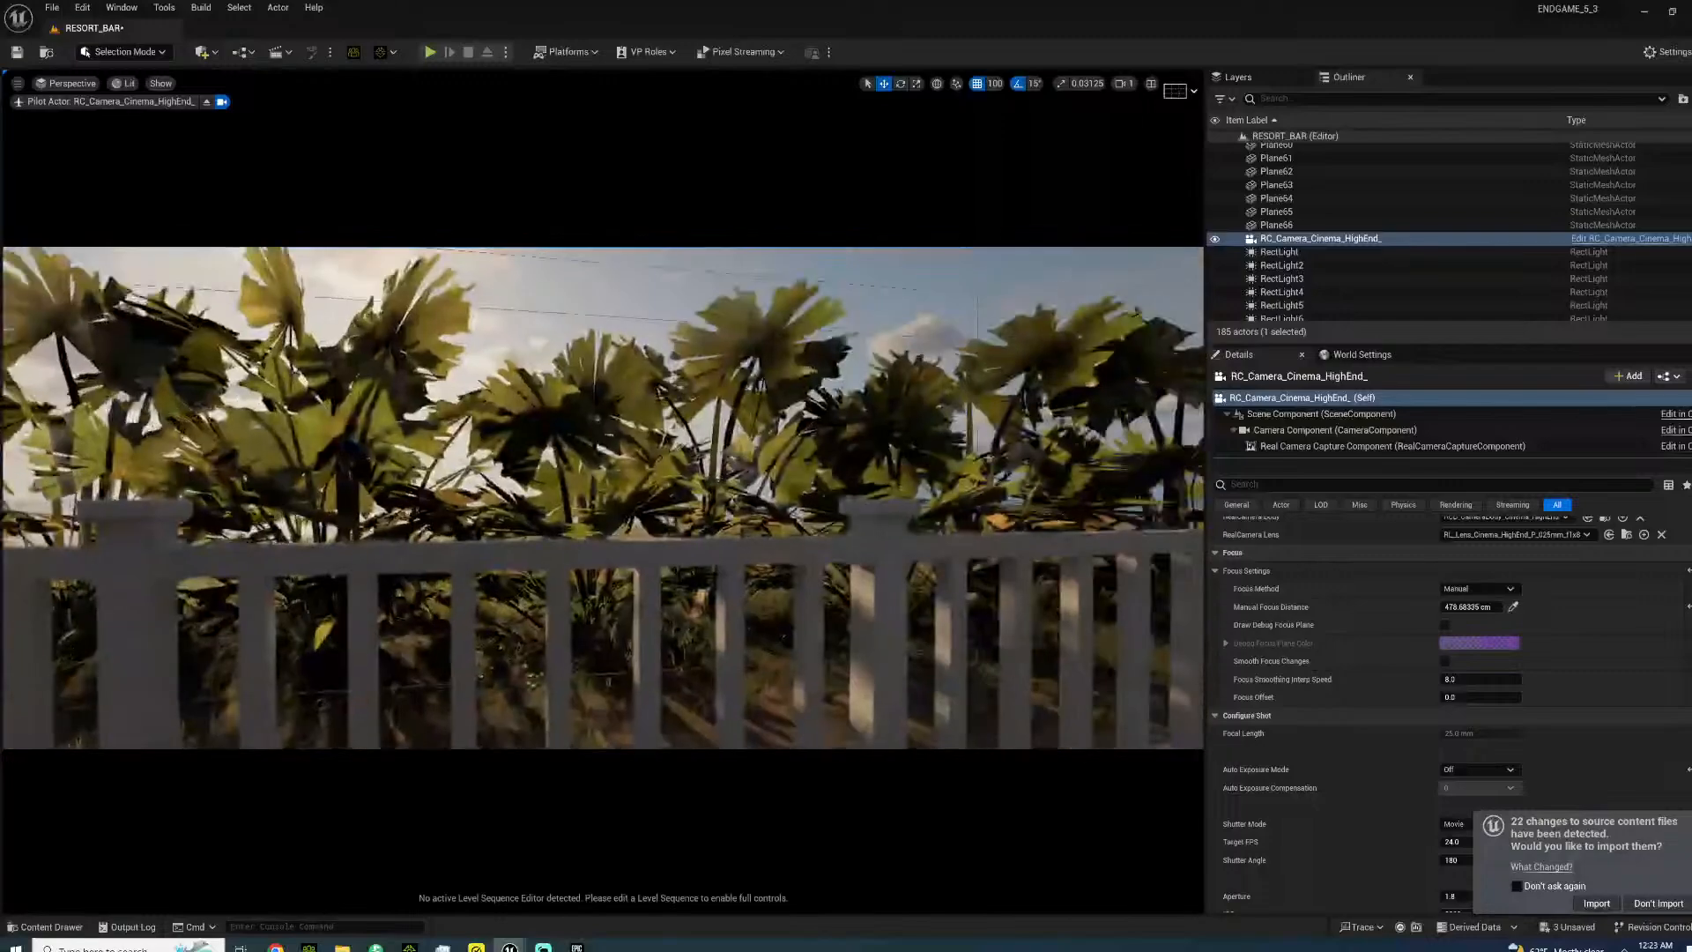
key(s)
mouse_move(602, 498)
right_down()
mouse_move(687, 494)
mouse_move(509, 520)
mouse_move(749, 480)
mouse_move(1058, 480)
mouse_move(793, 493)
mouse_move(891, 485)
right_up()
key(s)
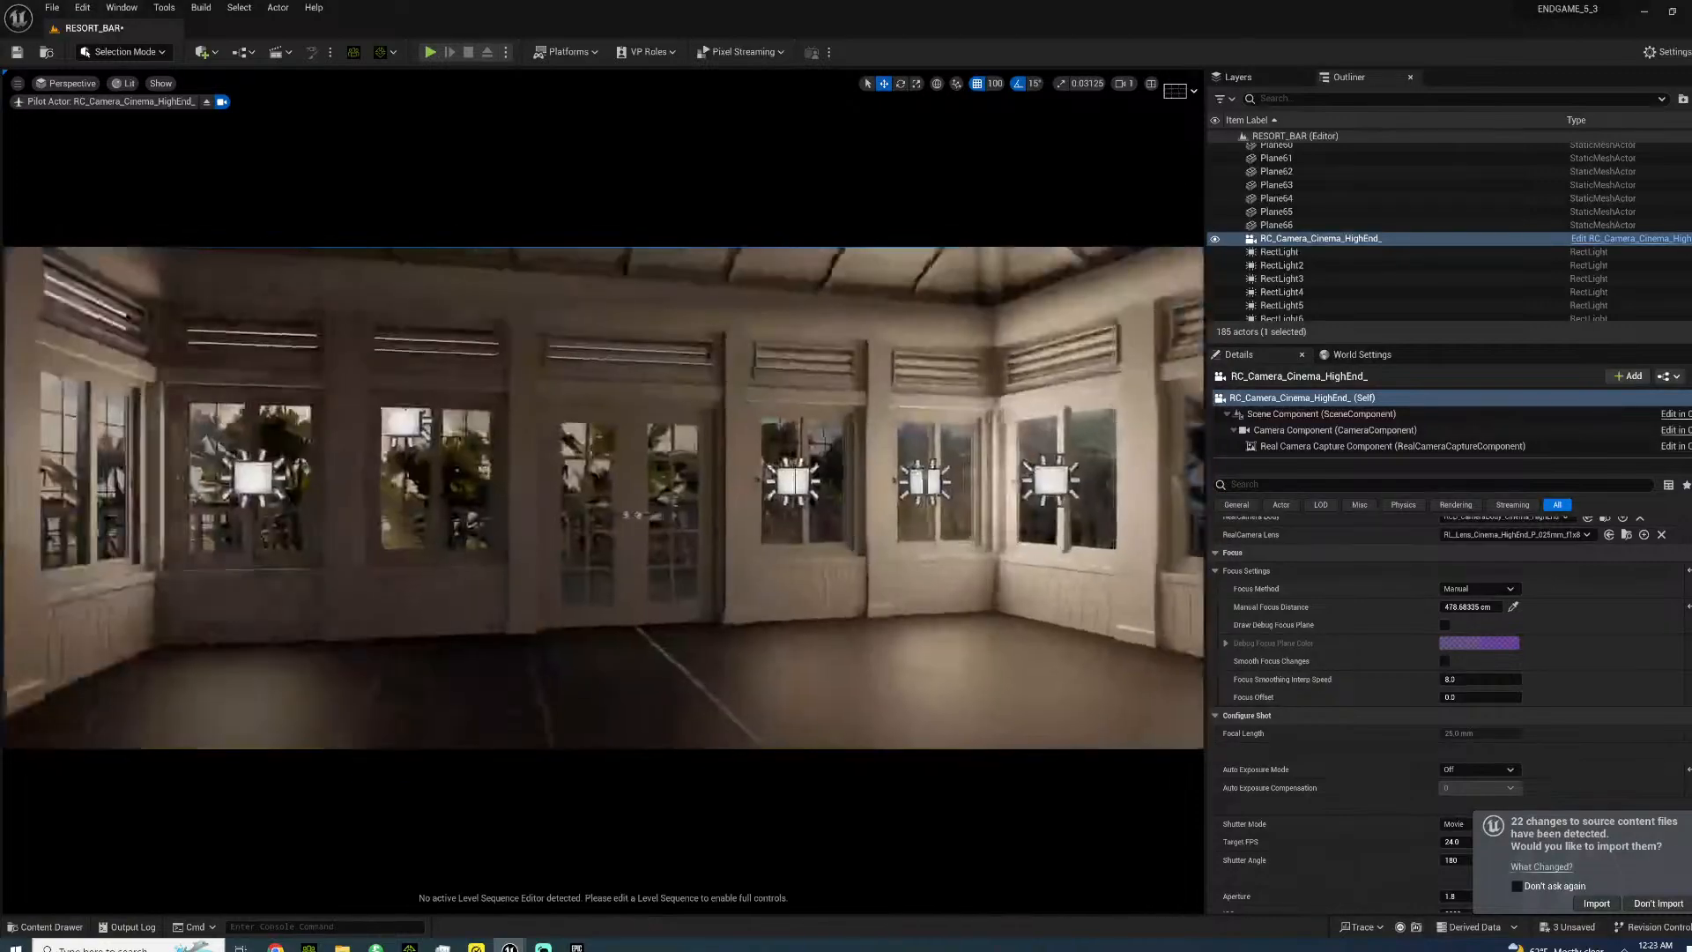
key(w)
mouse_move(602, 498)
right_down()
mouse_move(480, 498)
mouse_move(633, 467)
mouse_move(604, 474)
mouse_move(608, 499)
mouse_move(736, 499)
mouse_move(543, 511)
mouse_move(579, 479)
right_up()
key(s)
key(s)
key(s)
key(w)
key(w)
key(w)
key(s)
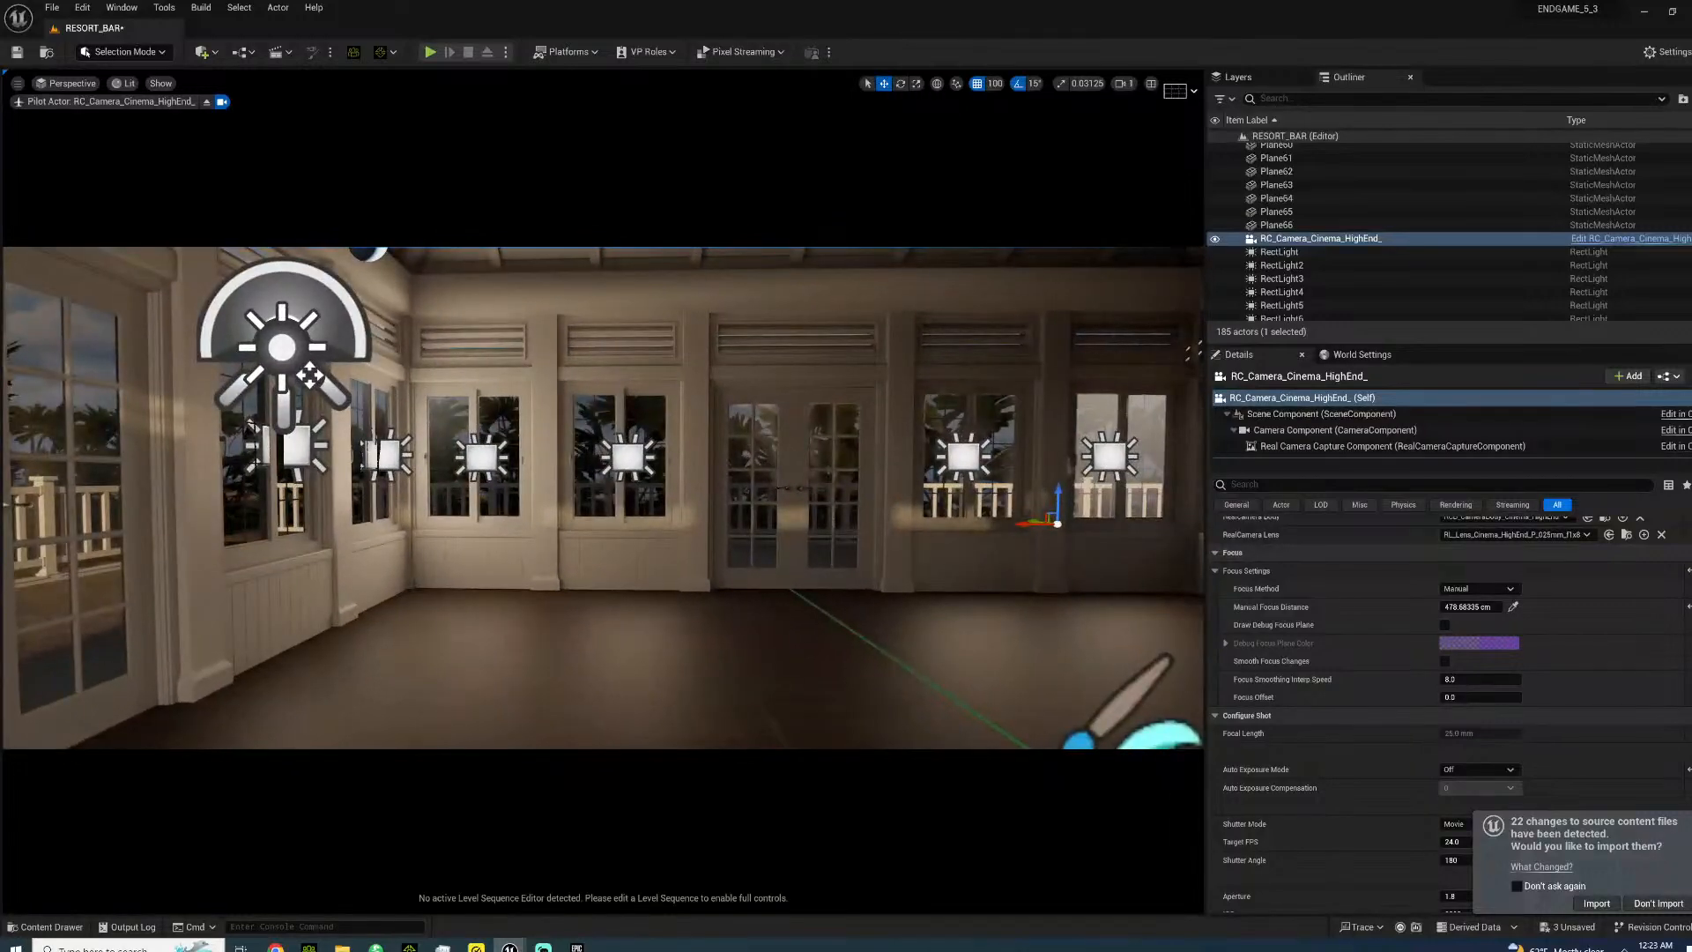
- Fly the piloted camera outside and examine the bar's exterior, railing and surrounding plants from the beach and deck
right_drag(309, 376, 489, 357)
key(w)
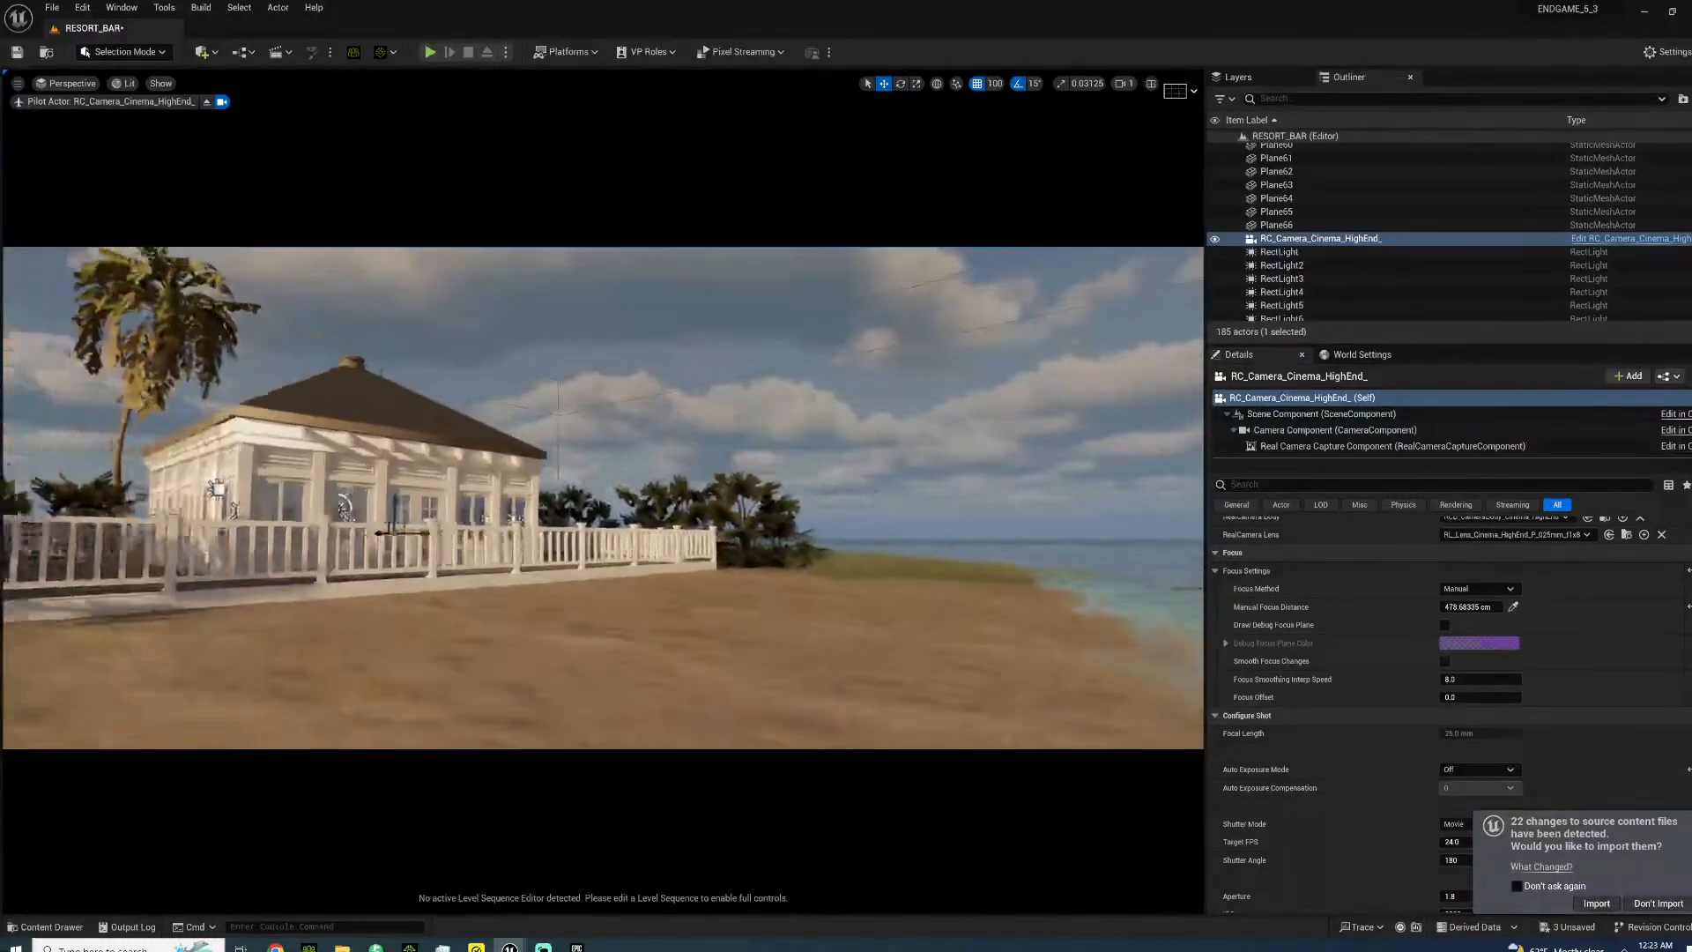
key(w)
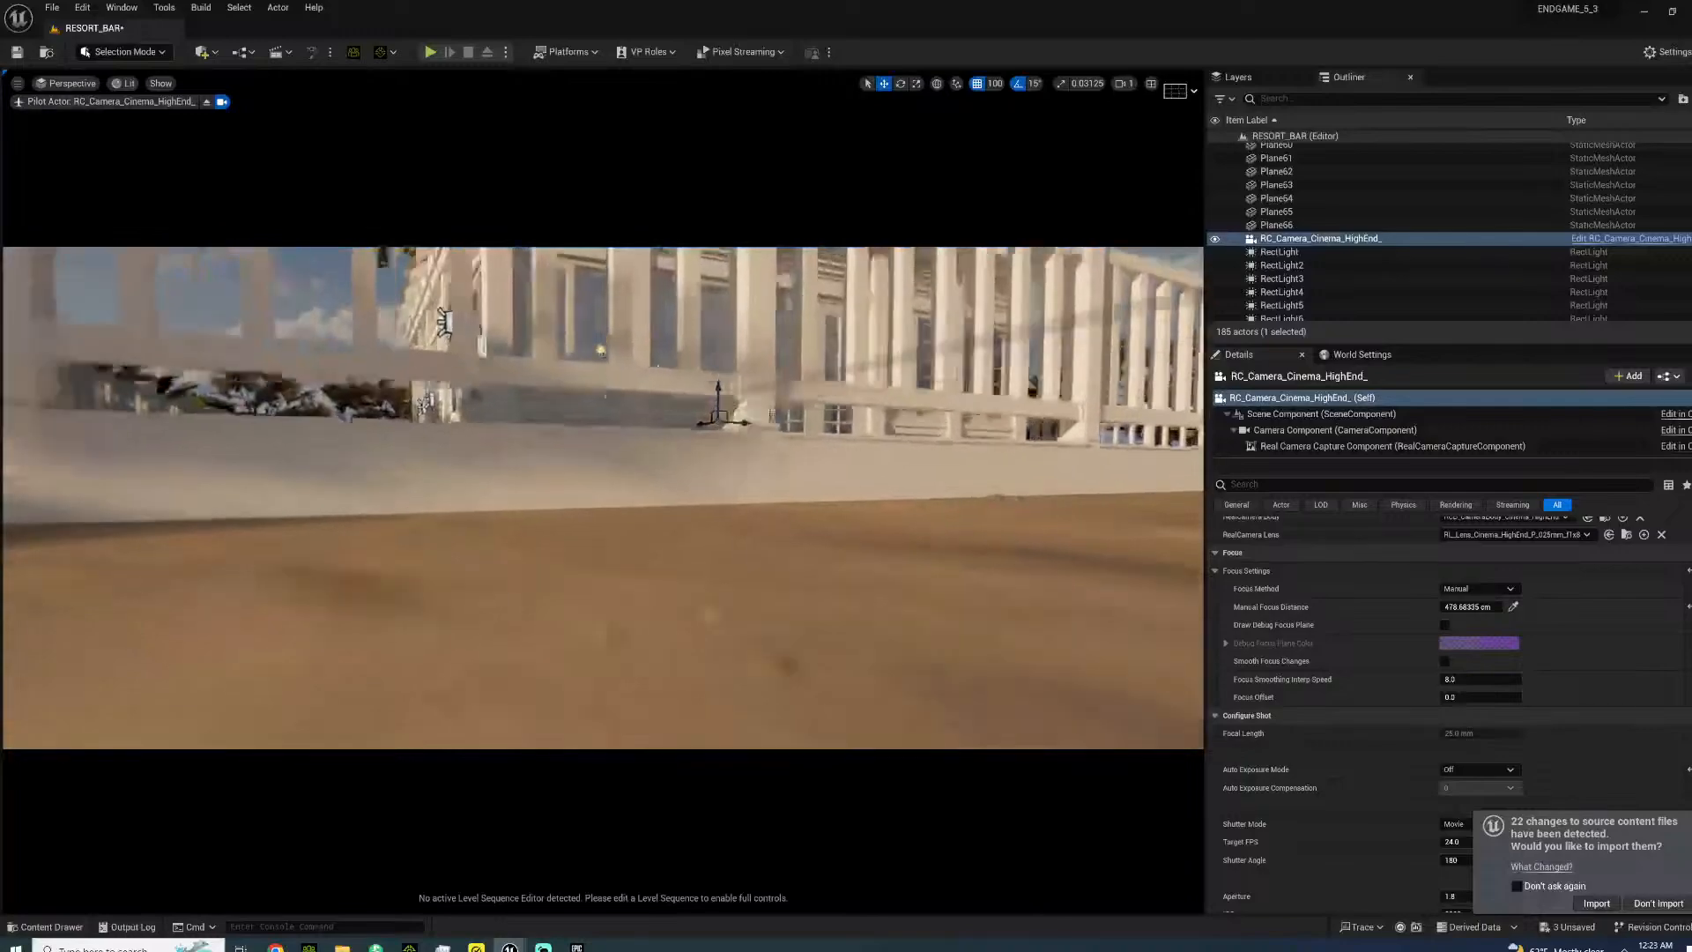
key(s)
key(w)
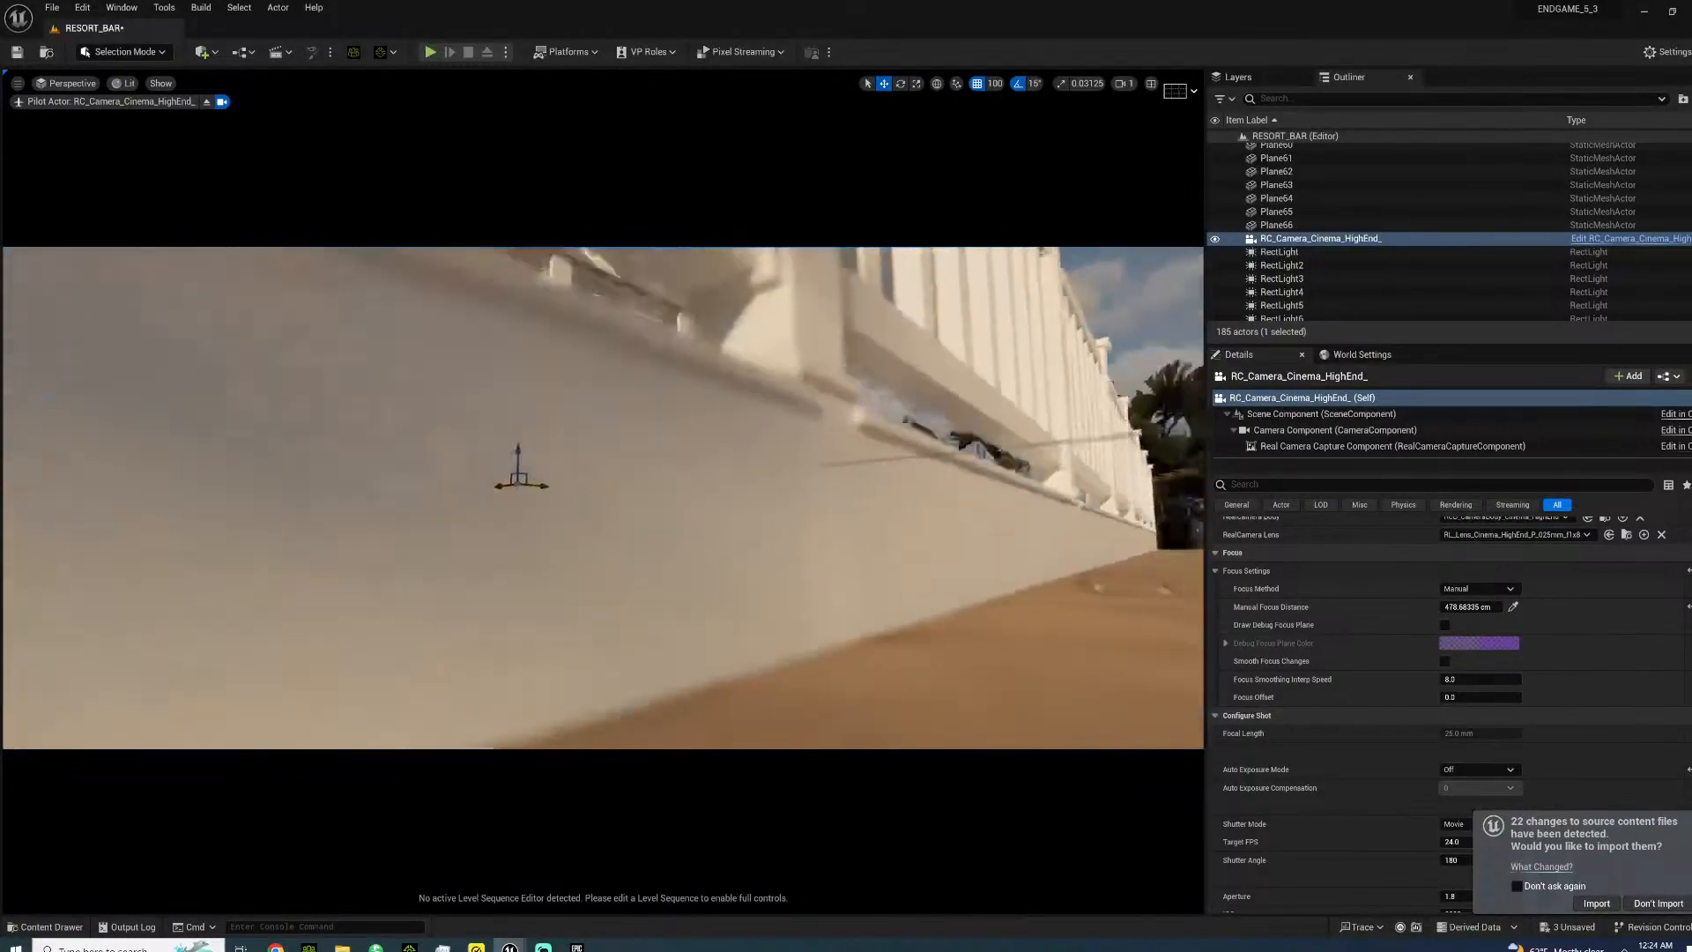
key(s)
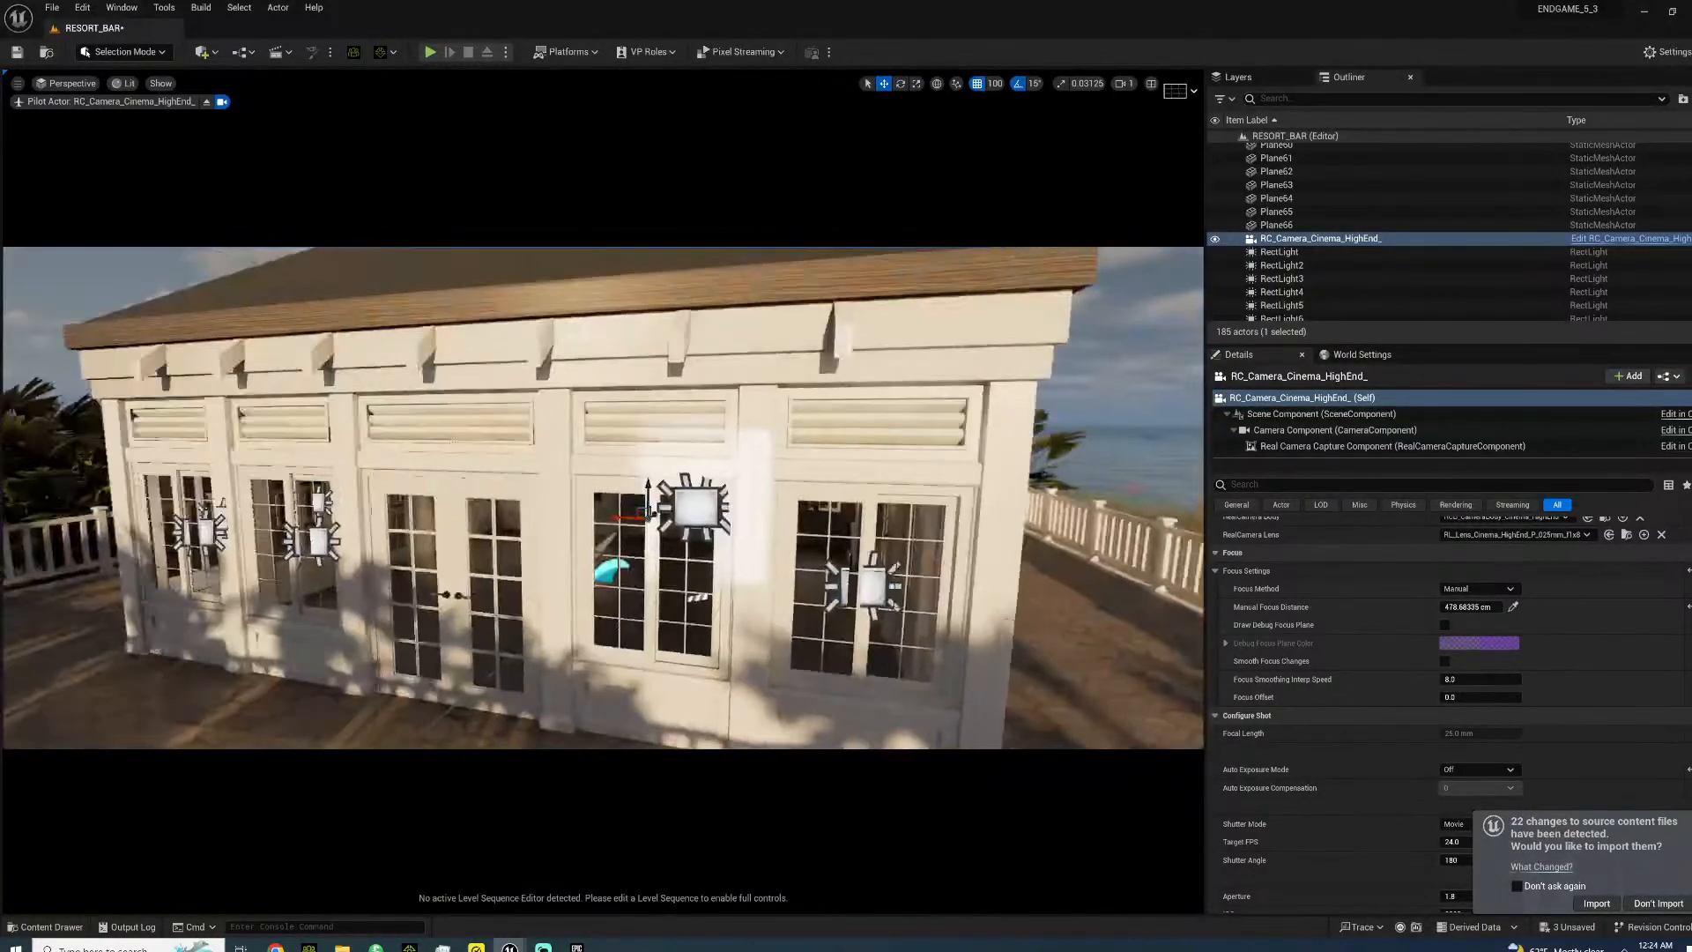
- Save the RESORT_BAR level and fly the piloted camera out to a raised view over the bar and its deck
right_drag(604, 498, 370, 494)
key(ctrl+s)
right_drag(666, 389, 505, 493)
key(w)
right_drag(670, 469, 806, 431)
key(w)
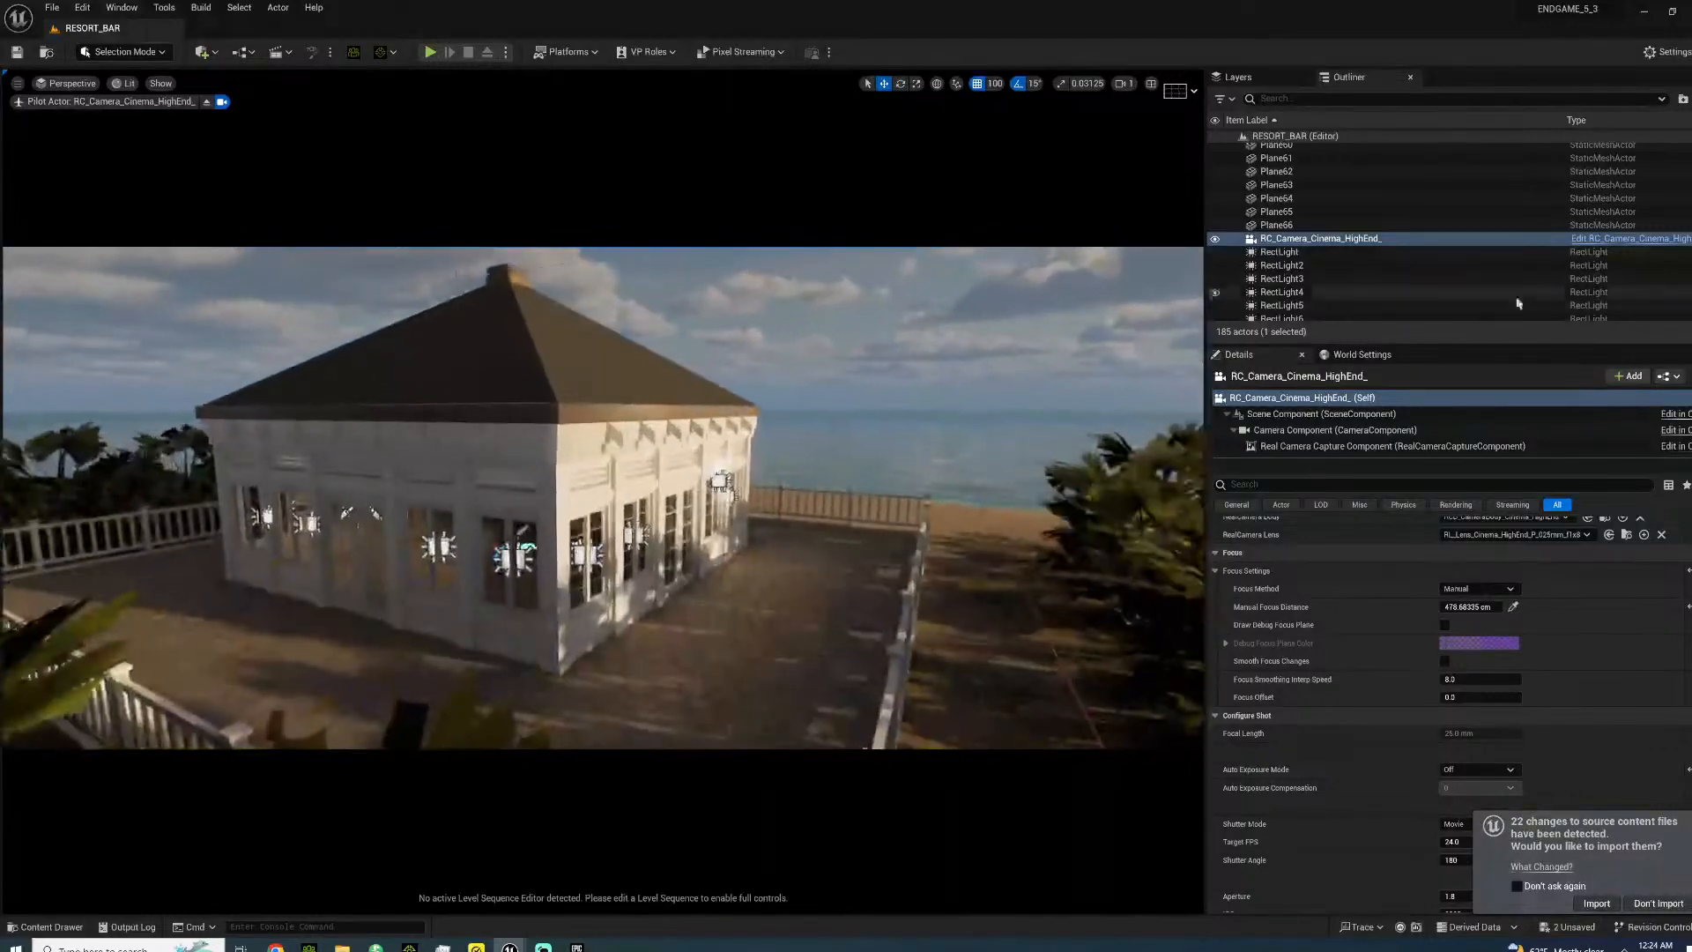
- Stop piloting RC_Camera_Cinema_HighEnd_ and focus the view on Plane61 on the open beach
right_click(1316, 240)
click(1428, 395)
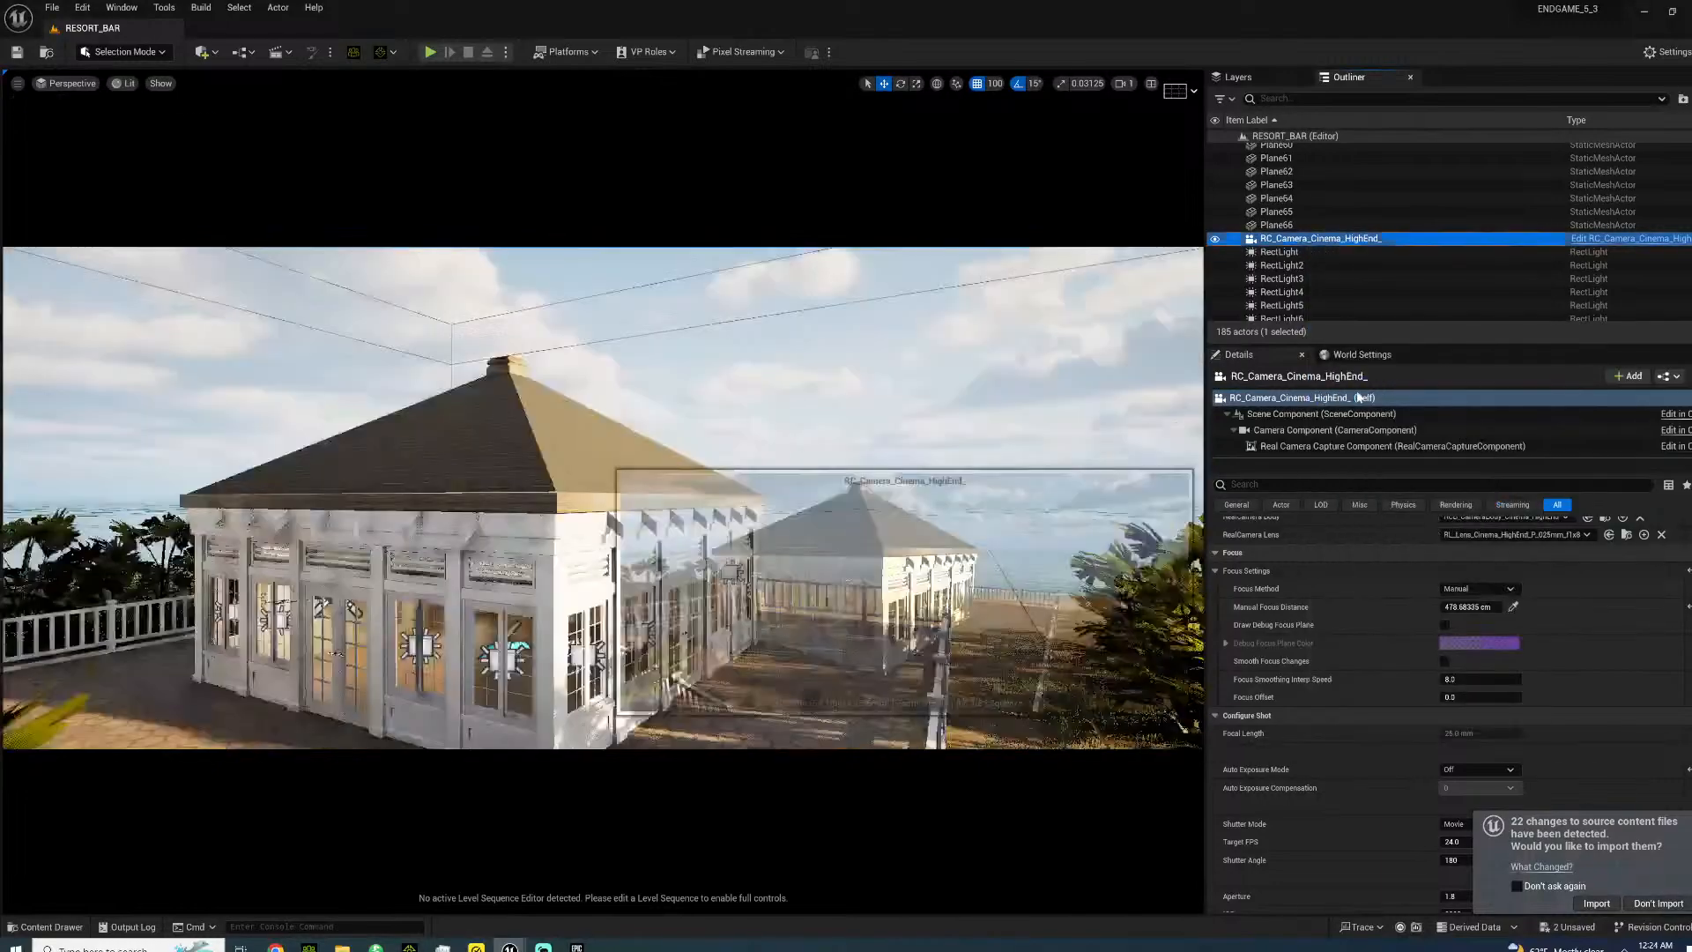
double_click(1278, 161)
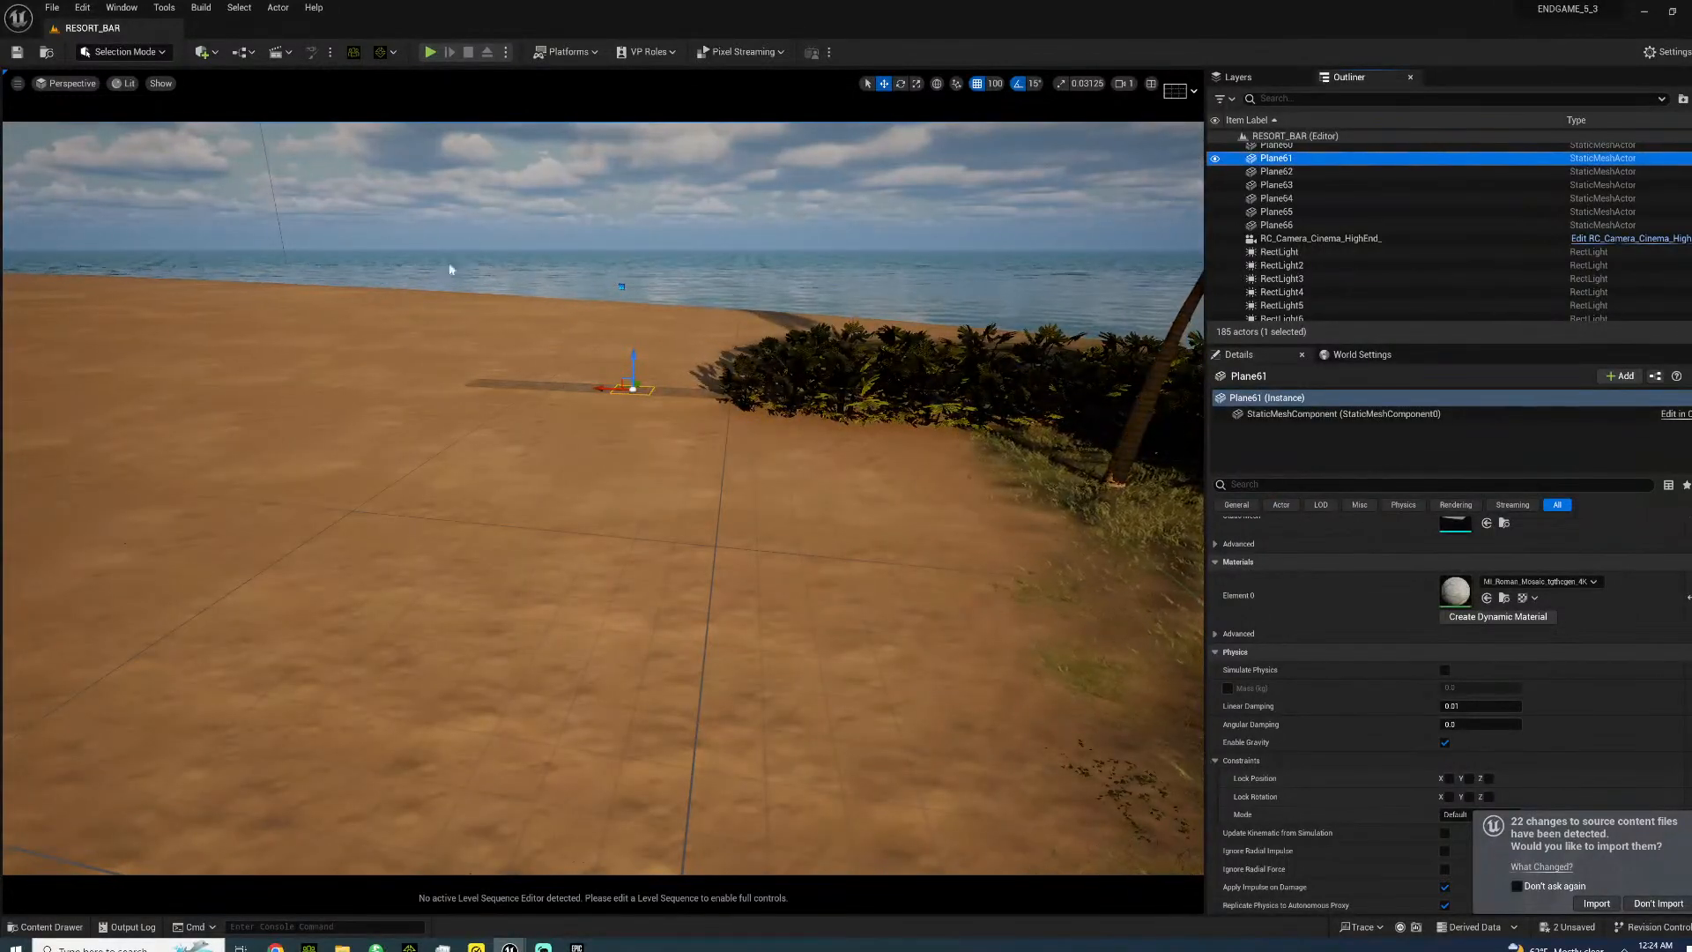
- Browse the project content to Havana/Meshes and look through its arch, door, pillar, roof and wall meshes
click(51, 927)
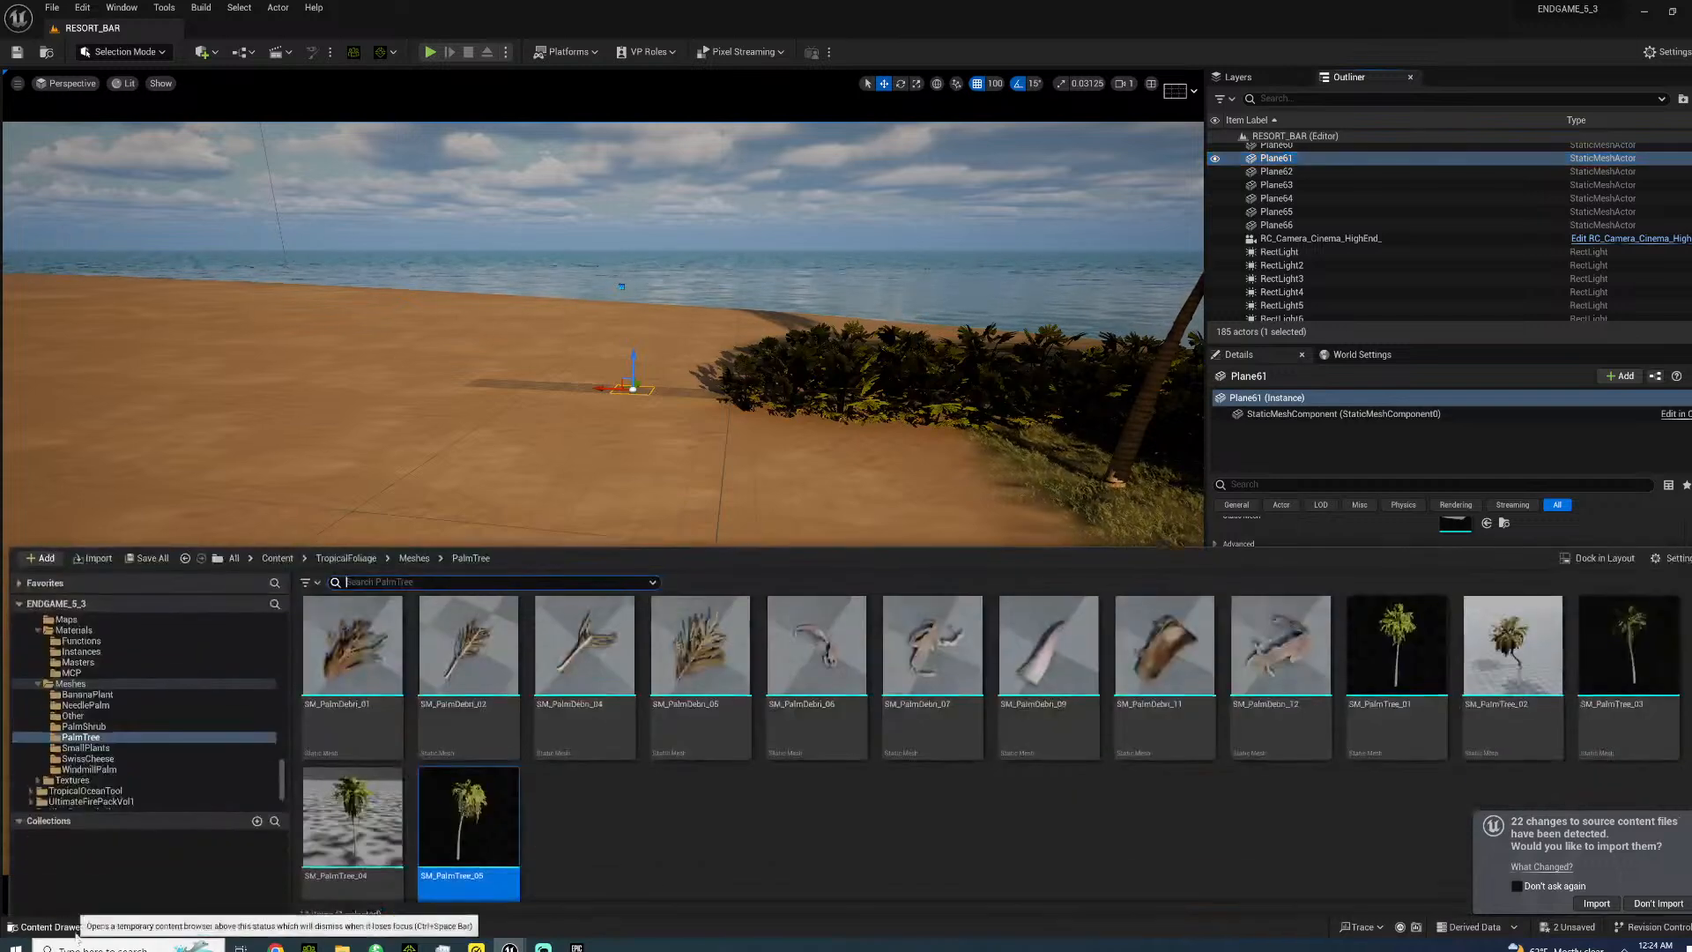
drag(283, 762, 267, 667)
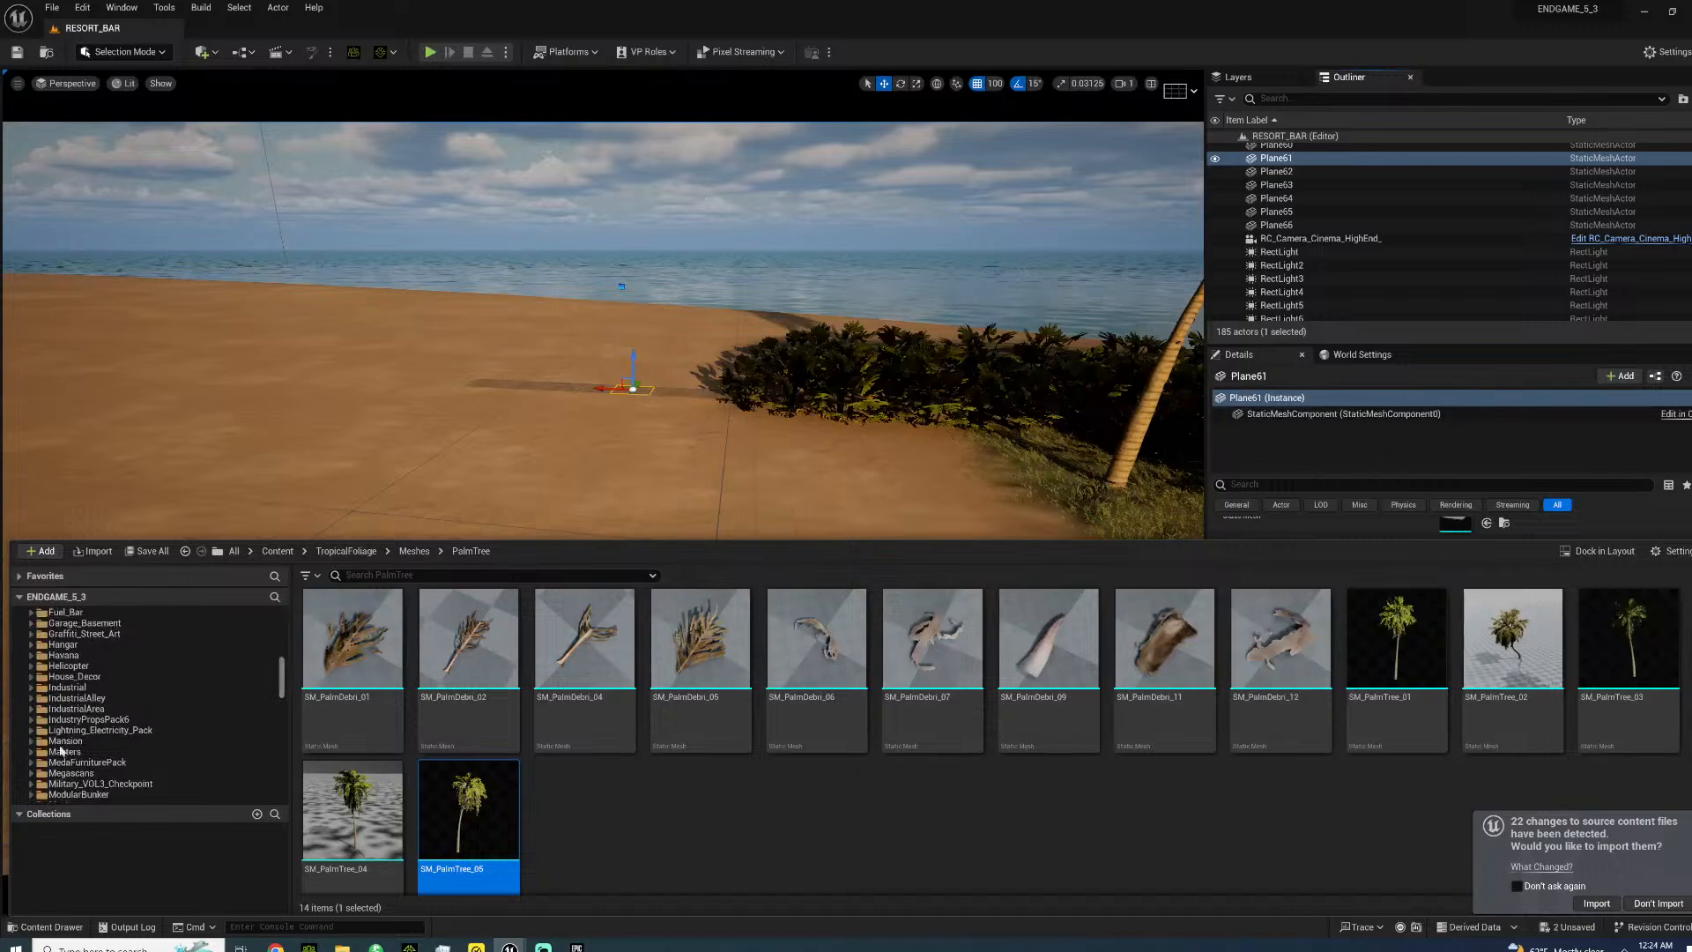
click(31, 656)
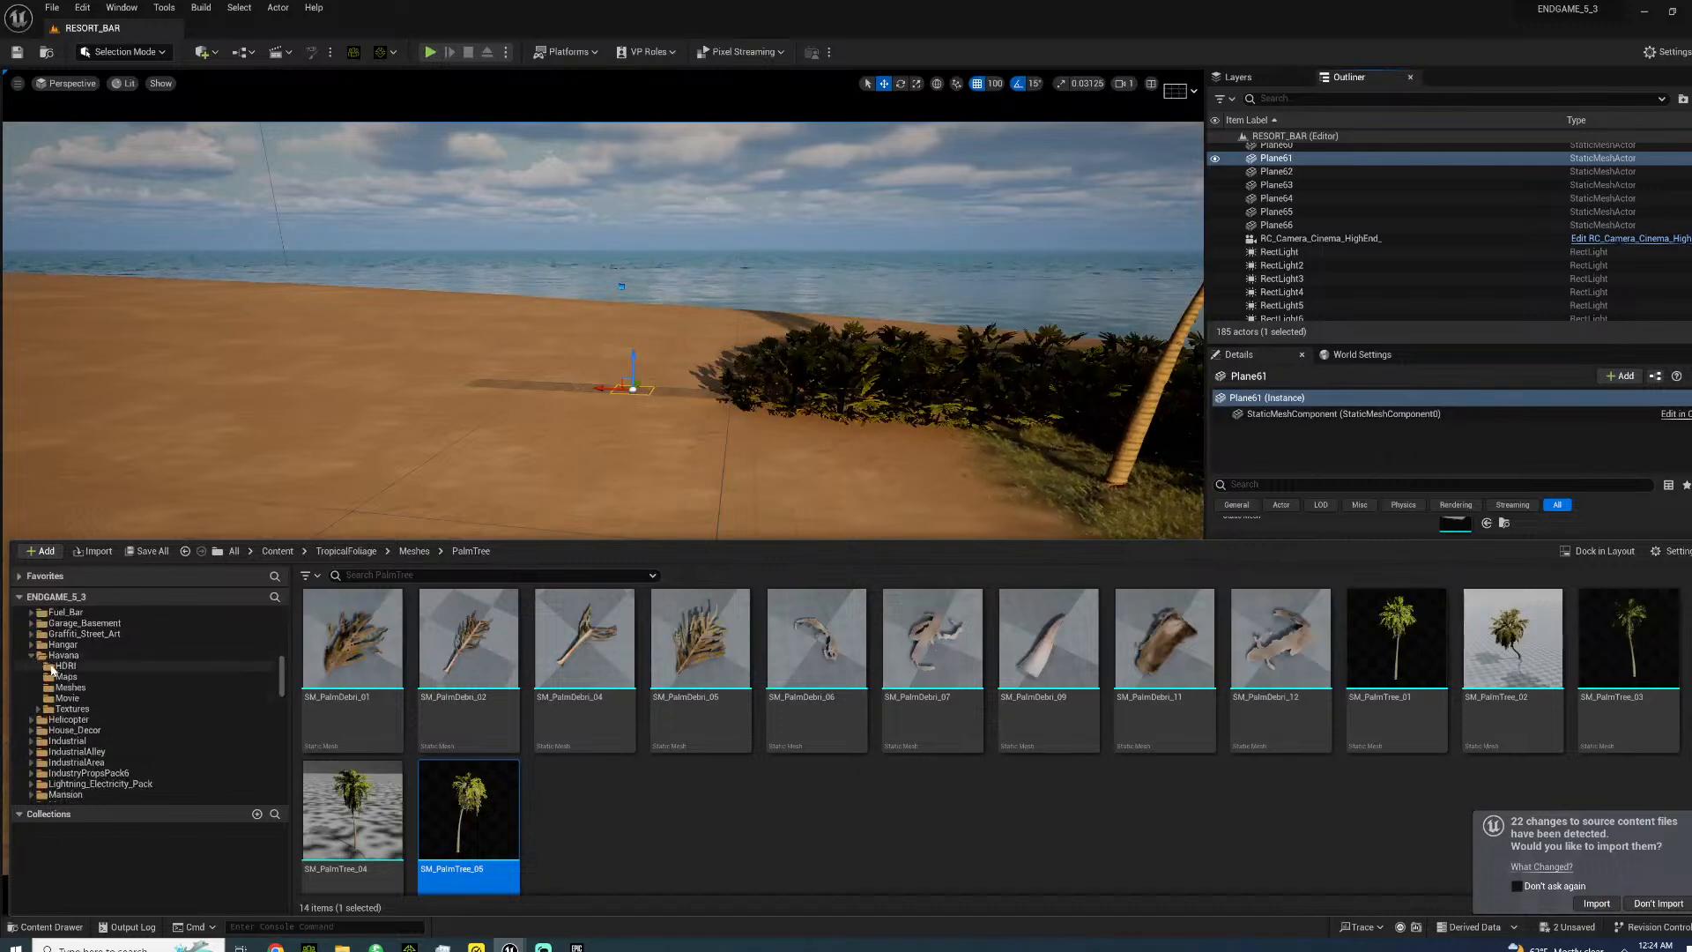
click(67, 697)
click(68, 687)
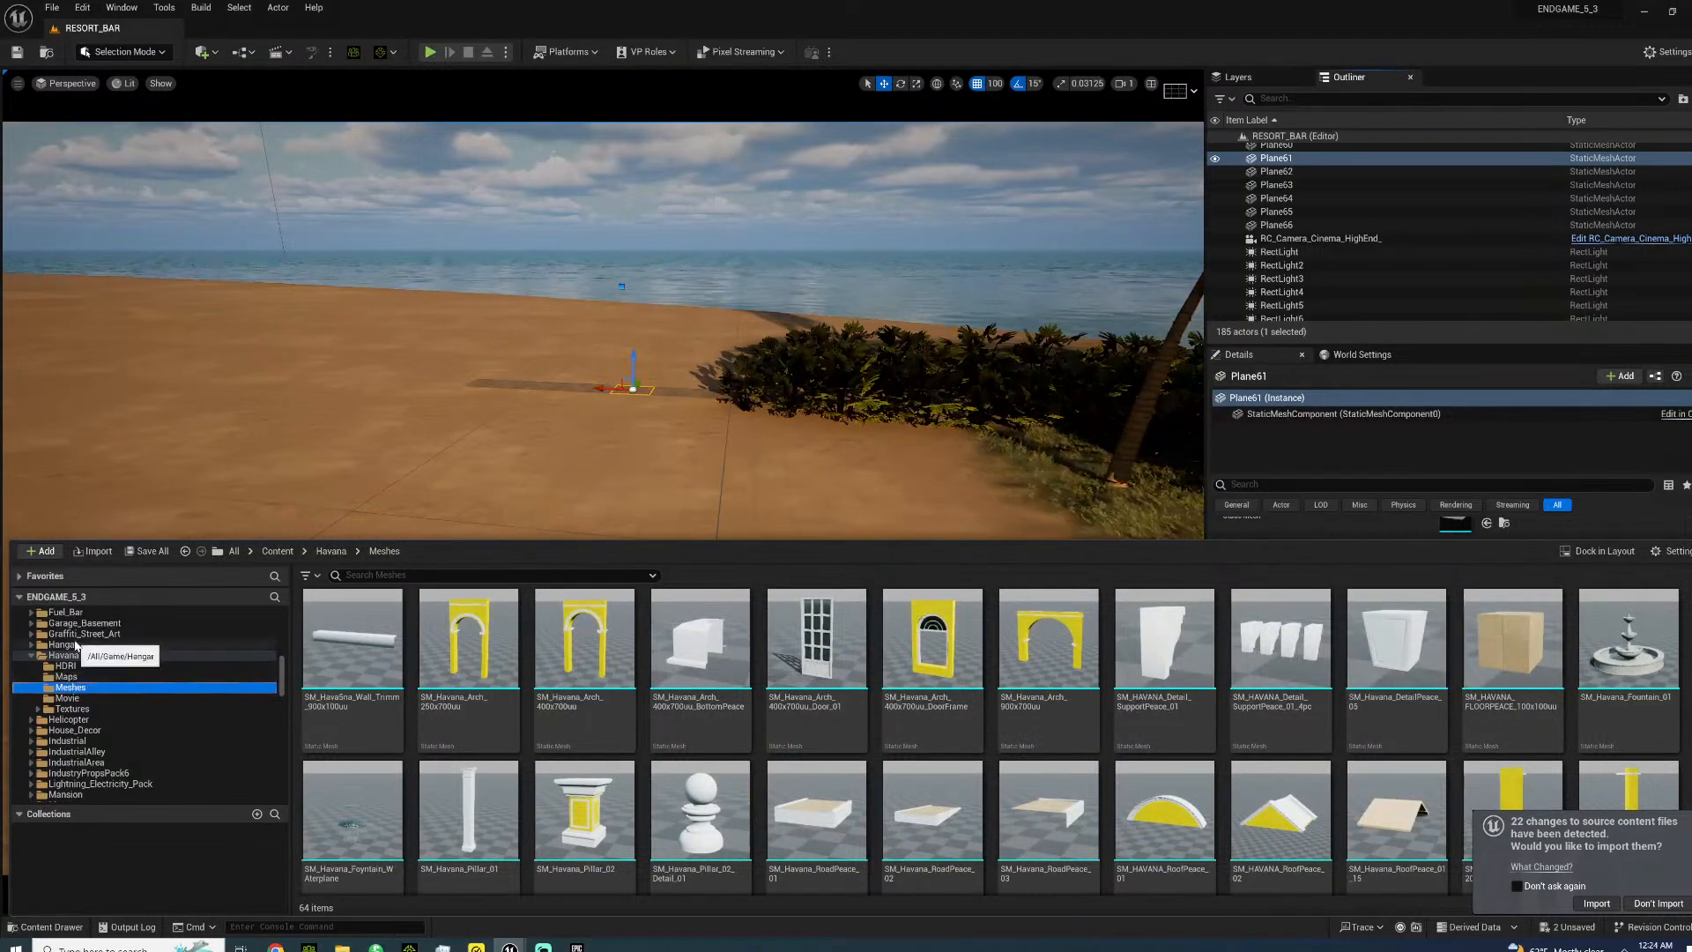
scroll(707, 750, down, 6)
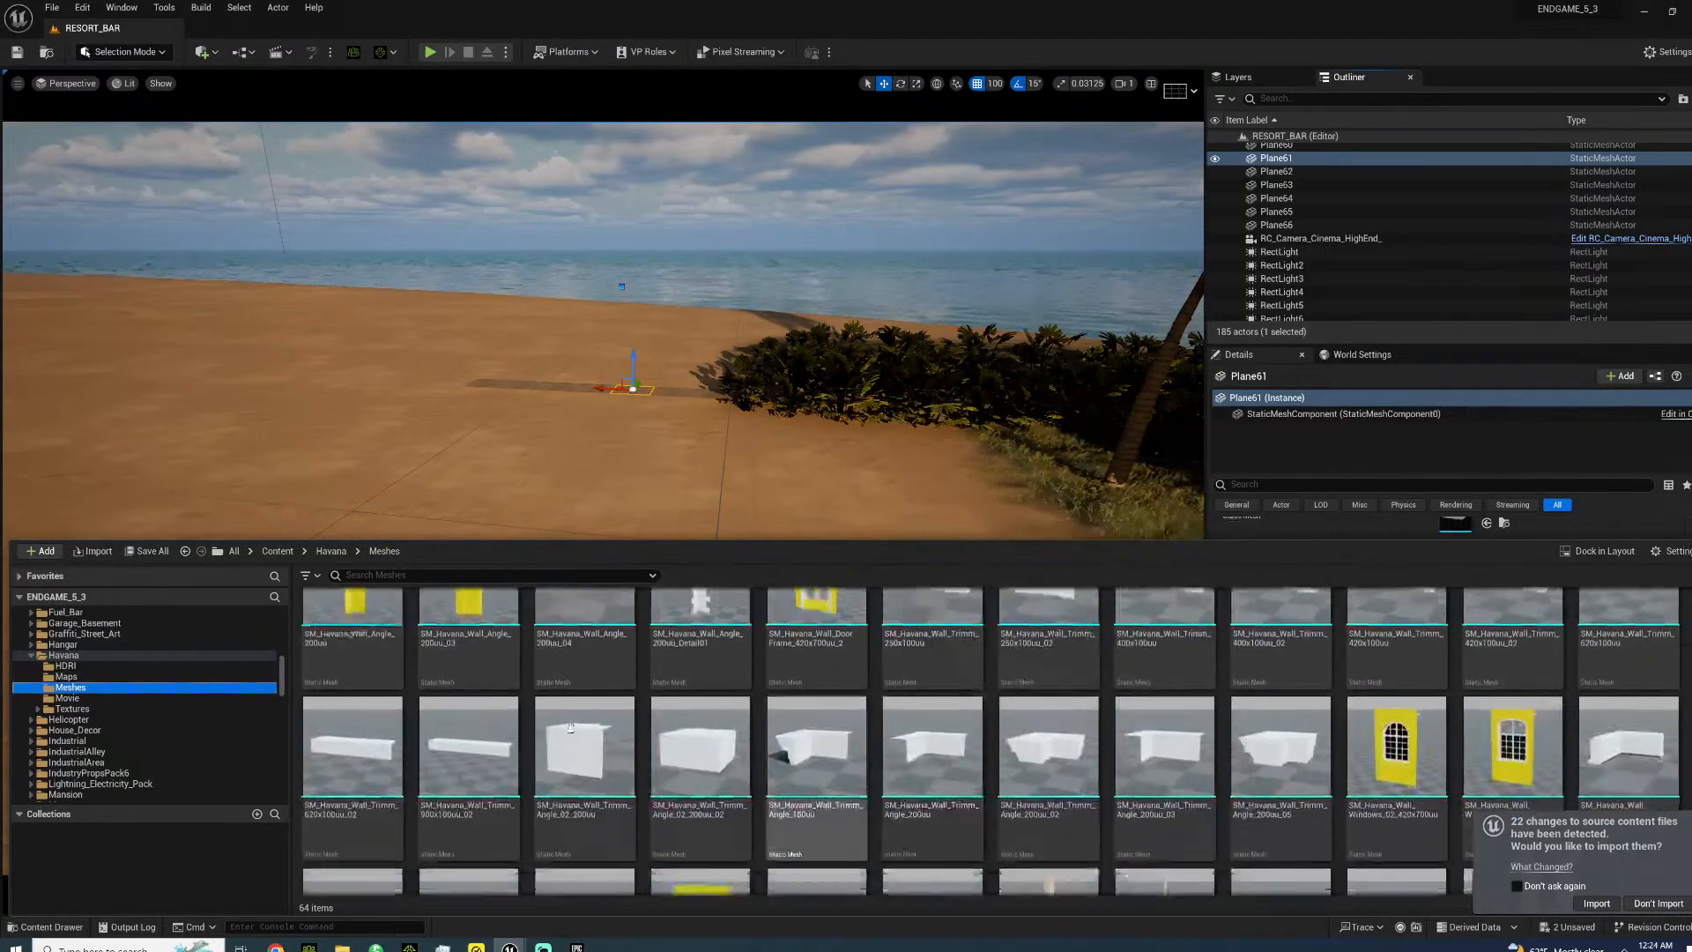
- Open the Overview level from Havana/Maps, saving the selected unsaved content first
click(66, 676)
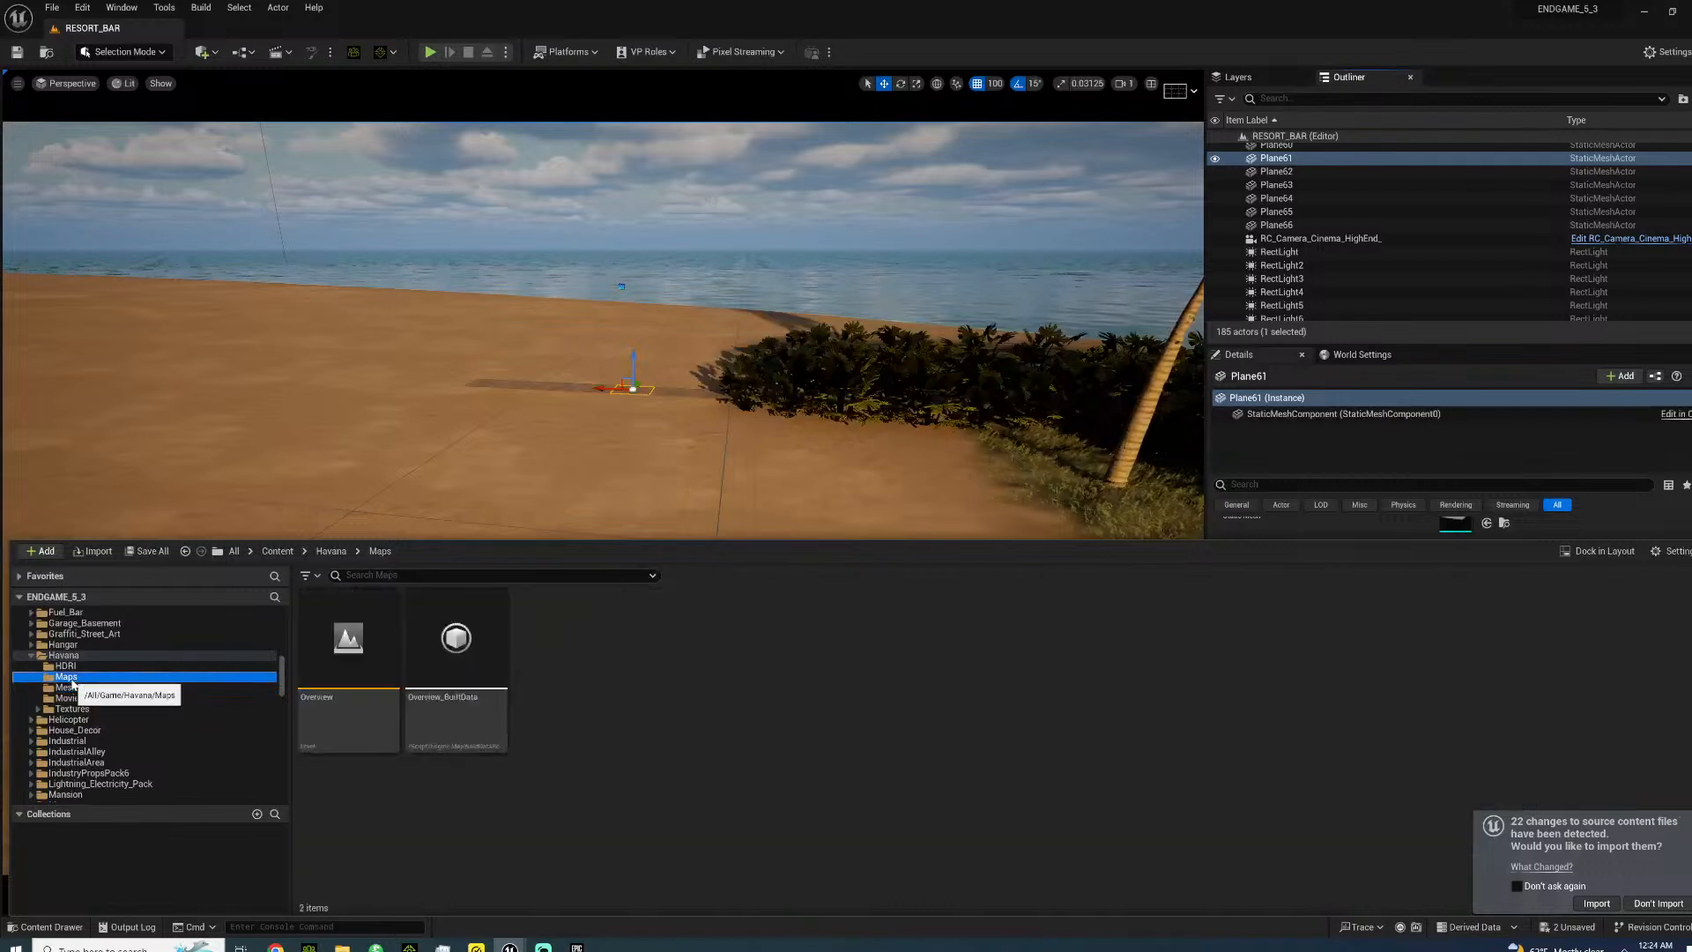
double_click(391, 631)
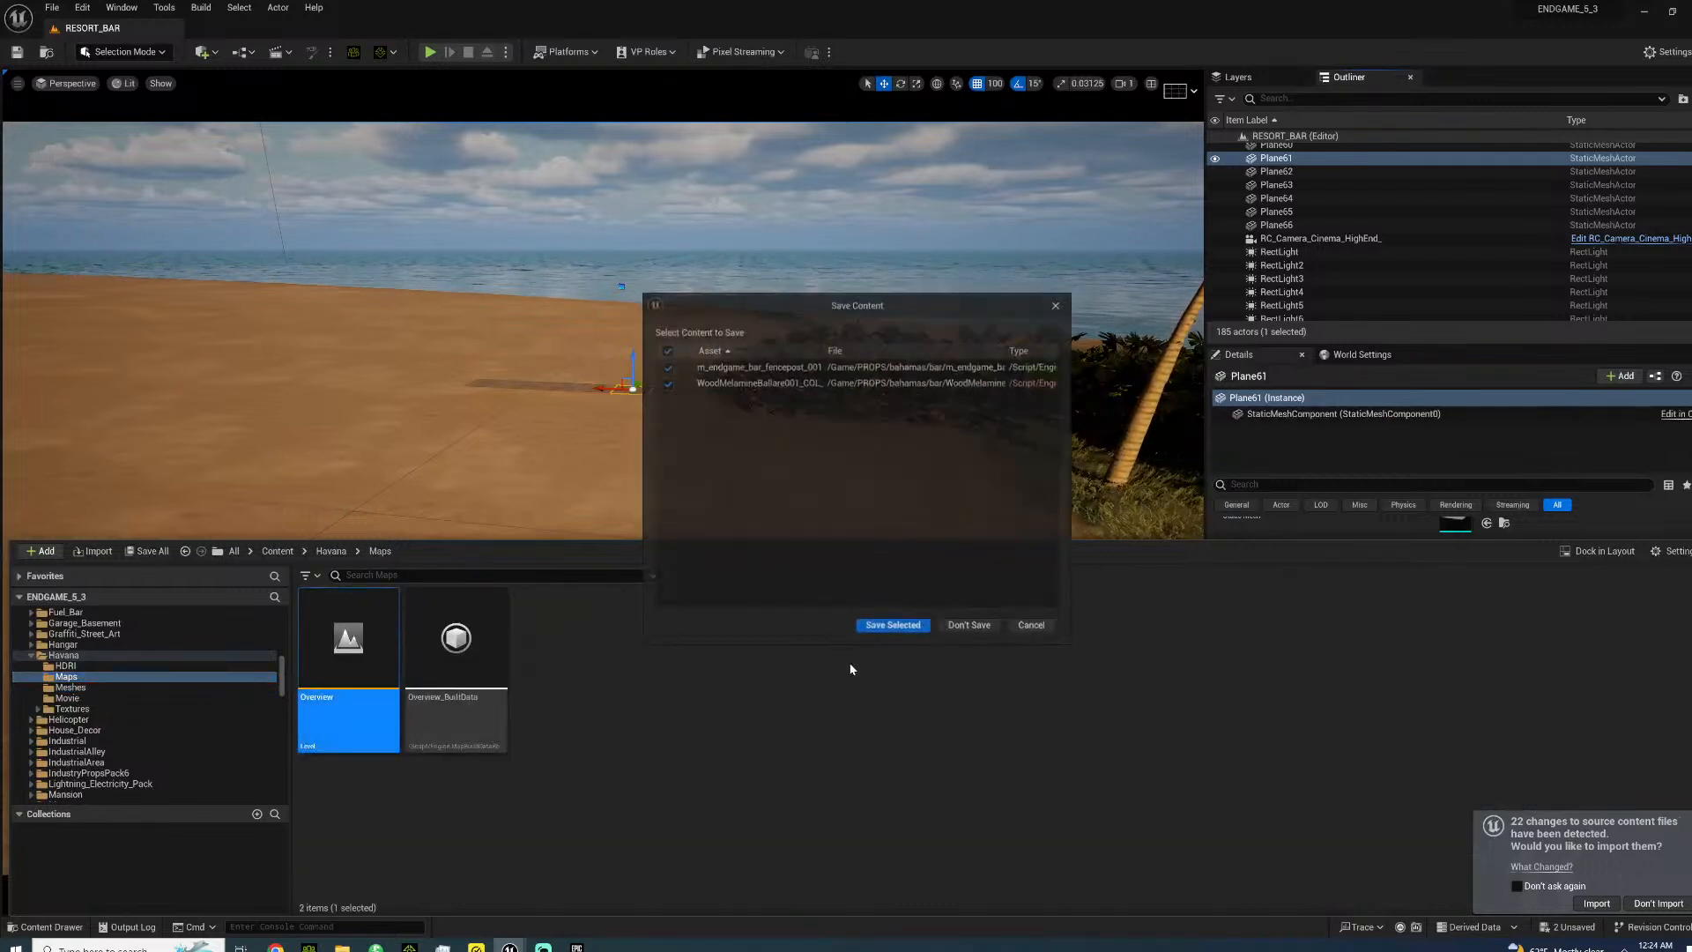
click(903, 631)
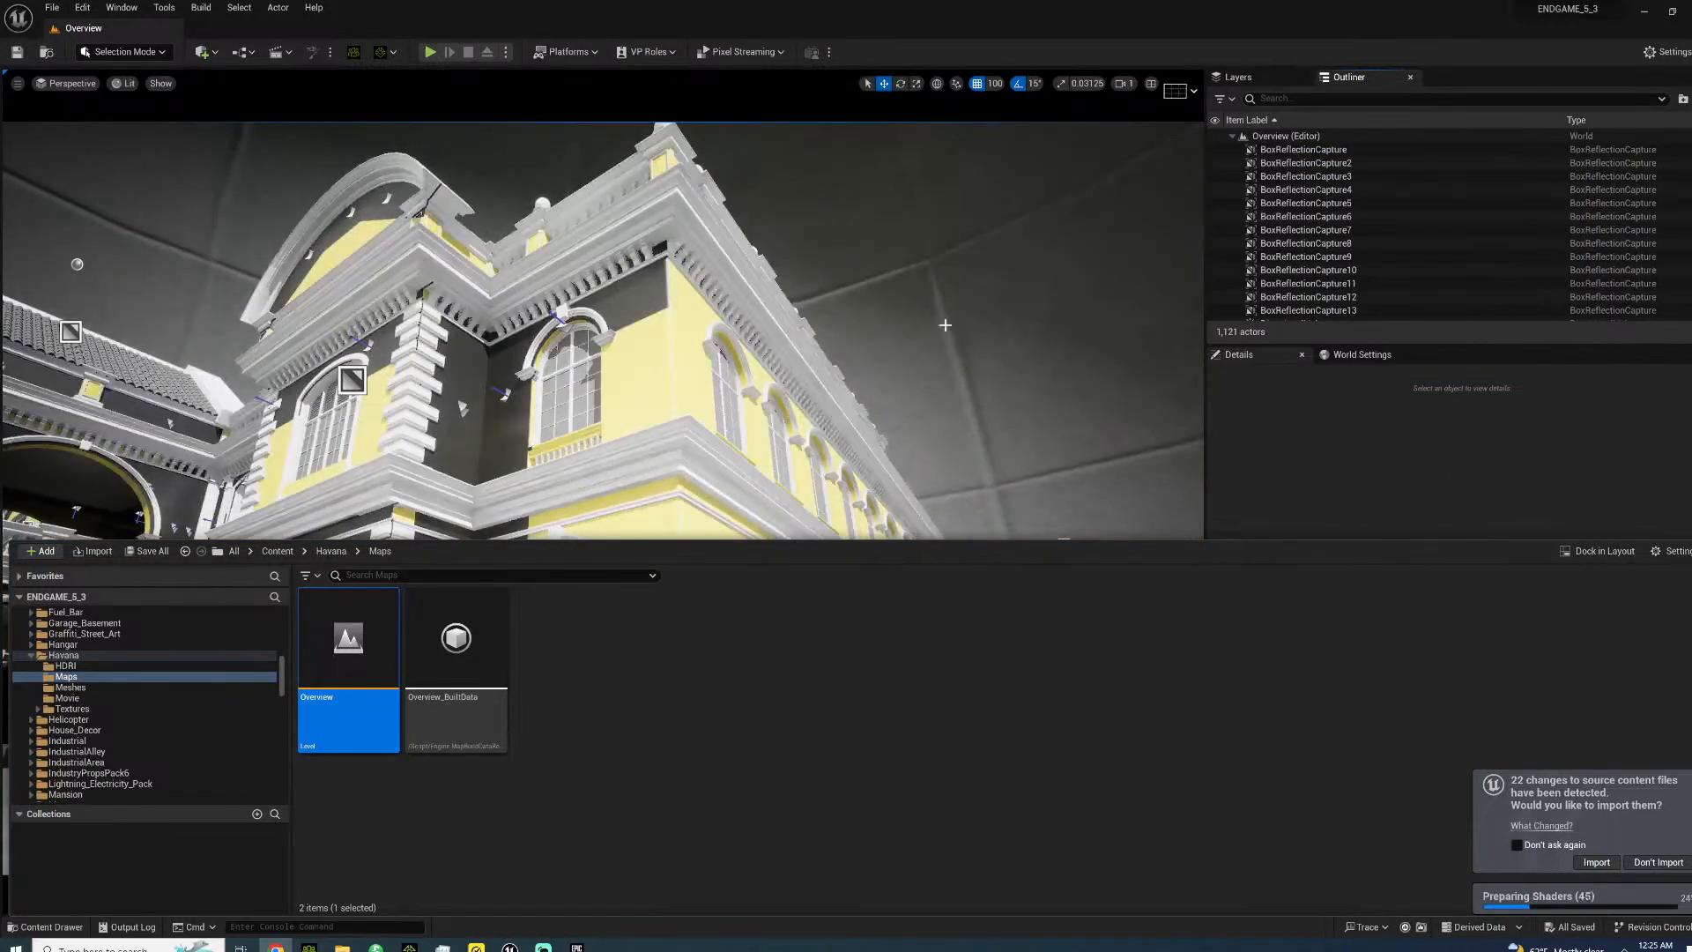
- Select the base pieces at the yellow building's ground-floor corner and examine the facade around them
right_drag(945, 325, 710, 350)
click(396, 516)
ctrl+click(494, 520)
right_drag(494, 520, 458, 541)
scroll(1352, 250, up, 11)
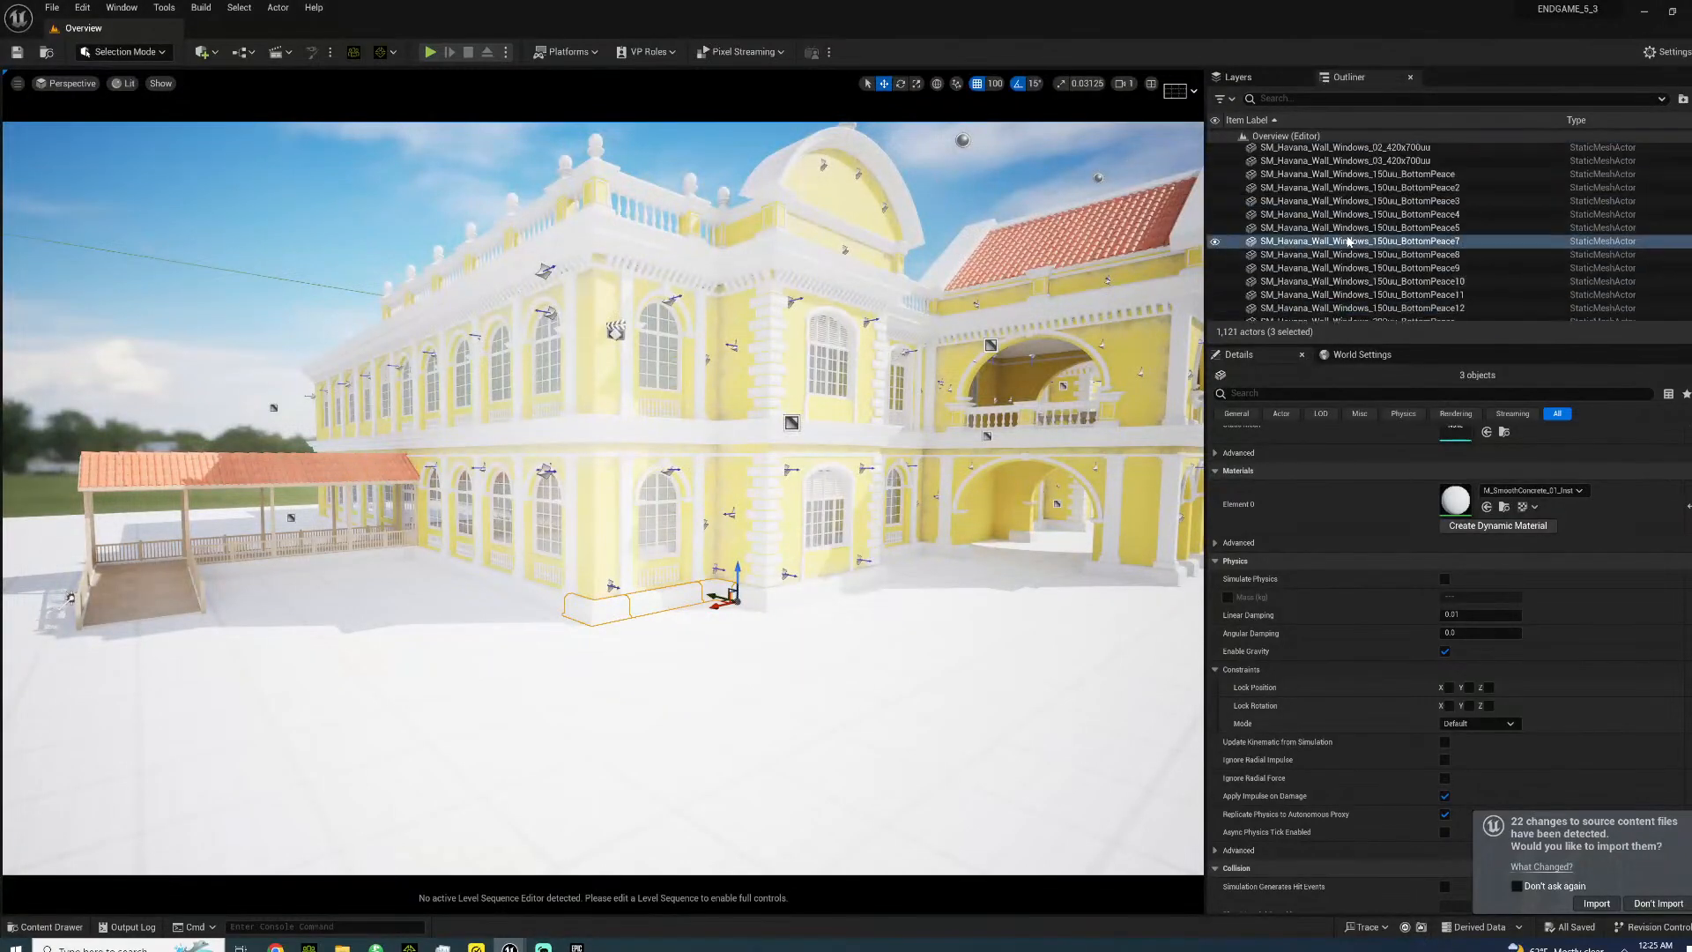
- Look through the Overview level's actor list, selecting SM_Havana_Wall_Trimm_Angle_200uu_11 and Sphere_inversenormals, and view the building from the front
right_drag(1057, 370, 1026, 394)
click(1344, 153)
scroll(1410, 229, up, 5)
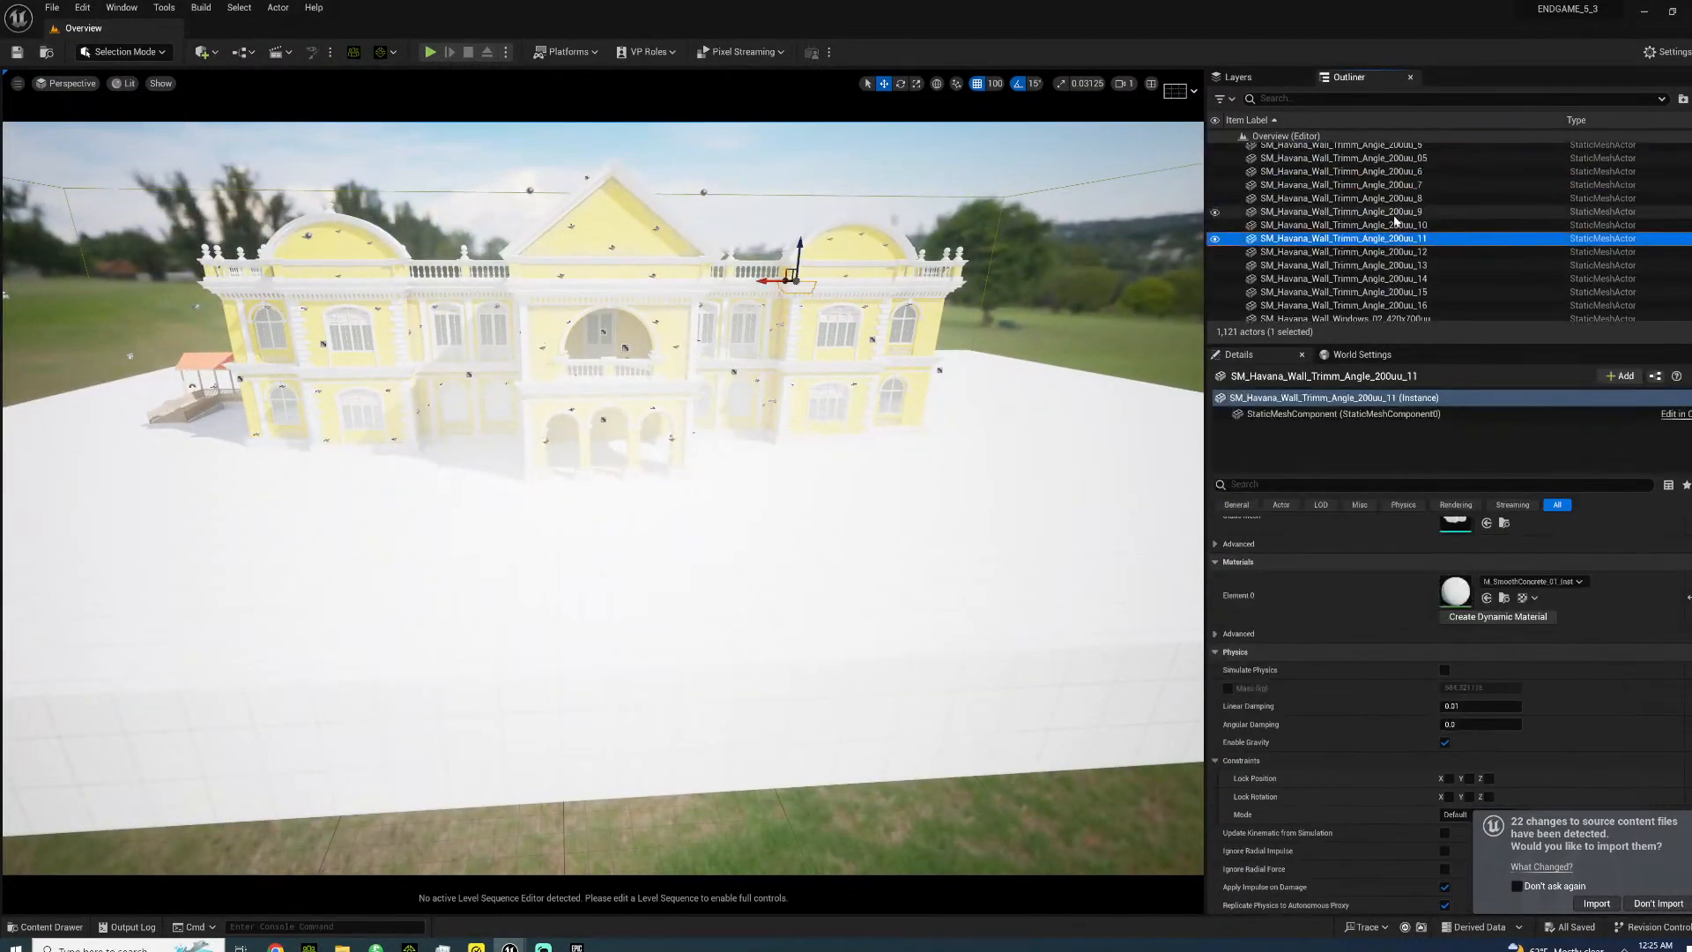
scroll(1410, 230, down, 15)
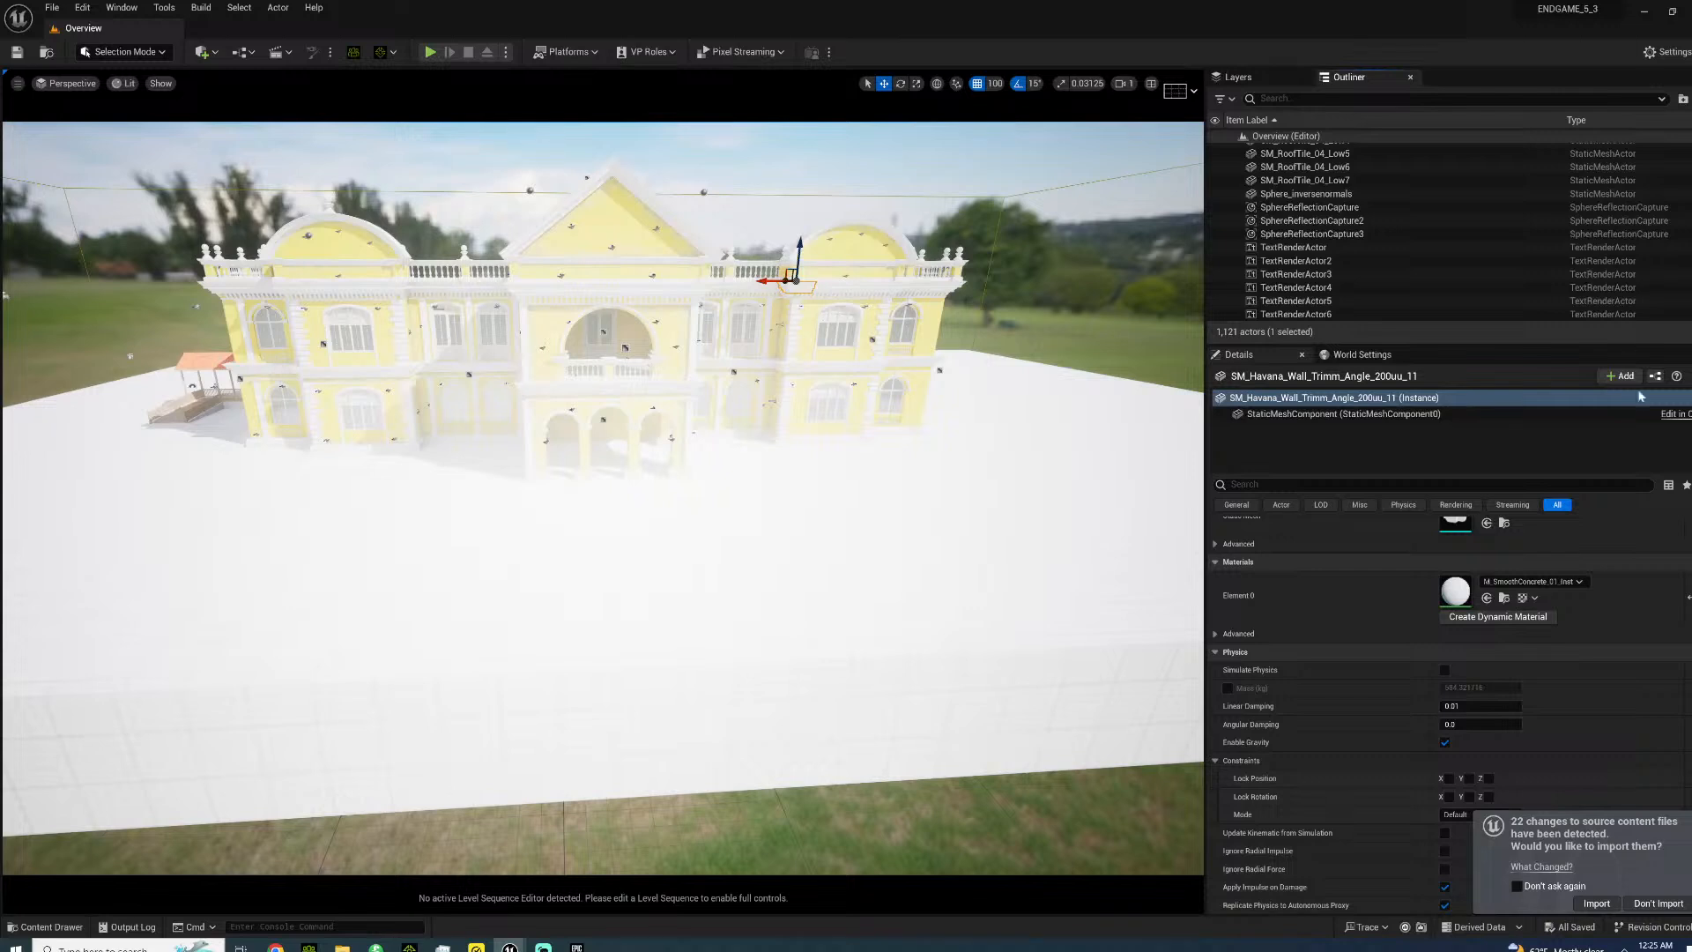
click(1313, 194)
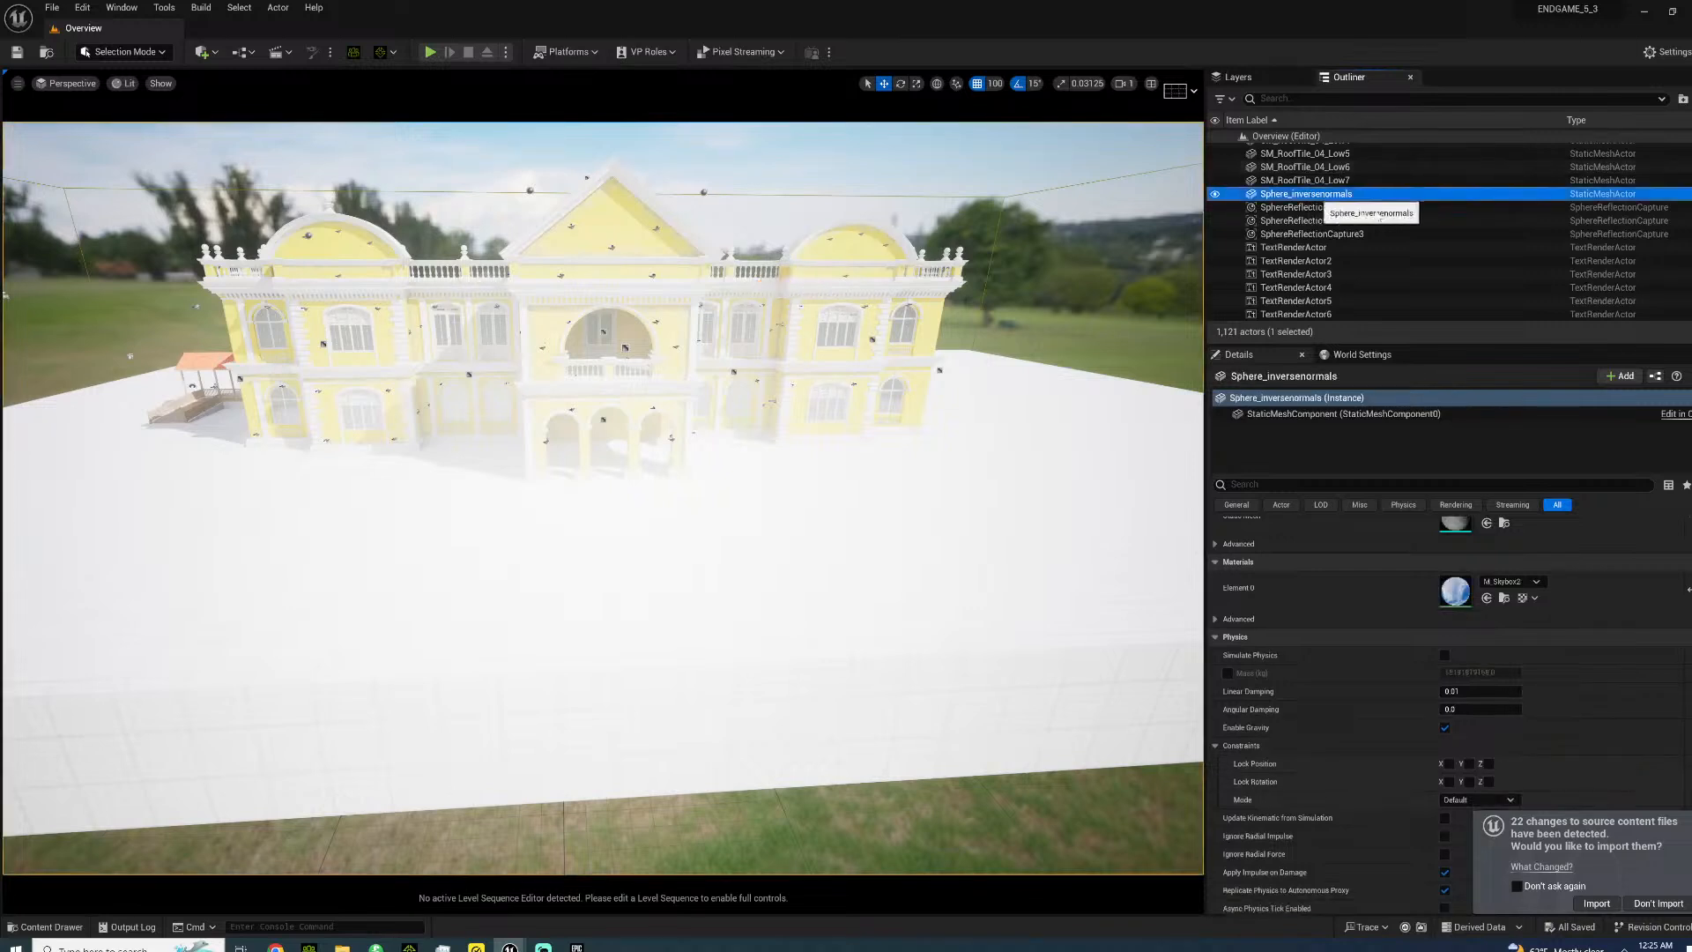
scroll(1411, 274, up, 20)
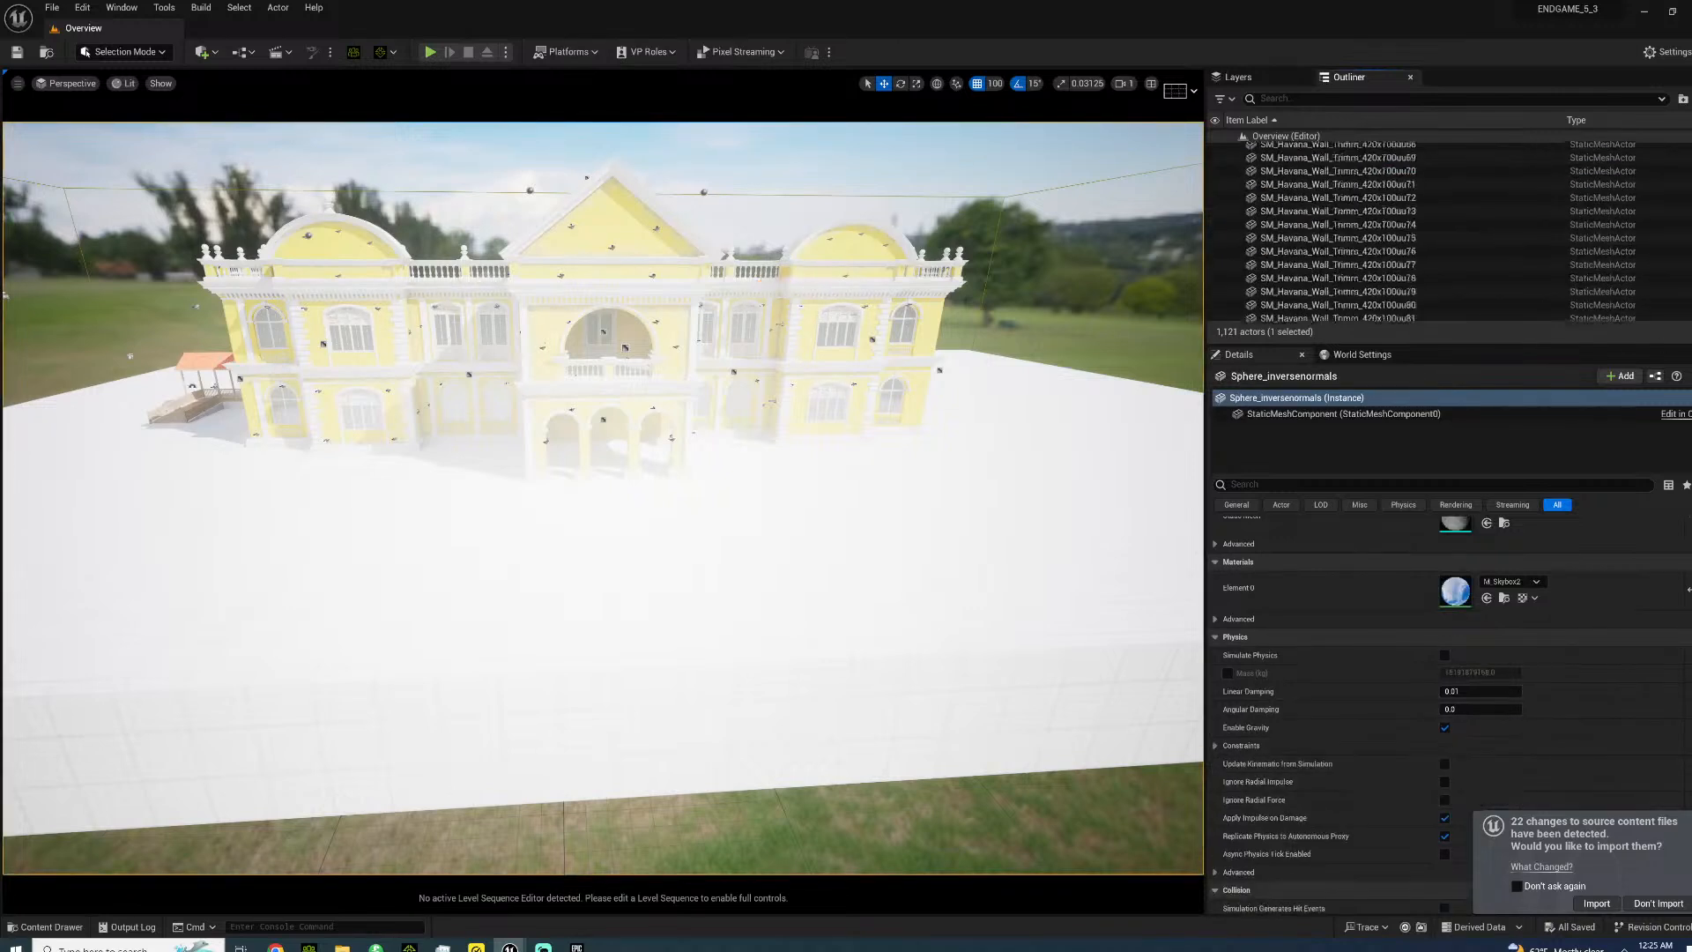
mouse_move(648, 448)
right_down()
mouse_move(608, 419)
mouse_move(480, 427)
mouse_move(476, 410)
mouse_move(784, 409)
mouse_move(967, 588)
mouse_move(960, 494)
mouse_move(978, 612)
mouse_move(1005, 608)
mouse_move(921, 618)
mouse_move(975, 599)
mouse_move(635, 448)
right_up()
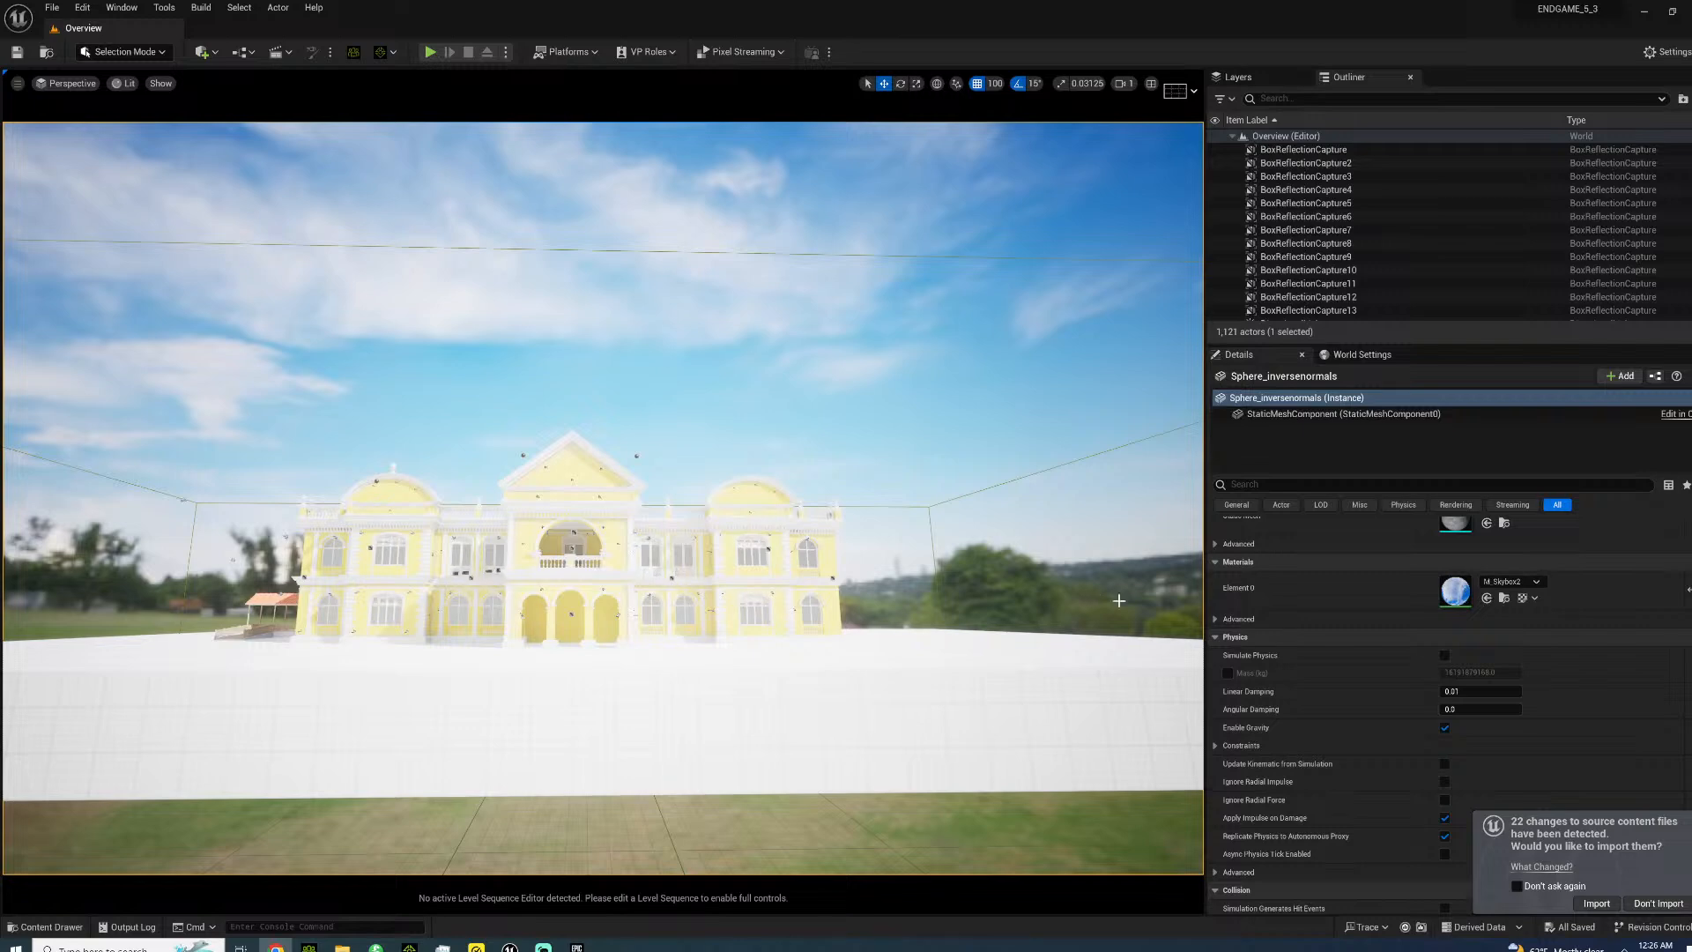
- Select the base, corner wall, column and window wall modules at the building's ground-floor corner to examine its modular construction
mouse_move(603, 498)
right_down()
mouse_move(388, 499)
mouse_move(628, 515)
right_up()
key(w)
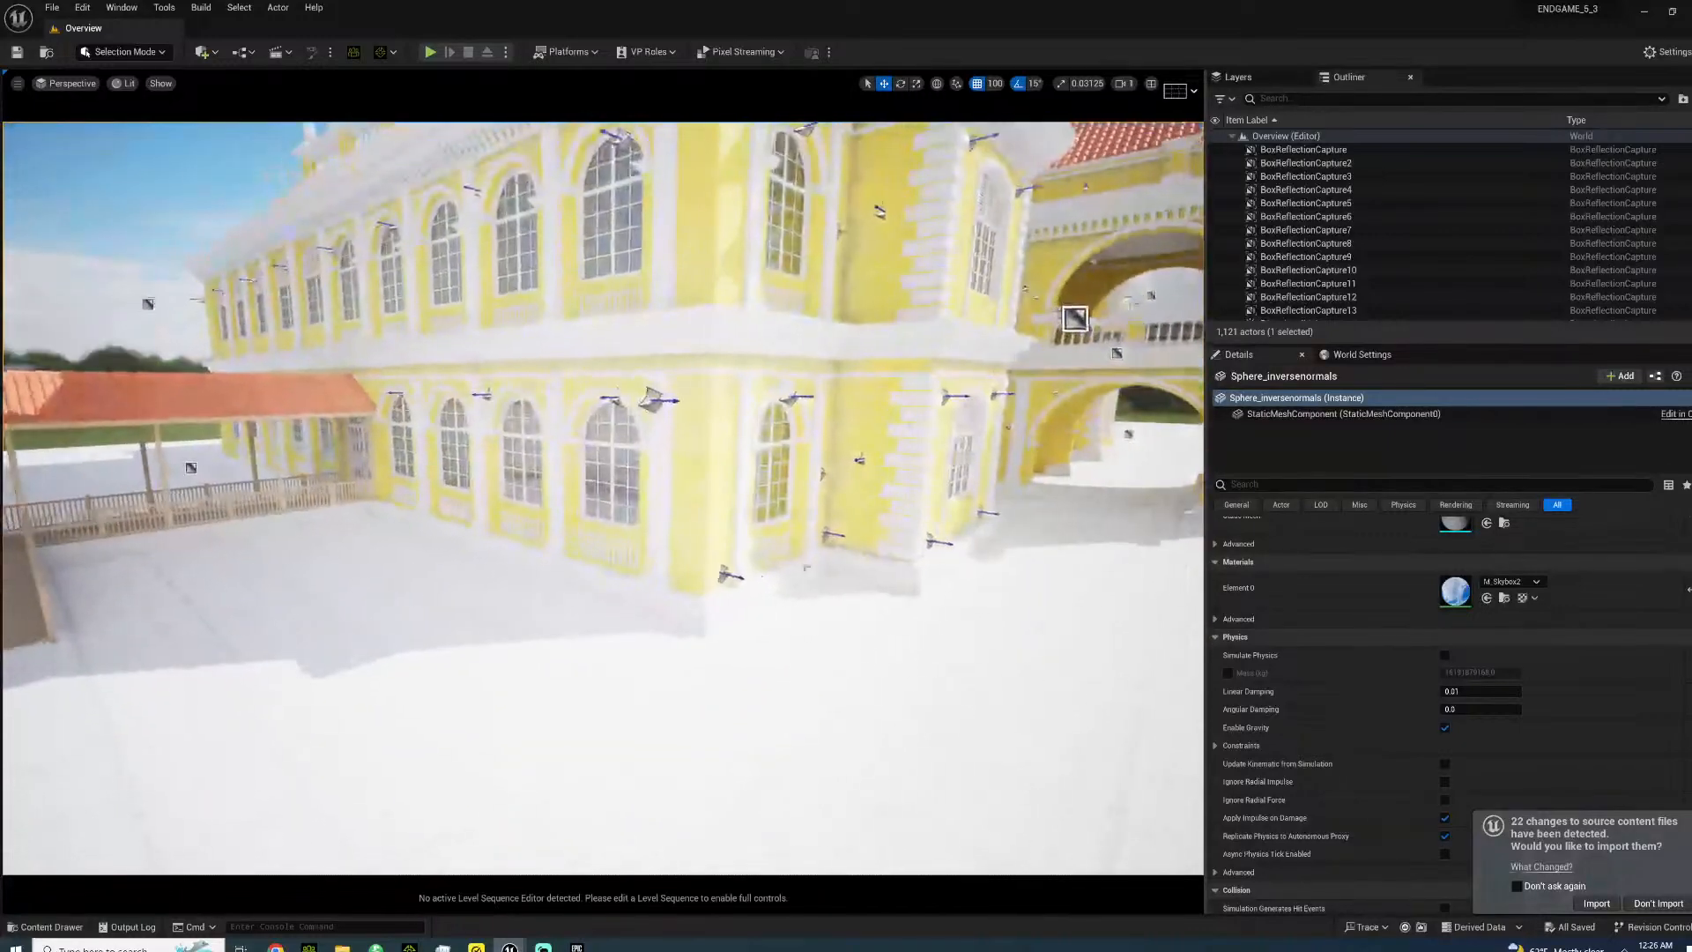
click(697, 603)
ctrl+click(675, 572)
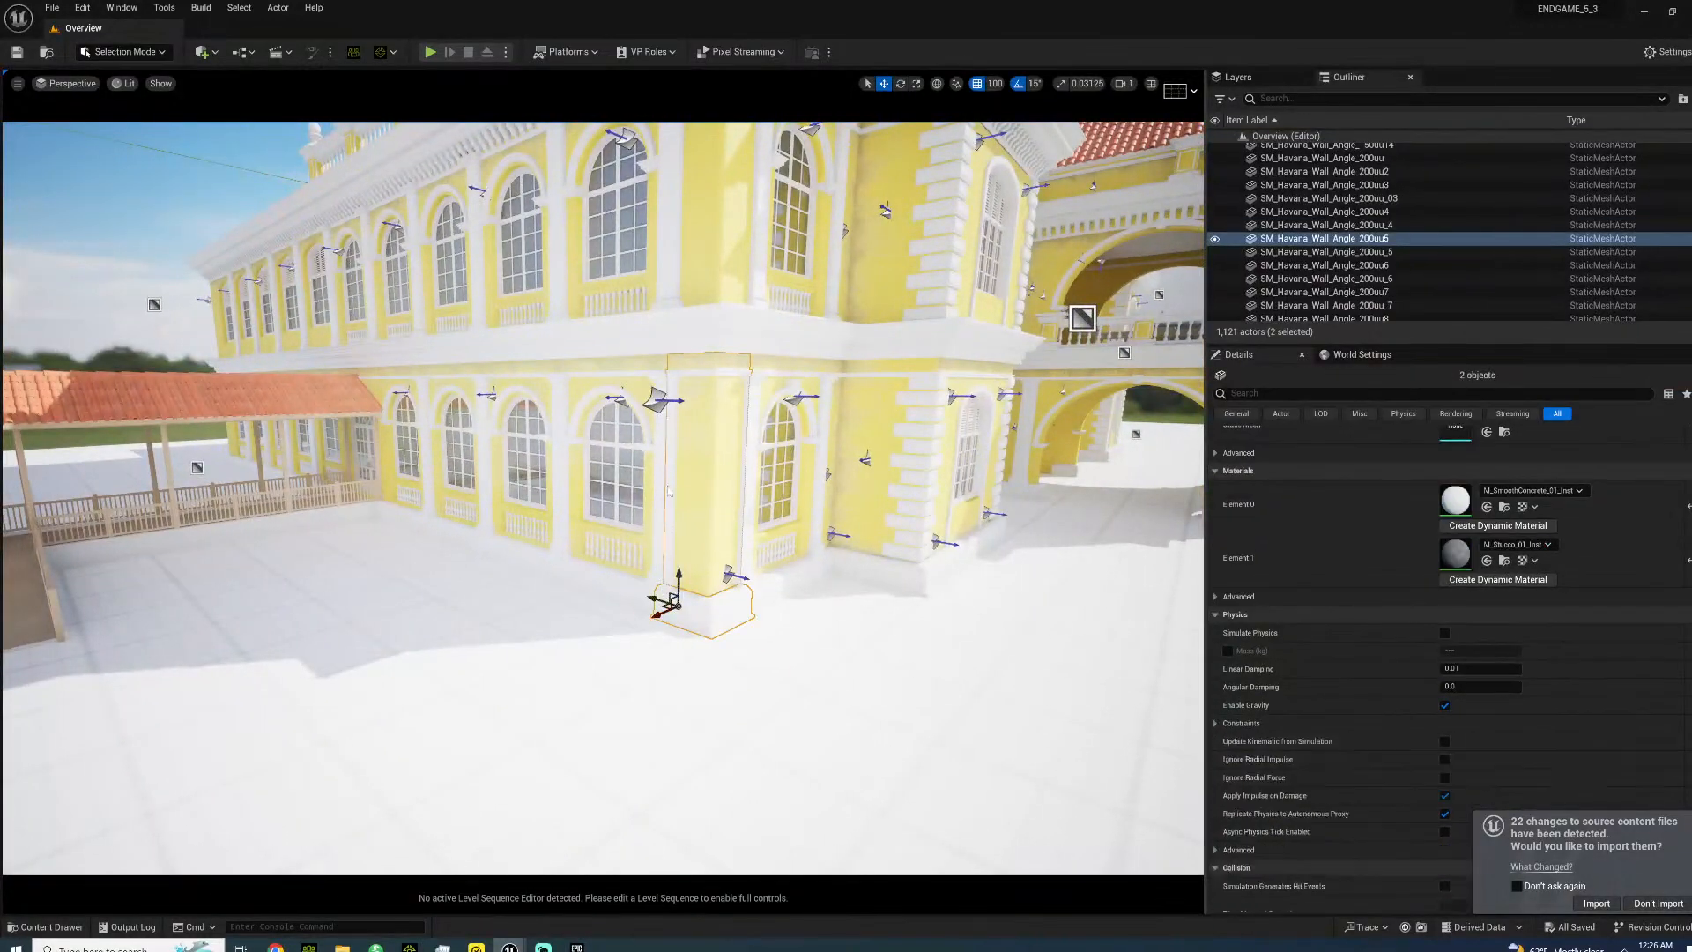
ctrl+click(613, 561)
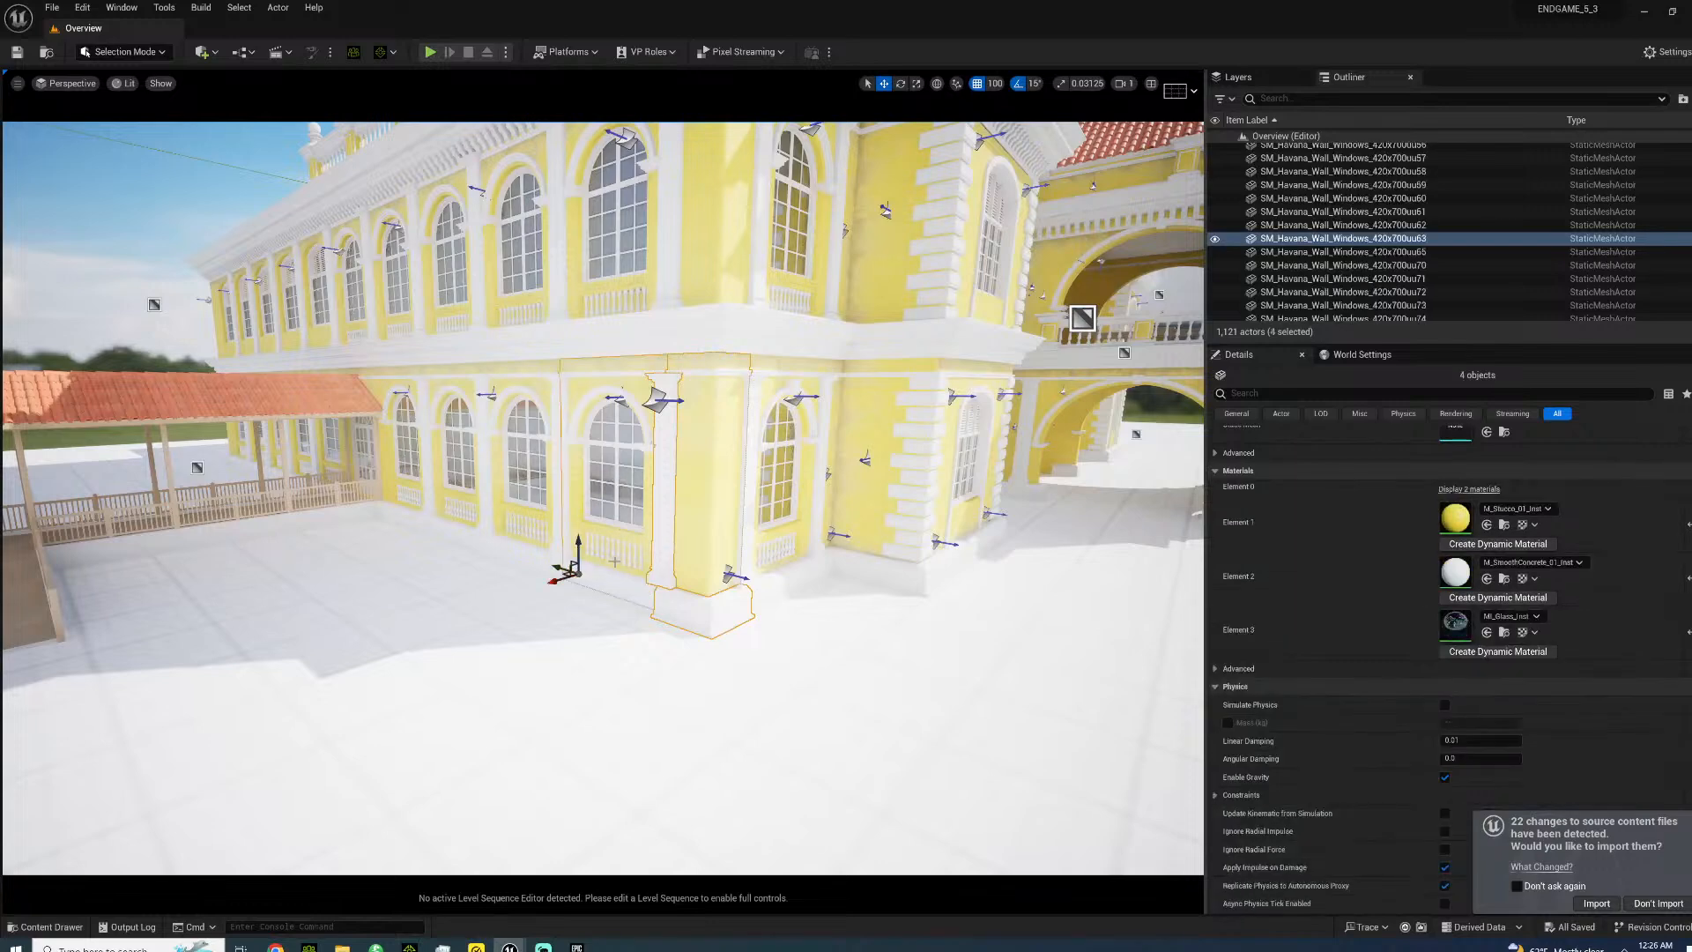
- Start a new selection with the trim above the ground-floor window and extend it across the wall modules around the corner
right_drag(564, 582, 578, 583)
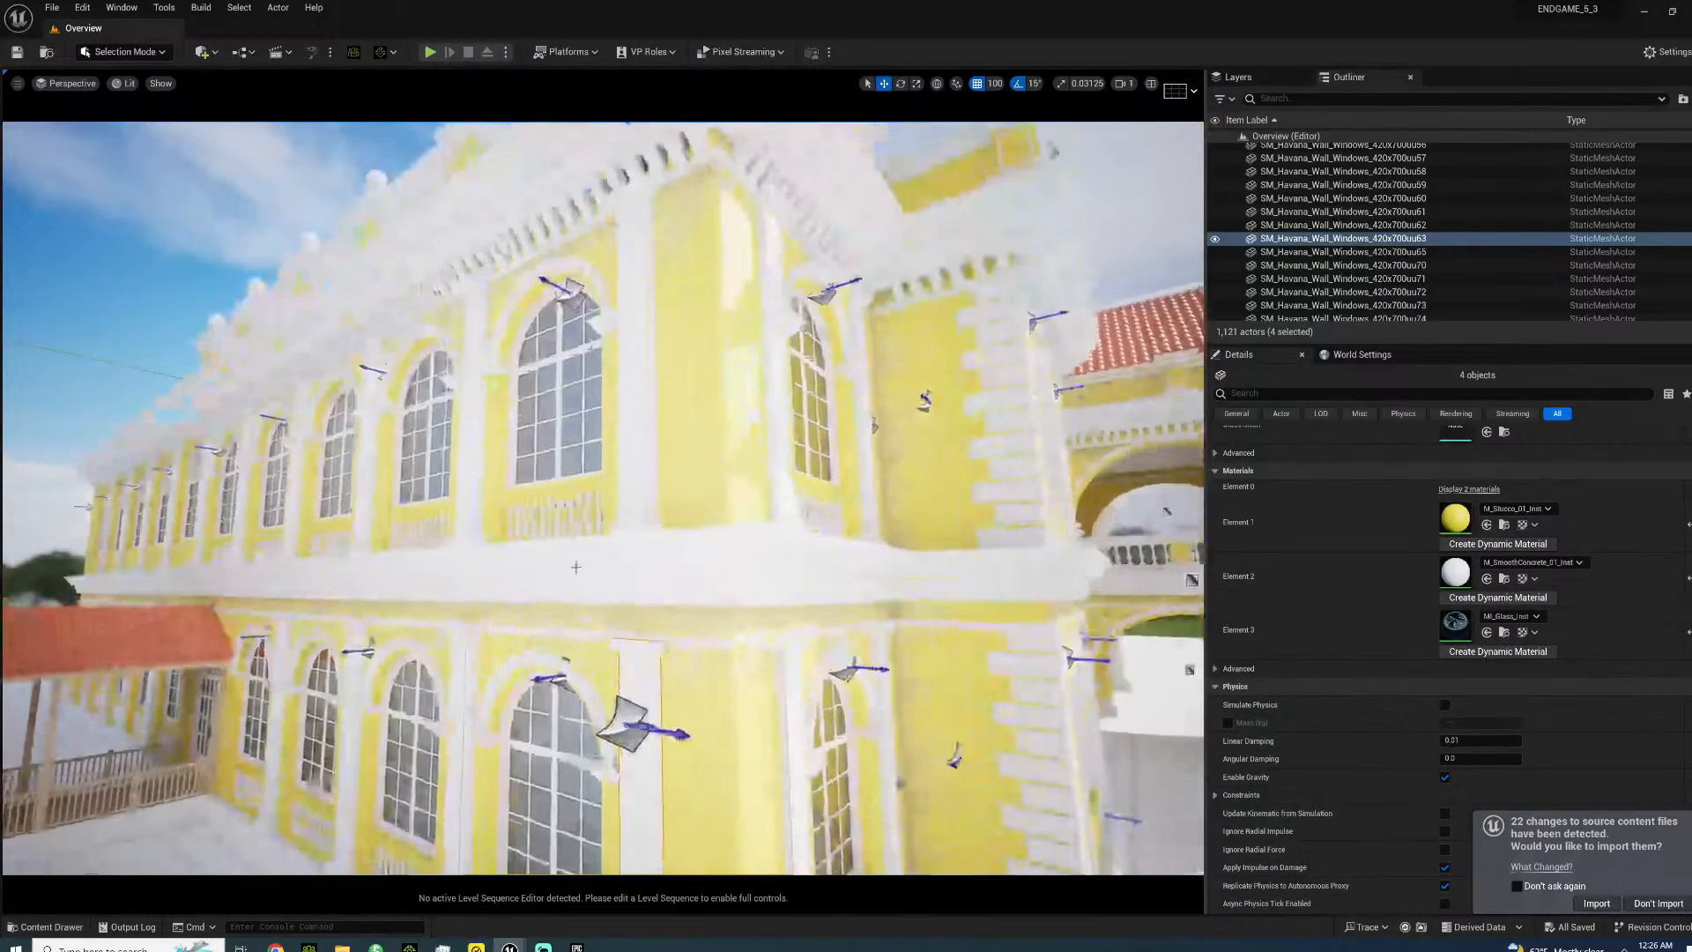
click(578, 582)
ctrl+click(600, 637)
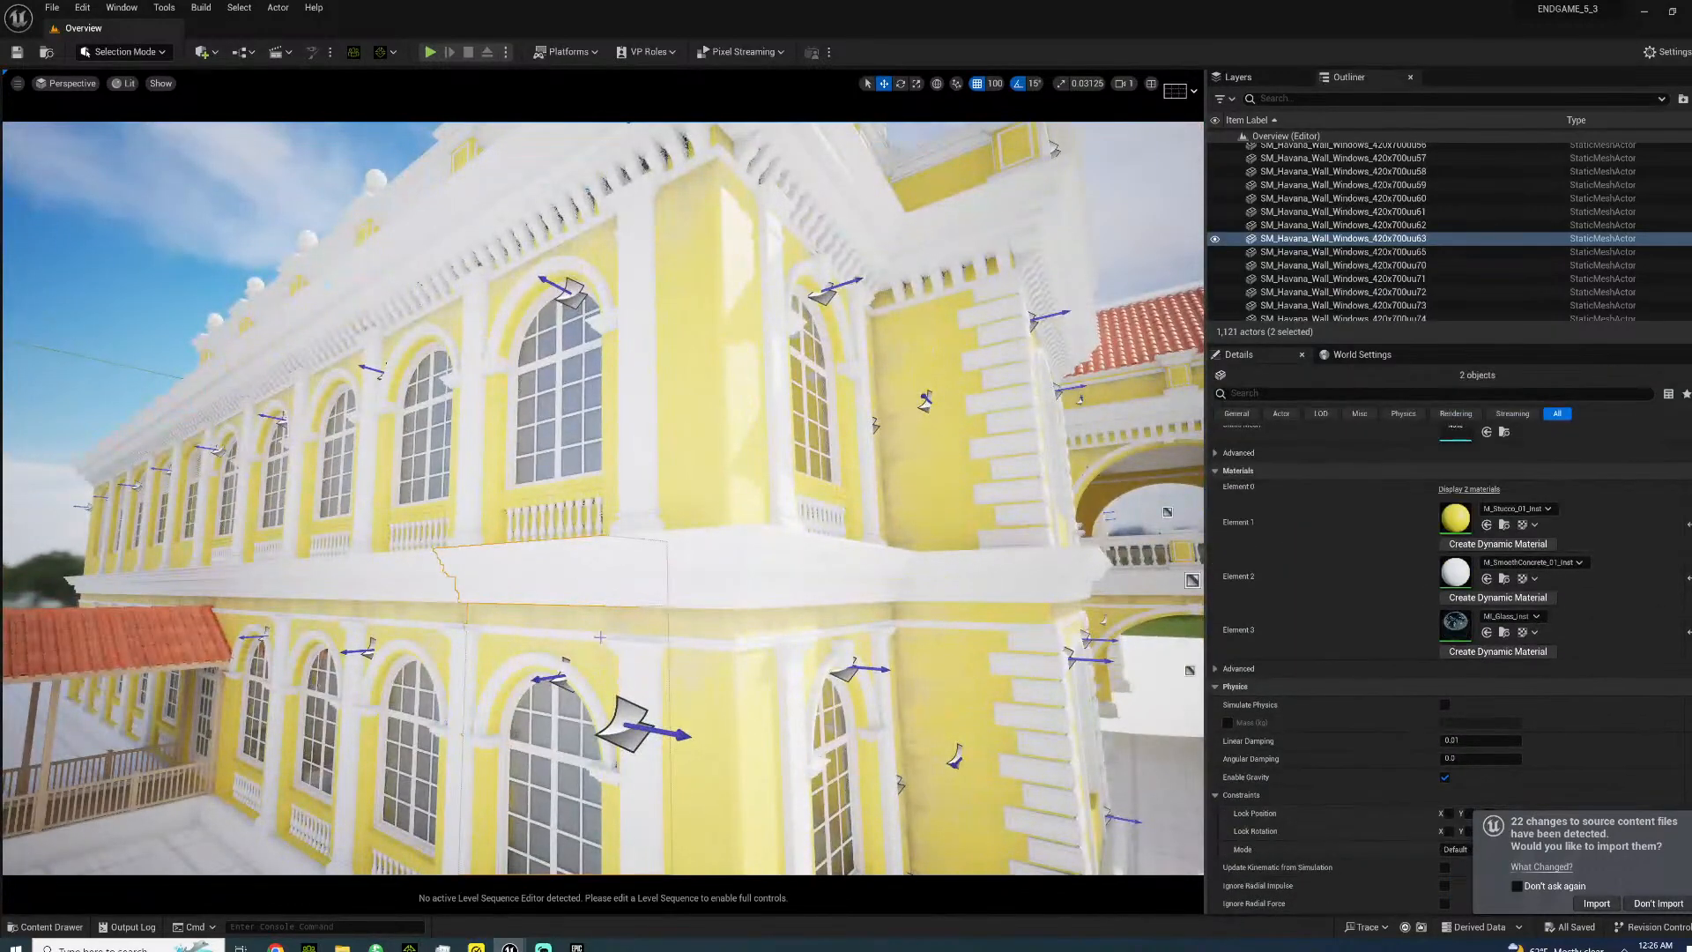
ctrl+click(717, 627)
ctrl+click(742, 582)
right_drag(741, 582, 763, 627)
ctrl+click(730, 670)
ctrl+click(728, 628)
ctrl+click(801, 449)
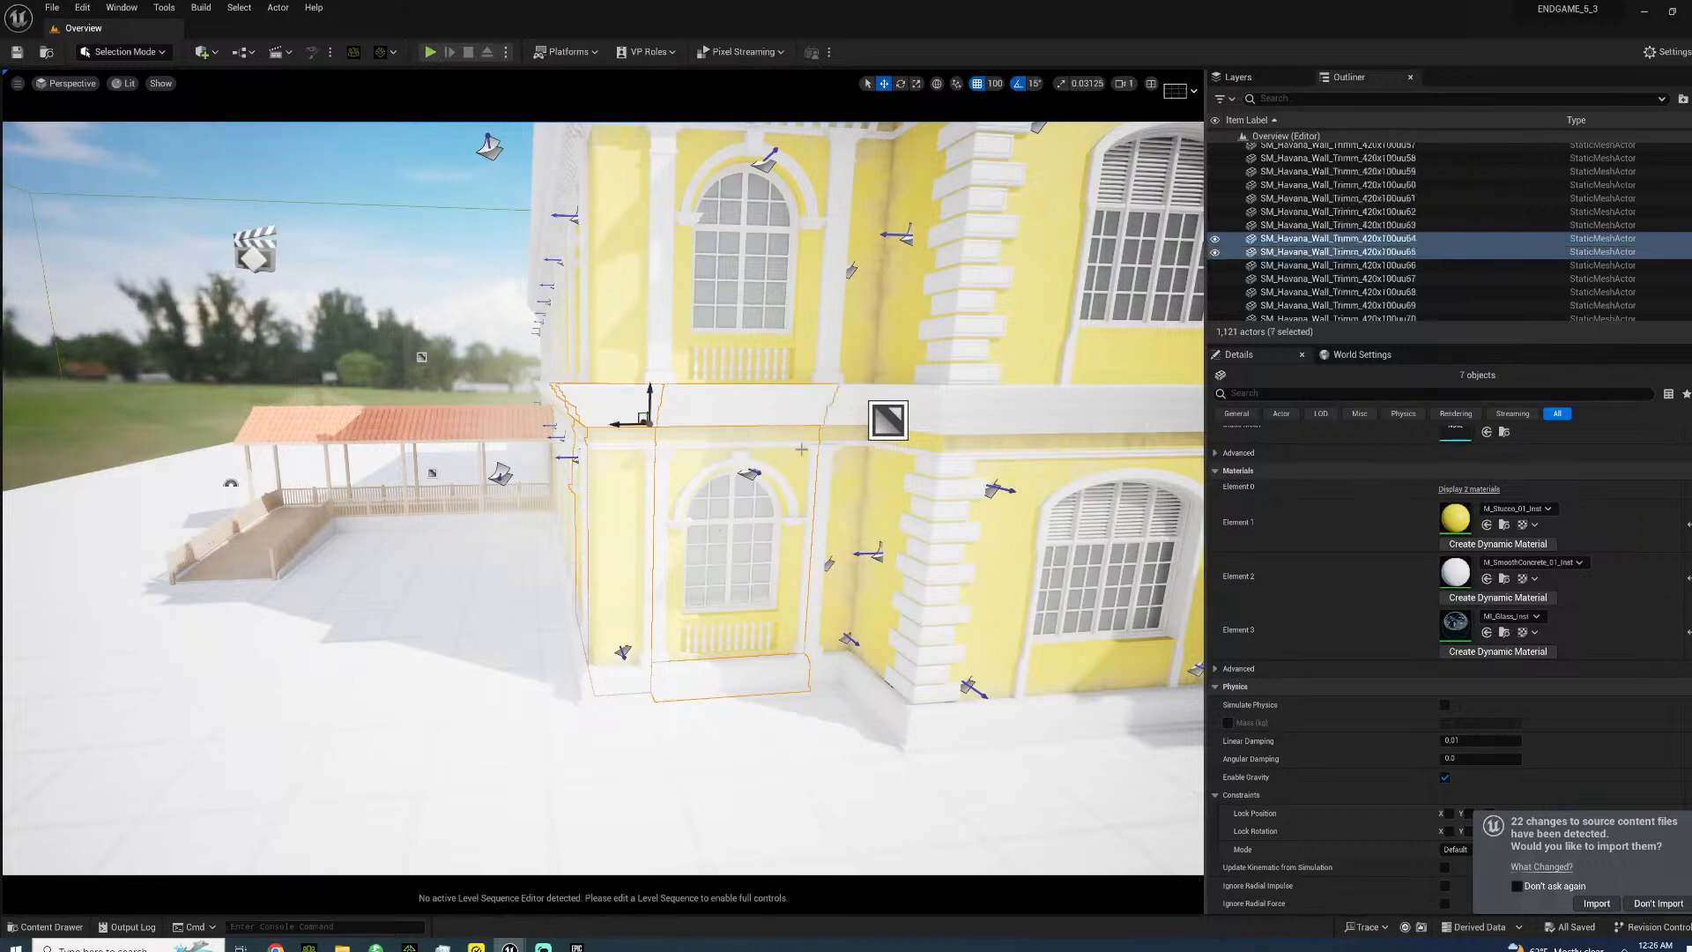
- Add the neighbouring trim, base, wall and stacked corner detail modules to the selection and examine the front facade
ctrl+click(851, 422)
ctrl+click(821, 638)
ctrl+click(828, 669)
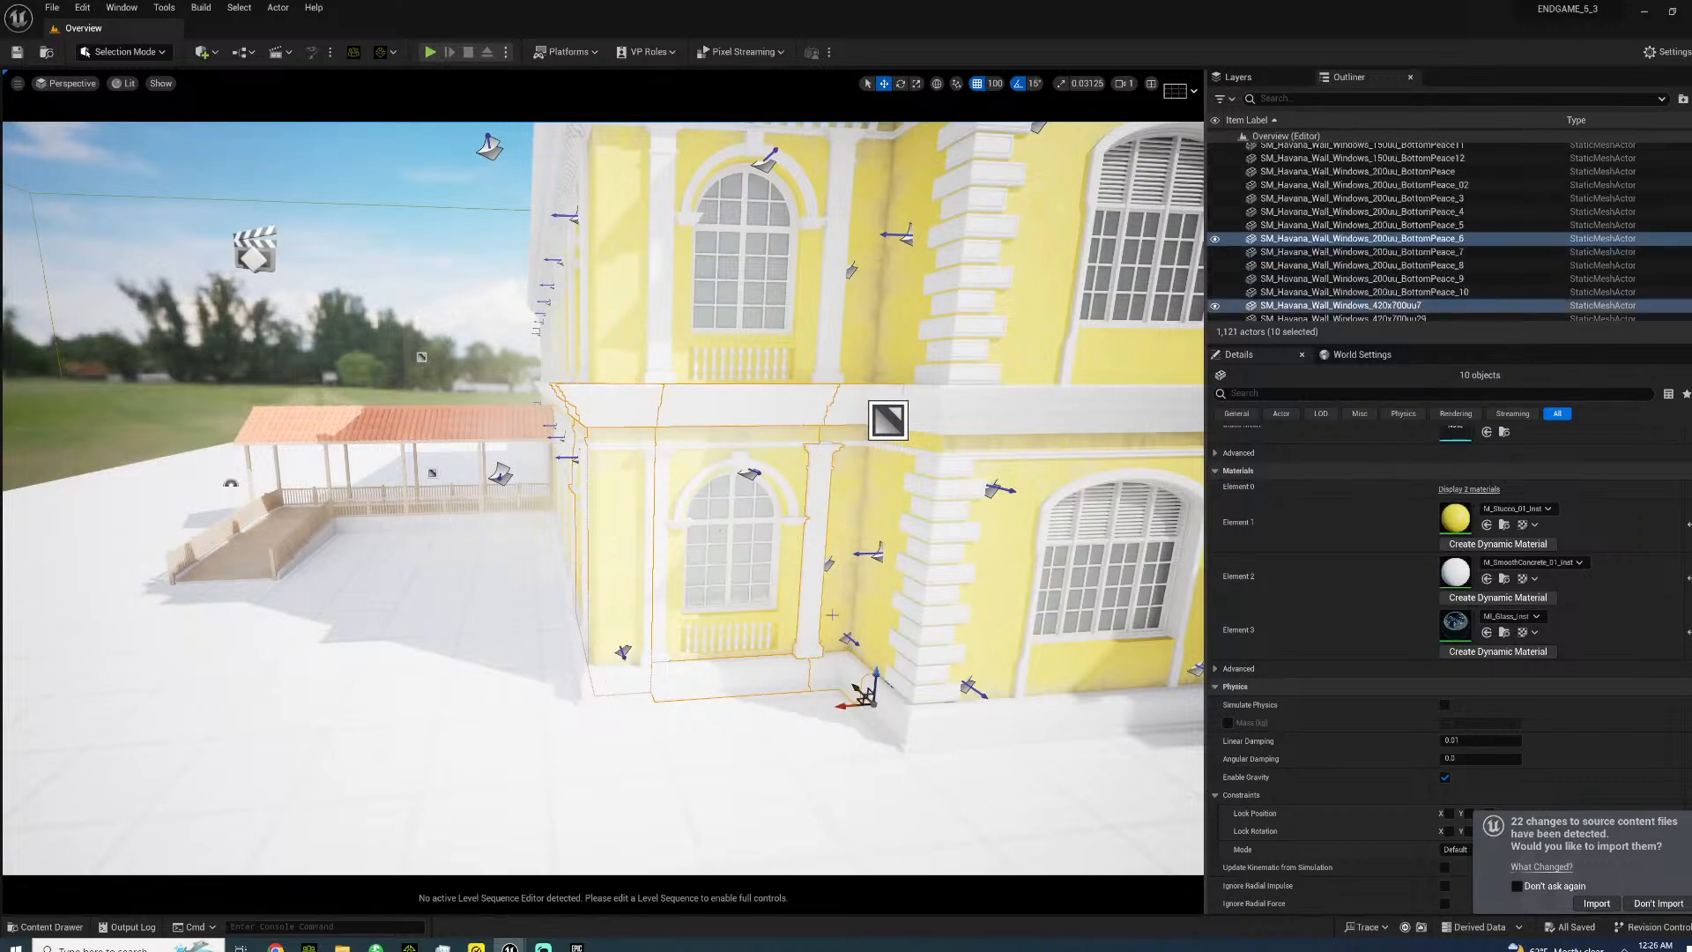
ctrl+click(834, 599)
ctrl+click(928, 555)
right_drag(882, 572, 1163, 583)
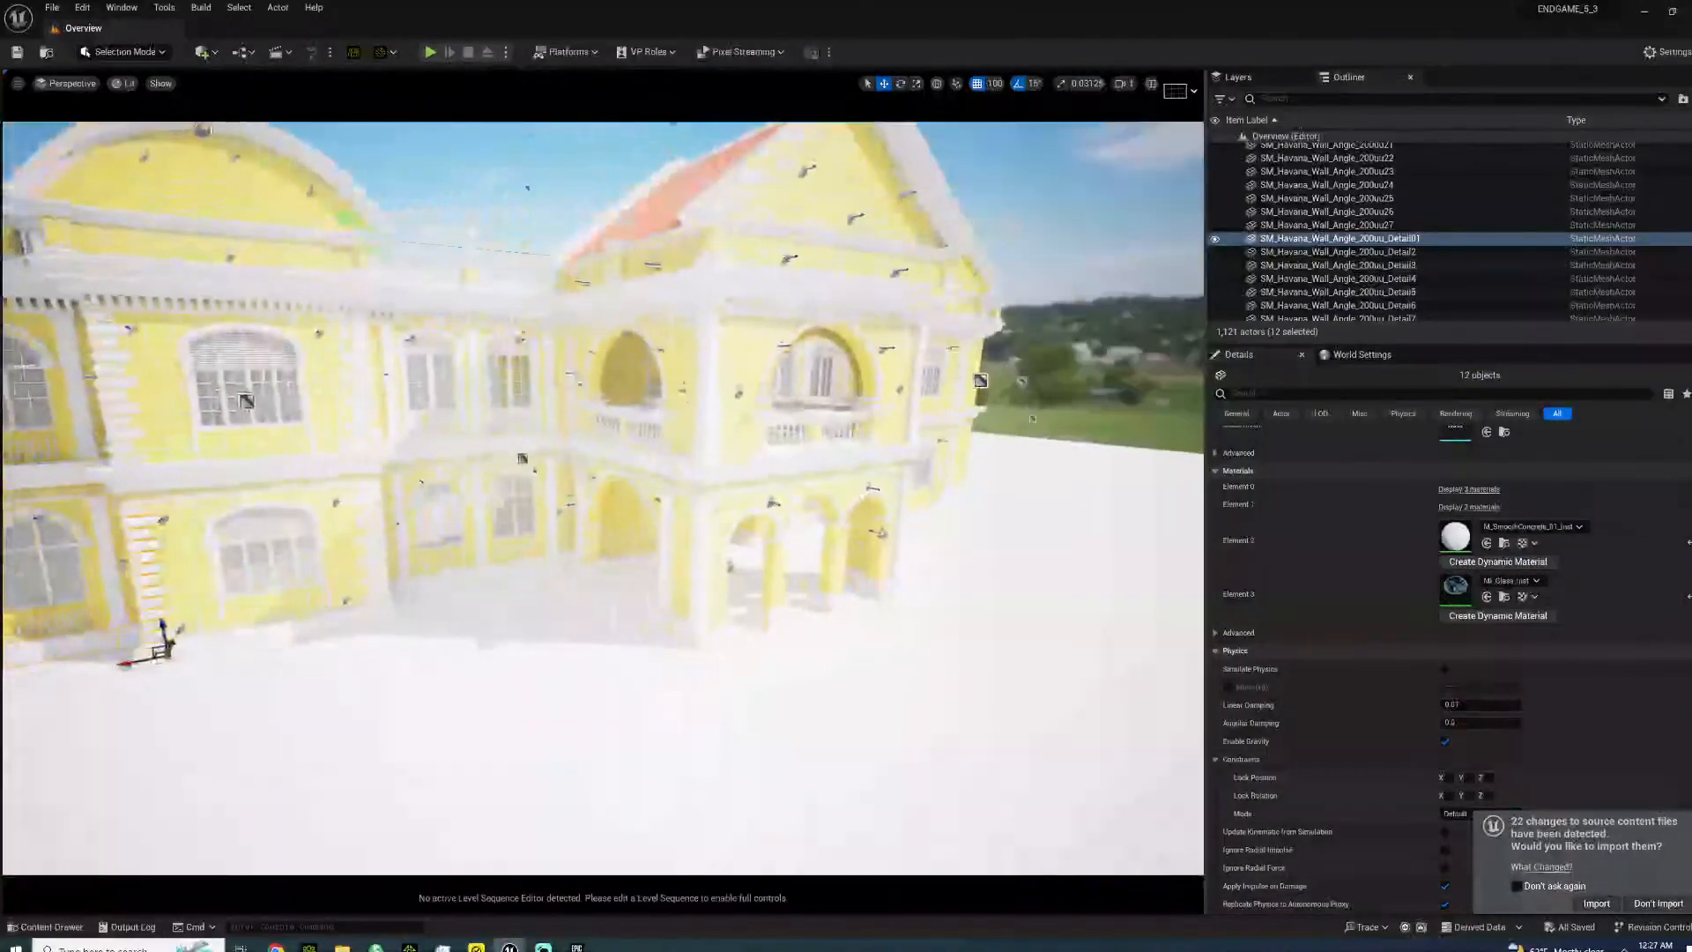
right_drag(542, 687, 537, 687)
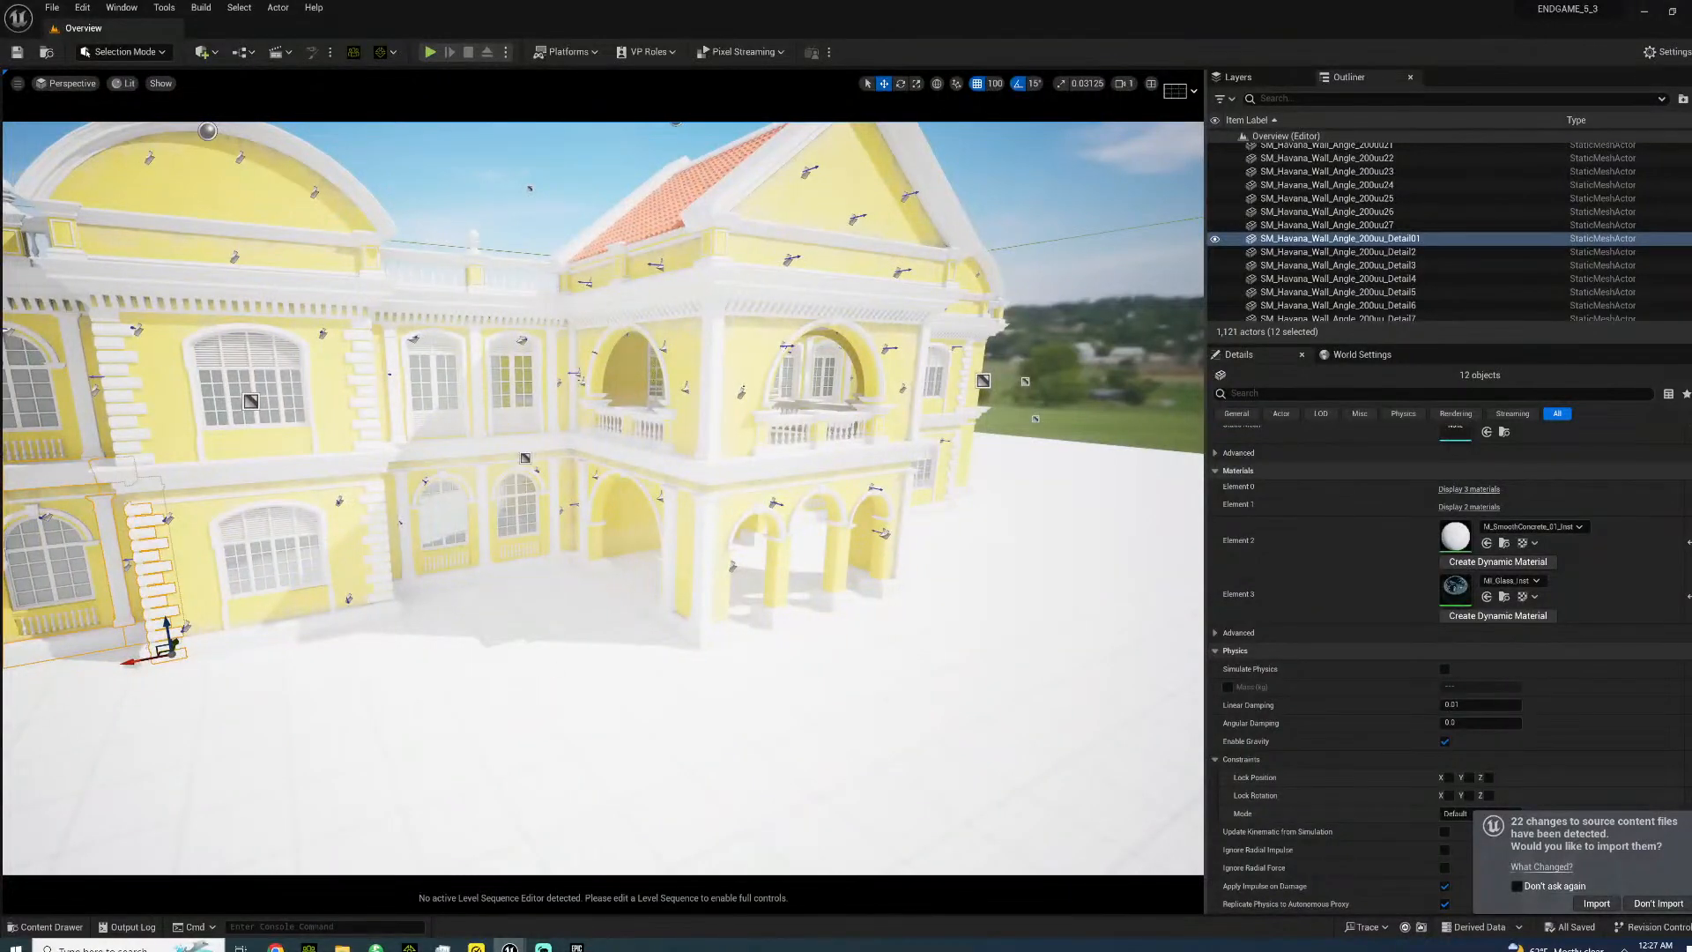
- Try deleting the white floor Floor2 to see the building on the grass background, and undo the deletion
click(537, 686)
key(Delete)
right_drag(537, 687, 1097, 647)
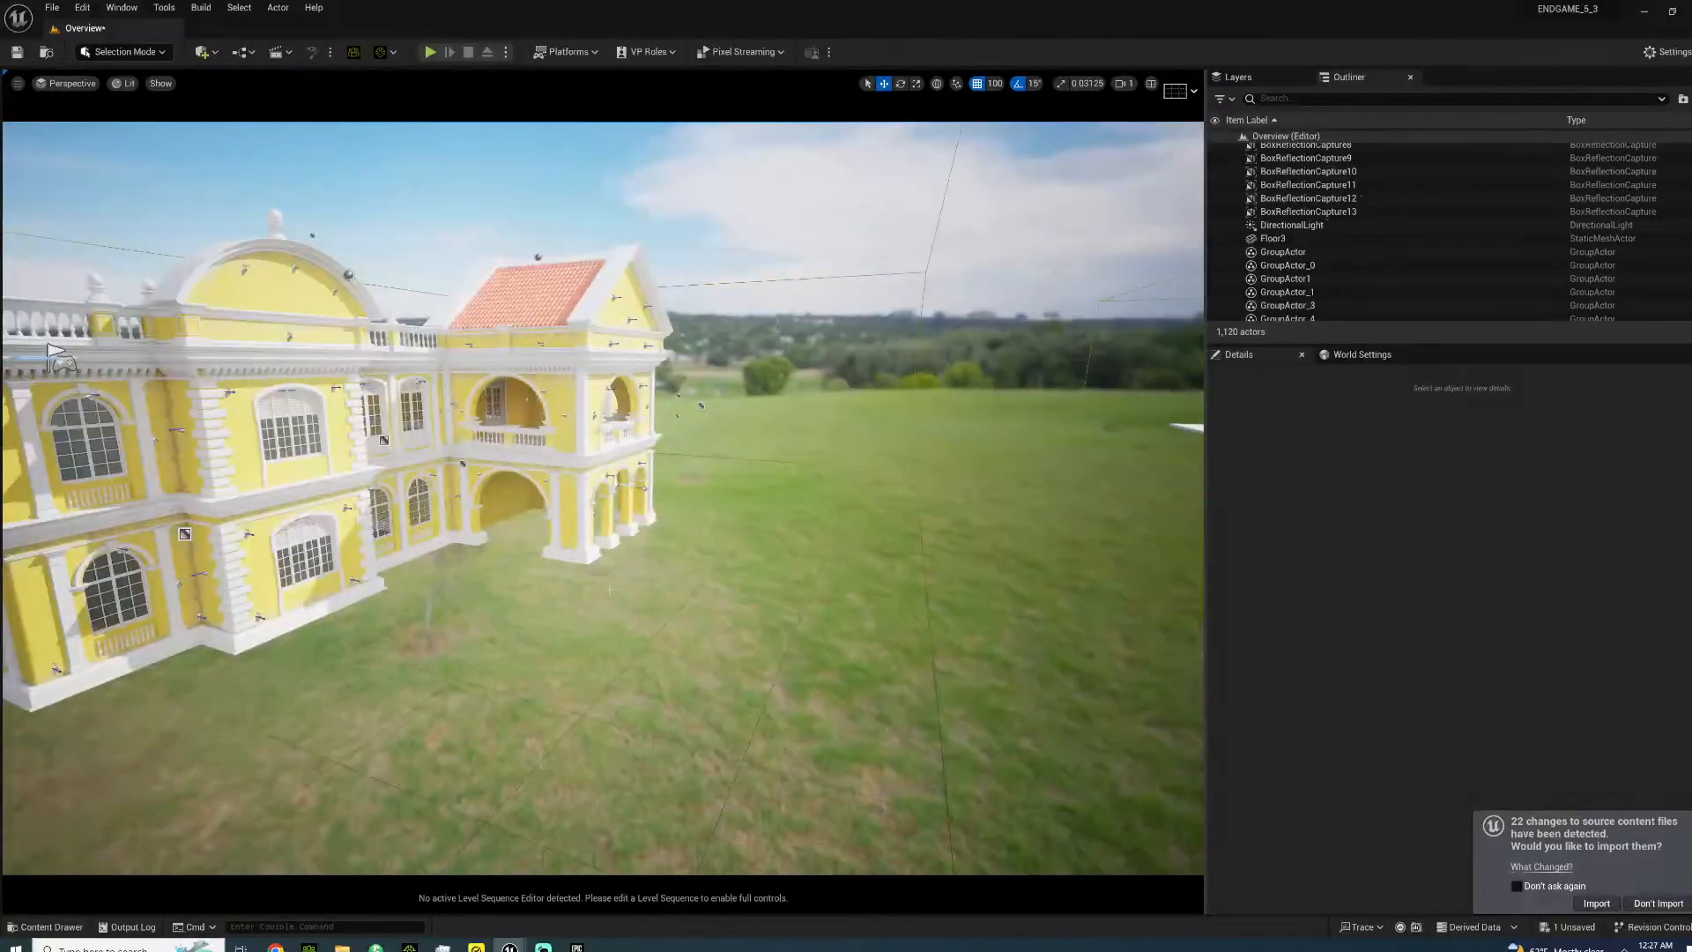
key(ctrl+z)
- Examine the Havana building from above and from its far side, selecting an upper-floor window wall module
key(a)
right_drag(738, 610, 859, 520)
key(w)
right_drag(602, 498, 913, 511)
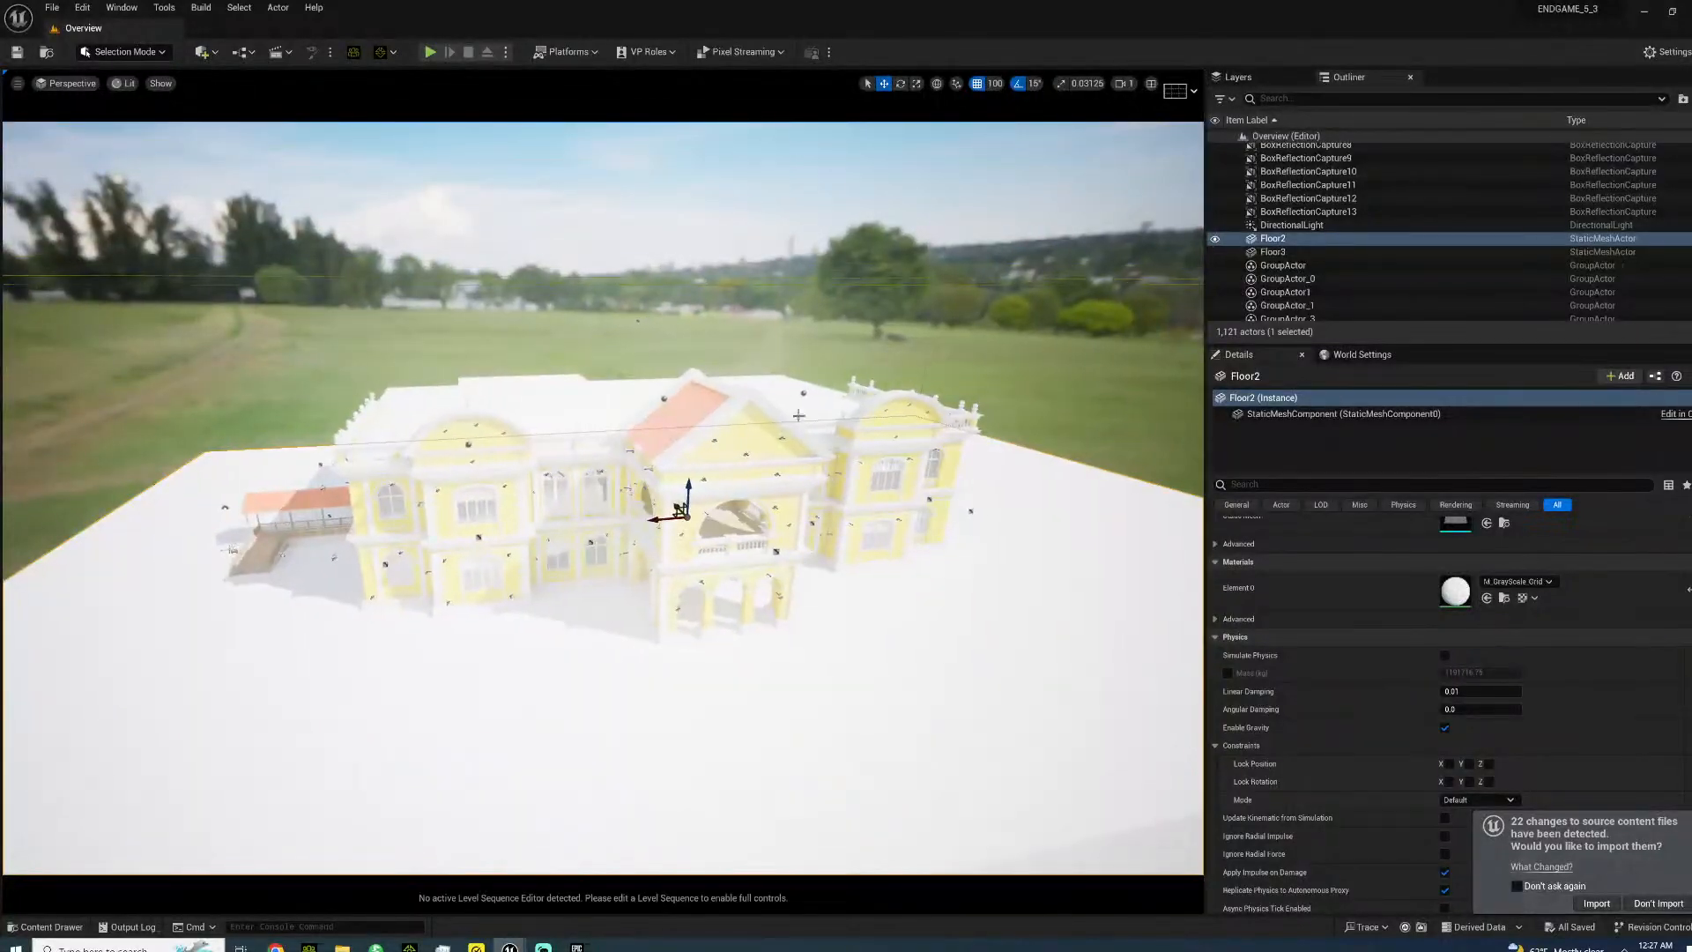
click(920, 487)
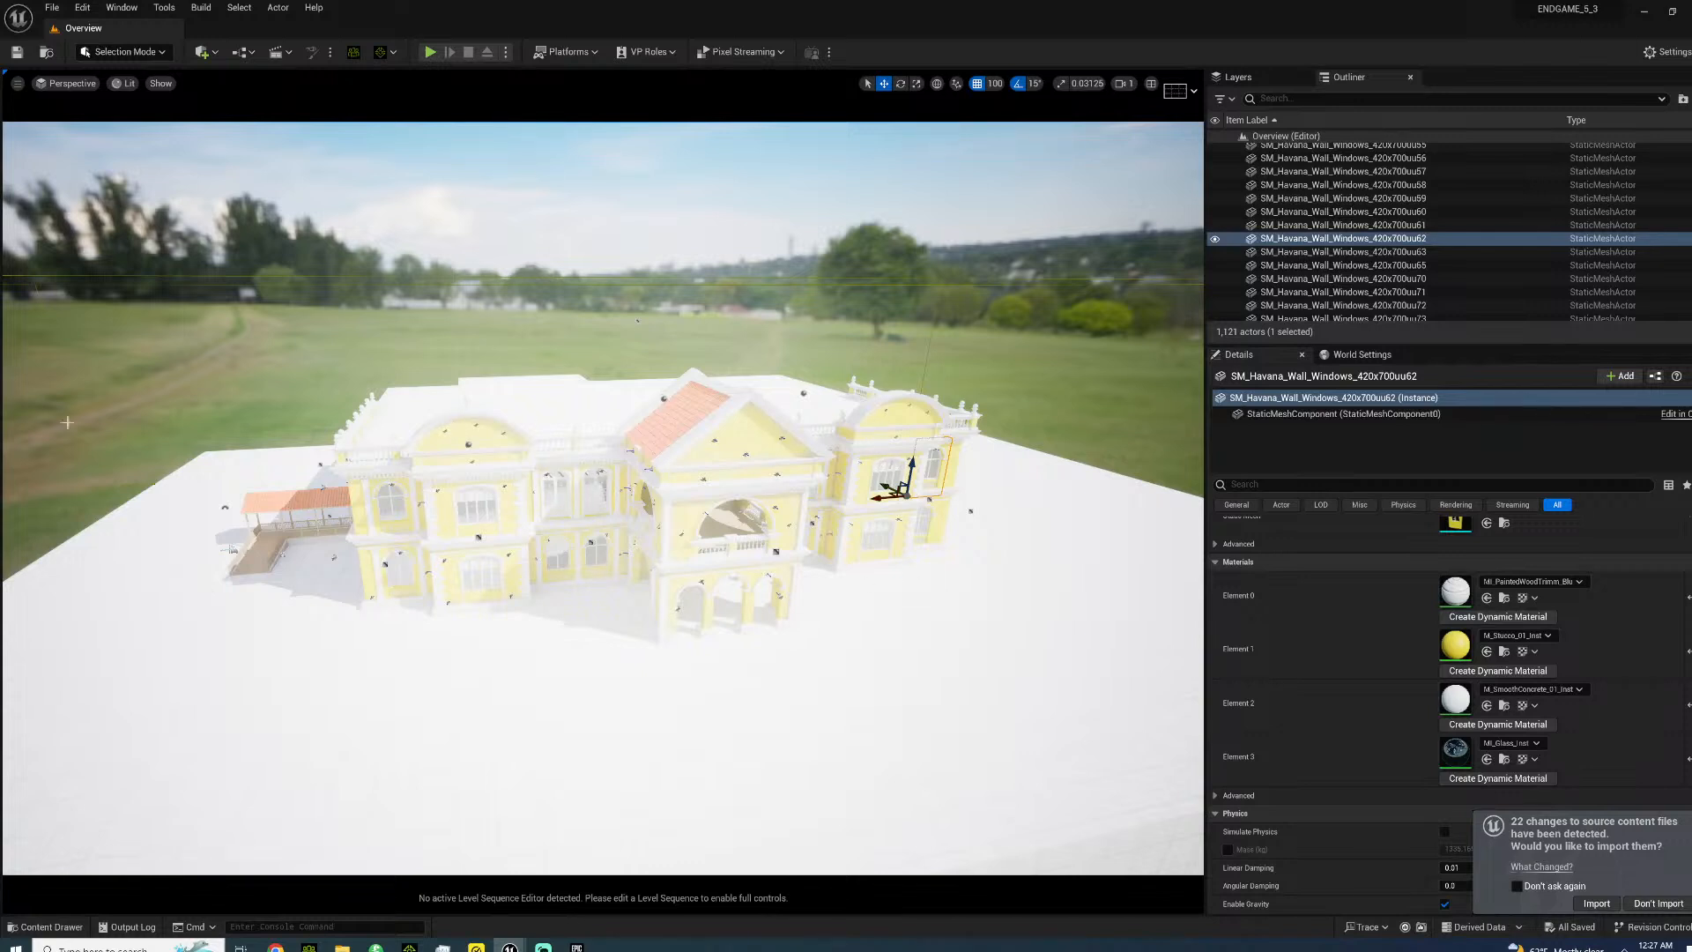
right_drag(358, 550, 437, 526)
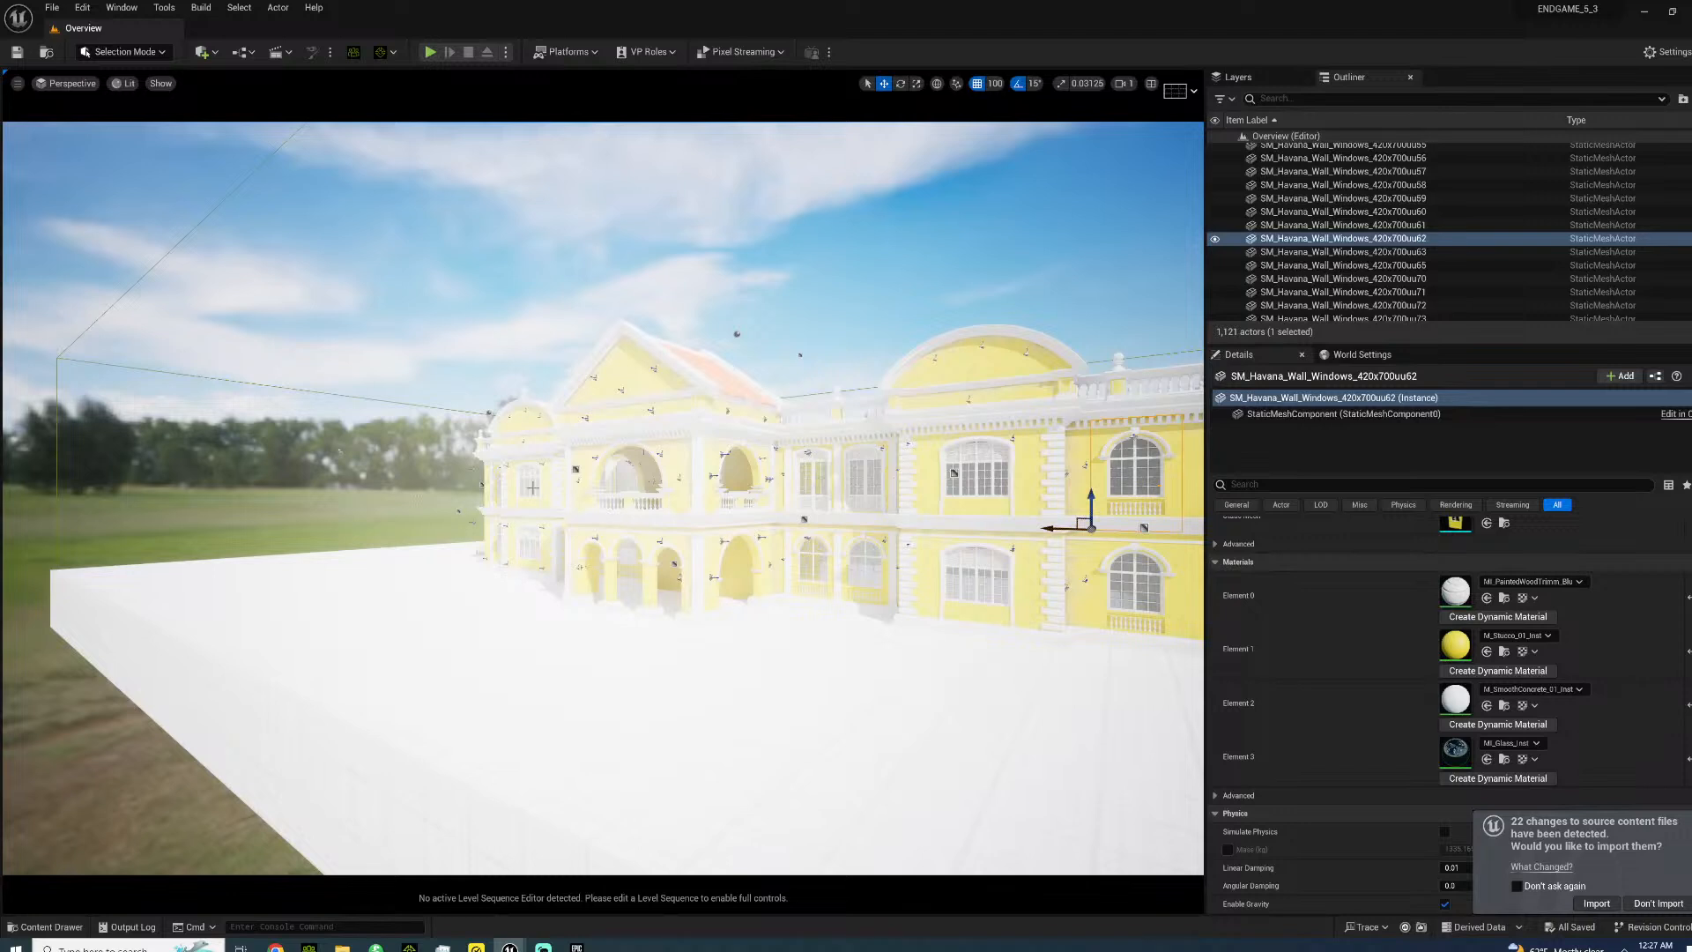
- Open the RESORT_BAR level from the BAHAMAS folder in SETS
click(45, 927)
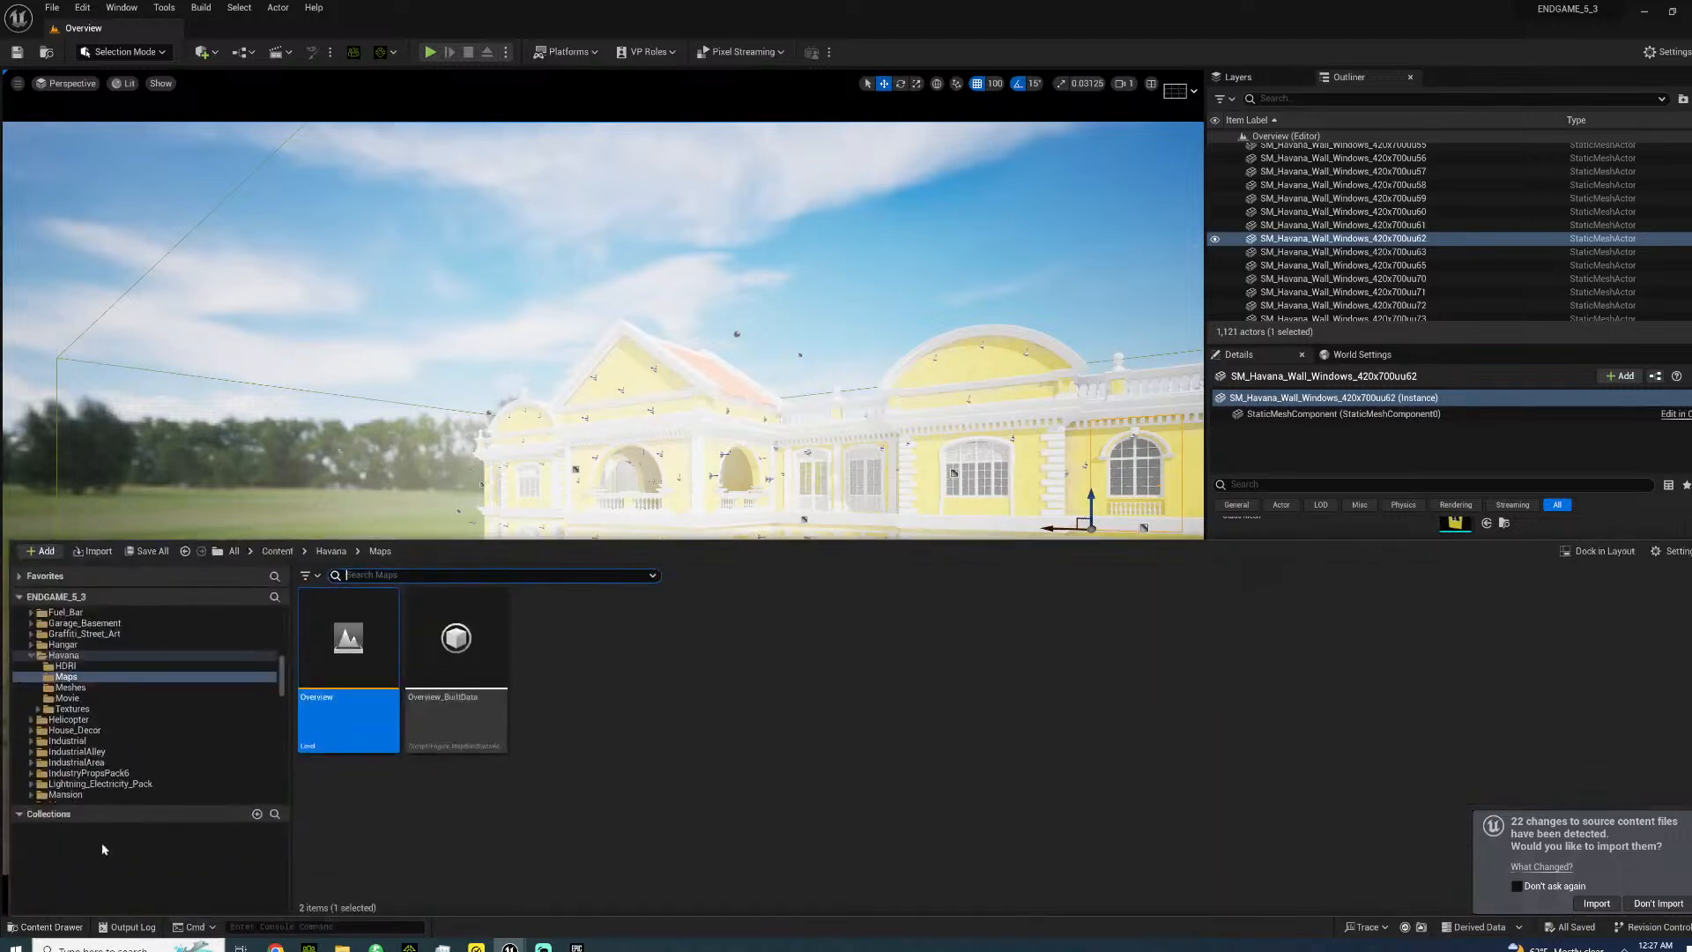
drag(279, 683, 278, 772)
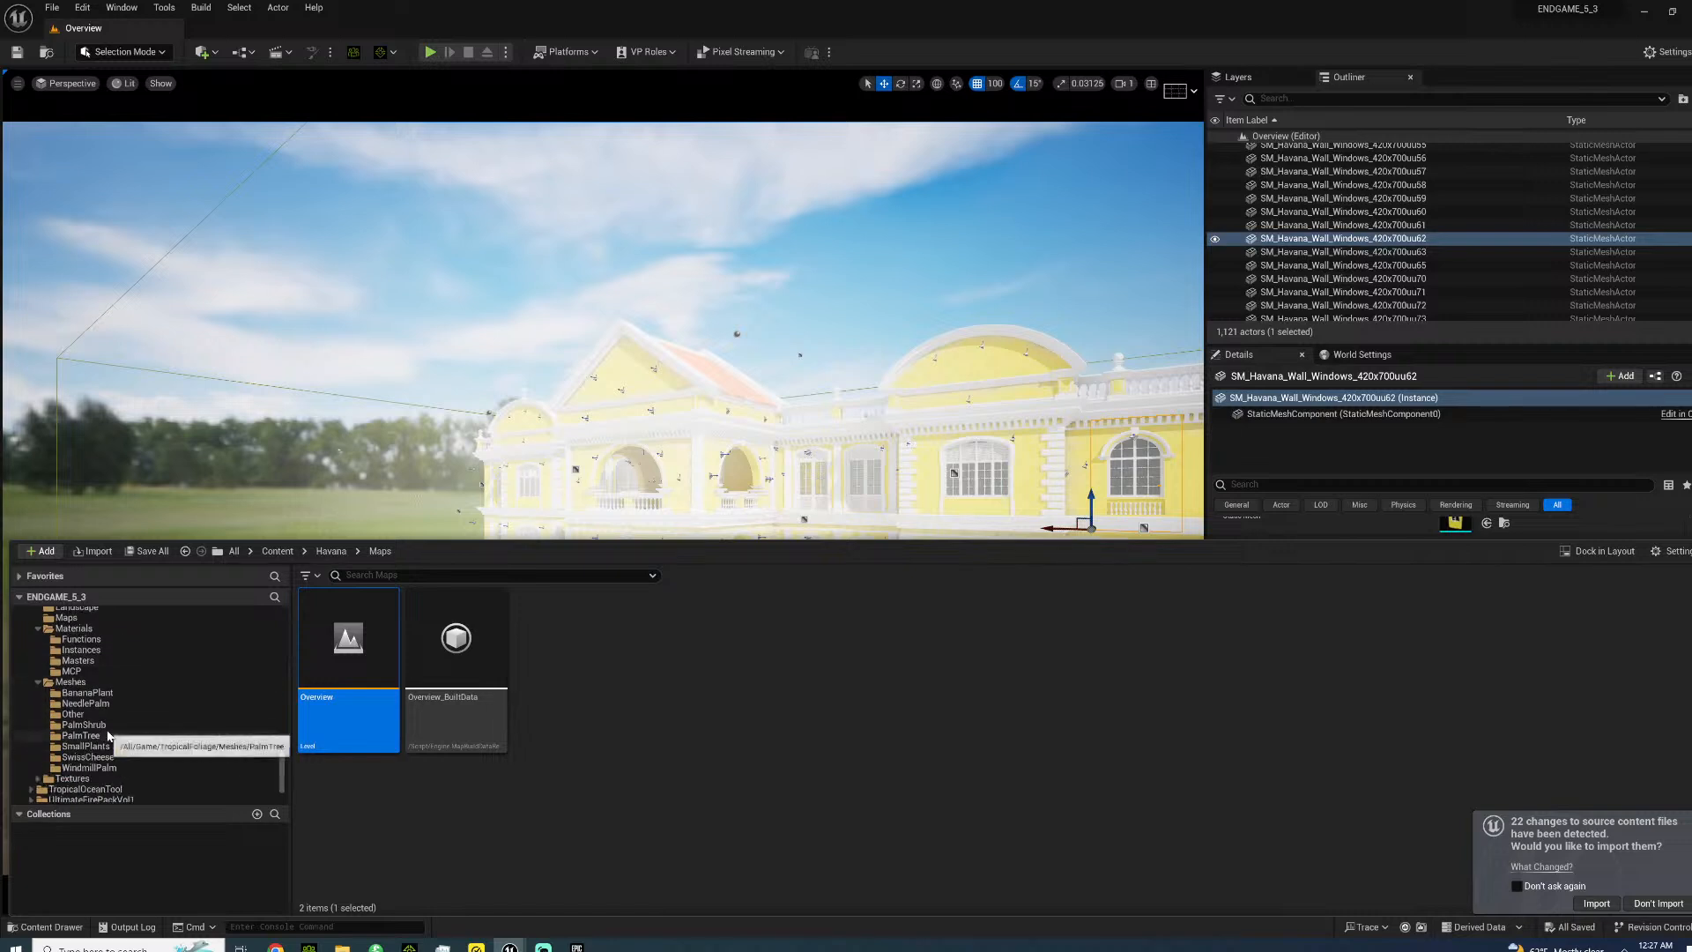
scroll(113, 730, up, 1)
scroll(112, 728, up, 3)
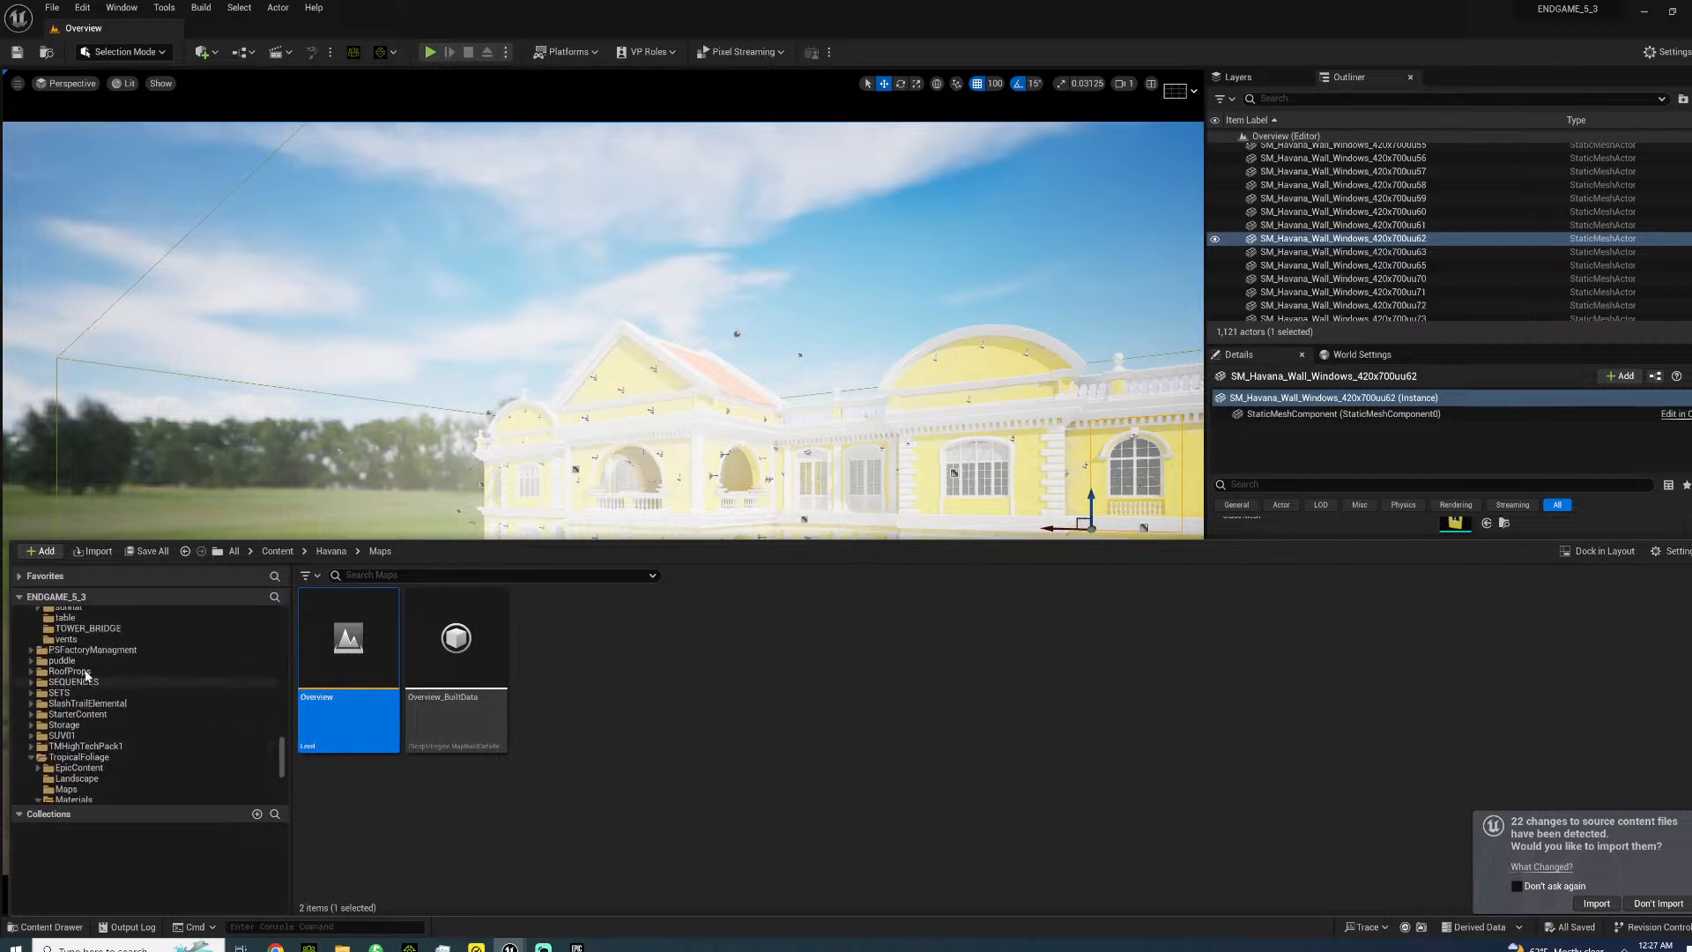
click(88, 692)
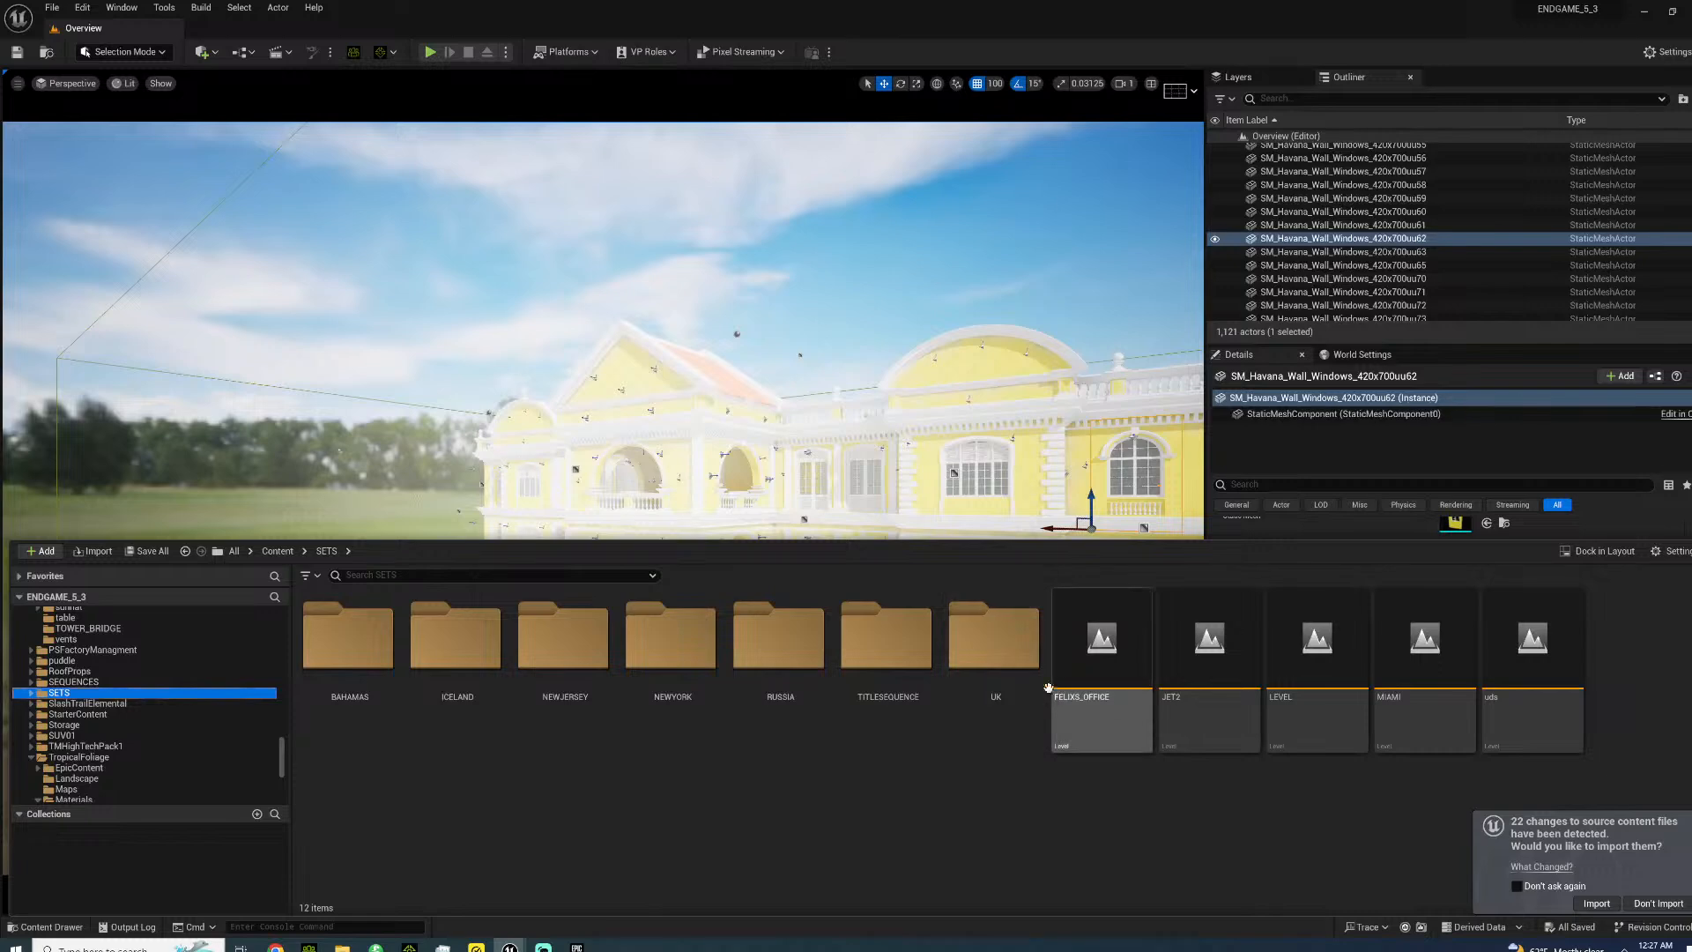
double_click(349, 652)
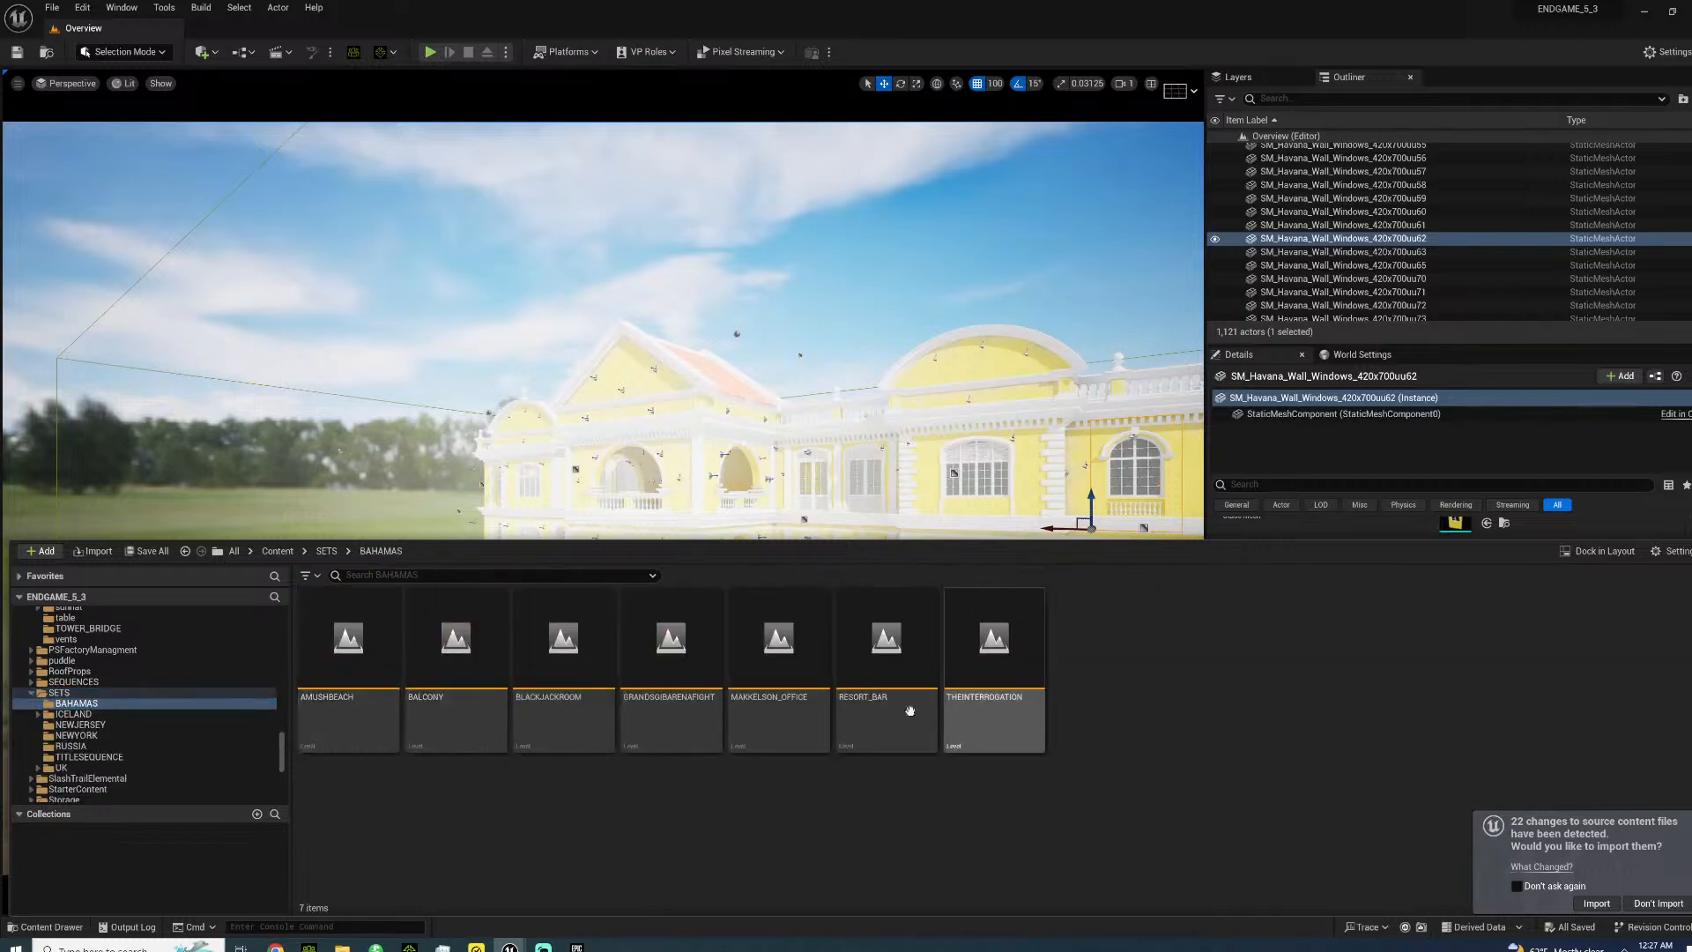
double_click(871, 701)
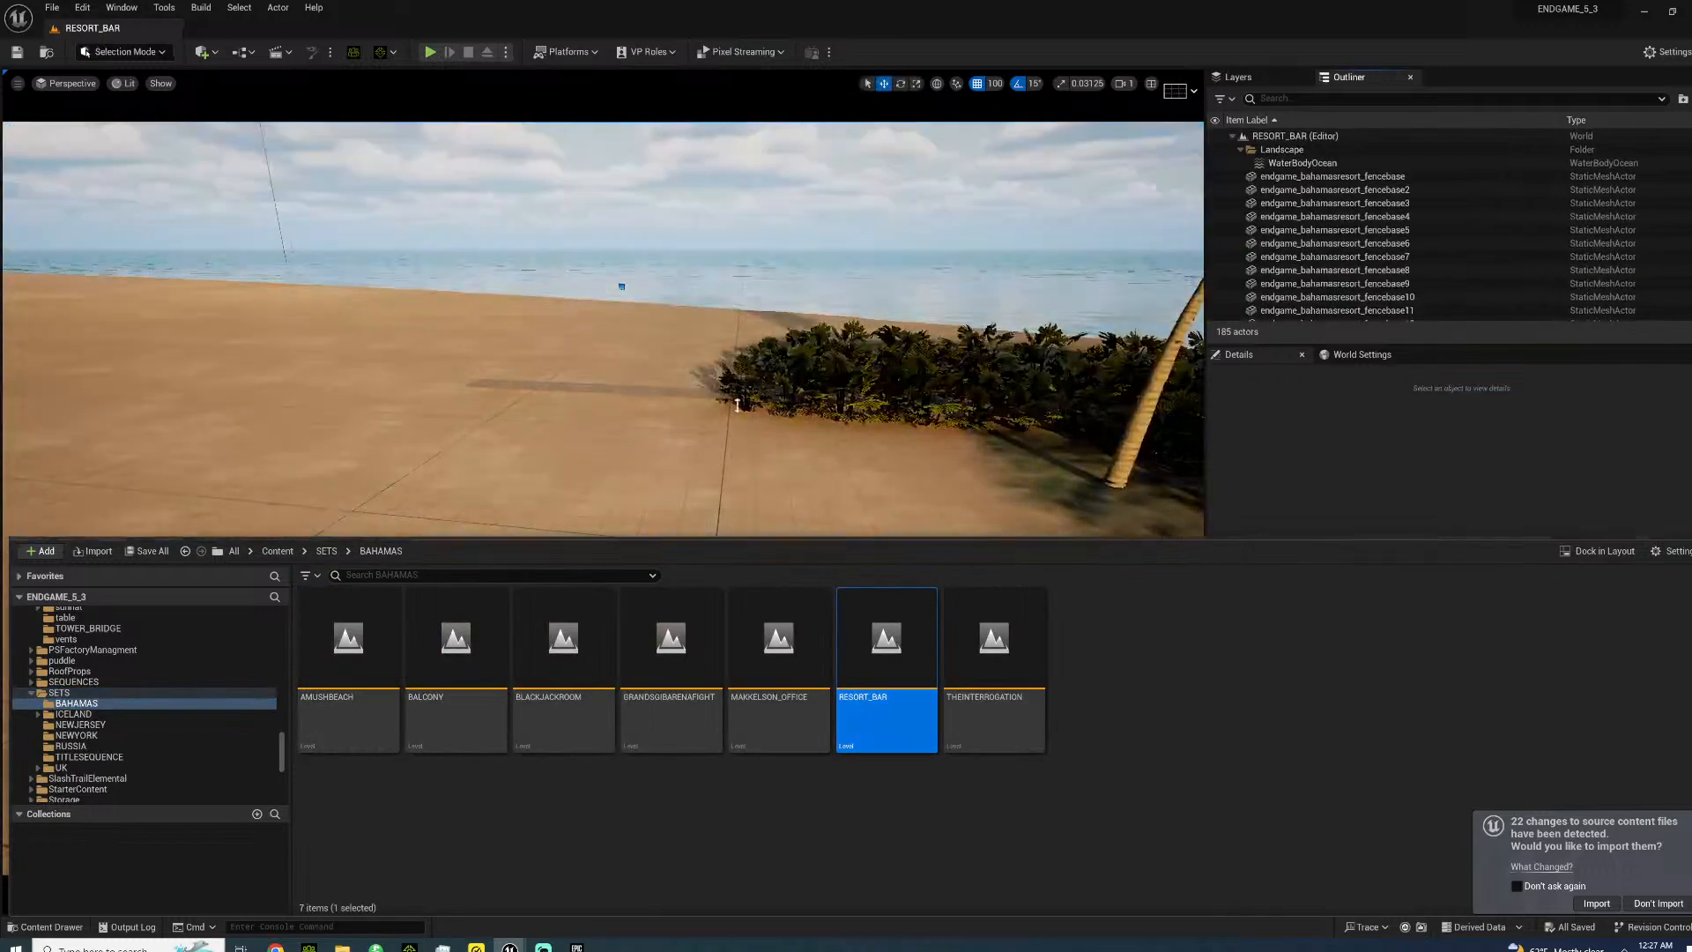
- Examine the paved walkway between the white fence and the resort bar building from above
right_drag(730, 369, 666, 465)
key(w)
key(s)
key(w)
key(d)
key(s)
key(w)
key(s)
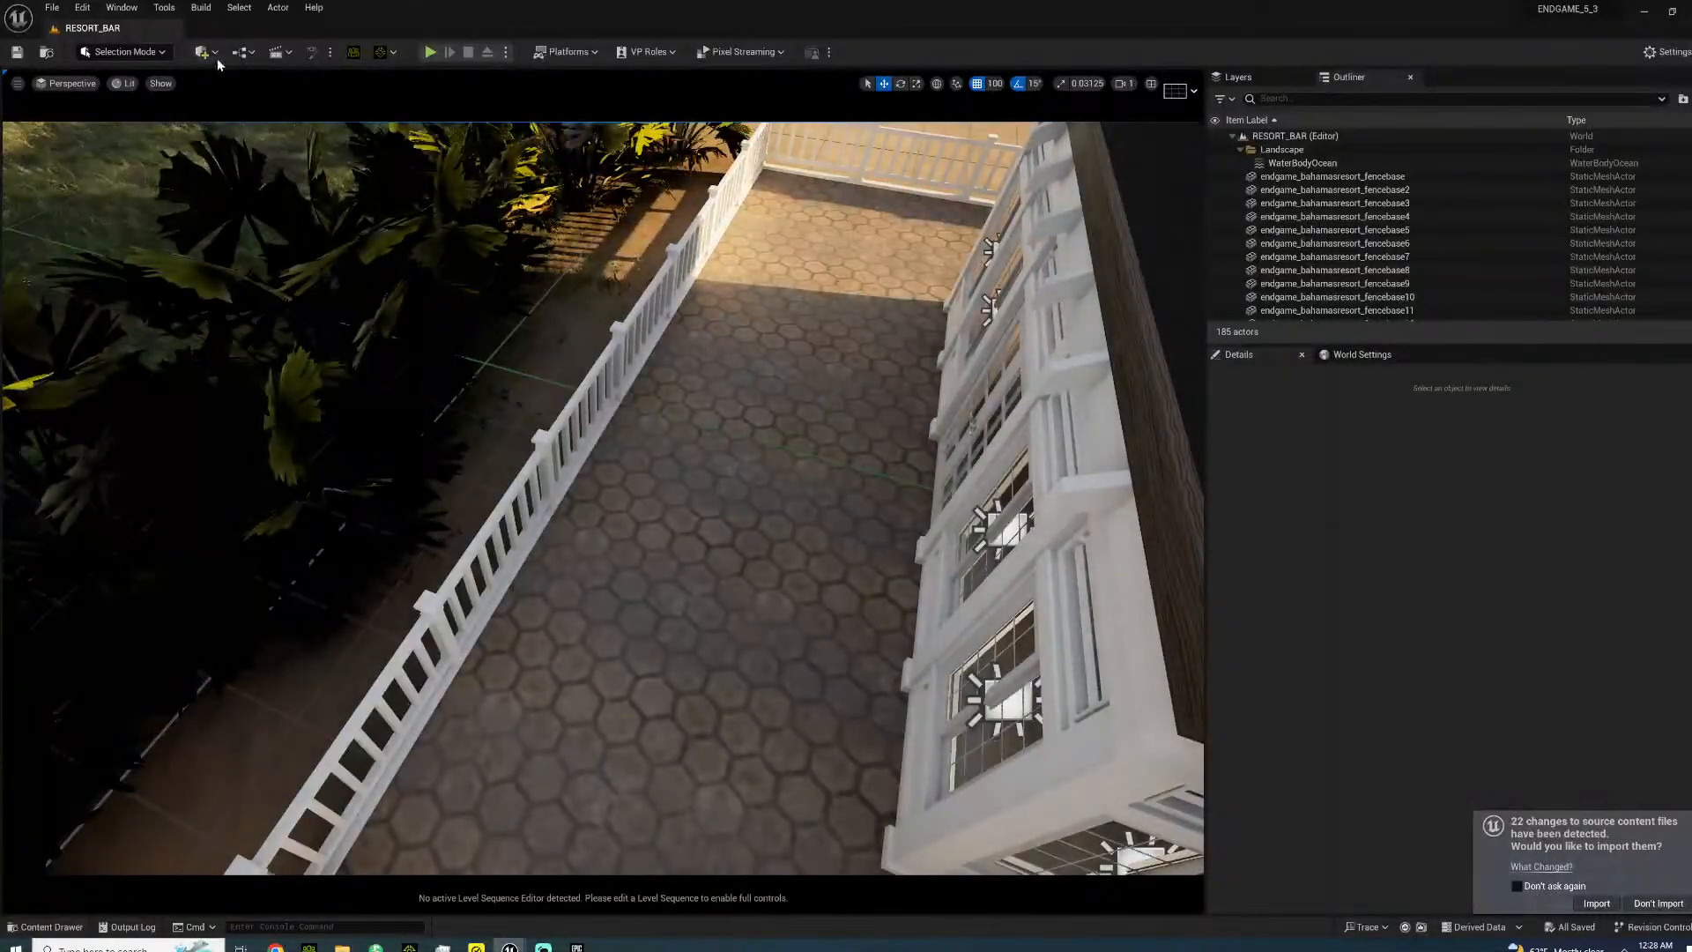
- Locate the Megascans folder in the project content and expand its Decals subfolder
click(208, 53)
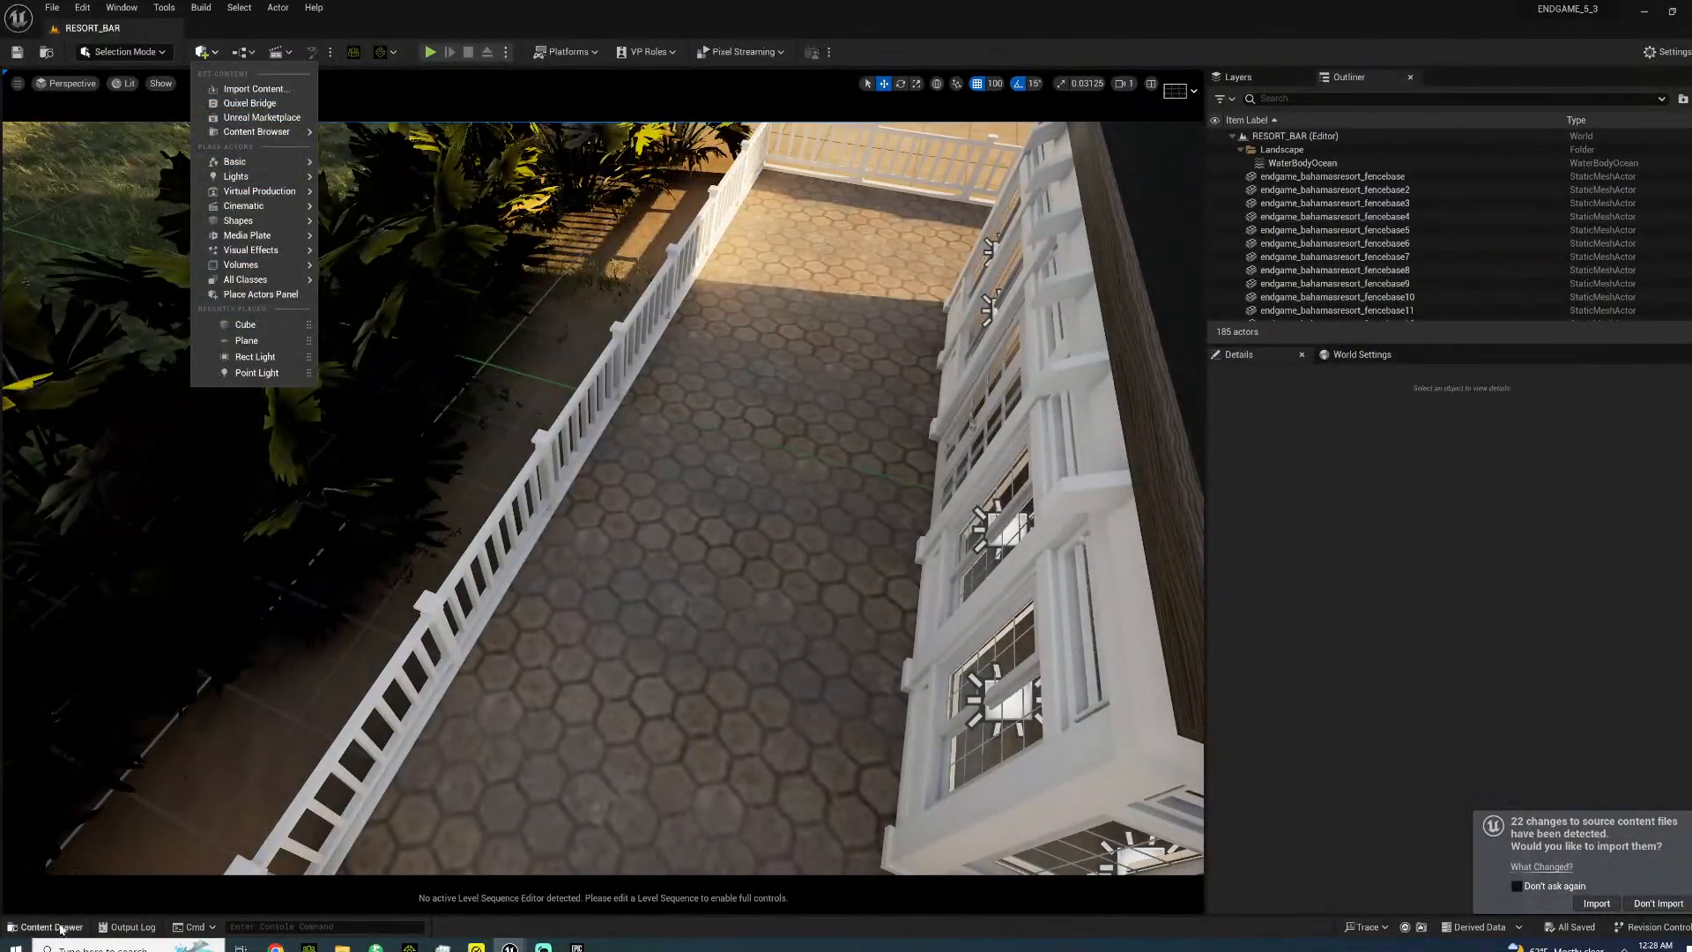
click(53, 925)
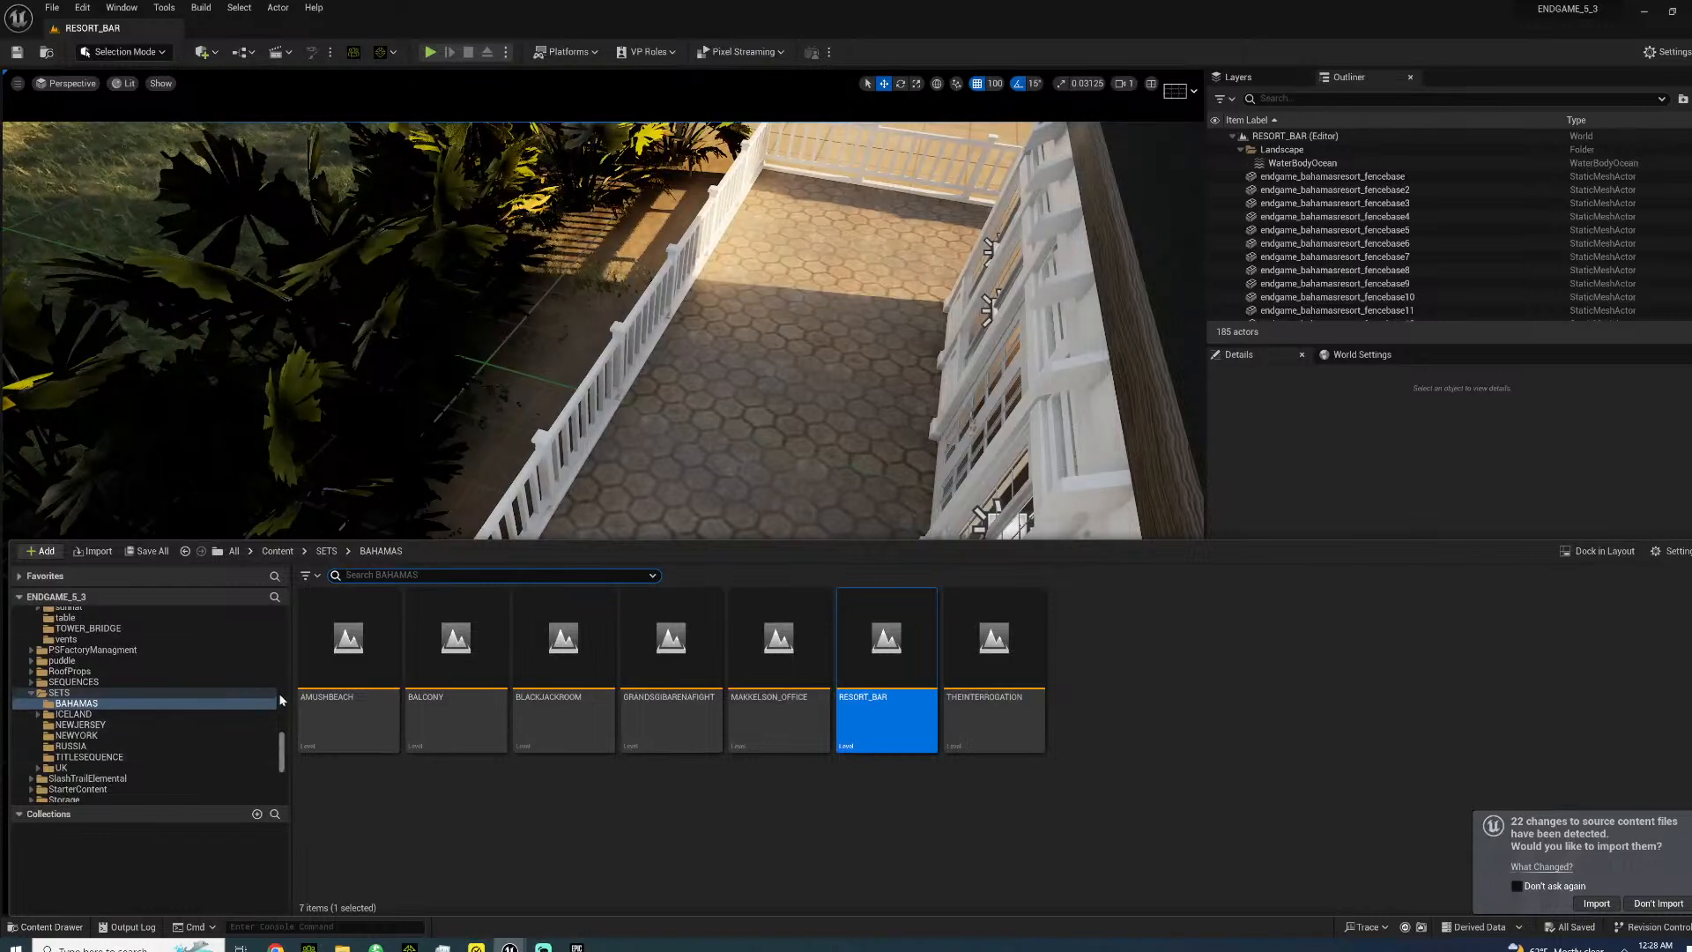
scroll(275, 688, up, 12)
scroll(269, 666, down, 10)
scroll(267, 691, down, 3)
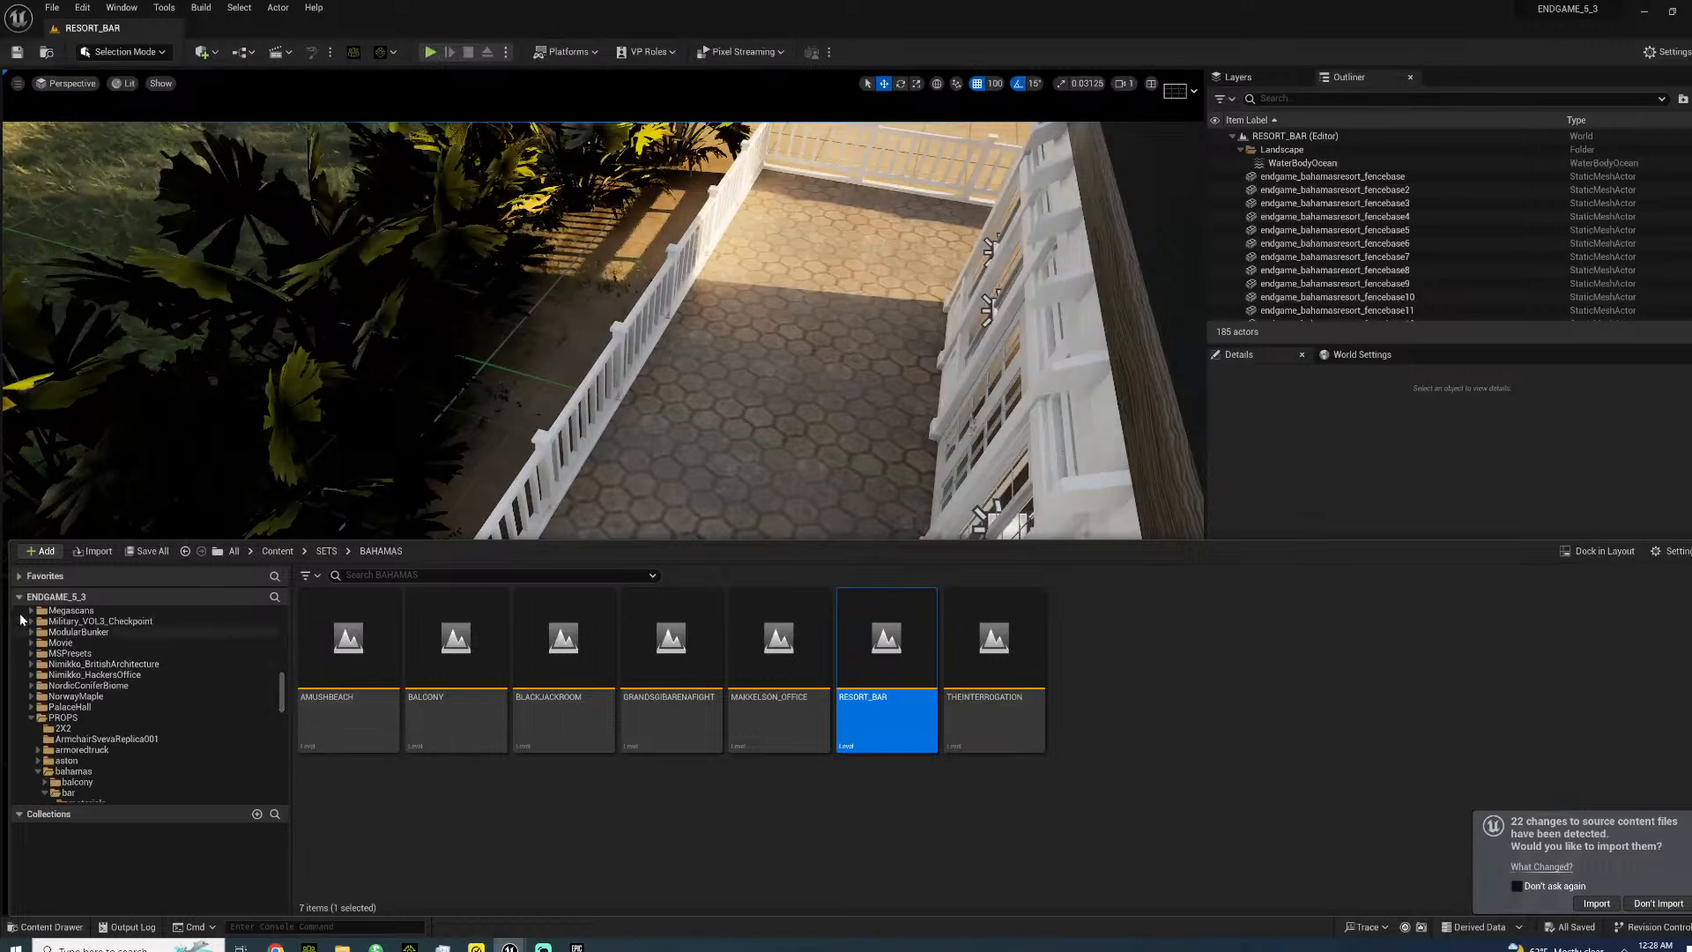
click(31, 611)
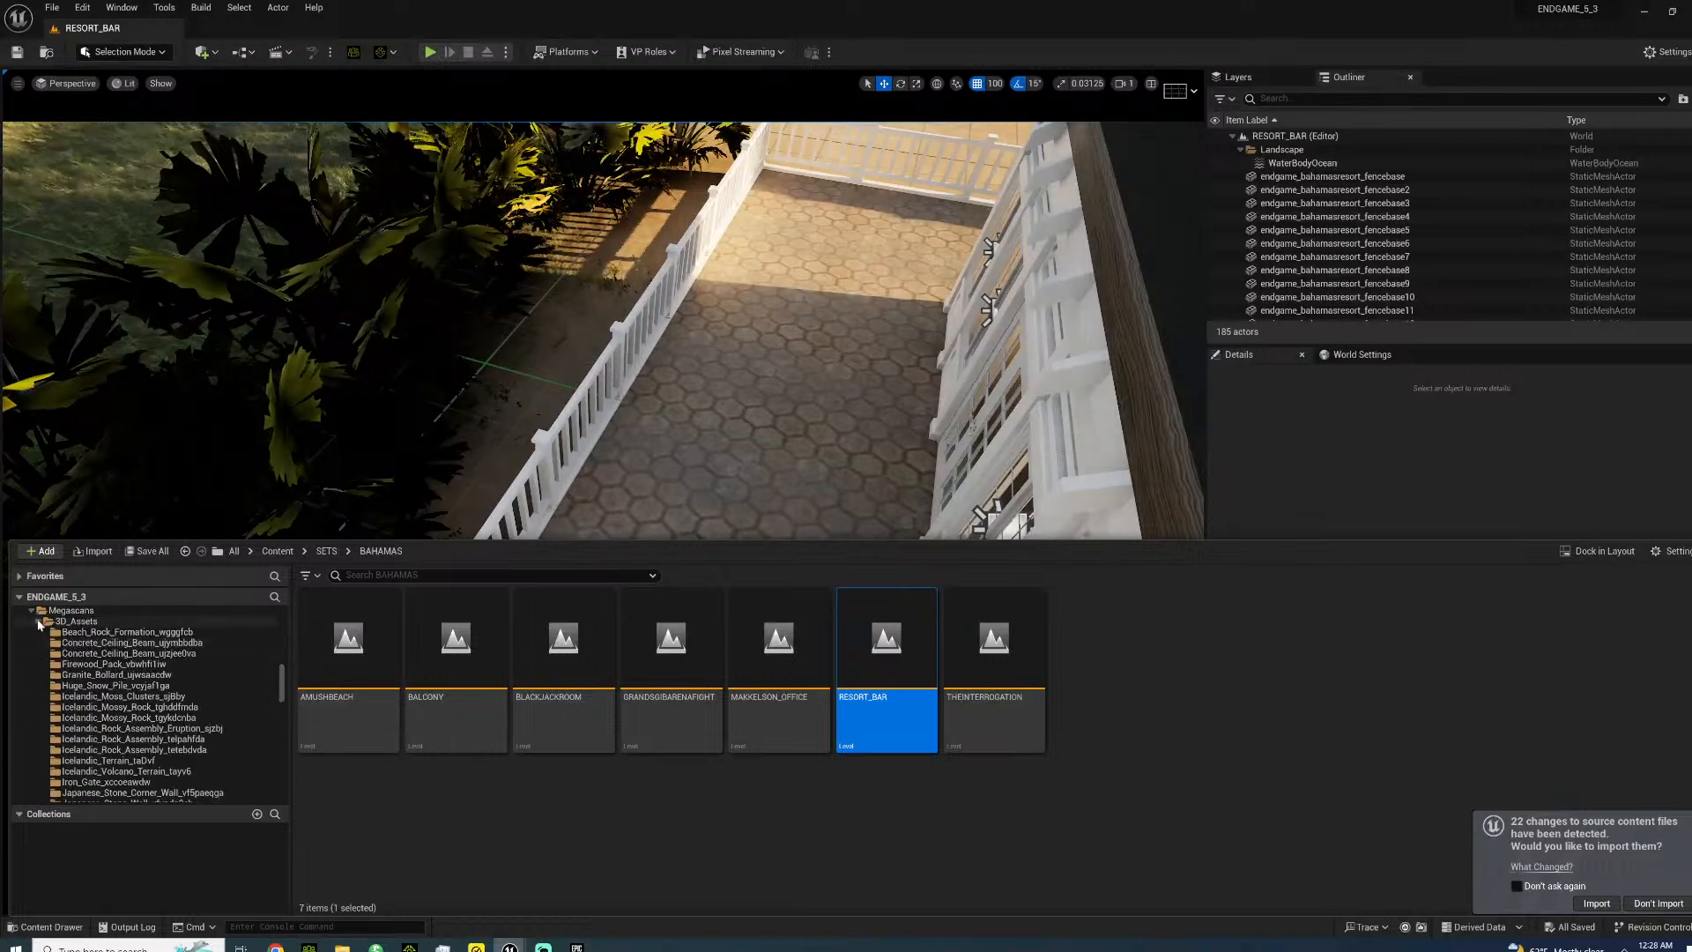
click(38, 621)
click(38, 643)
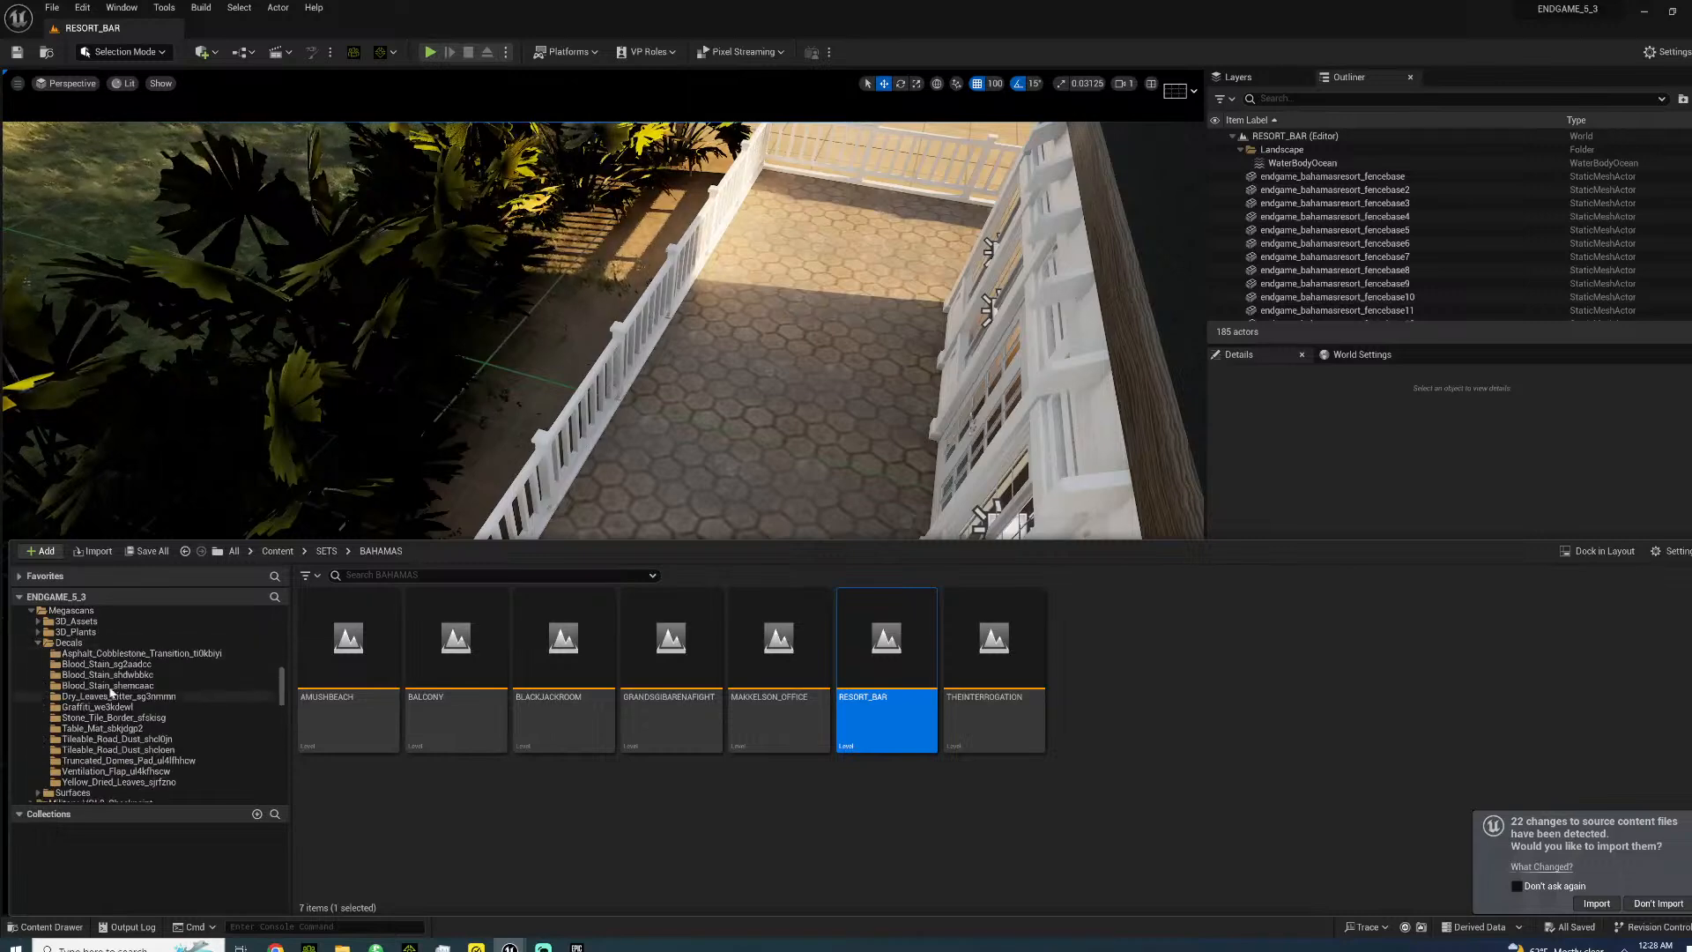
- Try out the Asphalt_Cobblestone_Transition decal on the walkway paving beside the fence and delete it
click(112, 656)
drag(348, 648, 630, 527)
right_drag(589, 532, 566, 555)
key(e)
drag(566, 555, 684, 547)
key(r)
key(s)
right_drag(684, 547, 628, 462)
key(Delete)
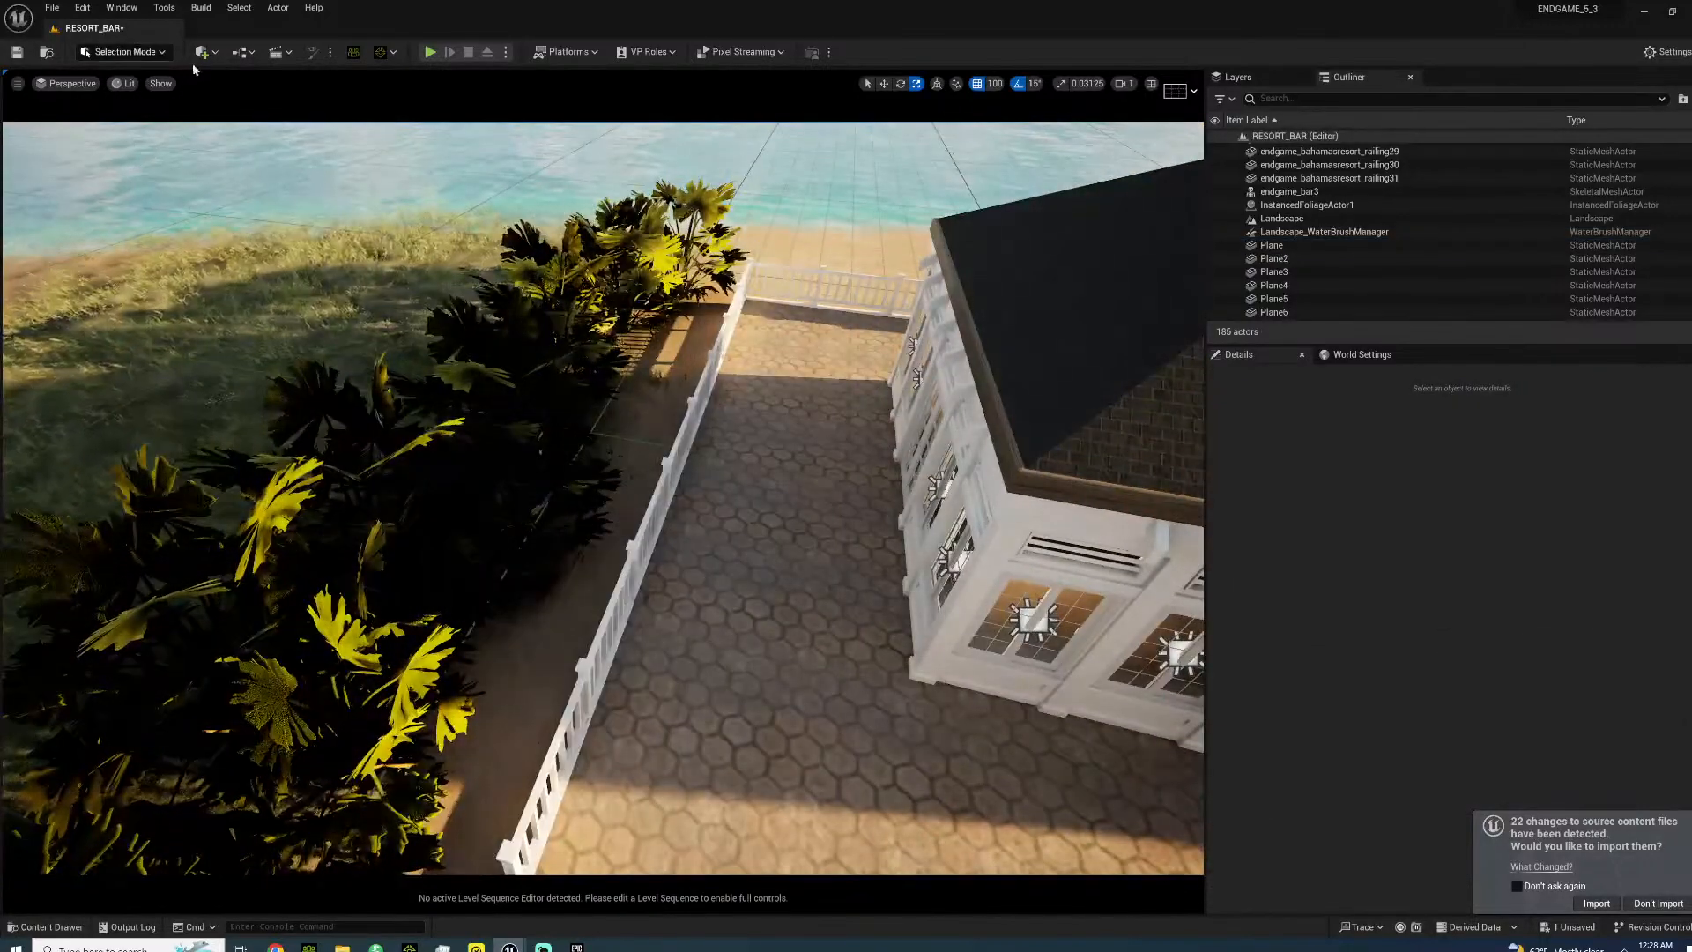
- Open Quixel Bridge and browse to the Mosaic category of the Stone decals
click(250, 104)
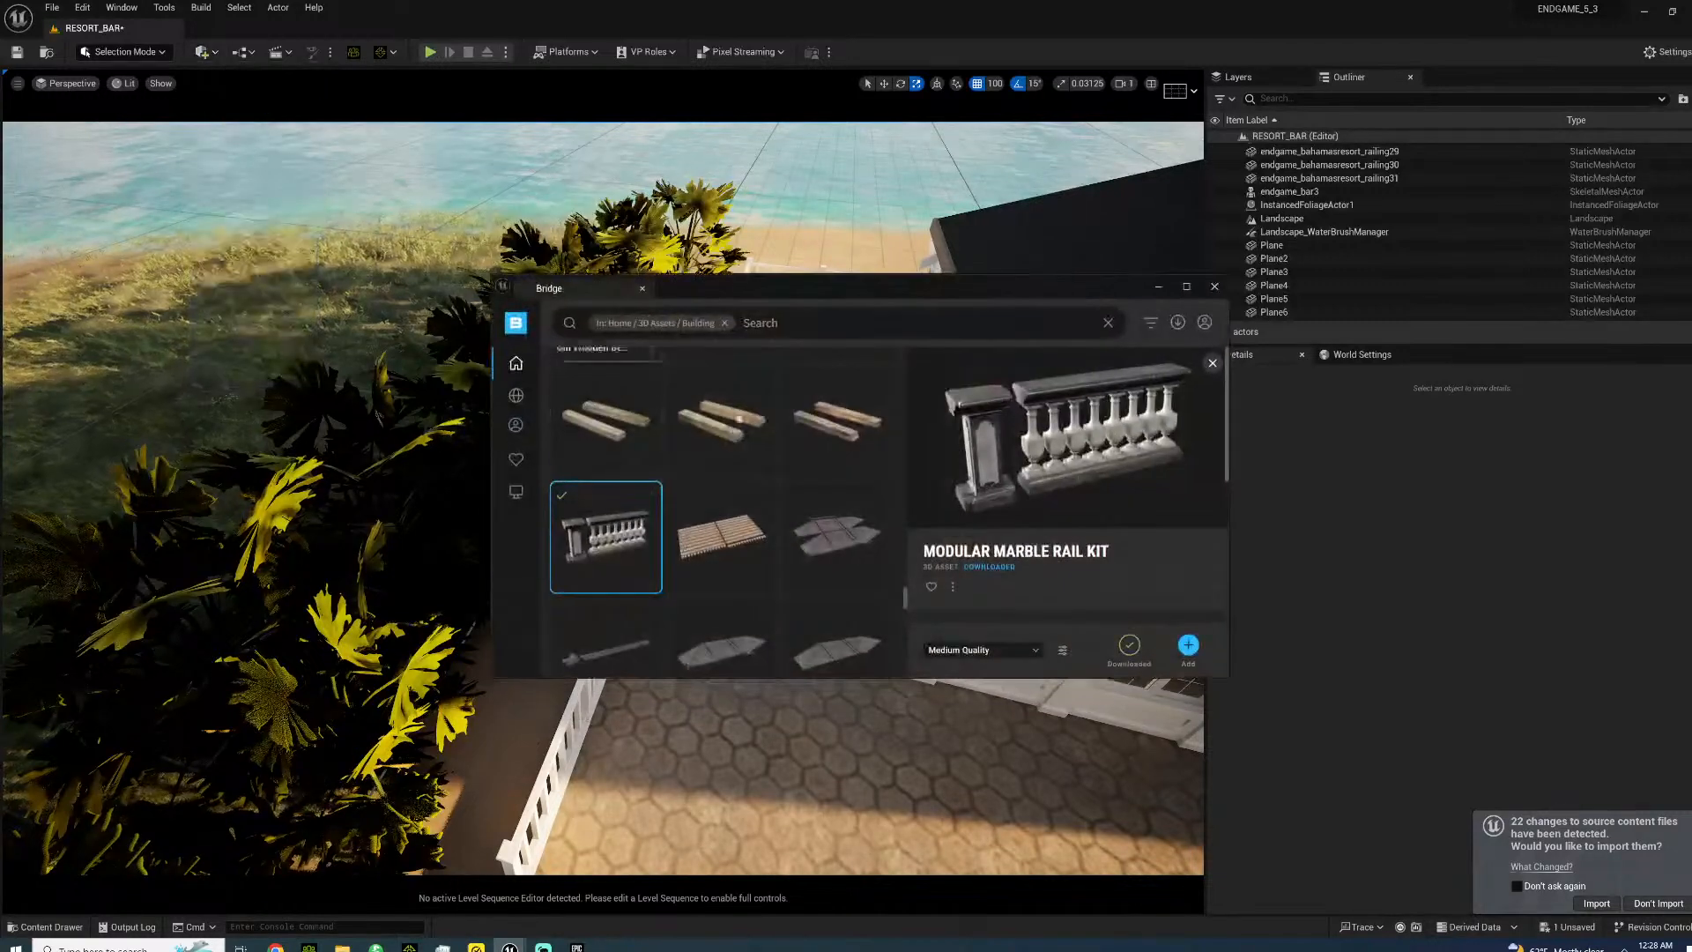
mouse_move(521, 413)
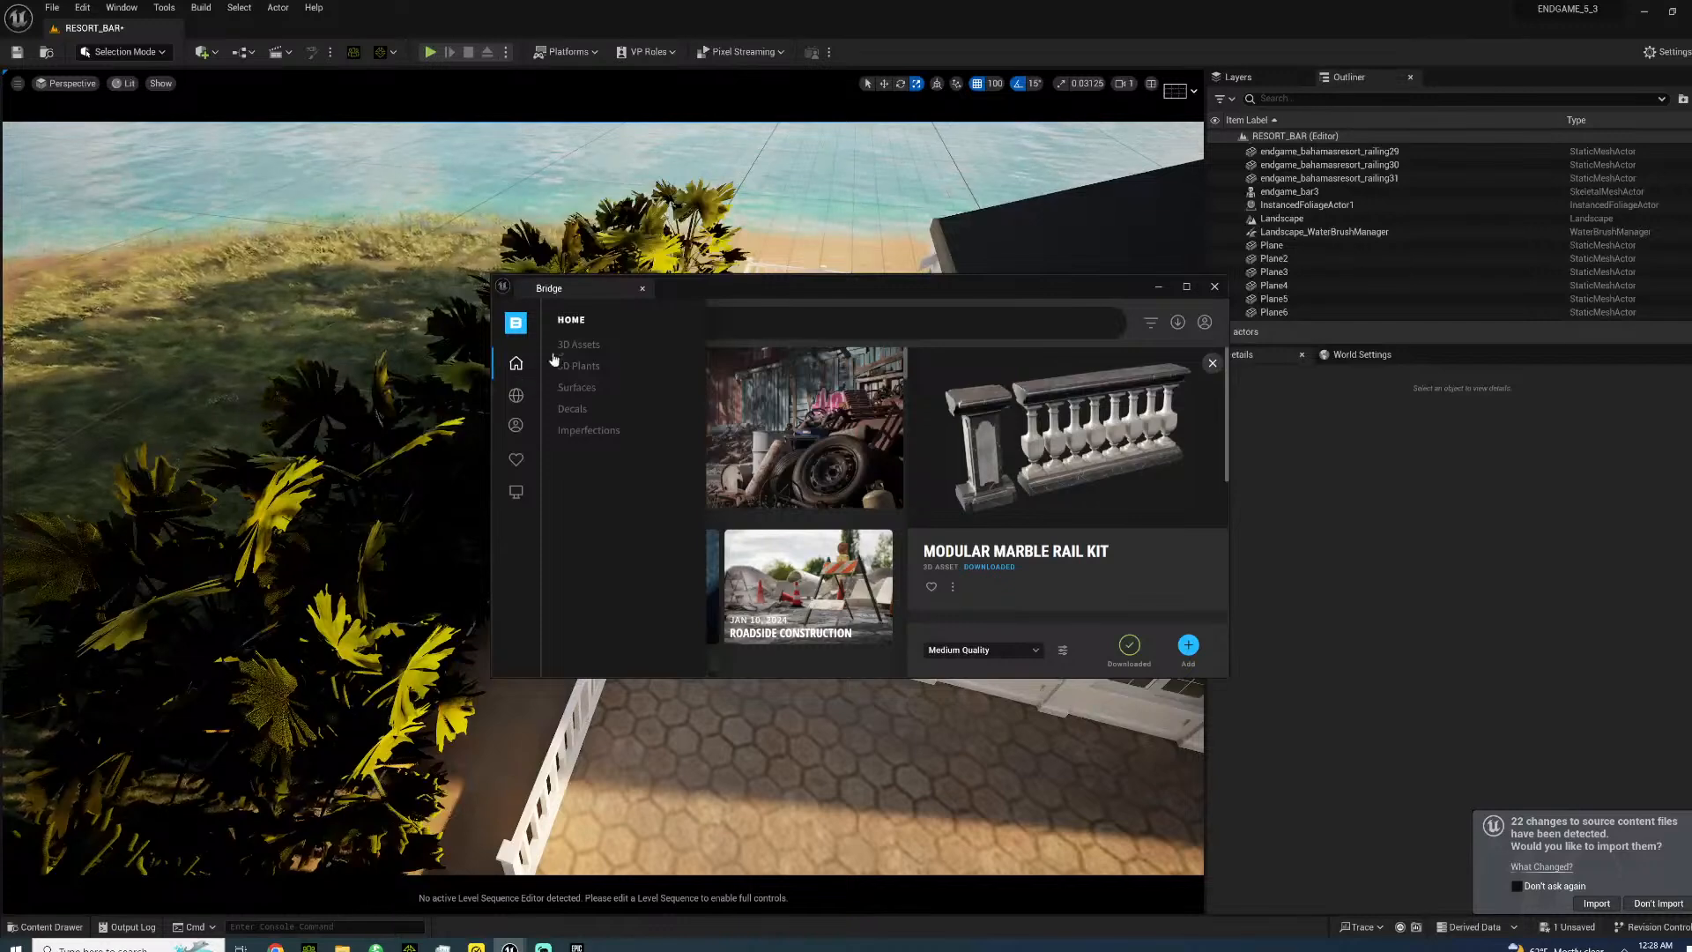
click(573, 410)
scroll(603, 594, down, 2)
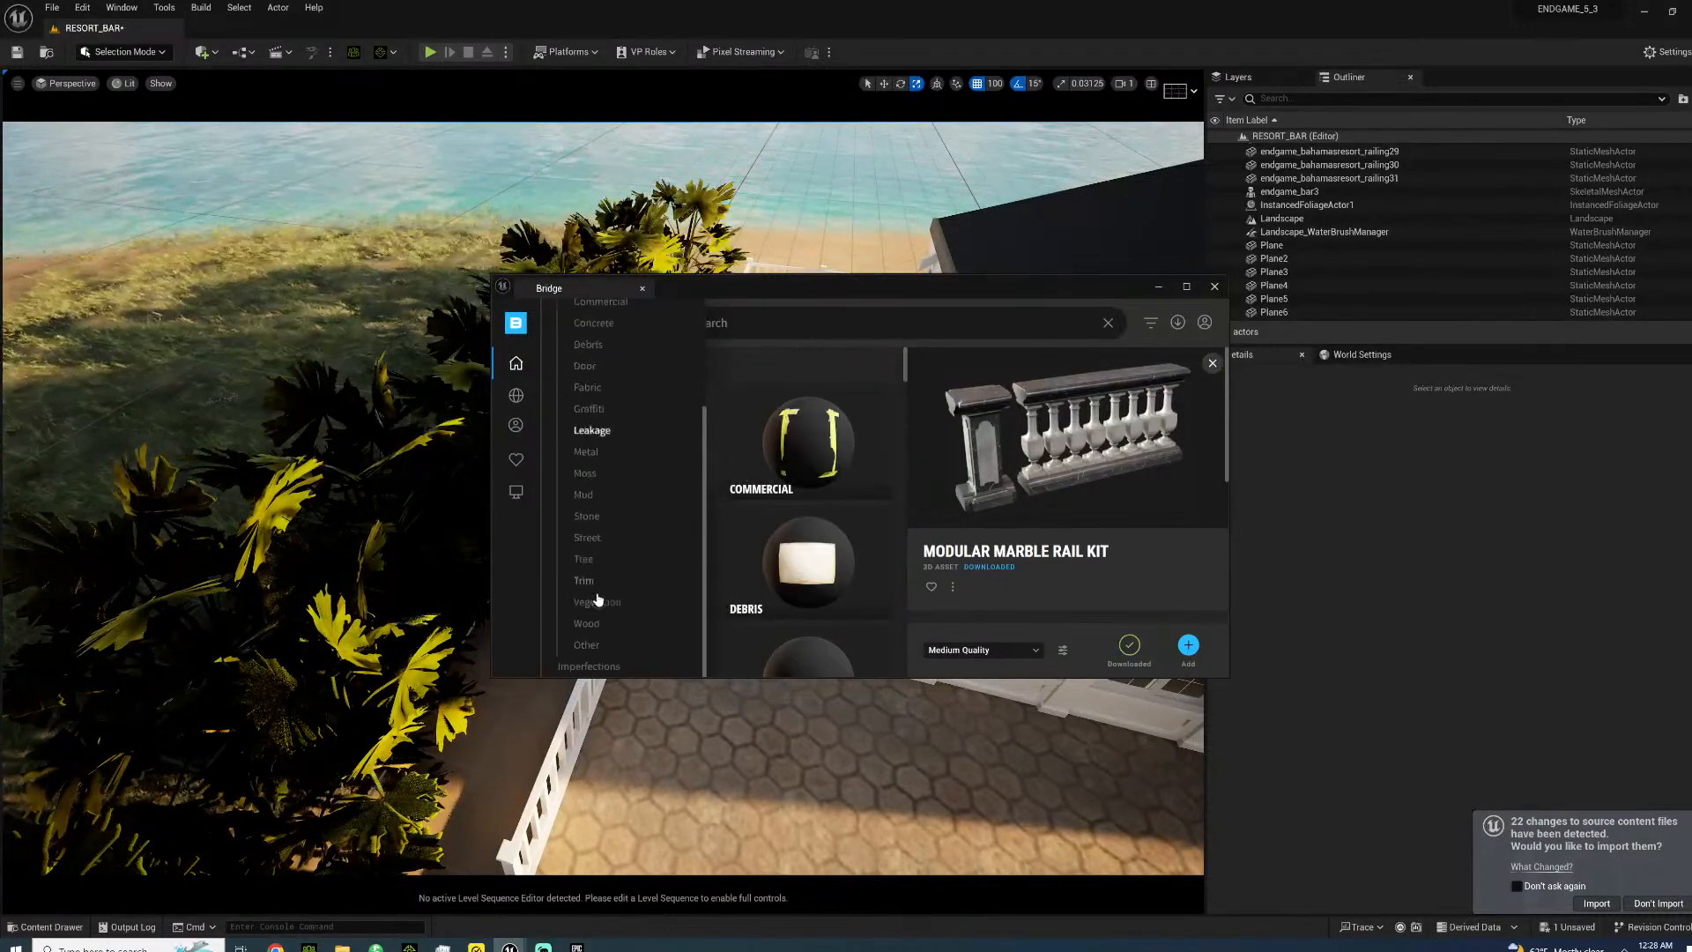
click(586, 517)
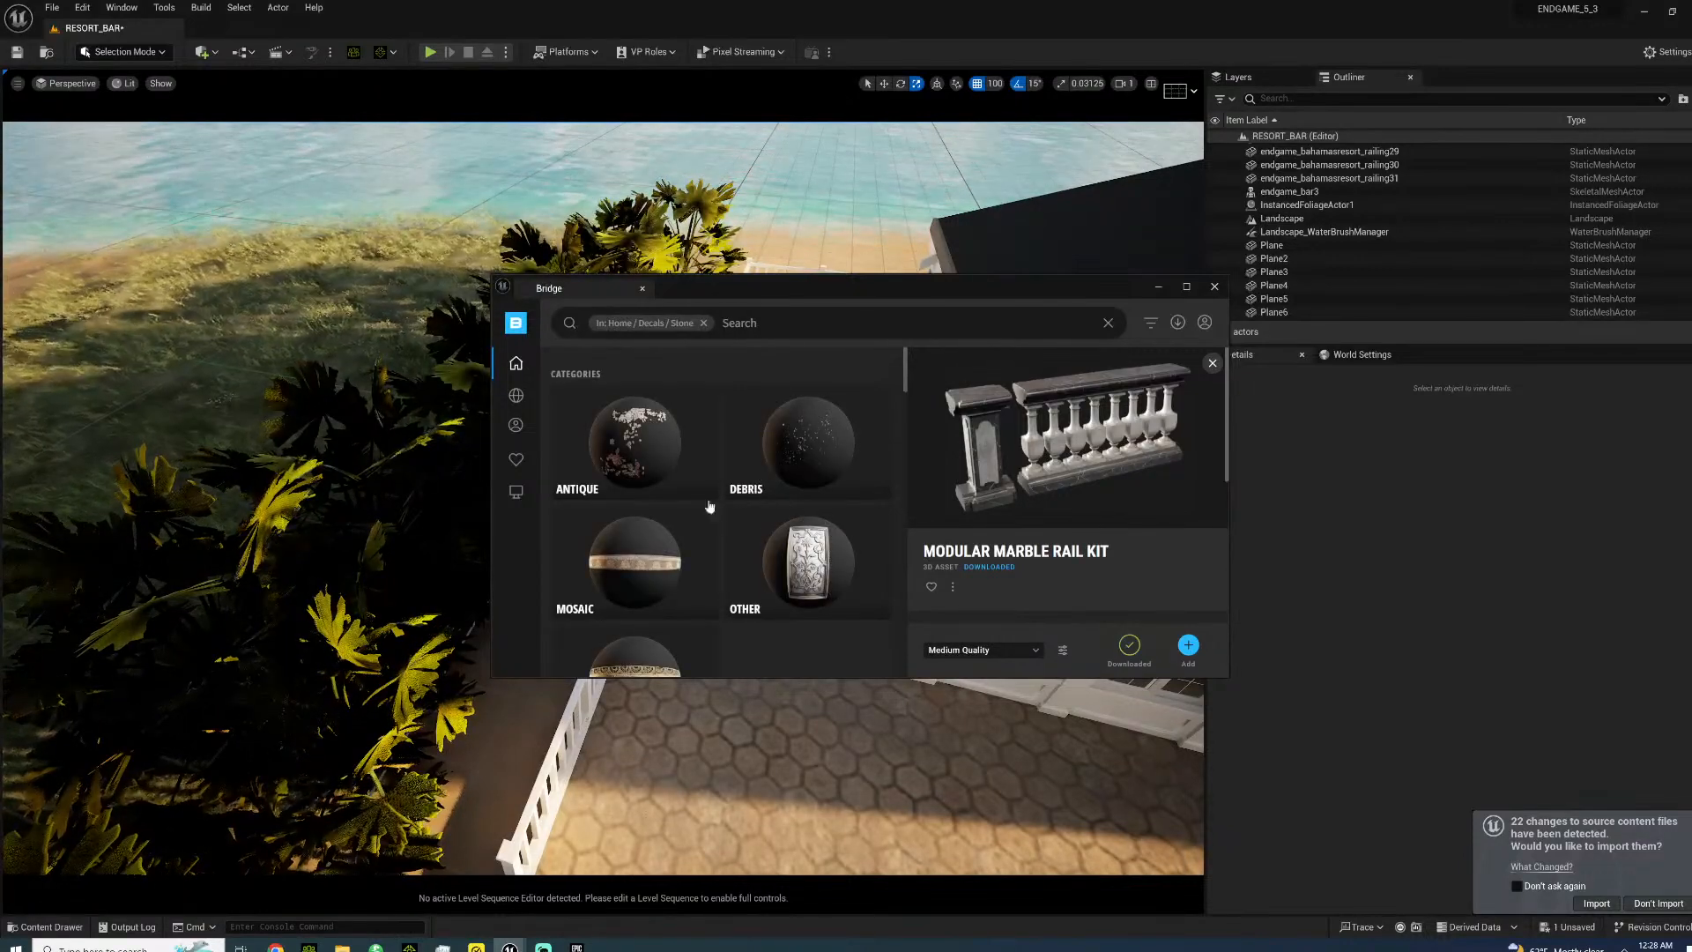
scroll(642, 570, down, 2)
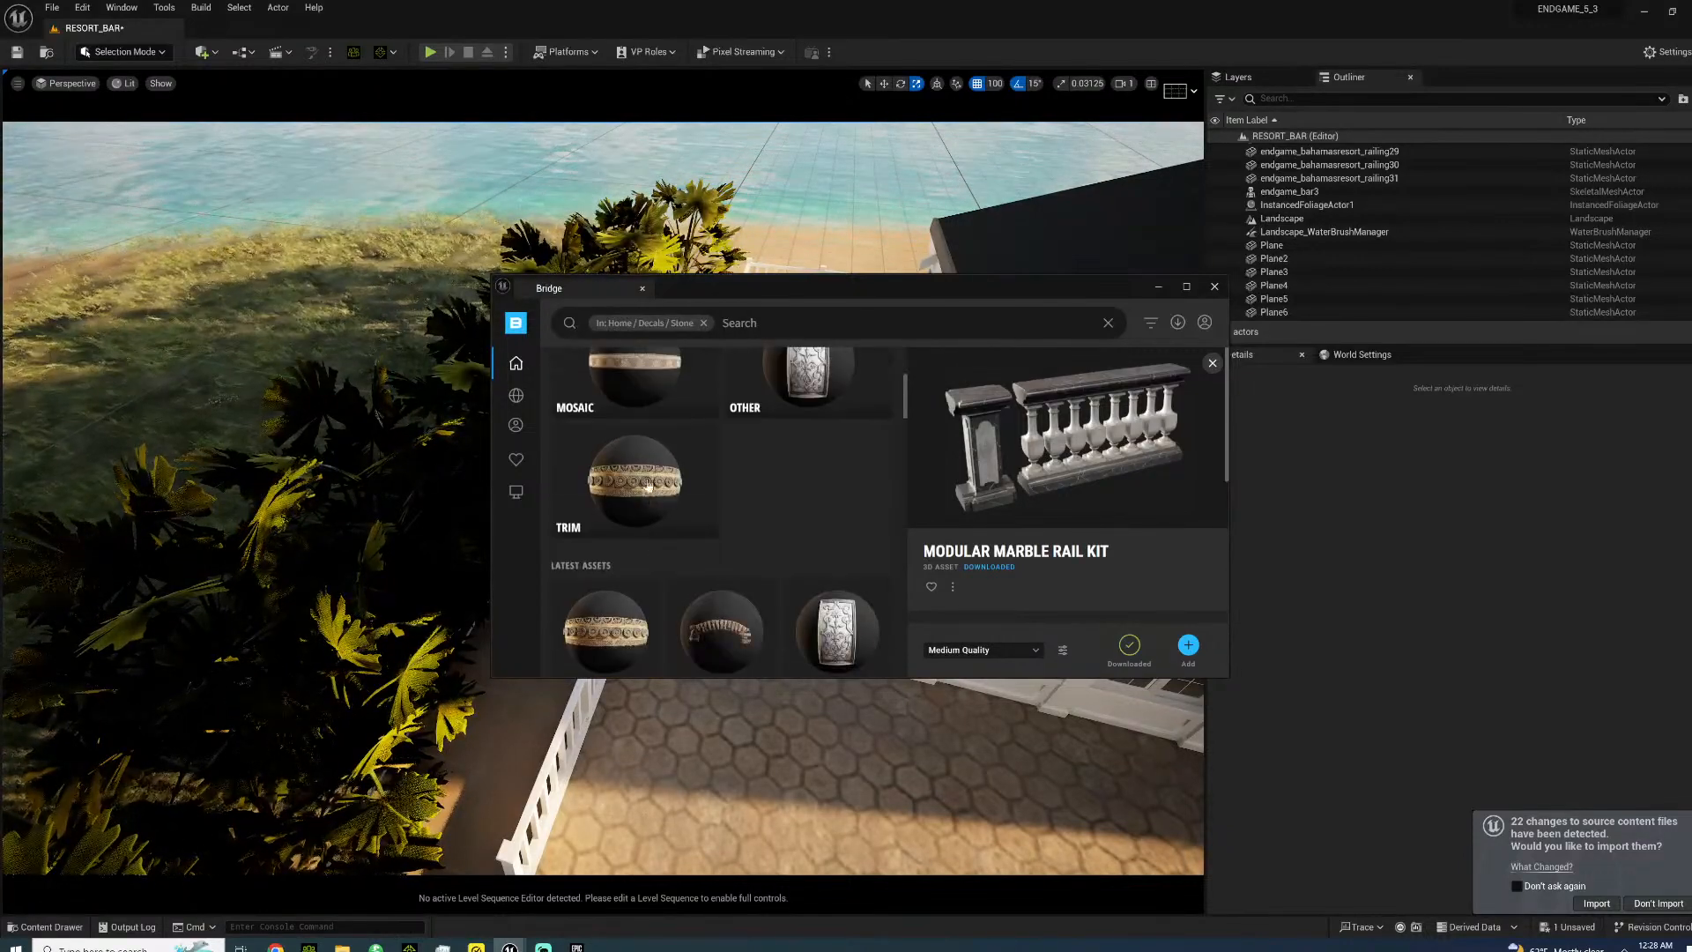
click(628, 391)
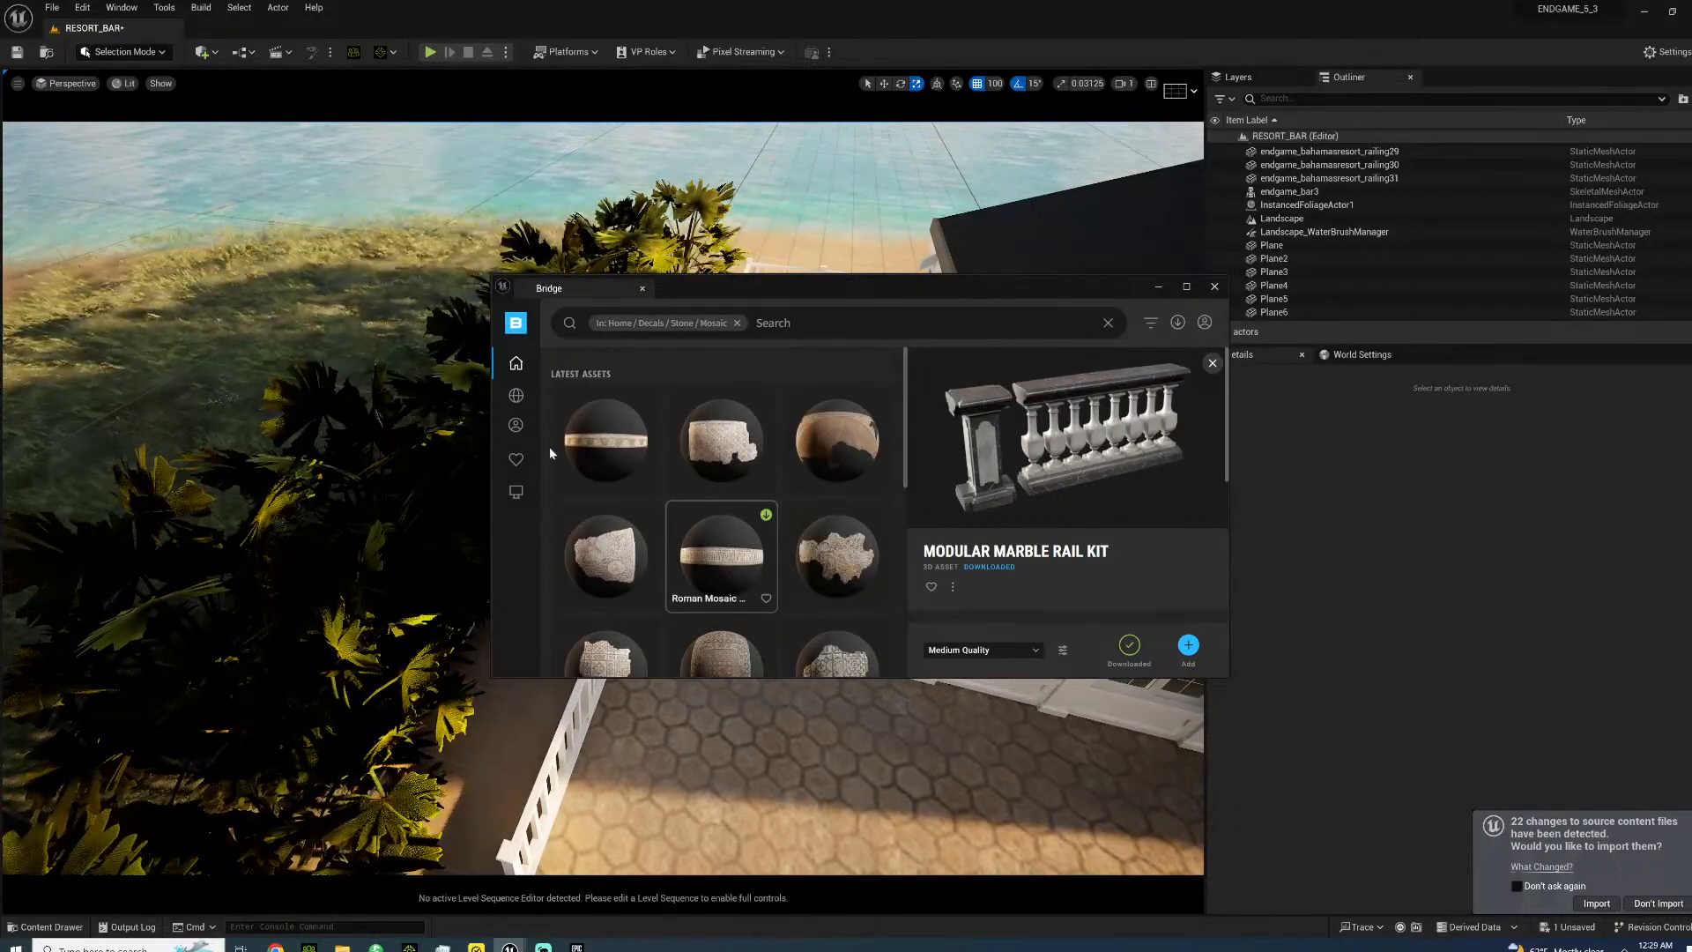
- Download the first Roman Mosaic Trim decal at High Quality, add it to the project and put Bridge away
click(599, 447)
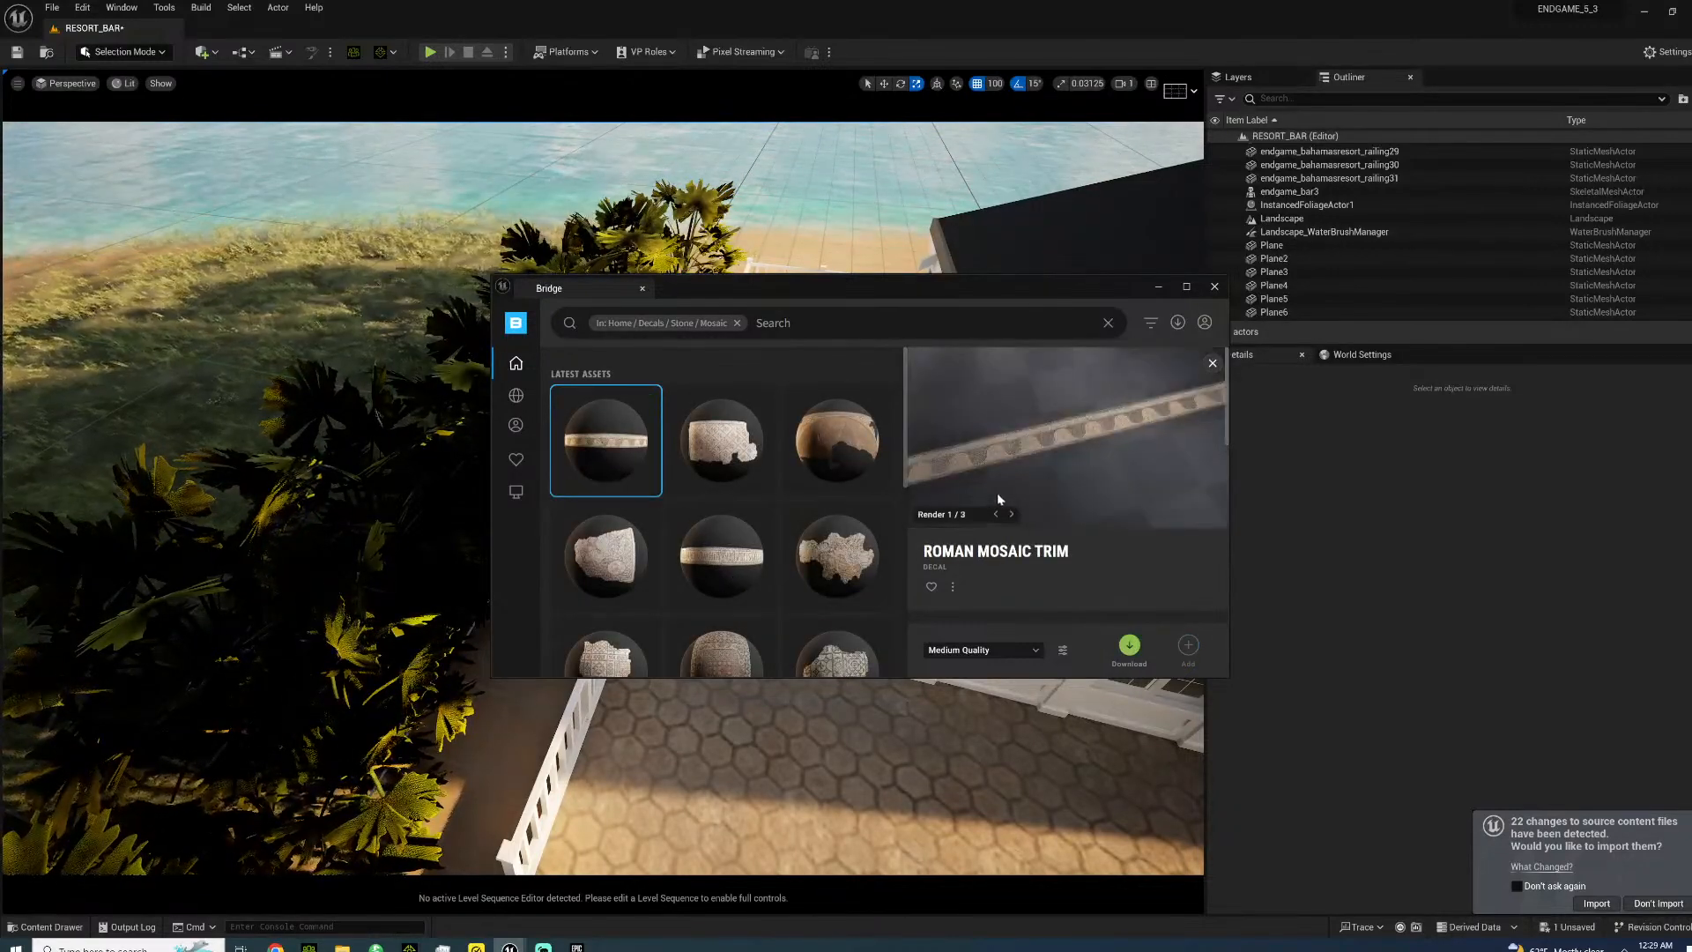
scroll(726, 498, down, 3)
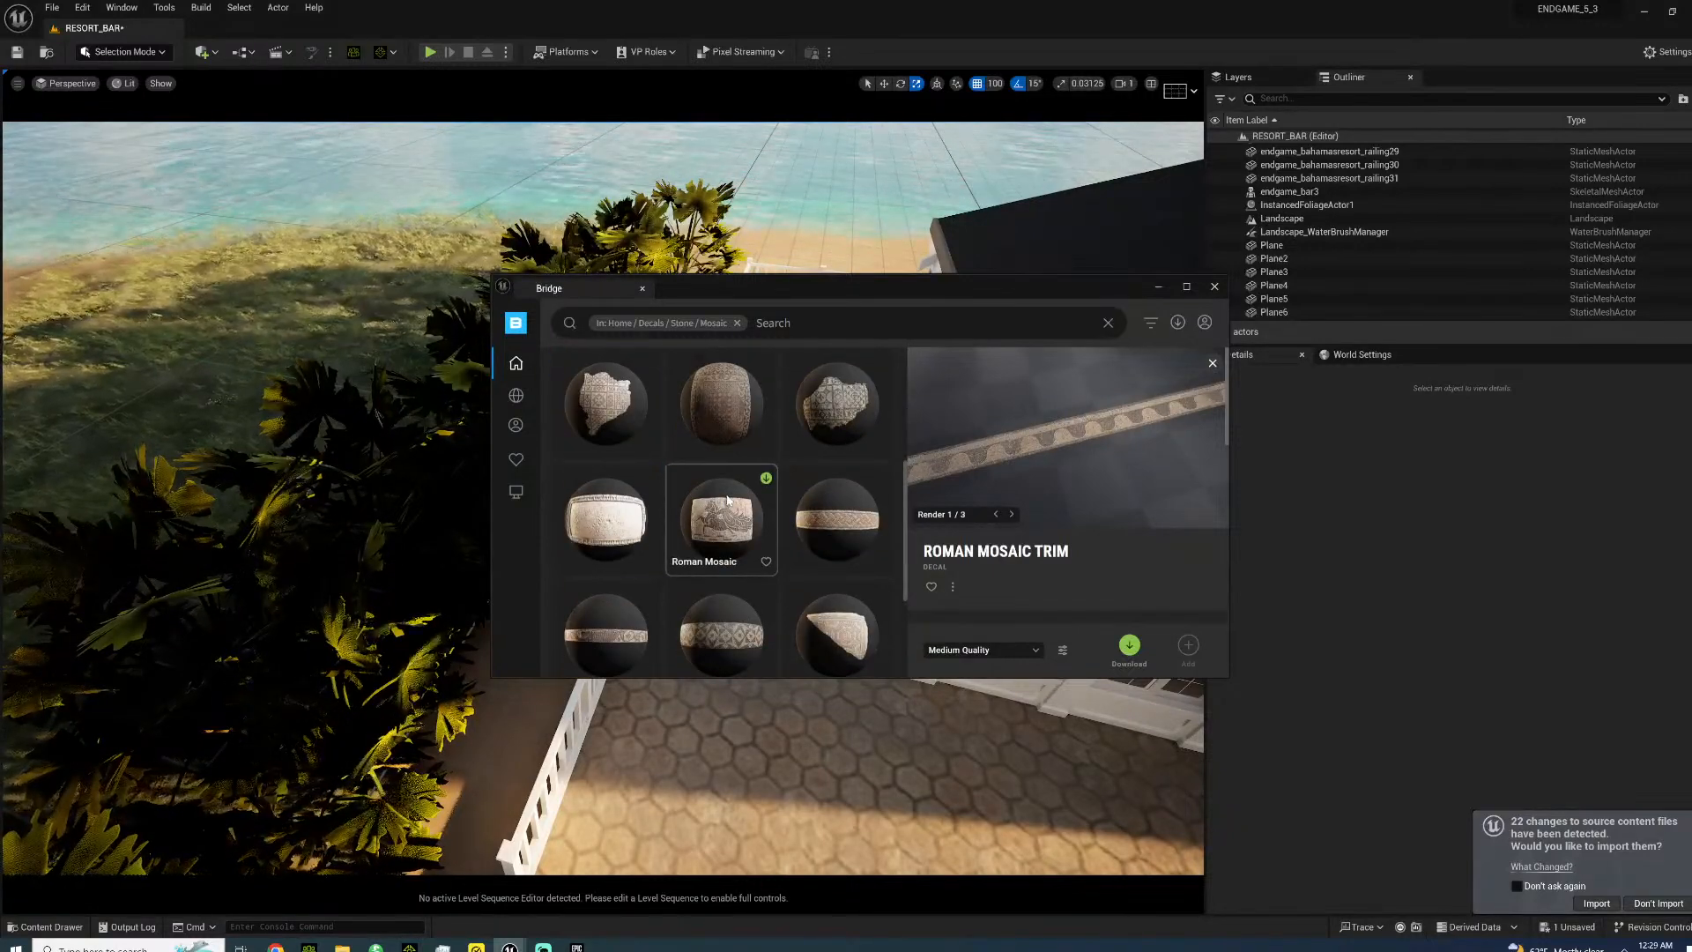
scroll(726, 499, down, 1)
scroll(760, 564, down, 2)
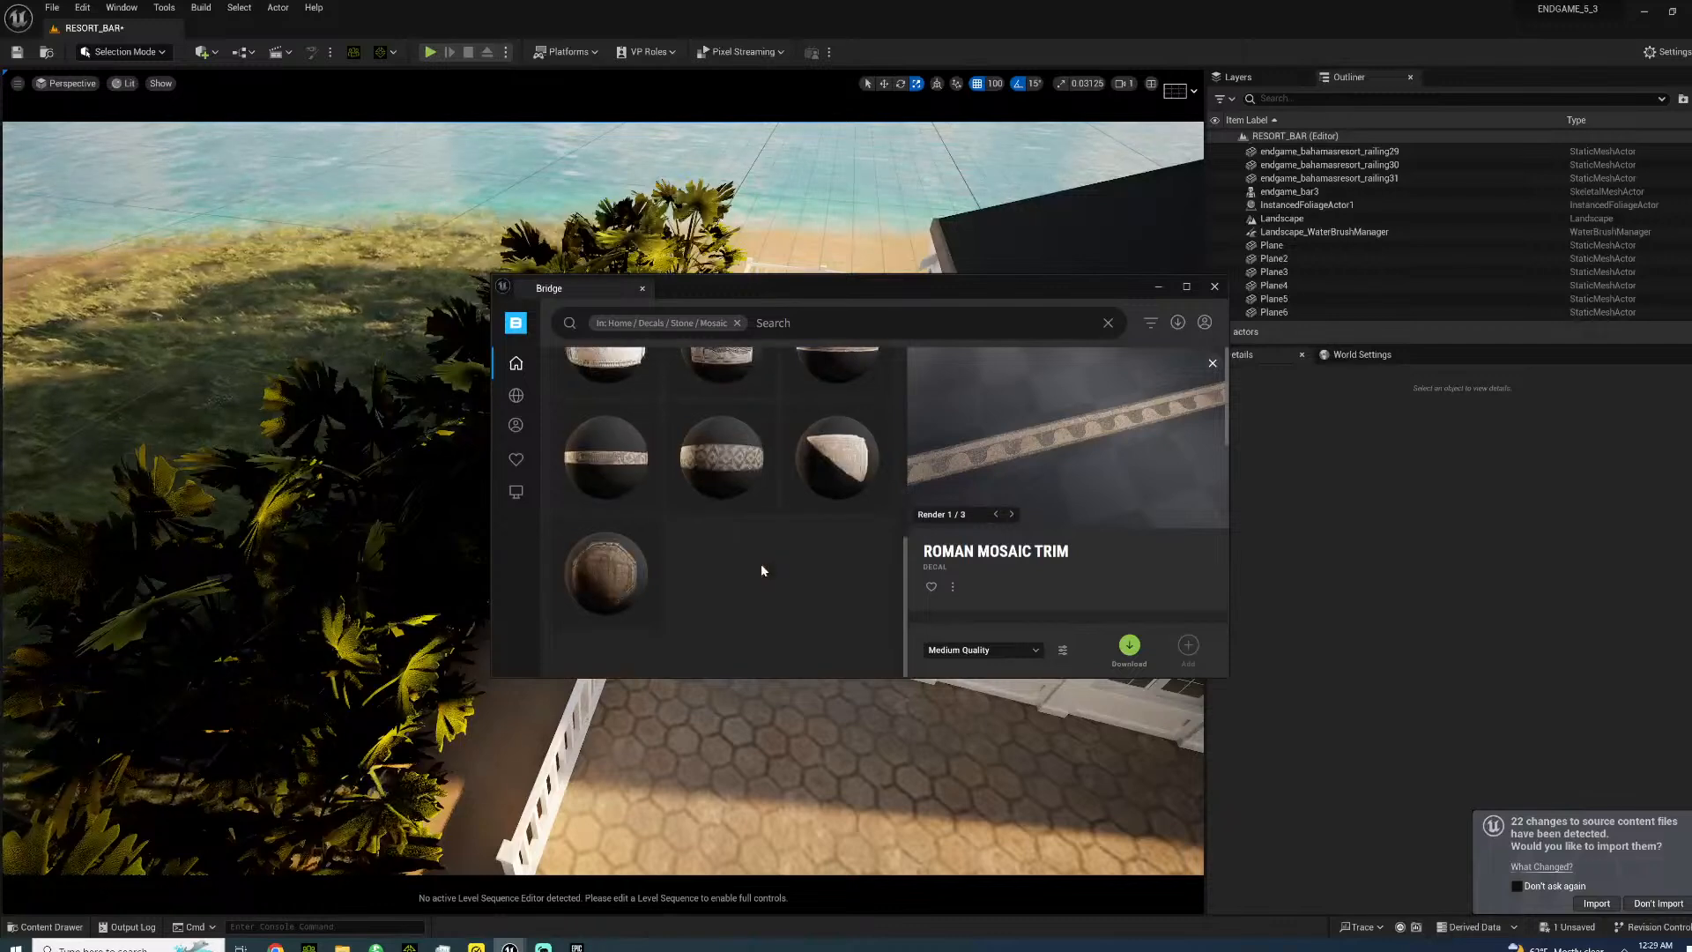
click(1038, 652)
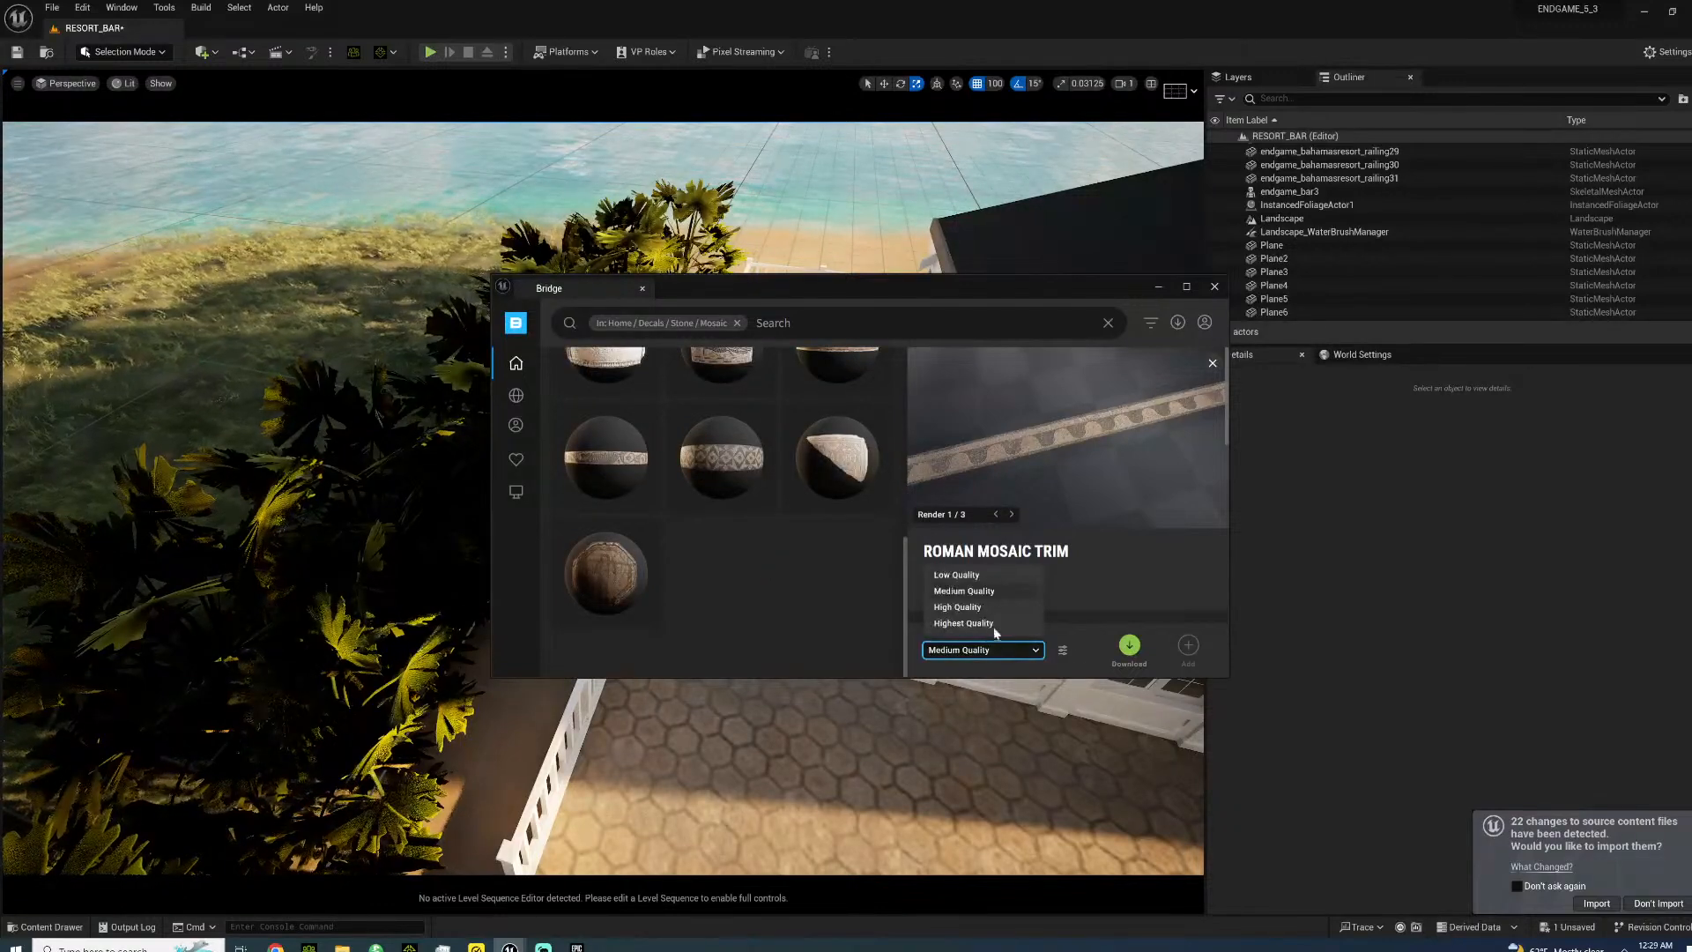
click(961, 608)
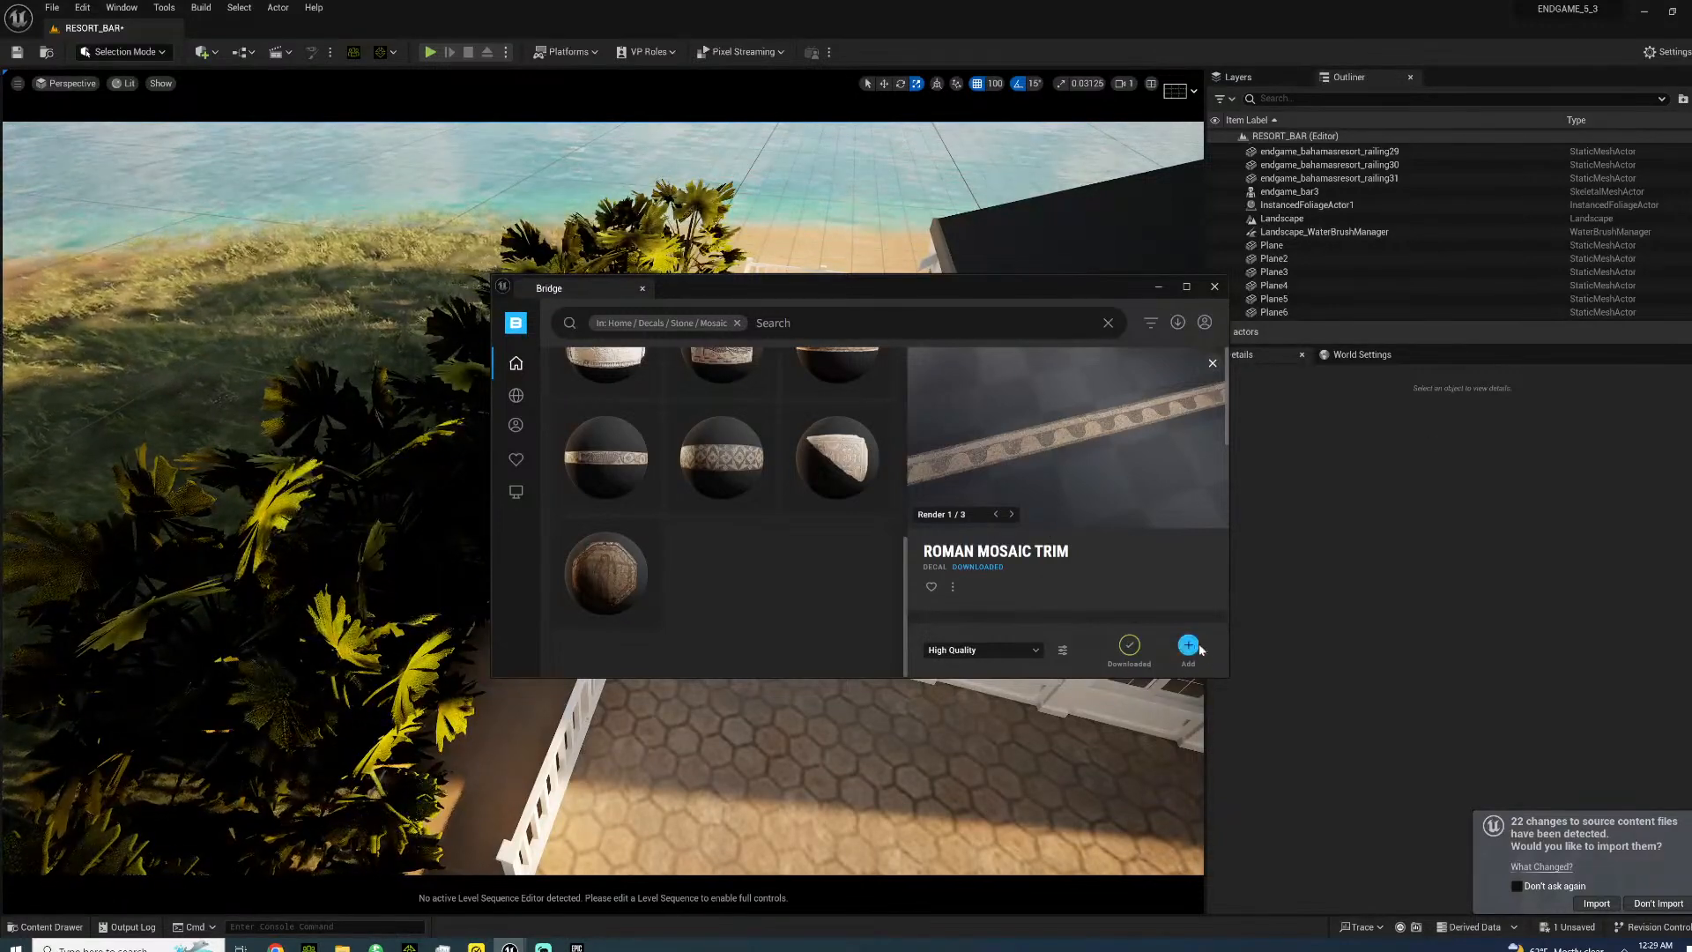
click(1158, 289)
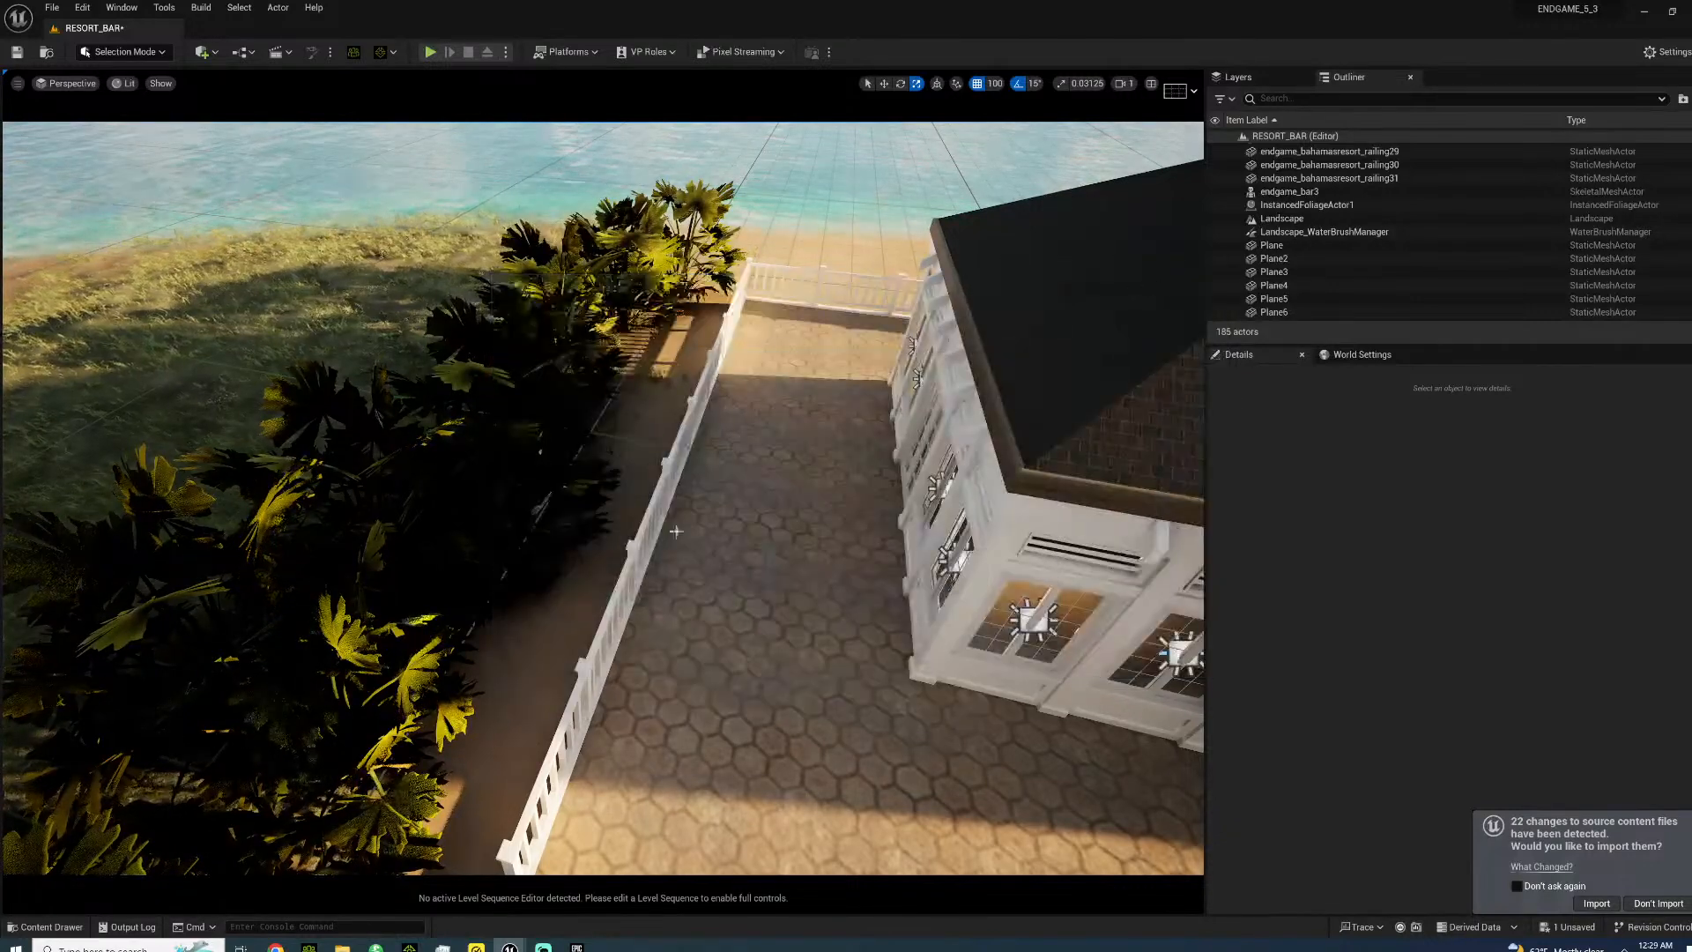
- Place the Roman Mosaic Trim decal from the Megascans decals on the walkway and move it along the white fence towards its end
click(50, 927)
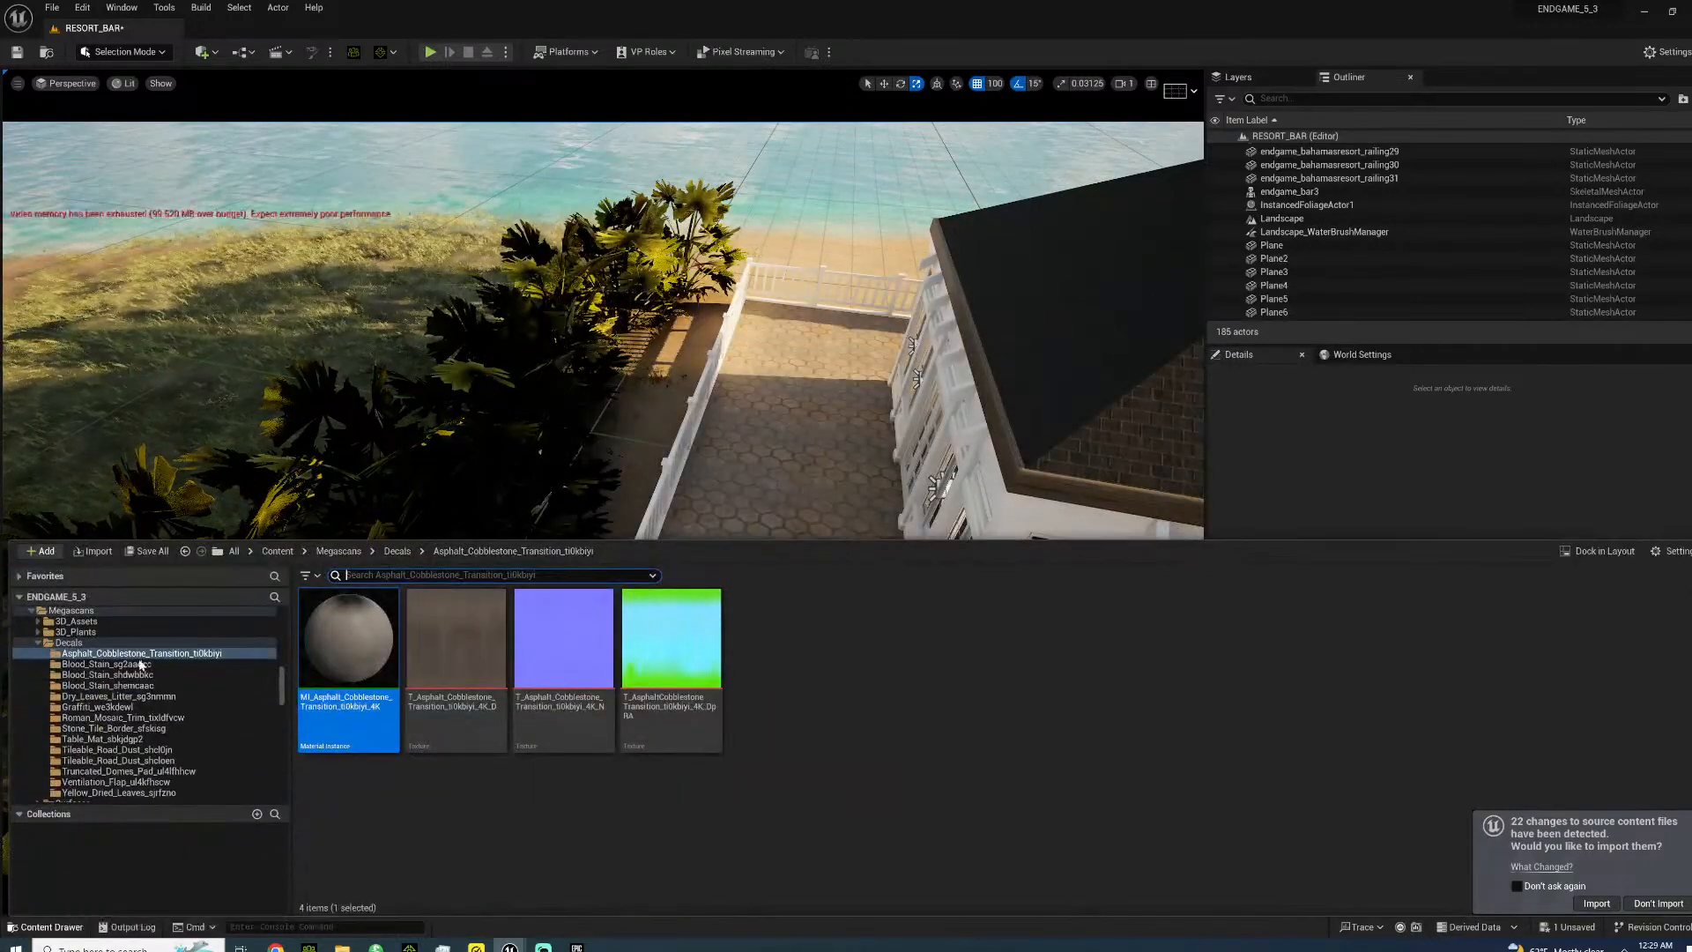
click(108, 719)
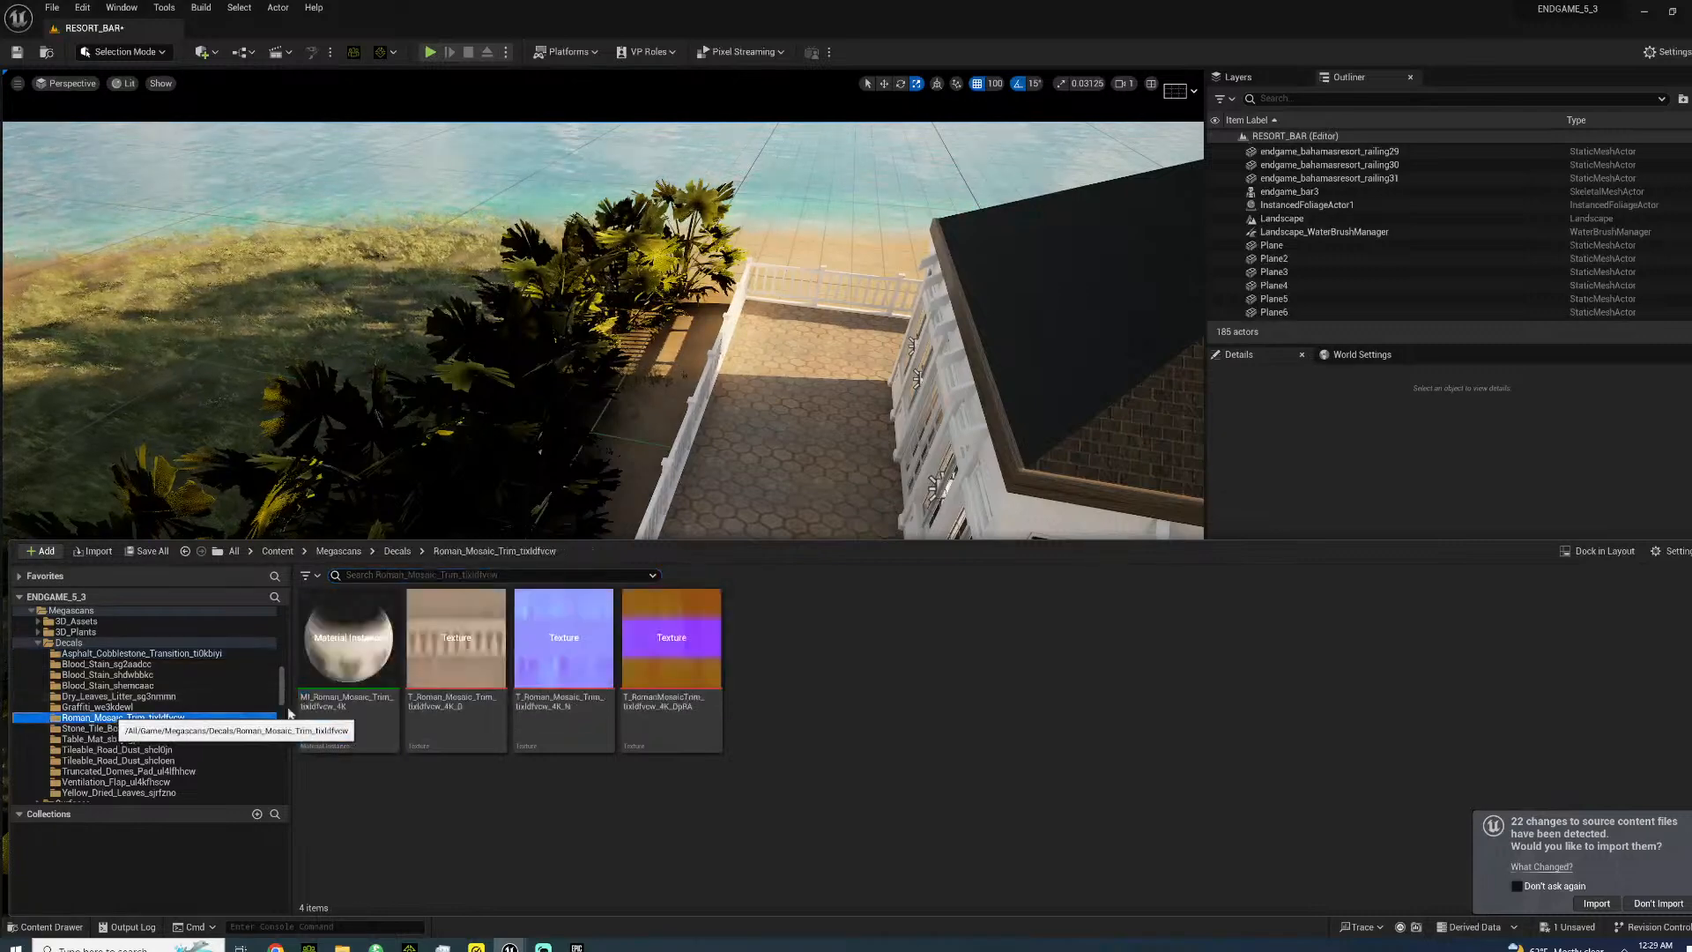
drag(540, 536, 756, 545)
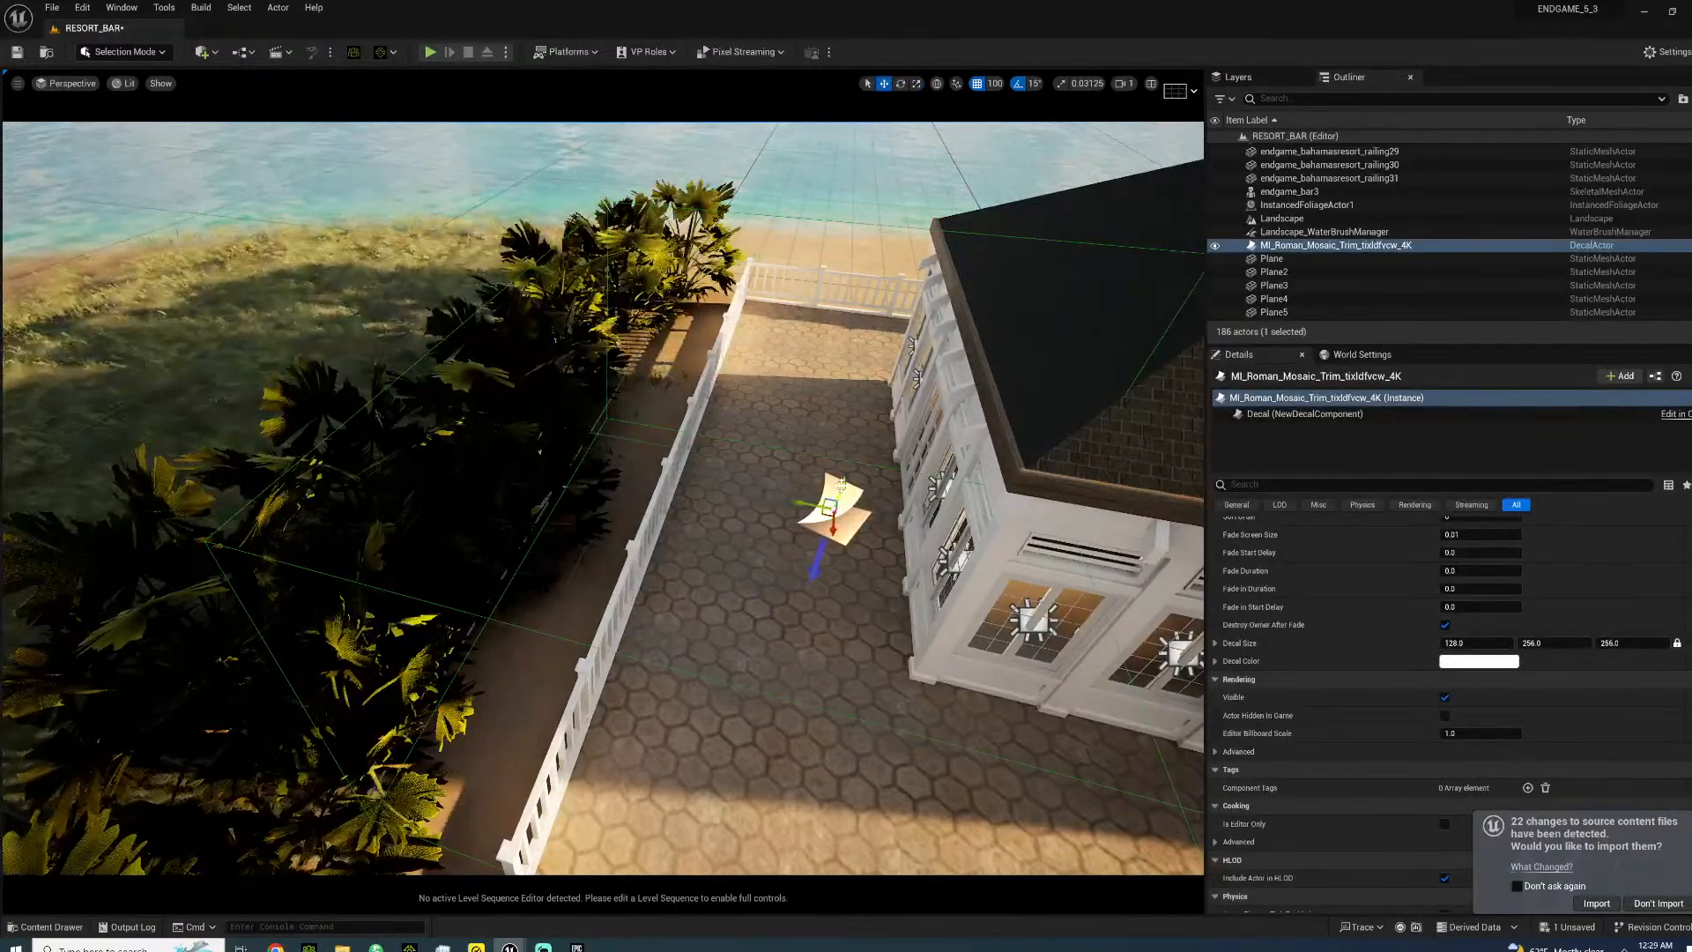
drag(828, 507, 749, 758)
mouse_move(720, 693)
right_down()
mouse_move(819, 714)
mouse_move(705, 678)
mouse_move(720, 693)
right_up()
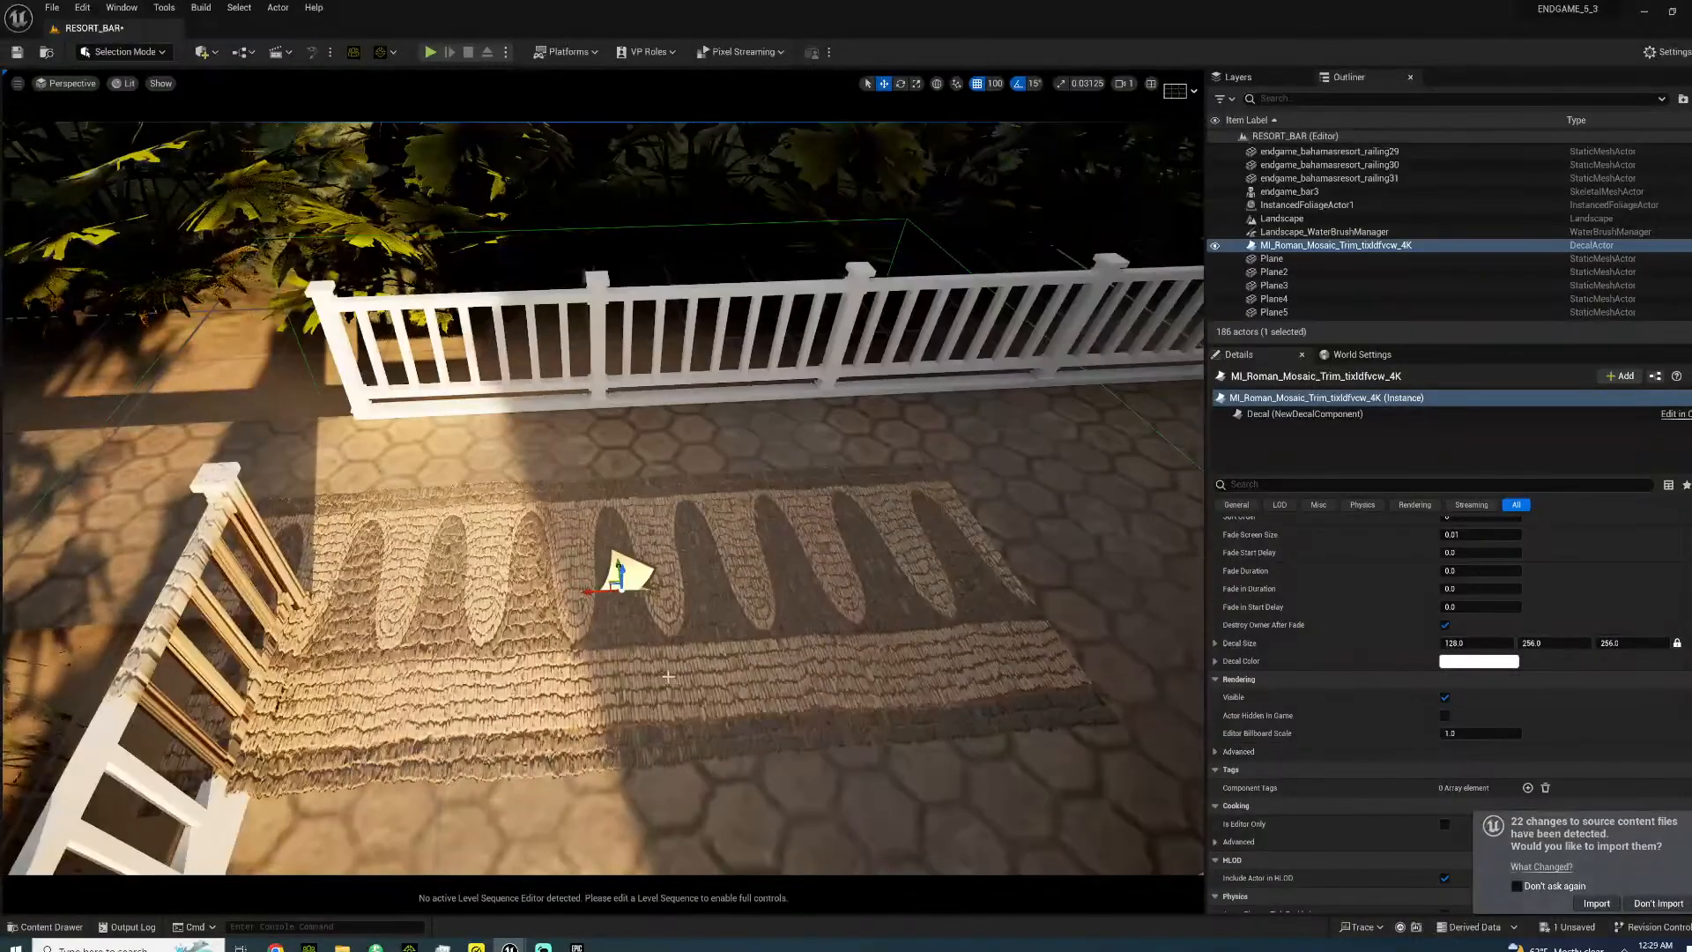
drag(577, 607, 574, 504)
key(w)
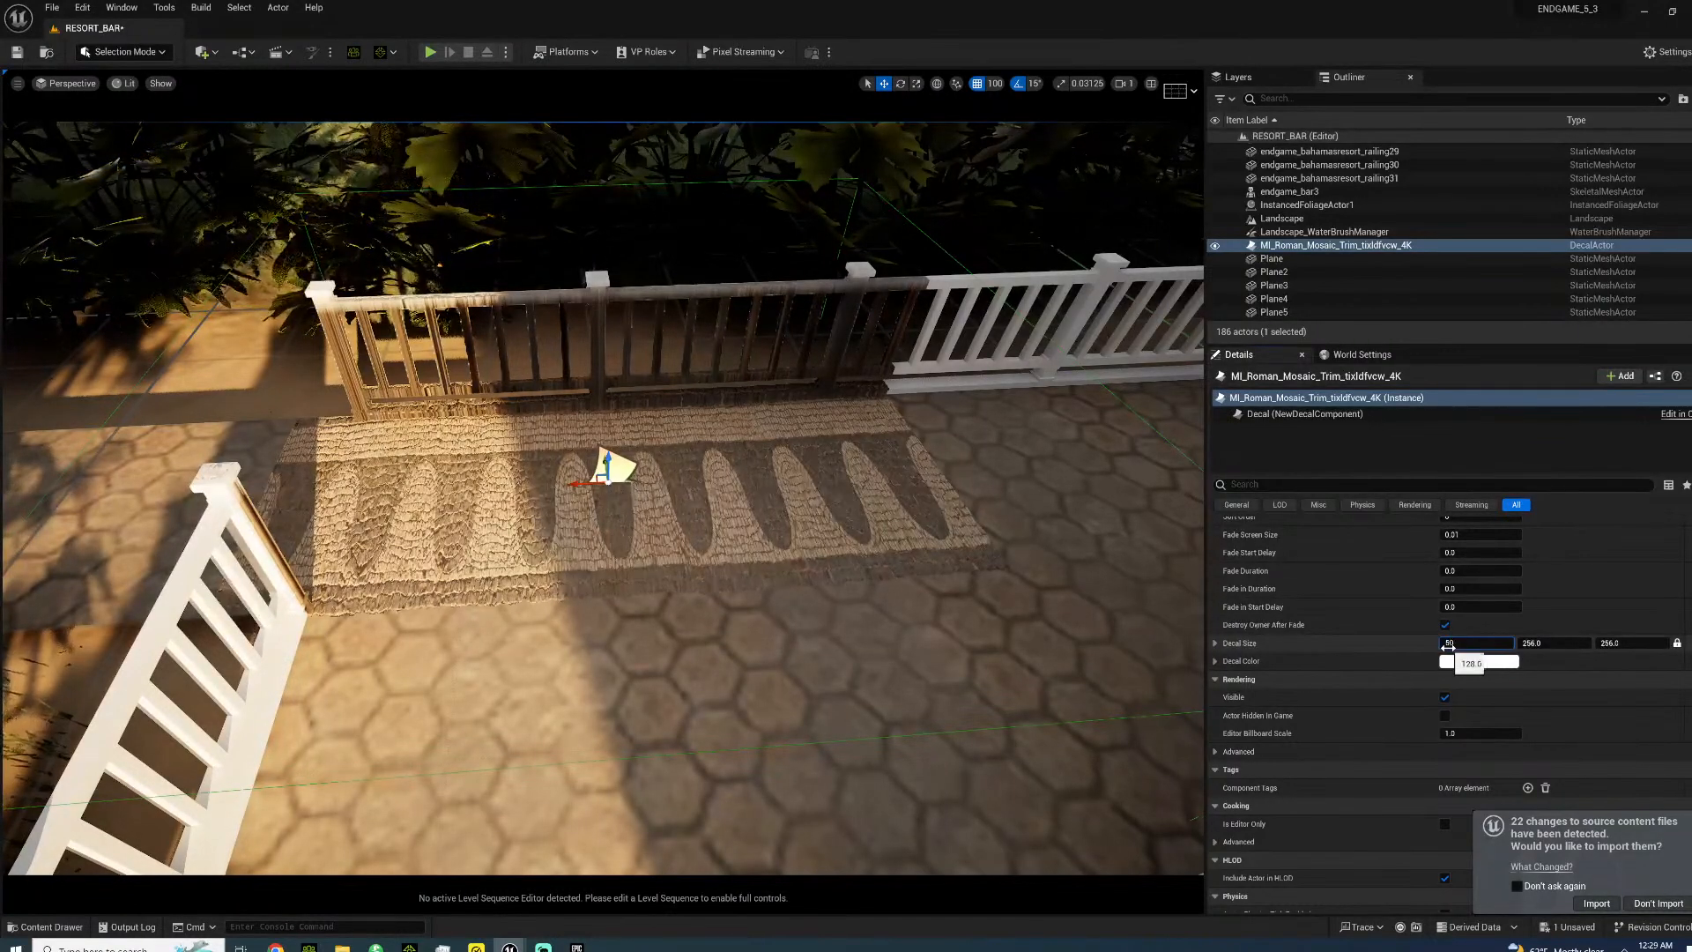
- Set the mosaic trim decal's size to 50 × 100 × 100 and scale it into a narrower strip
key(Return)
right_drag(605, 462, 696, 476)
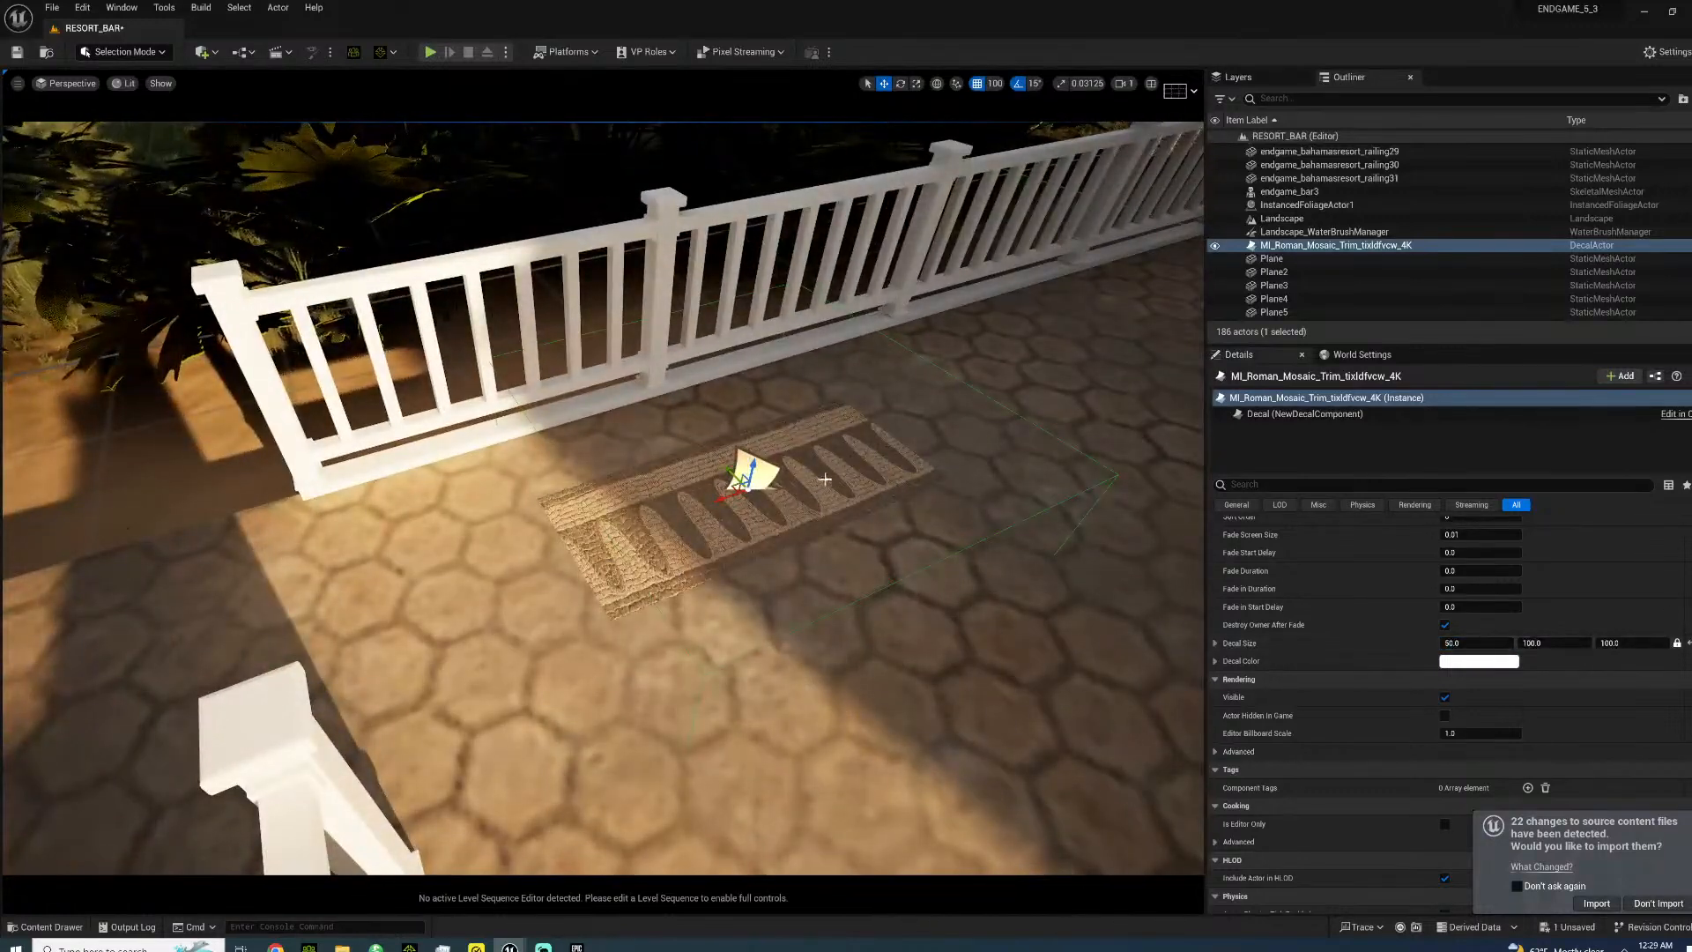
right_drag(703, 650, 749, 666)
key(r)
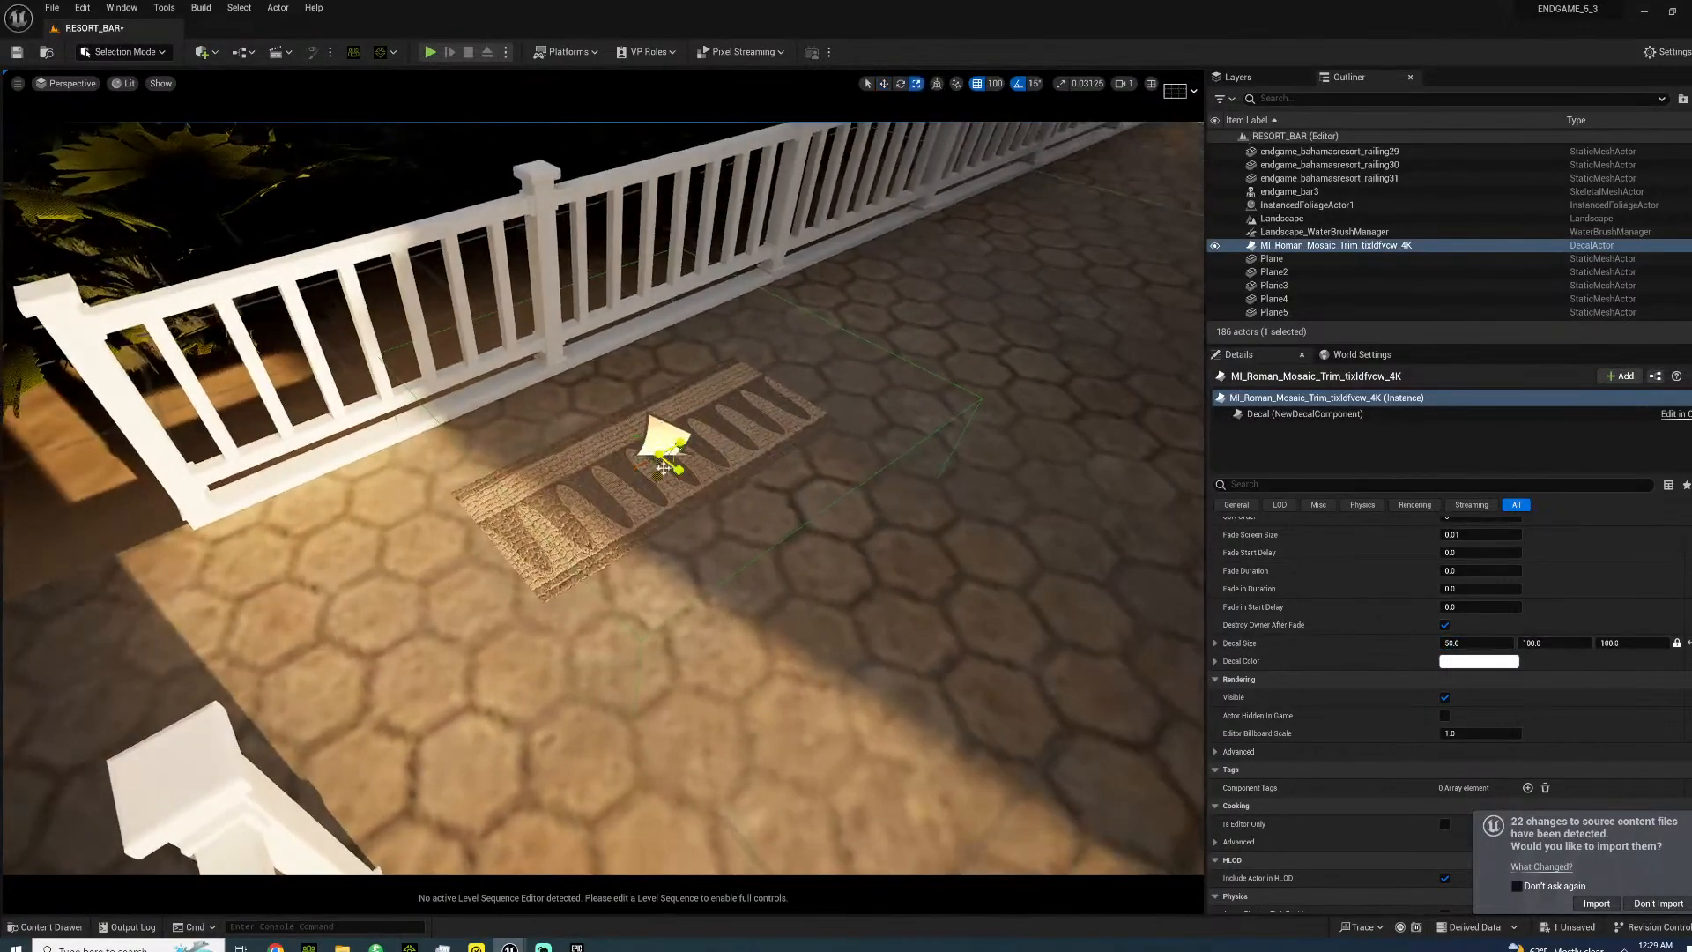
drag(678, 469, 650, 448)
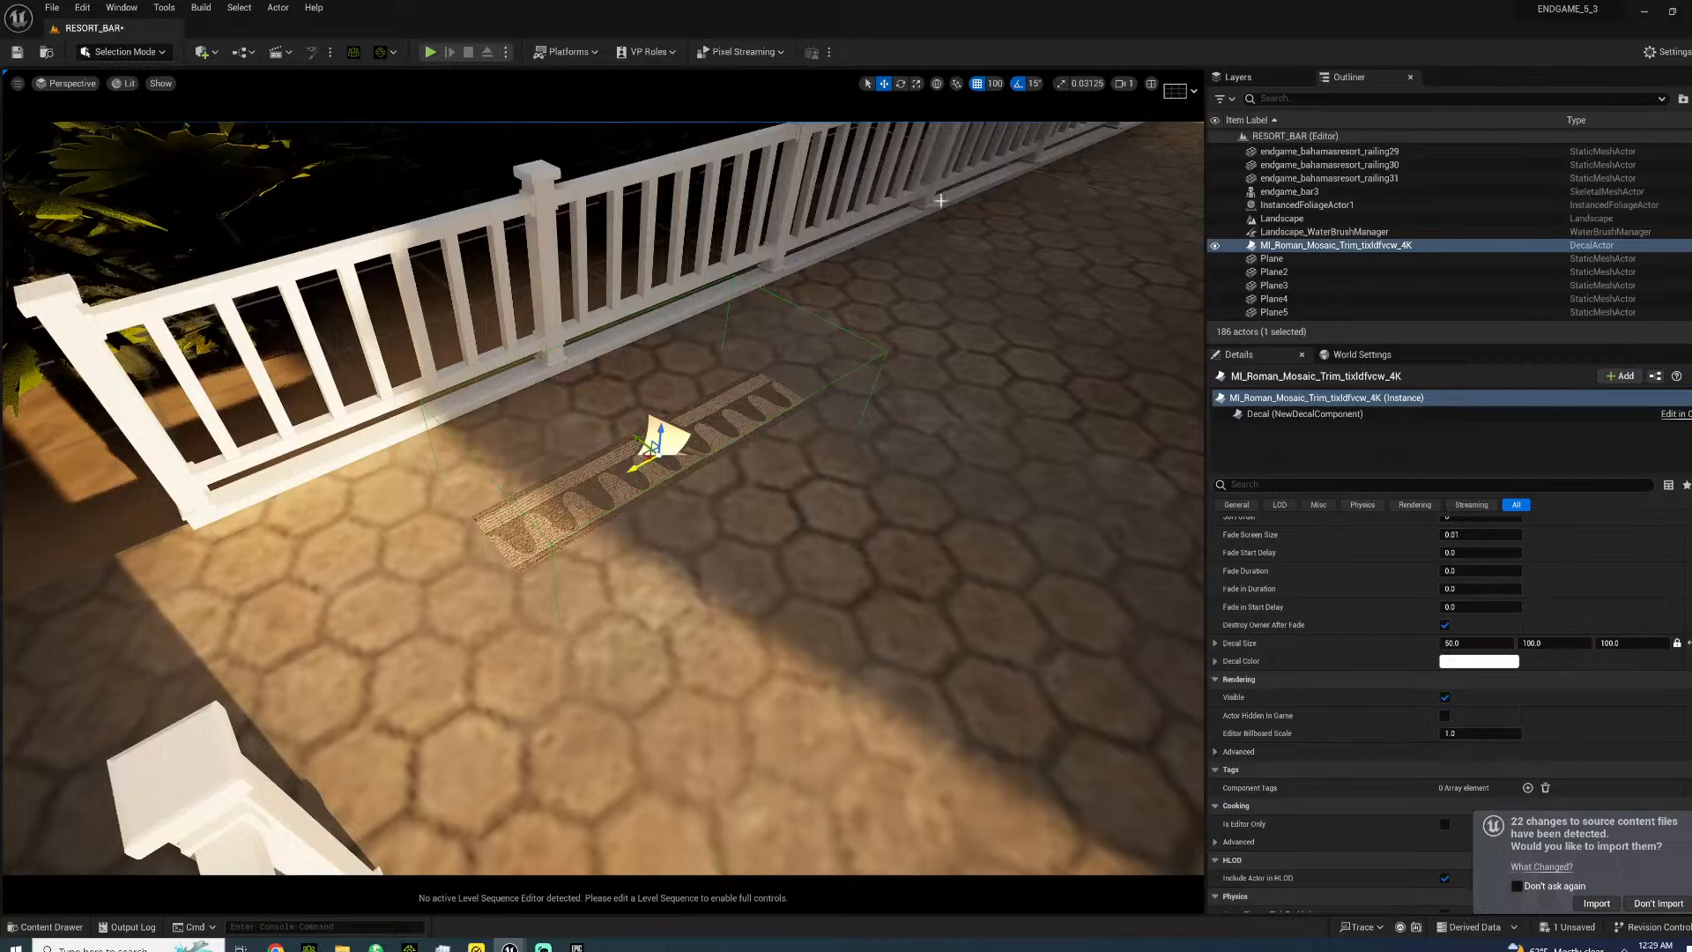
- Set the position grid snap to 50 and move the mosaic trim decal towards the fence's end and base
click(1002, 84)
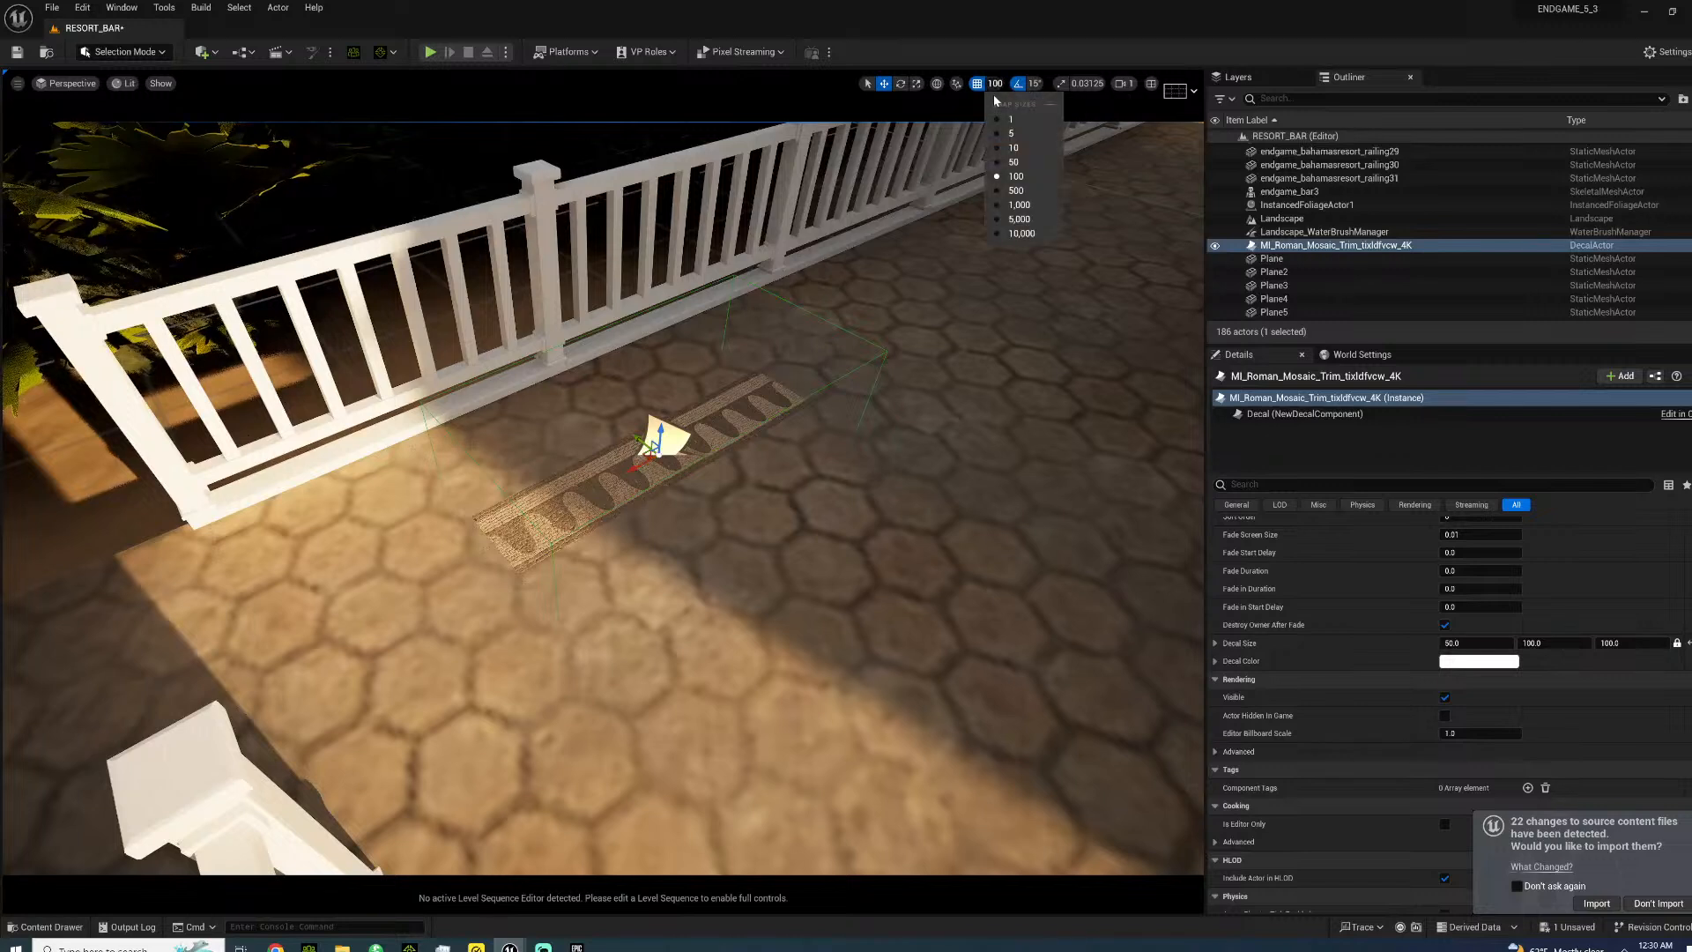
click(998, 166)
drag(625, 477, 456, 569)
right_drag(483, 518, 540, 518)
drag(588, 455, 408, 462)
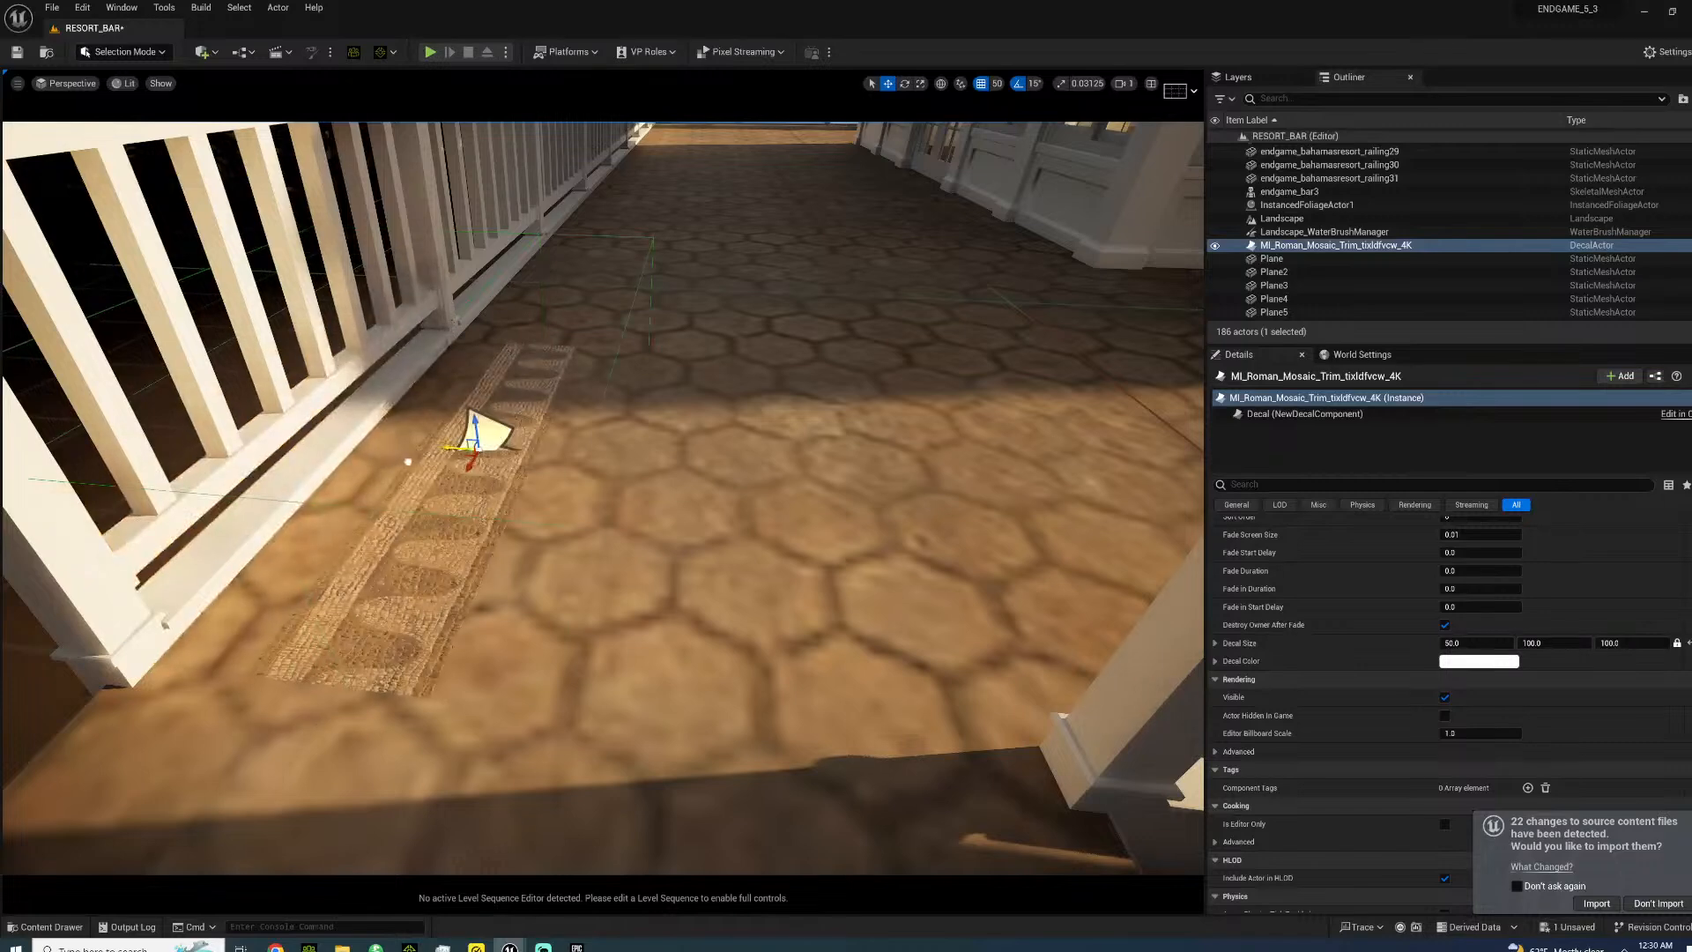
- Set the position grid snap to 5 and move the mosaic trim decal tight against the white fence's base
click(998, 84)
click(1013, 134)
key(f)
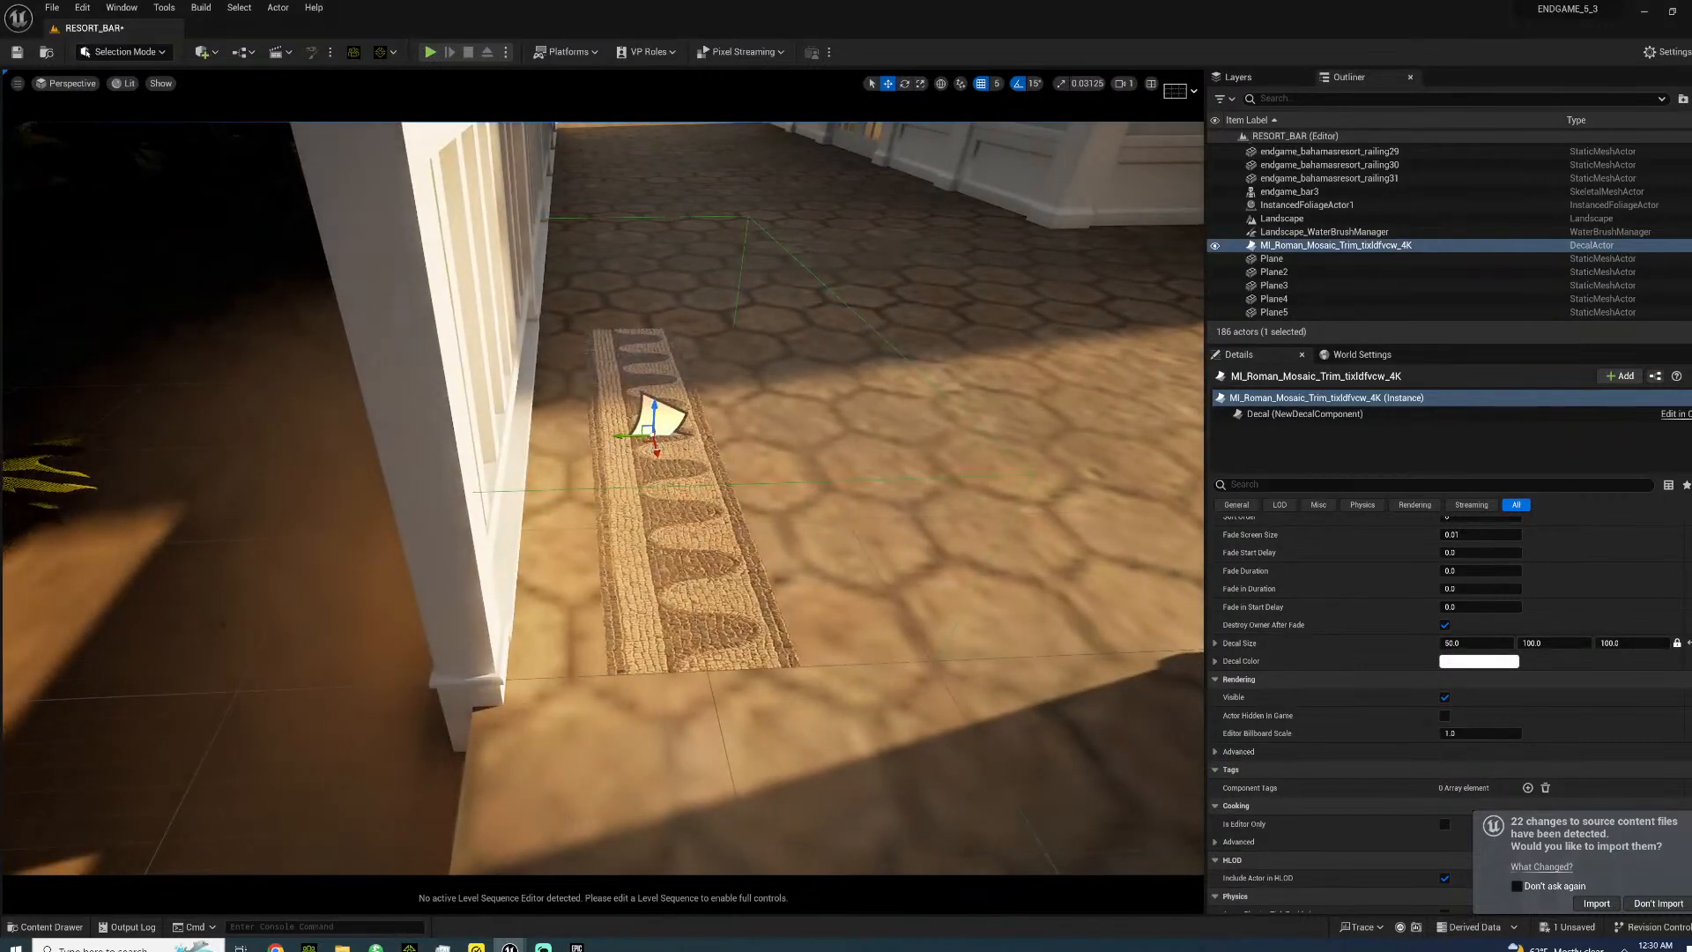
drag(618, 435, 541, 435)
key(d)
right_drag(538, 435, 423, 428)
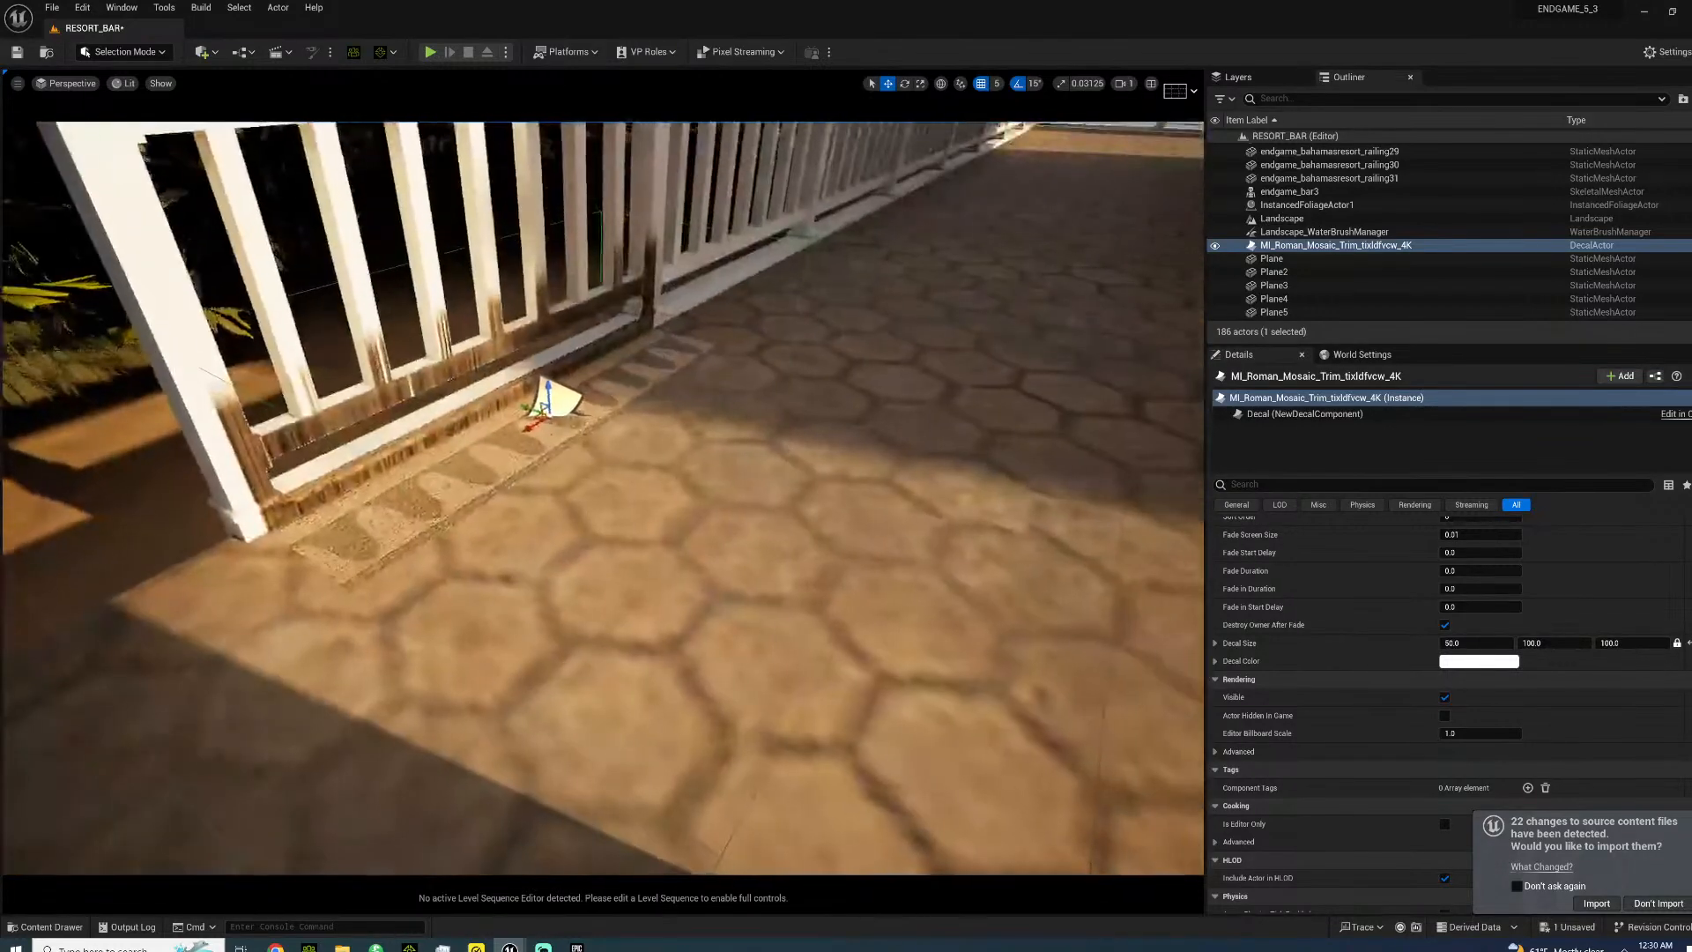
- Turn off Receives Decals for the end fence section's railing, base and post
ctrl+click(334, 463)
ctrl+click(218, 418)
right_drag(218, 417, 226, 302)
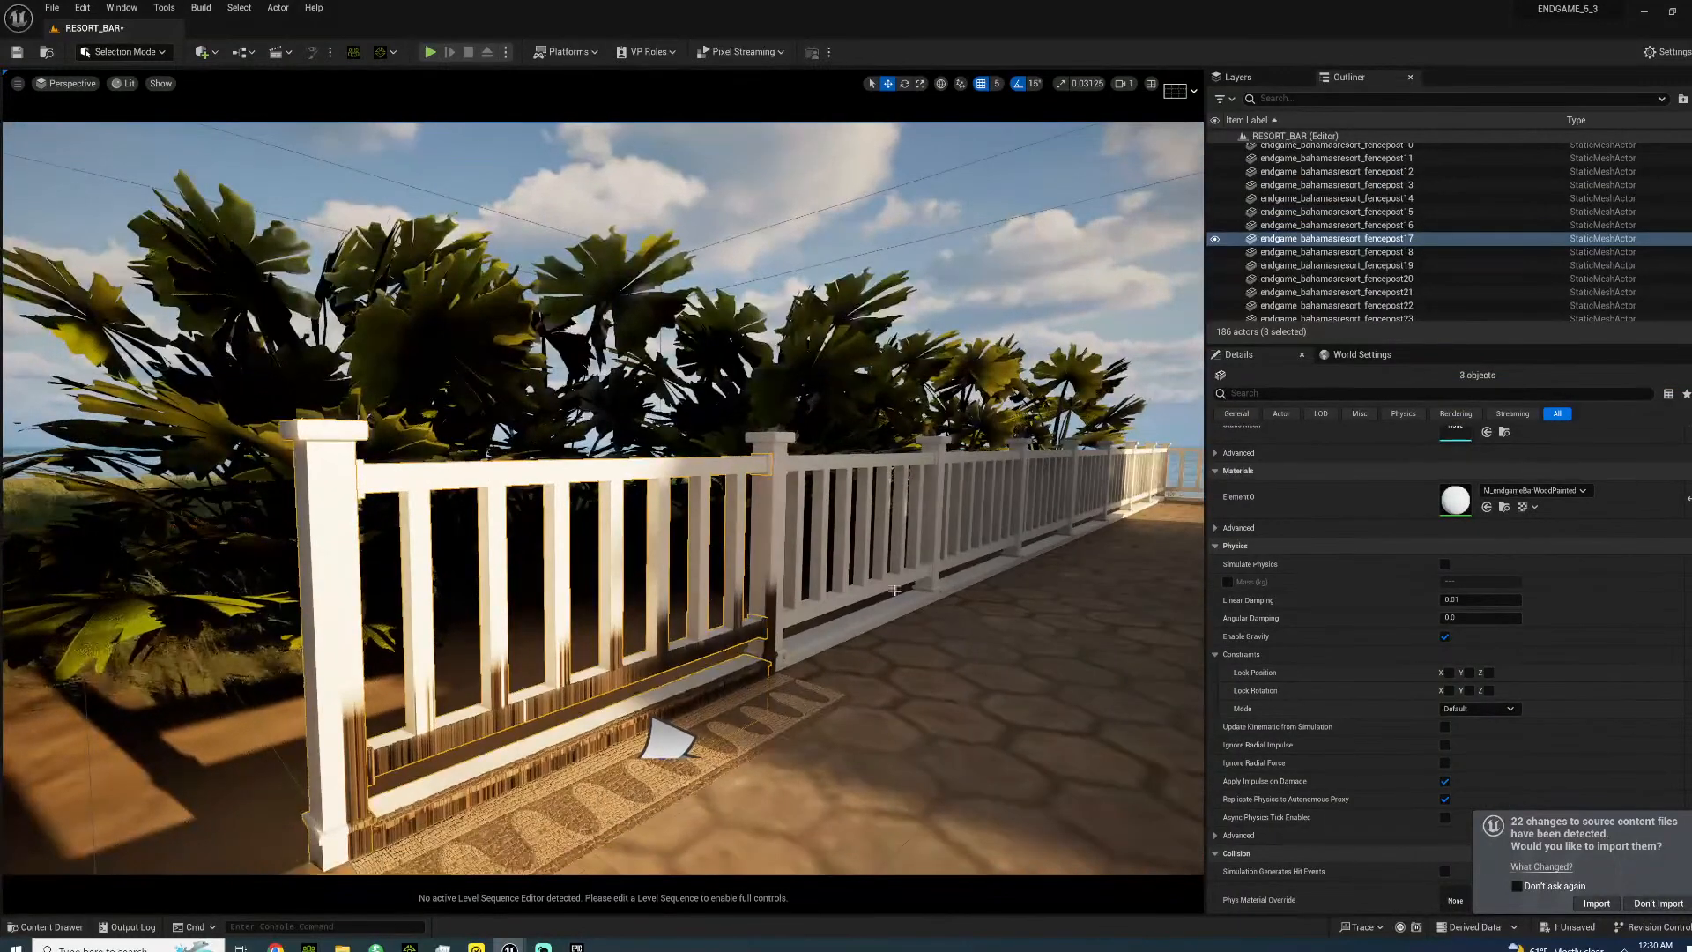
click(1245, 393)
text(decal)
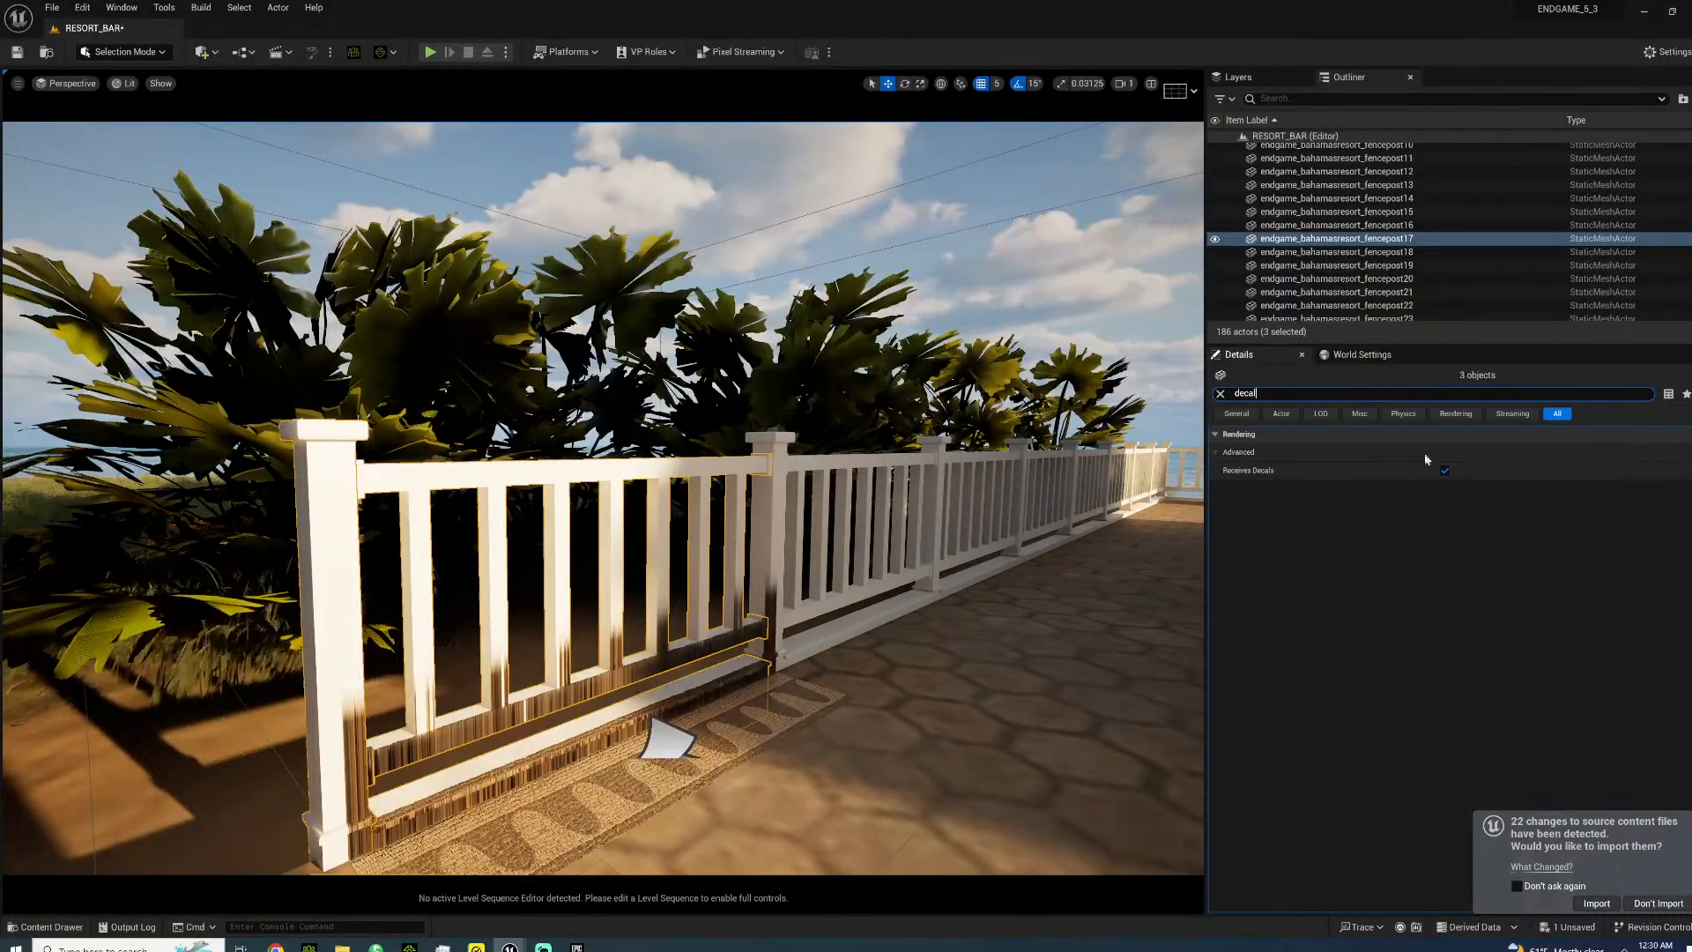
click(1445, 470)
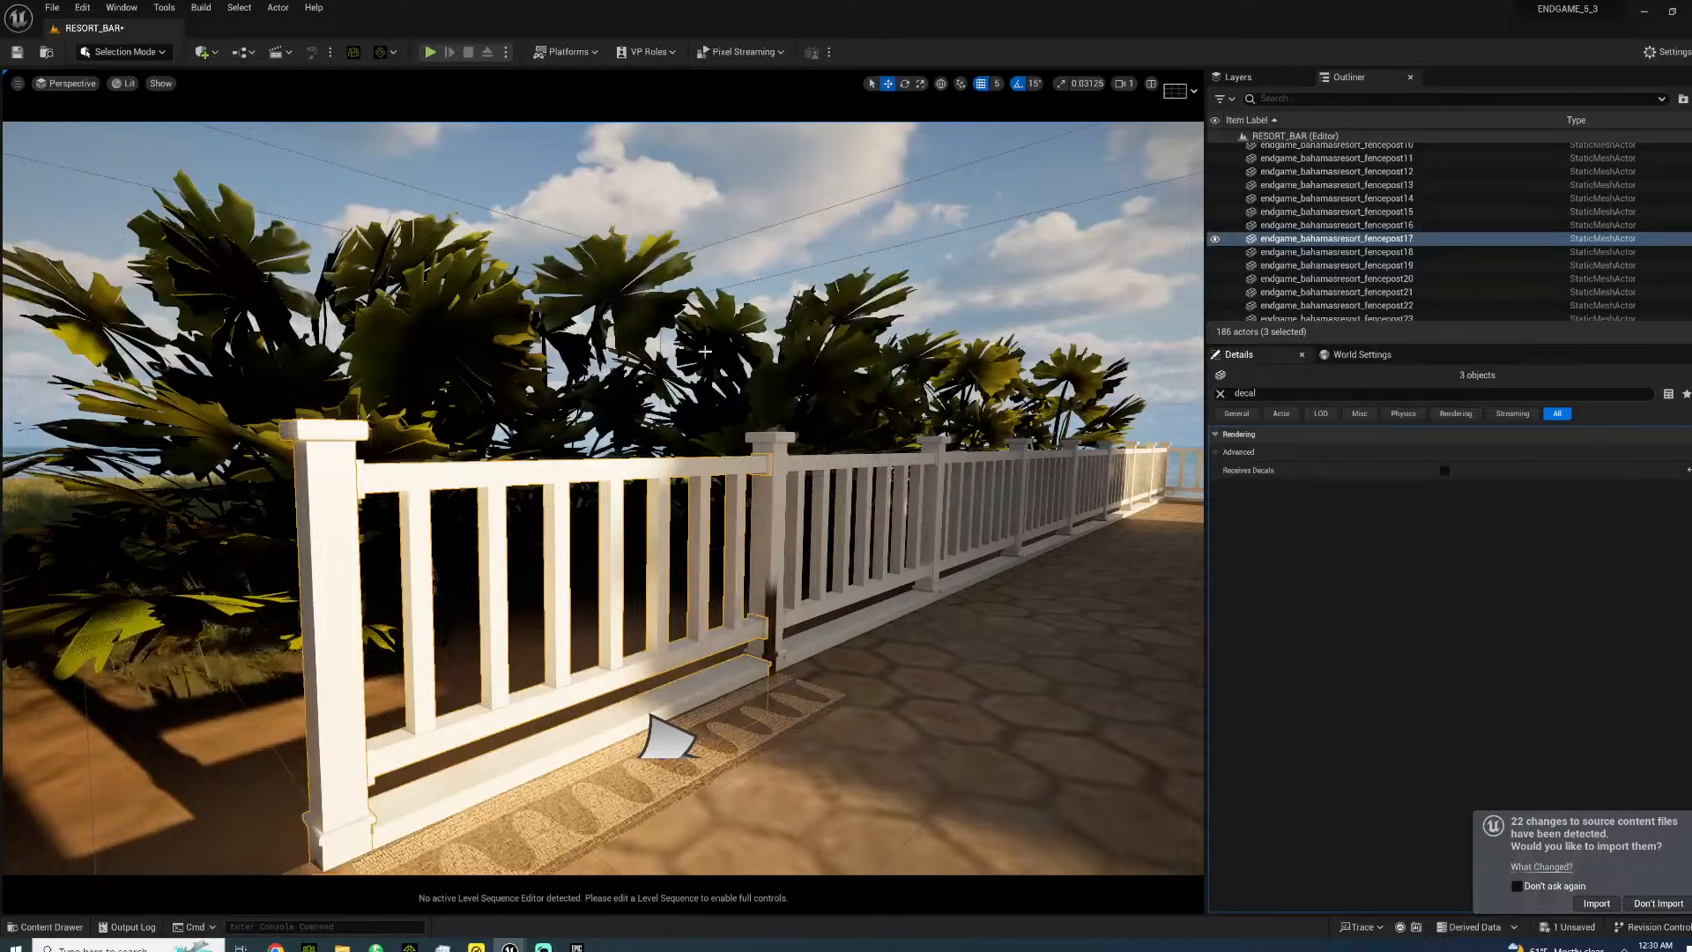
- Set the position grid snap to 50 and duplicate the mosaic trim decal end to end along the second fence section
right_drag(782, 512, 657, 609)
key(w)
key(s)
key(a)
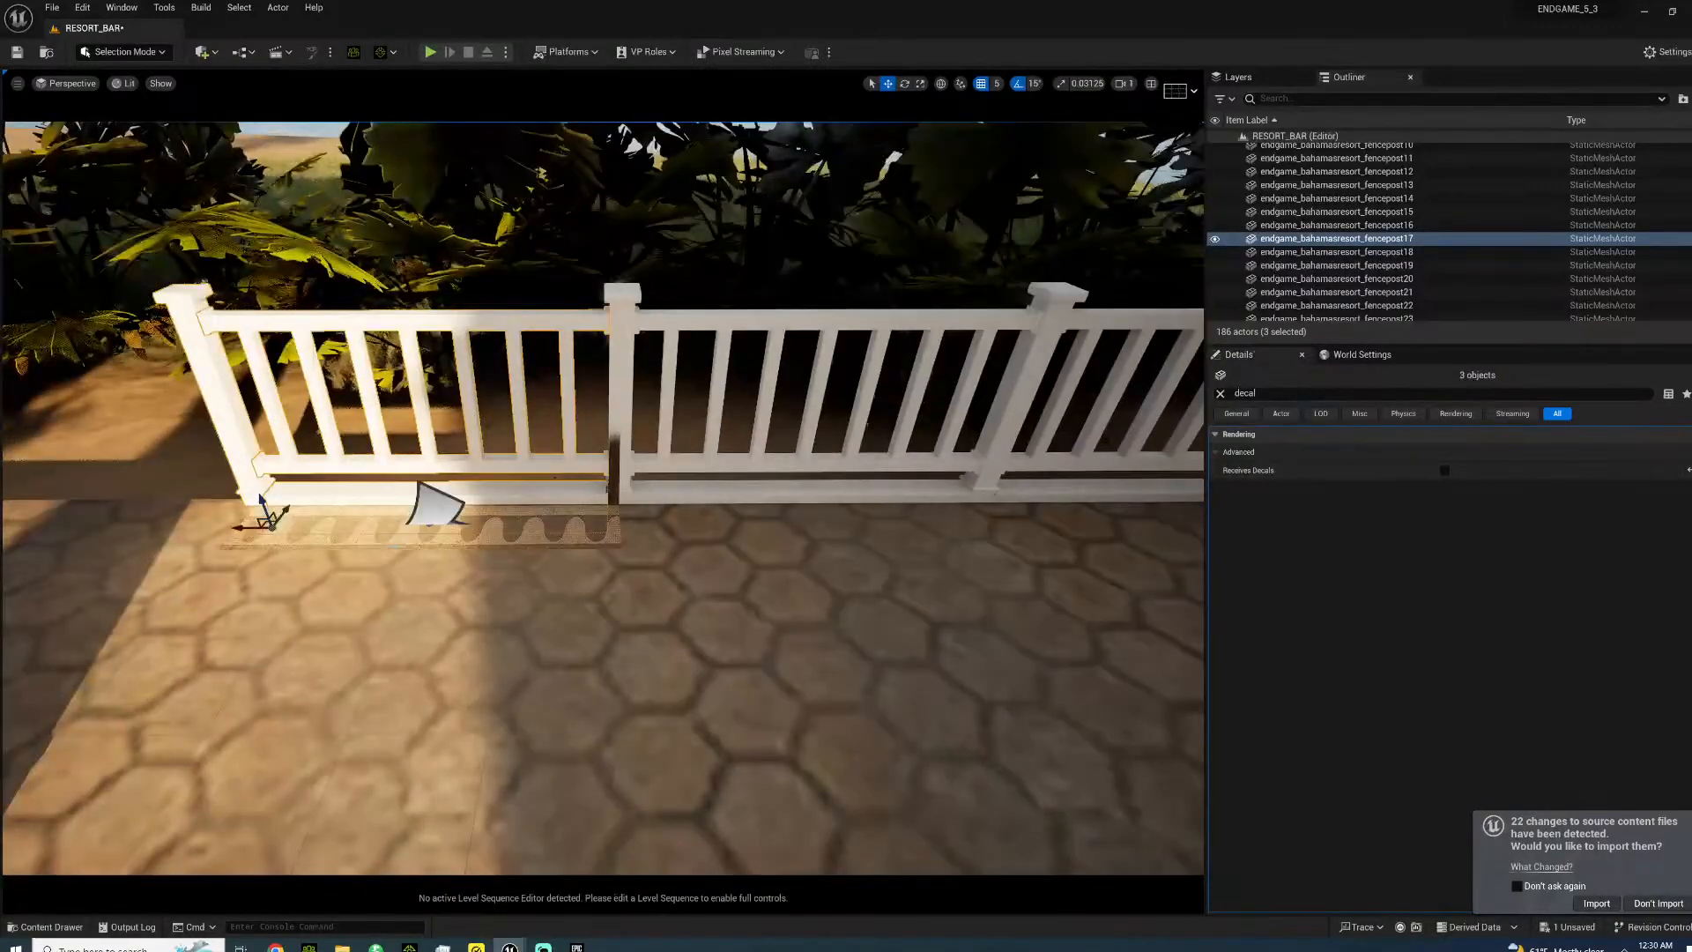
click(433, 504)
click(999, 84)
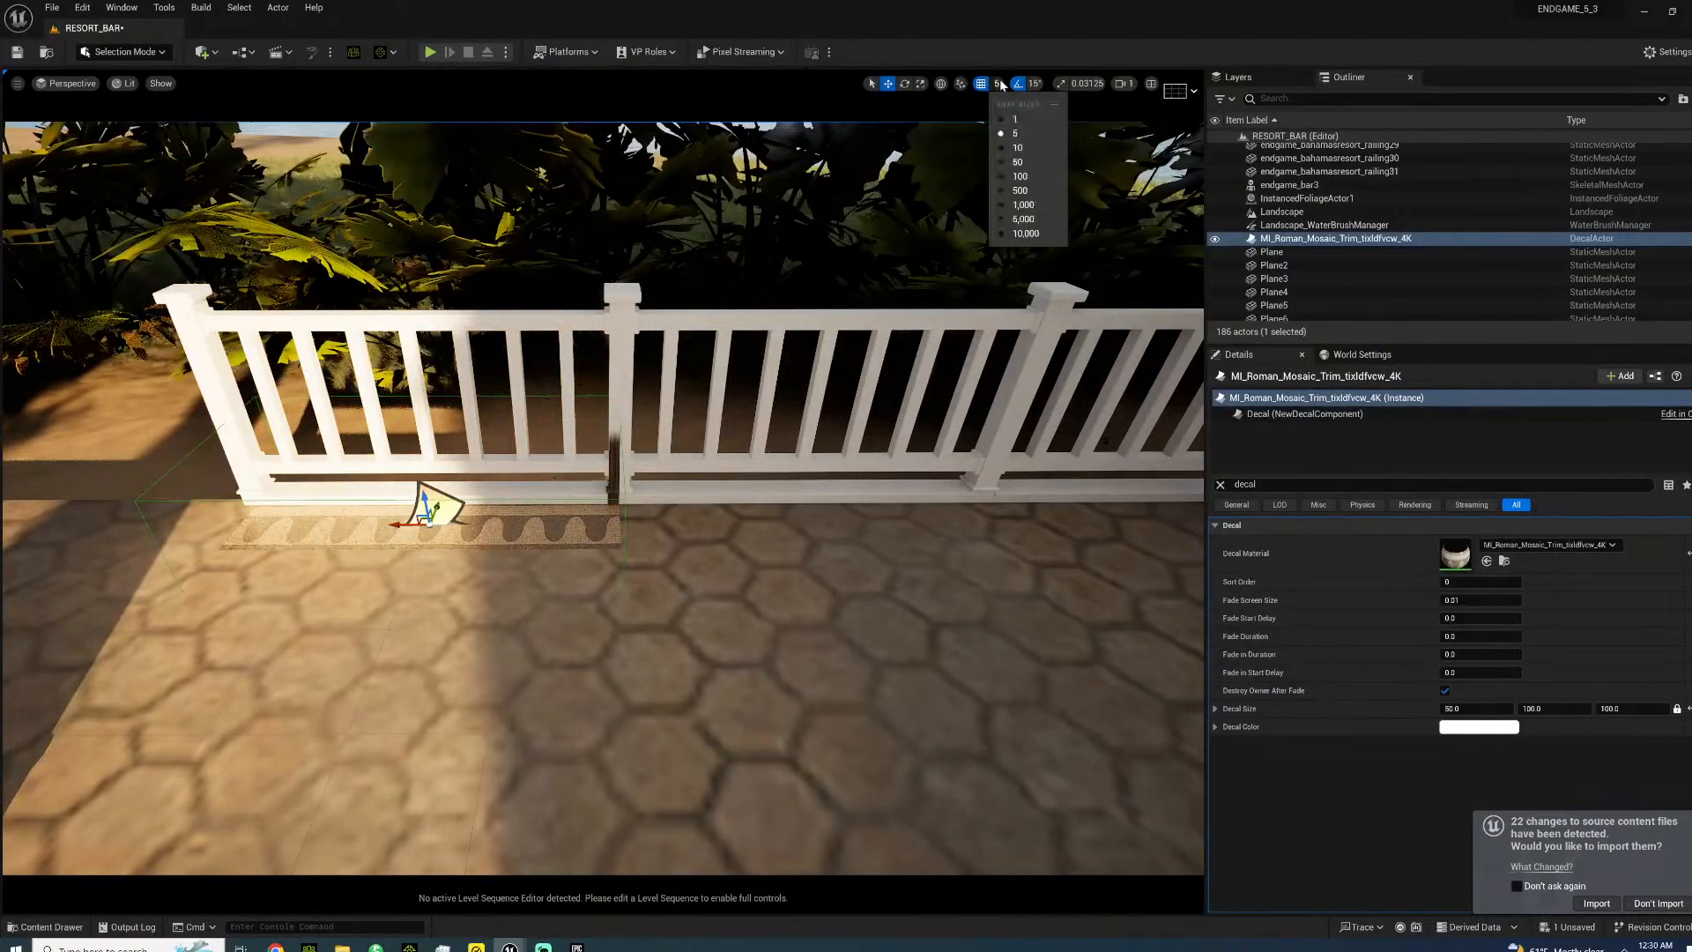
click(1017, 163)
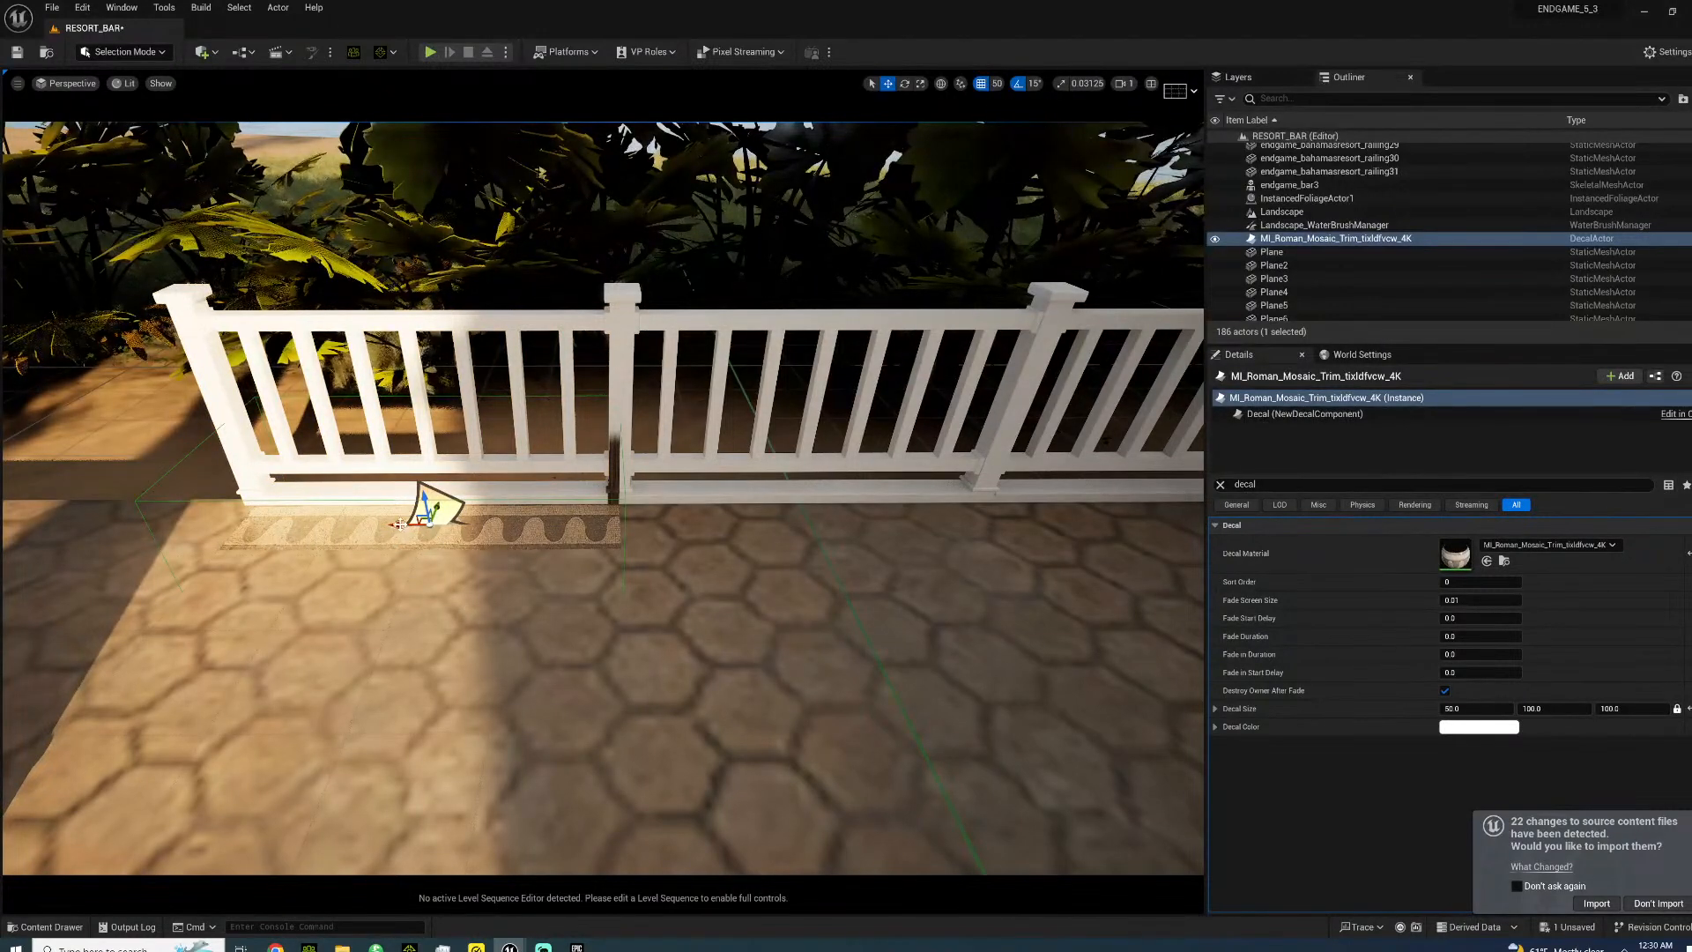
alt+drag(401, 526, 735, 533)
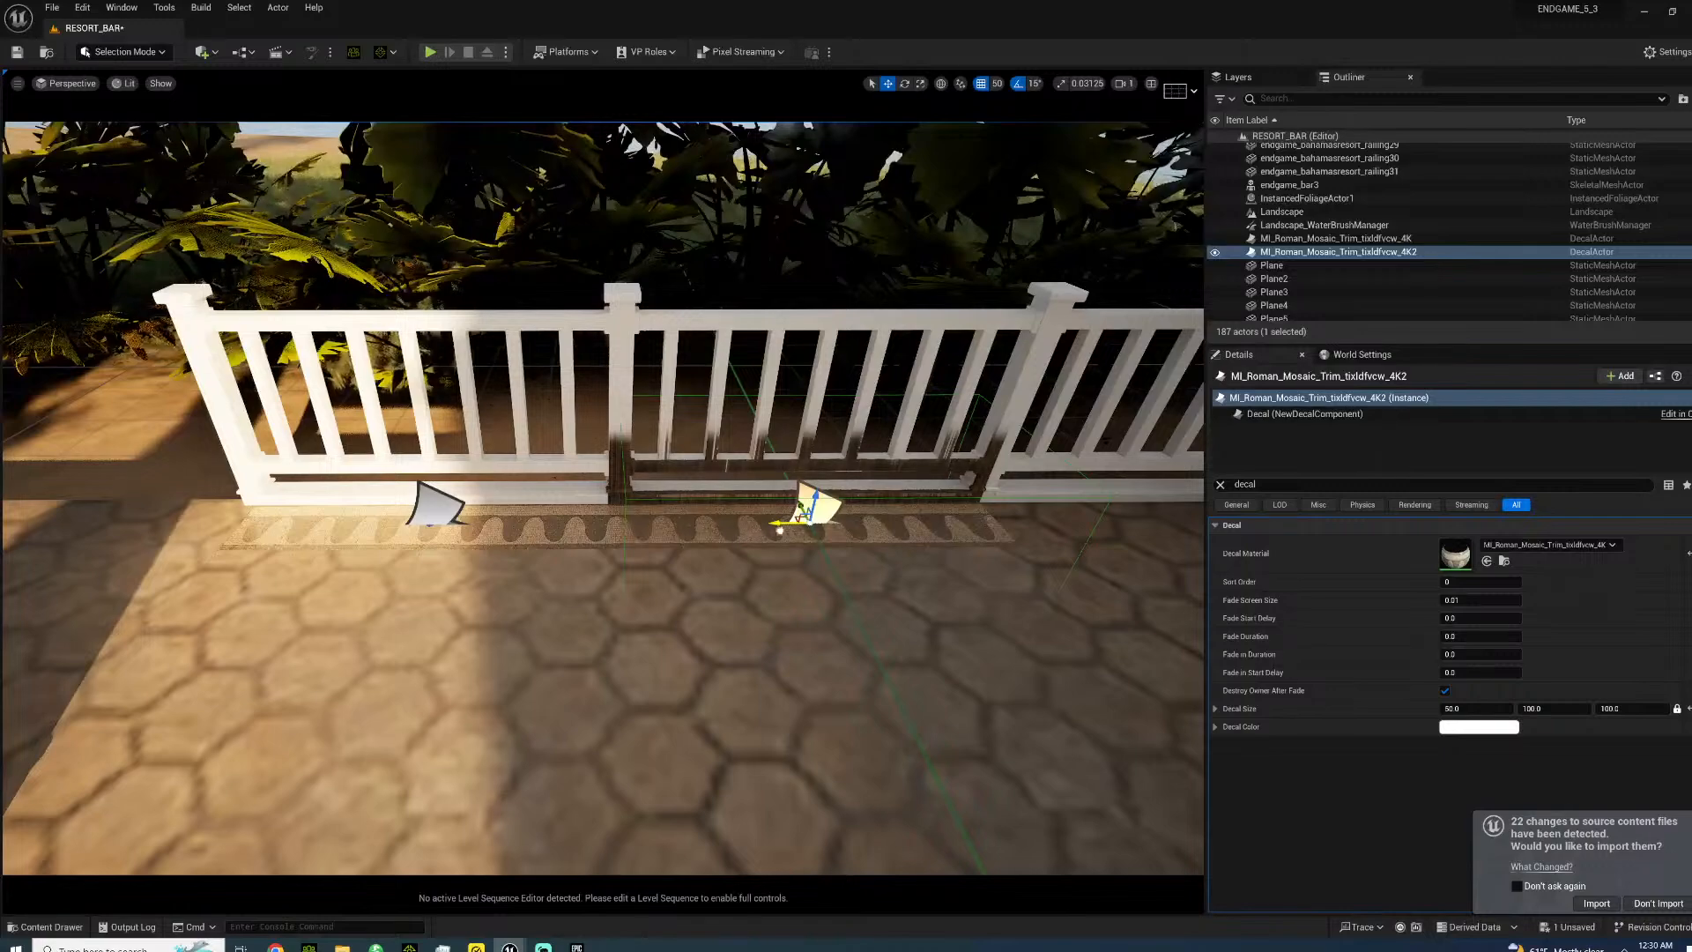
drag(848, 533, 810, 531)
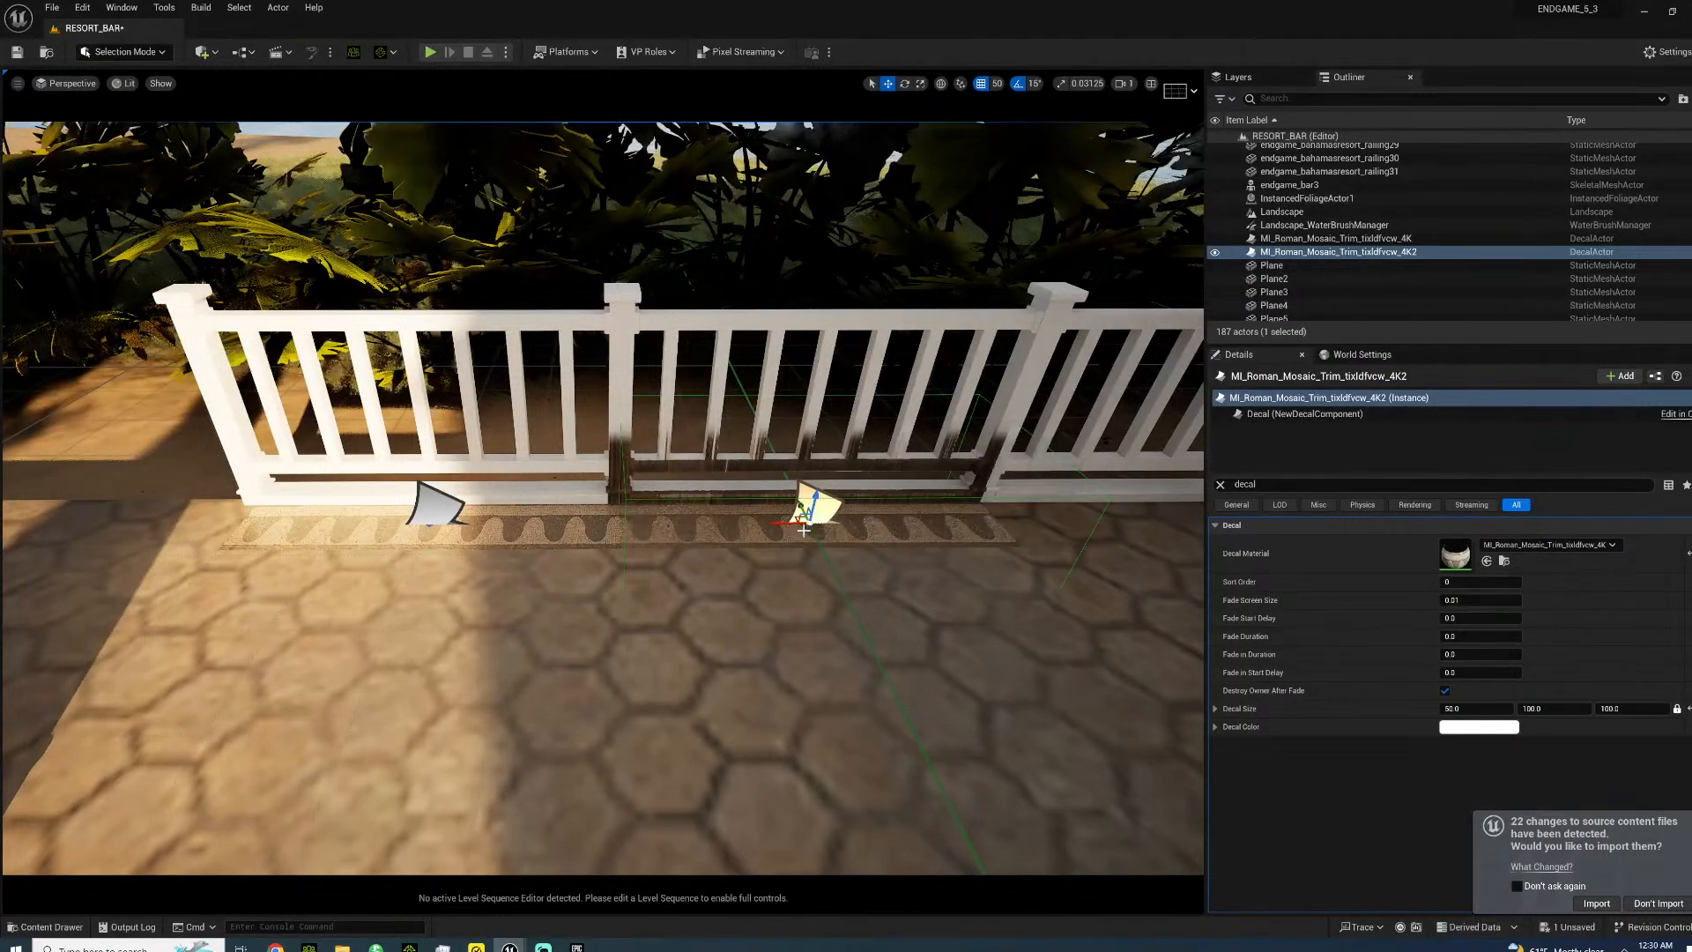
right_drag(811, 531, 868, 560)
right_drag(682, 444, 793, 396)
mouse_move(681, 515)
right_down()
mouse_move(696, 511)
mouse_move(680, 516)
right_up()
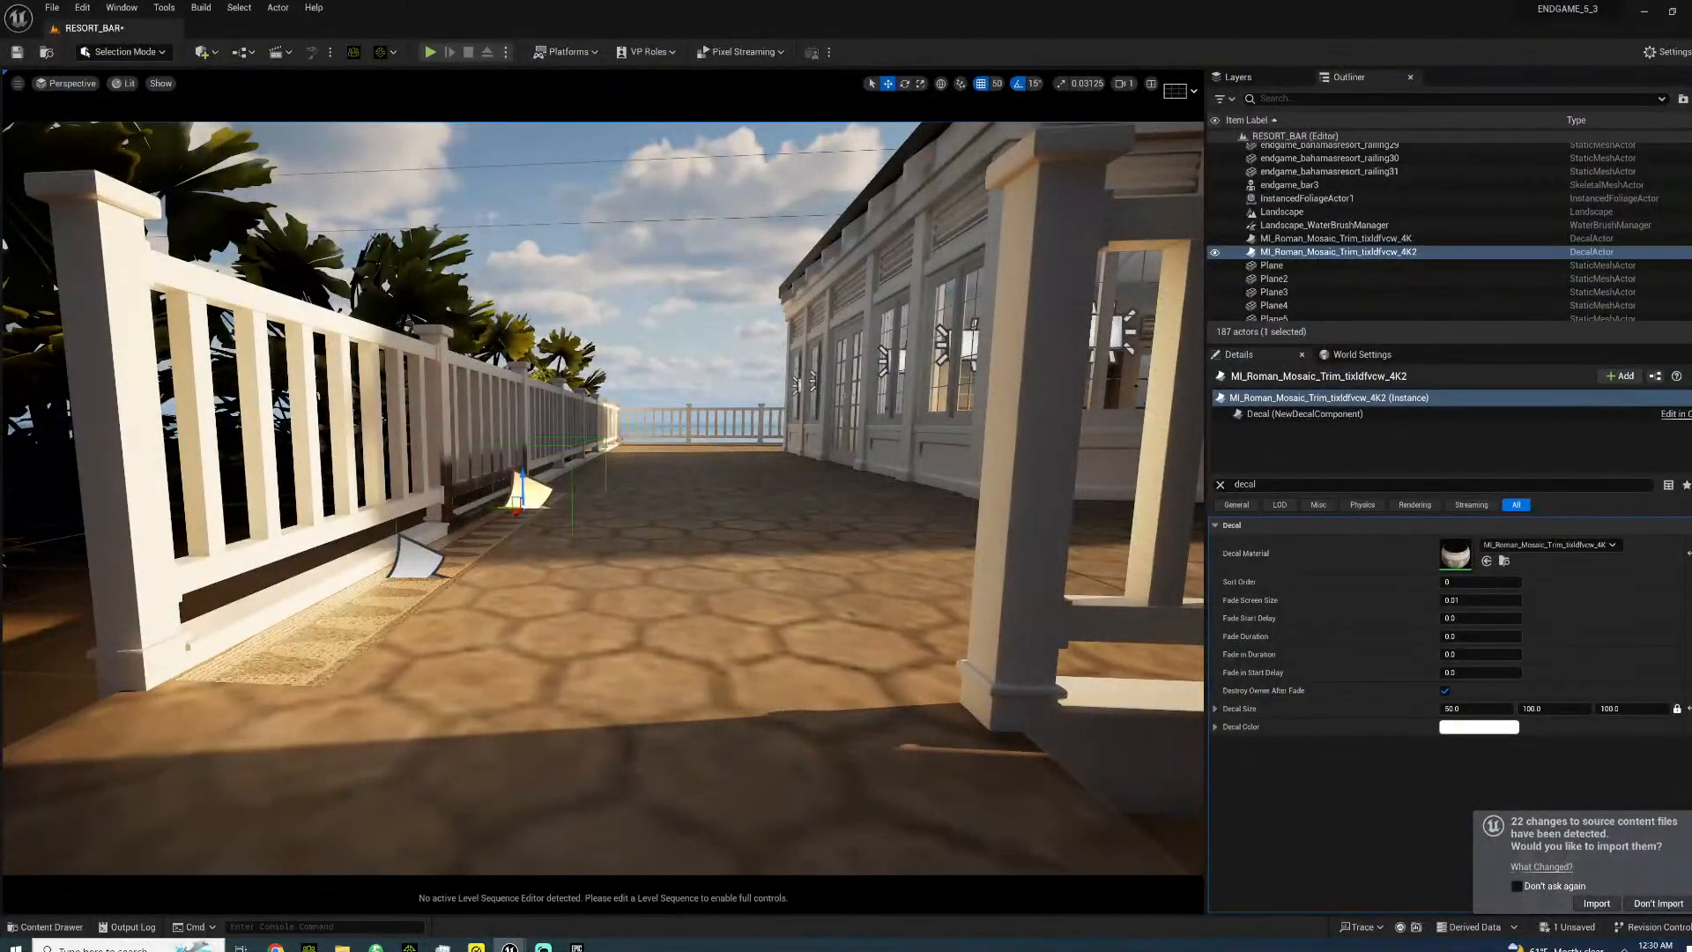
right_drag(681, 515, 546, 608)
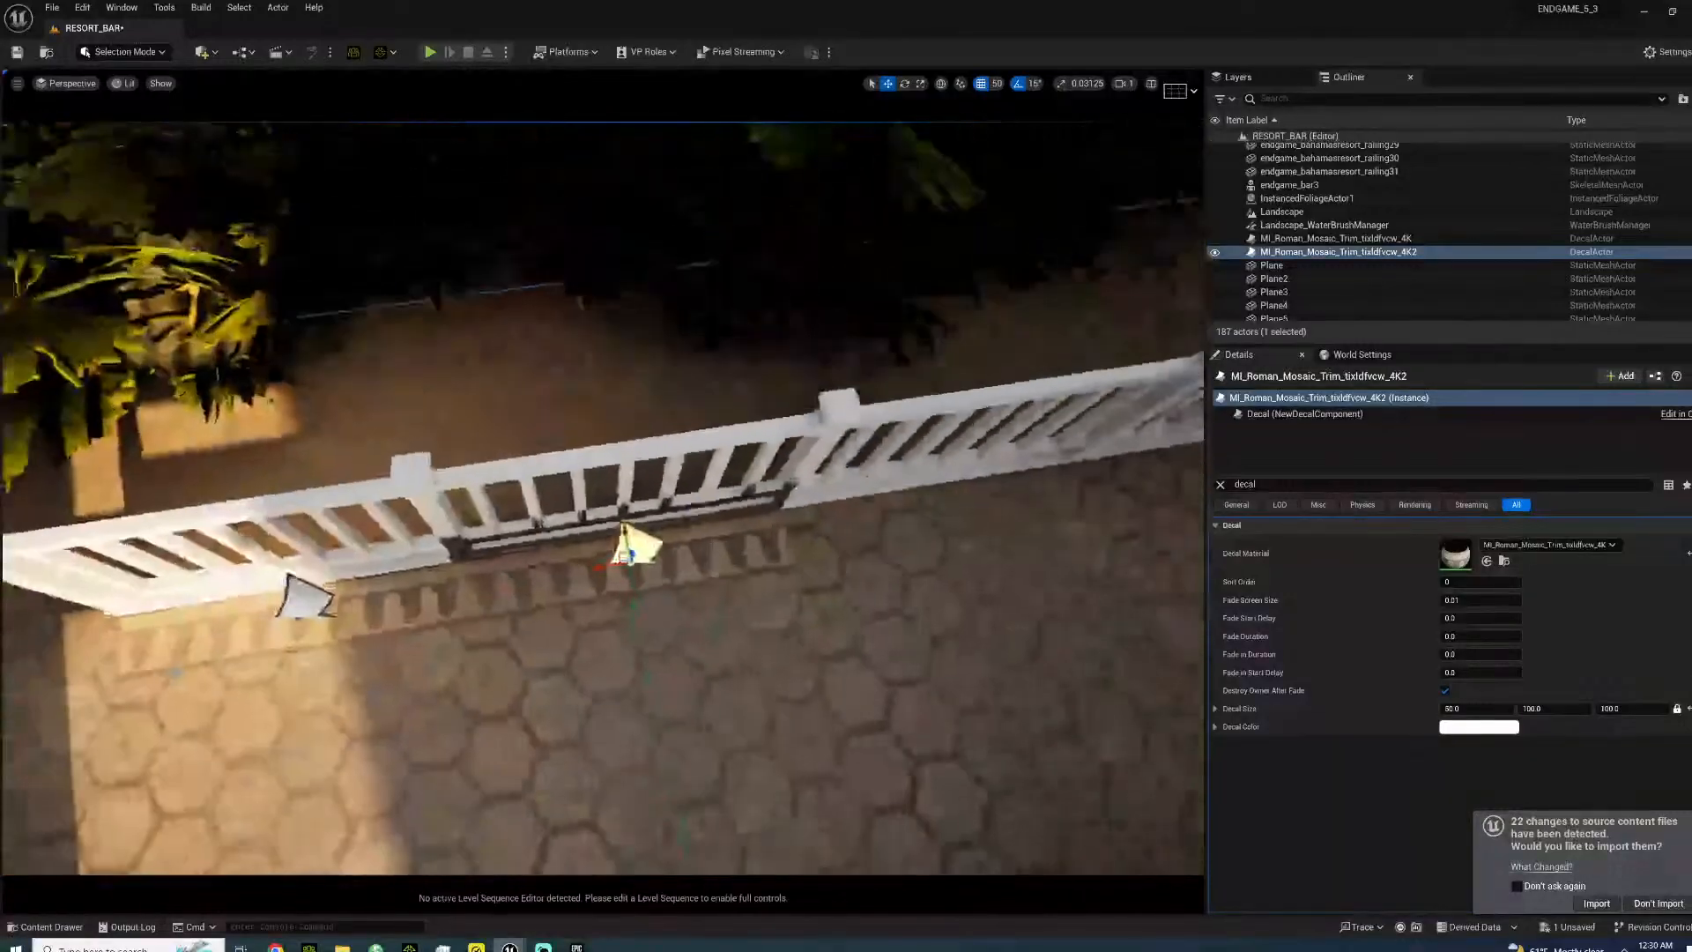
- Set the position grid snap to 100 and keep duplicating the mosaic trim decal along the fence up to its far corner
click(997, 84)
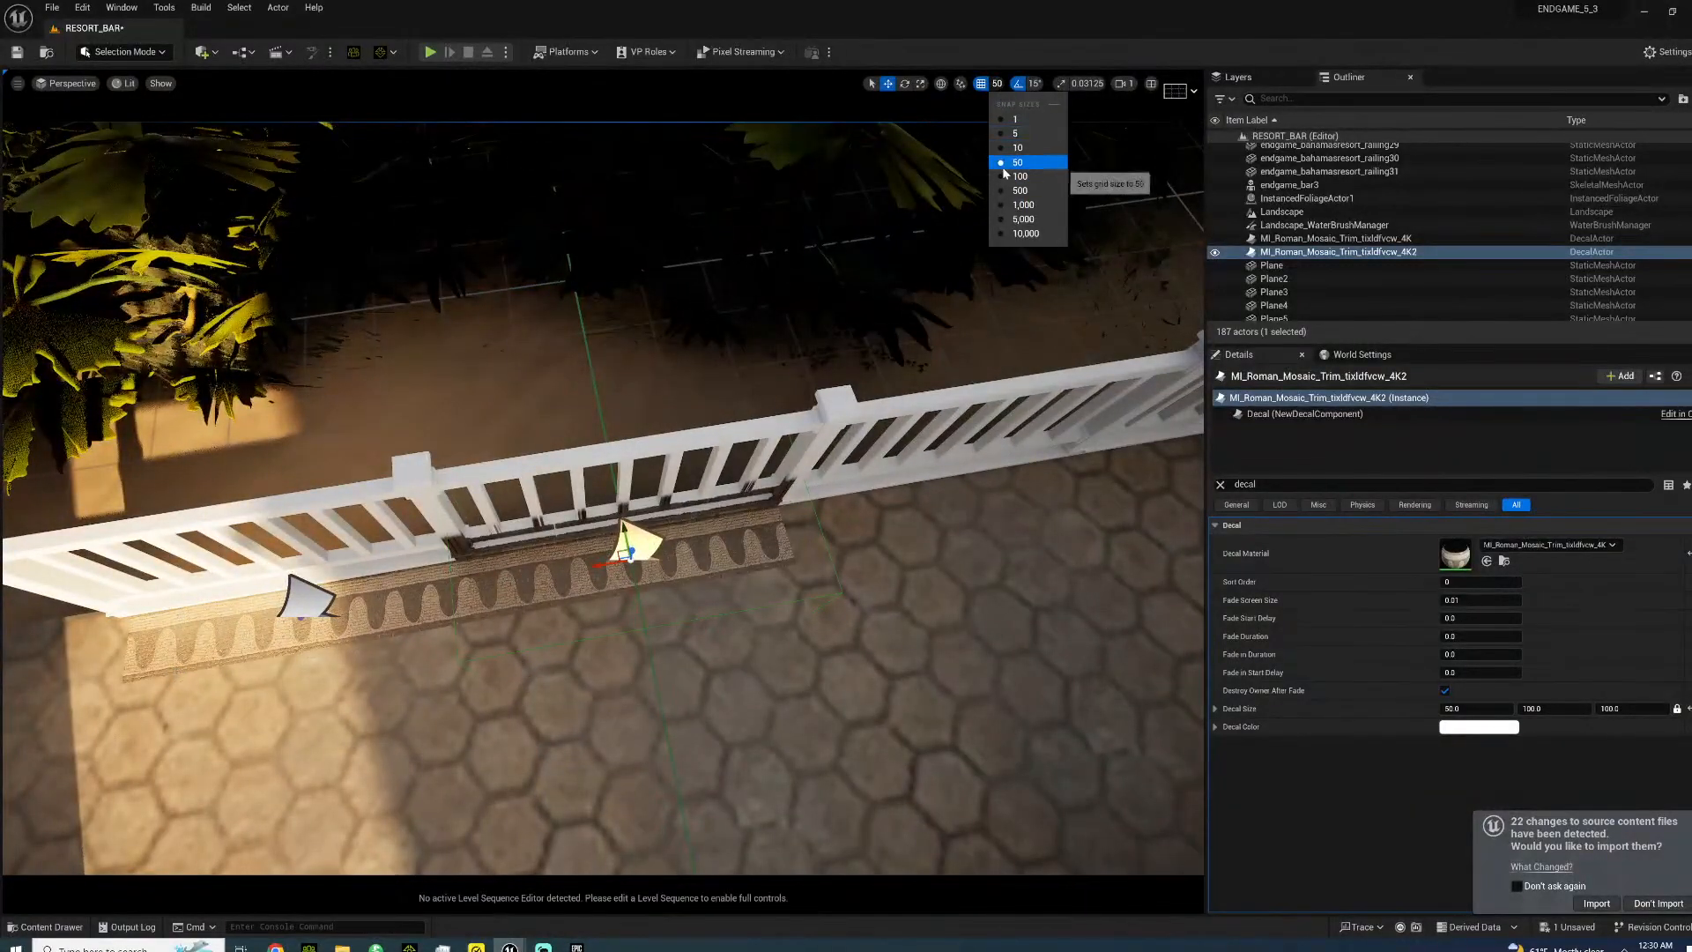
click(1002, 170)
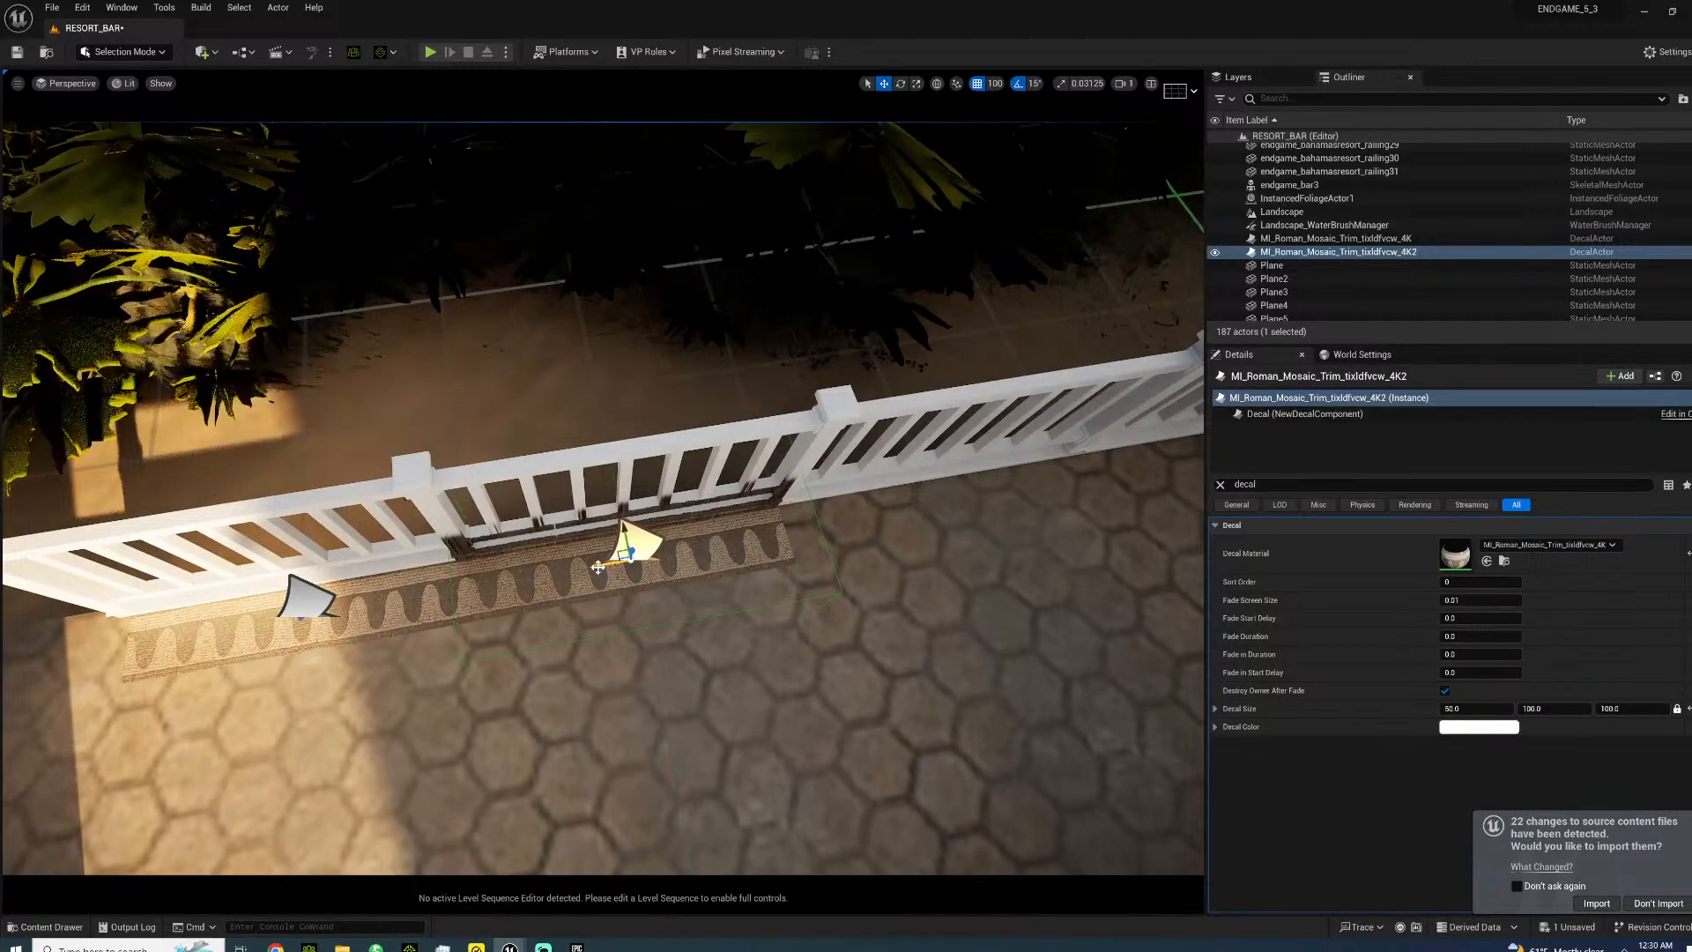
alt+drag(598, 566, 873, 536)
drag(989, 514, 921, 515)
right_drag(921, 515, 948, 511)
right_drag(416, 498, 412, 499)
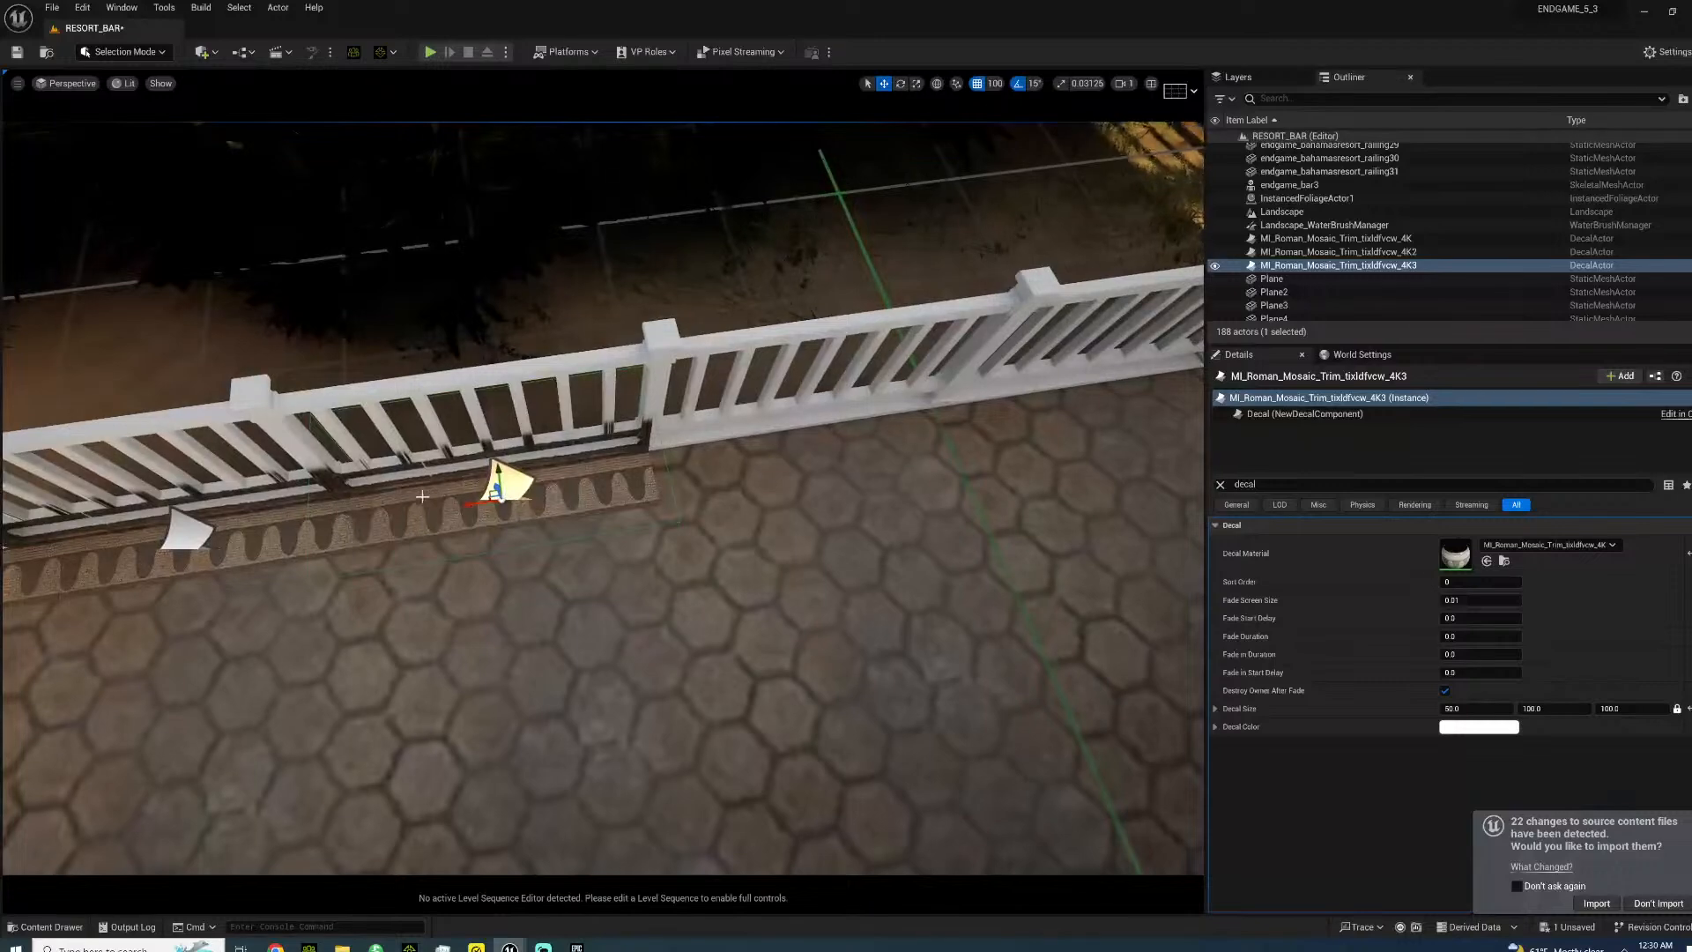
alt+drag(468, 504, 1049, 412)
right_drag(1048, 412, 1065, 381)
alt+drag(330, 500, 1027, 319)
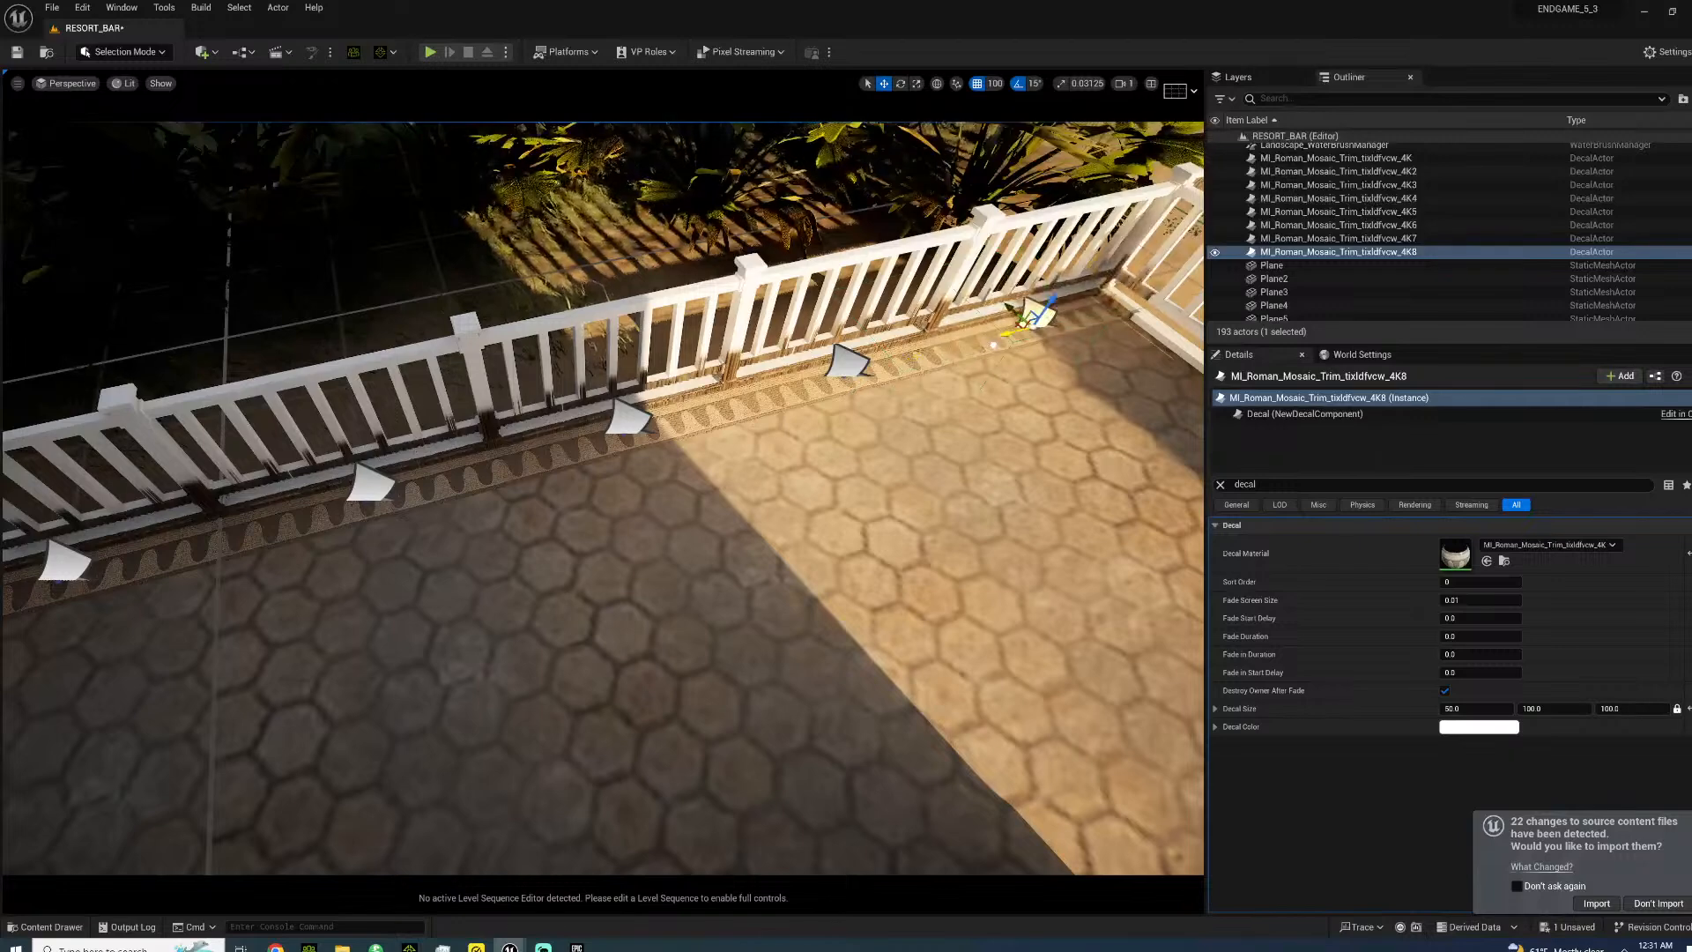
- Make a perpendicular rotated copy of the corner decal, set the position grid snap to 5 and move the copy along the beach-side fence
key(e)
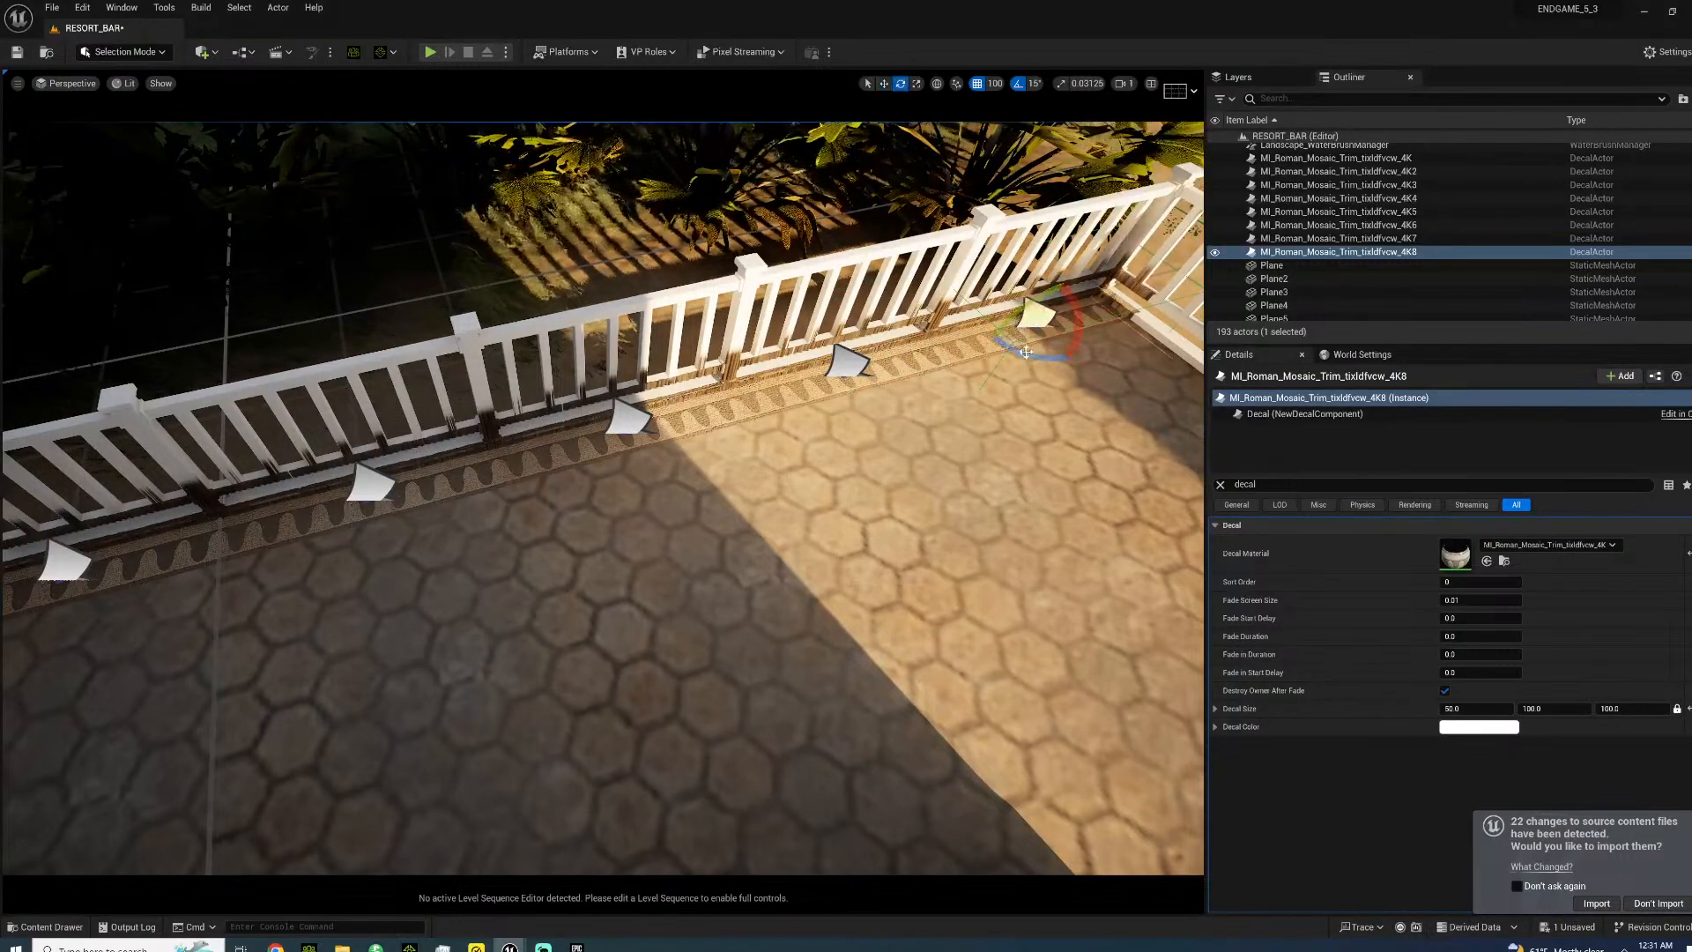
alt+drag(1033, 355, 980, 298)
right_drag(980, 353, 1098, 352)
key(w)
right_drag(1016, 147, 1036, 182)
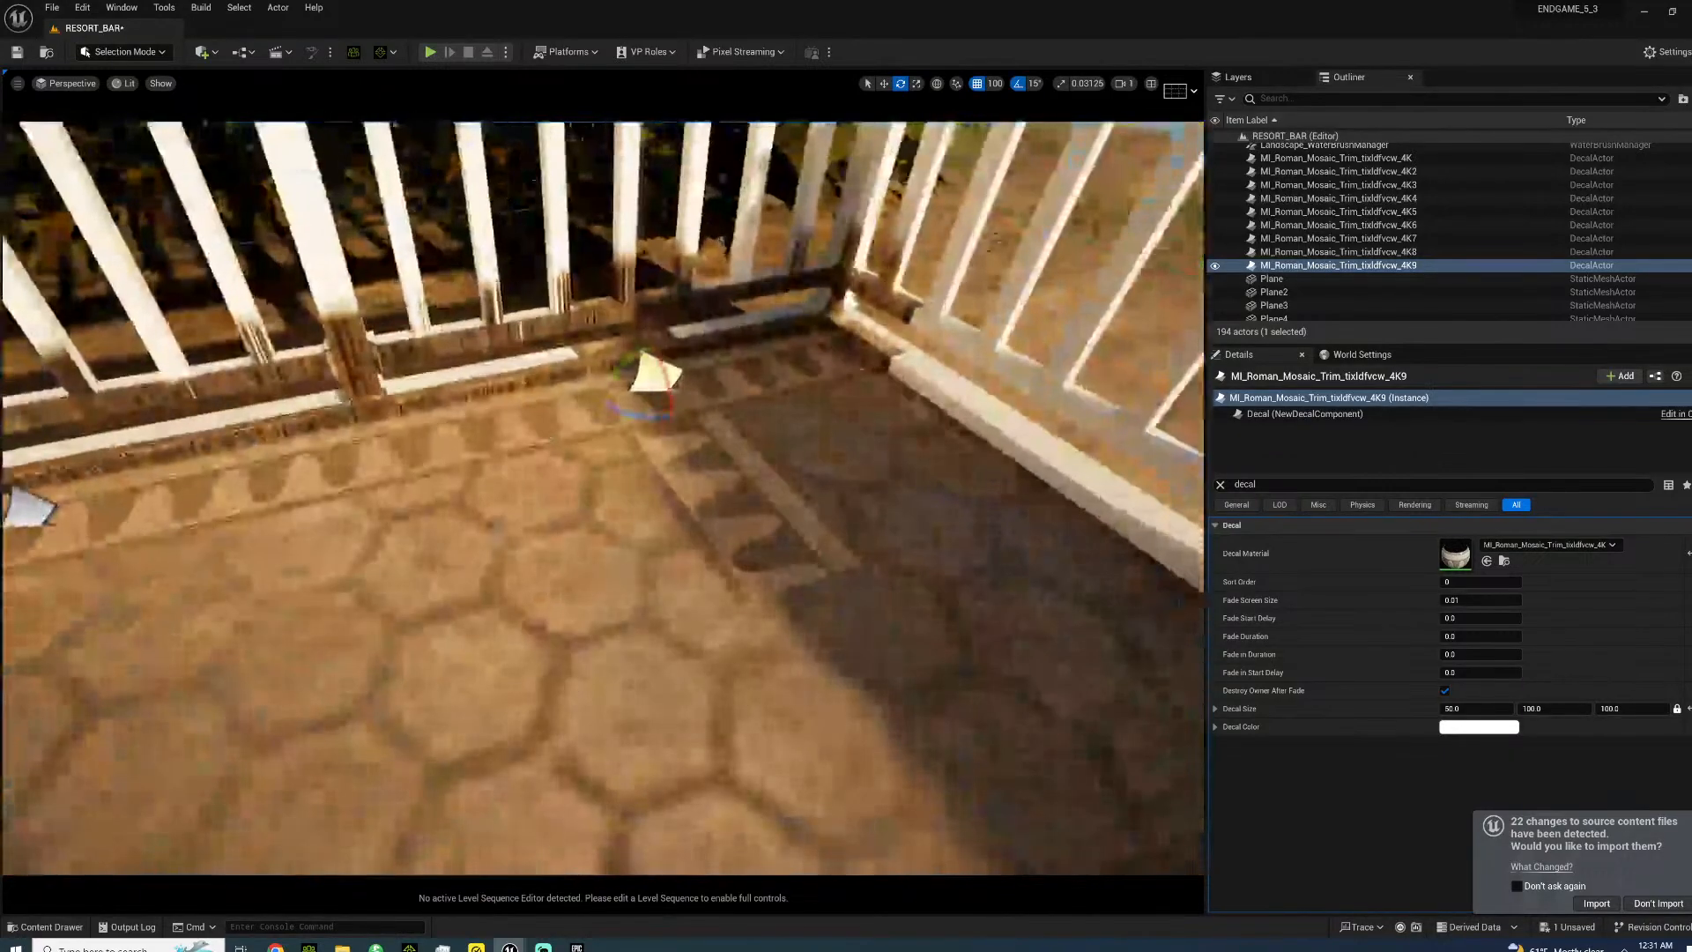
click(994, 84)
click(1015, 133)
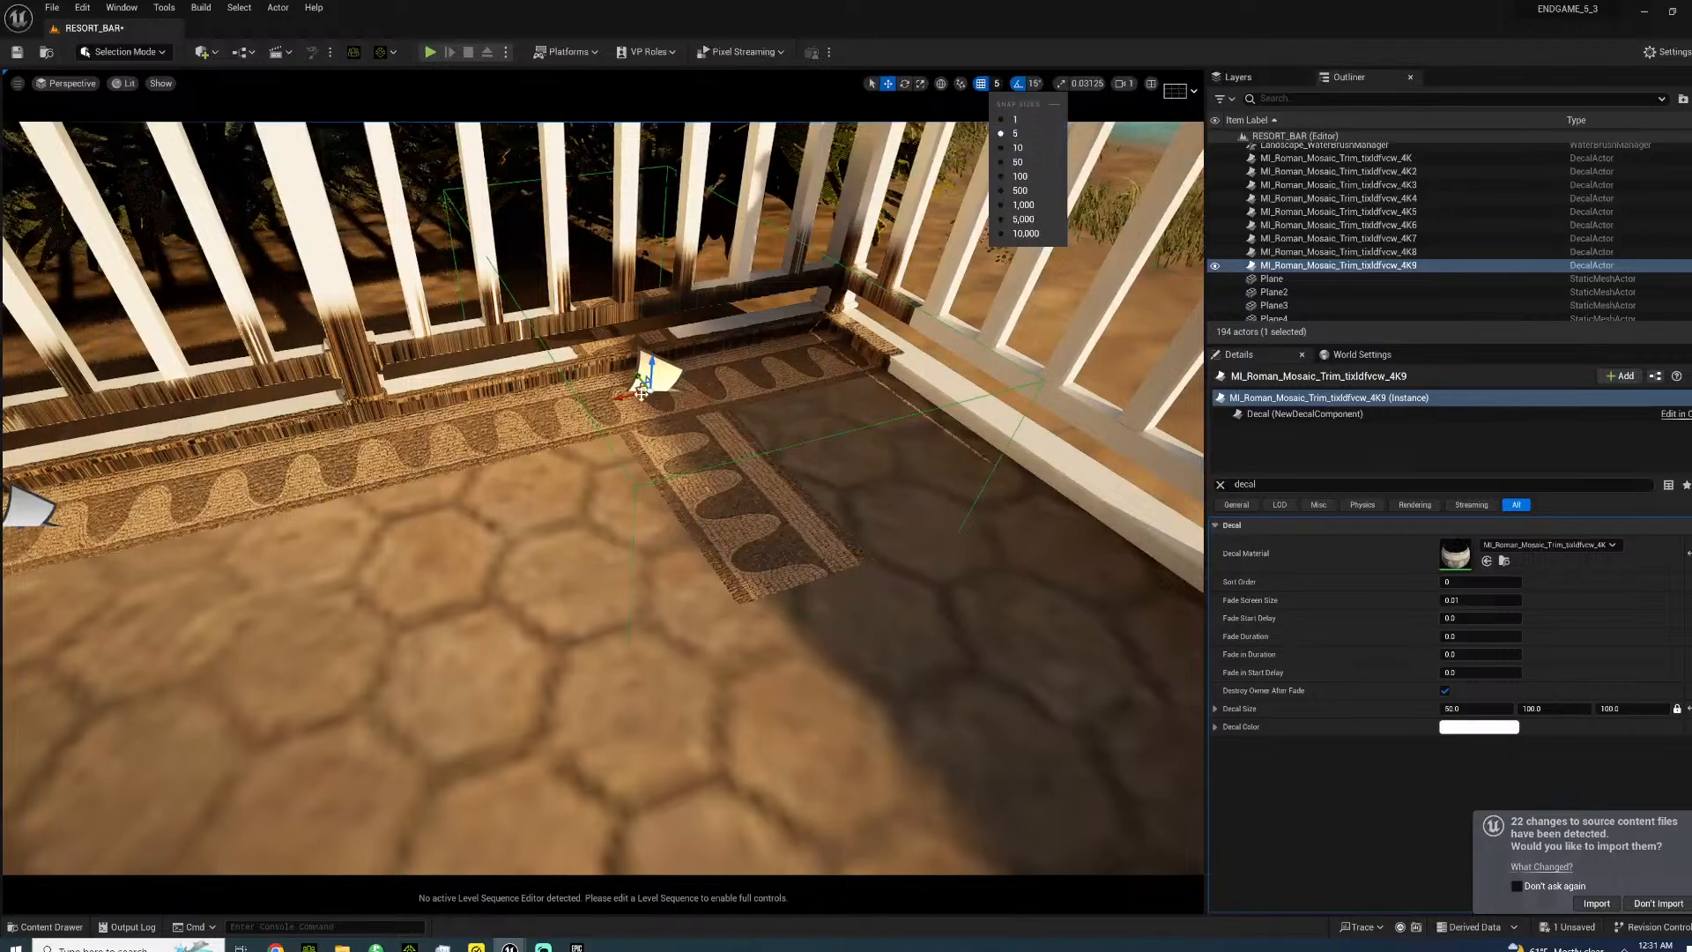
right_drag(632, 376, 758, 418)
drag(540, 377, 689, 363)
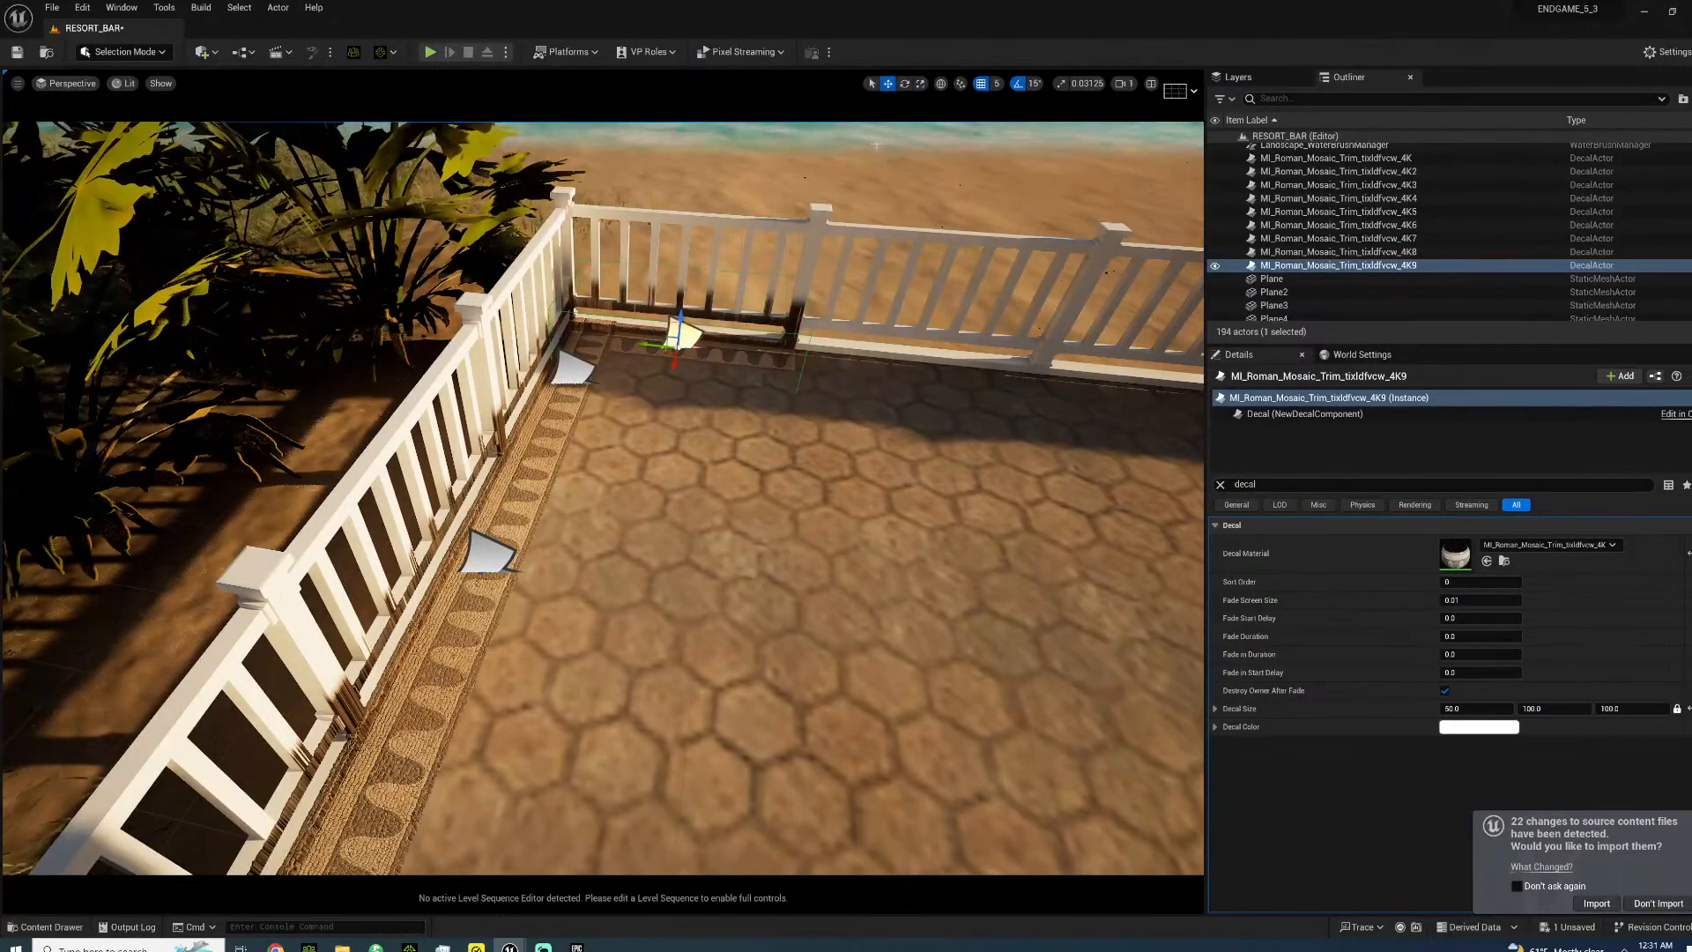
- Nudge the rotated decal along the beach-side fence so its strip meets the first border at the corner
key(w)
right_drag(890, 282, 926, 388)
key(s)
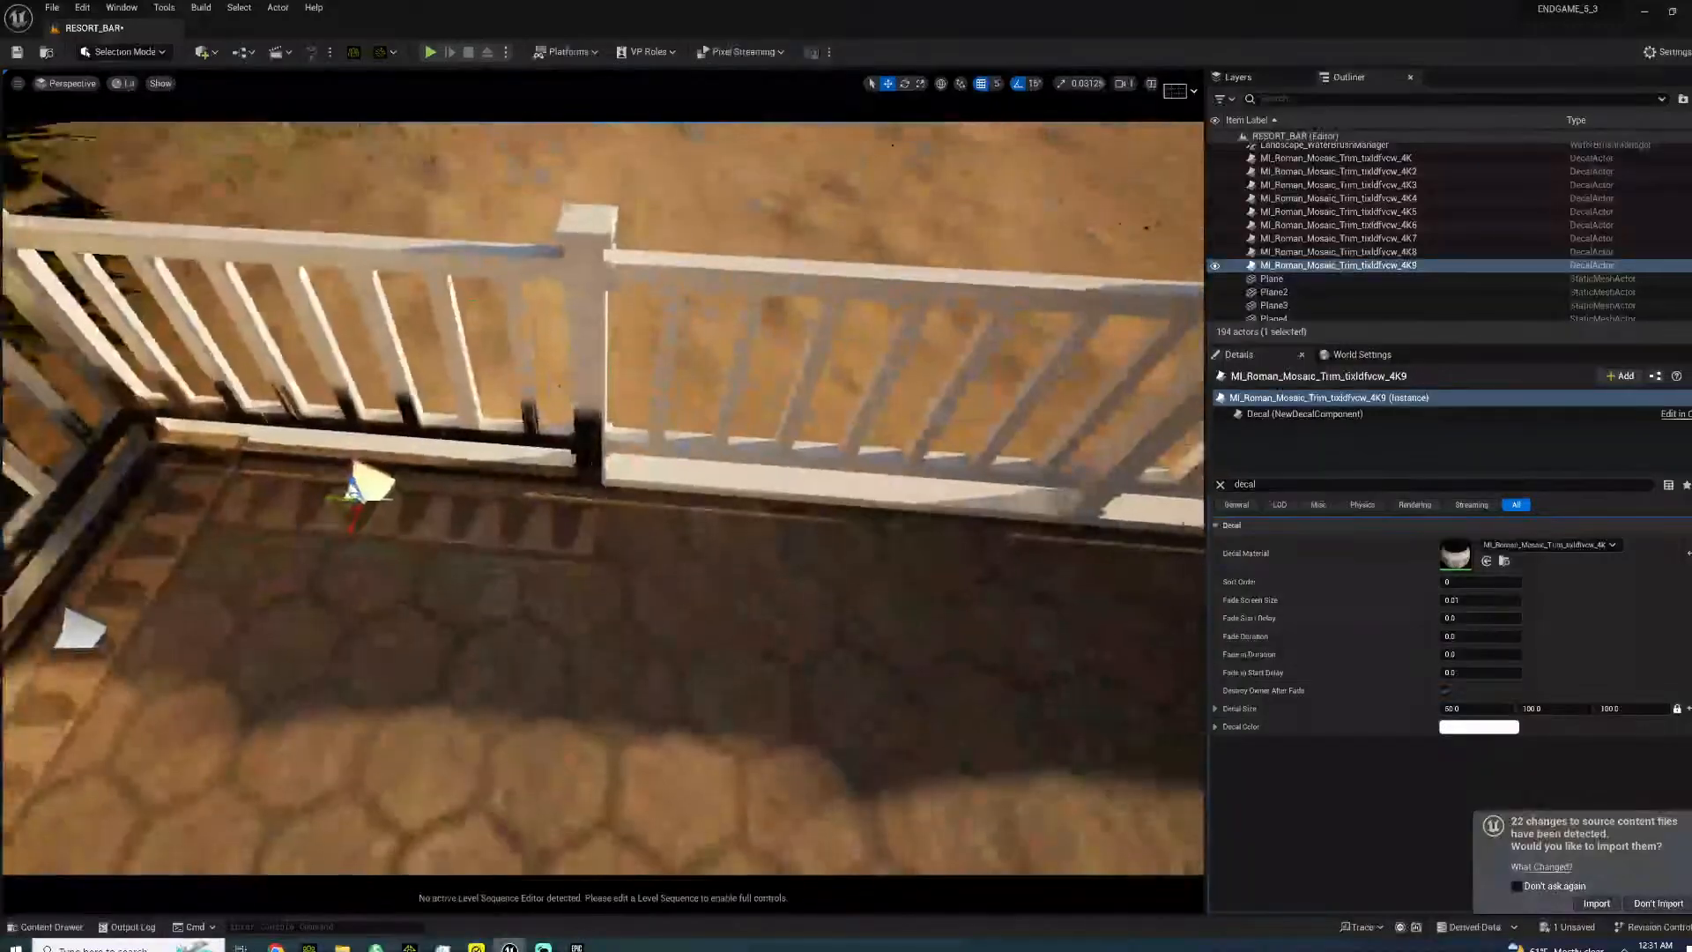
drag(328, 498, 318, 496)
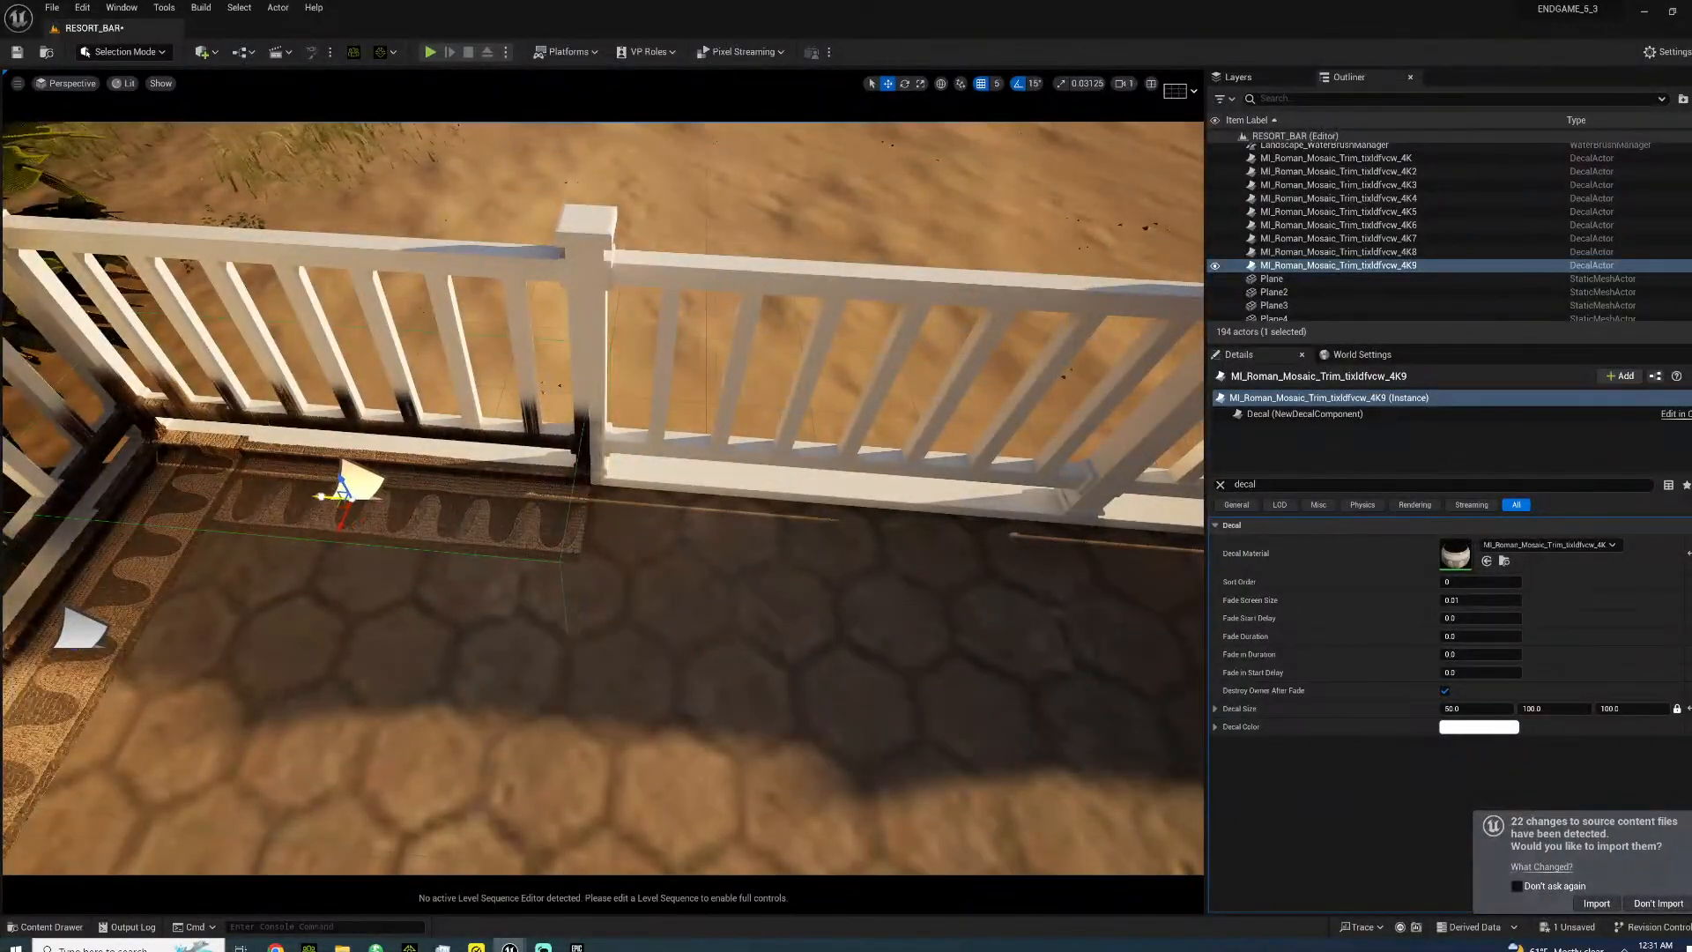
key(s)
right_drag(331, 489, 284, 525)
- Set the position grid snap to 100 and duplicate the rotated decal twice along the beach-side fence
click(1000, 84)
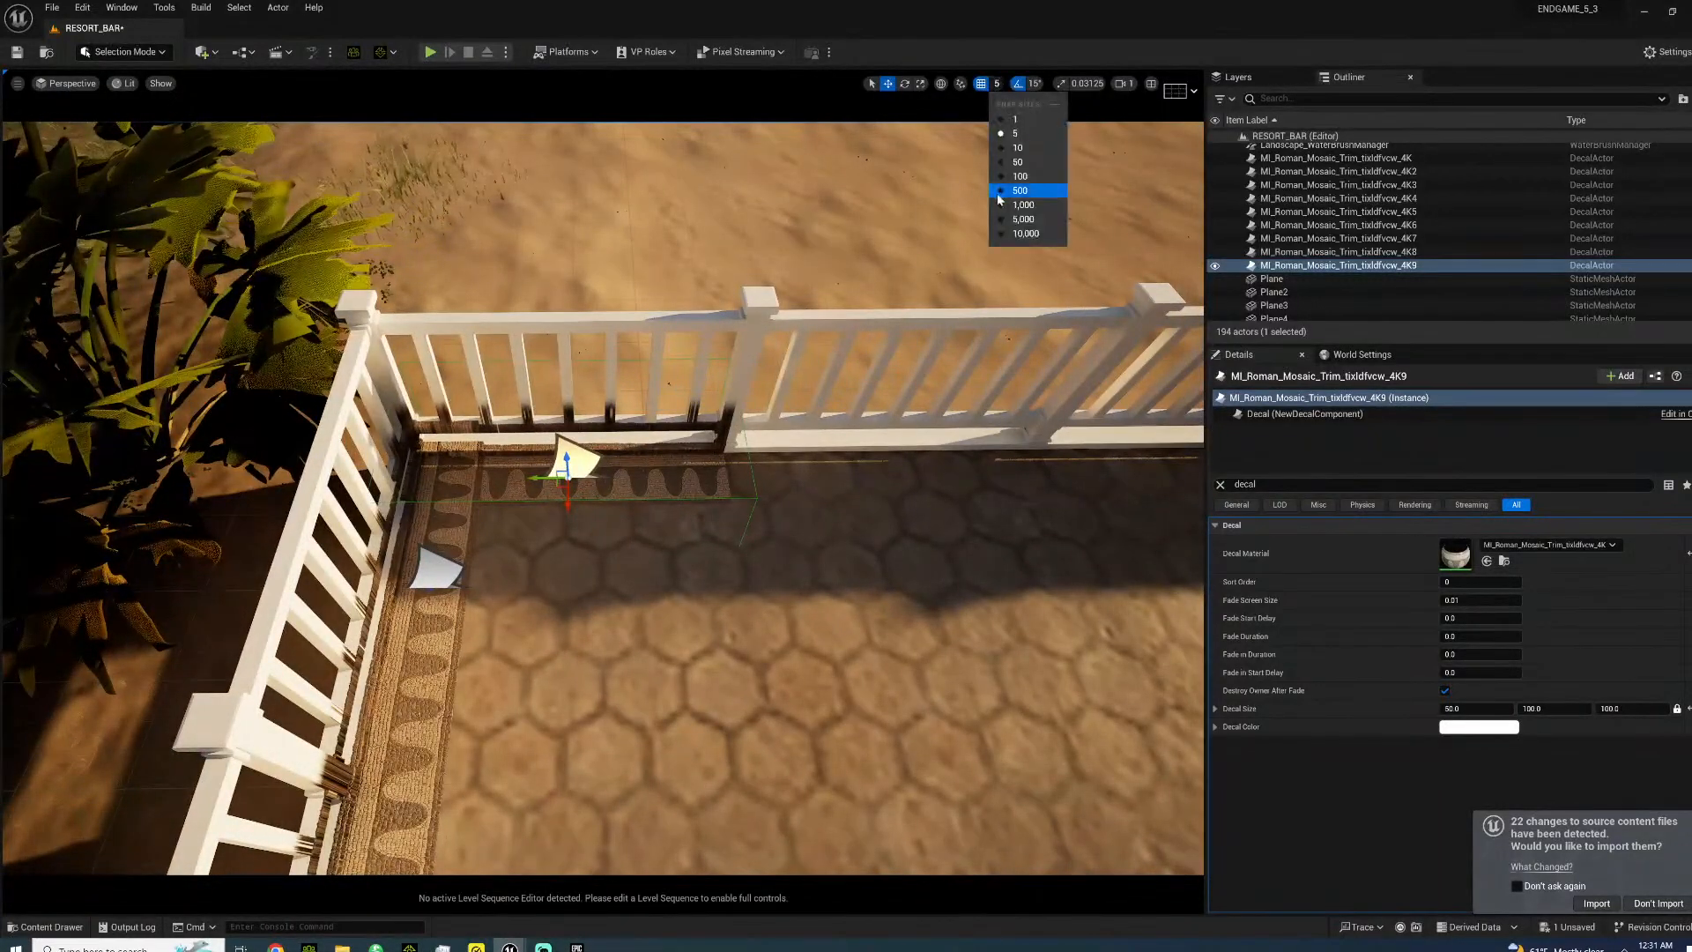
click(1005, 177)
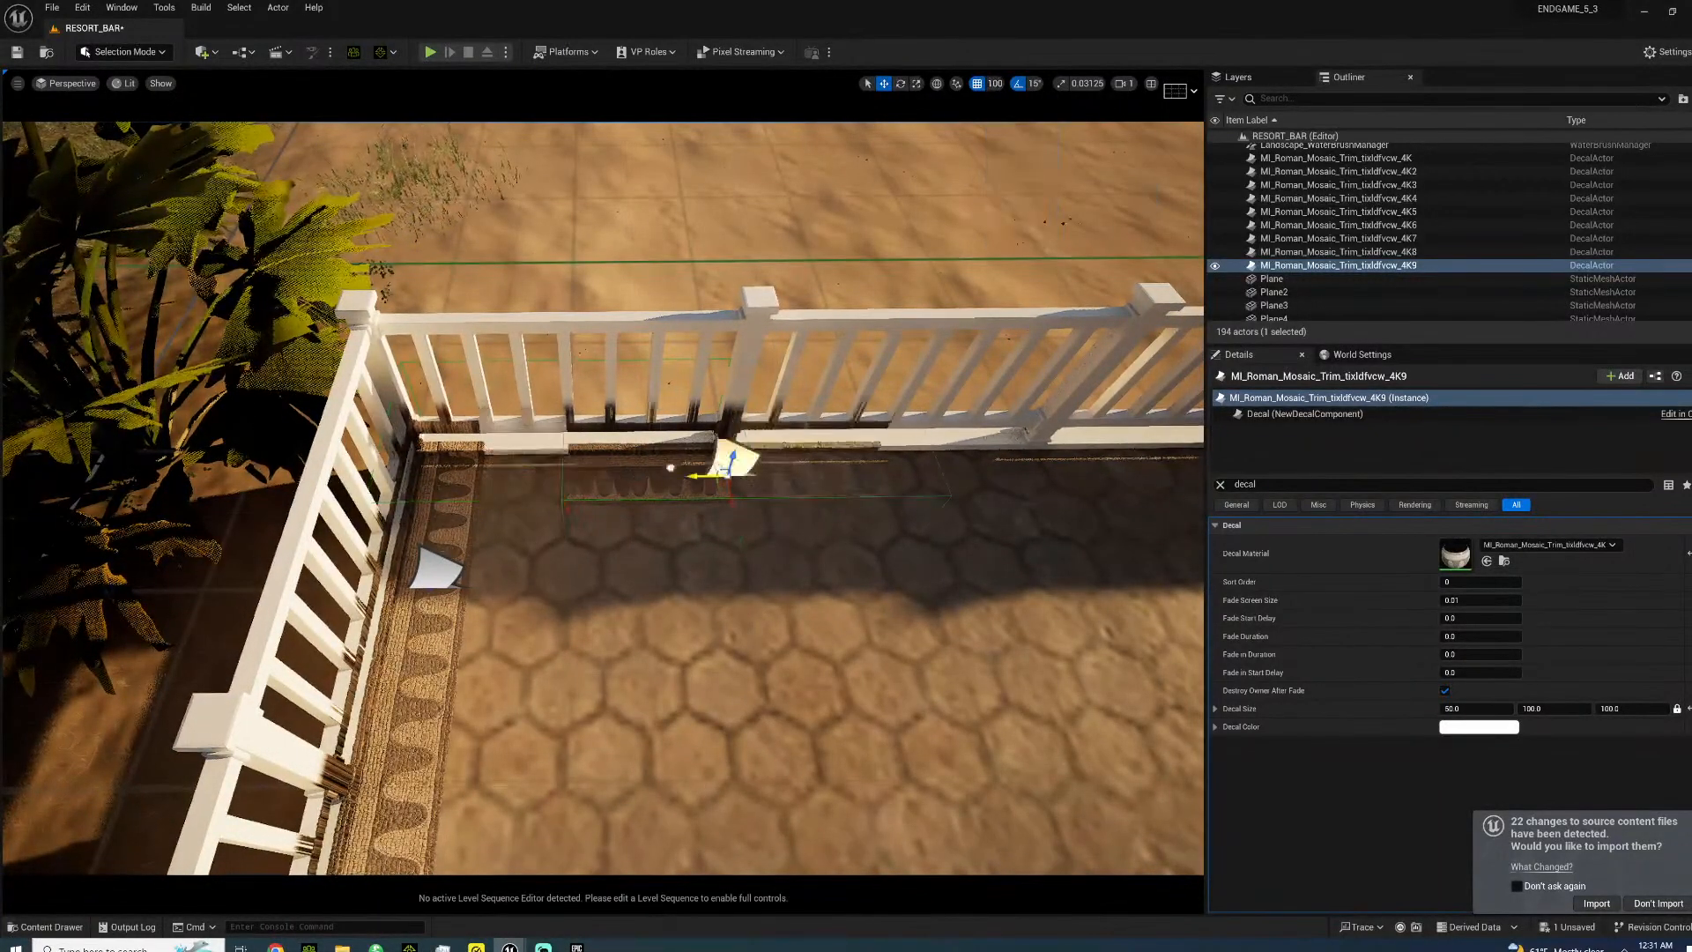
drag(823, 464, 651, 474)
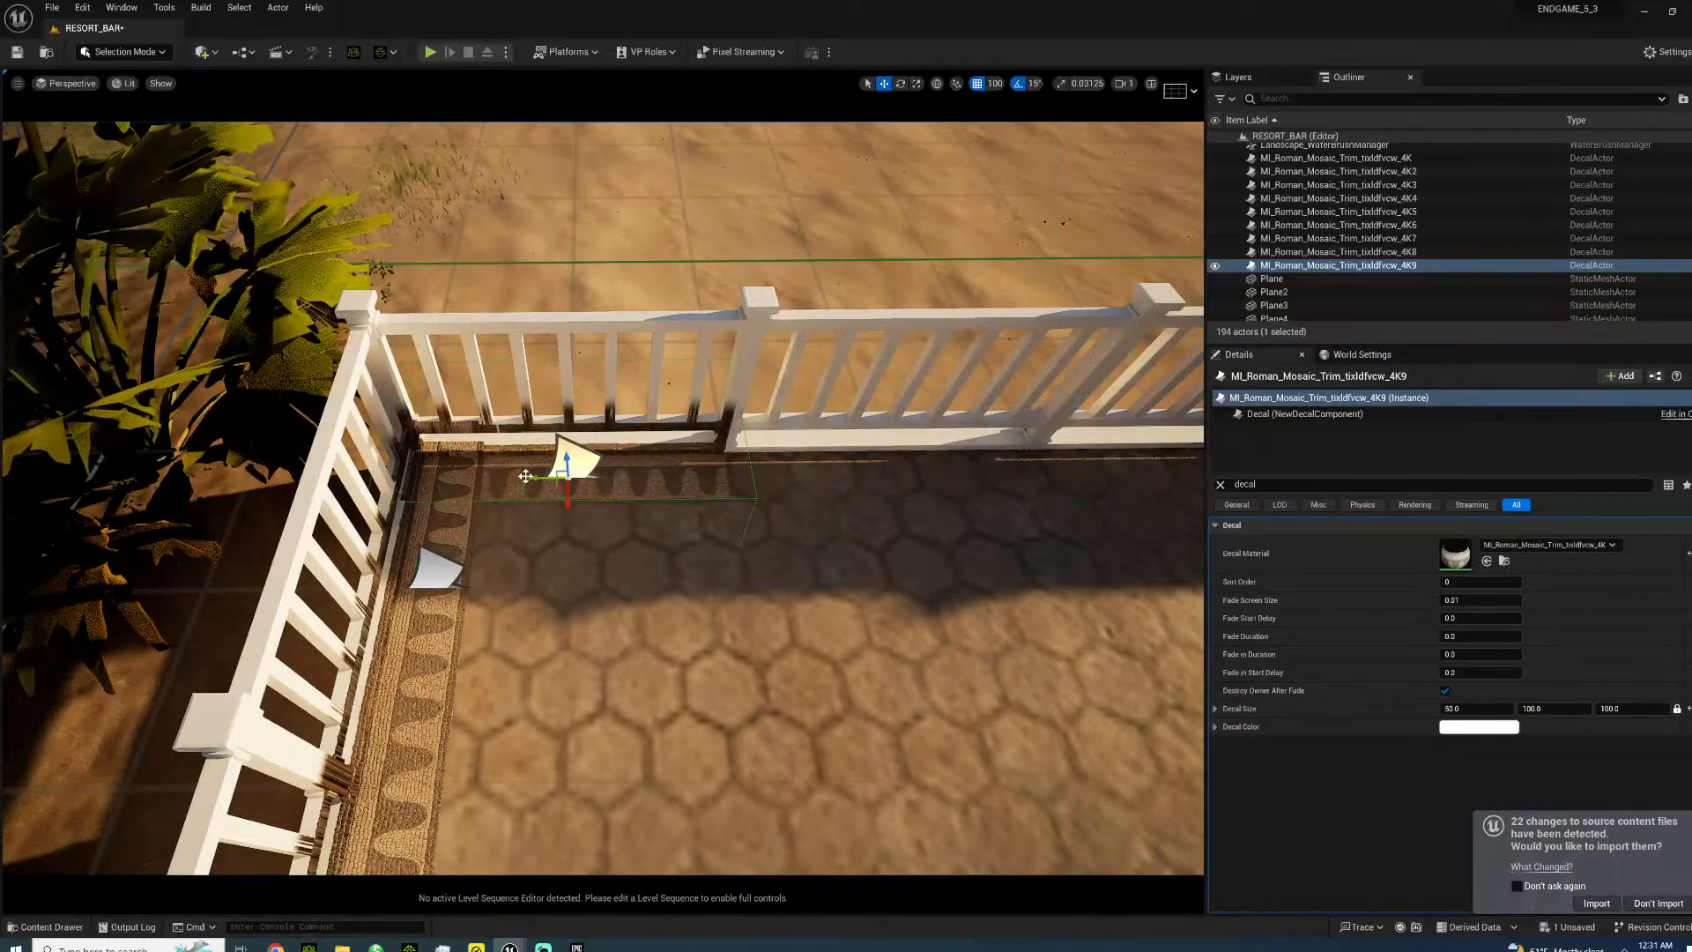
alt+drag(533, 477, 844, 473)
right_drag(861, 471, 320, 426)
alt+drag(334, 430, 529, 410)
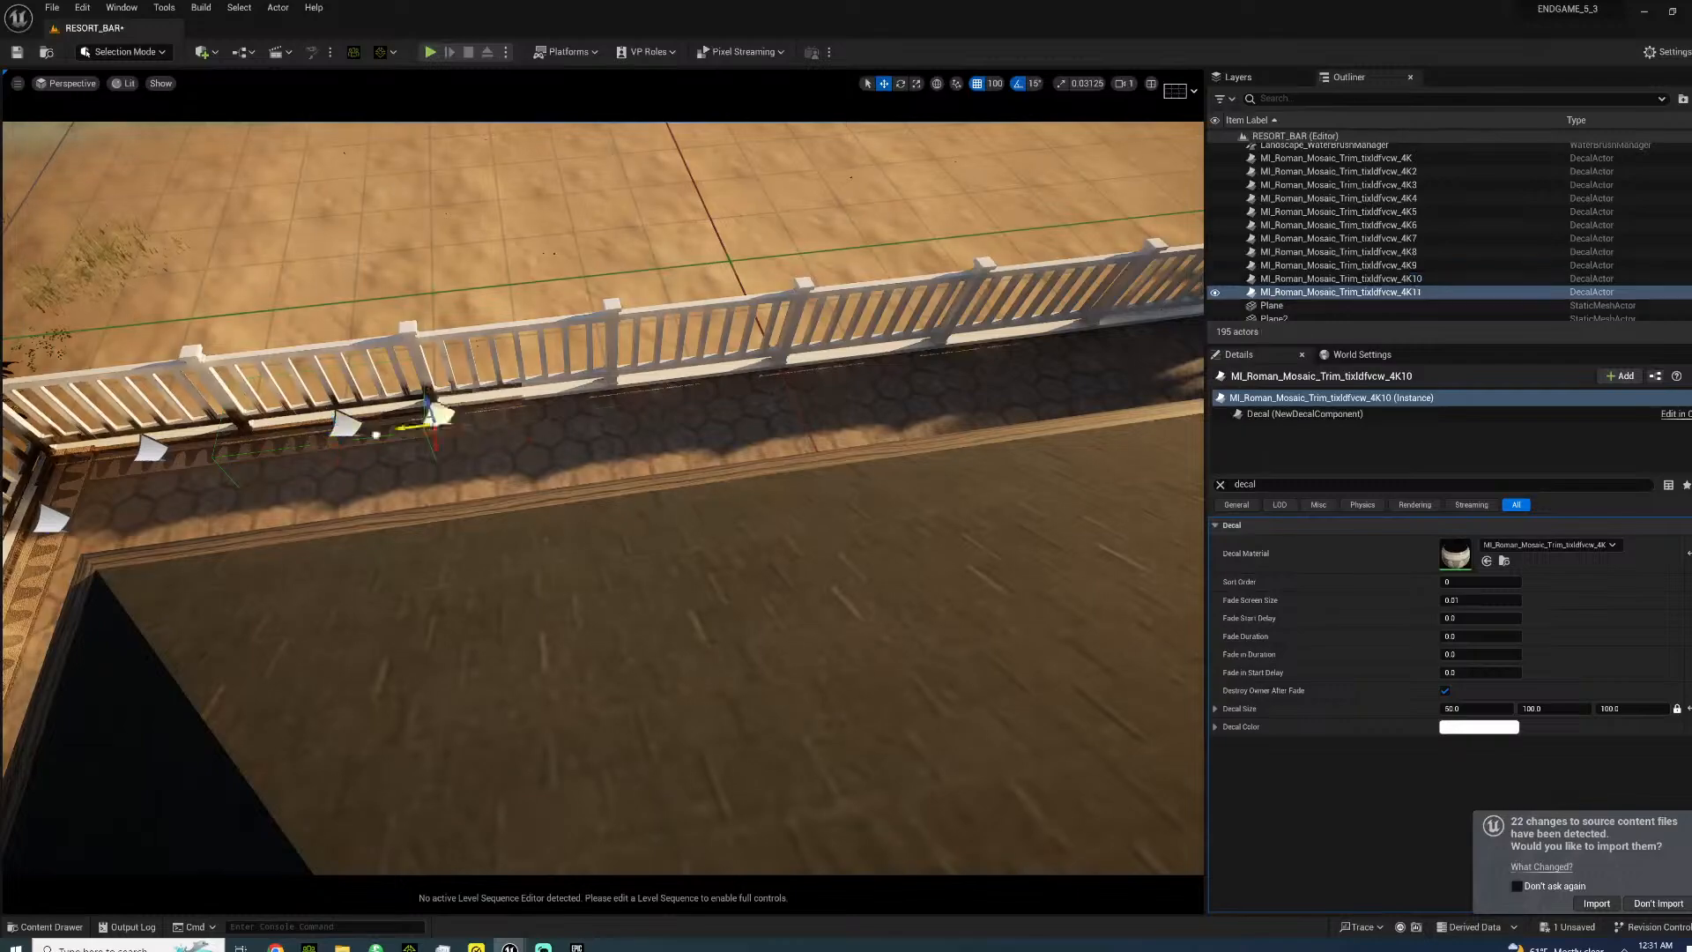
right_drag(529, 410, 725, 626)
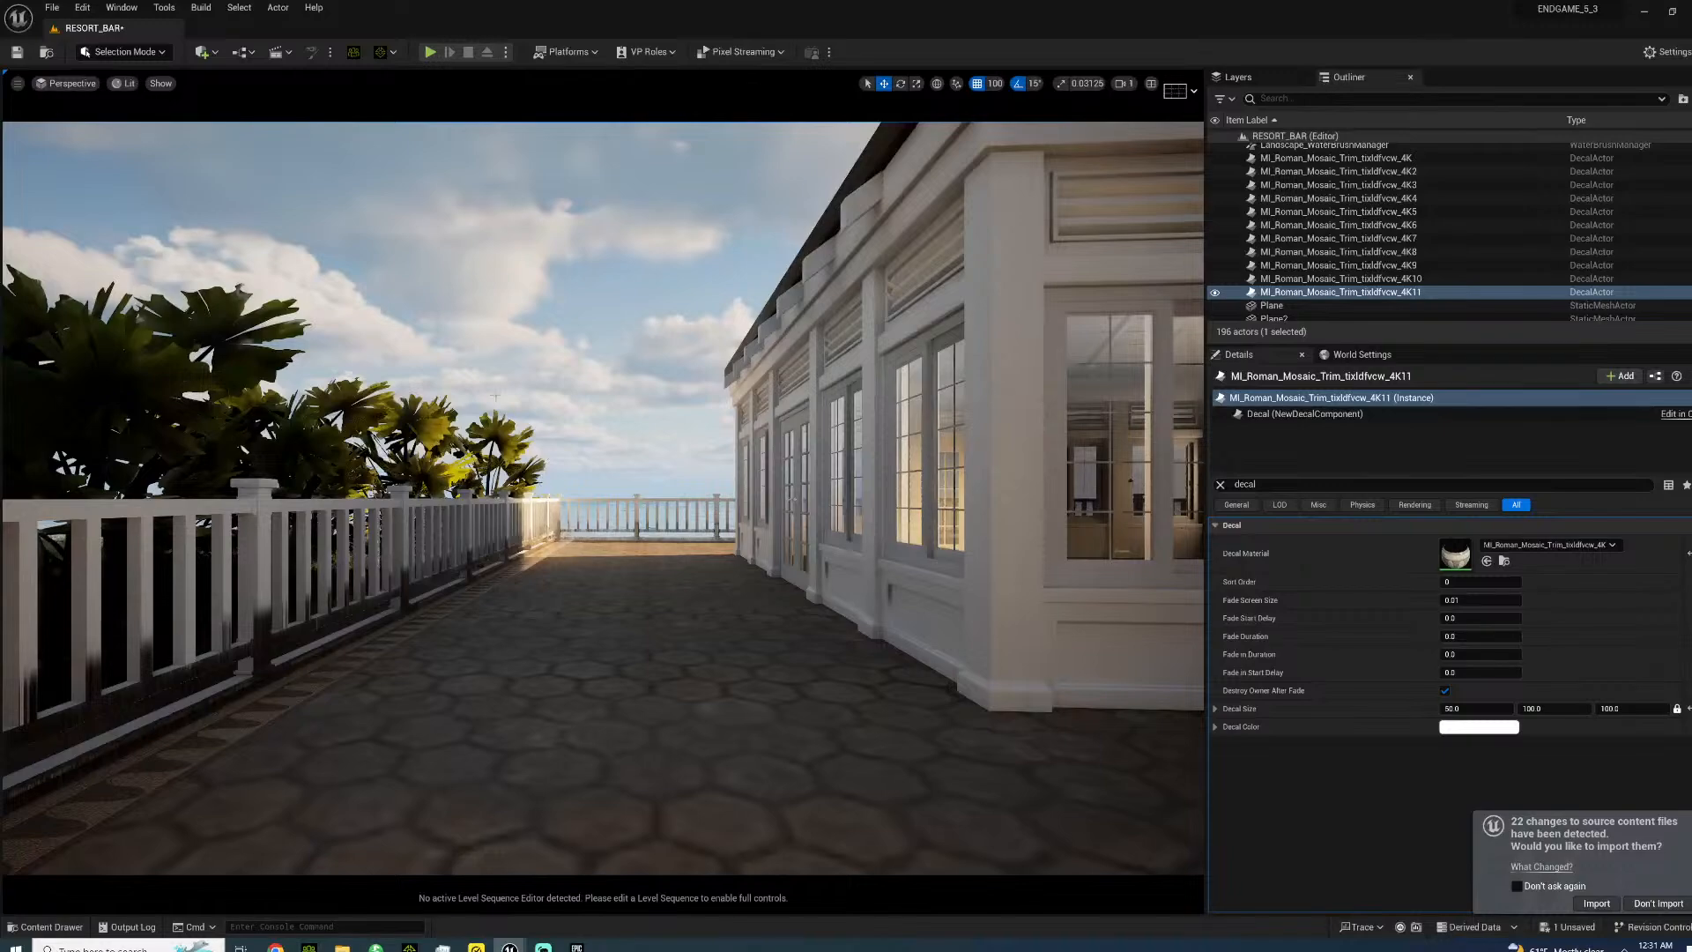
- Continue duplicating the mosaic trim decal along the beach-side fence towards its far corner and delete the surplus last copy
mouse_move(511, 479)
right_down()
mouse_move(529, 480)
mouse_move(494, 480)
mouse_move(494, 515)
mouse_move(511, 461)
right_up()
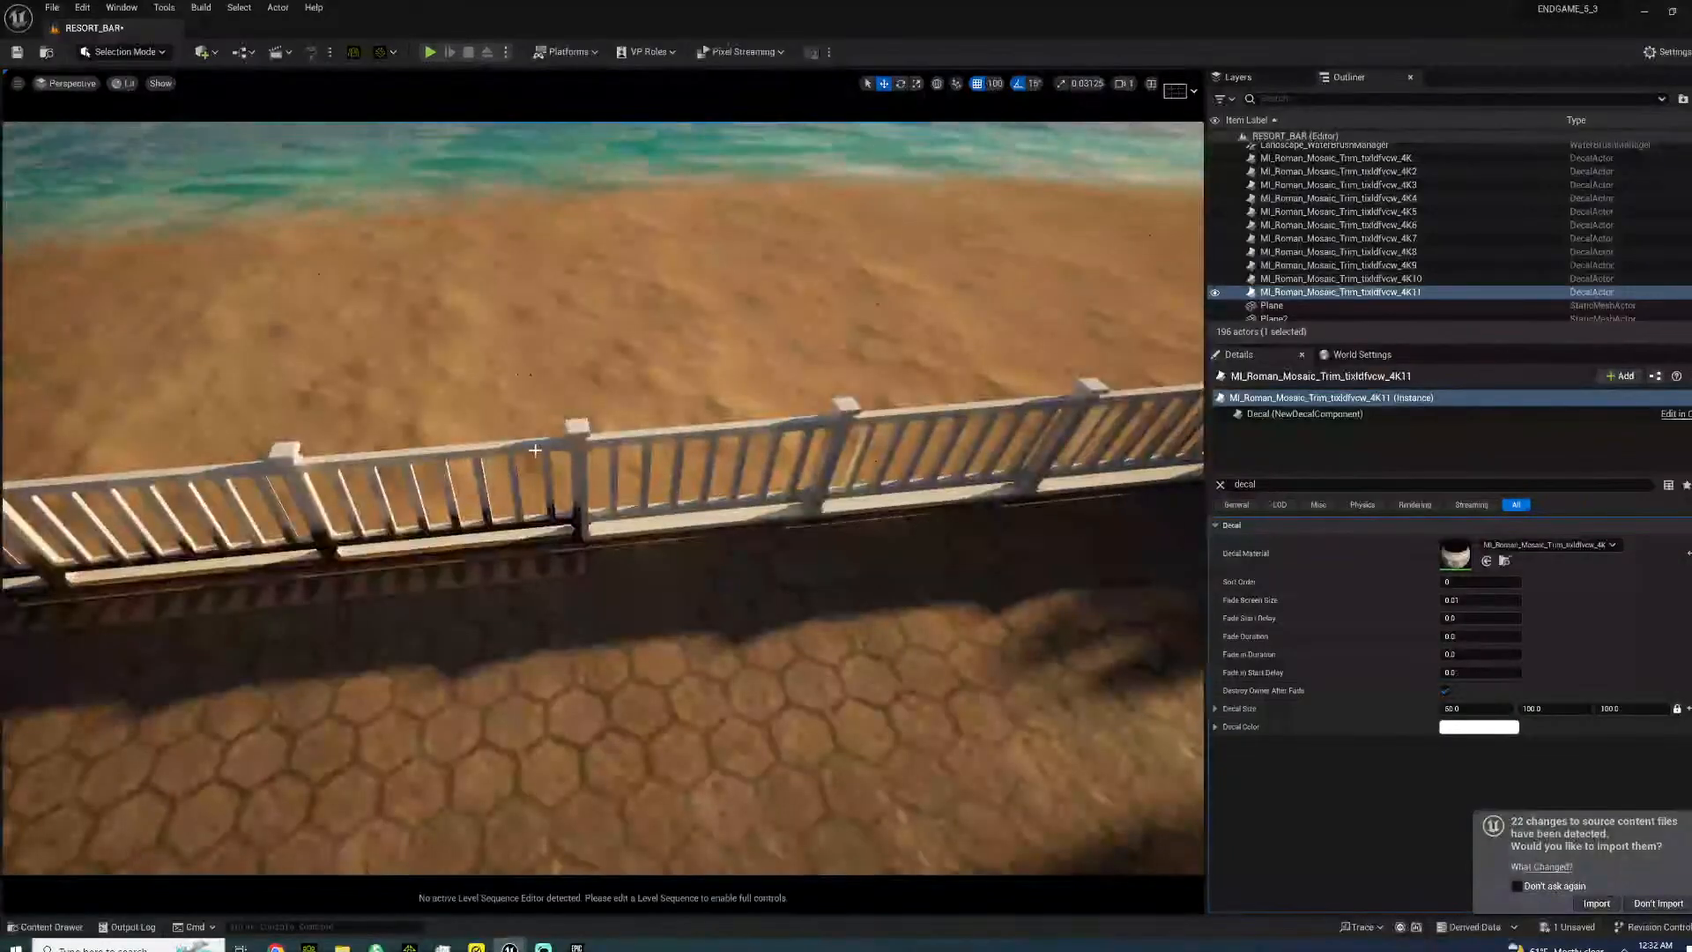
alt+drag(432, 574, 890, 525)
right_drag(488, 521, 488, 521)
alt+drag(488, 521, 744, 513)
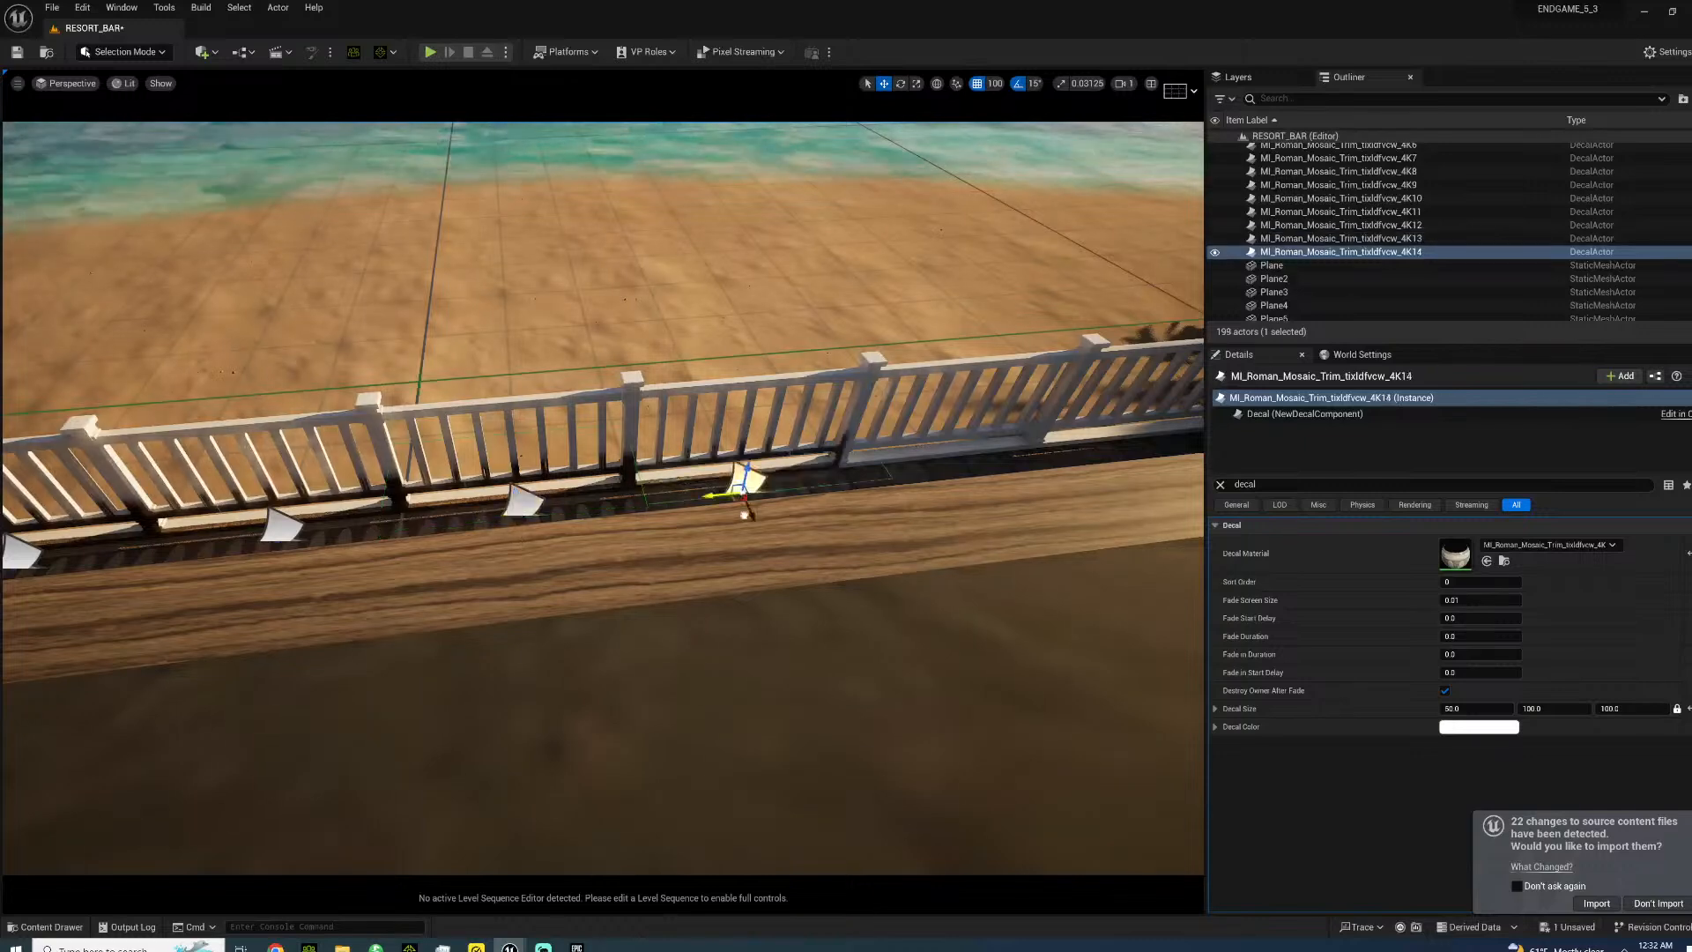
right_drag(744, 493, 646, 544)
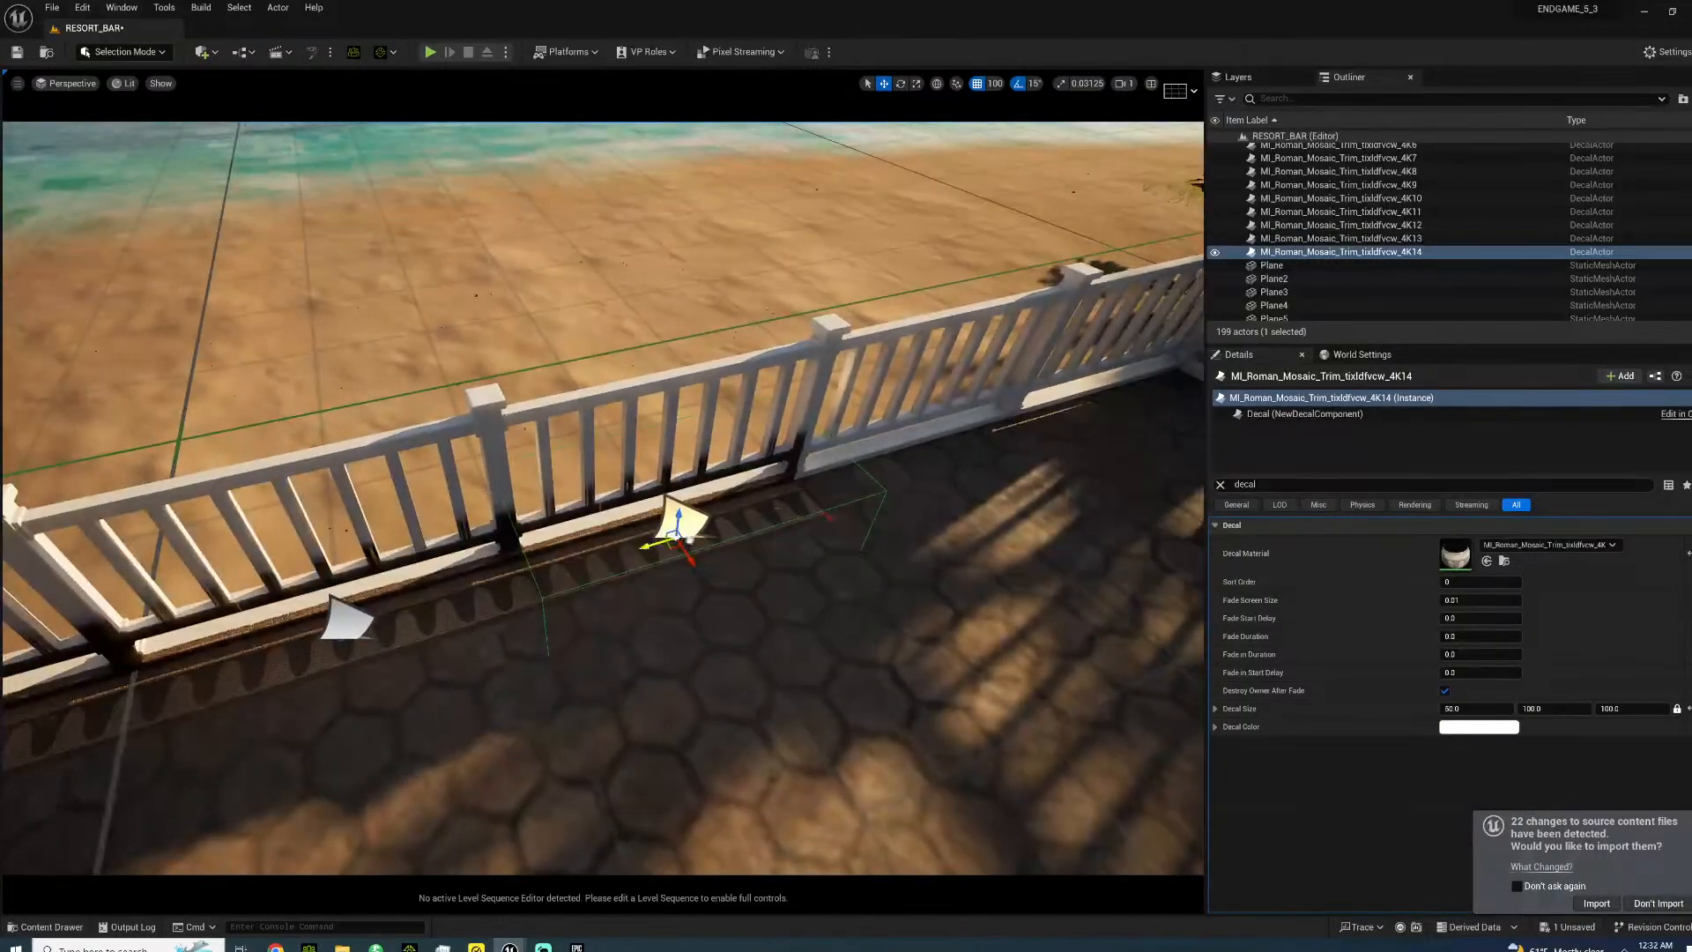
alt+drag(646, 543, 889, 457)
right_drag(889, 456, 492, 472)
alt+drag(493, 471, 617, 445)
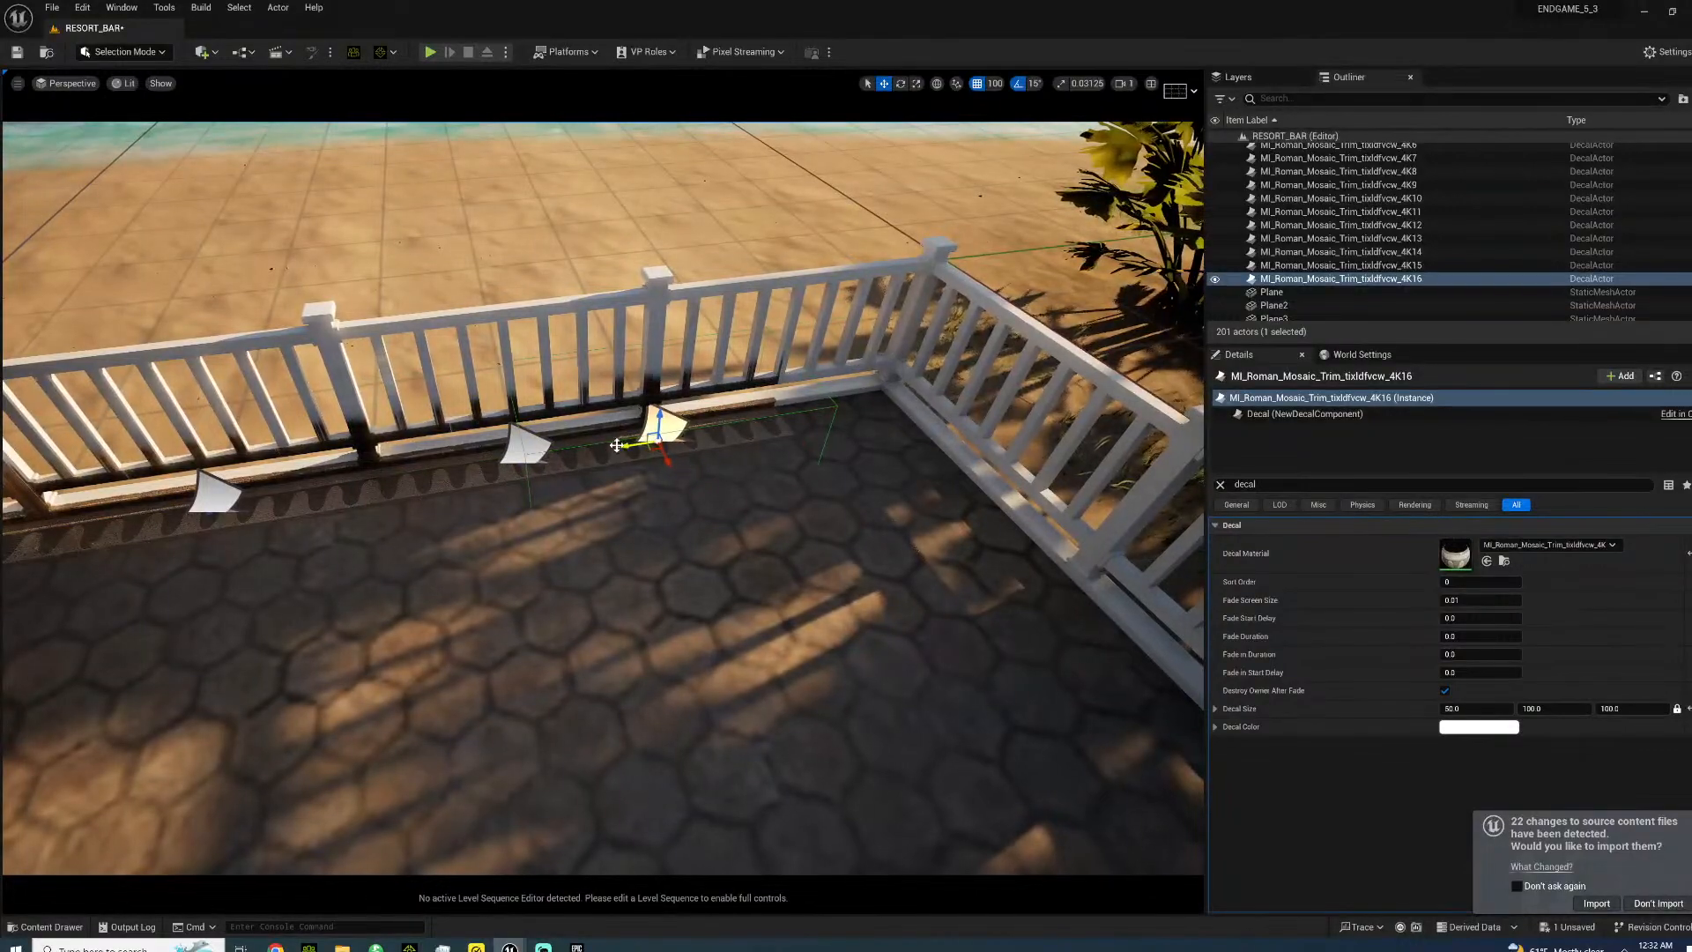
key(Delete)
- Make a turned-around copy of the mosaic decal beside the first side fence and move it along the walkway to the opposite corner
right_drag(642, 441, 591, 577)
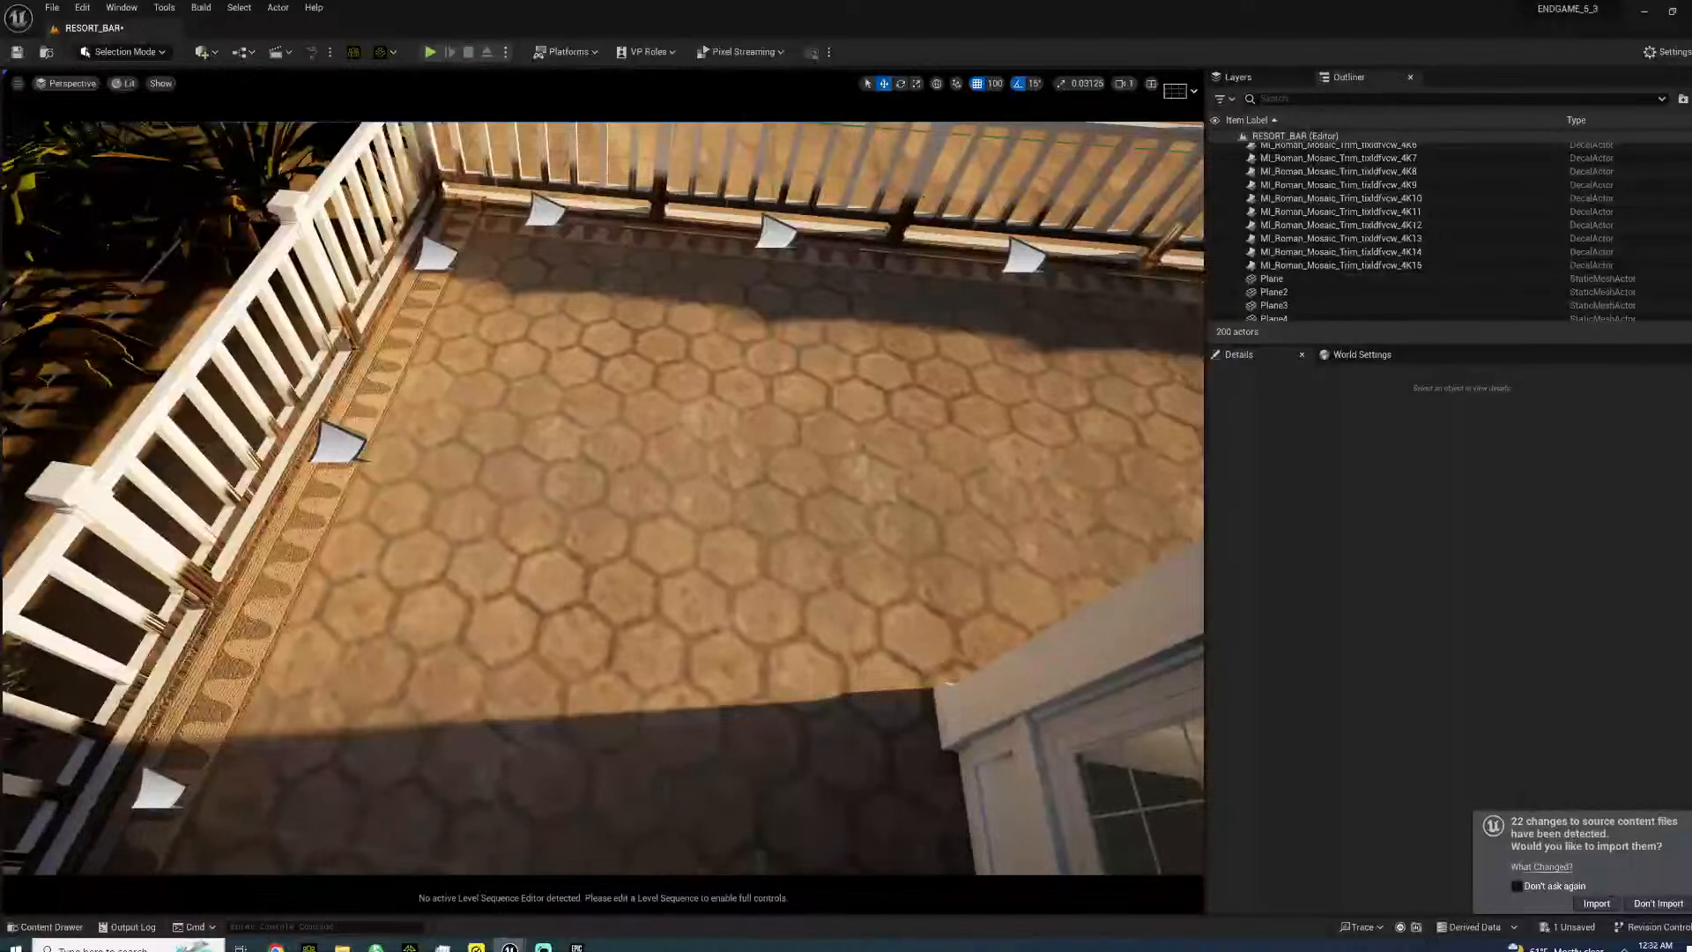
click(436, 255)
key(e)
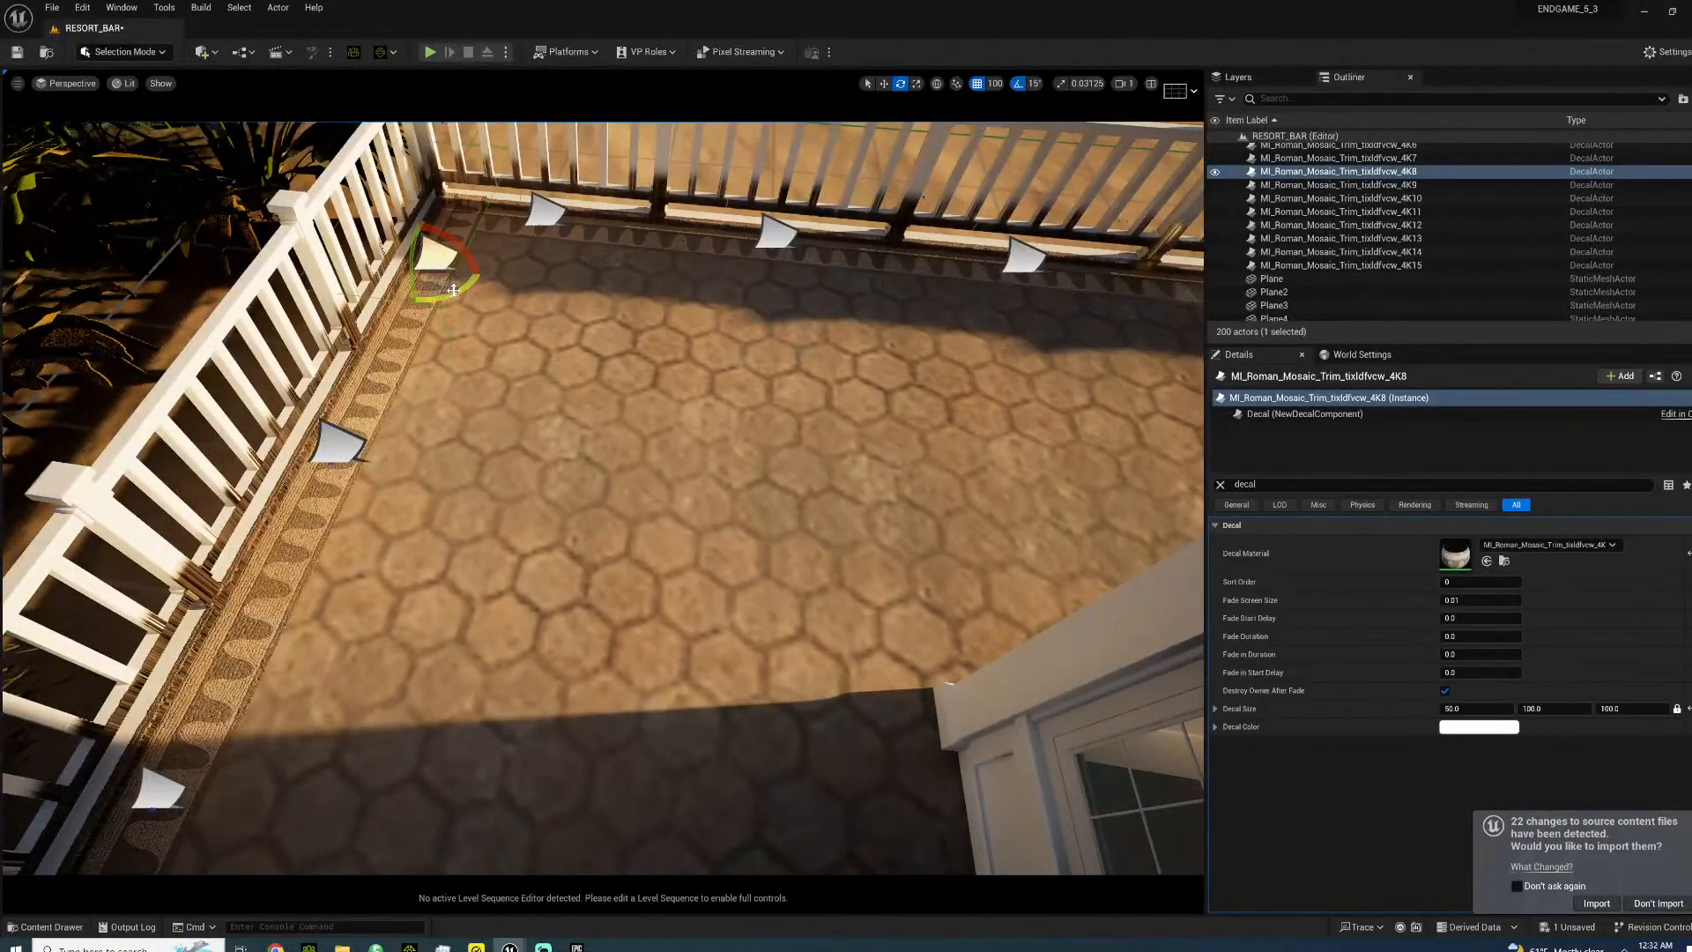
alt+drag(451, 290, 445, 302)
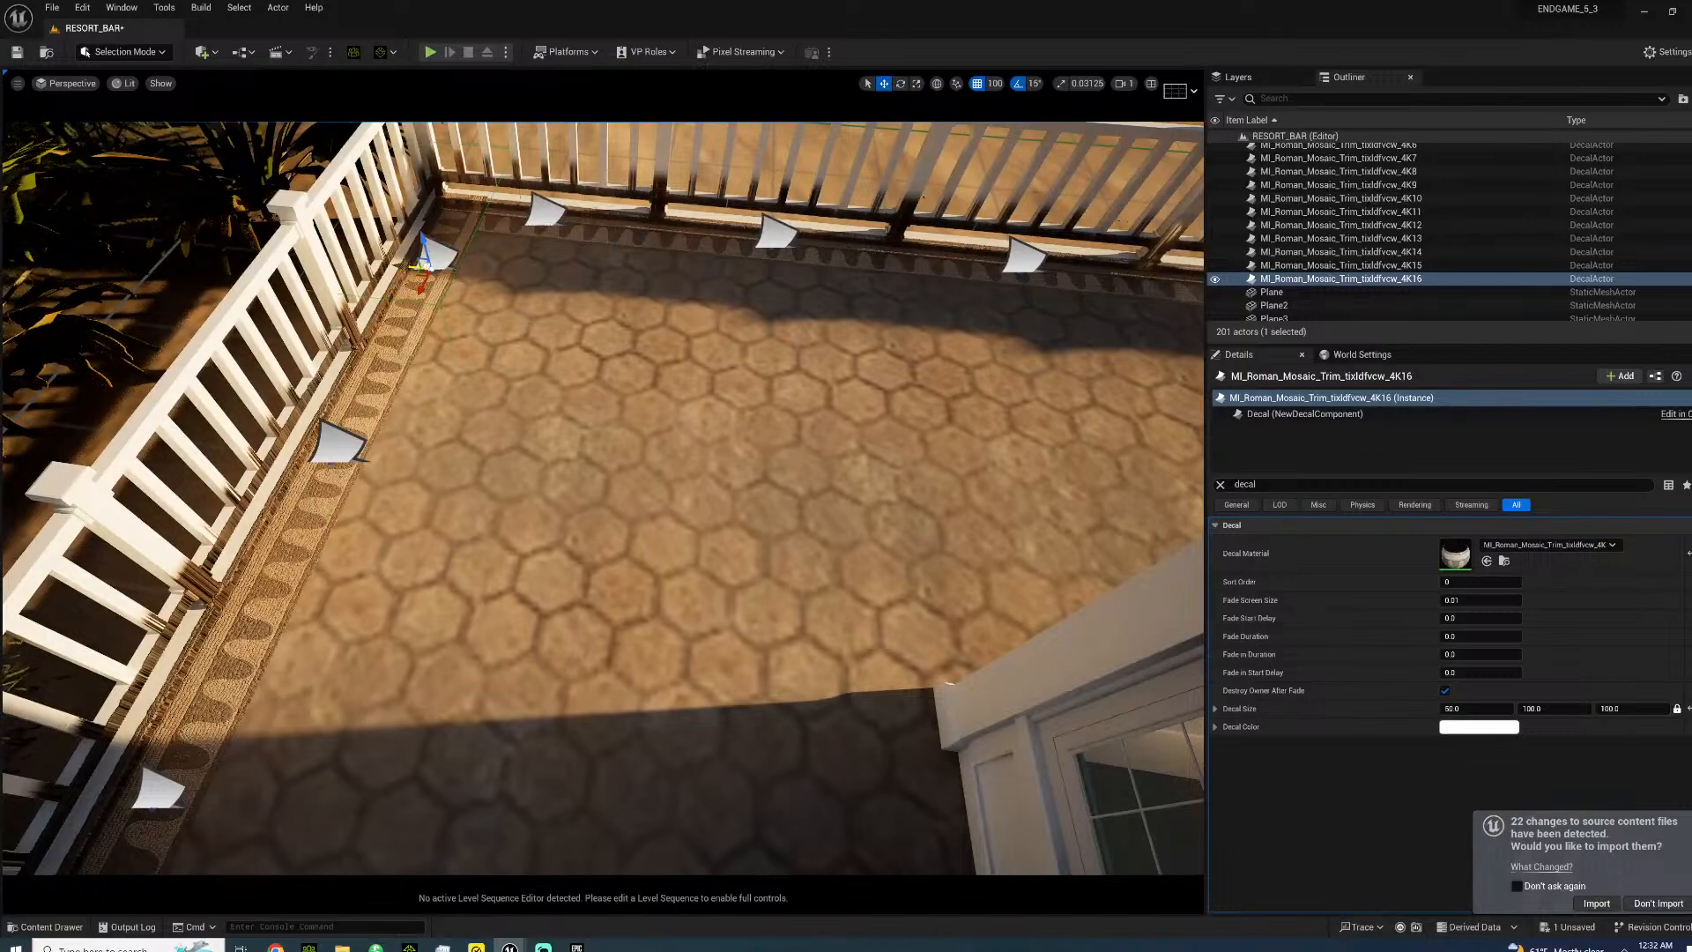
right_drag(1008, 321, 952, 366)
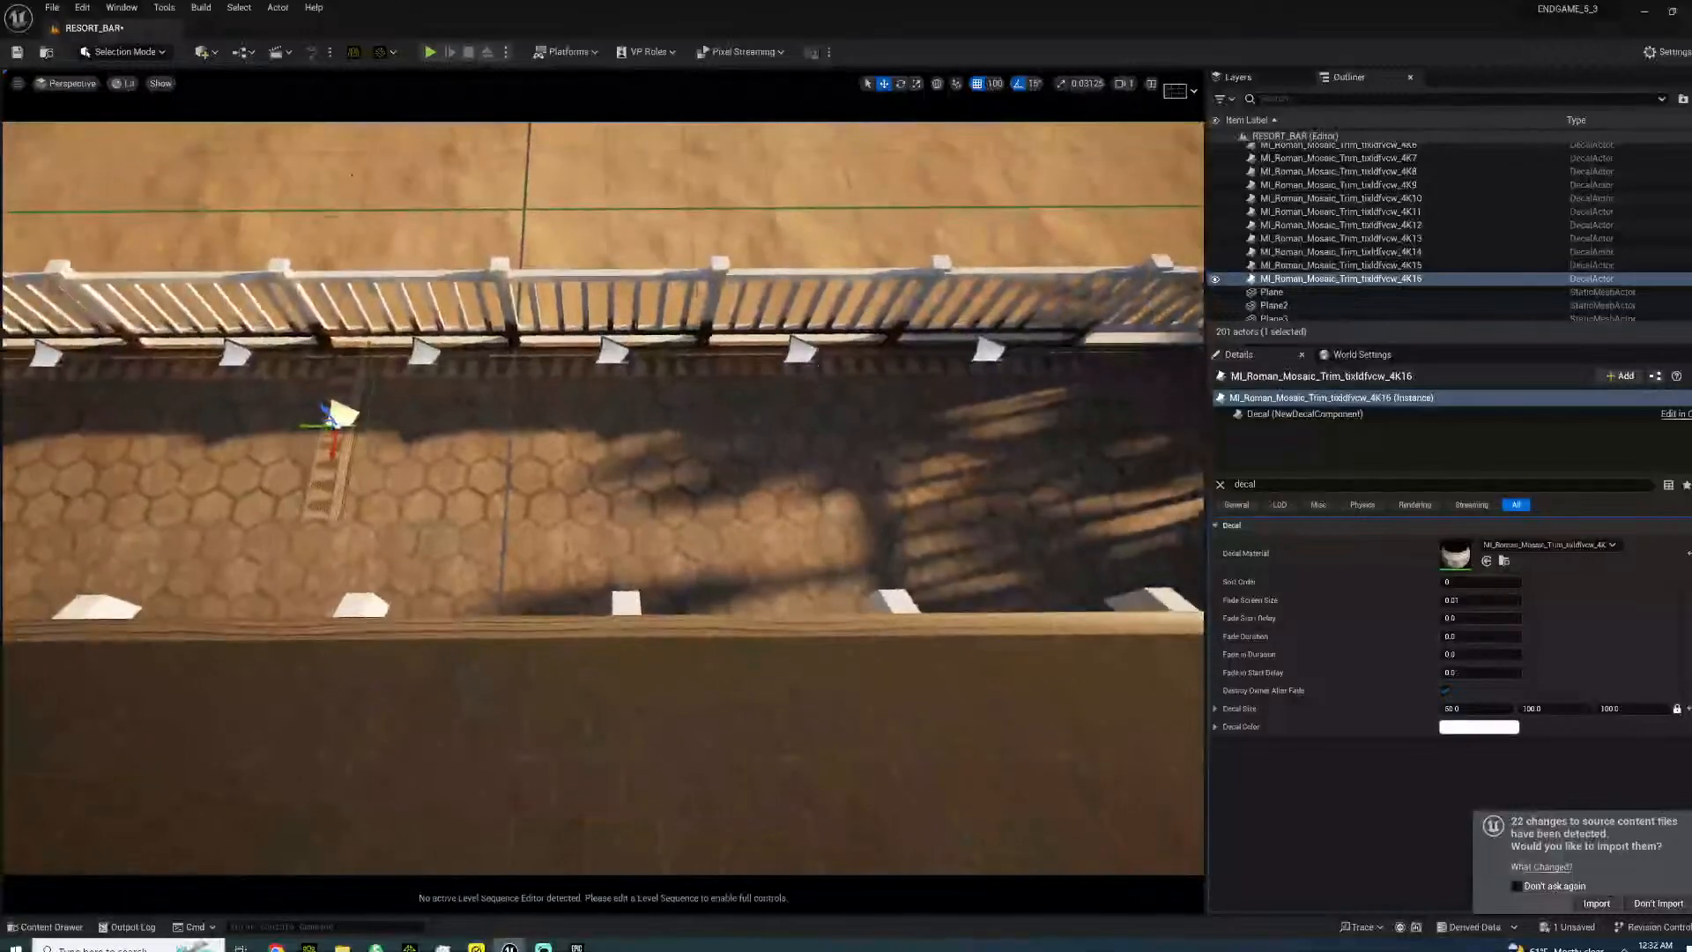
drag(306, 425, 1180, 418)
- Set the position grid snap to 5 and move the turned decal flush against the opposite side fence
right_drag(1046, 385, 1115, 385)
mouse_move(1163, 143)
right_down()
mouse_move(1164, 168)
mouse_move(1164, 142)
right_up()
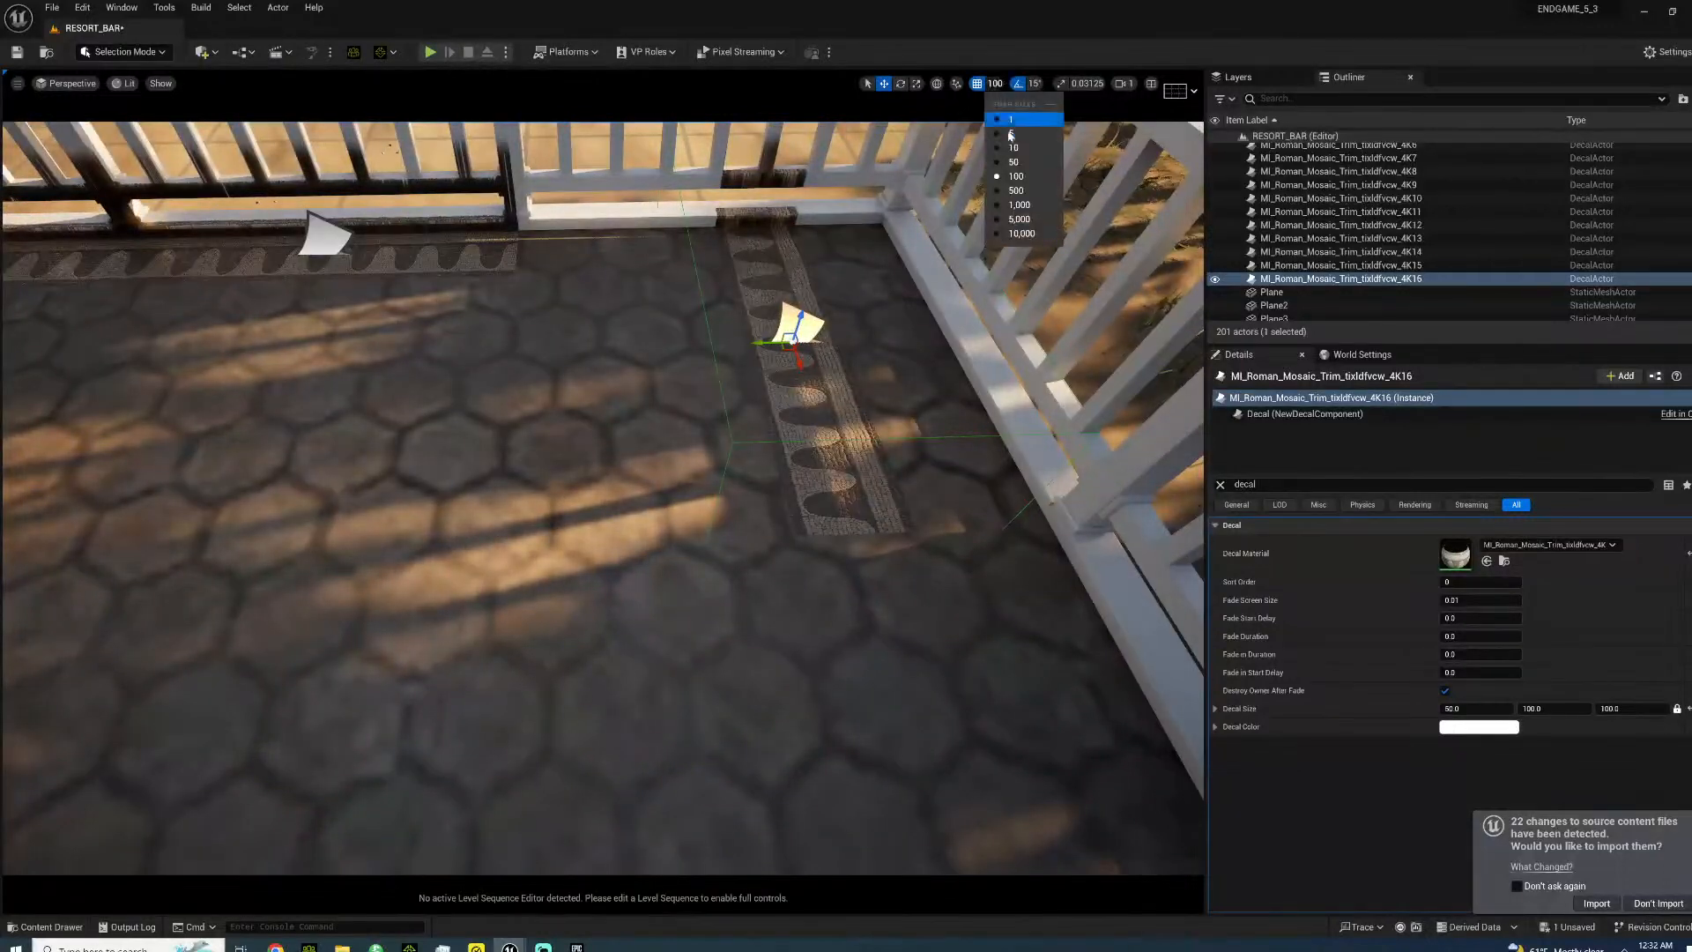
click(1010, 134)
drag(767, 341, 879, 339)
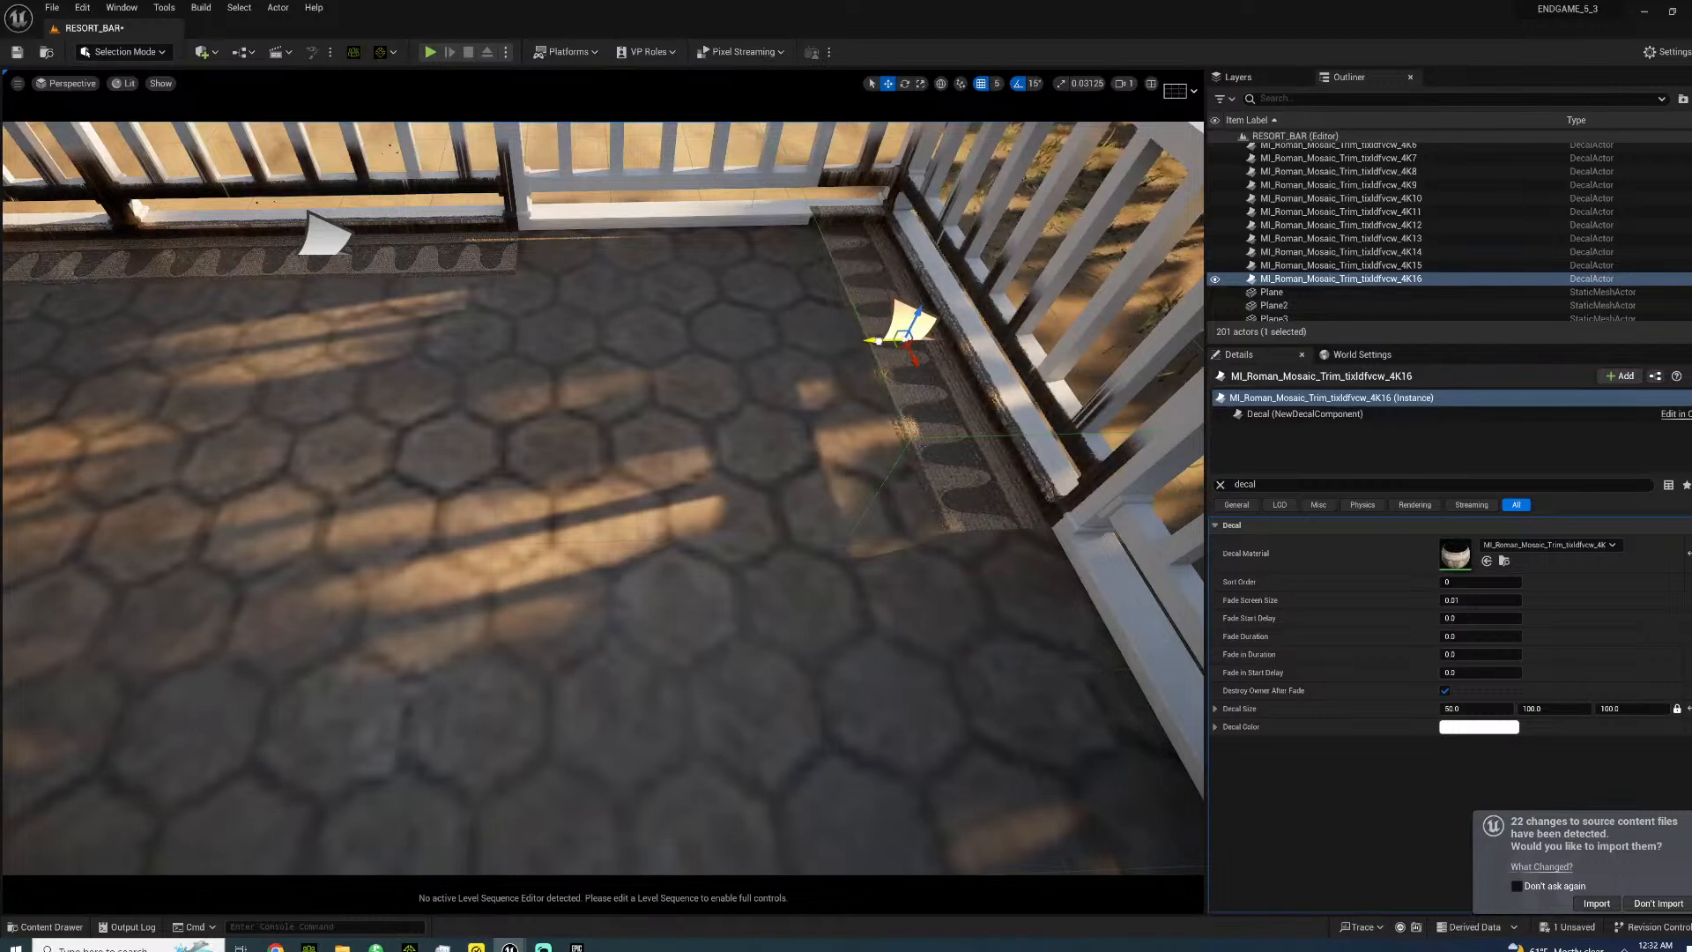
- Set the position grid snap to 100 and duplicate the last beach-side decal into the gap at the corner
click(326, 234)
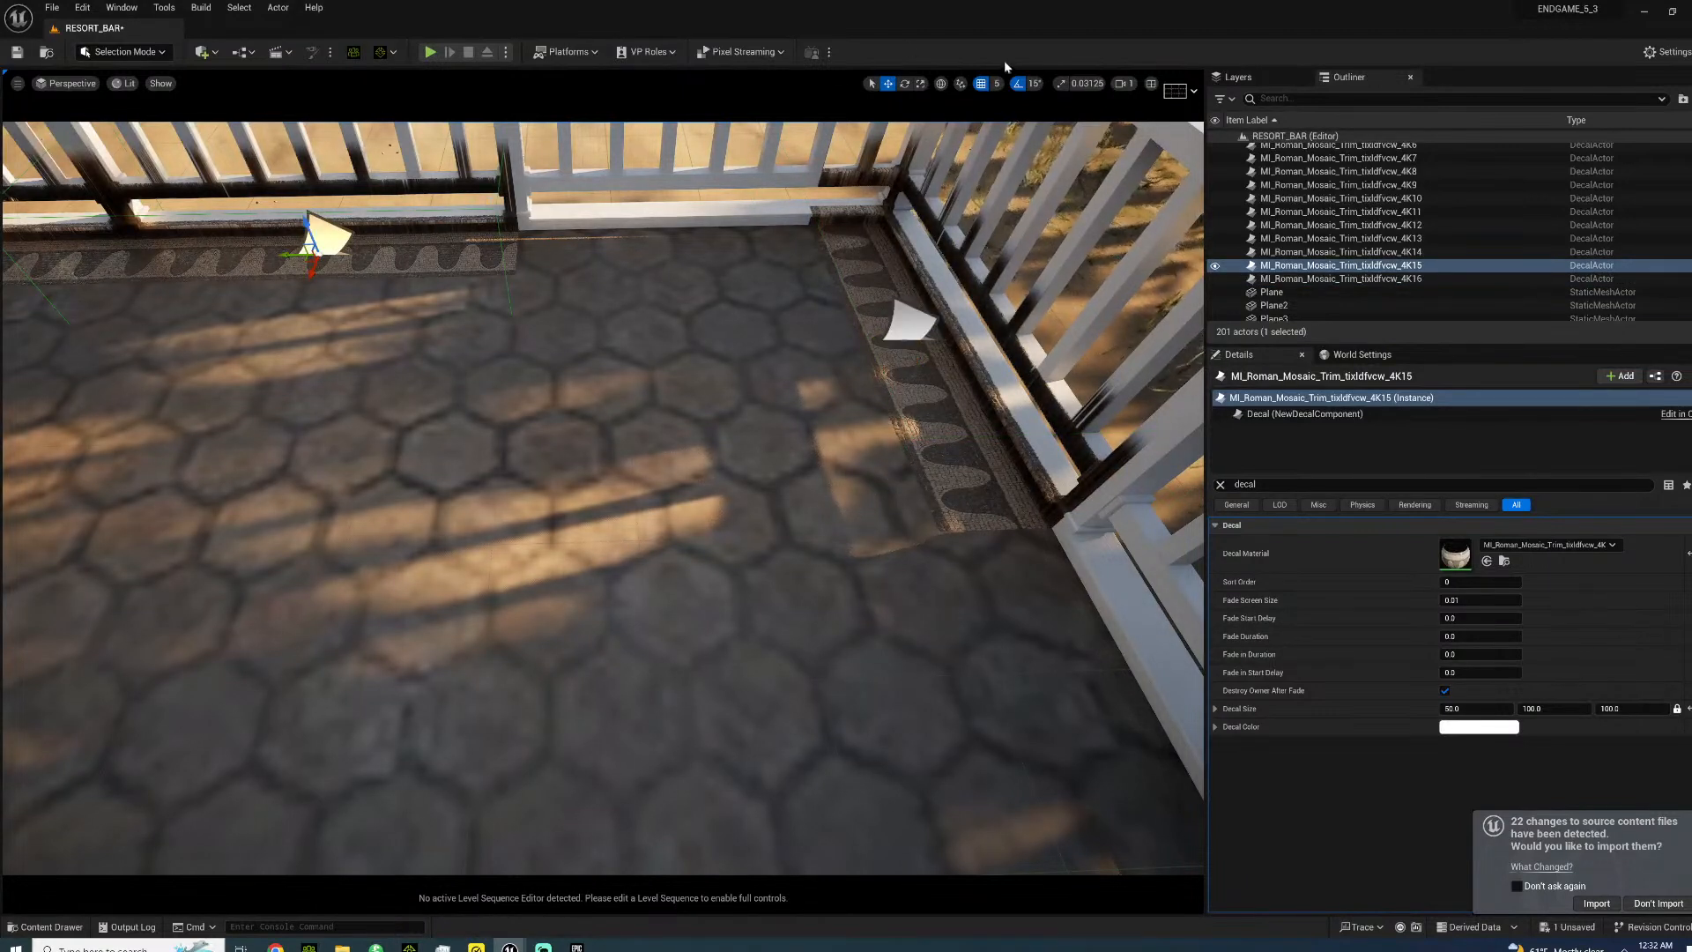
click(1019, 176)
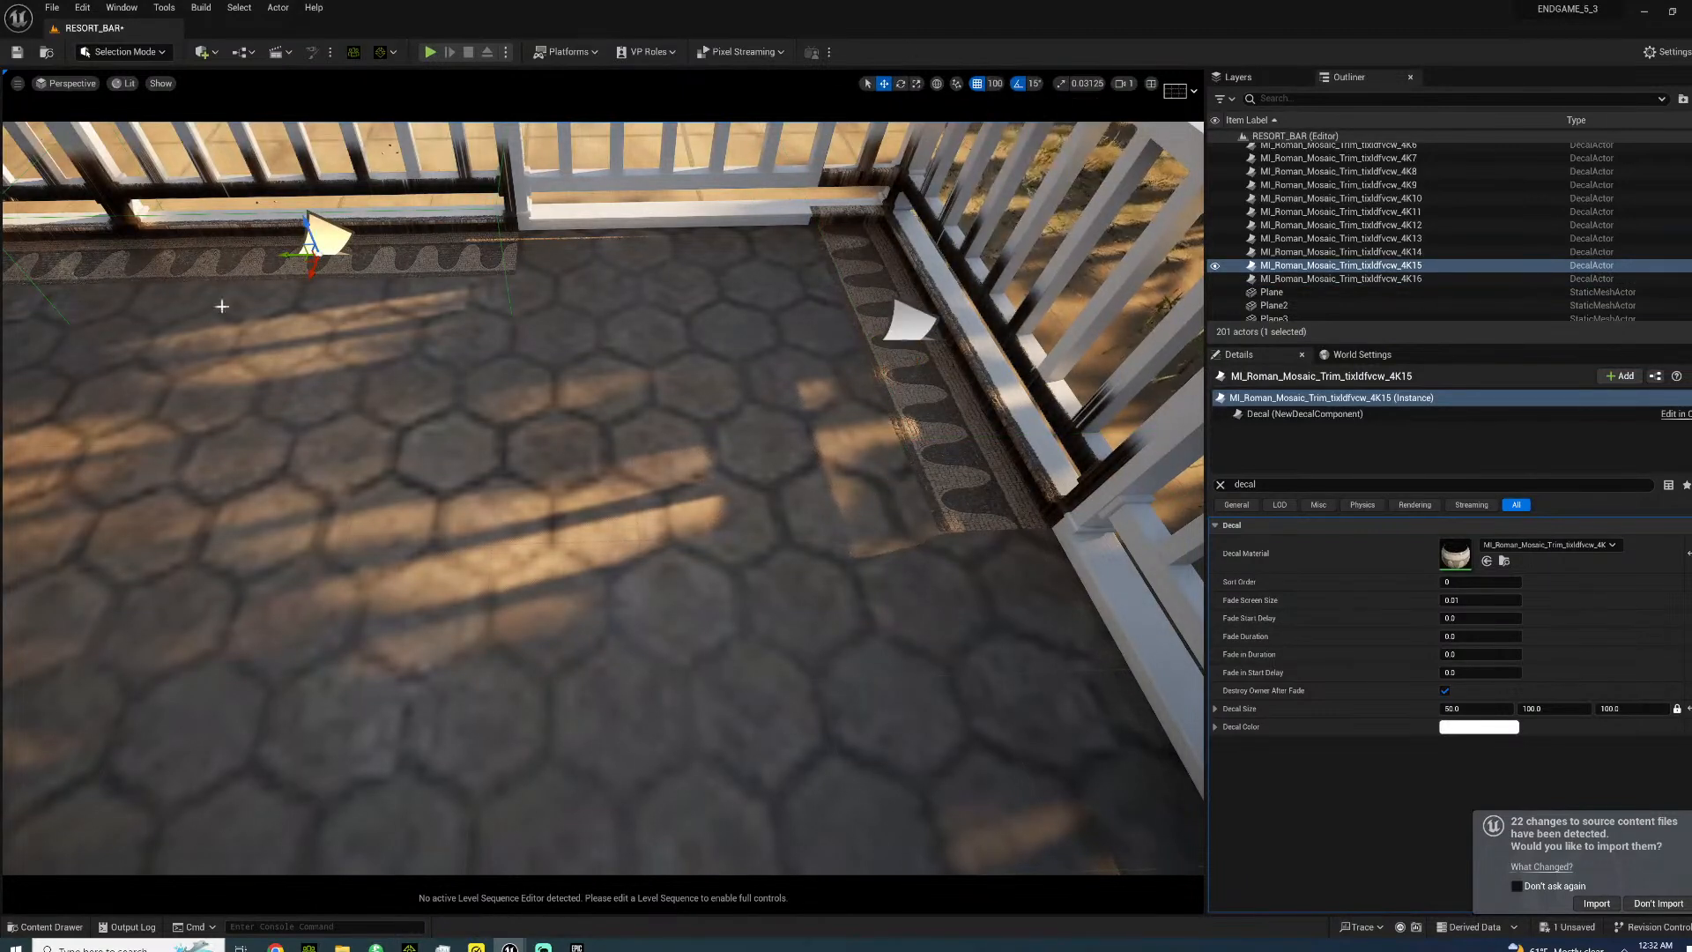
alt+drag(290, 266, 692, 266)
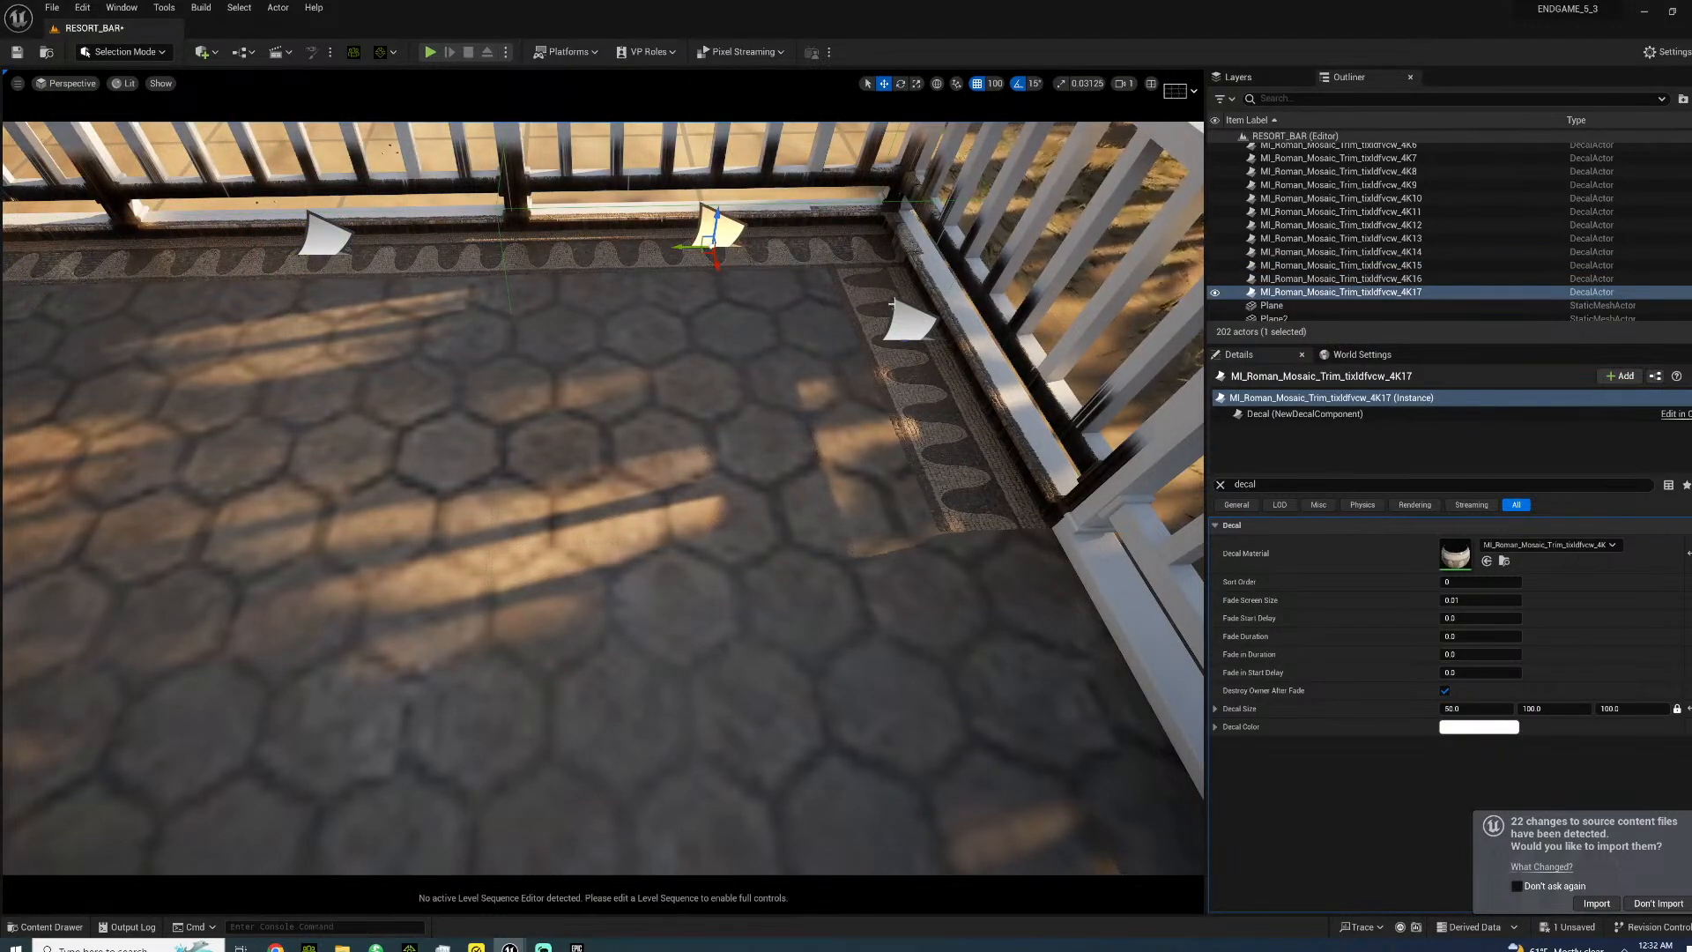
- Duplicate the turned corner decal repeatedly to run the mosaic border along the fence facing the palm plants
click(913, 324)
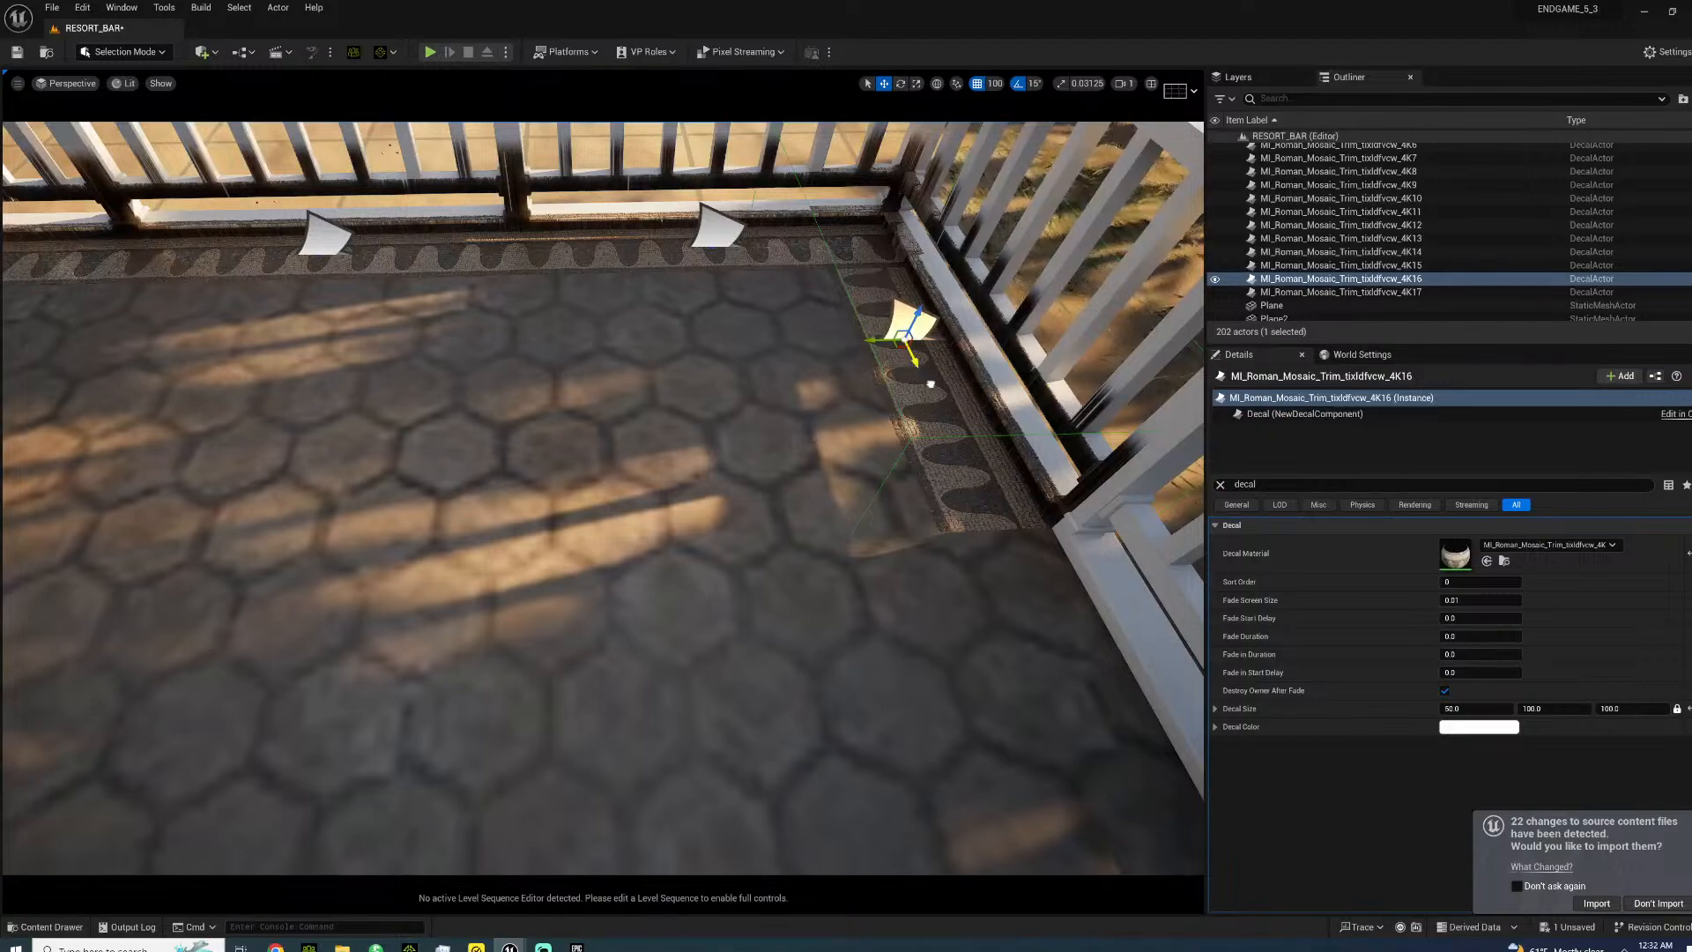
mouse_move(949, 410)
mouse_down()
mouse_move(1012, 514)
mouse_move(940, 388)
mouse_up()
right_drag(941, 389, 1110, 414)
alt+drag(478, 534, 1128, 420)
right_drag(1128, 420, 1304, 432)
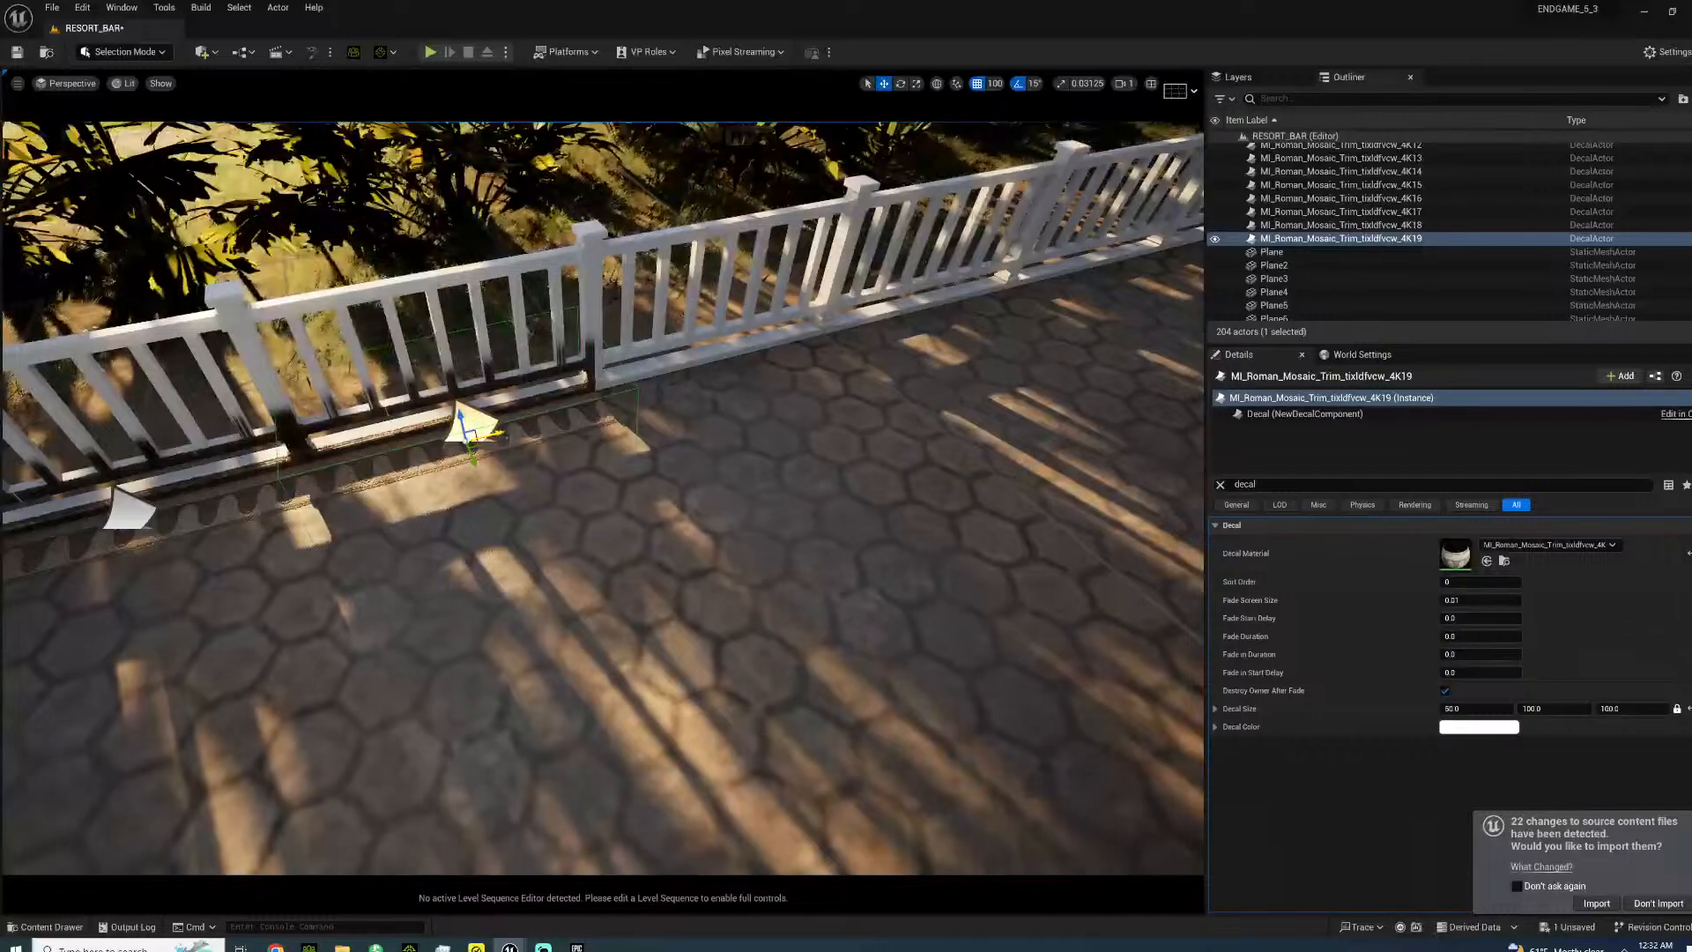
alt+drag(481, 430, 742, 363)
right_drag(742, 364, 652, 449)
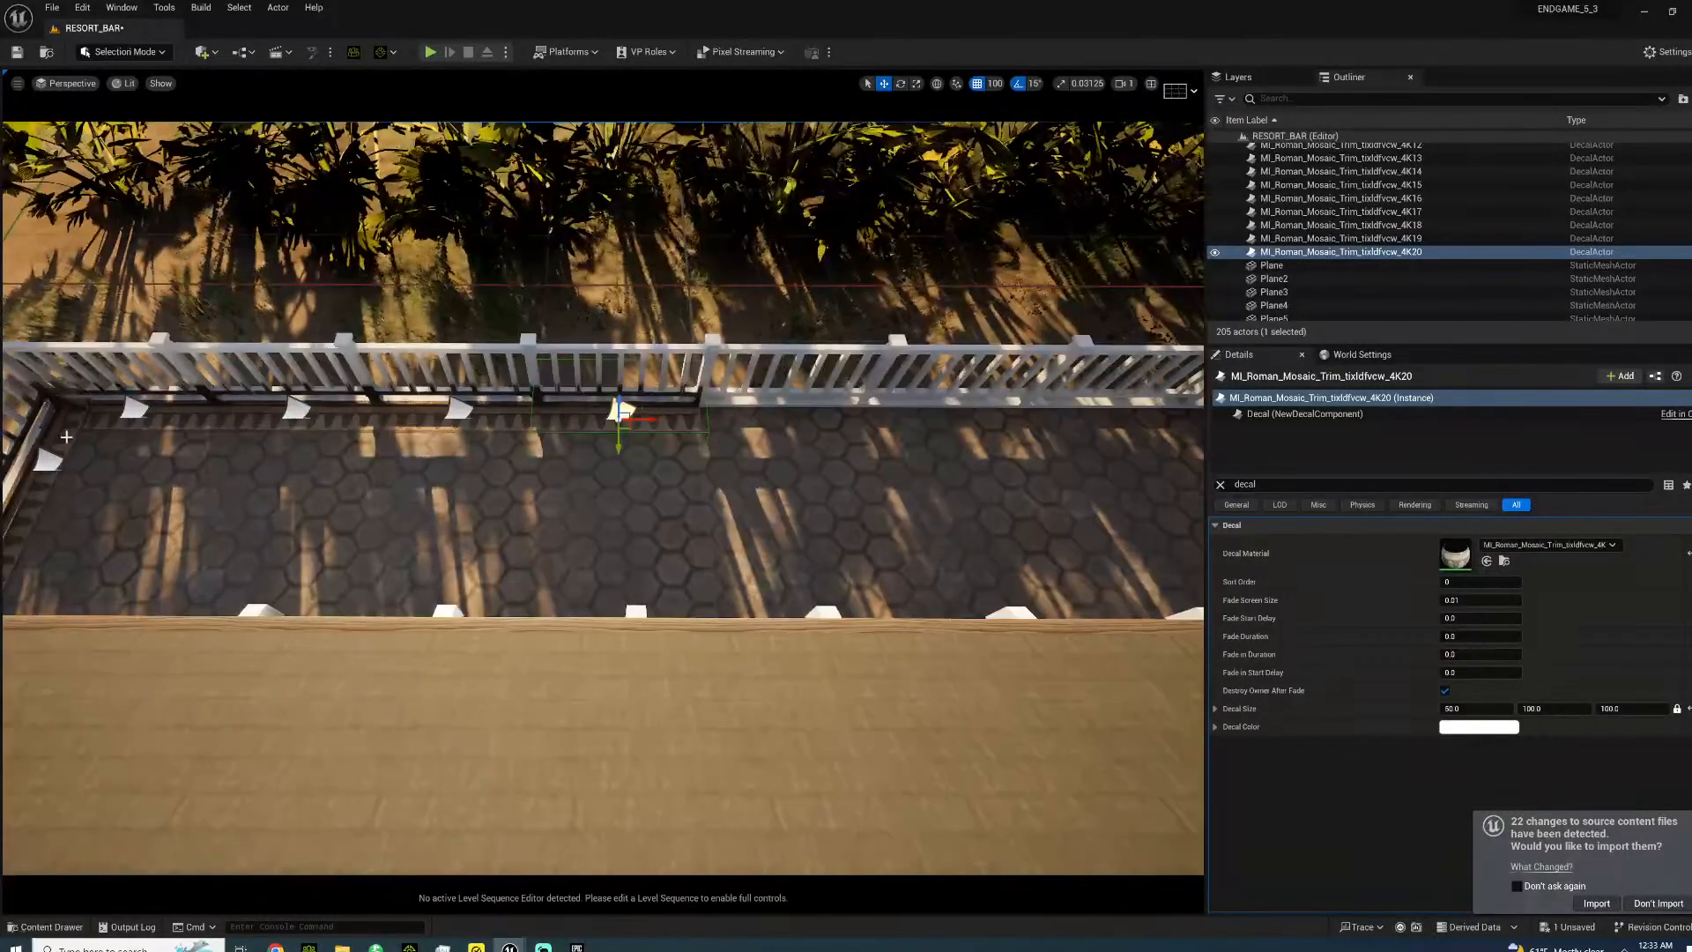
alt+drag(655, 419, 901, 421)
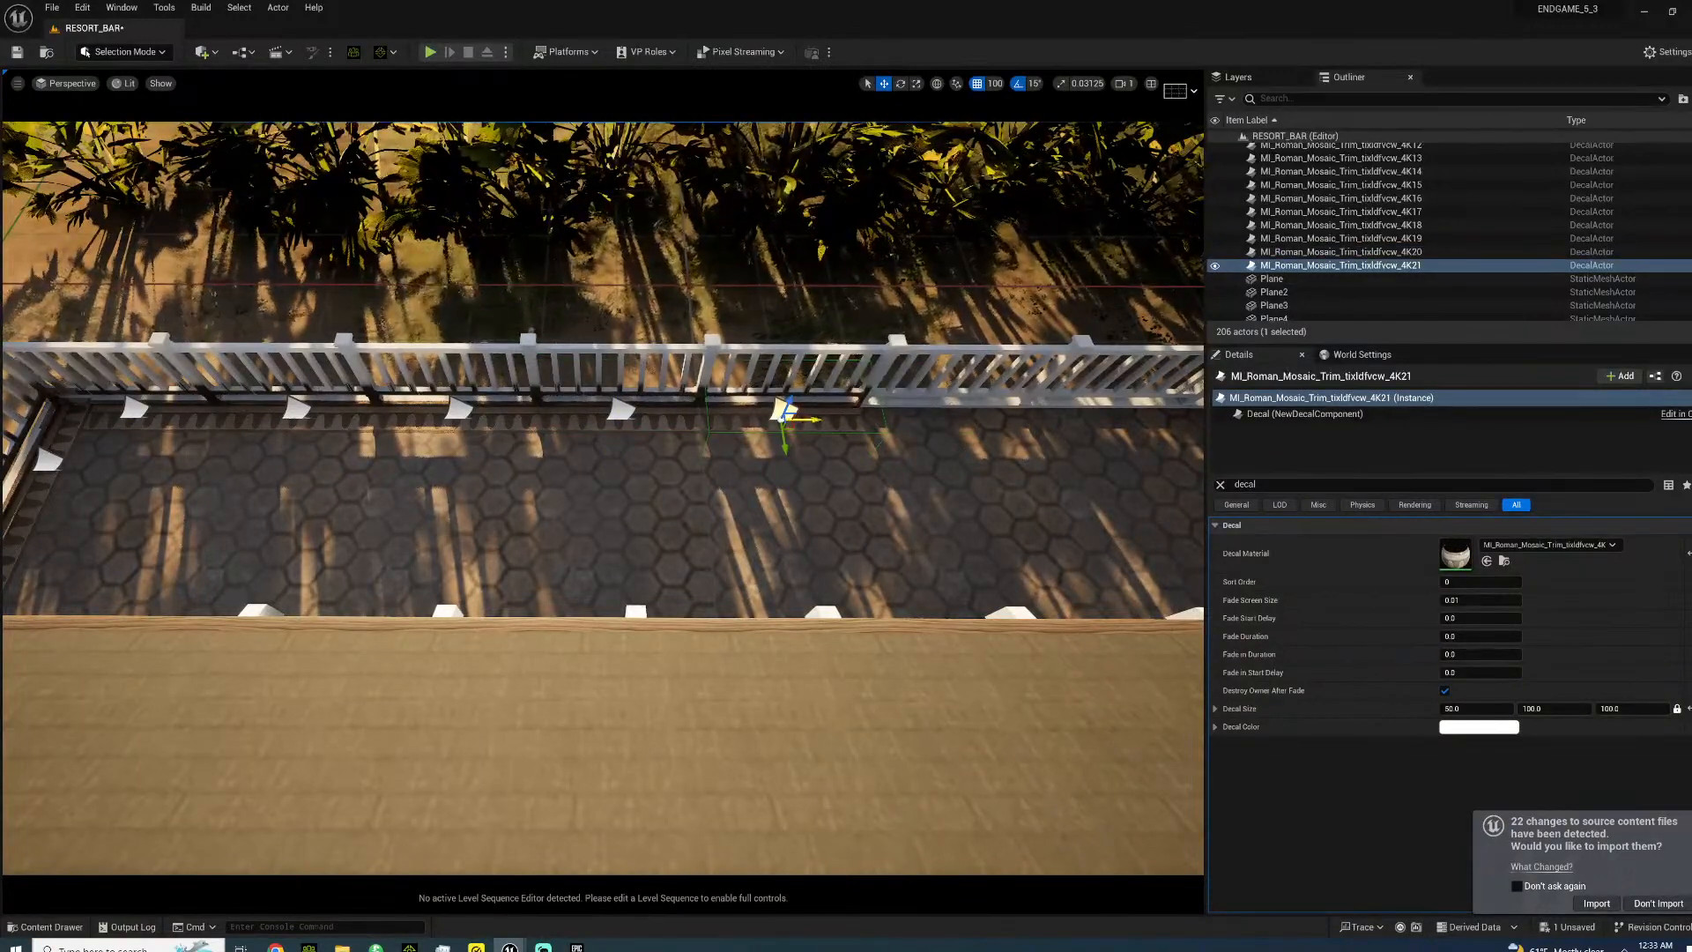
alt+drag(812, 422, 1075, 420)
- Duplicate a beach-side fence decal across the walkway towards the bar building and rotate the copy to suit the wall
right_drag(1011, 423, 791, 472)
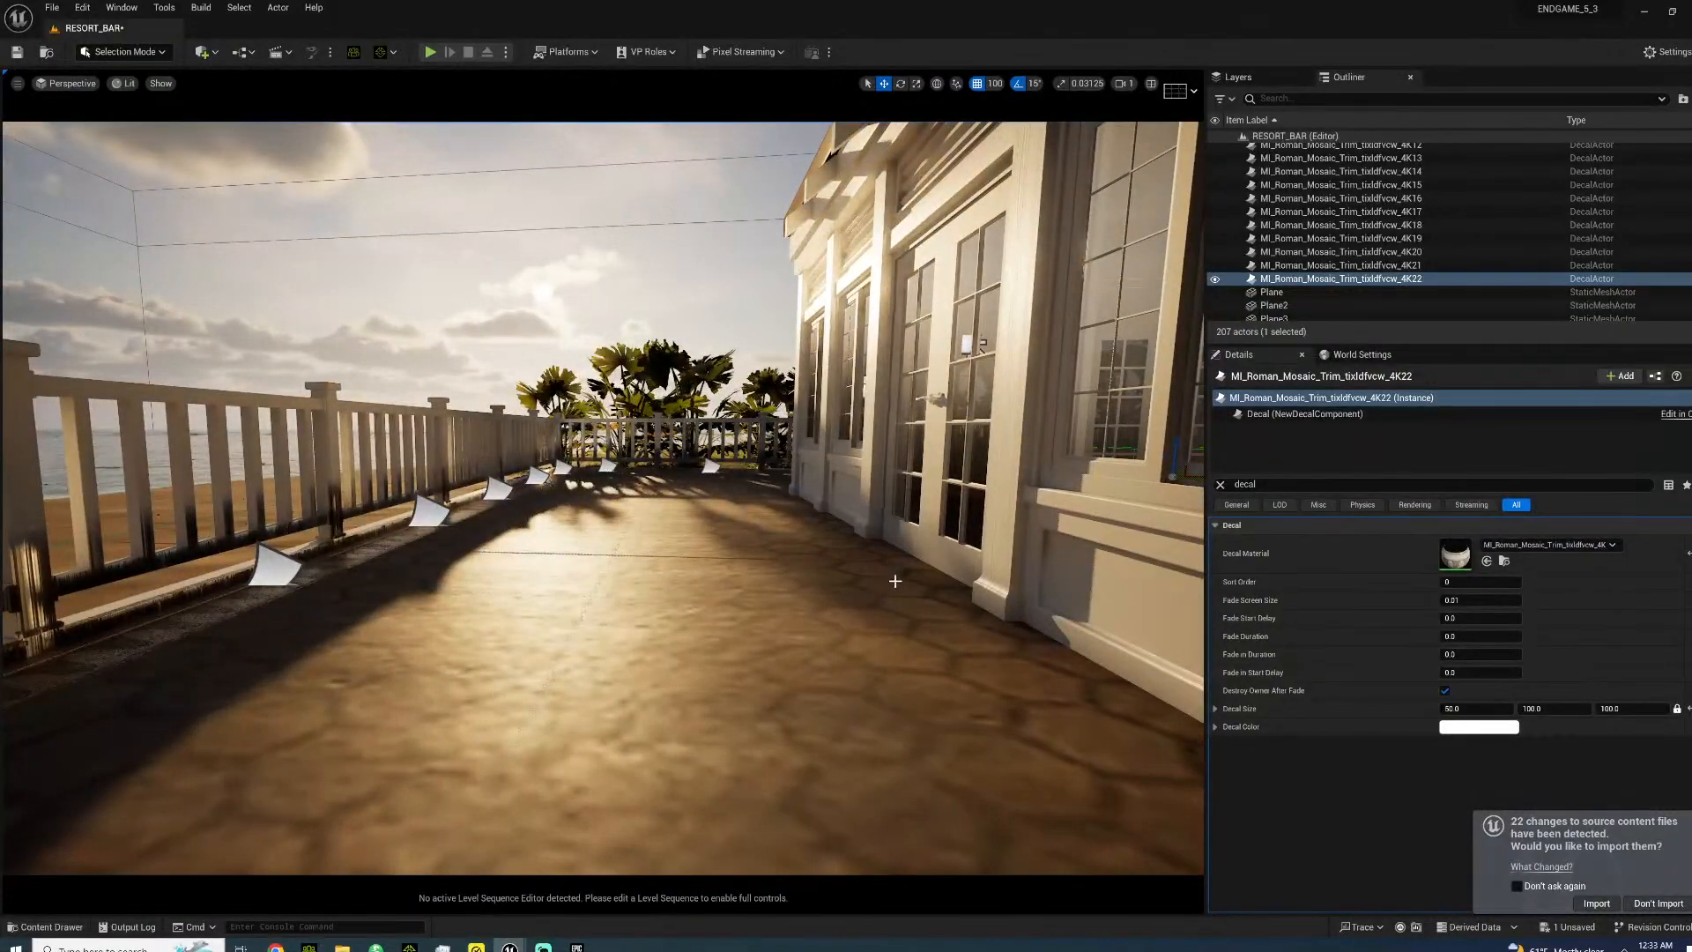
right_drag(791, 471, 688, 523)
mouse_move(391, 516)
right_down()
mouse_move(340, 539)
mouse_move(168, 548)
mouse_move(499, 556)
right_up()
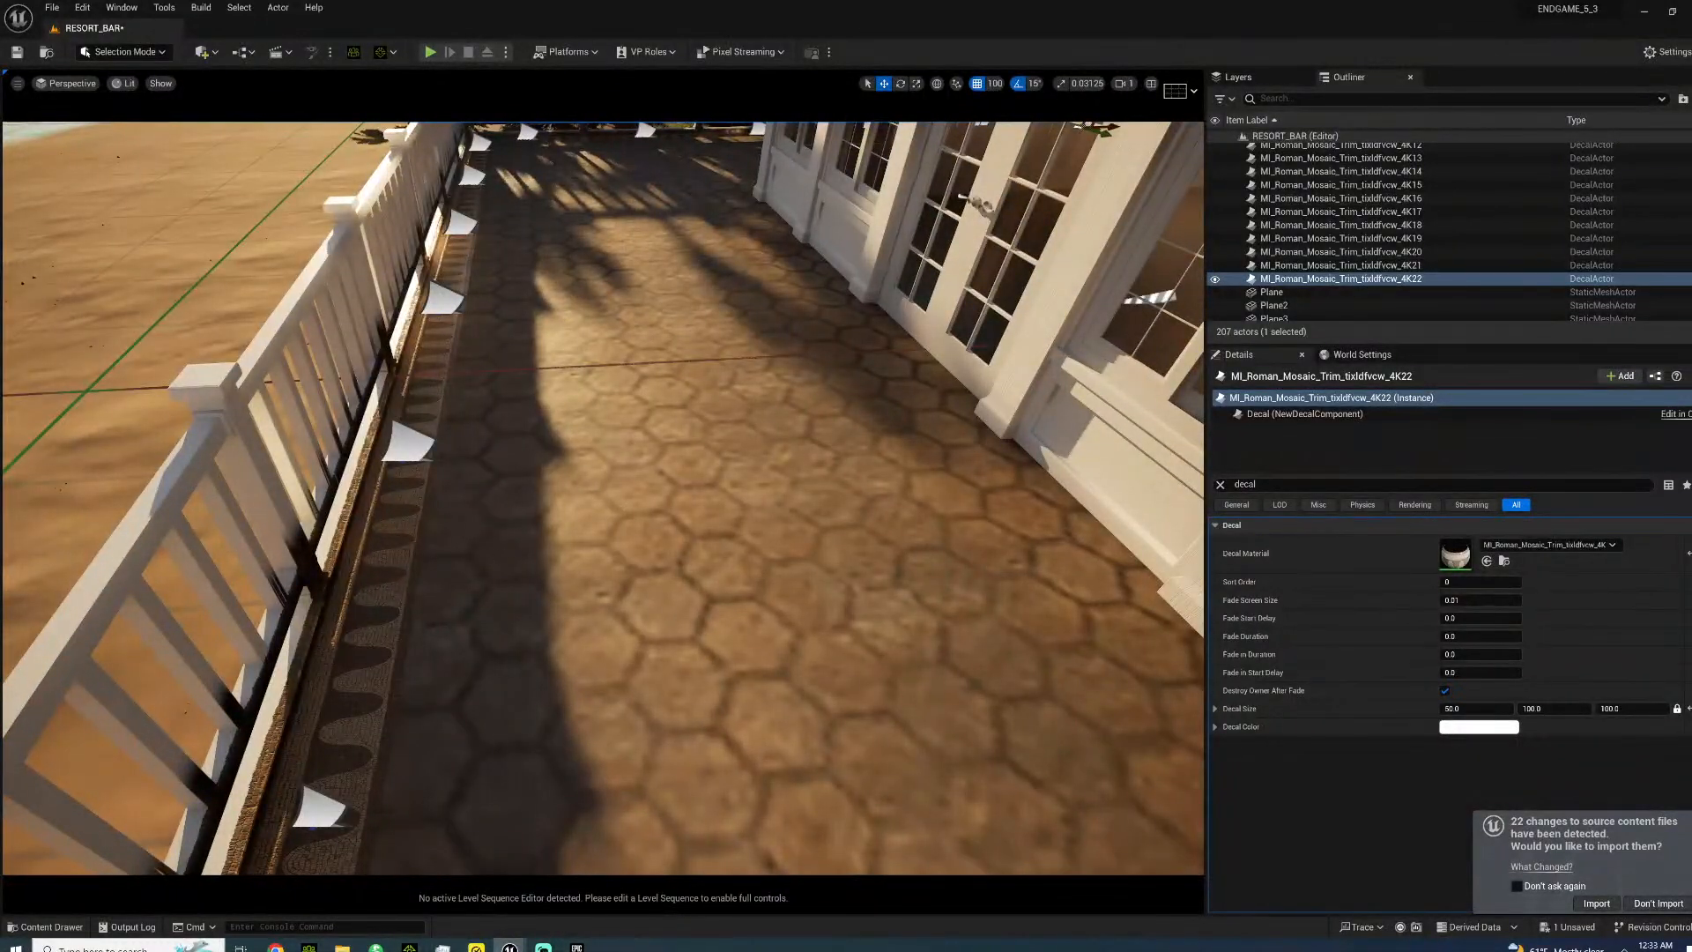
click(408, 455)
alt+drag(494, 455, 1057, 462)
key(e)
right_drag(908, 451, 880, 451)
drag(931, 467, 956, 470)
- Move the rotated decal to the building's front corner and, with the position grid snap at 5, fit it against the wall base
right_drag(957, 469, 1119, 478)
right_drag(501, 429, 500, 429)
key(w)
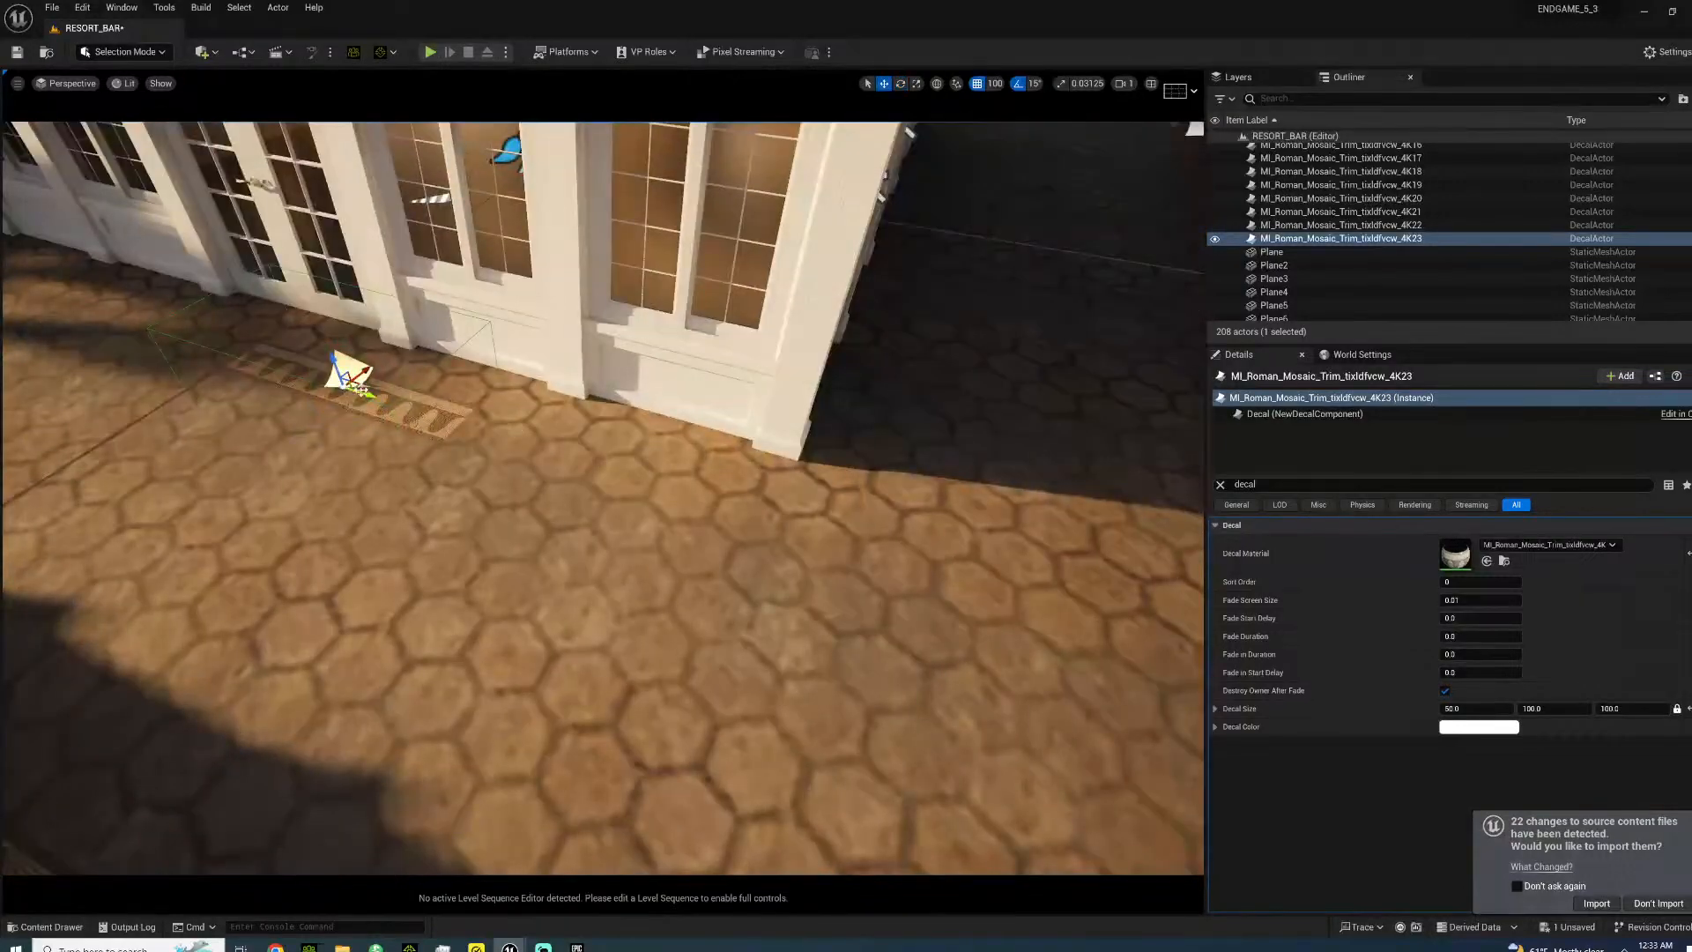
drag(351, 379, 602, 454)
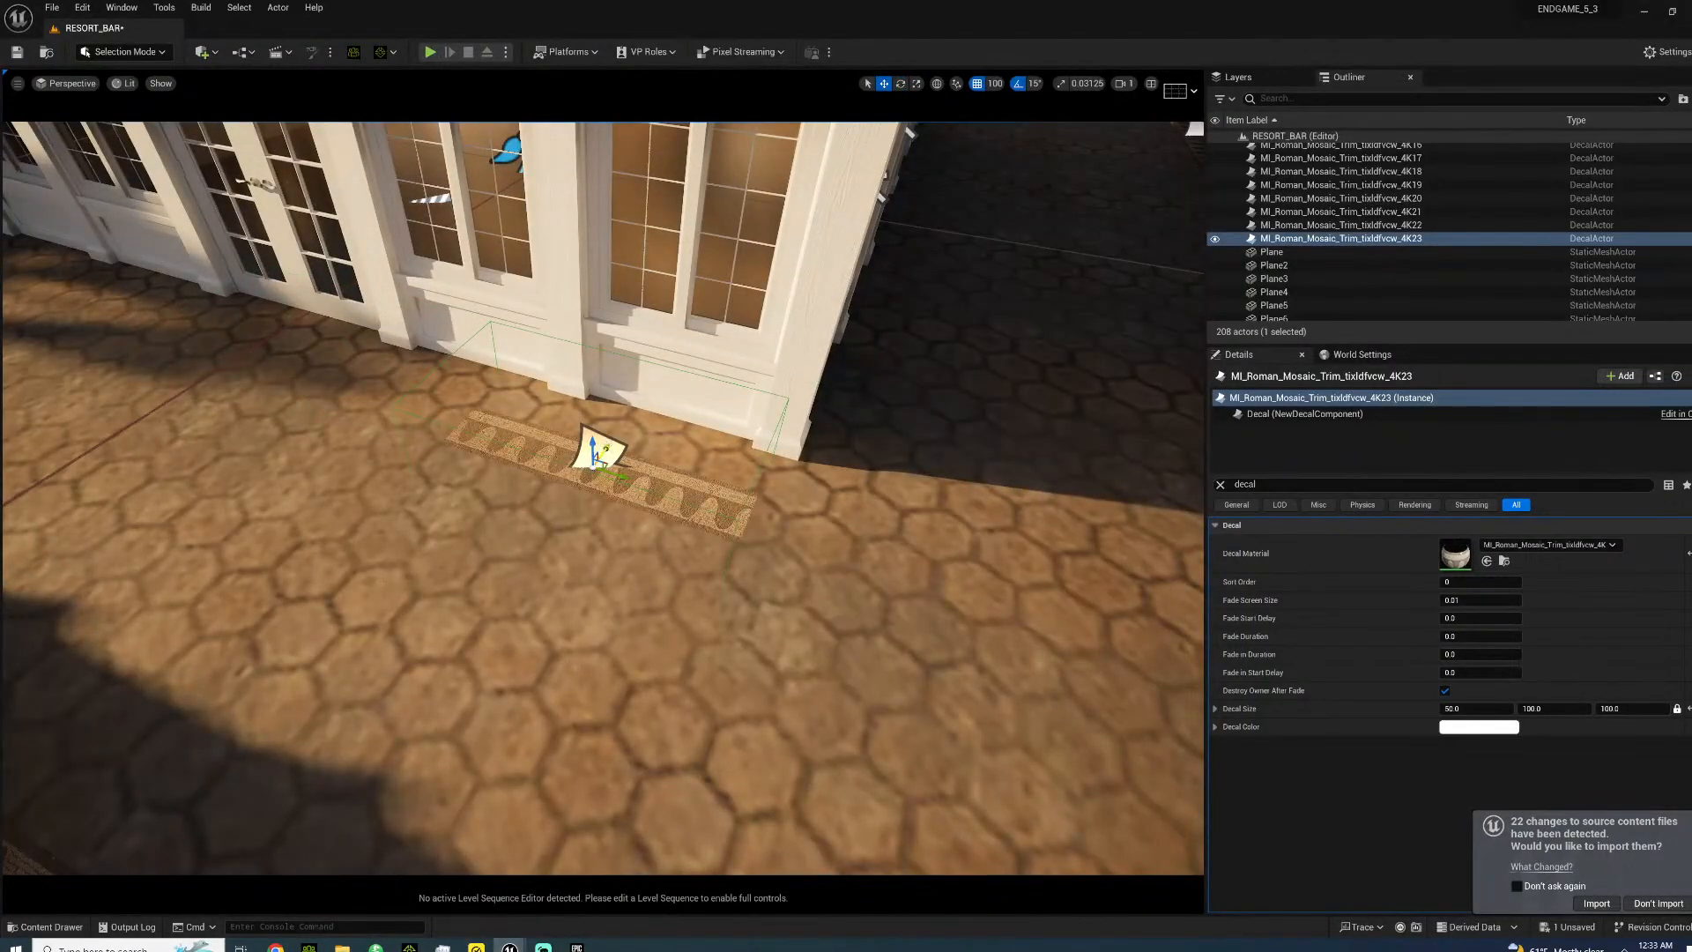
click(997, 83)
click(1013, 133)
drag(613, 451, 633, 404)
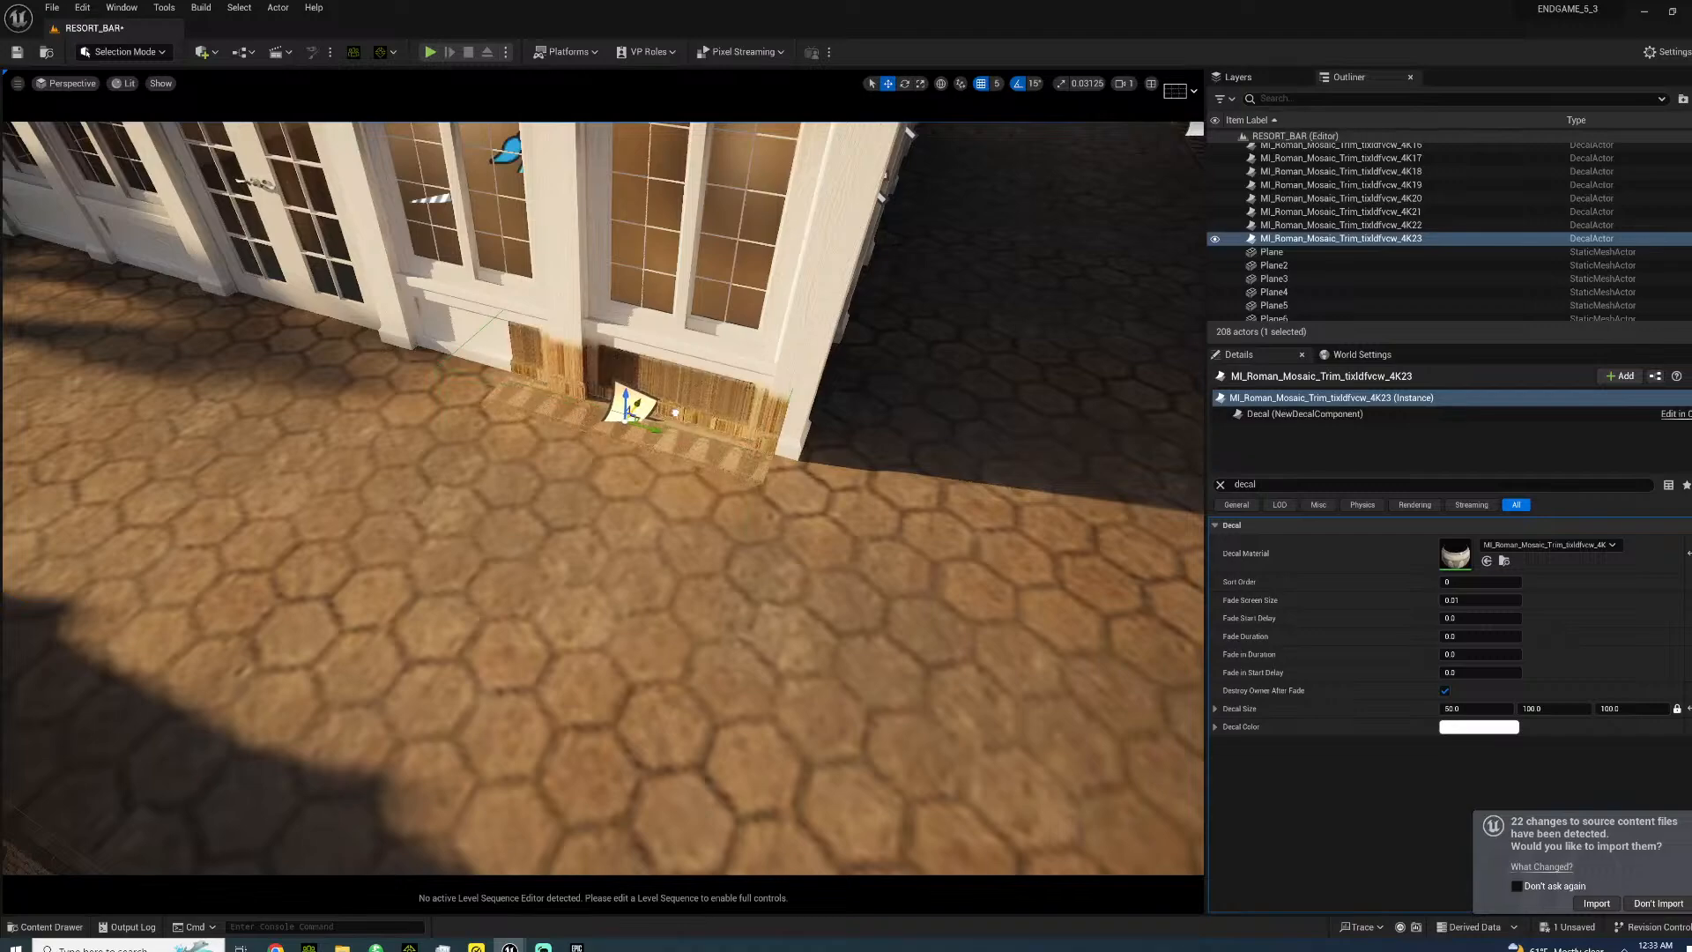
mouse_move(669, 433)
right_down()
mouse_move(564, 439)
mouse_move(767, 405)
mouse_move(675, 407)
right_up()
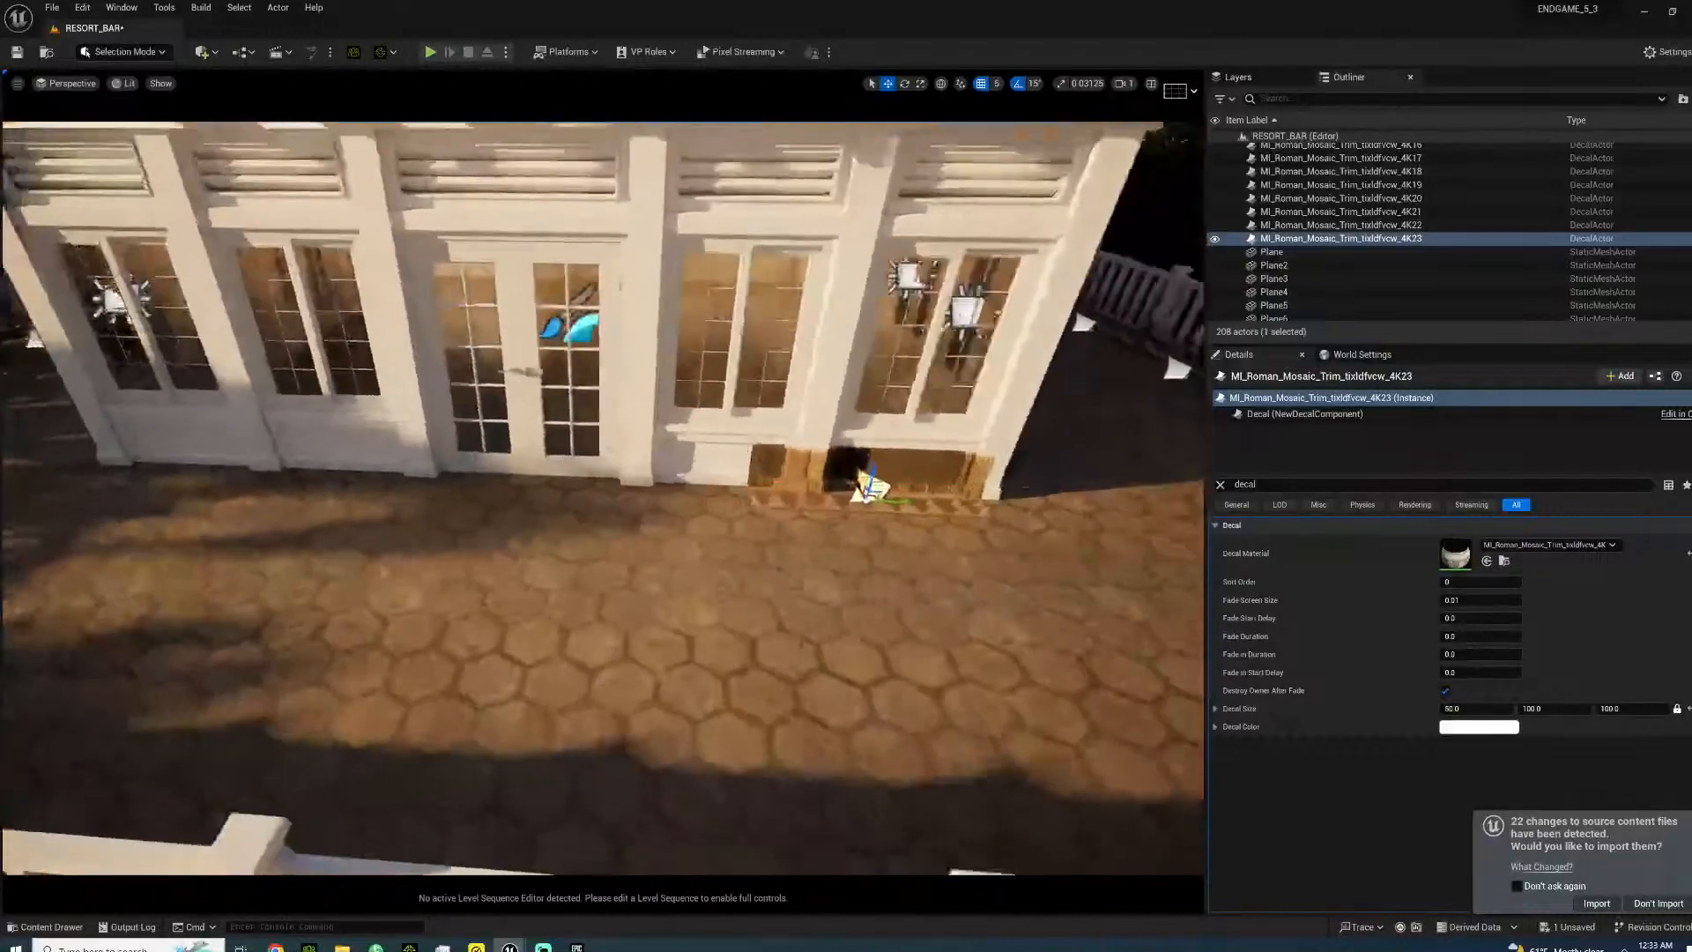
- Turn off Receives Decals on endgame_bar3 and duplicate the wall decal three times along its front at a grid snap of 100
click(997, 84)
click(1011, 185)
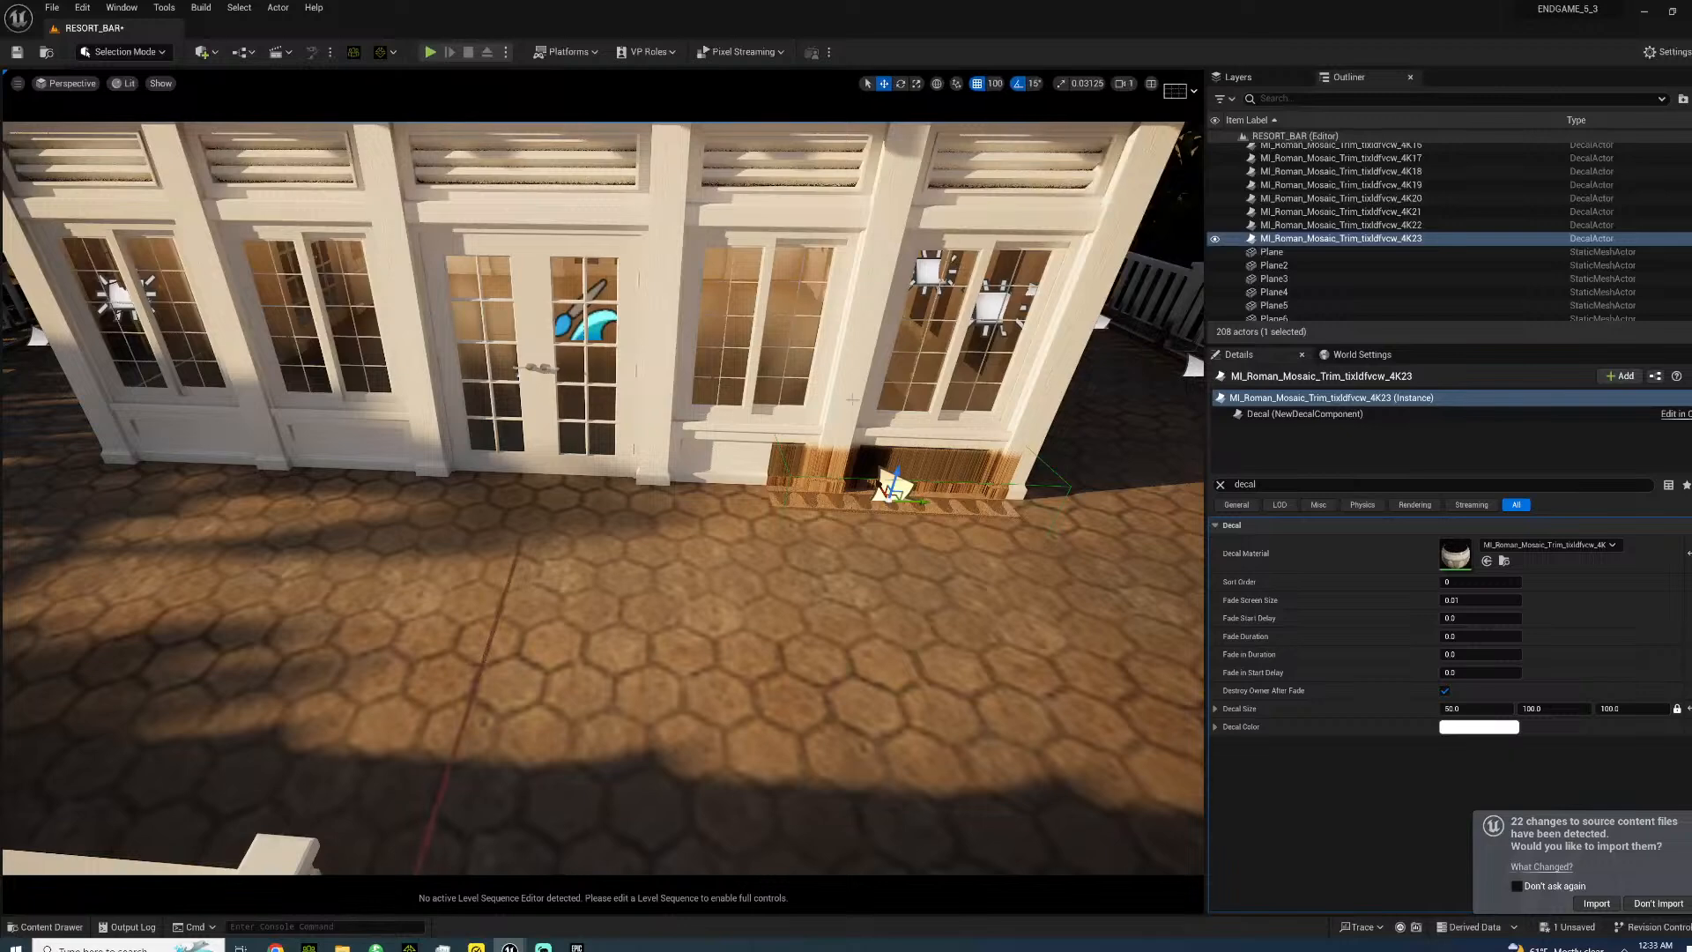
click(892, 377)
click(1444, 561)
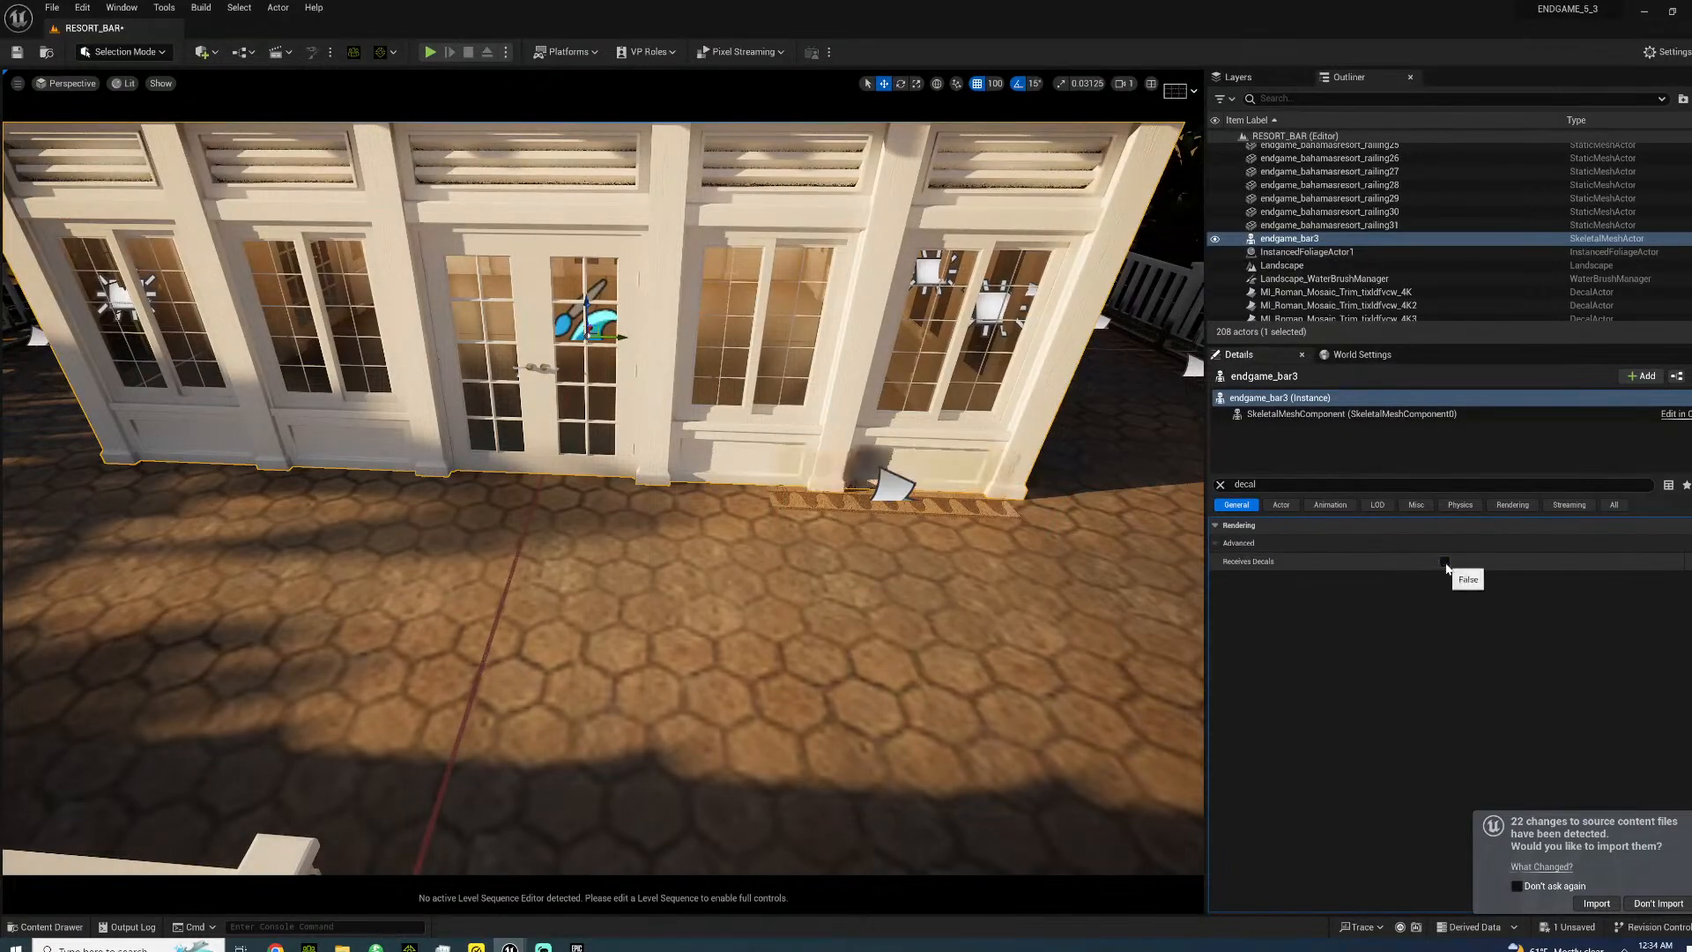
click(894, 486)
alt+drag(919, 500, 261, 484)
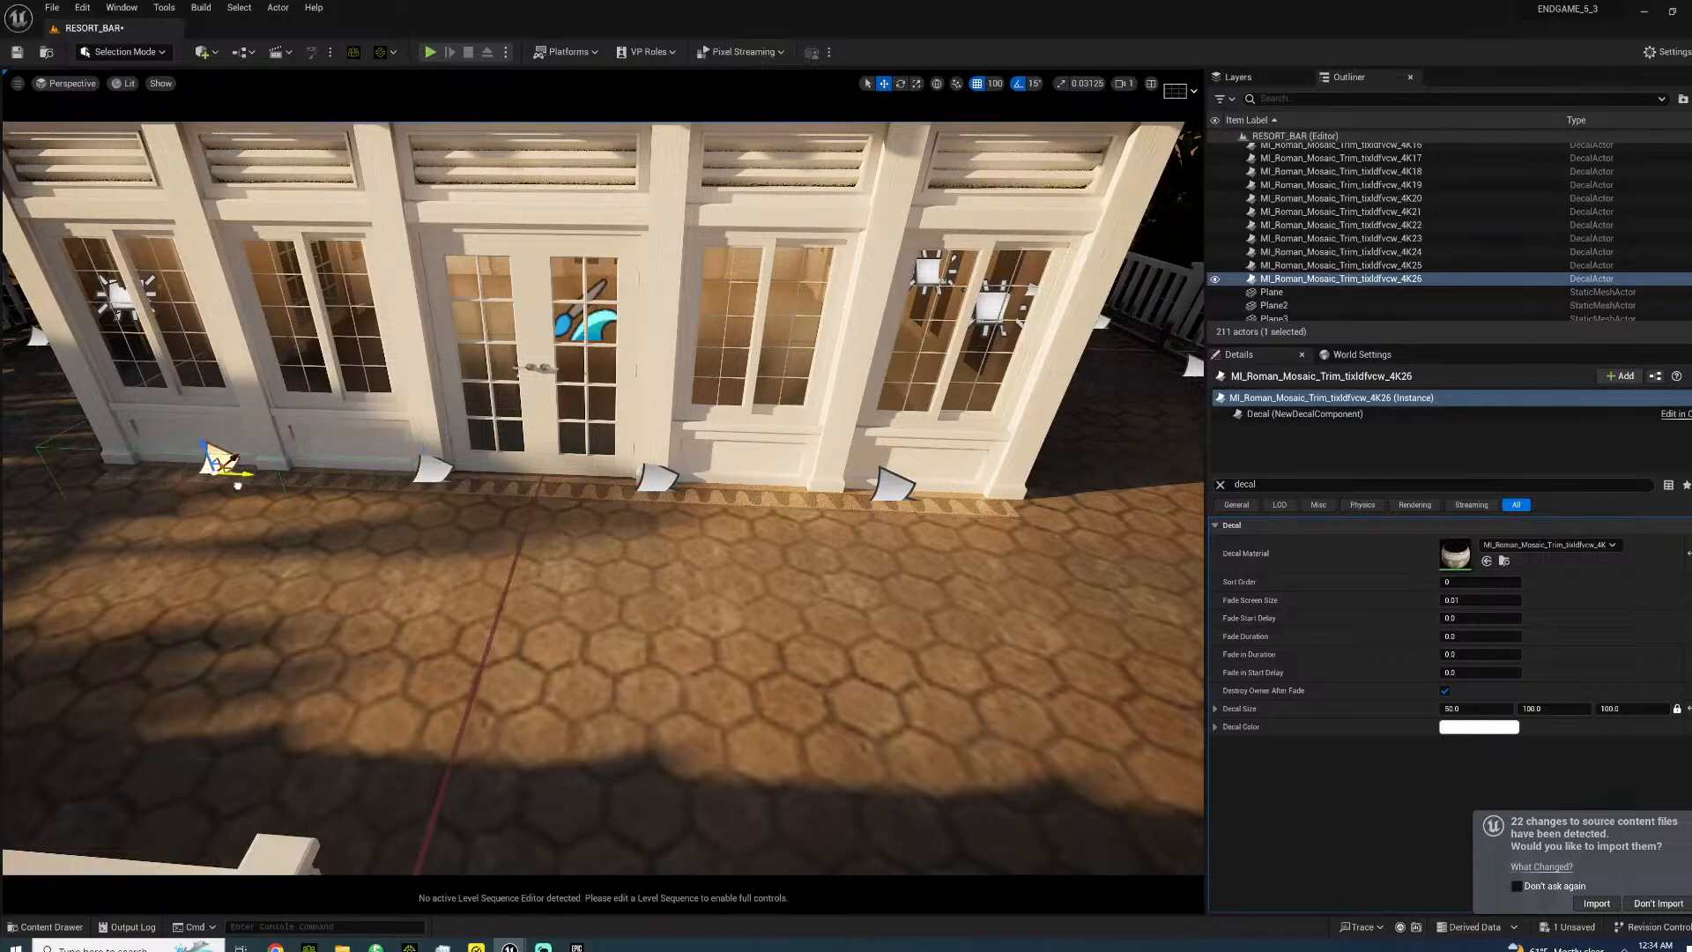
- Hide the editor icons with game view and inspect the mosaic borders along the building and the fences
right_drag(267, 488, 507, 372)
key(g)
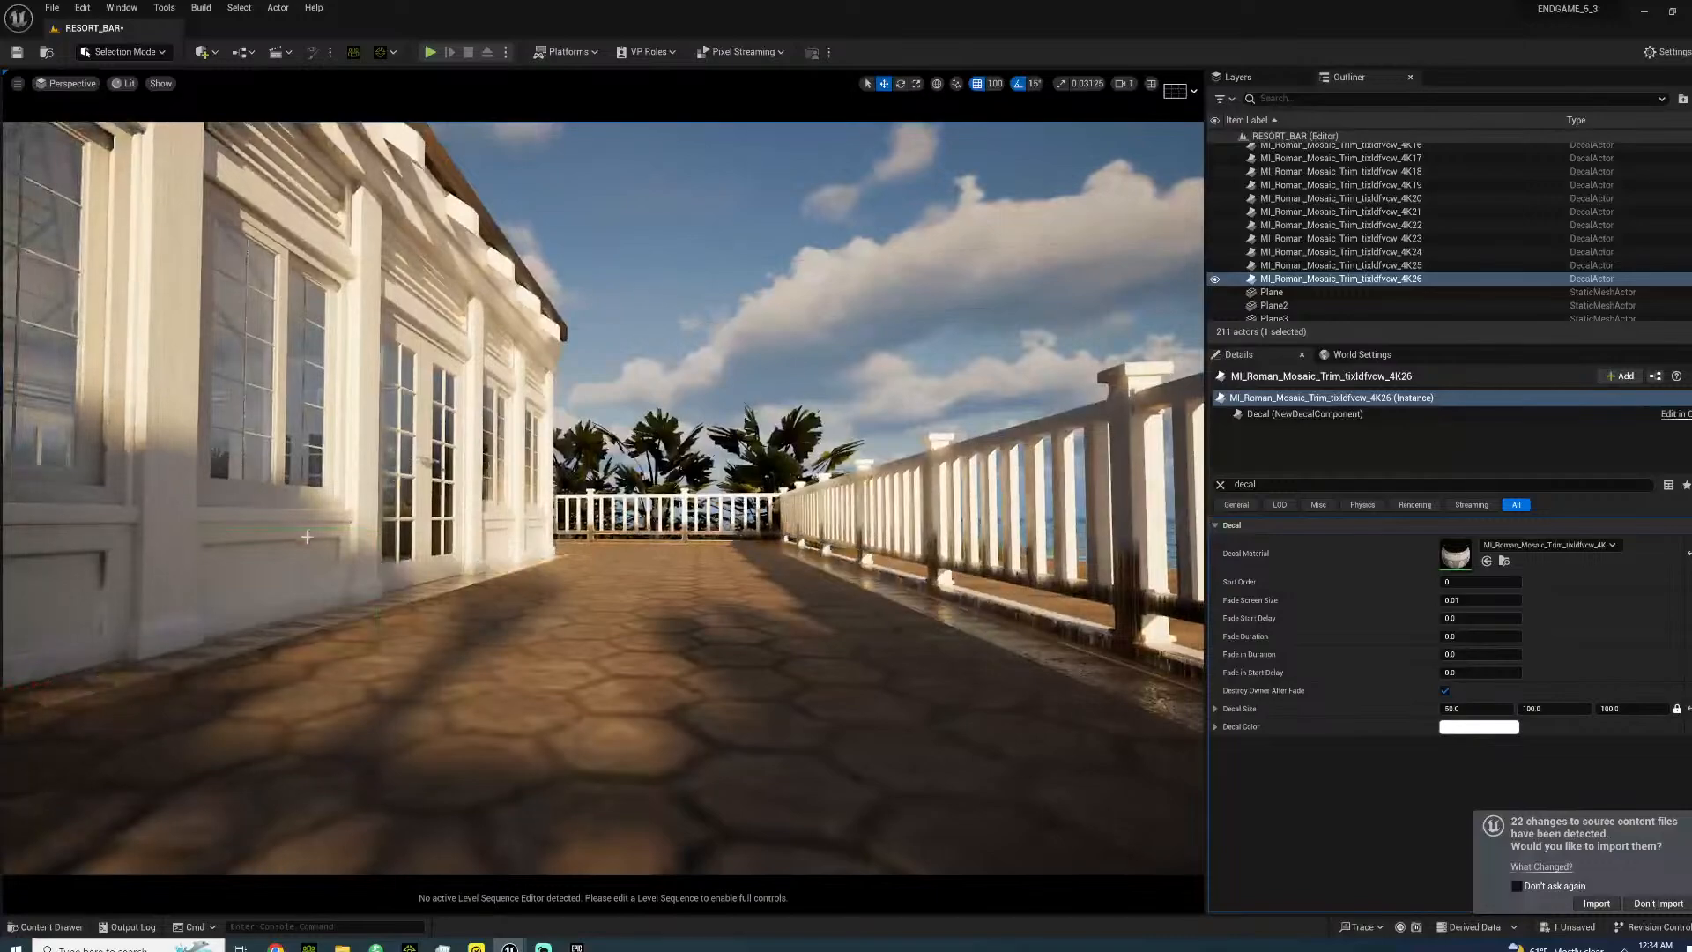
right_drag(440, 542, 245, 532)
key(s)
key(w)
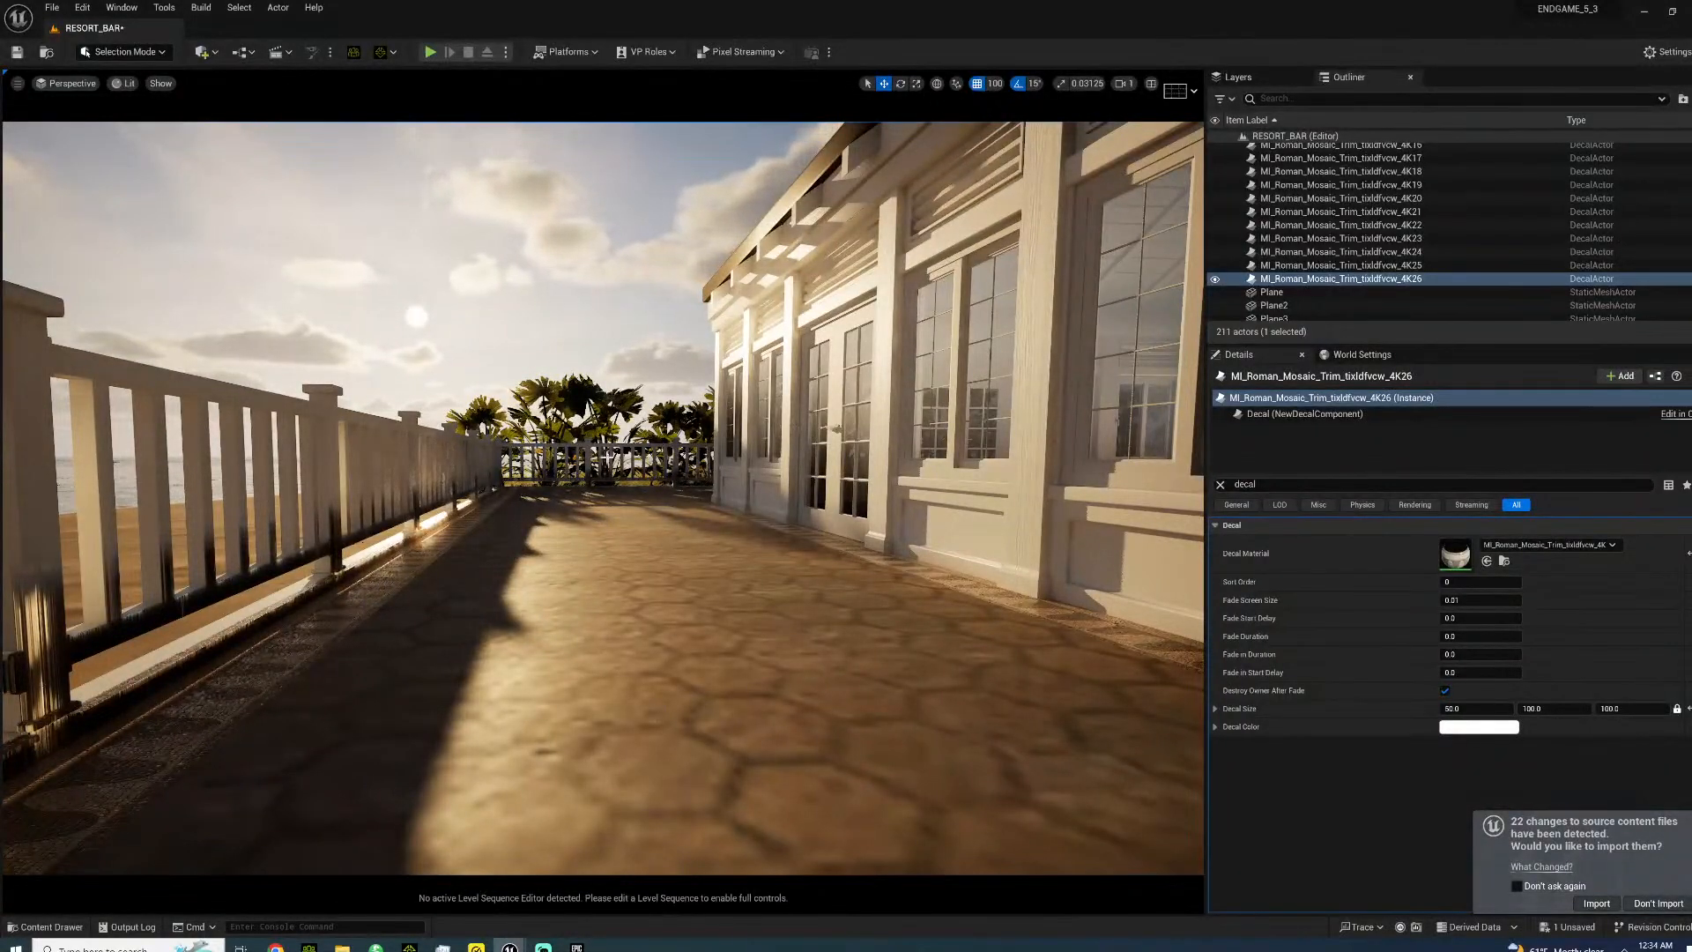
right_drag(245, 533, 207, 564)
key(s)
key(w)
key(s)
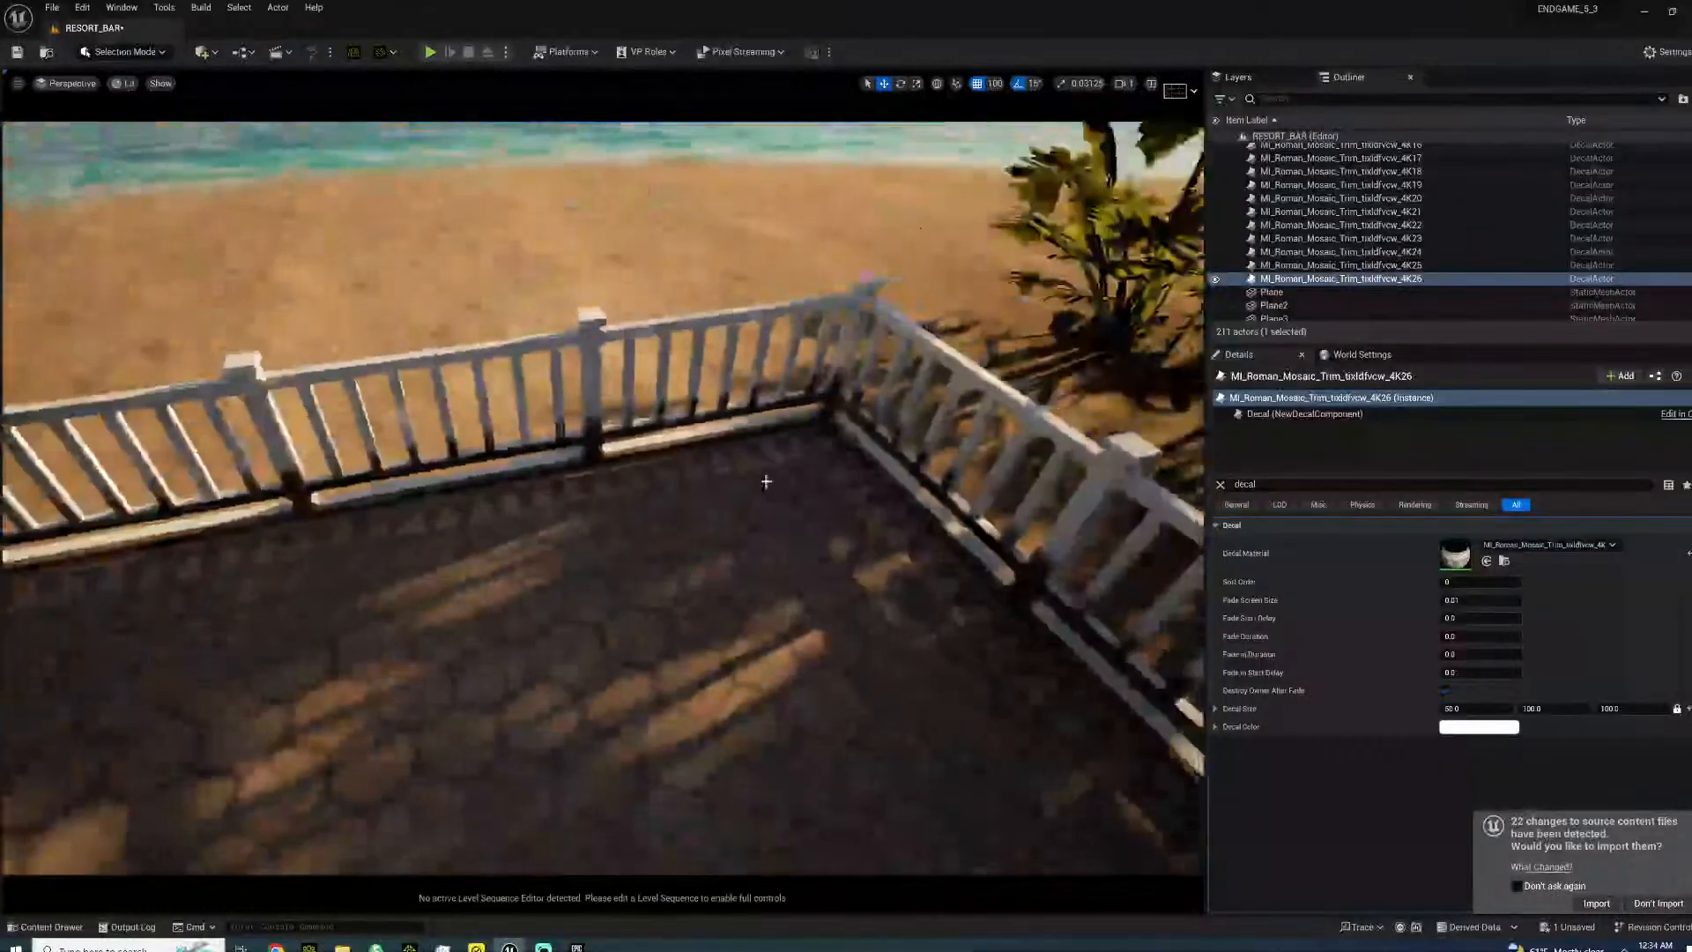
- Select the bases, railings and posts of three beach-side fence sections from the palm-side corner and turn off Receives Decals for them
click(724, 432)
ctrl+click(721, 409)
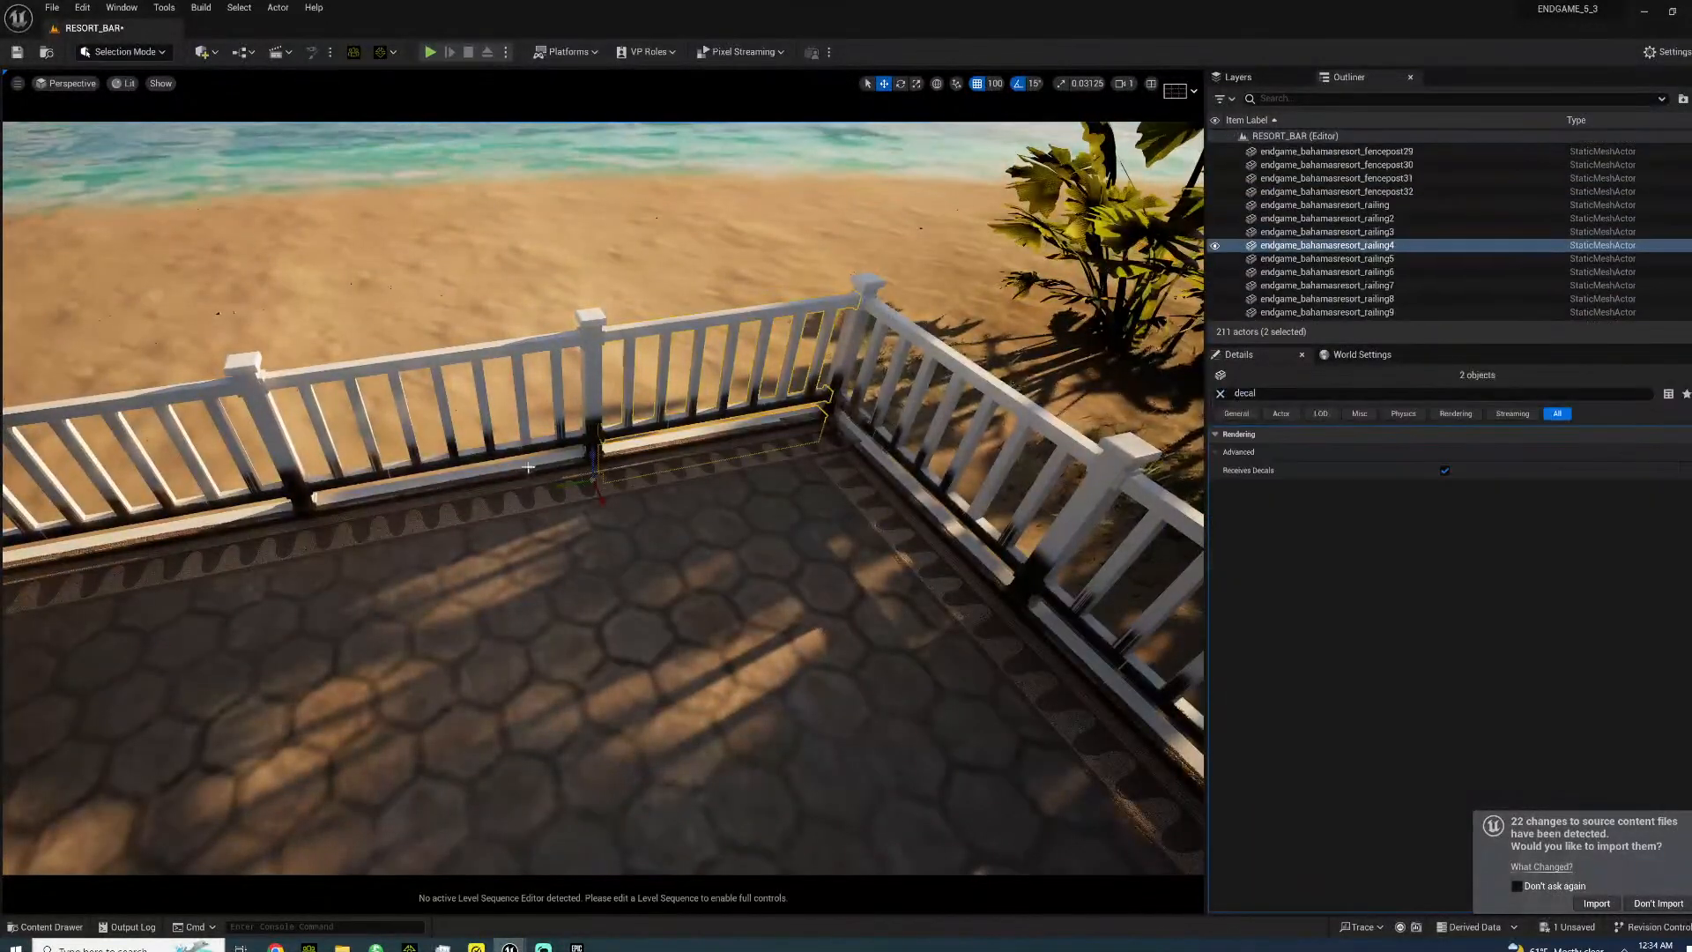
ctrl+click(509, 474)
ctrl+click(507, 449)
key(a)
right_drag(508, 448, 577, 485)
right_drag(698, 456, 687, 448)
ctrl+click(771, 471)
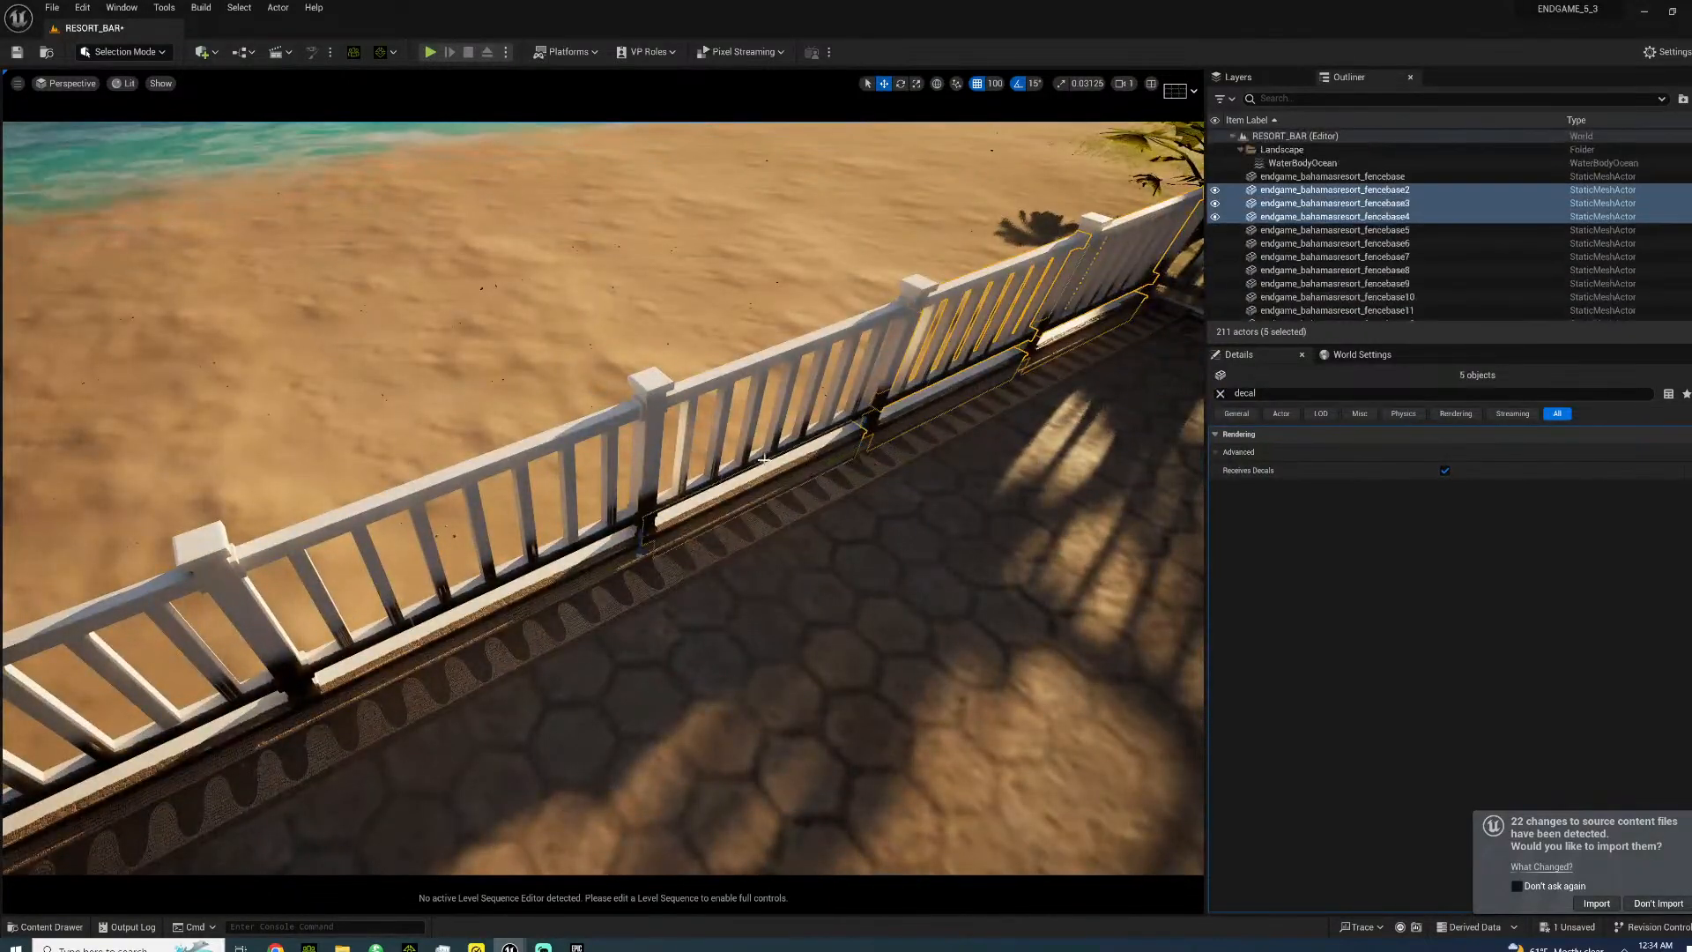
ctrl+click(742, 454)
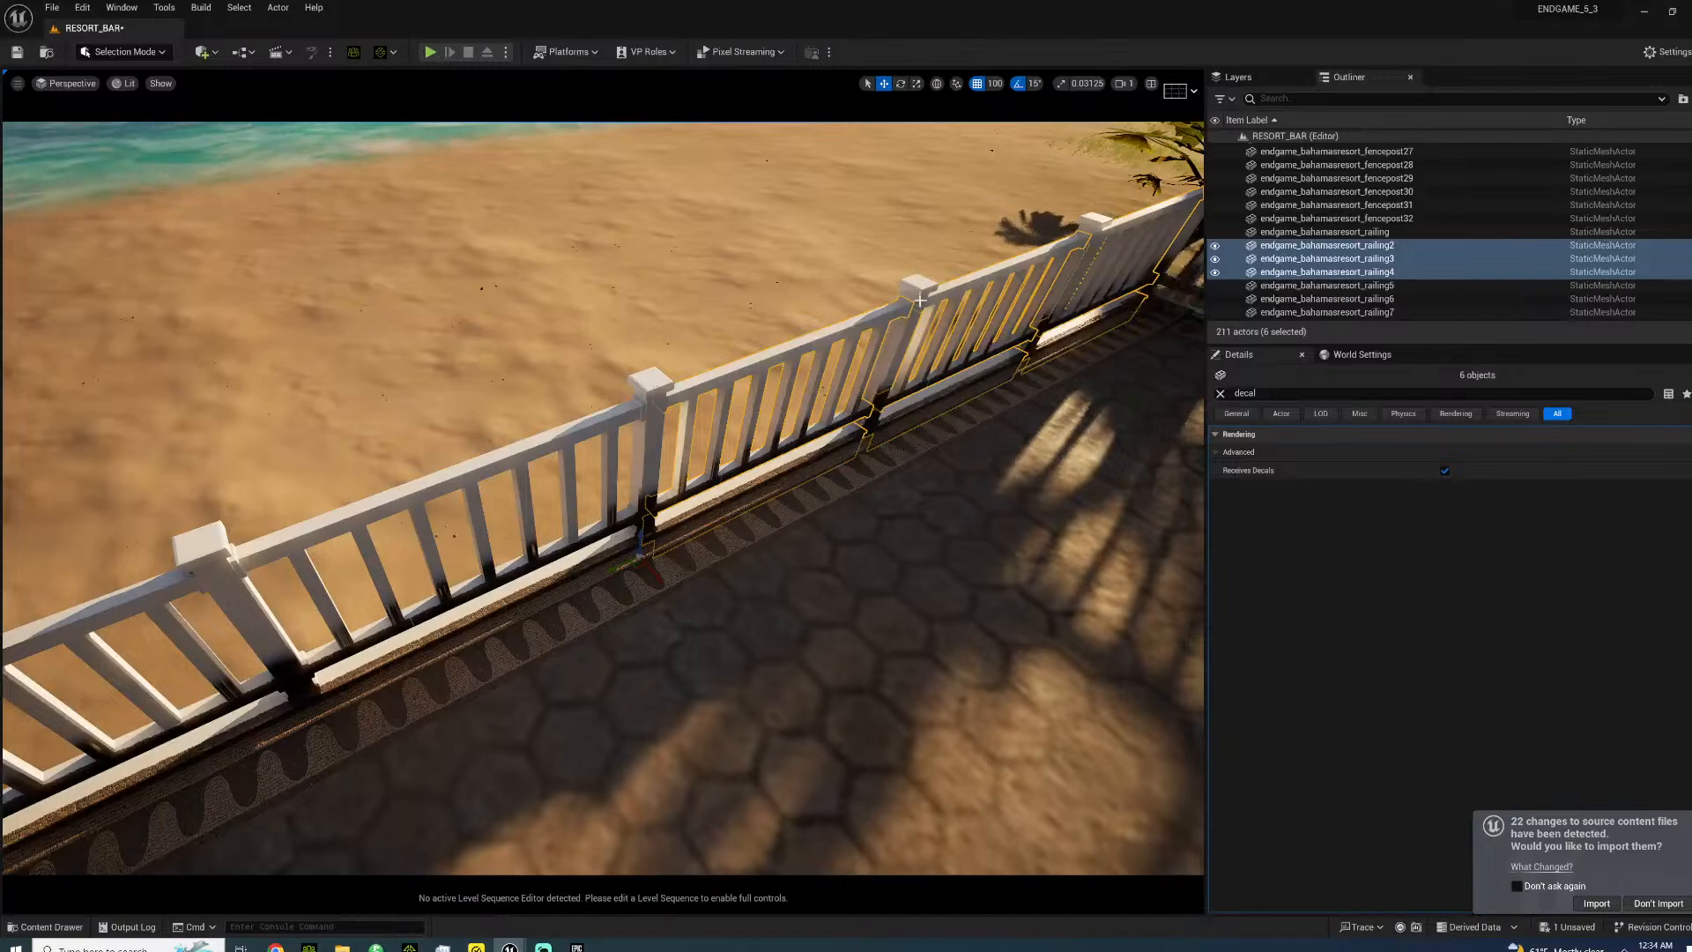
ctrl+click(921, 292)
ctrl+click(1094, 231)
right_drag(936, 220, 952, 209)
key(d)
ctrl+click(806, 247)
click(1446, 469)
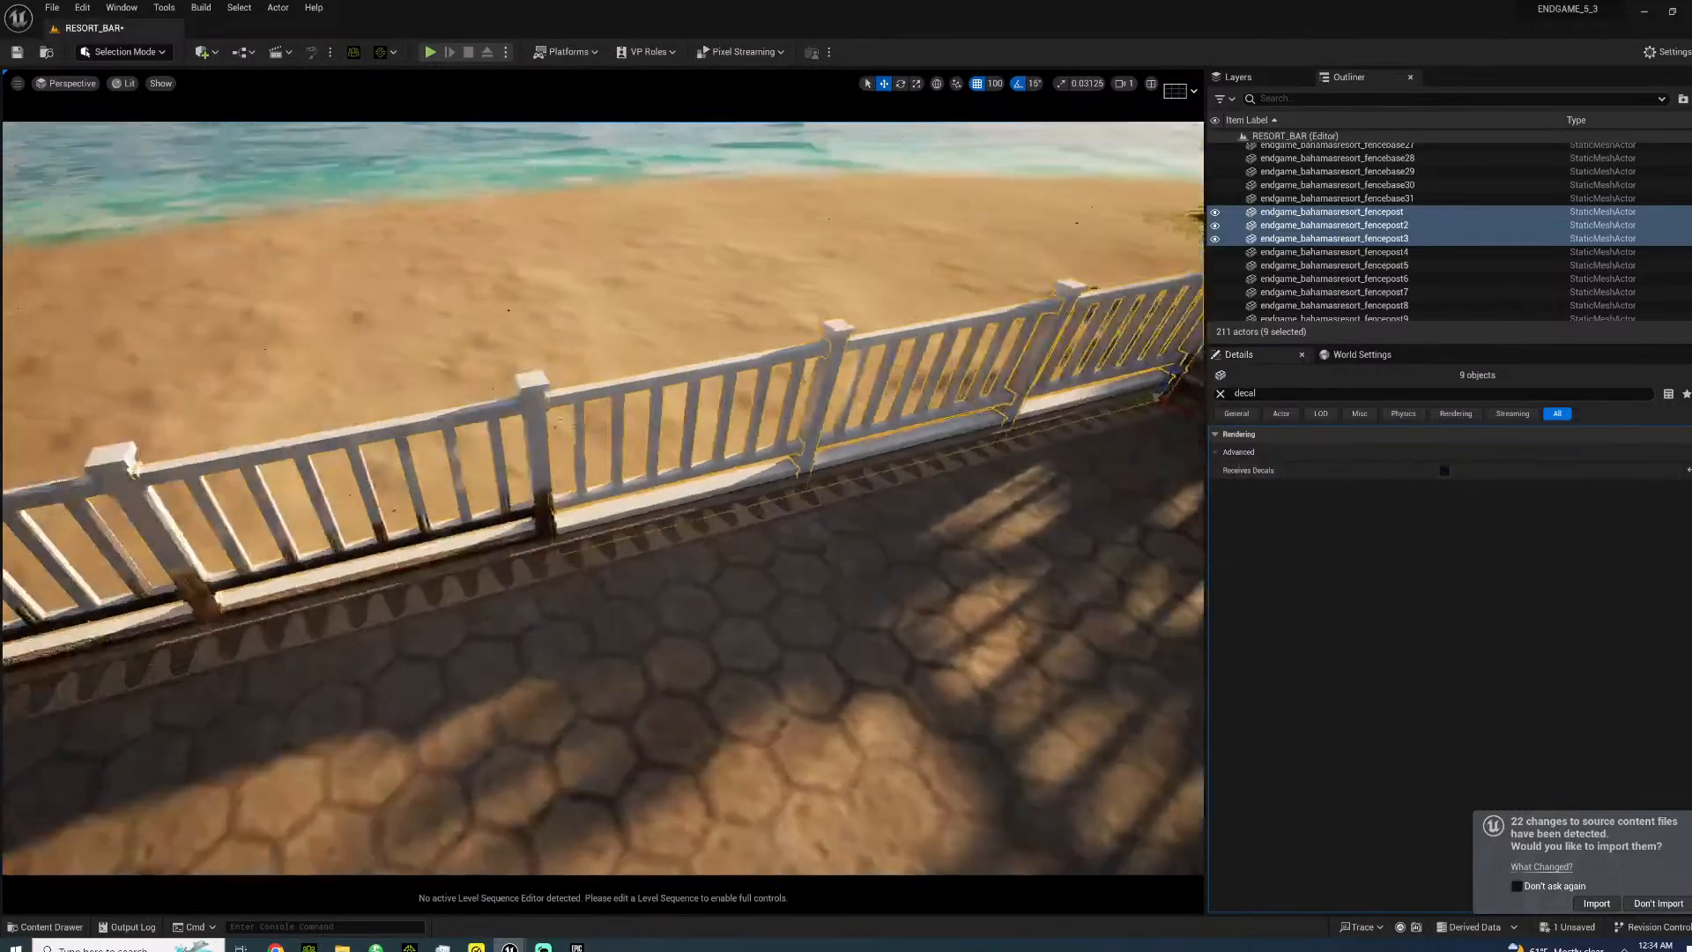
- Select the bases, railings and posts of the next three beach-side fence sections and turn off Receives Decals for them
right_drag(785, 490, 784, 491)
key(a)
click(765, 523)
ctrl+click(771, 479)
ctrl+click(882, 430)
ctrl+click(545, 458)
ctrl+click(471, 491)
ctrl+click(491, 604)
right_drag(490, 605, 491, 605)
key(a)
ctrl+click(774, 556)
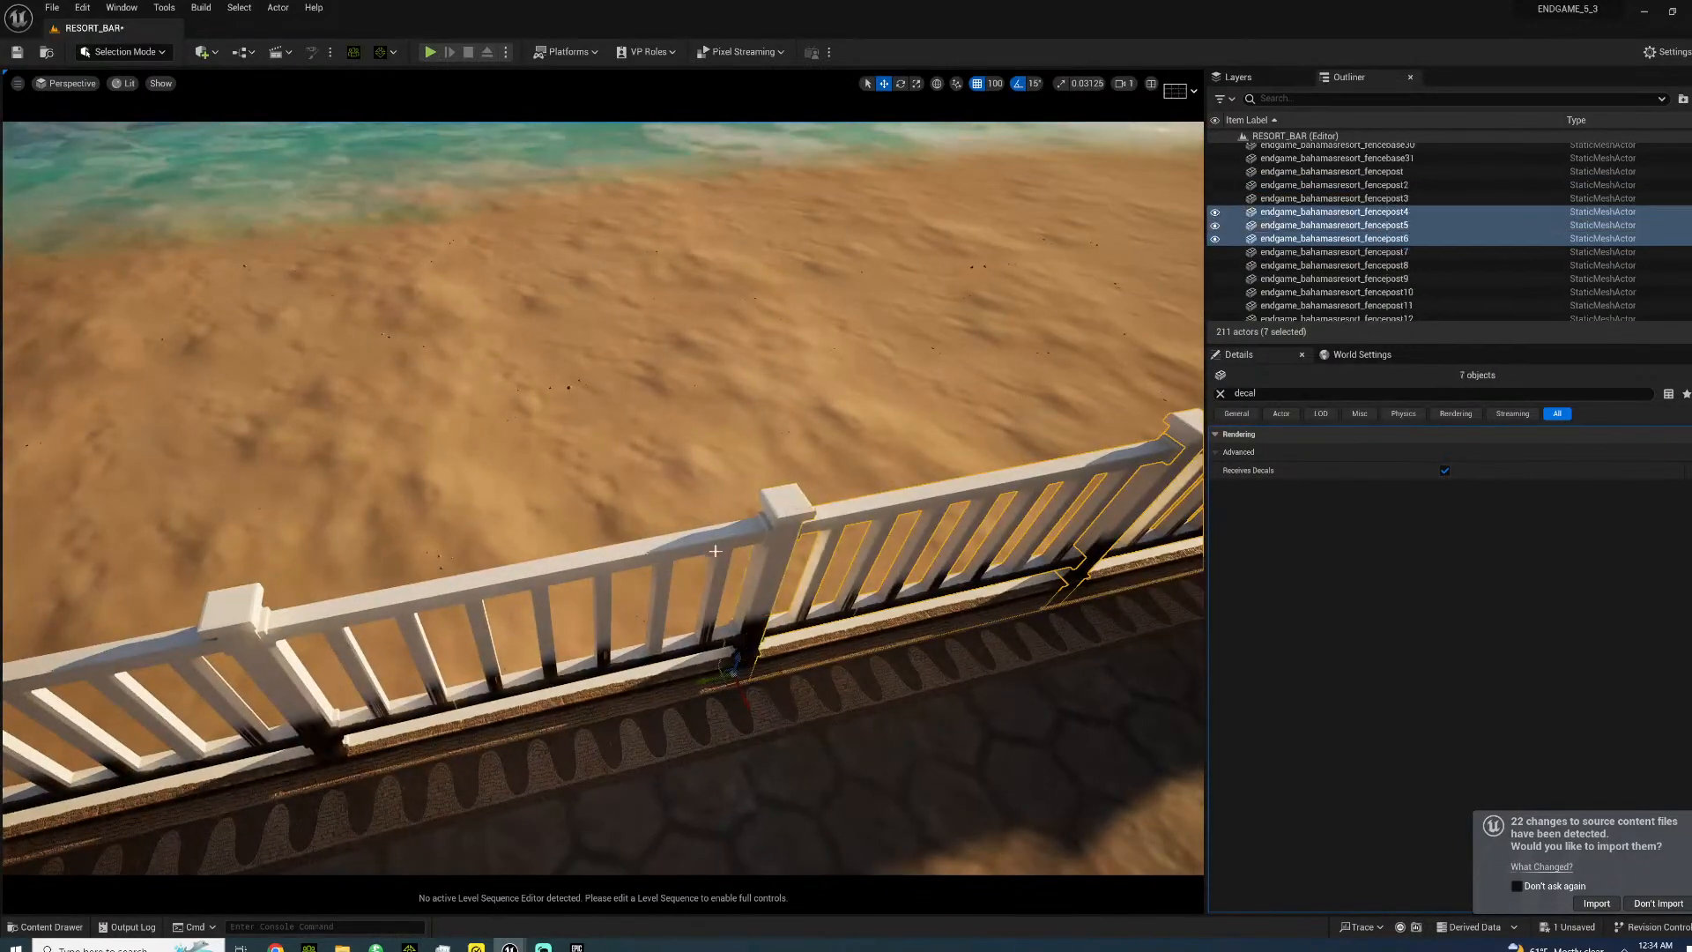
ctrl+click(674, 668)
ctrl+click(677, 678)
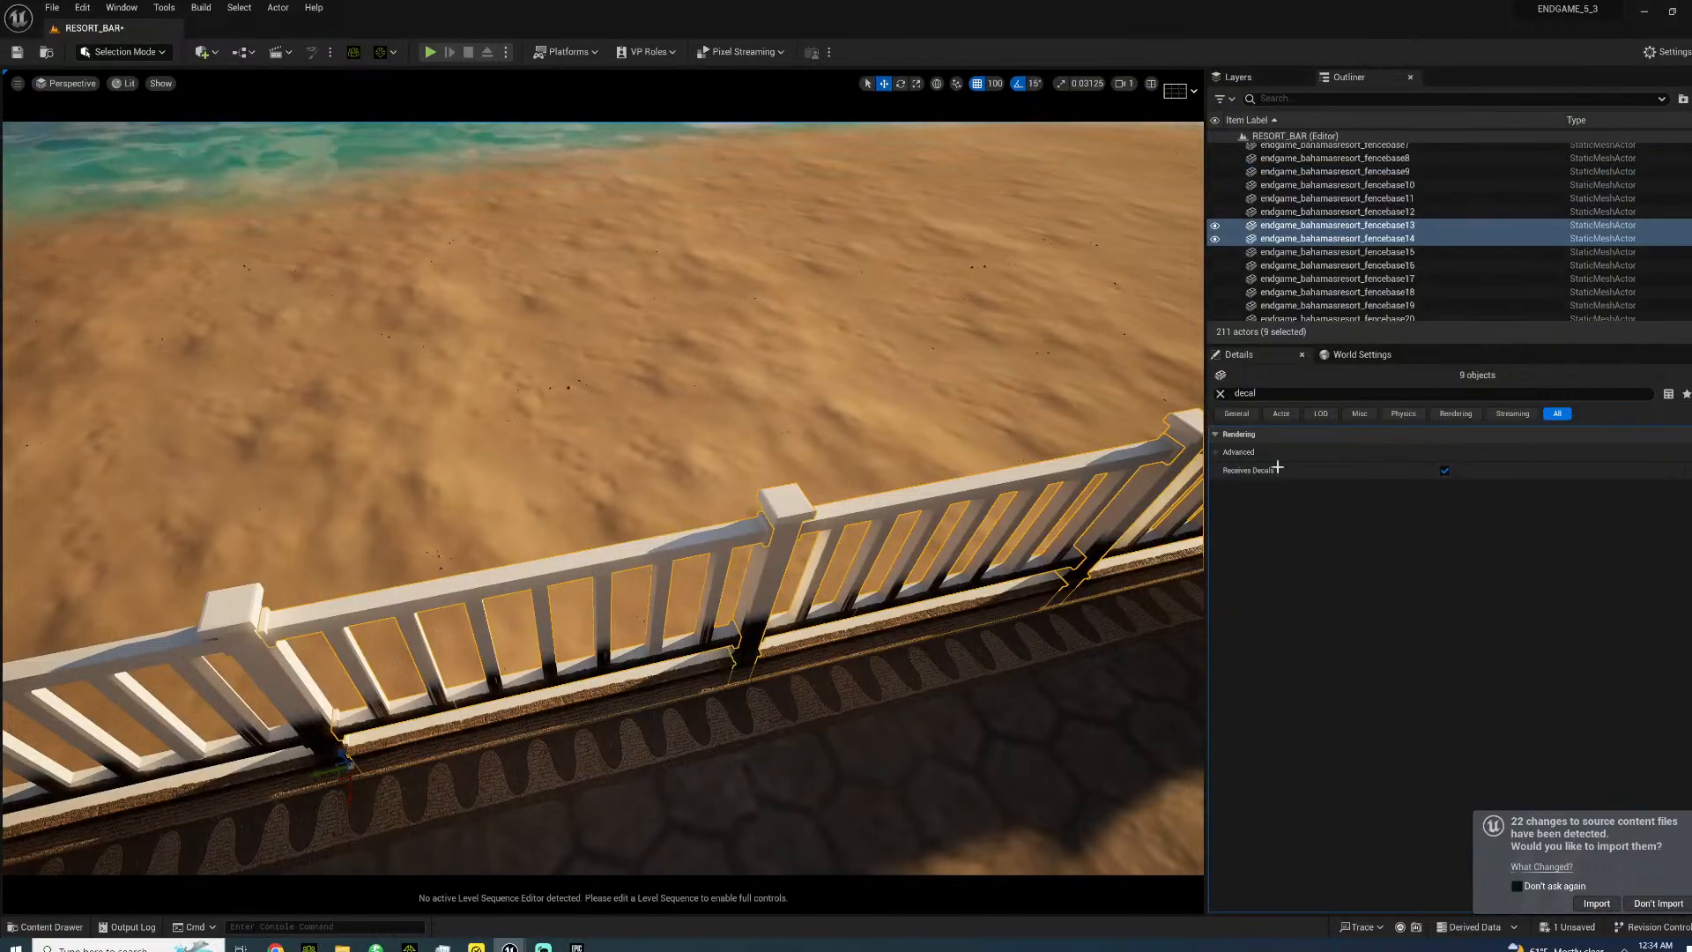
click(1443, 470)
- Select the posts, railings and bases of the last two beach-side fence sections and the adjoining corner section, and turn off Receives Decals for them
right_drag(754, 462, 753, 463)
key(w)
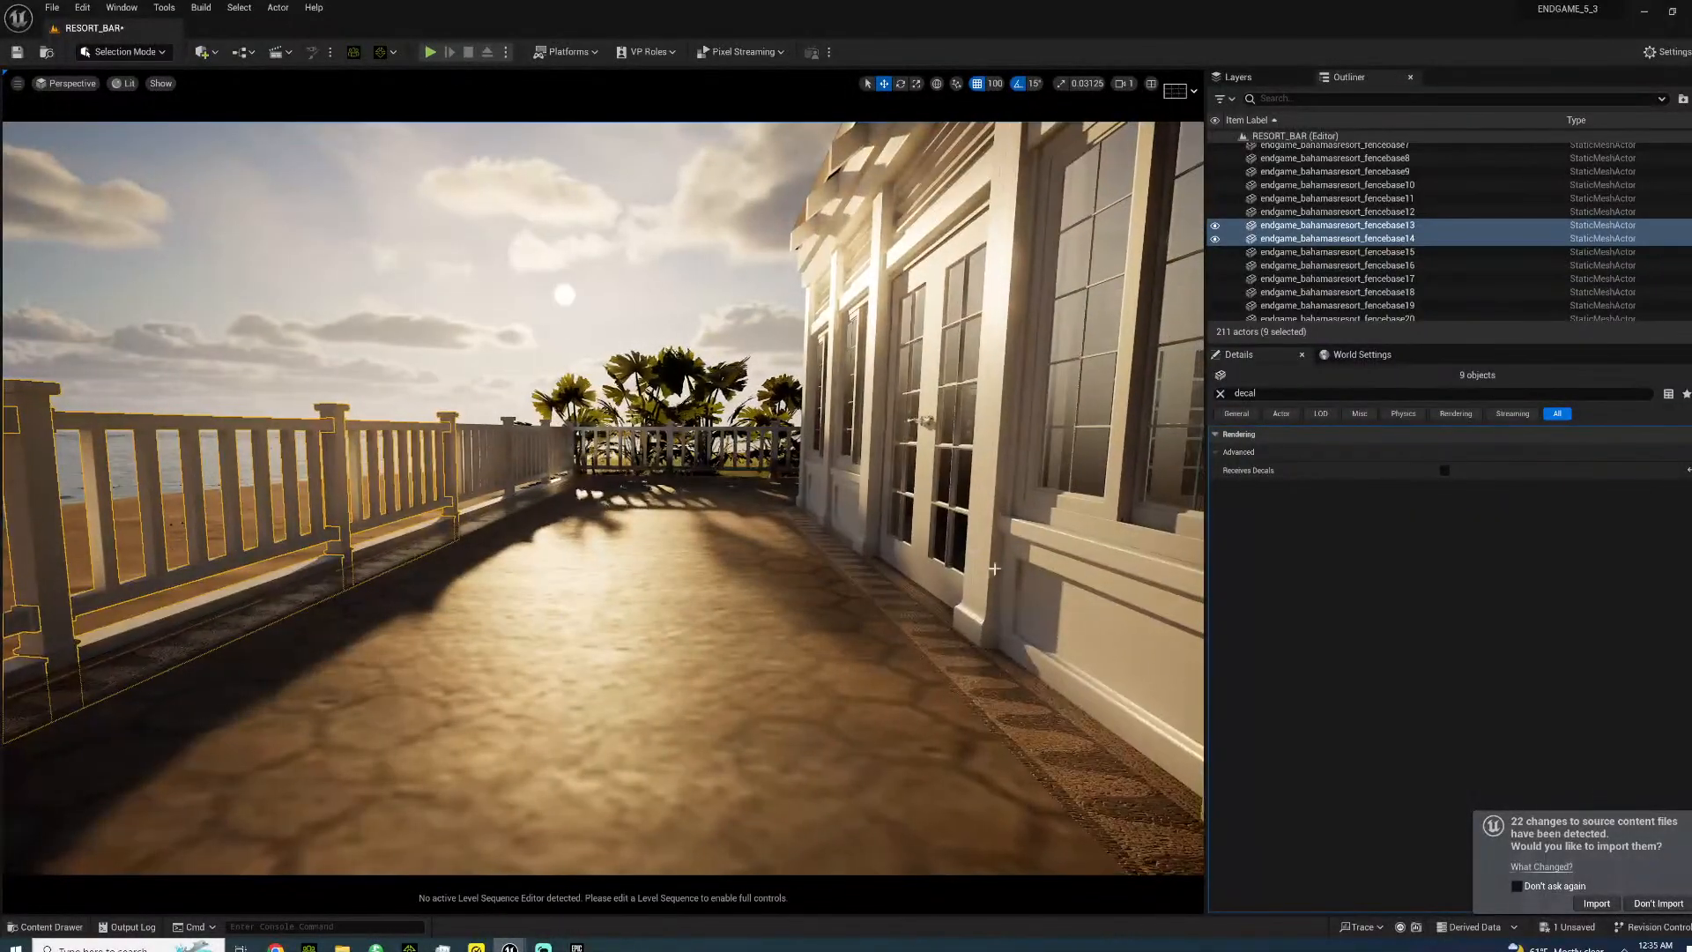
right_drag(913, 627, 913, 627)
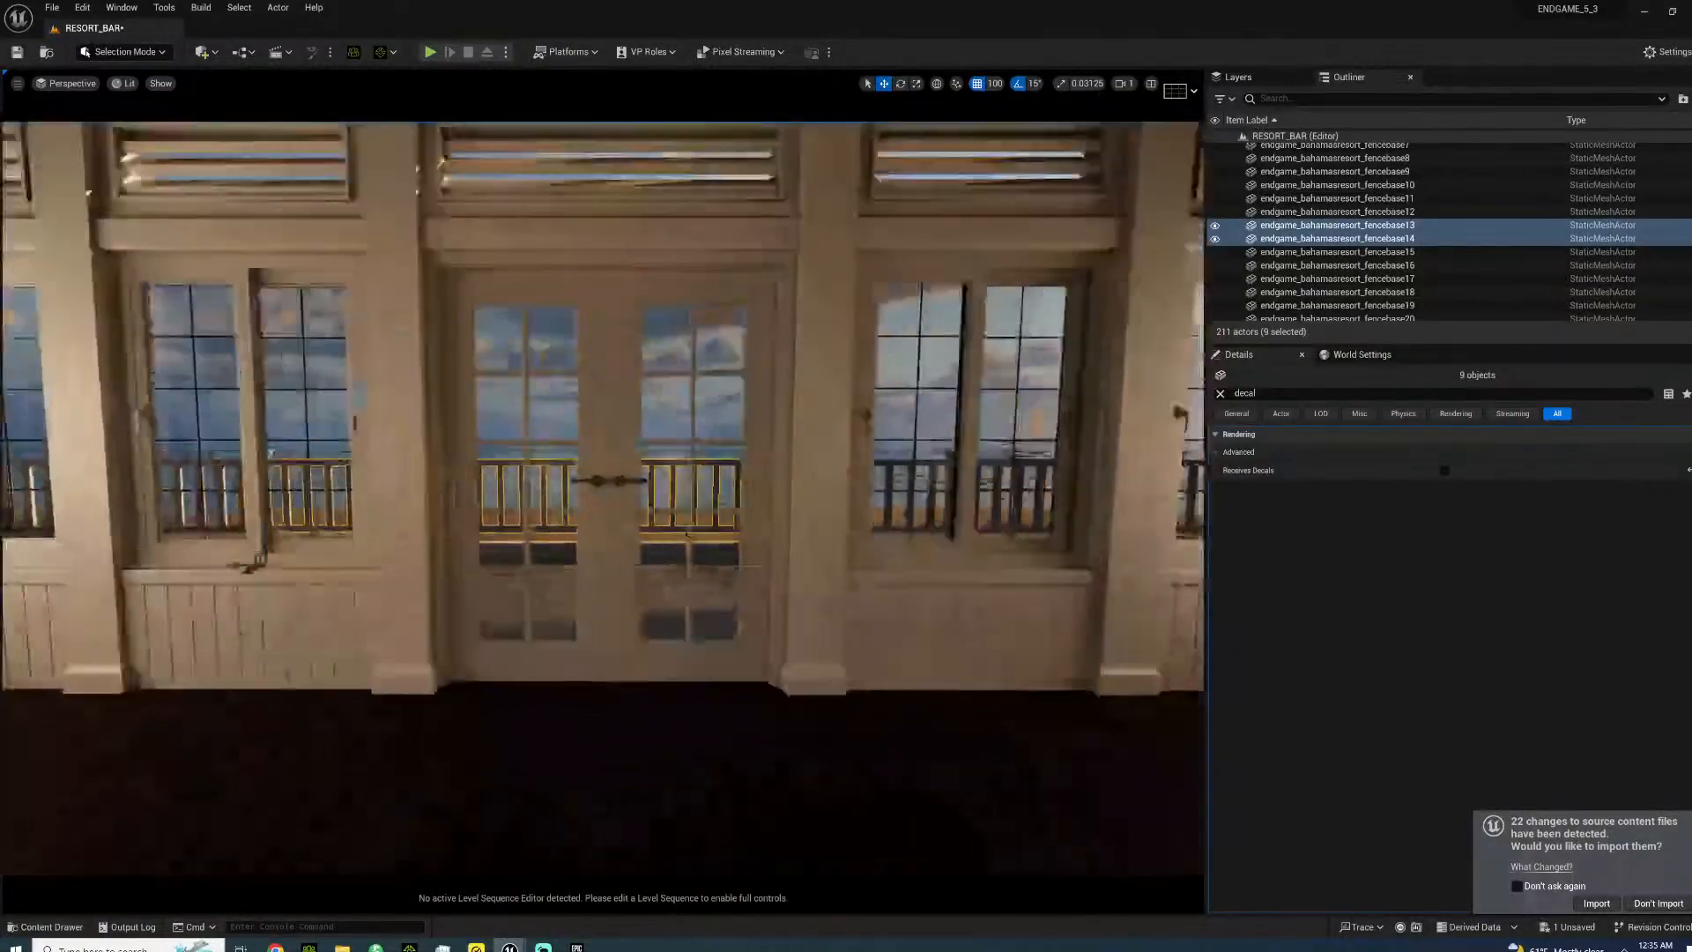
key(w)
right_drag(913, 626, 913, 627)
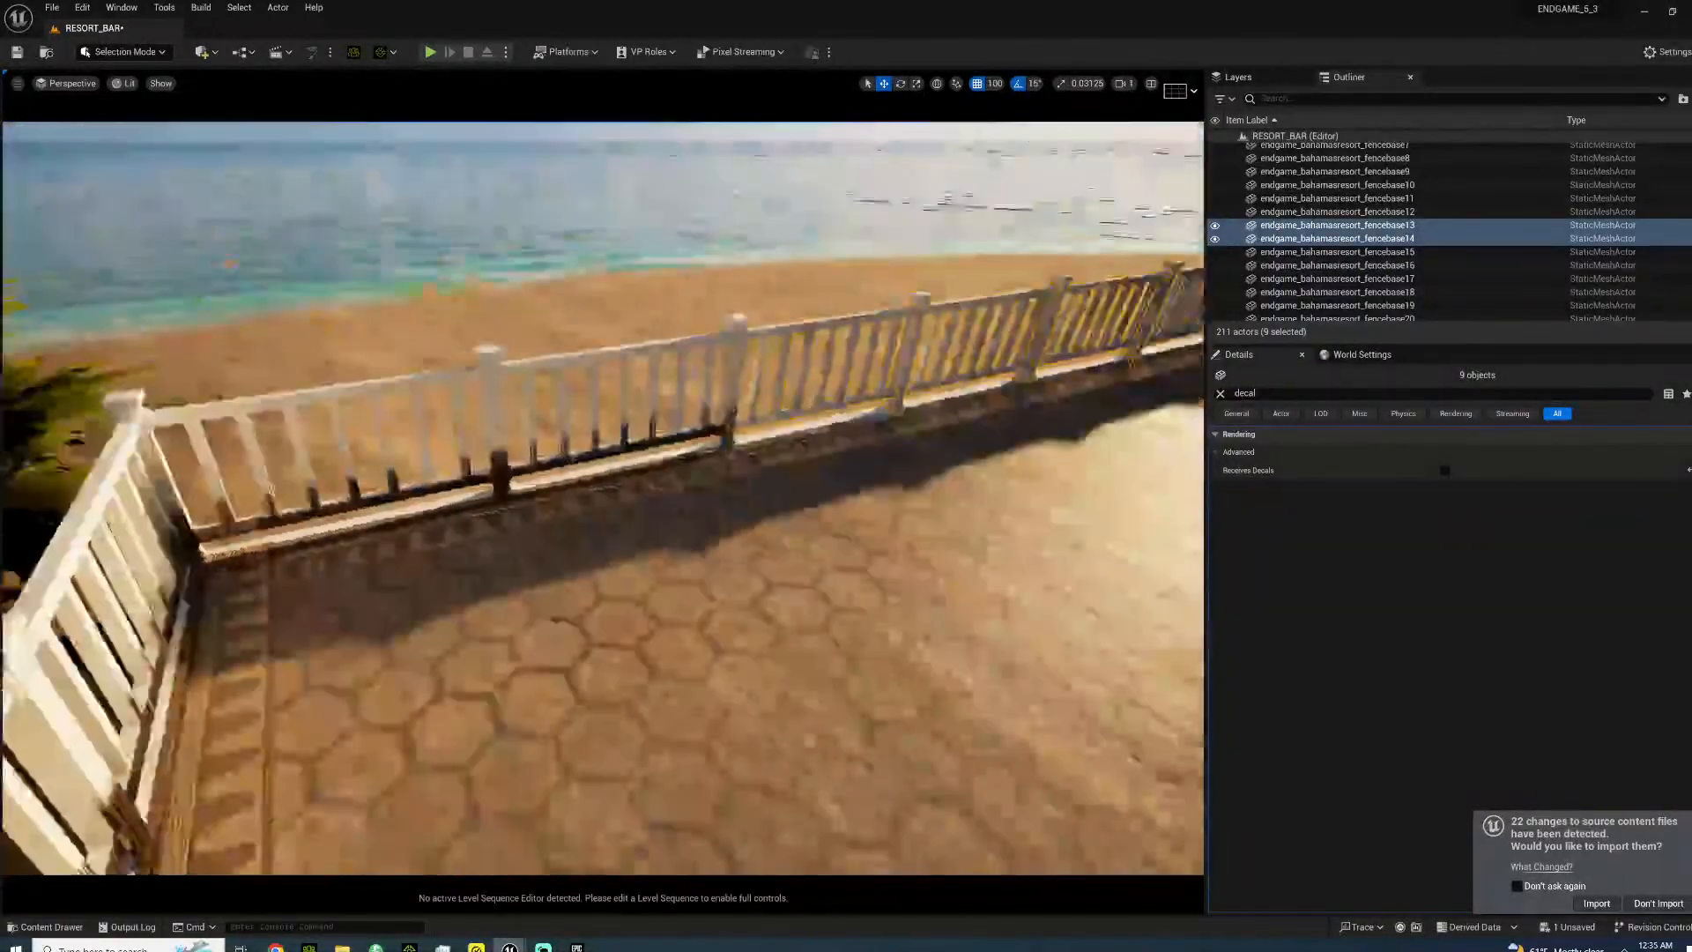
right_drag(790, 412, 791, 412)
click(734, 328)
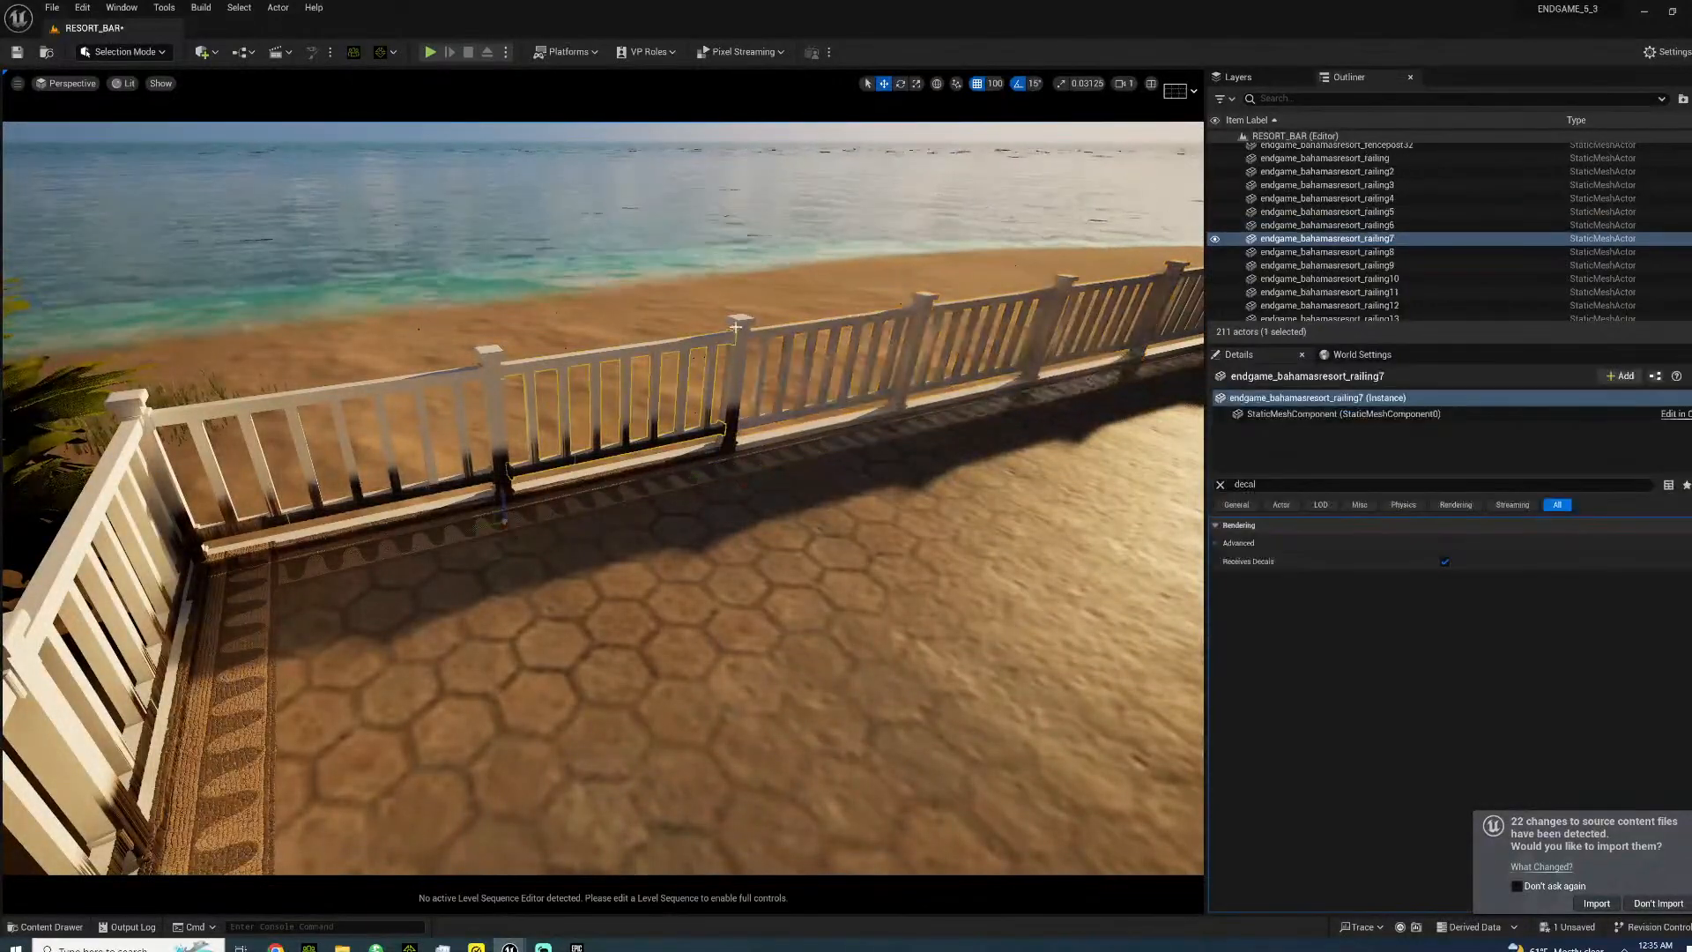
ctrl+click(741, 328)
ctrl+click(494, 362)
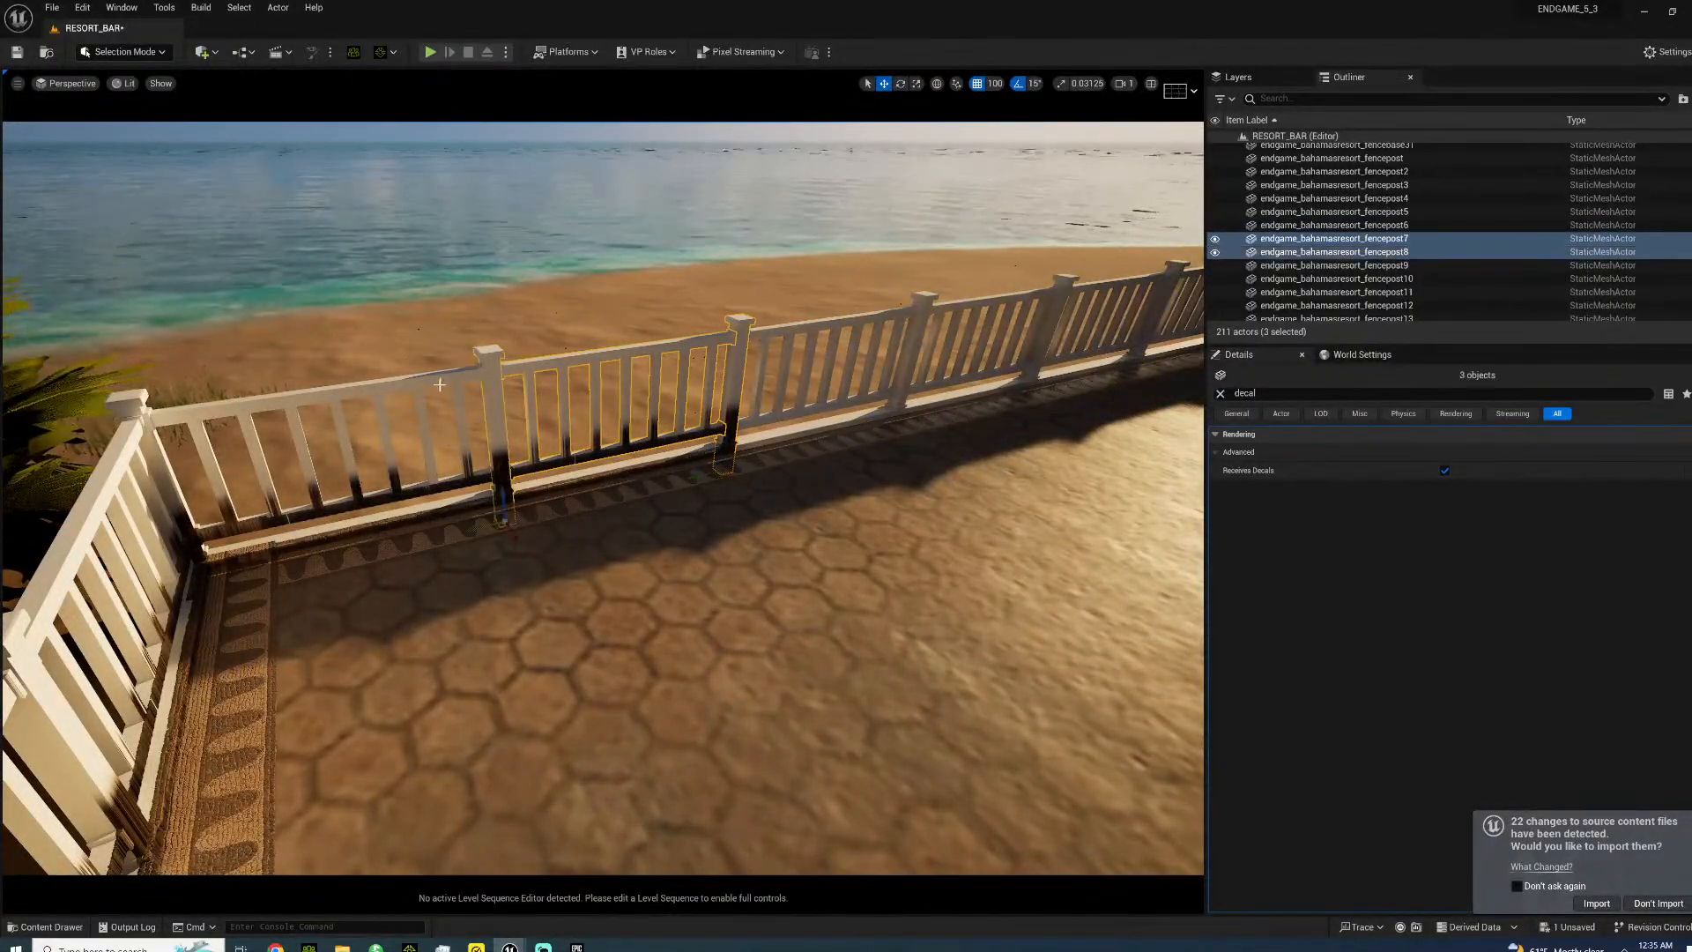
ctrl+click(447, 404)
ctrl+click(575, 487)
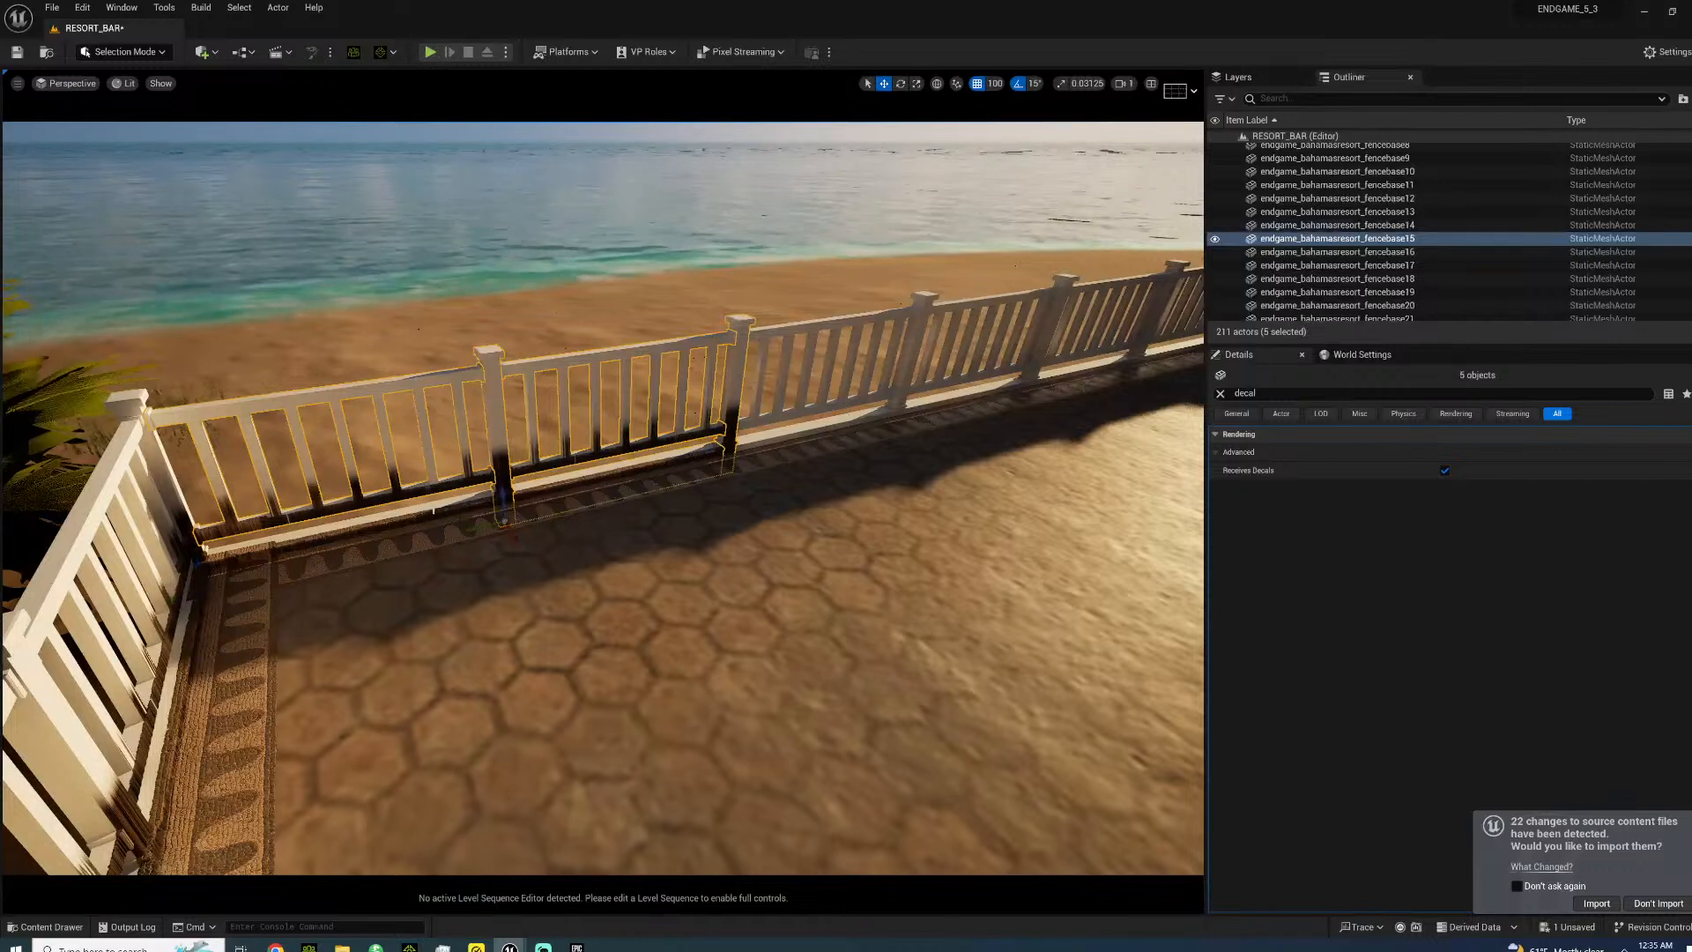
ctrl+click(431, 511)
ctrl+click(128, 458)
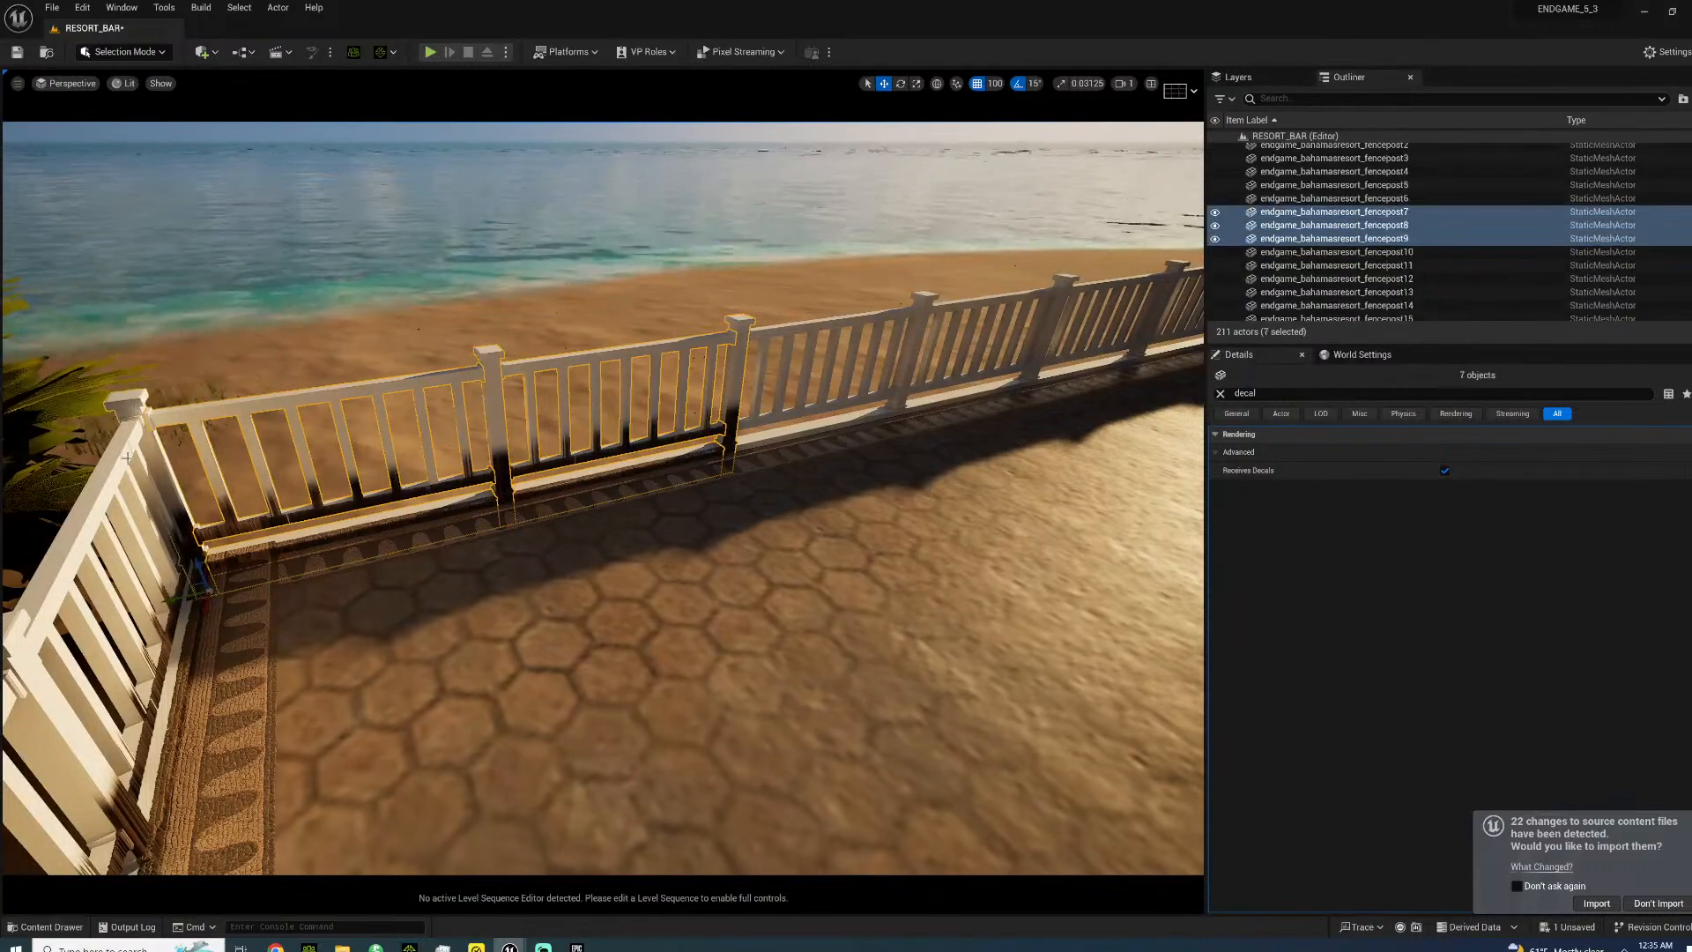
ctrl+click(179, 639)
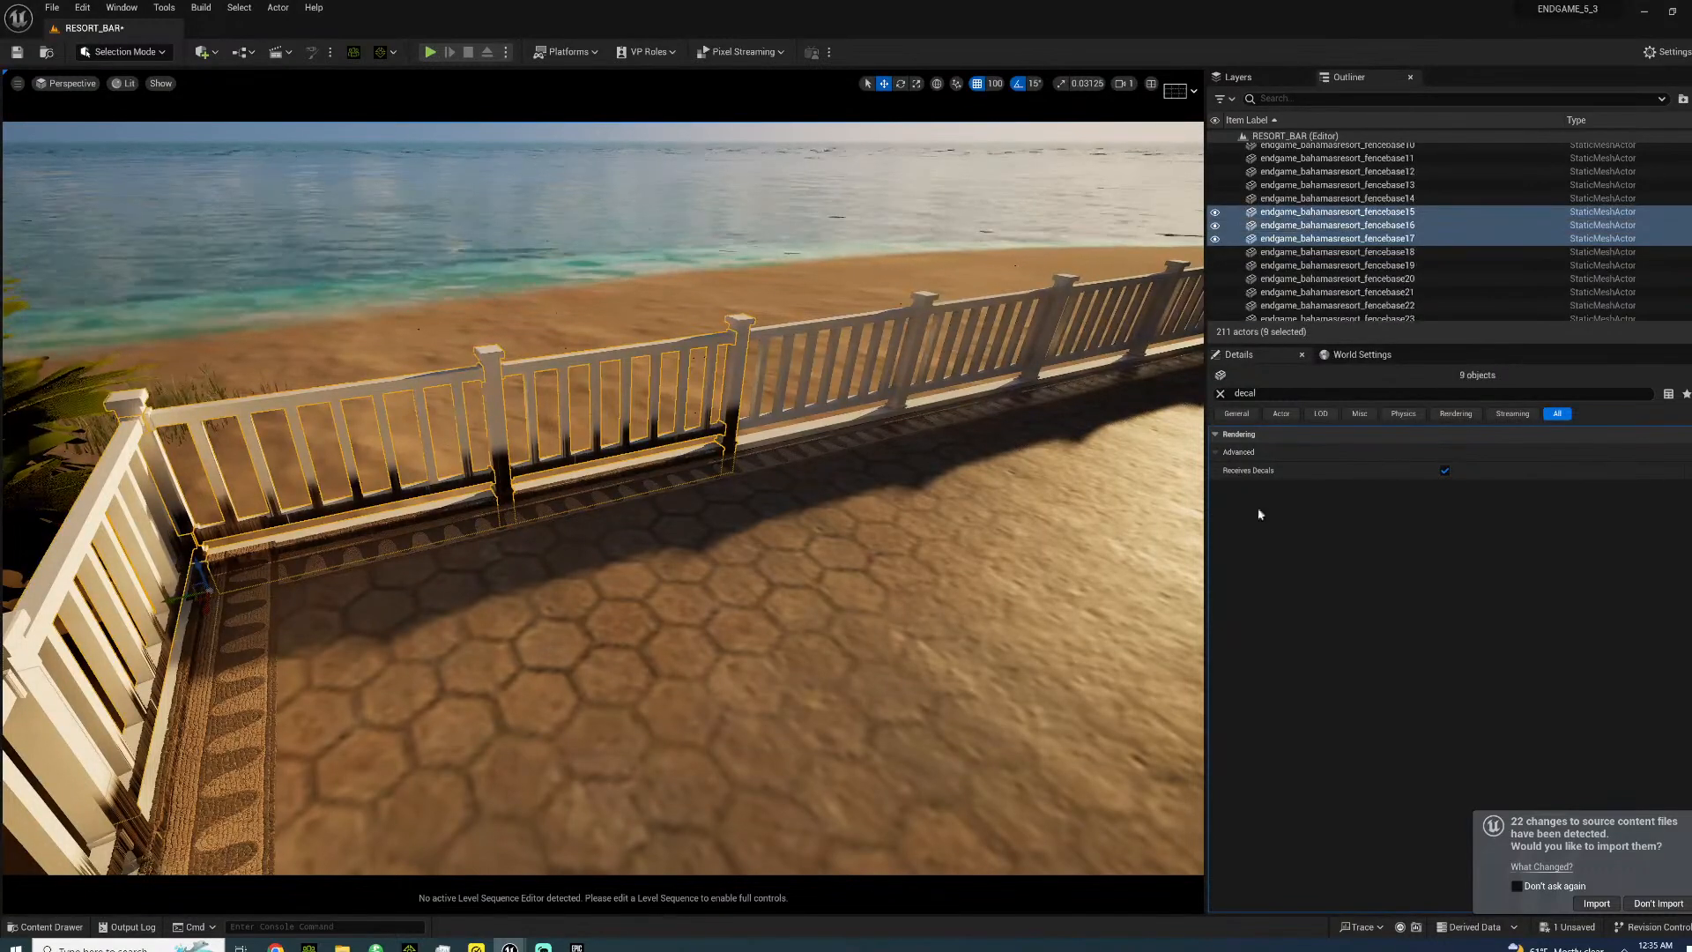
click(1444, 470)
- Save the RESORT_BAR level
click(819, 564)
right_drag(820, 564, 80, 592)
key(ctrl+s)
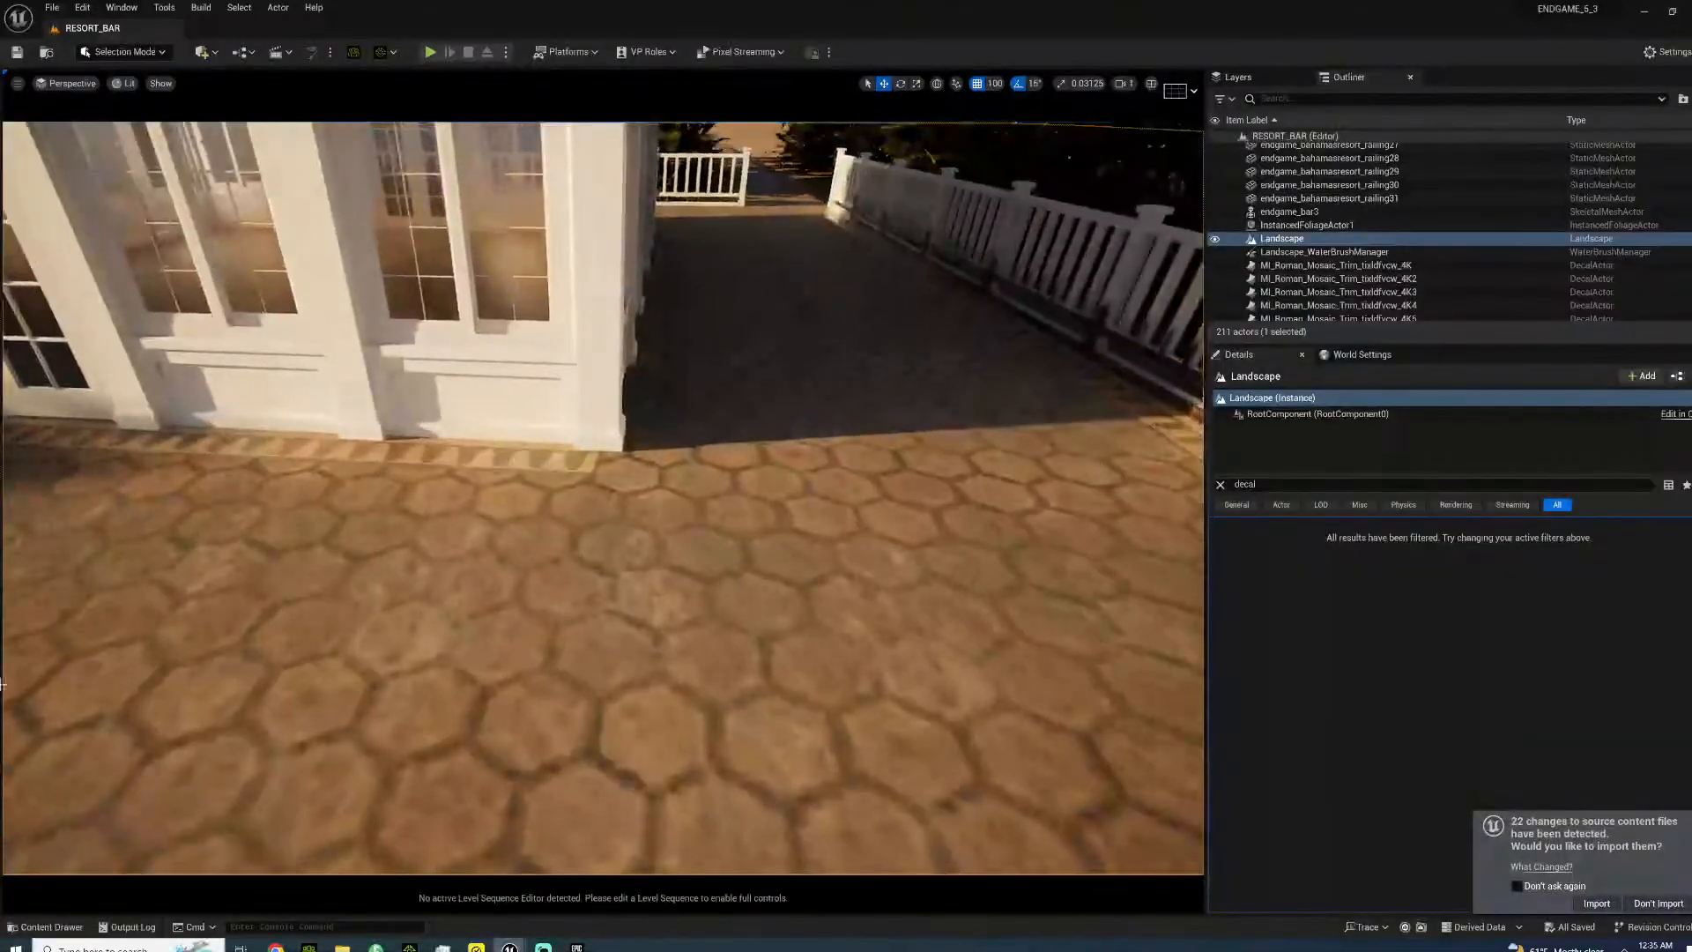
- Browse the mosaic decals in Bridge, download Roman Mosaic Floor at High Quality and add it to the project
click(49, 927)
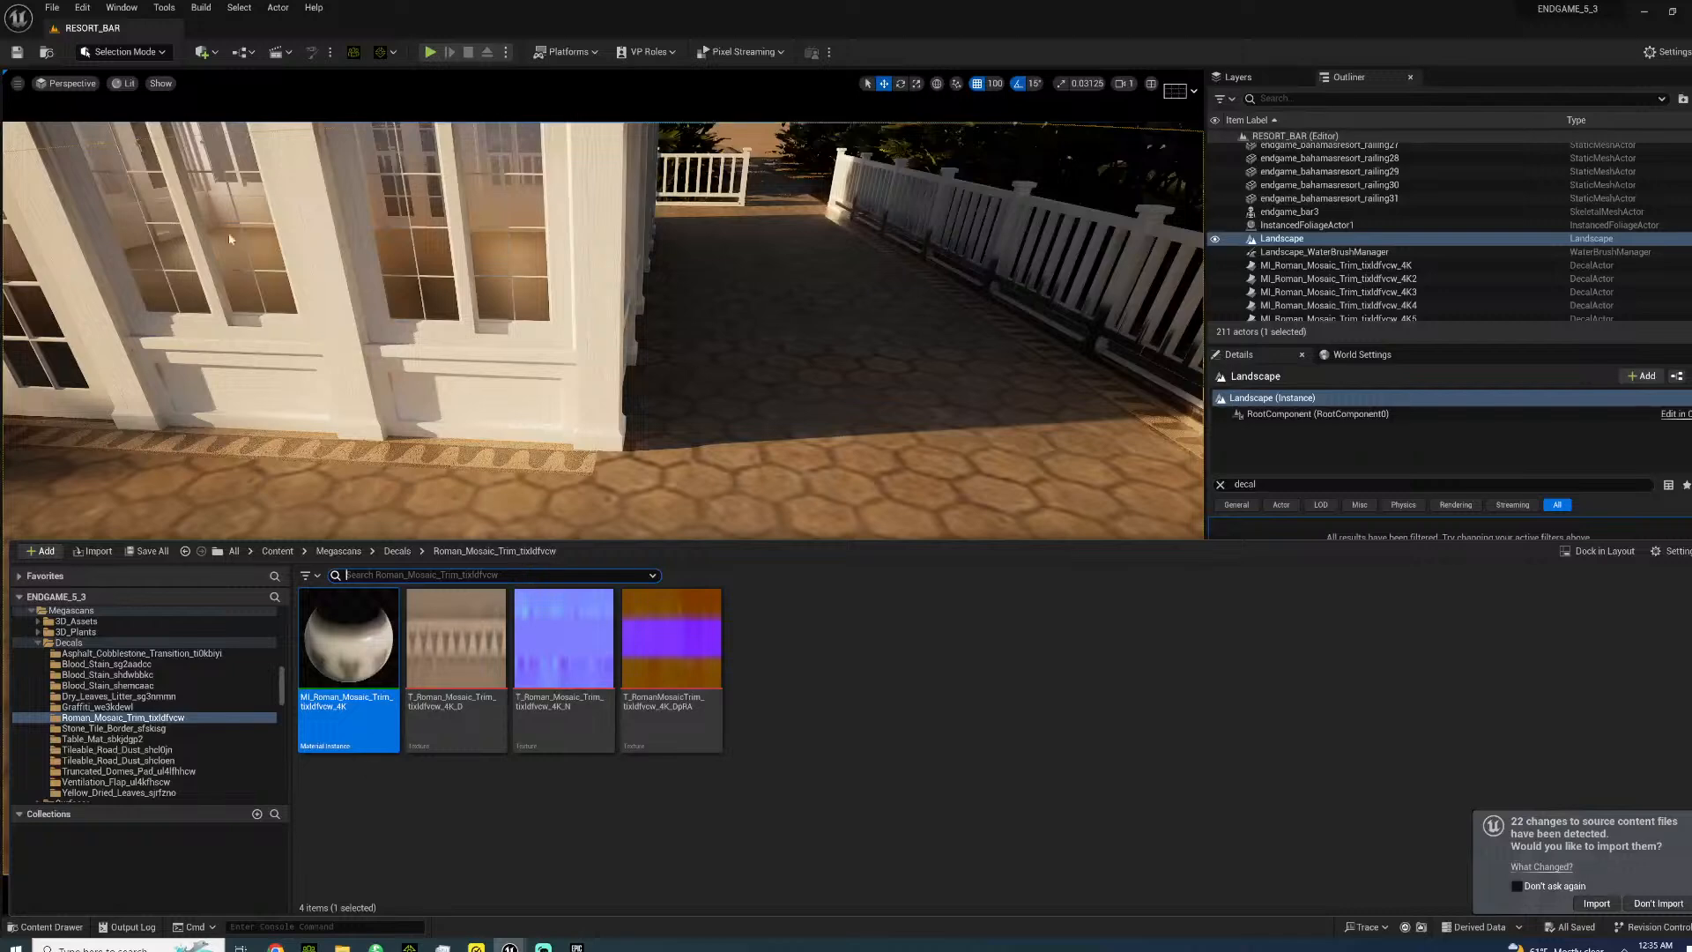
click(202, 52)
click(236, 104)
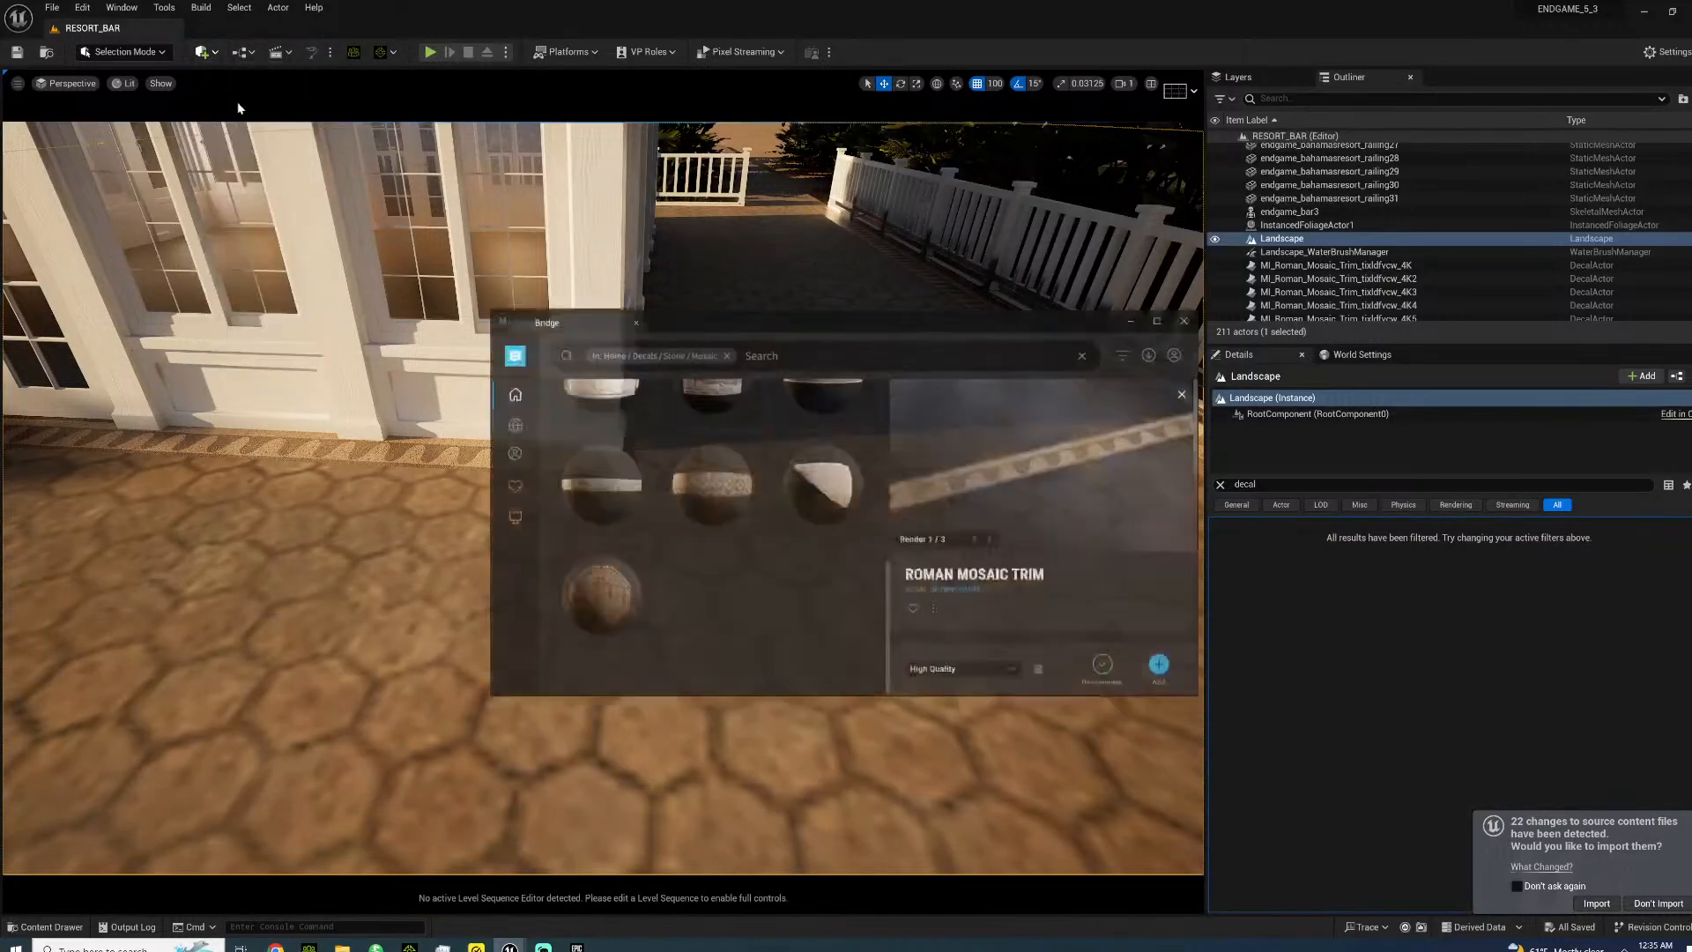
click(637, 541)
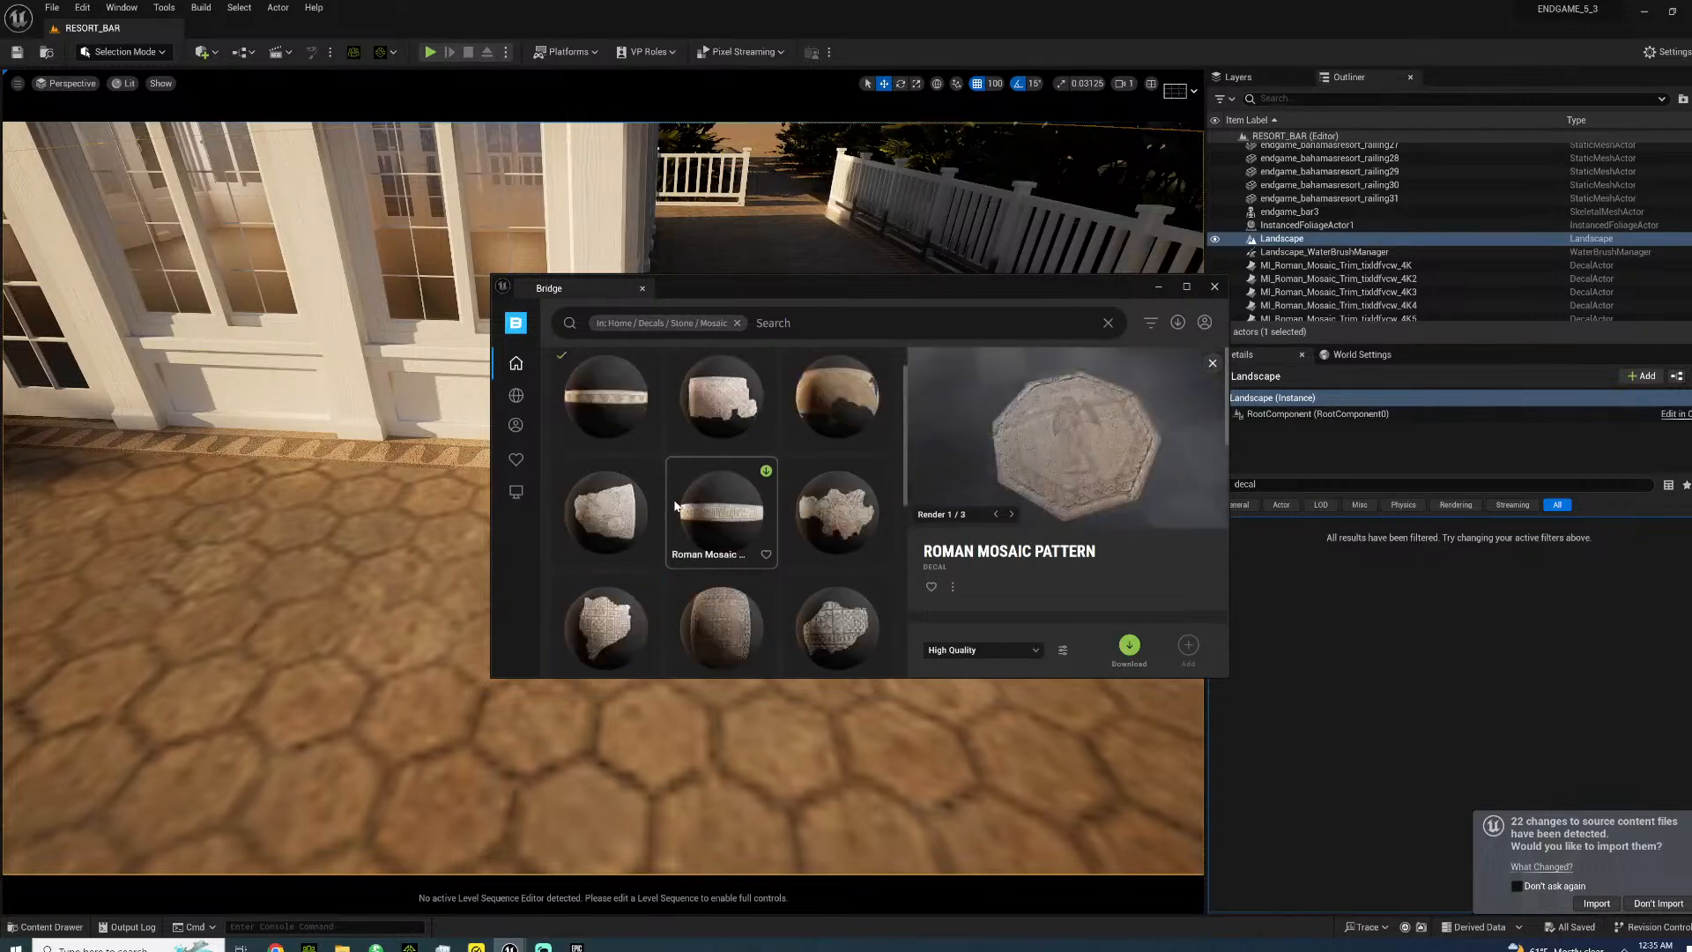
scroll(675, 505, up, 1)
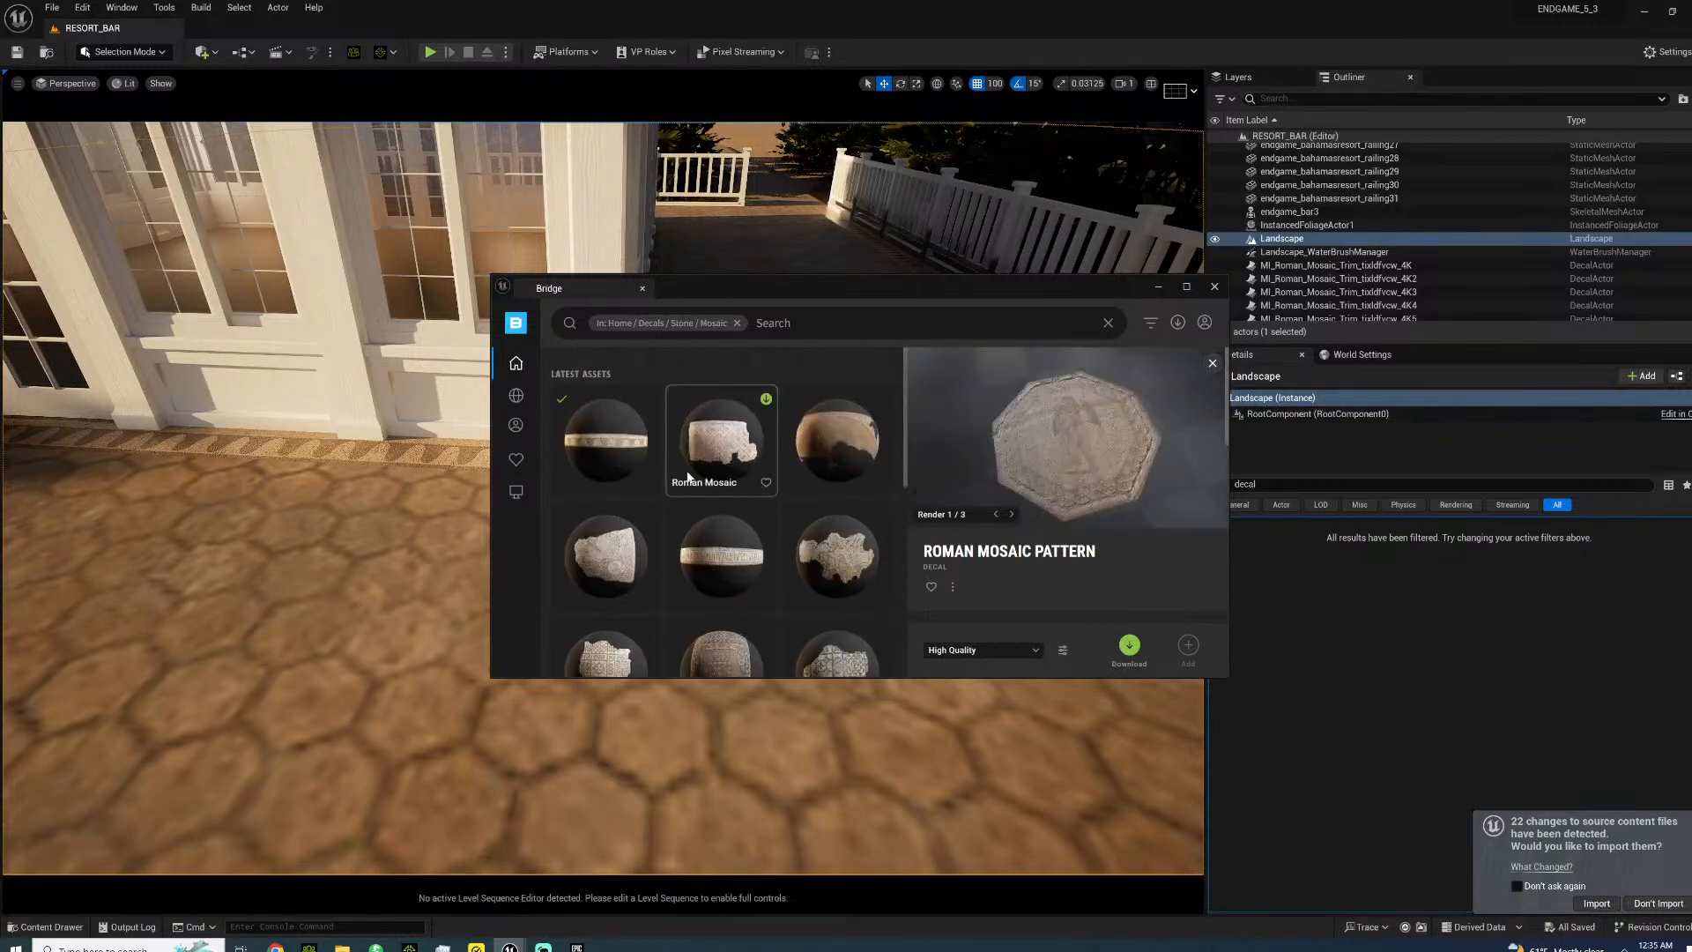
scroll(695, 517, down, 3)
click(725, 542)
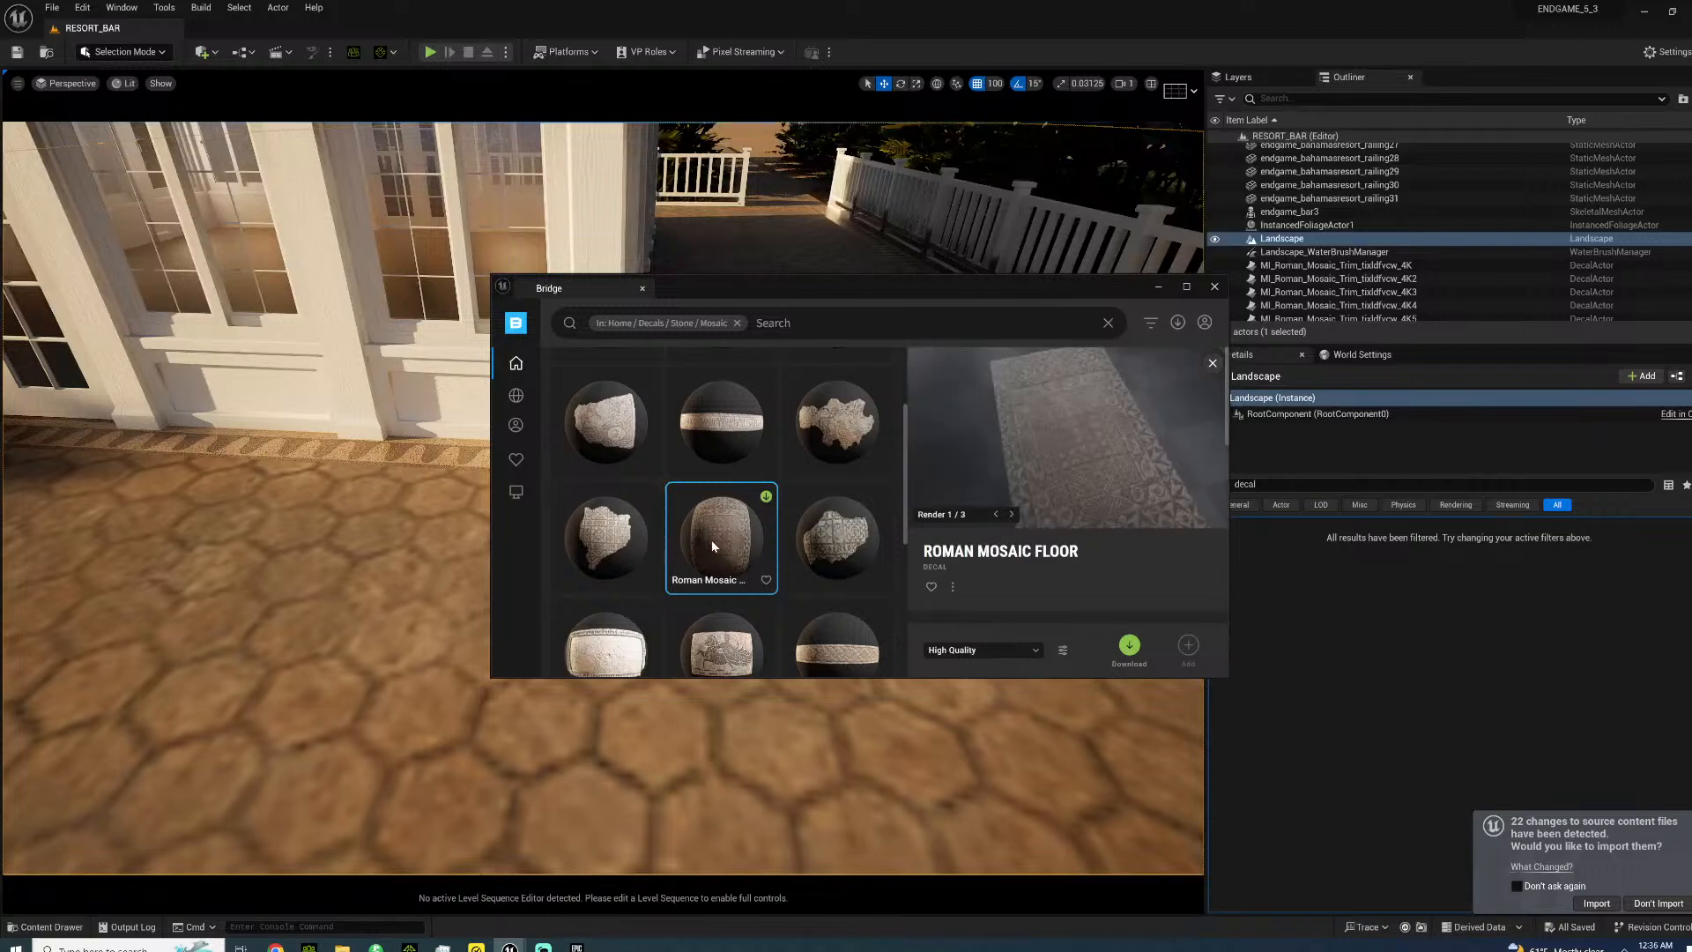
scroll(705, 543, down, 3)
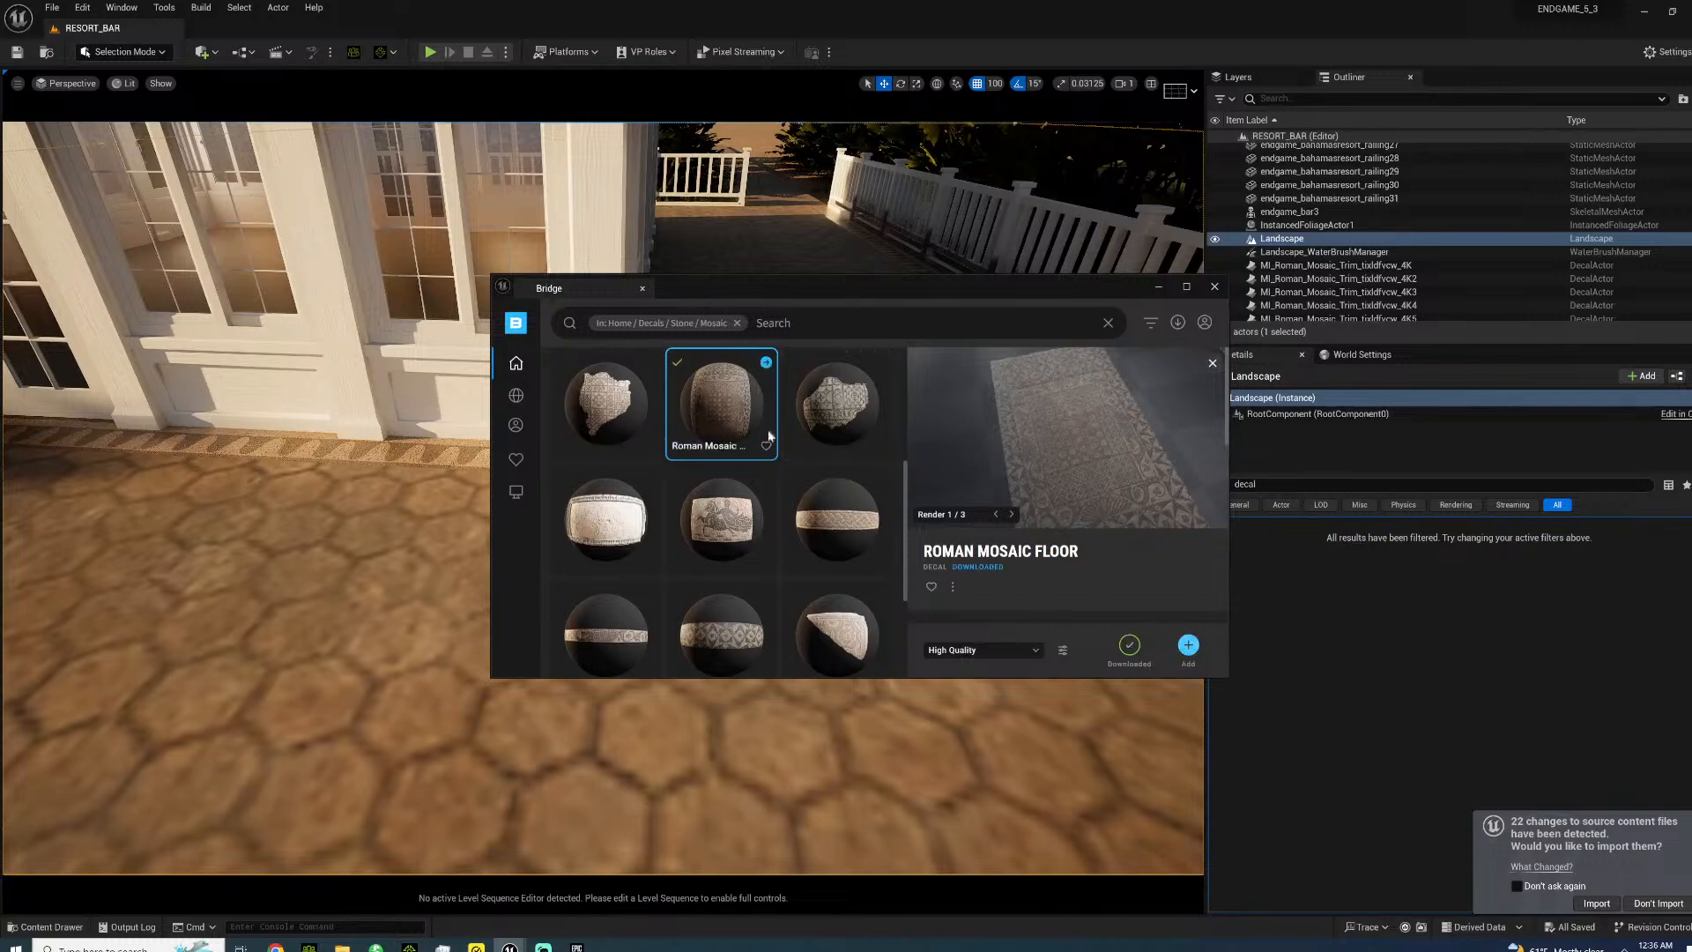
click(1160, 287)
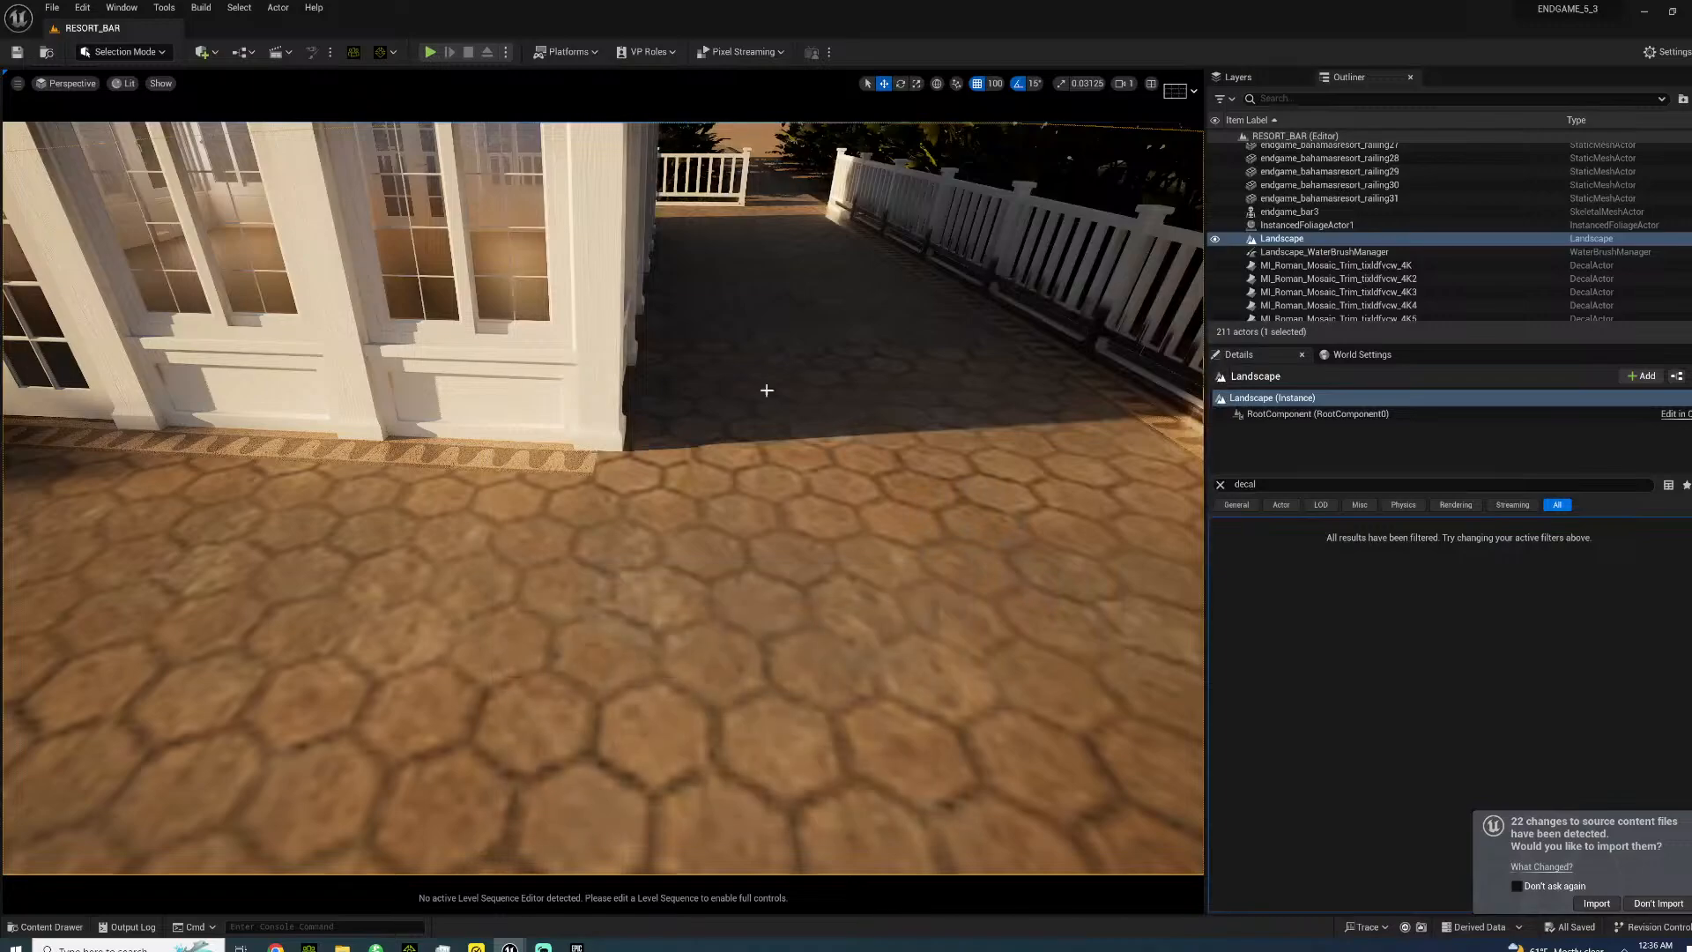
- Place the MI_Roman_Mosaic_Floor_tgkkdfys_4K decal from the Roman_Mosaic_Floor folder on the walkway beside the bar
key(s)
mouse_move(602, 498)
right_down()
mouse_move(591, 432)
mouse_move(595, 449)
mouse_move(625, 432)
mouse_move(617, 546)
mouse_move(370, 547)
mouse_move(396, 631)
right_up()
key(w)
key(s)
key(s)
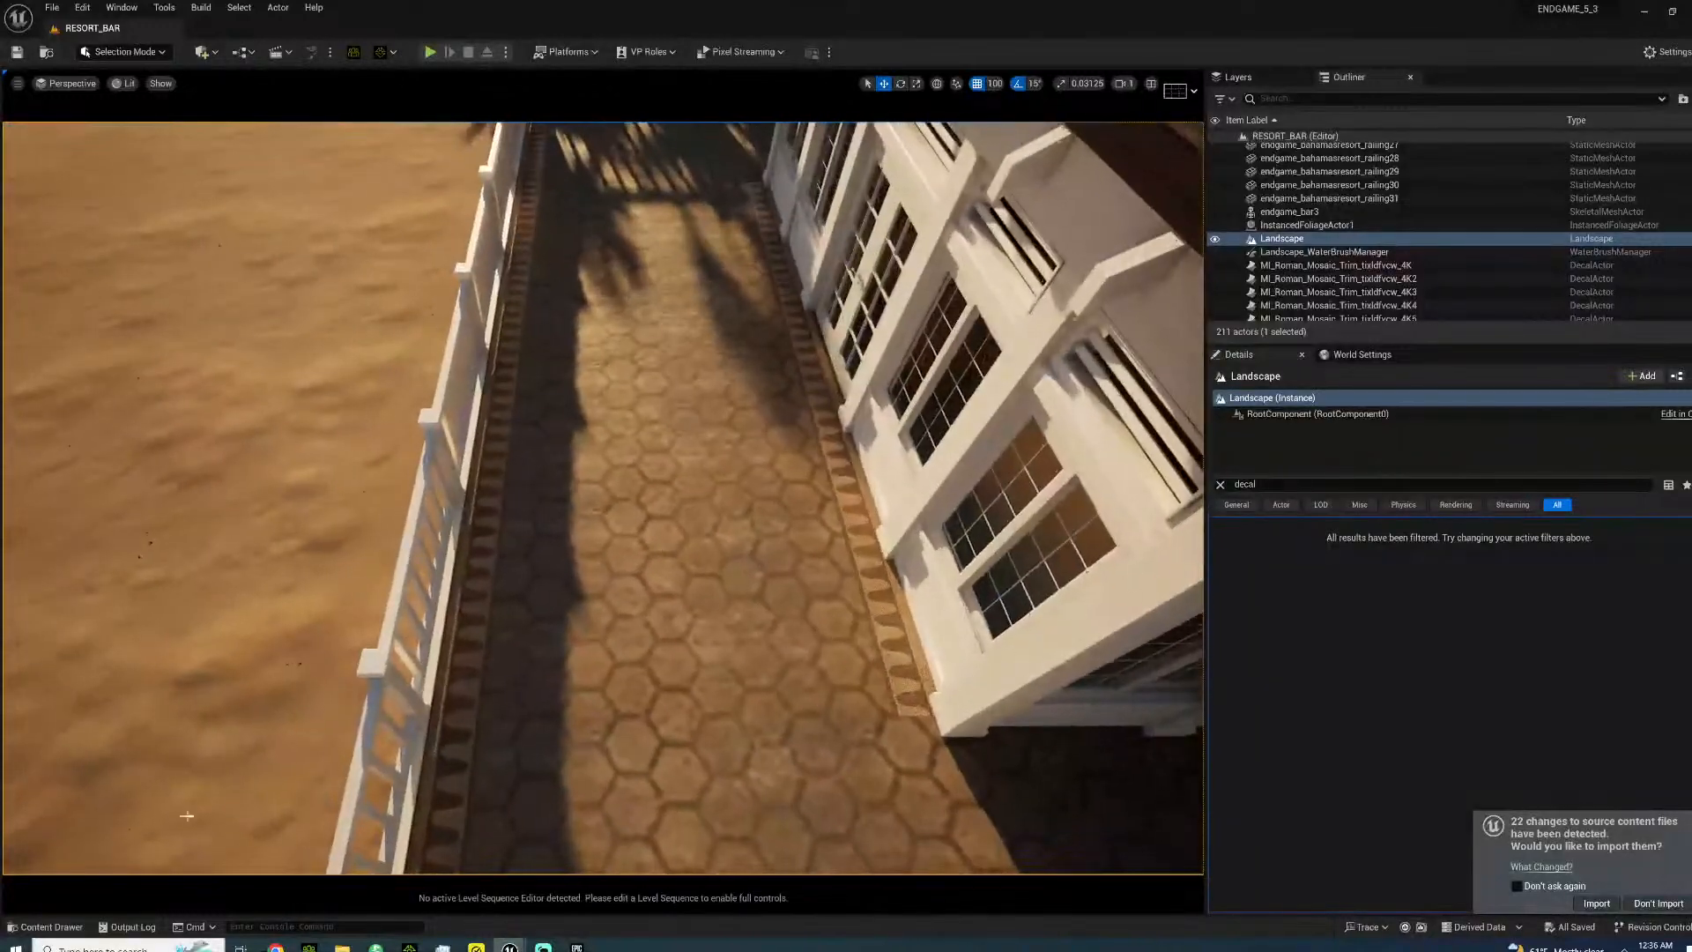
click(66, 926)
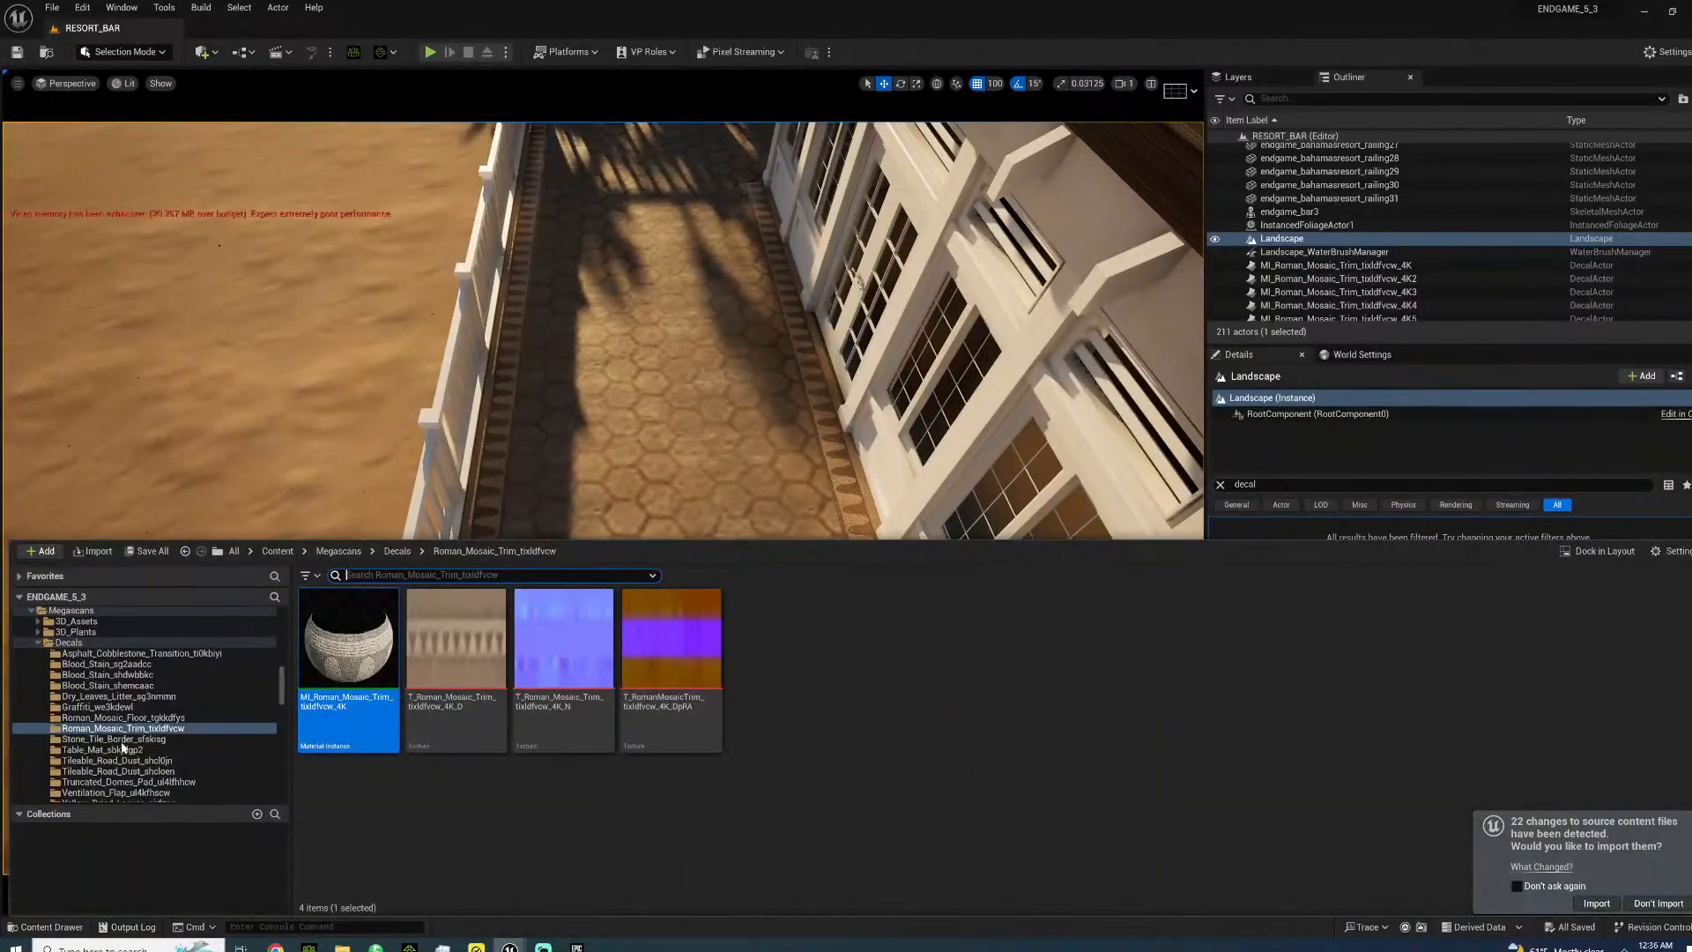
click(129, 720)
drag(355, 666, 661, 387)
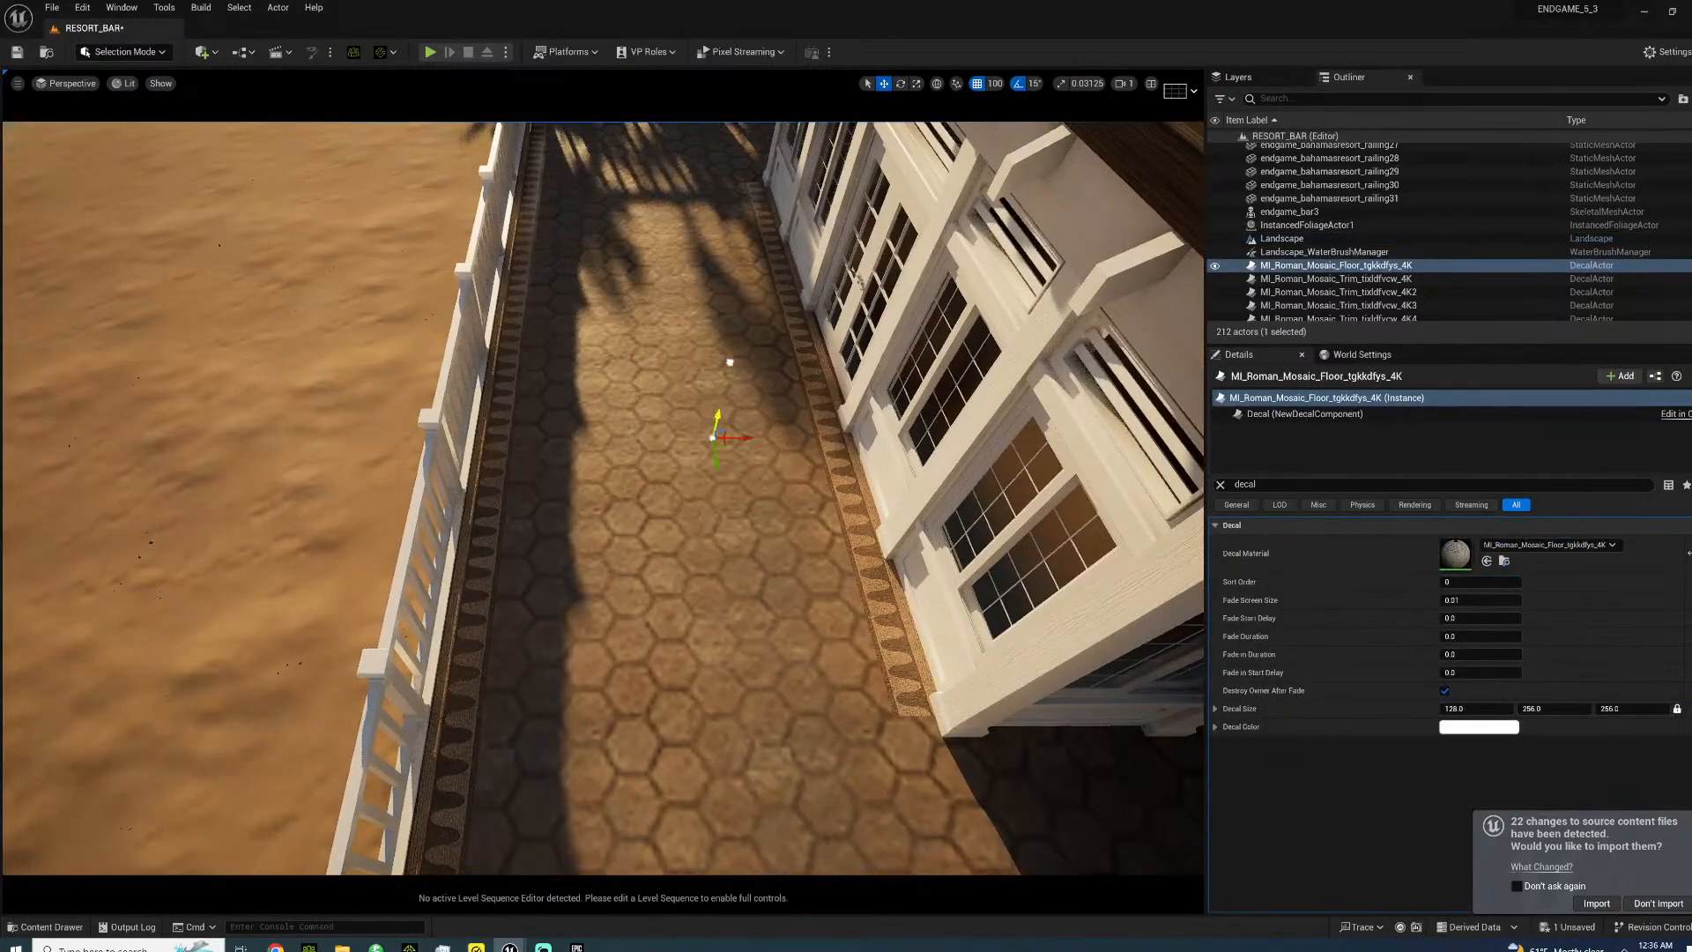
- Lower the floor decal onto the paving at a grid snap of 5 and rotate it to line up with the walkway
right_drag(699, 285, 806, 256)
click(991, 83)
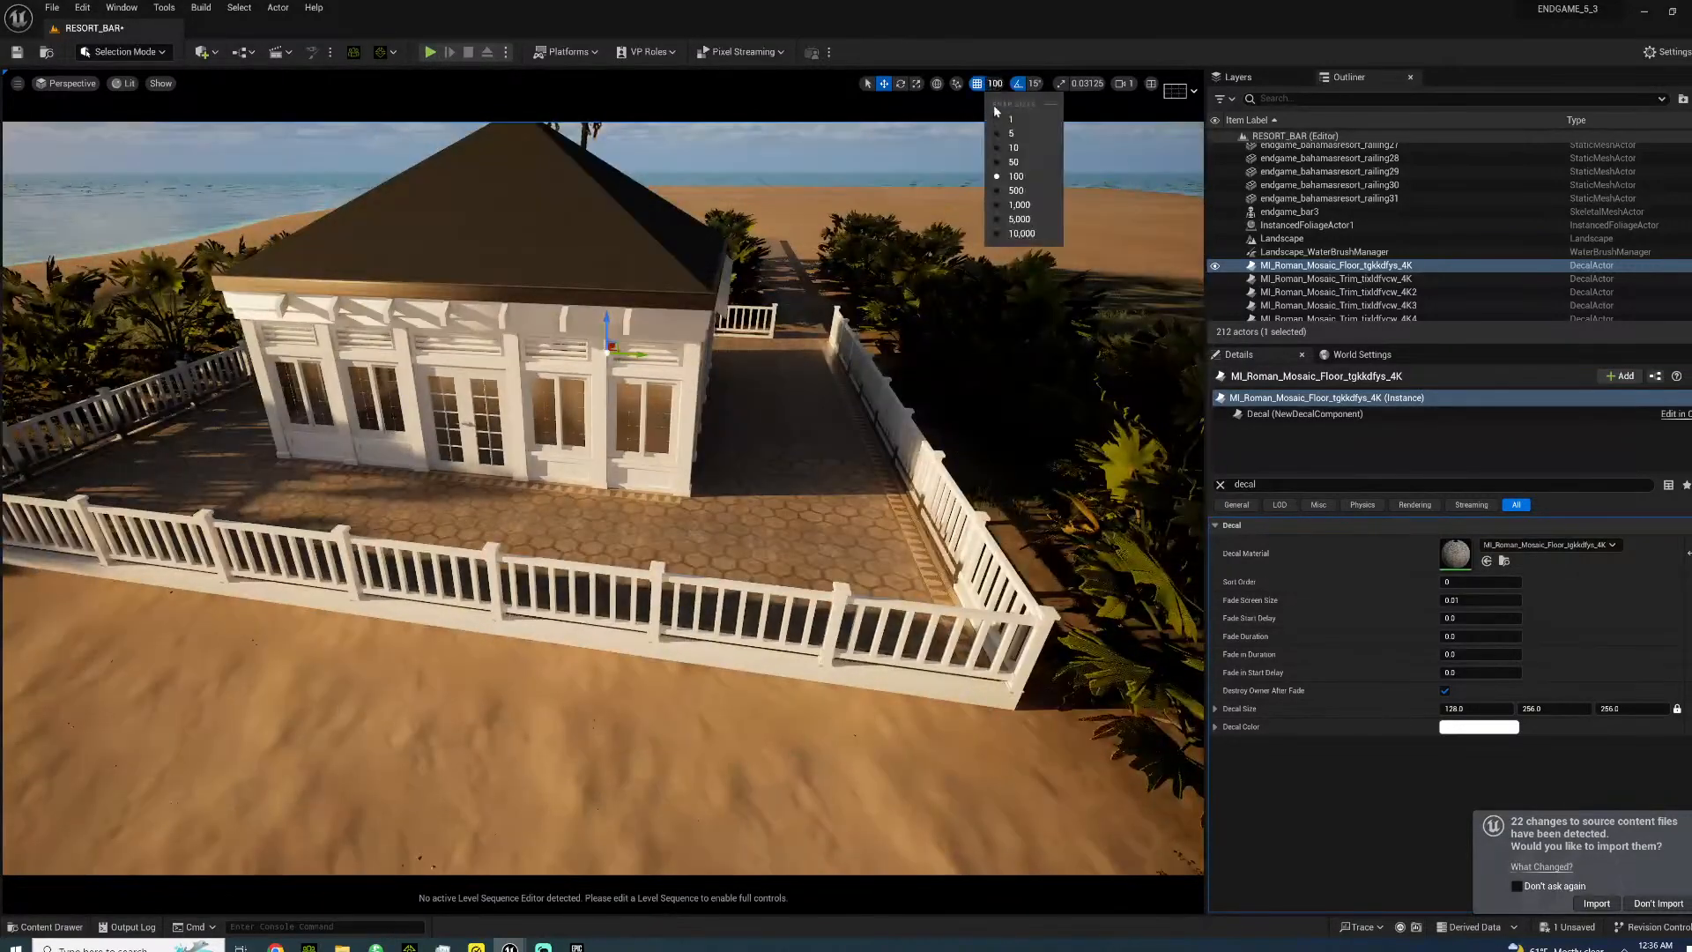
click(1010, 133)
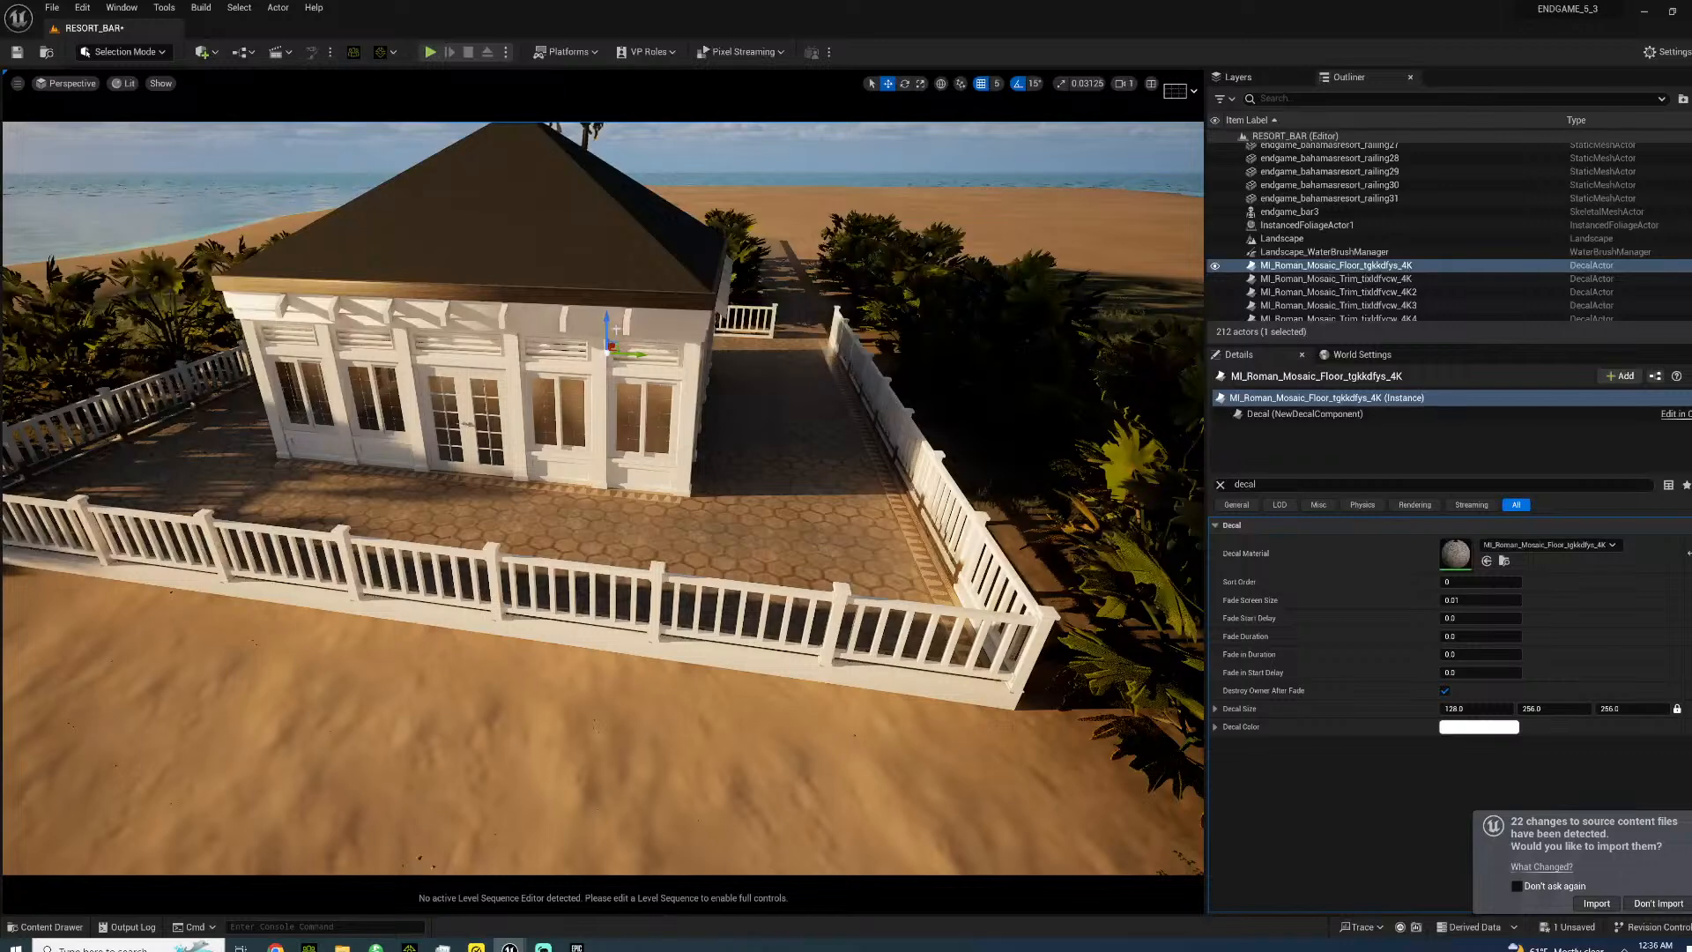
drag(607, 325, 604, 499)
key(g)
right_drag(564, 484, 458, 511)
key(w)
key(e)
drag(571, 460, 618, 464)
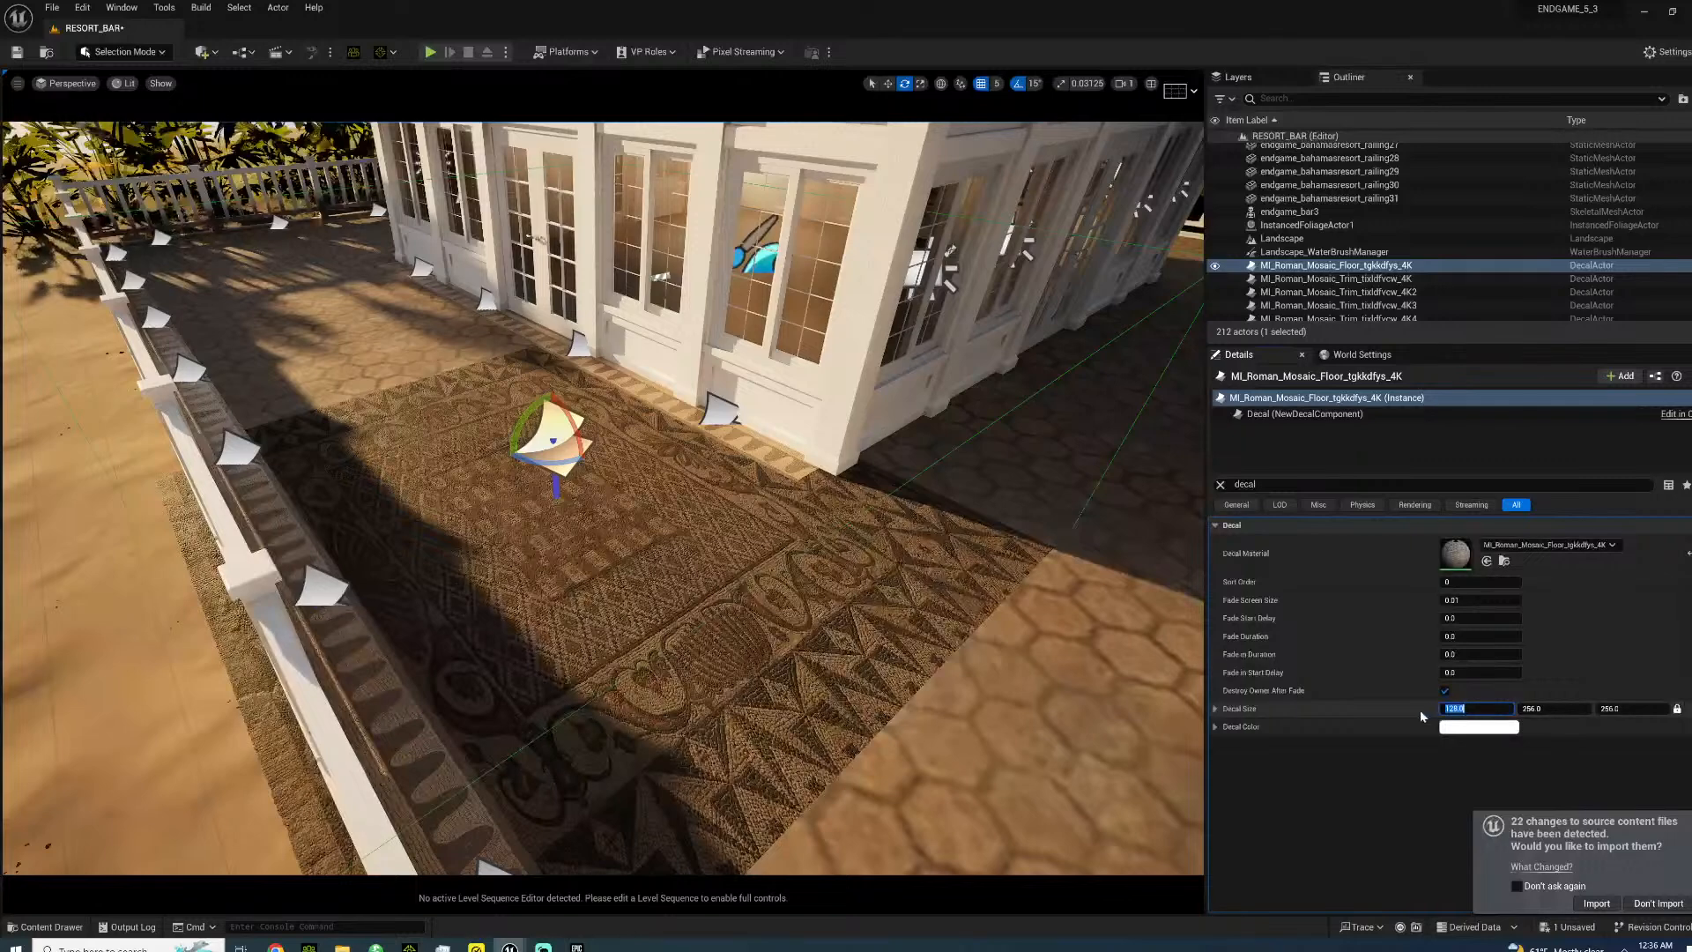
- Set the floor decal's Decal Size to 50, 100, 100 and lower it until it projects onto the paving
text(50)
key(Return)
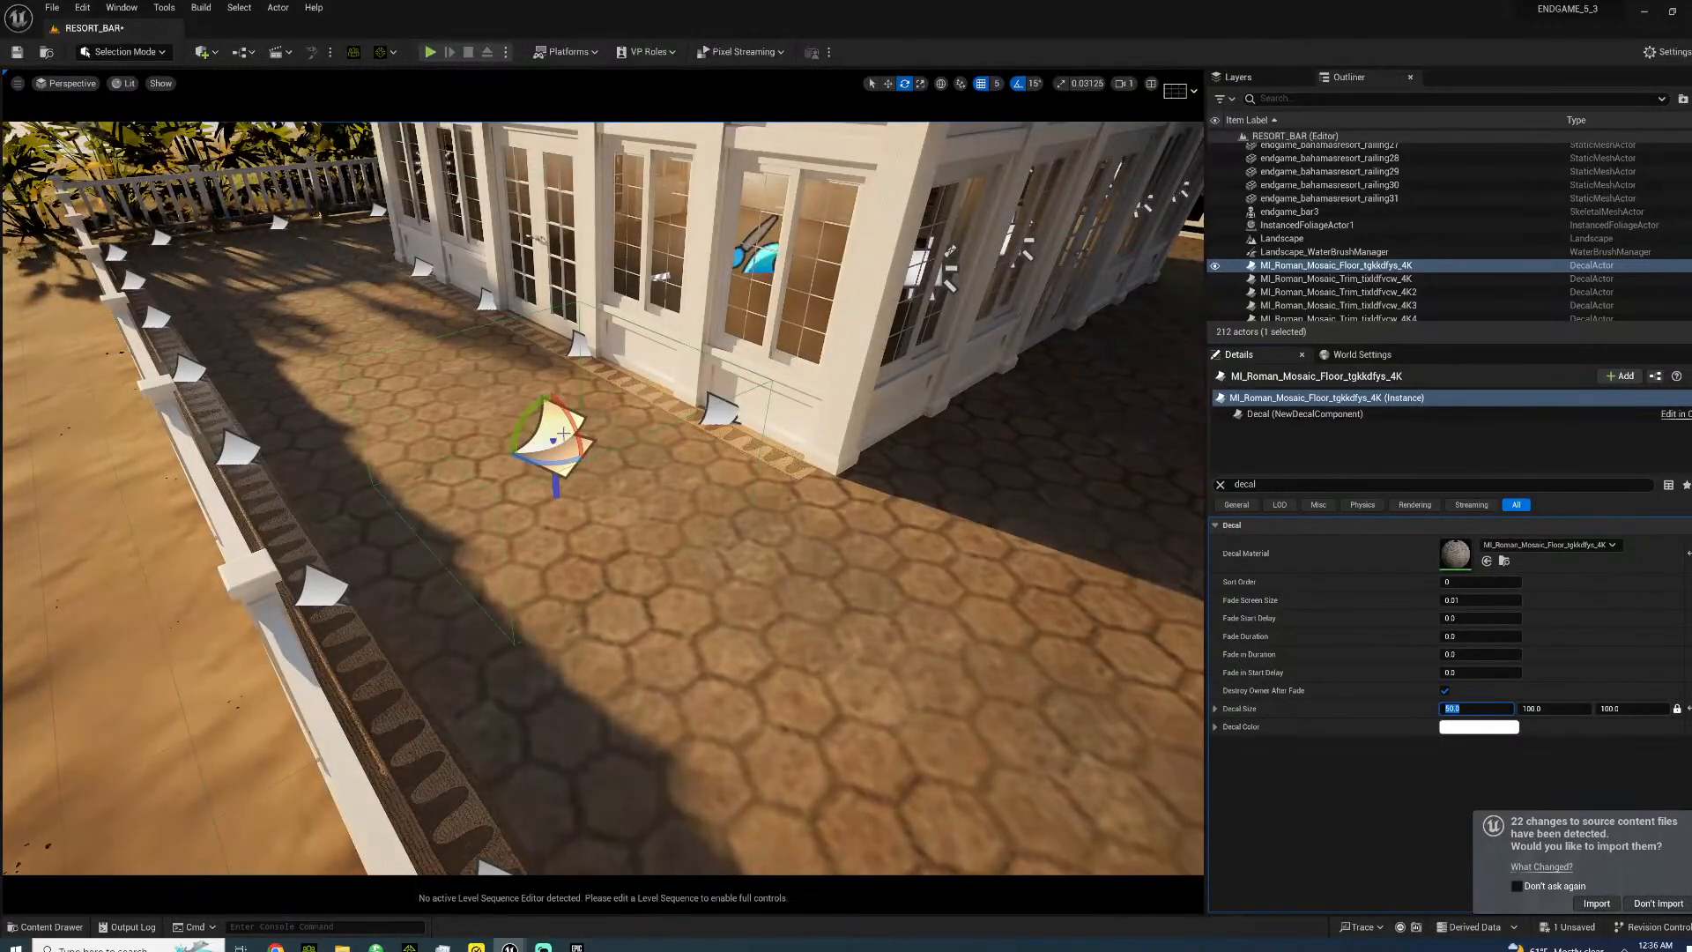
right_drag(557, 441, 556, 441)
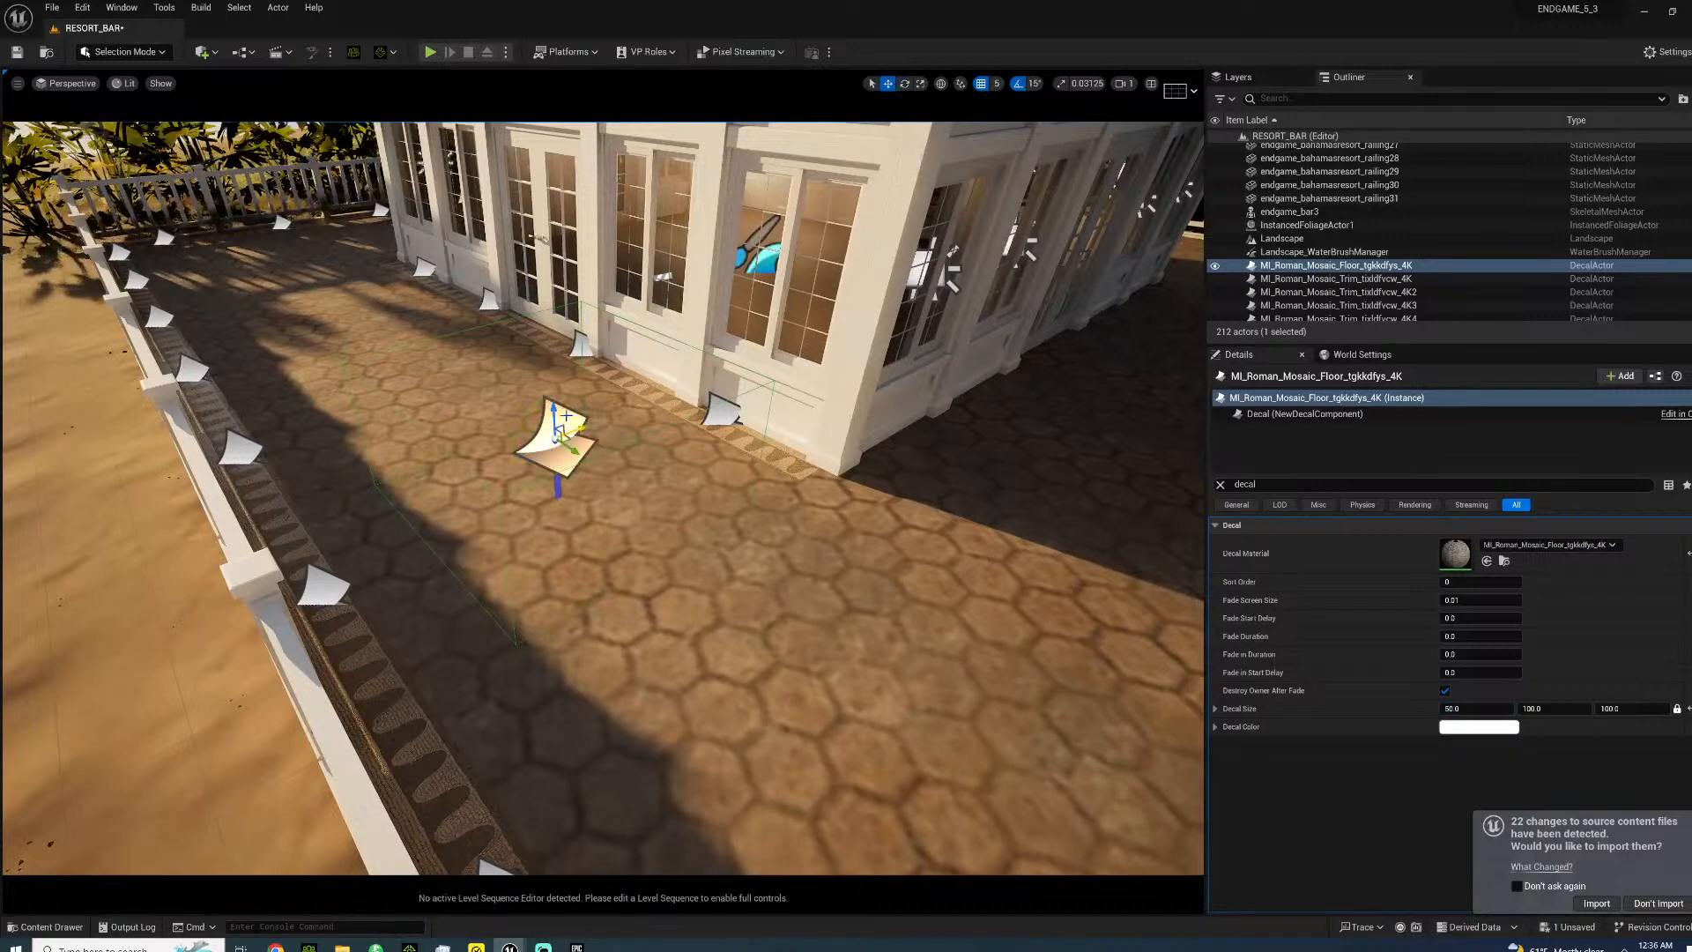
drag(551, 403, 552, 436)
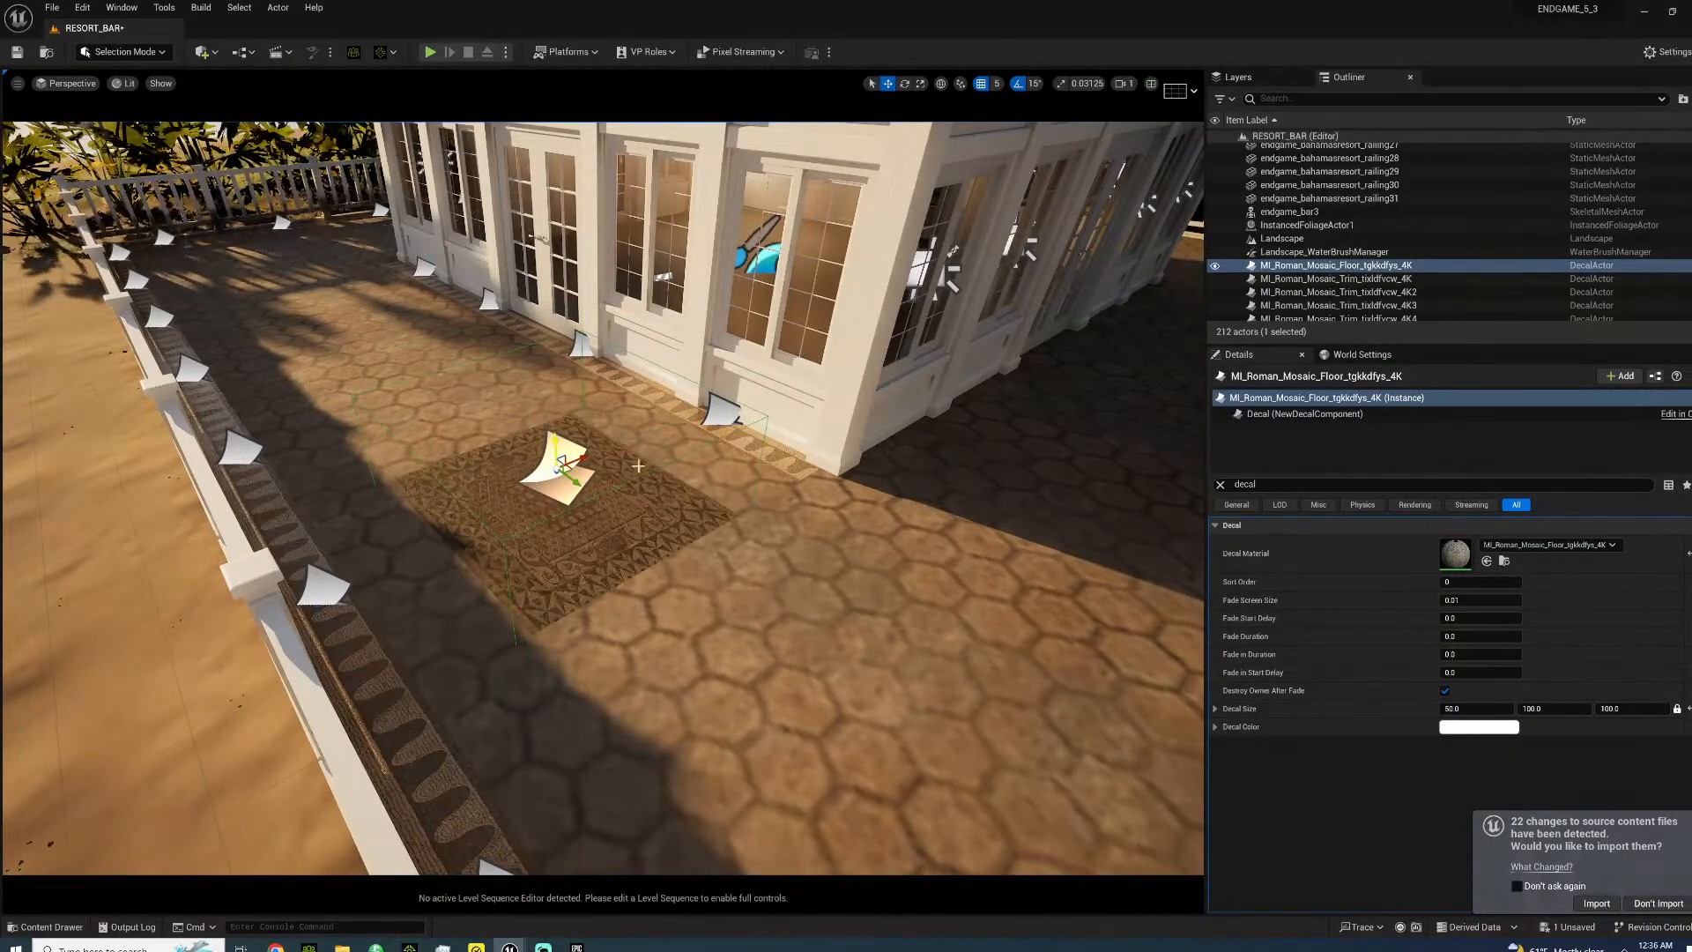
- Undo the first scaling of the floor decal, enable scale snapping at 0.03125 and stretch the decal along the walkway
right_drag(536, 453, 458, 520)
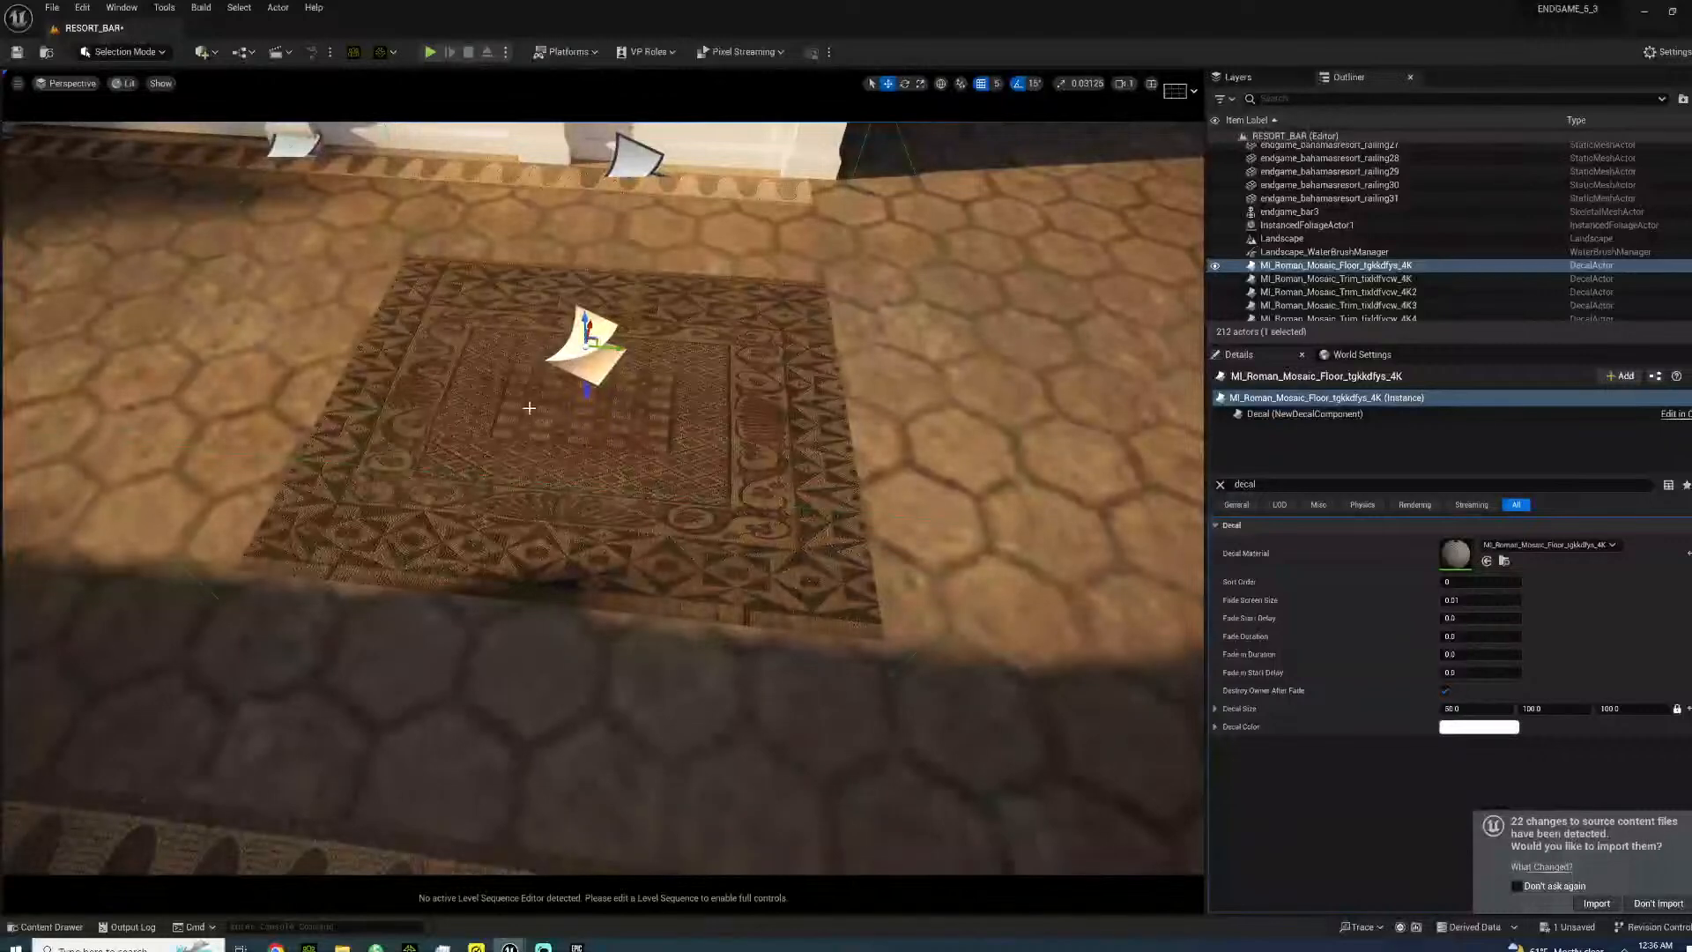
drag(615, 346, 1141, 462)
key(ctrl+z)
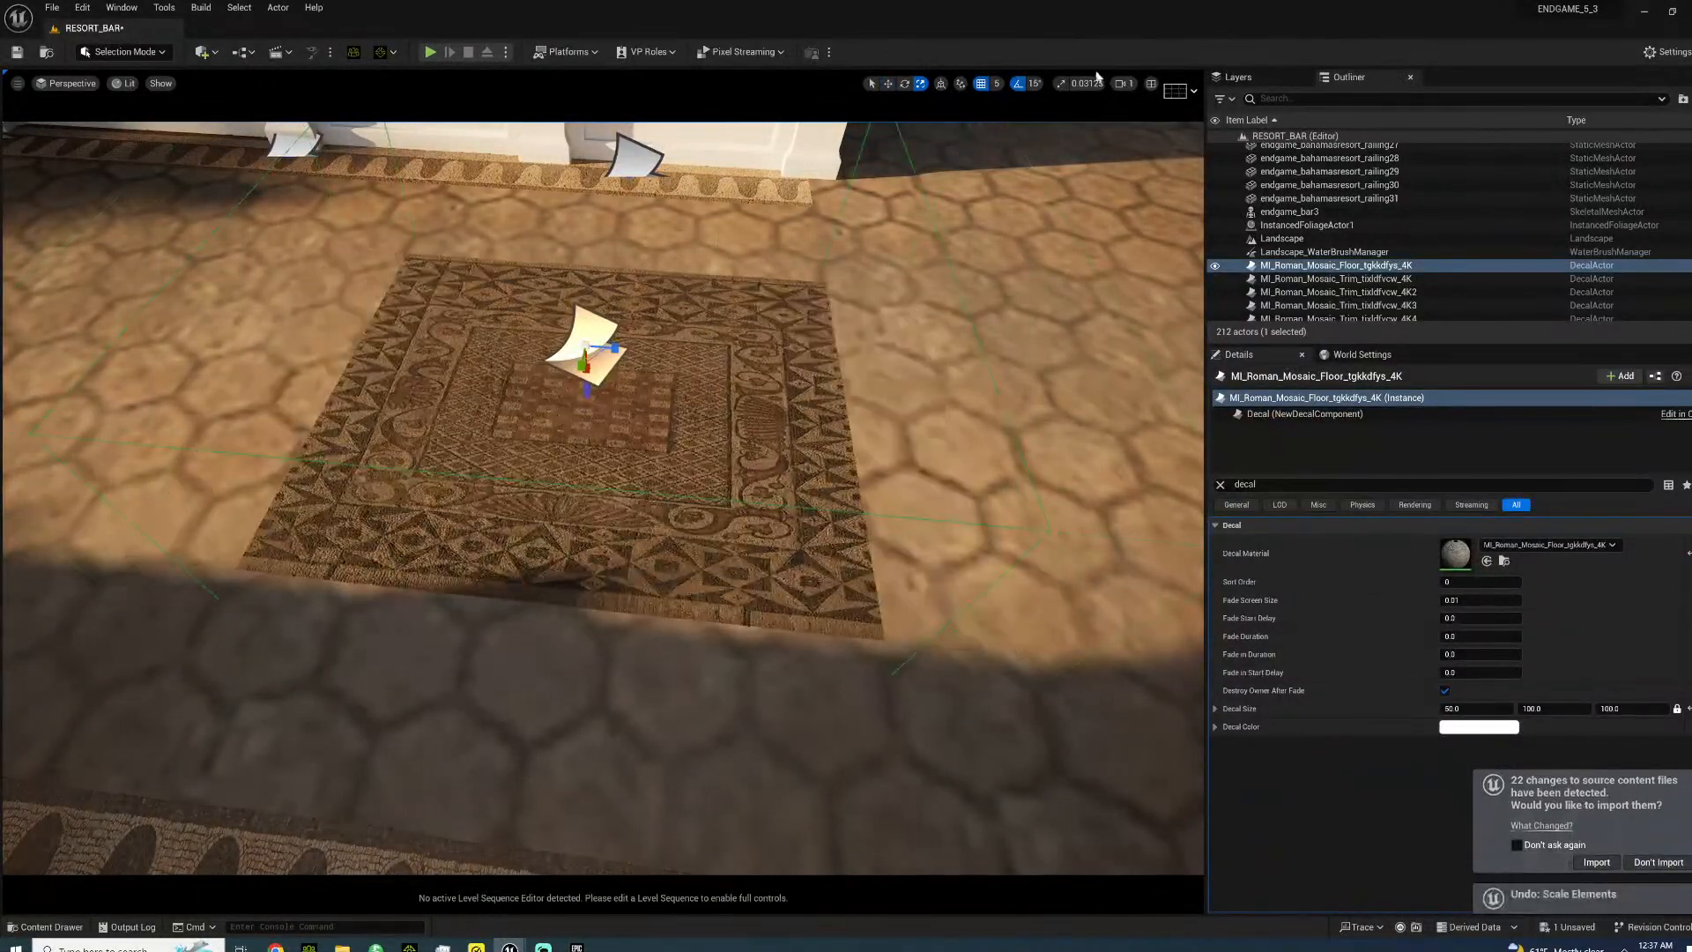
click(1064, 84)
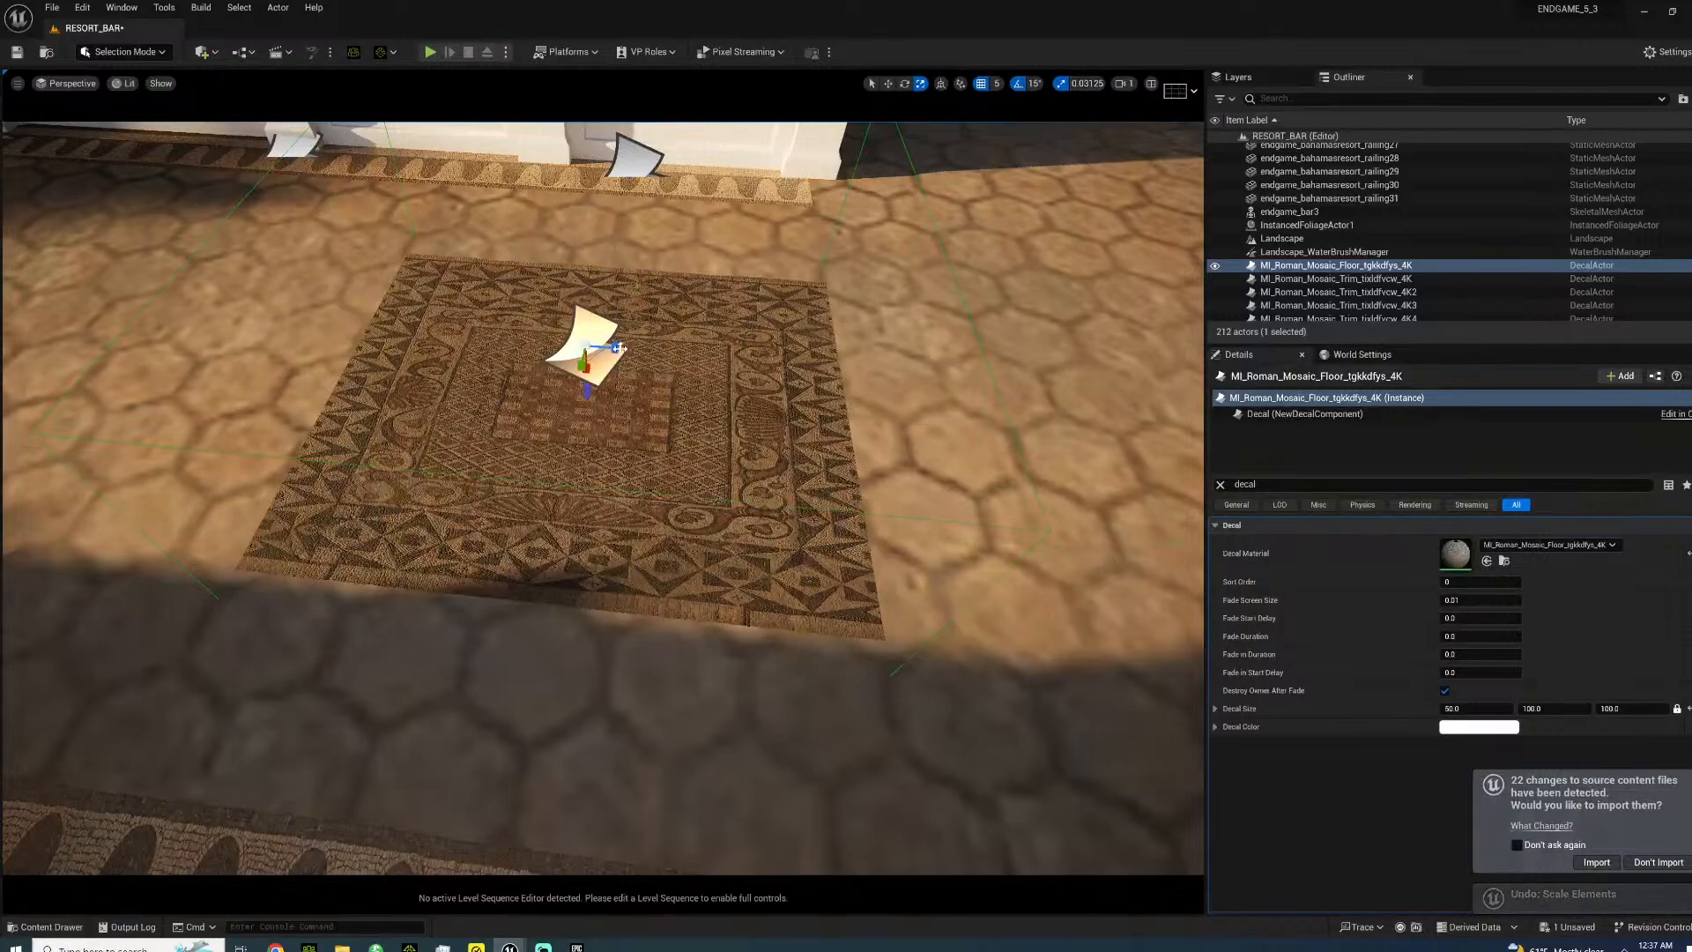
drag(615, 347, 683, 351)
- Move the floor decal along the walkway to the bar's double doors and enlarge it there
key(s)
right_drag(669, 363, 765, 428)
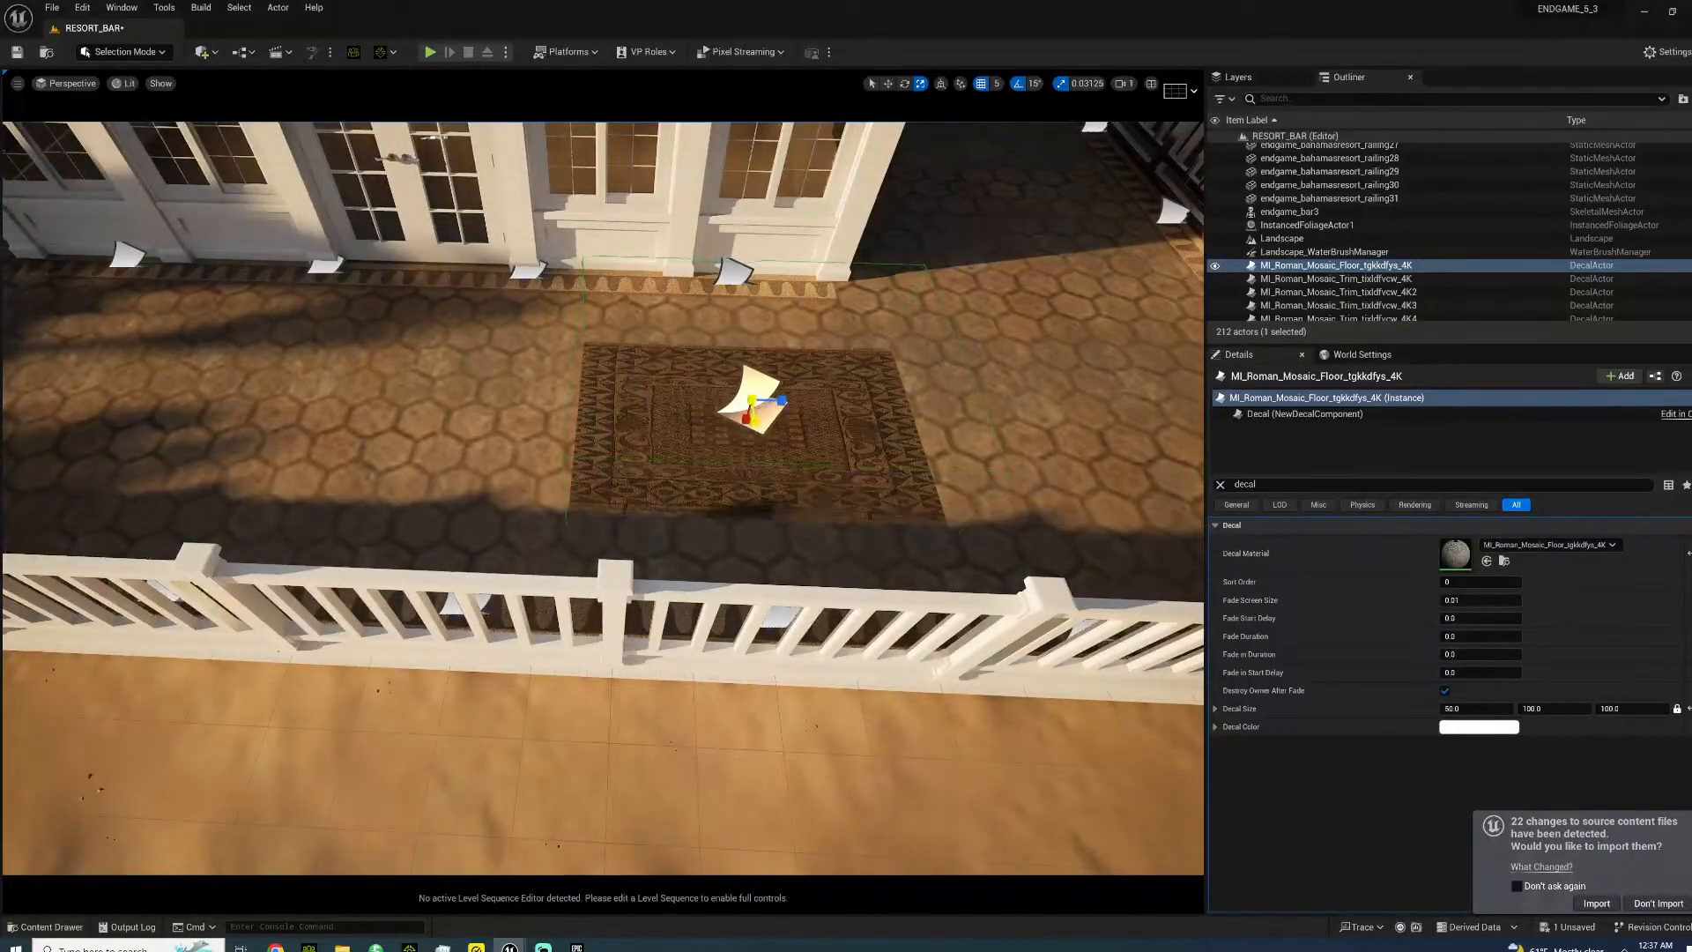
drag(783, 401, 404, 388)
right_drag(603, 498, 370, 555)
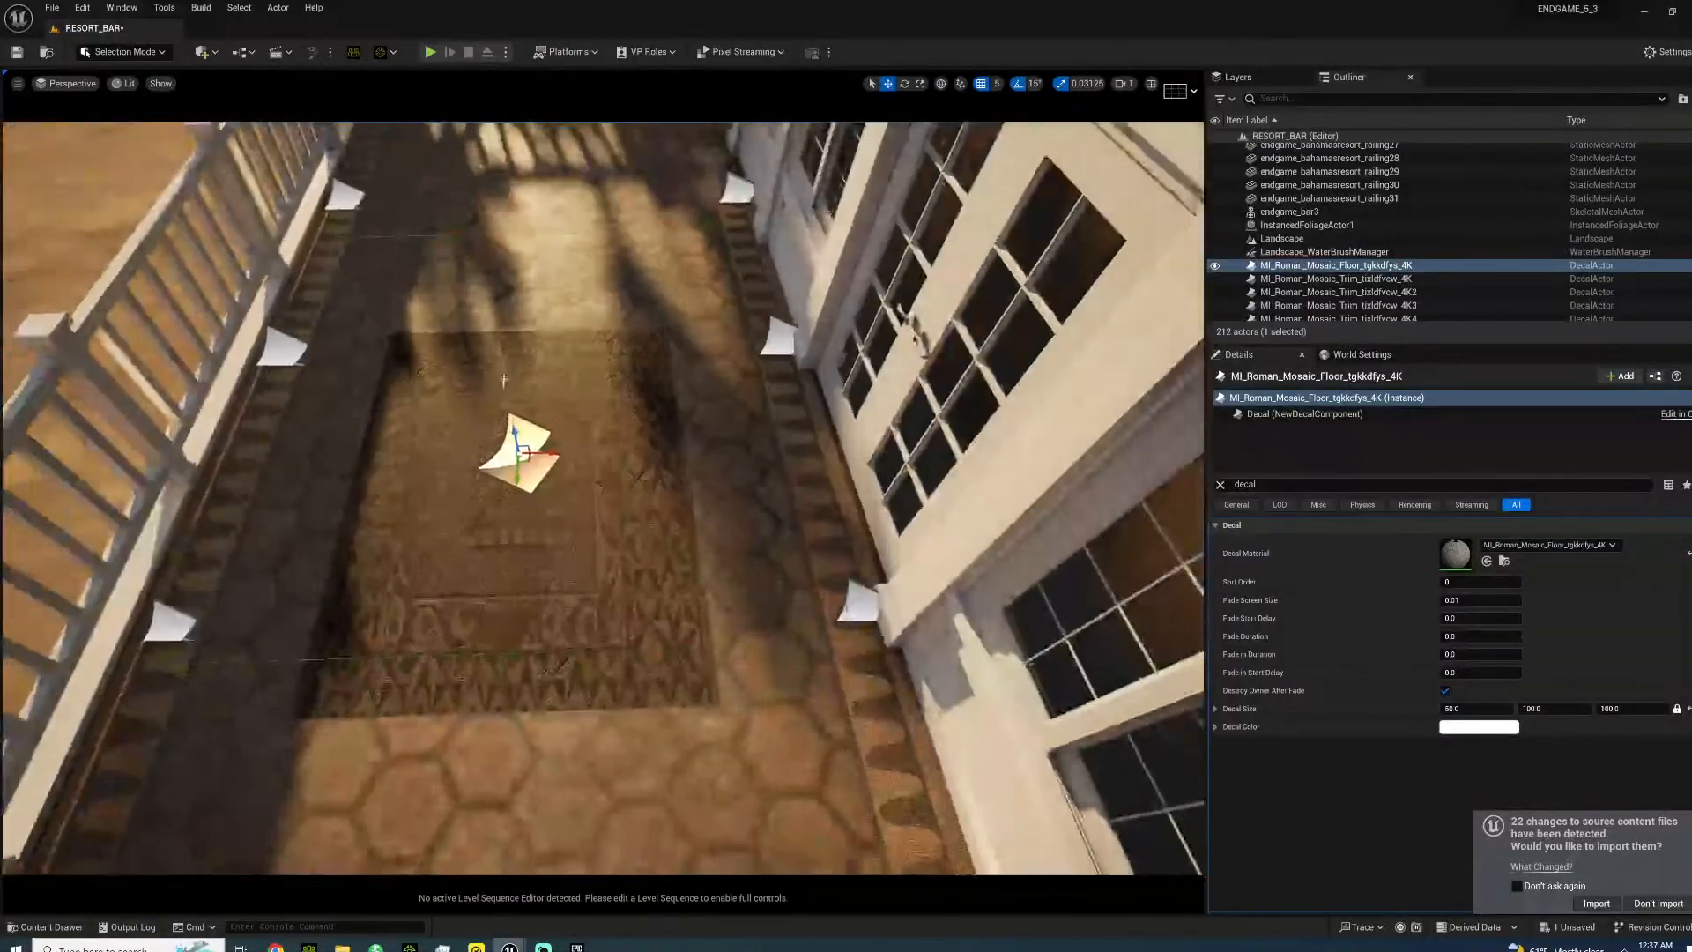
key(r)
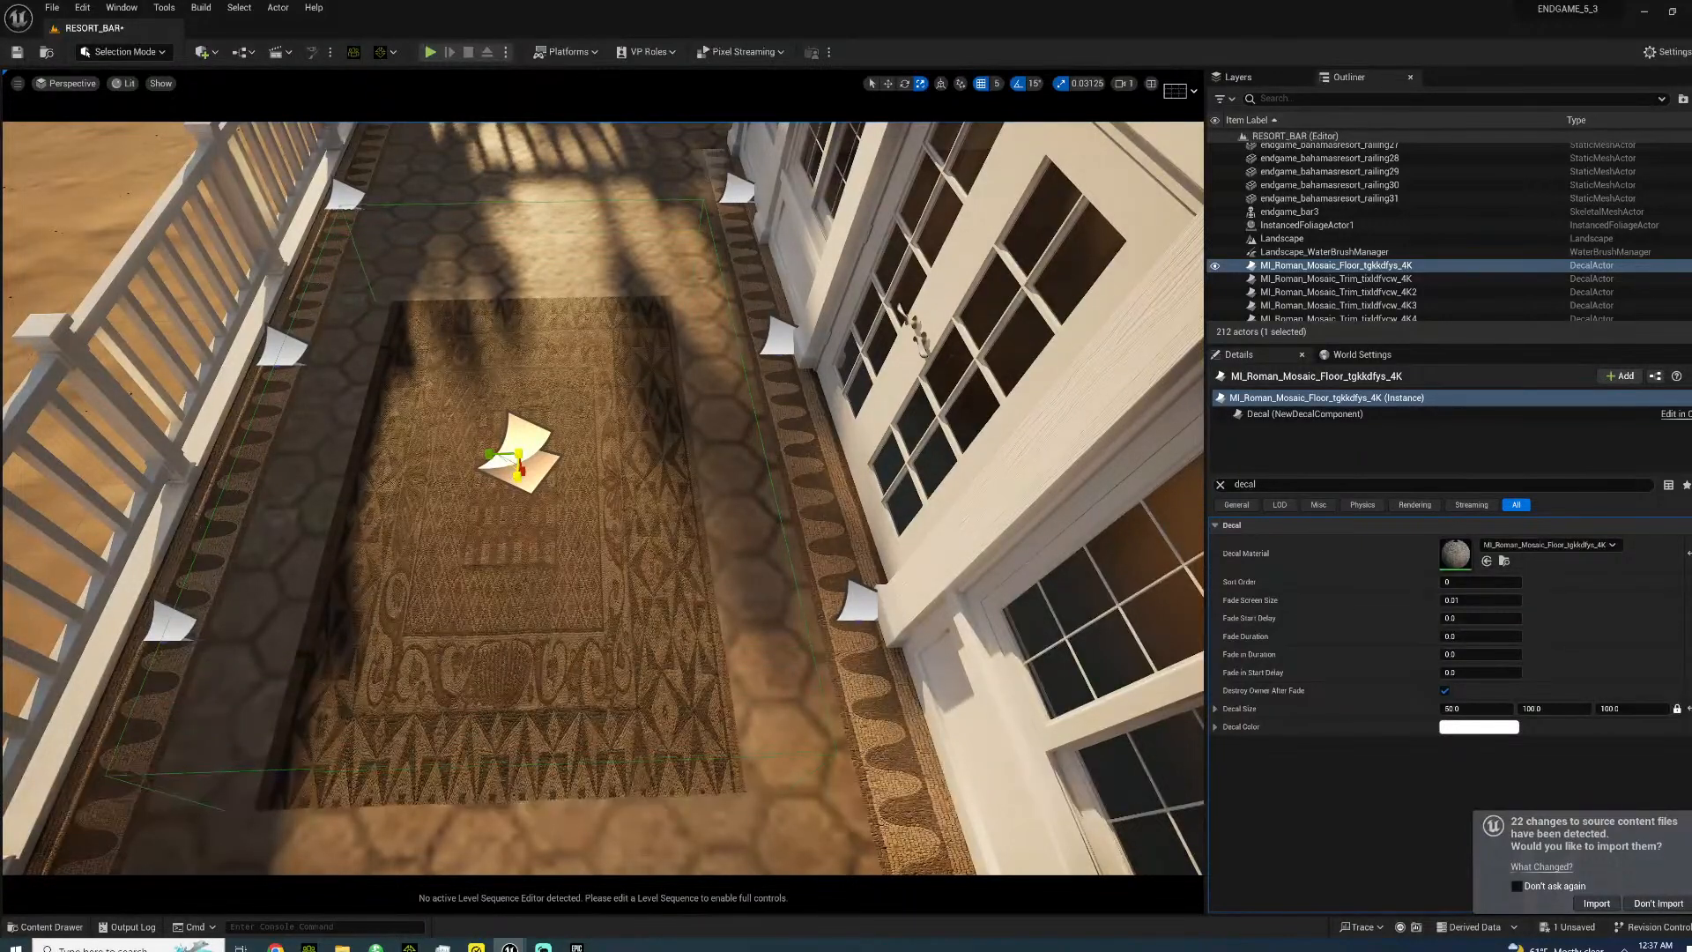
- Hide the editor icons with game view and inspect the mosaic floor decal from both ends of the walkway
click(750, 432)
right_drag(749, 432, 225, 308)
key(s)
key(w)
key(d)
key(g)
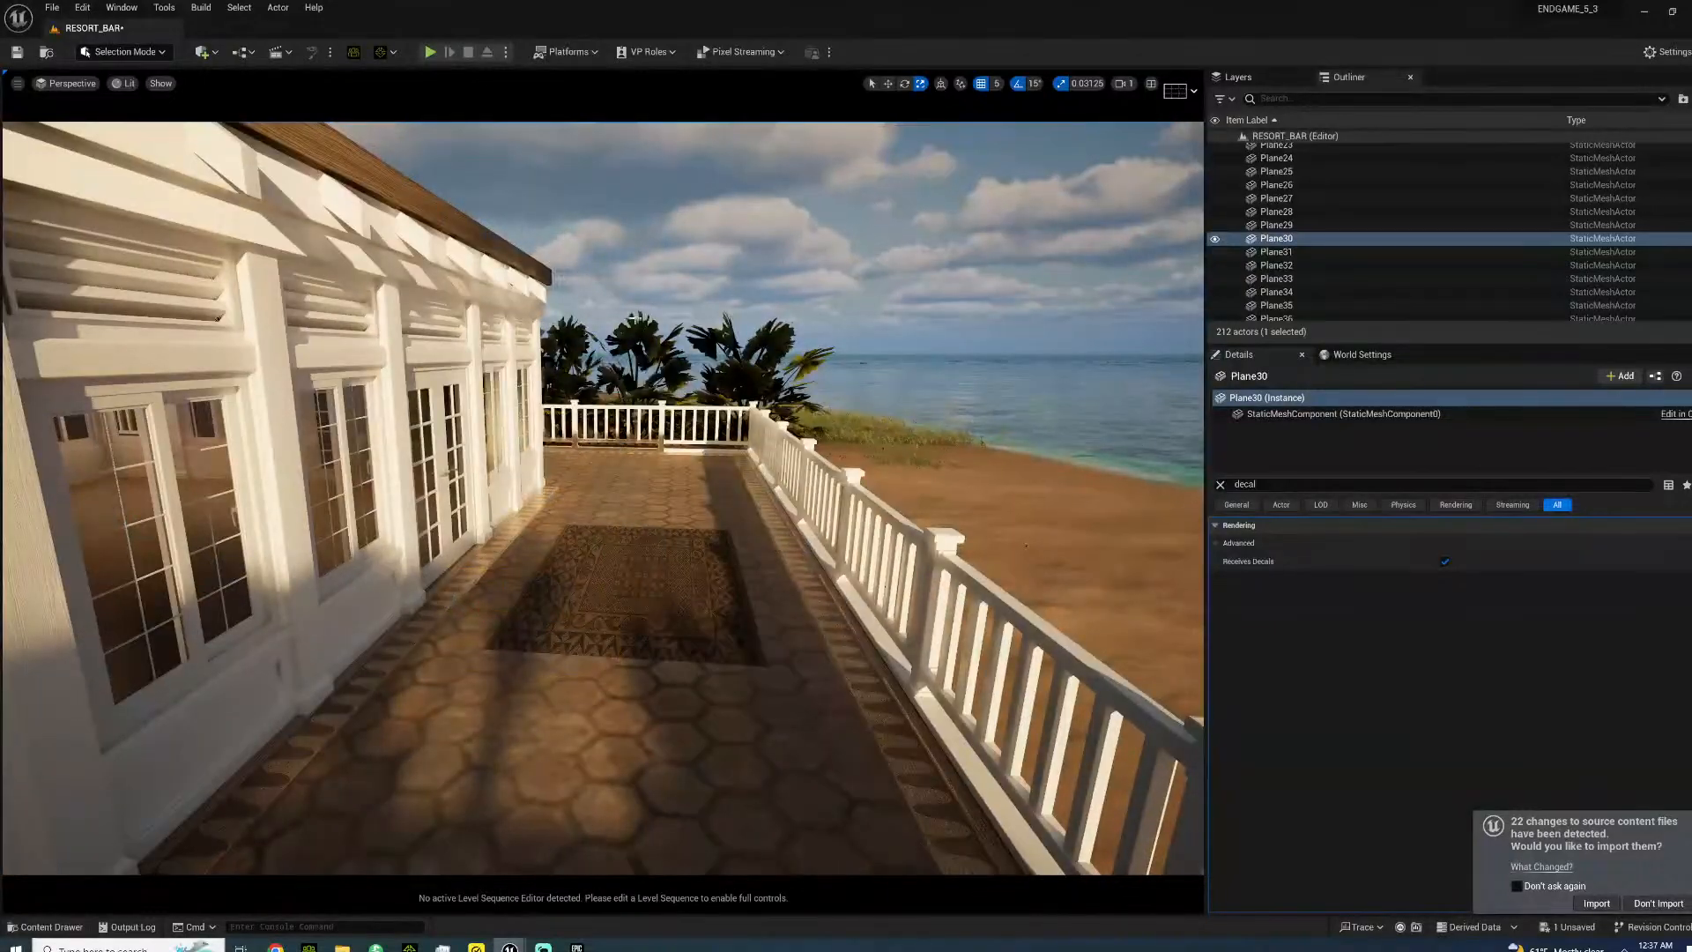
key(w)
right_drag(603, 498, 819, 427)
key(w)
key(s)
- Delete the Roman mosaic floor decal from the walkway
click(738, 431)
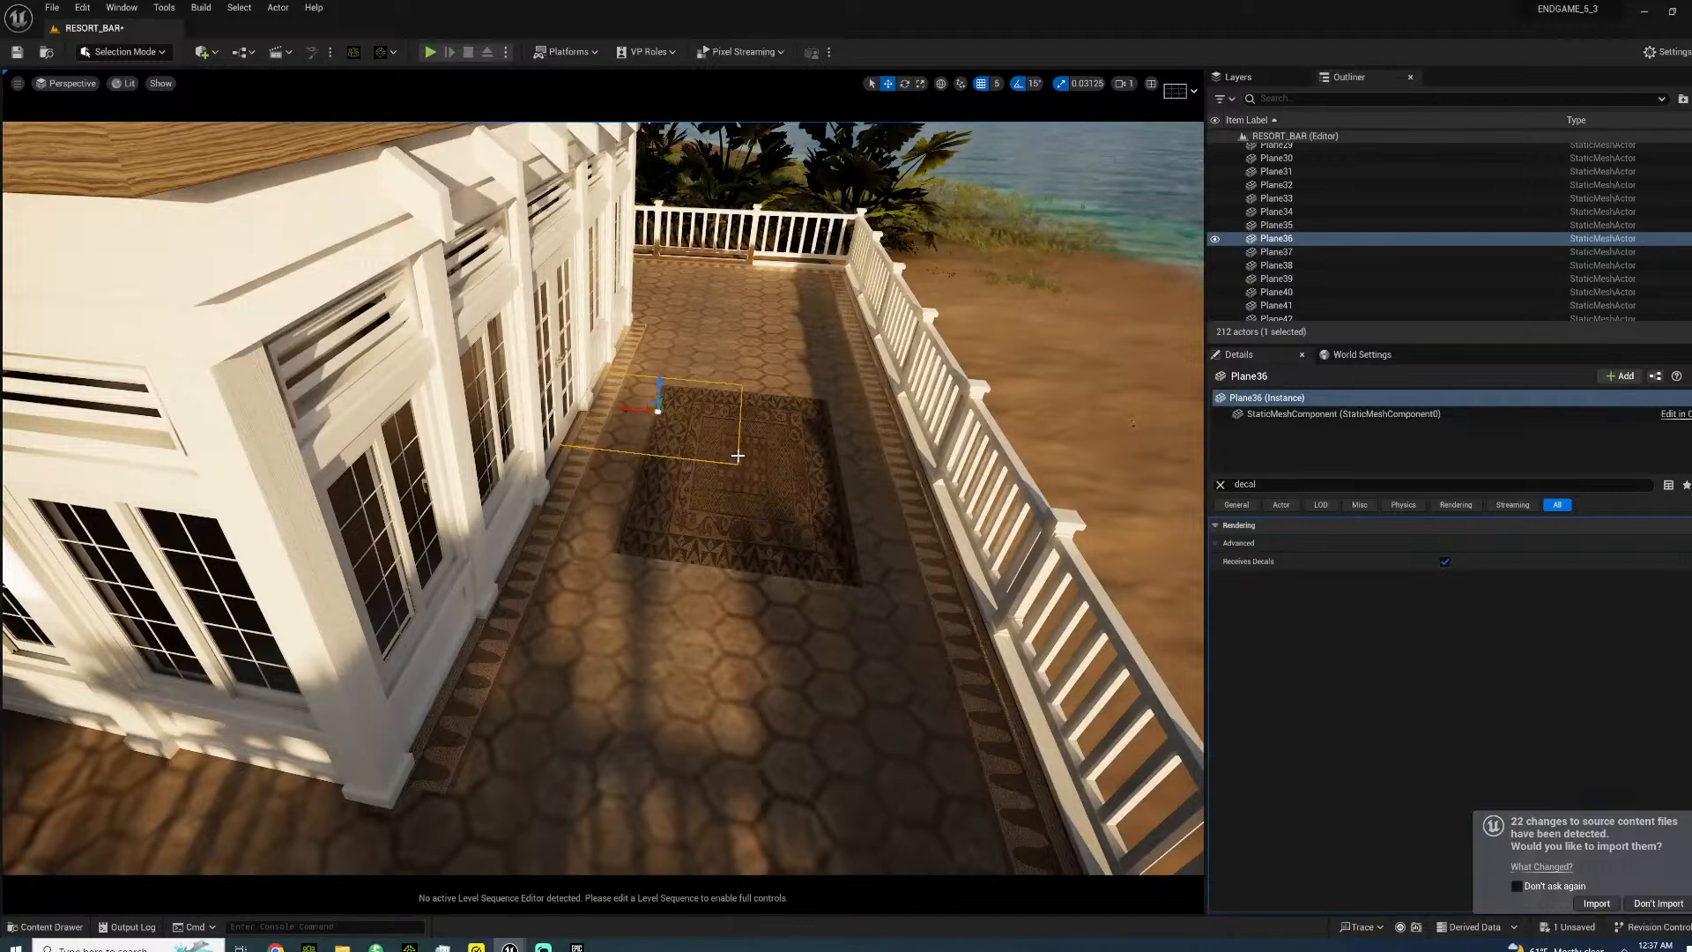
click(740, 440)
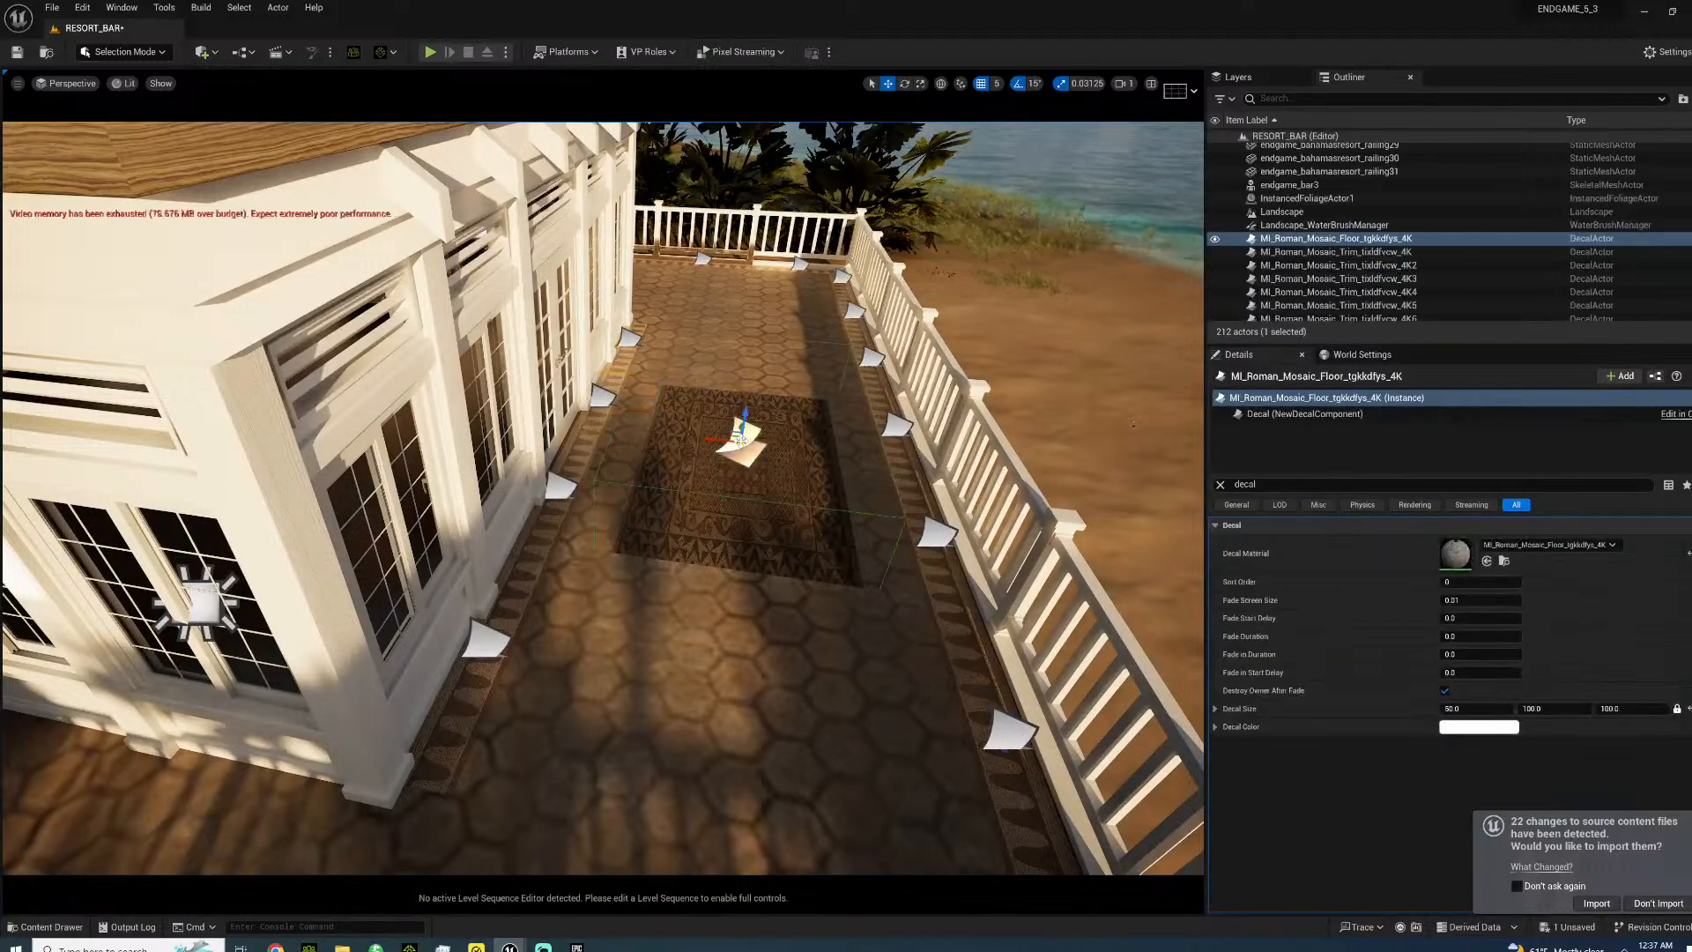
key(Delete)
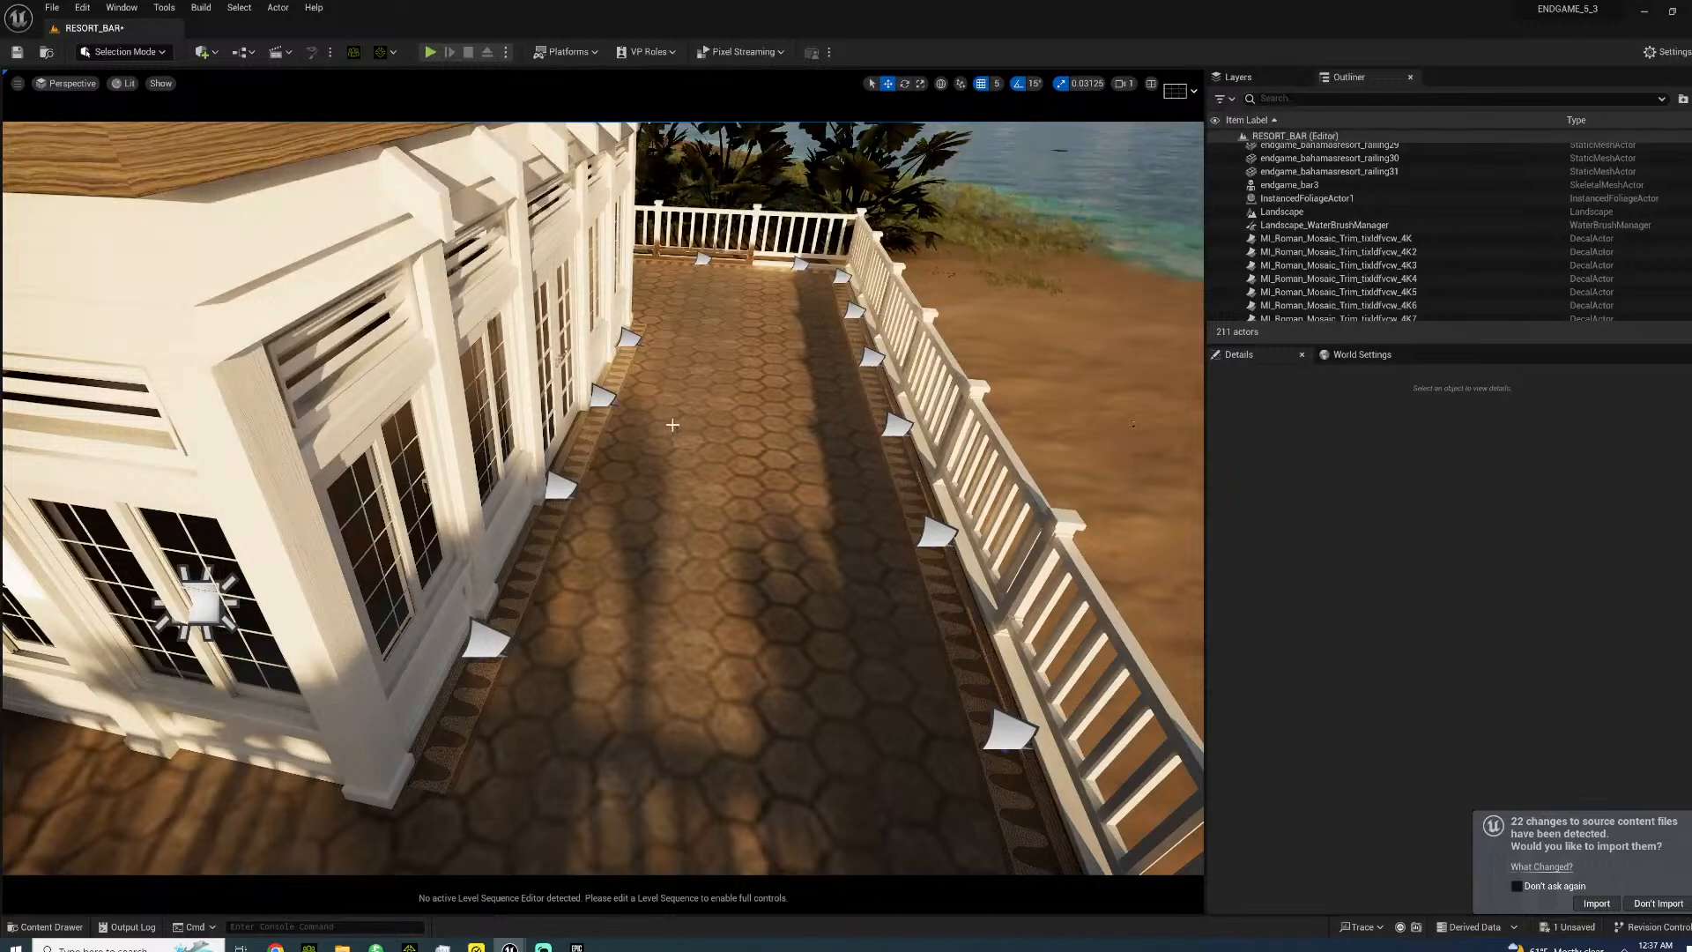
- Inspect the bar's interior, the railing seen from the beach and the mosaic-trimmed walkway around the building
right_drag(671, 432, 1146, 405)
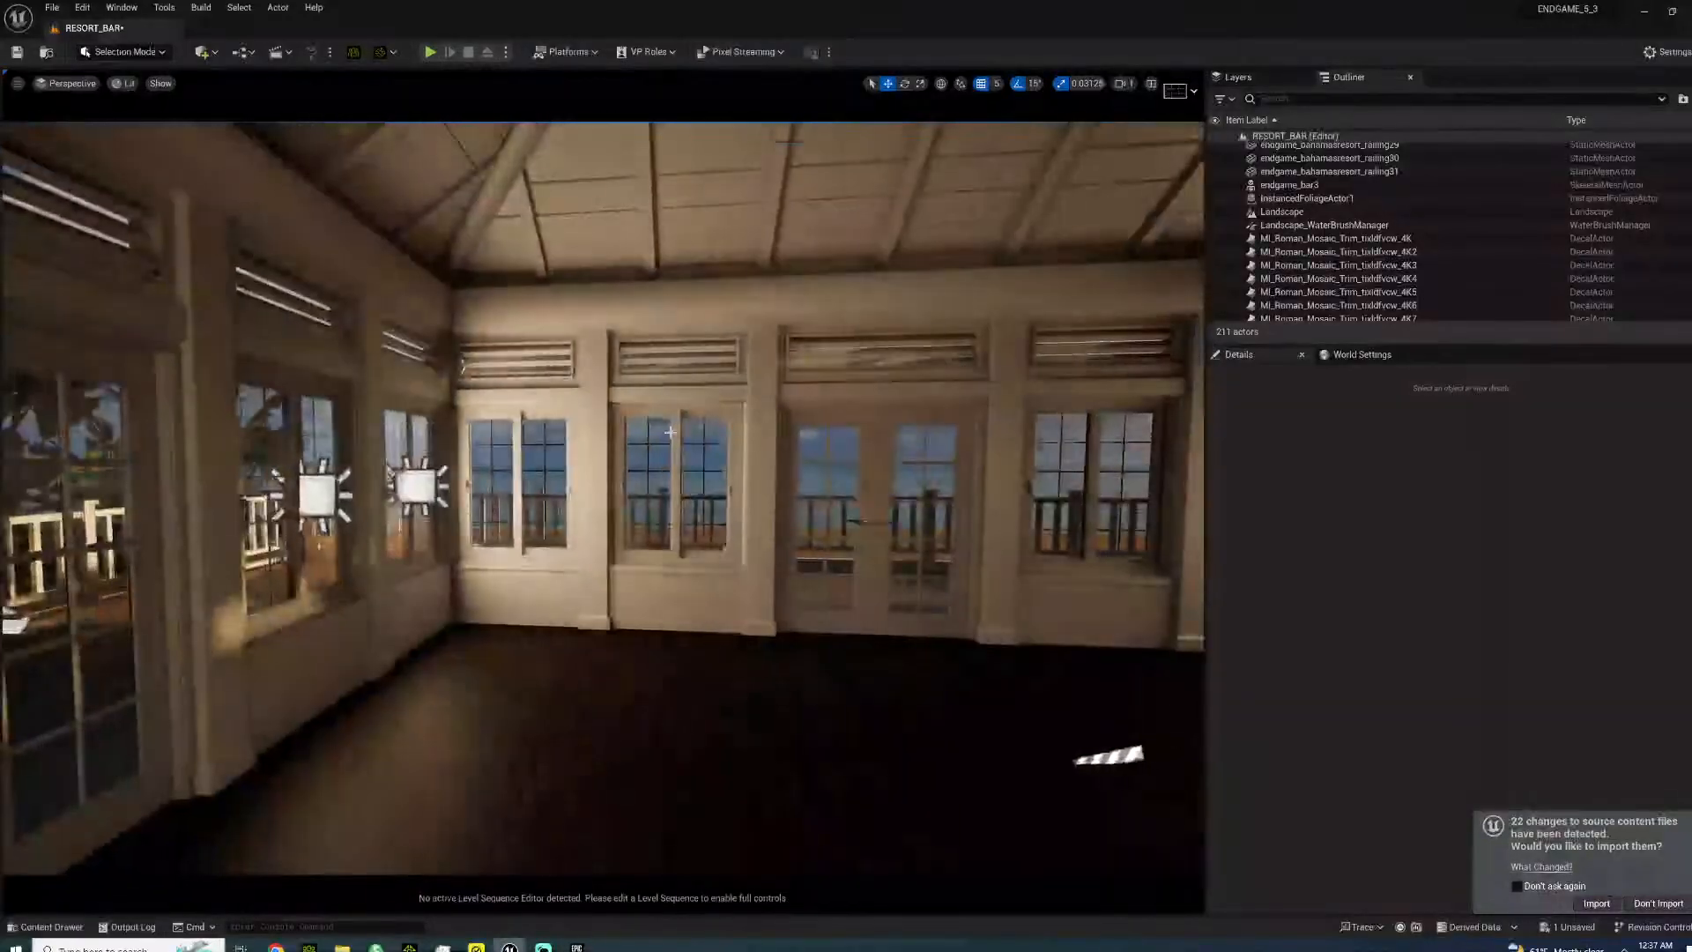
right_drag(783, 447, 634, 454)
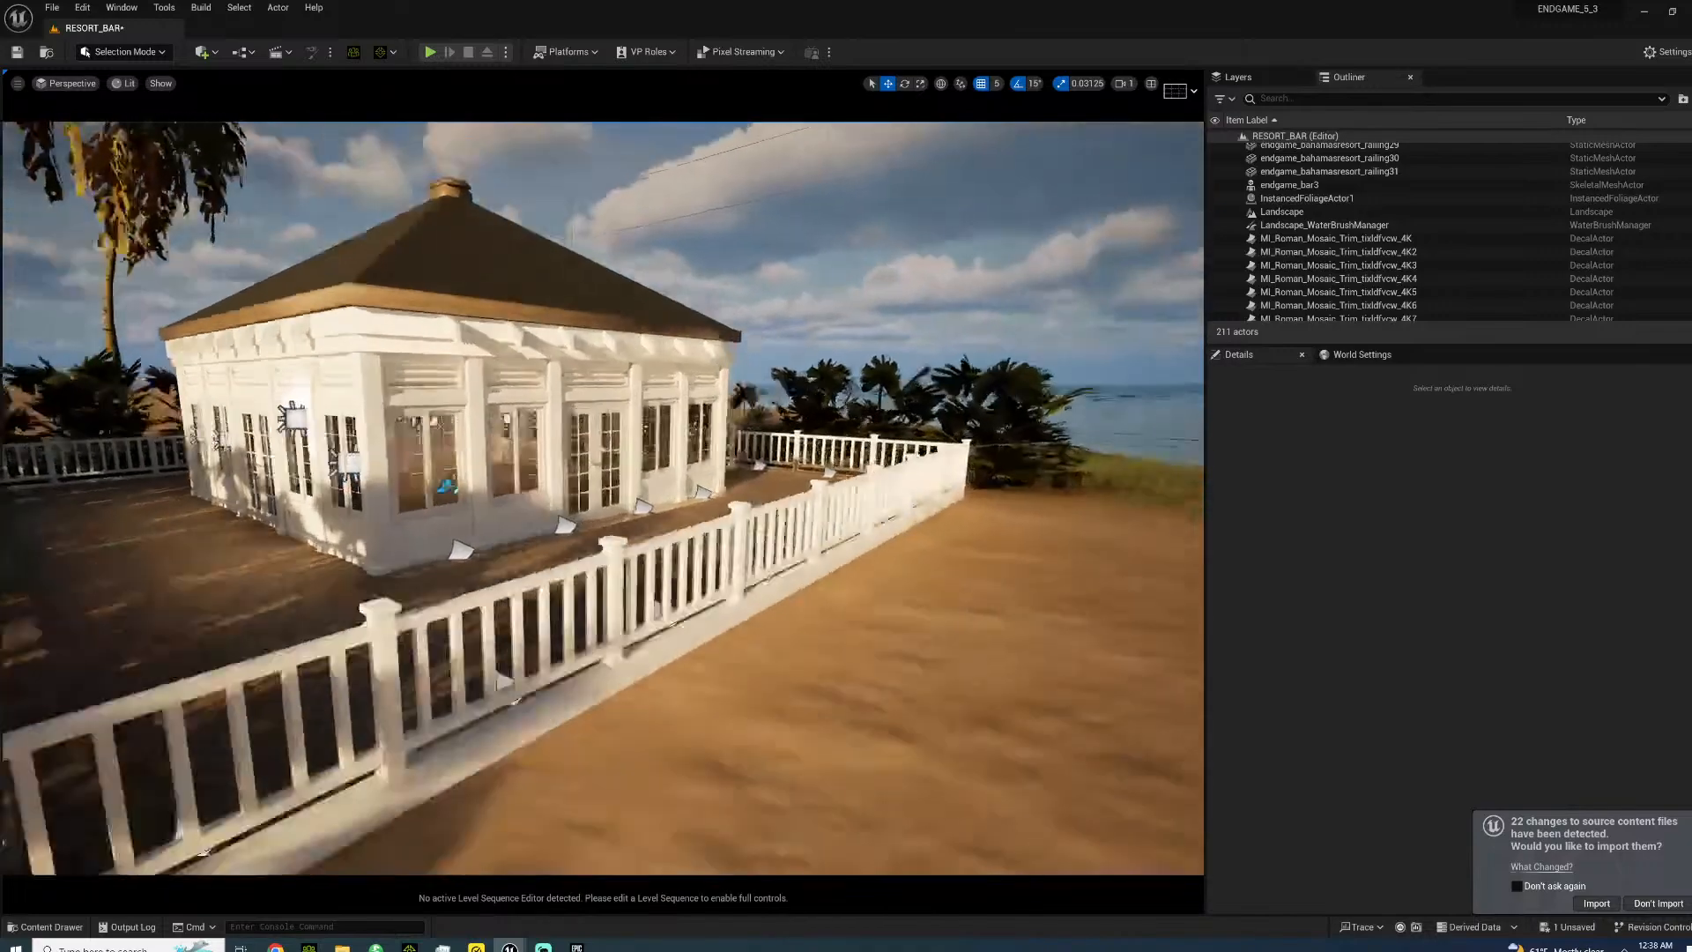
right_drag(635, 454, 622, 451)
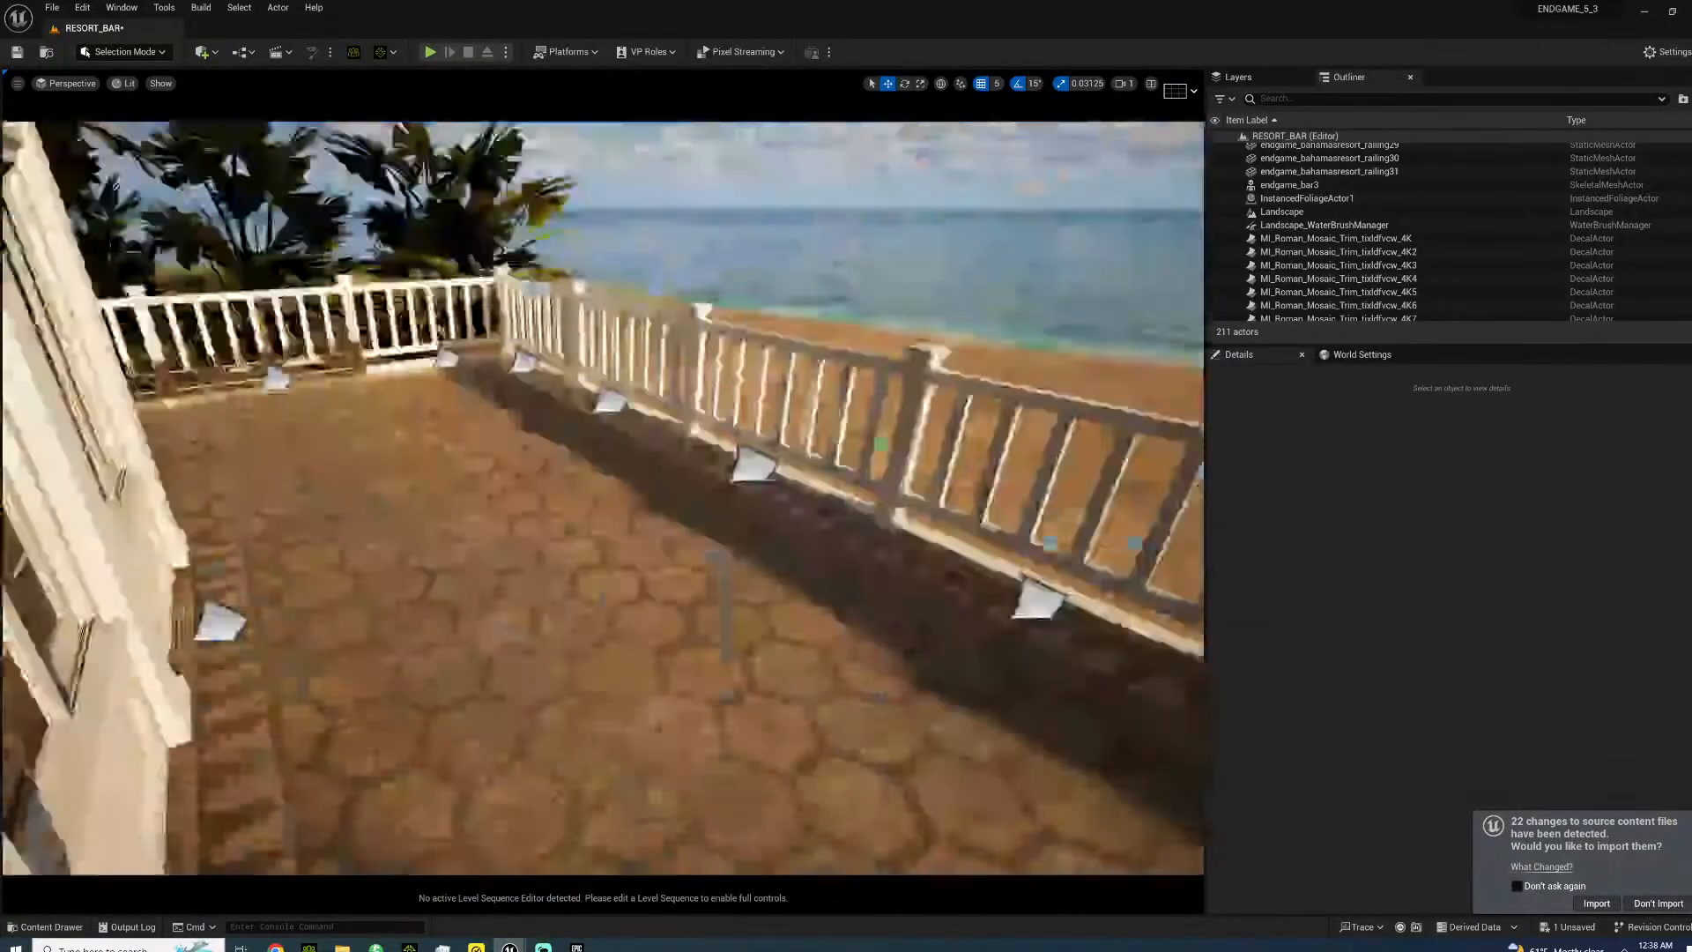
right_drag(603, 498, 493, 616)
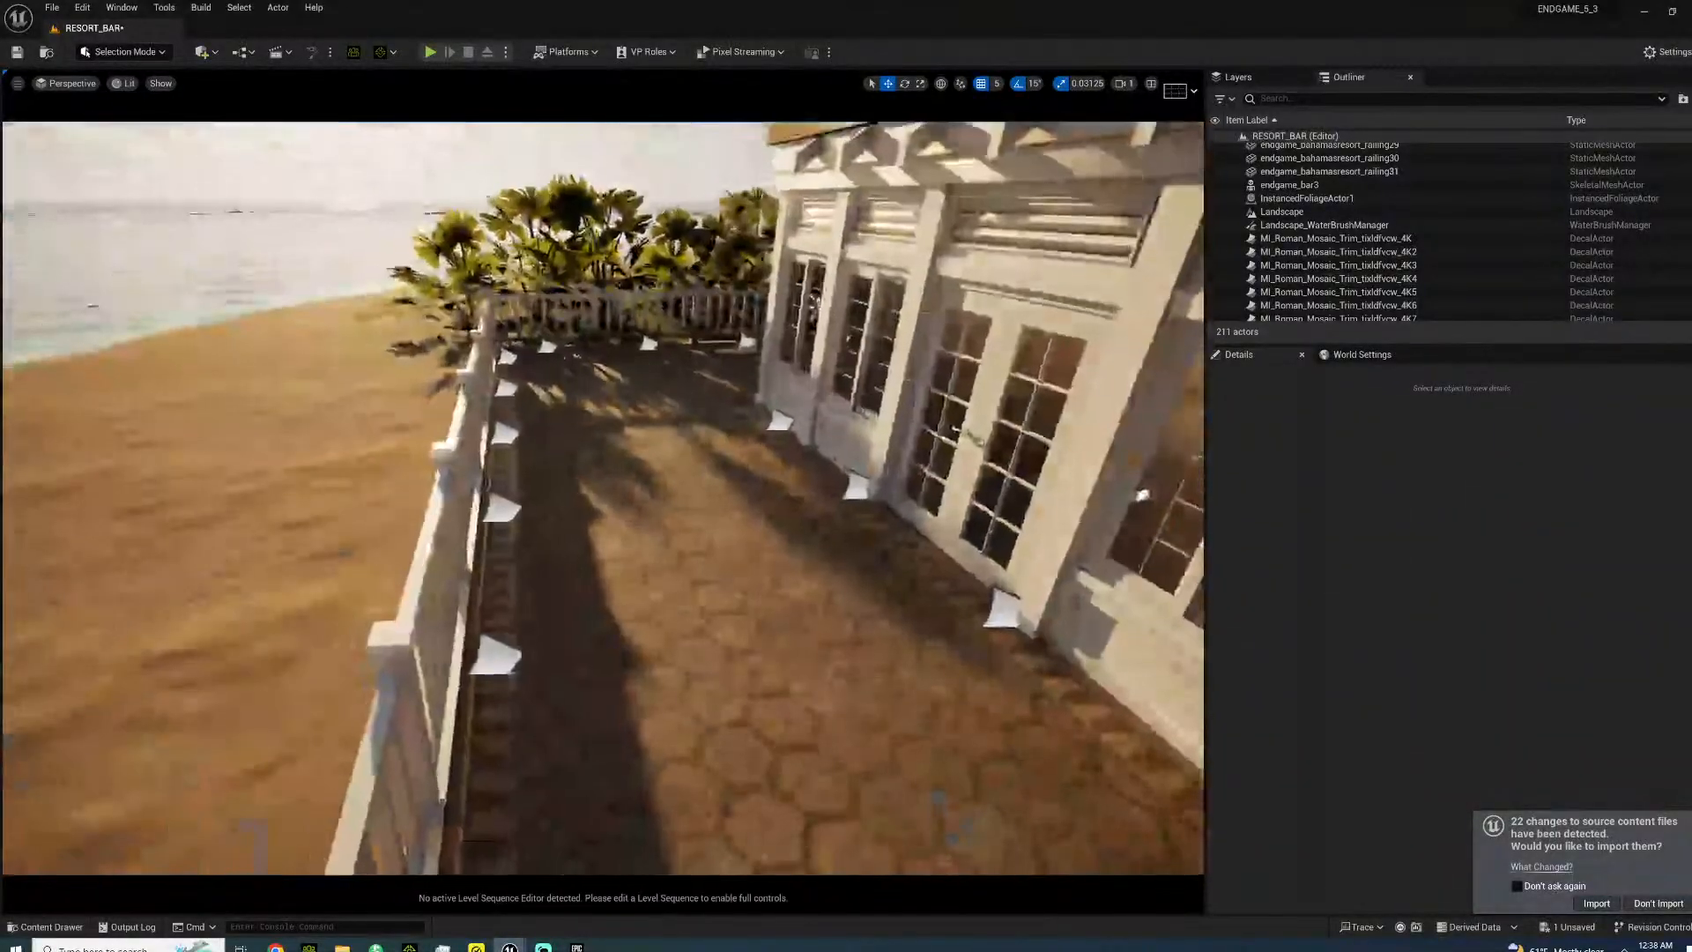
right_drag(493, 617, 635, 608)
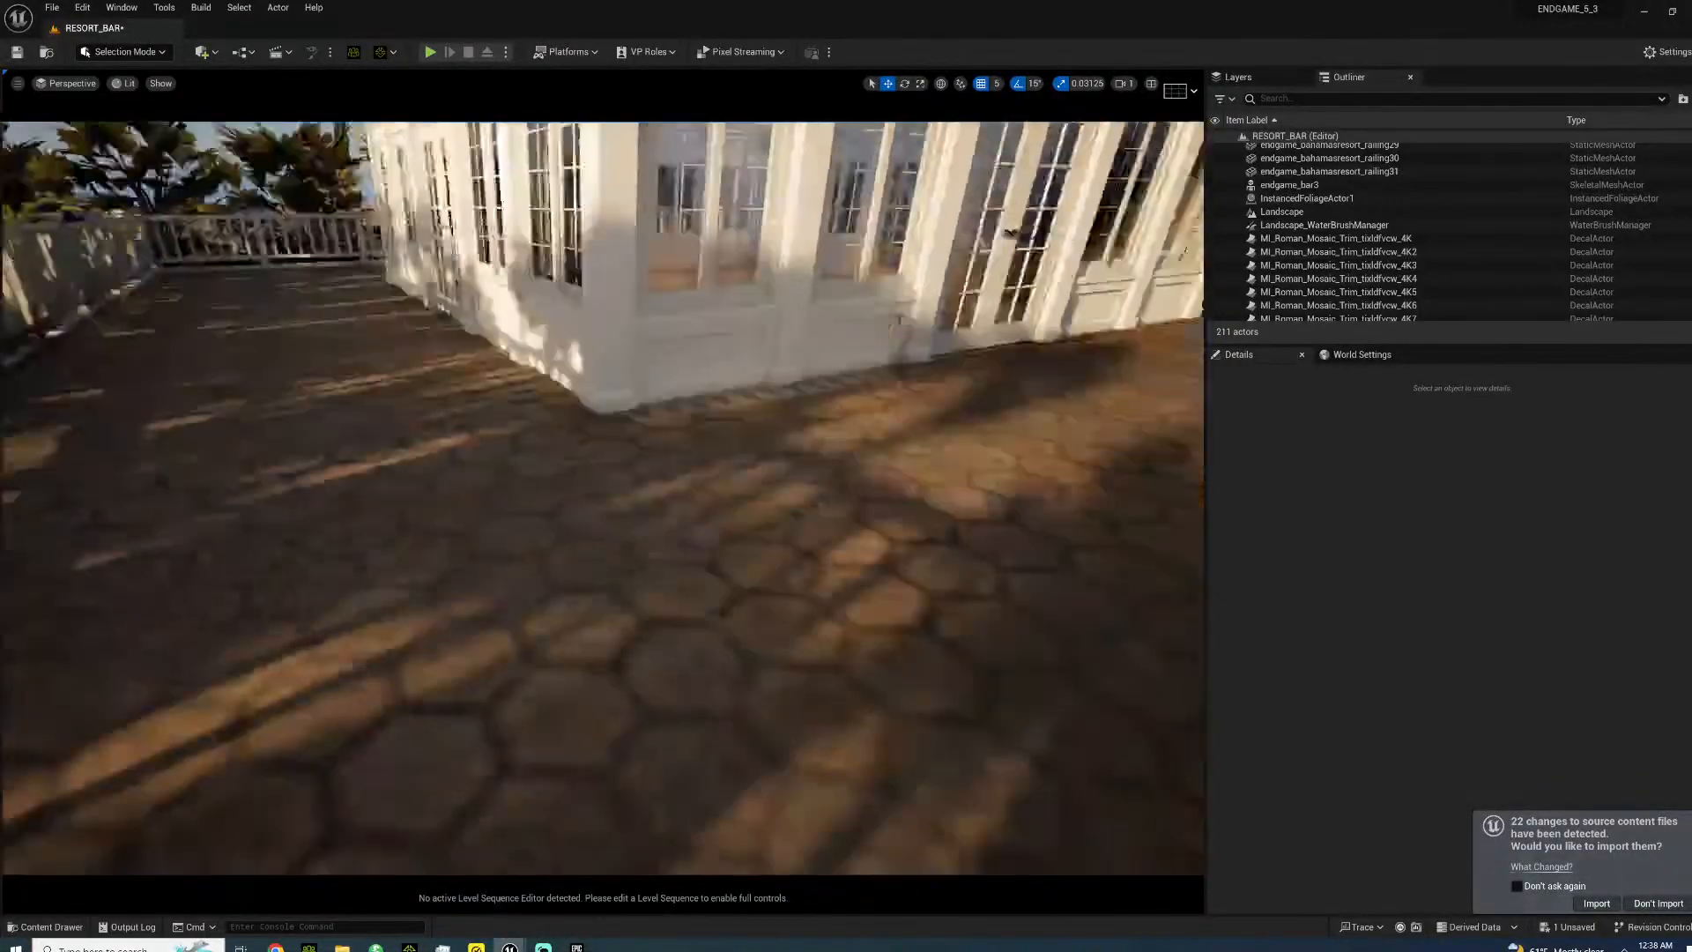
right_drag(635, 608, 564, 617)
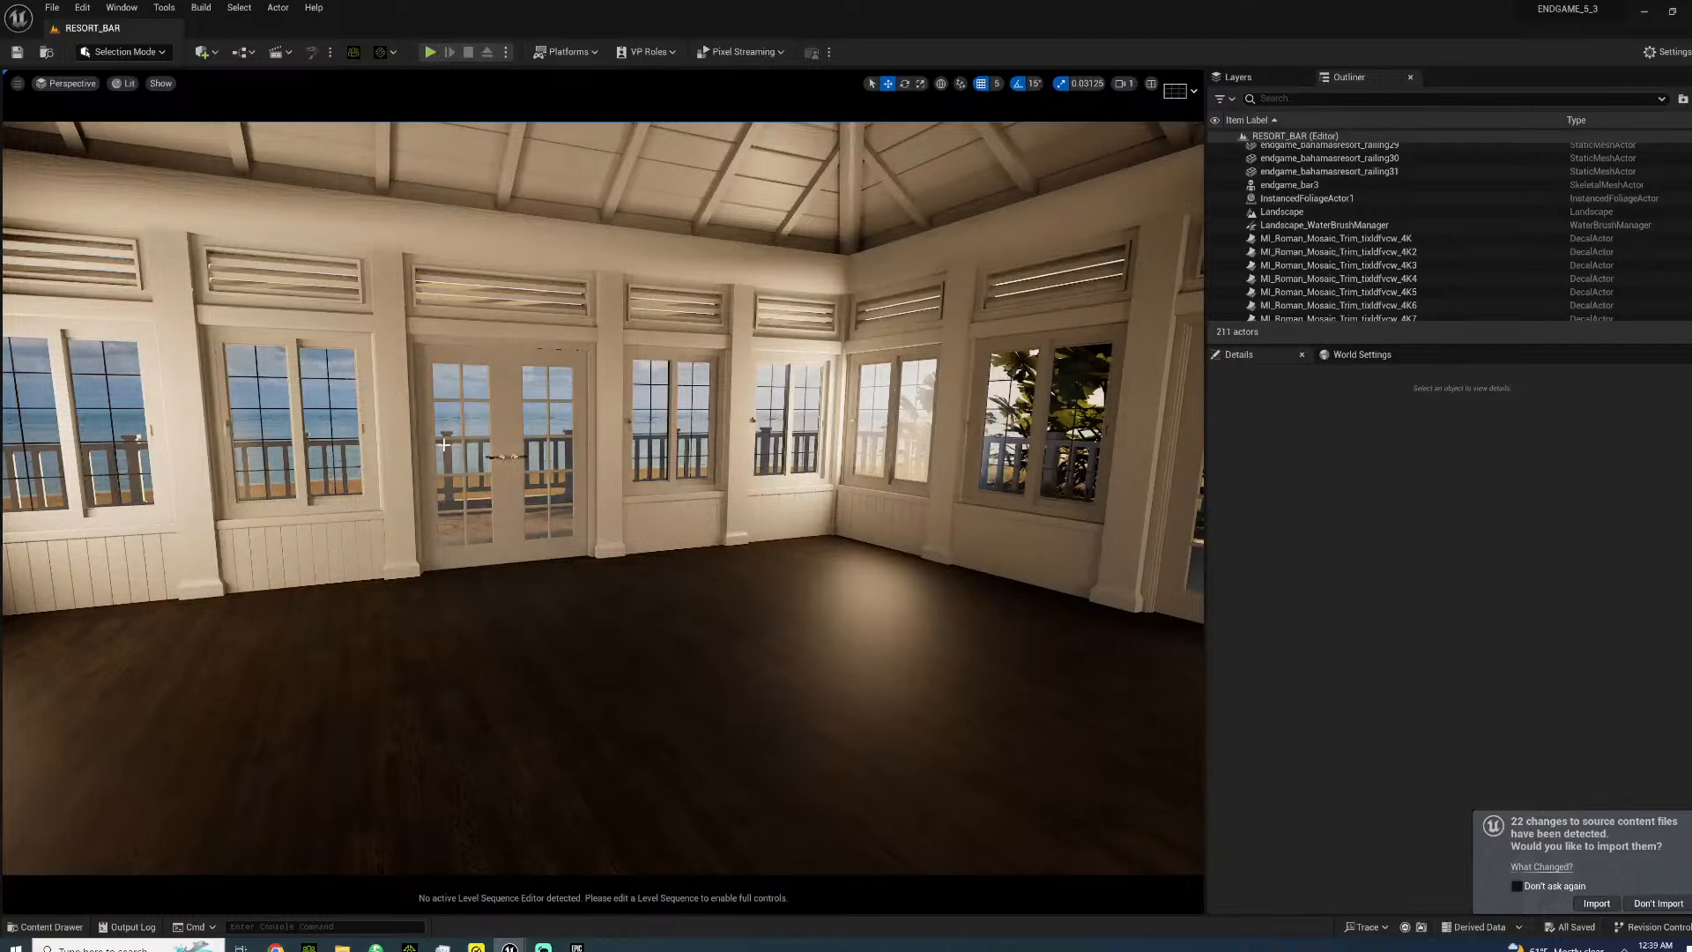
- Find the RC_Camera_Cinema_HighEnd_ actor in the level and pilot it
scroll(1341, 276, down, 7)
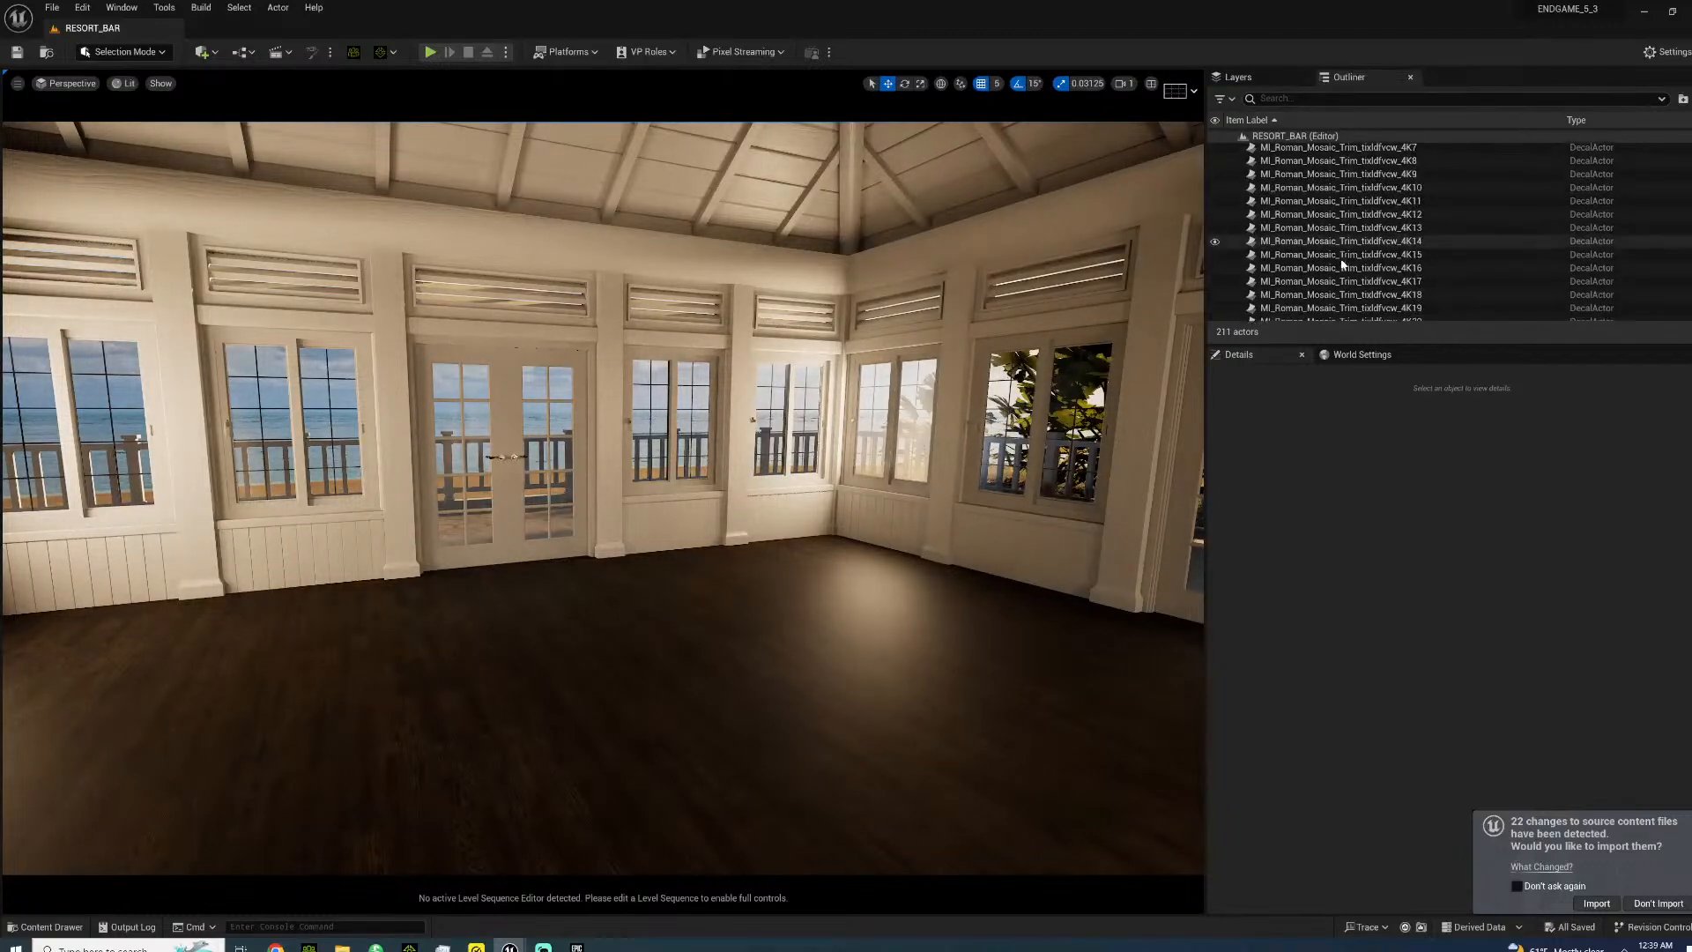
scroll(1339, 275, down, 10)
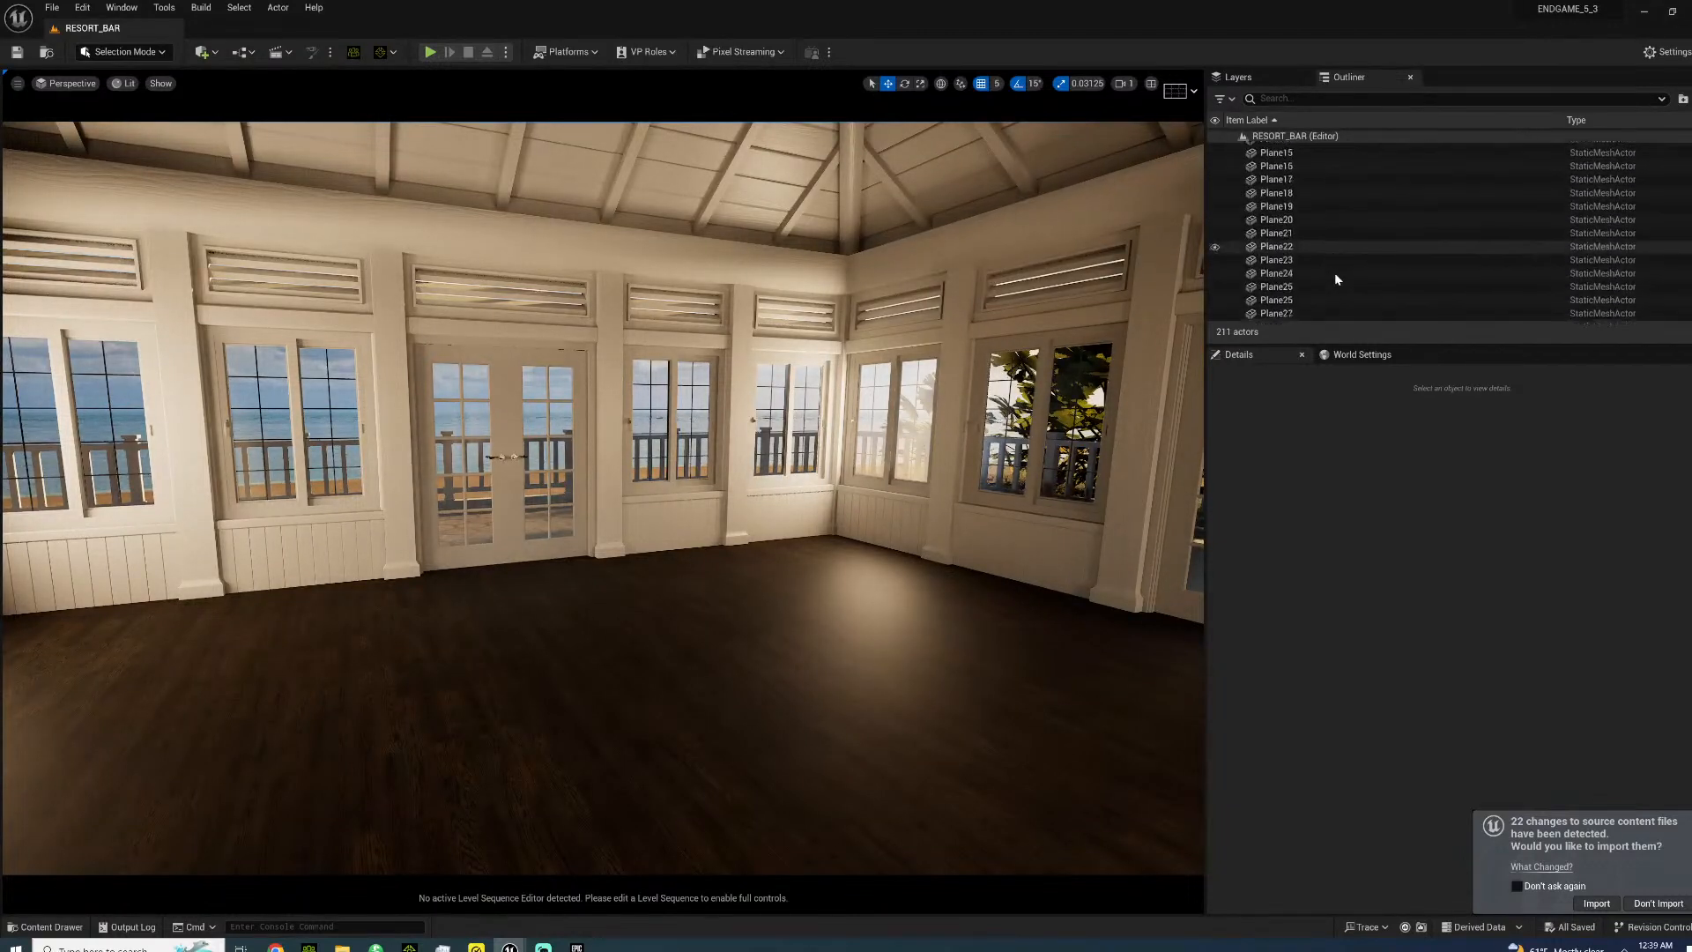
scroll(1331, 271, down, 15)
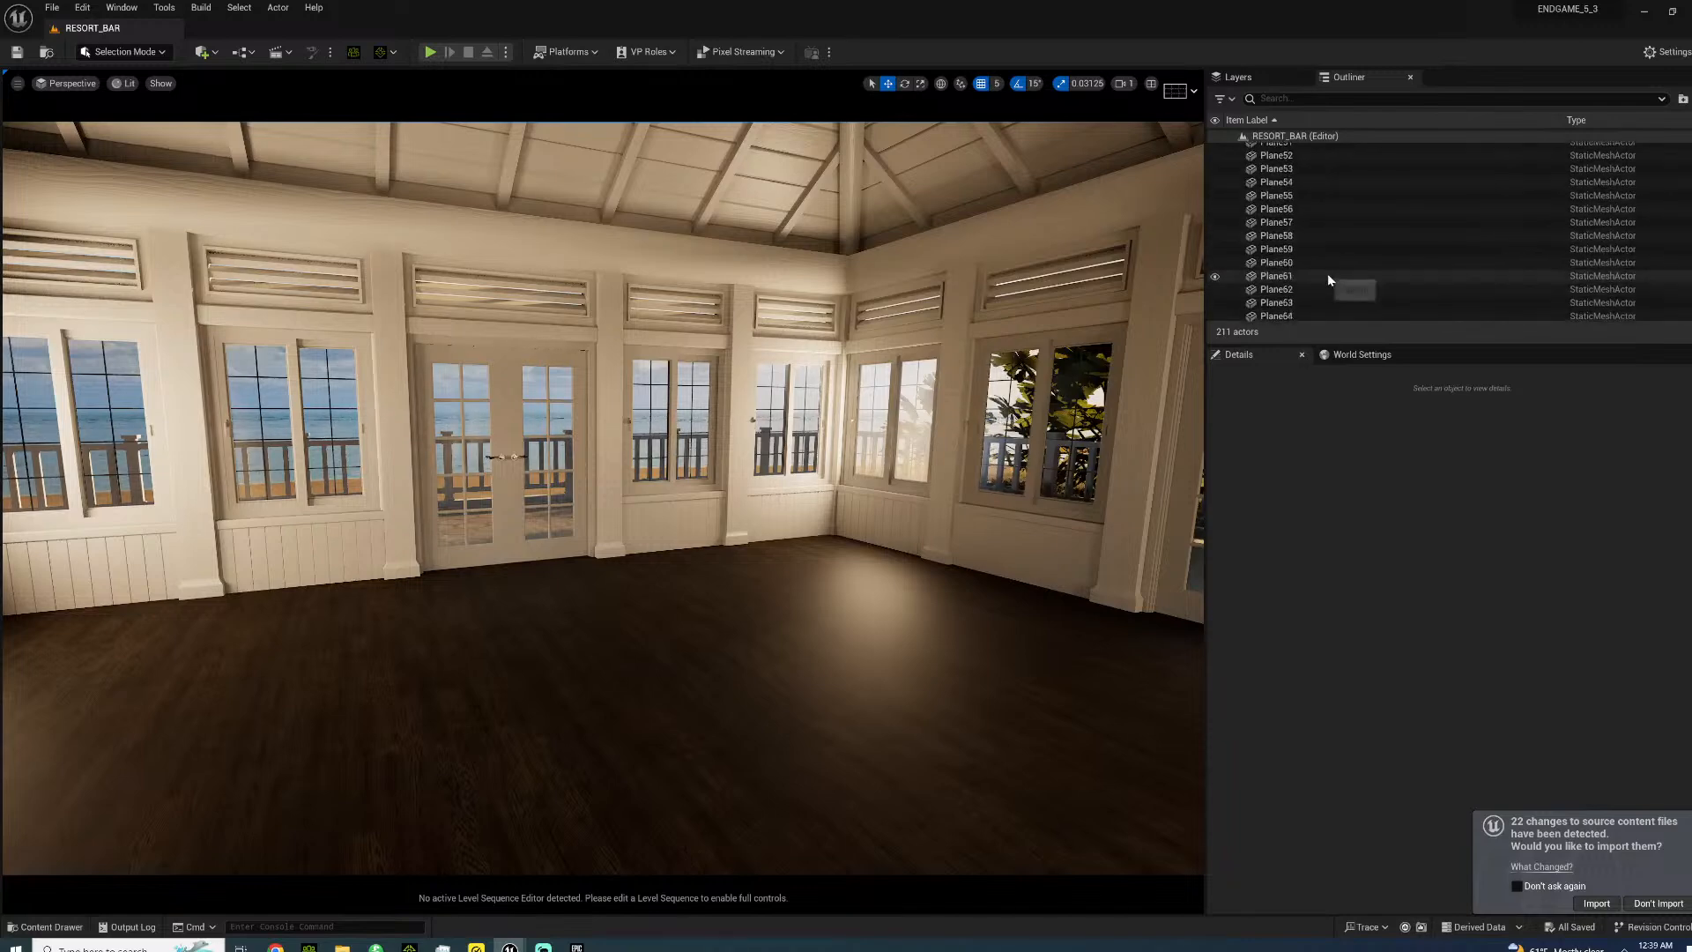
scroll(1324, 286, down, 1)
right_click(1313, 164)
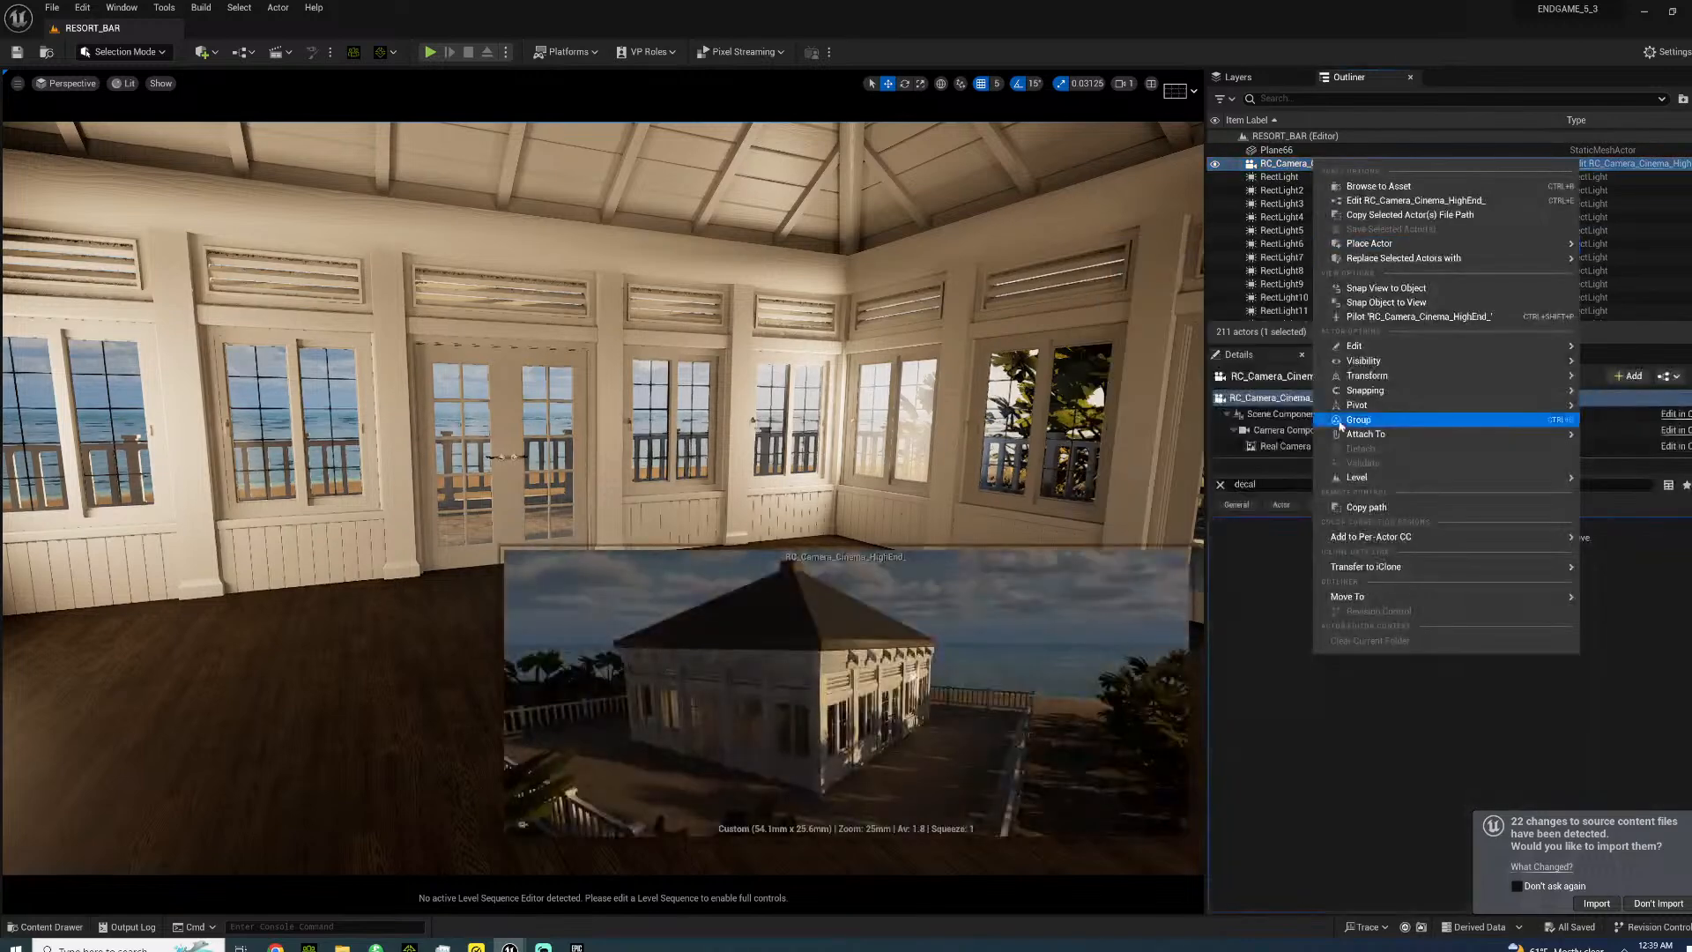
click(1381, 317)
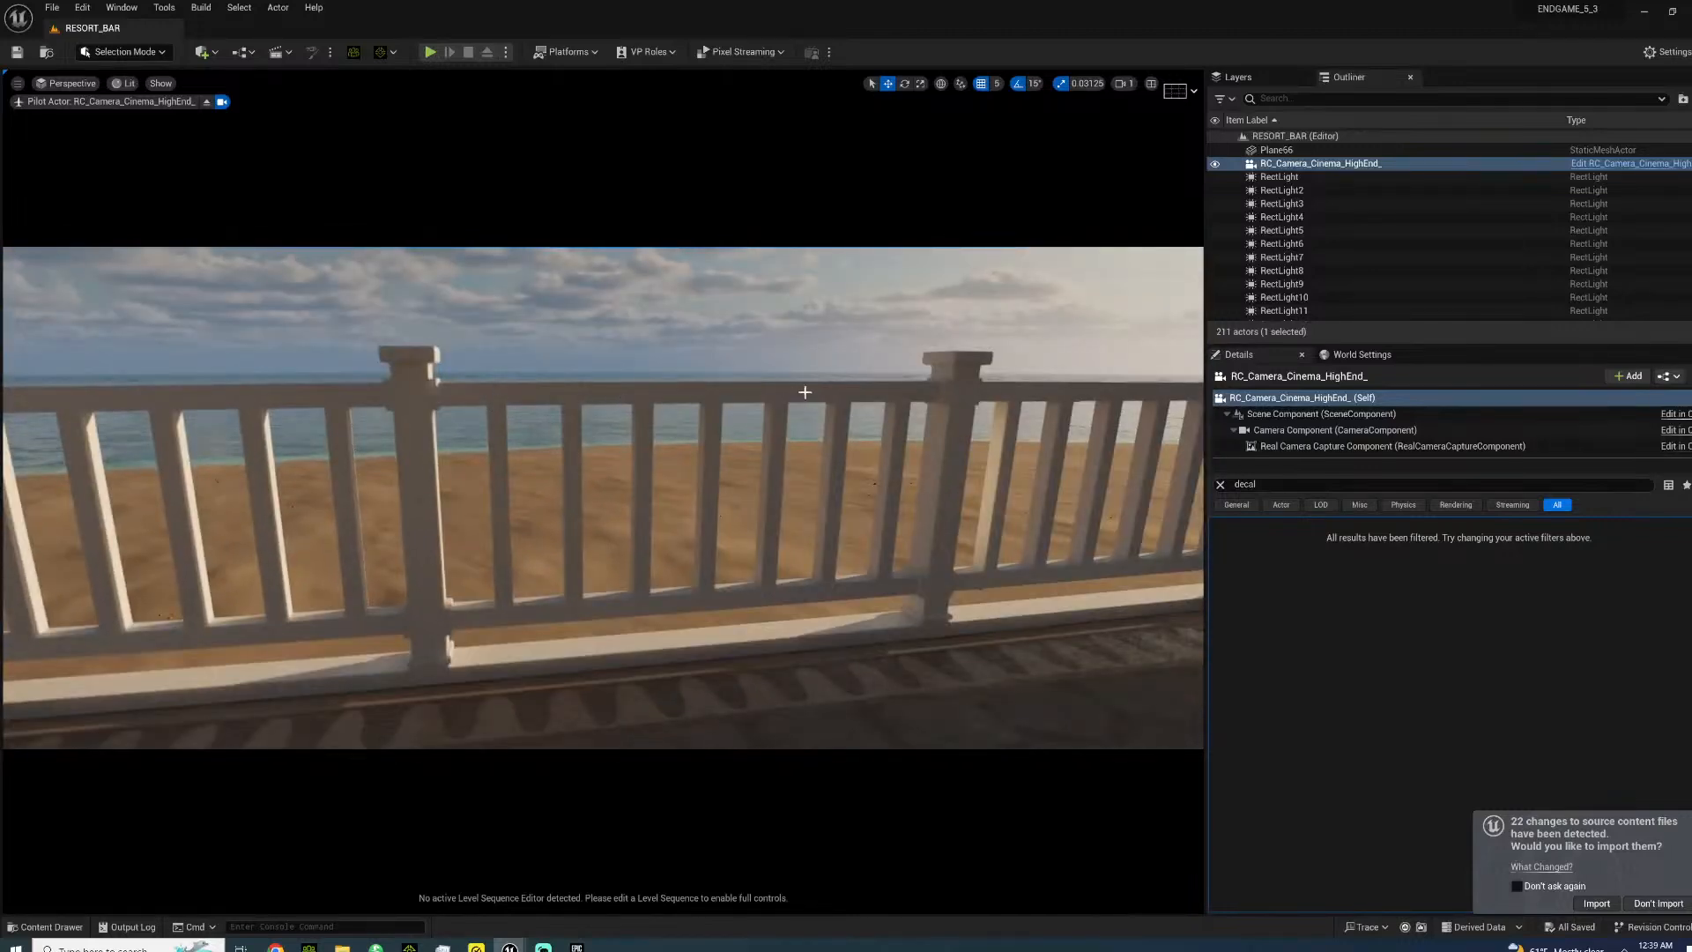
- Turn Receives Decals off and back on for the WaterBodyOcean actor
click(563, 385)
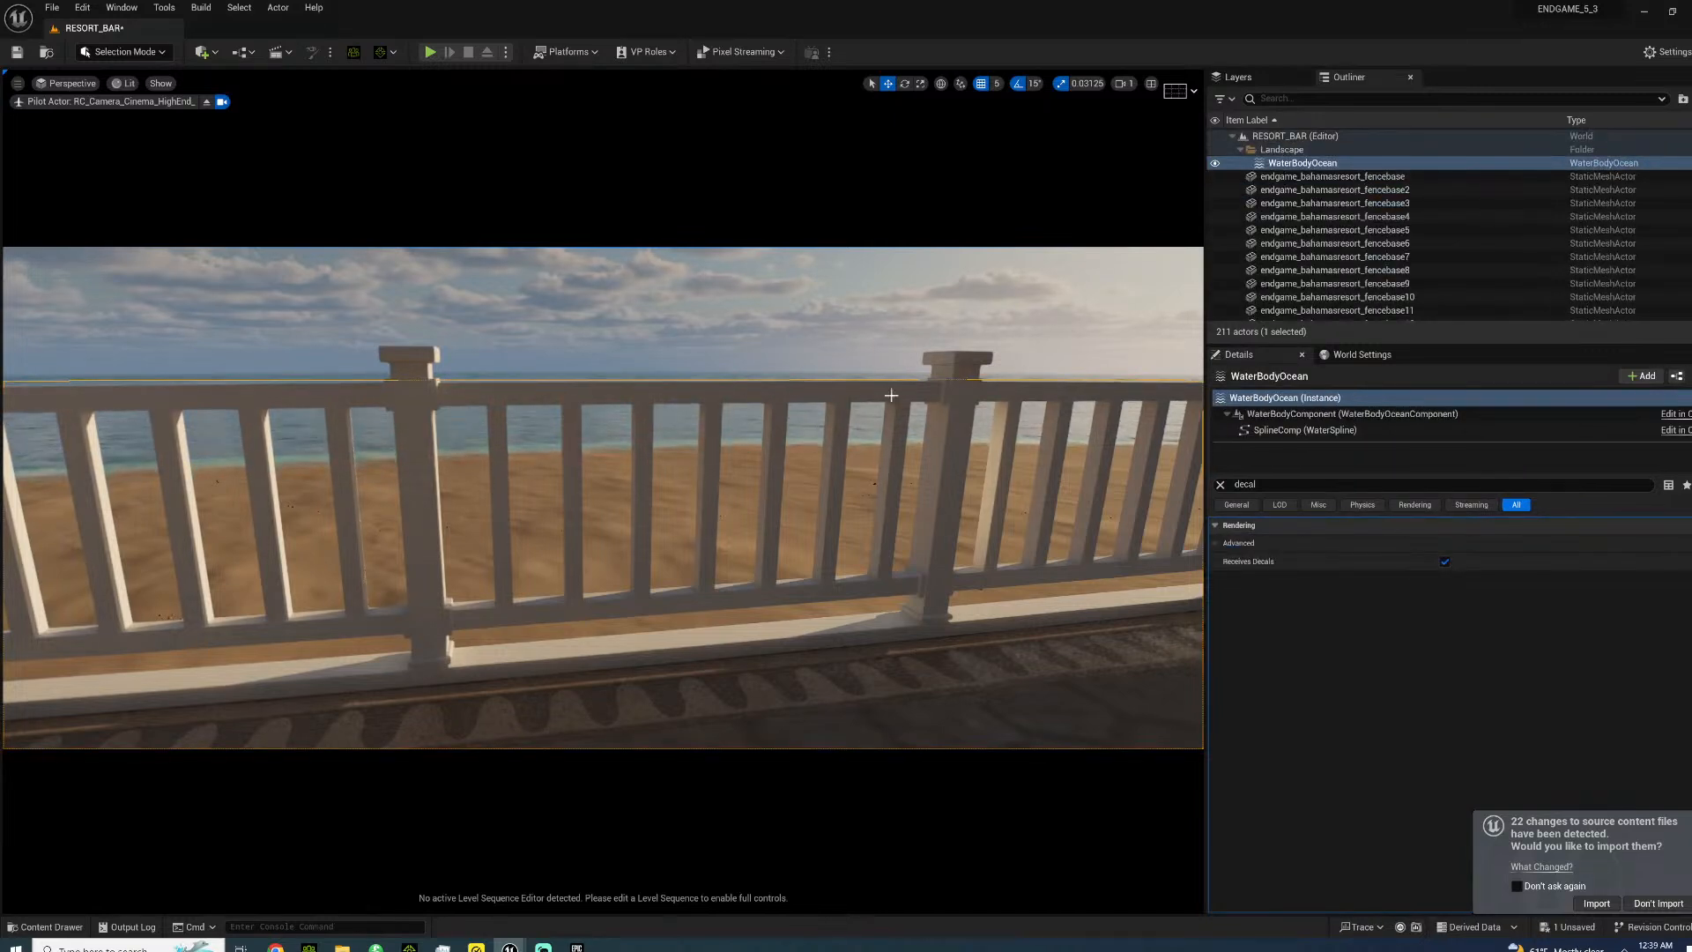
click(1444, 561)
click(1444, 561)
- Select the endgame_bar3 building mesh and fly the piloted camera to a low view outside the railing corner
right_drag(890, 537, 1163, 572)
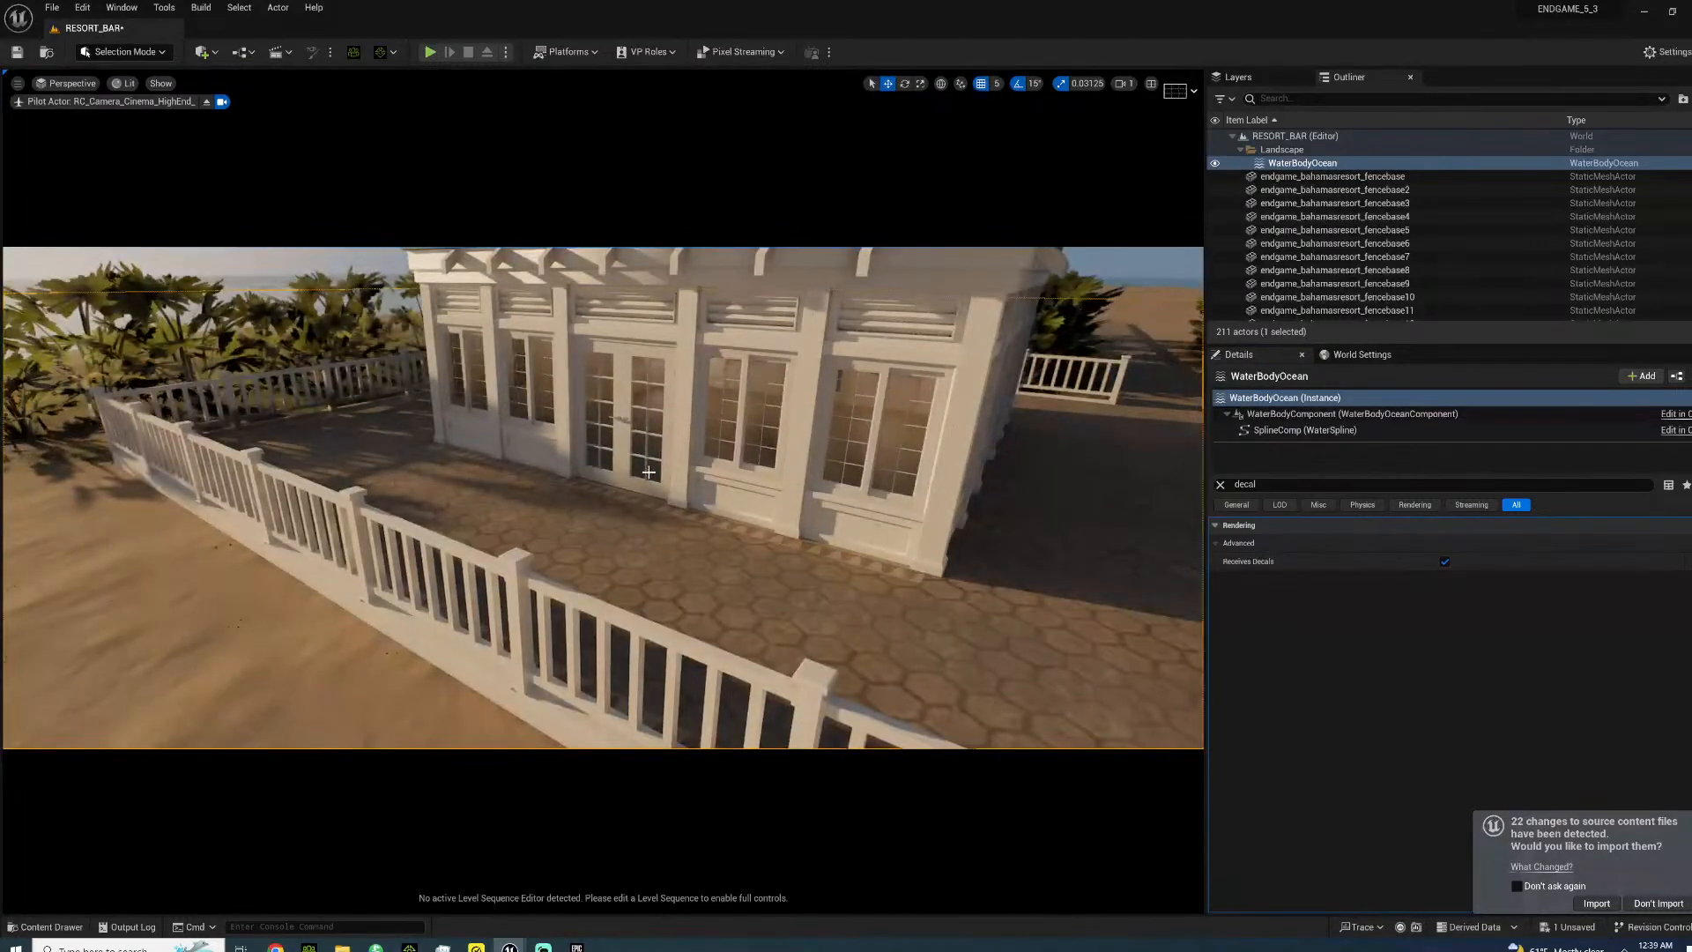
click(881, 520)
key(w)
mouse_move(671, 477)
right_down()
mouse_move(705, 484)
mouse_move(396, 494)
mouse_move(868, 481)
mouse_move(687, 472)
right_up()
key(s)
key(w)
key(w)
key(s)
key(w)
key(f)
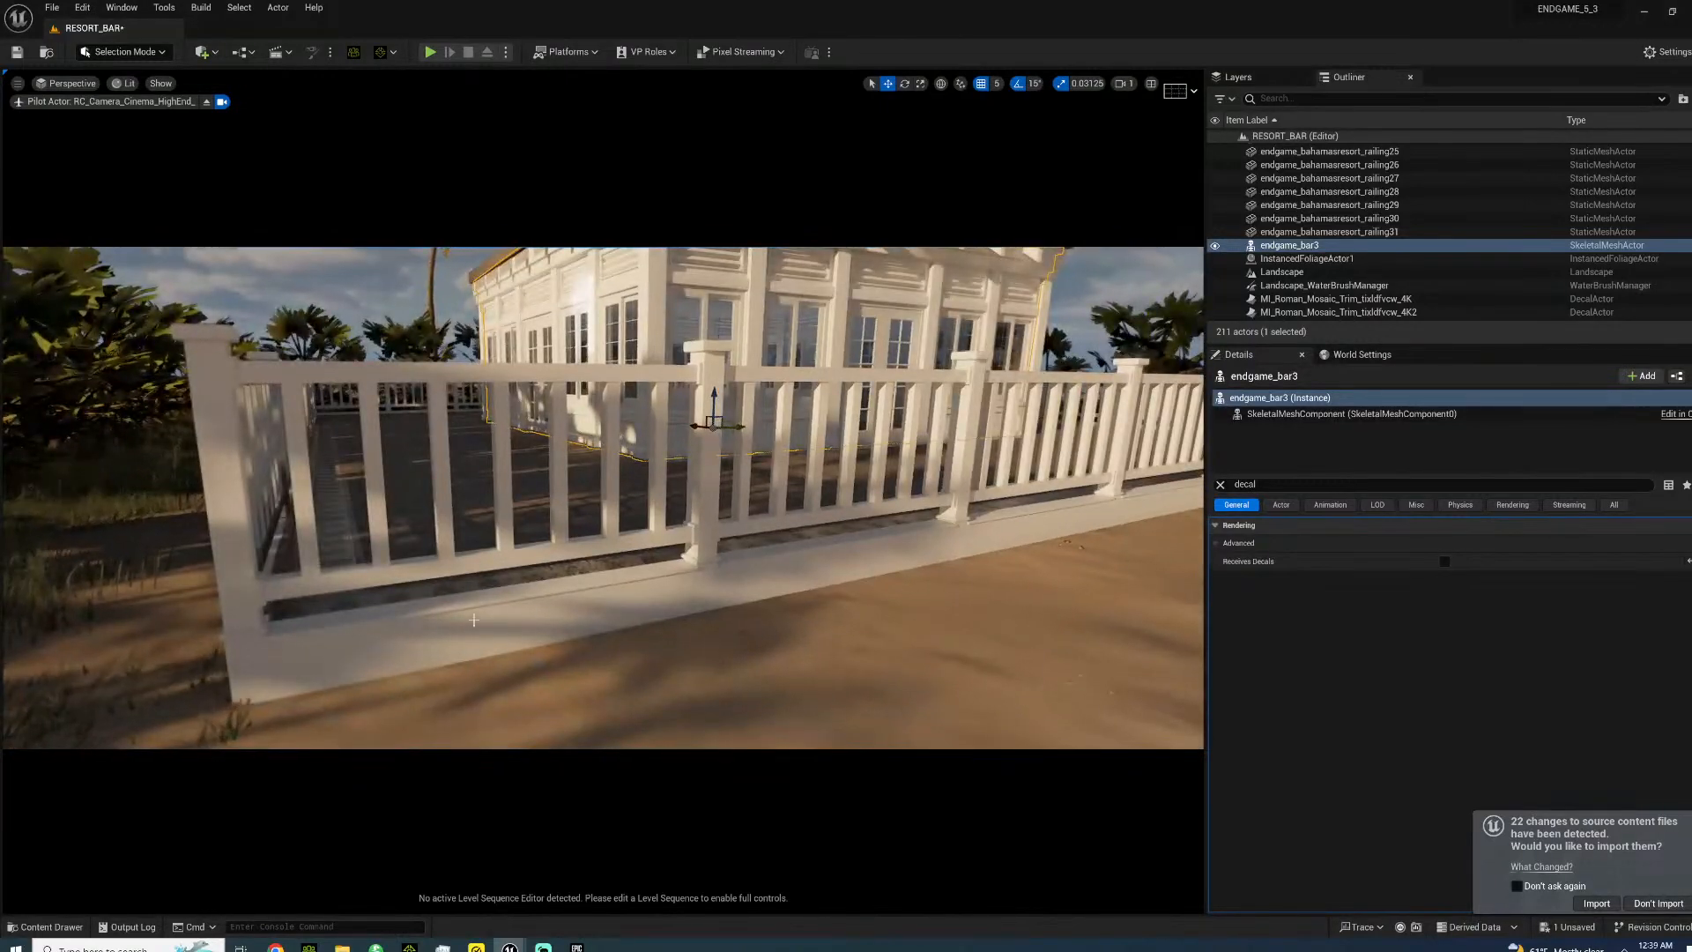
- Open Quixel Bridge and browse to the Dirt category of the Imperfections
click(203, 52)
click(238, 104)
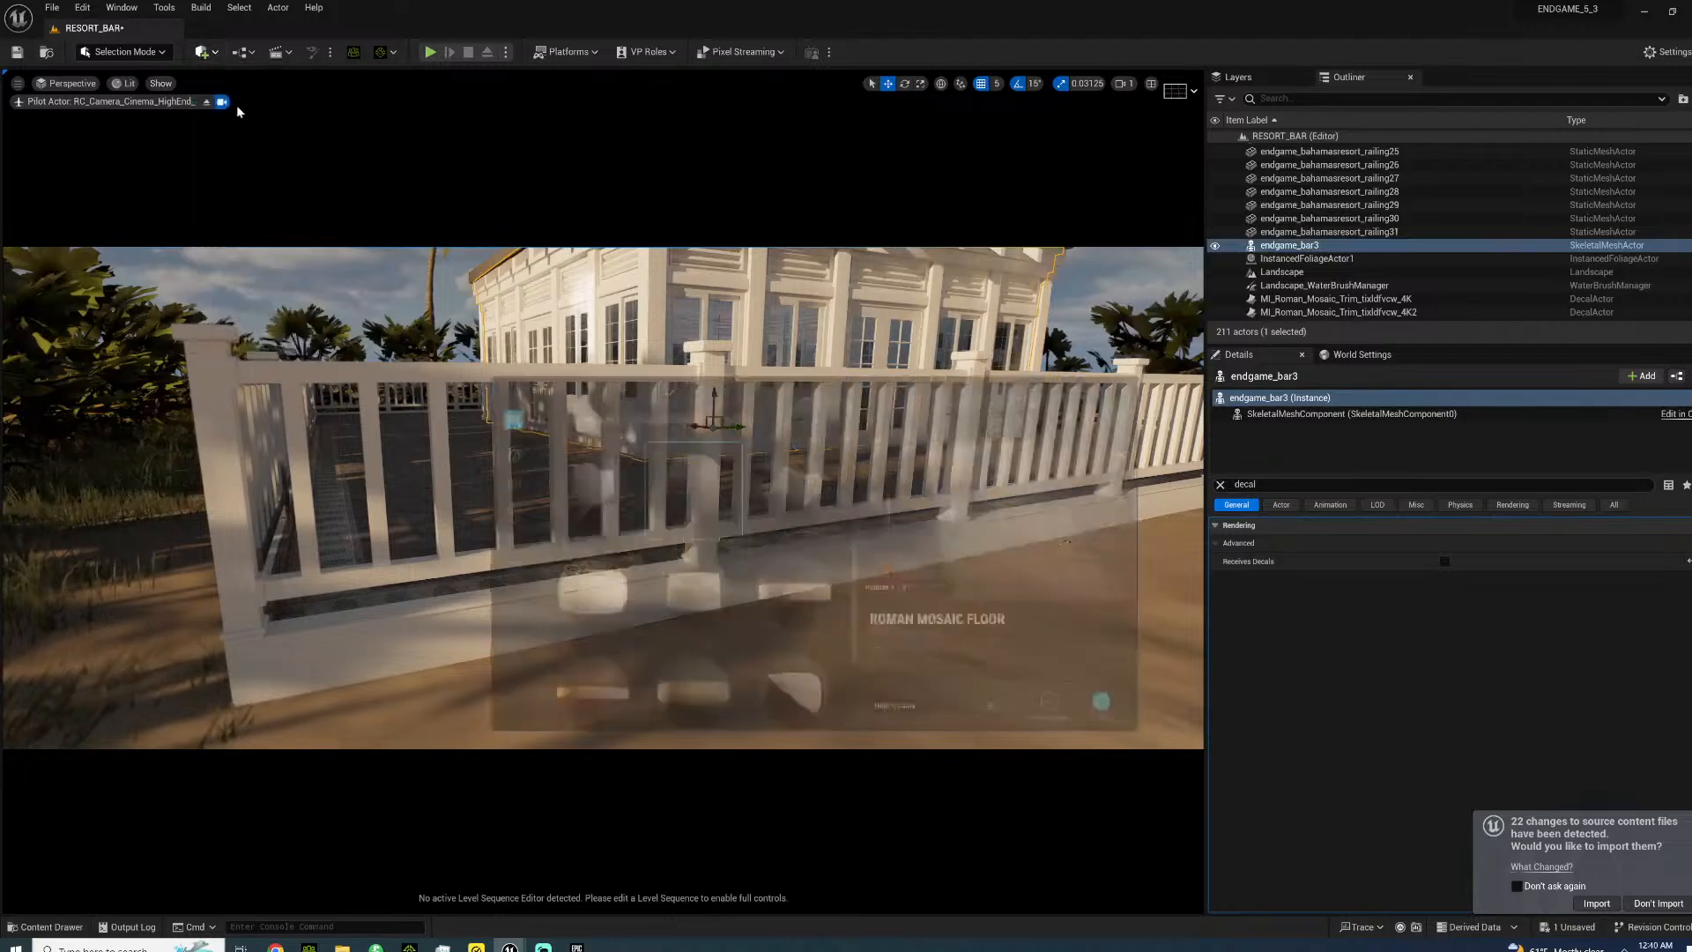
mouse_move(518, 383)
scroll(633, 625, down, 1)
click(606, 624)
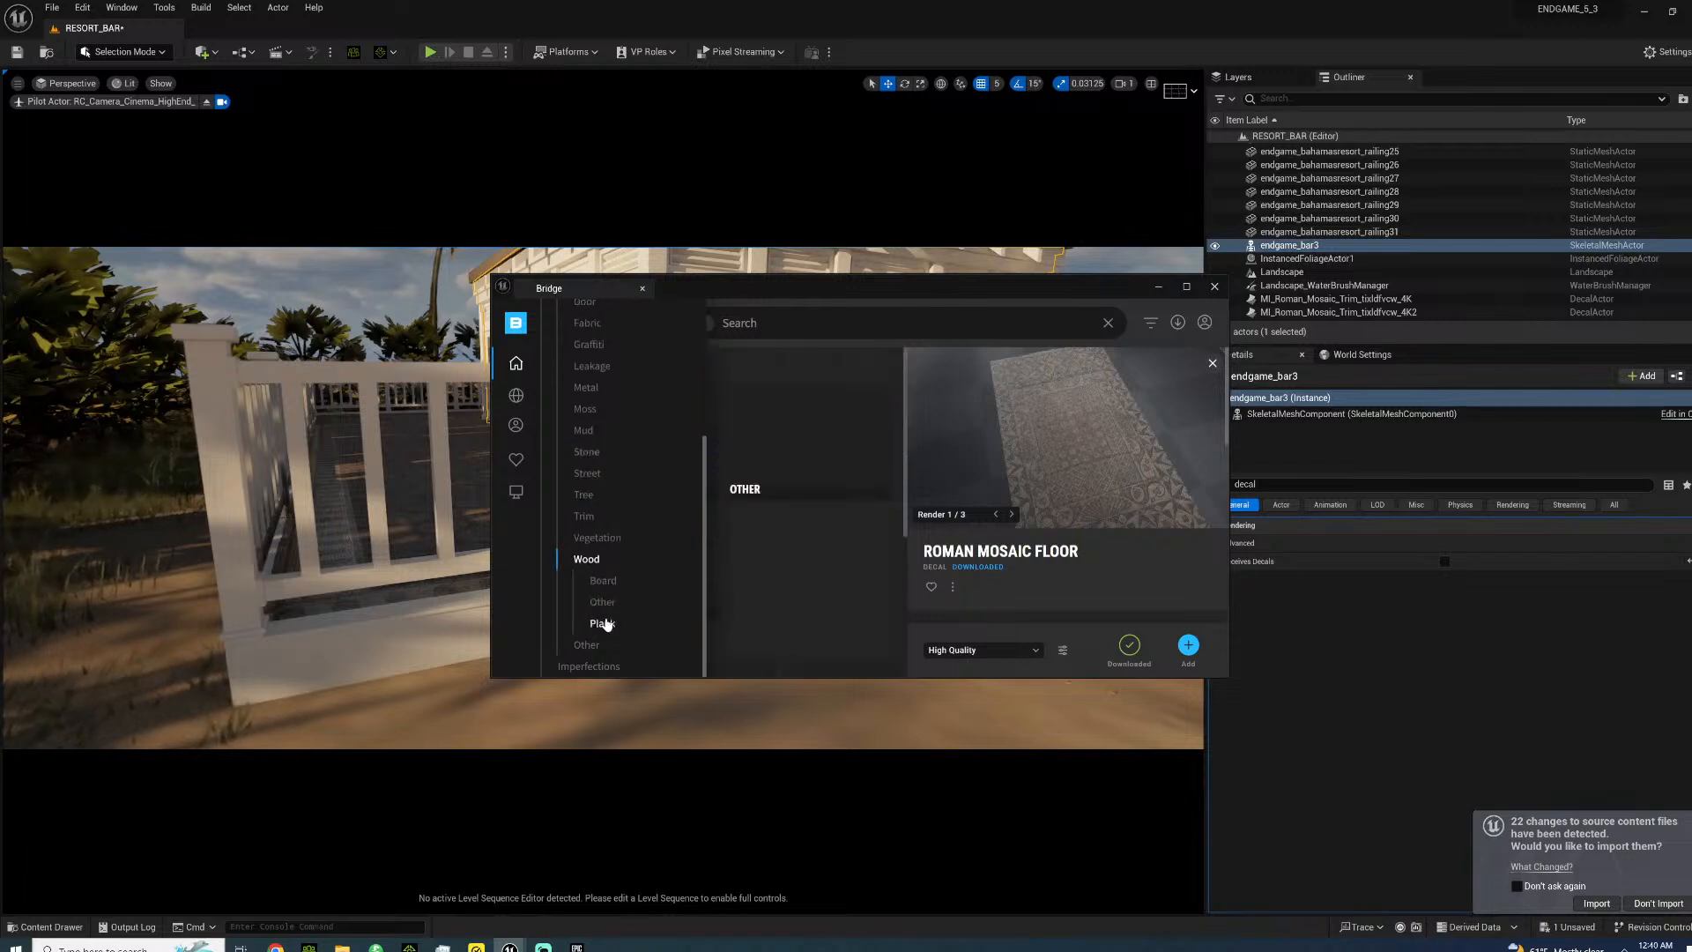
mouse_move(529, 468)
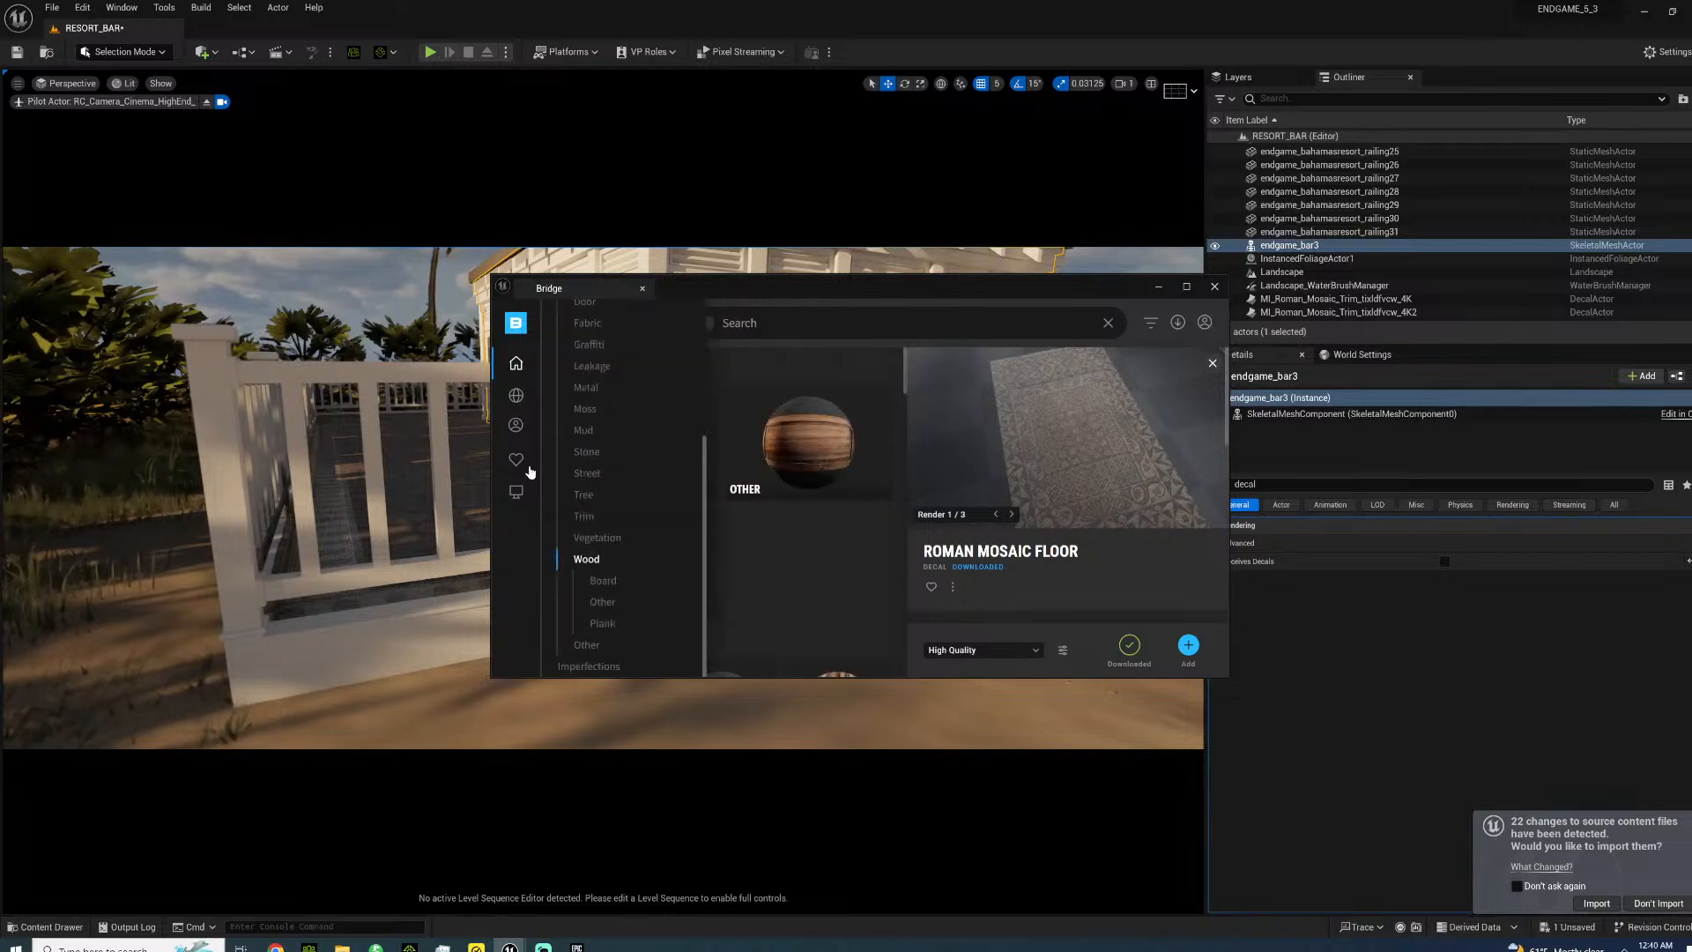
click(599, 665)
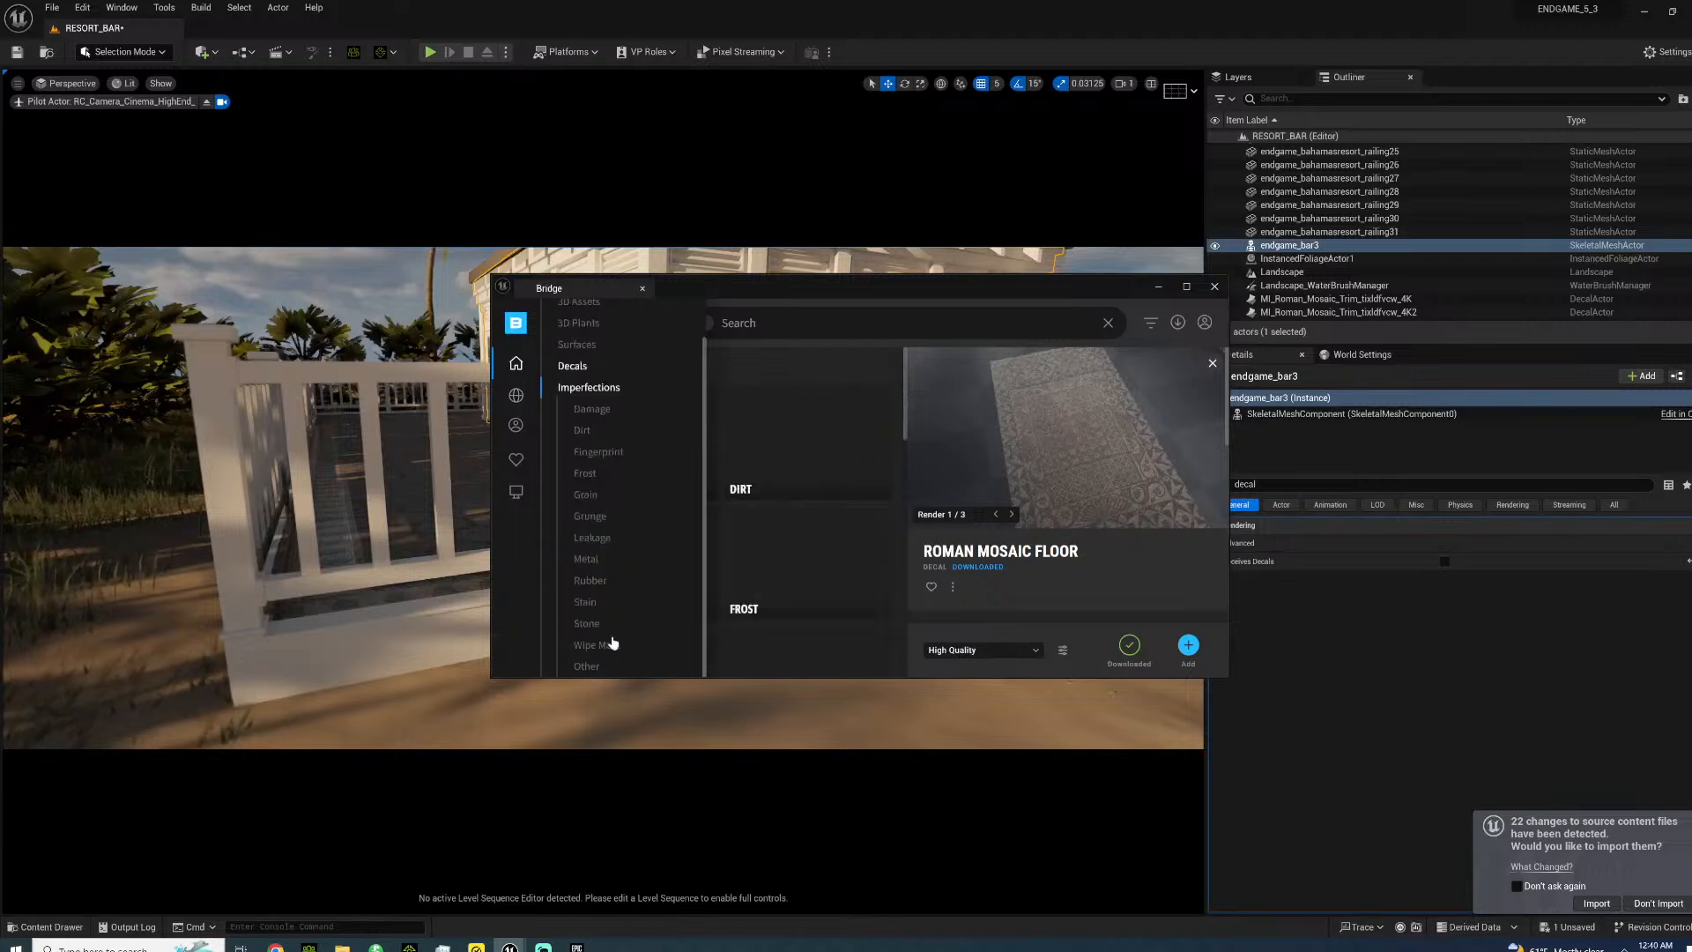
click(798, 429)
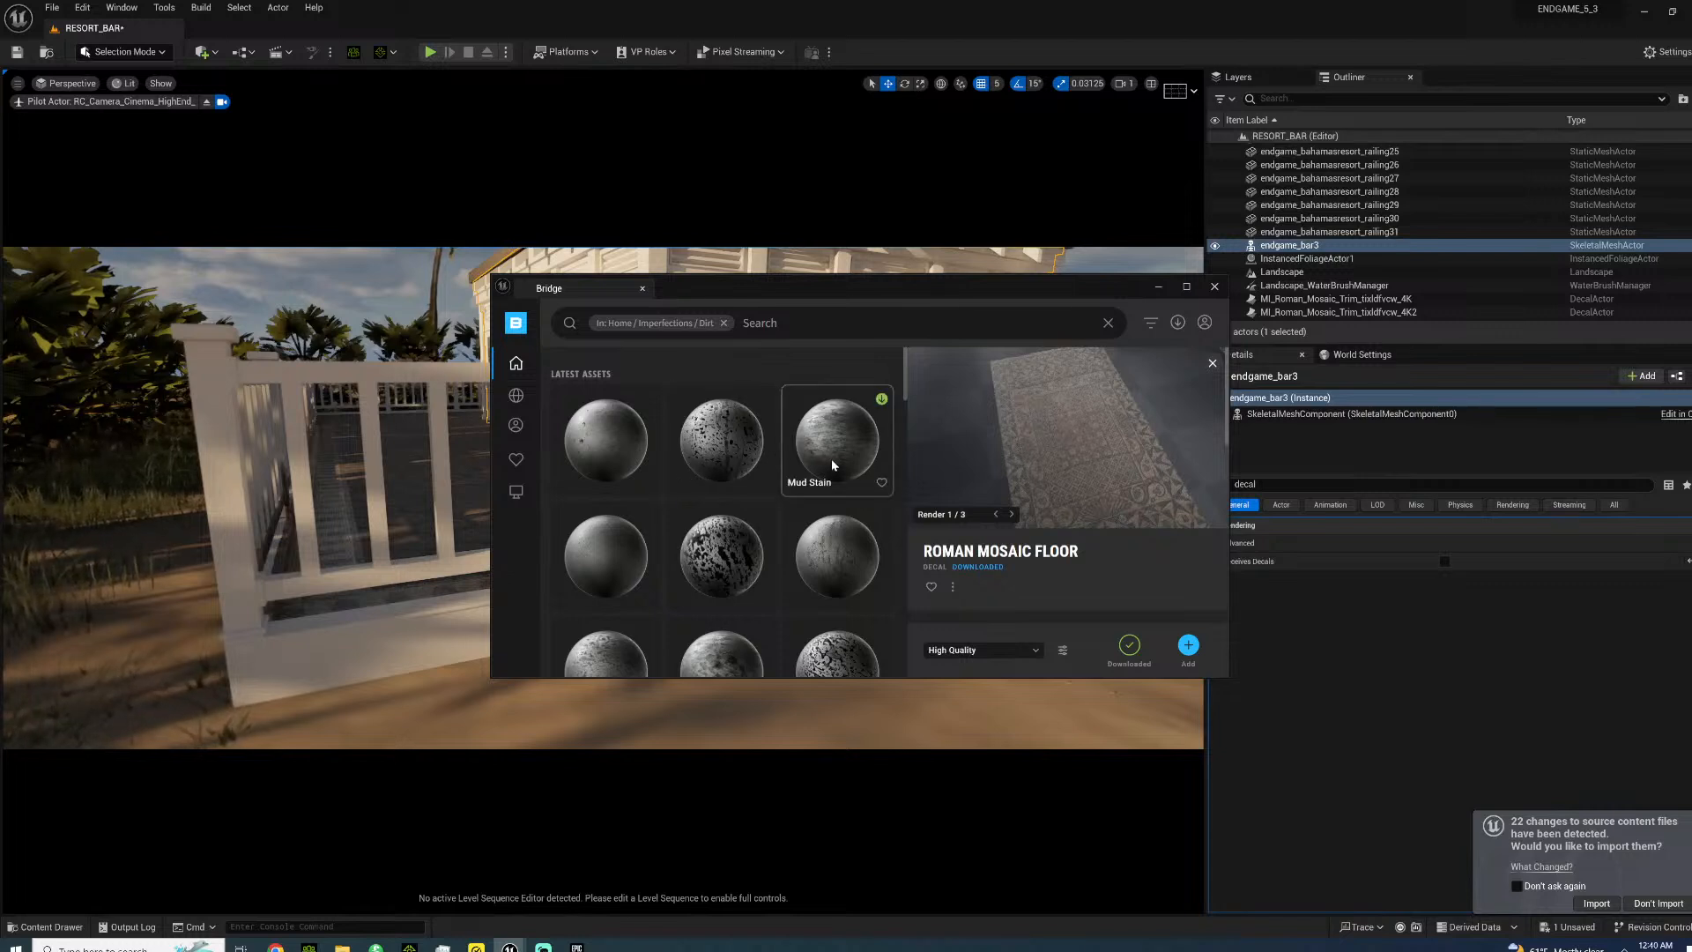
- Compare several Dust and Dirt imperfections and download a speckled Dust one at High Quality
scroll(829, 485, down, 2)
scroll(823, 529, down, 2)
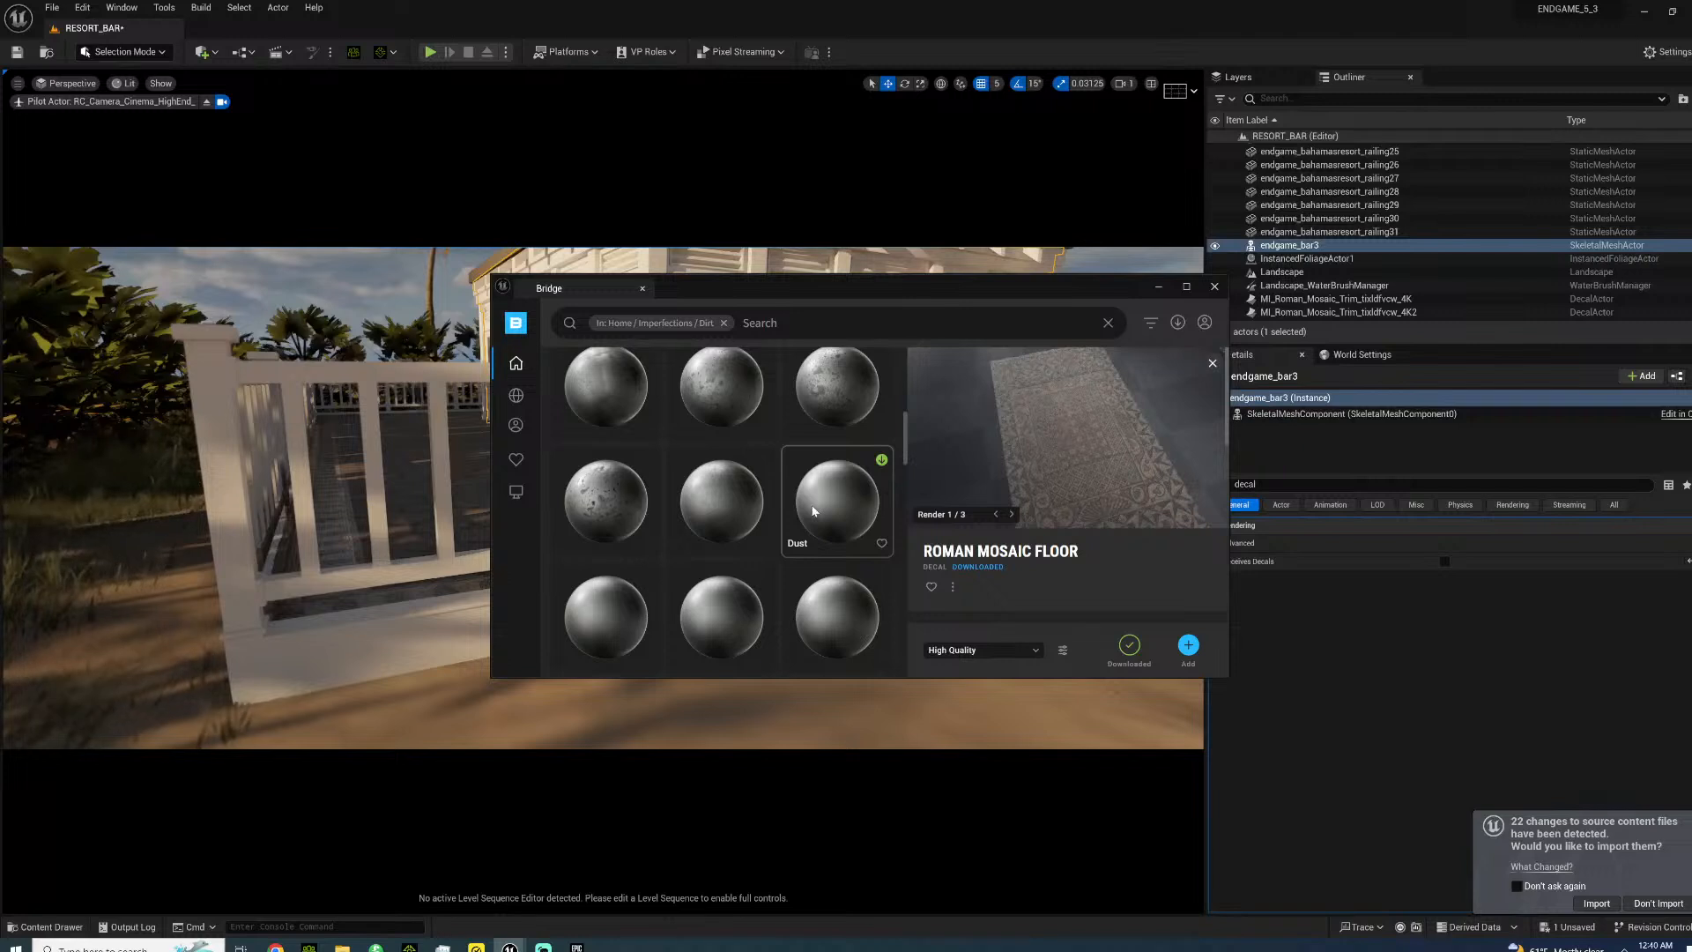
click(811, 509)
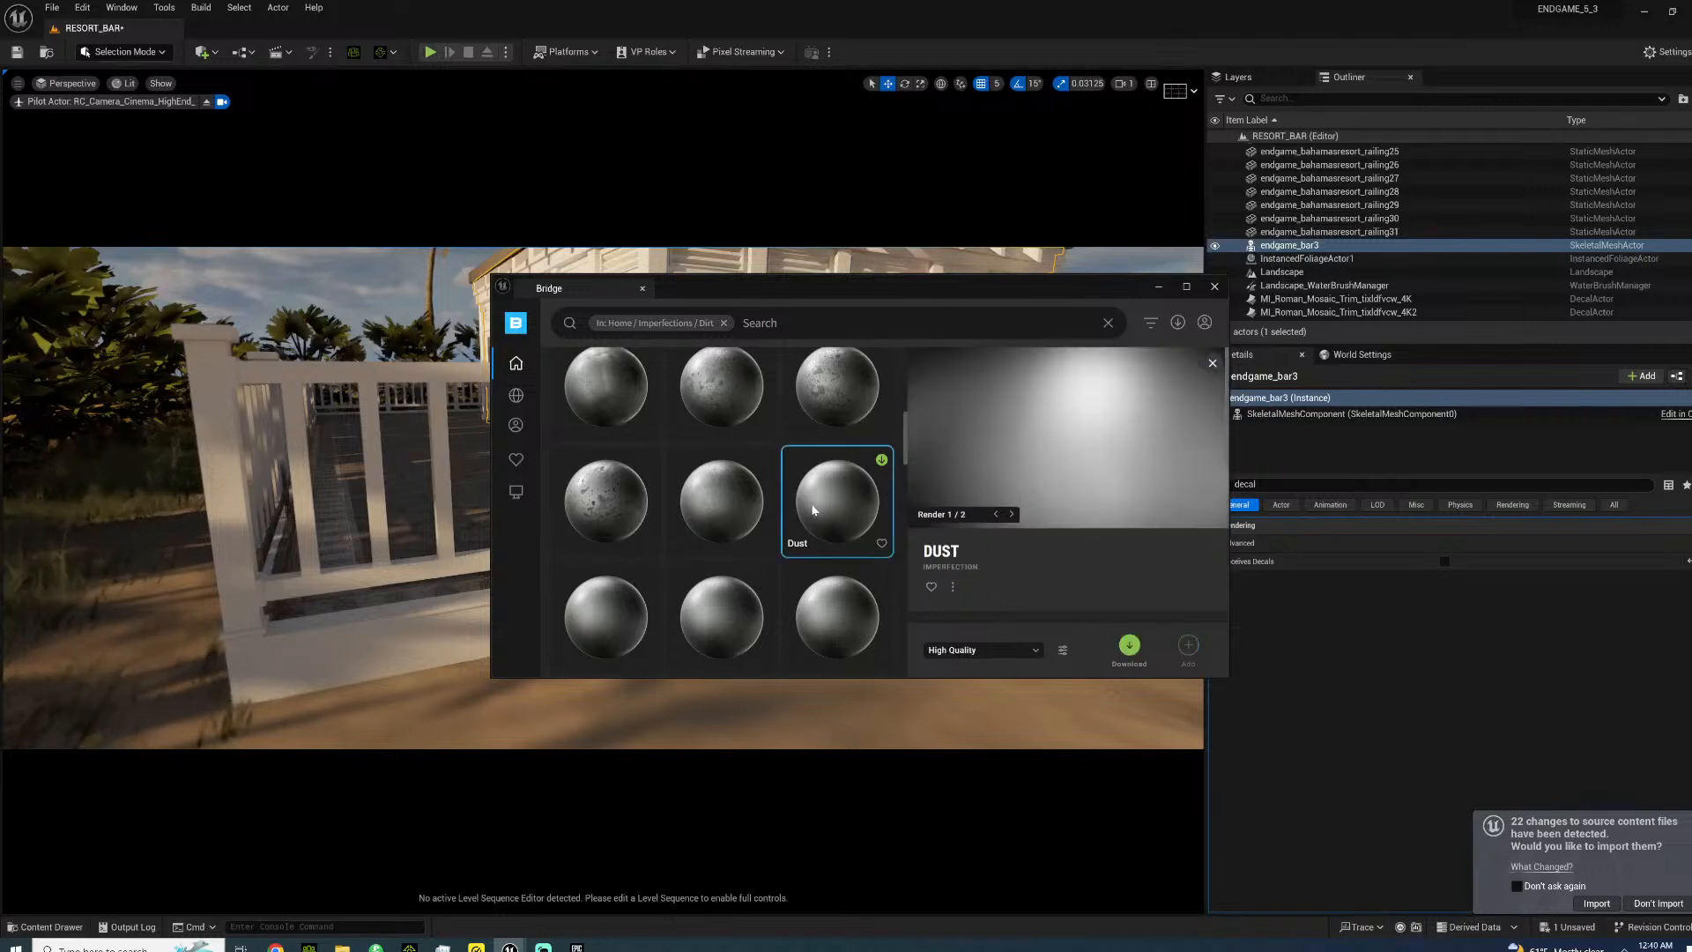
click(812, 430)
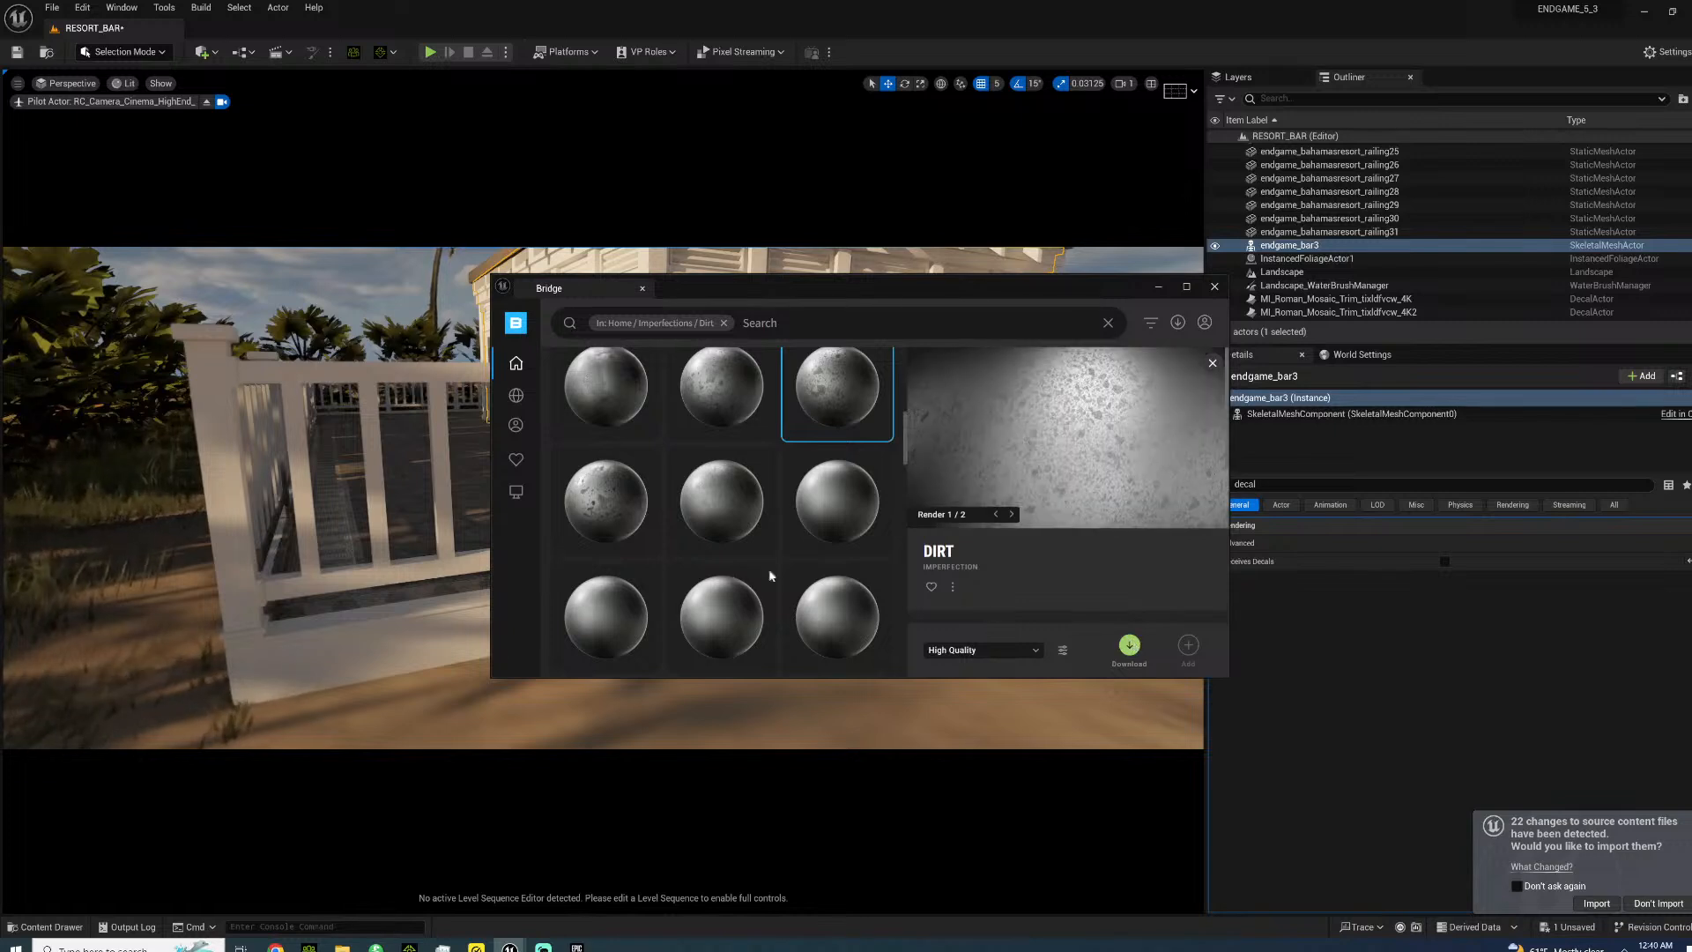
click(837, 617)
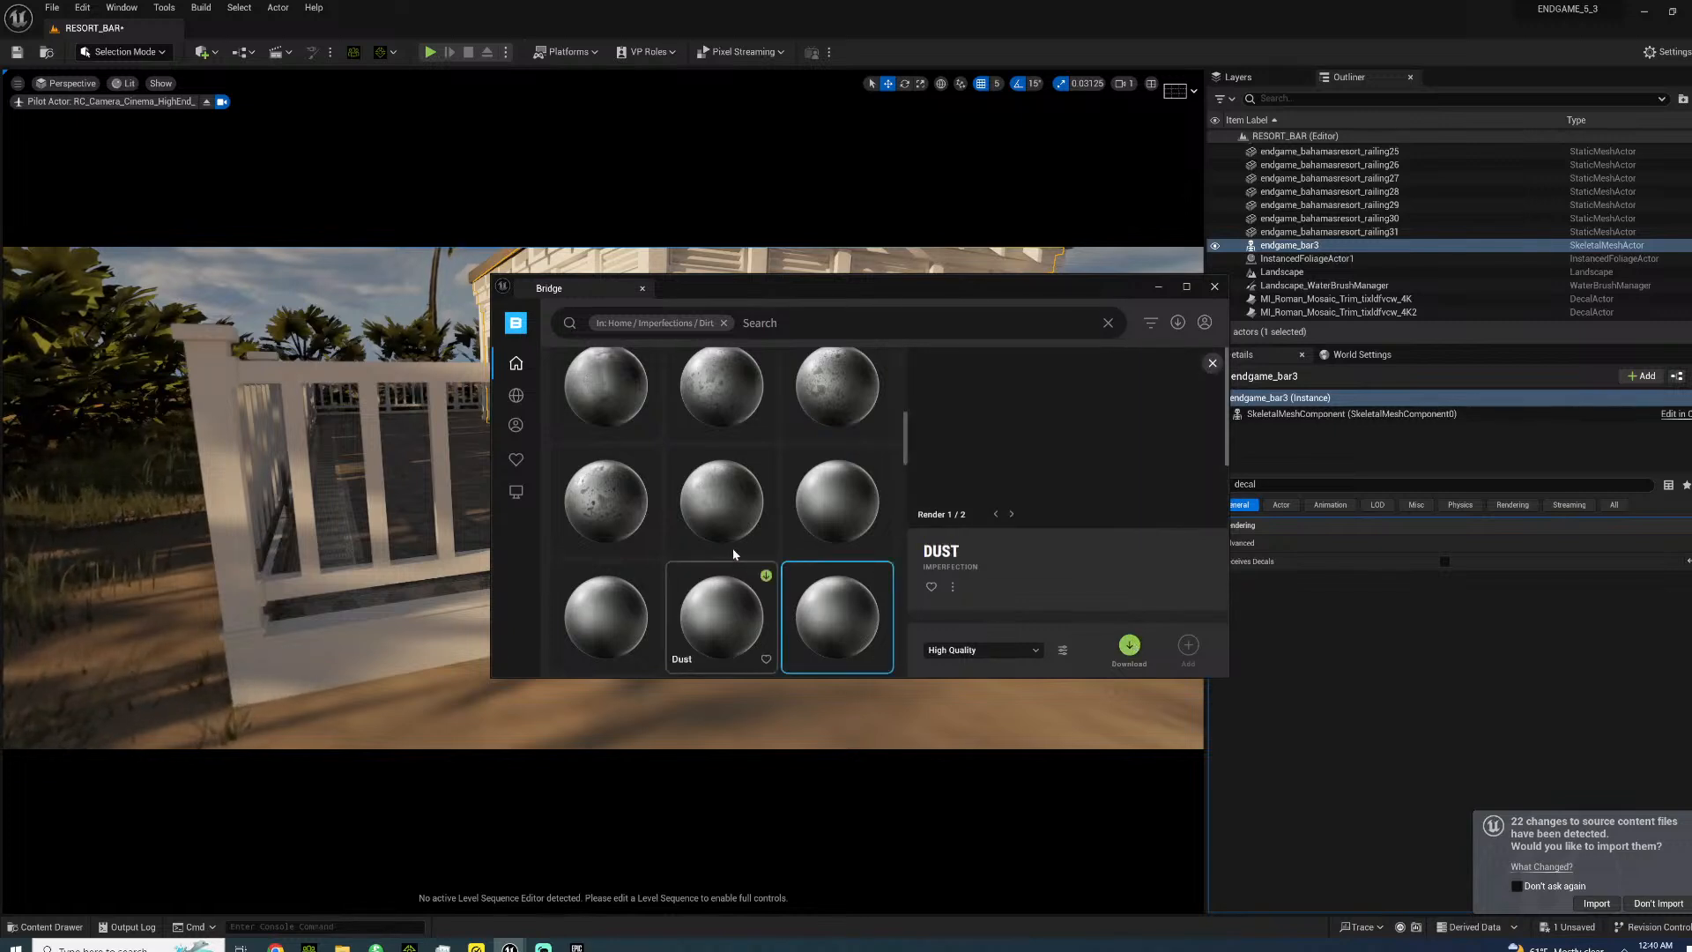
click(1129, 644)
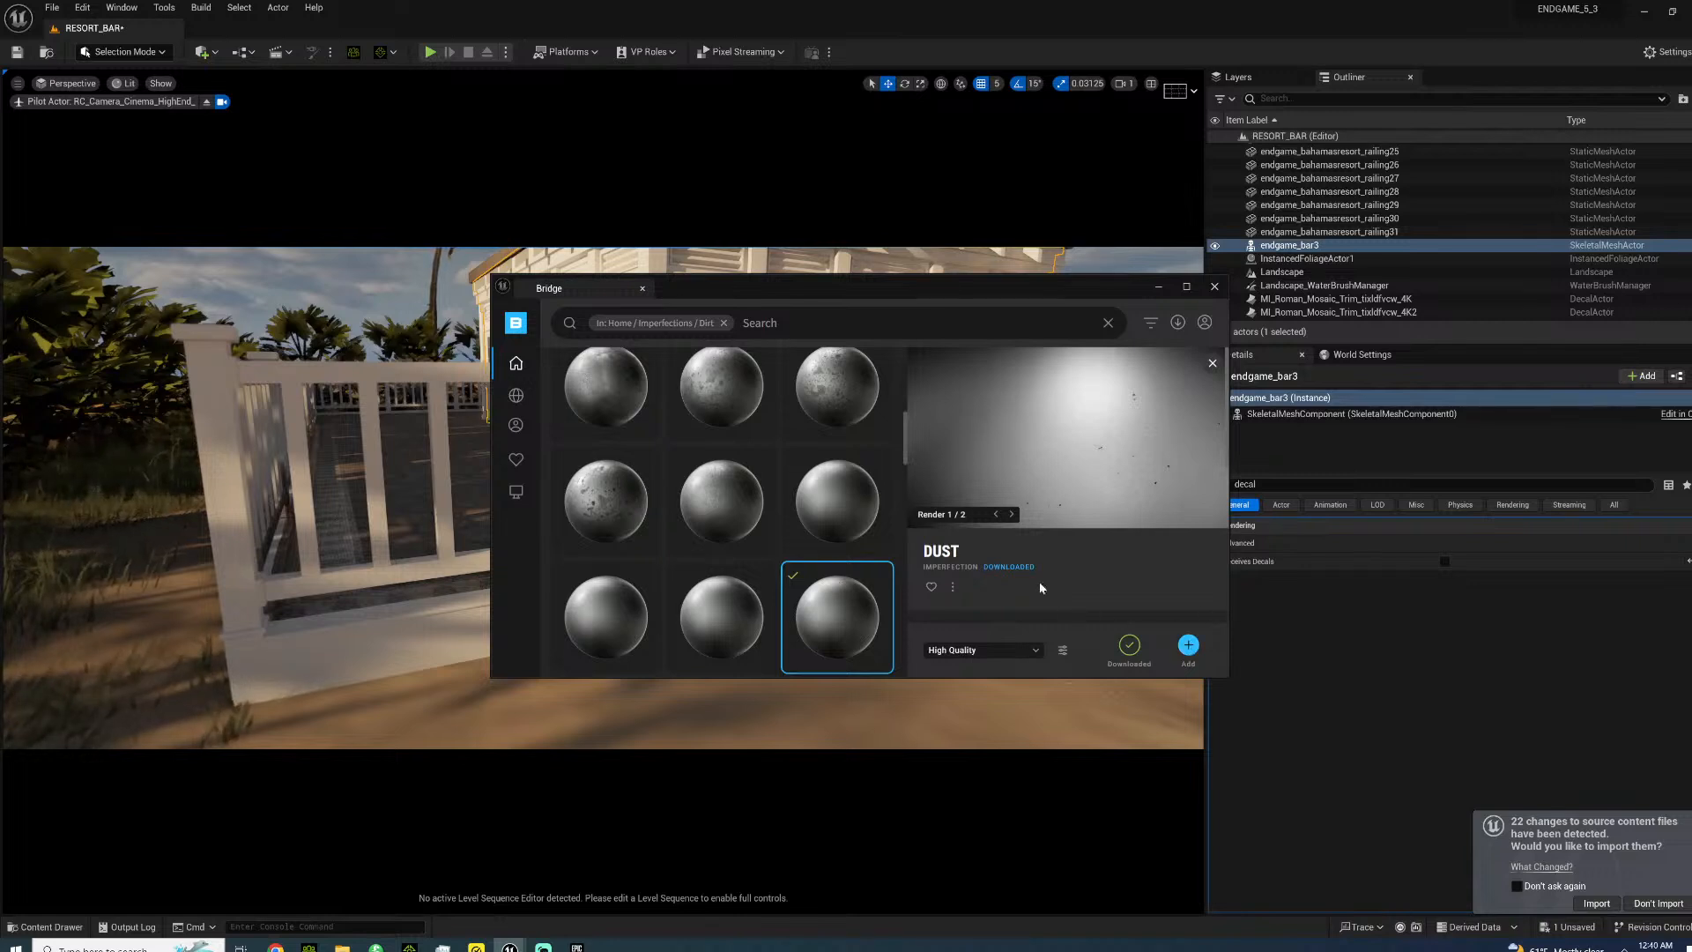
- Minimize Bridge and look through the project's Megascans decal folders for the downloaded Dust asset
click(1158, 287)
click(54, 926)
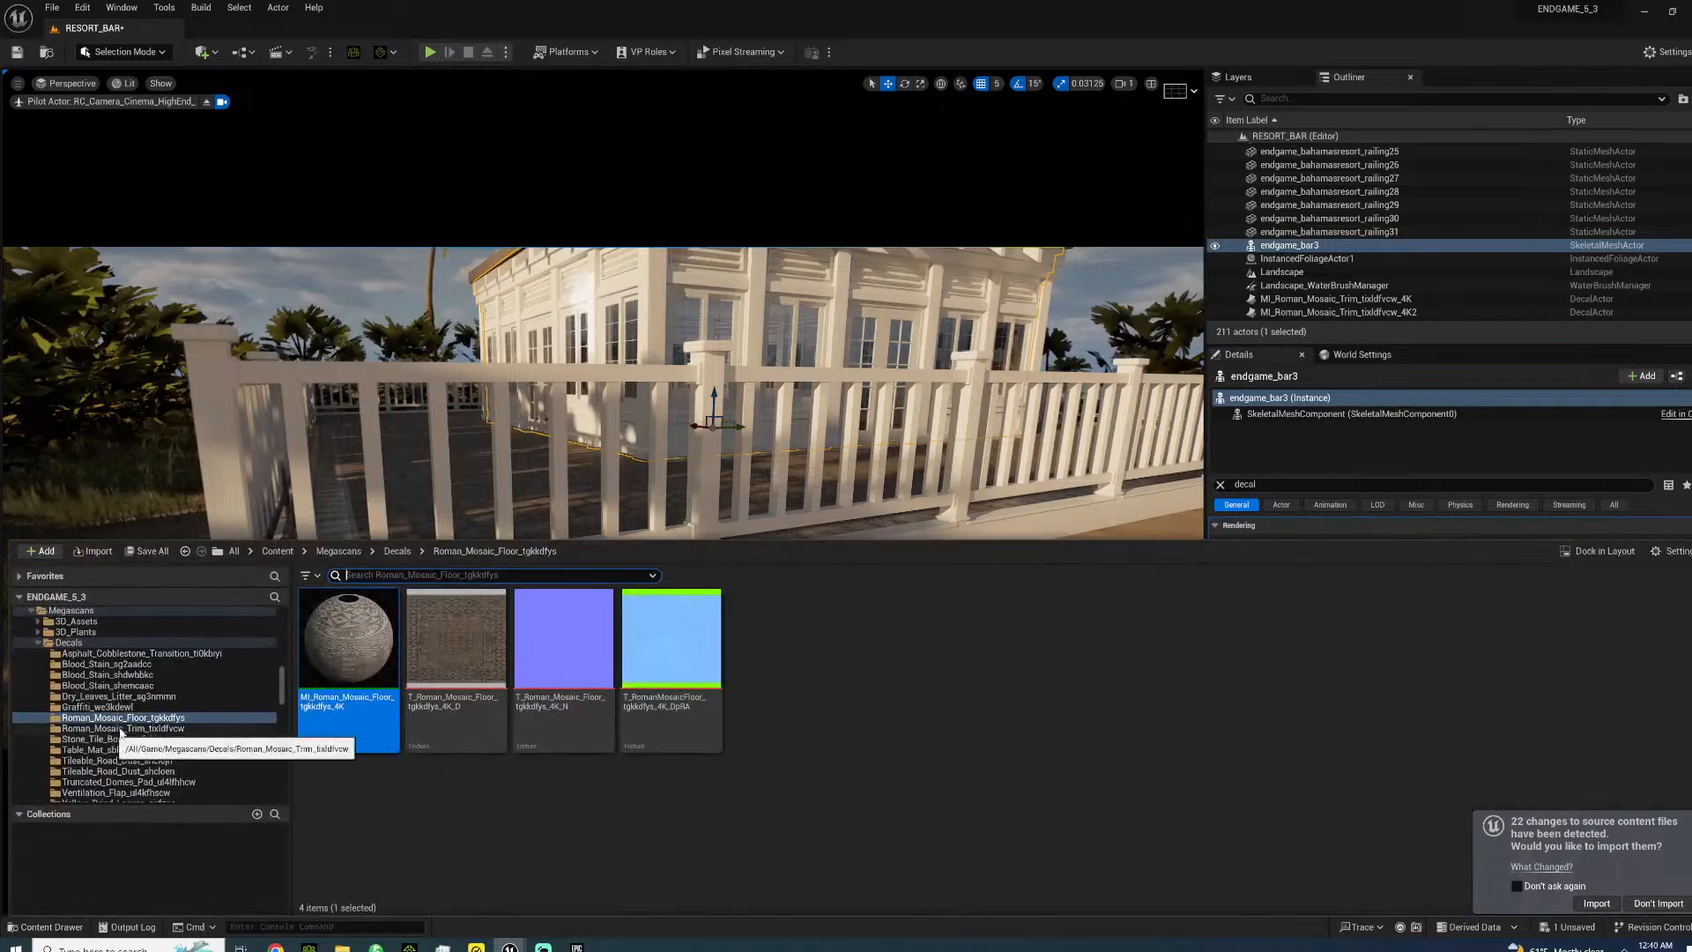
scroll(116, 739, down, 3)
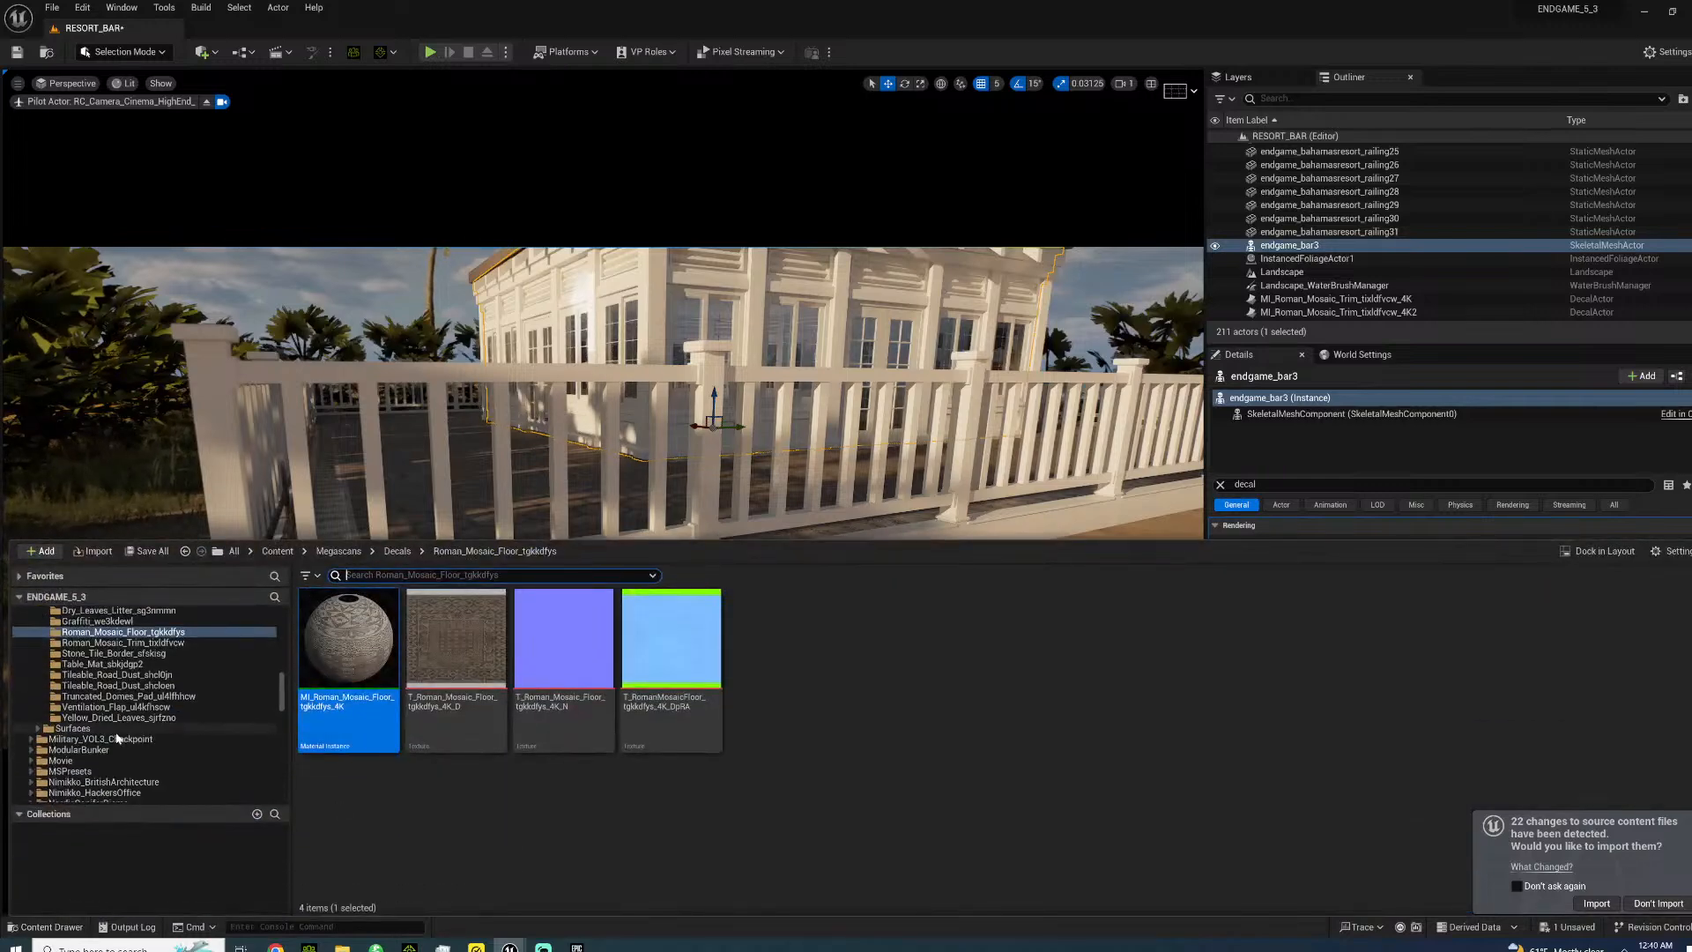
scroll(117, 739, up, 3)
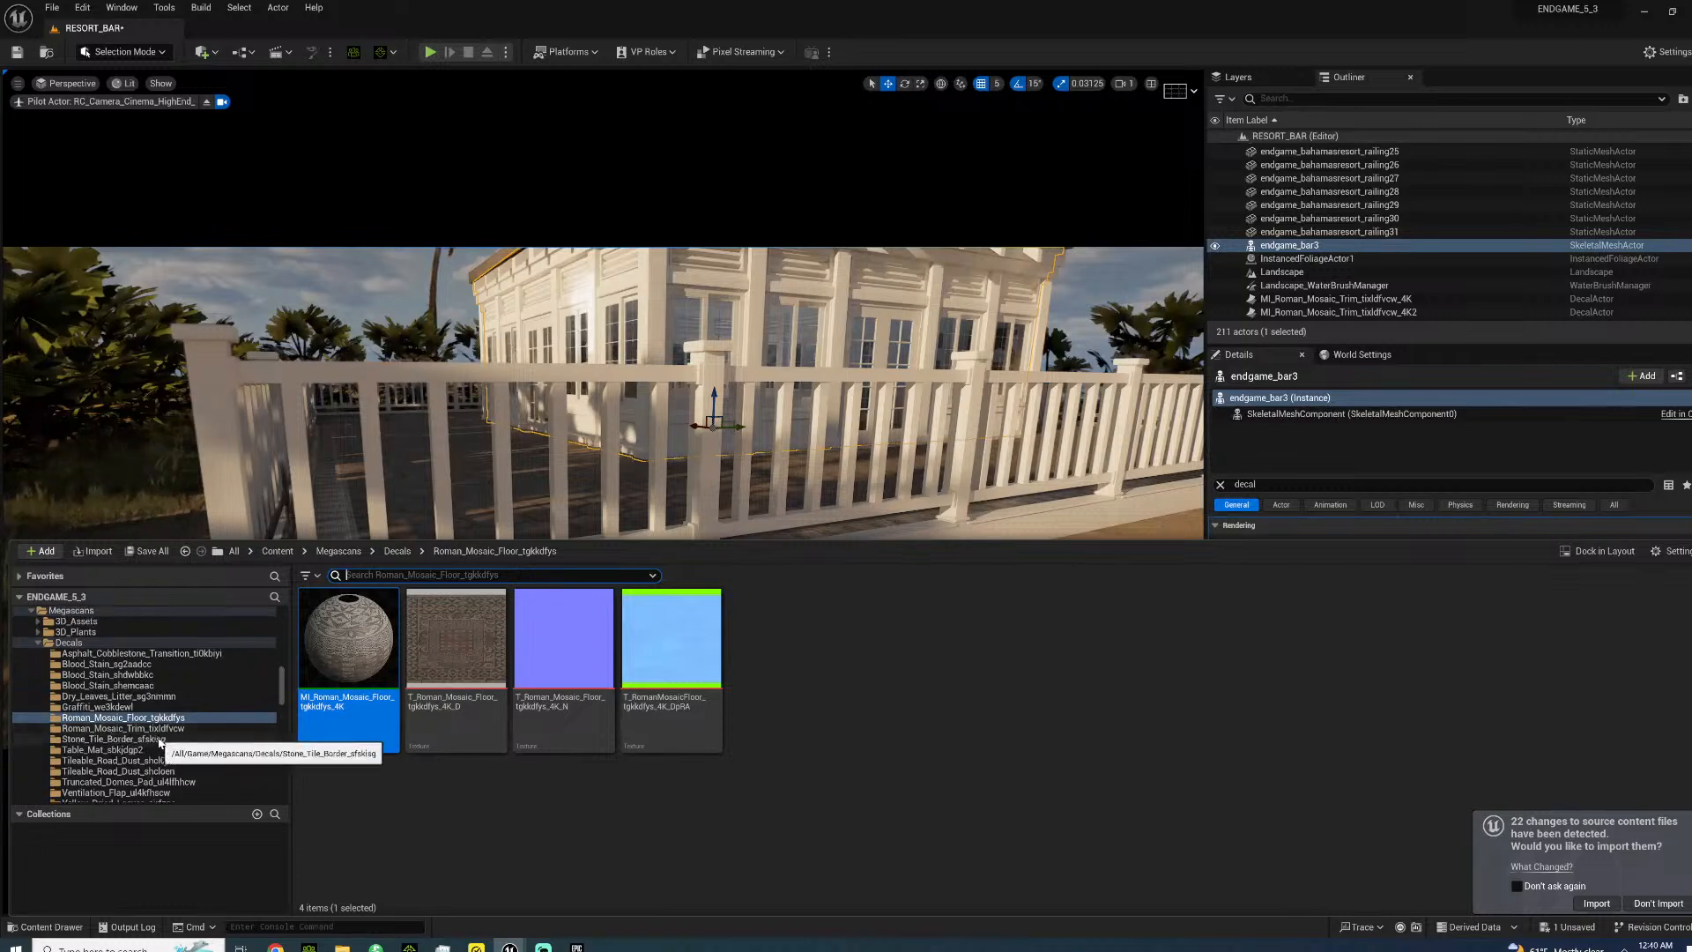
scroll(146, 754, down, 2)
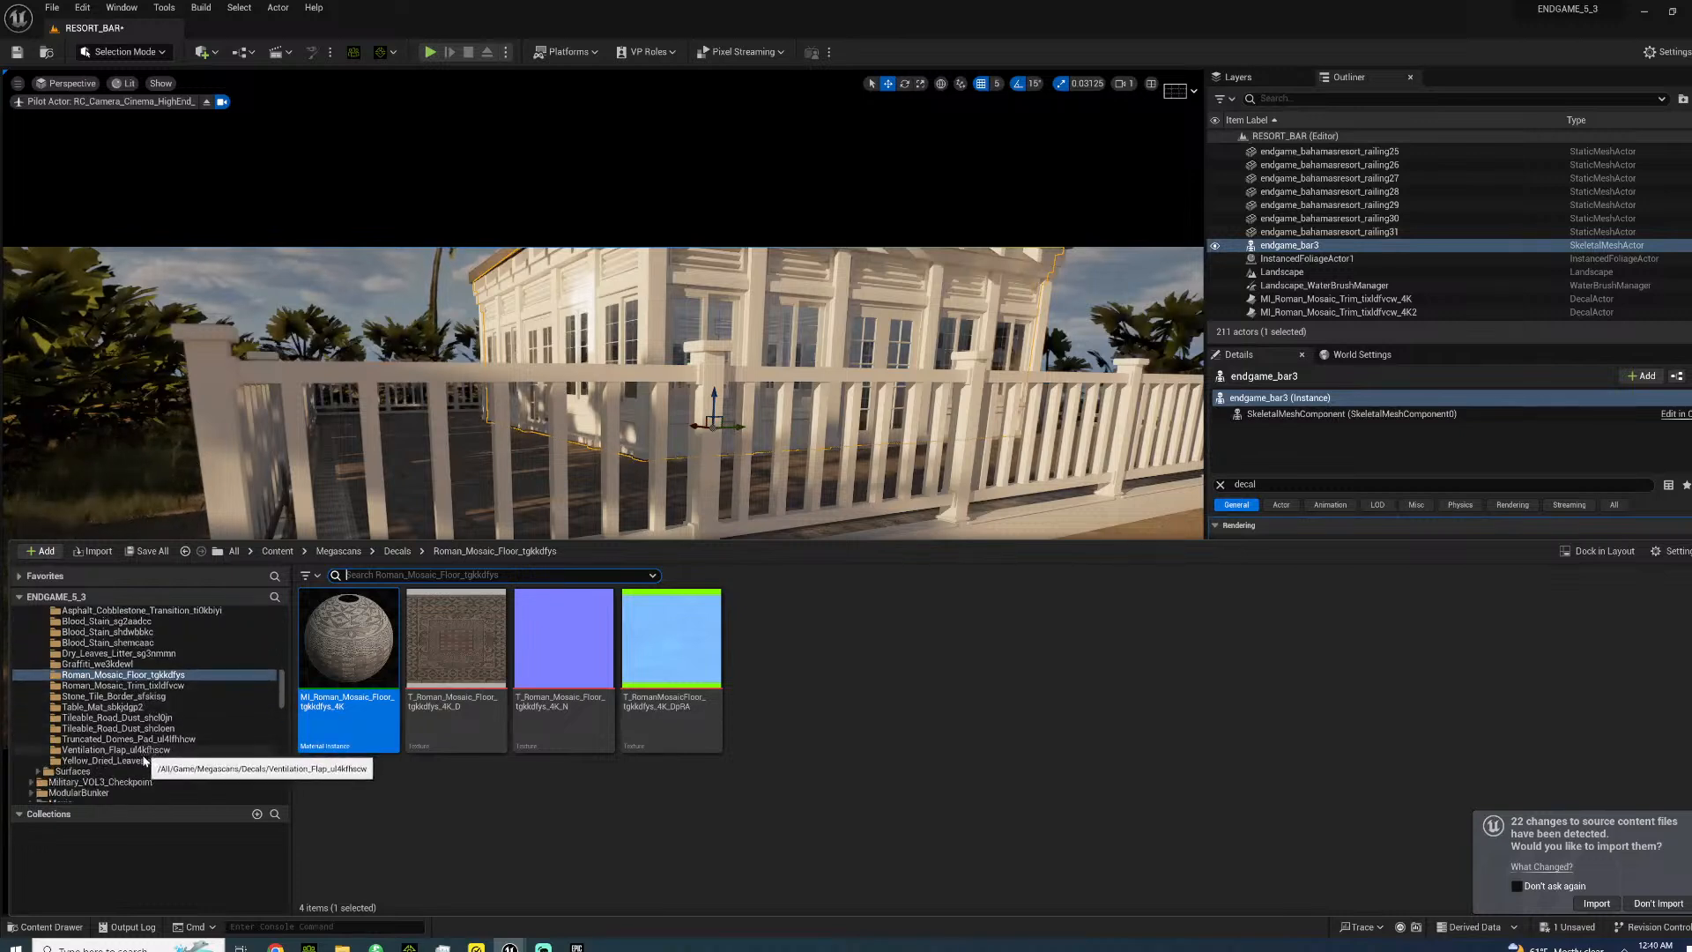
click(141, 740)
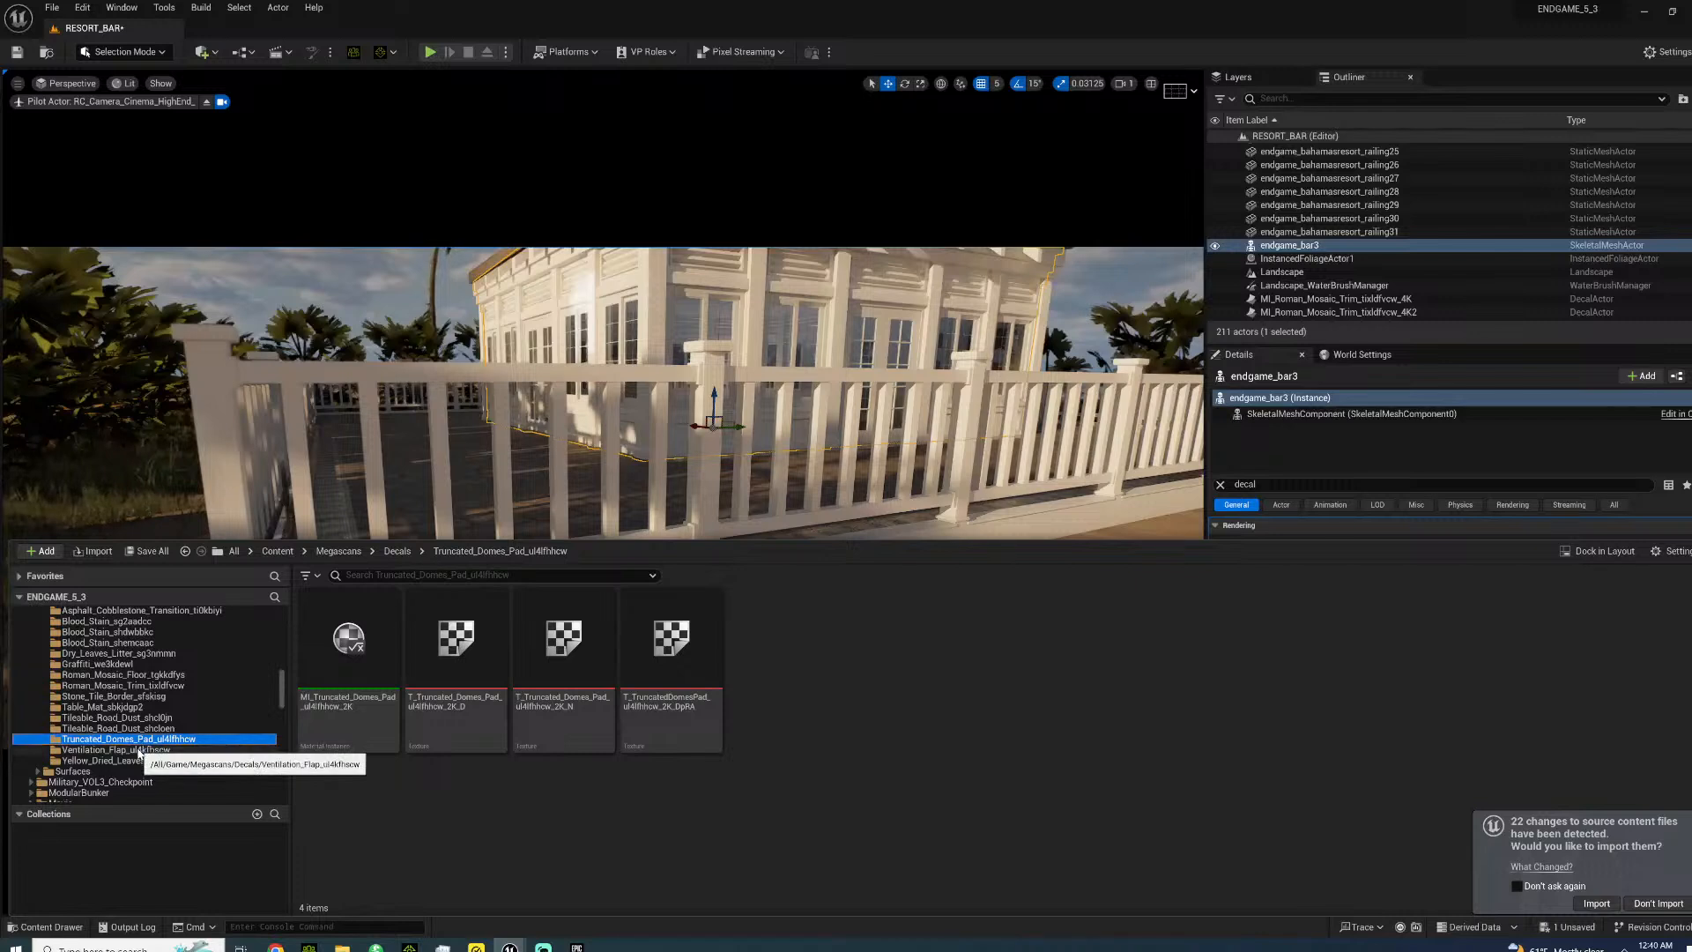
click(129, 654)
click(129, 665)
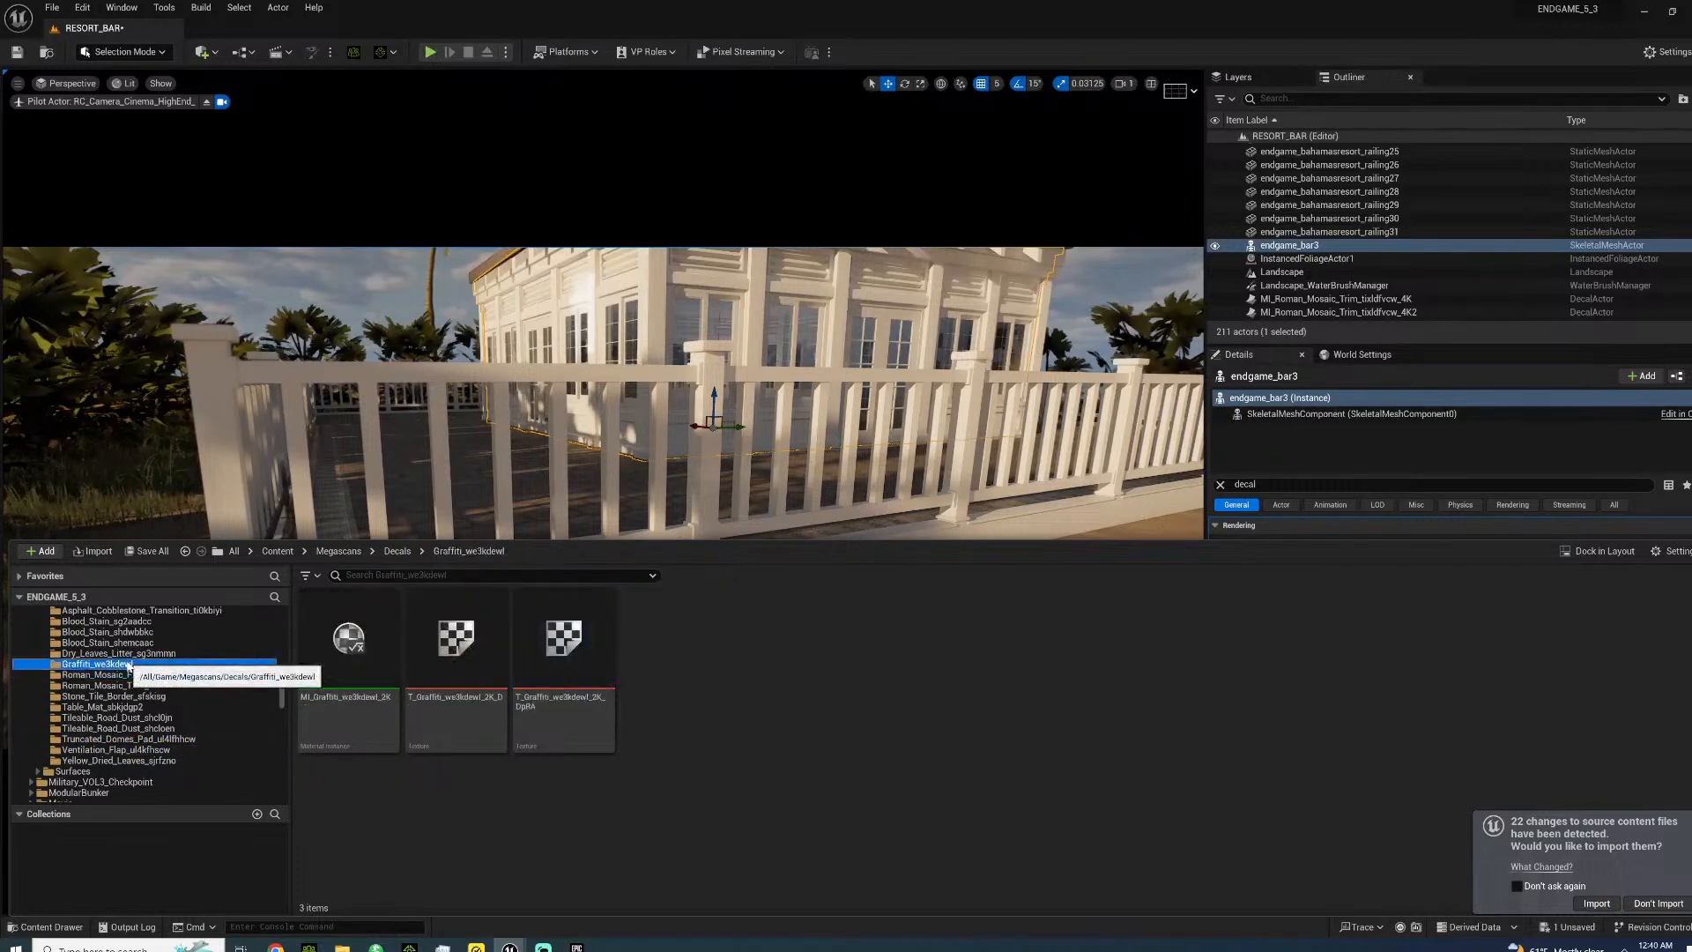
click(131, 643)
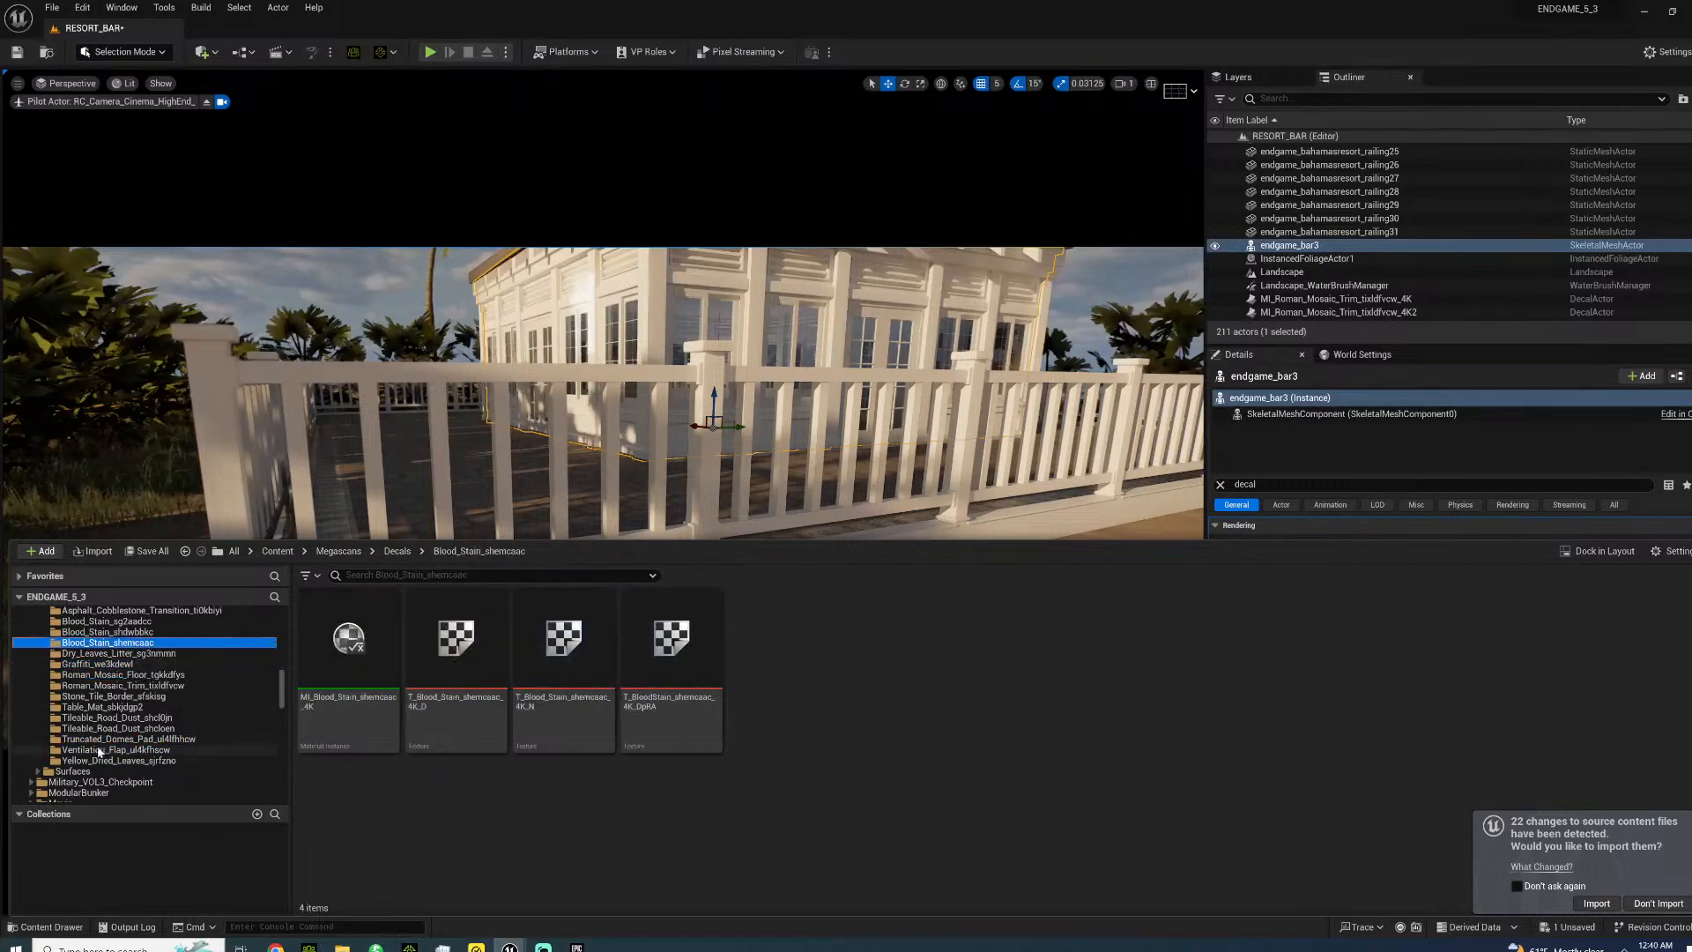
- Return to Bridge and add the downloaded Dust imperfection to the project
mouse_move(509, 947)
click(657, 886)
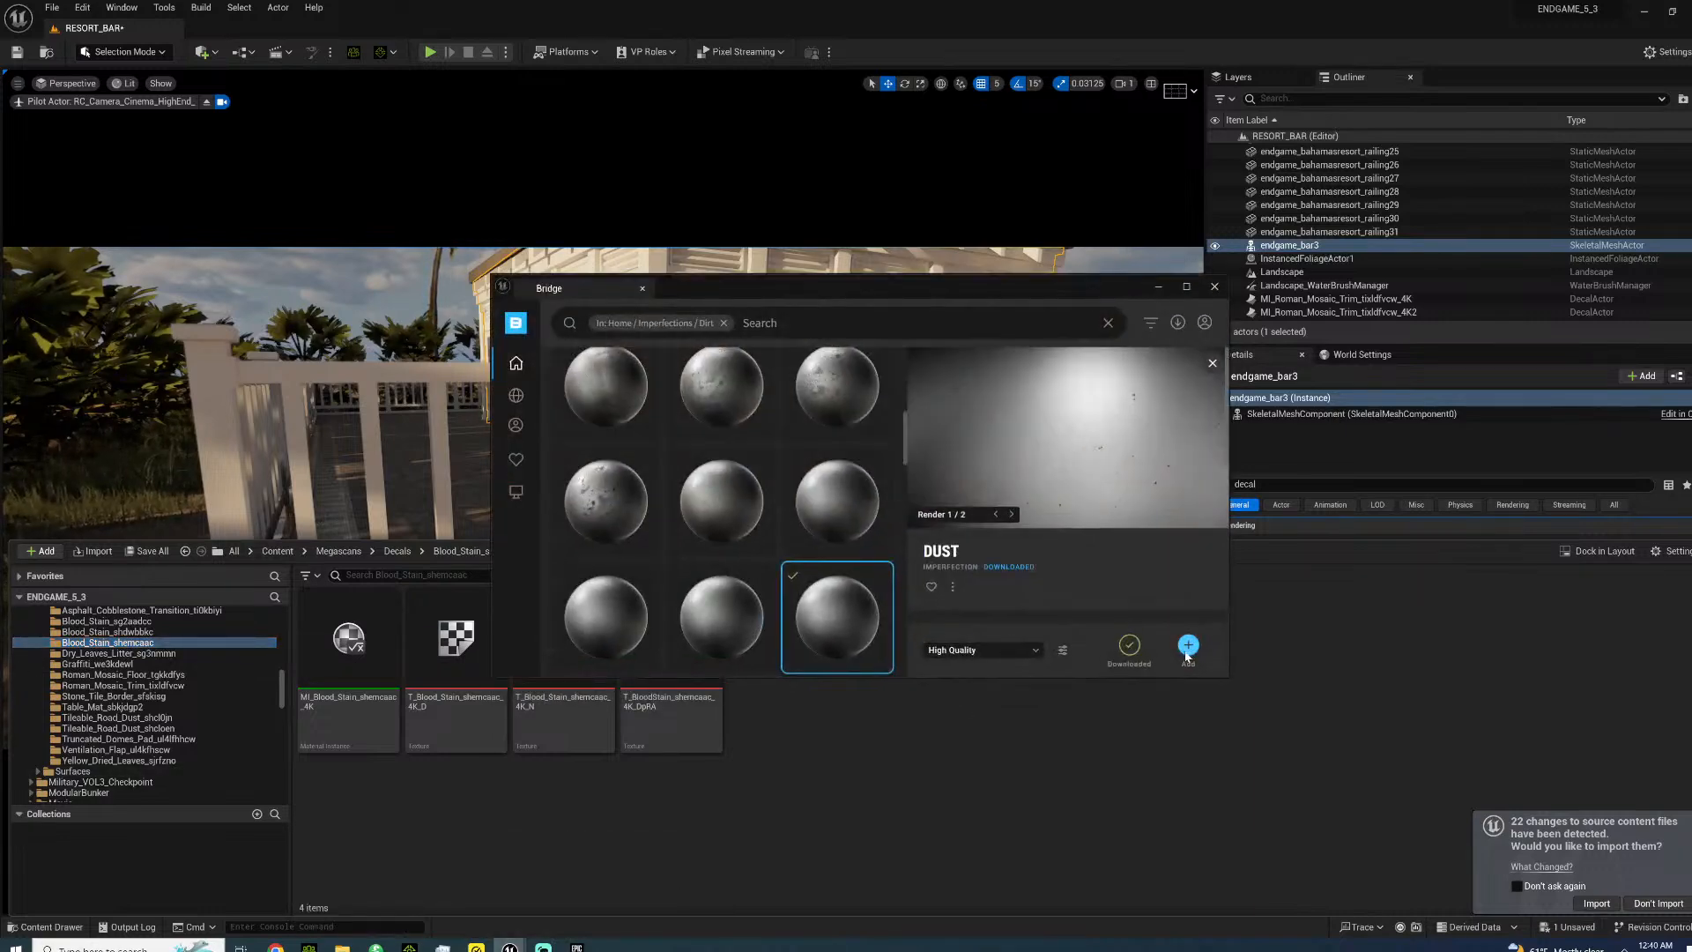
click(1186, 652)
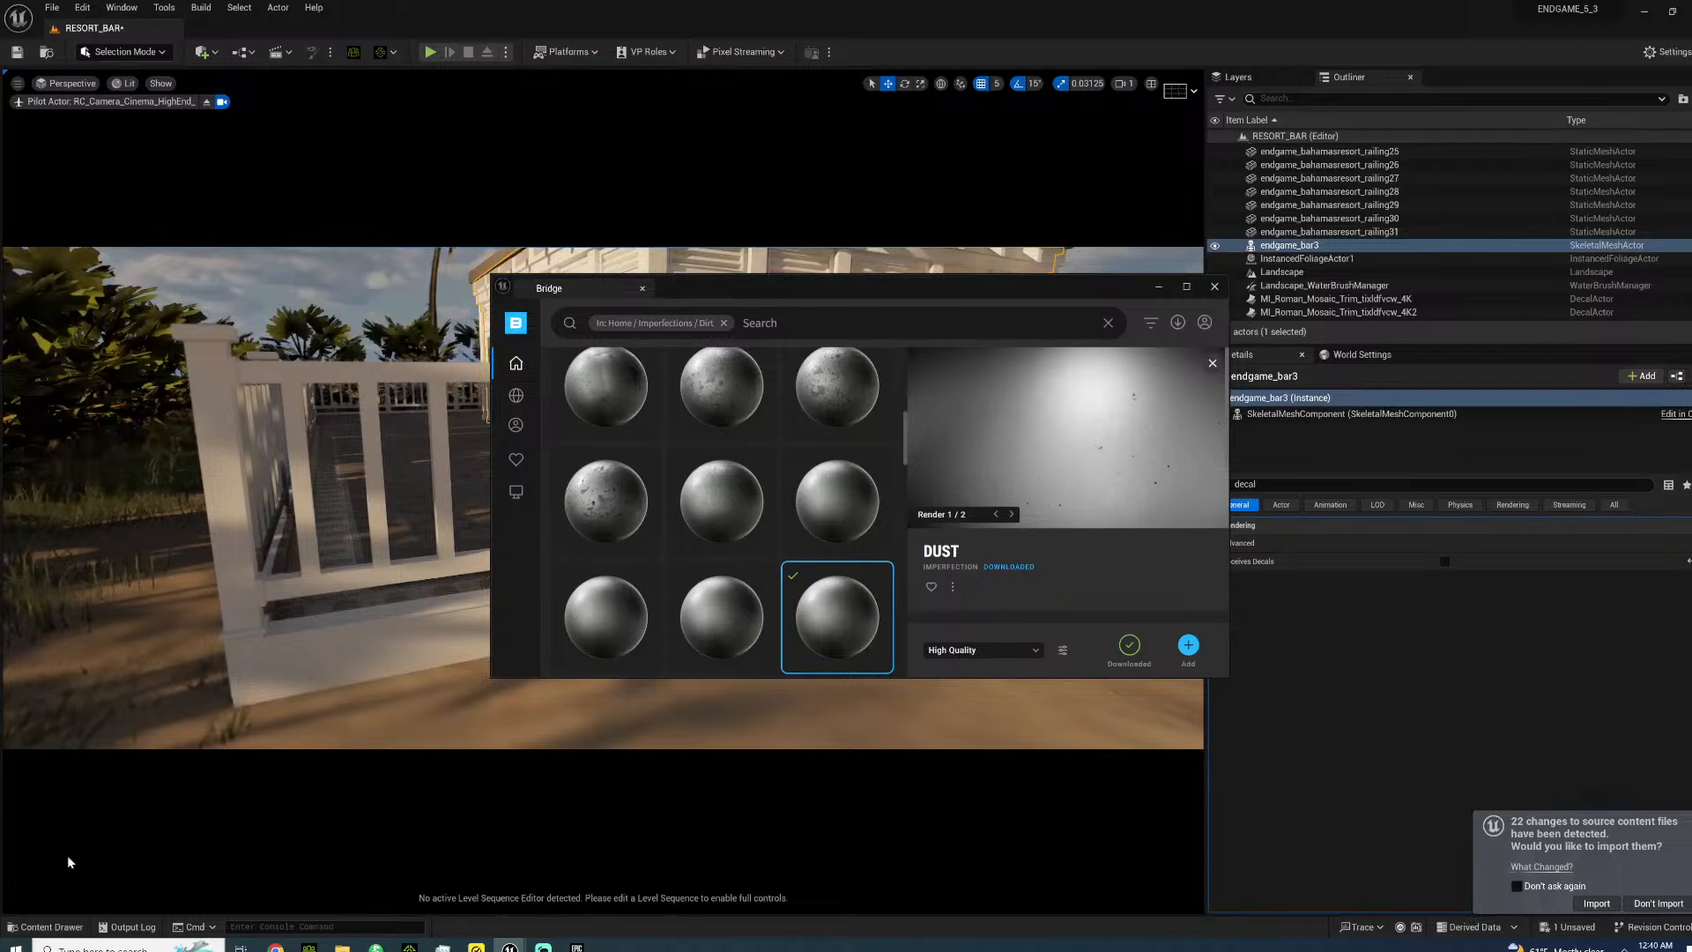
- Search the project's Megascans folder for "dust" and minimize Bridge to clear the view of the assets
click(26, 926)
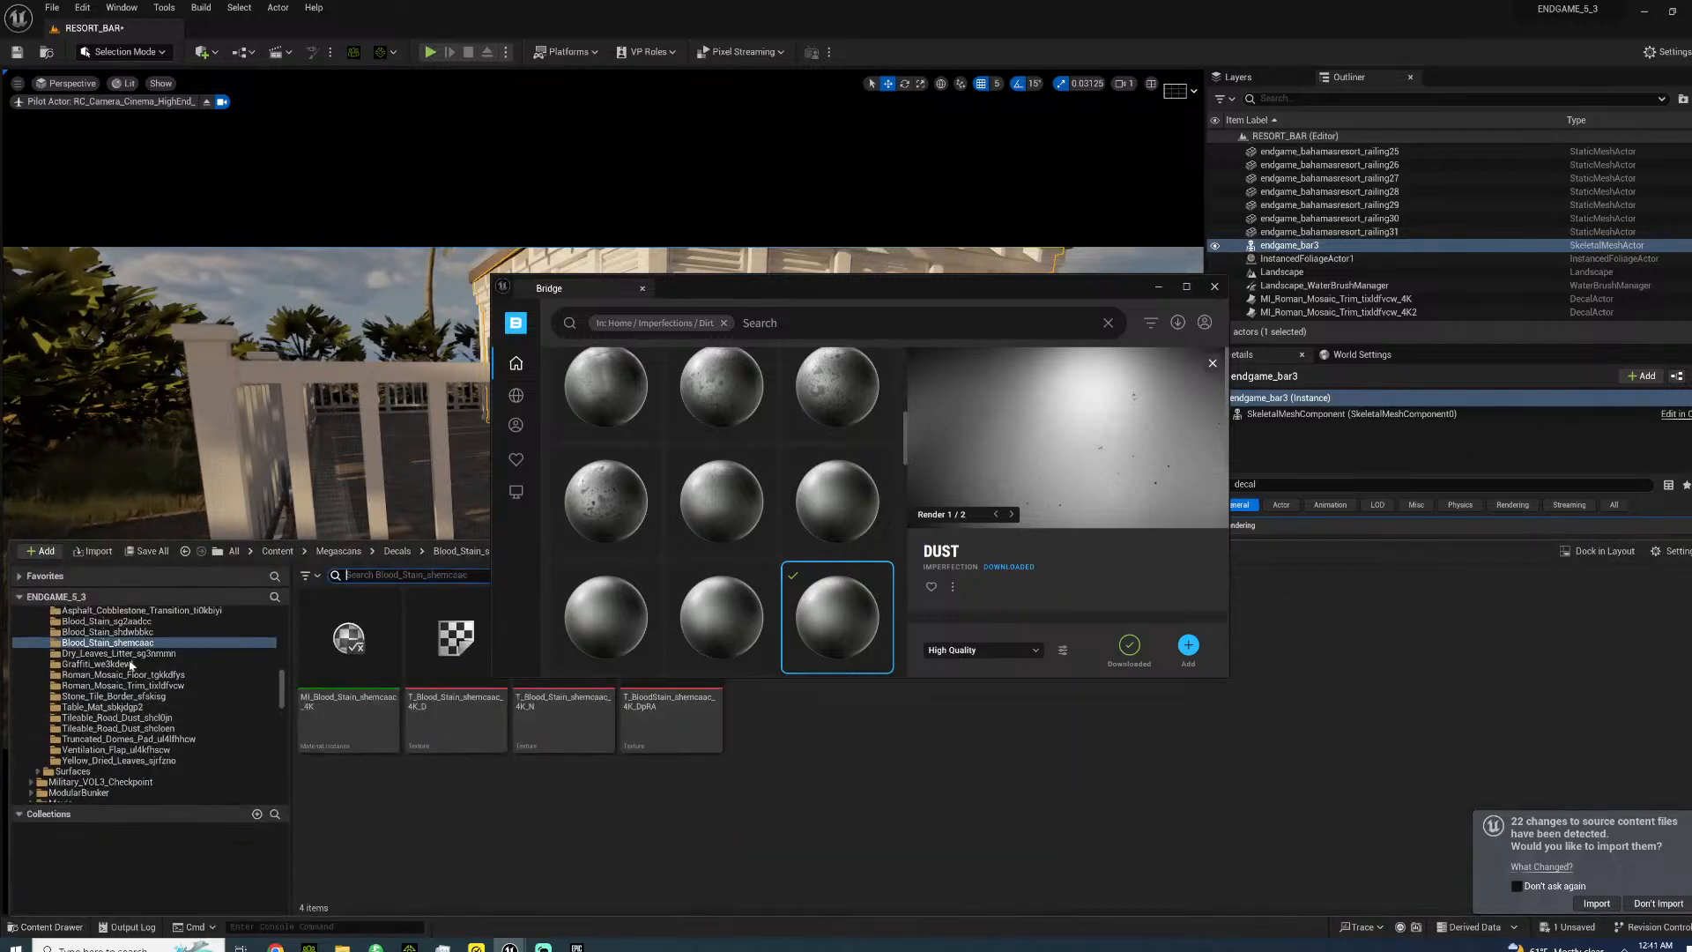
scroll(129, 668, up, 5)
click(152, 741)
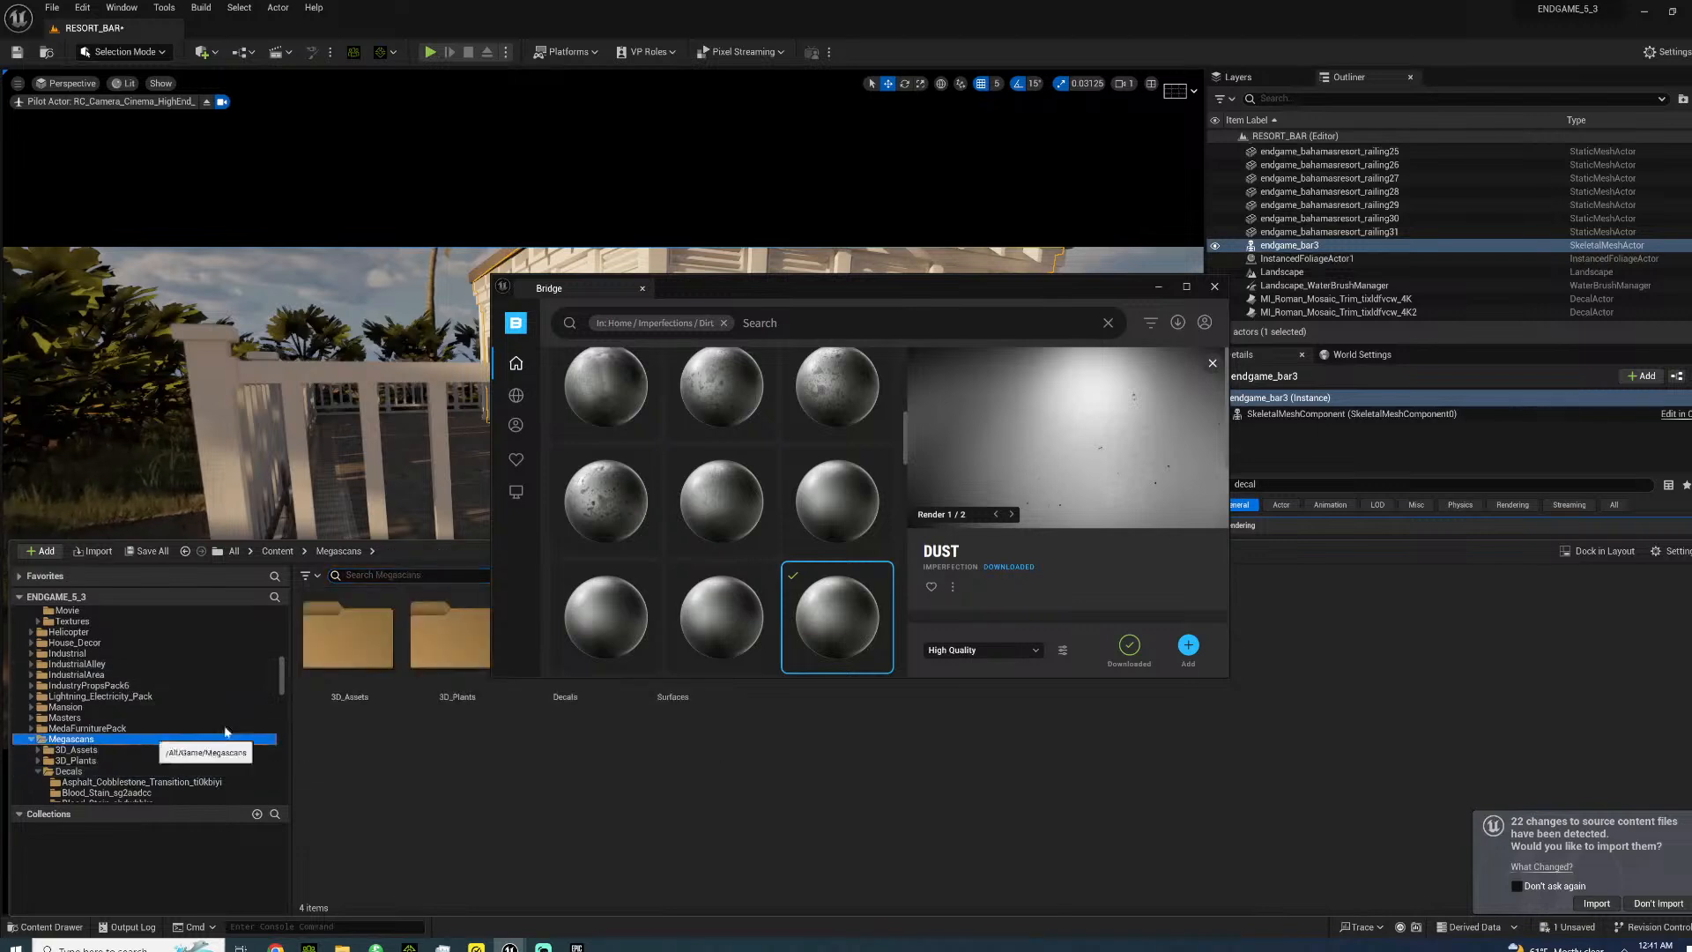
click(408, 575)
text(dust)
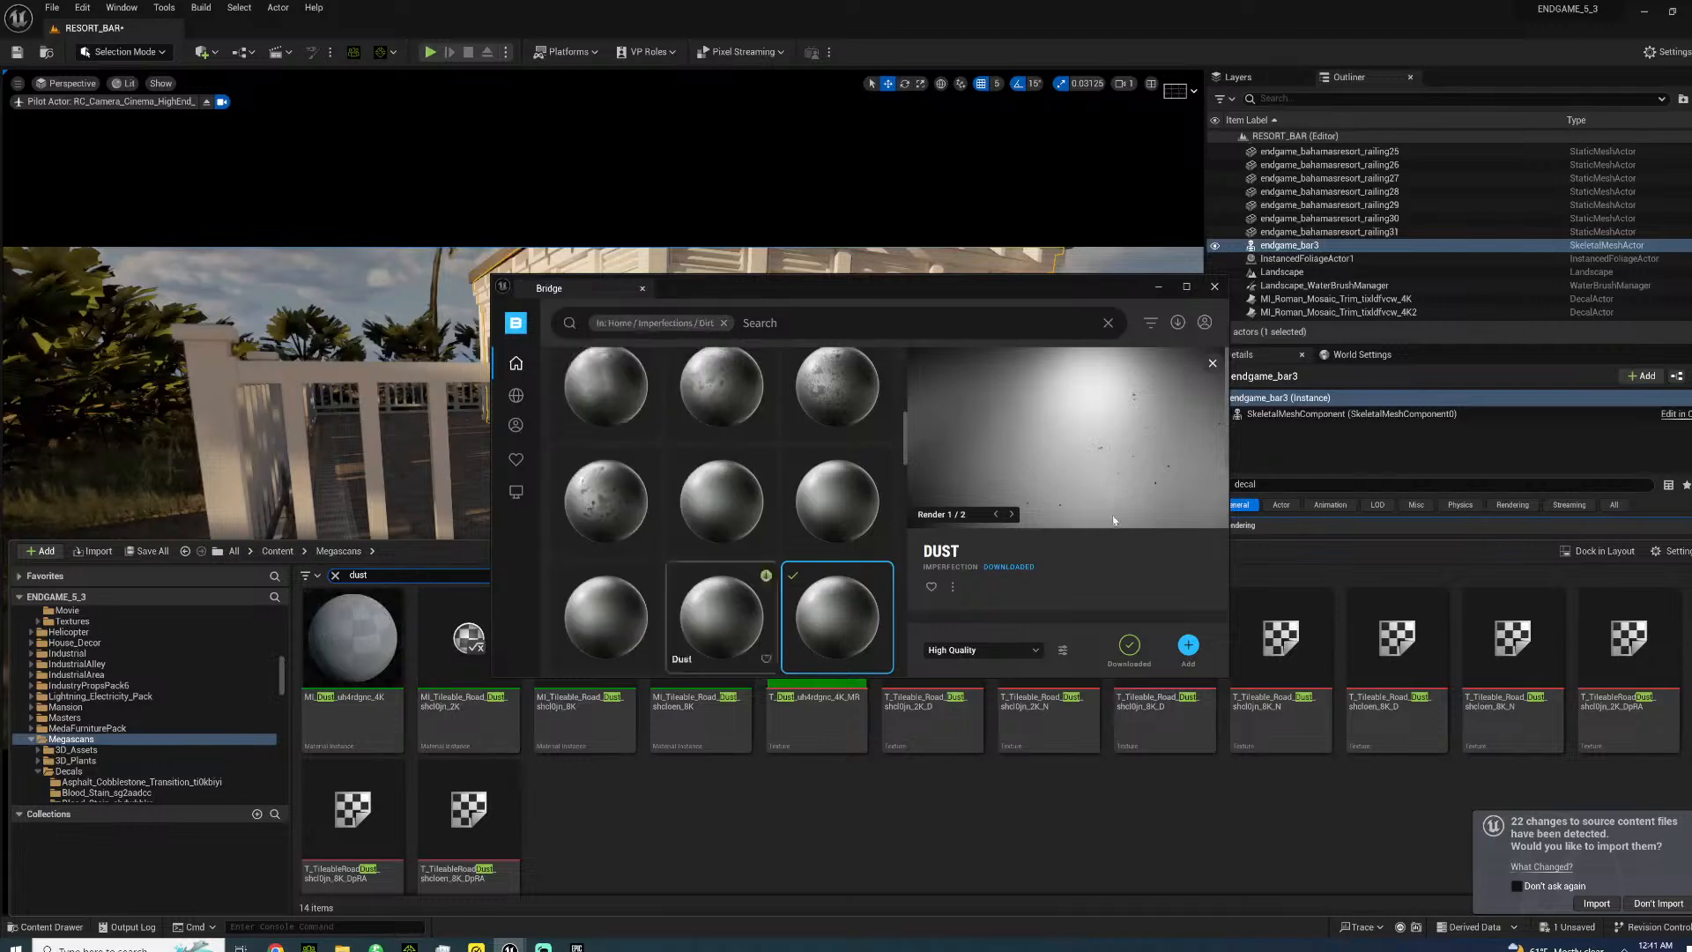
click(1160, 288)
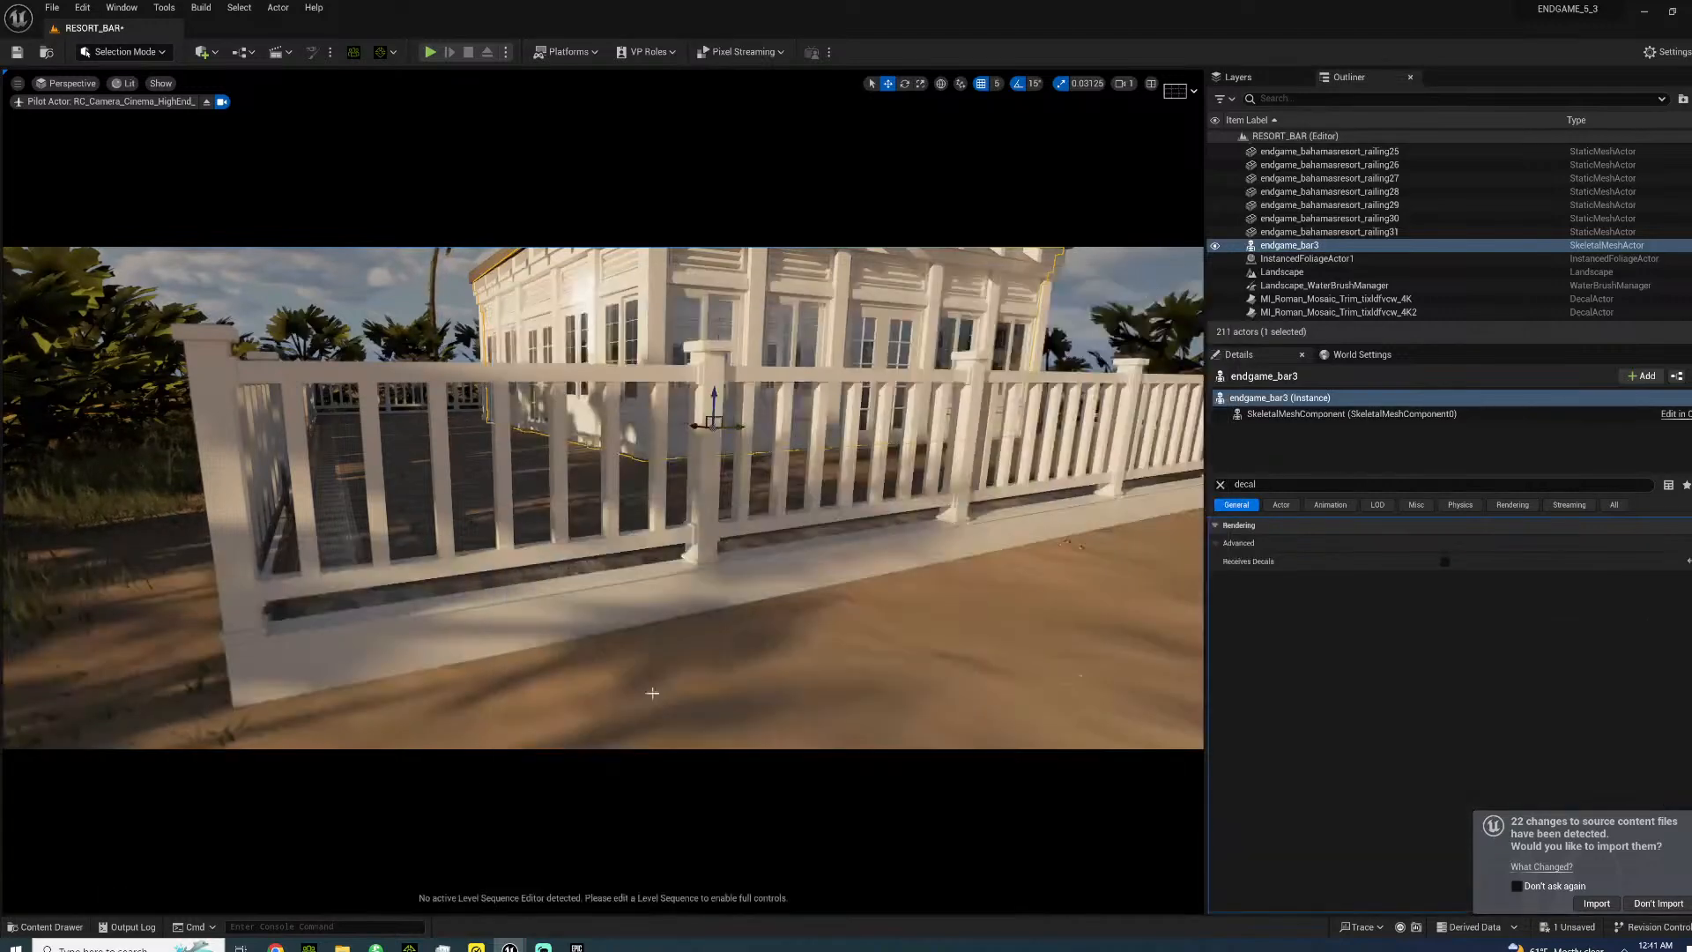
click(46, 926)
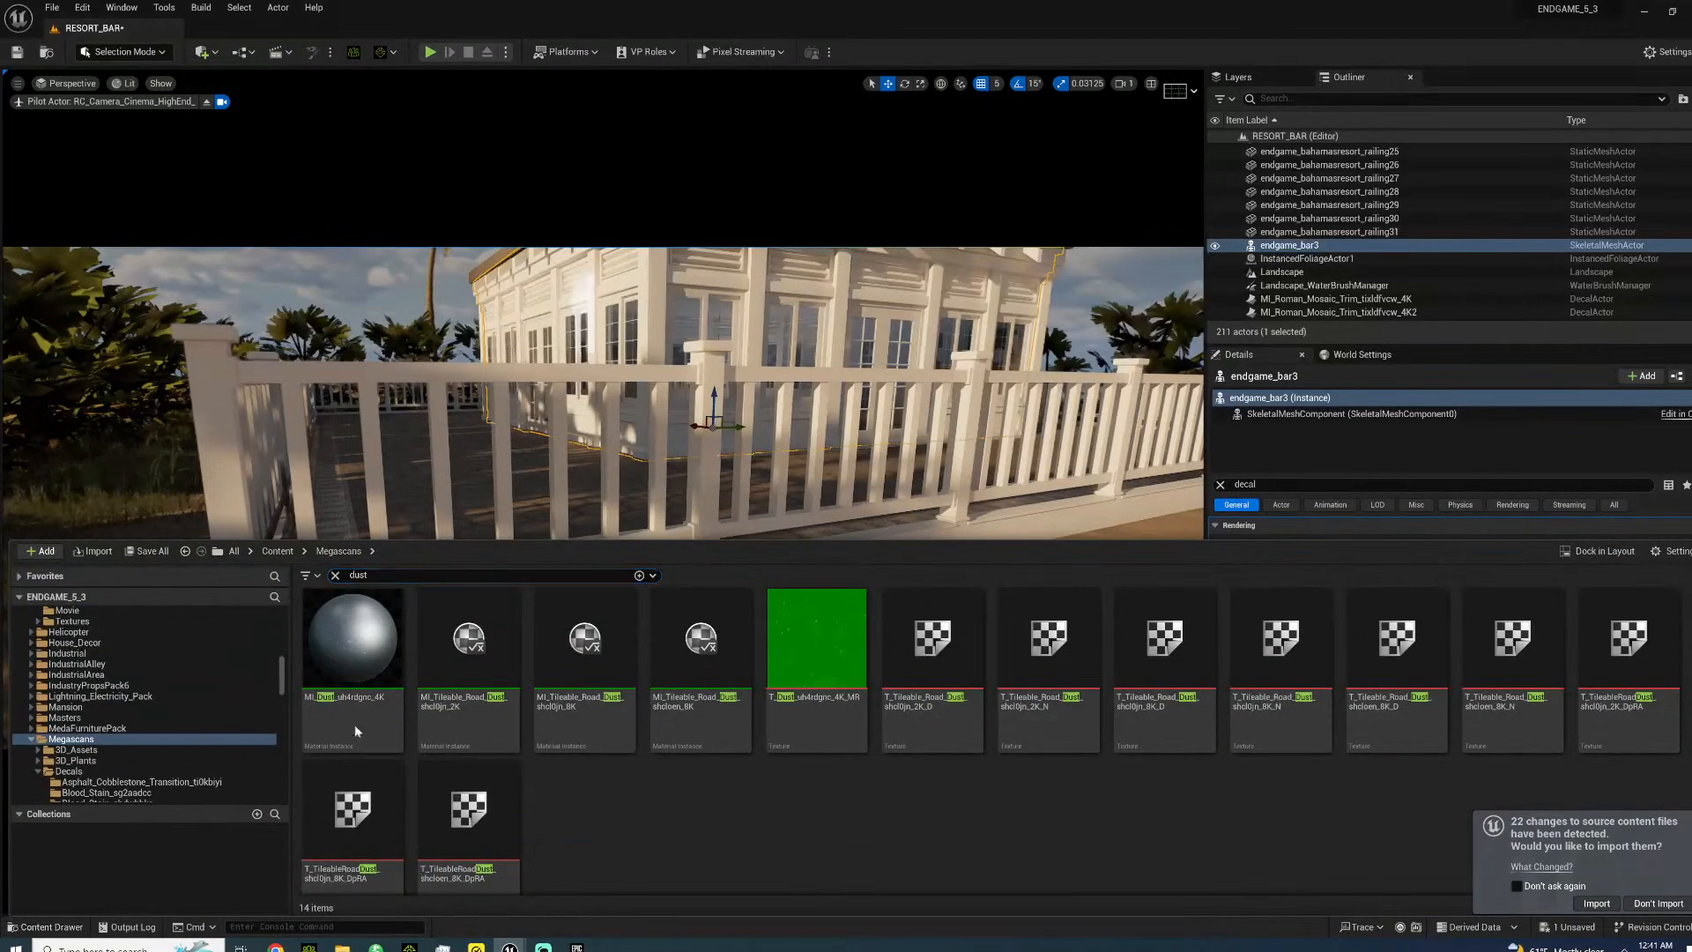
- Try the MI_Dust material on the white fence railing, inspect it from several angles, and undo the assignment
drag(352, 639, 373, 379)
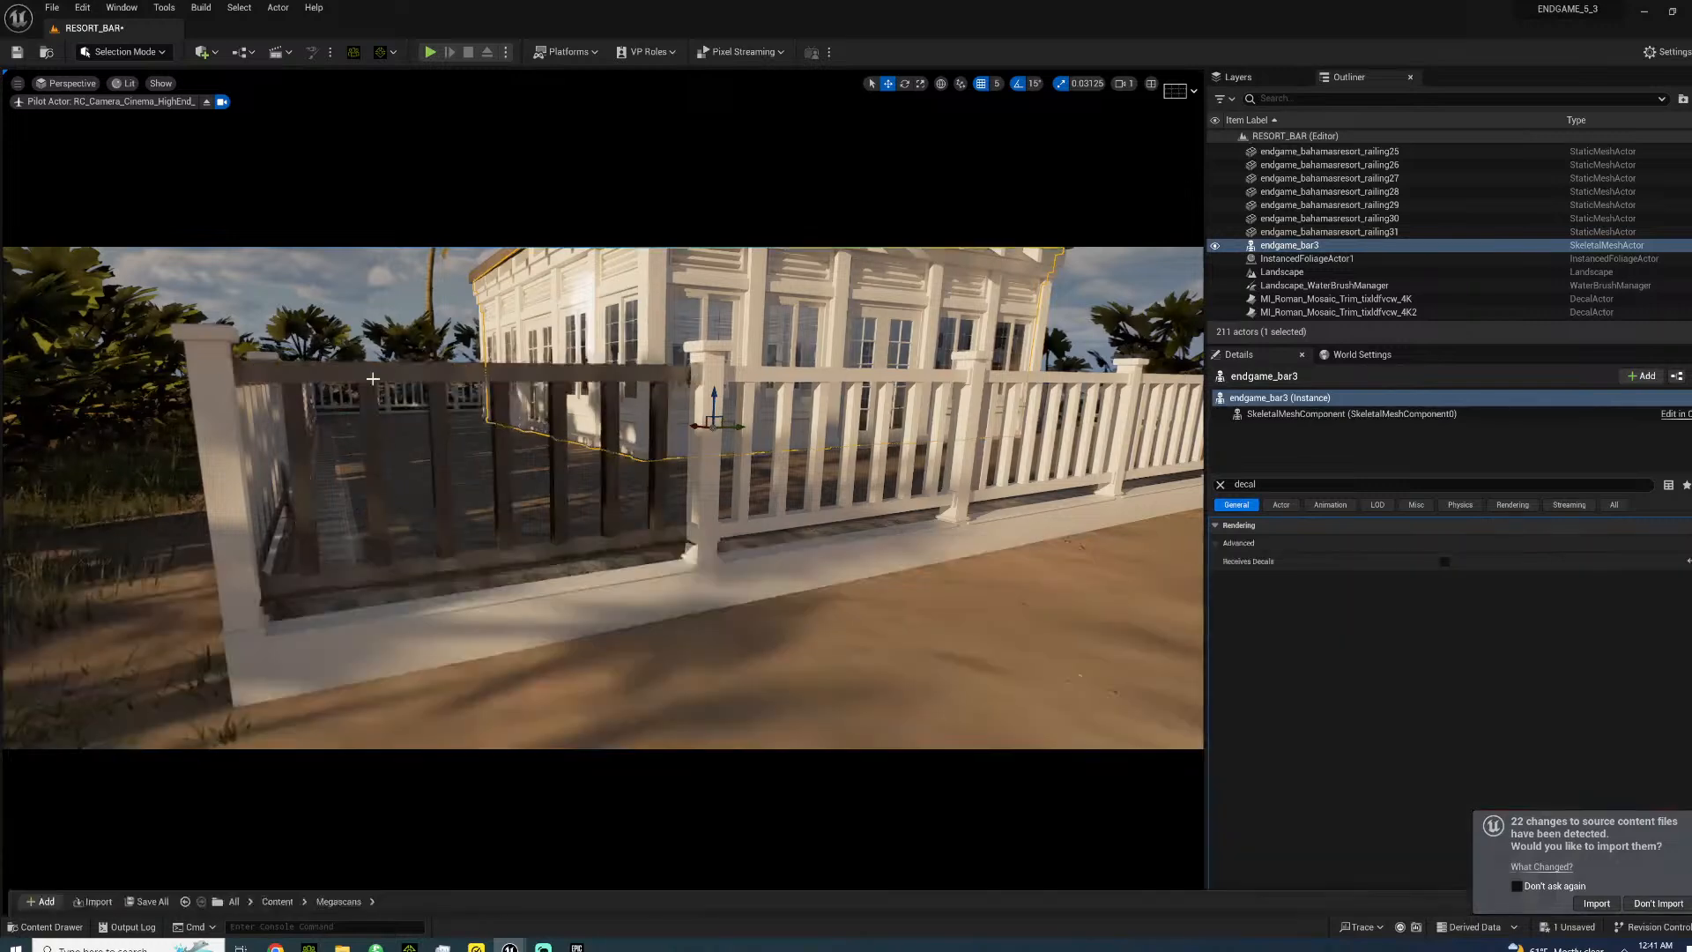
mouse_move(373, 379)
right_down()
mouse_move(326, 327)
mouse_move(322, 478)
mouse_move(326, 361)
mouse_move(528, 348)
mouse_move(617, 494)
mouse_move(643, 494)
mouse_move(656, 397)
mouse_move(630, 410)
mouse_move(401, 375)
right_up()
key(w)
key(s)
key(w)
key(s)
key(w)
key(s)
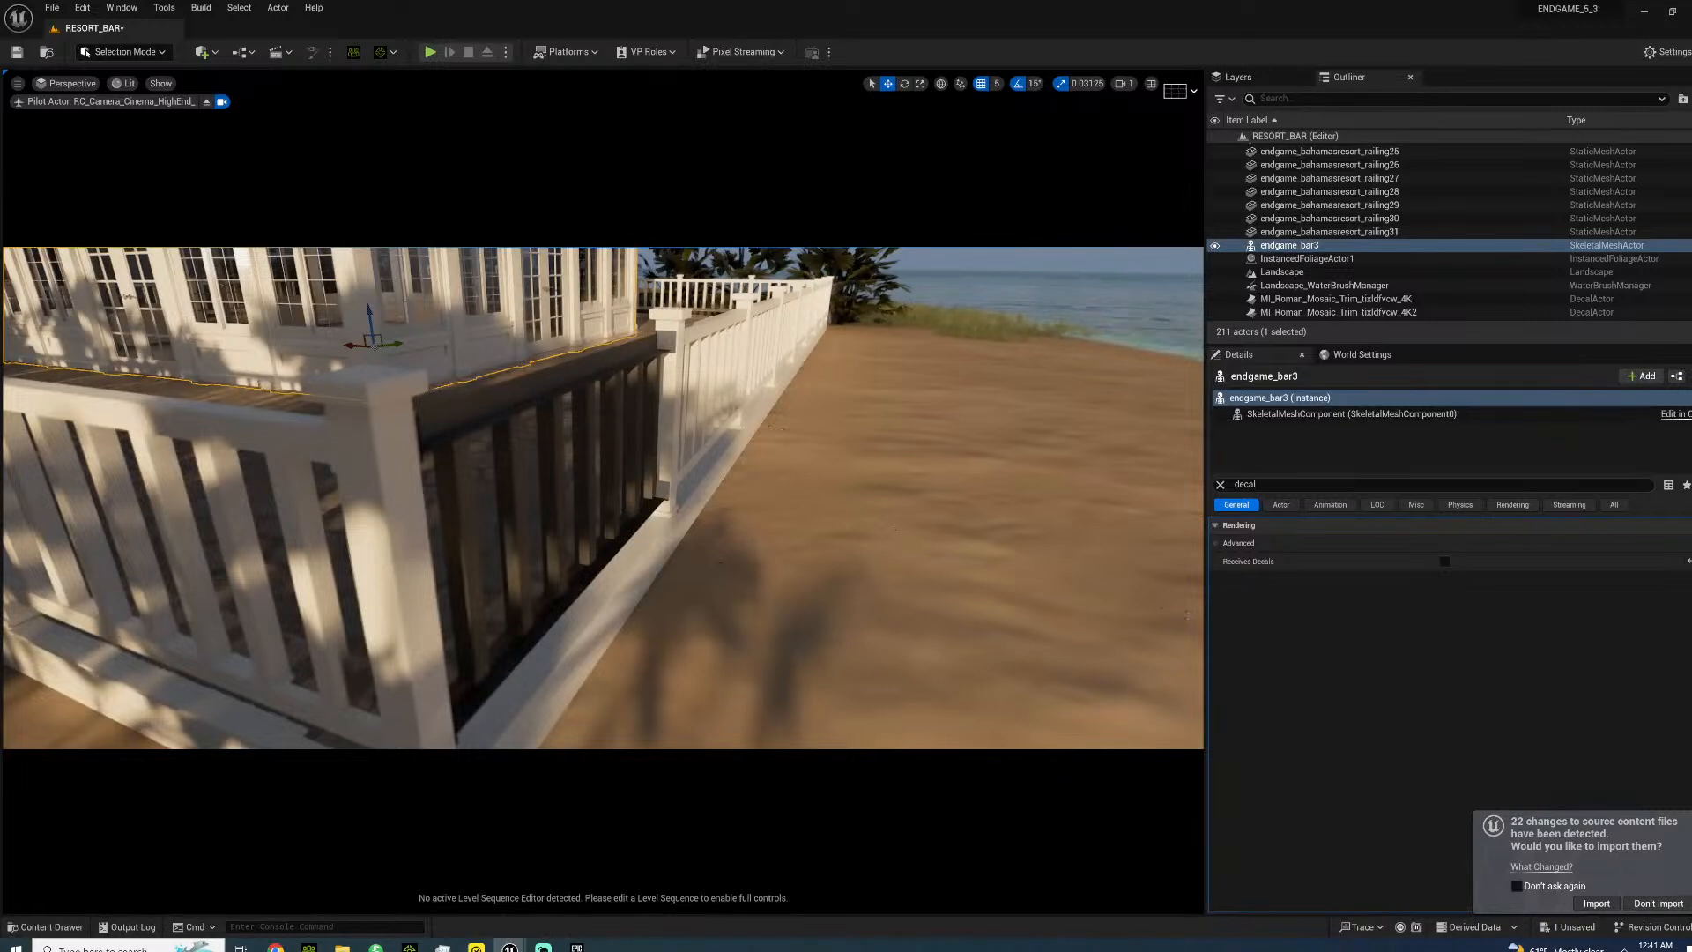
key(ctrl+z)
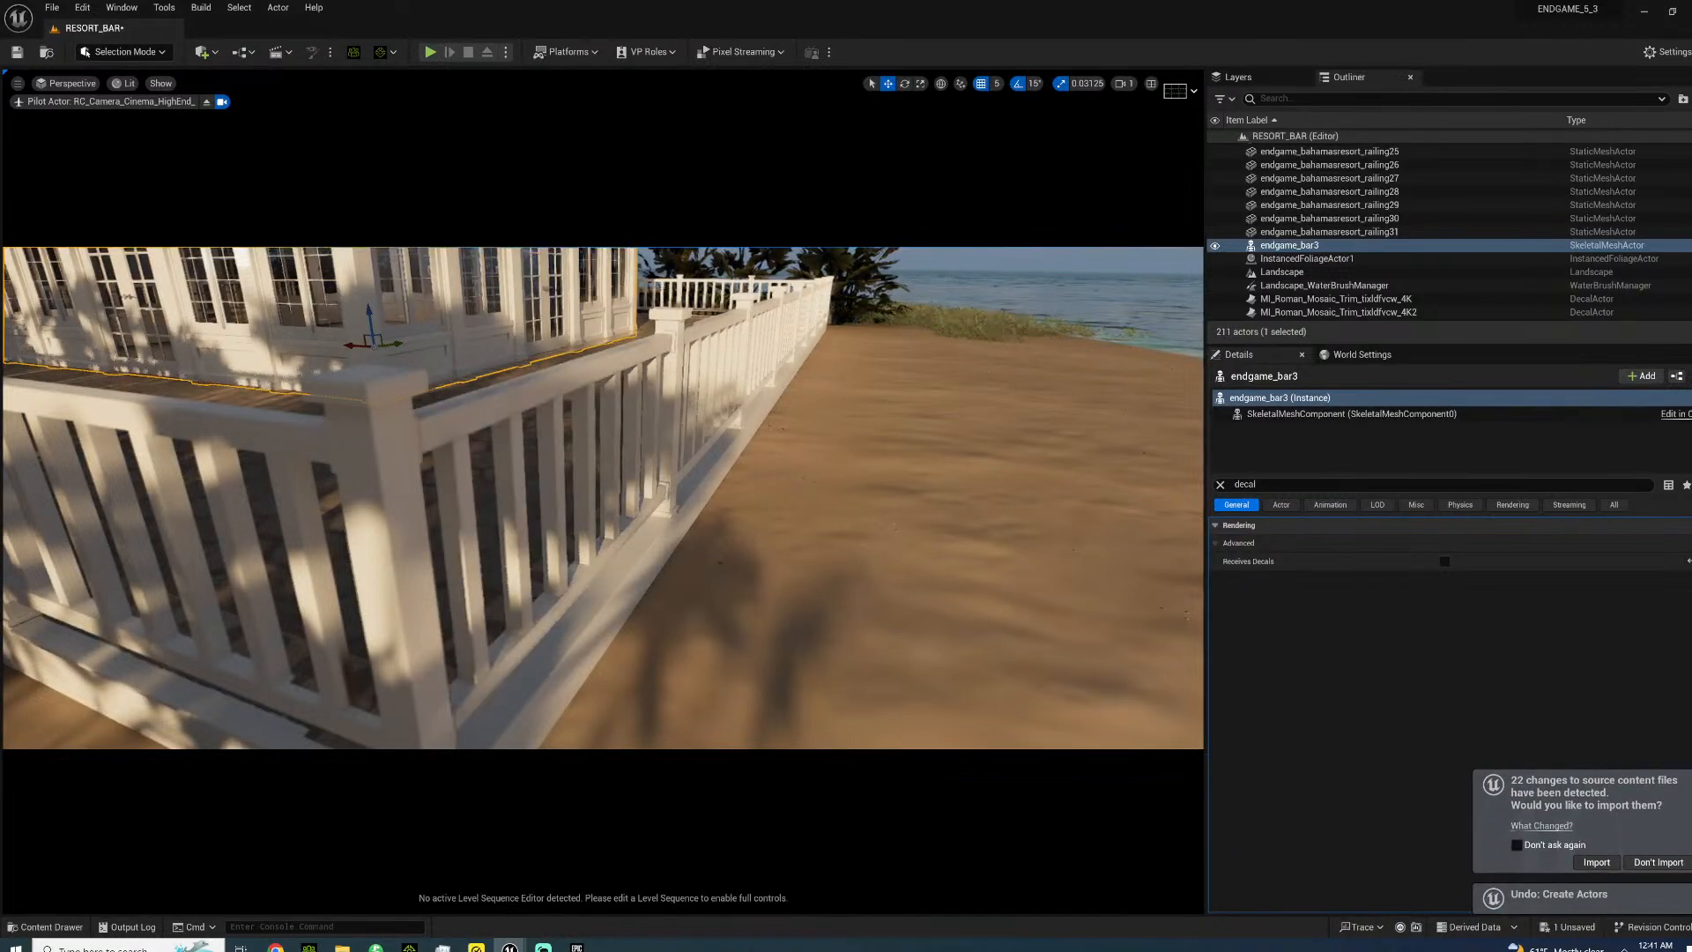
- Open the MI_Dust material instance and override its albedo Color A with white
click(501, 403)
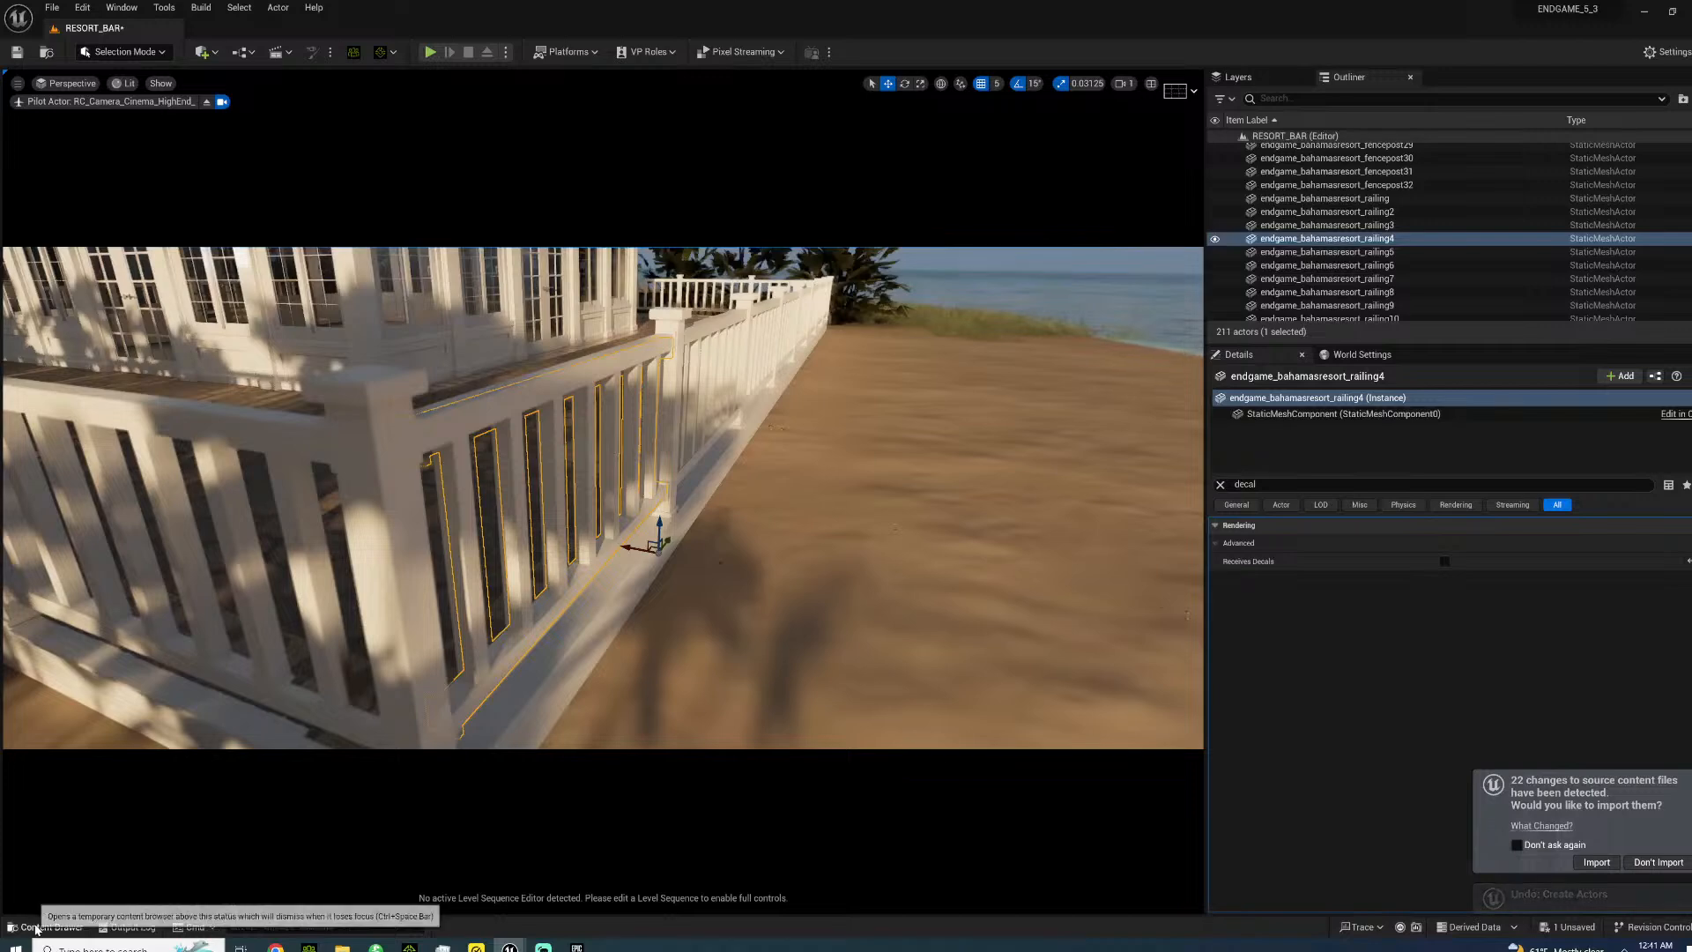
click(50, 927)
double_click(379, 670)
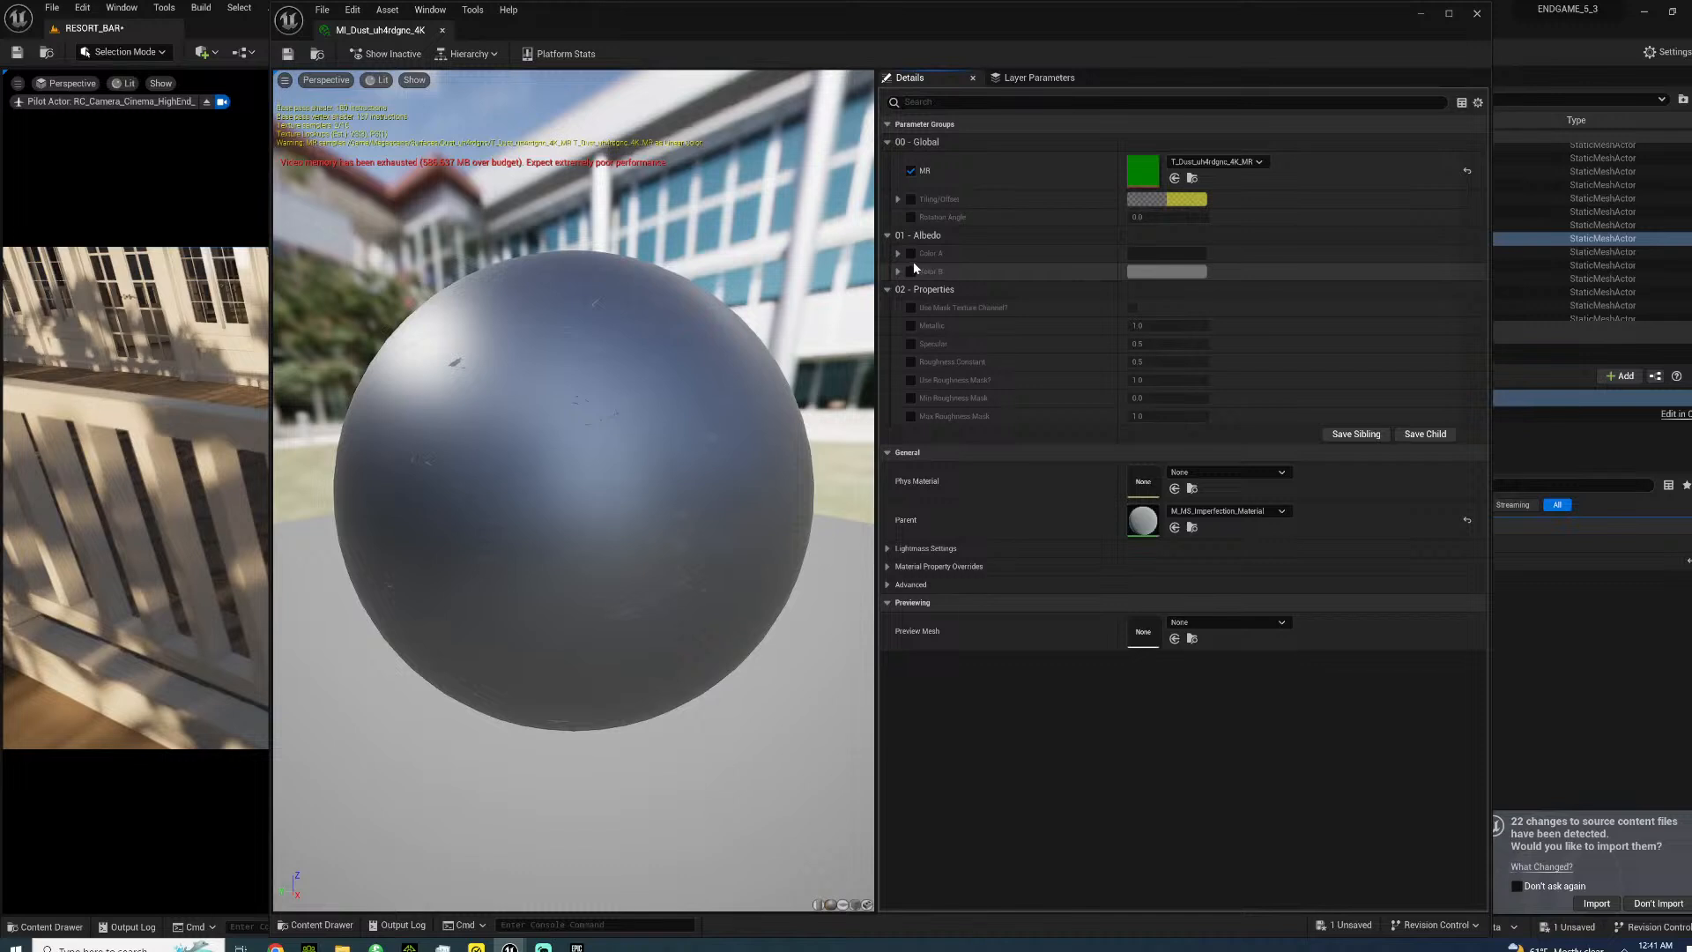
click(1269, 473)
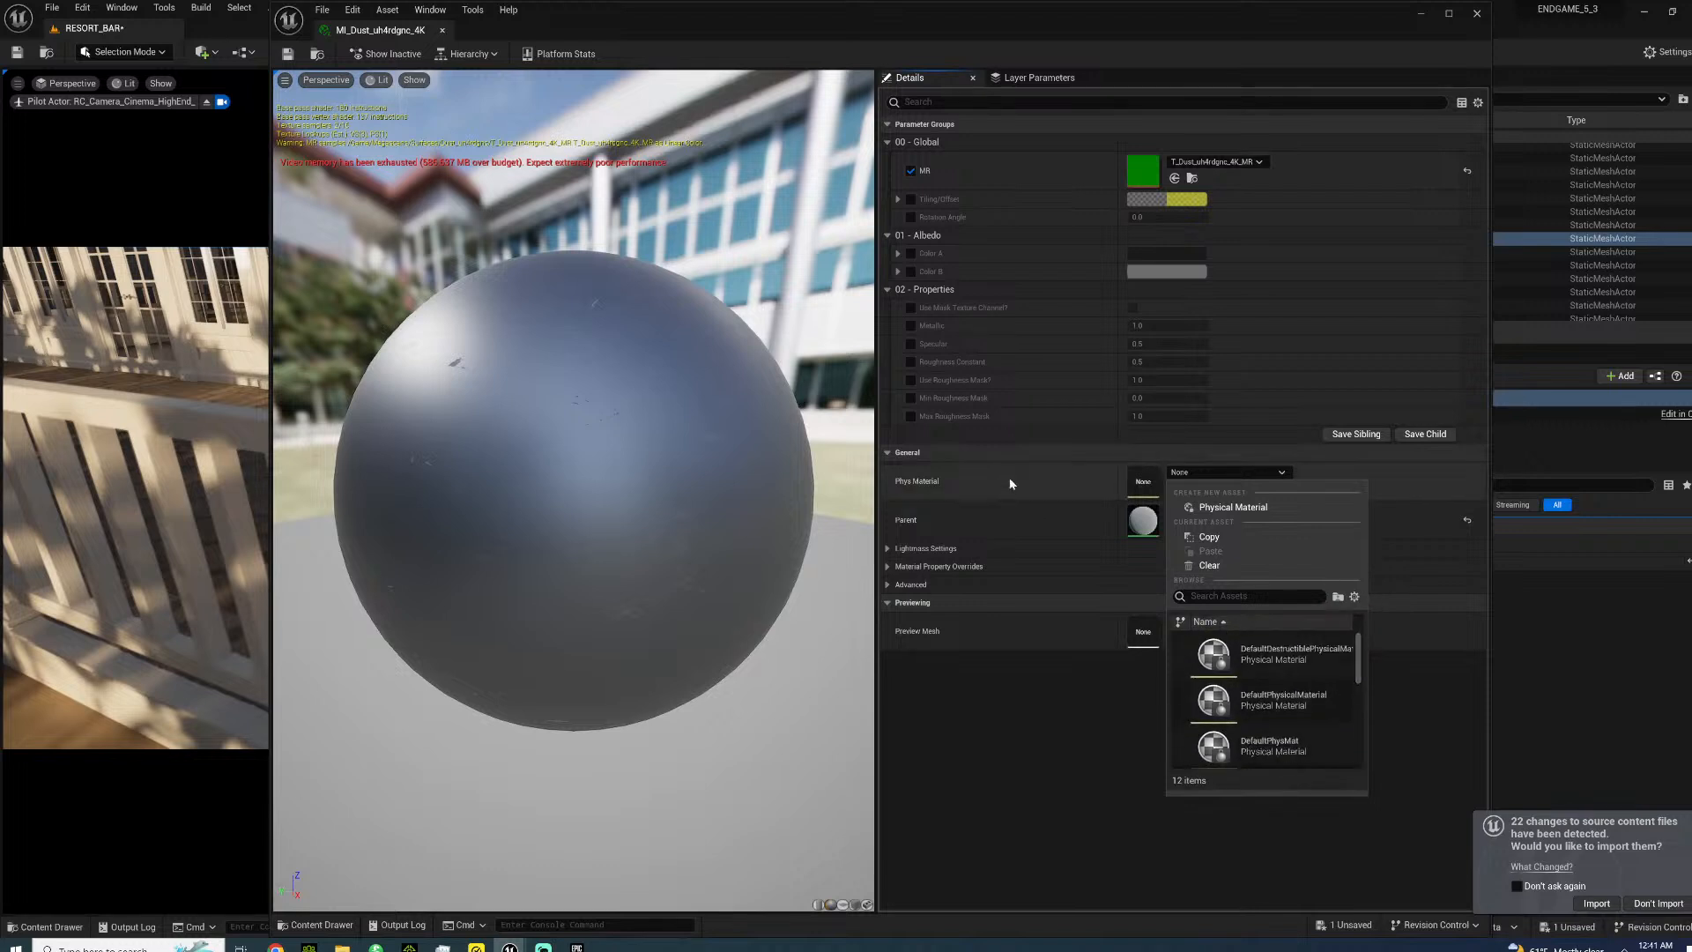
click(968, 750)
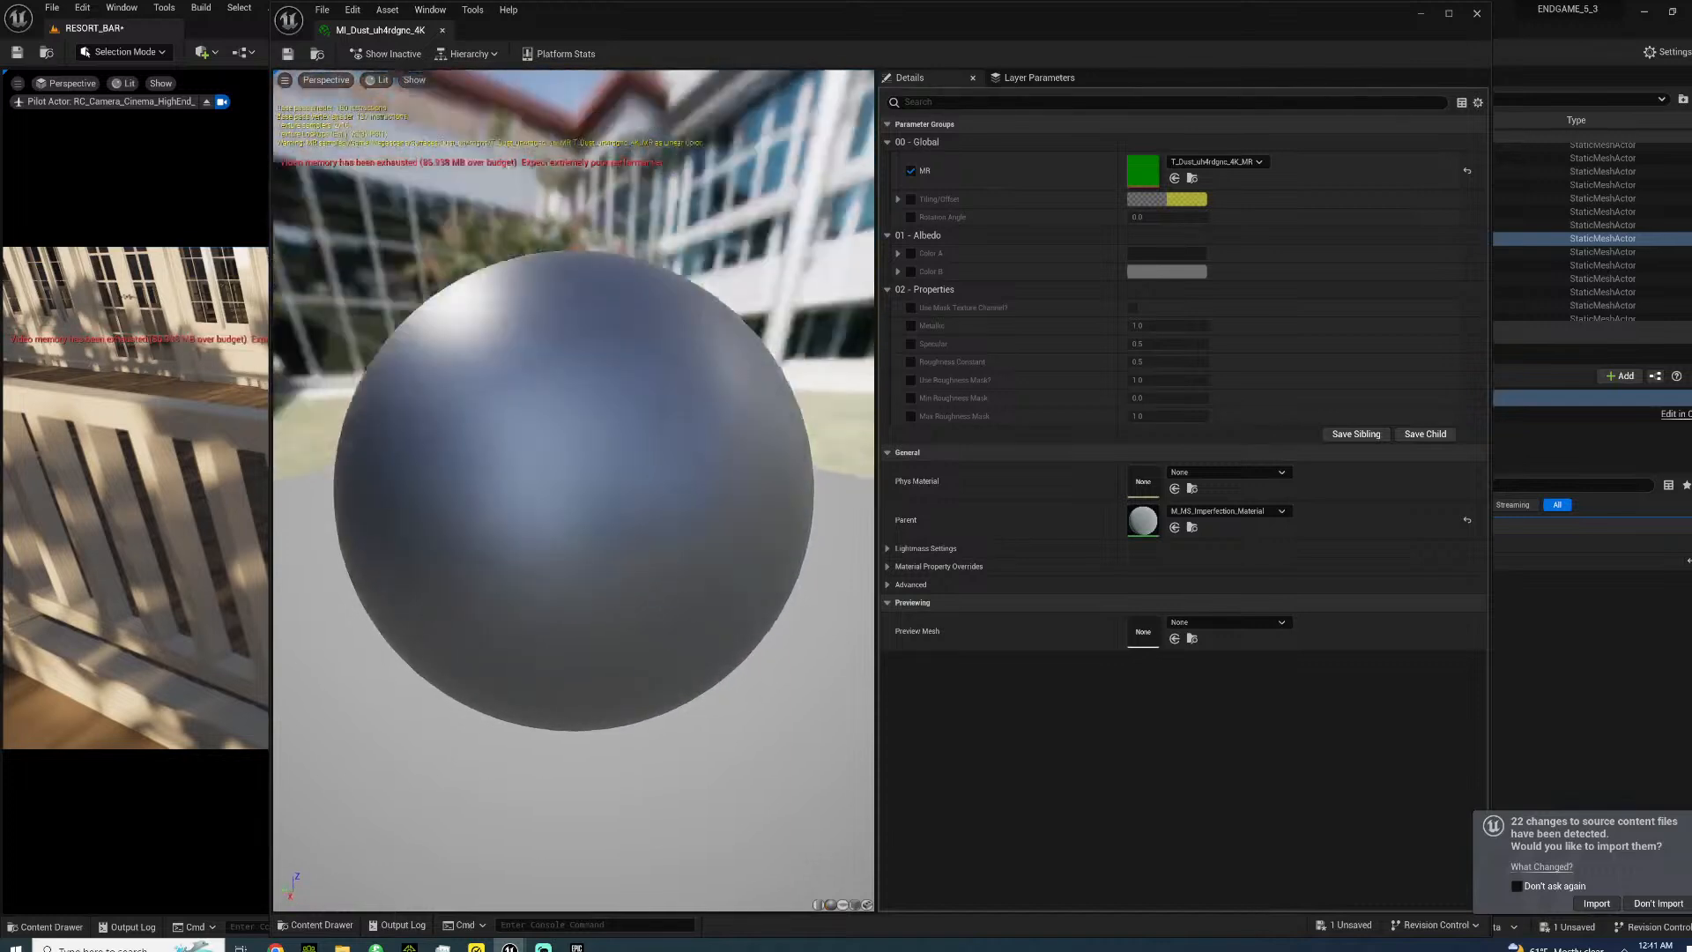
click(912, 253)
click(1165, 253)
drag(1359, 362, 1361, 298)
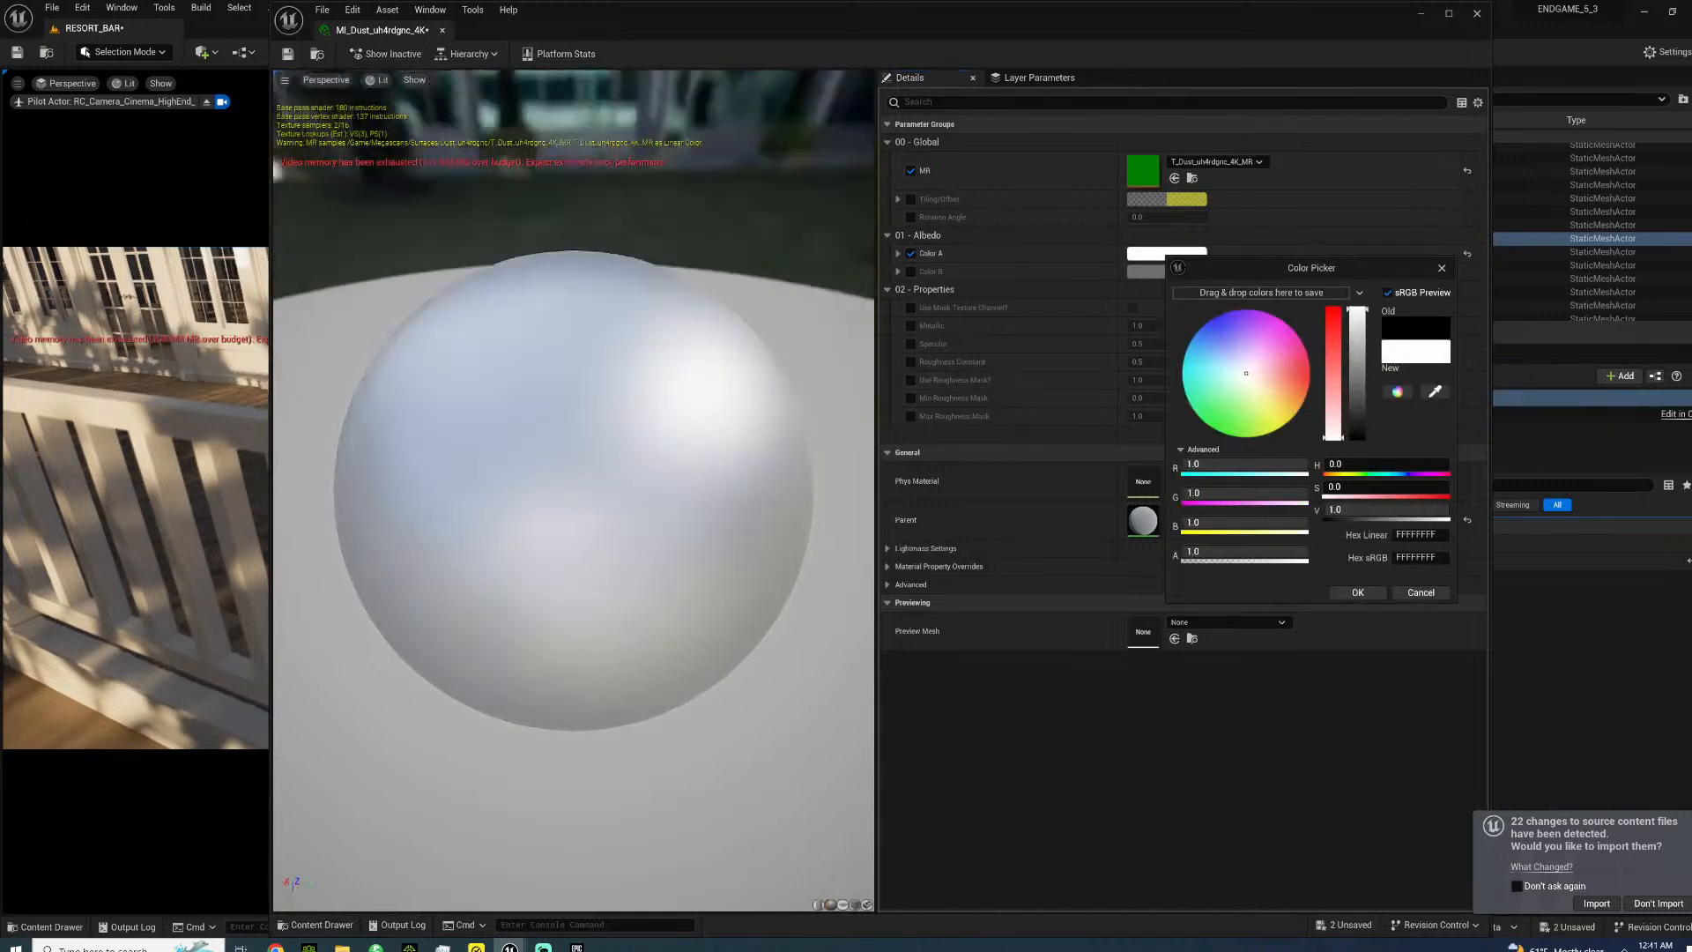
click(1479, 13)
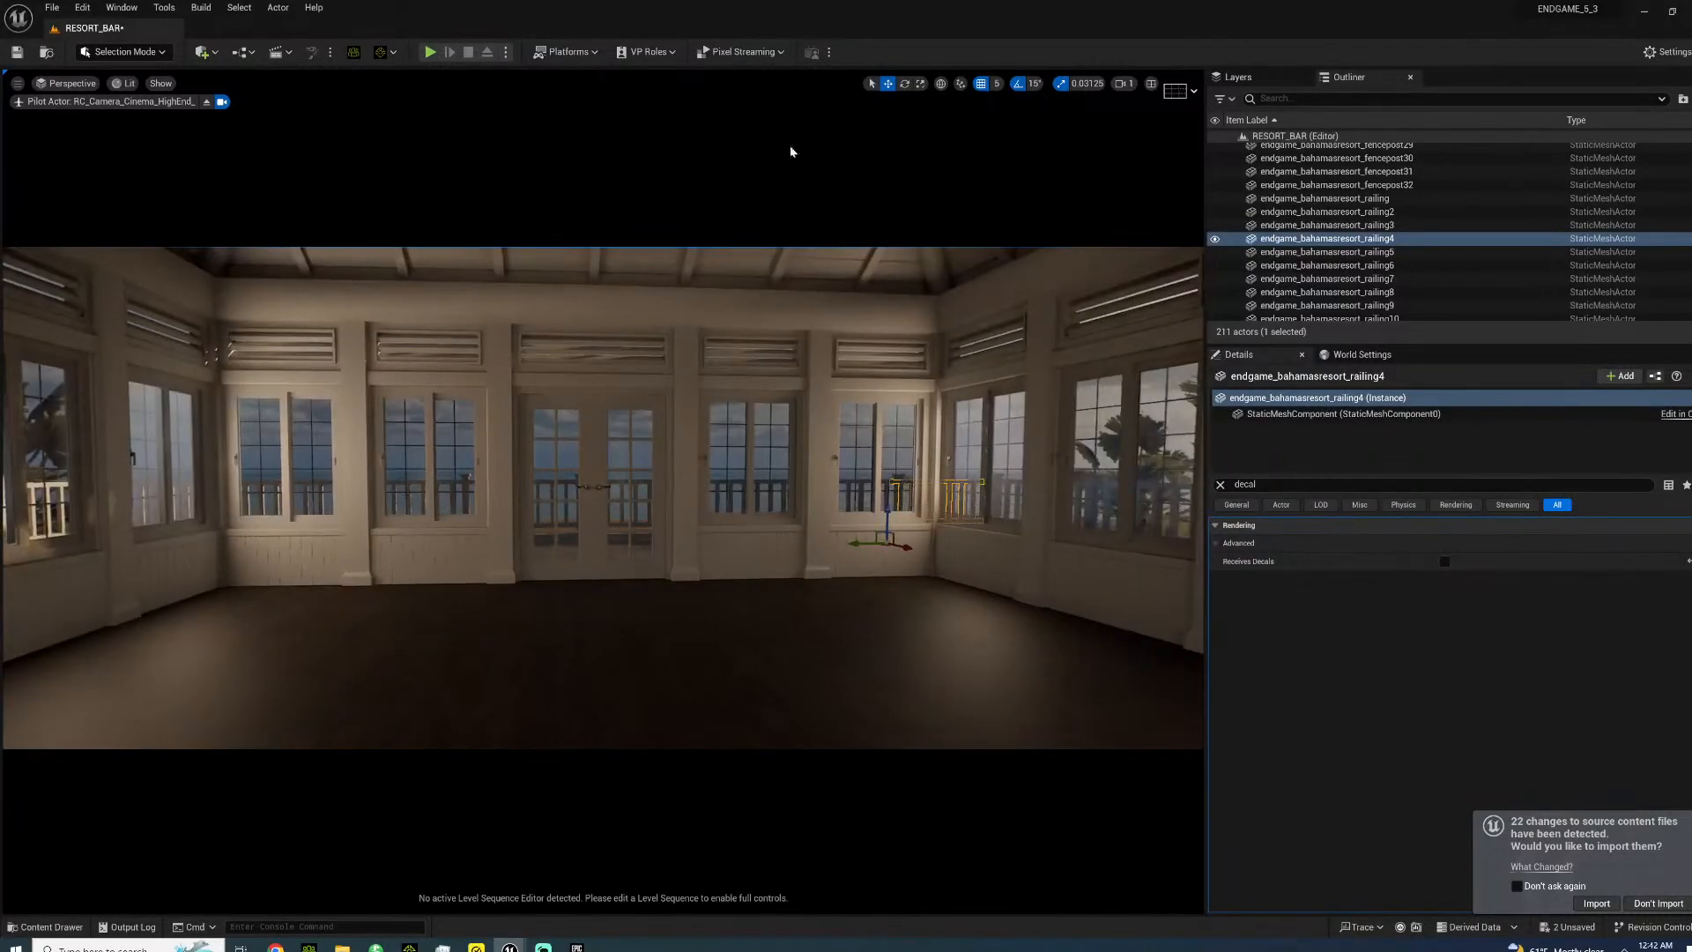
- Open the resort_bar level sequence and look around the bar's interior, doorways and terrace through the cinema camera
click(288, 55)
click(313, 163)
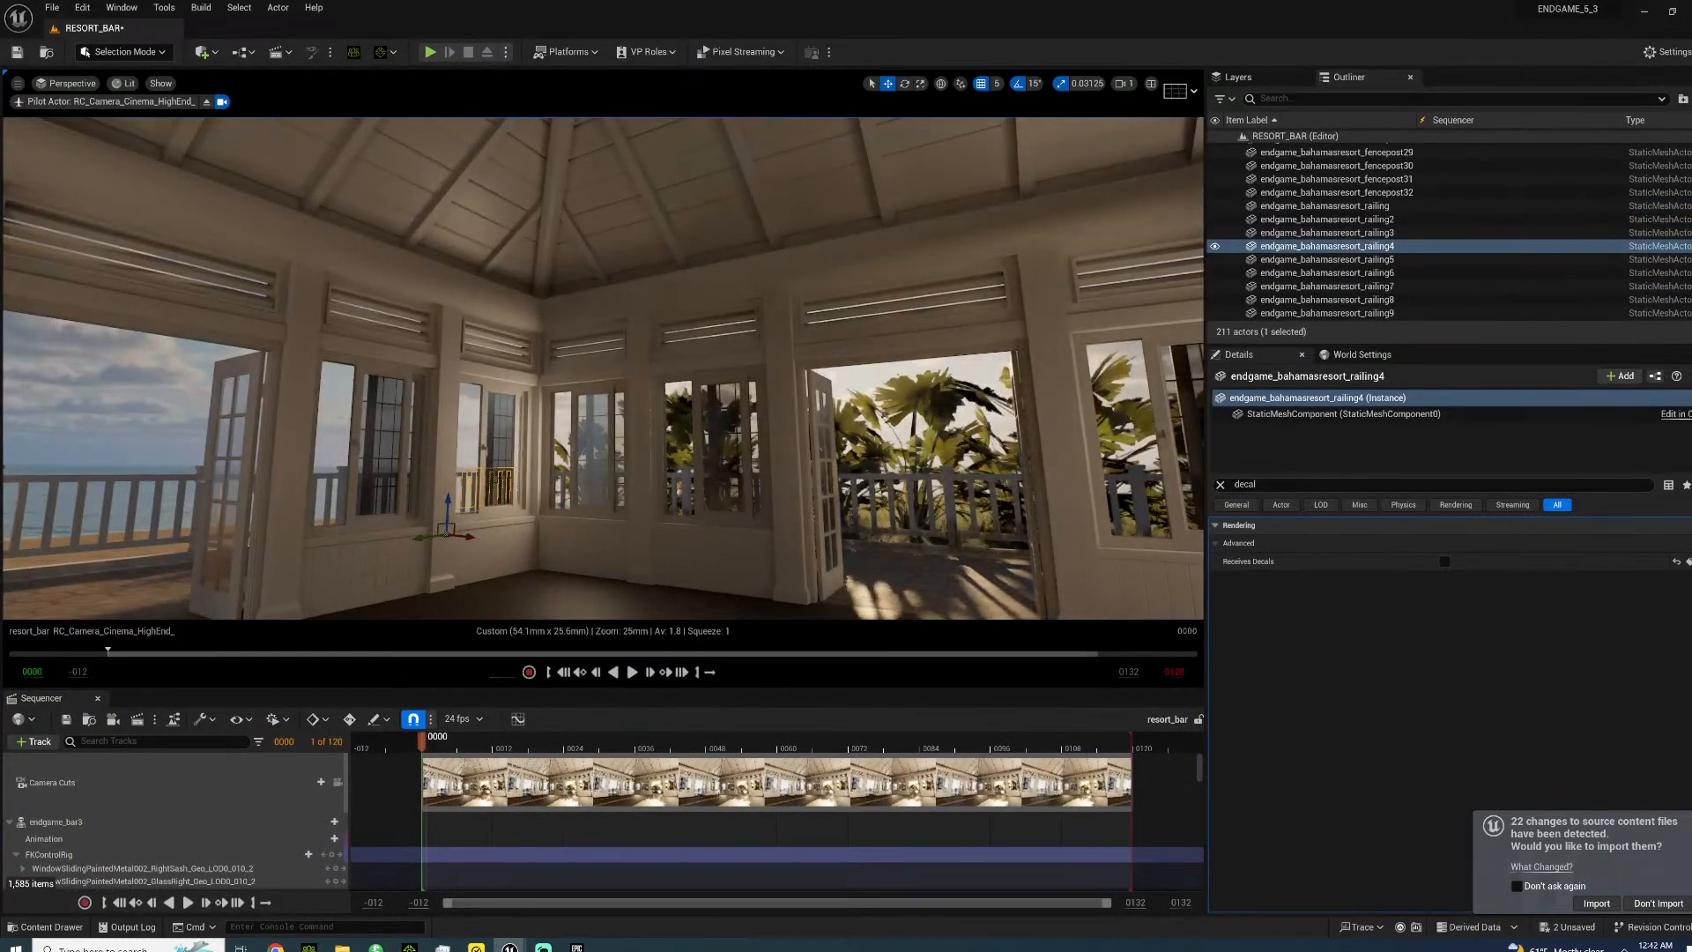
right_drag(603, 369, 462, 400)
right_drag(602, 369, 529, 408)
key(w)
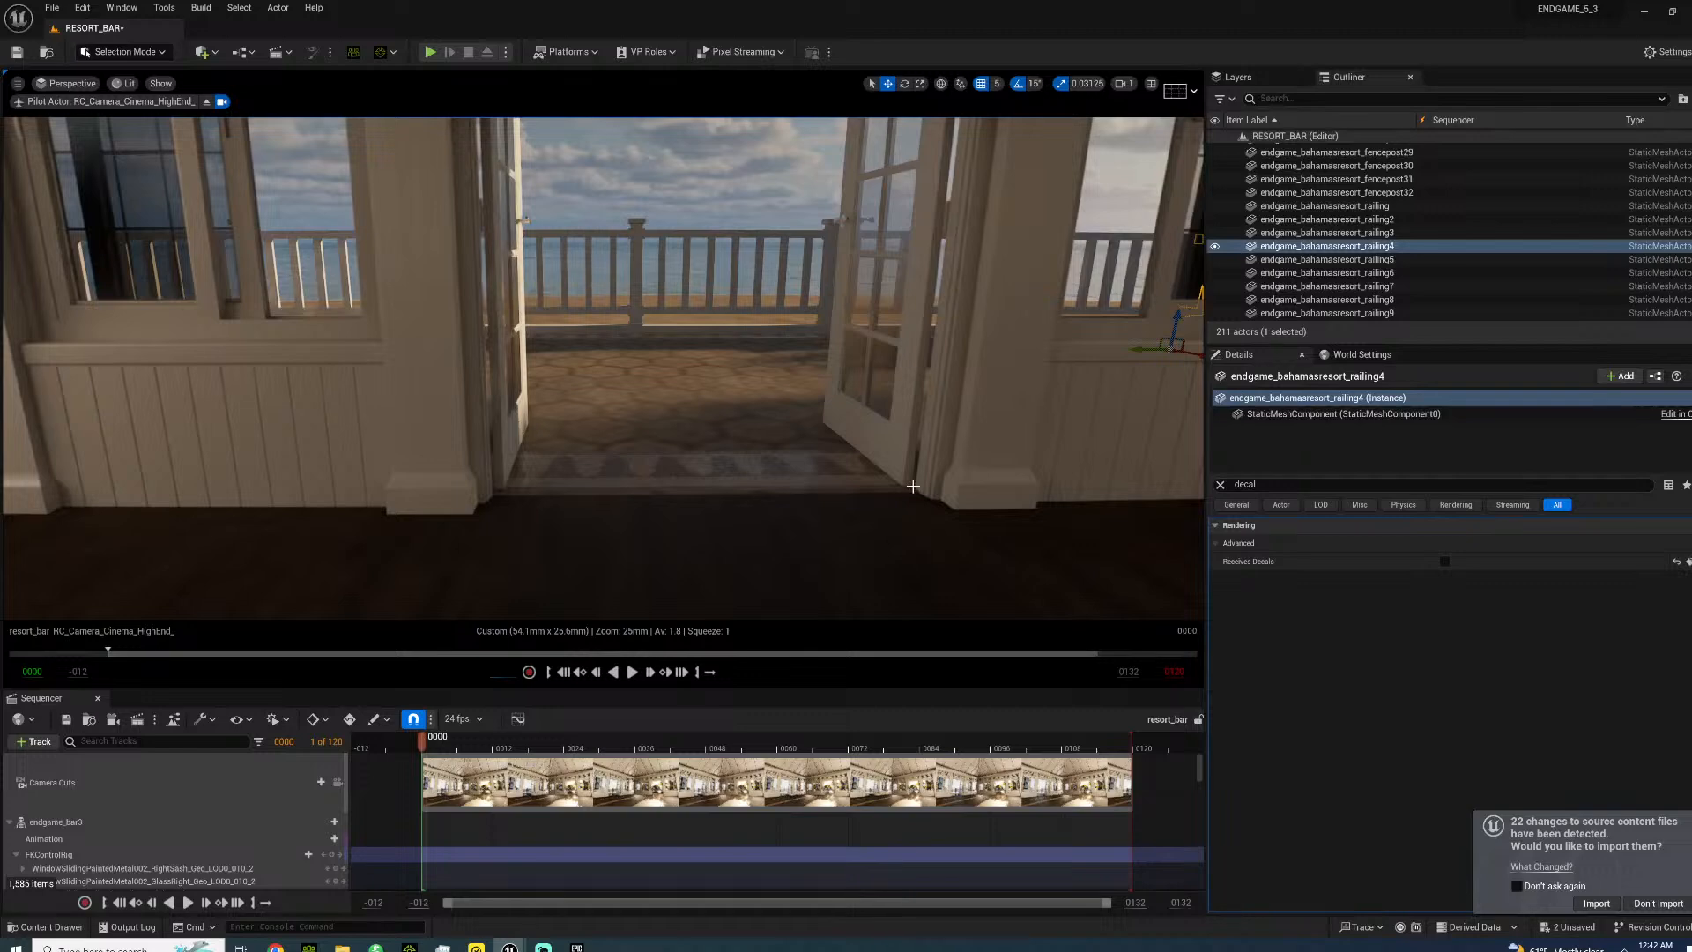
key(s)
right_drag(826, 474, 545, 416)
key(s)
key(w)
key(w)
key(s)
key(w)
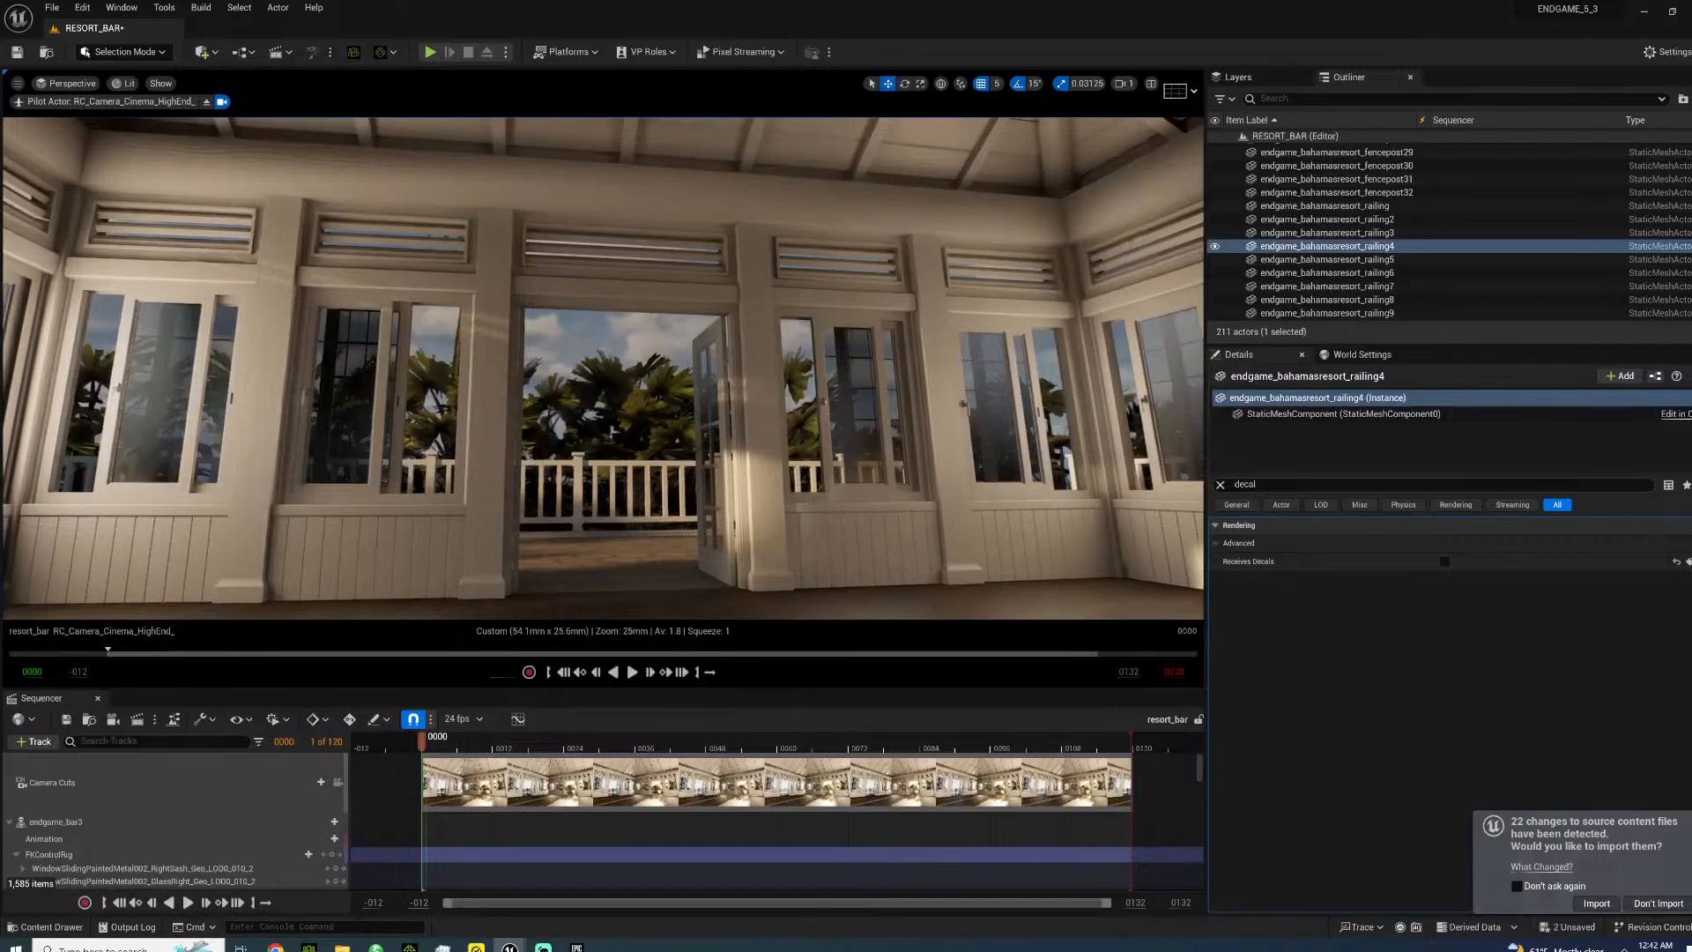
right_drag(728, 414, 1132, 438)
key(s)
key(w)
- Clear the property filter, select RC_Camera_Cinema_HighEnd_ and sample its manual focus distance from the nearest fence post cap
click(1220, 484)
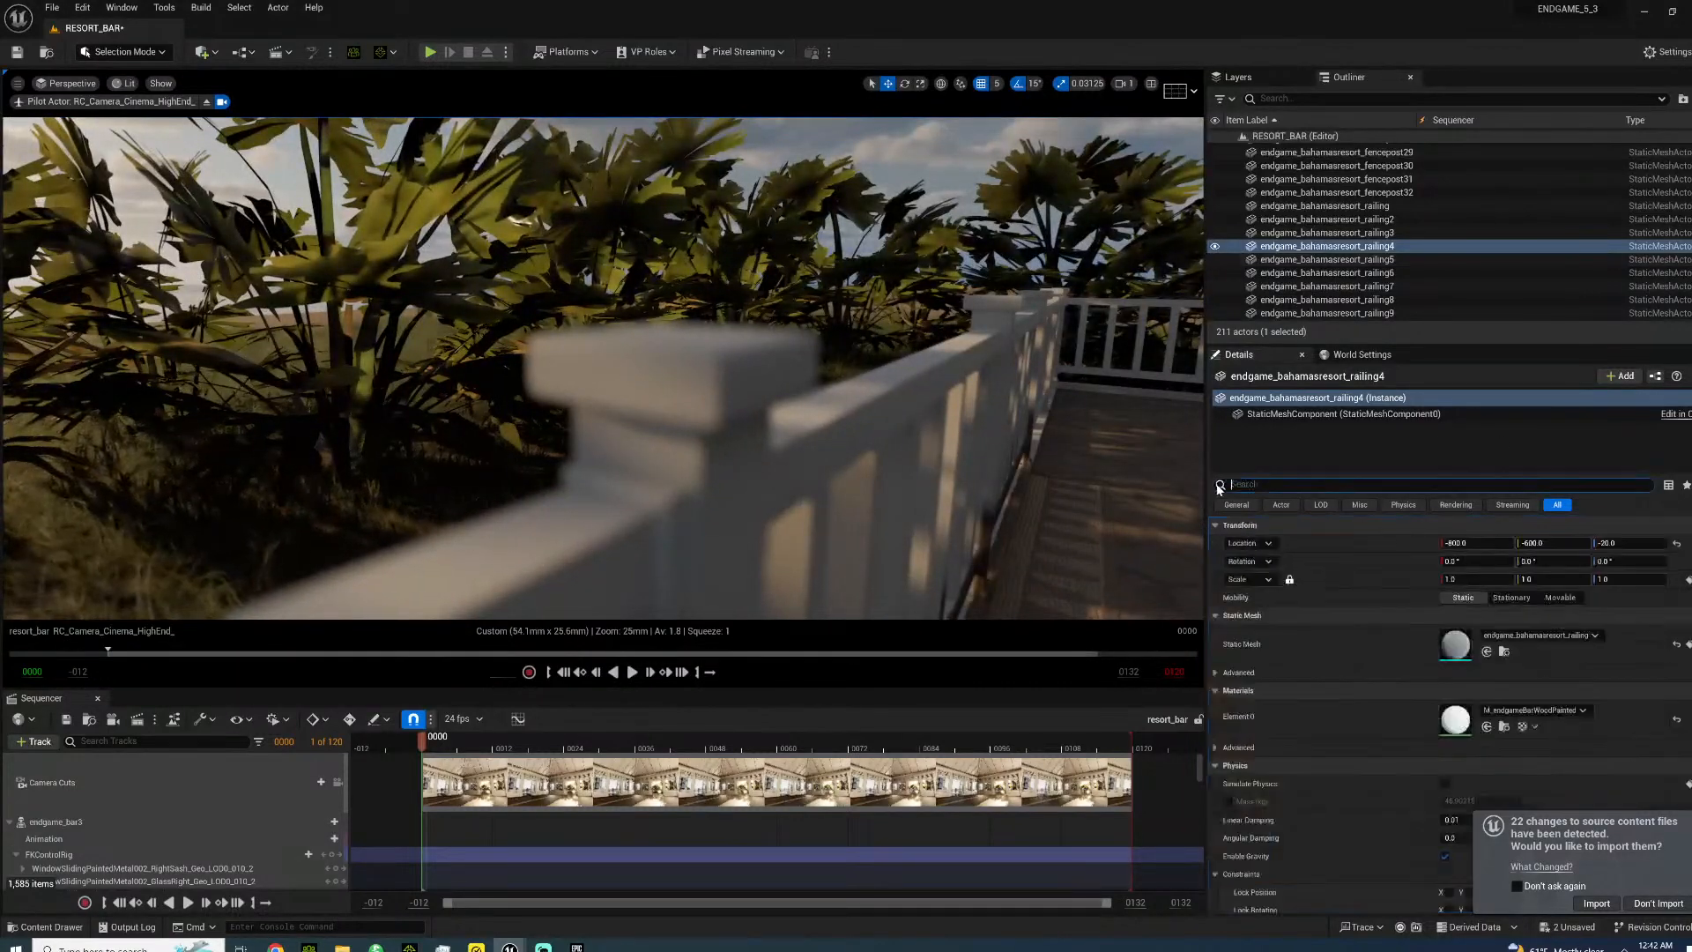
scroll(1321, 247, down, 3)
scroll(1320, 250, down, 7)
scroll(1295, 238, down, 8)
scroll(1301, 251, up, 7)
scroll(1293, 247, down, 5)
scroll(1303, 253, down, 10)
scroll(1305, 261, down, 6)
click(1315, 213)
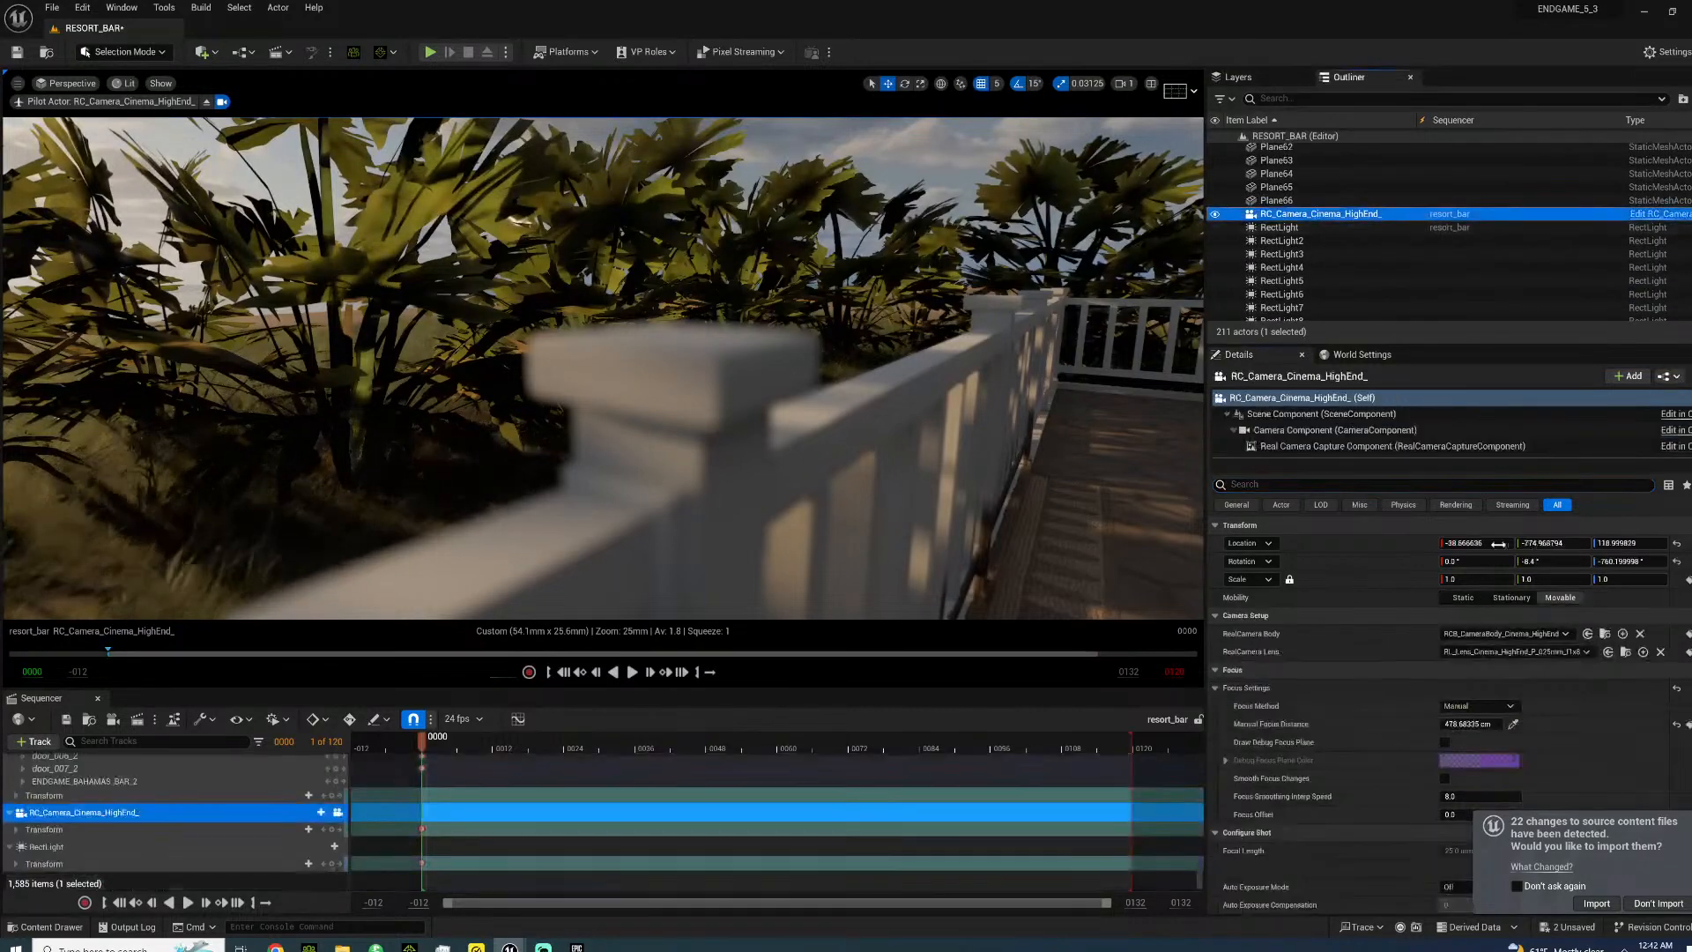
click(1513, 723)
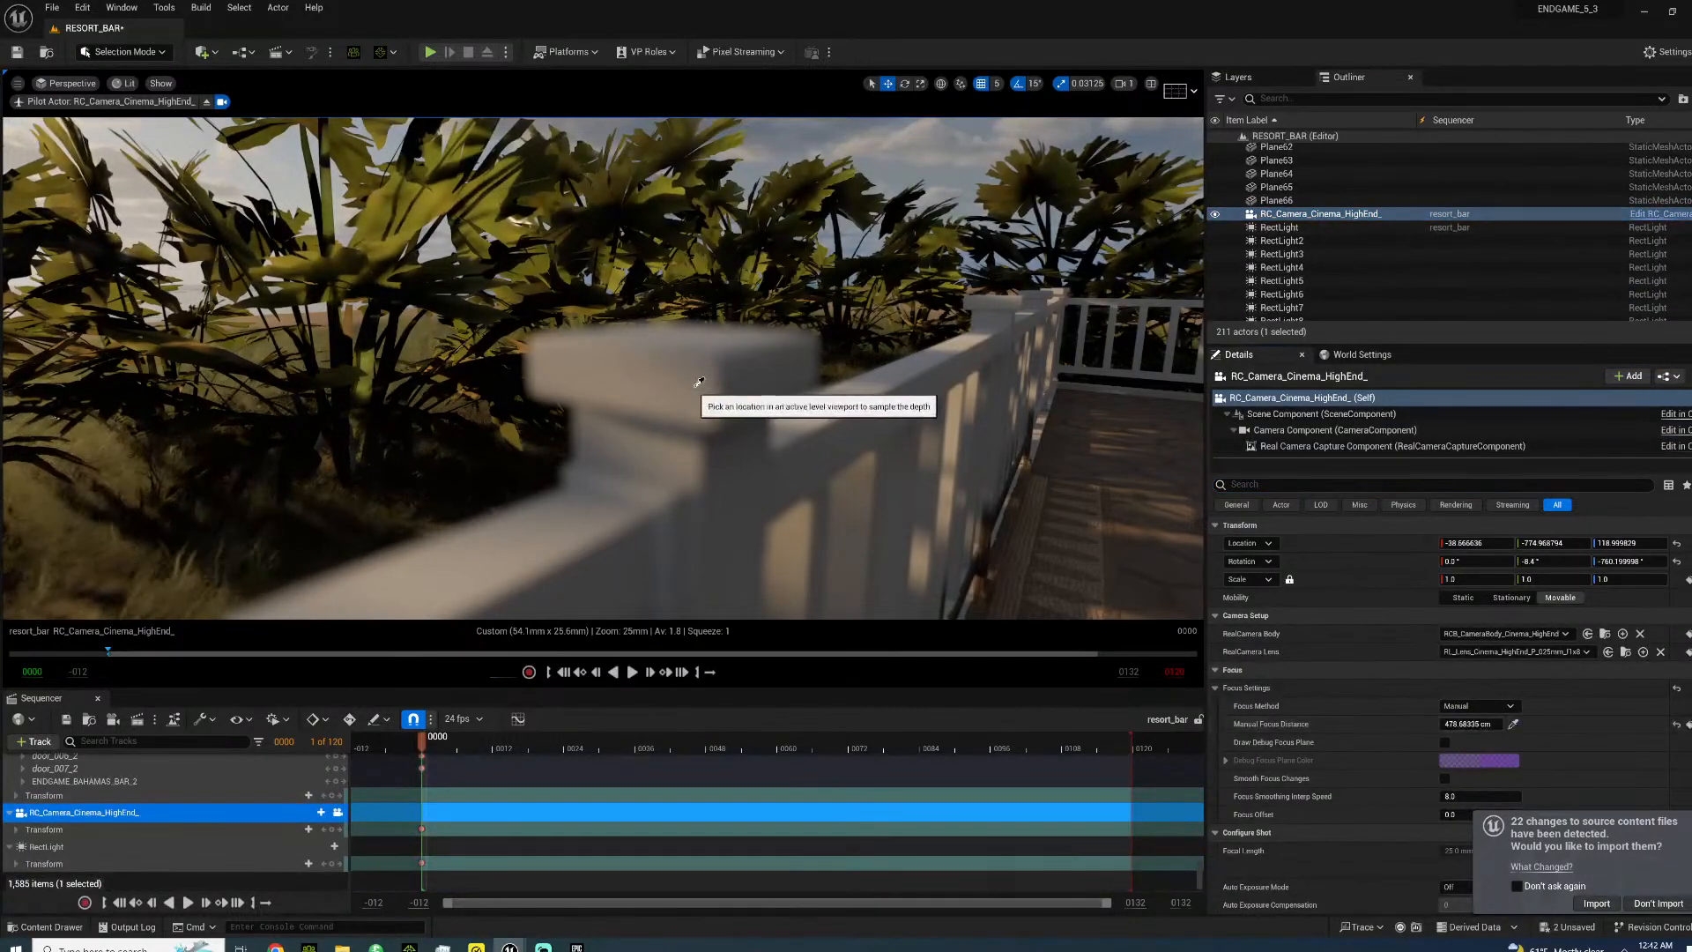
click(699, 382)
- Move the camera back inside the bar and resample its manual focus distance on the room
right_drag(752, 349, 229, 317)
key(s)
key(d)
key(s)
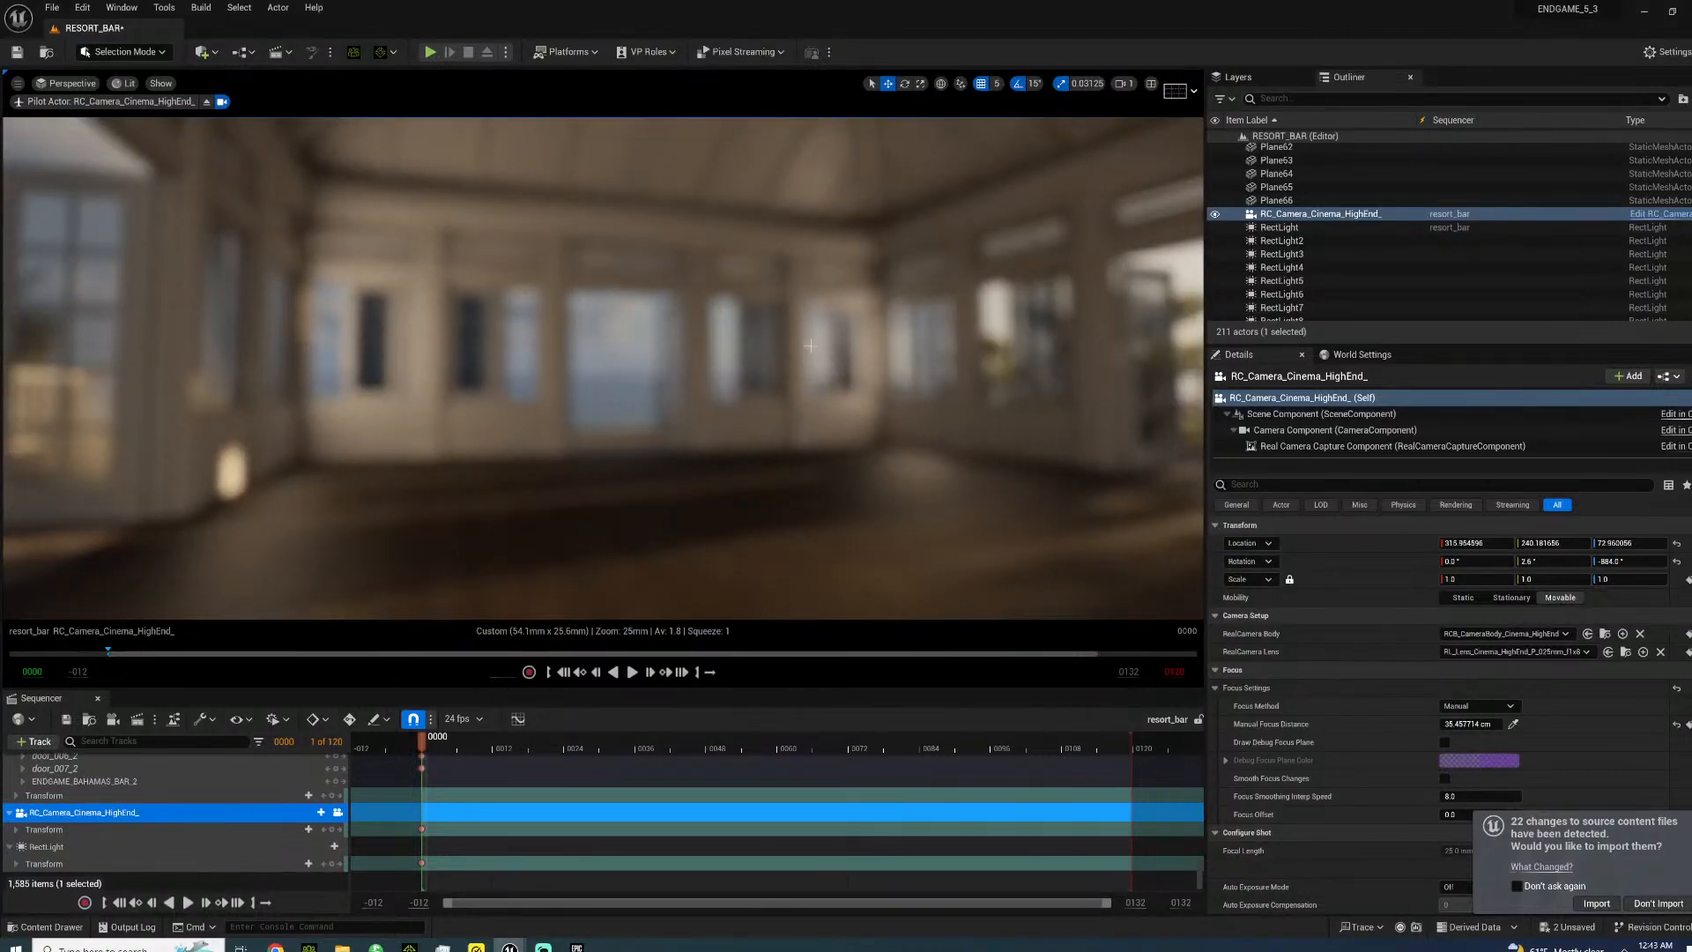
click(1514, 724)
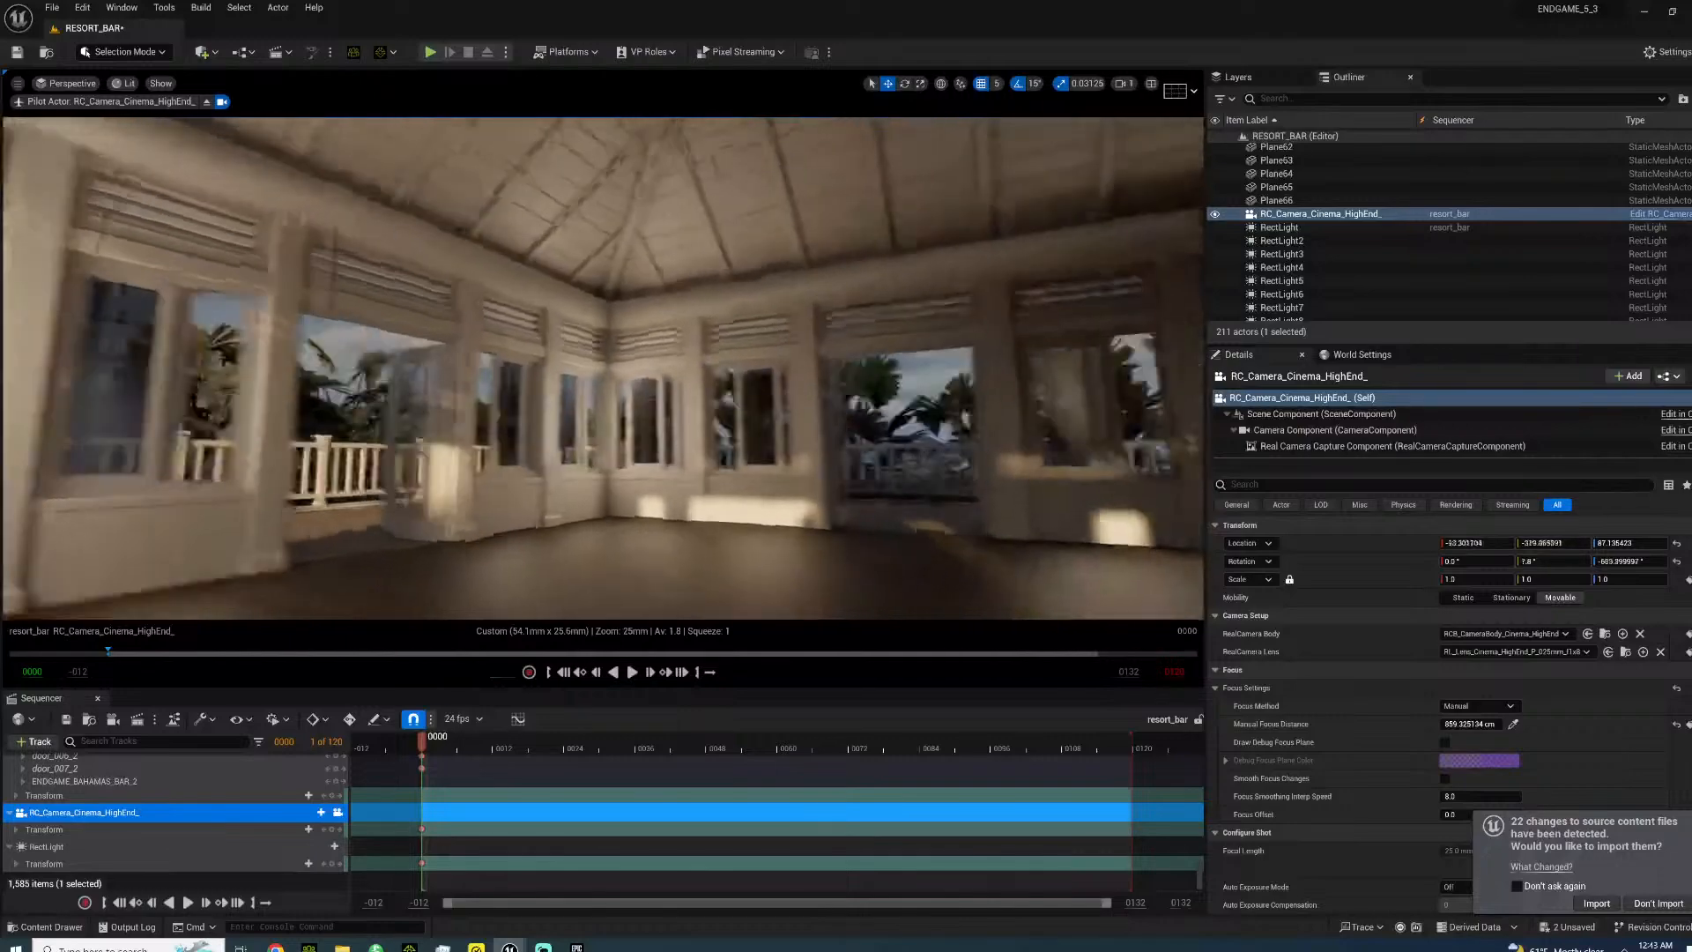
- Fly the camera from the bar interior out to the terrace fence in front of the palms and examine its lower rails
key(w)
right_drag(750, 345, 900, 400)
key(s)
key(w)
key(s)
key(w)
right_drag(700, 423, 662, 405)
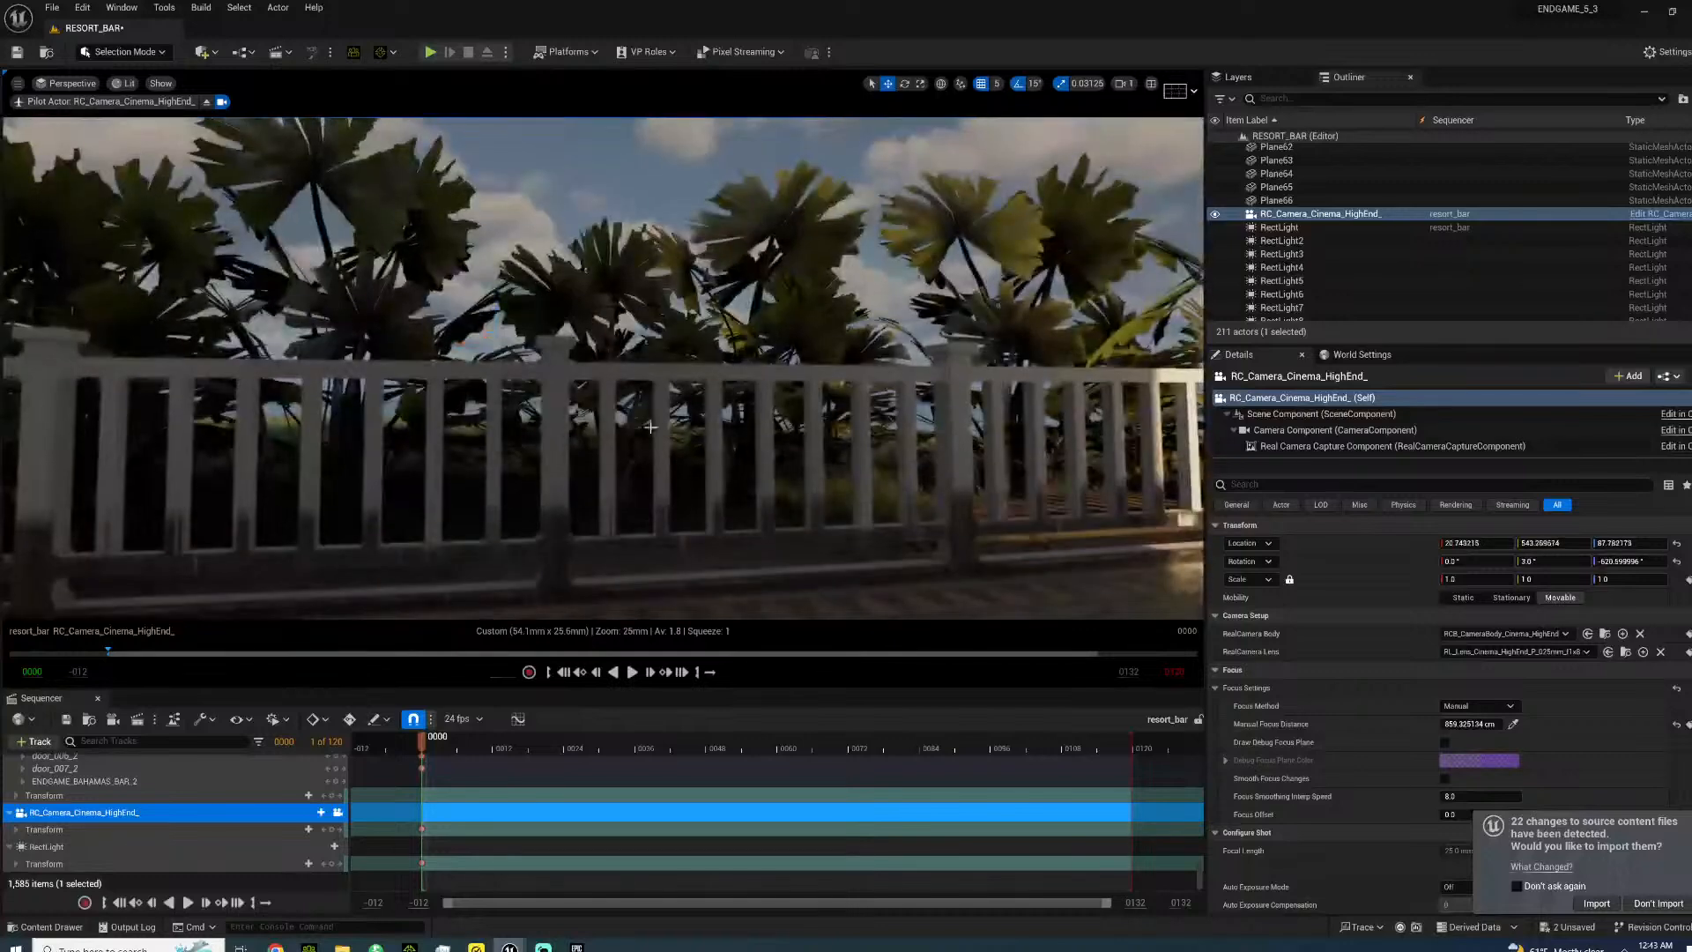
click(571, 574)
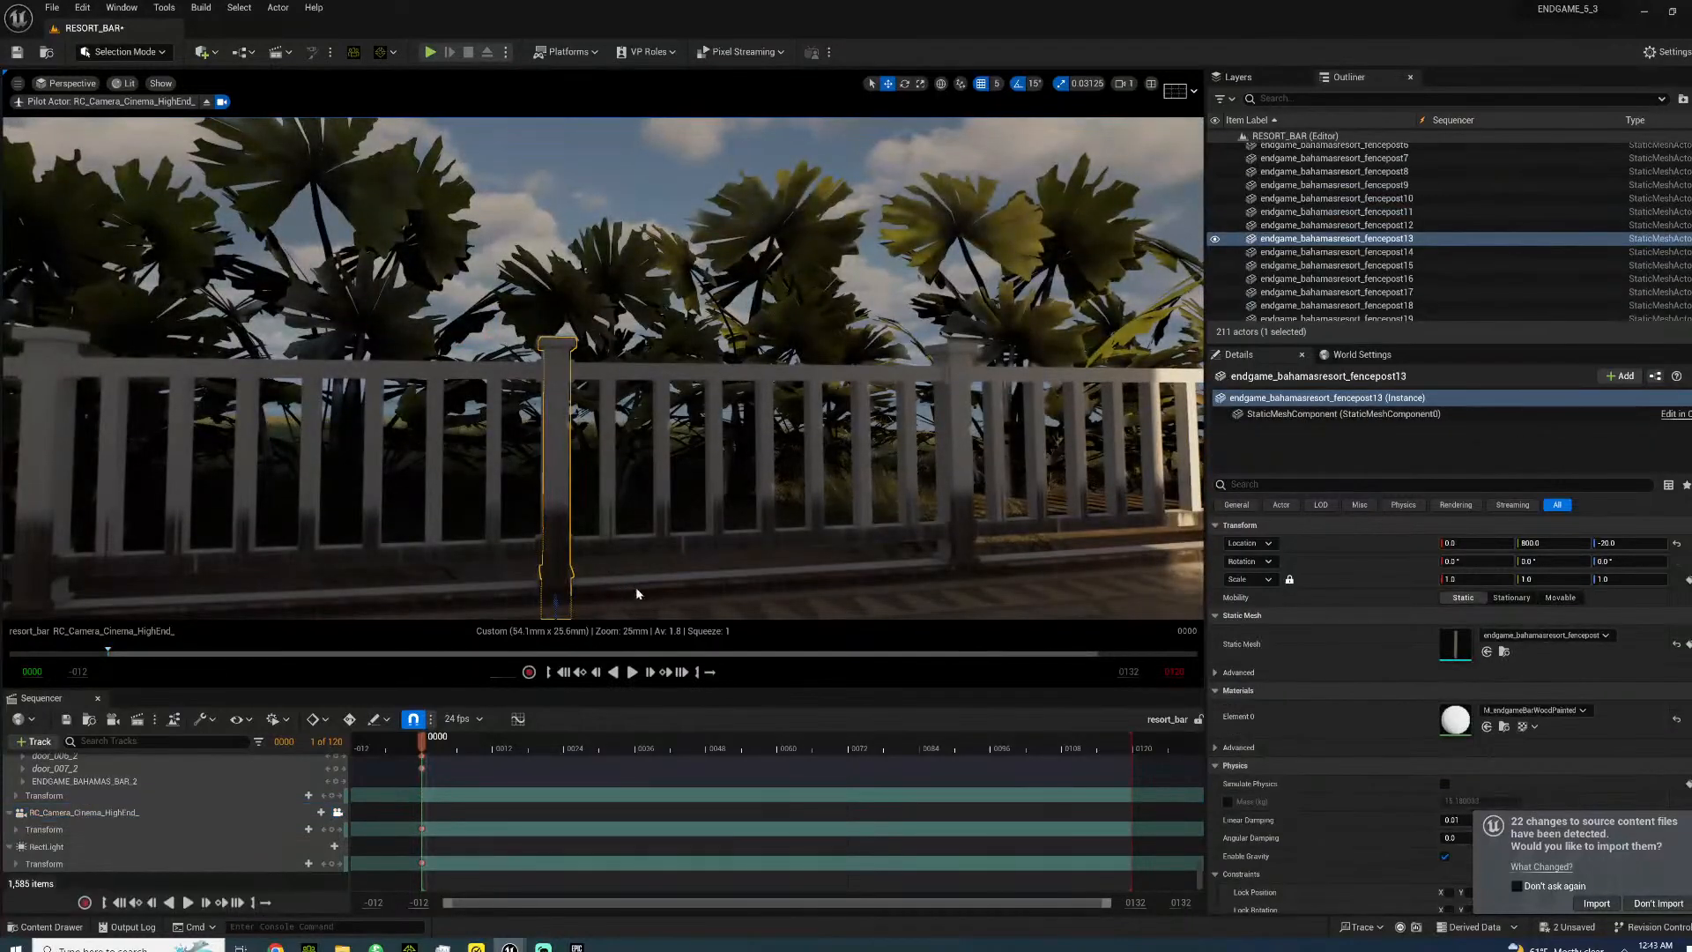
ctrl+click(670, 581)
ctrl+click(962, 554)
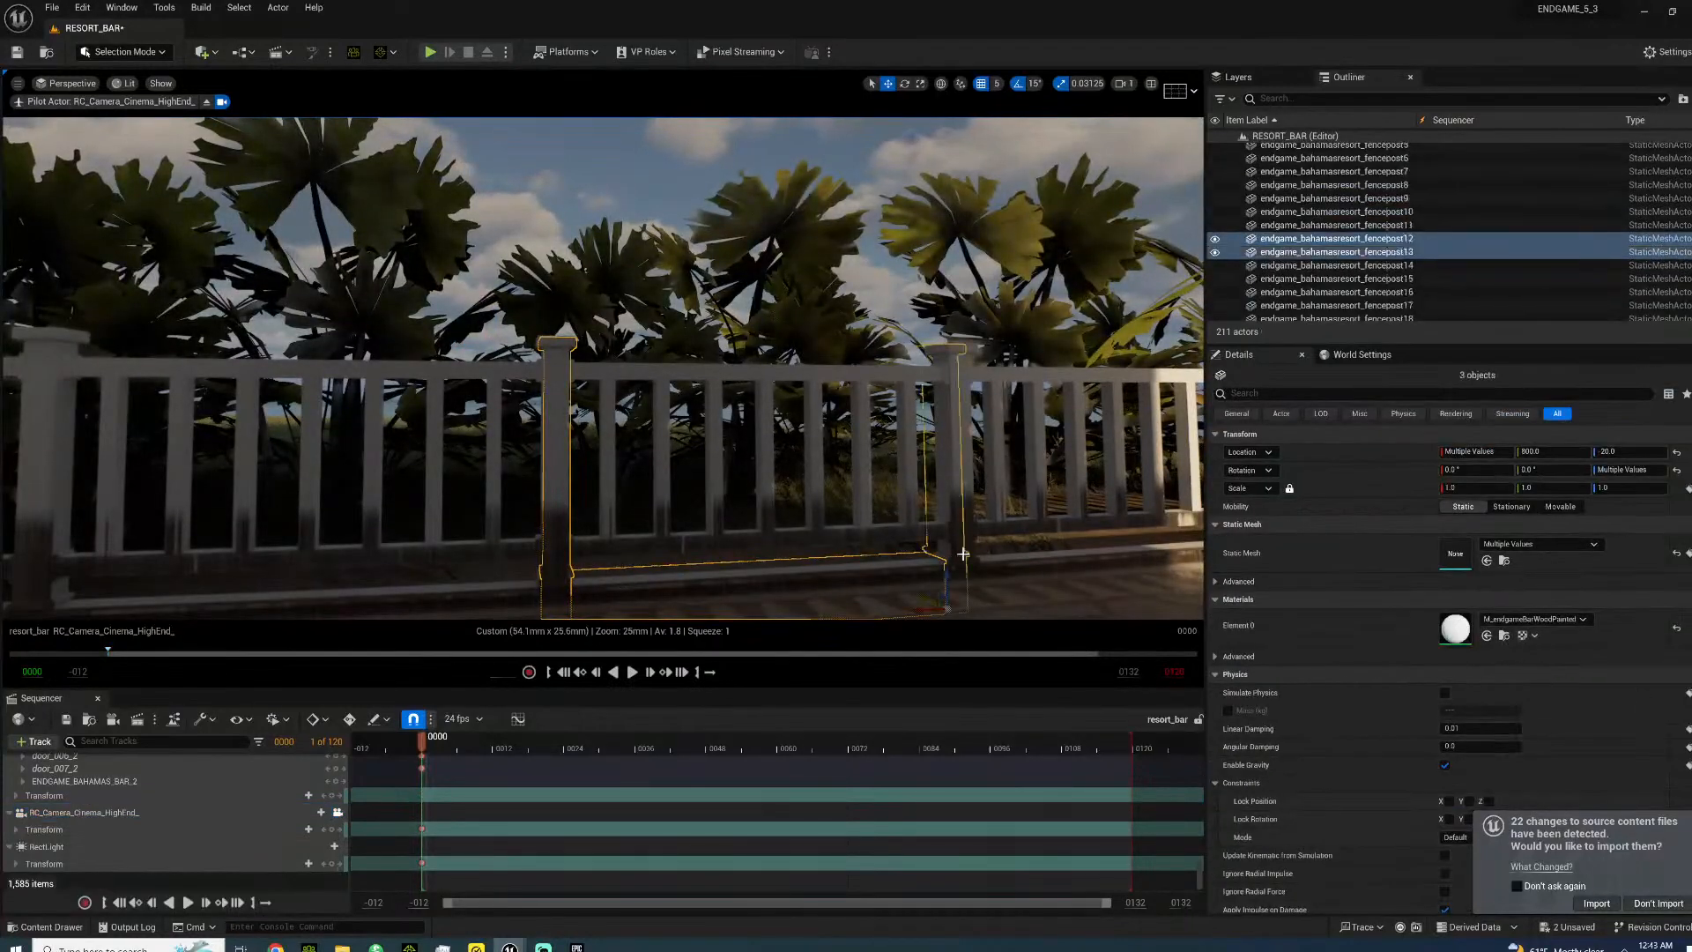
ctrl+click(1032, 548)
ctrl+click(1038, 495)
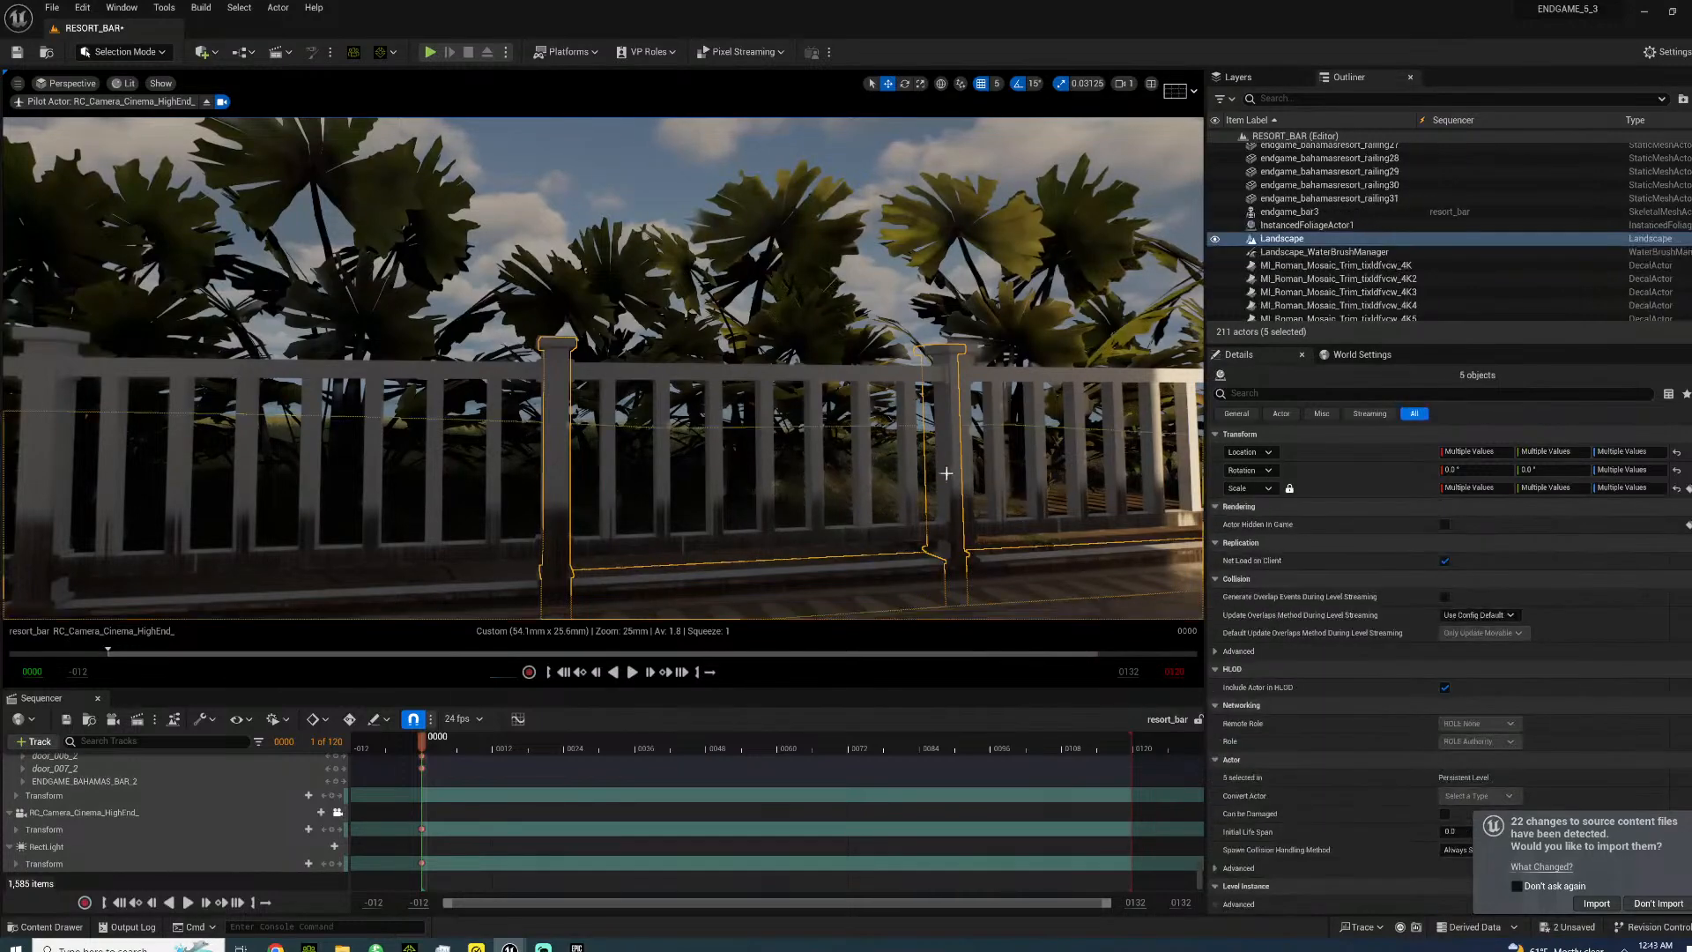
click(961, 231)
right_drag(608, 397, 669, 551)
click(608, 548)
ctrl+click(669, 527)
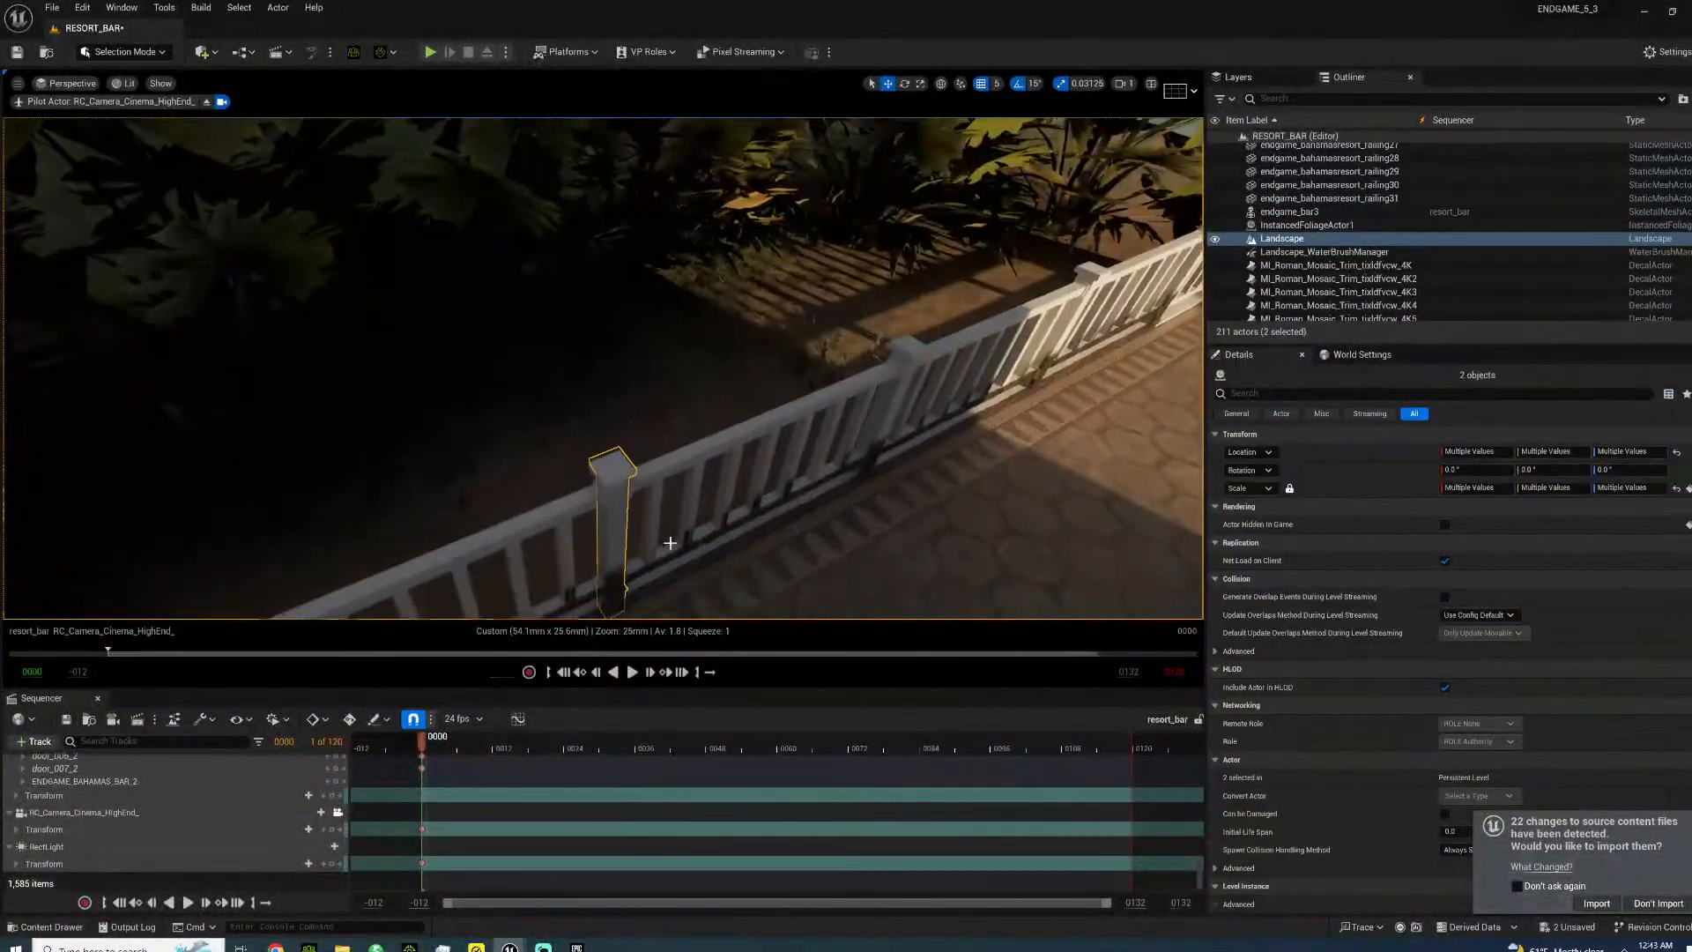
- Select one fence section's base, railing and two posts together and filter their properties by "decal" to reach Receives Decals
click(675, 541)
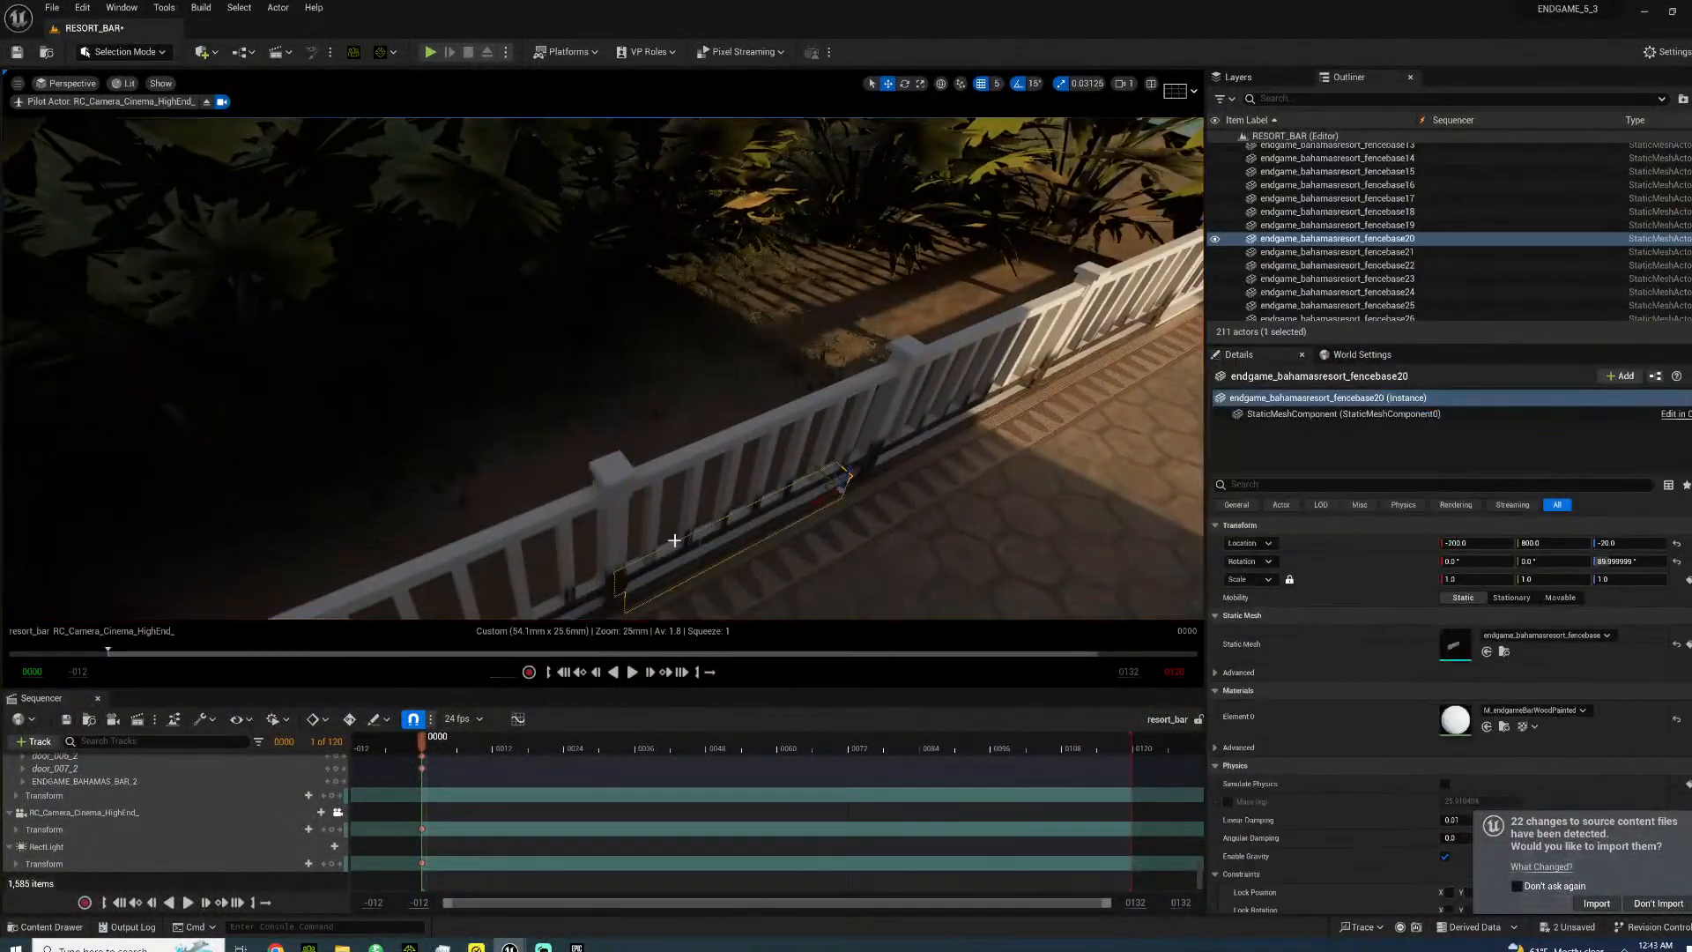
ctrl+click(683, 462)
ctrl+click(616, 473)
ctrl+click(917, 354)
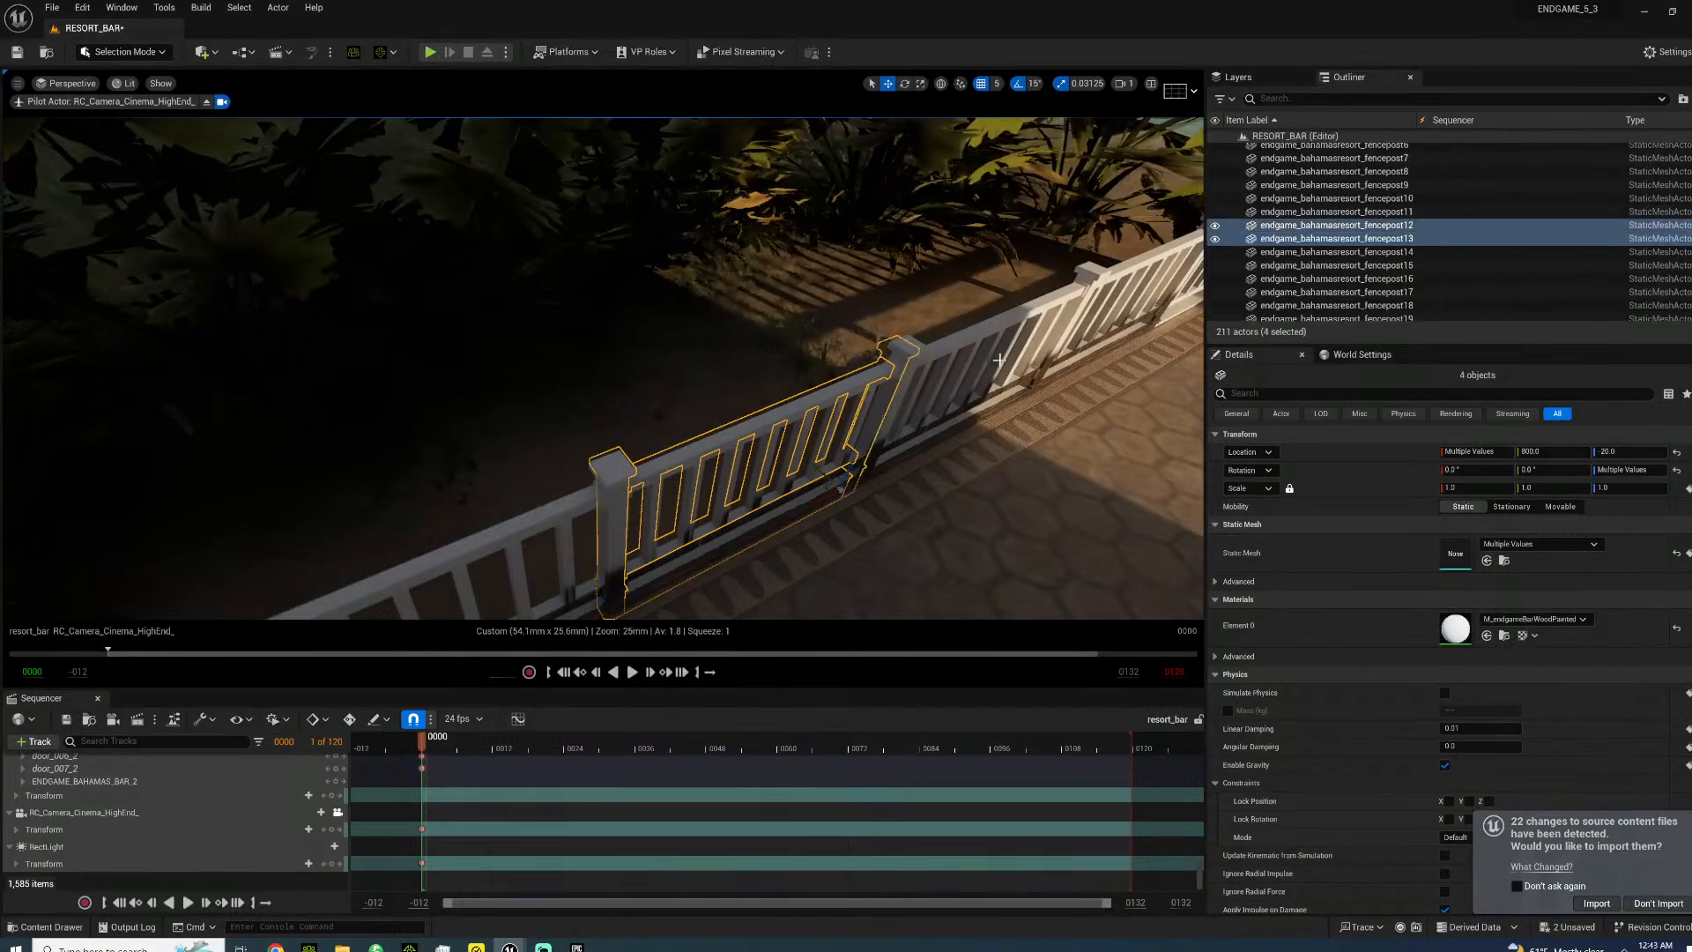
text(decal)
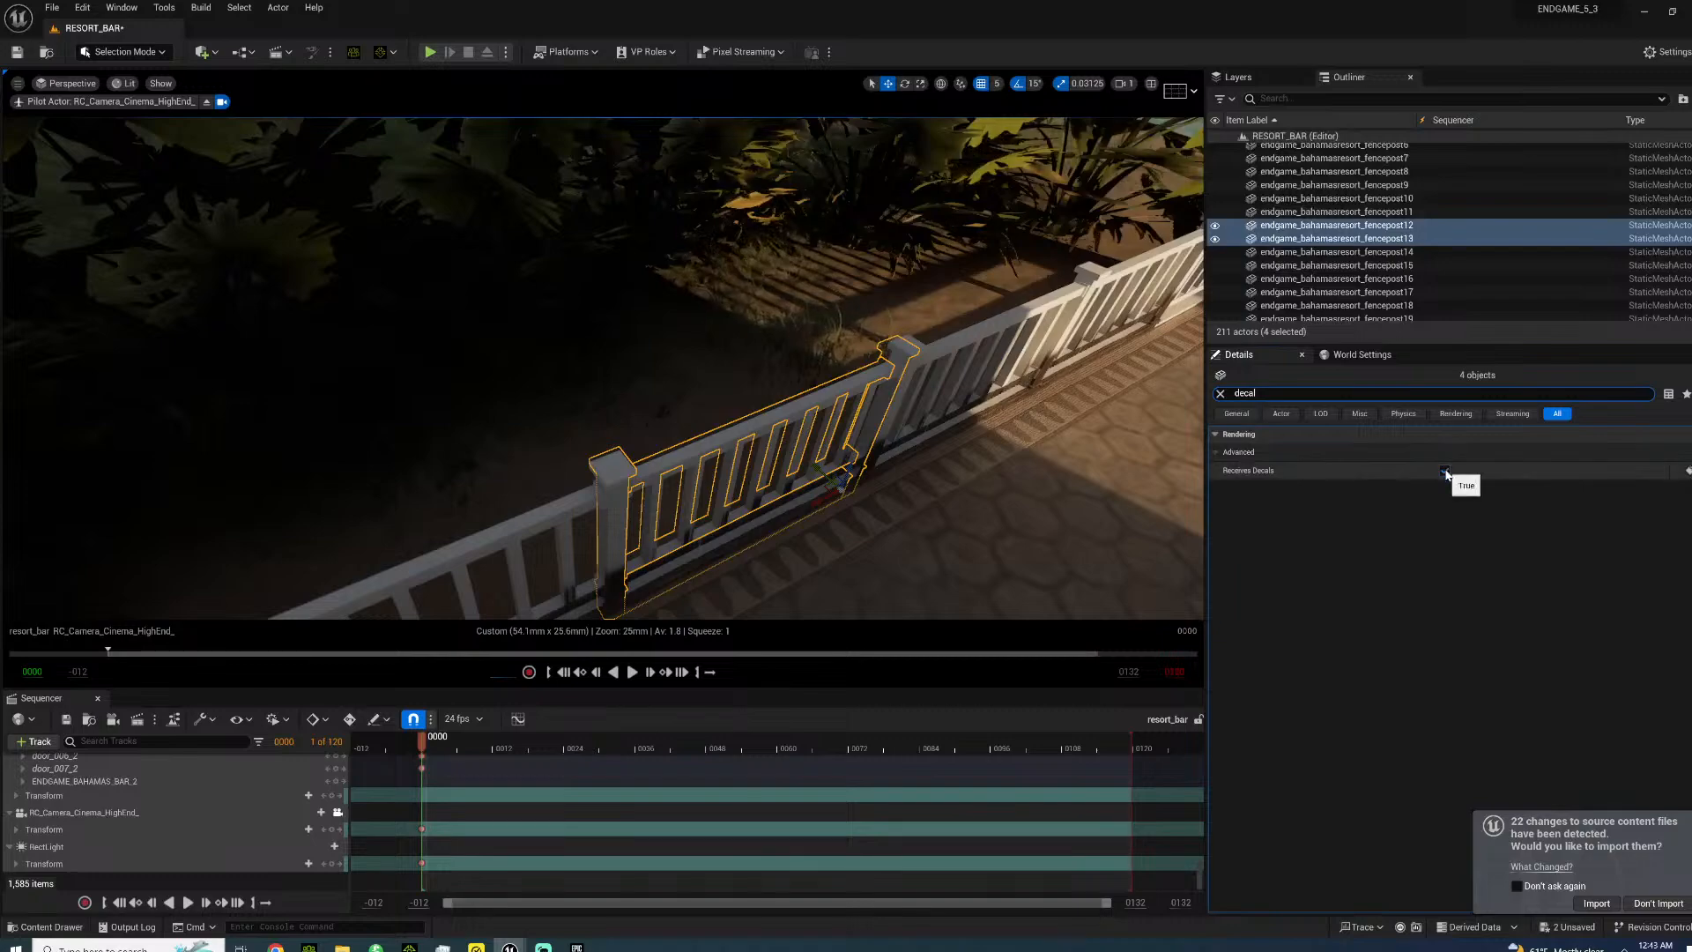
- Examine the bar's interior, ceiling and open doorways through the camera before heading out to the terrace
right_drag(869, 440, 675, 414)
key(s)
click(678, 408)
key(w)
key(s)
right_drag(621, 307, 622, 306)
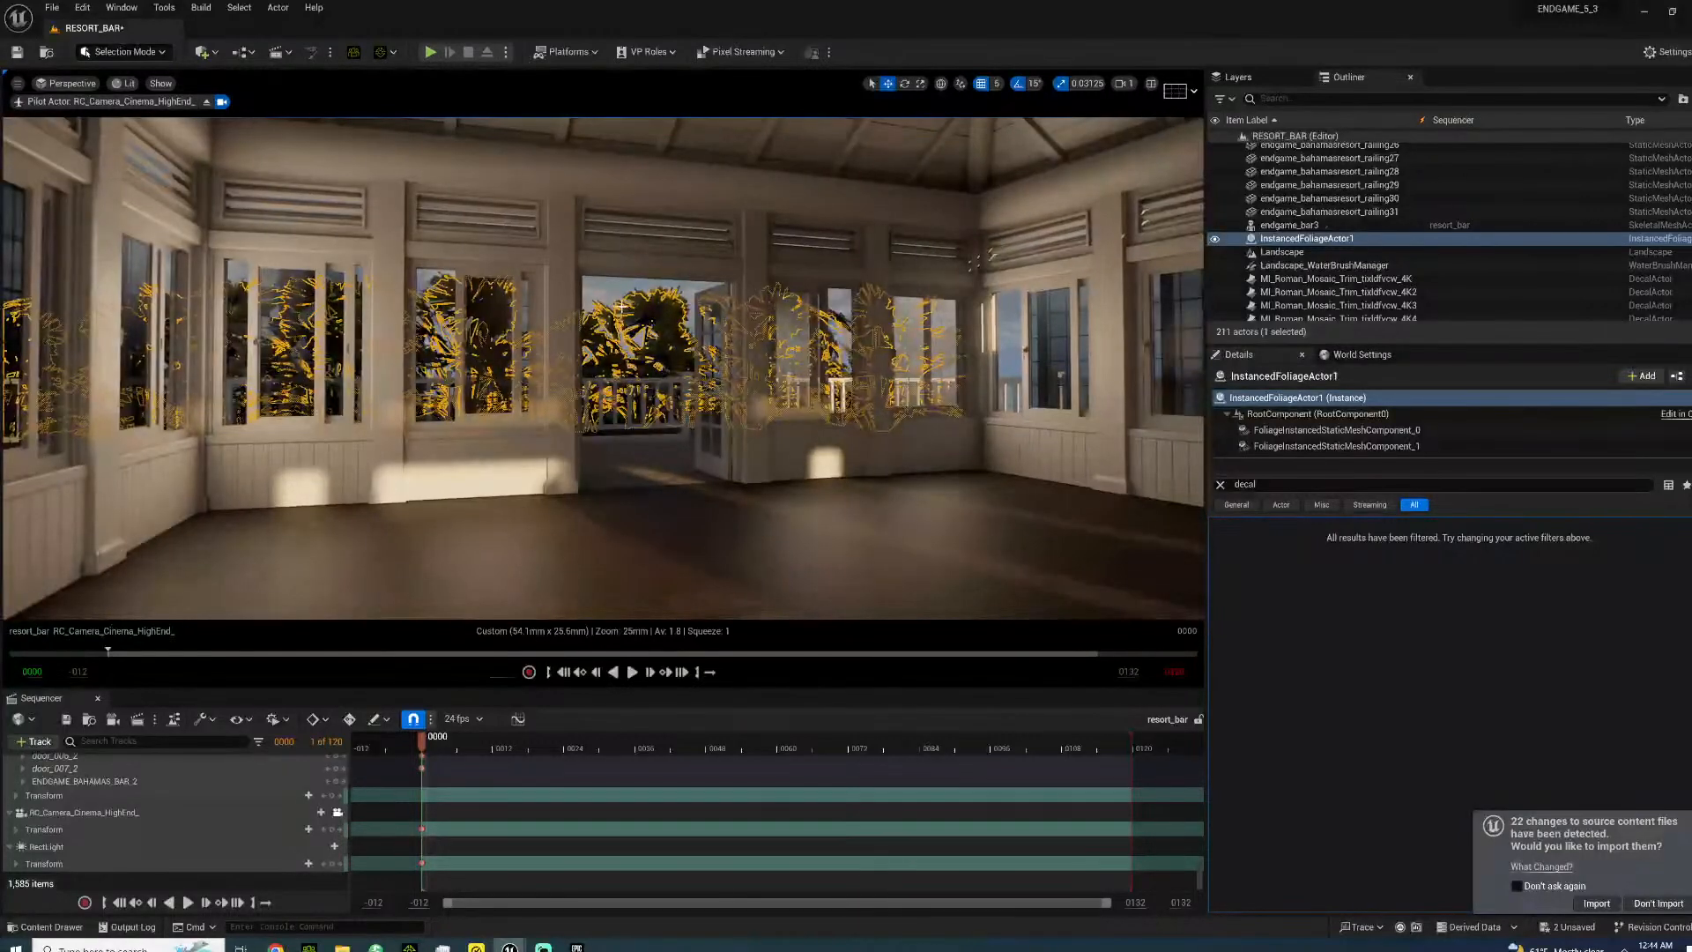
click(625, 278)
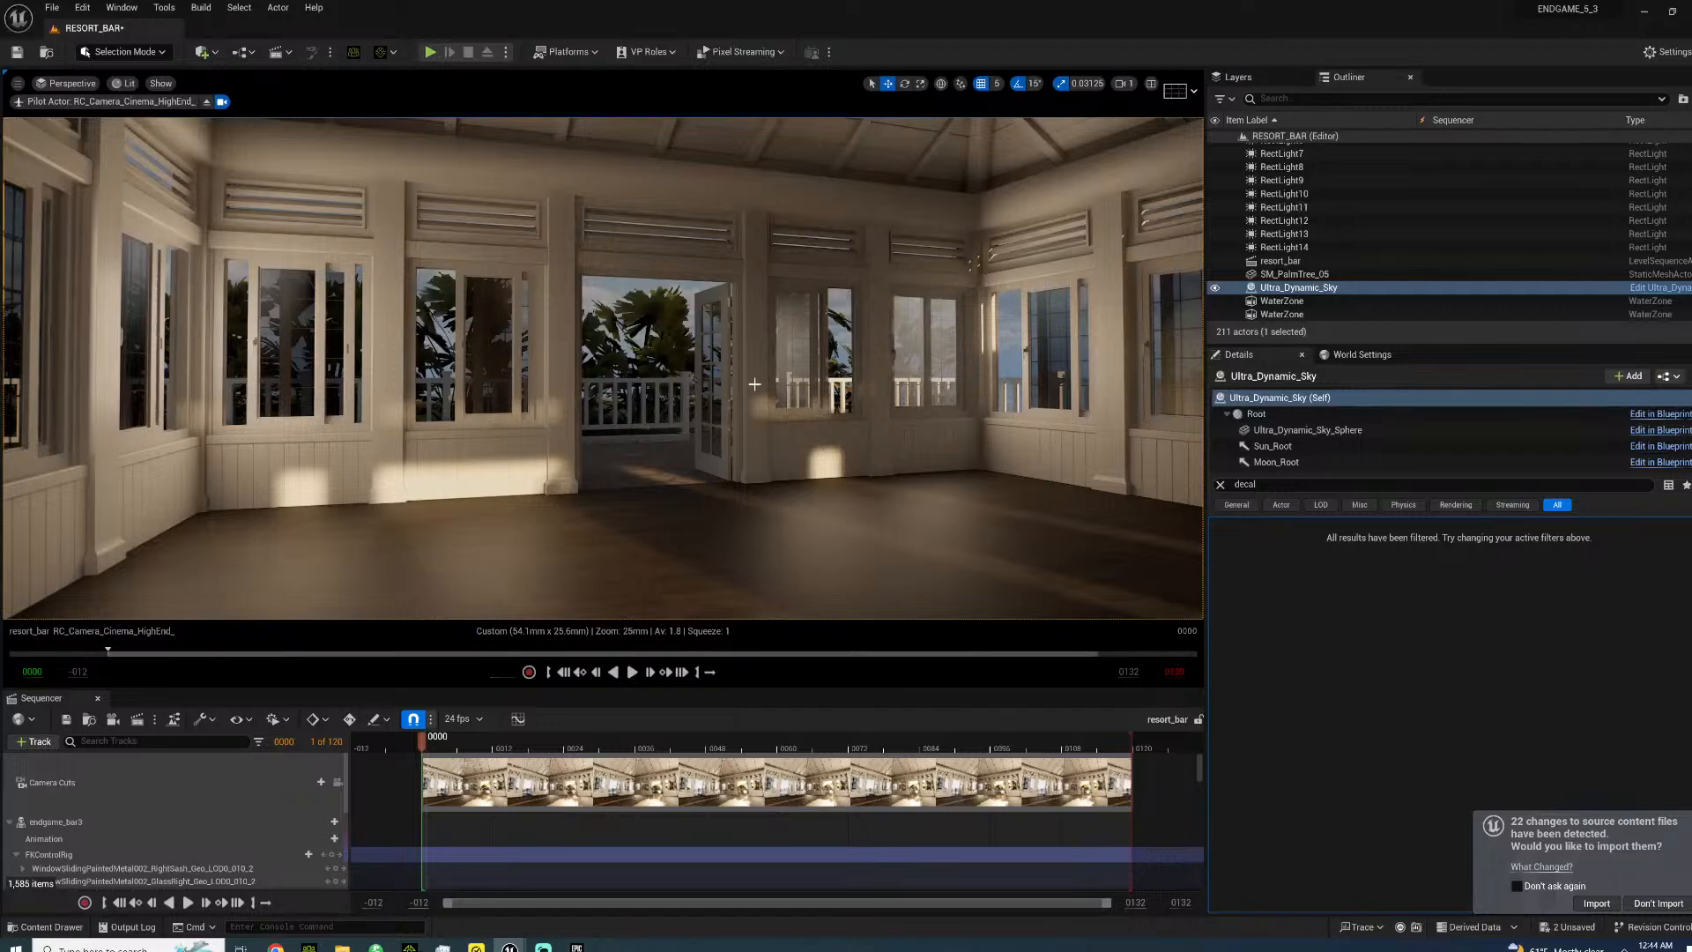
right_drag(624, 291, 917, 375)
key(s)
right_drag(495, 216, 489, 282)
key(w)
right_drag(664, 227, 726, 236)
key(s)
key(s)
key(w)
right_drag(605, 362, 564, 331)
key(w)
right_drag(623, 404, 537, 401)
- Show the scene's actor icons and select the four mosaic trim decals along the bar's outer door wall together
key(g)
right_drag(434, 415, 163, 449)
key(s)
click(383, 419)
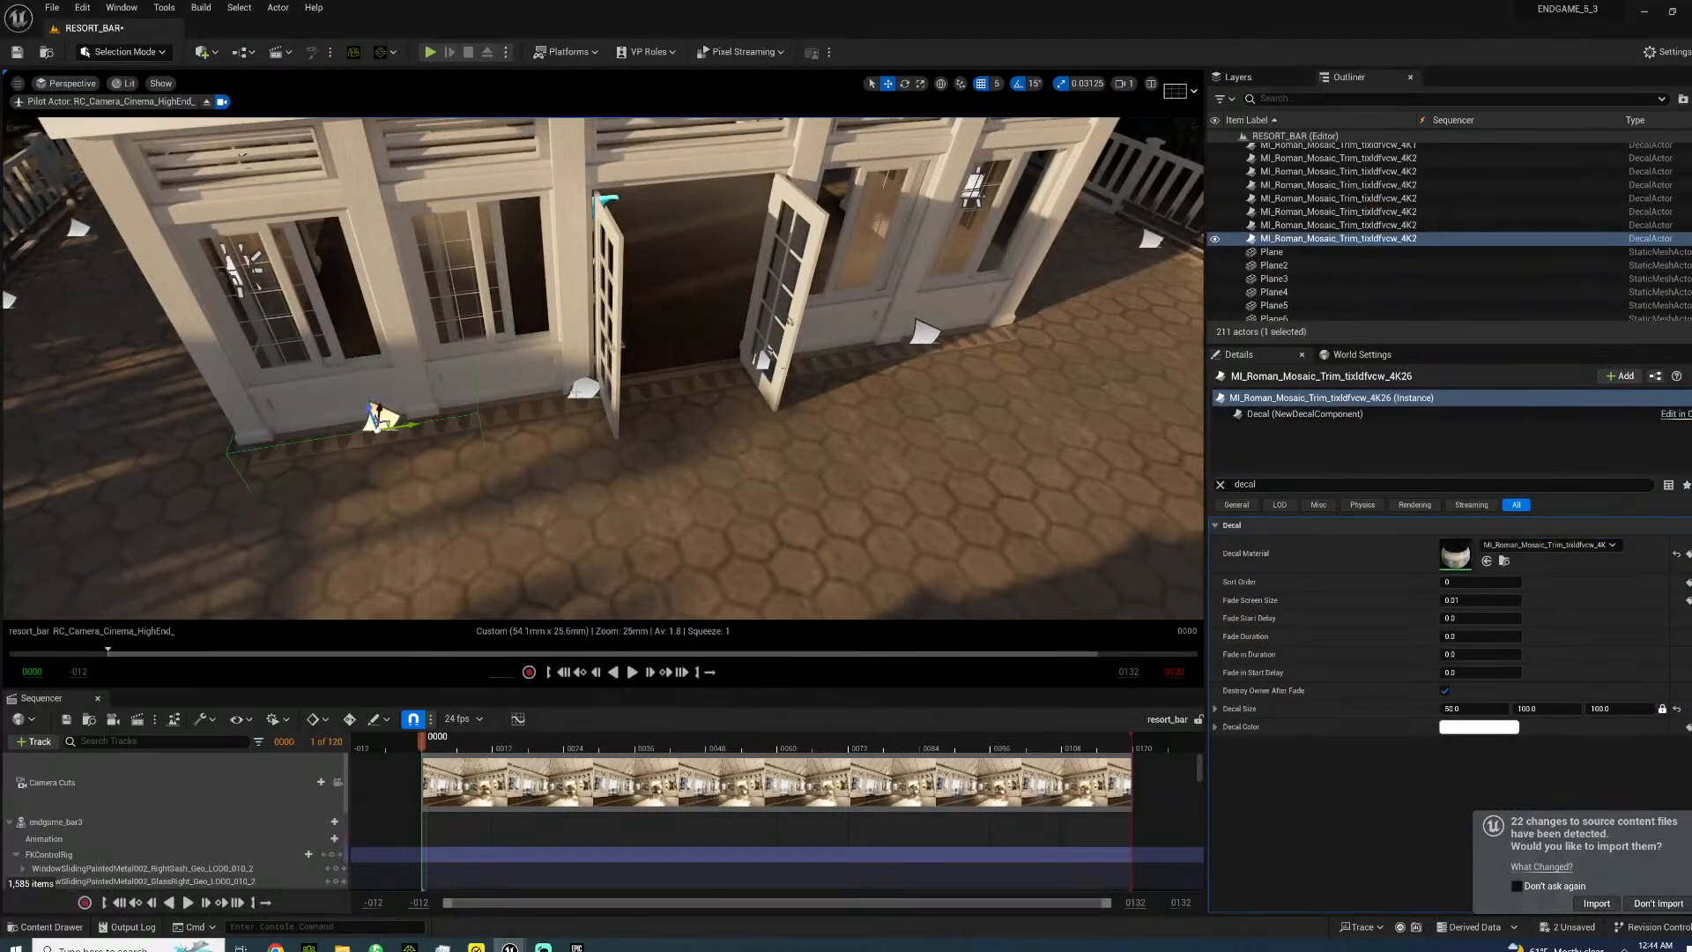
ctrl+click(579, 388)
right_drag(579, 388, 651, 365)
ctrl+click(650, 365)
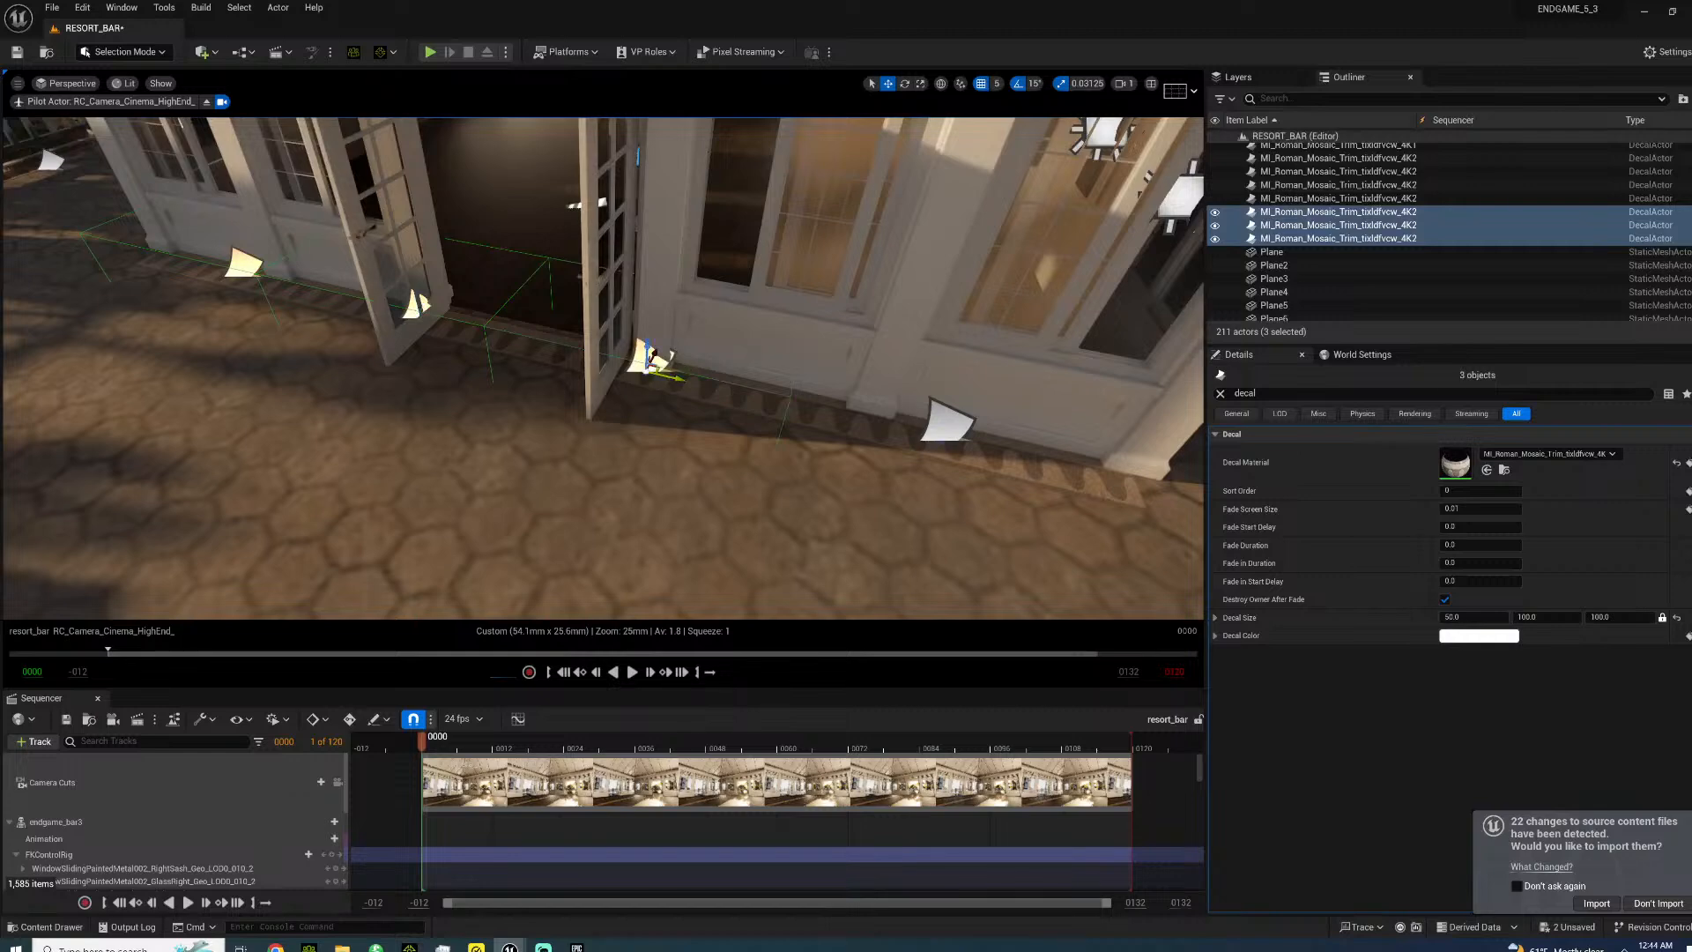
ctrl+click(968, 429)
right_drag(967, 429, 911, 347)
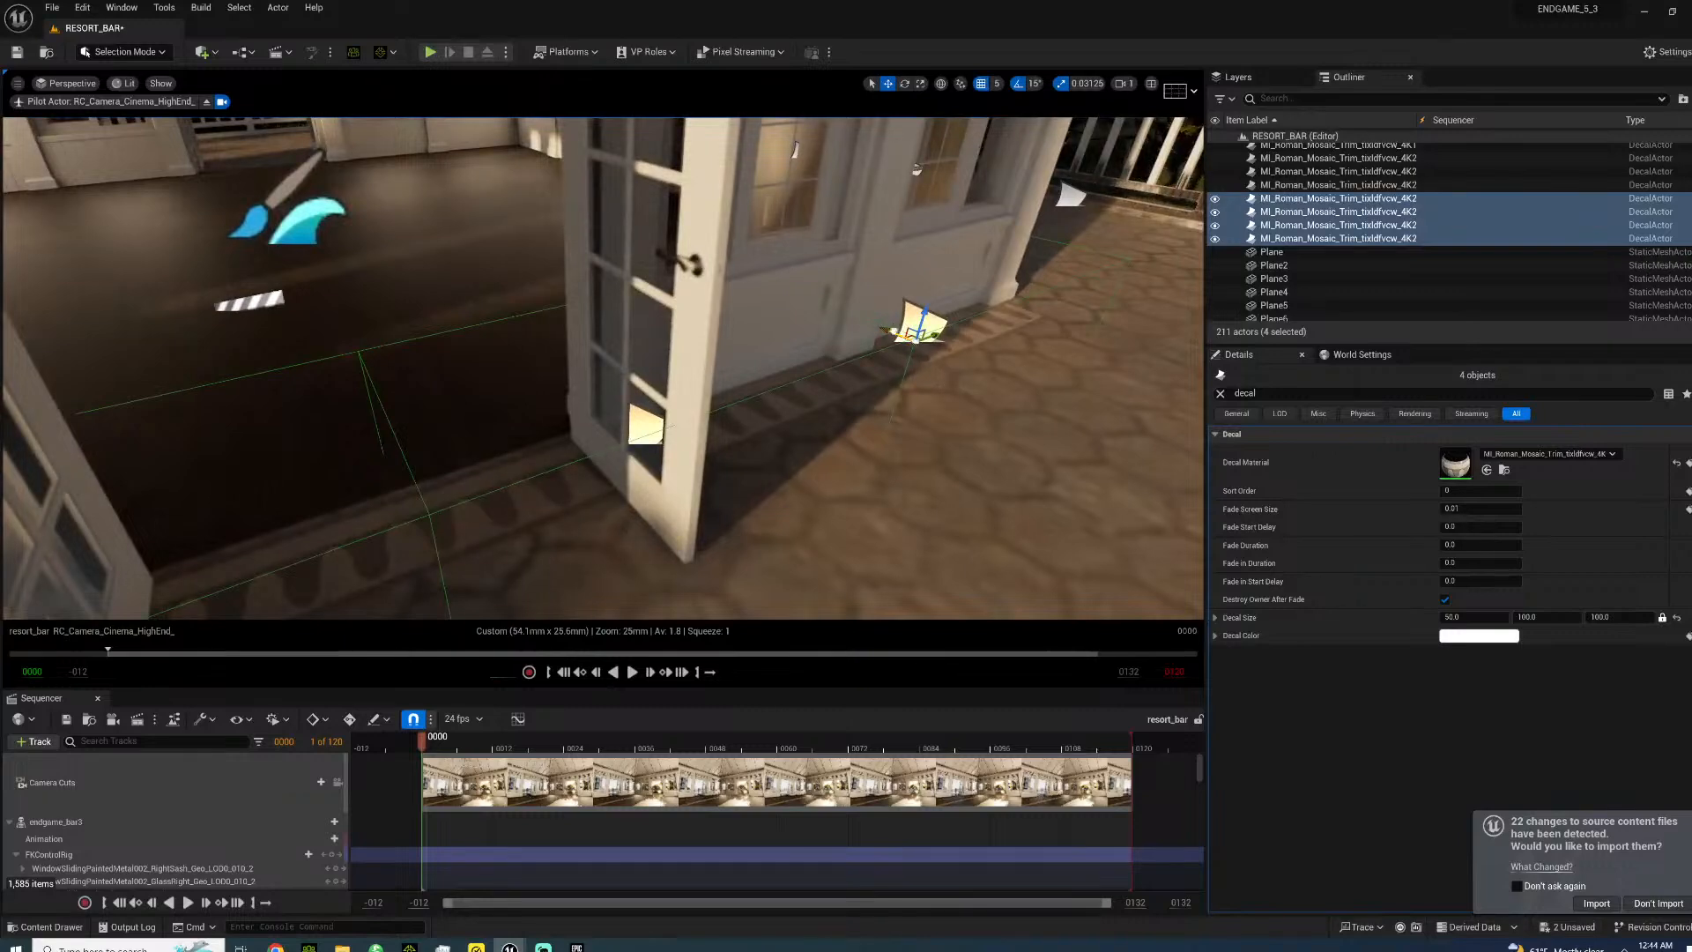
click(851, 429)
- Duplicate a mosaic trim decal from the beach-side wall, turn it to follow the adjoining wall, and place it across that wall's open doorway
right_drag(756, 551, 863, 269)
click(825, 291)
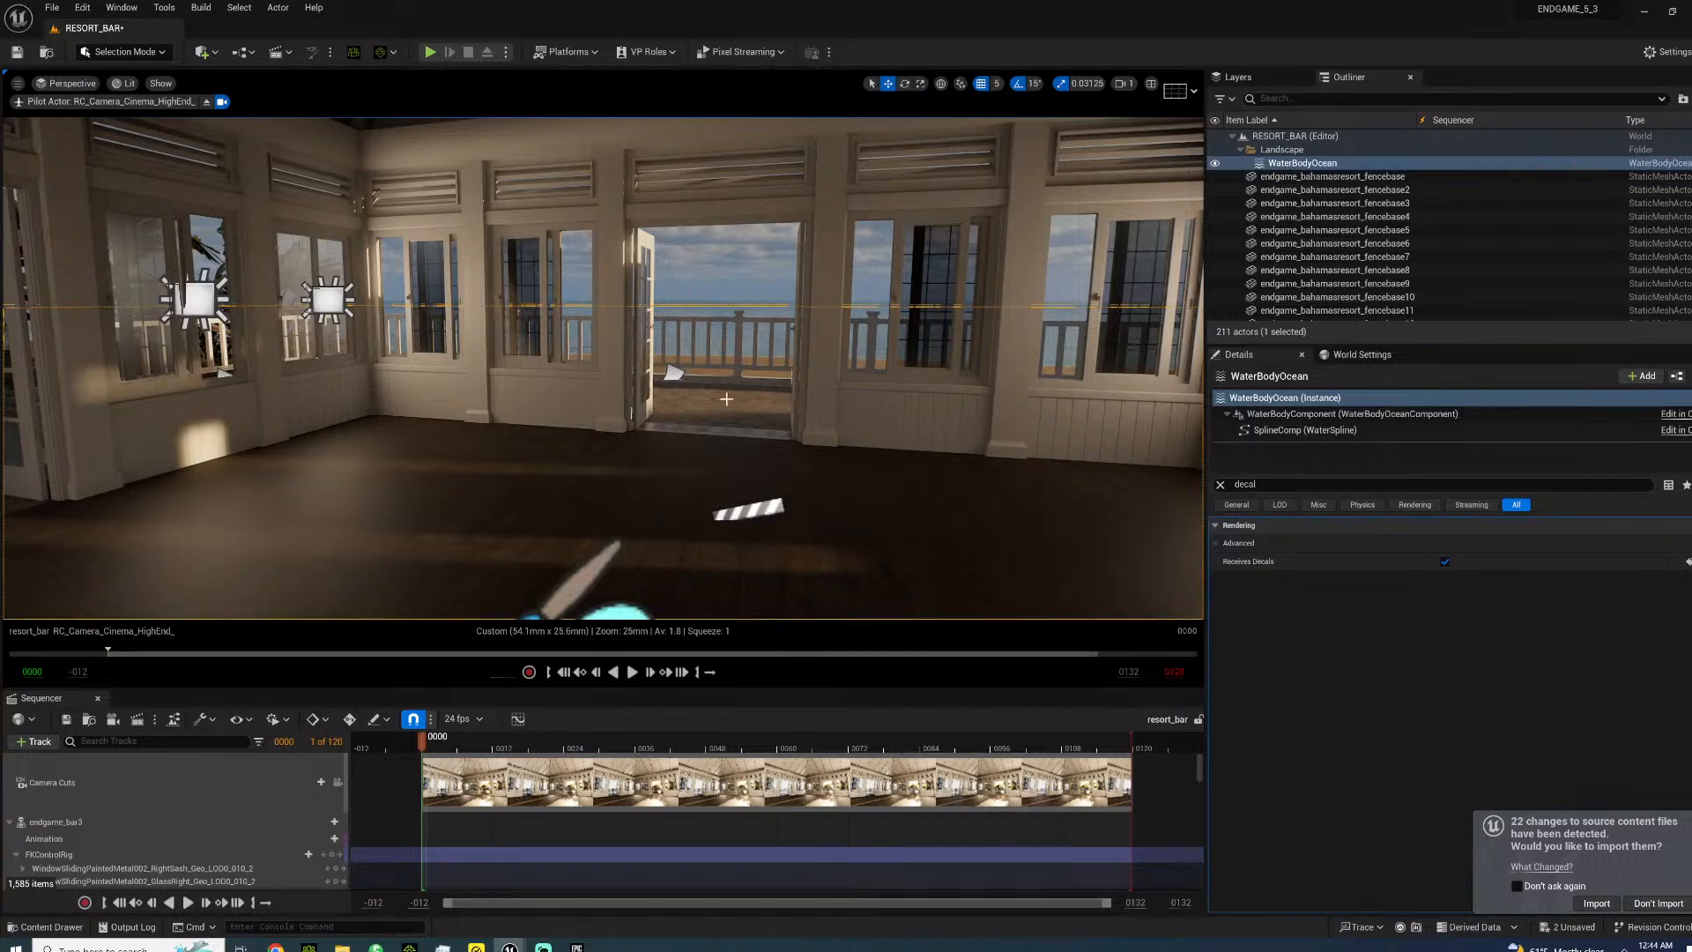
mouse_move(746, 404)
right_down()
mouse_move(705, 407)
mouse_move(780, 407)
mouse_move(784, 379)
mouse_move(740, 381)
mouse_move(758, 343)
mouse_move(720, 414)
right_up()
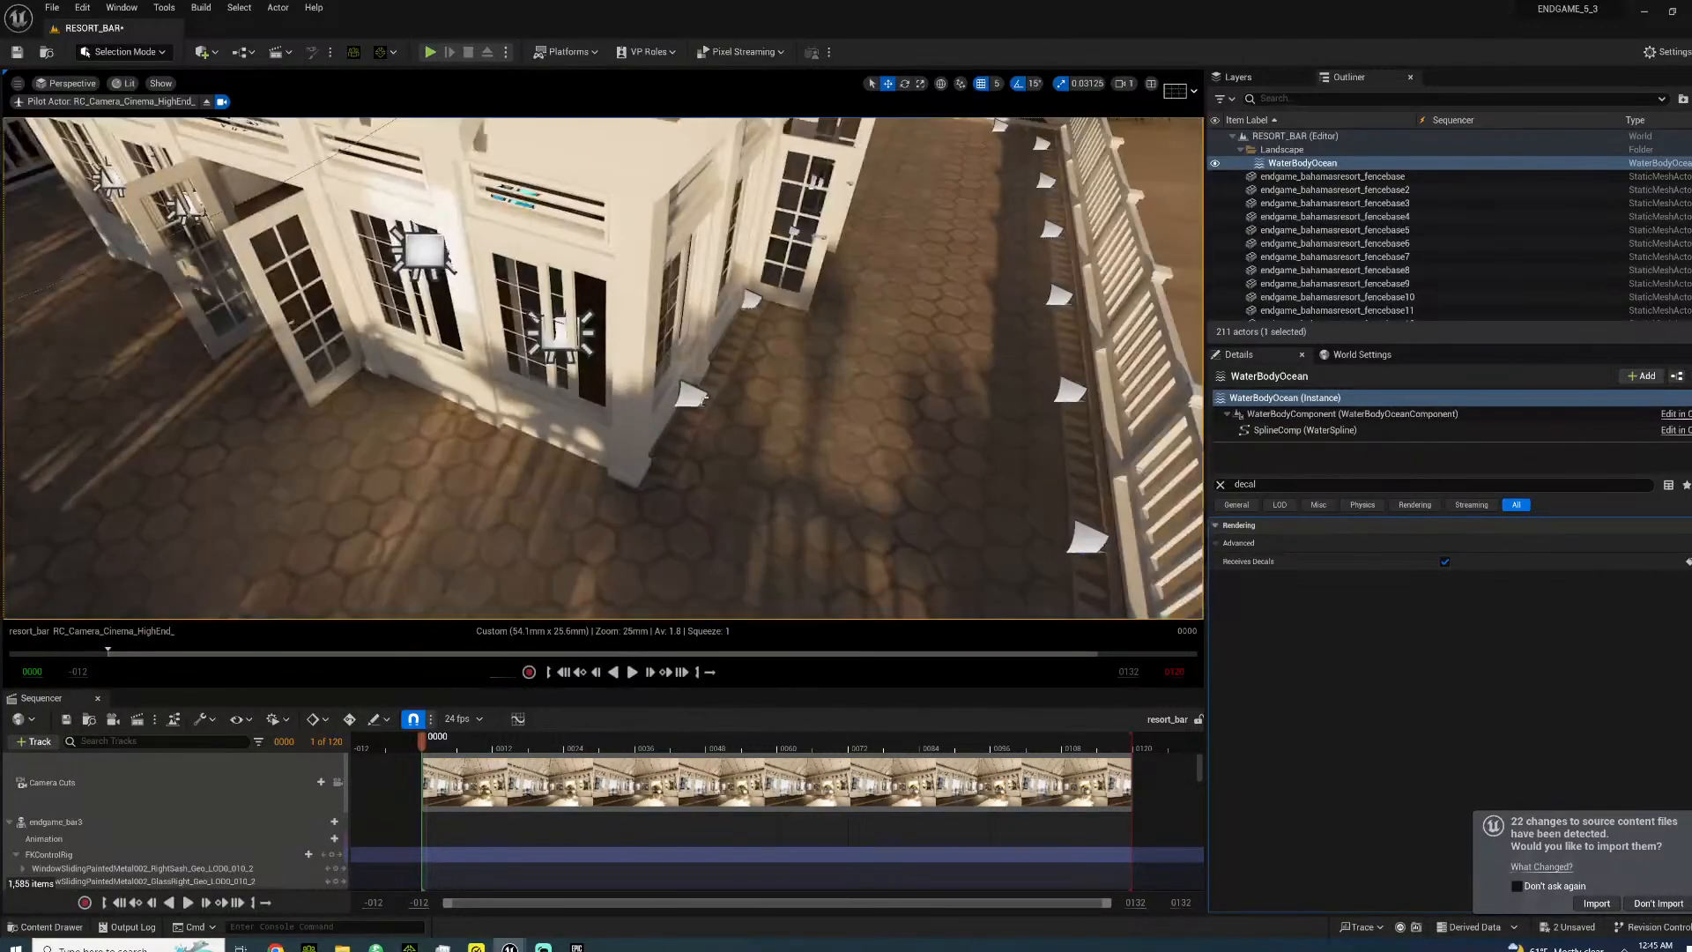
click(691, 393)
alt+drag(696, 390, 652, 468)
key(e)
key(w)
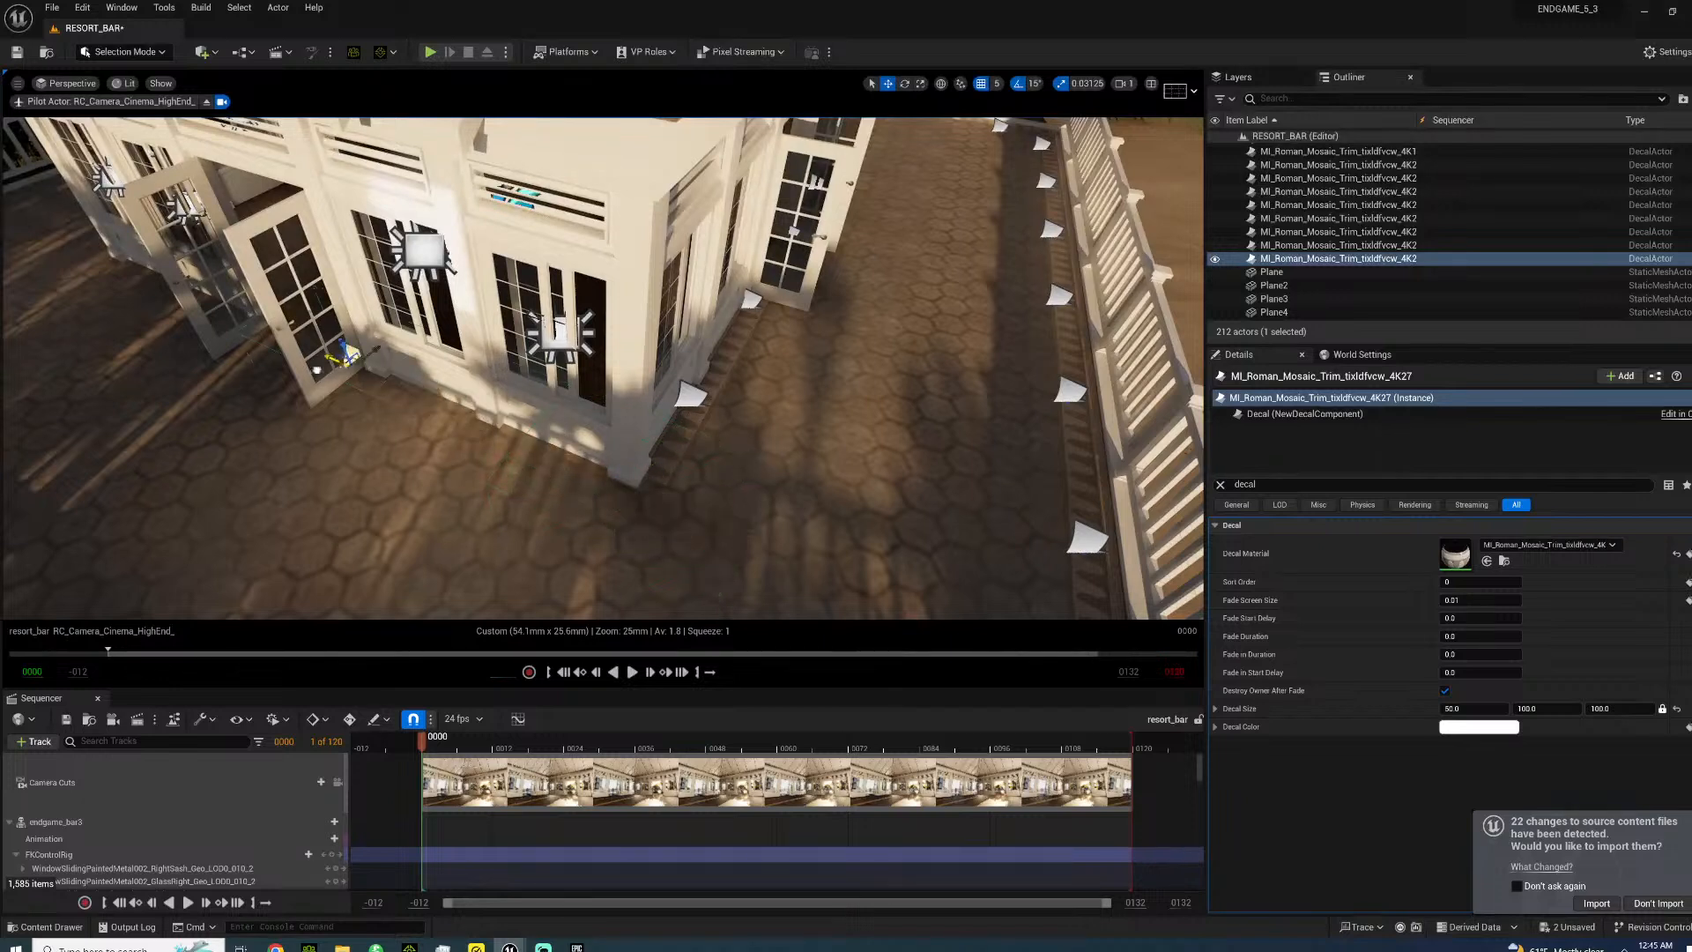
right_drag(340, 359, 348, 321)
scroll(650, 390, up, 5)
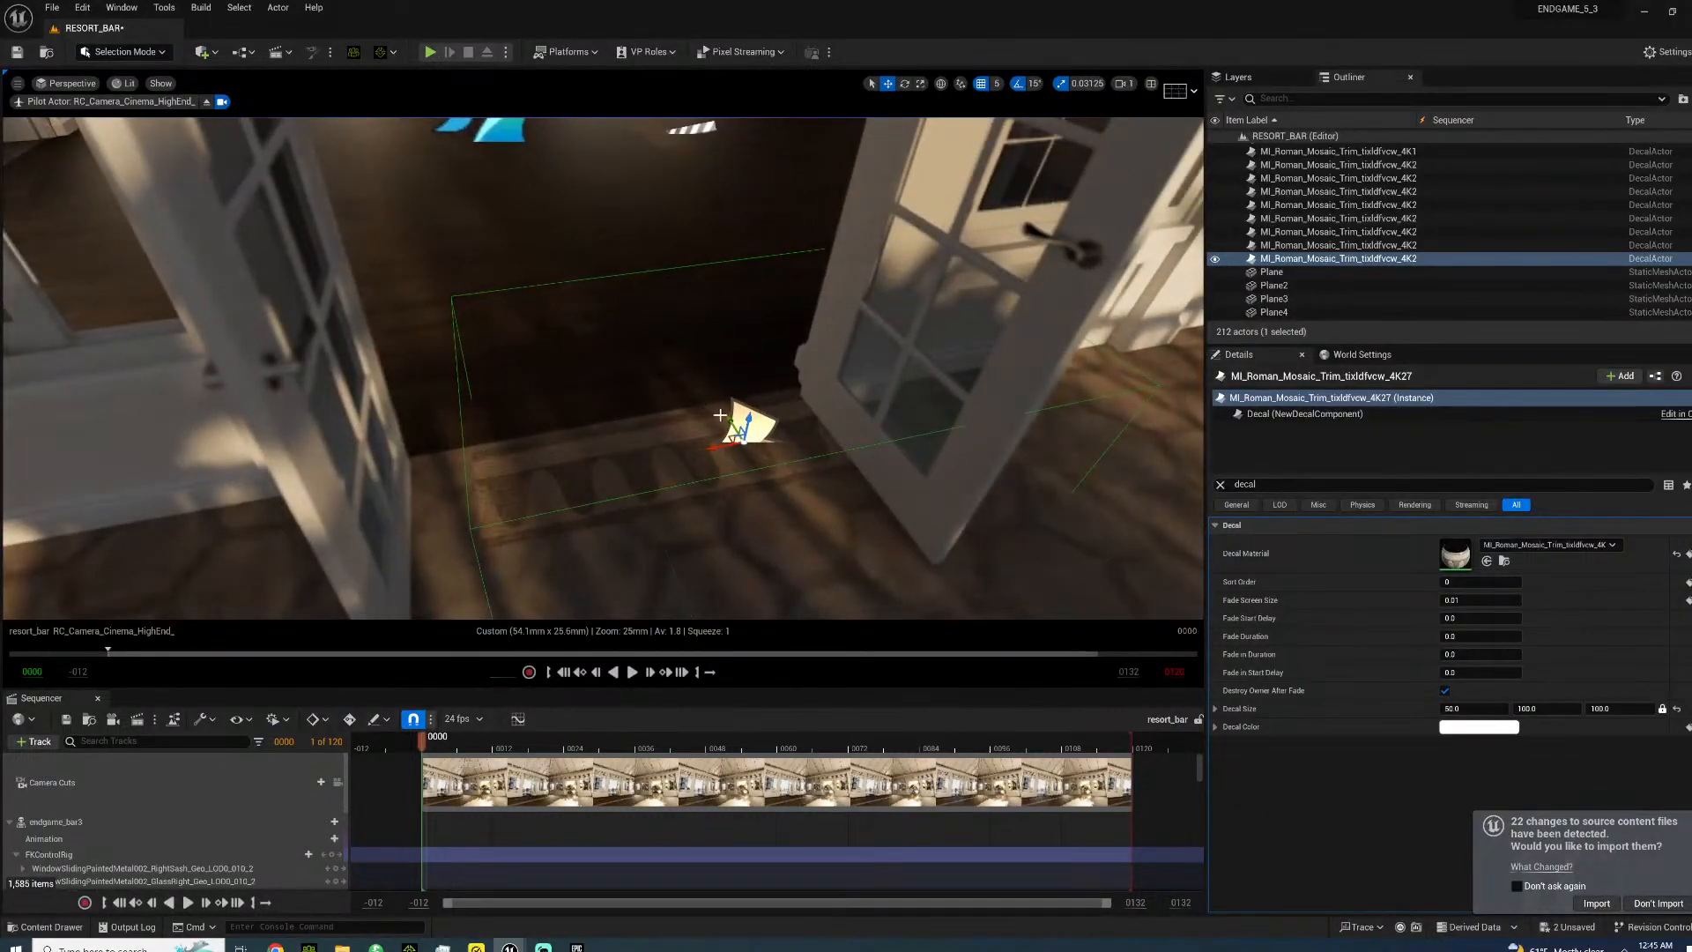
drag(728, 417, 616, 451)
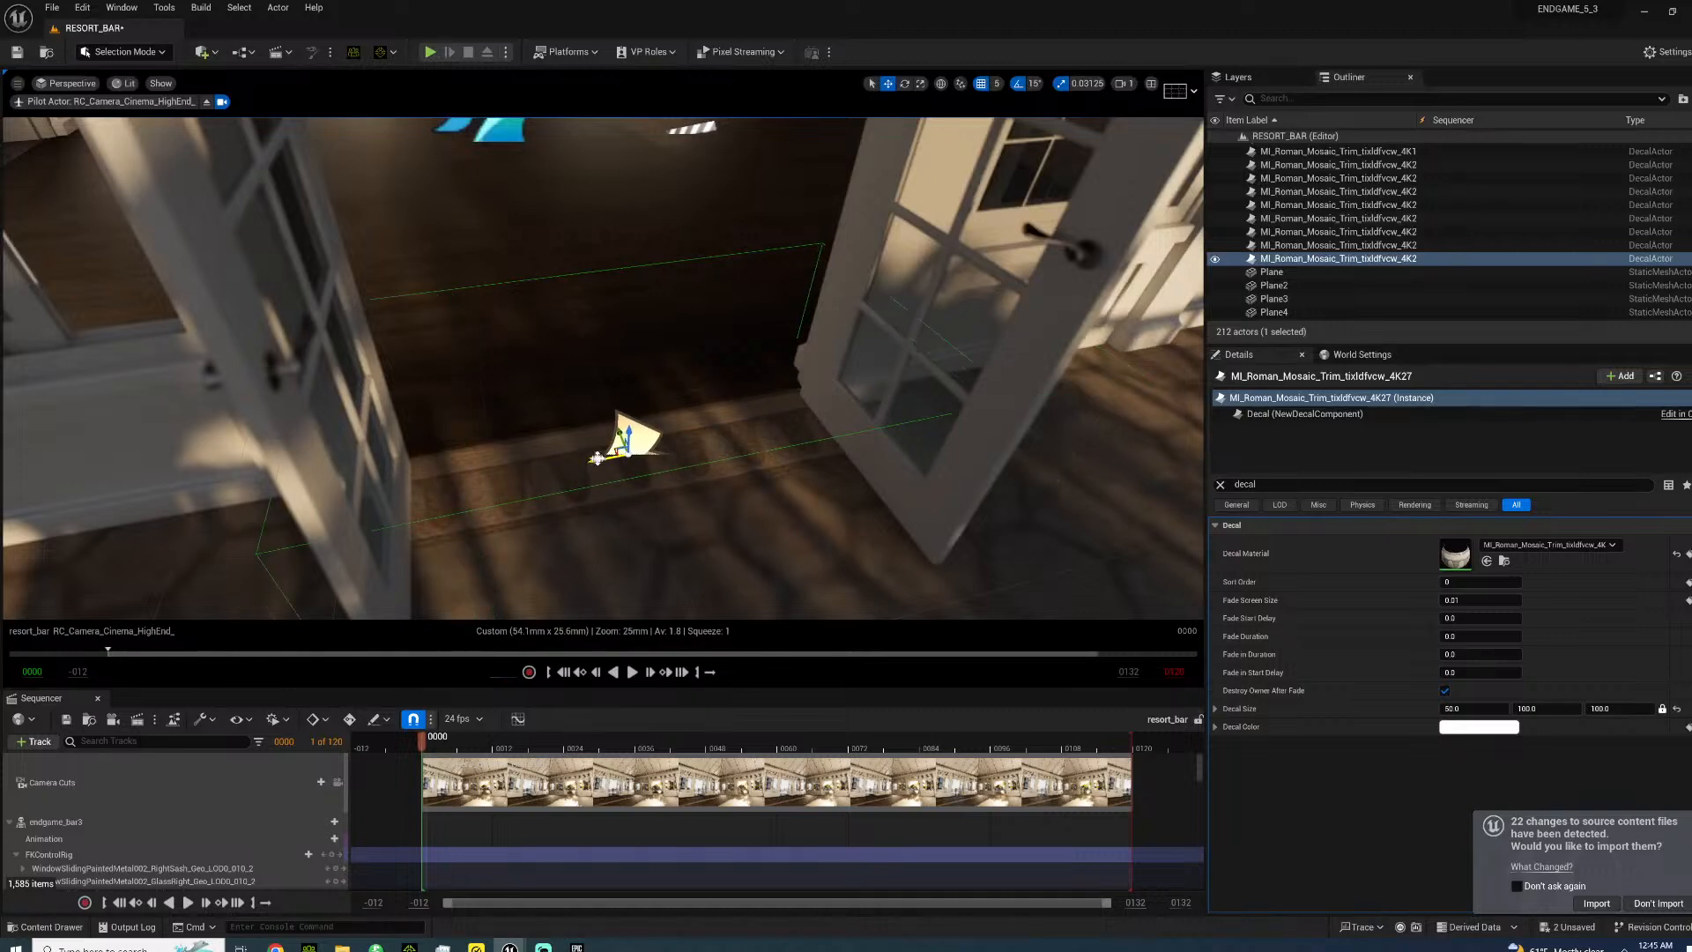
key(f)
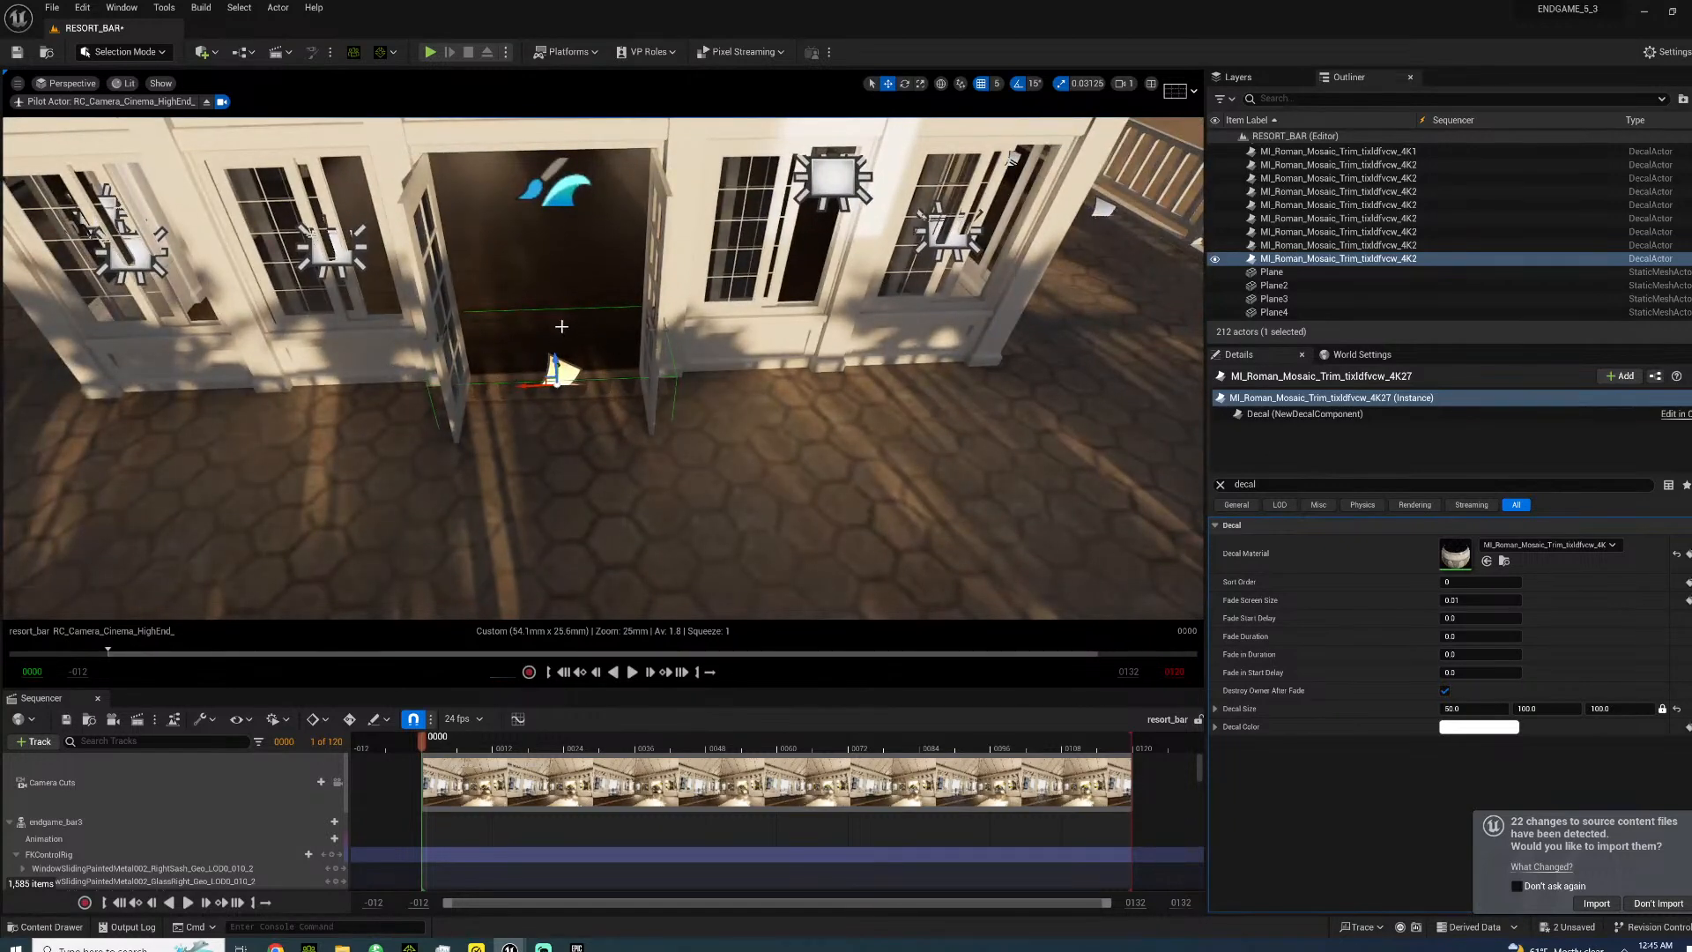
- Examine the decal-edged doorway, the floor and the window walls from inside the bar
key(w)
right_drag(631, 317, 344, 322)
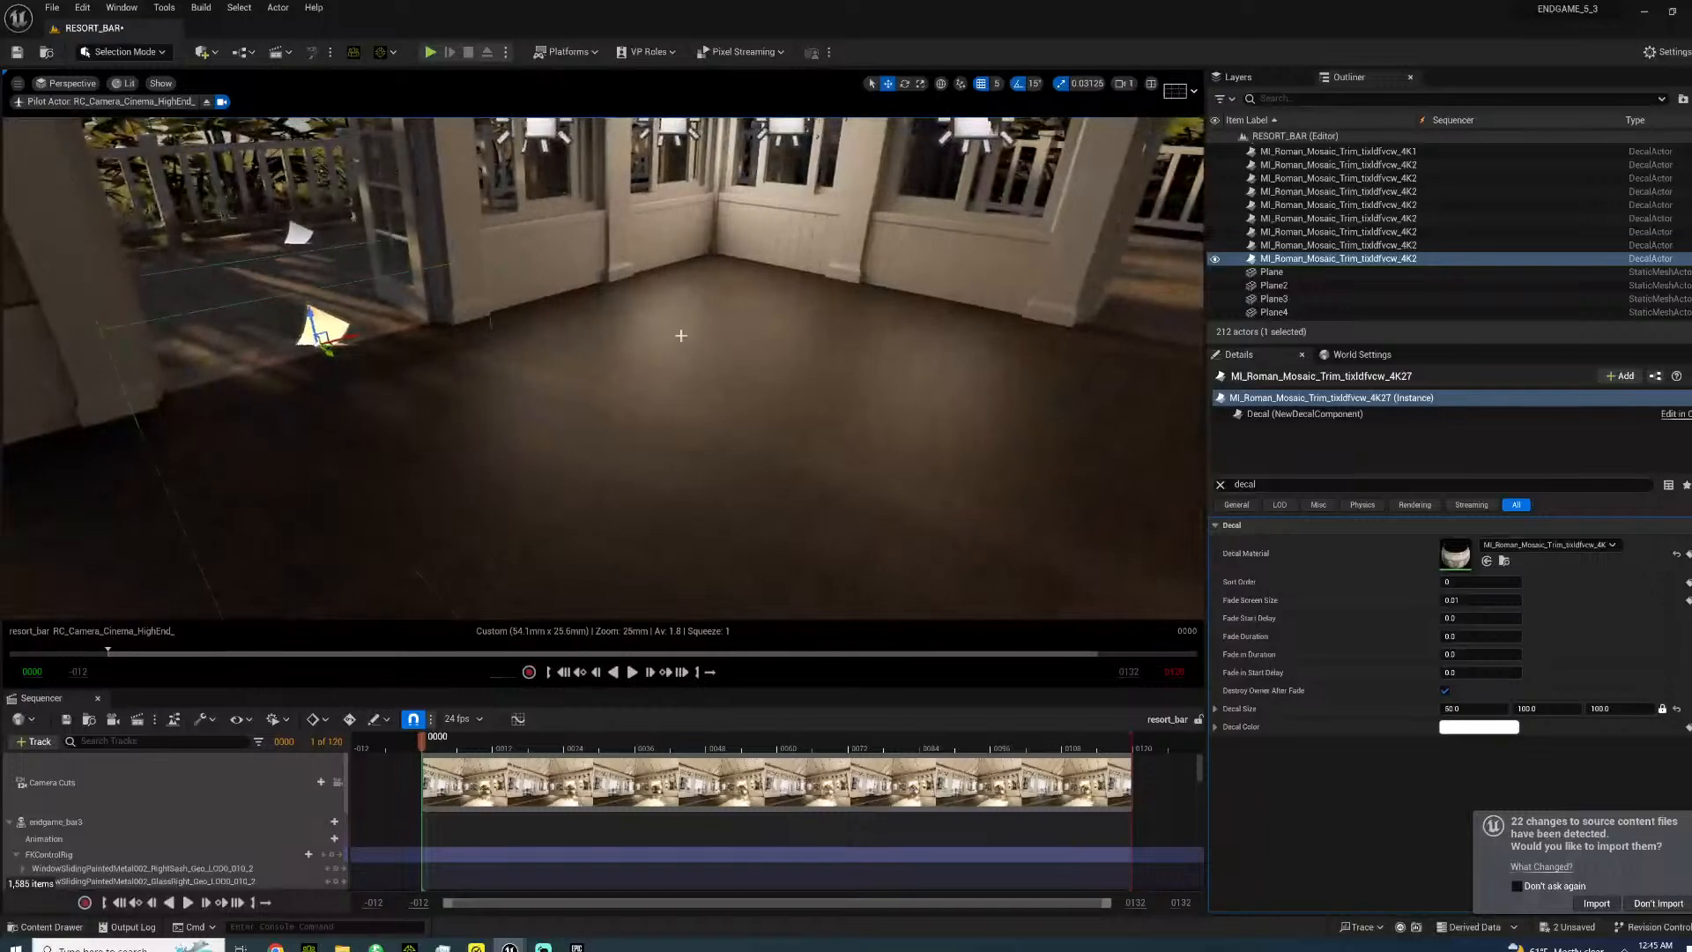
key(s)
right_drag(602, 370, 551, 357)
key(w)
key(w)
key(s)
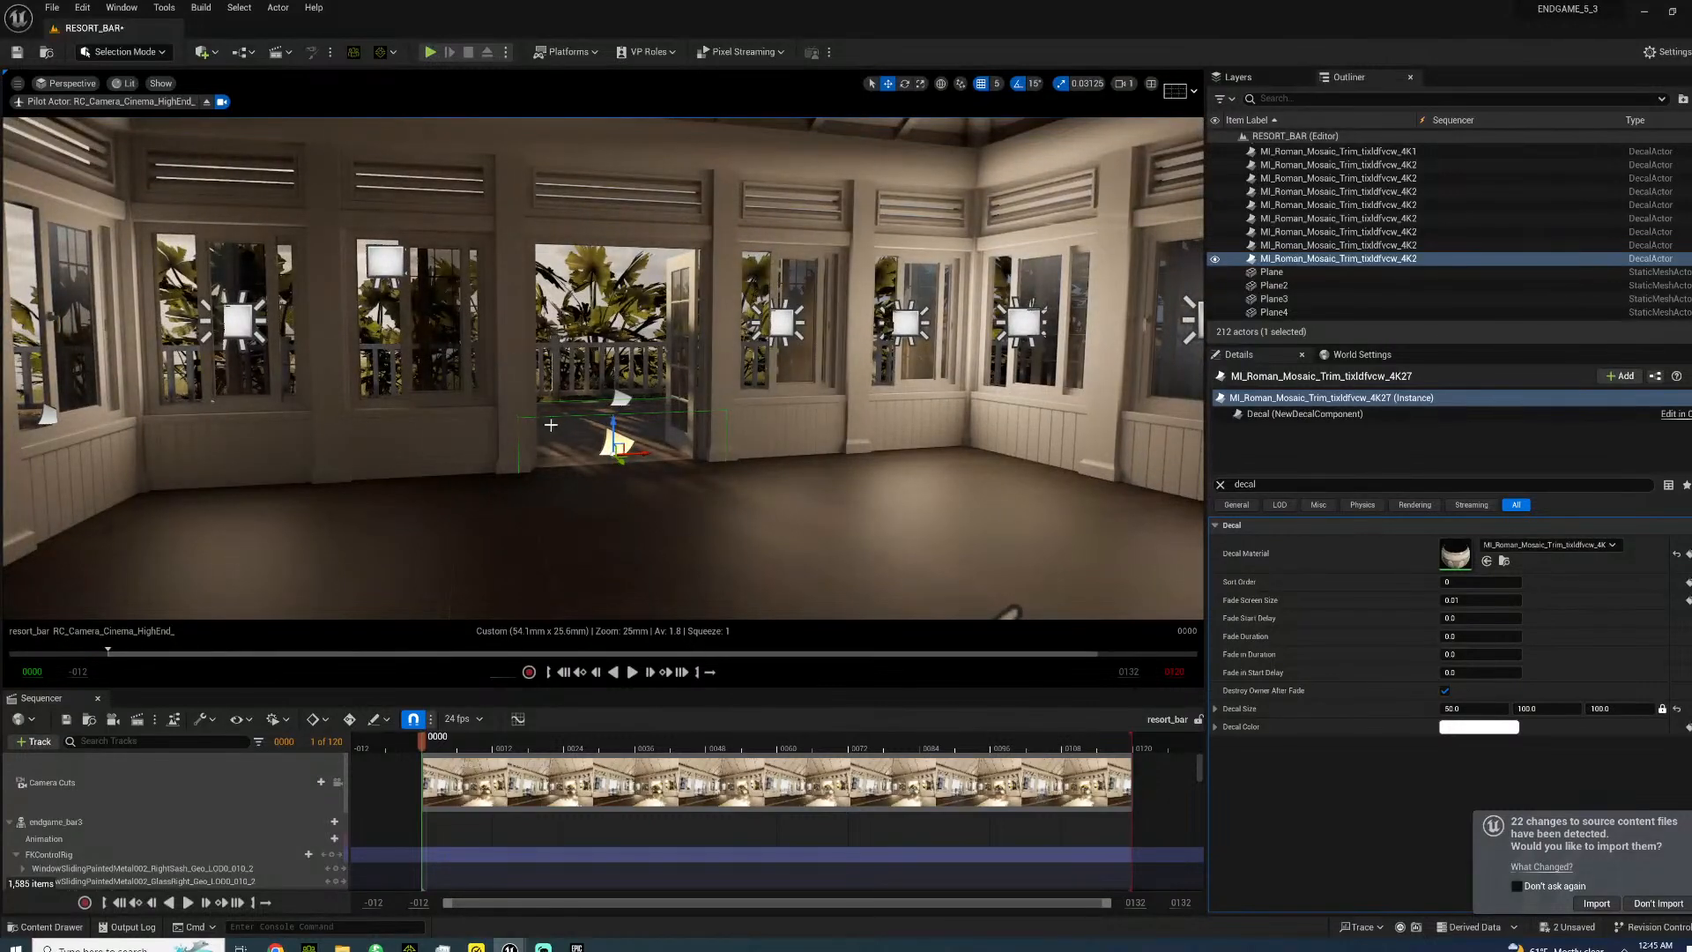
right_drag(602, 370, 793, 480)
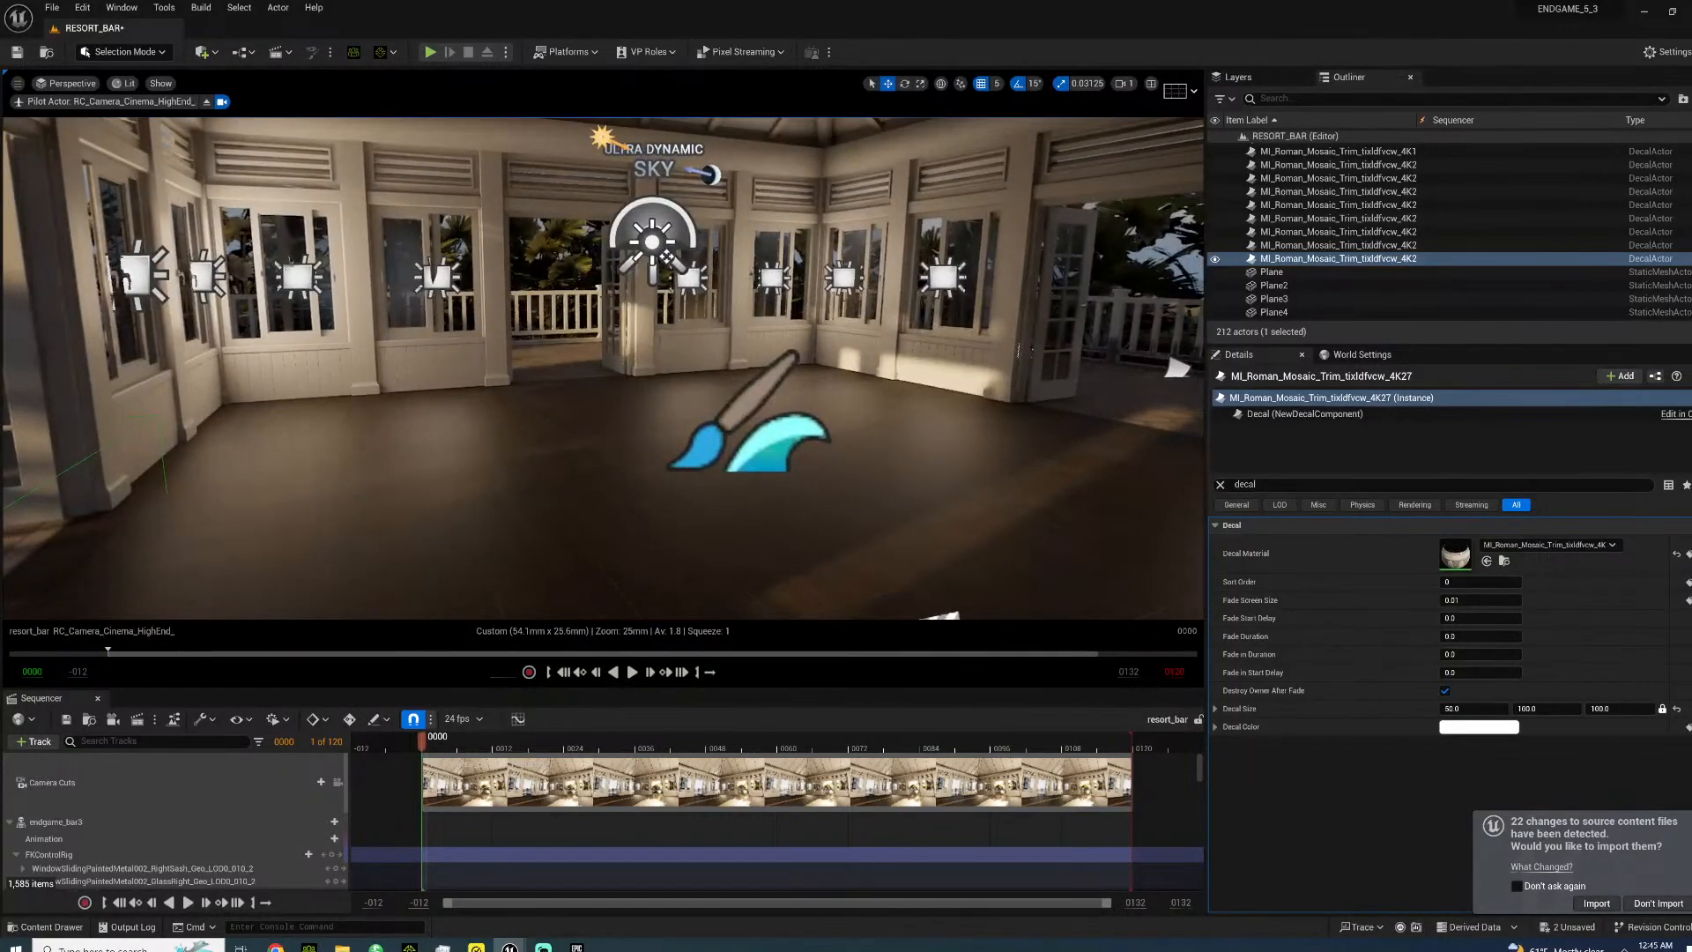
- Select the endgame_bar3 building and save the level
click(768, 450)
click(657, 405)
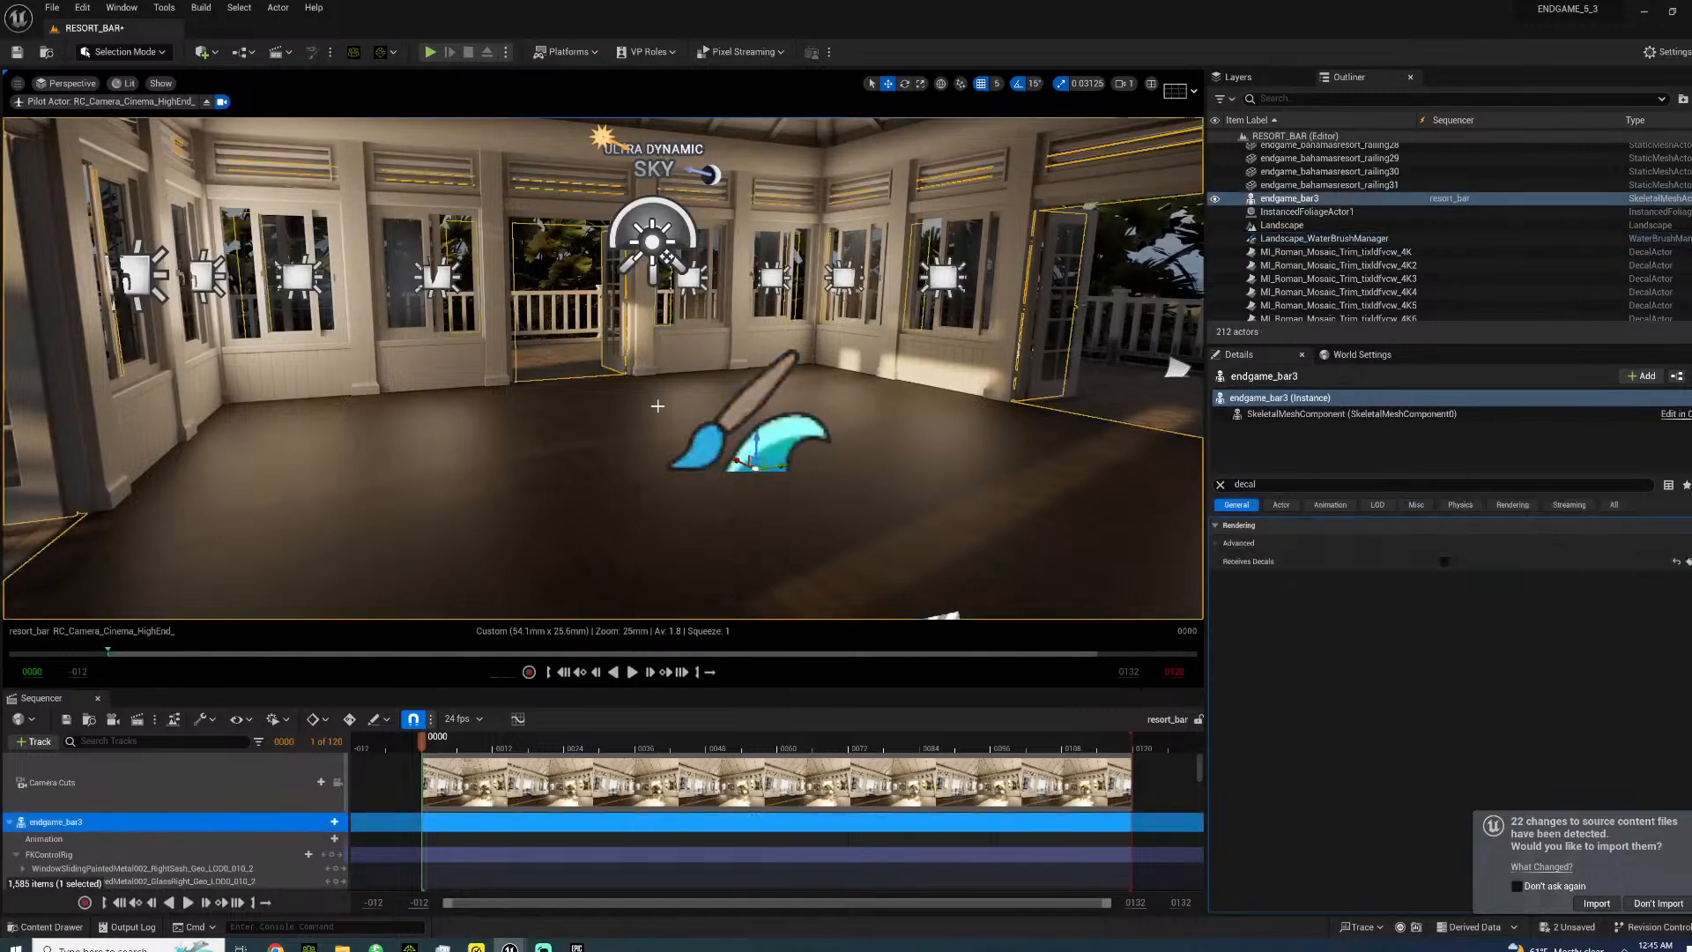
right_drag(604, 374, 366, 375)
key(w)
key(s)
right_drag(577, 371, 255, 441)
key(ctrl+s)
- Examine the bar's interior floor, corners, windows and open doorways from several viewpoints
key(w)
key(s)
right_drag(657, 275, 622, 257)
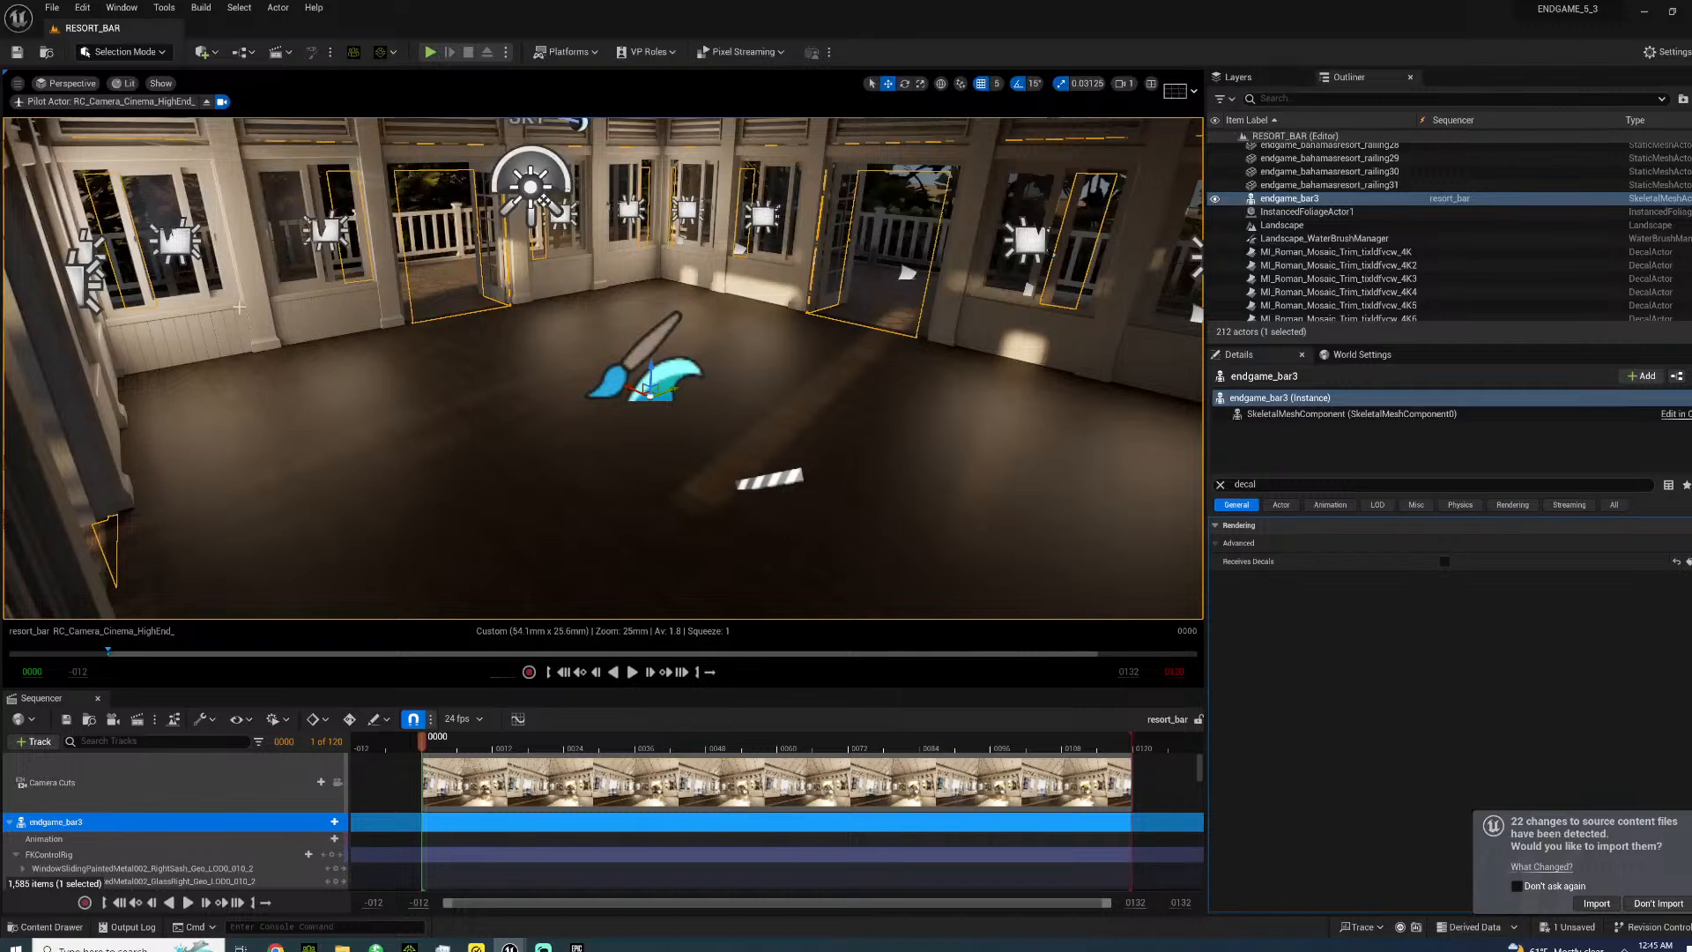
right_drag(398, 419, 457, 423)
key(s)
key(w)
key(w)
key(w)
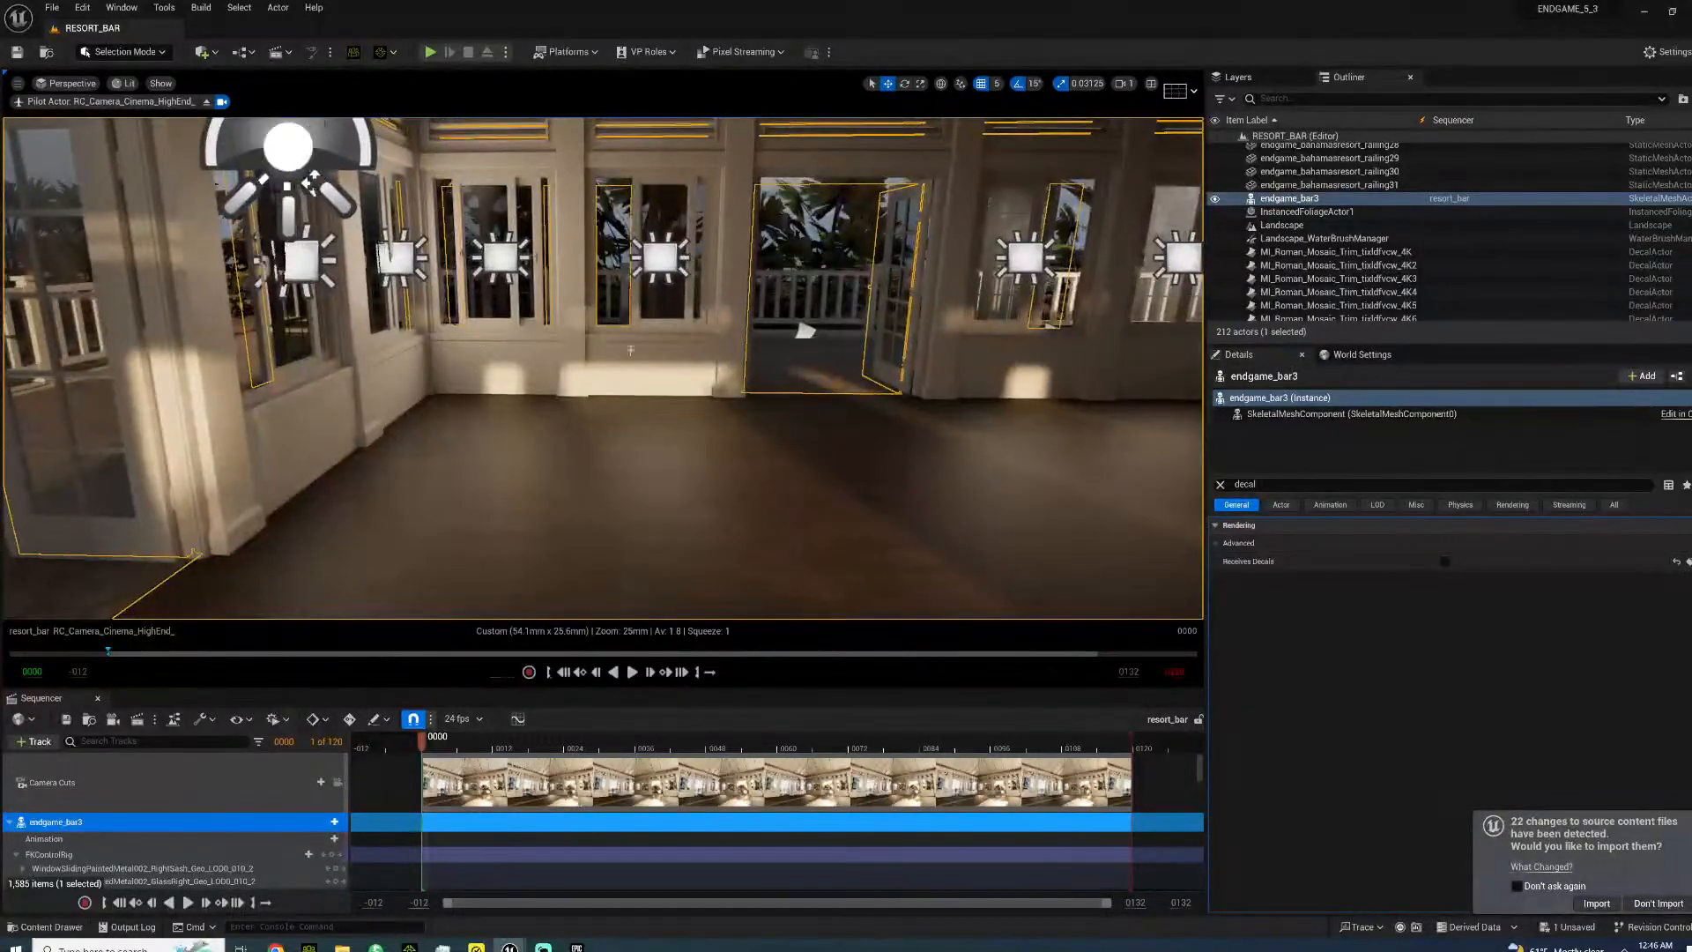
key(s)
right_drag(942, 422, 915, 431)
key(w)
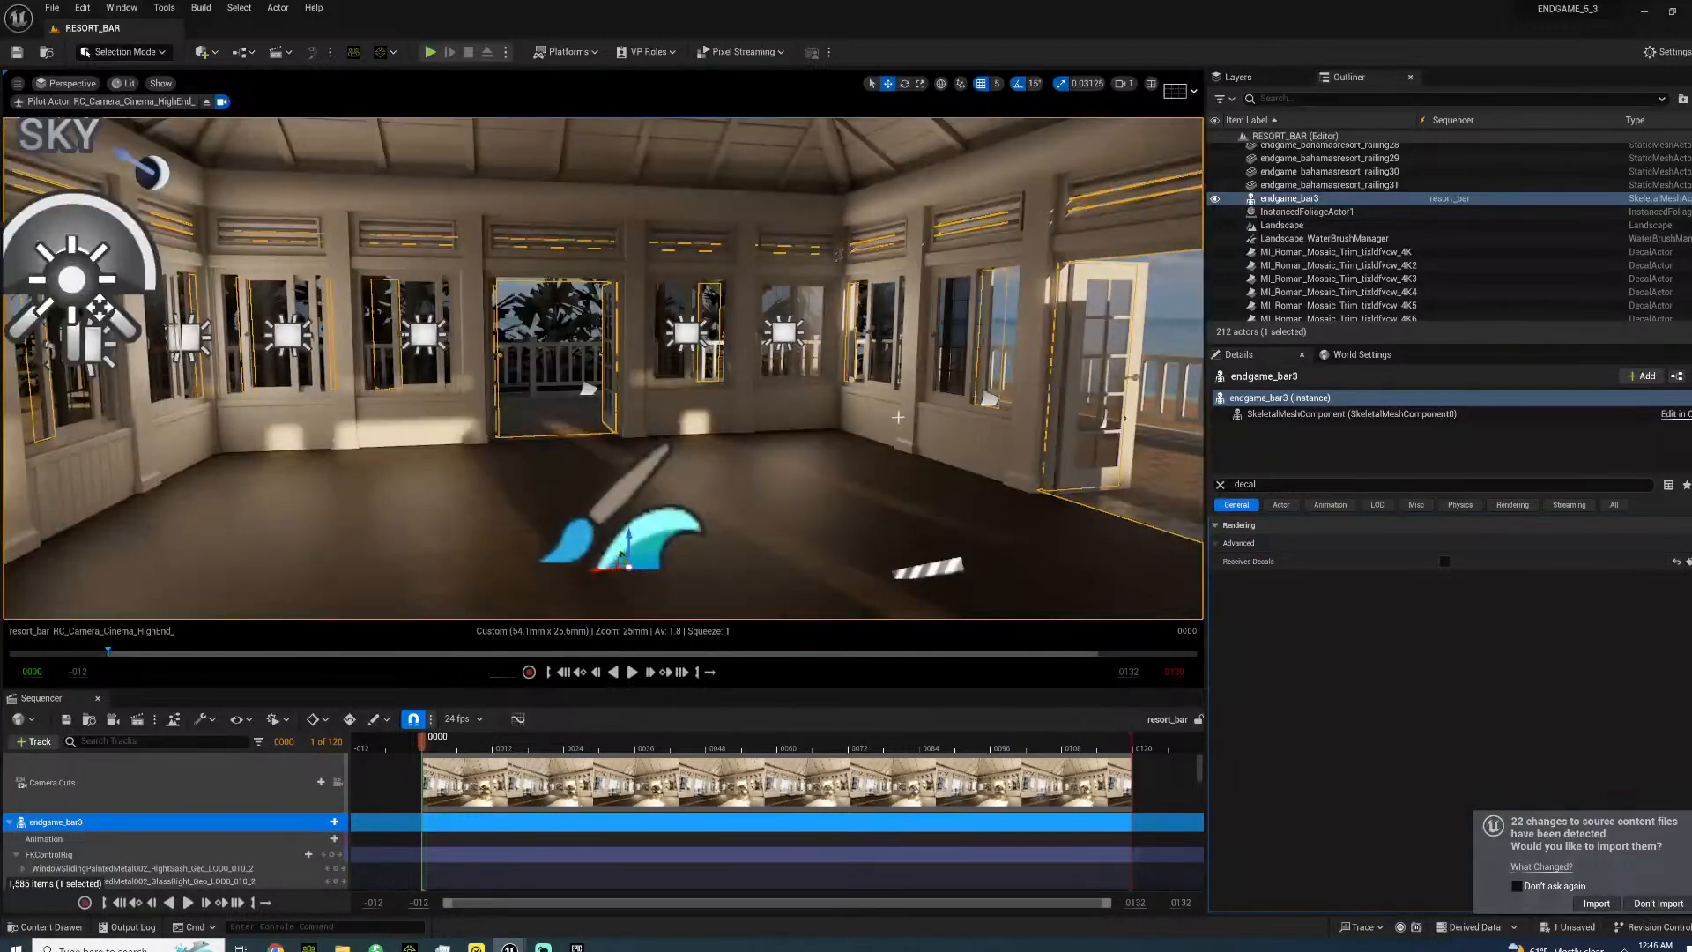
- Duplicate the doorway's mosaic trim decal along the outer wall to the base beneath the neighbouring windows
key(s)
right_drag(714, 405, 439, 399)
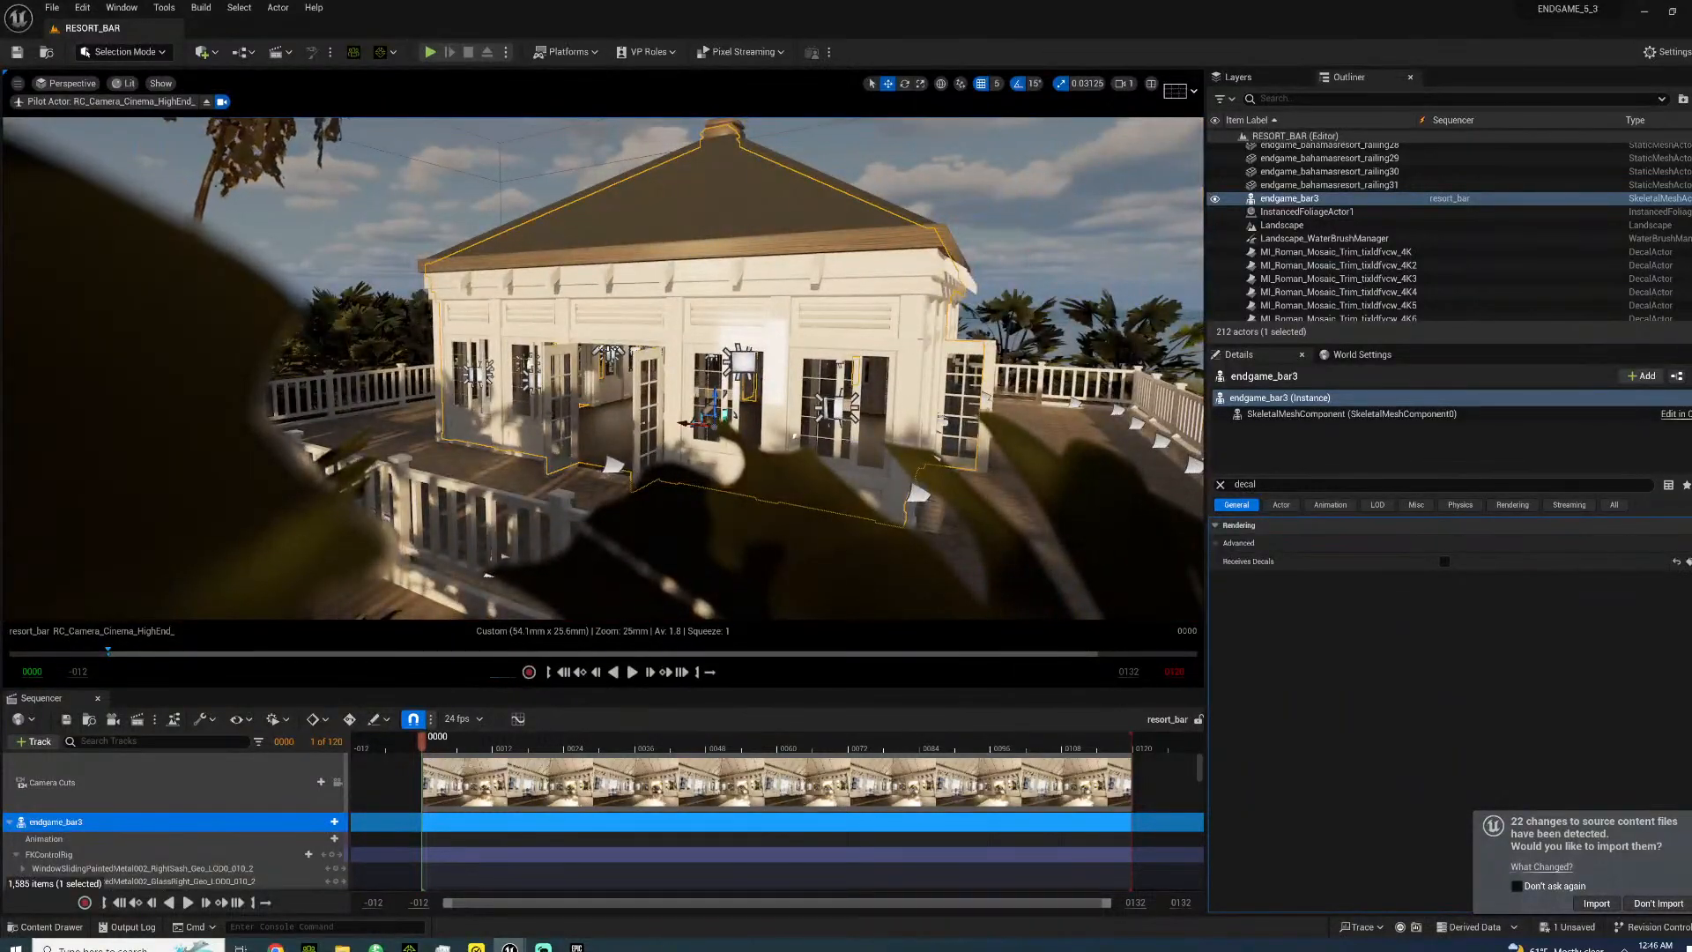
key(w)
mouse_move(794, 435)
right_down()
mouse_move(714, 452)
mouse_move(771, 459)
right_up()
right_drag(484, 363, 656, 353)
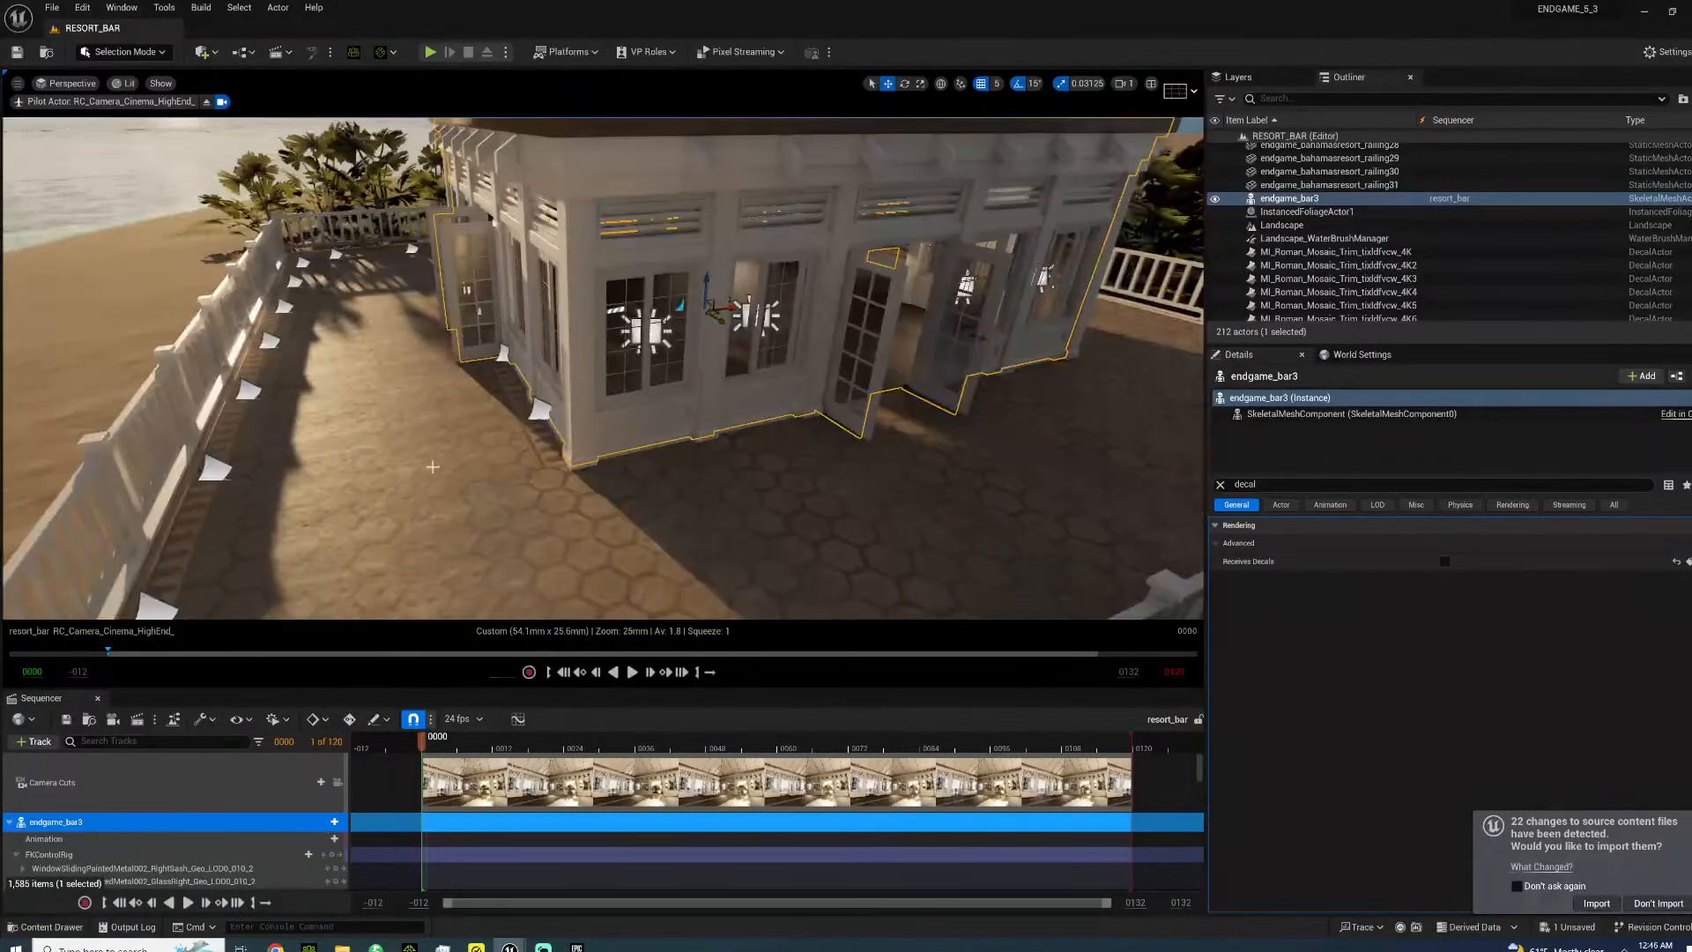
alt+drag(432, 467, 1058, 467)
click(732, 432)
click(509, 396)
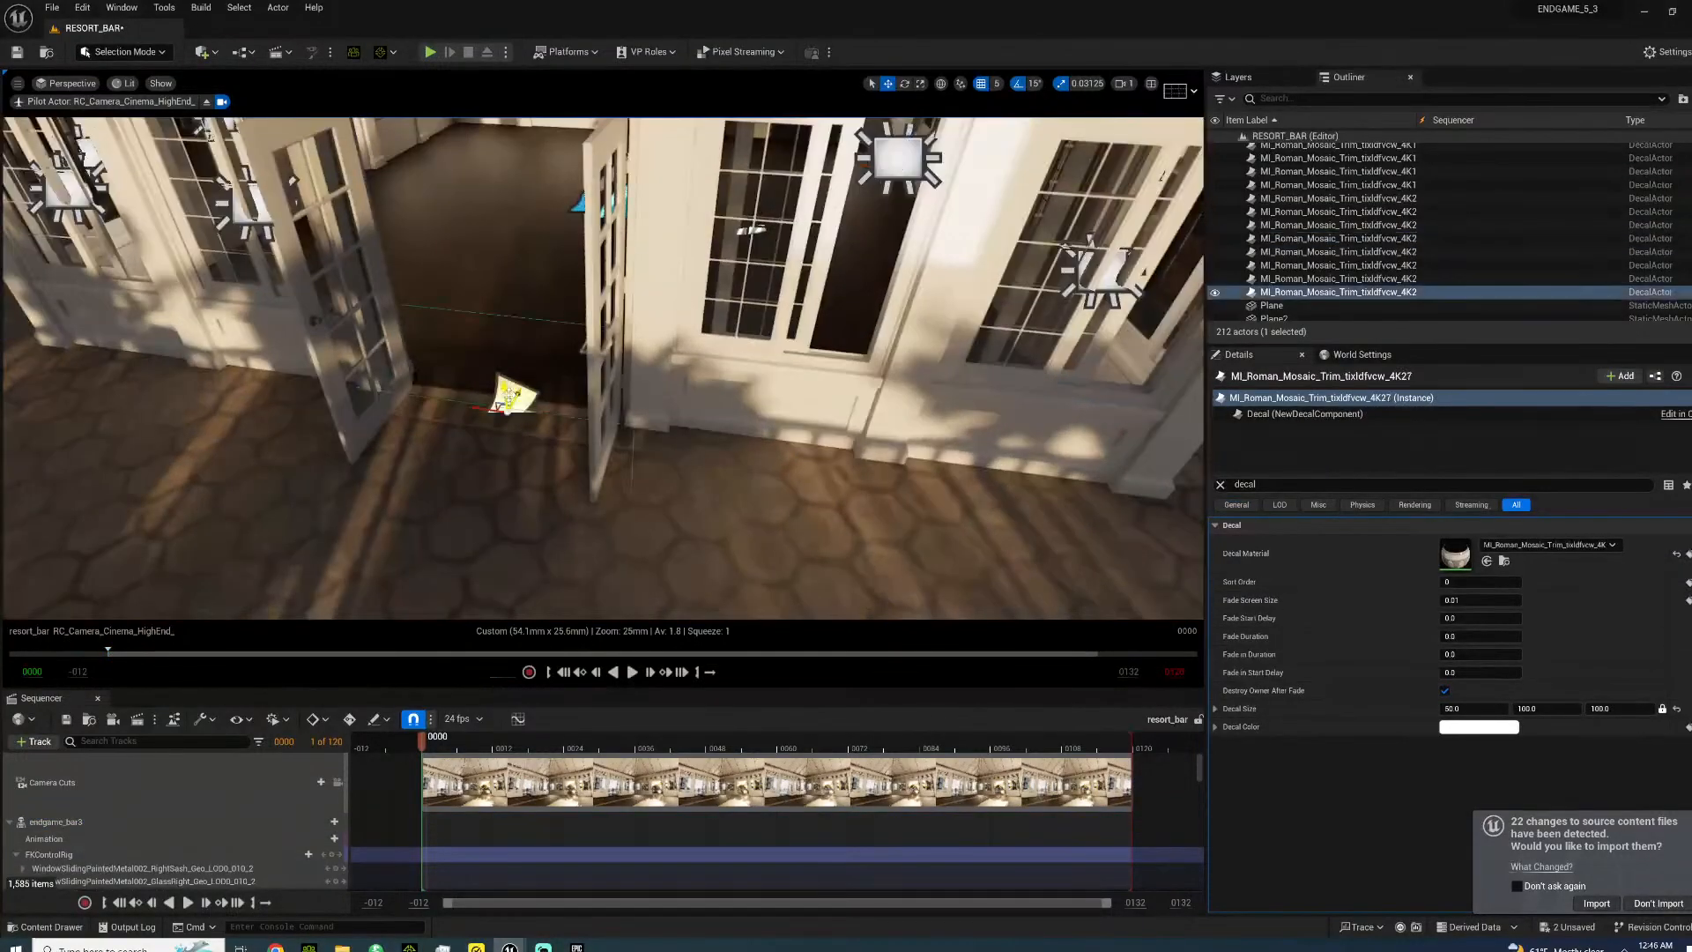
alt+drag(504, 407, 751, 455)
key(s)
right_drag(751, 456, 771, 456)
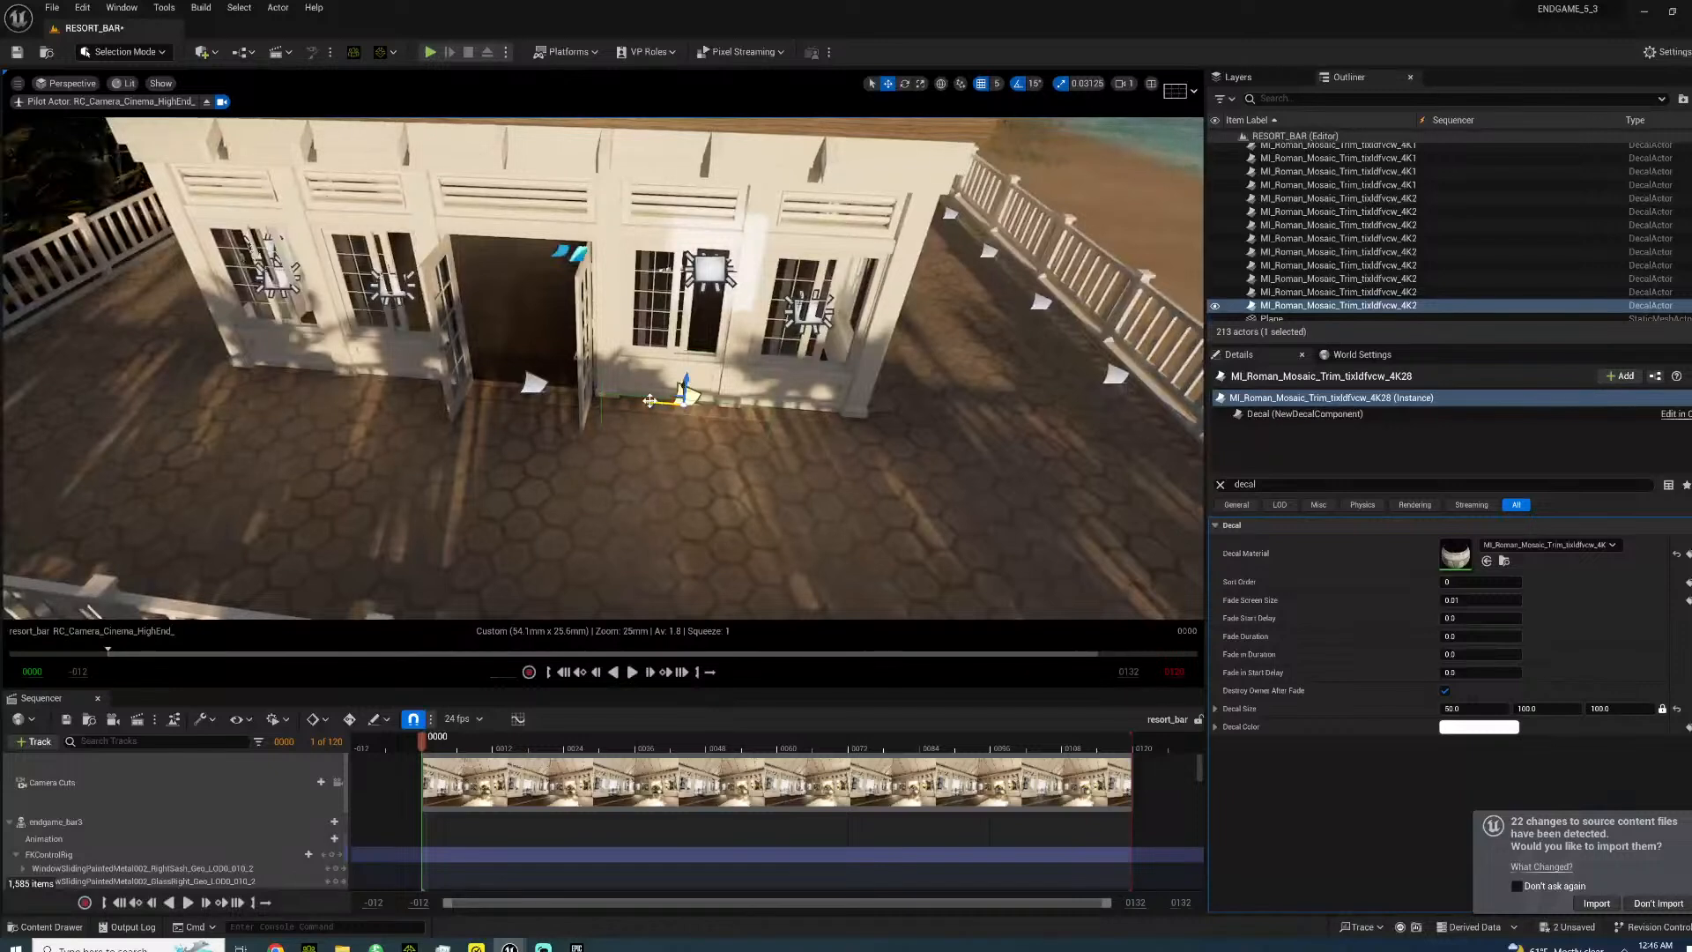
- Duplicate the doorway and window decals onto the wall's other half, and slide all four along the wall to align the trim
ctrl+click(535, 388)
drag(505, 389, 464, 384)
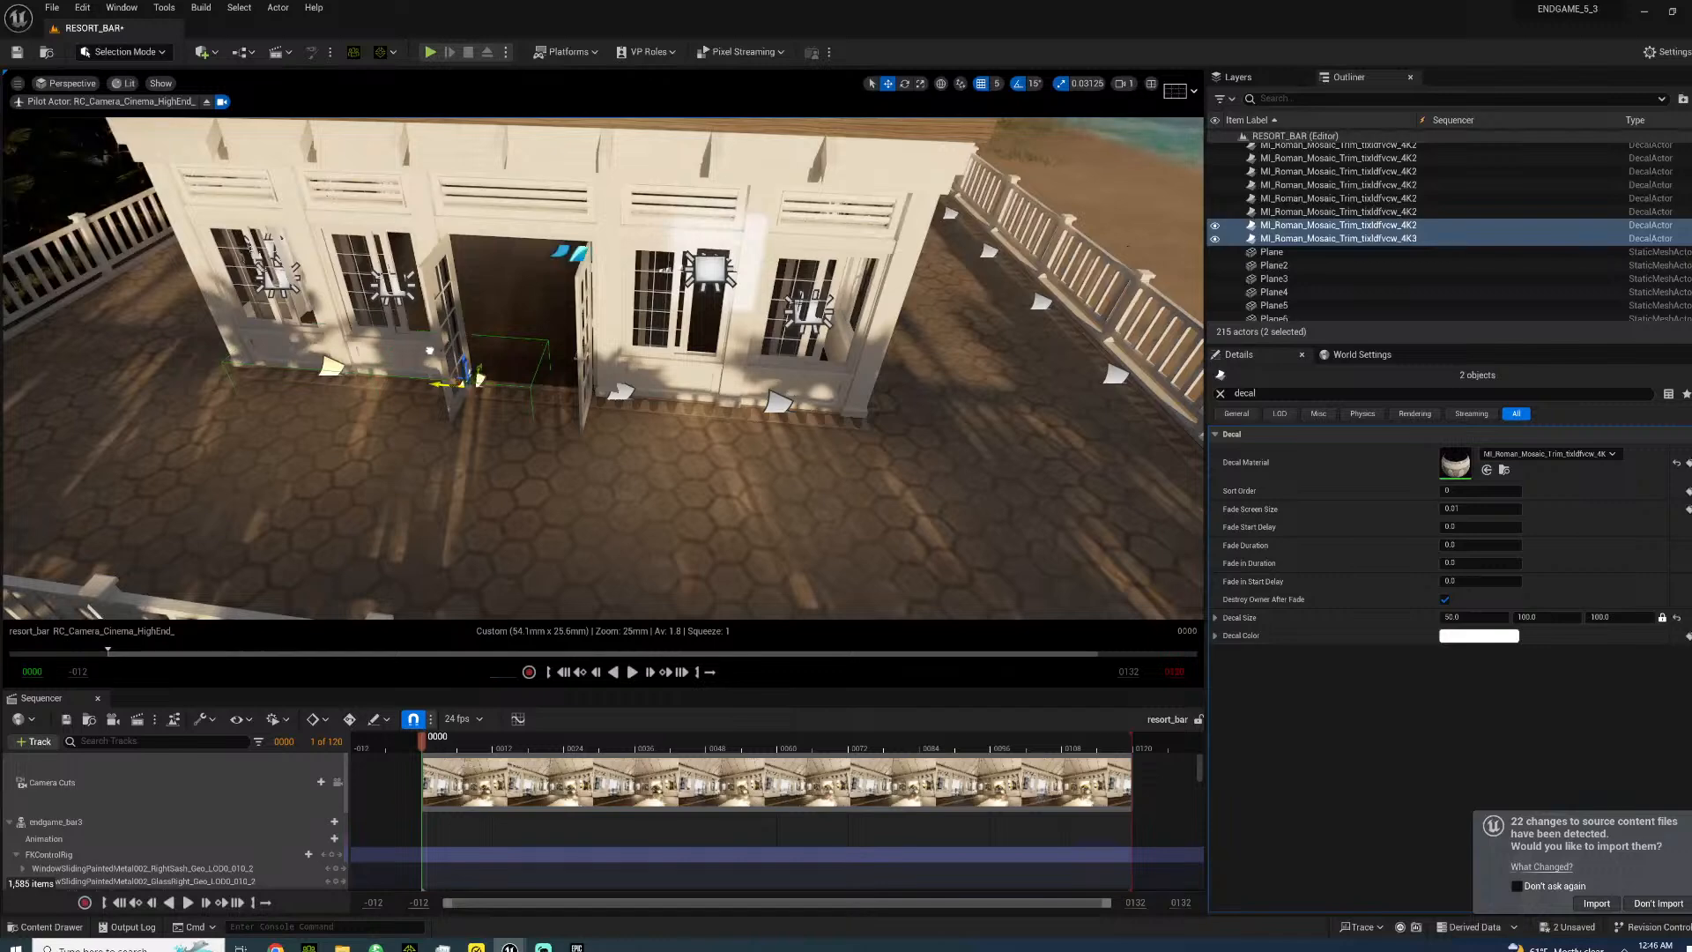
right_drag(911, 381, 784, 379)
ctrl+click(895, 381)
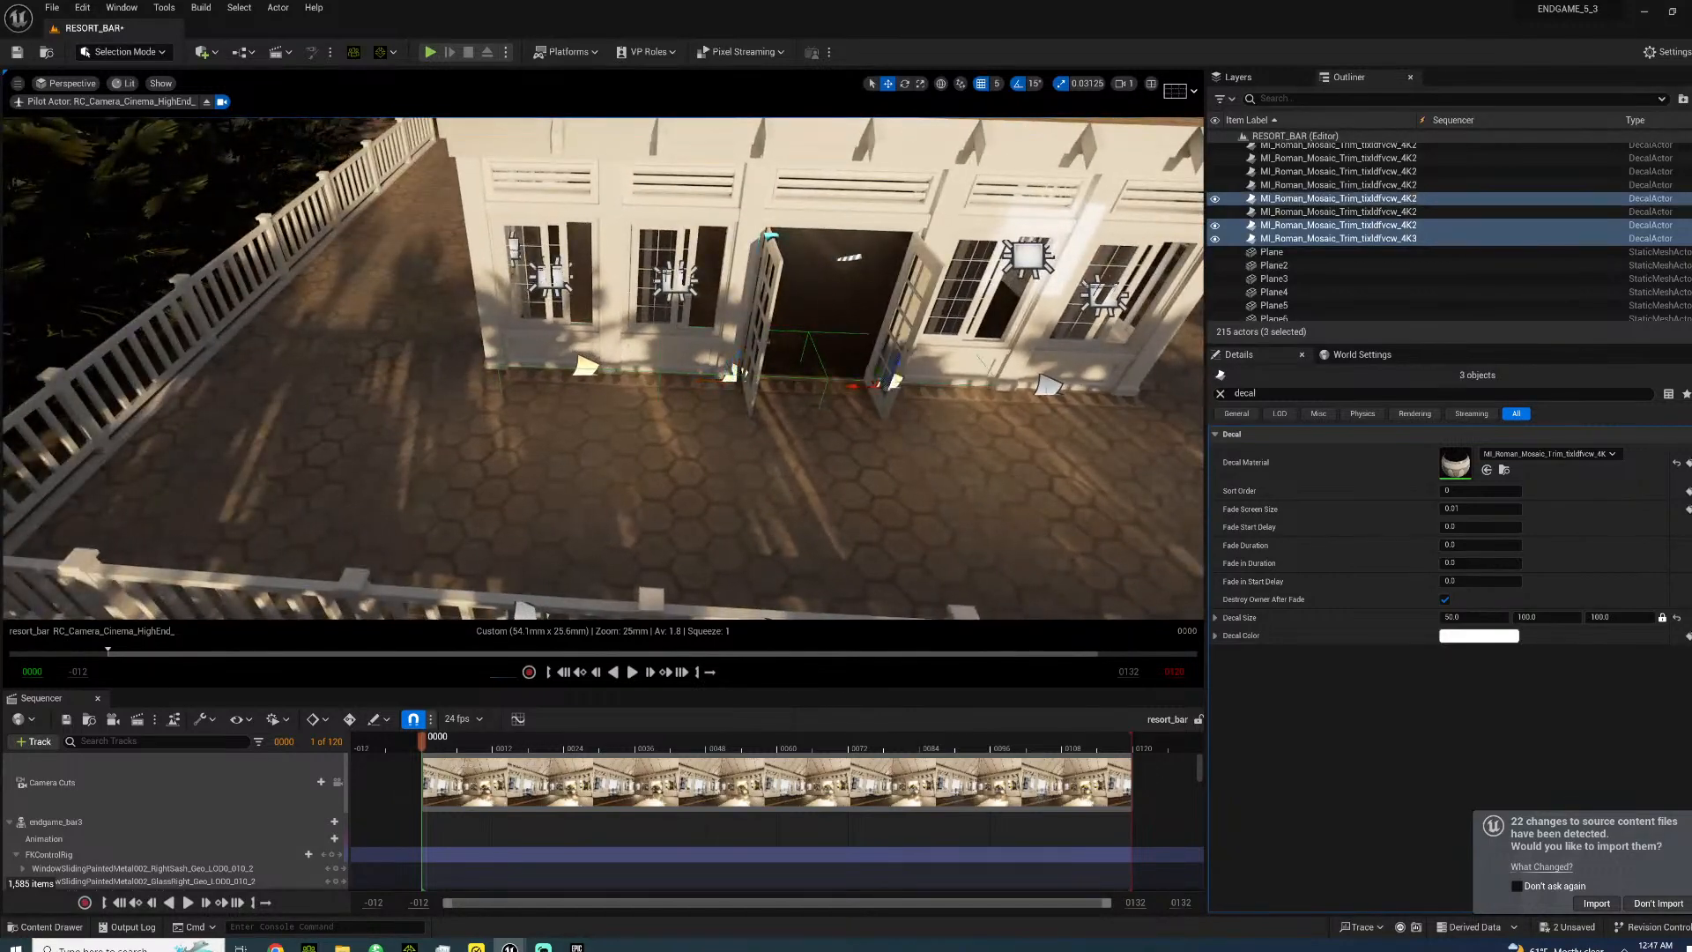
ctrl+click(1041, 384)
drag(1014, 394, 997, 393)
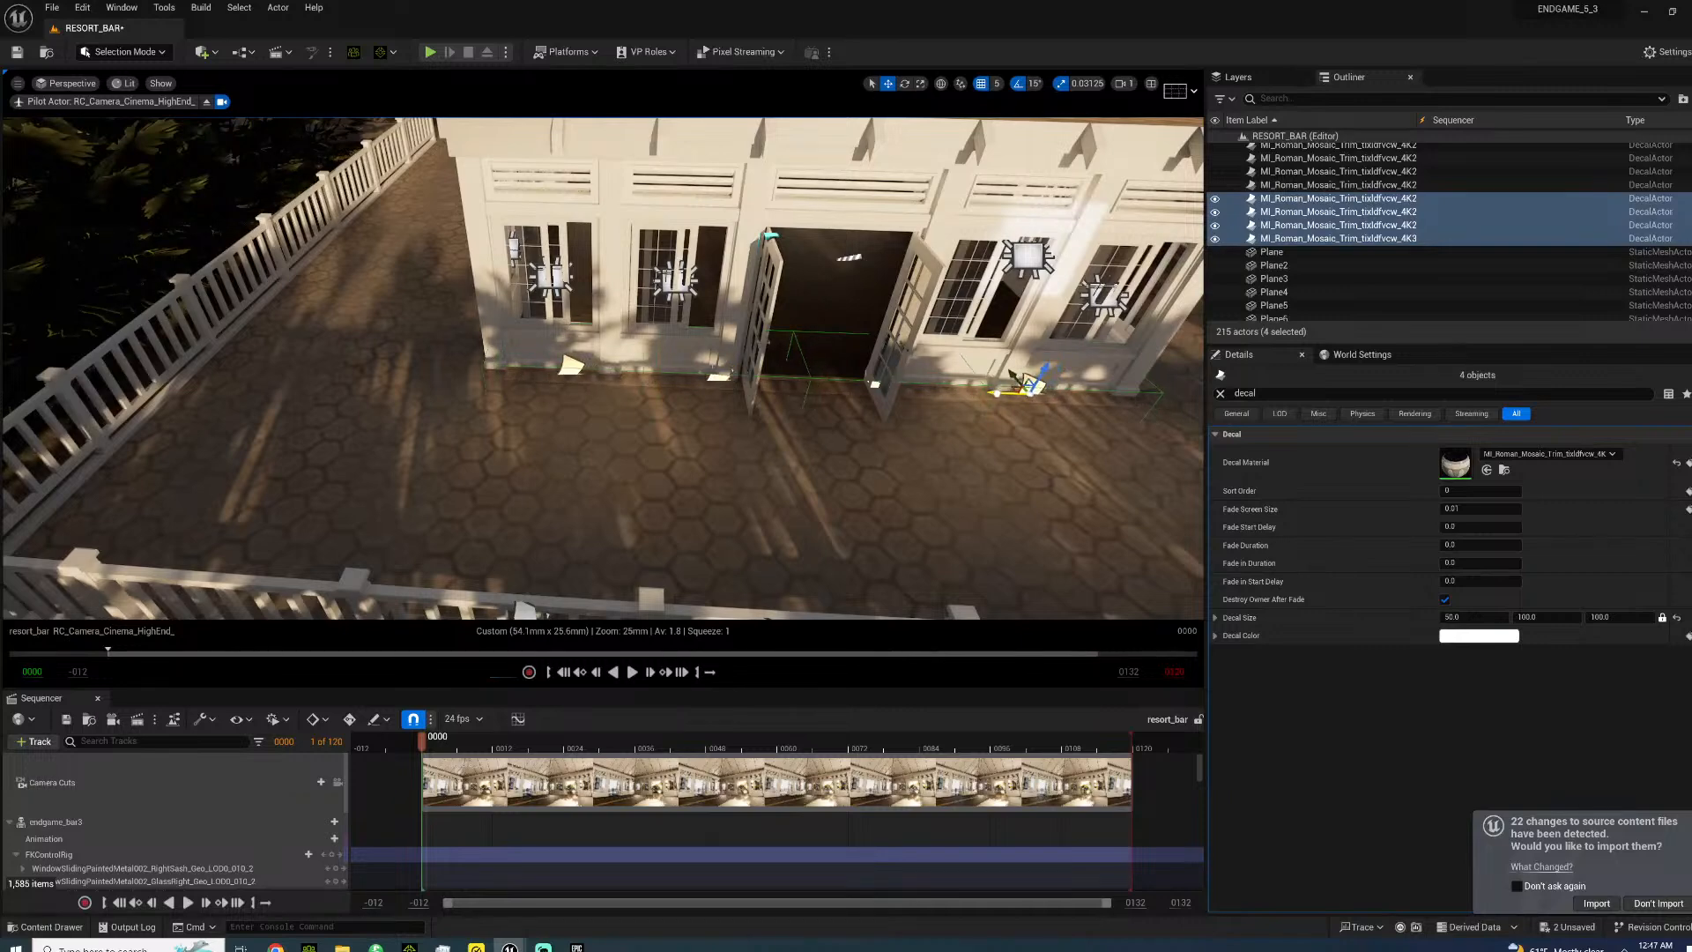
- Return inside the bar and examine the windows, doorways and light placement around the corner
click(825, 314)
right_drag(826, 314, 781, 236)
key(w)
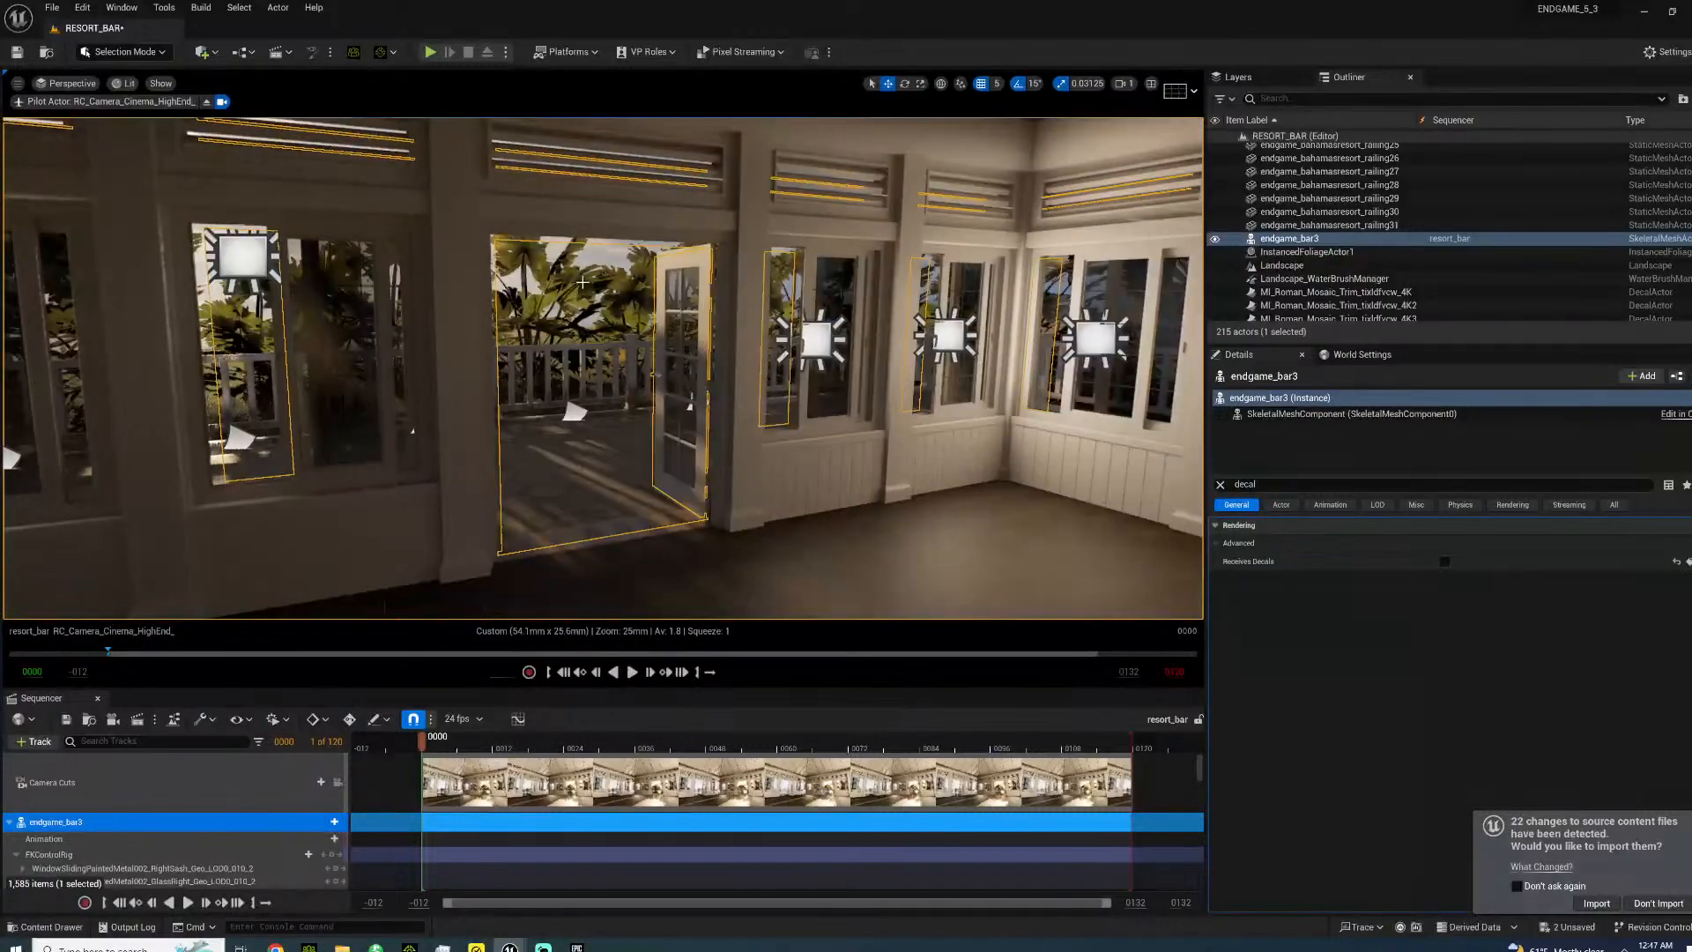
click(615, 292)
key(w)
mouse_move(581, 323)
right_down()
mouse_move(584, 351)
mouse_move(598, 326)
mouse_move(578, 328)
mouse_move(603, 330)
right_up()
key(s)
key(w)
right_drag(765, 414, 793, 433)
key(s)
key(w)
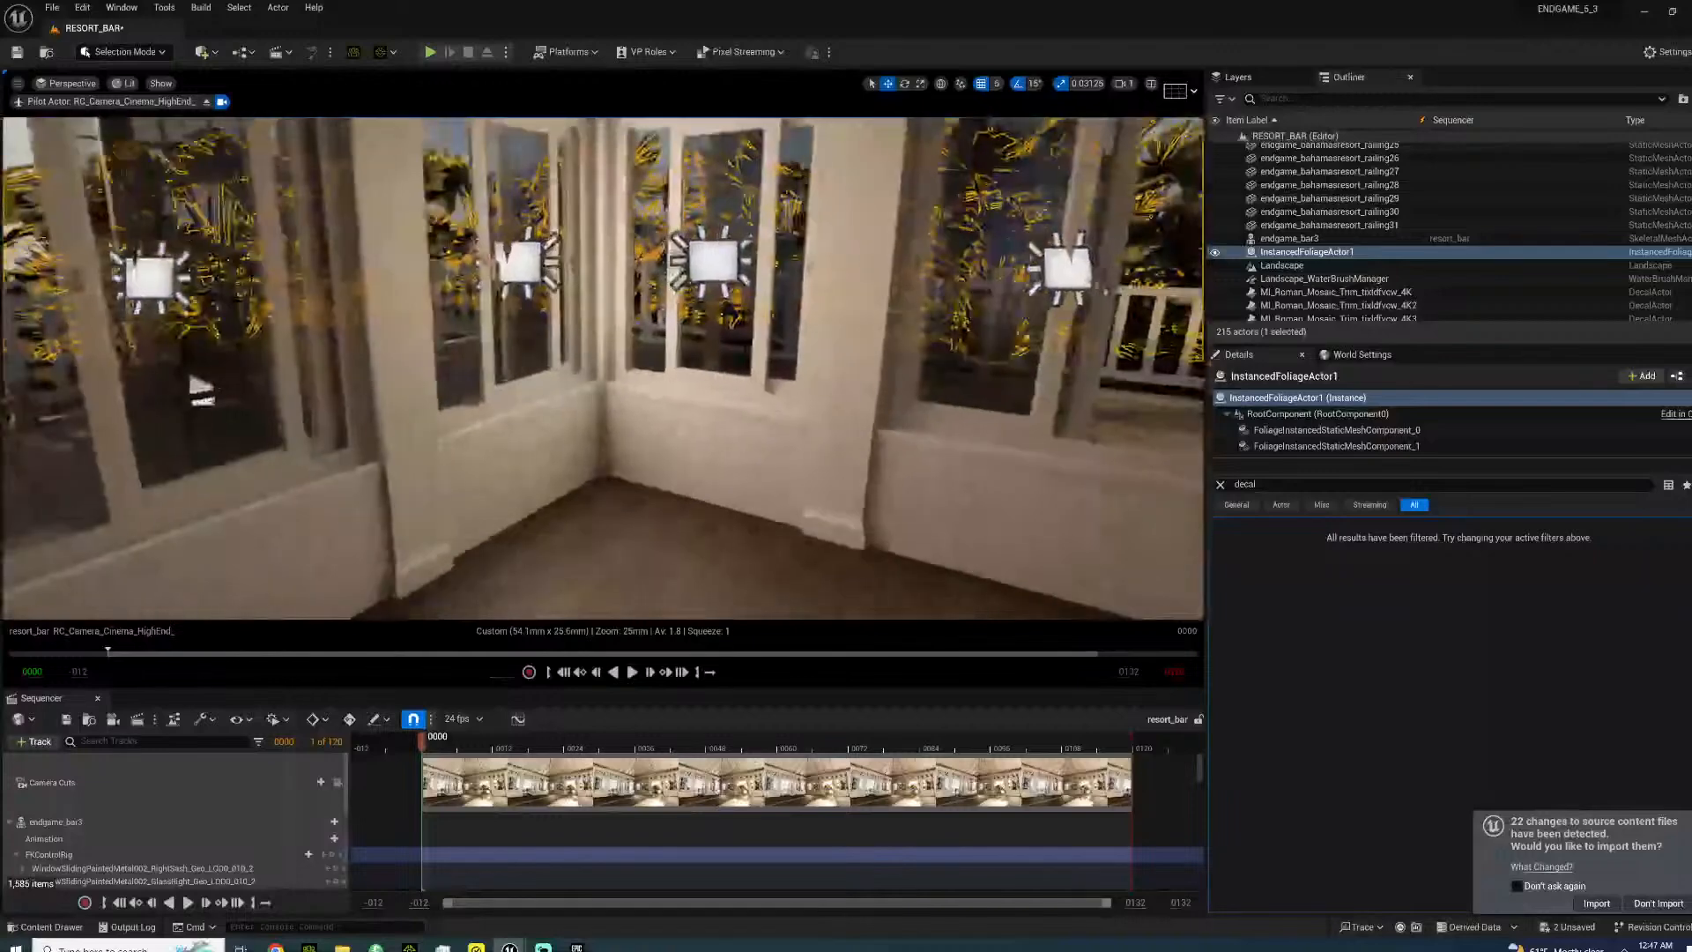
- Delete RectLight5 through RectLight8 from the windows around the interior corner
click(519, 256)
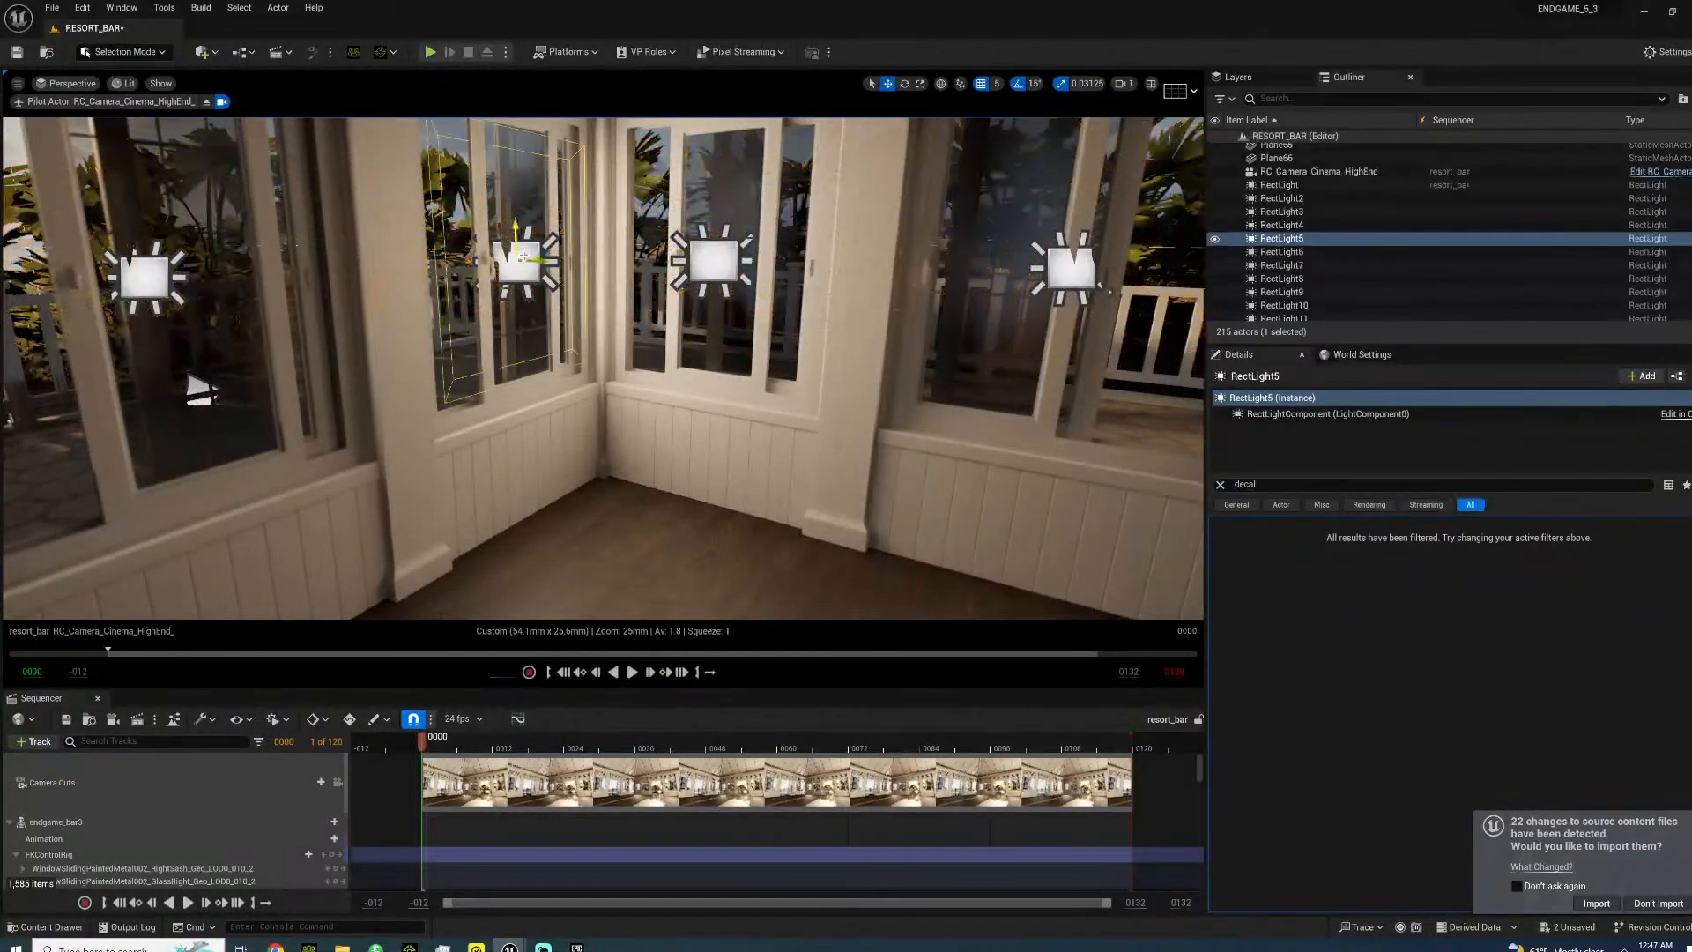
key(Delete)
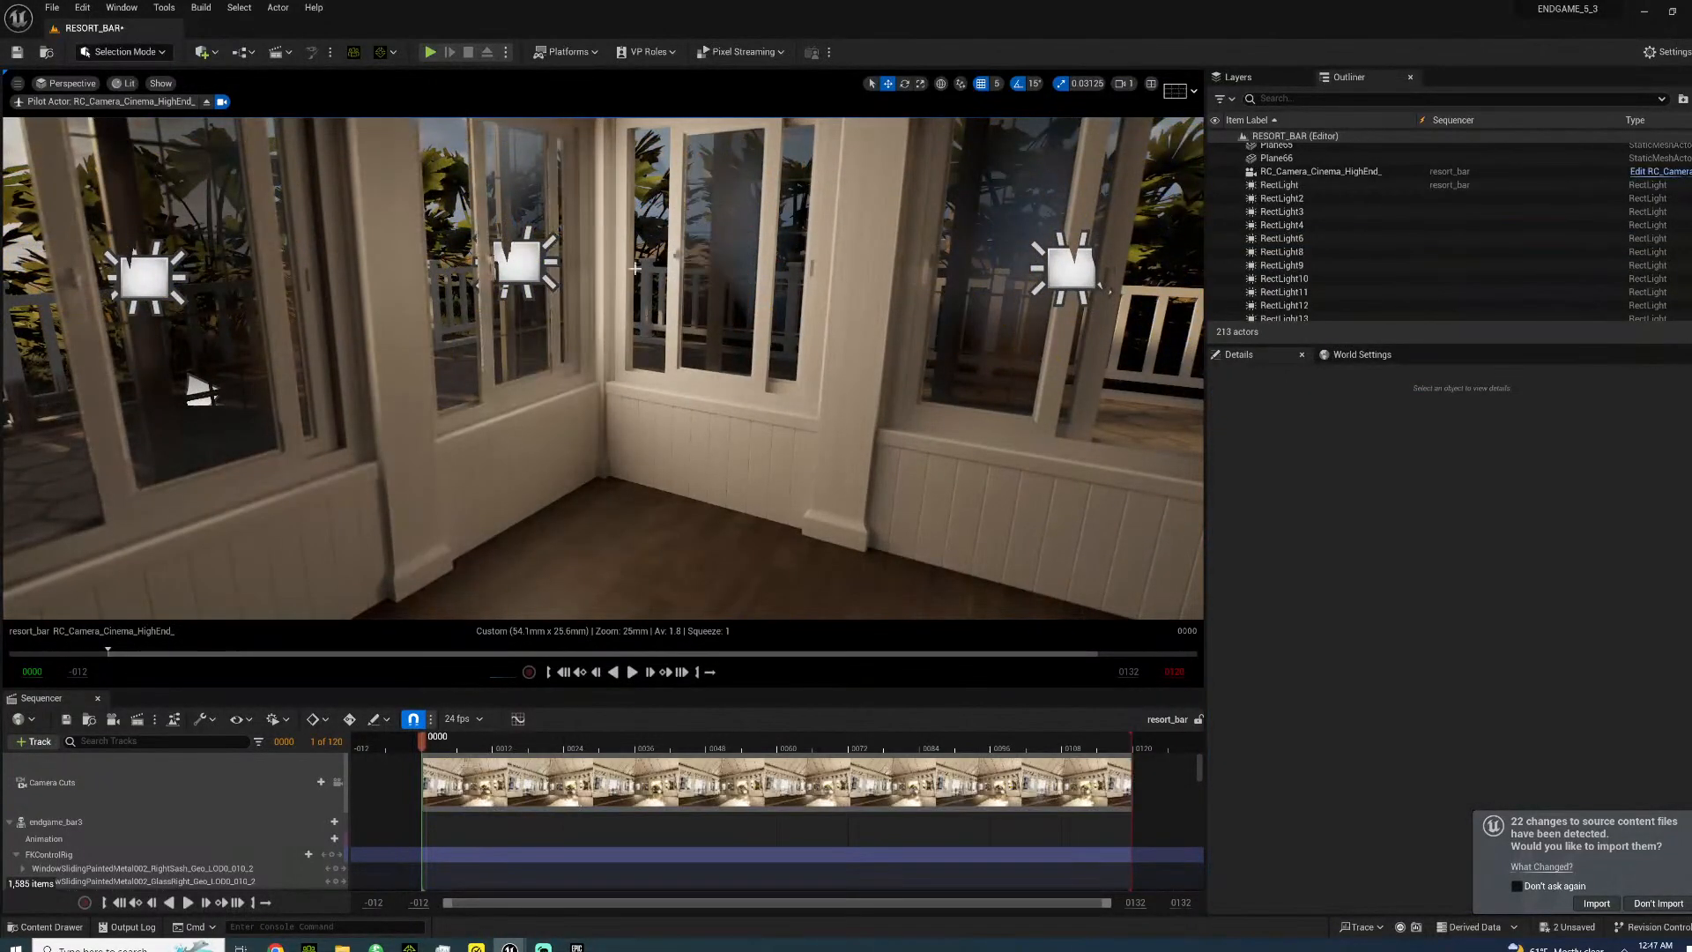
click(535, 267)
mouse_move(692, 291)
right_down()
mouse_move(687, 340)
mouse_move(630, 326)
mouse_move(691, 291)
right_up()
key(s)
key(Delete)
click(709, 280)
key(Delete)
- Delete RectLight4 and RectLight3 from the two windows beside the corner
click(429, 266)
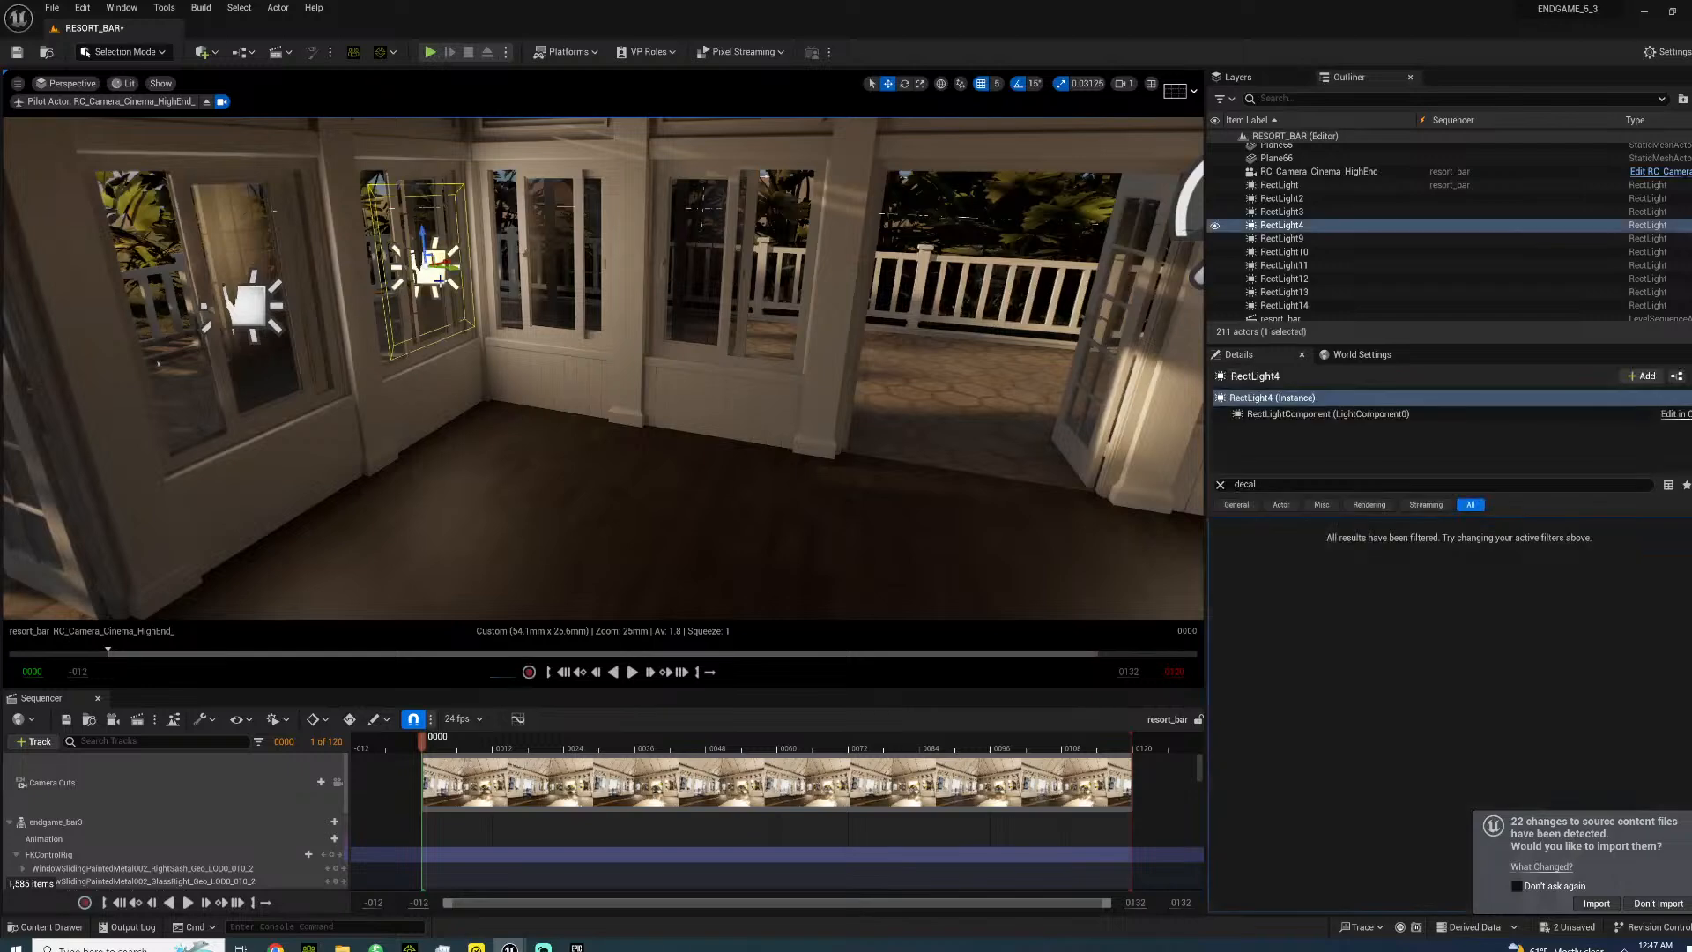
key(Delete)
click(254, 305)
key(Delete)
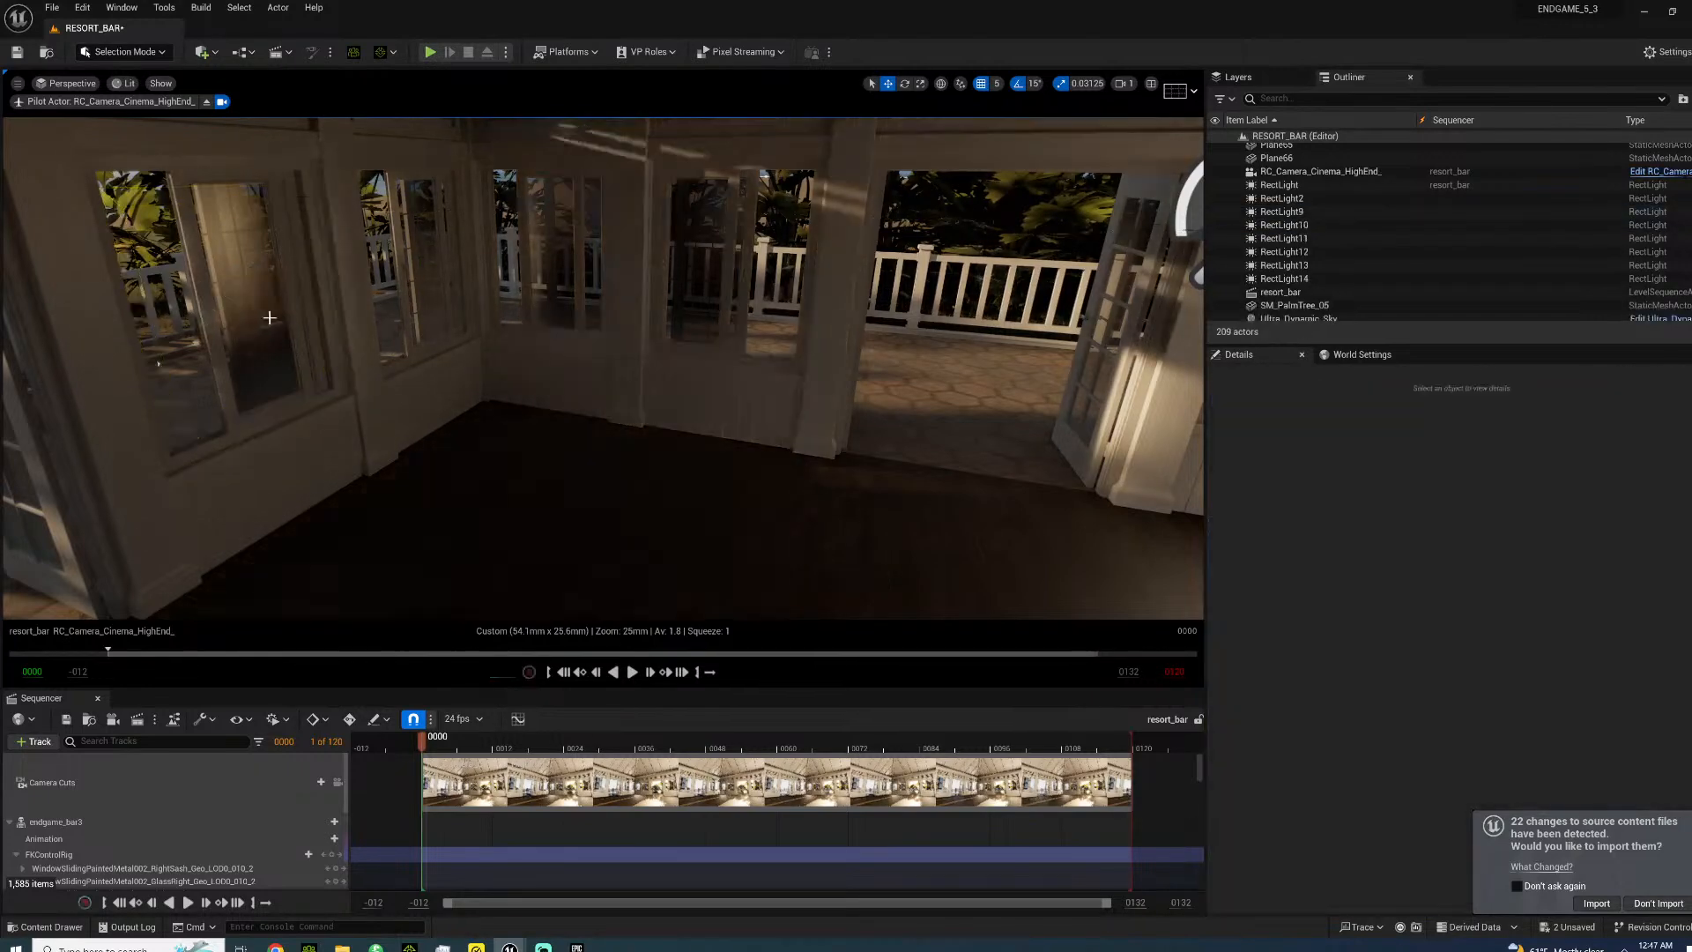
- Delete RectLight9 through RectLight12 from the windows on the next stretch of walls
right_drag(267, 319, 329, 291)
click(416, 257)
key(Delete)
click(536, 233)
key(Delete)
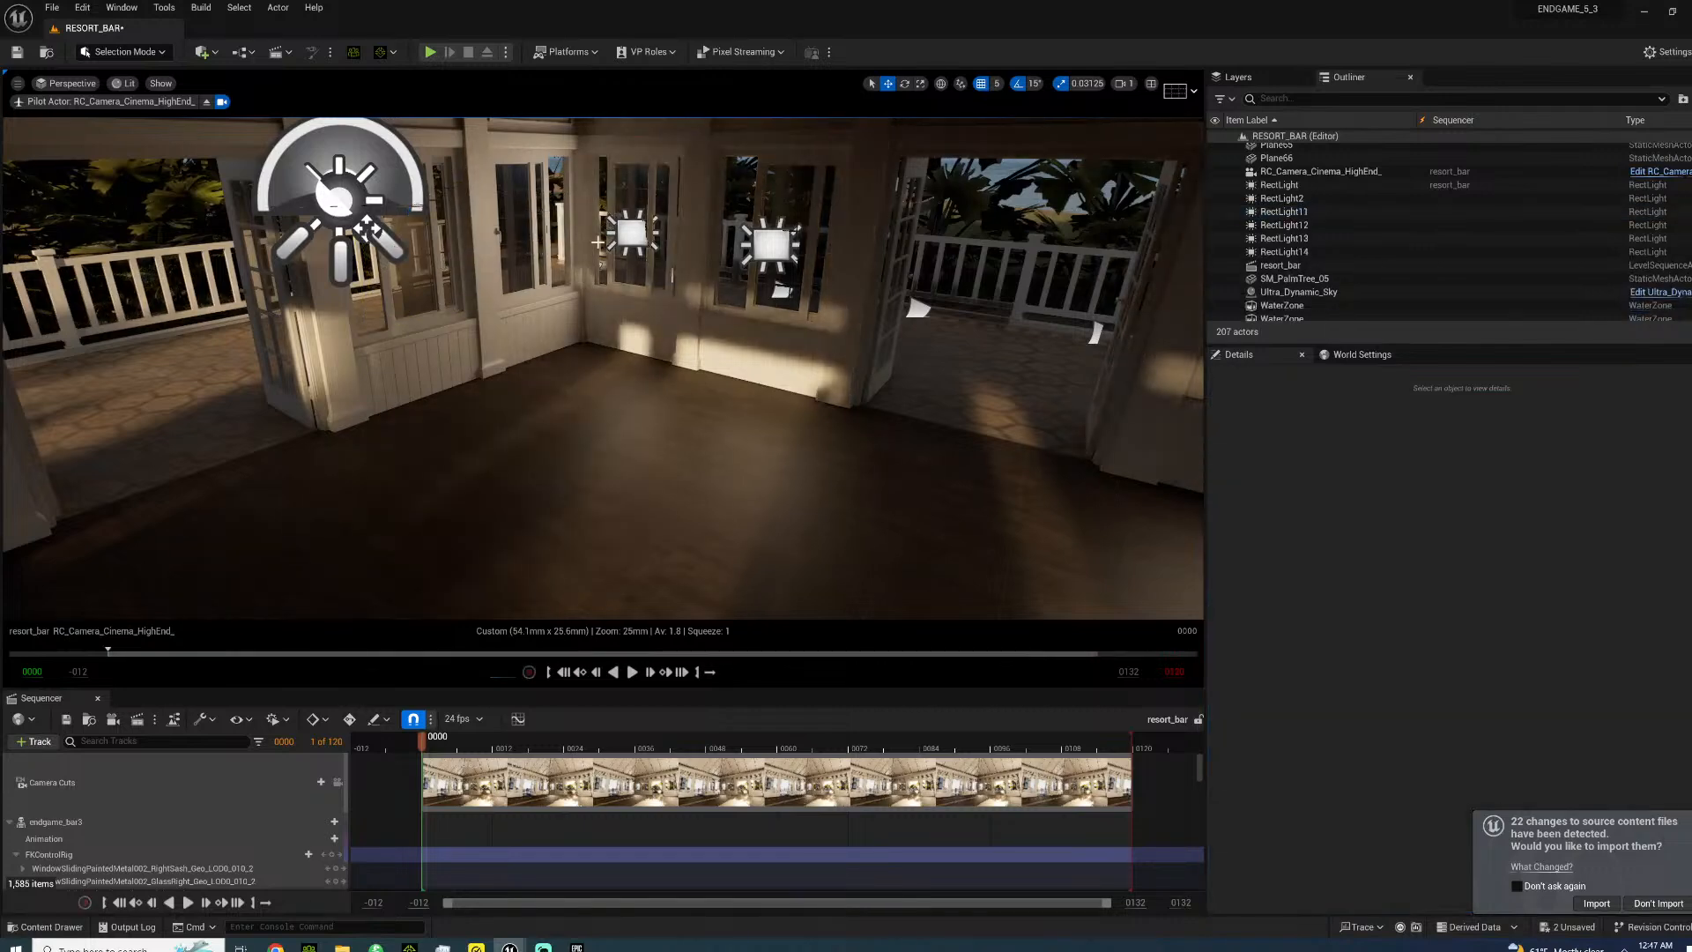
click(631, 234)
key(Delete)
click(772, 244)
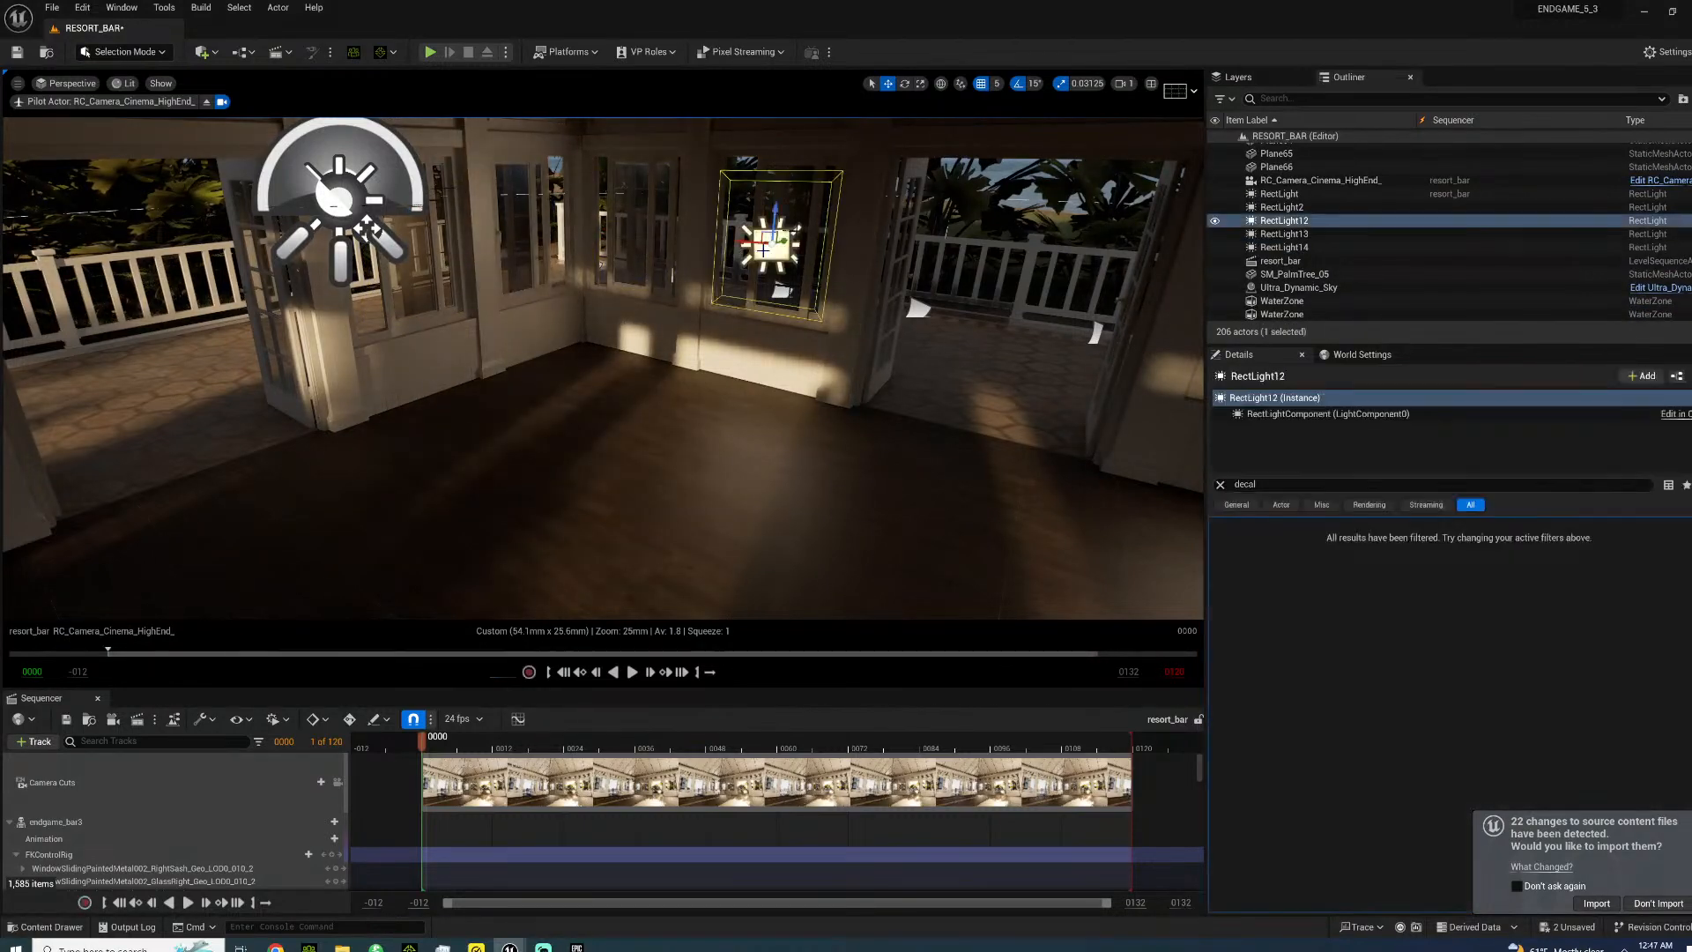
key(Delete)
- Delete RectLight13 and RectLight14 from the two windows between the open doorway and the far corner
right_drag(772, 244, 699, 259)
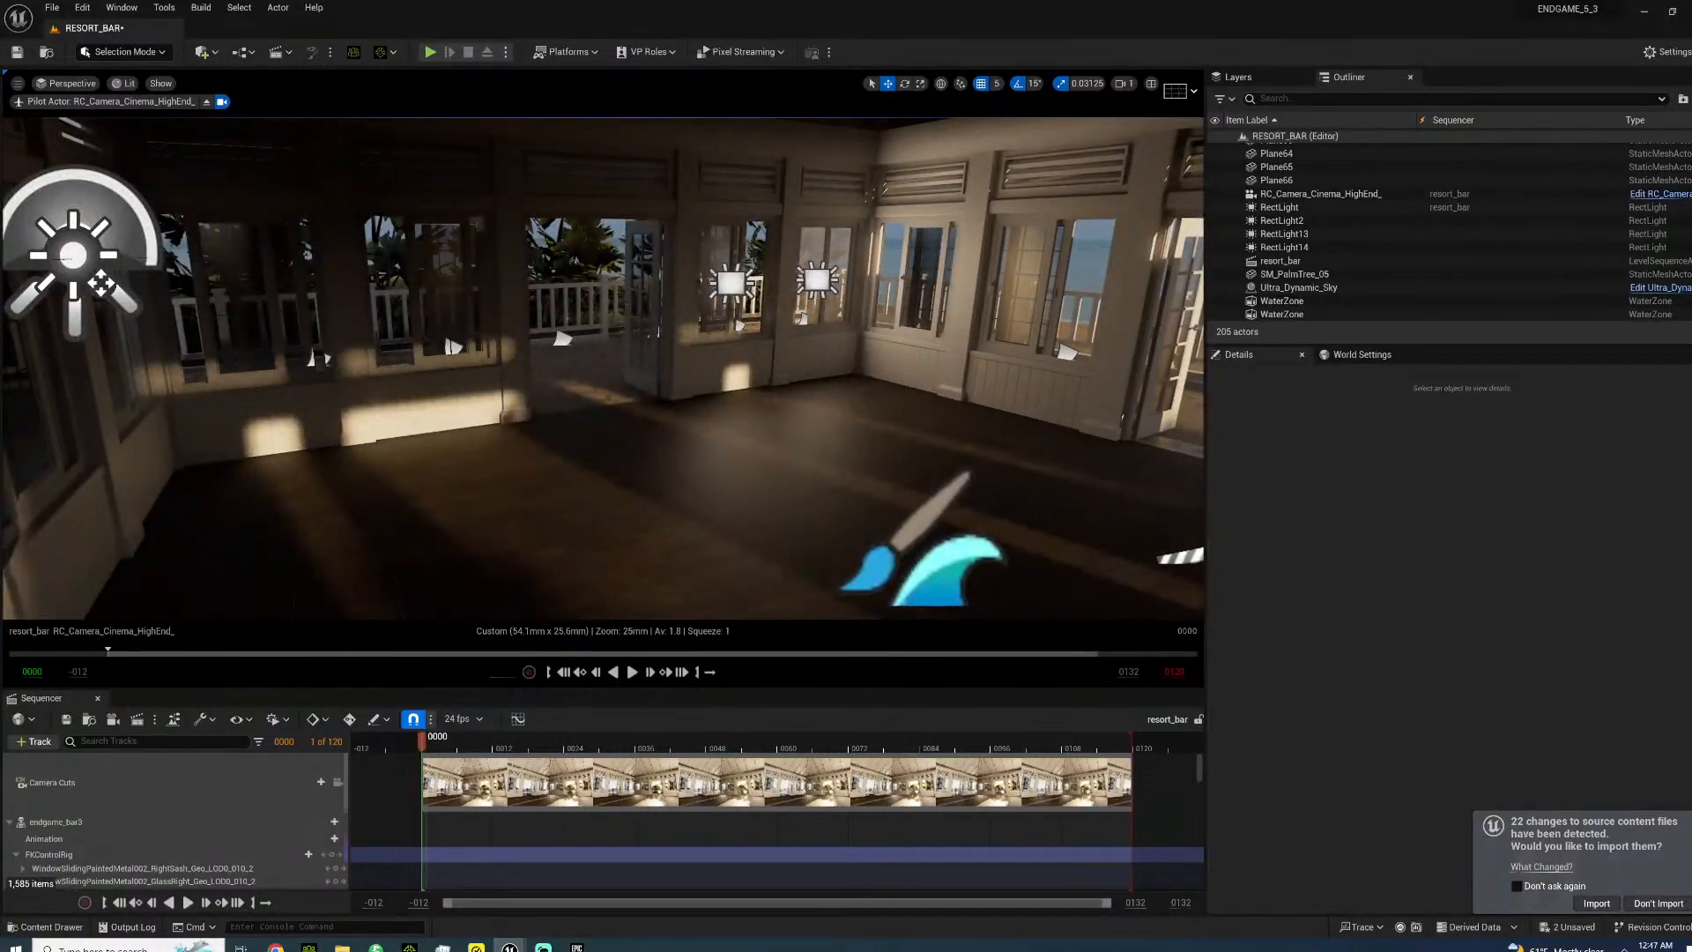
click(731, 282)
key(Delete)
click(817, 281)
key(Delete)
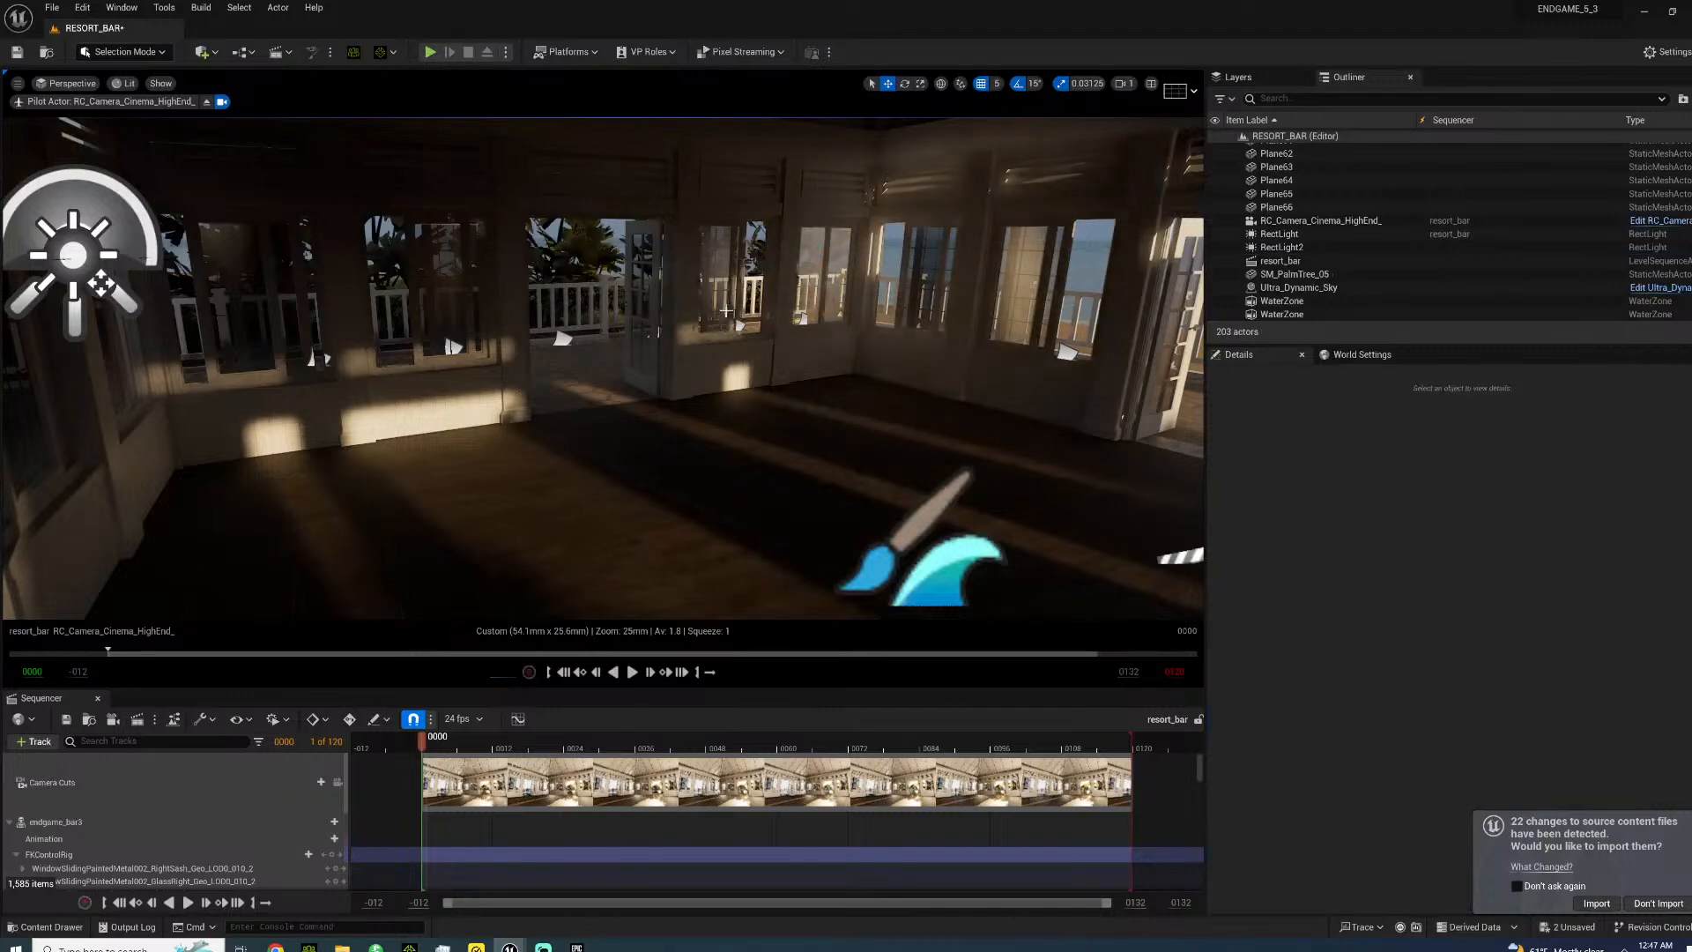
- Clear the property filter for RectLight in the window near the interior corner and raise its intensity to about 25 lm
right_drag(444, 277, 568, 280)
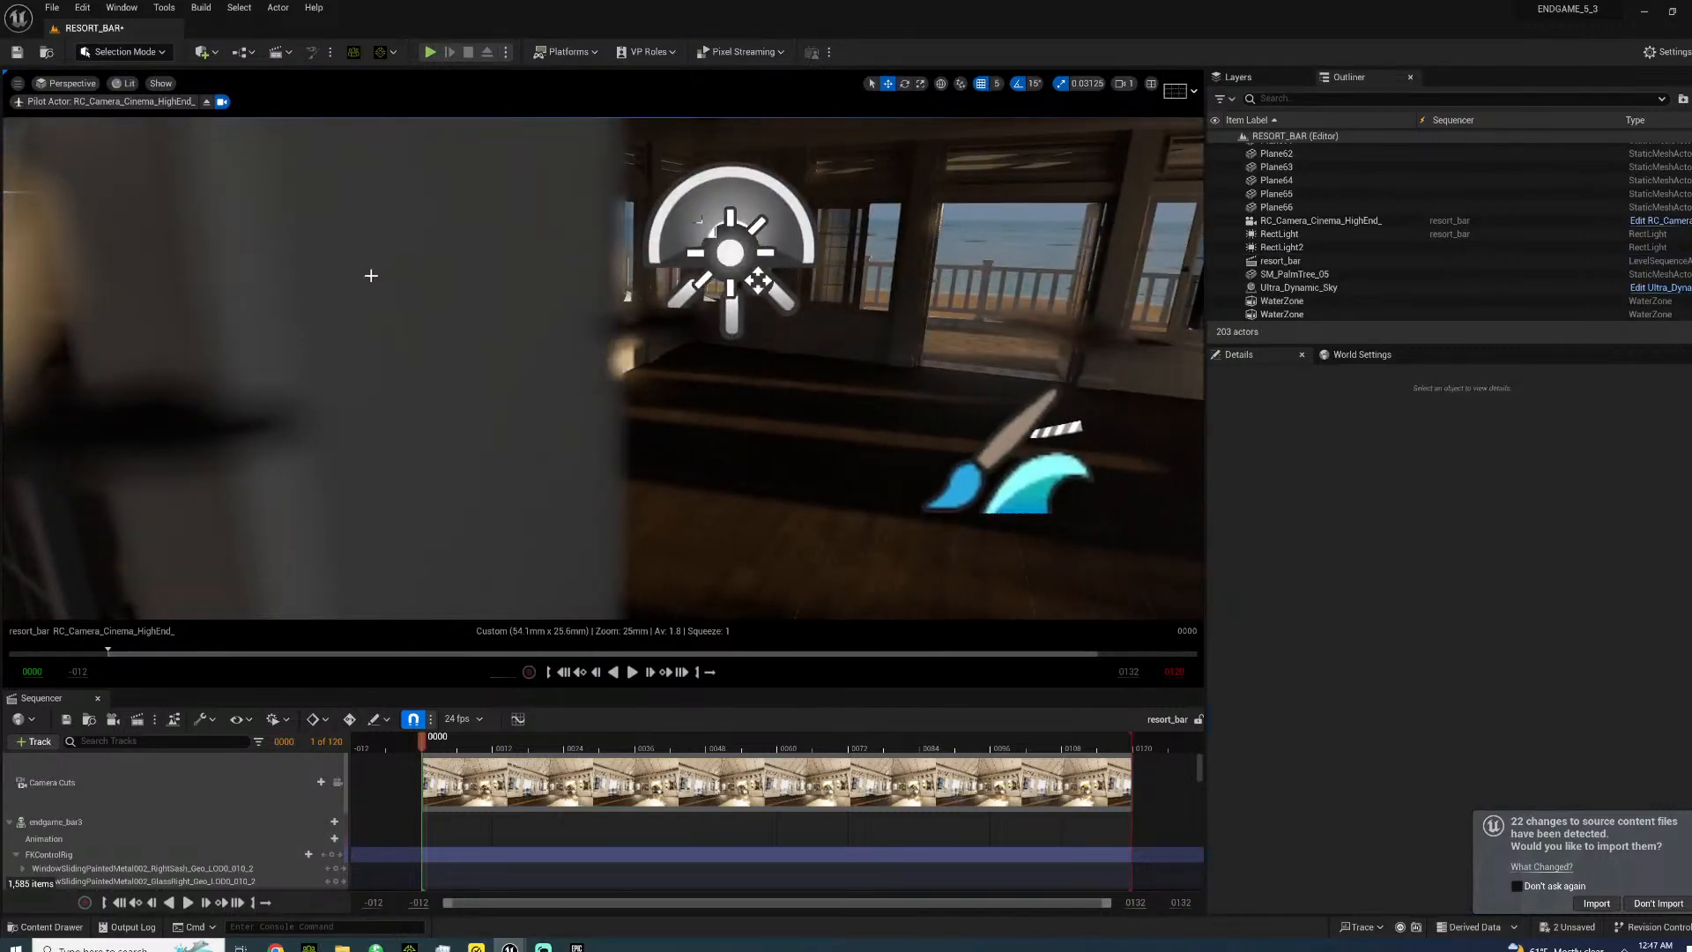
right_drag(479, 404, 707, 440)
right_drag(519, 467, 542, 414)
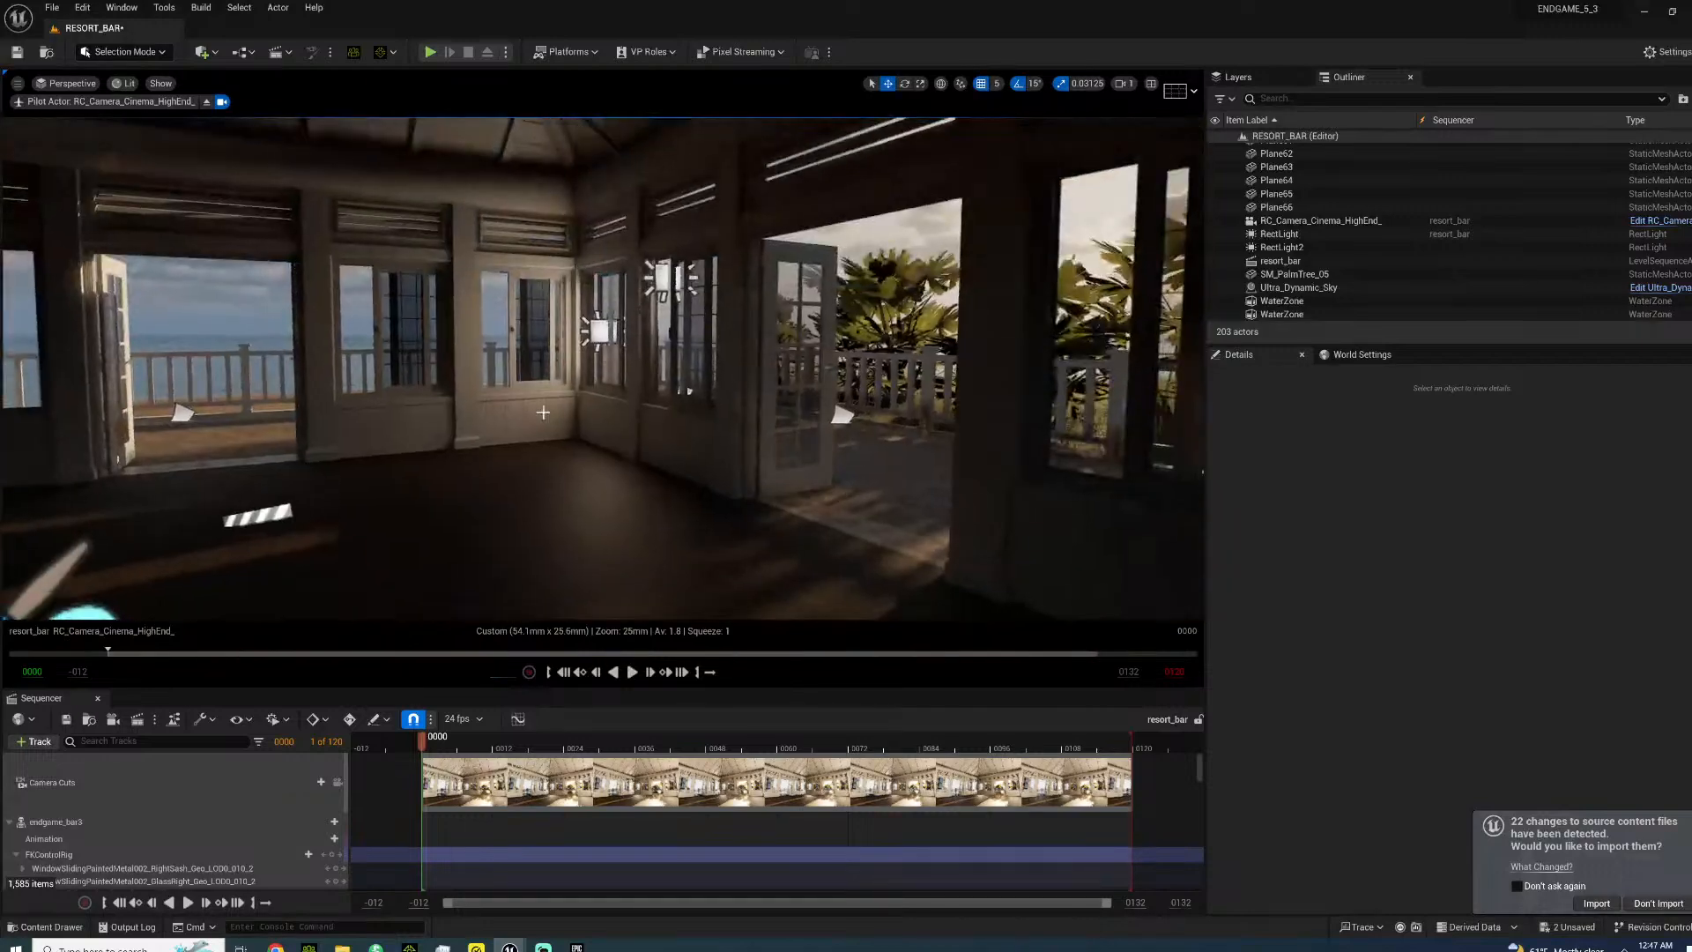
click(600, 332)
right_drag(600, 332, 792, 305)
click(718, 322)
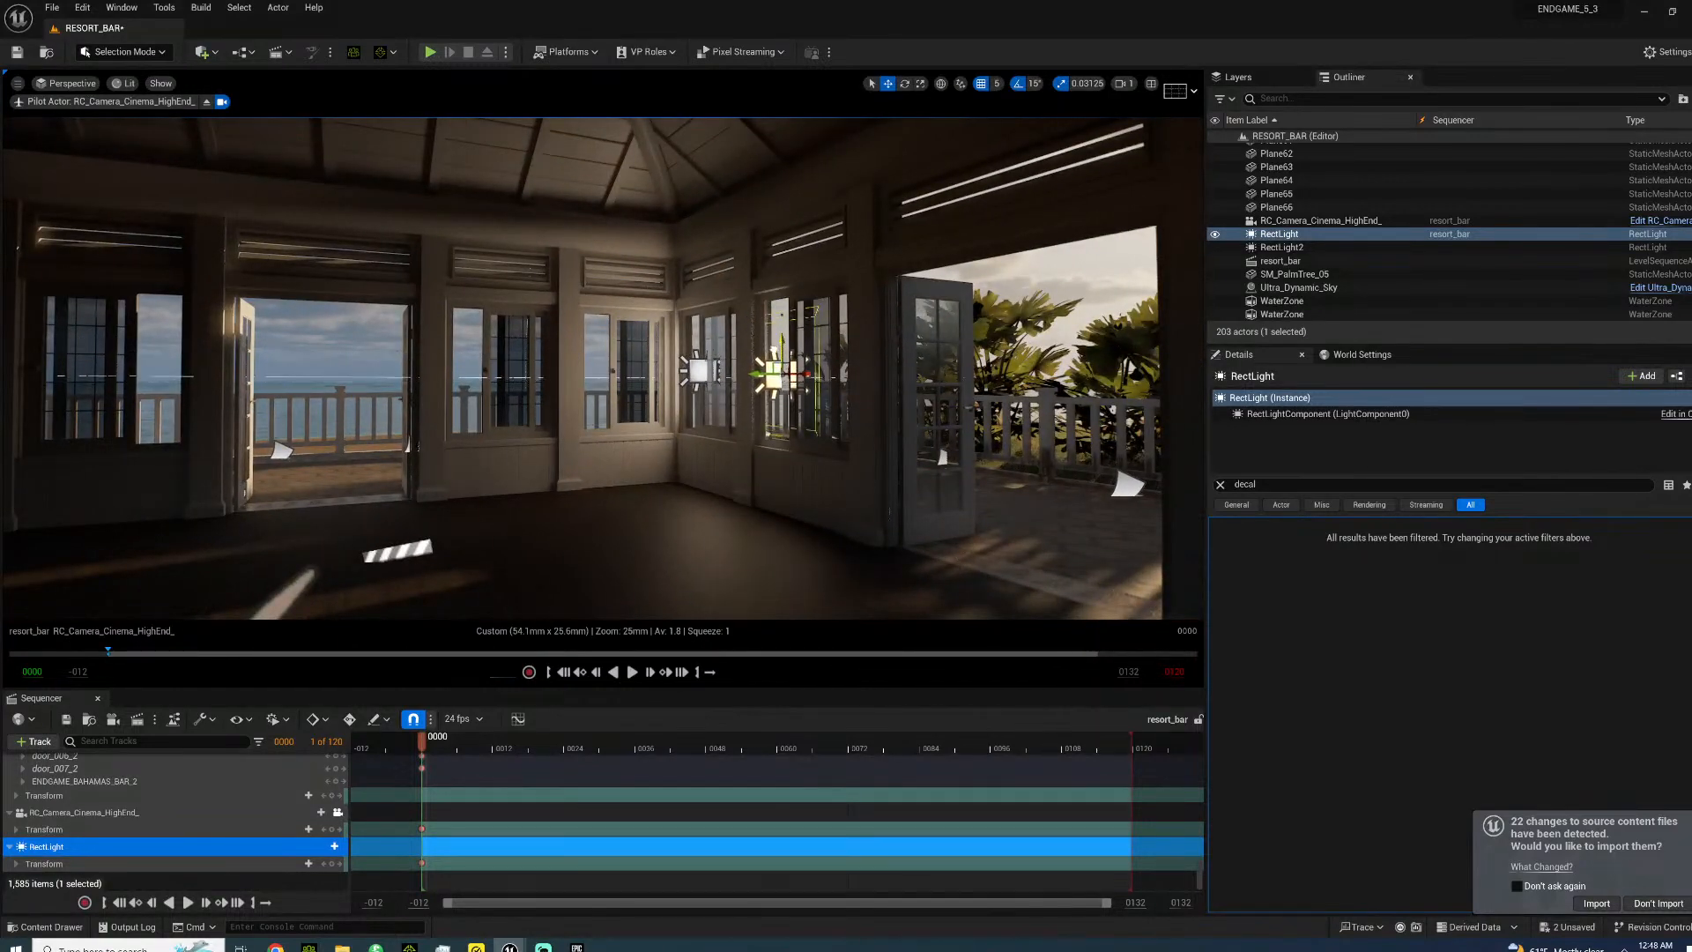
click(1220, 485)
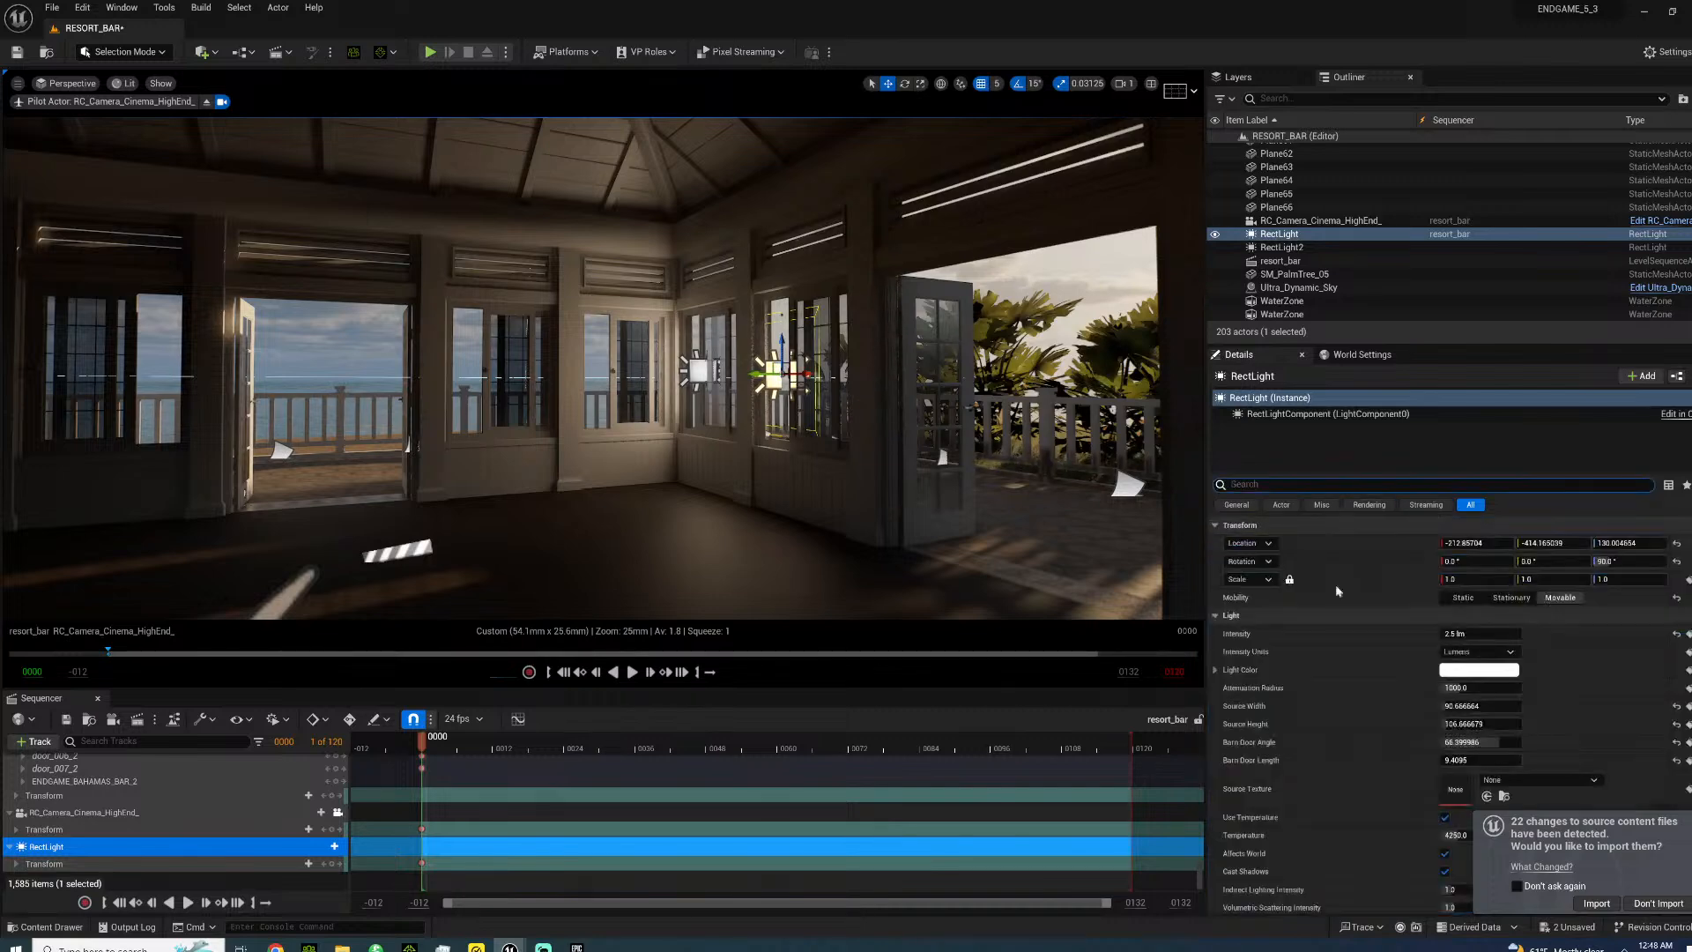
drag(1481, 634, 1498, 634)
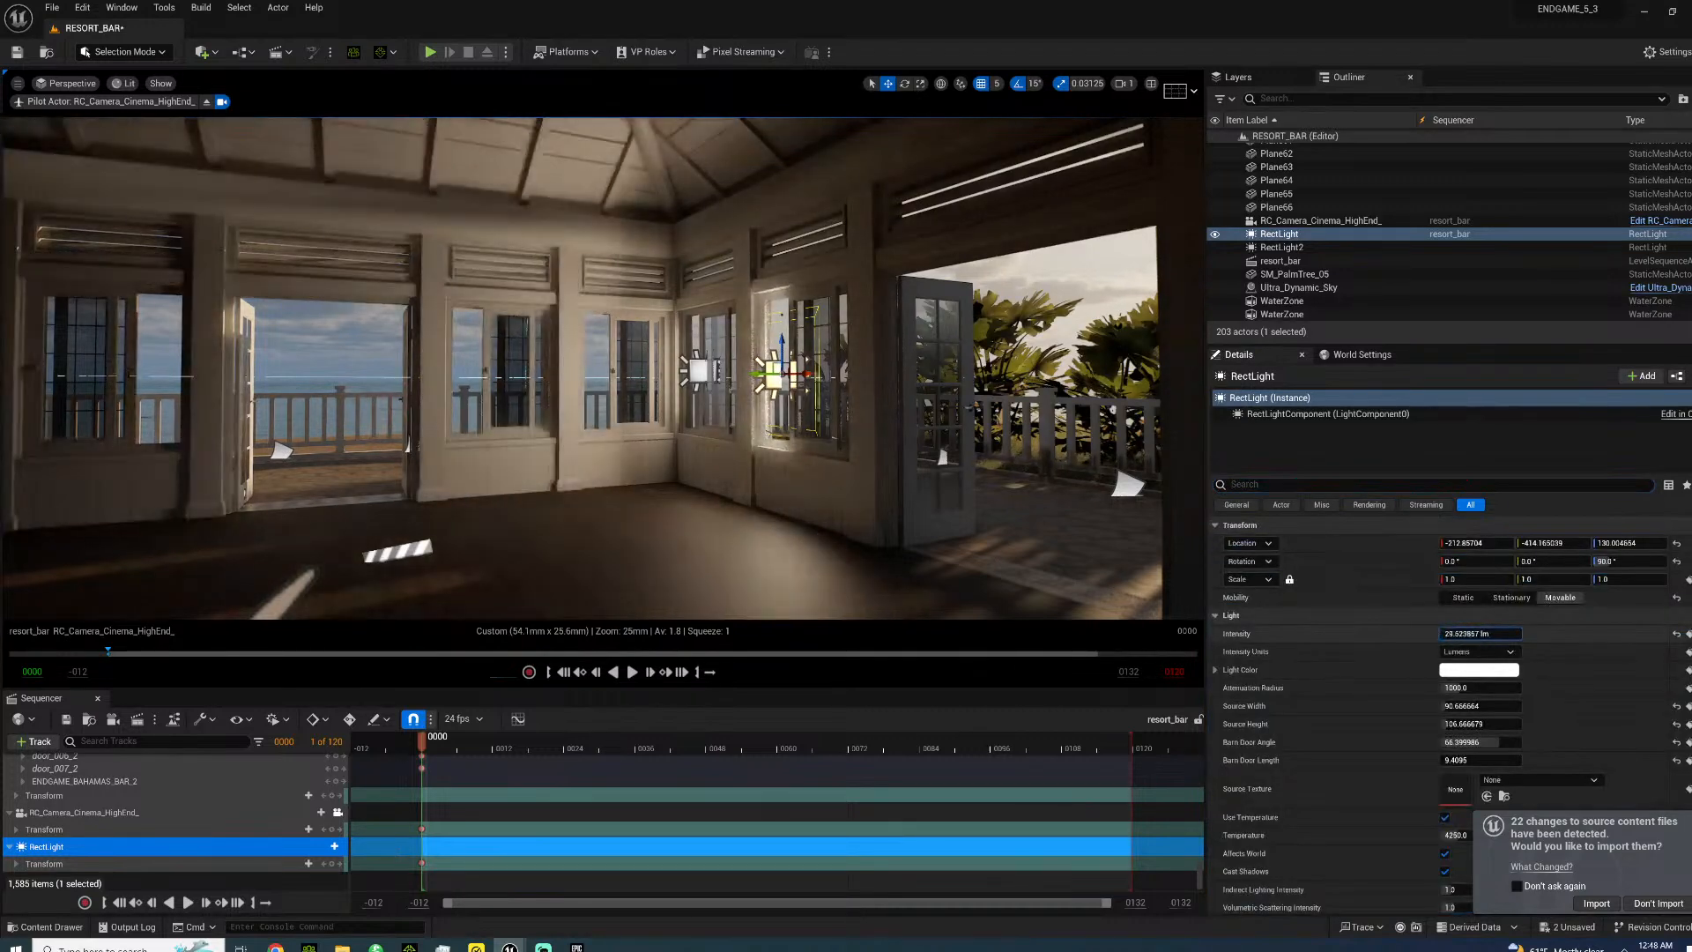
- Move RectLight along the wall to about X -168, Y -394 so it sits centred in its window
key(w)
right_drag(785, 396, 790, 407)
drag(724, 360, 816, 363)
key(s)
right_drag(815, 363, 860, 377)
key(w)
- Set RectLight's intensity to 15 lm, comparing it with 5 lm
drag(1490, 635, 1491, 635)
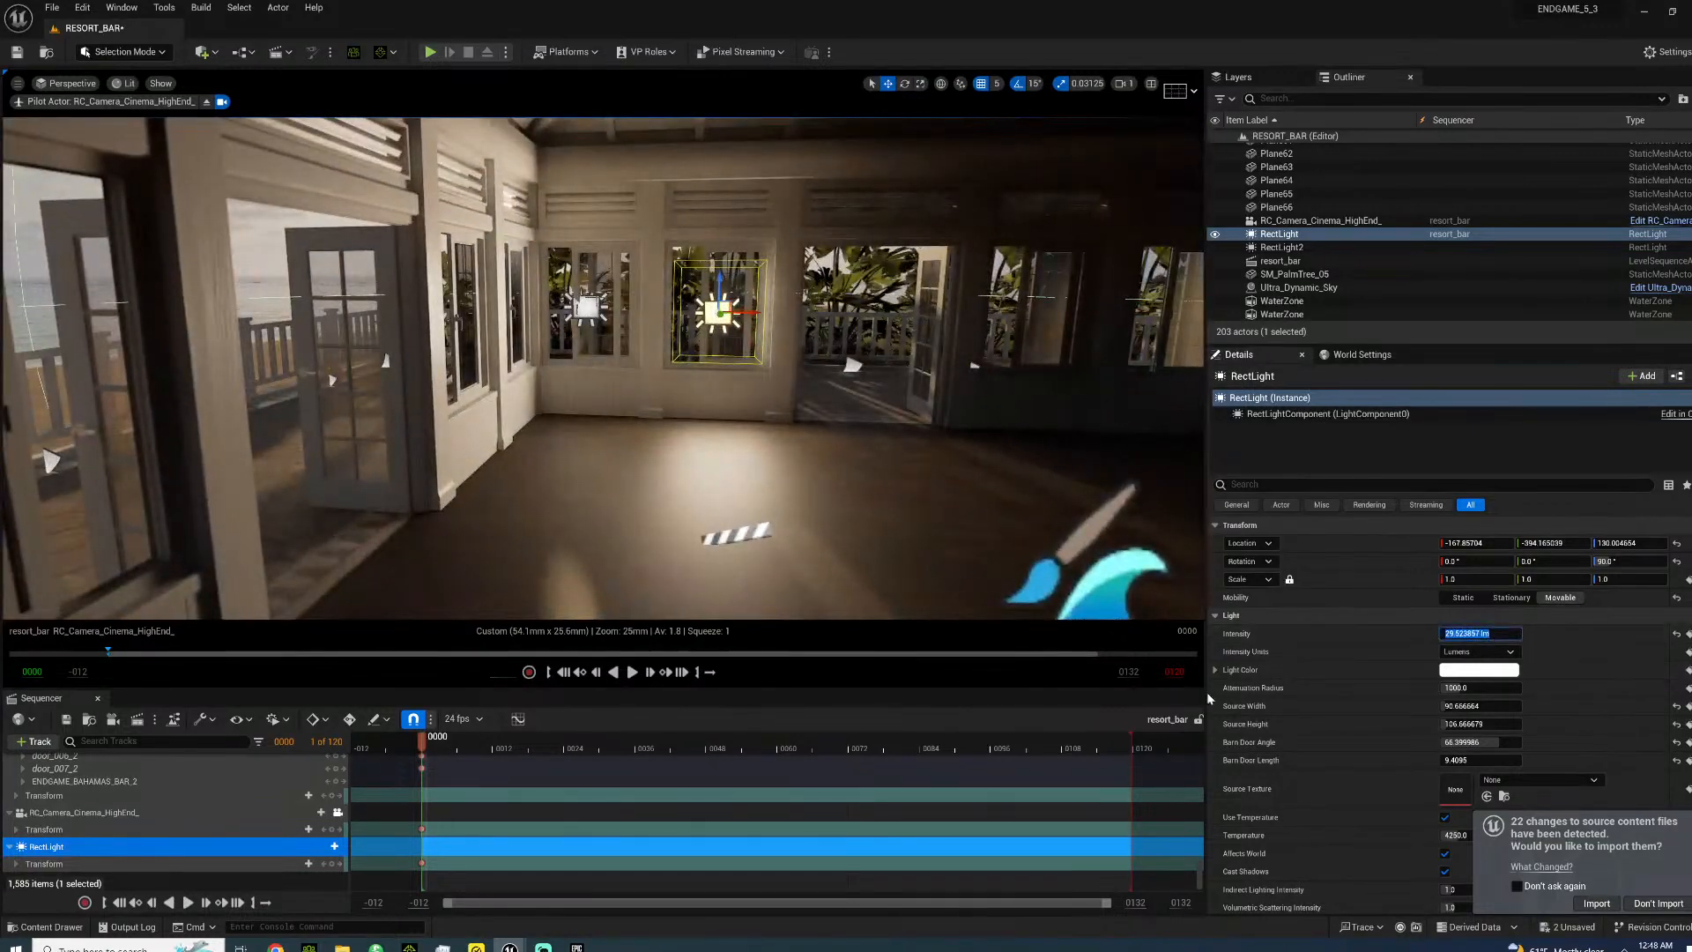
text(15)
key(Return)
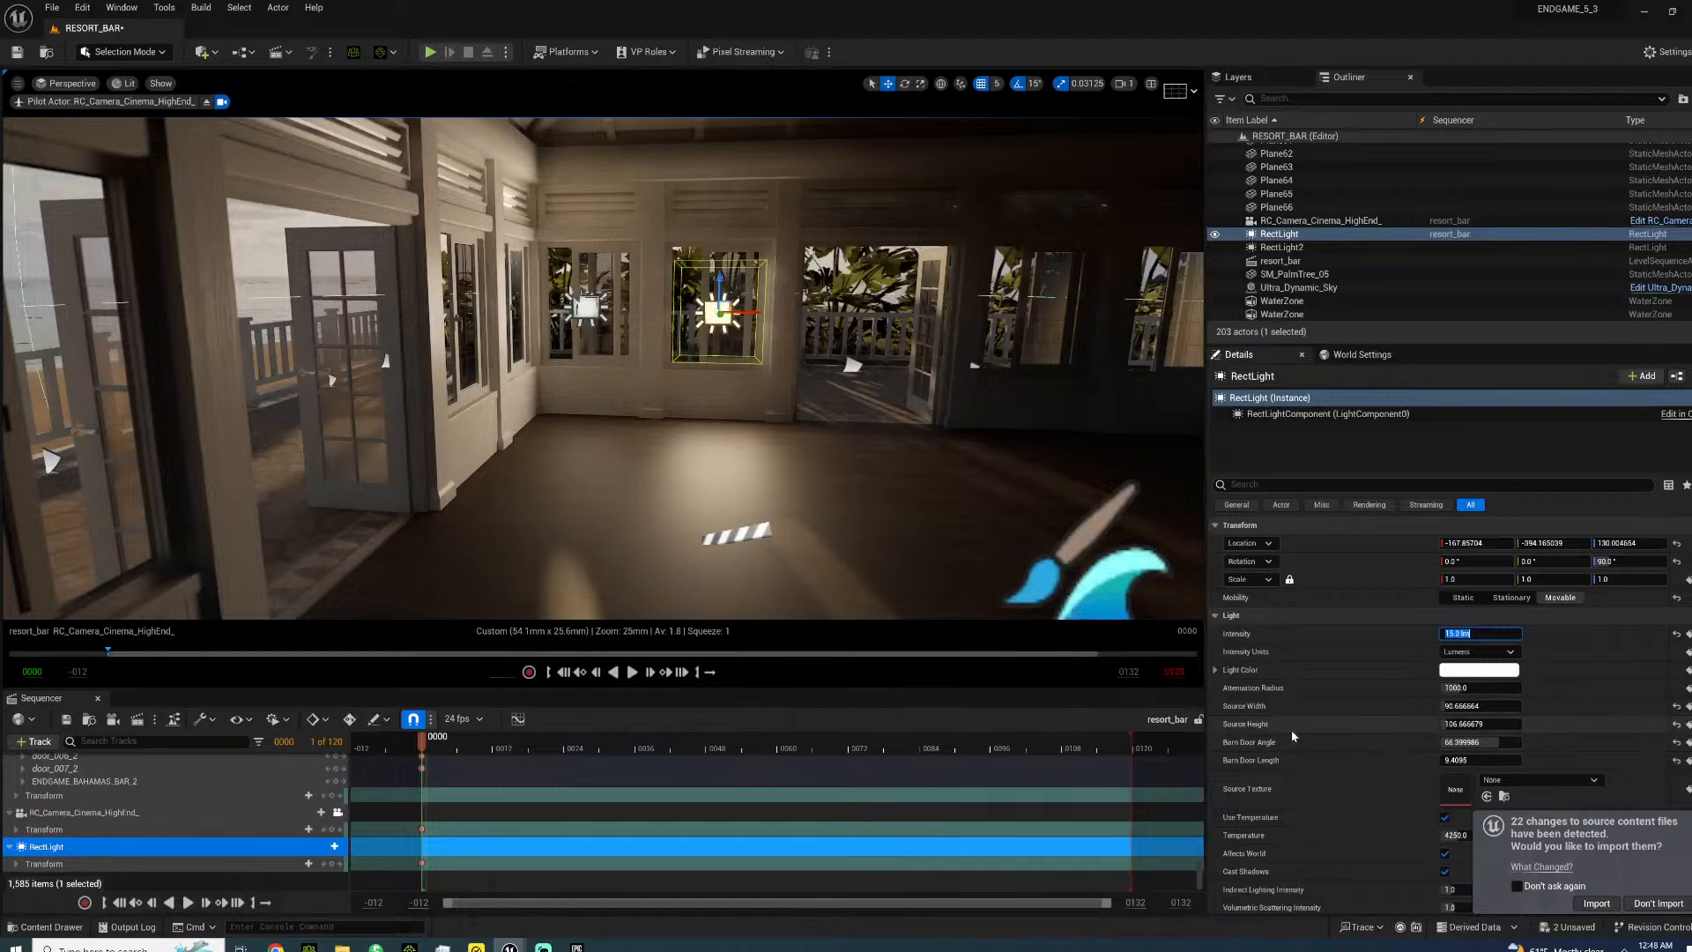
text(5)
key(Return)
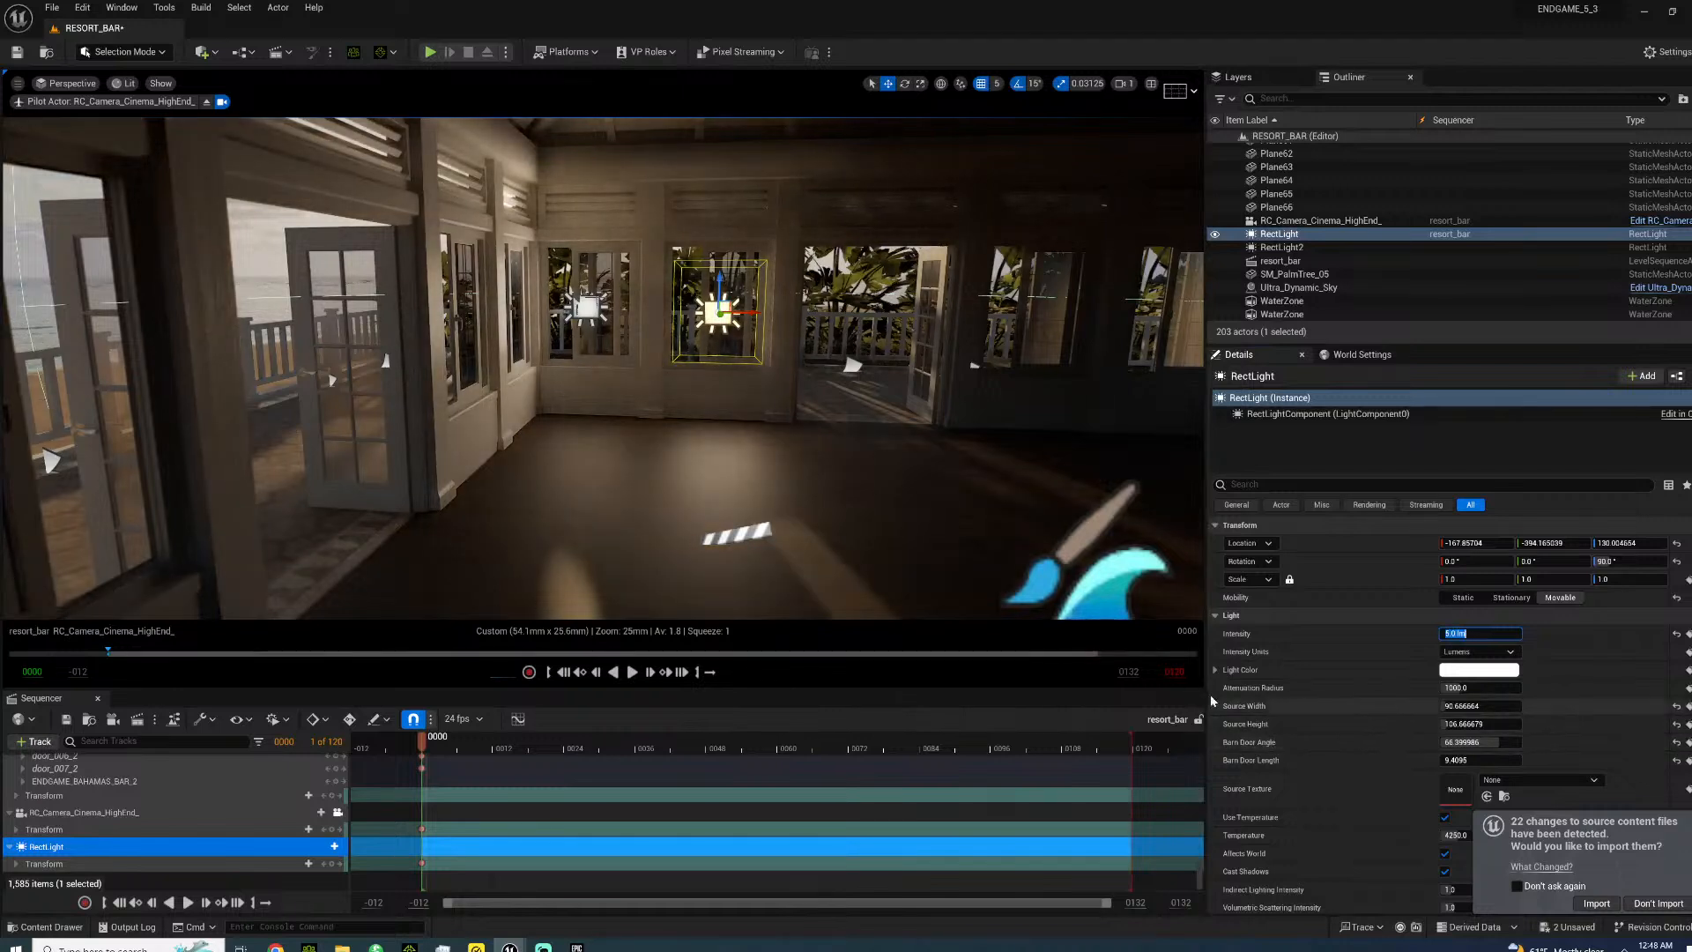
text(15)
key(Return)
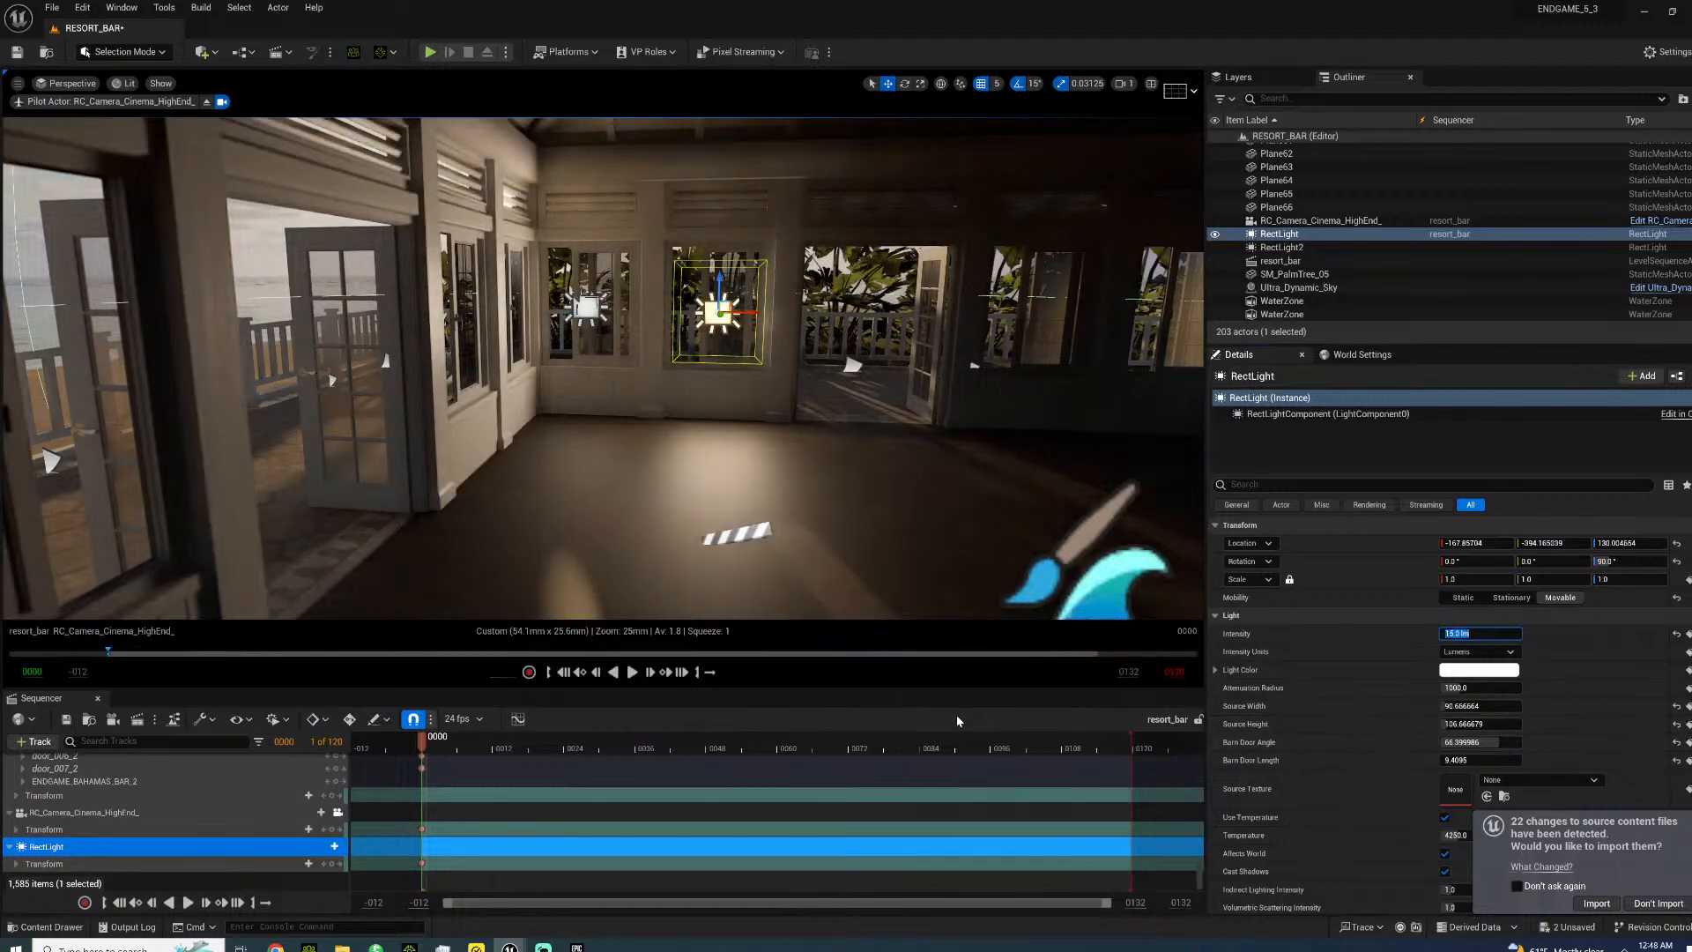
- Try a duplicate of RectLight outside the doorway with about 1028 lm intensity and a 16384 attenuation radius, and delete it
right_drag(170, 520, 709, 362)
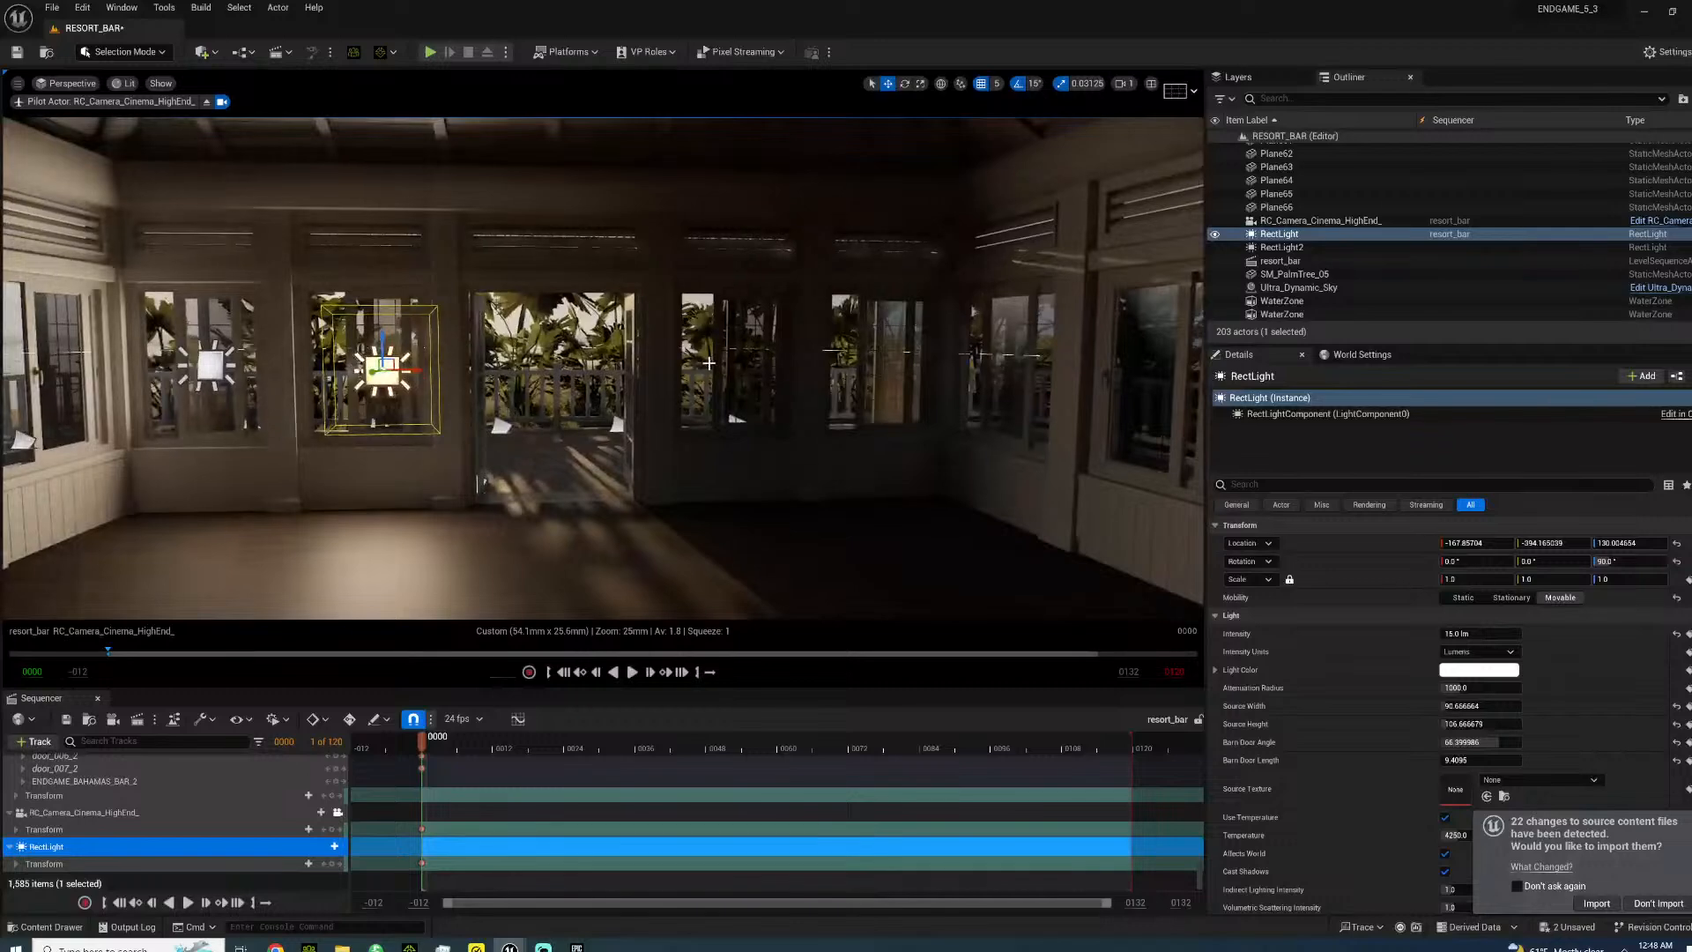
alt+drag(411, 371, 732, 529)
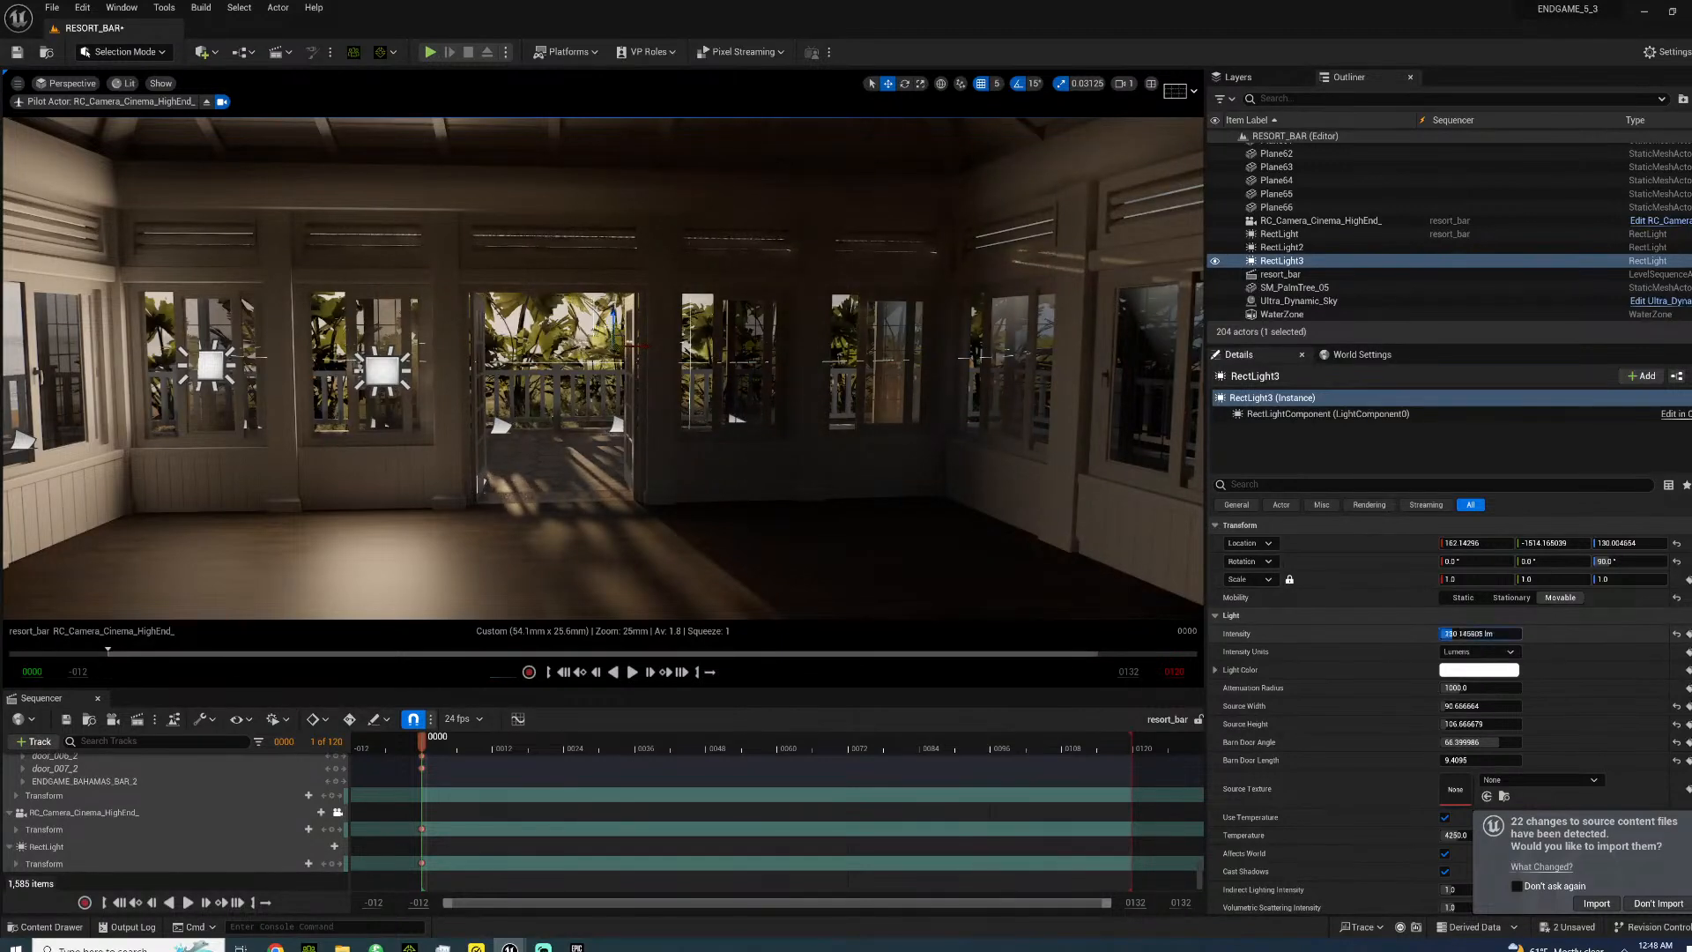
drag(1481, 633, 1490, 634)
drag(1480, 688, 1534, 687)
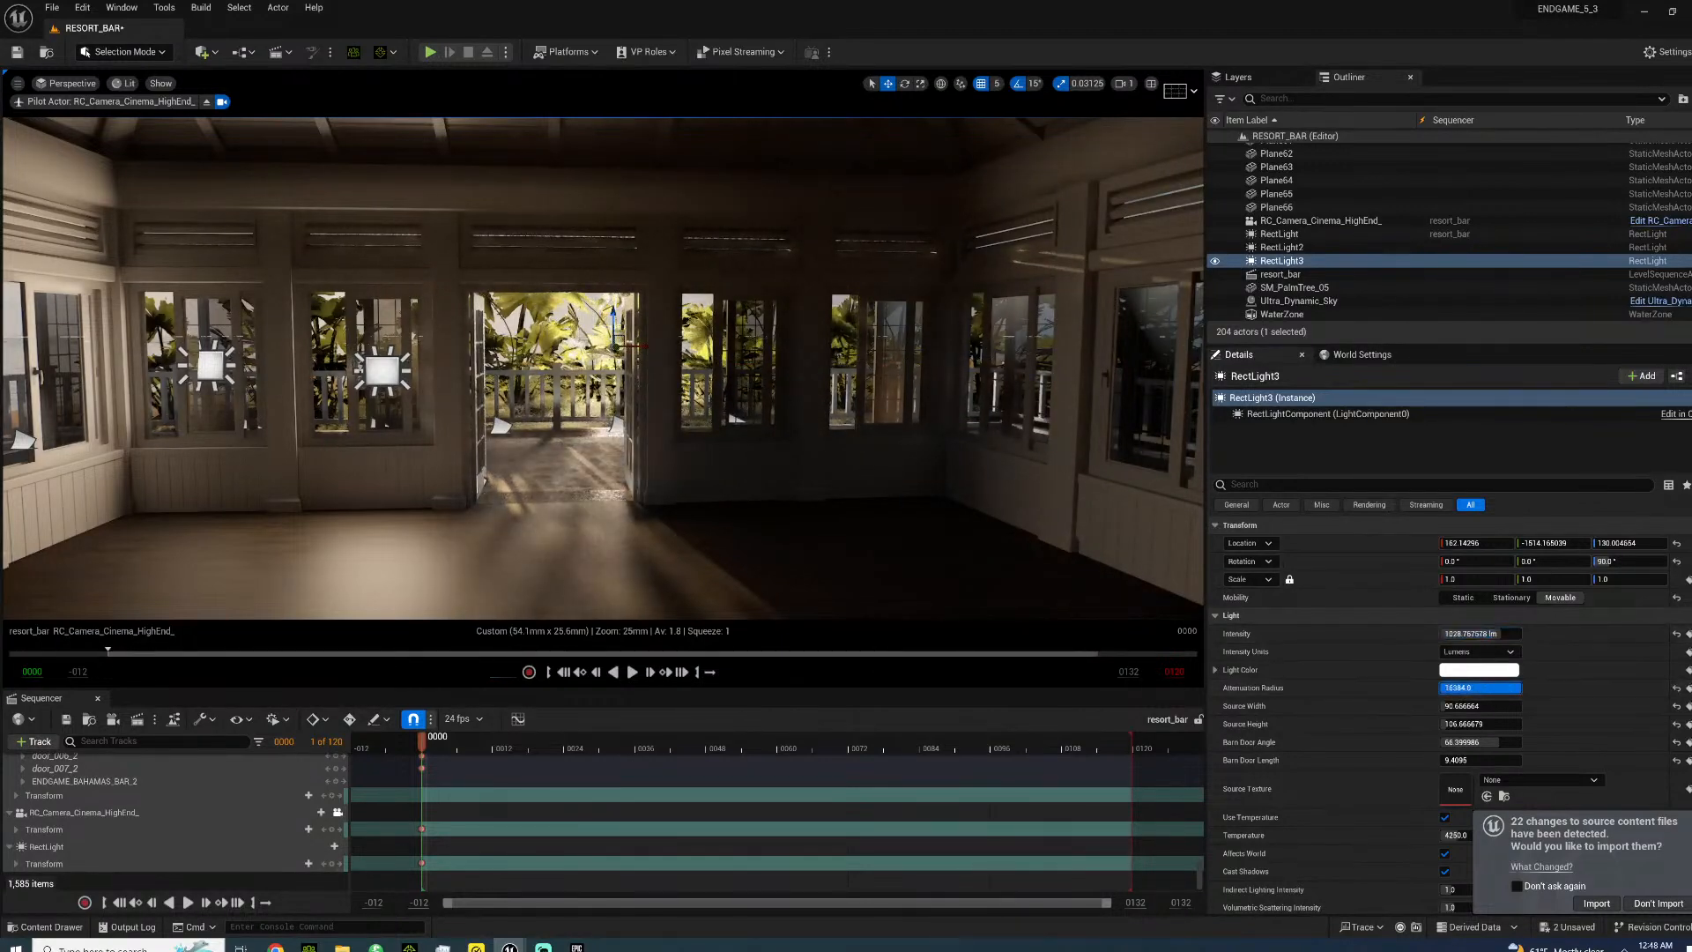
drag(617, 337, 421, 284)
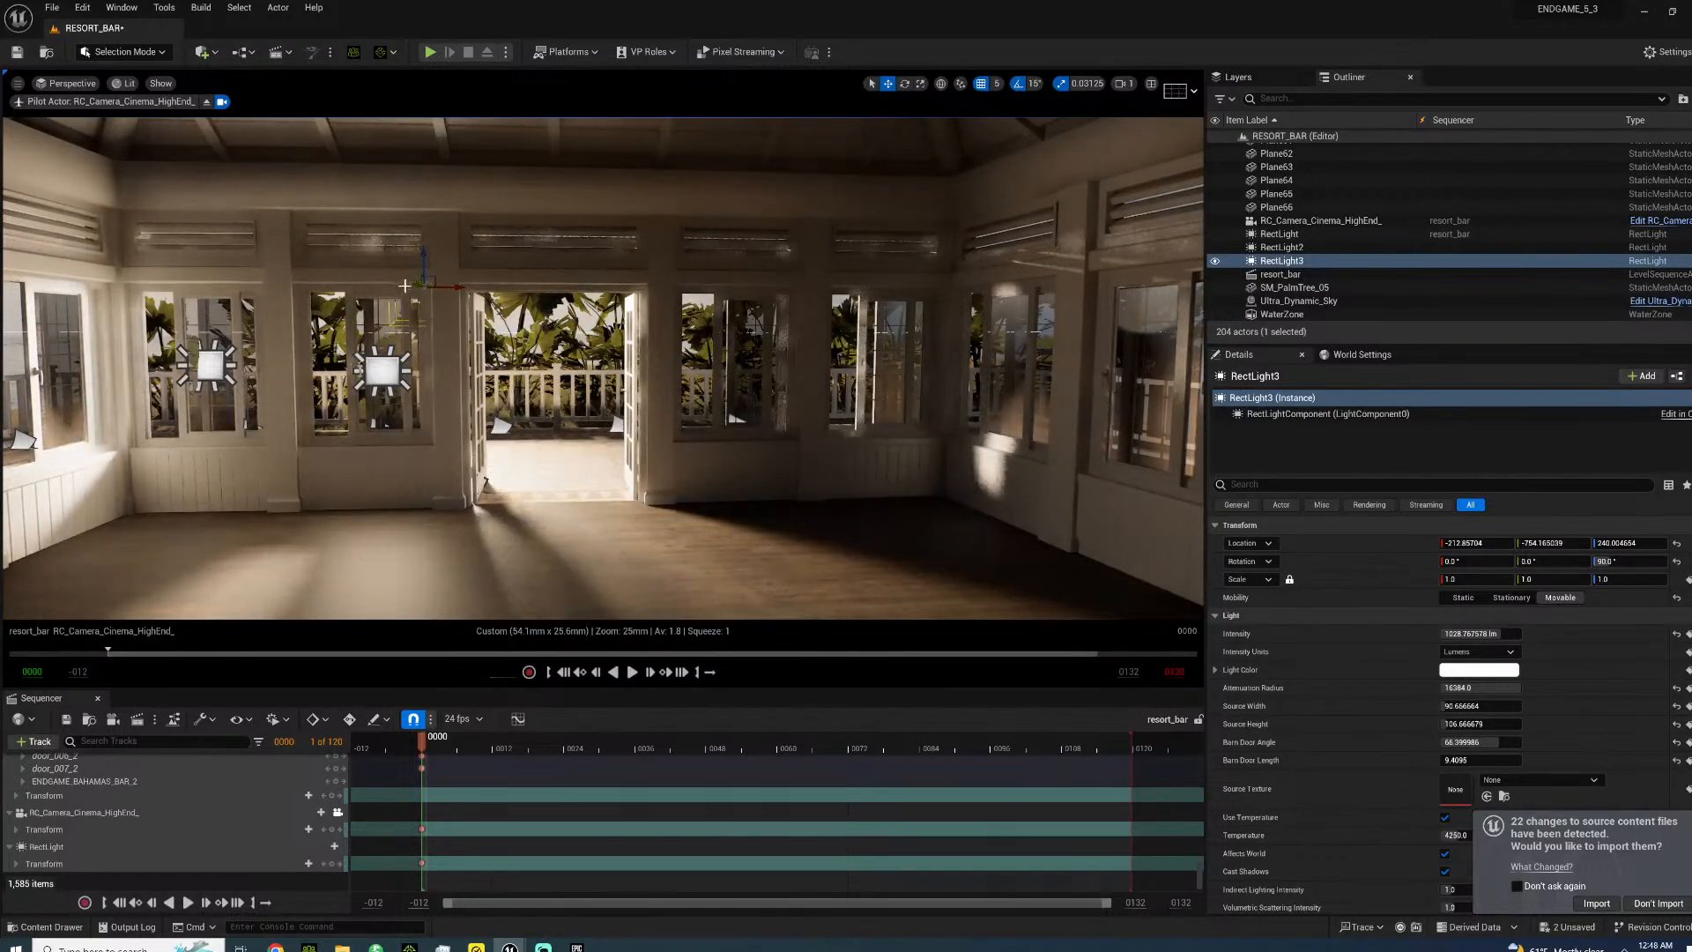
key(Delete)
- Close the Sequencer and stop piloting the RC_Camera_Cinema_HighEnd_ camera
right_drag(409, 269, 222, 257)
right_drag(582, 430, 121, 537)
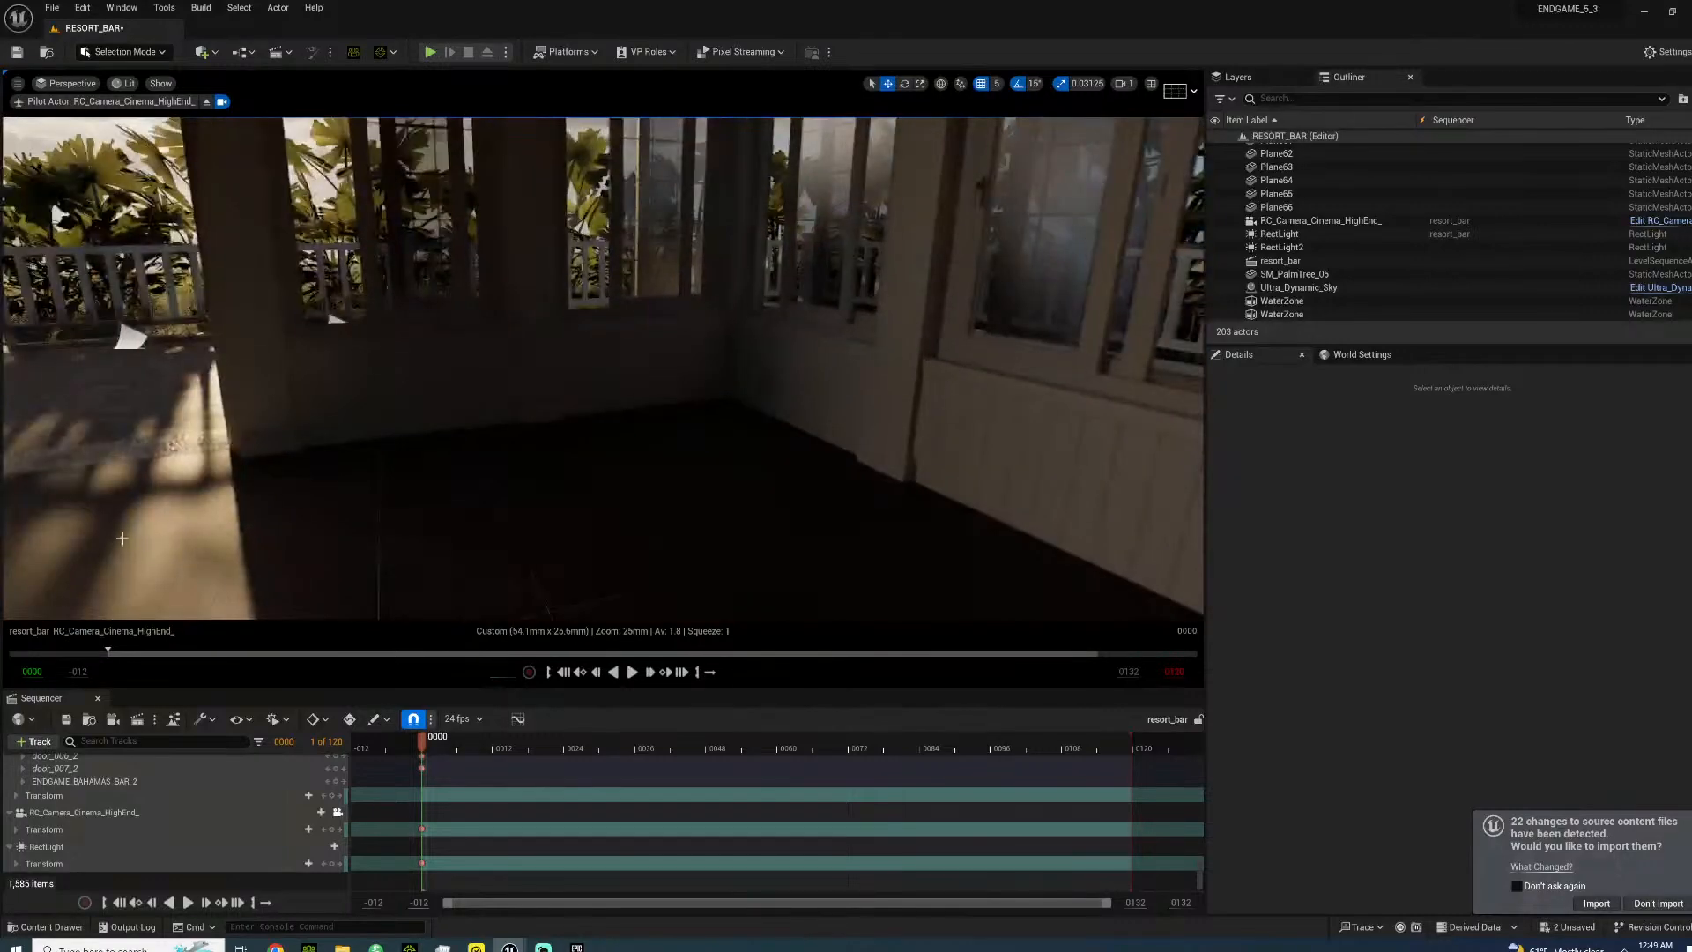
click(99, 699)
scroll(1339, 246, down, 5)
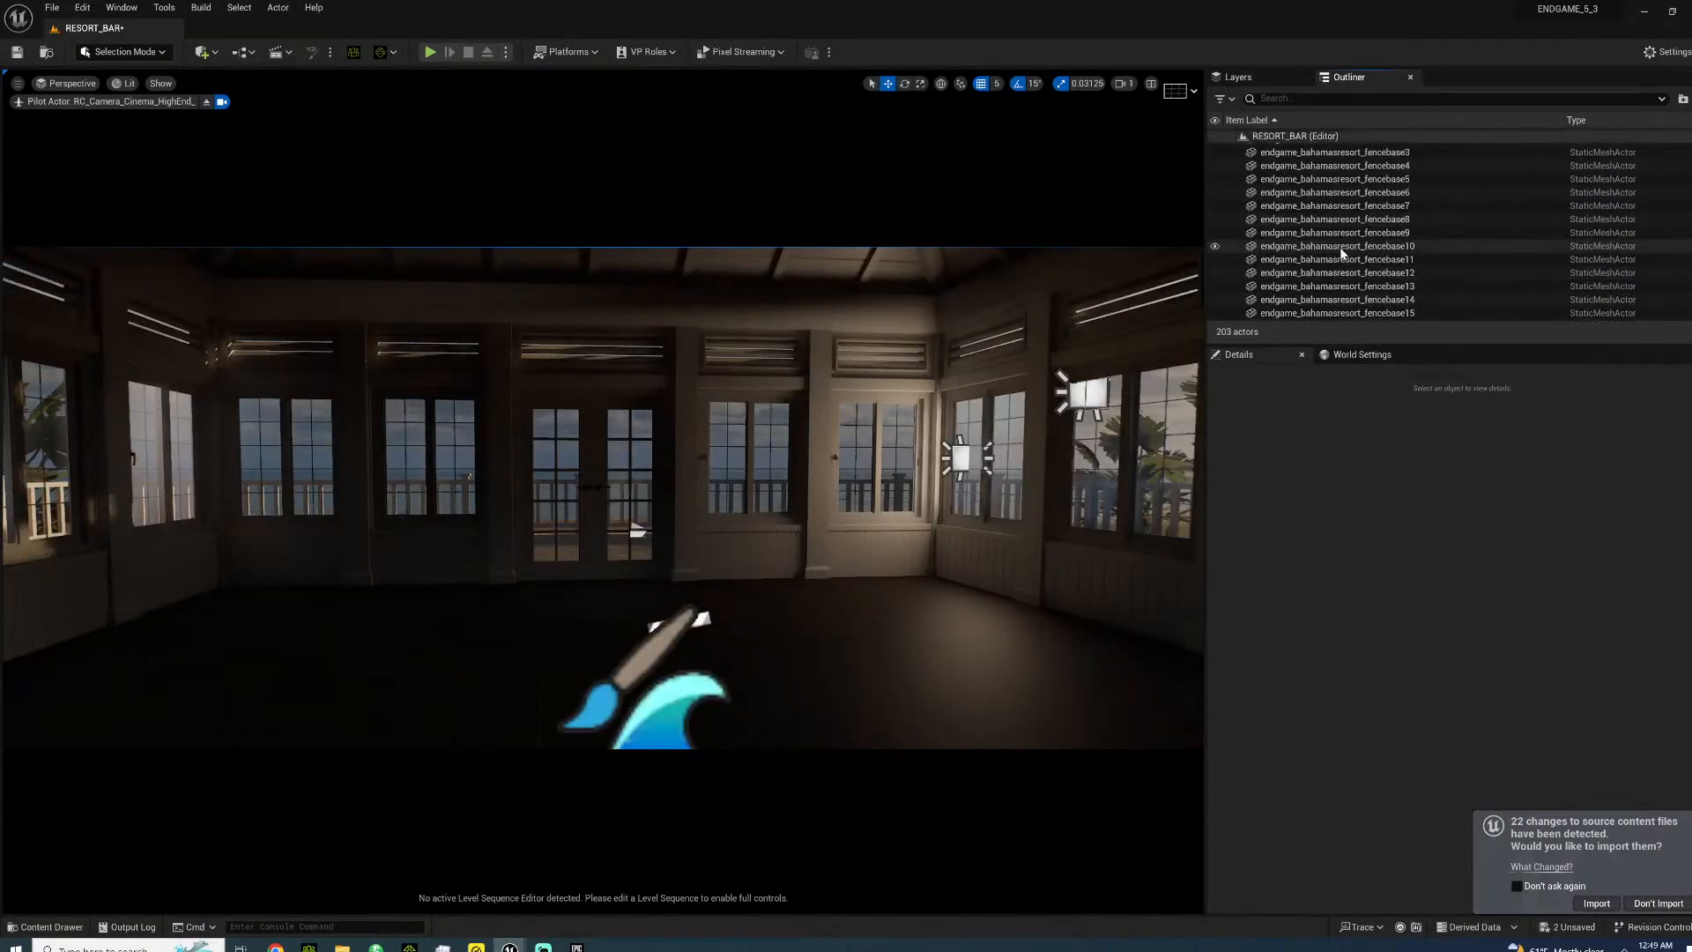
scroll(1340, 255, down, 15)
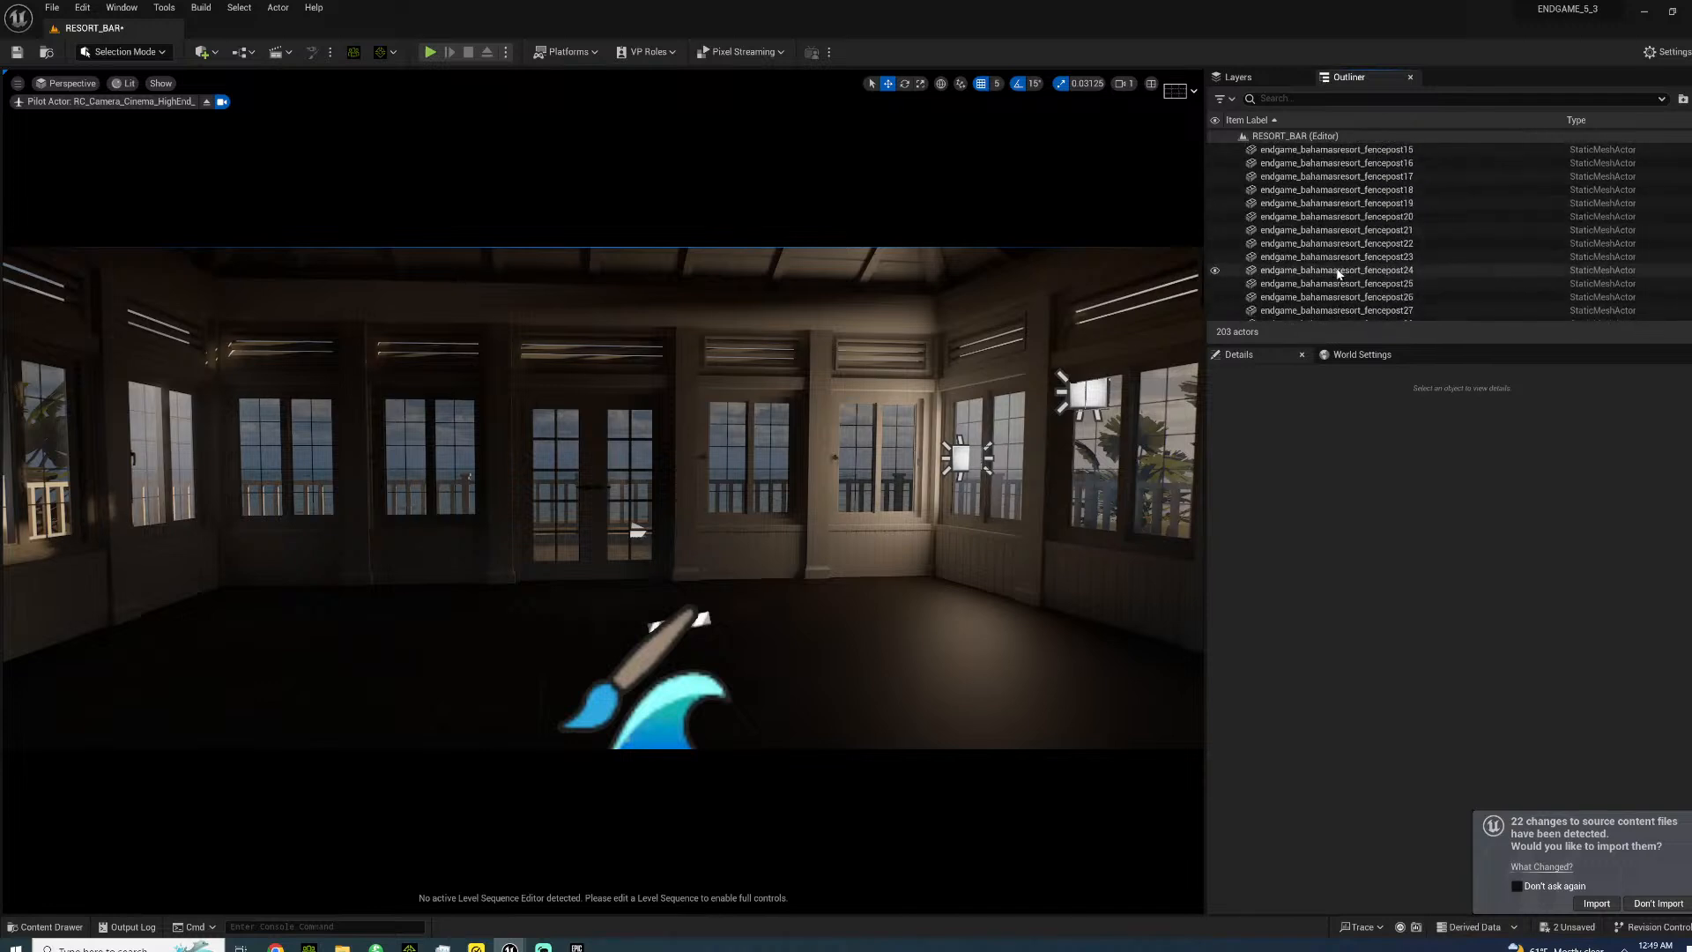
scroll(1337, 273, down, 15)
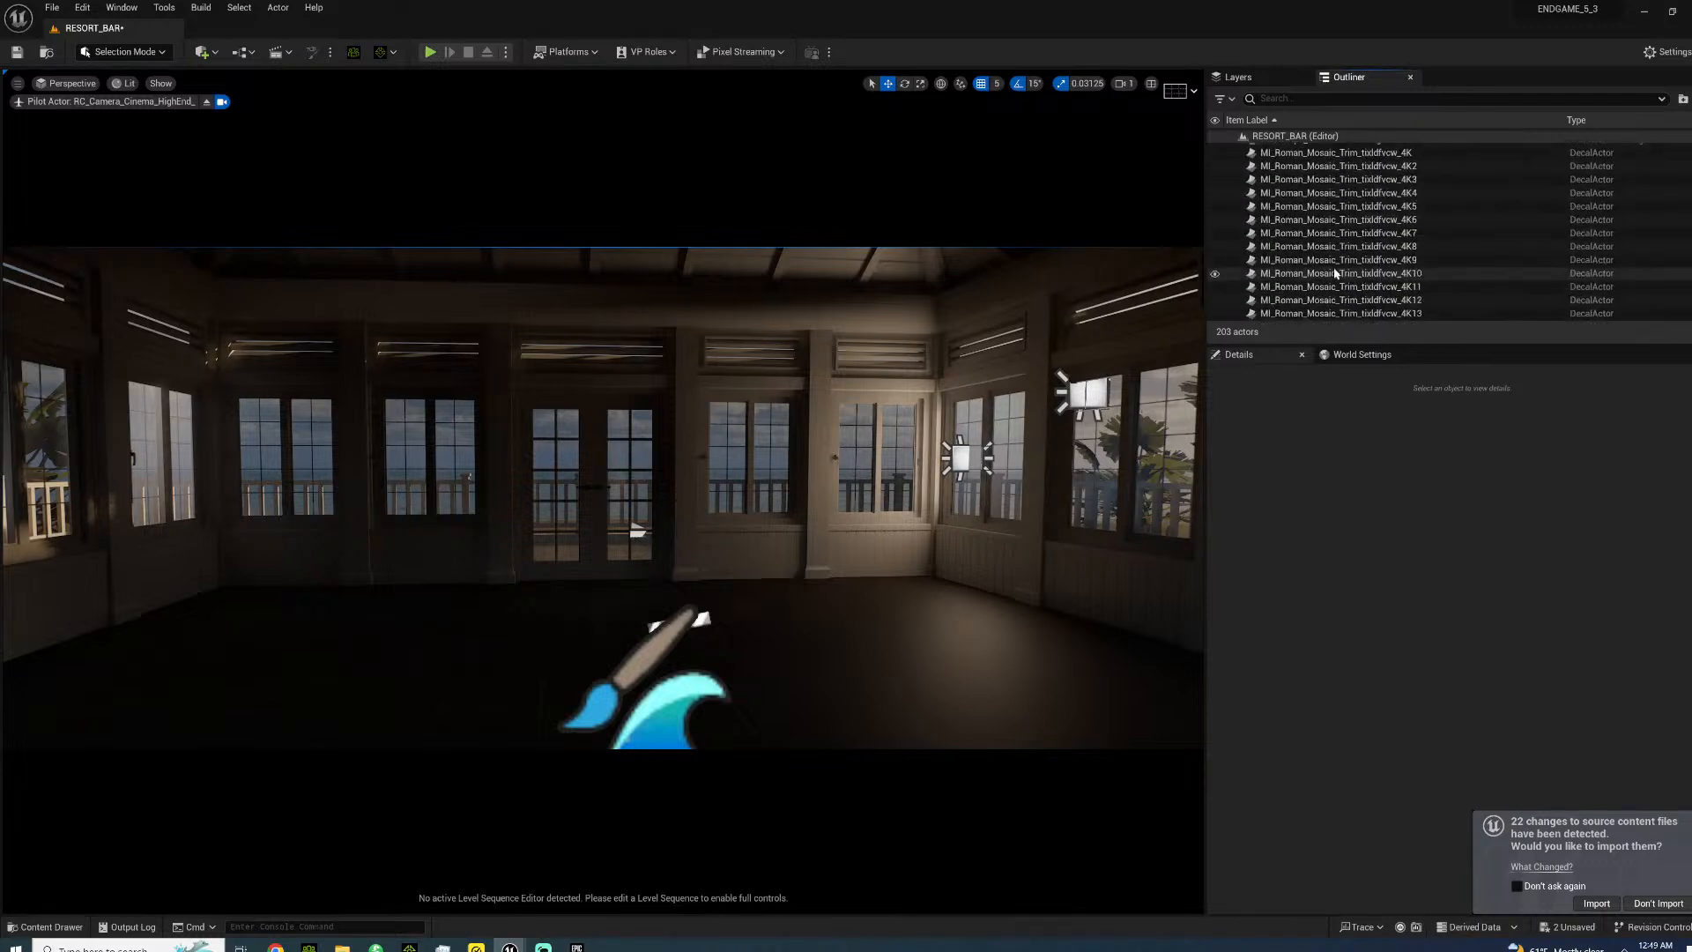
scroll(1327, 272, down, 10)
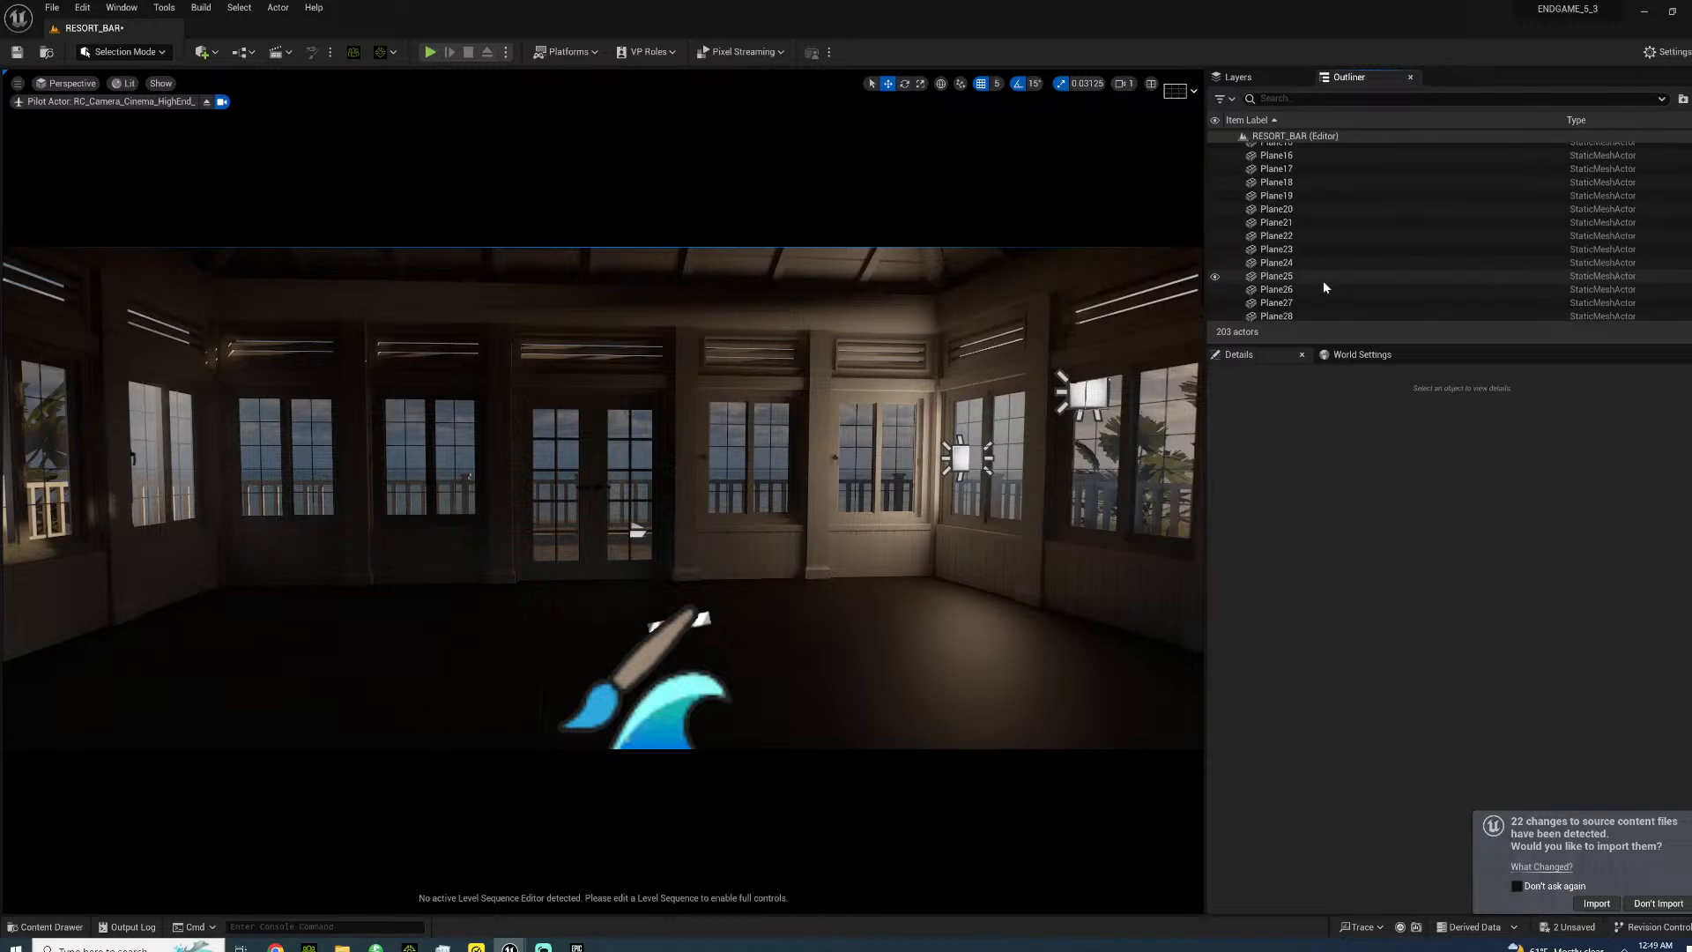
scroll(1323, 280, down, 10)
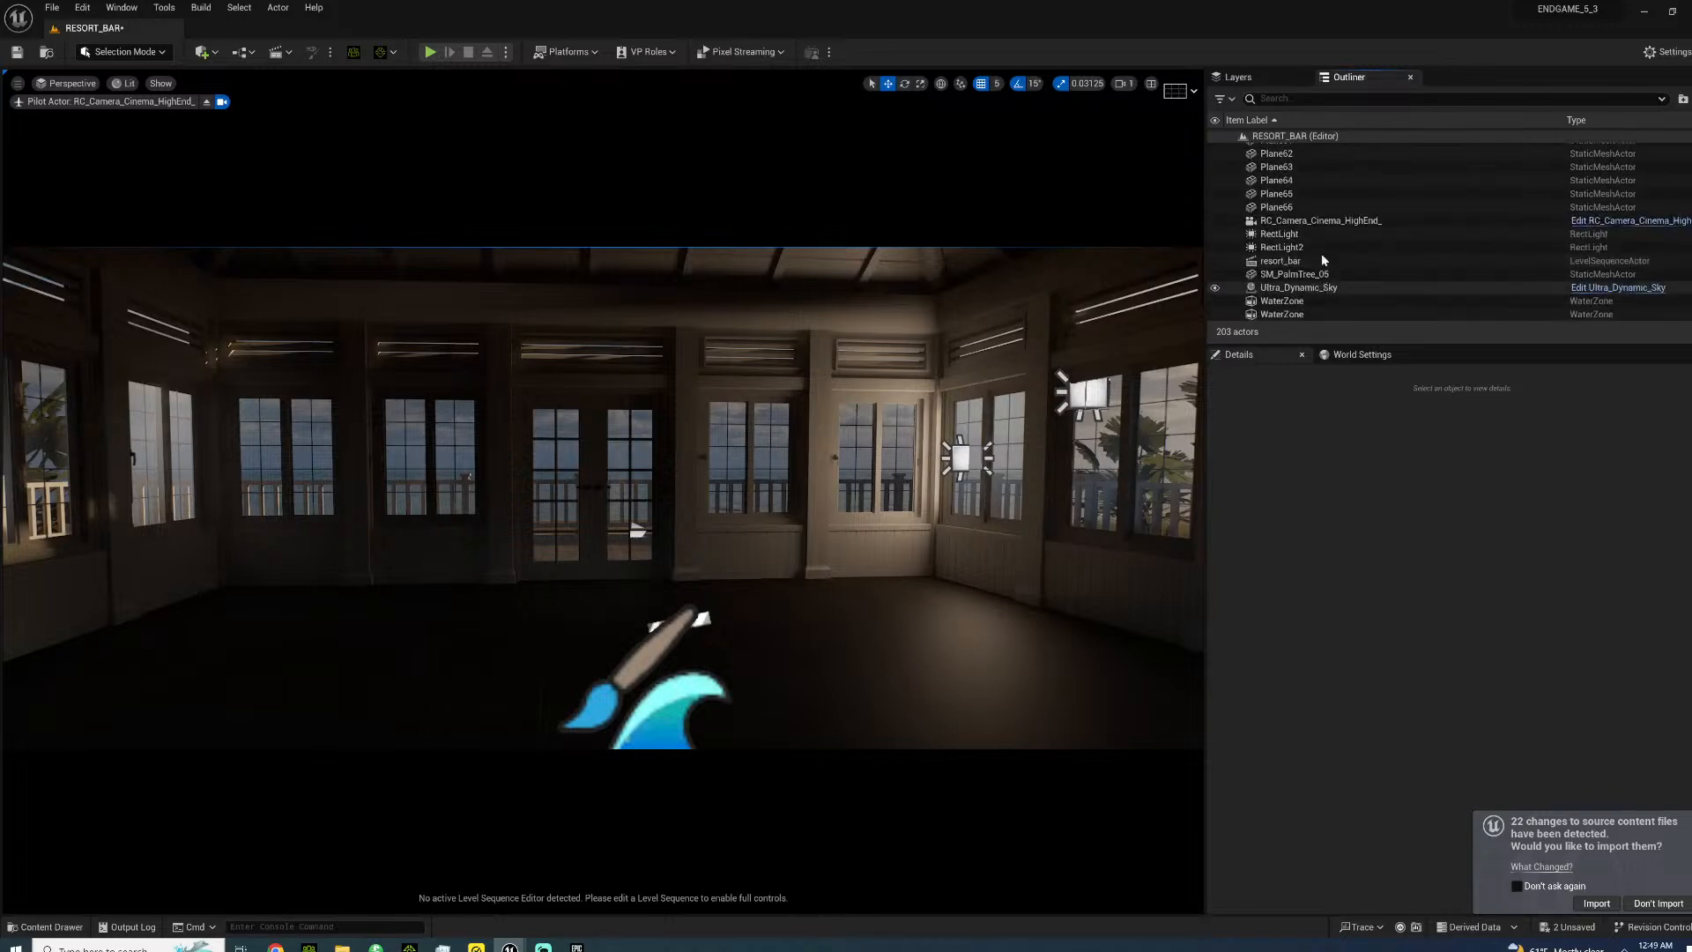
right_click(1289, 222)
click(1310, 364)
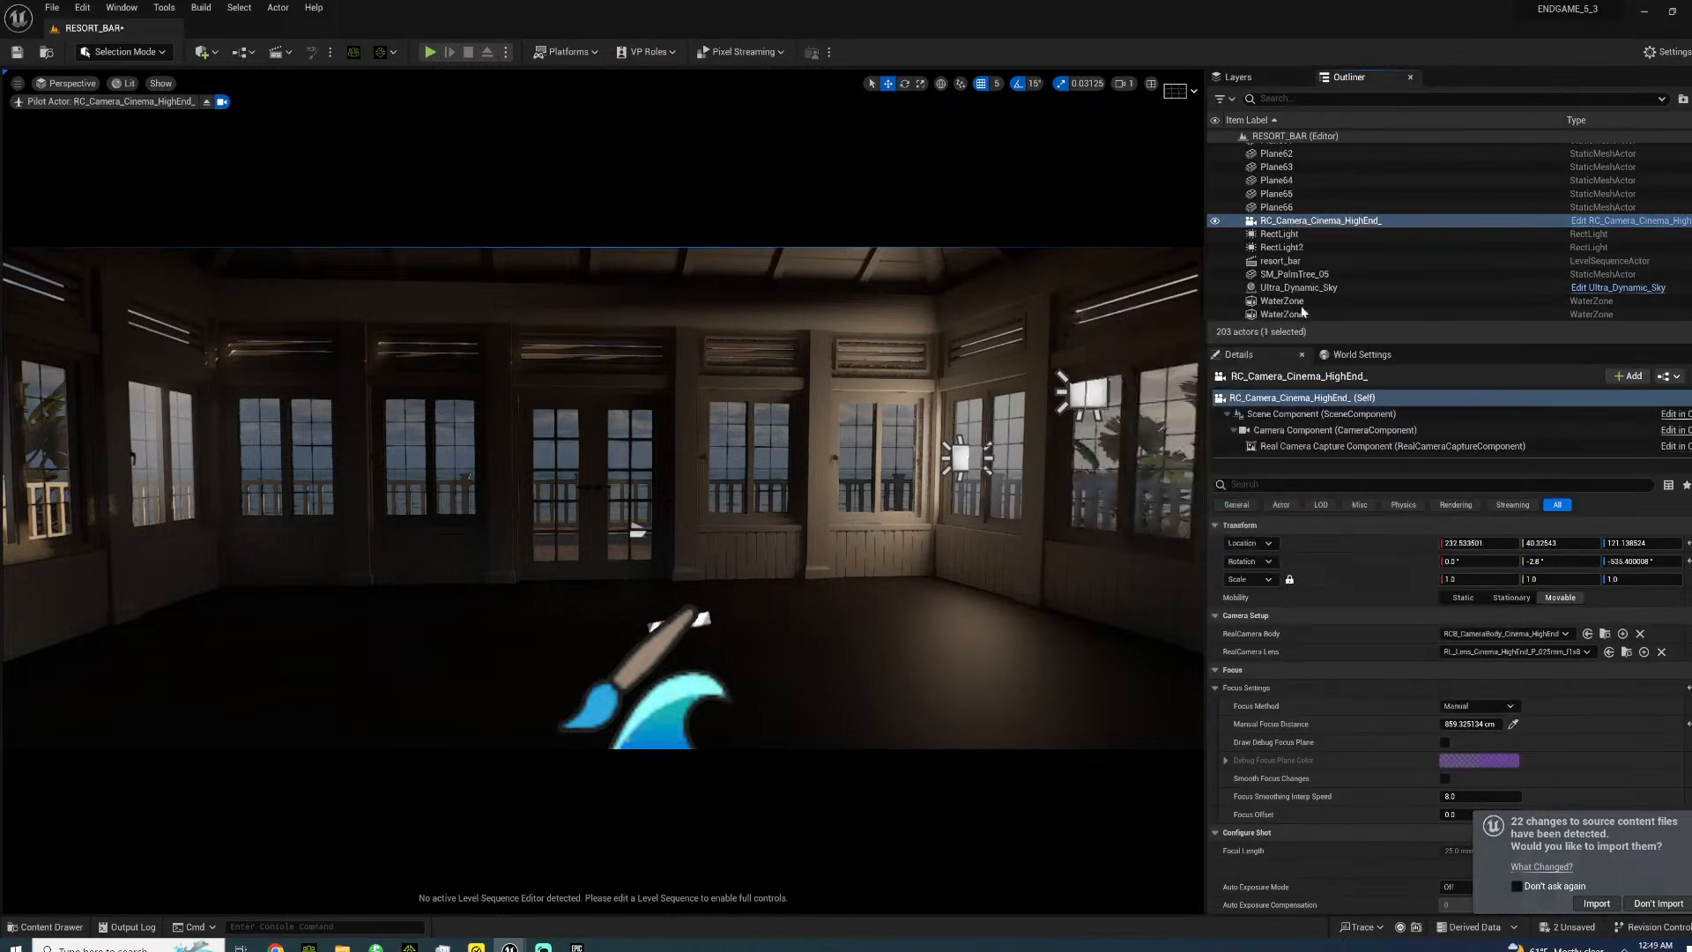
- Return to the interior corner, clear the asset search for dust, and open the PROPS/PLANTS/ficus folder
double_click(1276, 180)
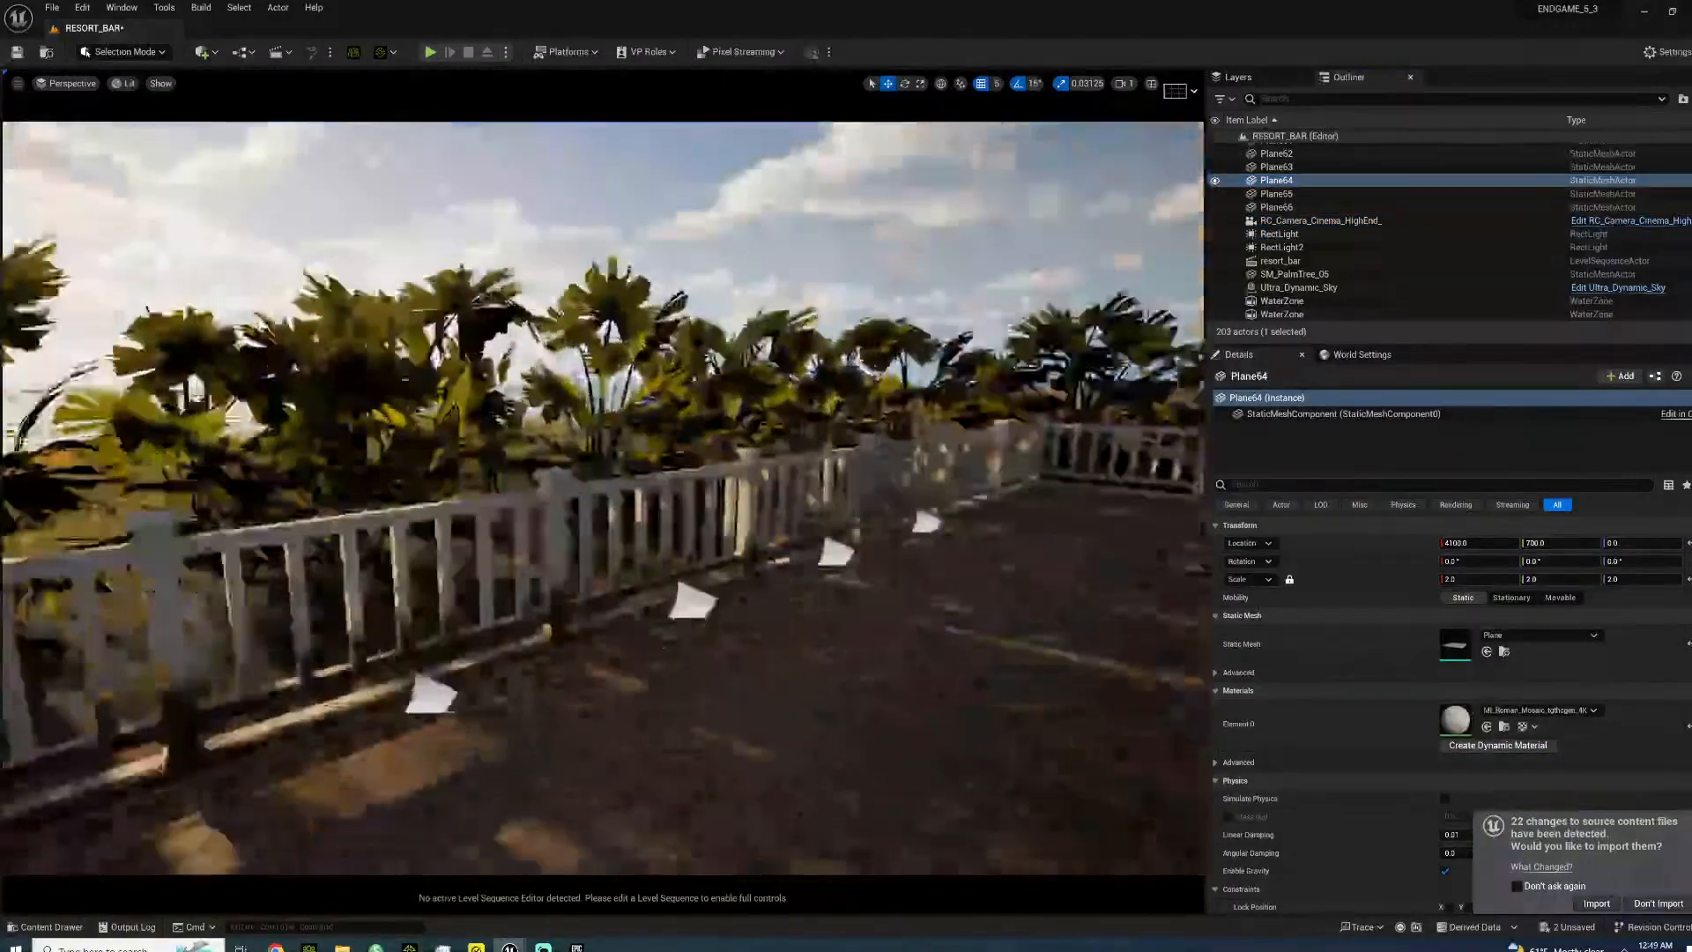
right_drag(603, 498, 833, 463)
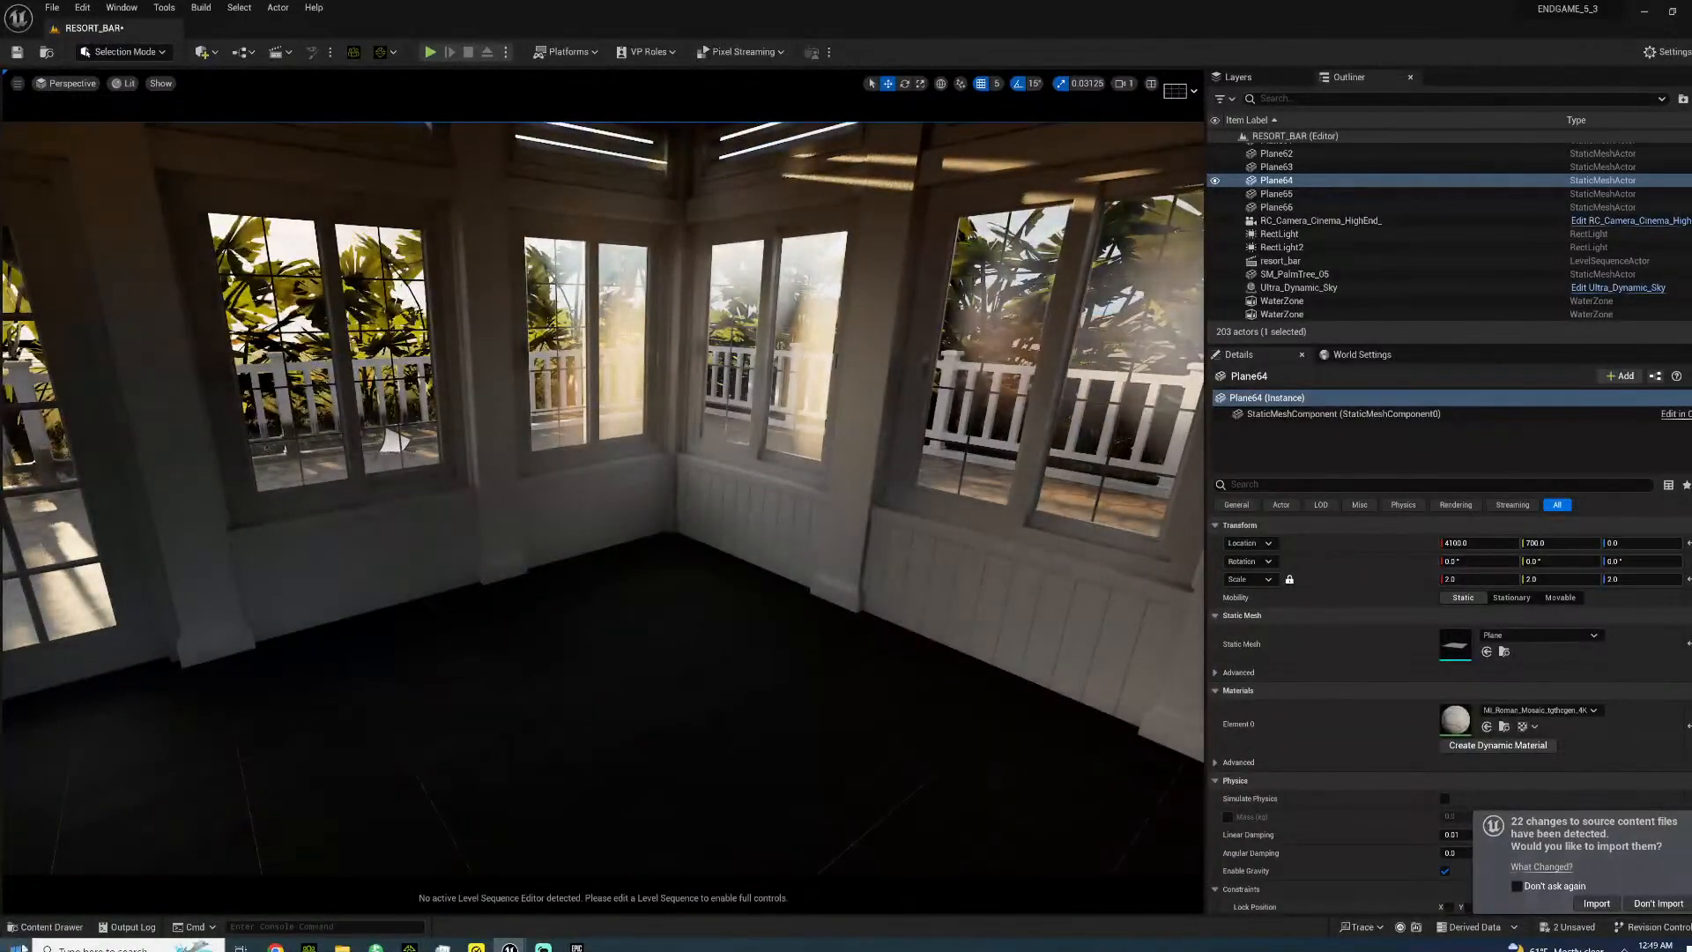
click(47, 926)
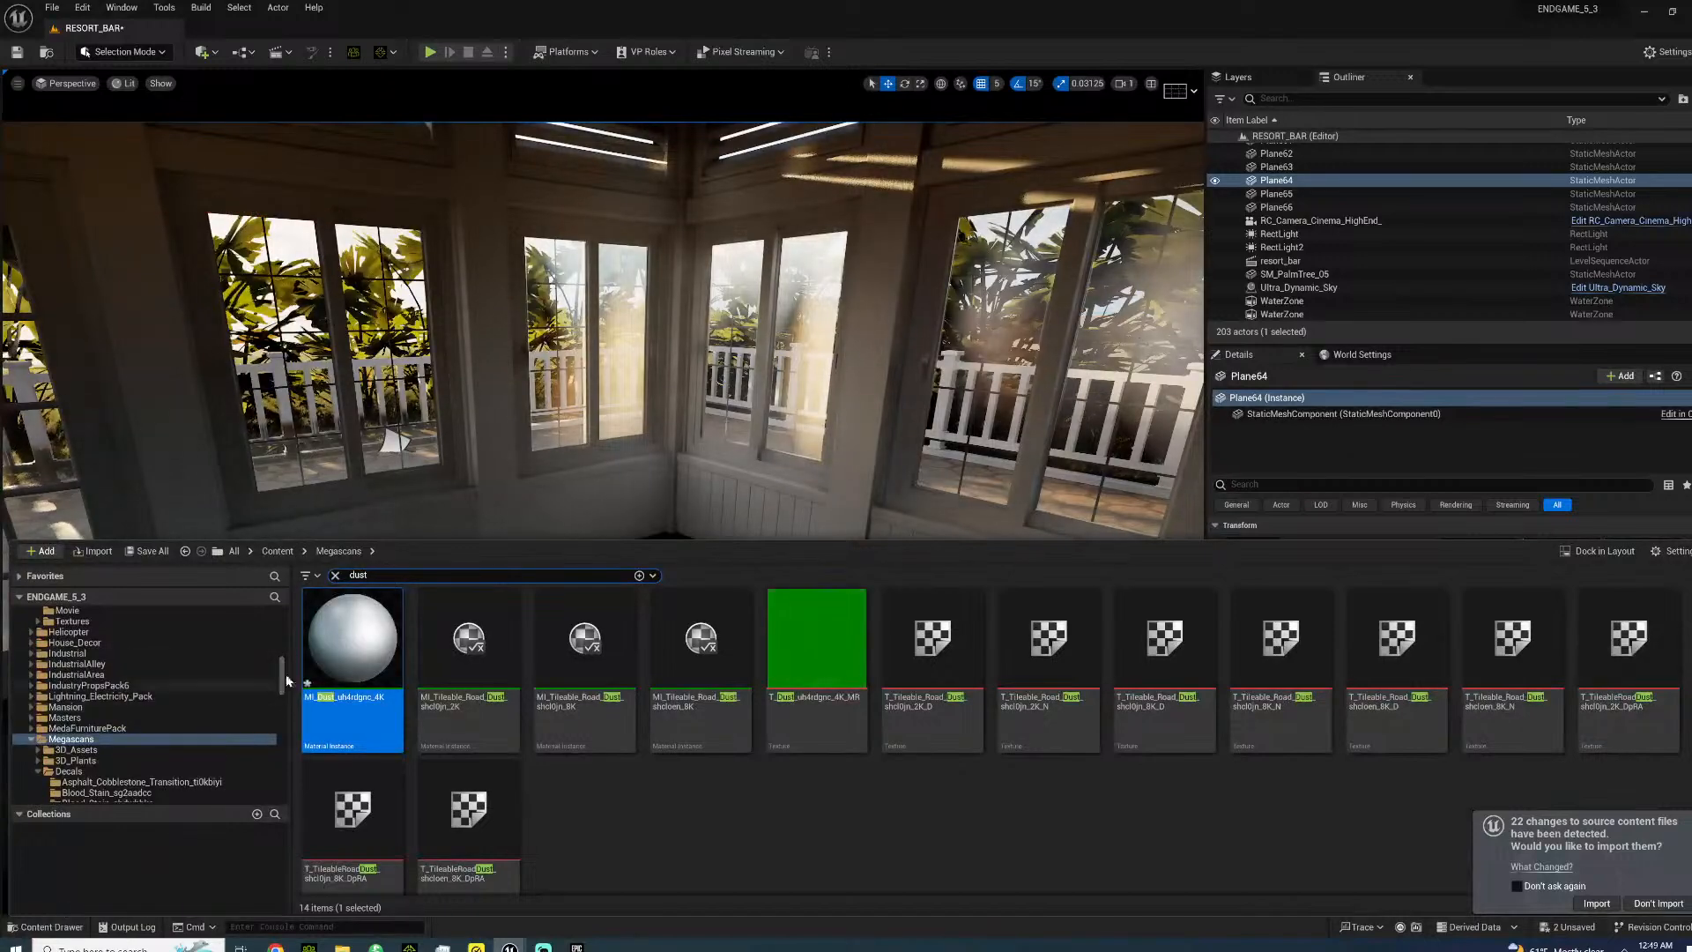
click(335, 576)
drag(278, 678, 268, 738)
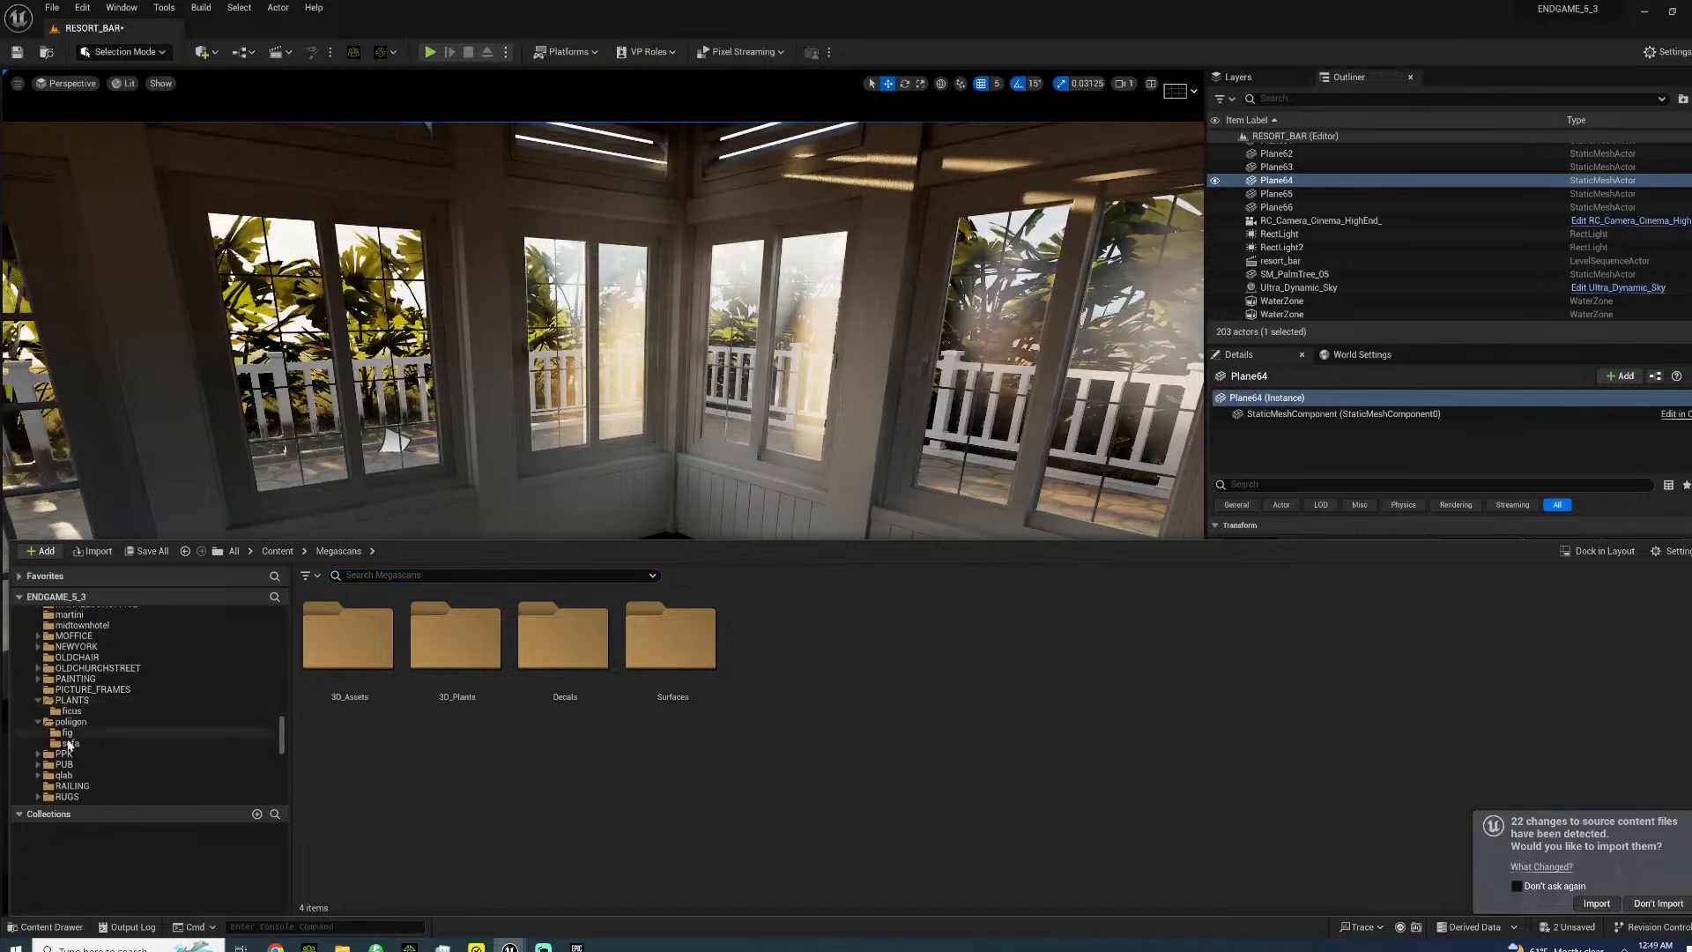
click(67, 733)
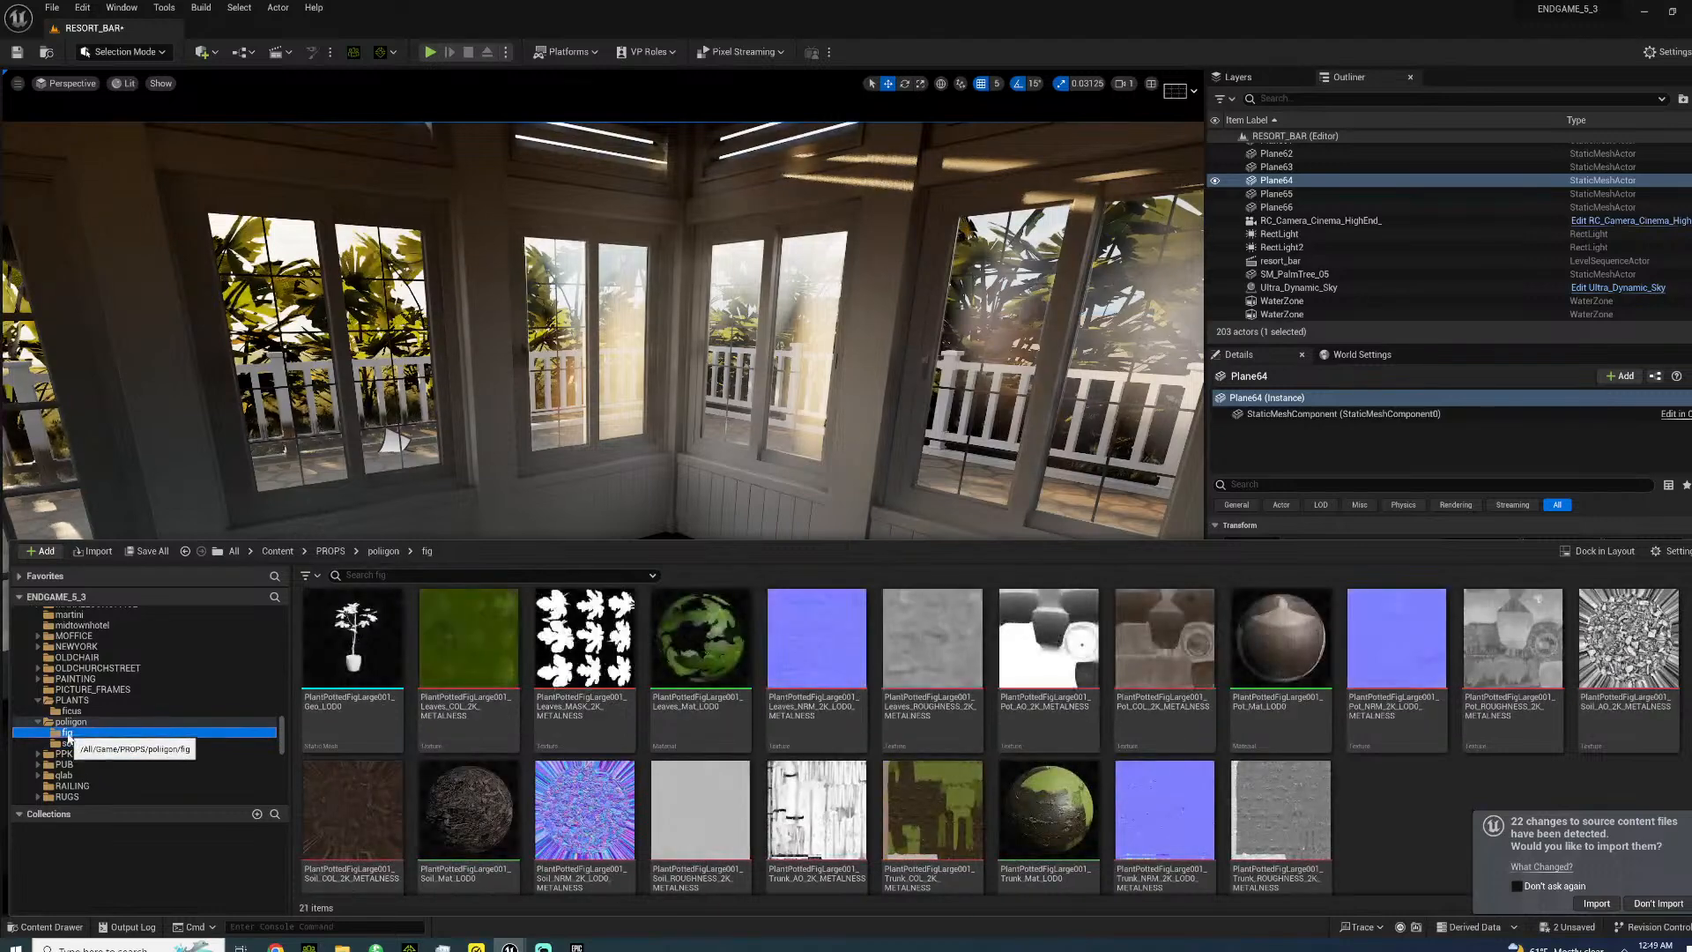
click(68, 712)
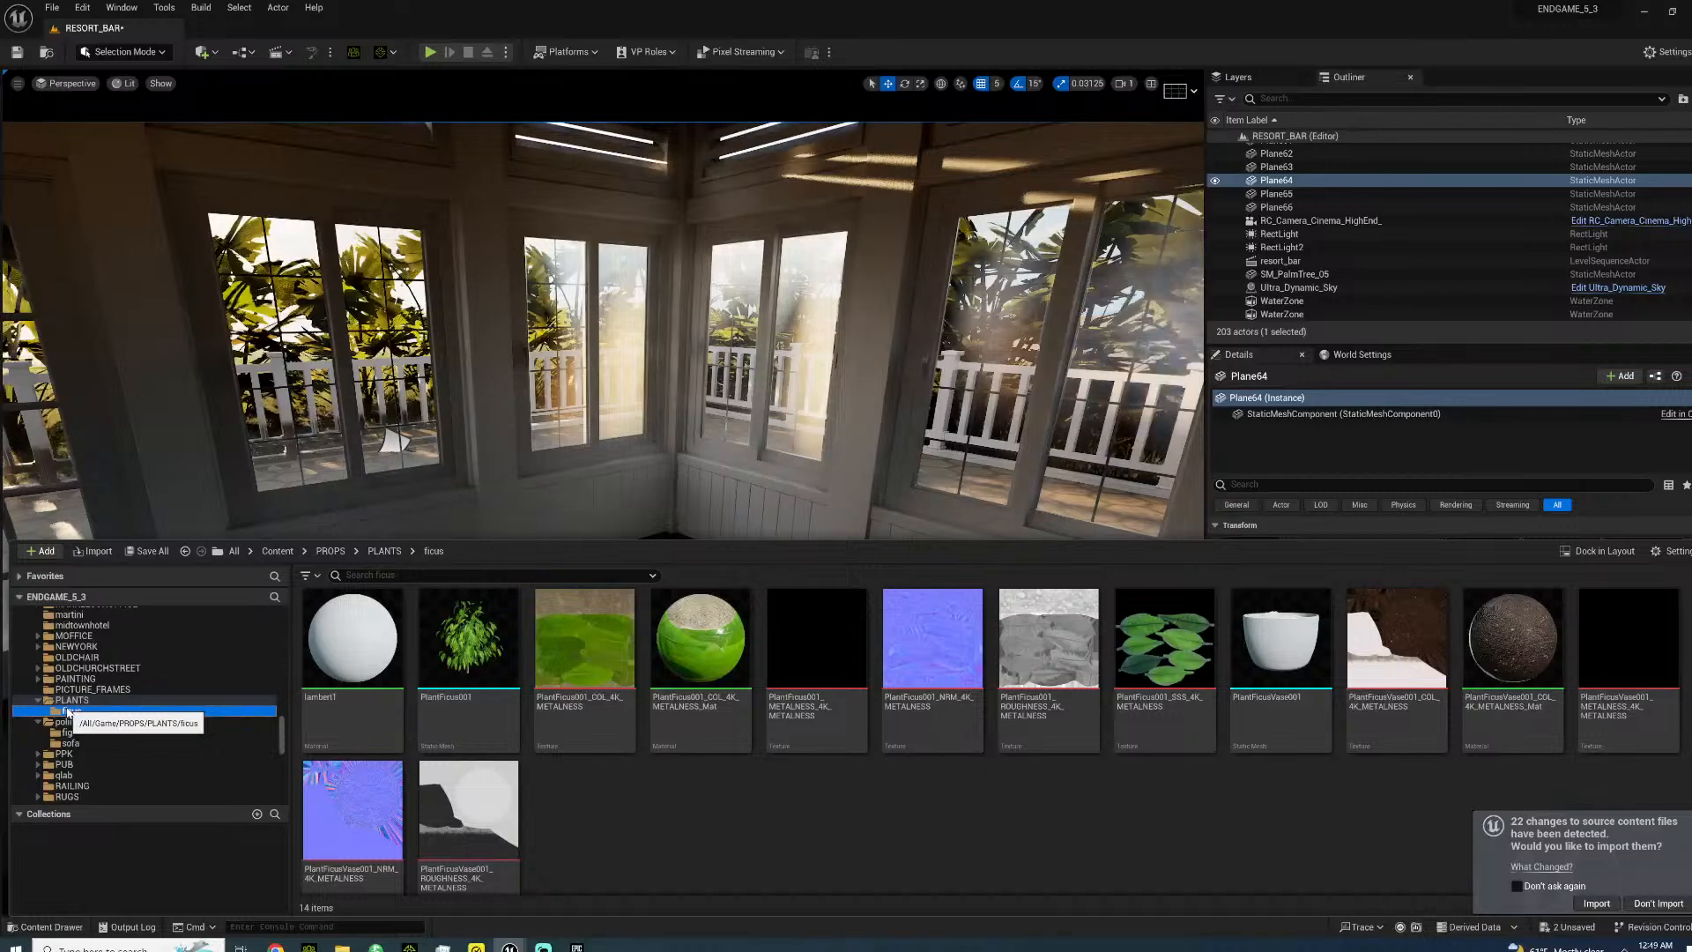
- Place PlantFicusVase001 on the floor in the interior corner at Z 0 and scale it uniformly to 2
click(1262, 686)
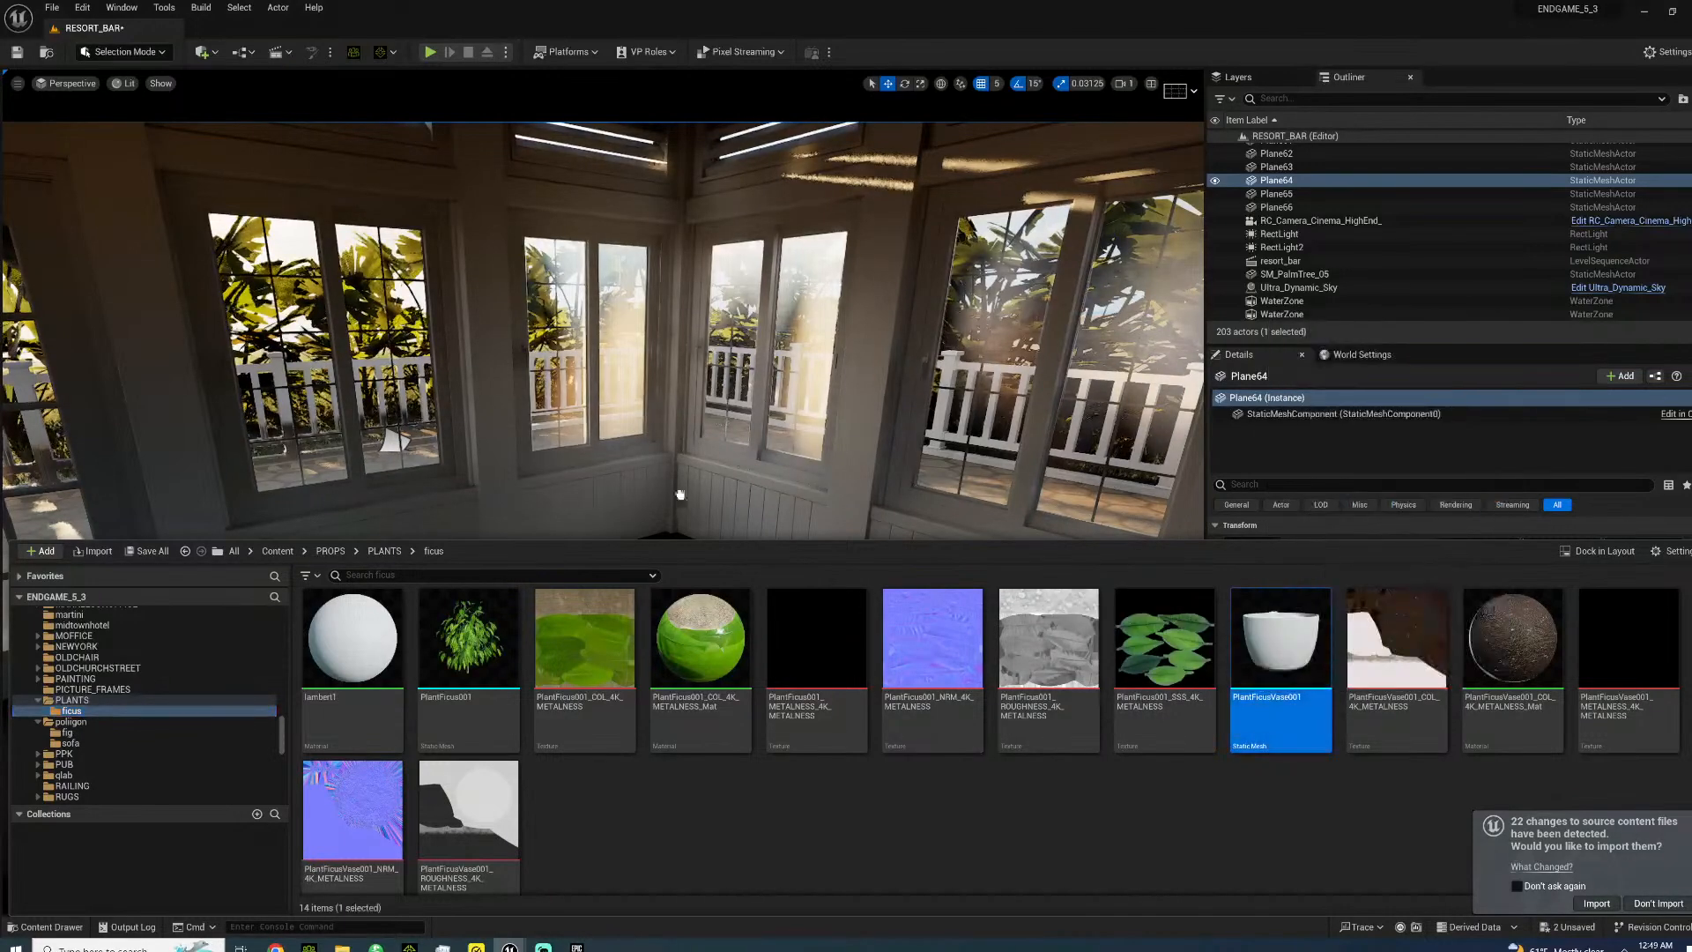
drag(641, 546, 651, 514)
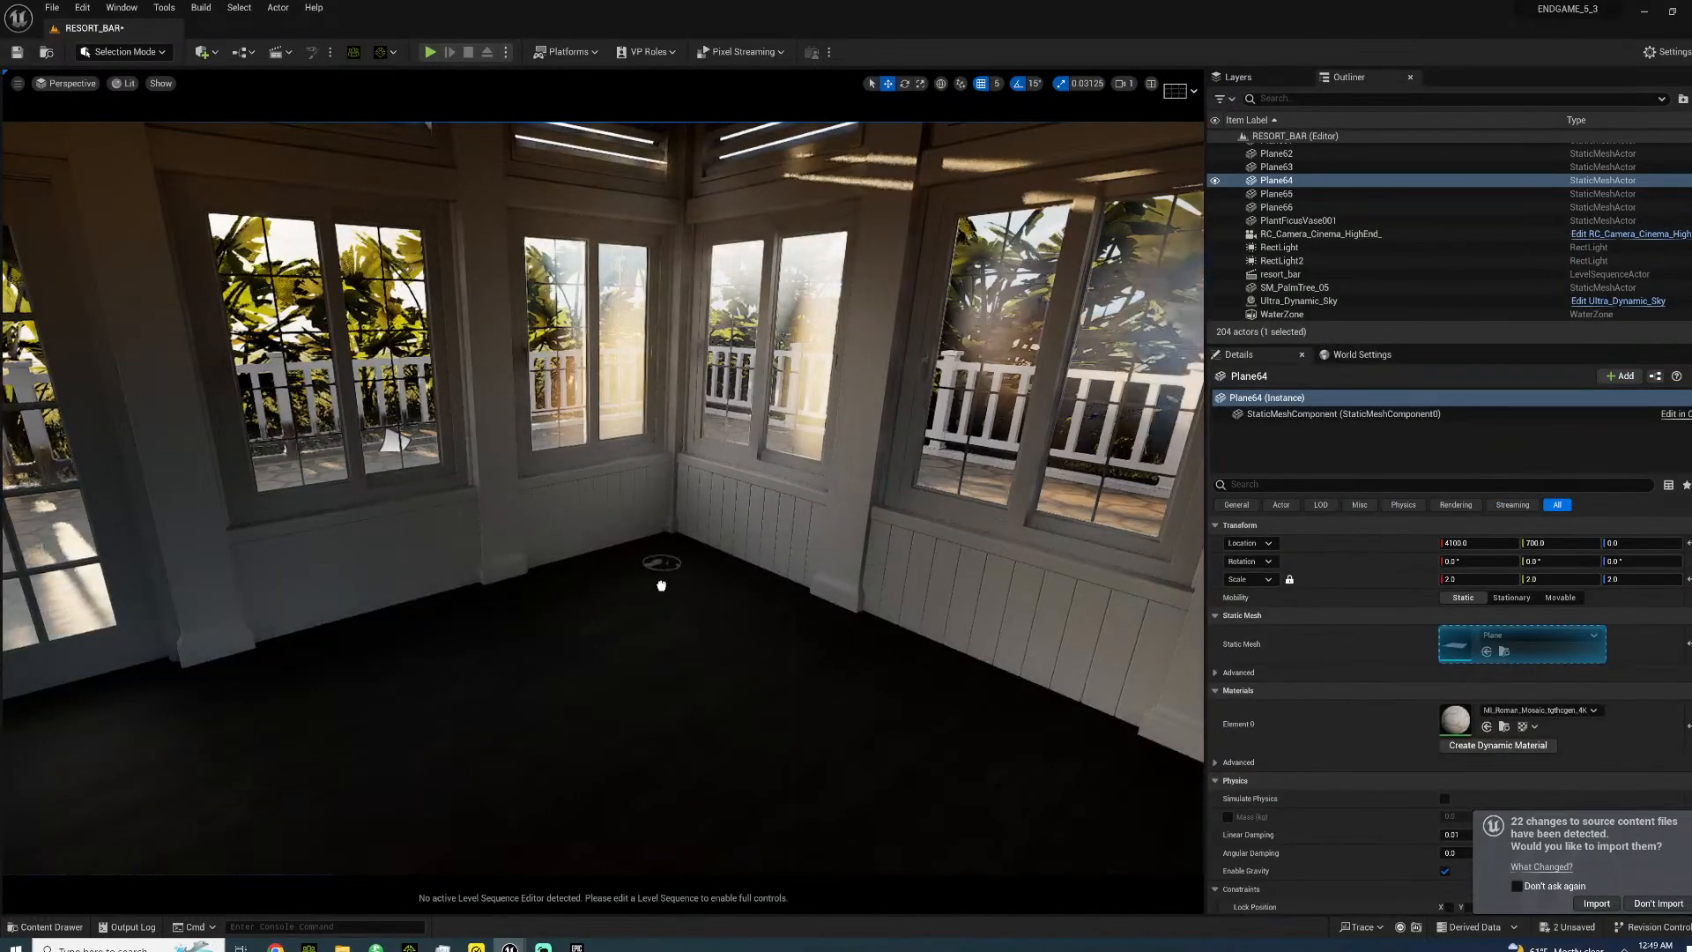
click(657, 562)
key(w)
right_drag(657, 564, 612, 592)
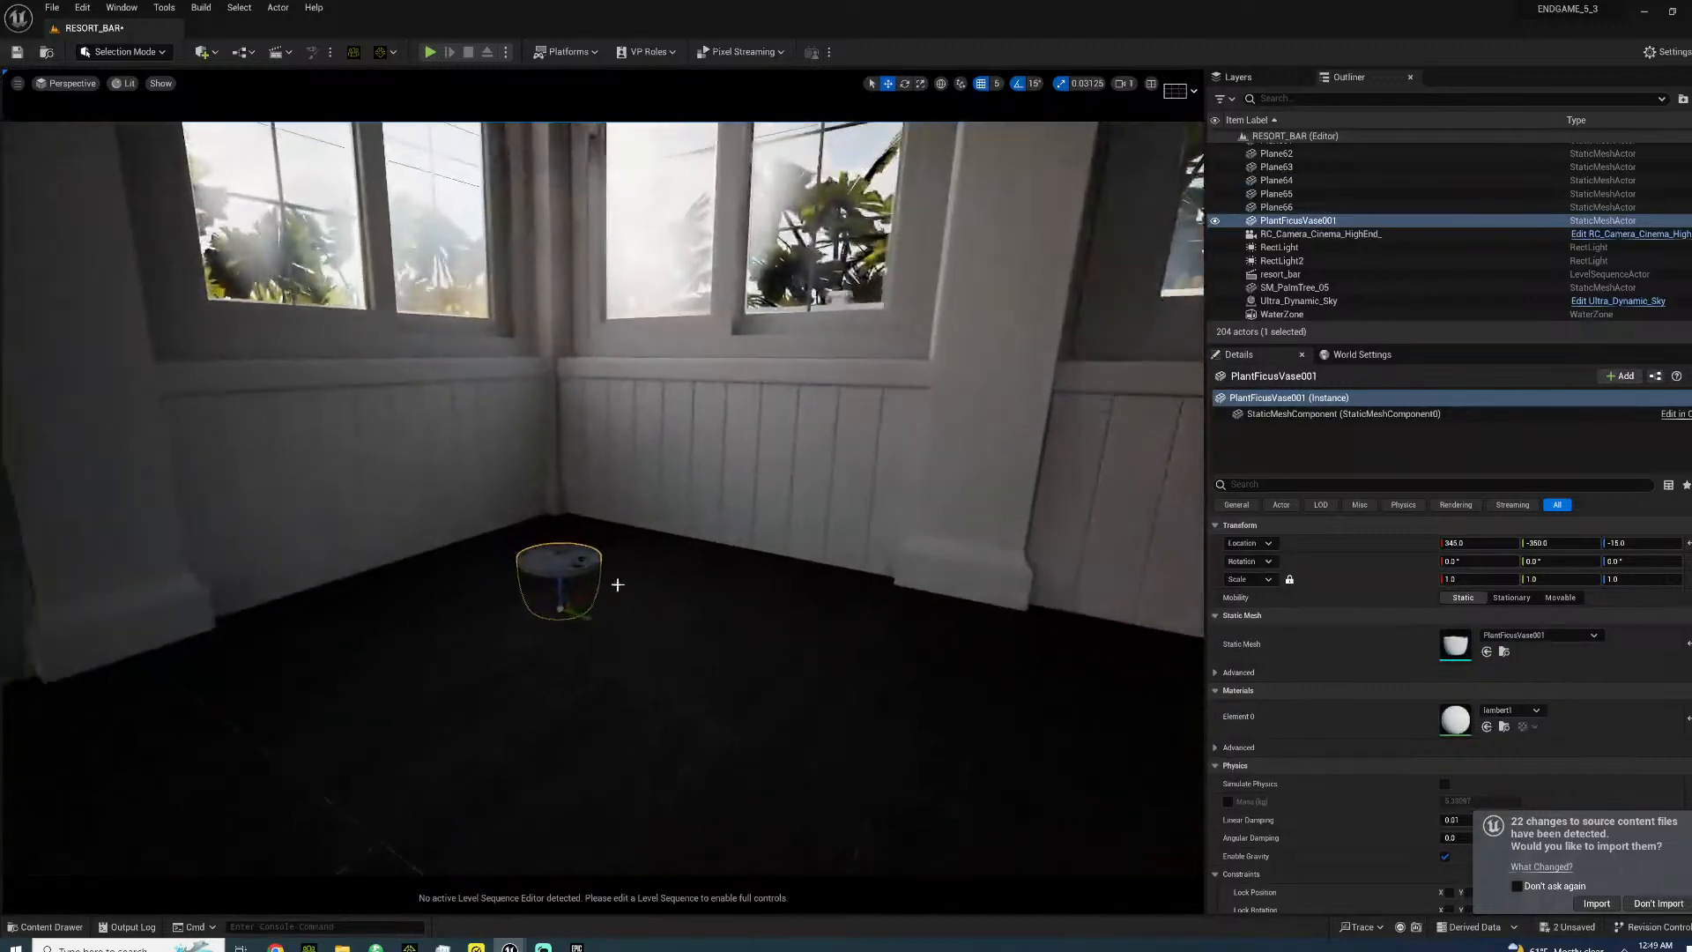
drag(558, 579, 560, 509)
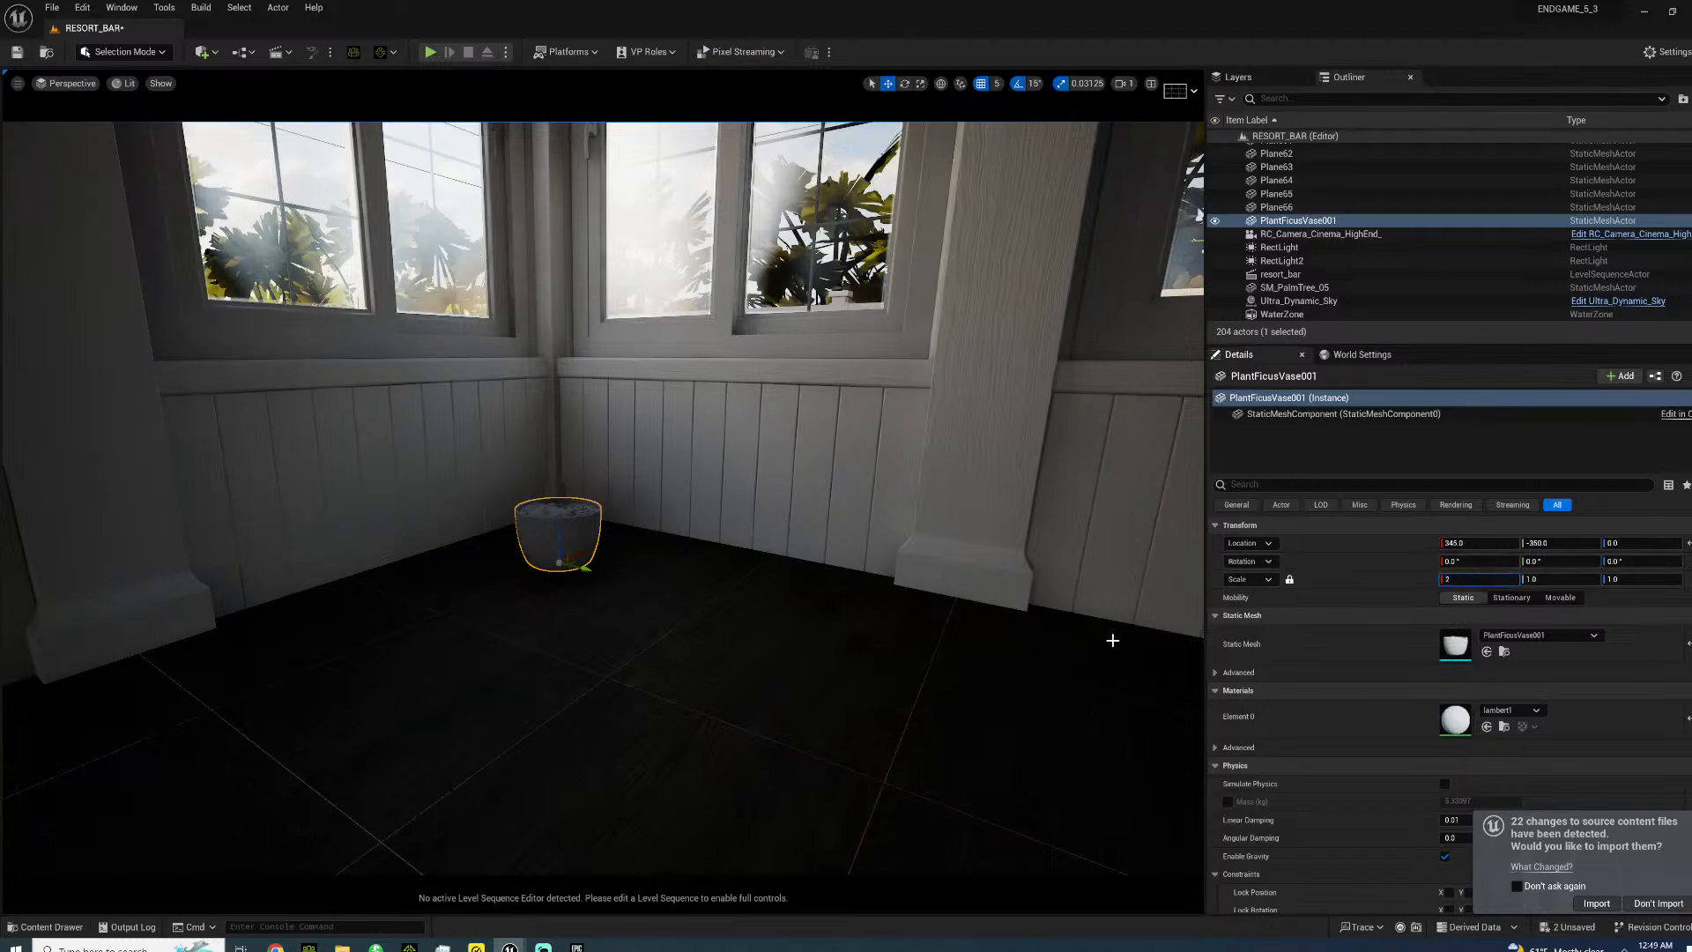
text(2)
key(Return)
- Place PlantFicus001 inside the vase at X 335, Y -345, Z 0 with a uniform scale of 1.75
right_drag(543, 482, 528, 586)
click(51, 926)
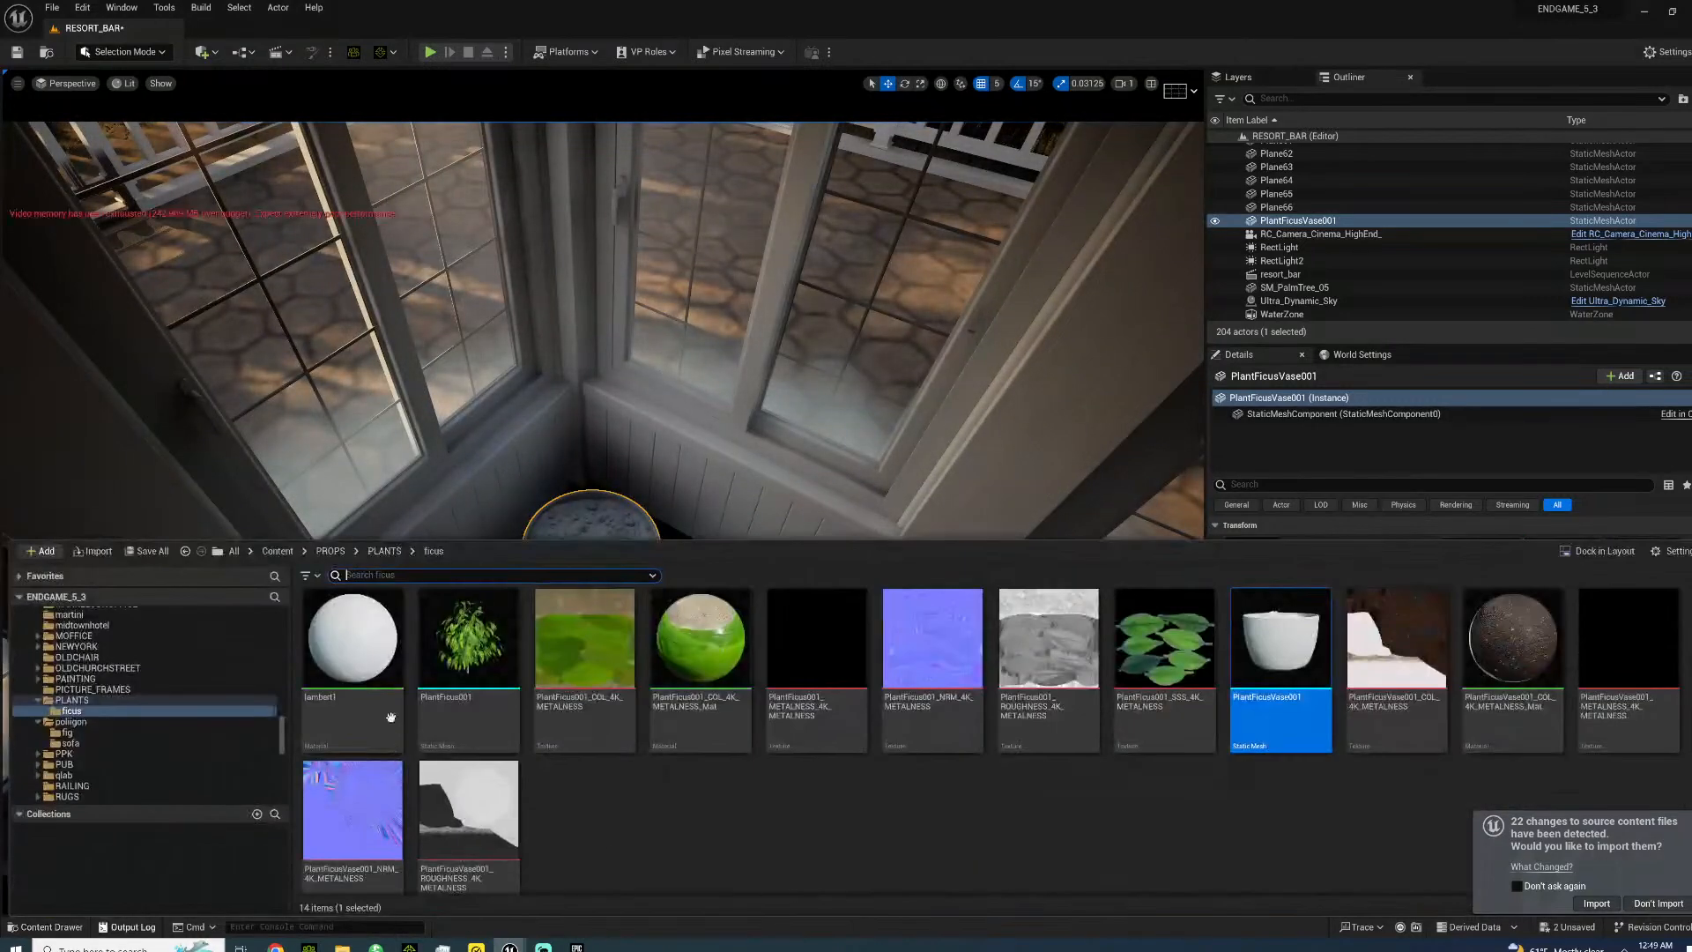
click(468, 657)
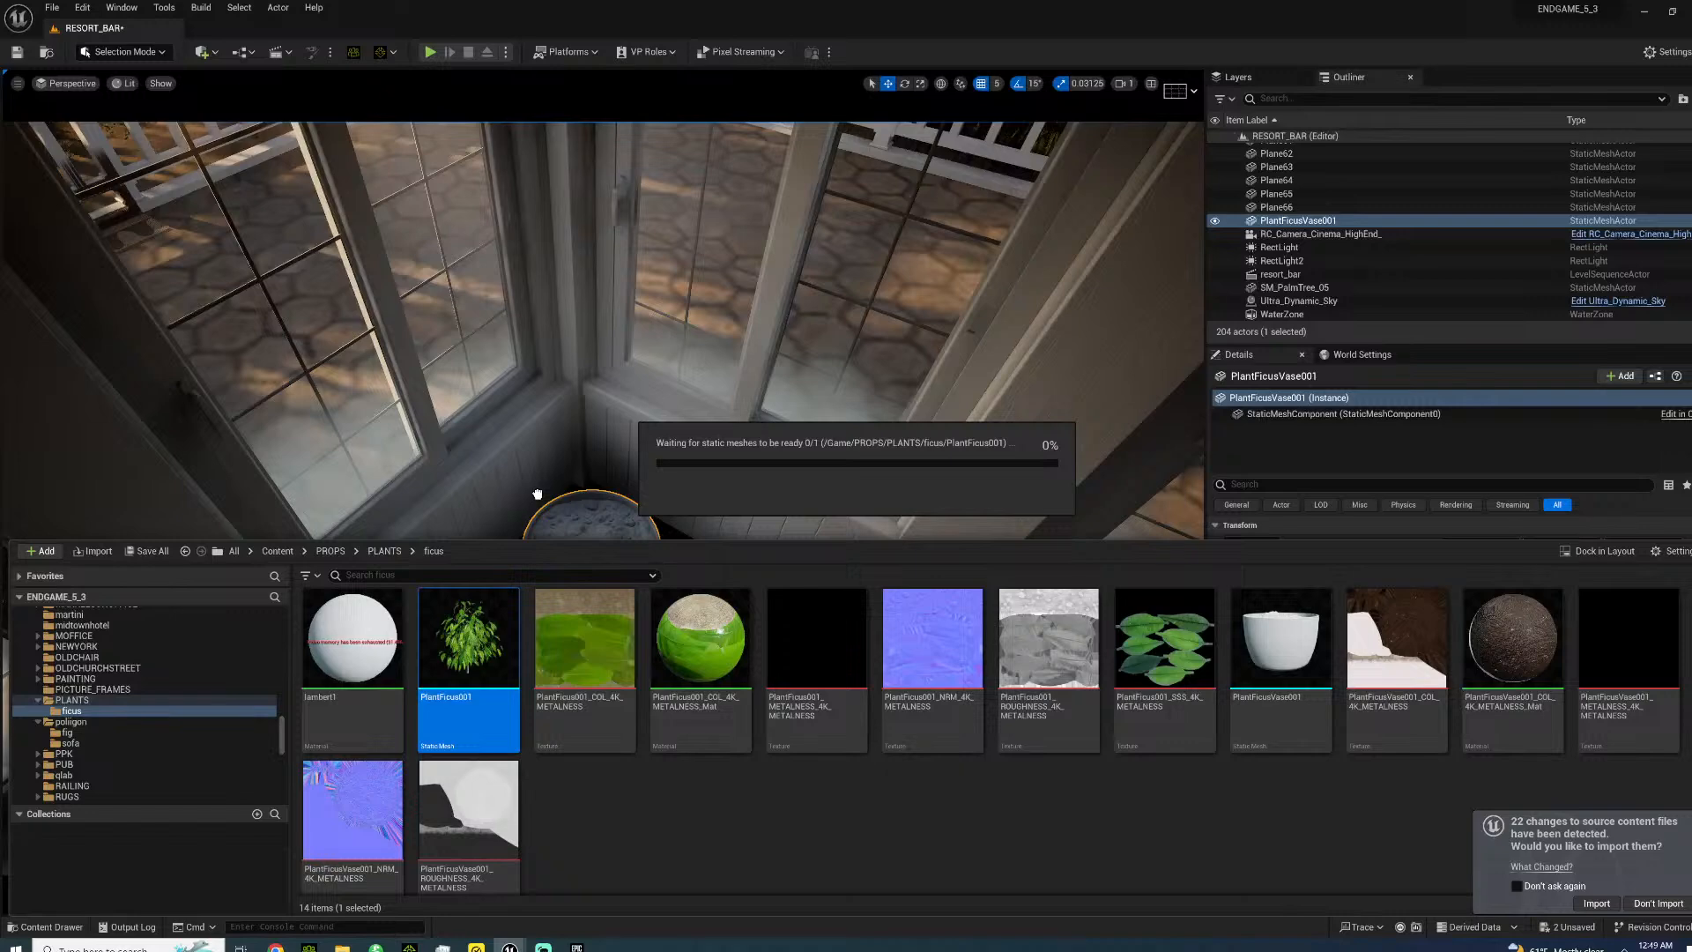
drag(538, 493, 585, 578)
right_drag(585, 578, 585, 476)
mouse_move(585, 624)
right_down()
mouse_move(556, 653)
mouse_move(569, 617)
mouse_move(585, 624)
right_up()
drag(657, 568, 658, 624)
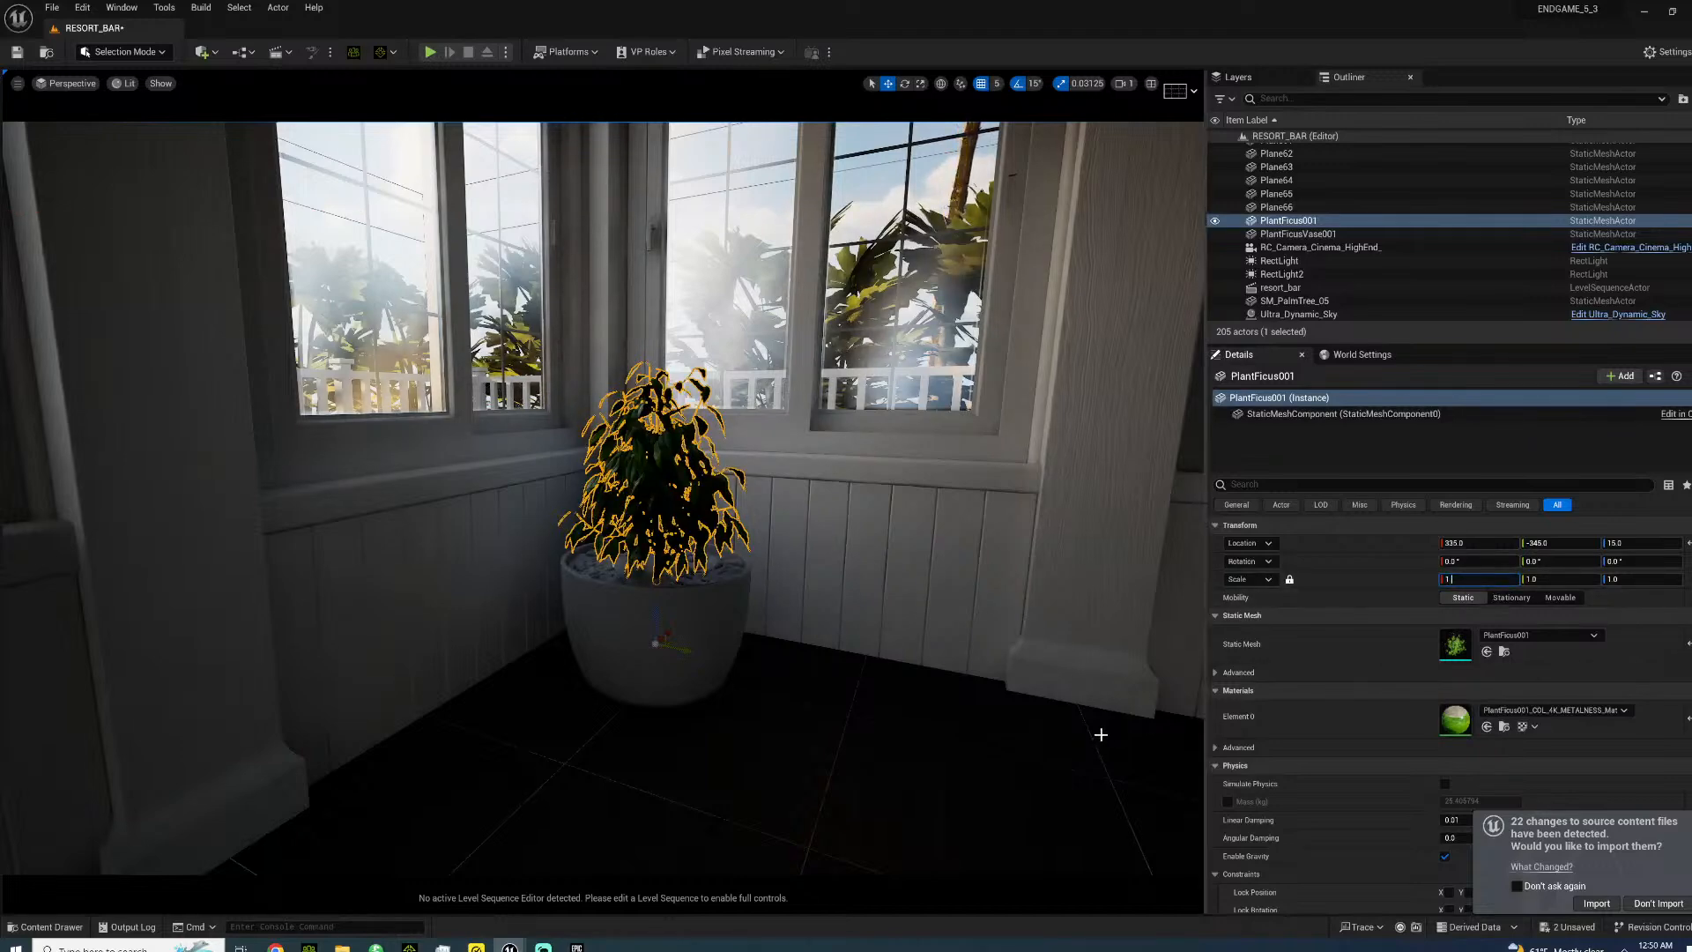
key(Return)
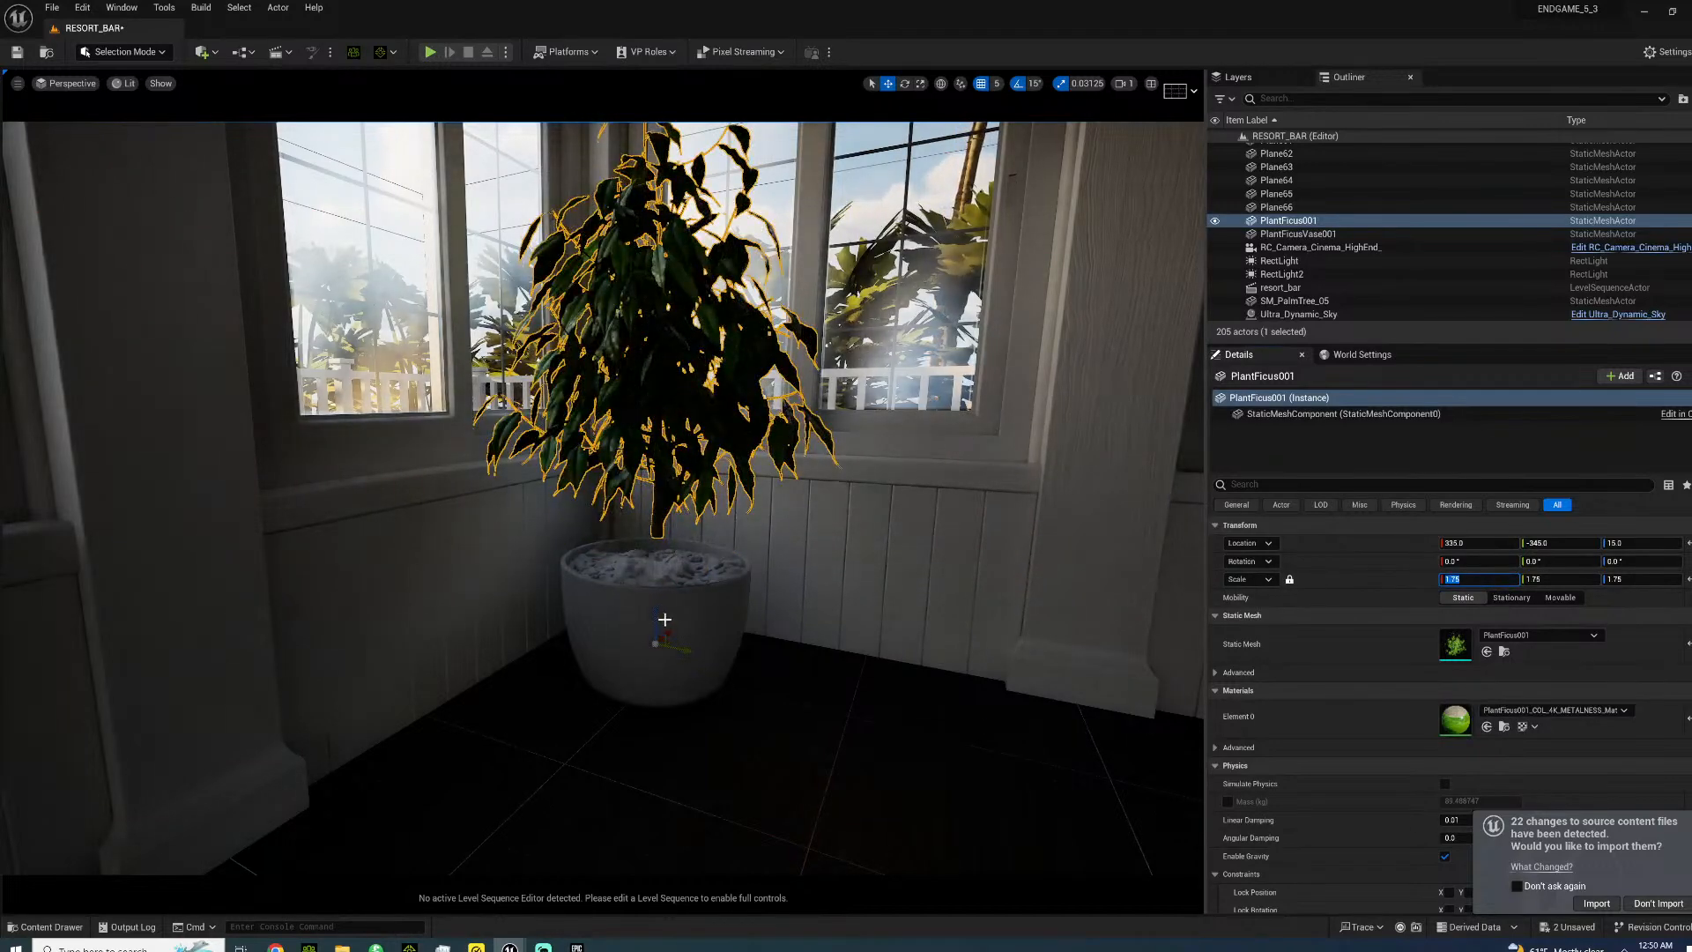
drag(659, 609, 666, 670)
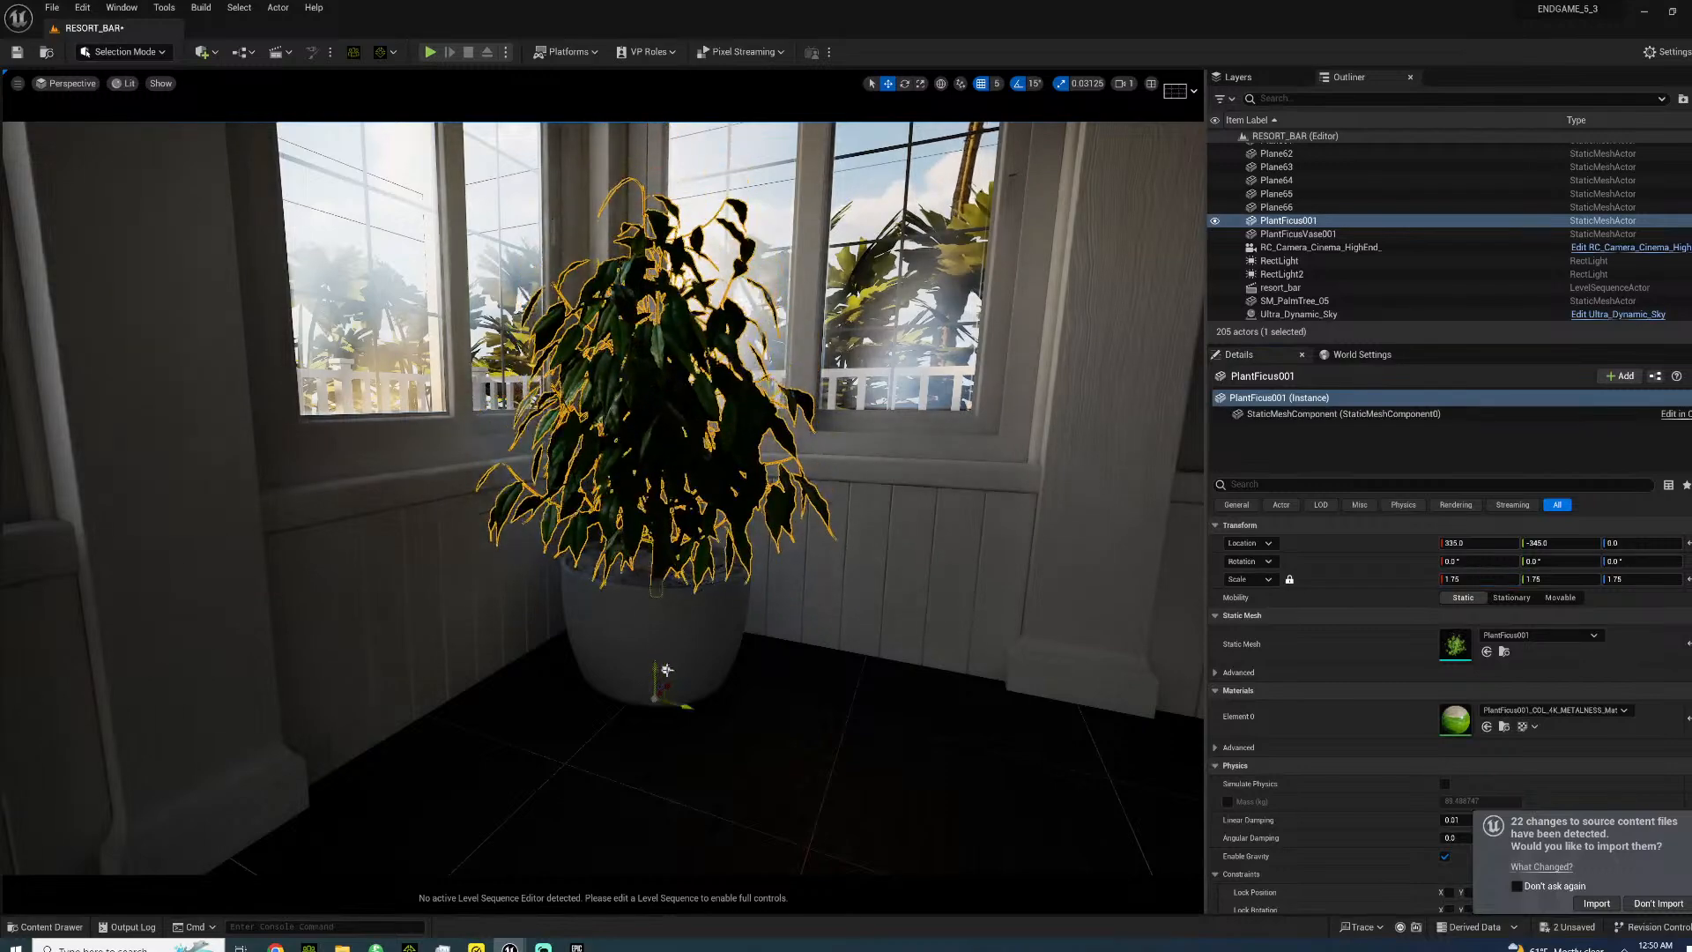
- Duplicate PlantFicus001 together with its vase and place the copy in the opposite corner, beyond the closed French doors
click(783, 674)
right_drag(782, 673, 741, 617)
click(734, 598)
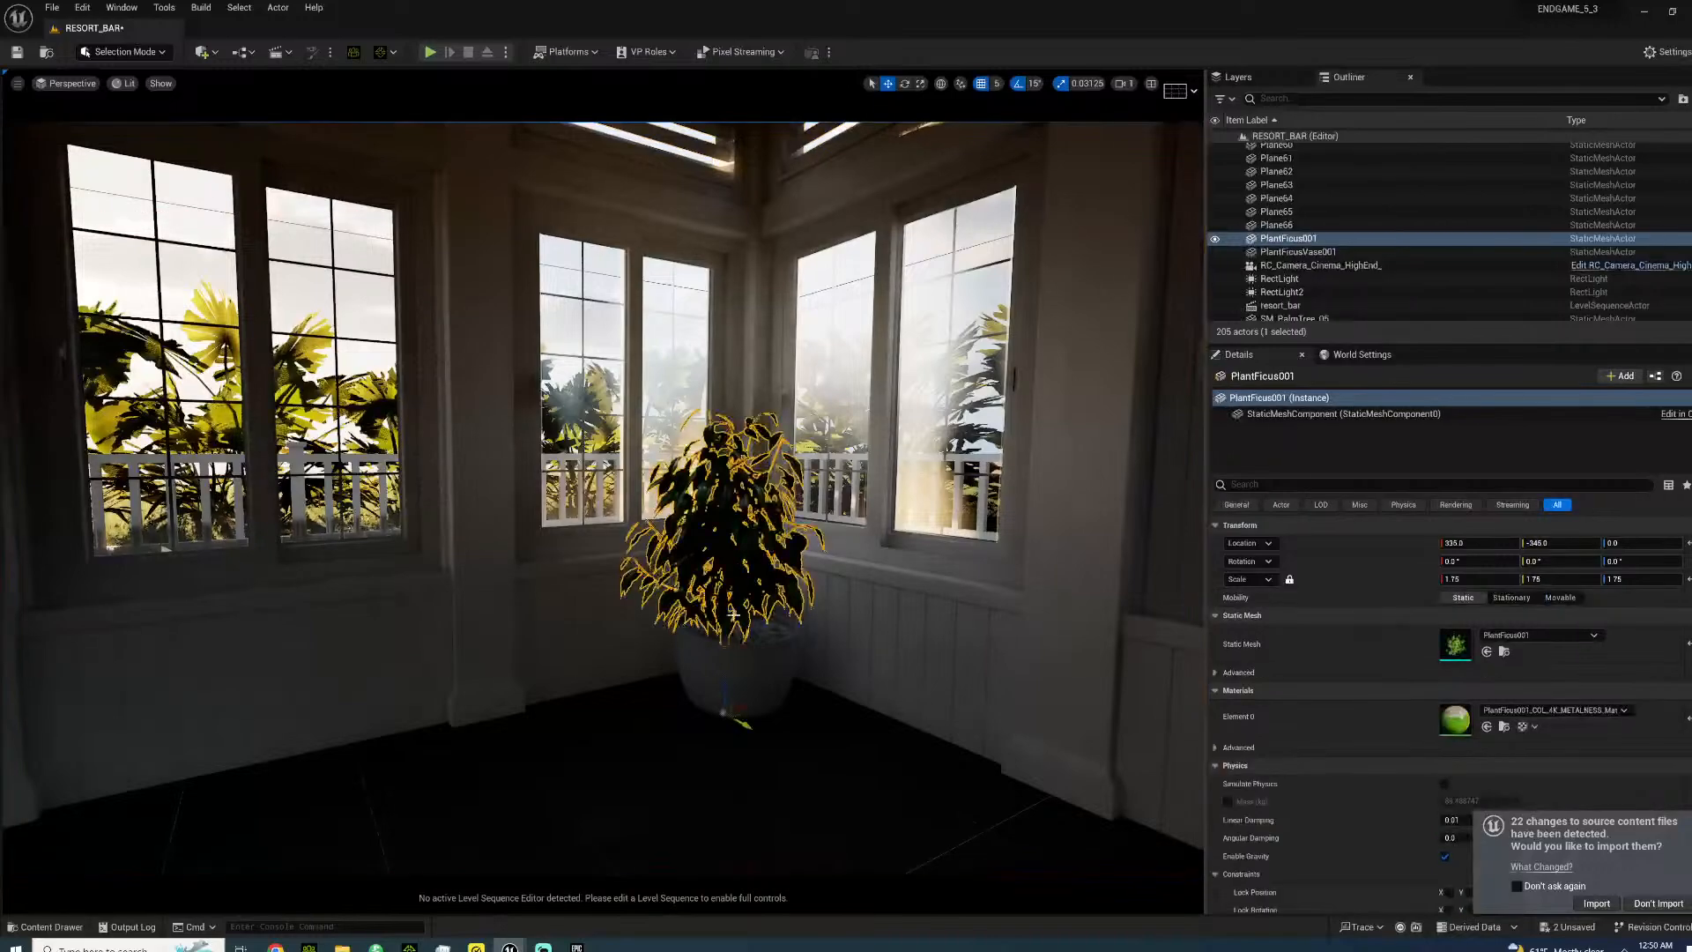
click(654, 745)
right_drag(654, 745, 621, 736)
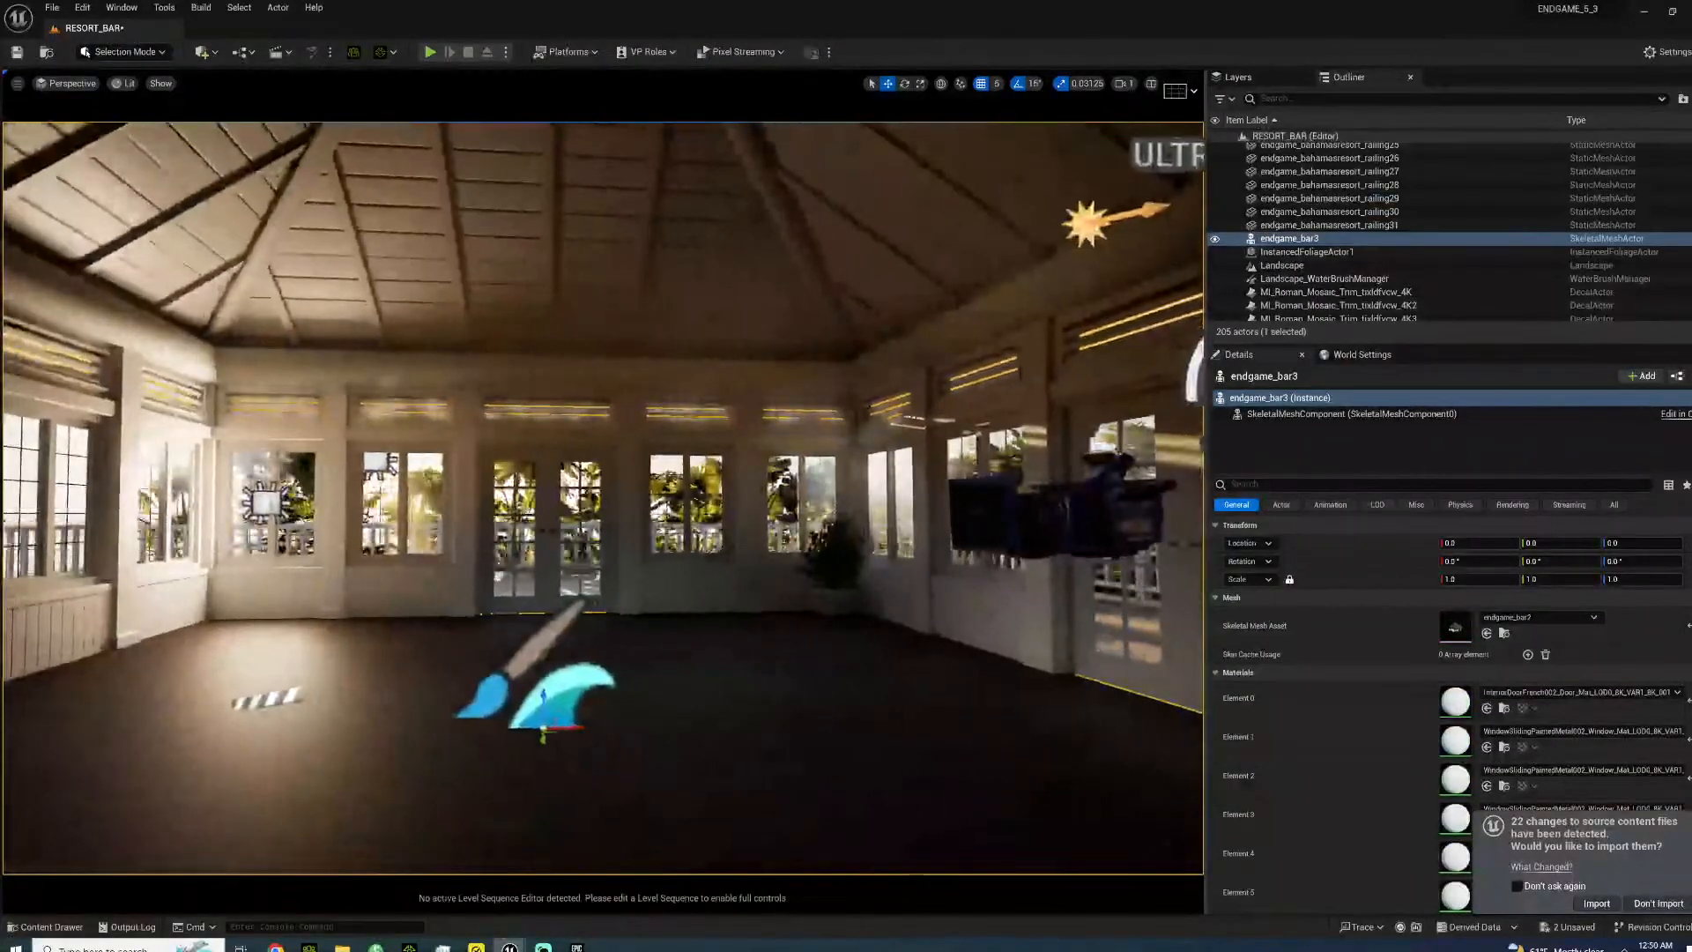
click(828, 564)
ctrl+click(828, 605)
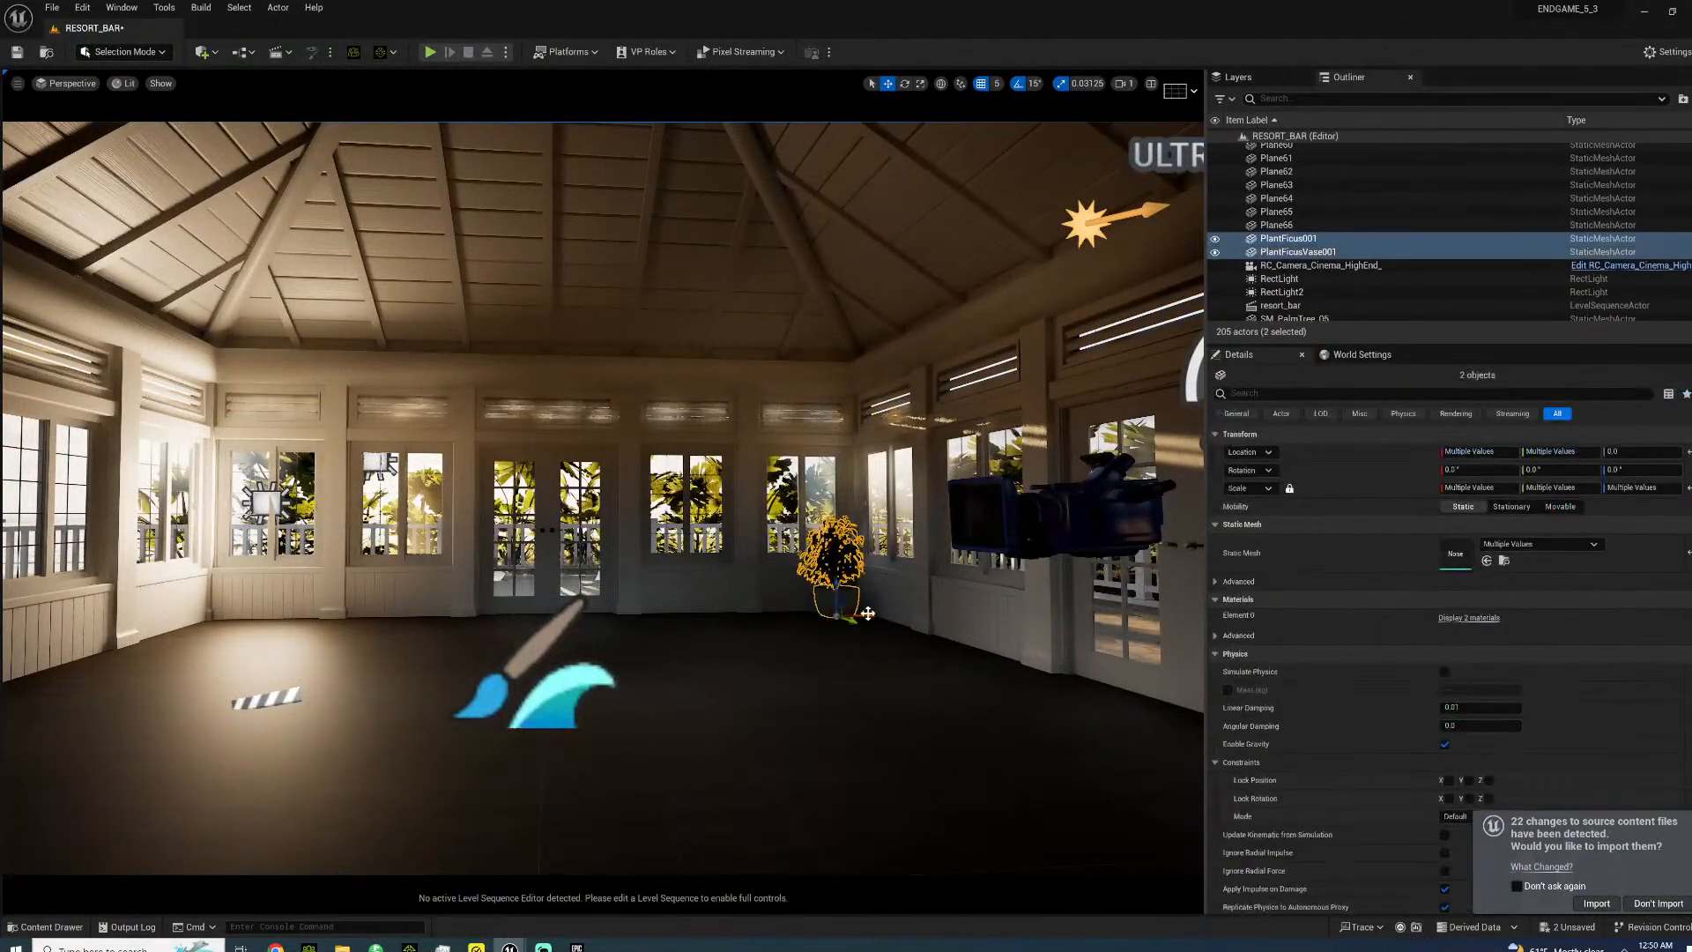
alt+drag(866, 614, 270, 634)
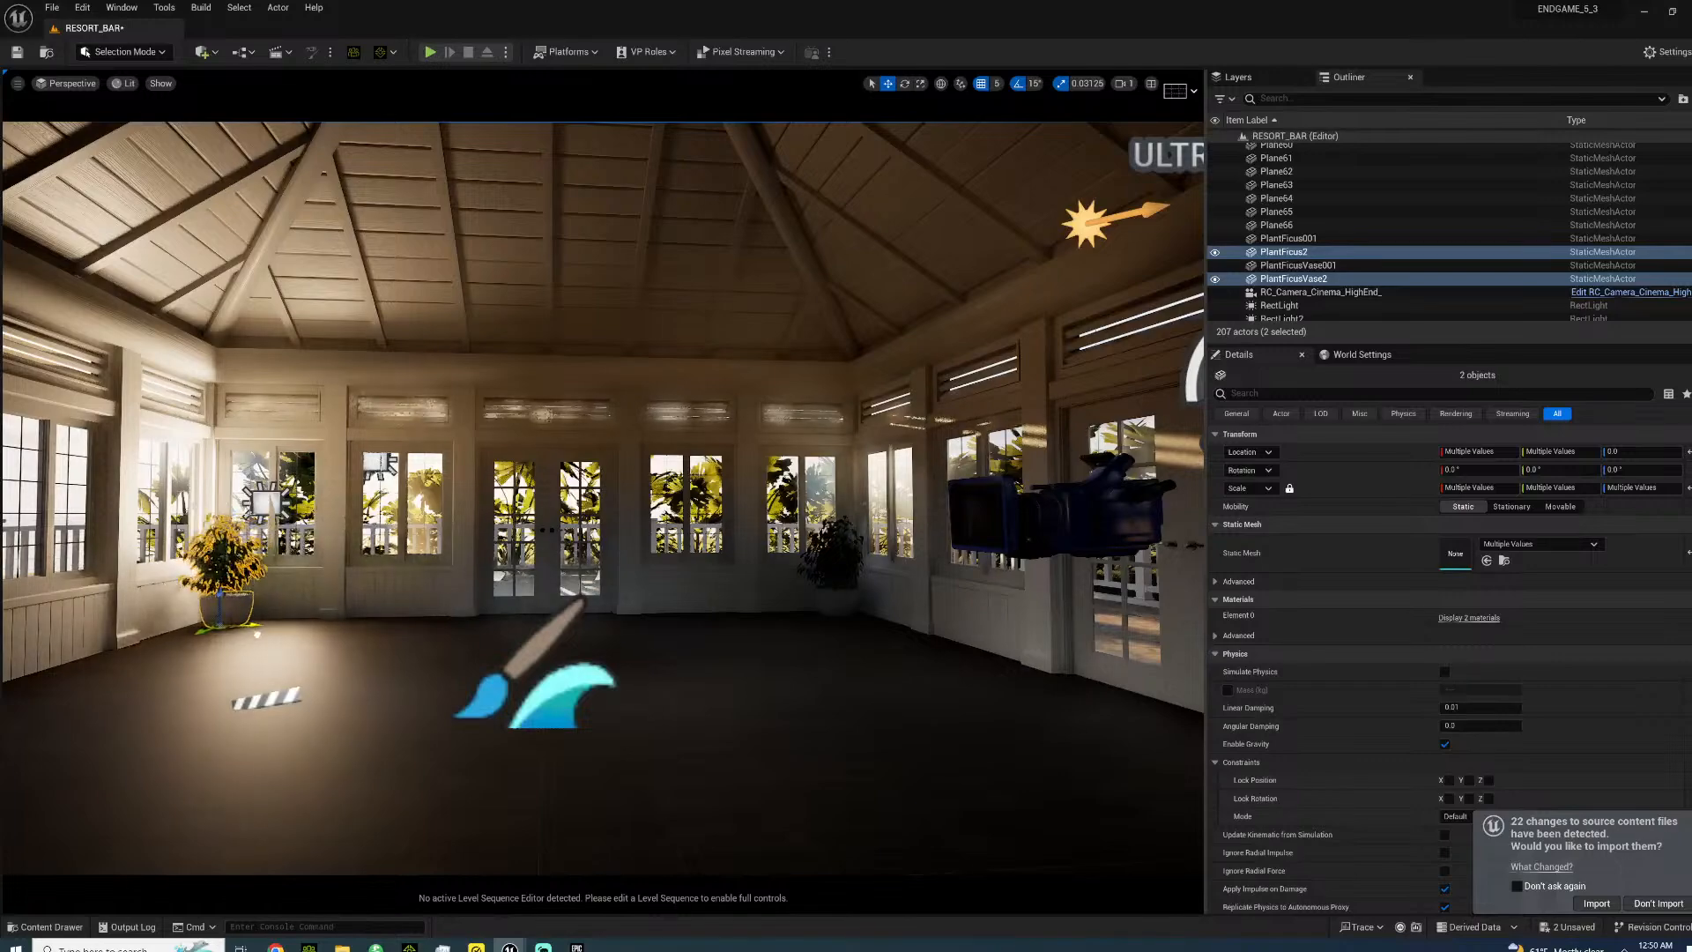
- Duplicate the second ficus and its vase along the adjacent wall, placing the copy in front of the French doors
click(430, 586)
right_drag(428, 586, 256, 596)
key(w)
key(s)
key(w)
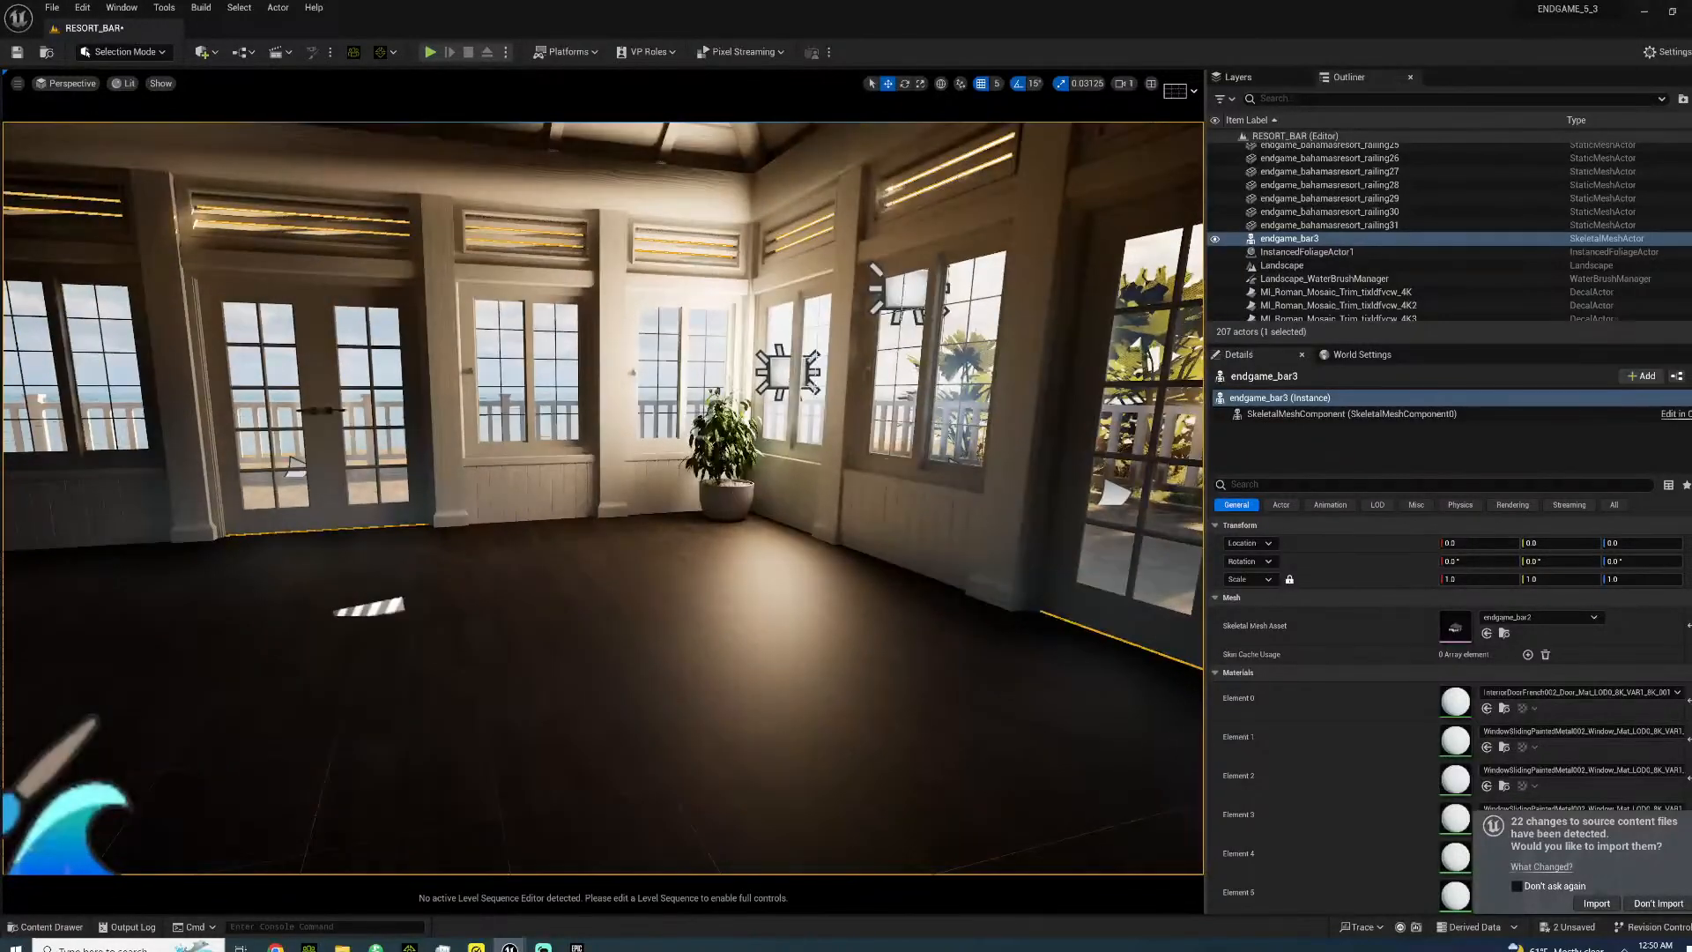
ctrl+click(716, 504)
click(729, 436)
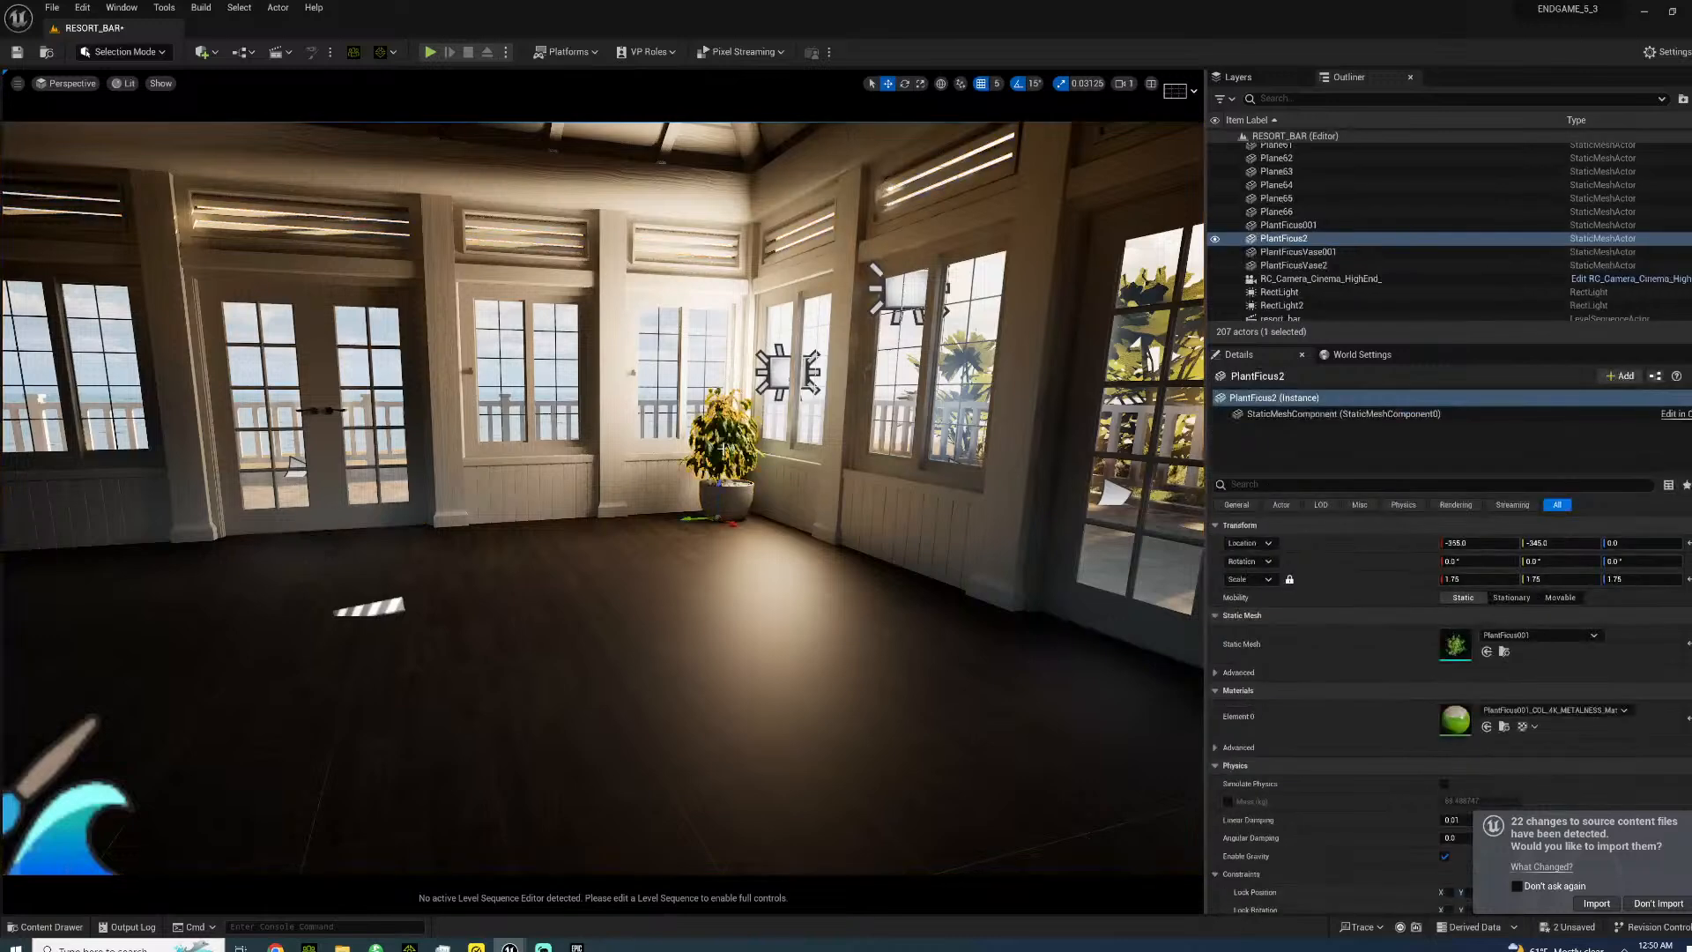
ctrl+click(713, 509)
alt+drag(718, 515, 237, 515)
- Nudge PlantFicus2 within its corner vase, farther toward the windows
right_drag(498, 476, 697, 520)
click(577, 595)
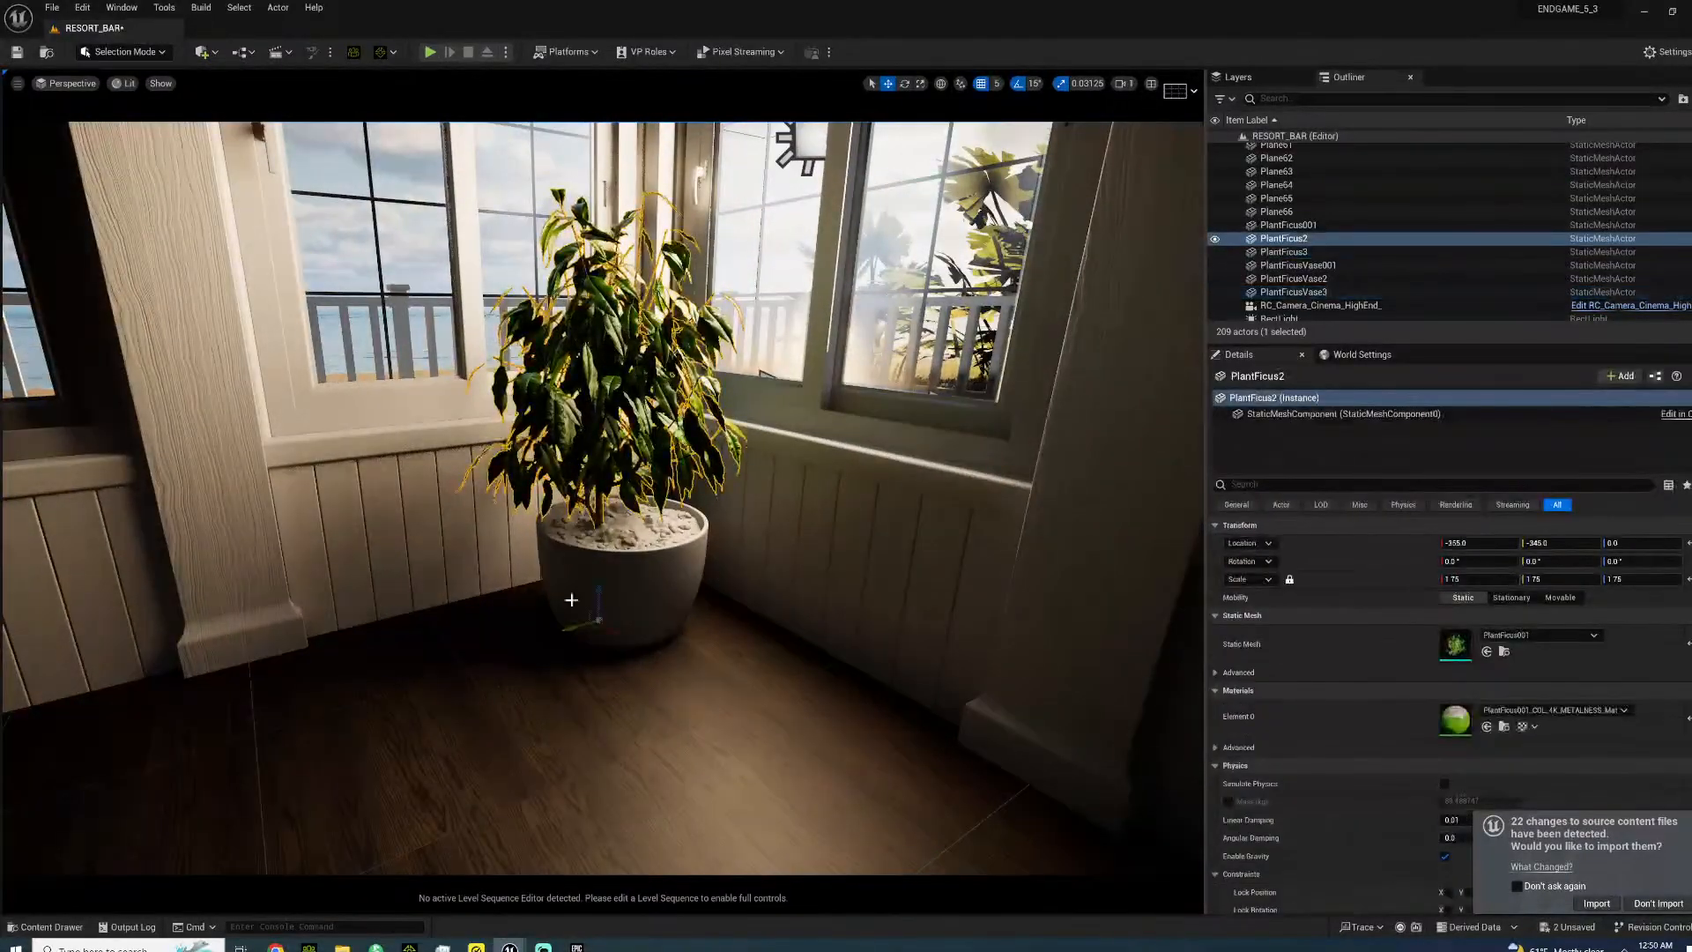
drag(577, 625, 627, 560)
- Move PlantFicus3 and its vase together from the French doors into the third corner of the room
right_drag(627, 560, 546, 557)
key(s)
key(w)
click(585, 498)
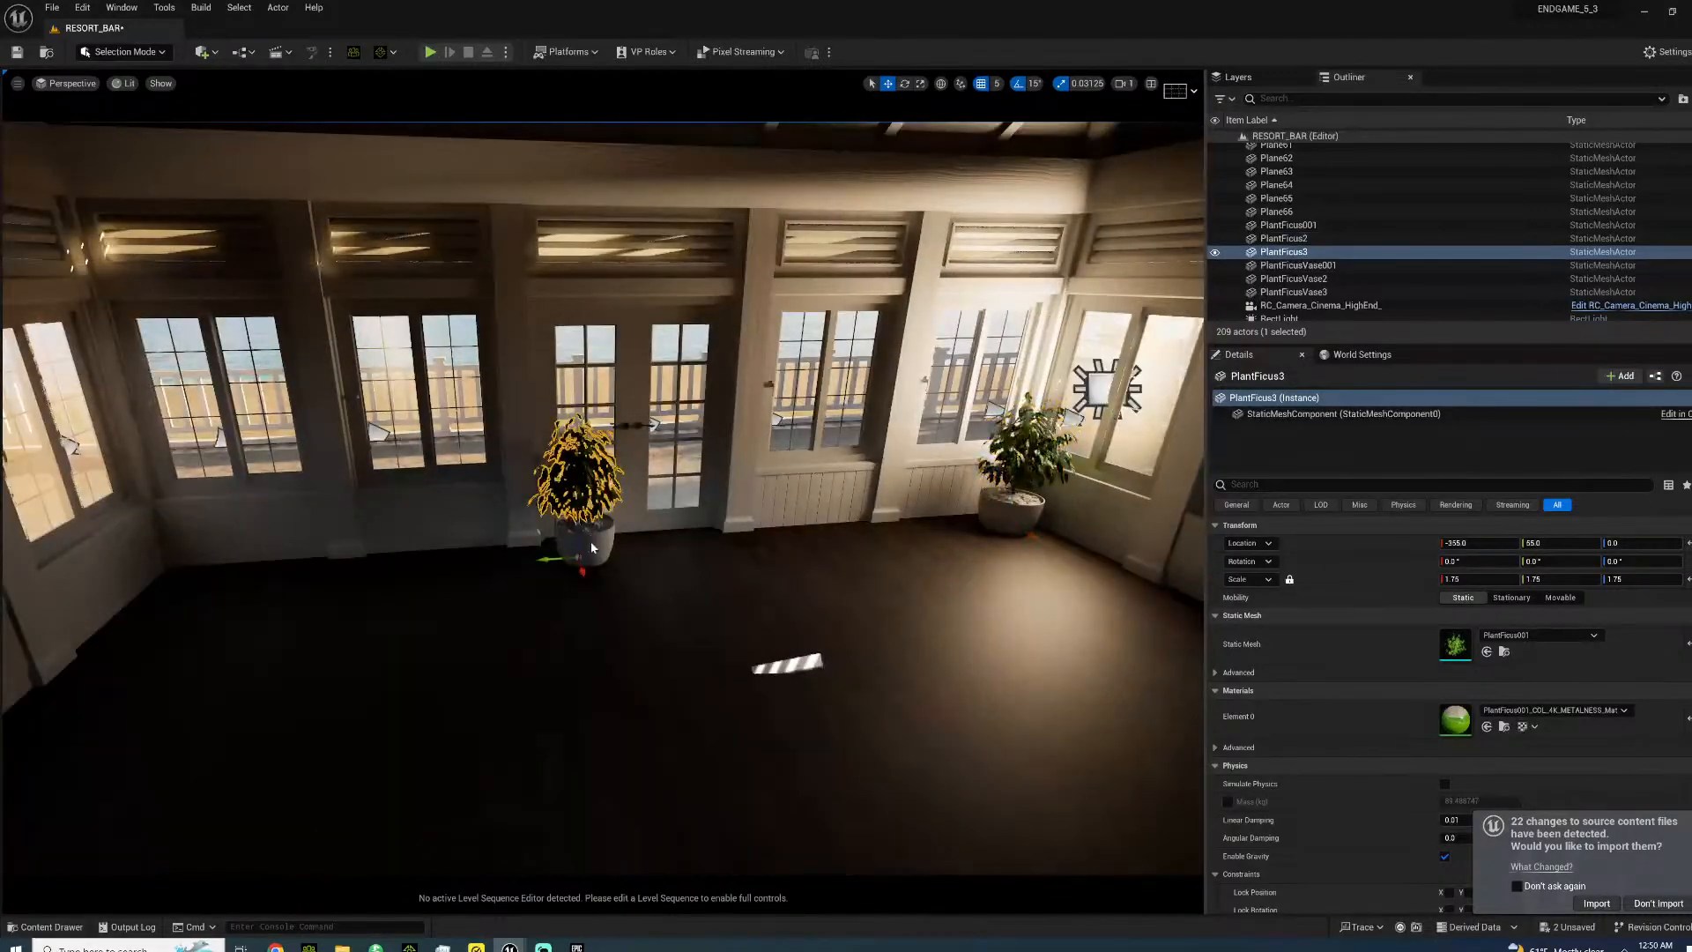
ctrl+click(591, 547)
drag(236, 567, 159, 567)
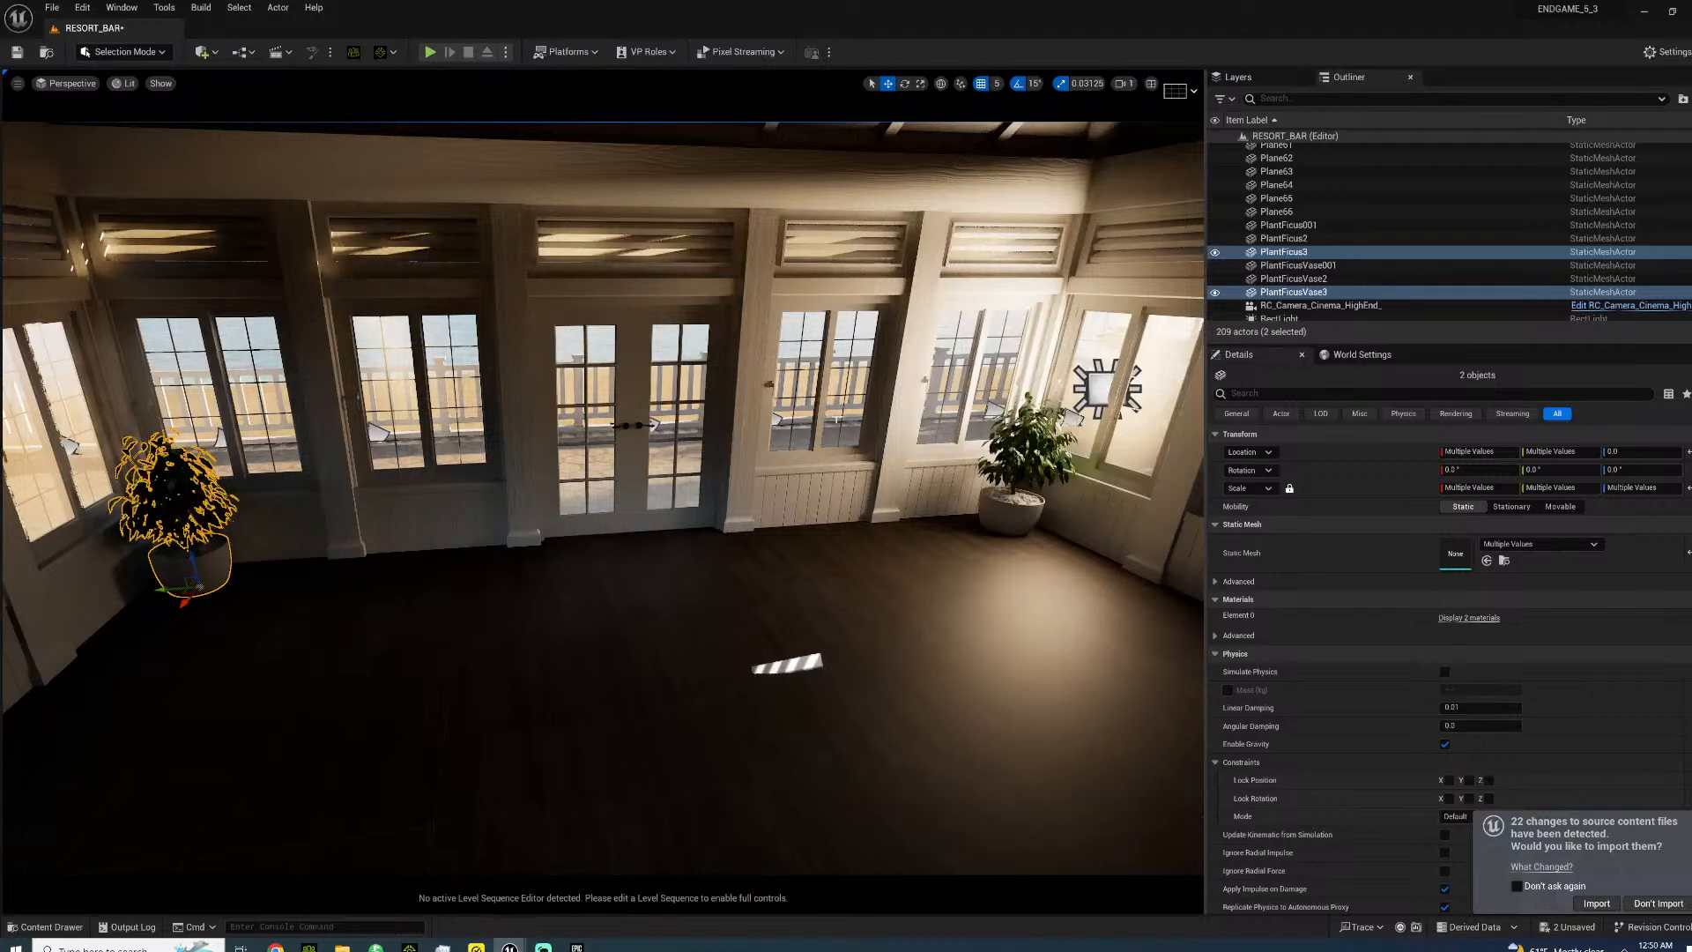
- Duplicate the third ficus and vase into the remaining corner, positioning PlantFicus4 at X 365, Y 350
right_drag(254, 440, 123, 435)
right_drag(255, 440, 941, 505)
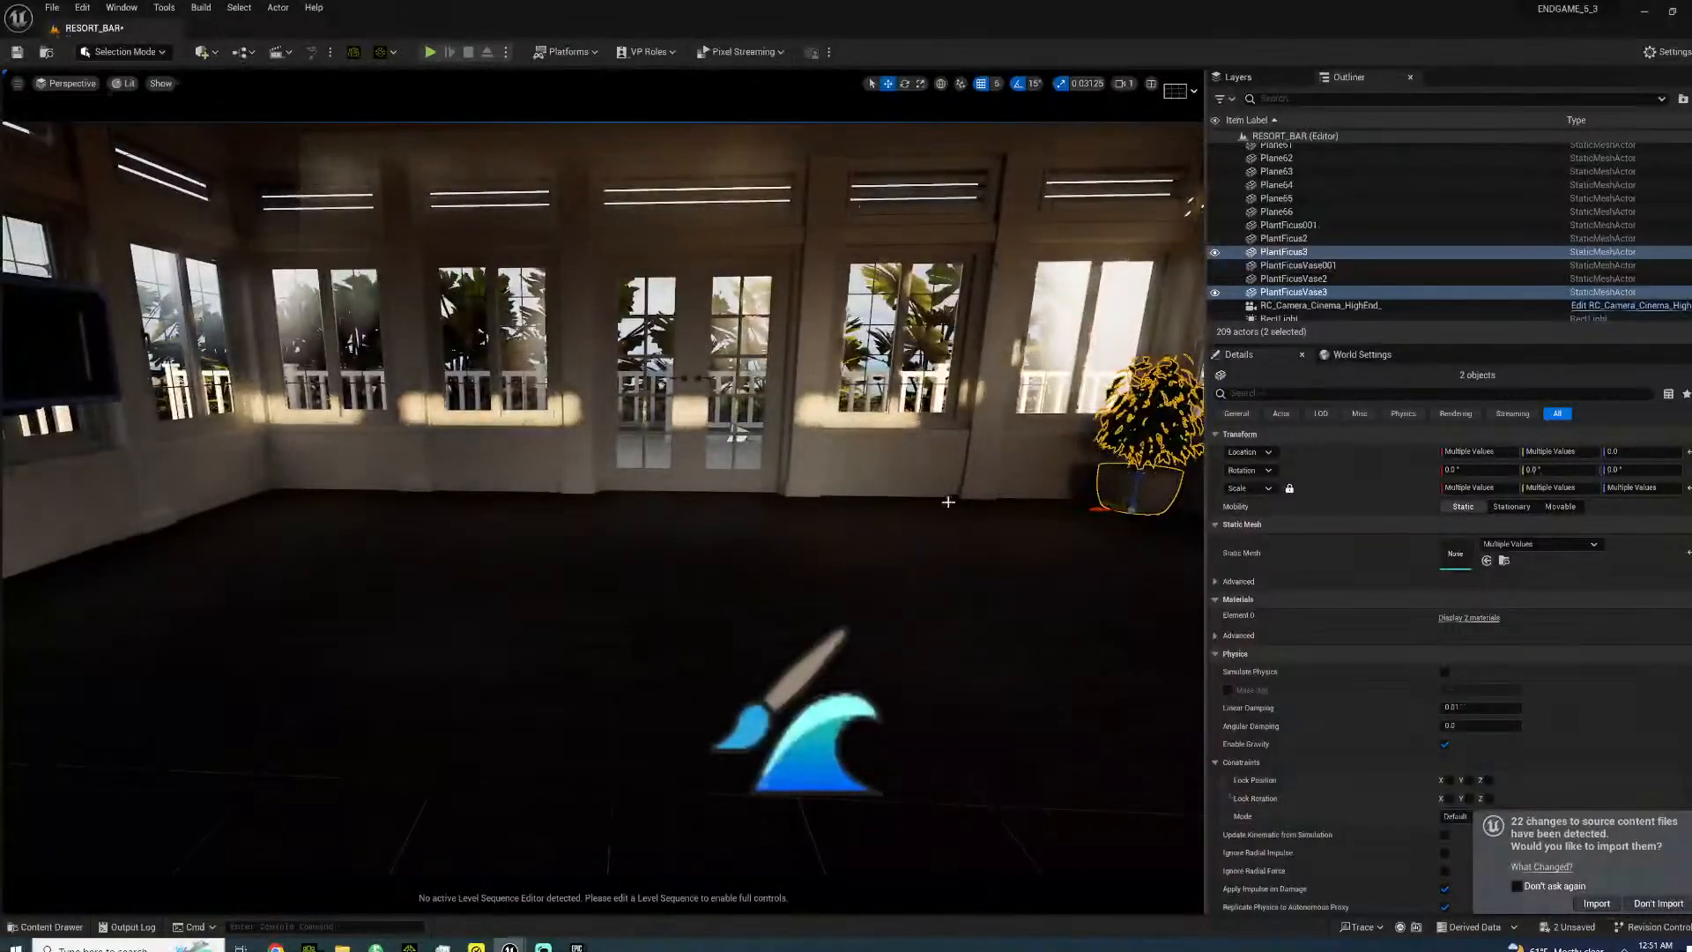
alt+drag(1103, 508, 459, 480)
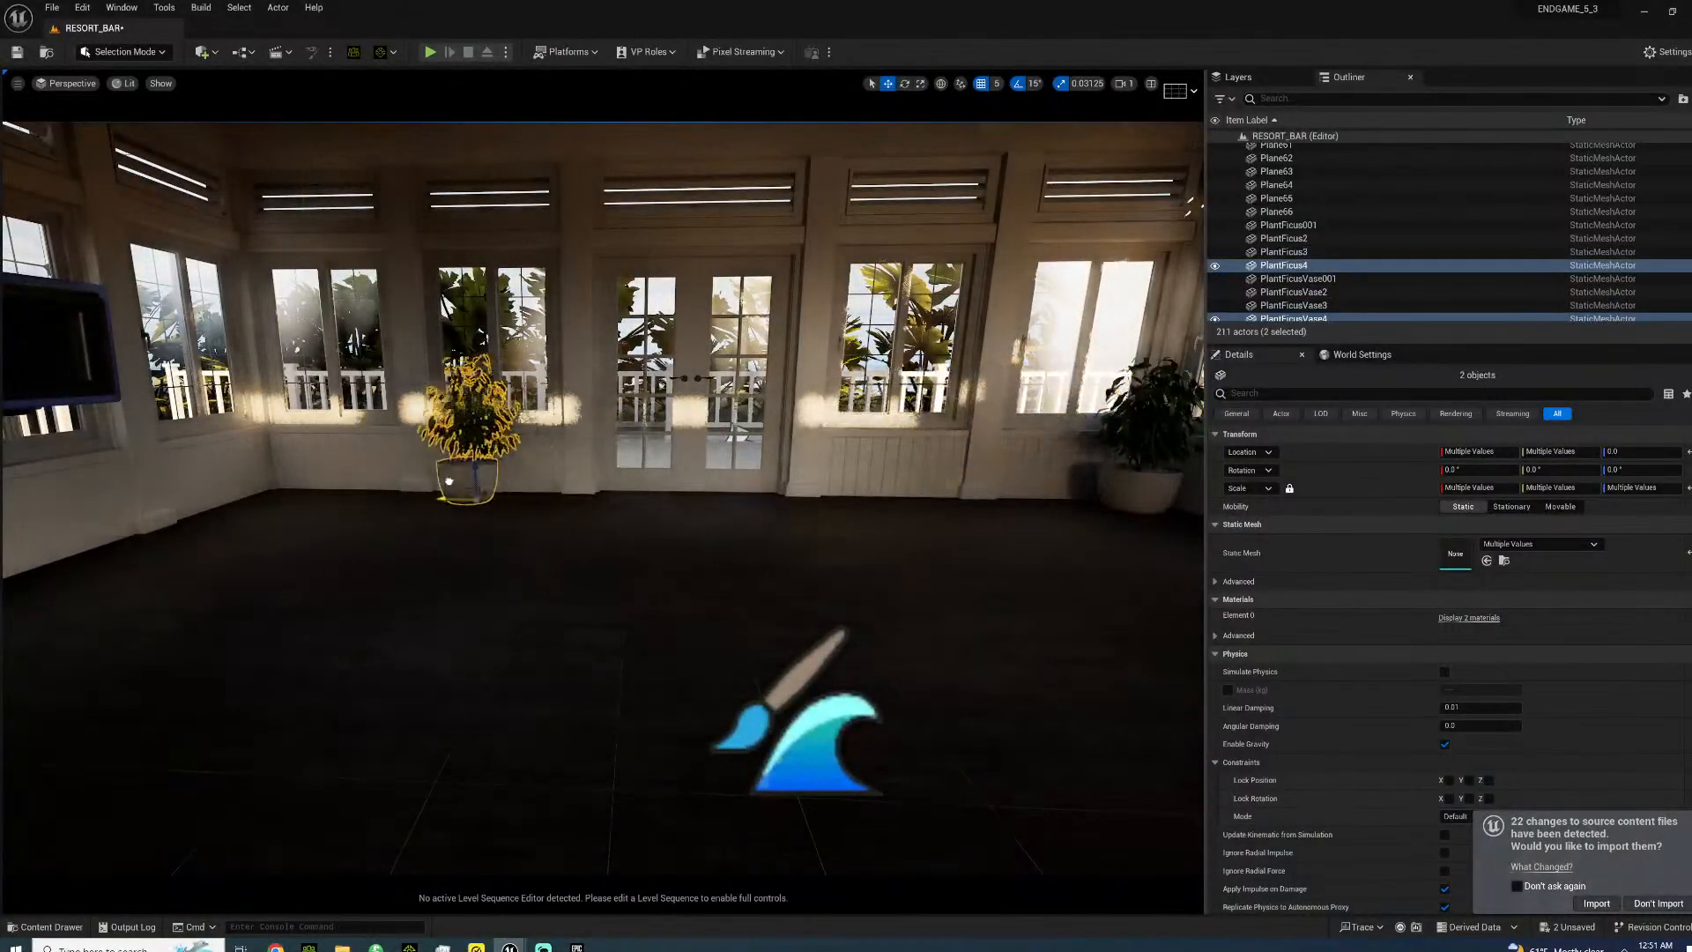
click(494, 564)
right_drag(494, 564, 440, 608)
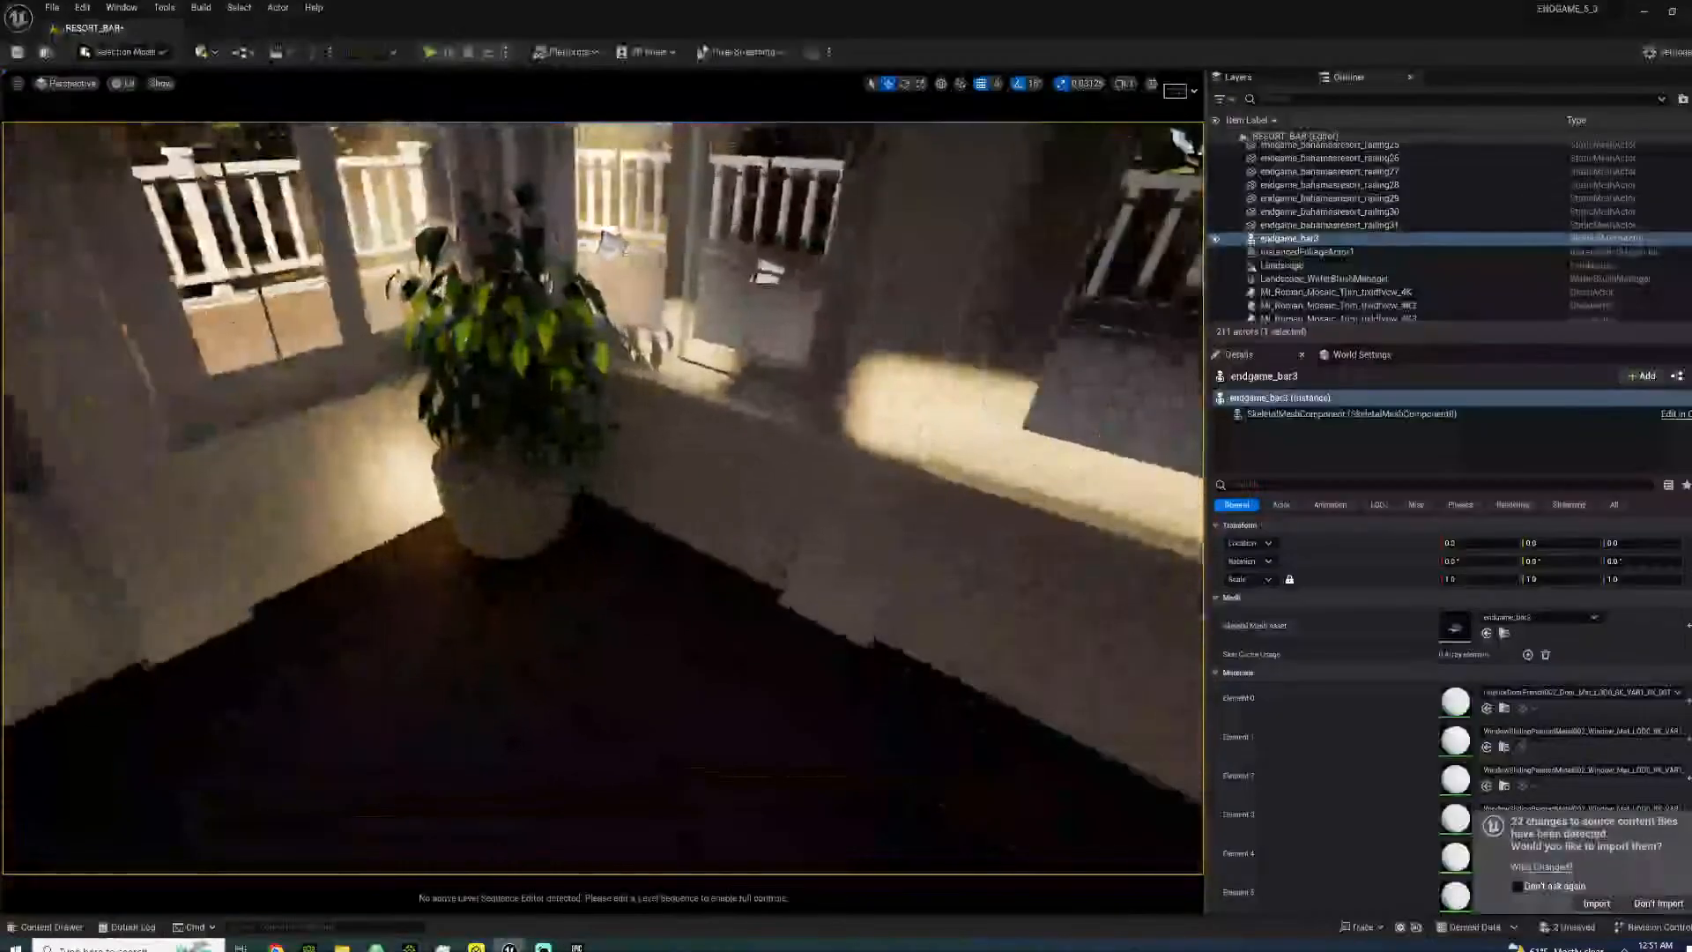
click(529, 476)
mouse_move(528, 547)
mouse_down()
mouse_move(503, 547)
mouse_move(505, 533)
mouse_move(542, 544)
mouse_up()
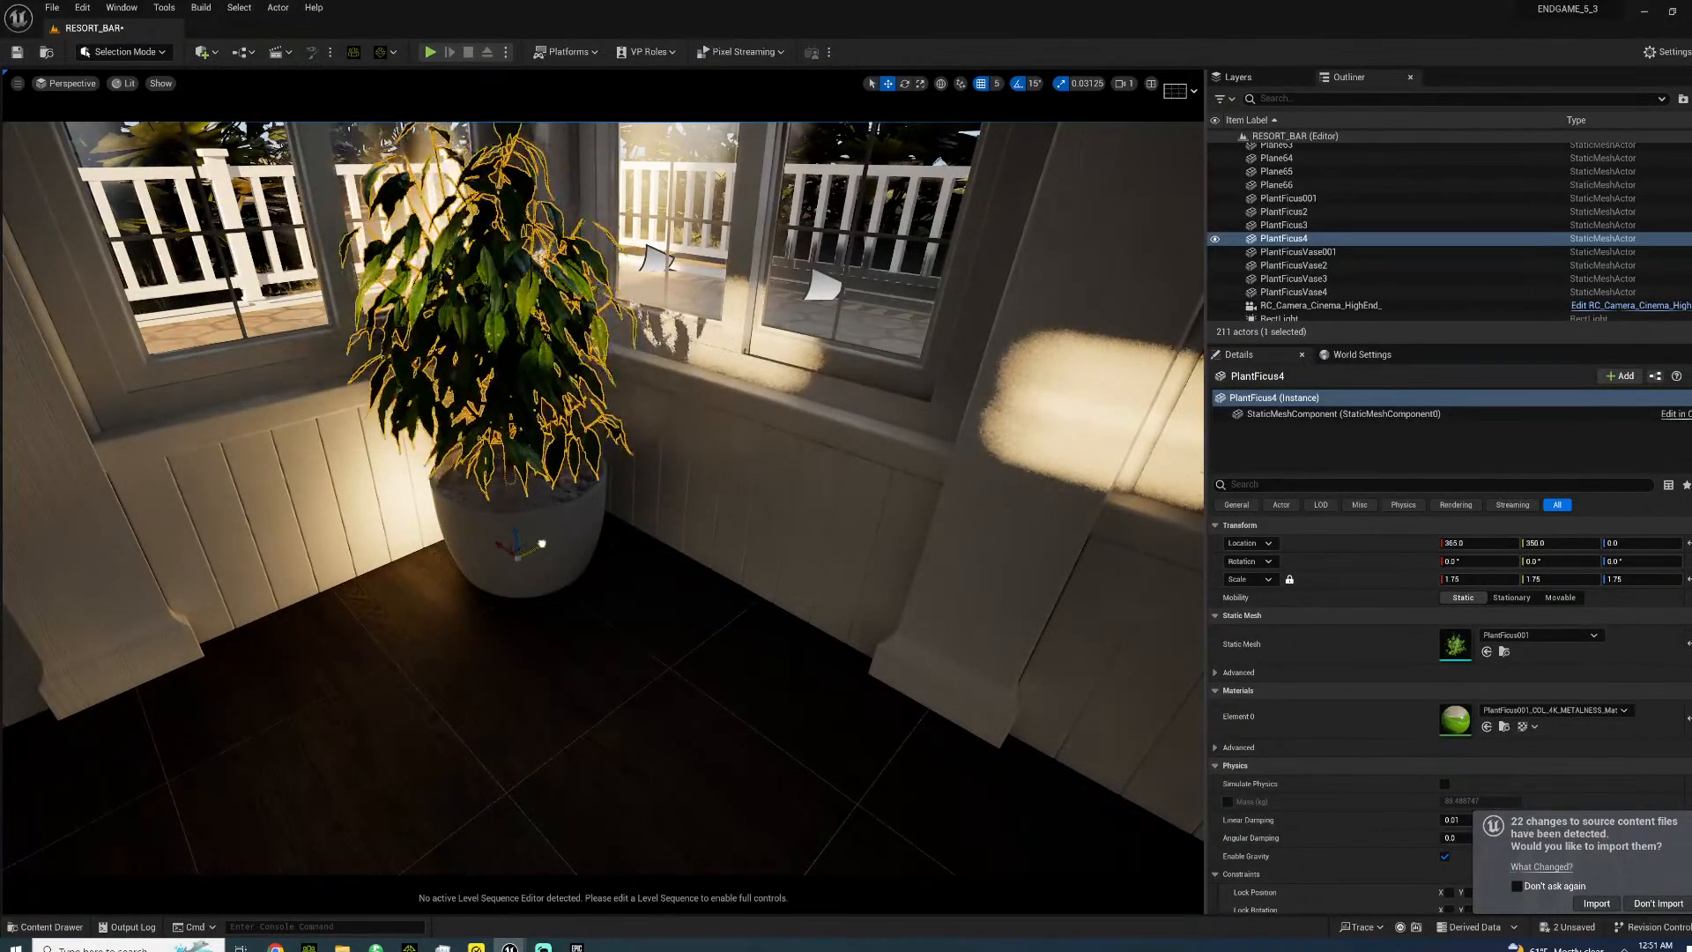
- Open the resort_bar level sequence in the Sequencer
click(673, 582)
key(s)
right_drag(673, 582, 224, 69)
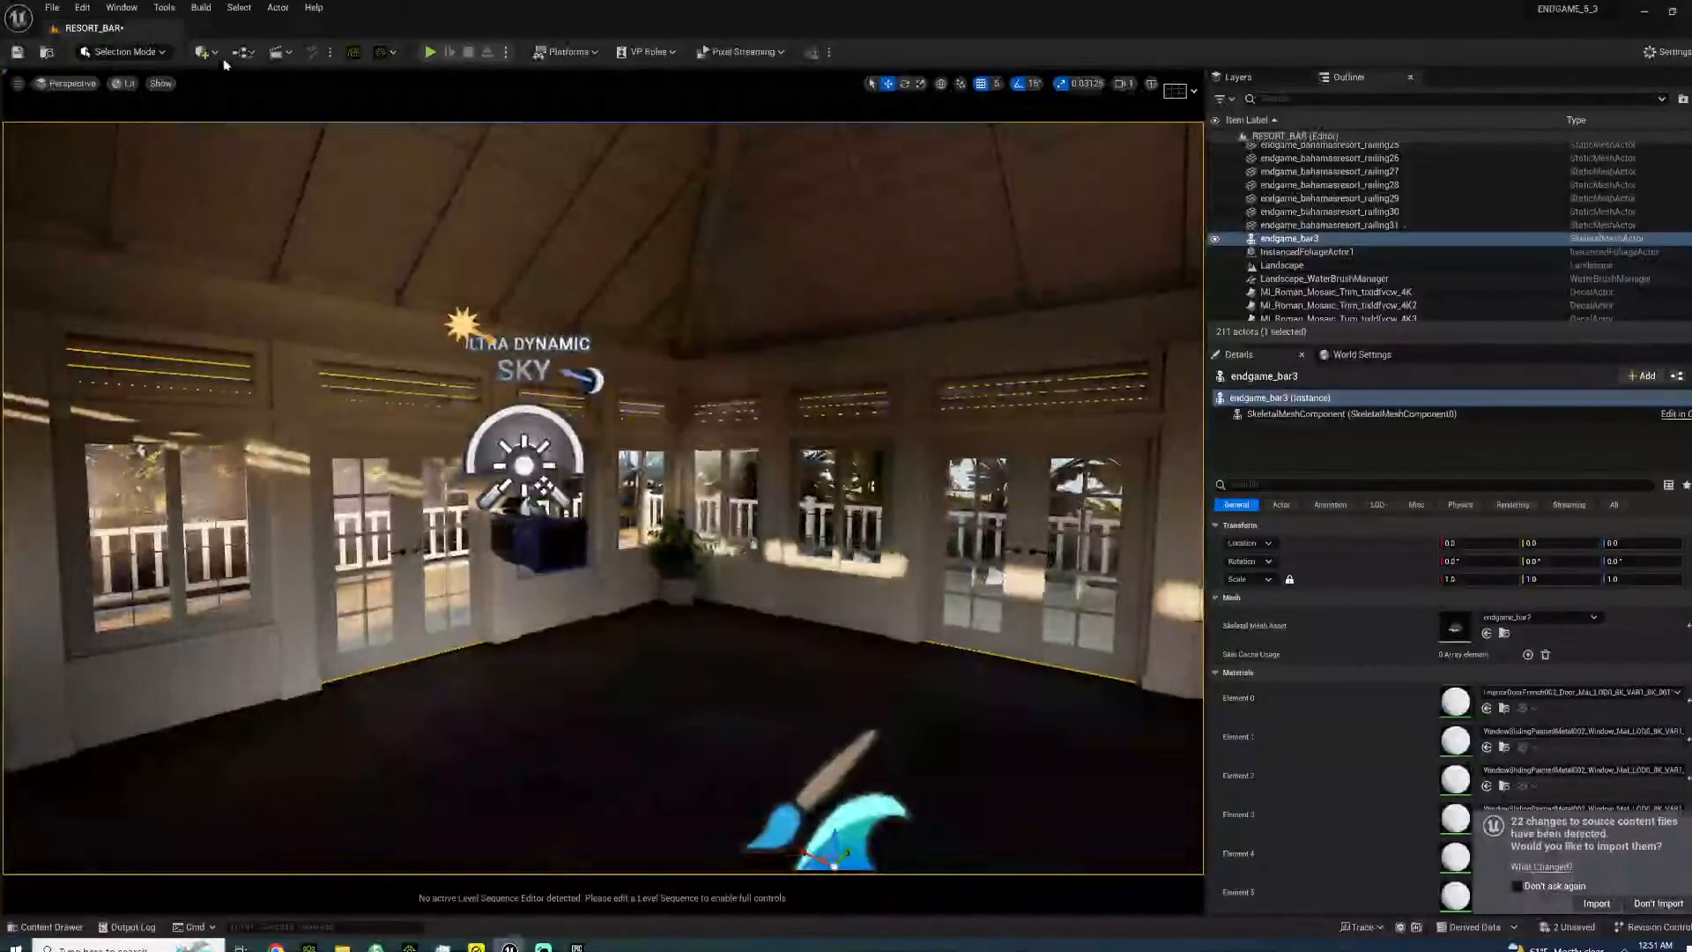
click(276, 52)
click(330, 172)
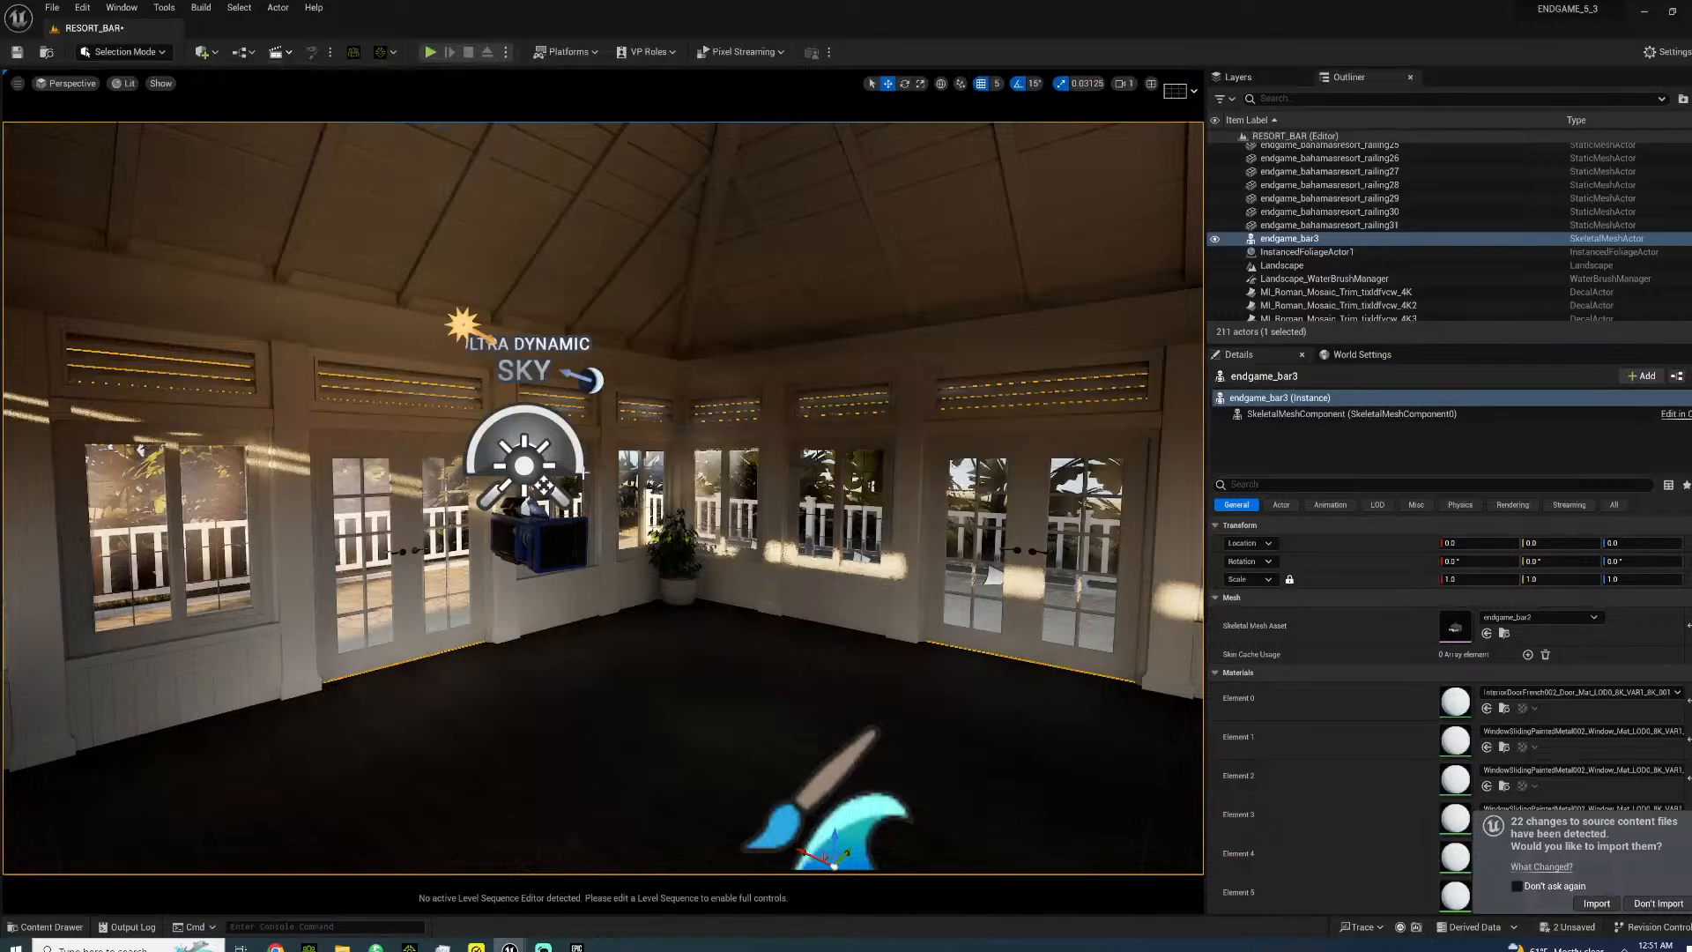
mouse_move(603, 369)
right_down()
mouse_move(625, 362)
mouse_move(493, 388)
mouse_move(282, 383)
mouse_move(406, 383)
right_up()
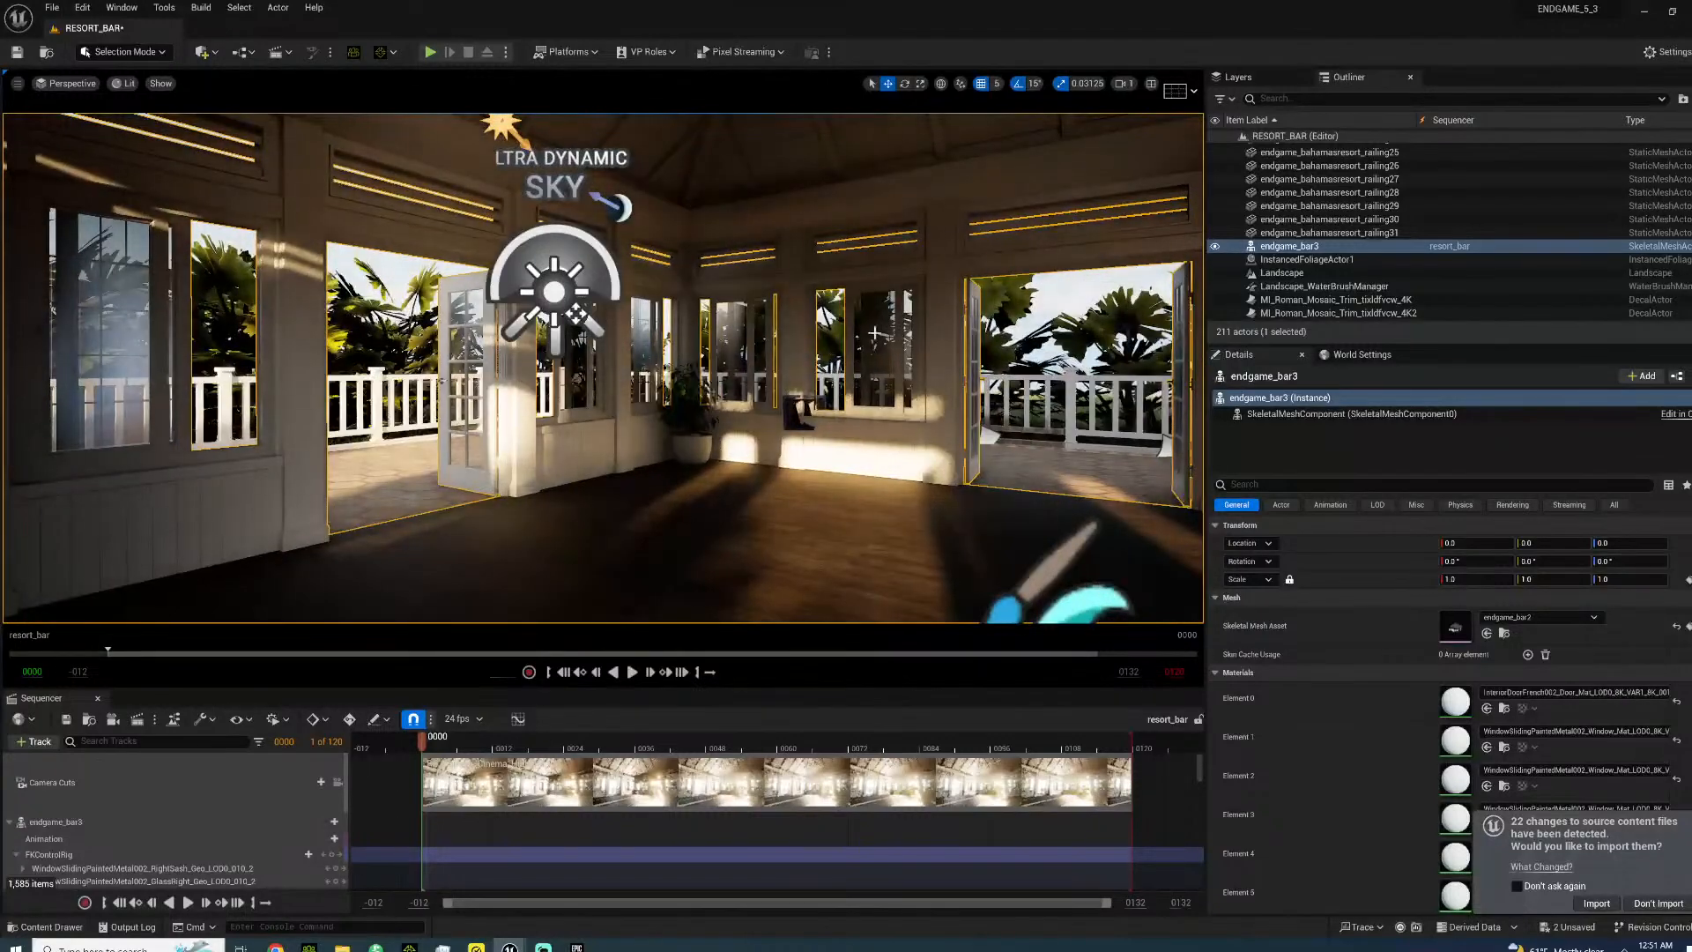
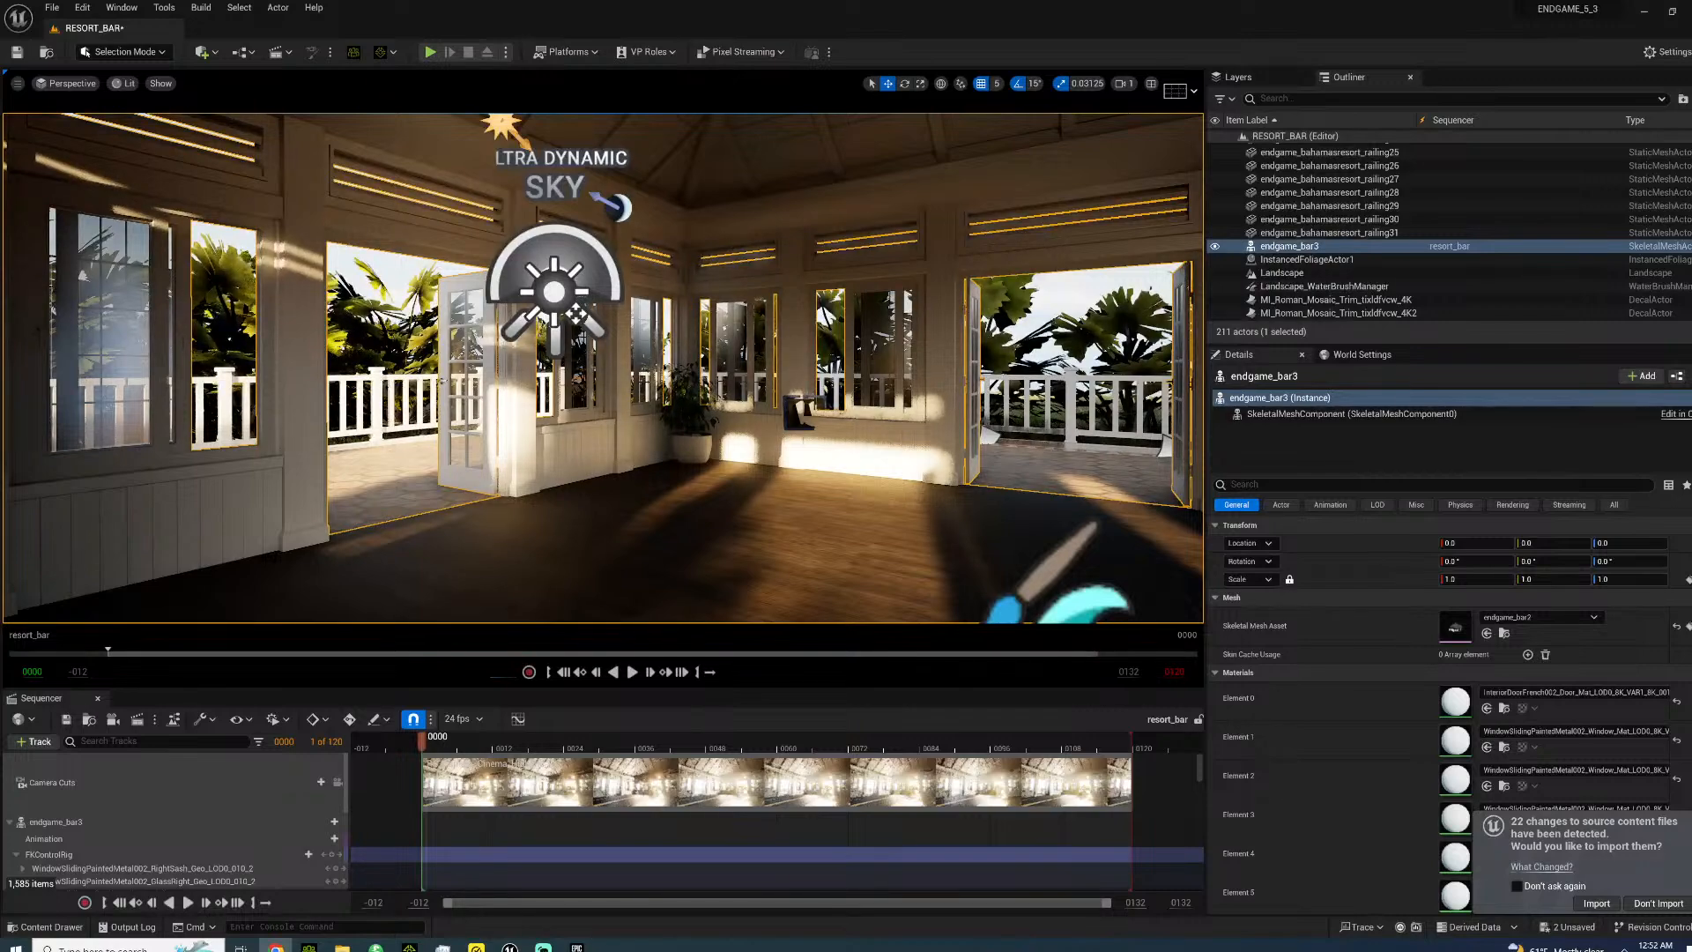
- Move RectLight in front of the window between the corner plant and the open French doors
right_drag(821, 337, 934, 375)
key(w)
key(s)
key(w)
key(s)
right_drag(608, 276, 573, 275)
key(w)
key(s)
click(526, 279)
key(w)
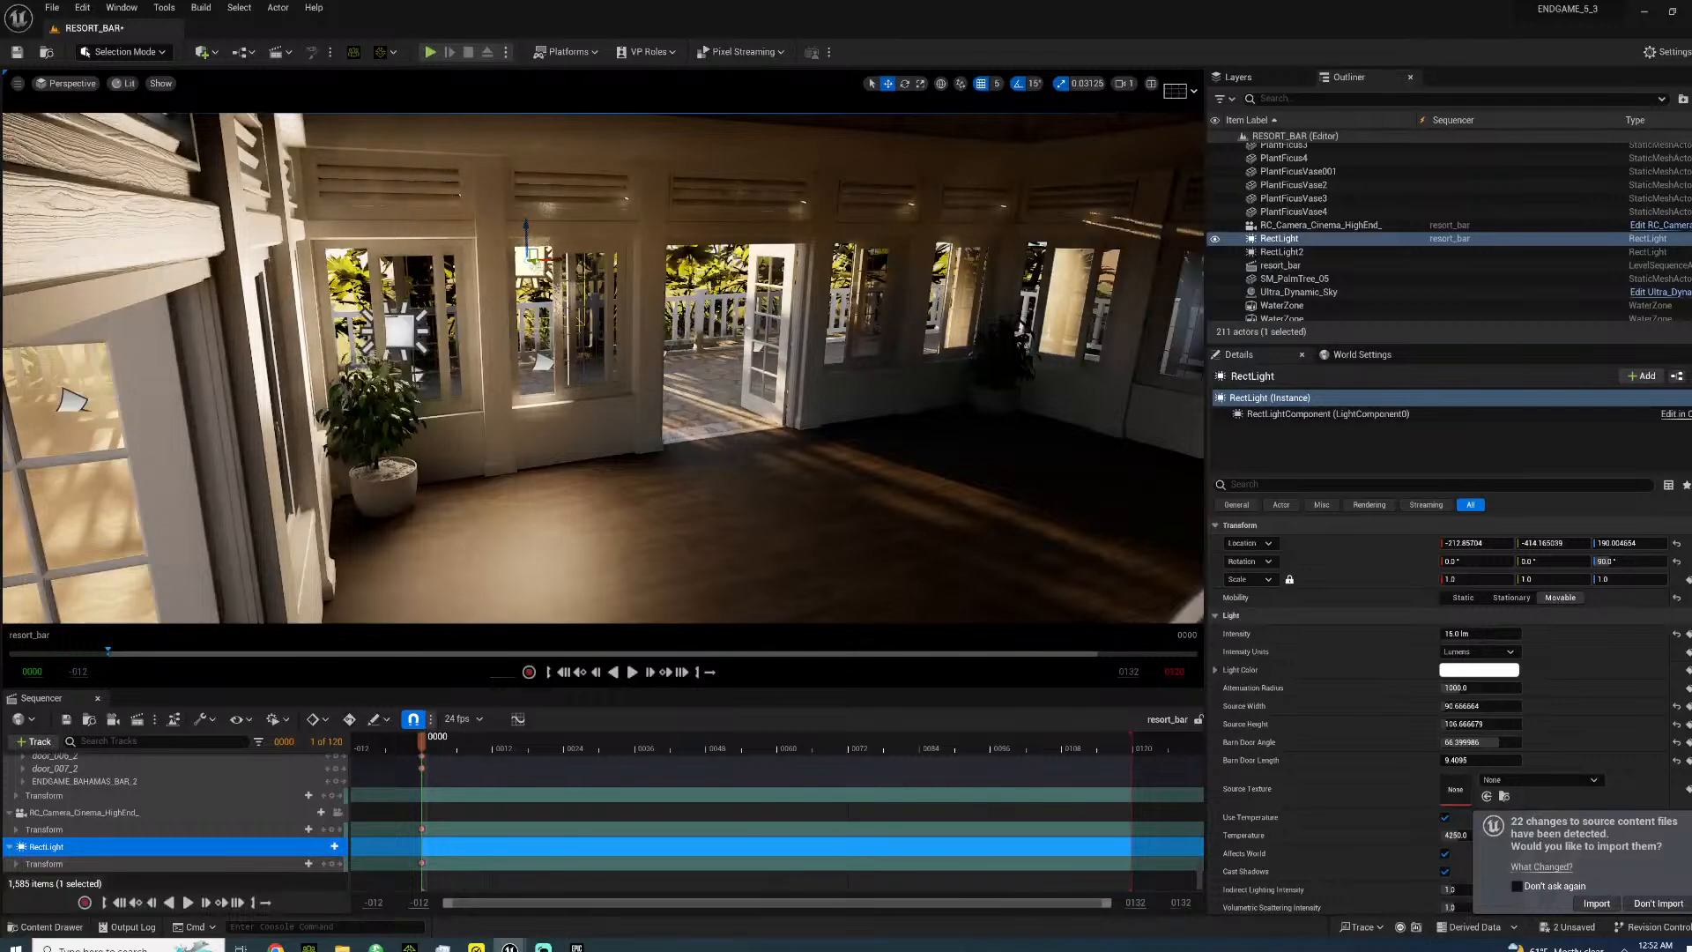
drag(534, 261, 579, 285)
- Set the intensity of RectLight to 2 lumens
click(1464, 633)
text(2)
key(Return)
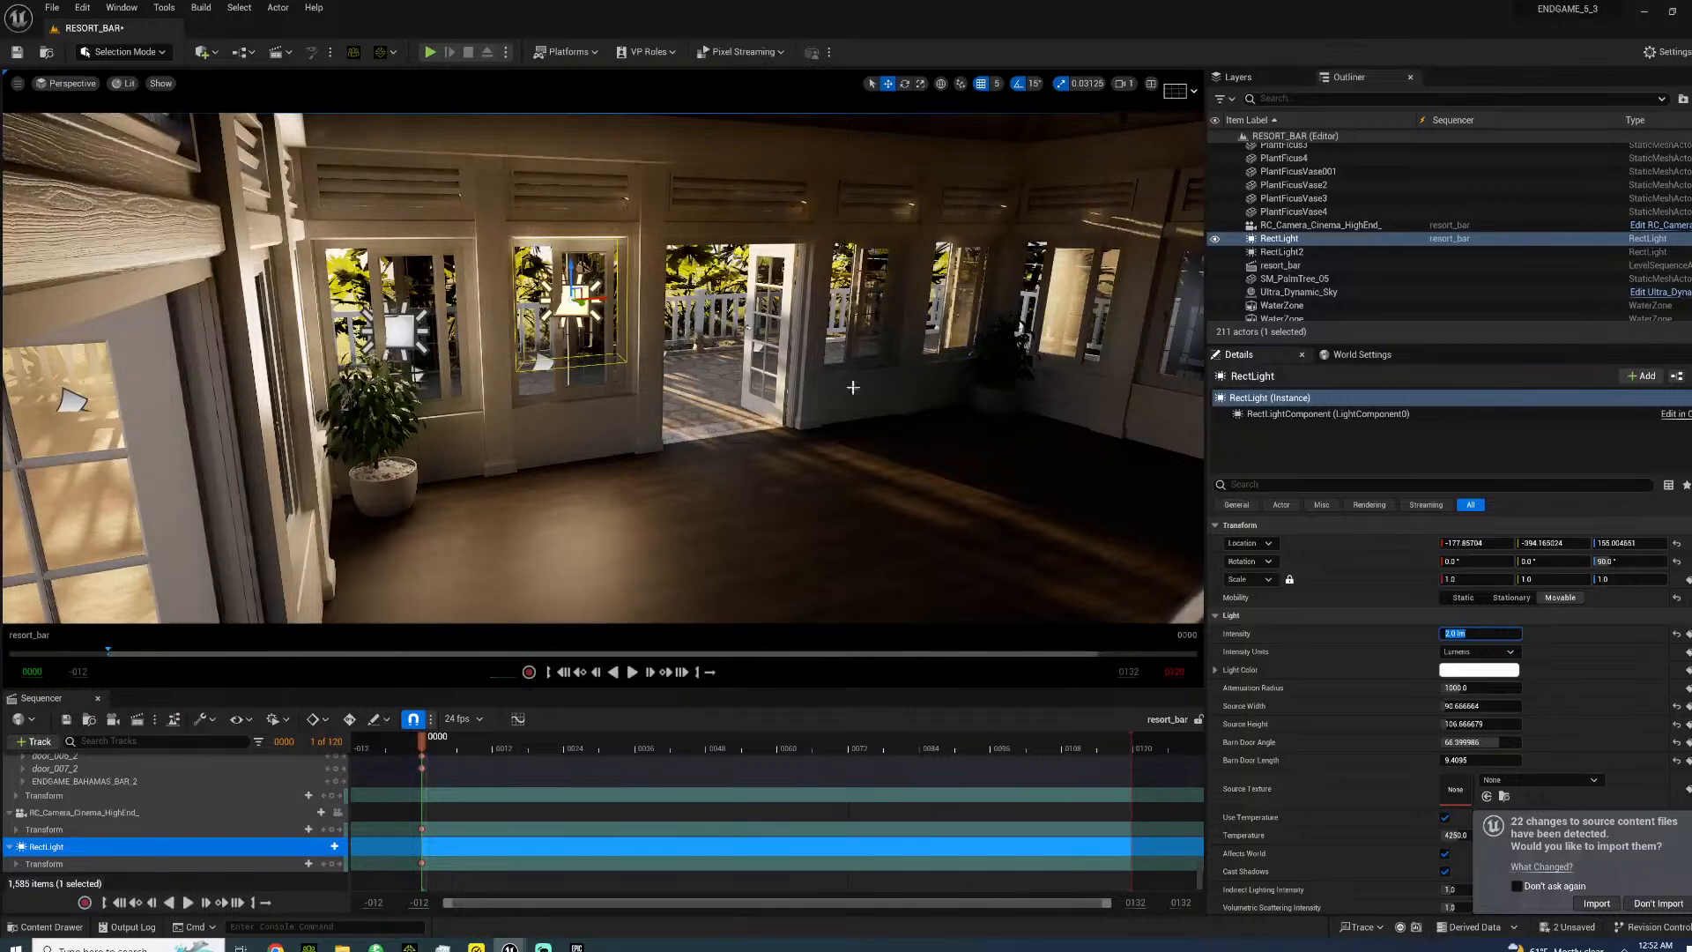
- Duplicate RectLight to the window across the open doorway and again to the next window beside the corner plant
alt+drag(601, 294, 892, 280)
right_drag(892, 280, 1022, 330)
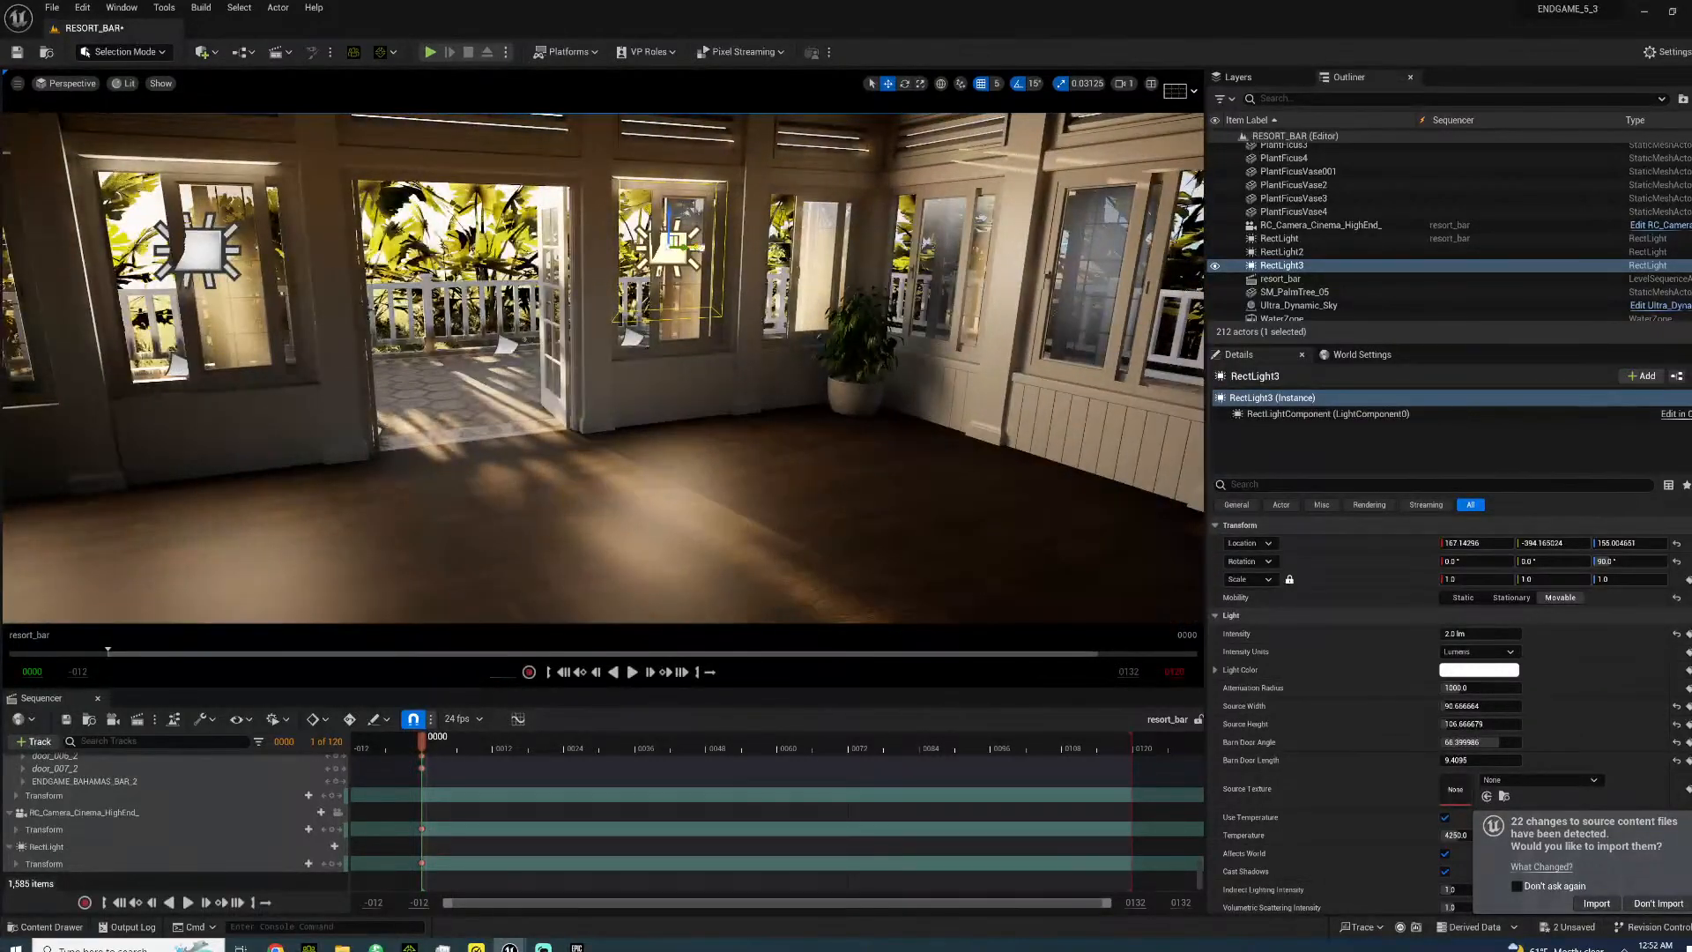
alt+drag(694, 247, 830, 243)
right_drag(825, 249, 916, 264)
right_drag(1172, 187, 793, 278)
- Duplicate RectLight2 to the ocean-side wall, rotate the copy to Z 0°, and shift it toward the window at about X -396
click(909, 264)
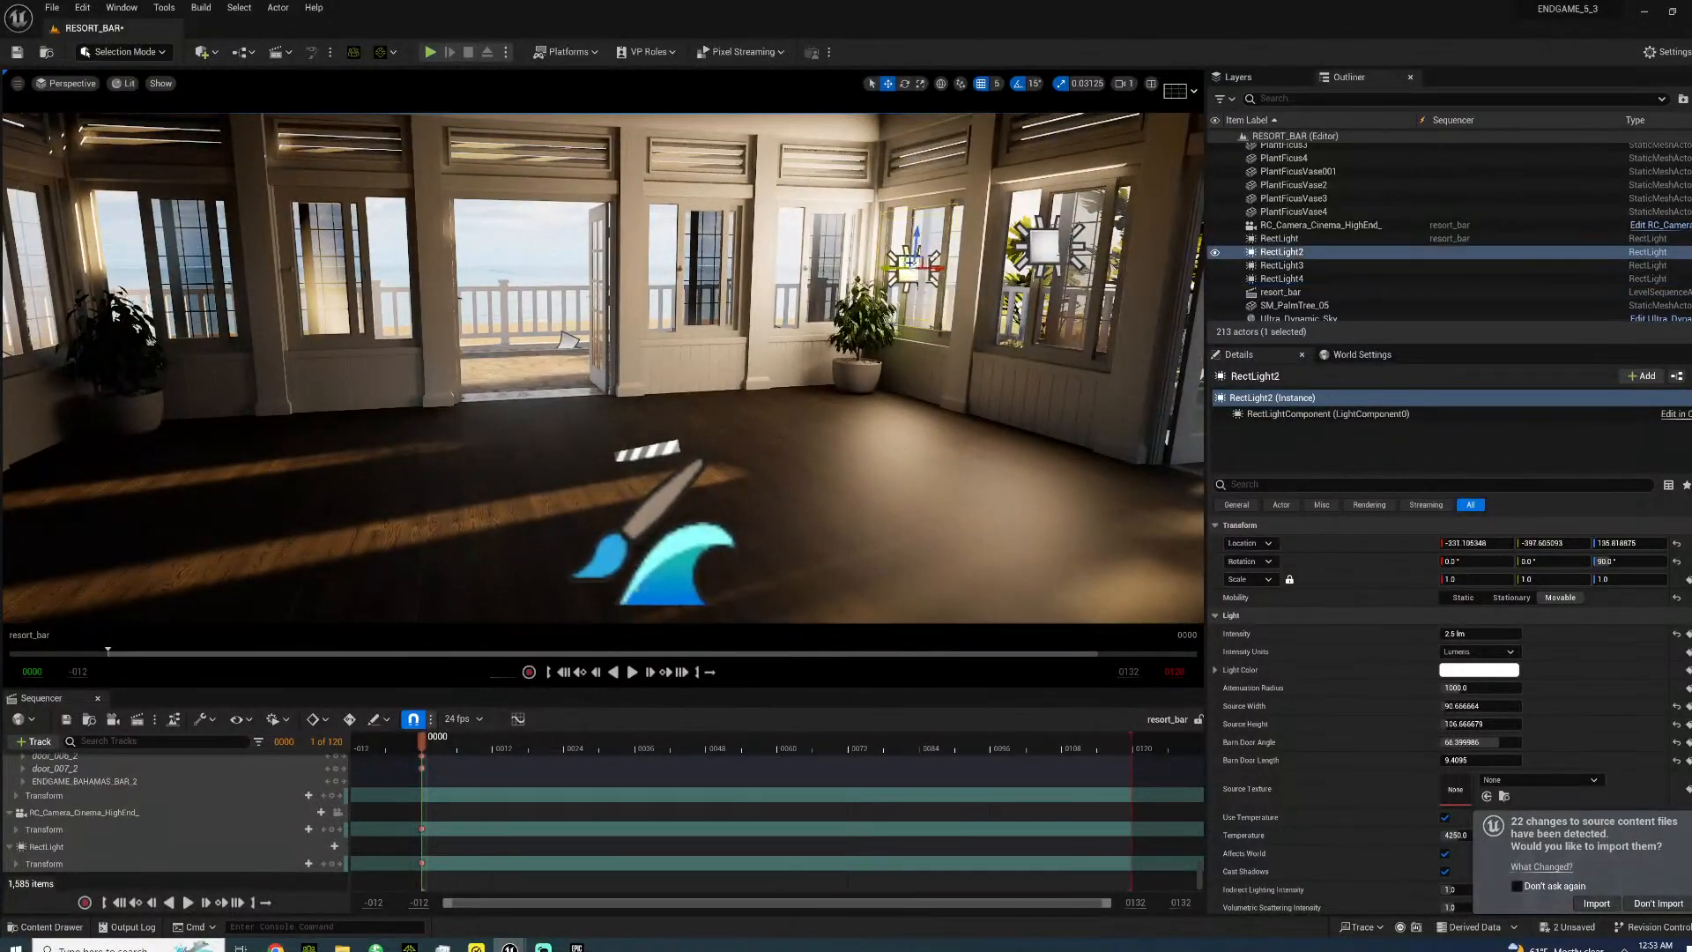
alt+drag(908, 264, 423, 280)
key(e)
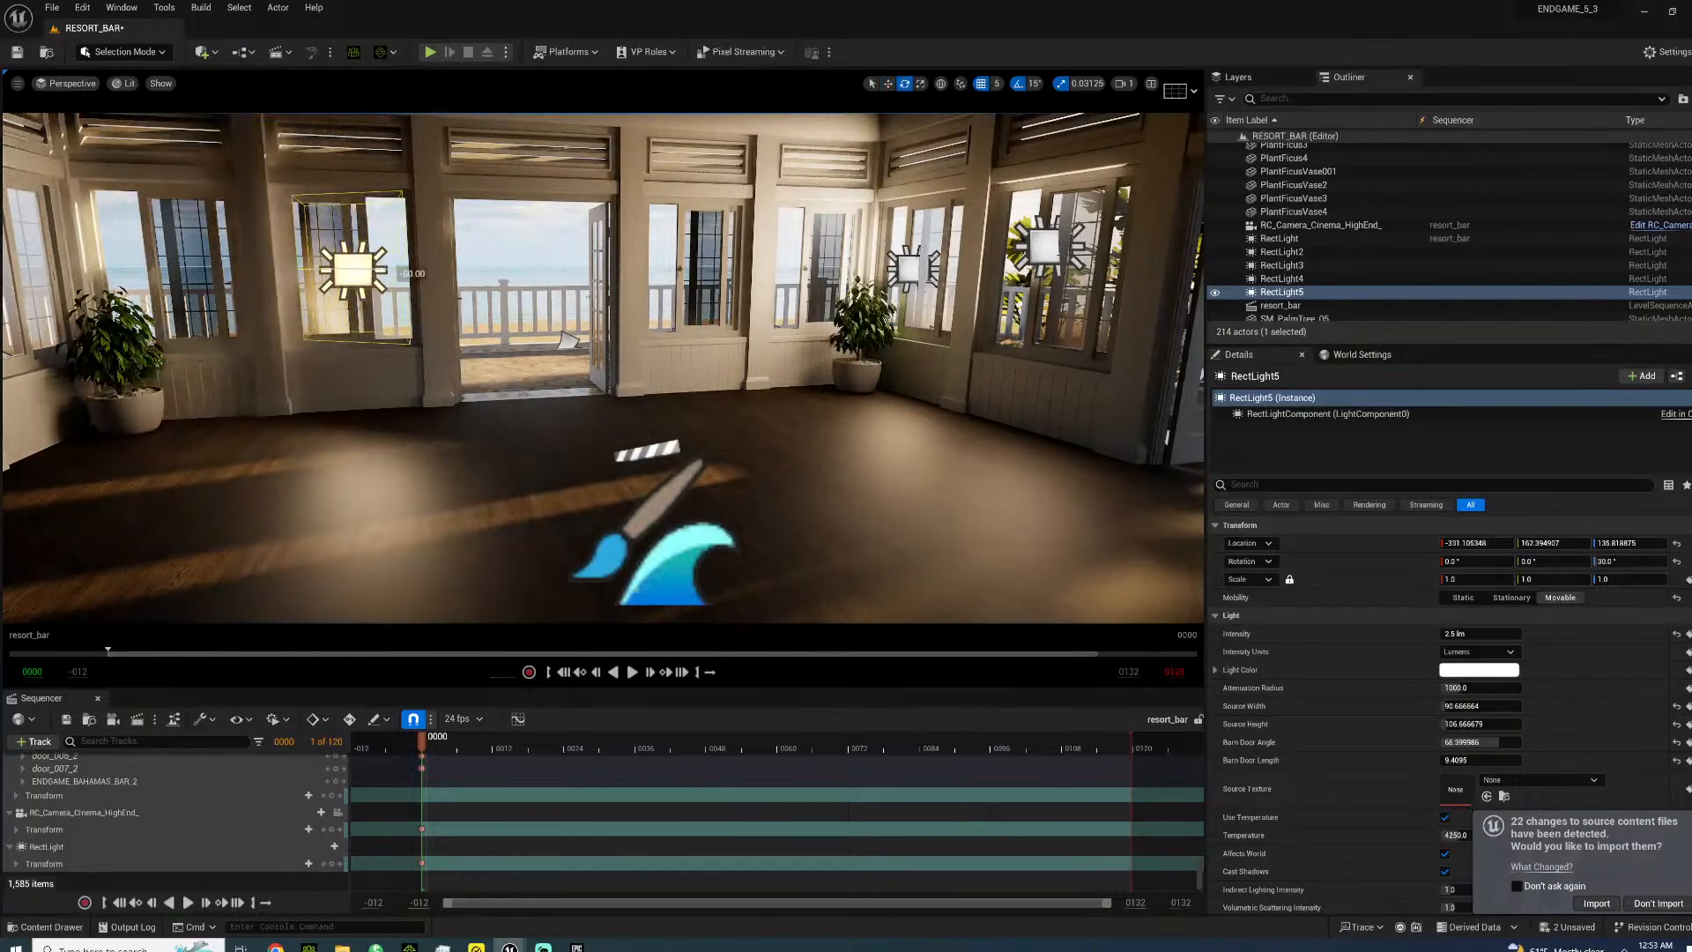
right_drag(576, 249, 437, 263)
key(w)
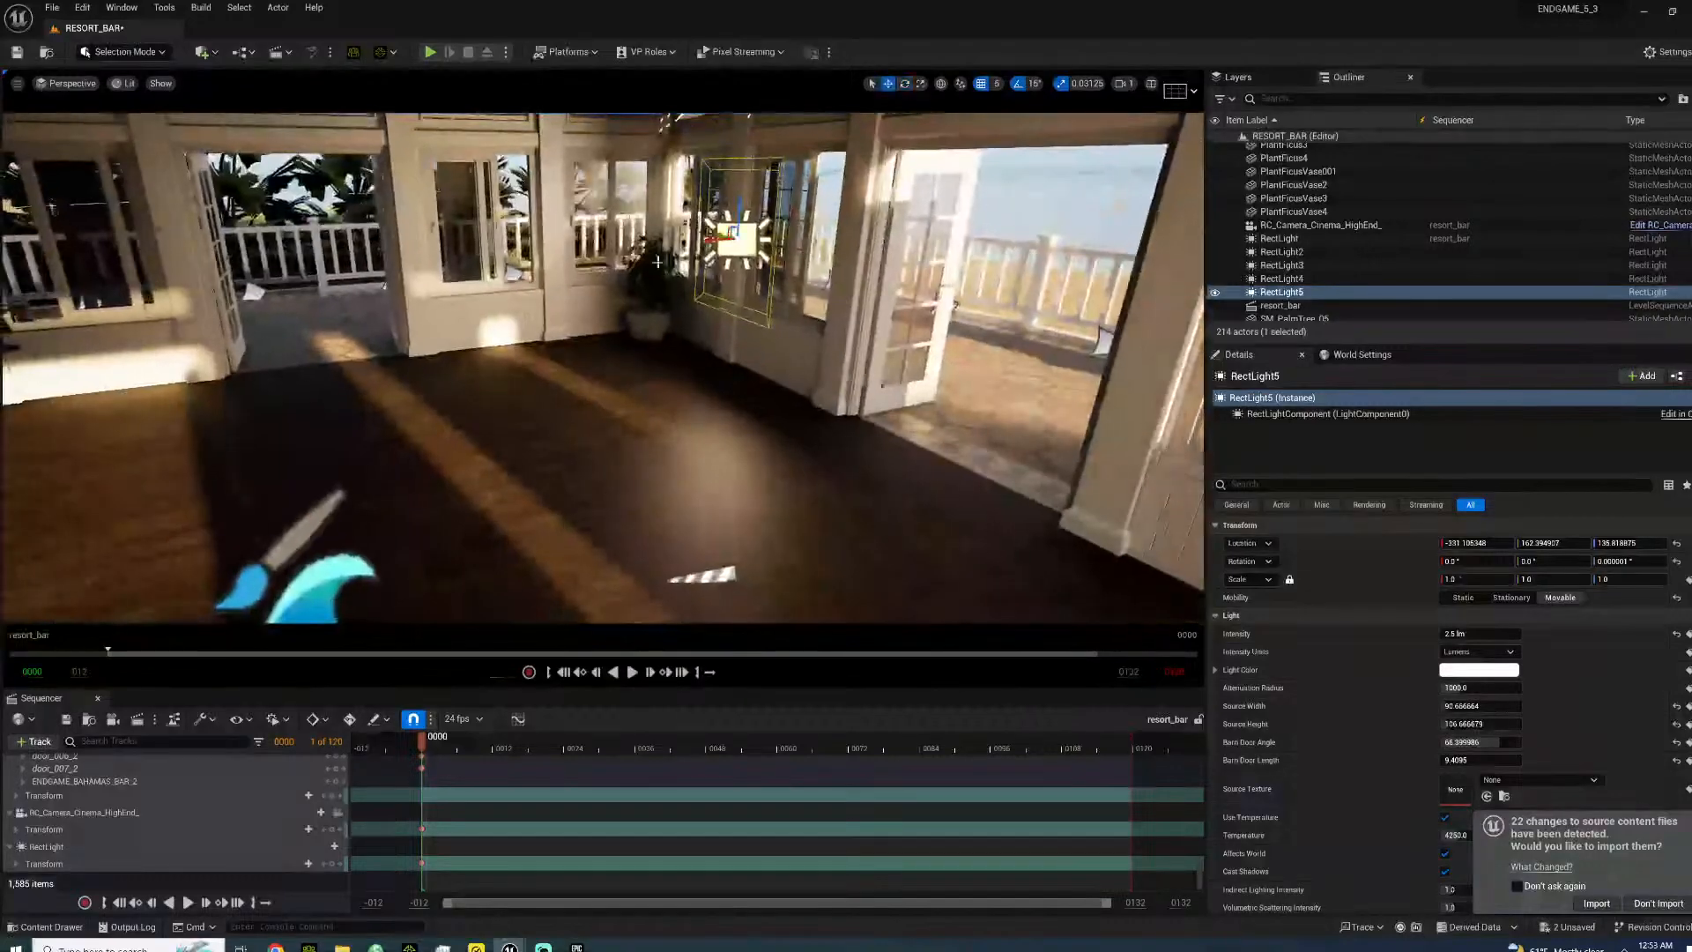
drag(720, 239, 772, 235)
- Duplicate the ocean-side light to that wall's three remaining windows, at about Y -158, Y -318 and Y 327
right_drag(772, 235, 537, 262)
alt+drag(454, 269, 789, 269)
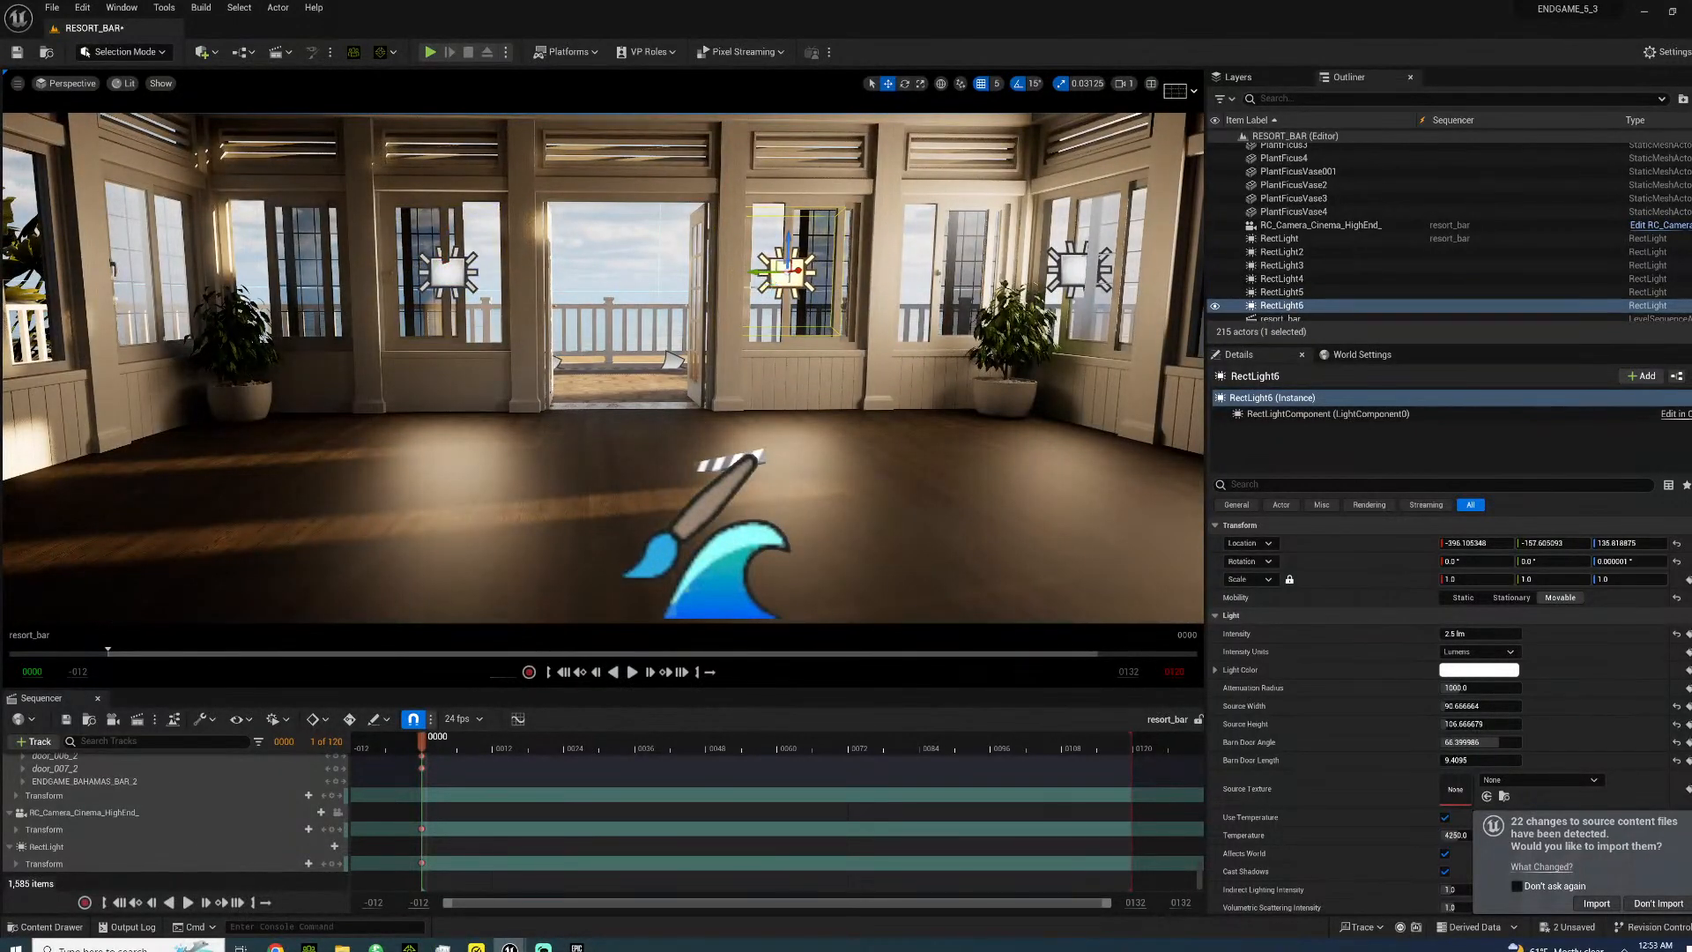
drag(751, 270, 908, 274)
right_drag(912, 273, 775, 252)
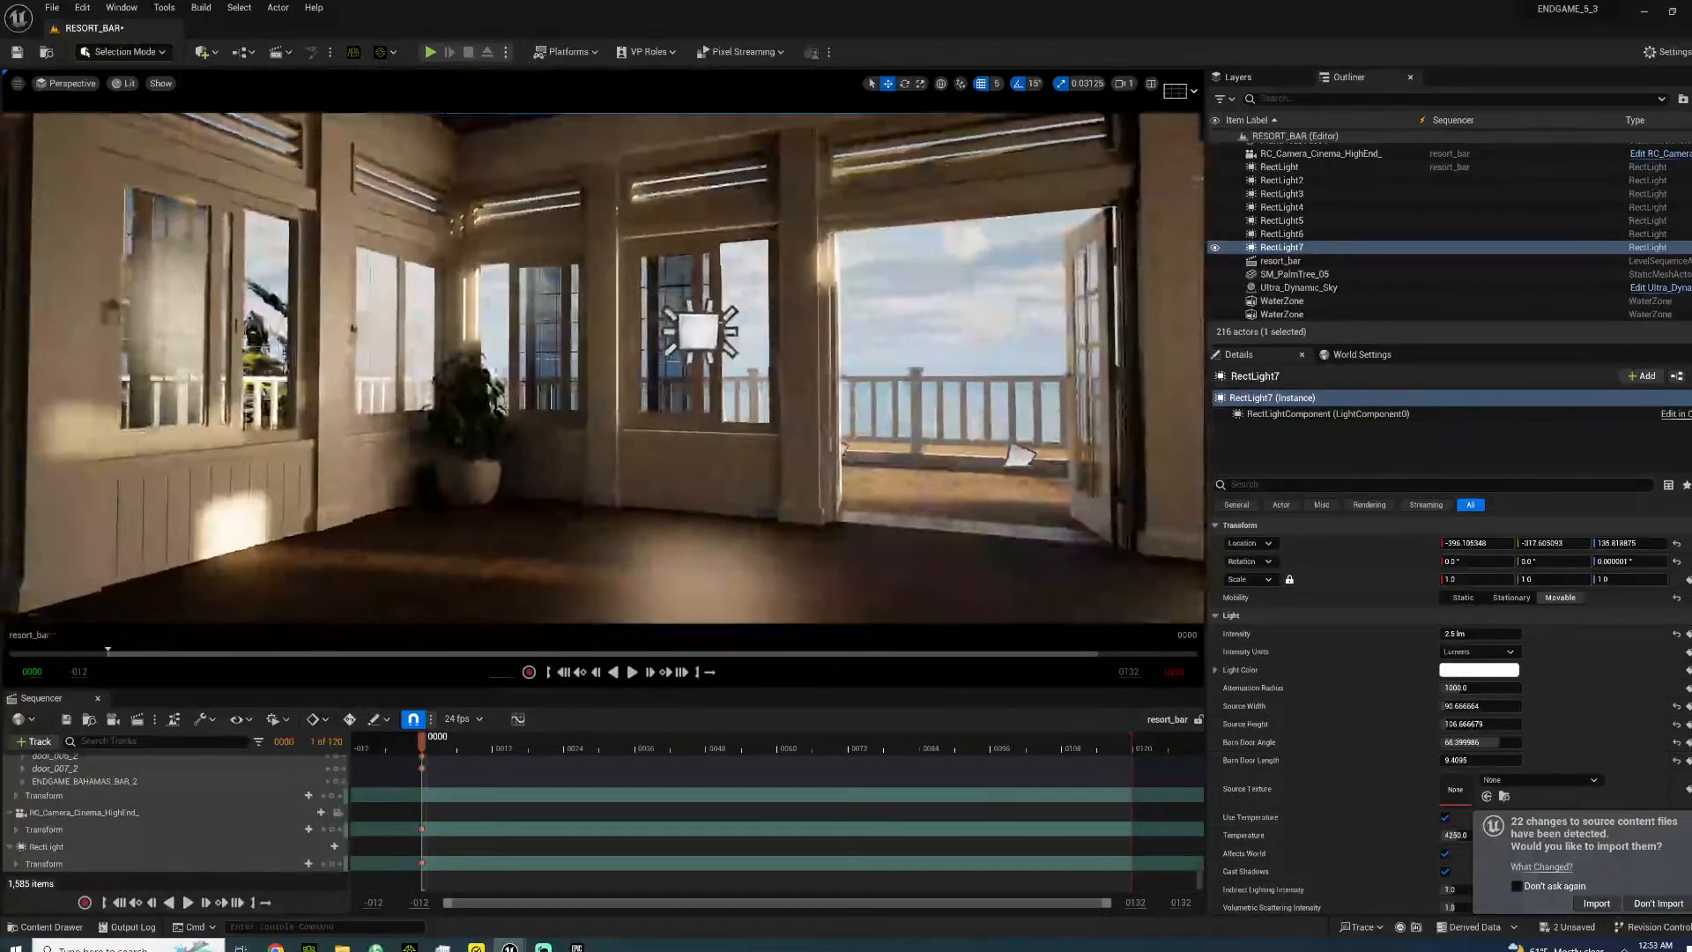
click(663, 339)
alt+drag(667, 332, 505, 336)
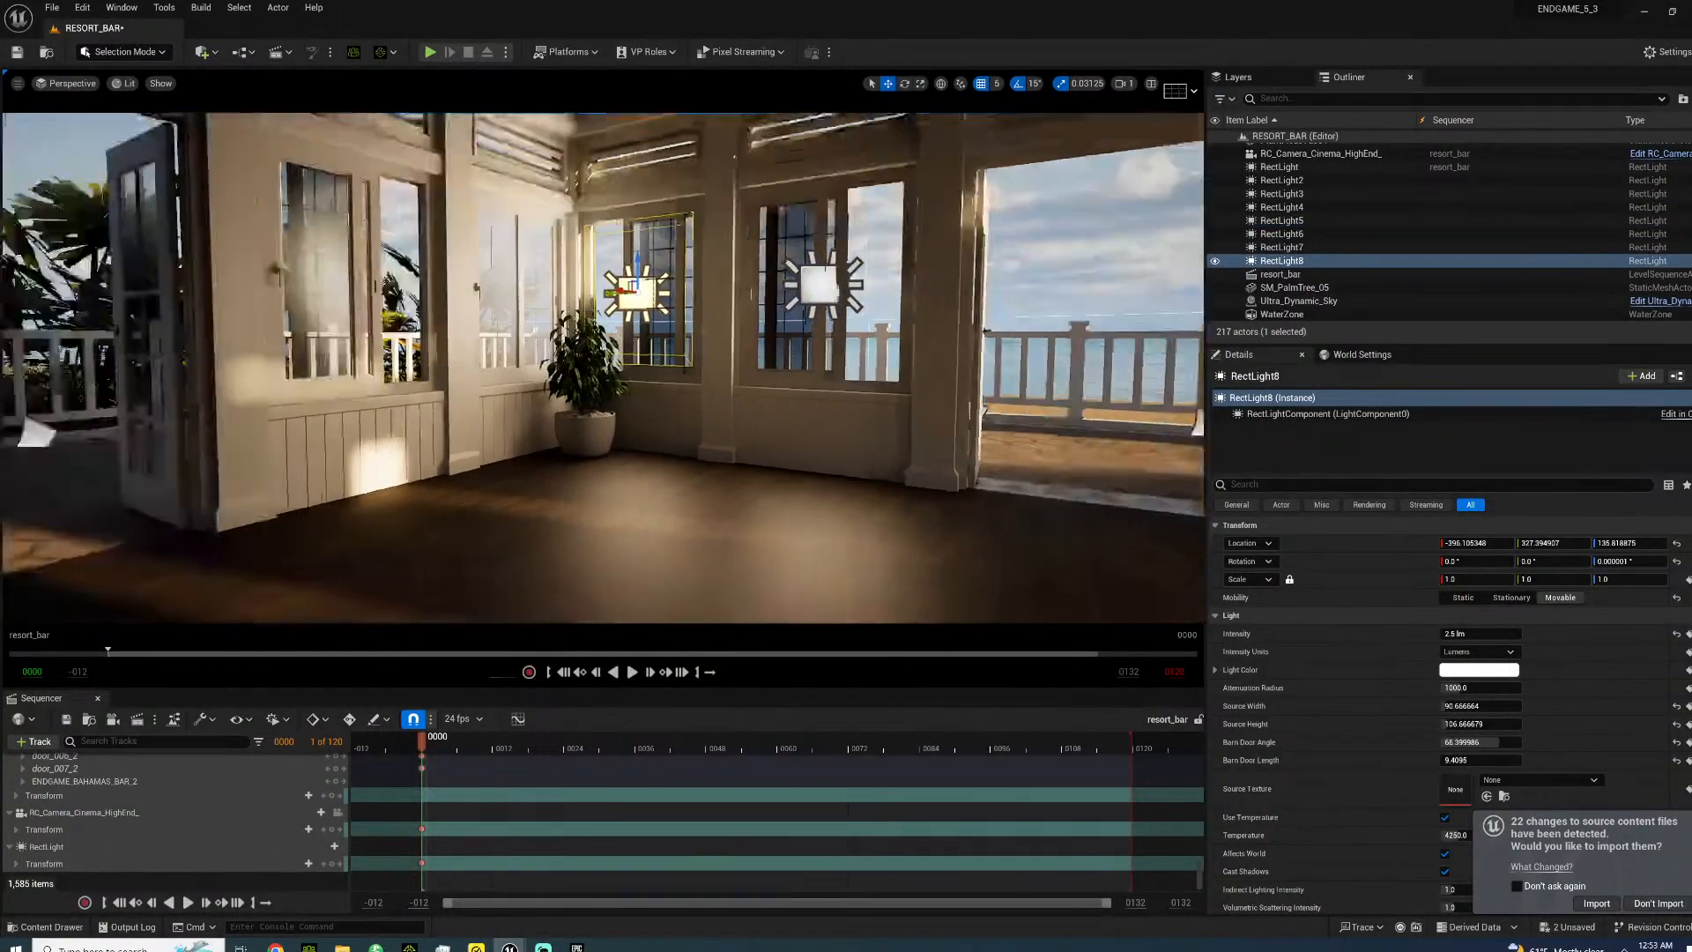
- Check the interior lighting around the room and save the RESORT_BAR level
right_drag(636, 296, 820, 290)
right_drag(531, 339, 626, 394)
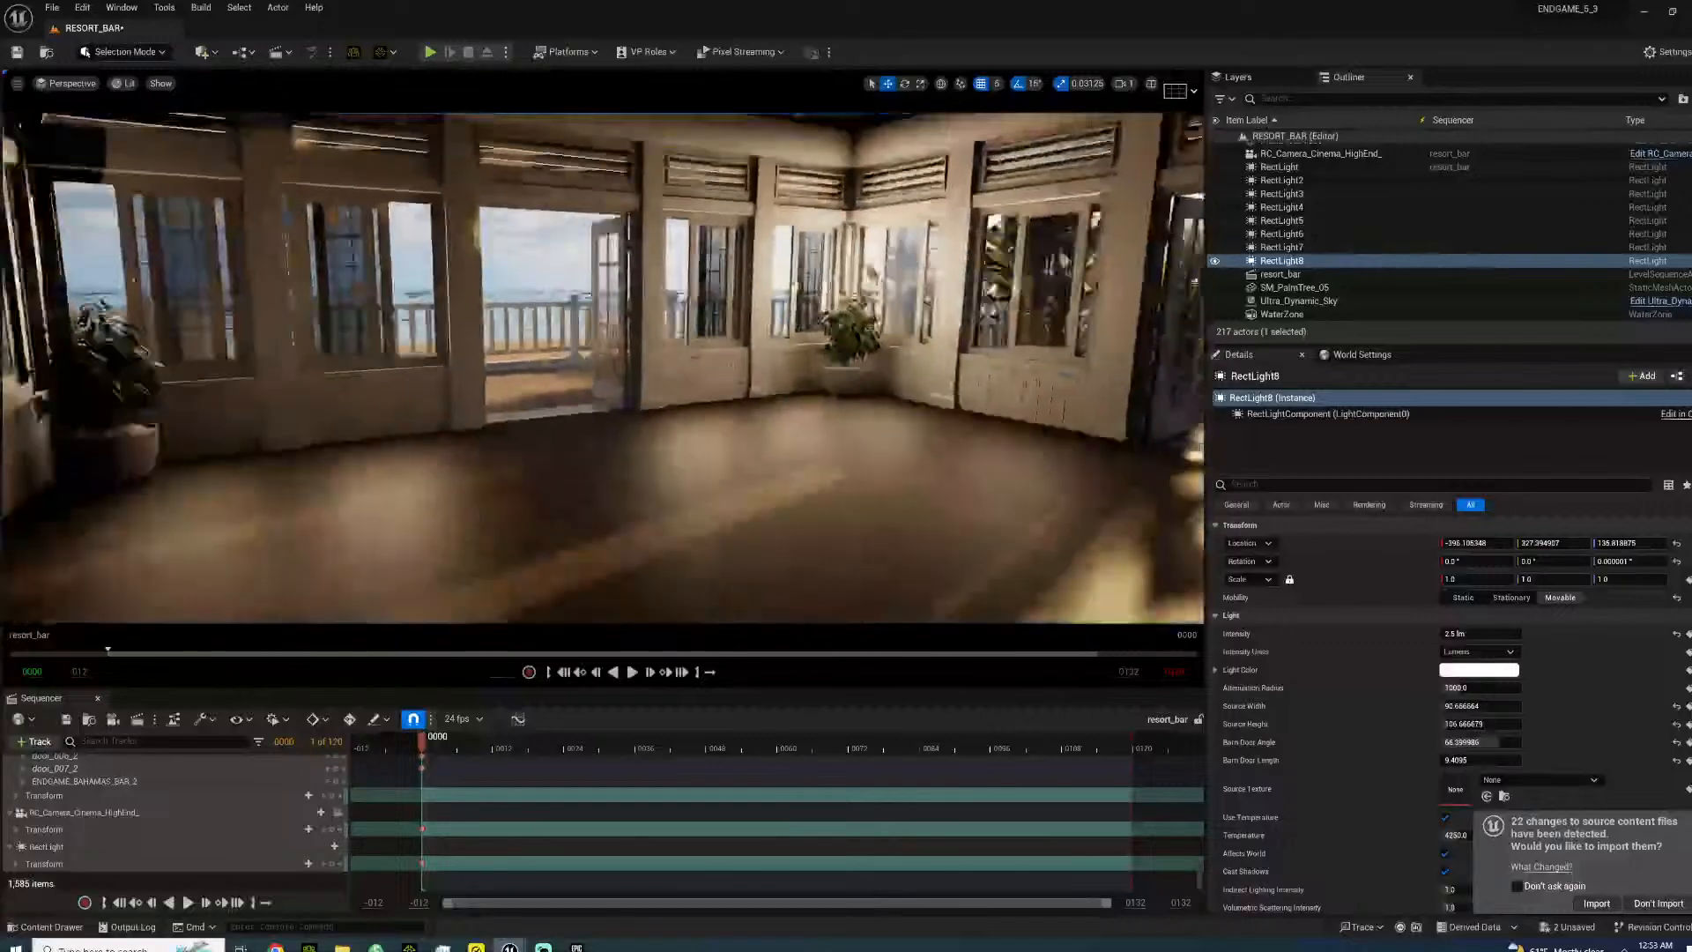
right_drag(603, 367, 890, 343)
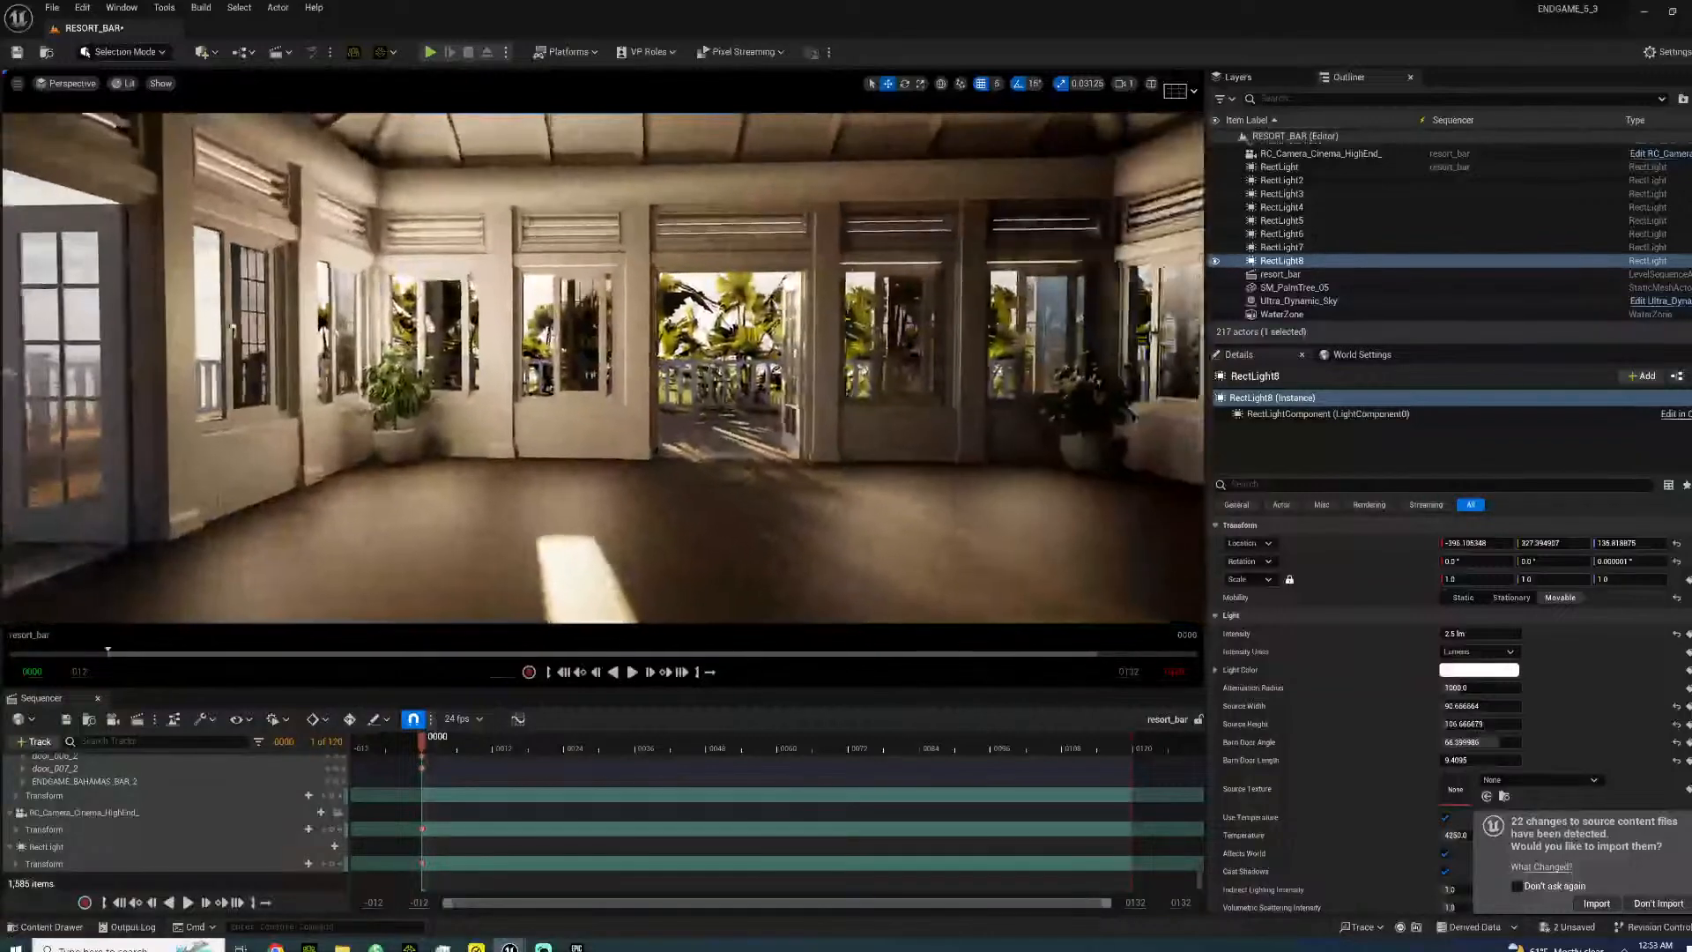
key(ctrl+s)
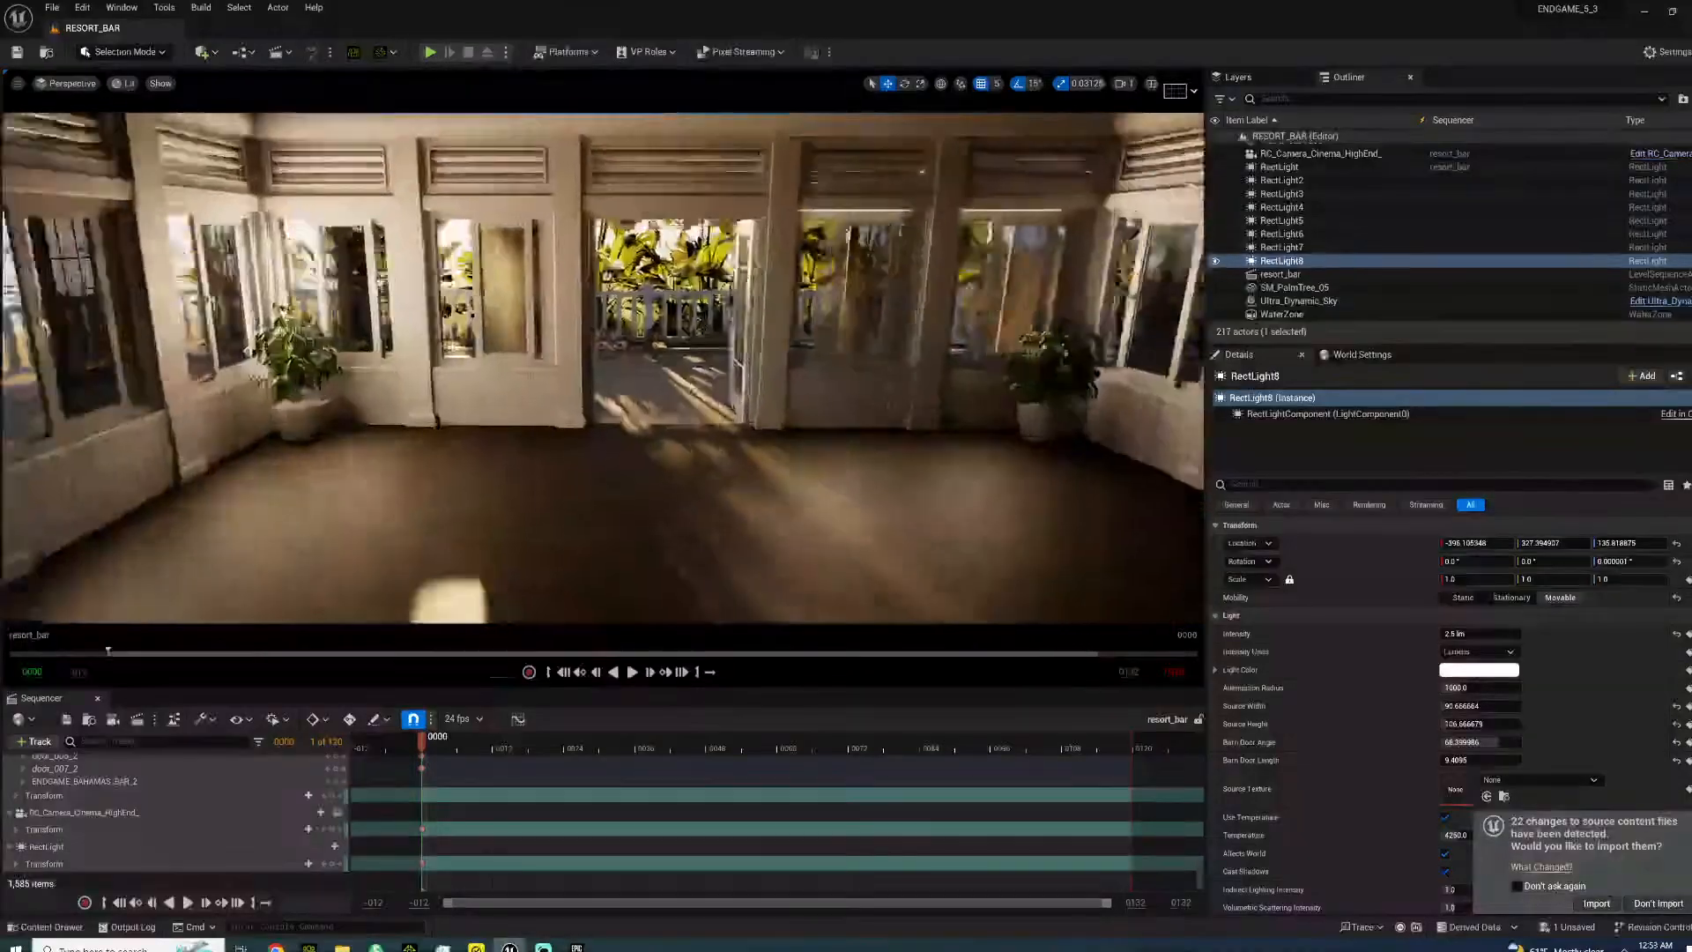
- Select the terrace railing sections along the palm hedge together with their floor trim decals, starting with endgame_bahamasresort_railing16
key(w)
mouse_move(522, 484)
right_down()
mouse_move(523, 454)
mouse_move(498, 498)
mouse_move(522, 484)
right_up()
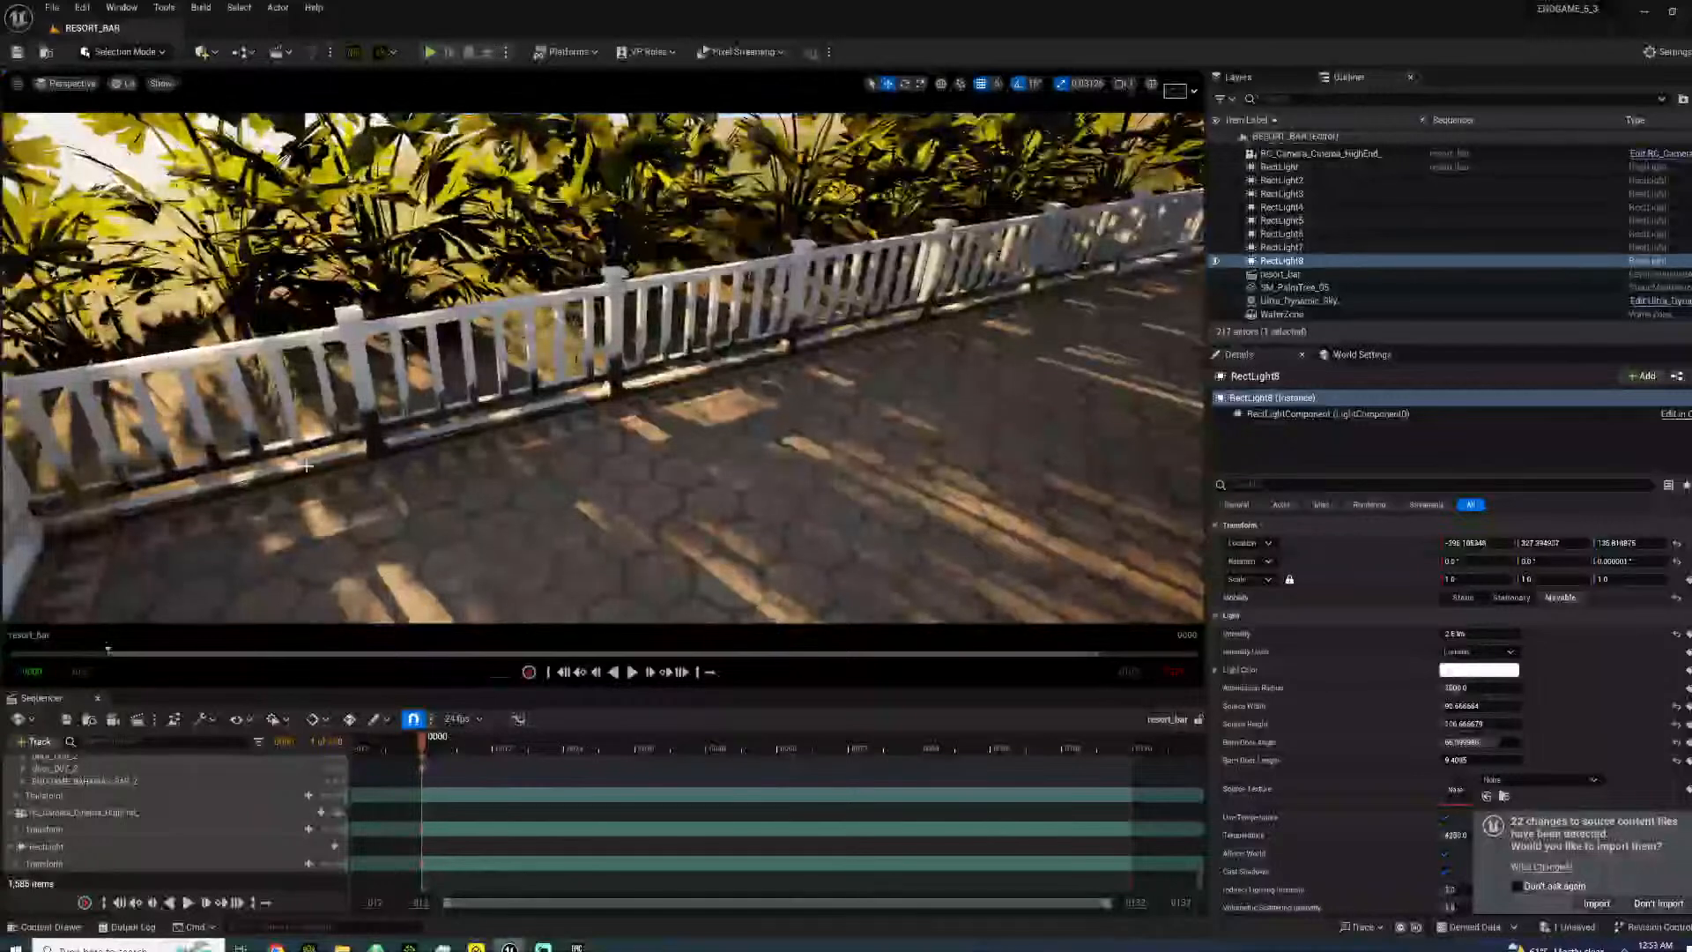
click(308, 406)
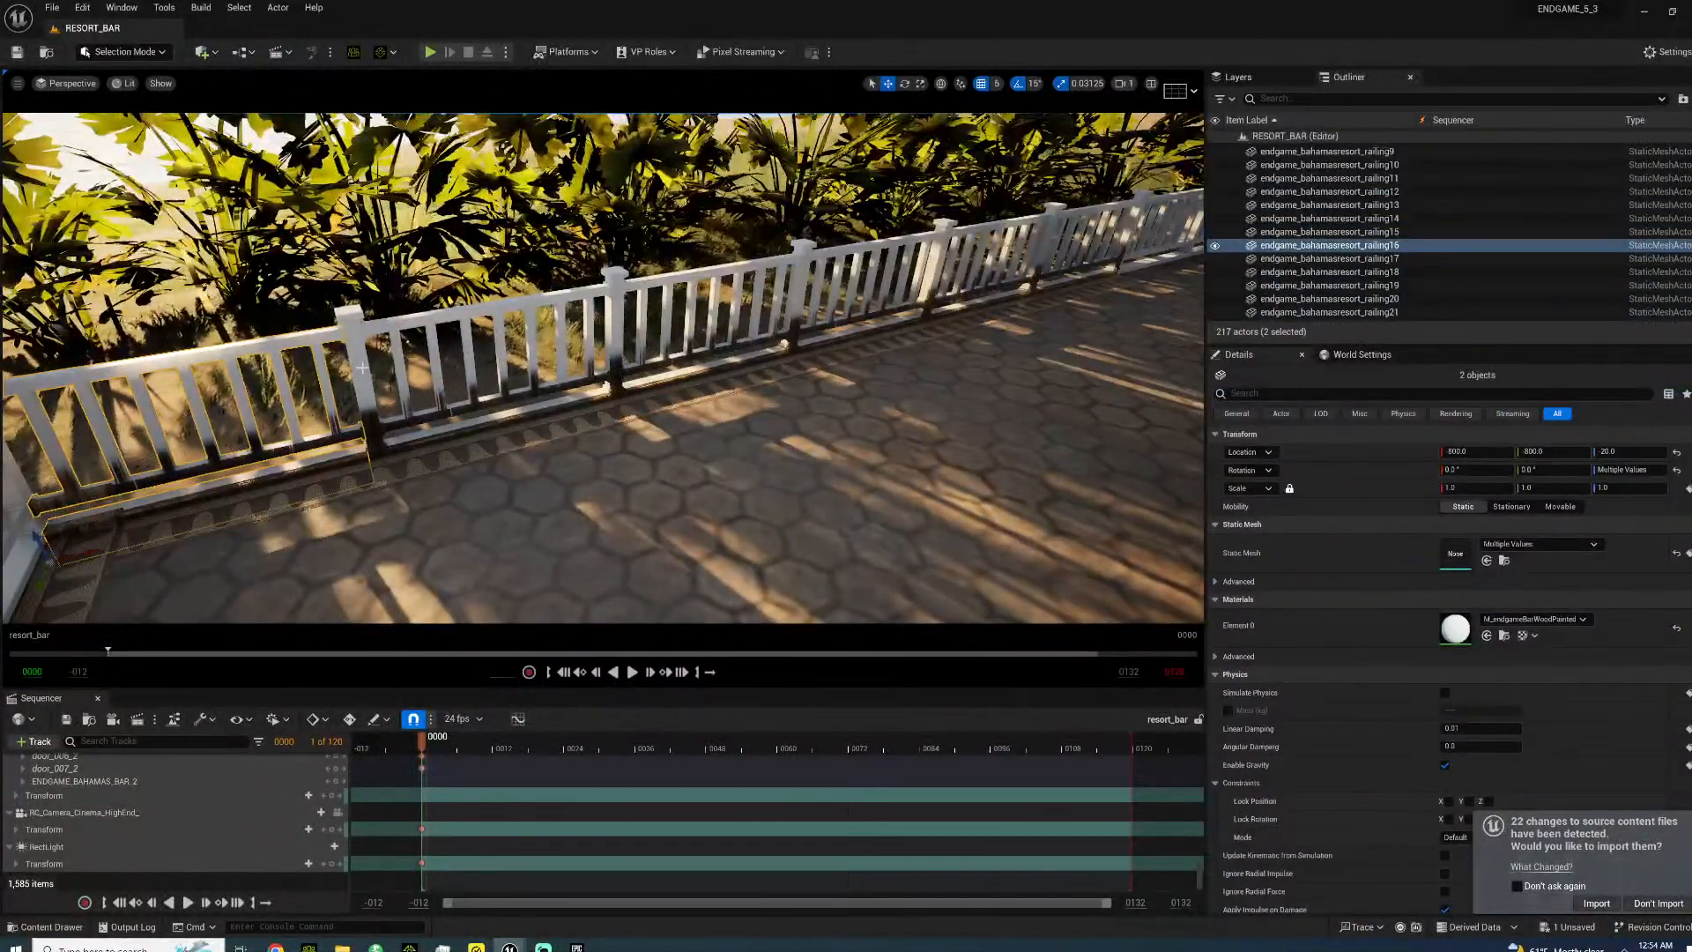
ctrl+click(363, 368)
ctrl+click(403, 330)
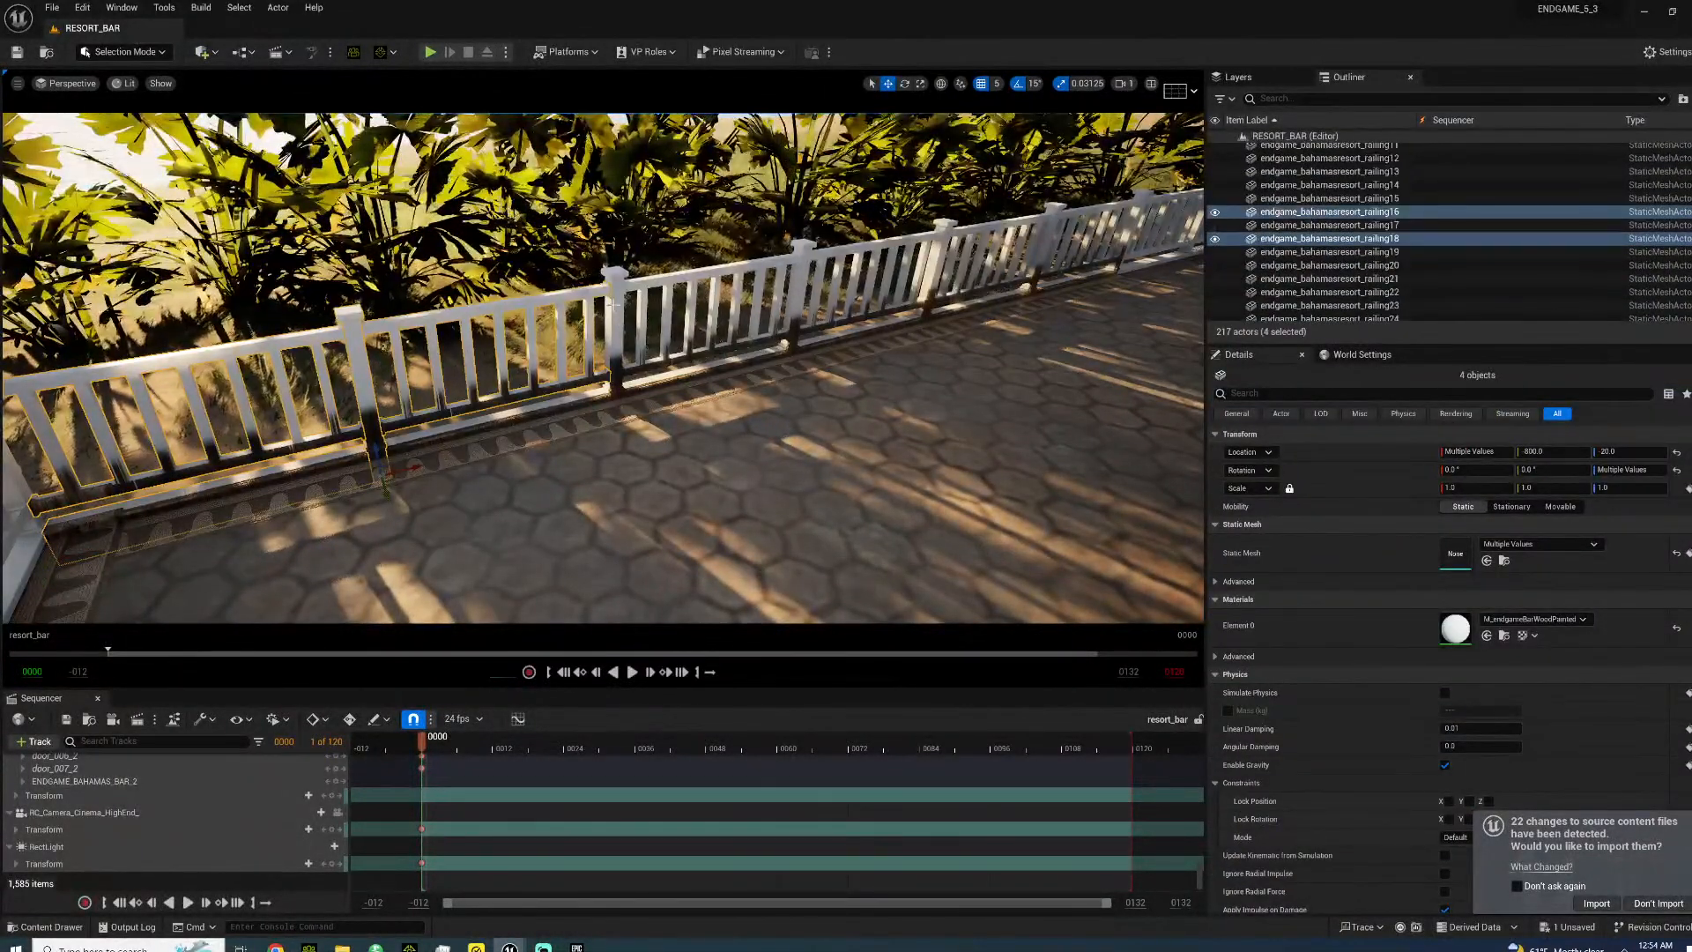
ctrl+click(620, 307)
ctrl+click(797, 287)
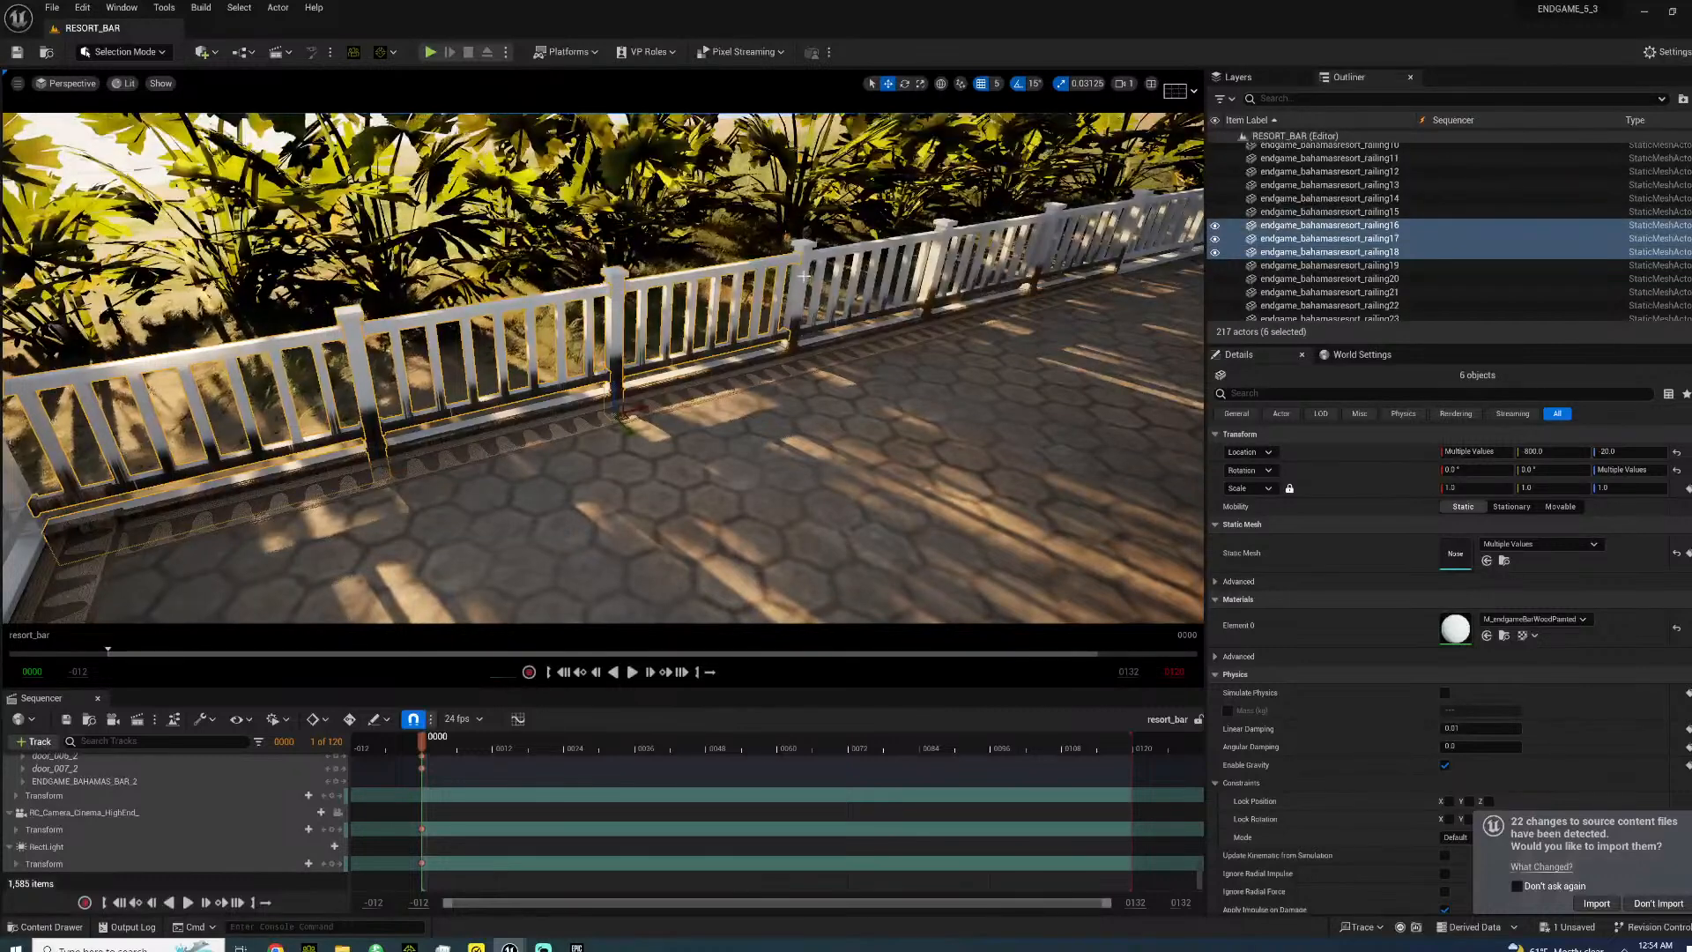
- Add the neighbouring railing and fence base pieces to the selection and disable Receives Decals for all of them
ctrl+click(803, 275)
ctrl+click(842, 257)
ctrl+click(854, 332)
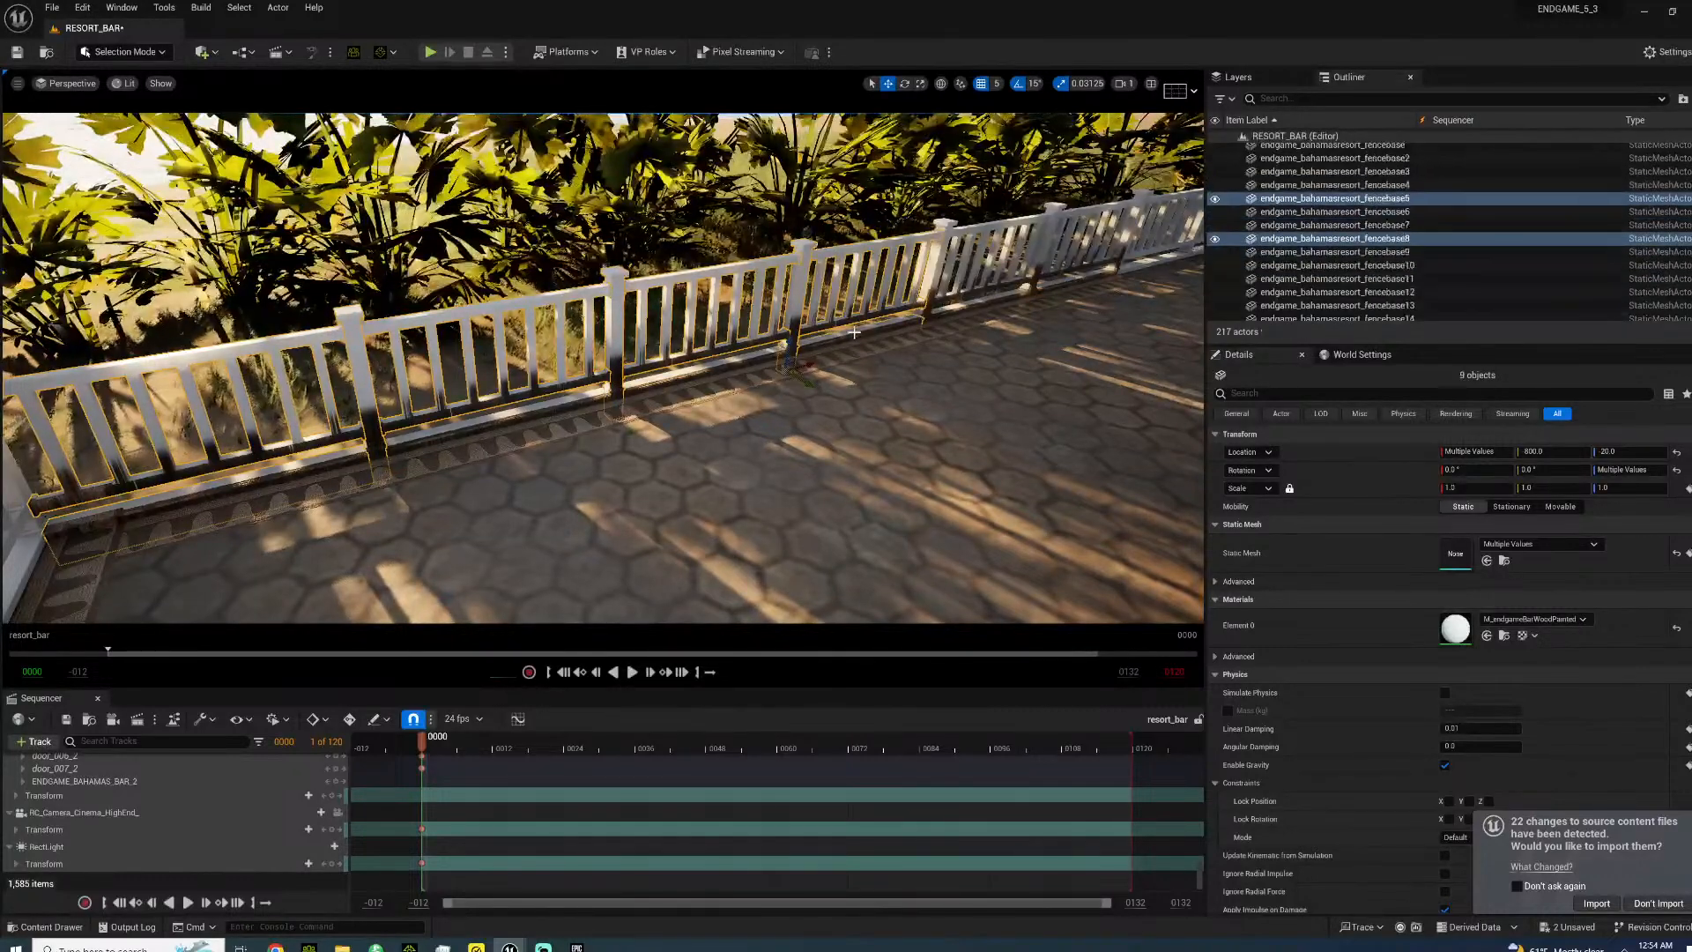
text(decal)
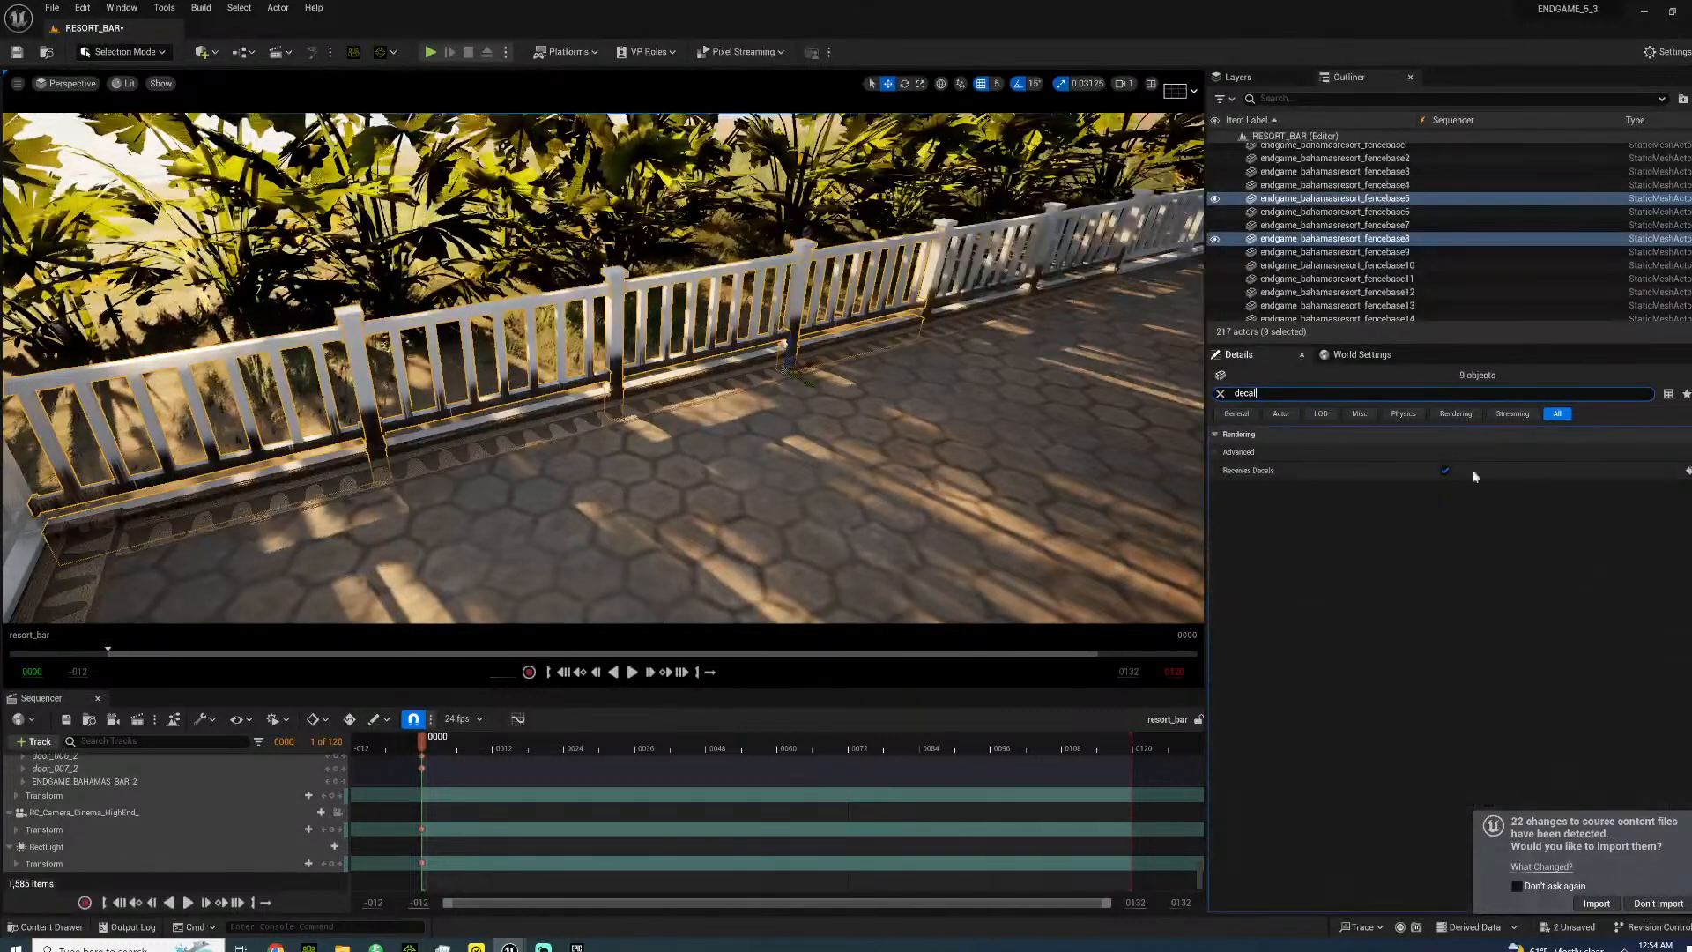
click(1445, 470)
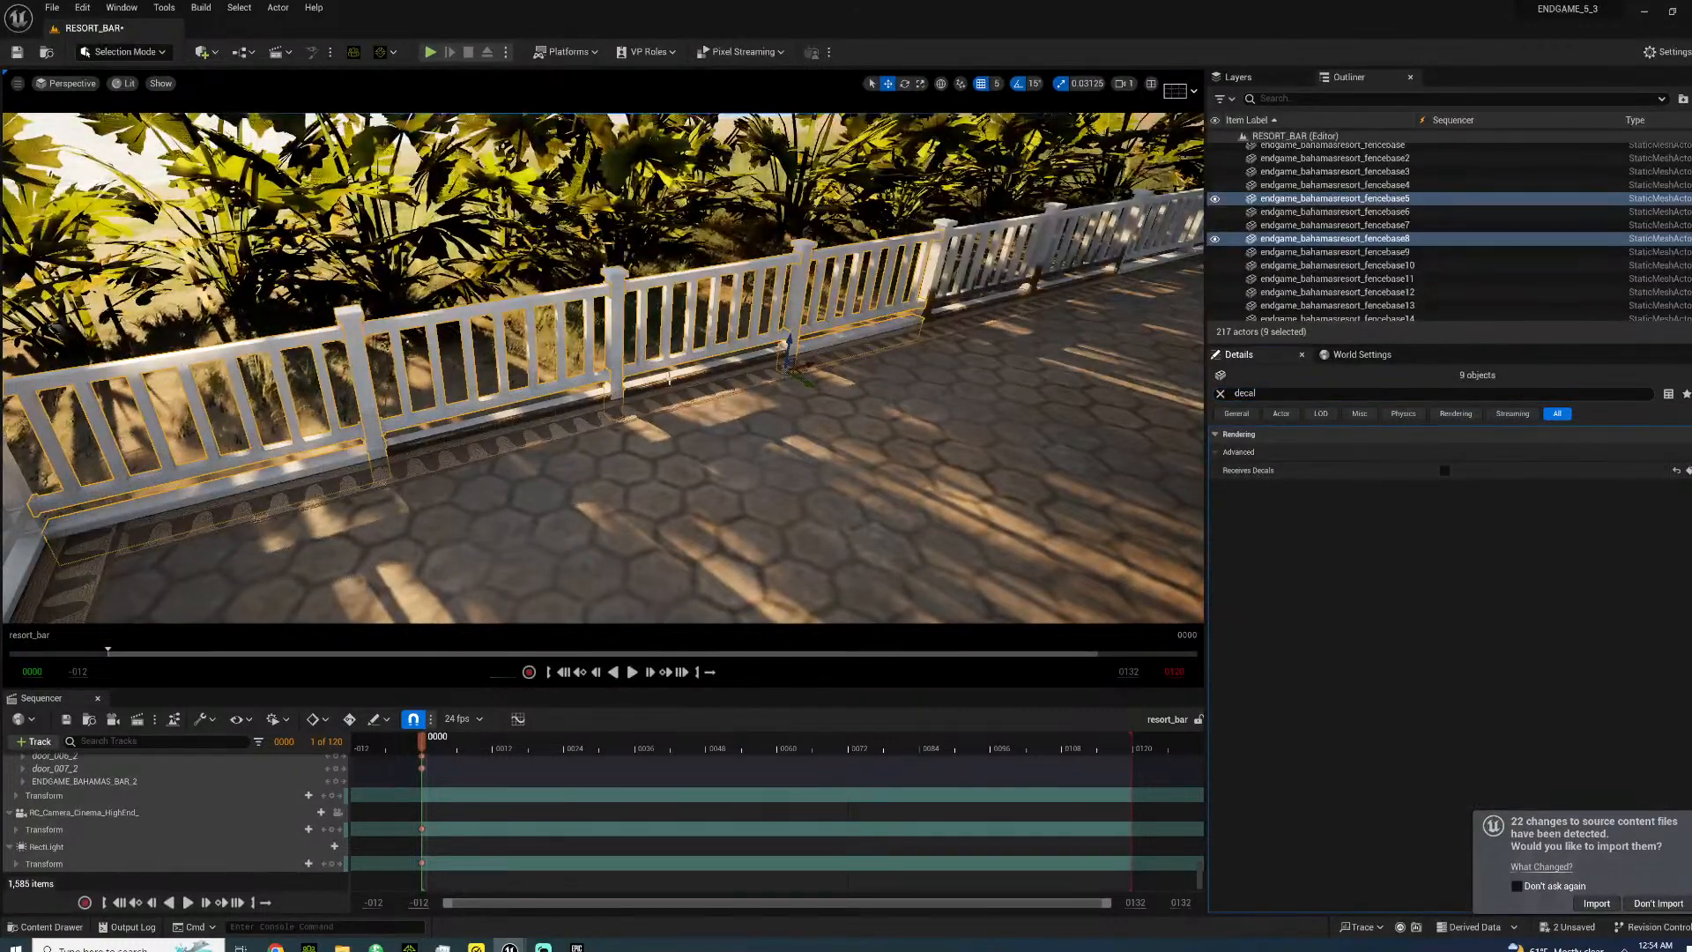
- Select the remaining fence bases at the foot of the same railing run and disable Receives Decals on them
click(633, 385)
ctrl+click(573, 398)
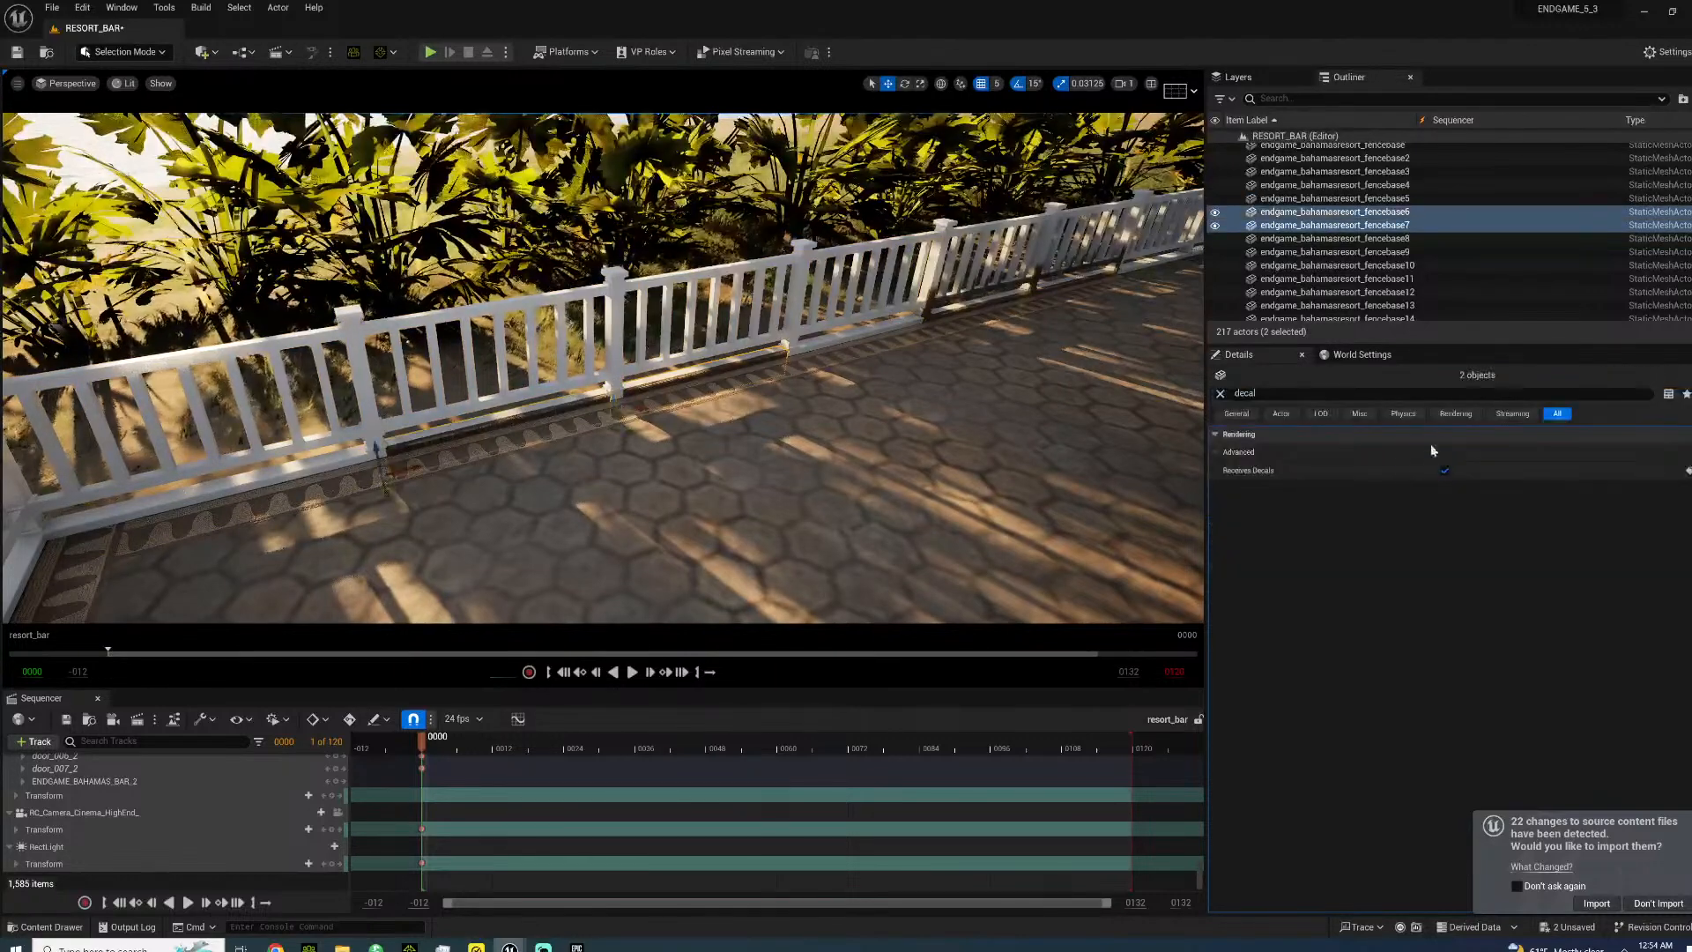
click(1444, 470)
- Examine the bar's interior lighting, windows and doorways, ending at the plant corner with the existing rect lights
click(793, 203)
right_drag(793, 203, 648, 371)
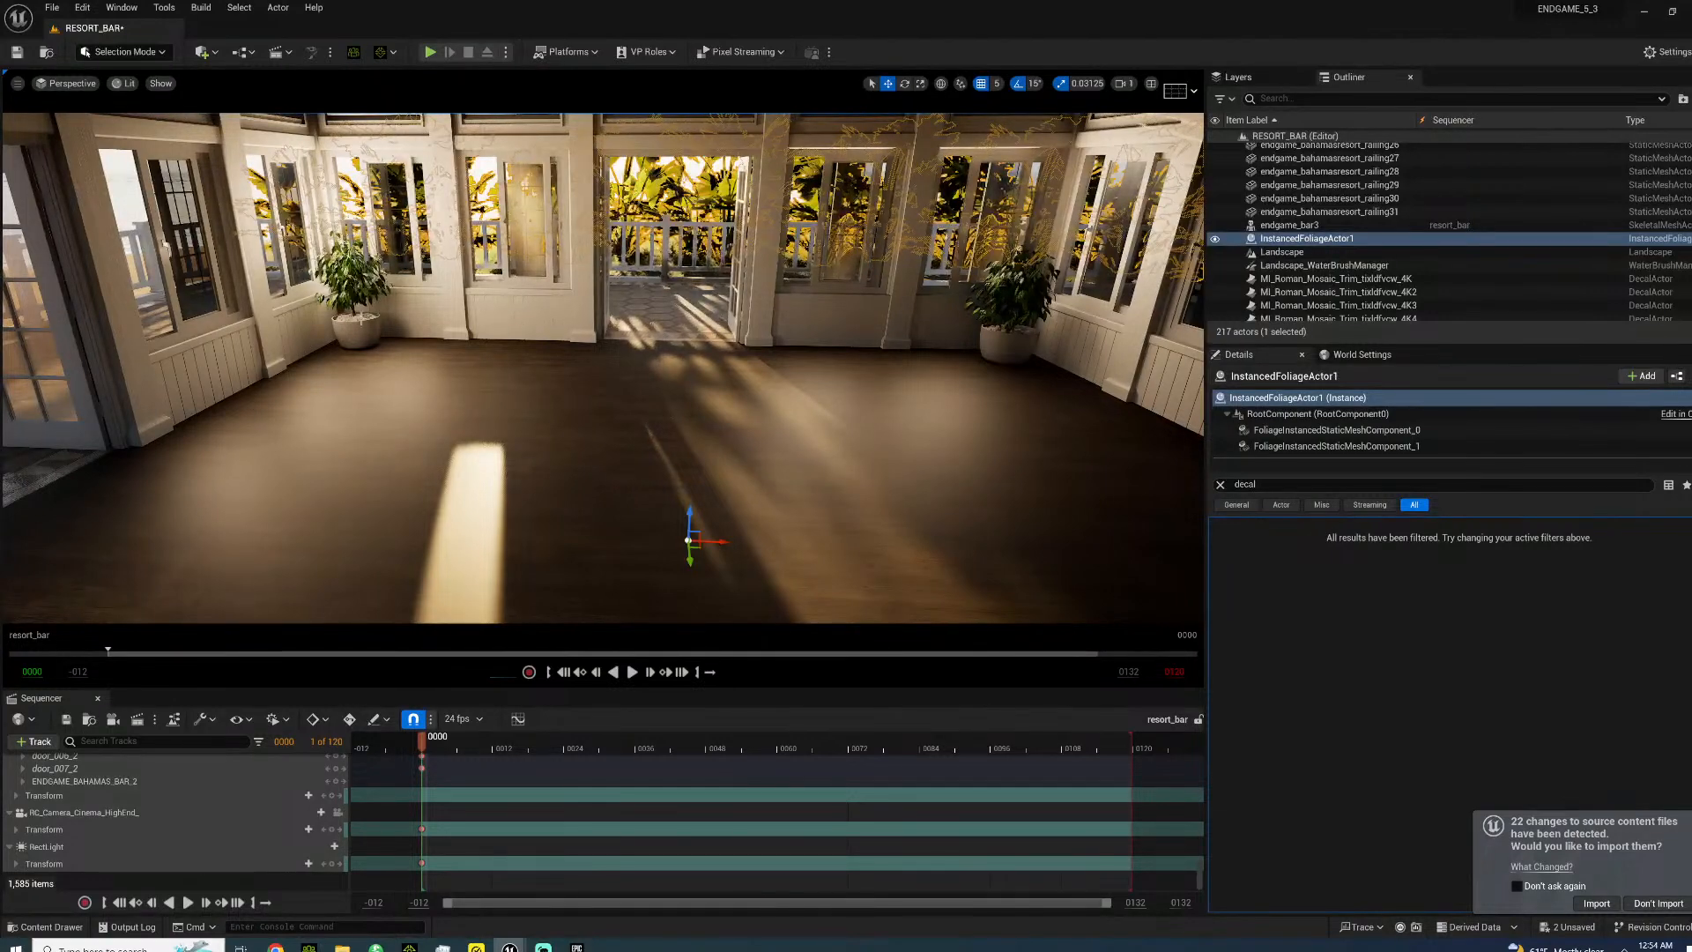
right_drag(417, 411, 506, 397)
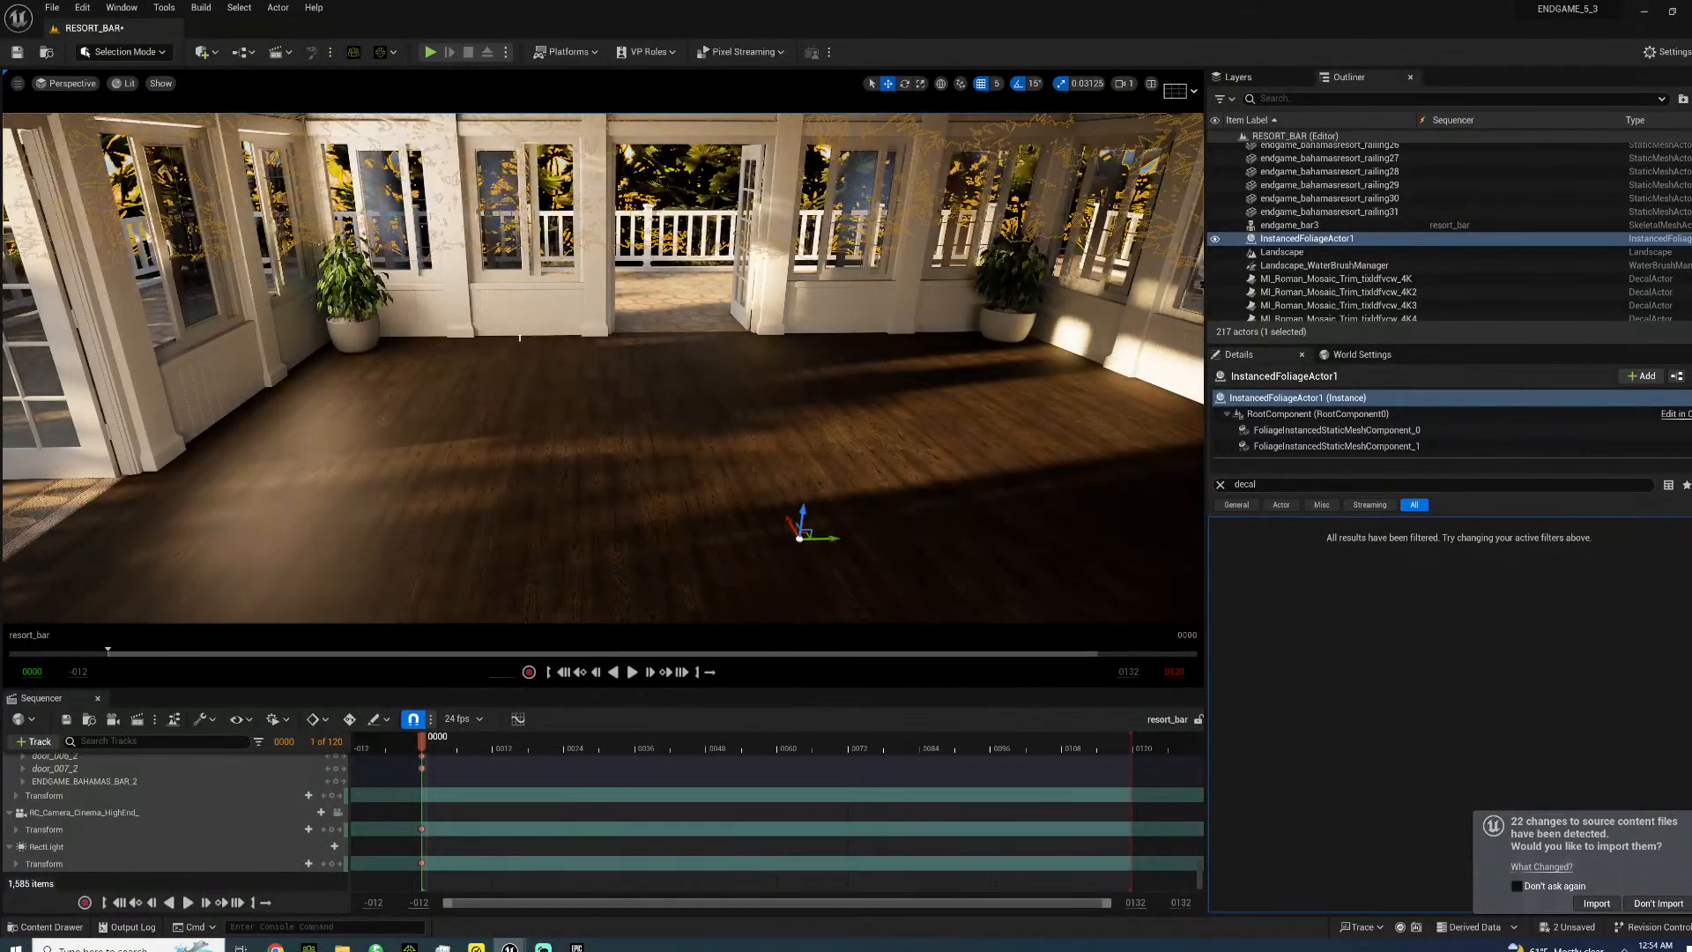
right_drag(602, 368, 572, 485)
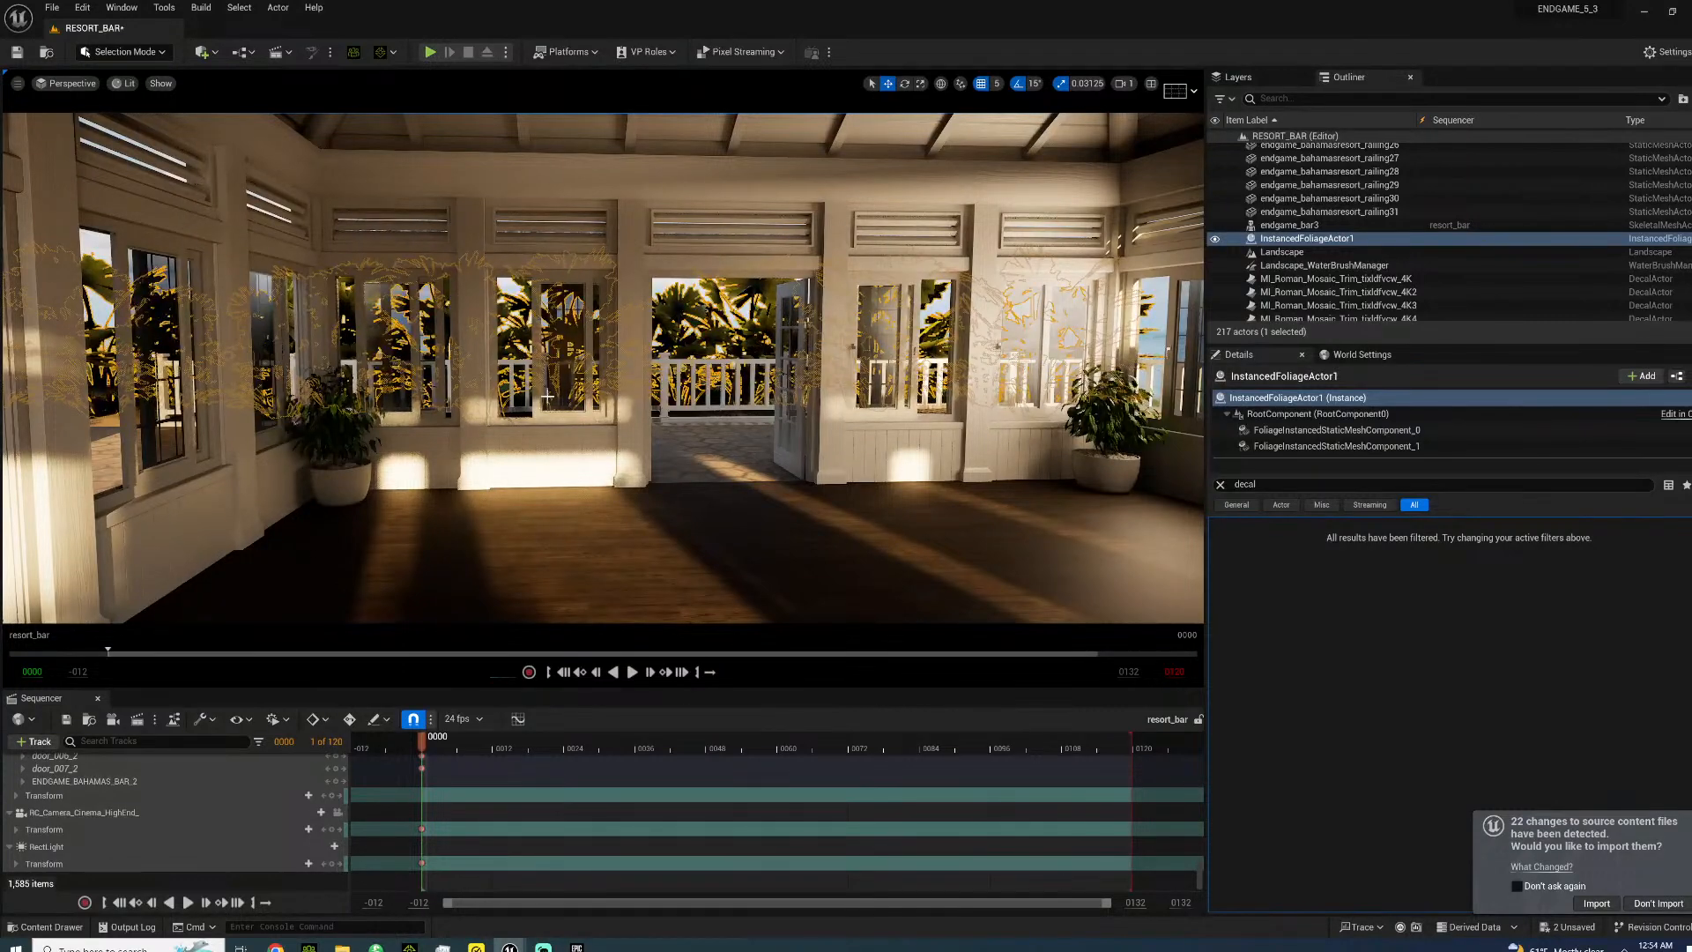
scroll(547, 397, down, 10)
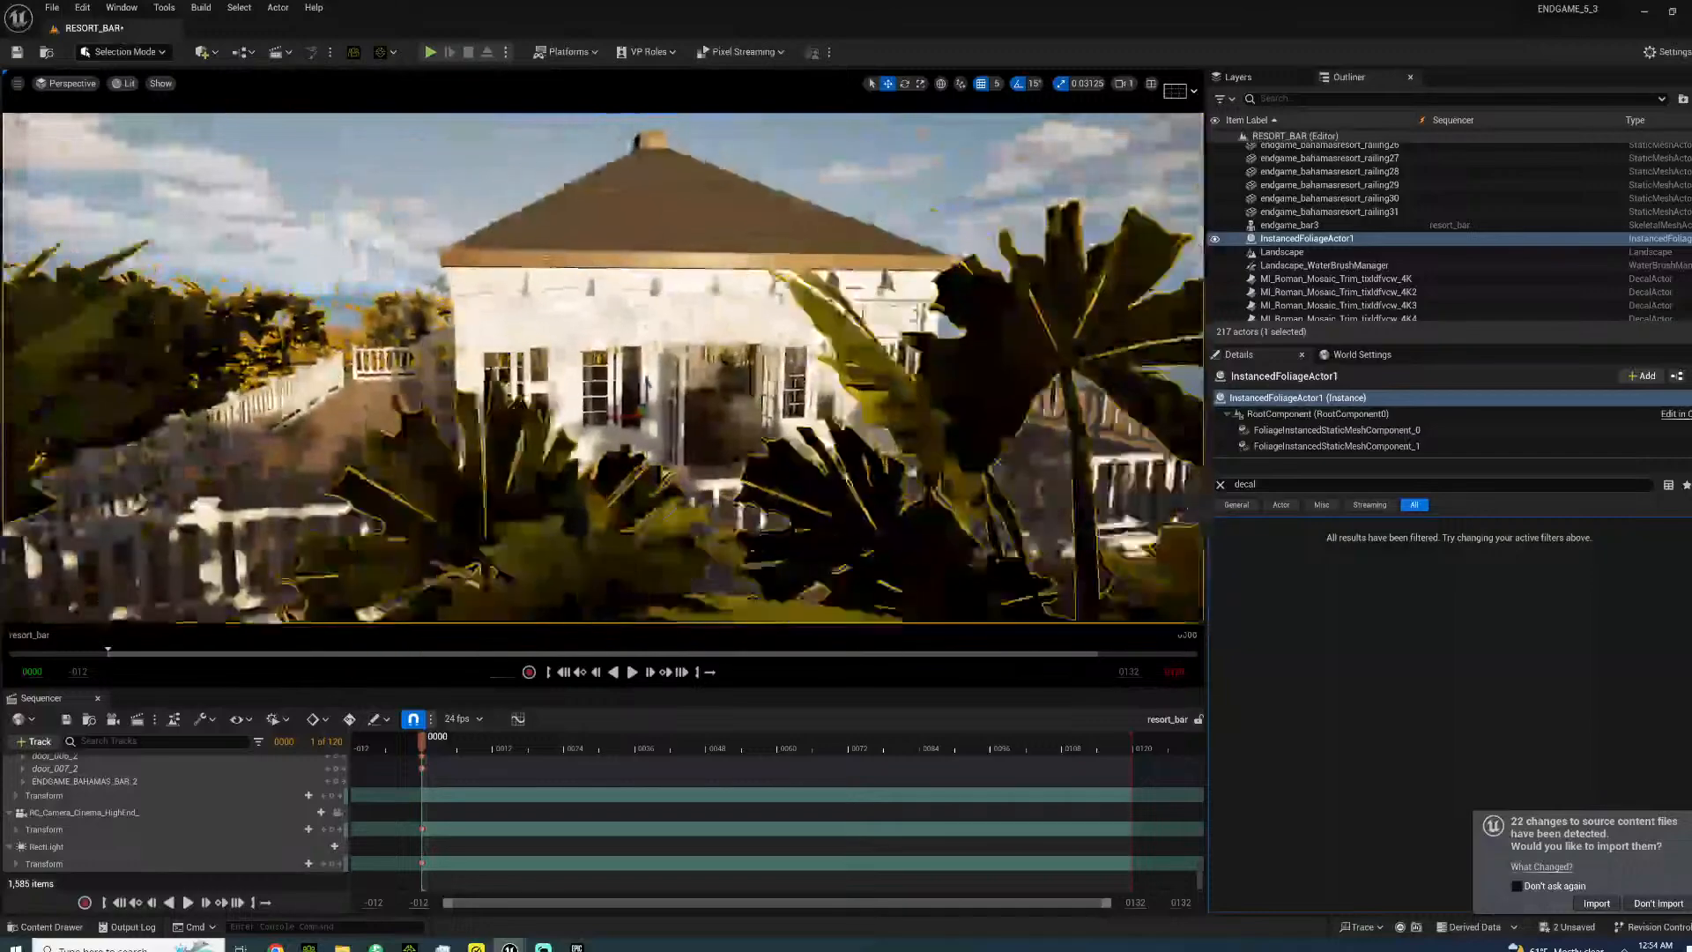
key(w)
right_drag(548, 398, 778, 472)
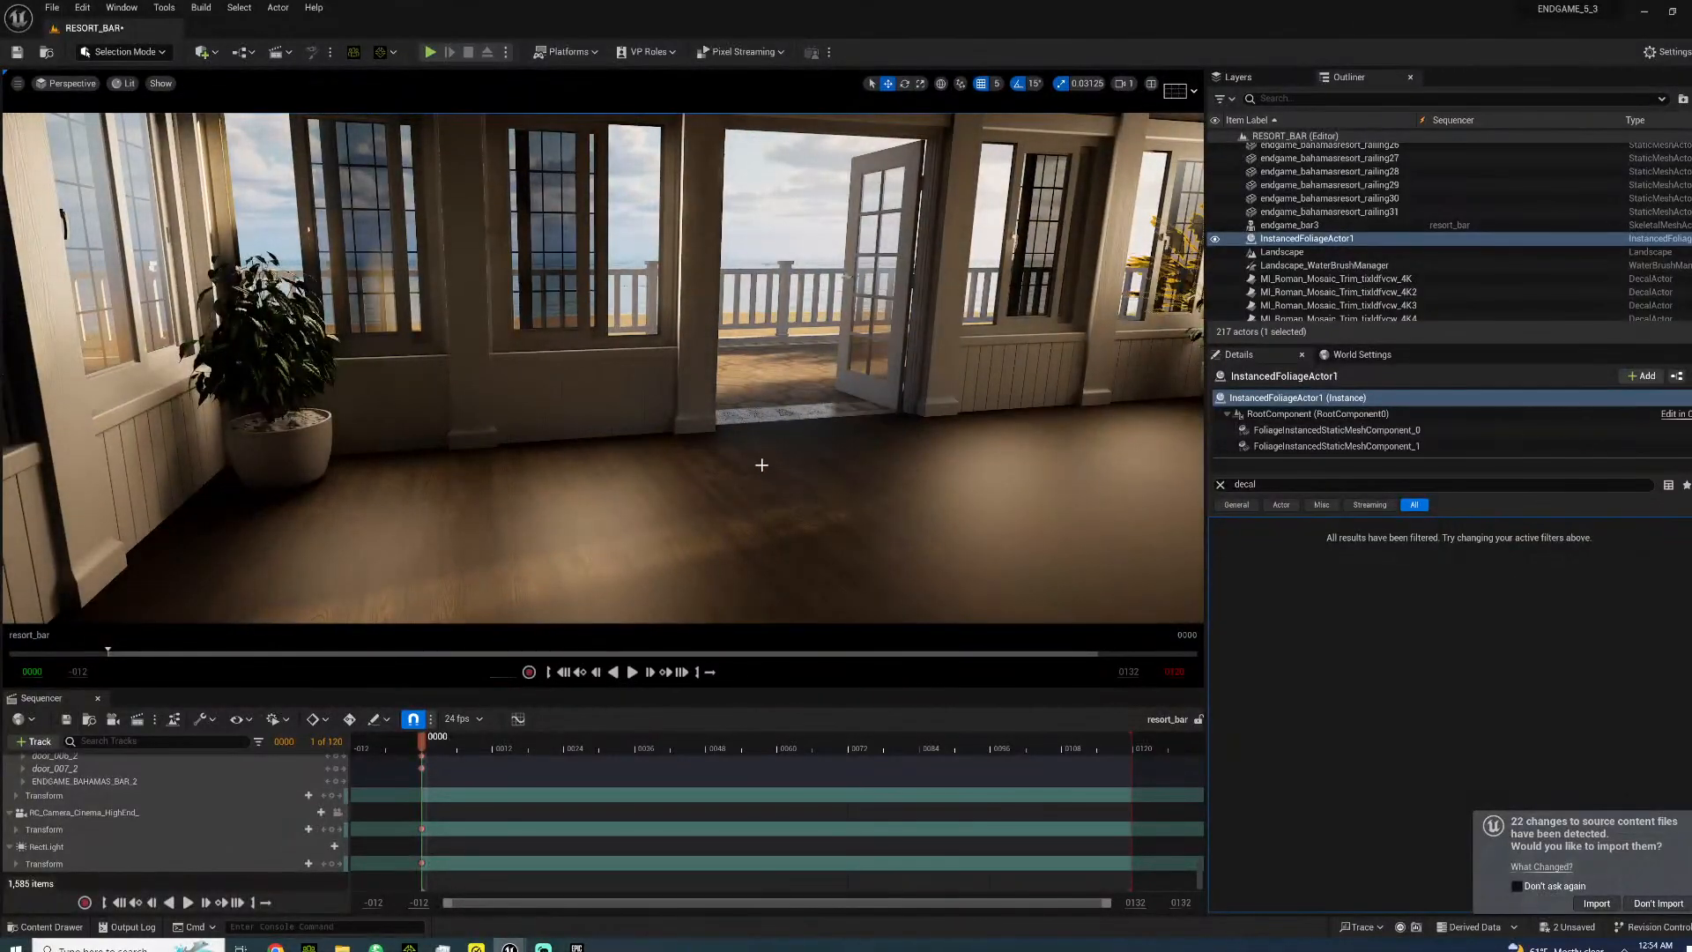
scroll(720, 464, down, 5)
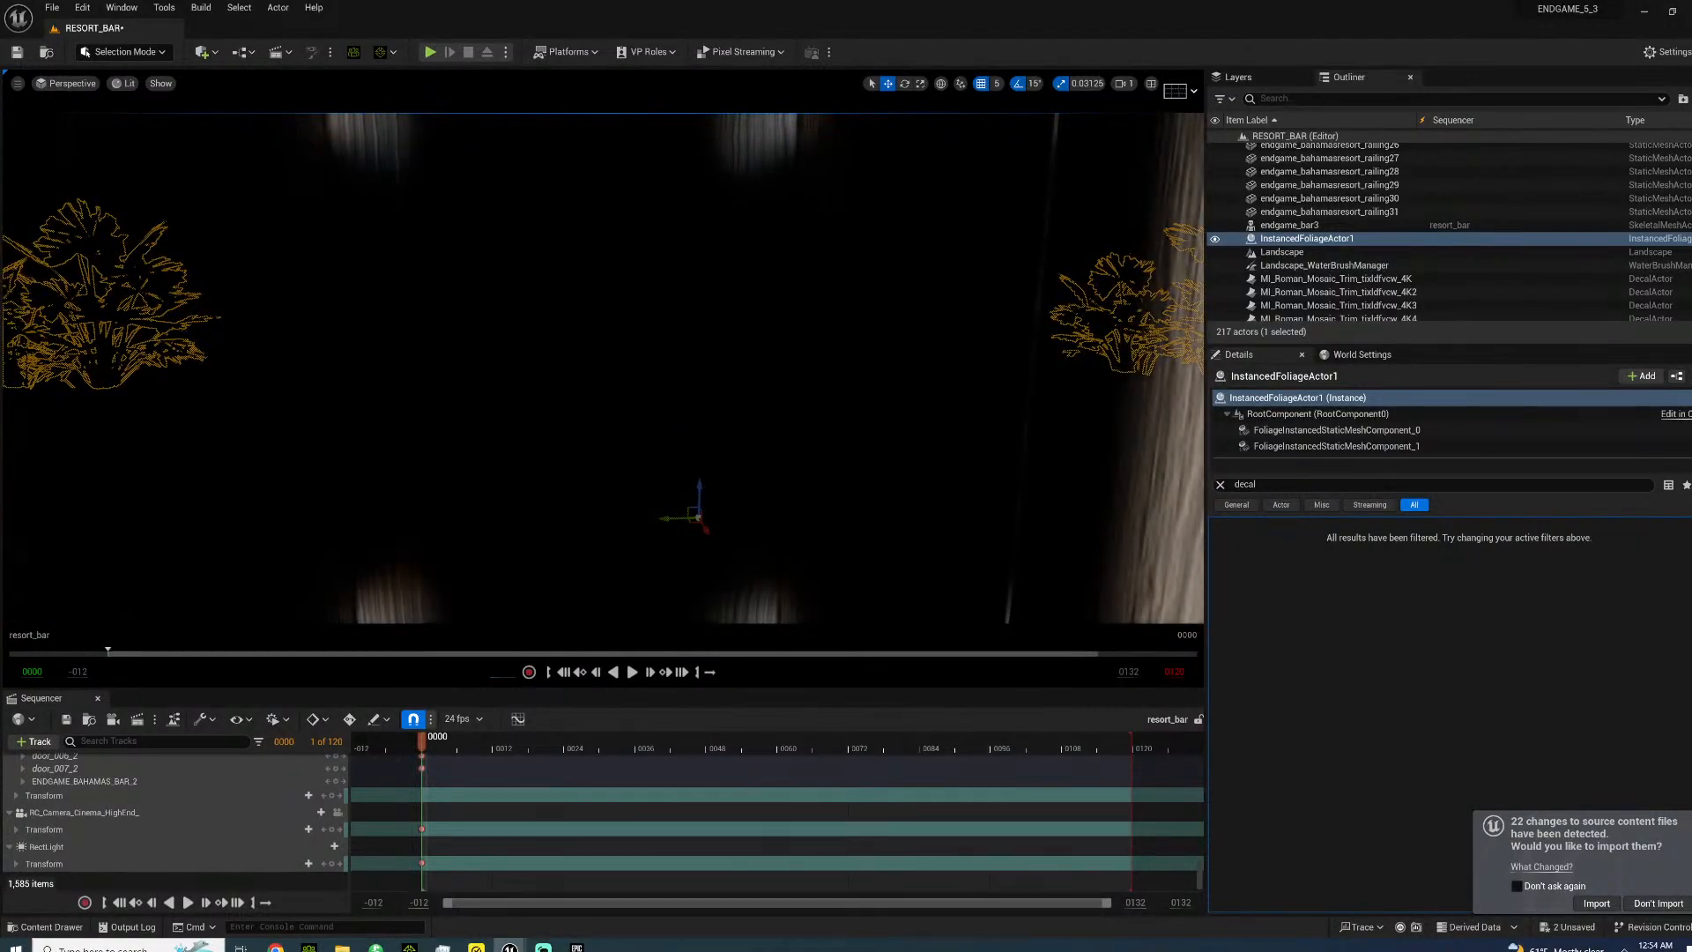
scroll(691, 499, up, 5)
right_drag(606, 443, 713, 443)
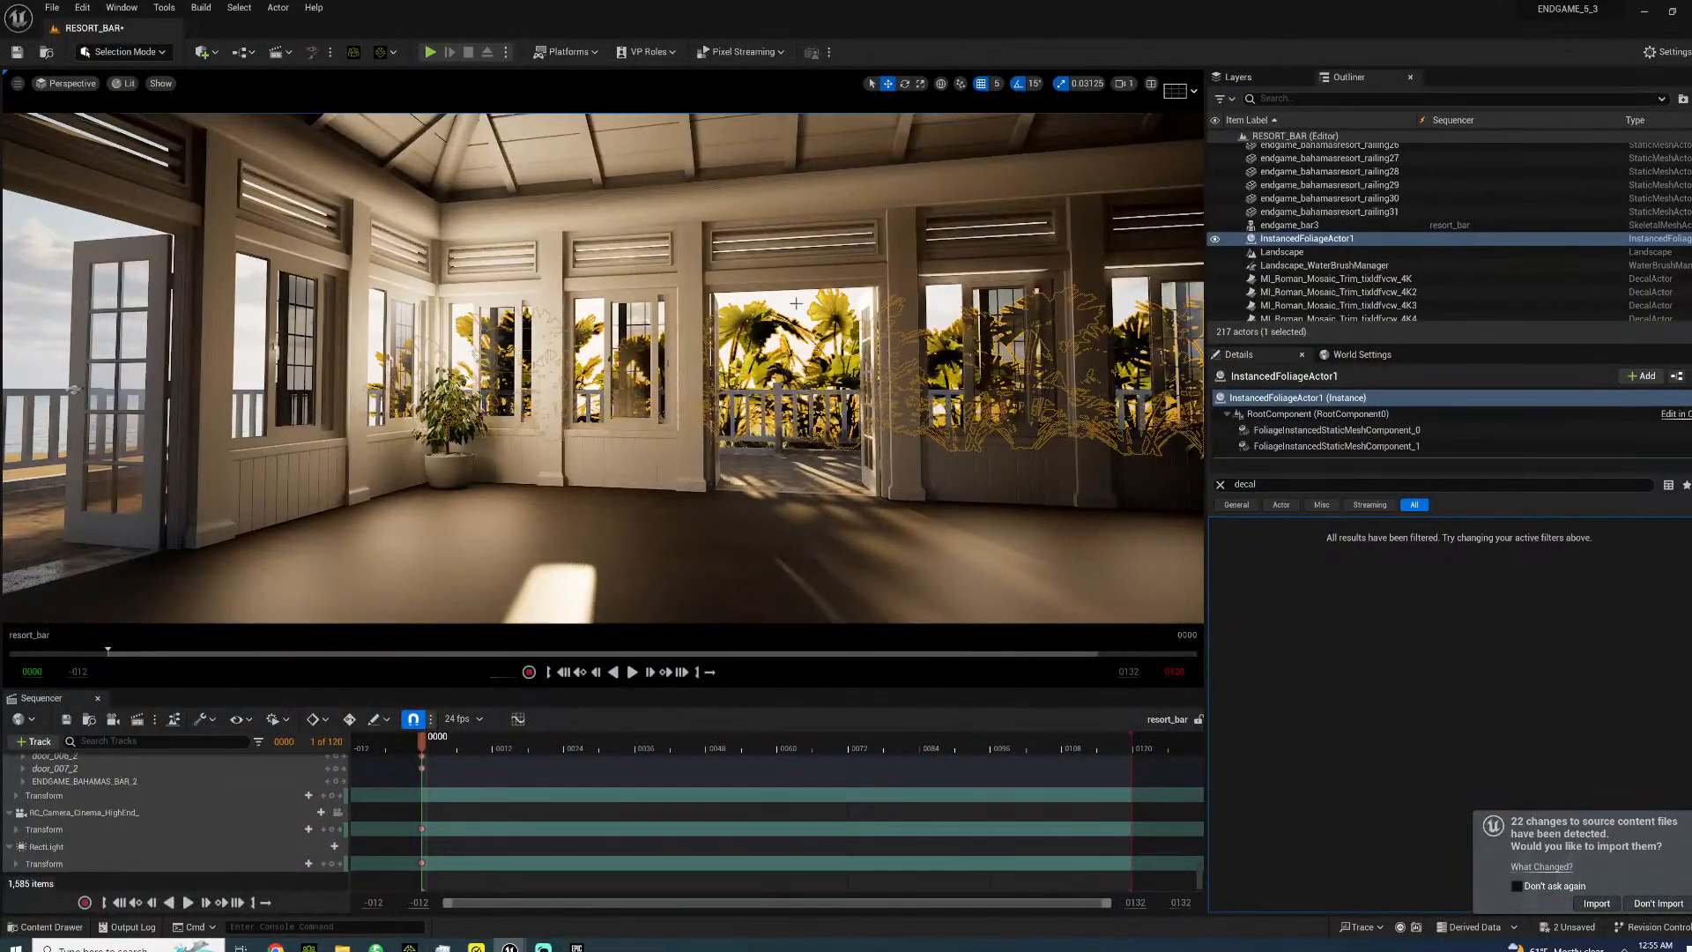
click(796, 303)
right_drag(796, 303, 733, 338)
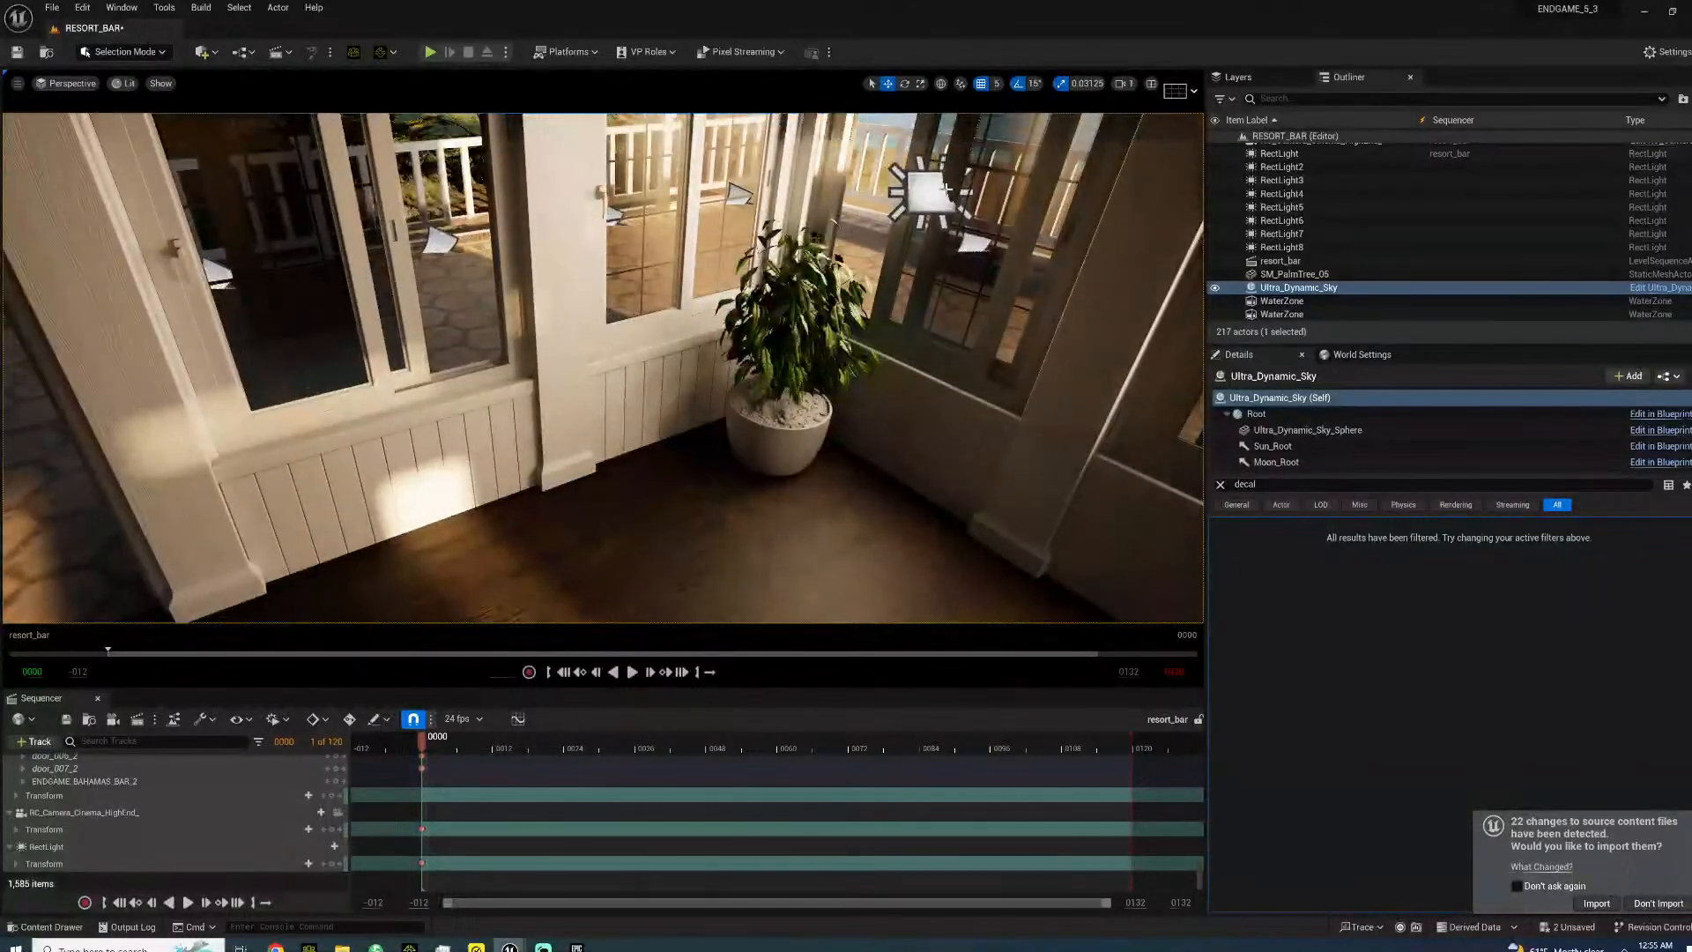
- Duplicate RectLight8 in the plant corner to place one copy in each of the two windows on the adjoining wall
click(916, 205)
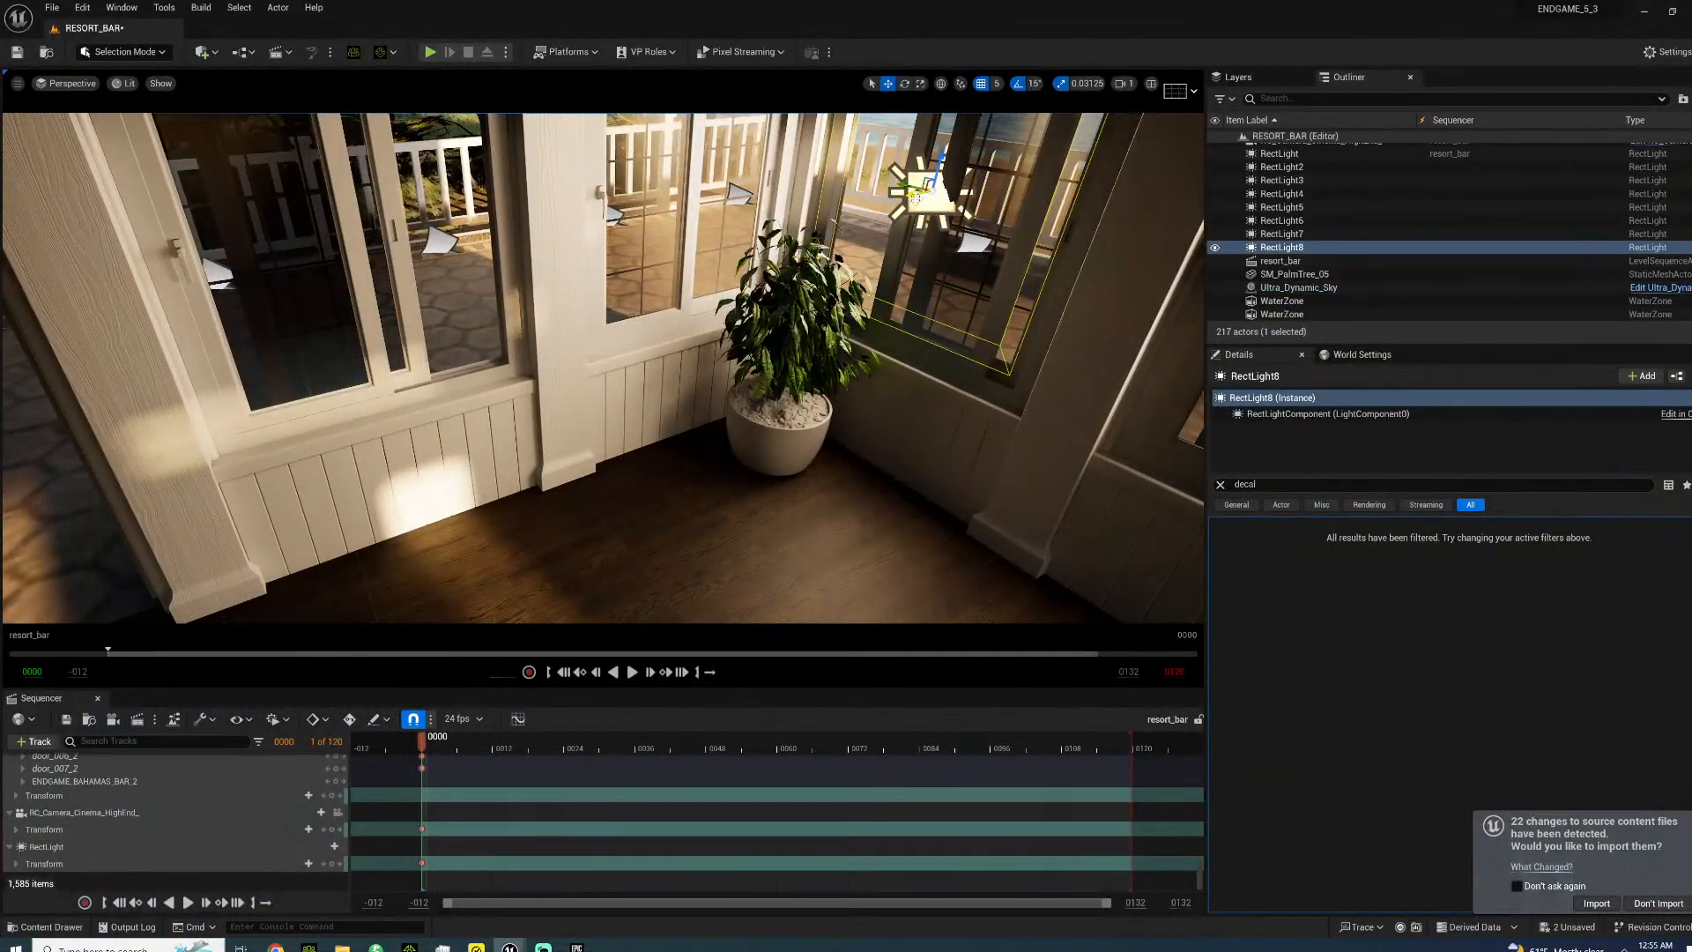
alt+drag(924, 186, 676, 183)
key(w)
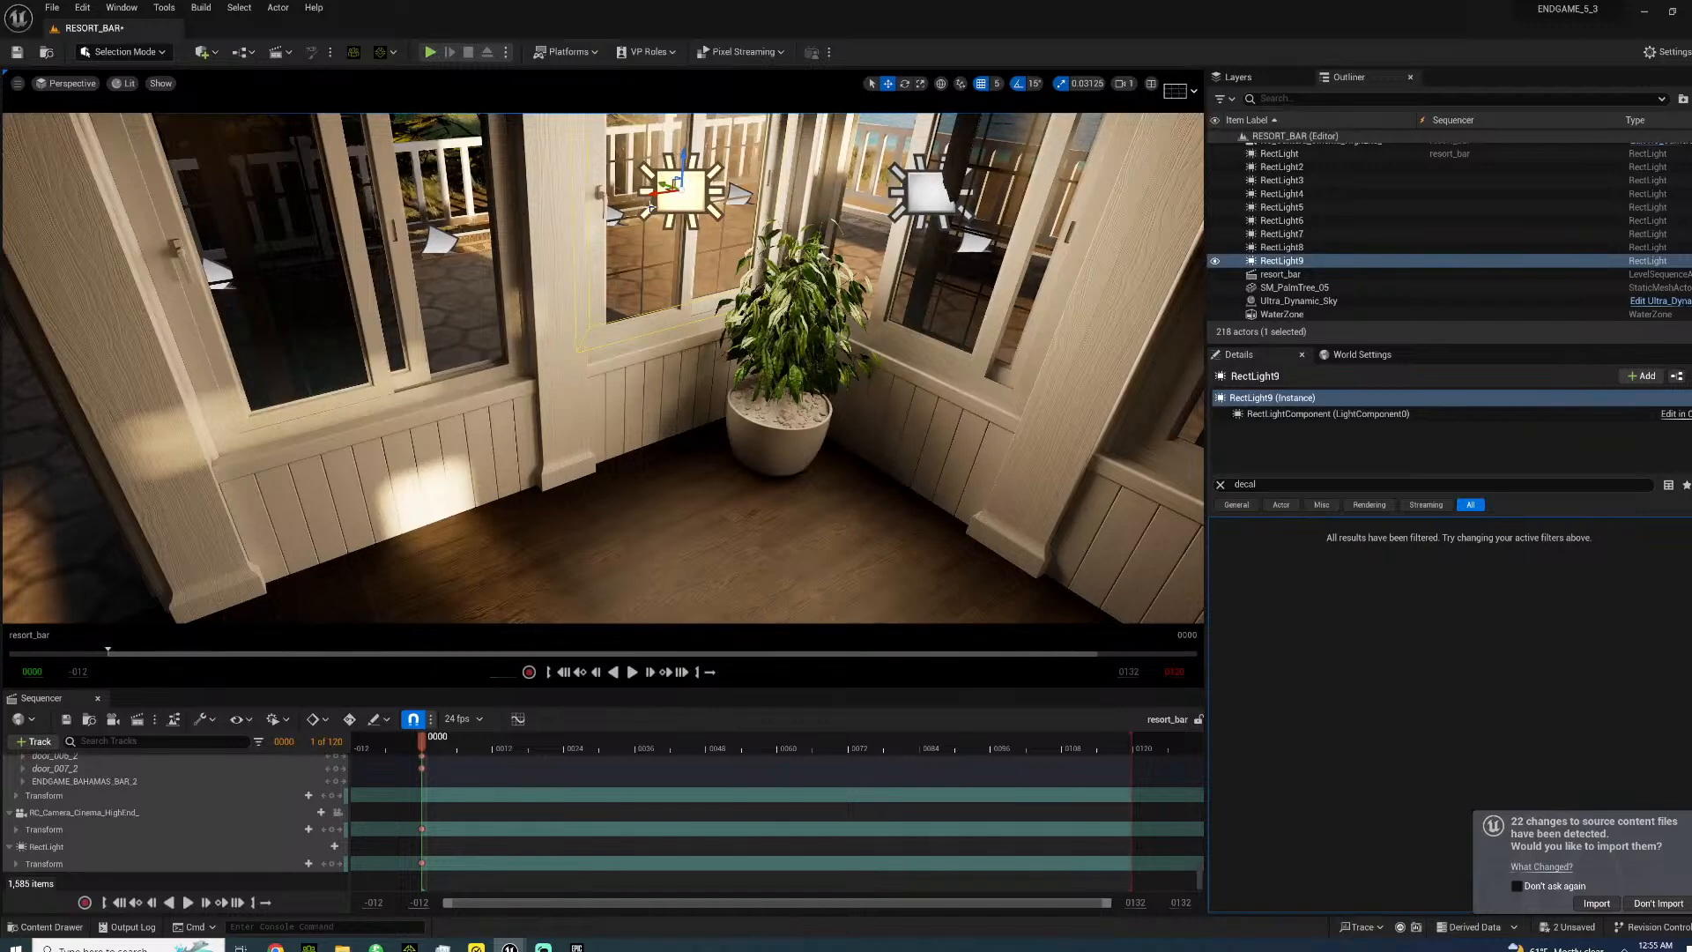
alt+drag(677, 185, 371, 227)
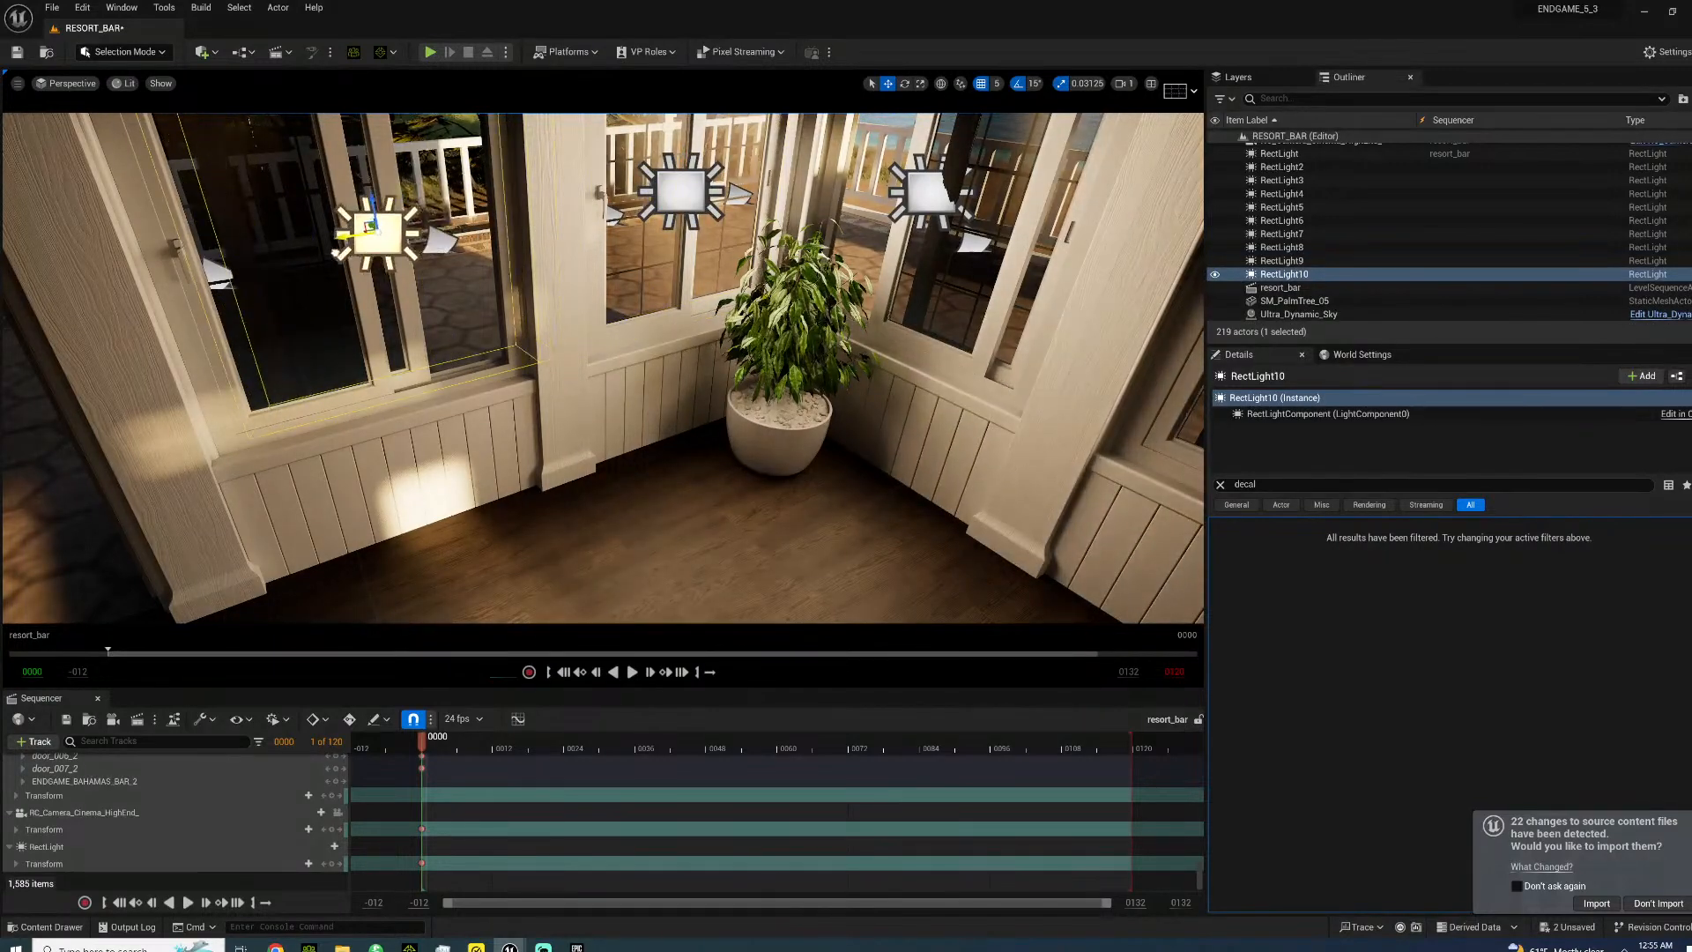
- Clear the property filter, select the two new window lights, and darken their light colour from white to grey
click(1220, 484)
ctrl+click(679, 192)
click(1471, 579)
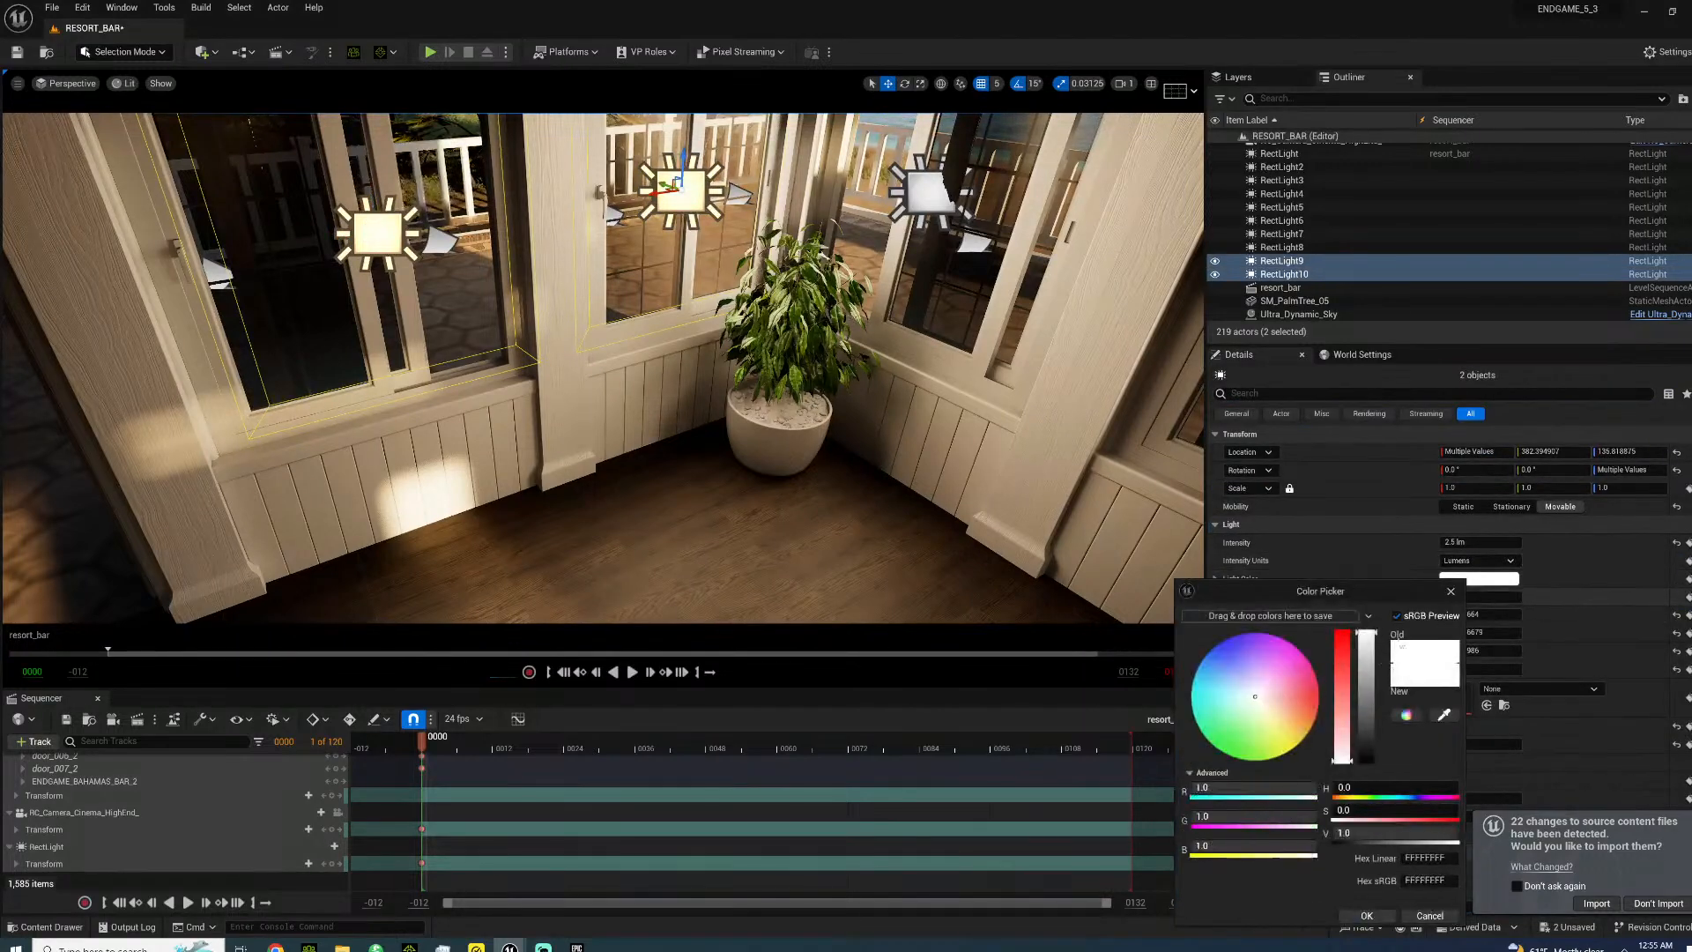
click(1366, 716)
click(1366, 727)
click(1360, 916)
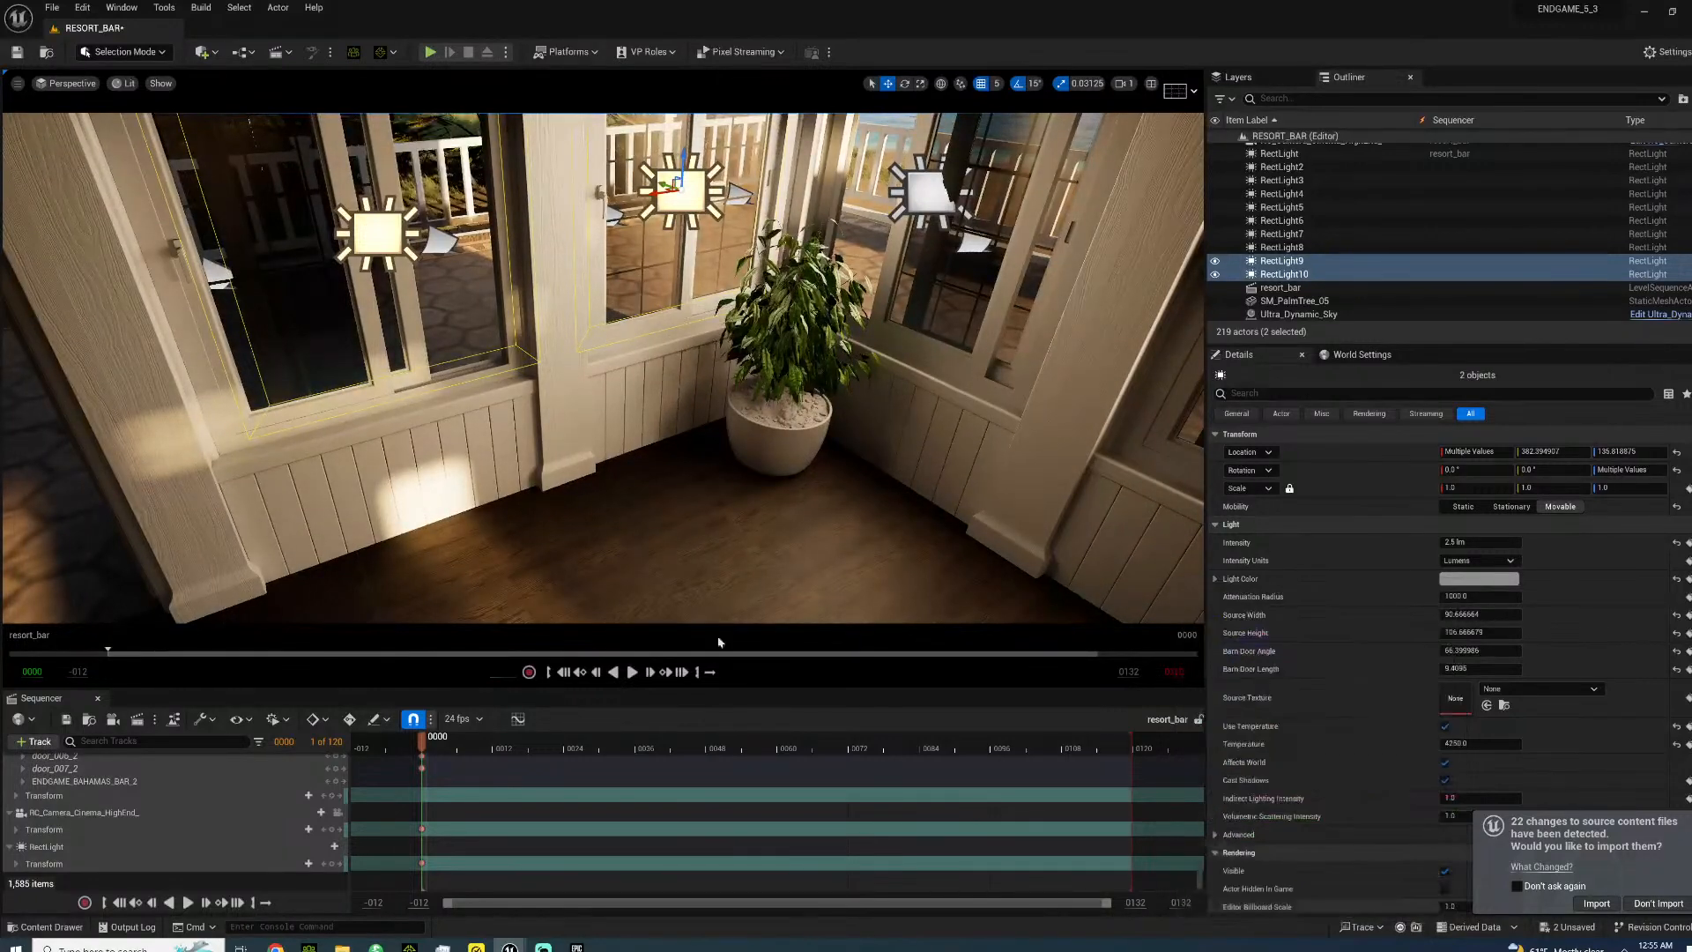
- Duplicate the two grey window lights onto the pair of windows across the doorway on the same wall
key(w)
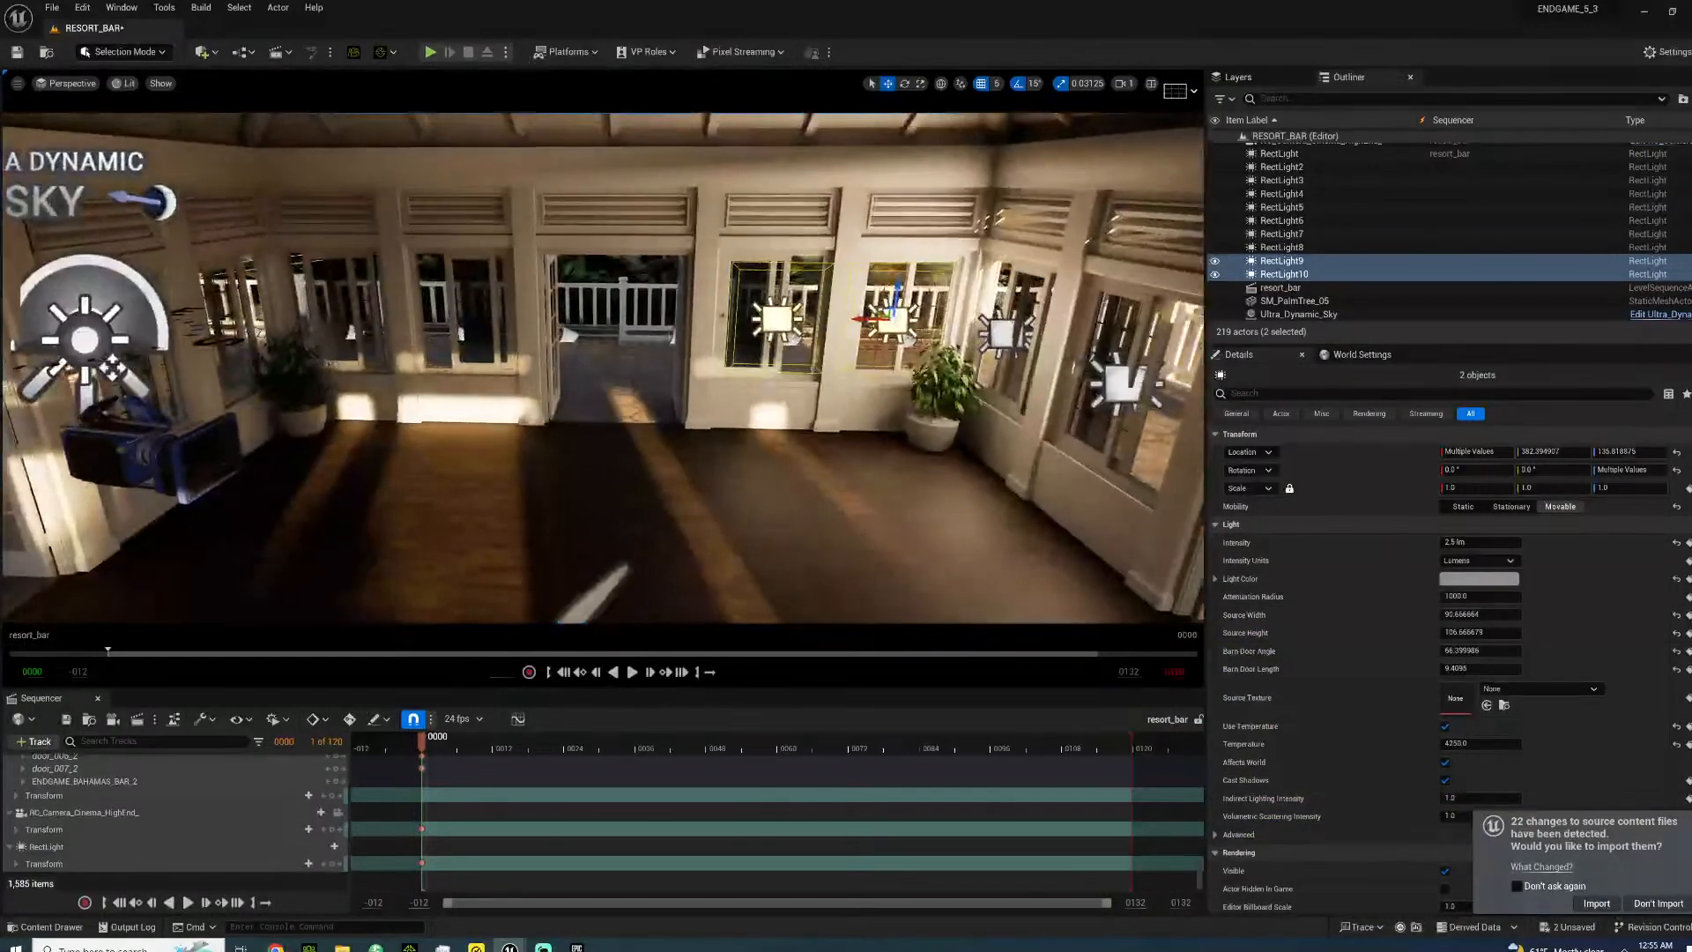
alt+drag(868, 319, 339, 312)
mouse_move(392, 329)
right_down()
mouse_move(299, 371)
mouse_move(230, 361)
mouse_move(529, 335)
mouse_move(361, 343)
right_up()
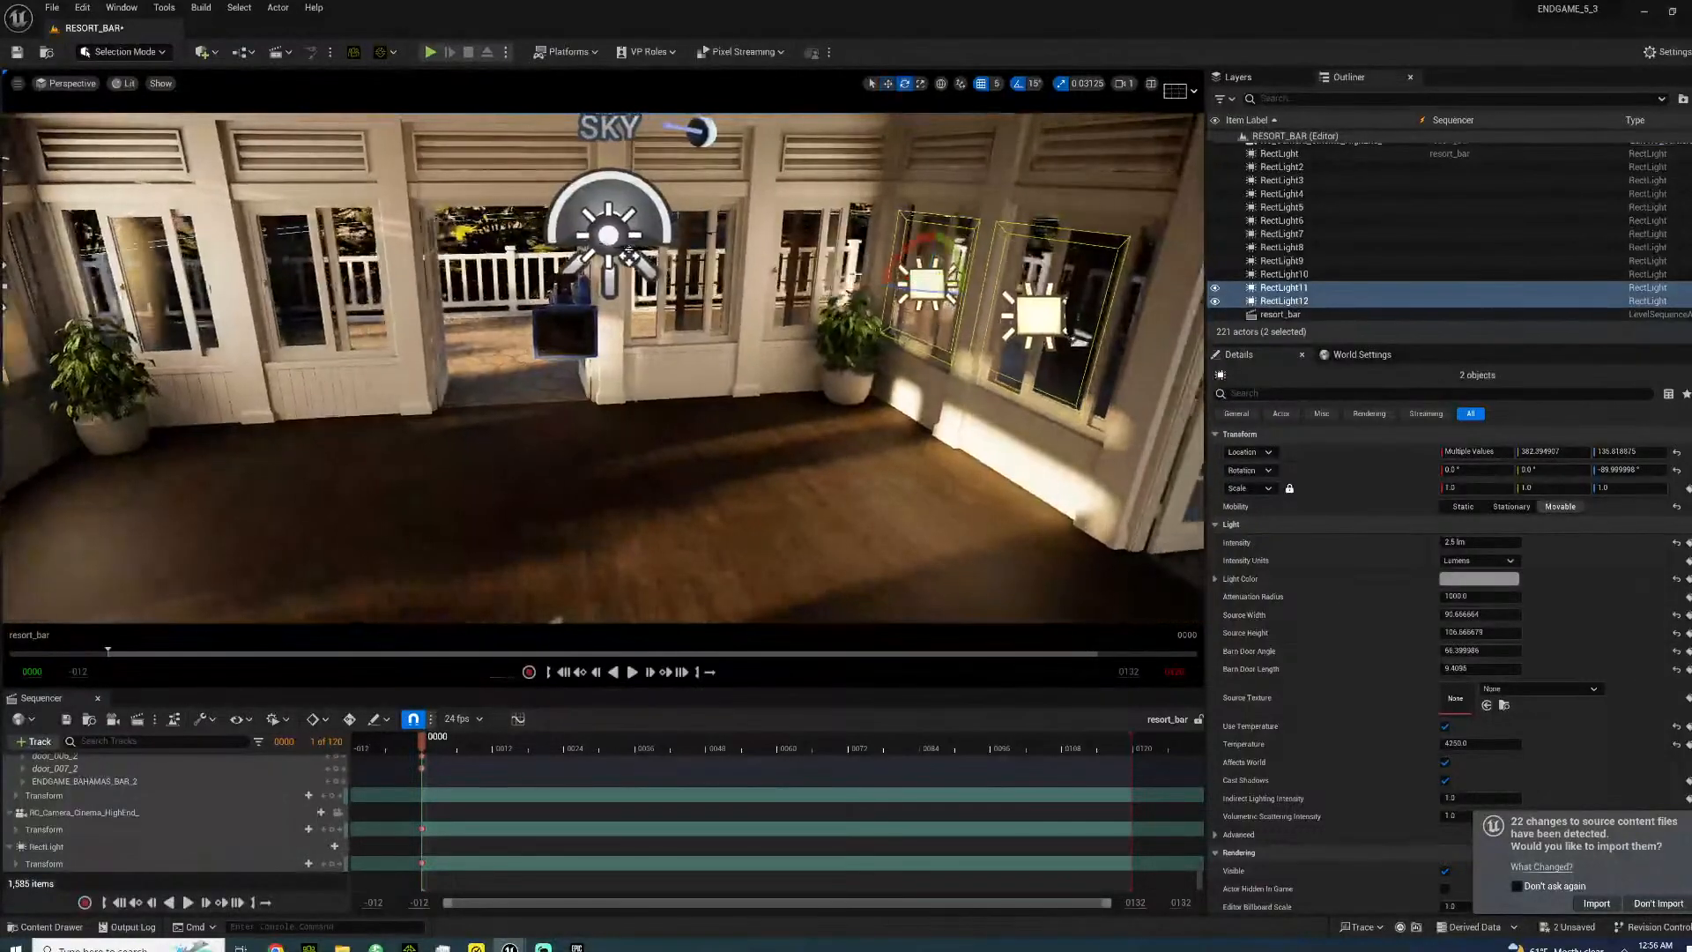
- Duplicate that pair of lights rotated a further 90 degrees and move the copies into the adjacent wall's windows beside the door
alt+drag(915, 289, 868, 280)
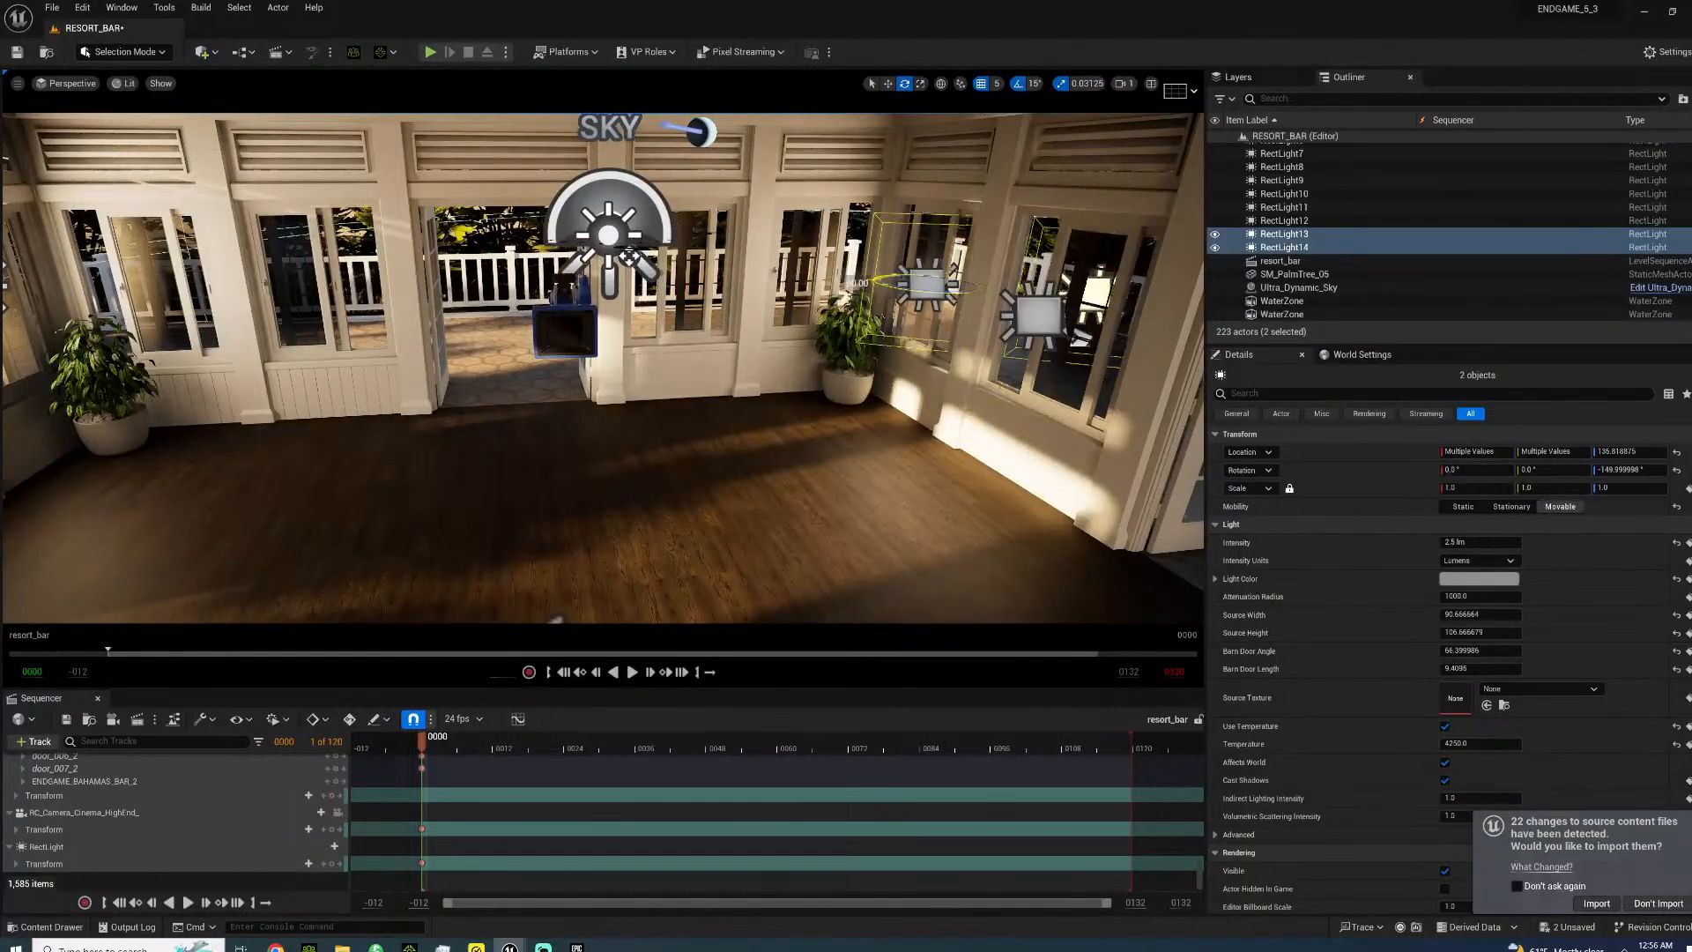
key(w)
right_drag(868, 280, 971, 338)
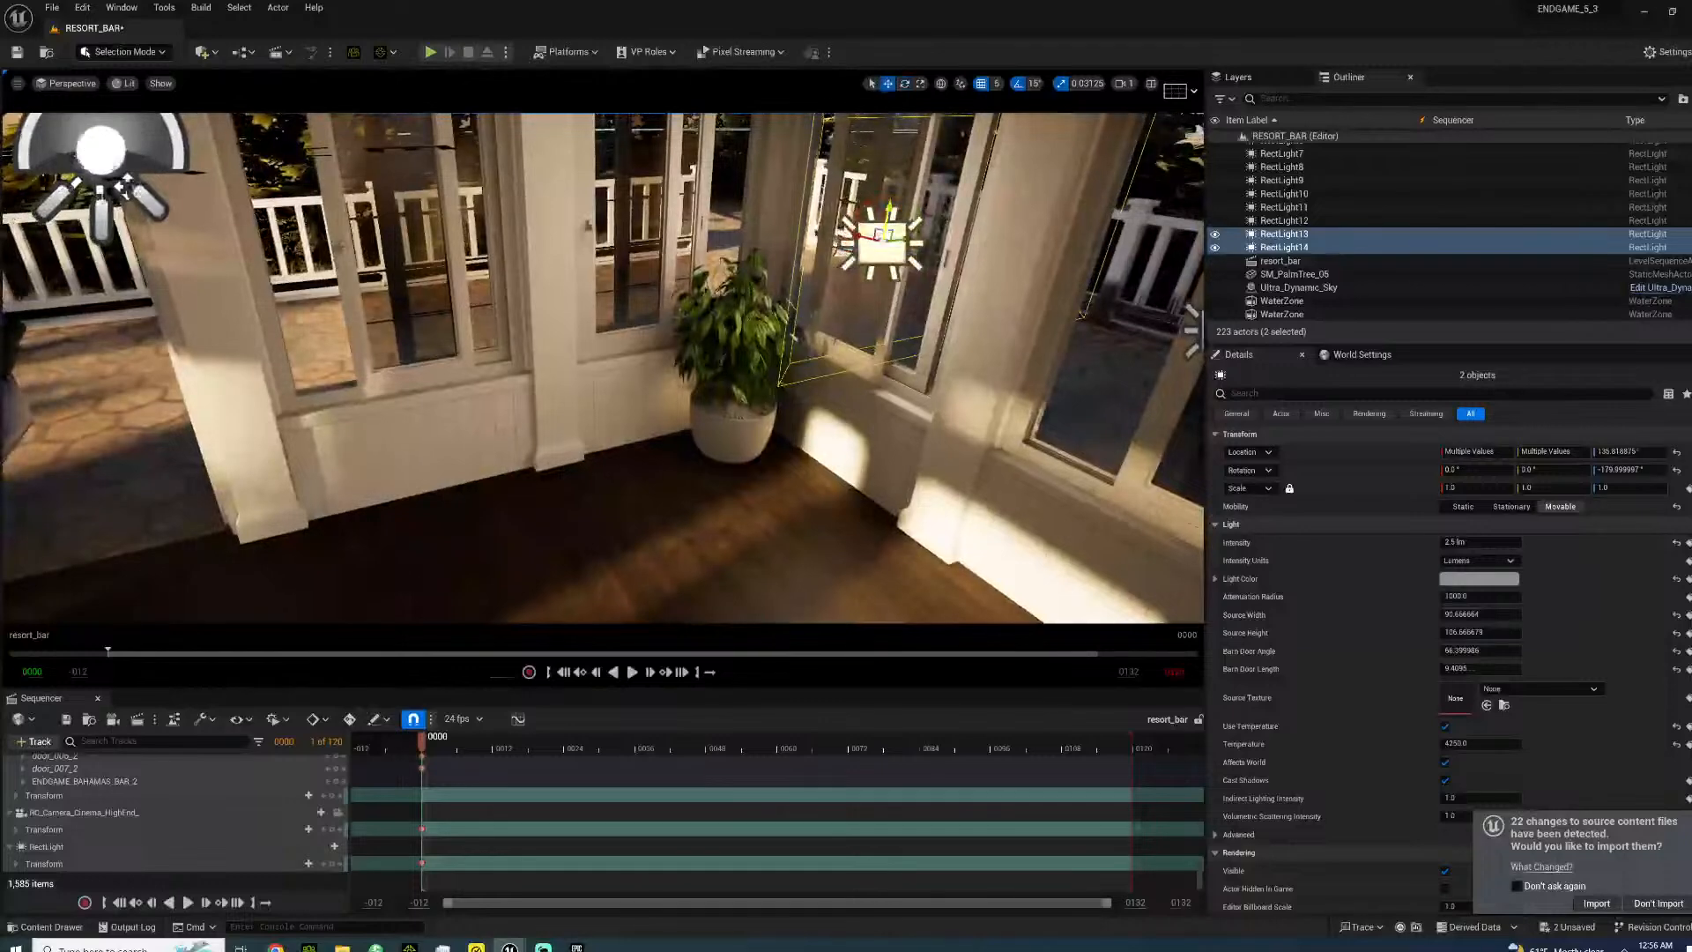
drag(884, 234, 406, 236)
right_drag(440, 249, 286, 236)
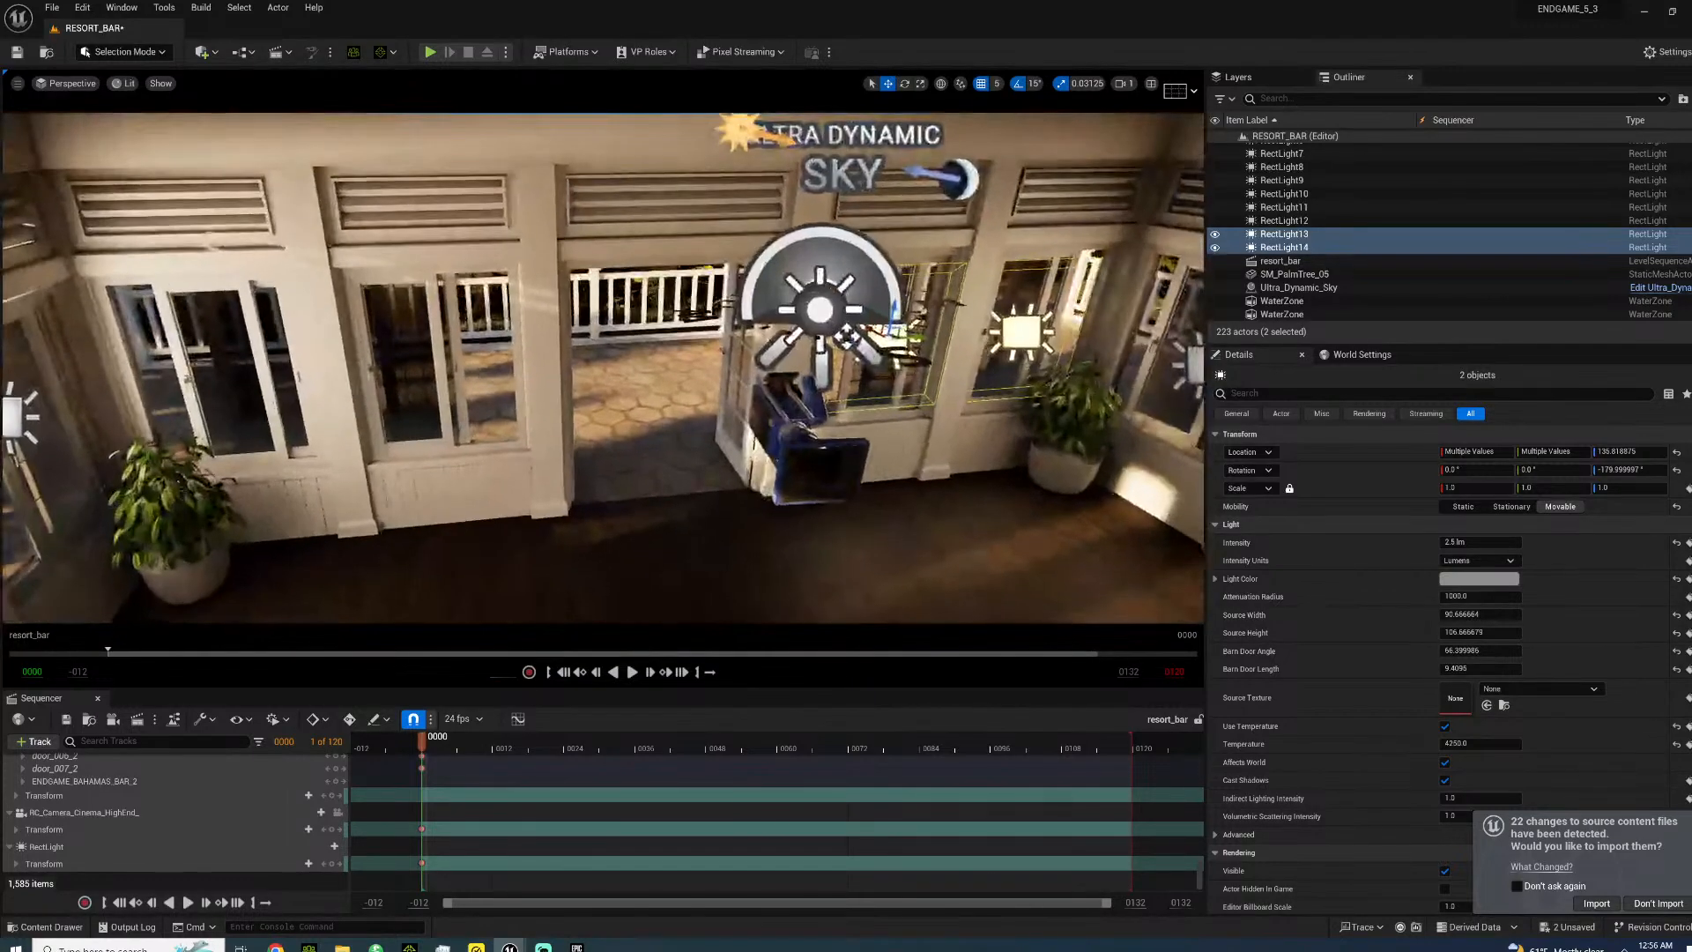
- Duplicate the pair across the doorway and centre each copy on its window, at Y about -172.6 and -322.6
alt+drag(918, 339, 265, 377)
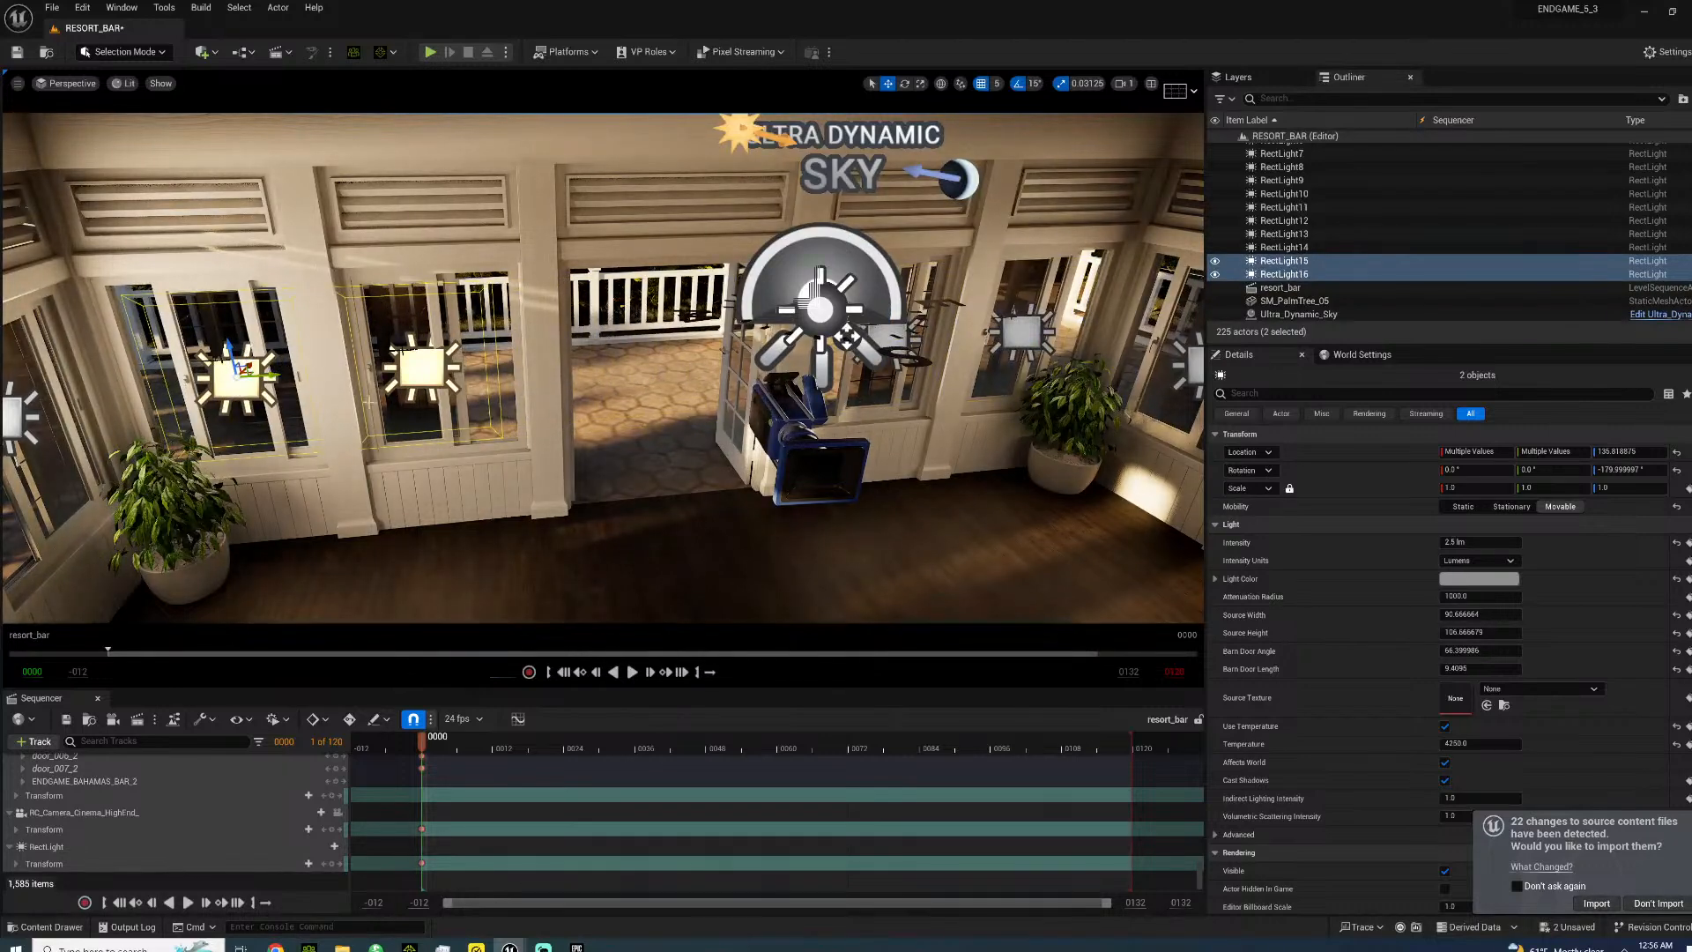
click(422, 363)
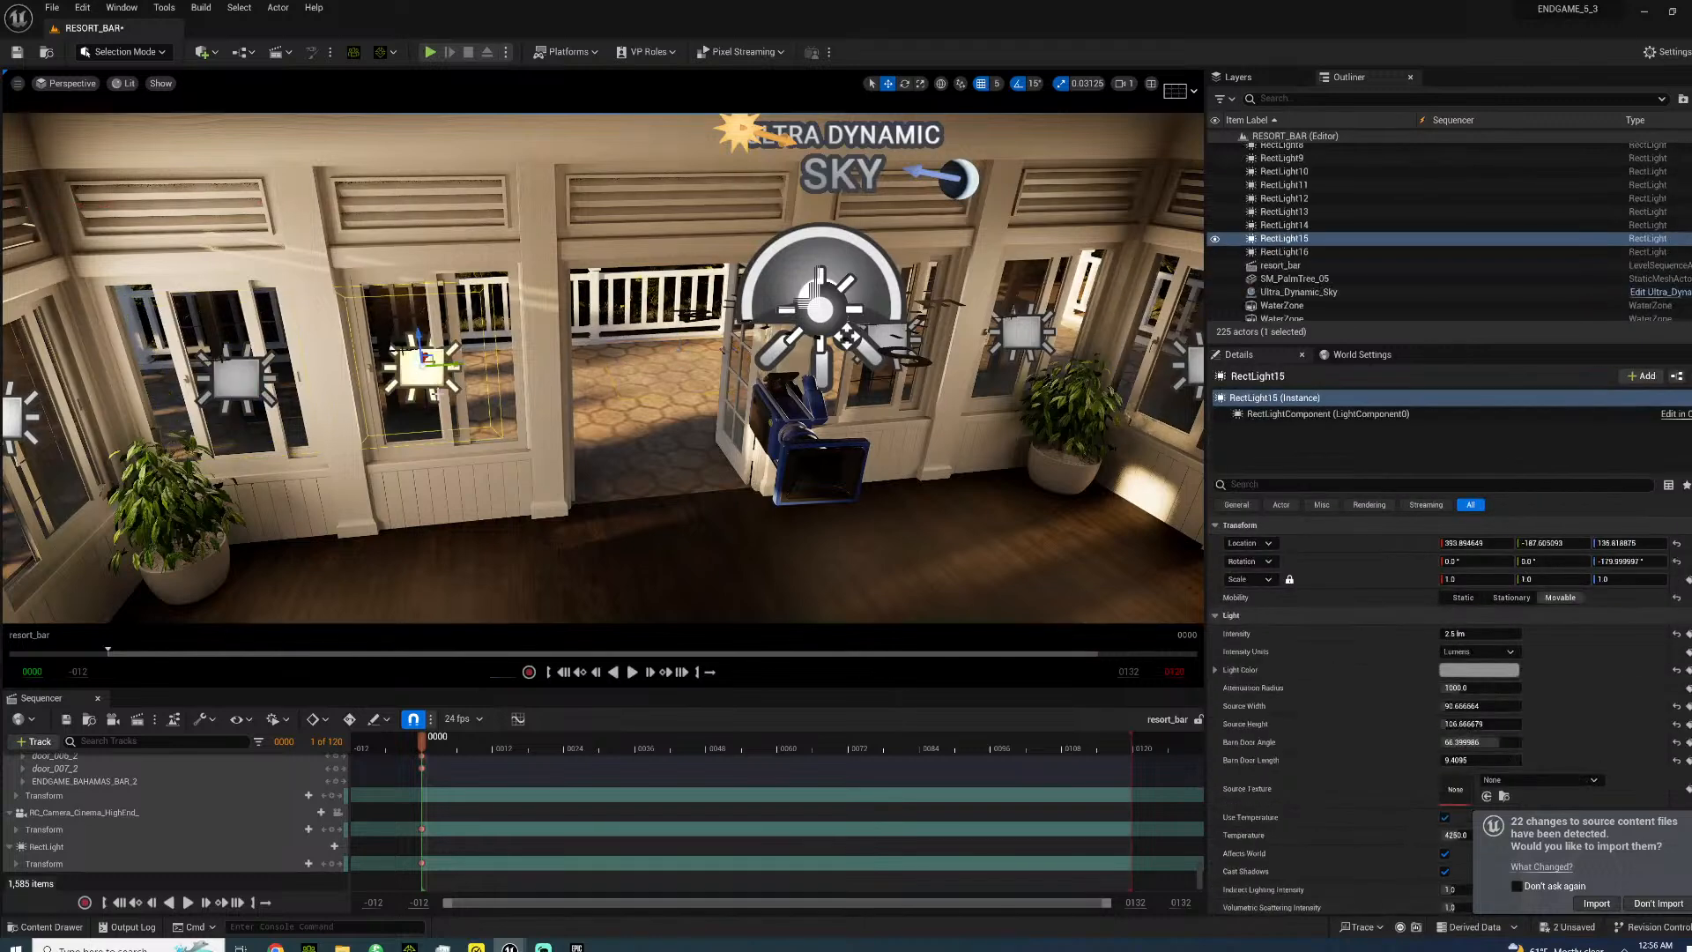
drag(433, 356, 448, 357)
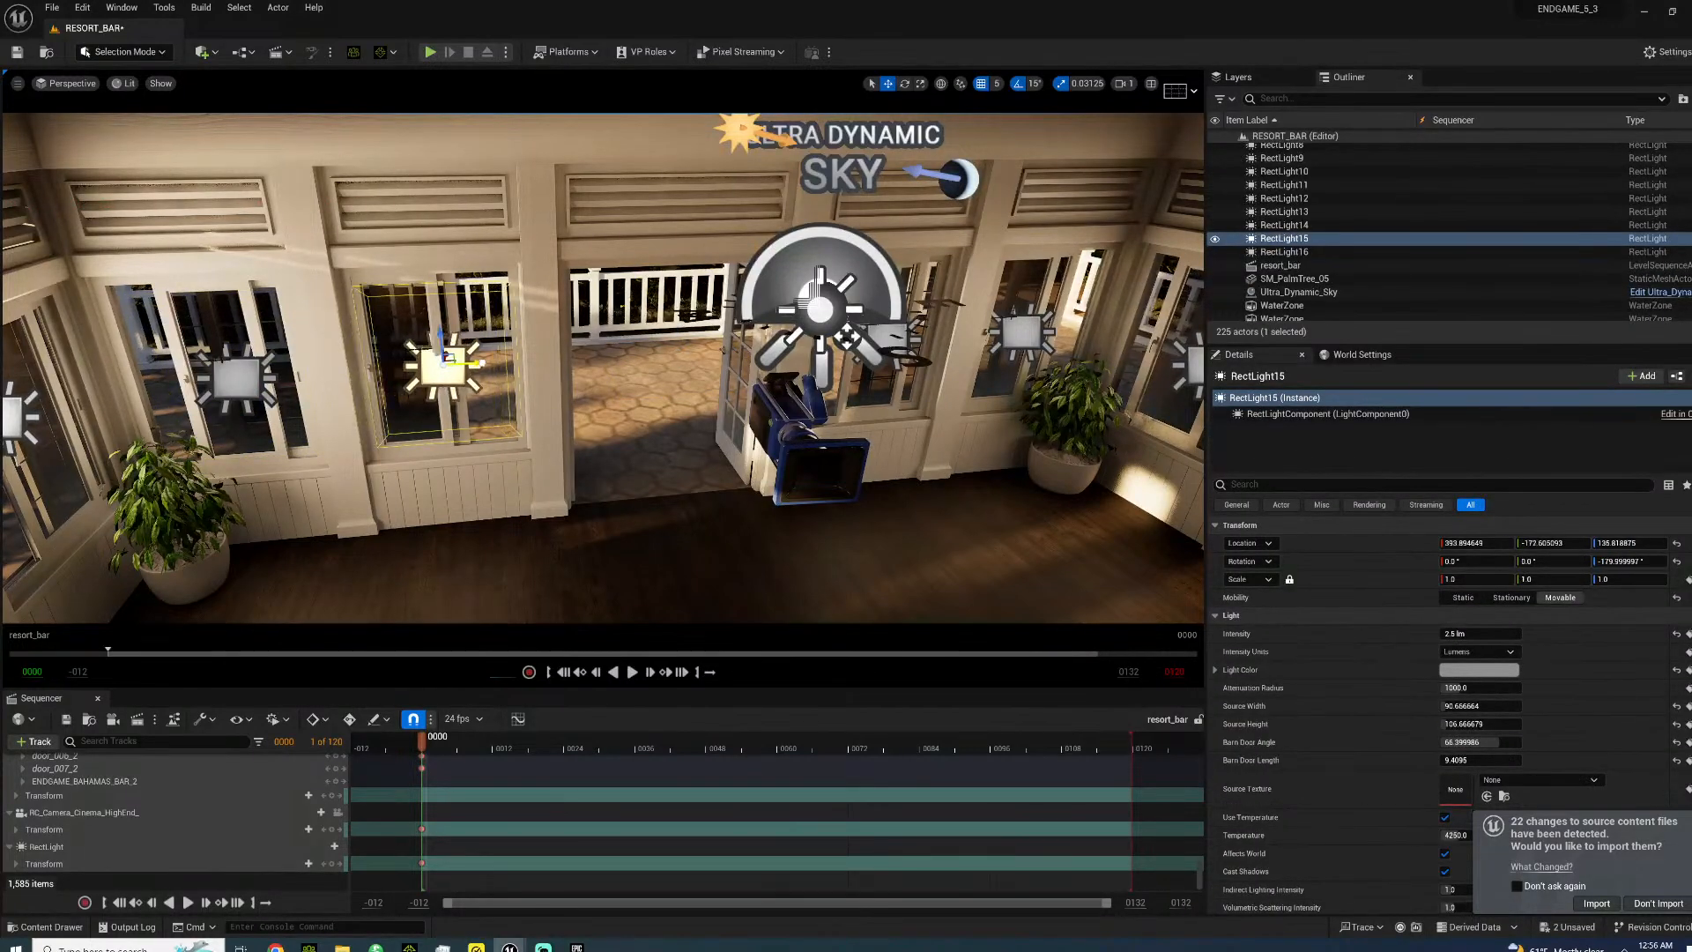
click(243, 379)
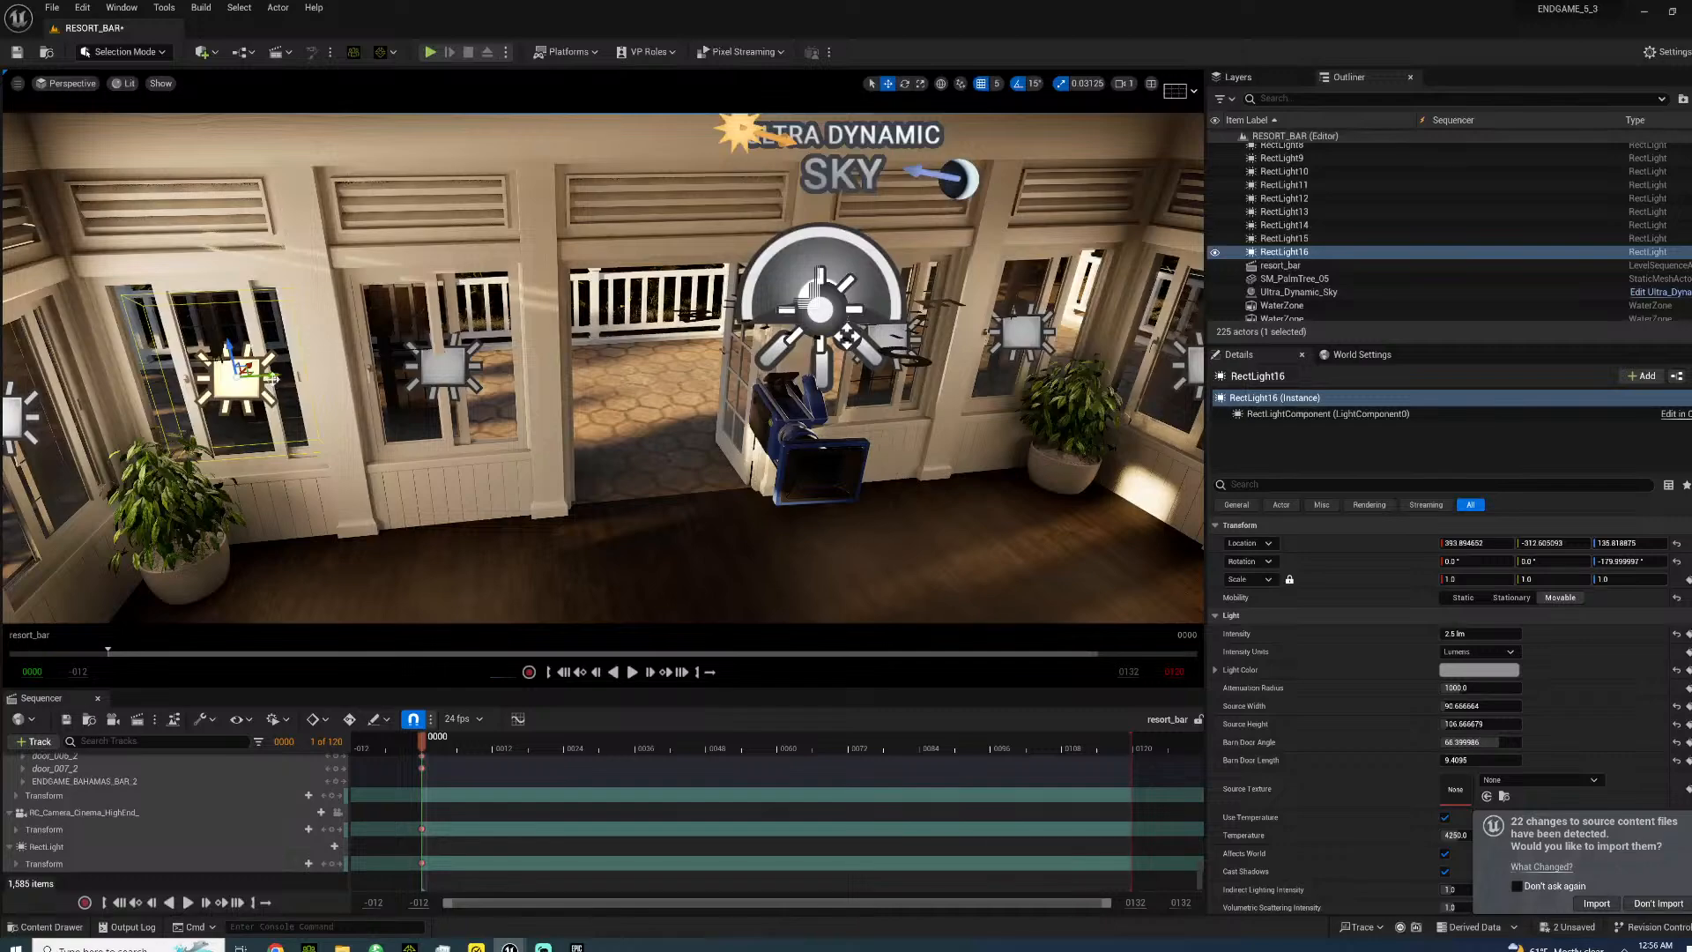
drag(265, 376, 248, 374)
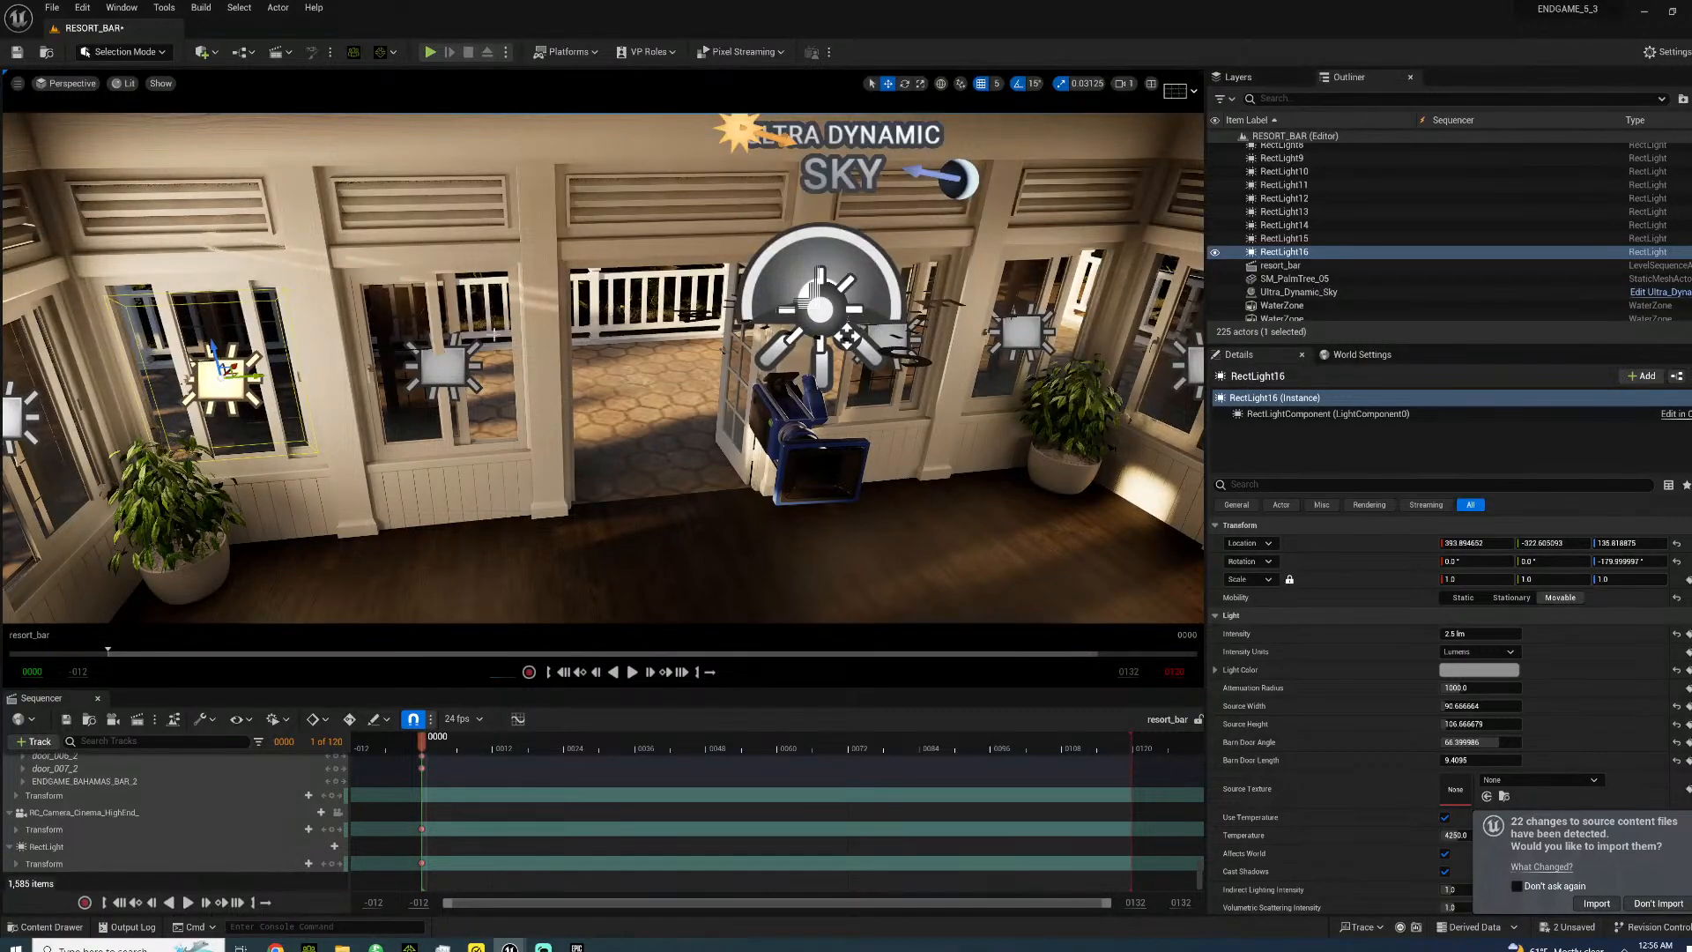
- Hide the editor icons and review the relit bar interior, doorways and outside railings from several angles
right_drag(685, 364, 776, 345)
key(g)
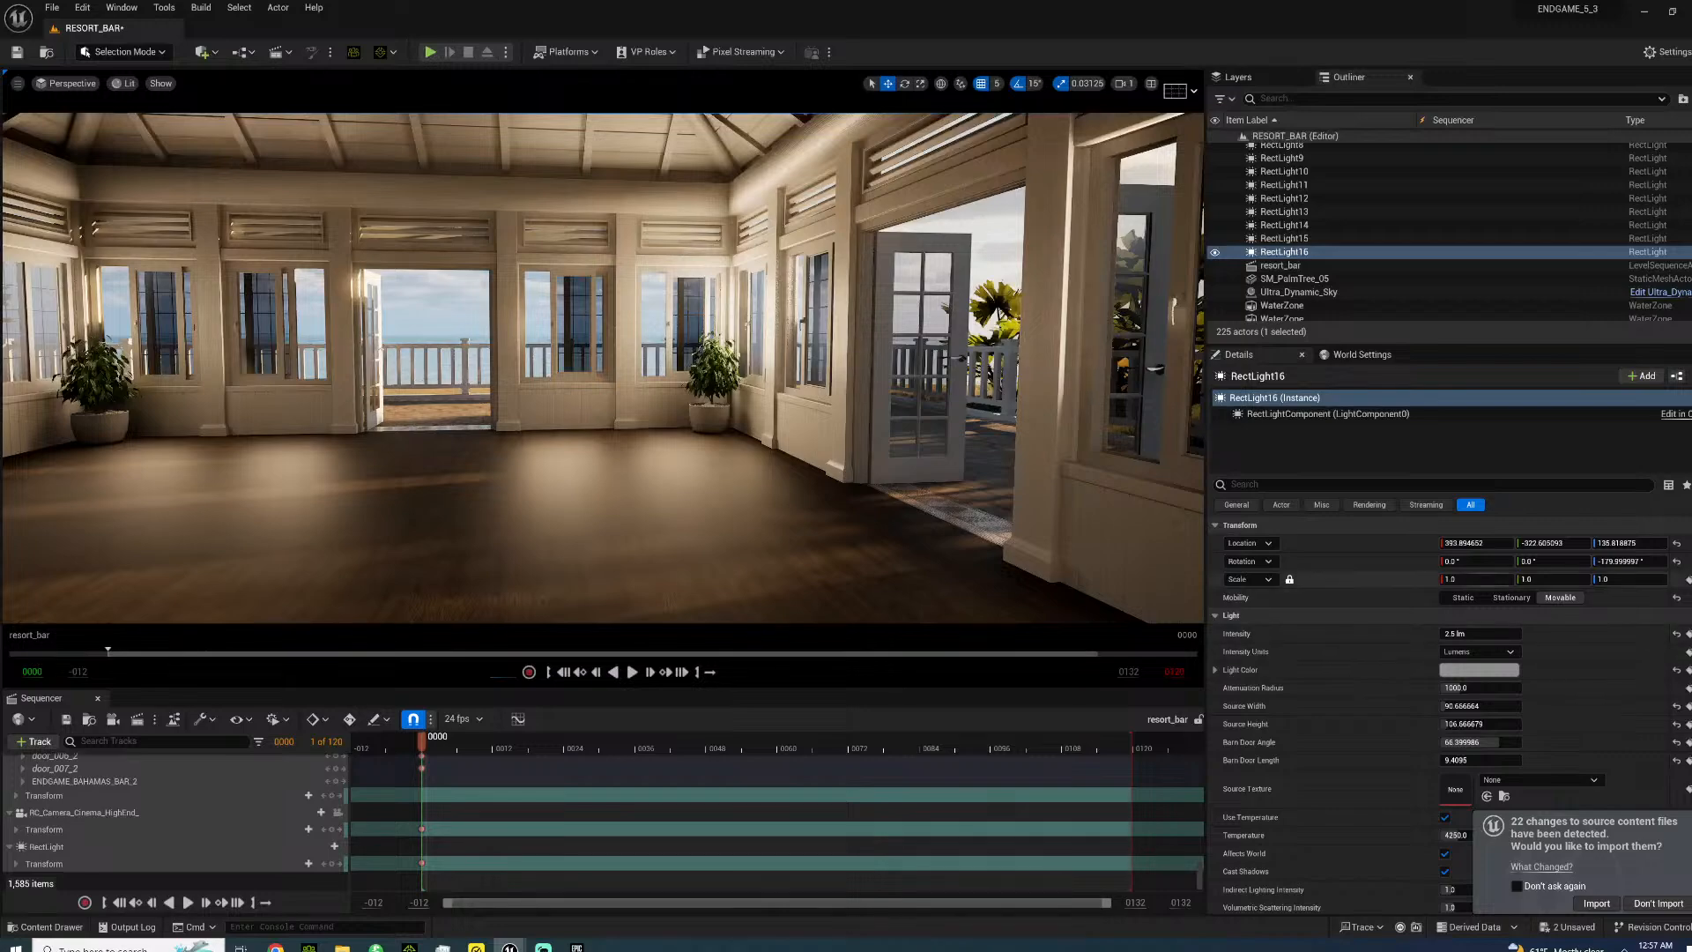
right_drag(852, 382, 537, 476)
key(s)
key(a)
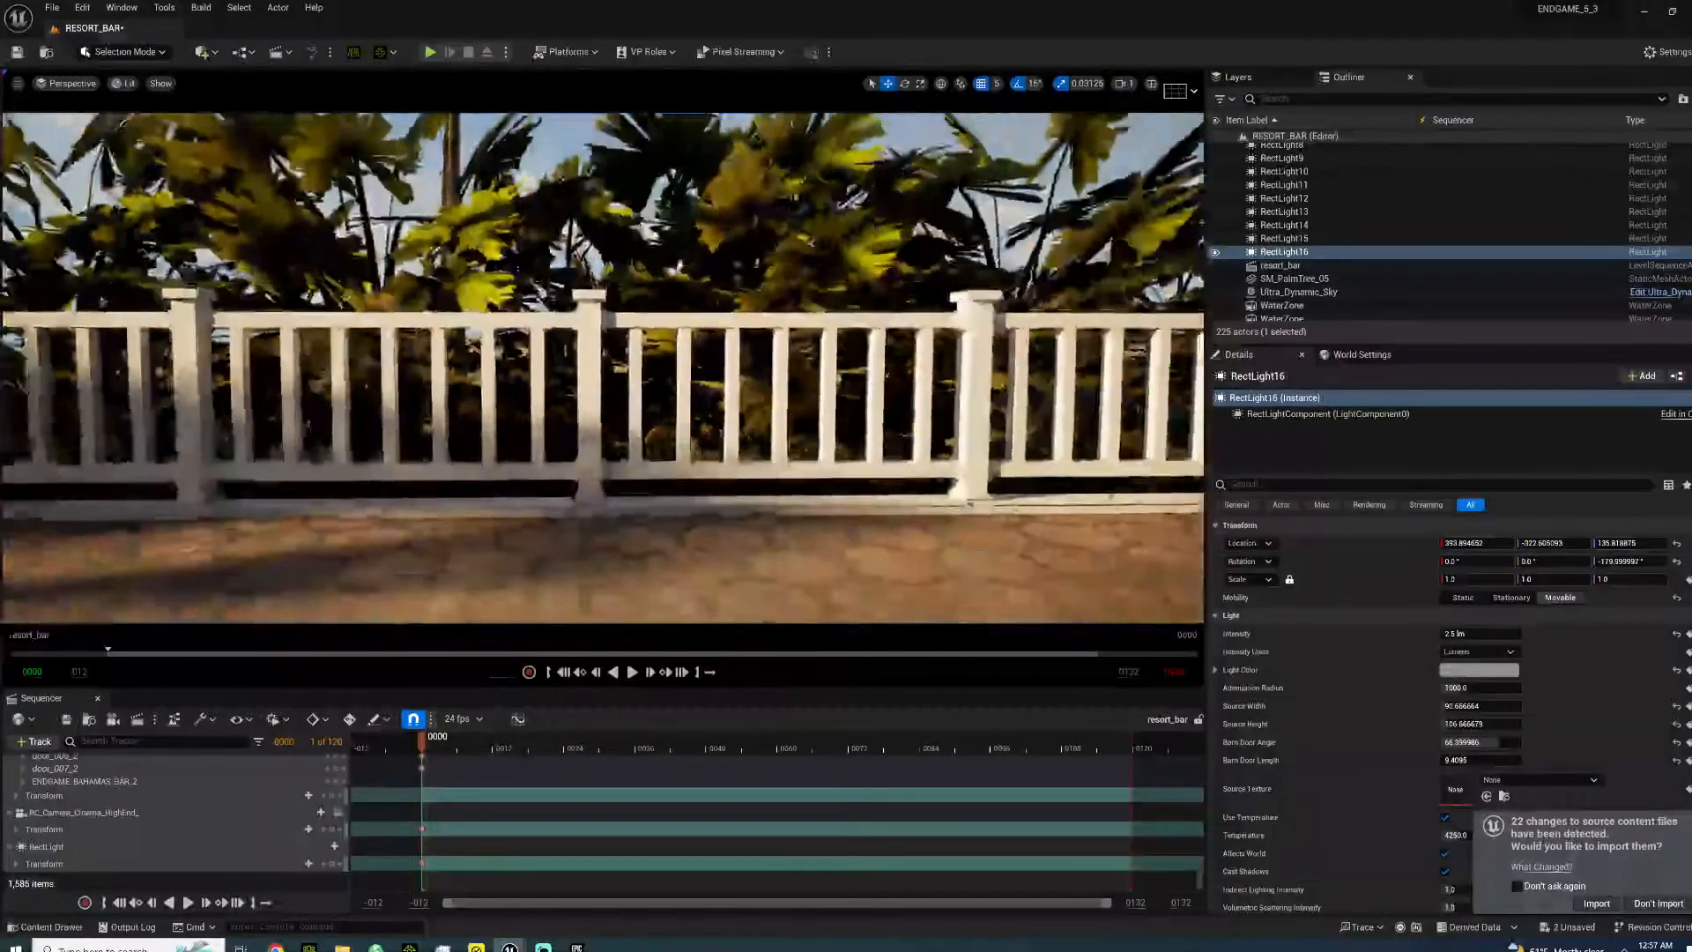
key(w)
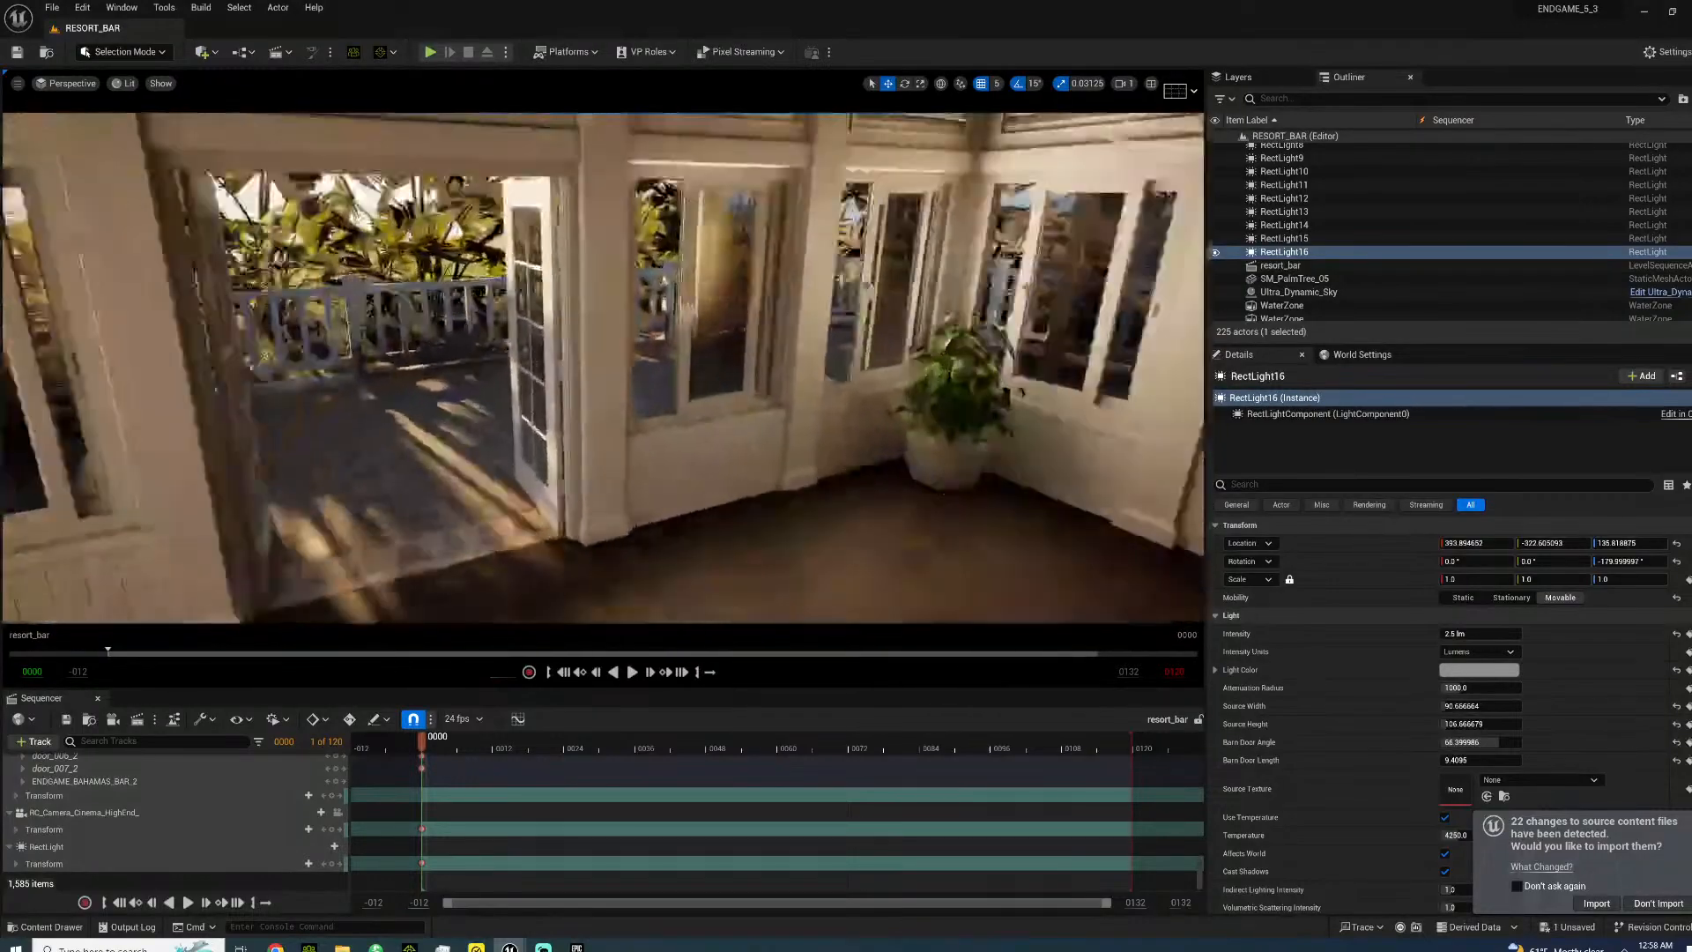
right_drag(603, 367, 371, 298)
key(s)
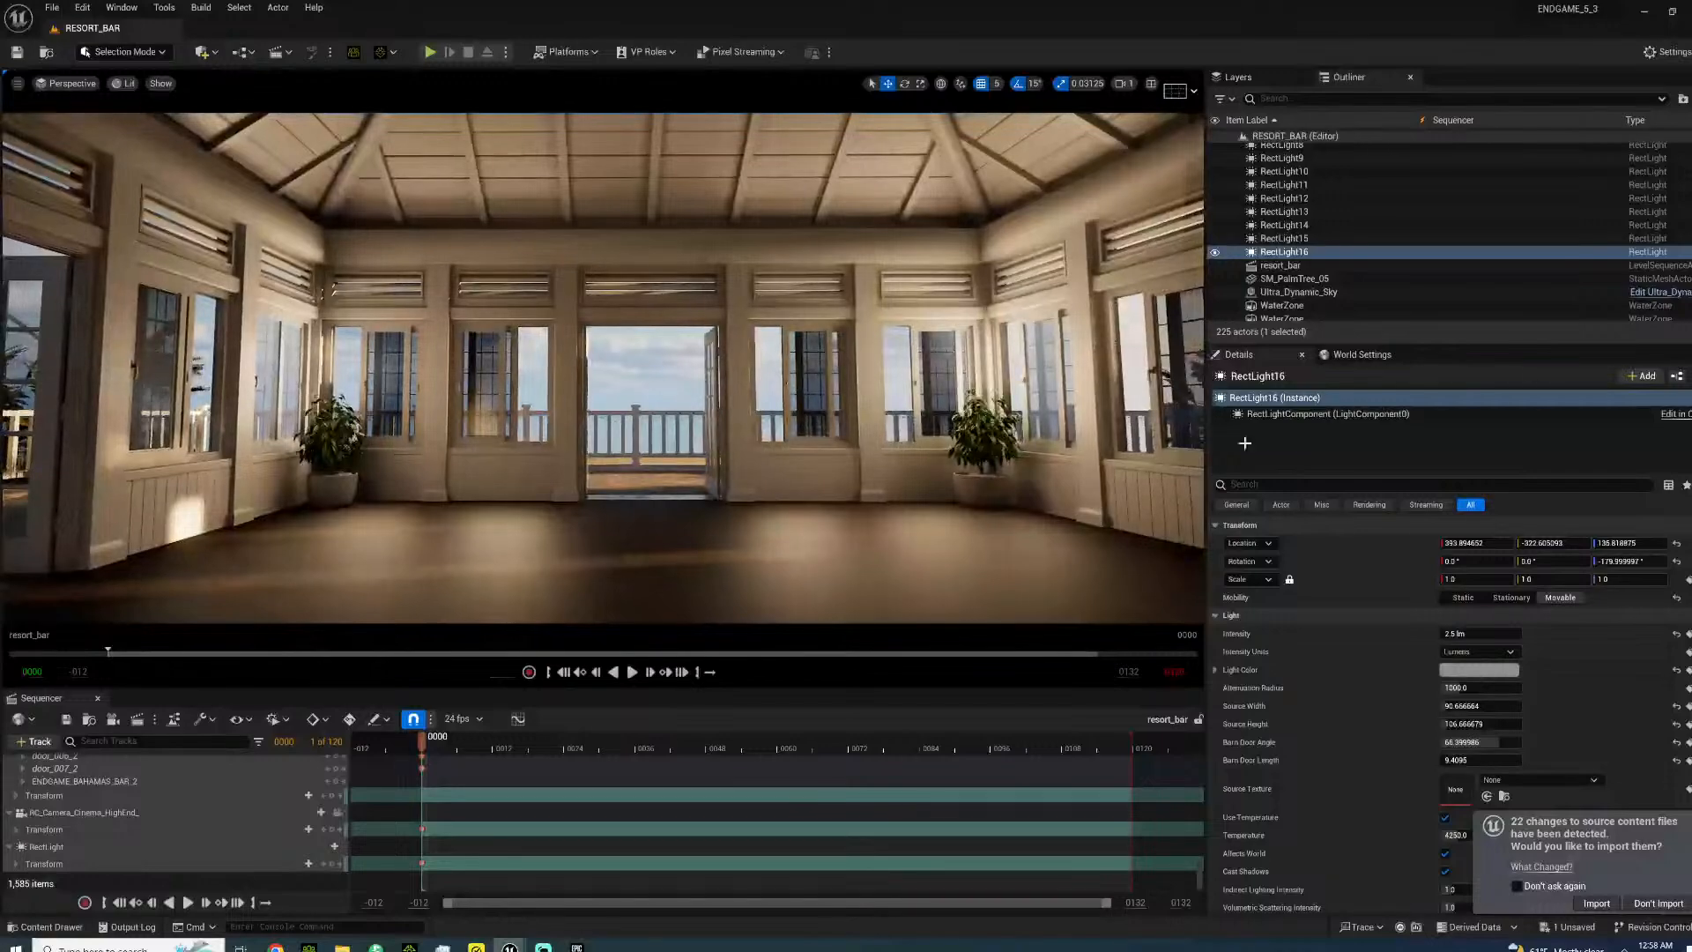
key(w)
right_drag(602, 368, 273, 364)
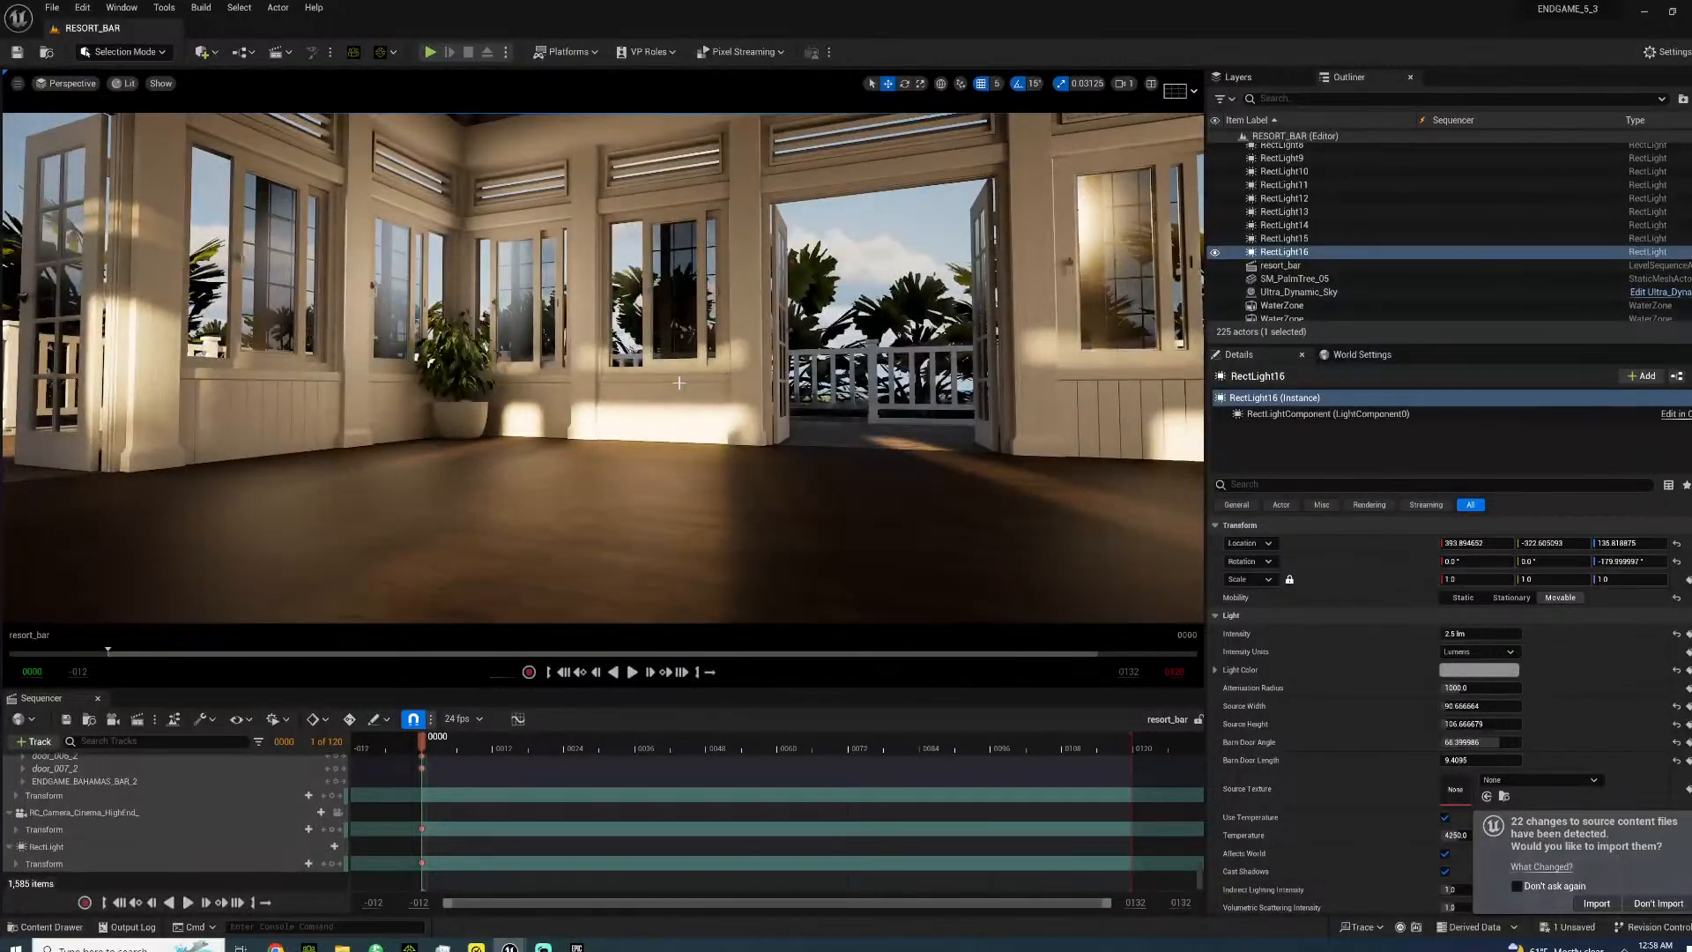
- Turn off Receives Decals for the outside railing and the fence base beneath it along the mosaic trim
key(w)
right_drag(915, 421, 921, 447)
click(640, 375)
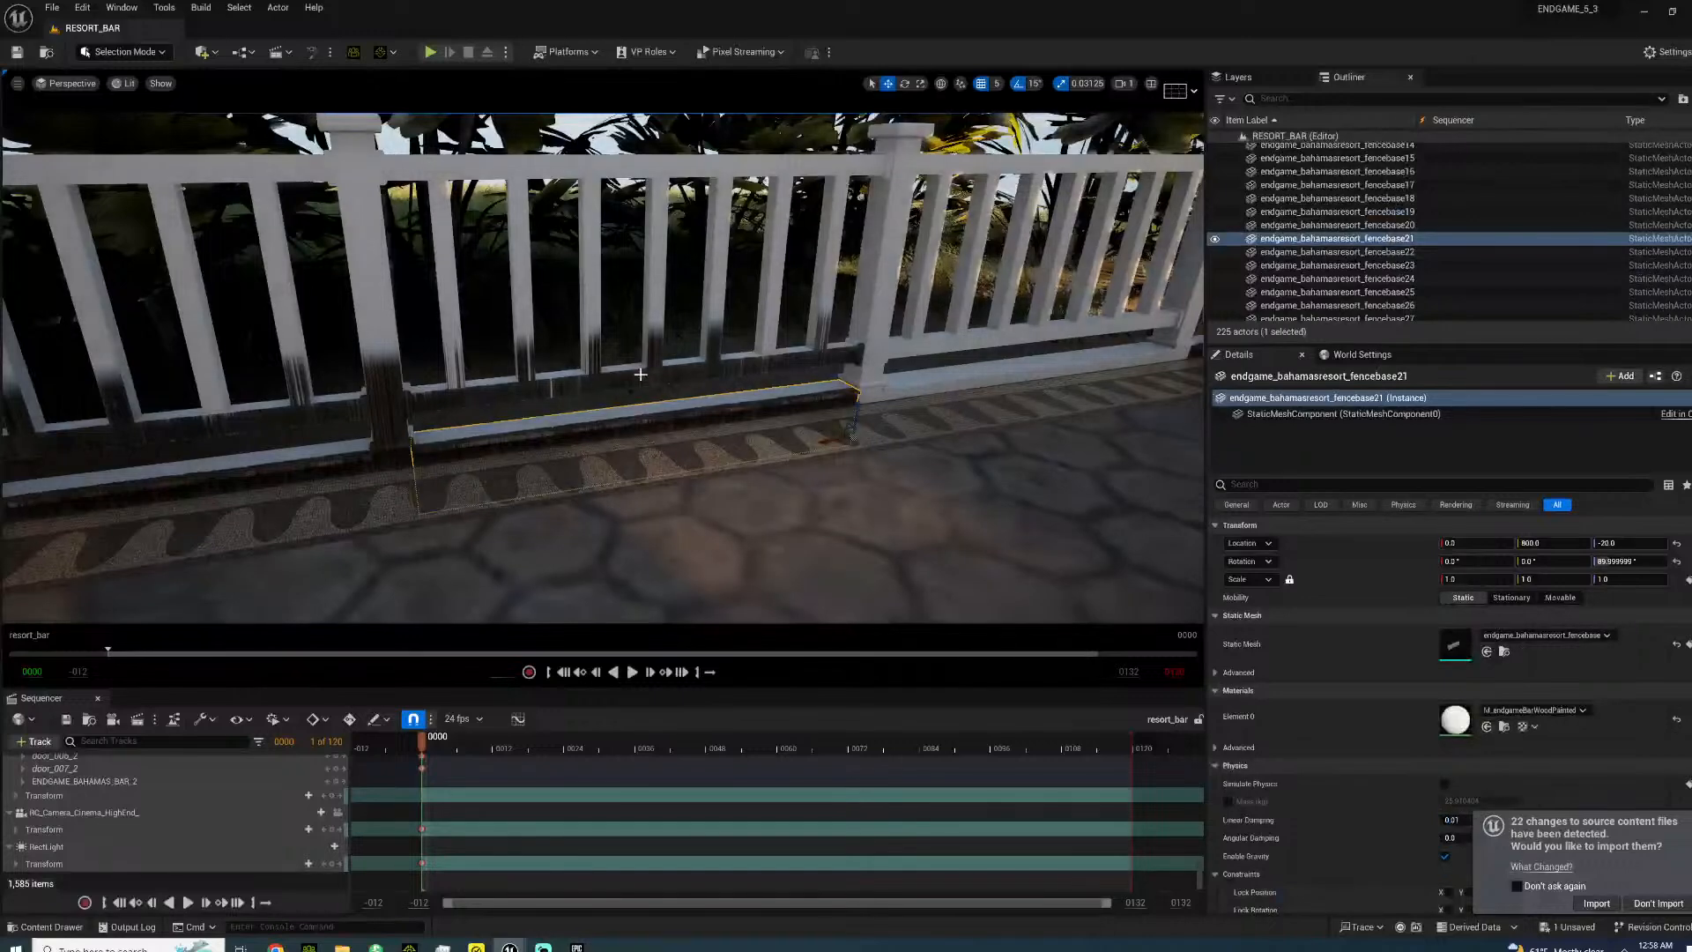
ctrl+click(731, 422)
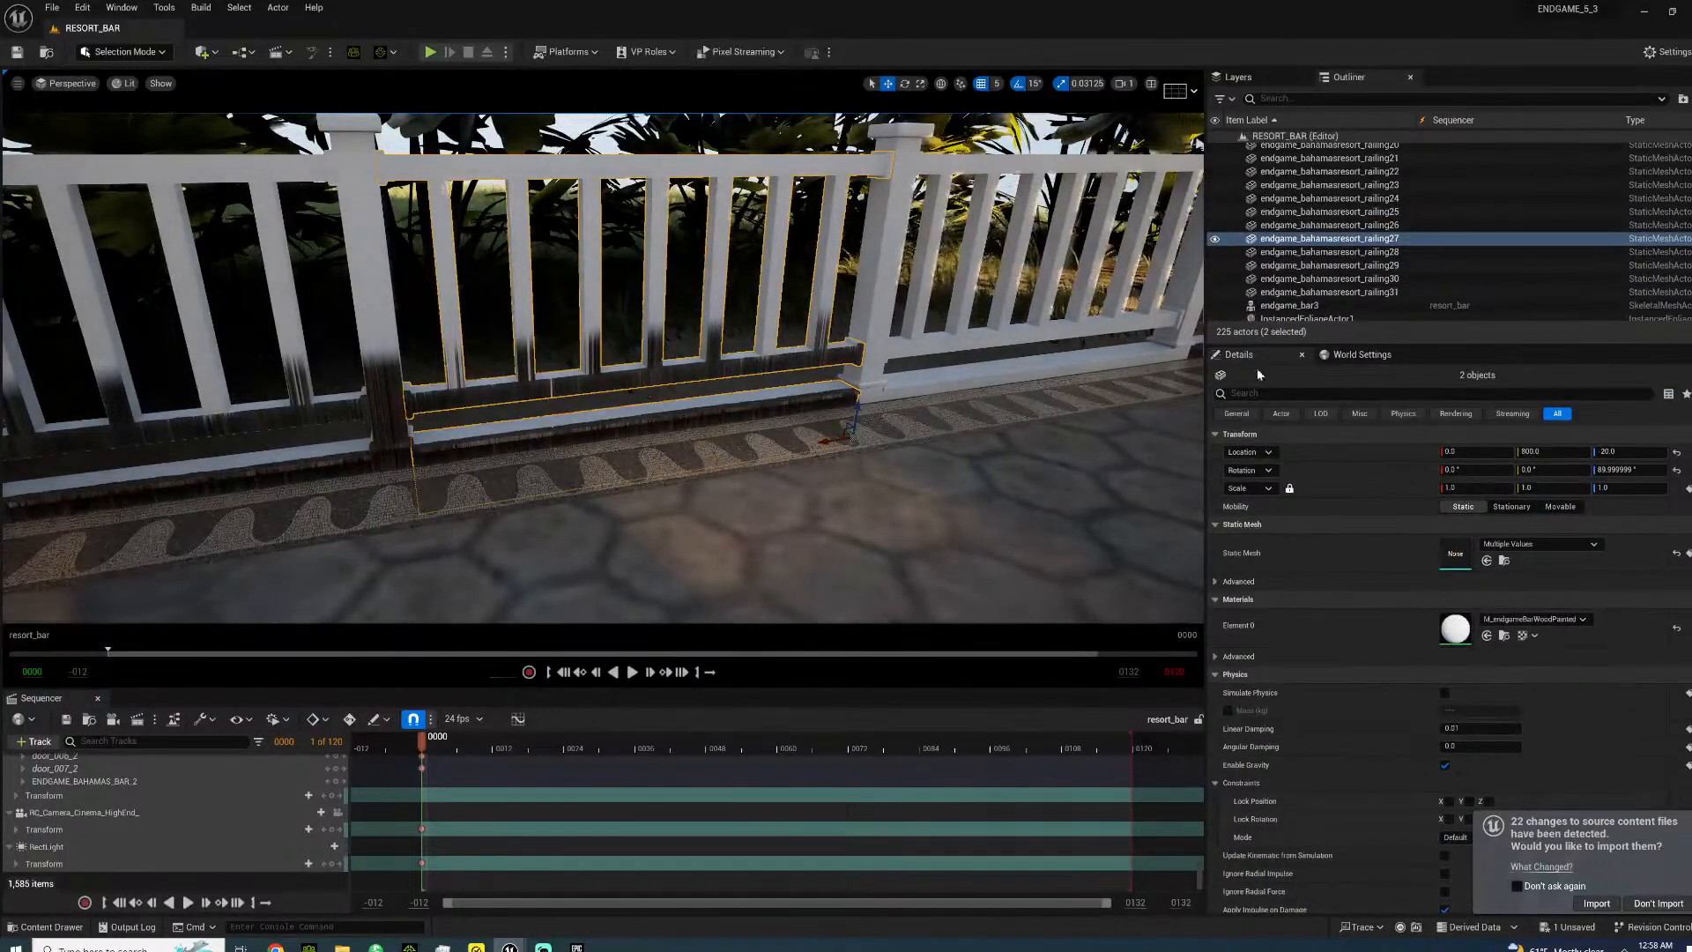
text(decal)
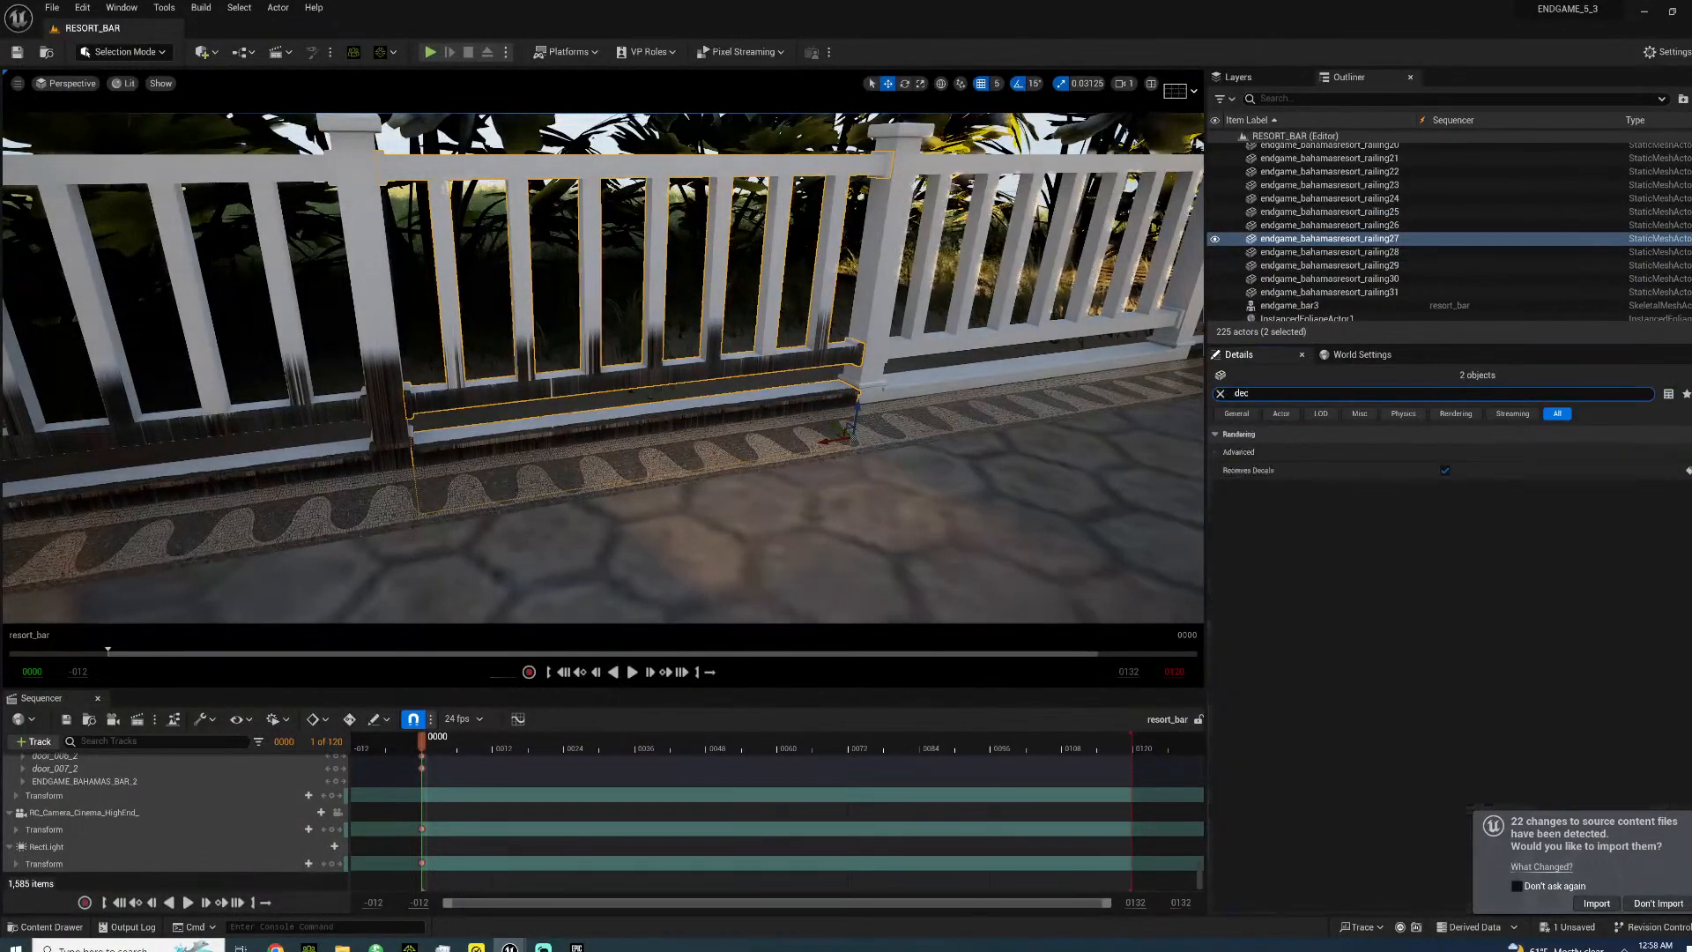
click(1444, 470)
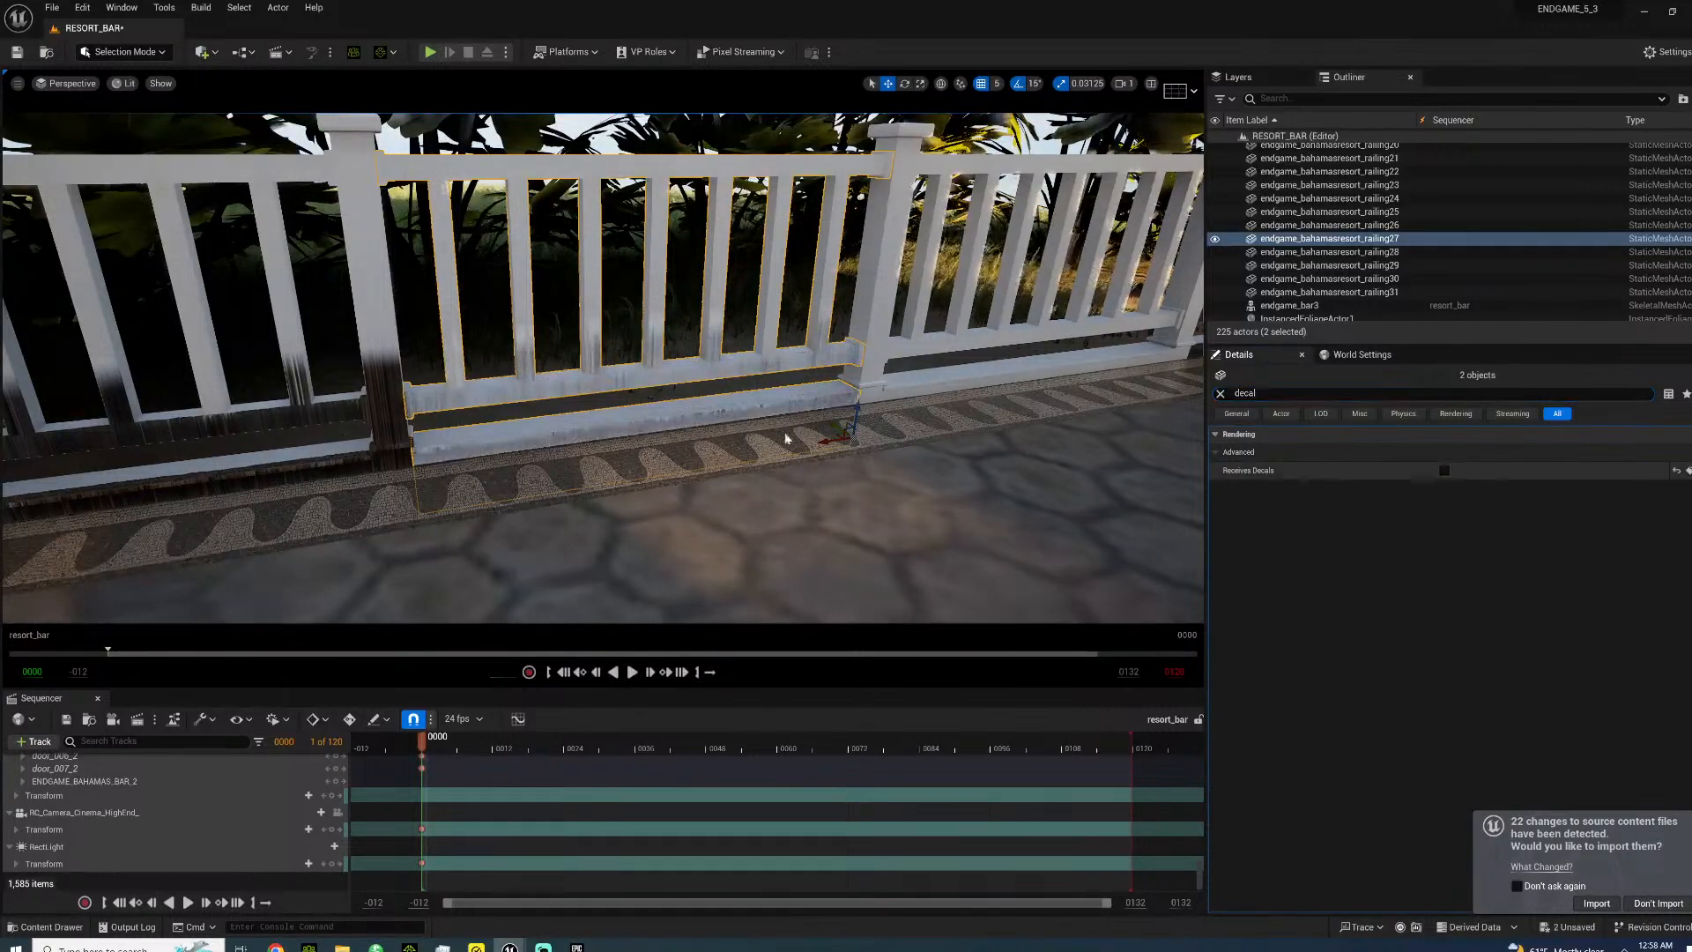
- Disable Receives Decals on the adjoining fence post together with the next section's stained railing and fence base
click(392, 353)
right_drag(392, 354, 393, 354)
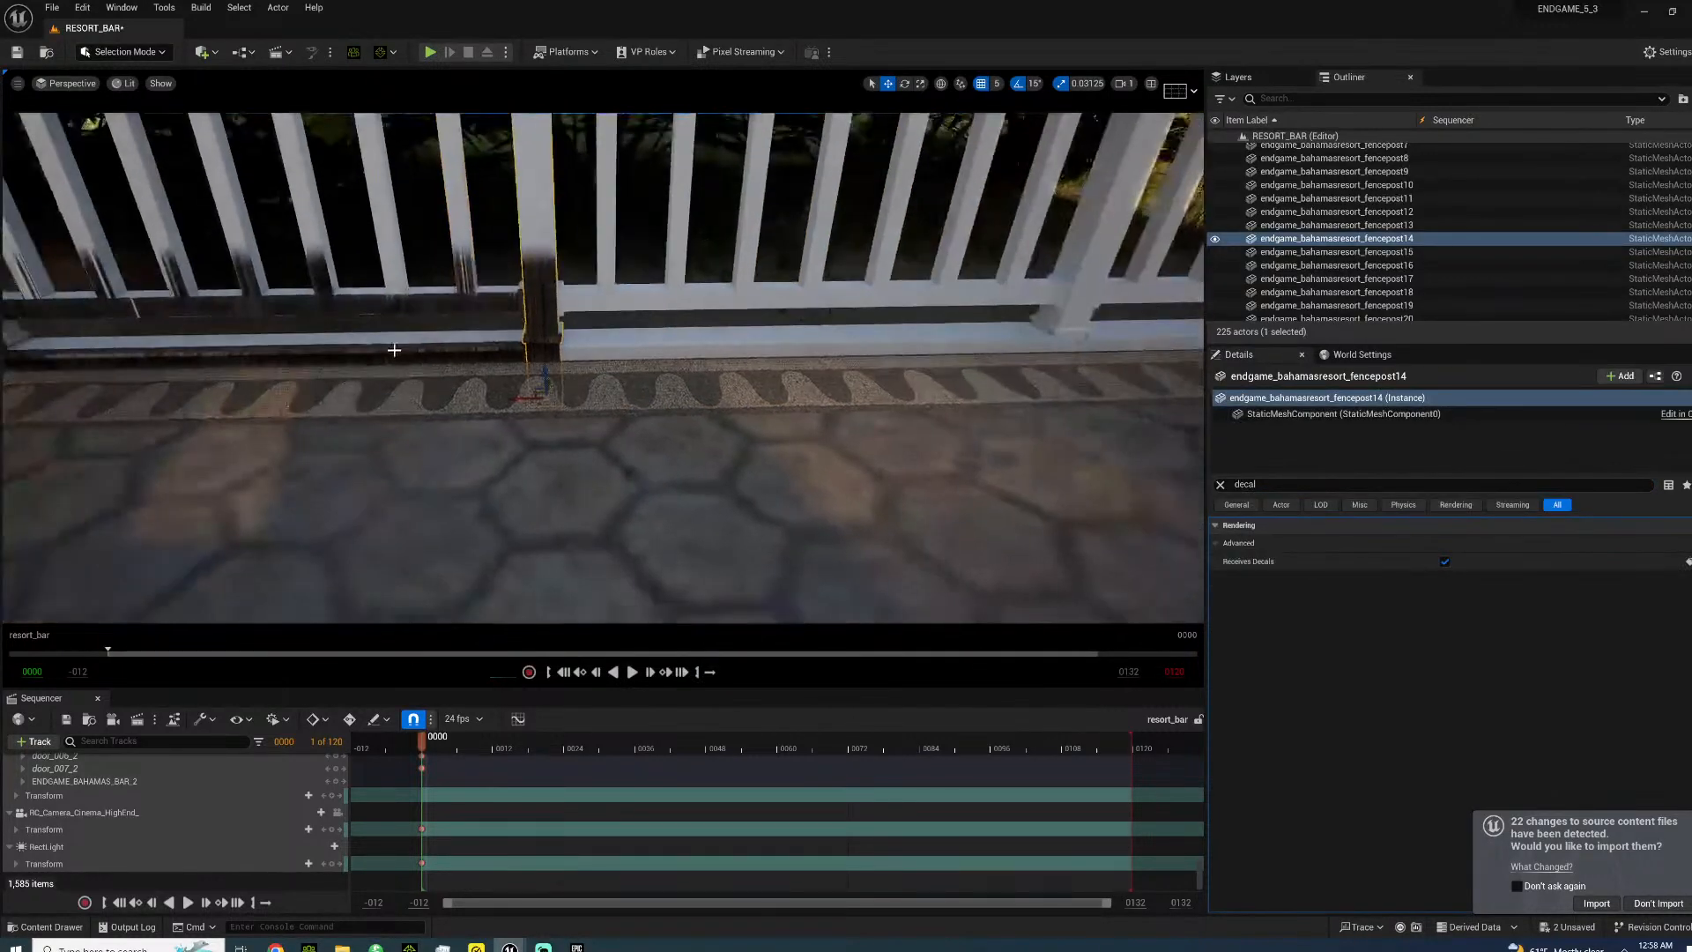
ctrl+click(394, 348)
ctrl+click(387, 302)
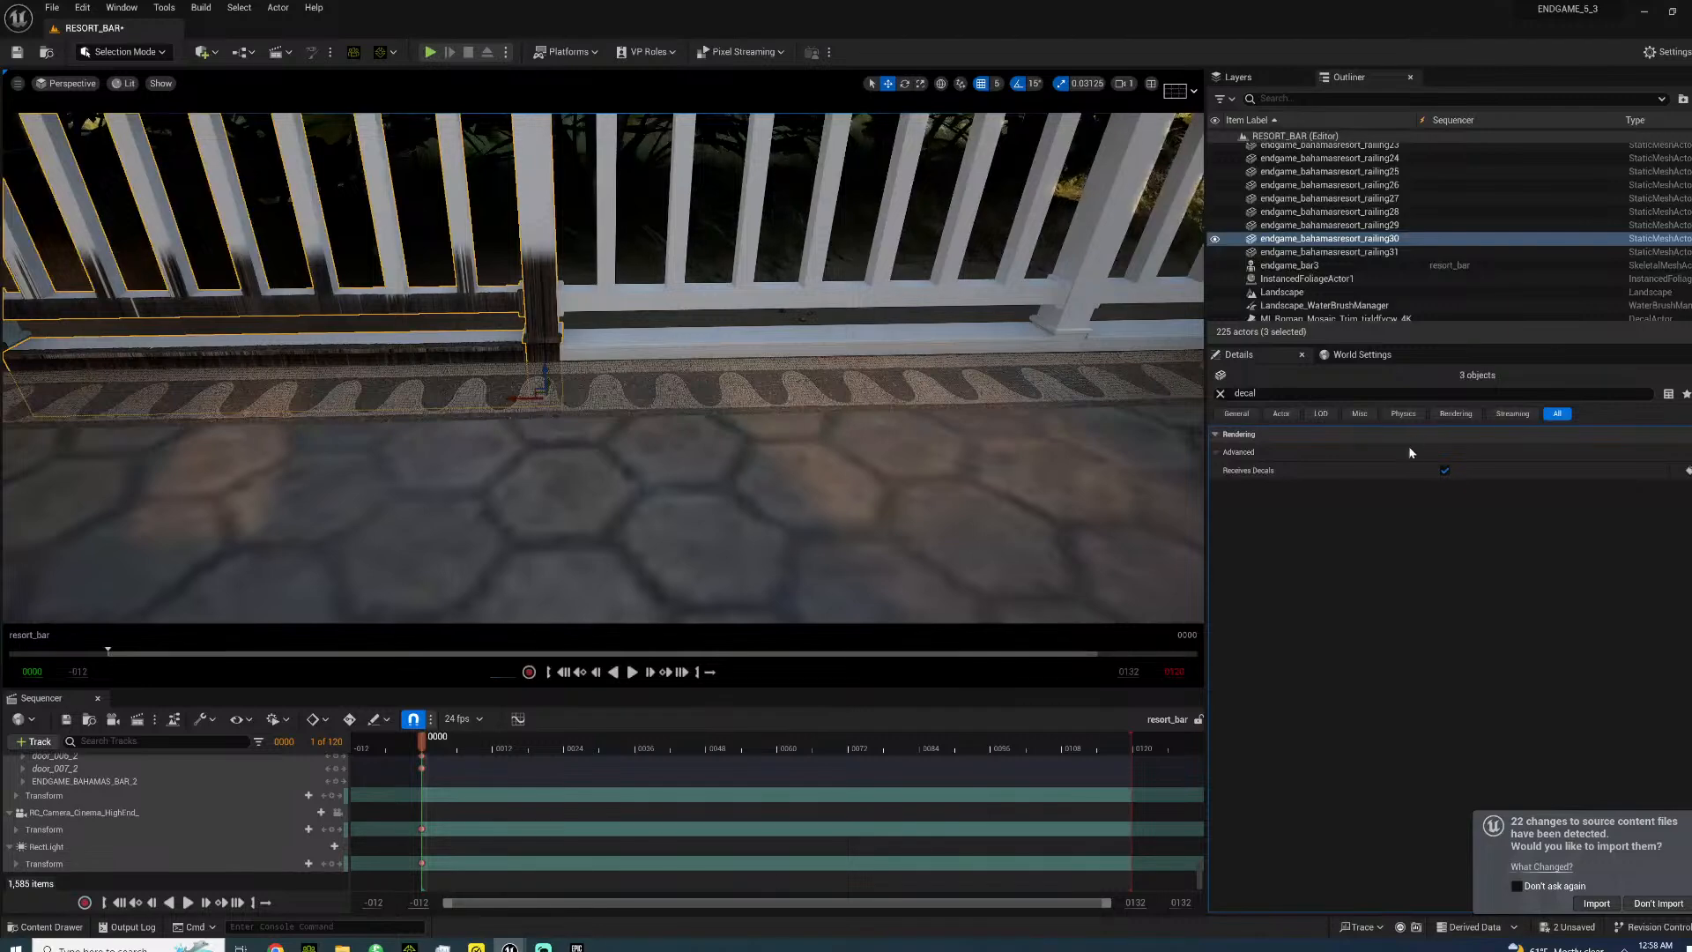
click(1445, 469)
- Stop the following stained fence section's base and railing from receiving decals
right_drag(640, 408, 605, 407)
click(518, 291)
ctrl+click(518, 233)
click(1445, 471)
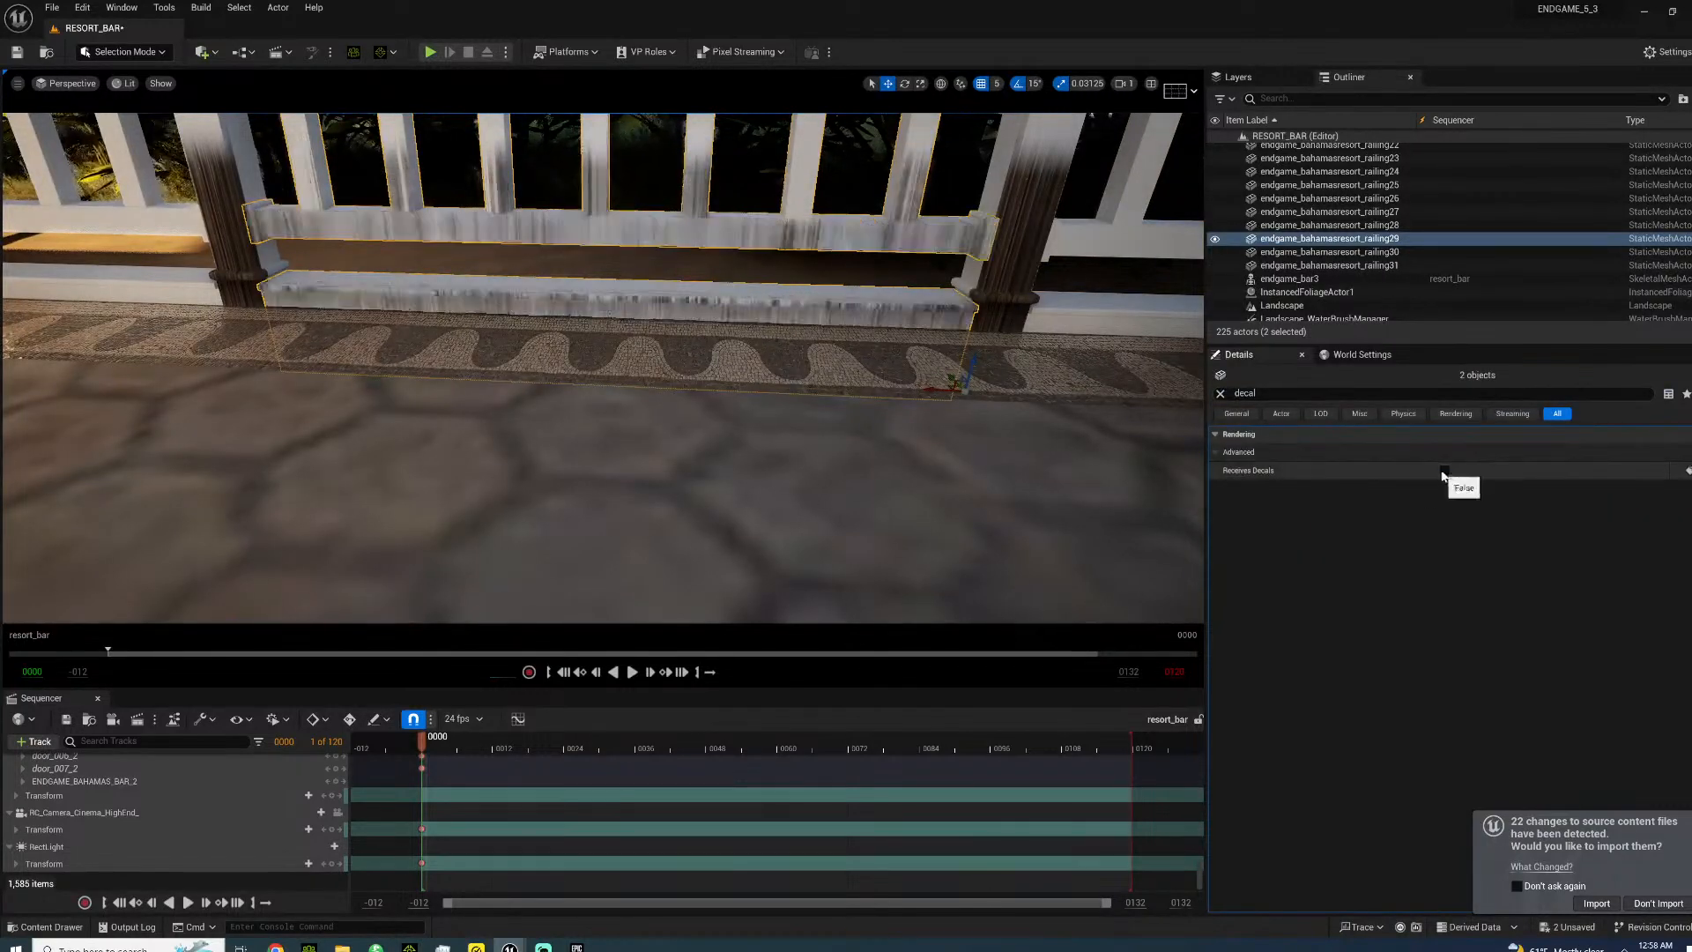
- Turn off Receives Decals on the two dark-stained fence posts flanking that section
click(244, 257)
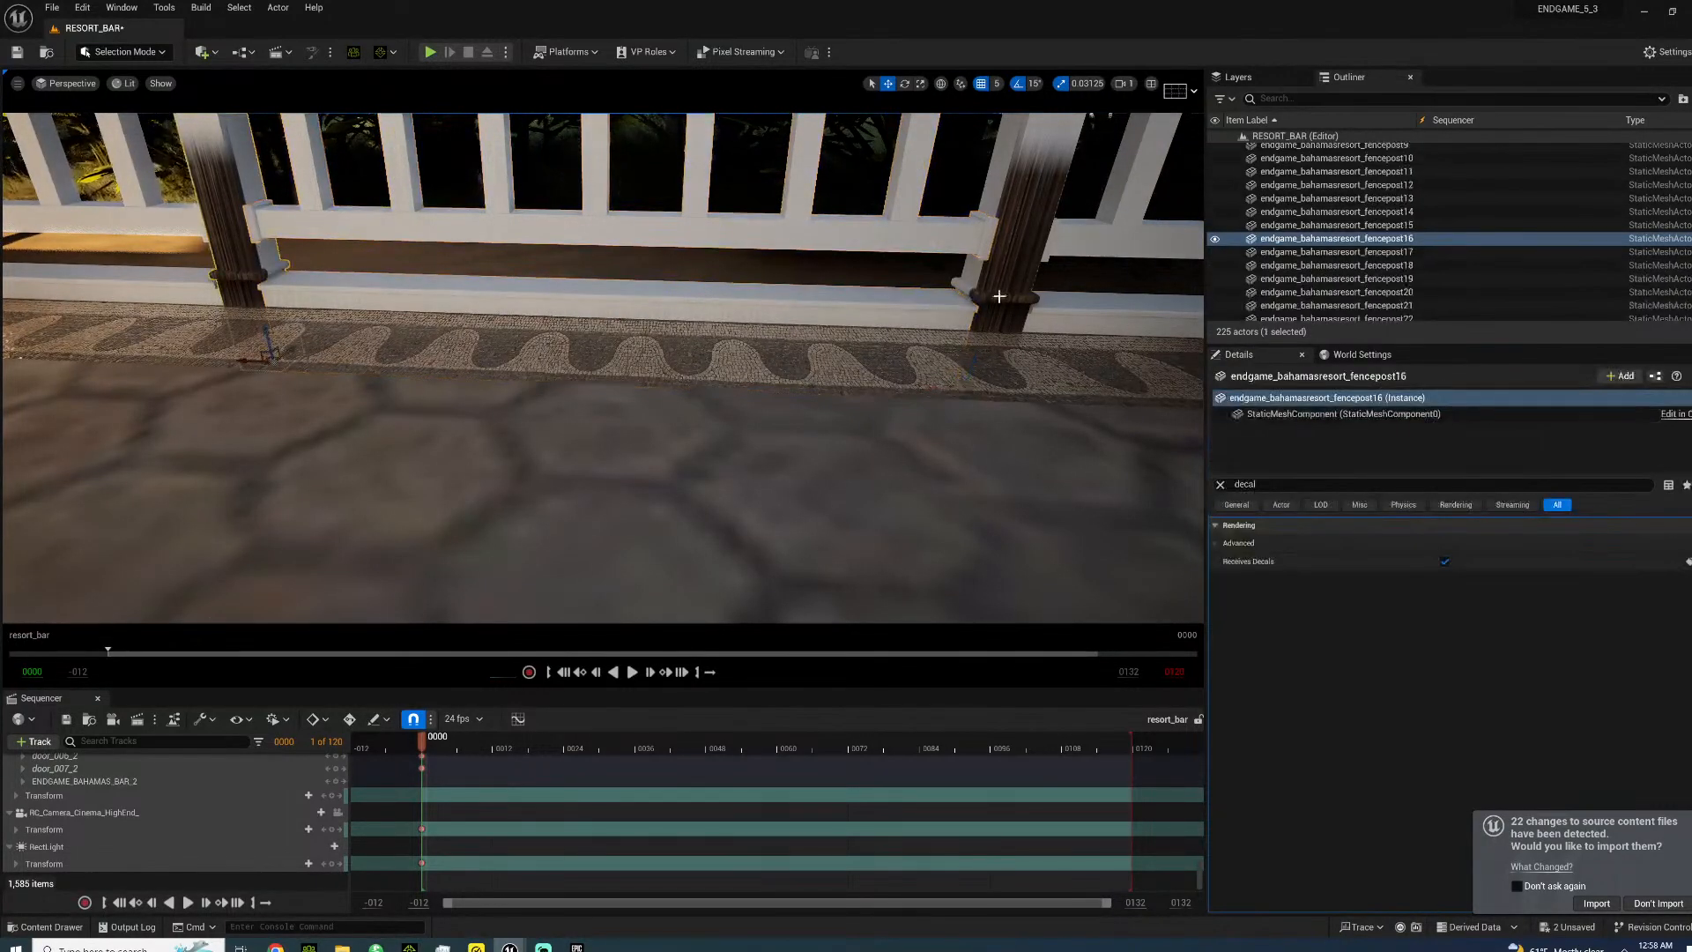
ctrl+click(999, 293)
click(1445, 471)
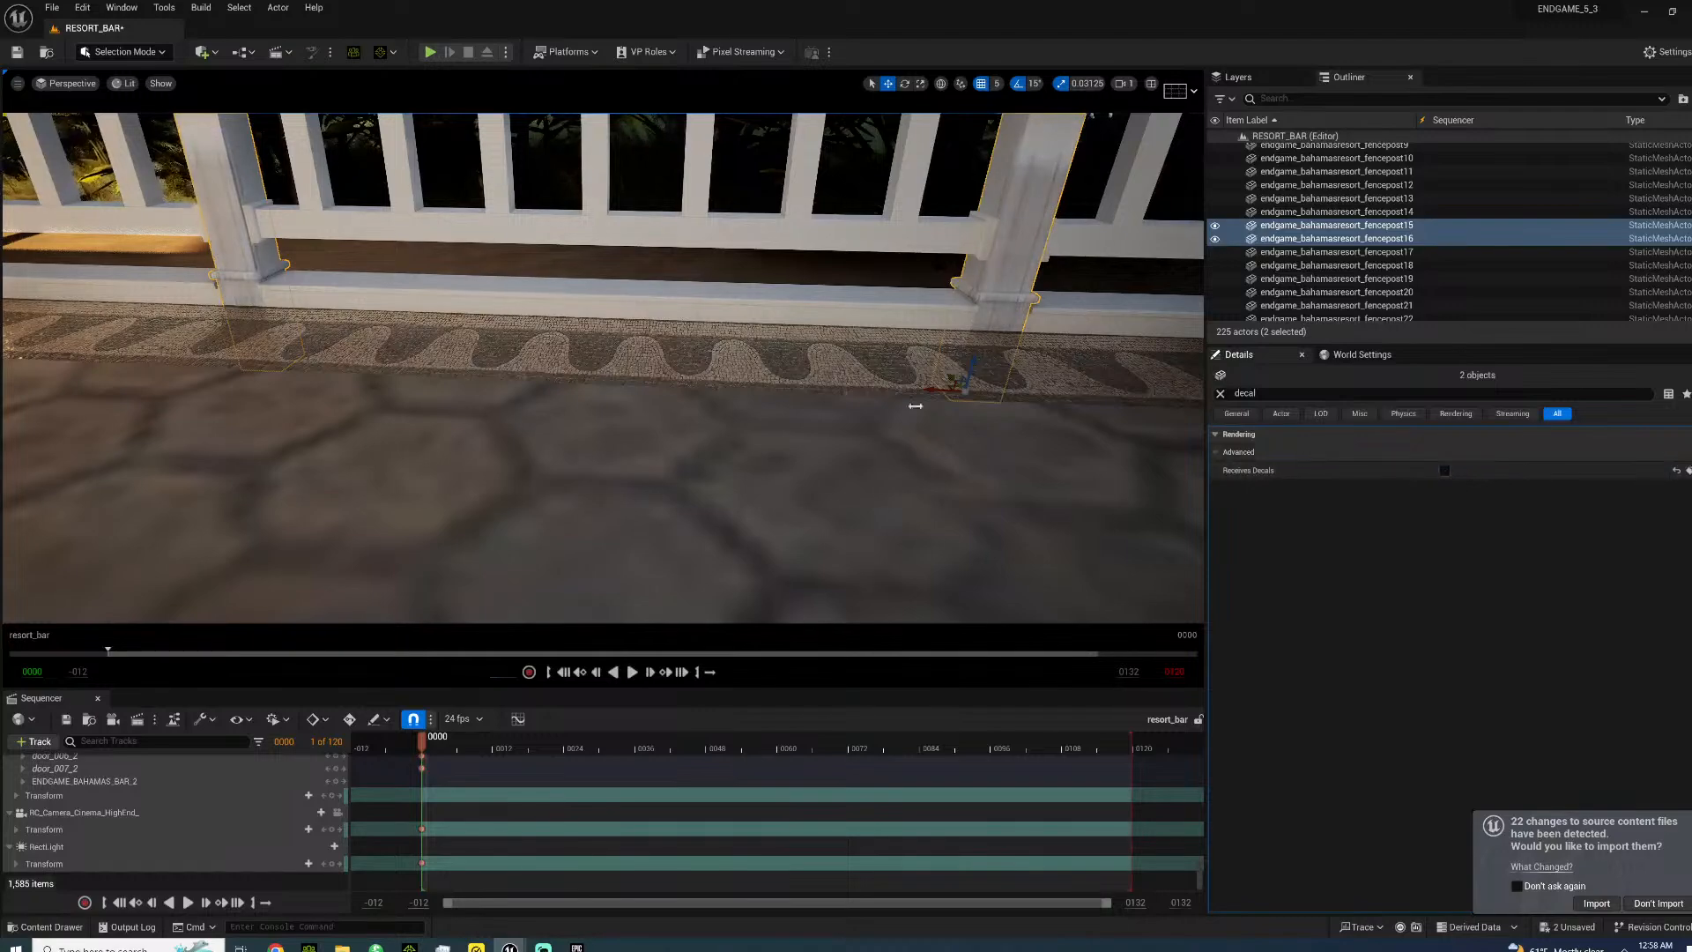
- Examine the railings through the doorways and windows from inside the bar
click(758, 423)
right_drag(758, 423, 1049, 352)
key(s)
key(s)
right_drag(494, 434, 476, 435)
key(w)
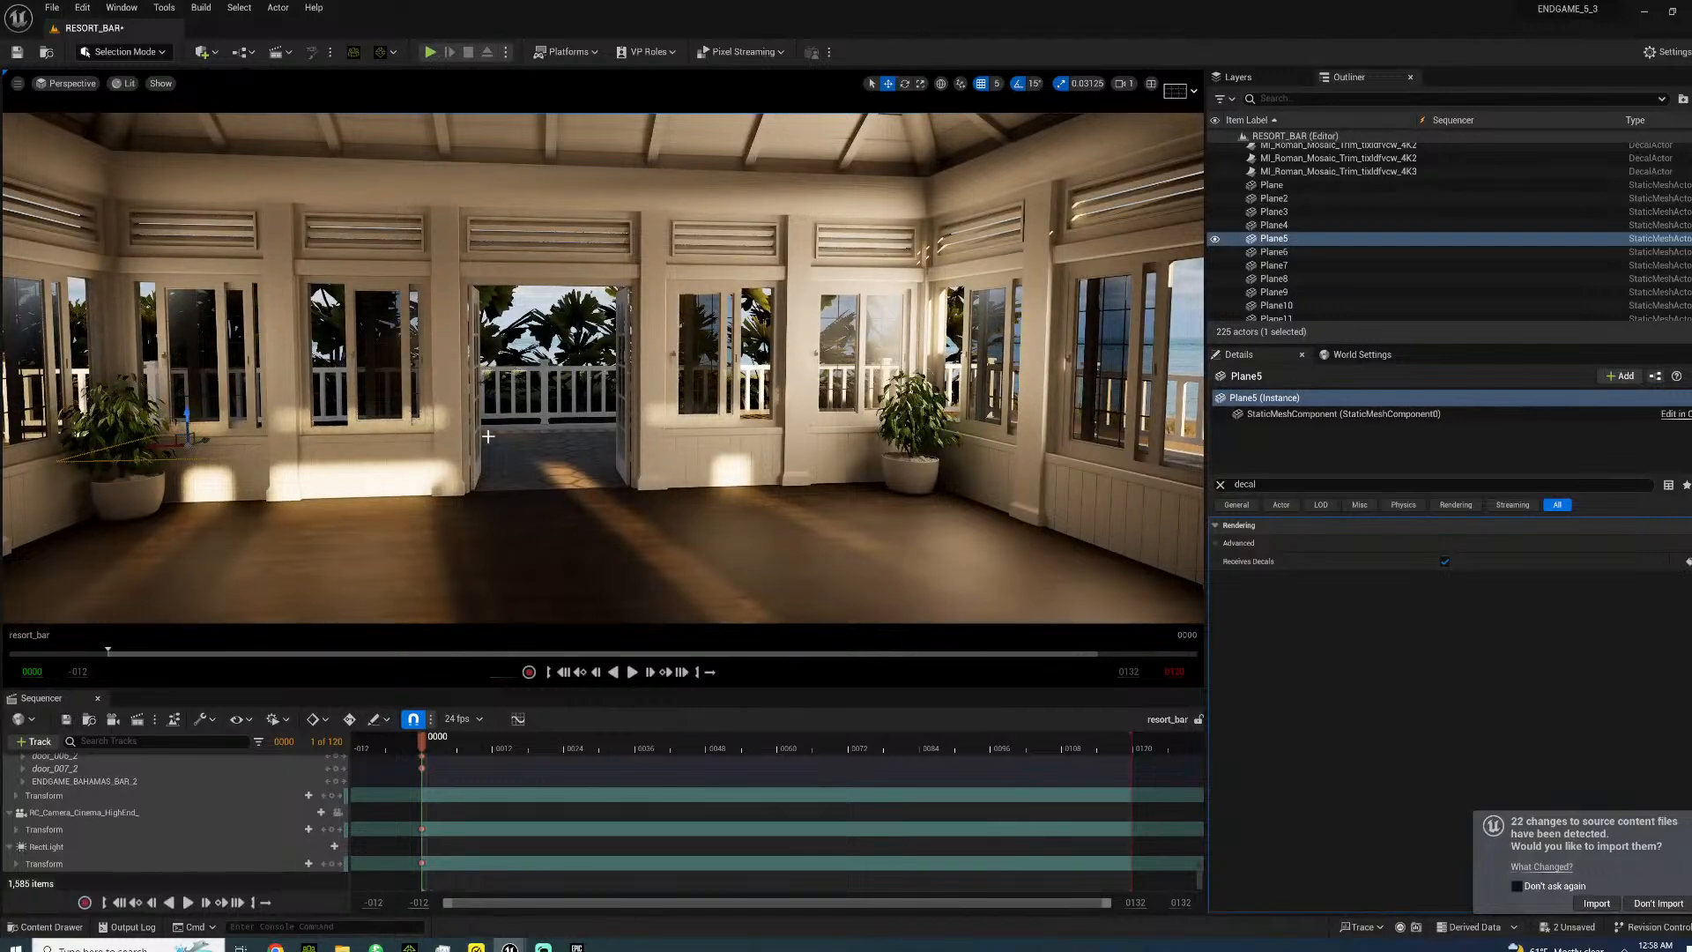
right_drag(489, 435, 574, 392)
key(d)
key(w)
key(w)
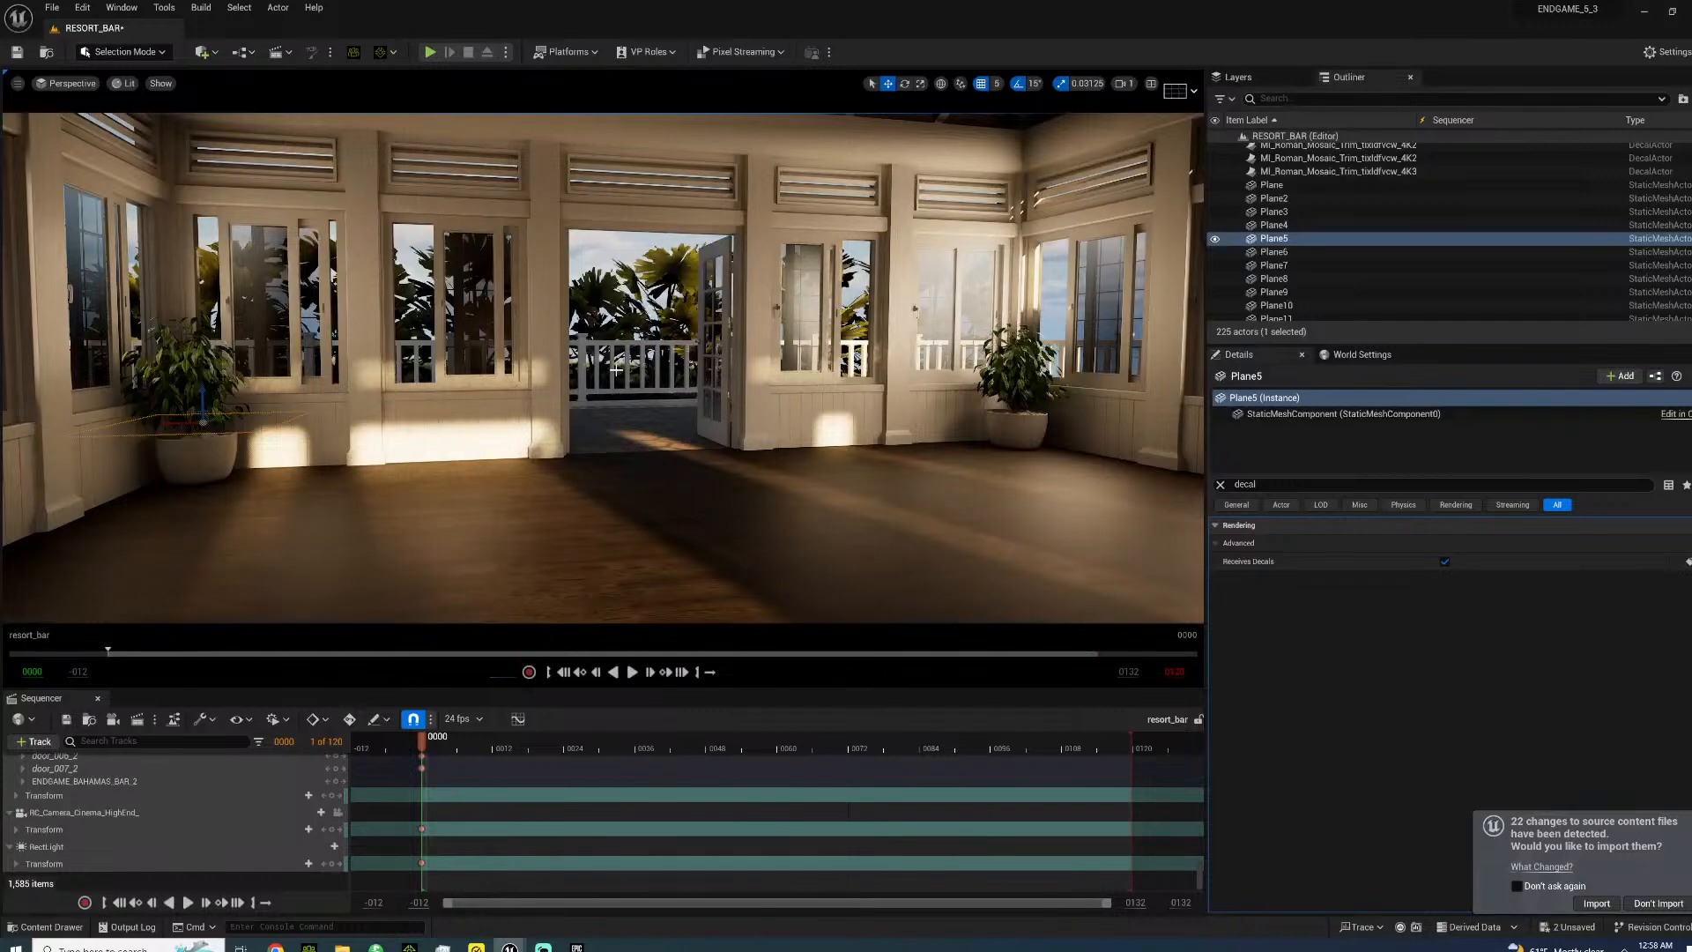
- Save the RESORT_BAR level with the corrected railings
key(s)
right_drag(595, 323, 701, 424)
key(s)
key(w)
key(ctrl+s)
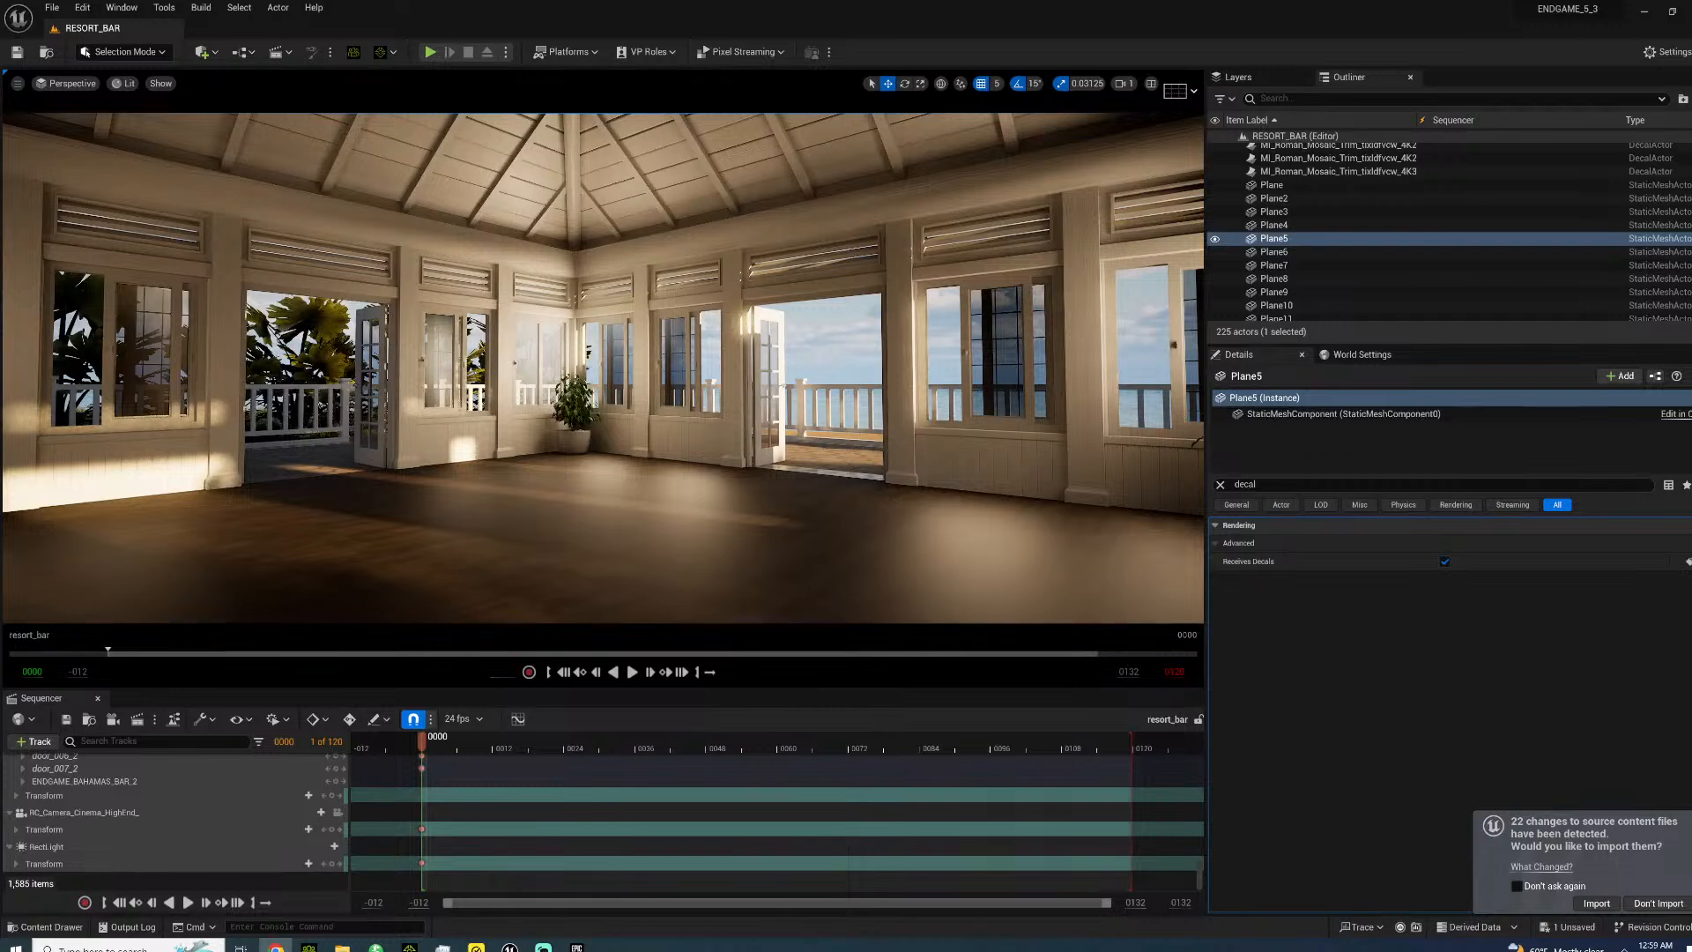
- Review the sunlight and window reflections across the wooden floor and surrounding walls
right_drag(604, 370, 548, 309)
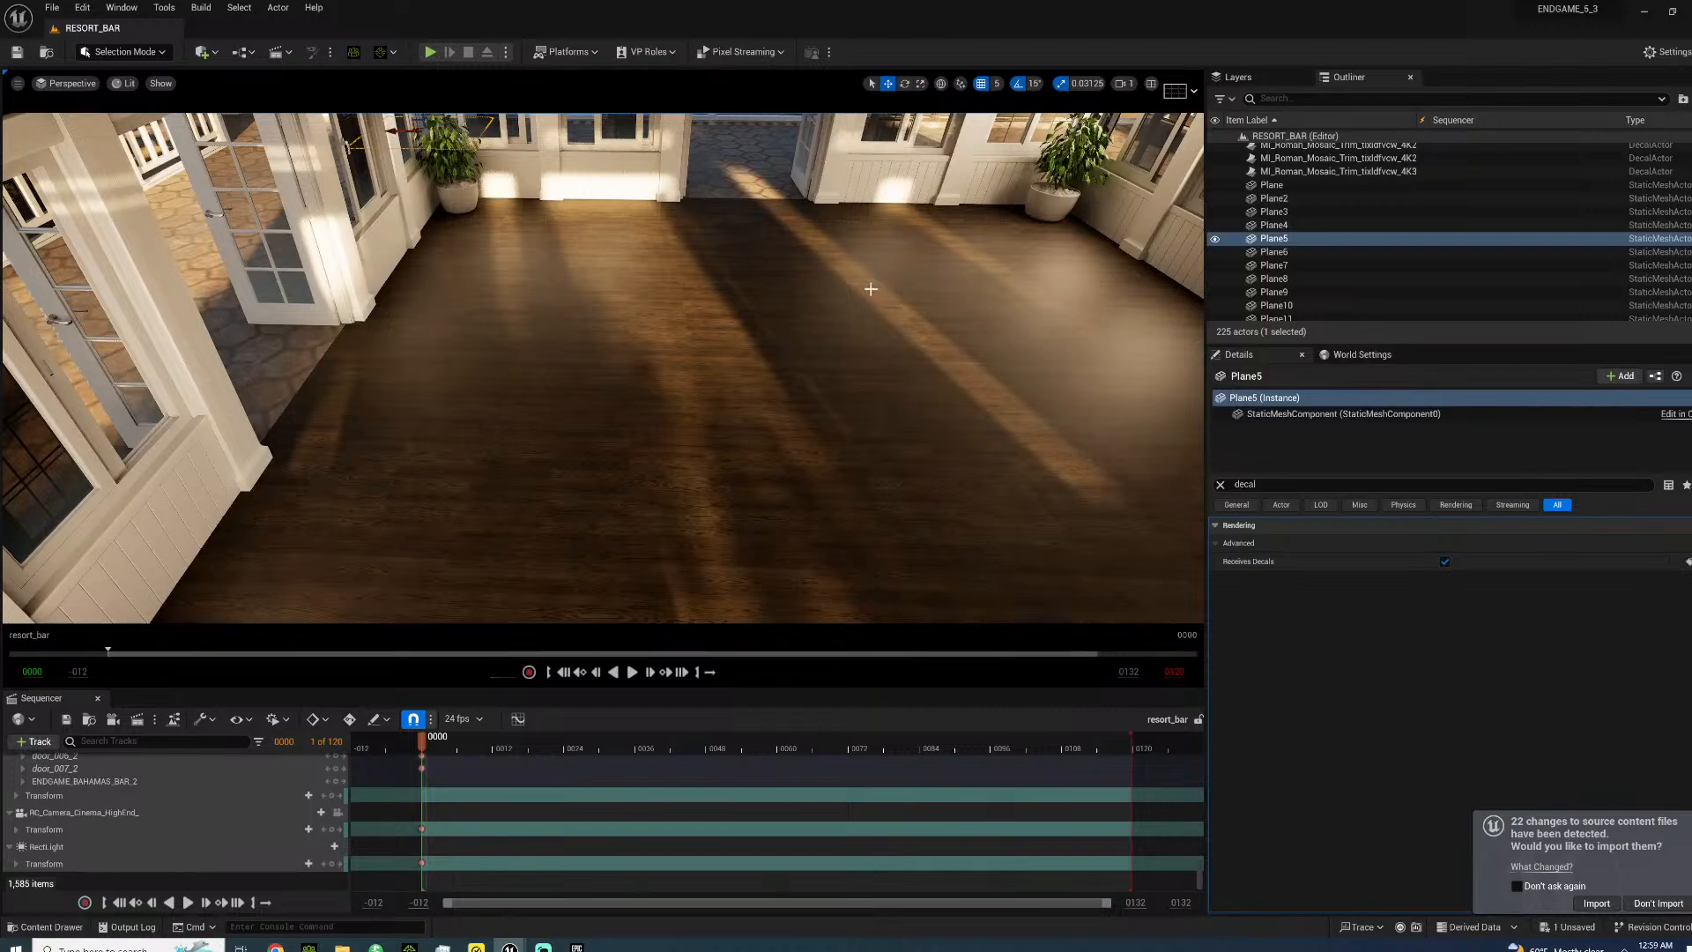
right_drag(805, 389, 765, 353)
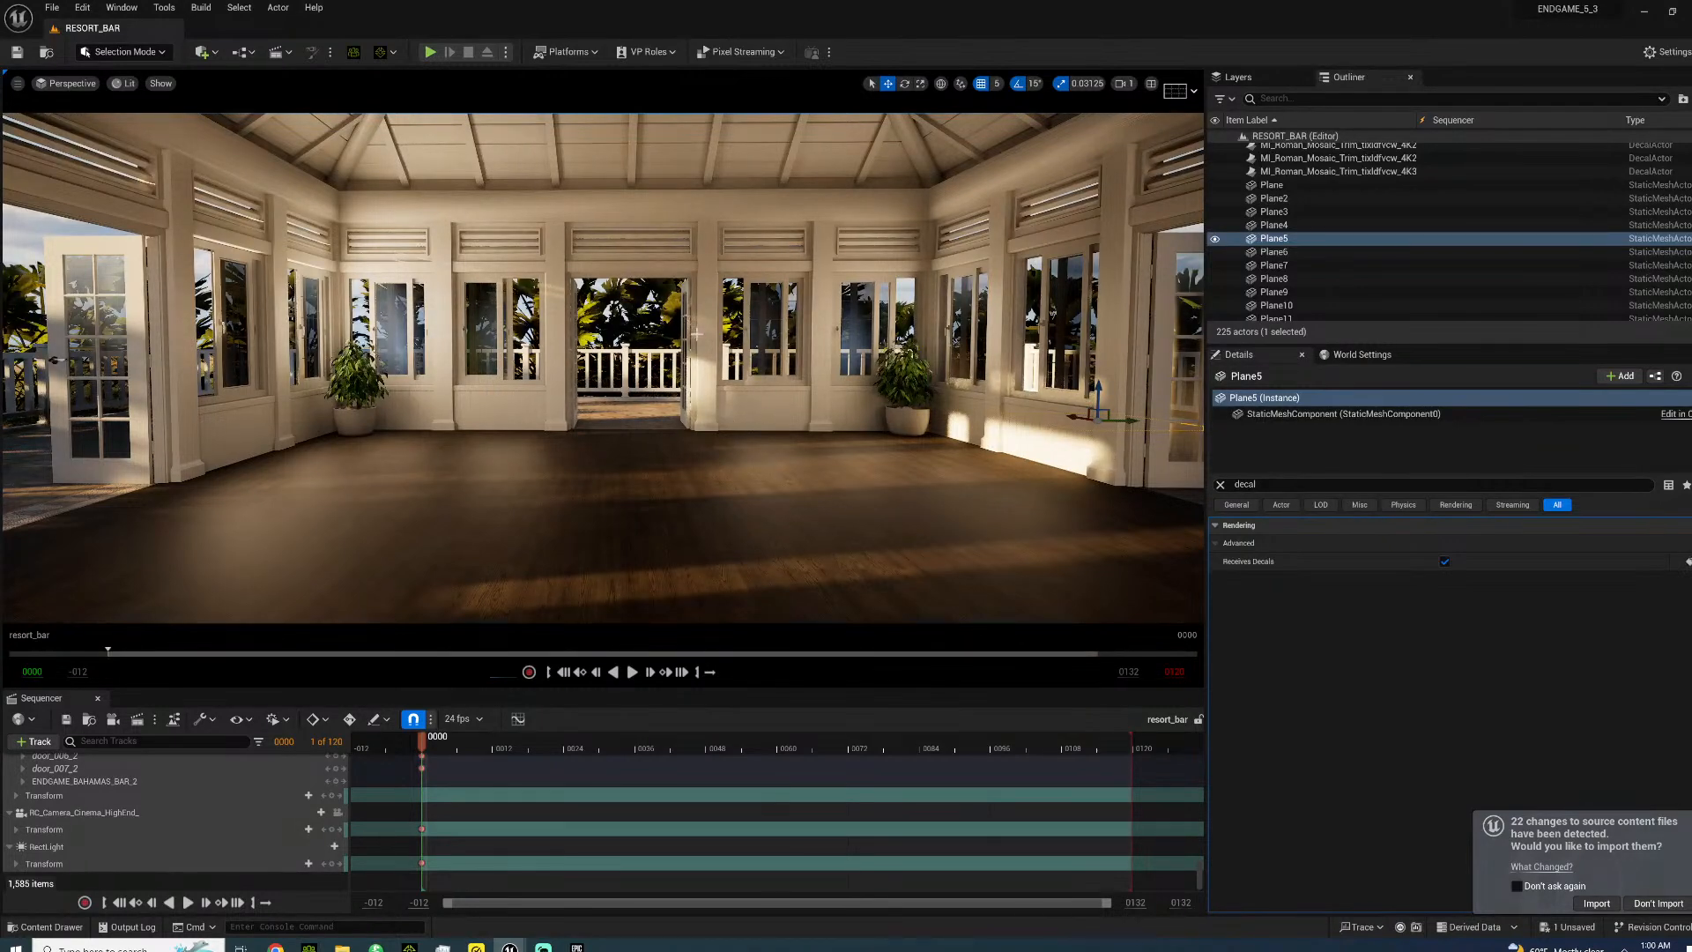
mouse_move(617, 370)
right_down()
mouse_move(547, 340)
mouse_move(604, 381)
right_up()
right_drag(734, 433, 793, 454)
right_drag(384, 414, 384, 405)
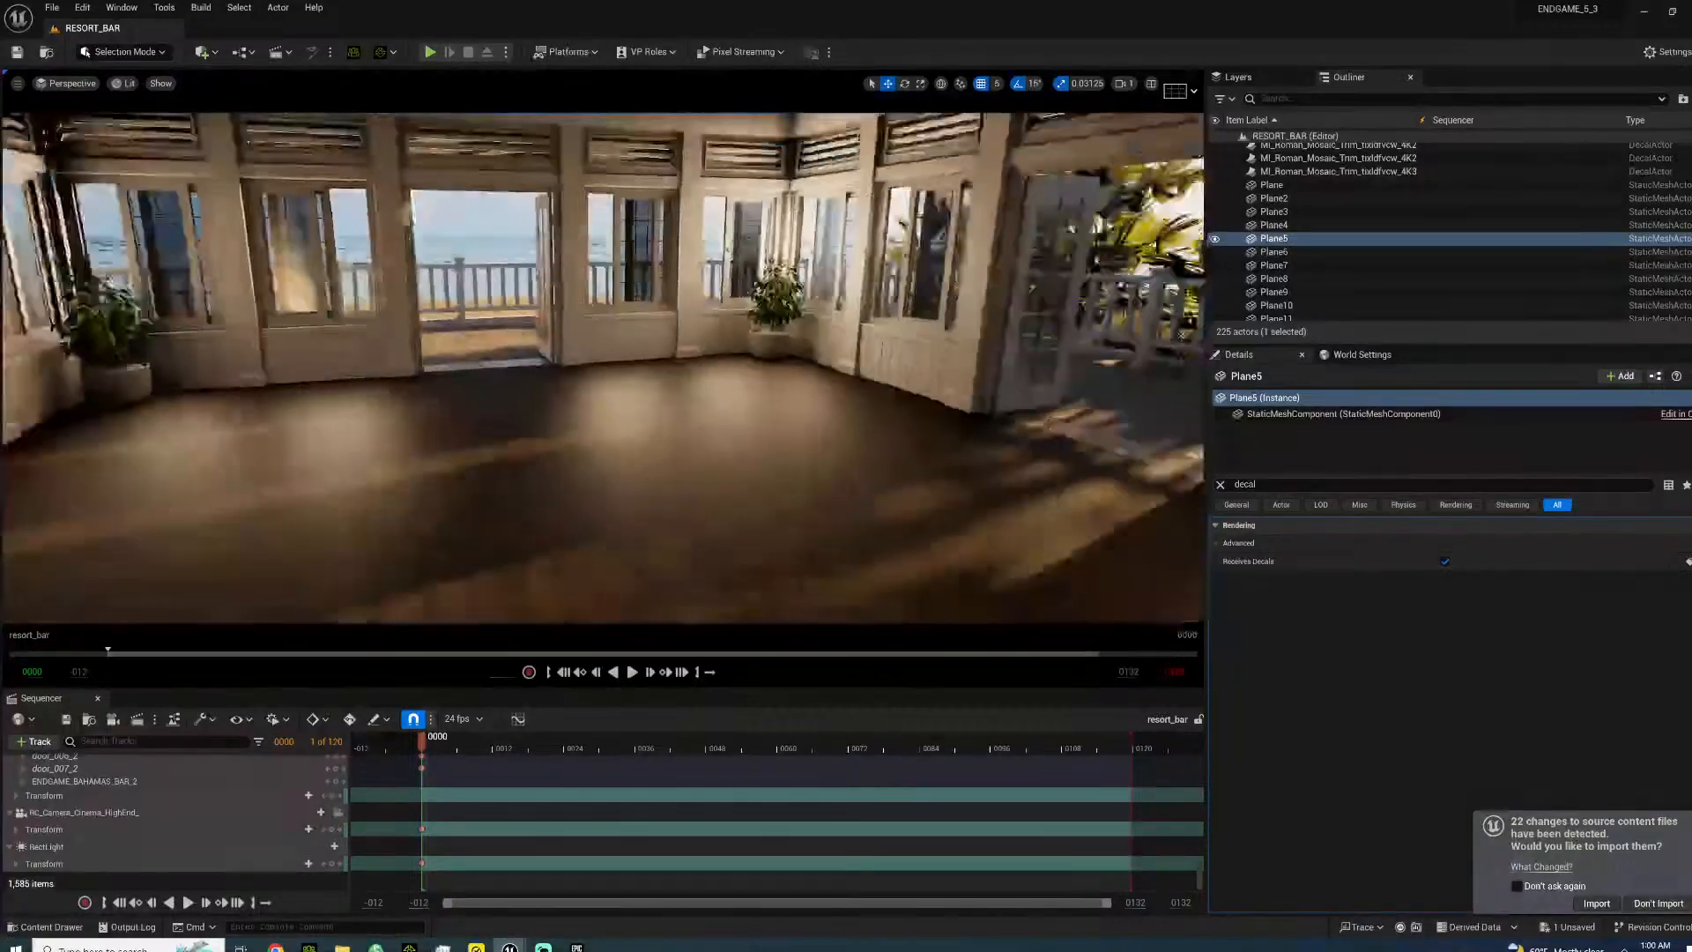
right_drag(604, 367, 670, 242)
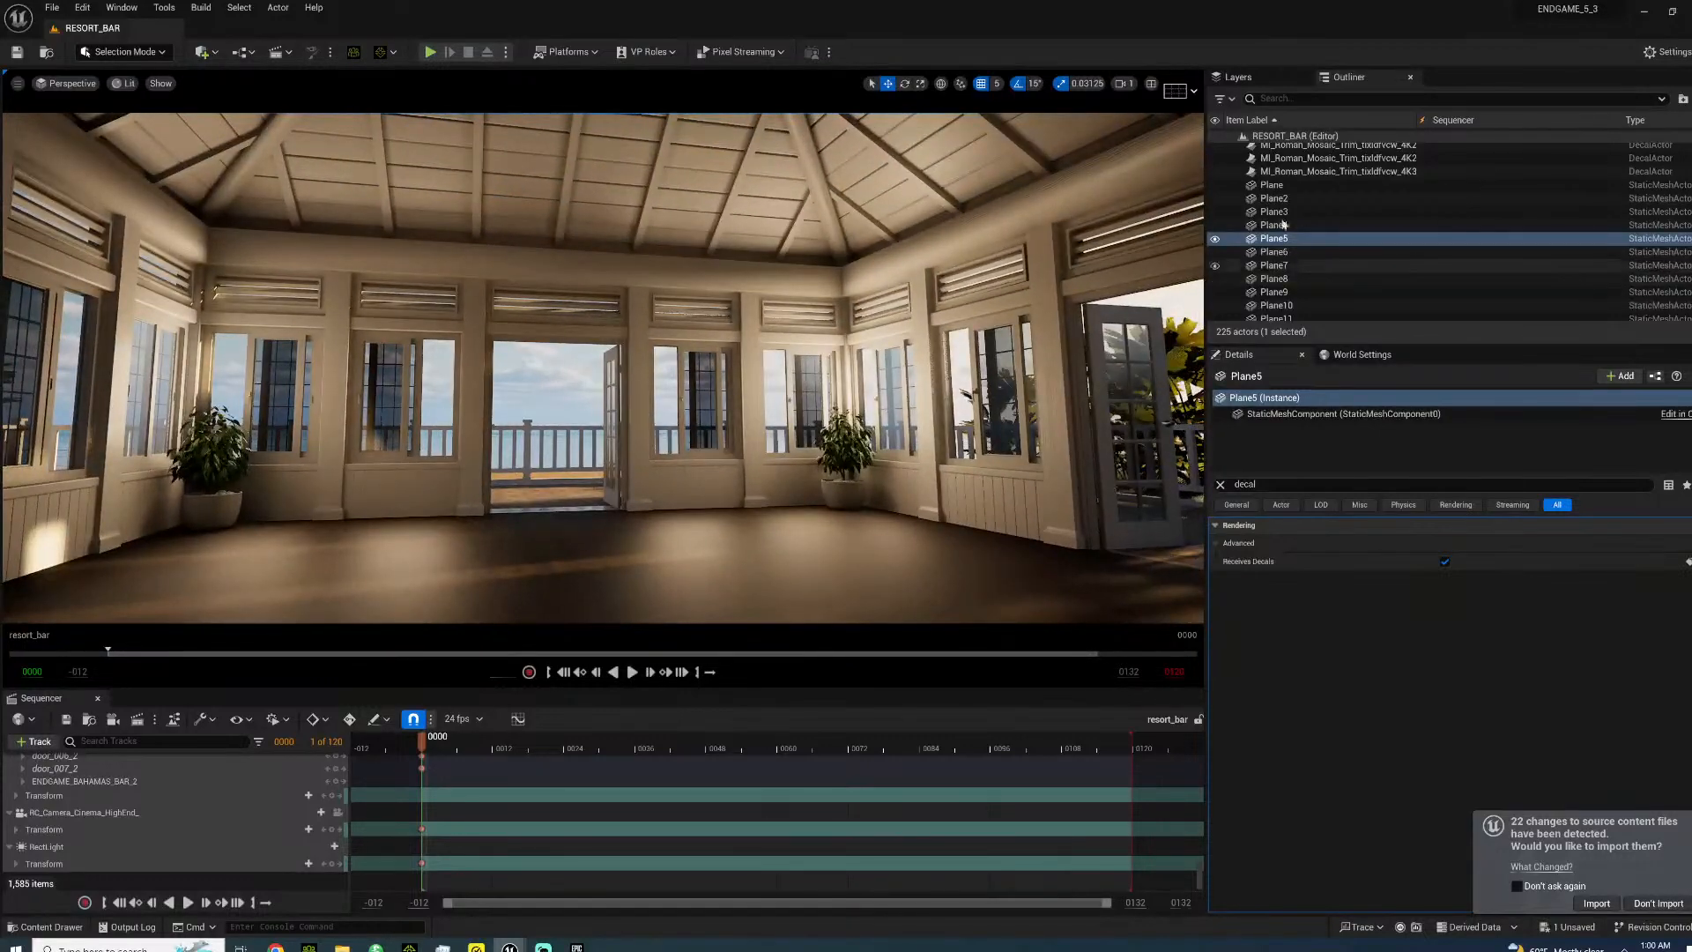
- Browse the project content to the CHARACTER > 007 folder
click(76, 930)
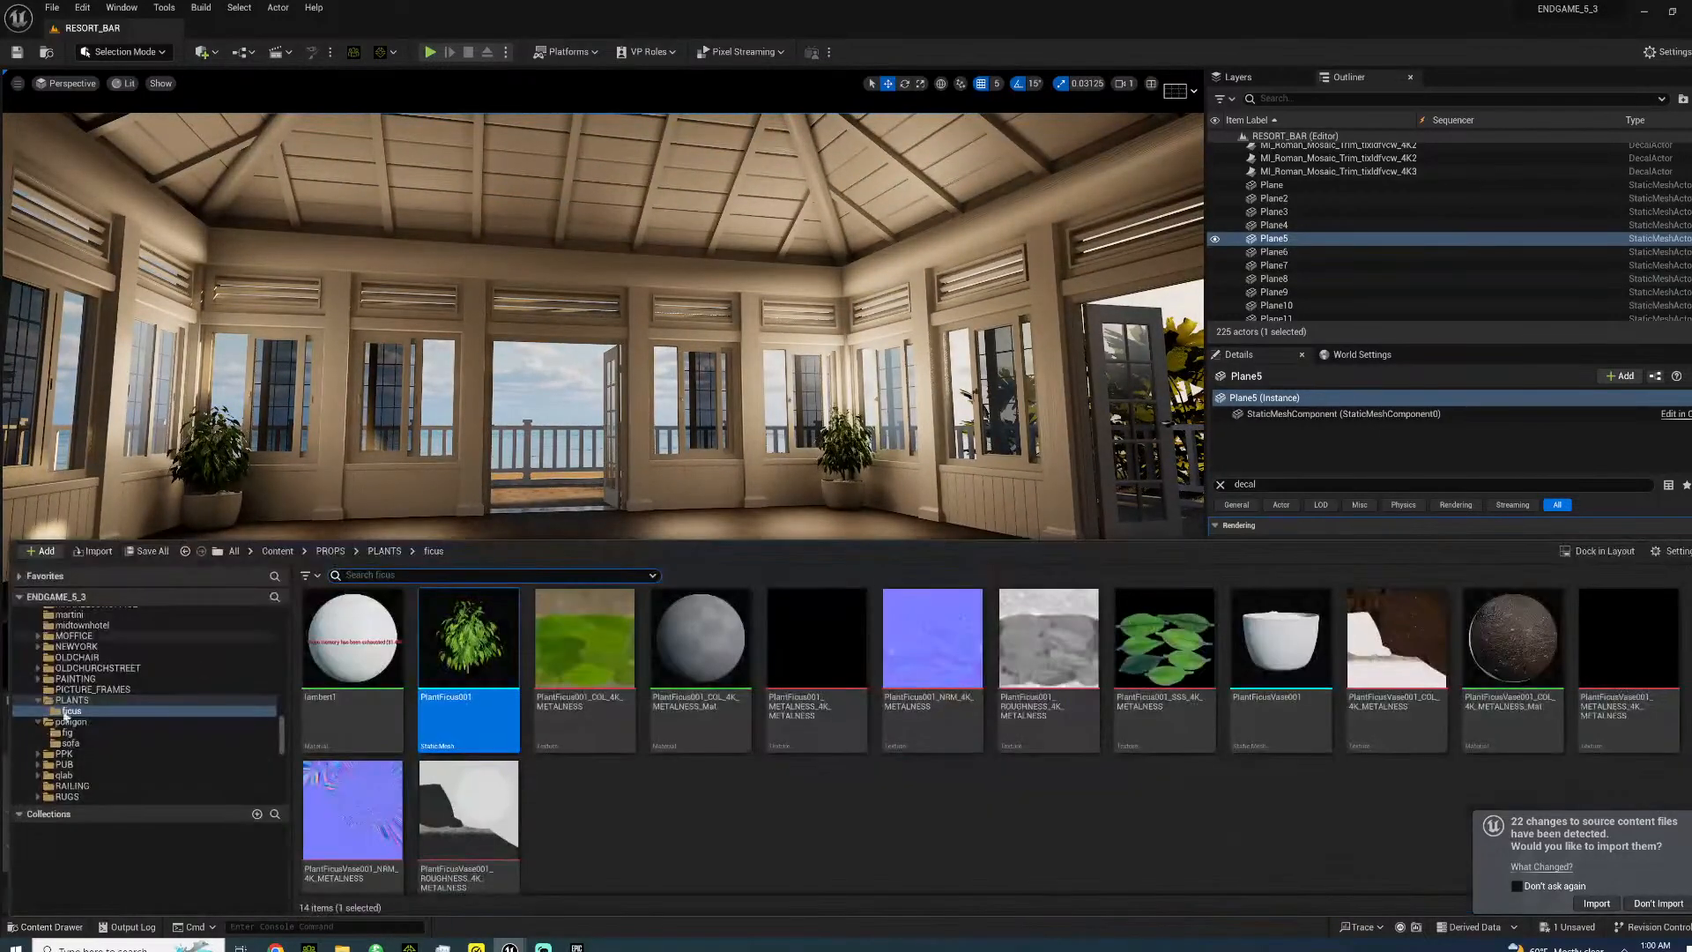
drag(284, 743, 288, 661)
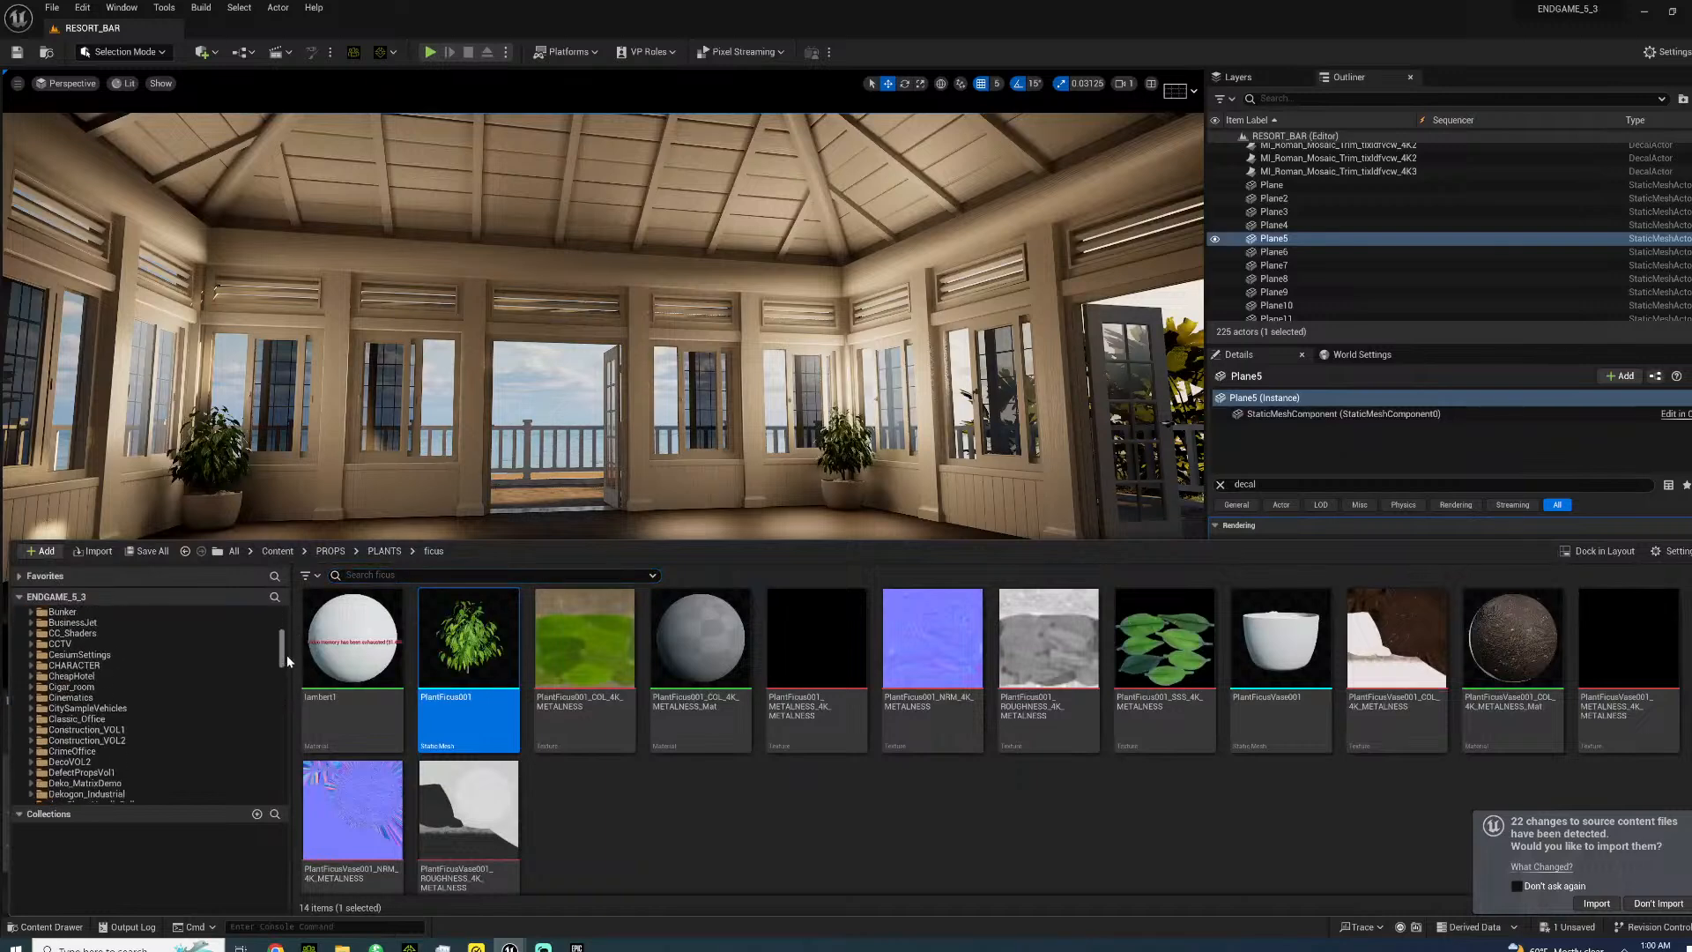
click(55, 666)
click(31, 666)
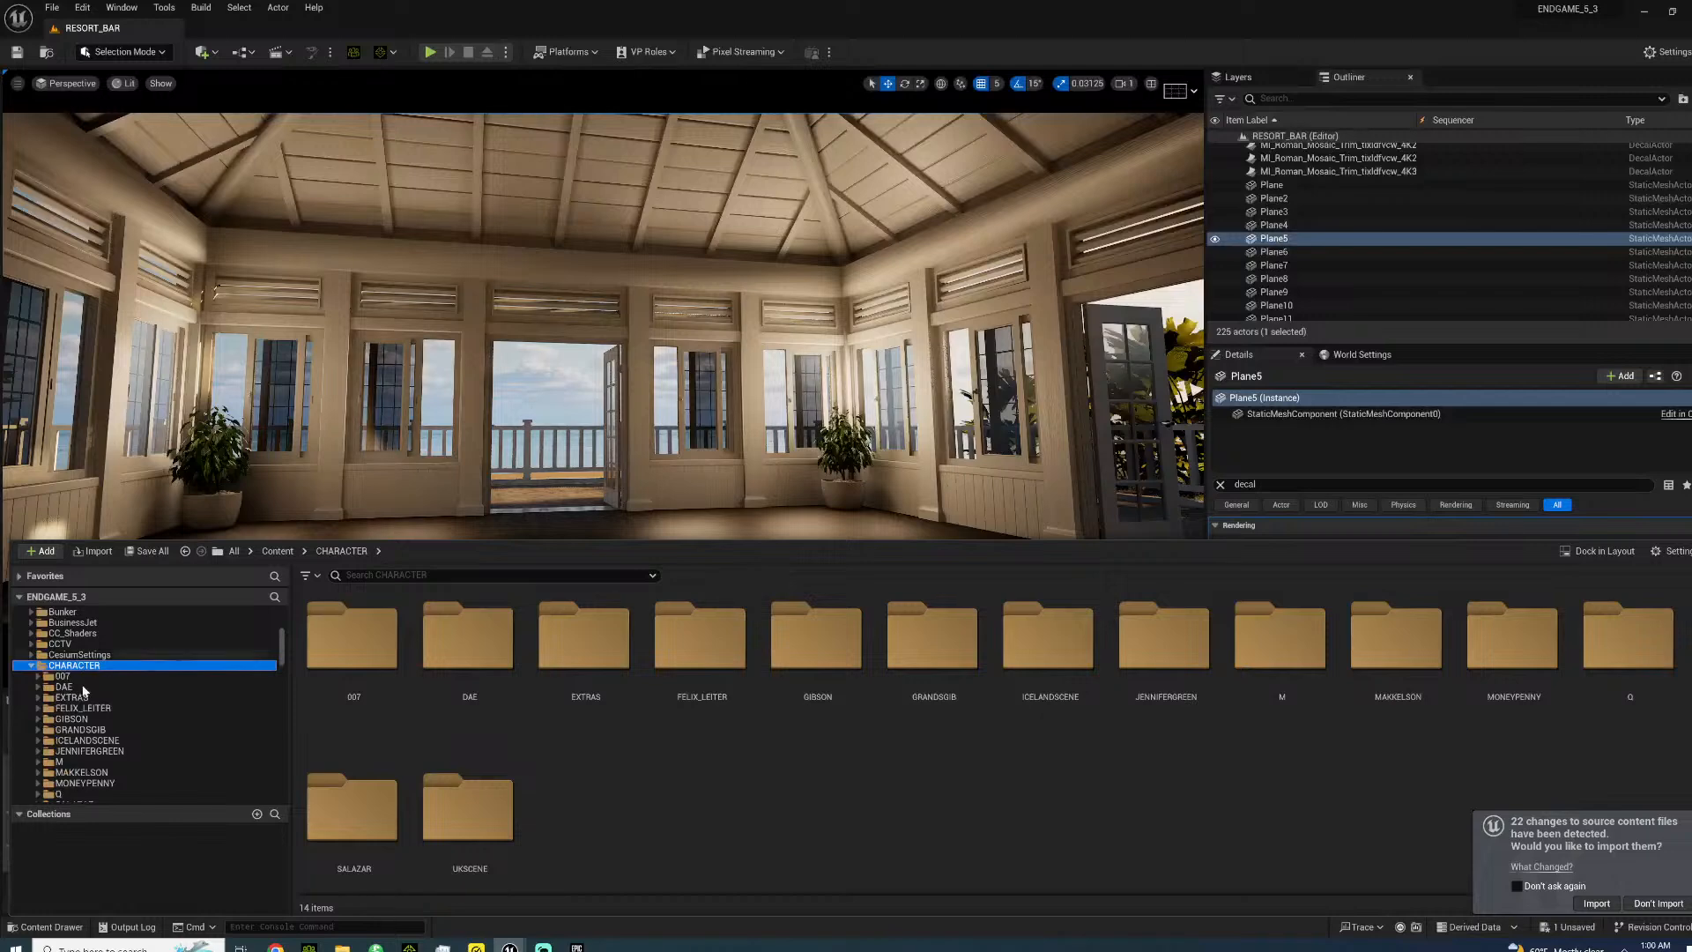
click(64, 677)
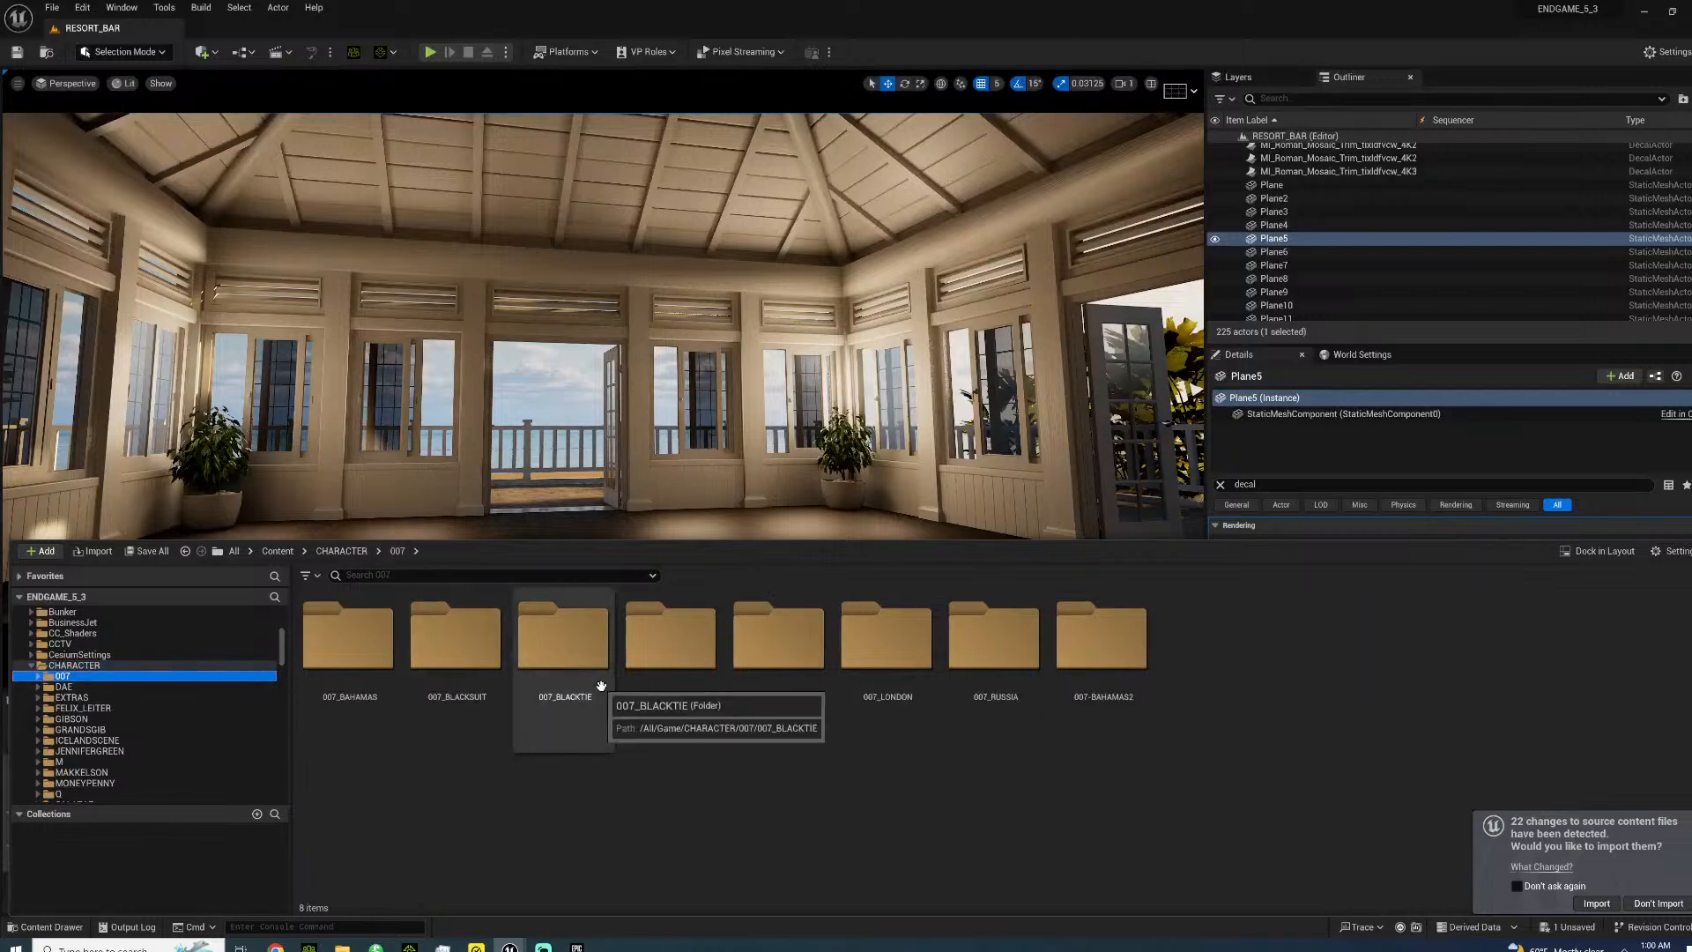
- Look through the 007_BLUESUIT and 007_BLACKTIE outfit folders and open 007-BAHAMAS2
click(707, 685)
double_click(707, 685)
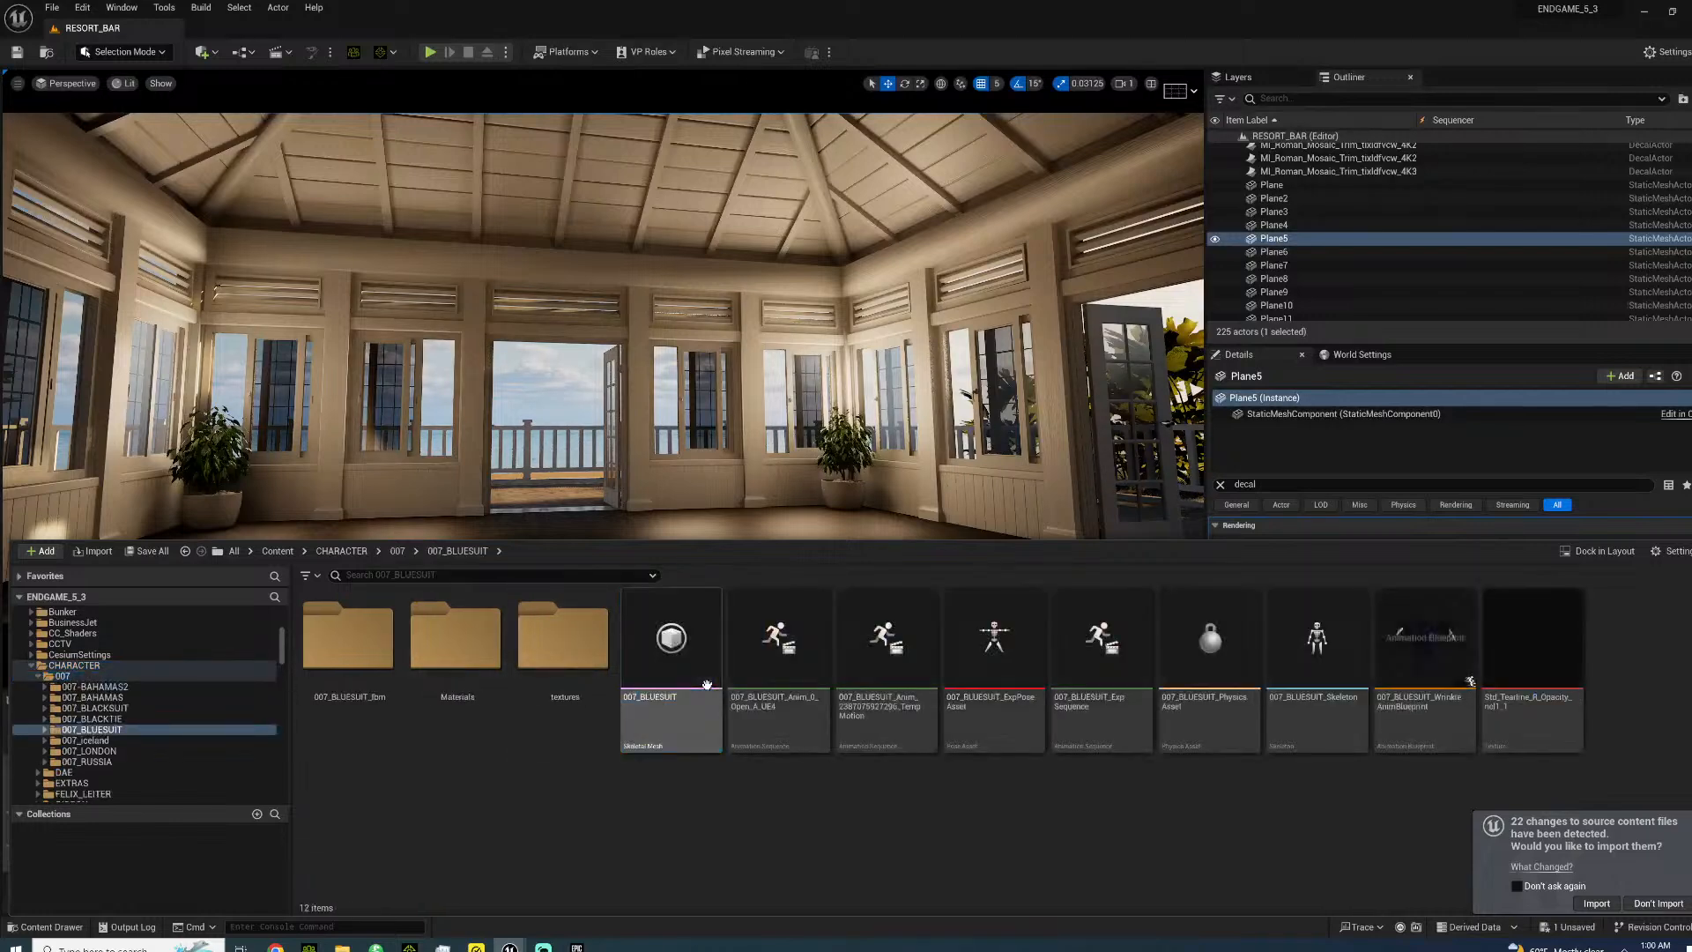
click(131, 719)
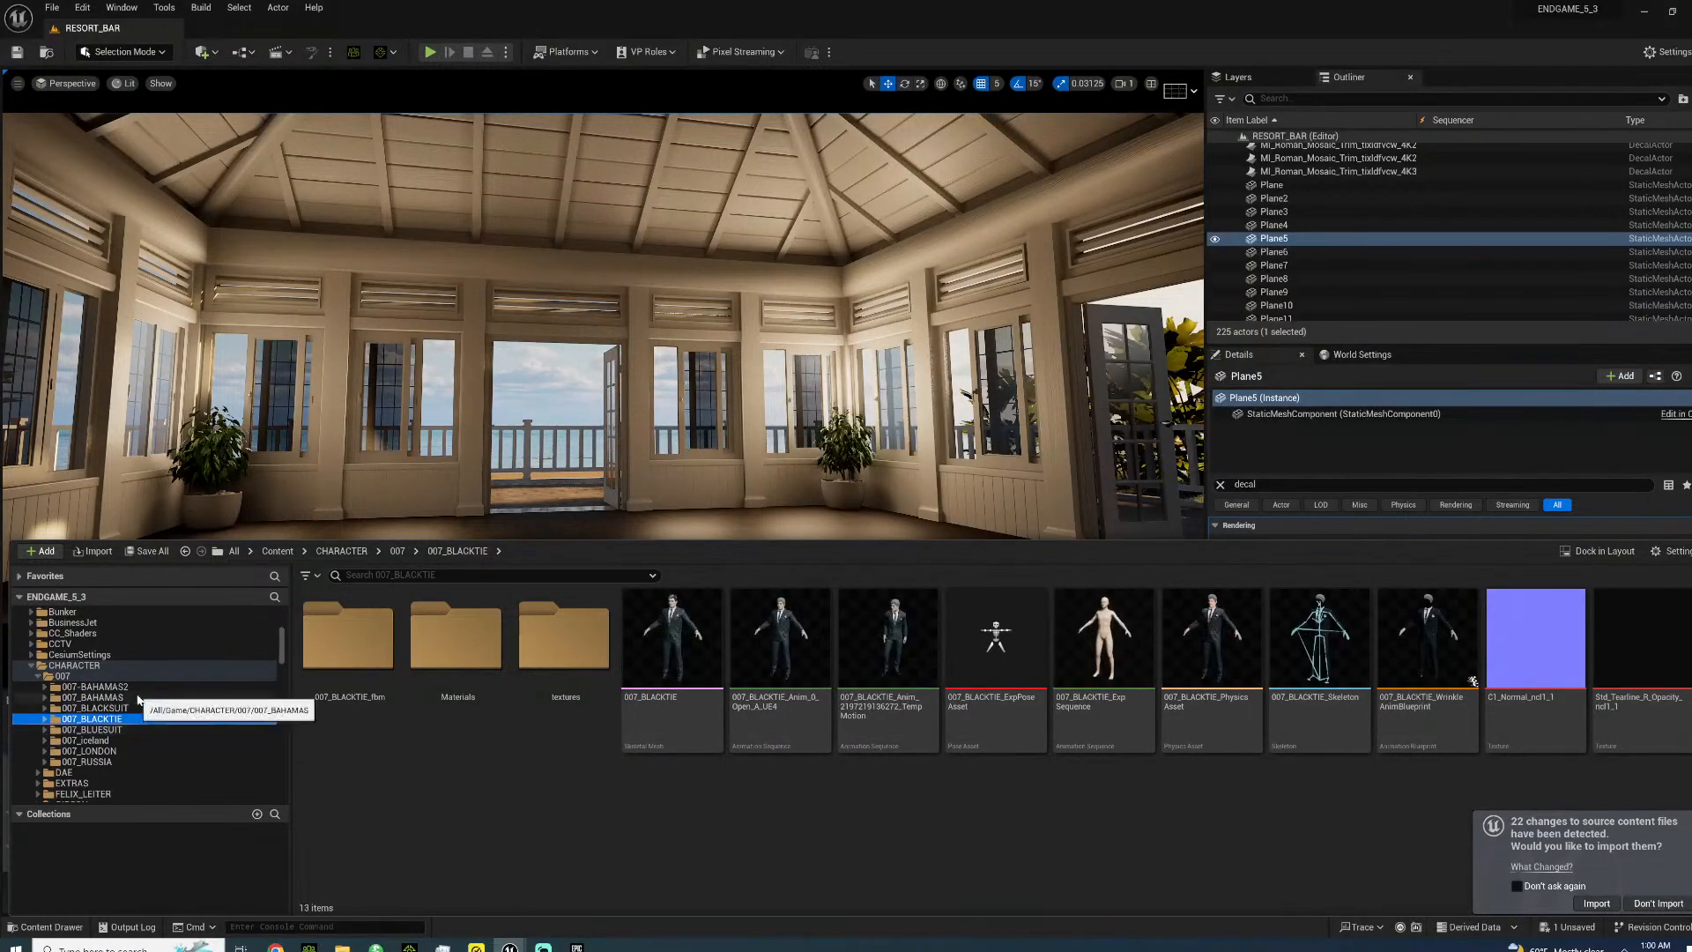
click(134, 689)
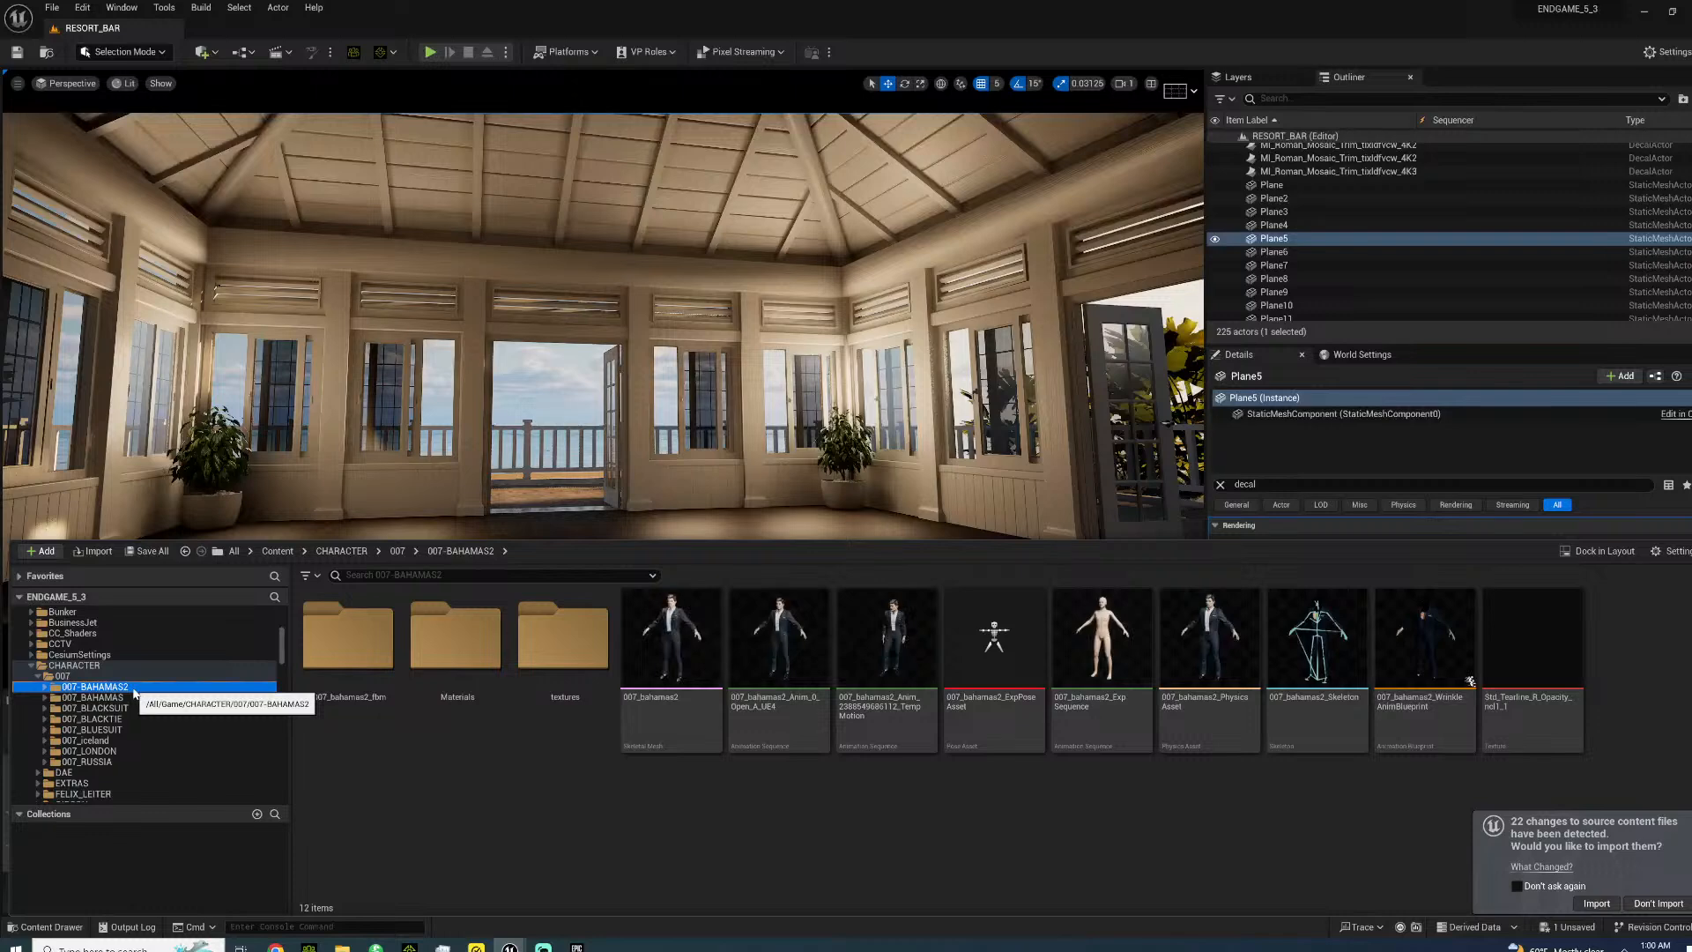
- Place the 007_bahamas2 skeletal mesh on the bar floor near the ocean-side doorway and hide the content browser
click(661, 609)
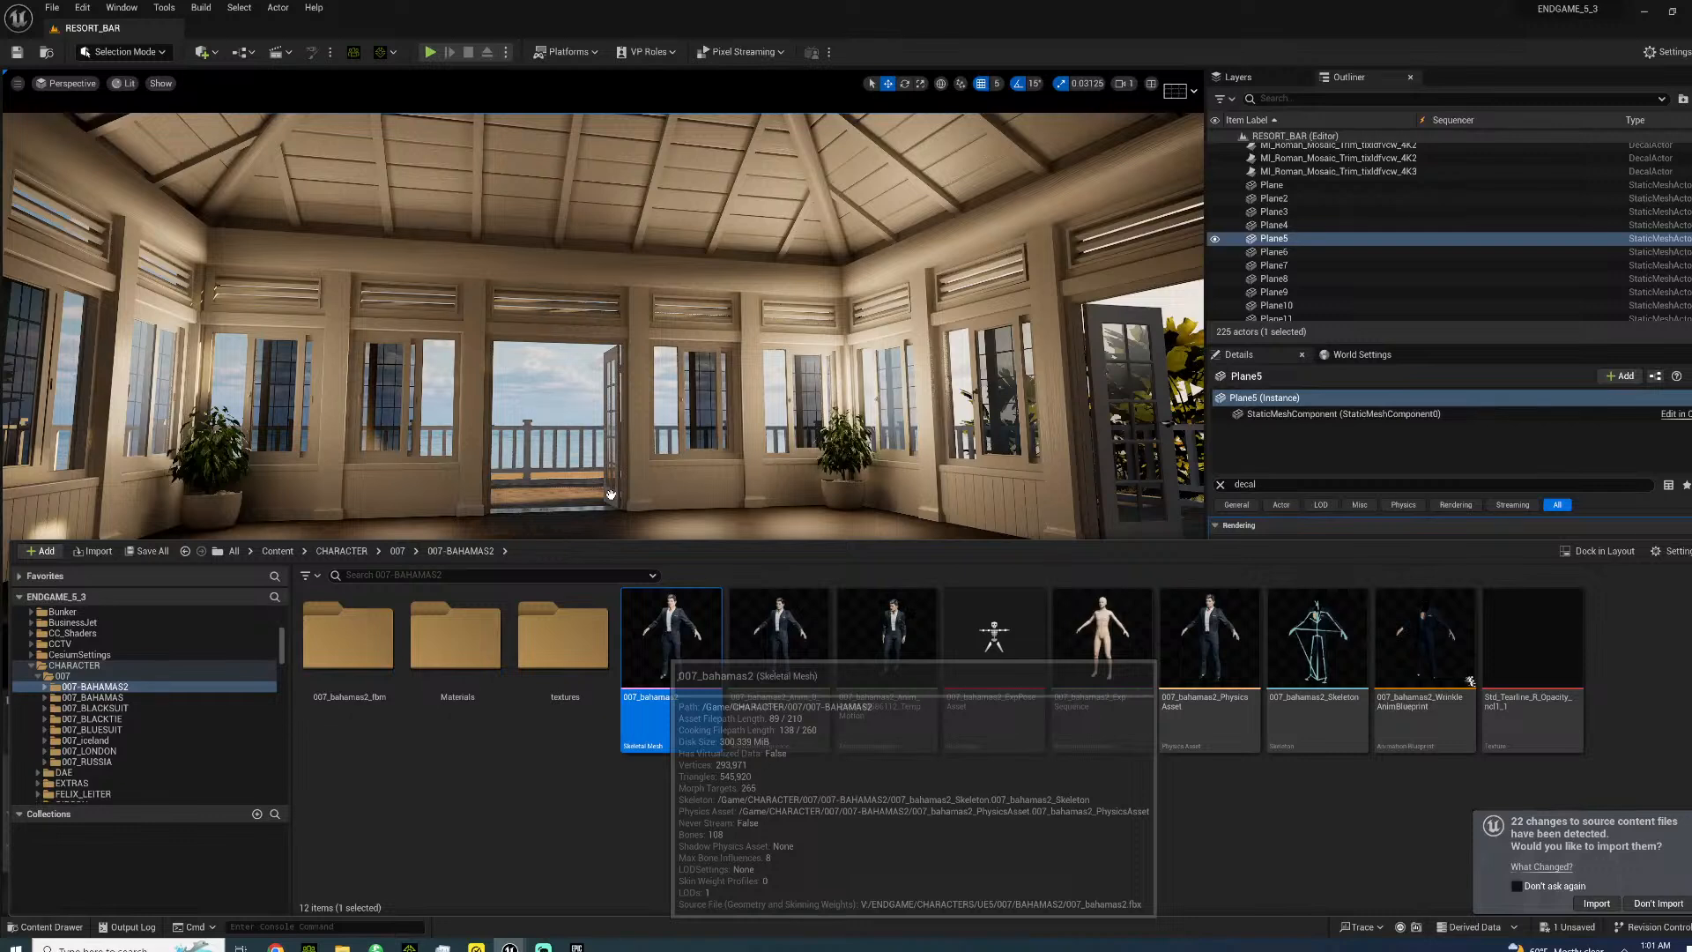
drag(617, 502, 617, 502)
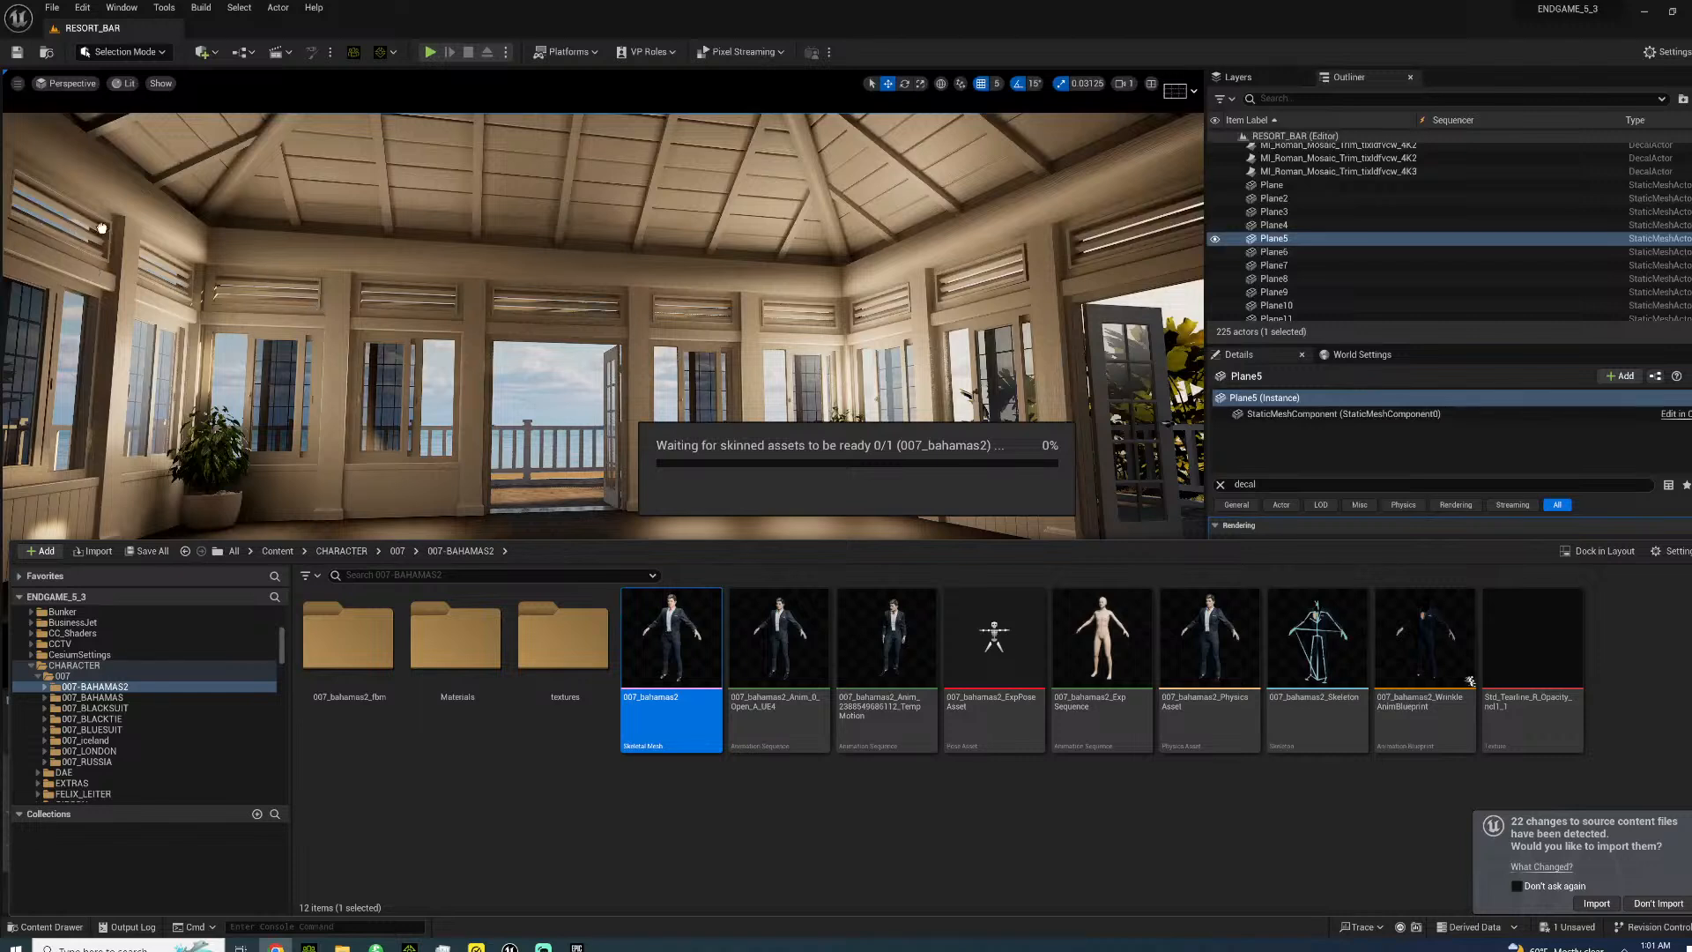
drag(1115, 231, 717, 520)
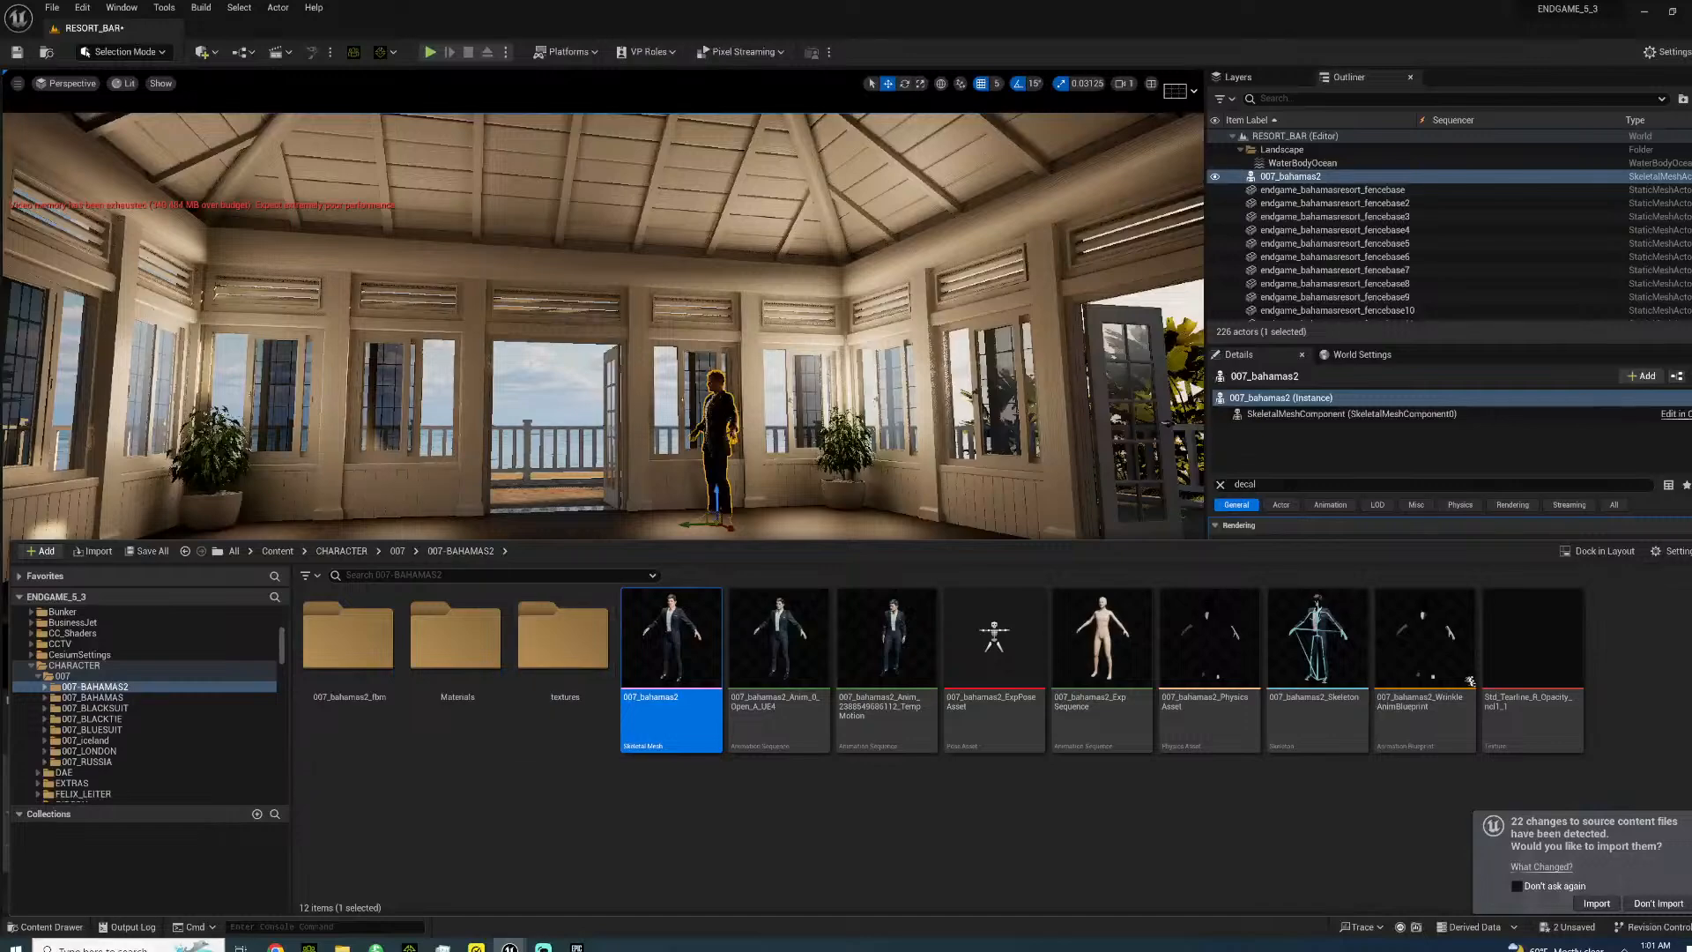
click(51, 926)
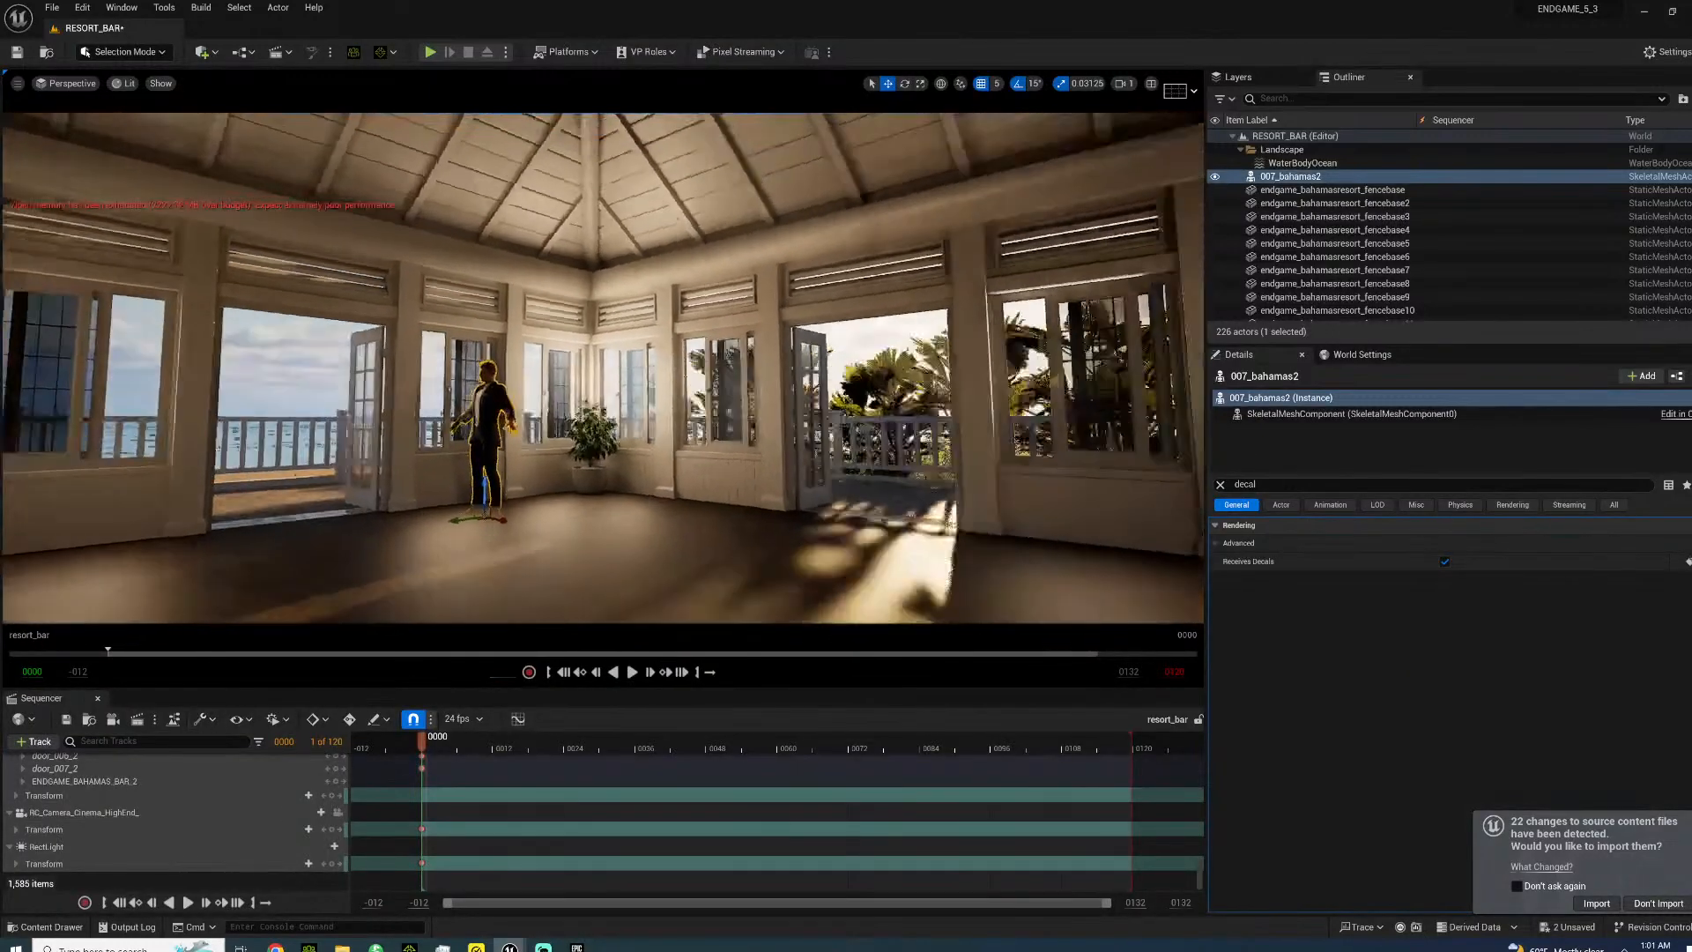
- Check the character against the doorways and windows, show the editor icons and shift the character across the floor
right_drag(603, 368, 647, 289)
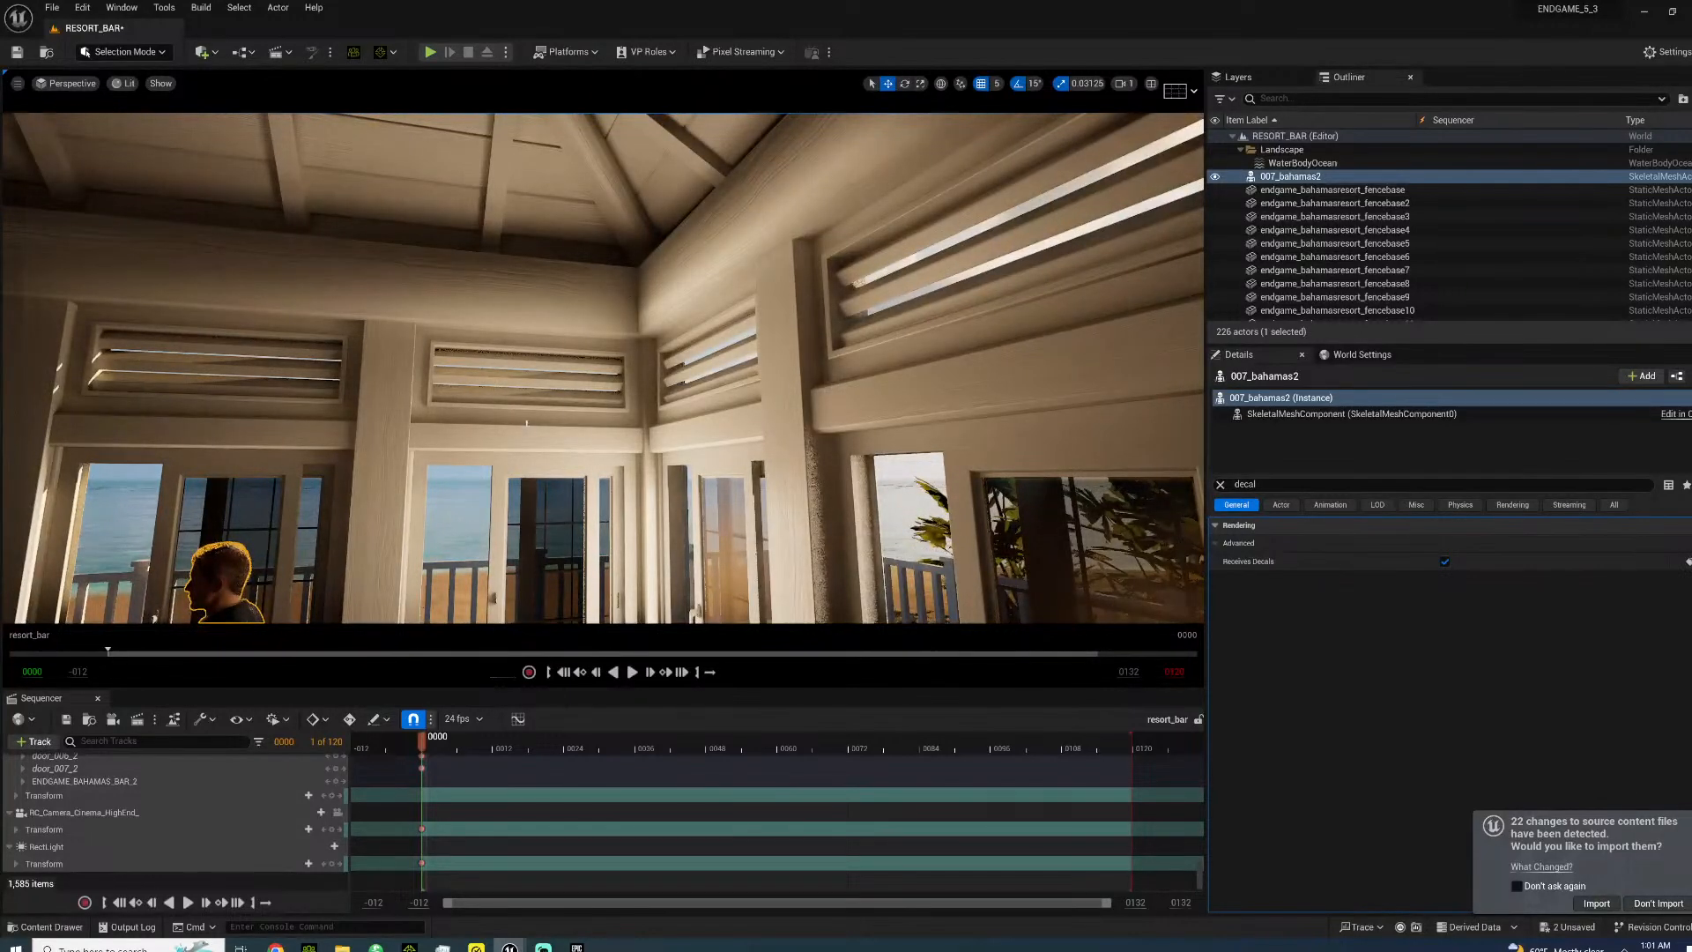
right_drag(647, 289, 699, 364)
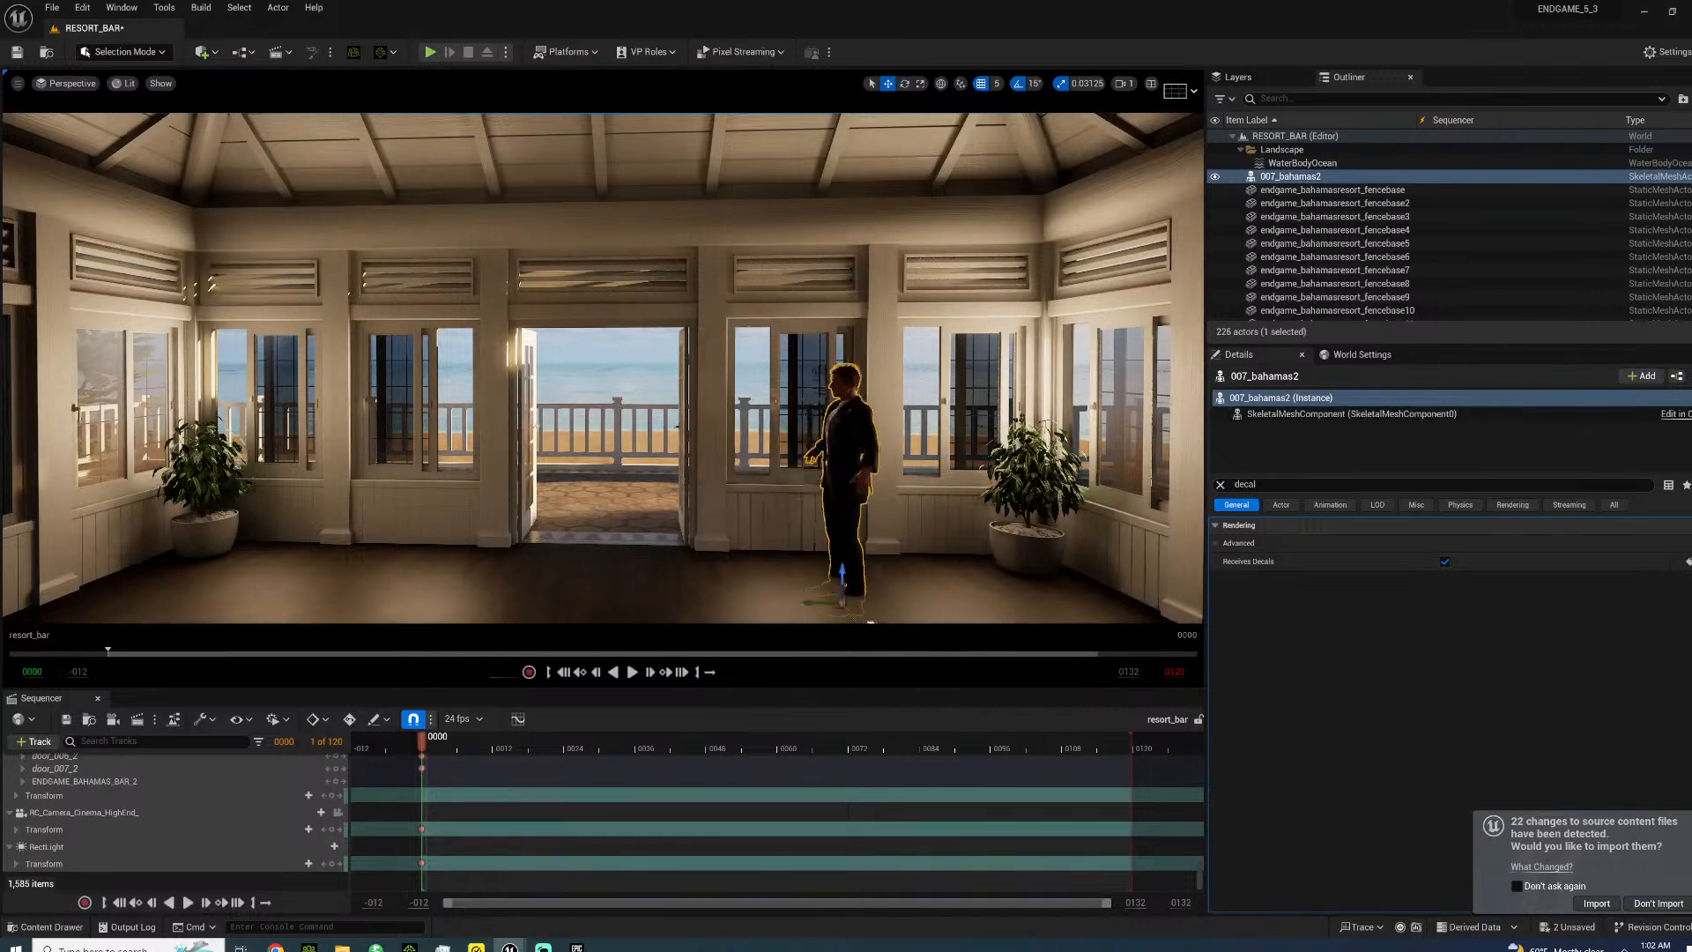
right_drag(775, 501, 851, 527)
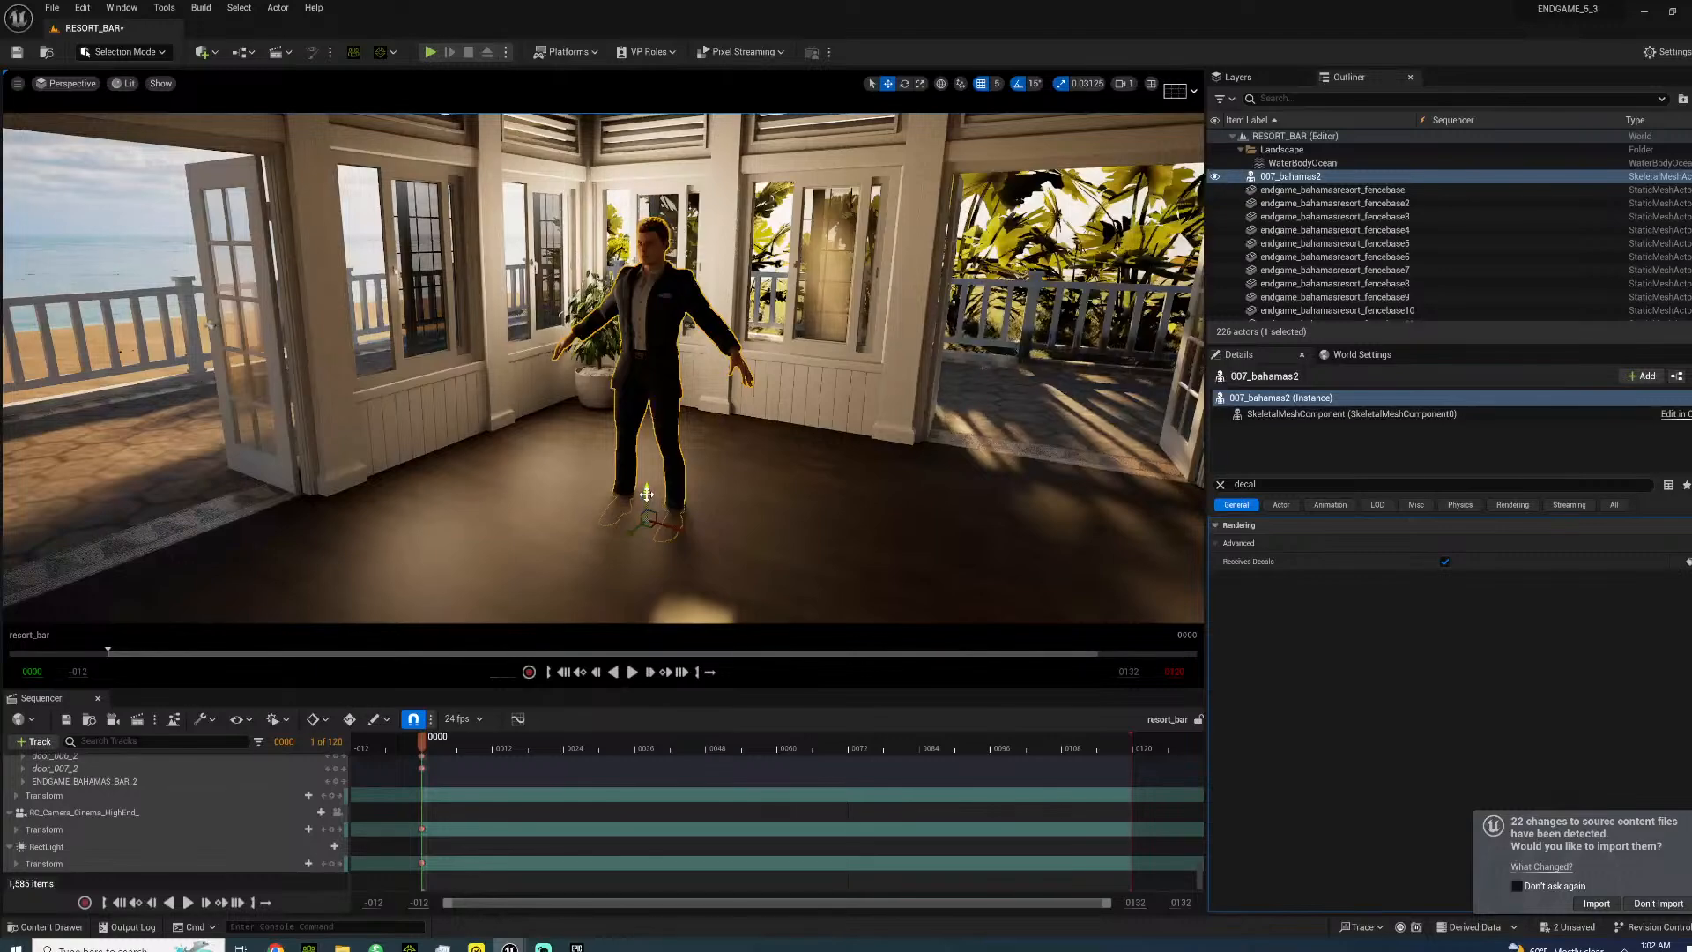
key(g)
right_drag(641, 488, 540, 385)
drag(610, 333, 848, 356)
- Turn off Receives Decals on the 007_bahamas2 character and clear the property search
right_drag(850, 351, 844, 286)
key(w)
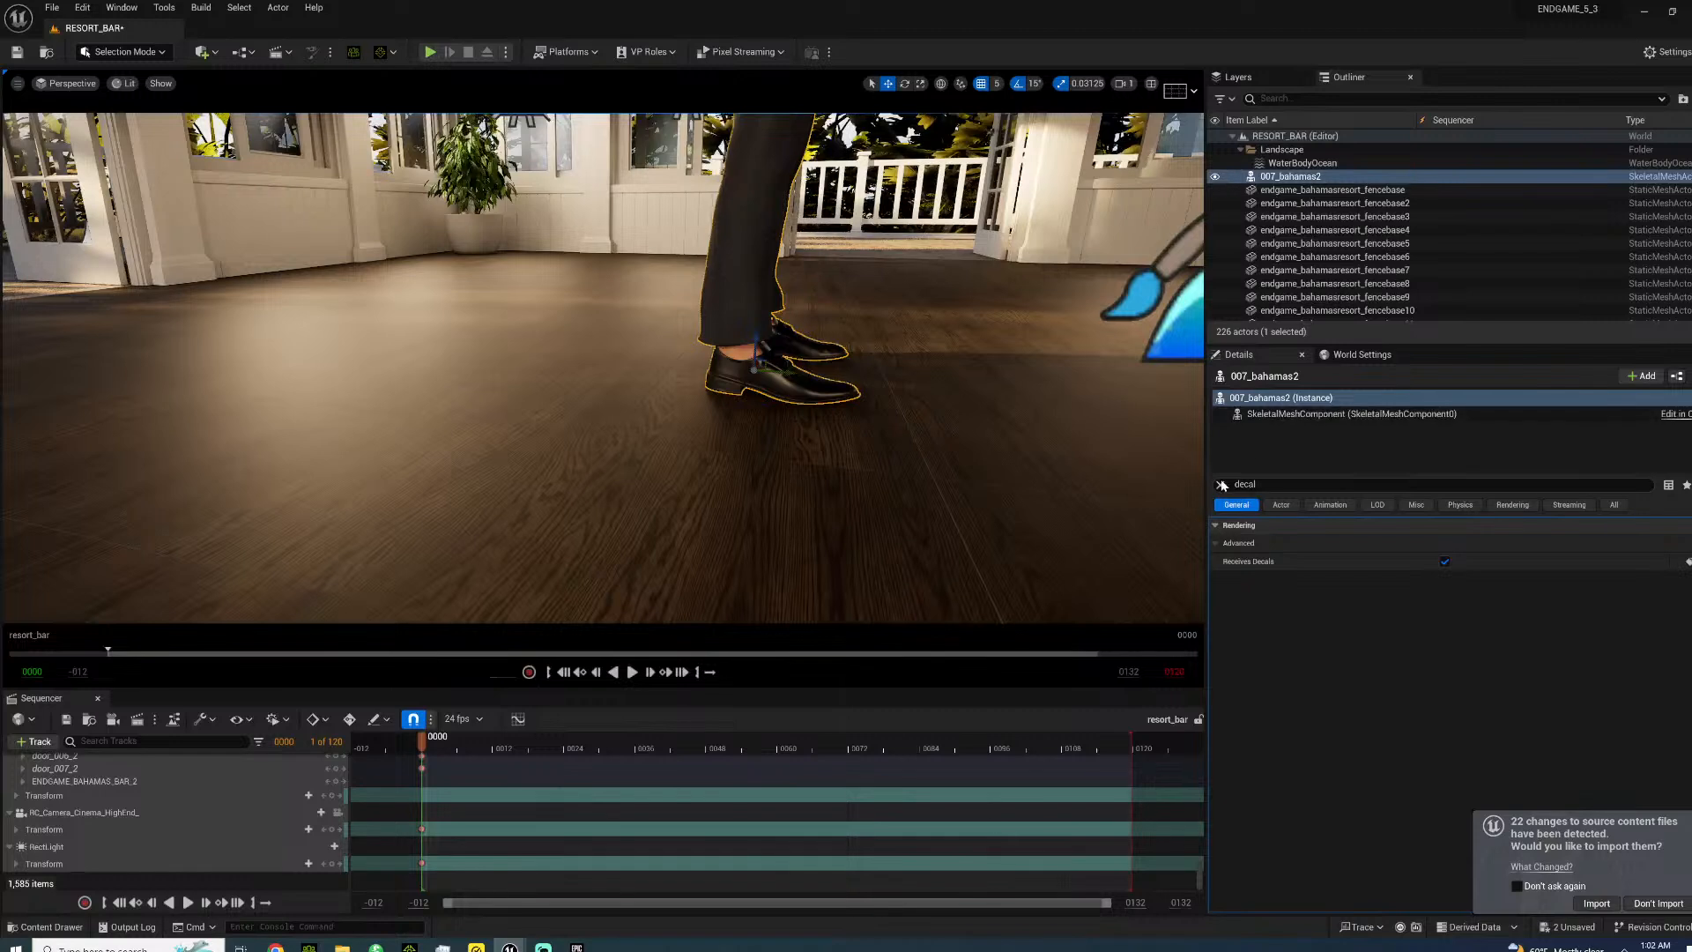
click(1445, 563)
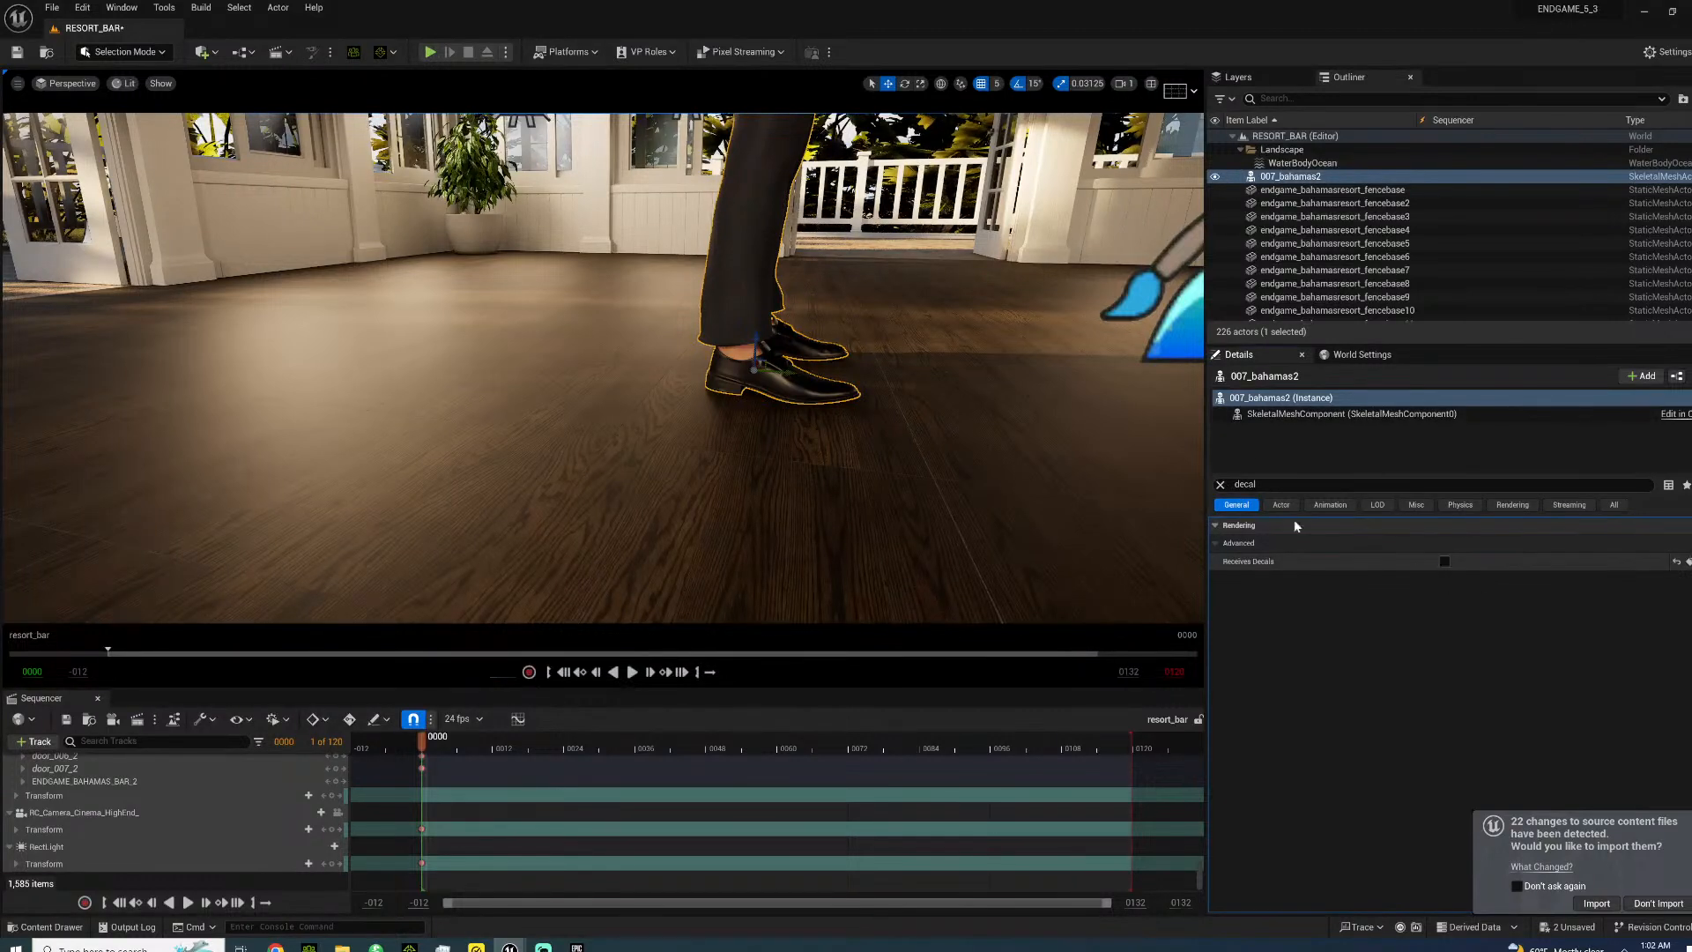
click(1221, 485)
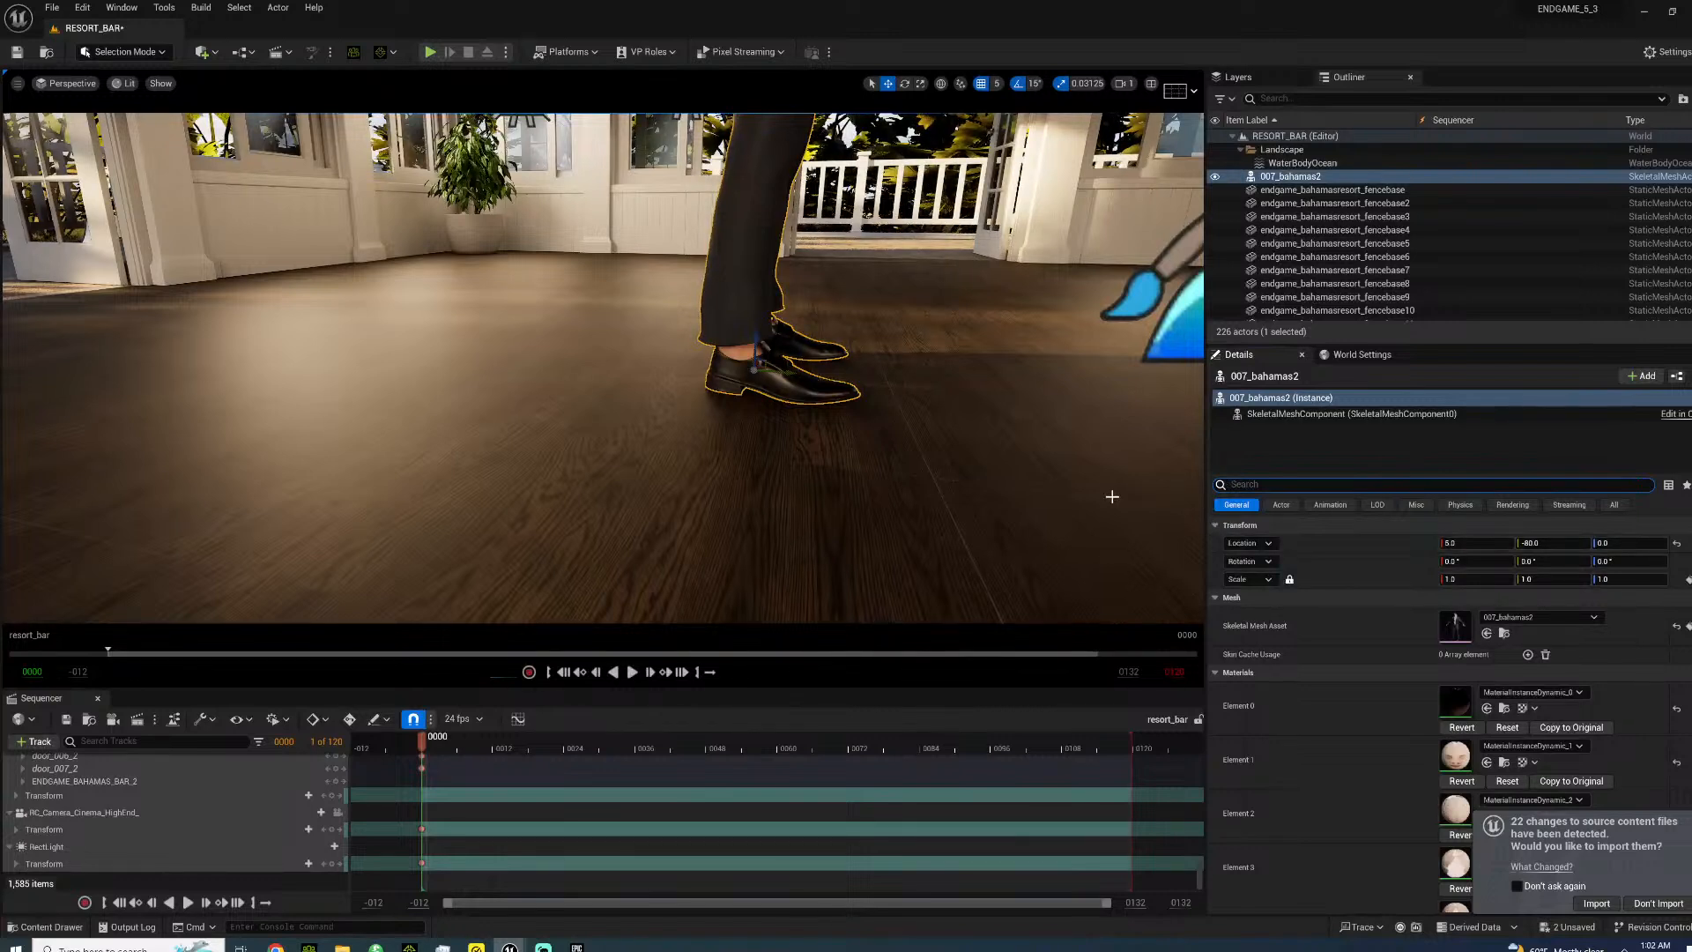
- Move the character along the floor to Y -175 and inspect it from several angles
drag(786, 368, 432, 352)
key(f)
right_drag(874, 342, 1066, 309)
key(w)
key(s)
right_drag(873, 342, 819, 340)
key(d)
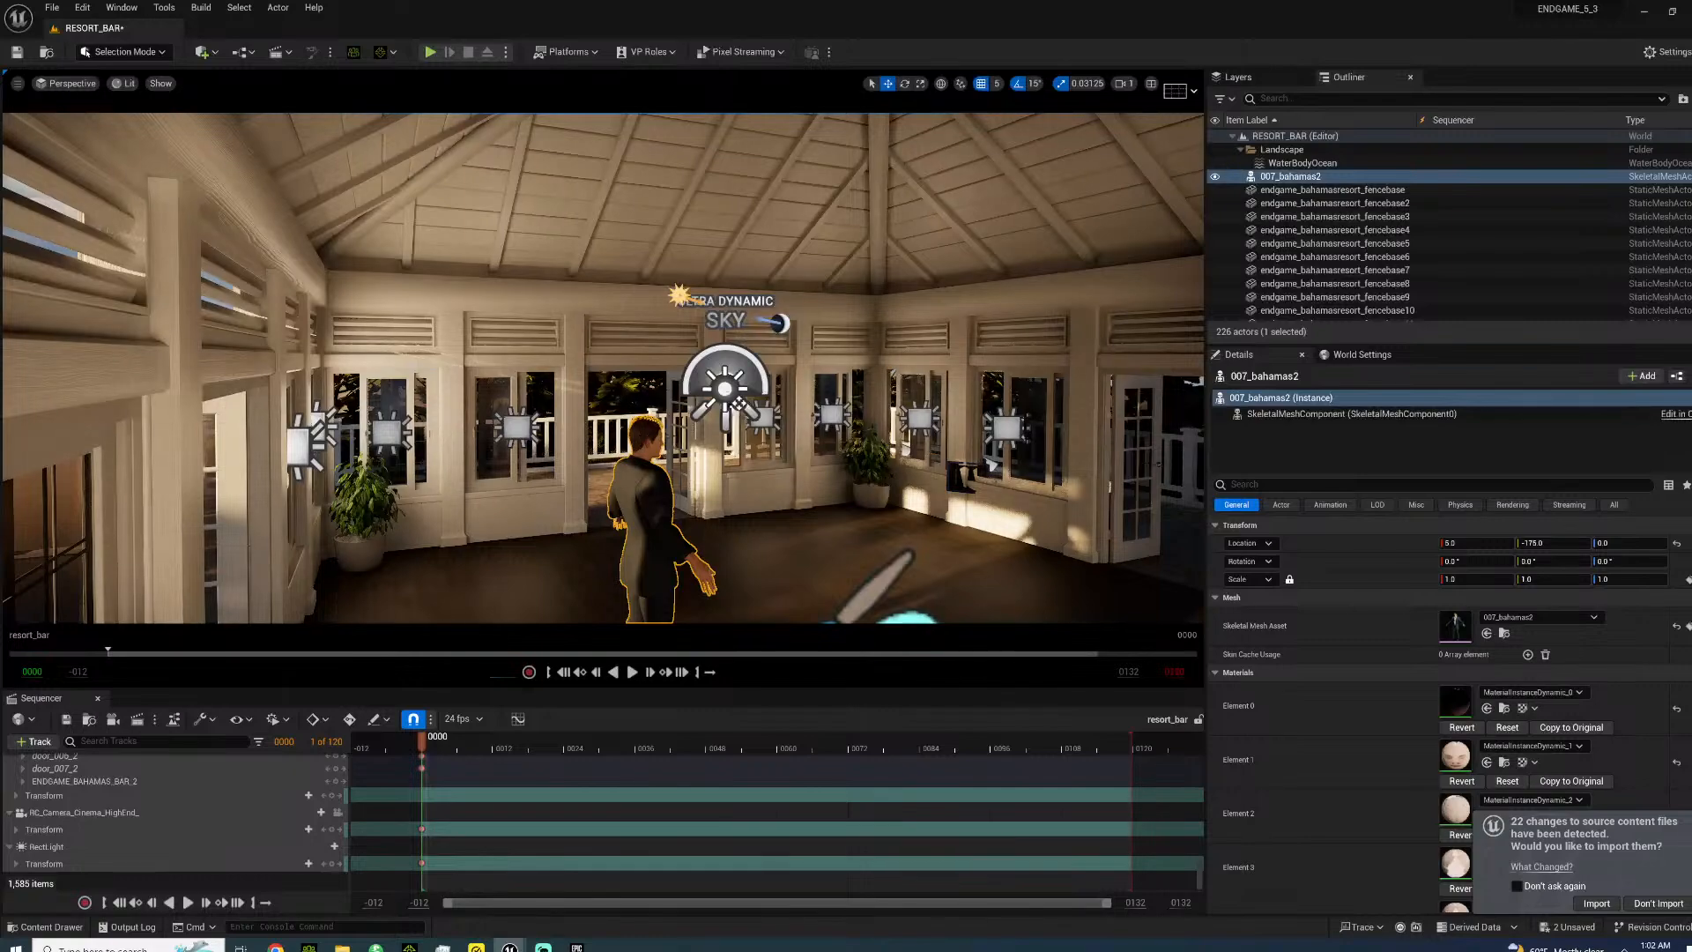
- Move the character to Y about -60 and check how the window lights fall on it
right_drag(502, 347, 502, 347)
right_drag(684, 188, 684, 188)
right_drag(414, 272, 415, 272)
right_drag(634, 270, 634, 270)
drag(708, 397, 555, 411)
right_drag(555, 411, 555, 411)
right_drag(622, 354, 657, 329)
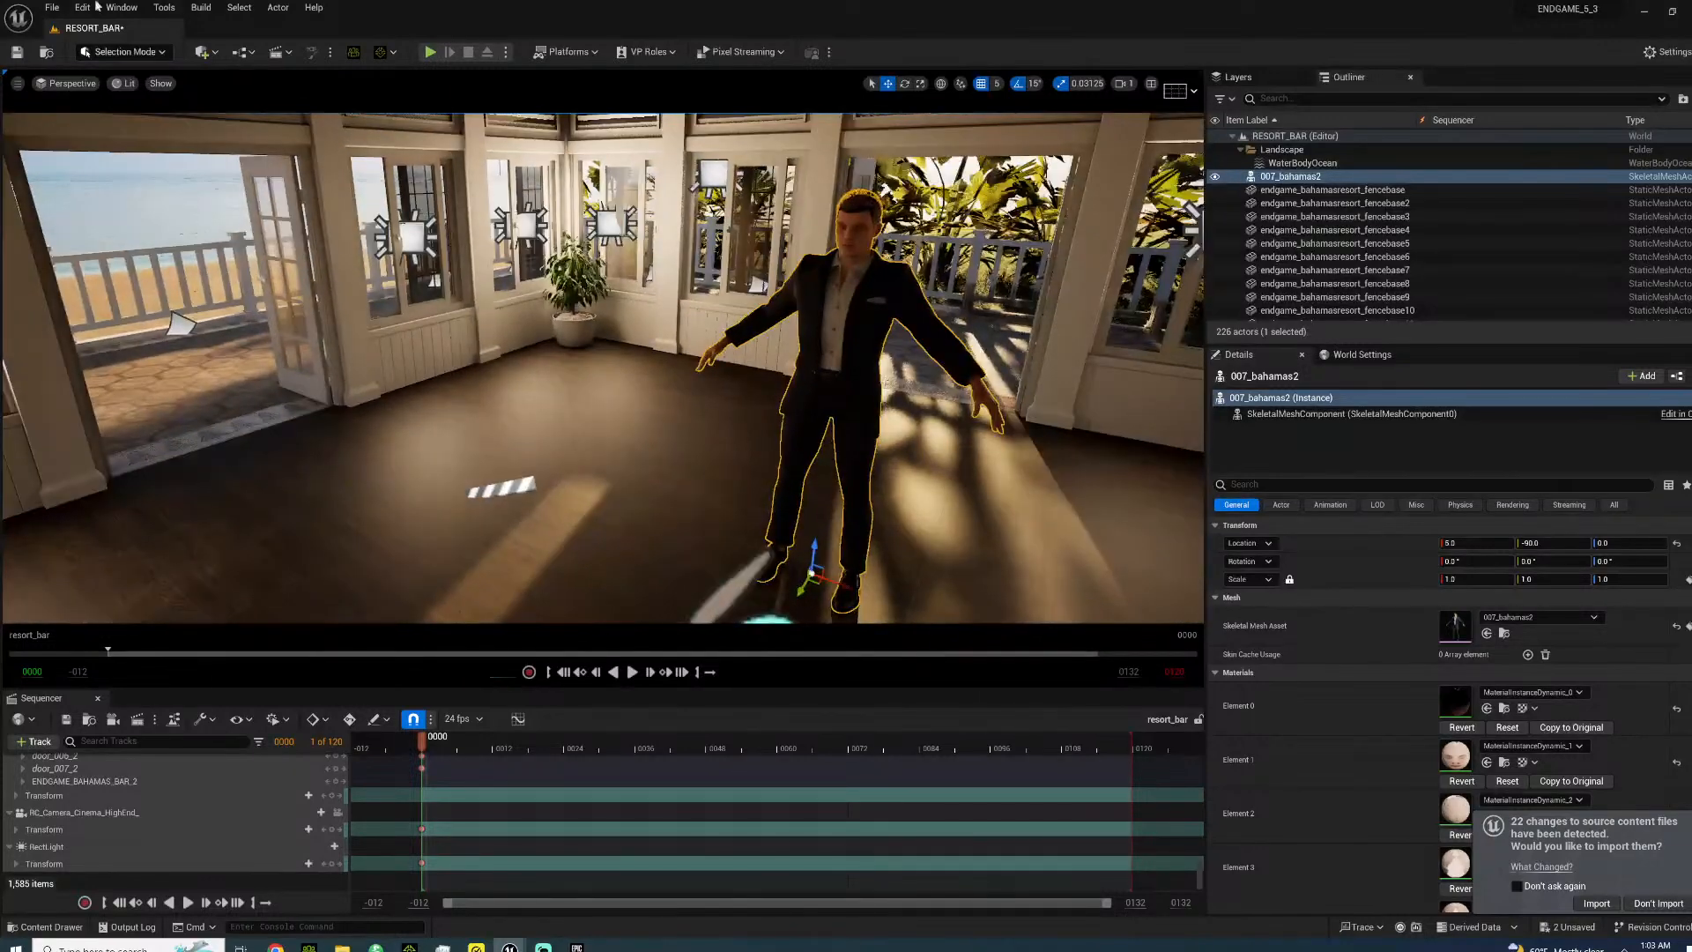
- Add a Rect Light to the bar interior and position it near the character at about X -155, Y -85, Z 160
click(202, 52)
mouse_move(234, 176)
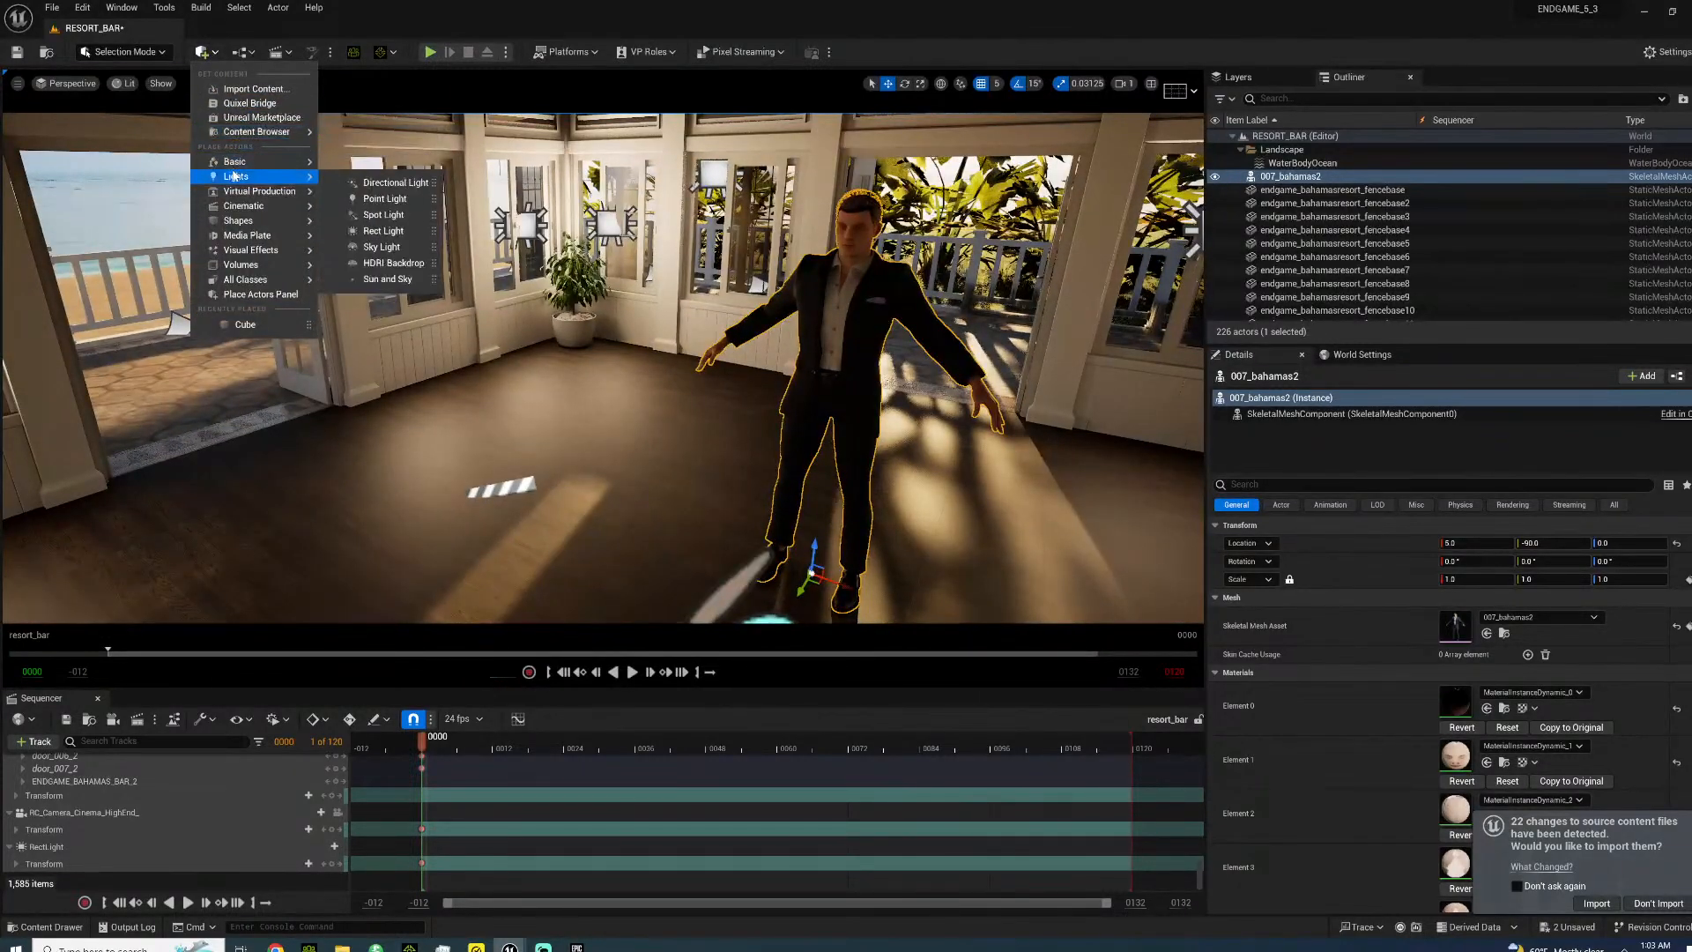
click(384, 231)
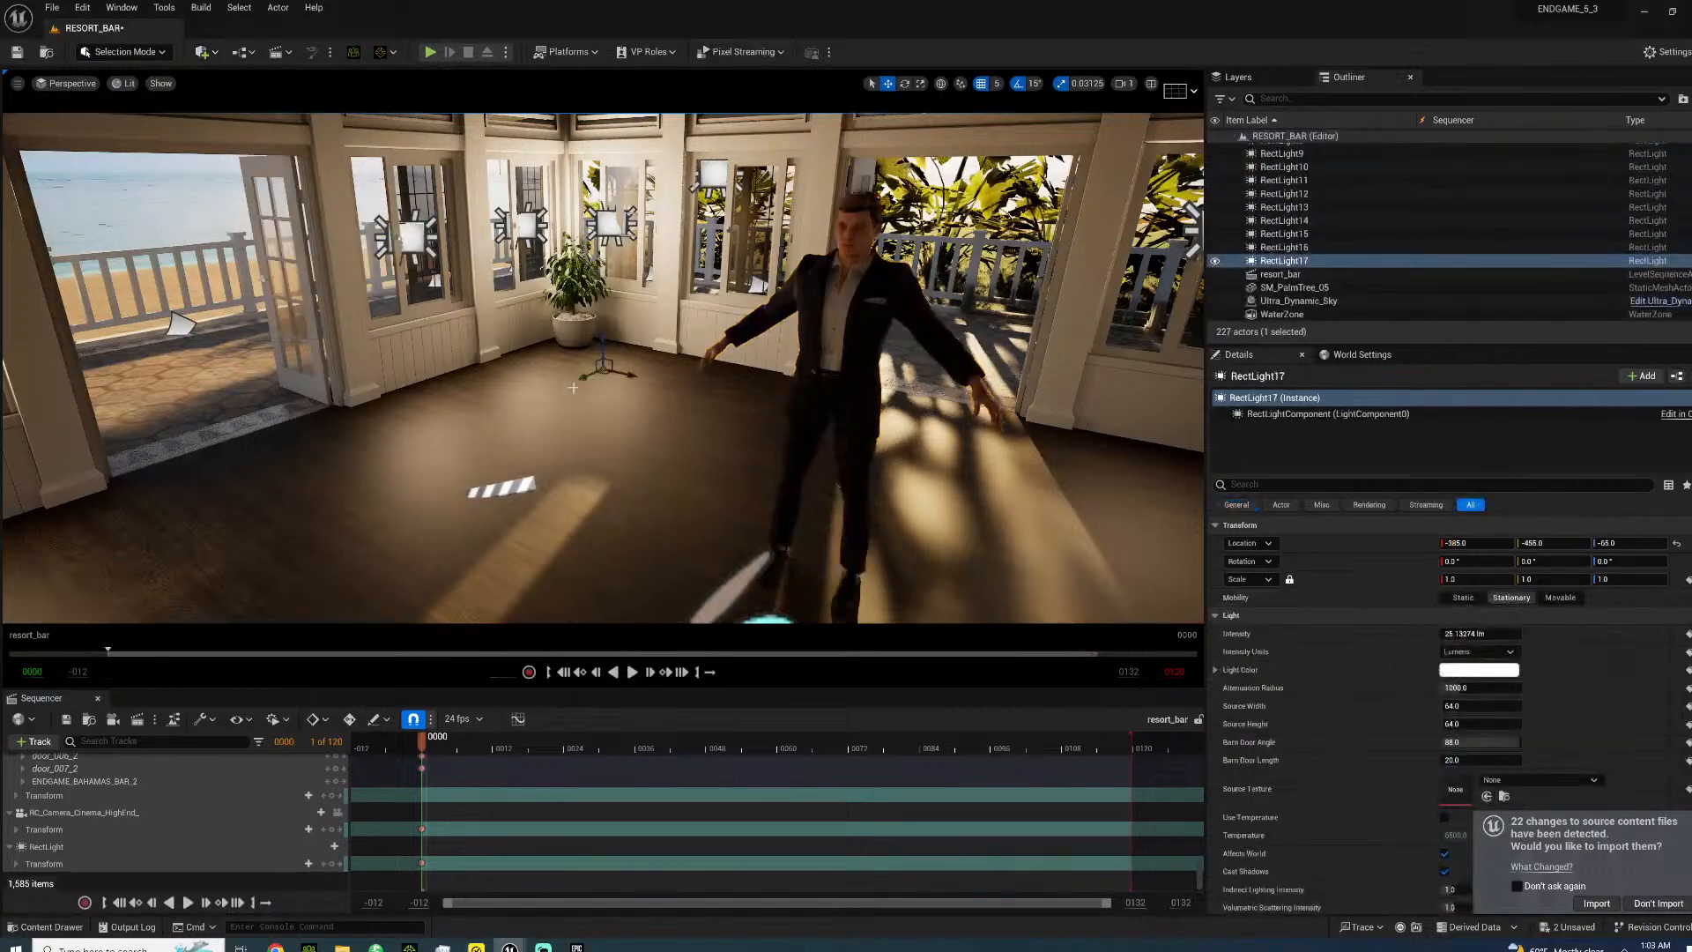
drag(585, 373, 646, 211)
right_drag(628, 206, 474, 209)
drag(878, 245, 728, 245)
right_drag(728, 245, 793, 277)
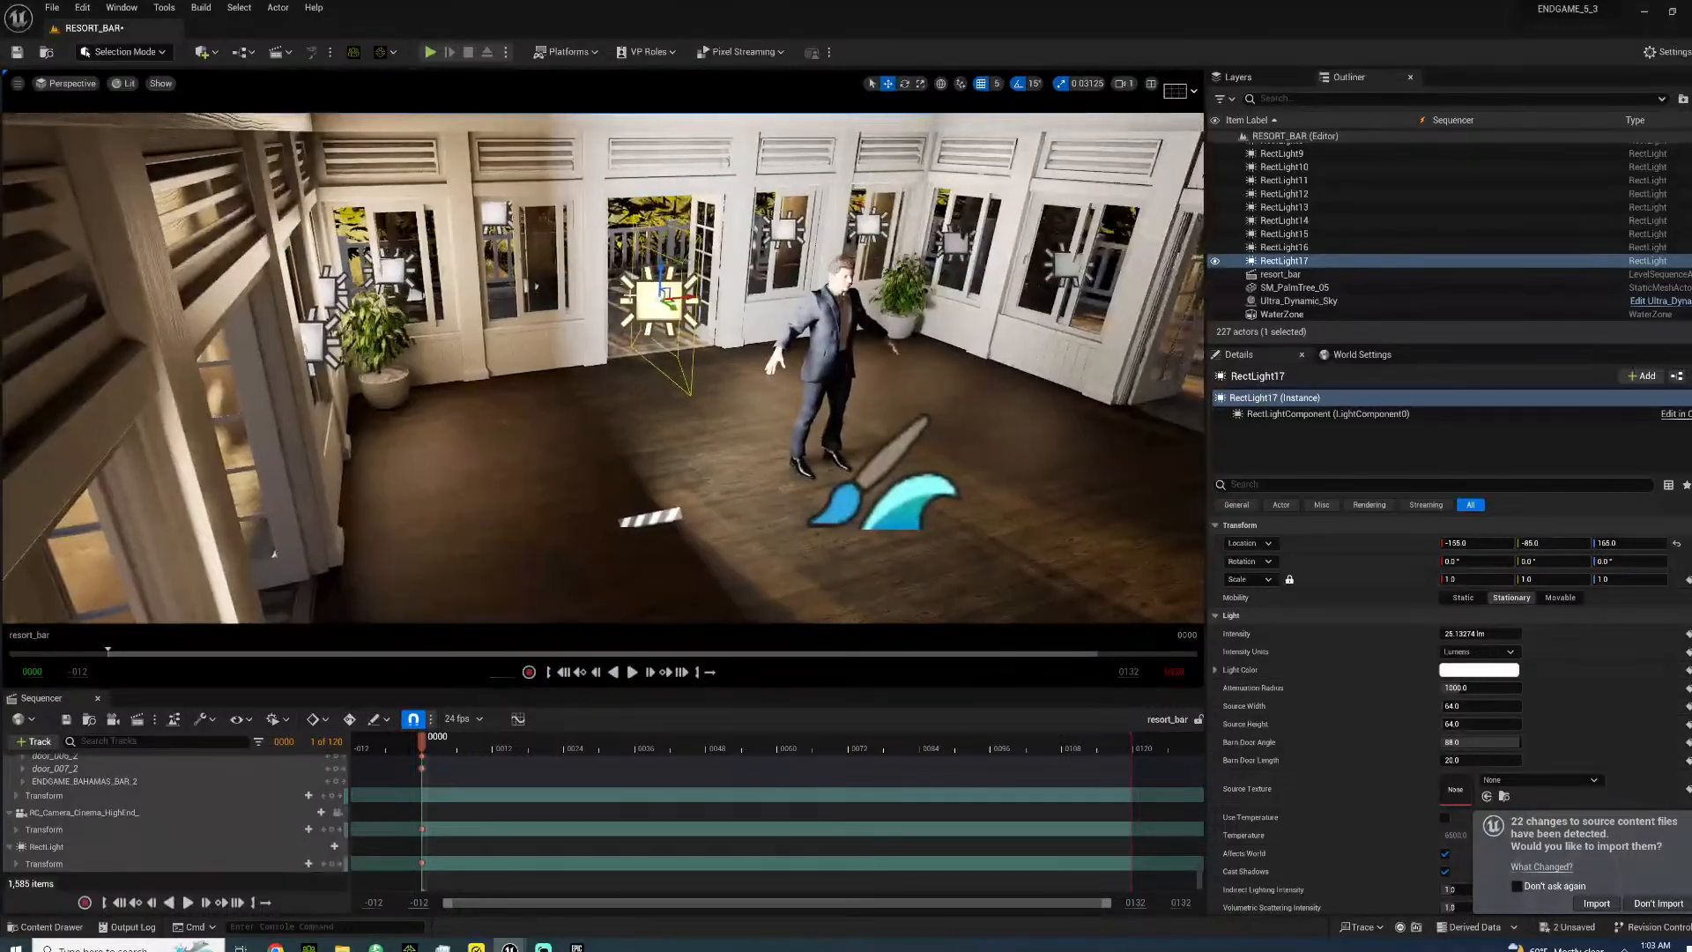
- Shift the new Rect Light to about Y 35, Z 165 and rotate it -15° about the vertical axis
drag(662, 296, 770, 352)
key(e)
key(w)
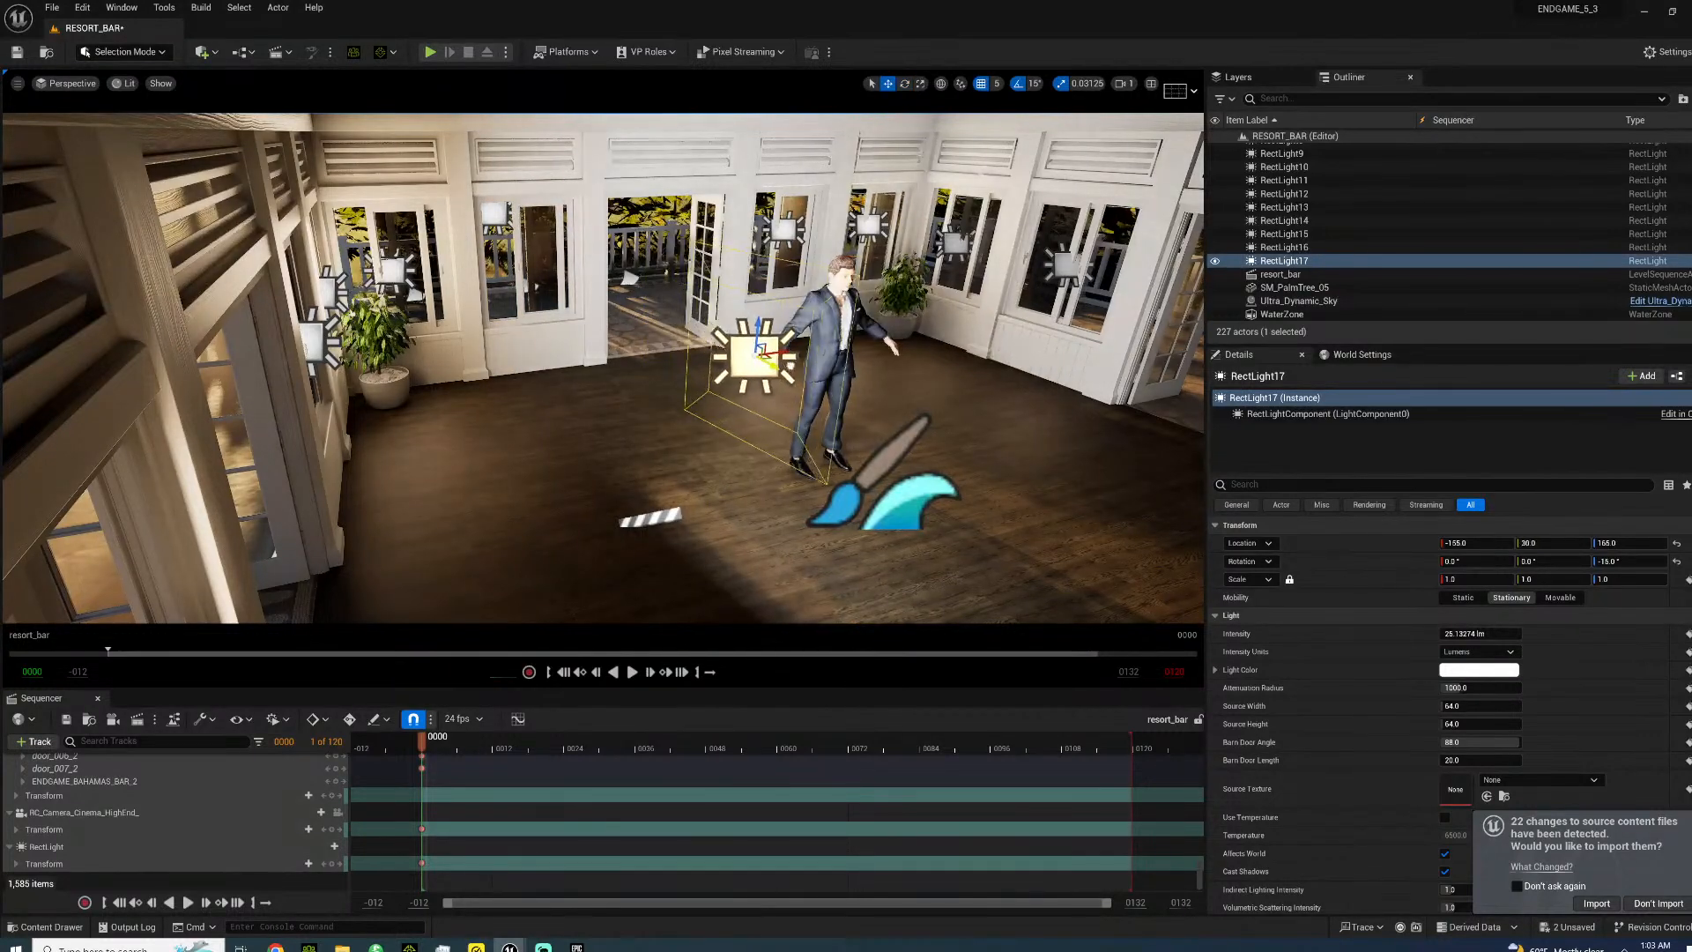
- Set the new Rect Light's intensity to 5 lm, enable Use Temperature and set the temperature to 4750
click(1481, 634)
text(5)
key(Return)
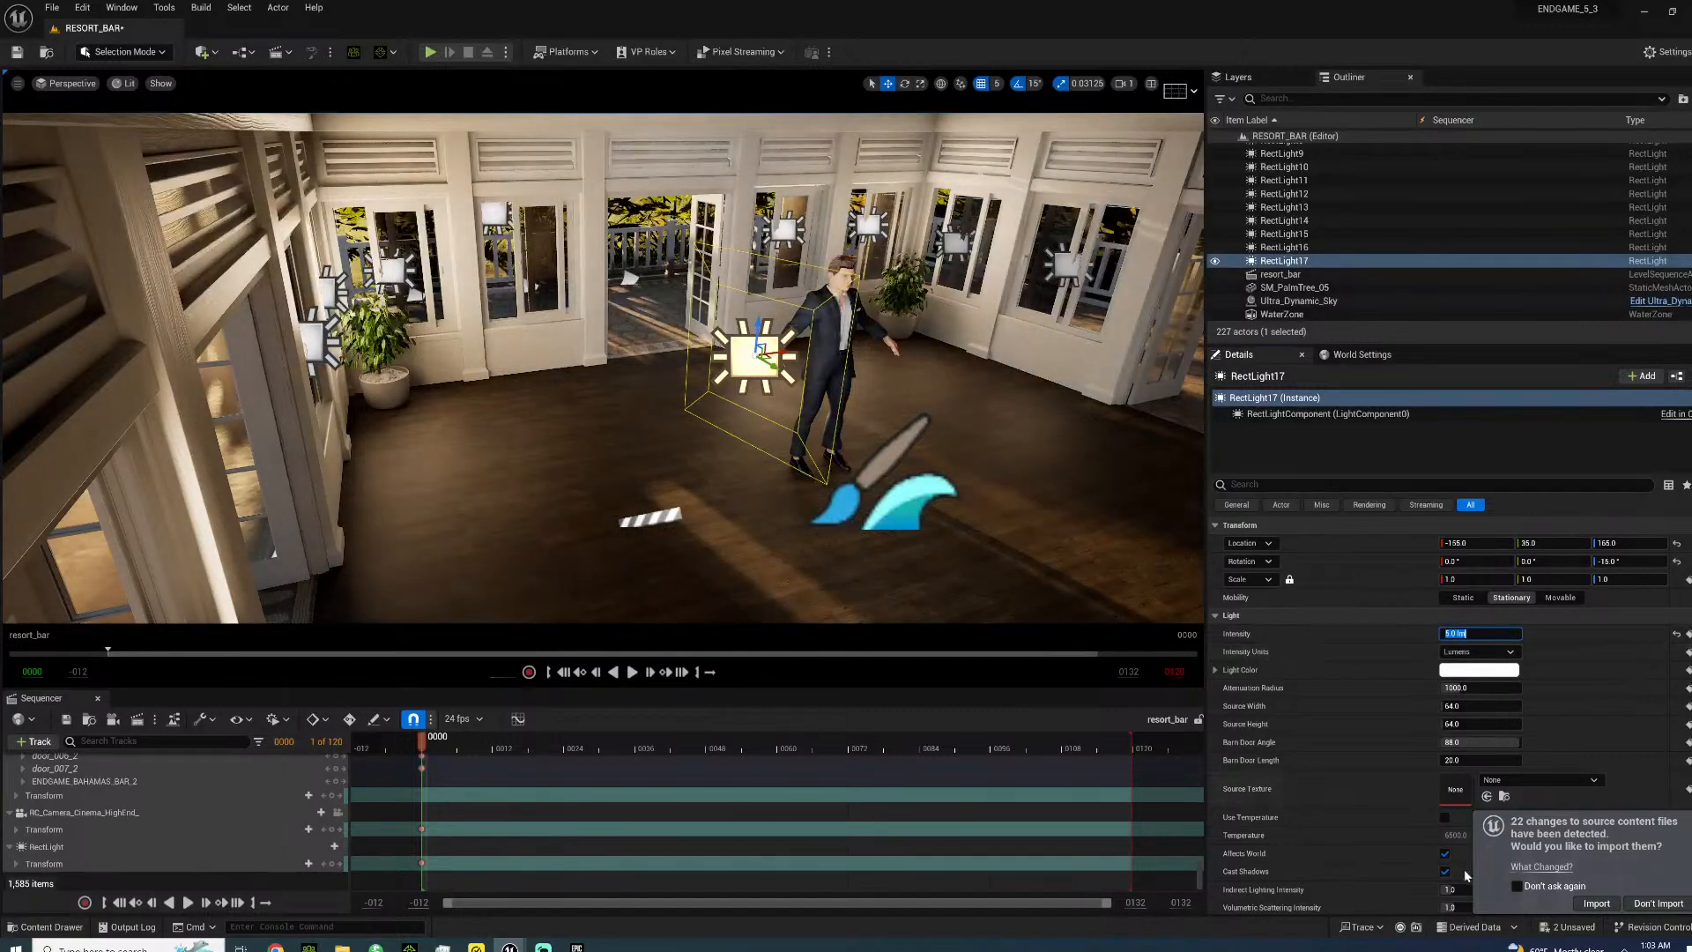
click(1445, 817)
click(1455, 835)
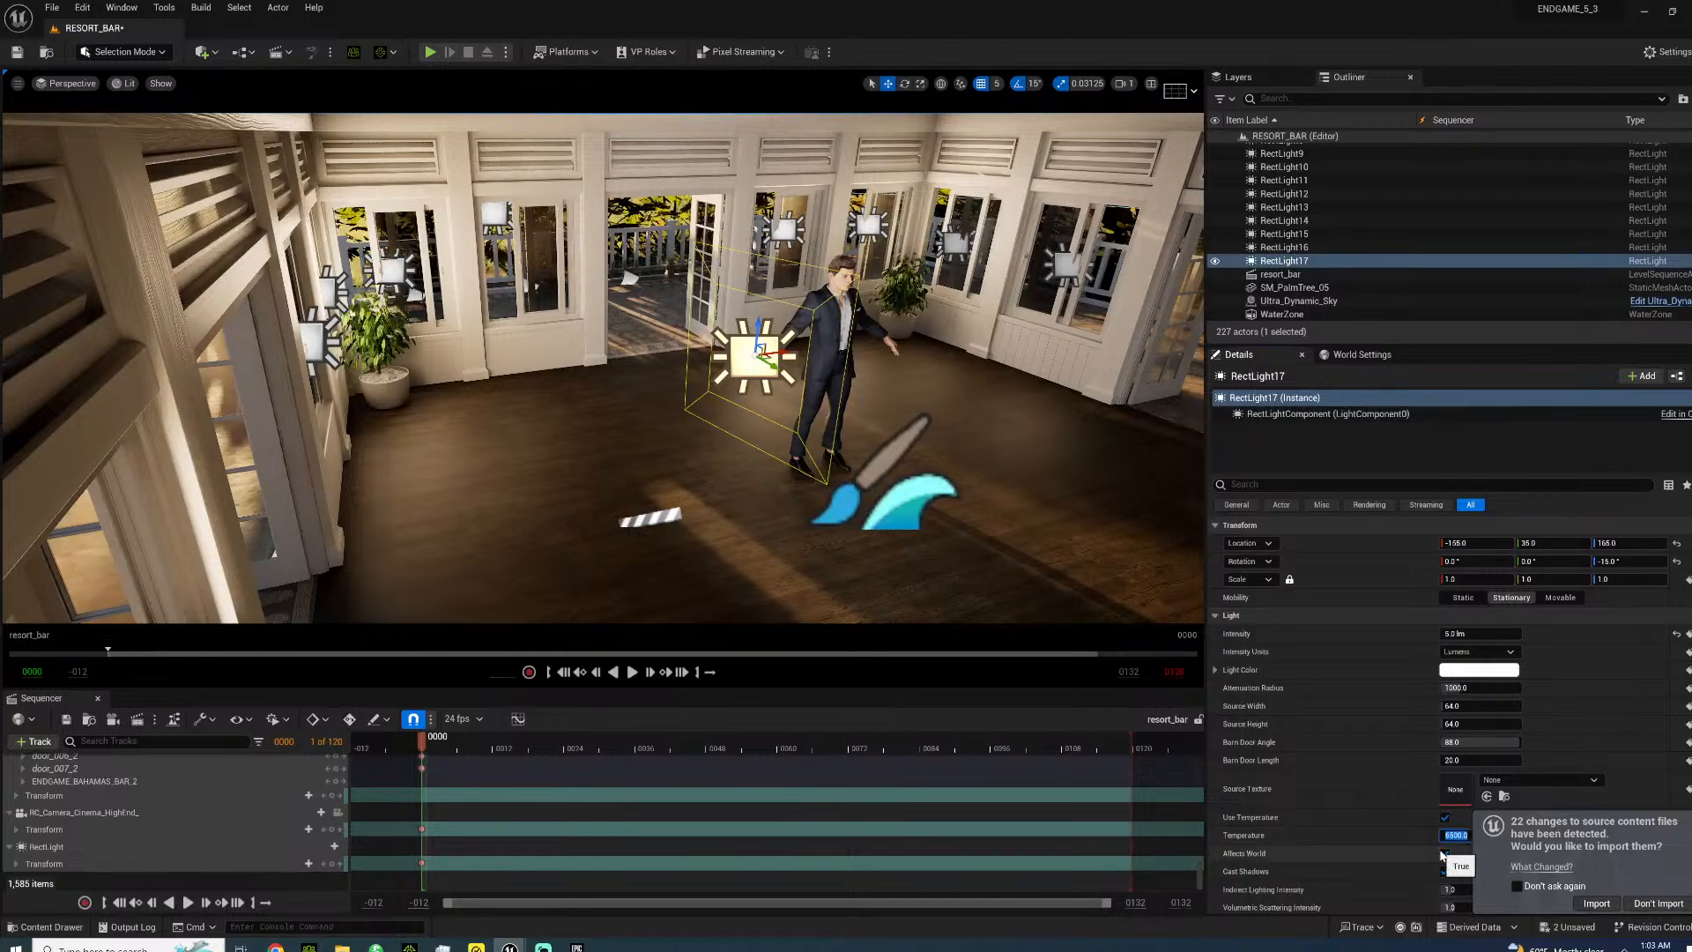
text(4750)
key(Return)
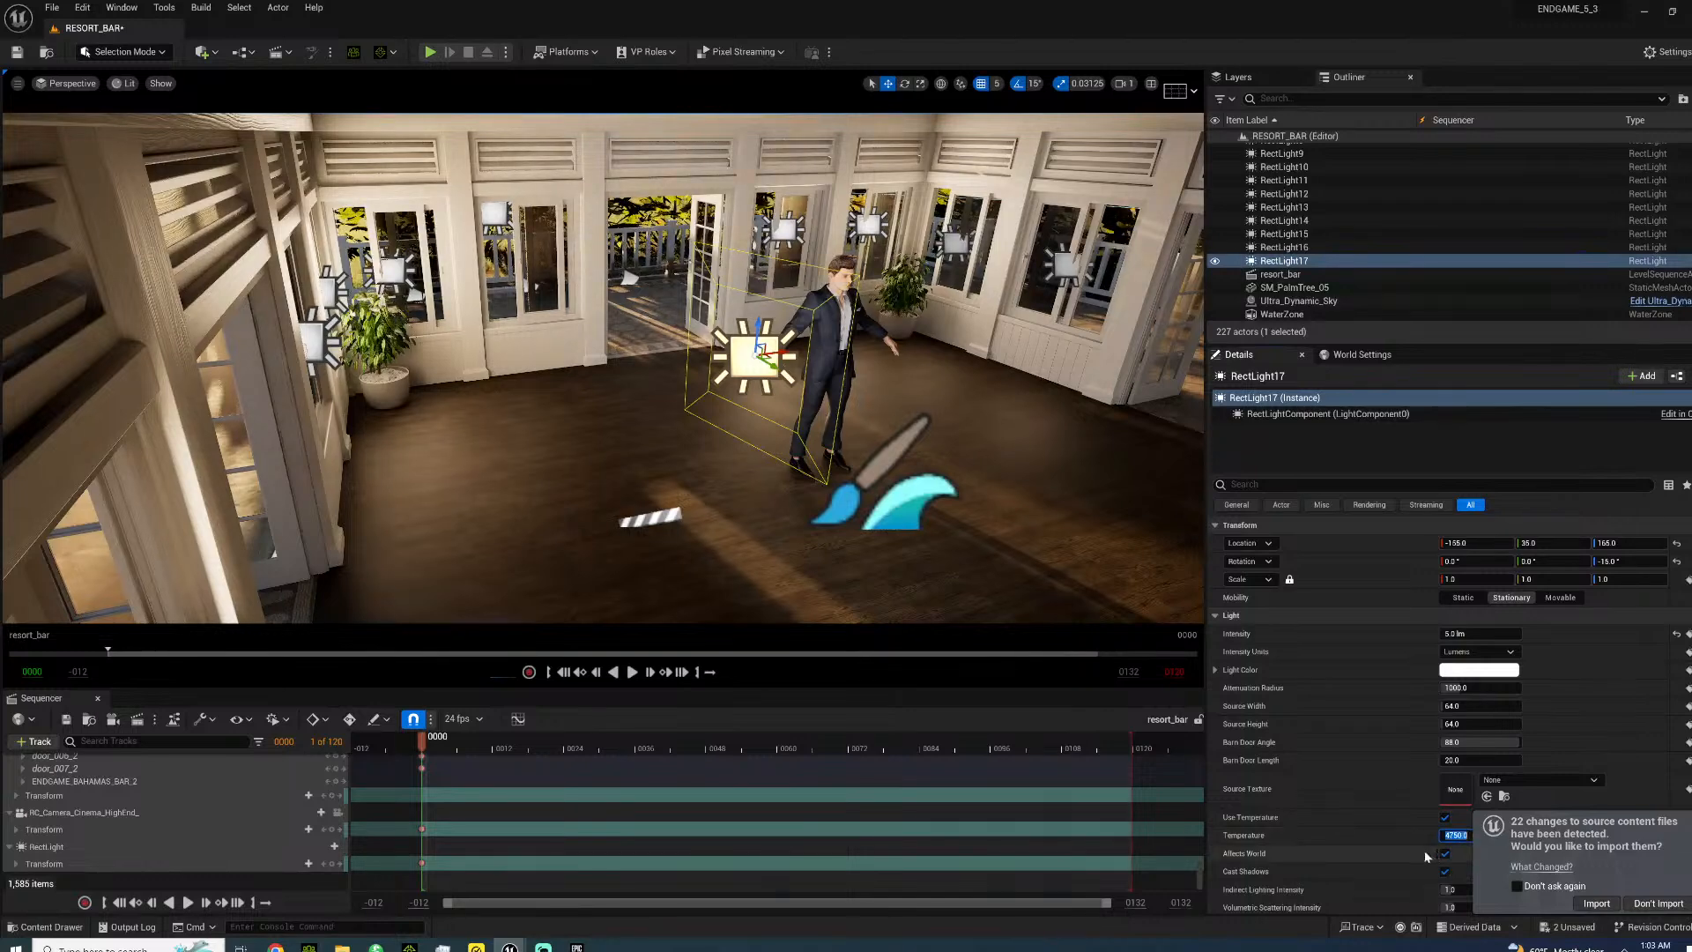
- Open the 007_bahamas2 character's skeletal mesh asset from the scene, save it and close its editor
right_drag(797, 585, 925, 555)
click(959, 303)
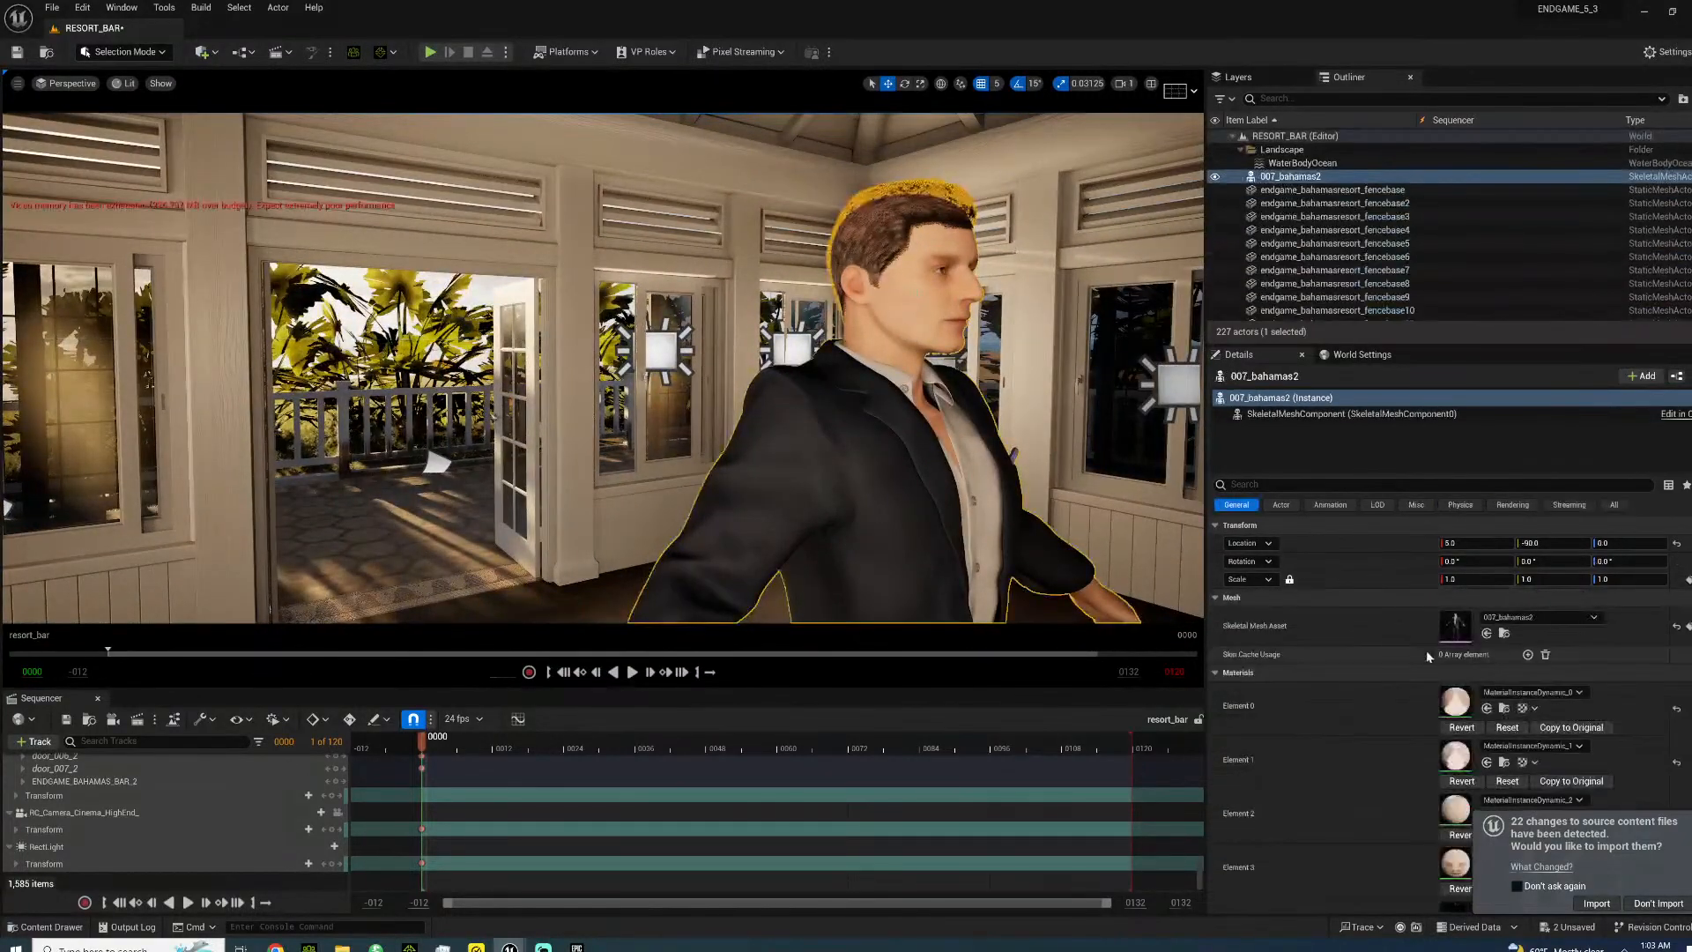
key(ctrl+e)
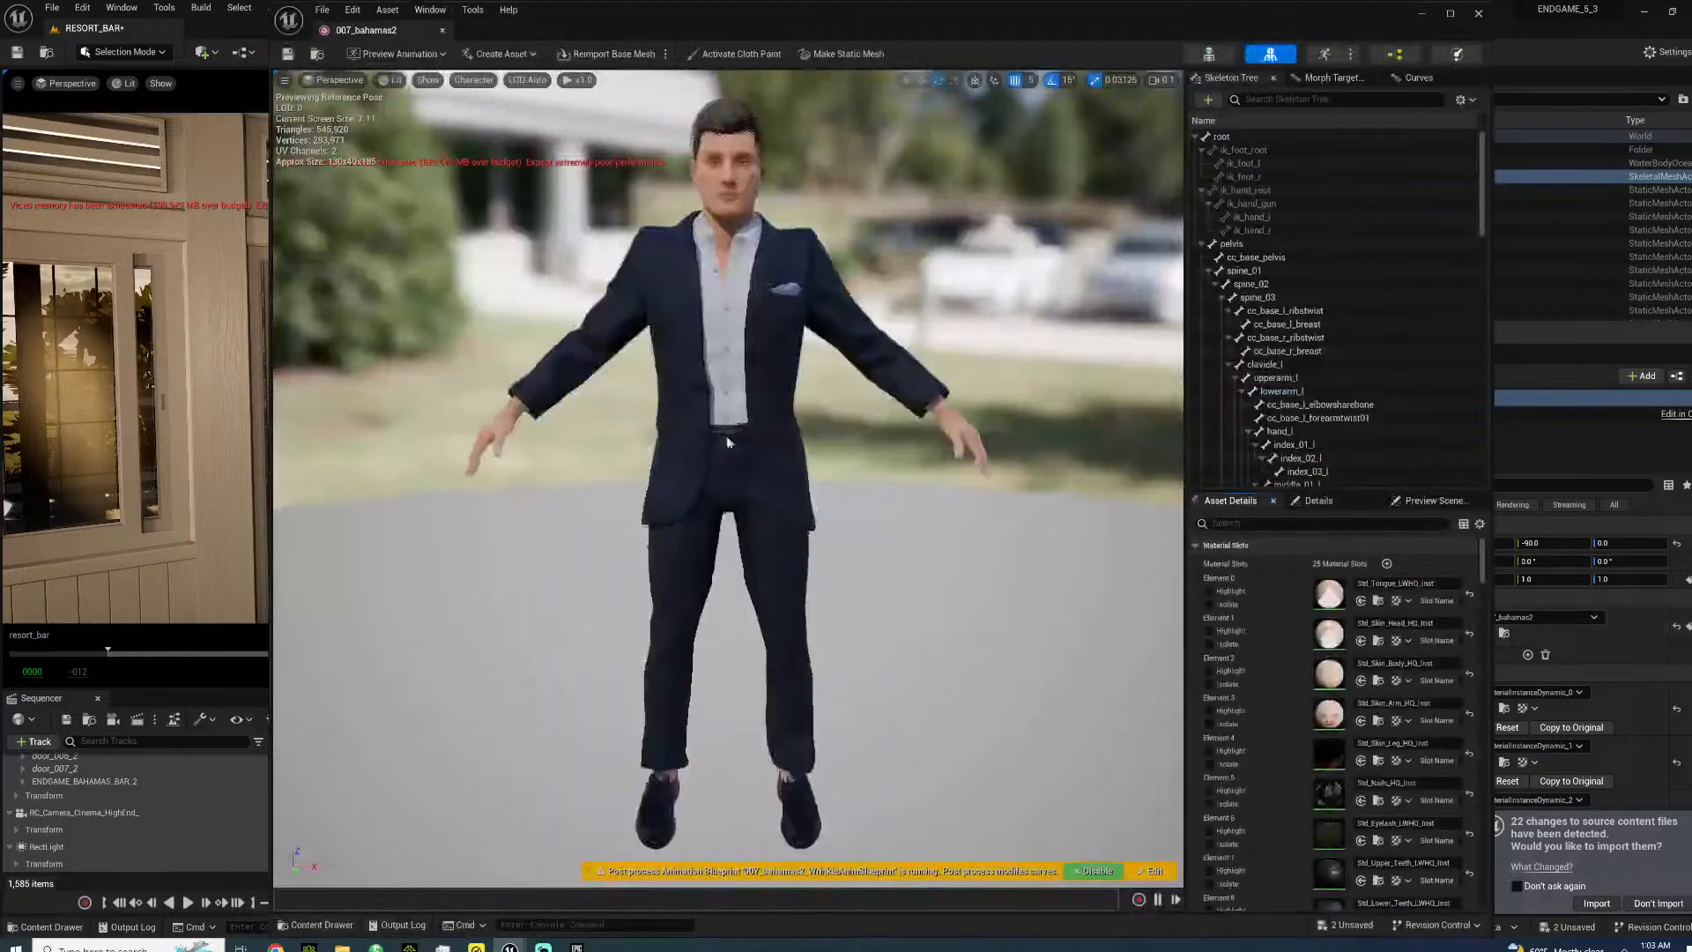
click(289, 54)
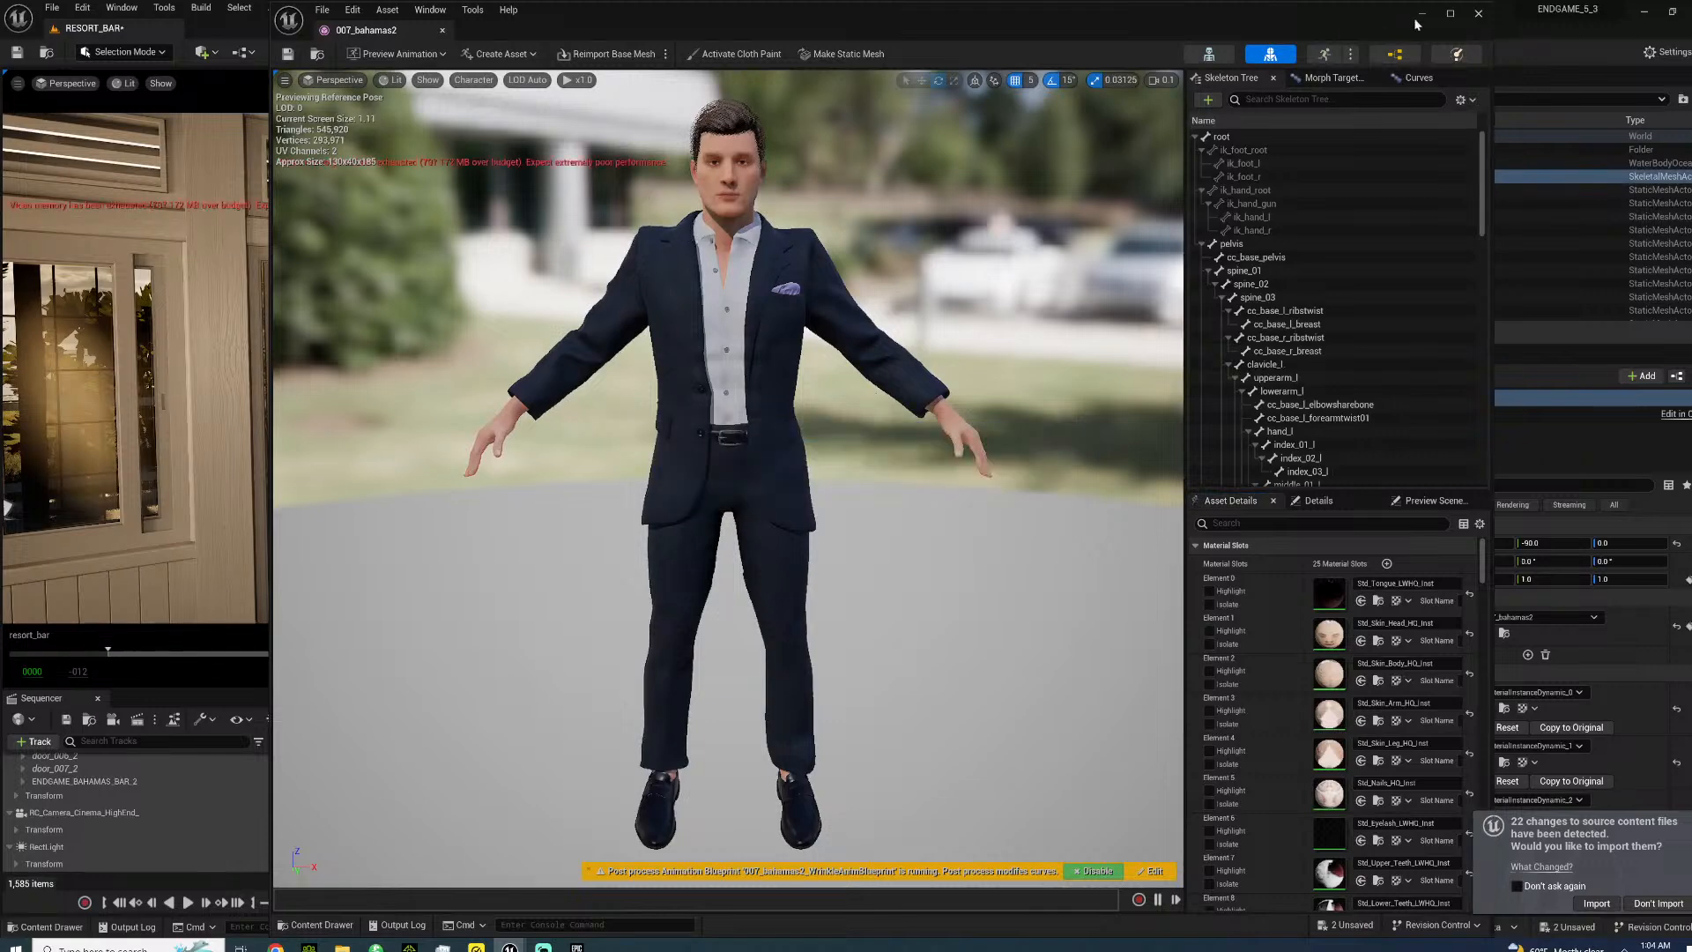
click(1477, 17)
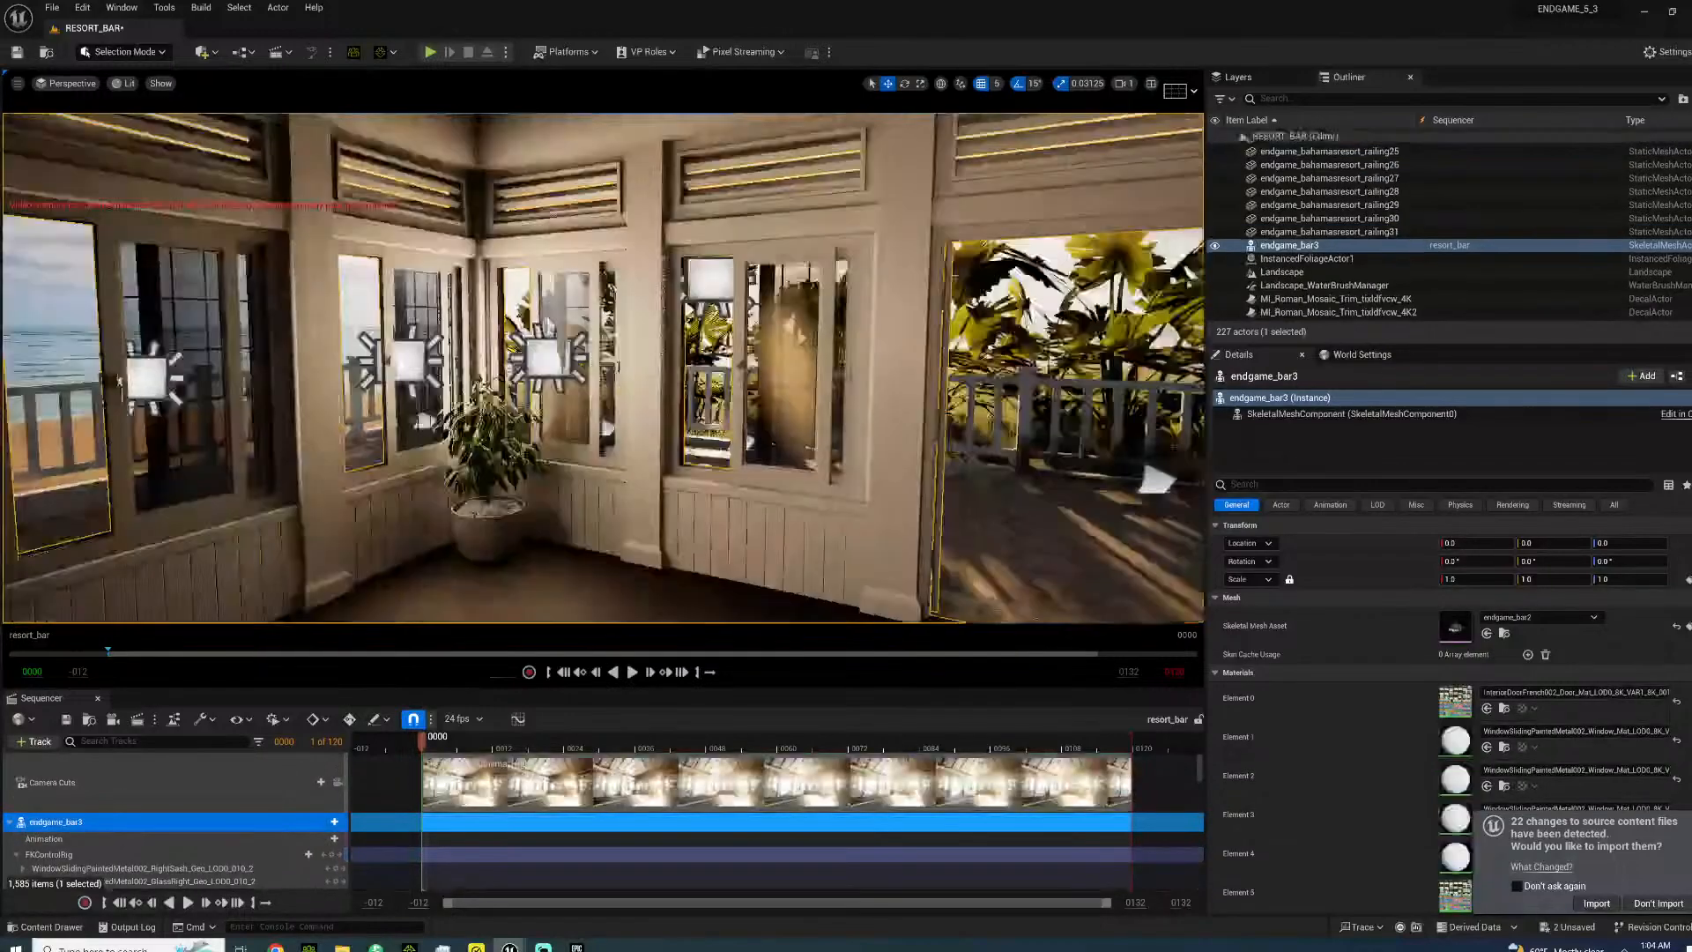
- Select the 007_bahamas2 character, open its scalp hair material from the lower material elements, and open the parent Classic_Taper_Scalp instance
right_drag(603, 368, 539, 367)
right_drag(890, 157, 873, 150)
click(843, 161)
scroll(1377, 717, down, 5)
scroll(1385, 758, down, 8)
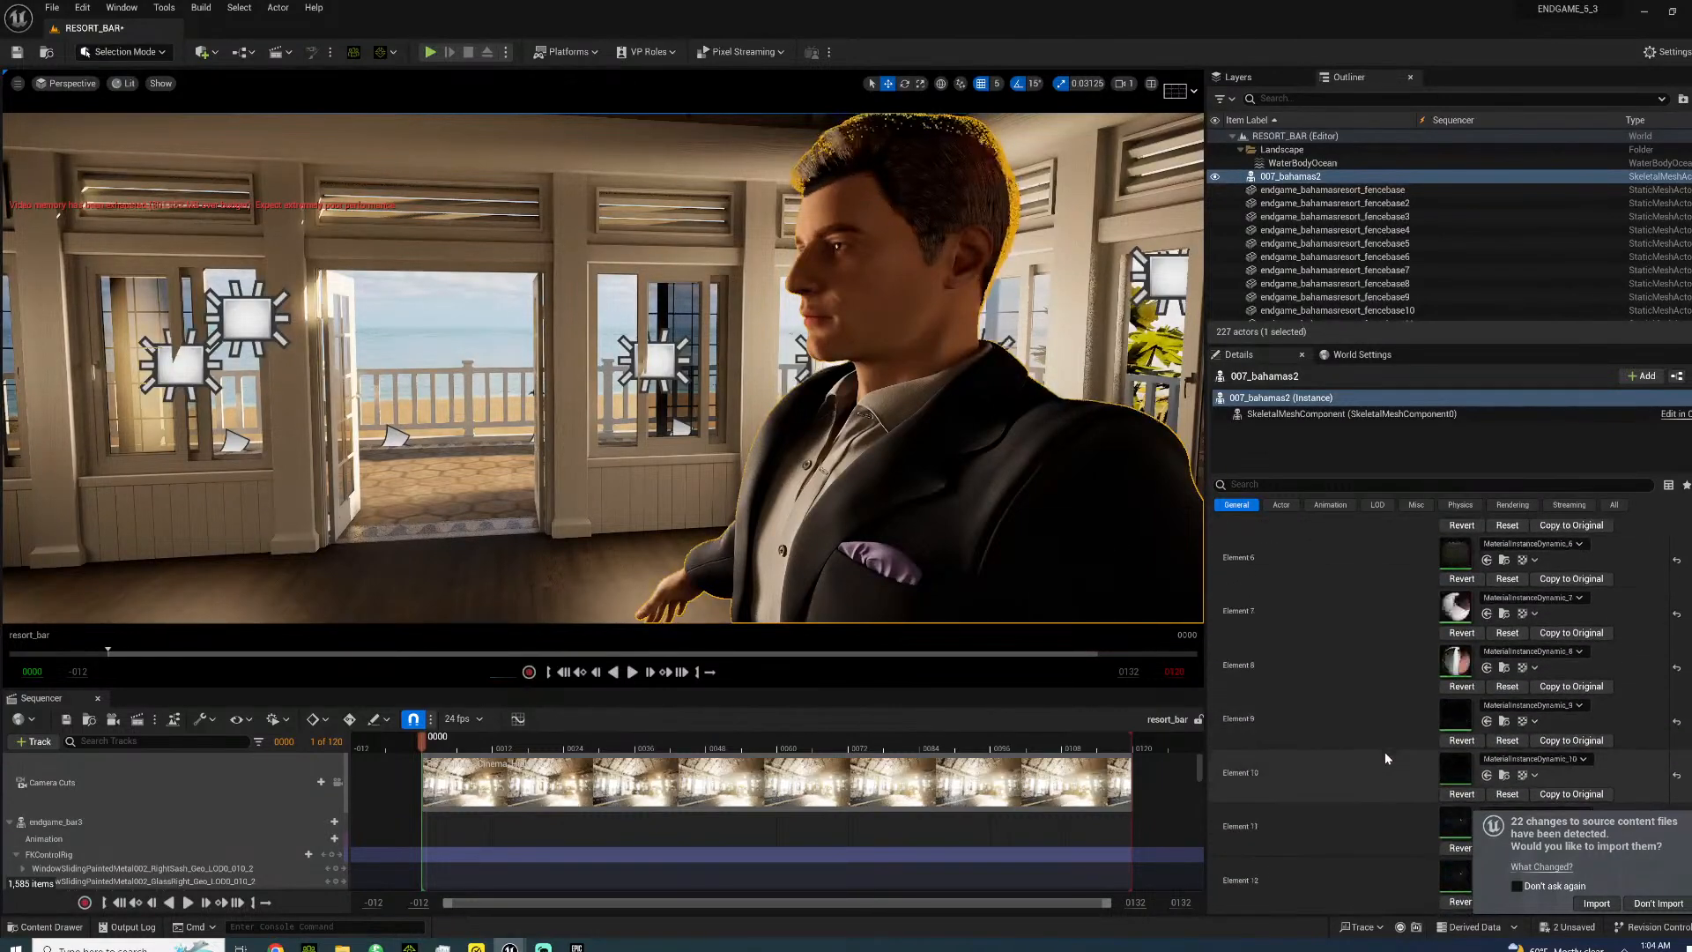
scroll(1386, 758, down, 3)
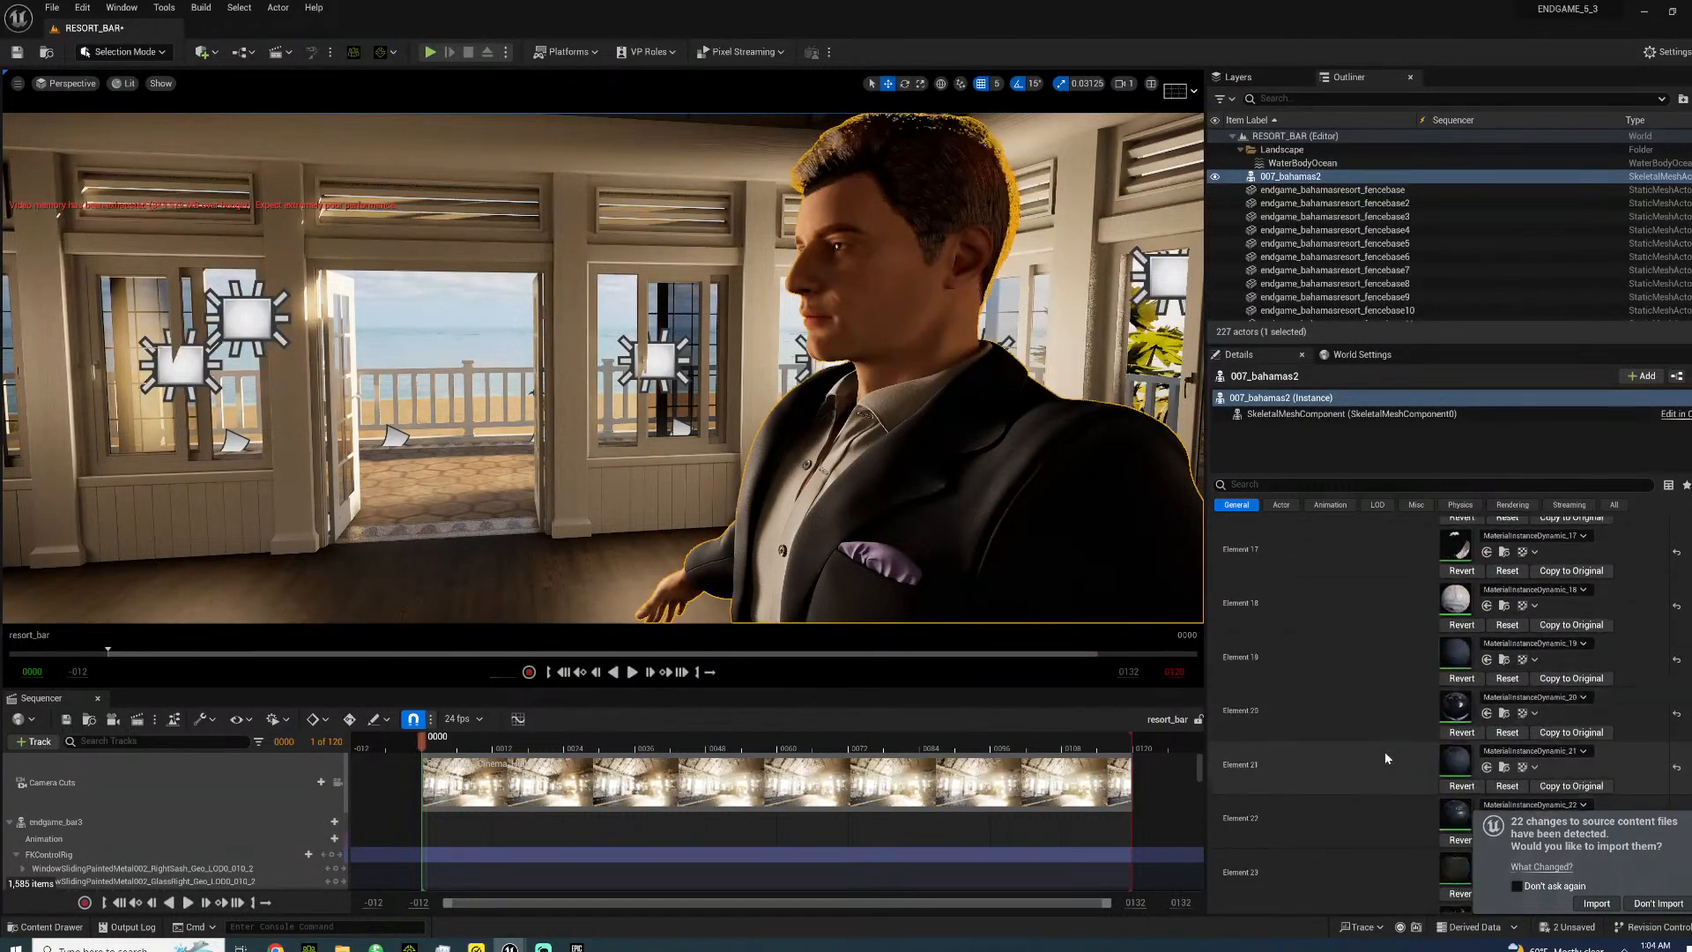
double_click(1448, 813)
double_click(781, 149)
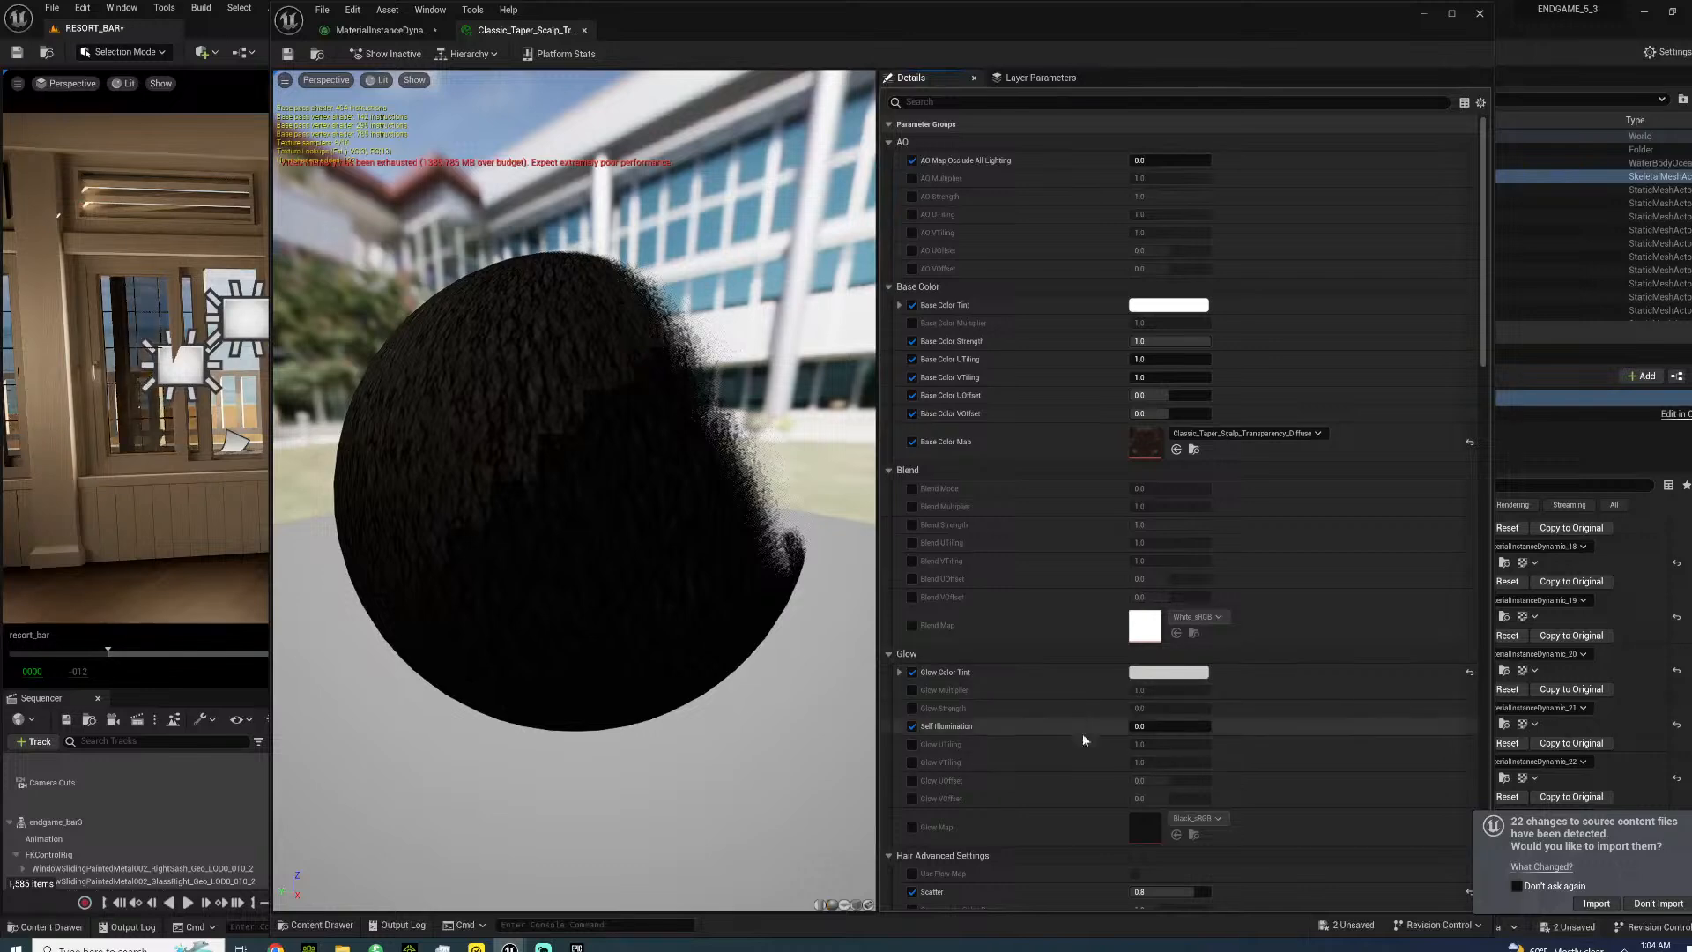
- Open the parent material RL_Hair_Specular, turn off its Cast Ray Traced Shadows option and save the material
scroll(1111, 758, down, 5)
scroll(1146, 805, down, 8)
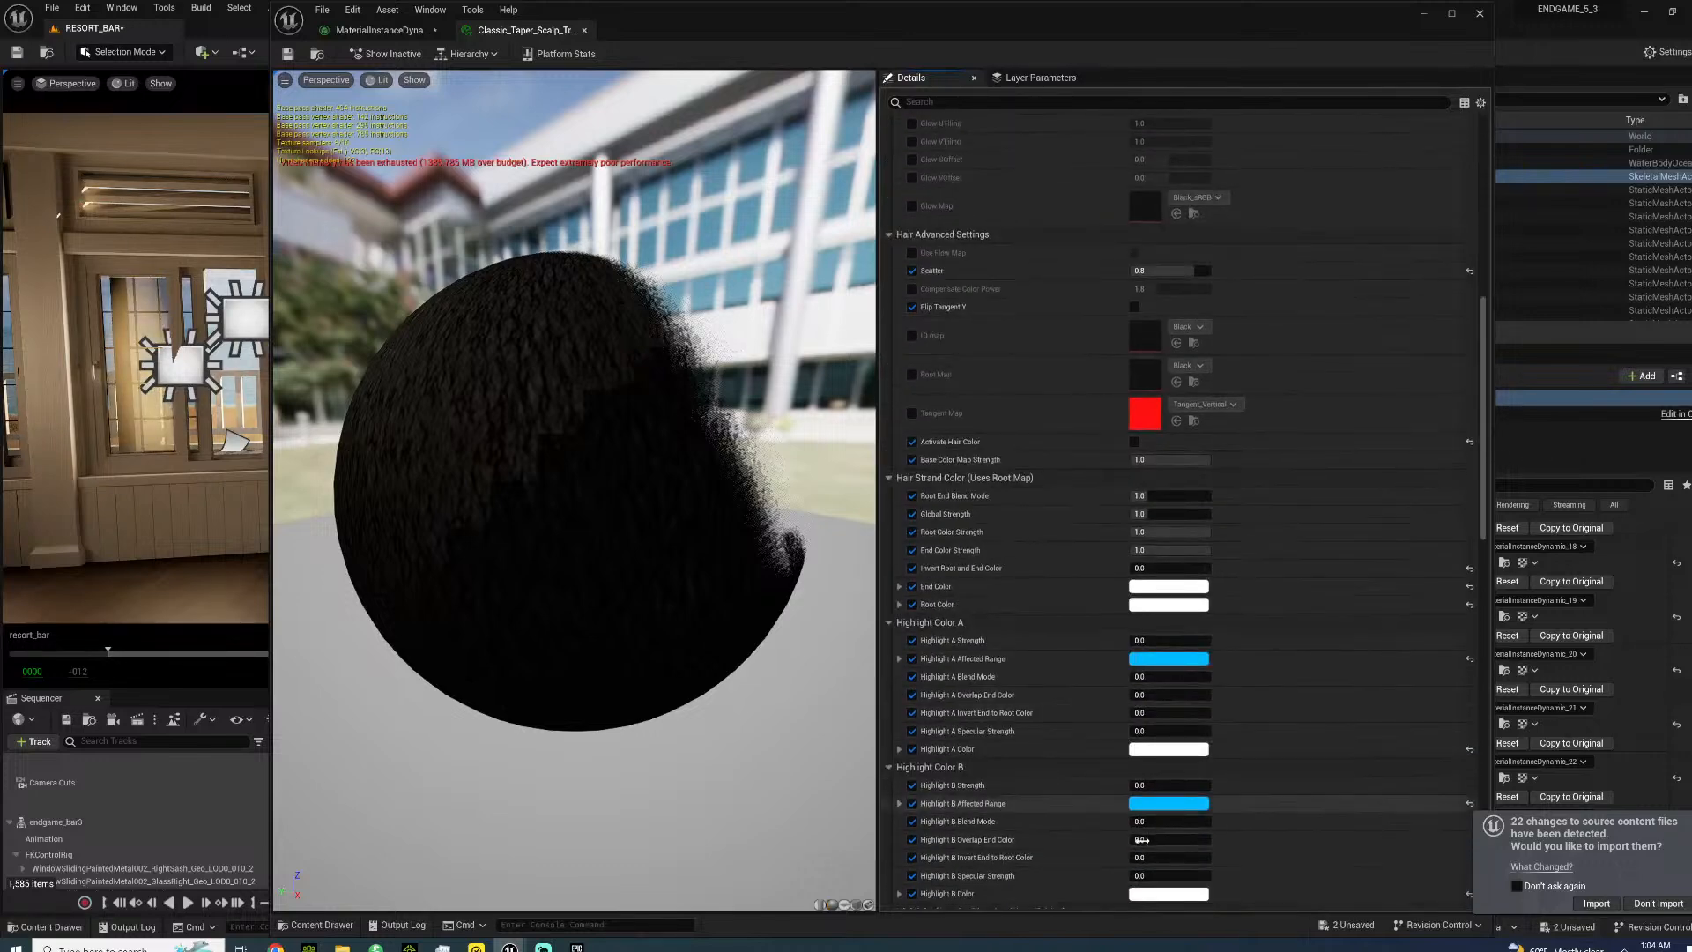
scroll(1141, 845, down, 8)
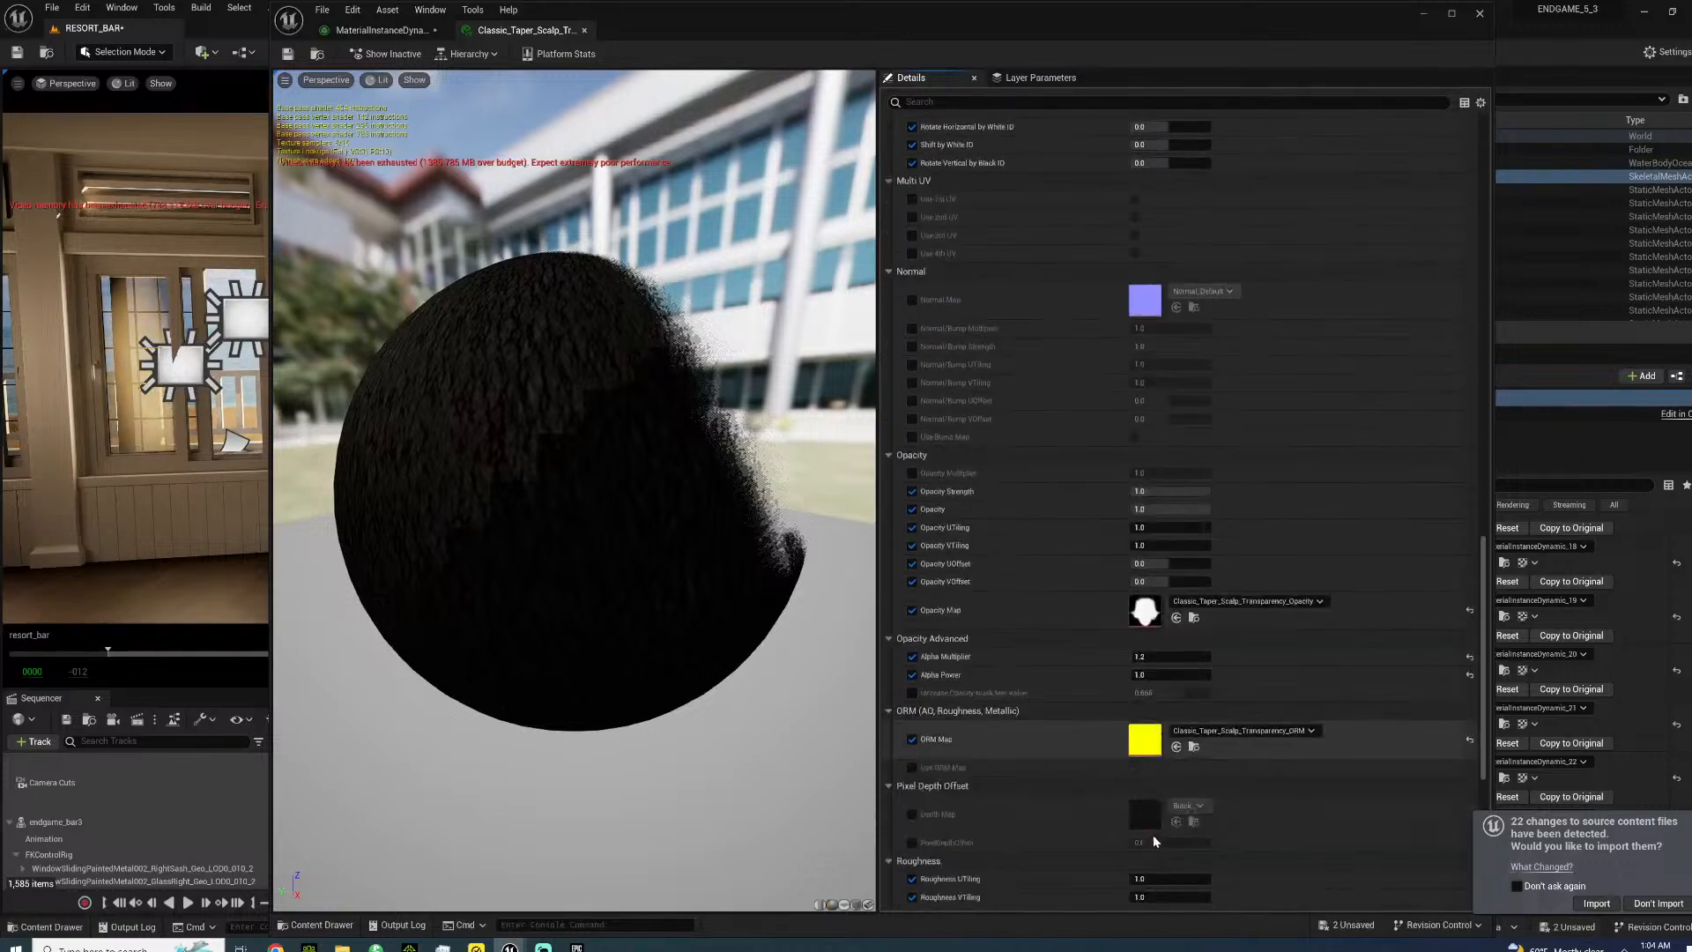
scroll(1147, 842, down, 3)
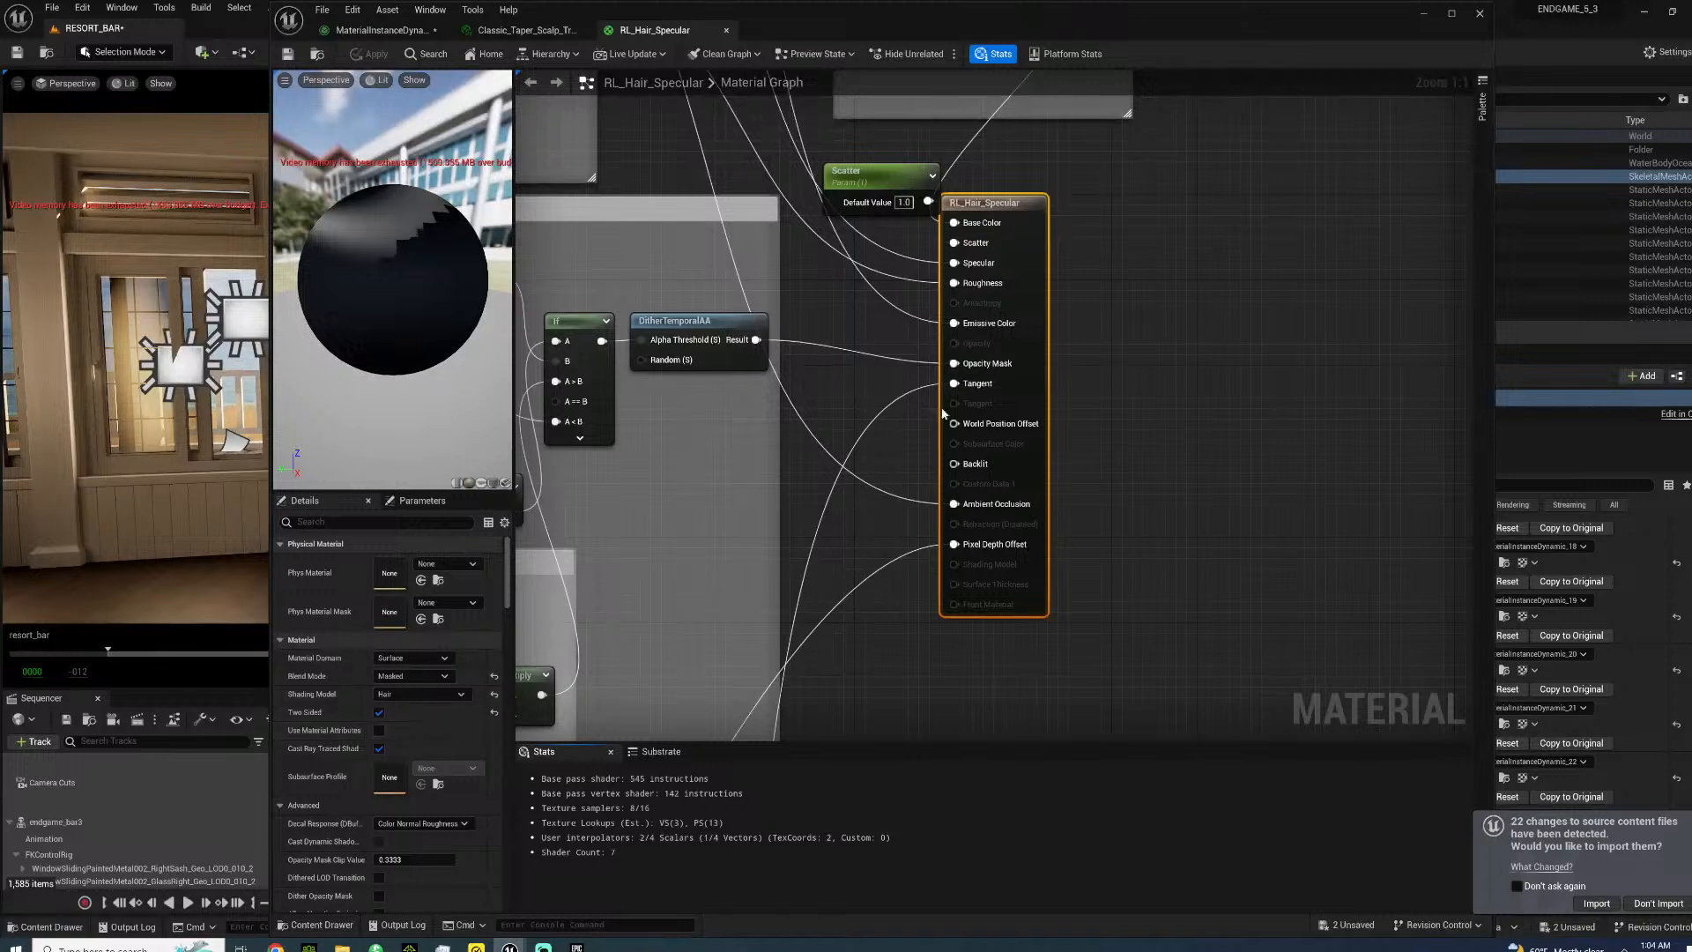
mouse_move(505, 586)
mouse_down()
mouse_move(504, 642)
mouse_move(510, 606)
mouse_up()
click(378, 631)
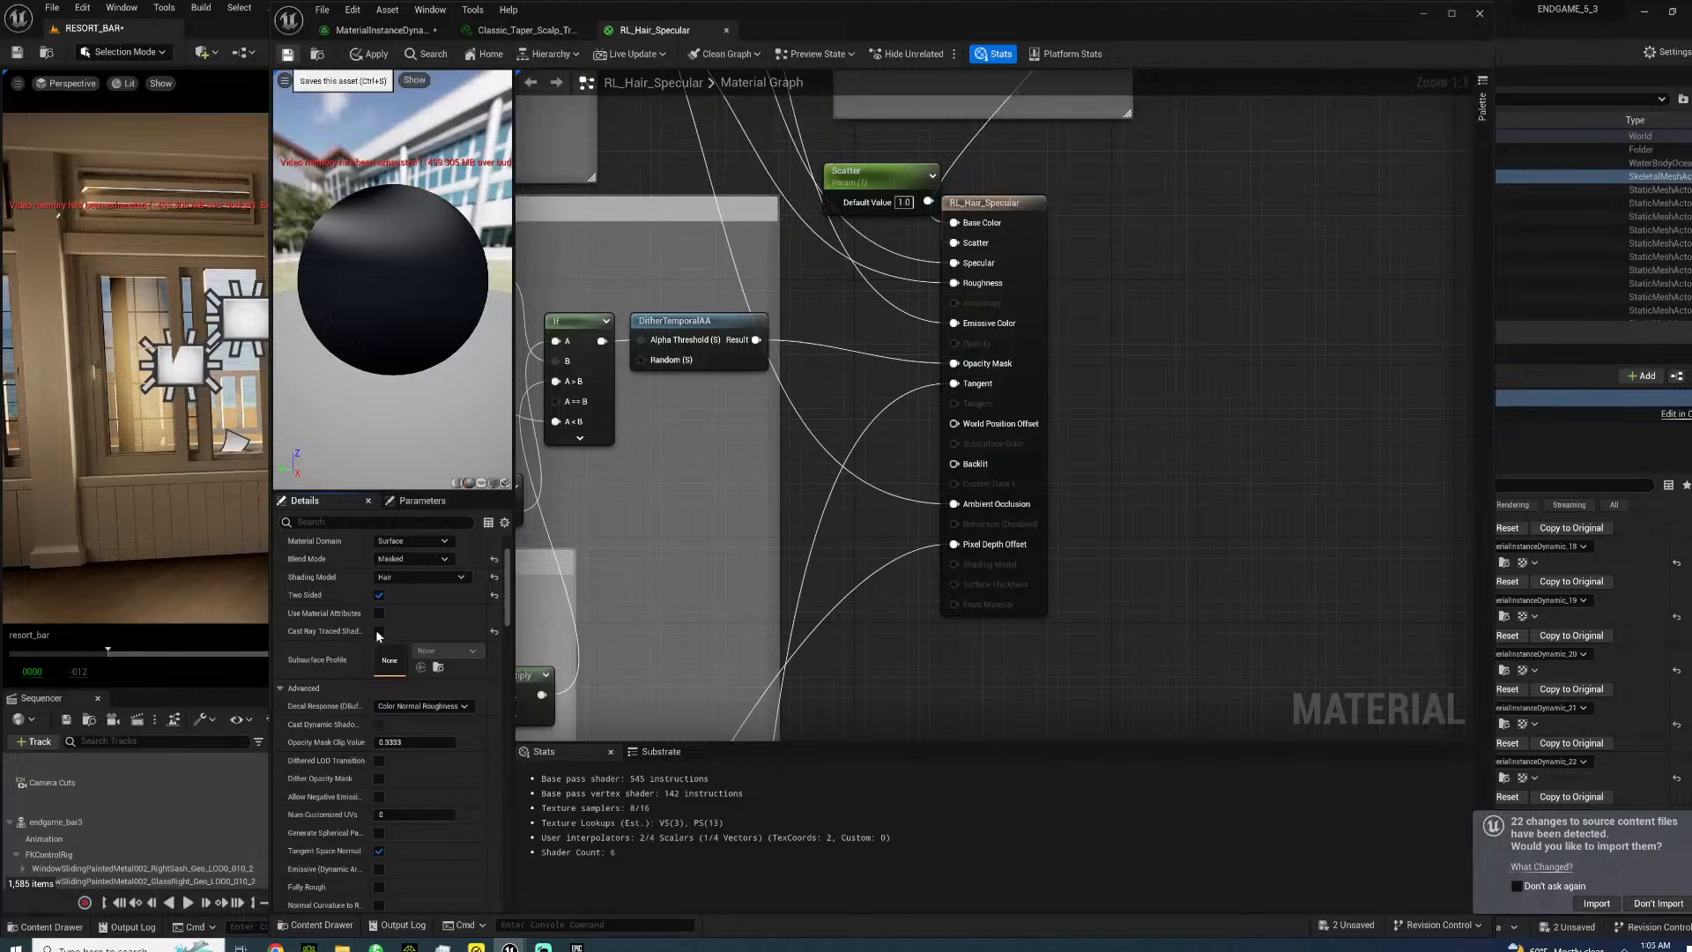
mouse_move(509, 945)
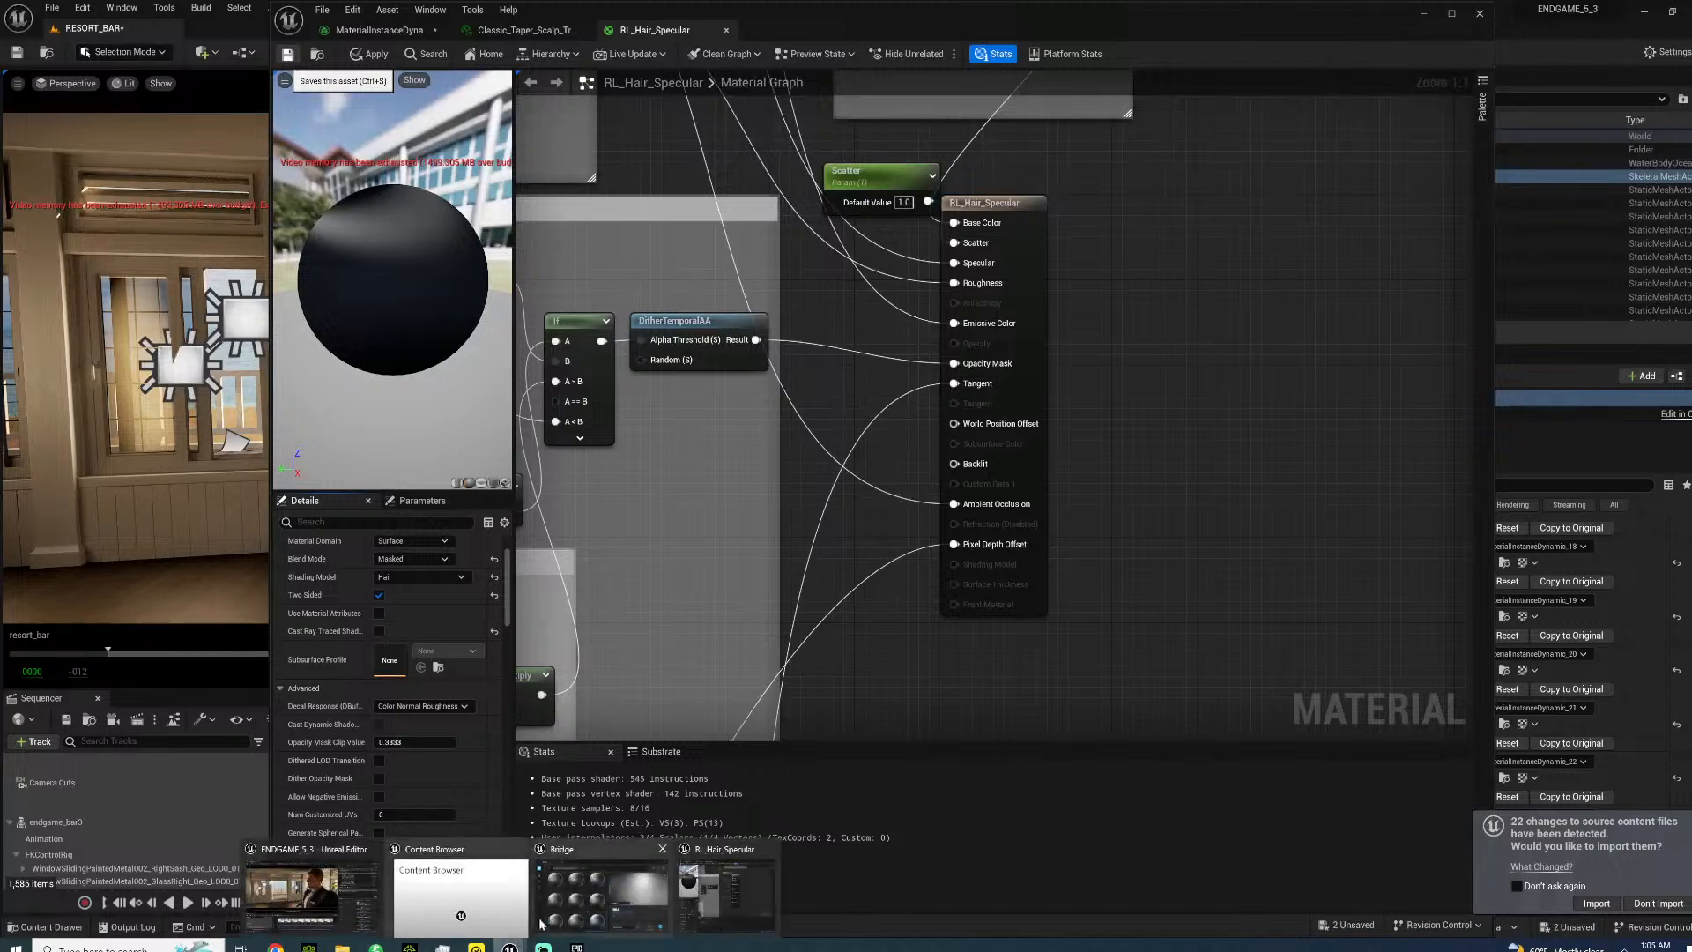
mouse_move(593, 850)
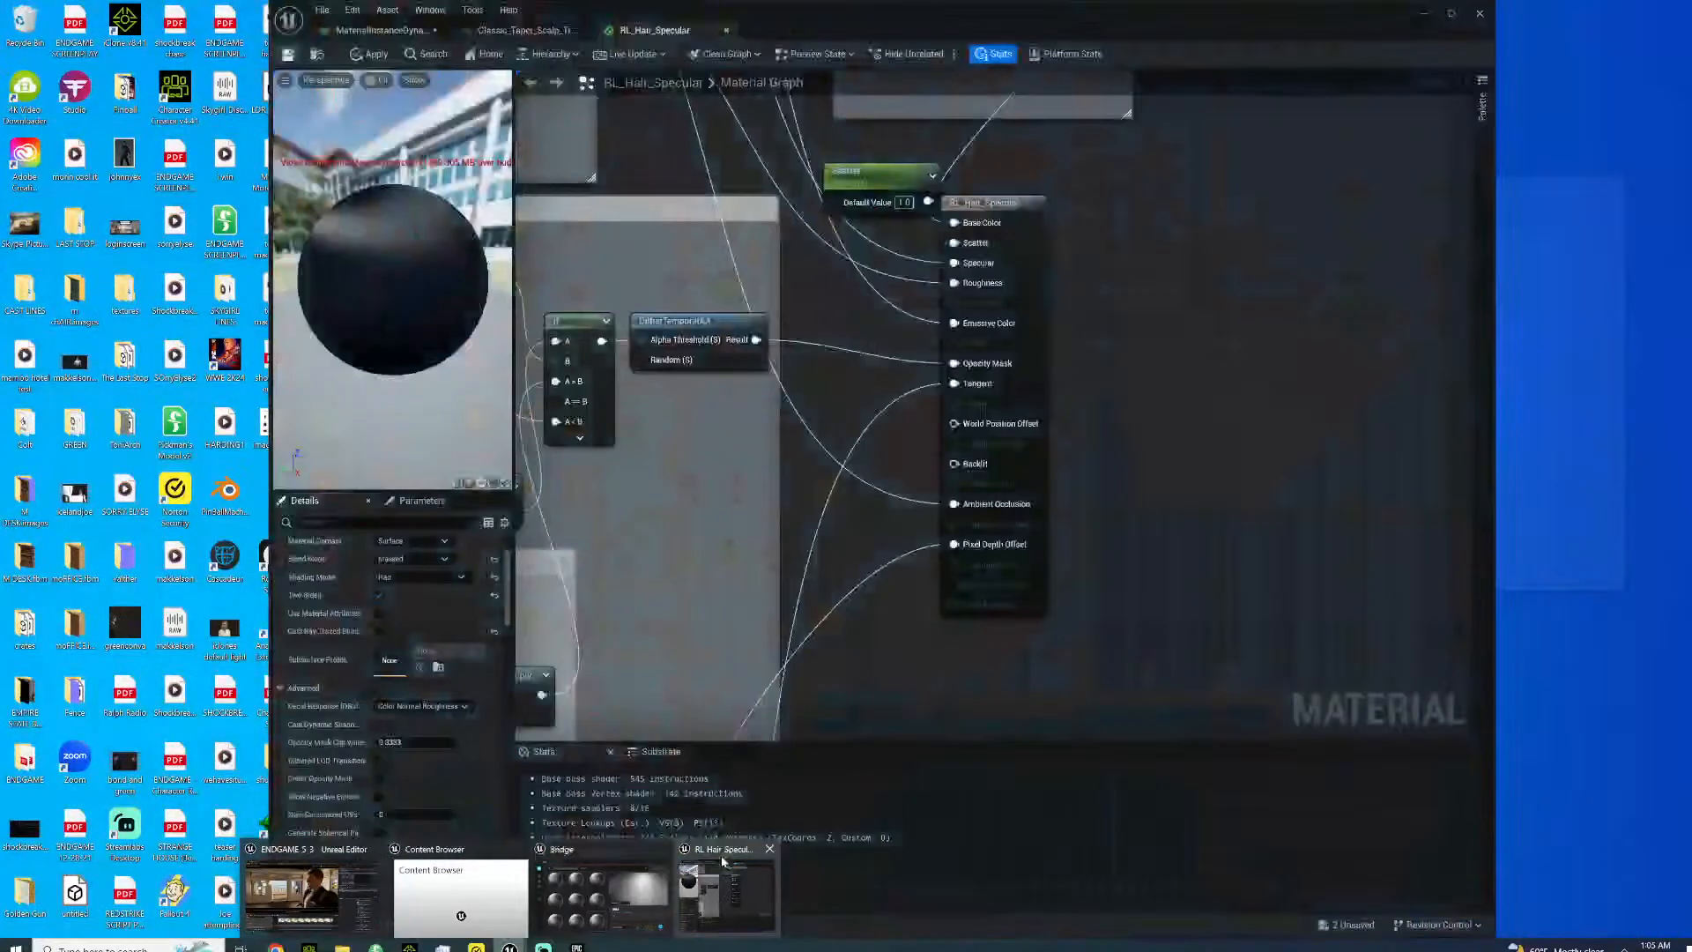
click(723, 861)
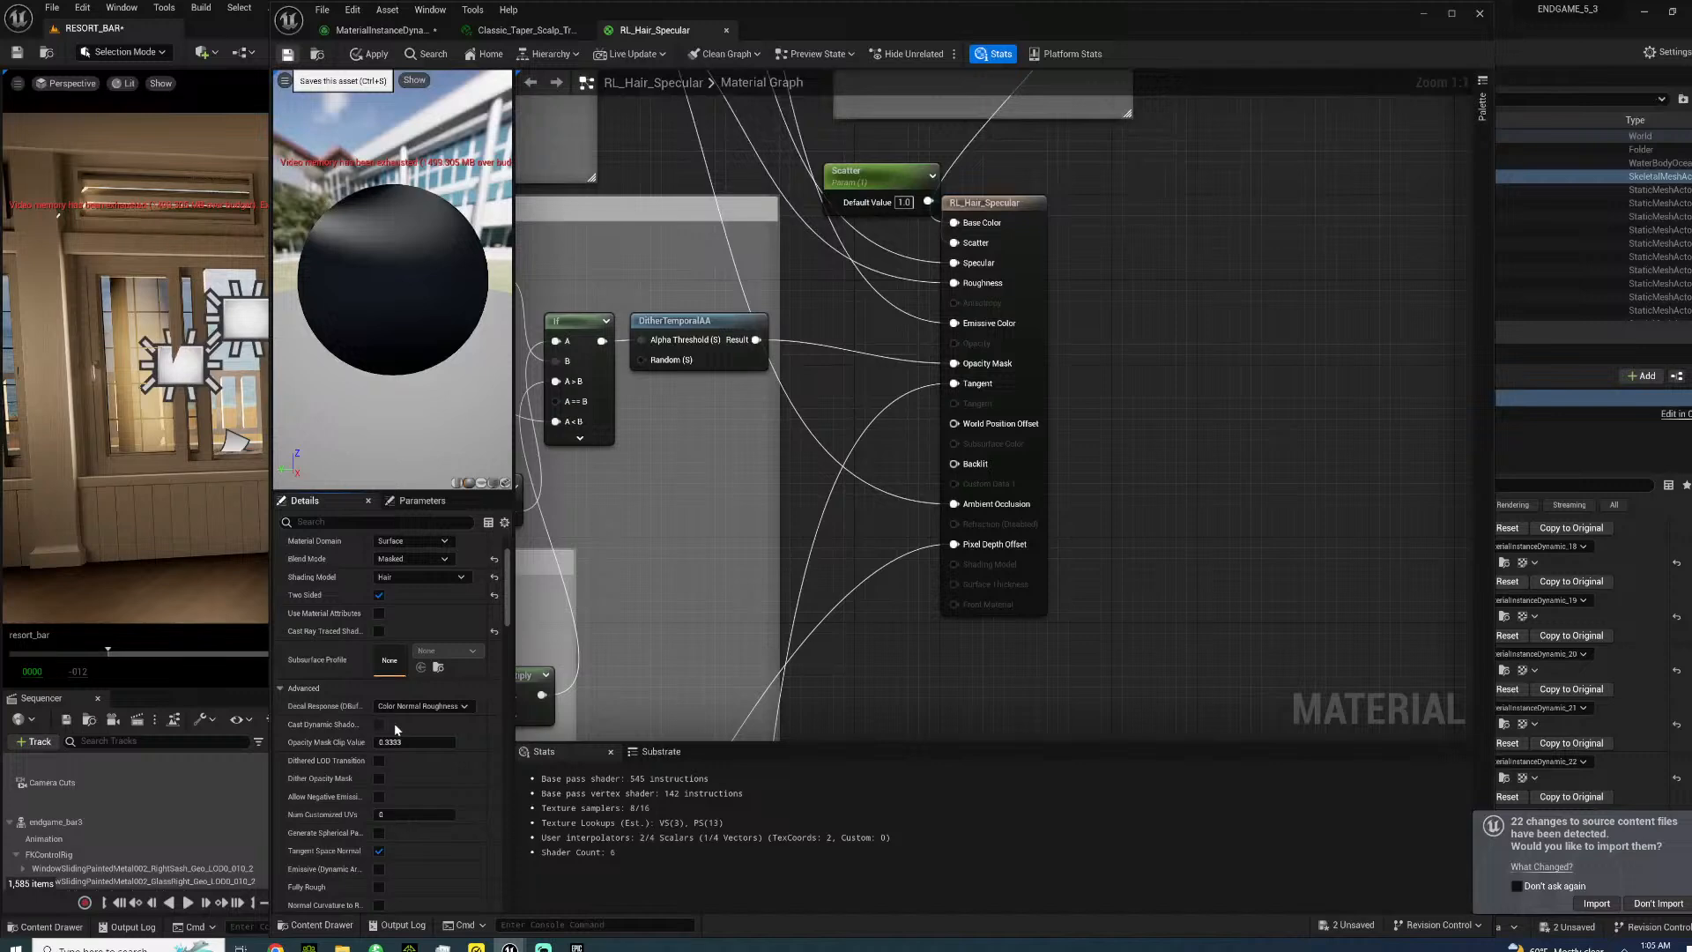
- Submit and close the crash report, and relaunch the ENDGAME_5_3 project from the Epic Games Launcher library
key(super+d)
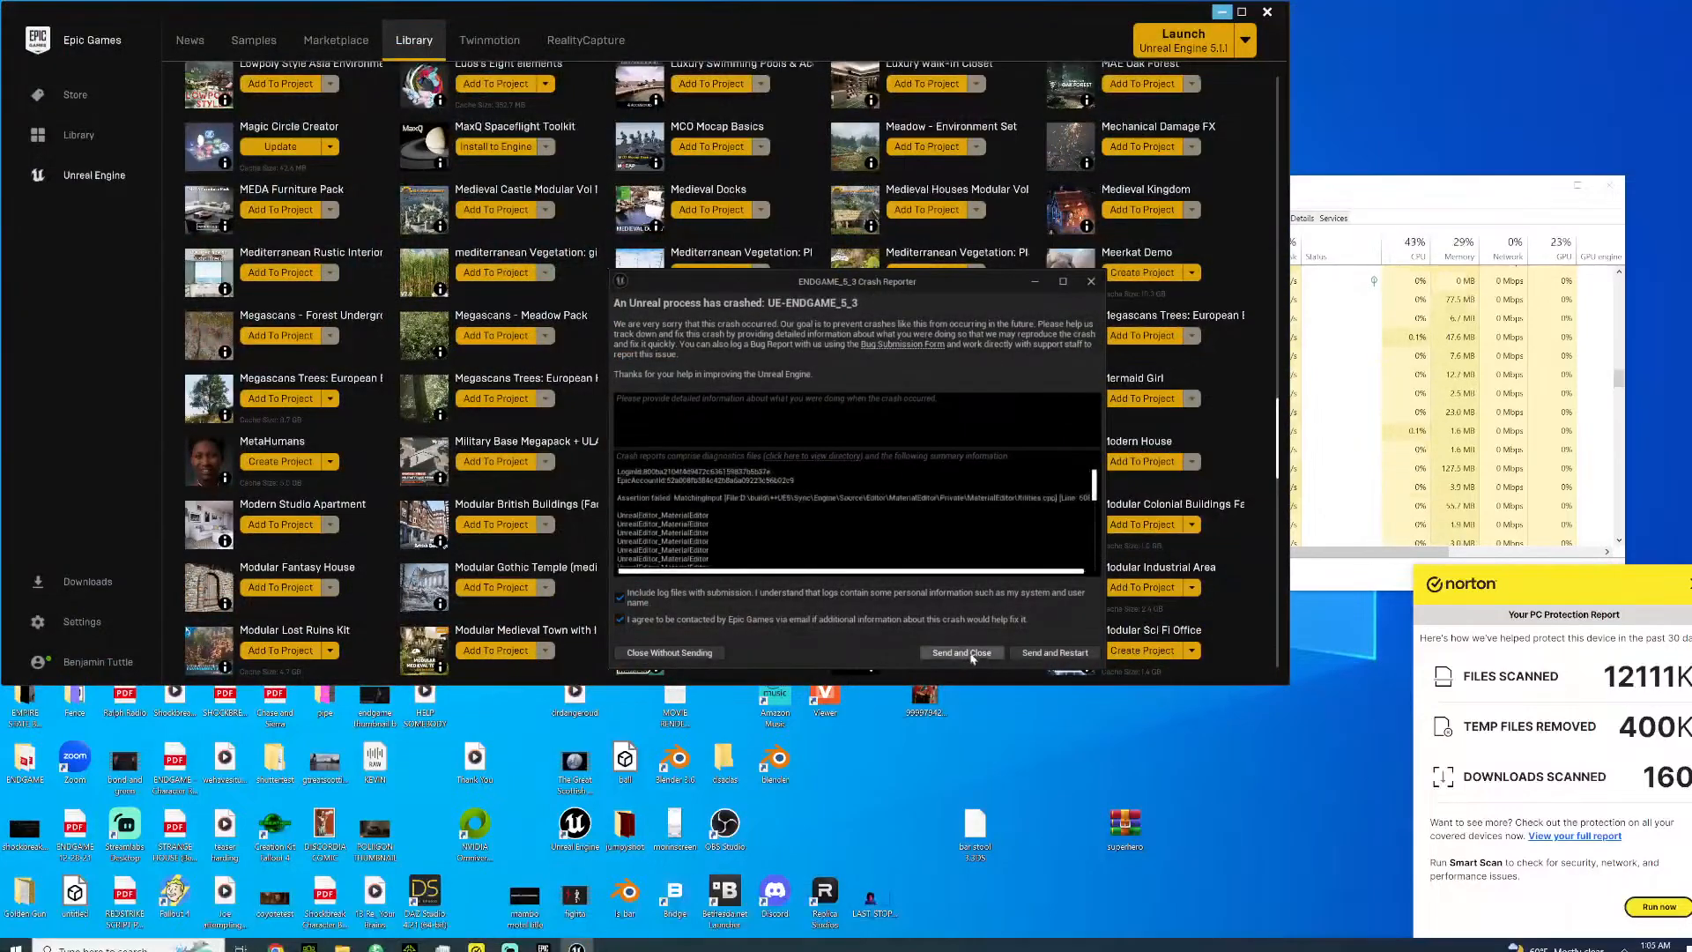
click(963, 653)
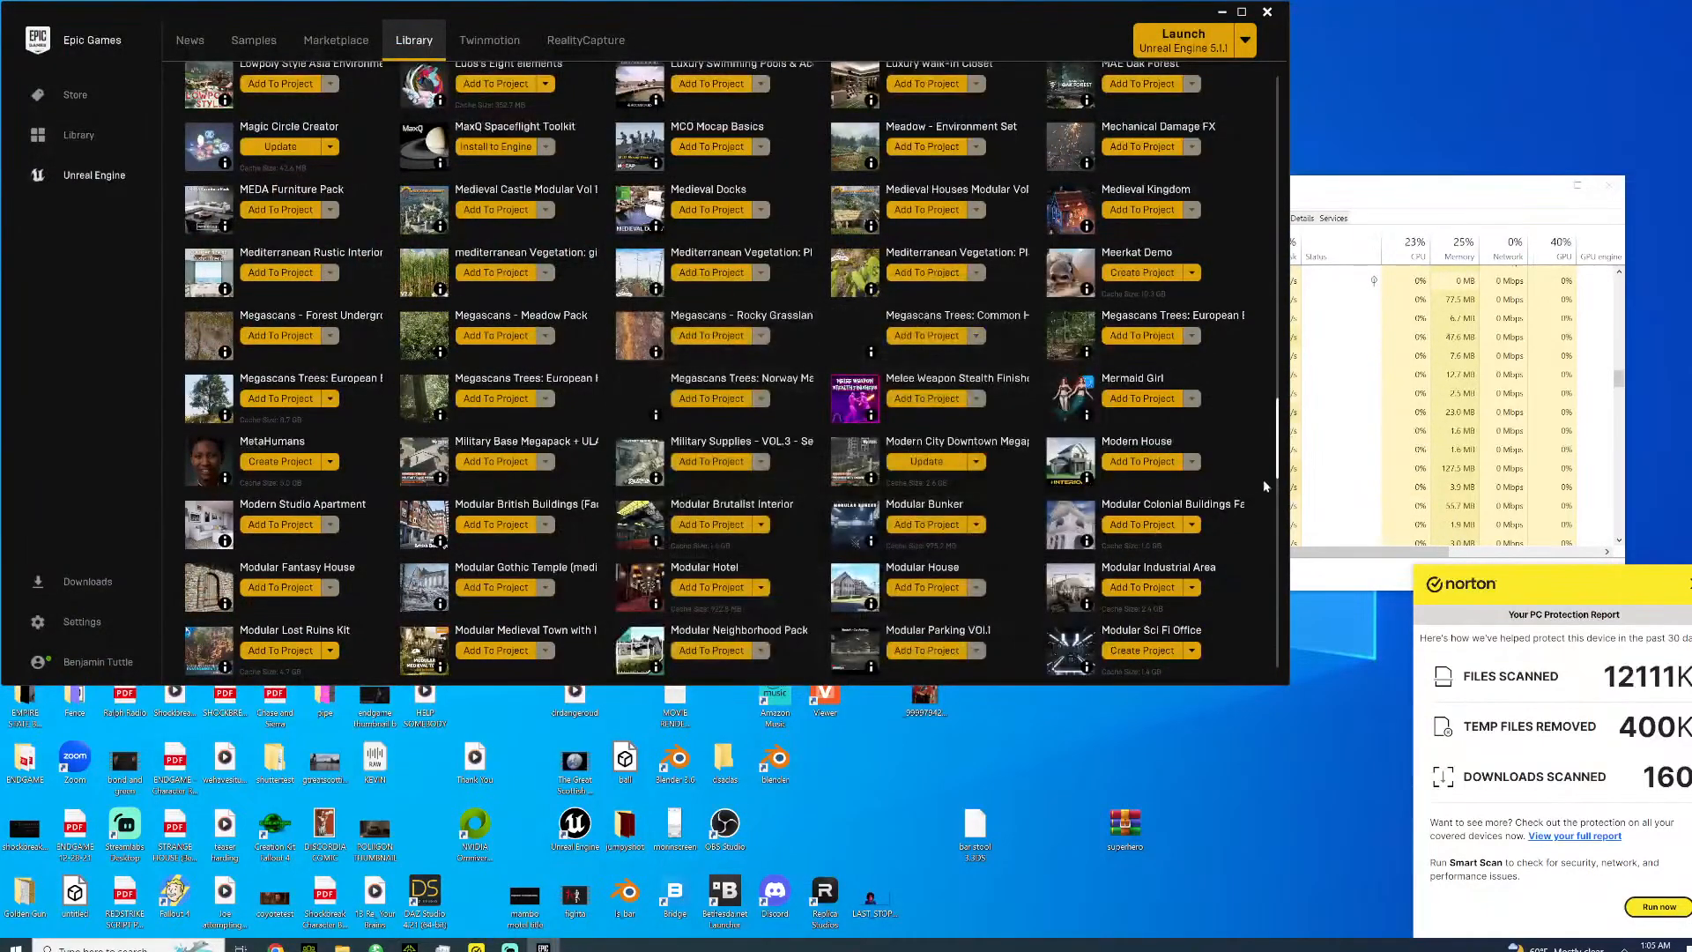
drag(1278, 456, 1278, 106)
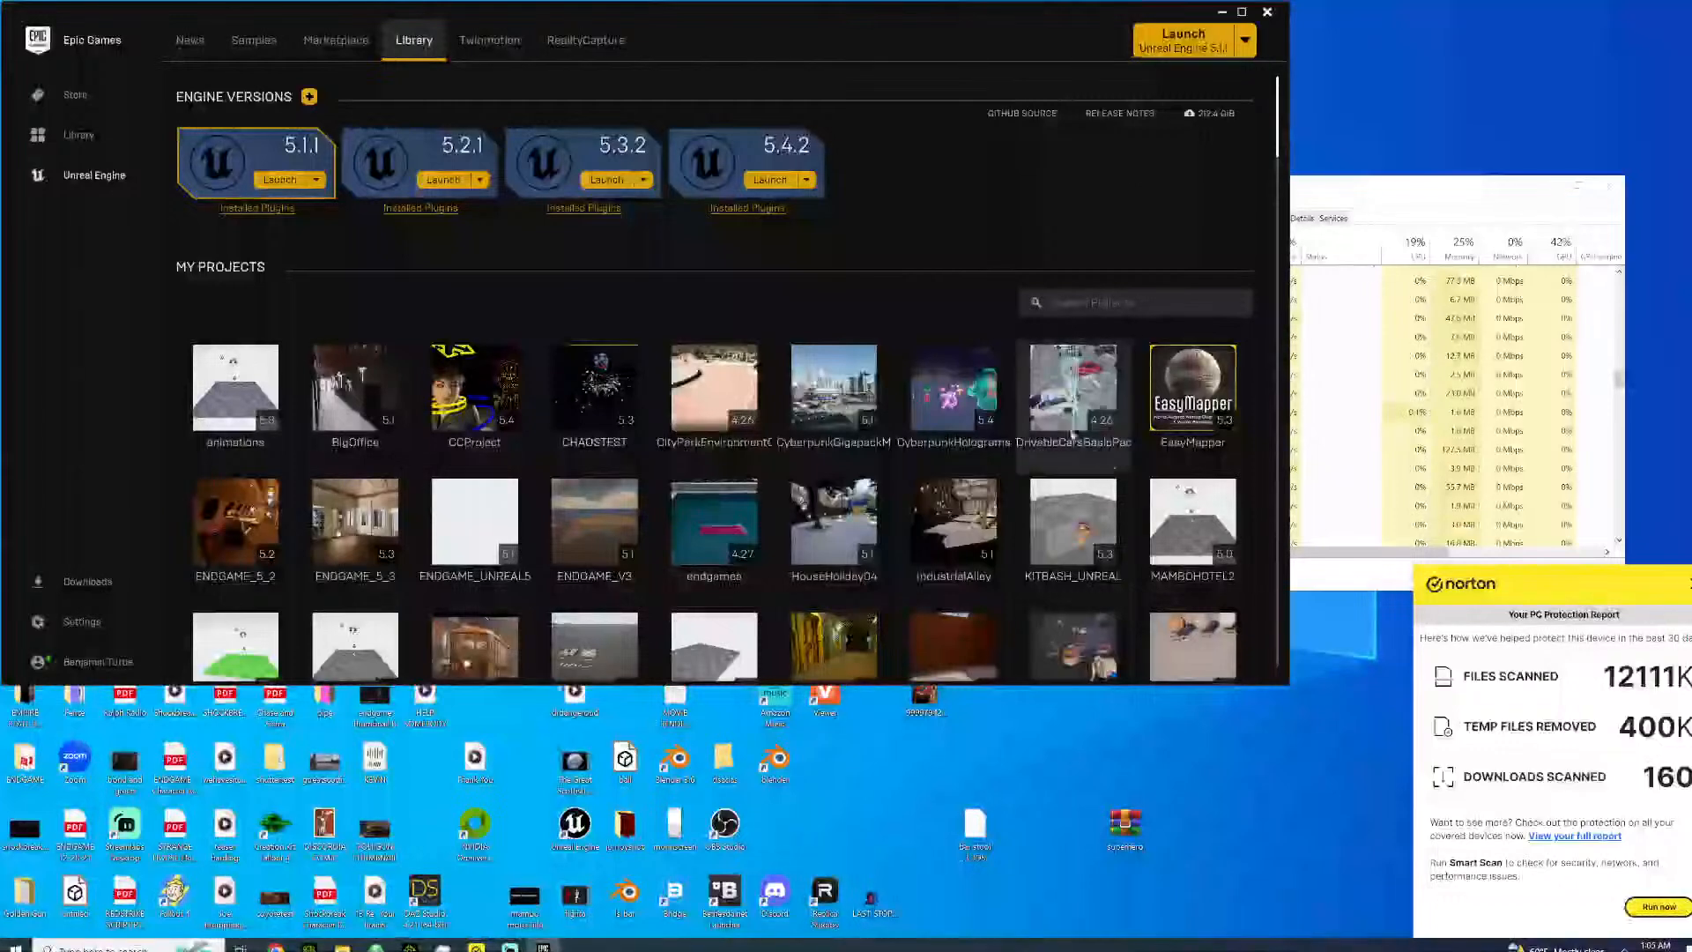
scroll(1037, 508, down, 3)
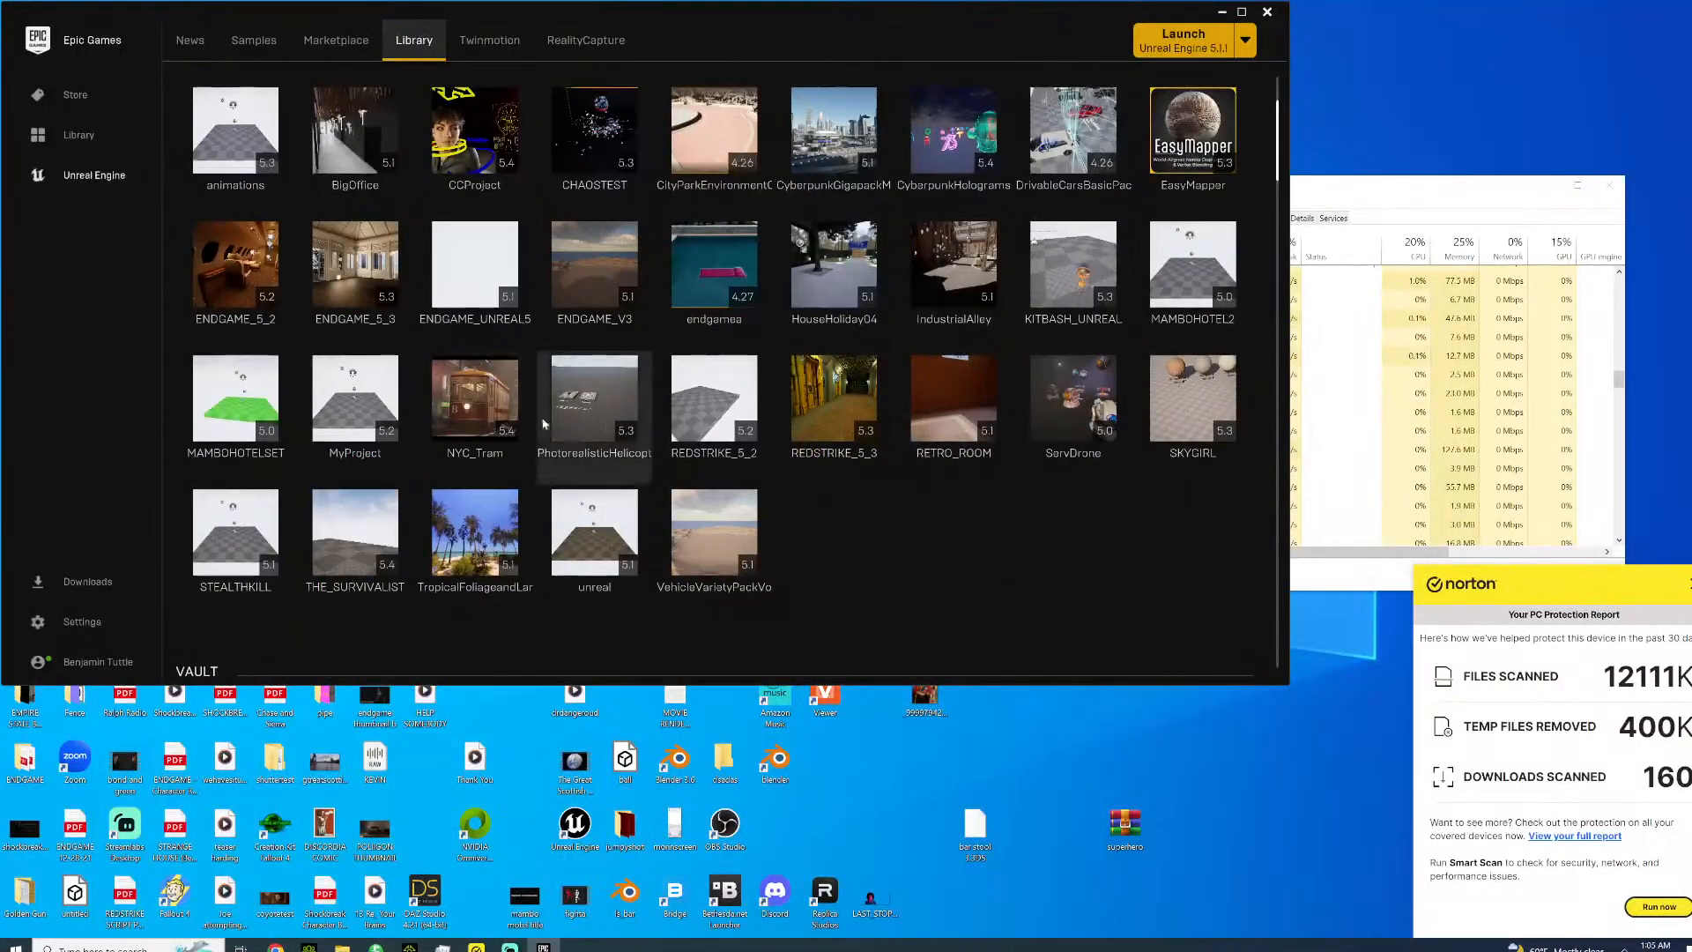
double_click(355, 264)
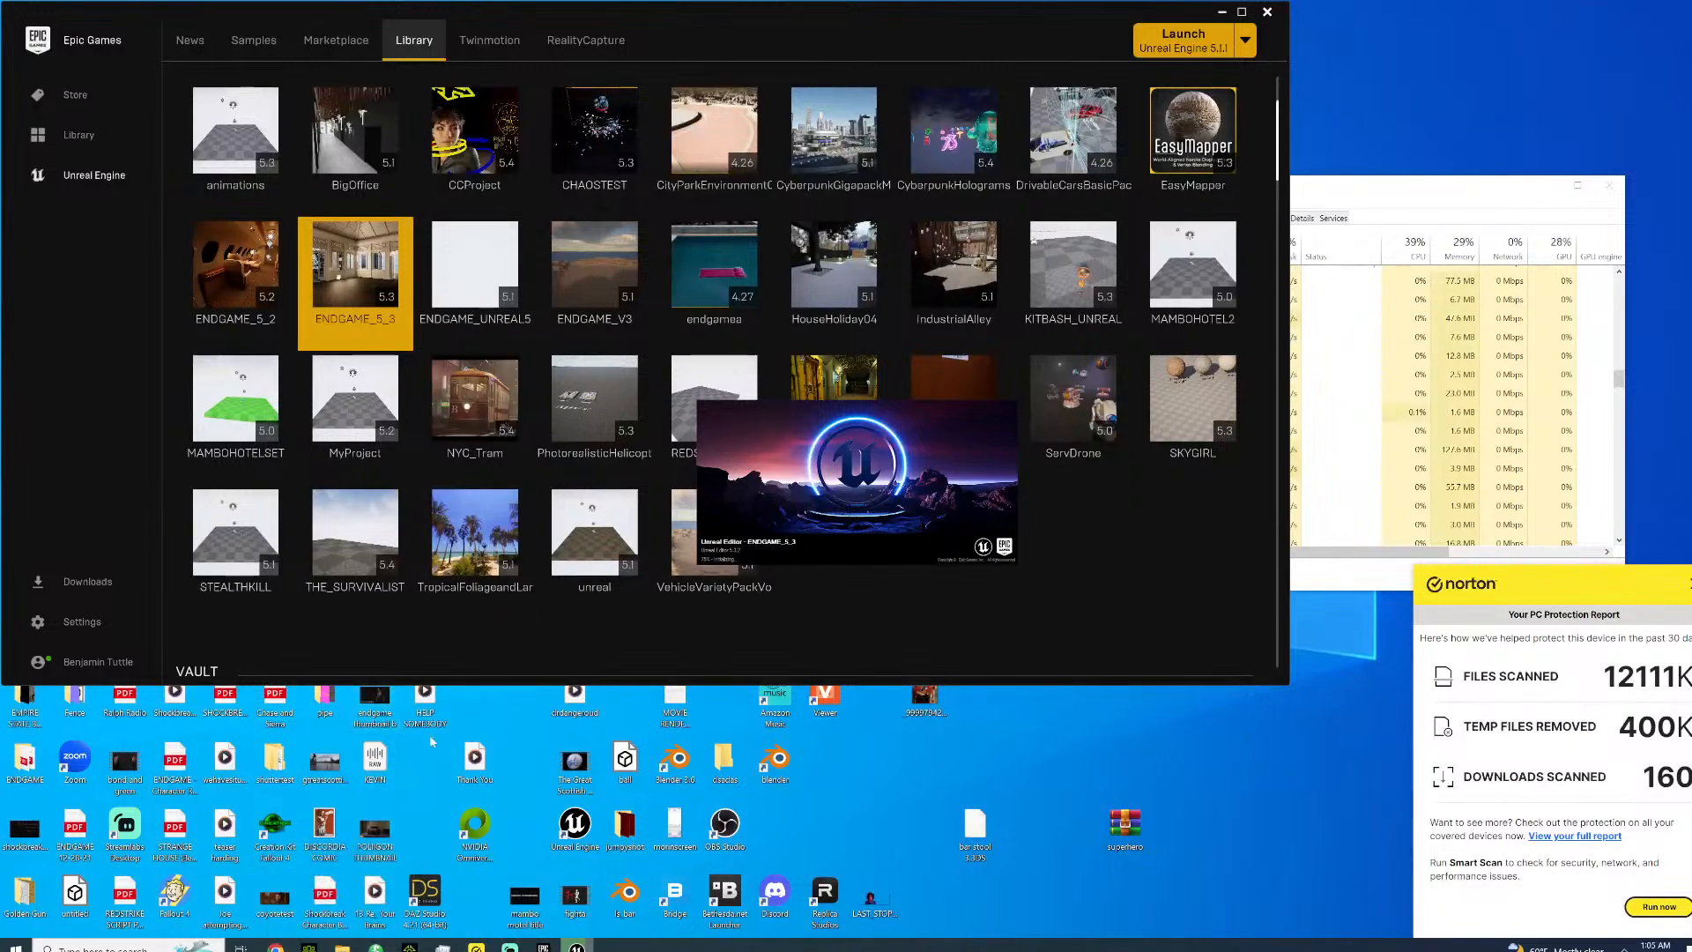
- Switch to File Explorer and open the in-progress ENDGAME screenplay PDF from the Desktop folder
right_click(343, 947)
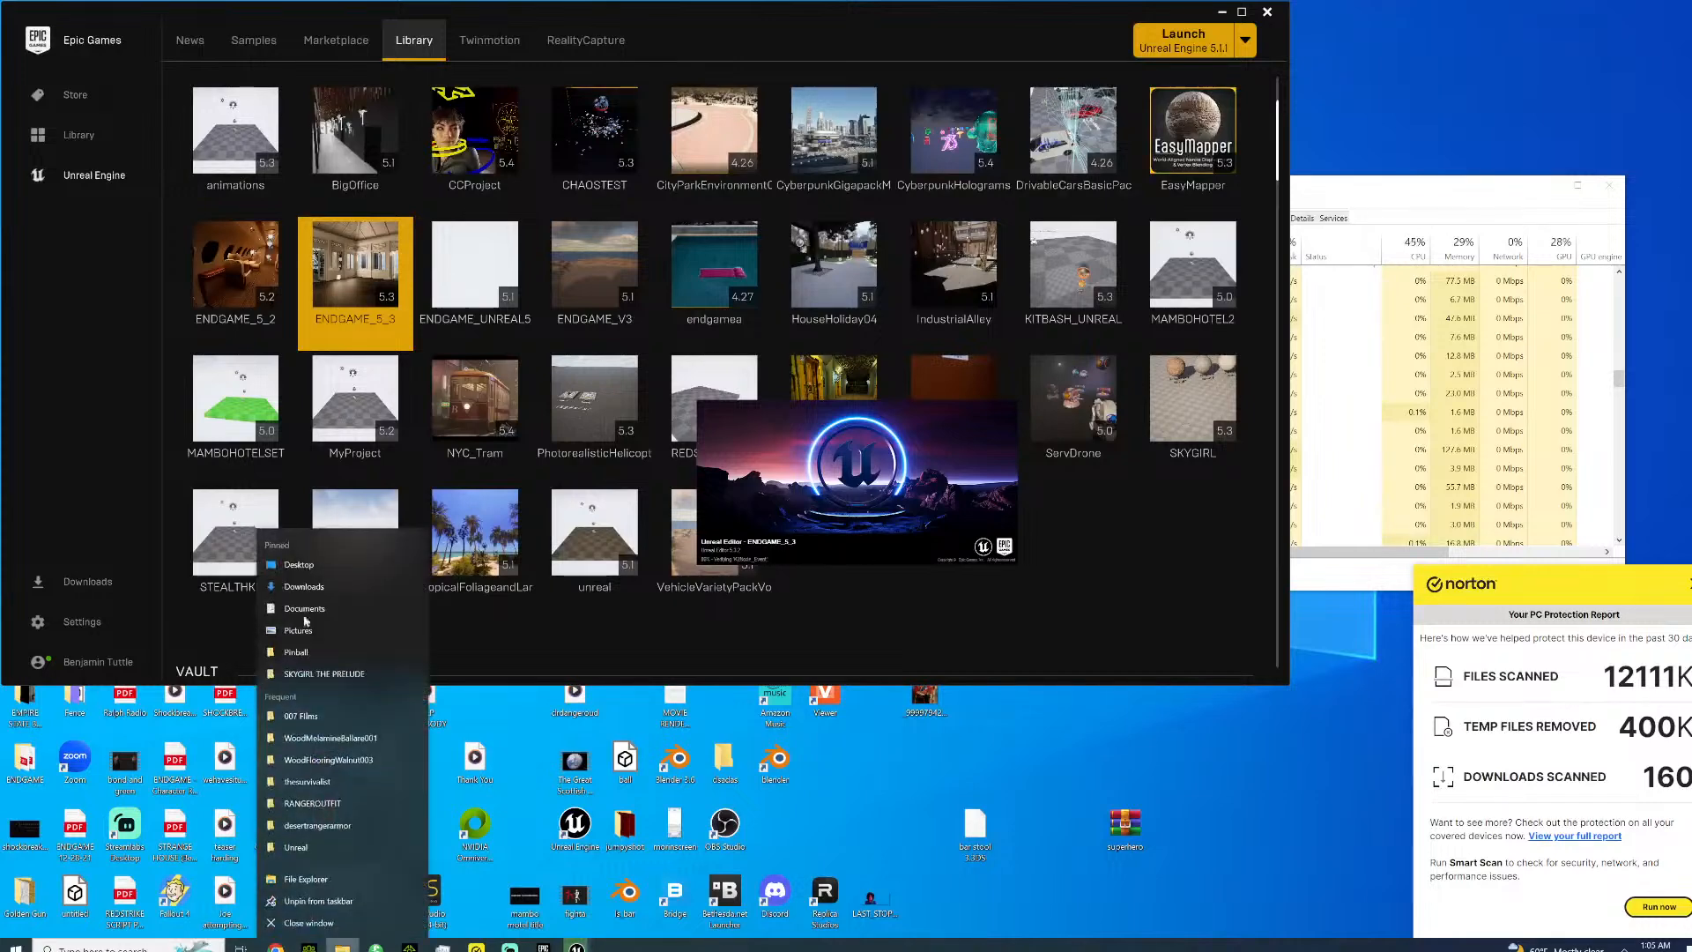
click(312, 566)
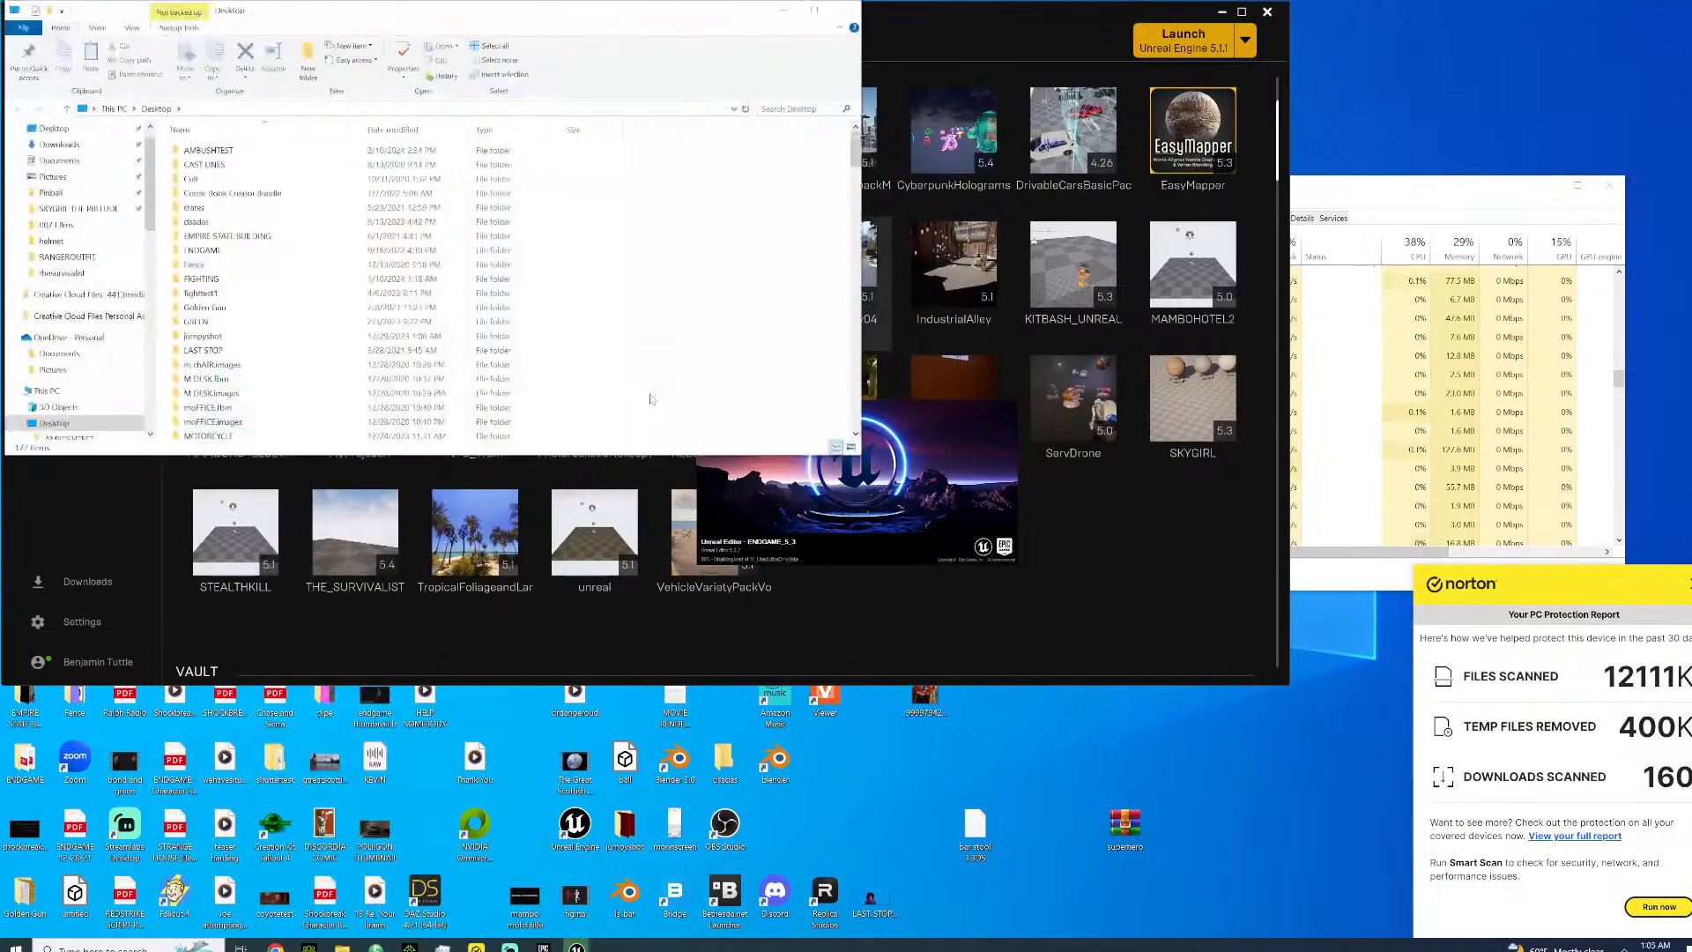
scroll(351, 314, down, 10)
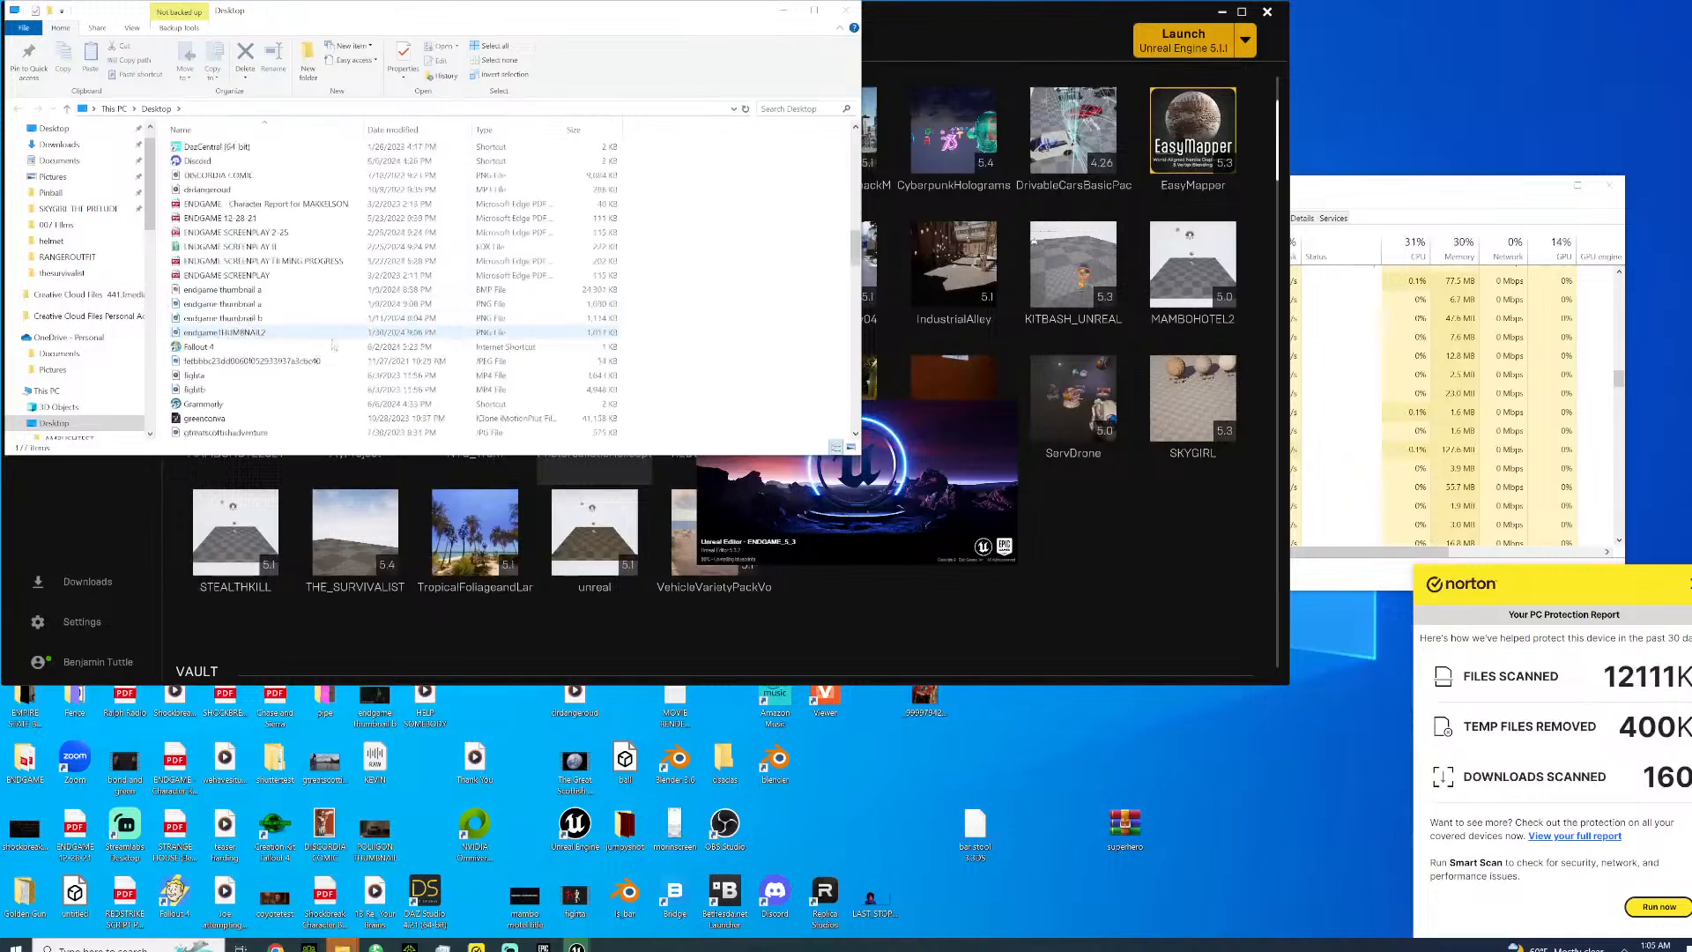
click(308, 264)
double_click(308, 263)
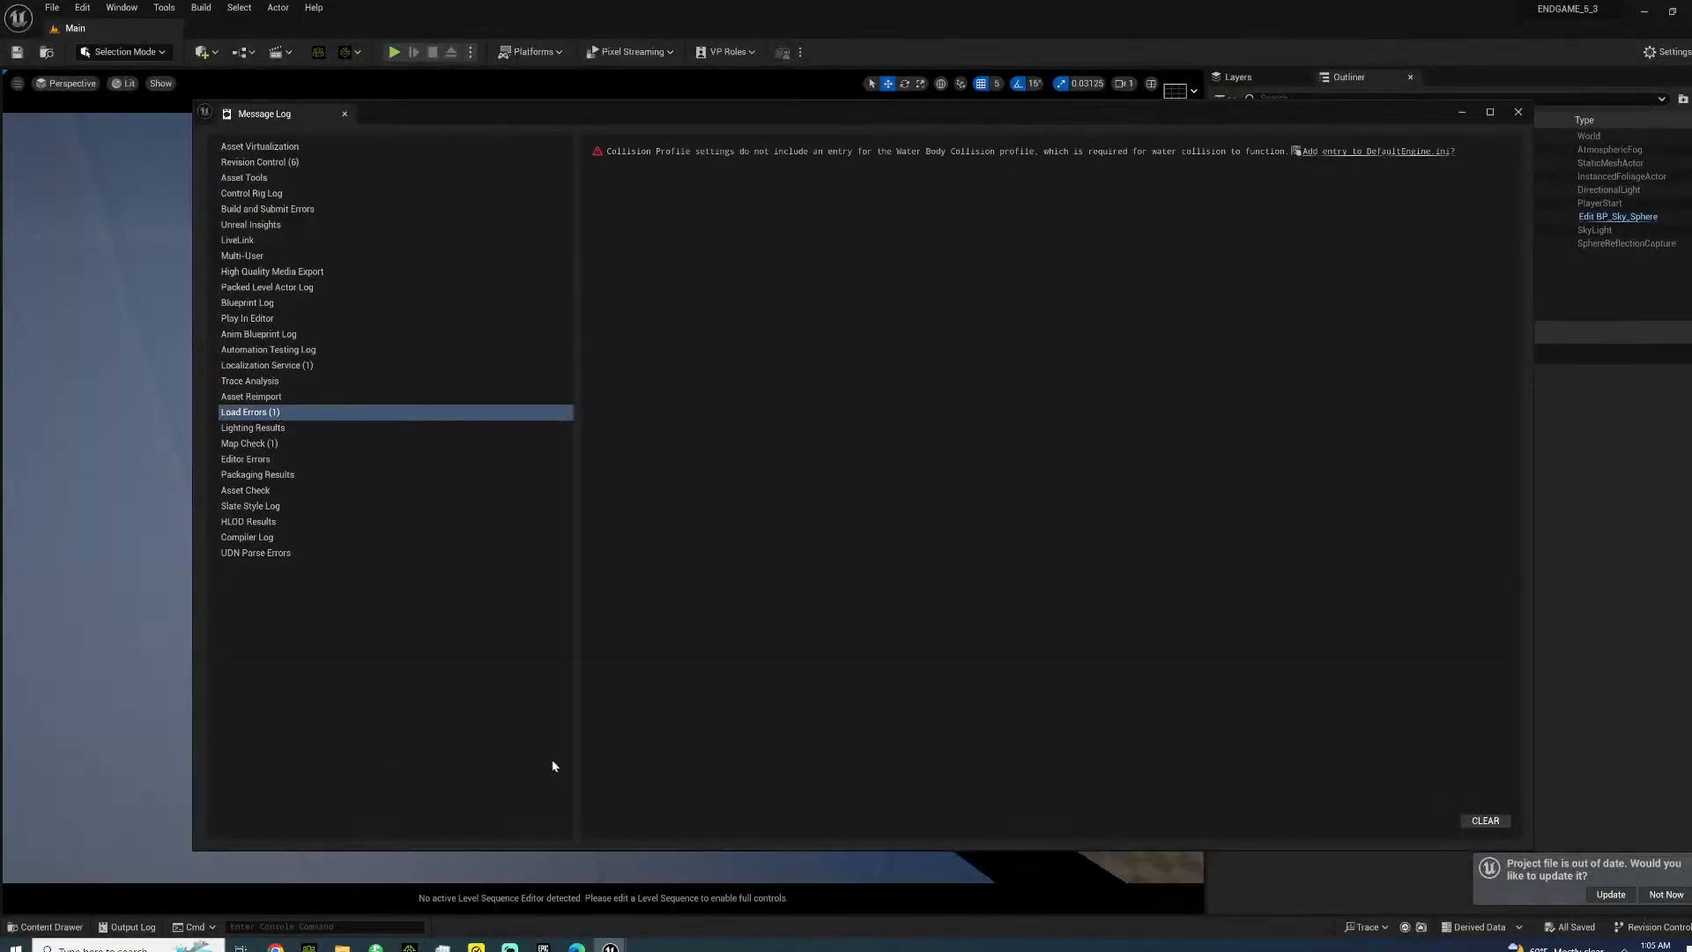
- Return to the reloaded Unreal Editor project and close the Message Log
key(alt+Tab)
key(alt+Tab)
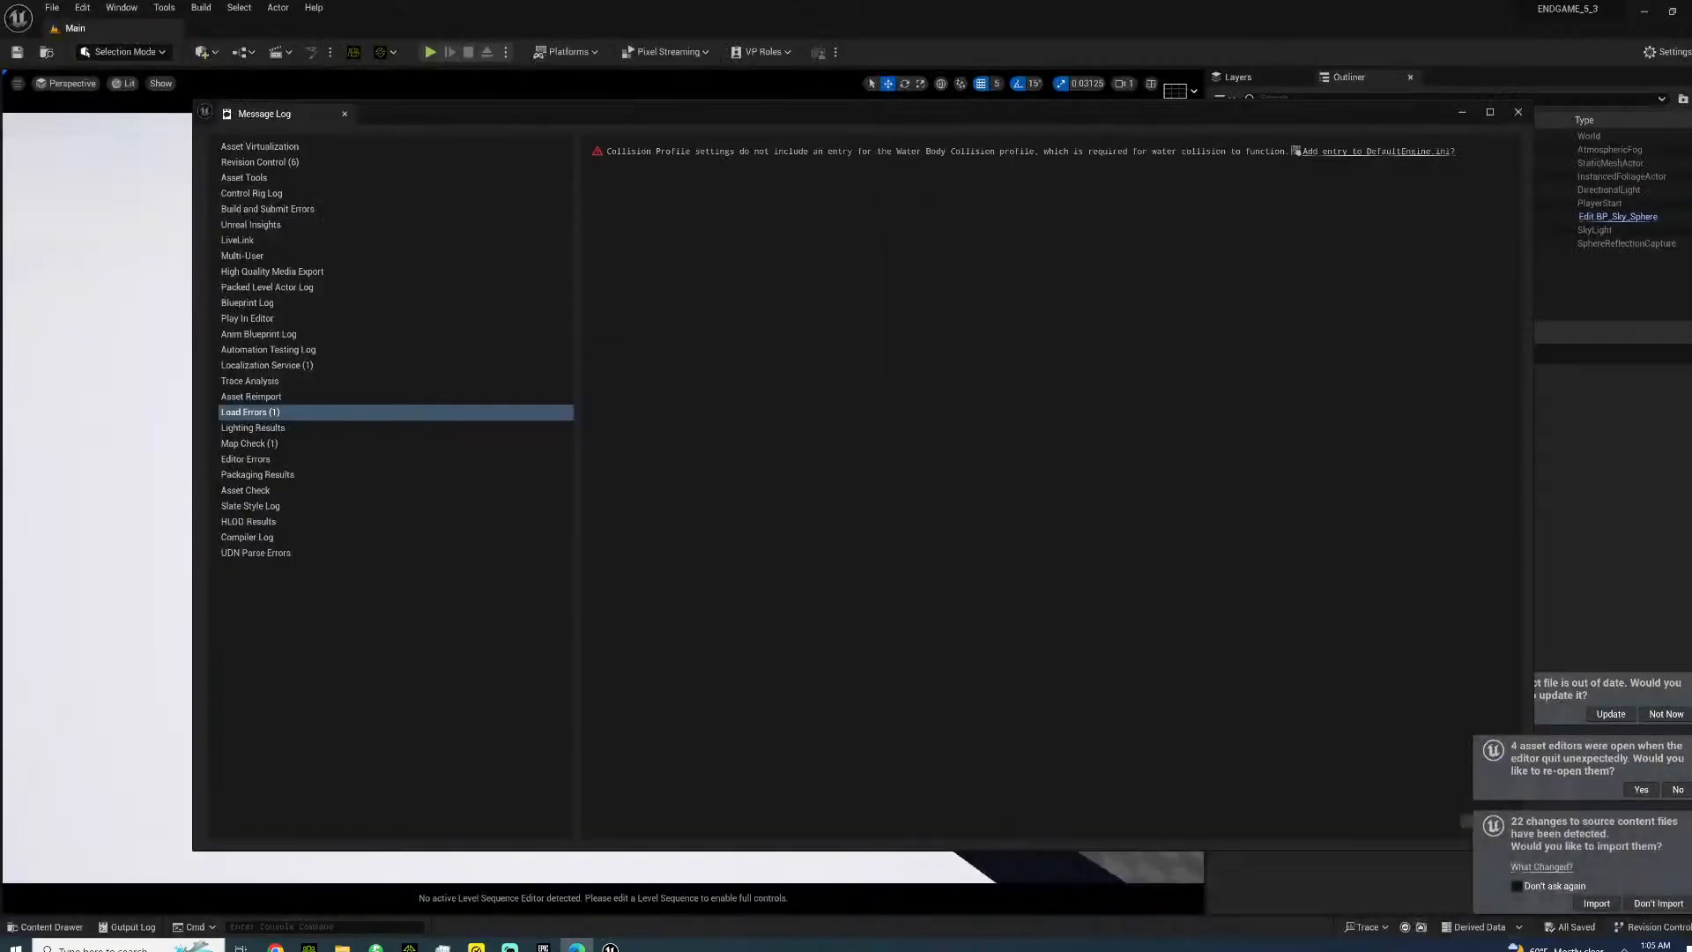
click(1518, 113)
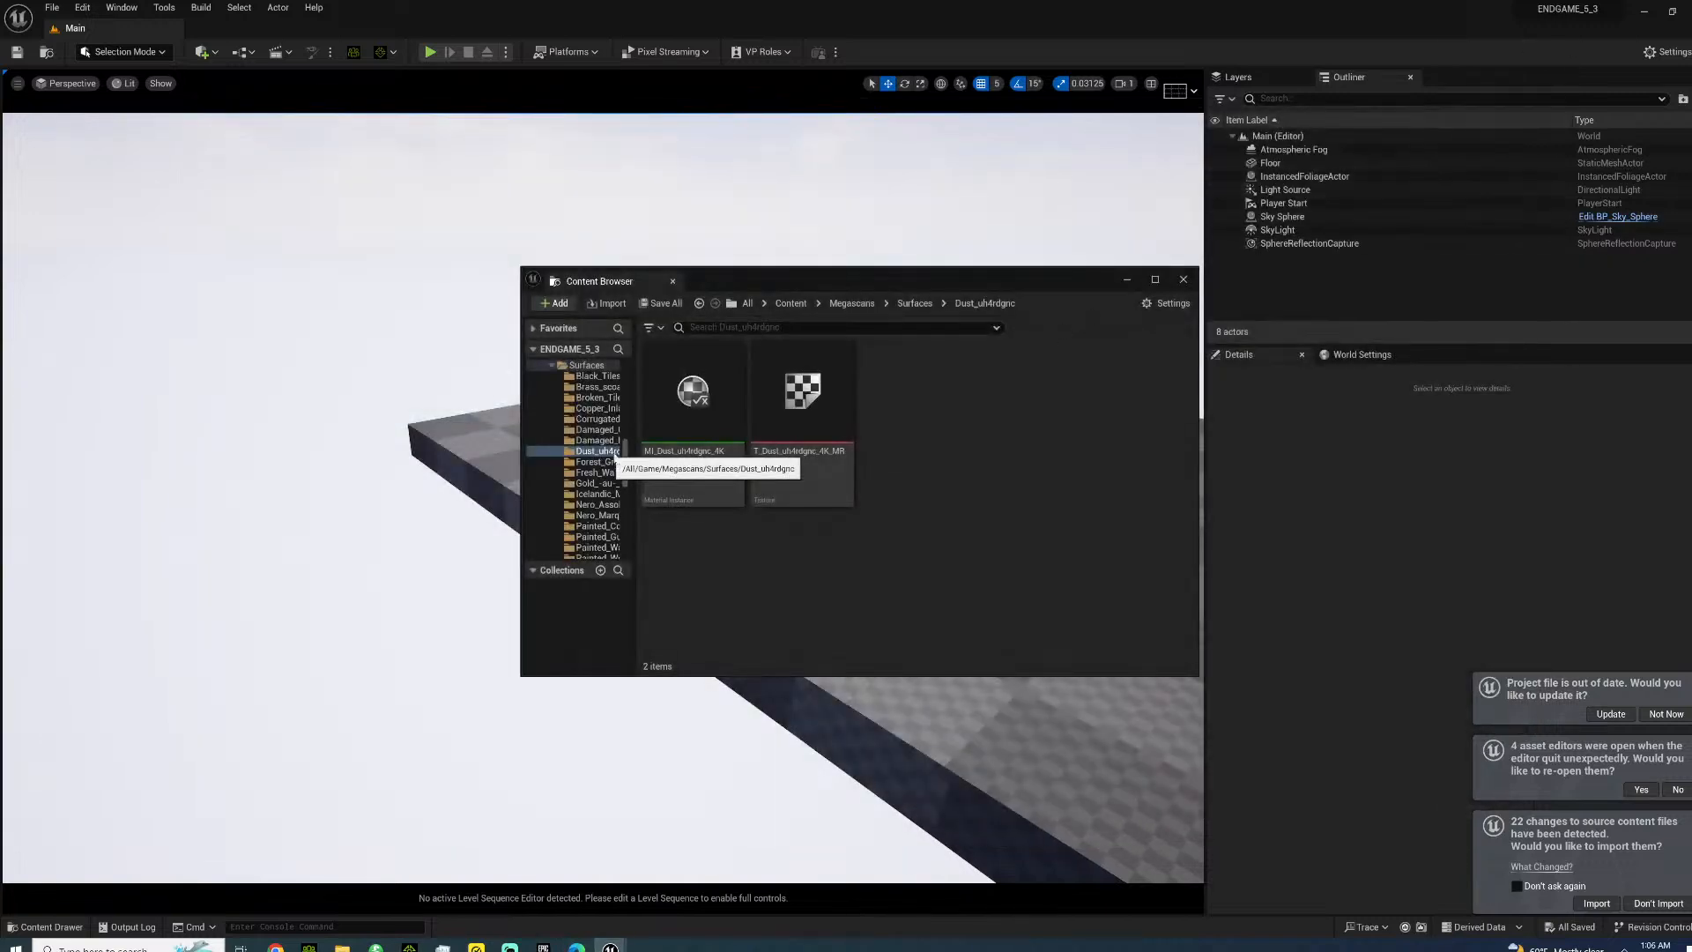
- Collapse the project folder tree back to Content and expand the SETS folder
drag(623, 462, 628, 372)
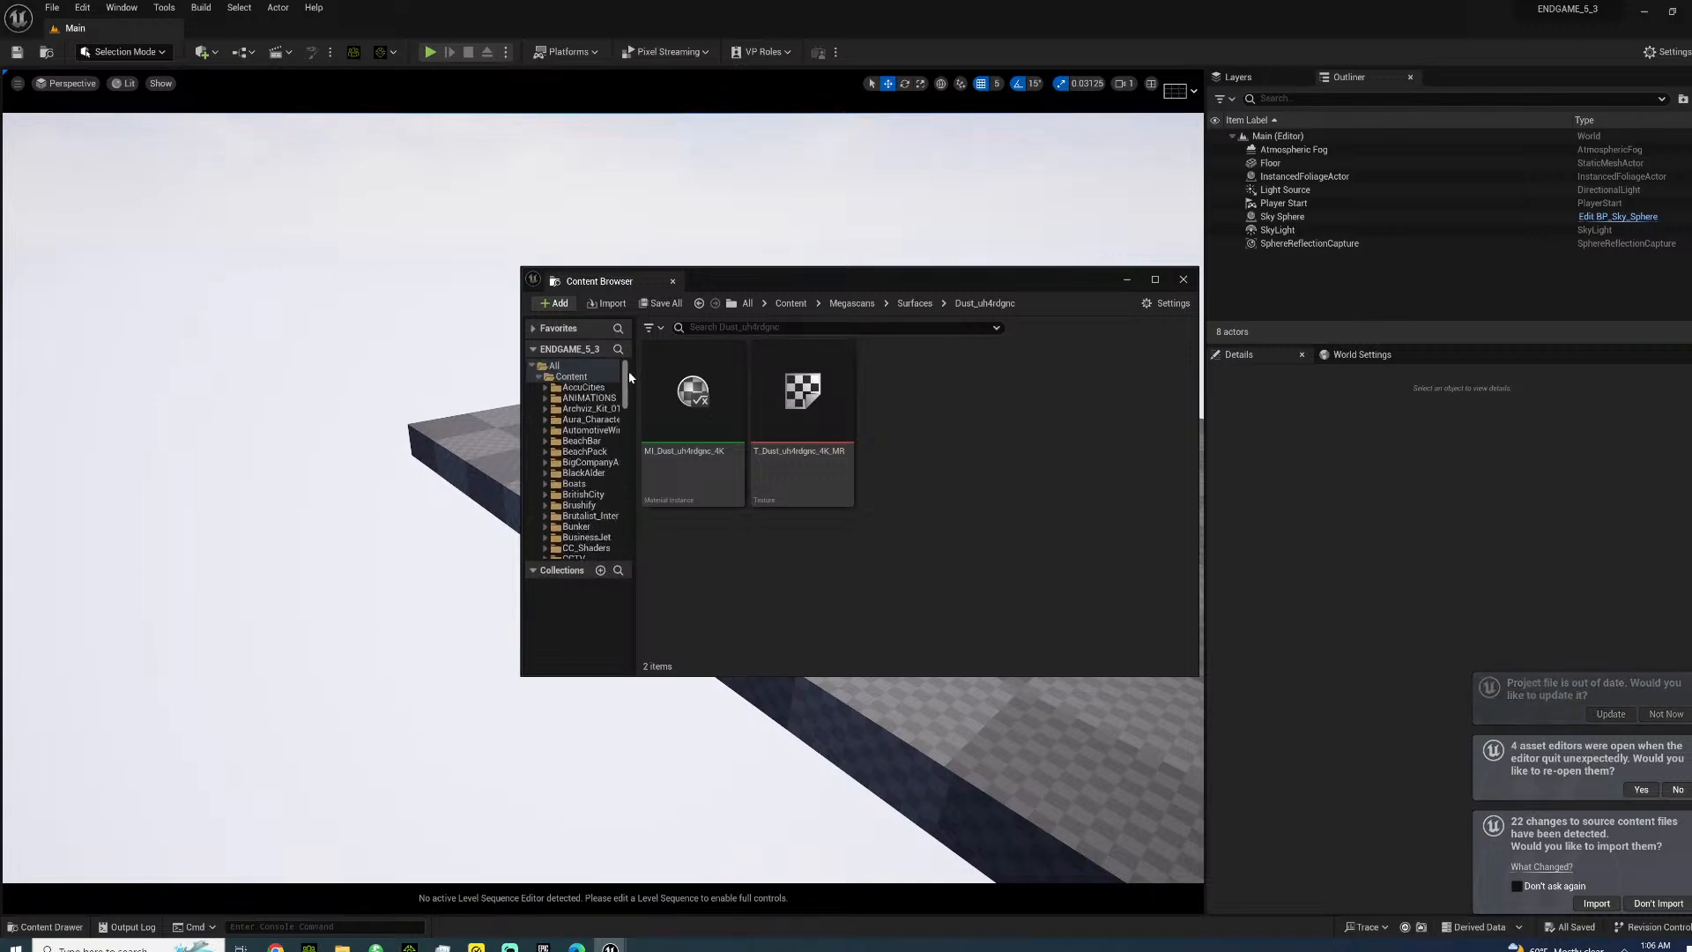
double_click(542, 378)
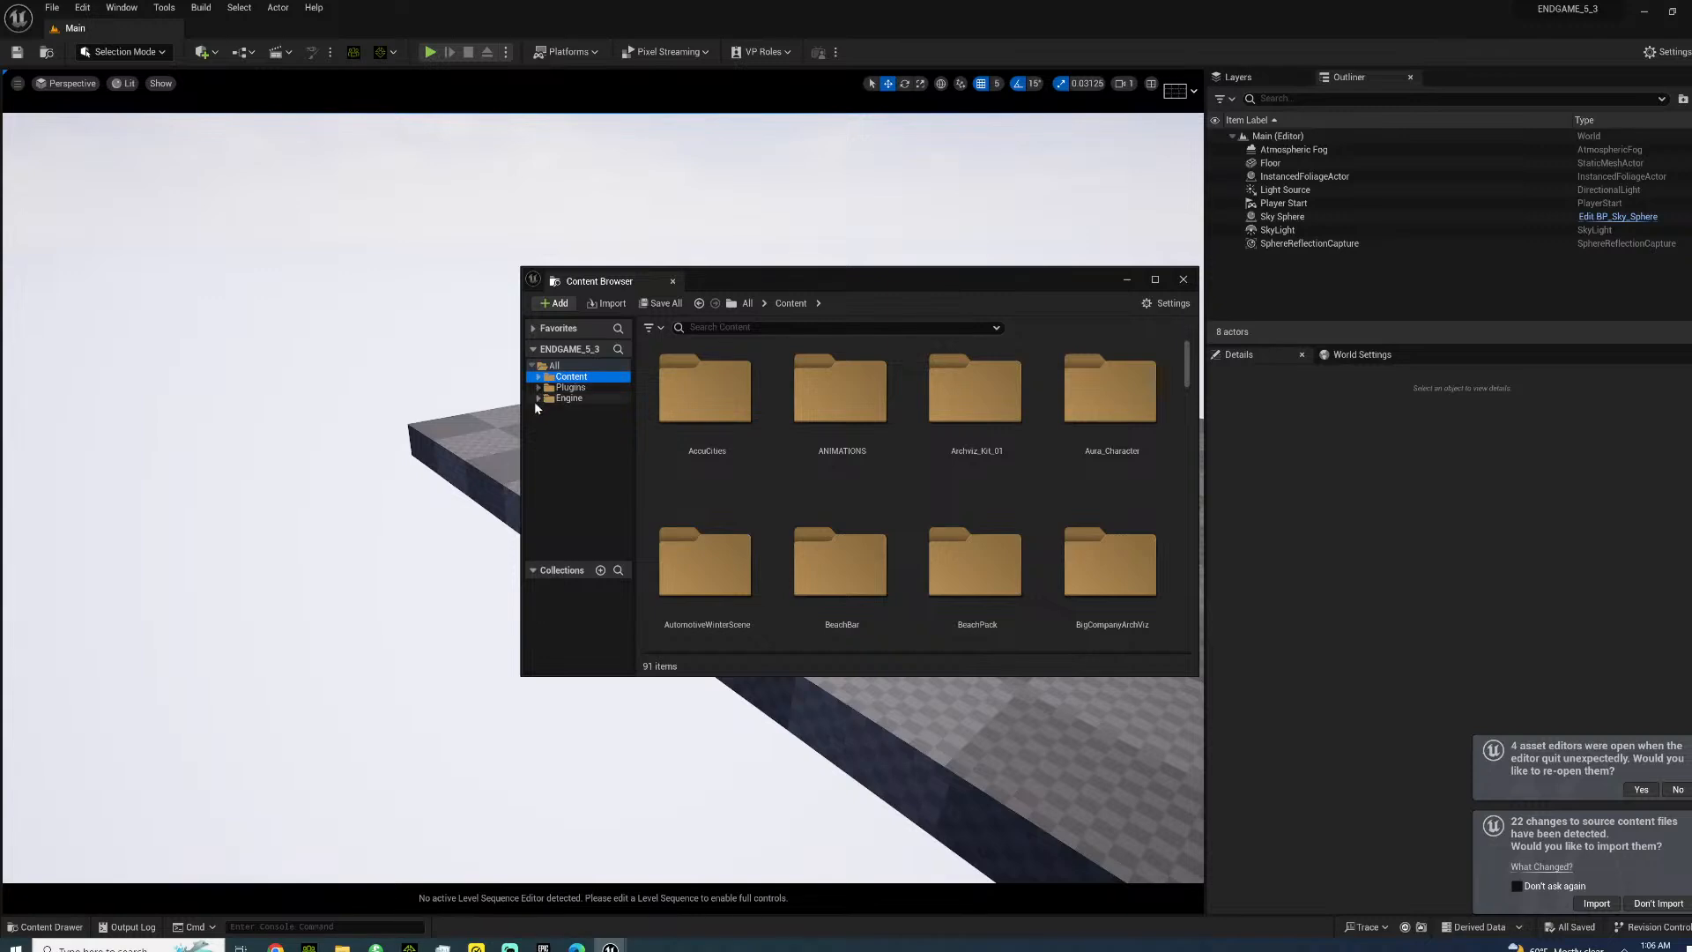
click(538, 378)
scroll(571, 425, down, 15)
scroll(559, 458, up, 2)
click(544, 411)
scroll(578, 513, down, 4)
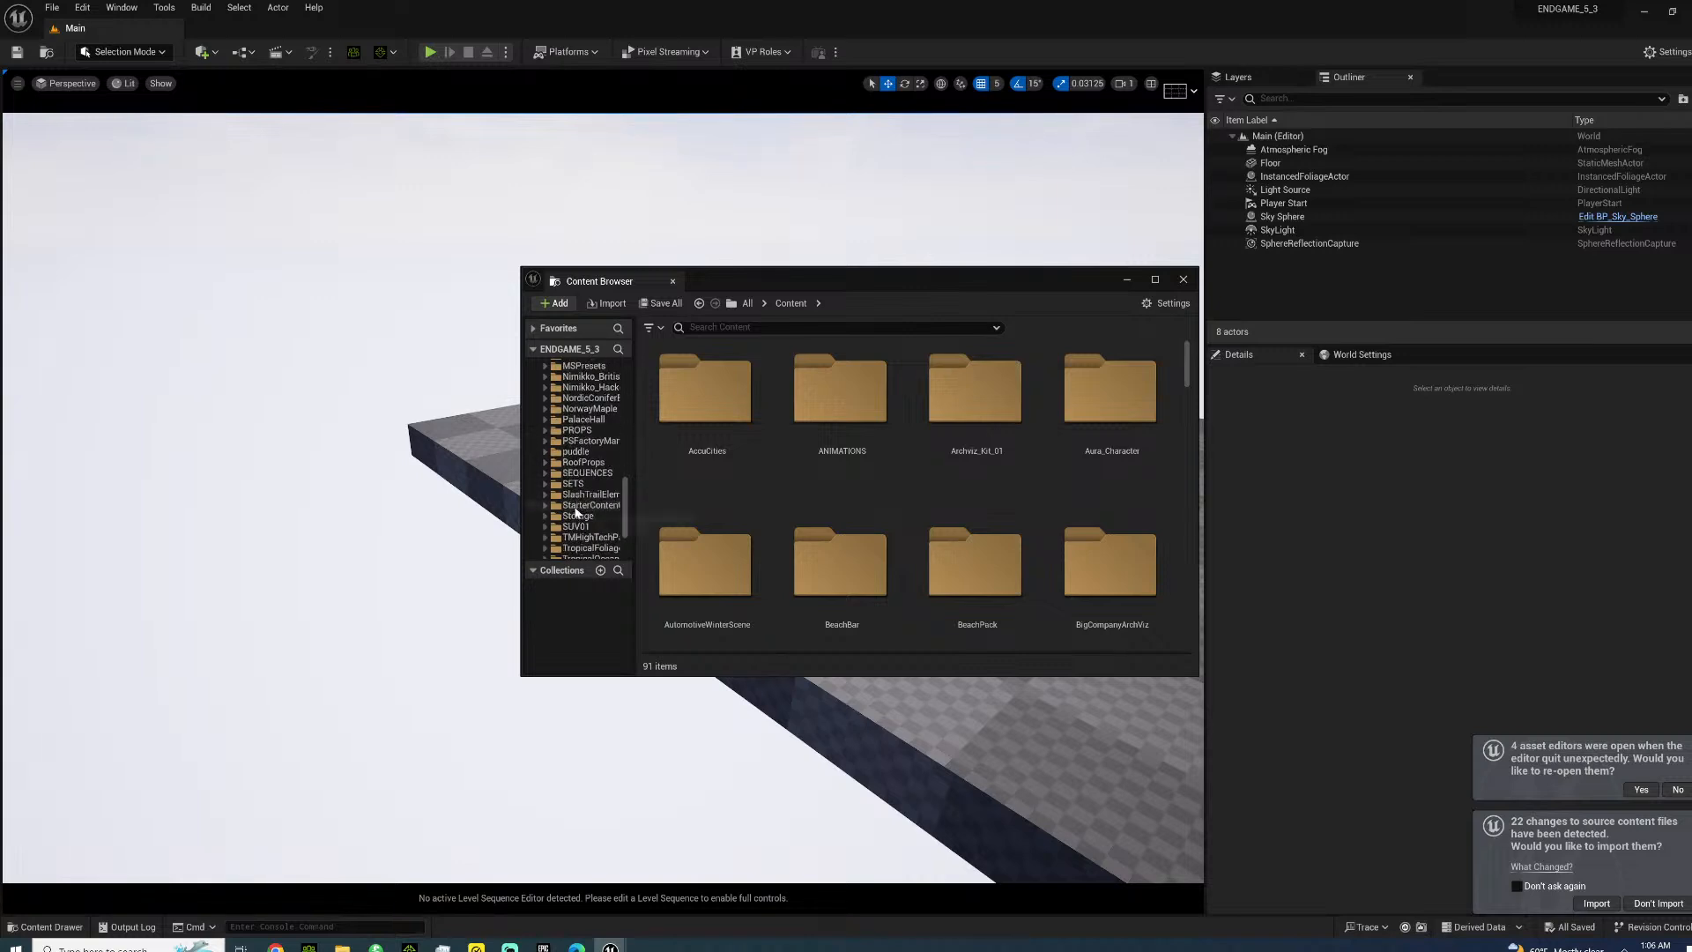
click(543, 443)
- Find the BAHAMAS folder among the SETS subfolders and open its RESORT_BAR level
click(586, 505)
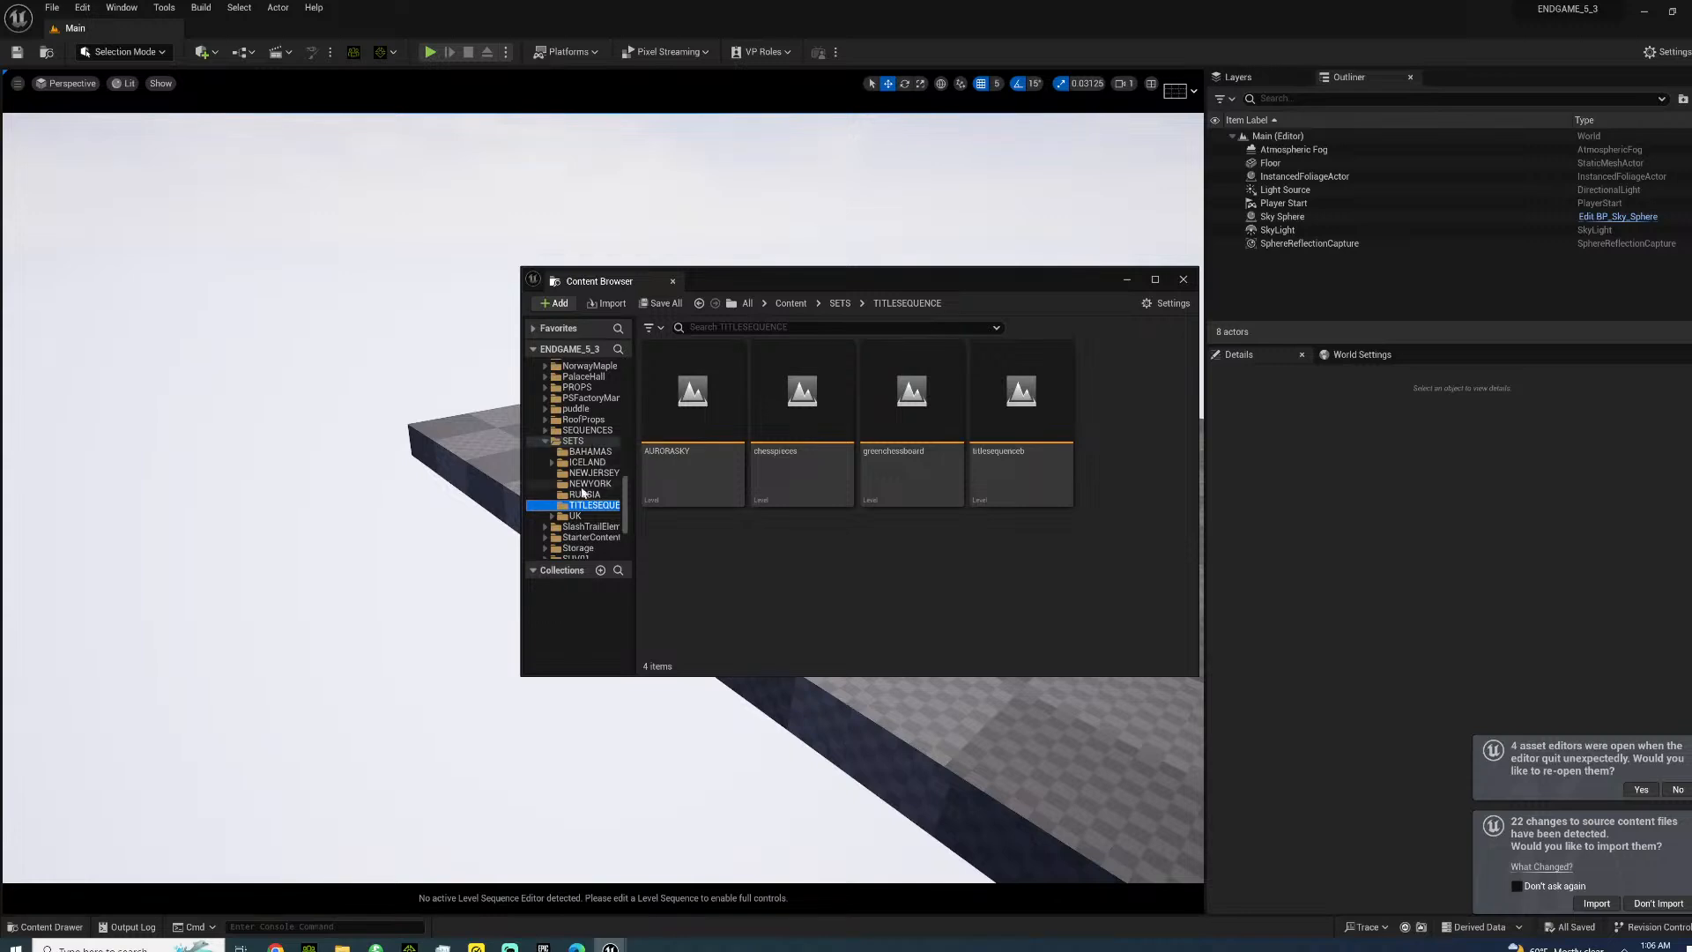
click(553, 517)
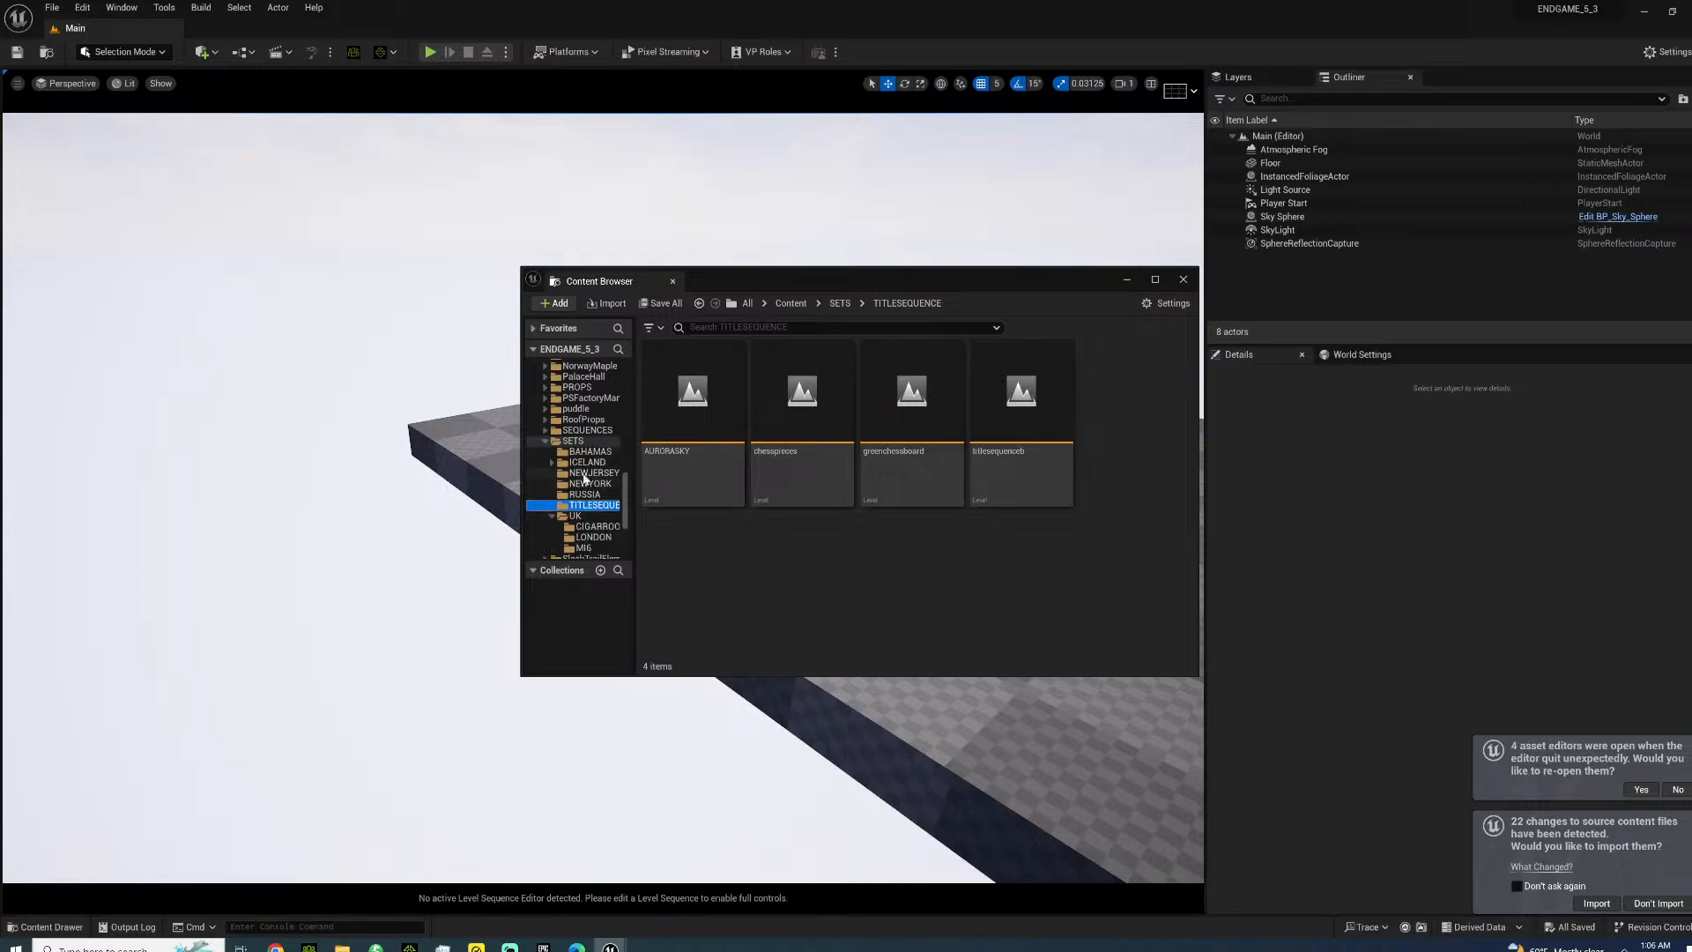
scroll(586, 477, down, 2)
click(581, 463)
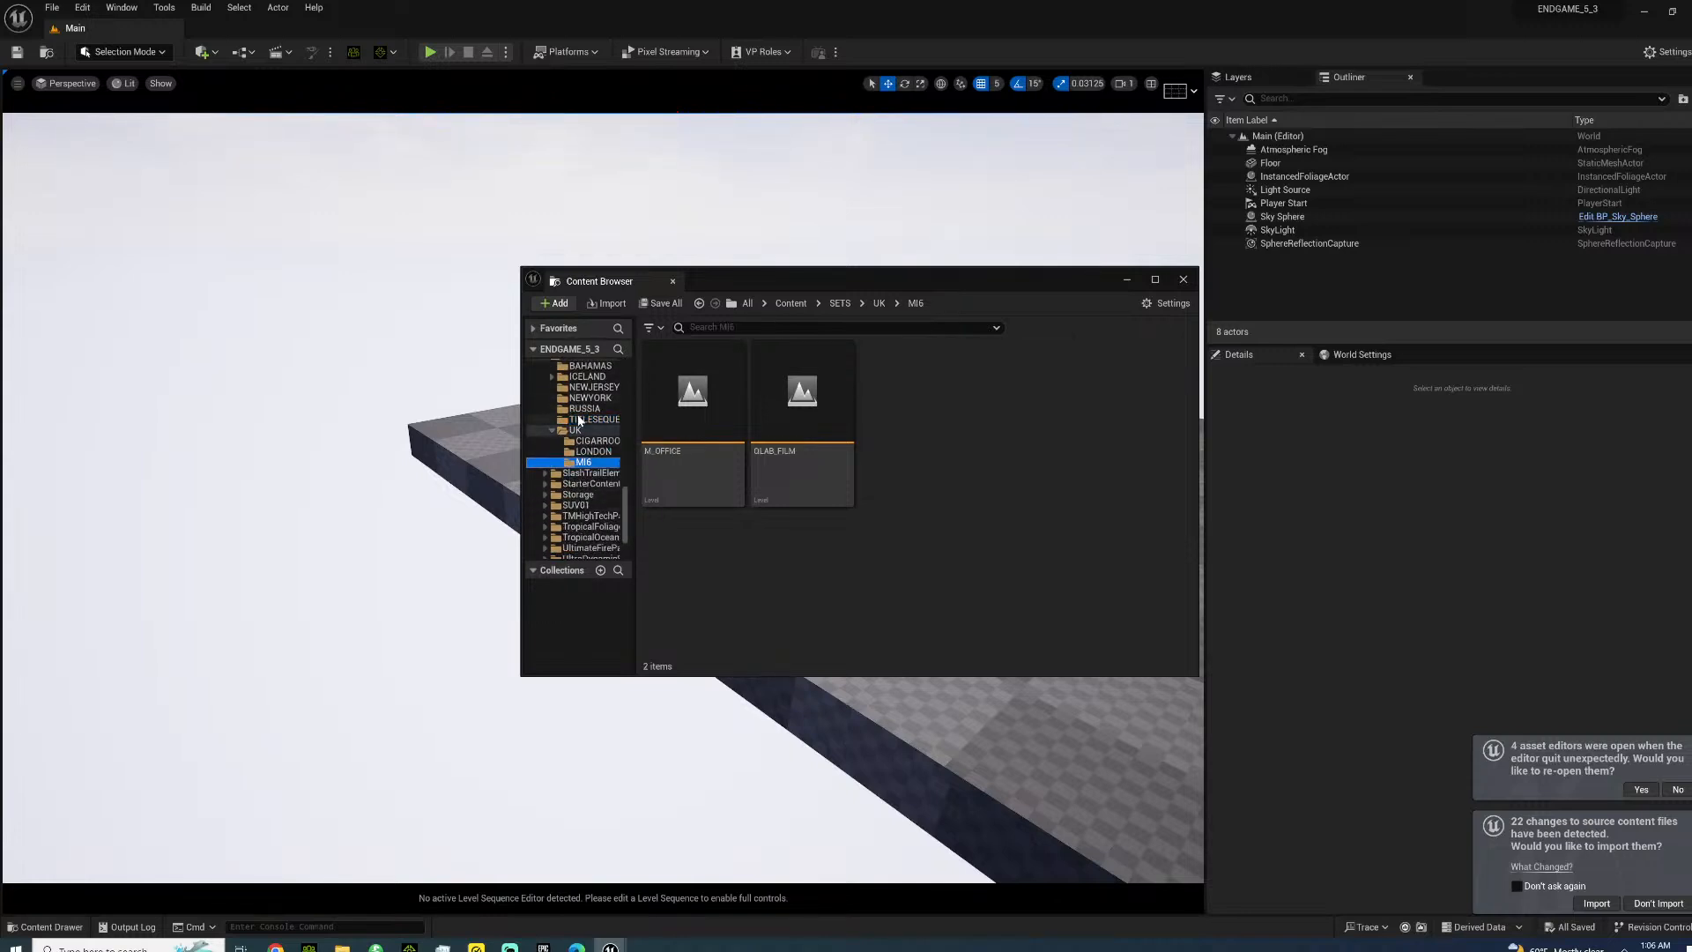
click(579, 421)
scroll(564, 415, up, 1)
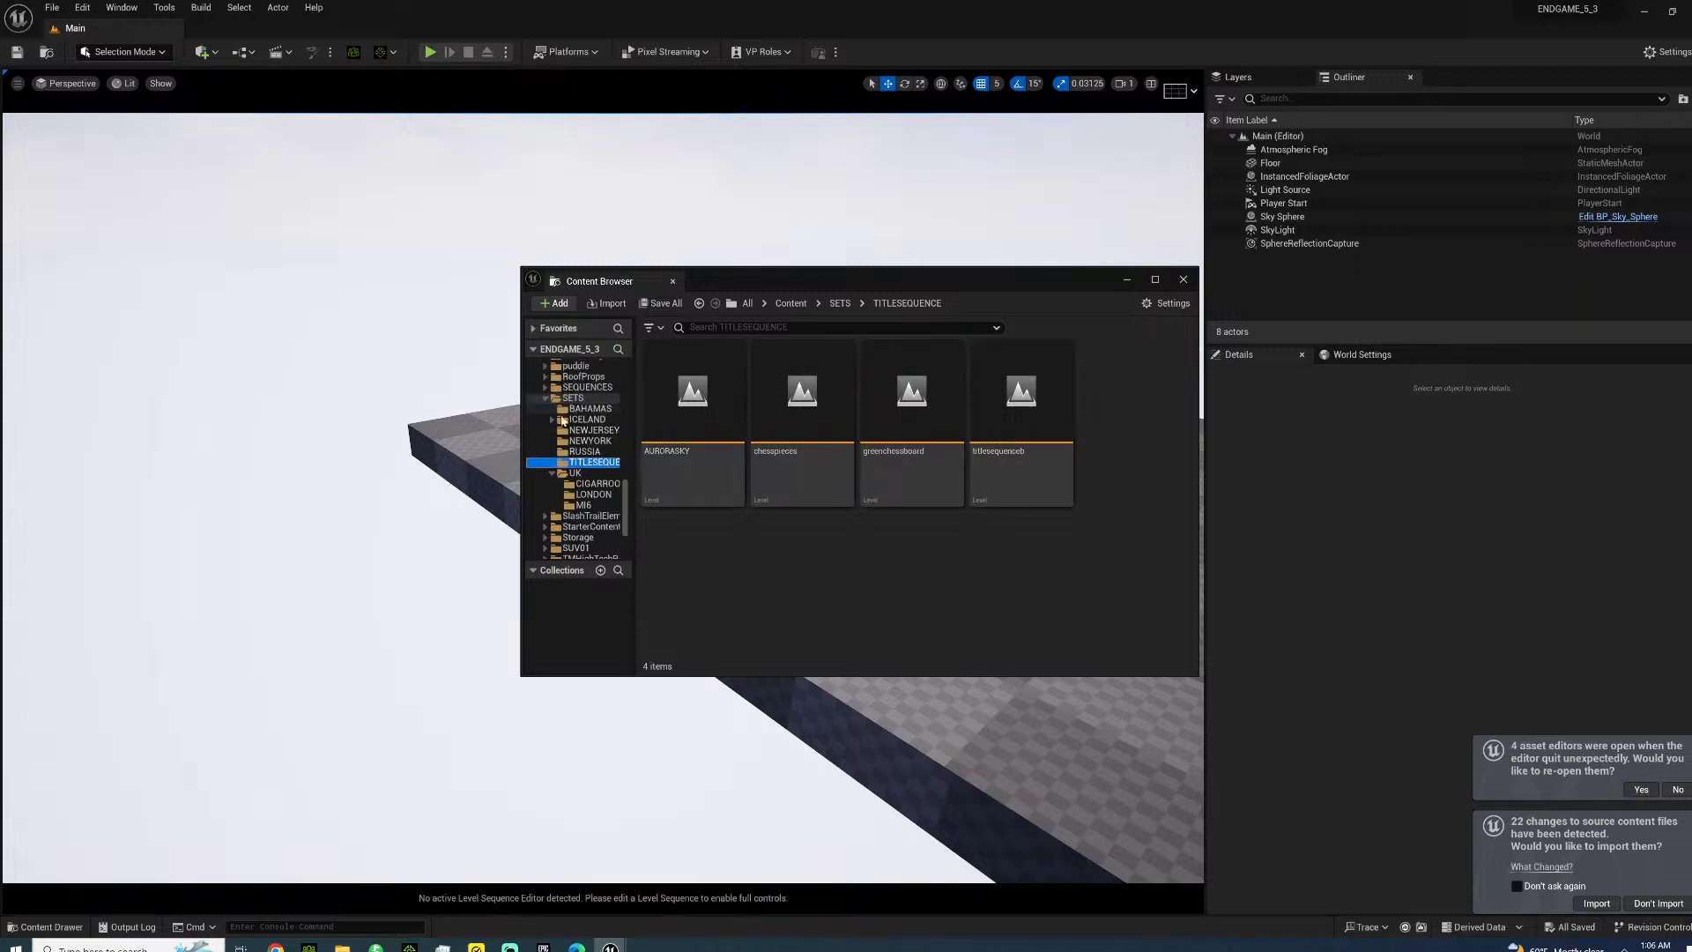
click(580, 410)
scroll(970, 512, down, 1)
double_click(885, 537)
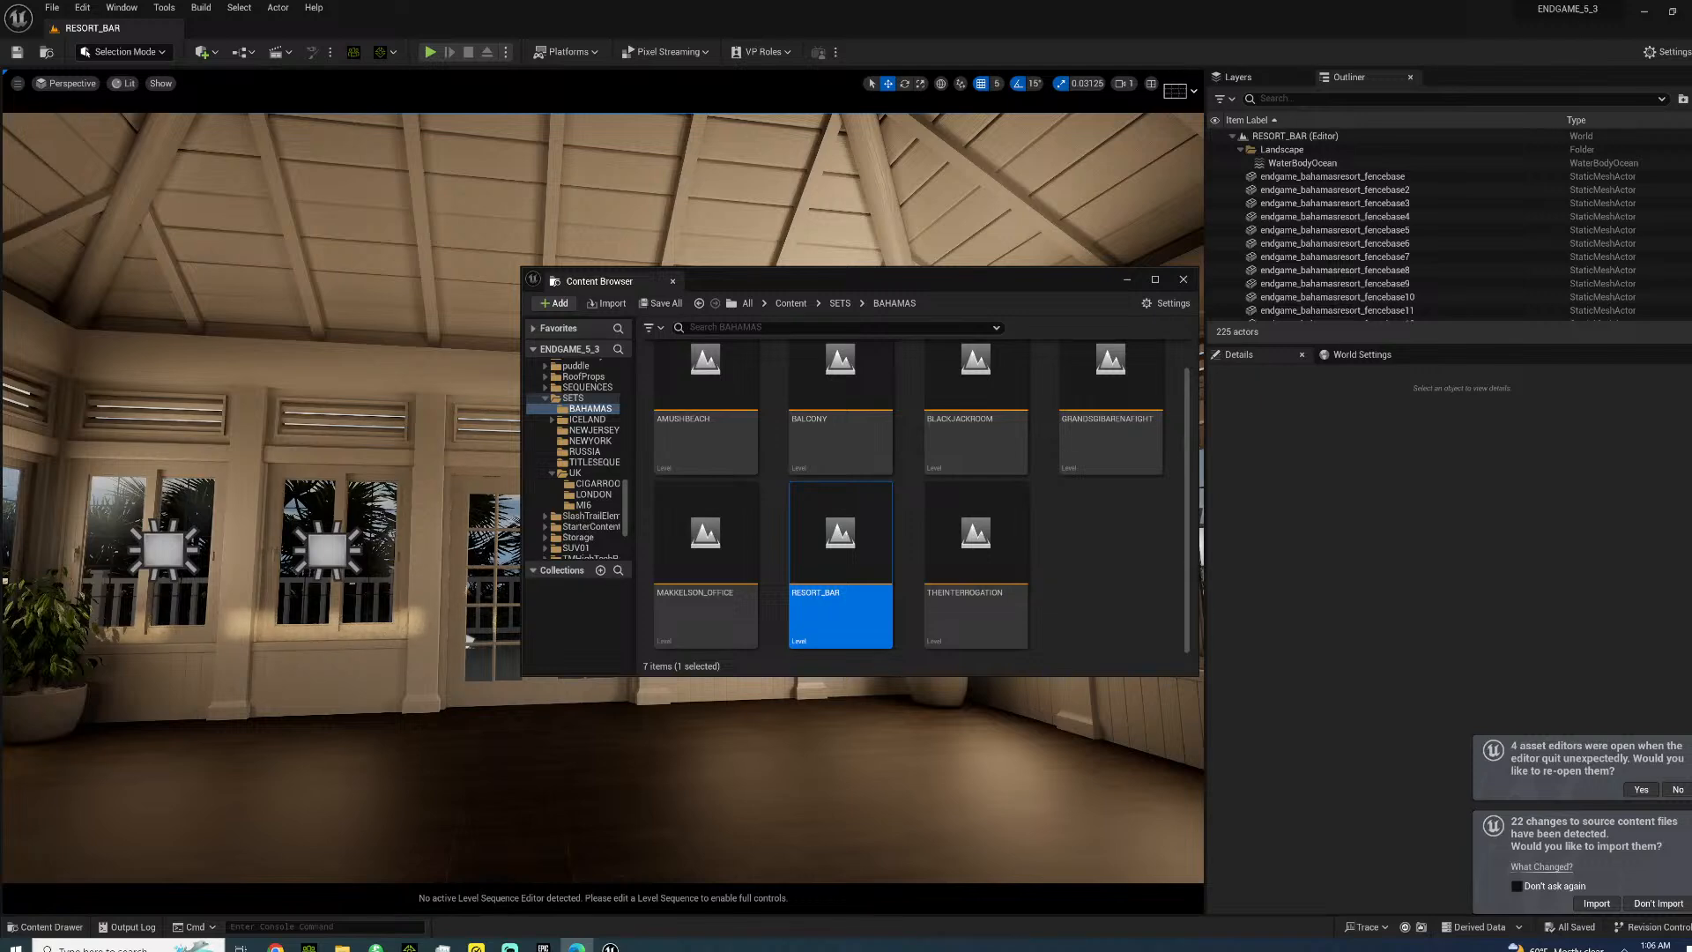
- Put the Content Browser away and inspect the resort bar's interior and its exterior wall along the terrace
click(1127, 279)
key(w)
right_drag(758, 441, 868, 500)
key(s)
key(w)
key(s)
key(w)
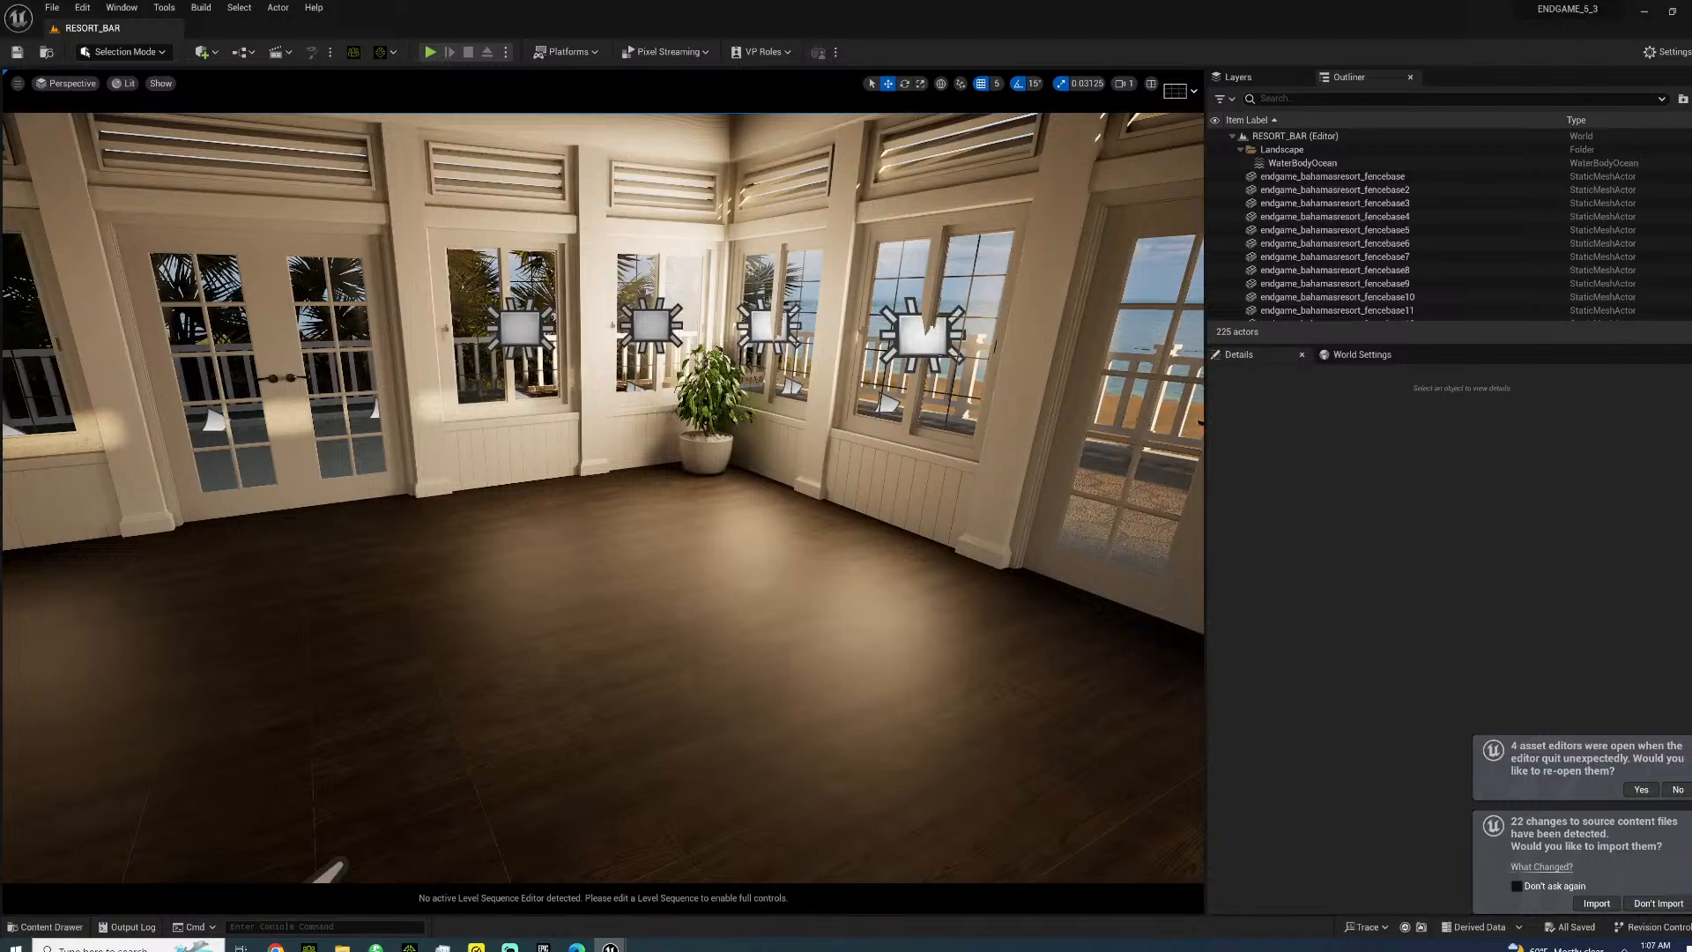
right_drag(603, 498, 863, 498)
mouse_move(406, 142)
right_down()
mouse_move(317, 146)
mouse_move(406, 143)
right_up()
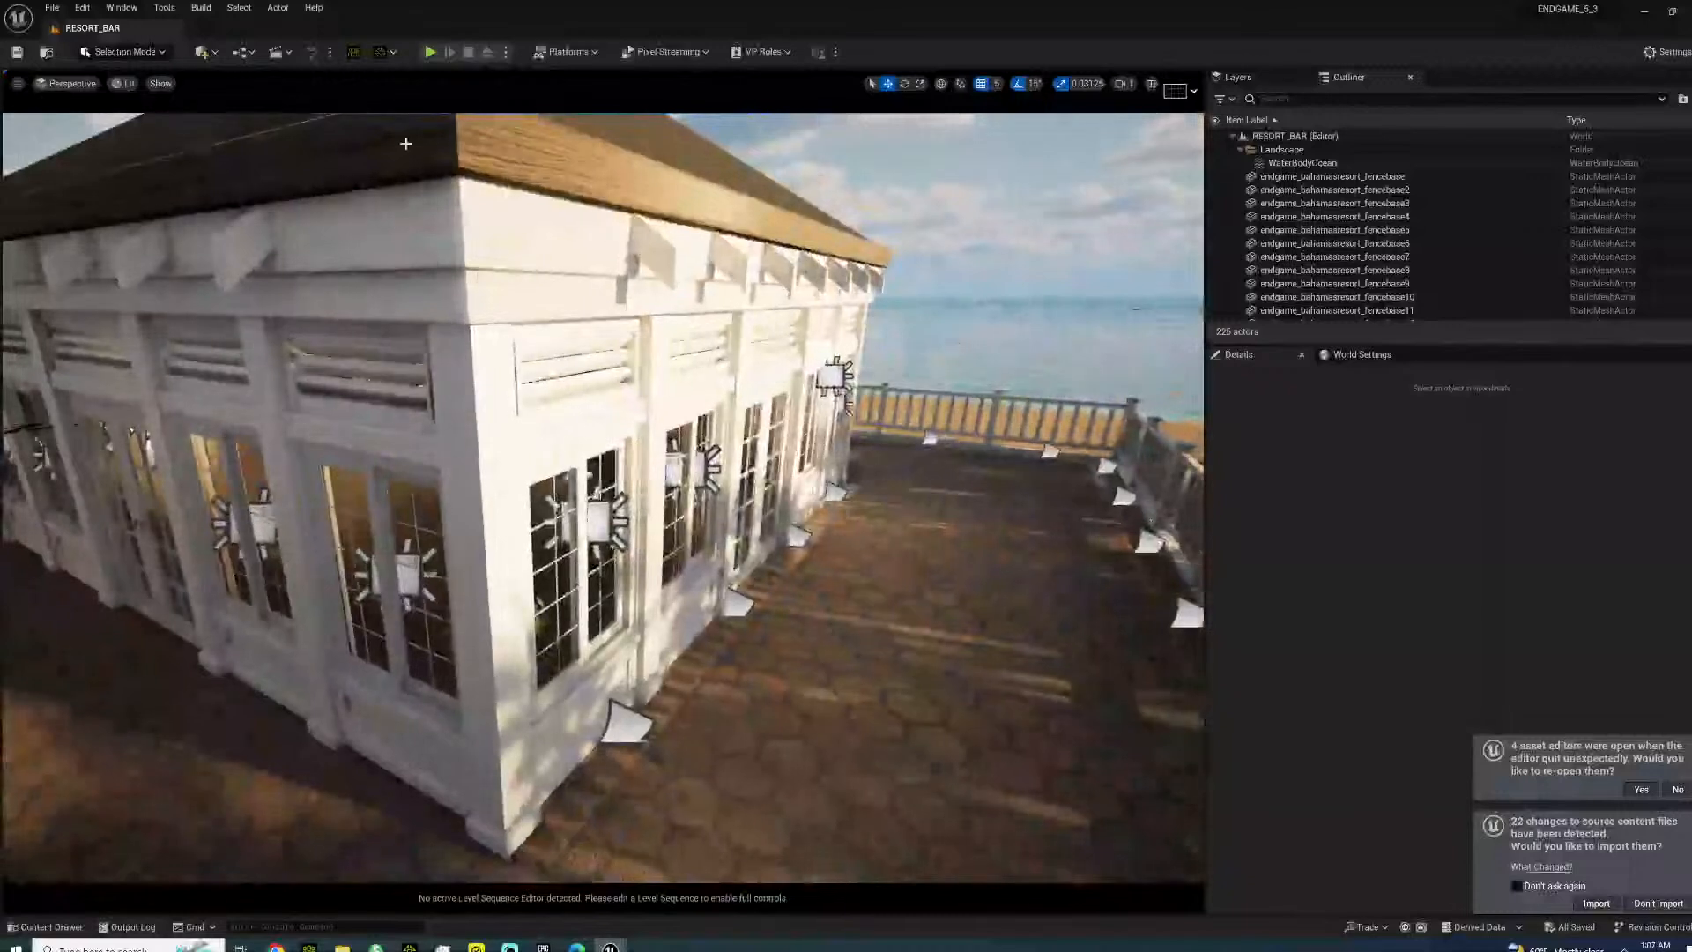
- Add a Rect Light outside the bar and turn it toward the building, pitched -15° with a 90° yaw
click(214, 55)
mouse_move(238, 193)
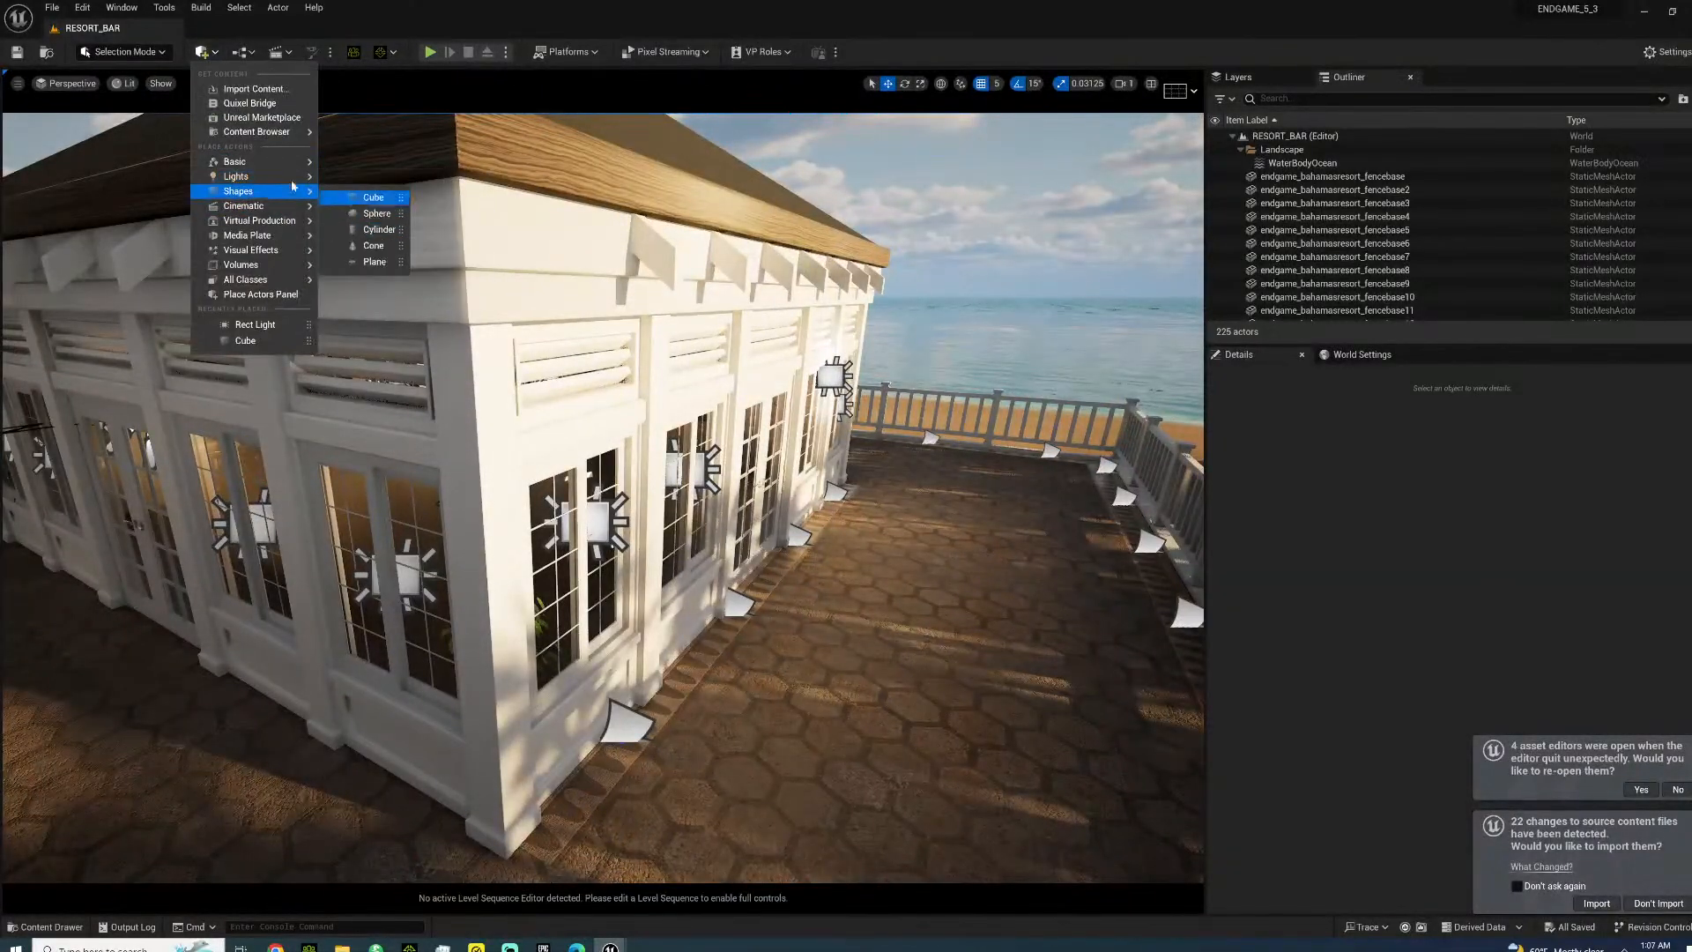
click(384, 230)
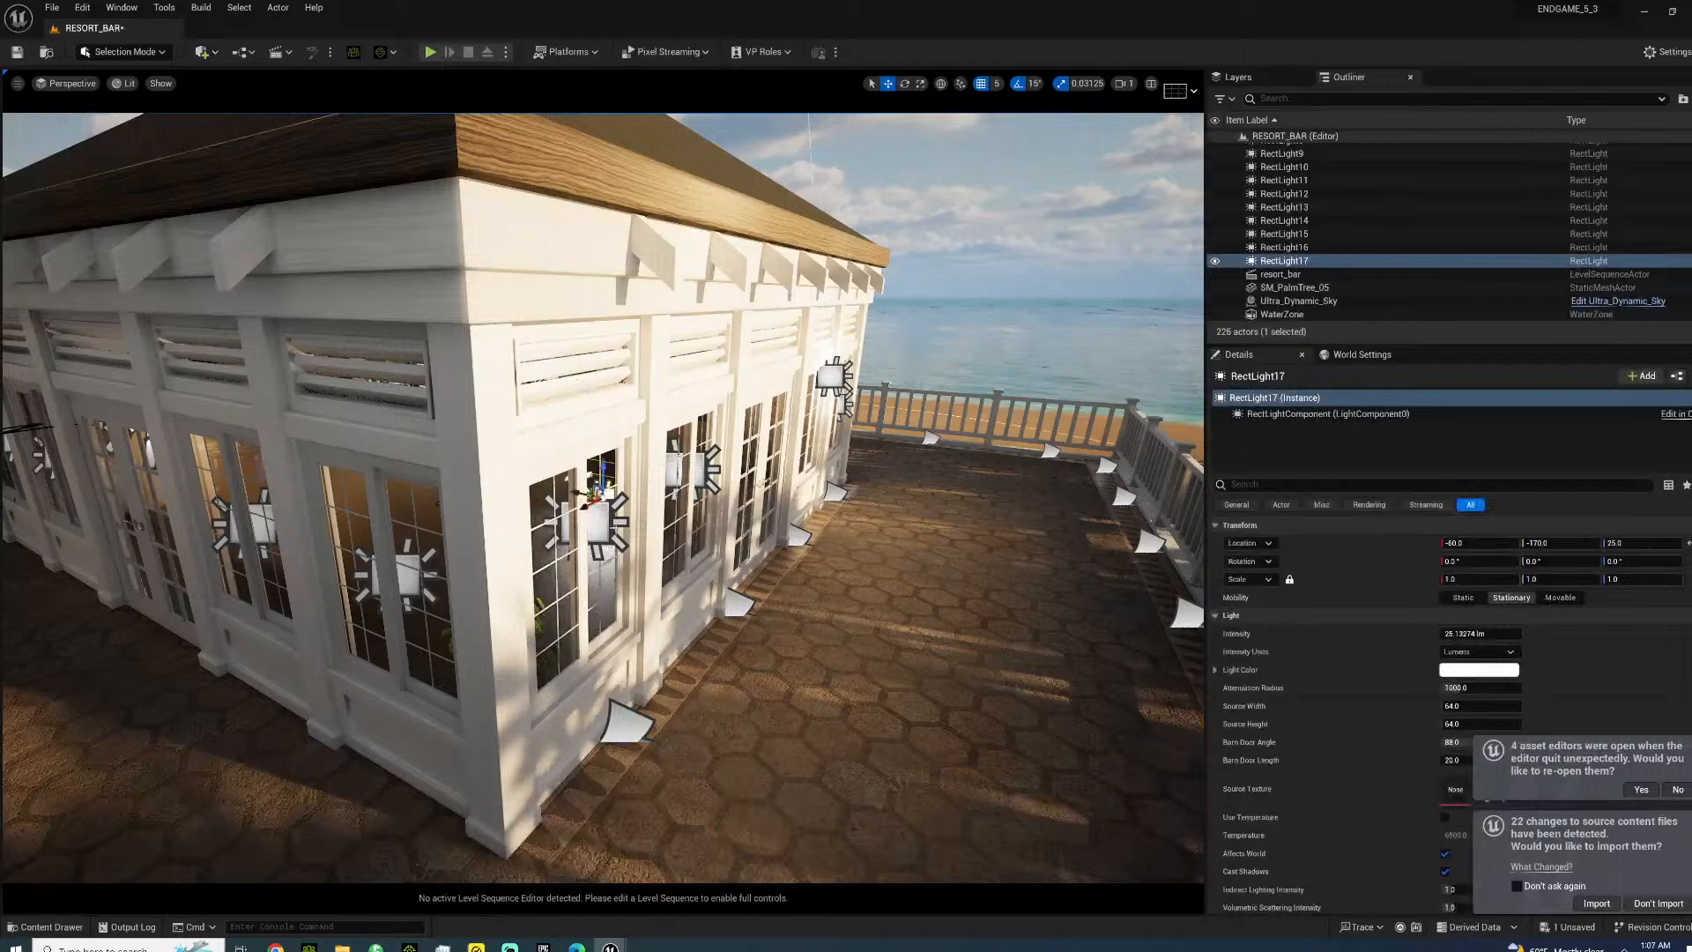
drag(740, 412, 780, 539)
key(e)
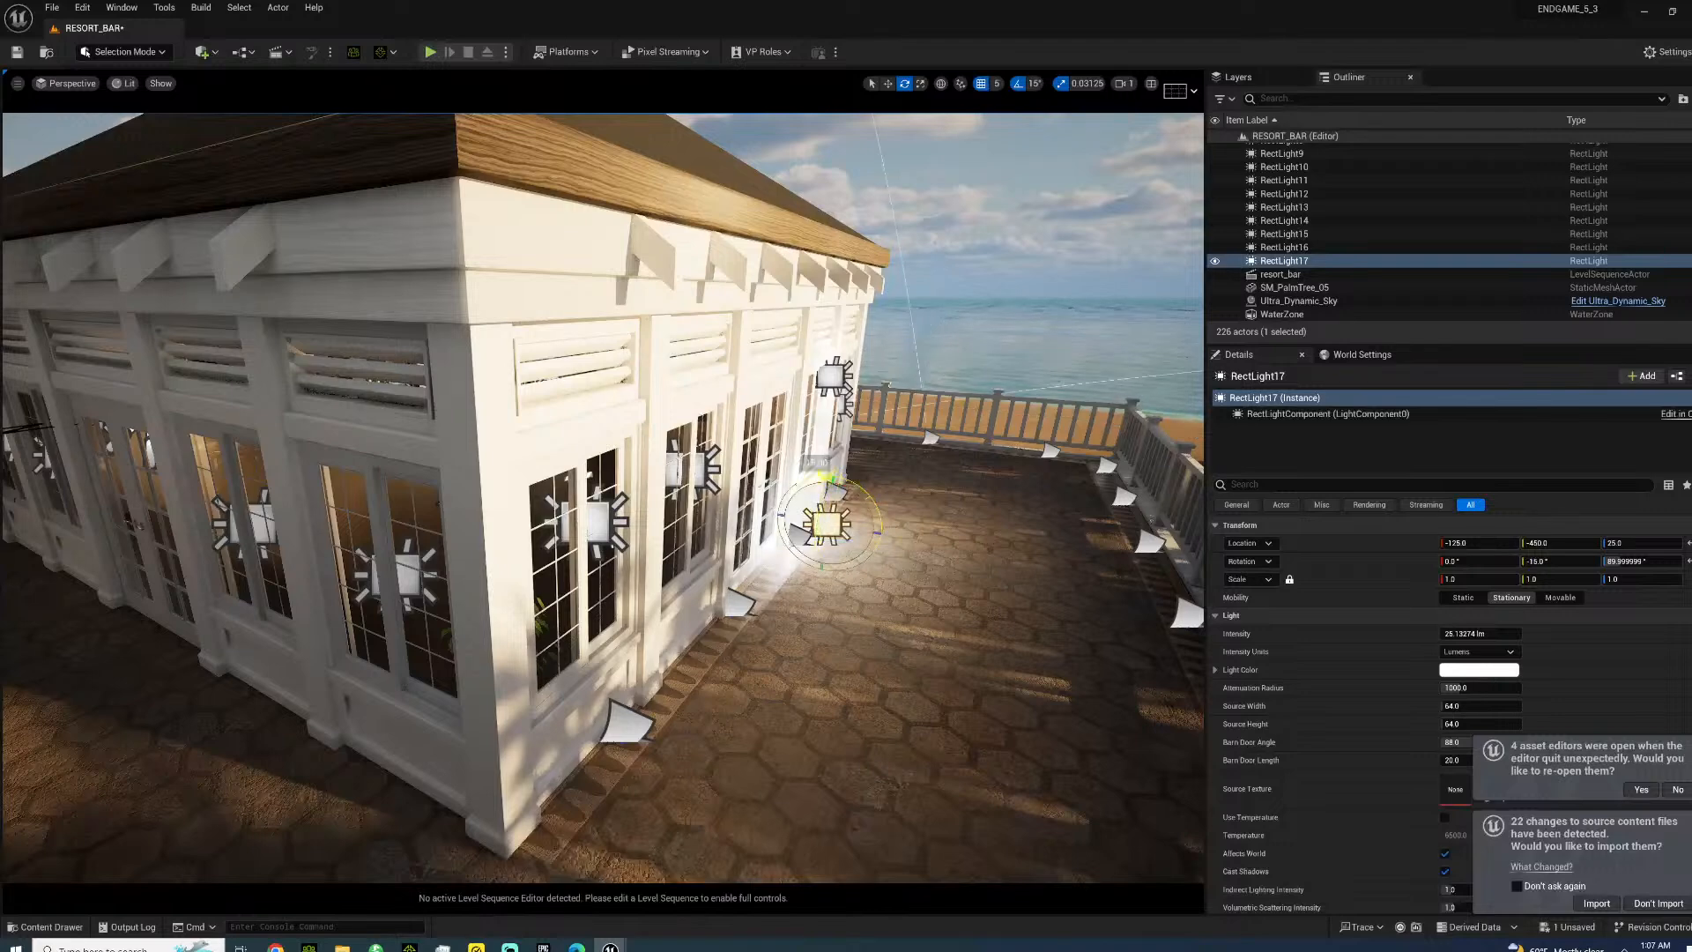
- Raise the new rect light above the exterior double doors, at about X 40, Y -430, Z 265
key(w)
drag(831, 490, 779, 344)
right_drag(779, 346, 820, 371)
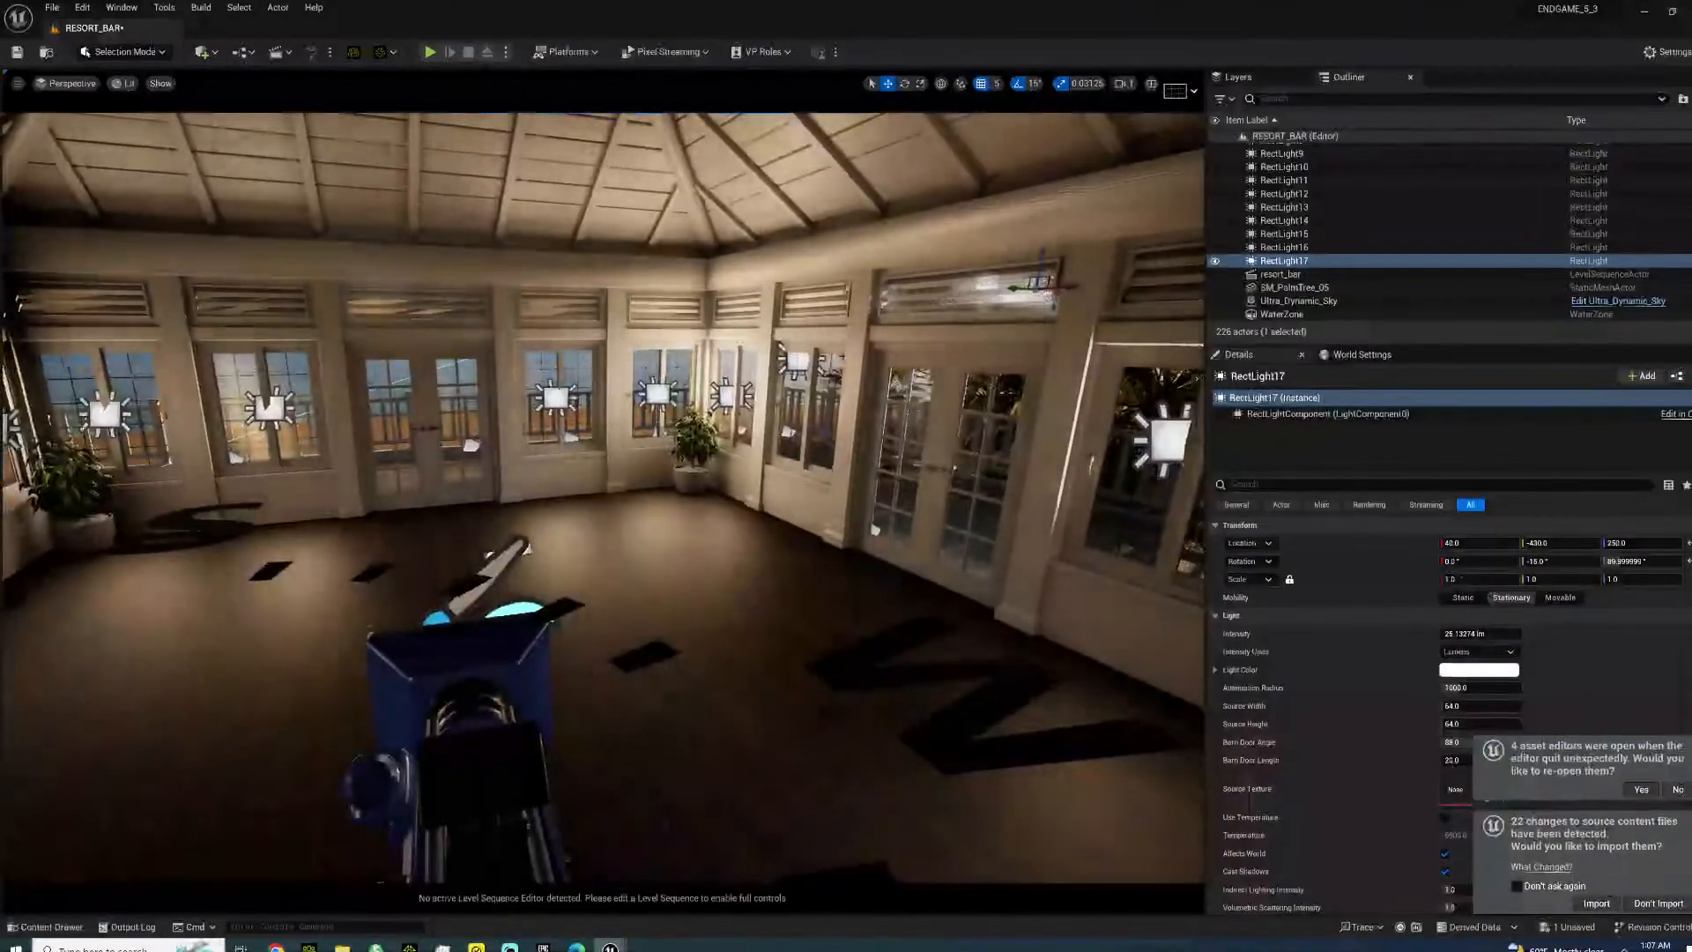
drag(1007, 288, 1039, 241)
key(ctrl+z)
right_drag(970, 353, 873, 361)
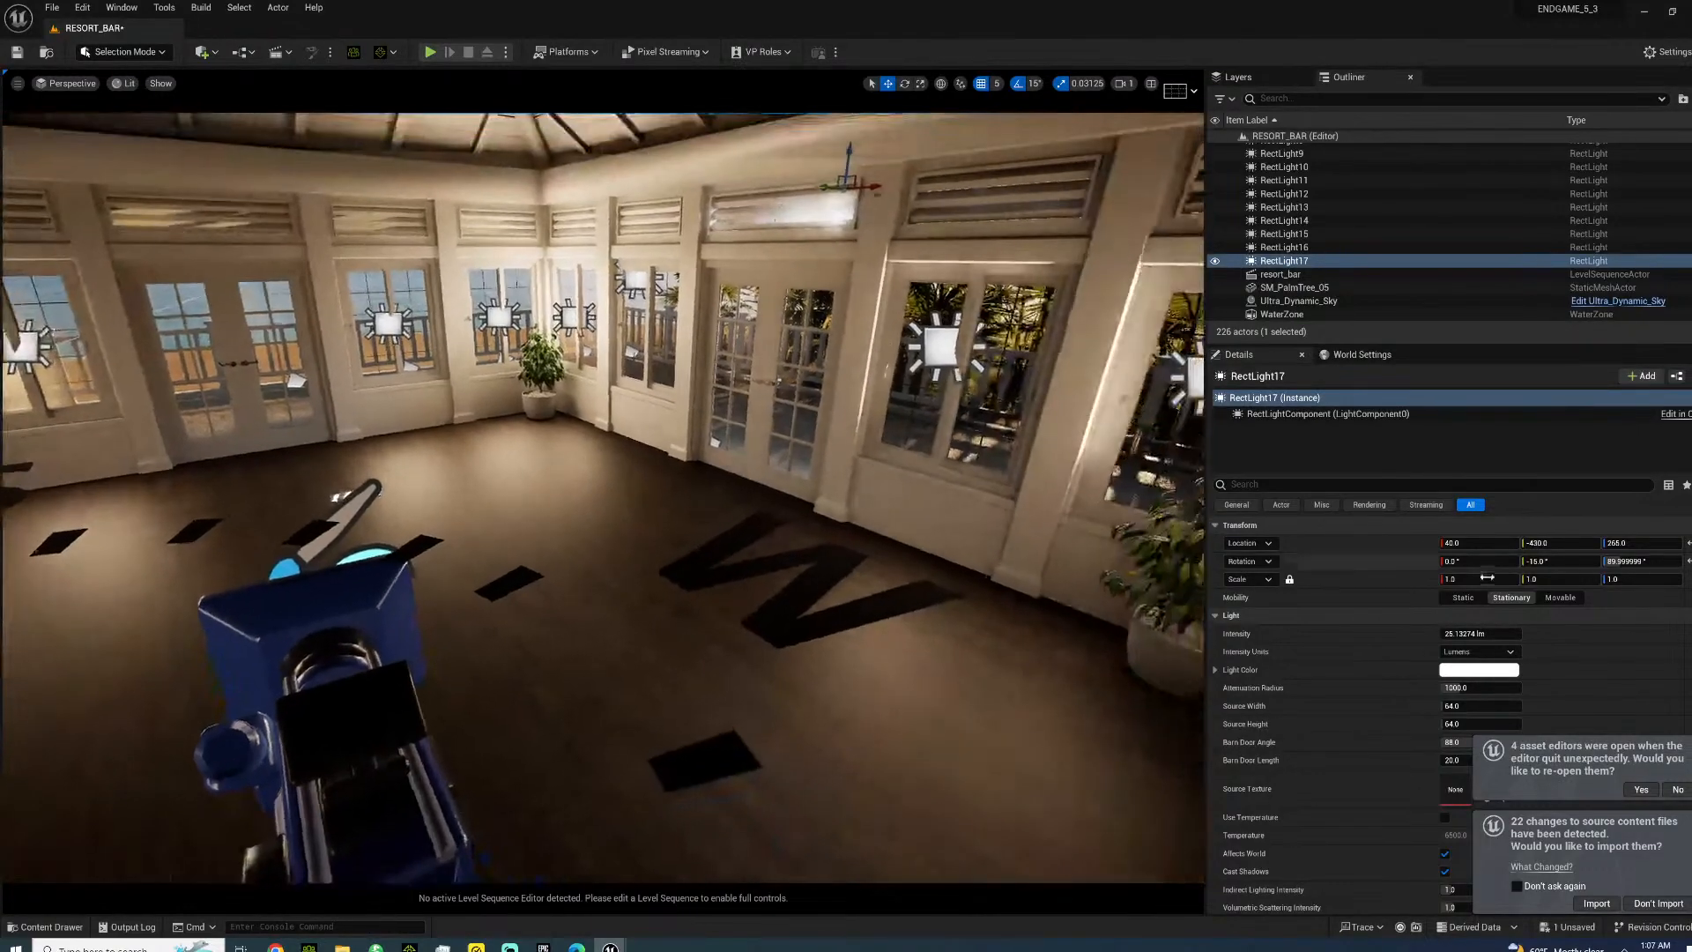
- Strongly raise the rect light's intensity and set its attenuation radius to 16384, source height to 32 and barn door angle to 0
drag(1480, 634, 1622, 634)
drag(1481, 688, 1595, 688)
right_drag(602, 493, 551, 482)
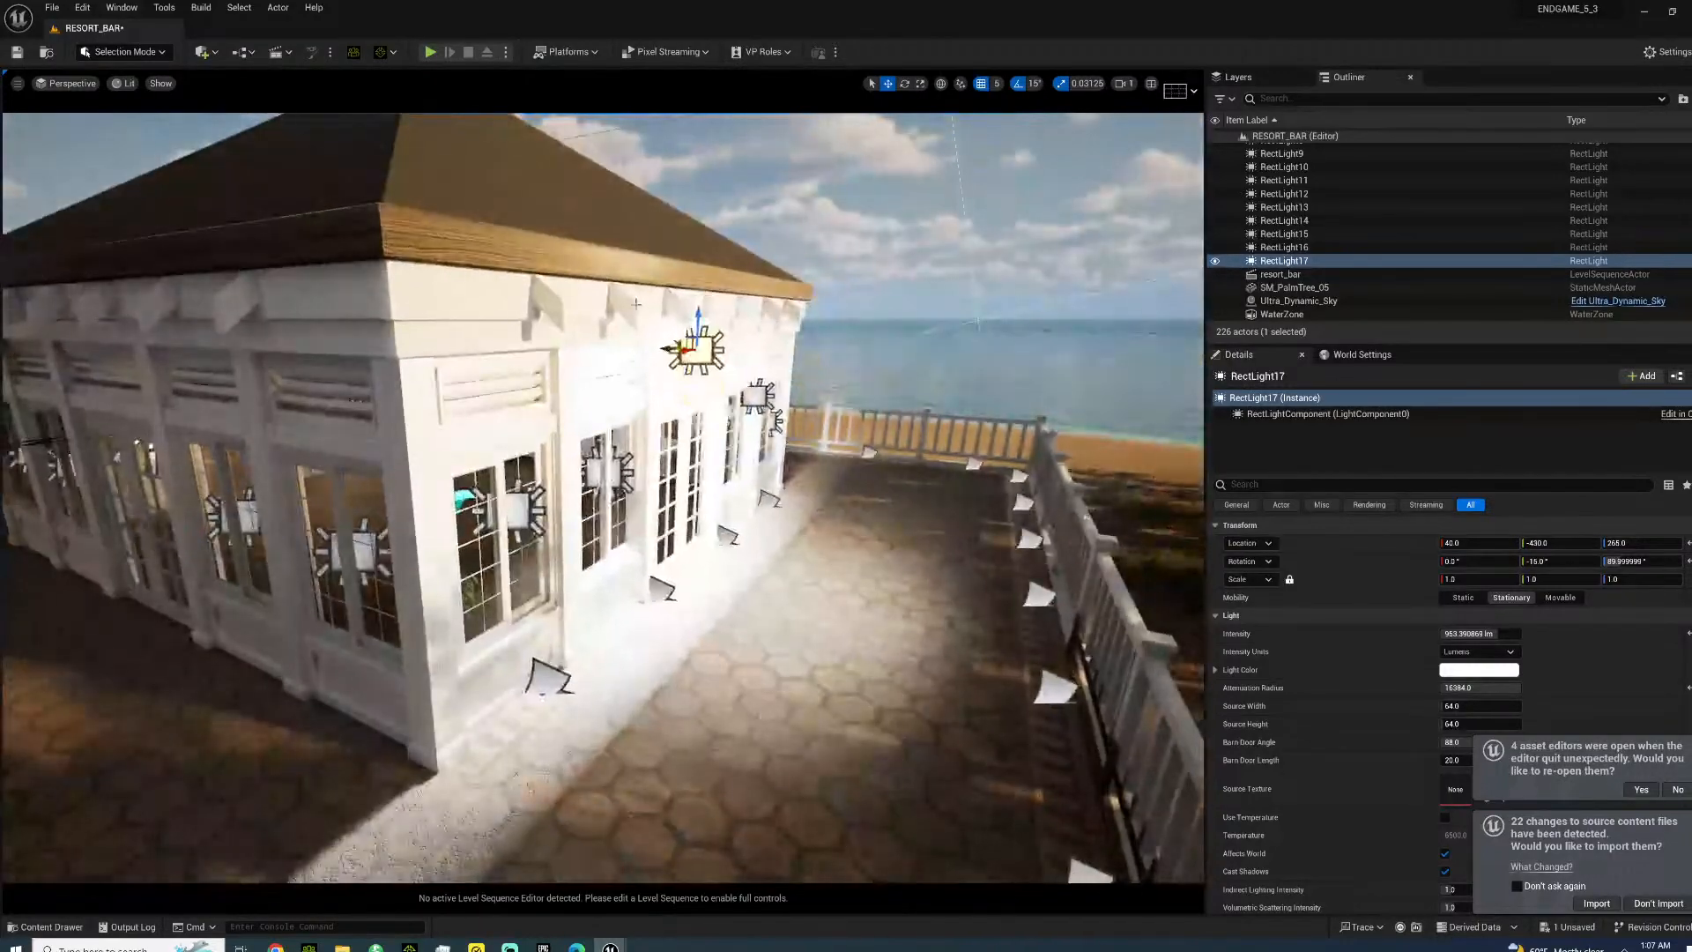
click(1472, 725)
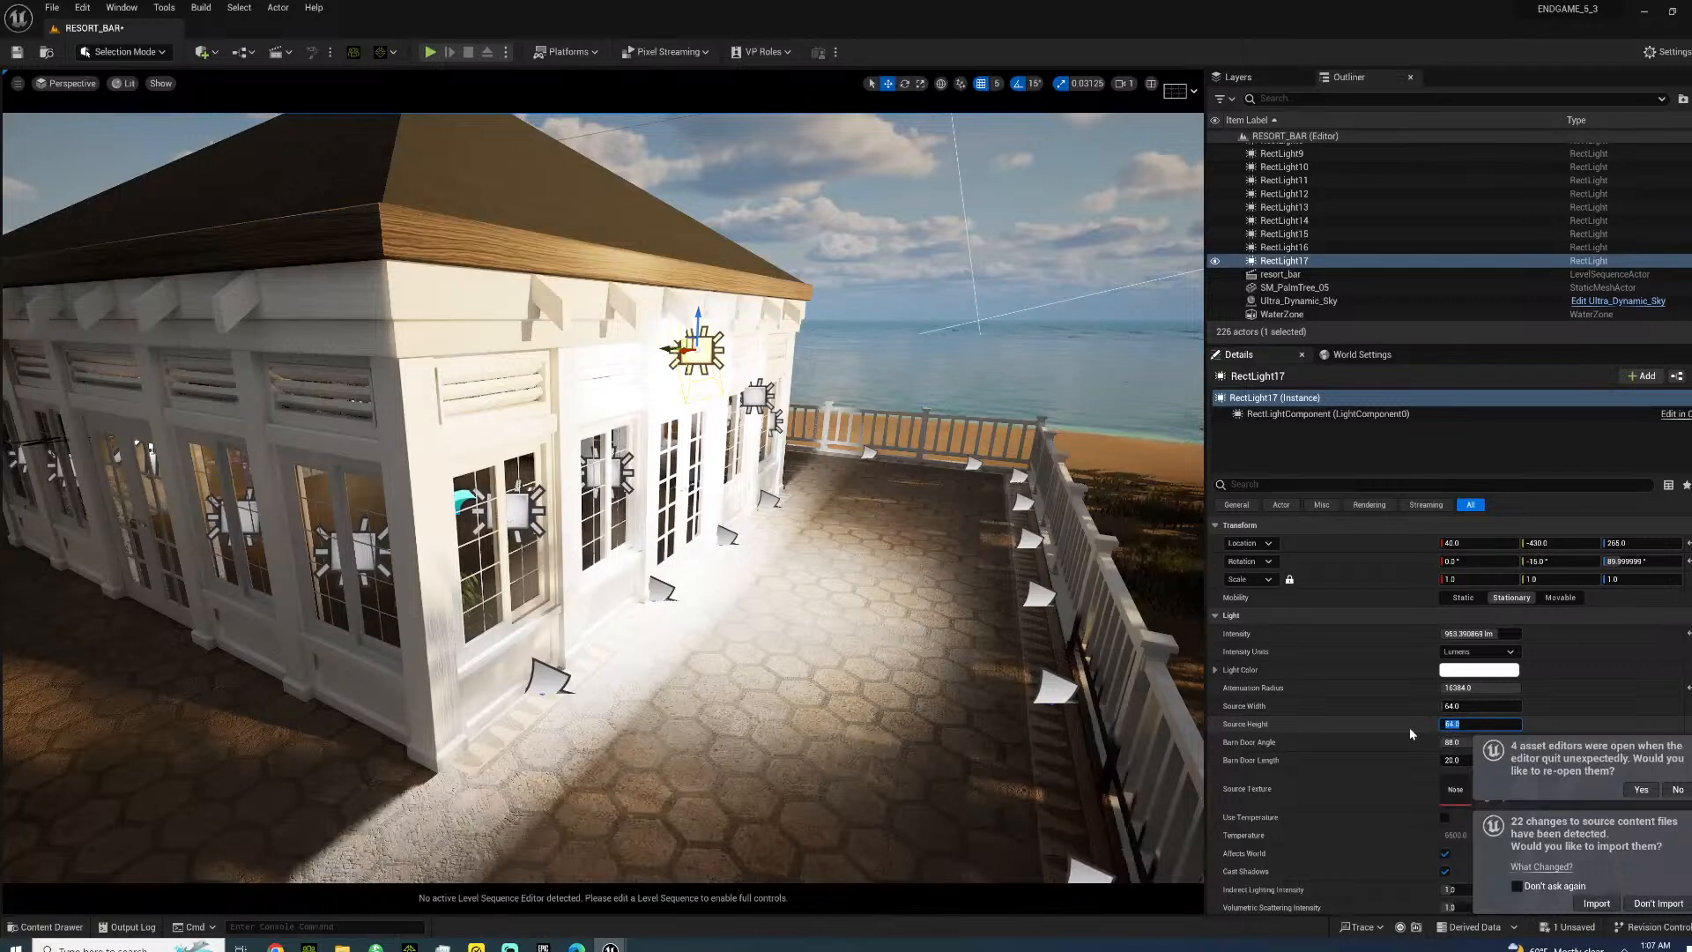
key(Return)
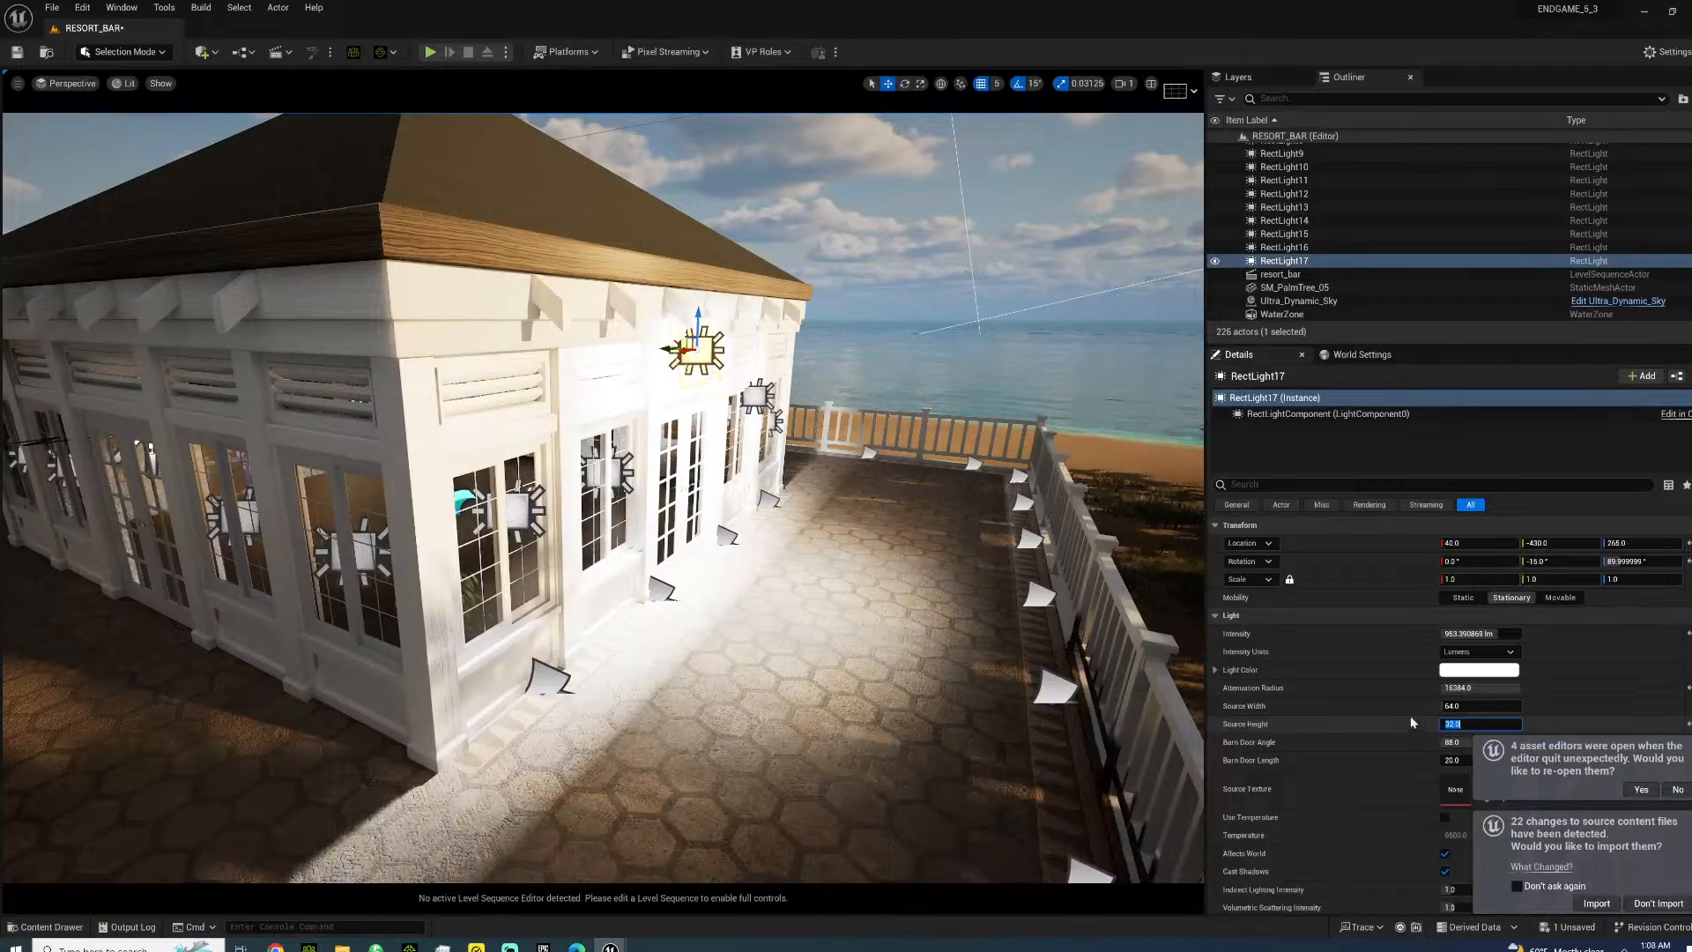
drag(1463, 746, 1386, 746)
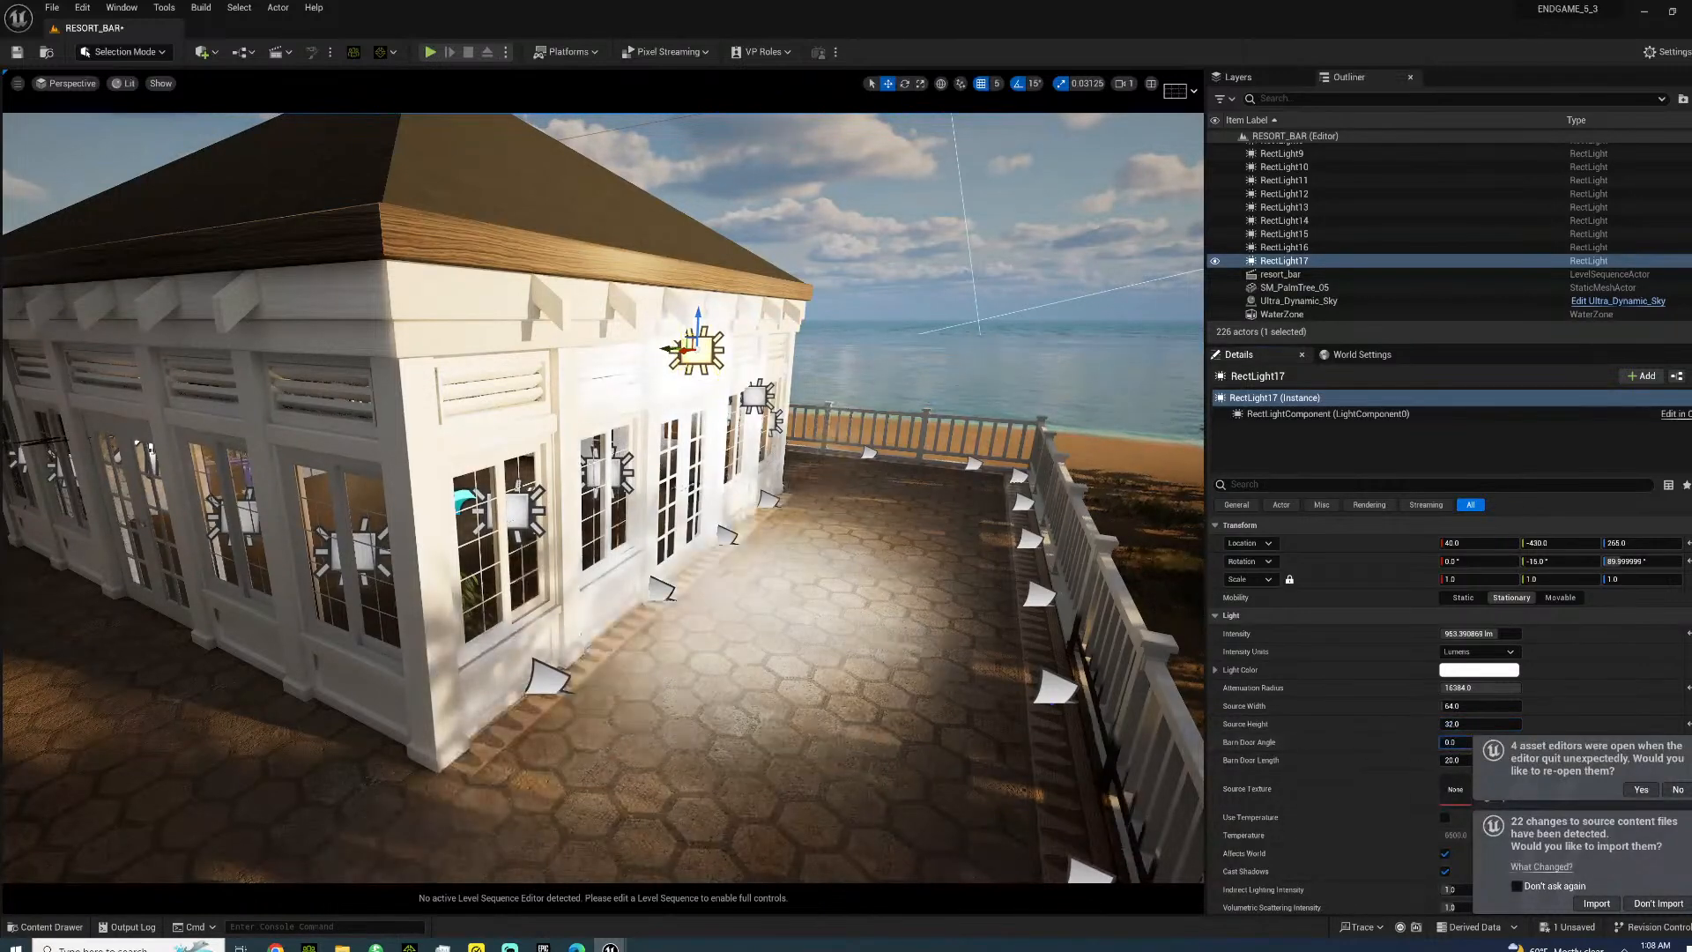
- Widen the rect light's source to about 155 and shift the light to X 10 above the doors
key(f)
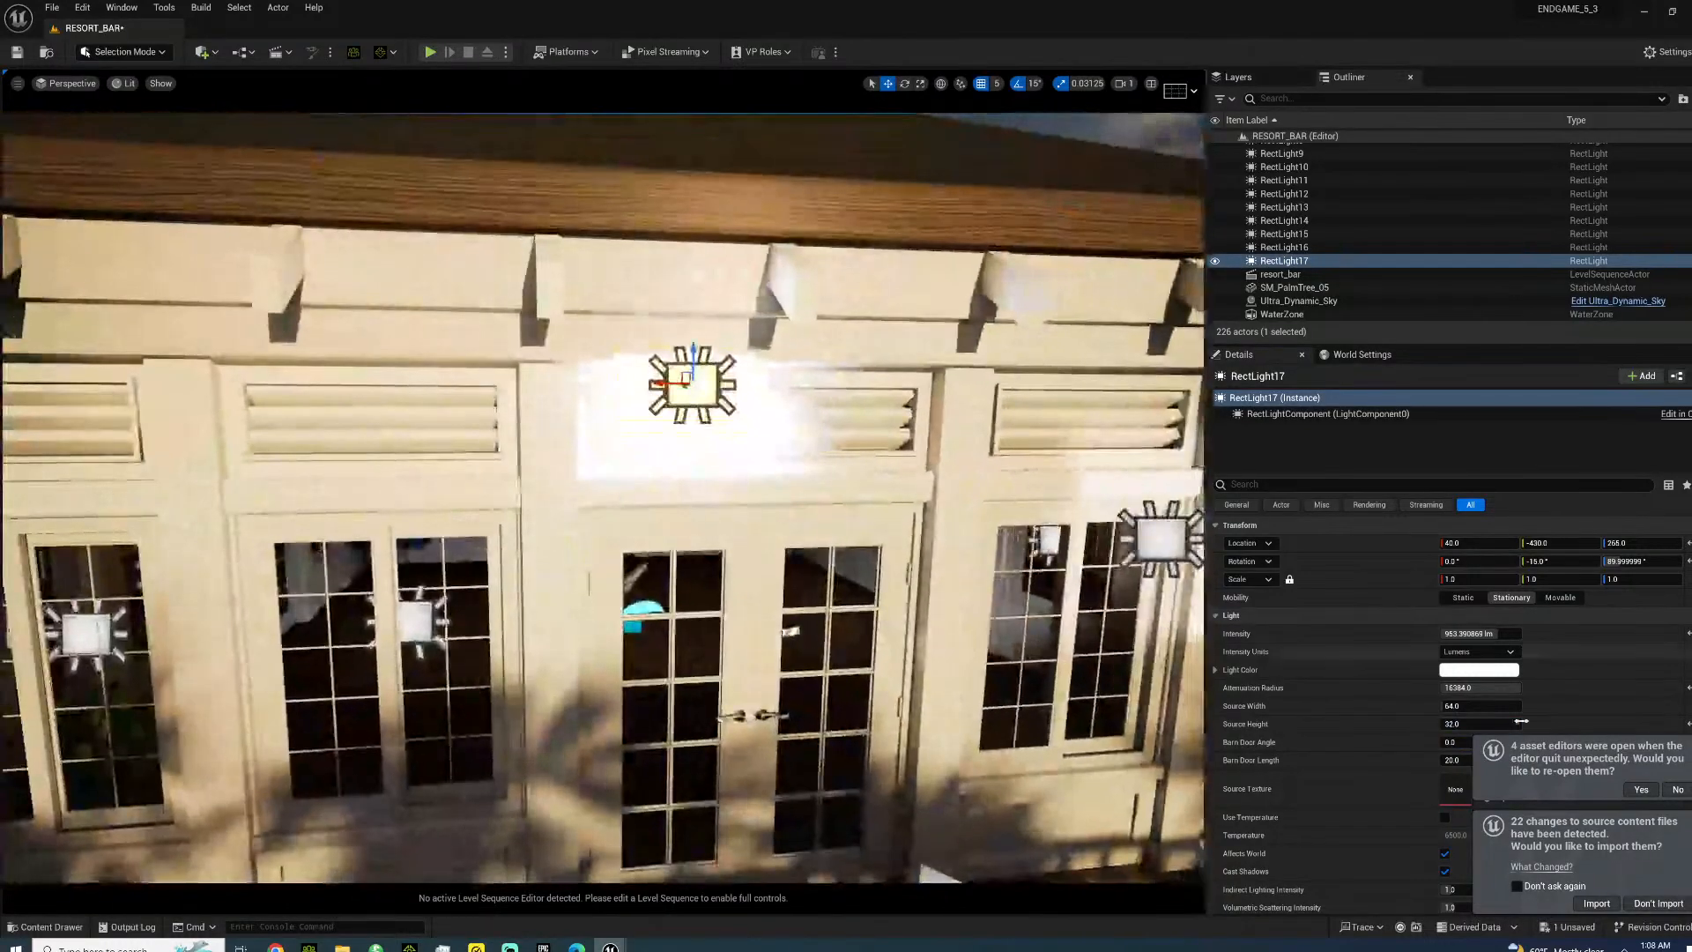
drag(1498, 706, 1573, 706)
drag(666, 385, 734, 386)
- Check the rect light's effect from inside the bar and delete the light
key(w)
right_drag(738, 389, 802, 388)
key(s)
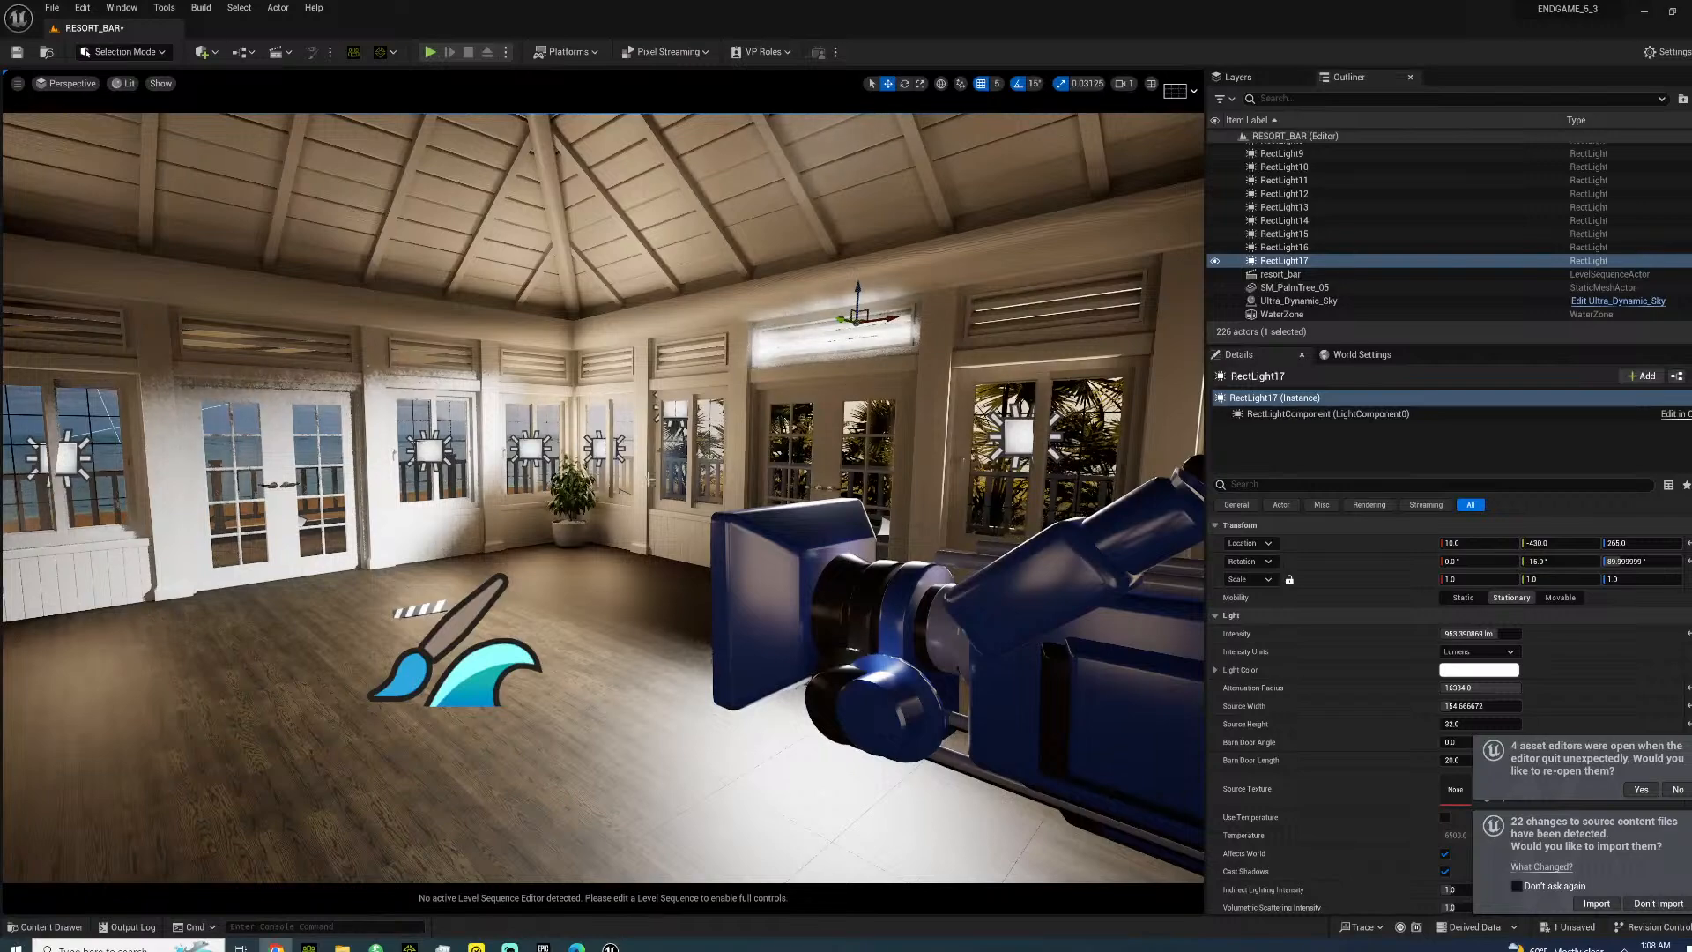
right_drag(807, 401, 639, 431)
key(Delete)
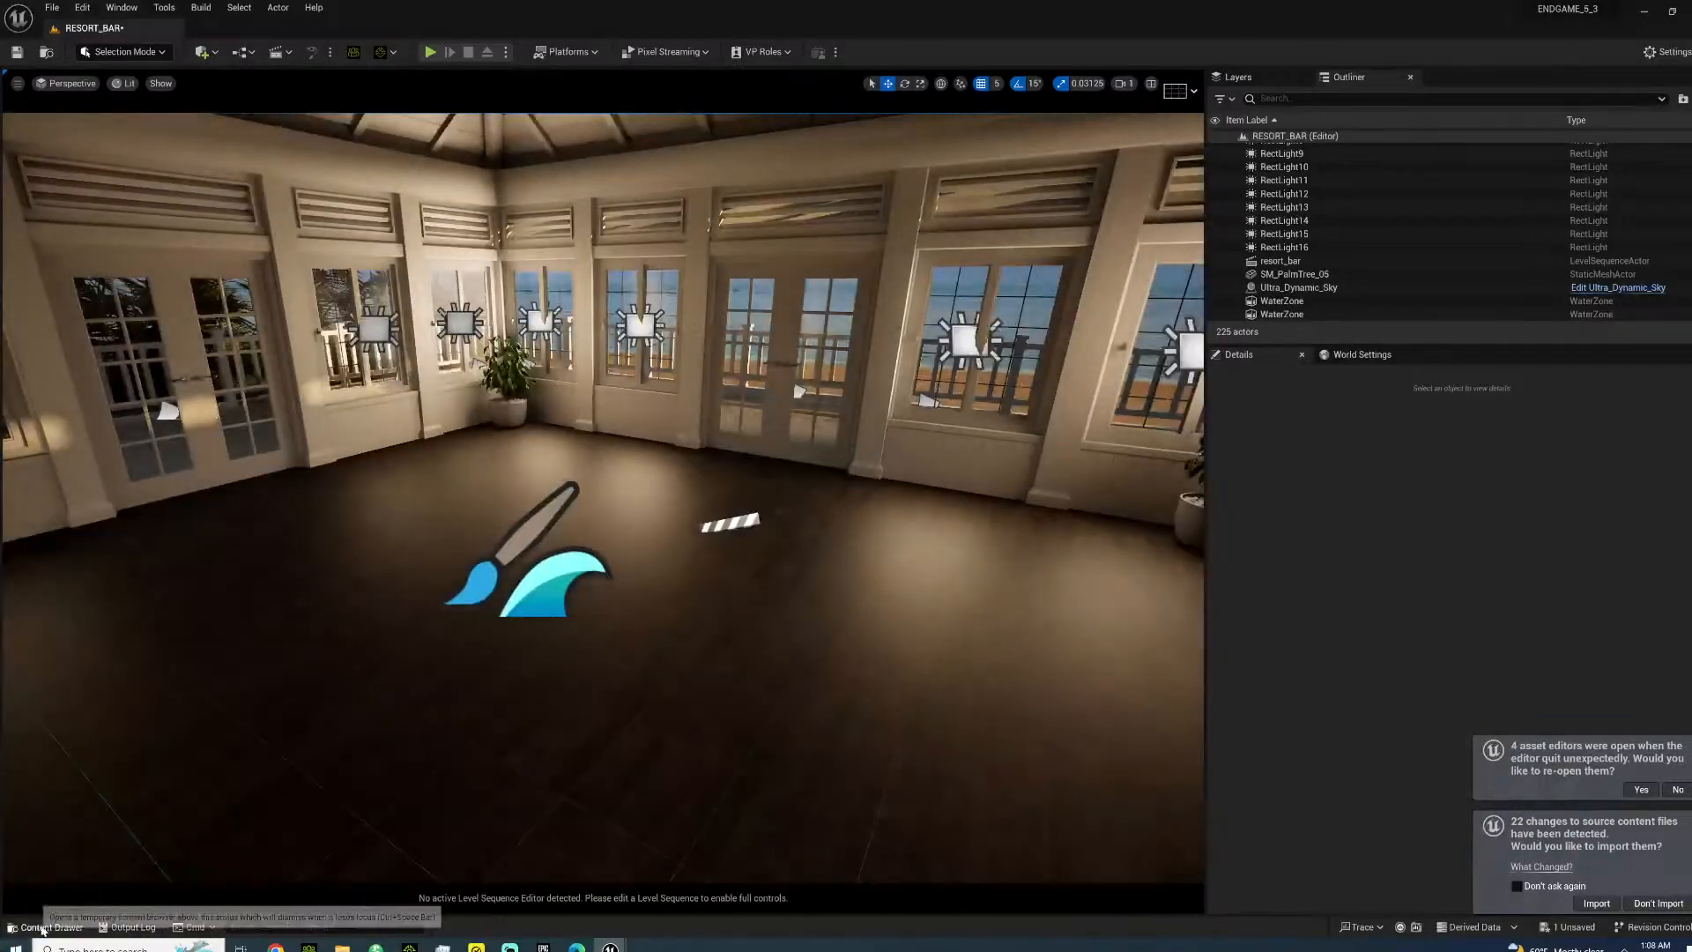
- Place the suited 007 Bahamas character on the bar's floor from the project content
click(33, 927)
drag(663, 642, 716, 739)
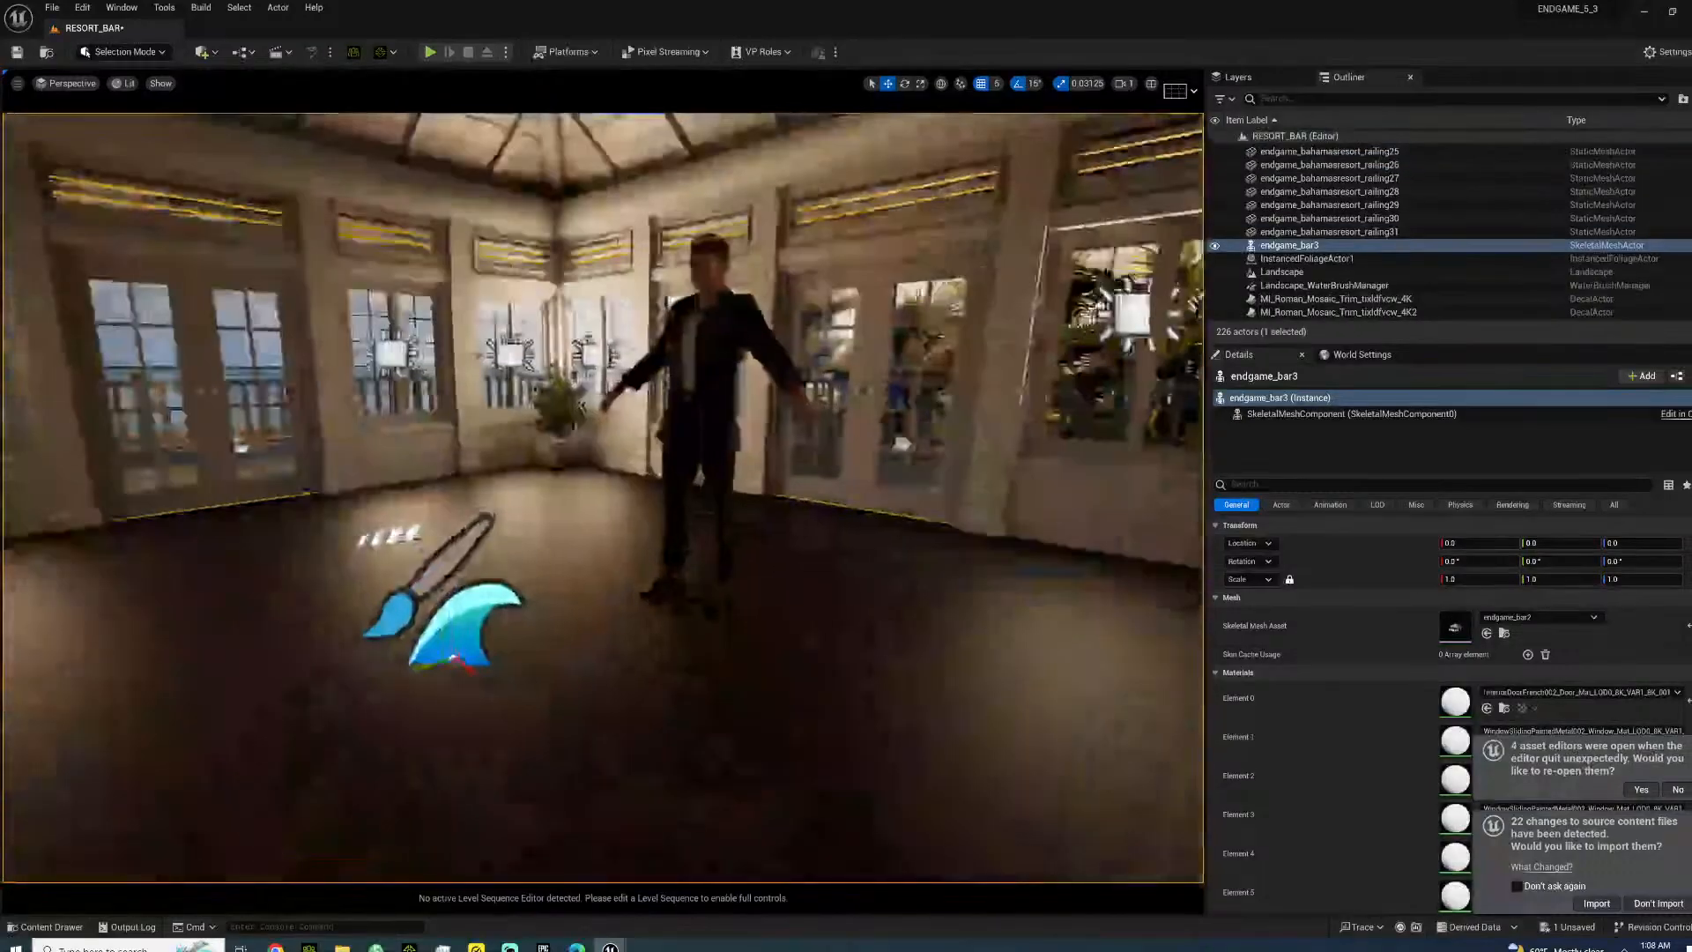
right_drag(603, 498, 626, 463)
key(w)
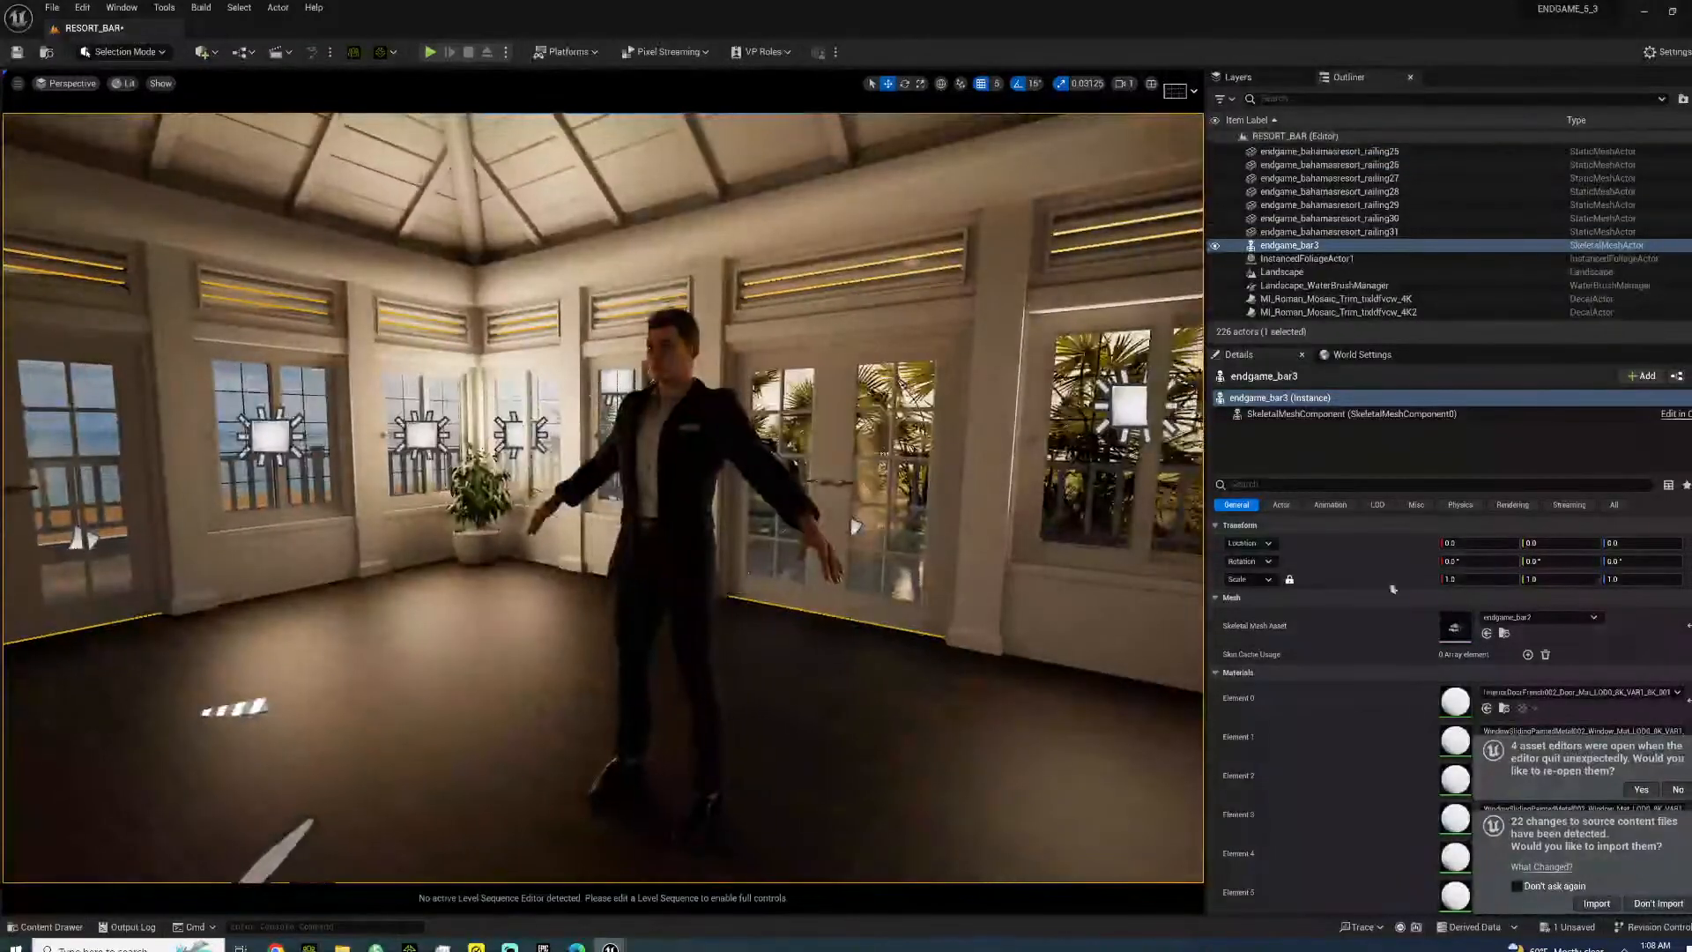
- Switch to the browser and examine the window-blind shadow reference photo in the PremiumBeat film noir lighting article
key(alt+Tab)
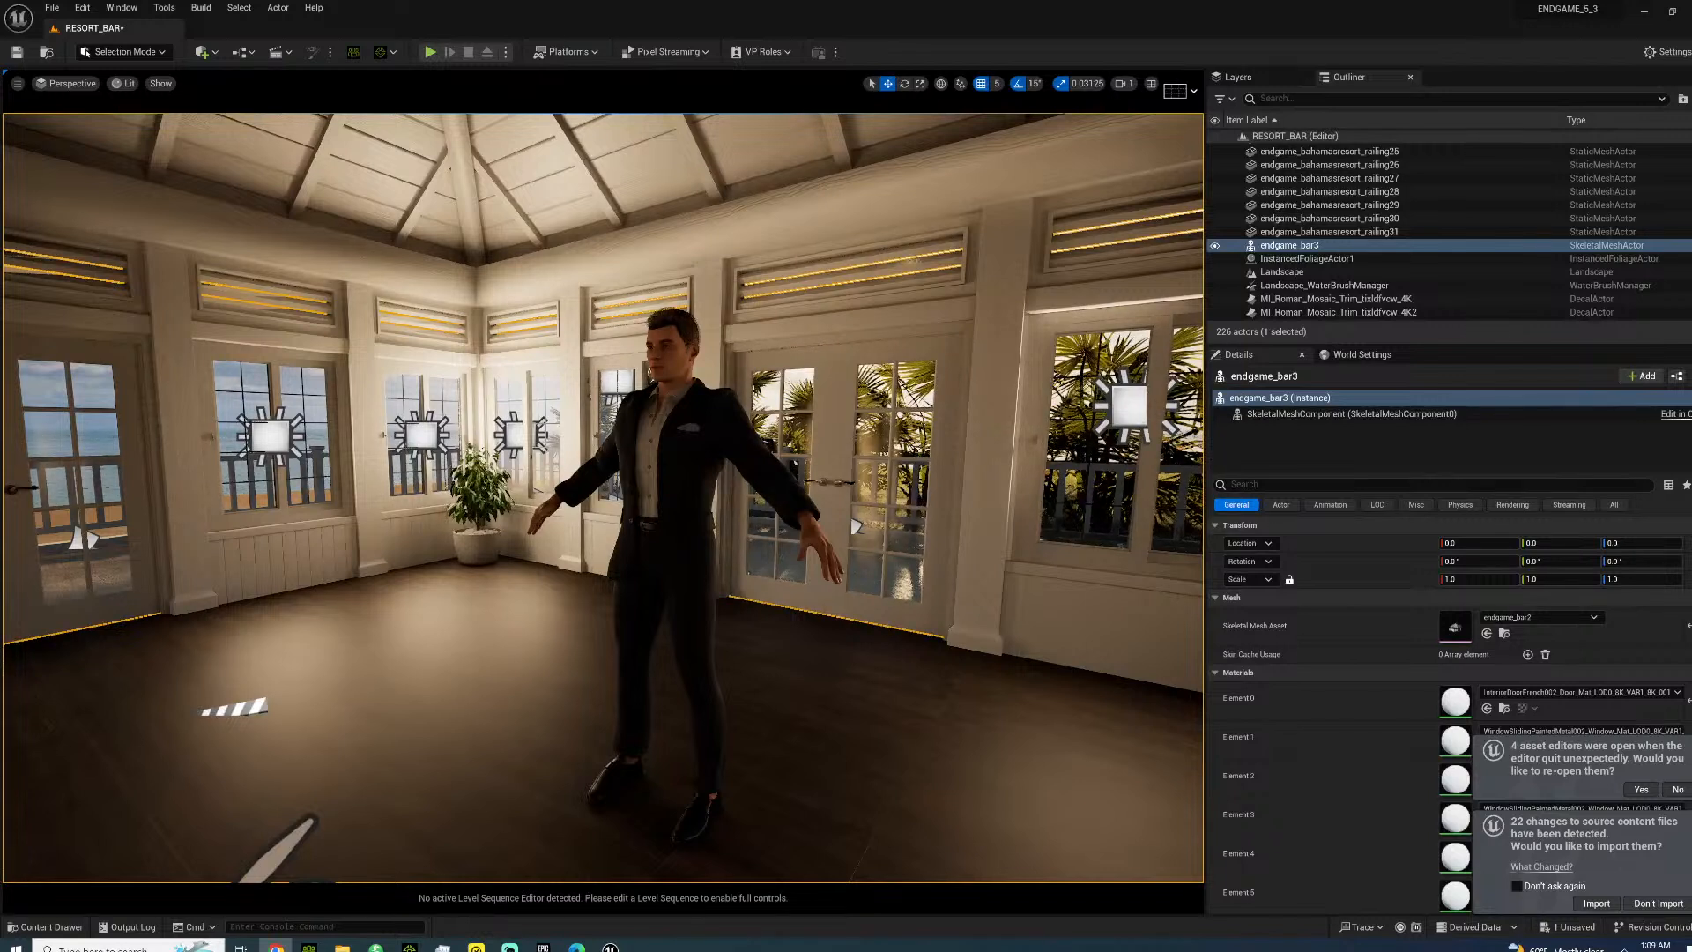
drag(1688, 394, 1688, 265)
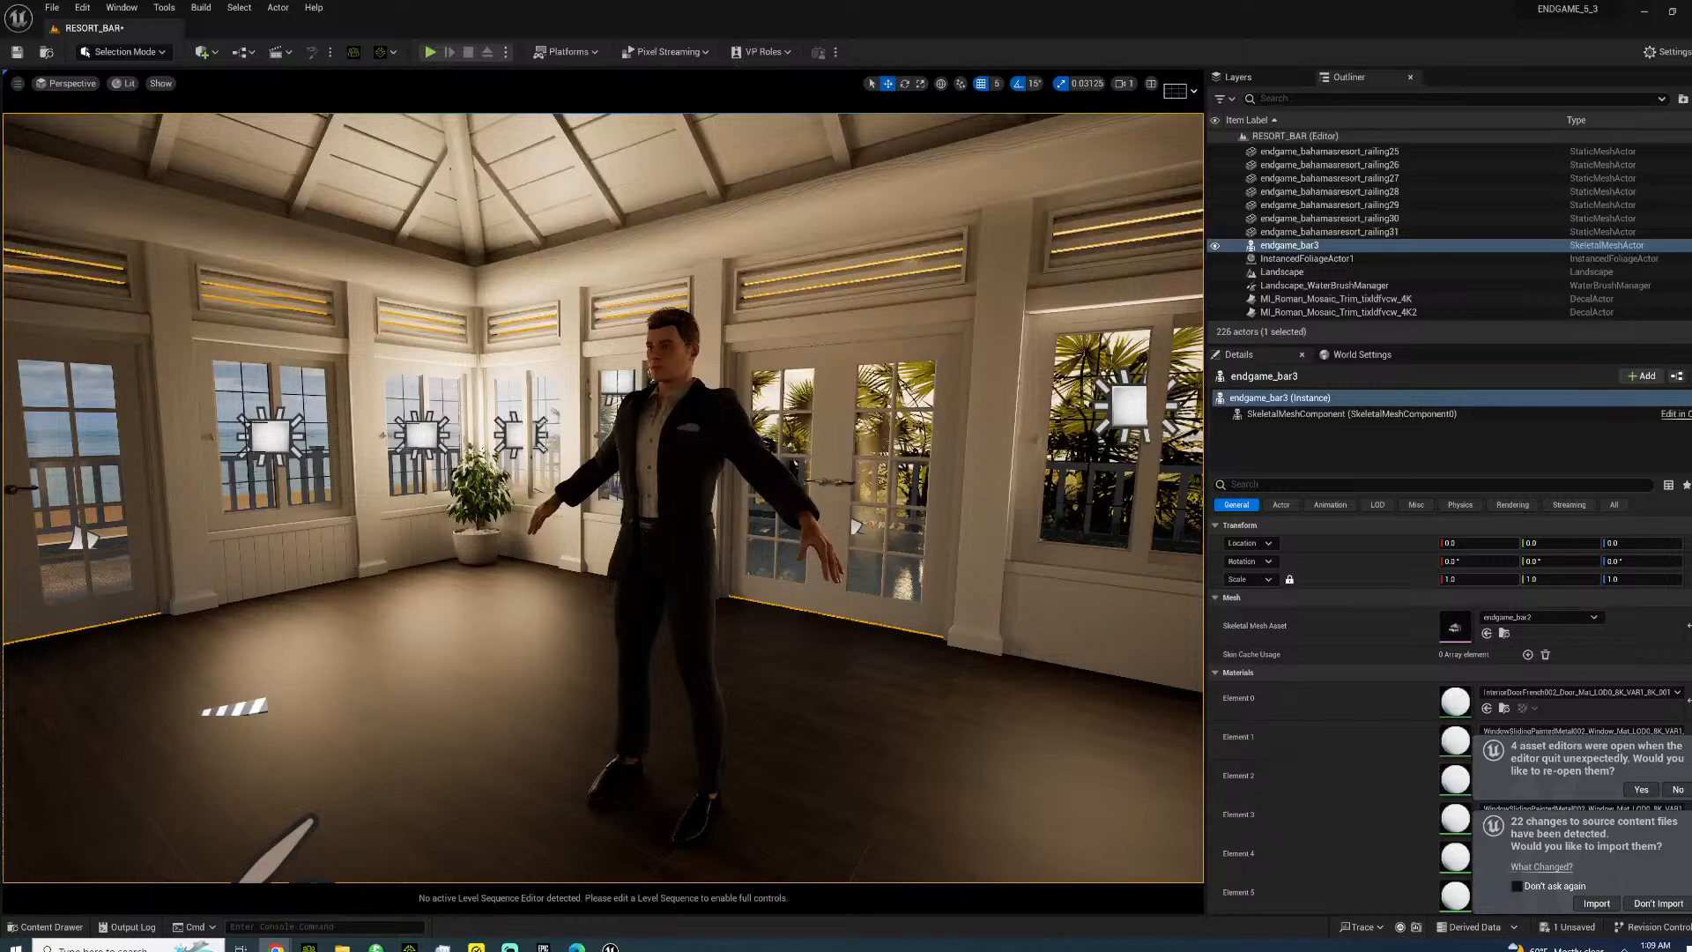
drag(1691, 370, 714, 120)
drag(759, 456, 757, 597)
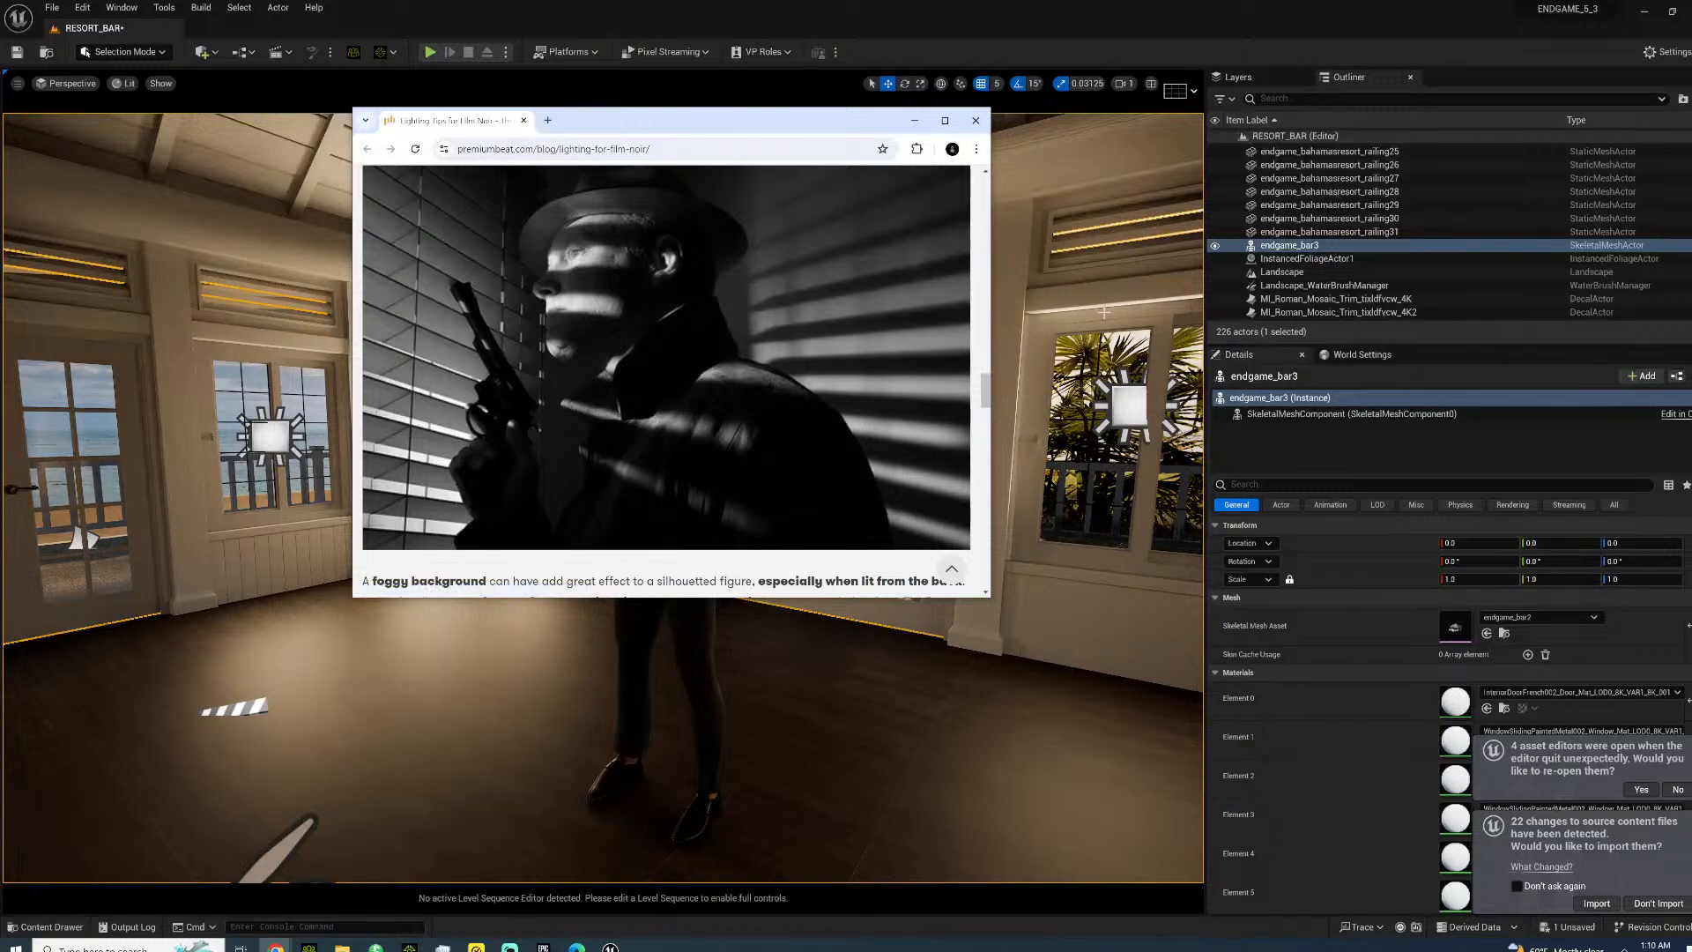
click(1087, 403)
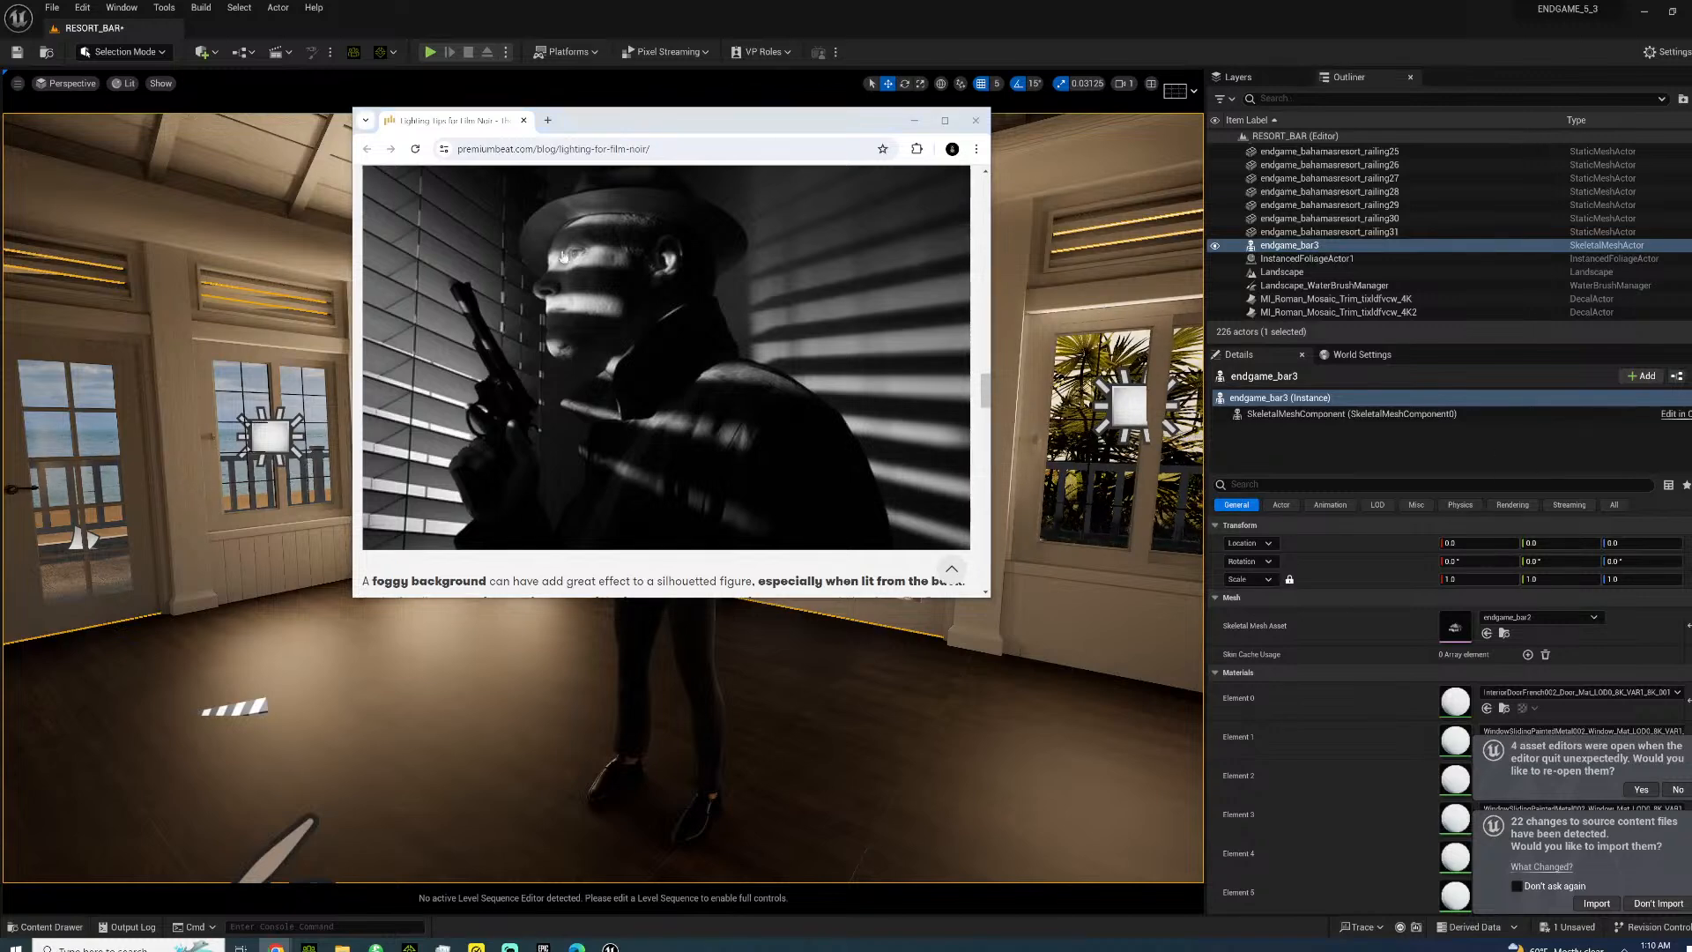
click(914, 120)
- Add a Rect Light inside the bar at about X 105, Y 105, Z 200, rotated -90° about the vertical axis
alt+drag(838, 167, 810, 229)
right_drag(603, 498, 700, 392)
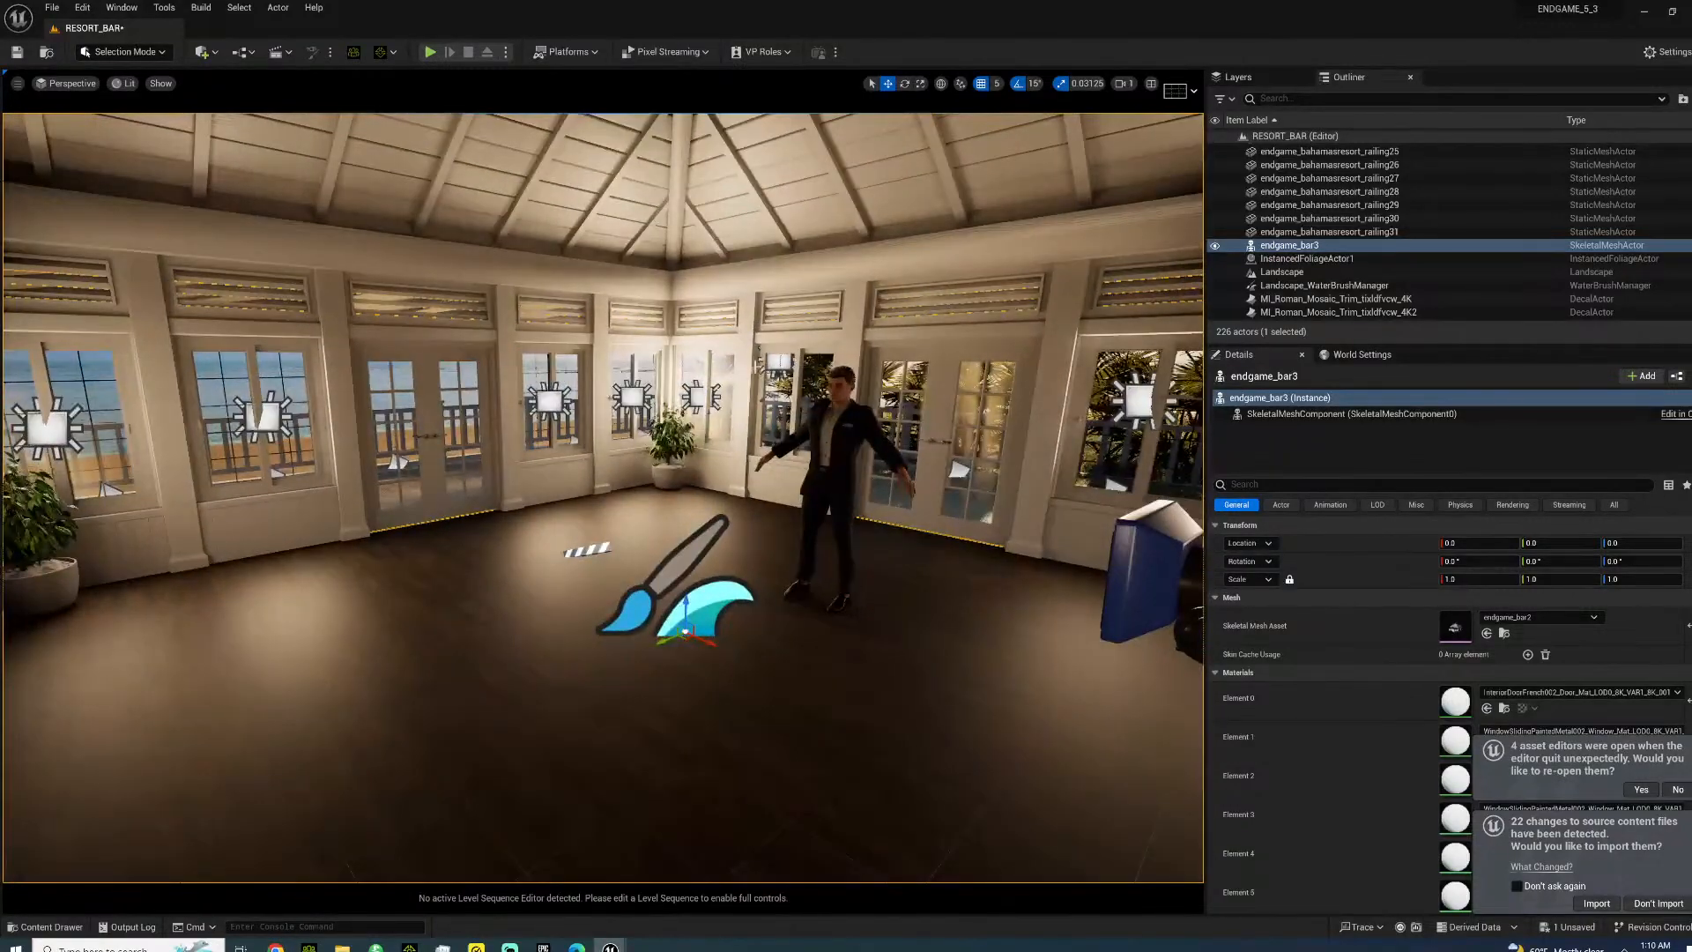
click(202, 52)
mouse_move(246, 163)
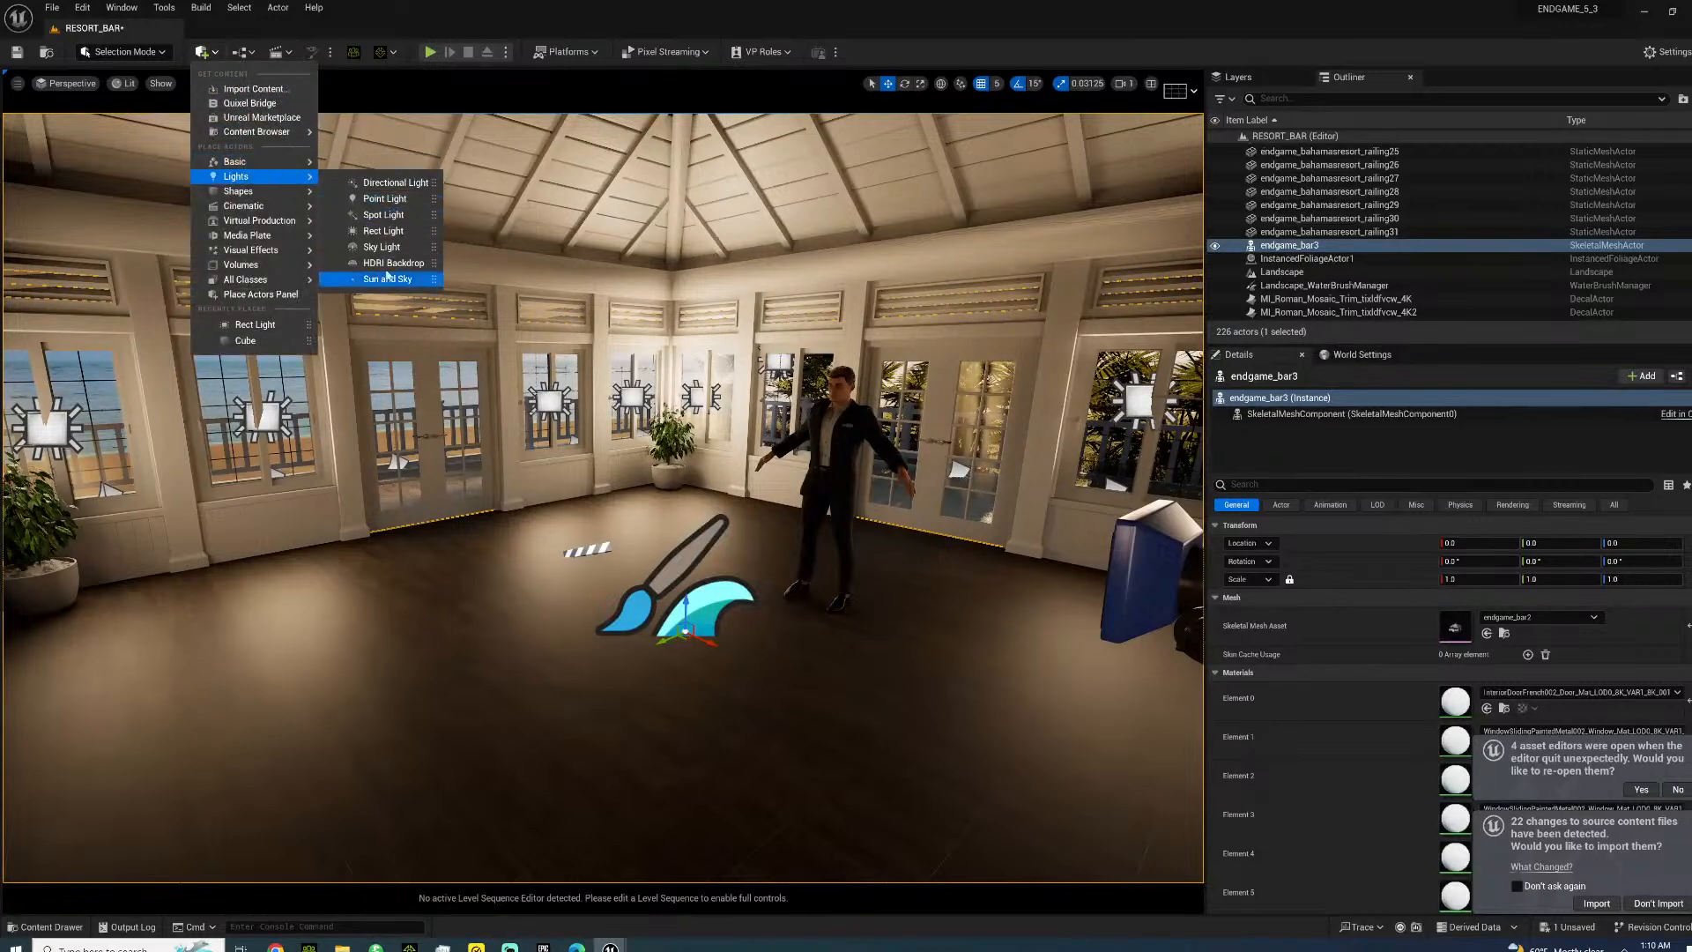
click(383, 231)
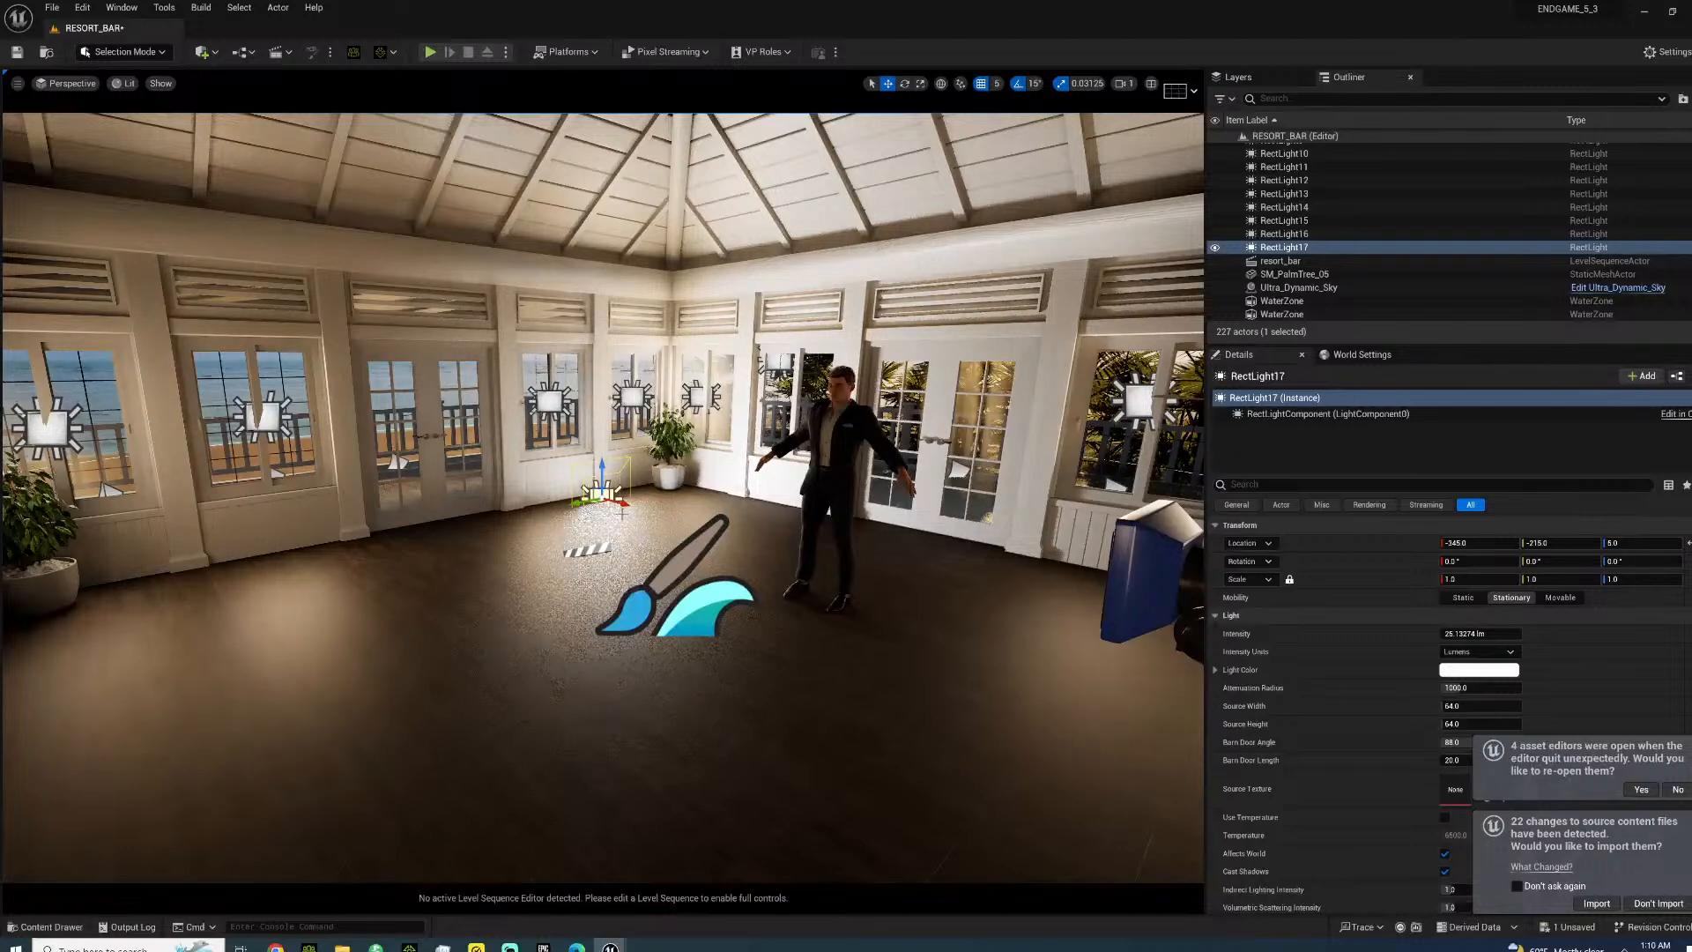
drag(623, 510, 600, 328)
key(e)
right_drag(599, 328, 534, 328)
- Enlarge the interior rect light's source to about 299 wide and 197 high
drag(1448, 702, 1551, 702)
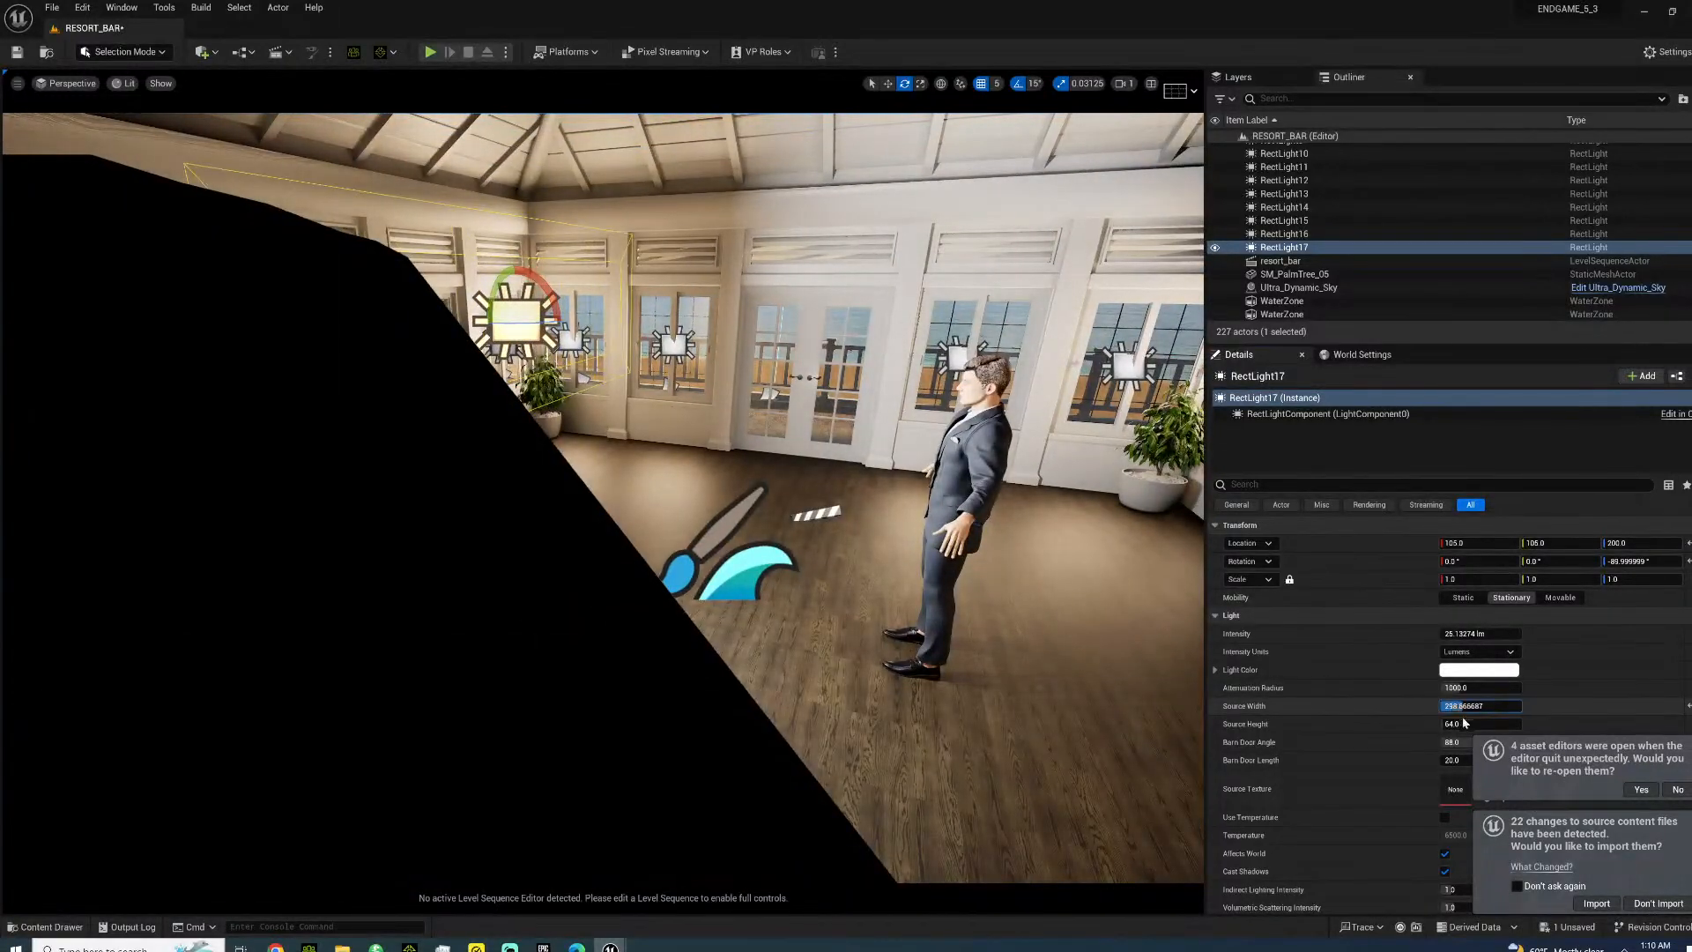
drag(1448, 723, 1499, 723)
right_drag(1109, 631, 1038, 622)
- Add a Cube, stretch it into a long thin slat with a 0.125 vertical scale, and position it at X -110, Y 180, Z 165
click(206, 51)
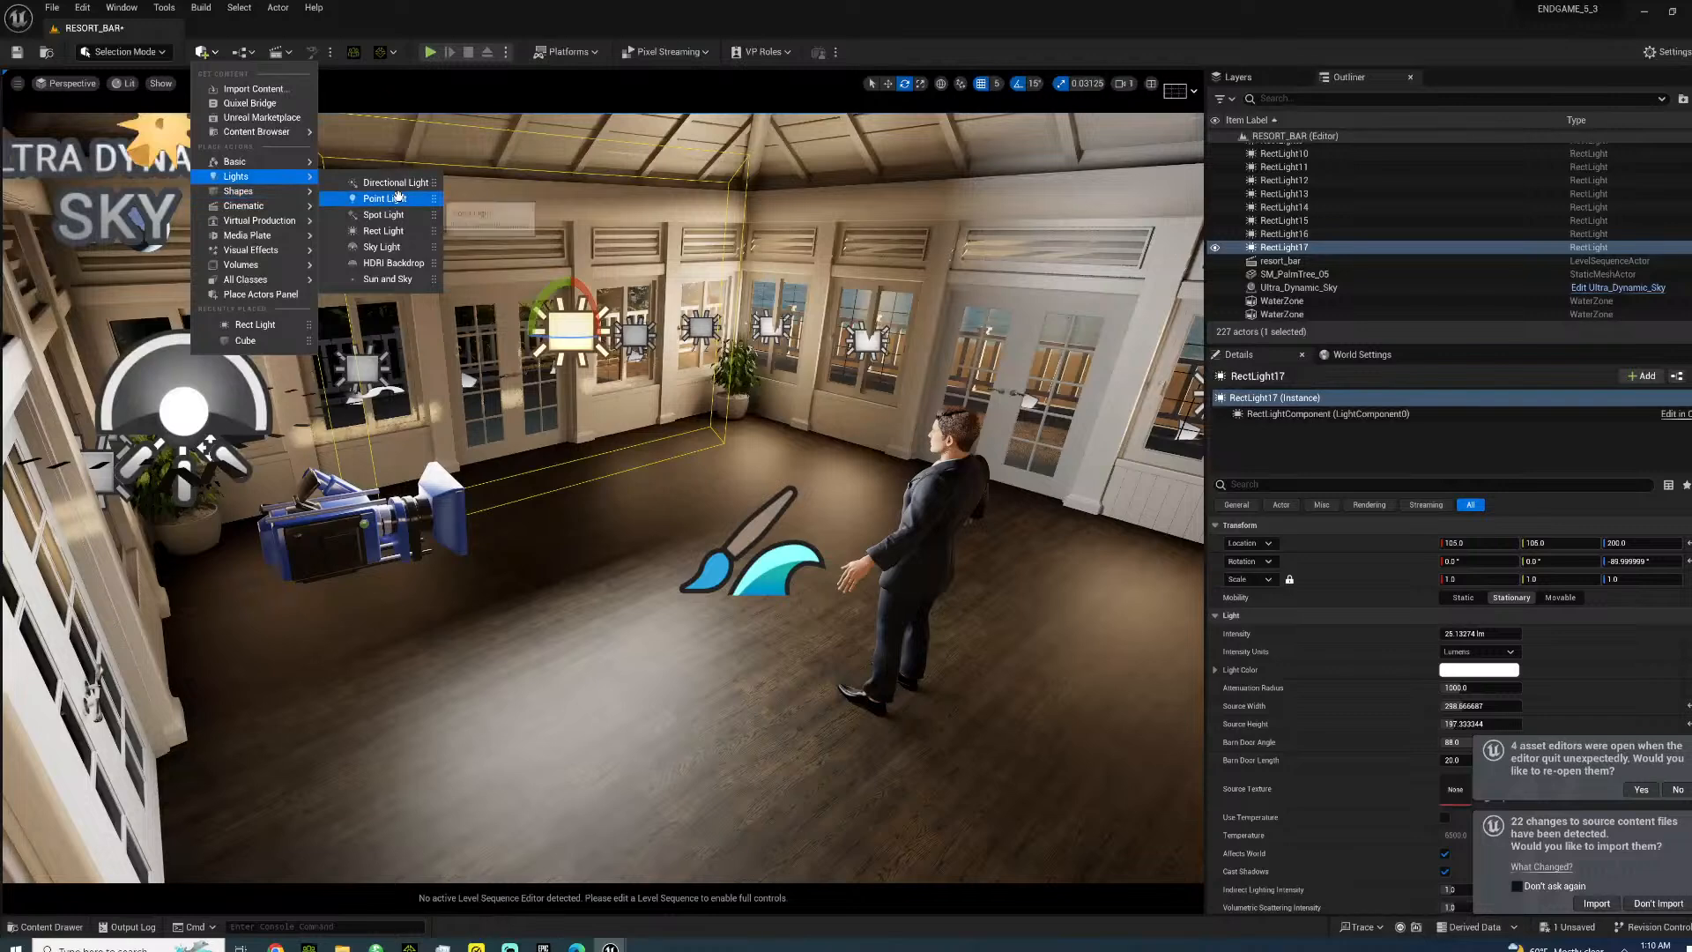
click(374, 198)
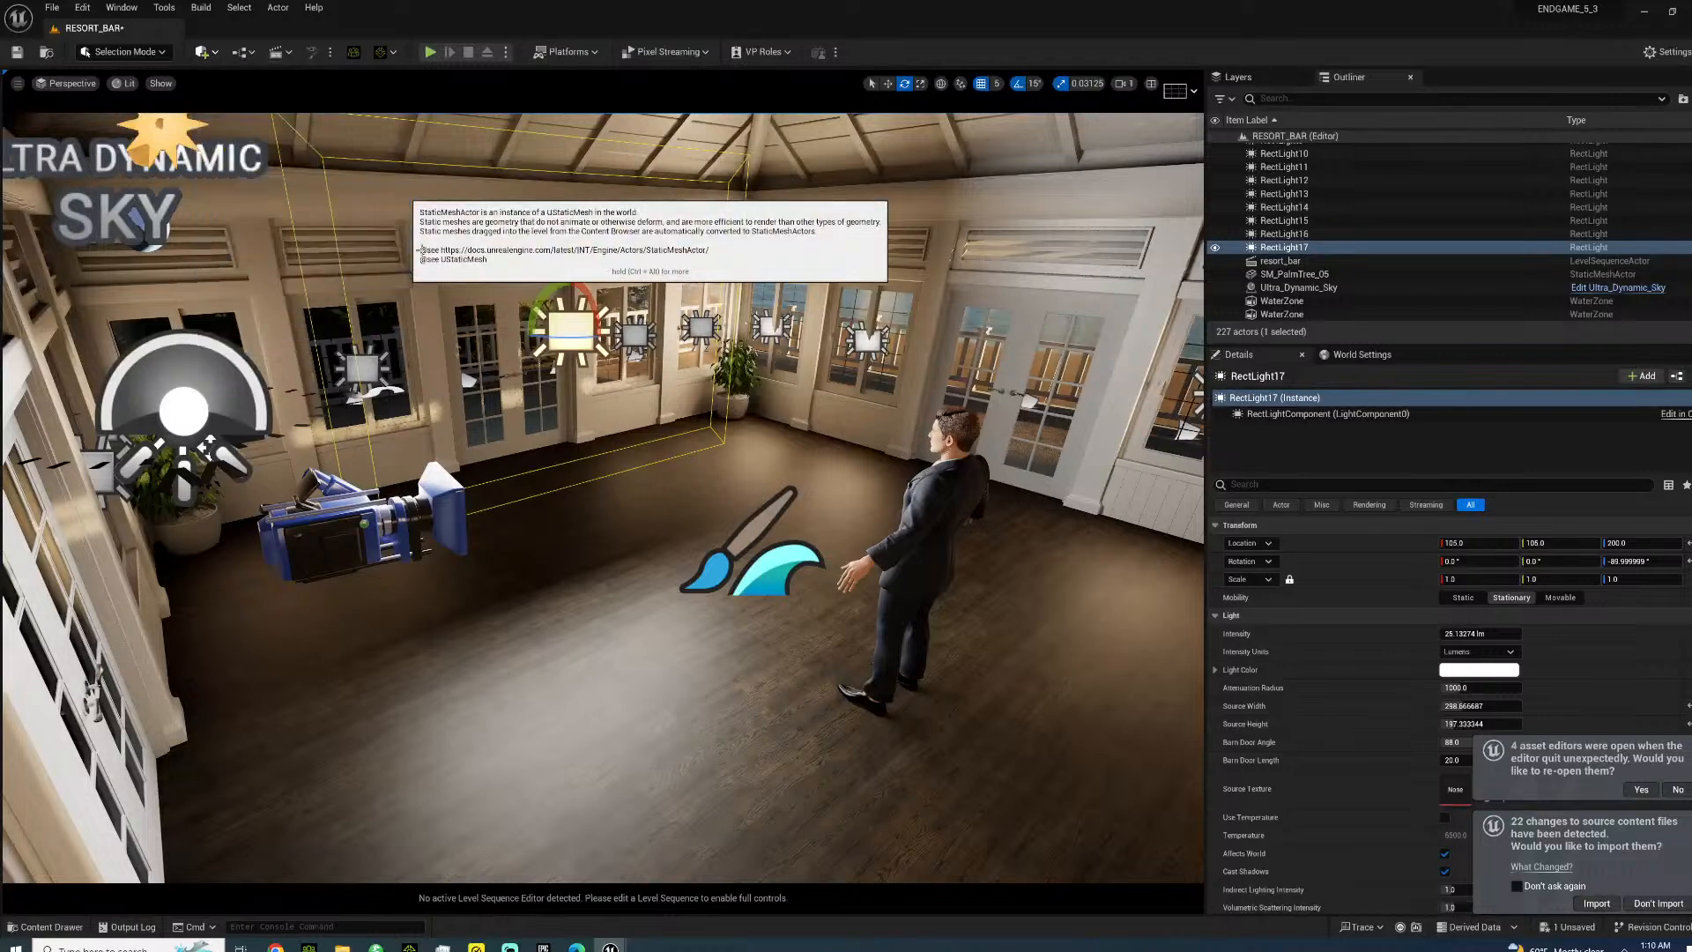
key(w)
drag(610, 499, 481, 315)
key(r)
key(w)
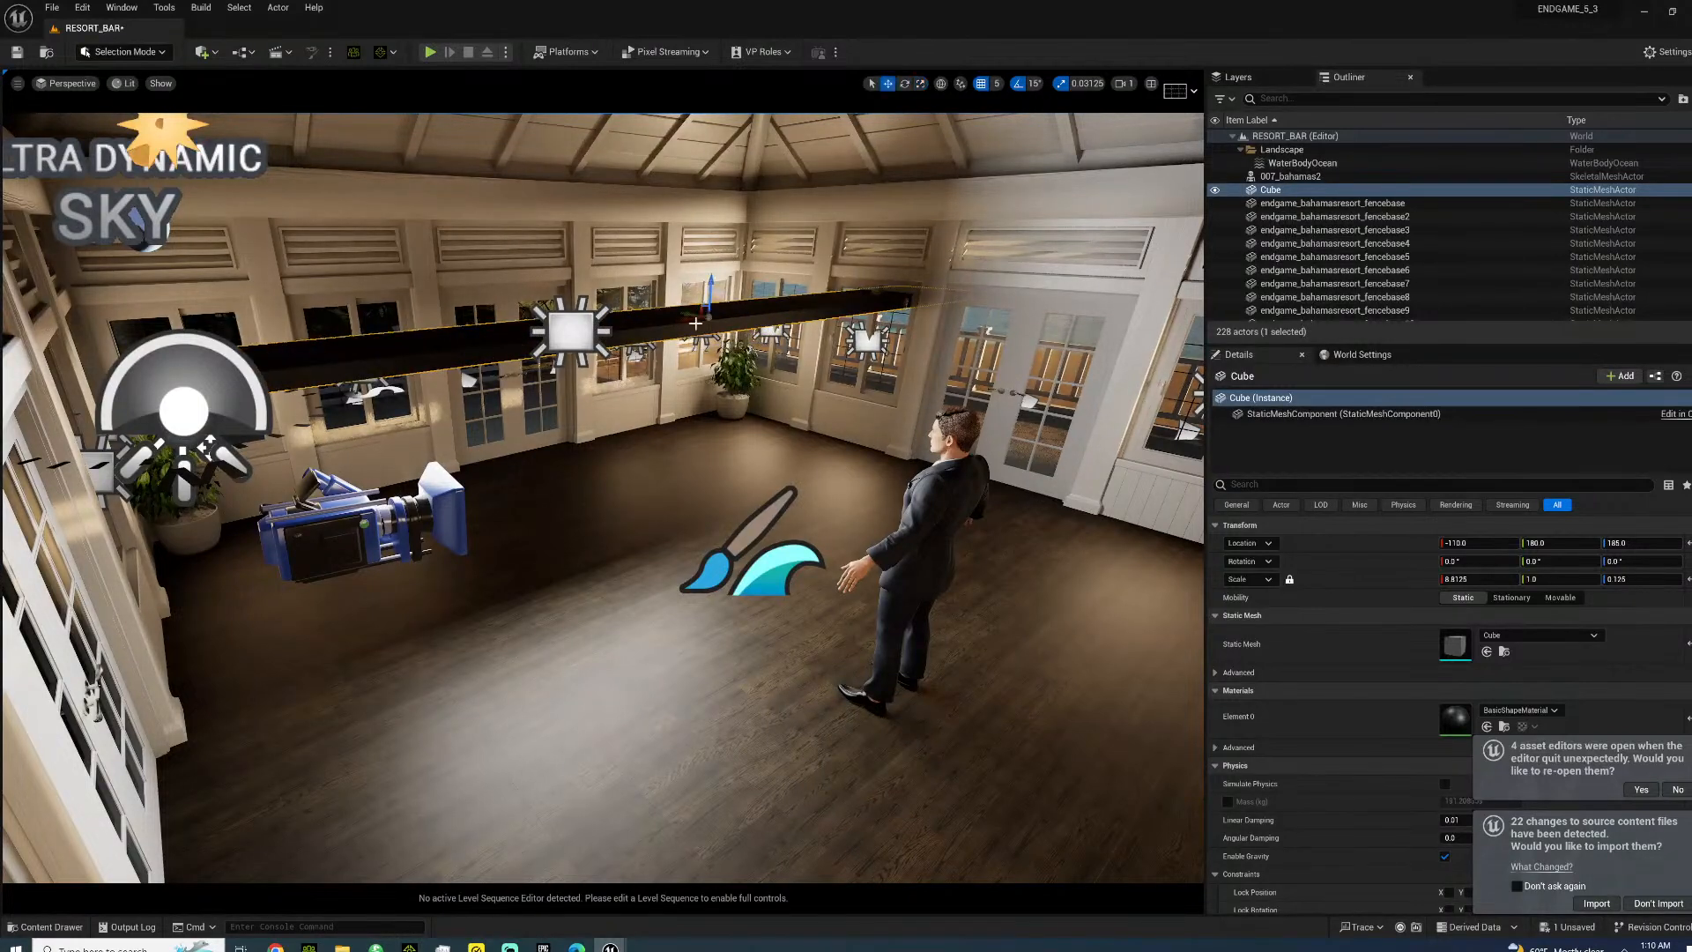
- Move the long cube slat to Y 105 and shift the large interior rect light farther back from the character
drag(687, 313, 749, 334)
right_drag(749, 334, 943, 353)
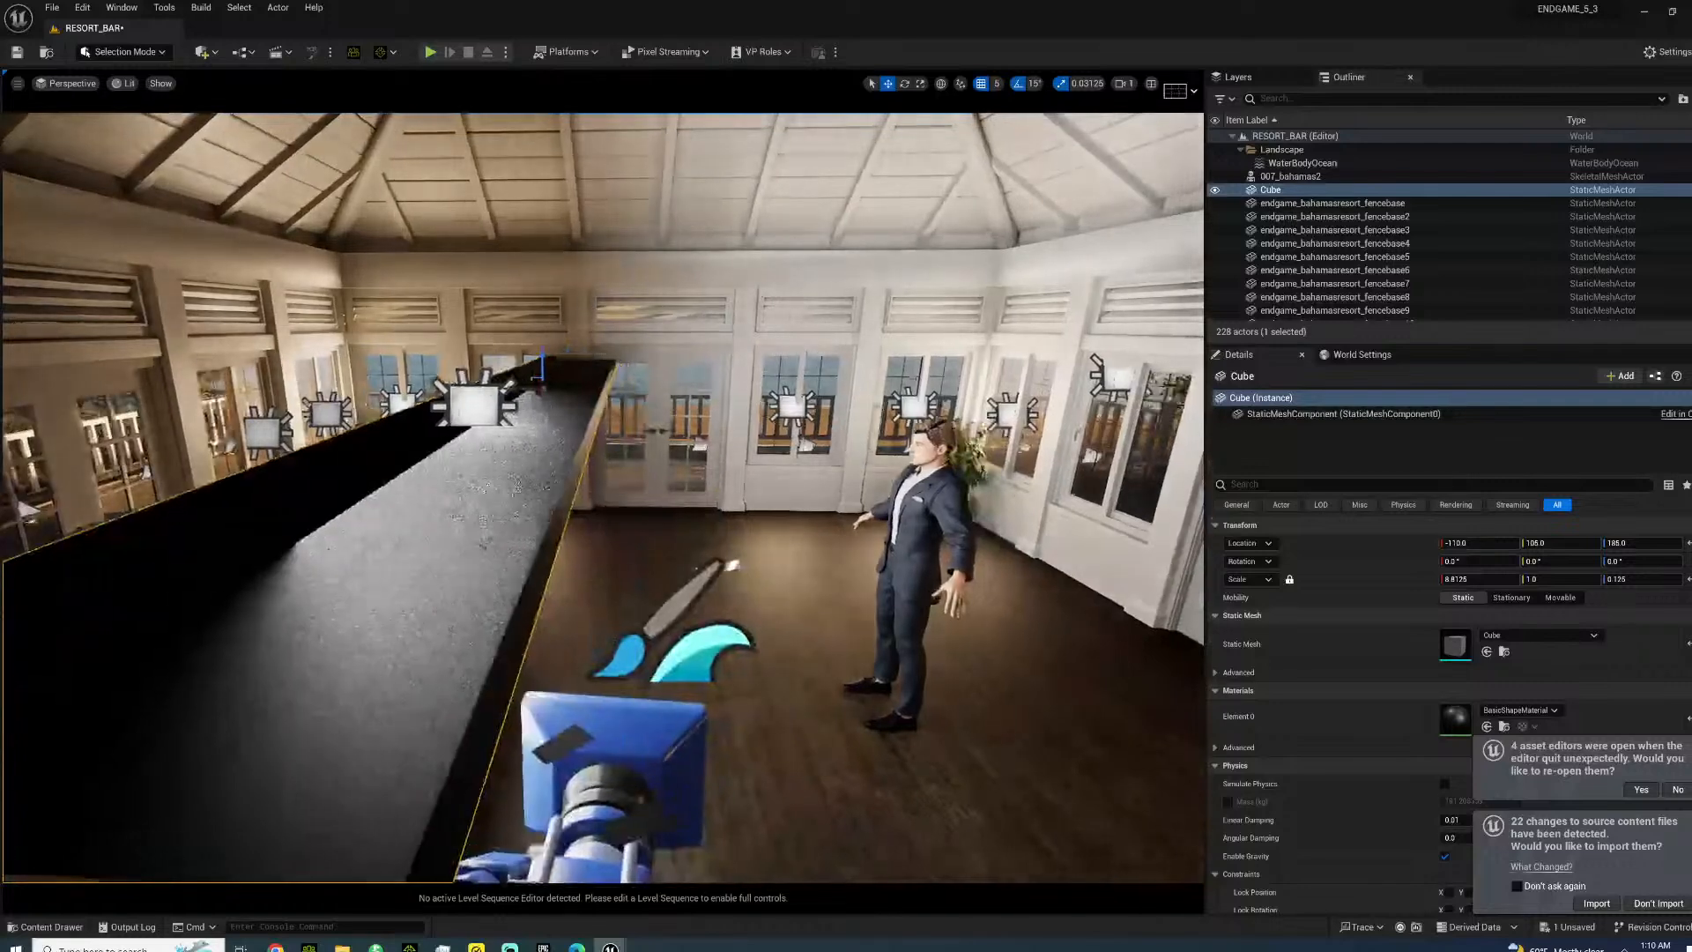
click(440, 402)
drag(440, 401, 298, 401)
click(480, 436)
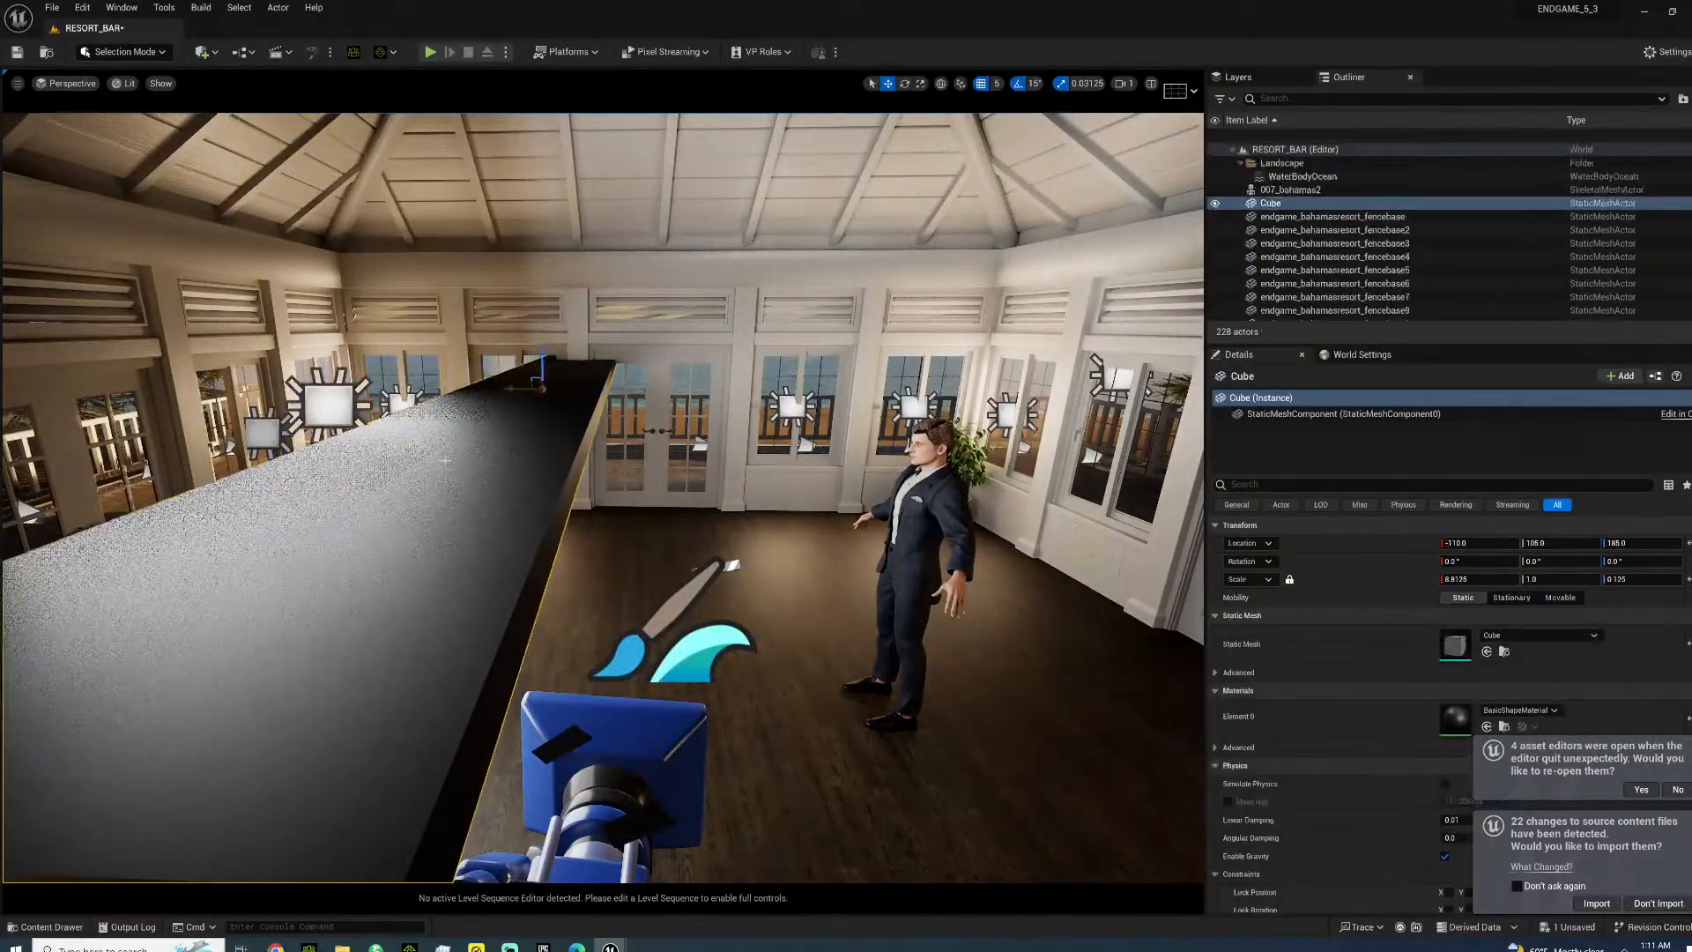
- Duplicate the slat into a stack of six evenly spaced horizontal slats in front of the character, the lowest at Z 115
alt+drag(538, 354, 544, 320)
right_drag(544, 320, 799, 326)
key(w)
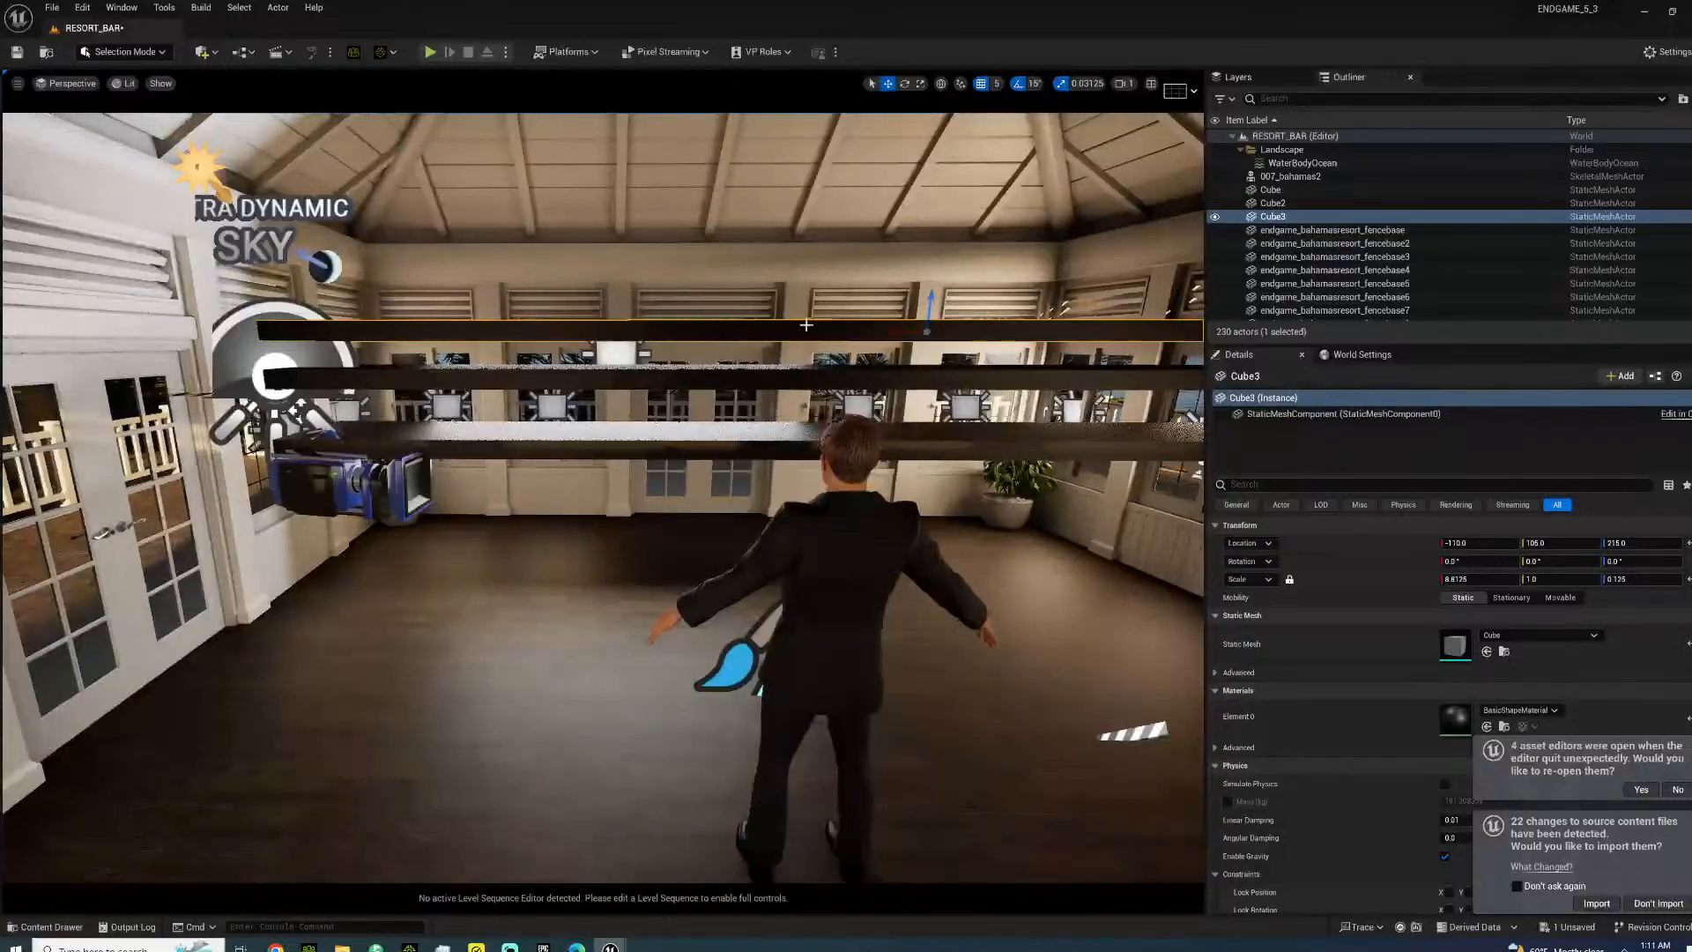
drag(930, 304, 909, 467)
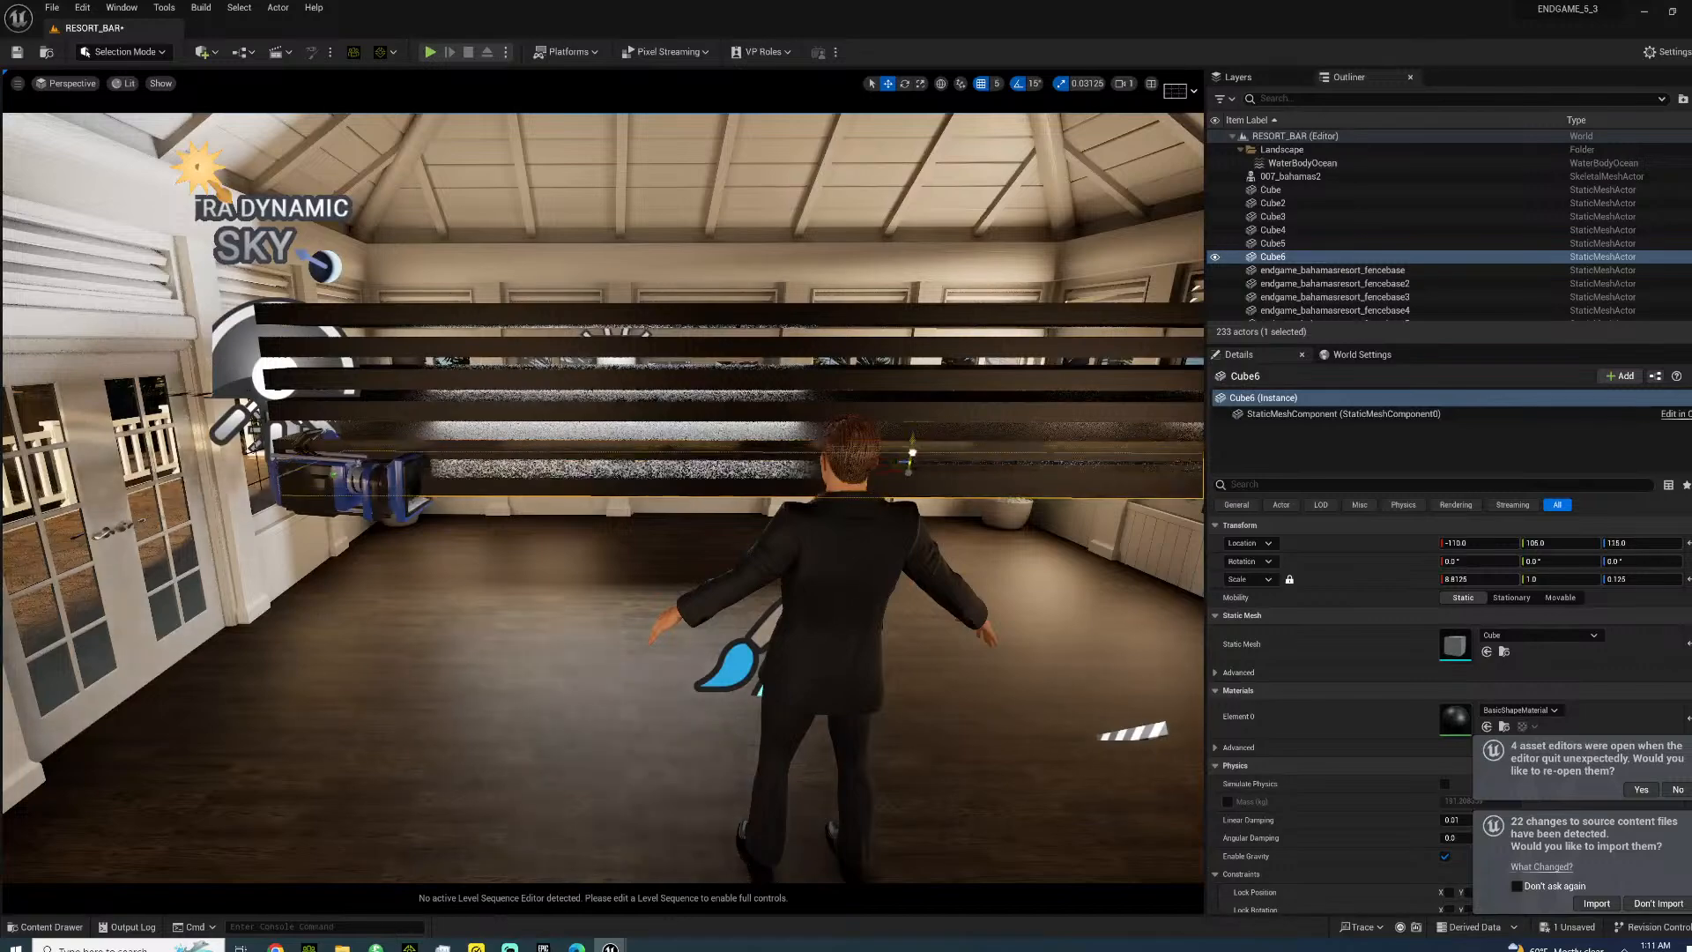
right_drag(802, 392, 552, 355)
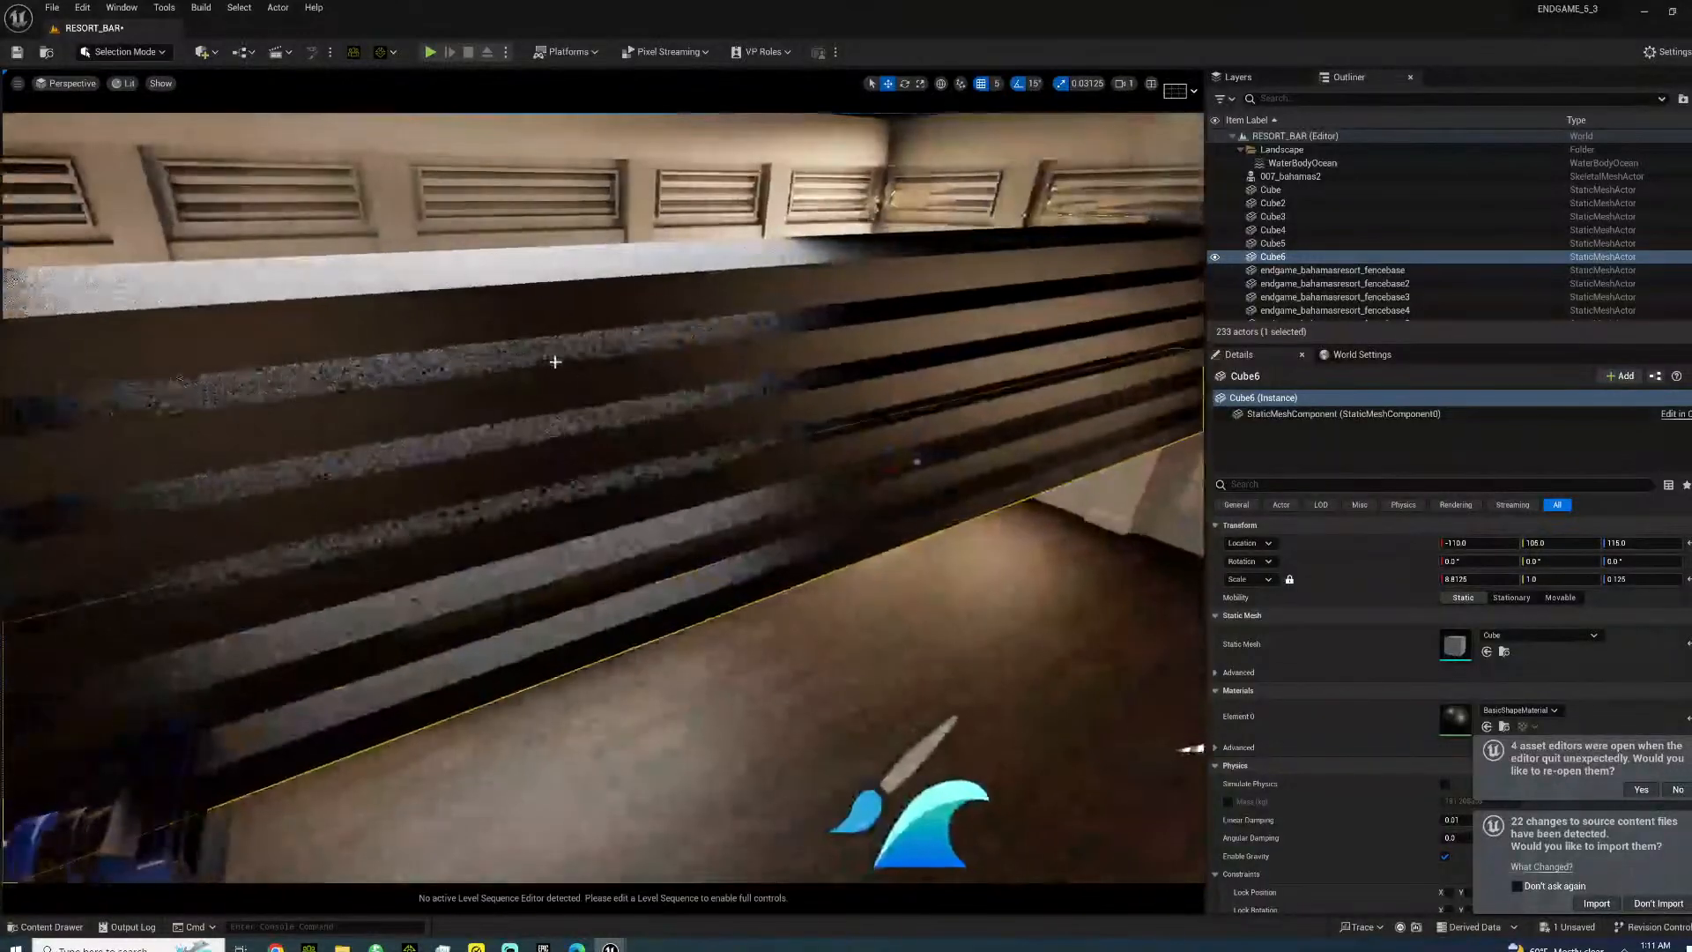
- Delete all six cube slats of the window-blind stack and save the level
key(Delete)
click(798, 486)
key(Delete)
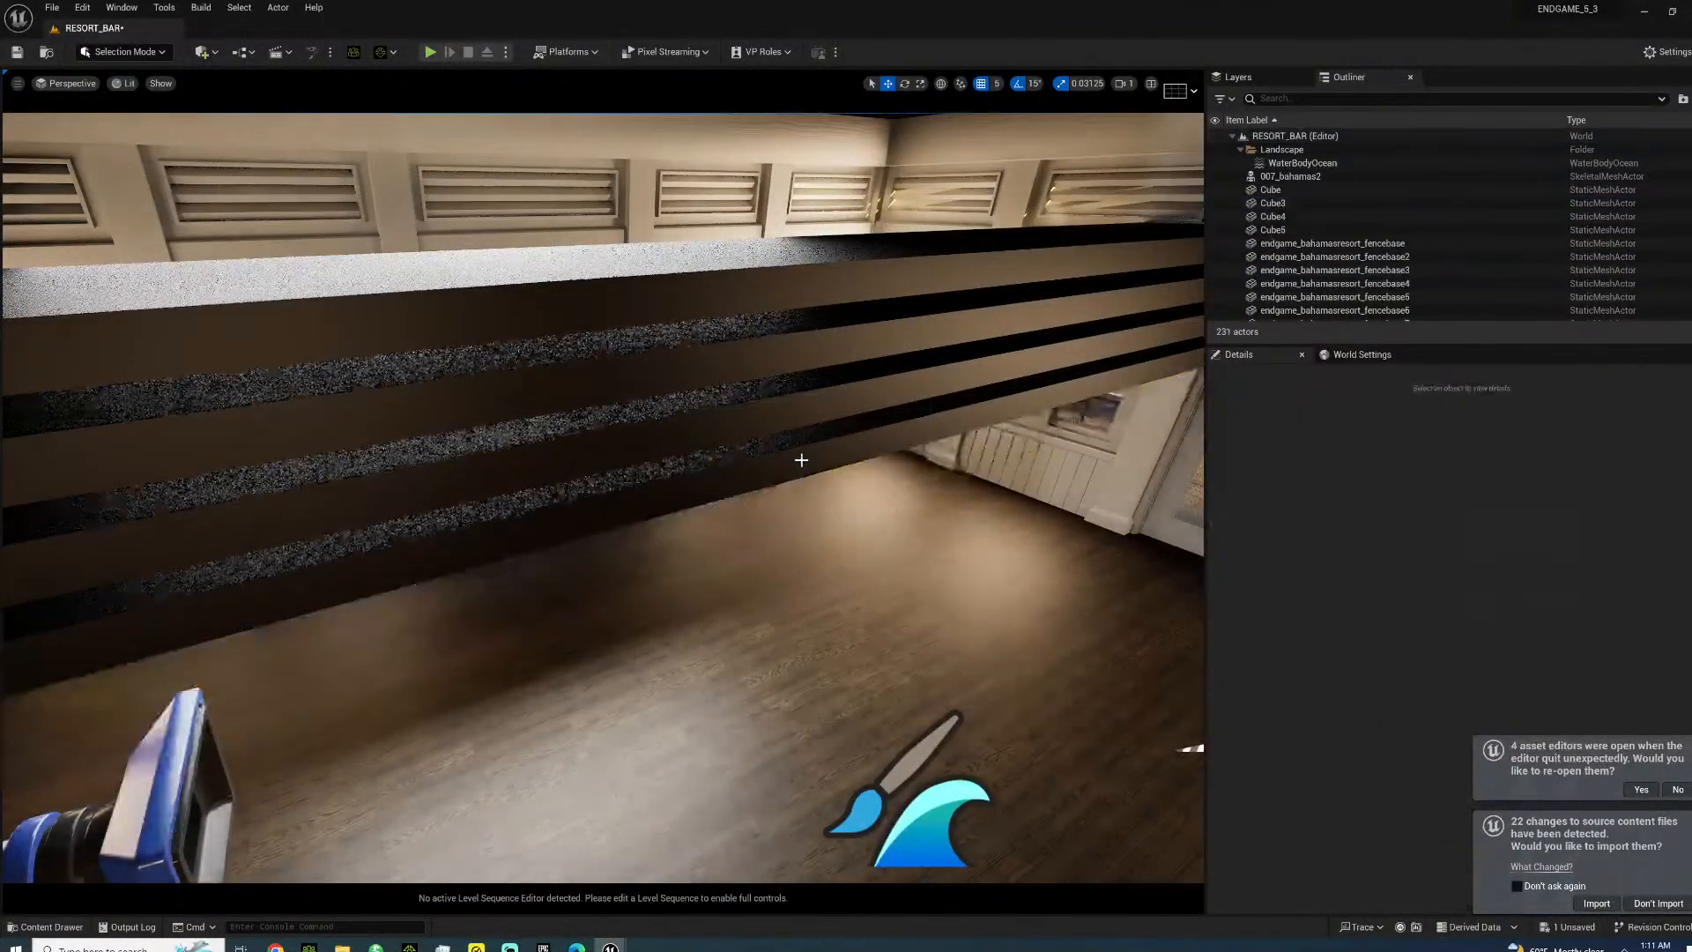
click(800, 457)
key(Delete)
click(798, 427)
key(Delete)
click(798, 375)
key(Delete)
click(729, 274)
key(Delete)
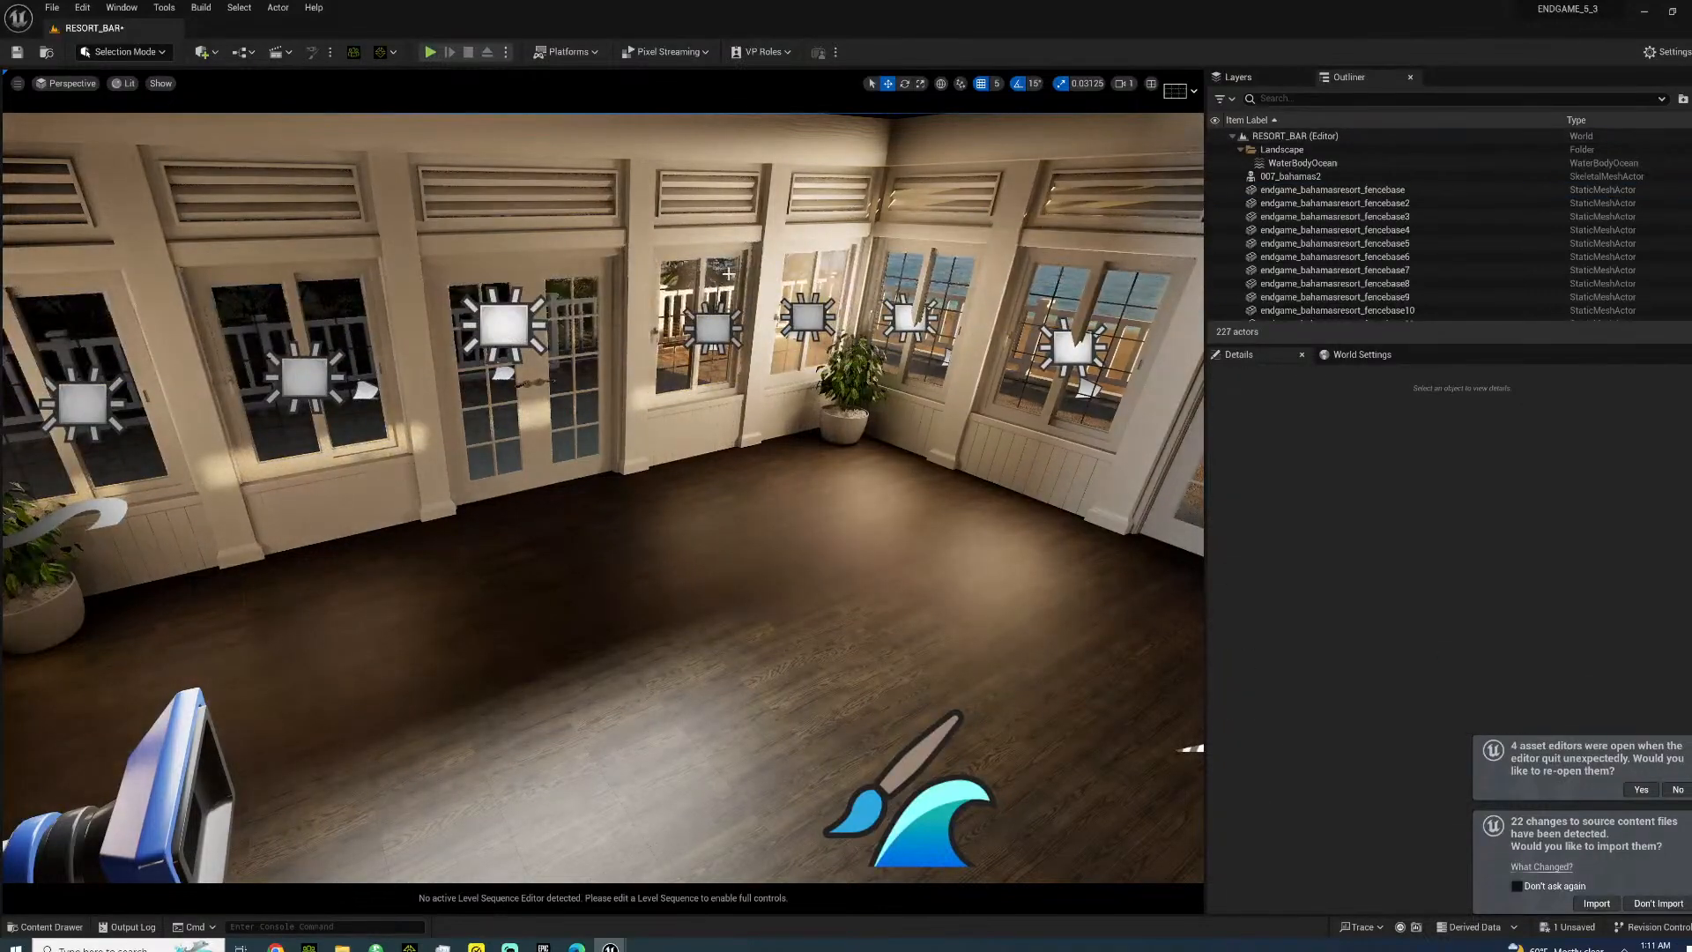
key(ctrl+s)
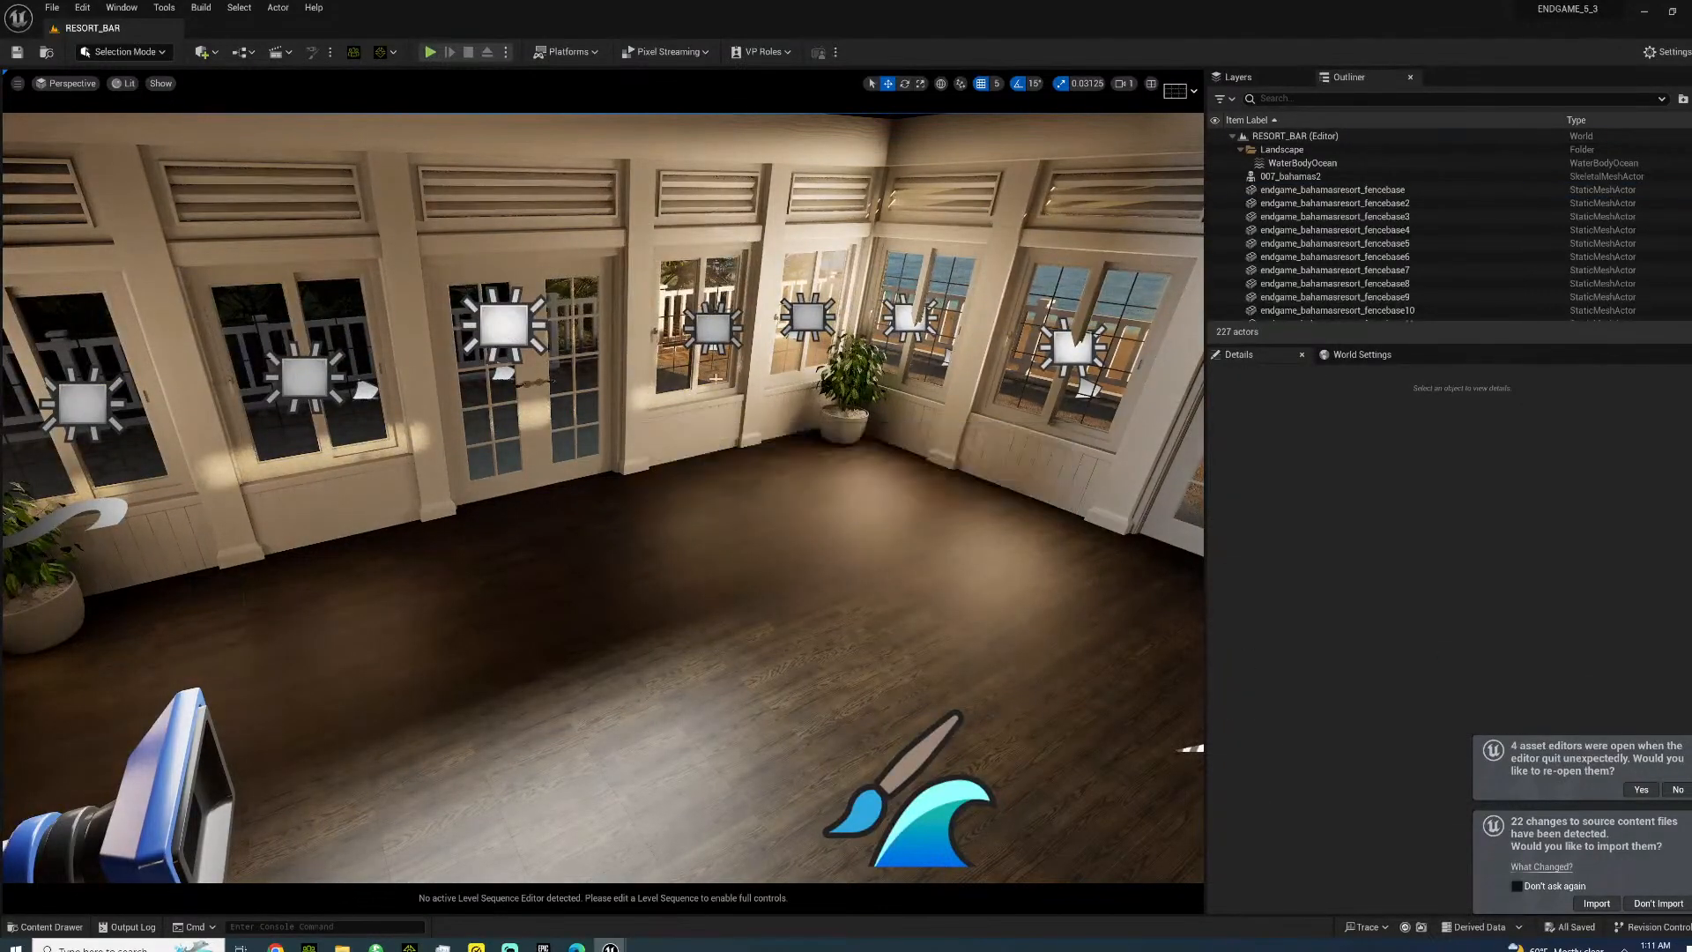
- Delete the large interior rect light inside the bar and save the level
right_drag(729, 274, 1155, 282)
key(s)
key(w)
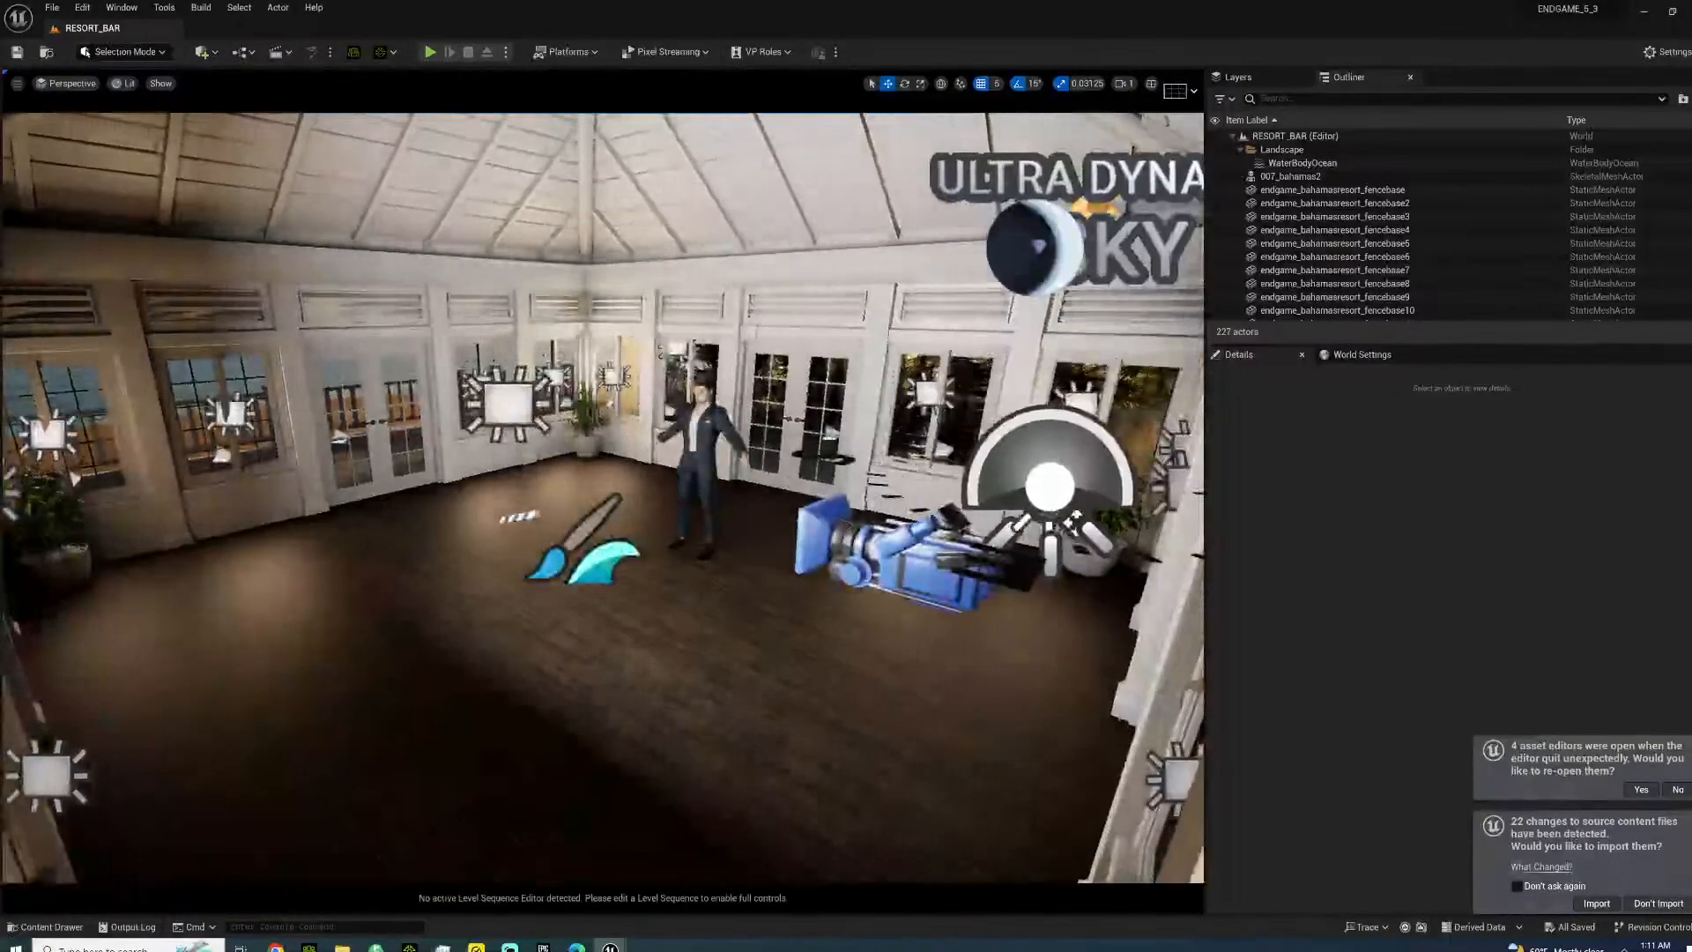
key(ctrl+s)
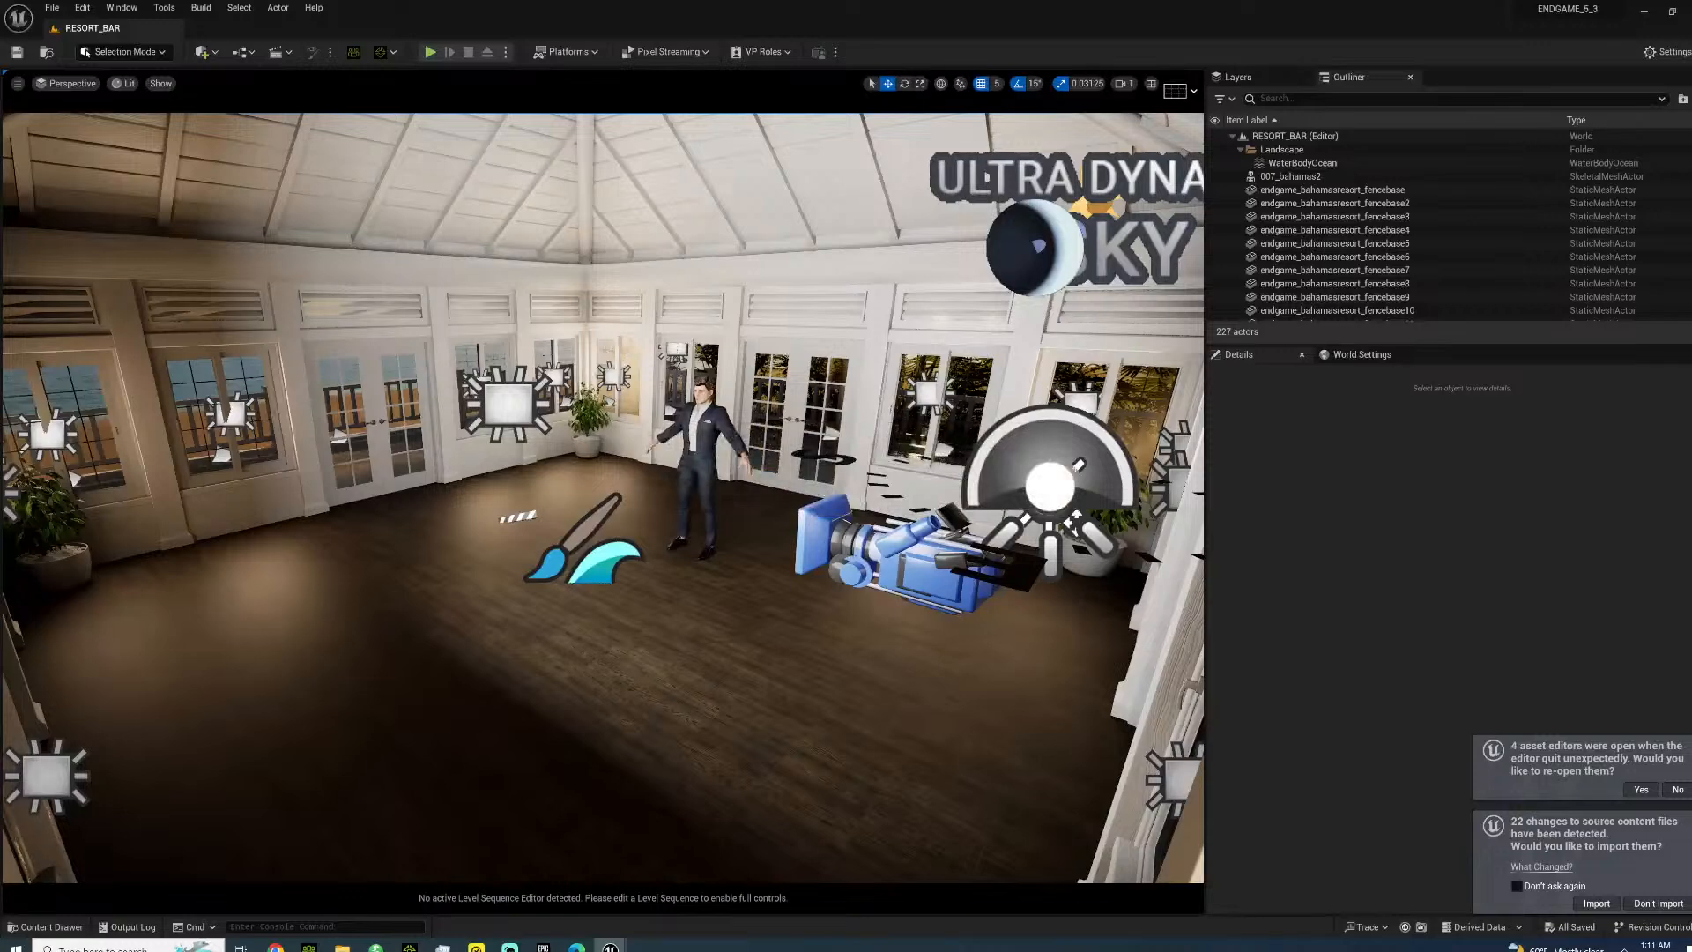
click(510, 399)
key(Delete)
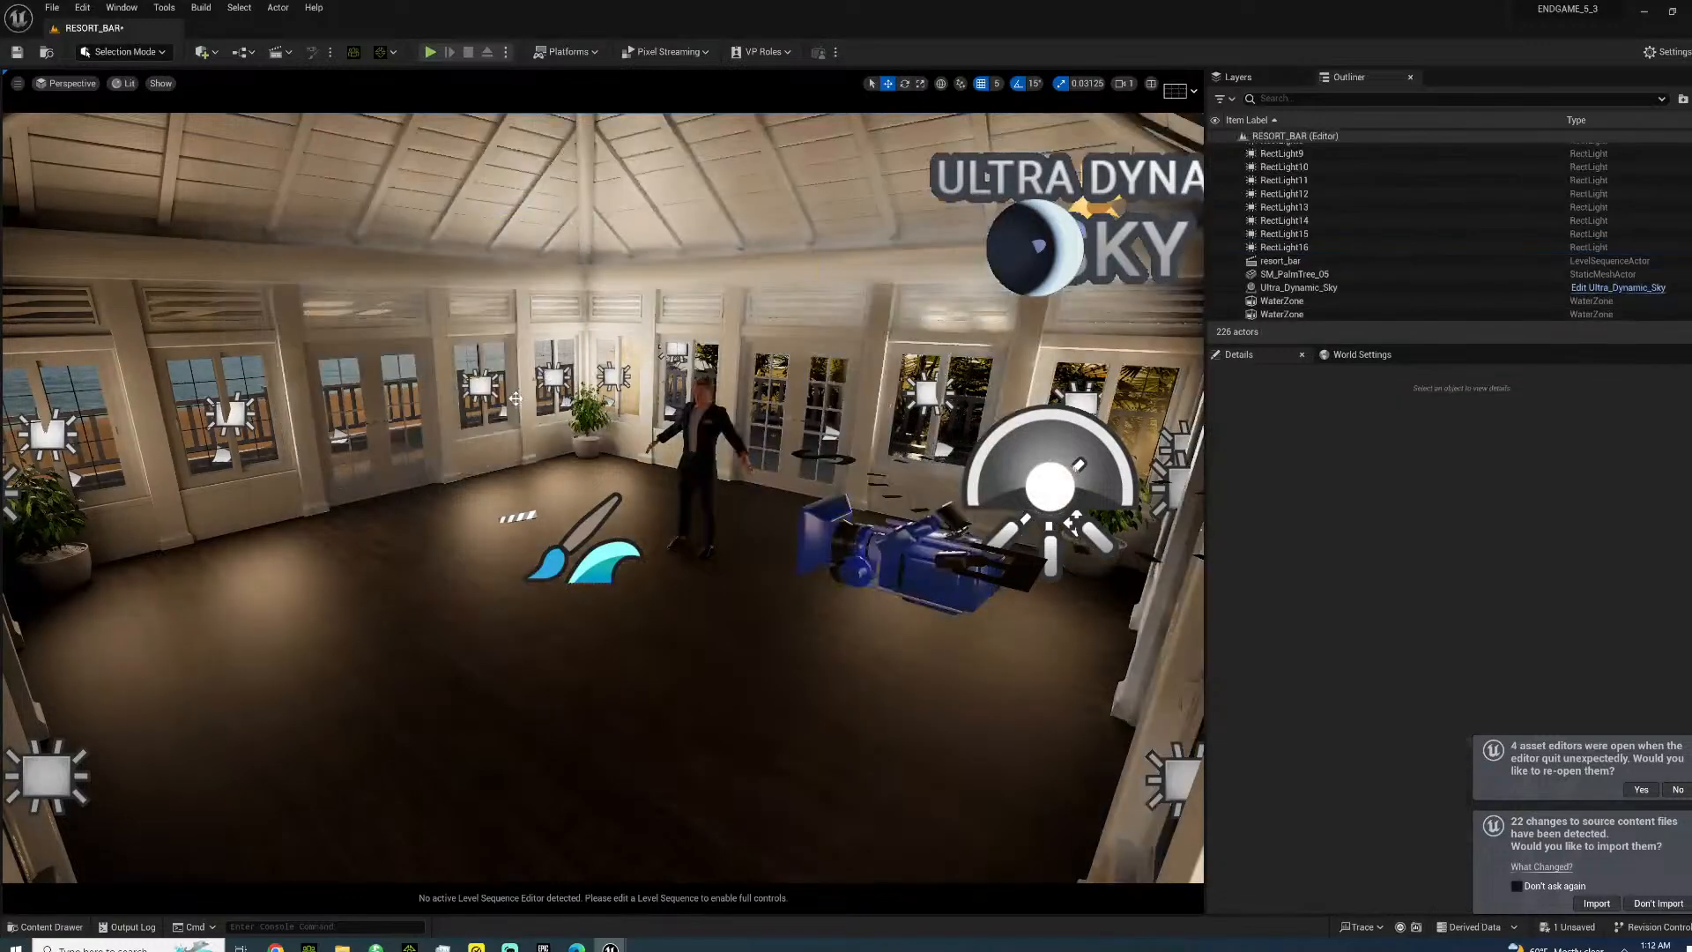
key(ctrl+s)
- Examine how the window rect lights fall on the character and the room, from a distance and close to the face
right_drag(1073, 524, 1073, 524)
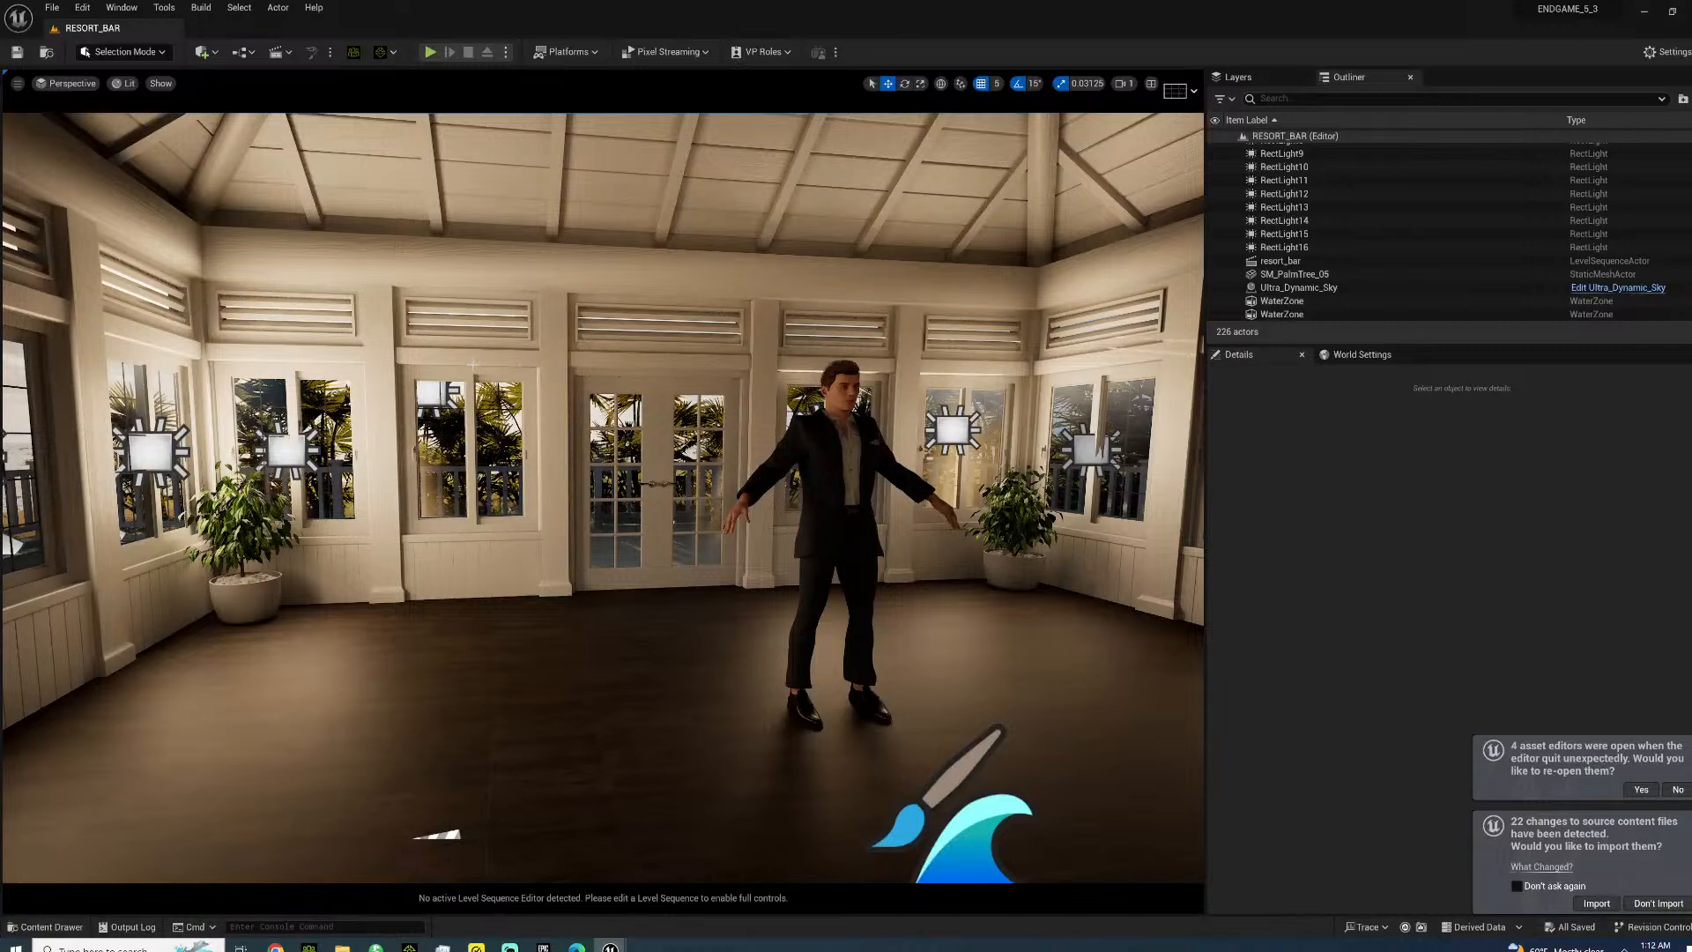
right_drag(549, 345, 828, 298)
key(s)
key(w)
key(a)
key(a)
right_drag(758, 434, 696, 474)
key(w)
key(s)
key(w)
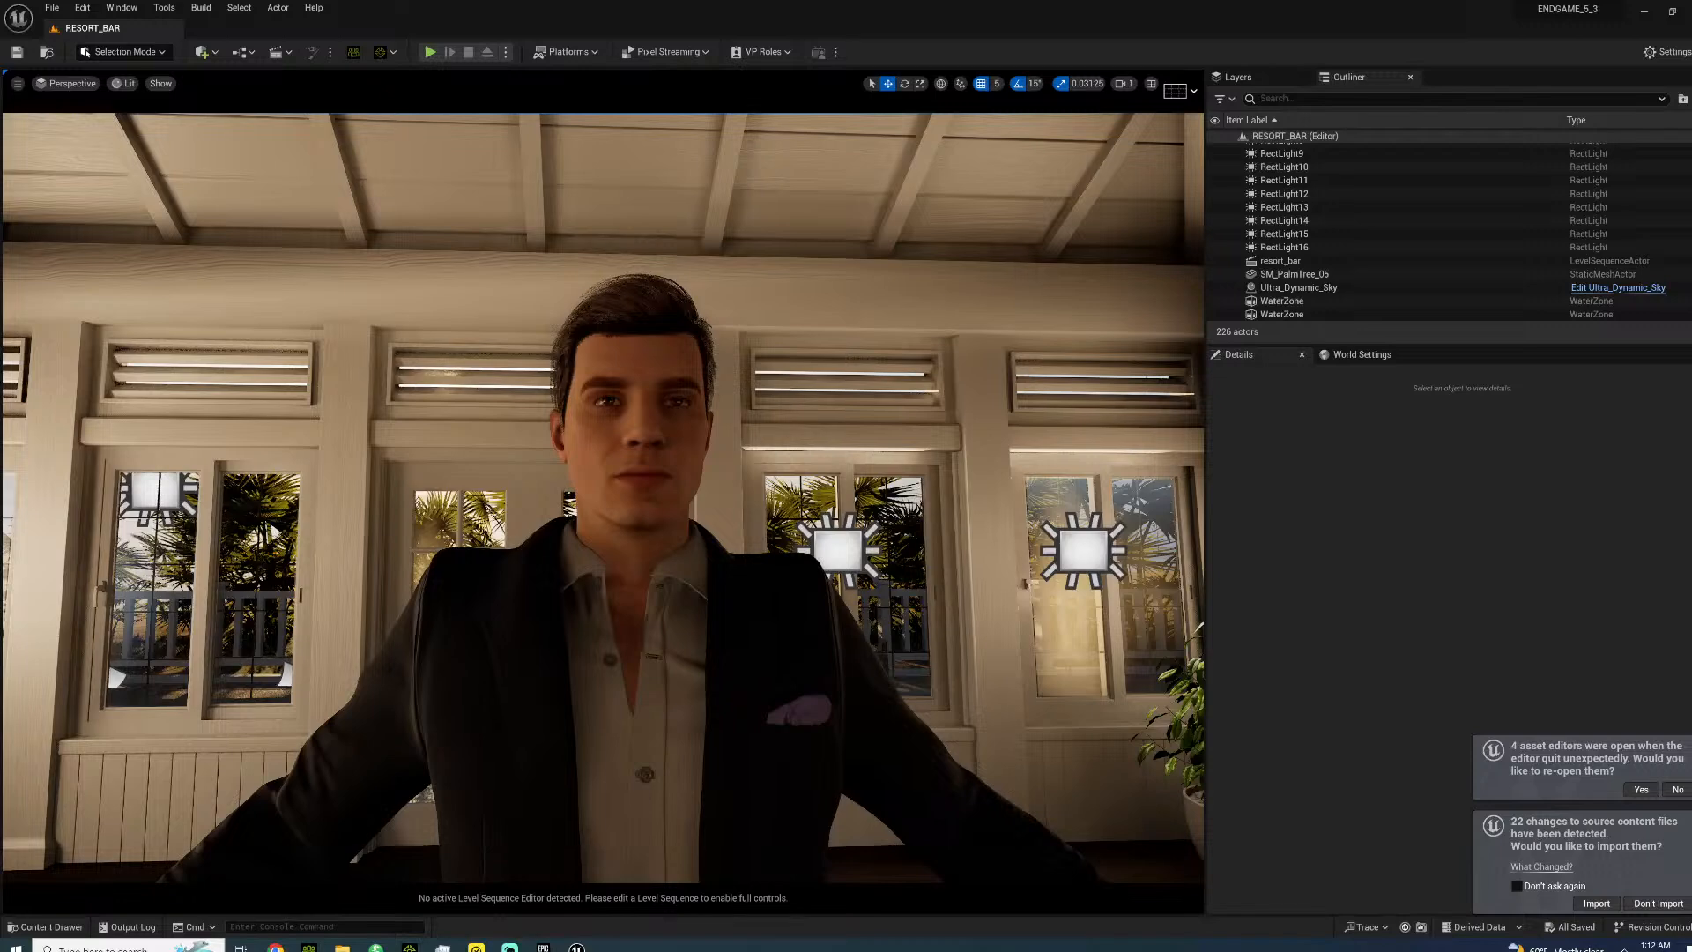
scroll(490, 658, down, 8)
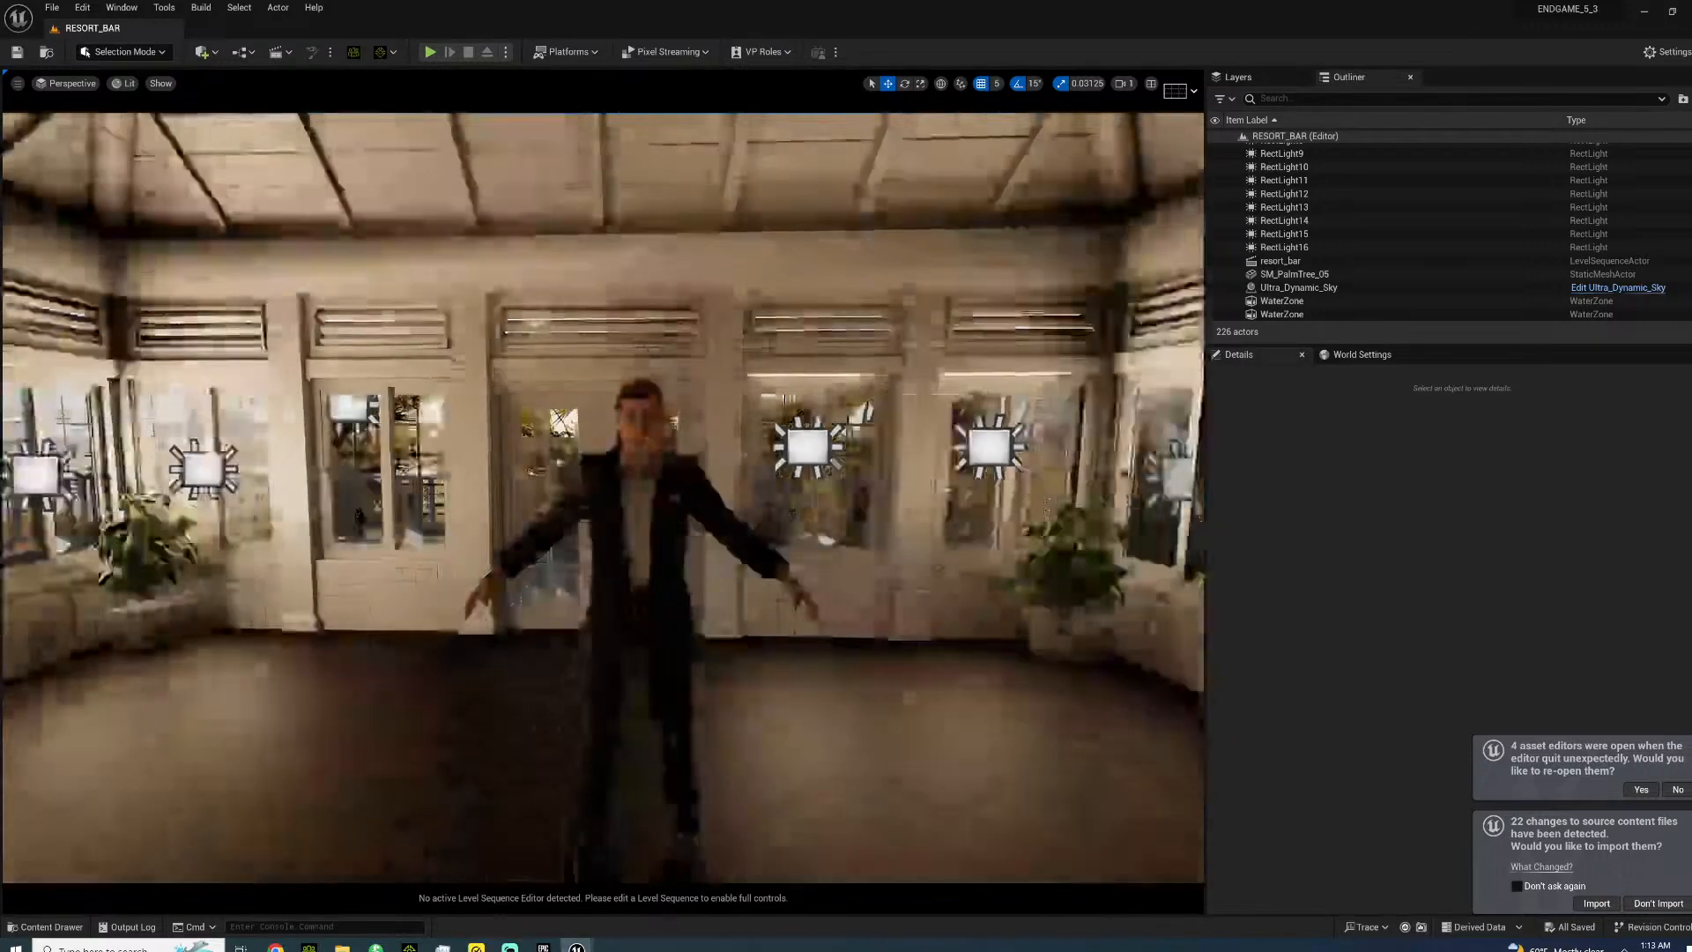
- Save the level and open the project's SETS content folder
key(ctrl+s)
click(33, 928)
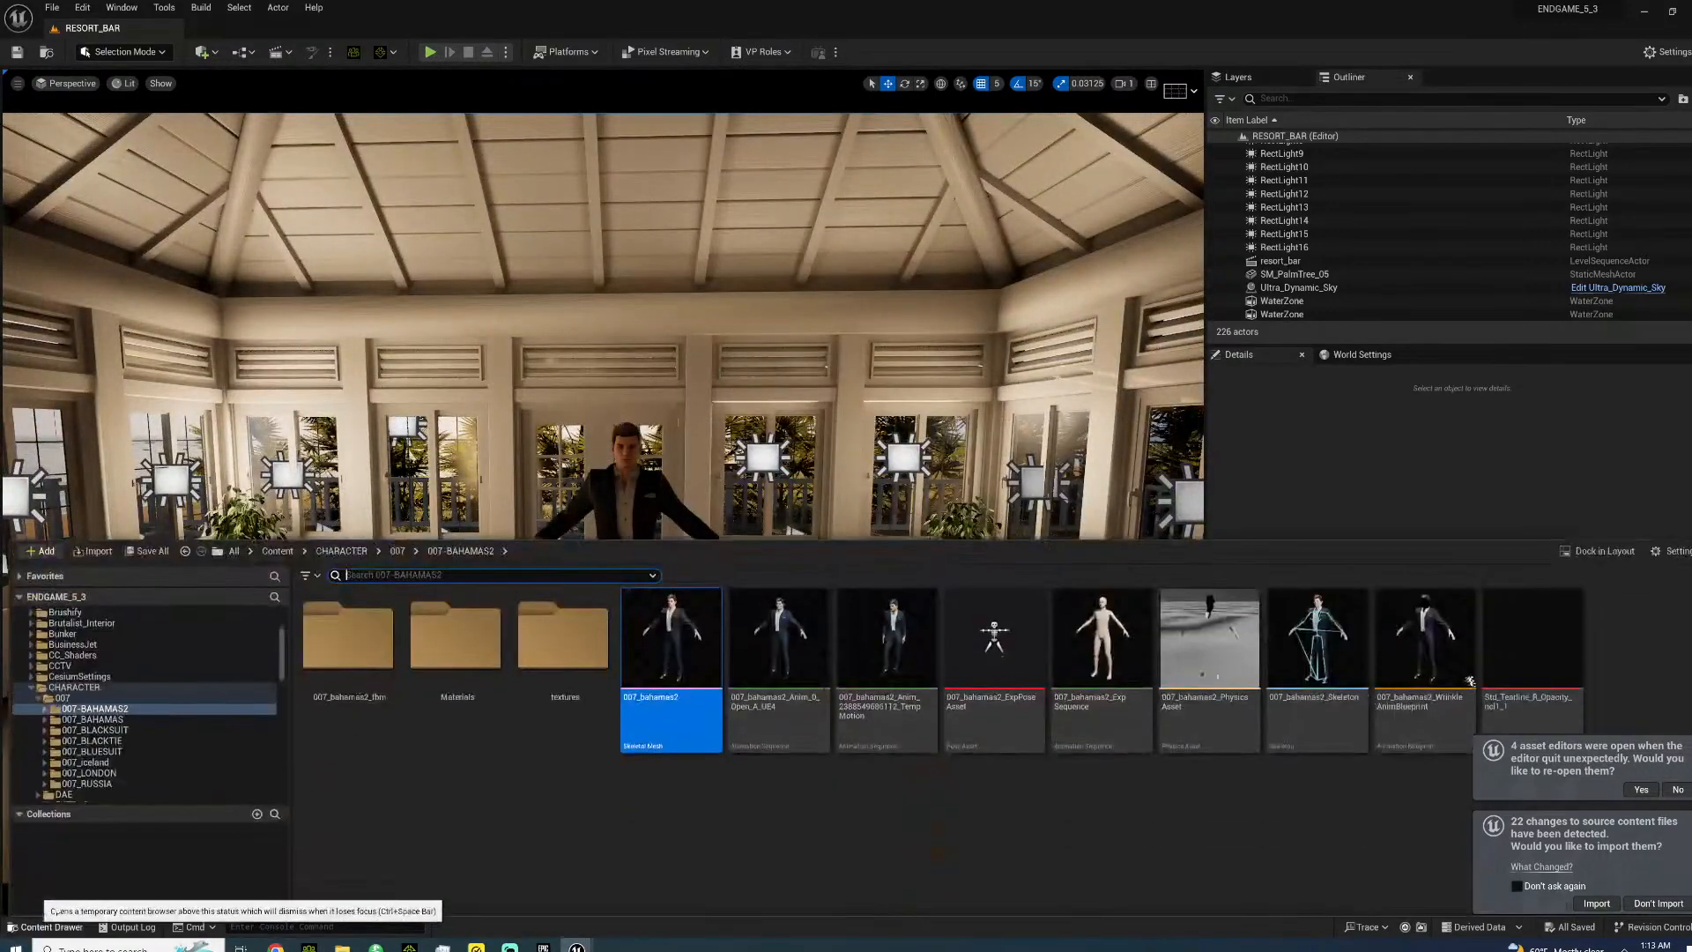
drag(280, 659, 277, 774)
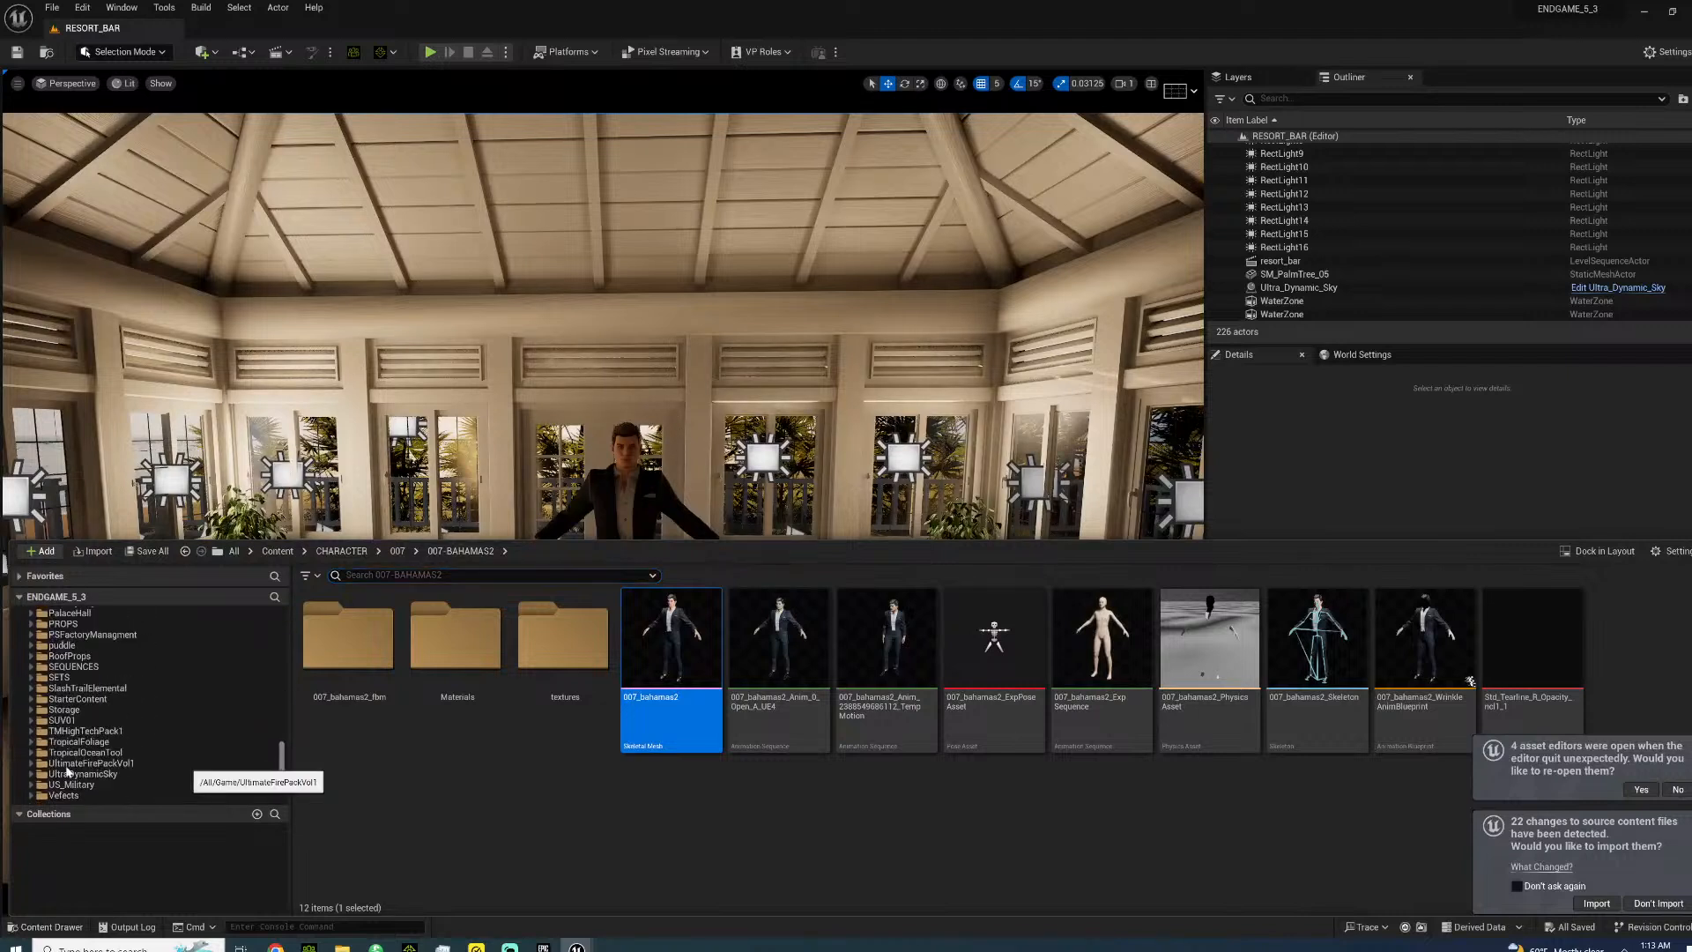
click(59, 677)
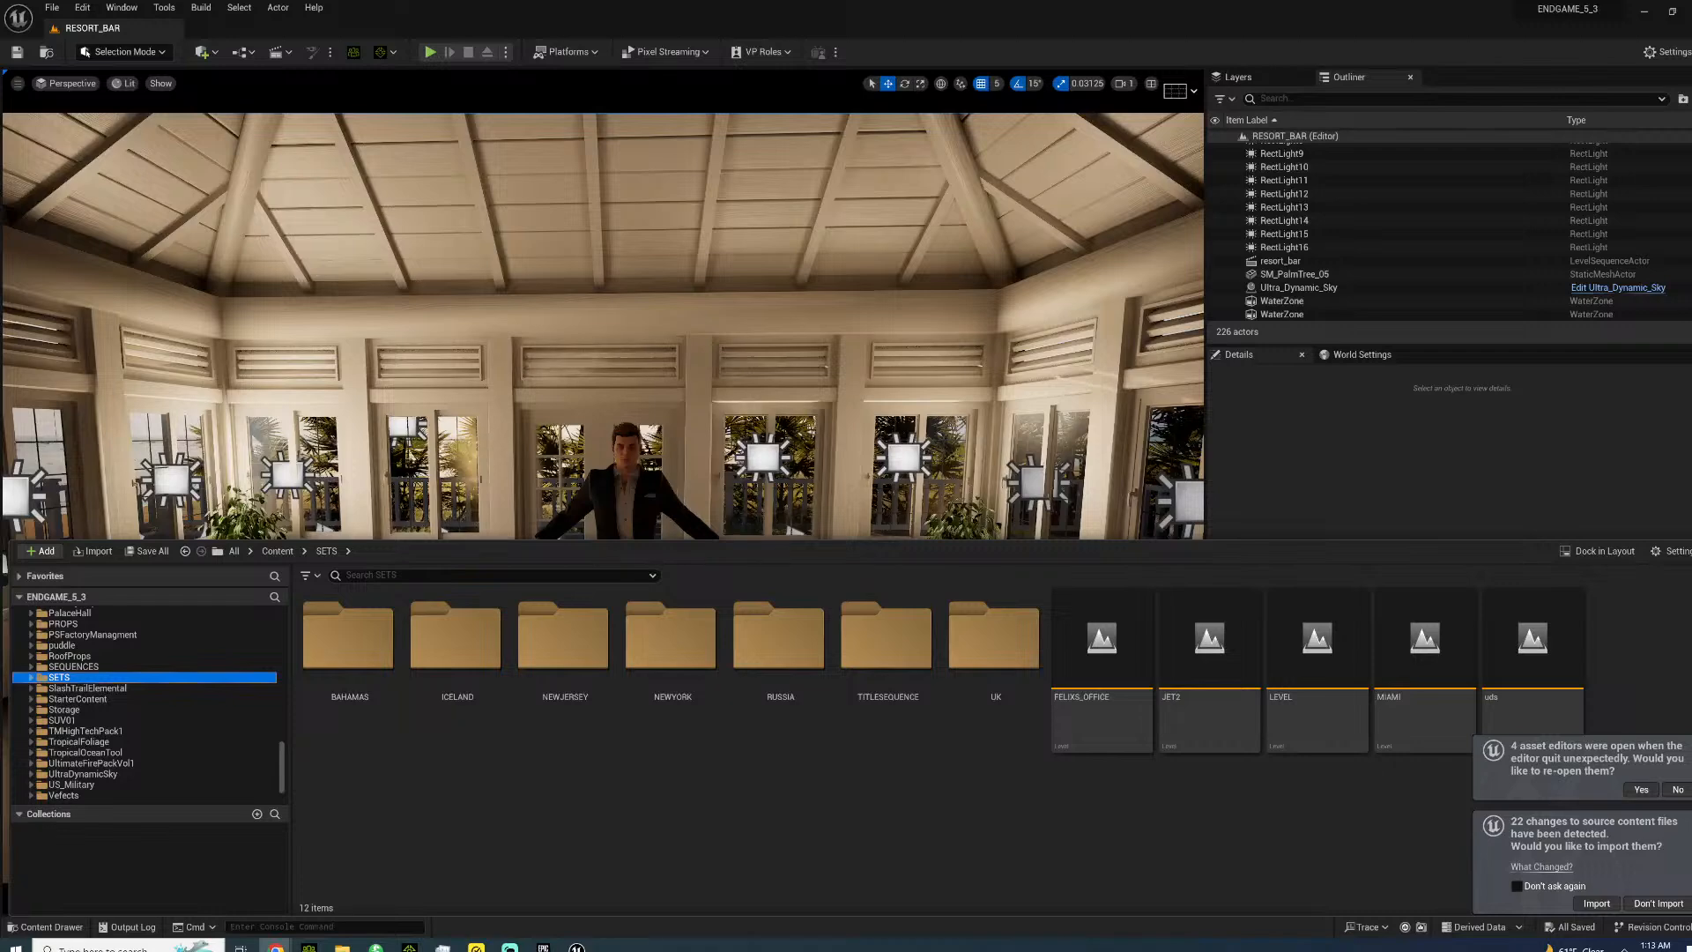
- Switch to the browser, examine the Spectre conference-table still on ShotDeck, and browse the other Hoyte van Hoytema shots for lighting references
drag(1690, 397, 675, 218)
click(1002, 216)
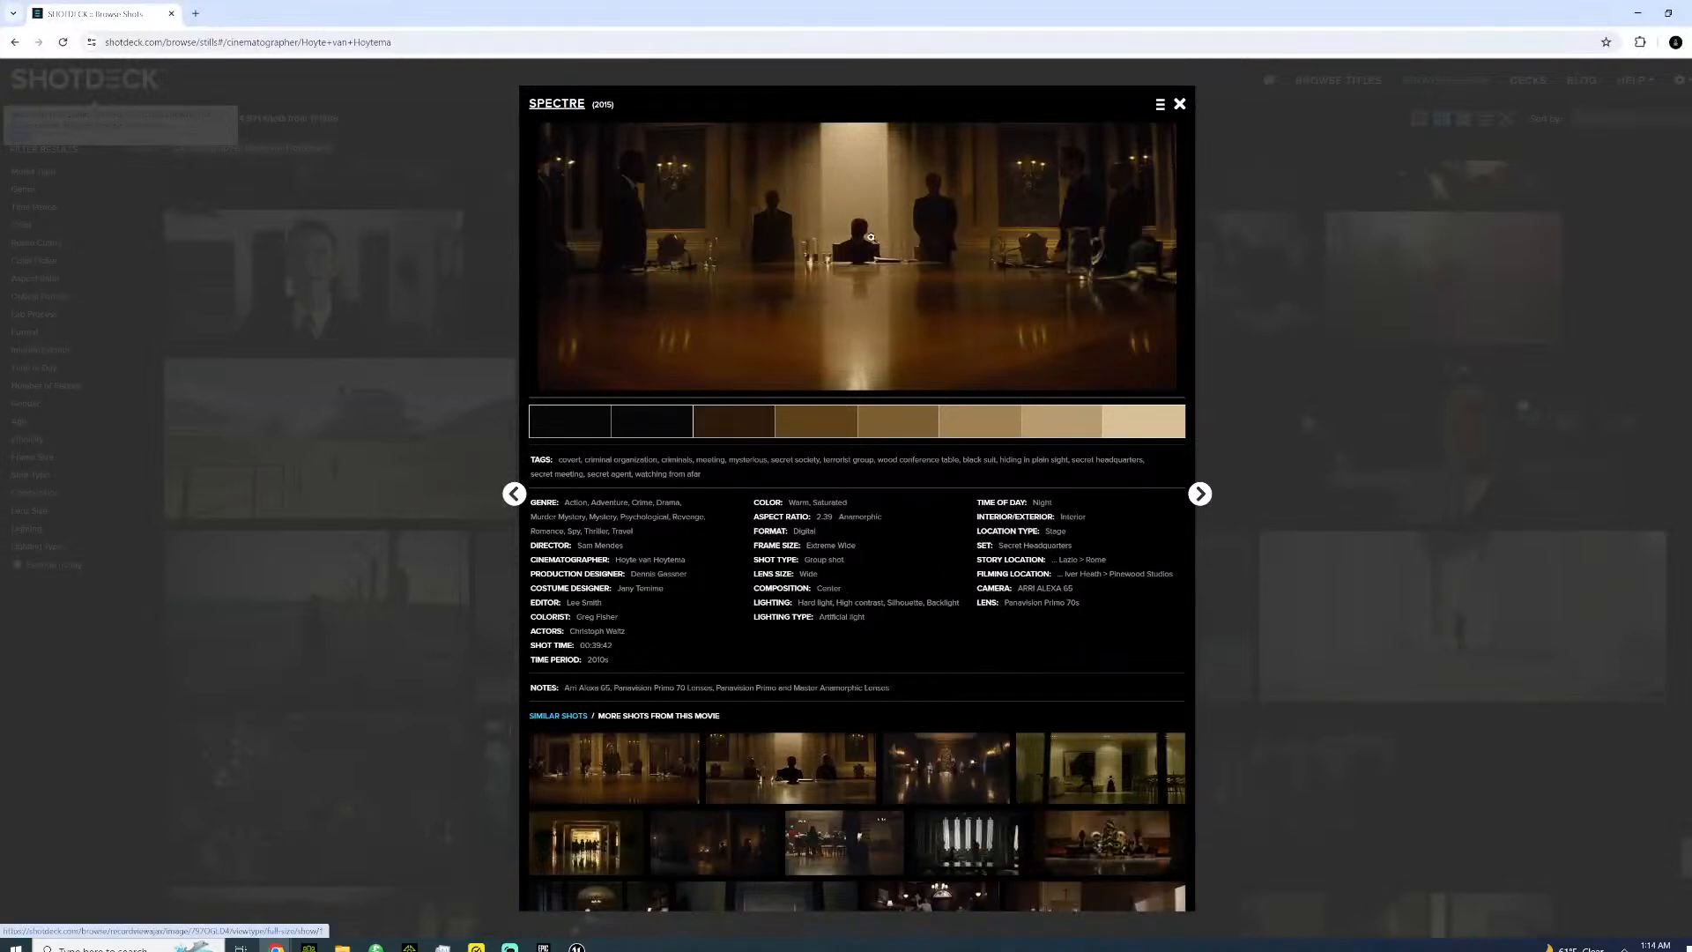
click(1179, 105)
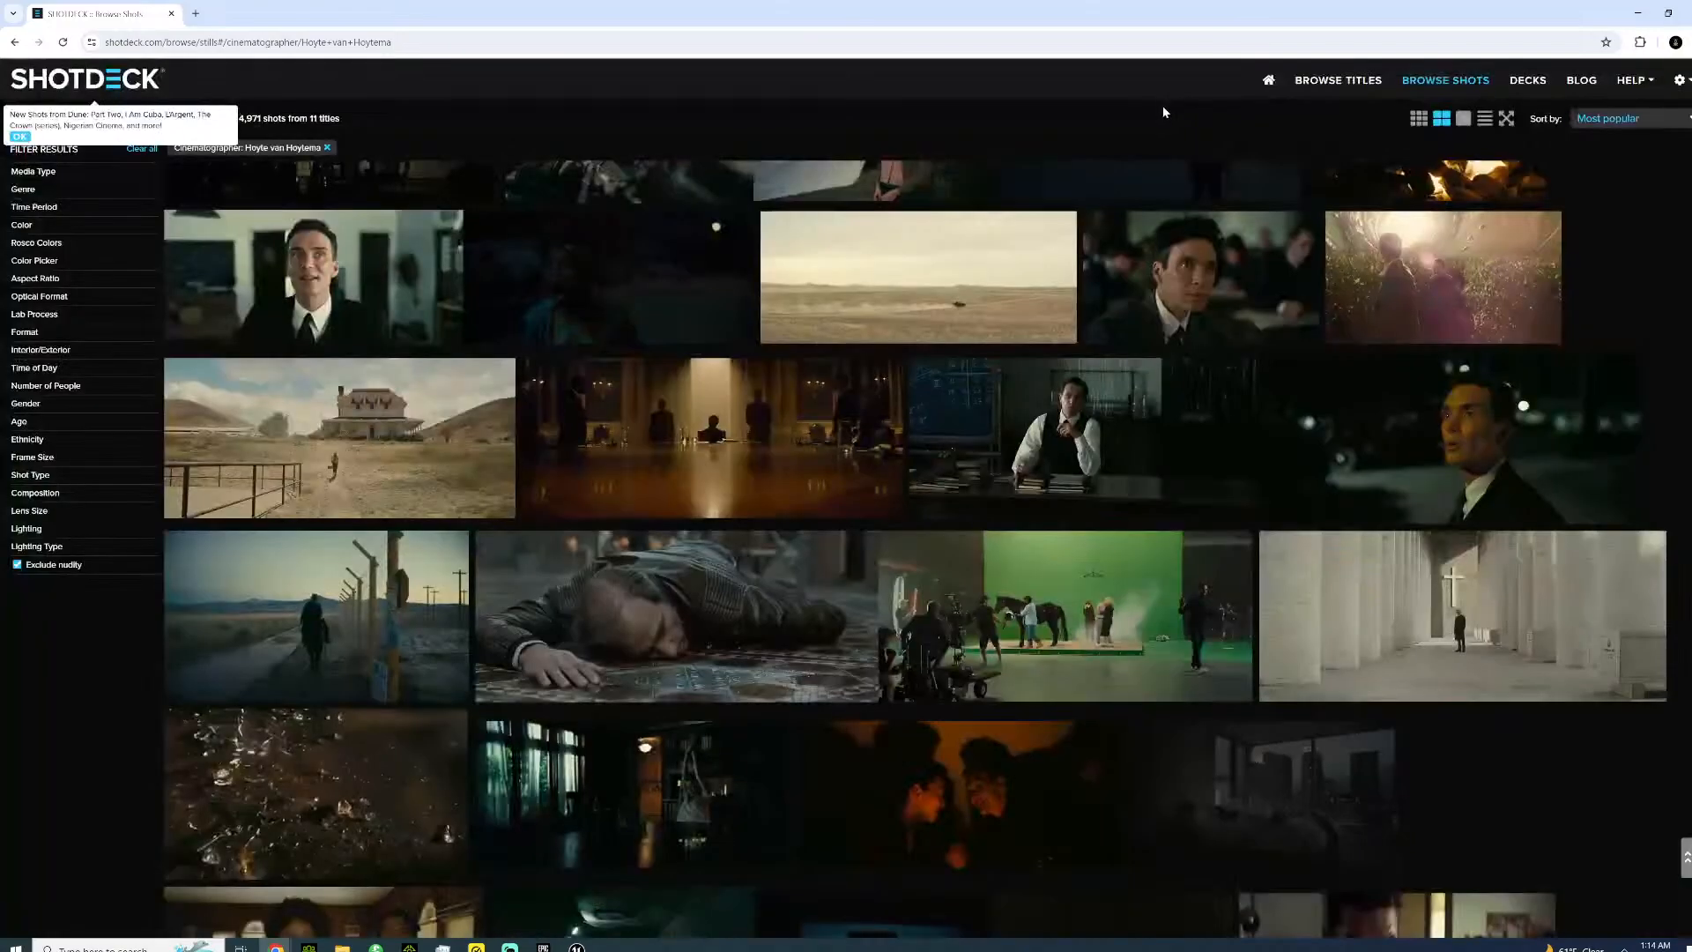
scroll(916, 546, up, 10)
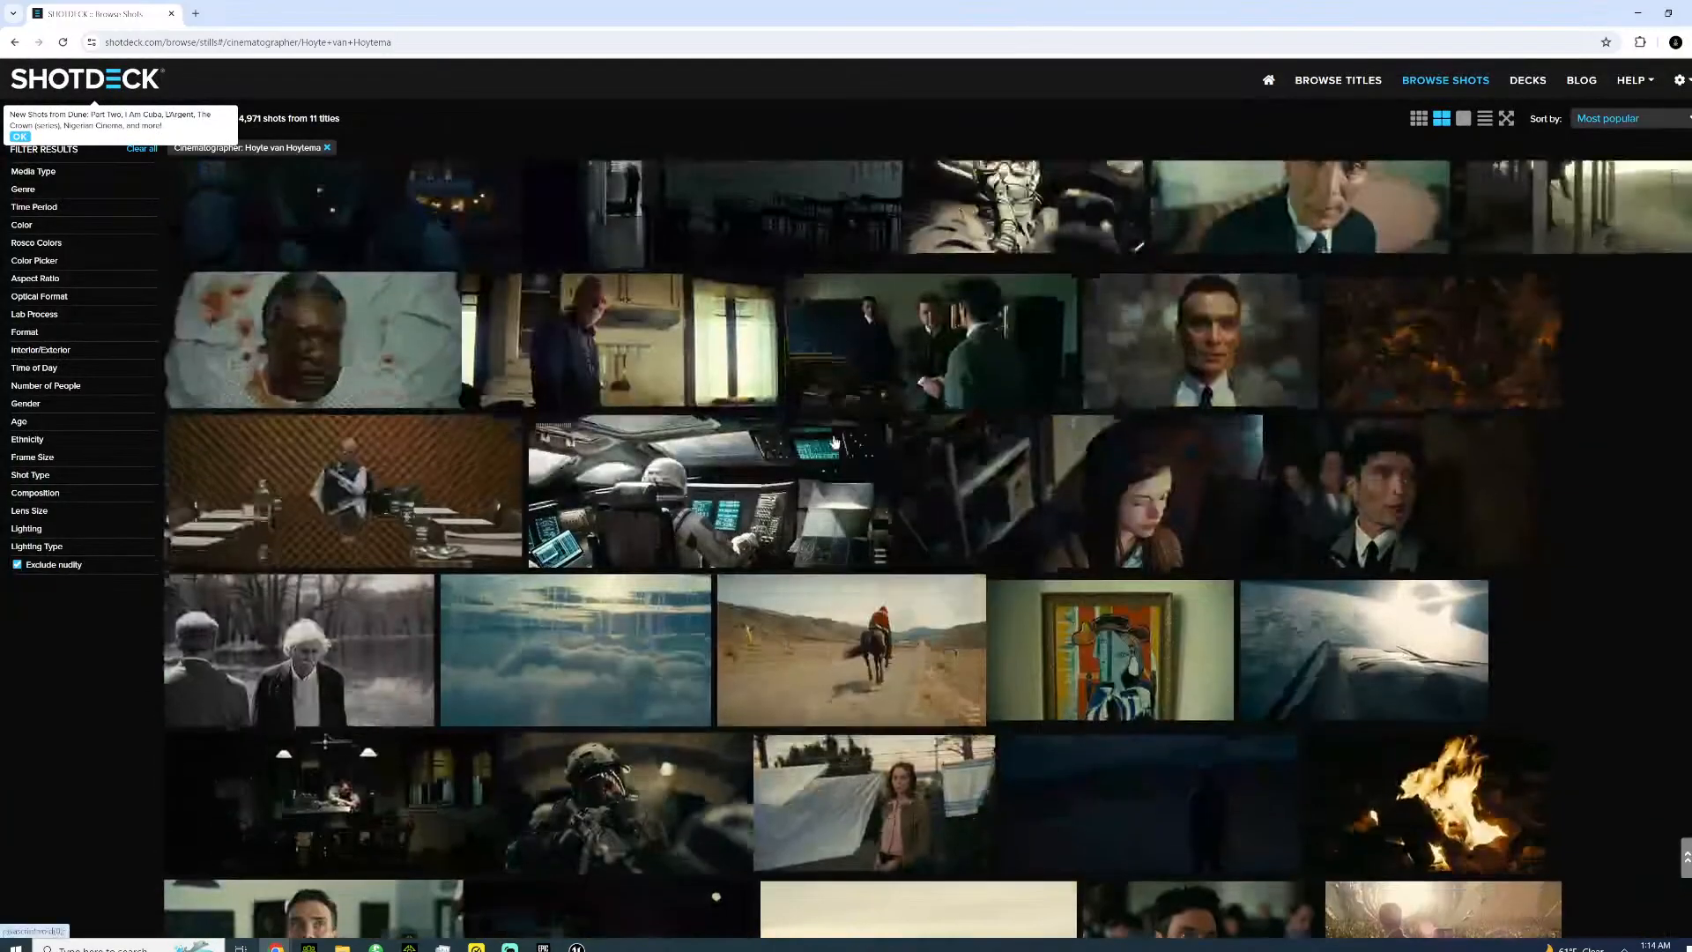
scroll(837, 438, up, 15)
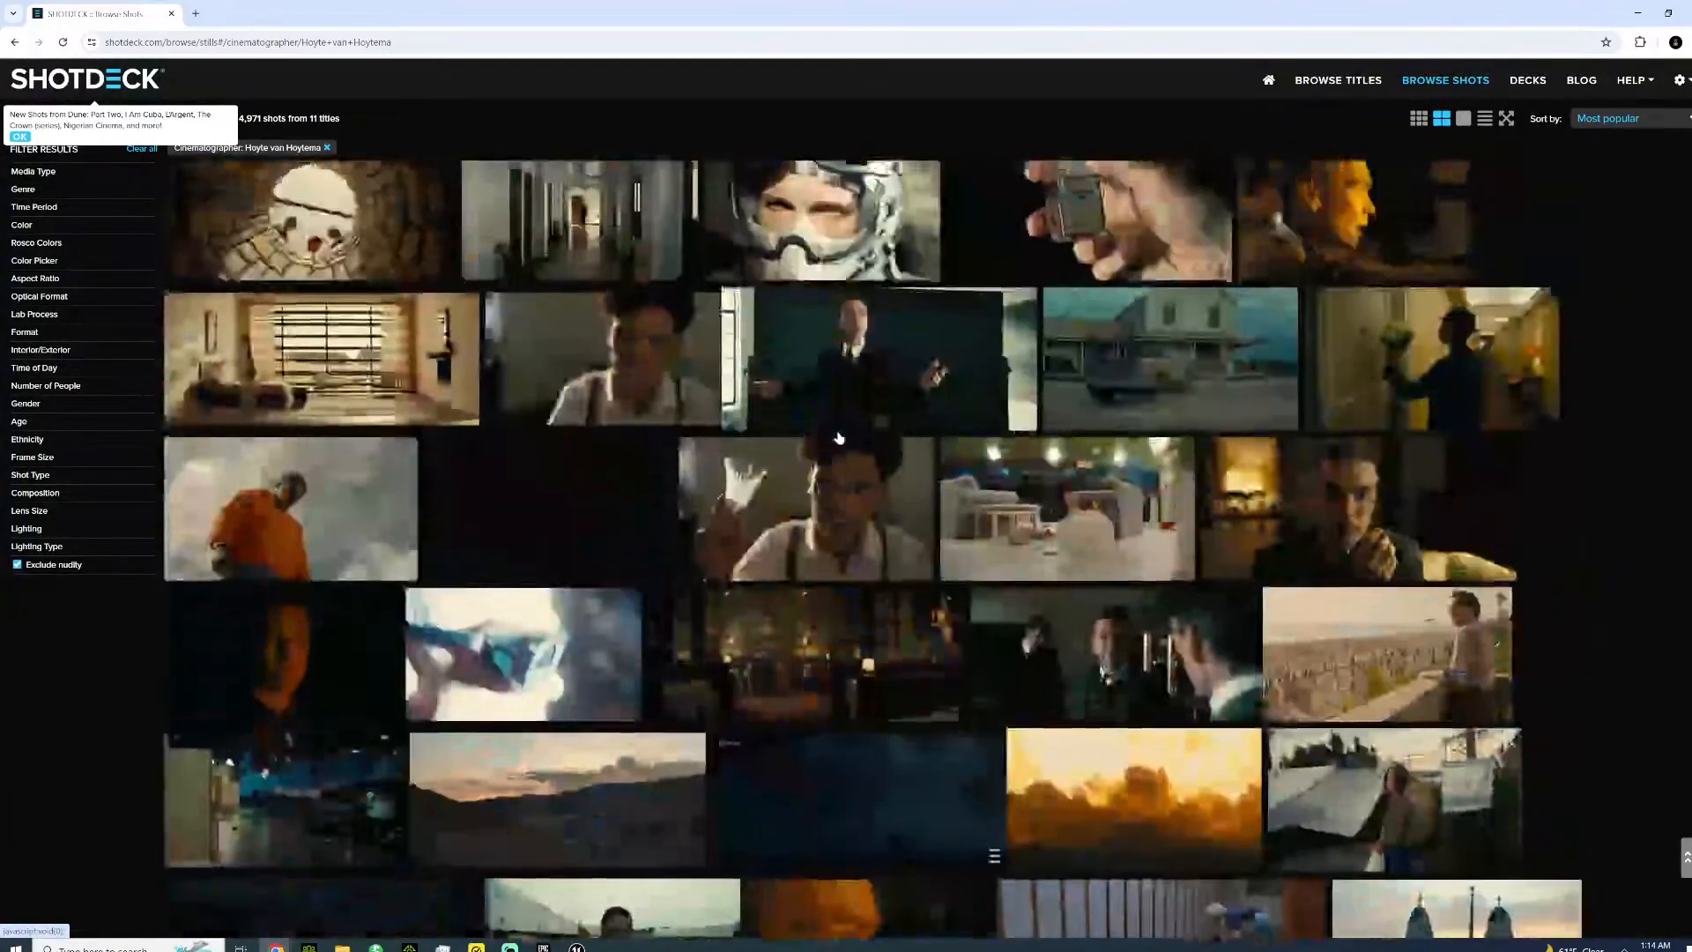
scroll(837, 432, up, 15)
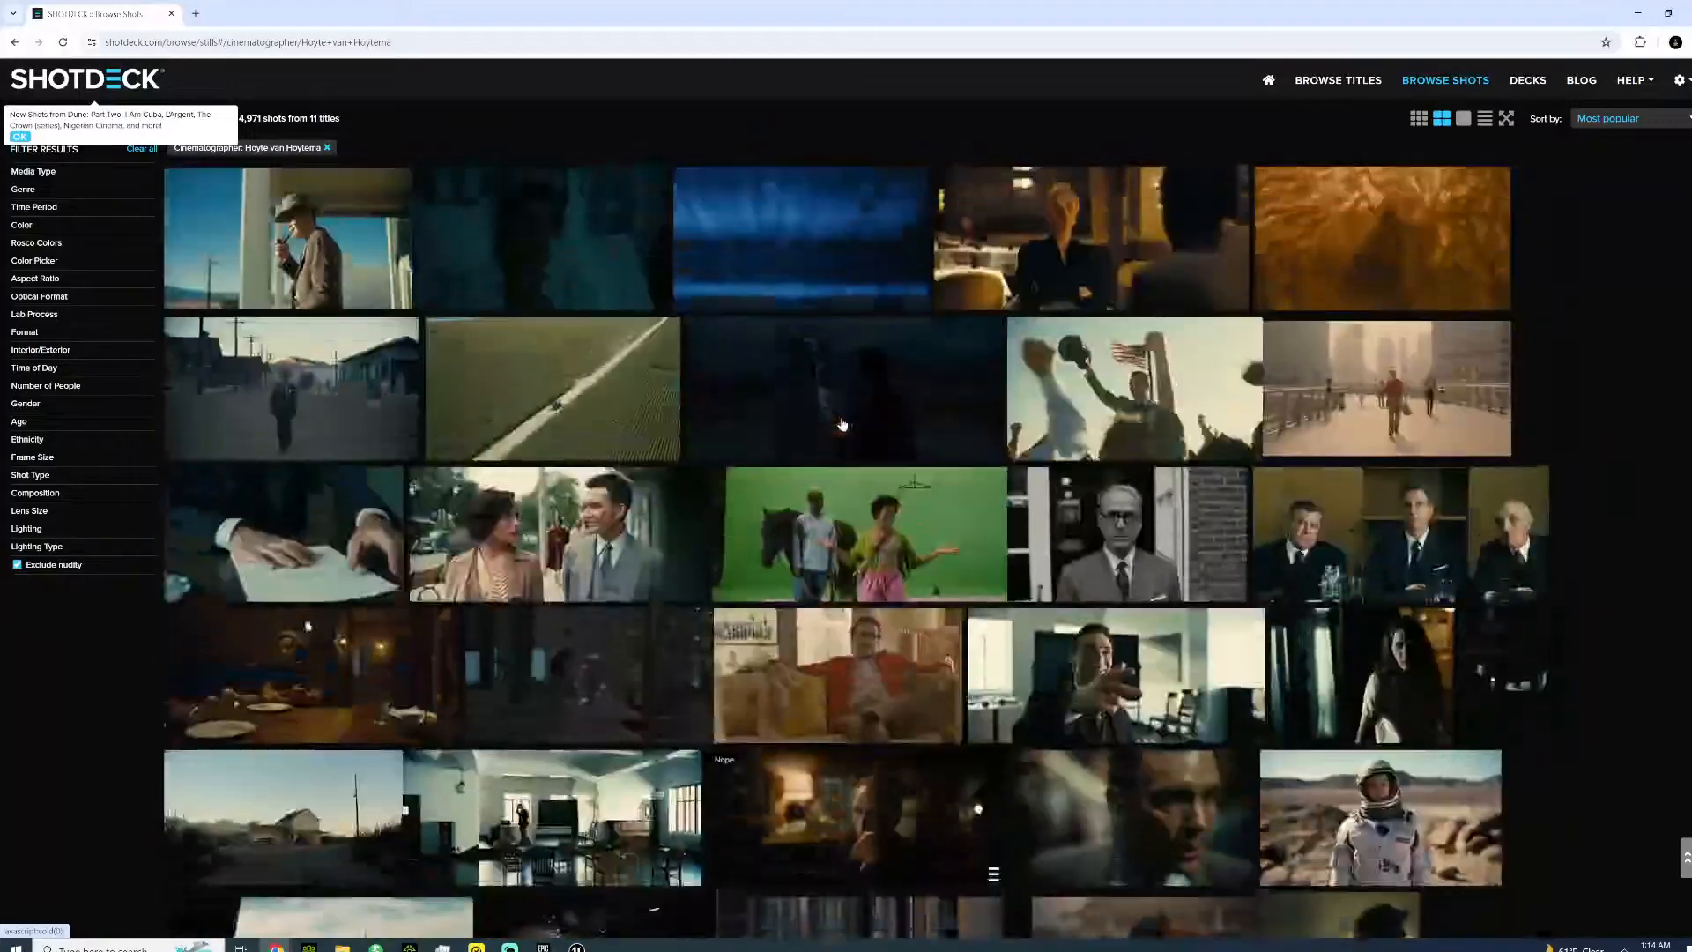
scroll(842, 423, up, 15)
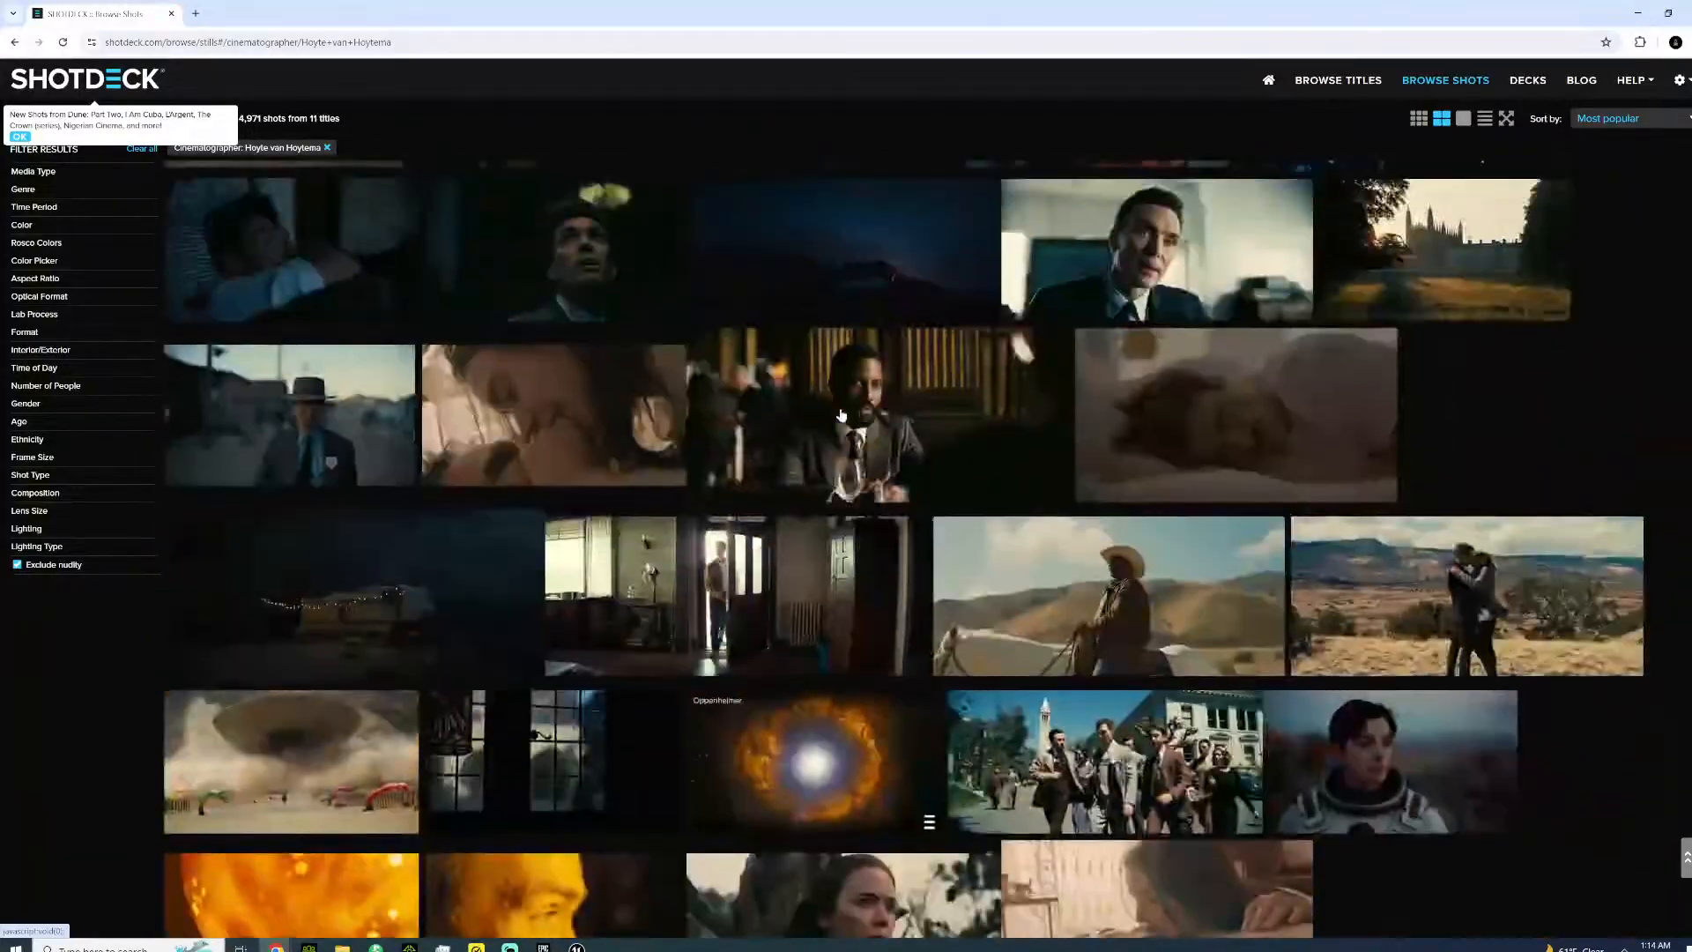
scroll(839, 423, up, 15)
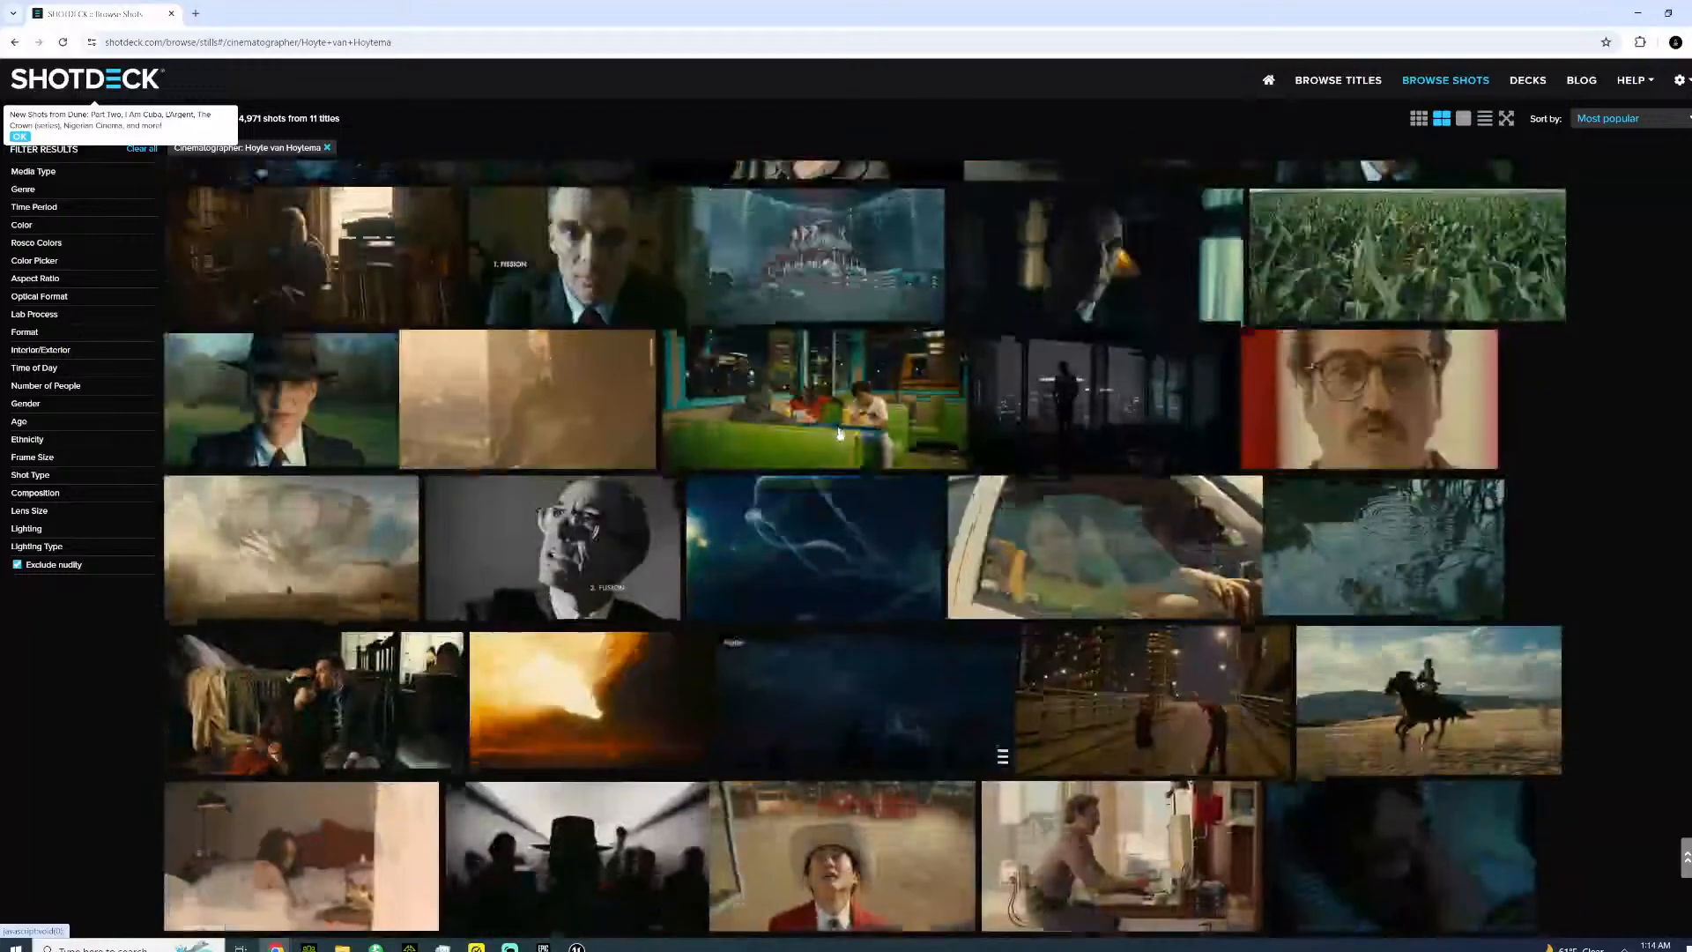
scroll(838, 433, up, 4)
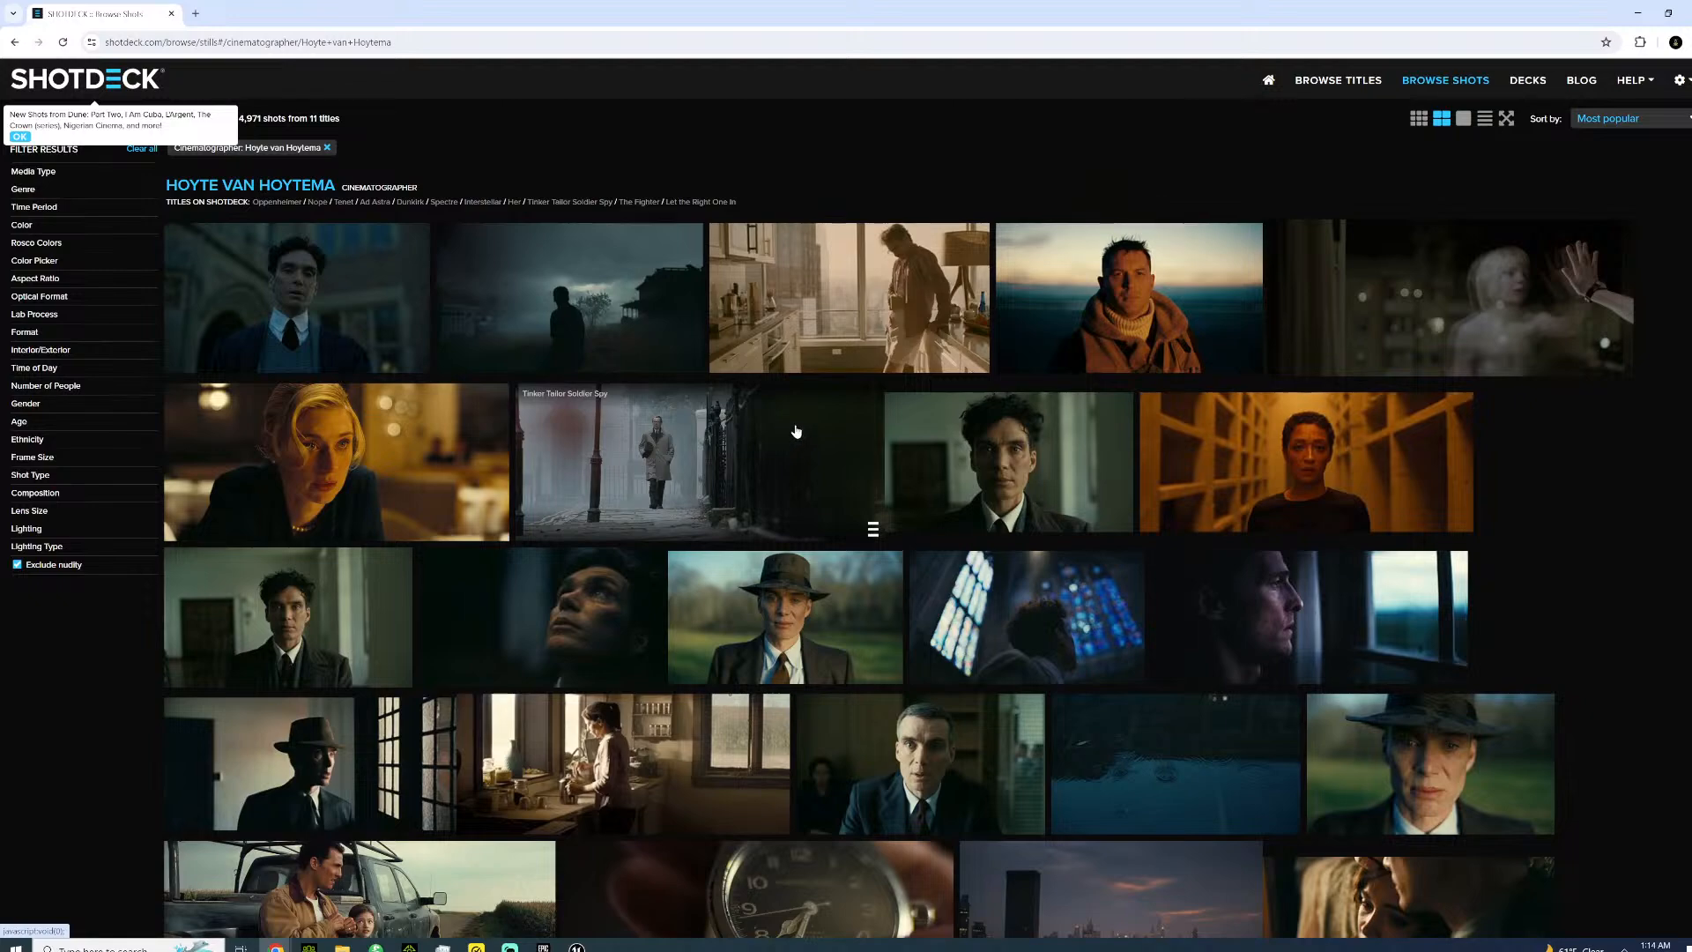
scroll(796, 431, down, 15)
scroll(822, 416, down, 10)
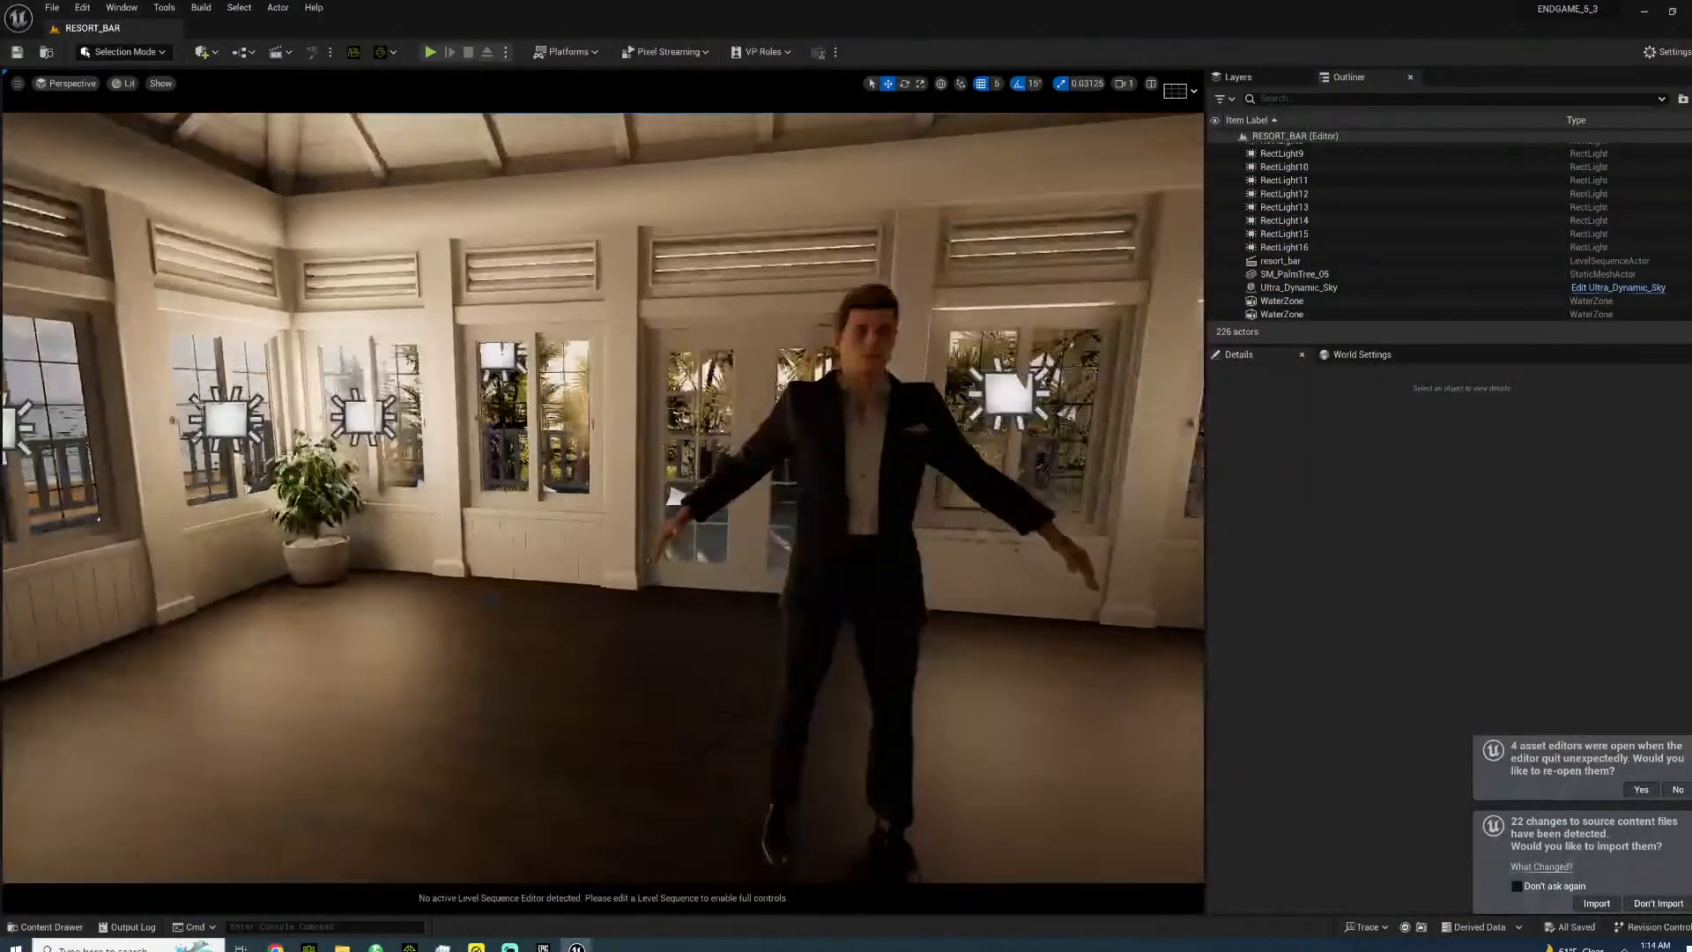
- Switch back to Unreal Editor and examine the lighting on the character's face, the floor and the bar interior from several angles
right_drag(574, 370, 608, 340)
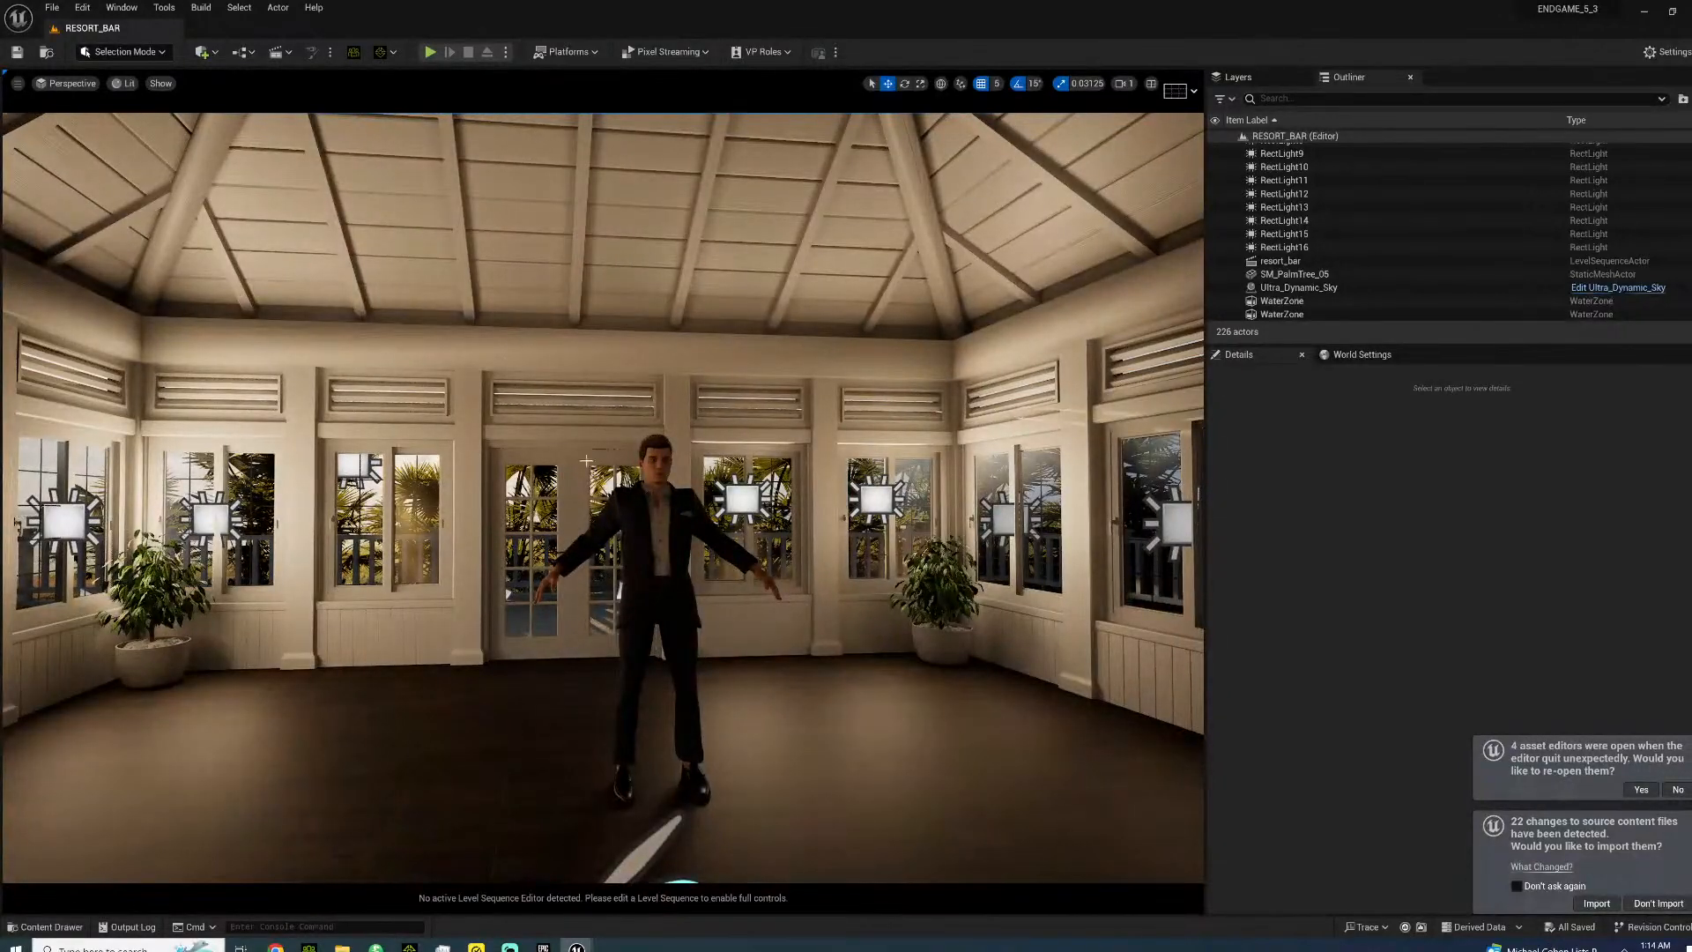
right_drag(588, 447, 463, 427)
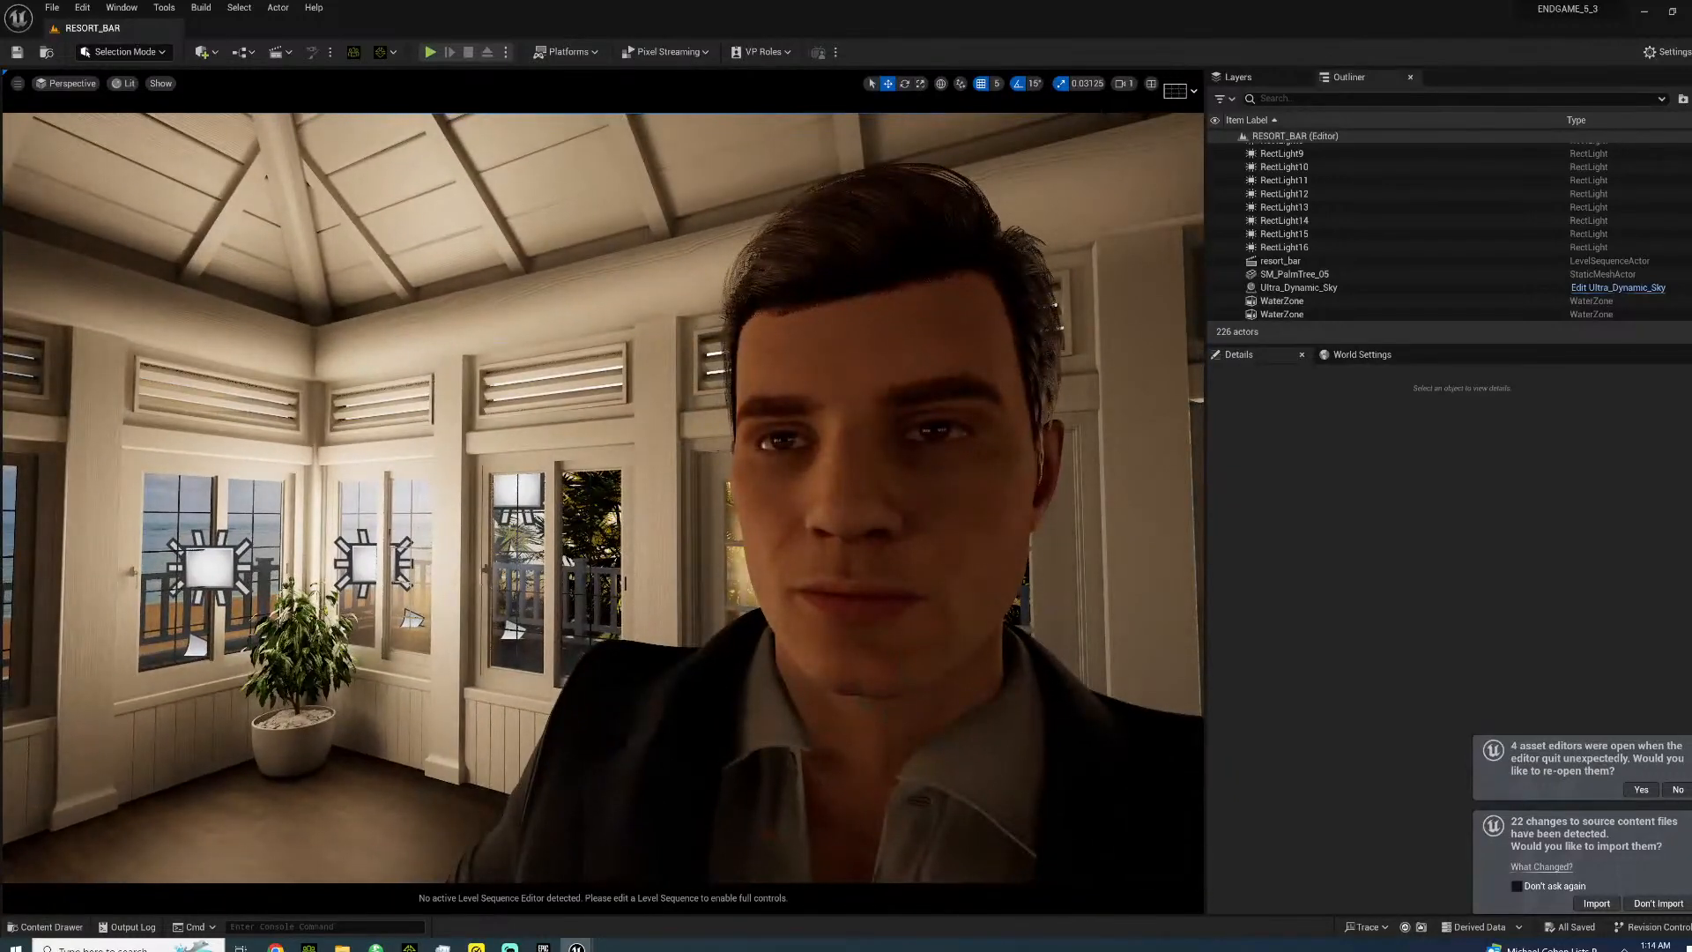
right_drag(824, 397, 787, 401)
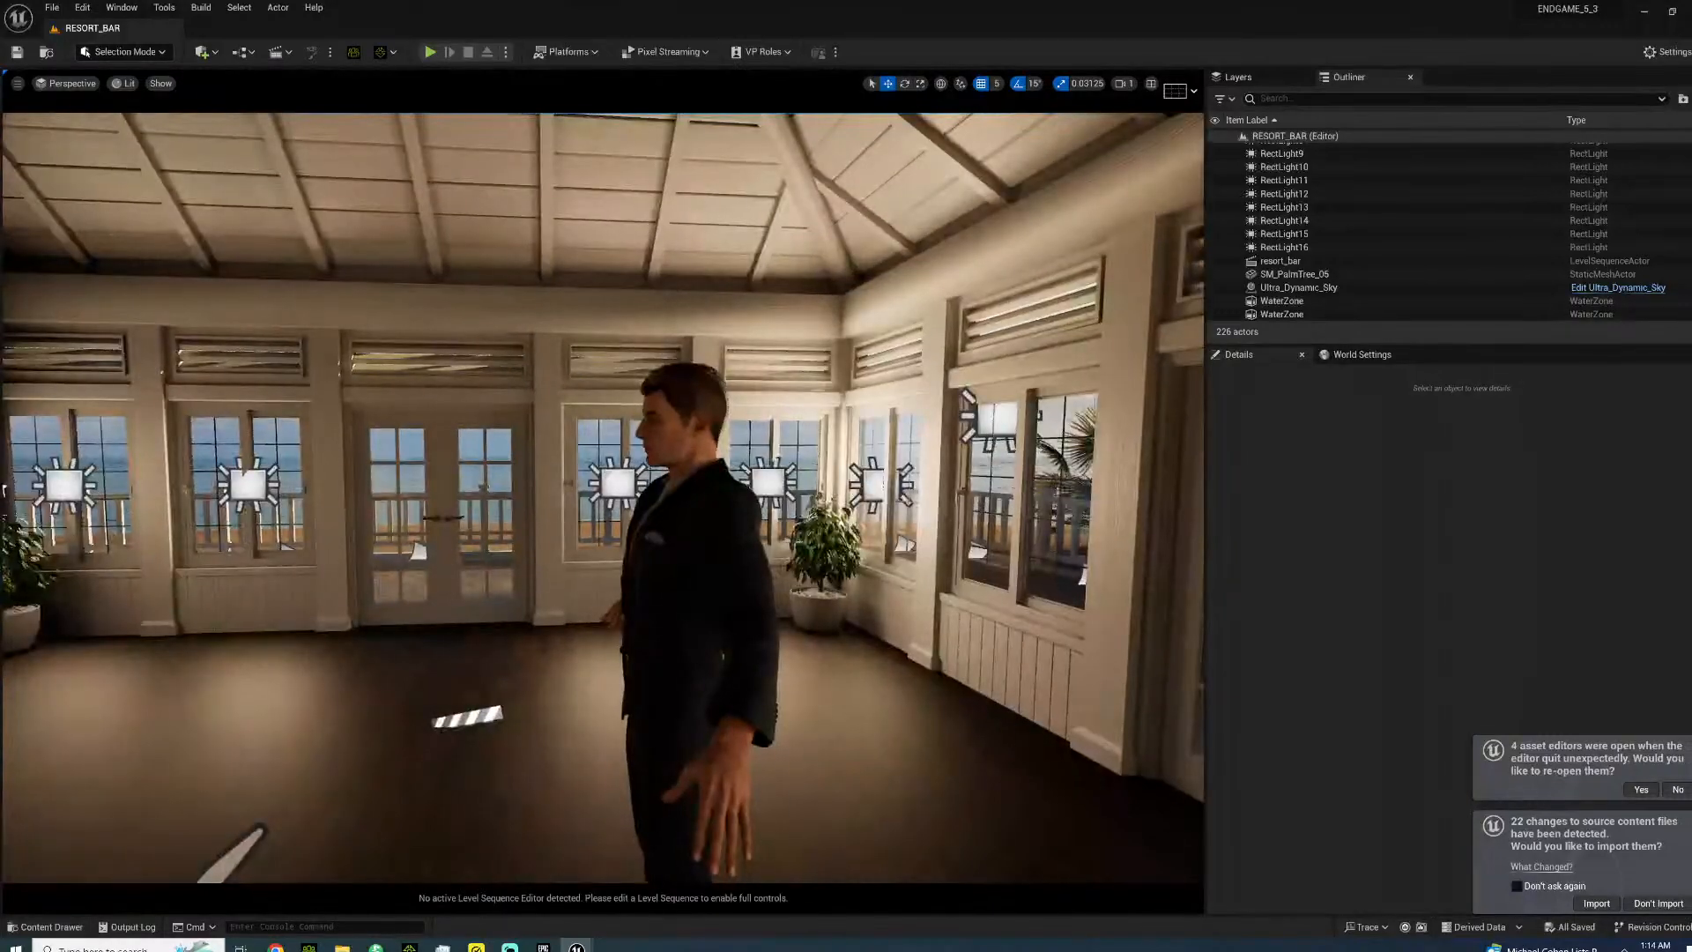
key(alt+Tab)
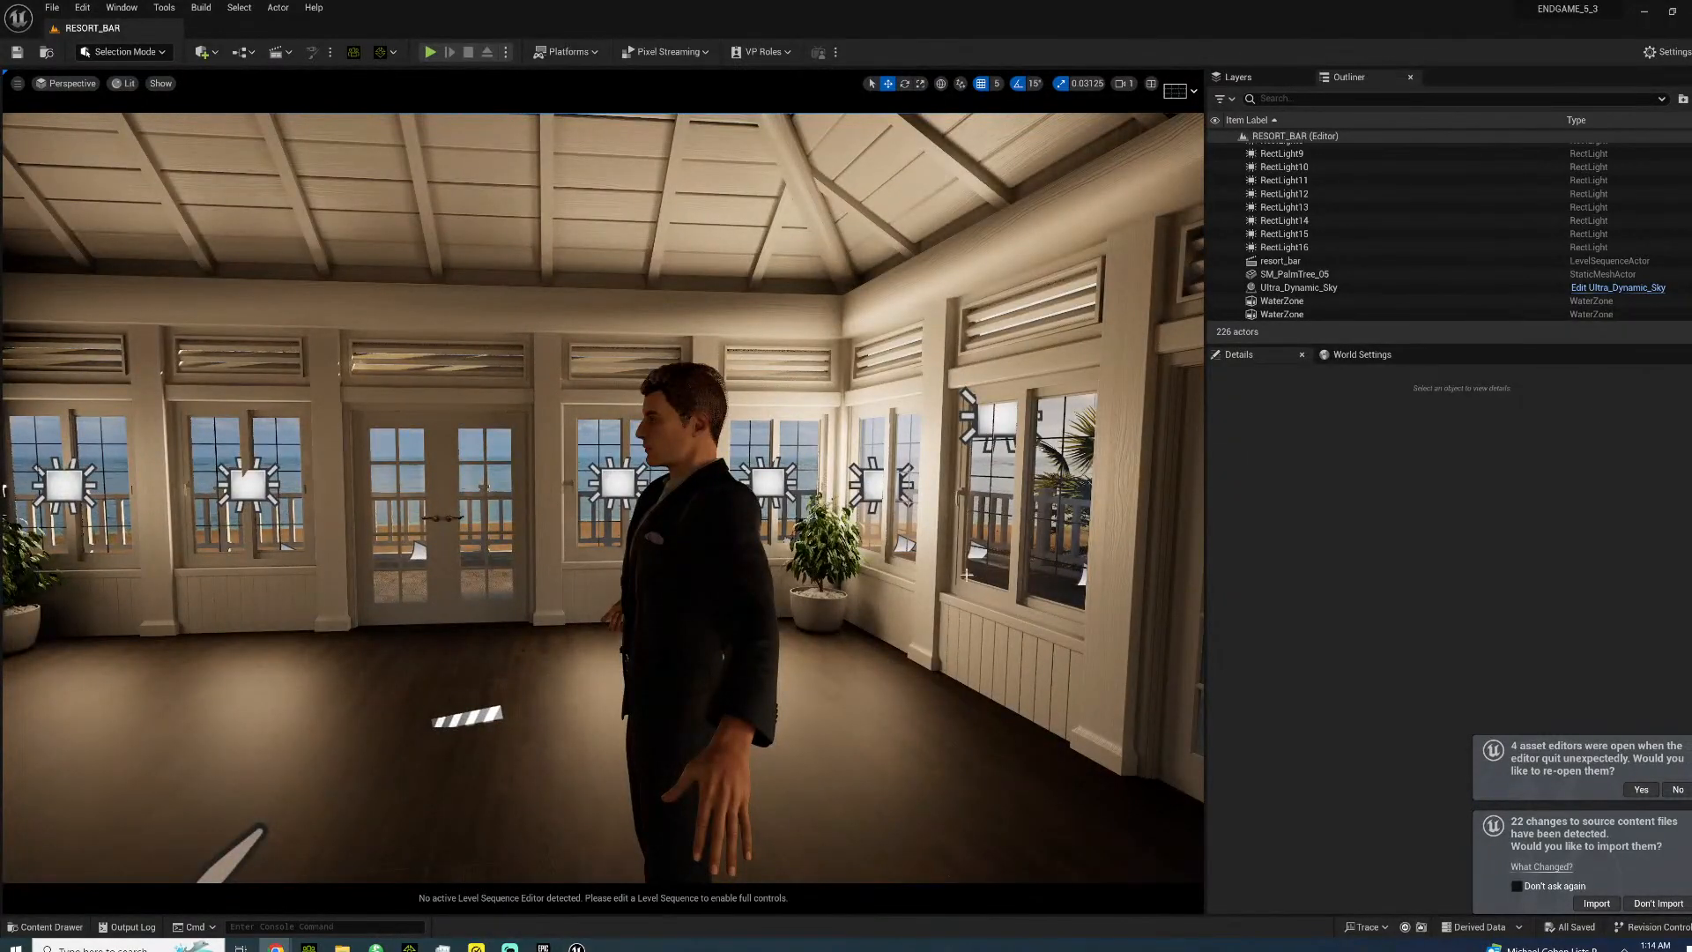
right_drag(670, 450, 584, 453)
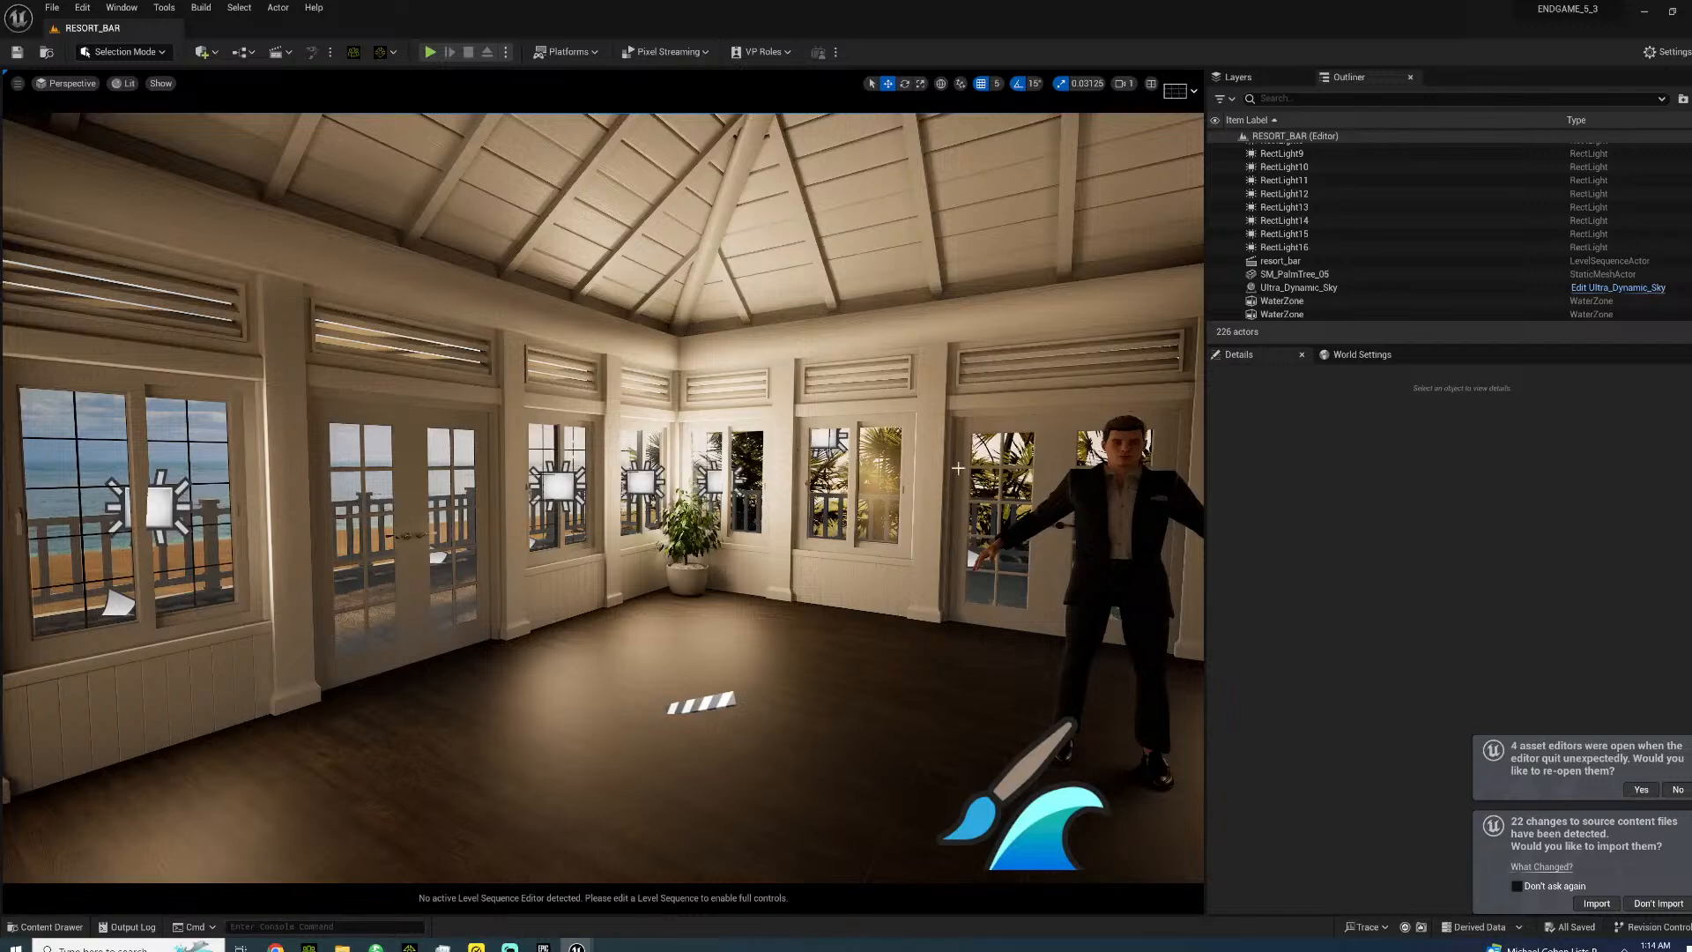
right_drag(159, 473, 626, 482)
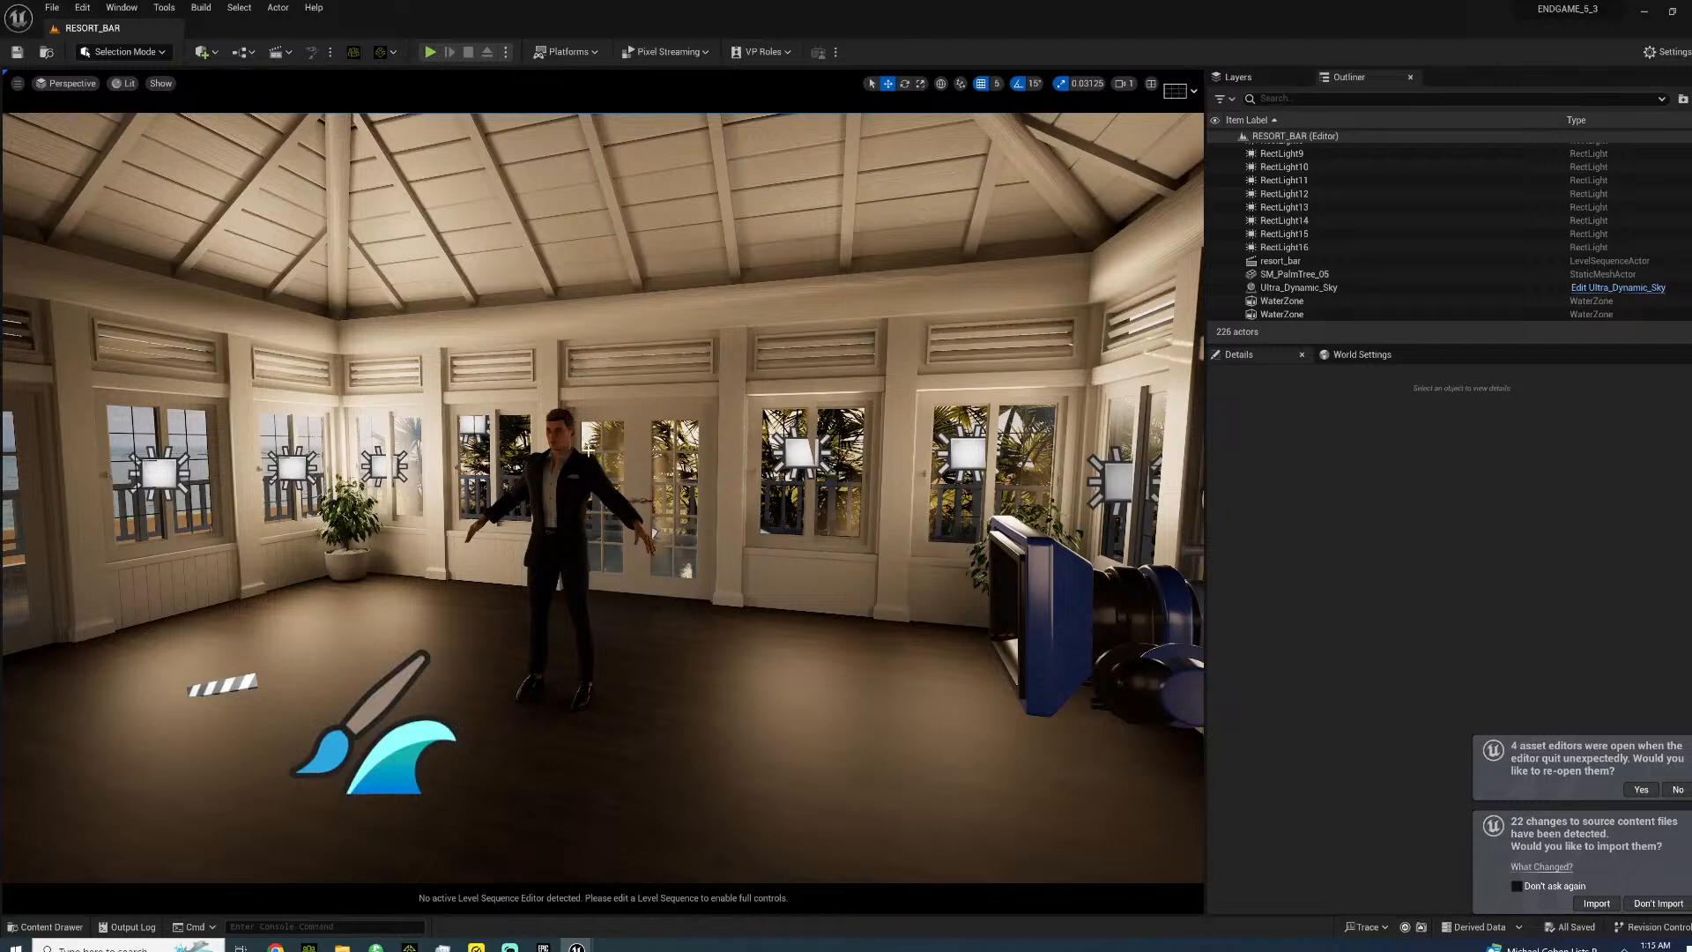
right_drag(558, 455, 639, 447)
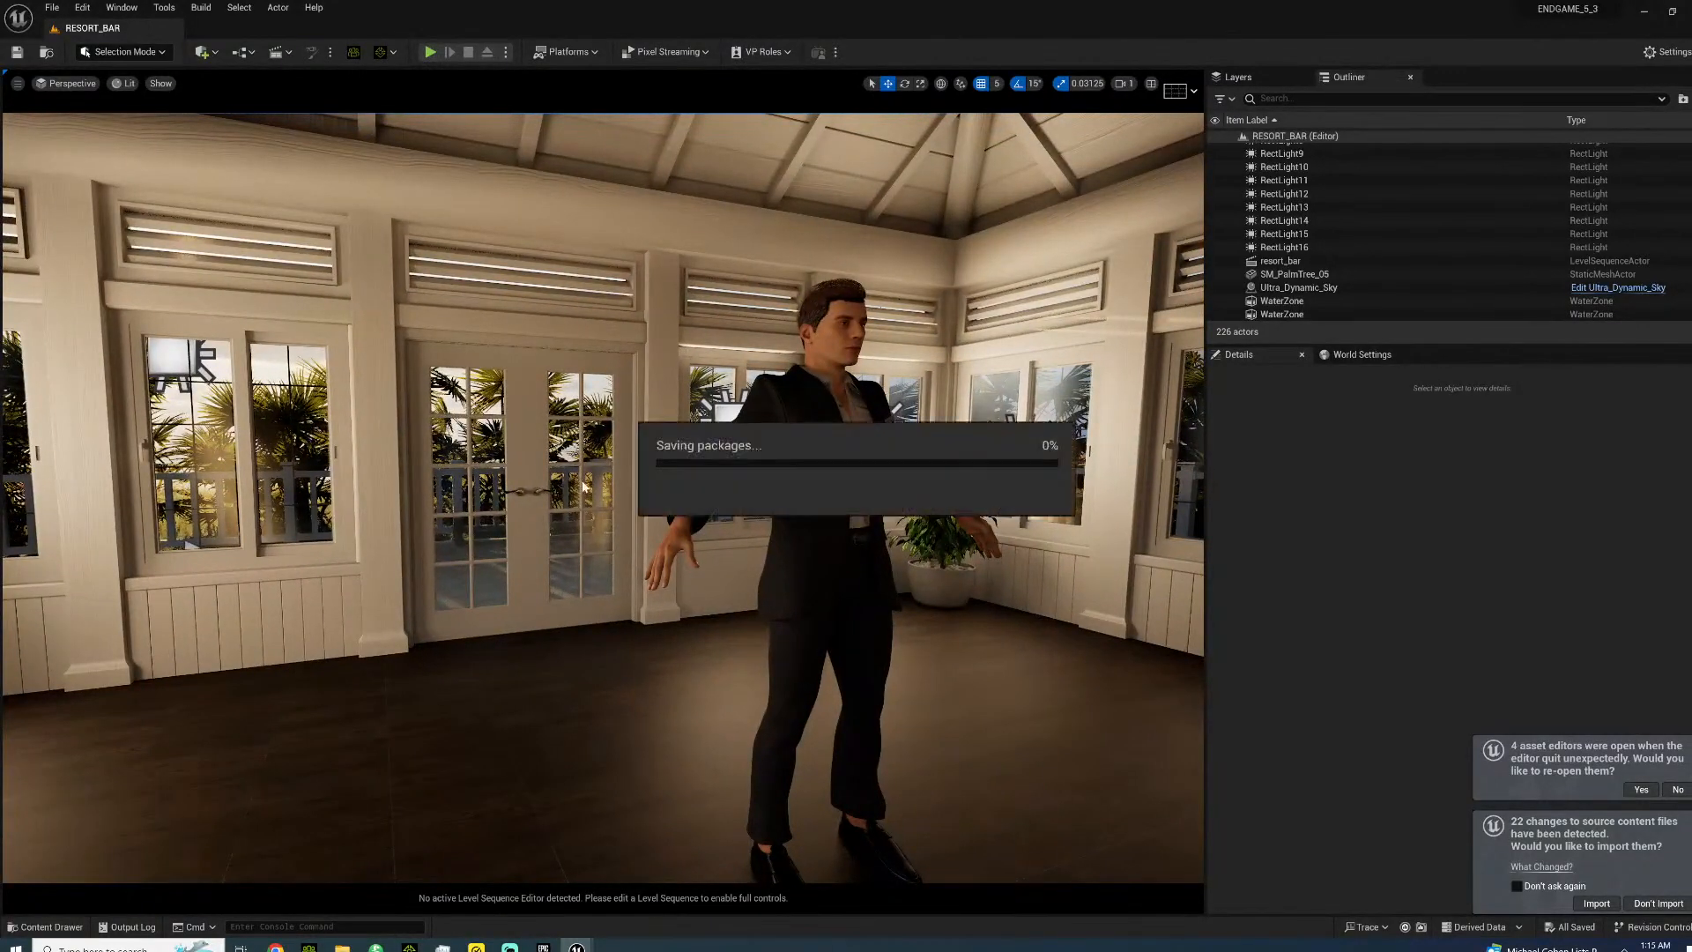
right_drag(496, 574, 501, 575)
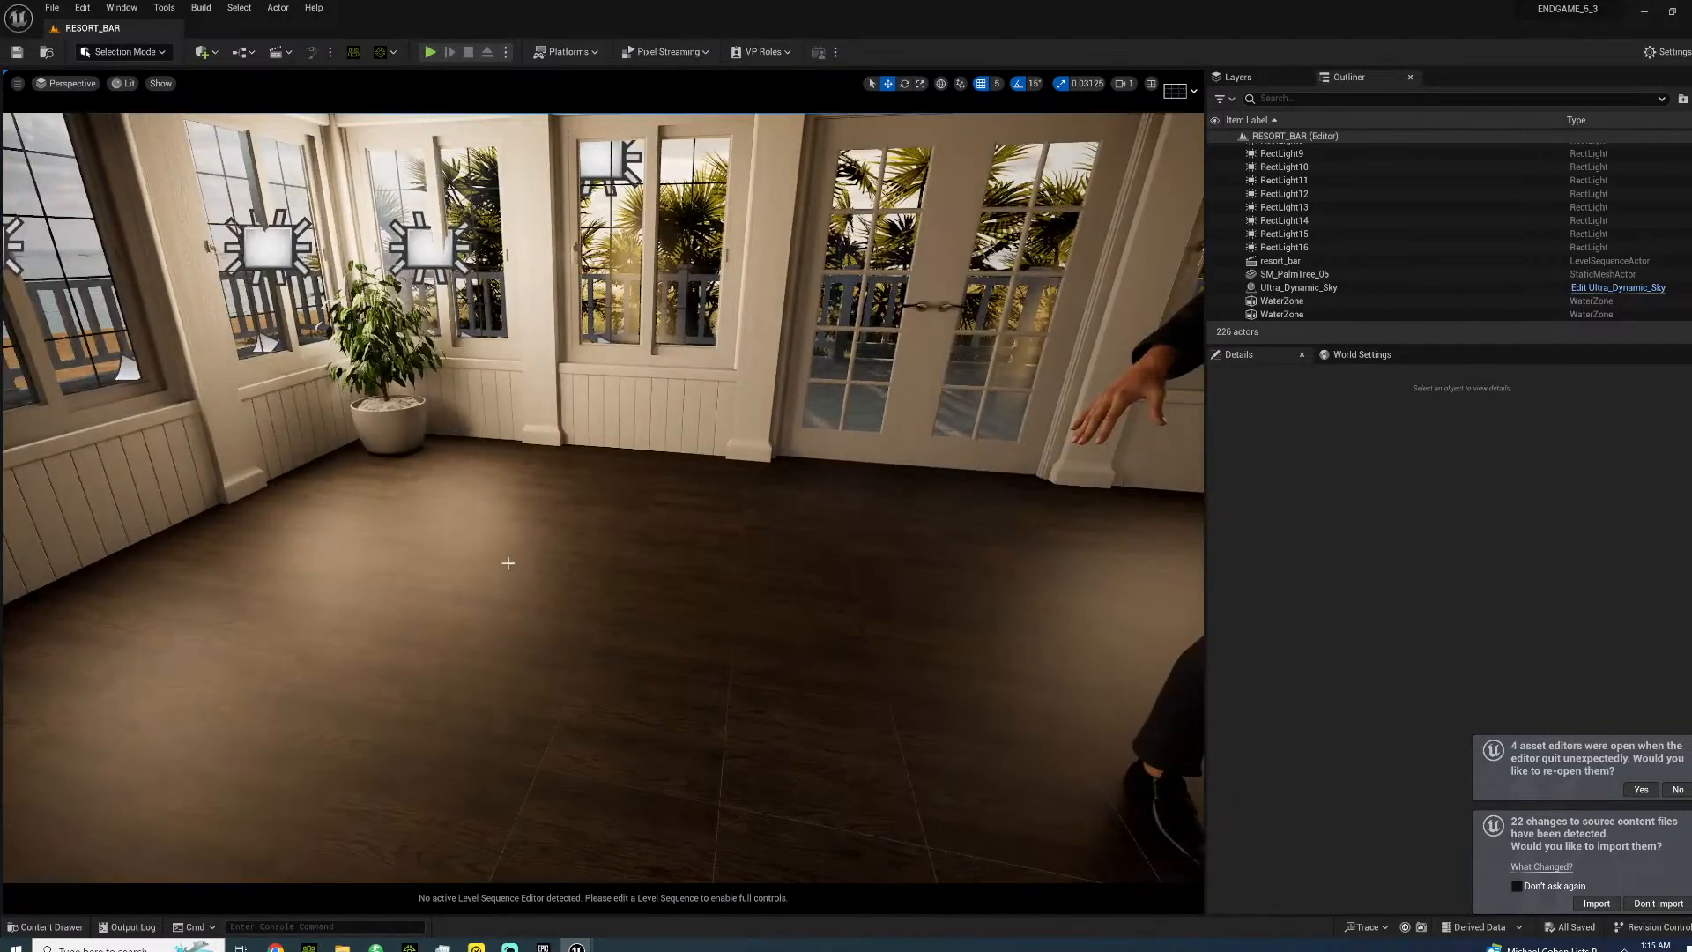
right_drag(538, 508, 937, 486)
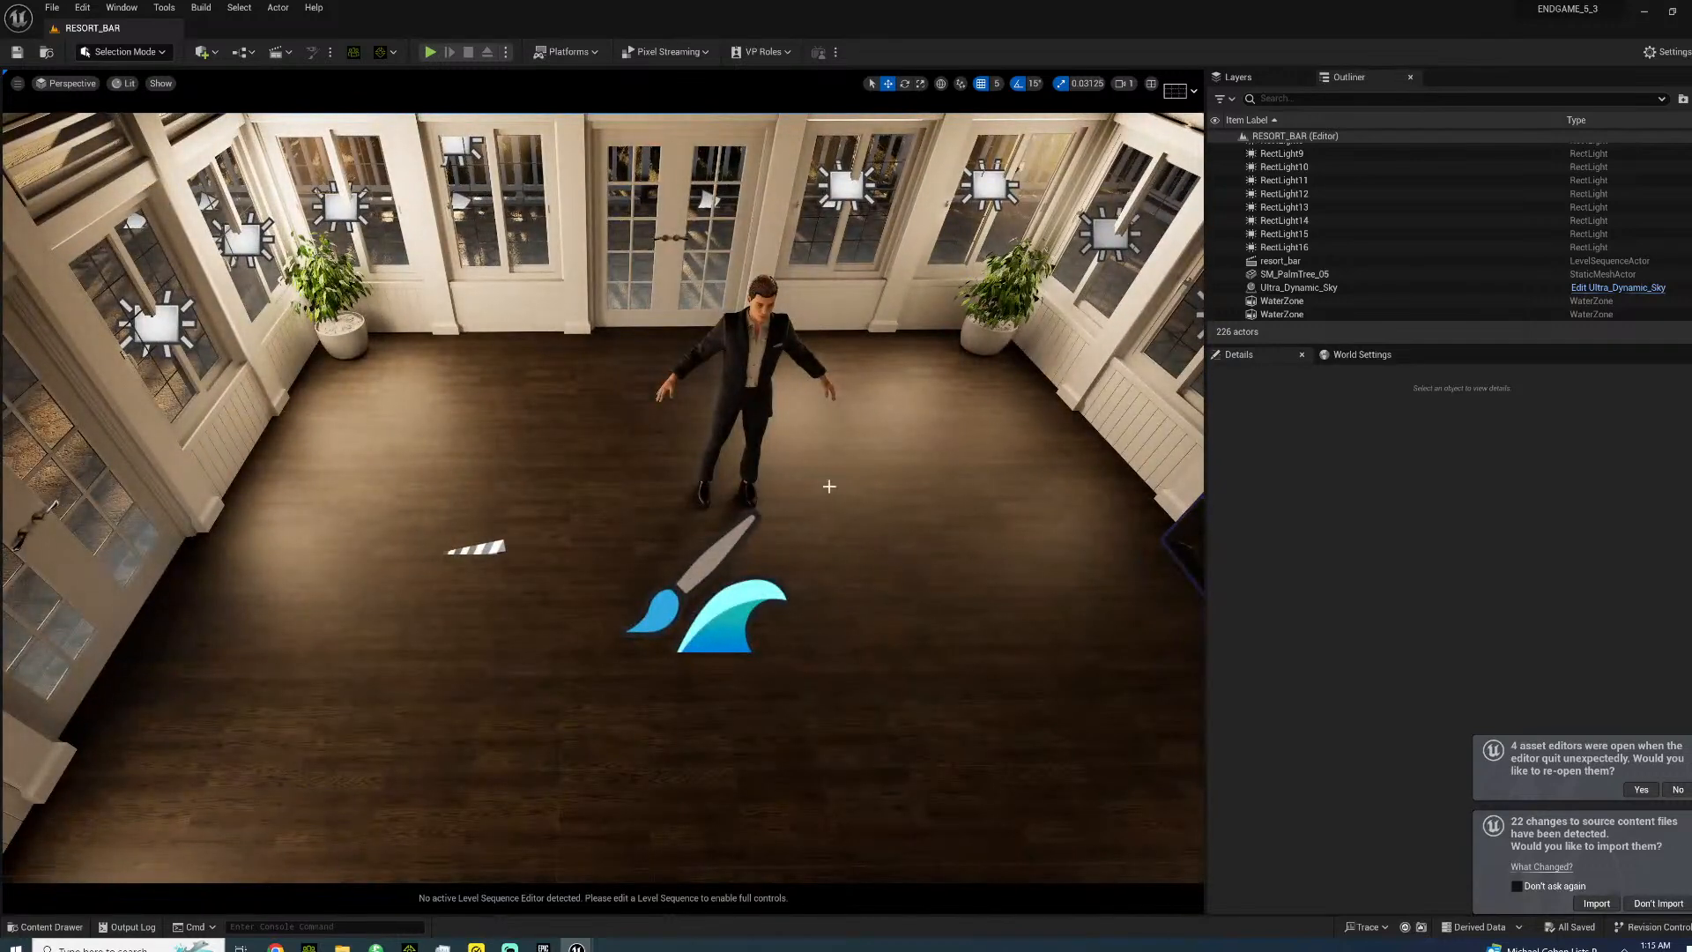
- Open the NEWYORK folder inside the project's SETS content folder
alt+drag(812, 526, 1067, 528)
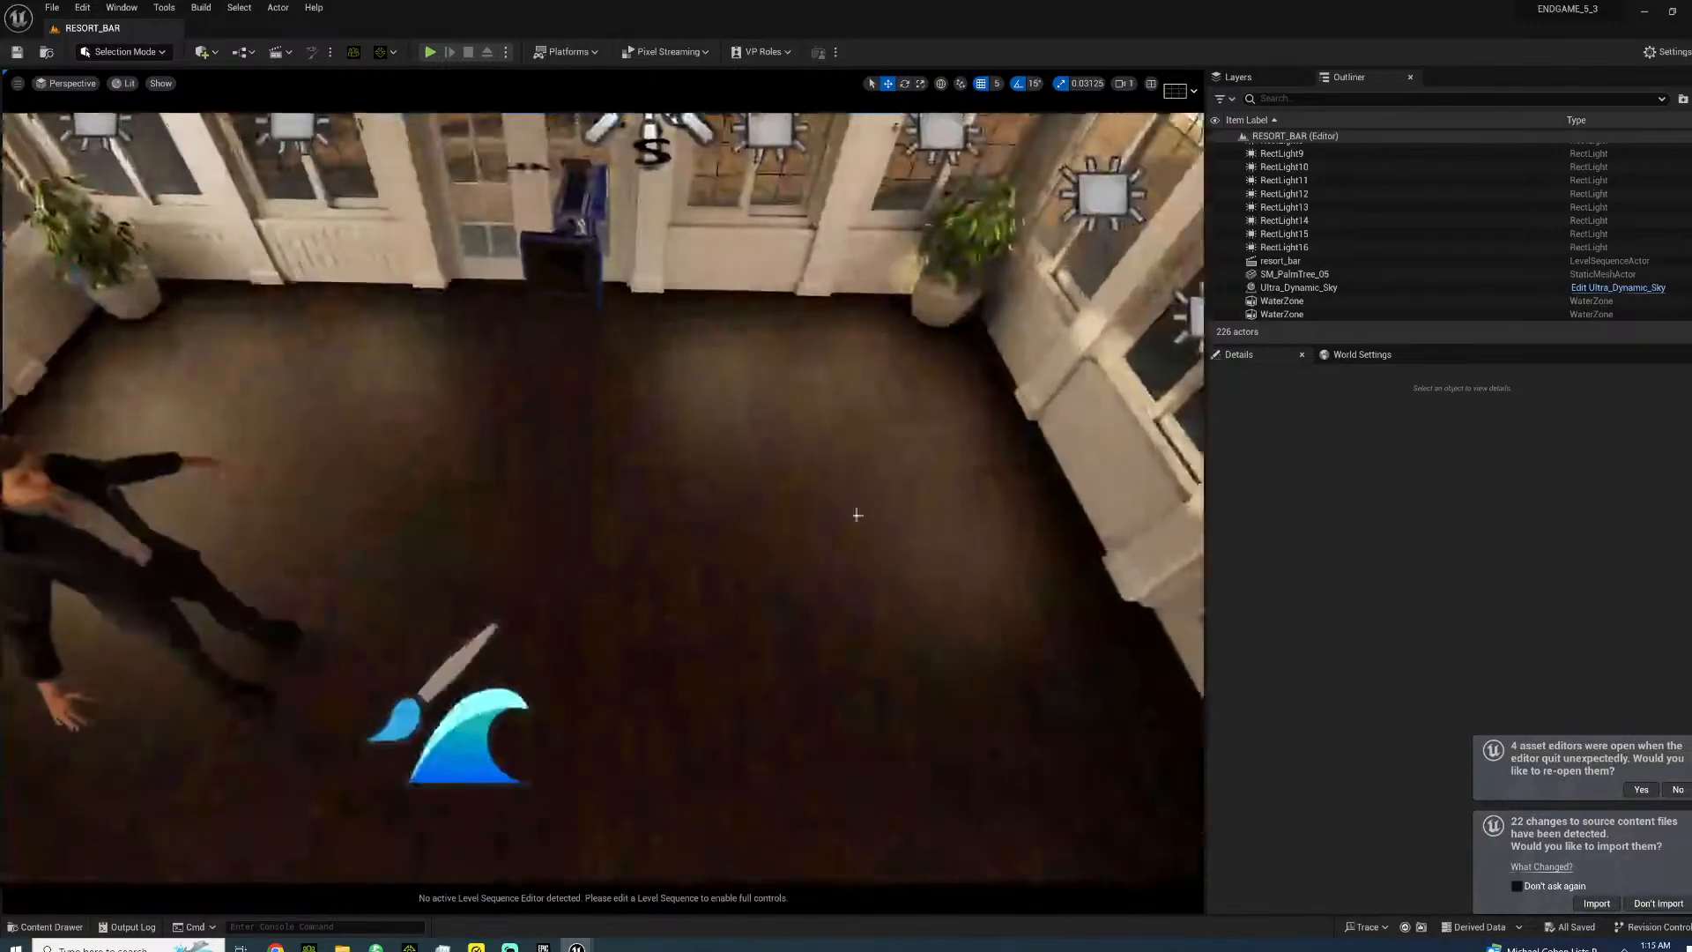
alt+drag(773, 482, 529, 485)
right_drag(773, 482, 787, 487)
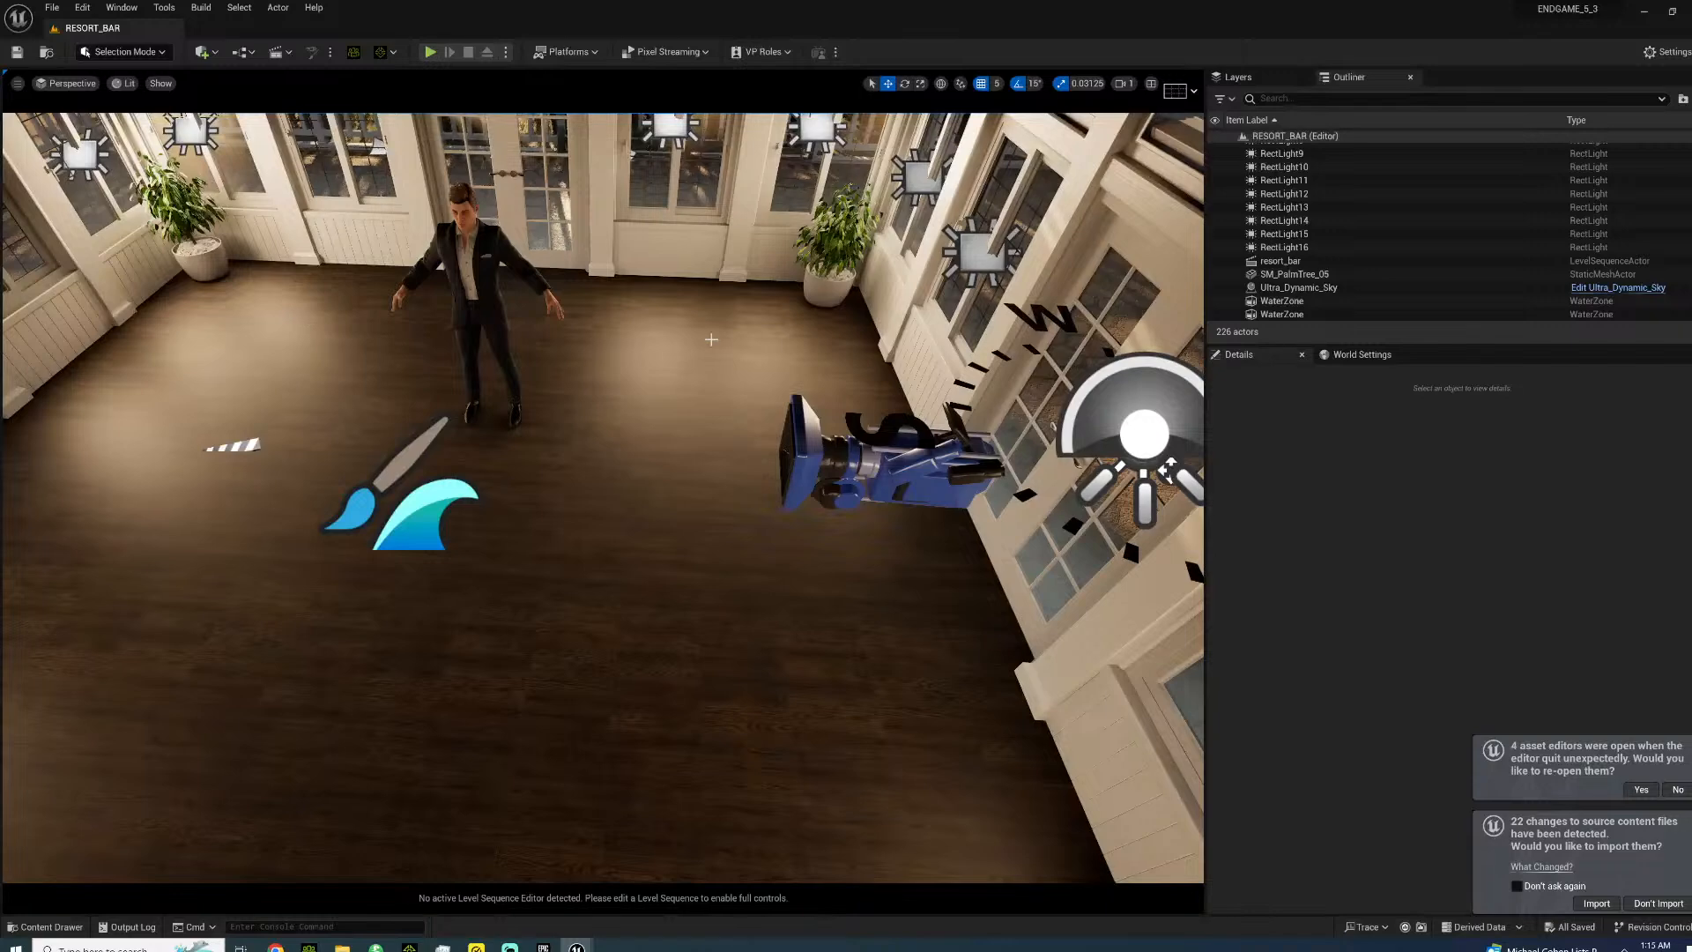
right_drag(485, 381, 335, 381)
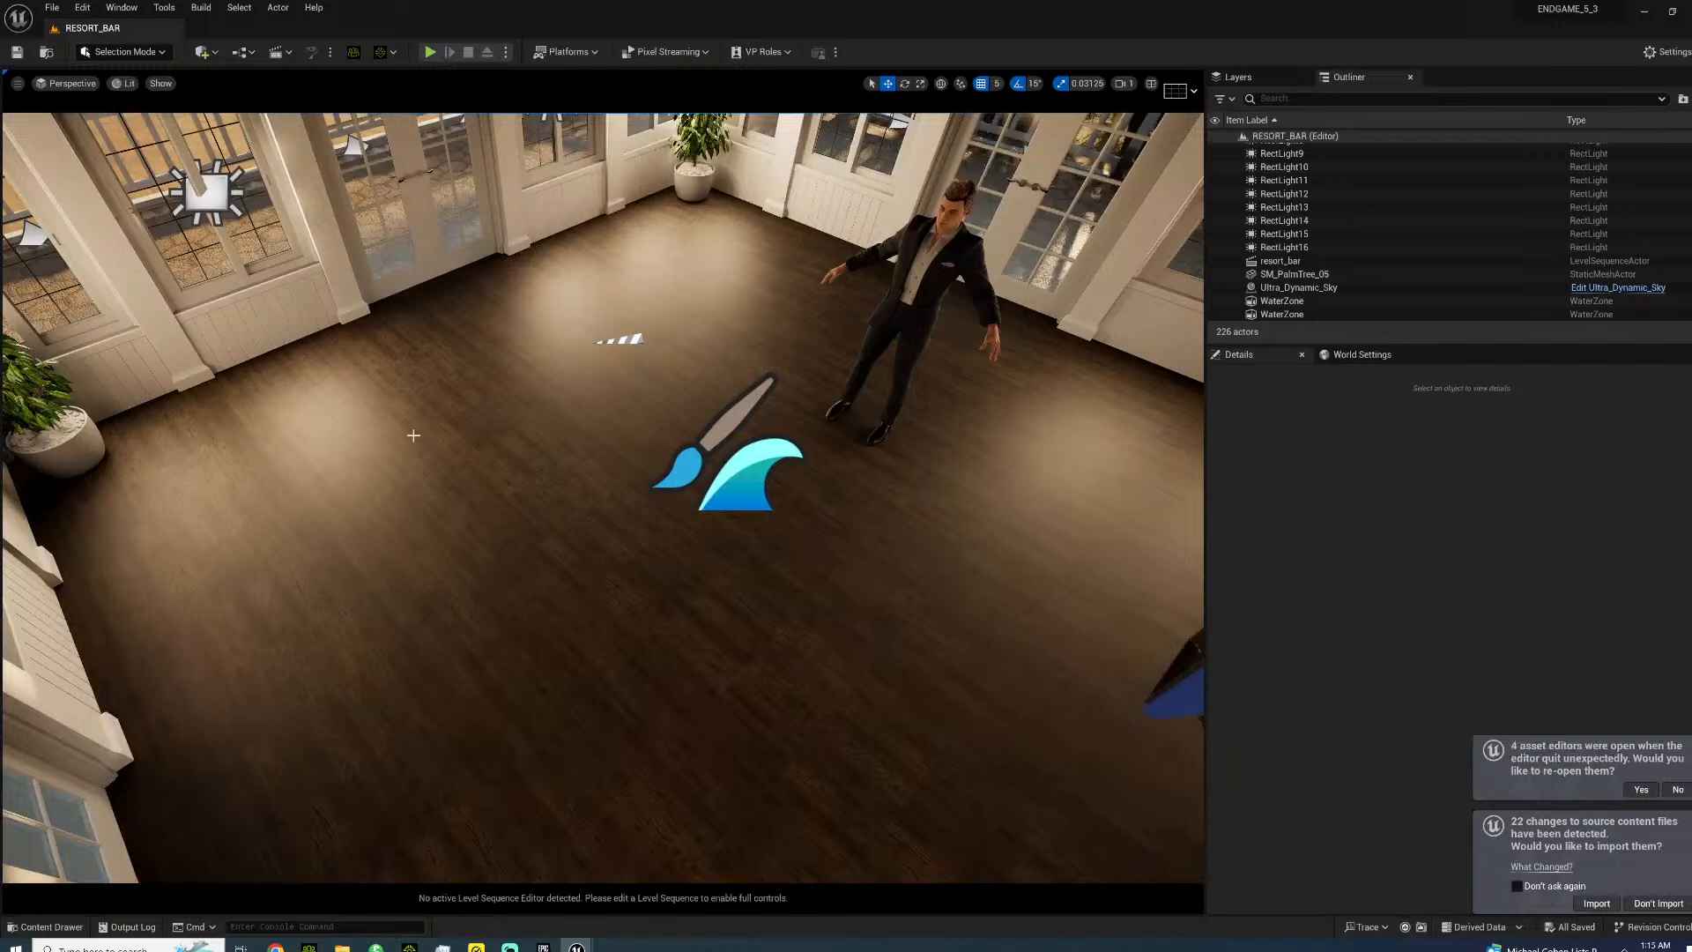
click(51, 927)
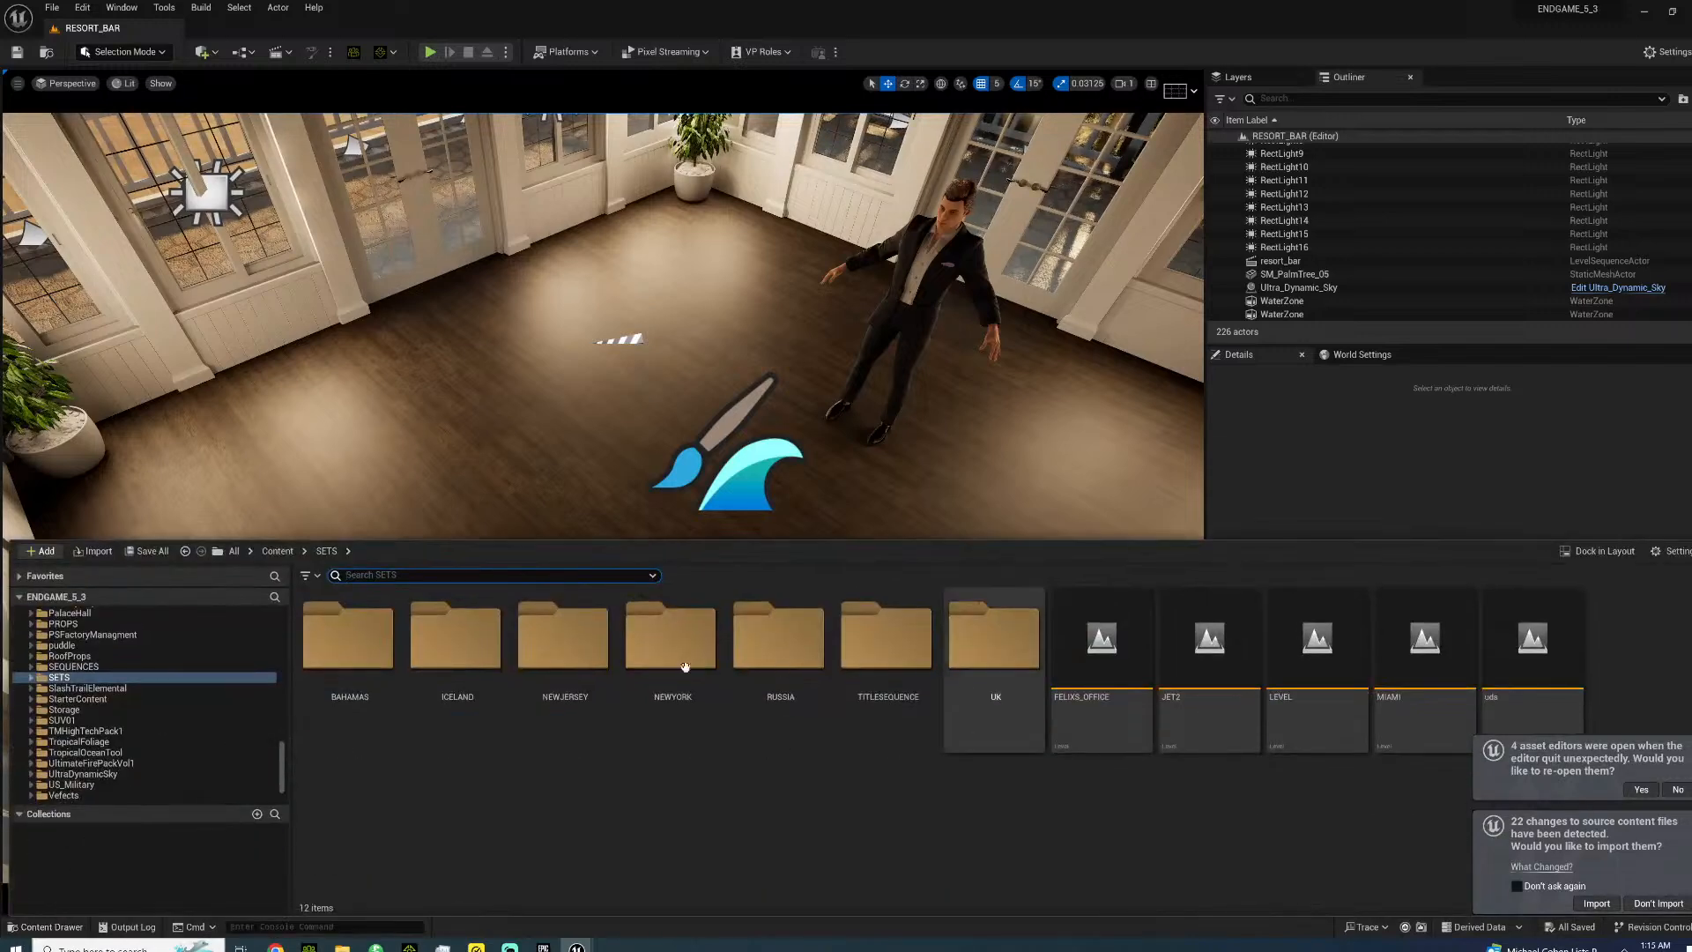
click(709, 651)
double_click(709, 651)
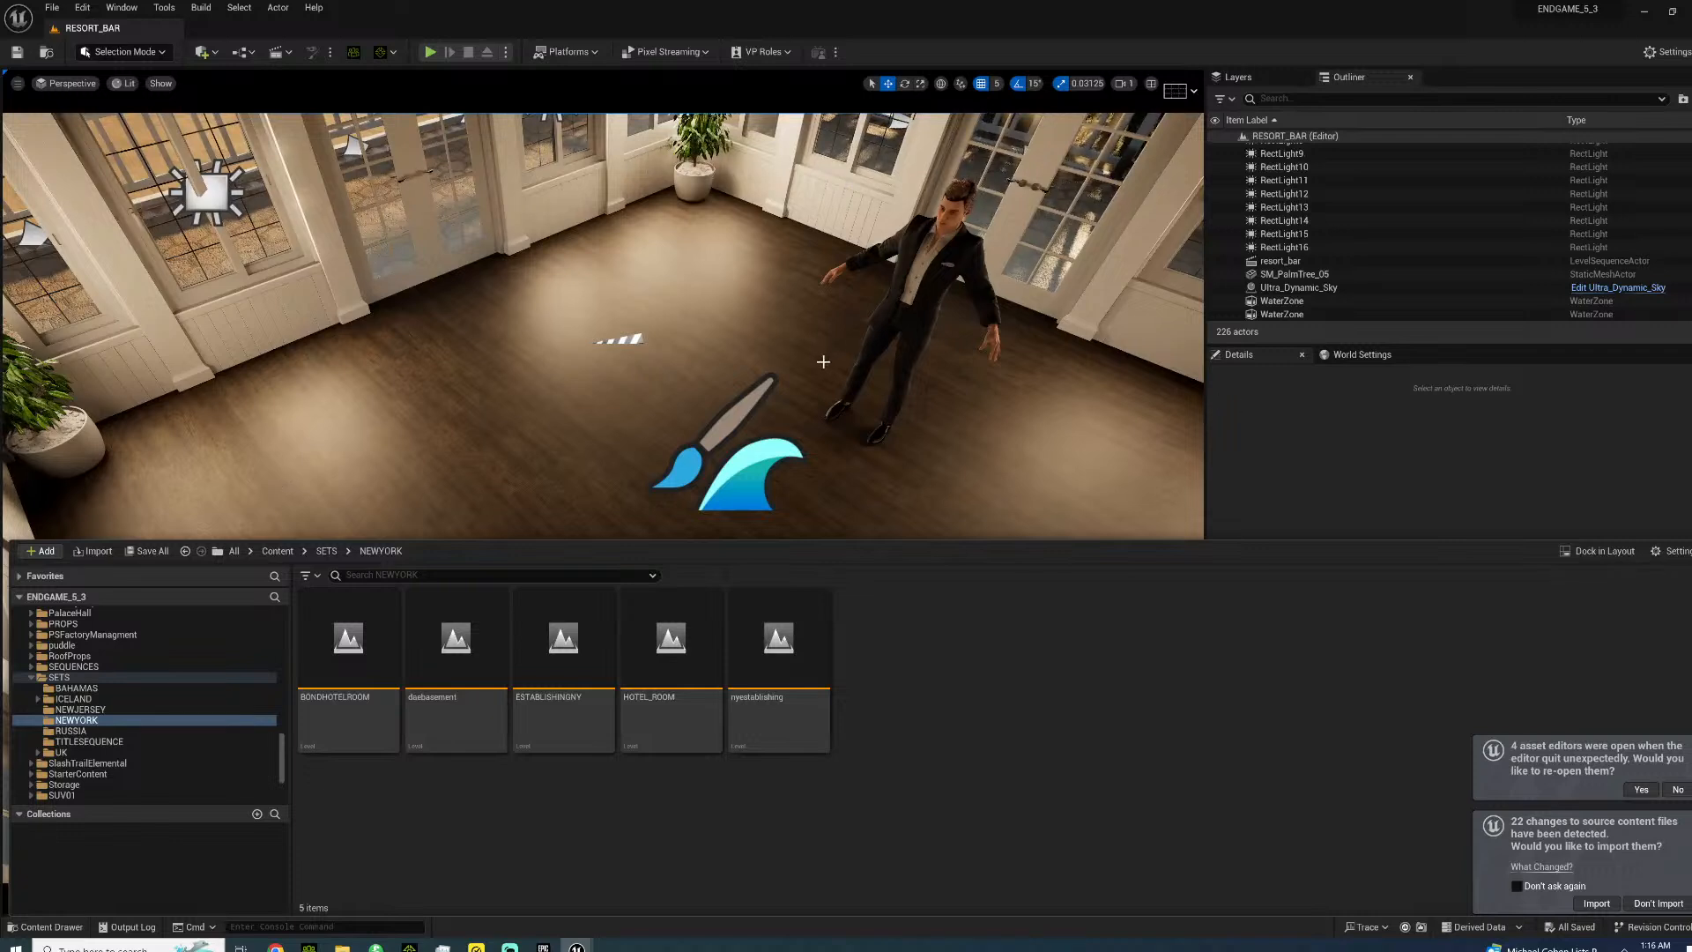
- Open the BONDHOTELROOM level from the NEWYORK folder
right_drag(631, 308, 995, 231)
key(w)
key(w)
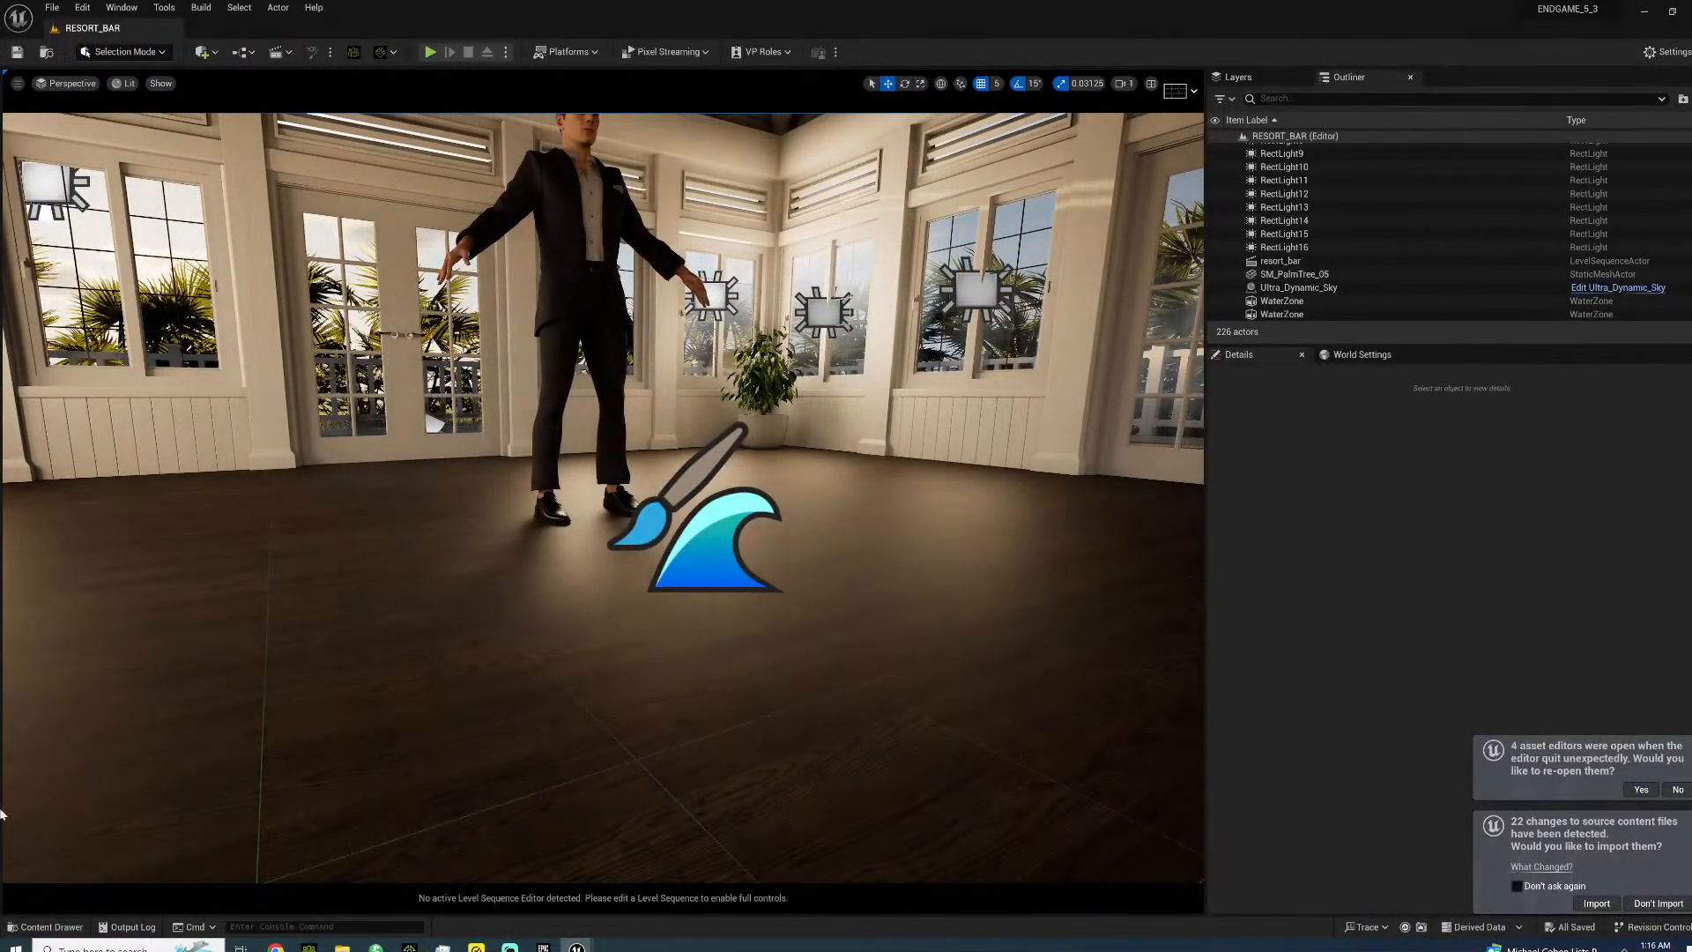
click(40, 927)
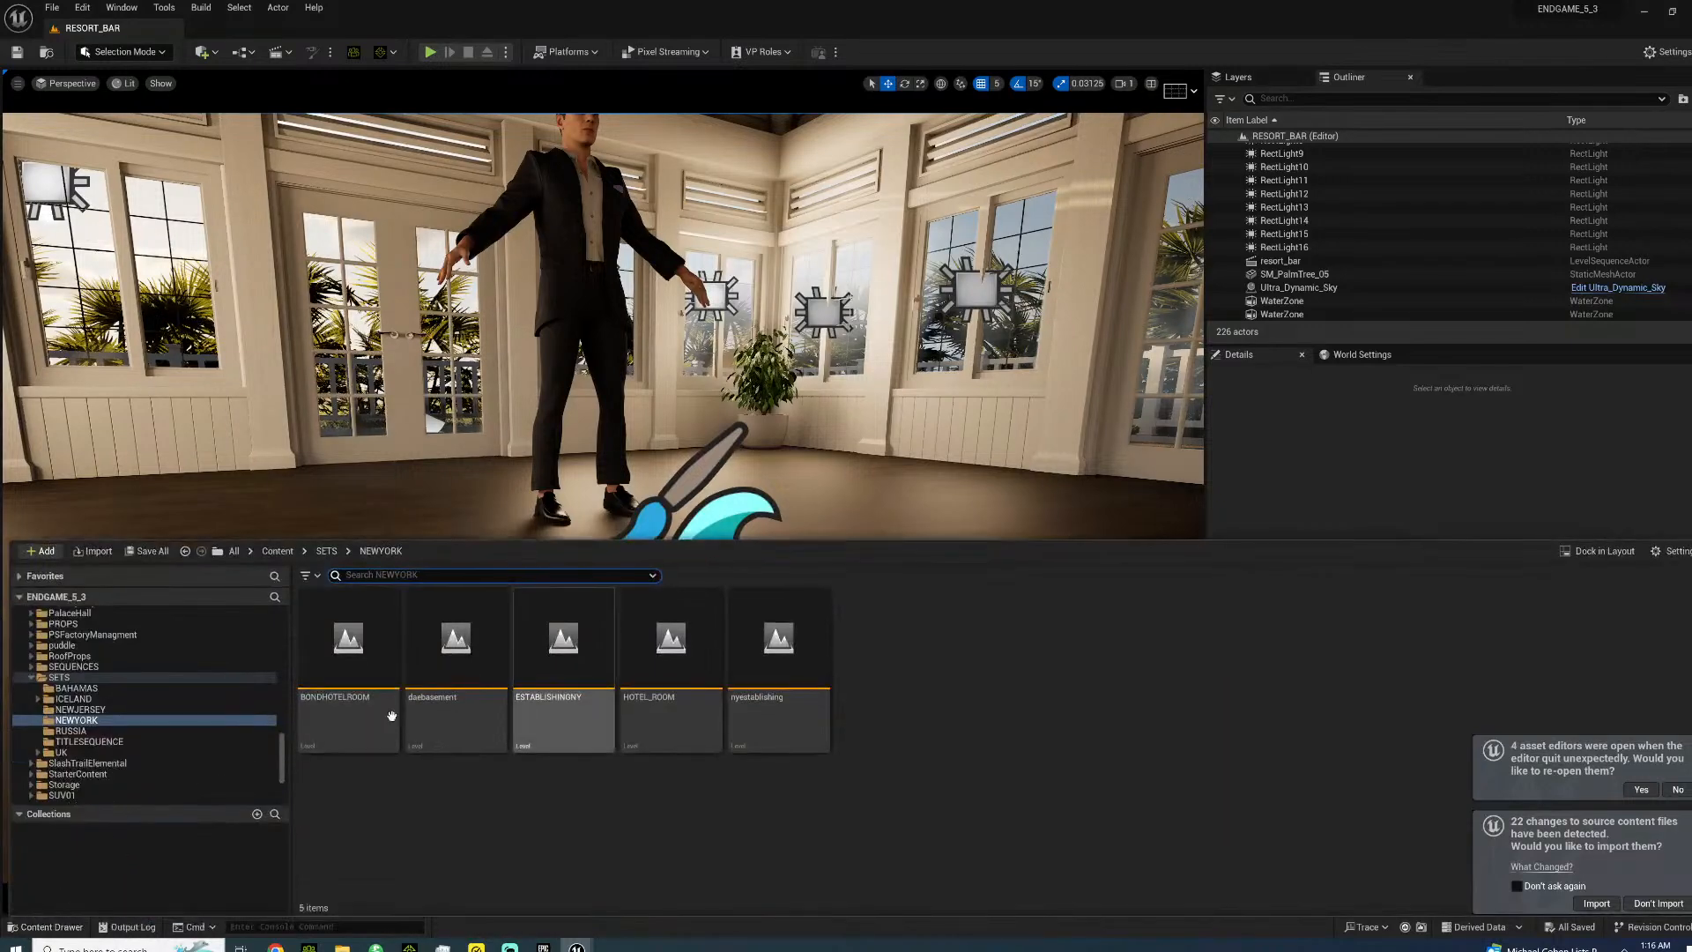
click(768, 665)
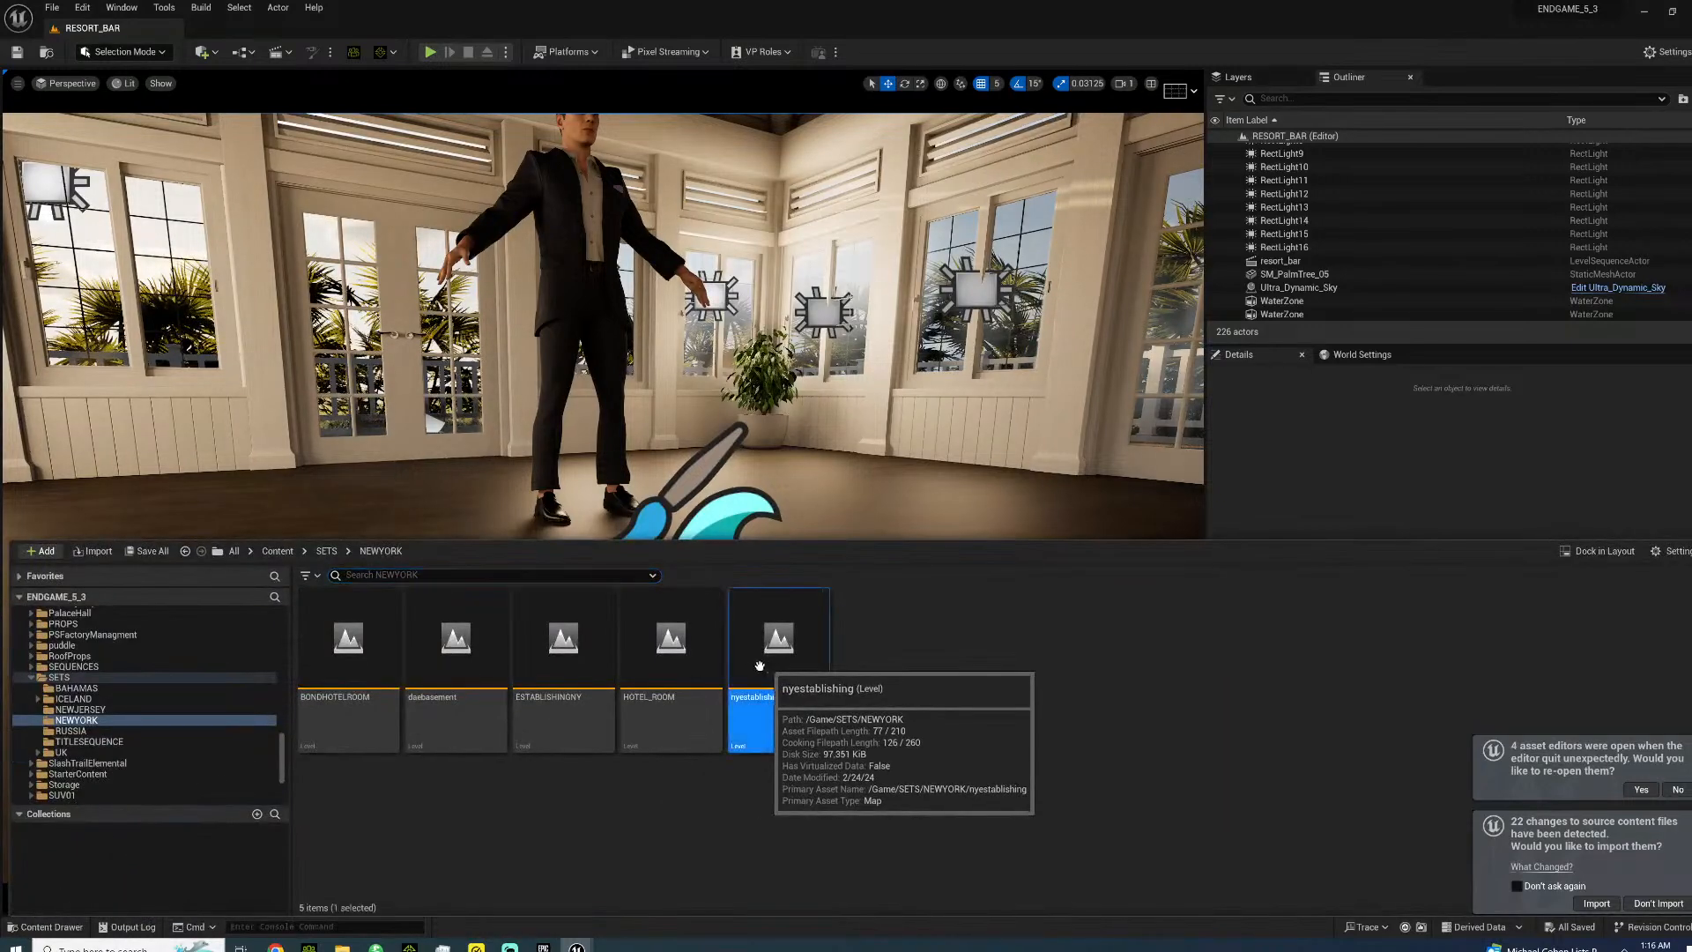
double_click(664, 689)
double_click(357, 648)
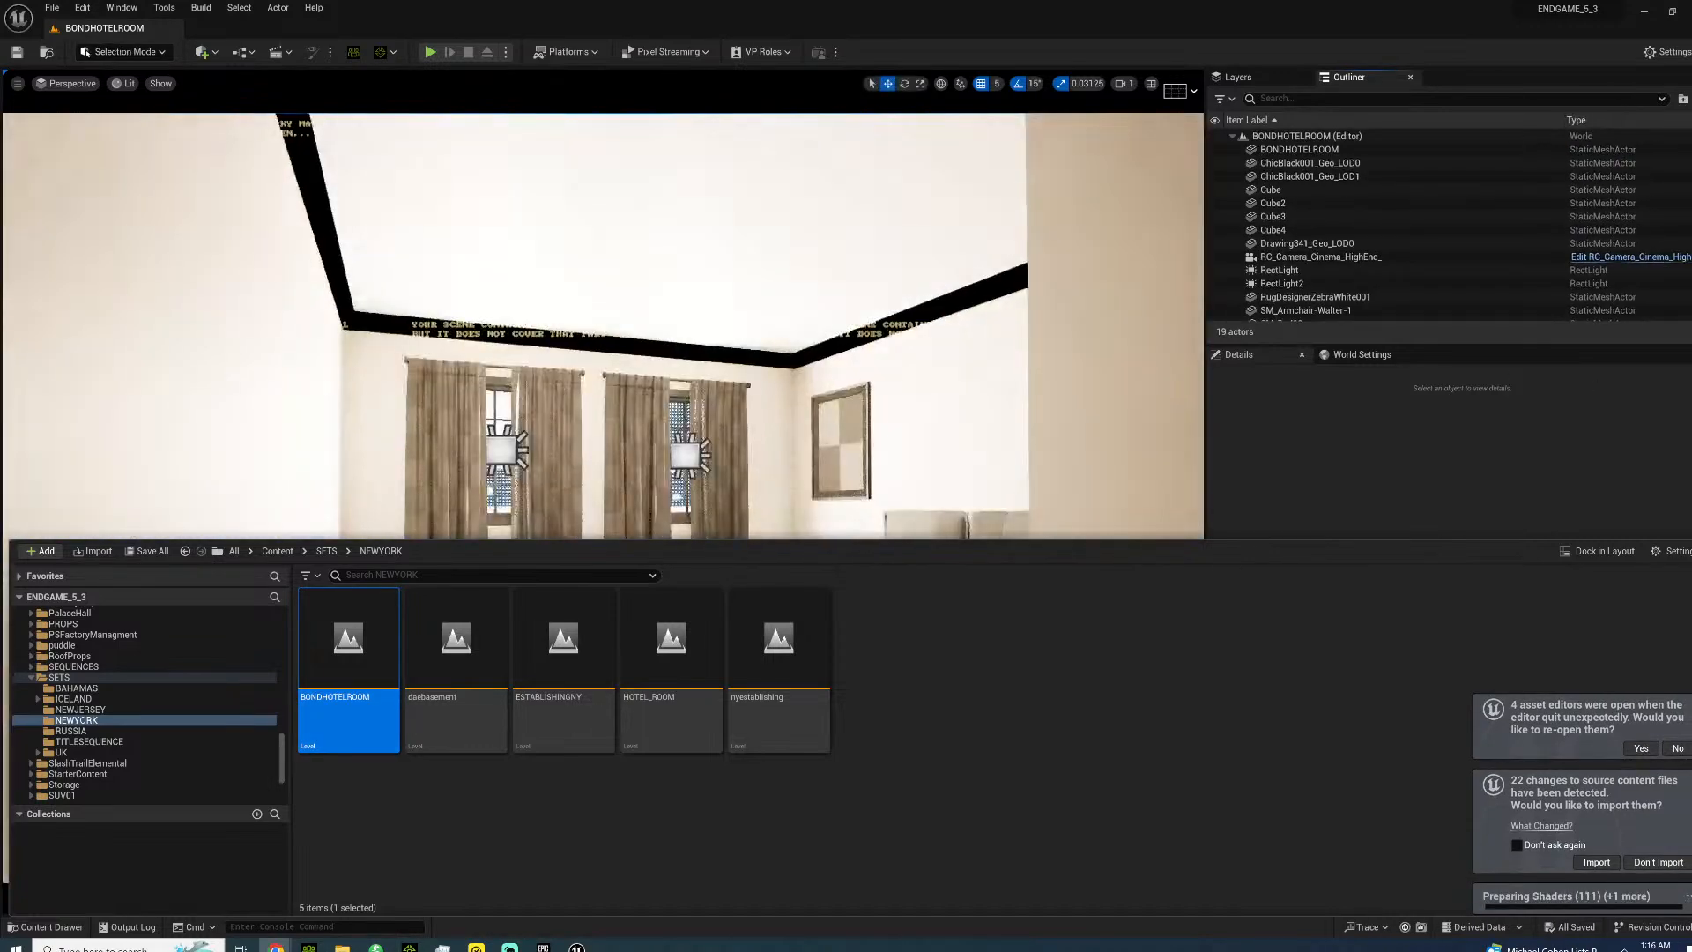
- Find the RC_Camera_Cinema_HighEnd_ camera in the hotel room and pilot it
right_drag(603, 318, 603, 432)
key(s)
key(w)
key(s)
mouse_move(659, 306)
right_down()
mouse_move(643, 308)
mouse_move(658, 306)
right_up()
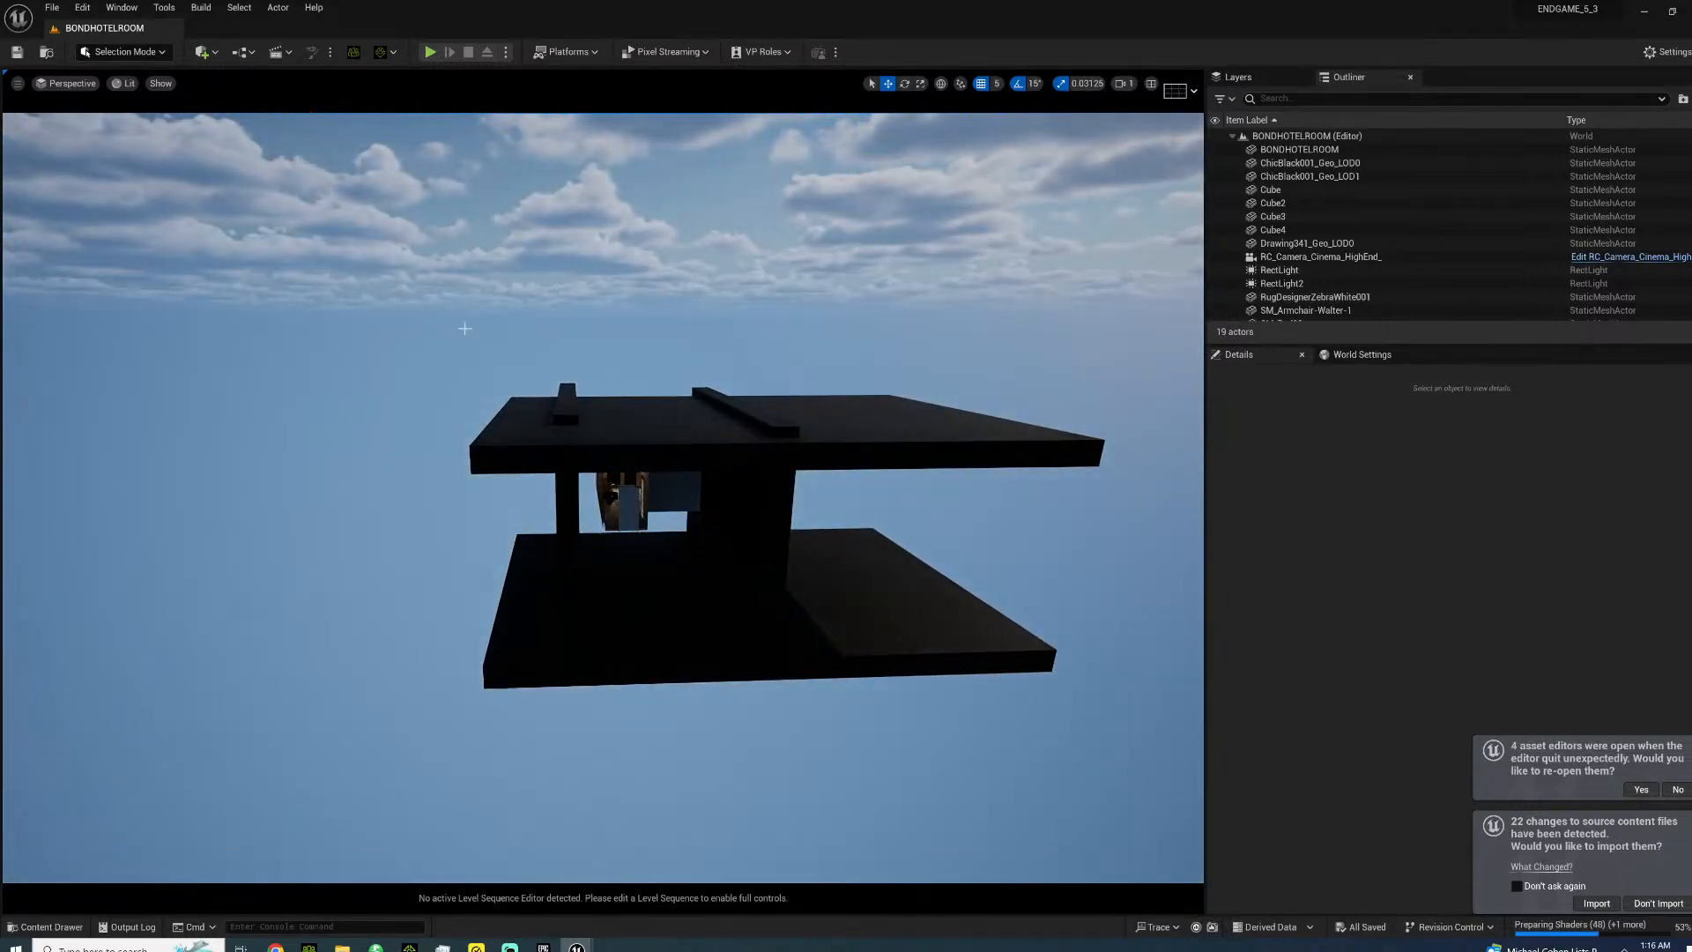
key(w)
right_drag(550, 475, 610, 565)
right_click(611, 571)
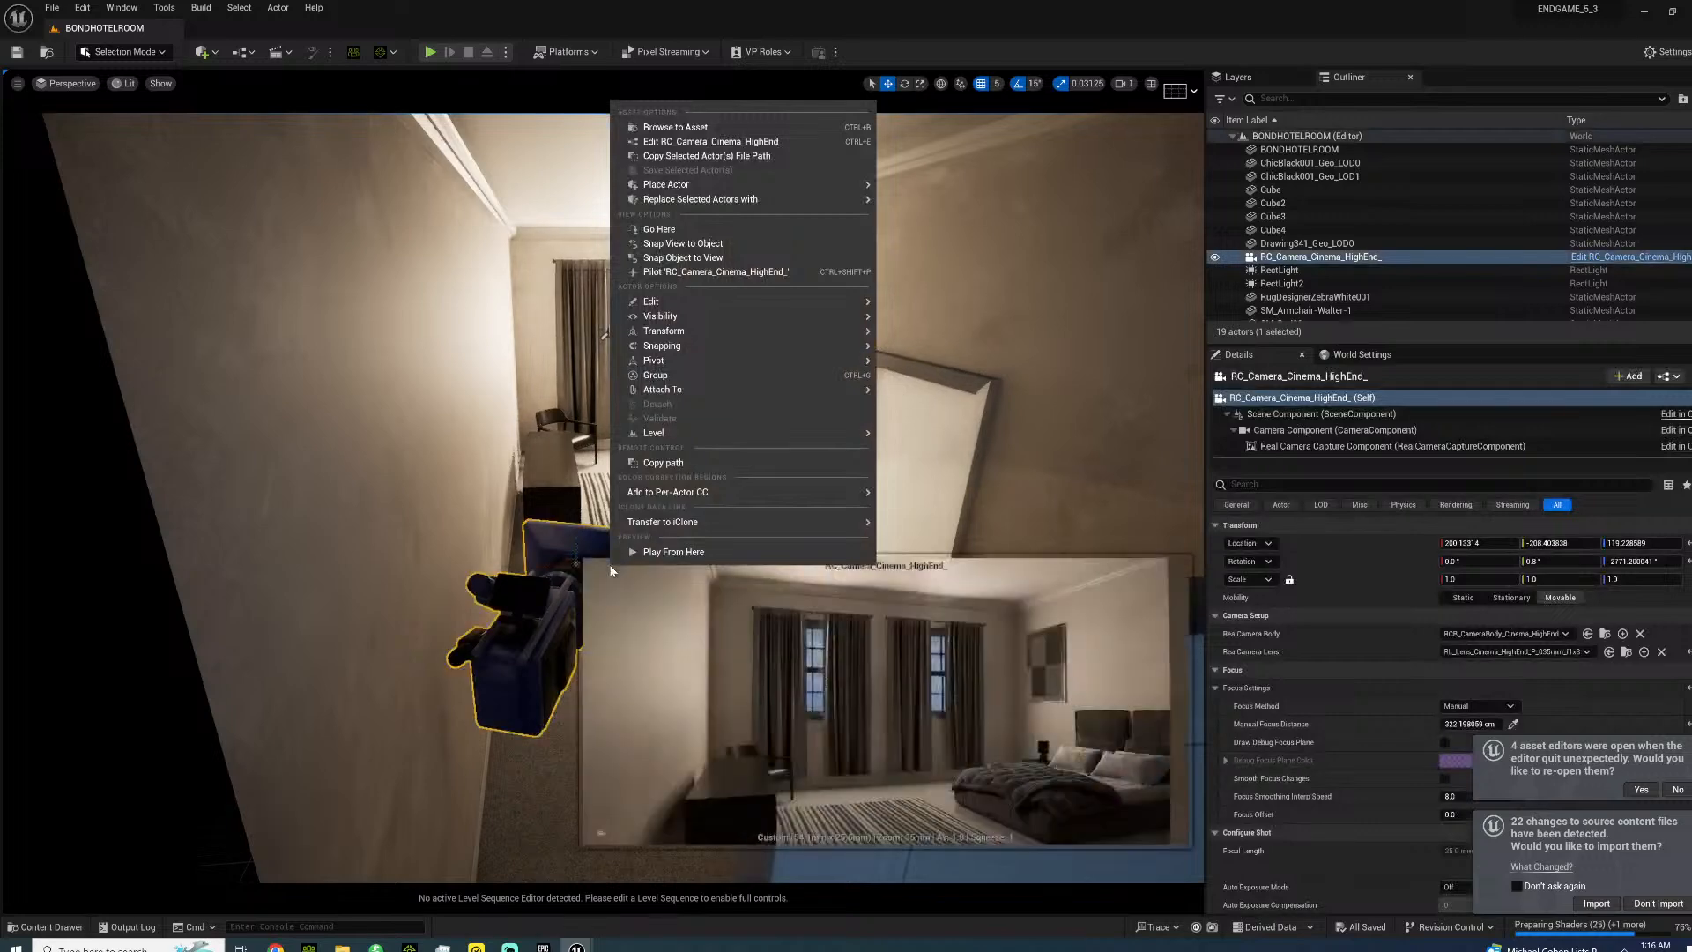
click(709, 273)
right_drag(708, 272, 709, 272)
- Lower the camera speed to 0.1 and frame the piloted camera on the windows, striped rug and bed
click(1127, 86)
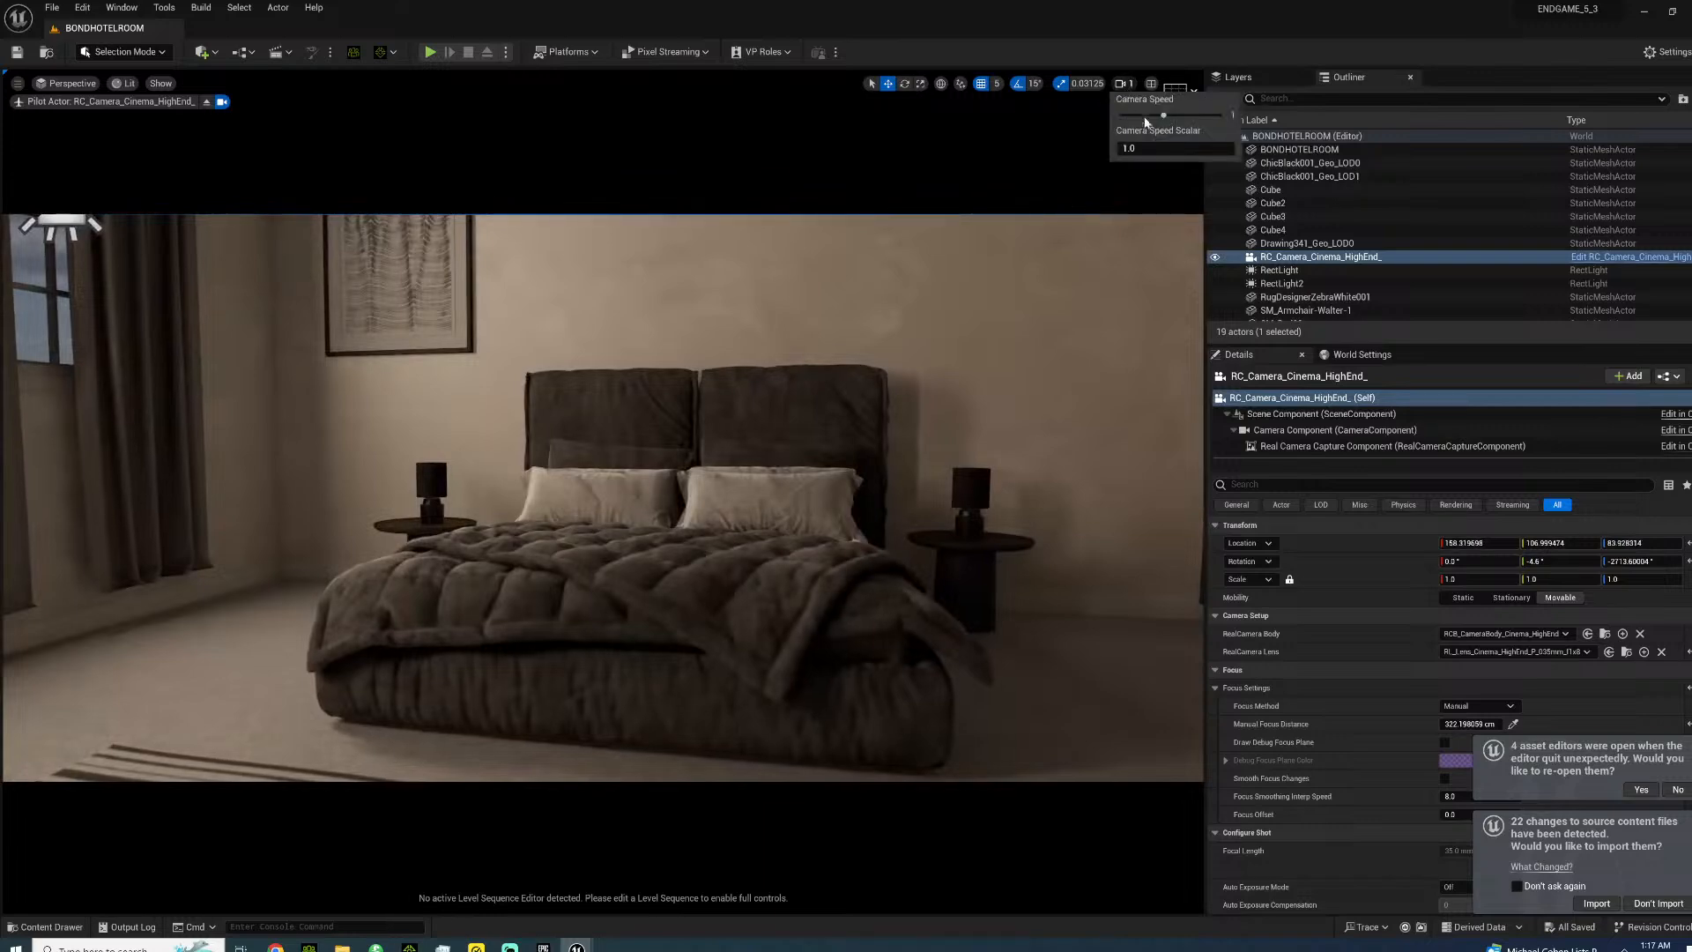
click(1125, 113)
right_drag(987, 282, 987, 282)
key(w)
key(s)
right_drag(604, 498, 740, 190)
key(s)
key(s)
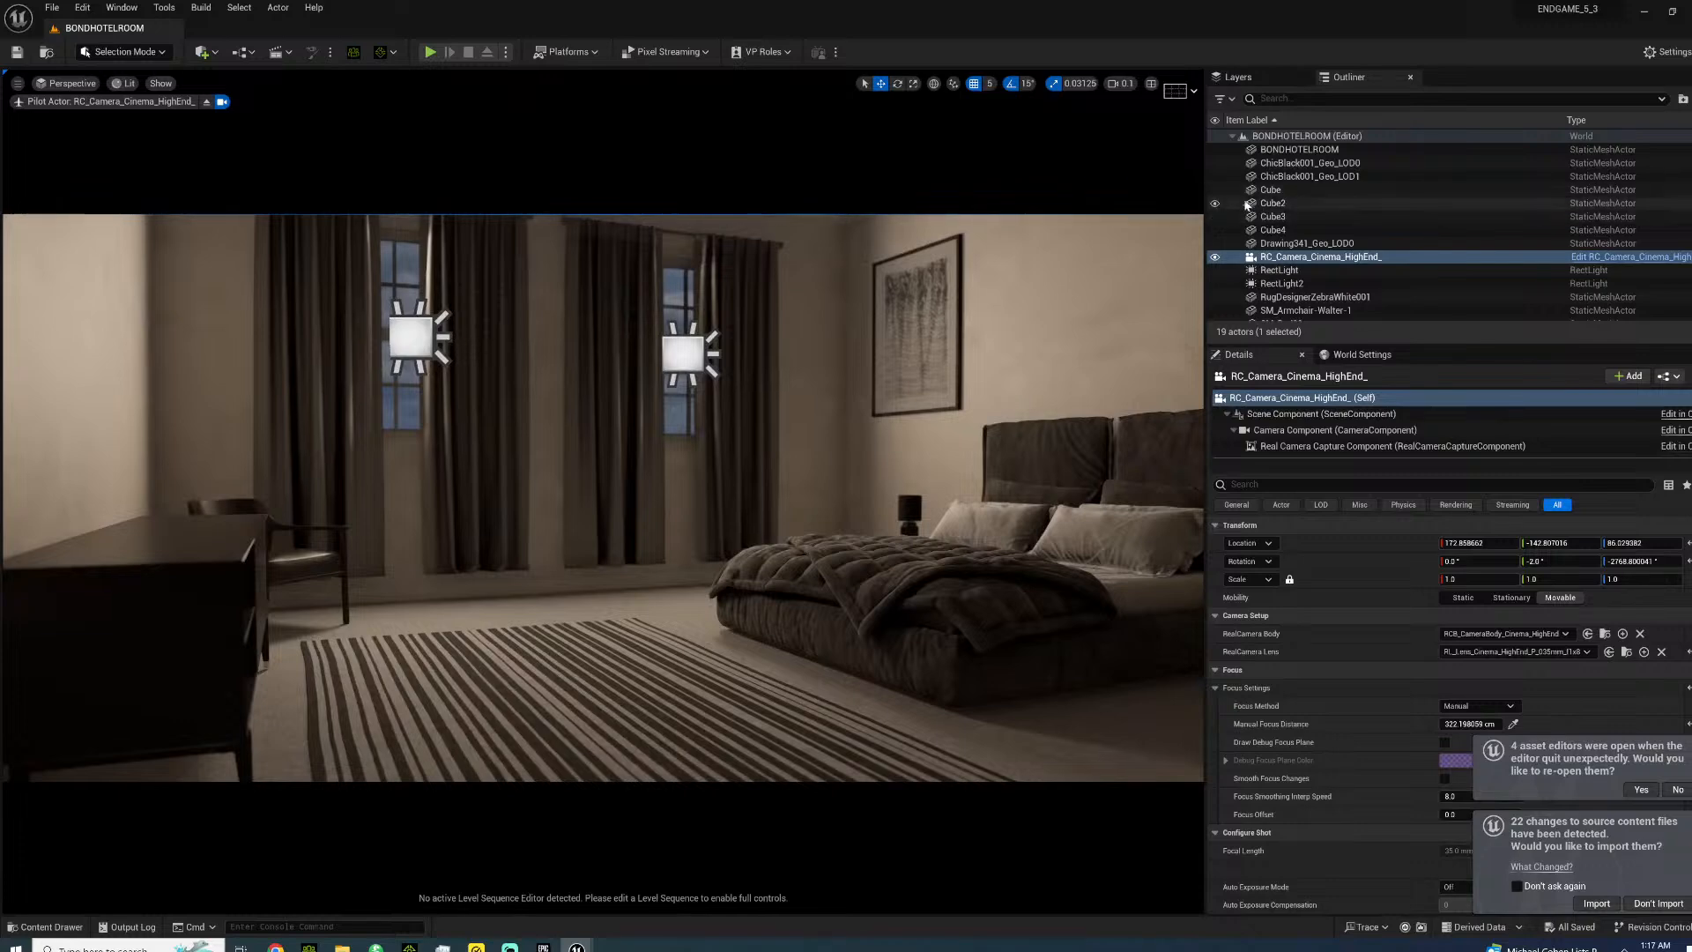
- Hide Cube, Cube2, Cube3 and Cube4 and show them again to compare the light on the bedroom walls
click(1214, 190)
click(1214, 203)
click(1214, 216)
click(1214, 229)
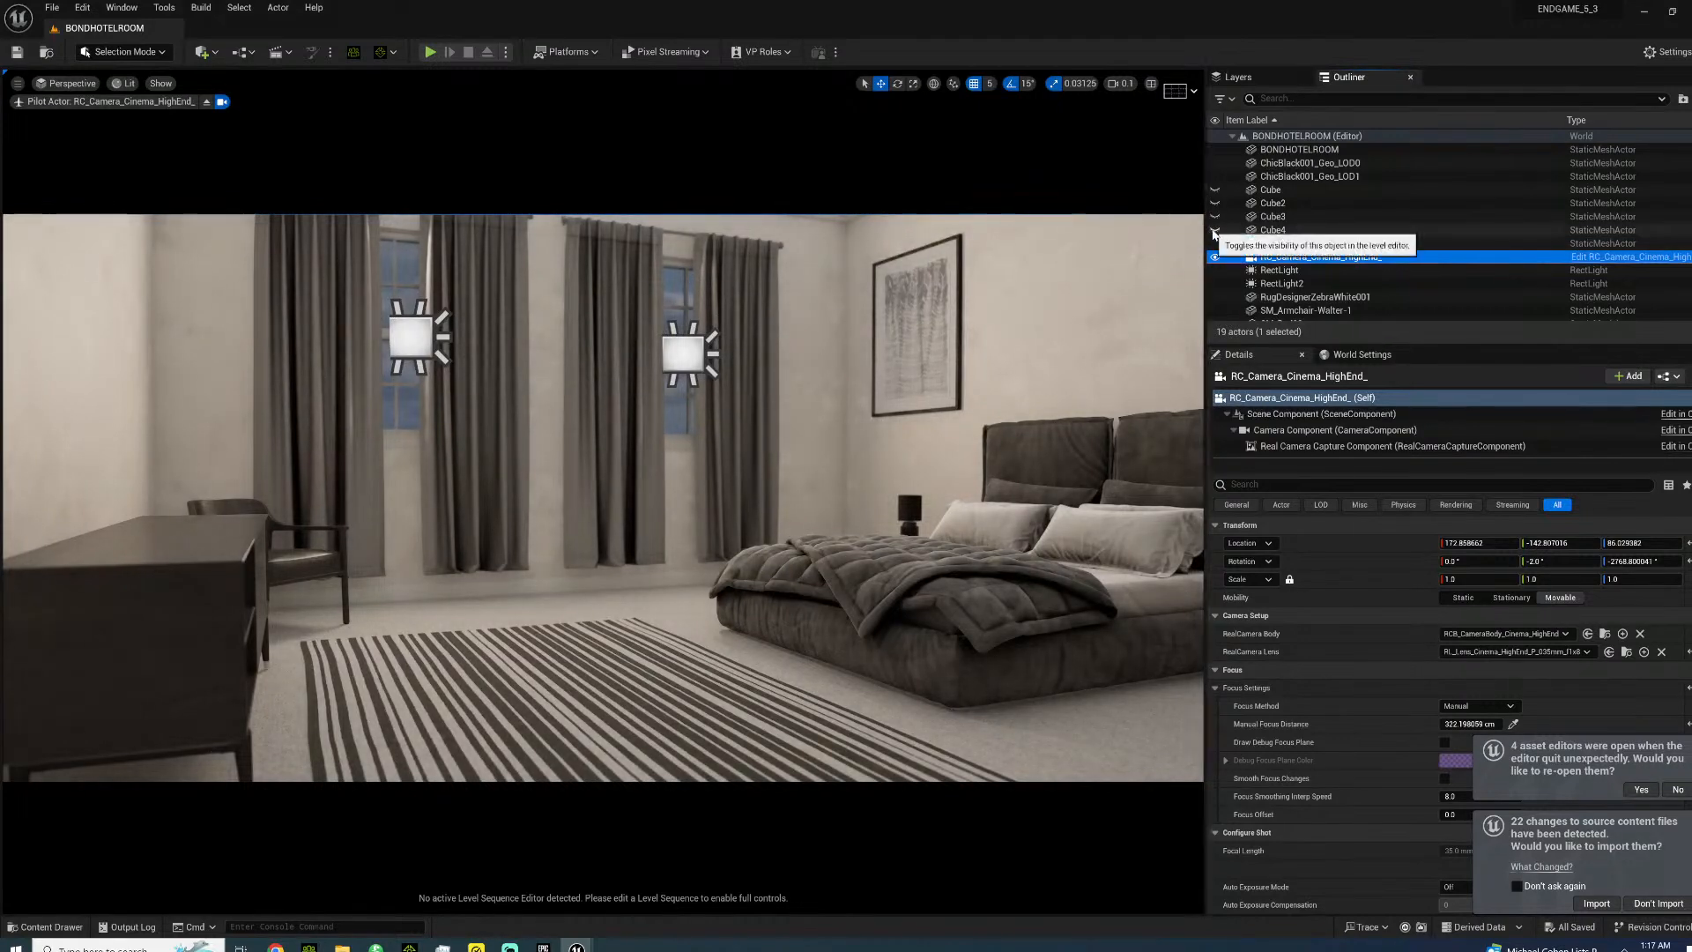
click(1214, 229)
click(1214, 216)
click(1215, 203)
click(1215, 189)
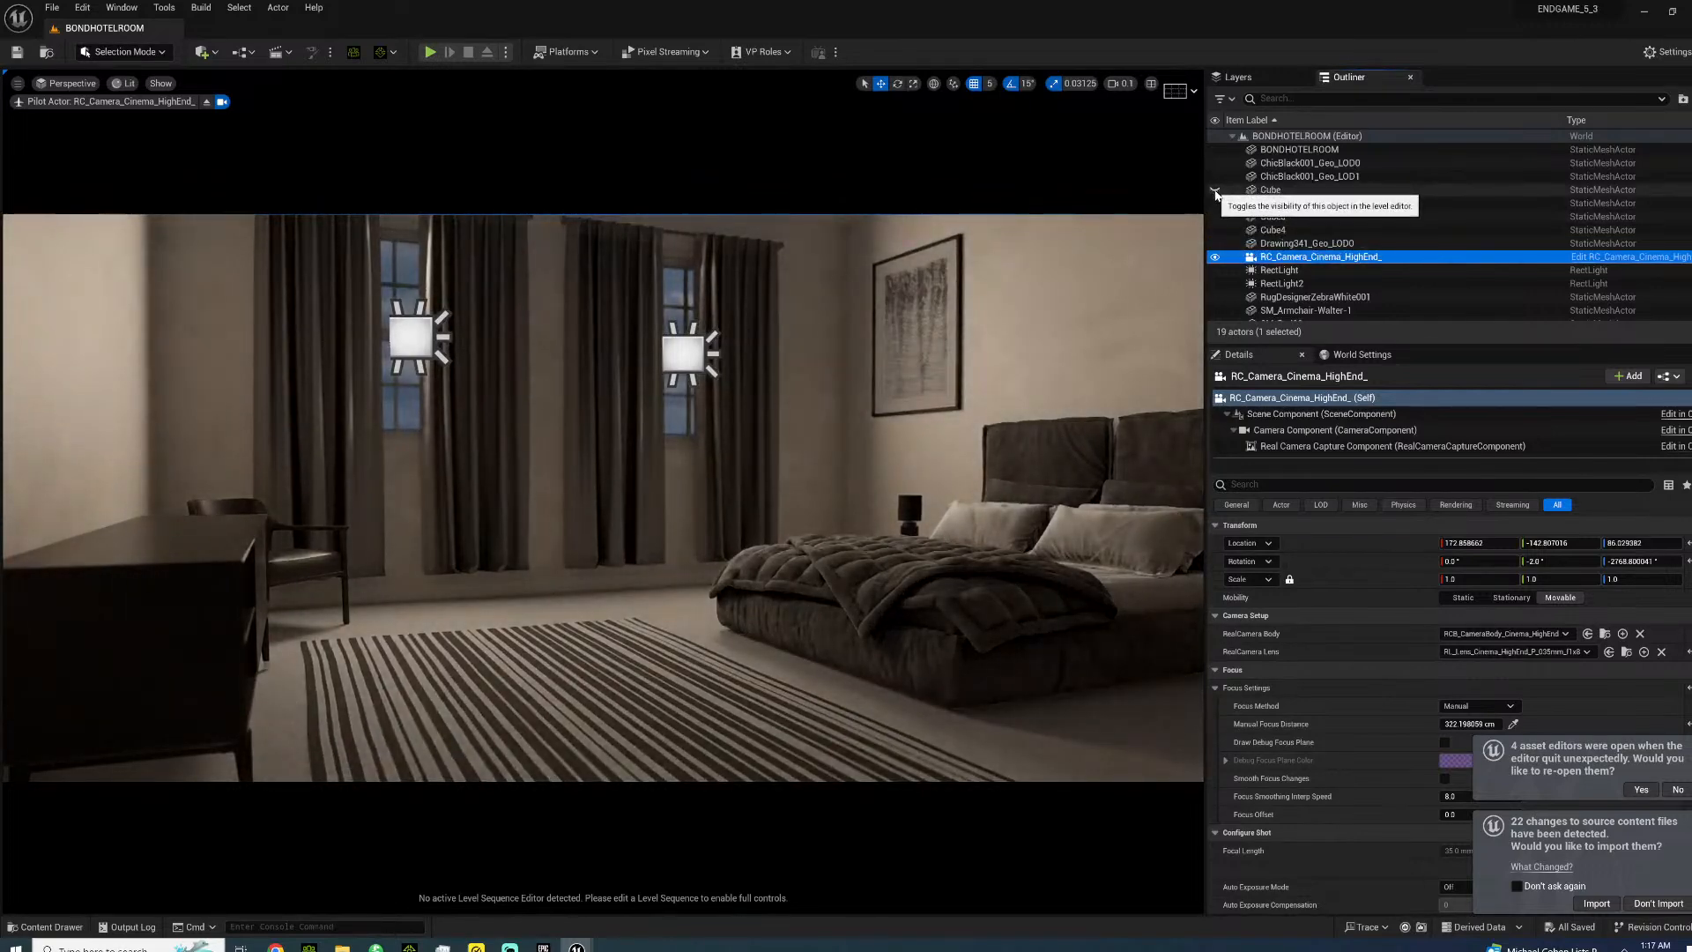
- Reframe the piloted camera to show the whole bed with both nightstands and the cabinet beside the windows
key(s)
mouse_move(797, 255)
right_down()
mouse_move(793, 271)
mouse_move(739, 278)
mouse_move(728, 254)
mouse_move(663, 242)
mouse_move(727, 256)
mouse_move(799, 243)
mouse_move(795, 230)
right_up()
key(a)
key(d)
key(w)
key(s)
key(w)
key(s)
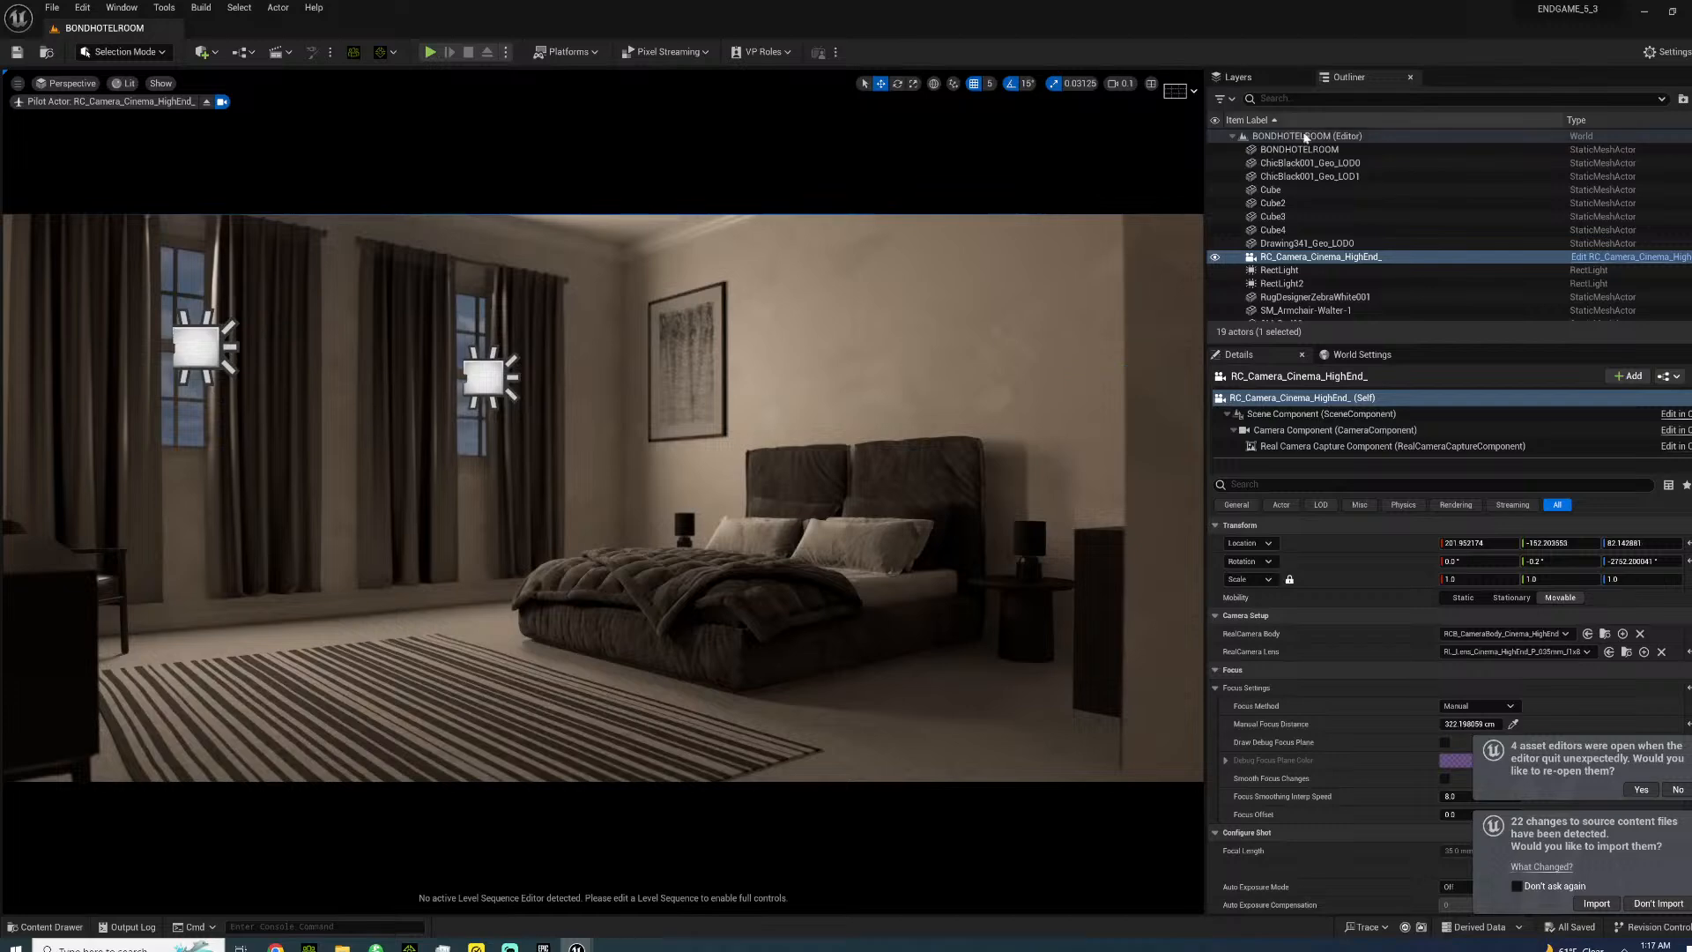
- Compare the lighting with the four cubes hidden and shown once more from the wider bed framing
click(1230, 192)
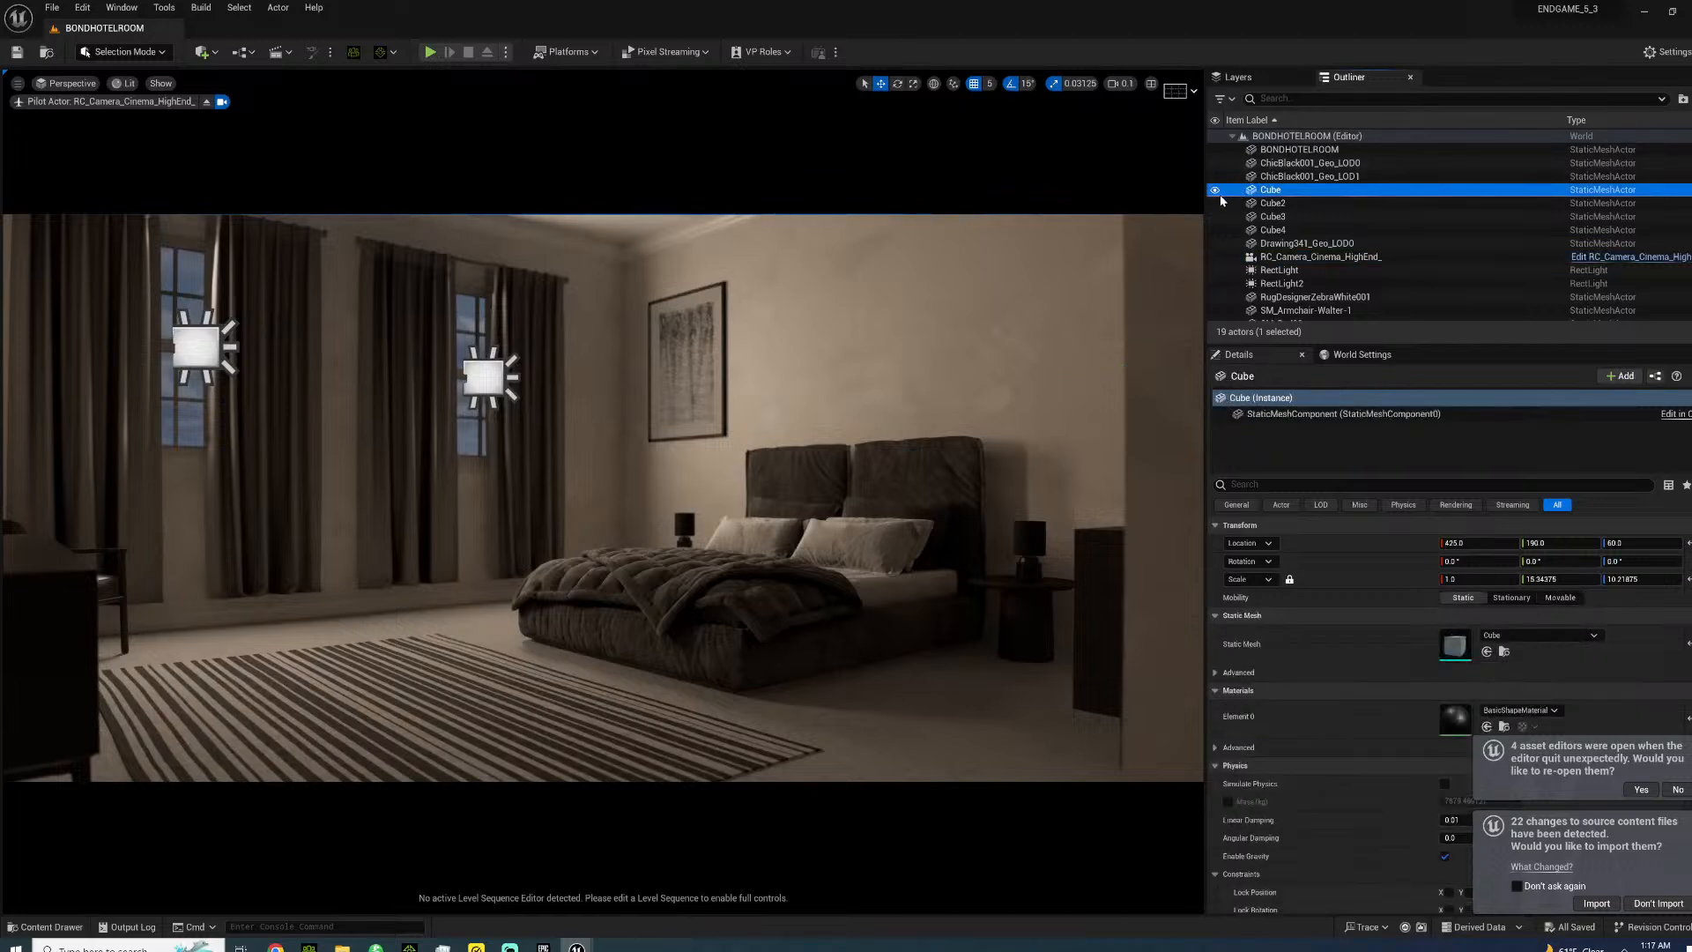
click(1216, 219)
click(1217, 232)
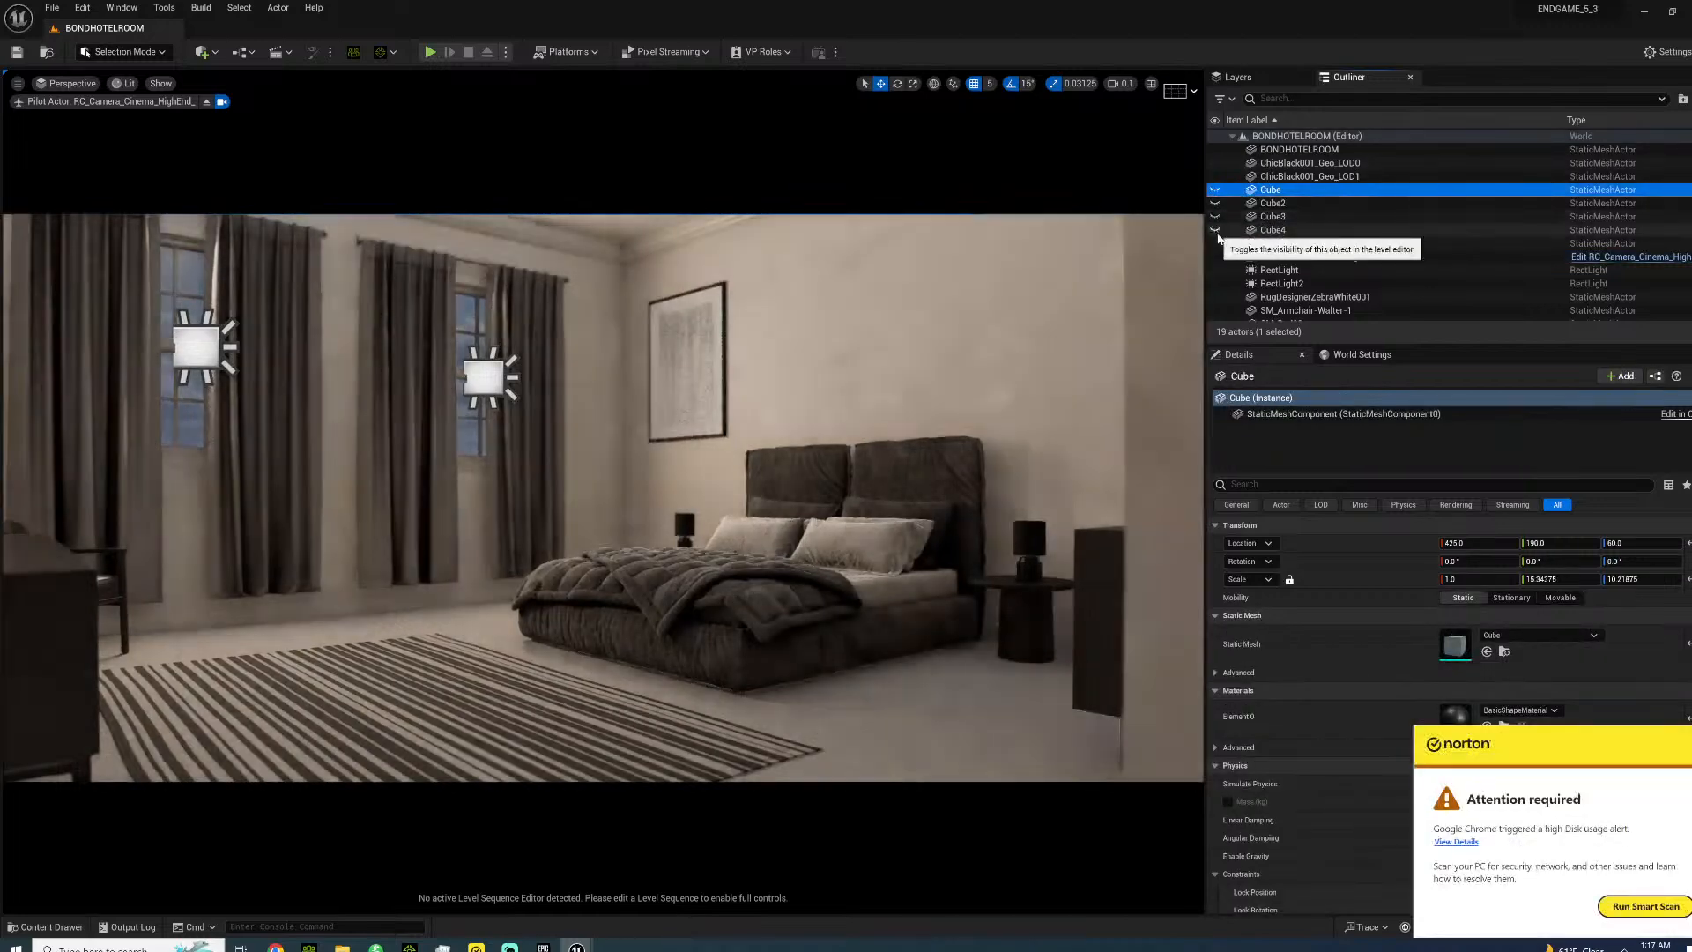
click(1215, 230)
click(1215, 217)
click(1216, 204)
click(1216, 190)
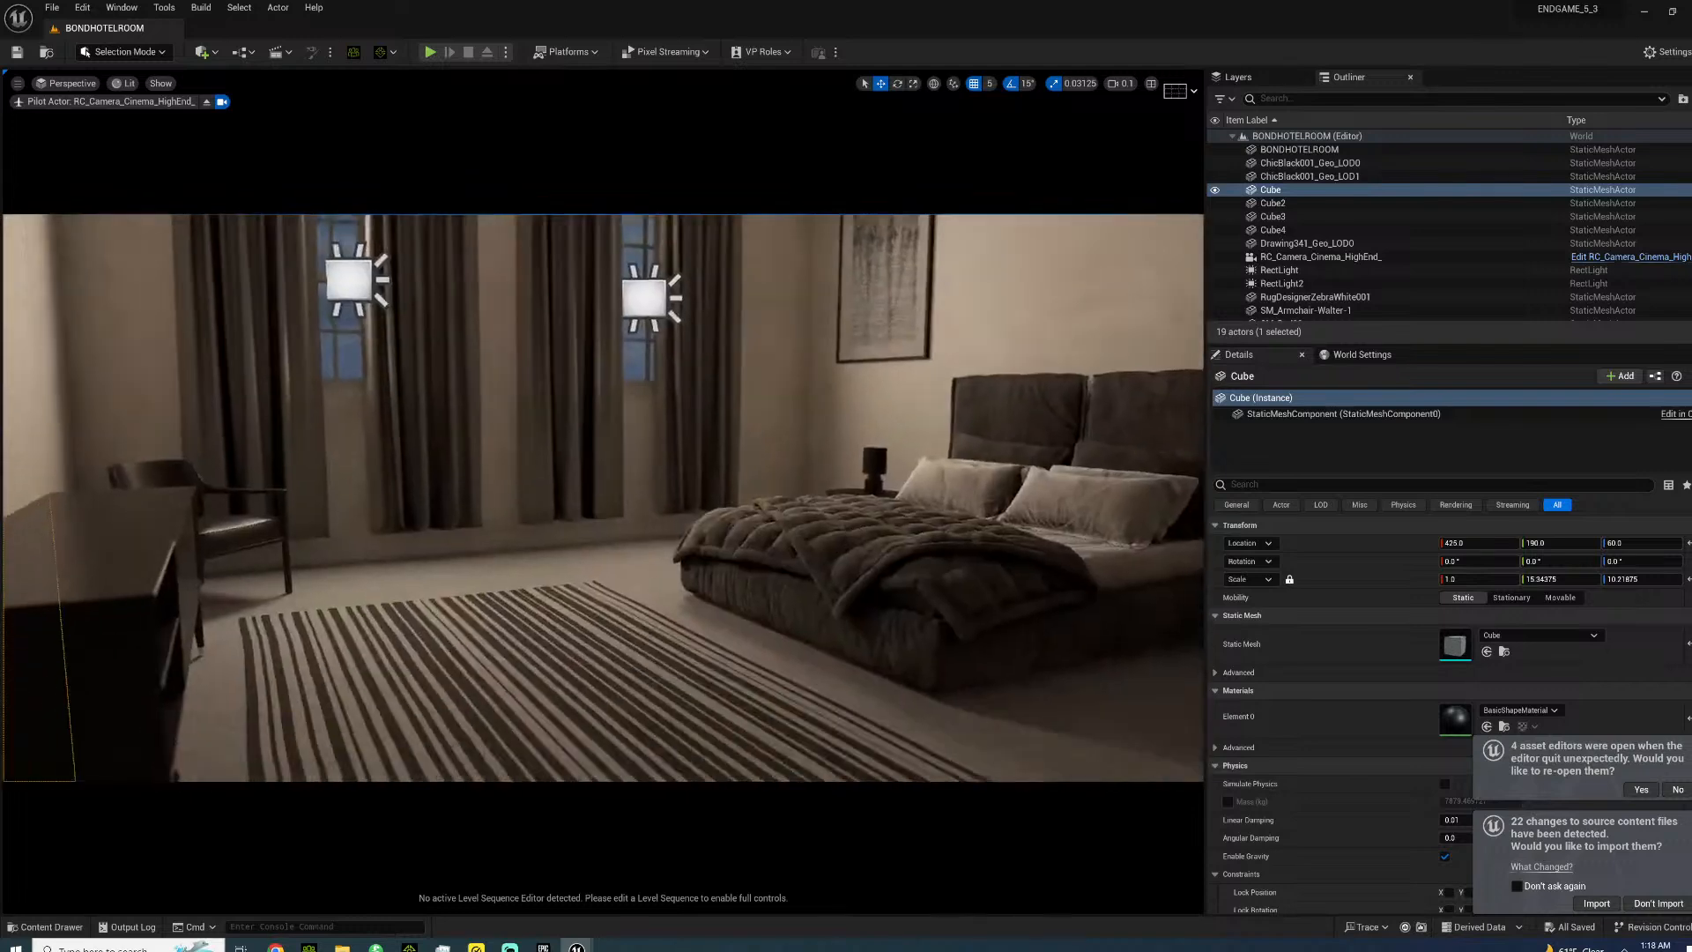
- Set the temperature of both window rect lights to 5500 after trying 7500, and save the level
click(647, 264)
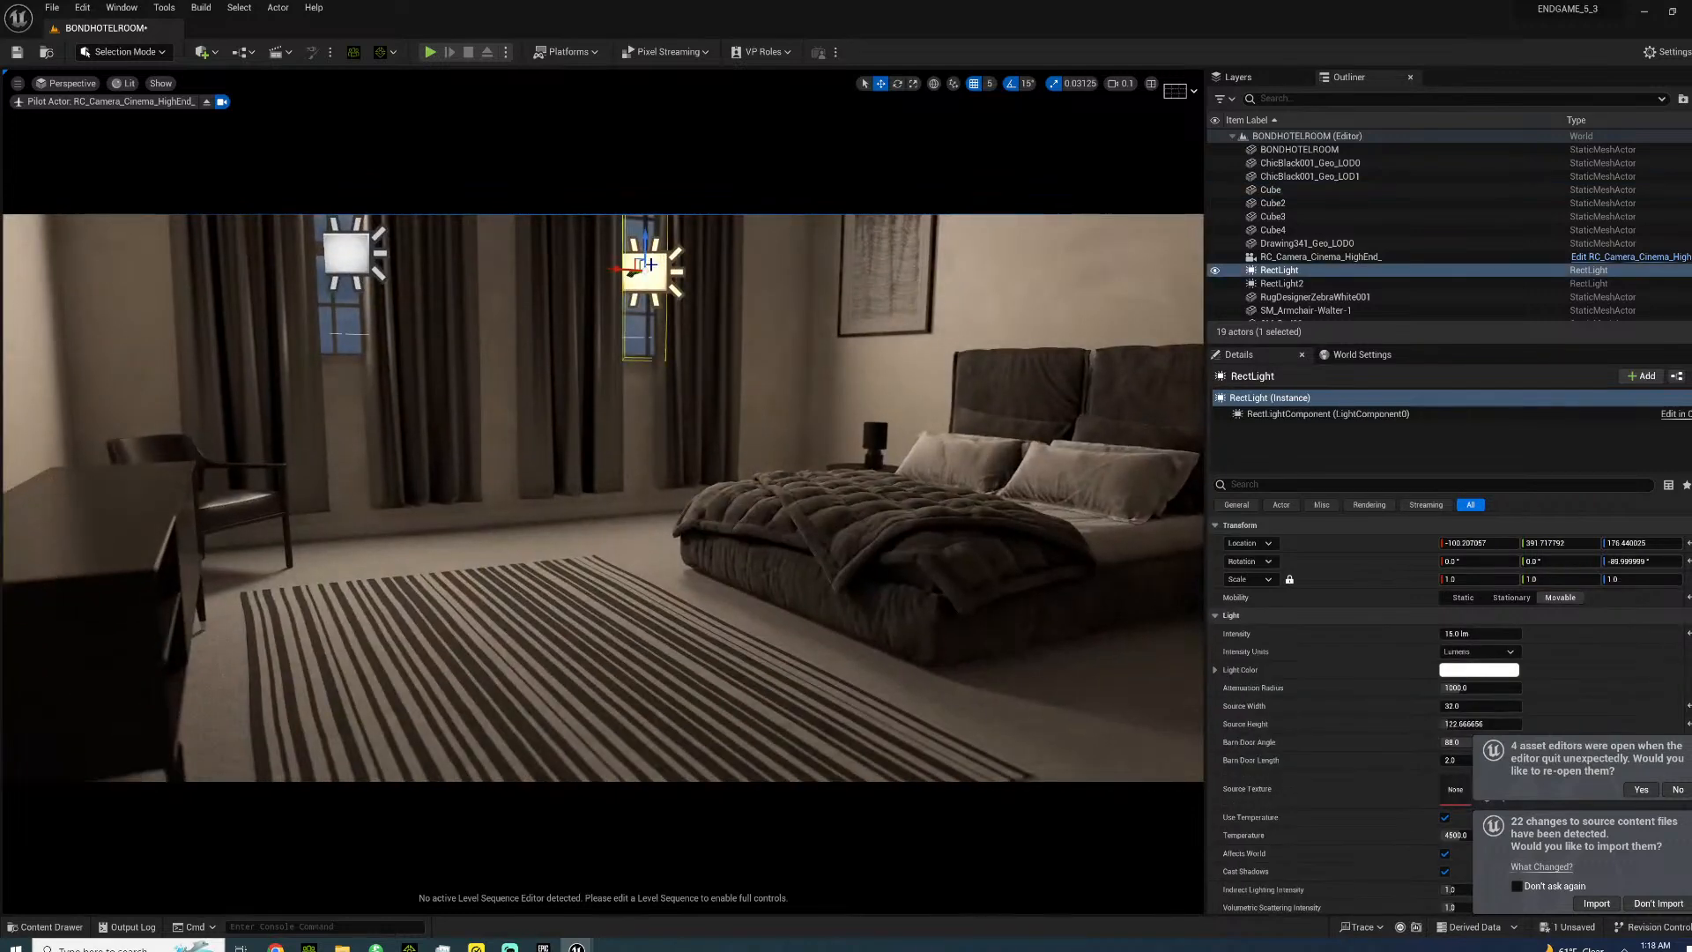
click(362, 254)
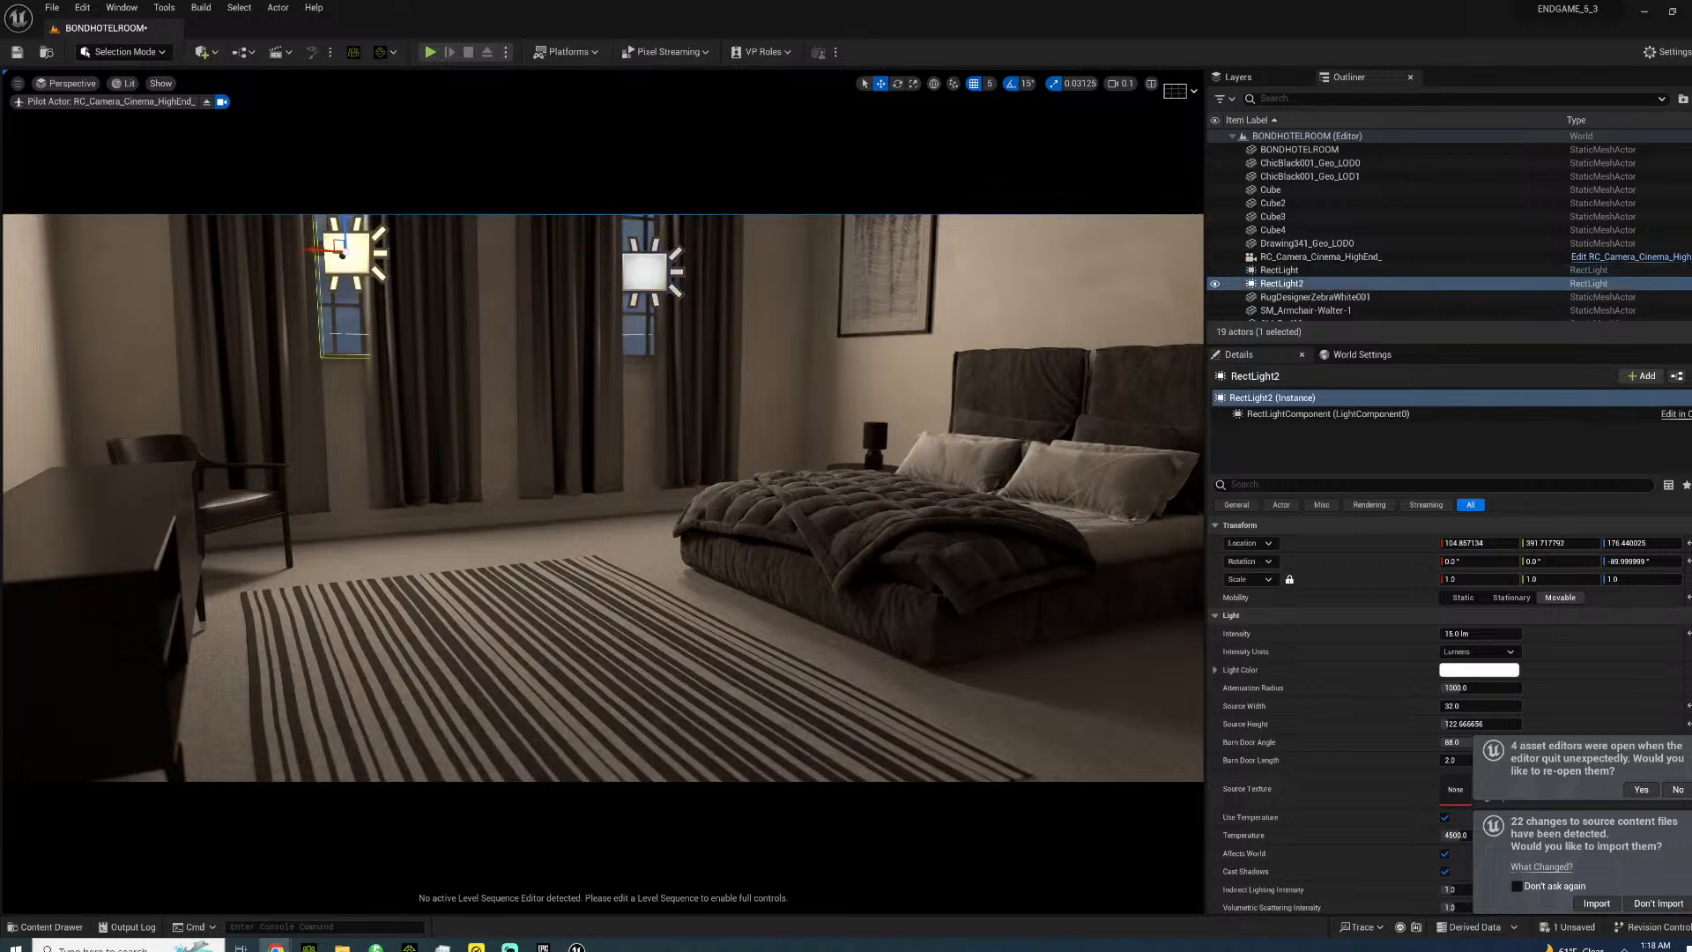
ctrl+click(646, 274)
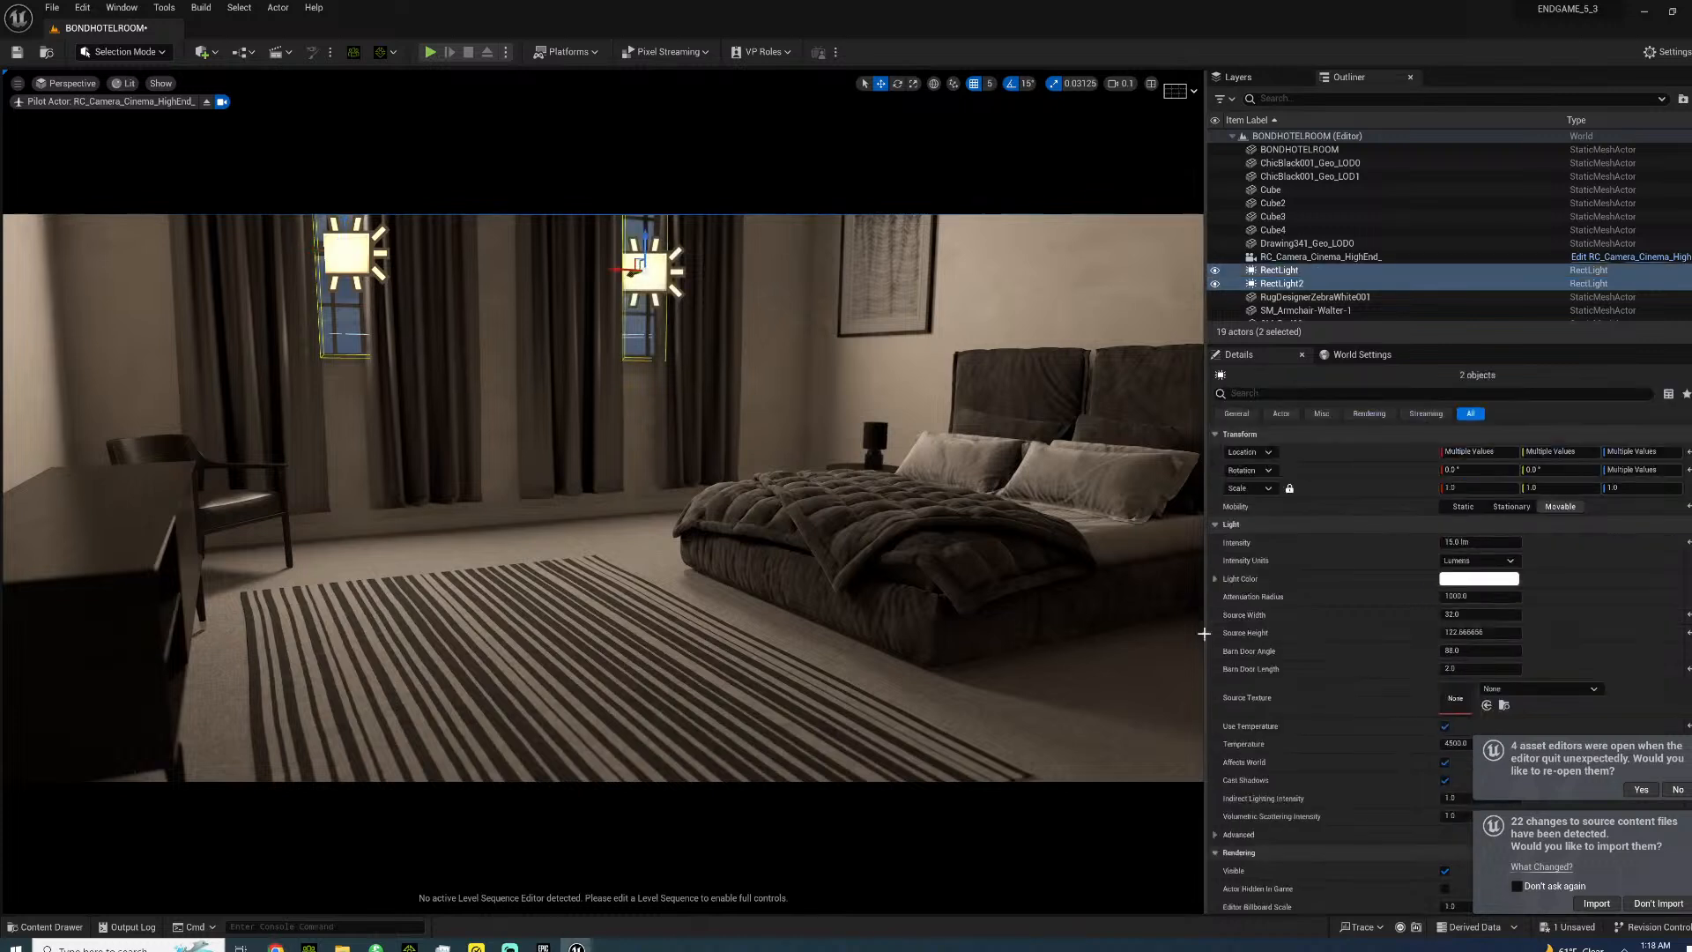
scroll(1367, 702, down, 2)
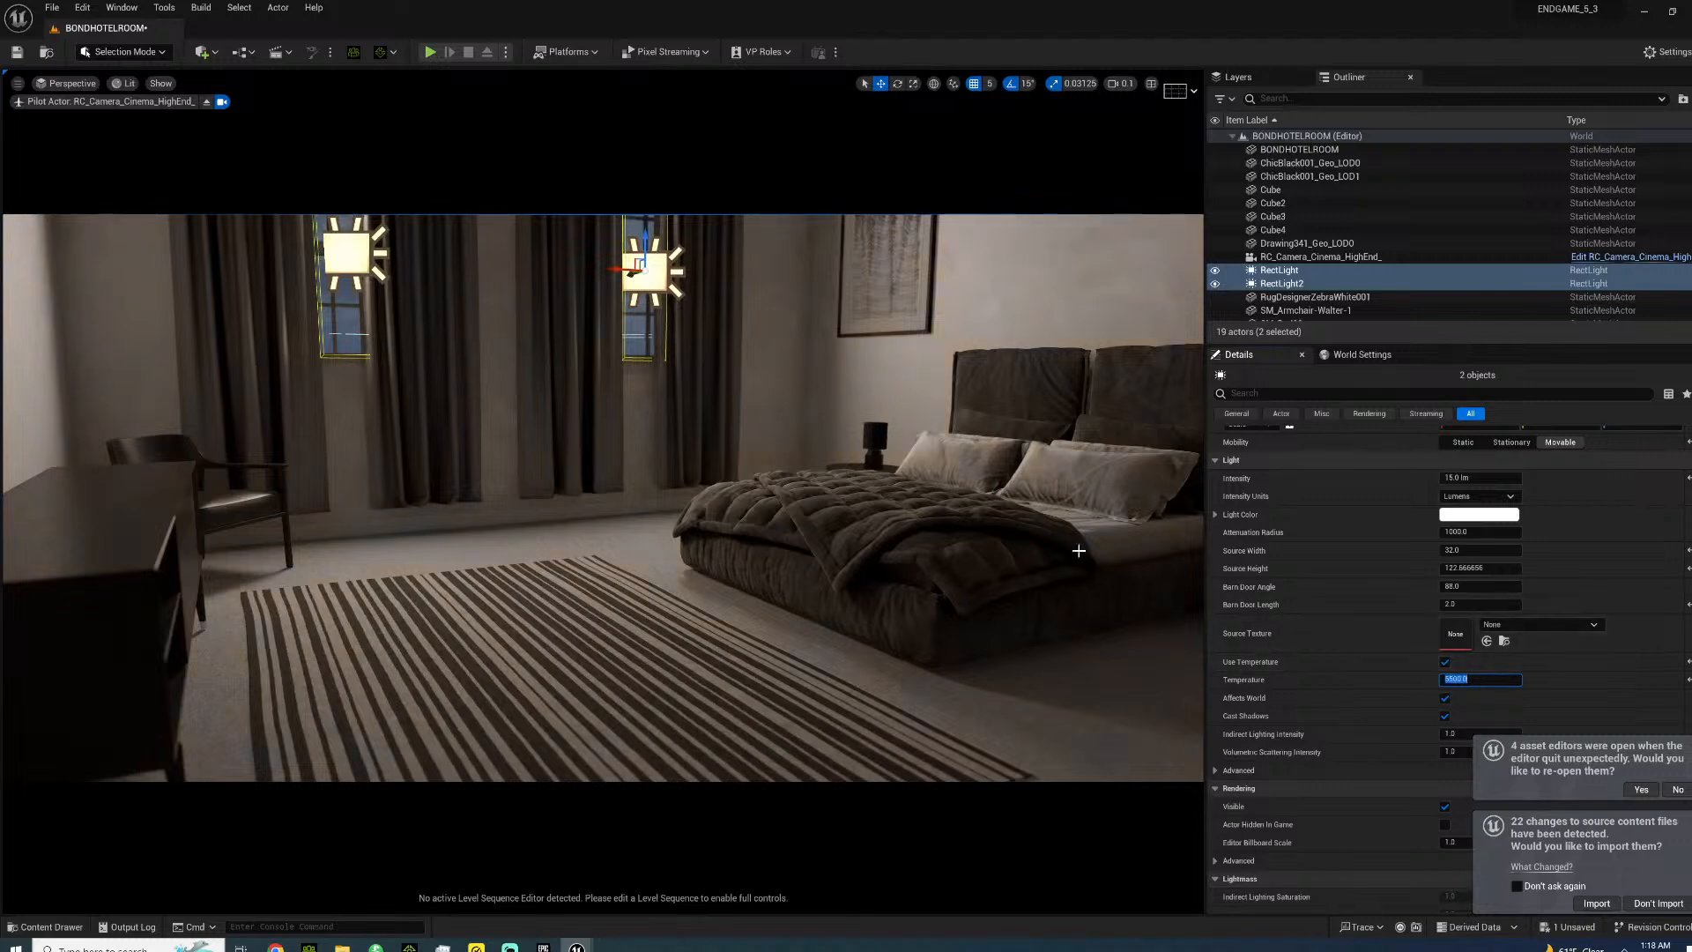
right_drag(633, 273, 744, 252)
click(1468, 679)
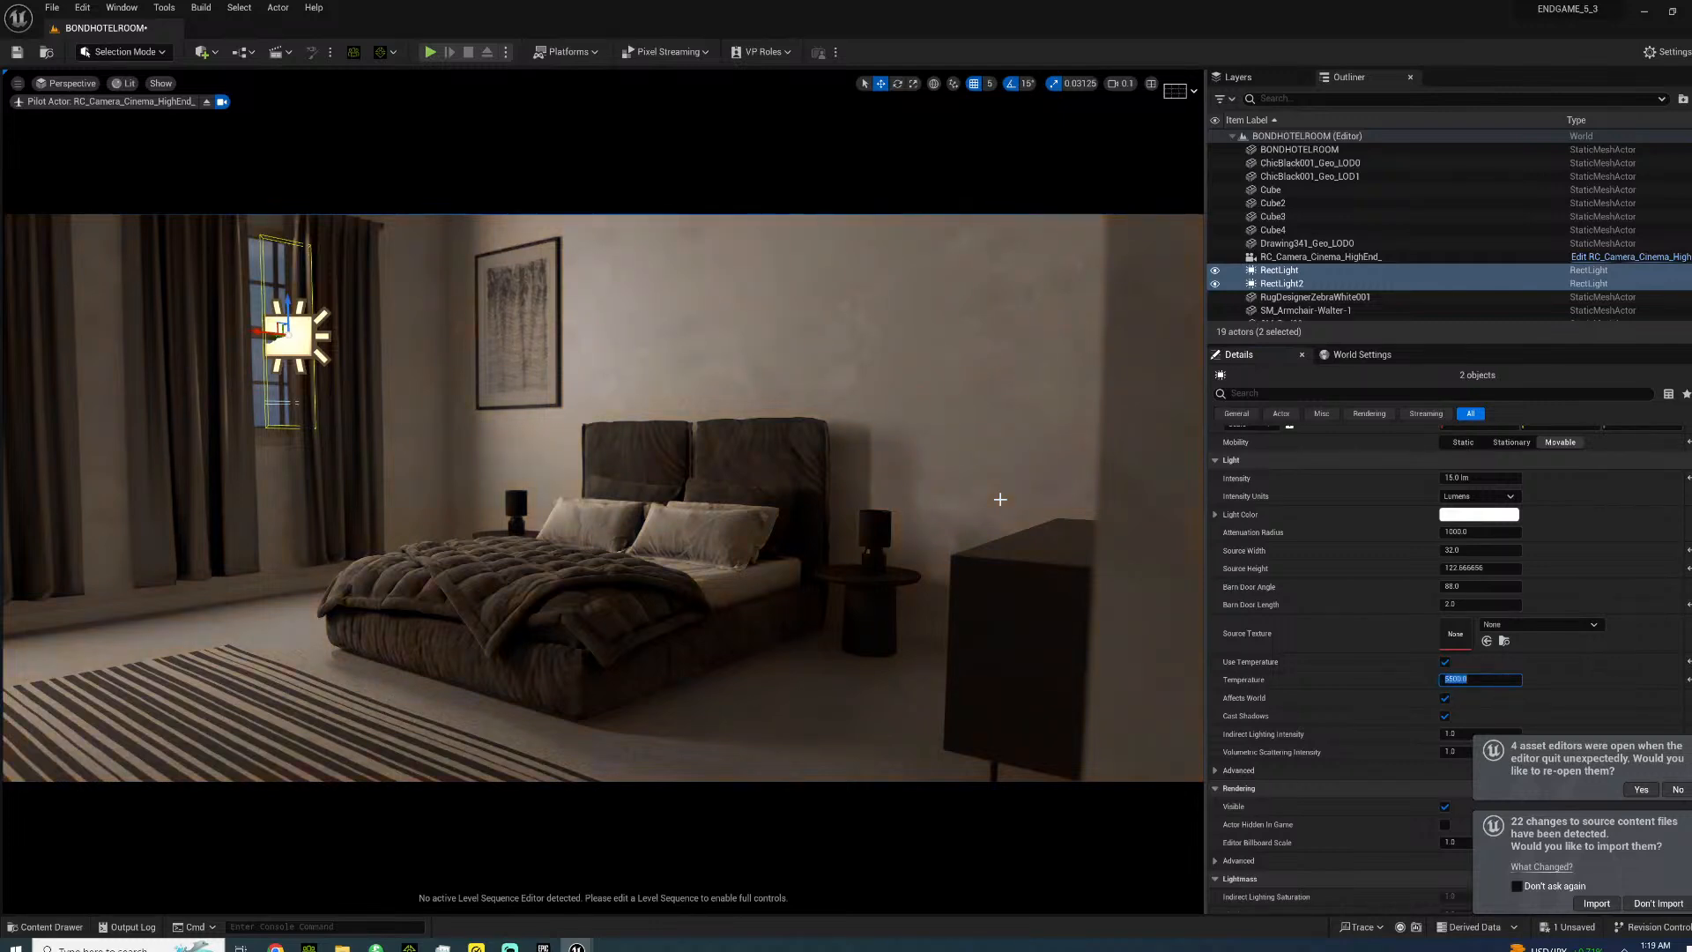
key(Return)
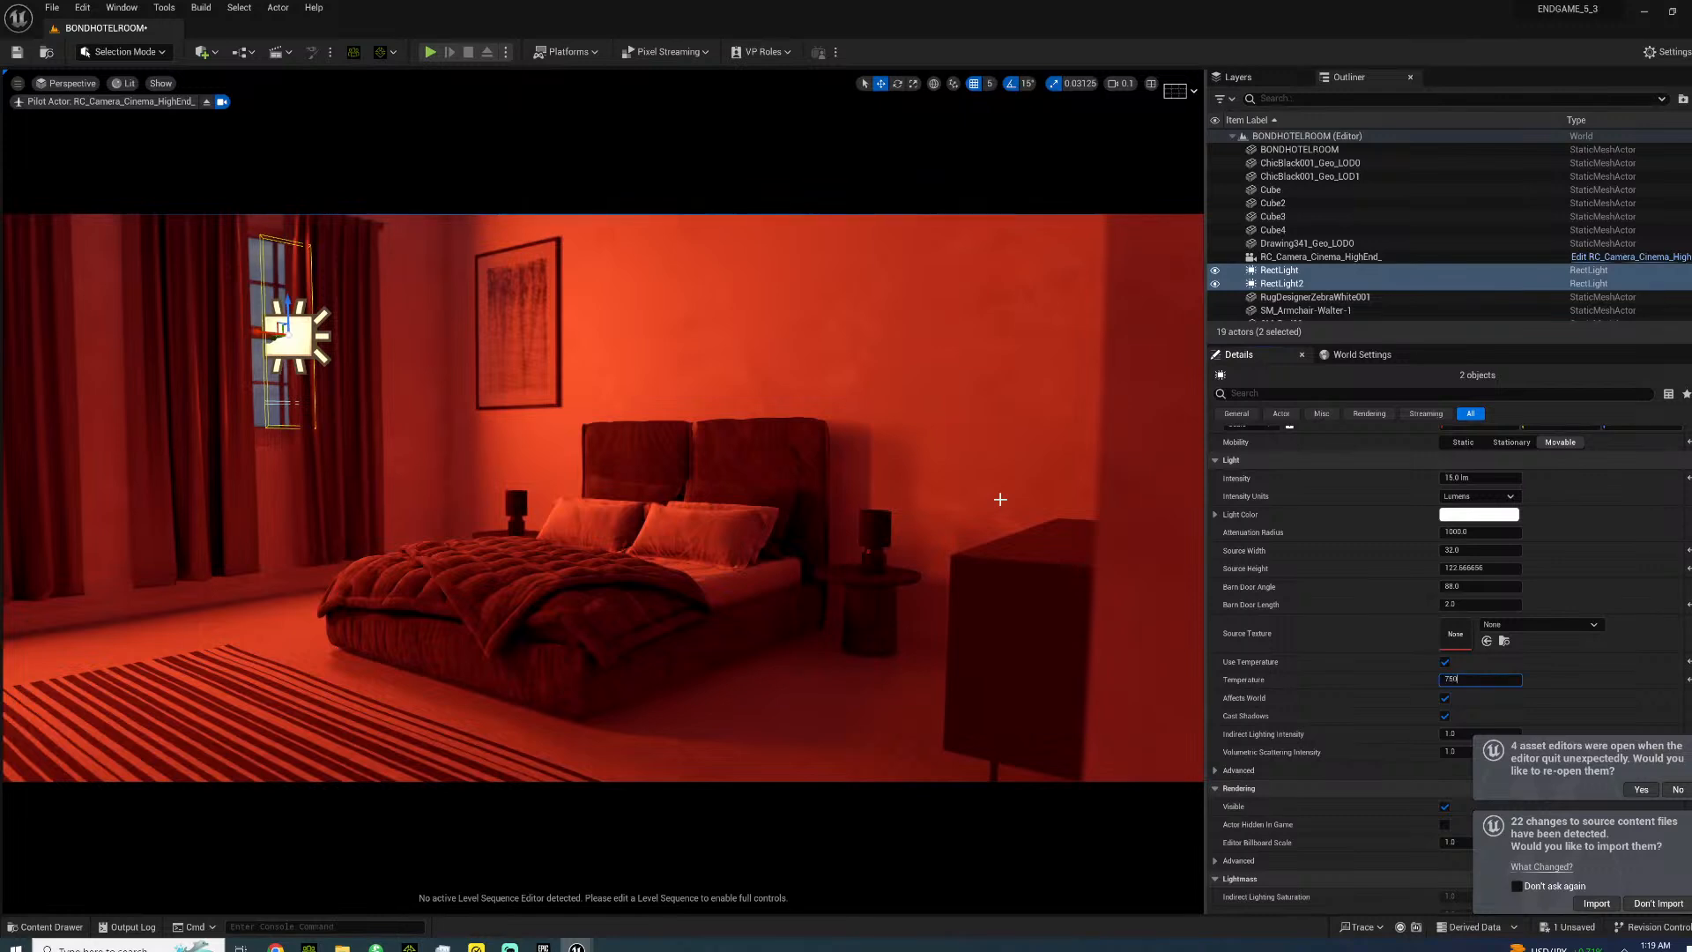
text(7500)
key(Return)
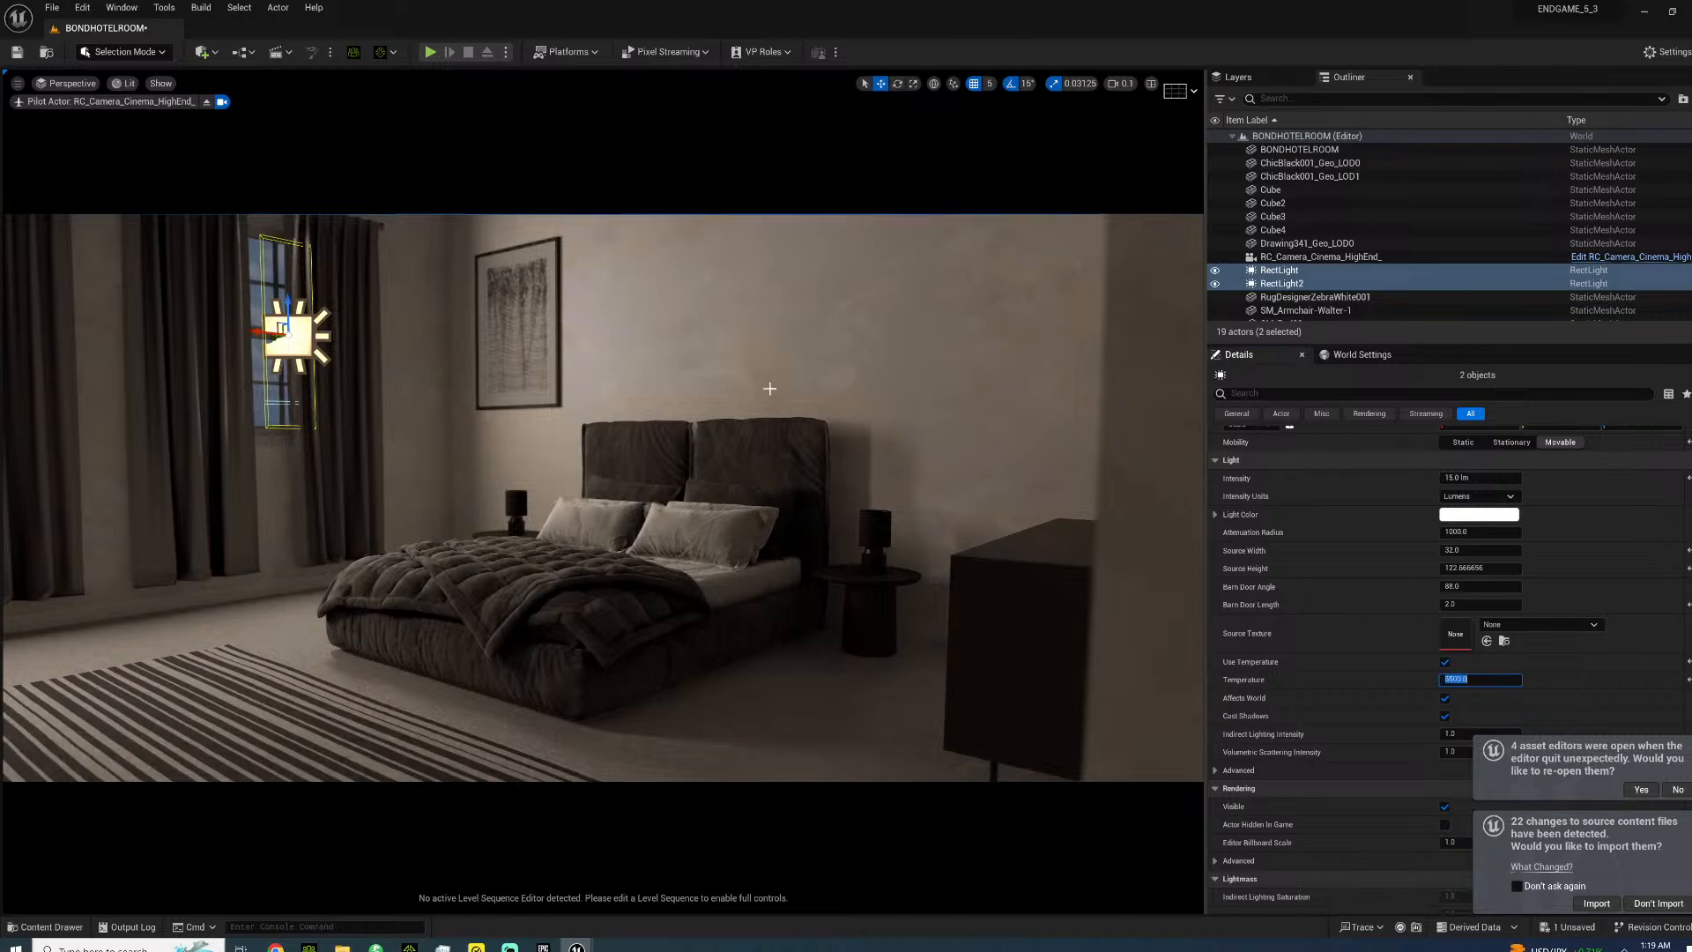
right_drag(603, 498, 833, 434)
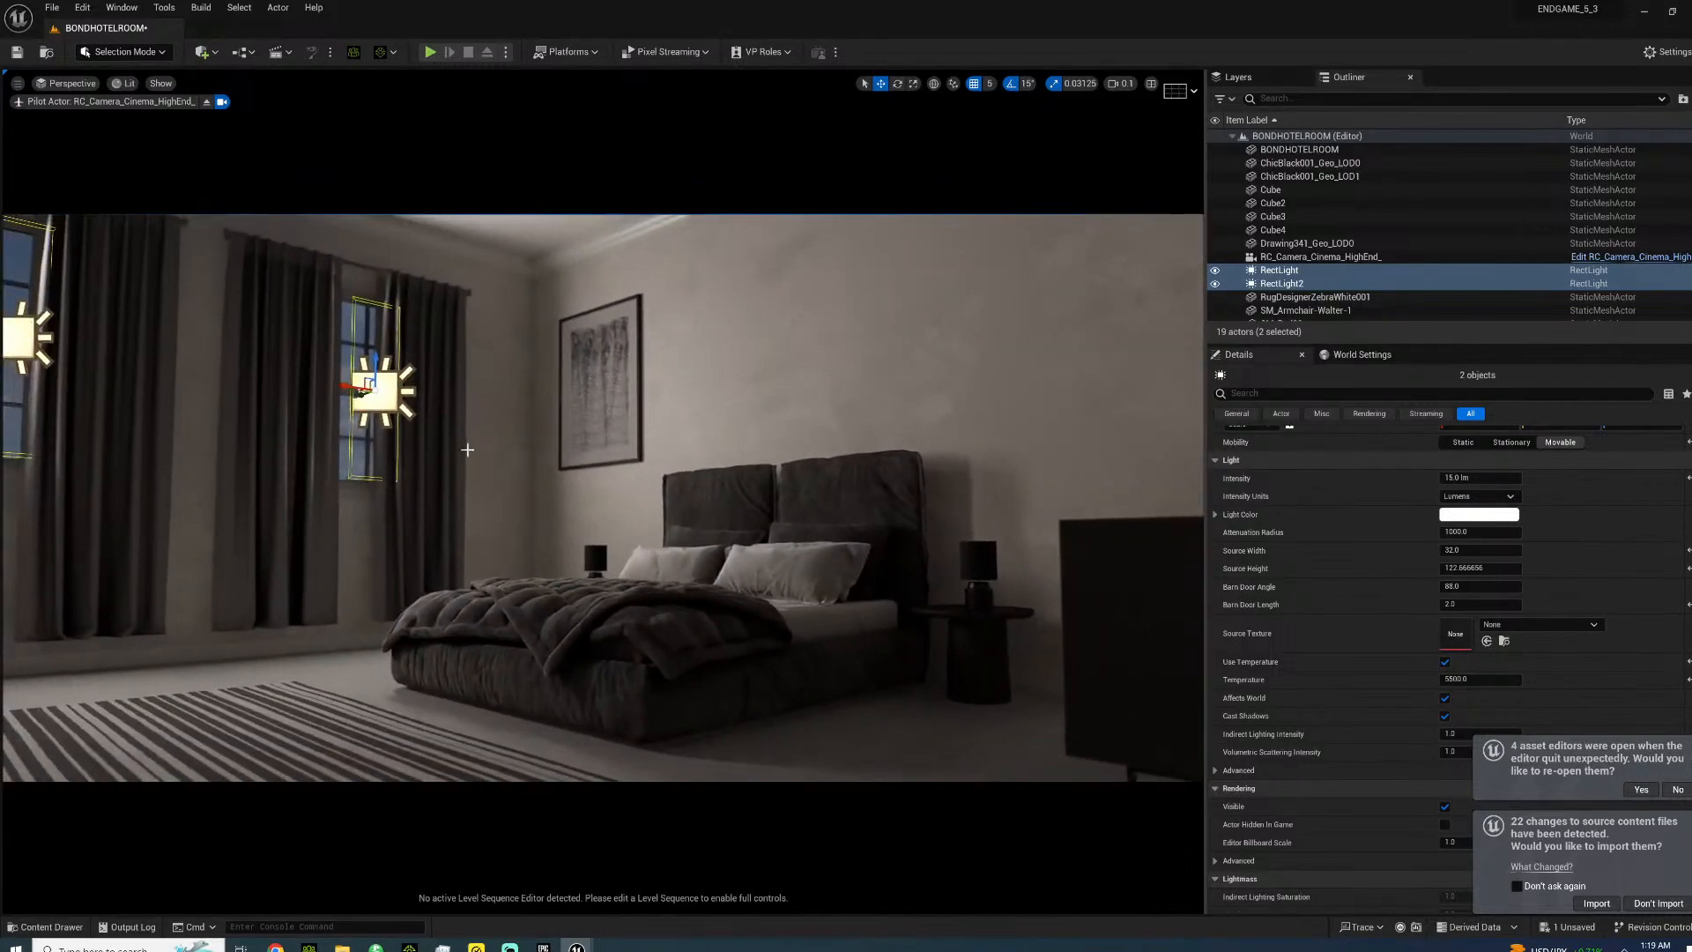
key(ctrl+s)
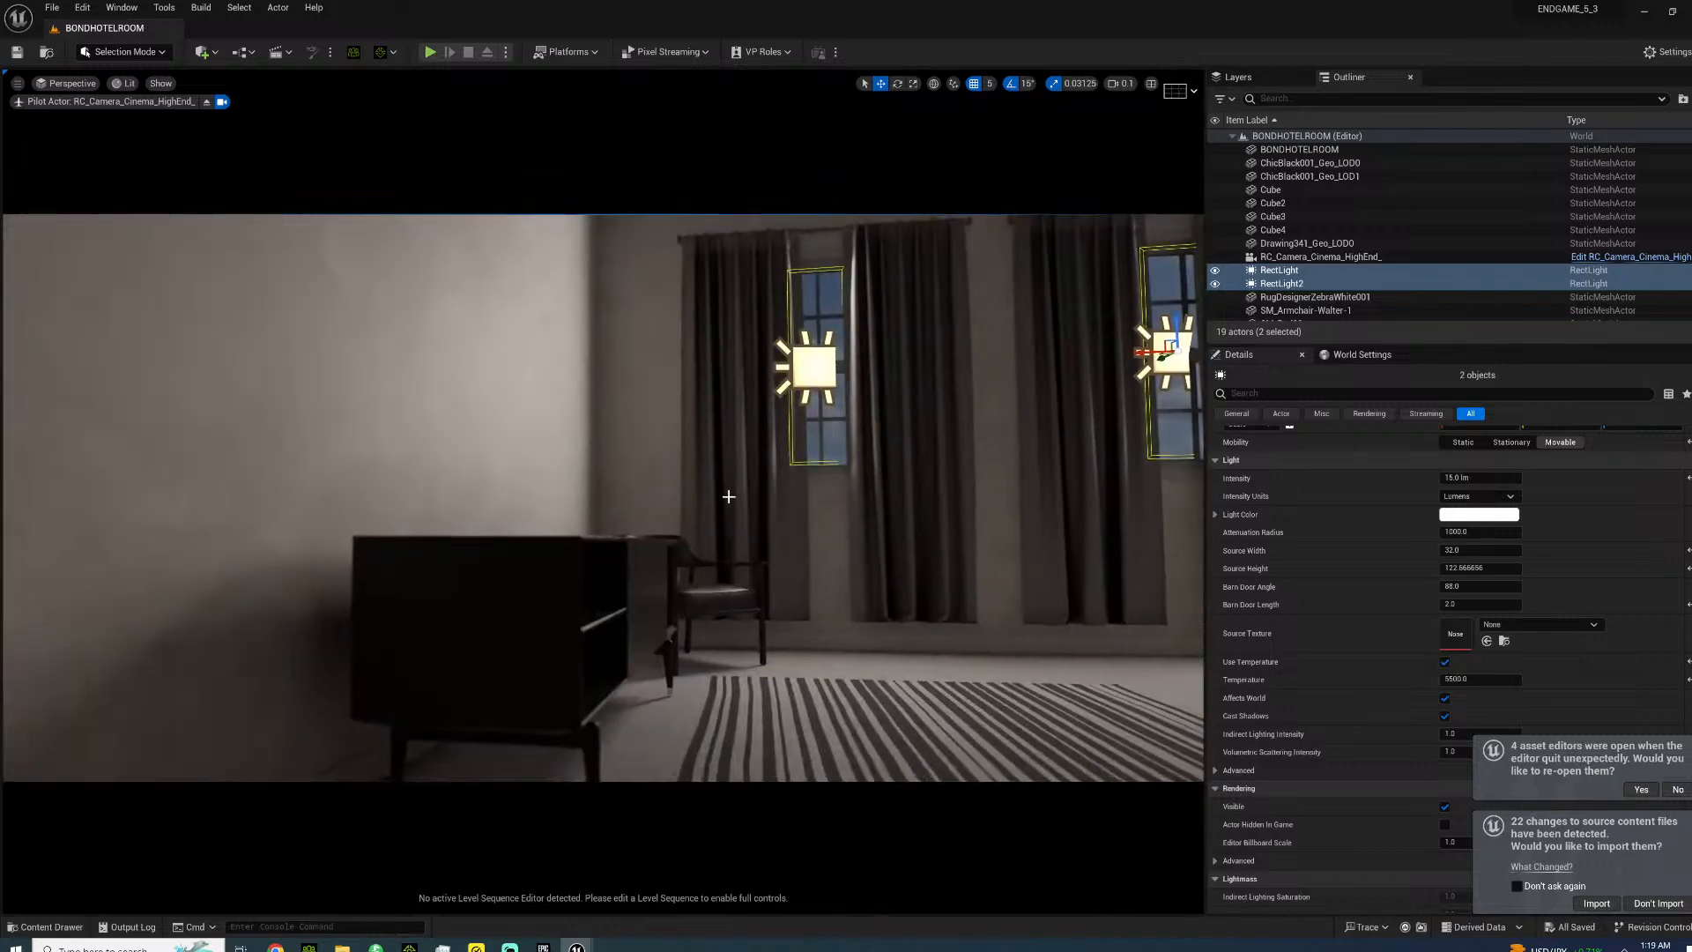
- Sample the bed's duvet to set the cinema camera's manual focus distance to about 152 cm, and frame the windows and bed
click(729, 496)
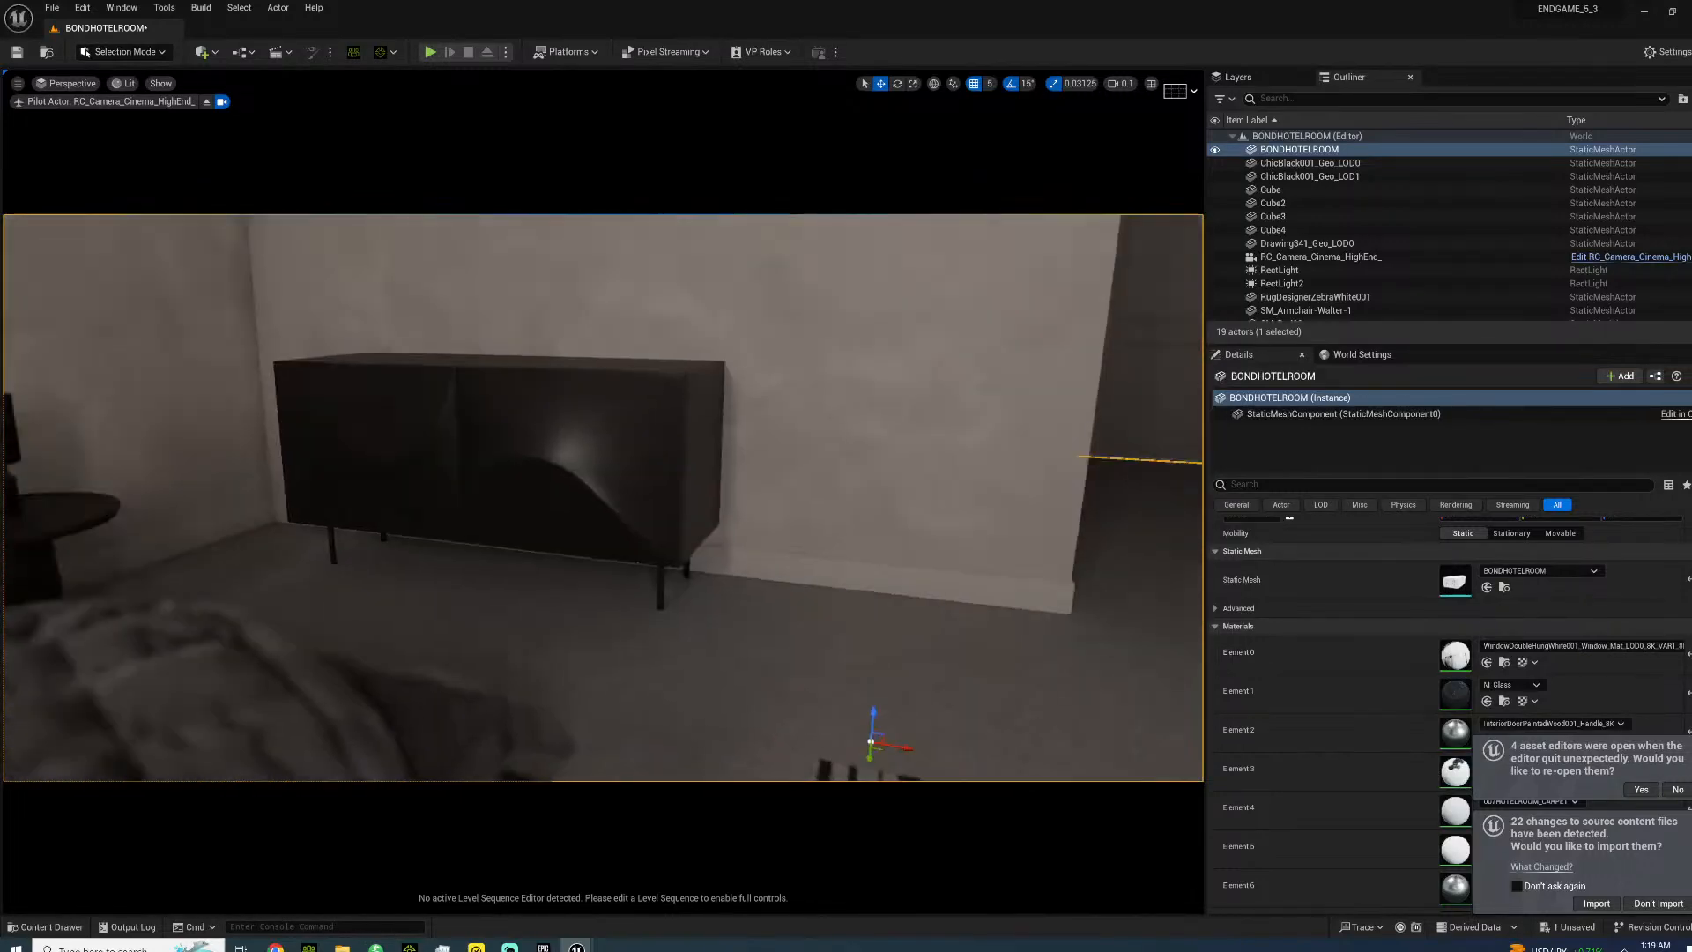
mouse_move(1060, 640)
right_down()
mouse_move(882, 617)
mouse_move(732, 652)
mouse_move(744, 688)
mouse_move(1060, 640)
right_up()
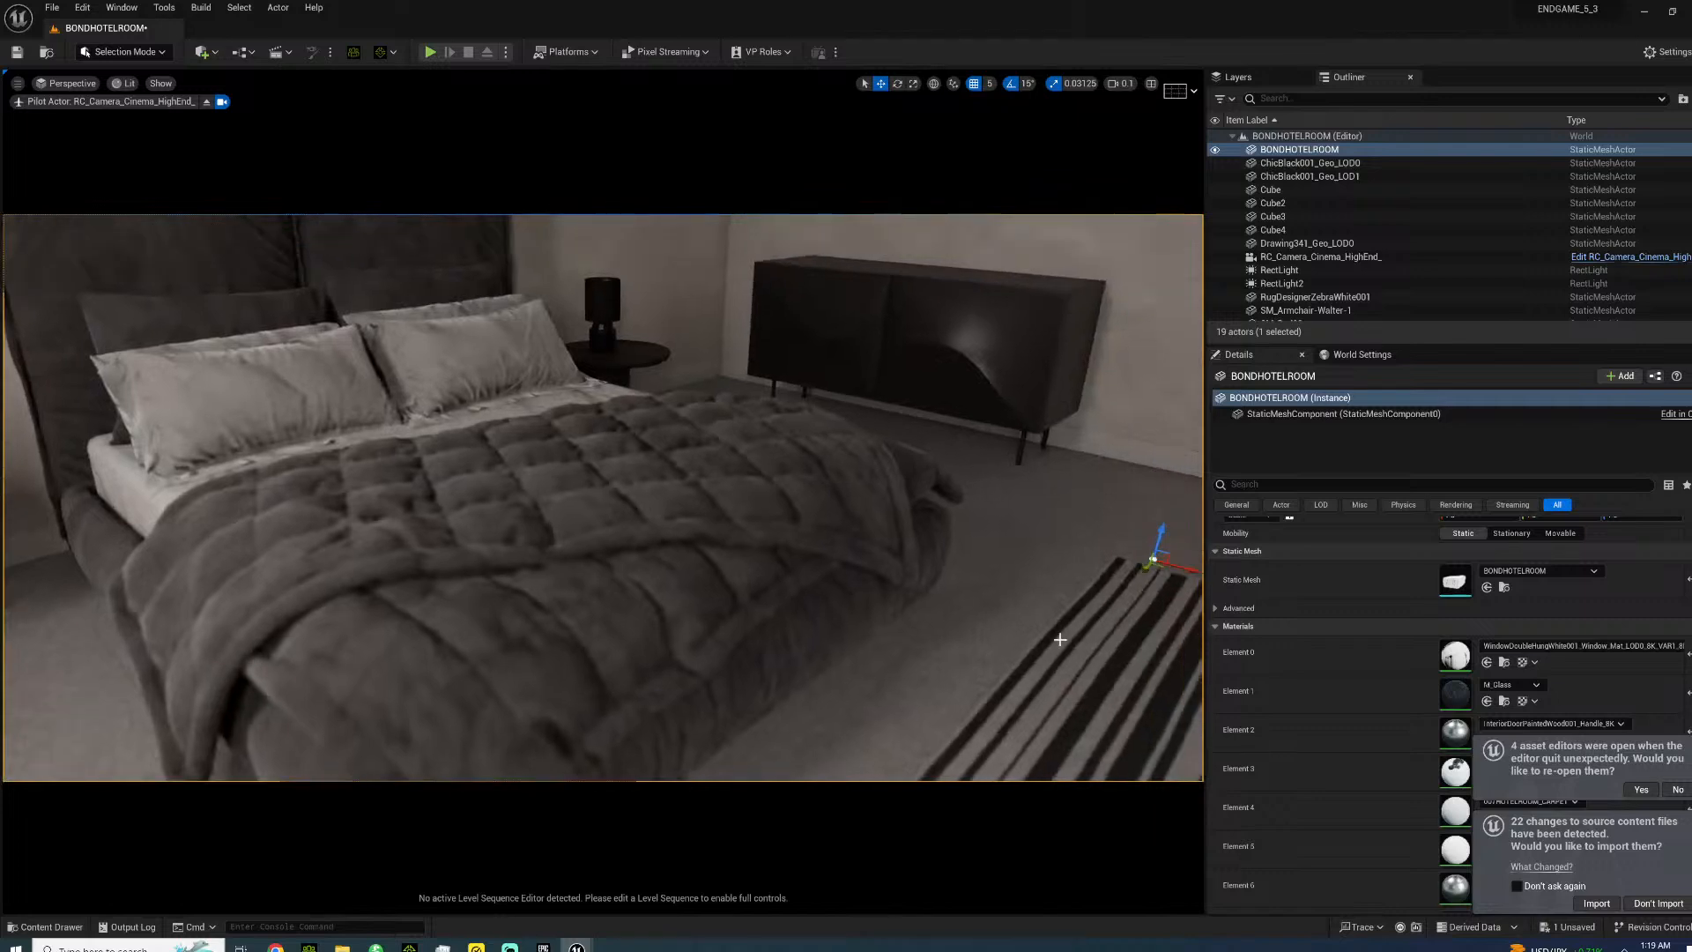
click(1319, 256)
click(1513, 659)
click(710, 526)
right_drag(832, 397, 506, 342)
- Stop piloting the cinema camera to check the room in the free view, and resume piloting it
right_click(1289, 257)
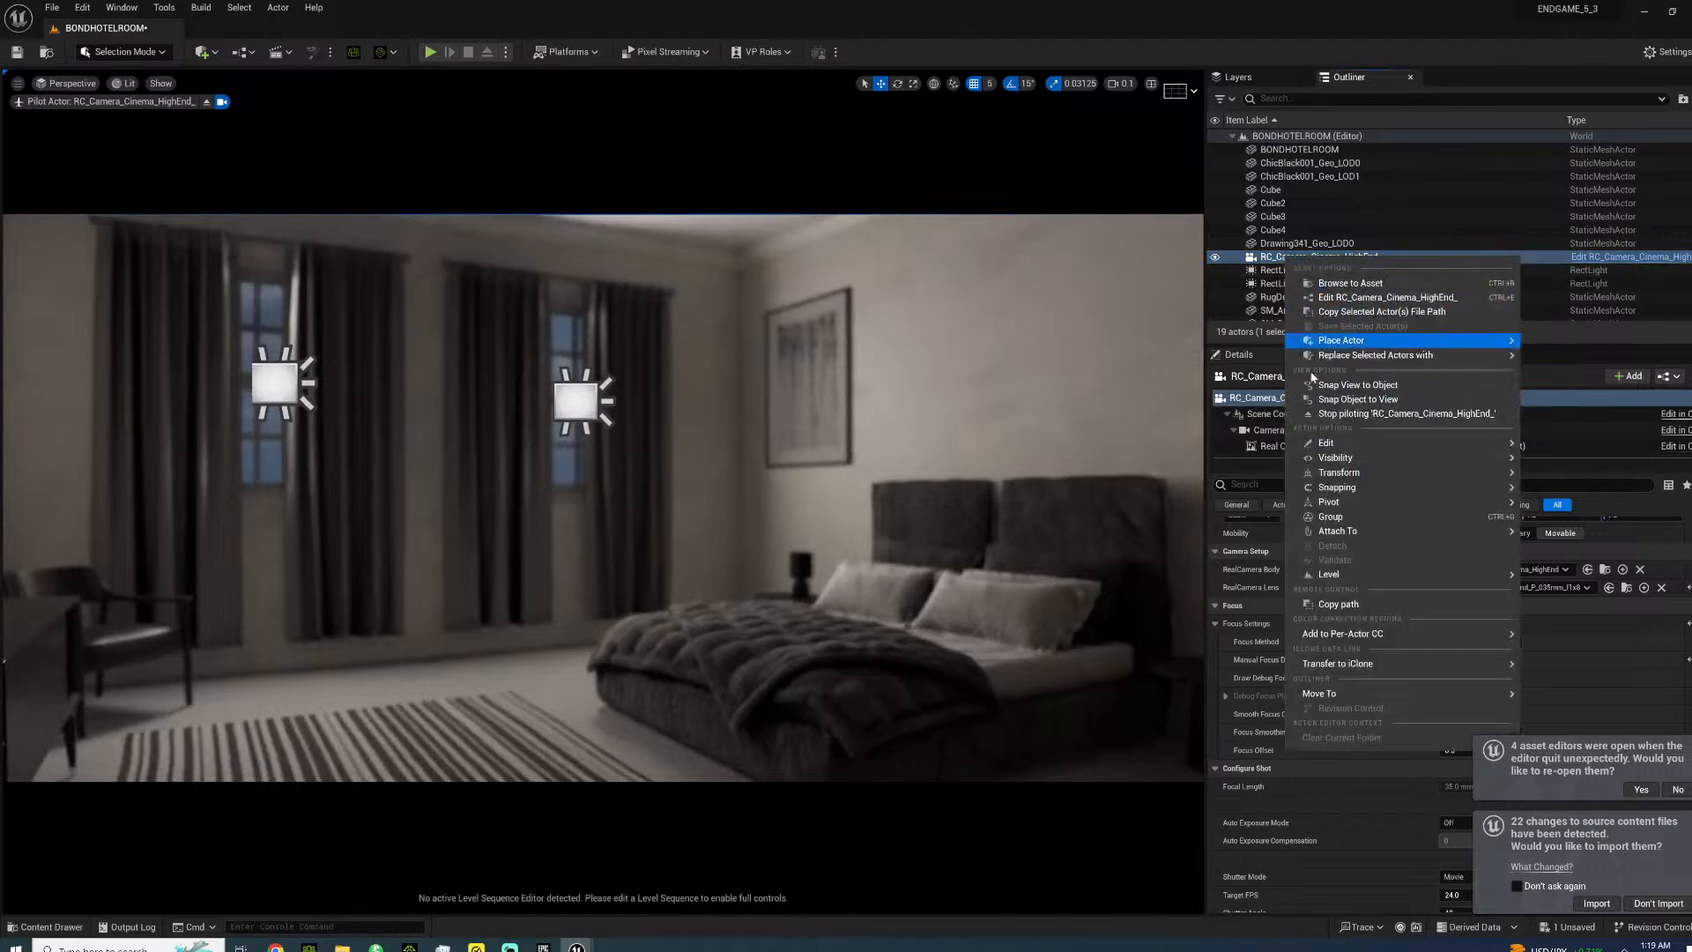
click(1357, 414)
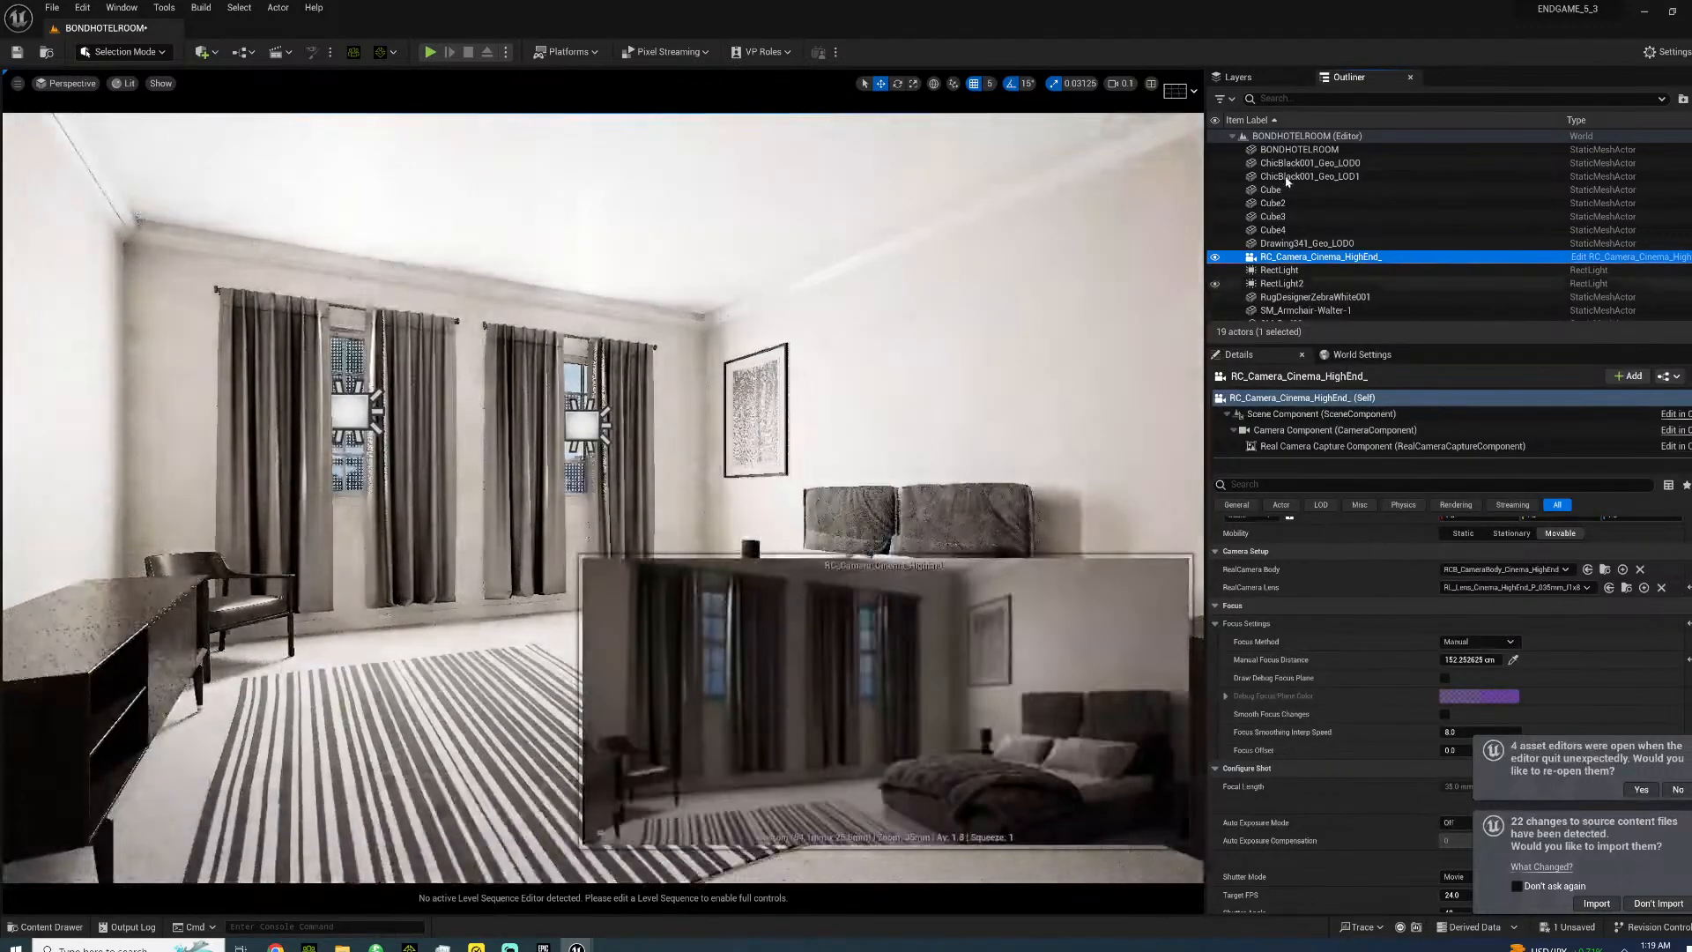
click(1286, 181)
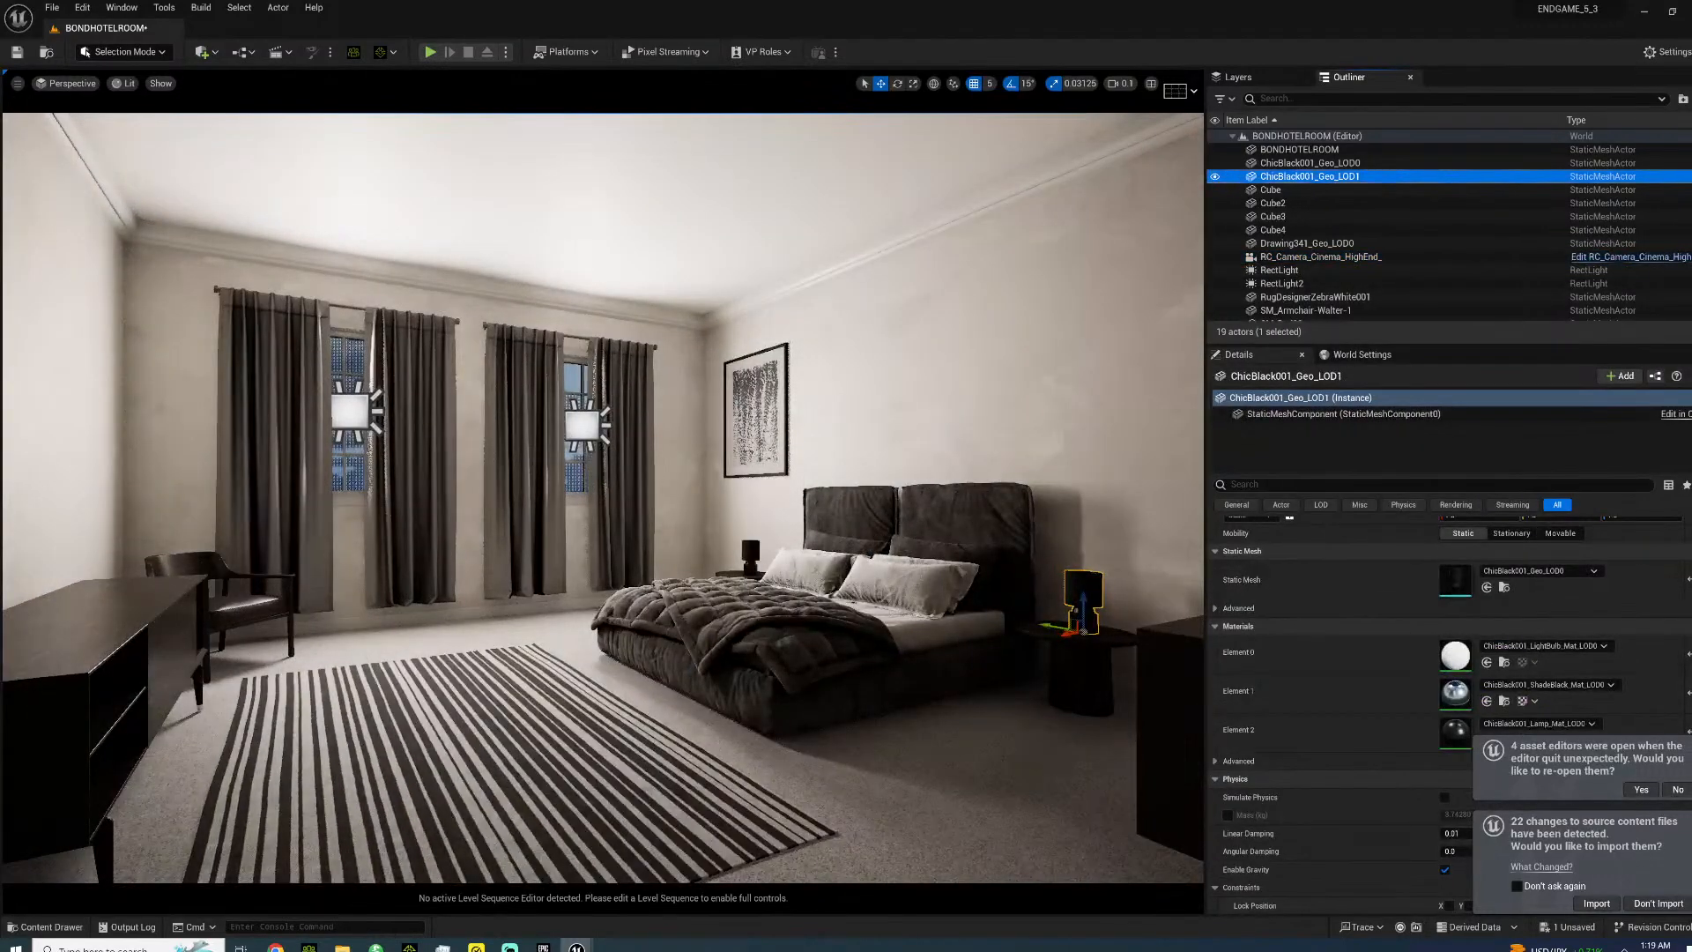
right_drag(684, 287, 1031, 355)
click(440, 396)
right_click(469, 410)
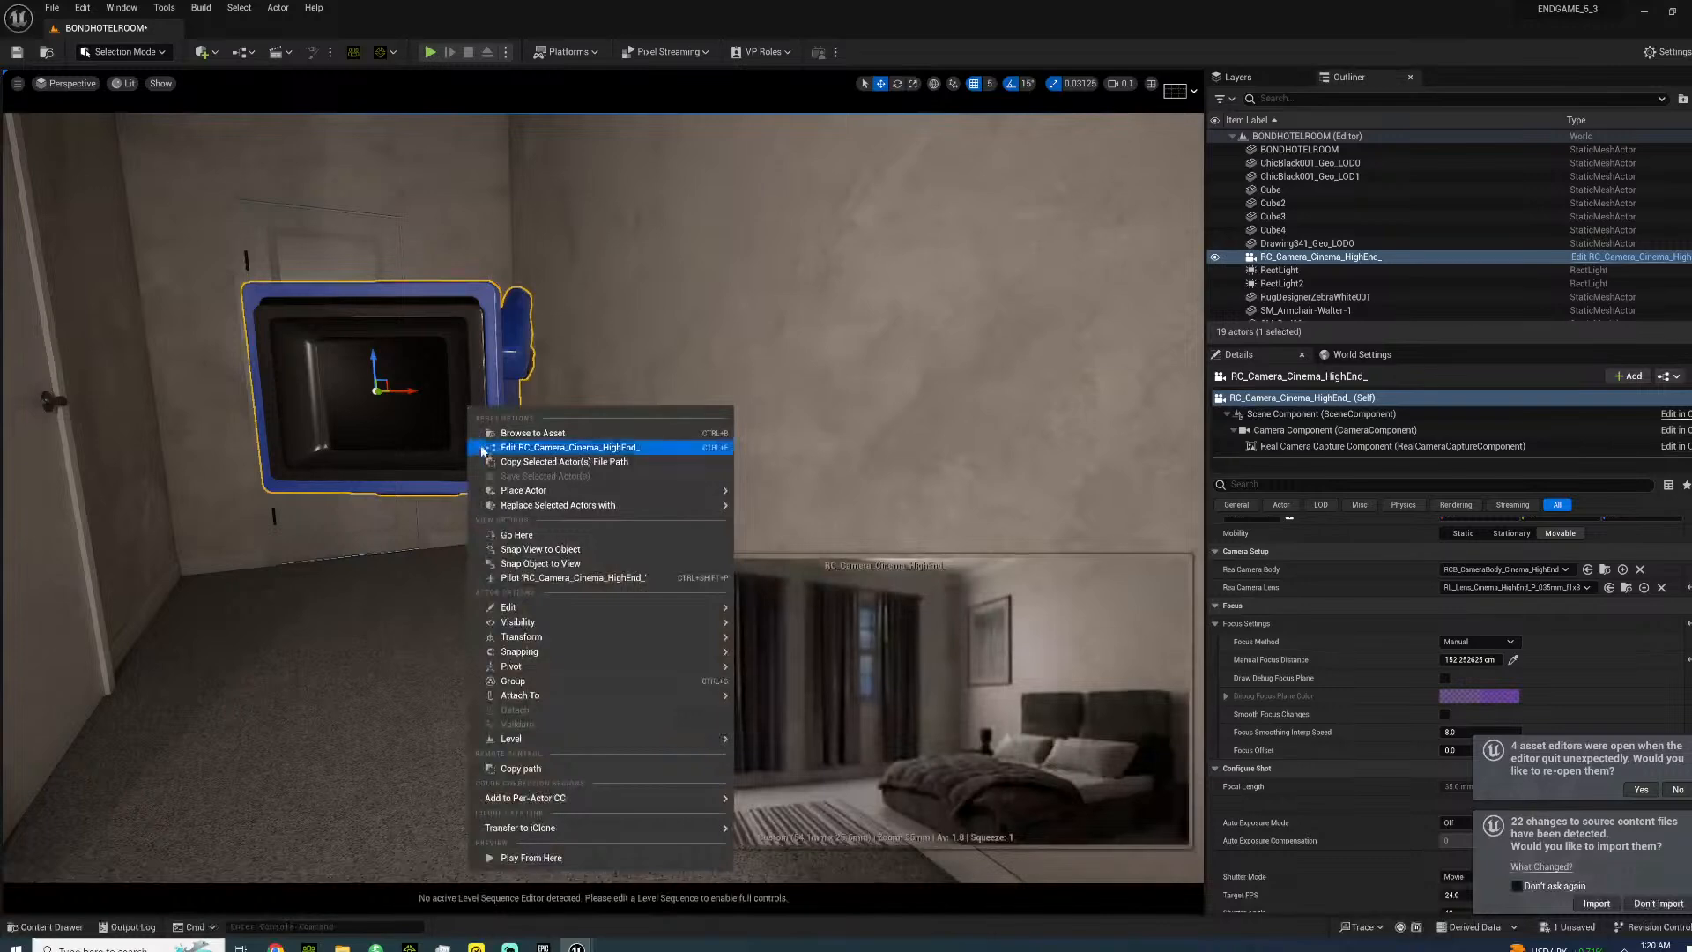
click(529, 577)
- Resample the camera's manual focus distance to about 355 cm and frame the bed with the dark cabinet
right_drag(551, 533, 568, 718)
click(1513, 661)
click(640, 478)
right_drag(640, 478, 1067, 476)
key(a)
key(s)
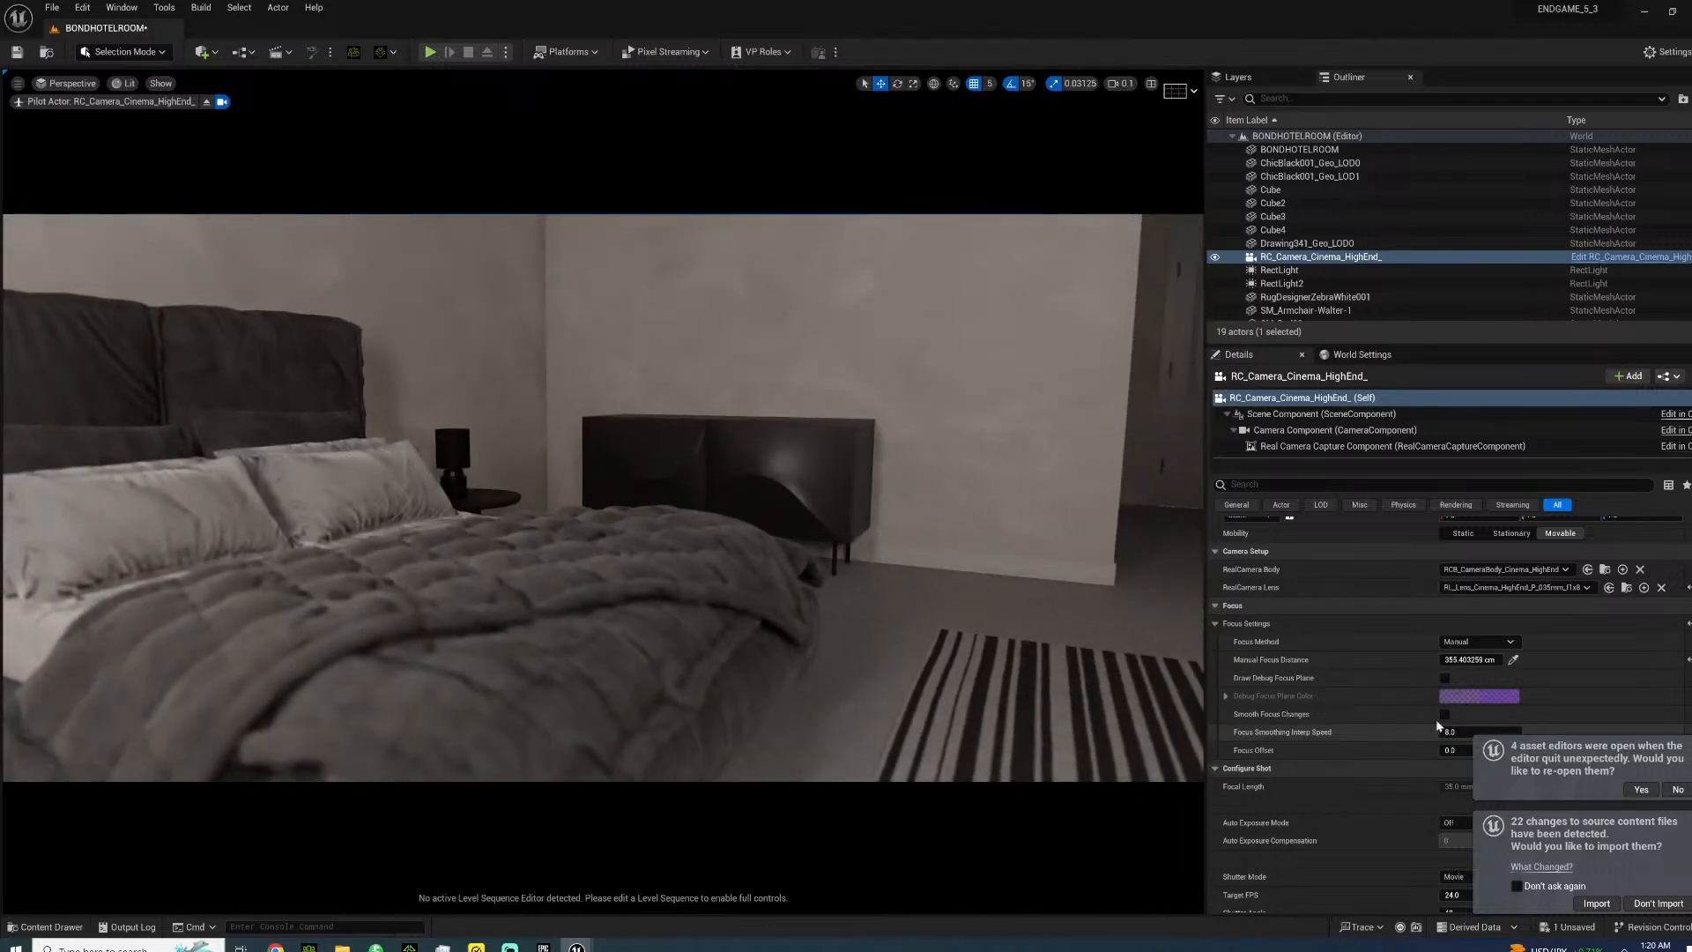
- Frame the bedside lamp in front of the bed and sample the lamp to set the manual focus distance to about 58 cm
click(1513, 659)
mouse_move(640, 537)
right_down()
mouse_move(511, 534)
mouse_move(644, 527)
right_up()
key(w)
key(s)
right_drag(603, 497, 546, 514)
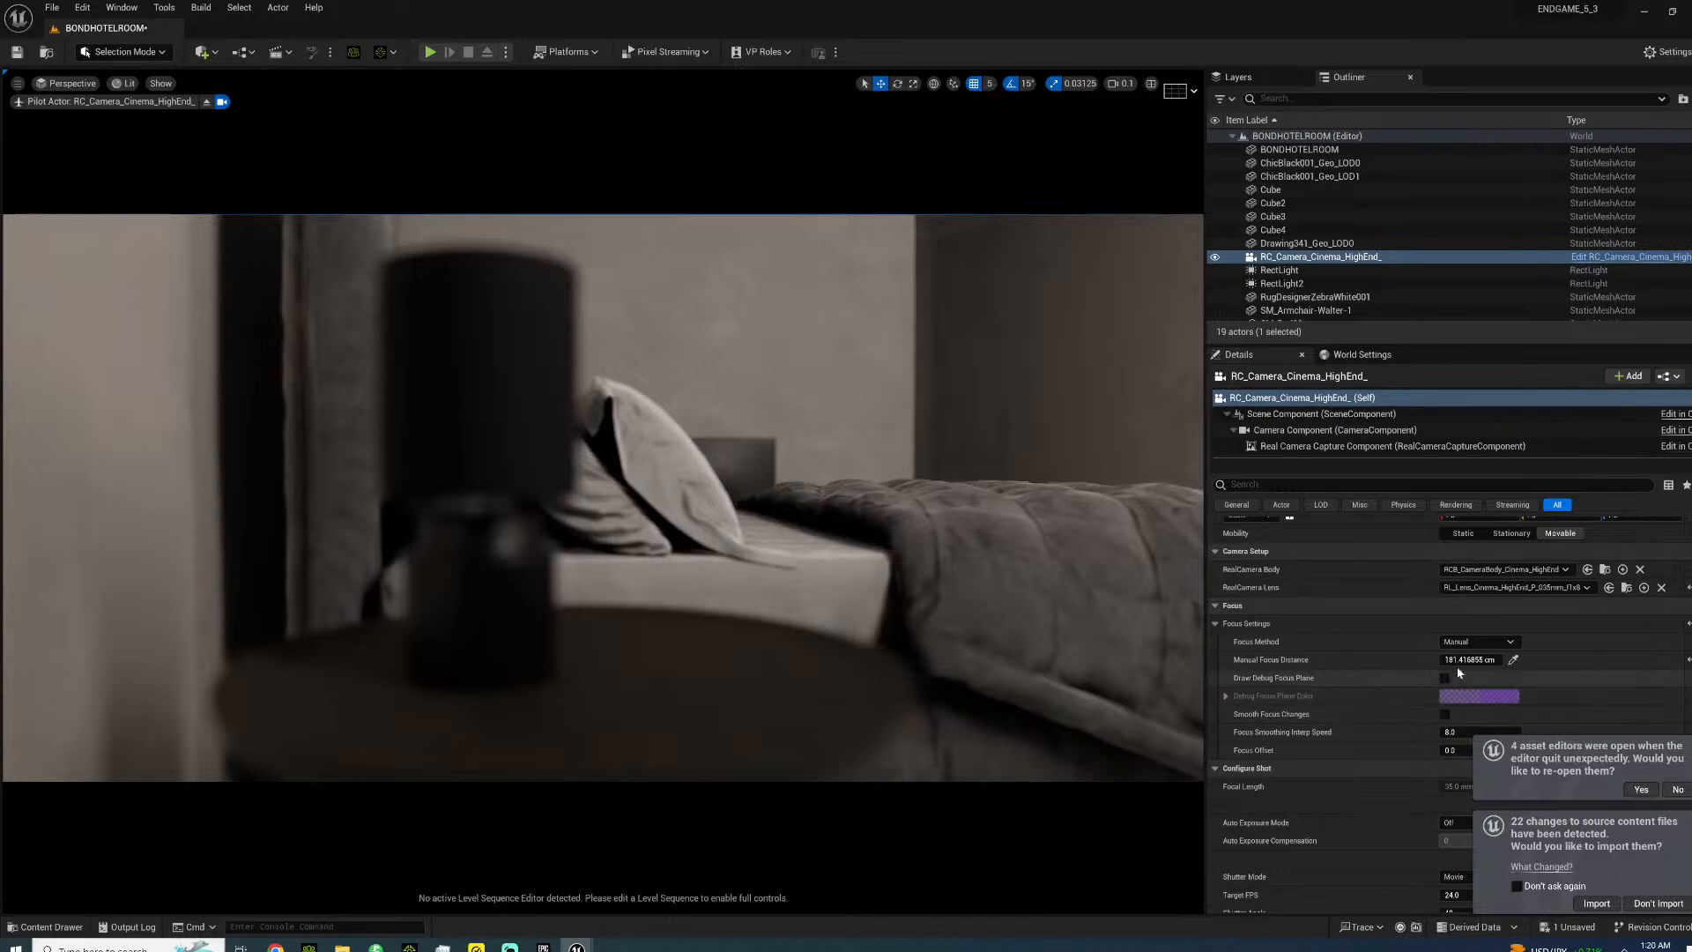
click(1513, 659)
click(541, 536)
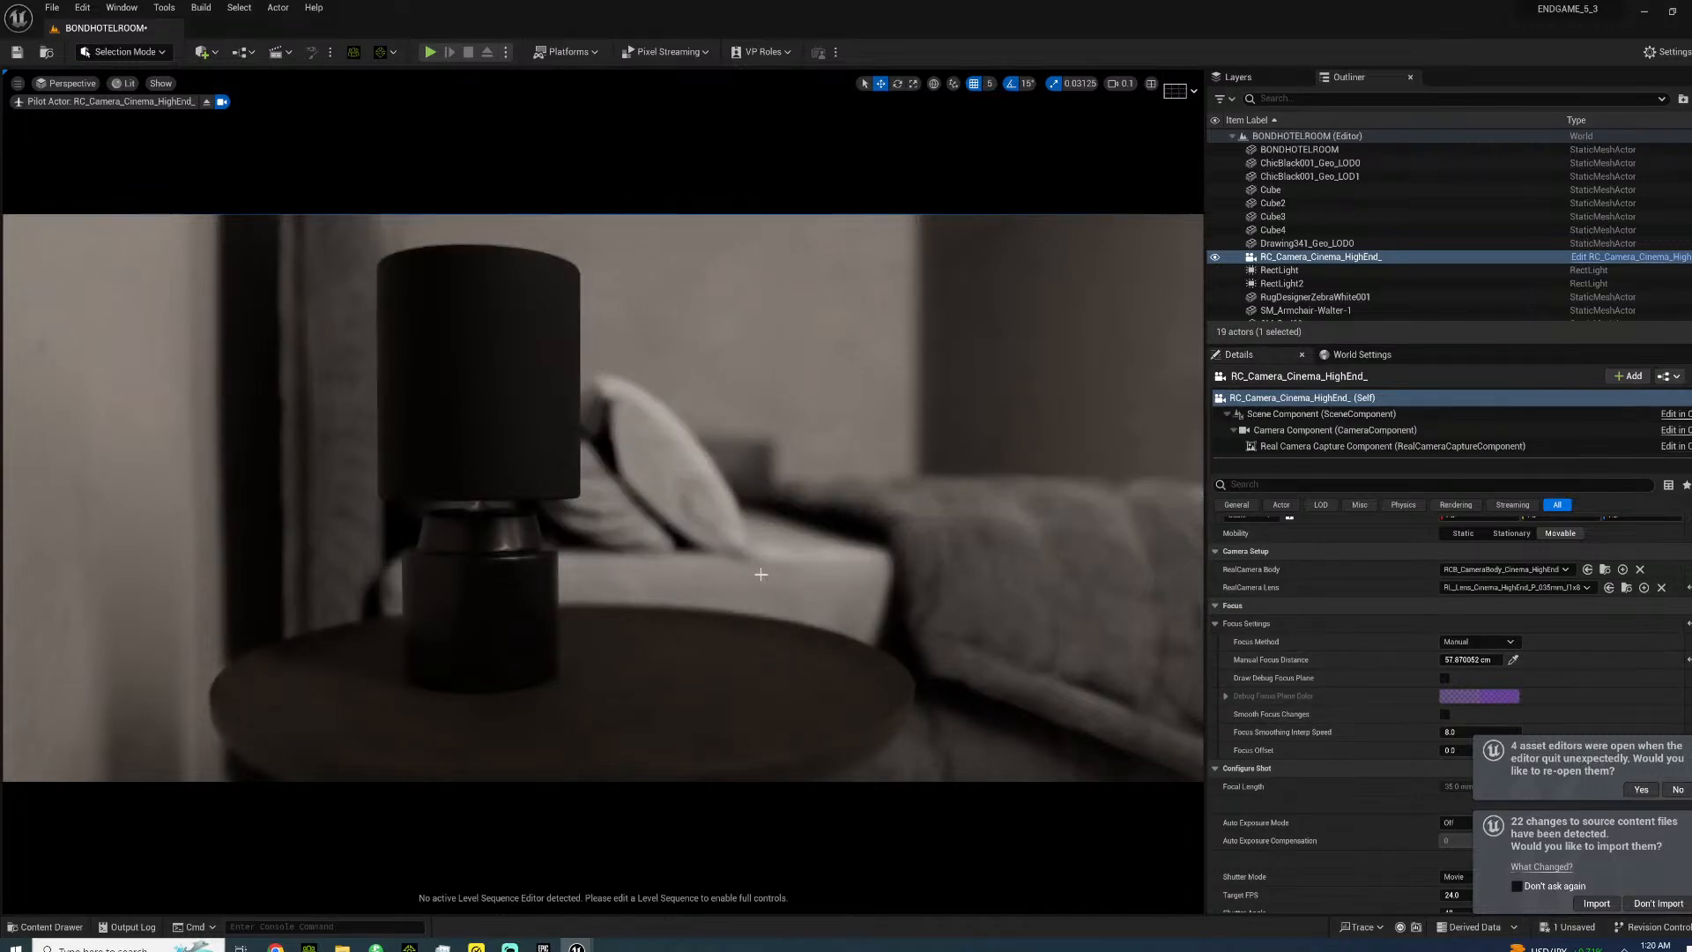
- Reframe the cinema camera on the whole bed with the window and resample the manual focus distance to about 189 cm
right_drag(738, 500, 881, 504)
right_drag(603, 497, 313, 454)
click(1513, 659)
click(731, 589)
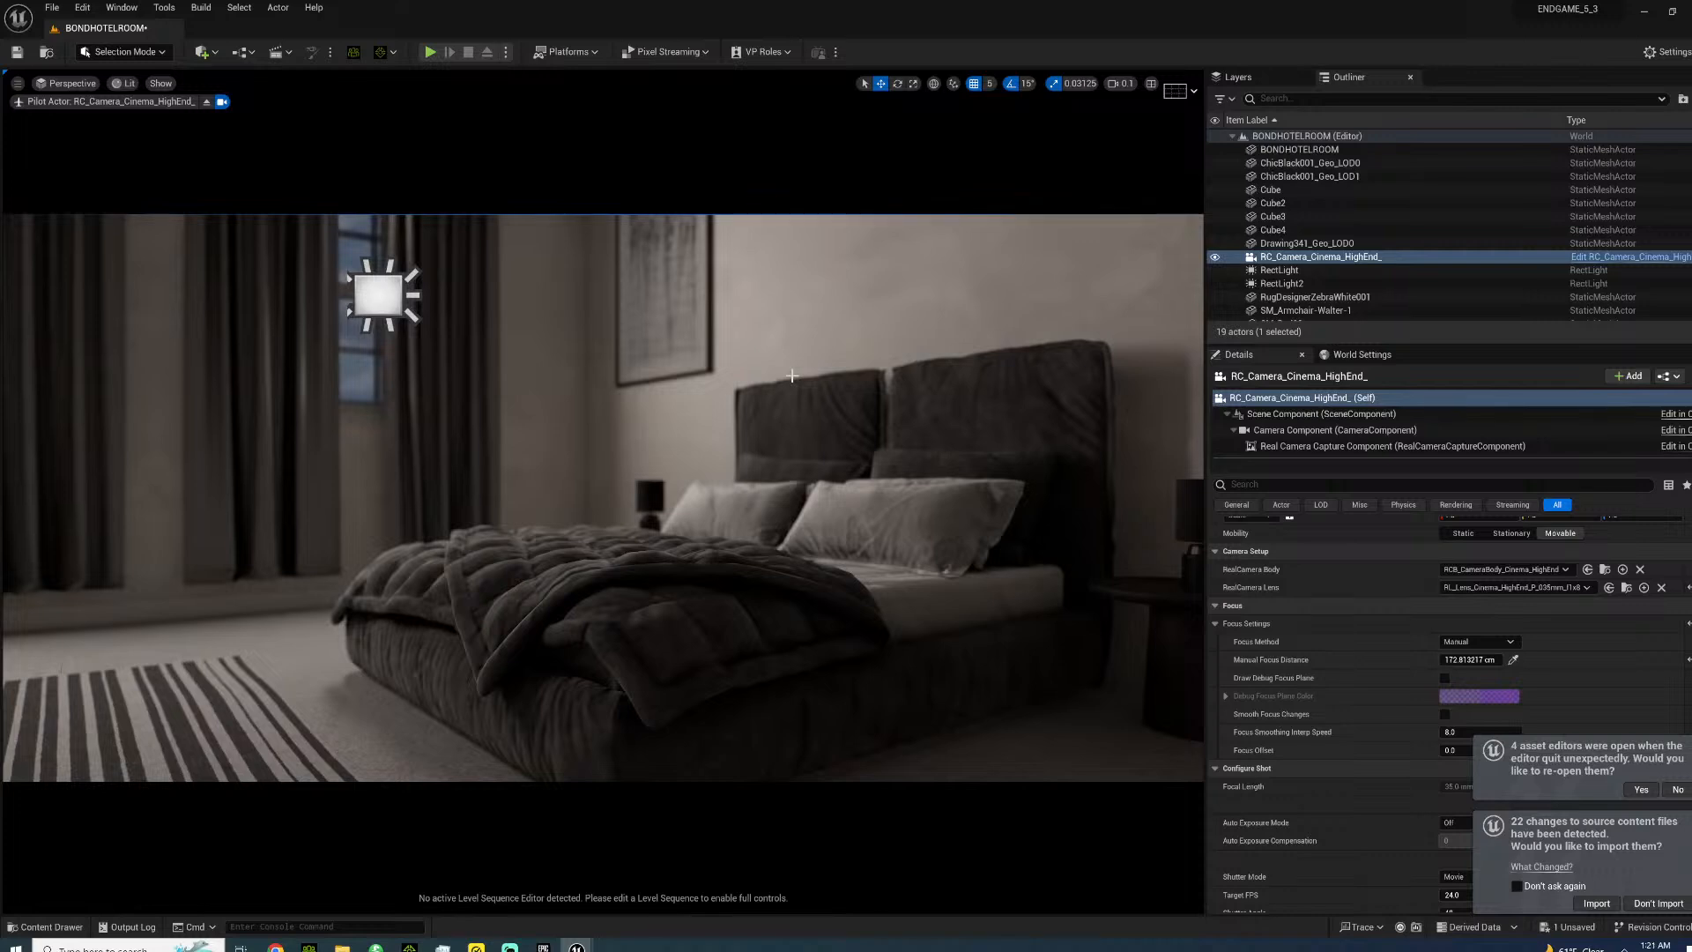
click(1513, 659)
click(869, 640)
- Pull the camera back to show both windows, the rug and bed, sample the bed for a focus distance of about 400 cm, and save the level
right_drag(869, 640, 938, 631)
key(a)
key(s)
key(a)
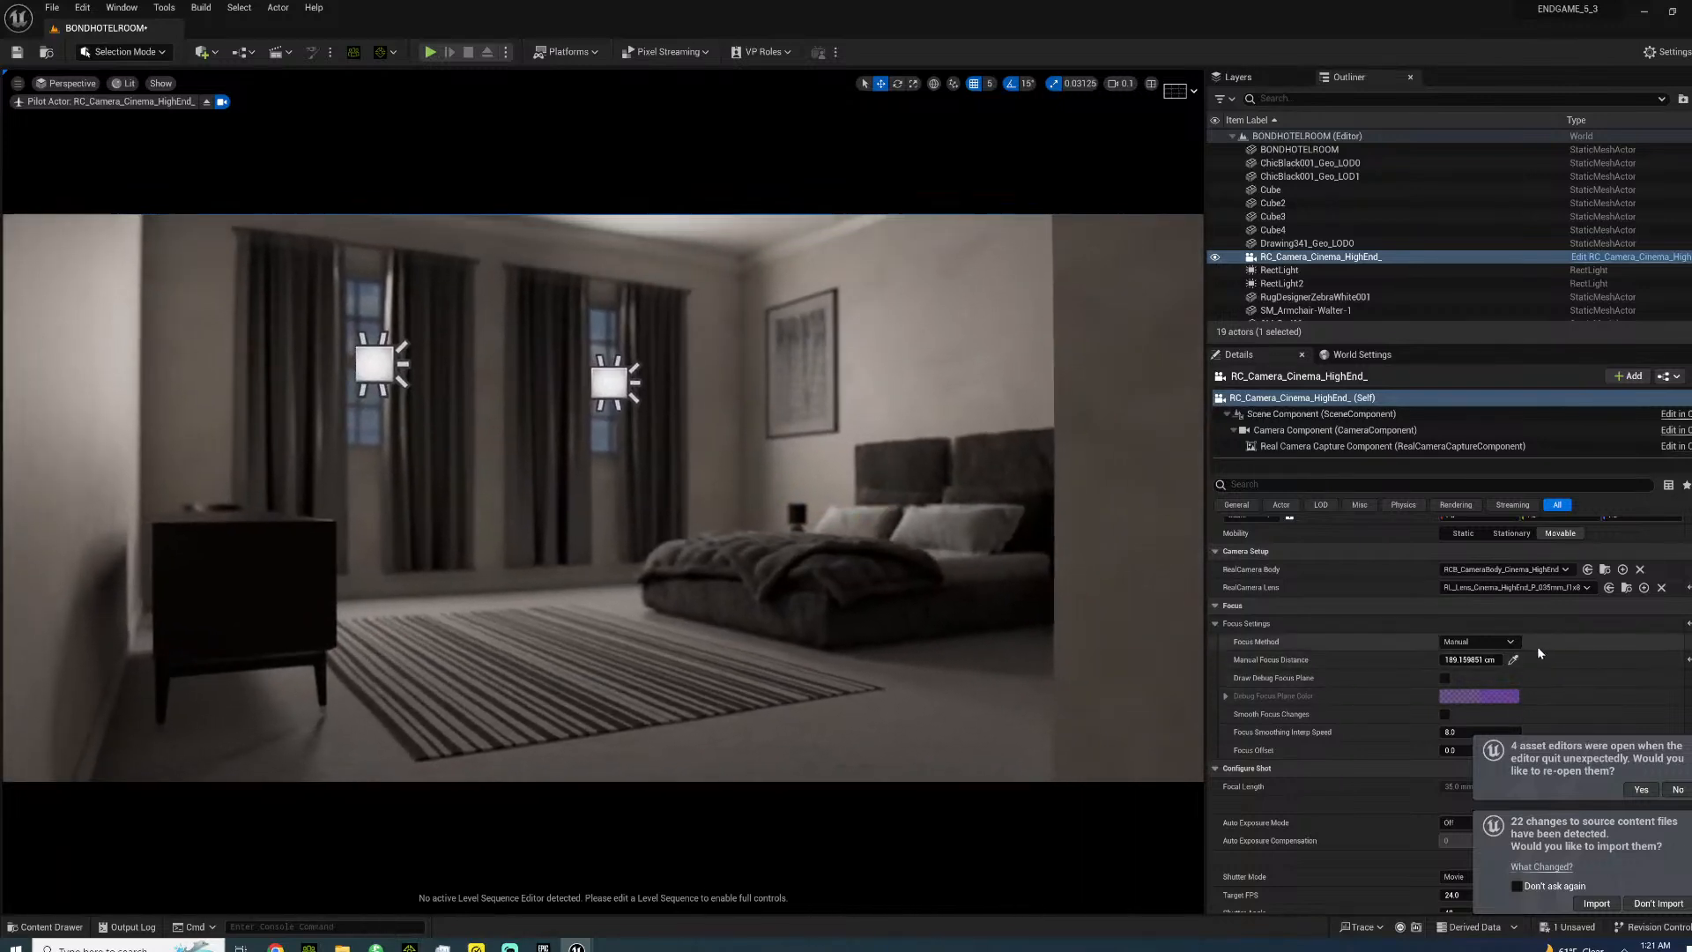
click(1513, 660)
click(907, 599)
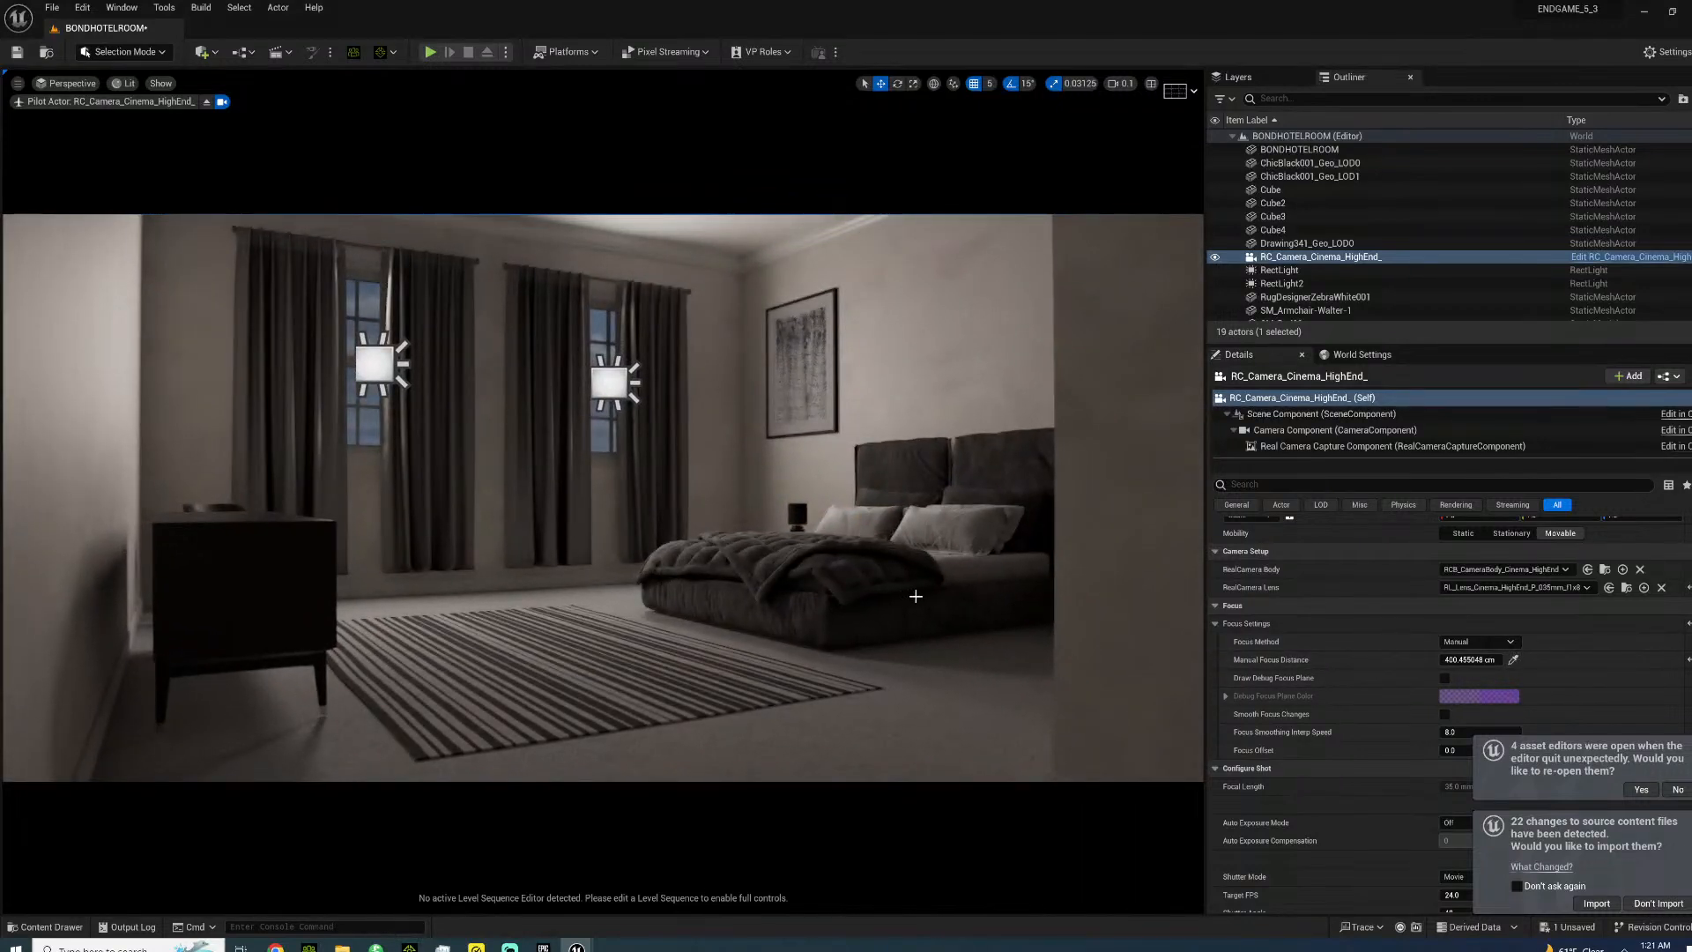
key(ctrl+s)
key(alt+Tab)
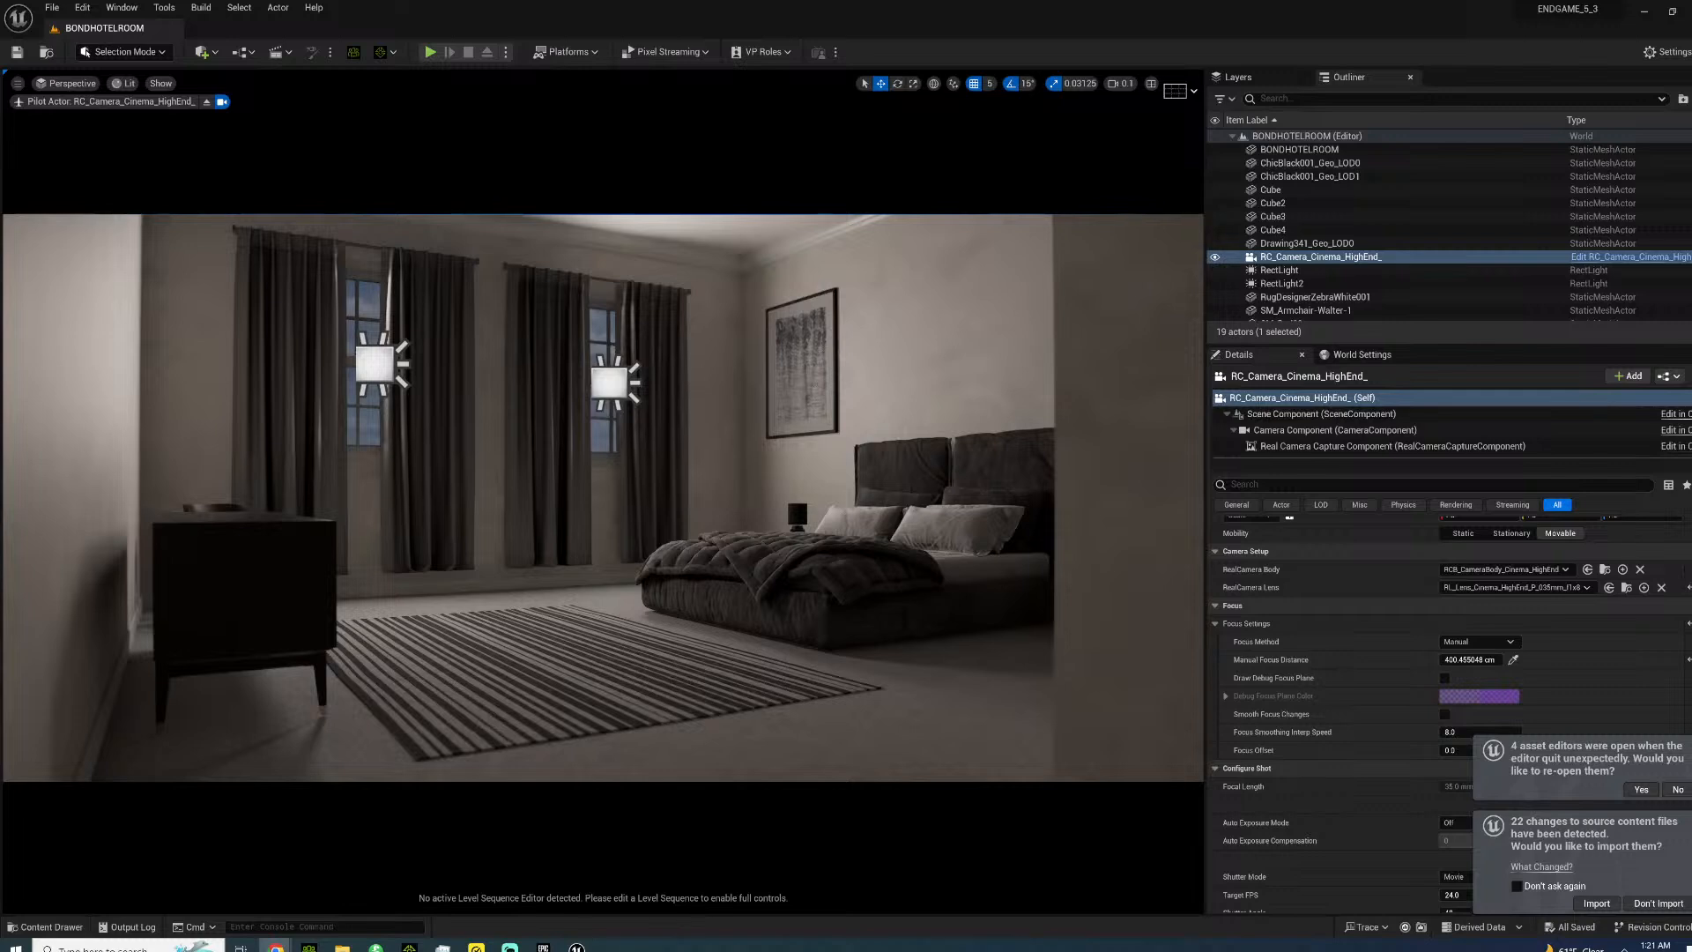
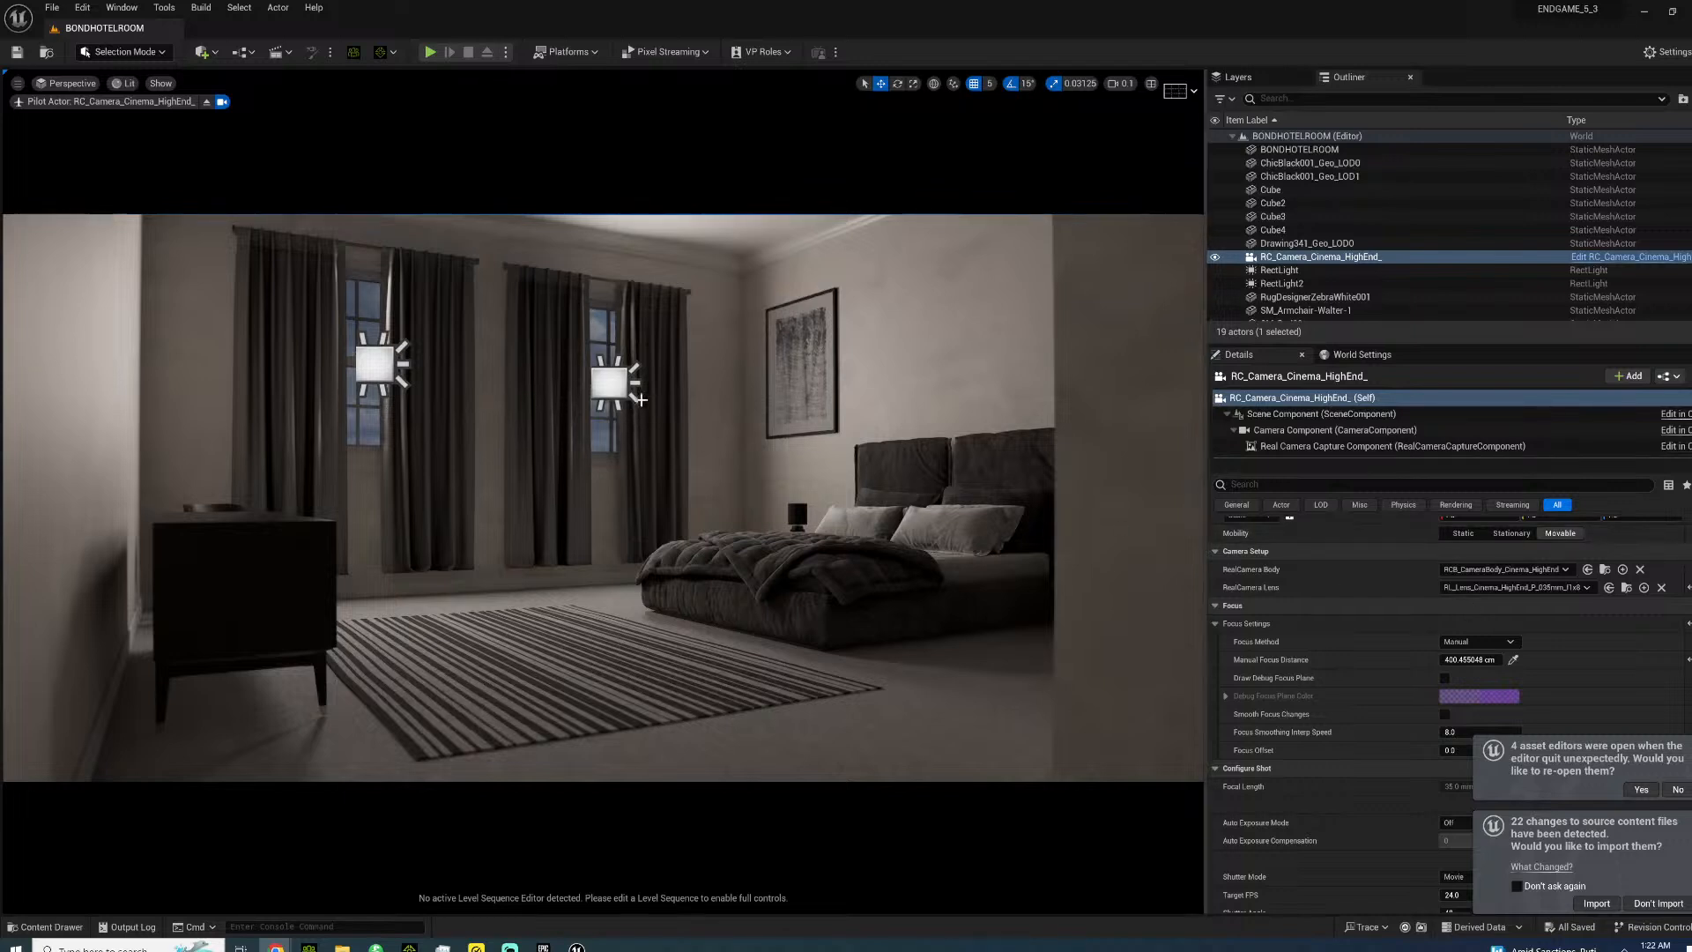
- Select RectLight, save the level, and examine how the window light falls on the bed, walls and ceiling from several camera angles
click(610, 381)
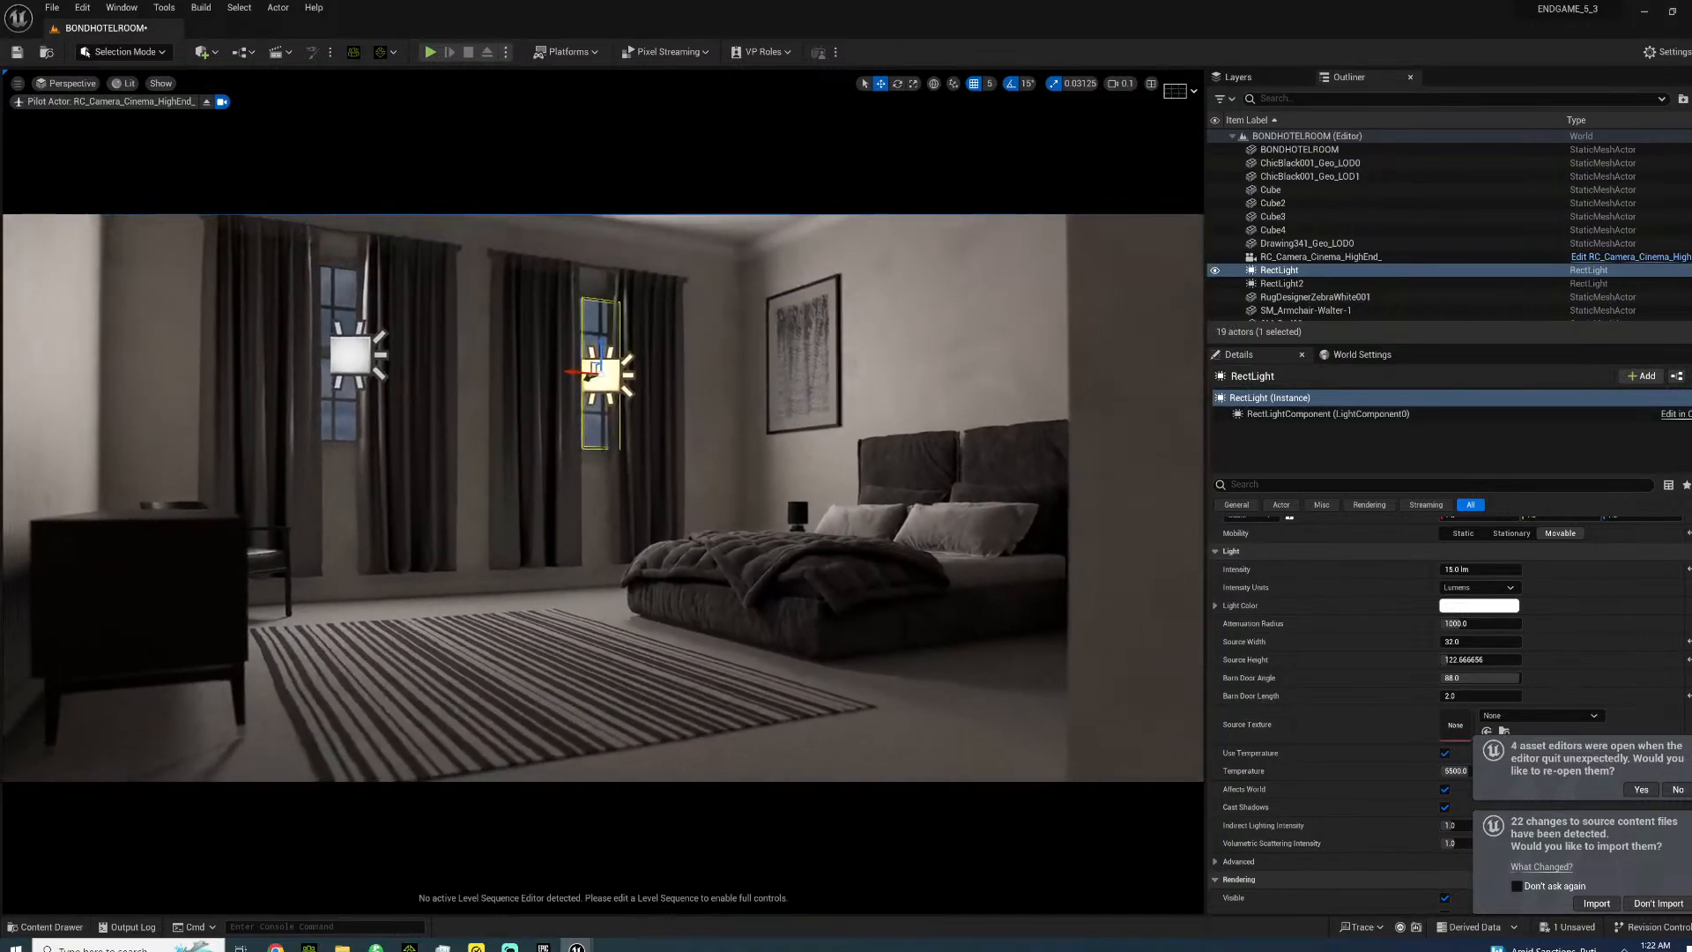
key(ctrl+s)
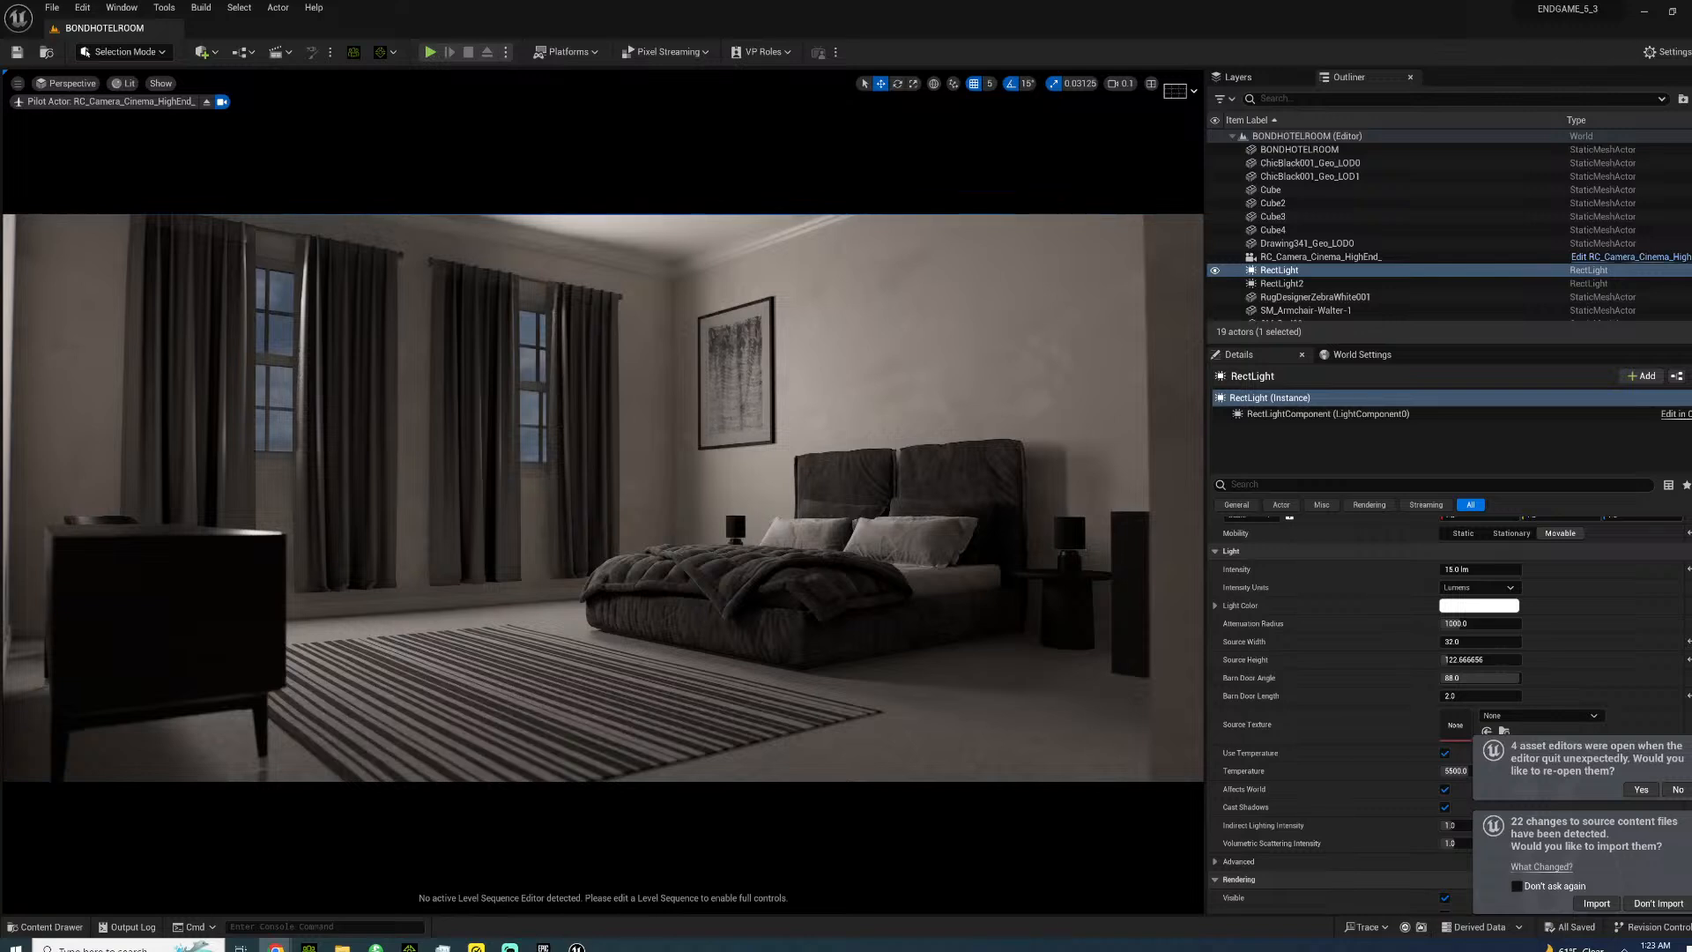
key(d)
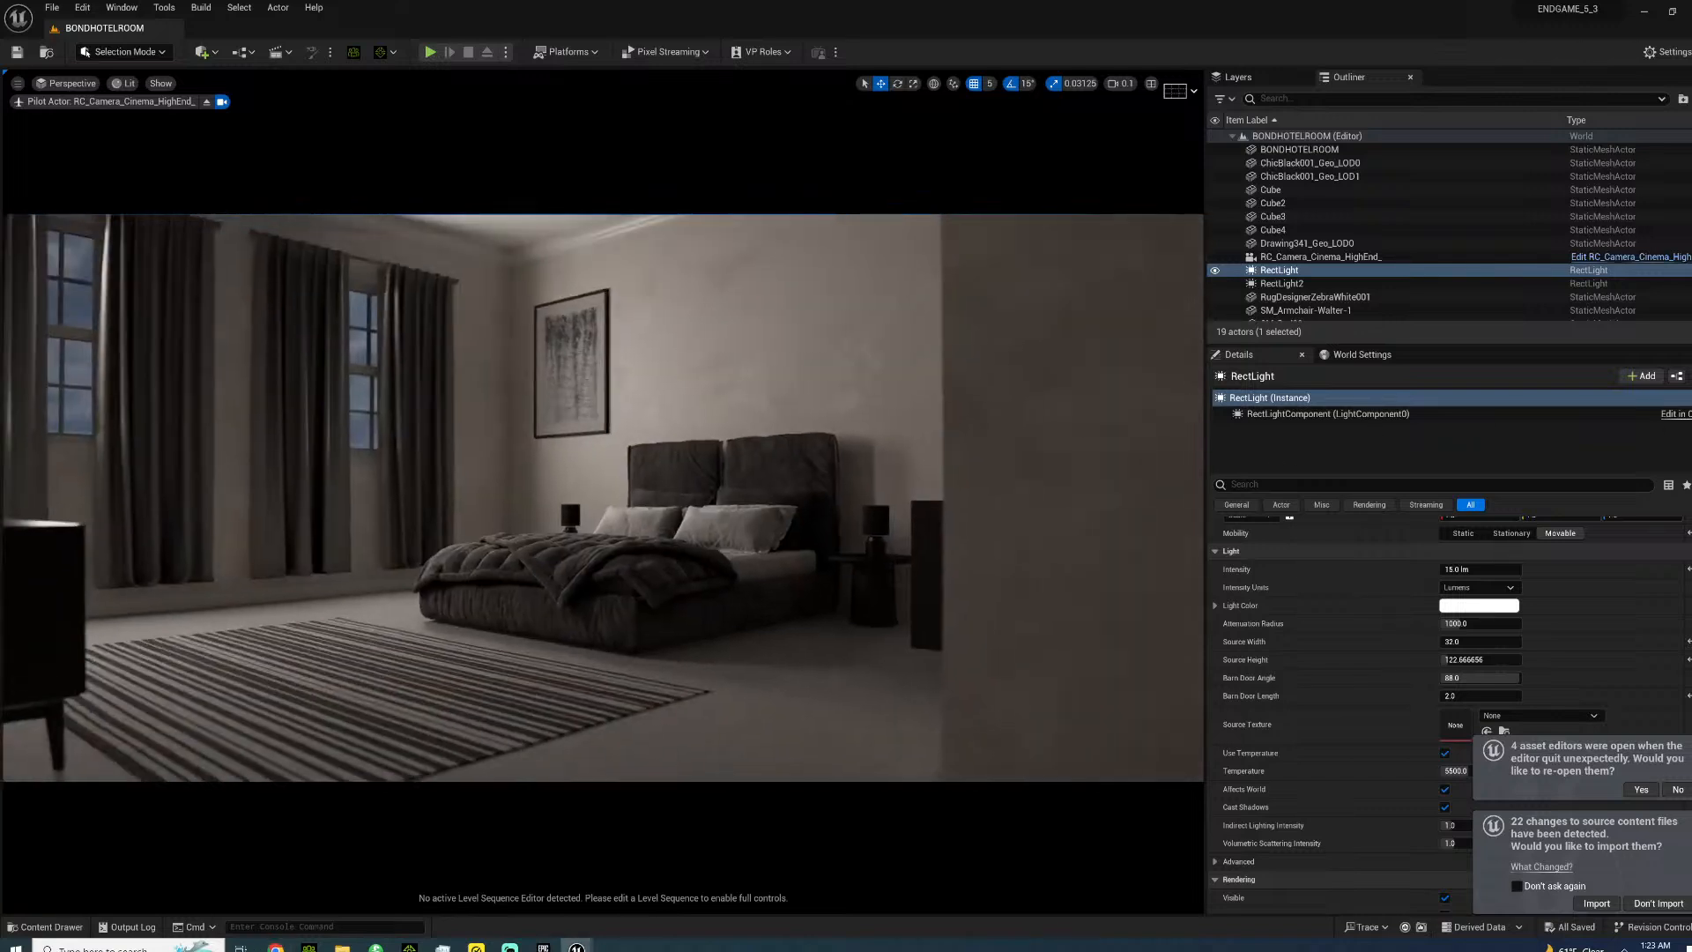
key(a)
key(d)
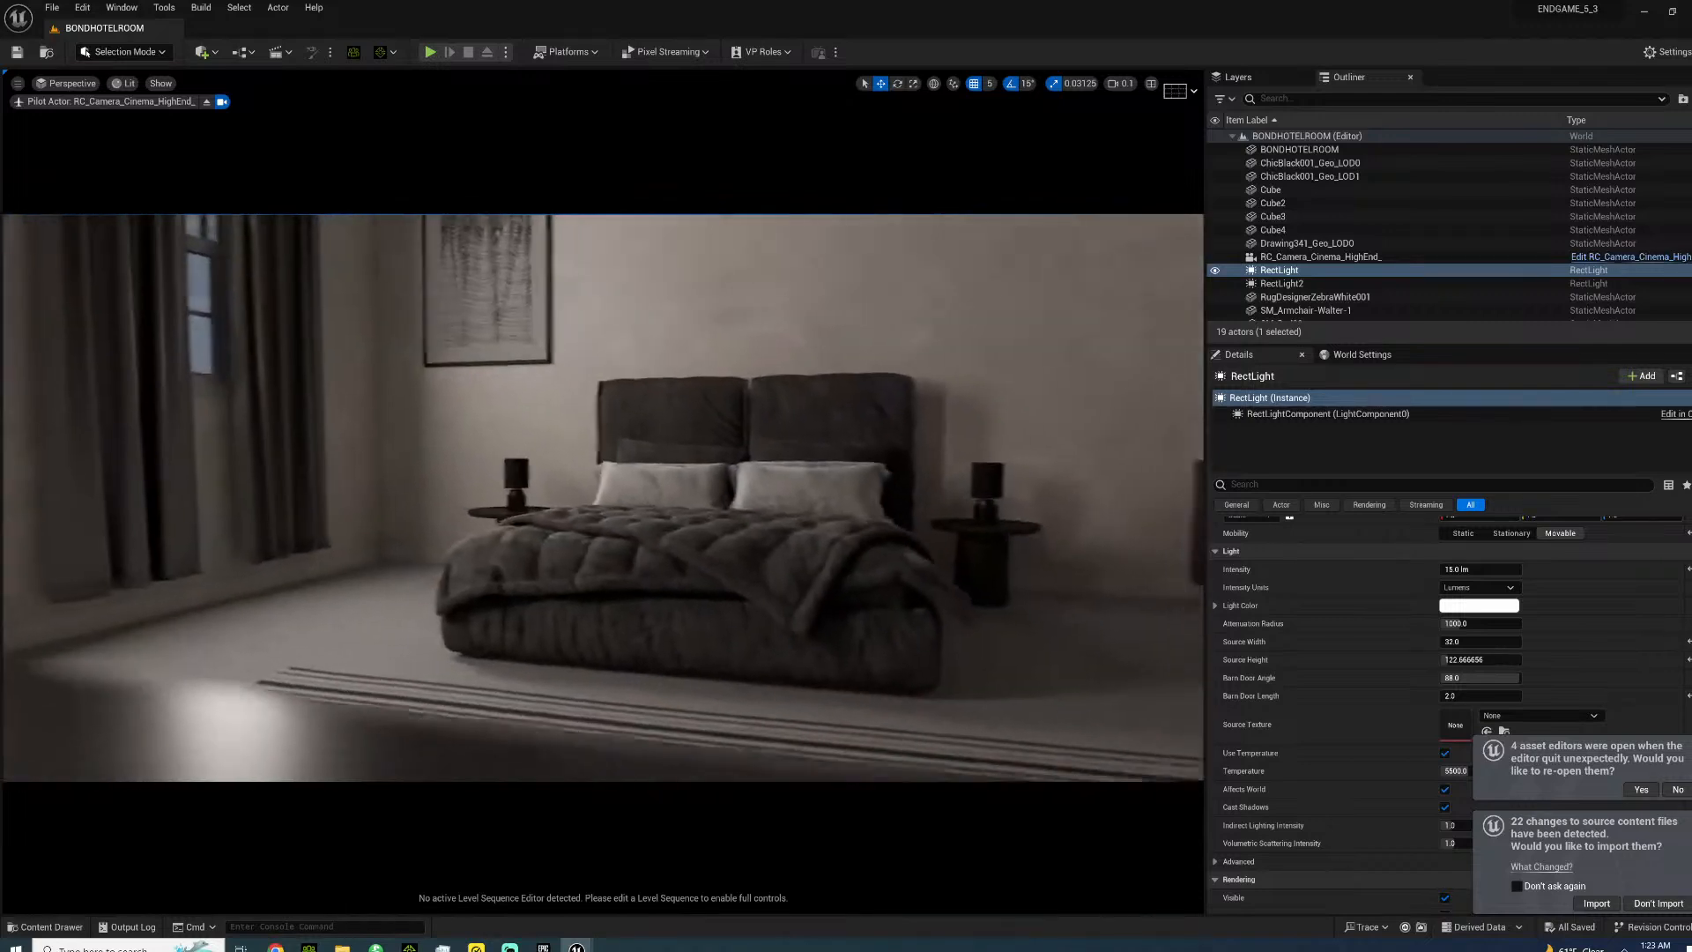
key(a)
key(s)
right_drag(603, 498, 423, 485)
key(s)
key(s)
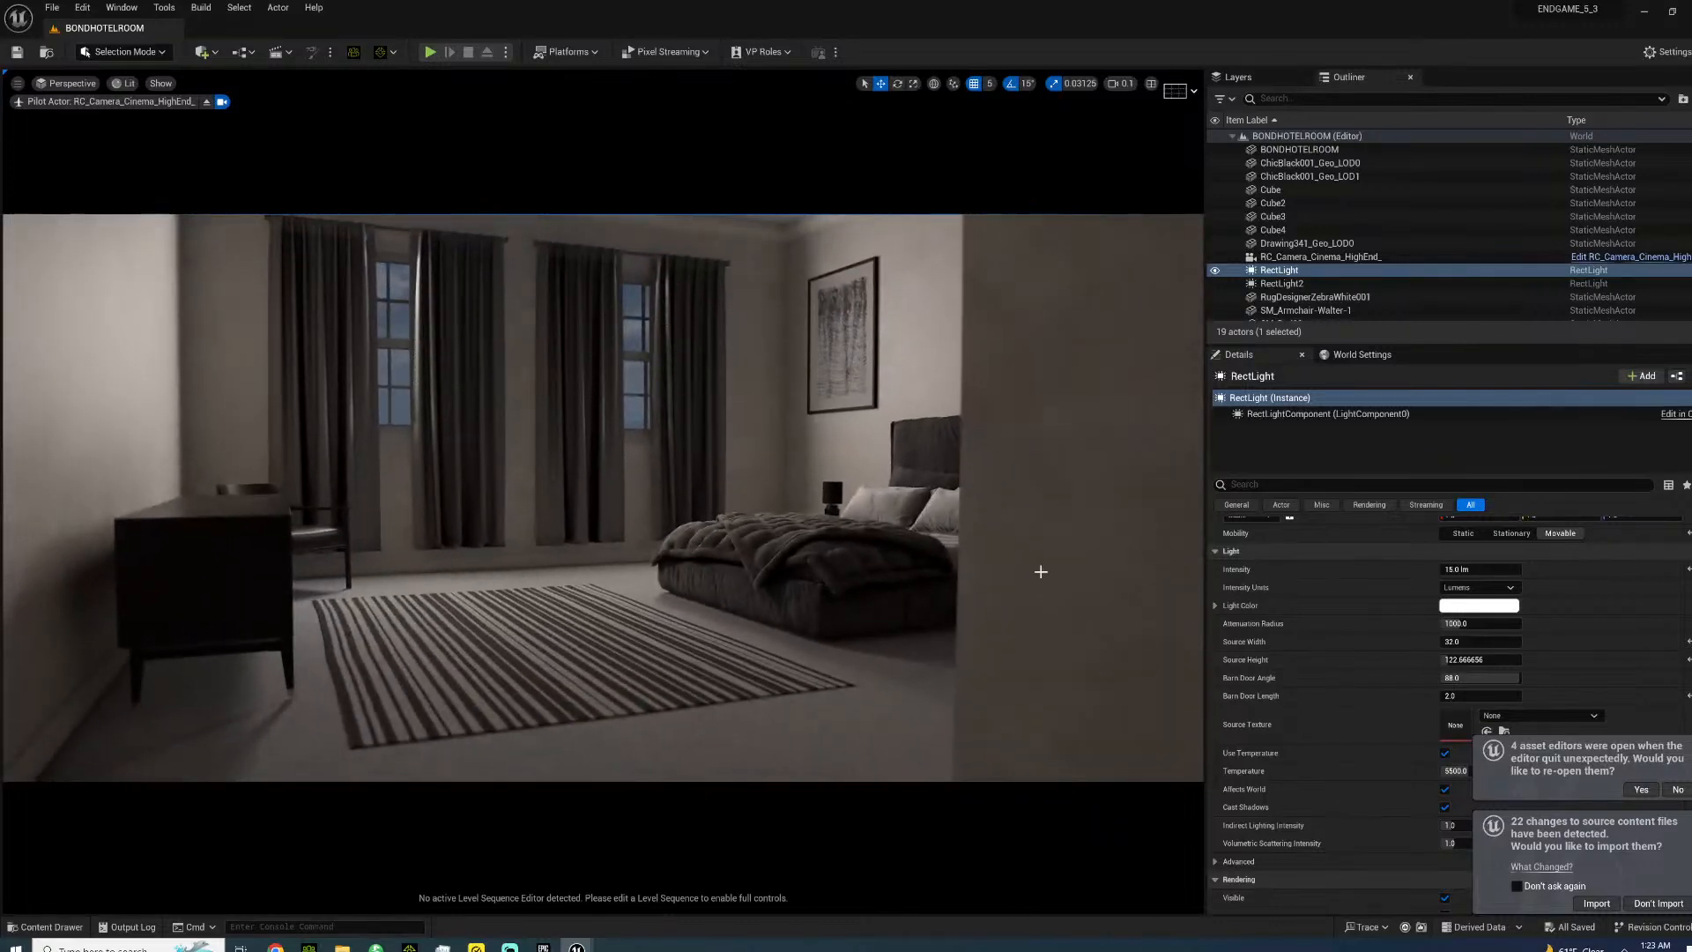
right_drag(602, 498, 683, 350)
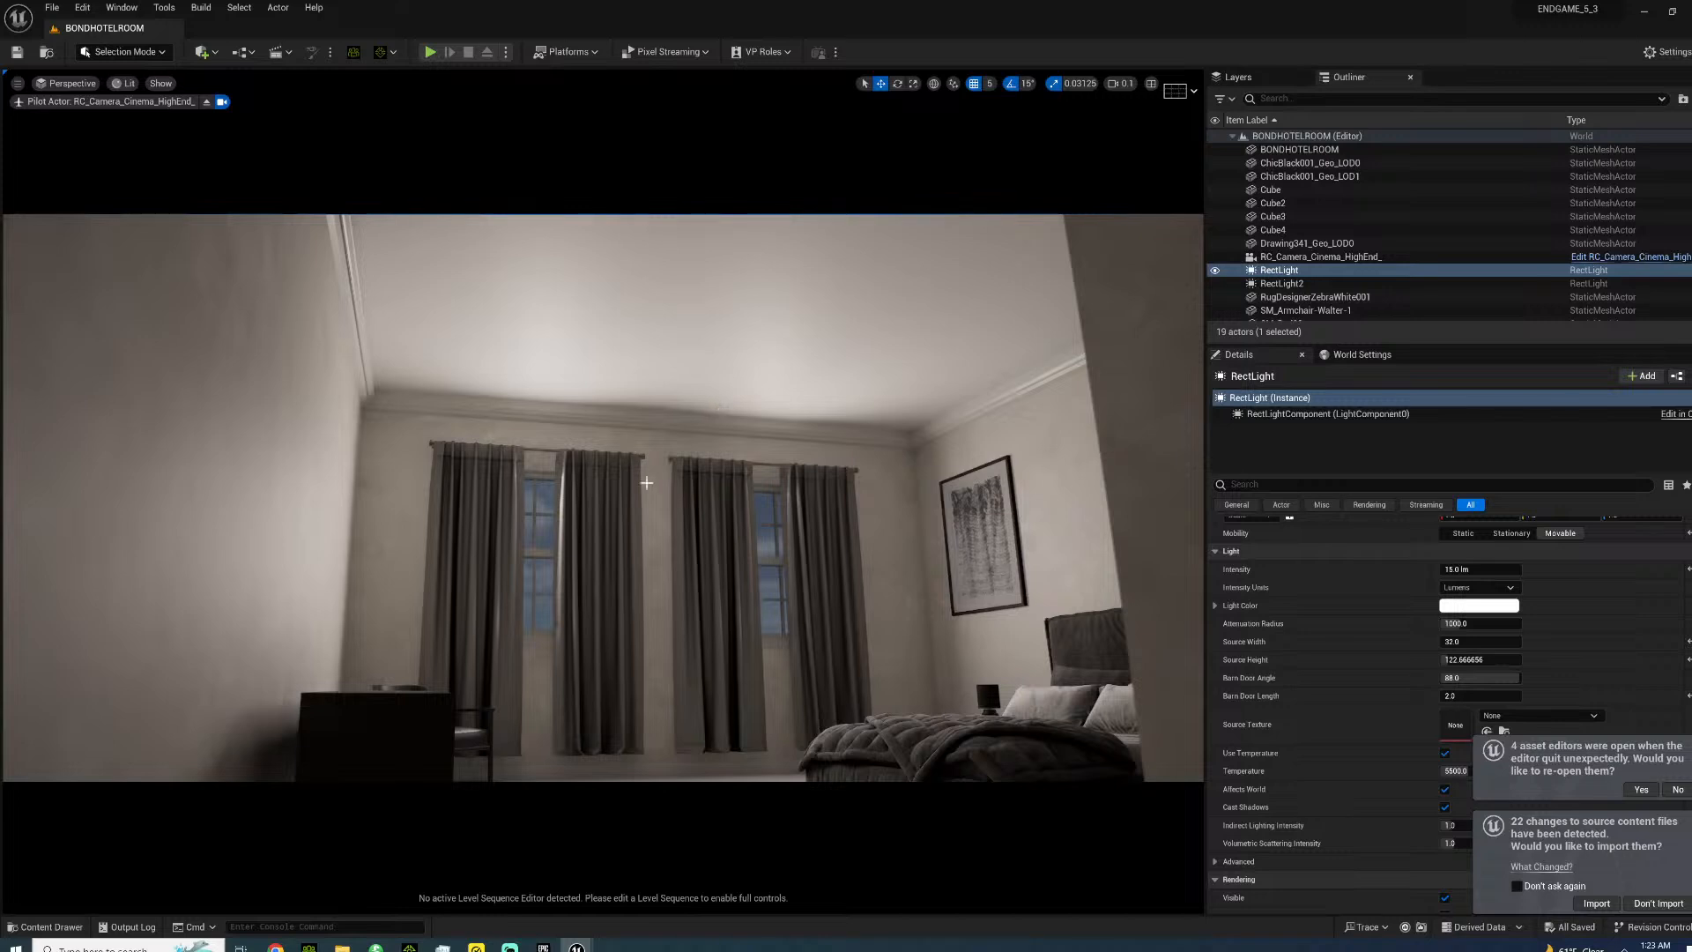
right_drag(672, 439, 687, 484)
- Select both window rect lights and toggle Use Temperature off and back on to compare the light on the bed
ctrl+click(1305, 285)
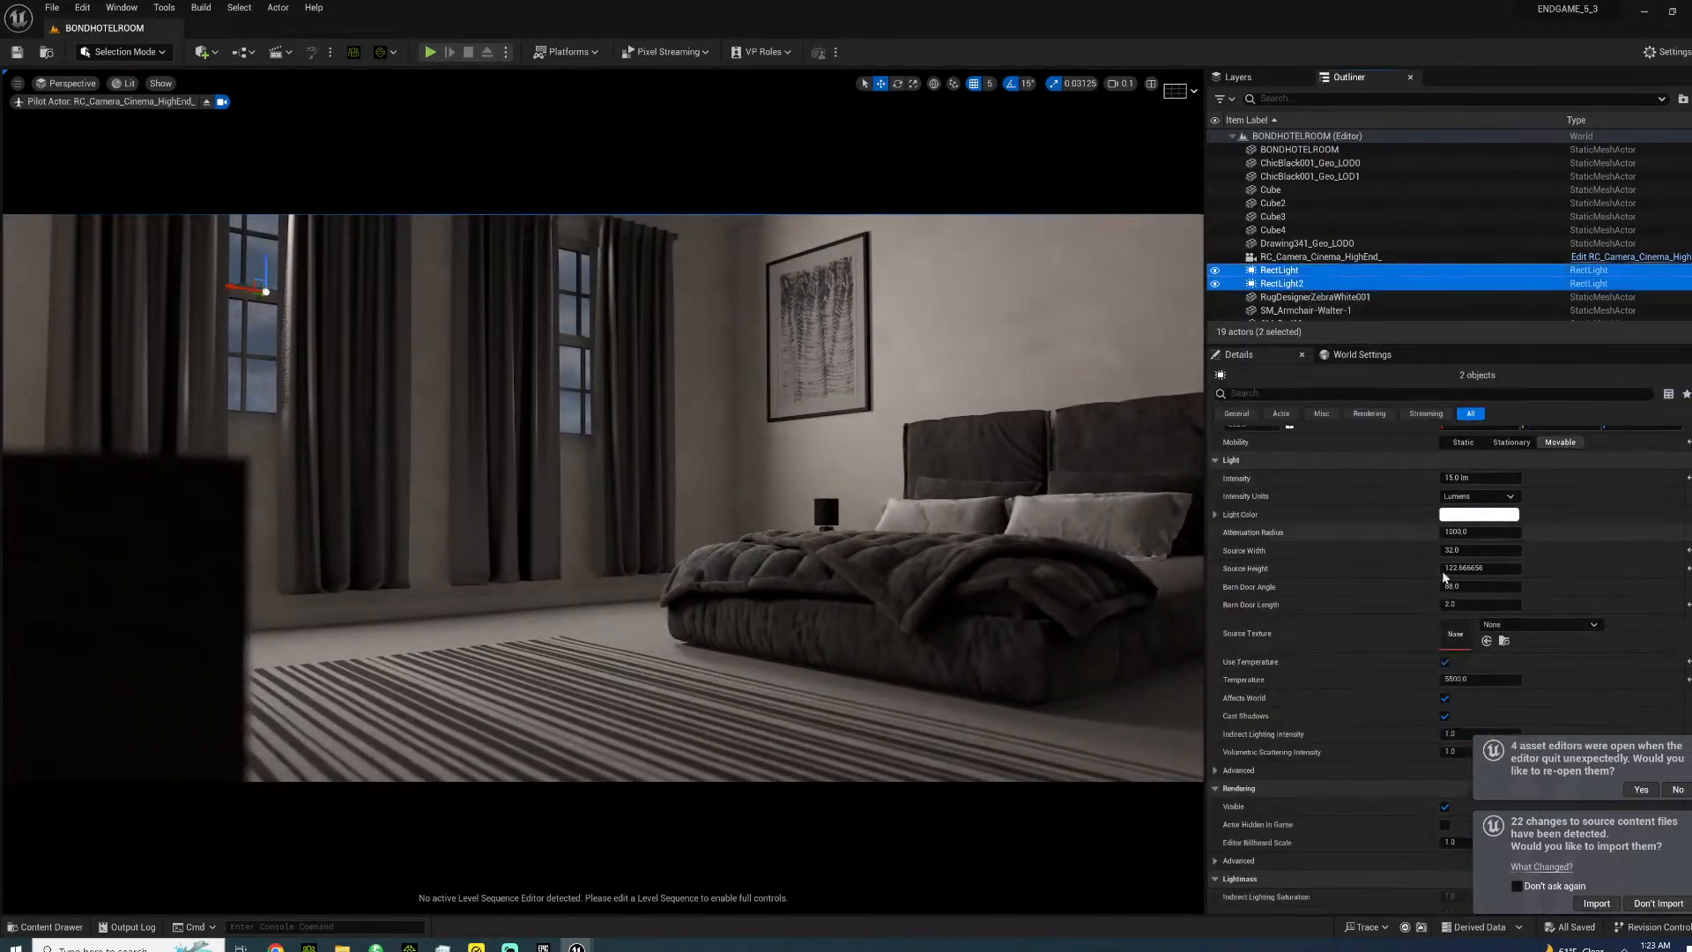
click(1446, 663)
click(1445, 663)
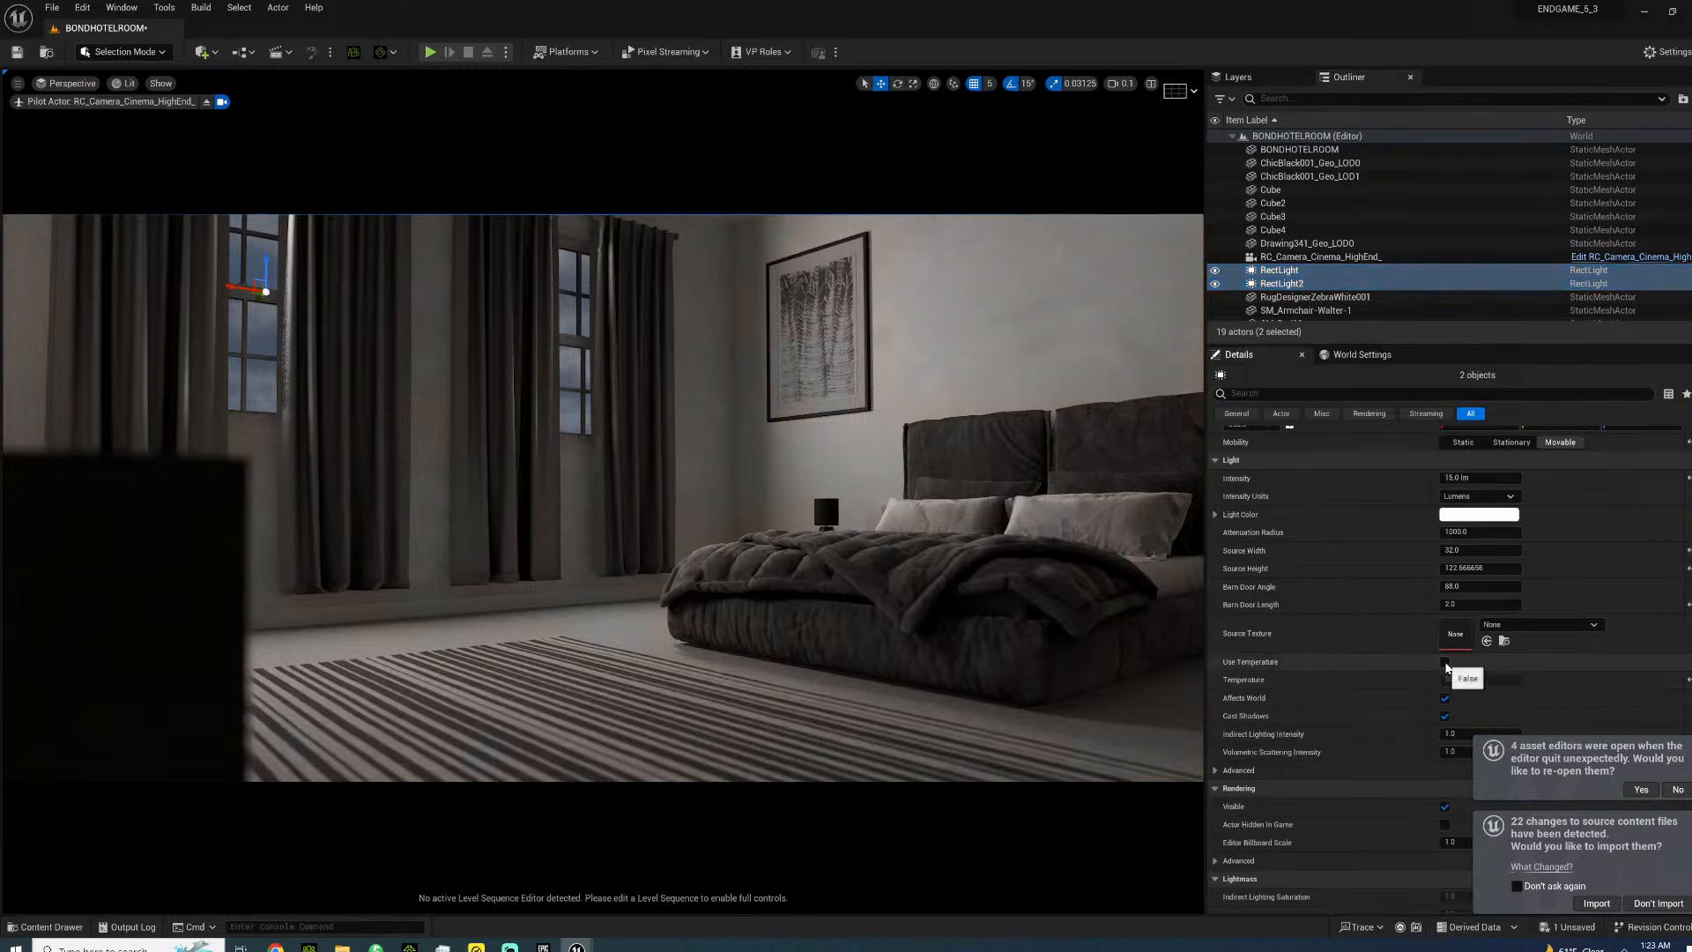
click(1445, 663)
click(1446, 662)
click(1446, 662)
click(1445, 663)
click(1445, 662)
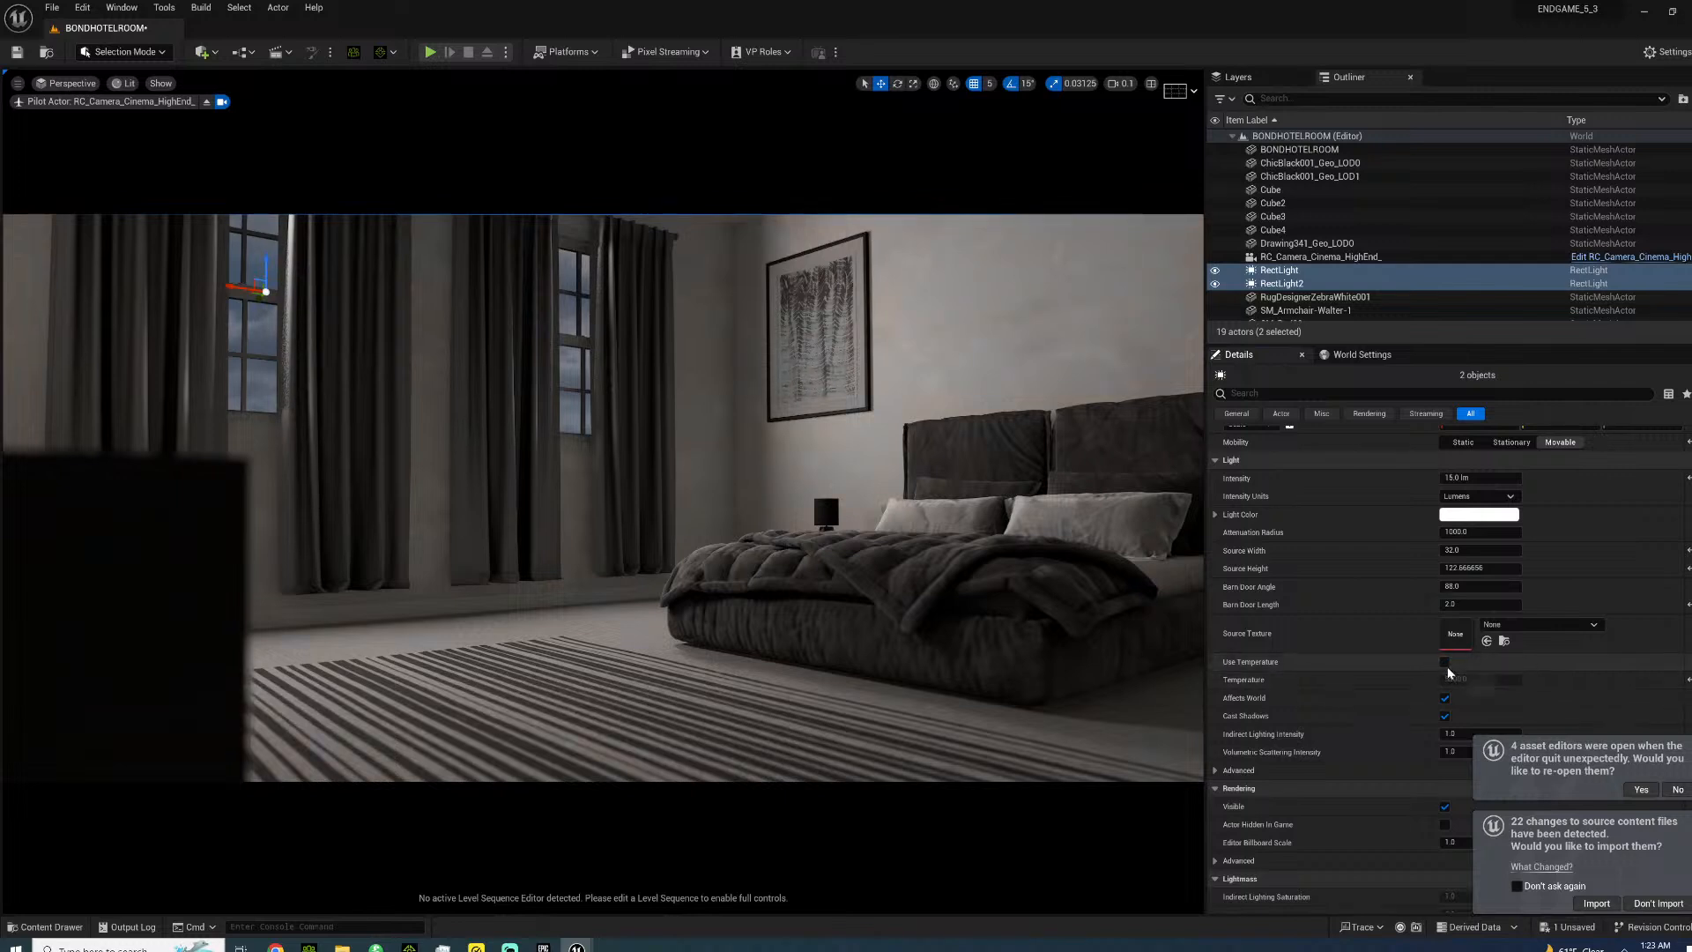
click(1445, 663)
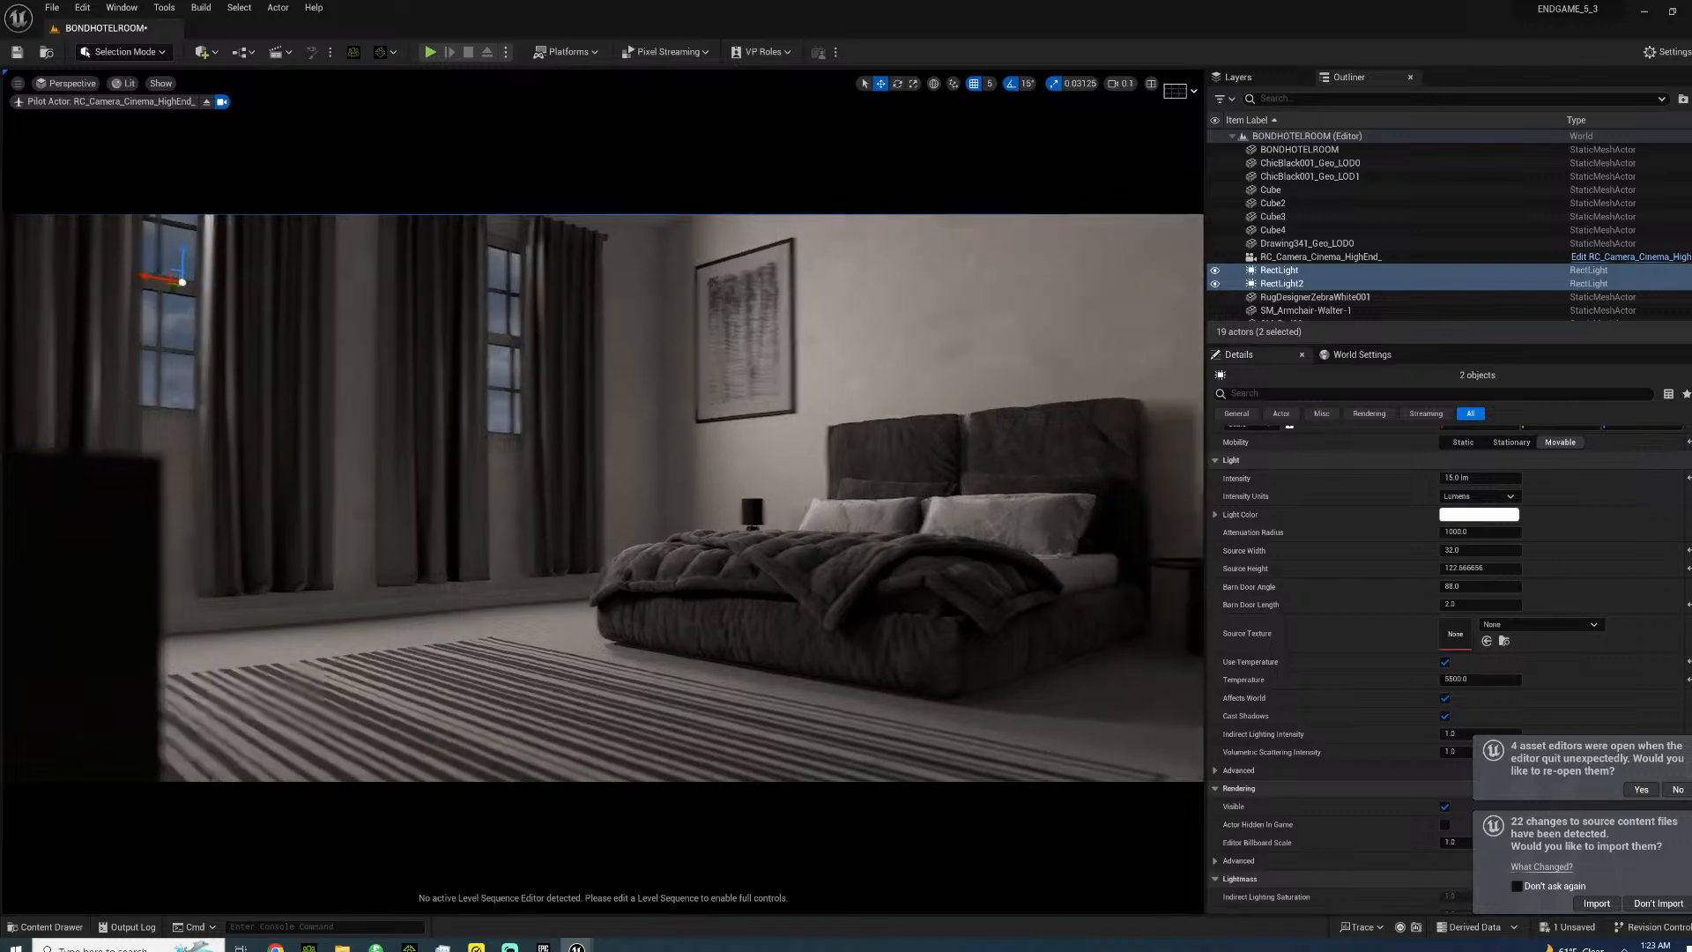
- Reframe the shot wider to include the nightstand and cabinet, and compare both rect lights again with Use Temperature off and on
right_drag(874, 425, 927, 431)
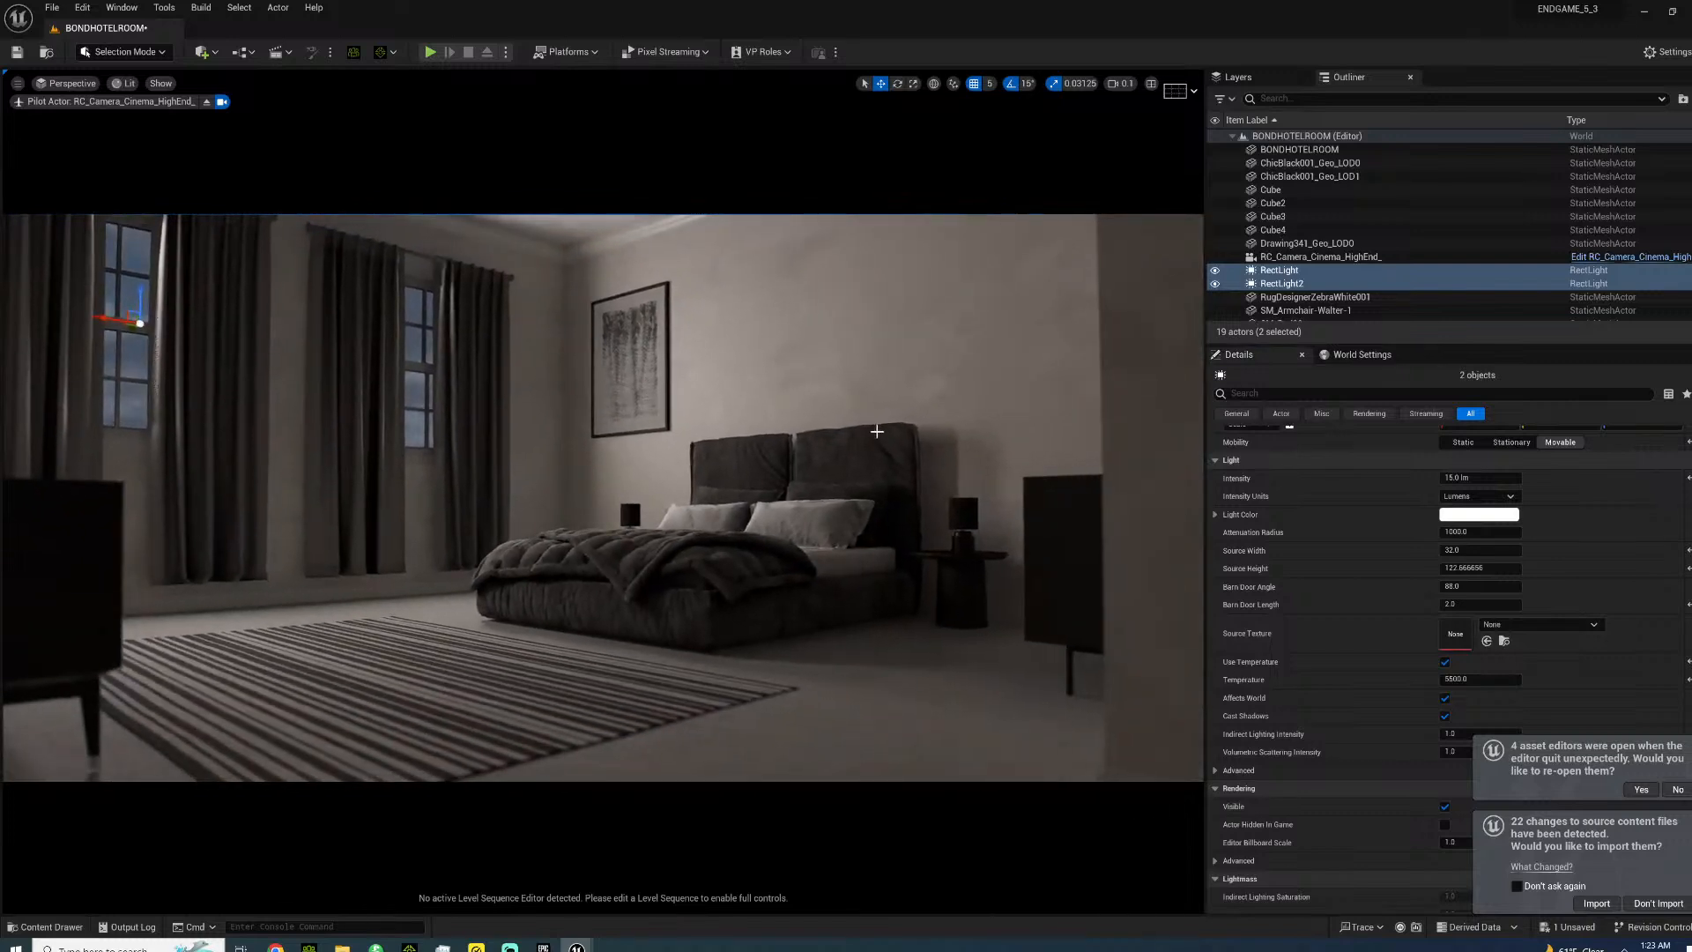
click(1445, 663)
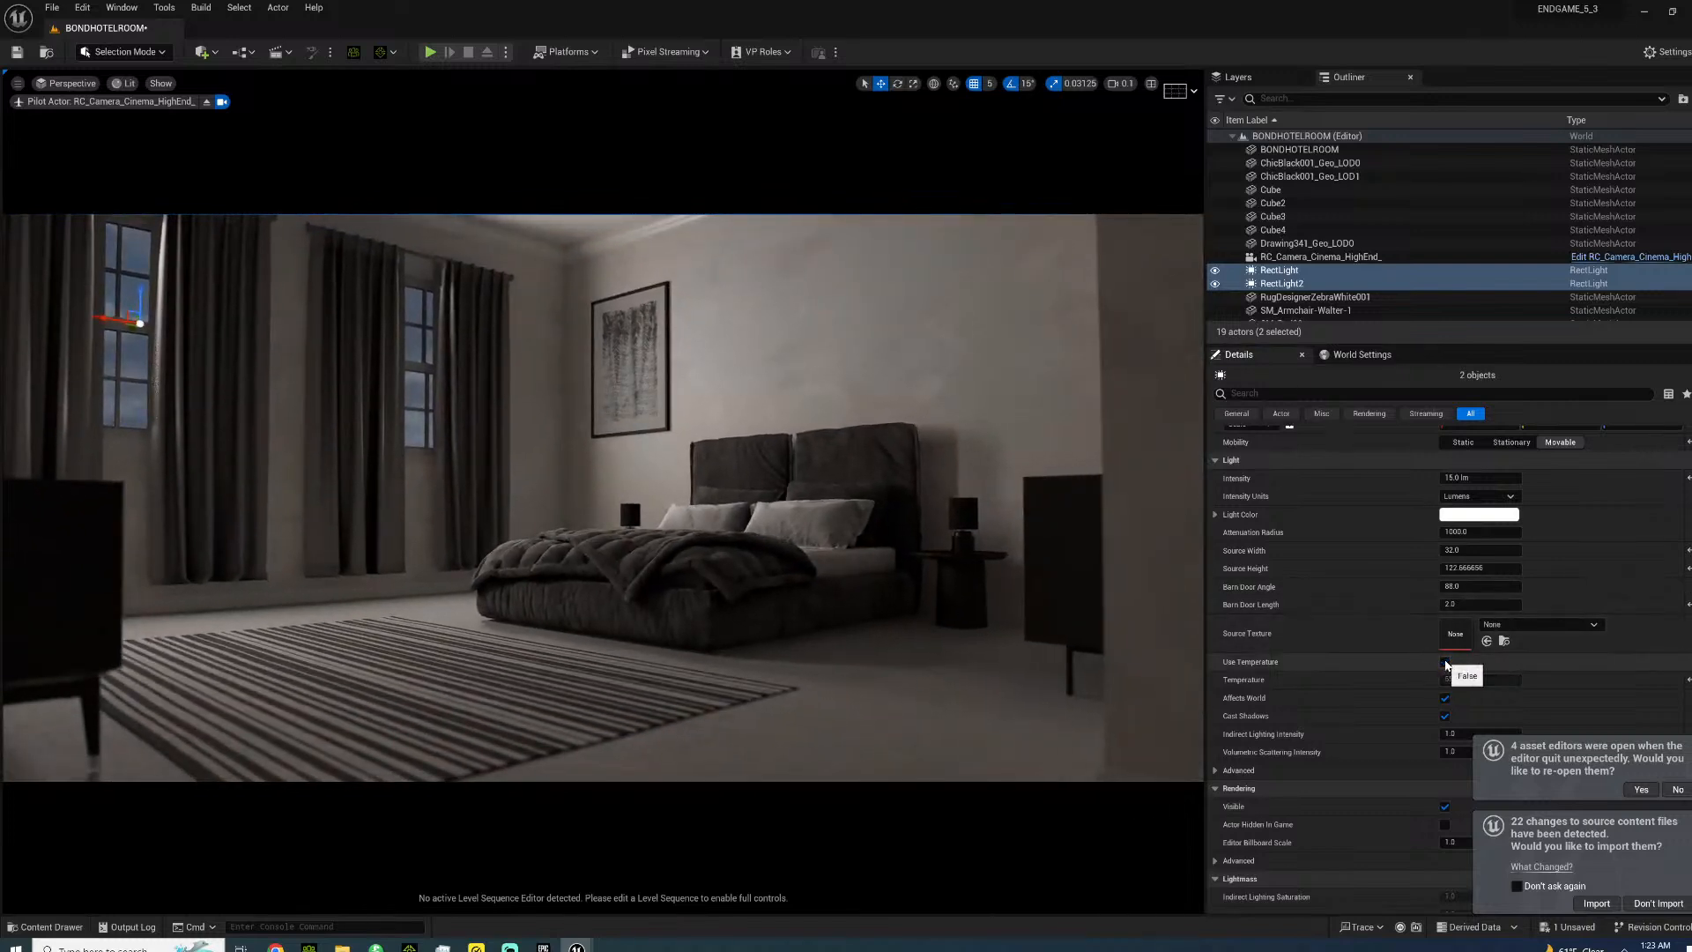
click(1445, 663)
click(1445, 663)
click(1445, 662)
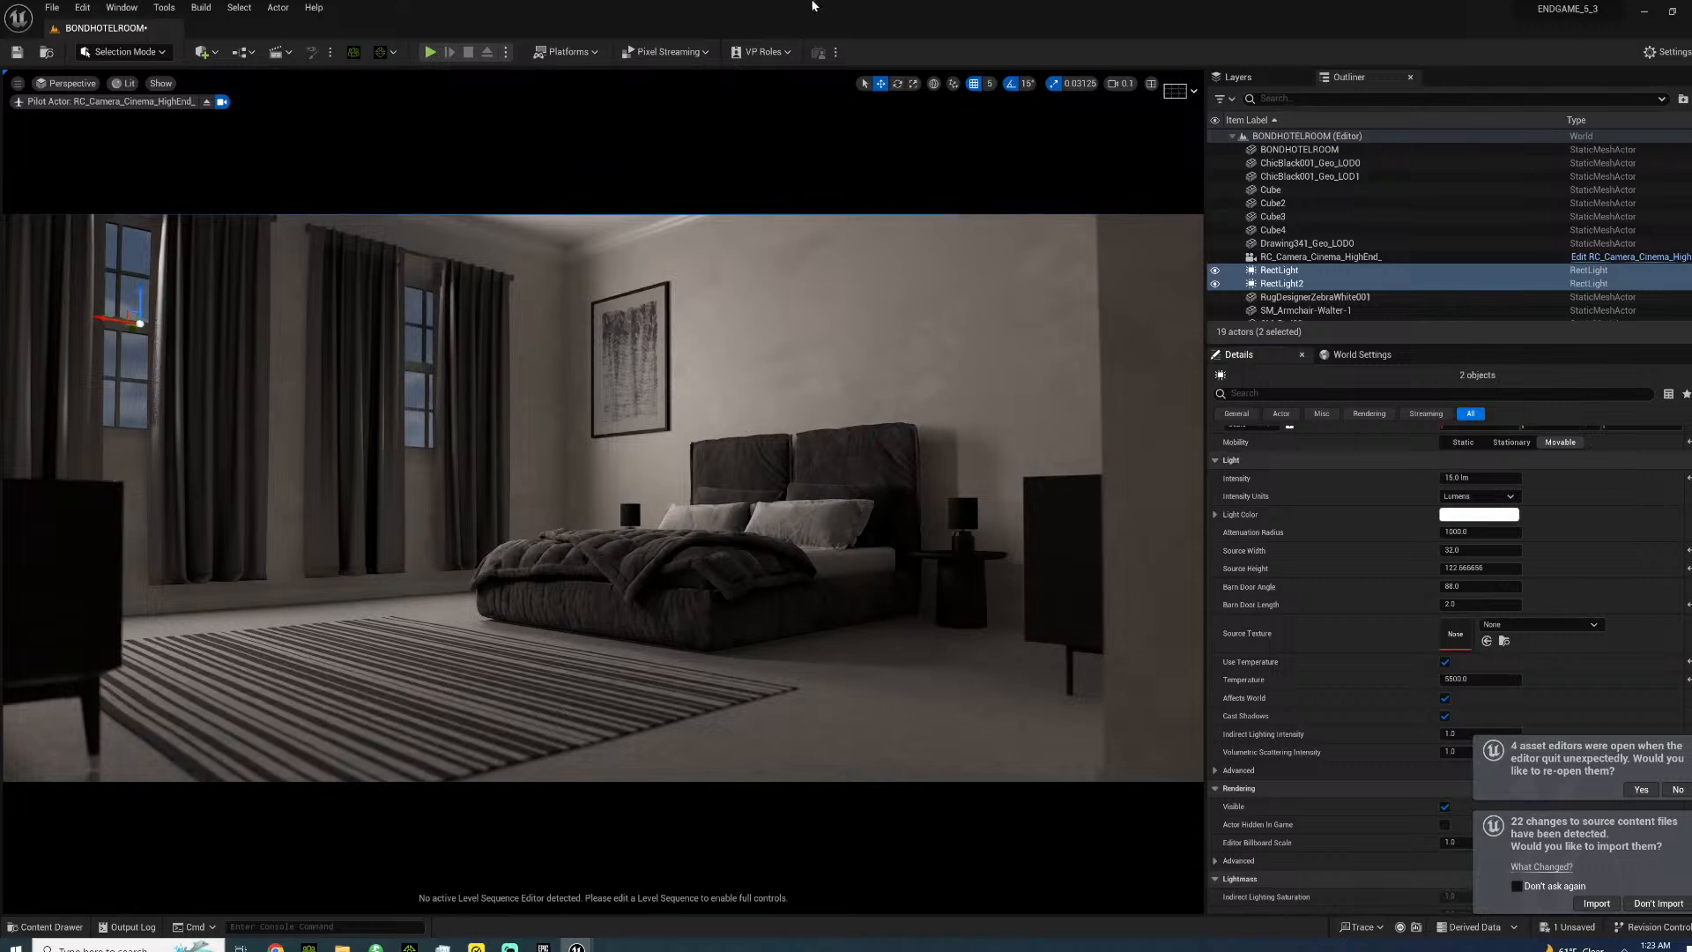
click(1446, 662)
click(1445, 662)
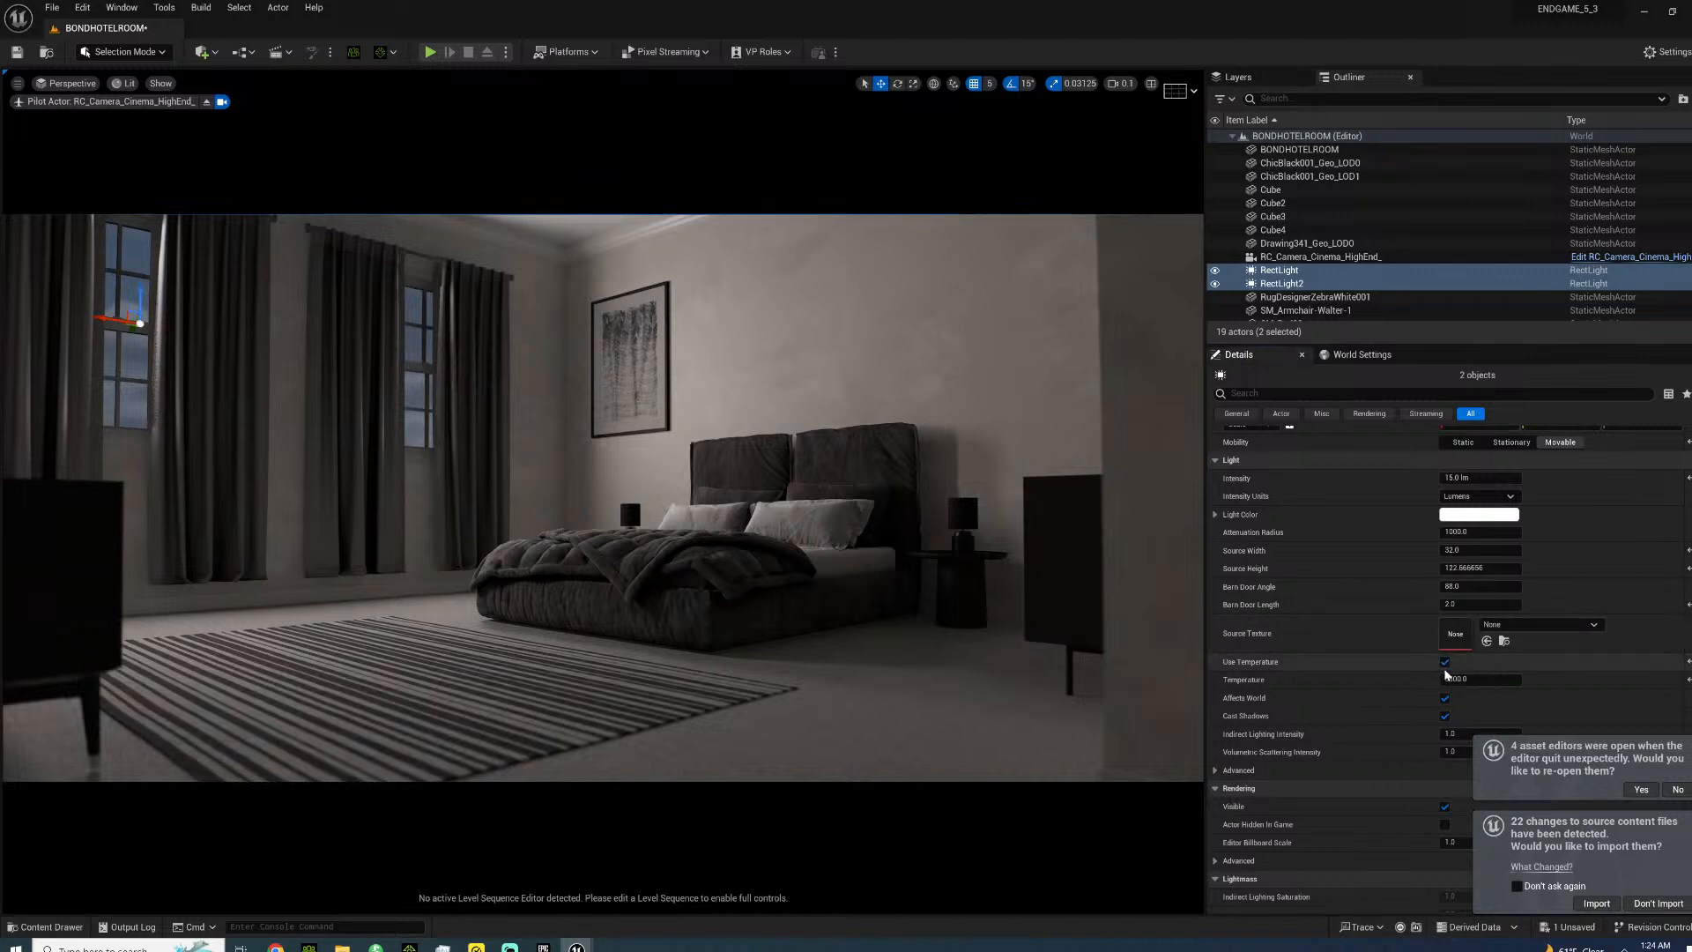
click(1446, 666)
click(1445, 662)
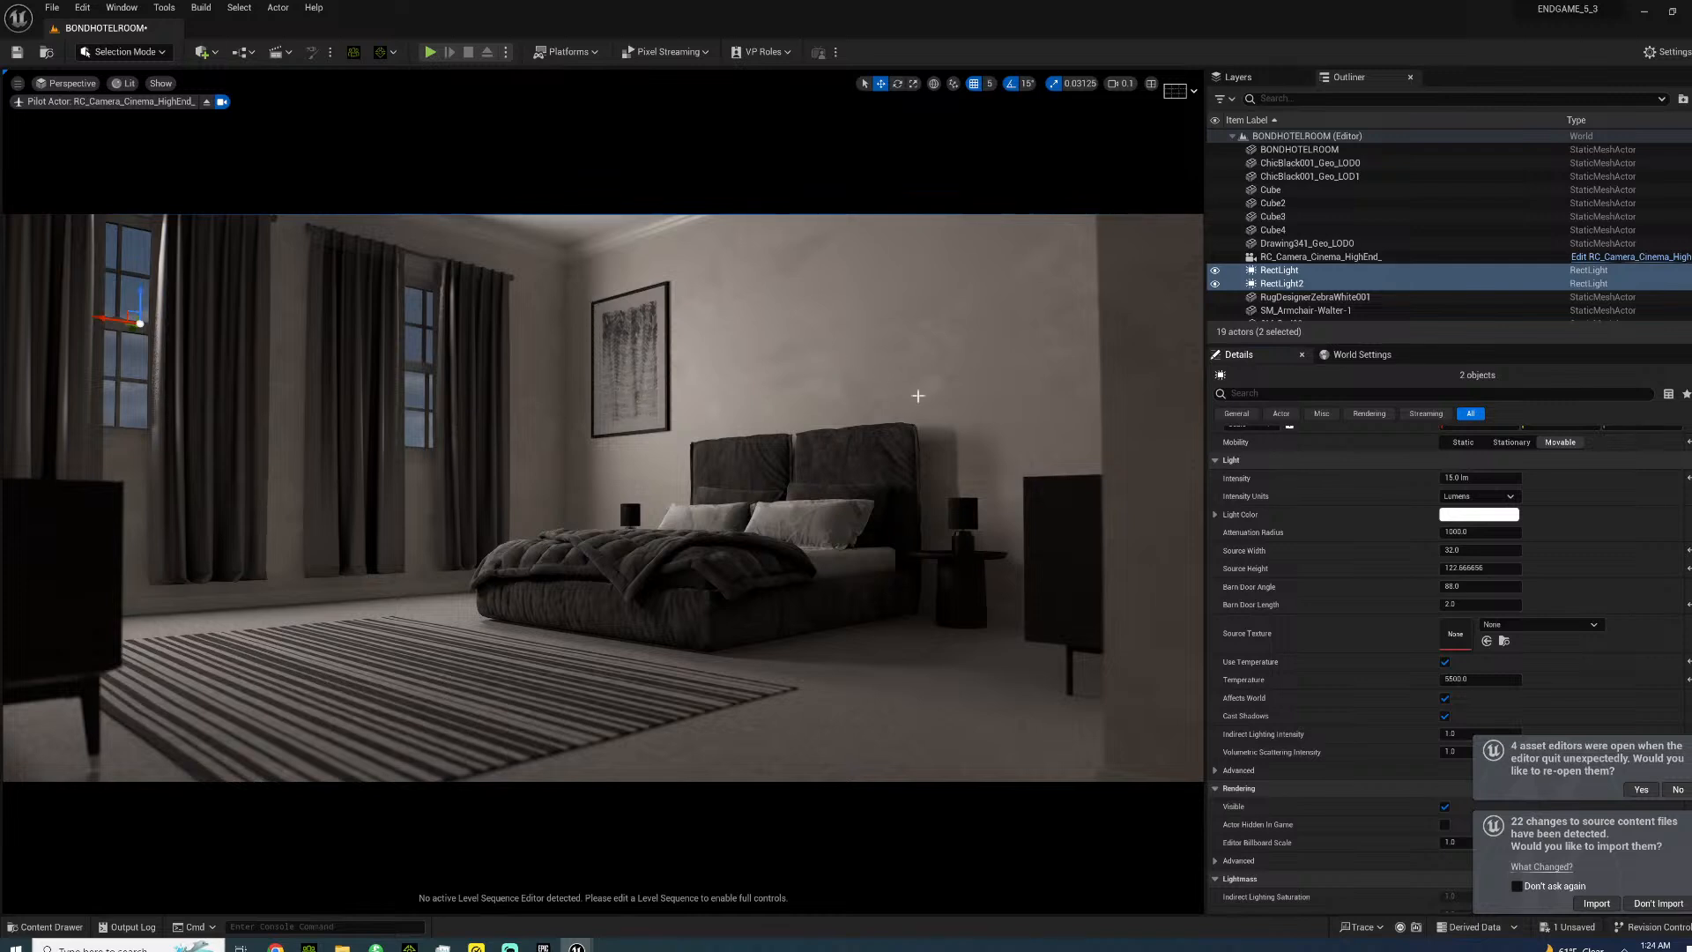
- Try a temperature of 3200 on both window rect lights and return it to 5500
click(1481, 679)
text(3200)
key(Return)
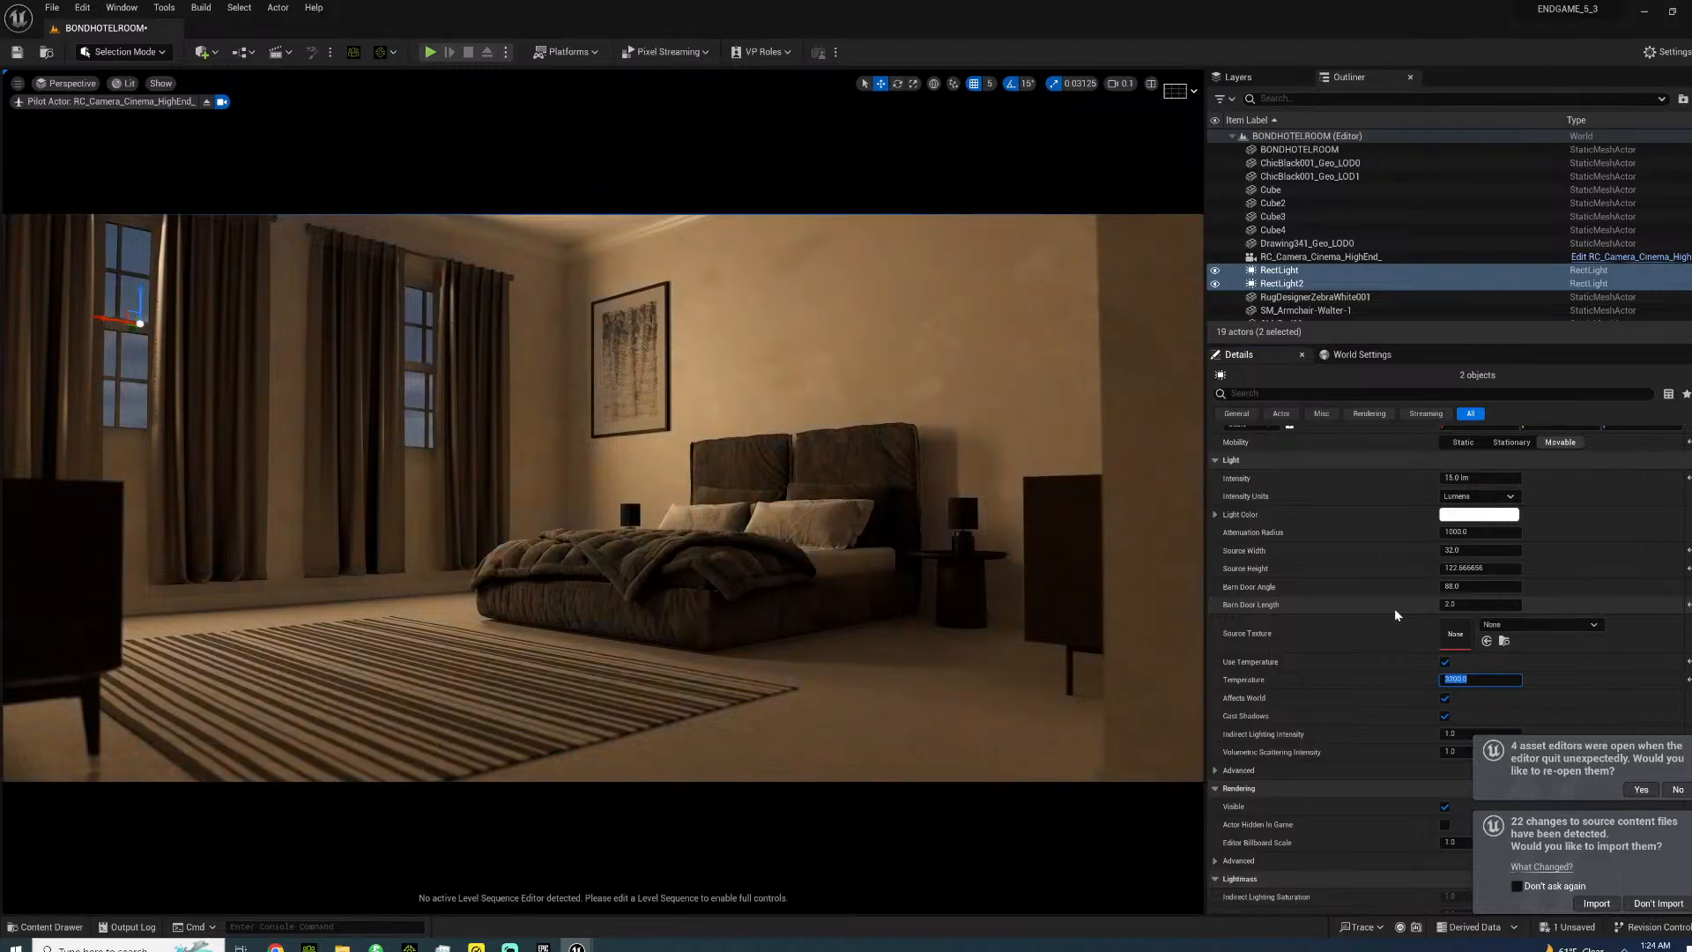
text(300)
key(Return)
text(3200)
key(Return)
text(5500.0)
key(Return)
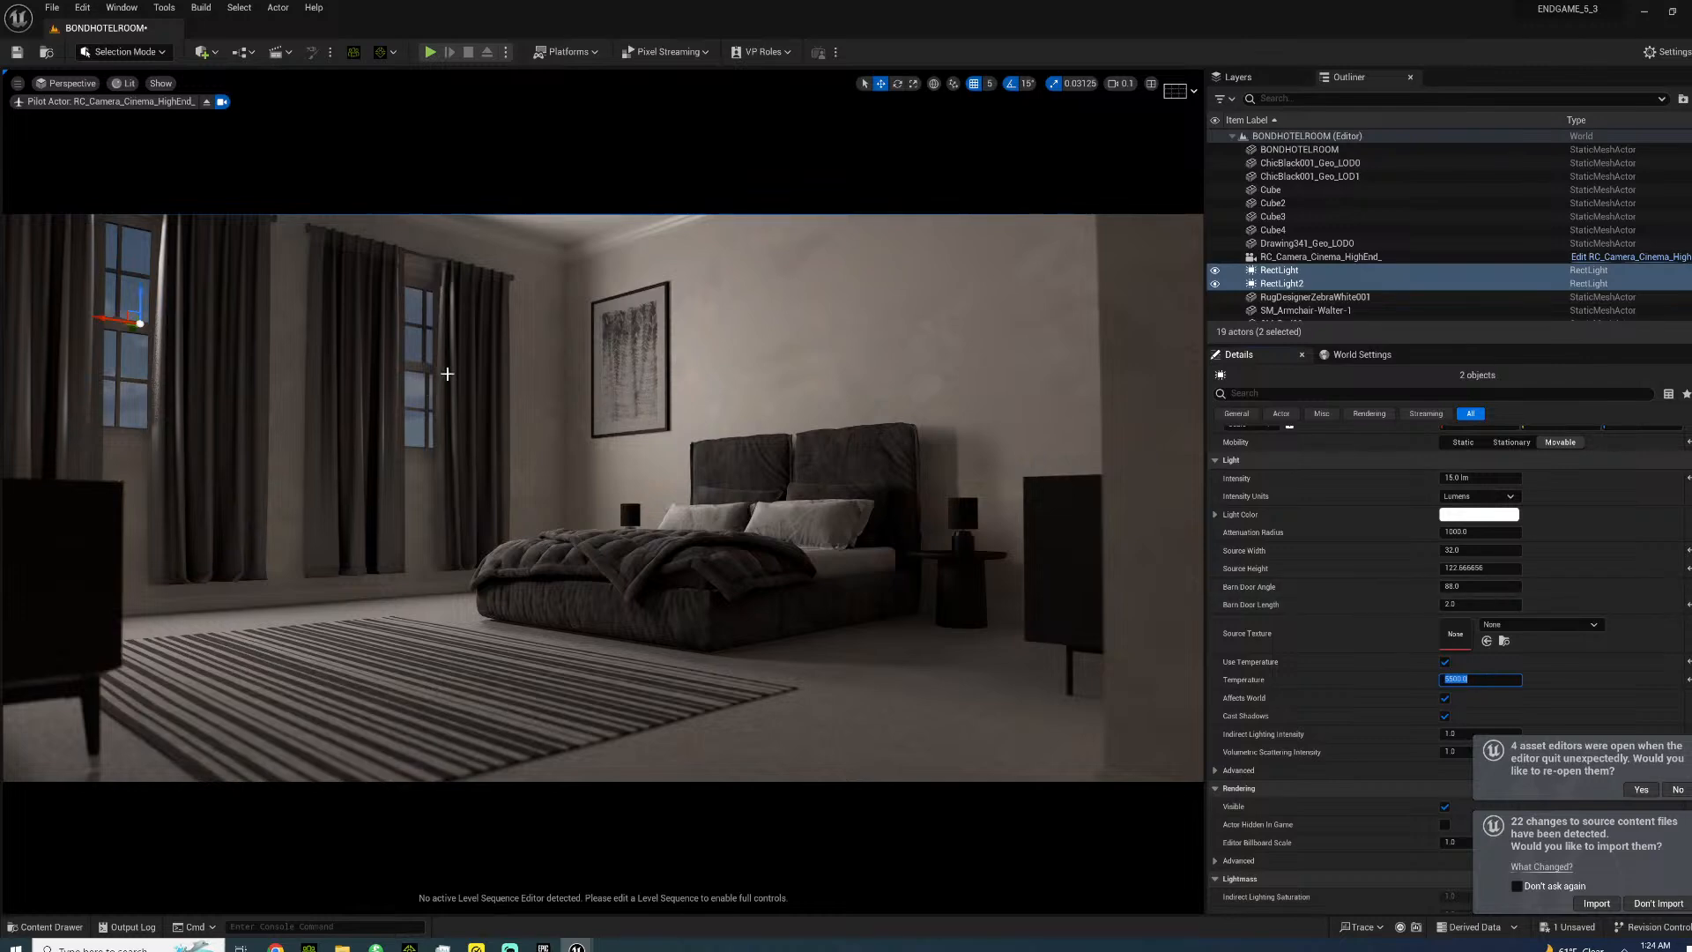
- Frame the duvet and pillows close up, select RC_Camera_Cinema_HighEnd_, and sample a manual focus distance of about 157 cm
right_drag(419, 367, 302, 379)
key(w)
key(w)
key(s)
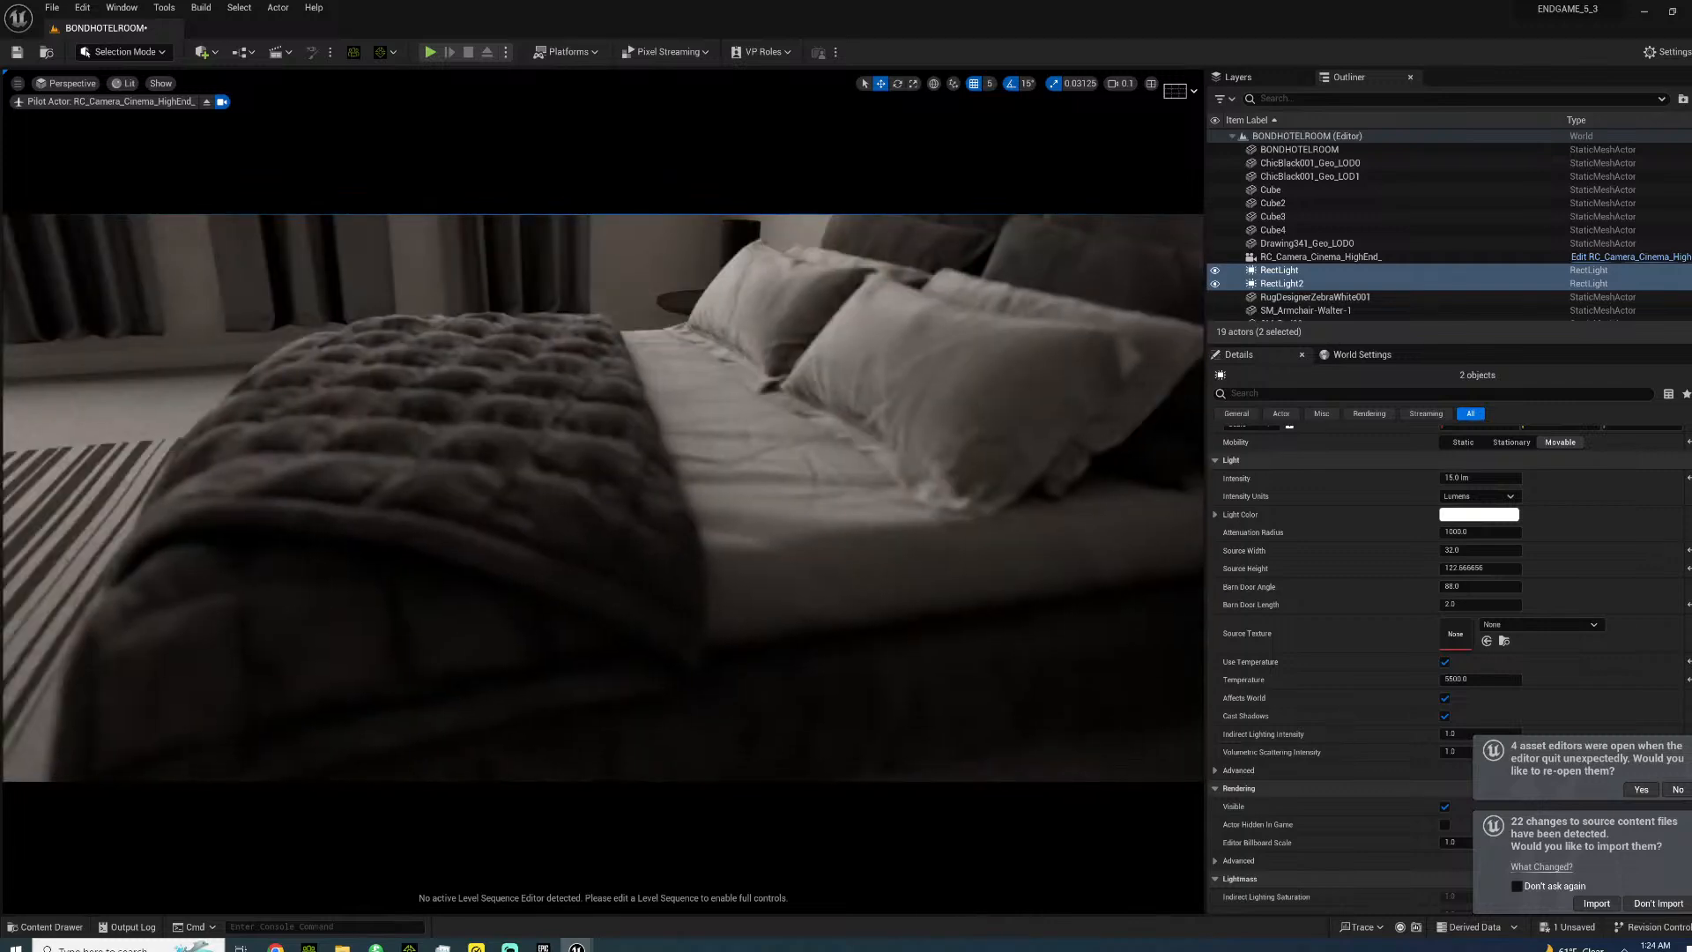
right_drag(705, 498, 476, 470)
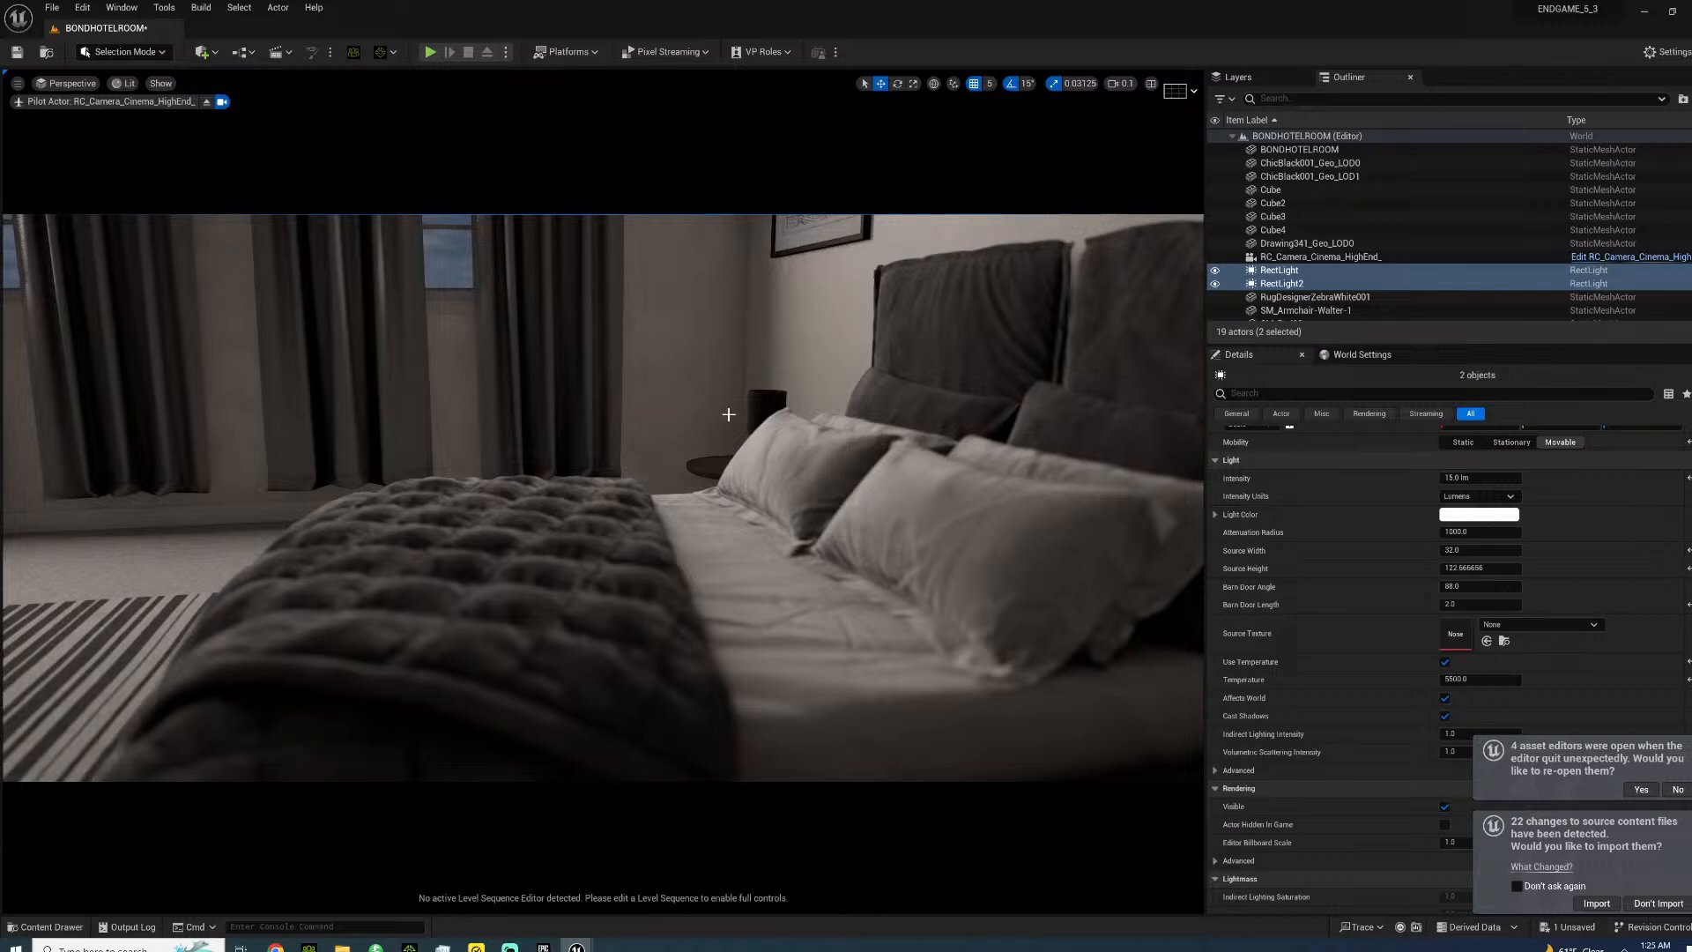
scroll(1451, 627, up, 2)
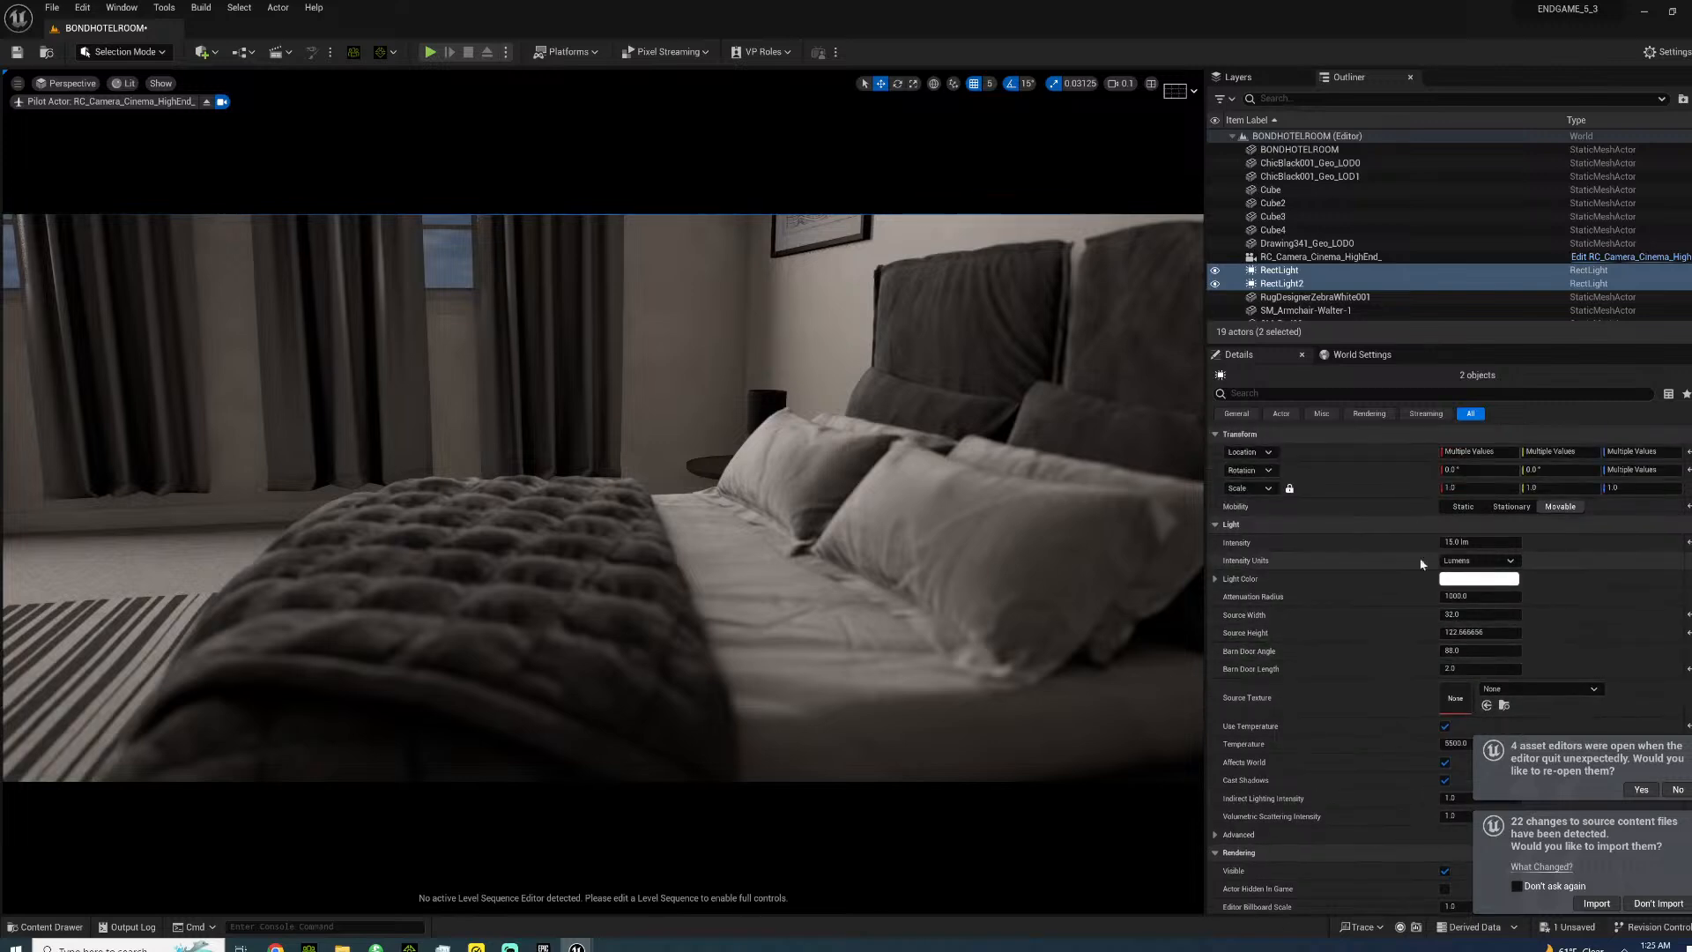
click(1291, 259)
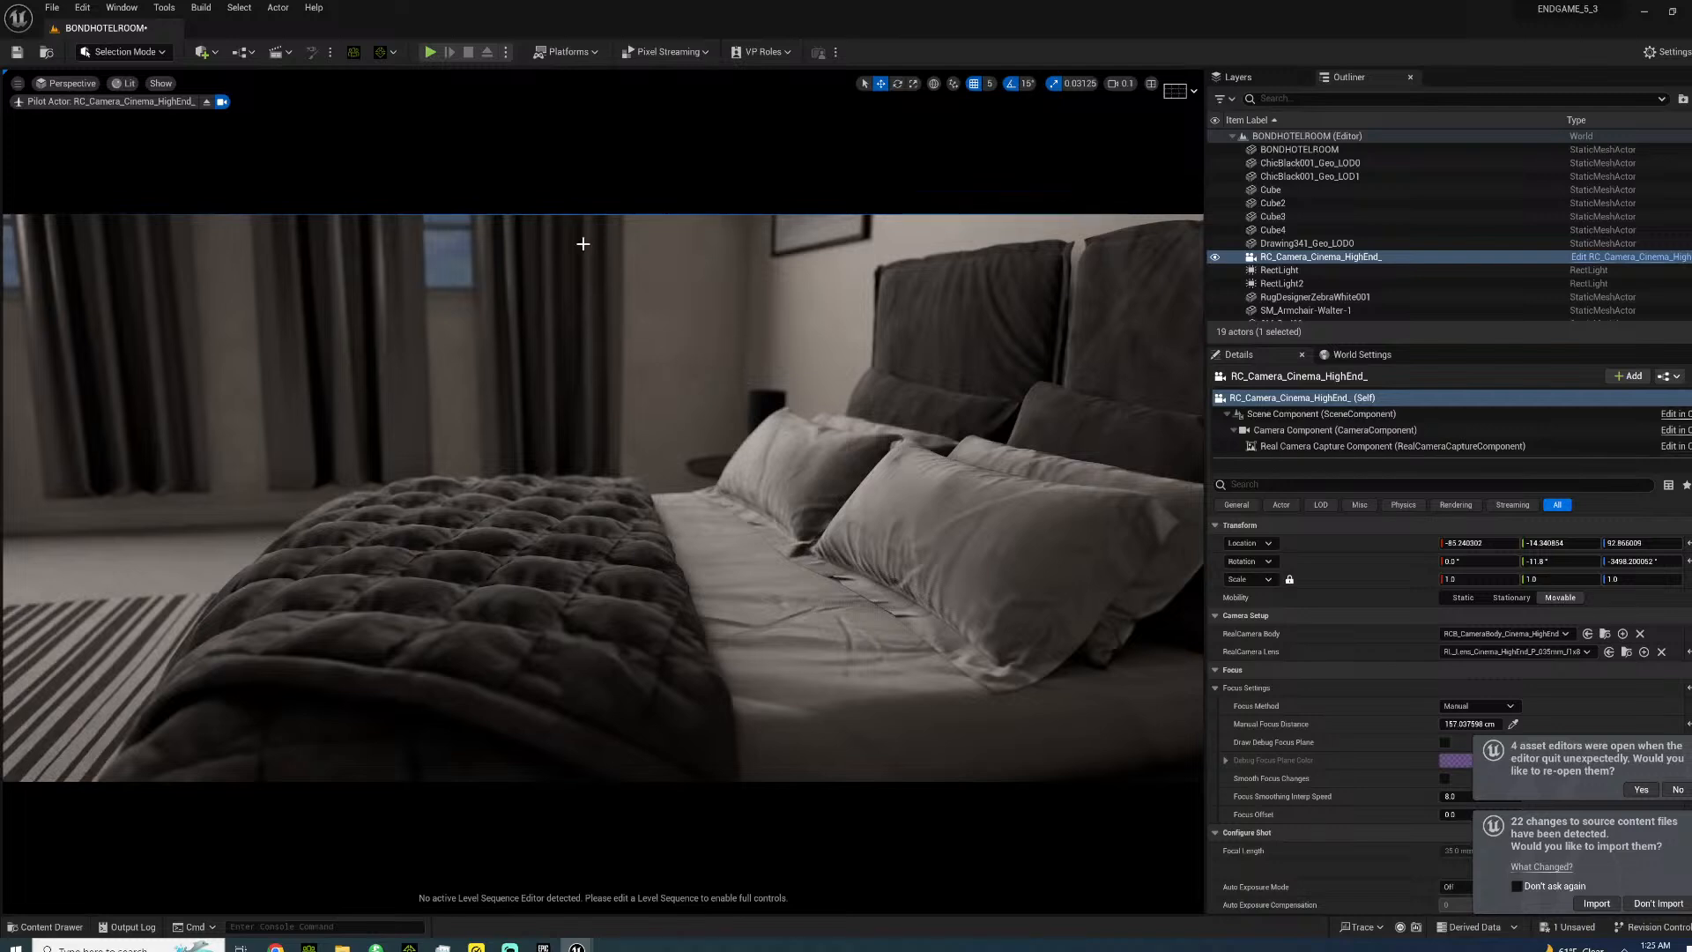
- Reframe the camera low beside the bed facing the windows and sample the pillows for a focus distance of about 113 cm
key(s)
right_drag(561, 466, 908, 396)
key(s)
key(s)
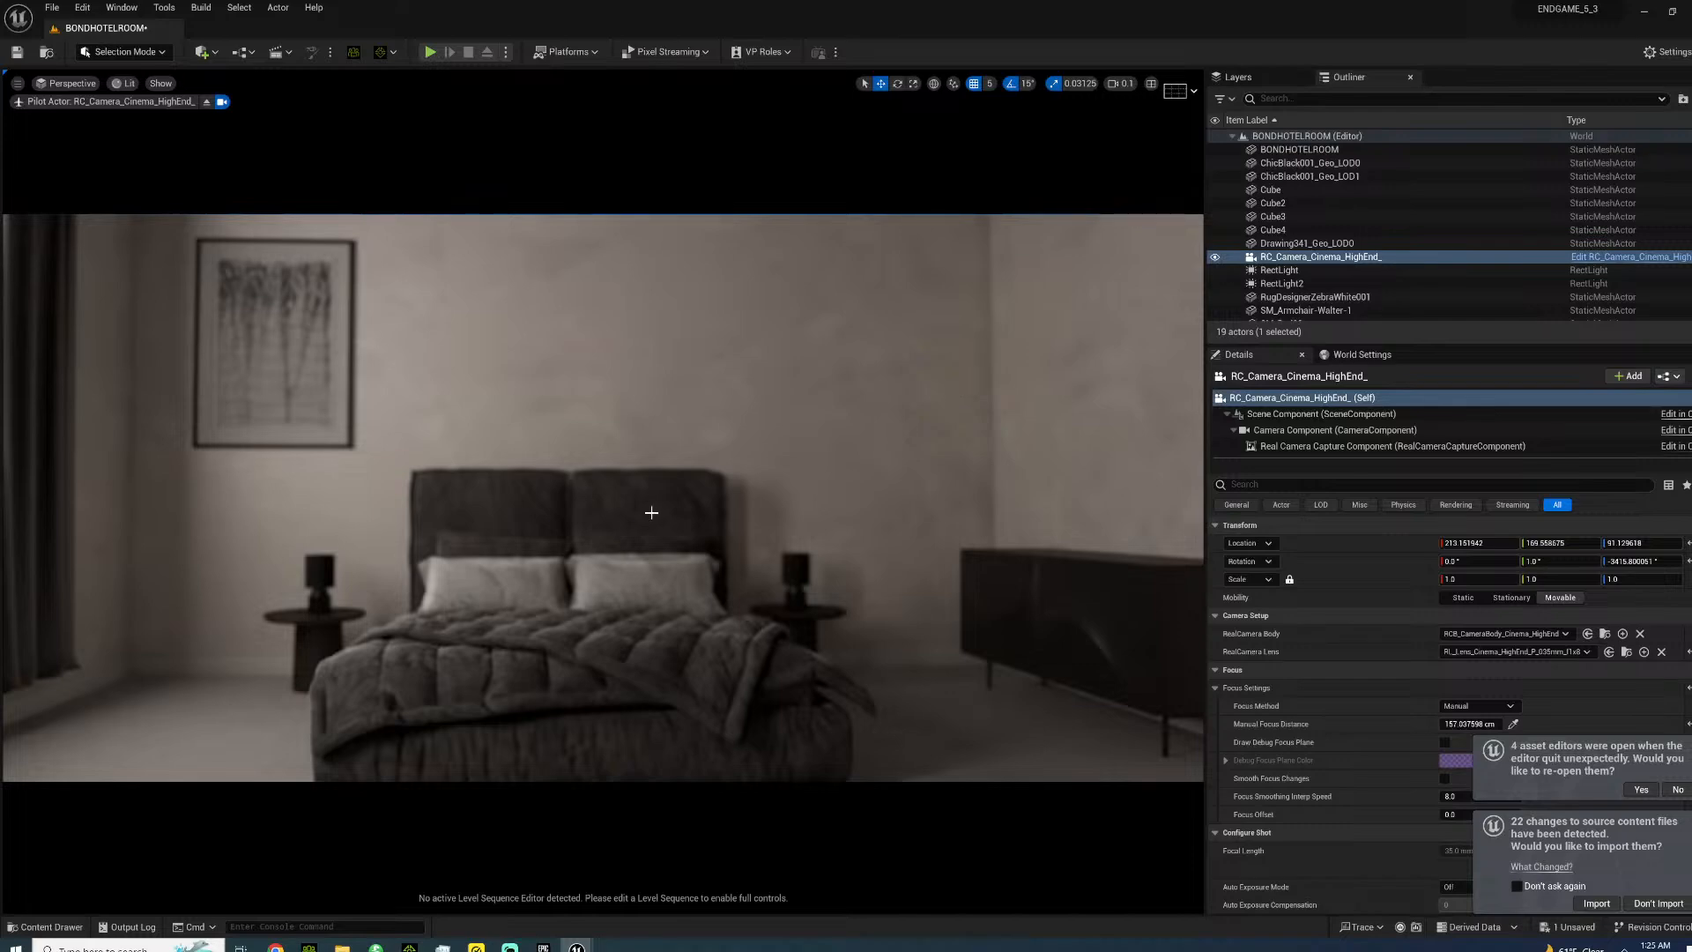
drag(658, 512, 423, 440)
mouse_move(423, 440)
right_down()
mouse_move(410, 476)
mouse_move(384, 448)
mouse_move(393, 476)
mouse_move(401, 444)
right_up()
click(1513, 724)
click(974, 586)
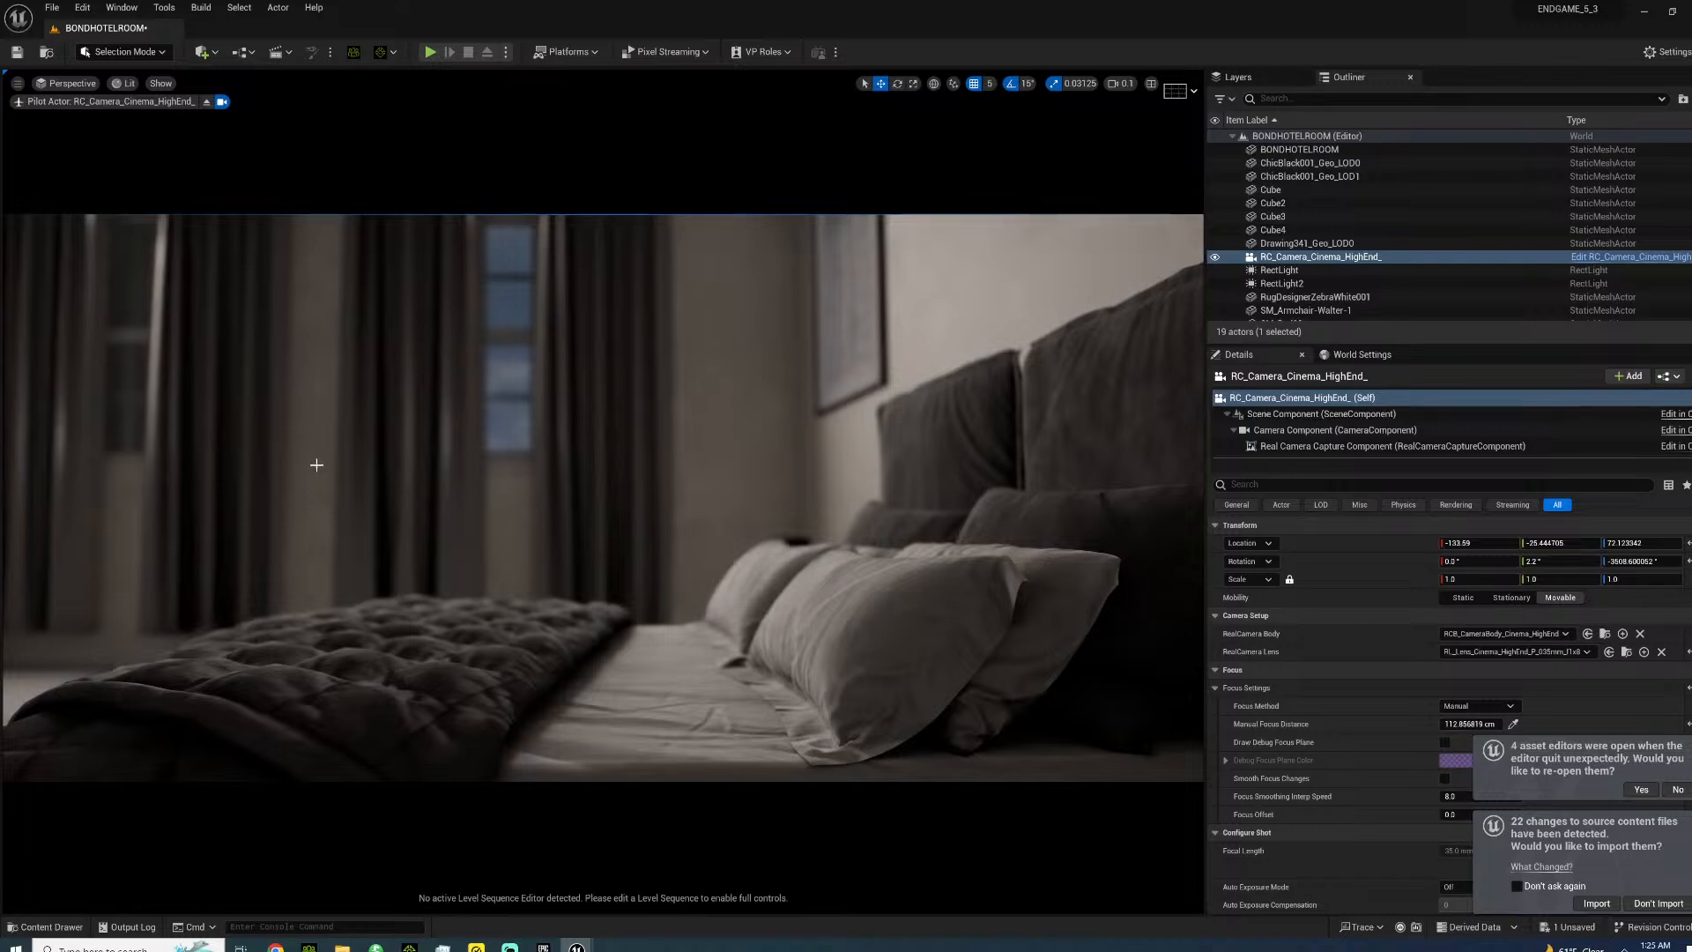
- Tilt the shot up to include the tops of the curtains and resample the manual focus distance to about 155 cm
key(w)
right_drag(315, 468, 323, 441)
key(s)
click(1513, 727)
click(1053, 576)
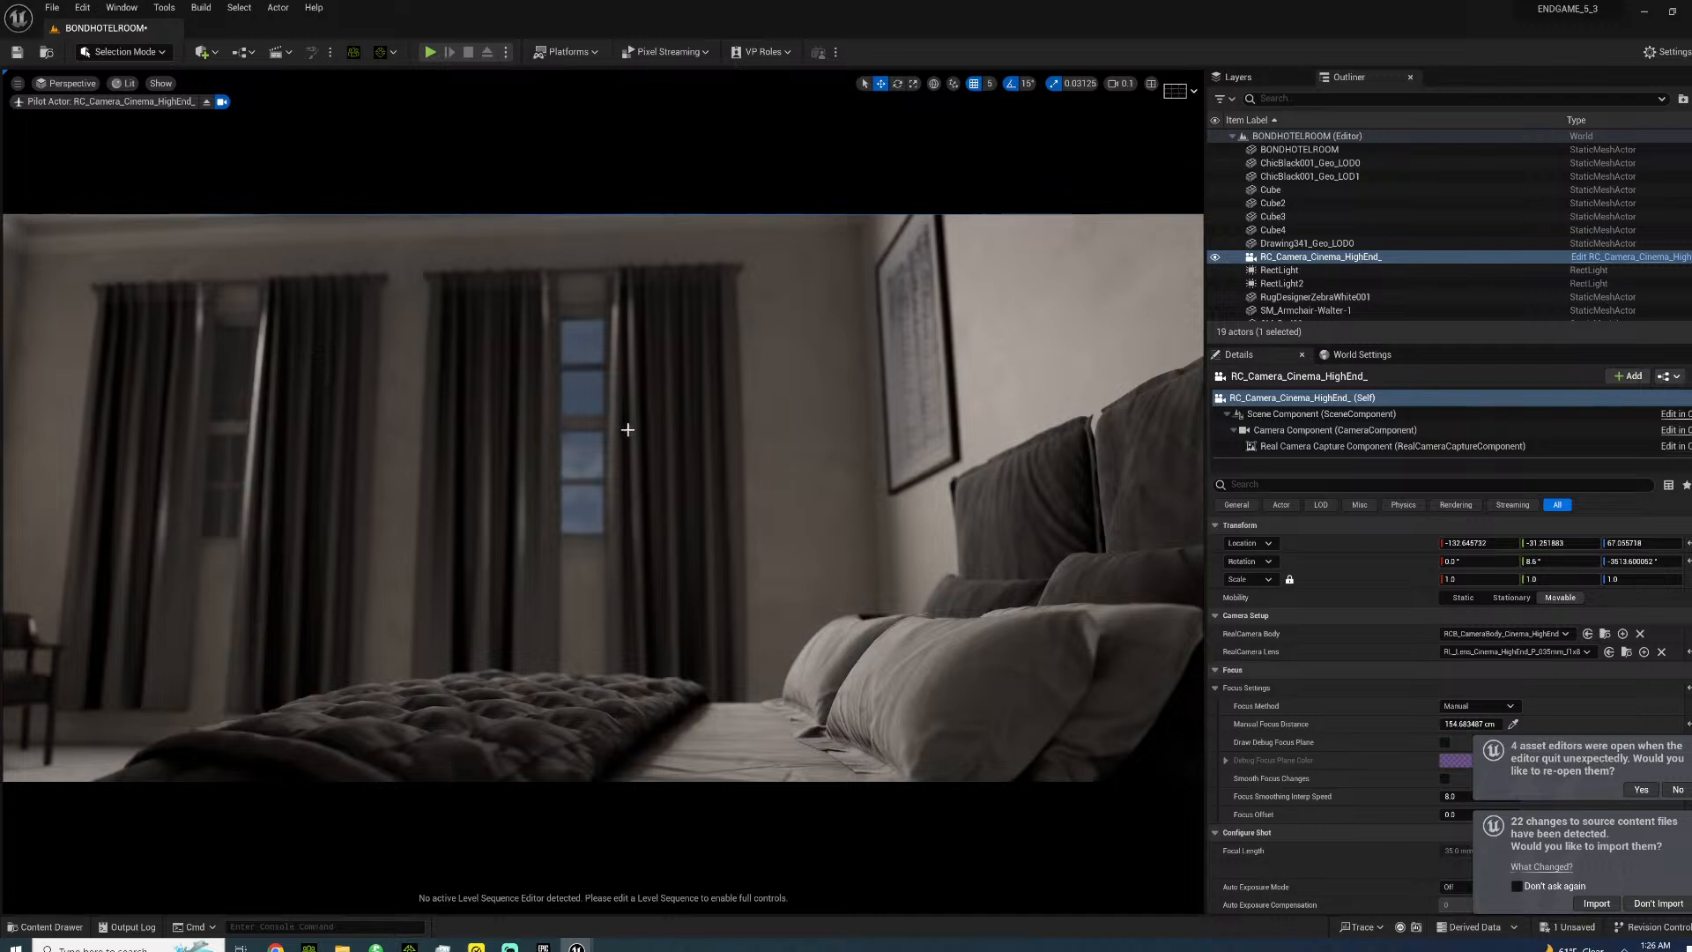
- Refine the low-angle framing of the windows, pillows and headboard, and save the level
right_drag(623, 431, 642, 443)
key(s)
key(w)
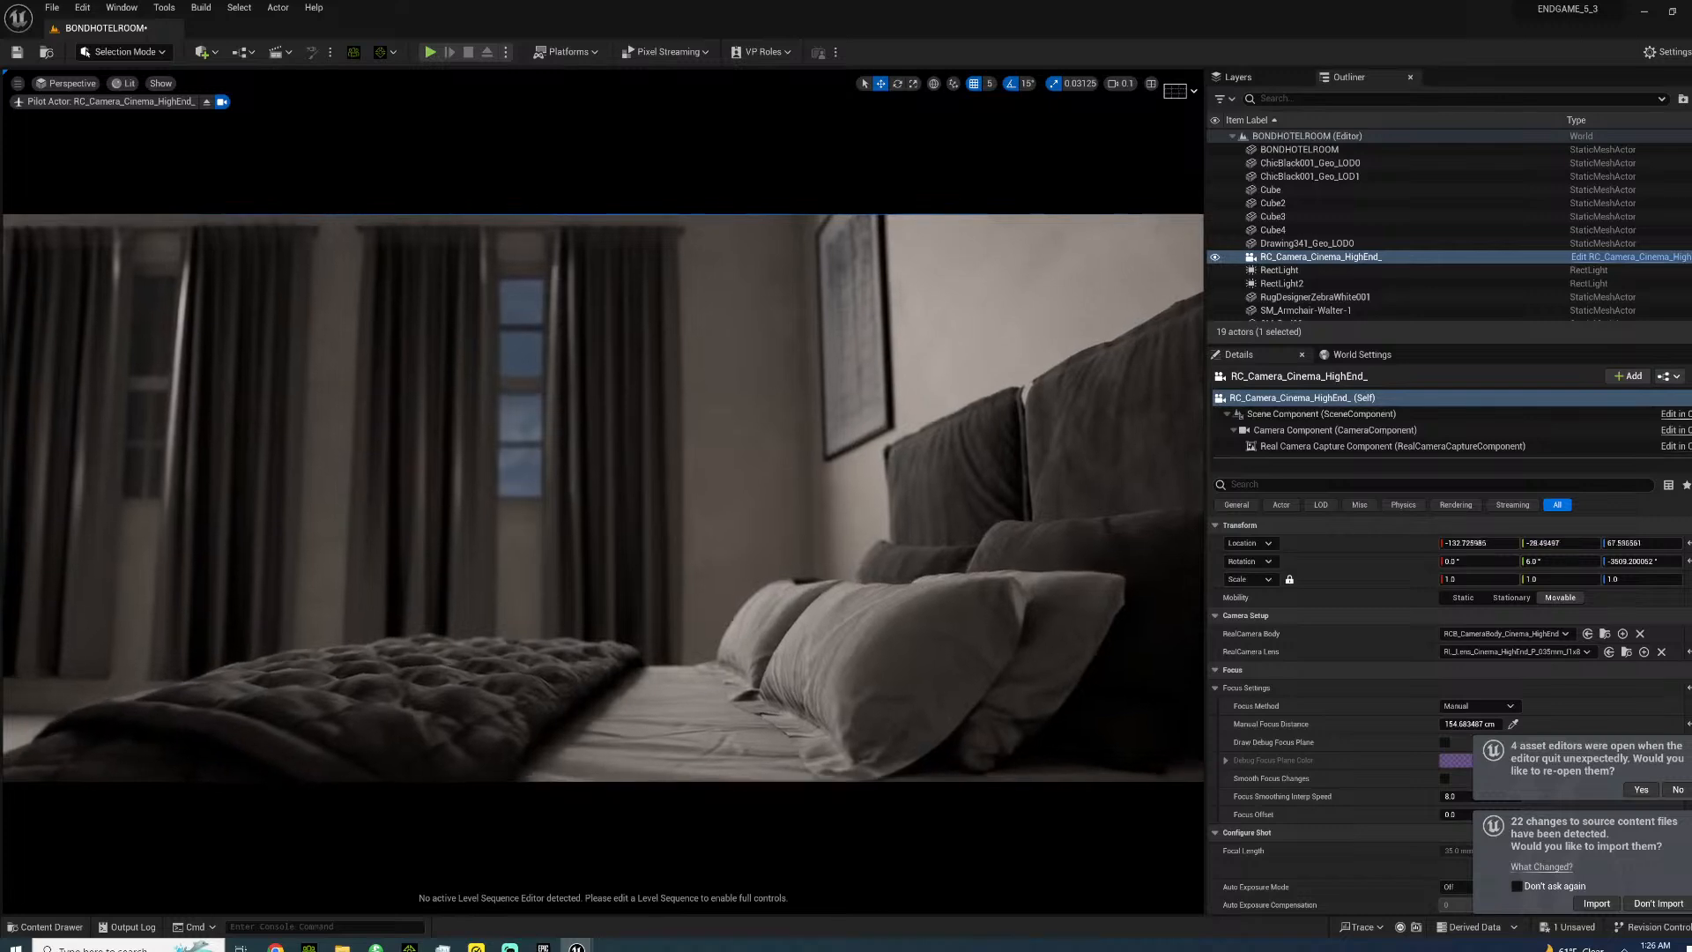
key(ctrl+s)
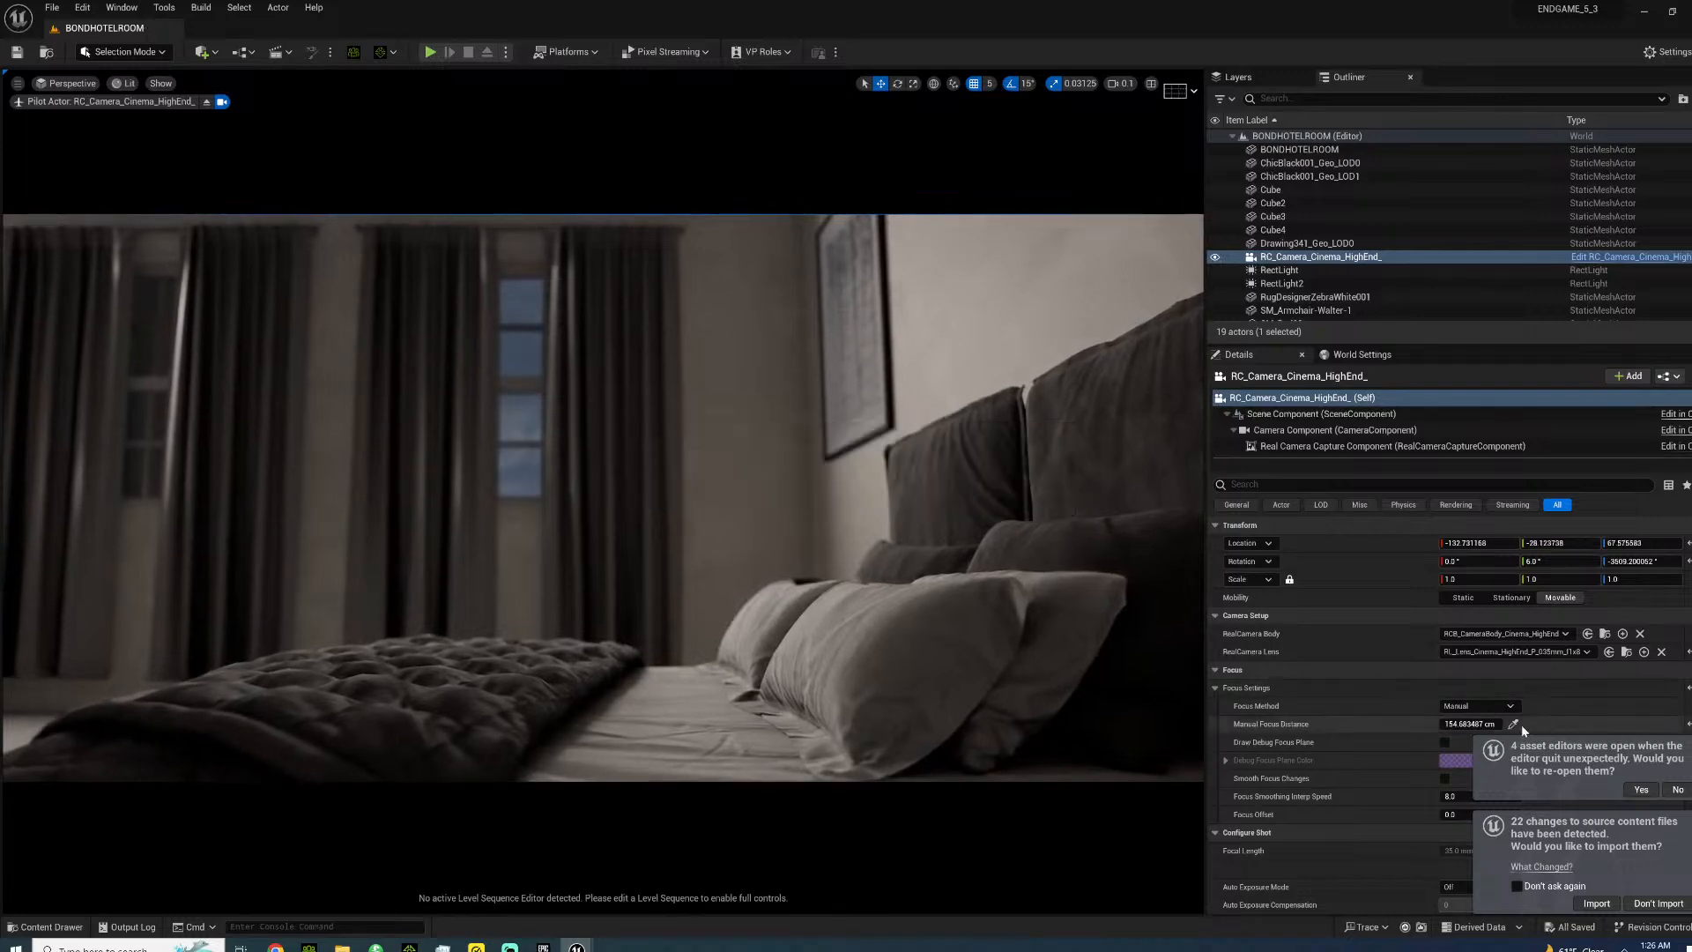
- Try a focus distance of about 148 cm on the rear pillow, and refocus on the front pillow at about 114 cm
click(813, 611)
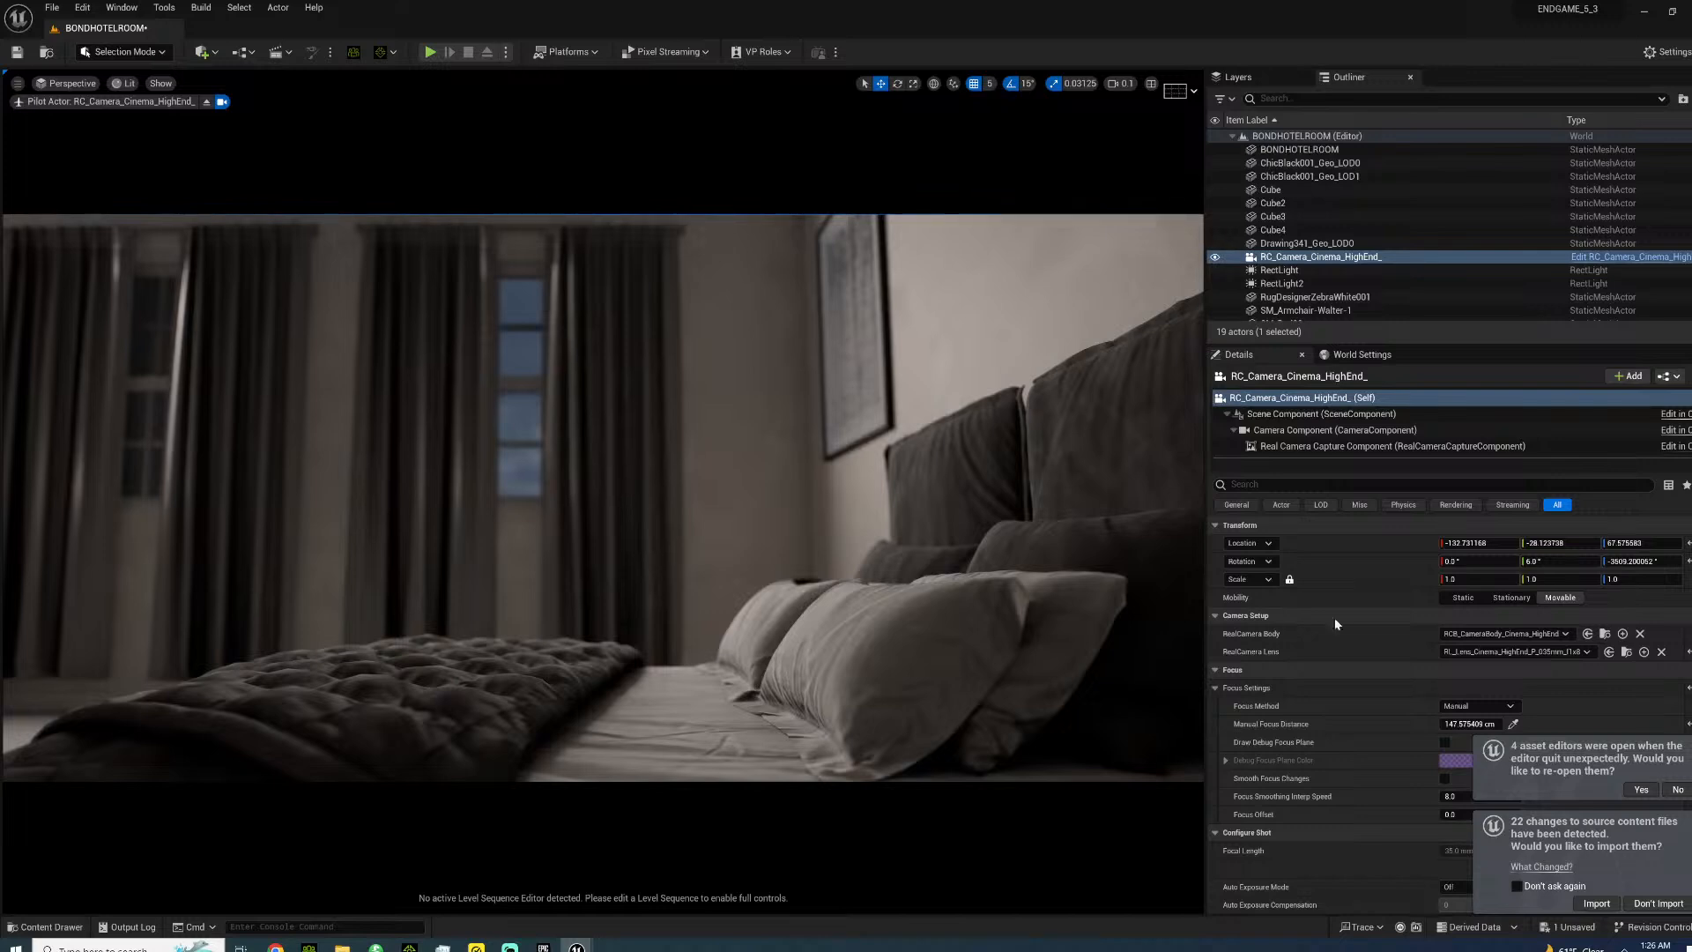
click(1512, 724)
click(917, 684)
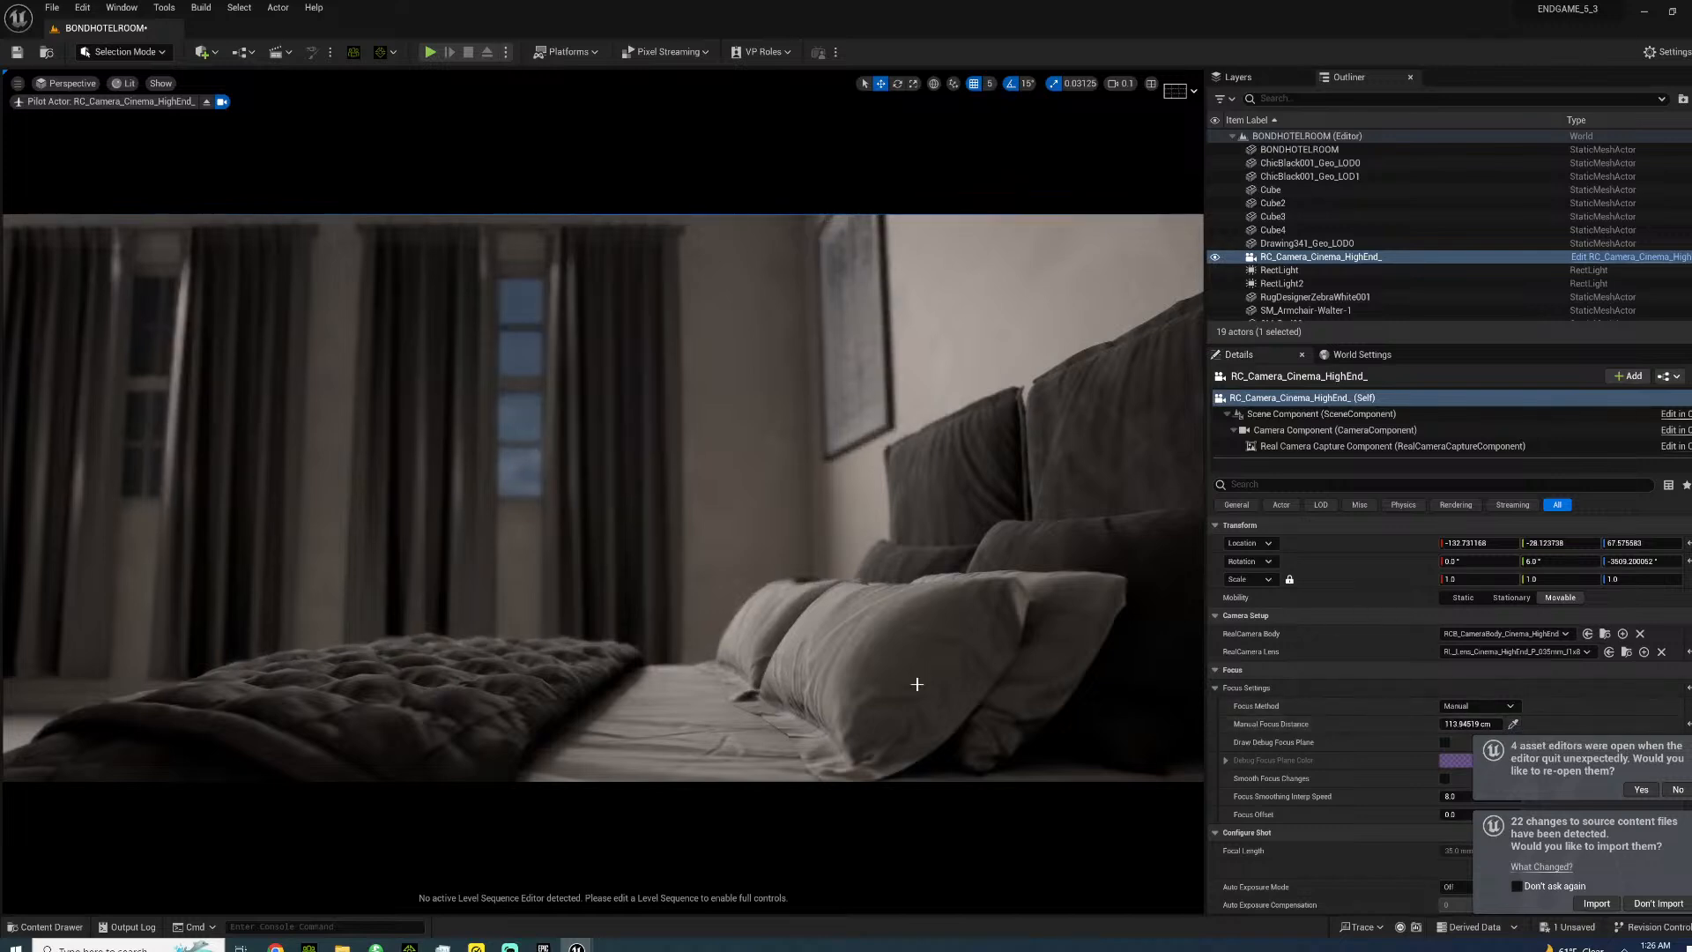
- Try a manual focus distance of about 153 cm on the camera framing the bed
click(1446, 742)
drag(1453, 724, 1490, 724)
click(1446, 742)
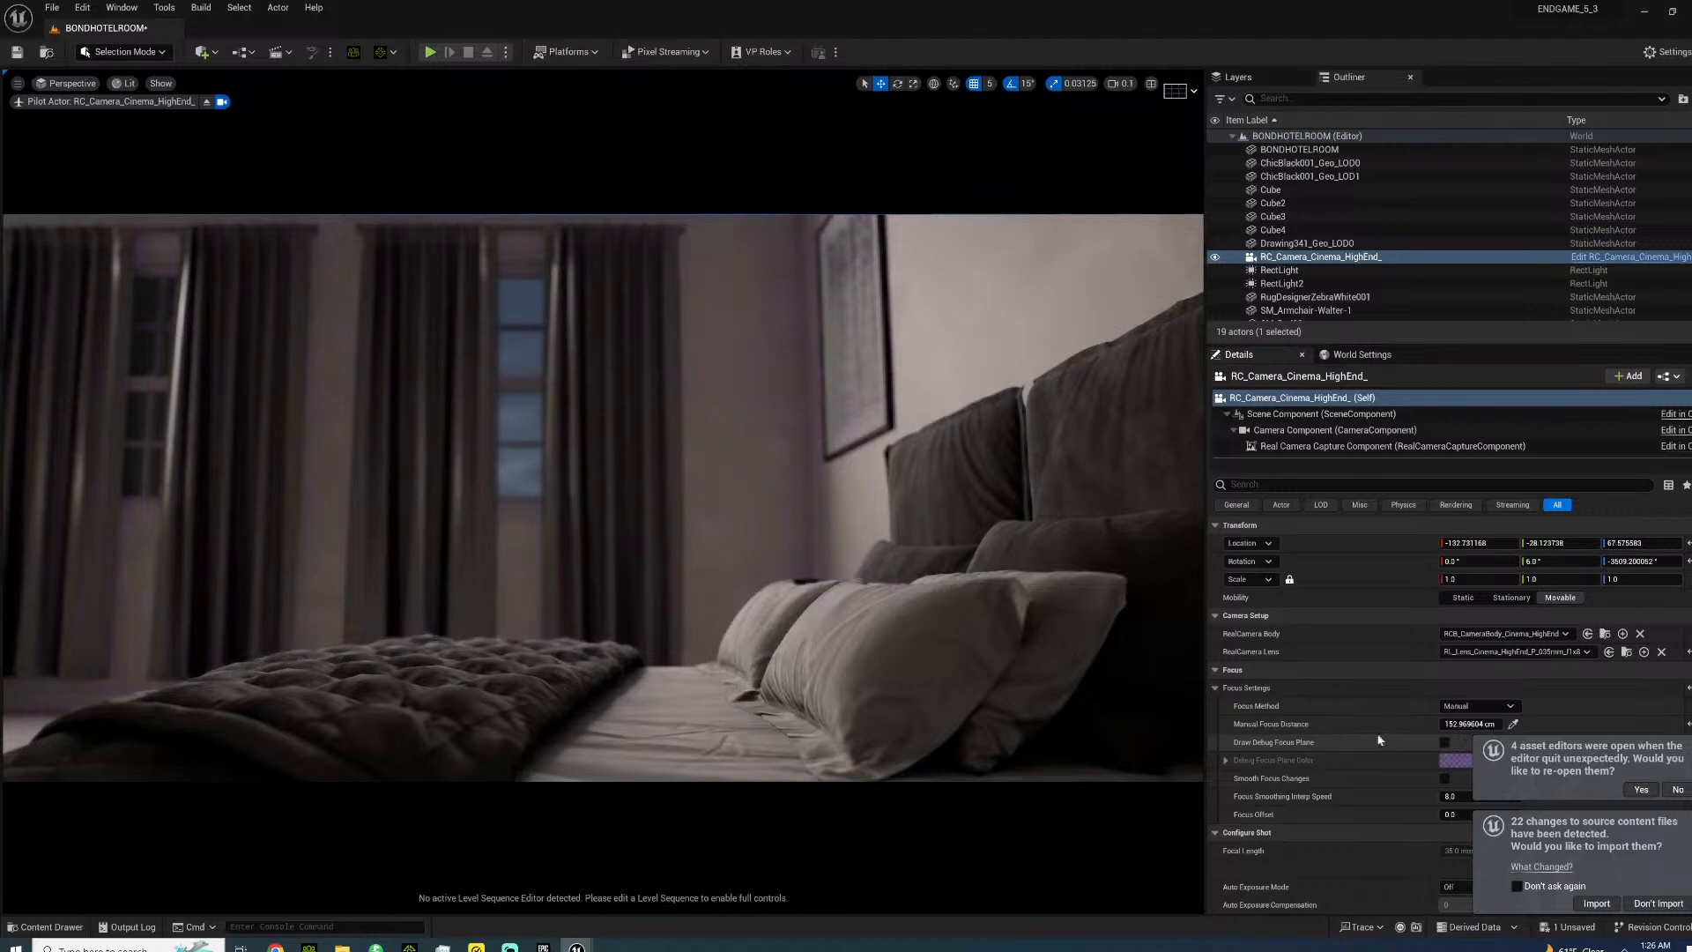
- Move the piloted camera above the bedside lamp and sample the bulb for a focus distance of about 60 cm
right_drag(978, 560, 1253, 850)
key(w)
key(s)
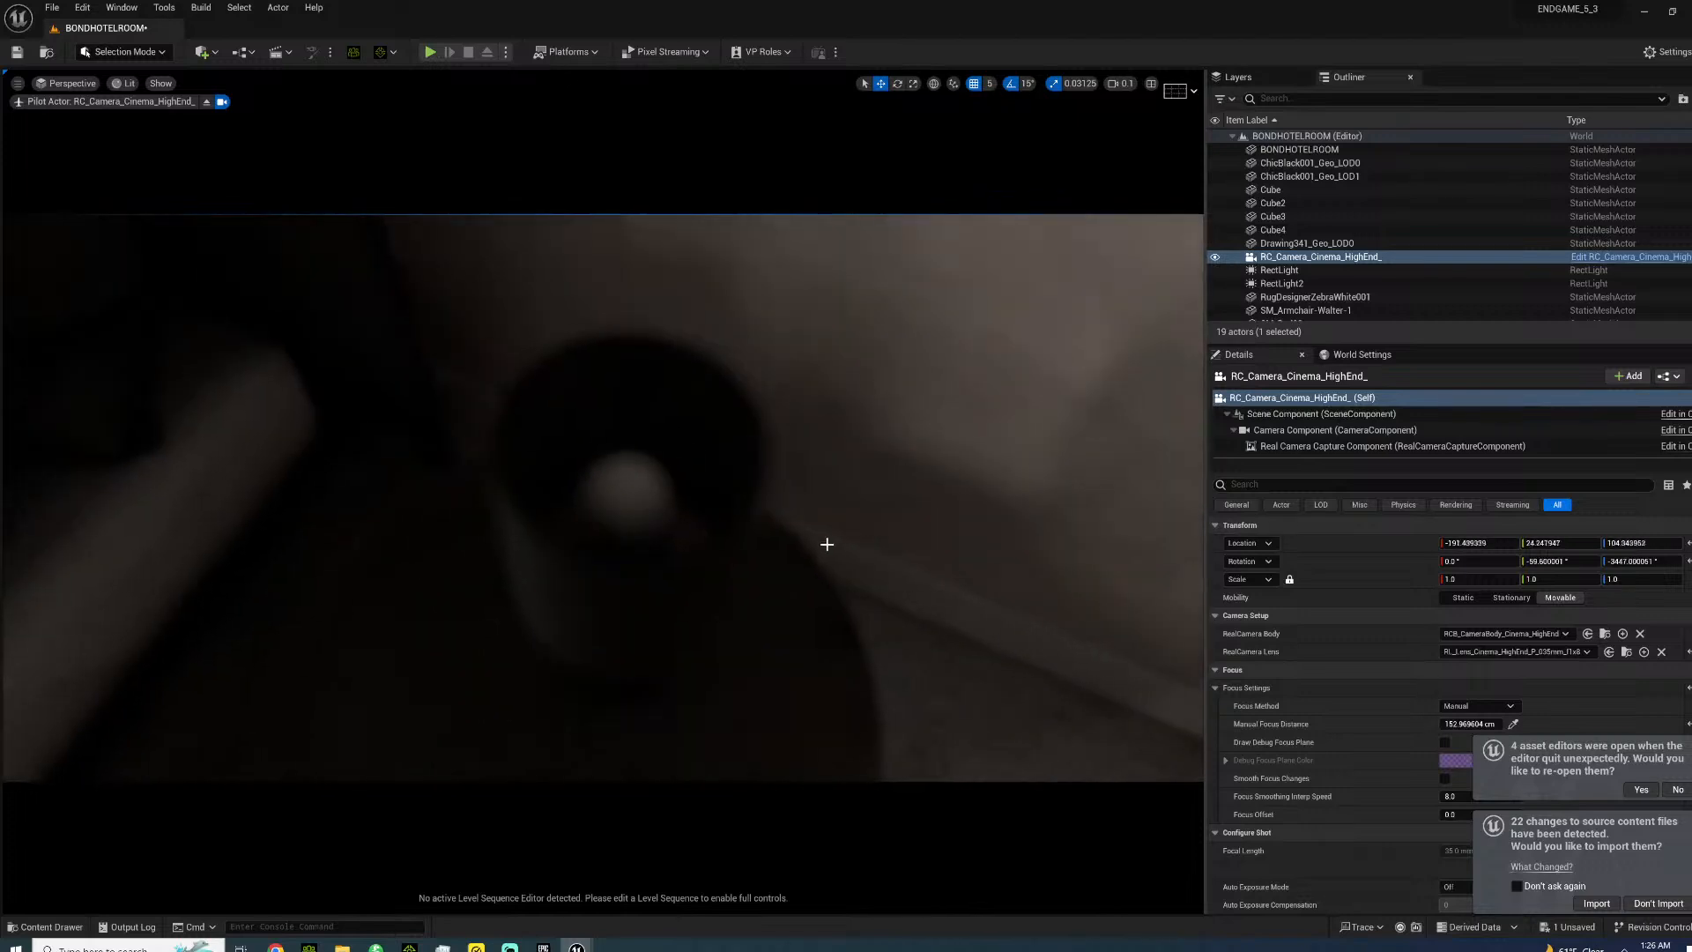
click(1514, 726)
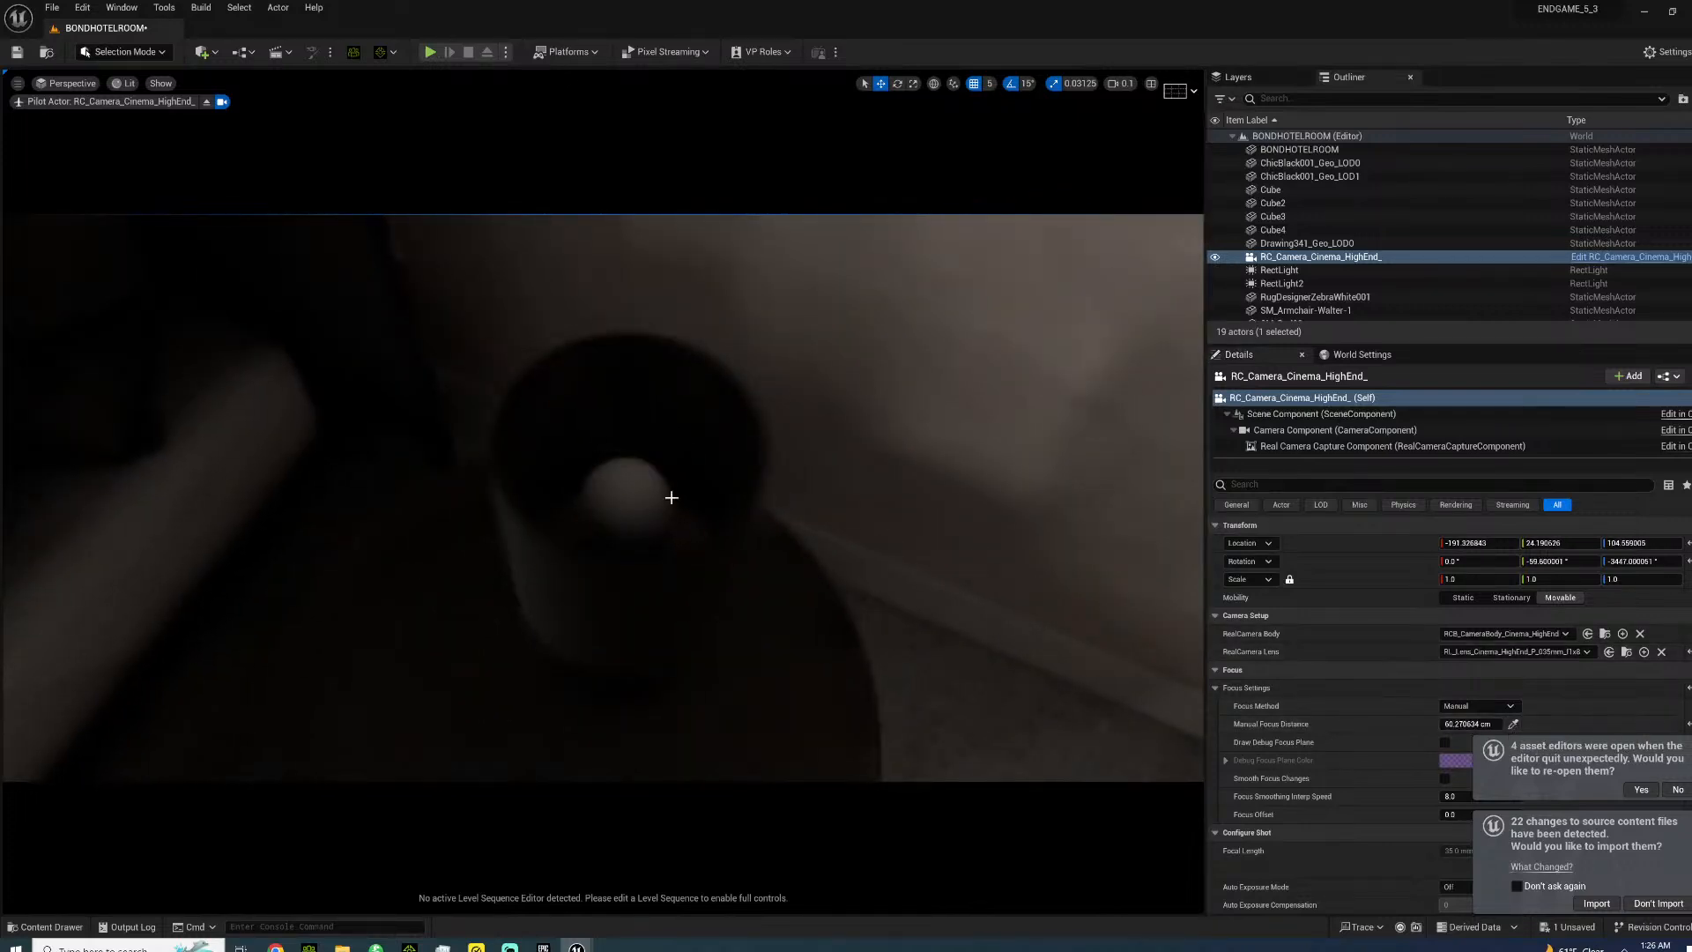
- Open the bedside lamp's light bulb material and move its Param node away from the material output
click(612, 484)
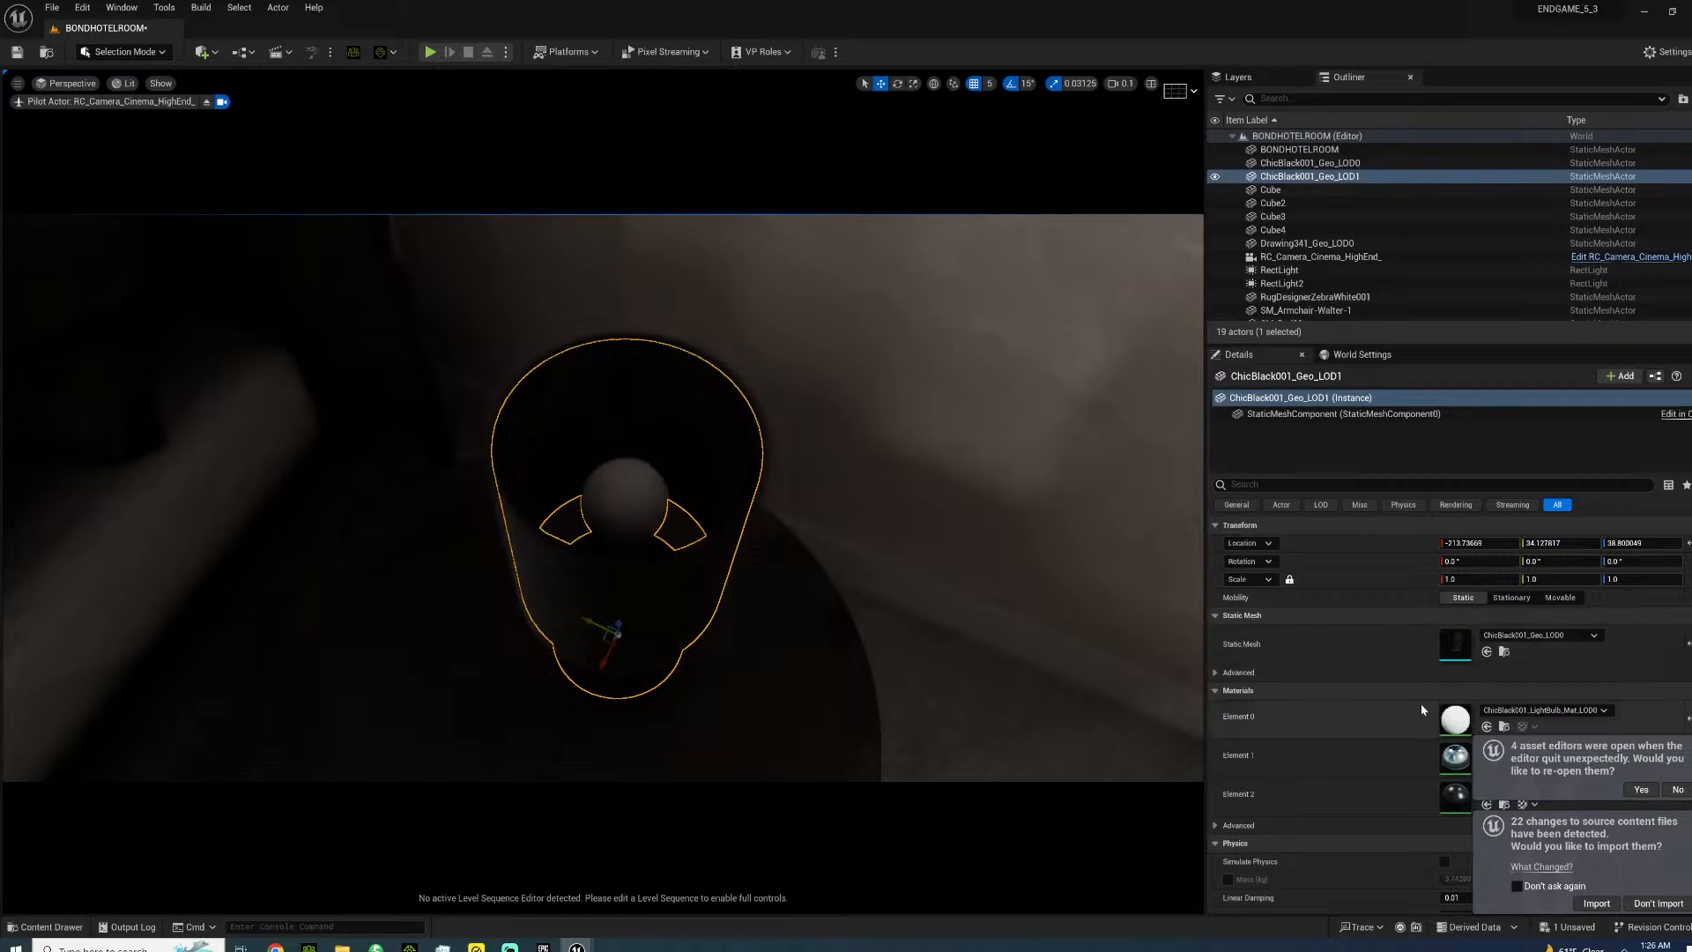
double_click(1455, 719)
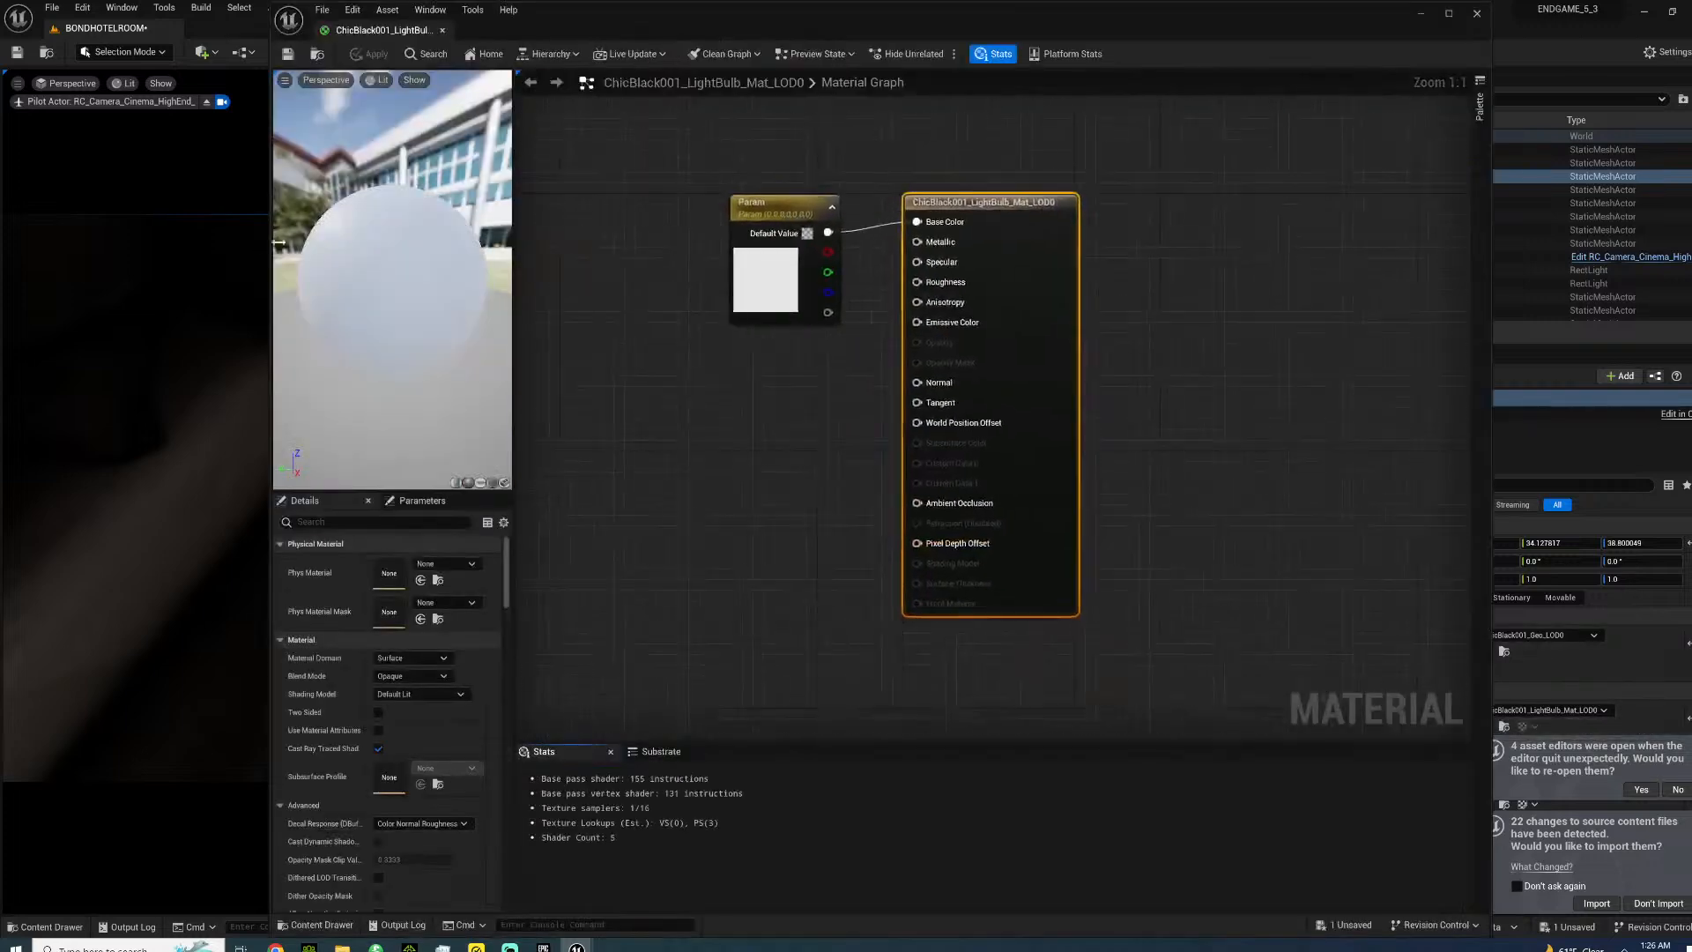
click(589, 129)
drag(589, 129, 621, 162)
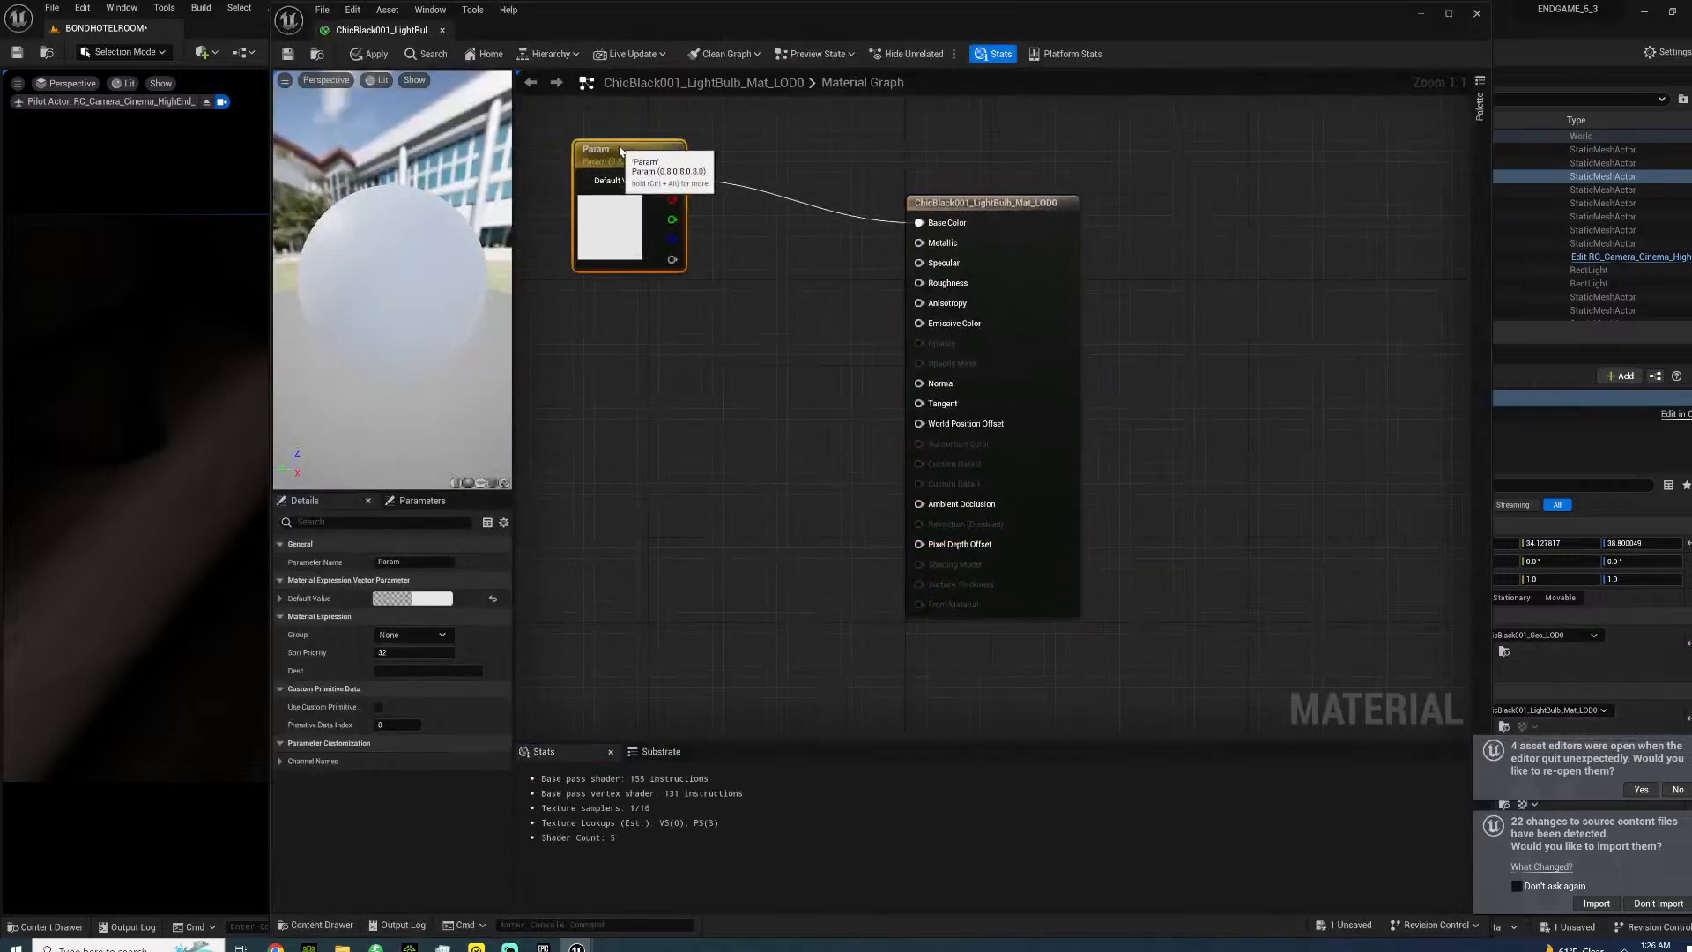
- Add a Constant node with a value of 15 below the Param node
click(608, 407)
click(664, 393)
drag(675, 394, 621, 389)
click(660, 417)
text(150)
key(Return)
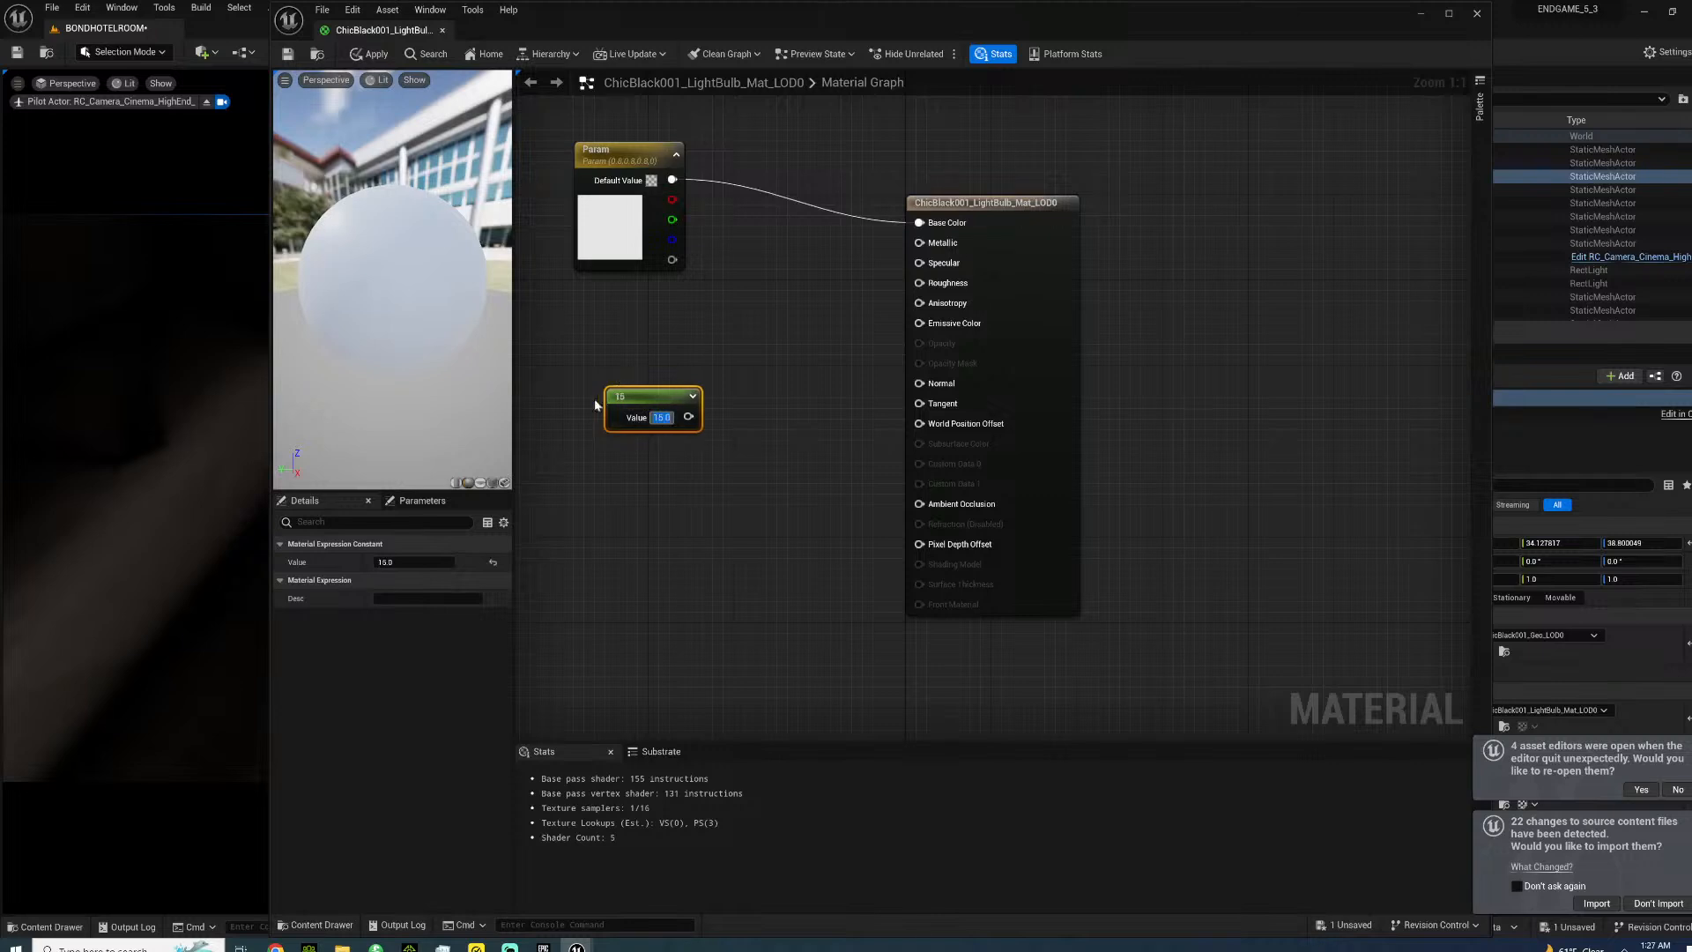
- Set the Param node's color to a warm yellow-orange, about R 0.8, G 0.57, B 0.19
double_click(604, 260)
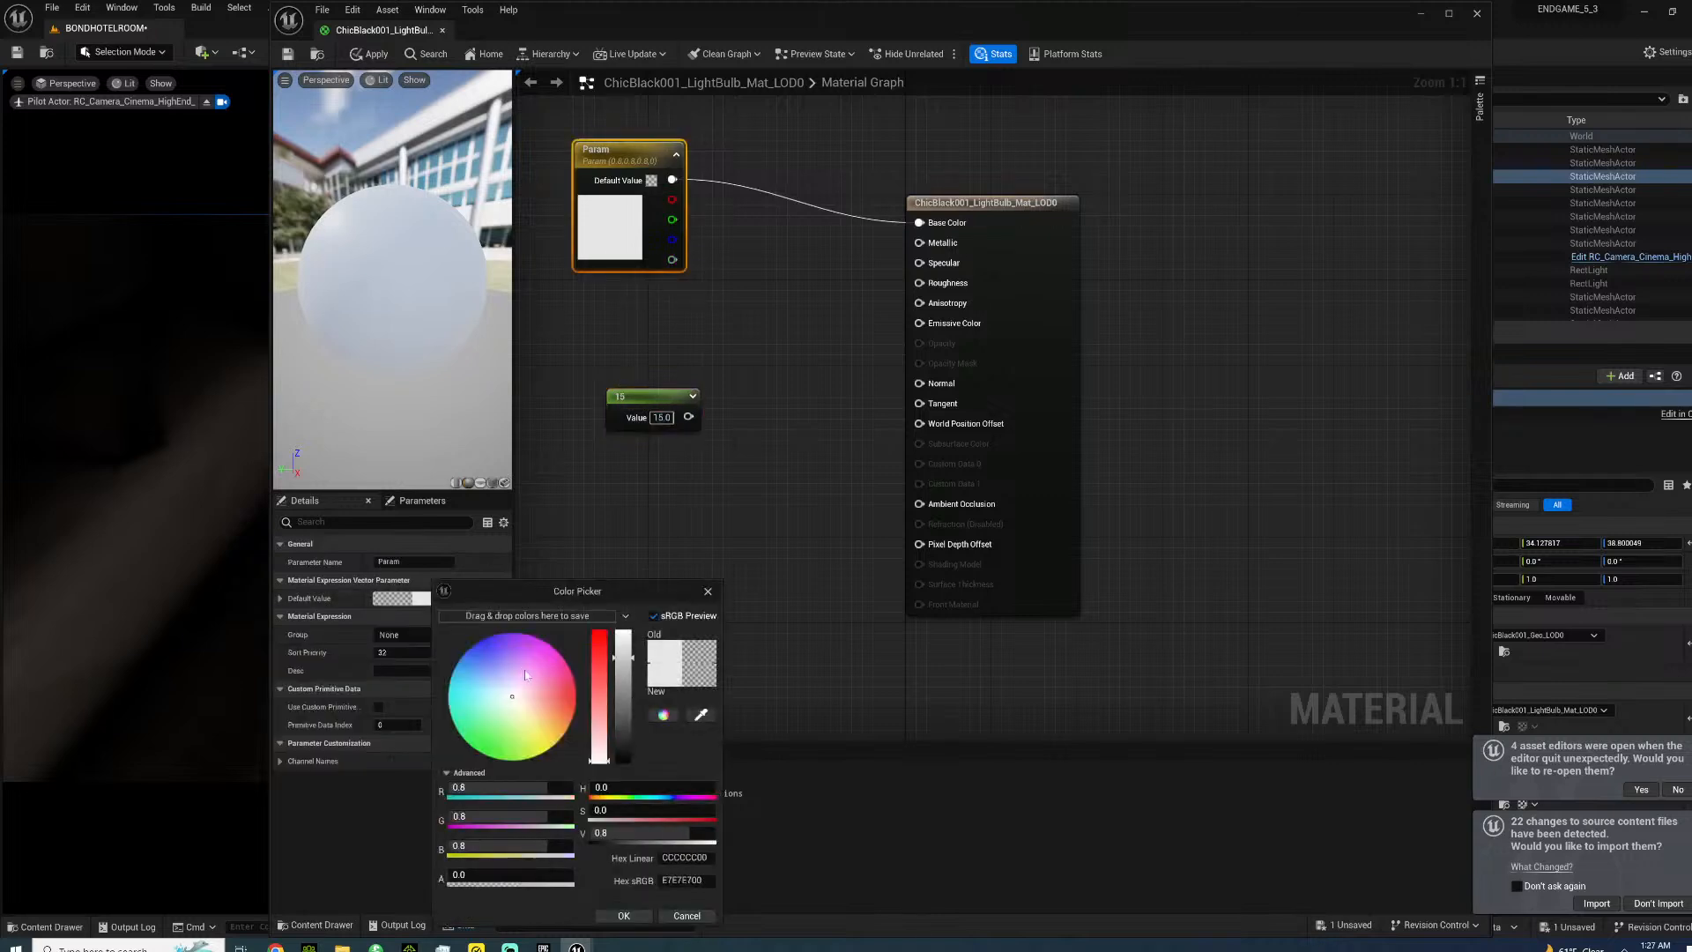
drag(543, 724, 547, 726)
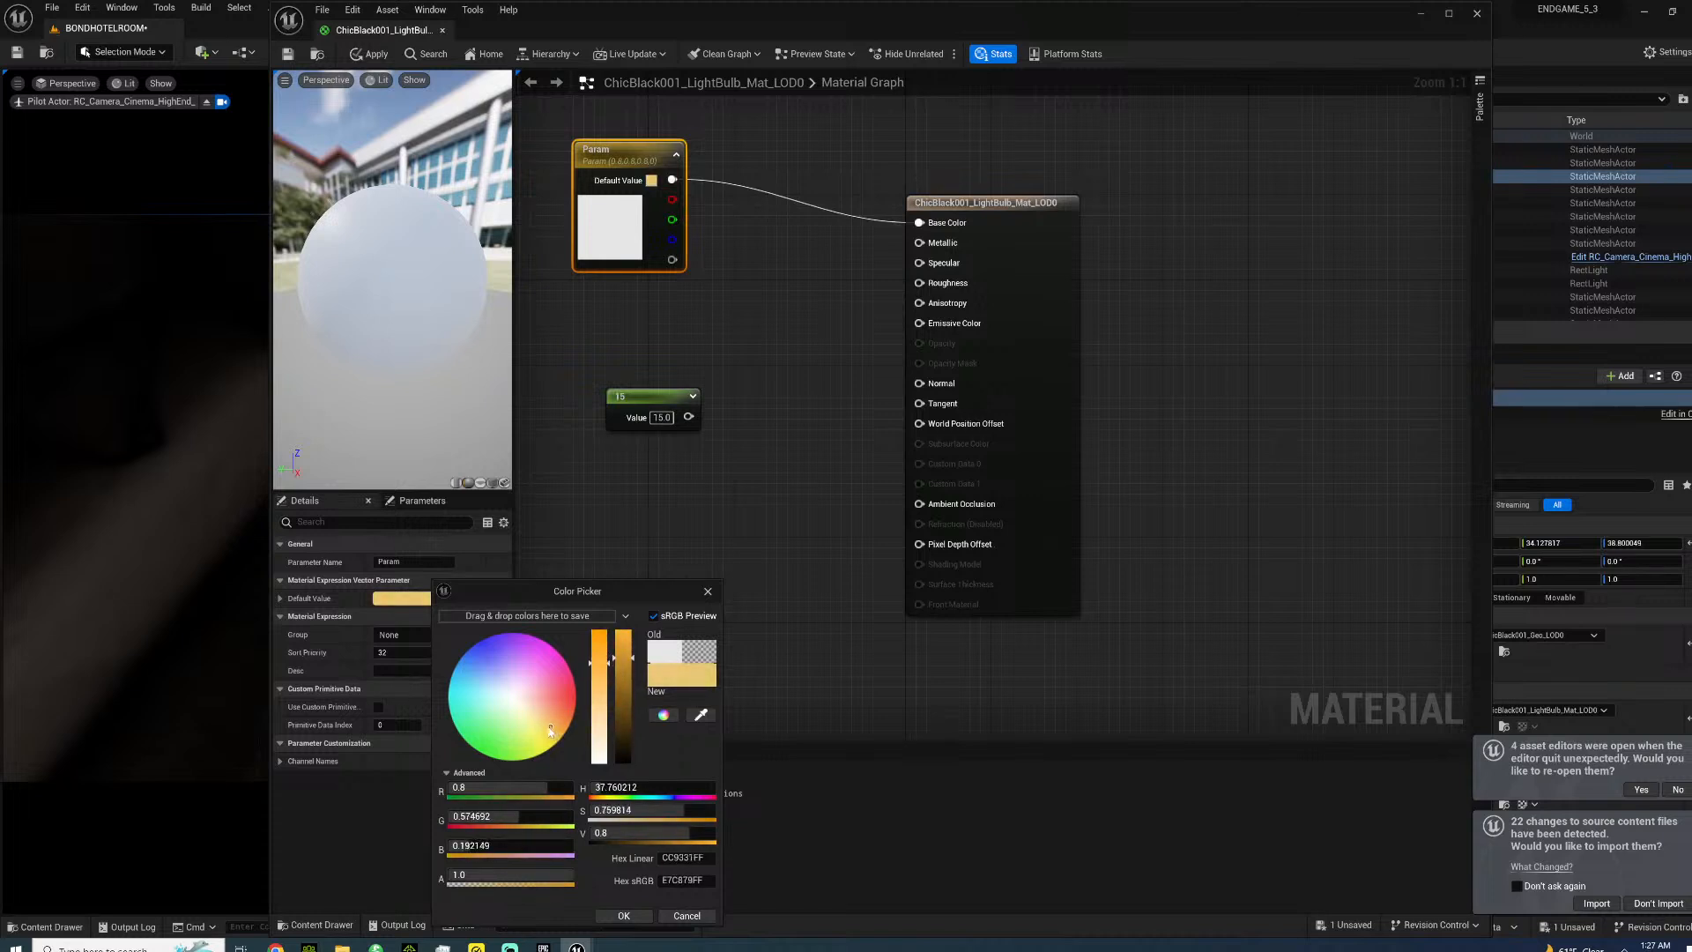
click(623, 916)
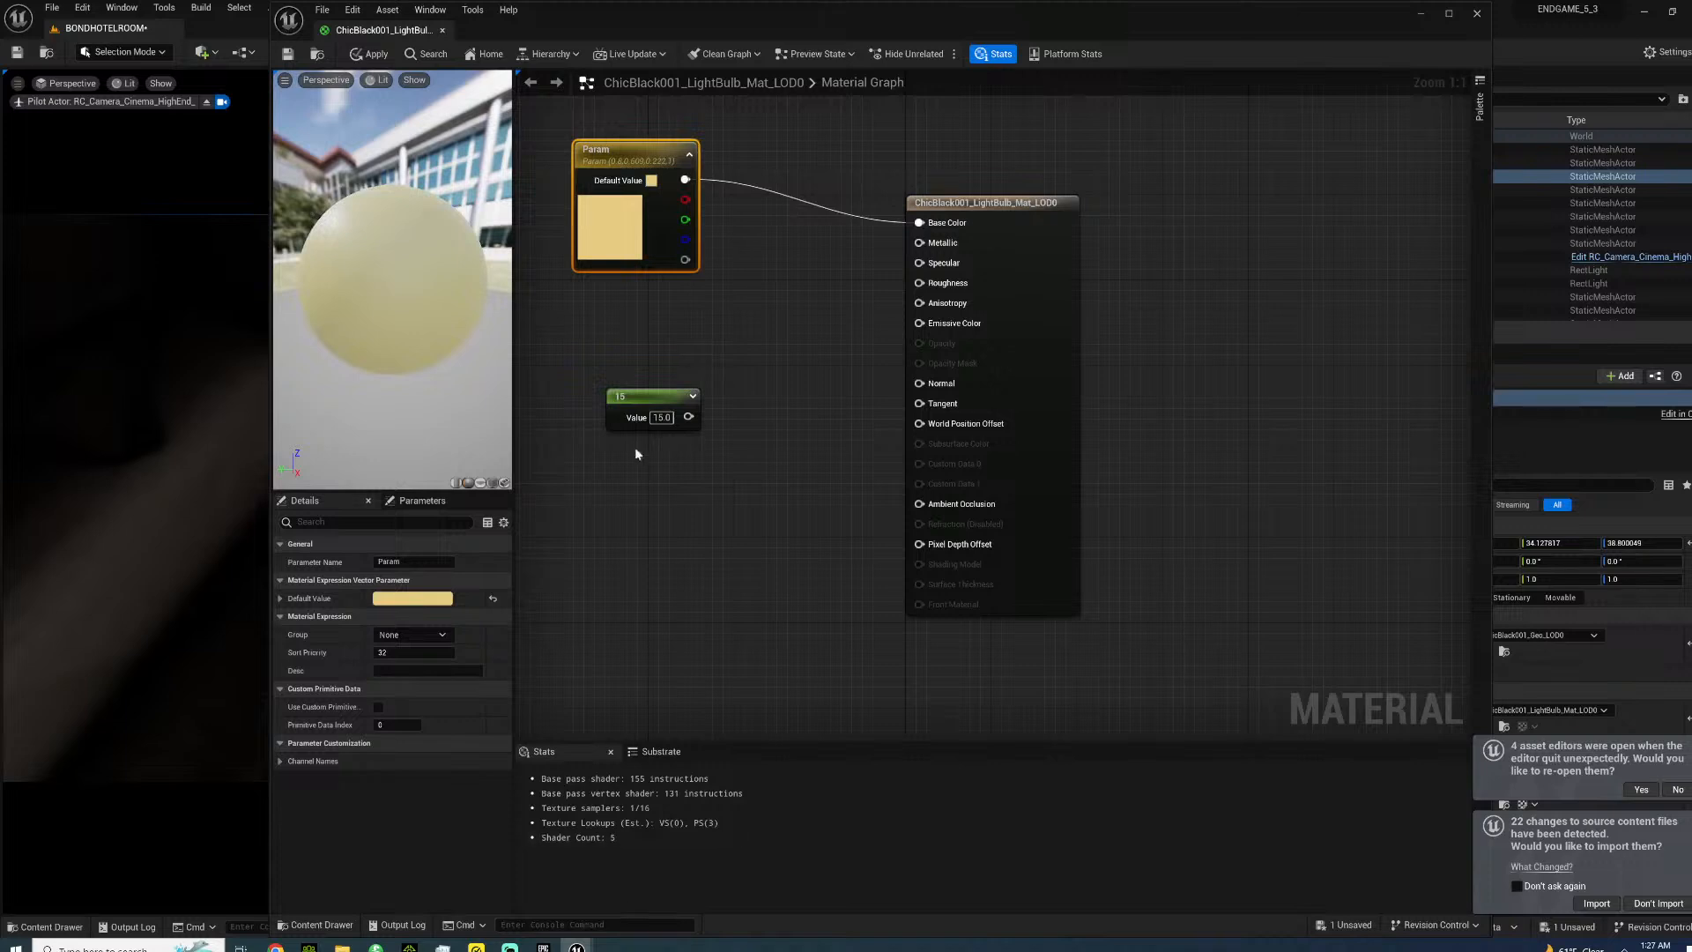
- Multiply the Param color by the constant, connect the result to Emissive Color, and save and close the bulb material
drag(628, 398, 584, 431)
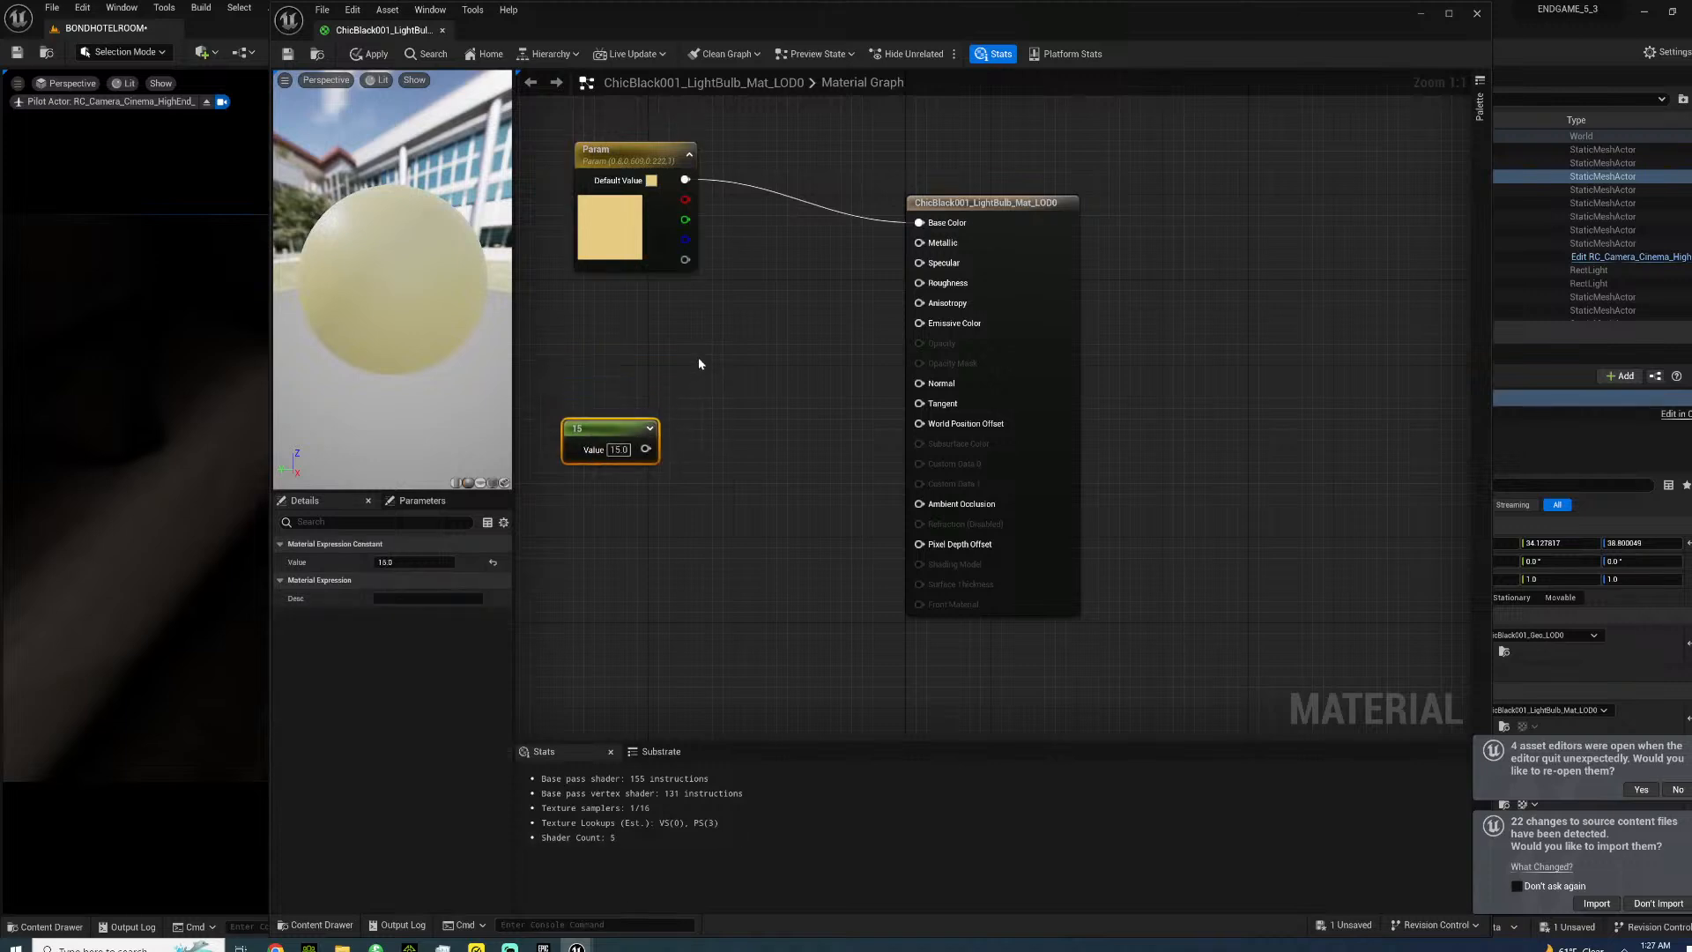
click(731, 339)
drag(685, 180, 745, 363)
drag(646, 448, 763, 389)
drag(784, 370, 787, 373)
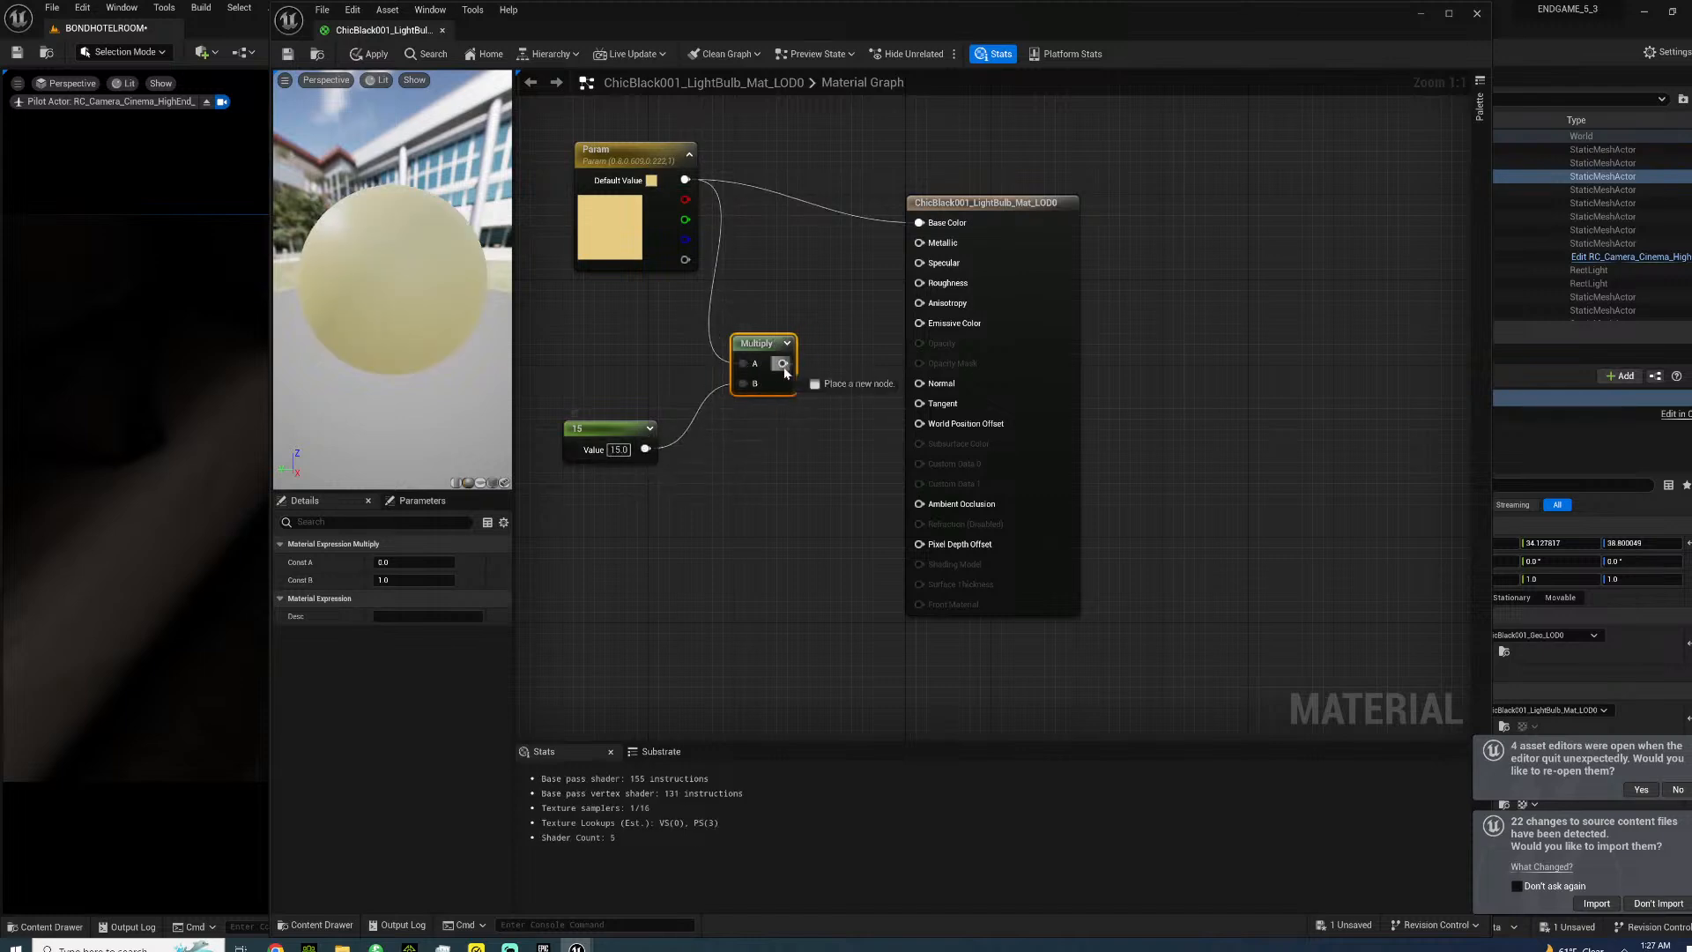
drag(896, 328, 899, 322)
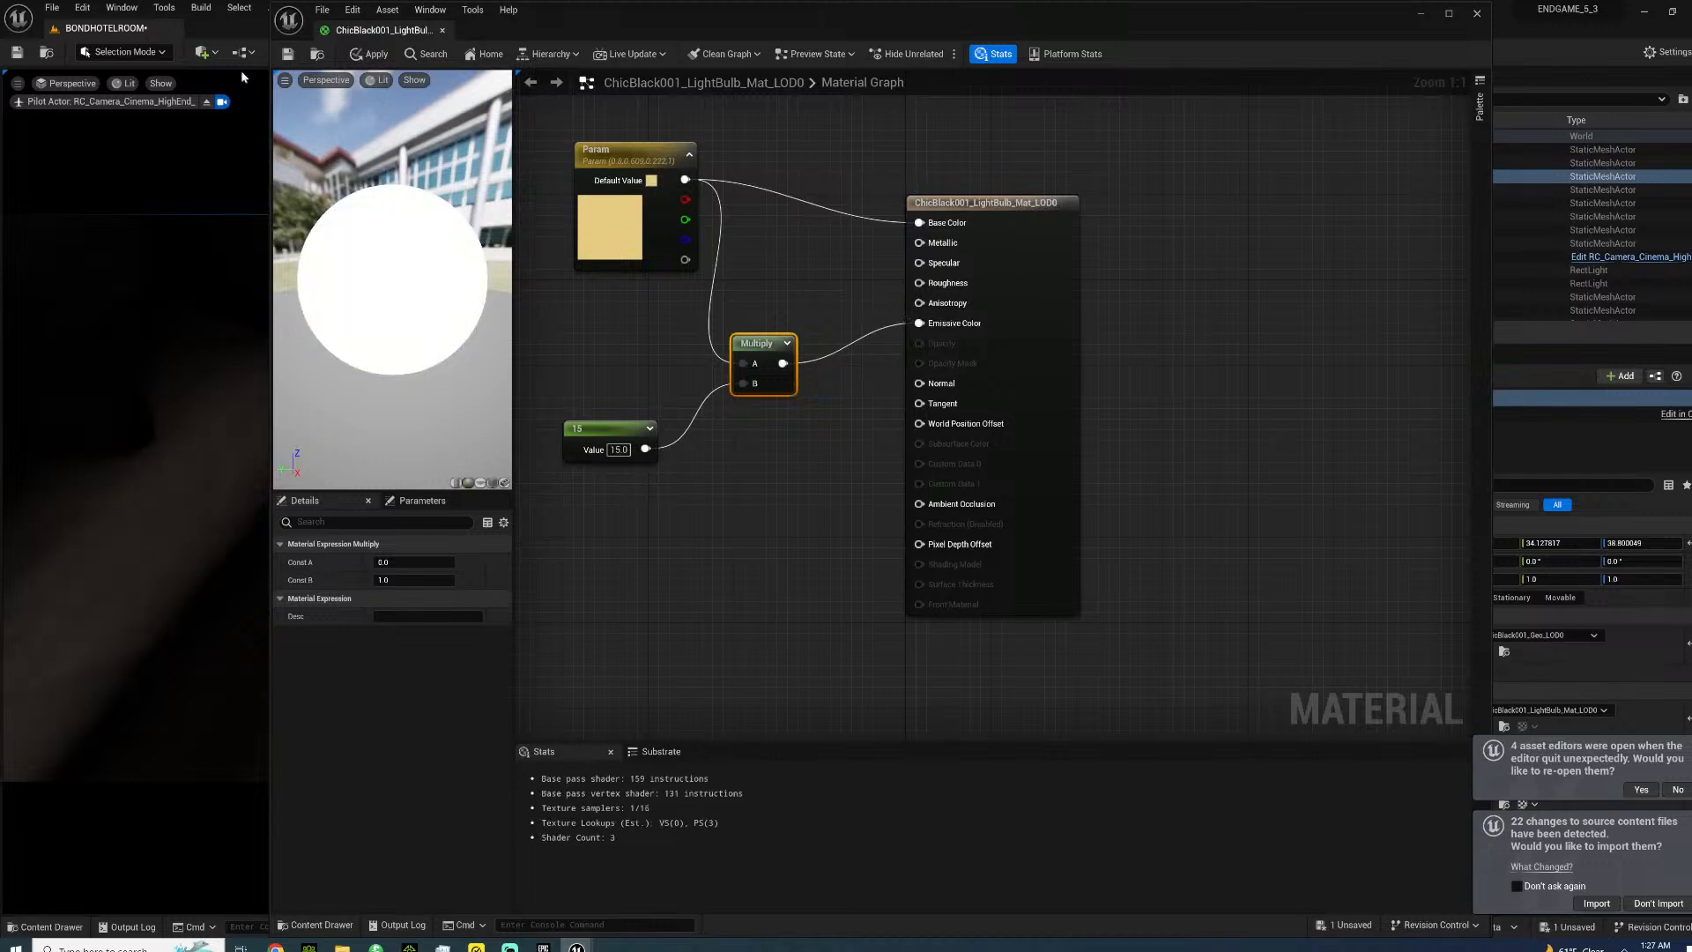
key(ctrl+s)
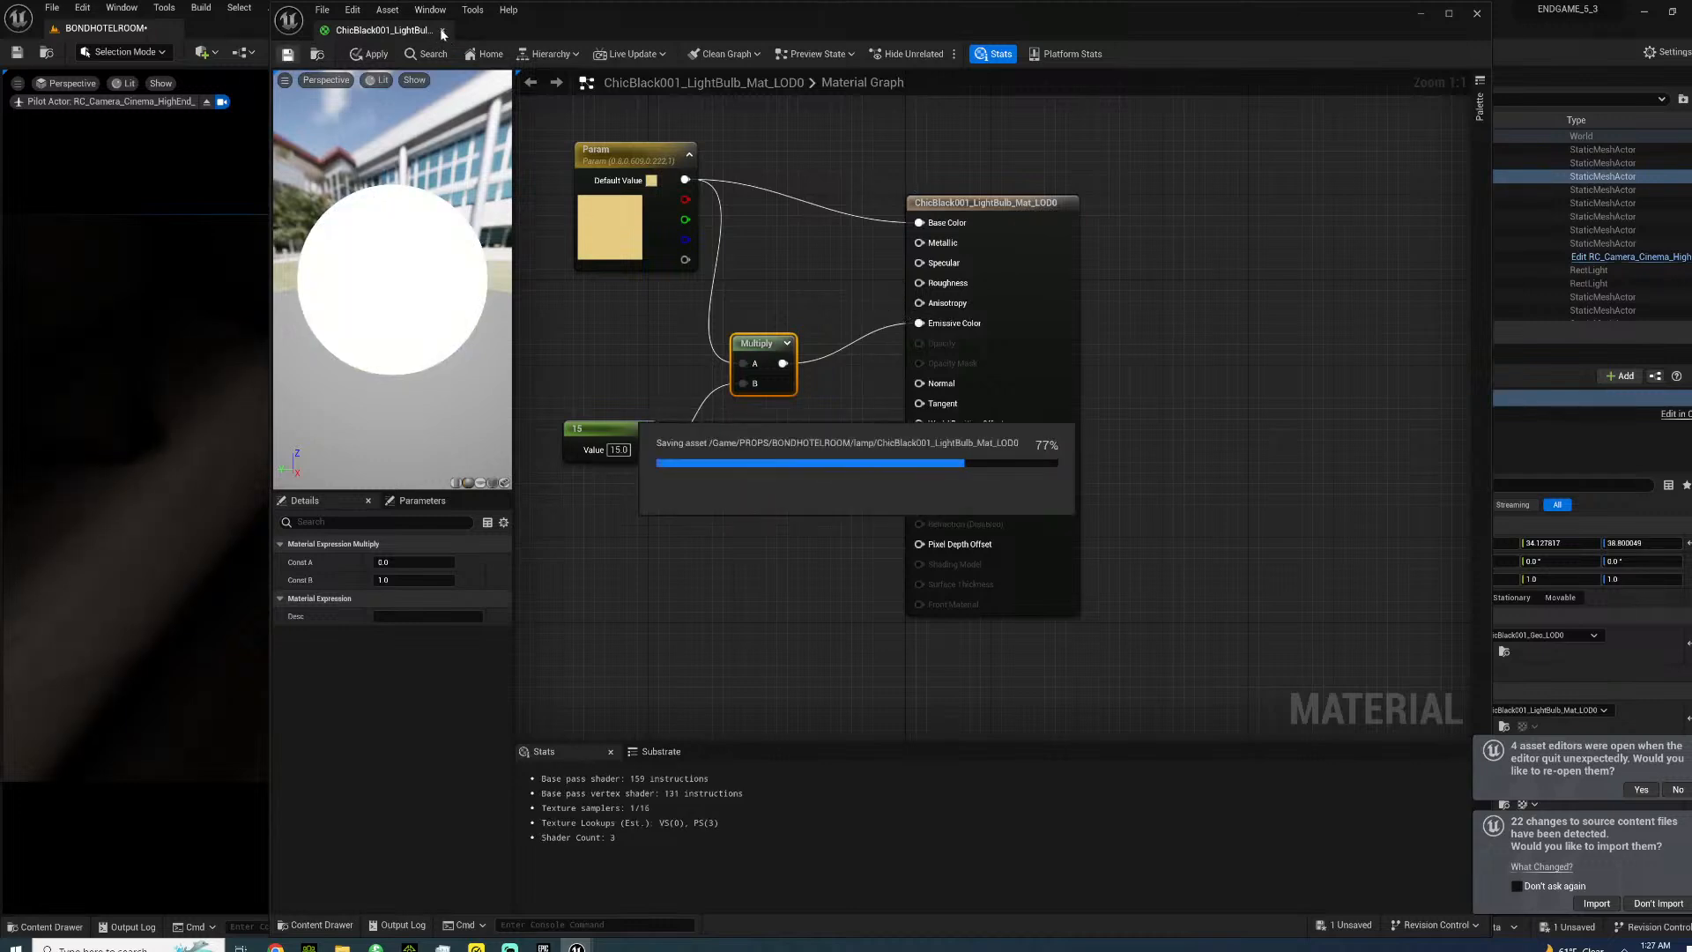
click(442, 31)
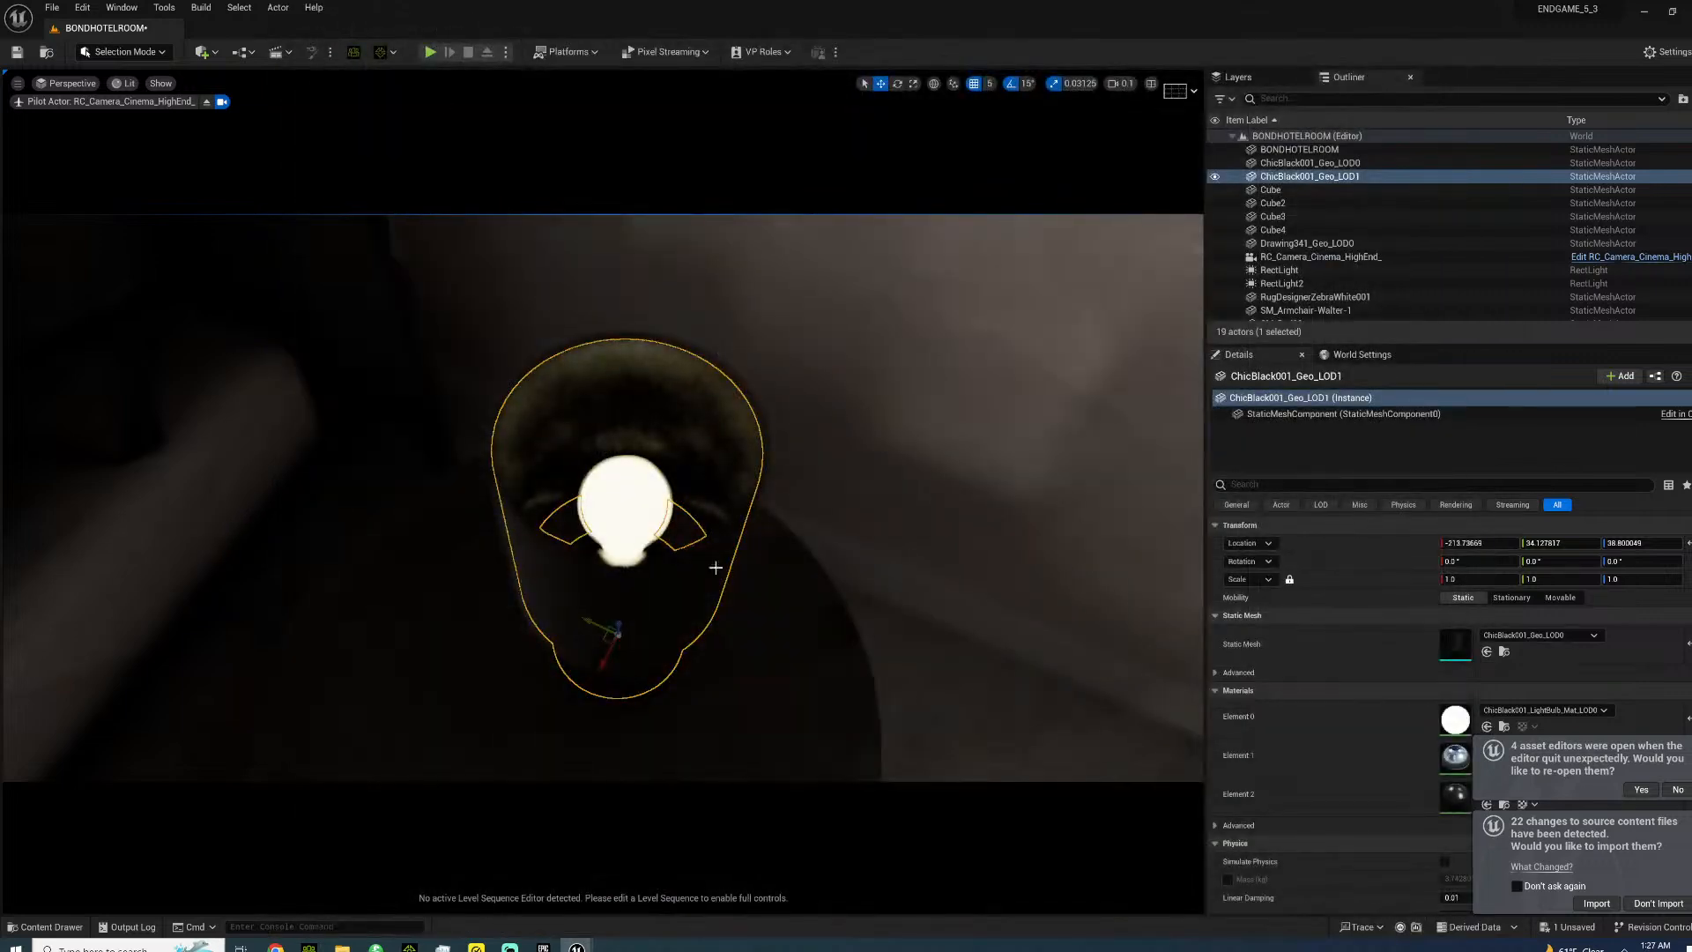
- View the glowing lamp from a lower angle beside the bed and add a Point Light to the level
click(843, 593)
right_drag(842, 593, 837, 550)
key(w)
mouse_move(295, 293)
right_down()
mouse_move(321, 275)
mouse_move(294, 293)
right_up()
click(202, 52)
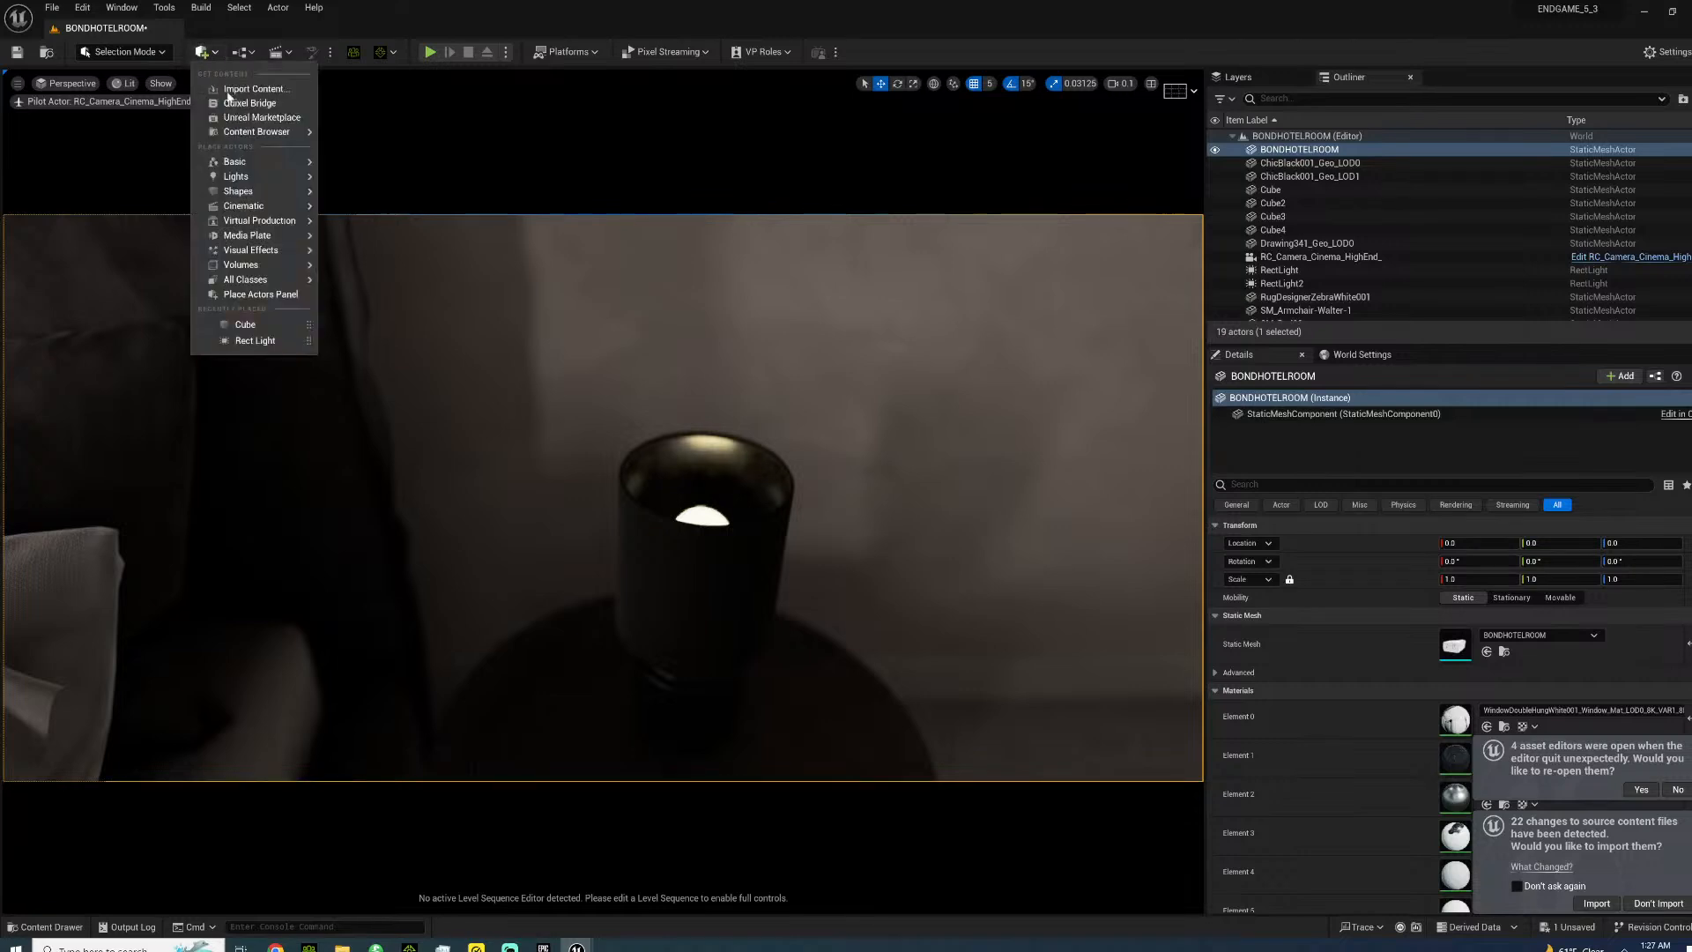
mouse_move(236, 177)
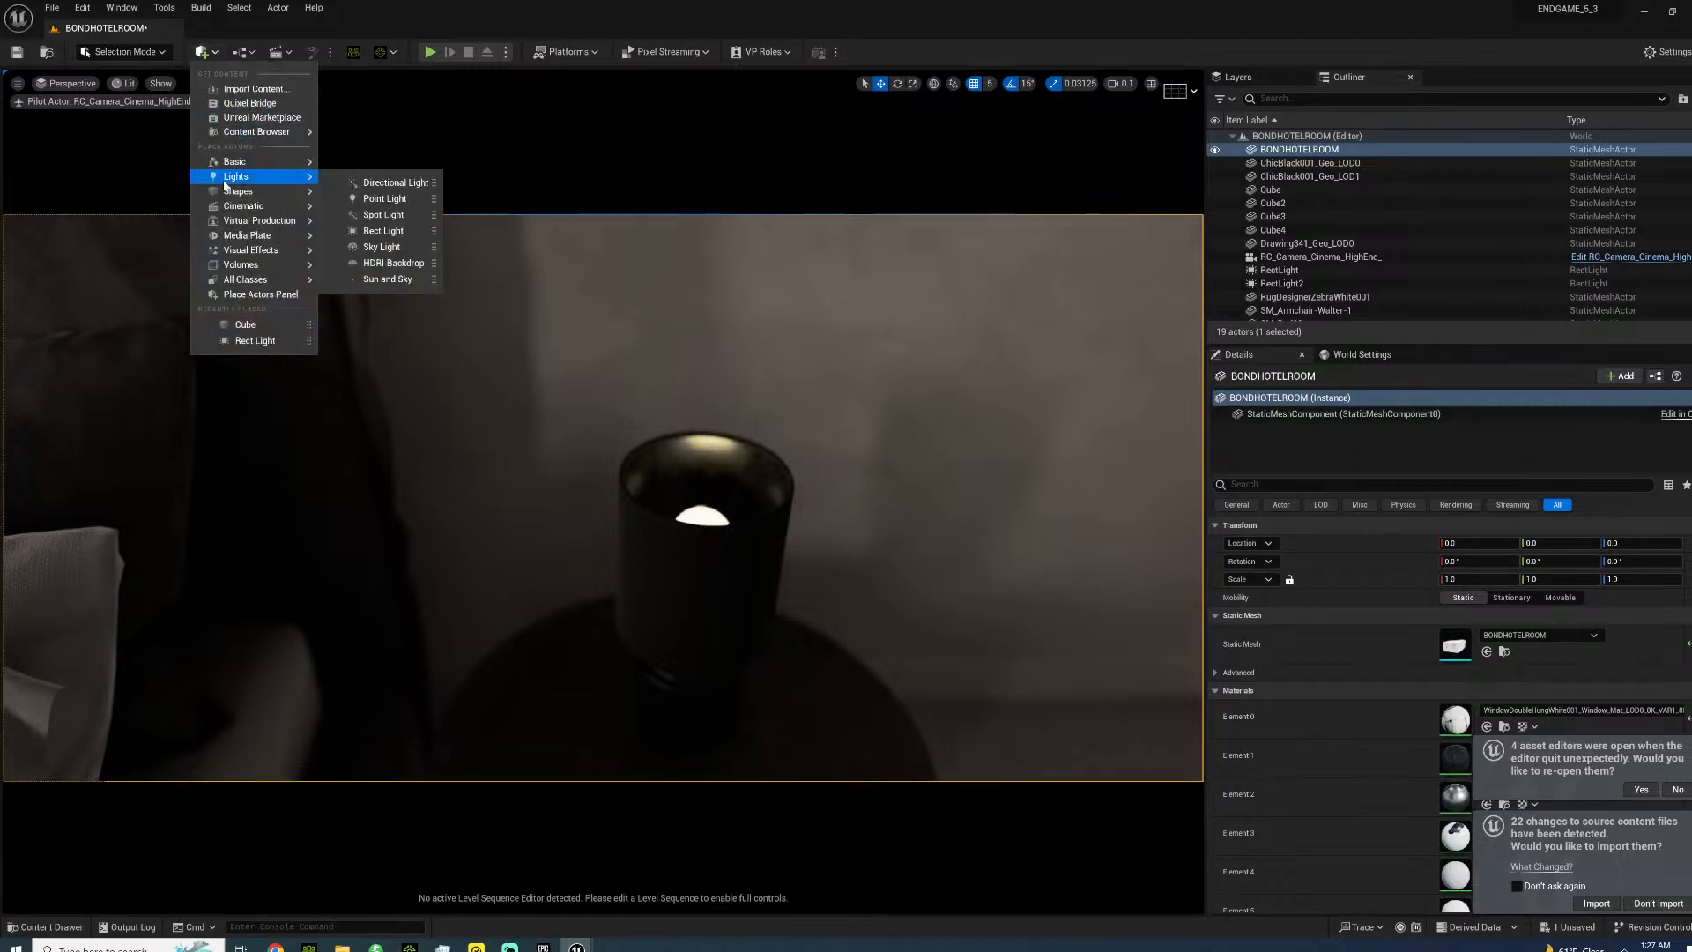
click(392, 199)
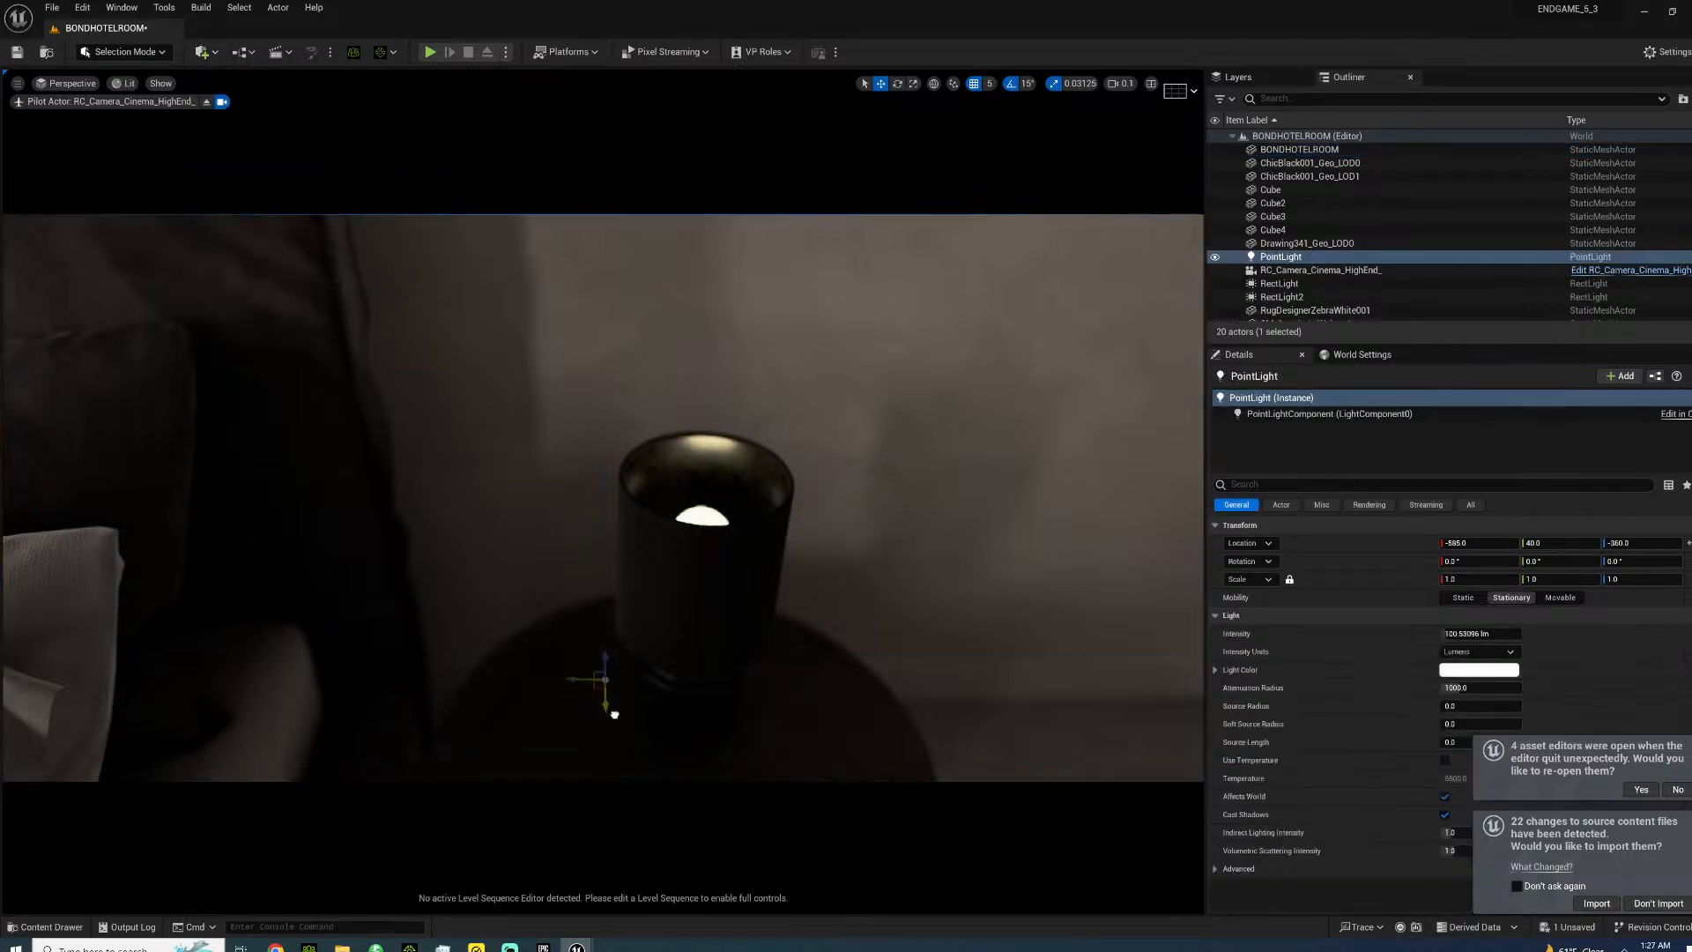
- Move the point light to the bedside lamp, at about X -205, Y 40, Z 70
right_drag(560, 586, 294, 743)
key(s)
key(a)
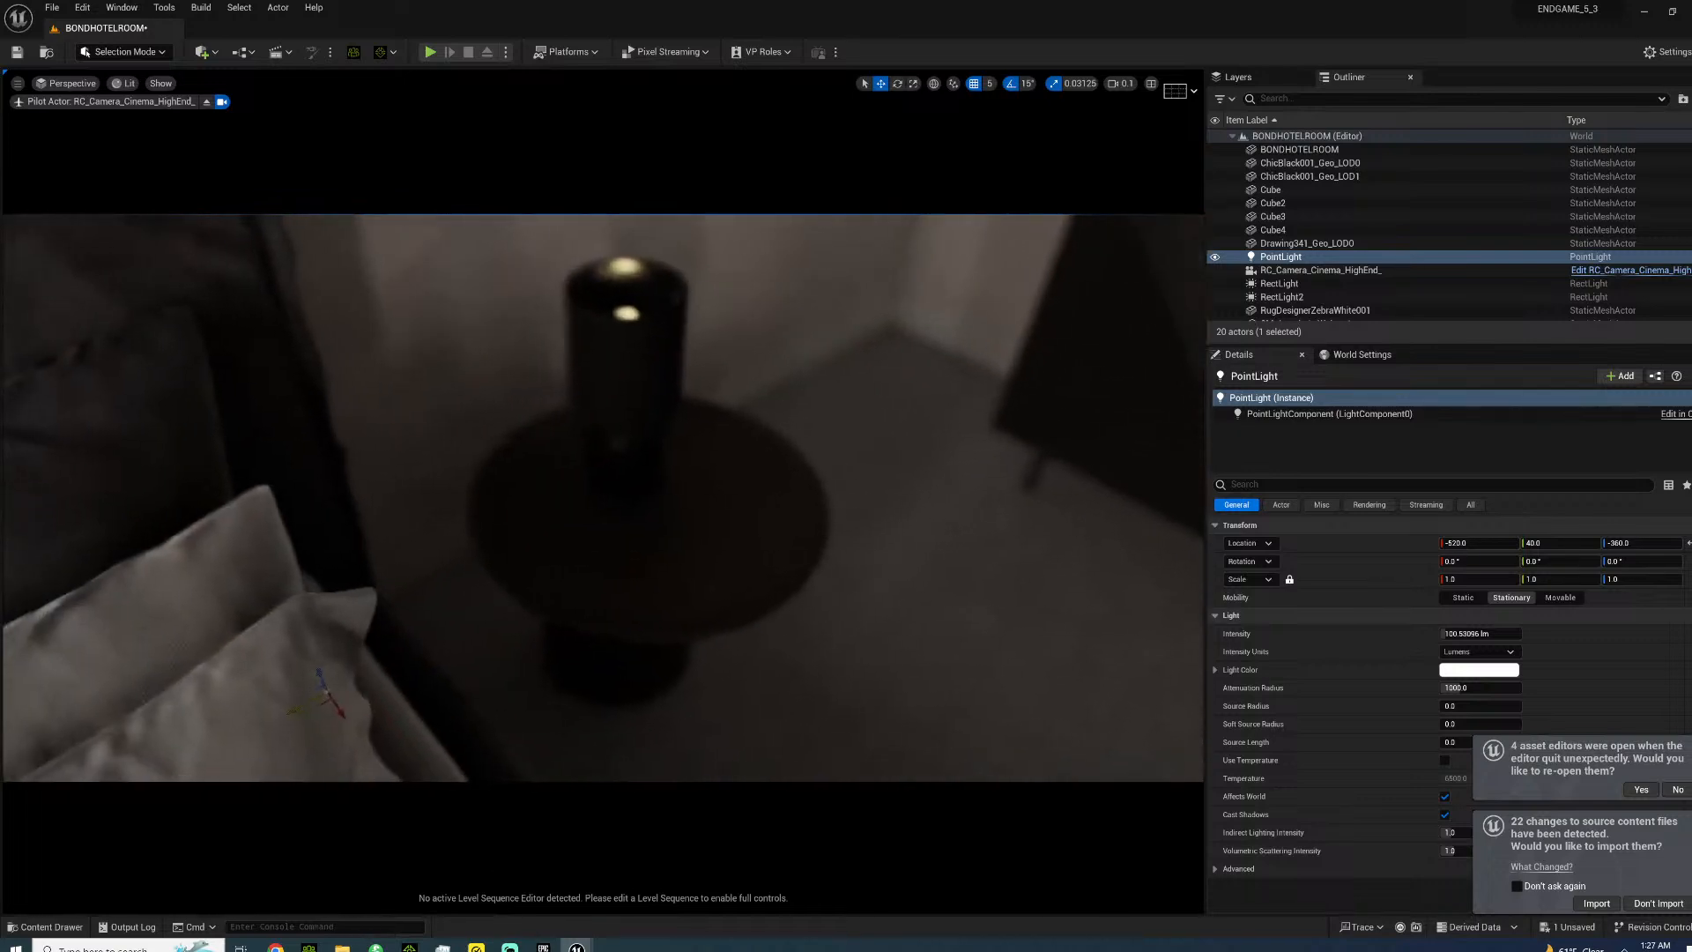
right_drag(448, 591, 445, 655)
key(s)
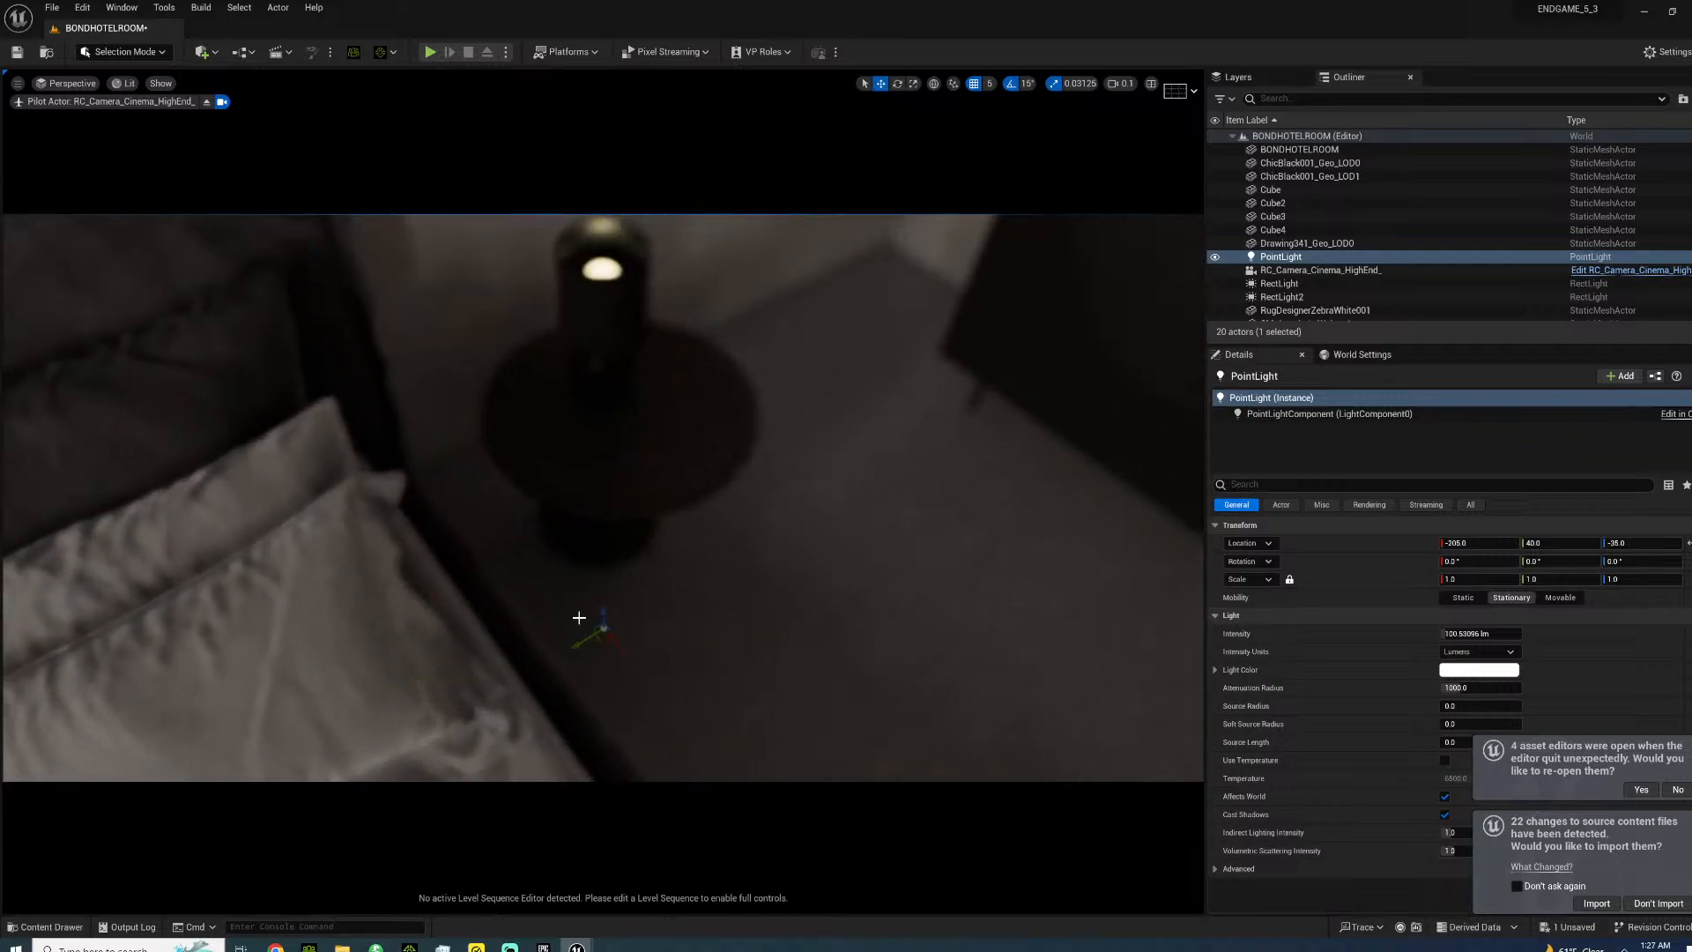
drag(601, 611, 603, 268)
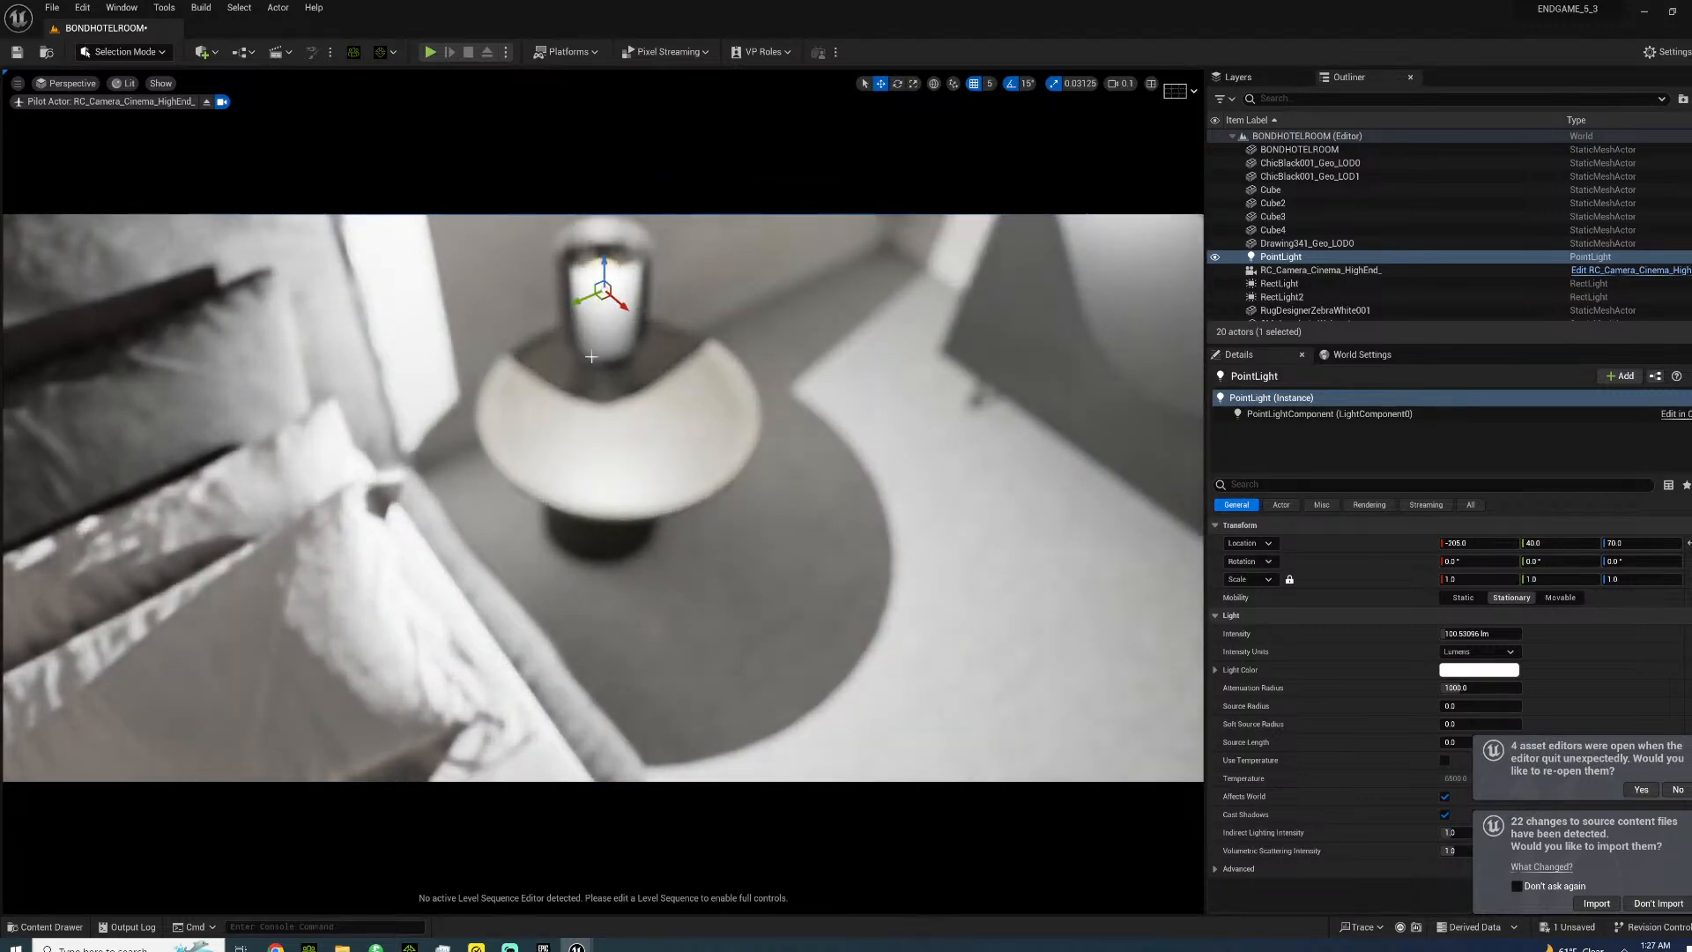
- Stop piloting the camera, turn off game view, and bring the bedside lamp into close view
click(1267, 273)
right_click(1272, 274)
click(1236, 257)
click(1281, 232)
right_drag(721, 552, 758, 626)
key(g)
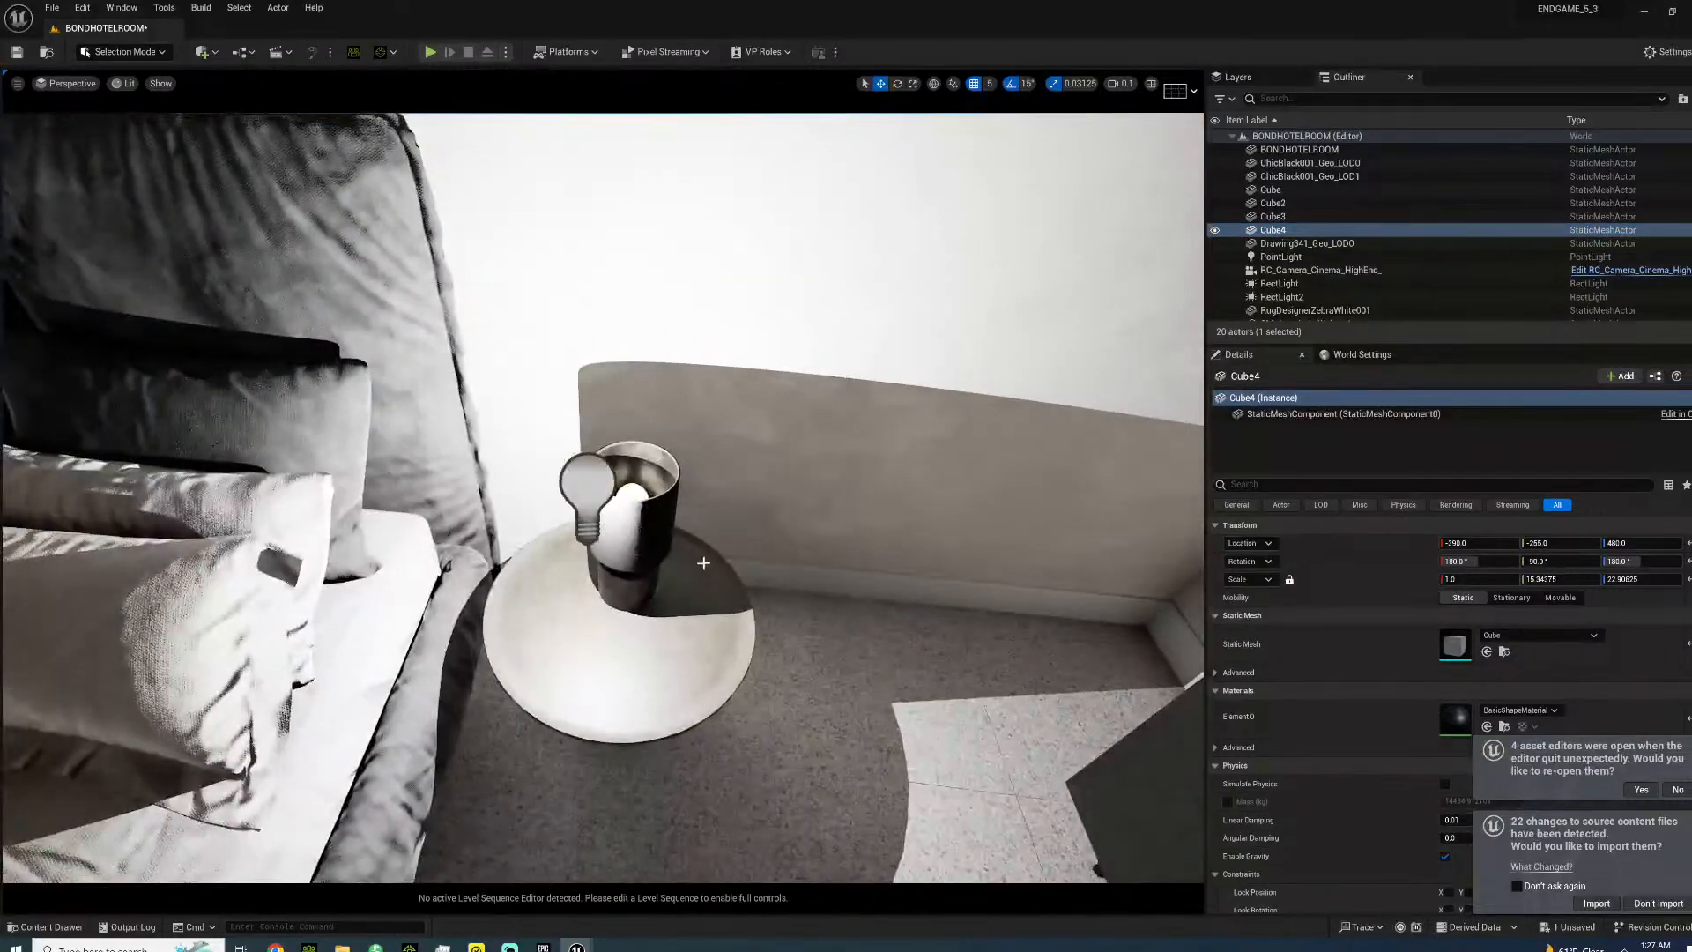
key(w)
right_drag(617, 528, 511, 533)
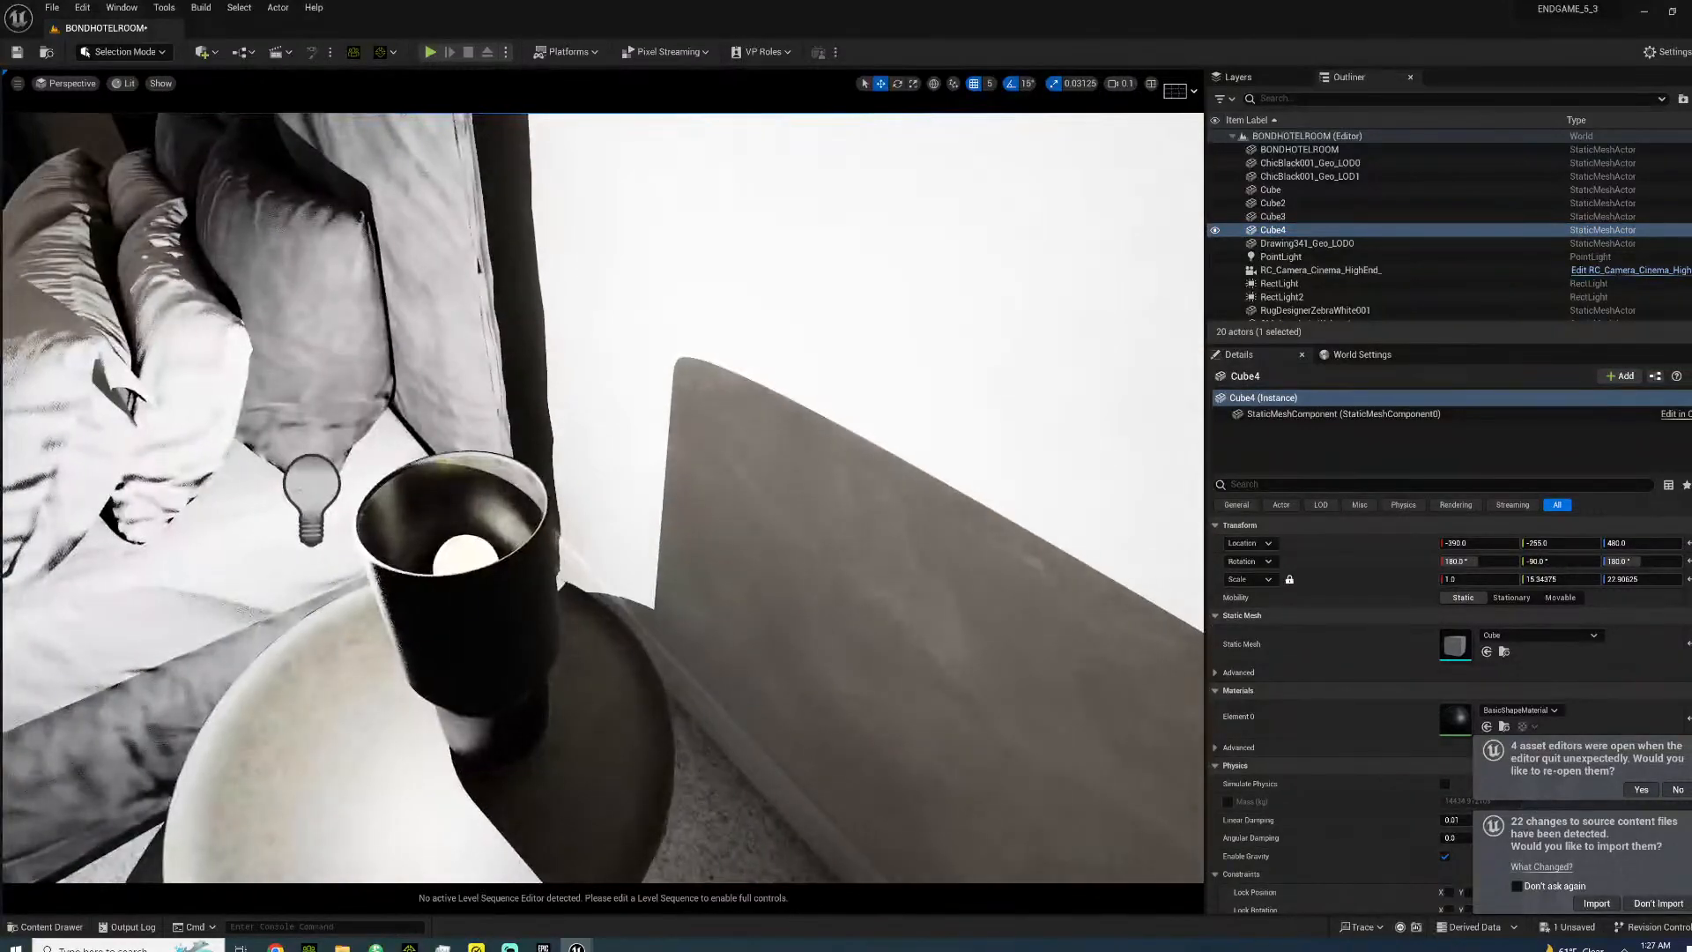
- Center the point light inside the lamp's bulb, at about X -213.5, Y 34.2, Z 63.1
click(298, 491)
drag(290, 511, 452, 501)
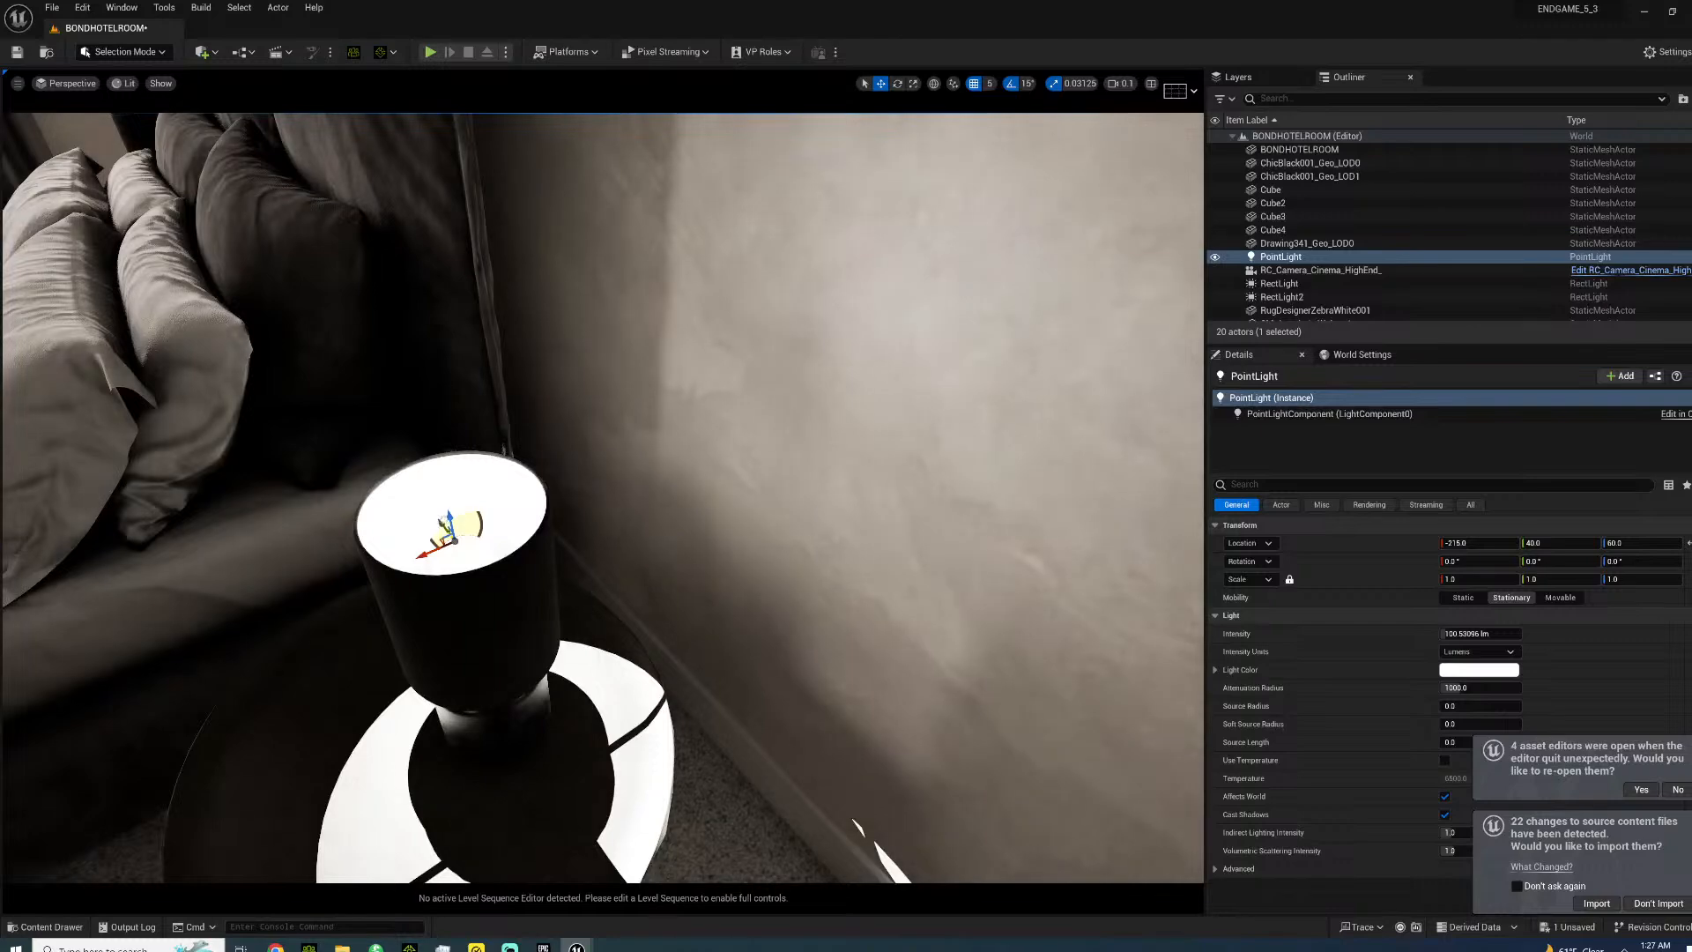
drag(445, 521, 462, 577)
right_drag(462, 577, 546, 586)
drag(571, 636, 714, 569)
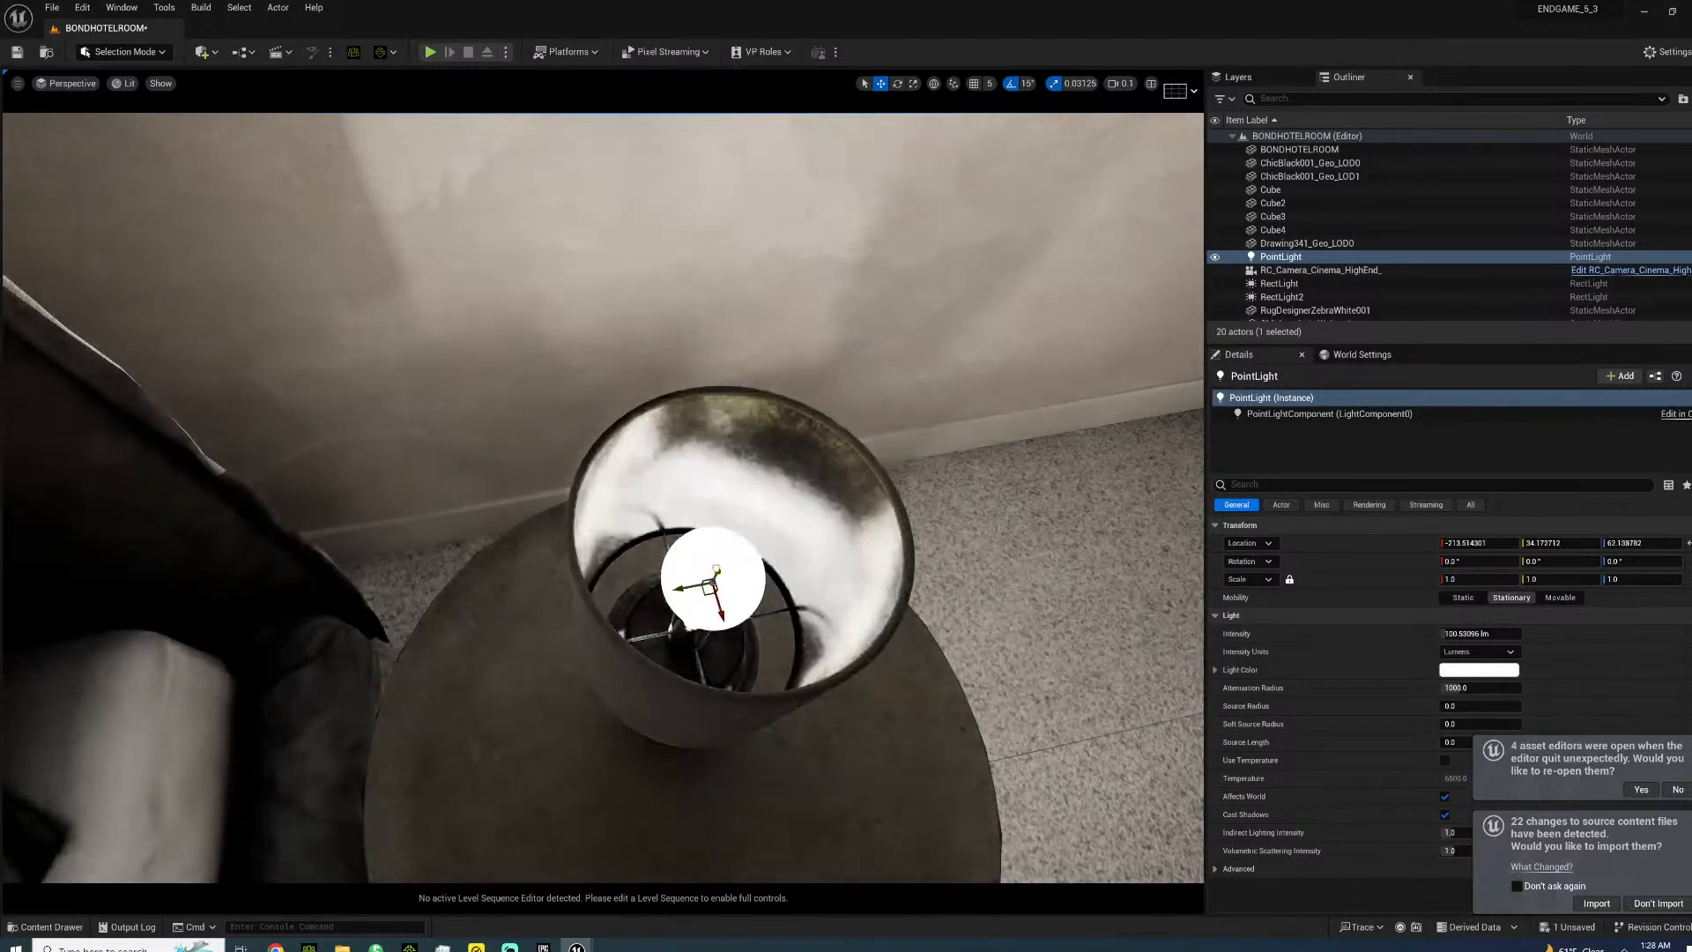
- Set the point light's source radius to 5
drag(1454, 705, 1456, 703)
click(1457, 704)
text(5)
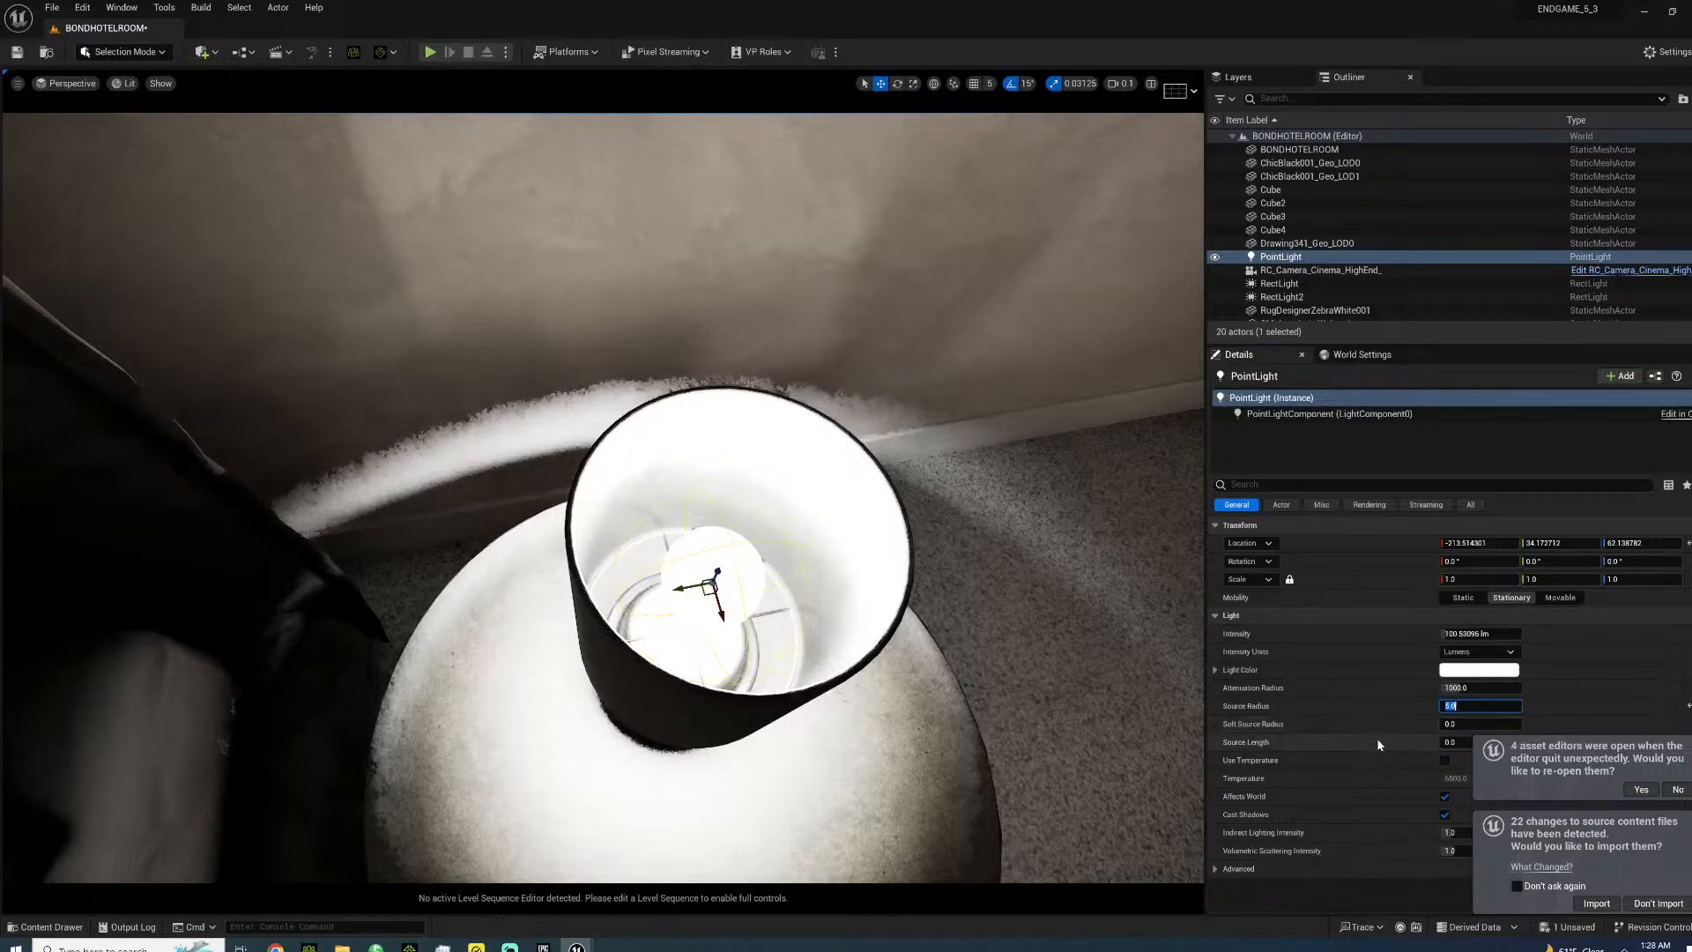
key(Return)
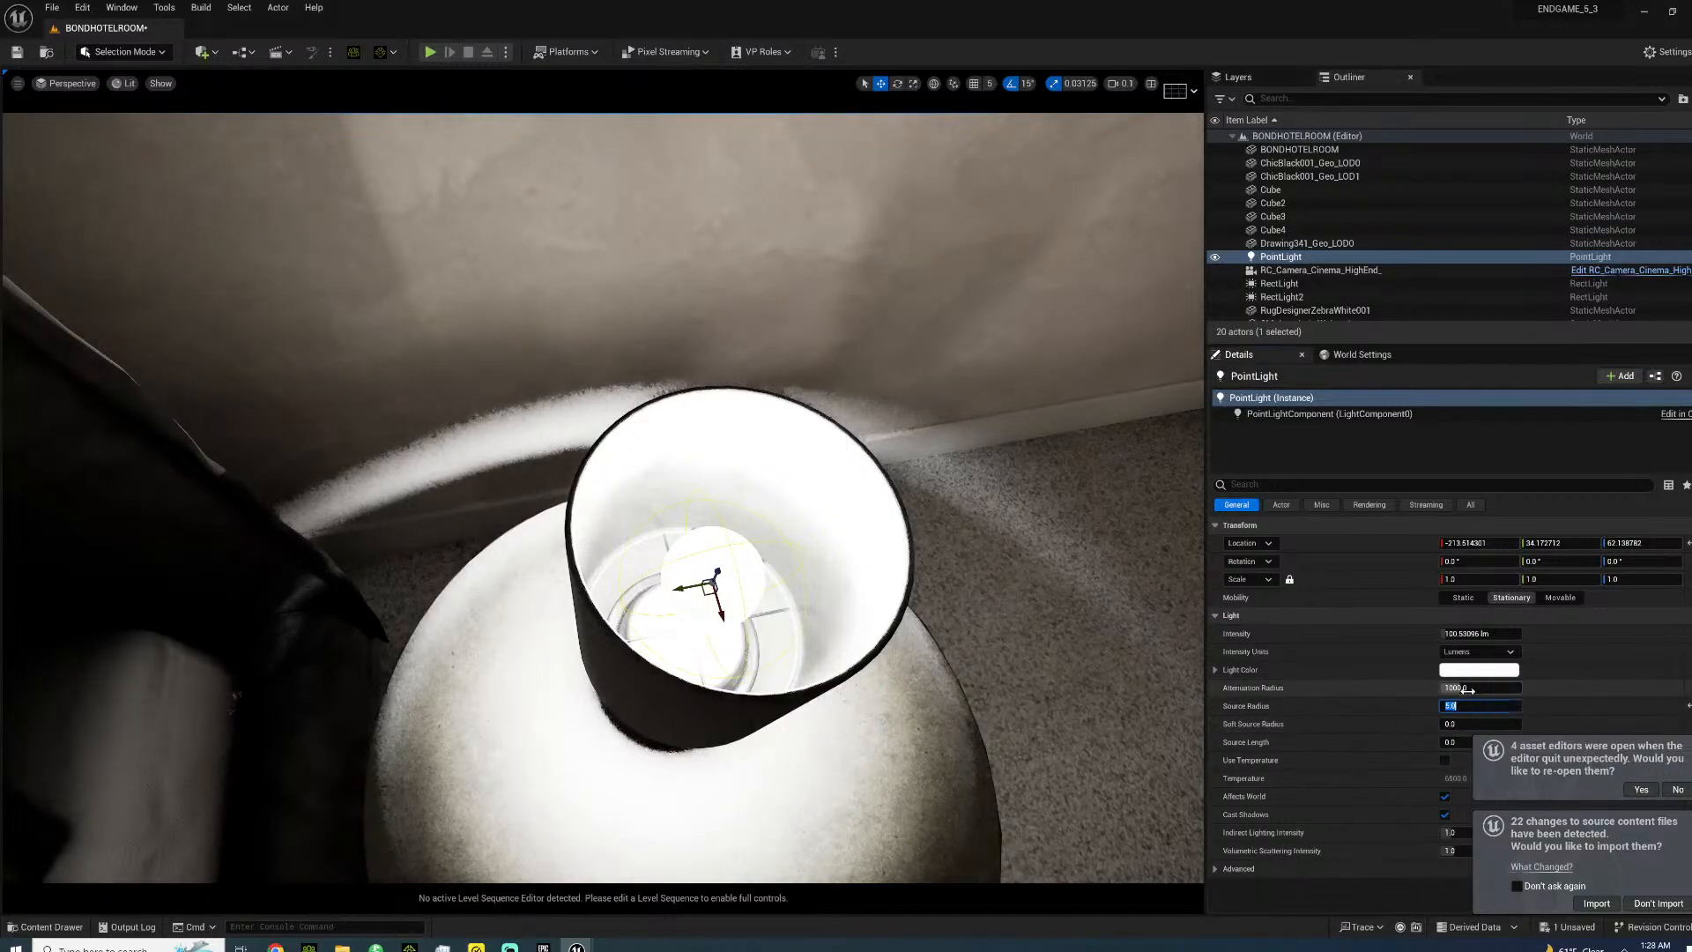
- Raise the point light's attenuation radius to 16384 and set its intensity to 15 lm
drag(1489, 687, 1521, 688)
click(1455, 632)
text(15)
key(Return)
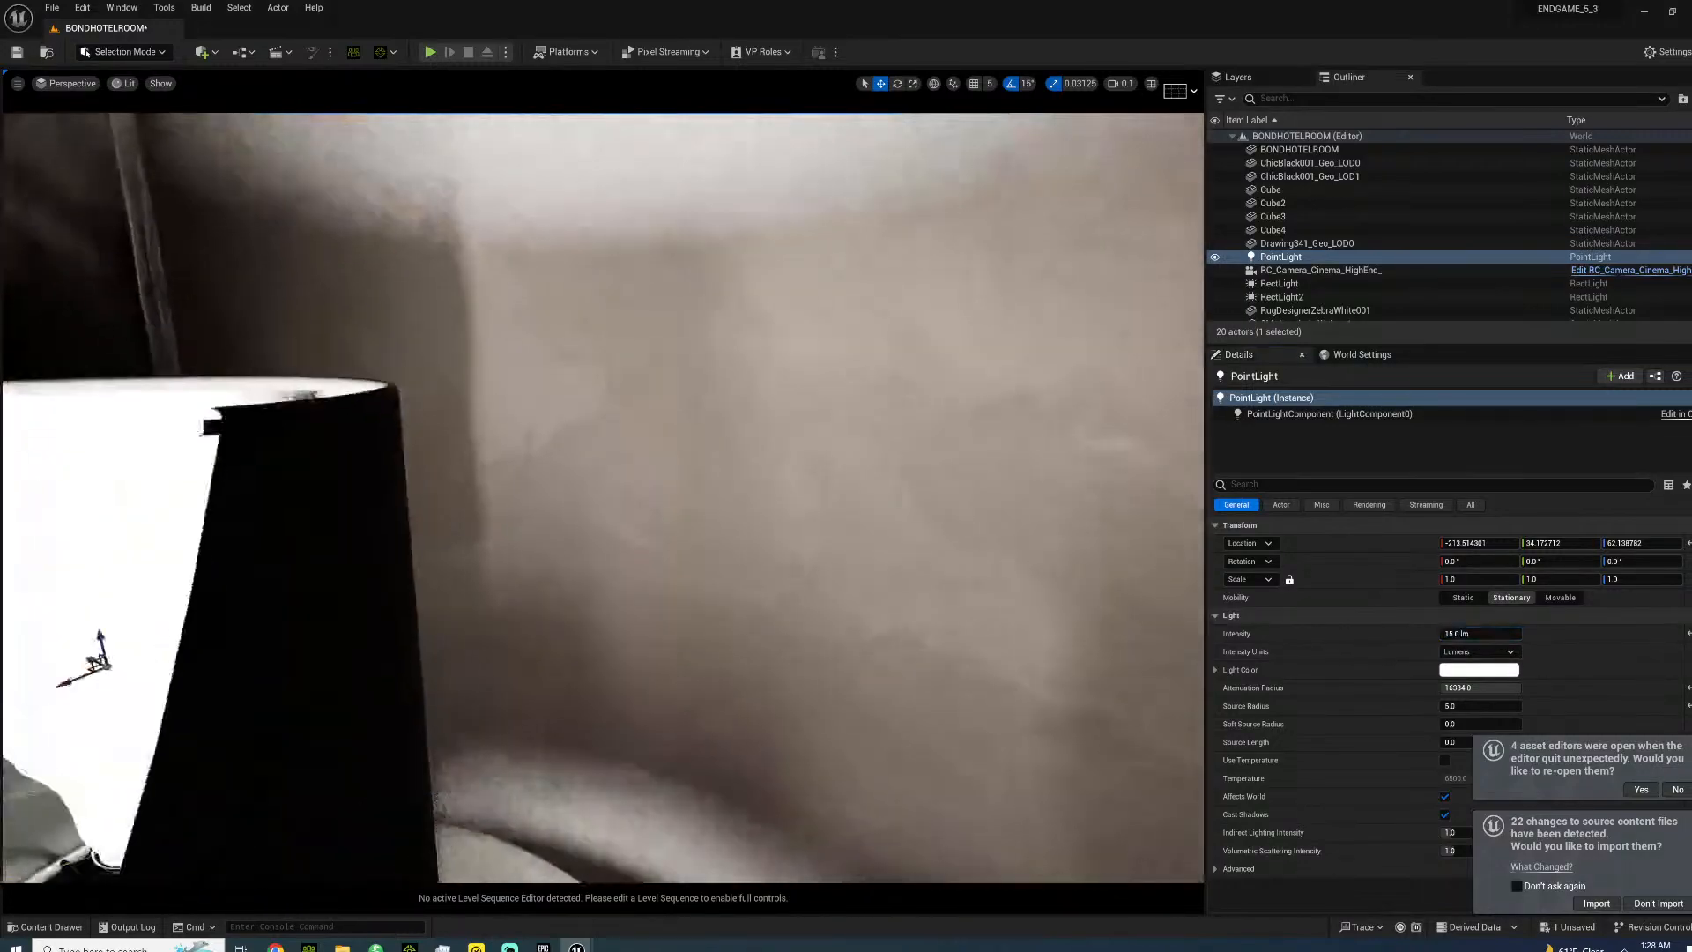
- Enable color temperature on the point light and set it to 3200
key(s)
right_drag(603, 497, 525, 485)
key(w)
key(w)
click(1445, 760)
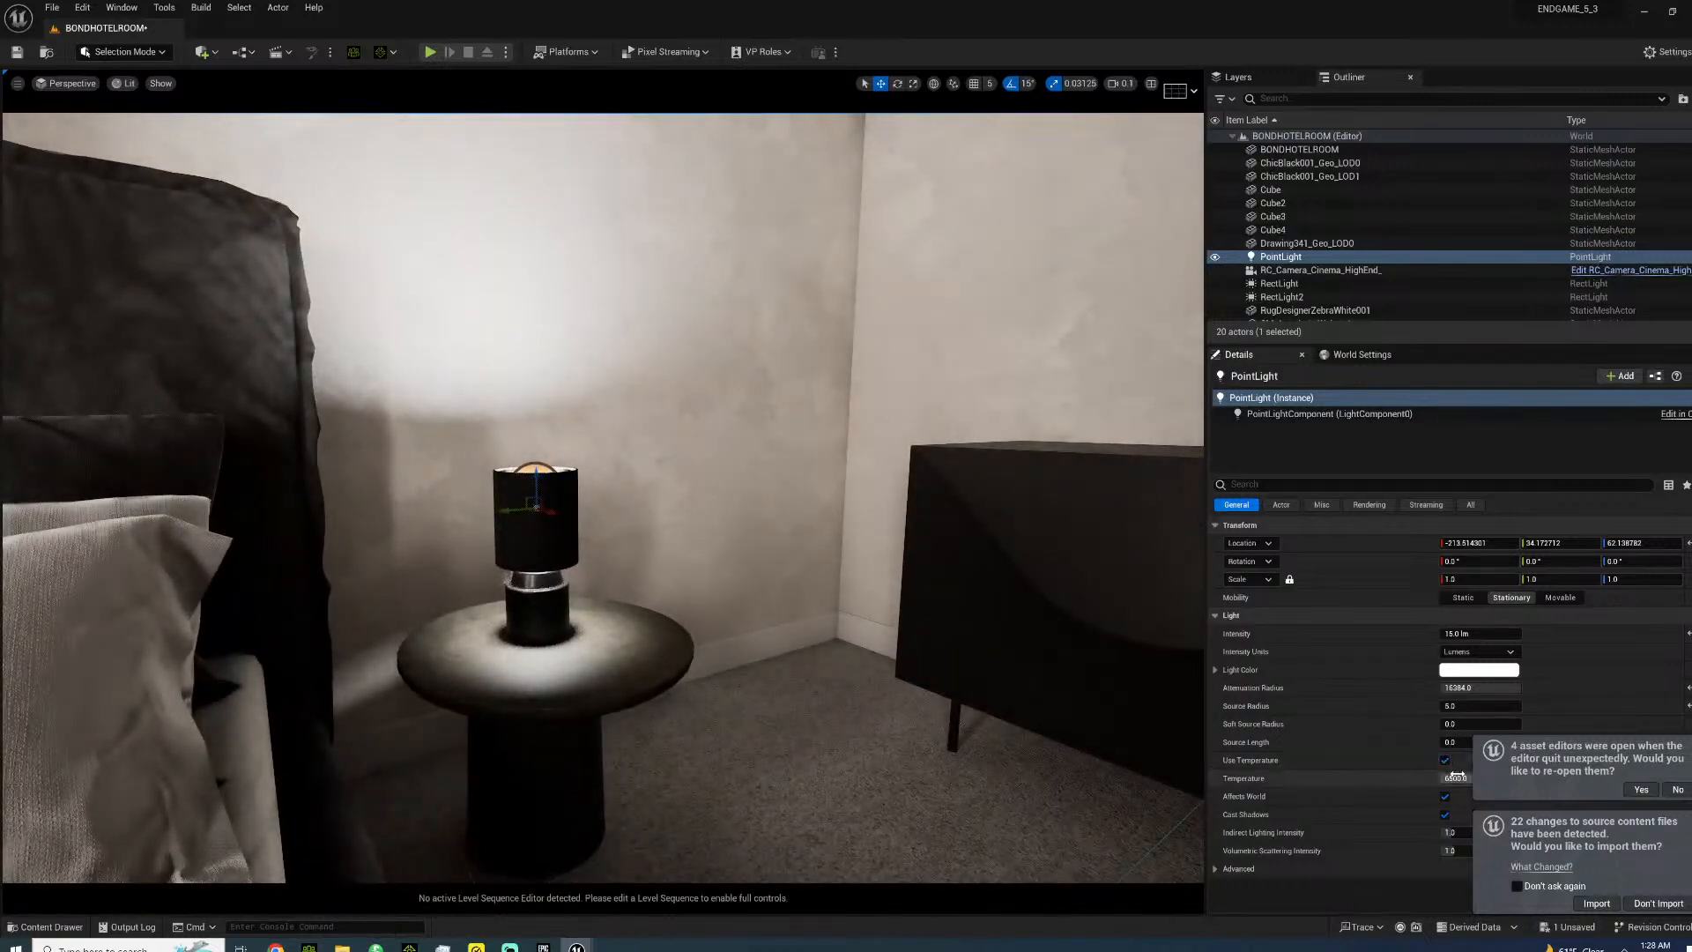
text(3200)
key(Return)
key(s)
right_drag(631, 555, 569, 551)
key(f)
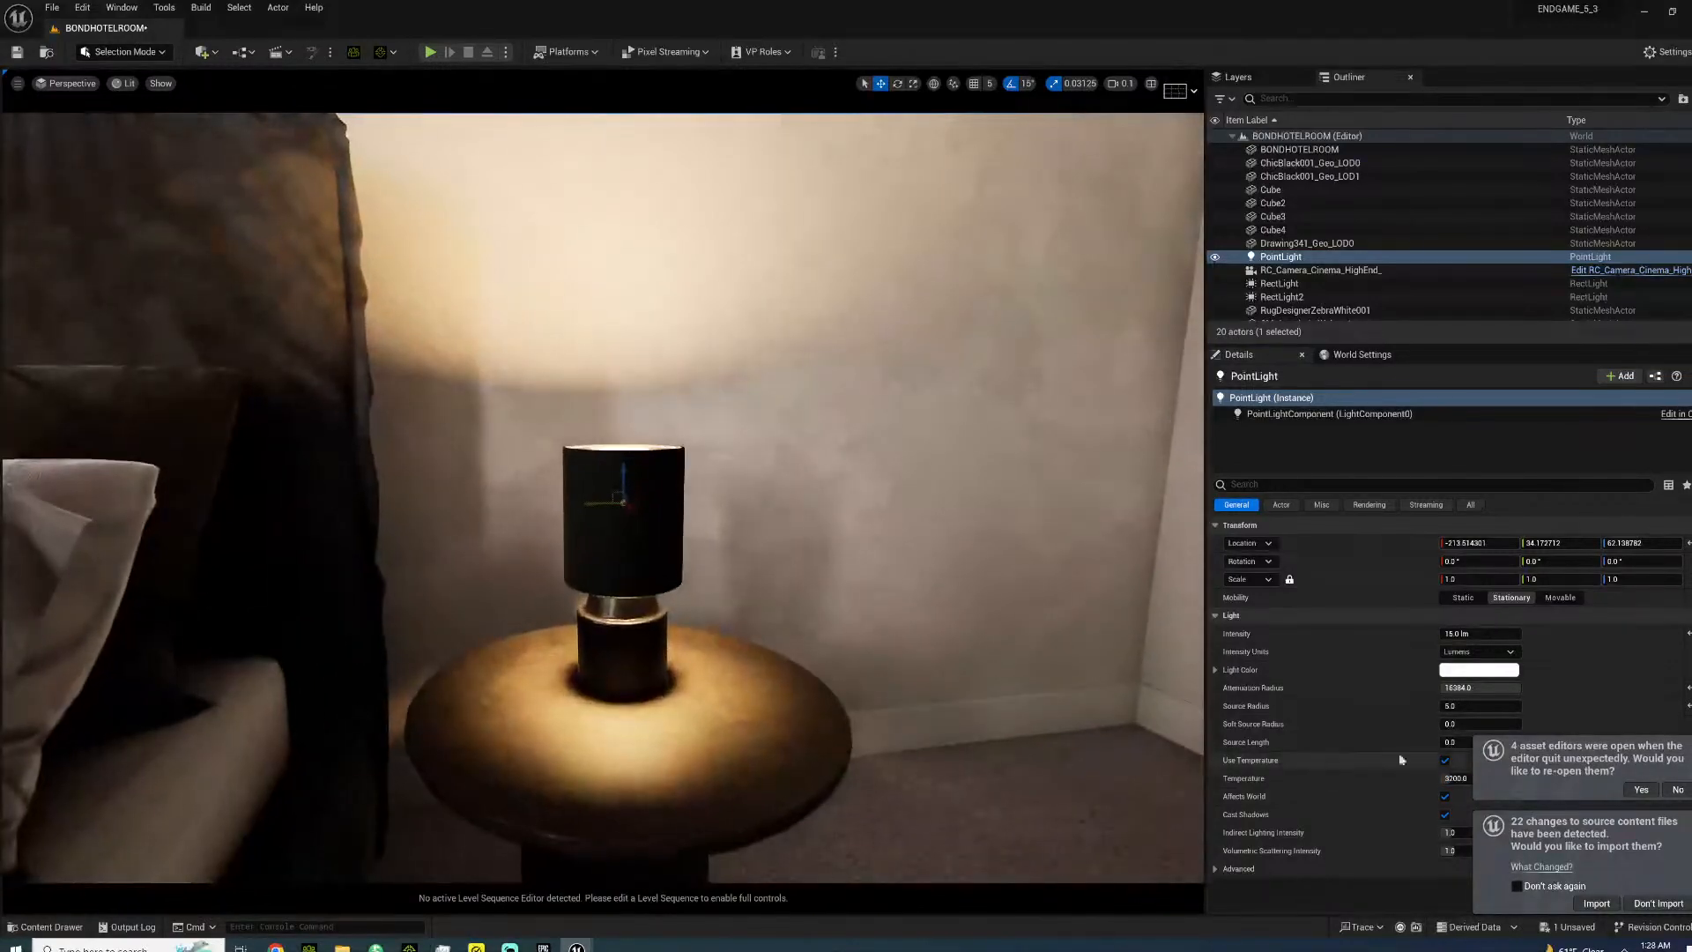
- Set the point light's soft source radius to 10
drag(1455, 723, 1490, 722)
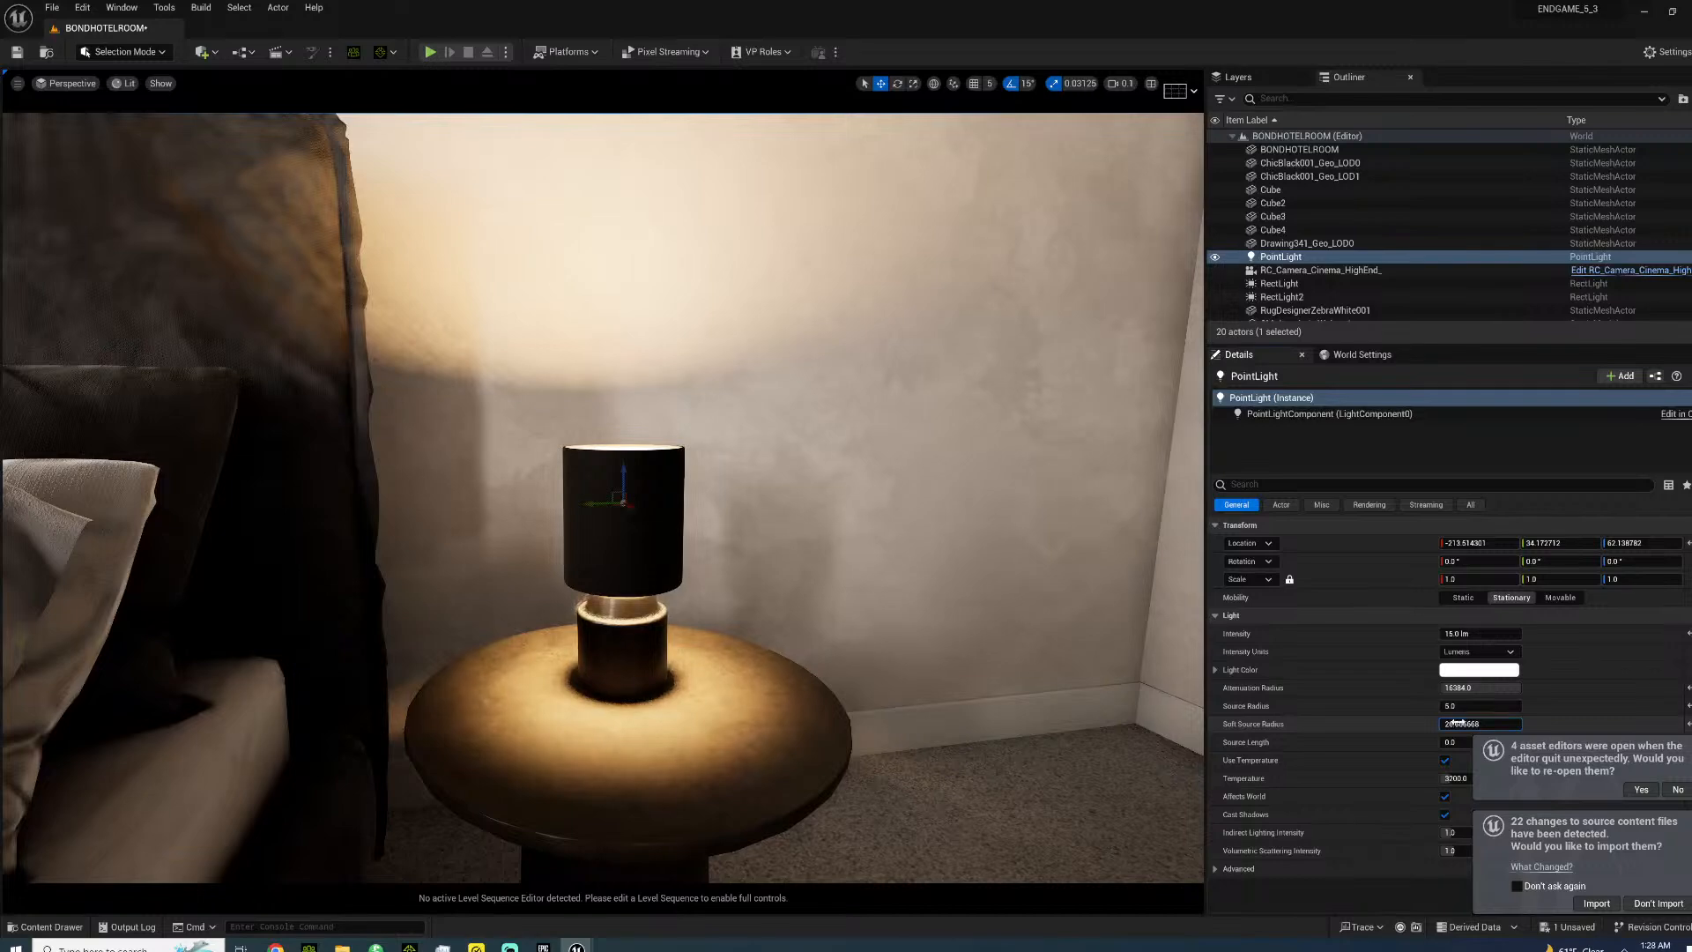
text(10.0)
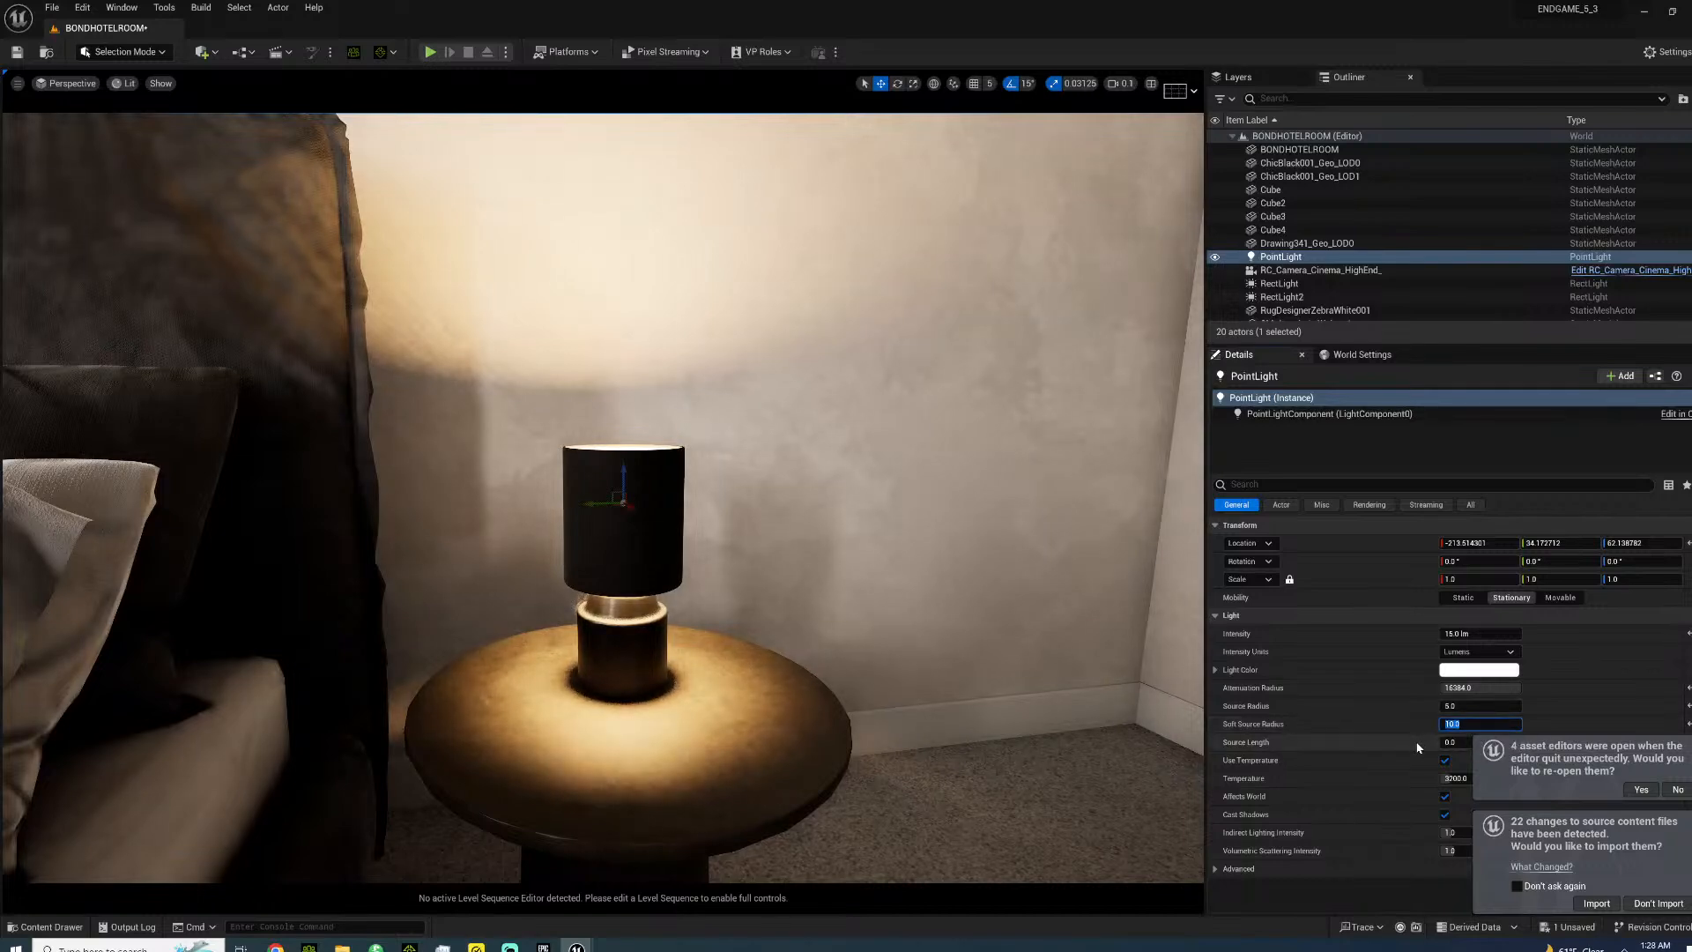
key(Return)
- Pilot RC_Camera_Cinema_HighEnd_ again and frame the headboard, pillows and lit bedside lamp
right_drag(811, 617, 793, 615)
right_drag(542, 185, 537, 181)
right_click(538, 181)
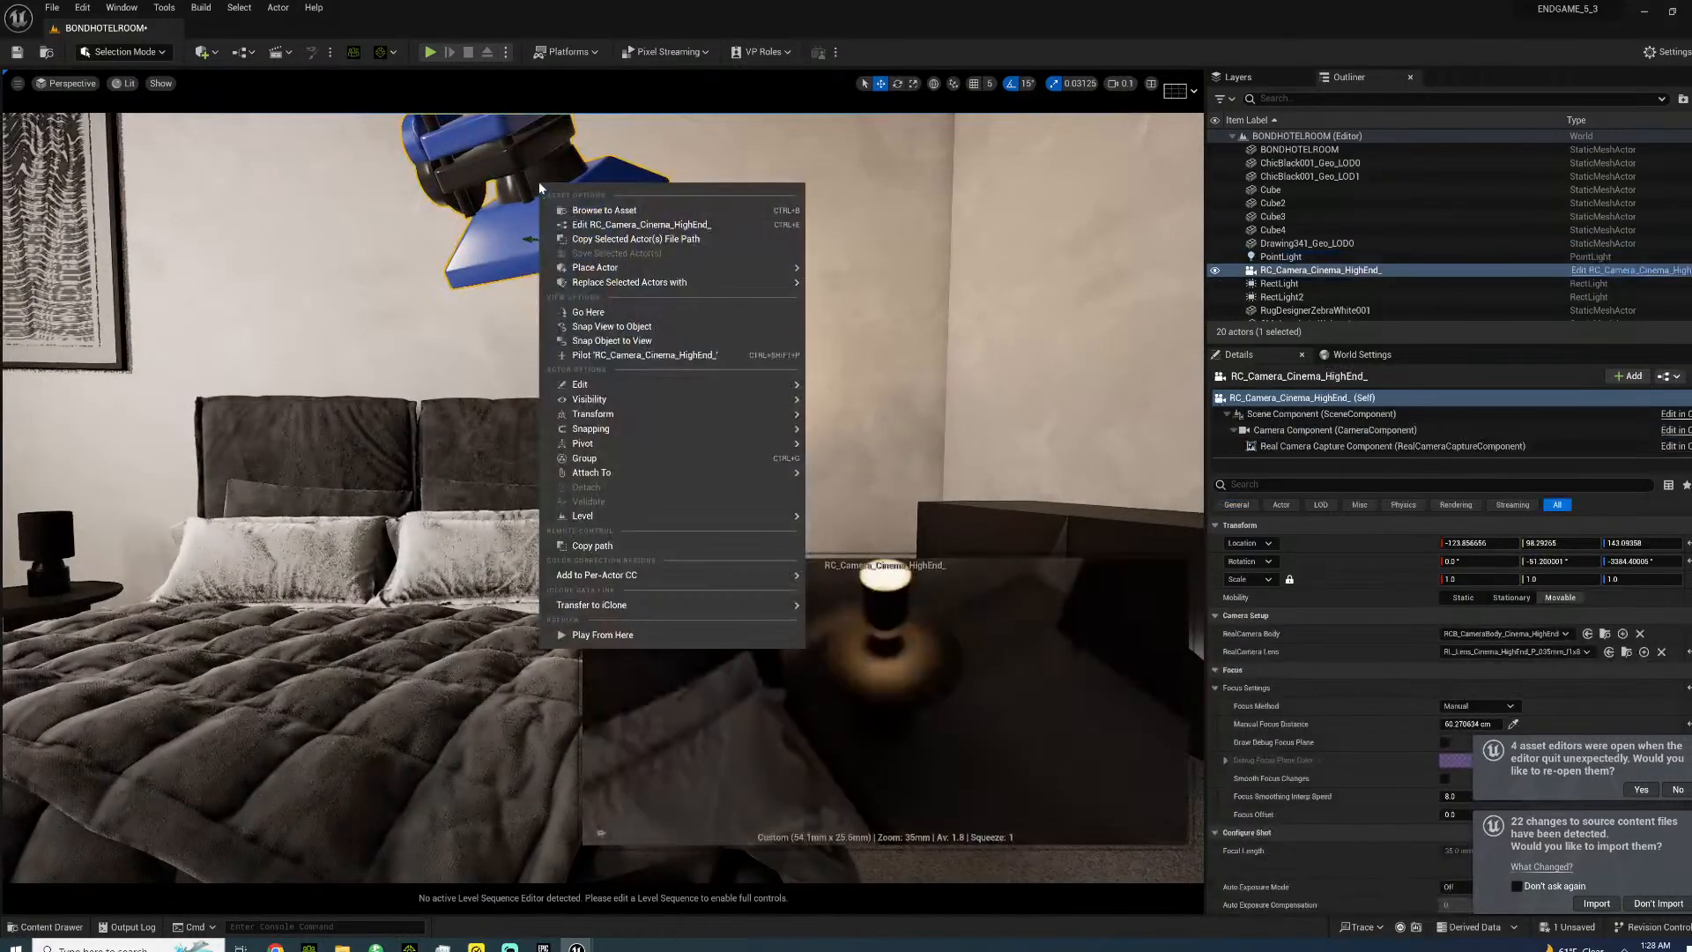
click(588, 354)
mouse_move(605, 461)
right_down()
mouse_move(546, 445)
mouse_move(608, 483)
right_up()
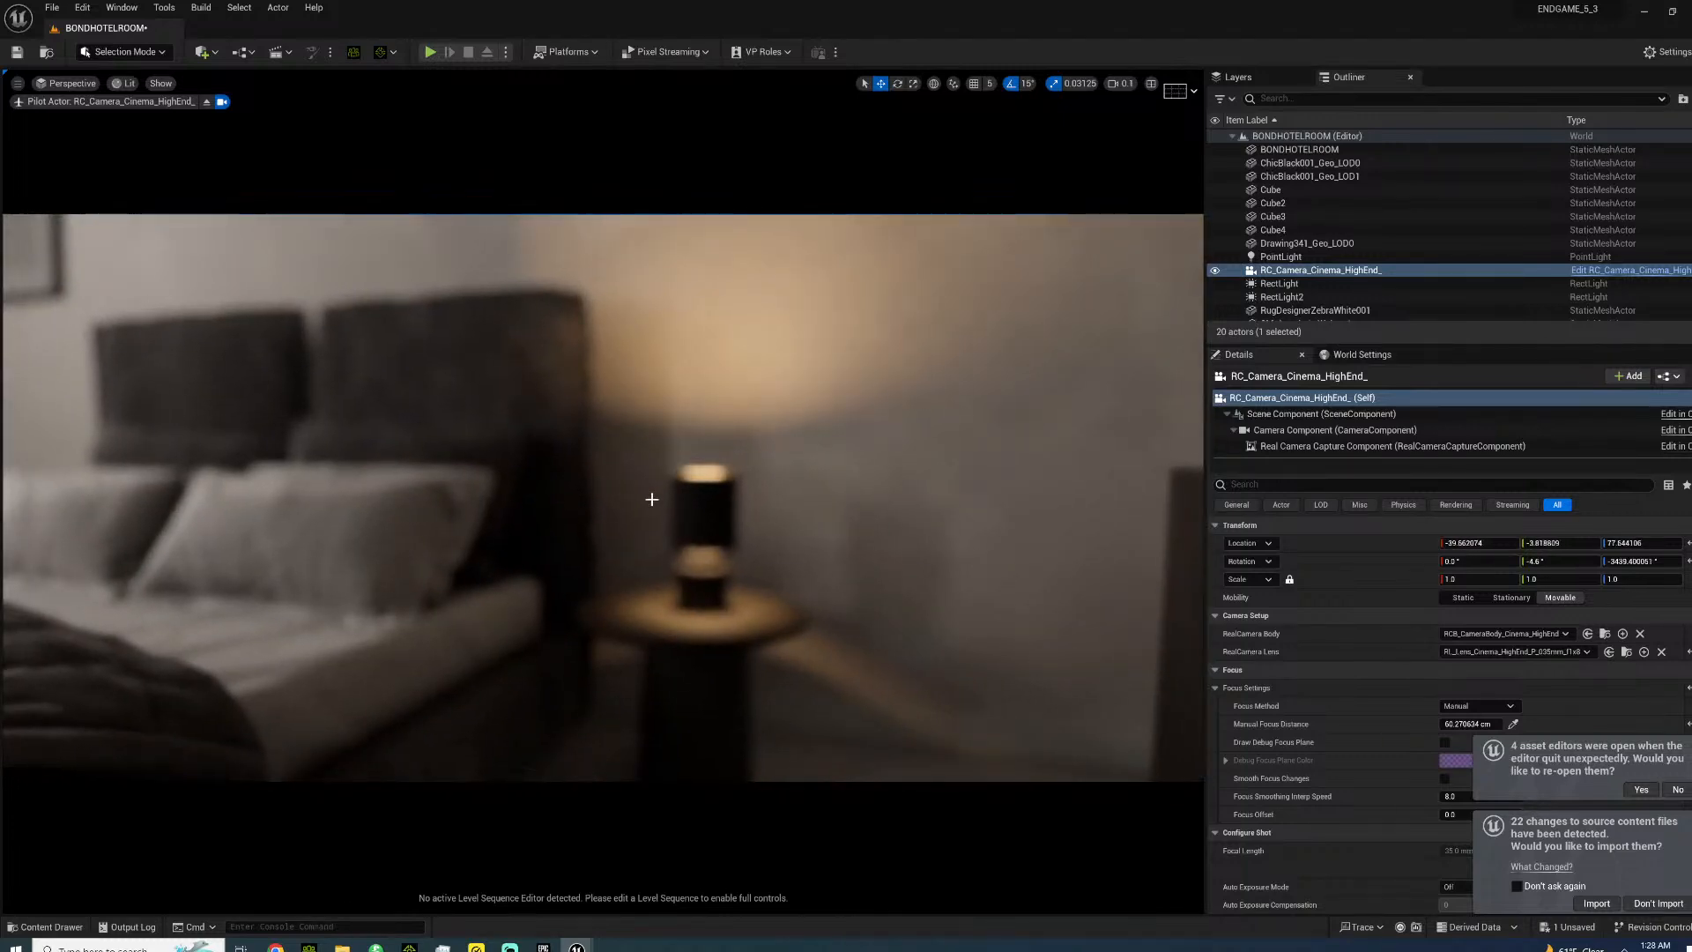
- Focus on the lamp at about 170 cm and pull the camera back to frame the bed with both bedside tables
click(685, 587)
right_drag(679, 564, 678, 554)
key(a)
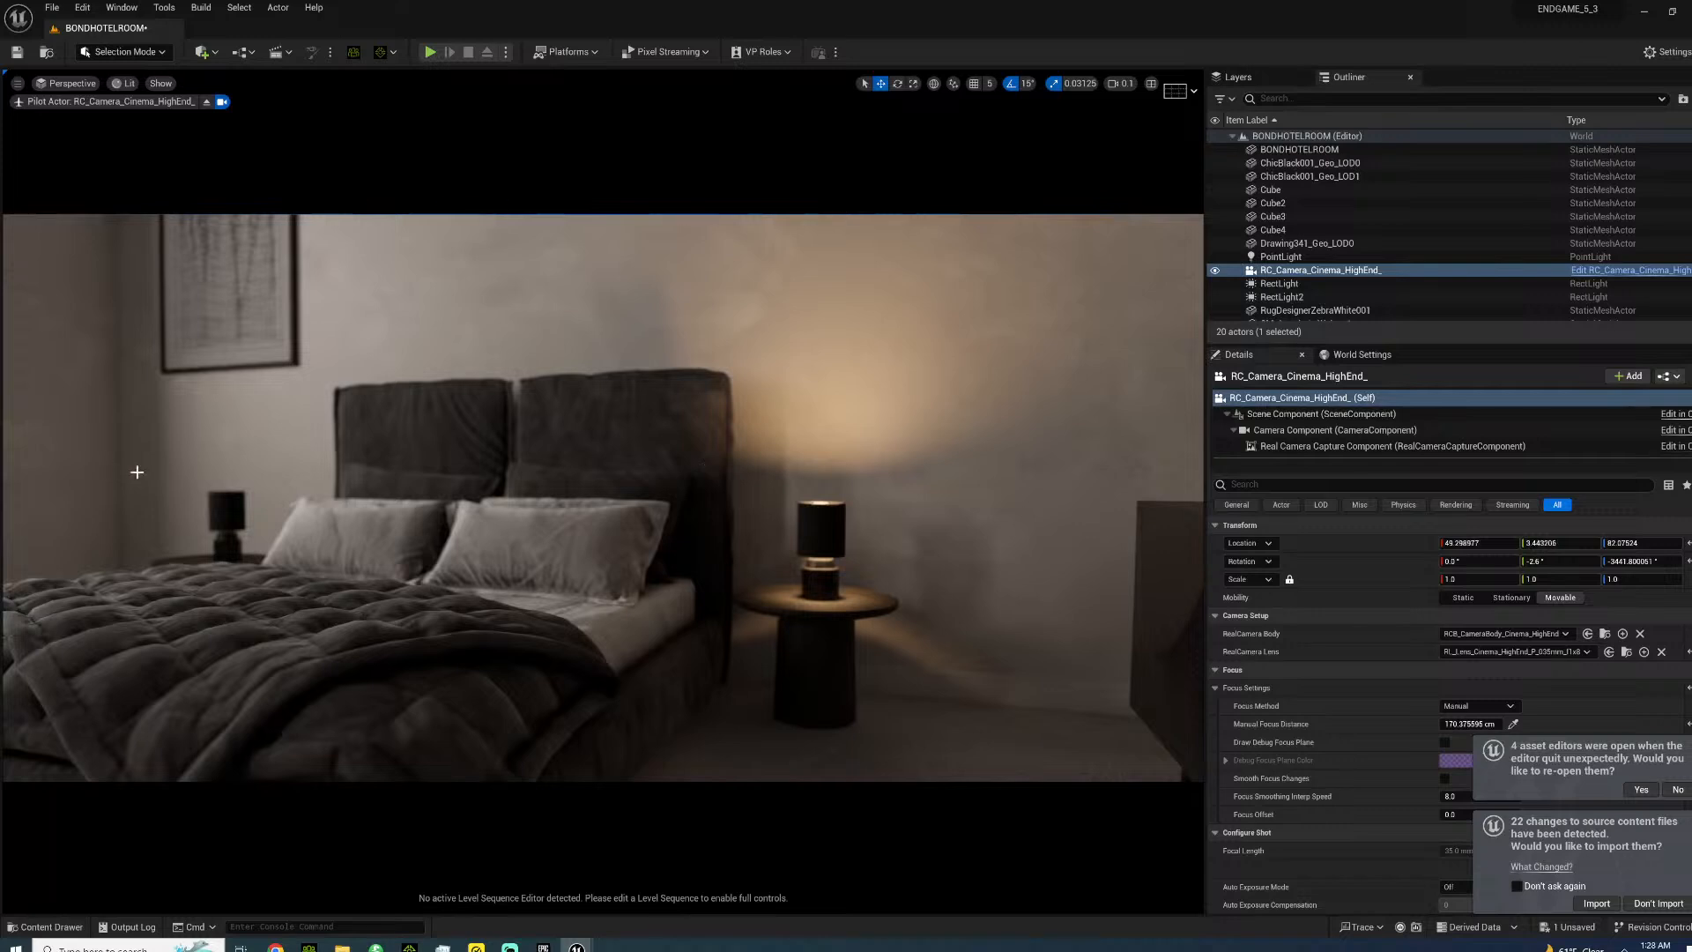
- Delete the unlit lamp on the far bedside table and set PointLight's mobility to Movable
click(220, 497)
key(Delete)
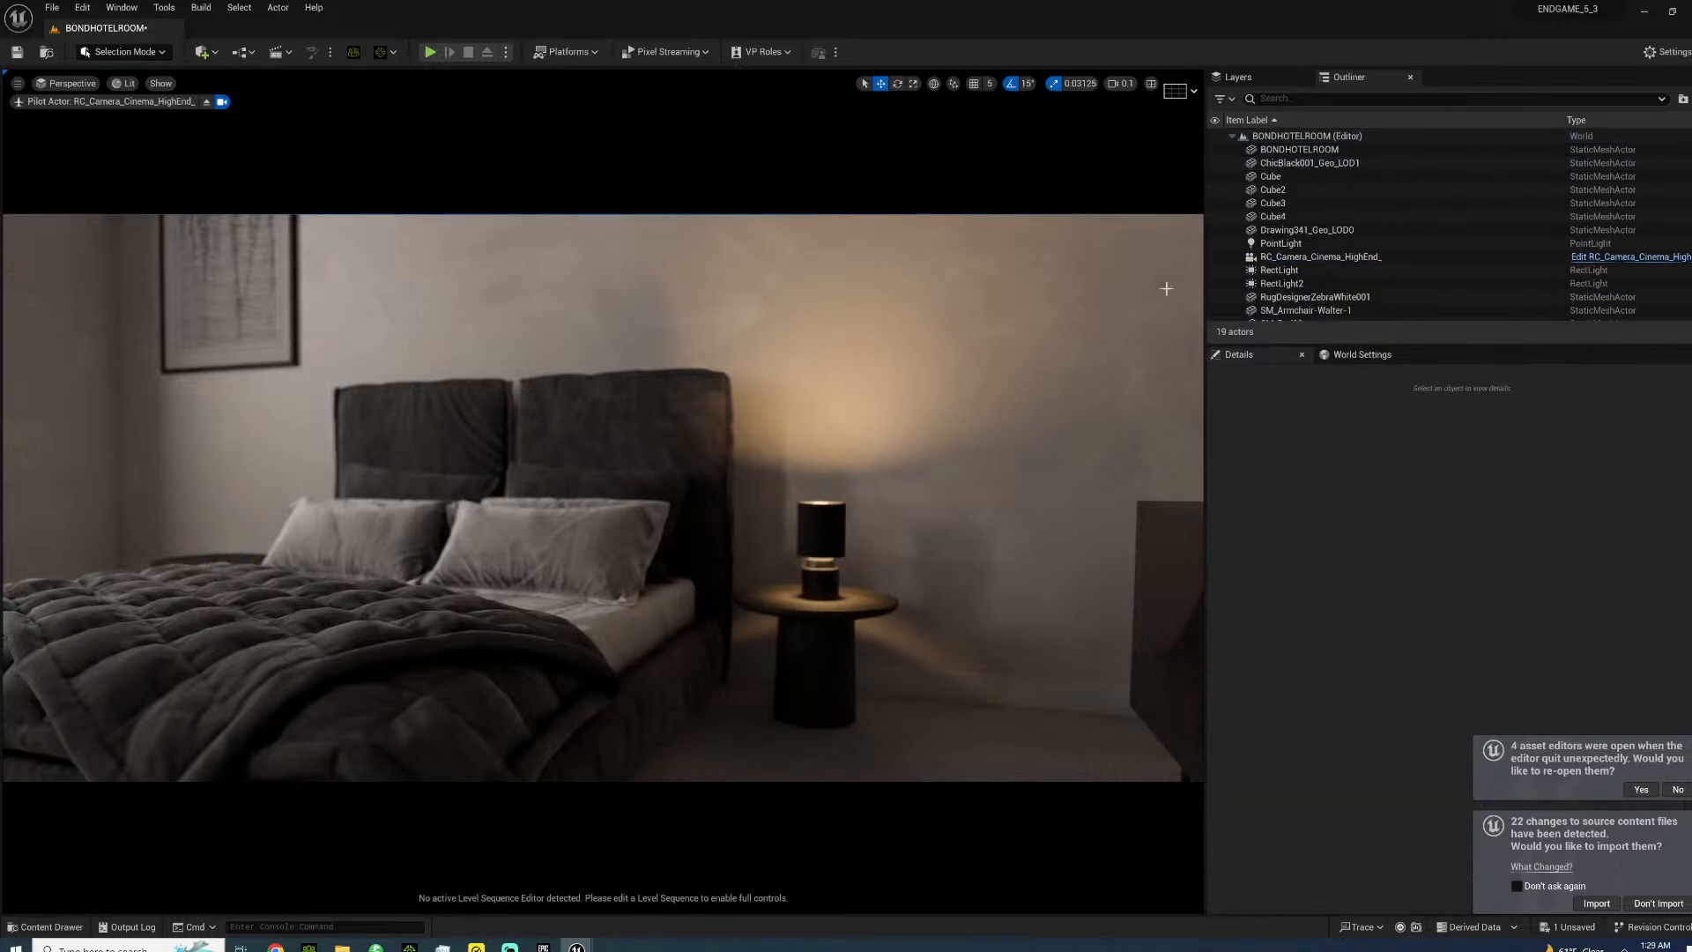
click(1280, 245)
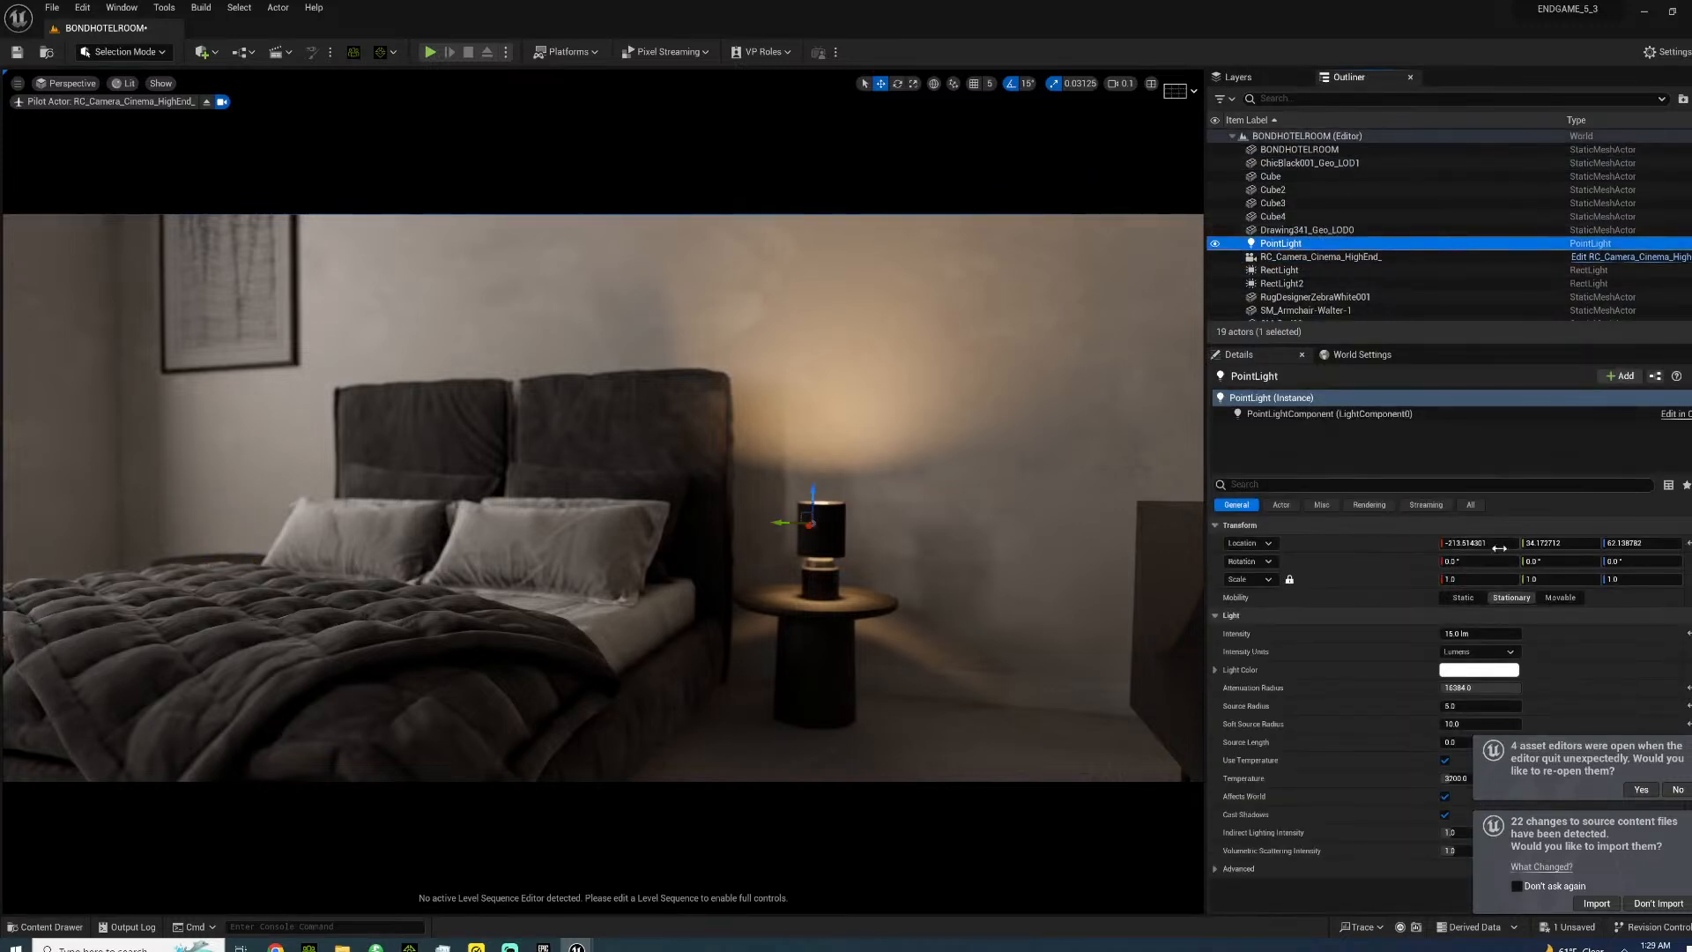
click(1560, 597)
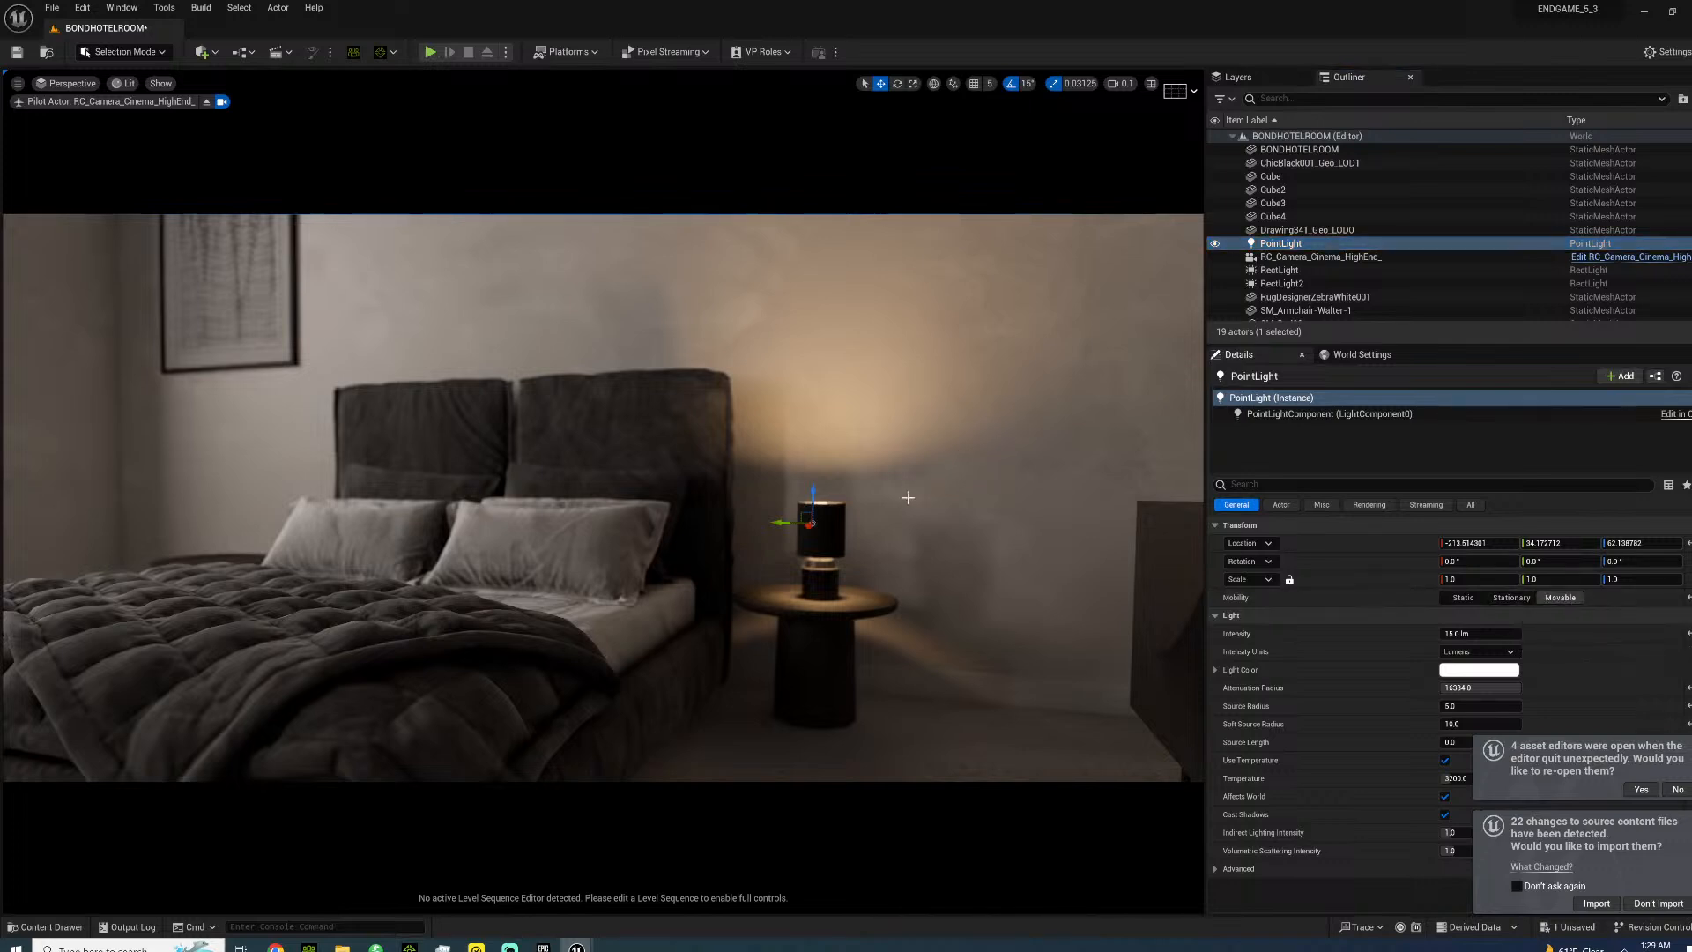
- Duplicate the lit lamp together with its point light and place the copies on the opposite bedside table
key(super)
click(825, 529)
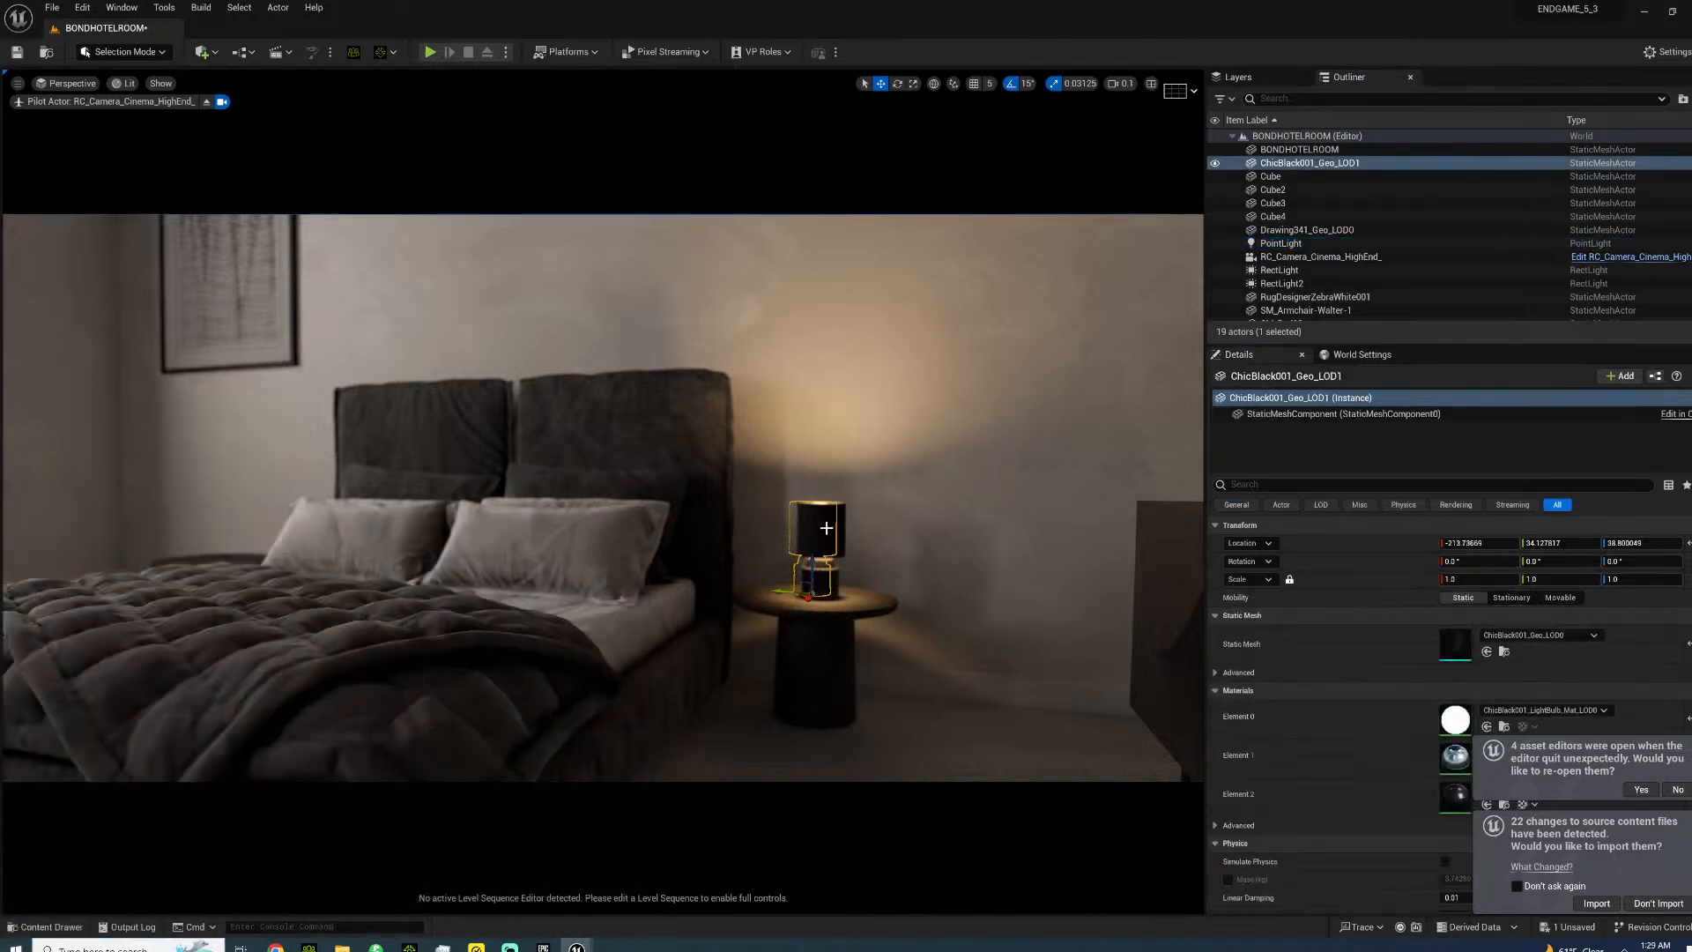
ctrl+click(826, 500)
alt+drag(779, 523, 212, 505)
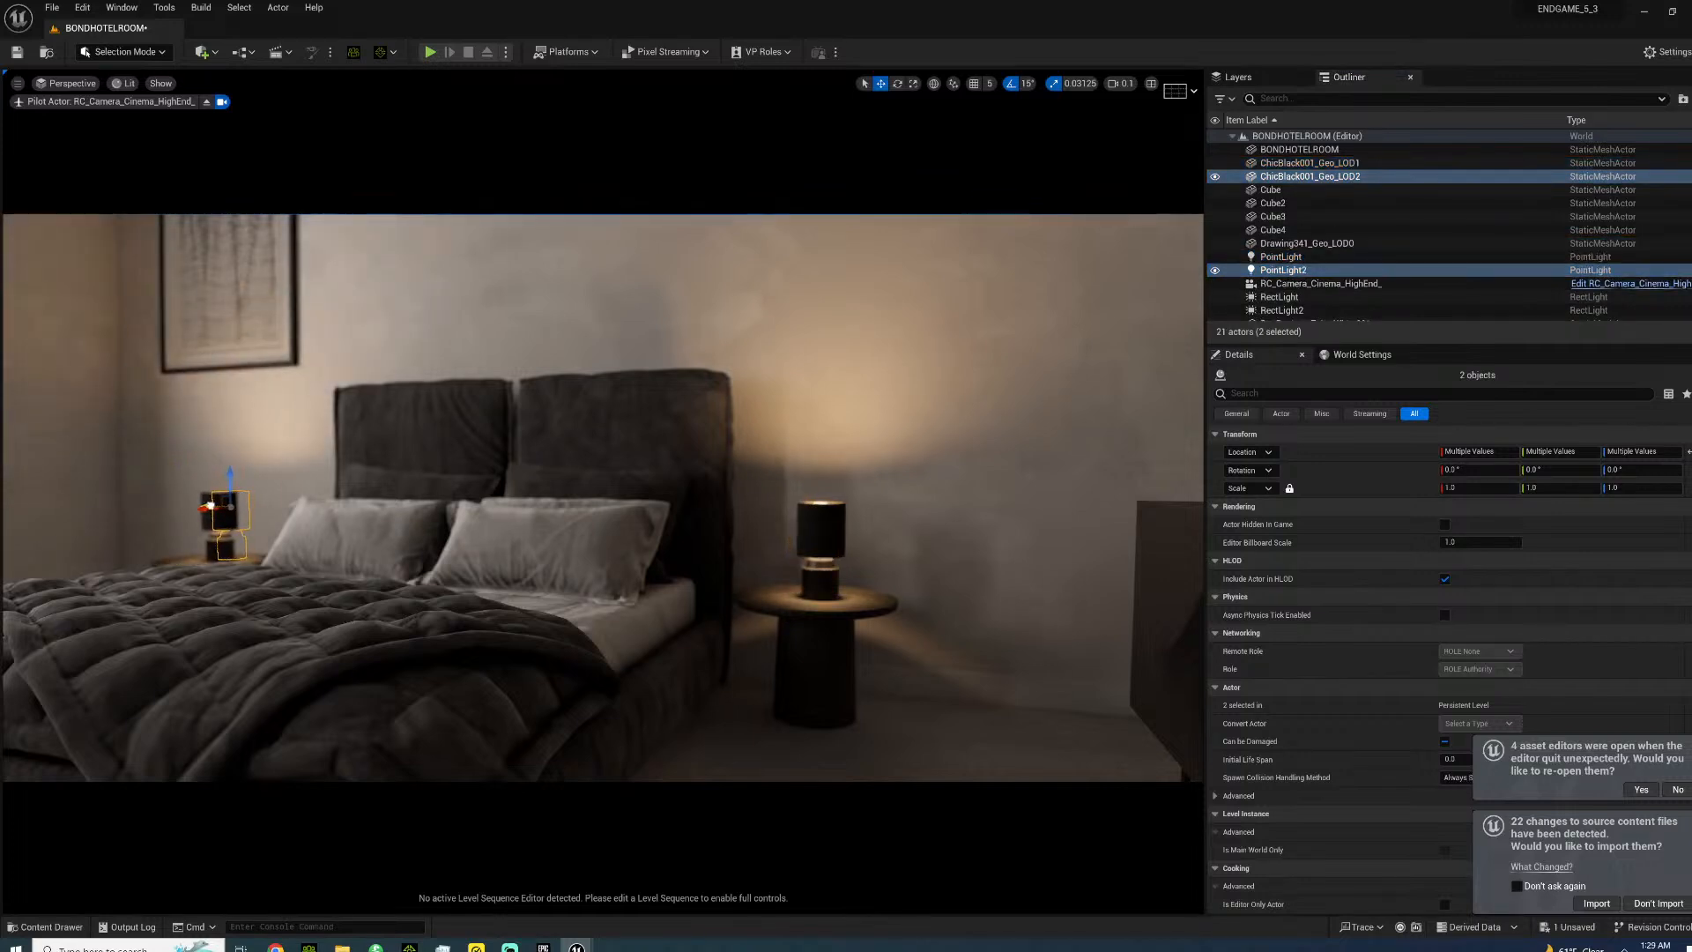
- Add a rect light between the near lamp and the headboard and rotate it to shine across the pillows and mattress
right_drag(340, 476, 606, 494)
key(w)
key(s)
key(w)
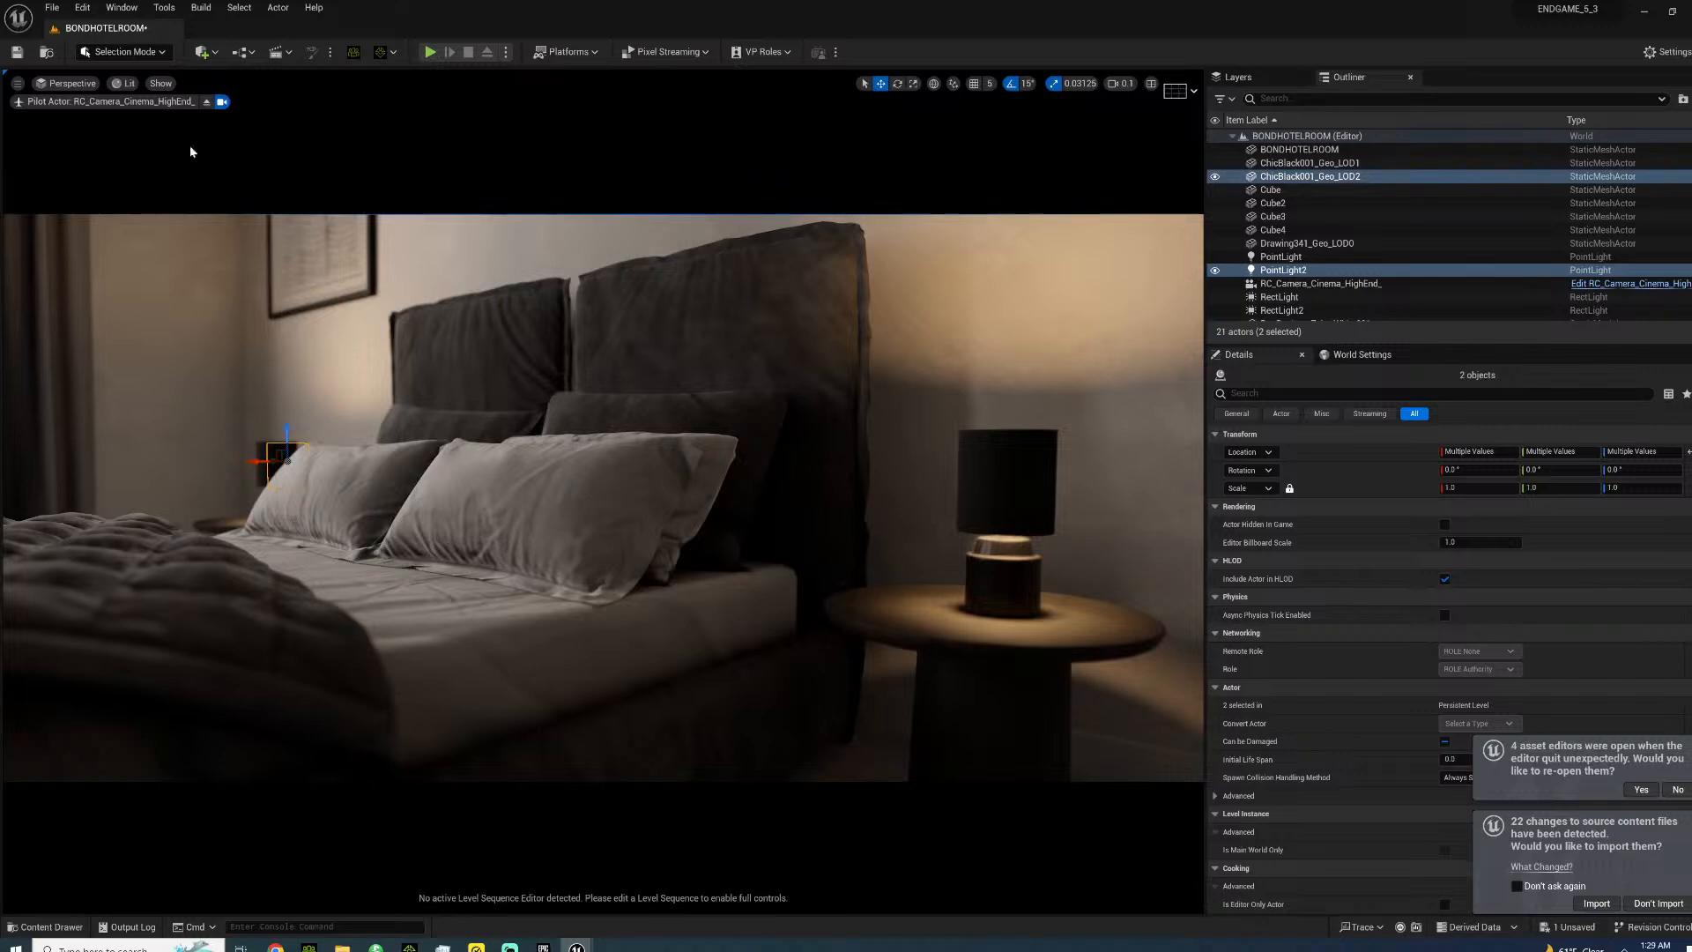
click(209, 53)
mouse_move(238, 176)
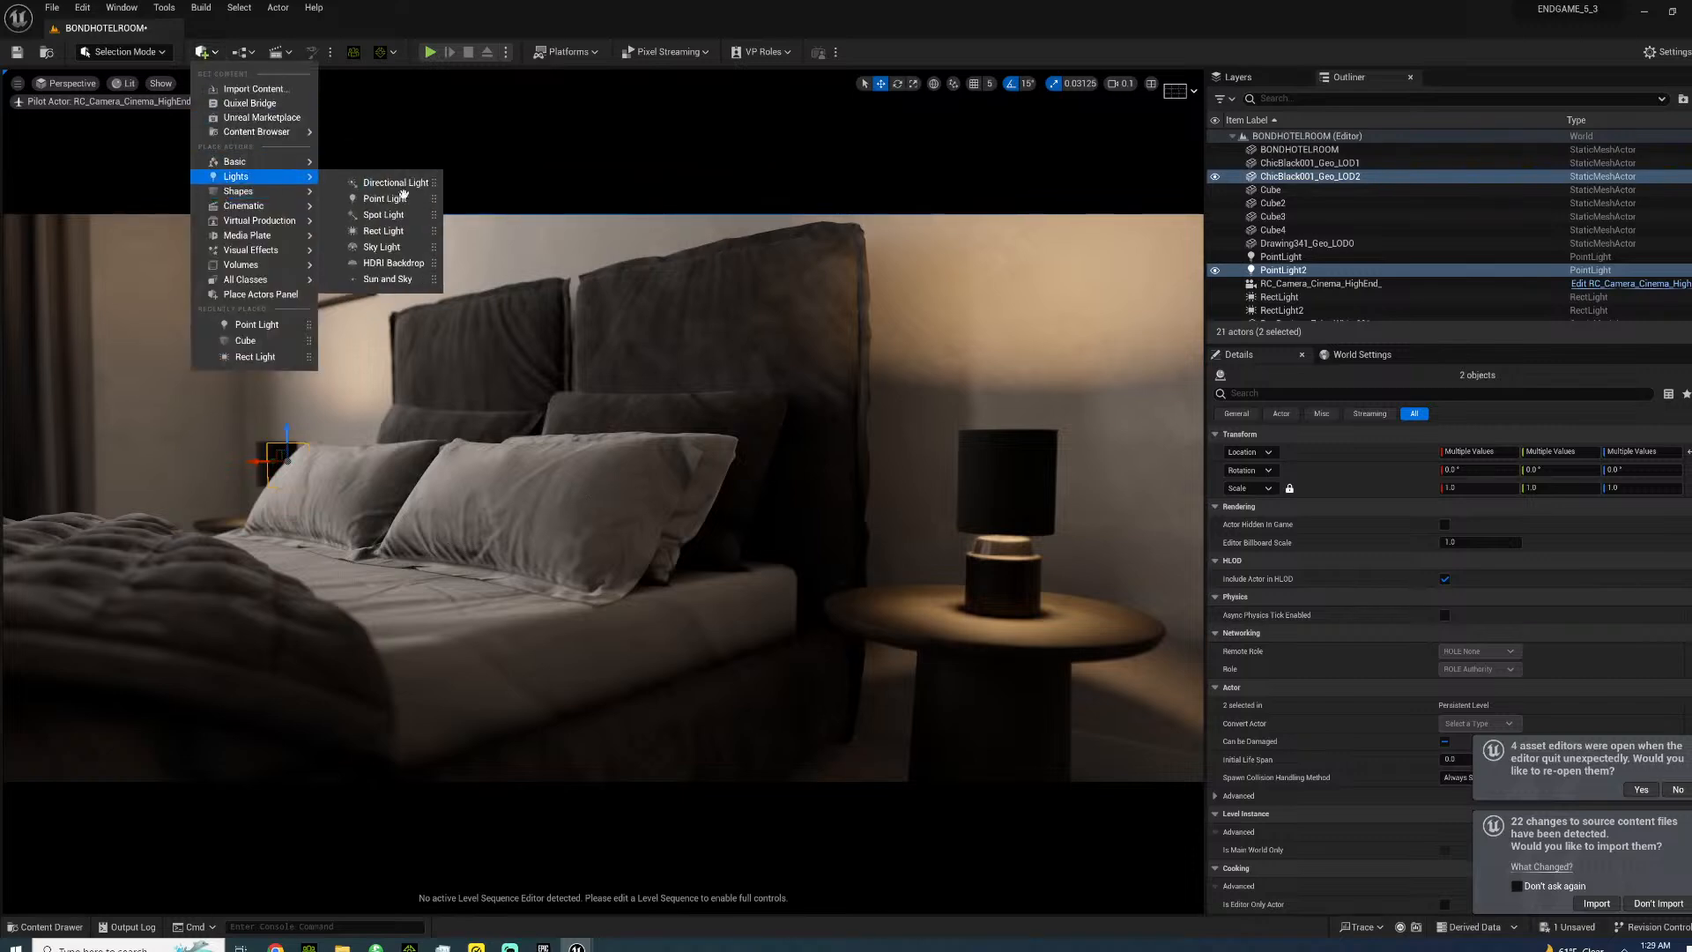
click(383, 231)
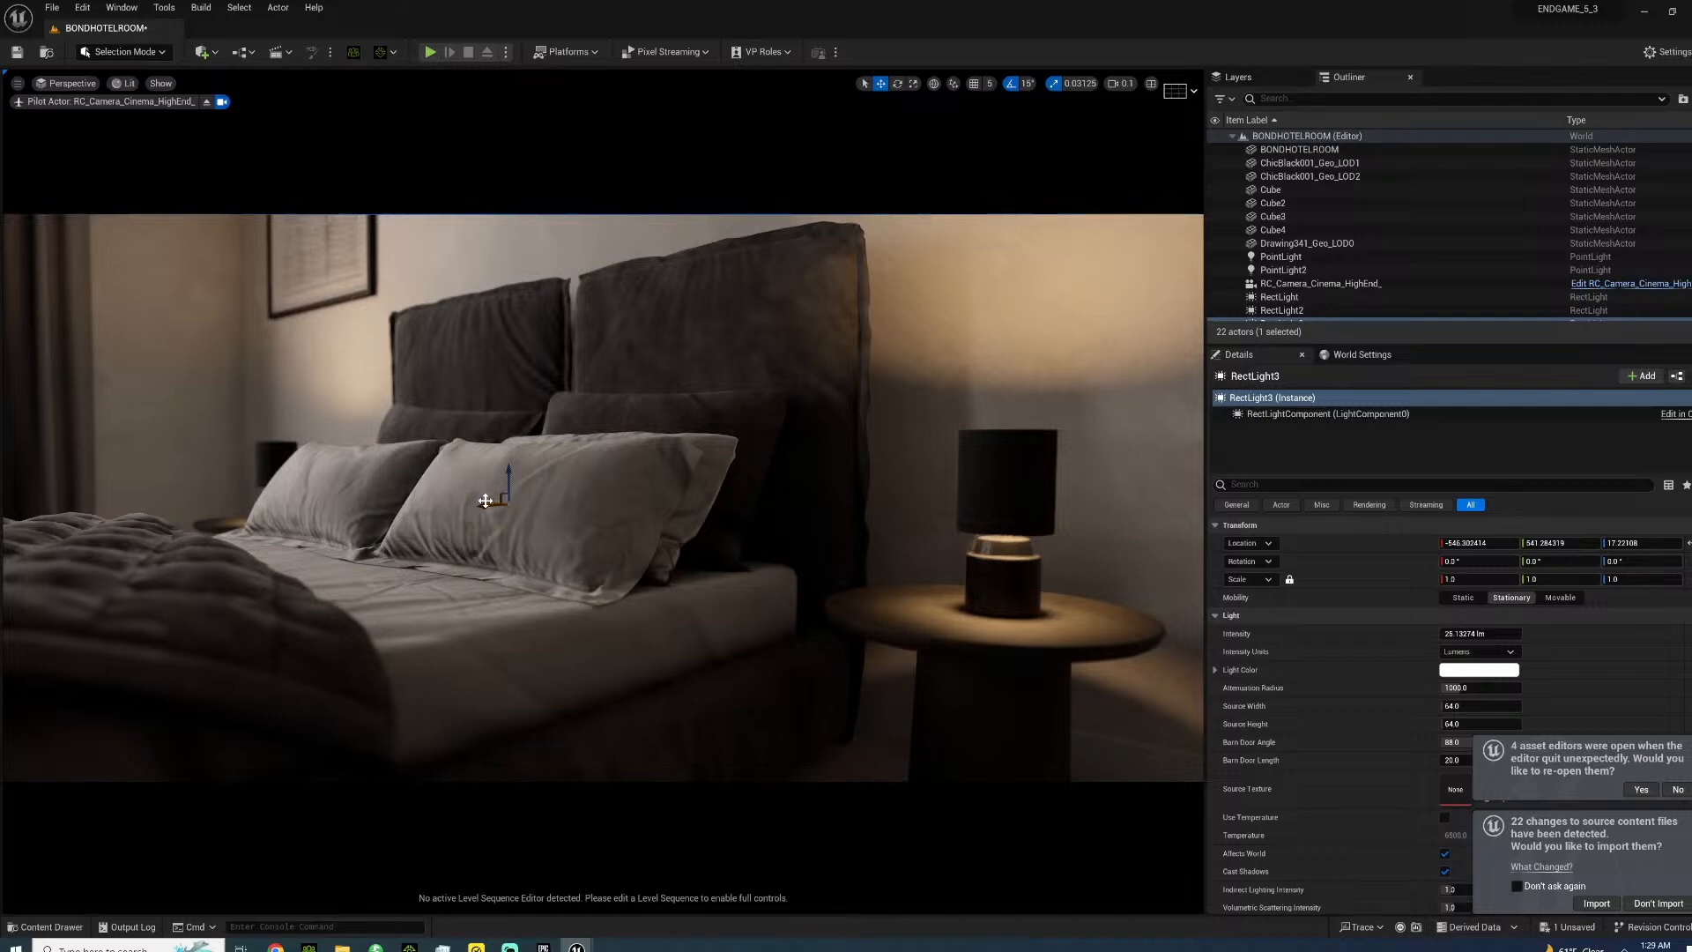
drag(809, 592, 736, 444)
key(e)
key(w)
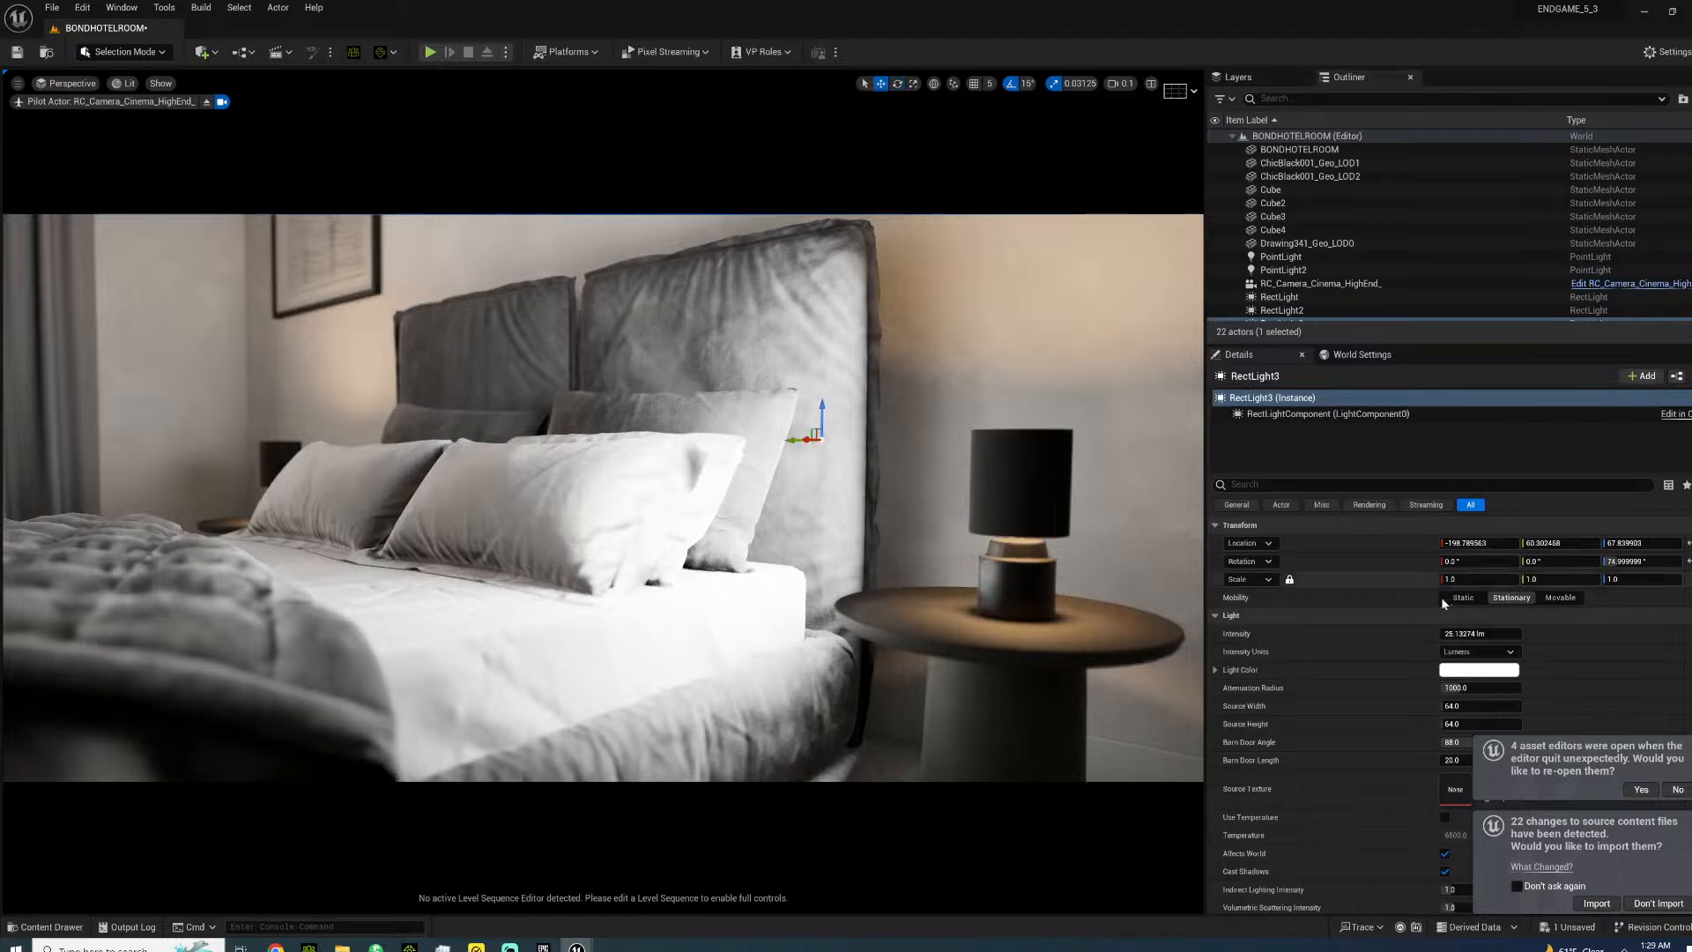
- Set the new rect light's intensity to 1 lm and enable color temperature at 3200
text(1)
key(Return)
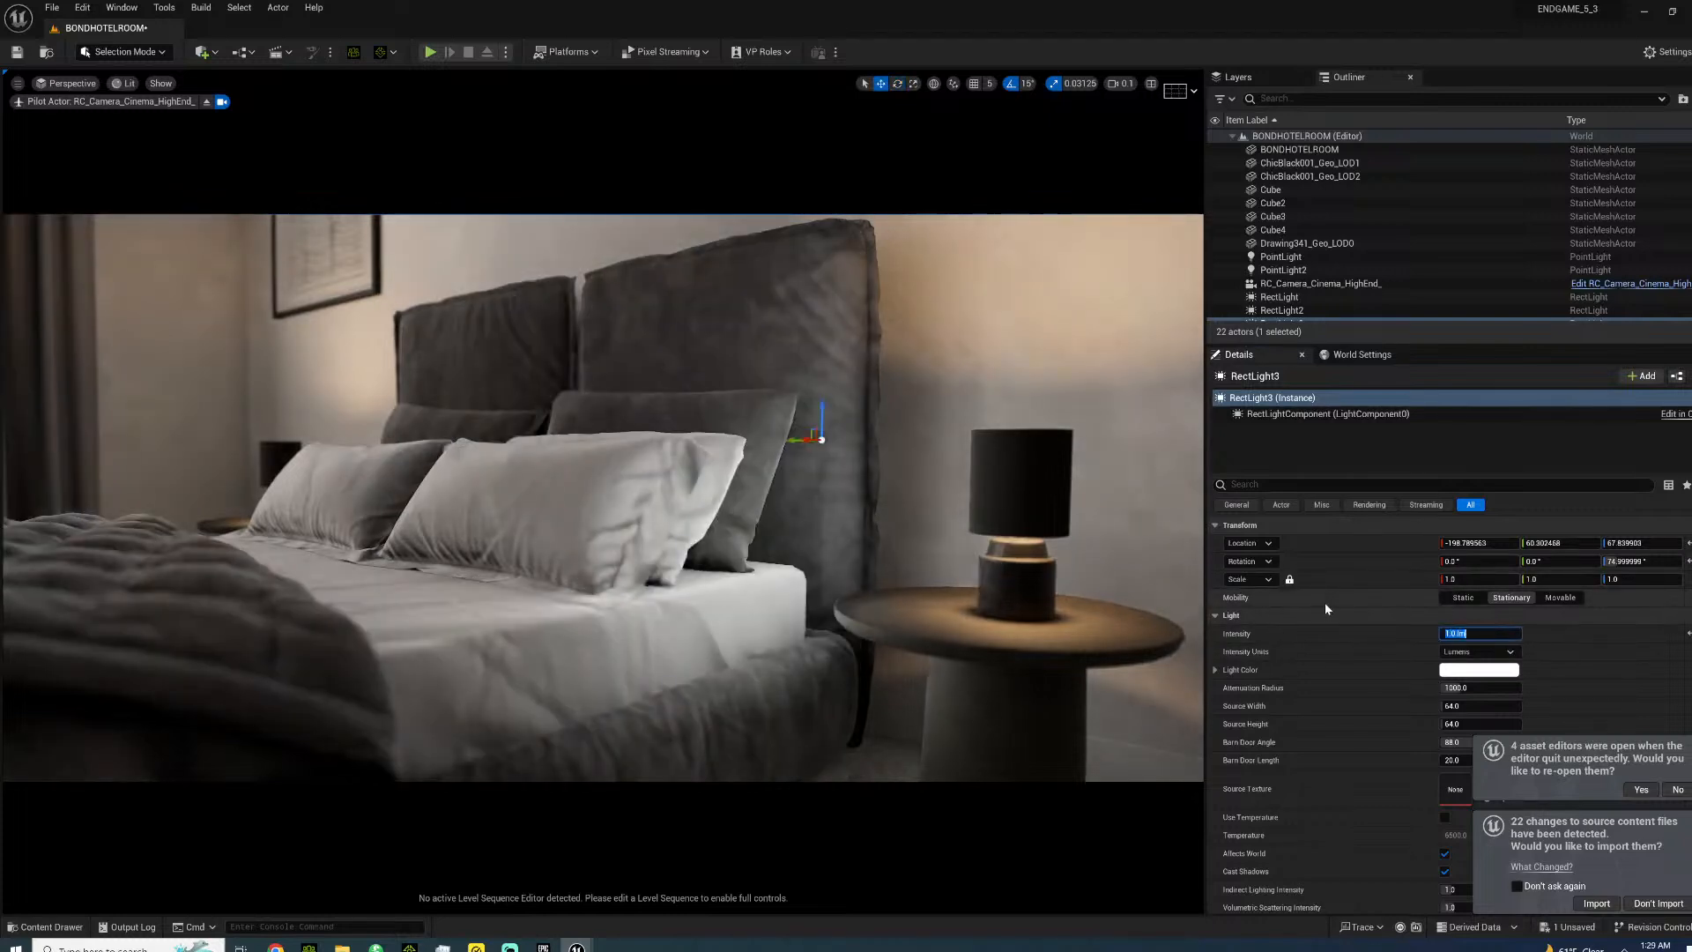
click(1445, 817)
click(1455, 835)
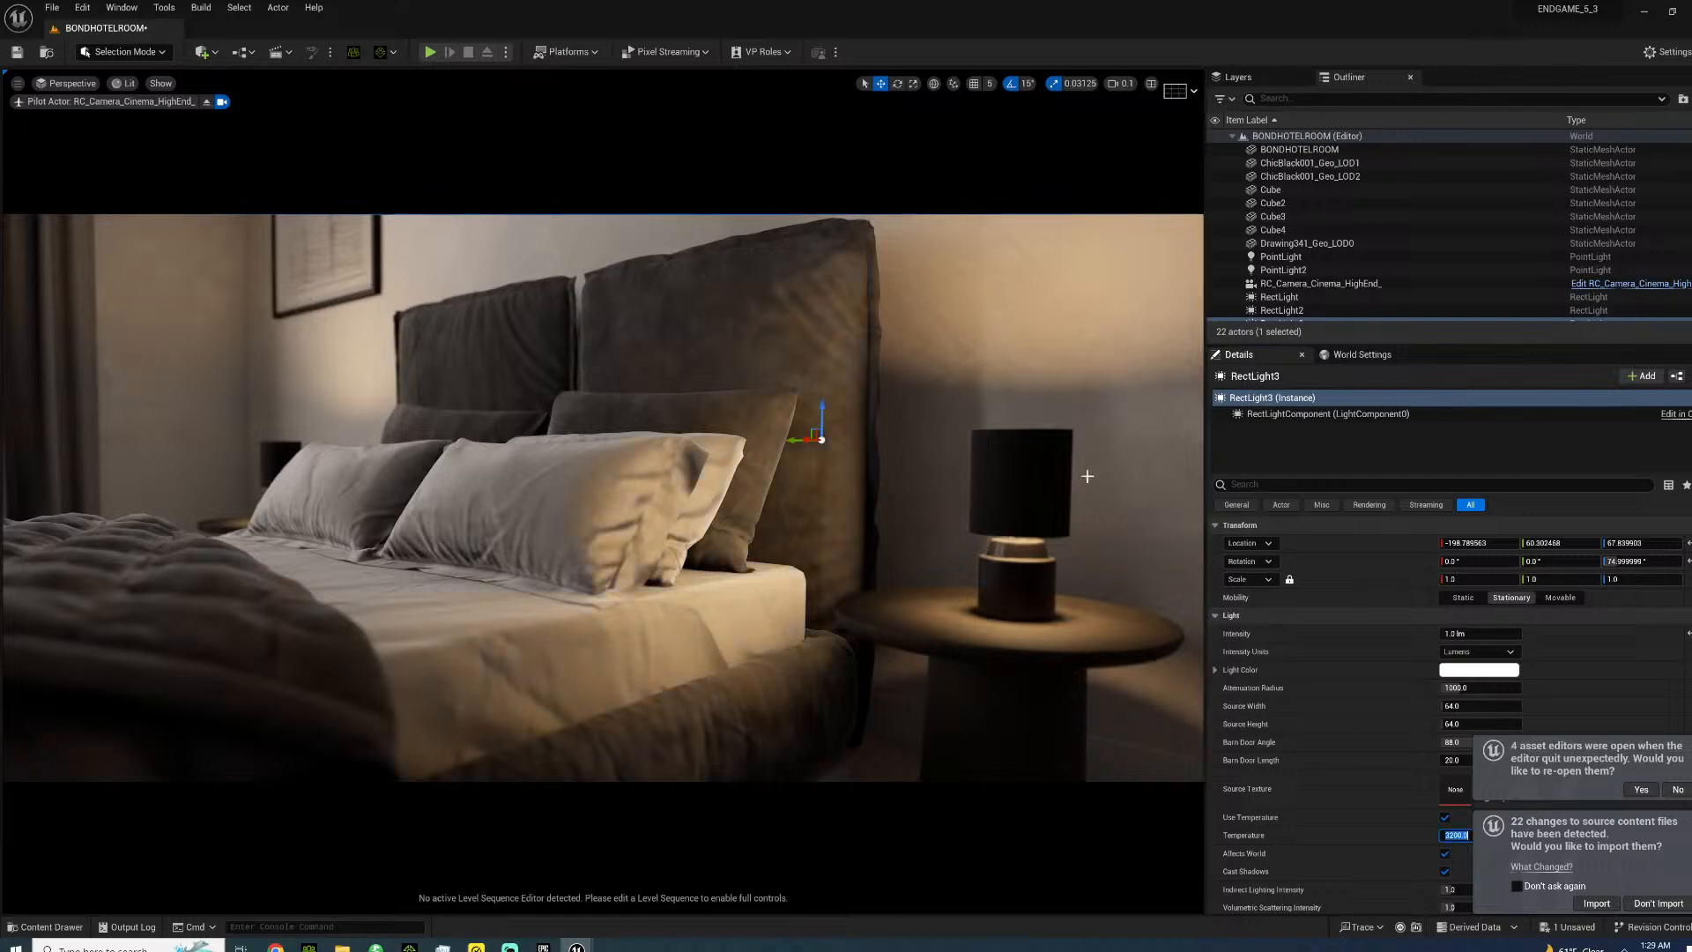
- Move RectLight3 away from the bed so it sits close beside the near lamp's shade
click(1012, 485)
scroll(1380, 658, down, 1)
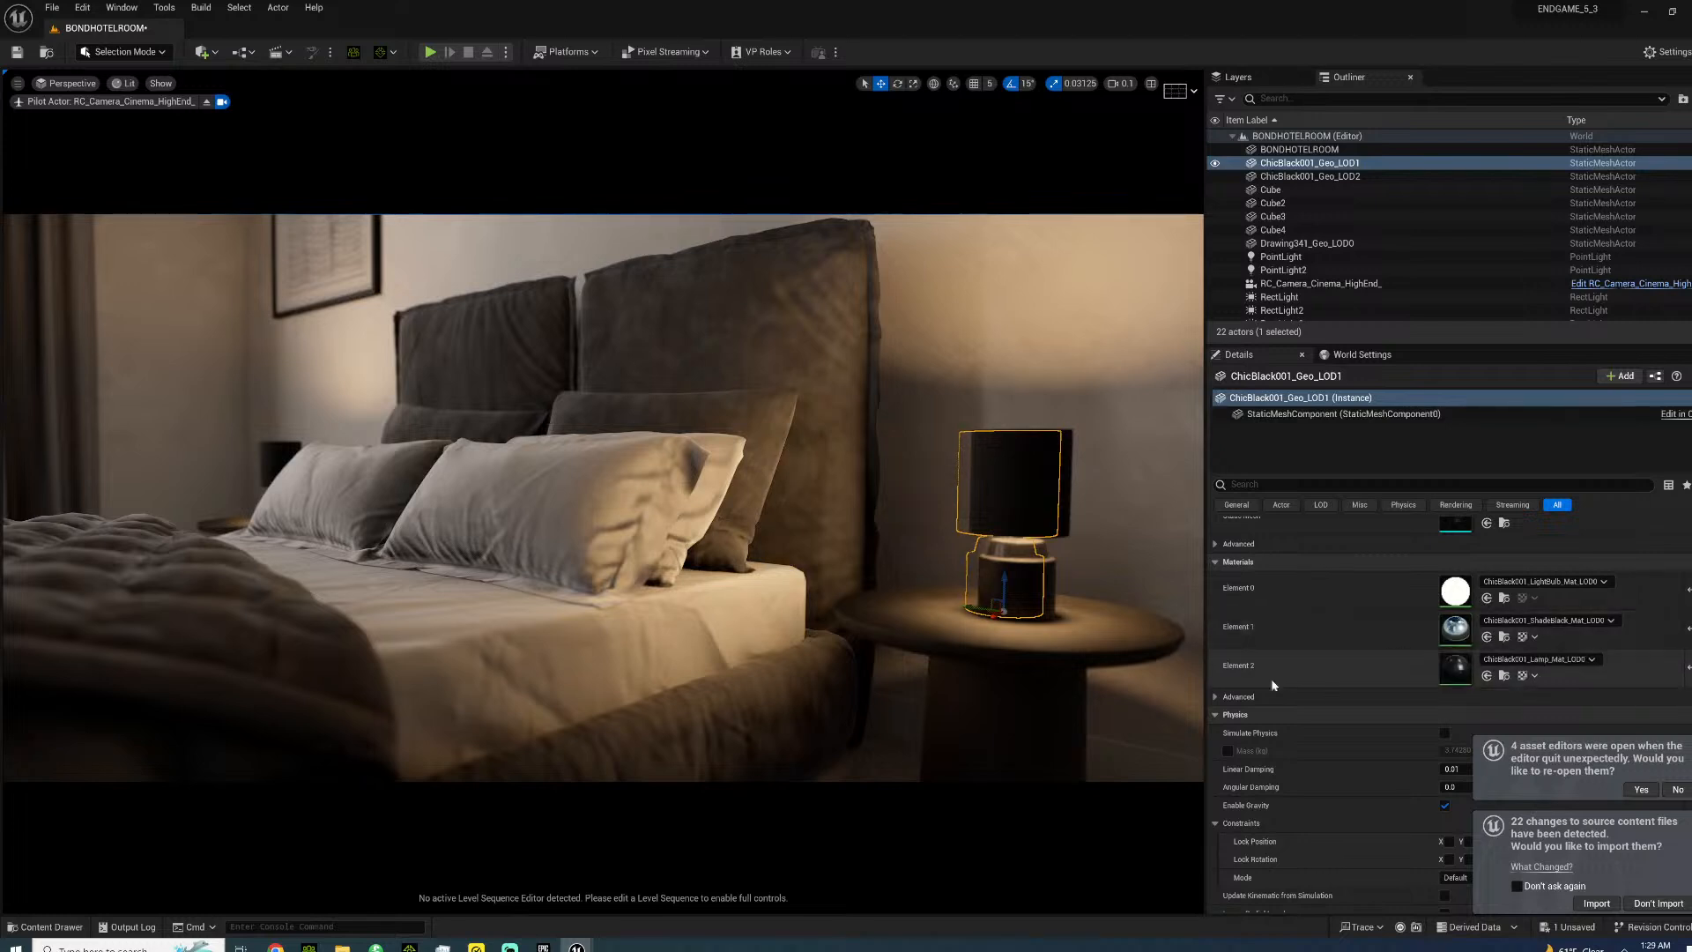
right_drag(738, 521, 705, 497)
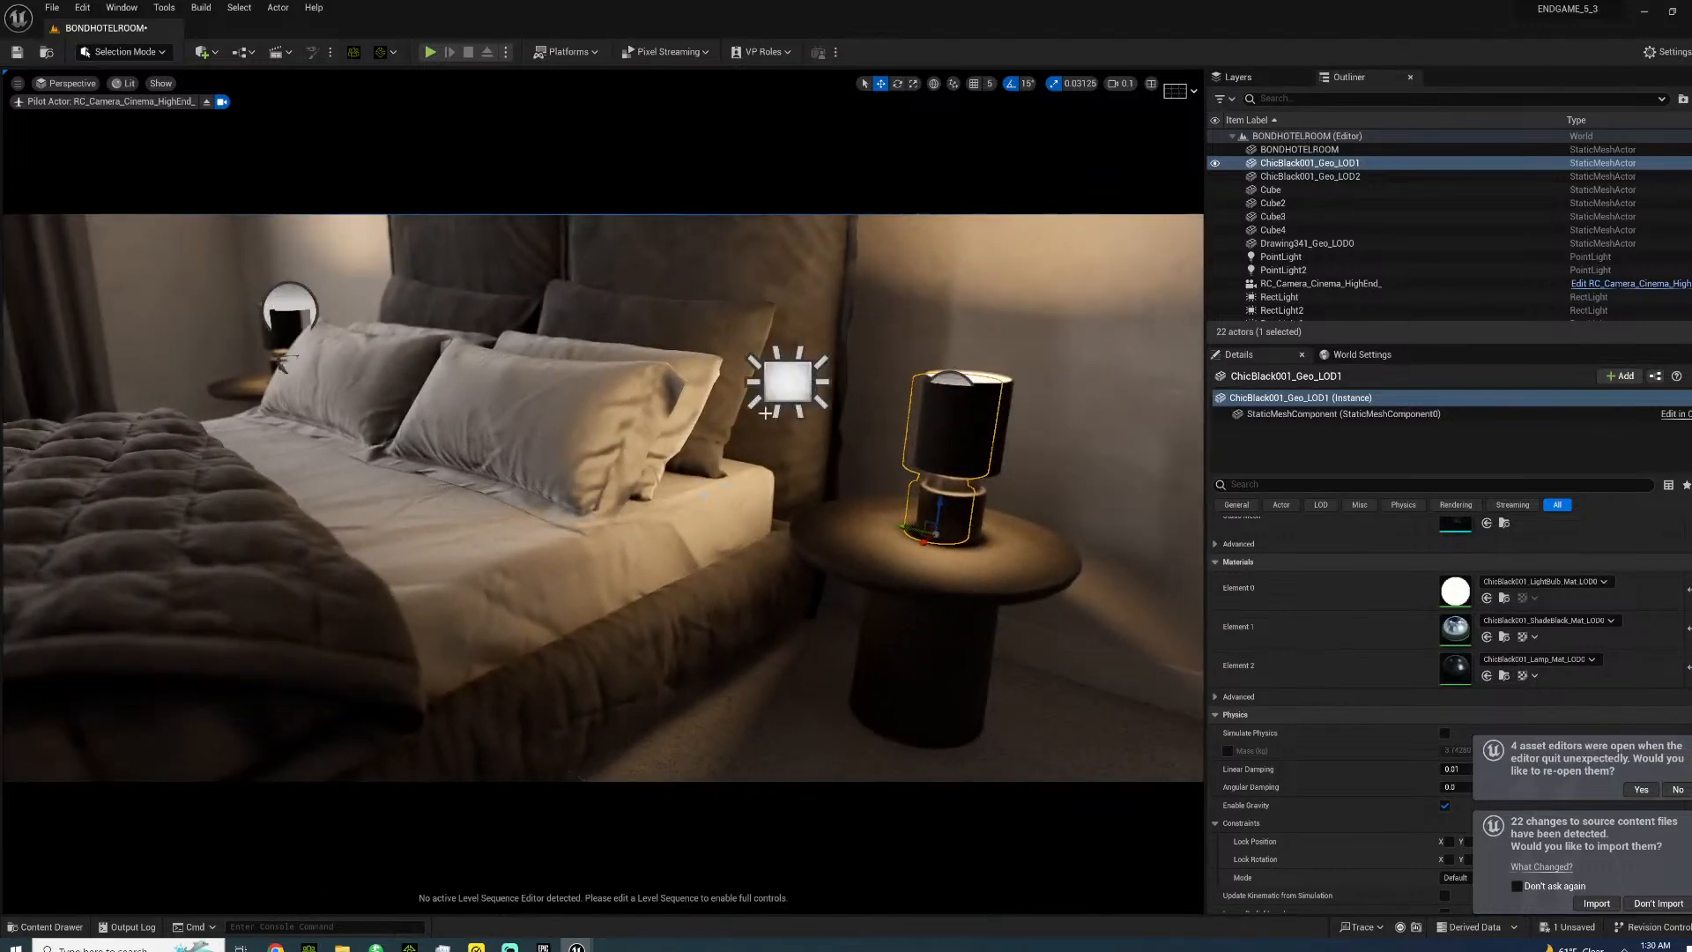
click(786, 383)
drag(760, 374, 870, 387)
- Set RectLight3's source height to 32, reduce its barn door angle and shorten the barn door length to about 2.5
click(1464, 608)
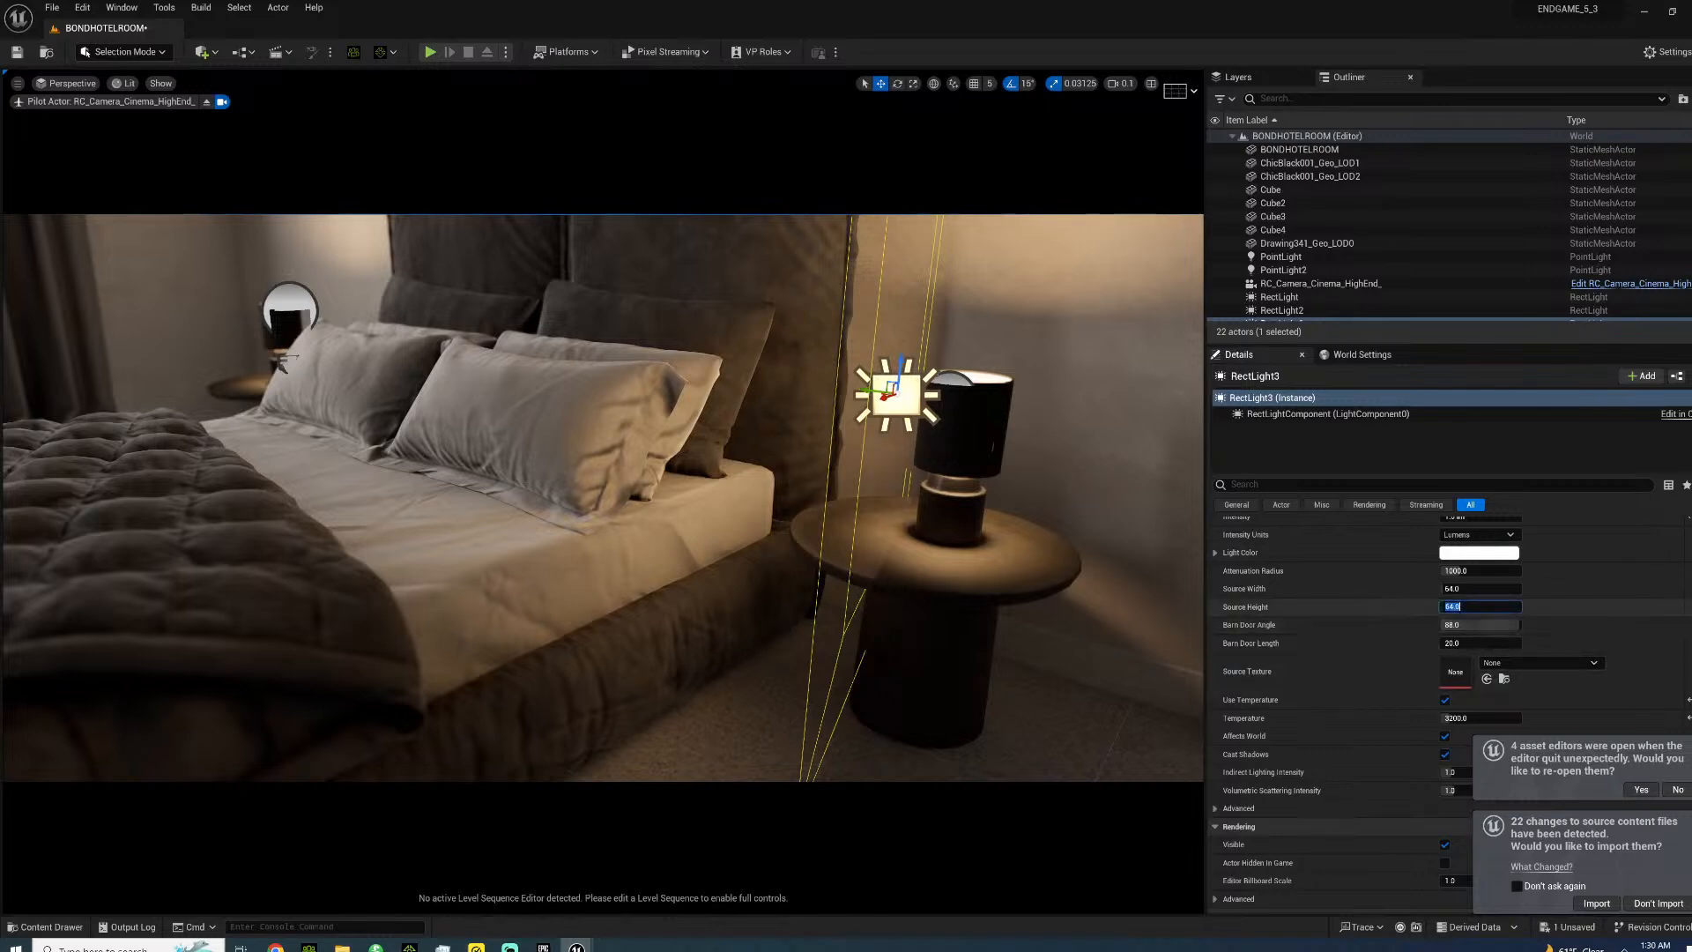
text(32)
key(Return)
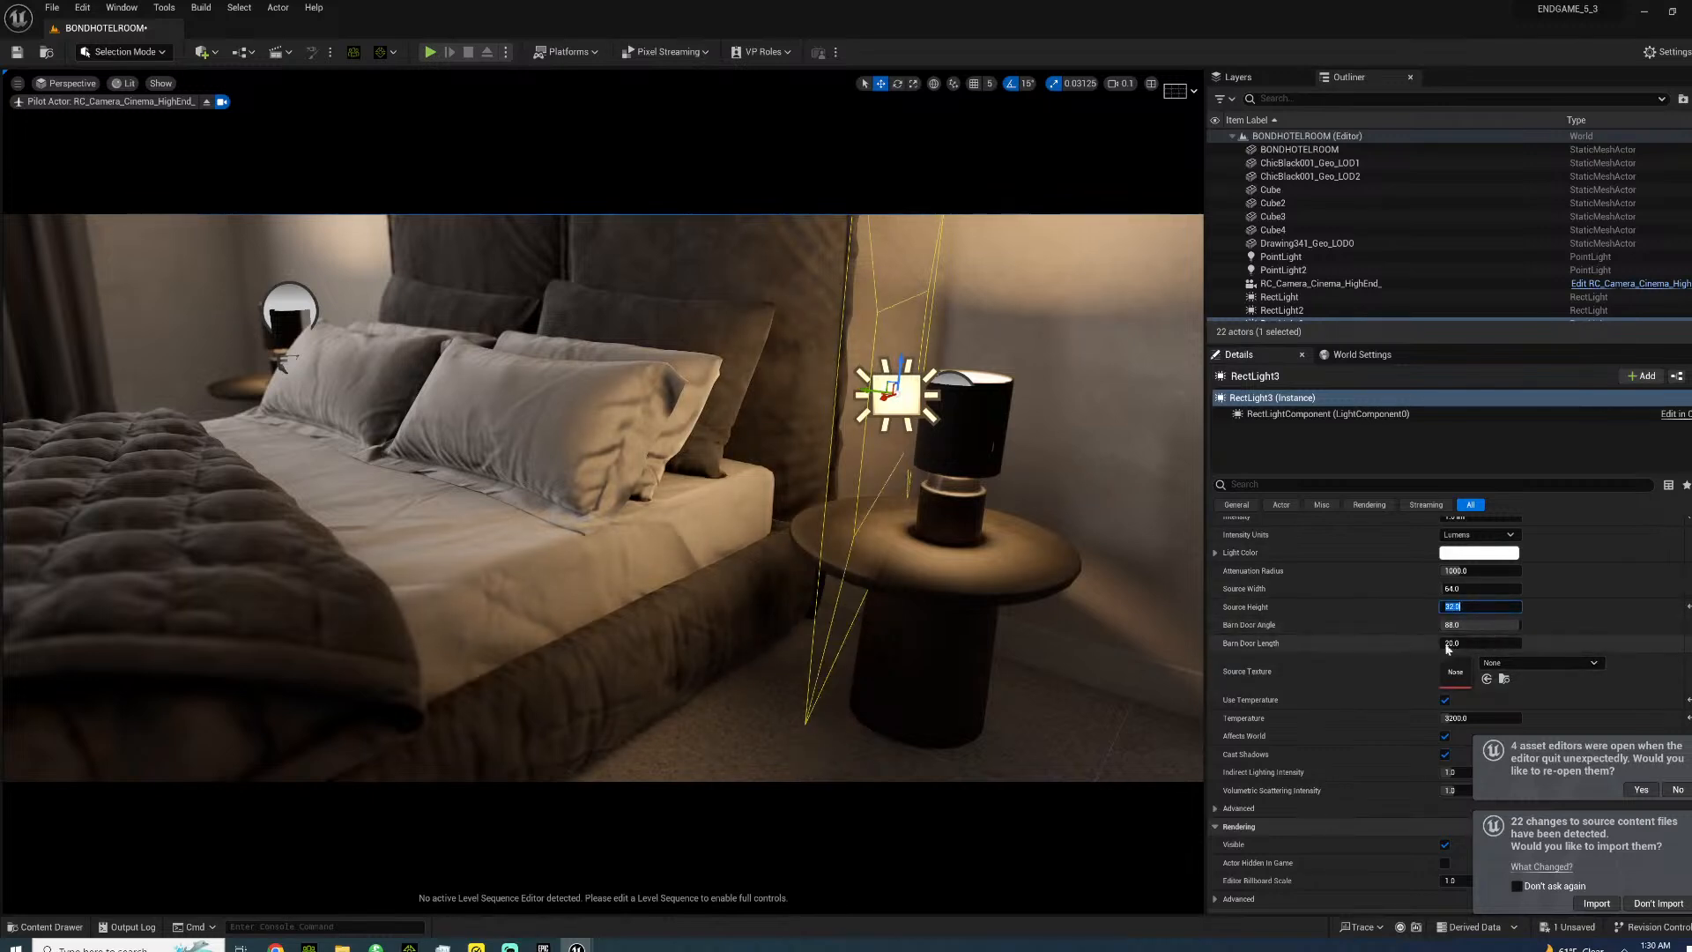
mouse_move(1474, 627)
mouse_down()
mouse_move(1443, 626)
mouse_move(1482, 643)
mouse_move(1459, 643)
mouse_up()
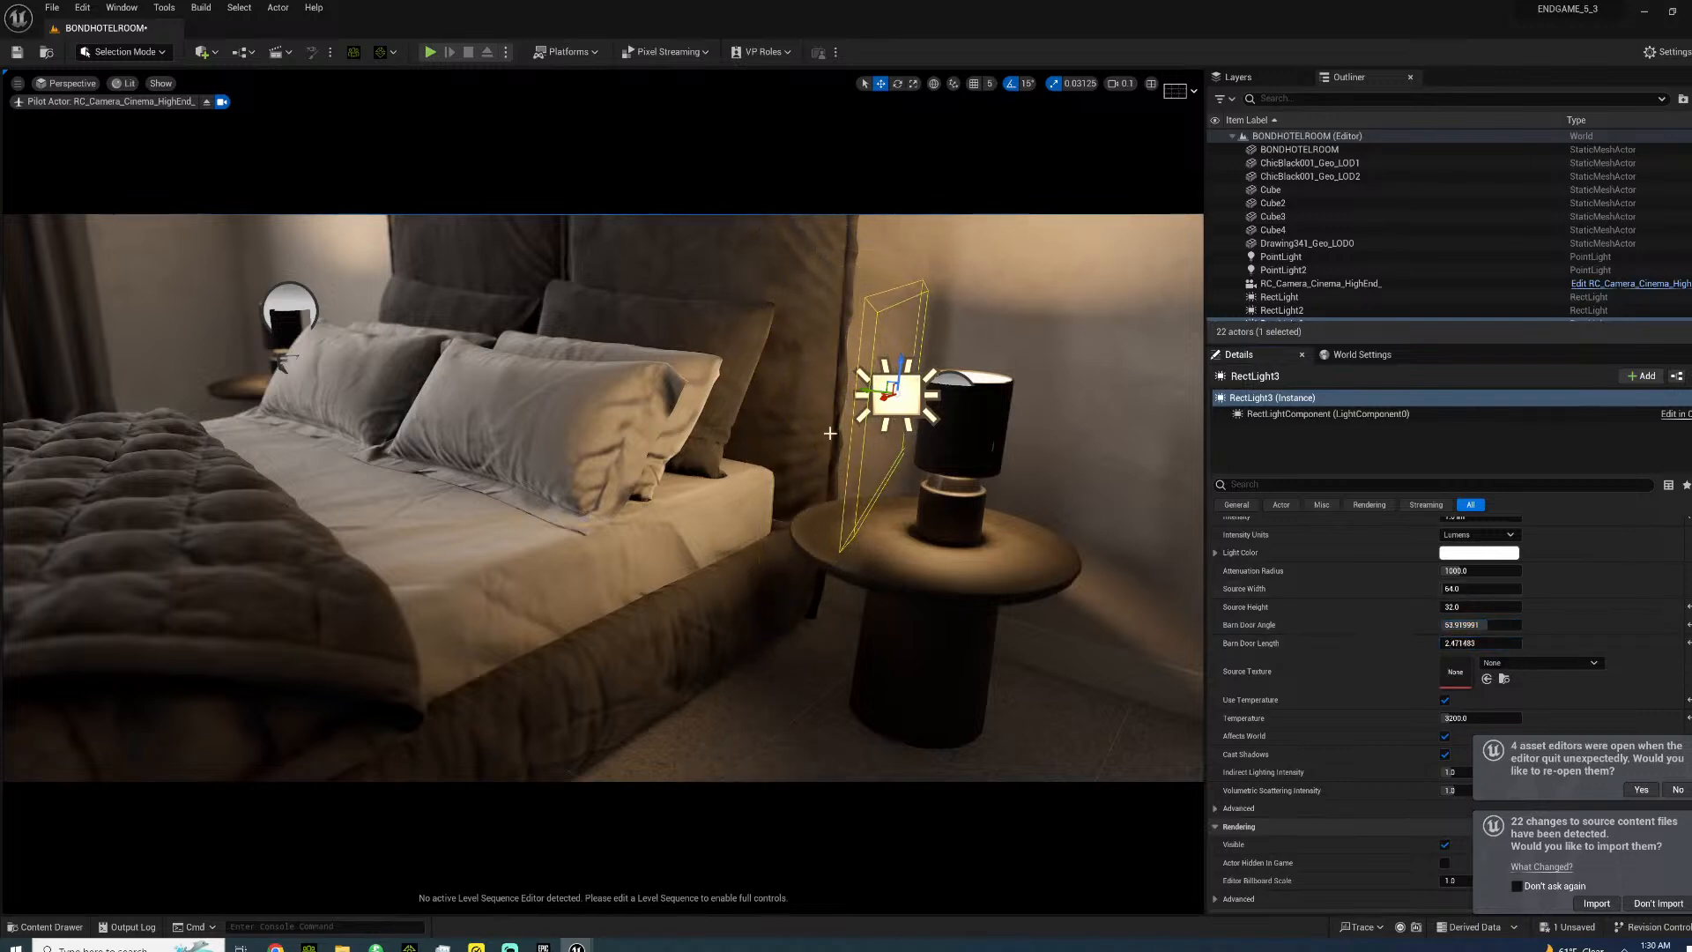
- Nudge RectLight3 slightly toward the bed and rotate it to aim at the pillows and mattress
mouse_move(868, 391)
mouse_down()
mouse_move(896, 393)
mouse_move(857, 389)
mouse_up()
right_drag(796, 404, 520, 401)
key(e)
drag(844, 435, 811, 446)
key(w)
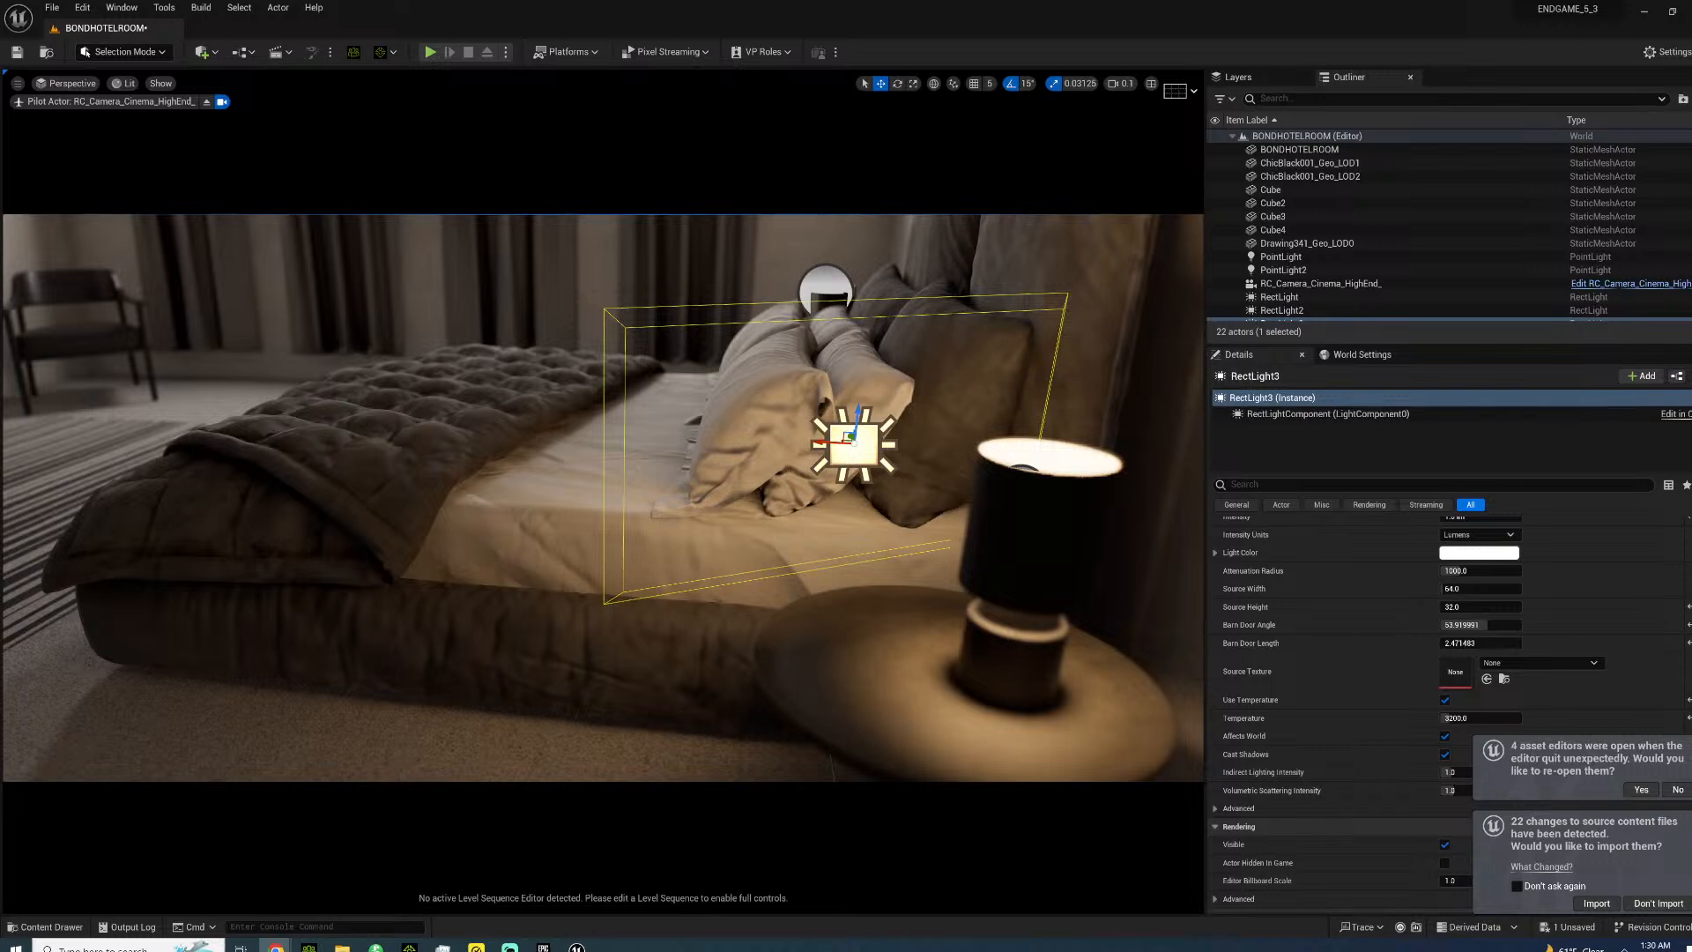
- Switch to the browser and examine Poliigon's Eno Ceramic Chic Shade Lamp Model, Black page
drag(1691, 423, 941, 255)
click(1227, 255)
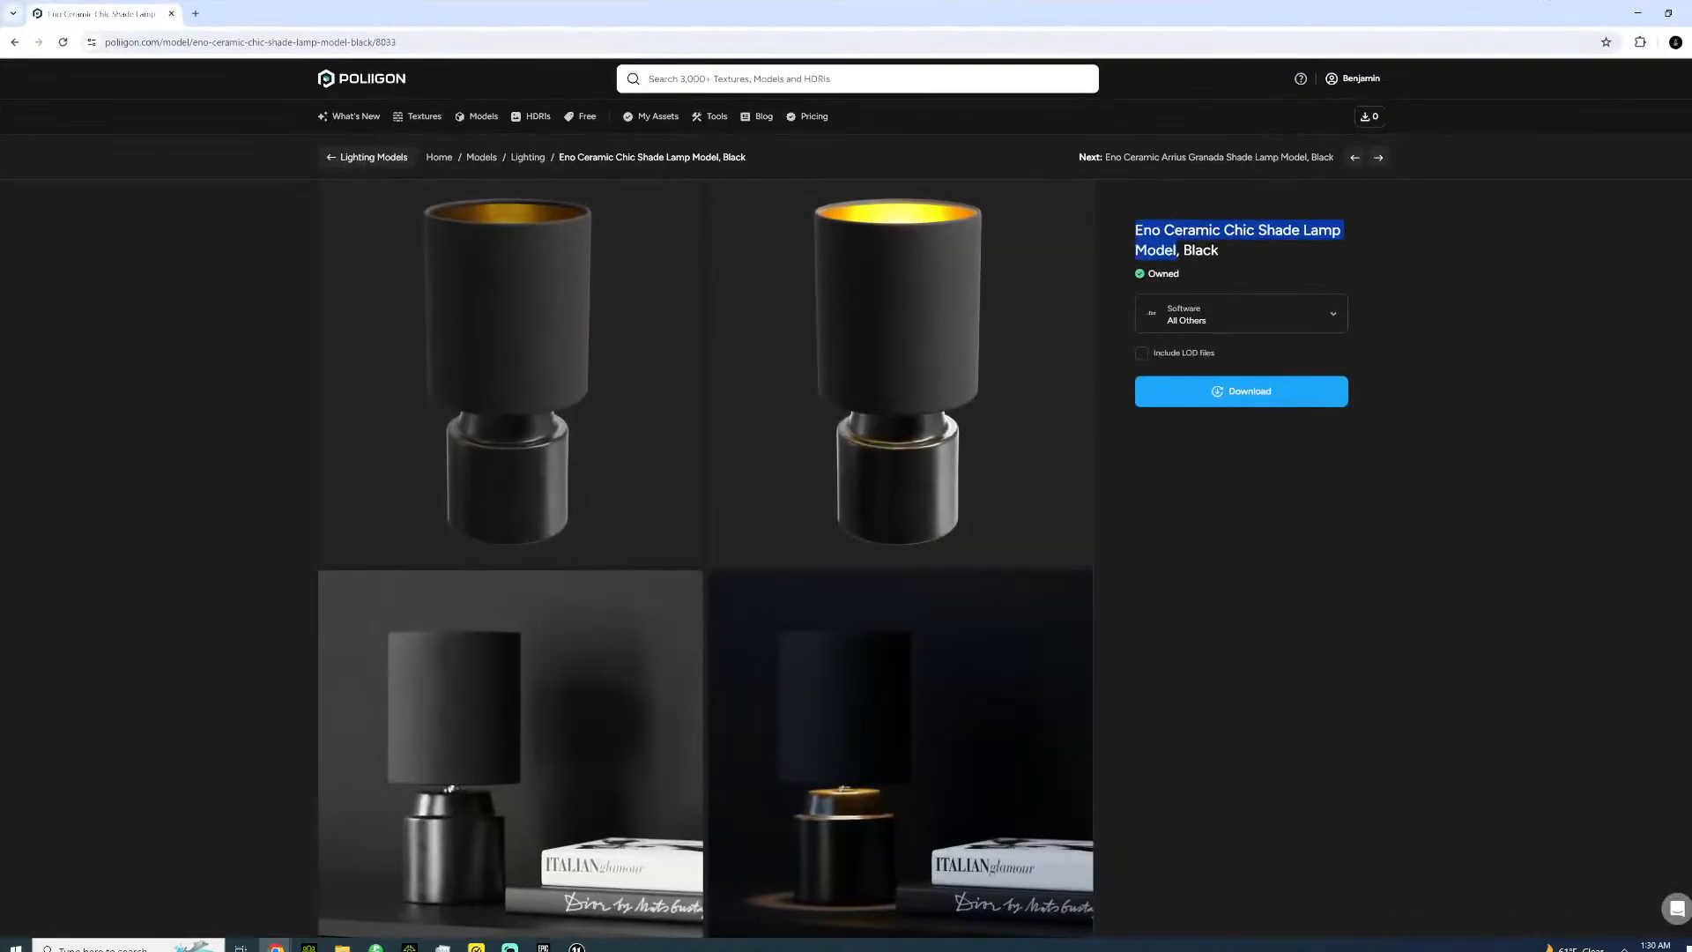
scroll(575, 394, down, 2)
scroll(568, 388, up, 2)
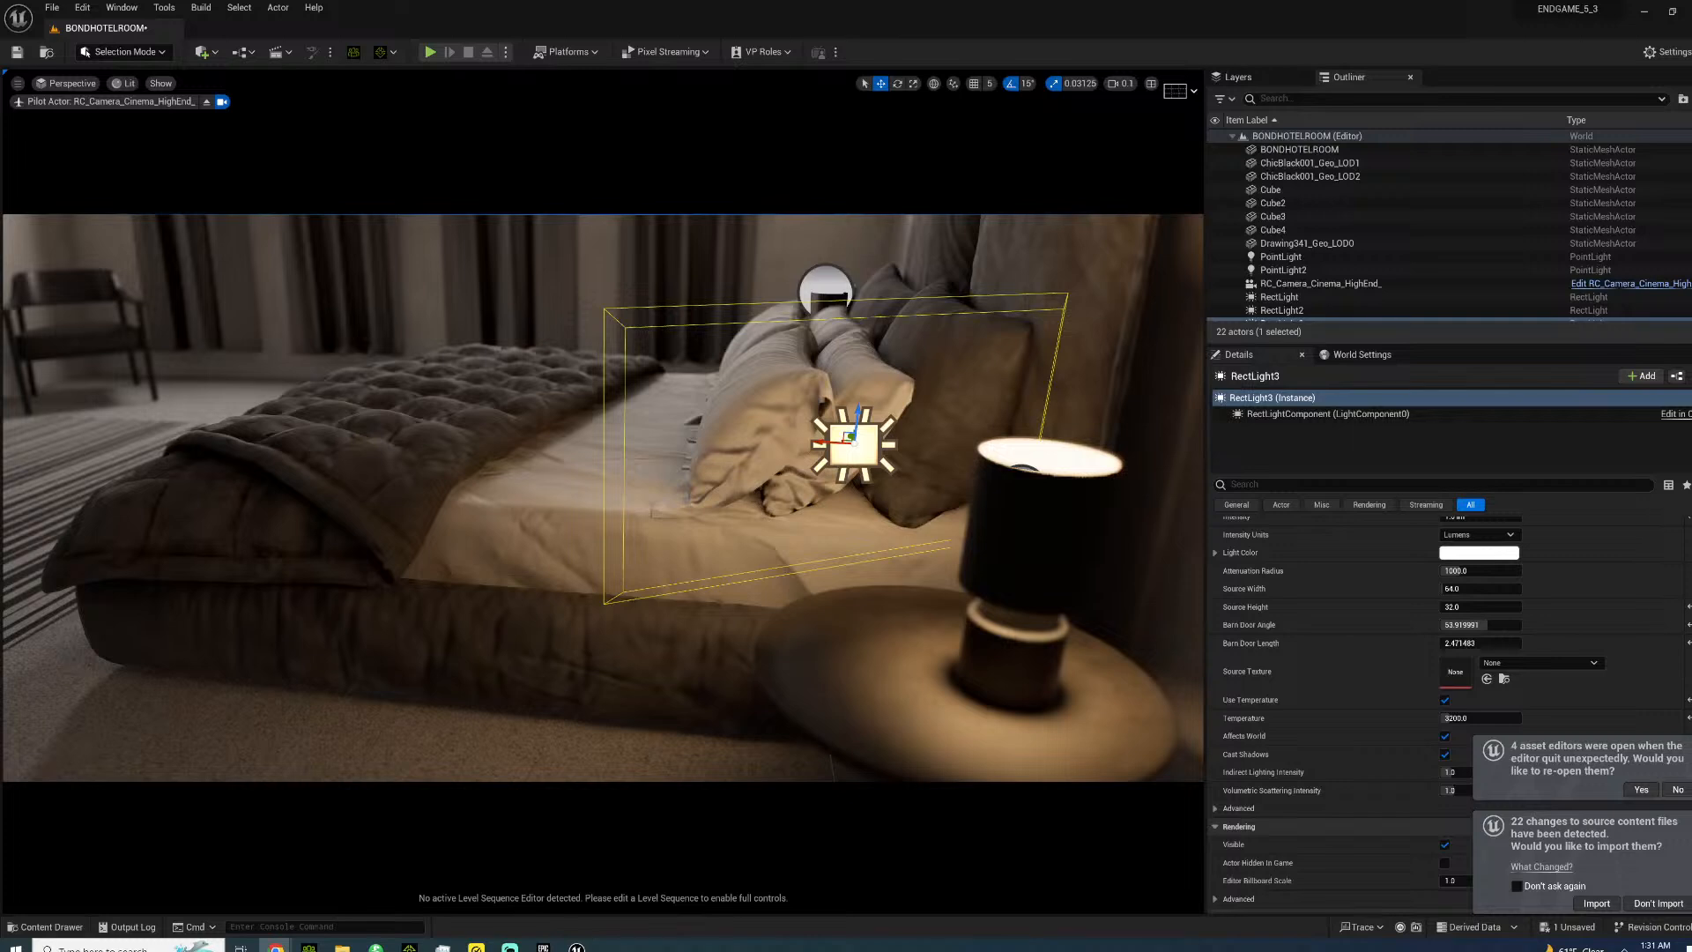
- Bring up the Eno Ceramics bedside lamp product page and examine its description, dimensions, light source rating and both product photos
drag(1691, 379, 392, 179)
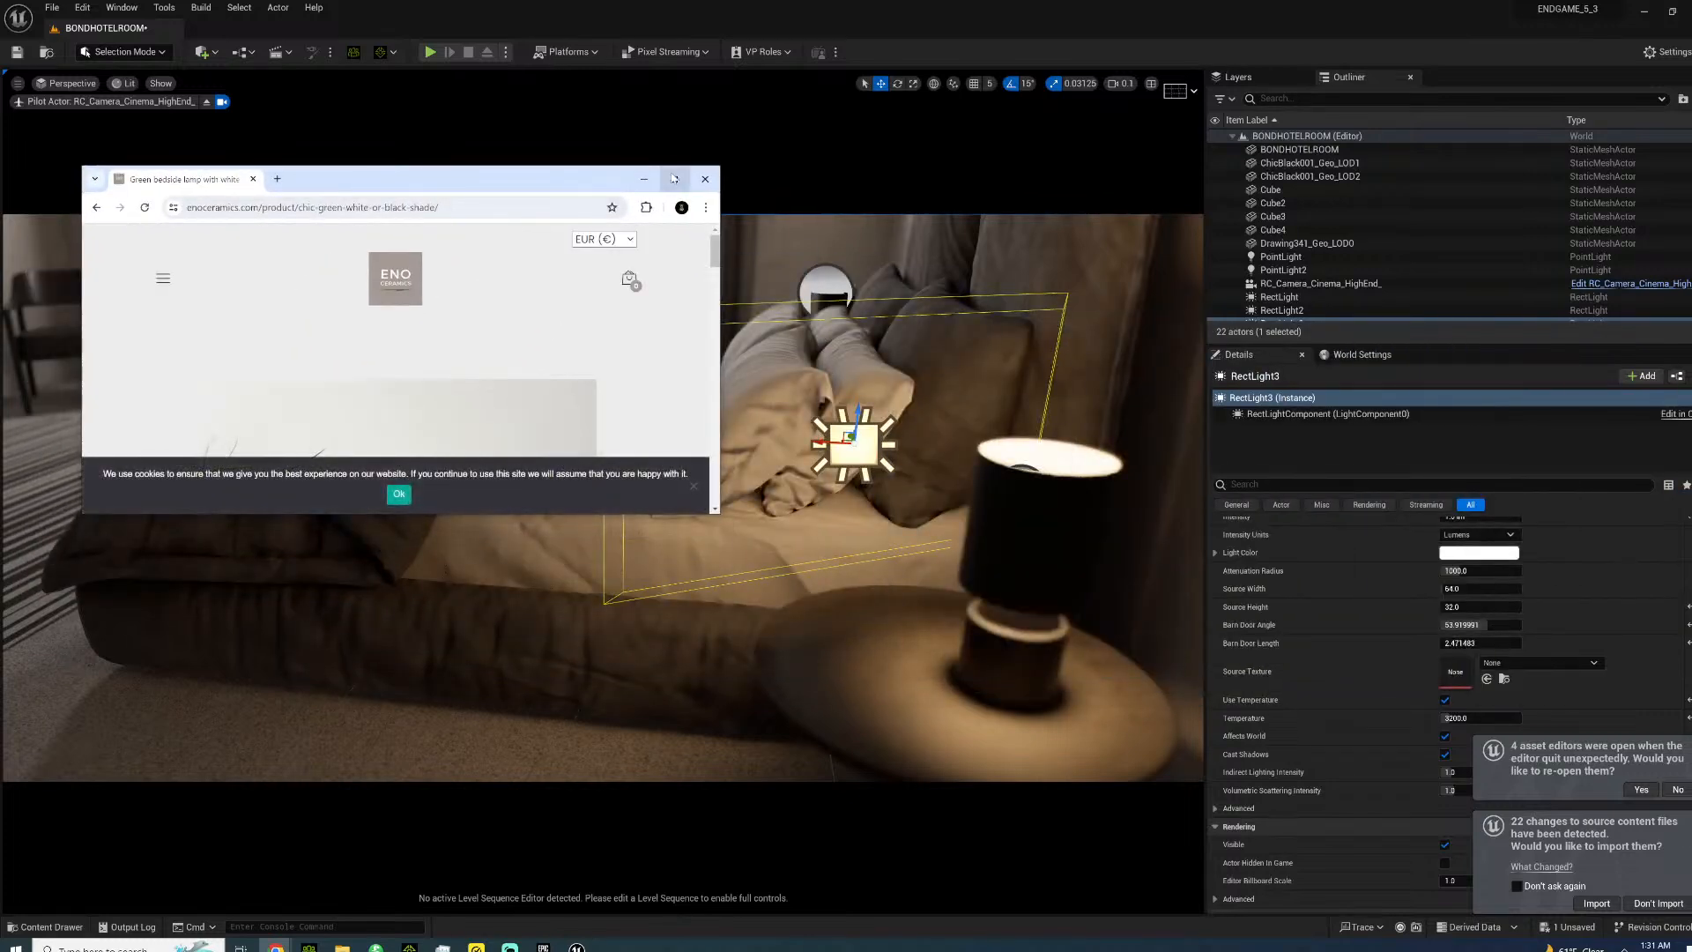
click(674, 179)
scroll(472, 329, down, 2)
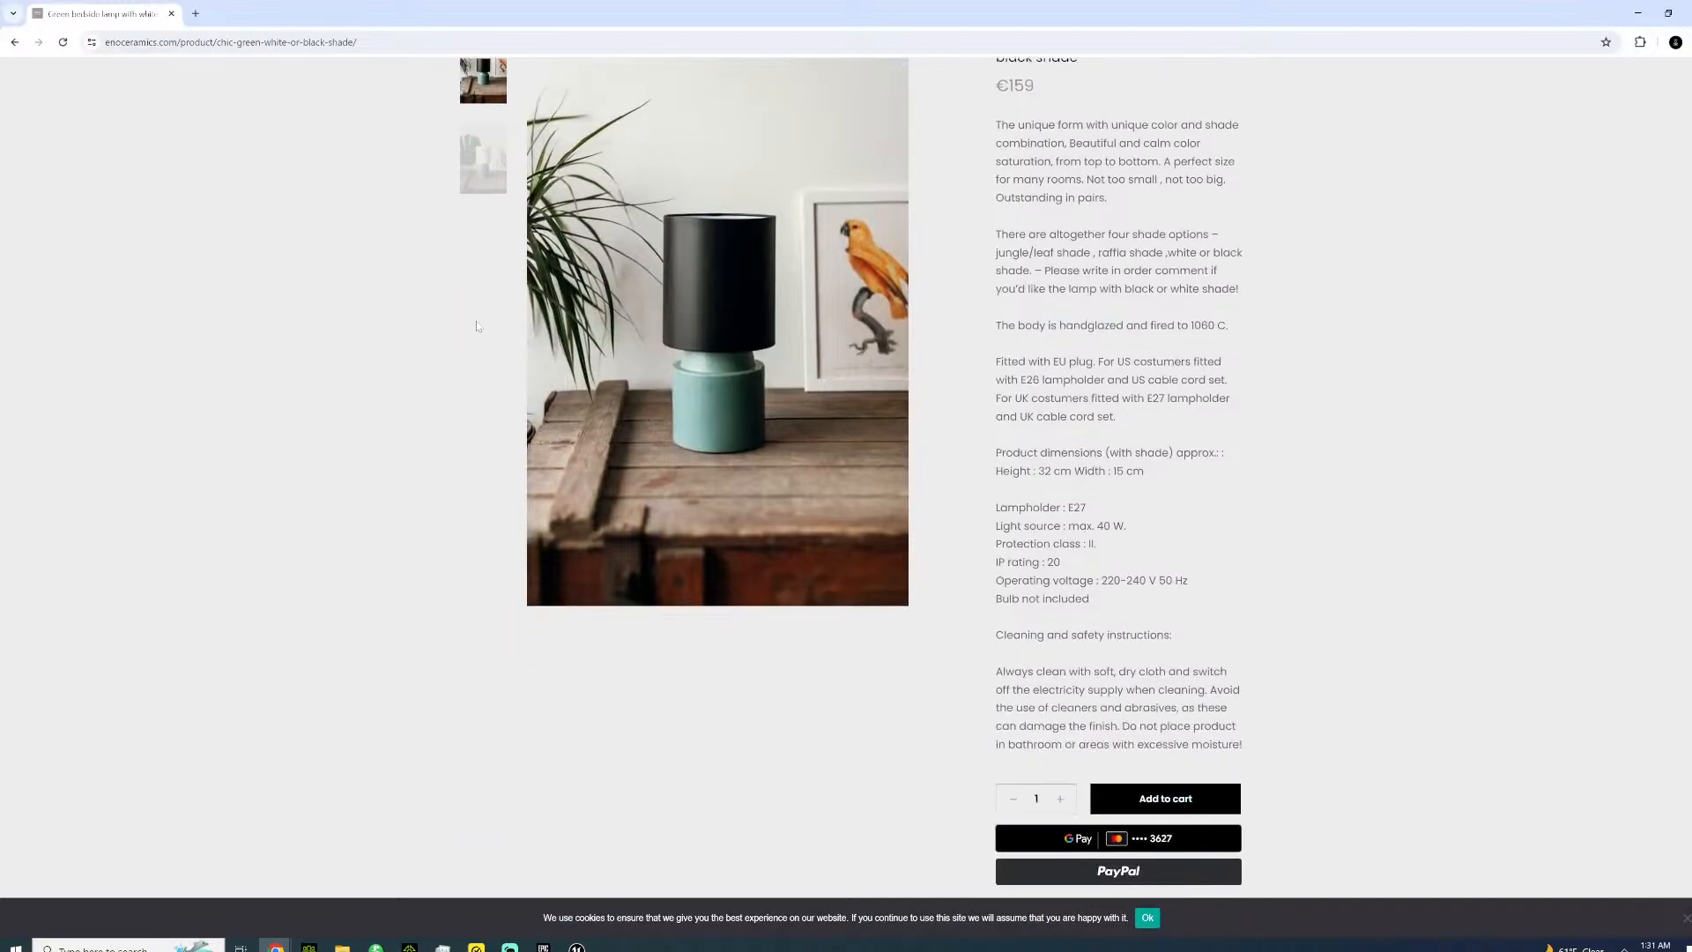
scroll(490, 320, down, 2)
scroll(467, 353, up, 4)
click(461, 362)
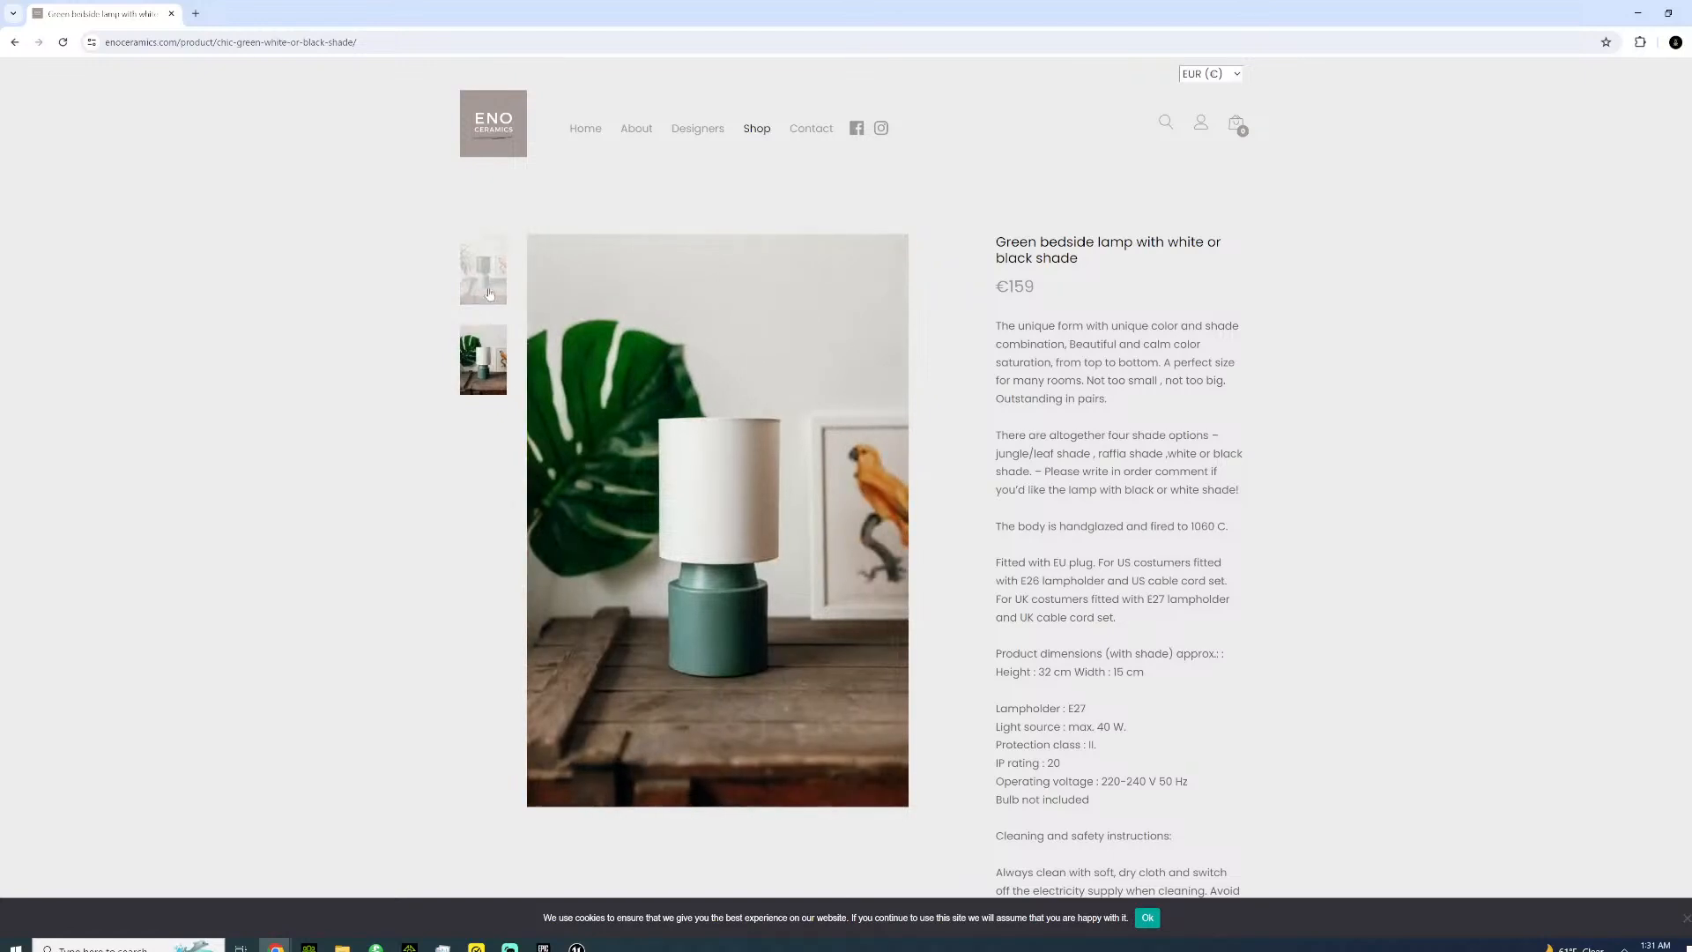
click(490, 289)
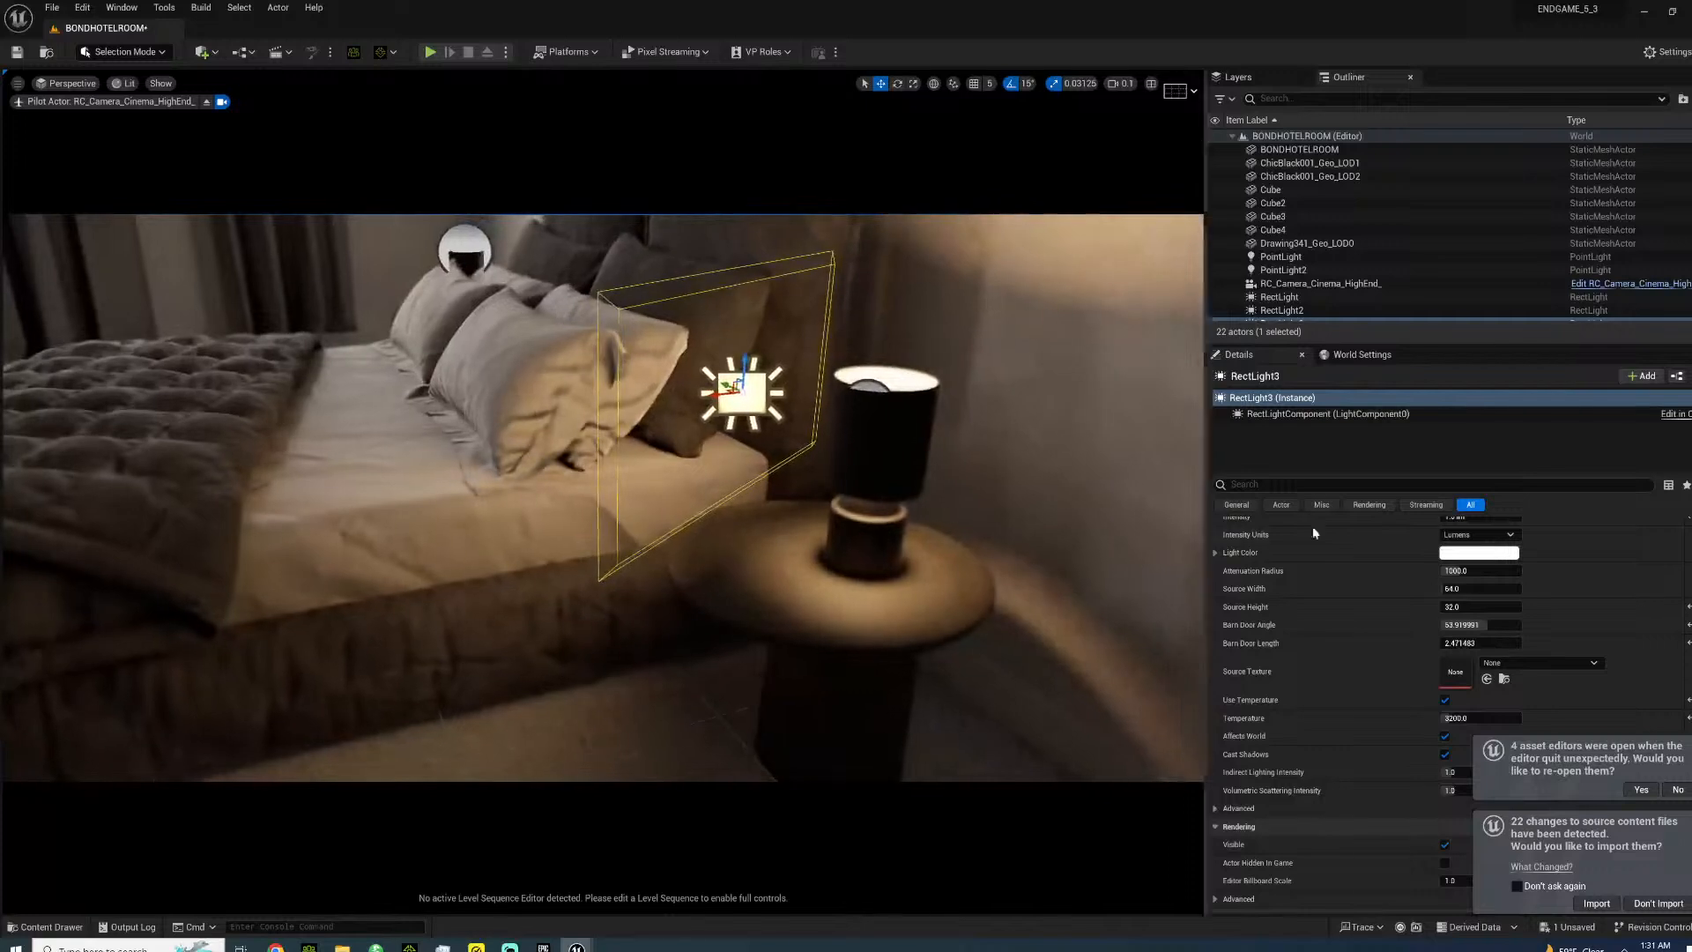
- Focus RC_Camera_Cinema_HighEnd_ on the near edge of the mattress at about 114 cm
click(1317, 284)
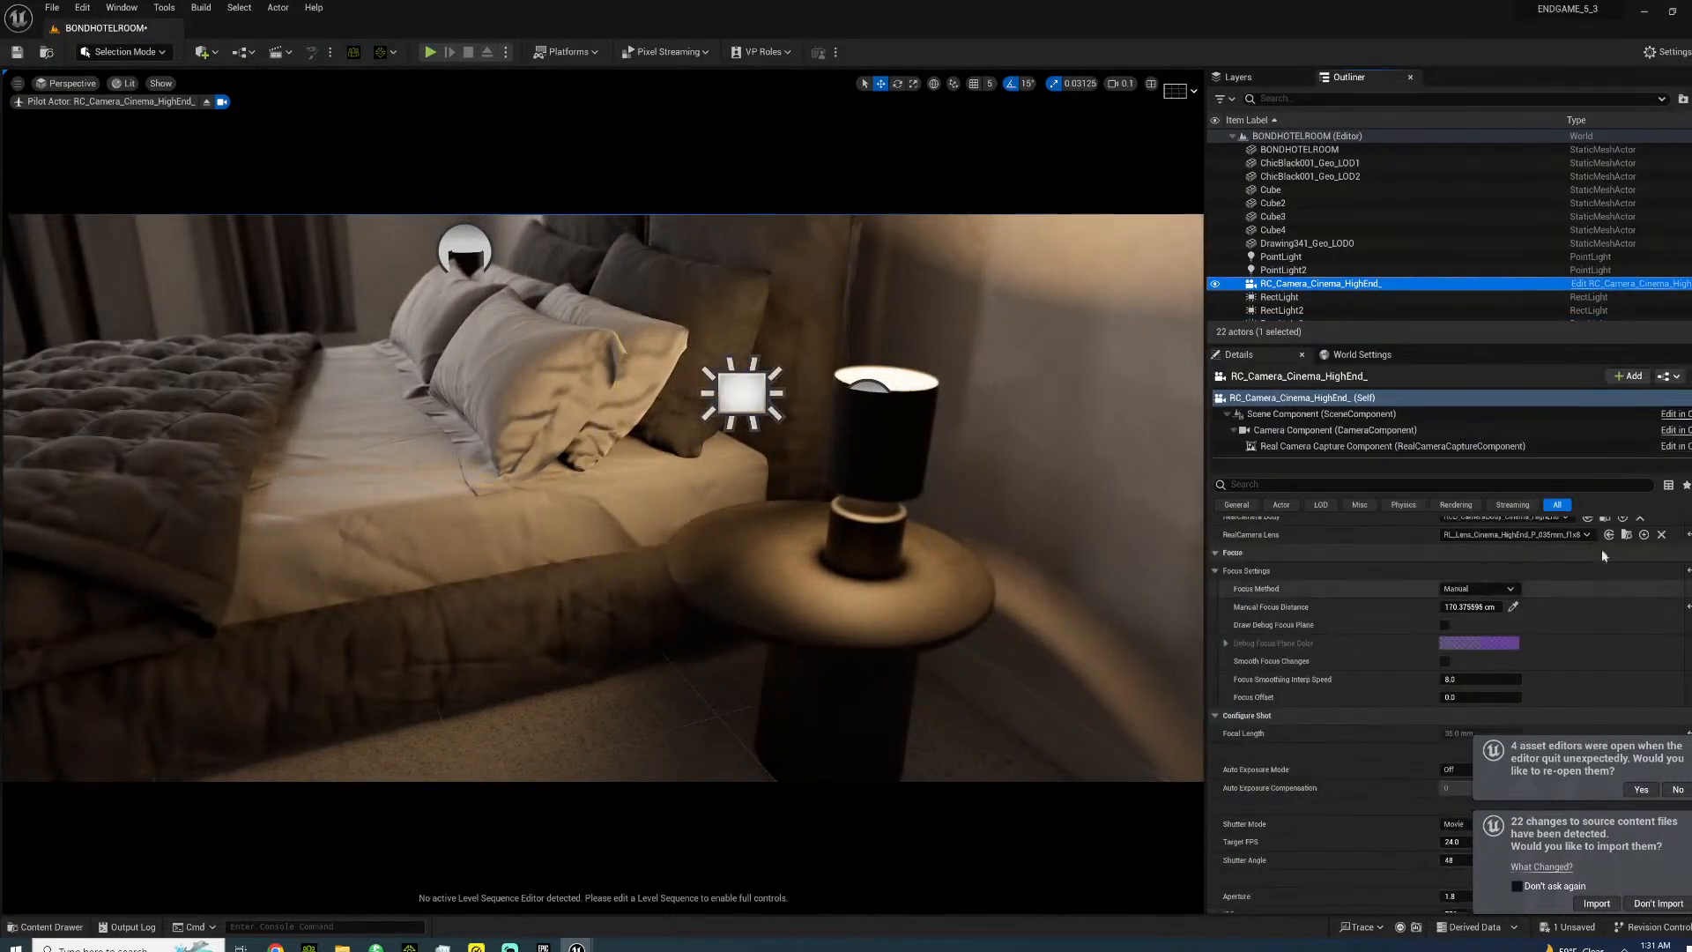
click(1514, 606)
click(712, 496)
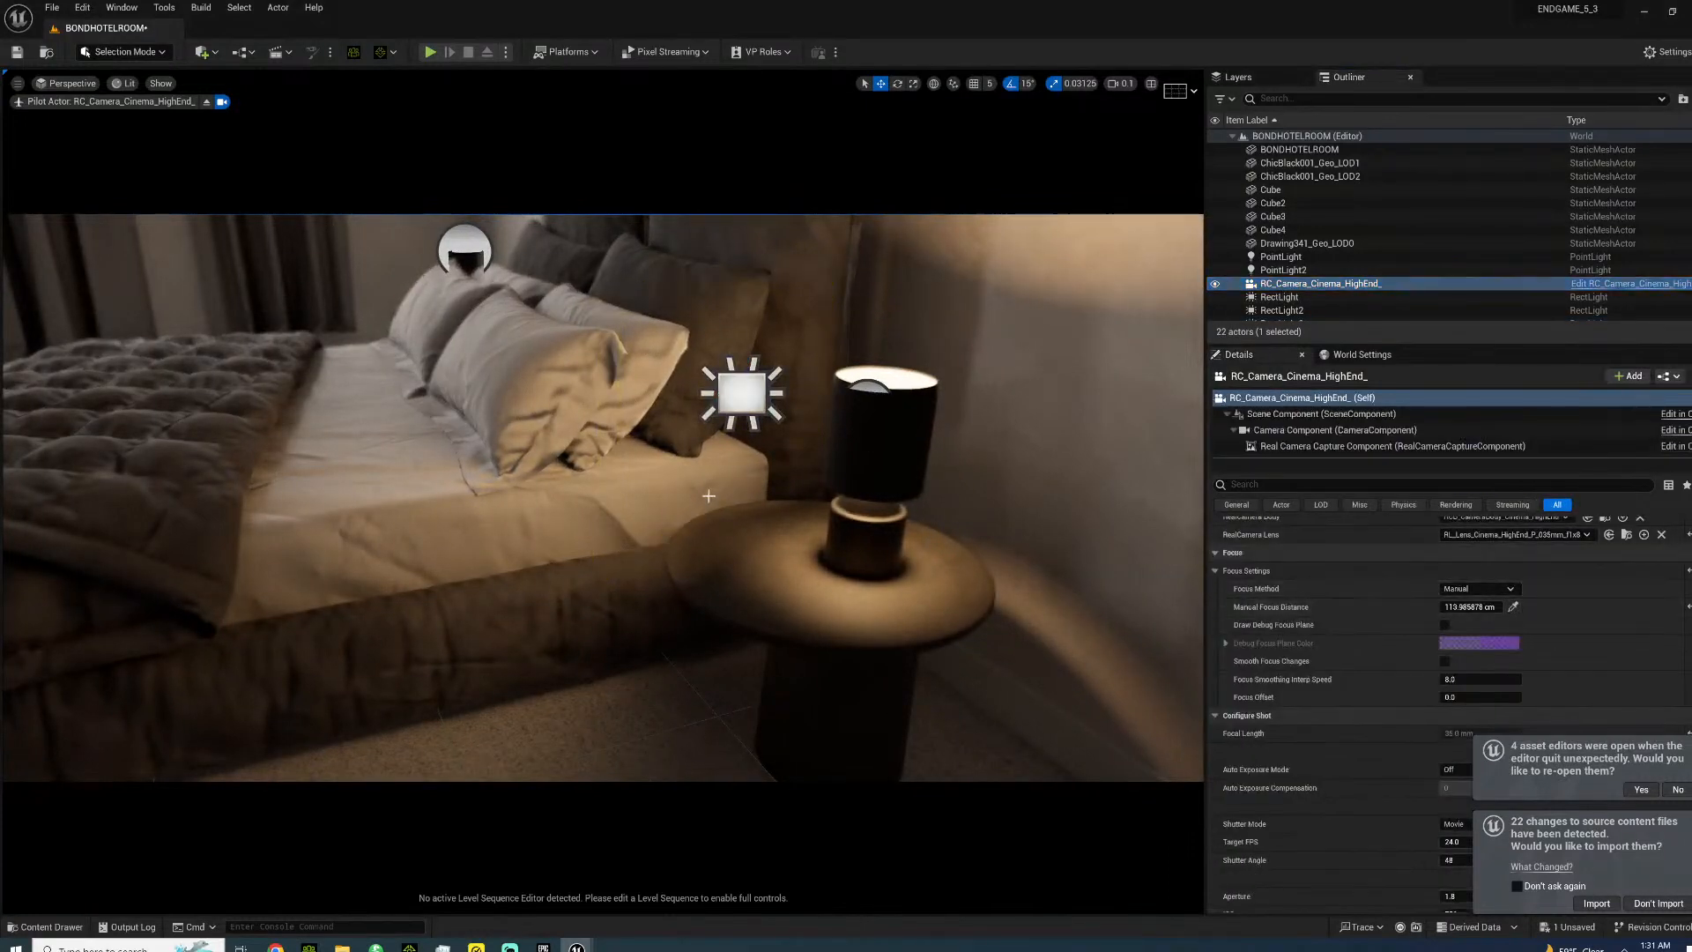
- Duplicate RectLight3 to the lamp on the opposite bedside table and turn the copy toward the bed
click(733, 396)
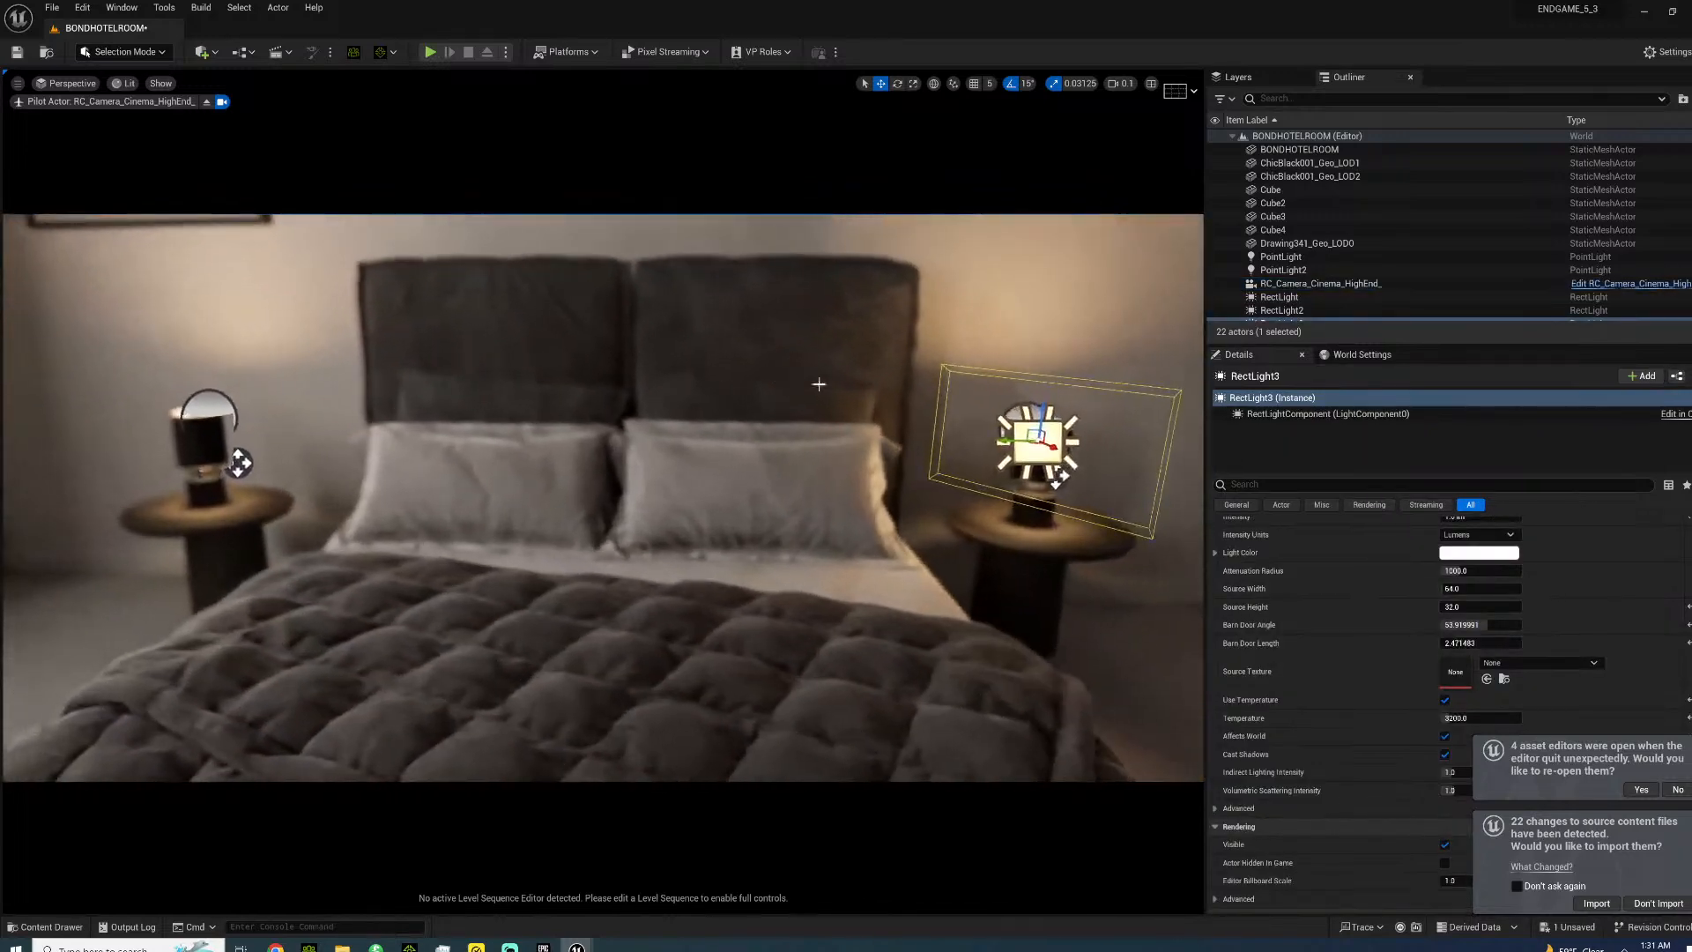
alt+drag(1037, 438, 333, 491)
key(e)
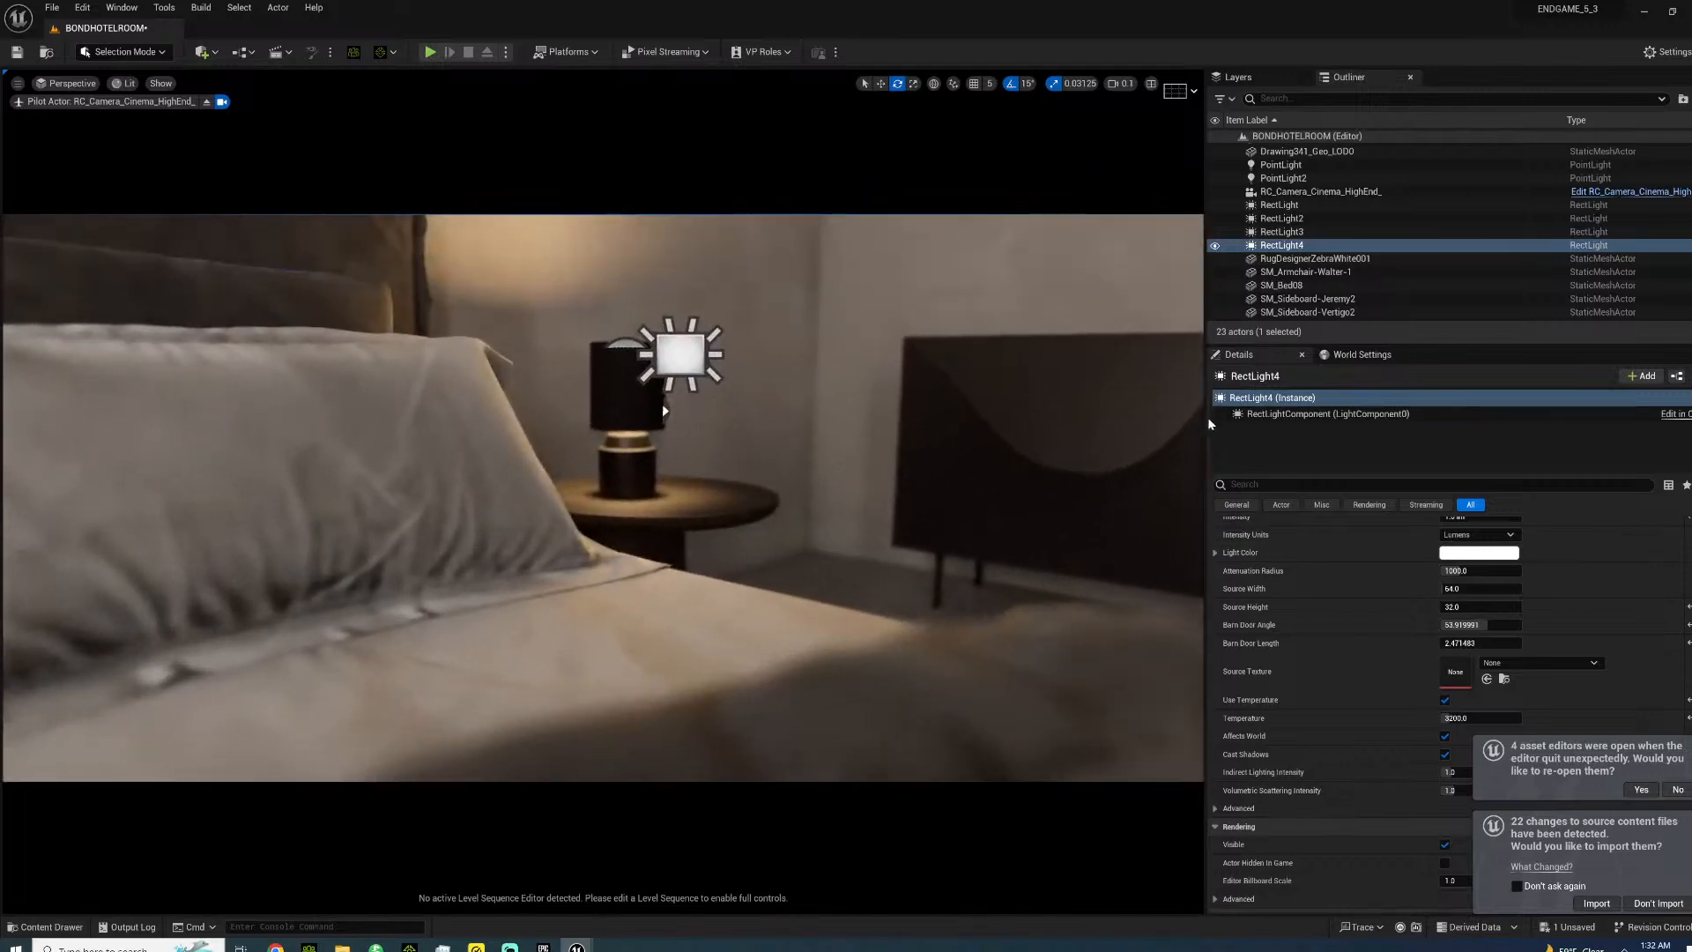
- Frame the lamp from across the bed, focus the camera on it at about 153 cm, and resample focus at the mattress edge
click(1320, 191)
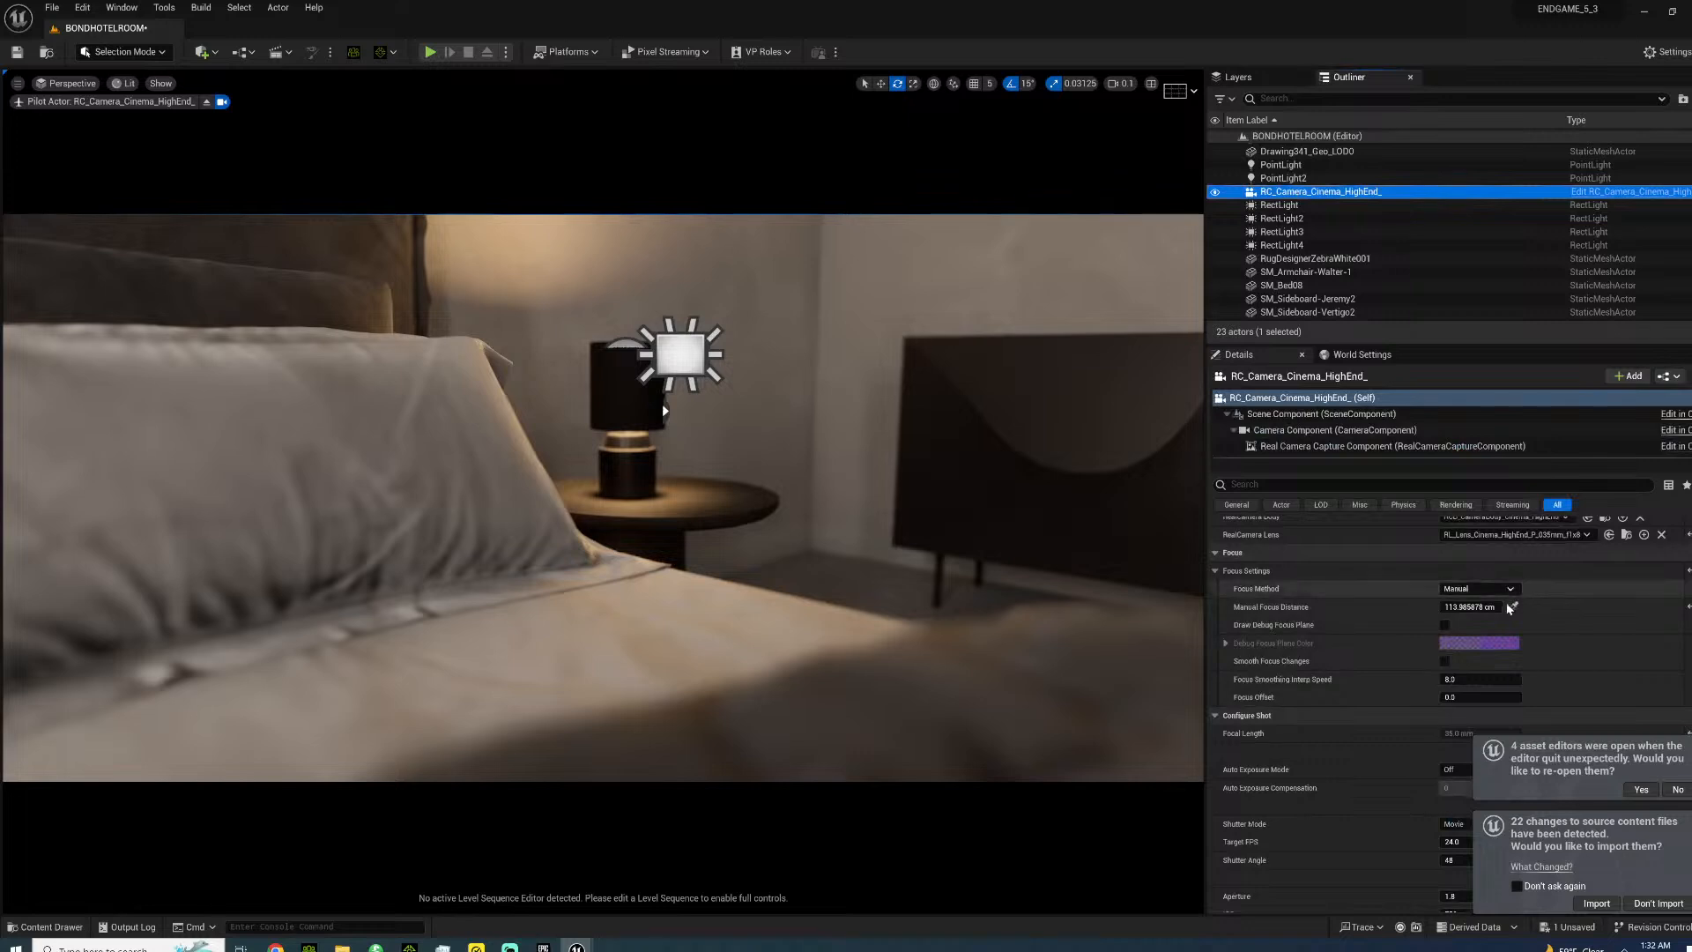
drag(1379, 604, 1340, 604)
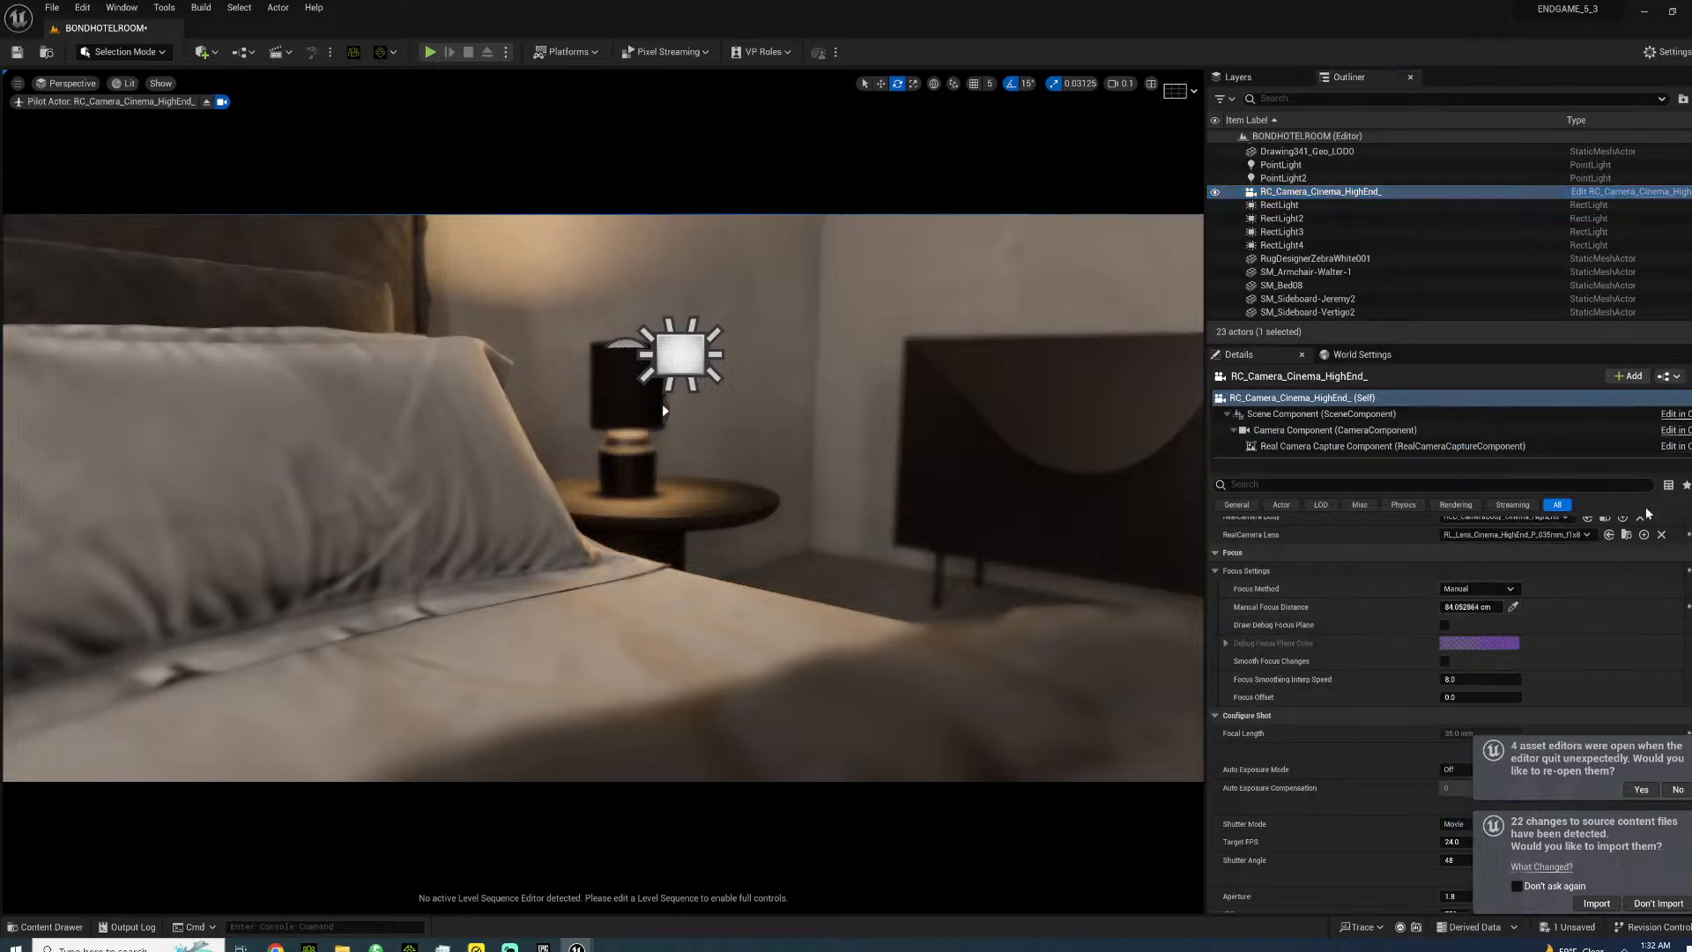
click(1512, 607)
click(638, 400)
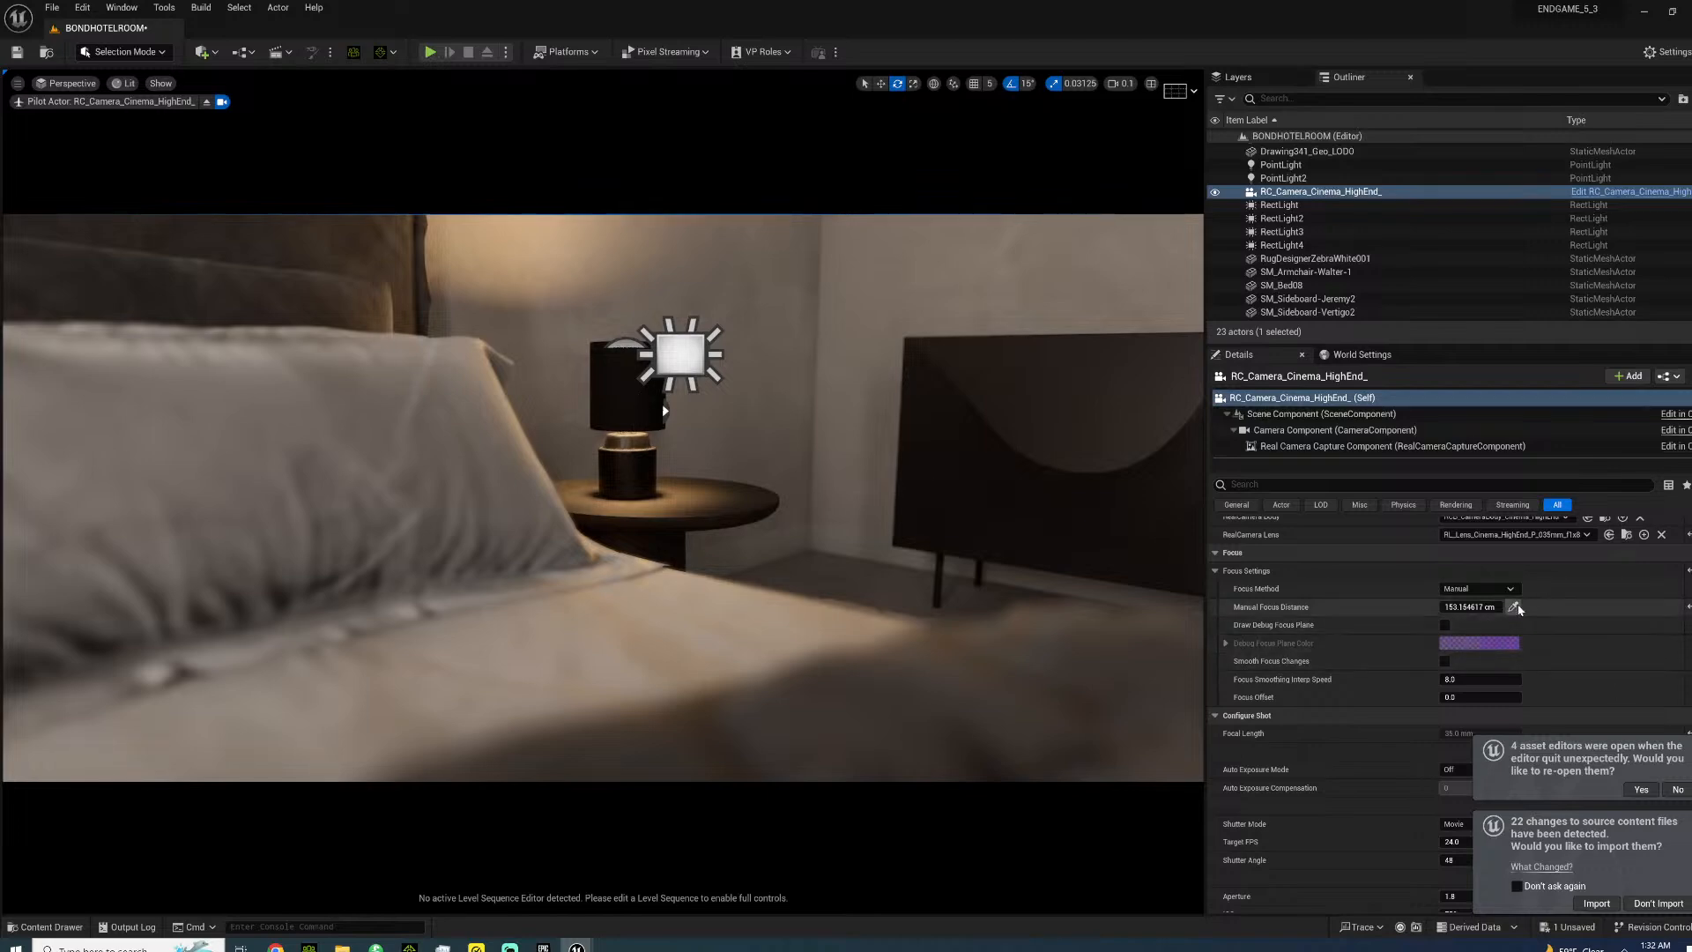
click(674, 580)
right_drag(721, 530, 715, 355)
click(699, 349)
key(Delete)
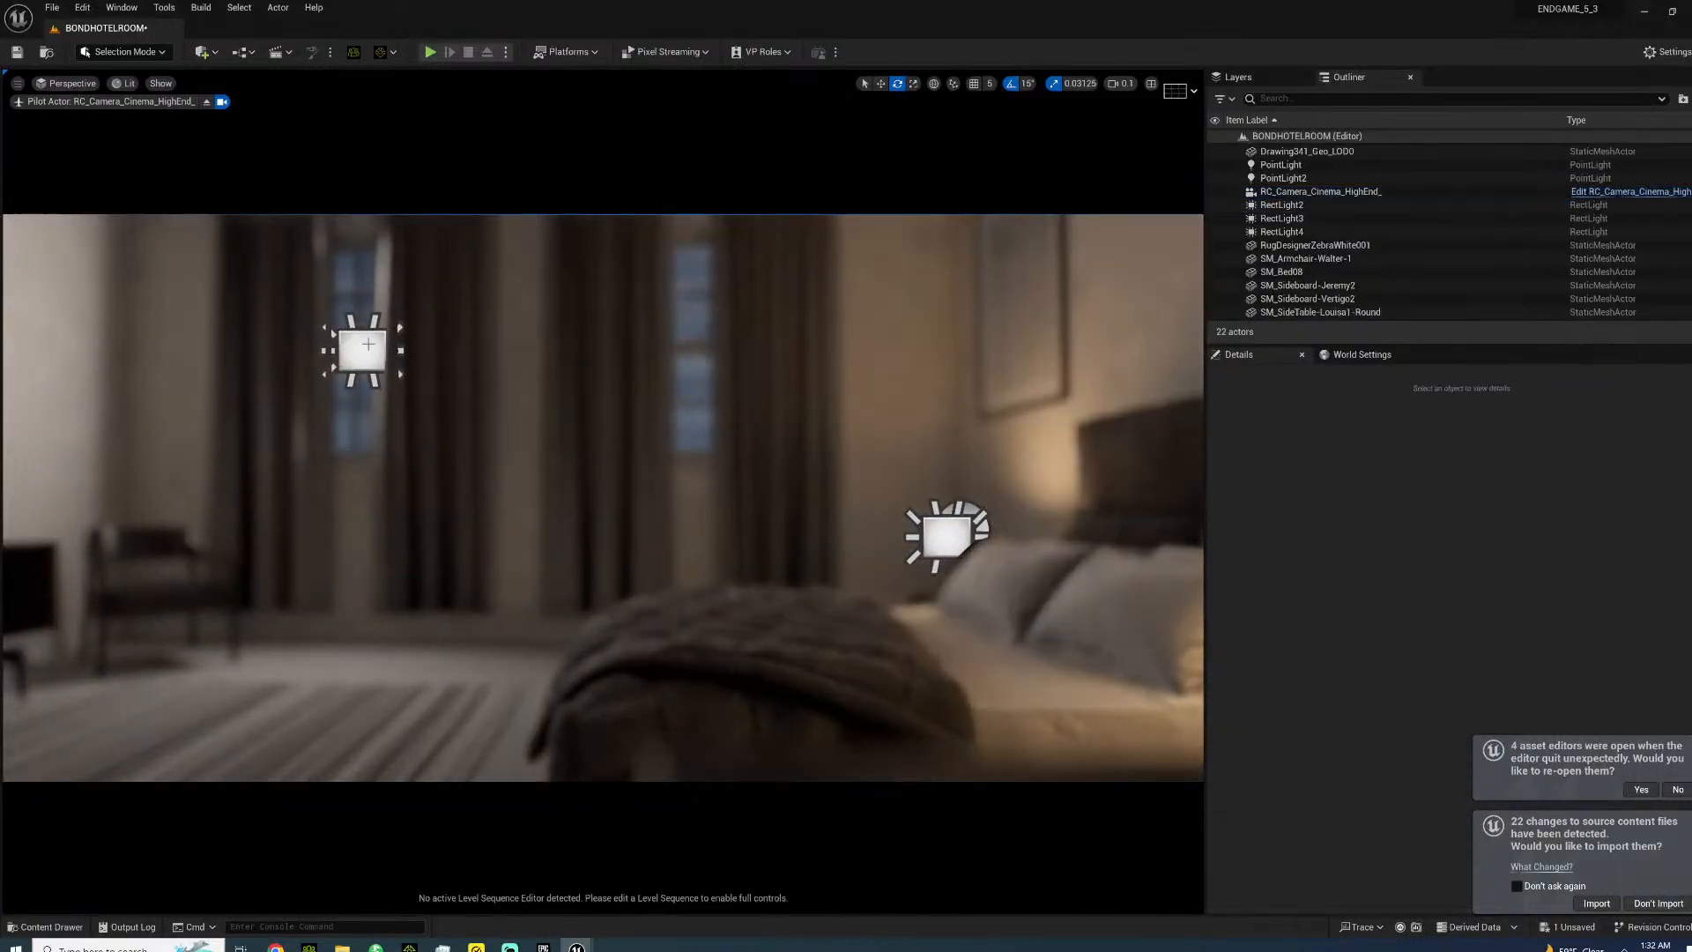
key(ctrl+z)
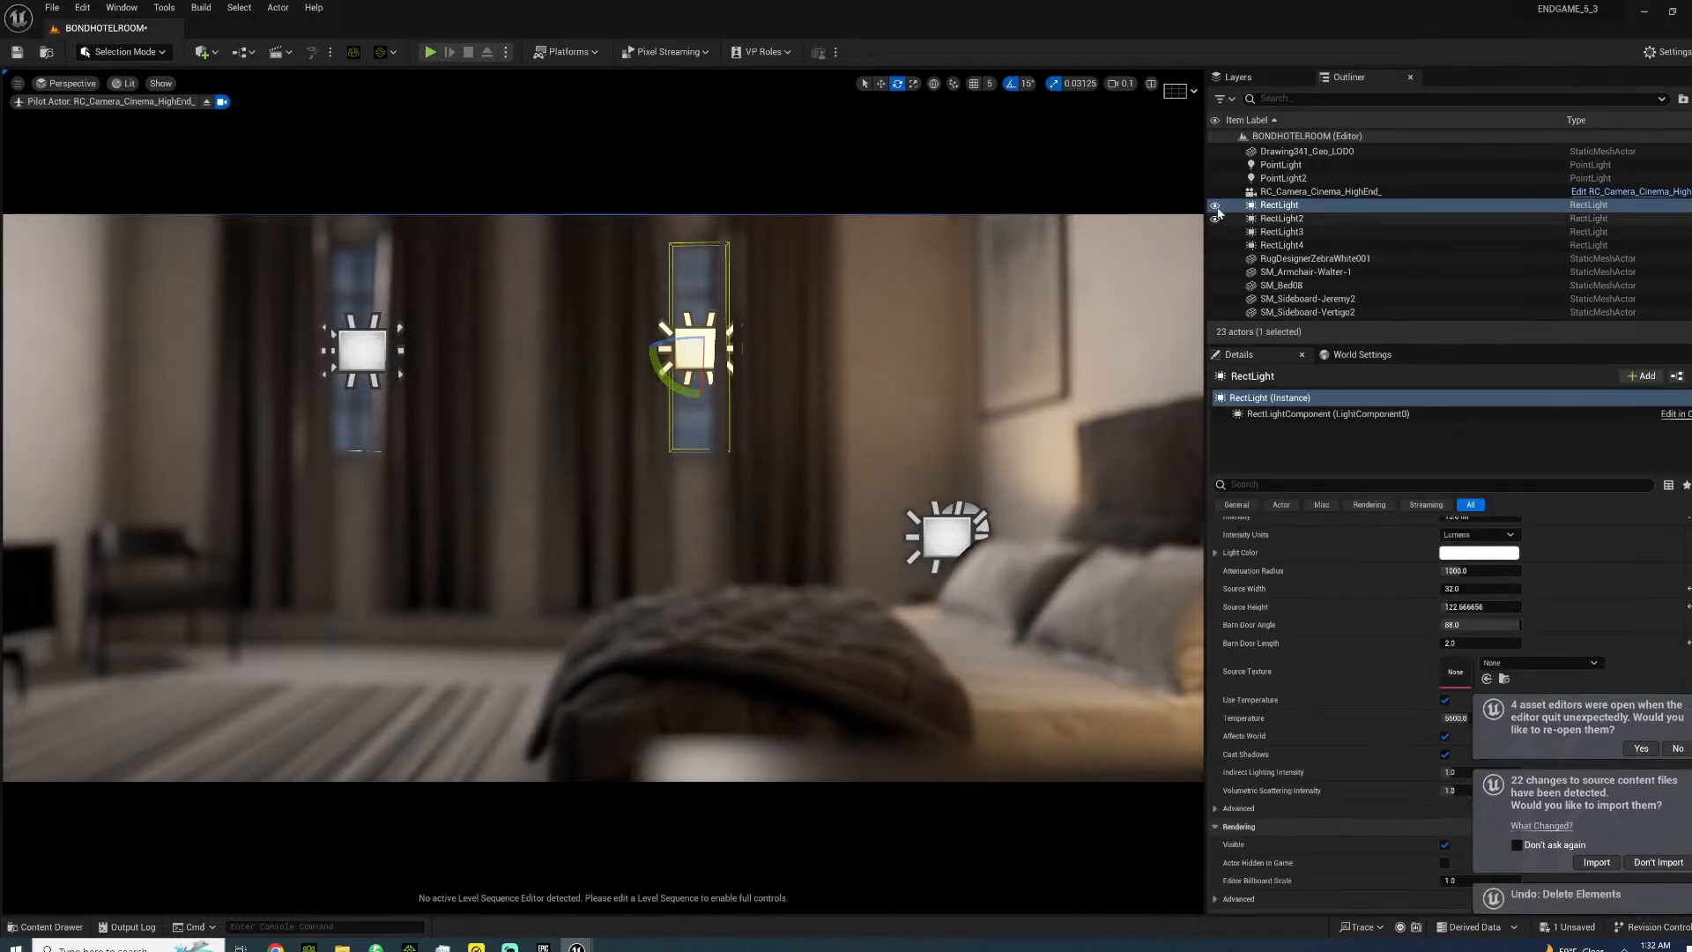
- Hide both window rect lights, RectLight and RectLight2
click(362, 350)
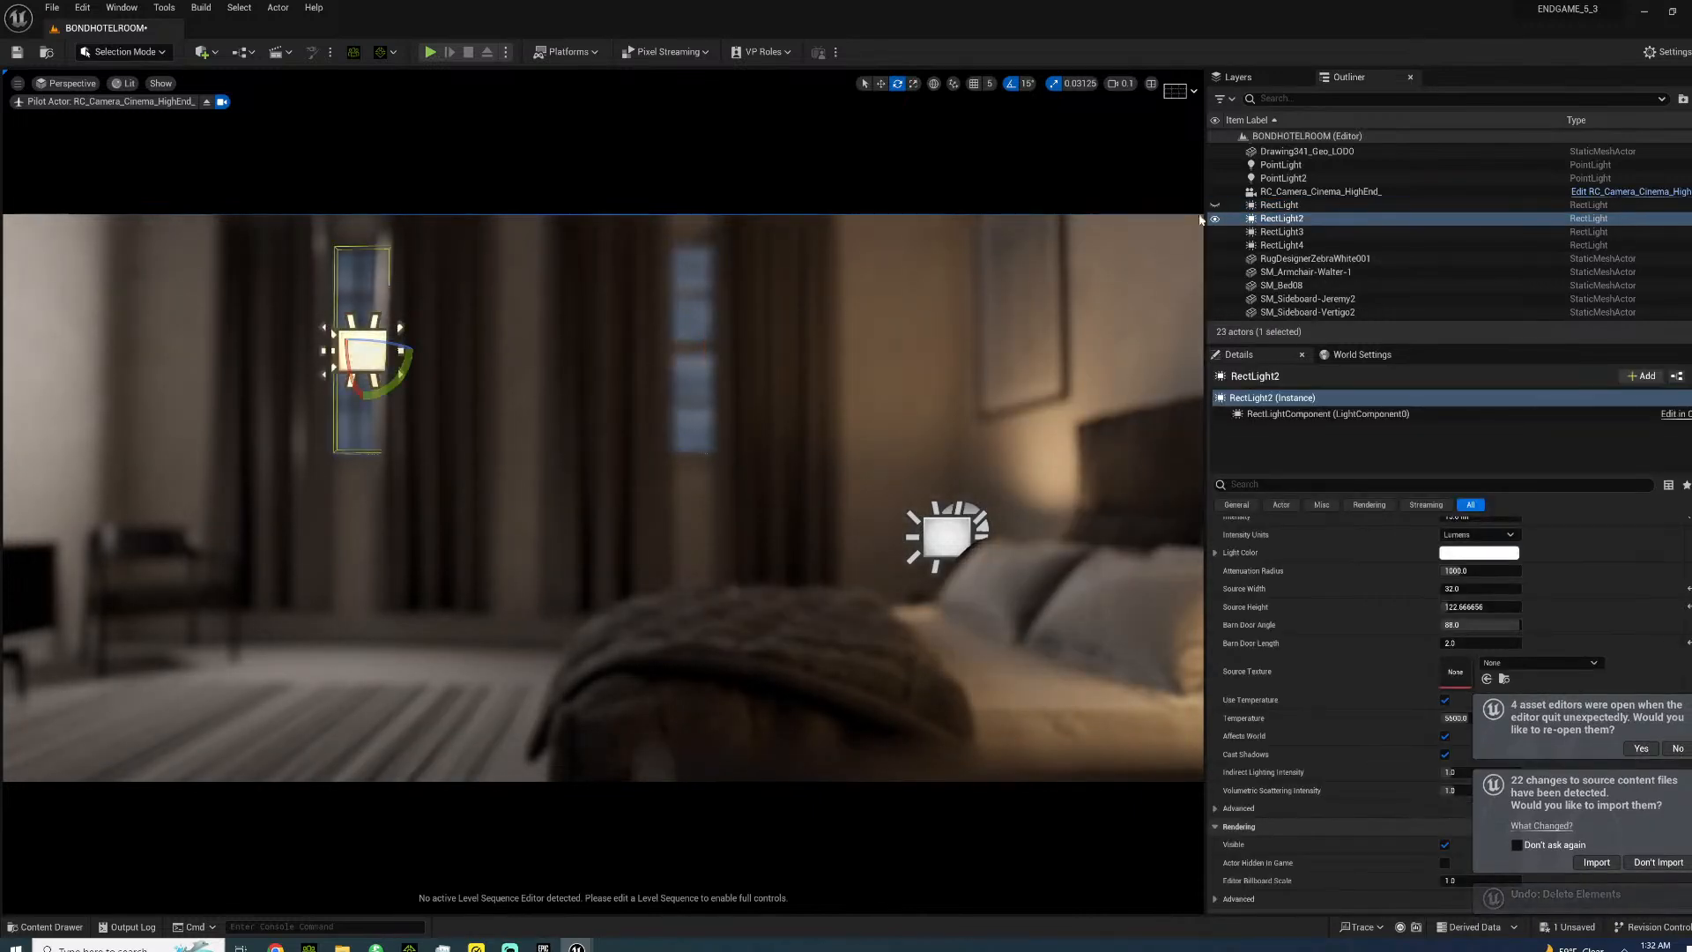
click(1214, 204)
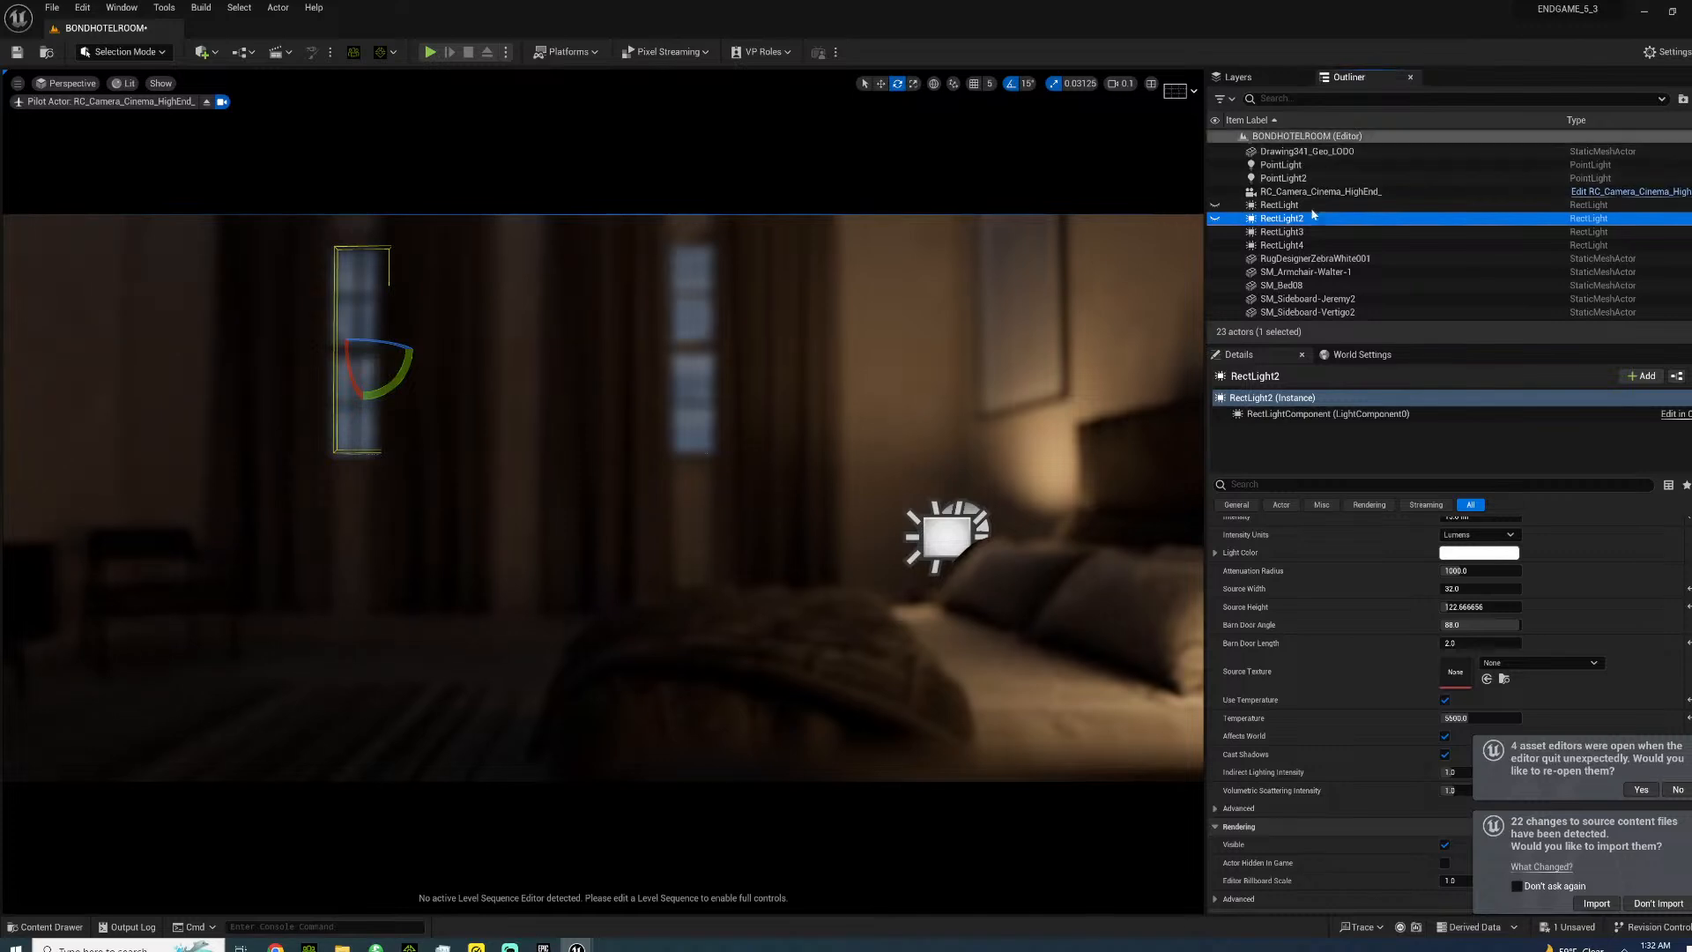
- Set the Time Of Day of Ultra_Dynamic_Sky to 2250
scroll(1316, 229, down, 2)
click(1300, 314)
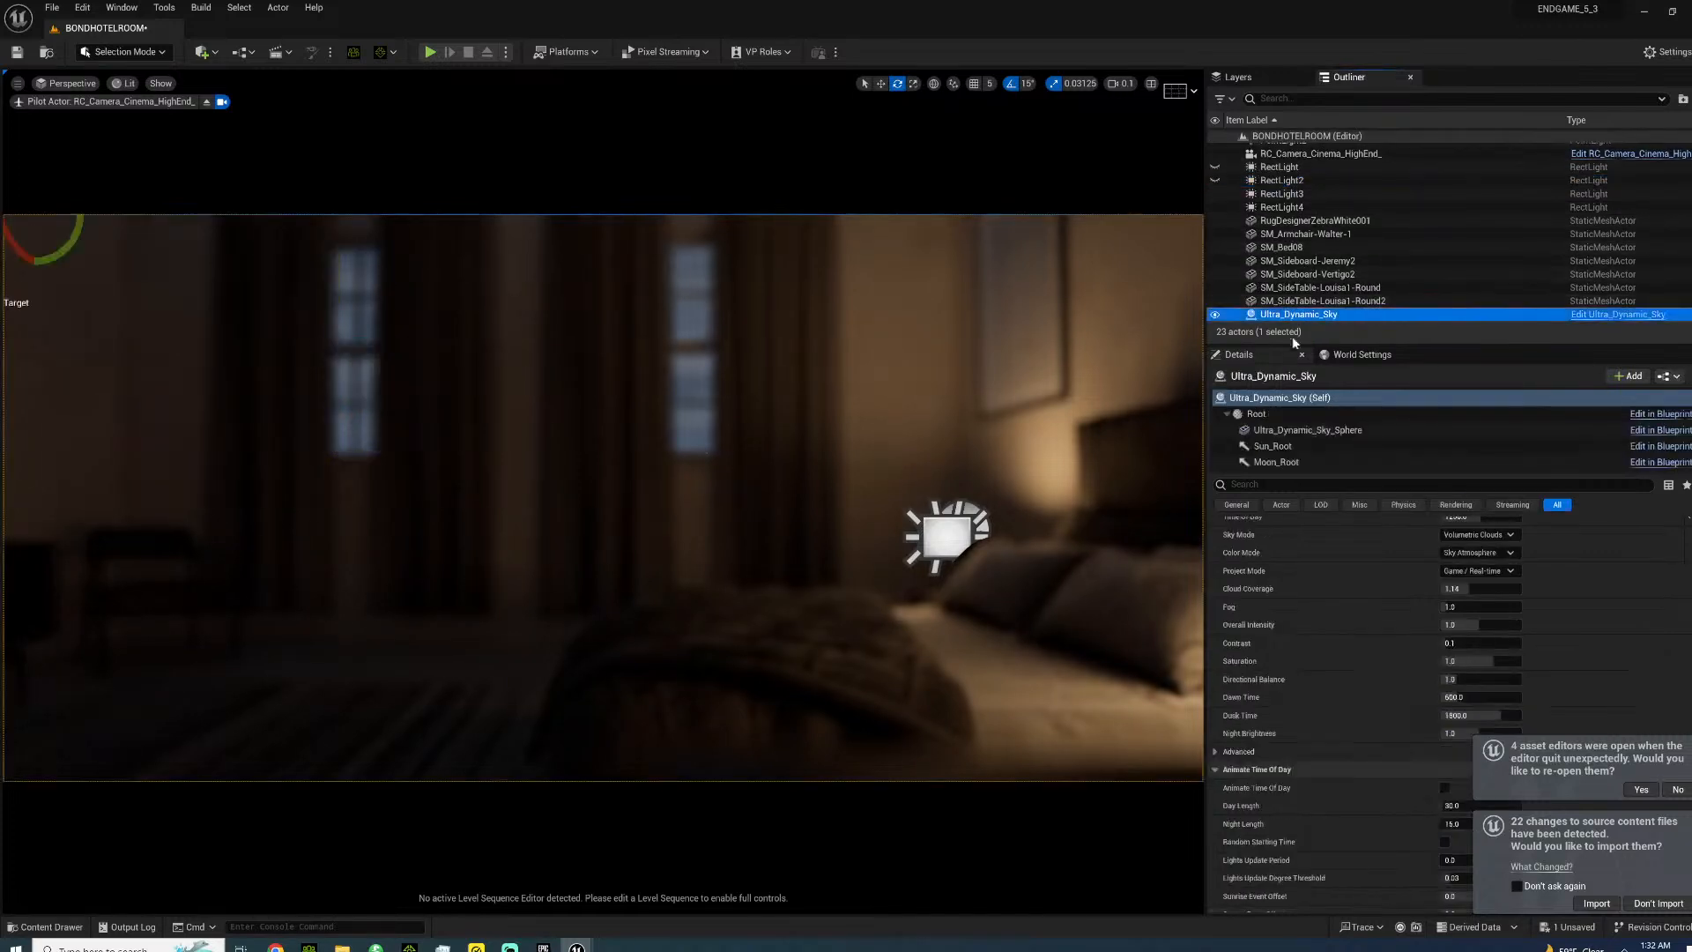
click(1481, 602)
text(2250)
key(Return)
- Turn the camera toward the bed, focus RC_Camera_Cinema_HighEnd_ on the near pillow at about 147 cm, and pull back
right_drag(961, 528, 1146, 591)
right_drag(617, 493, 410, 486)
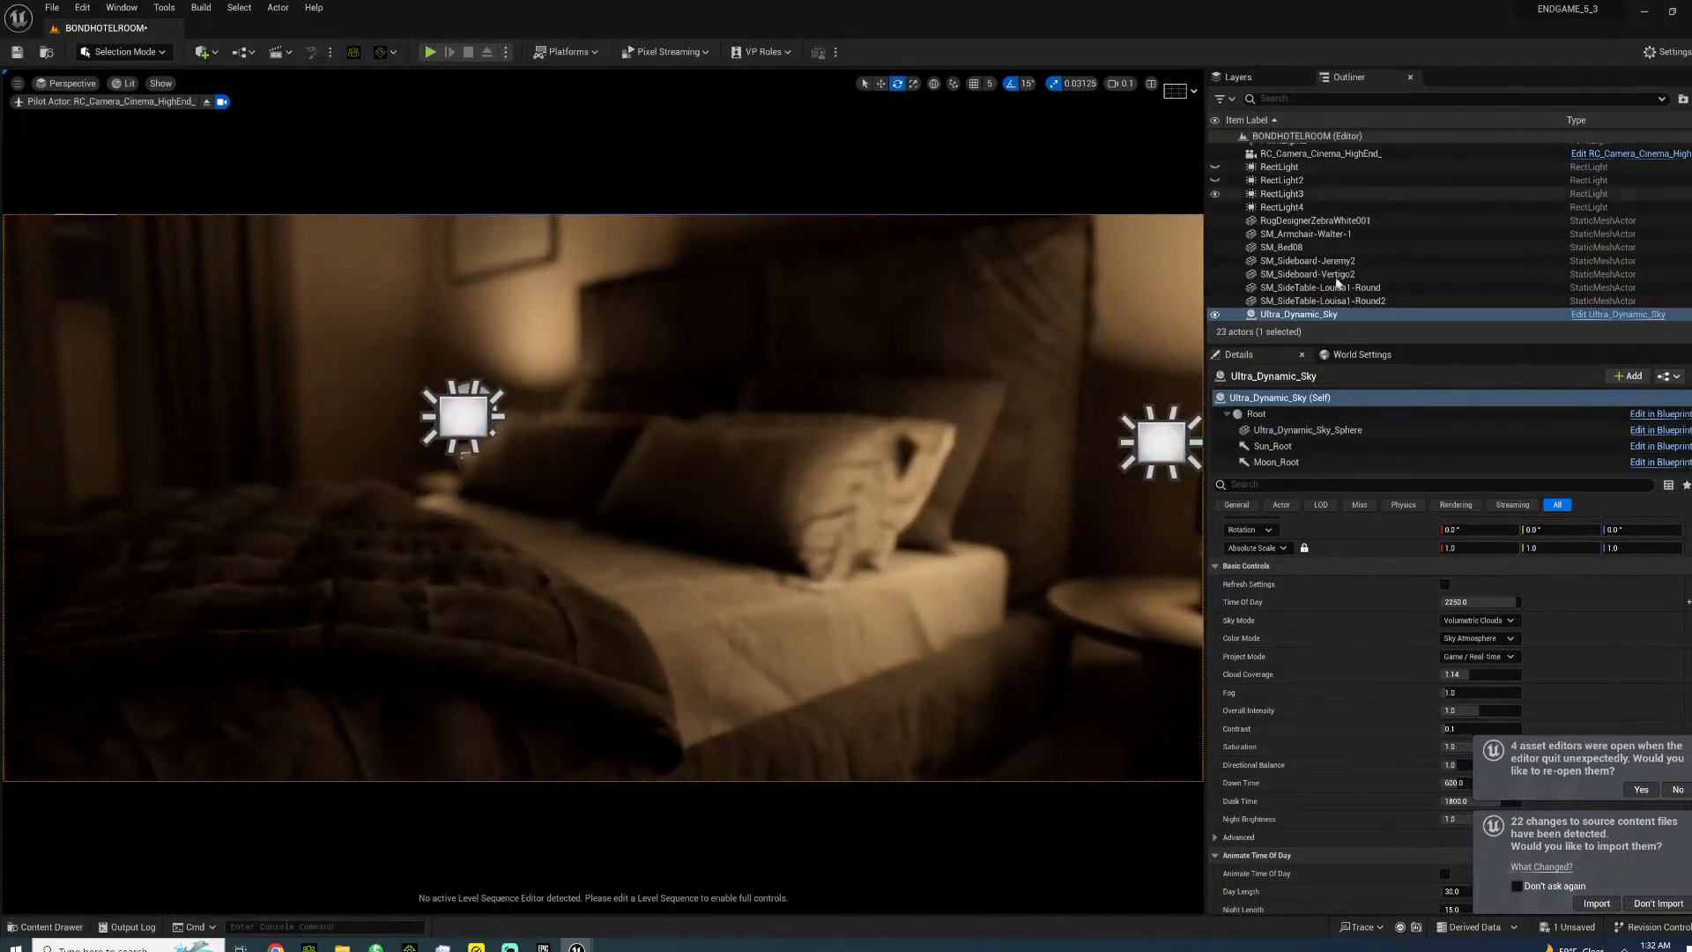
scroll(1383, 264, up, 3)
click(1513, 692)
click(804, 523)
right_drag(630, 461, 676, 434)
key(s)
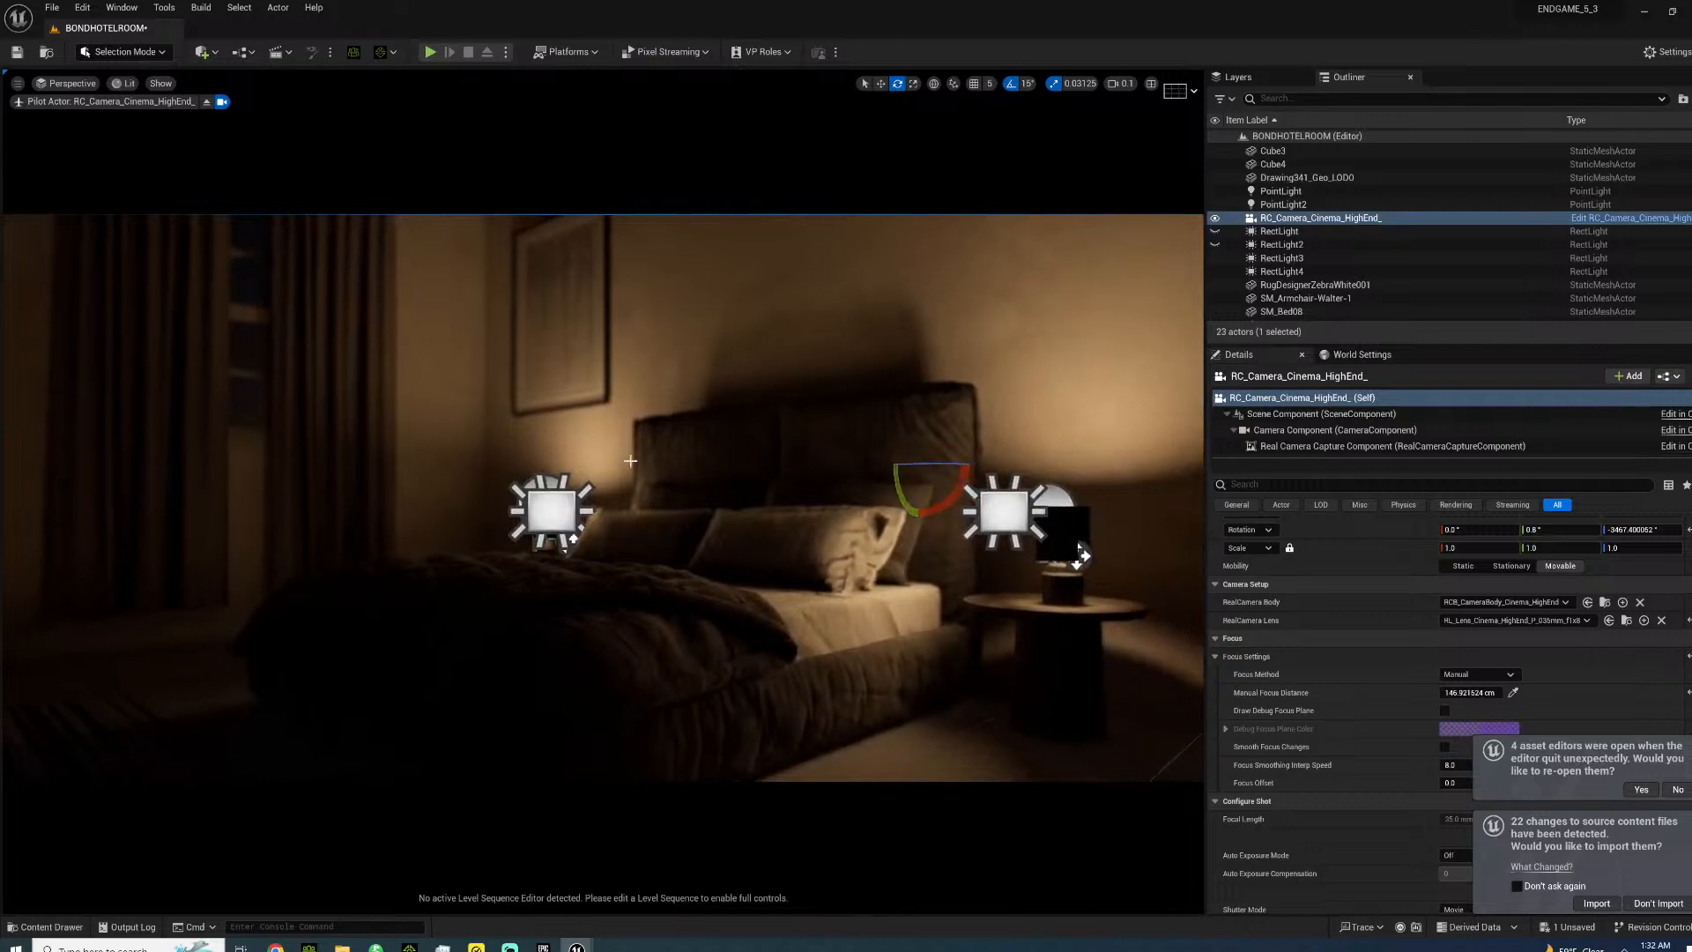
- Frame the pillows from beside the near bedside table and readjust the camera's manual focus distance around the near pillow
mouse_move(1452, 693)
mouse_down()
mouse_move(1495, 692)
mouse_move(1473, 692)
mouse_up()
right_drag(774, 442, 631, 471)
key(w)
key(d)
key(w)
click(1513, 693)
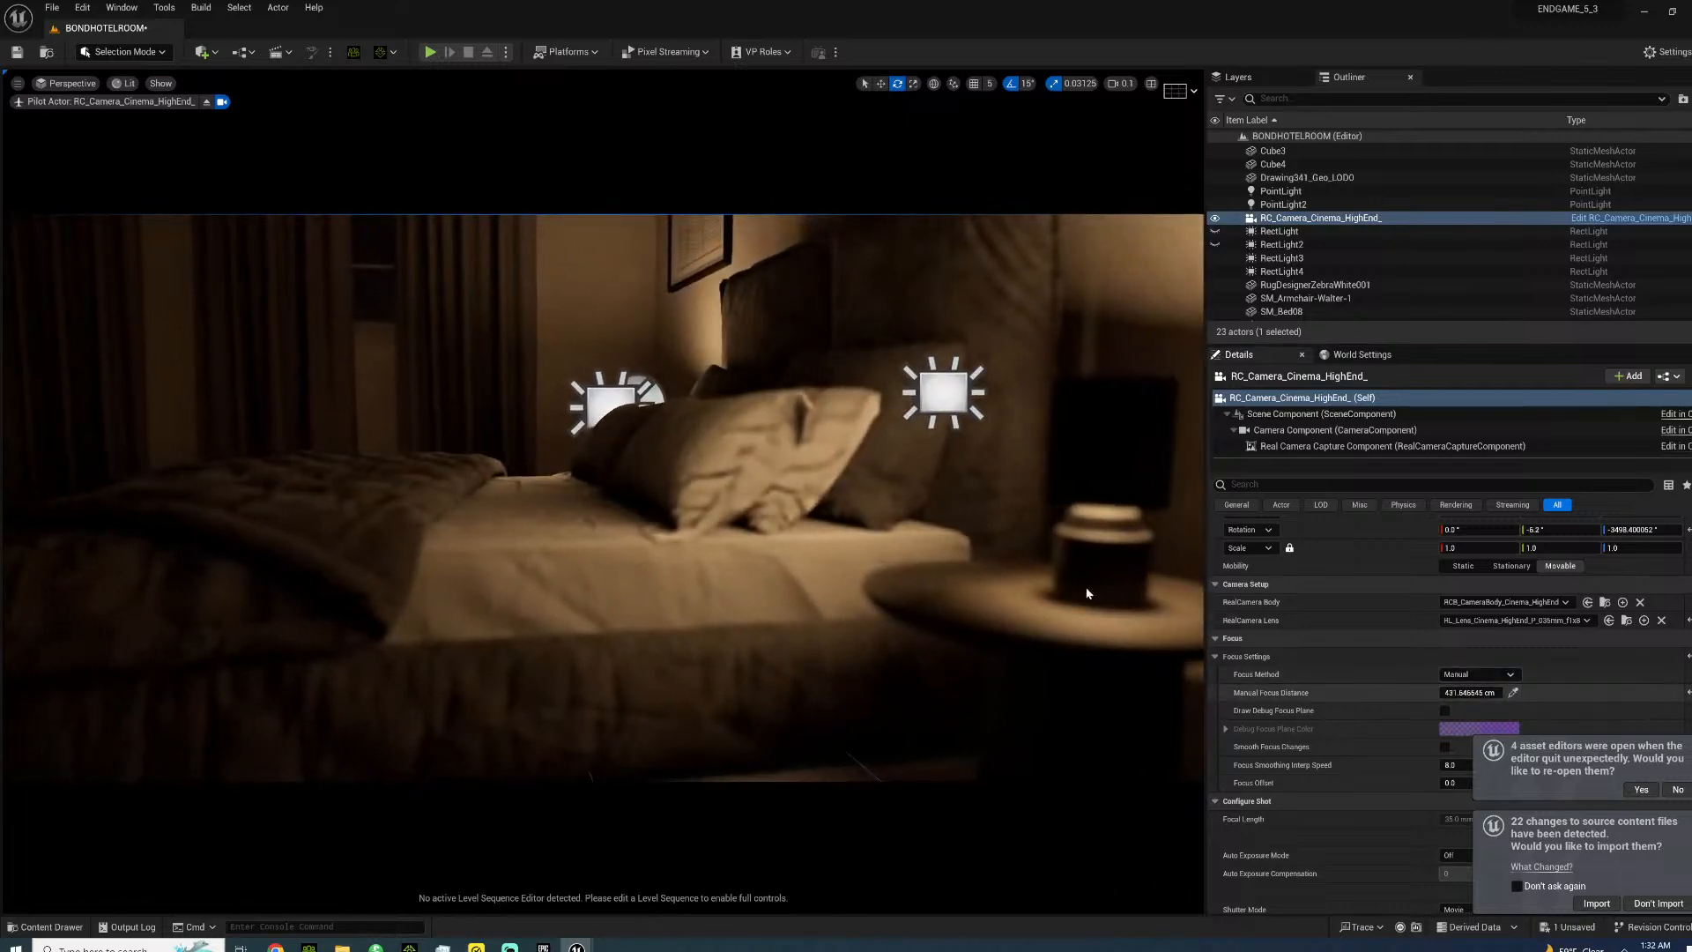
click(825, 500)
click(1513, 694)
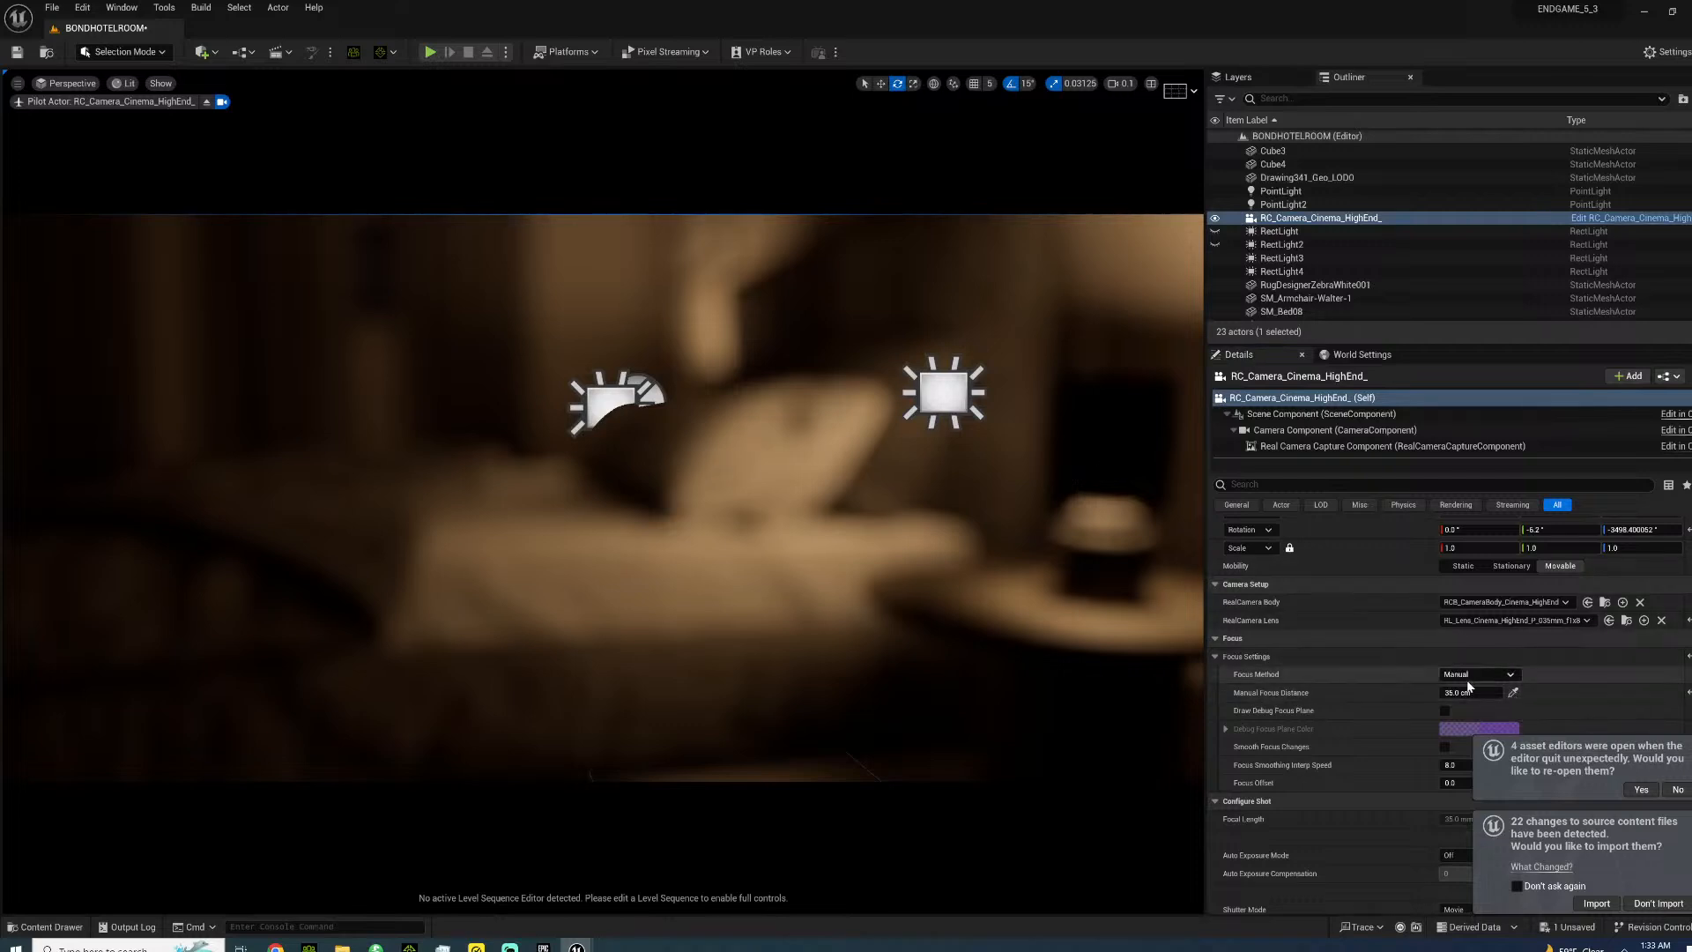
mouse_move(1470, 693)
mouse_down()
mouse_move(1549, 693)
mouse_move(1489, 693)
mouse_up()
- Move the camera to the opposite side of the bed, frame the pillows and far lamp, and focus at about 91 cm
right_drag(976, 502, 934, 513)
key(s)
key(a)
key(g)
key(w)
right_drag(717, 507, 1075, 542)
key(a)
key(e)
key(w)
key(e)
key(s)
click(1513, 693)
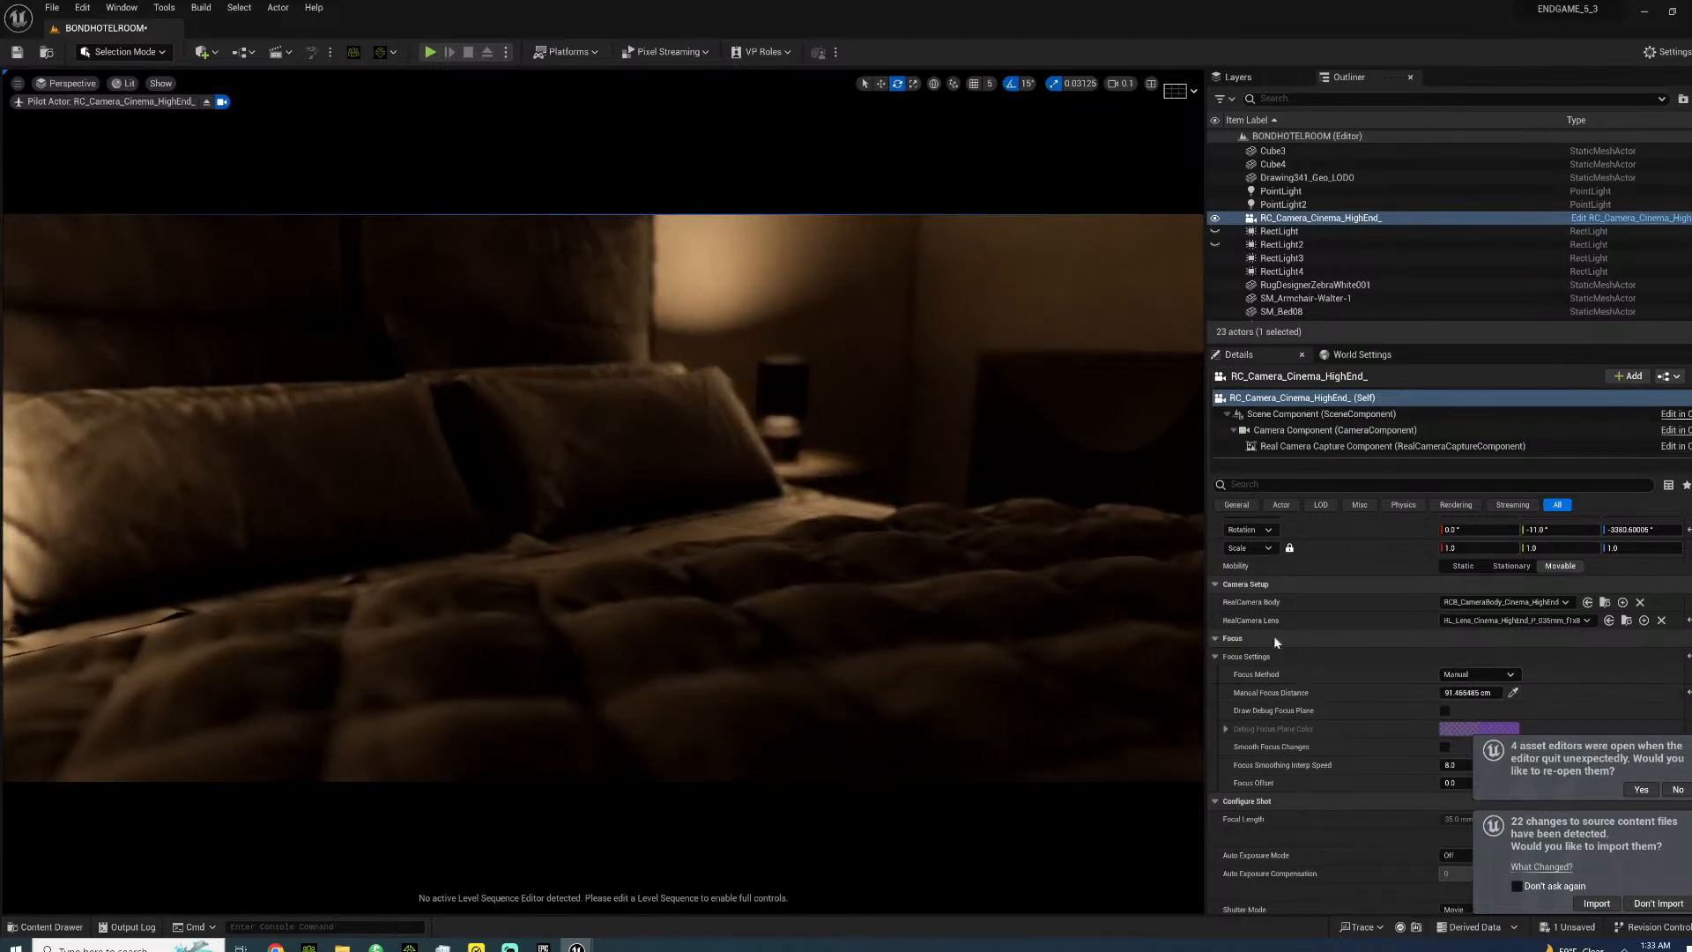
- Pull the camera back to a wide angled view of the bed and sample its focus on the nearer bedside lamp
drag(1471, 692, 1503, 693)
right_drag(882, 529, 485, 510)
key(d)
key(w)
key(s)
key(a)
key(s)
right_drag(739, 517, 791, 502)
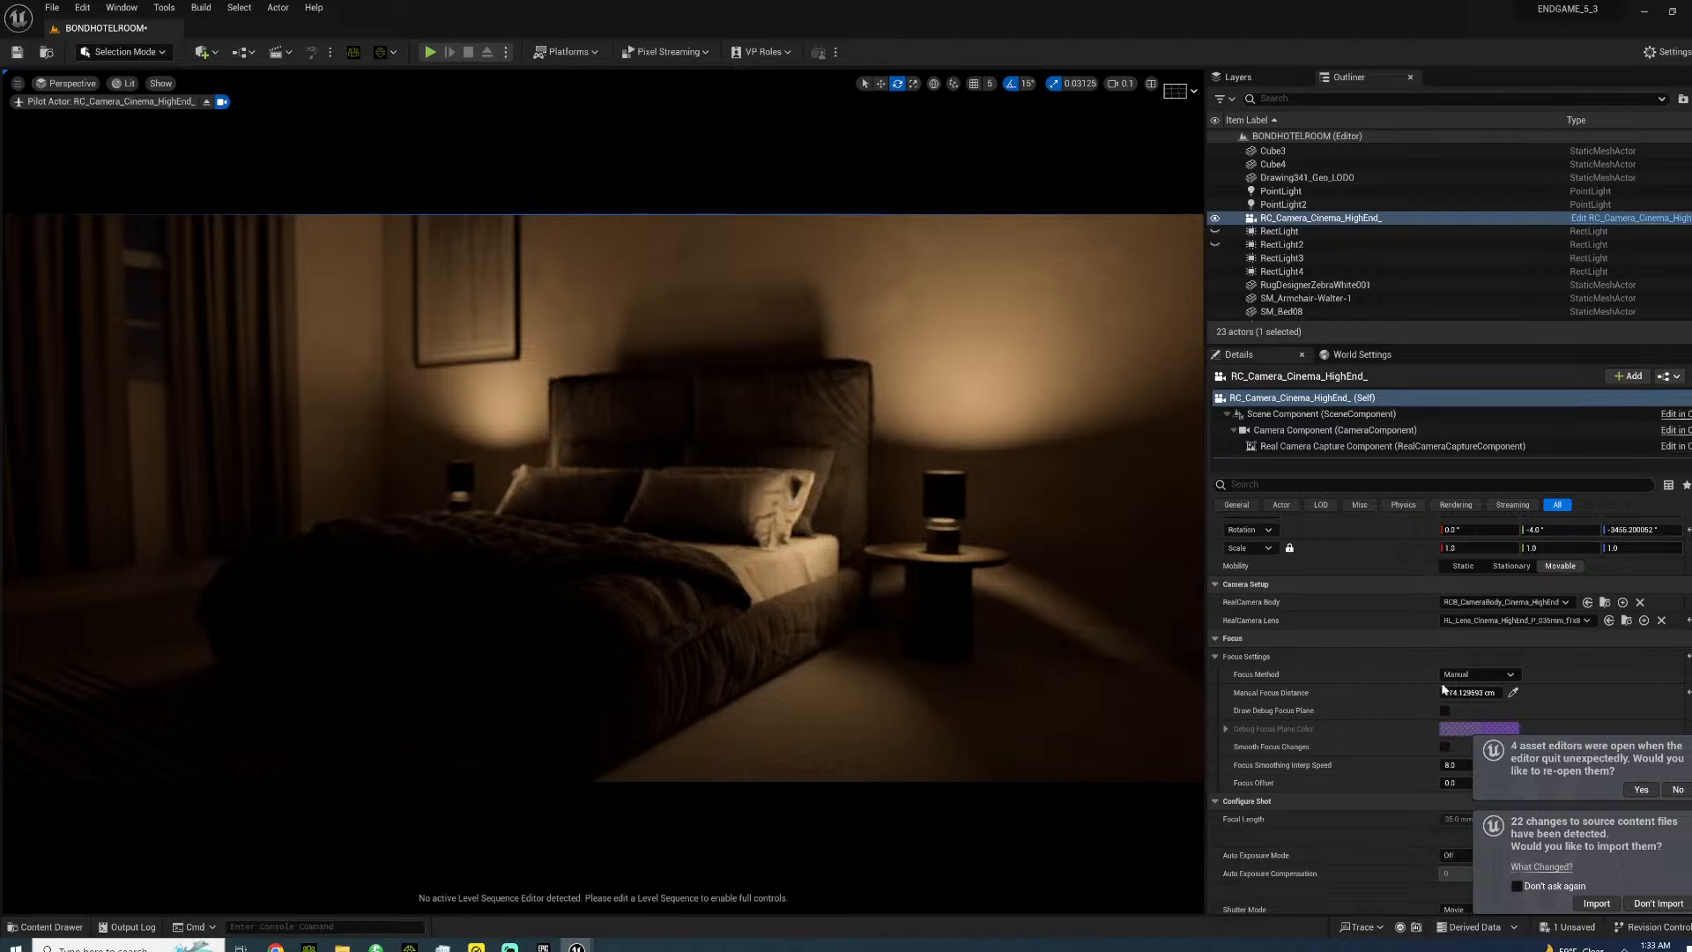
drag(1459, 693, 1533, 693)
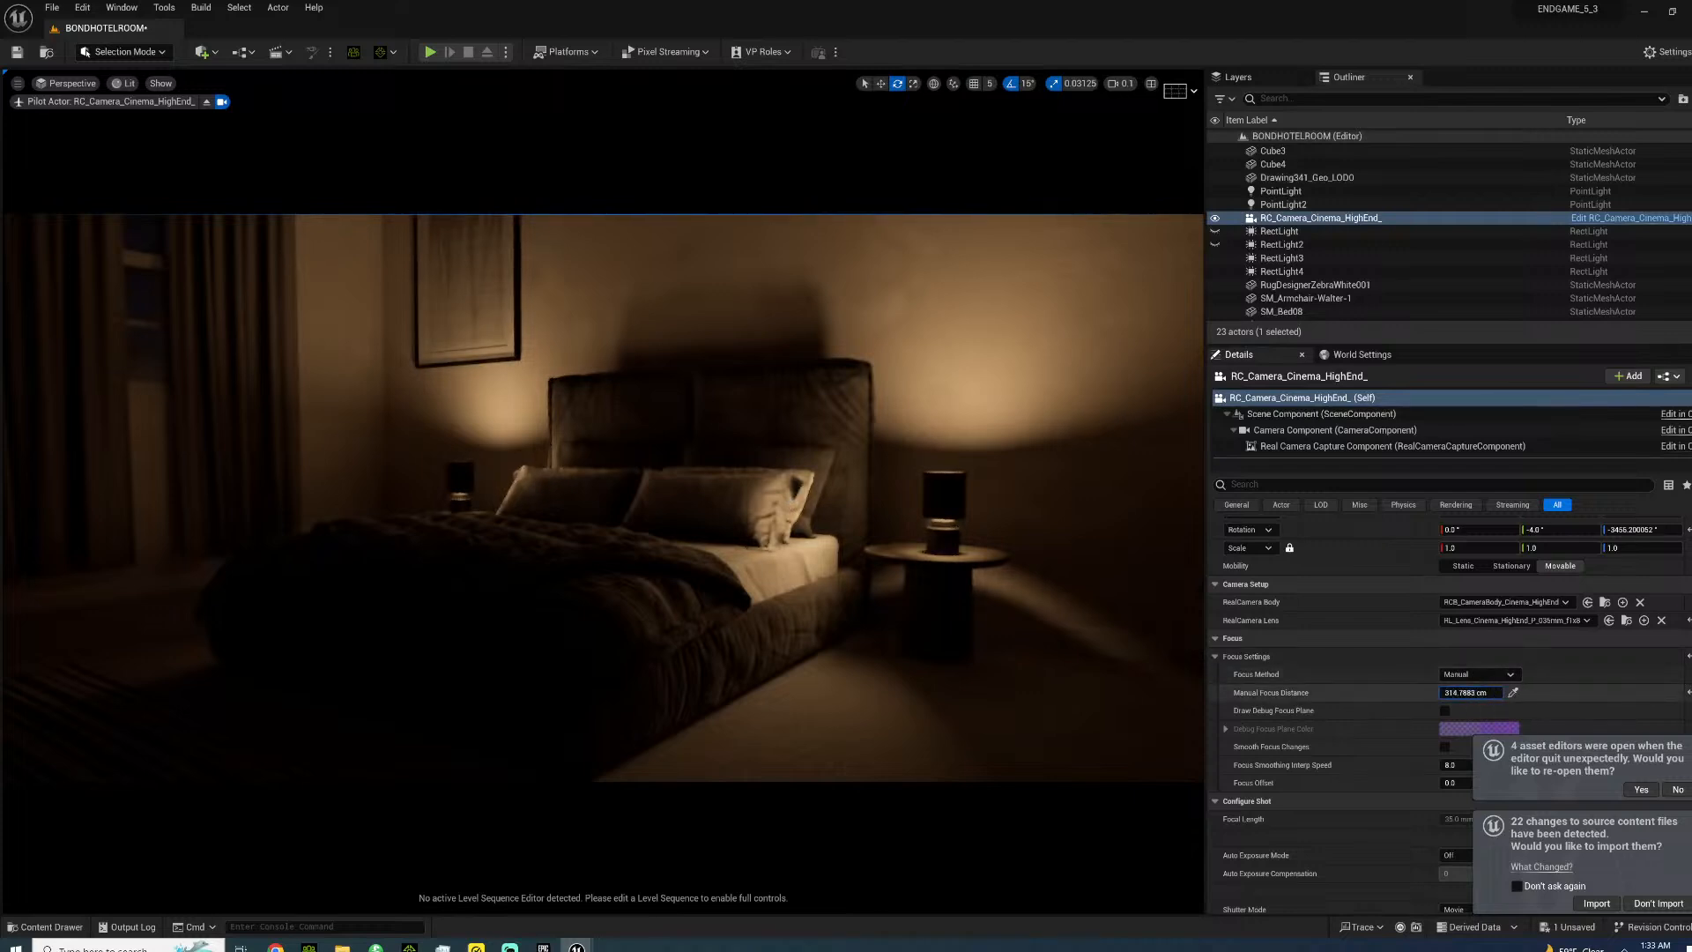
click(1513, 693)
click(936, 505)
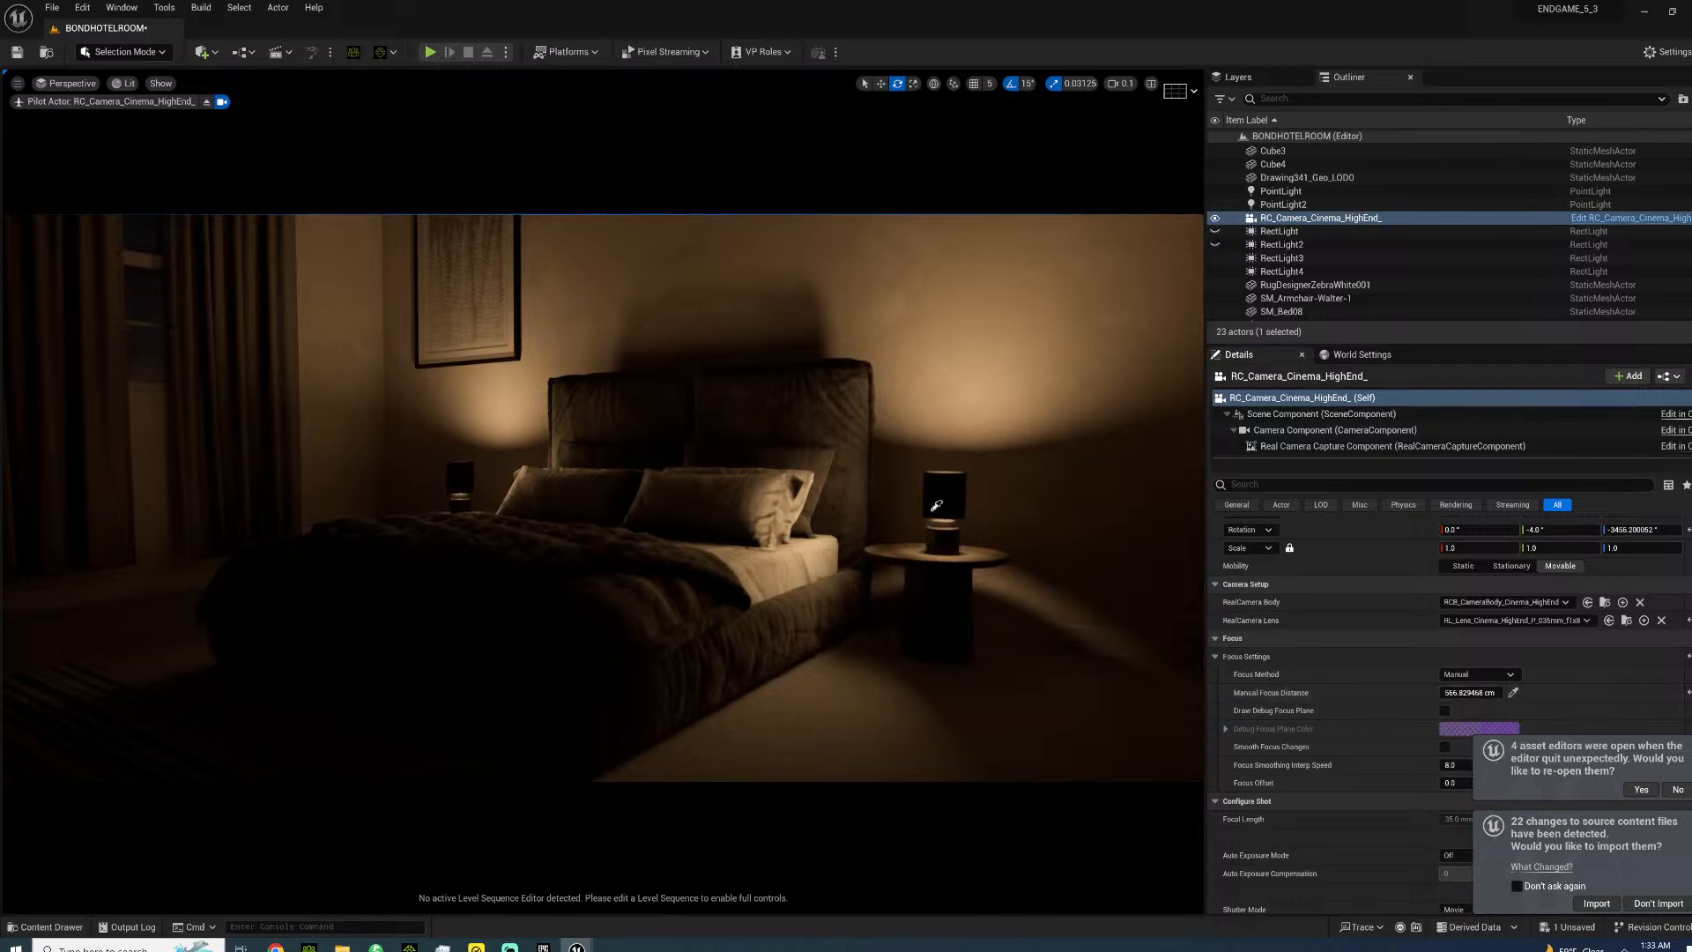
- Bring the camera closer for a tighter angled bed shot and set its focus distance to about 321 cm
right_drag(794, 492, 1159, 534)
key(d)
click(1513, 693)
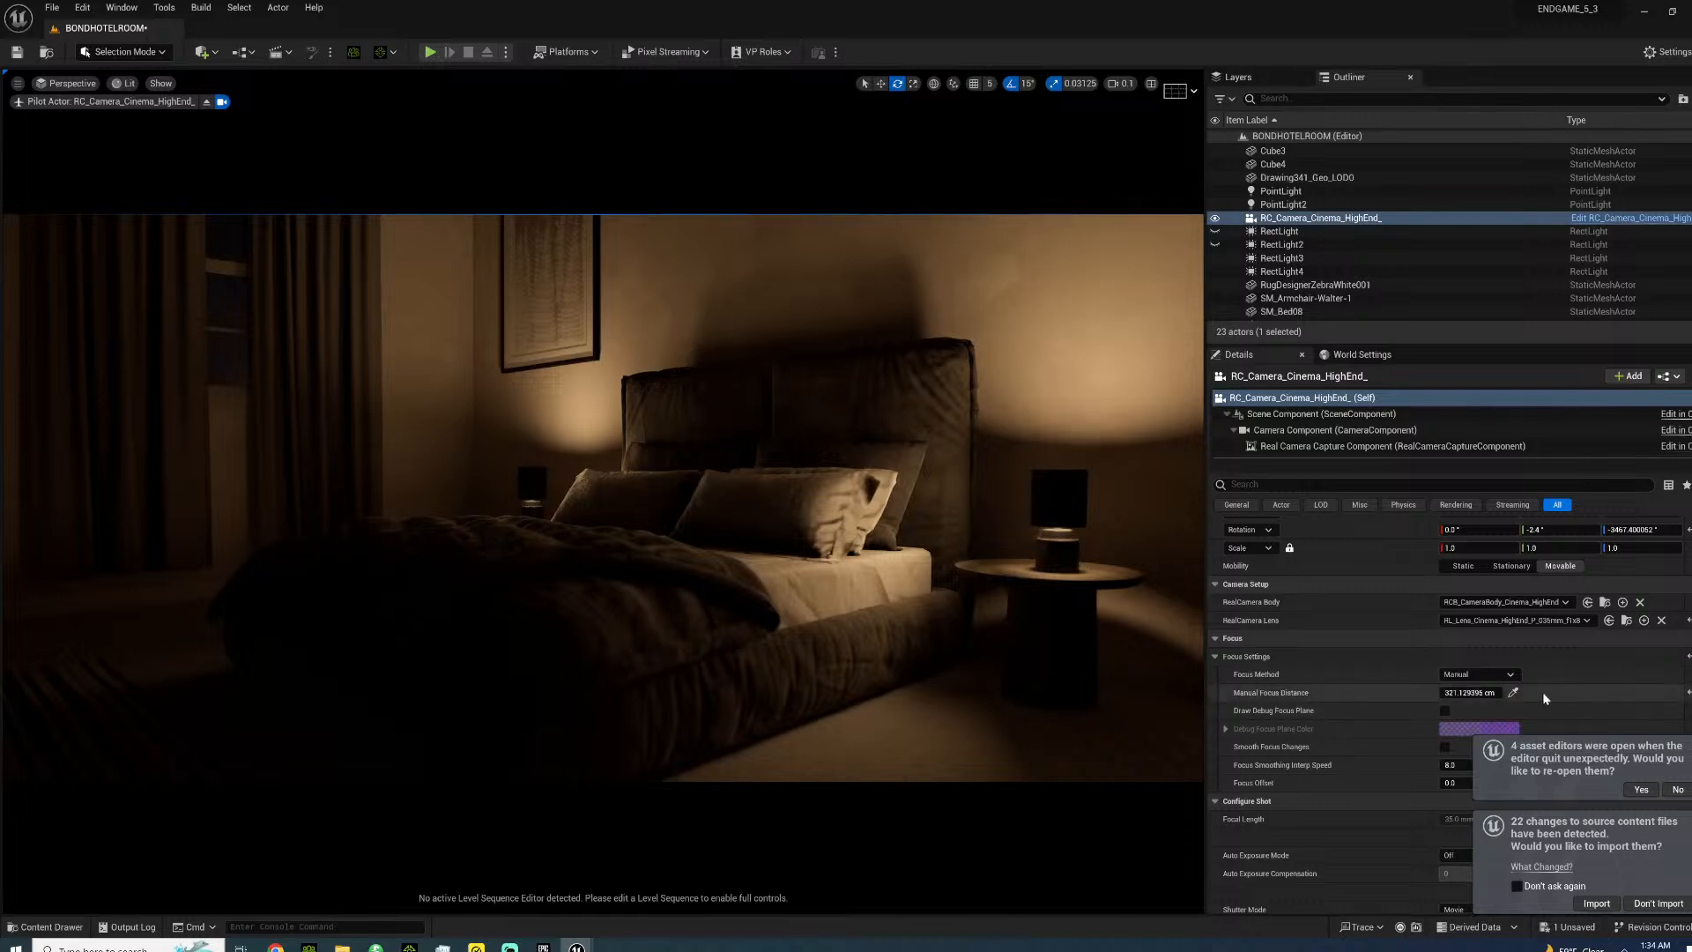
- Frame the near bedside lamp in front of the pillows and focus the camera on it at about 253 cm
click(1514, 693)
right_drag(777, 464, 640, 454)
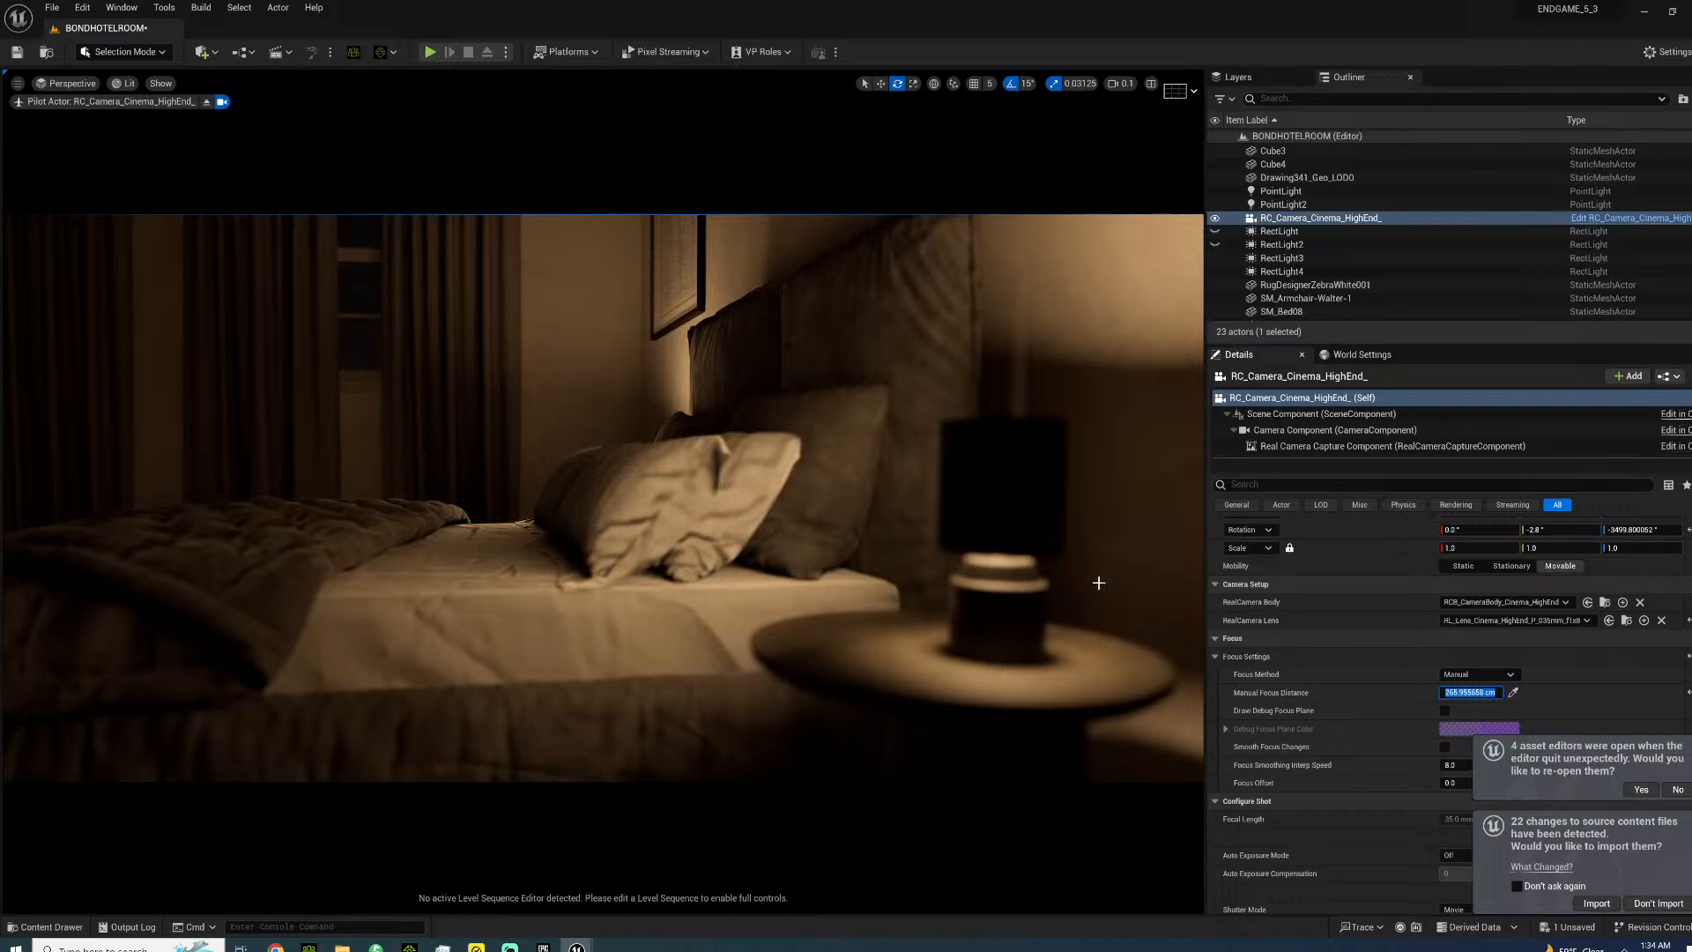
click(1513, 692)
click(981, 518)
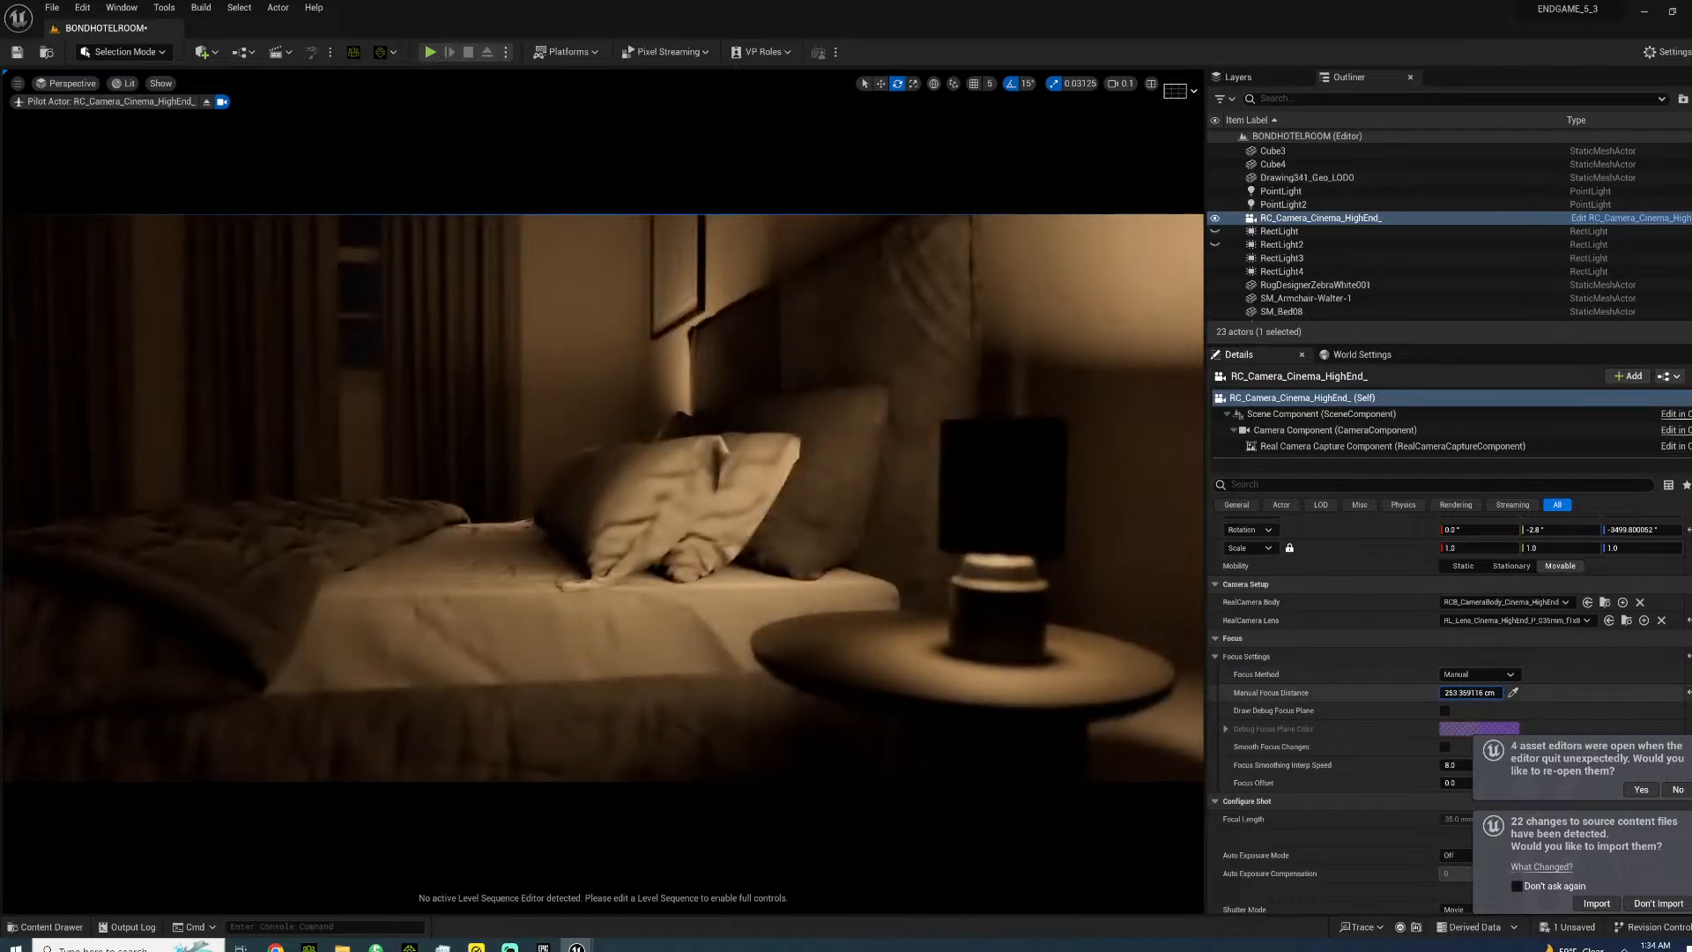
- Select RectLight4 and RectLight3 in turn and examine how they supplement the lamps on each side of the bed
right_drag(602, 494, 740, 486)
right_drag(529, 439, 710, 479)
click(629, 483)
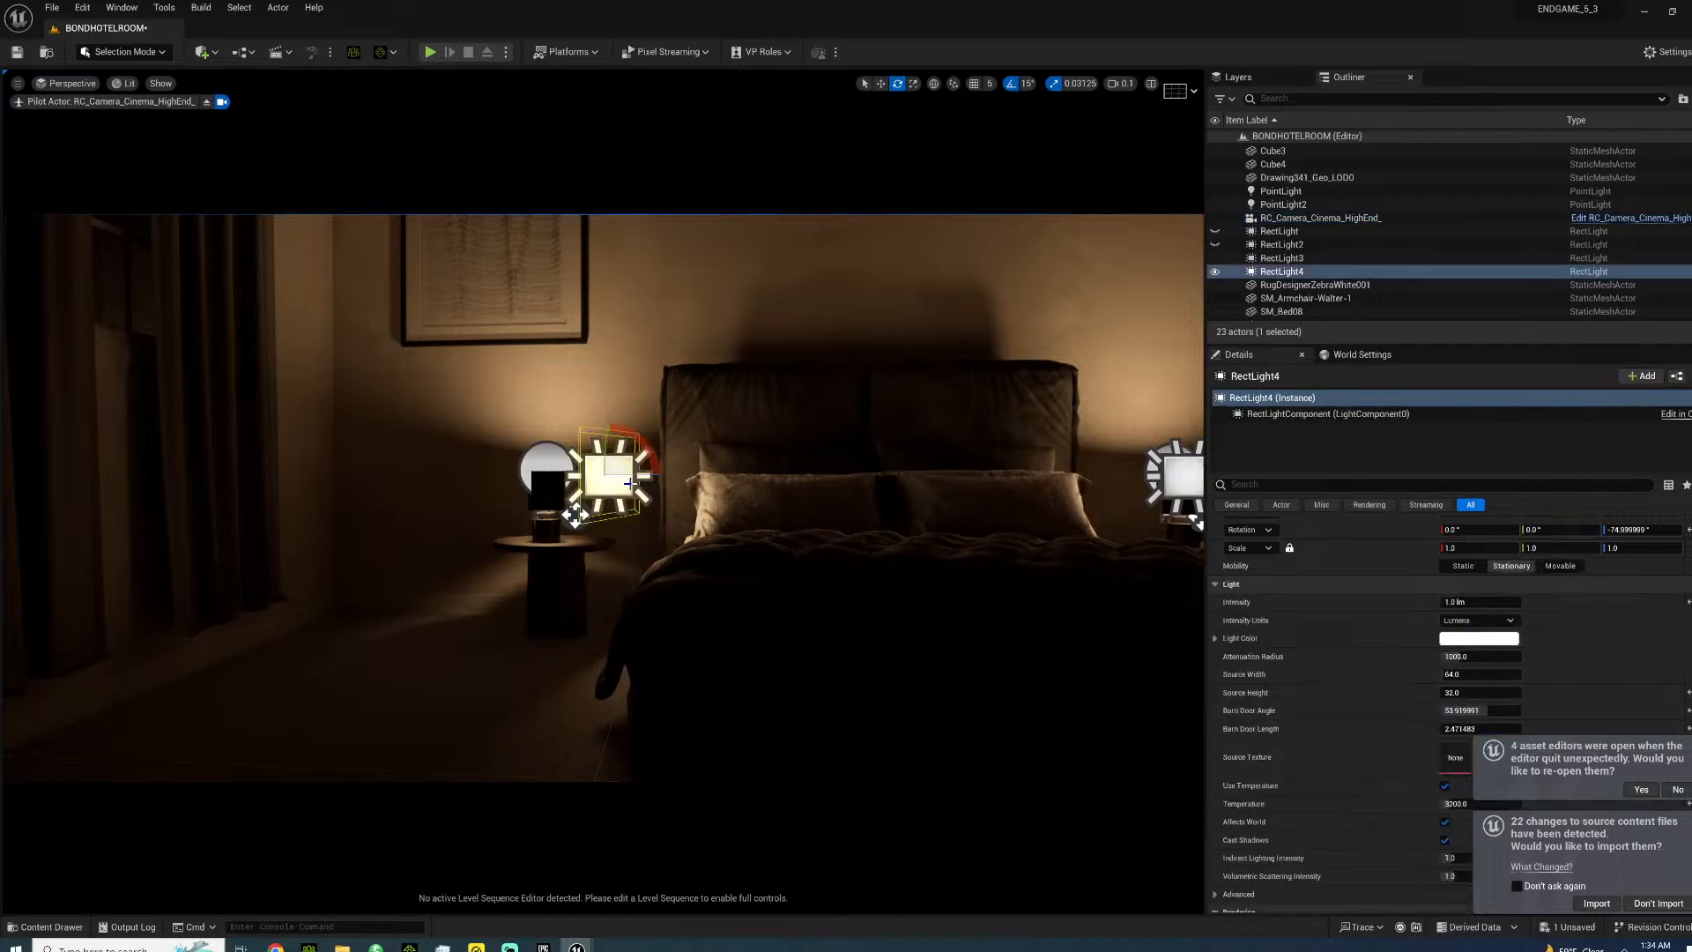
click(1181, 477)
key(s)
right_drag(904, 497, 956, 497)
right_drag(653, 374, 583, 511)
key(w)
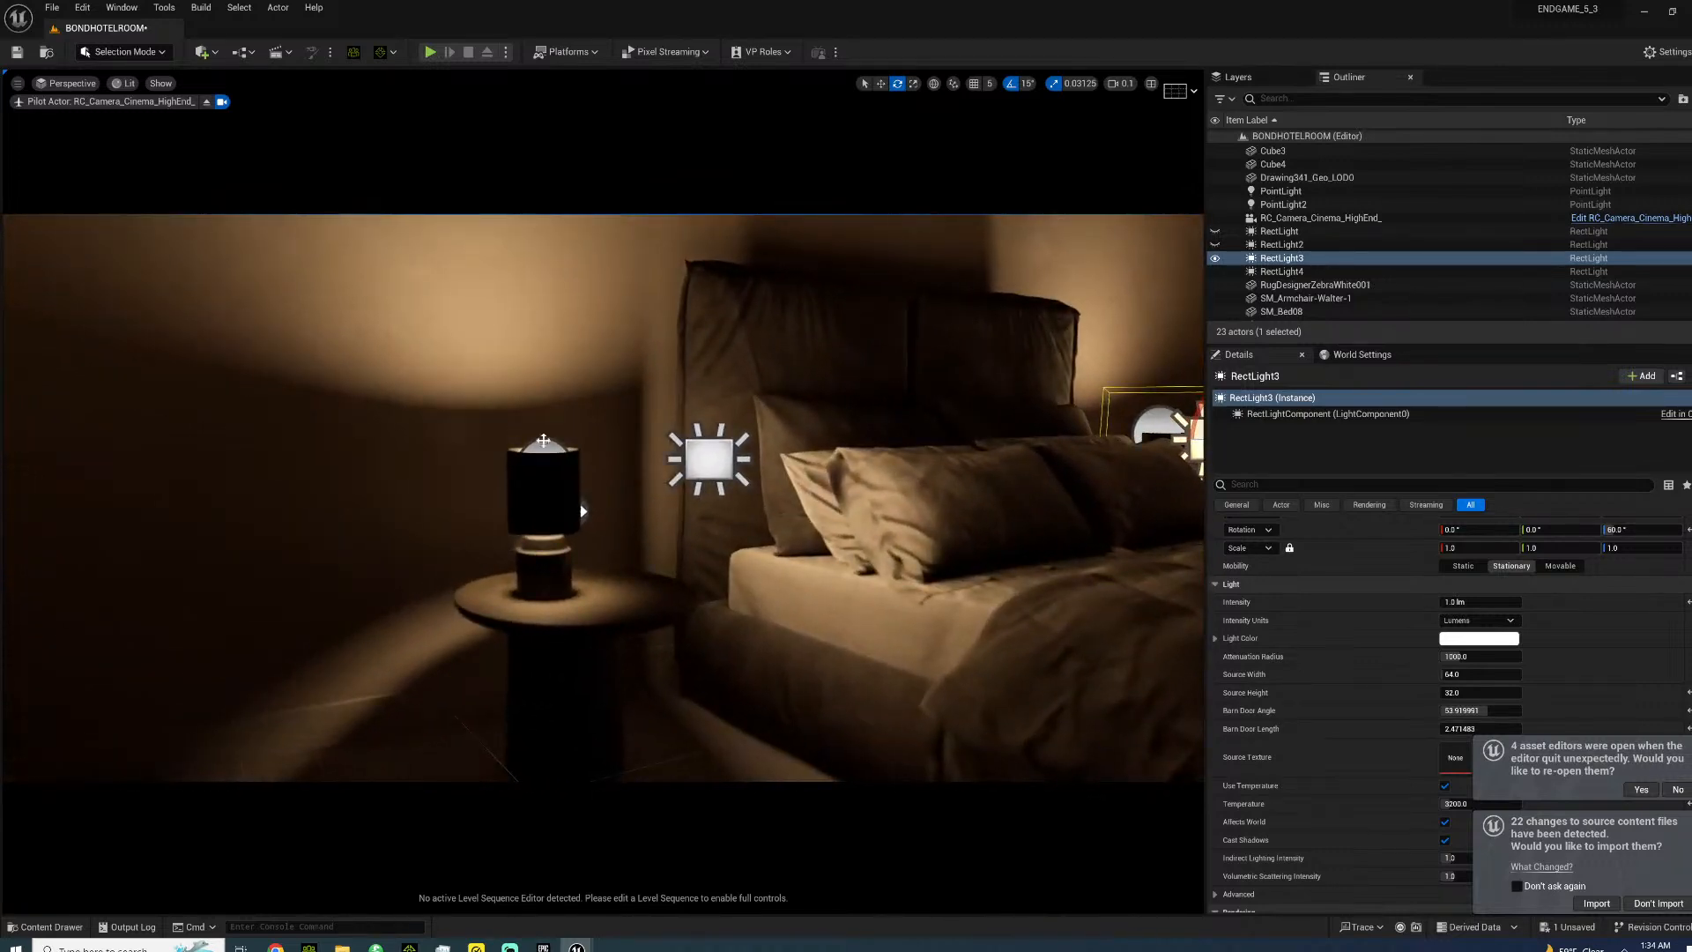
- Select PointLight2 and its neighbouring RectLight4, and examine from several angles how their light falls on the lamp and bed
click(544, 443)
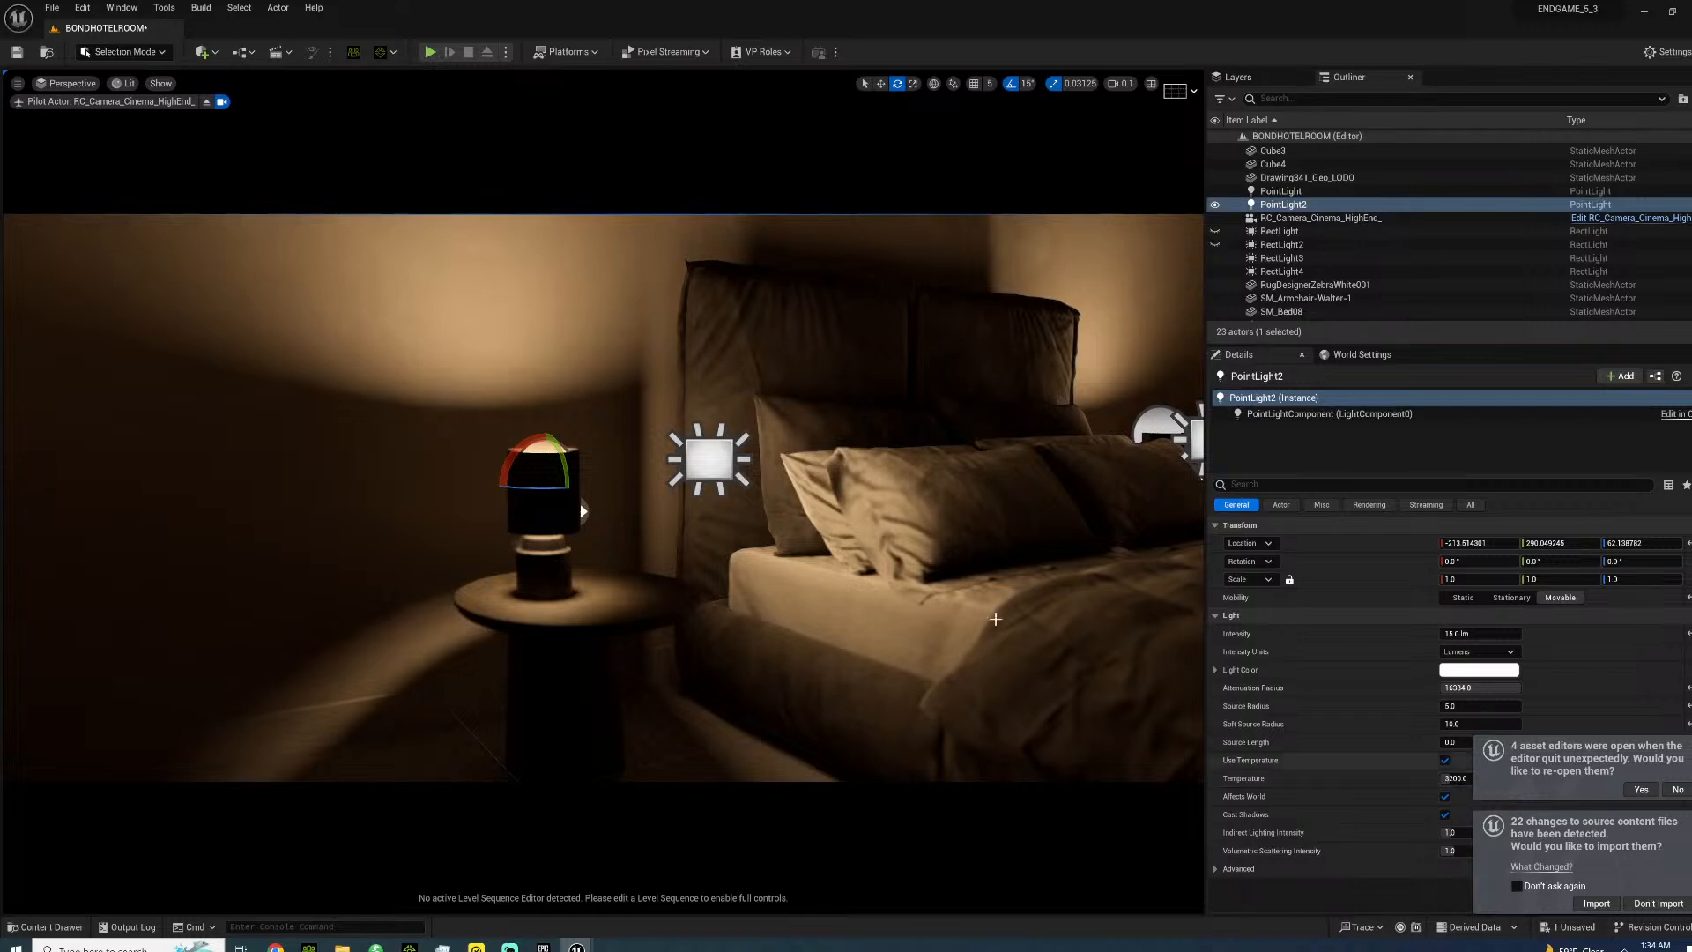
click(708, 459)
key(s)
right_drag(709, 459, 754, 447)
key(d)
key(w)
key(w)
mouse_move(130, 564)
right_down()
mouse_move(168, 566)
mouse_move(125, 564)
mouse_move(141, 565)
right_up()
key(s)
key(d)
right_drag(862, 534, 652, 511)
key(d)
key(s)
key(w)
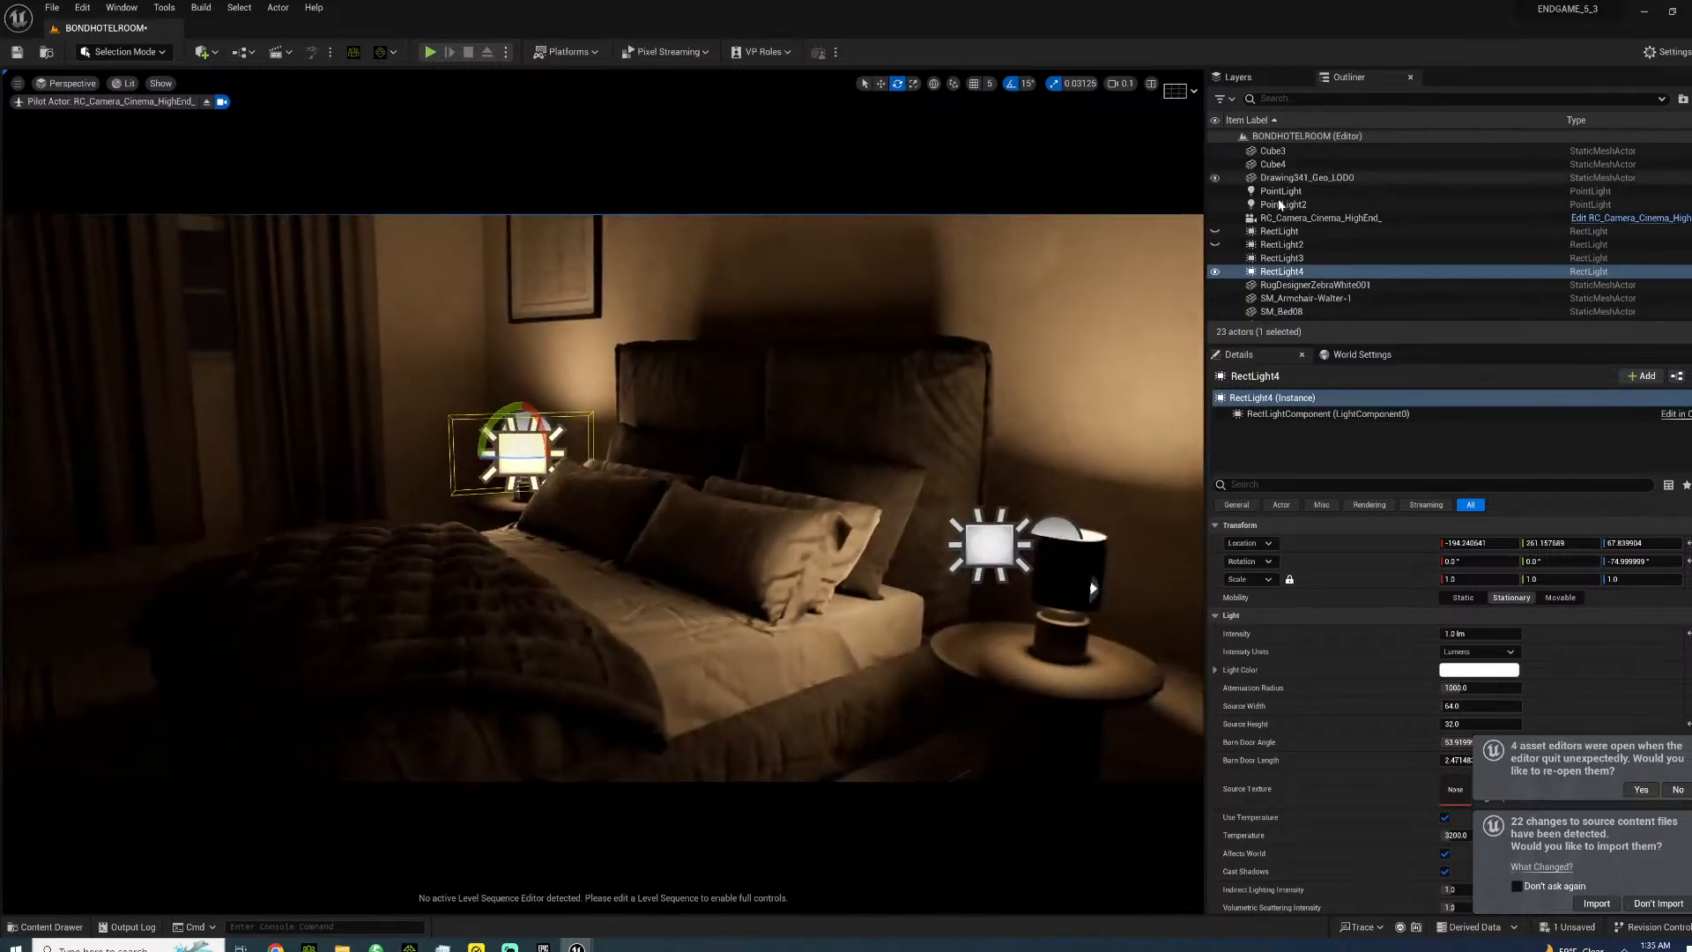
- Select RC_Camera_Cinema_HighEnd_, frame the bed head-on between both lamps, and set its focus distance to about 158 cm
click(1321, 217)
click(1513, 723)
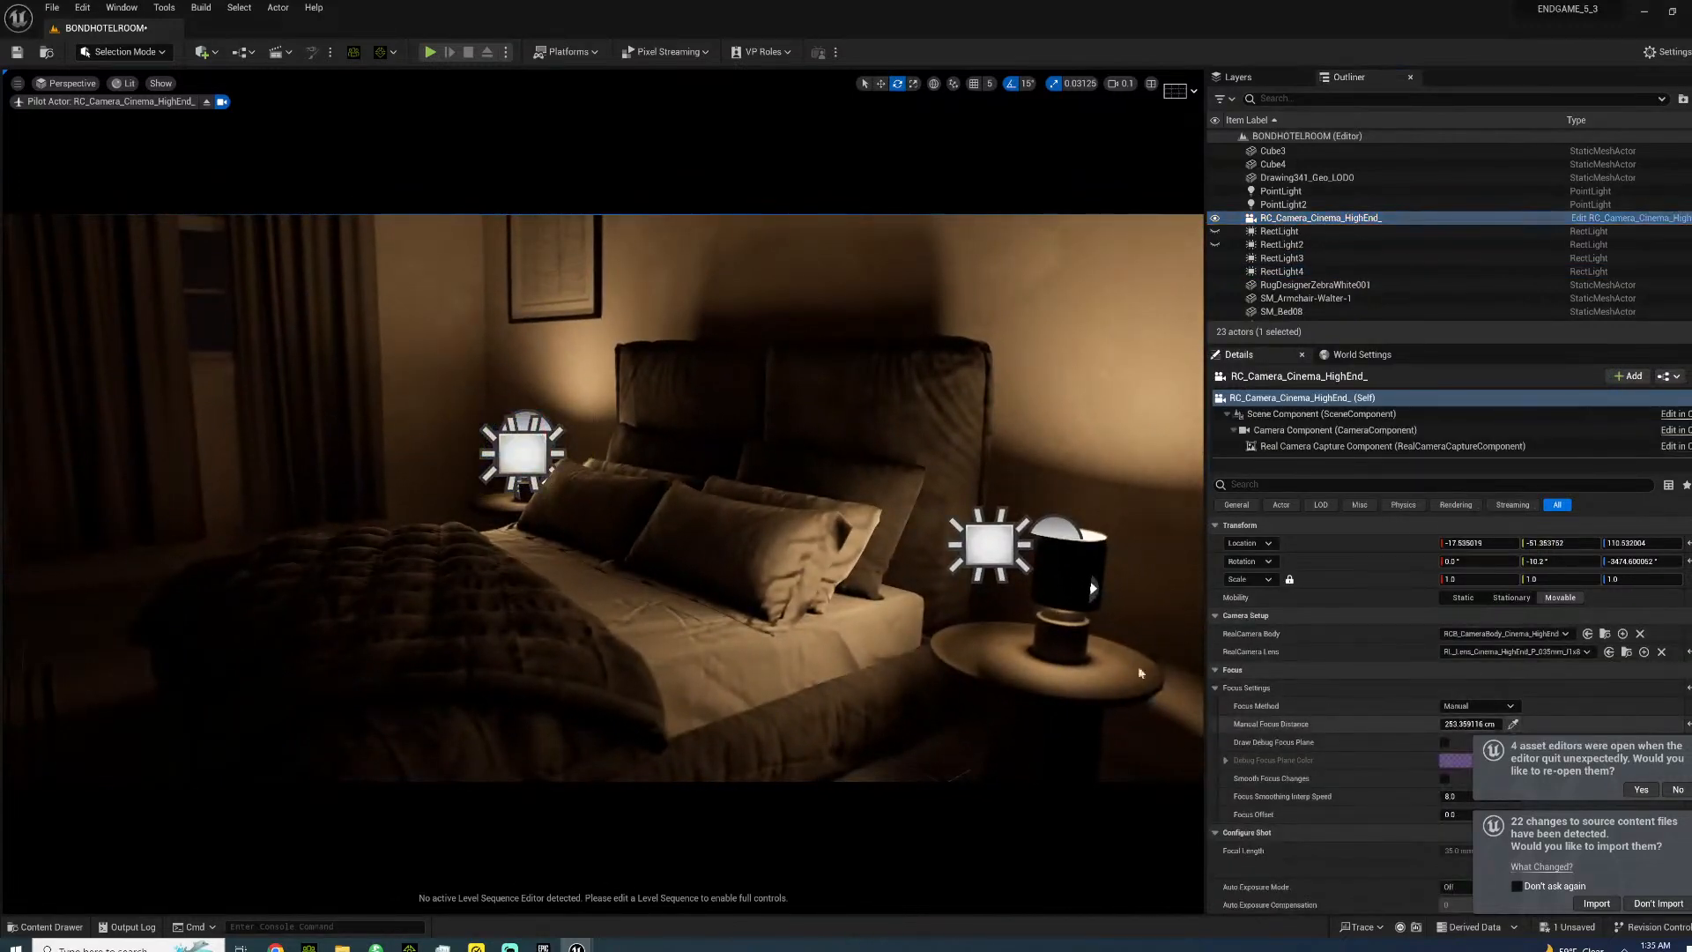
right_drag(657, 548, 1069, 472)
right_drag(685, 491, 909, 469)
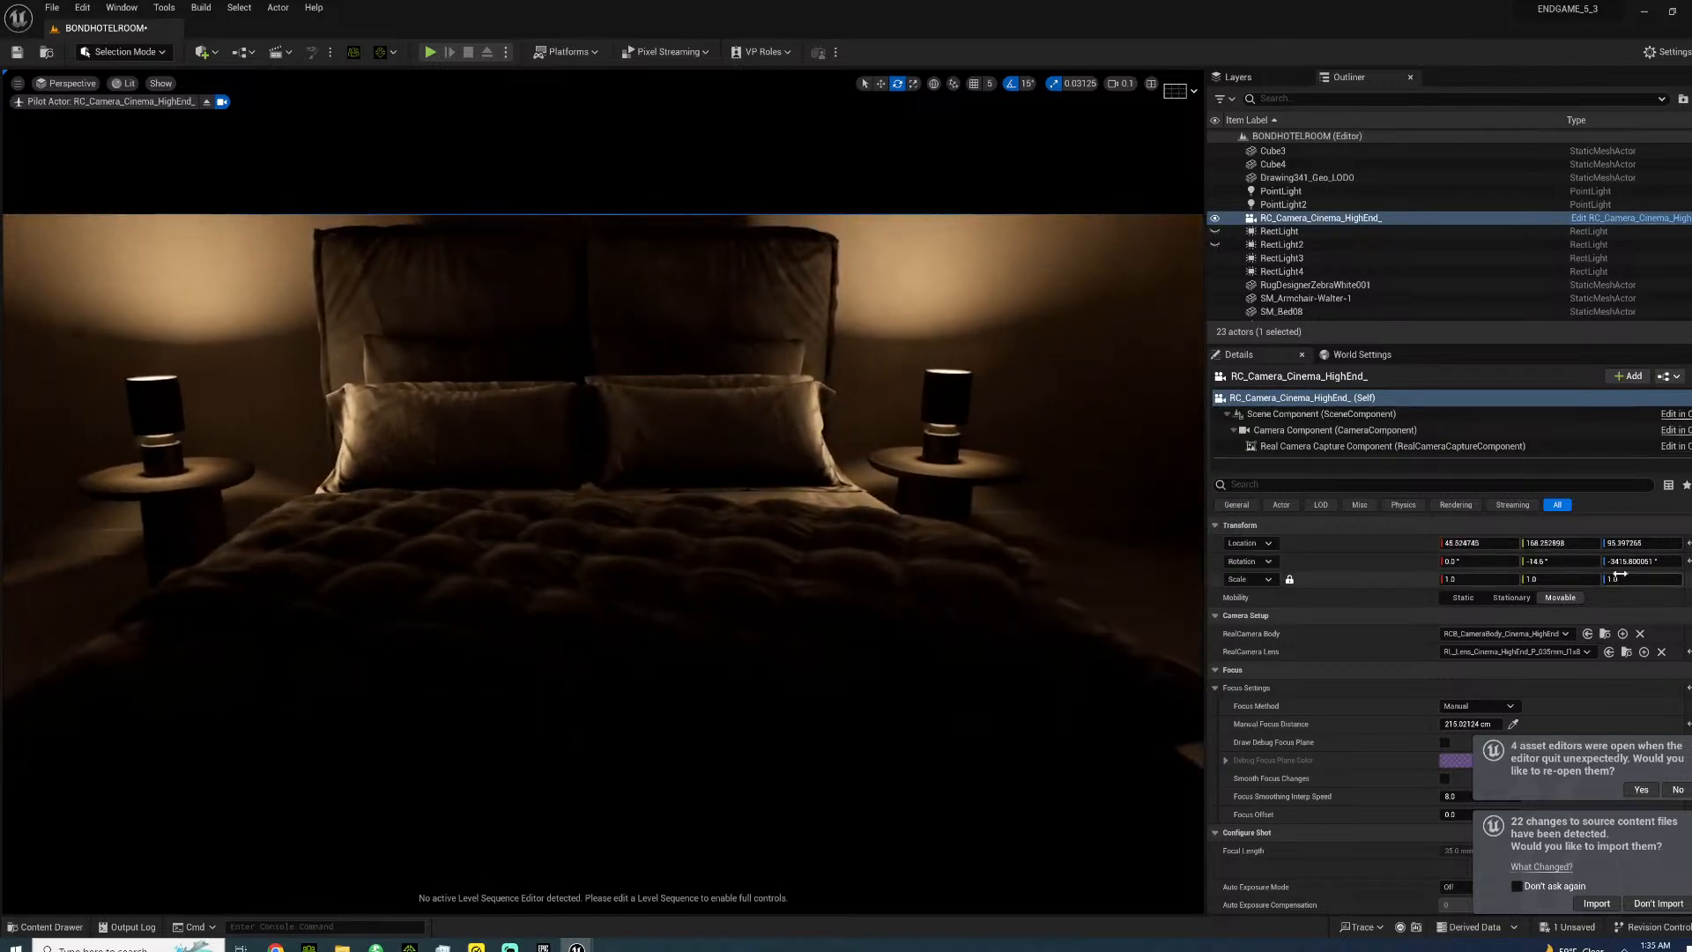
click(1513, 723)
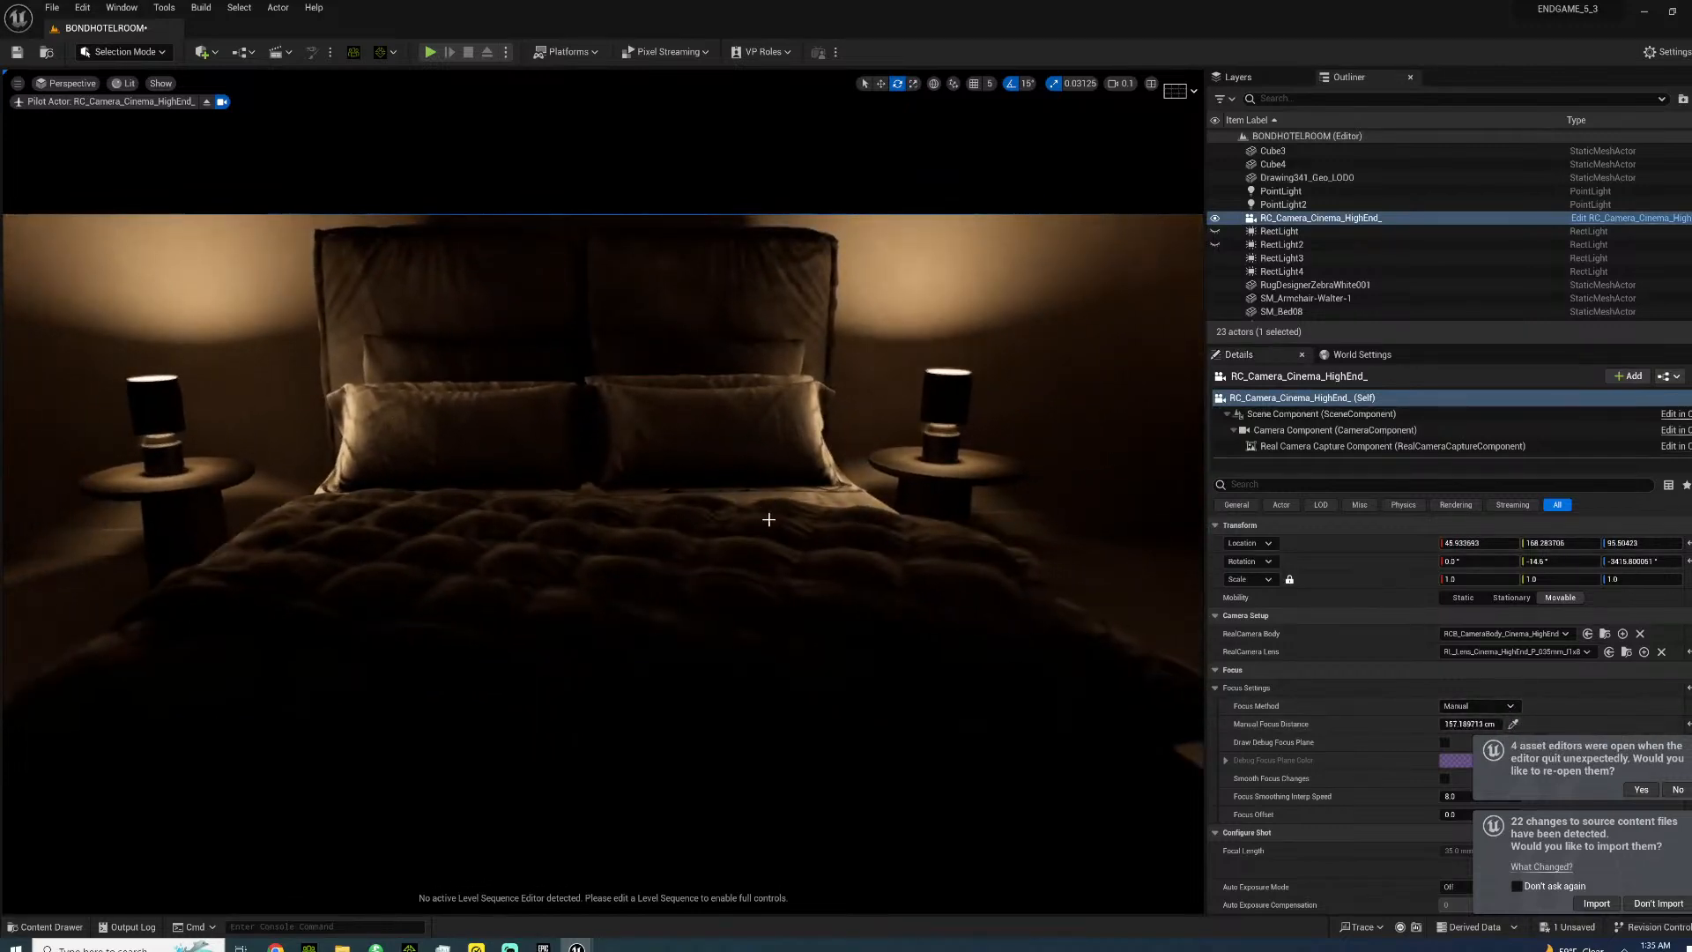
- Frame the pillows from low beside the mattress against the curtained windows, with the camera focused at about 132 cm
key(s)
right_drag(759, 486, 336, 423)
key(w)
key(d)
key(q)
key(d)
key(s)
key(q)
key(e)
key(q)
key(e)
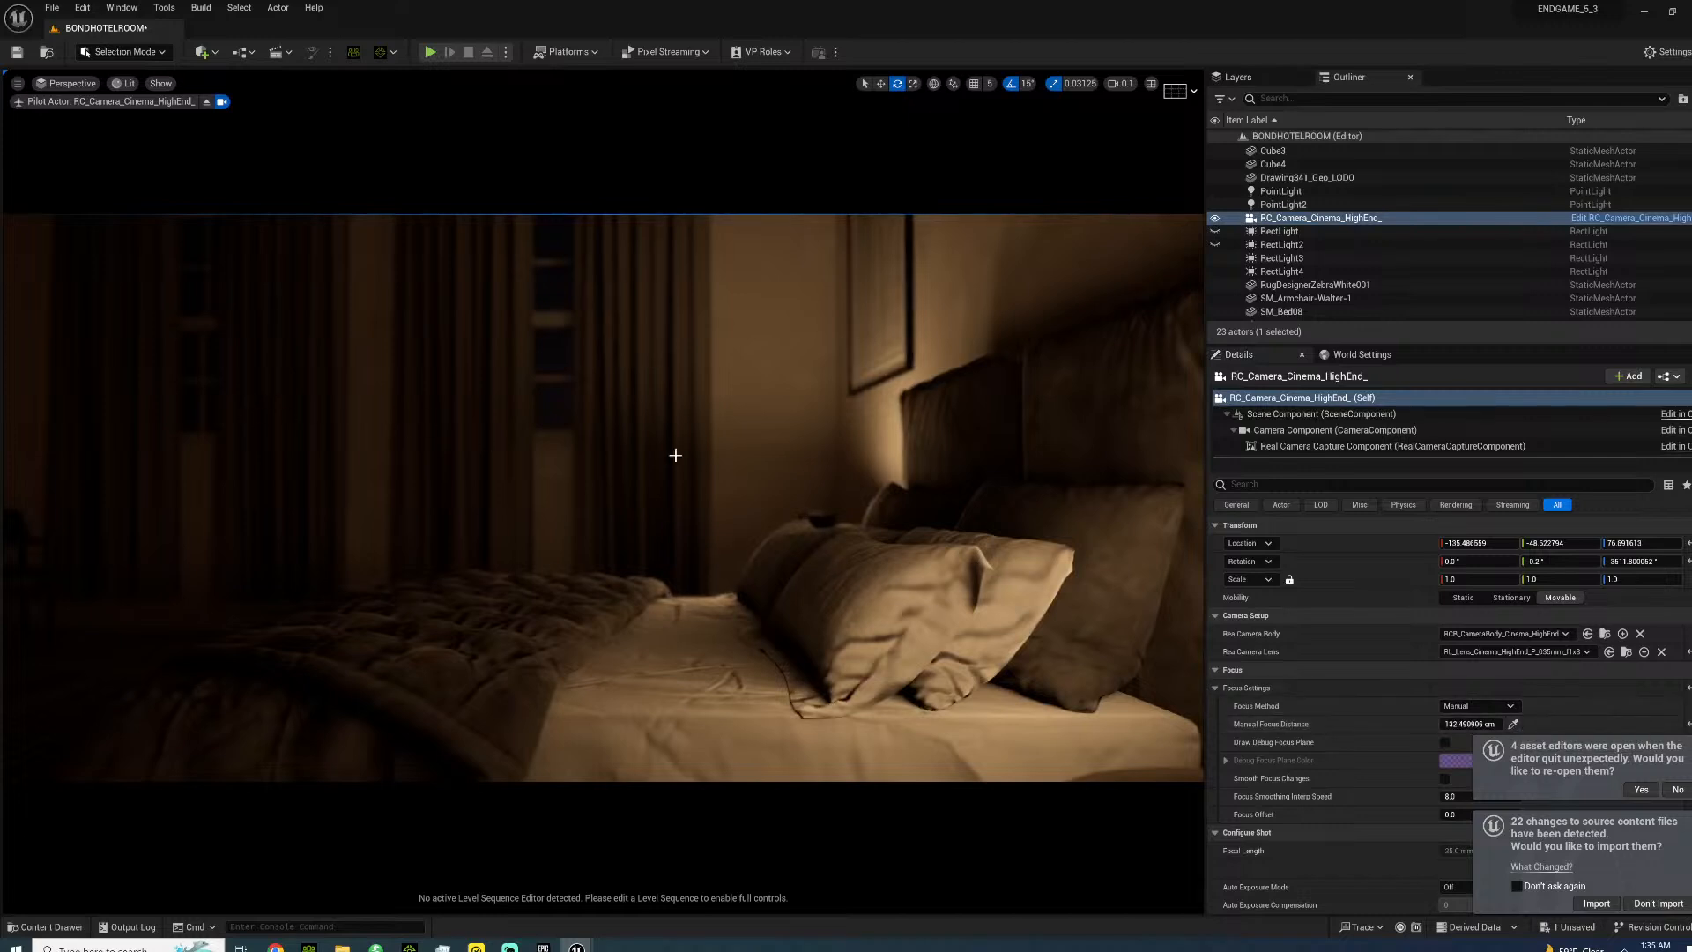
- Reframe the bed from its foot with both lamps in view and focus the camera at the bare-wall-side lamp at about 316 cm
key(a)
right_drag(441, 423, 681, 370)
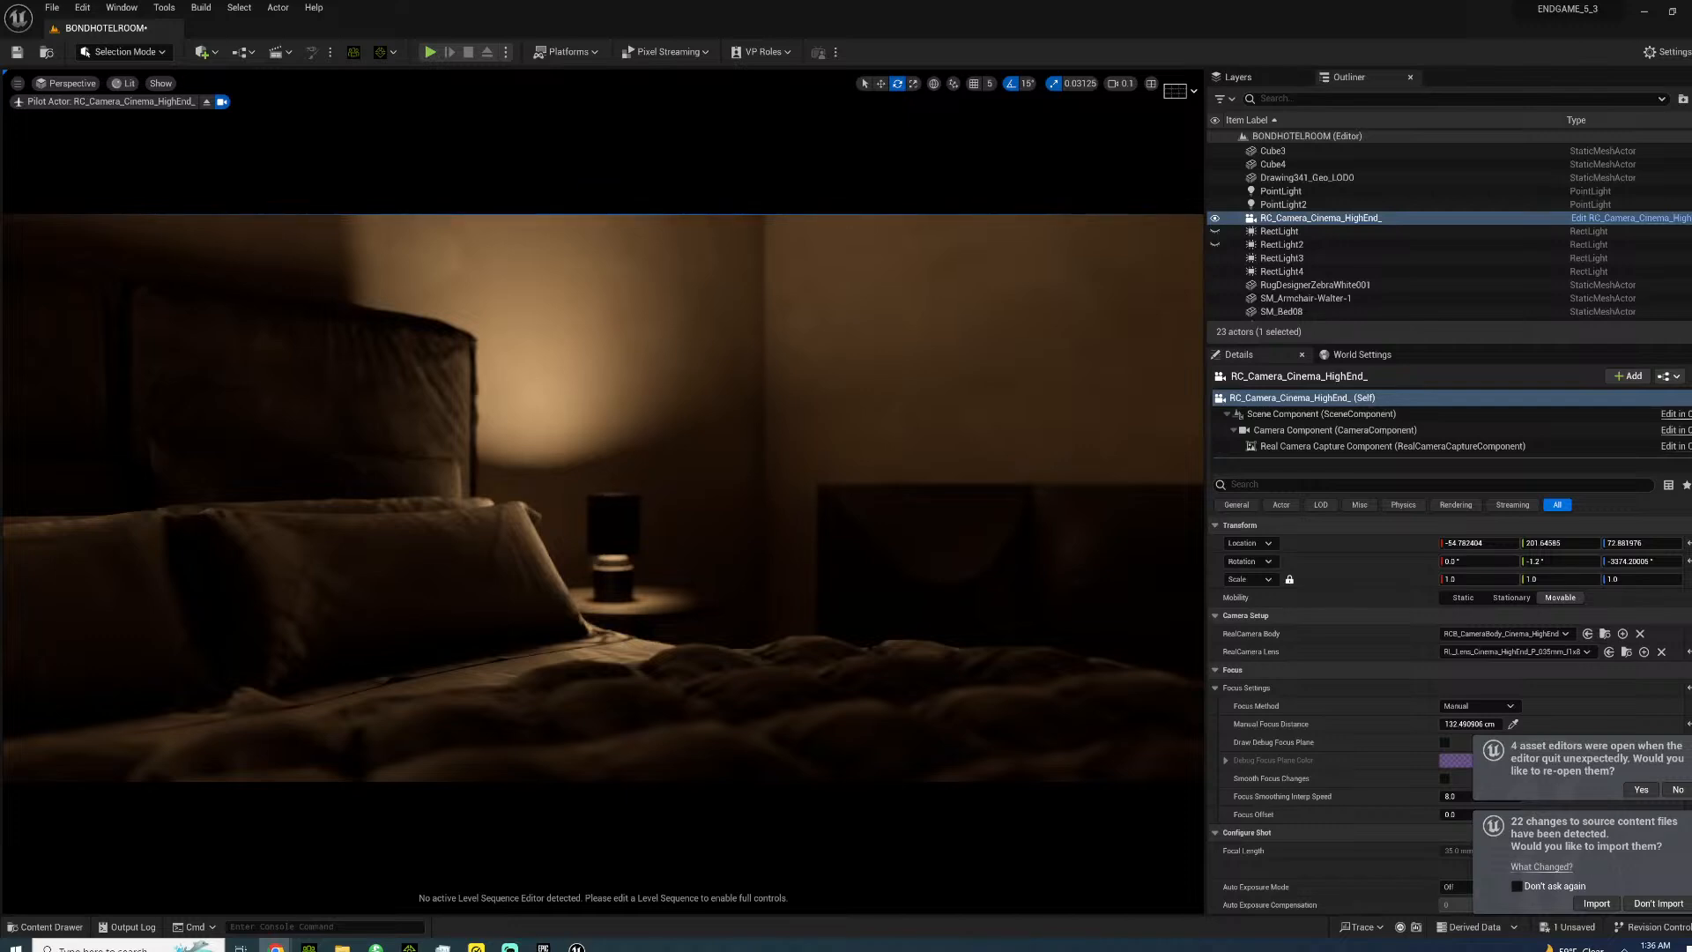
right_drag(728, 500, 499, 525)
key(s)
key(w)
key(d)
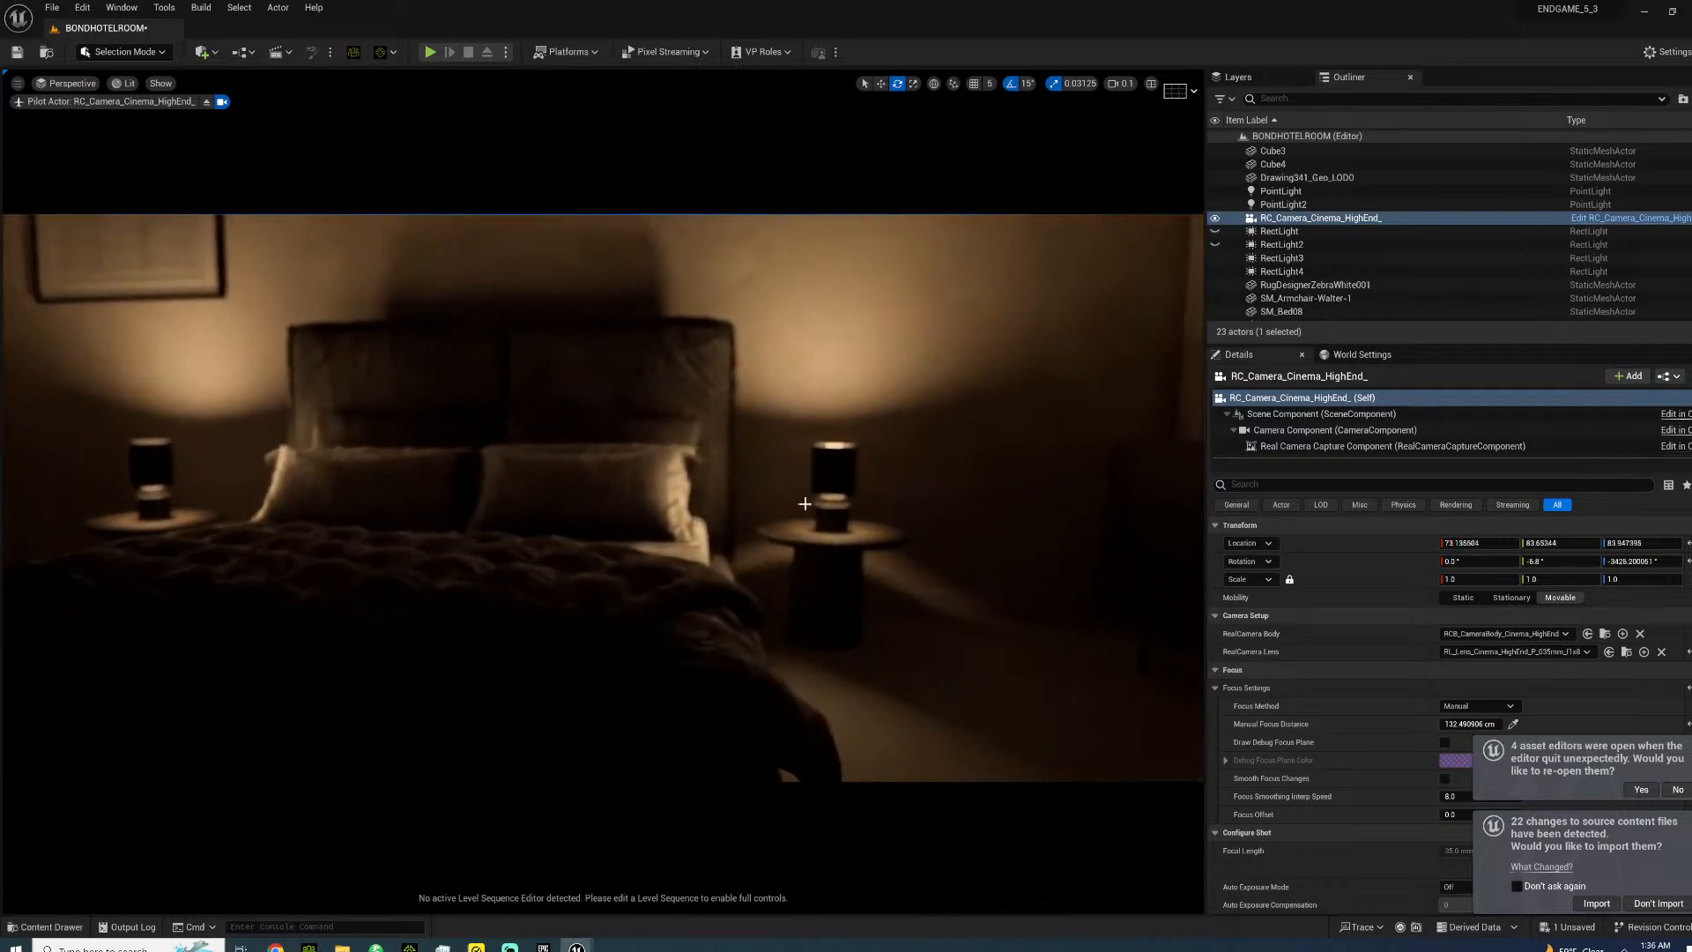
click(1513, 724)
click(852, 494)
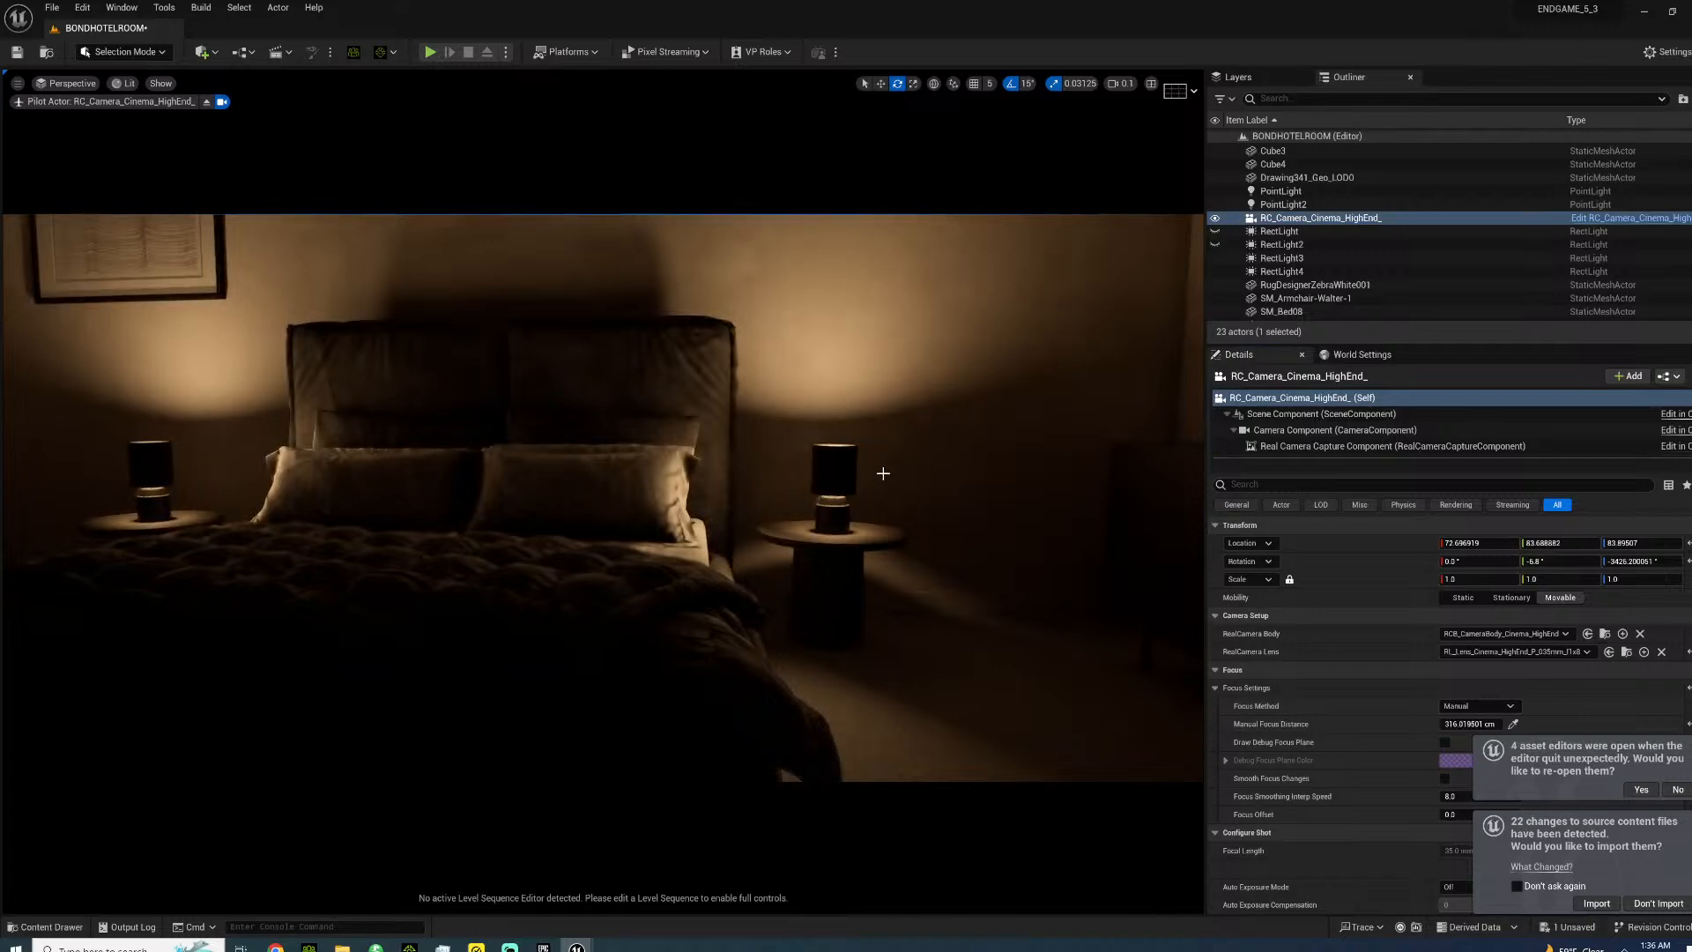
- Pull back to a centred wide shot of the bed between both lamps and focus the camera at about 340 cm
right_drag(656, 458, 696, 447)
key(s)
key(s)
key(d)
key(a)
key(s)
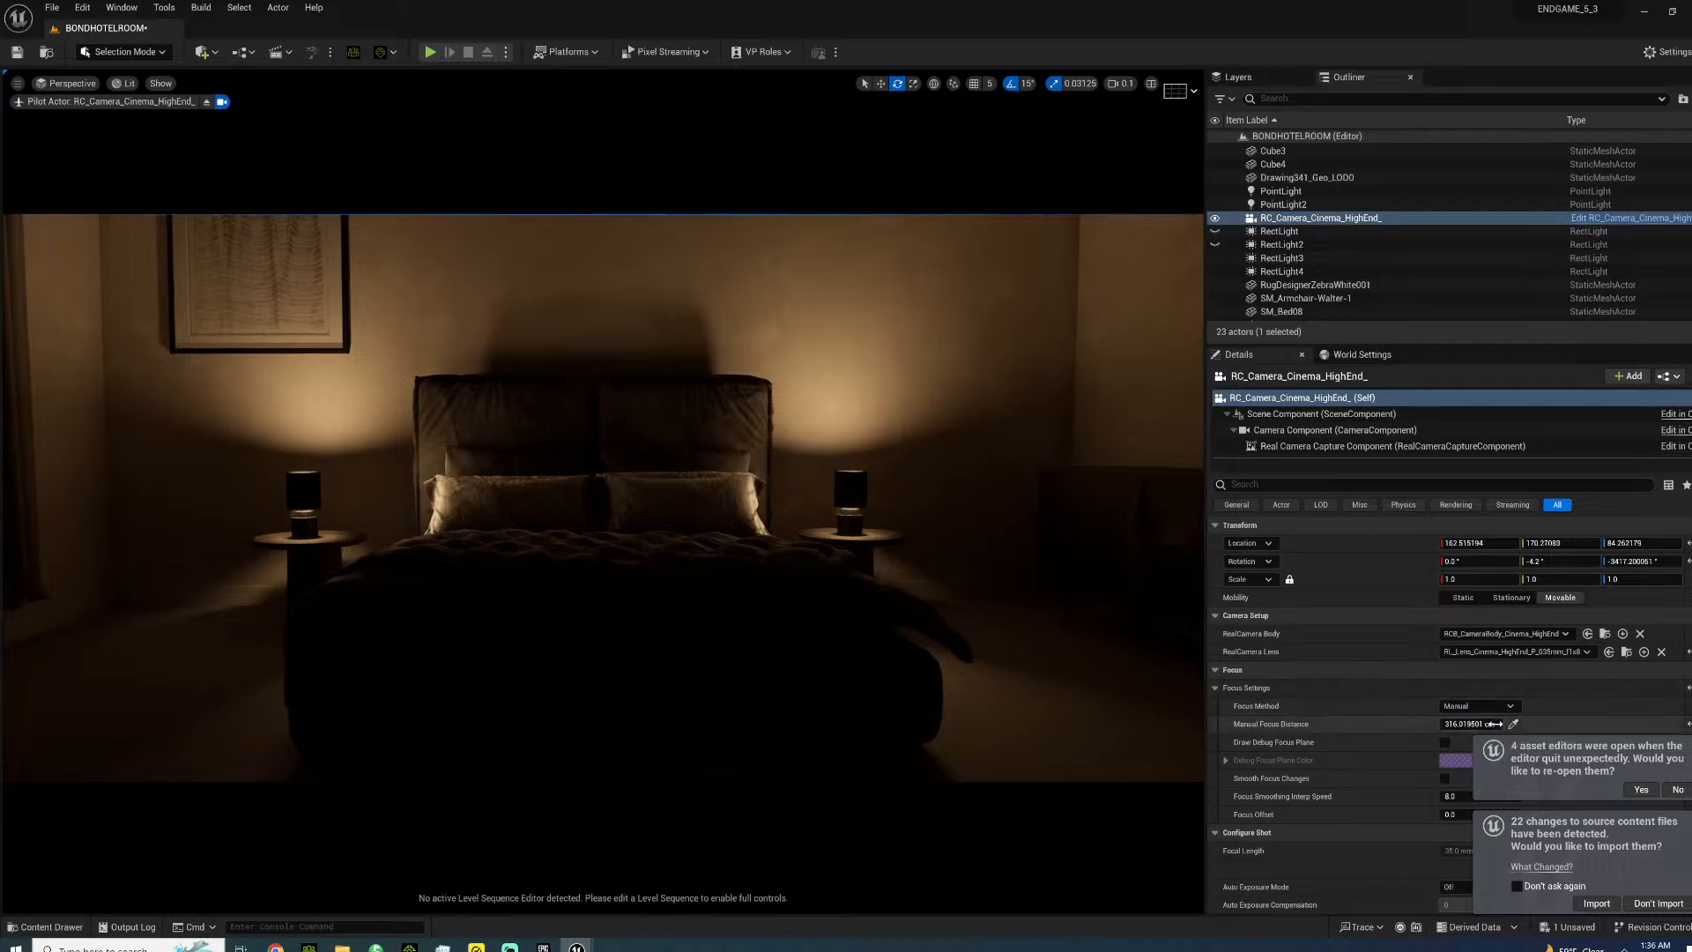
click(1513, 725)
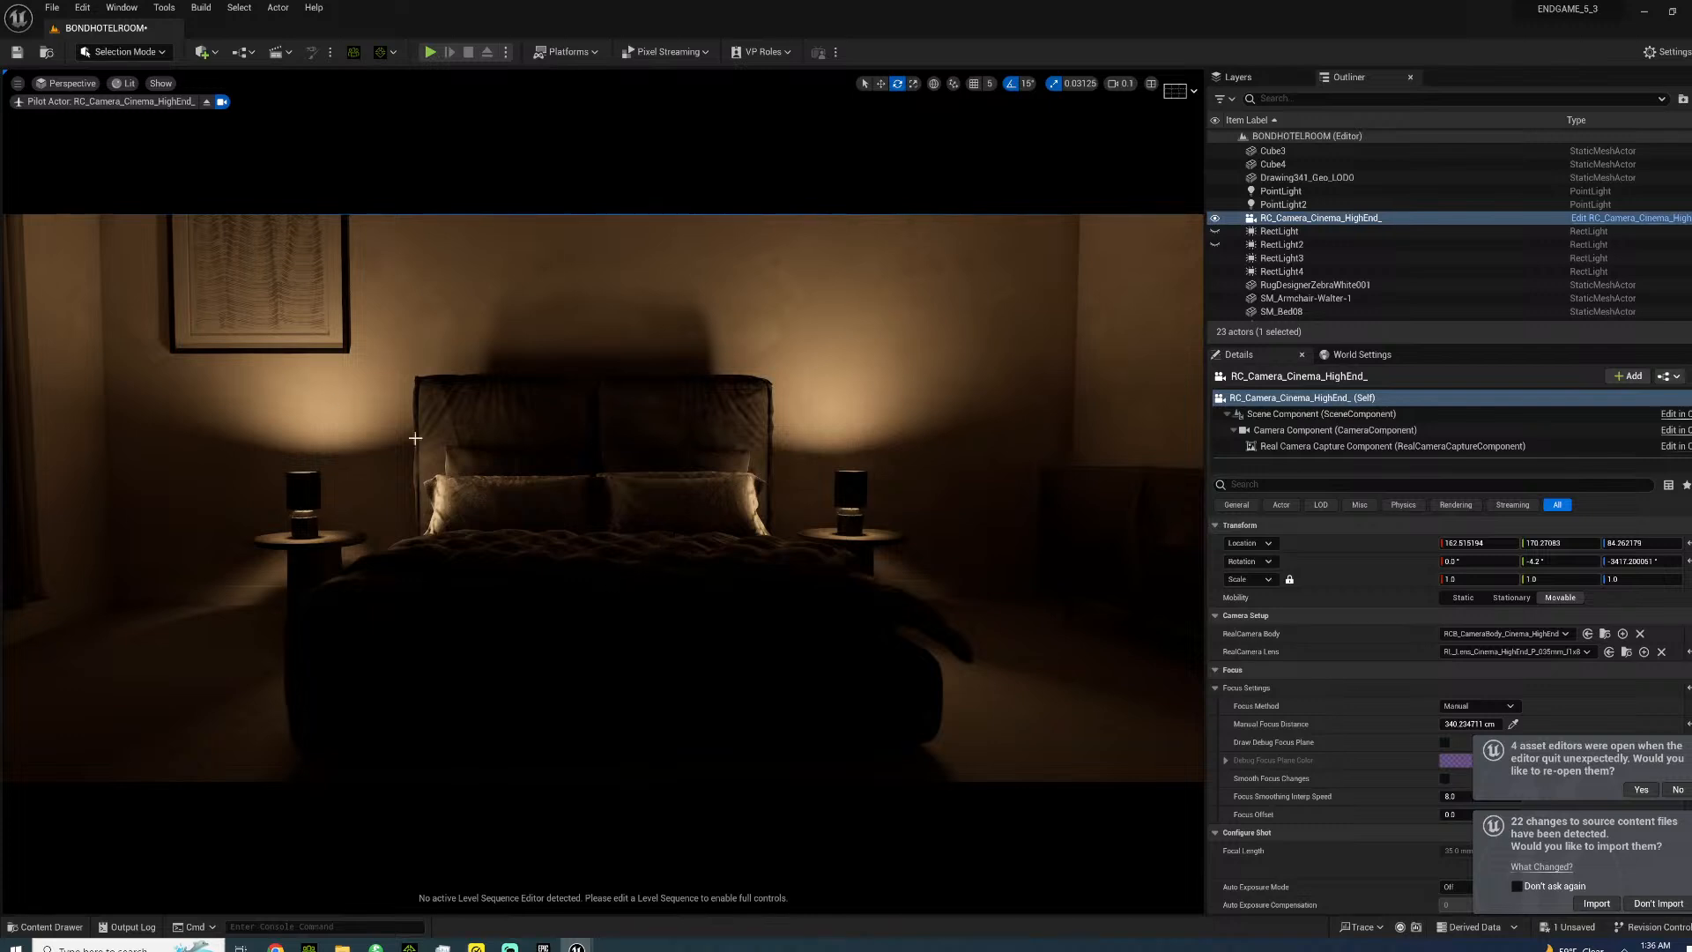
- Reframe the bed diagonally with one bedside table in the foreground, and save the level
key(a)
right_drag(611, 538, 640, 425)
key(w)
key(s)
key(w)
key(ctrl+s)
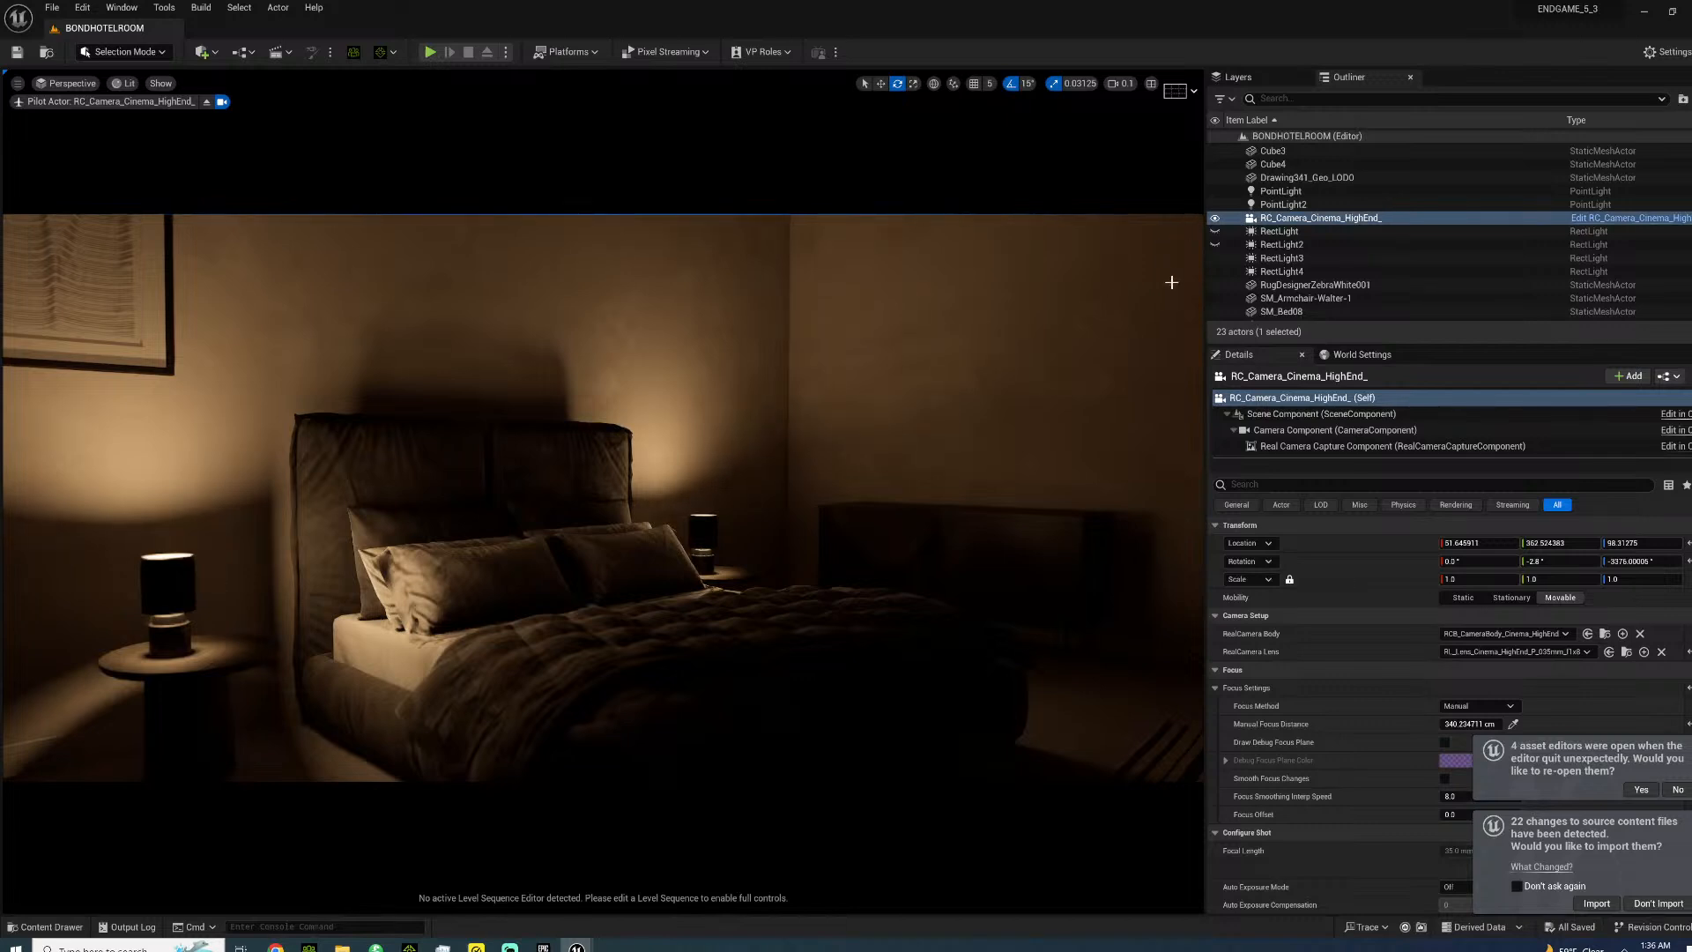
- Hide the supporting rect lights RectLight3 and RectLight4 and the lamp lights PointLight and PointLight2
click(1216, 258)
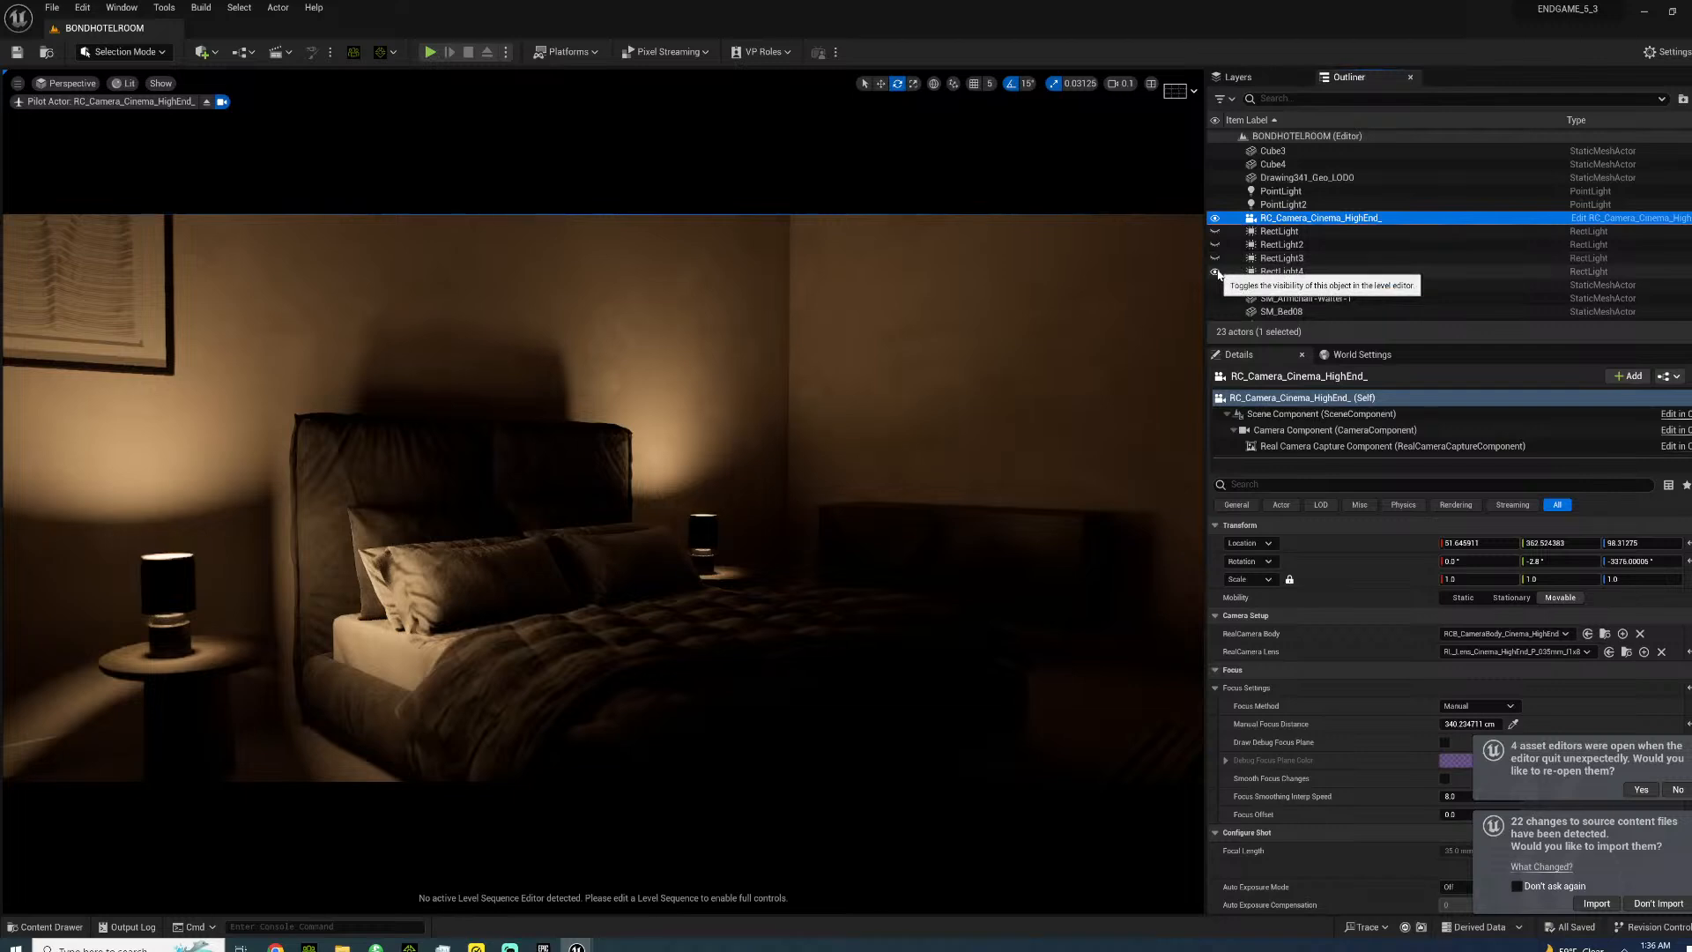
click(1216, 271)
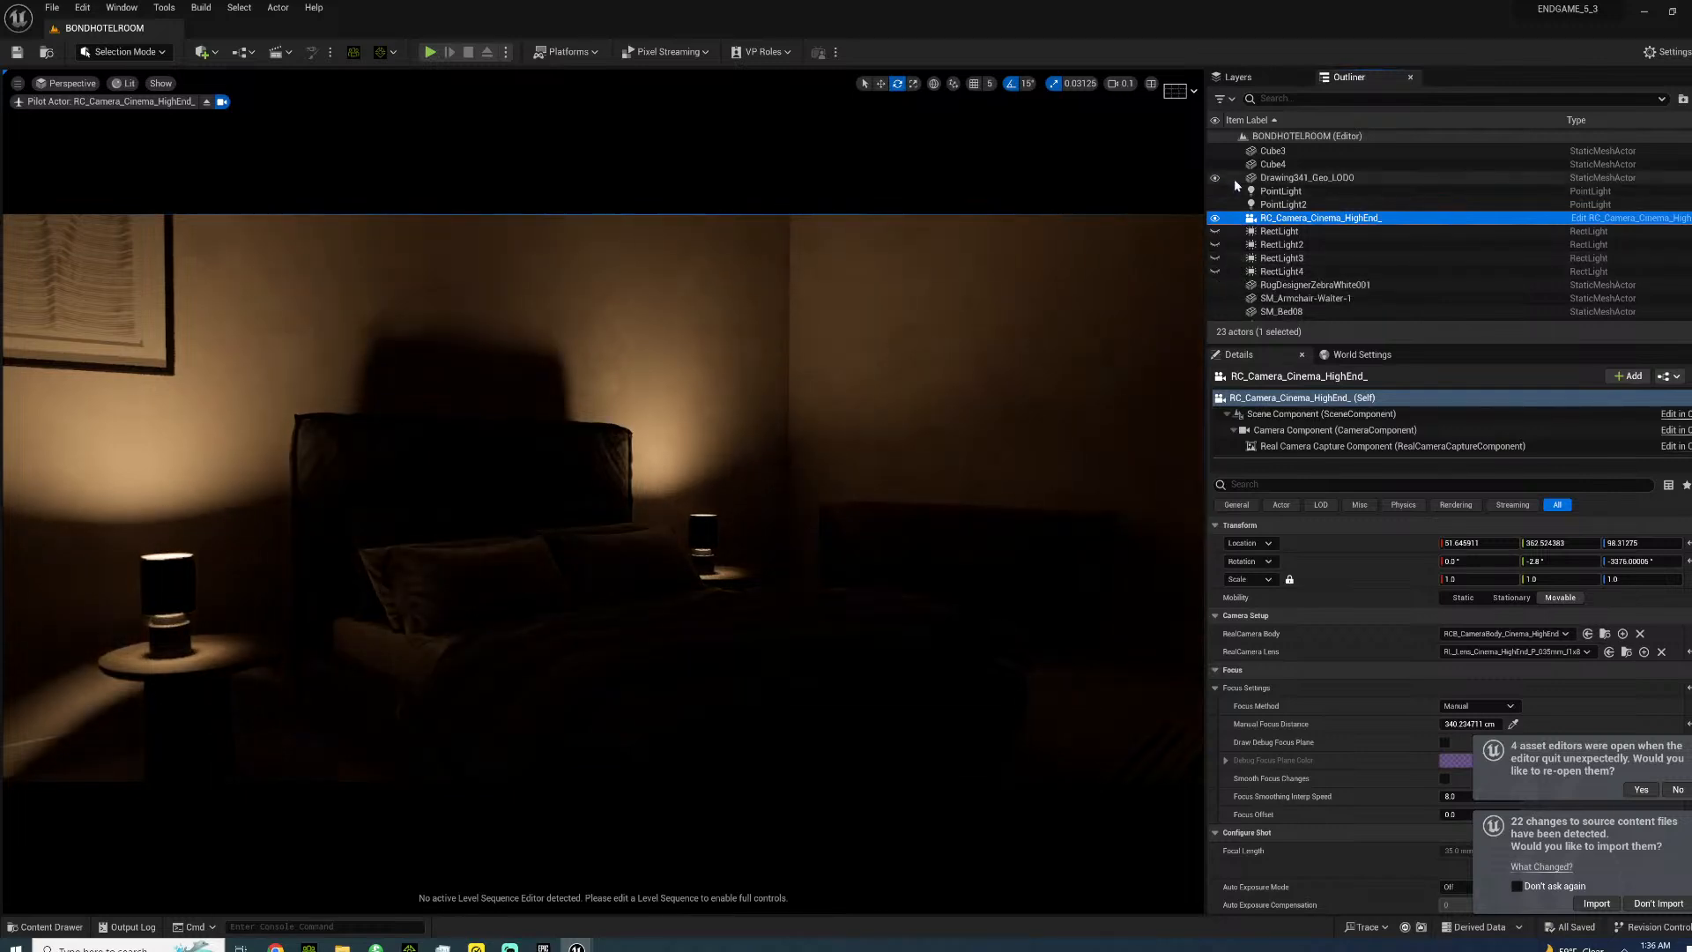
click(1215, 191)
click(1215, 204)
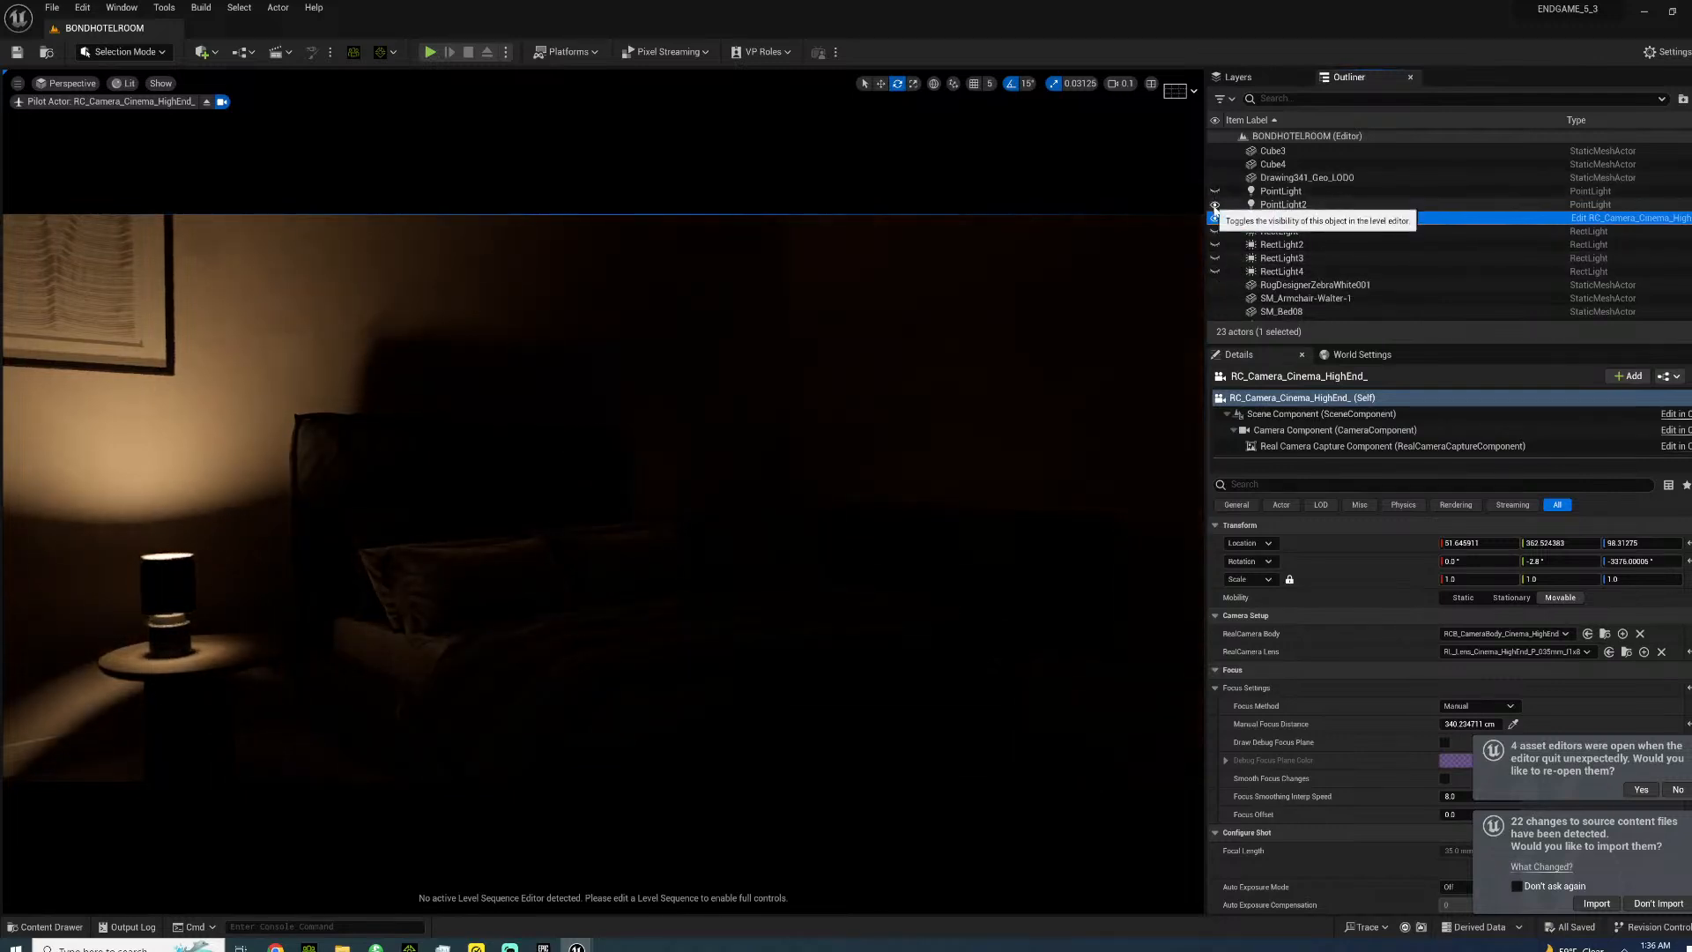
click(1216, 206)
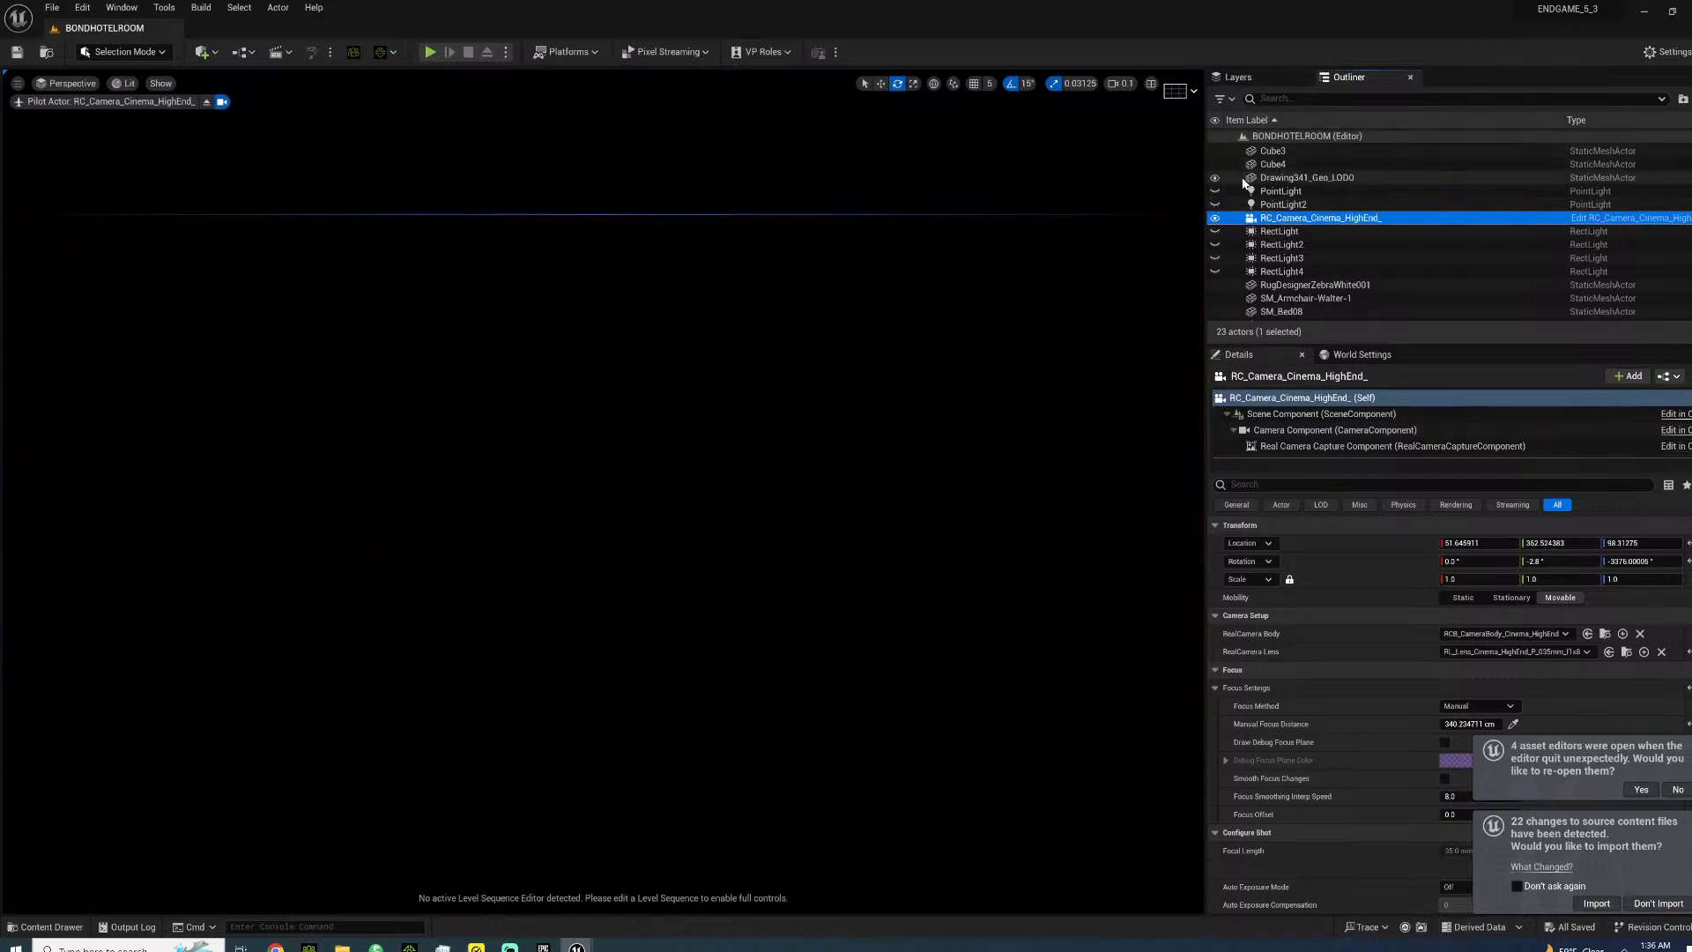
- Show PointLight and PointLight2 again and frame the bed lit only by the two lamps
right_drag(804, 540, 789, 507)
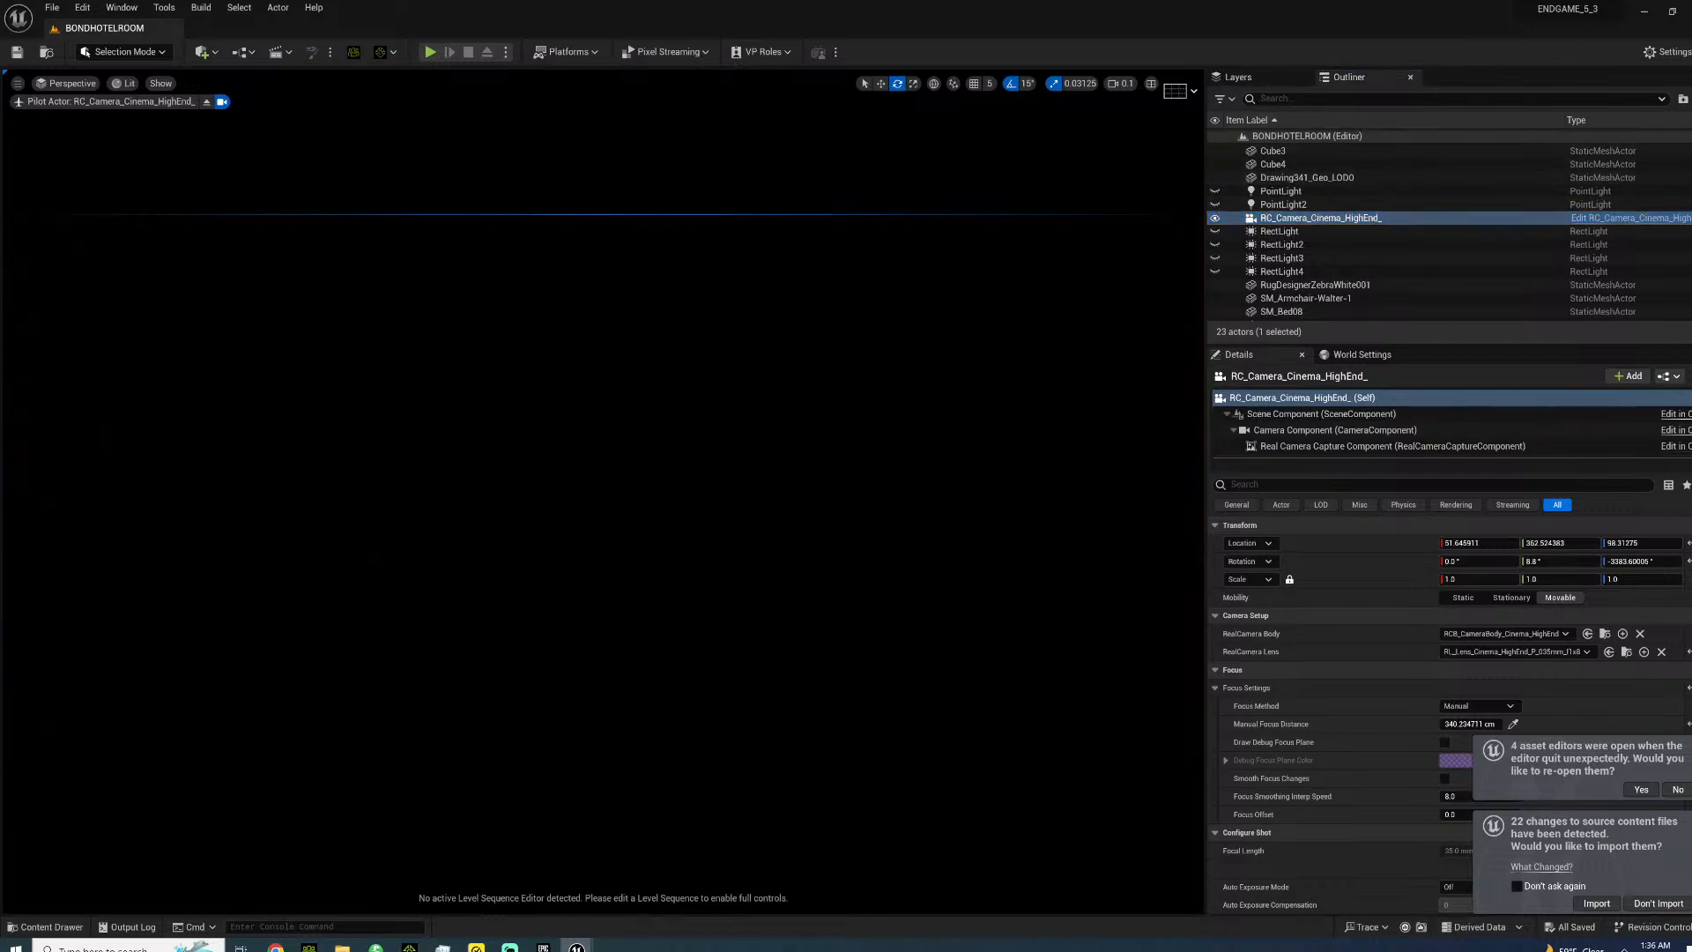
click(1217, 184)
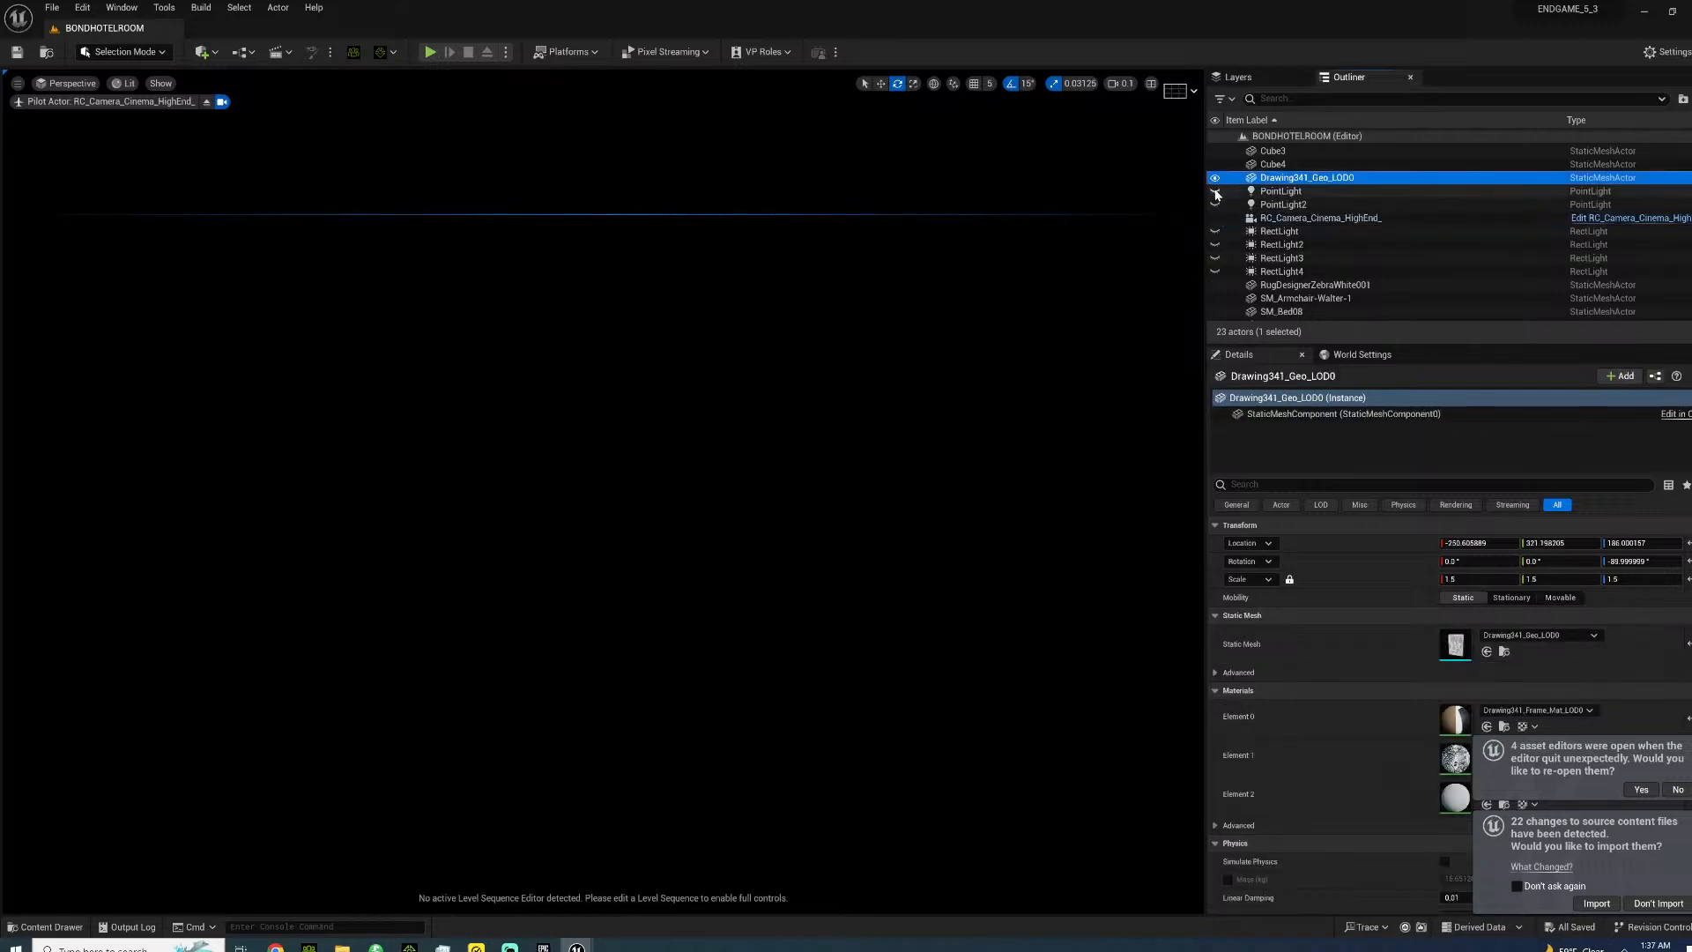
click(1216, 193)
click(1217, 205)
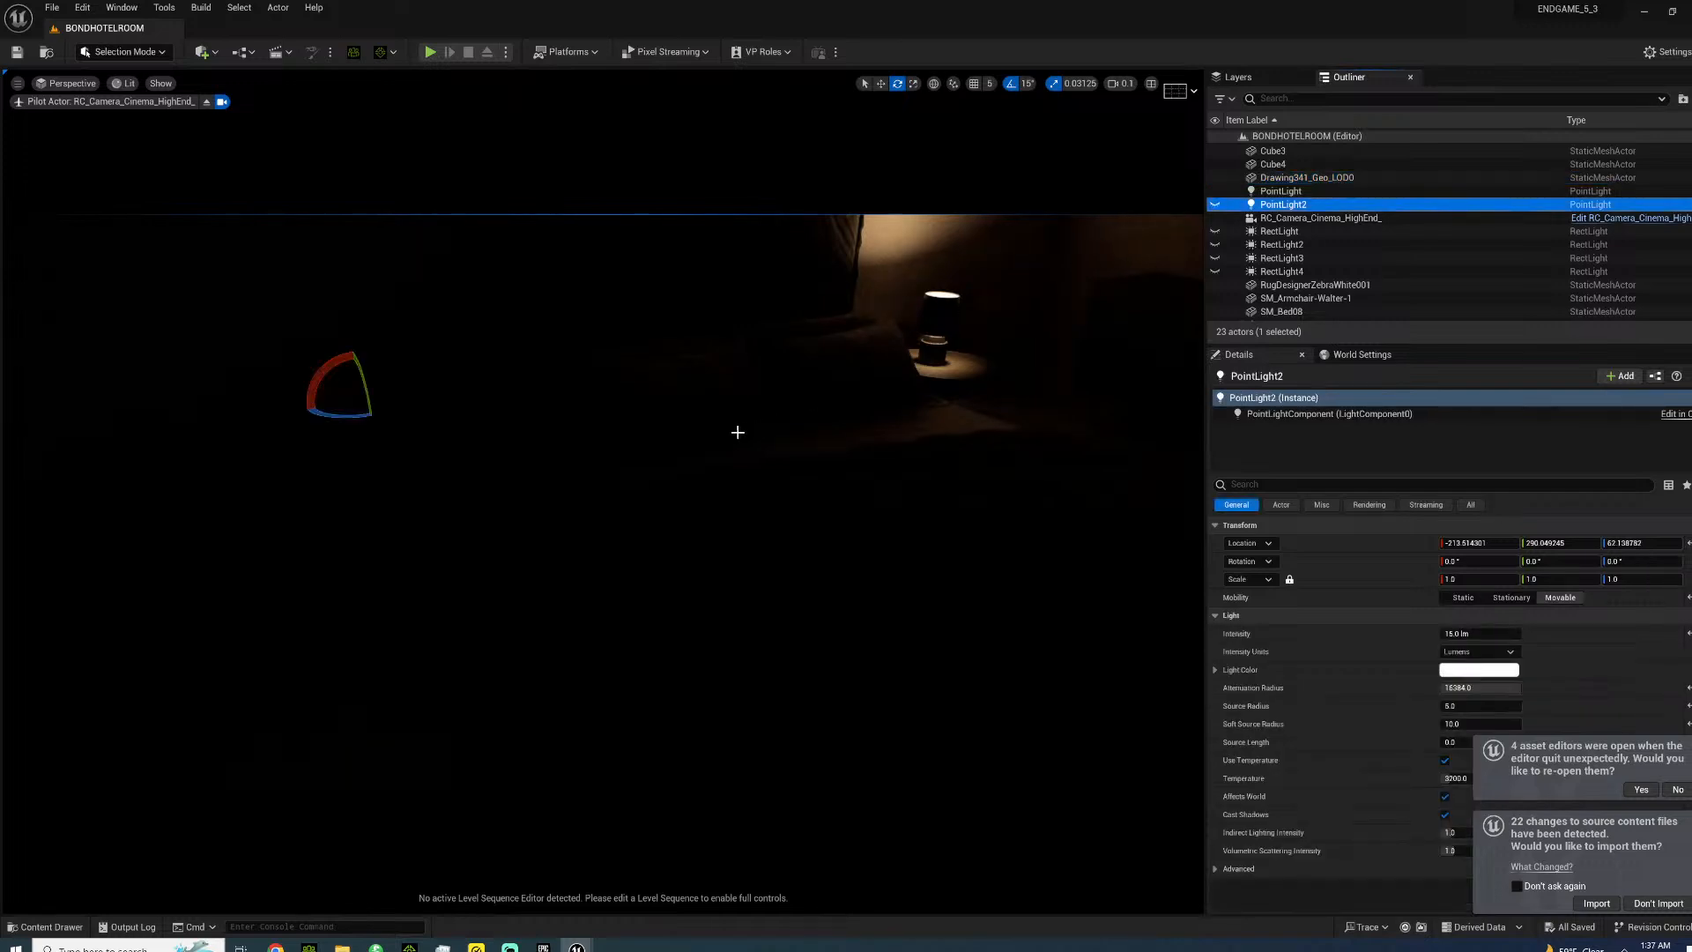
click(1215, 204)
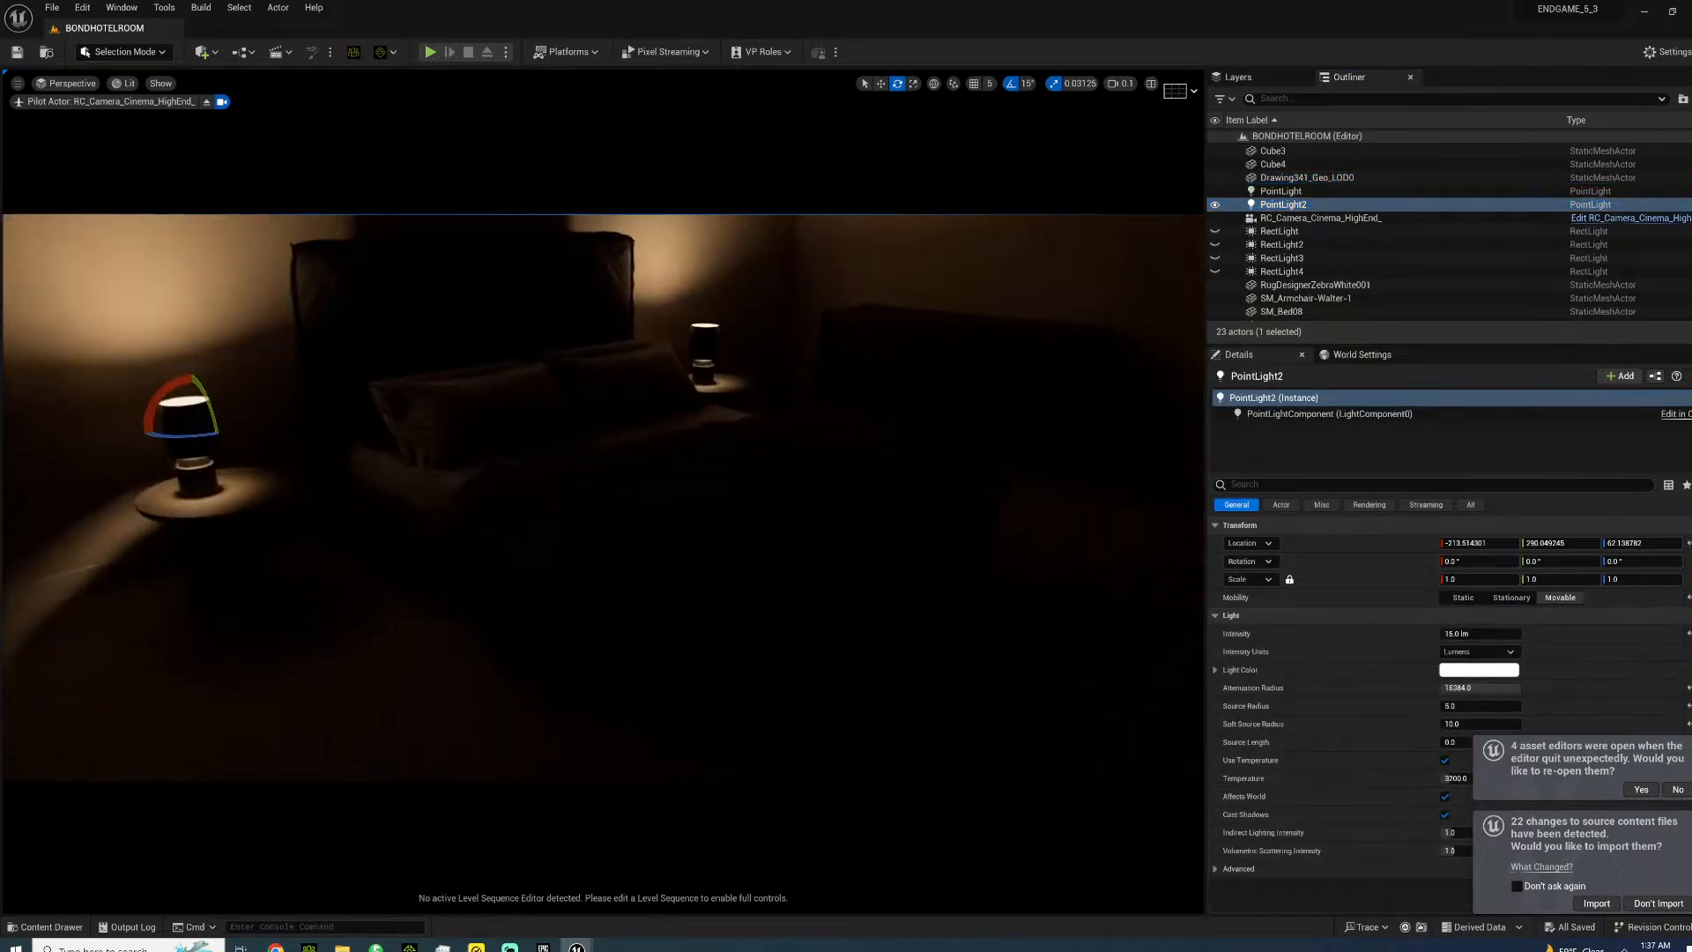
right_drag(812, 515, 802, 449)
click(859, 546)
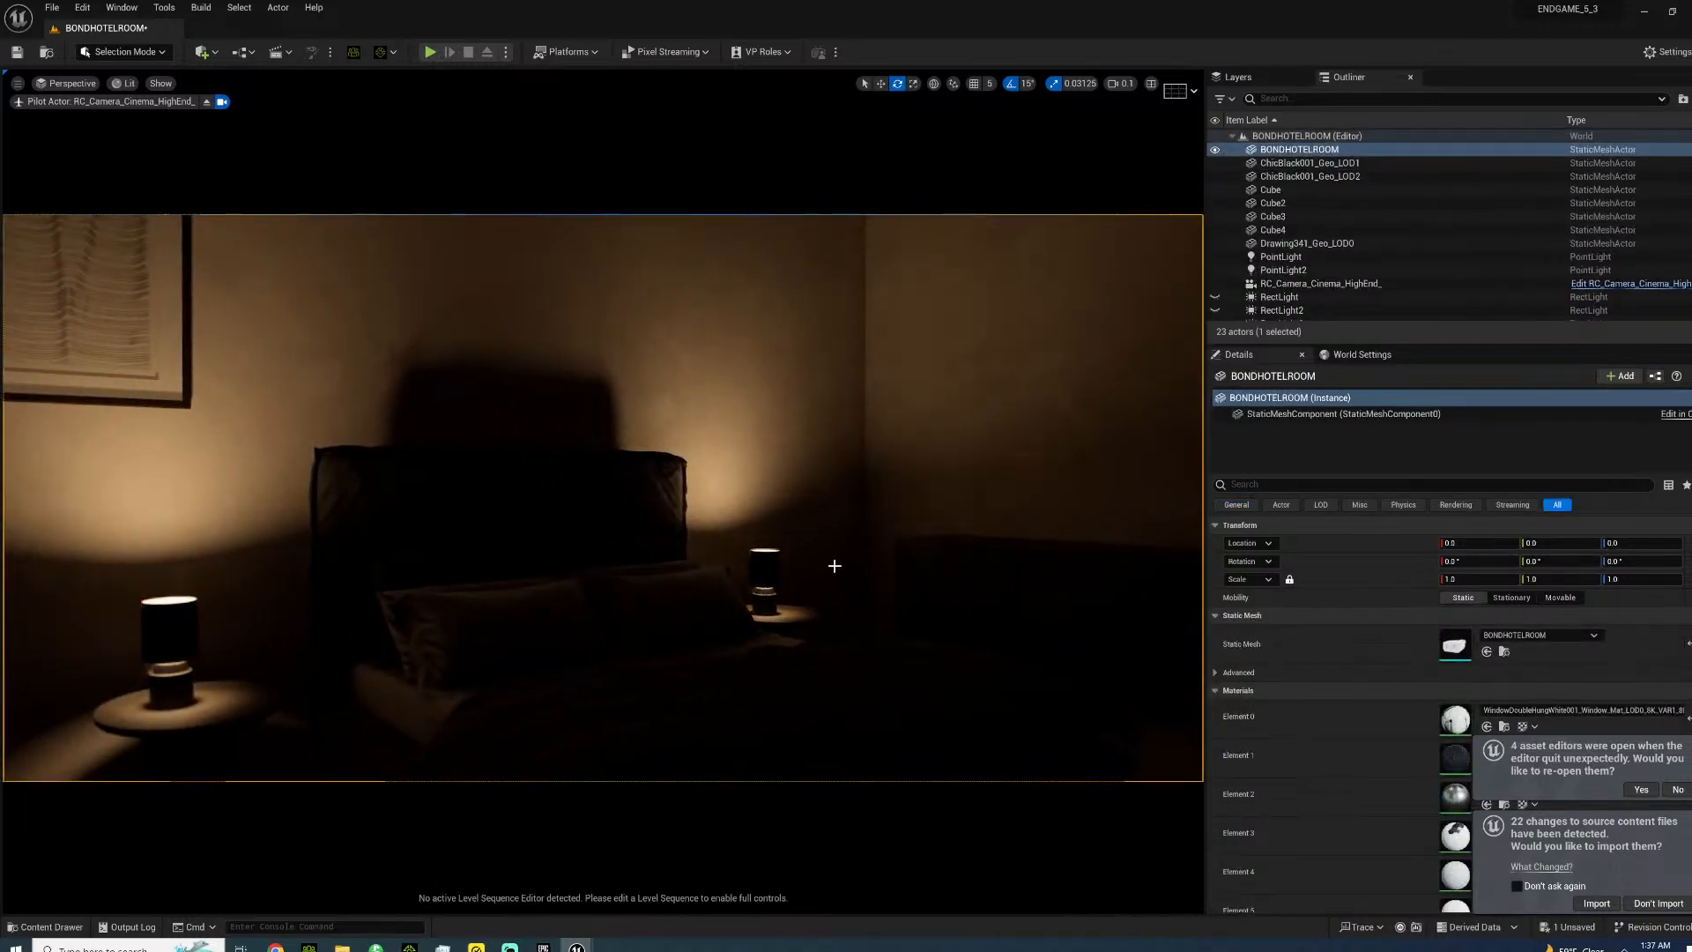
- Reframe the bed towards the far corner, show RectLight3 and RectLight4 again, and check each one's contribution
right_drag(561, 483, 463, 498)
right_drag(467, 573, 617, 569)
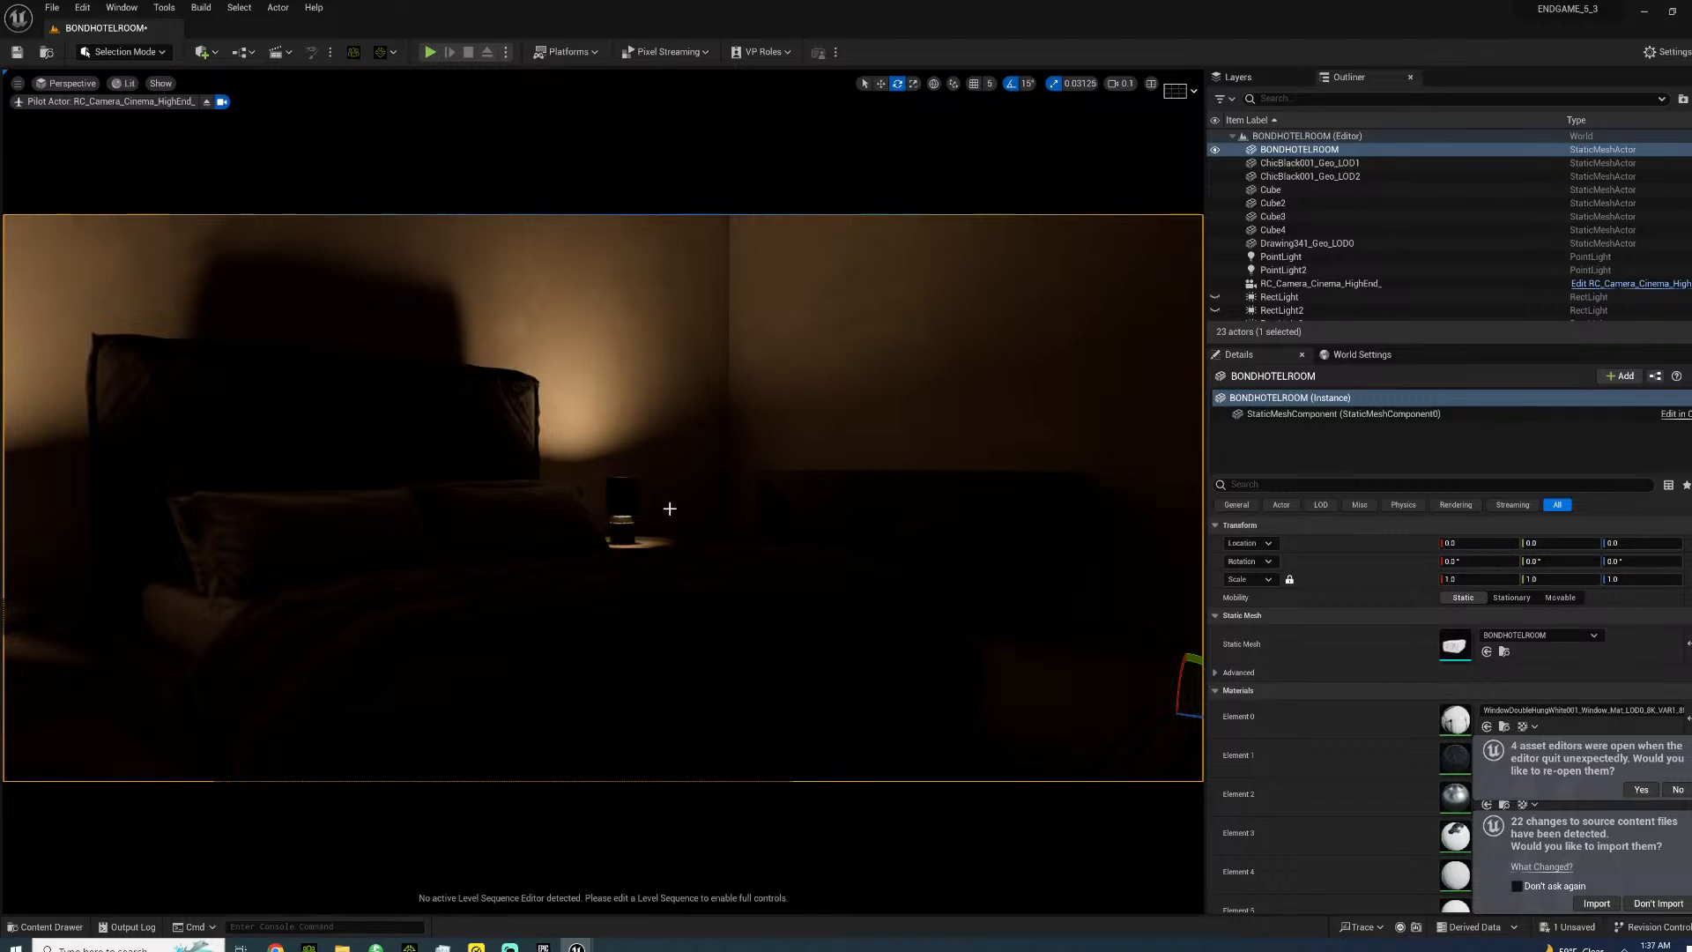
scroll(1368, 293, down, 3)
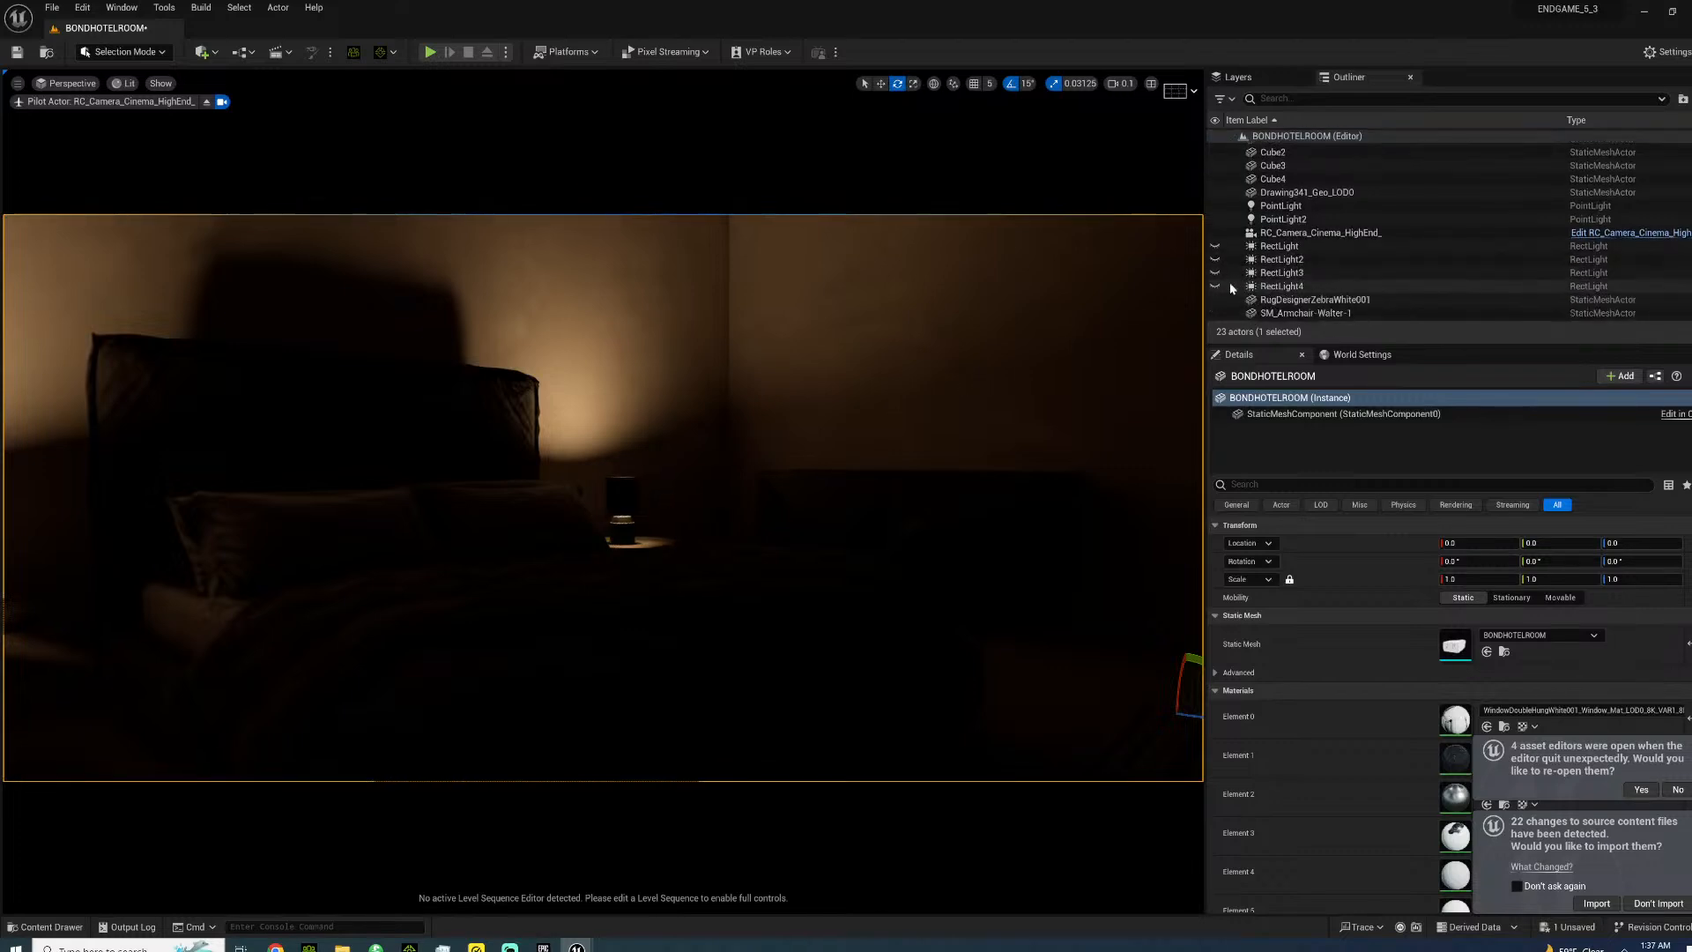
click(1217, 273)
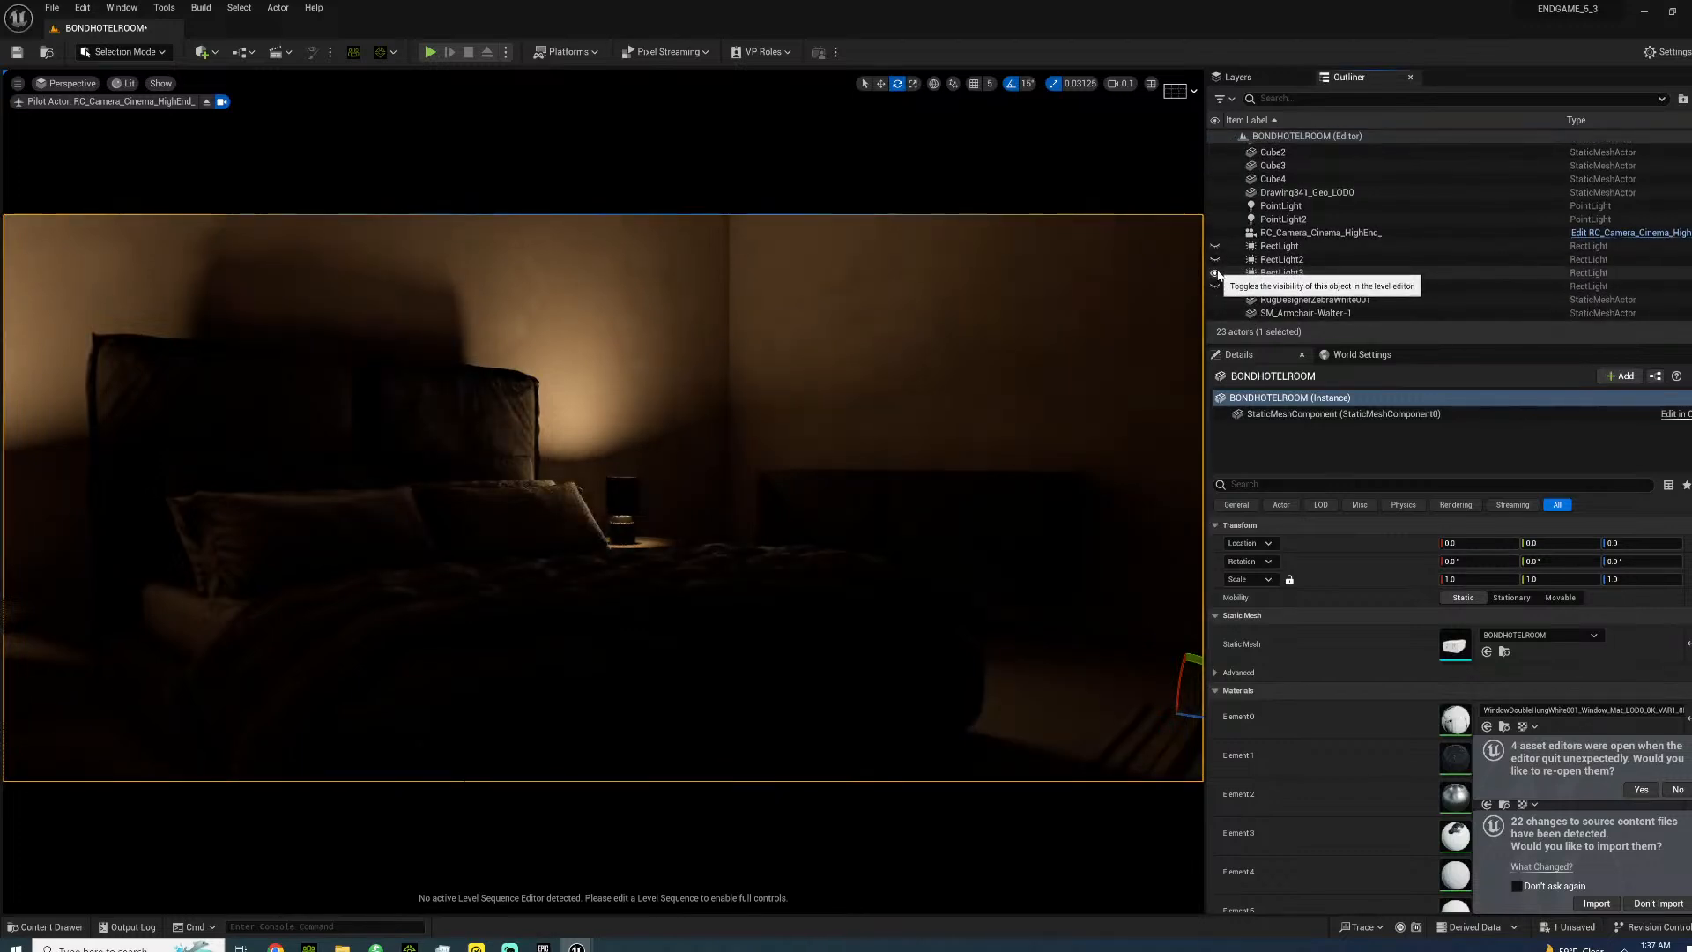
click(1216, 286)
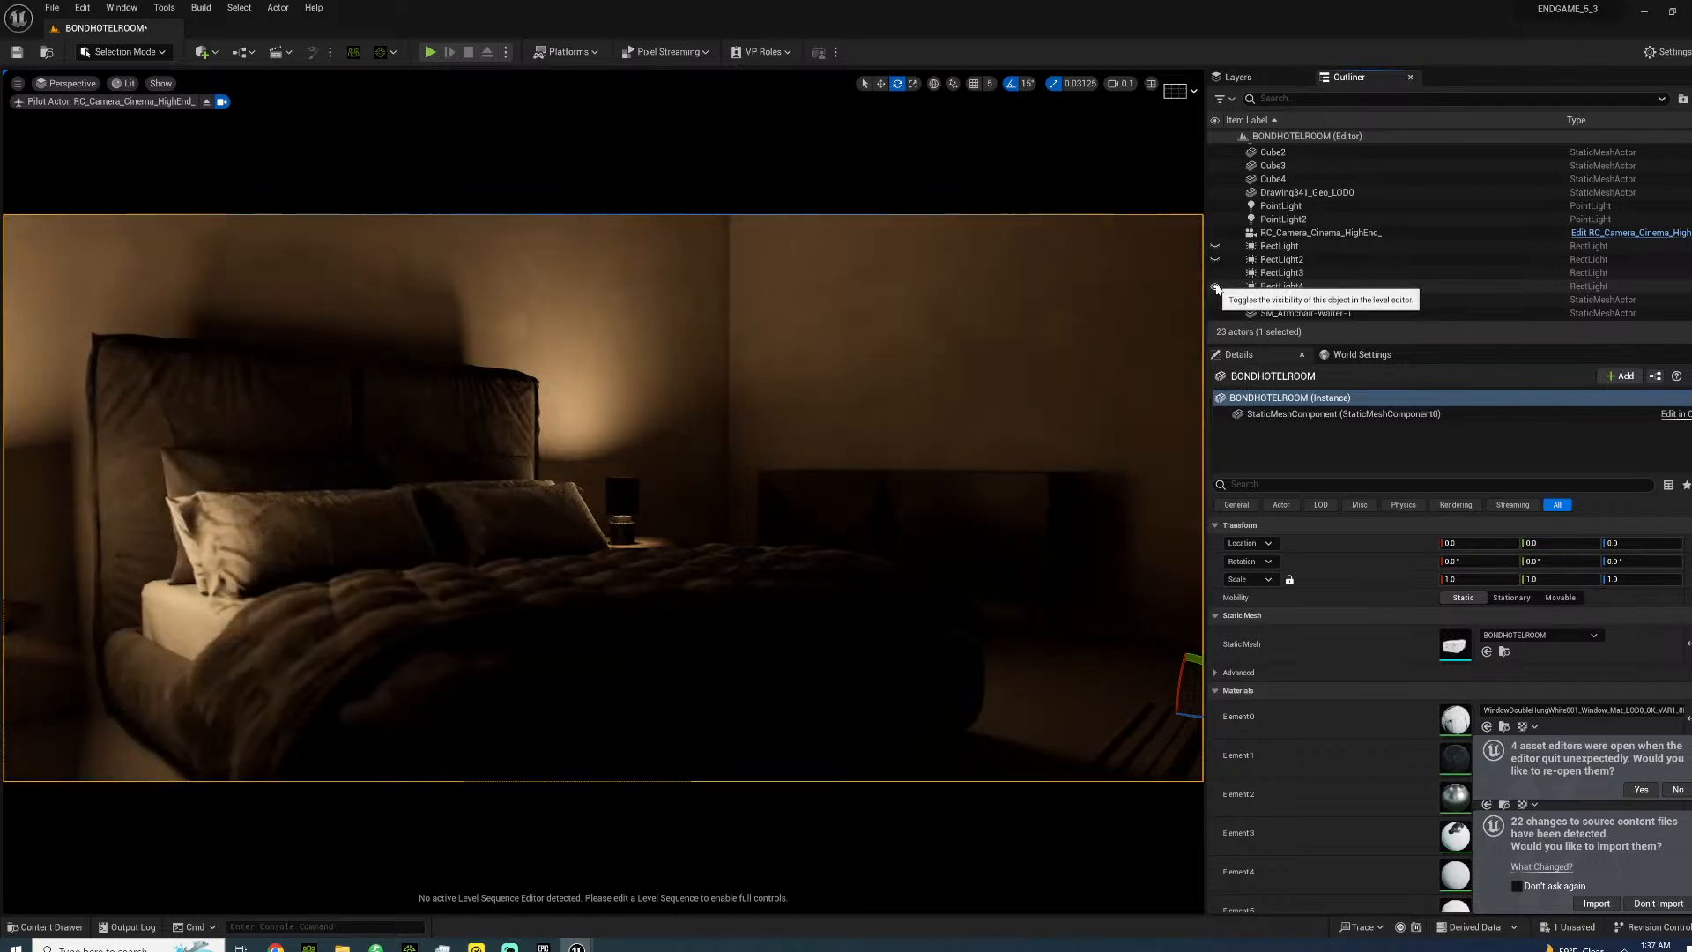
click(1217, 286)
click(1217, 273)
click(1217, 286)
click(1216, 287)
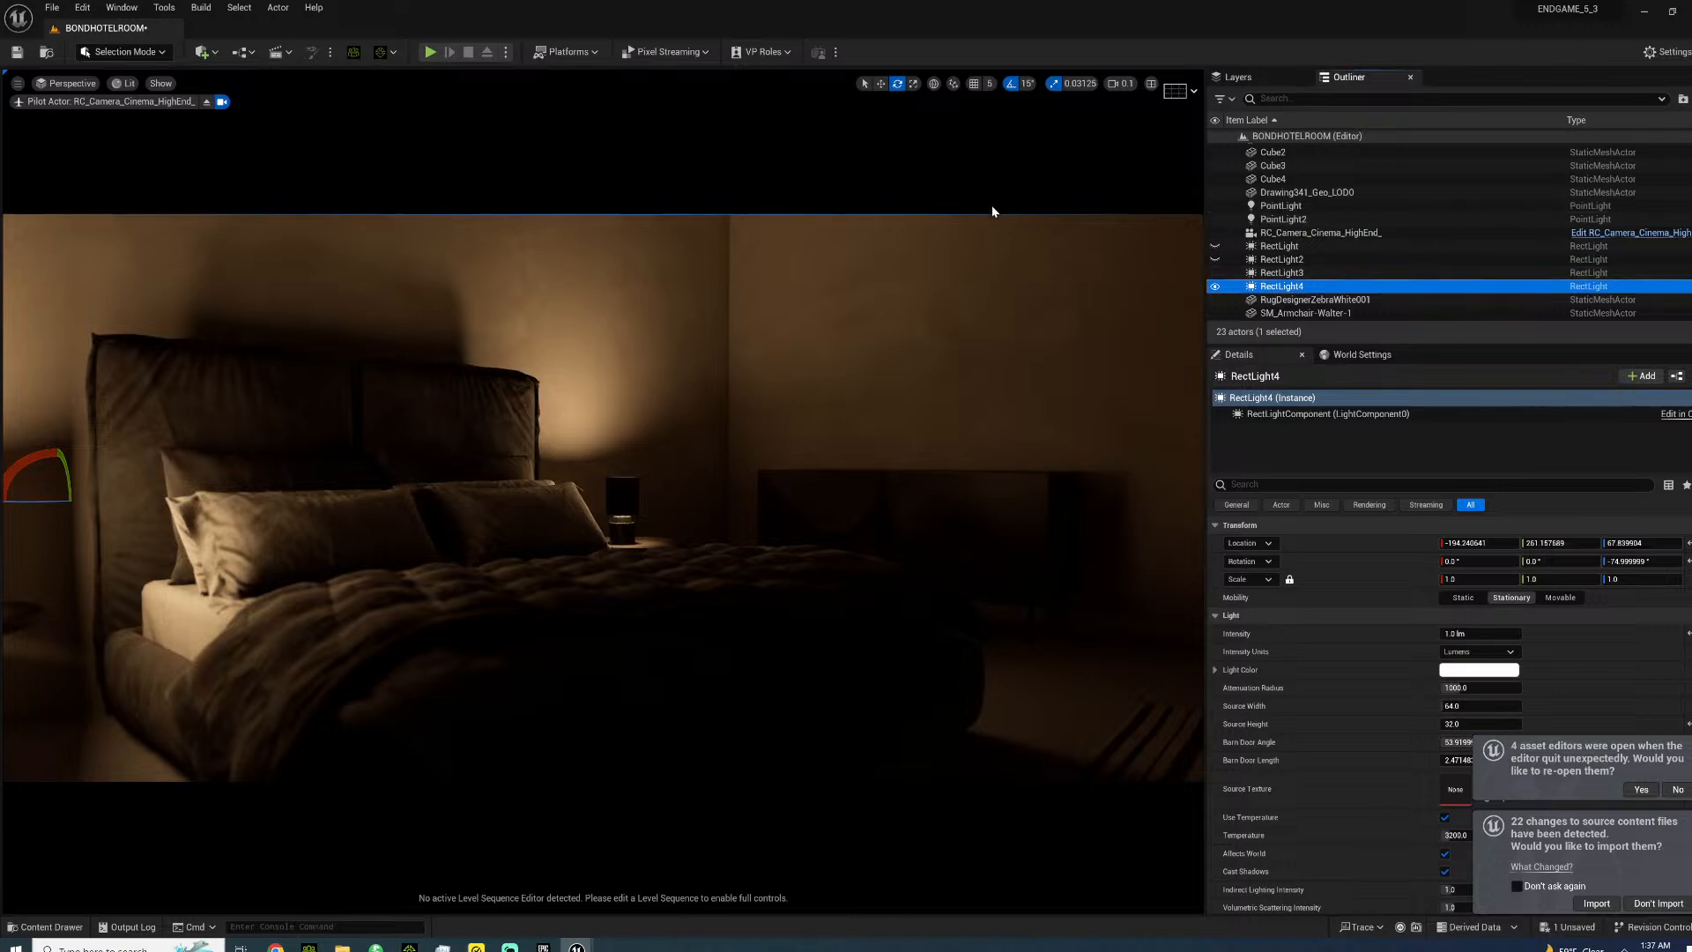
- Frame the bed with both bedside lamps in view and compare the lighting with RectLight3 and RectLight4 off and on
right_drag(535, 453, 388, 467)
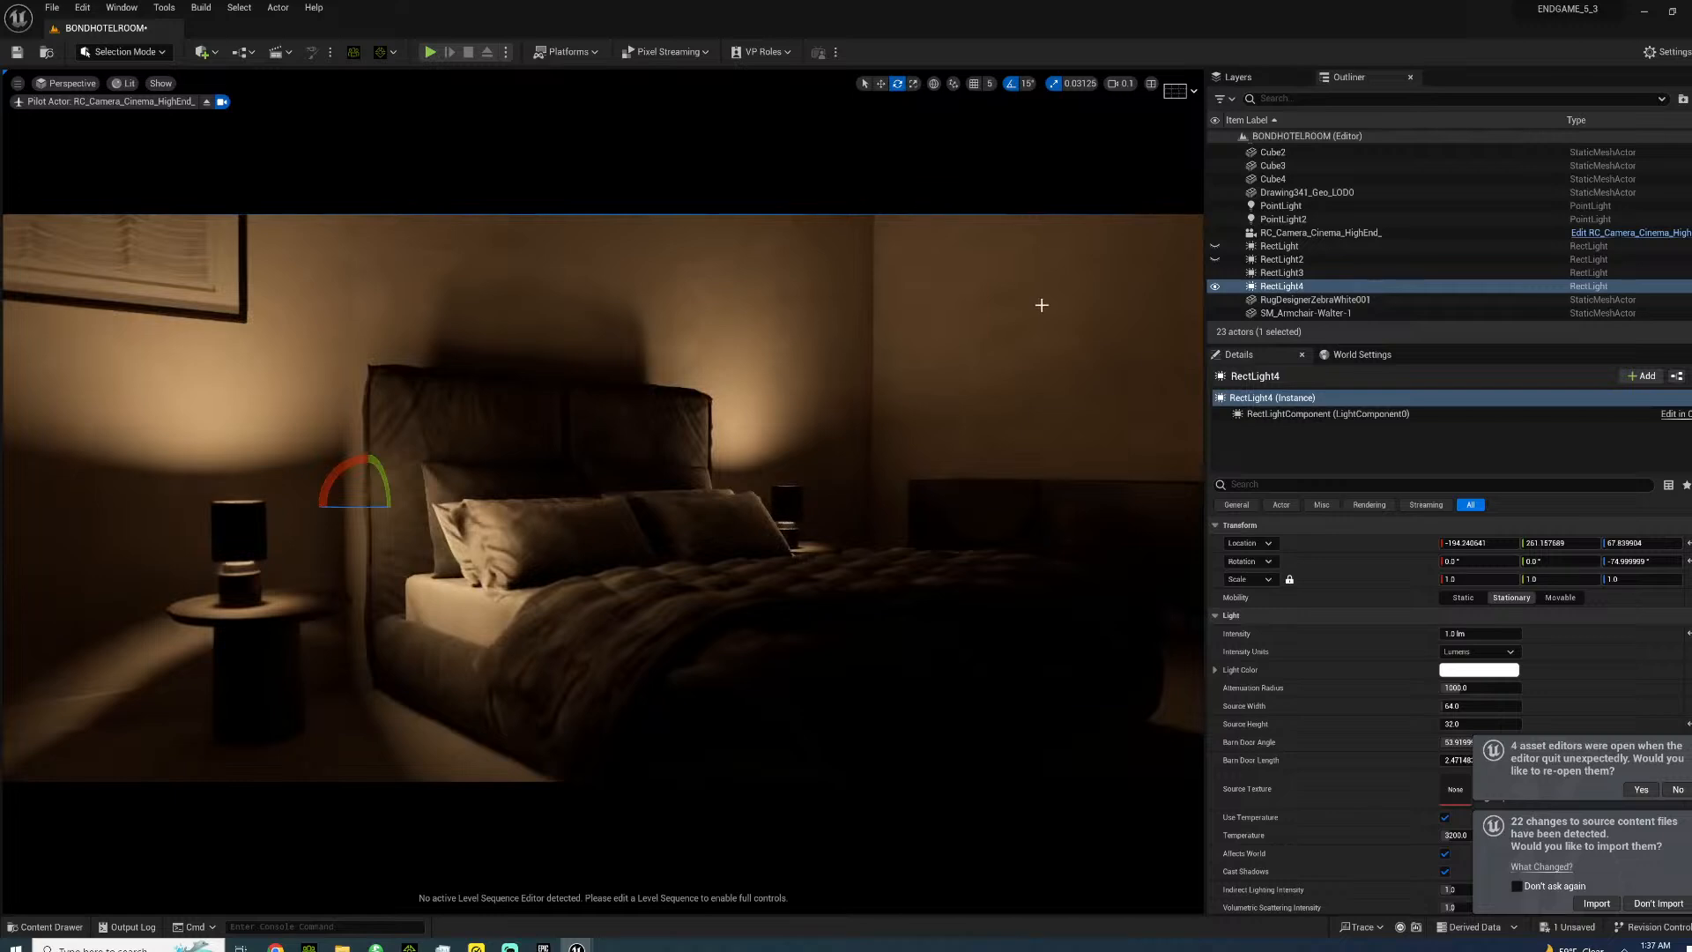
click(1215, 286)
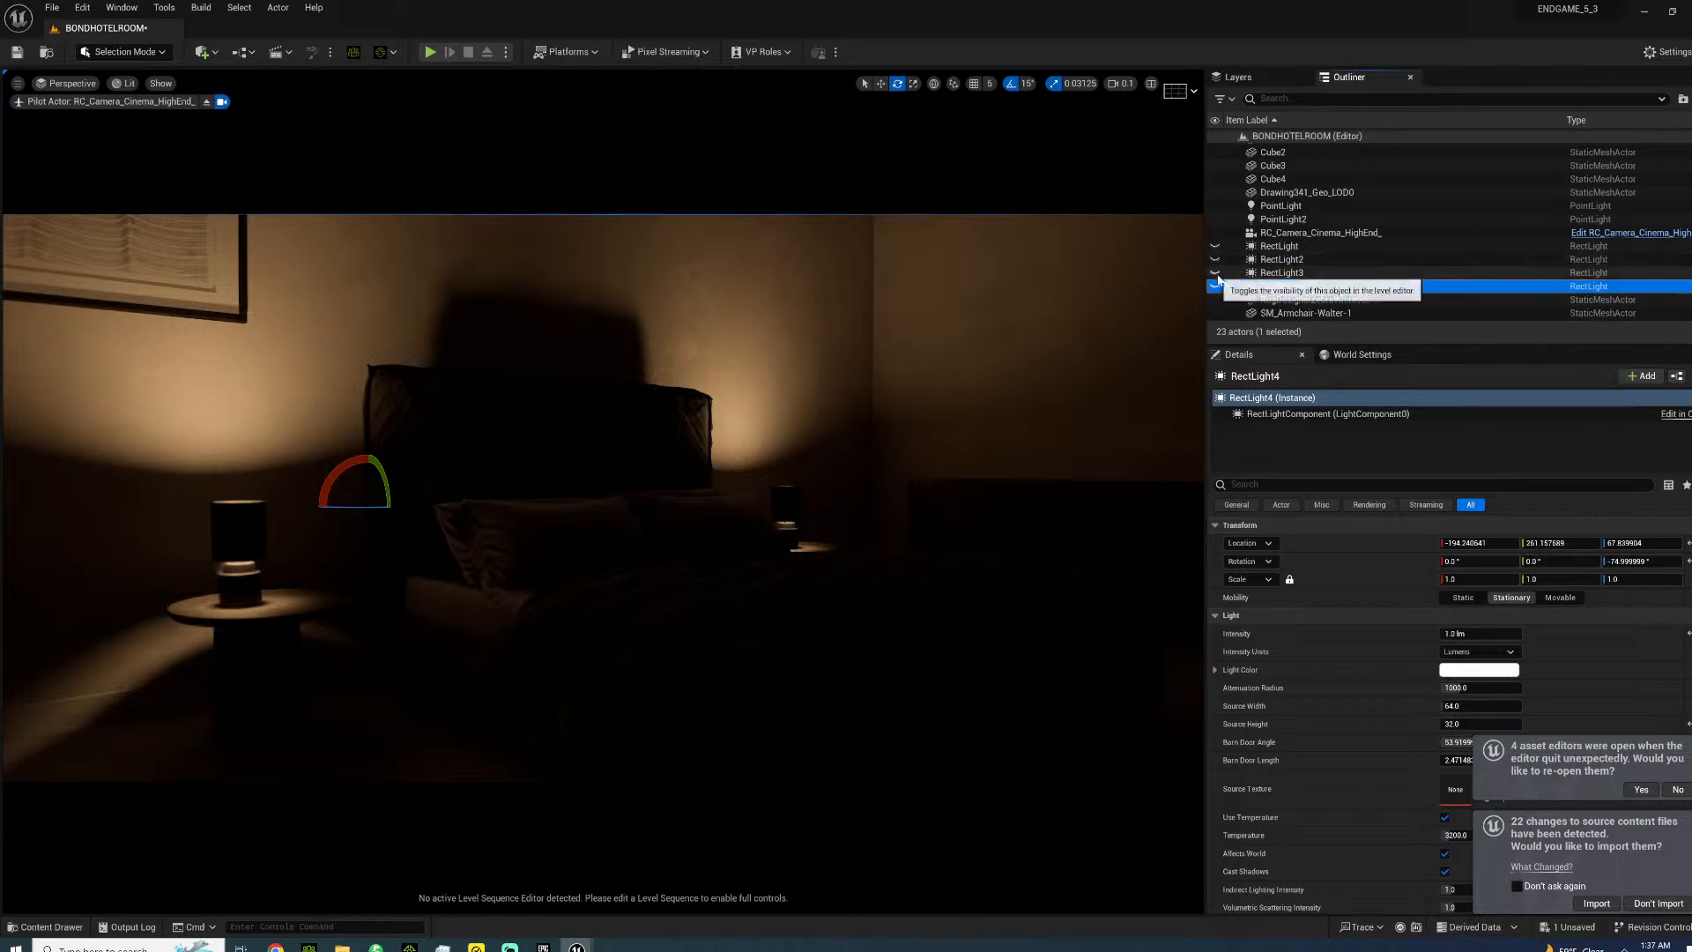
click(1216, 273)
click(1215, 285)
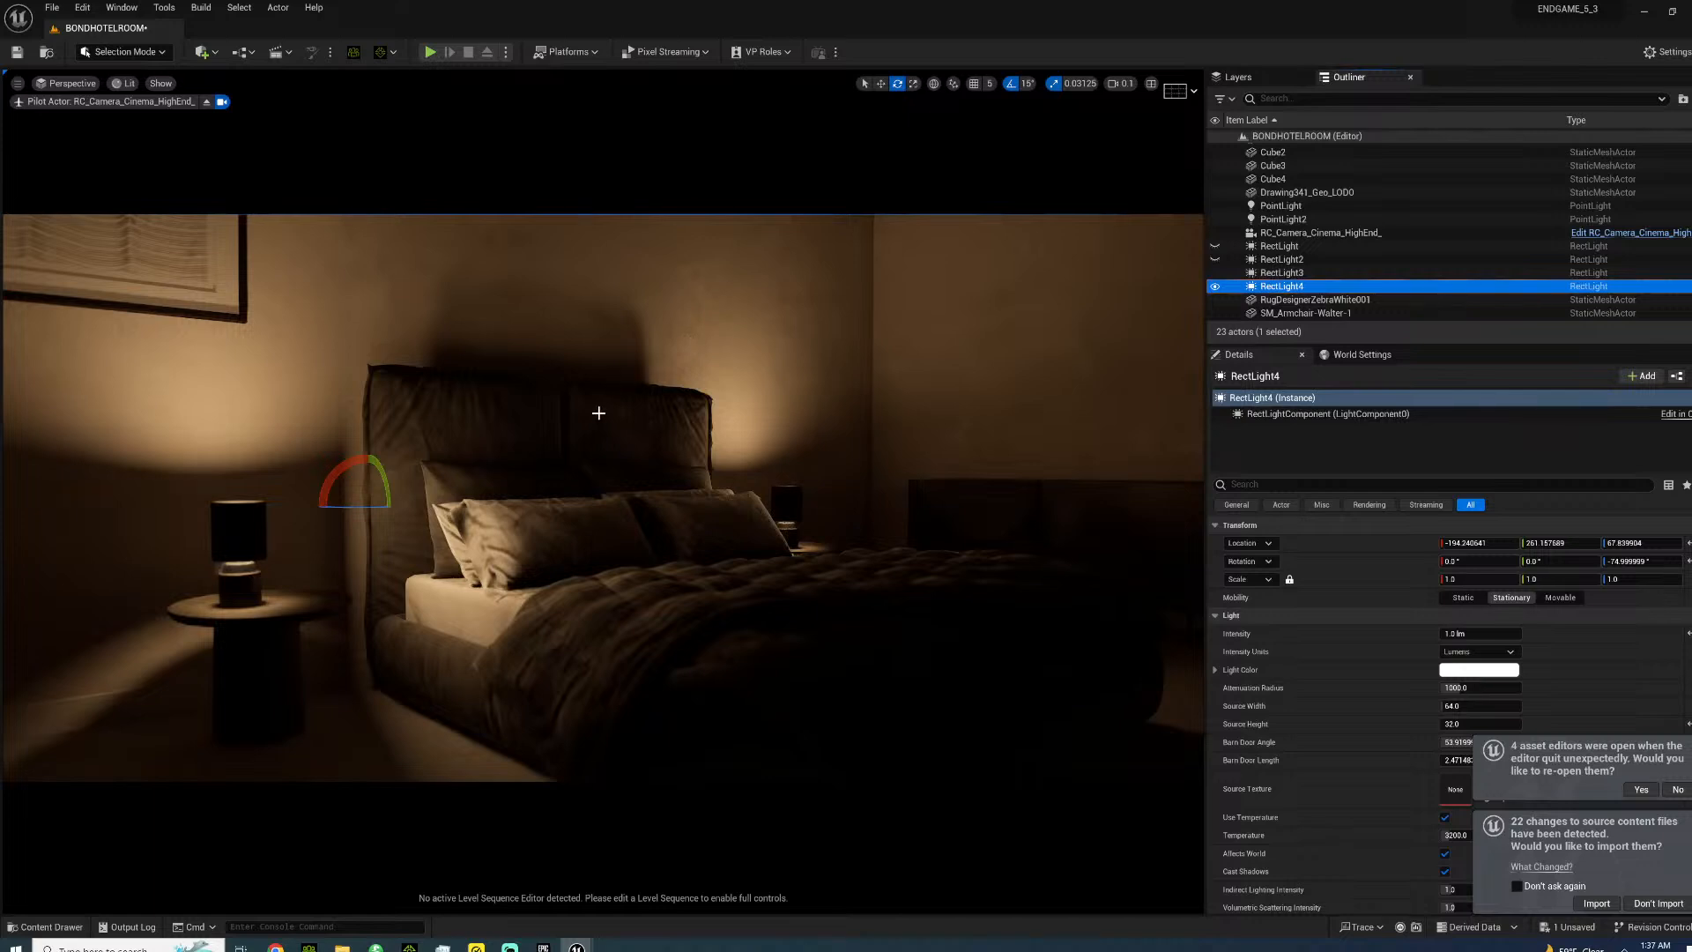
click(1215, 273)
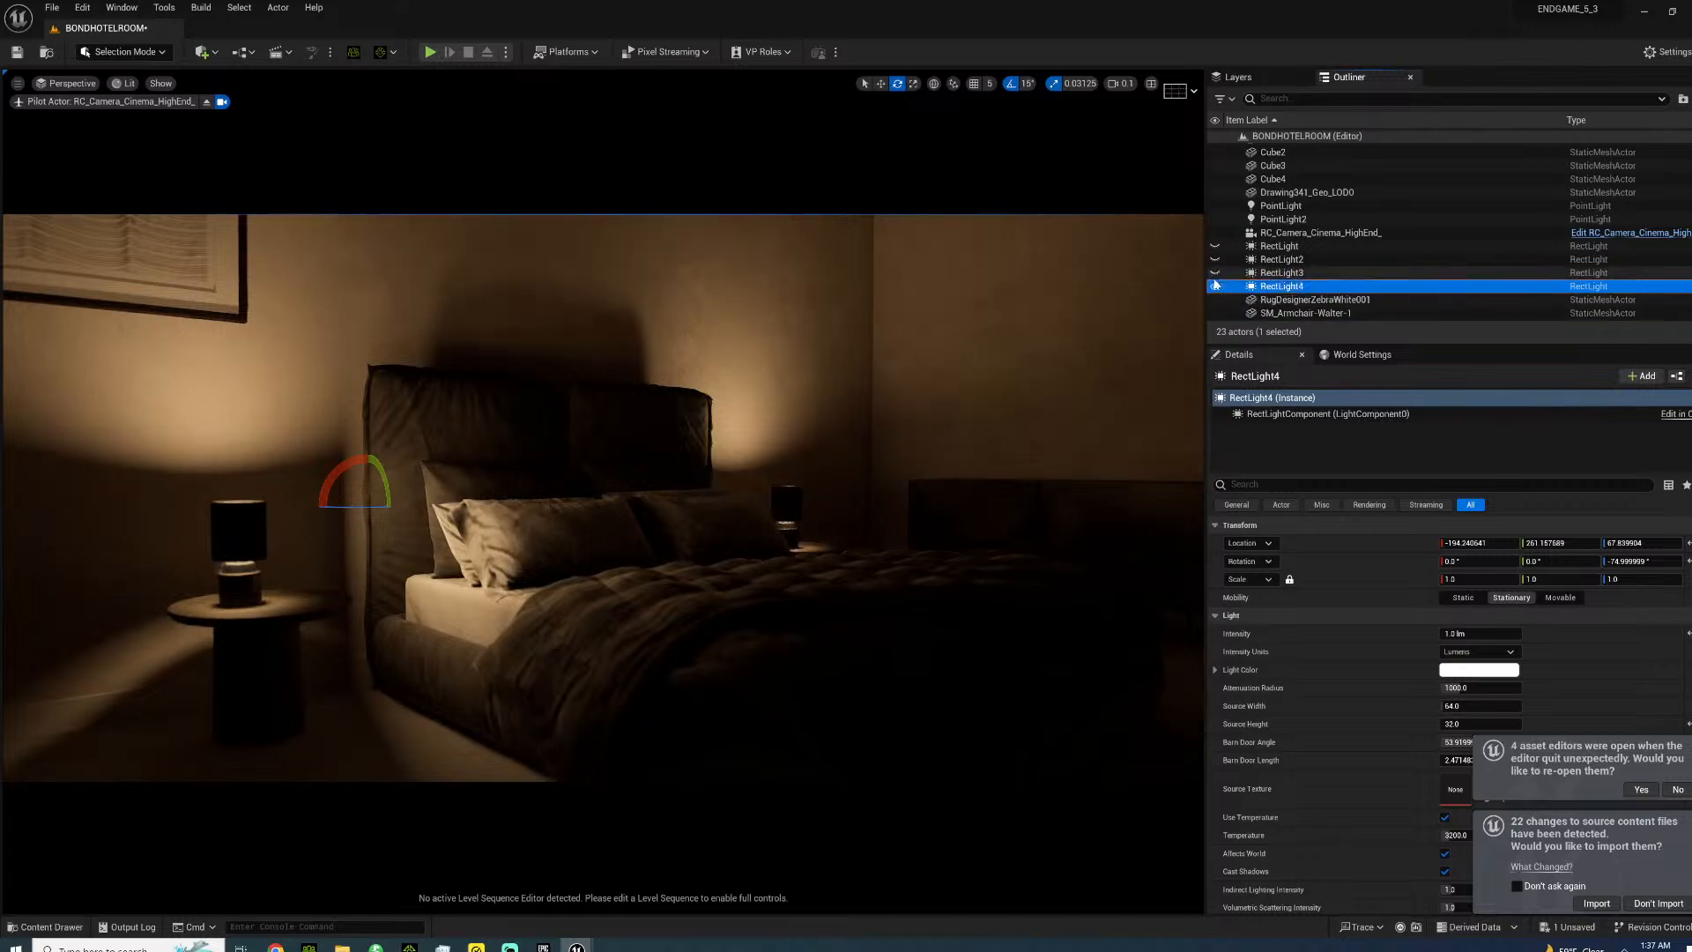
click(1215, 286)
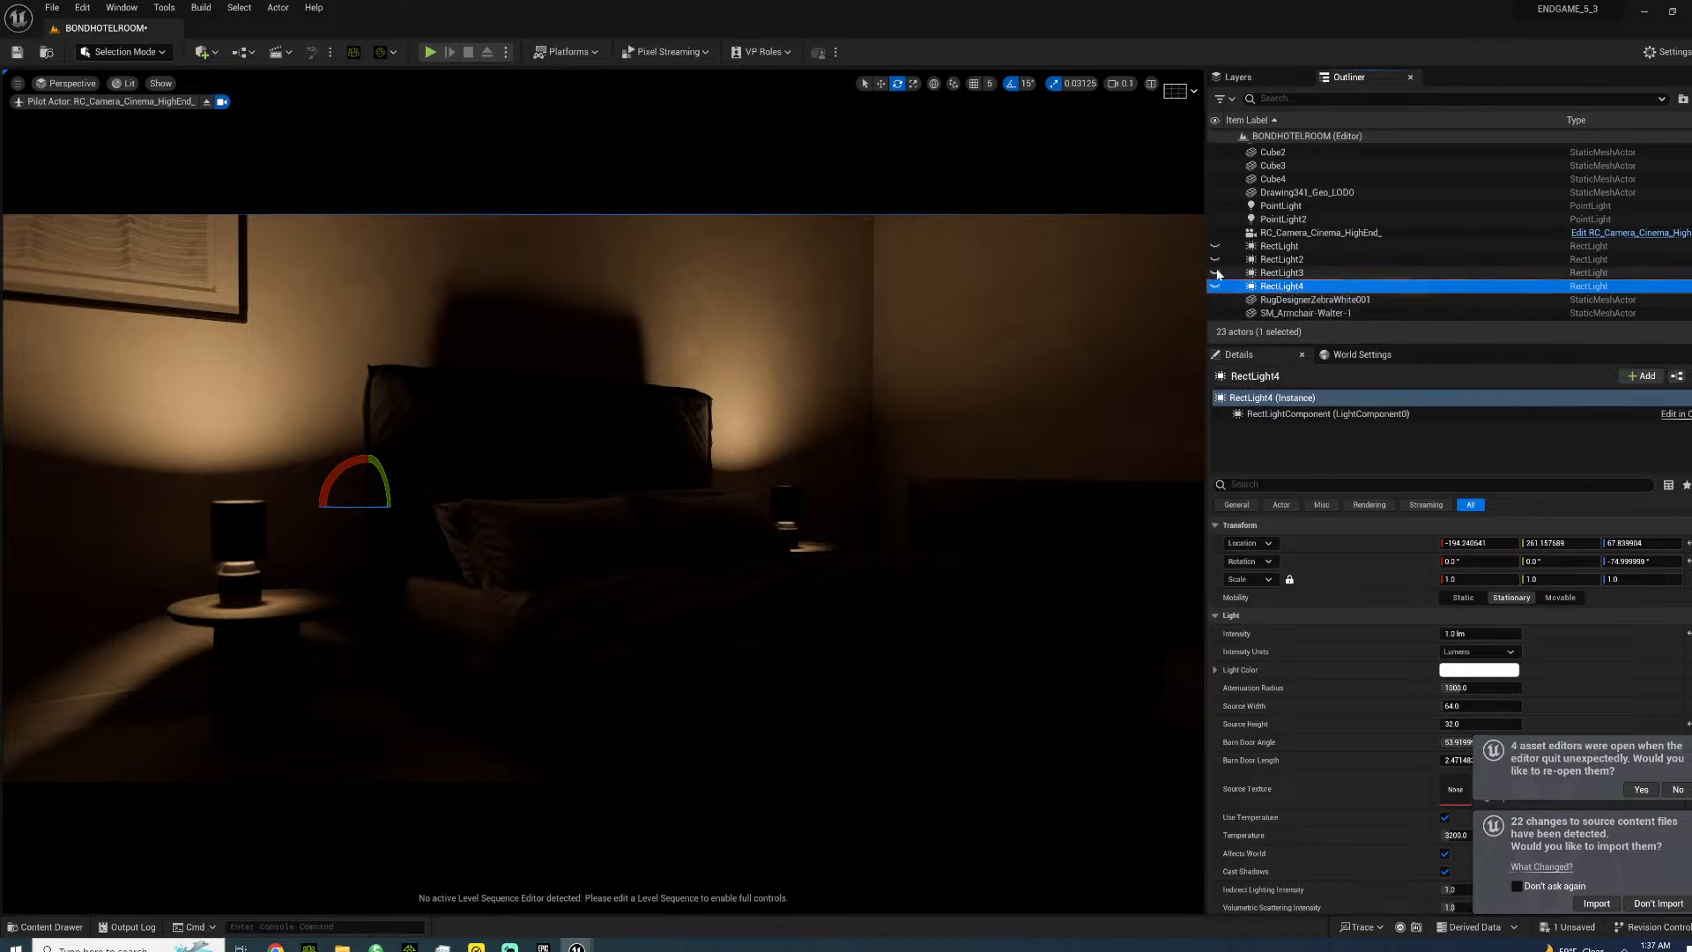
click(1215, 272)
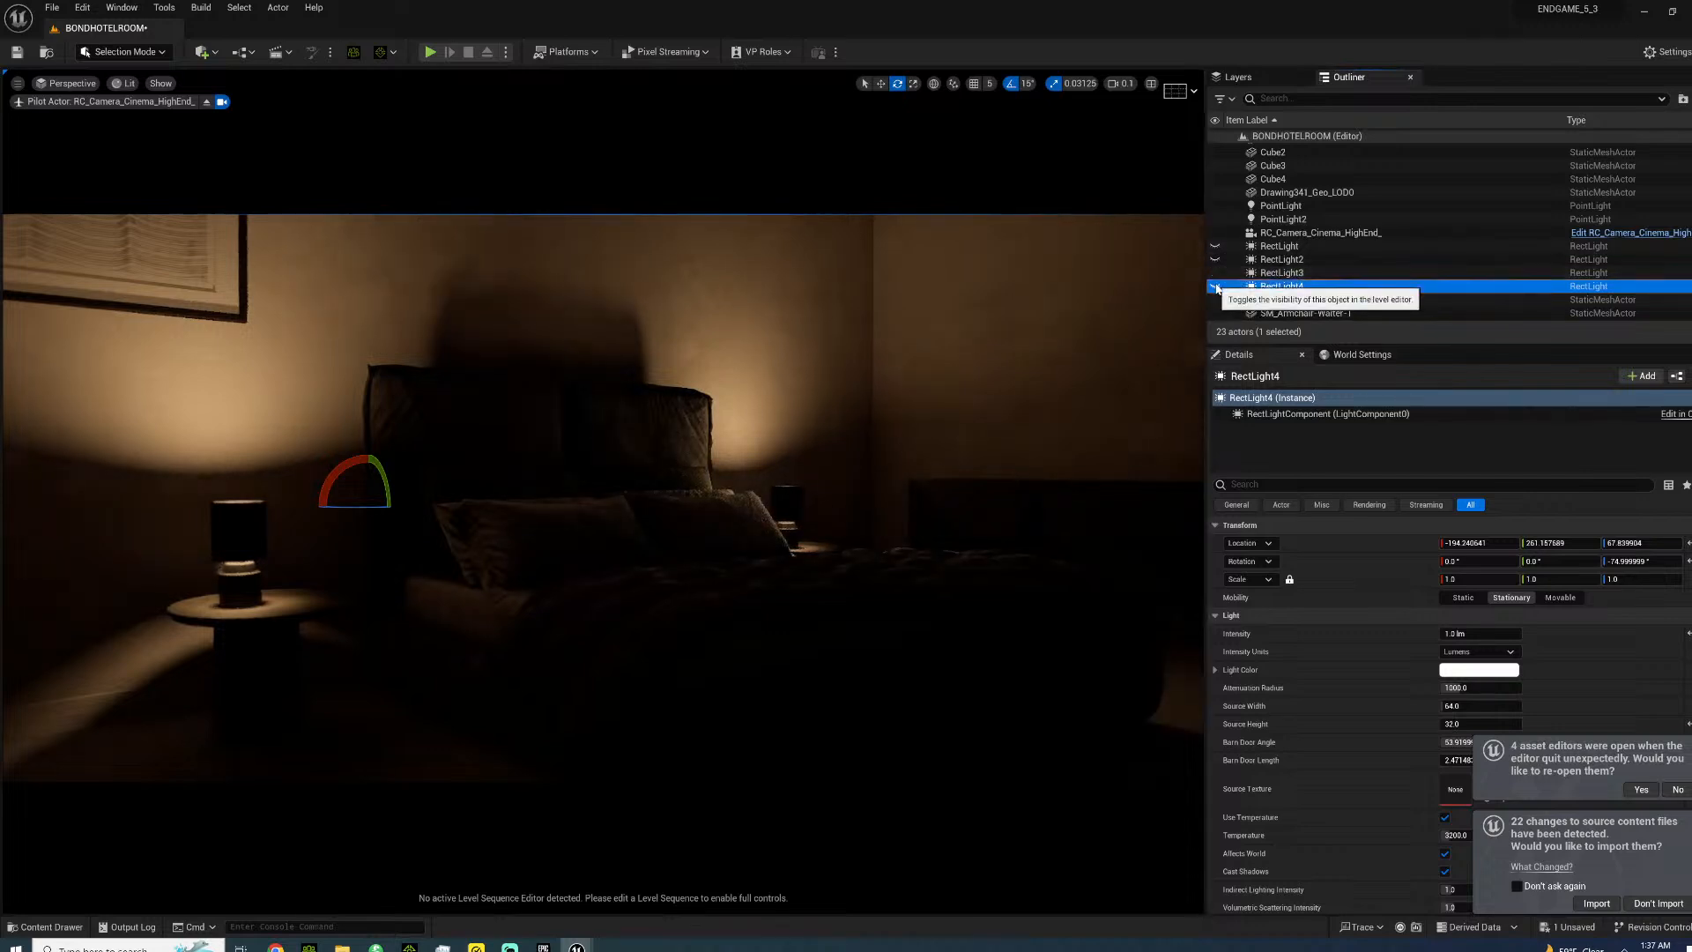
click(1216, 285)
click(1216, 286)
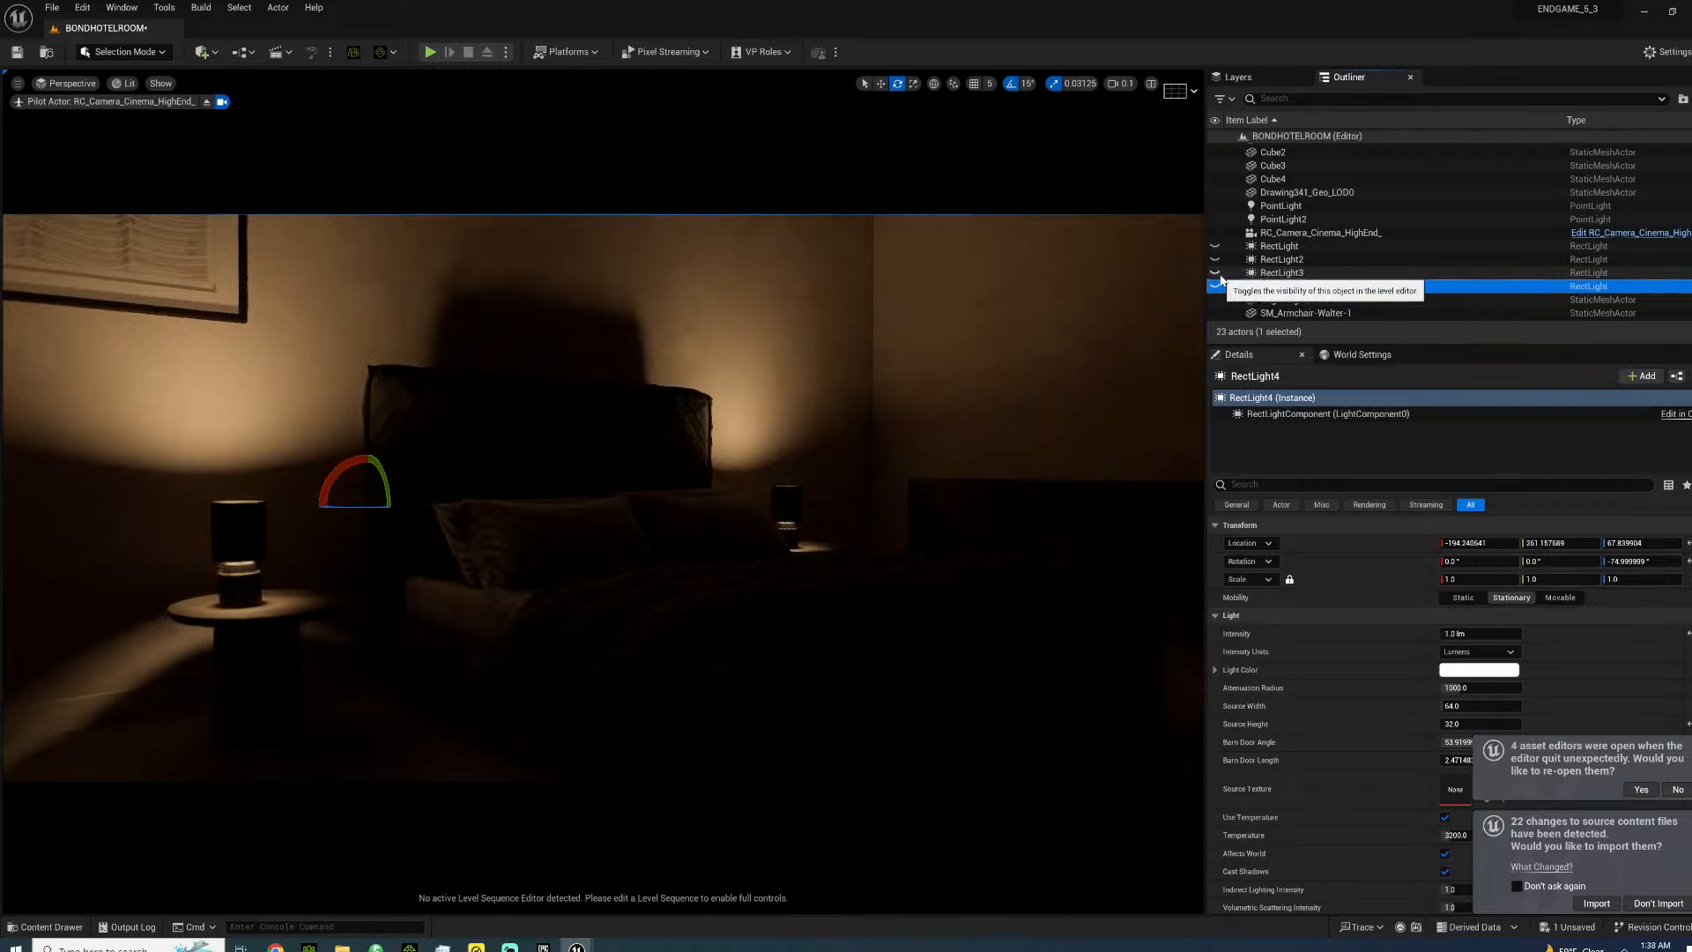
click(1216, 286)
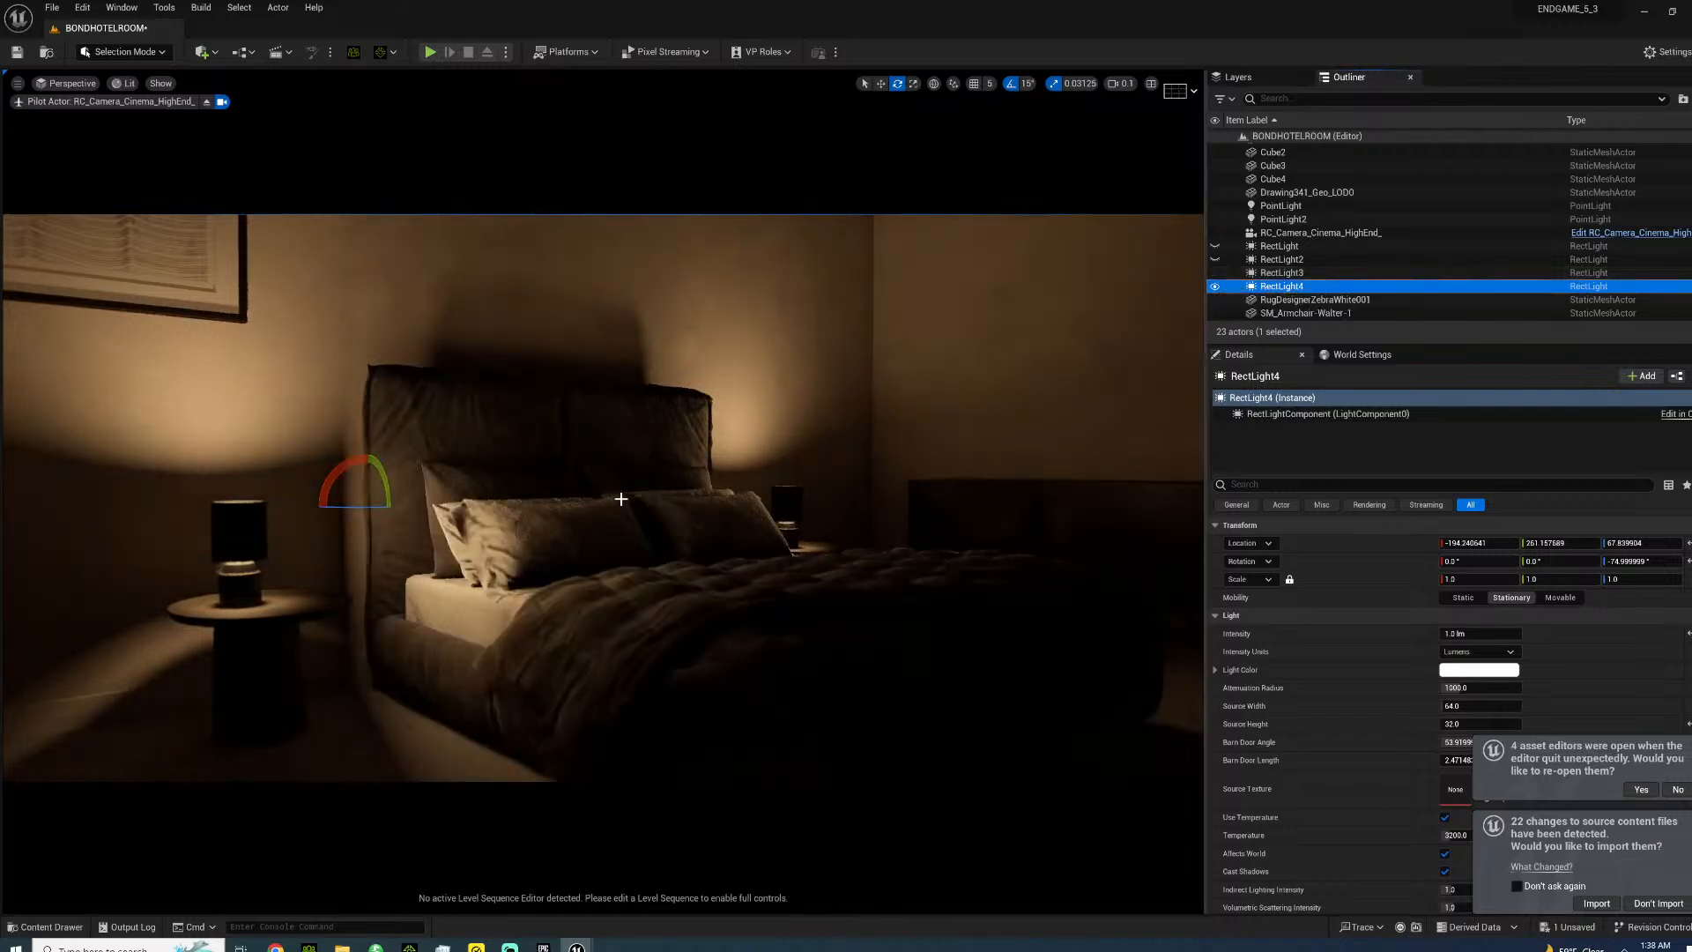
- Move RectLight4 along Y away from the bed, over to the bedside lamp nearest the curtains
right_drag(548, 356, 548, 356)
key(w)
drag(537, 354, 433, 344)
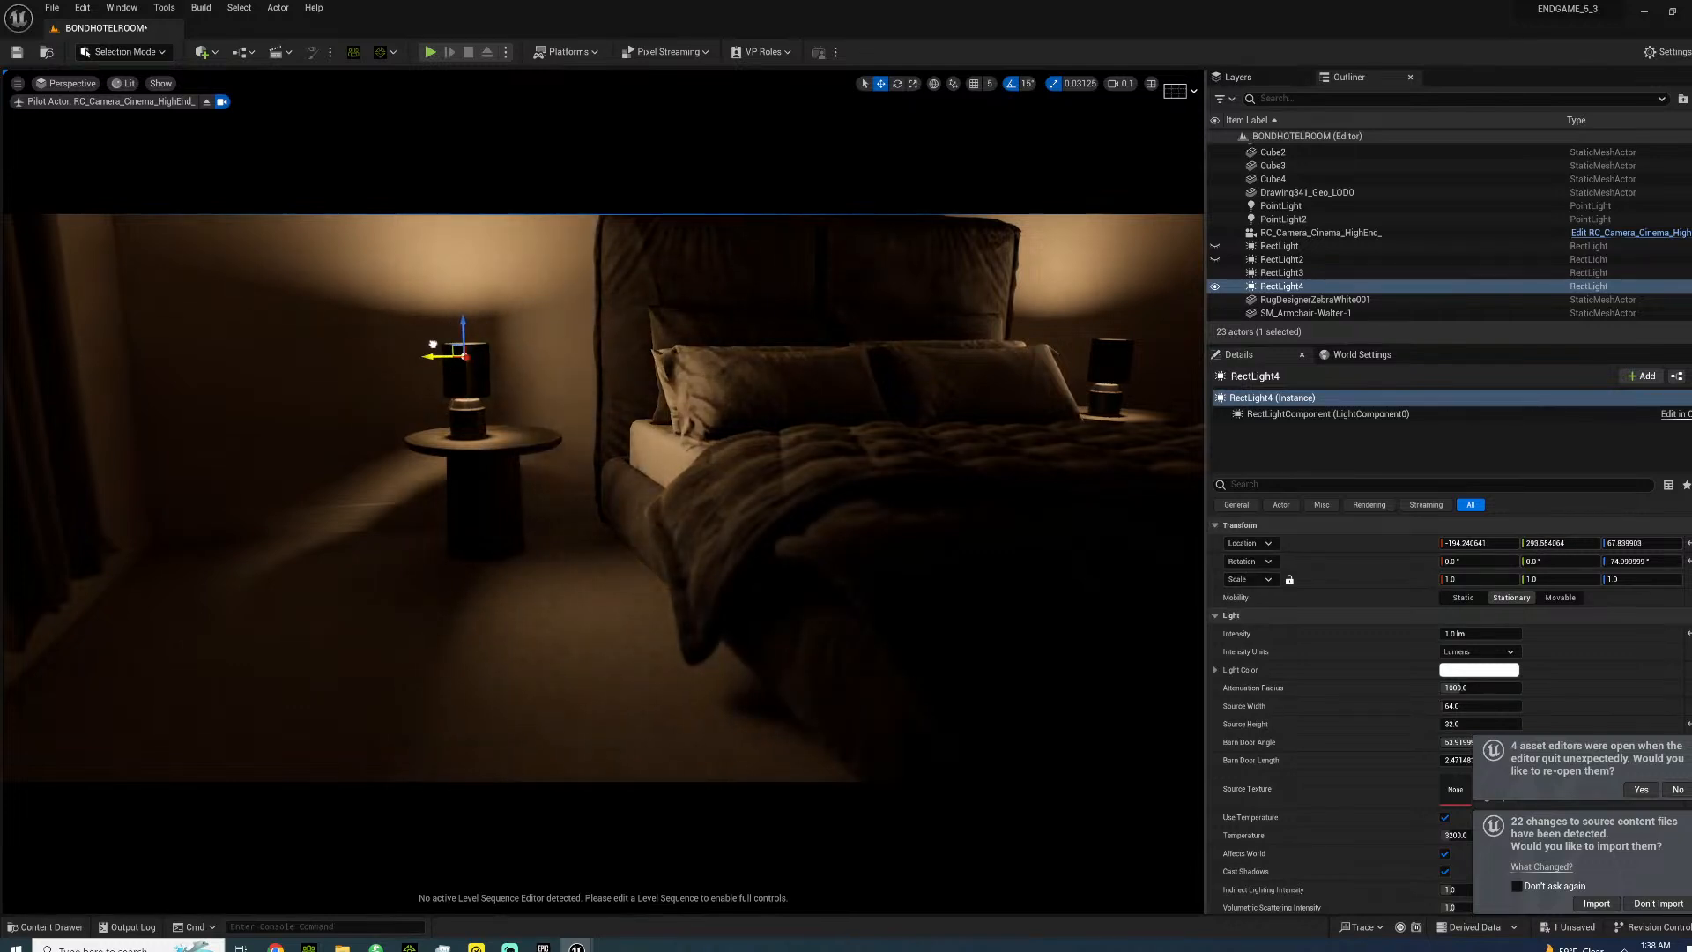
- Move RectLight3 along Y away from the bed to about 32, into the other bedside lamp
right_drag(438, 345, 439, 346)
click(1261, 273)
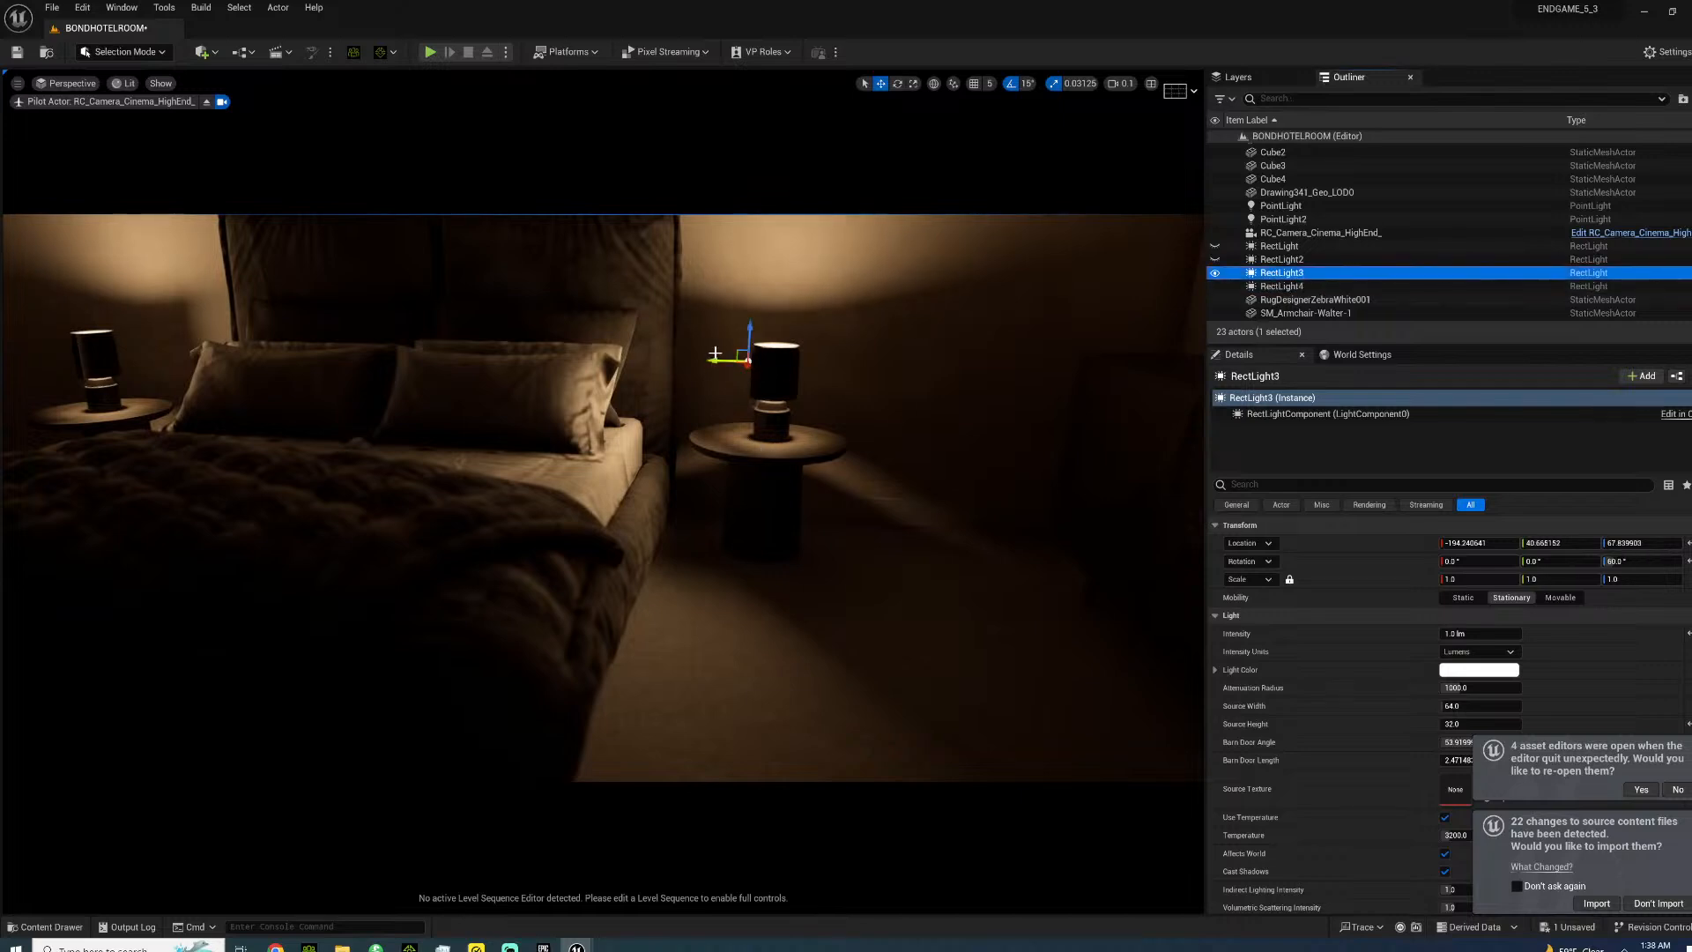
drag(714, 357, 743, 358)
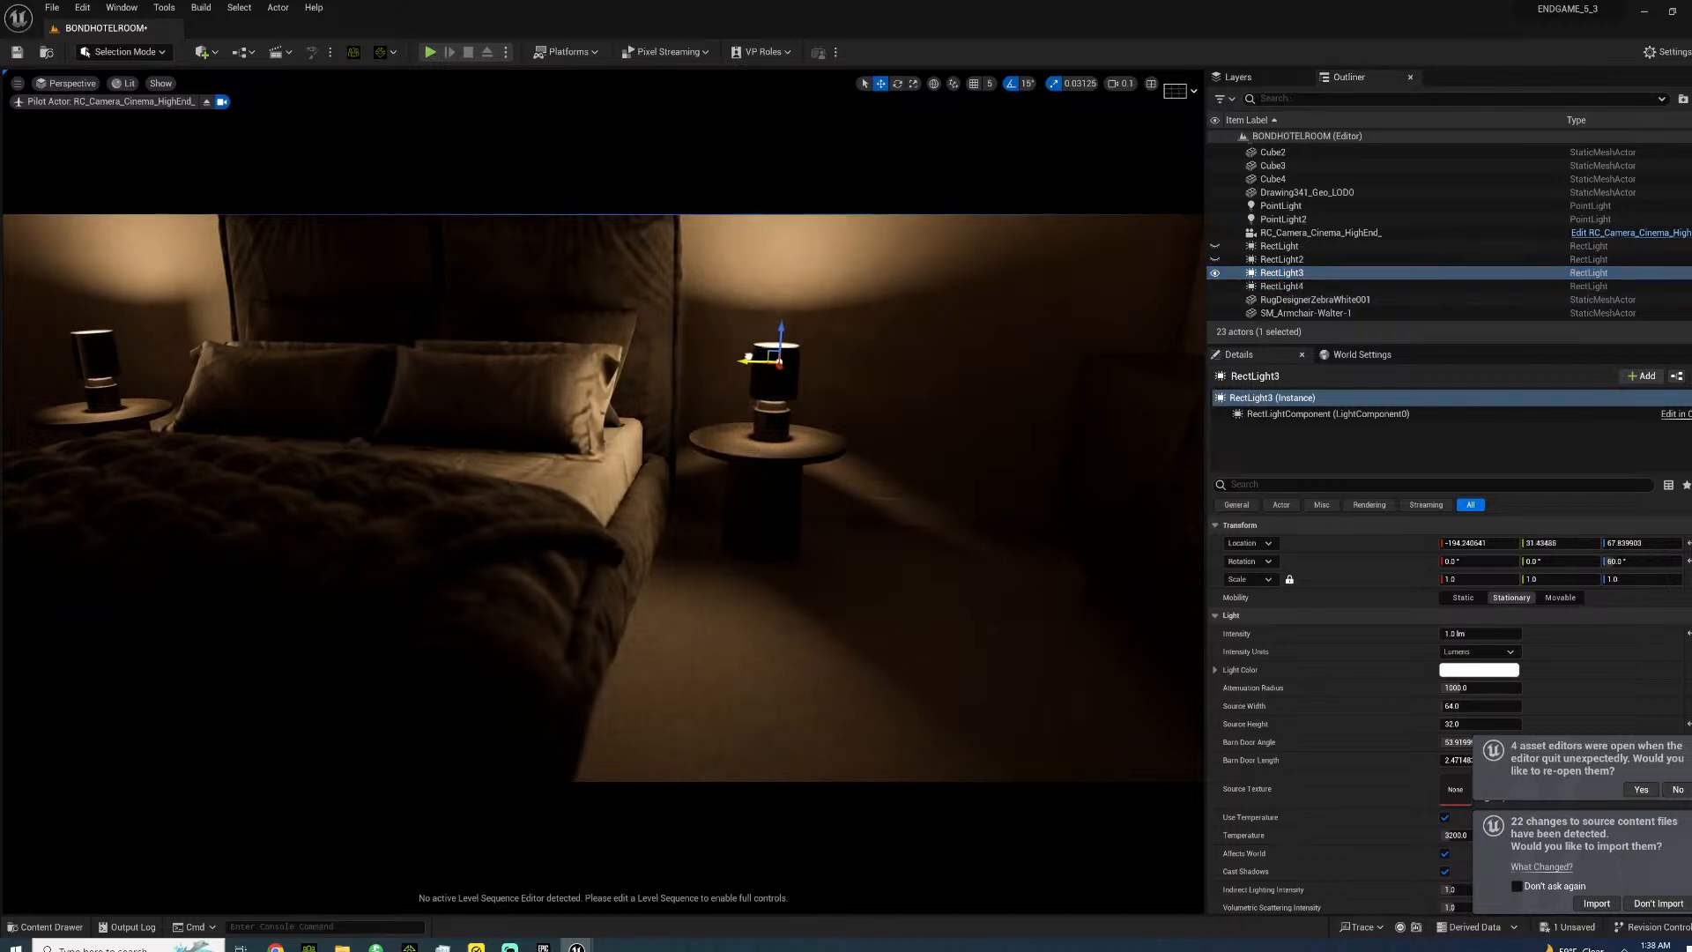
- Frame a low close shot across the mattress and focus the camera on the front pillow at about 111 cm
right_drag(749, 359, 749, 360)
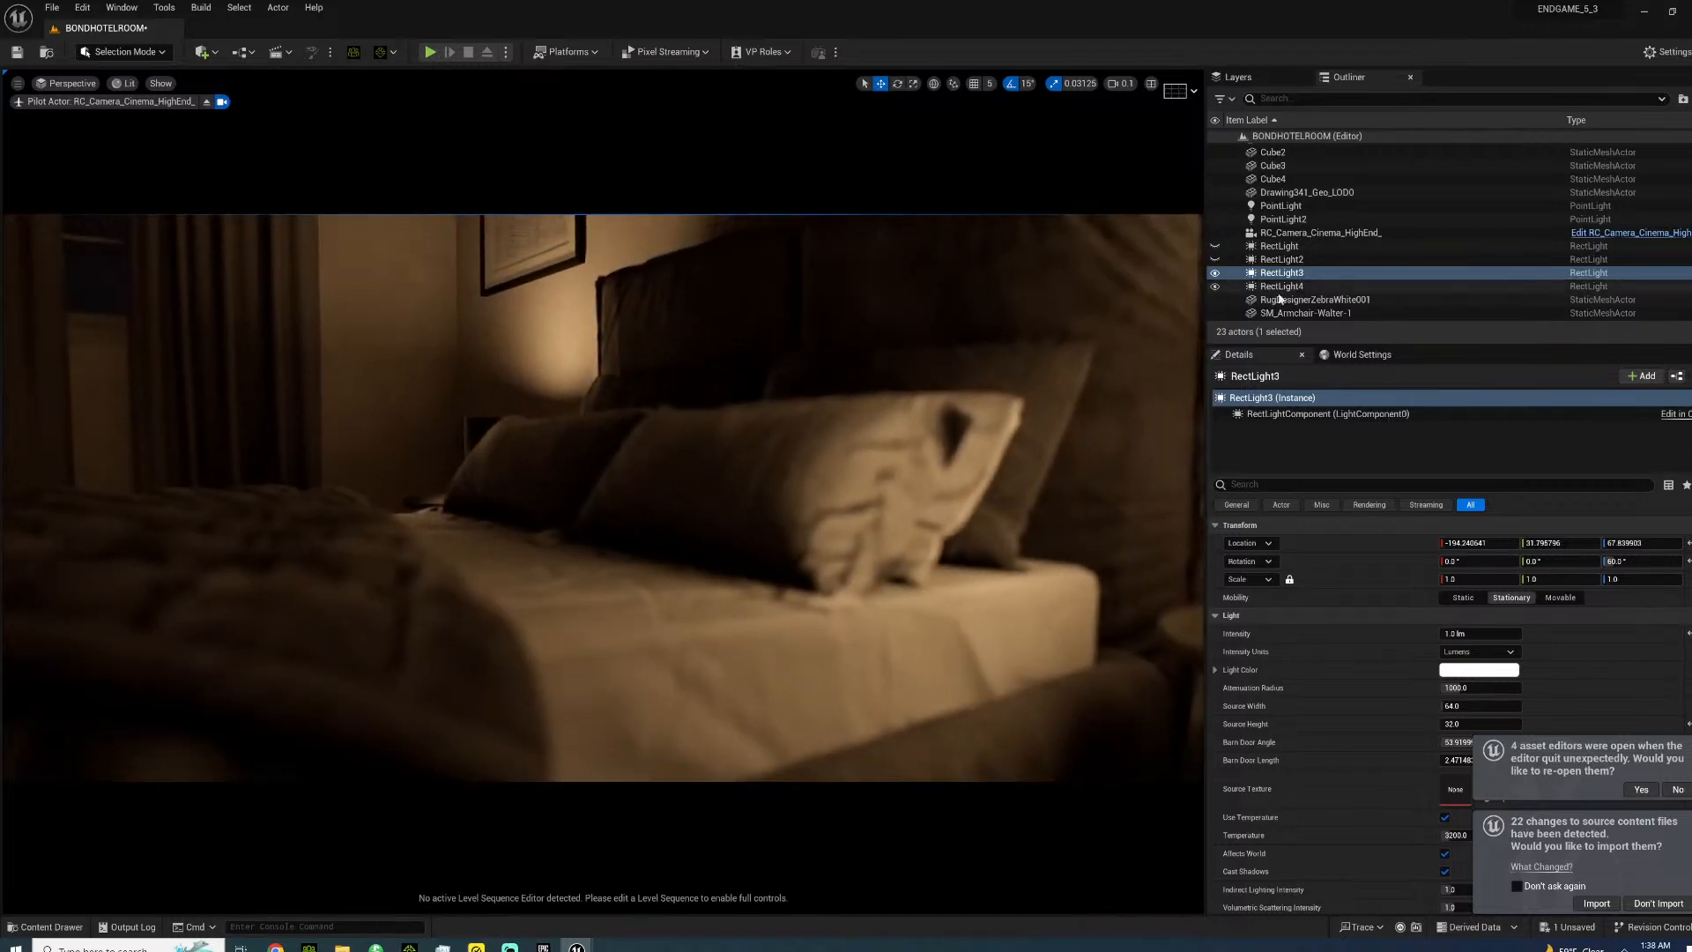
click(1286, 233)
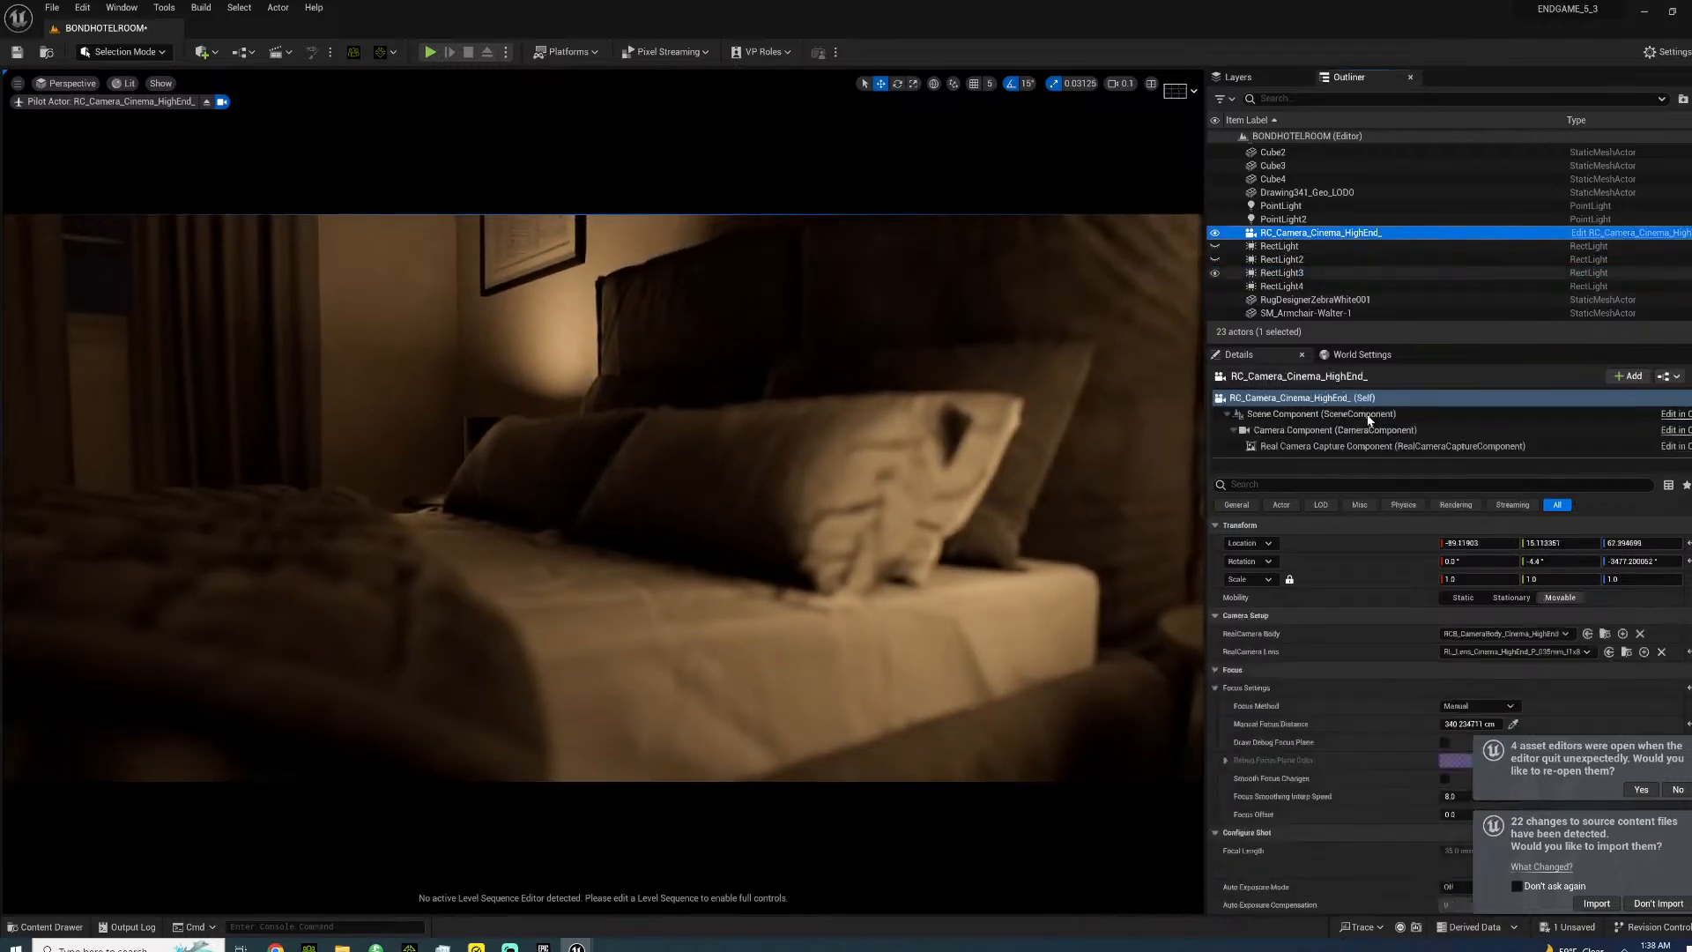
click(1513, 723)
click(804, 501)
right_drag(821, 502, 820, 503)
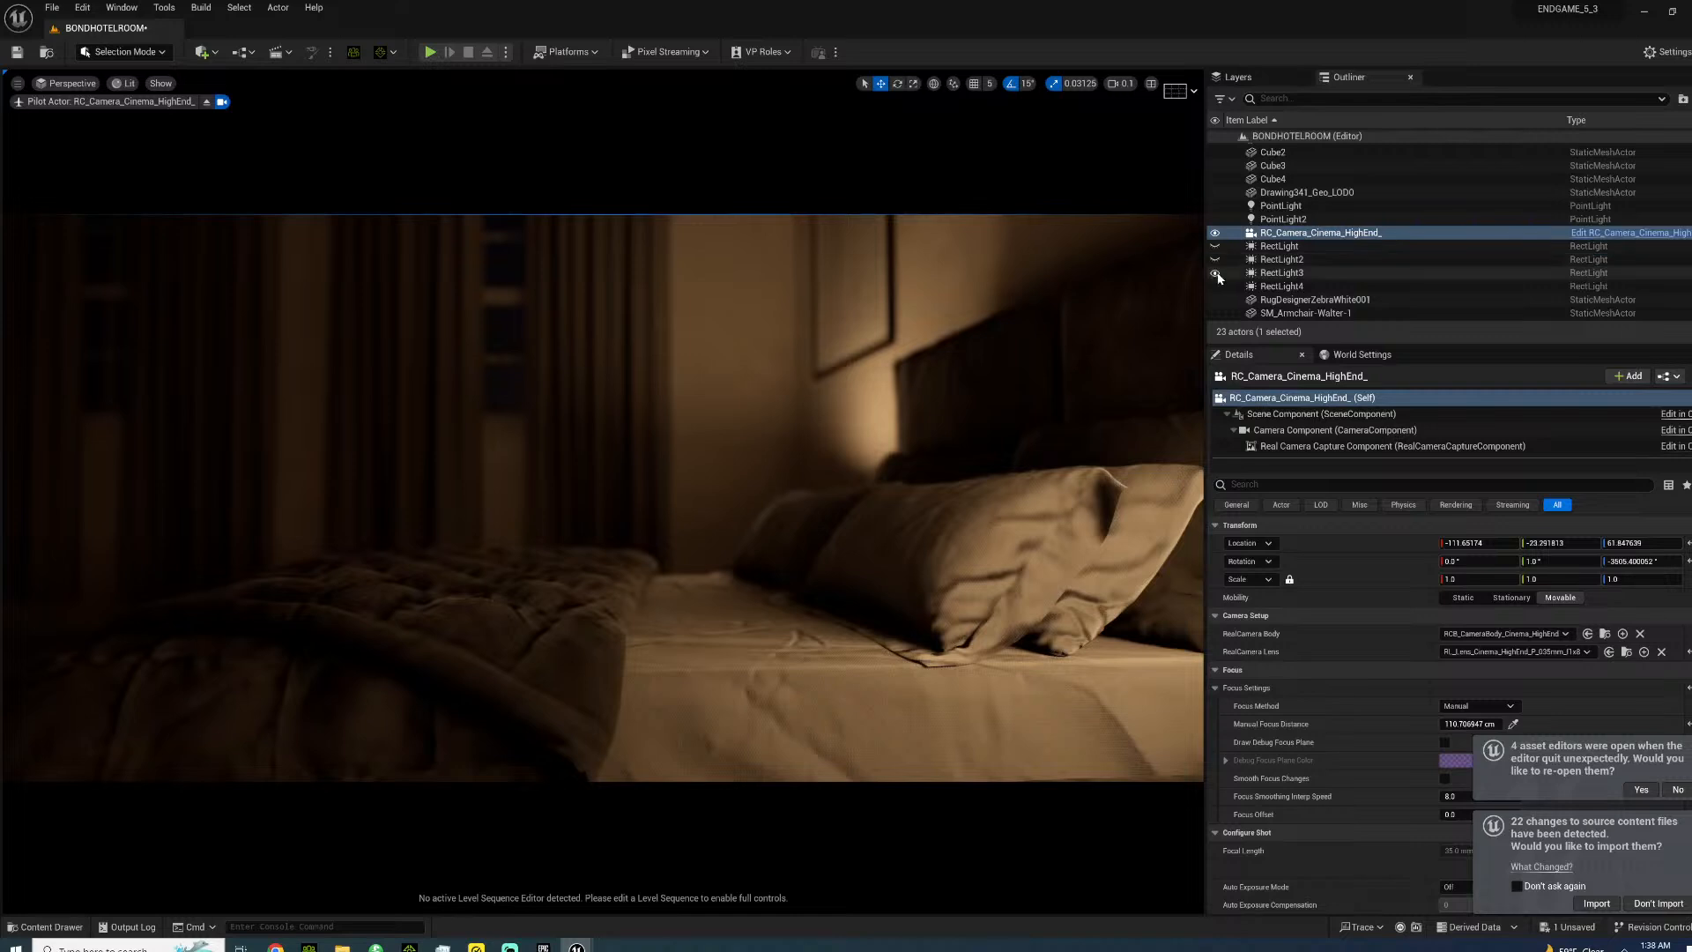
- Compare the pillow shot with RectLight3 and RectLight4 hidden and shown
click(1215, 272)
click(1215, 286)
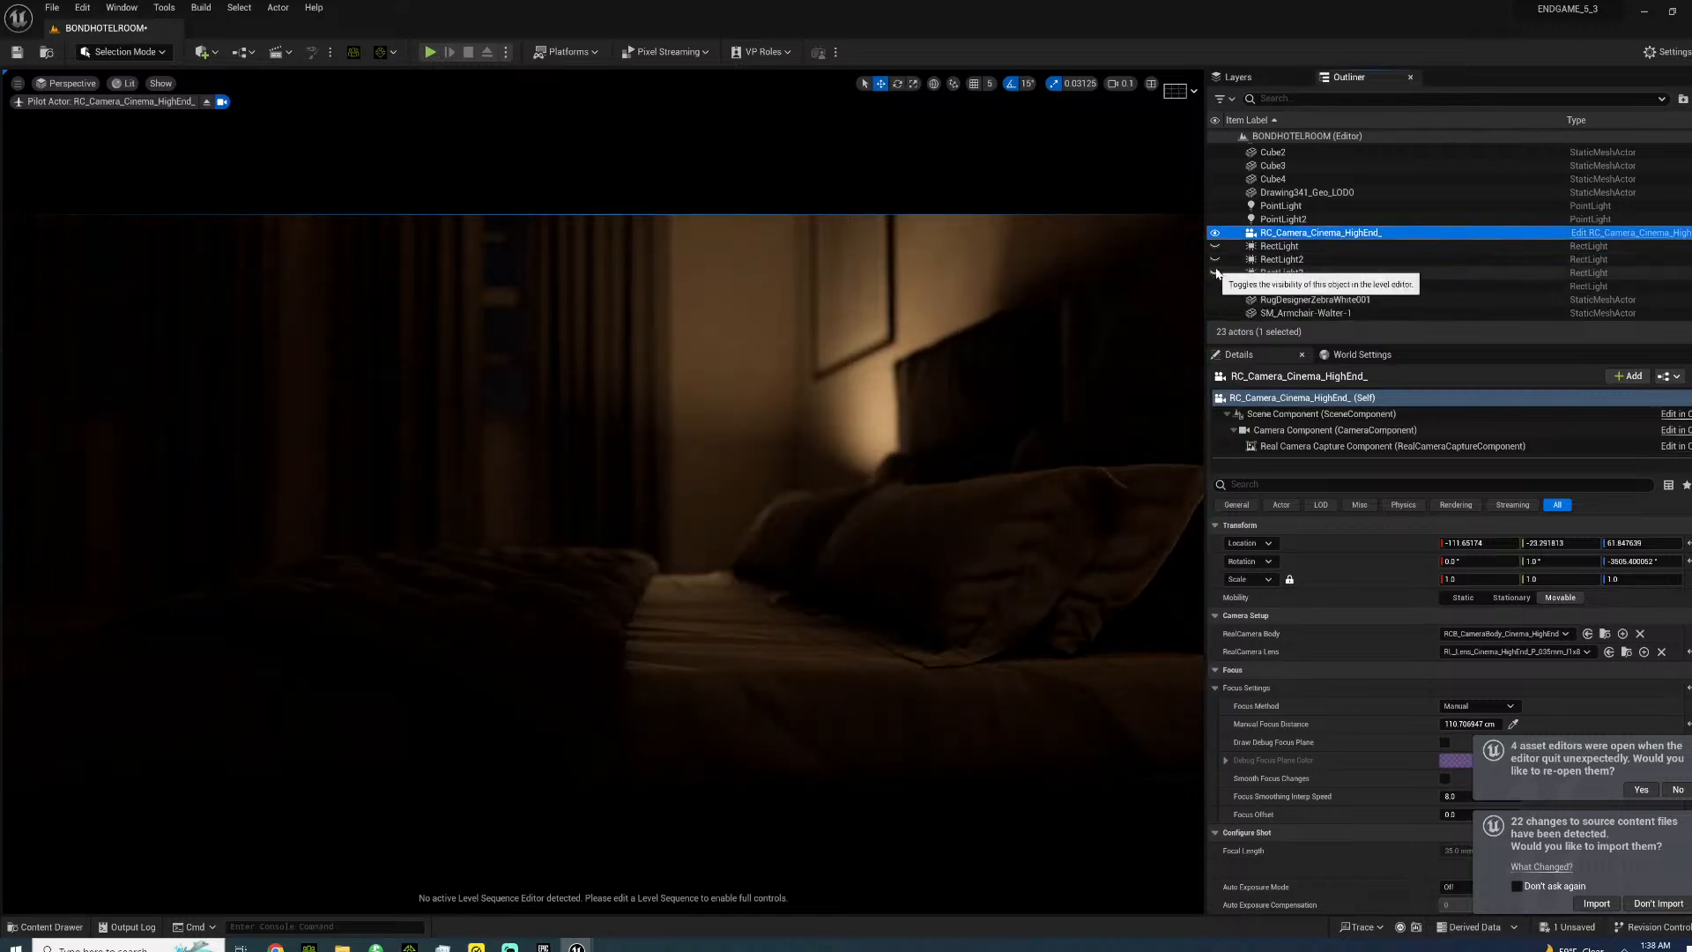
click(1216, 272)
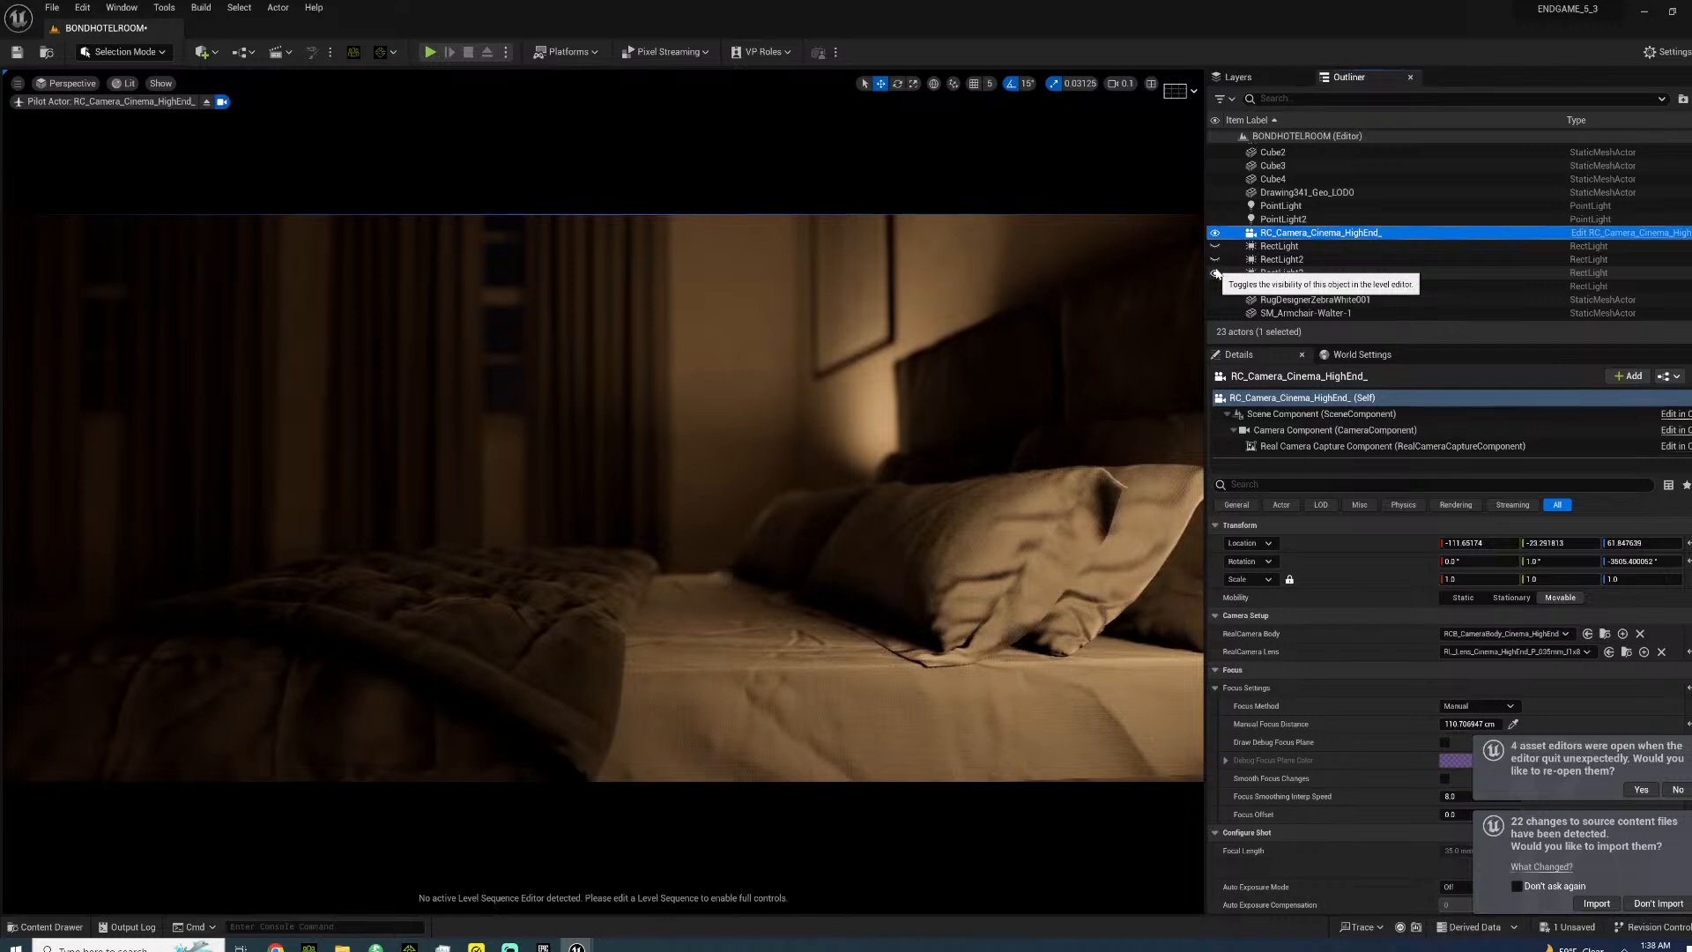
- Hide PointLight and PointLight2 and compare the pillows with the supporting rect lights off and on
click(1215, 219)
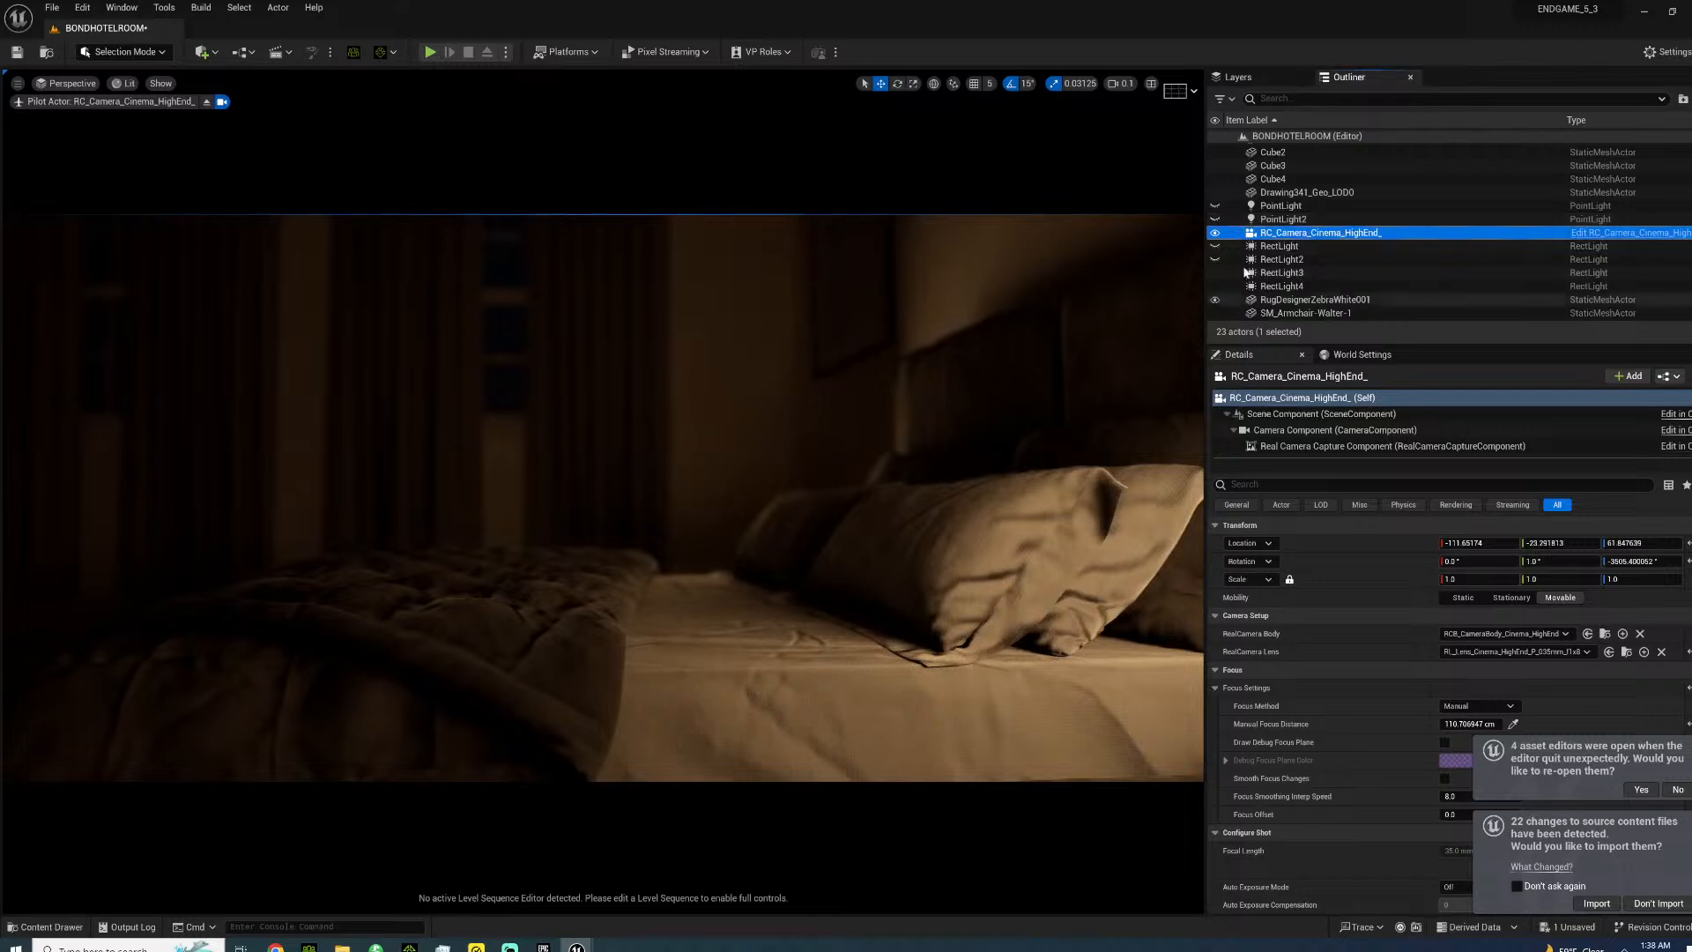
click(1215, 272)
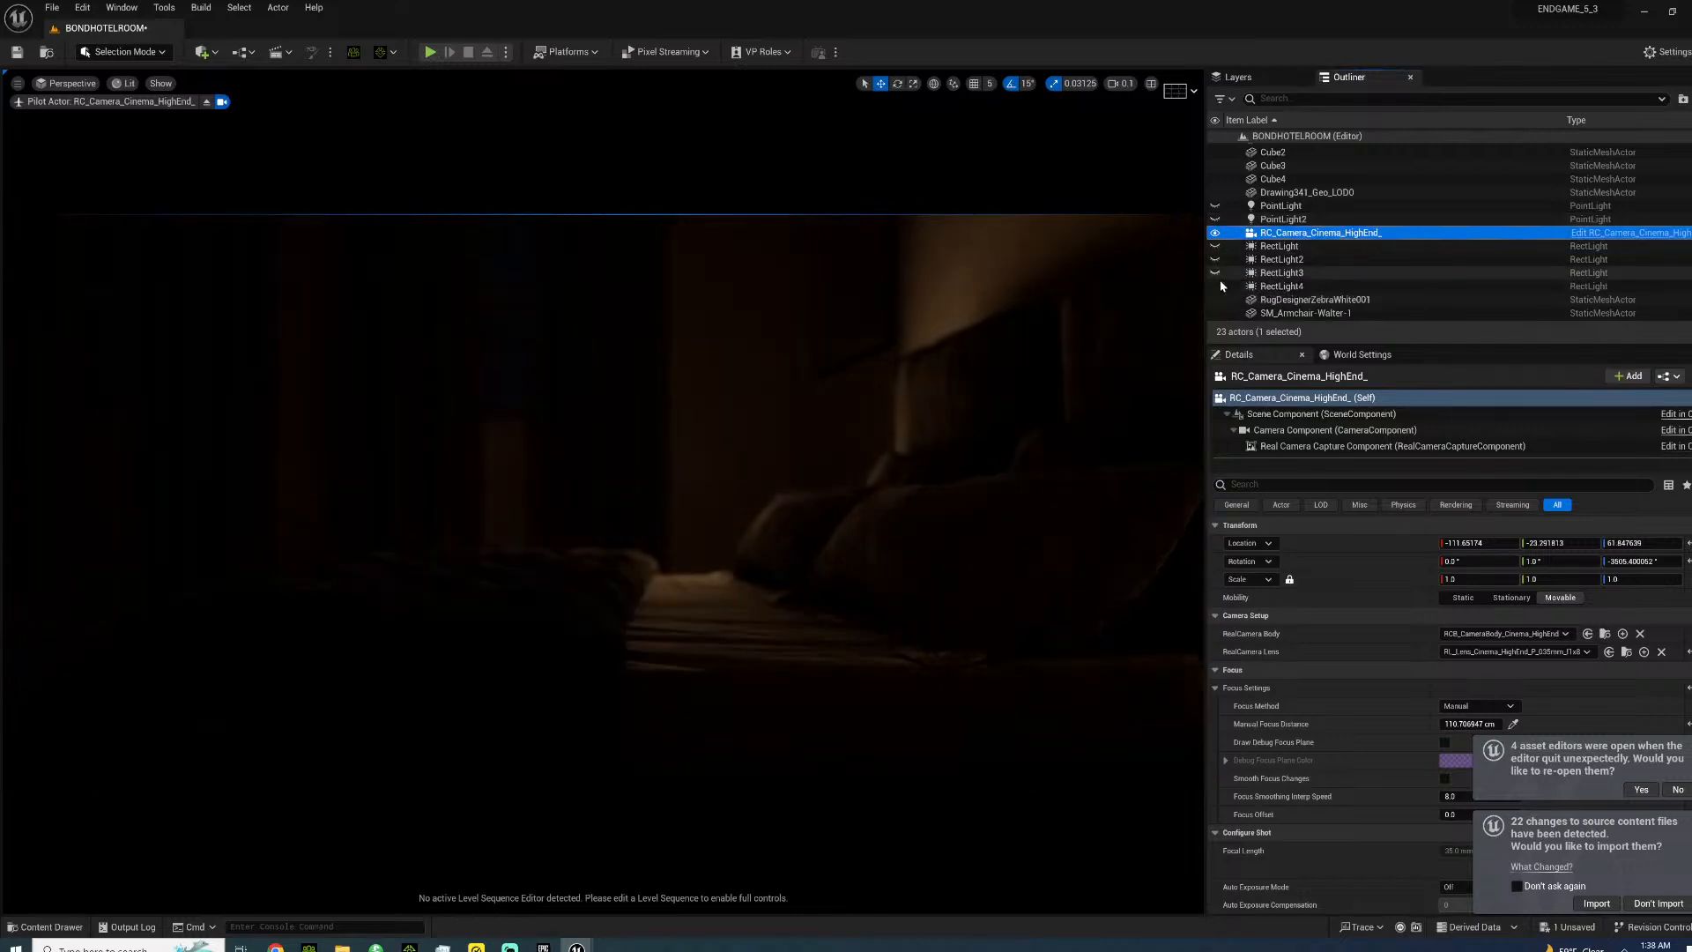
click(1215, 287)
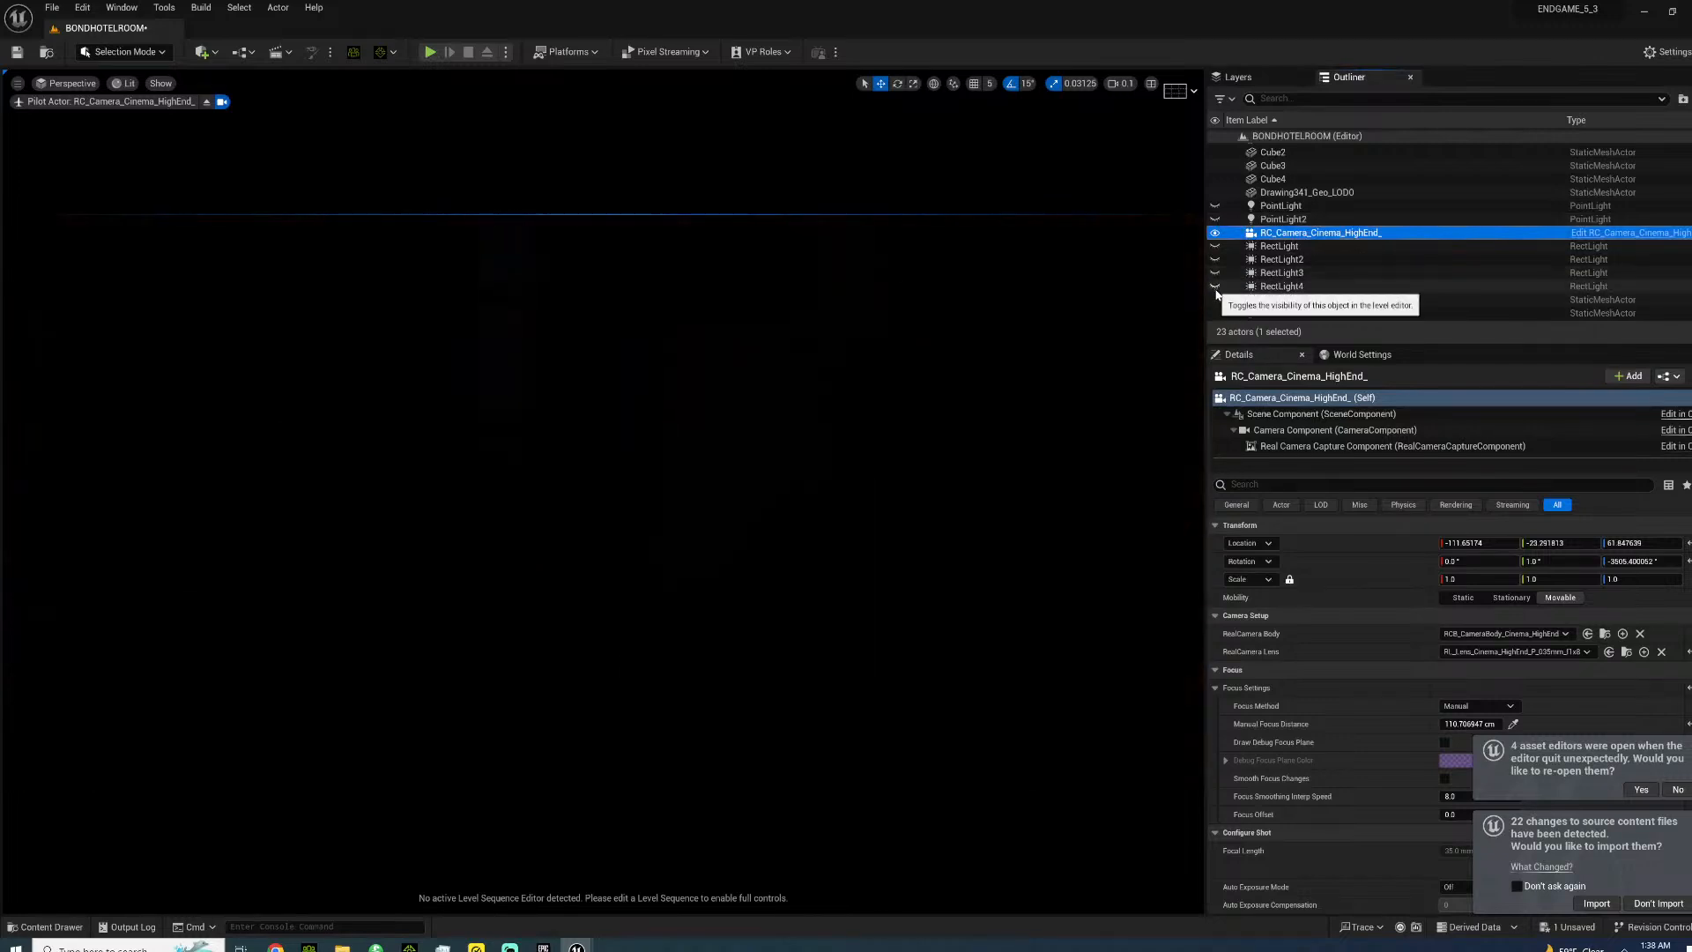
click(1215, 287)
click(1216, 273)
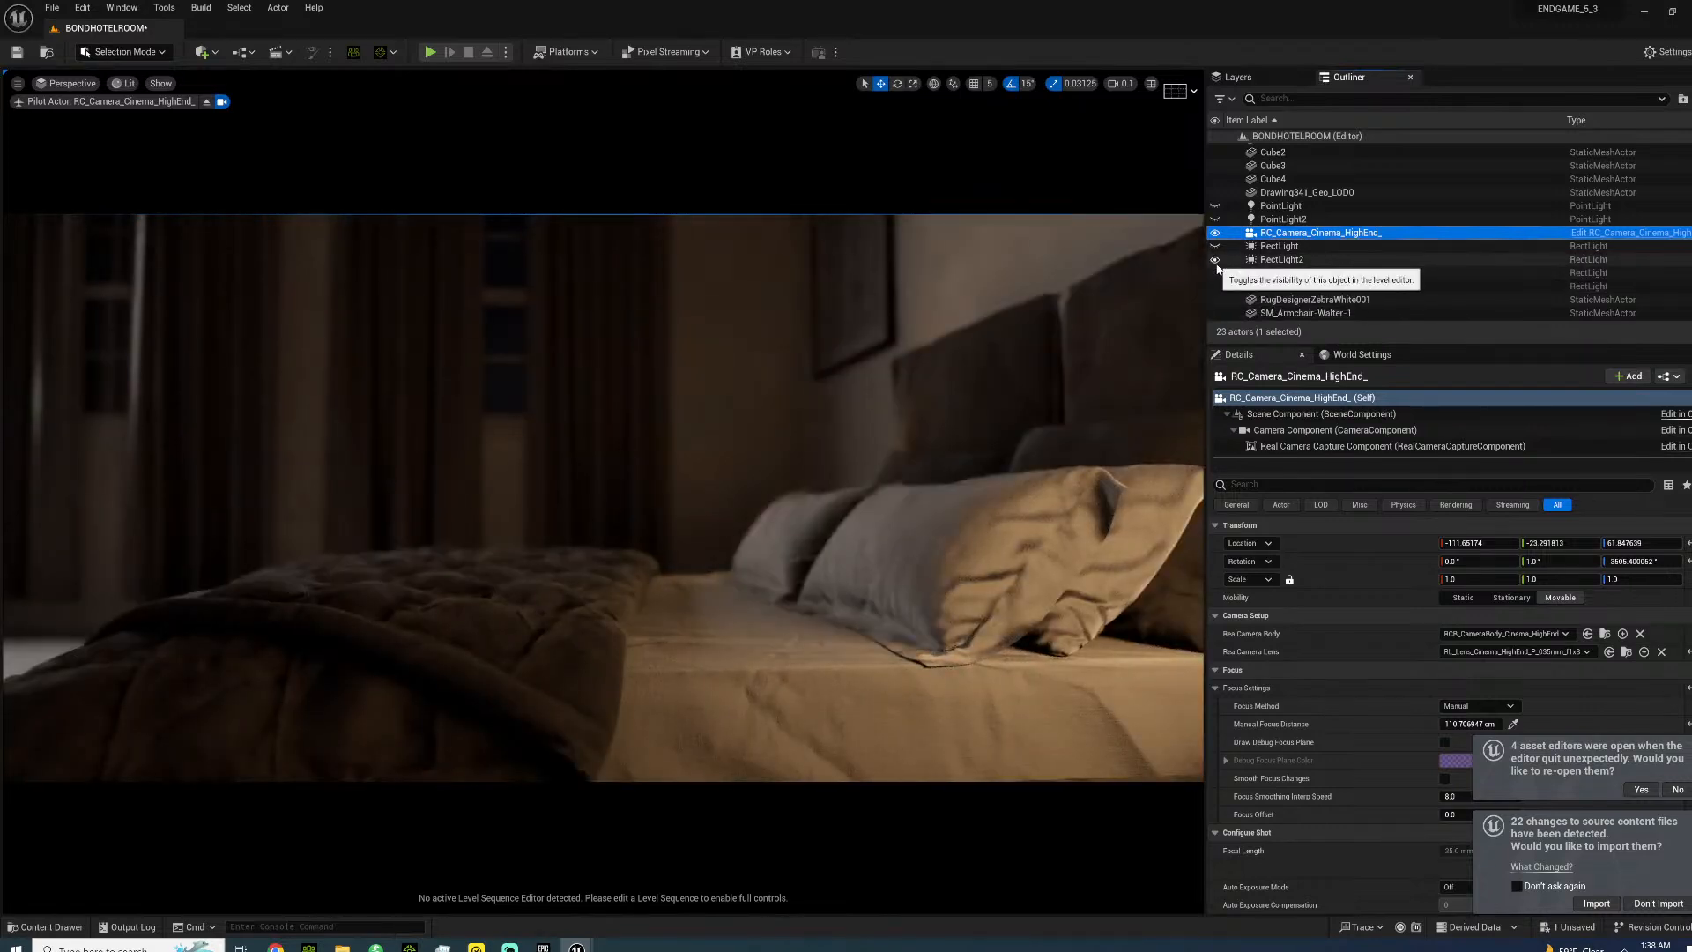
- Check the shot with RectLight and RectLight2 shown, and hide both again
click(1214, 232)
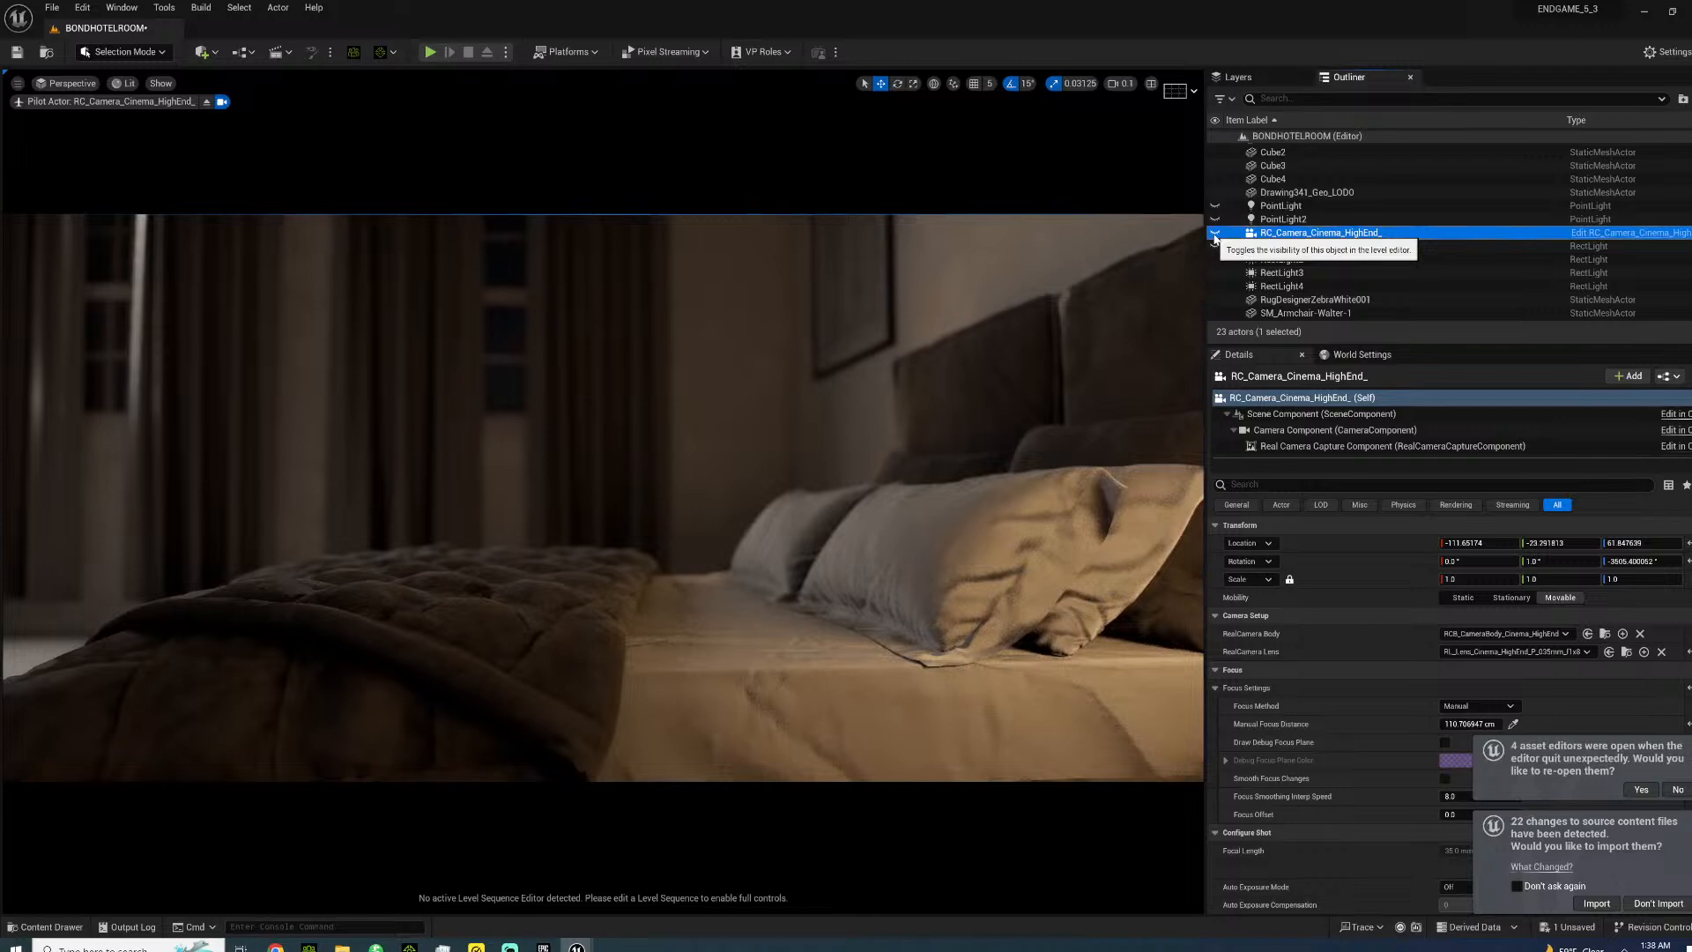
click(1214, 233)
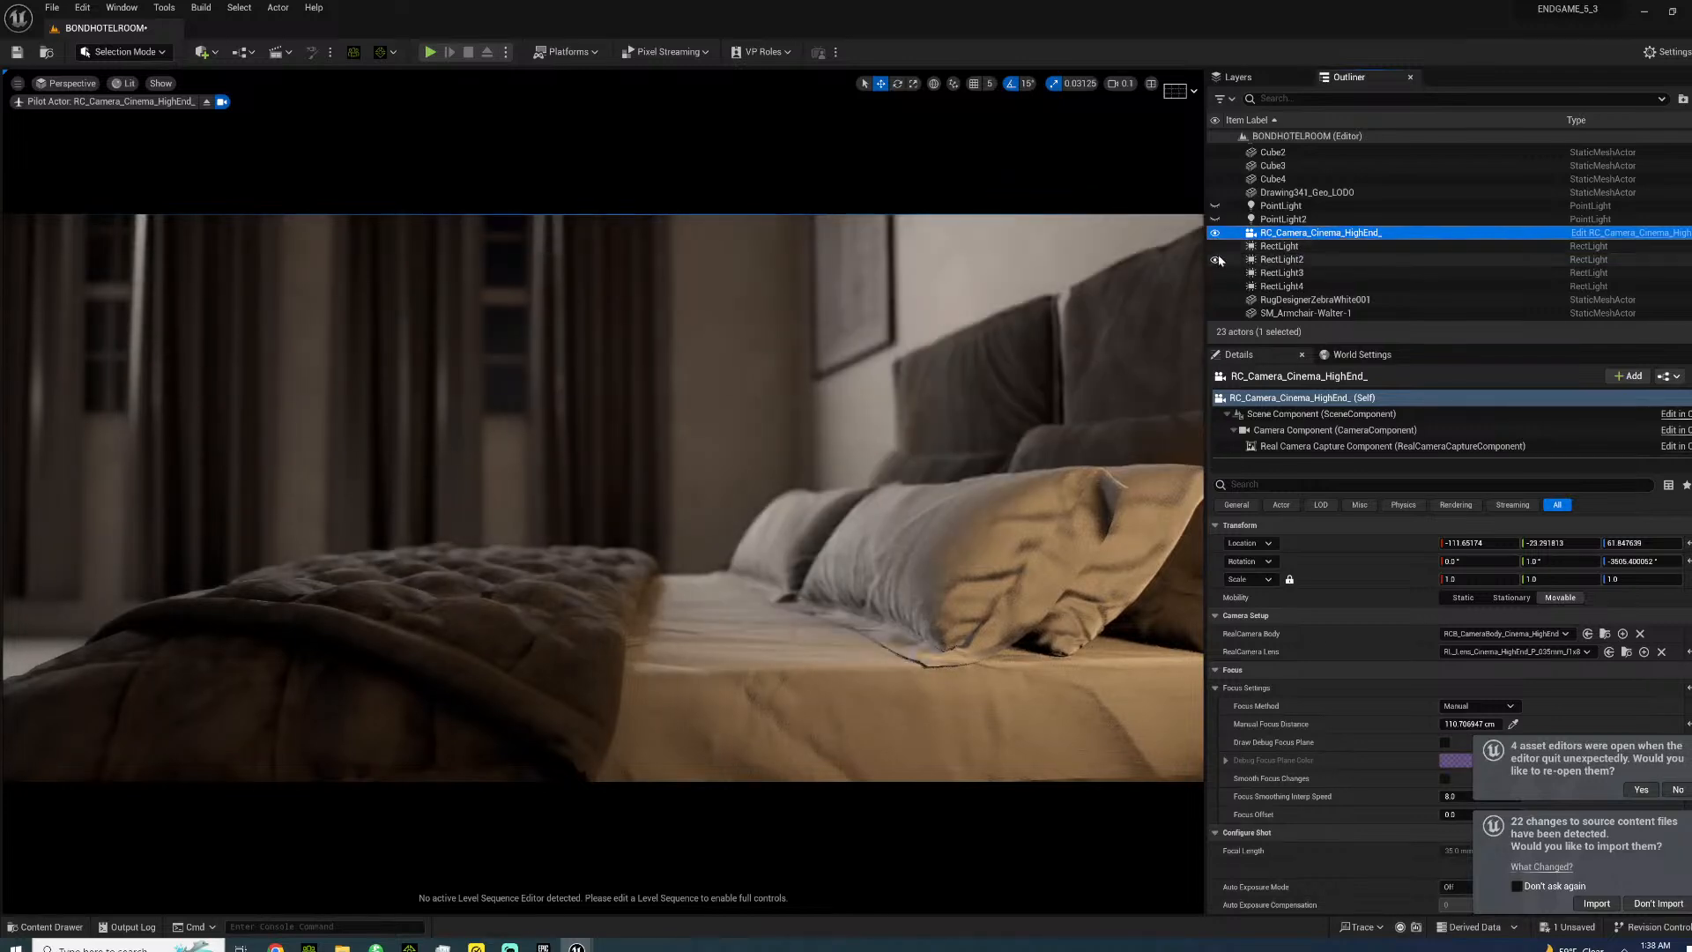
click(1214, 259)
click(1215, 246)
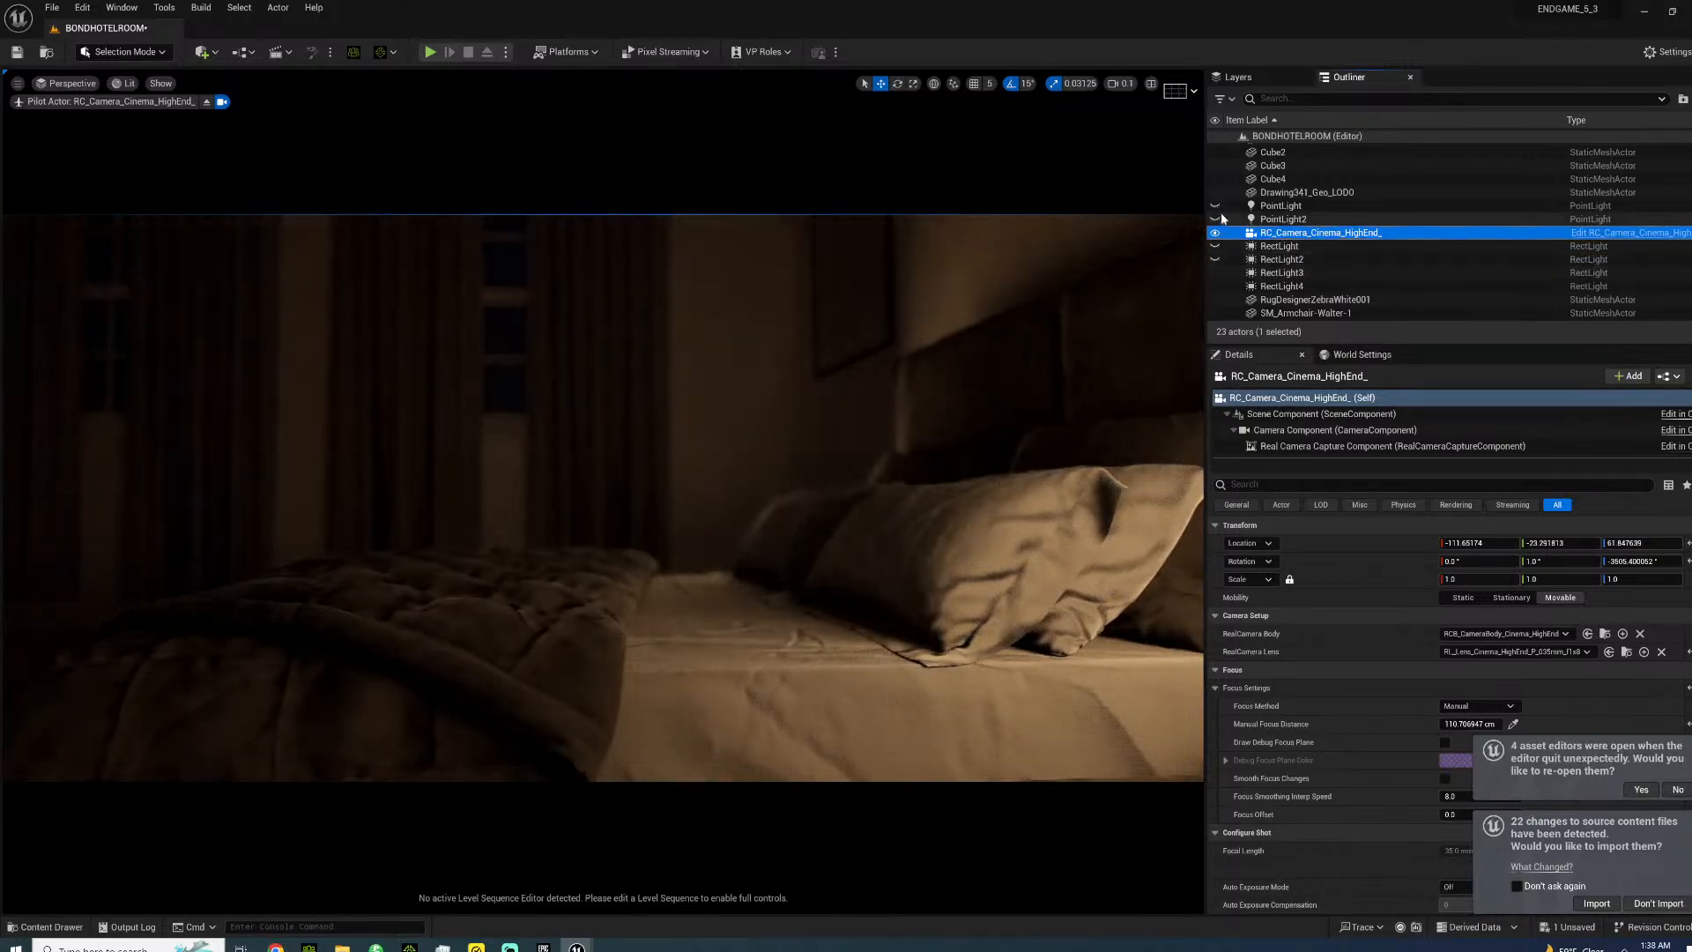
- Toggle PointLight and PointLight2 to compare each lamp's contribution to the shot lit by RectLight3 and RectLight4
click(1215, 205)
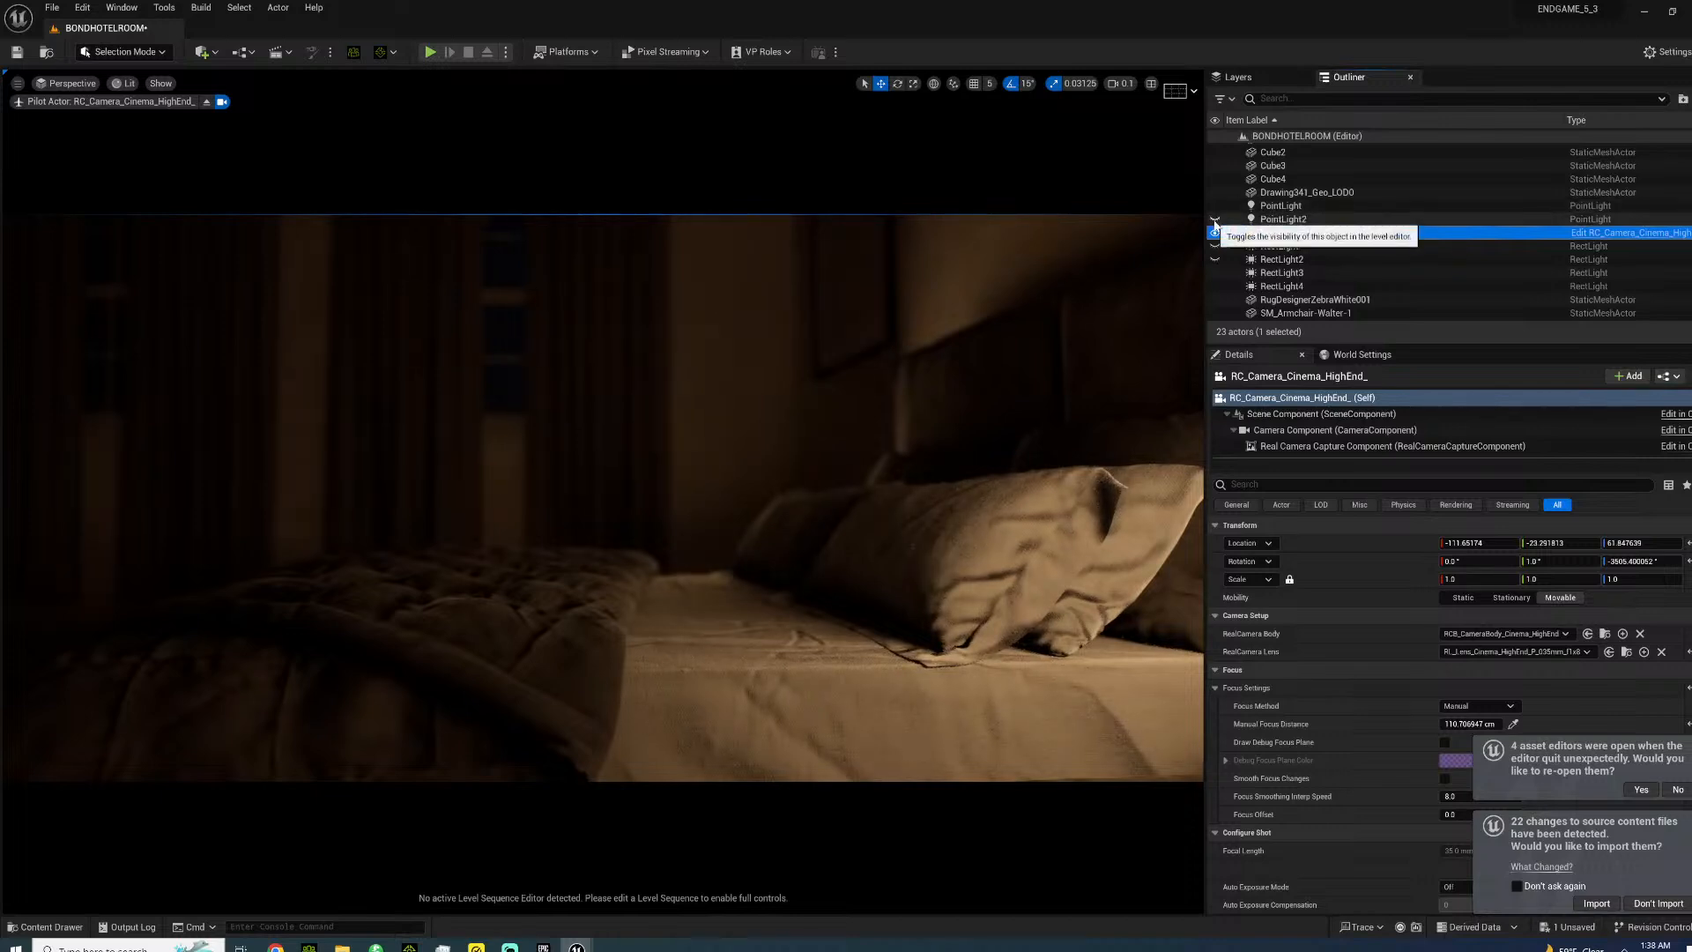
click(1214, 220)
click(1215, 220)
click(1215, 220)
click(1214, 210)
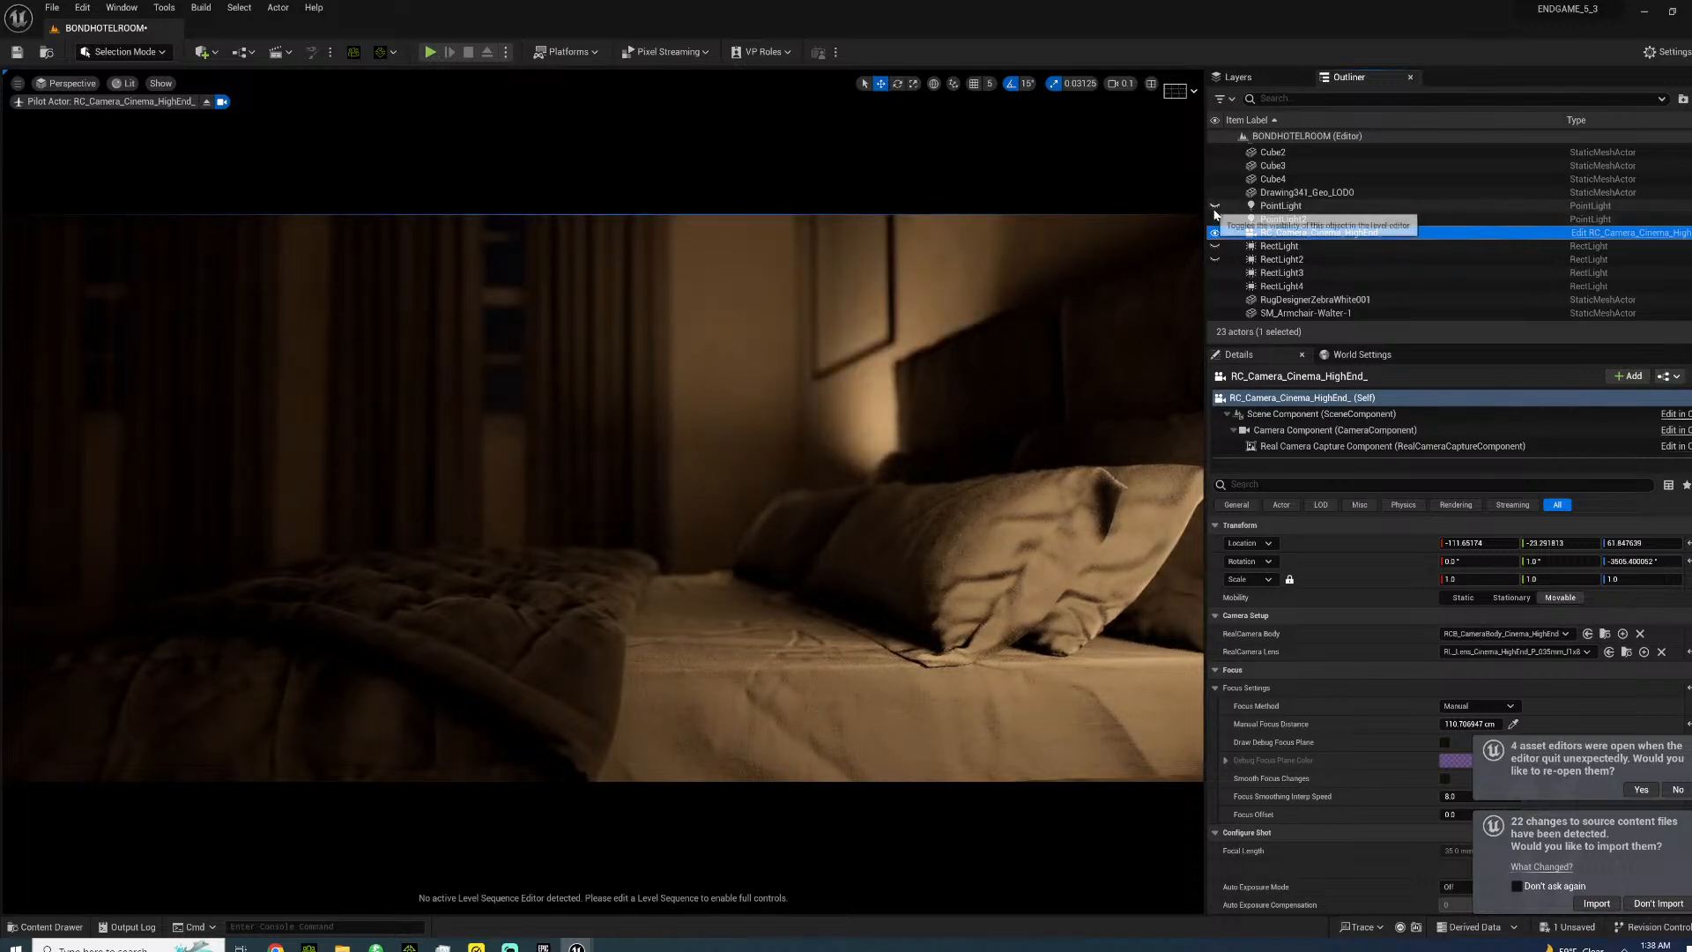
click(1216, 220)
- Turn off Use Temperature on RectLight3 and RectLight4, and show them together with PointLight and PointLight2
click(1216, 208)
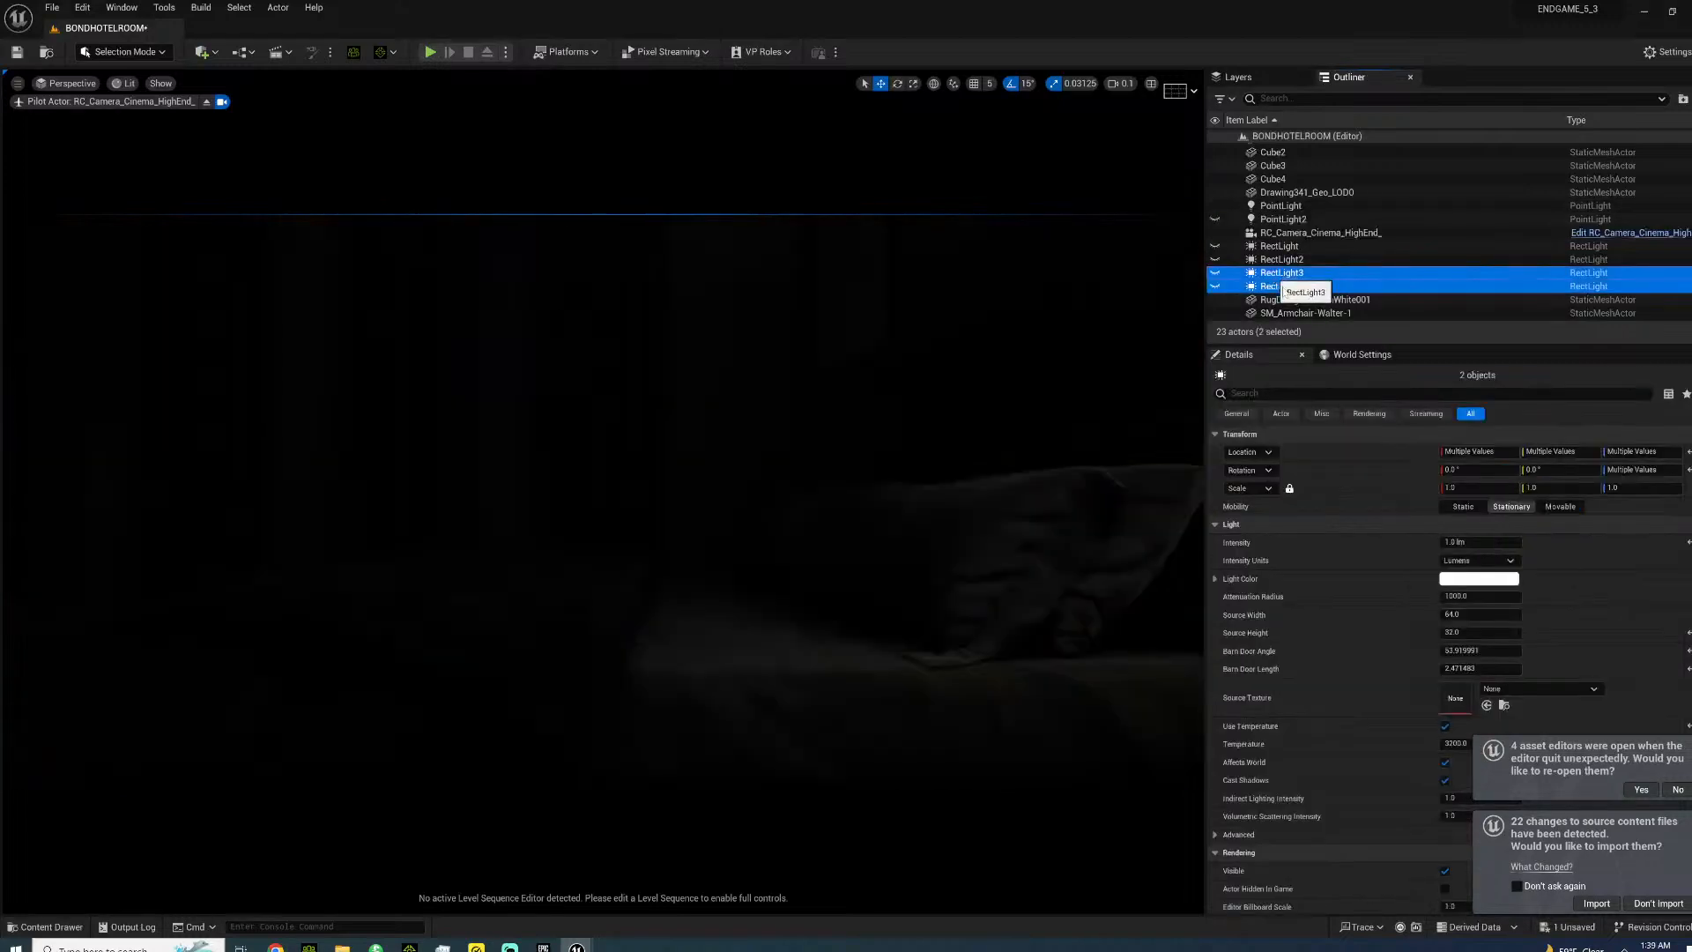
click(1444, 726)
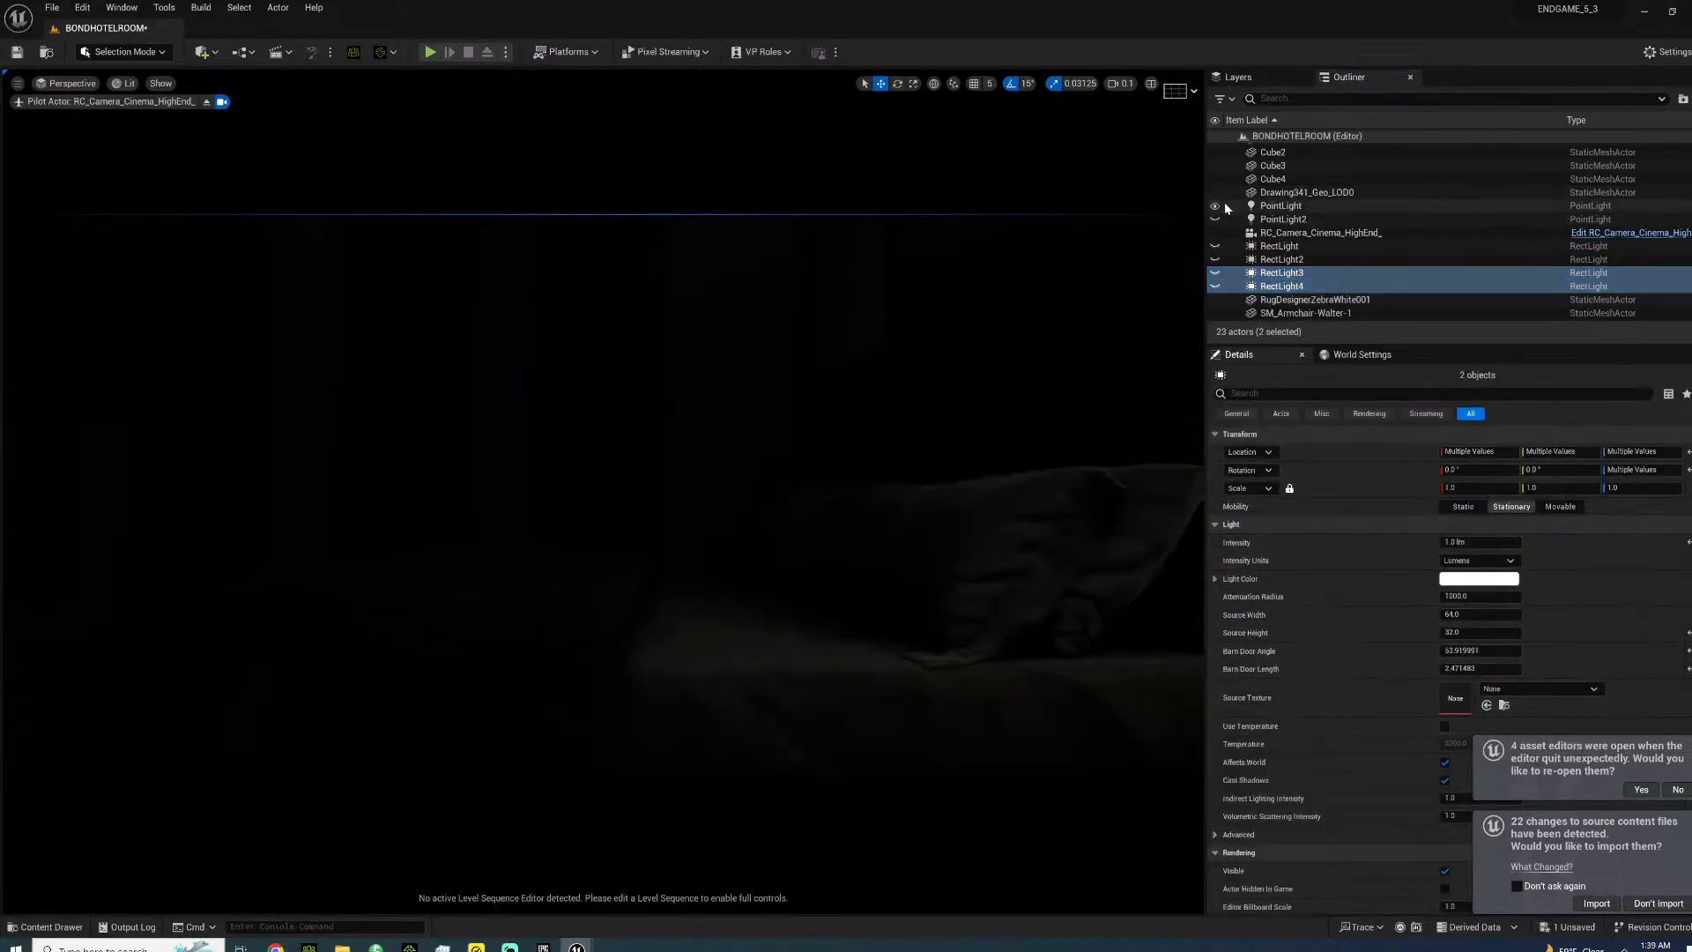
click(1261, 208)
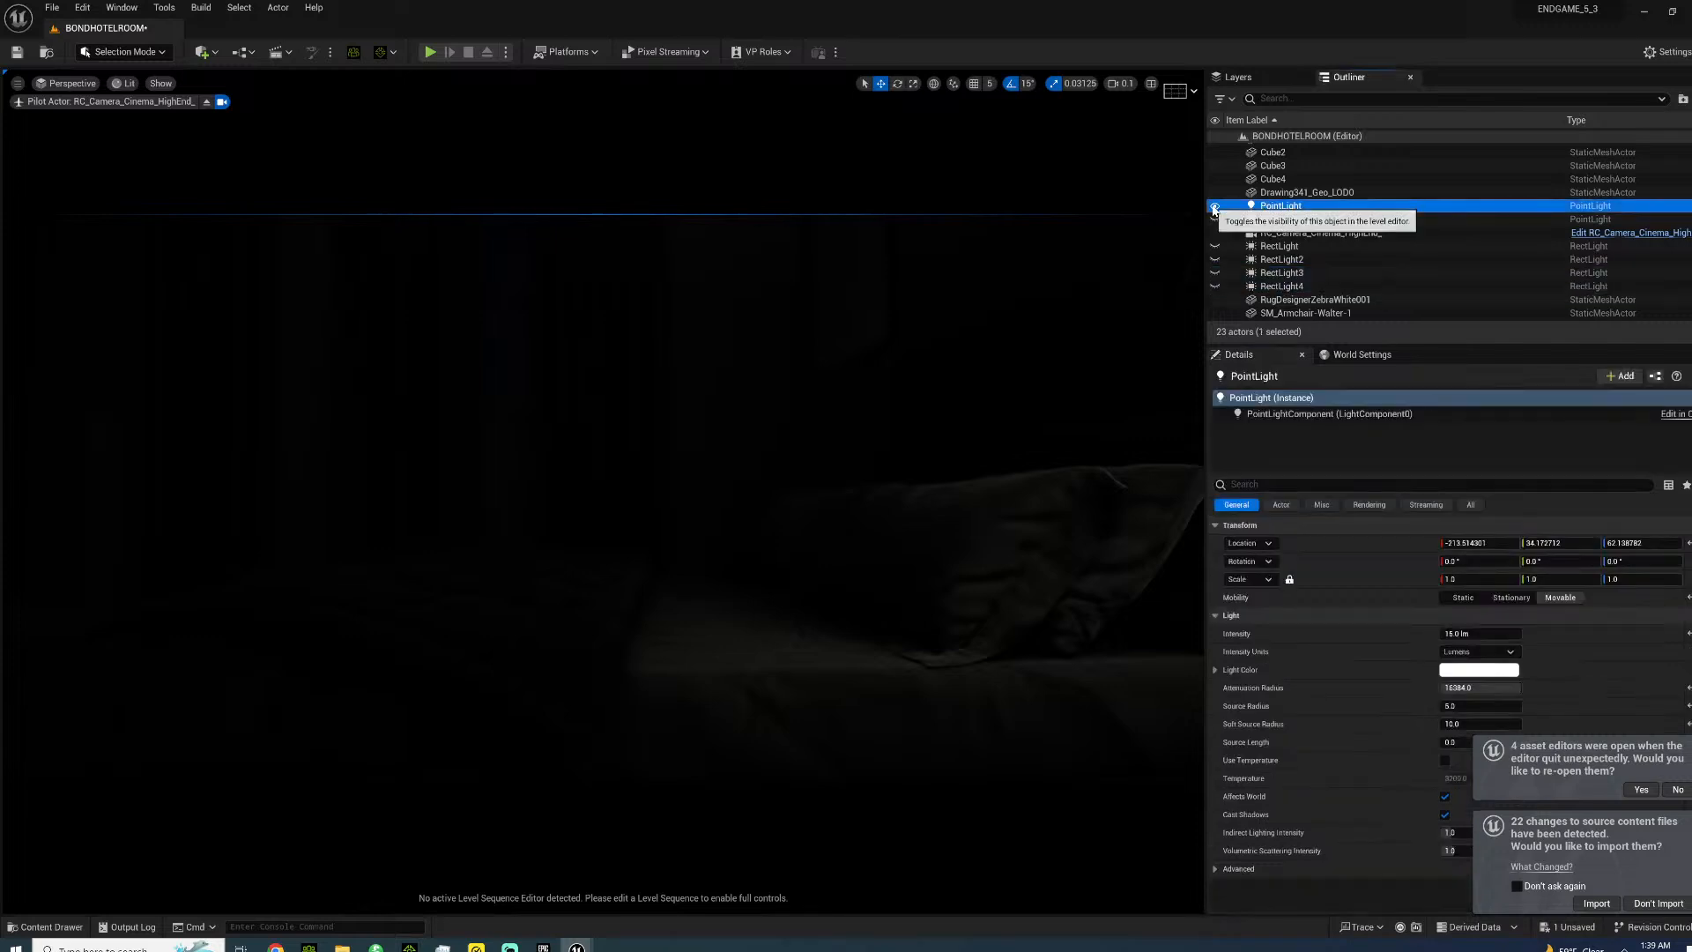
click(1214, 208)
click(1215, 208)
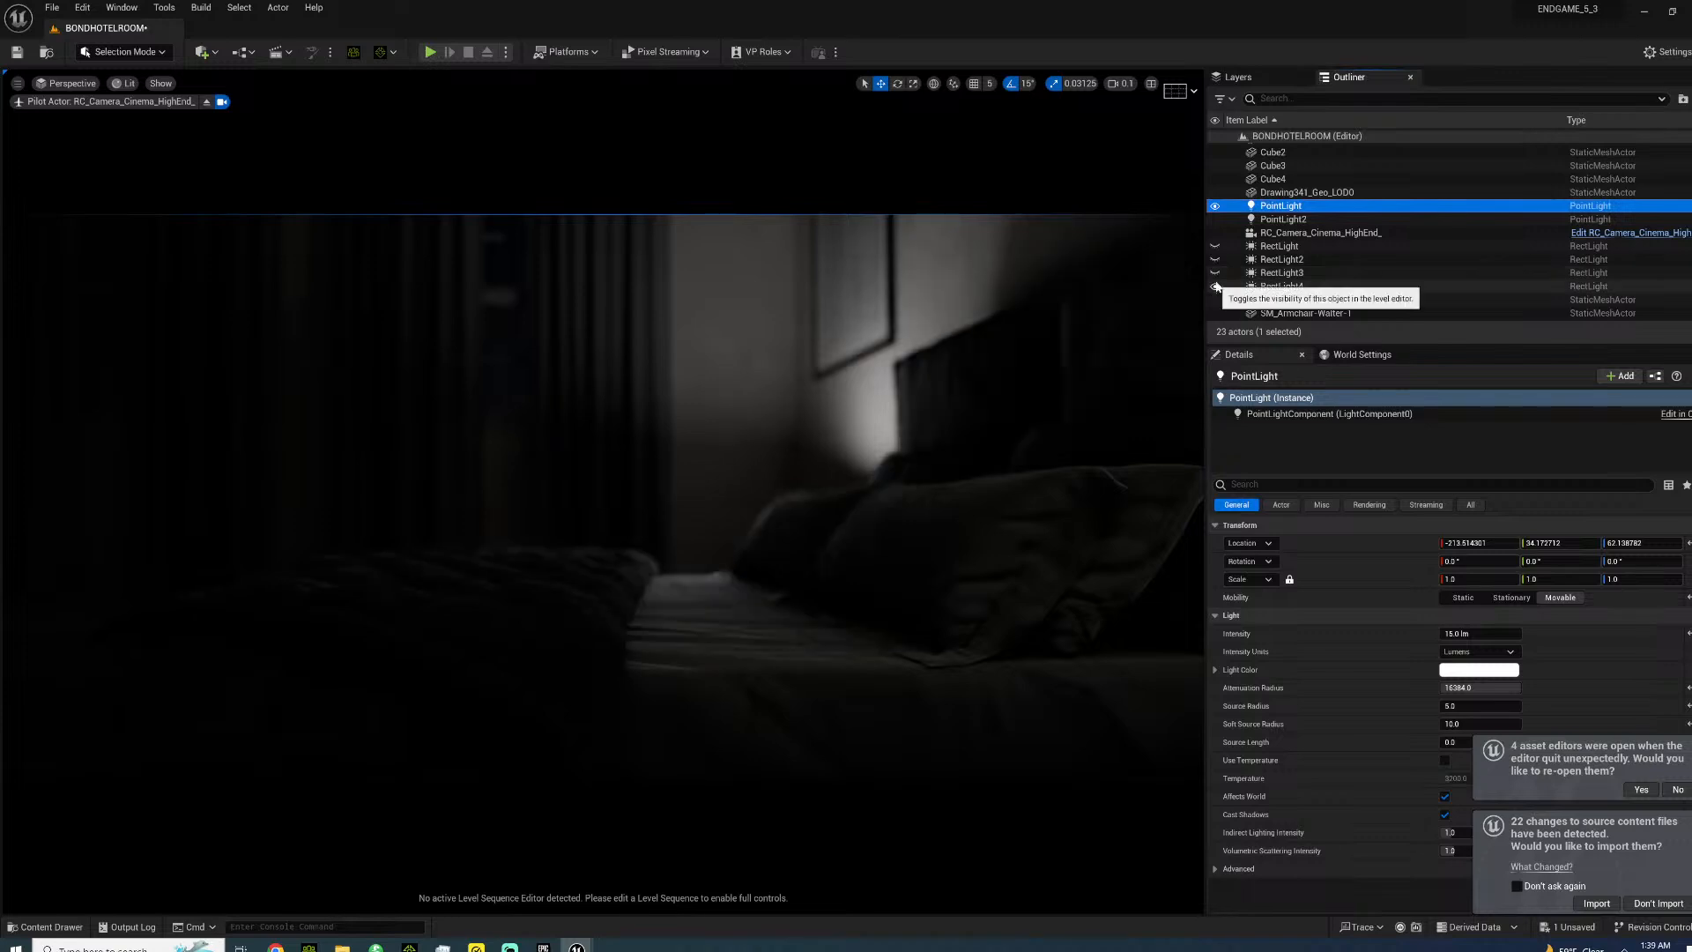
click(1215, 273)
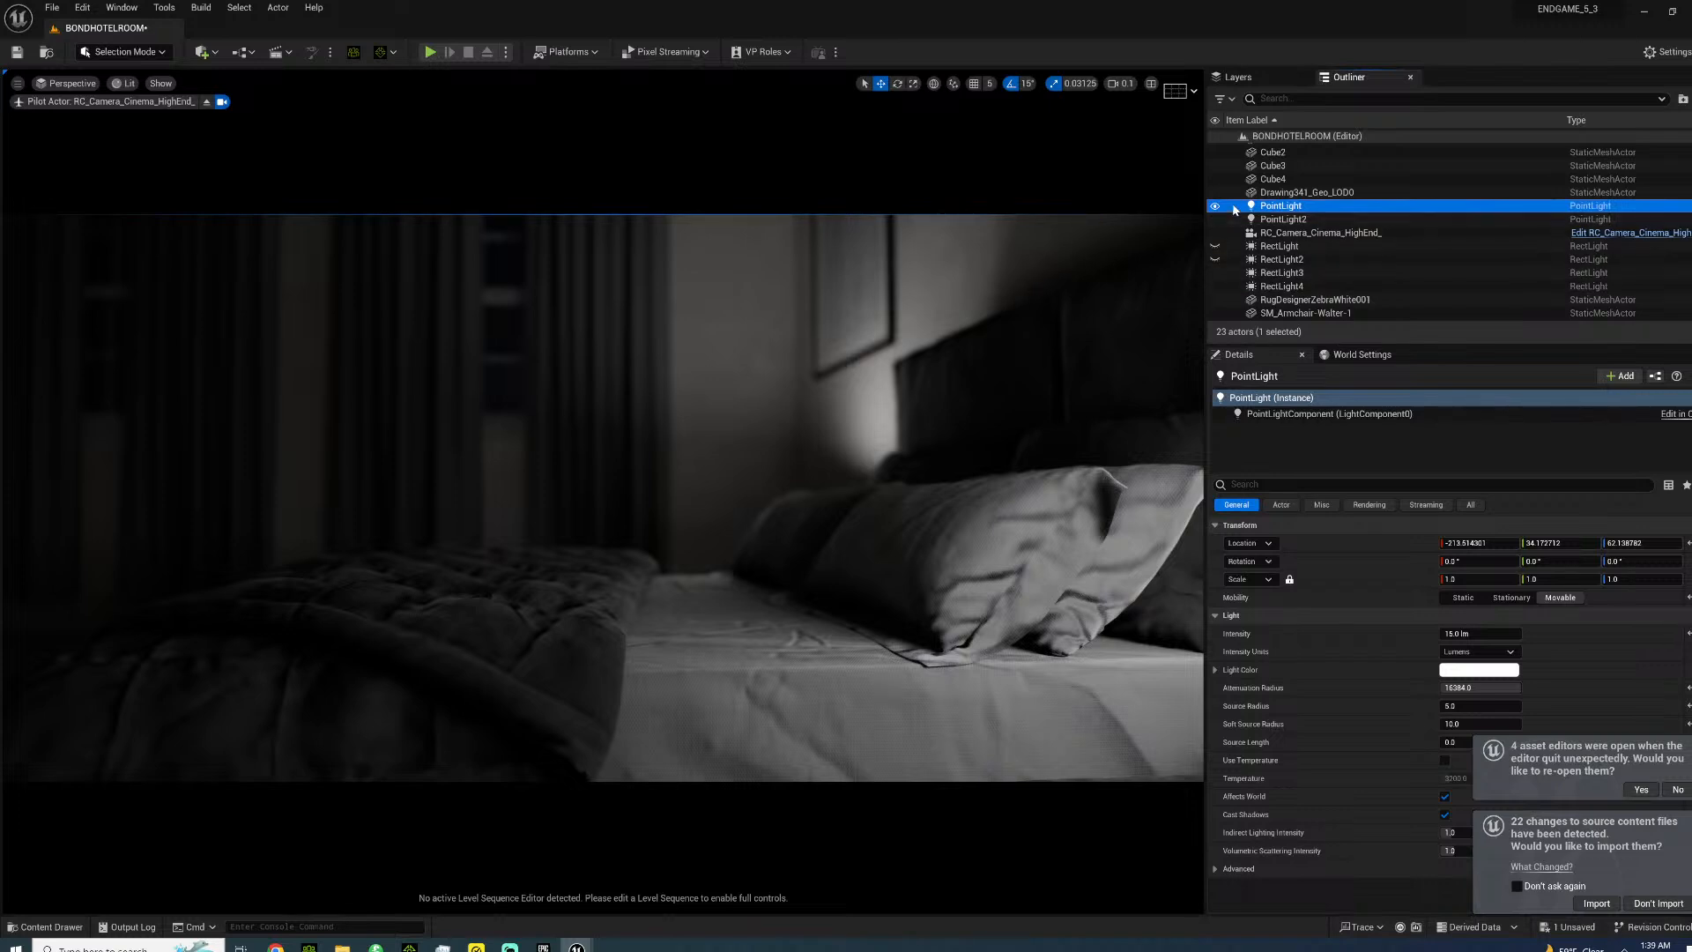
- Turn on Use Temperature for RectLight3 and RectLight4 together
ctrl+click(1283, 220)
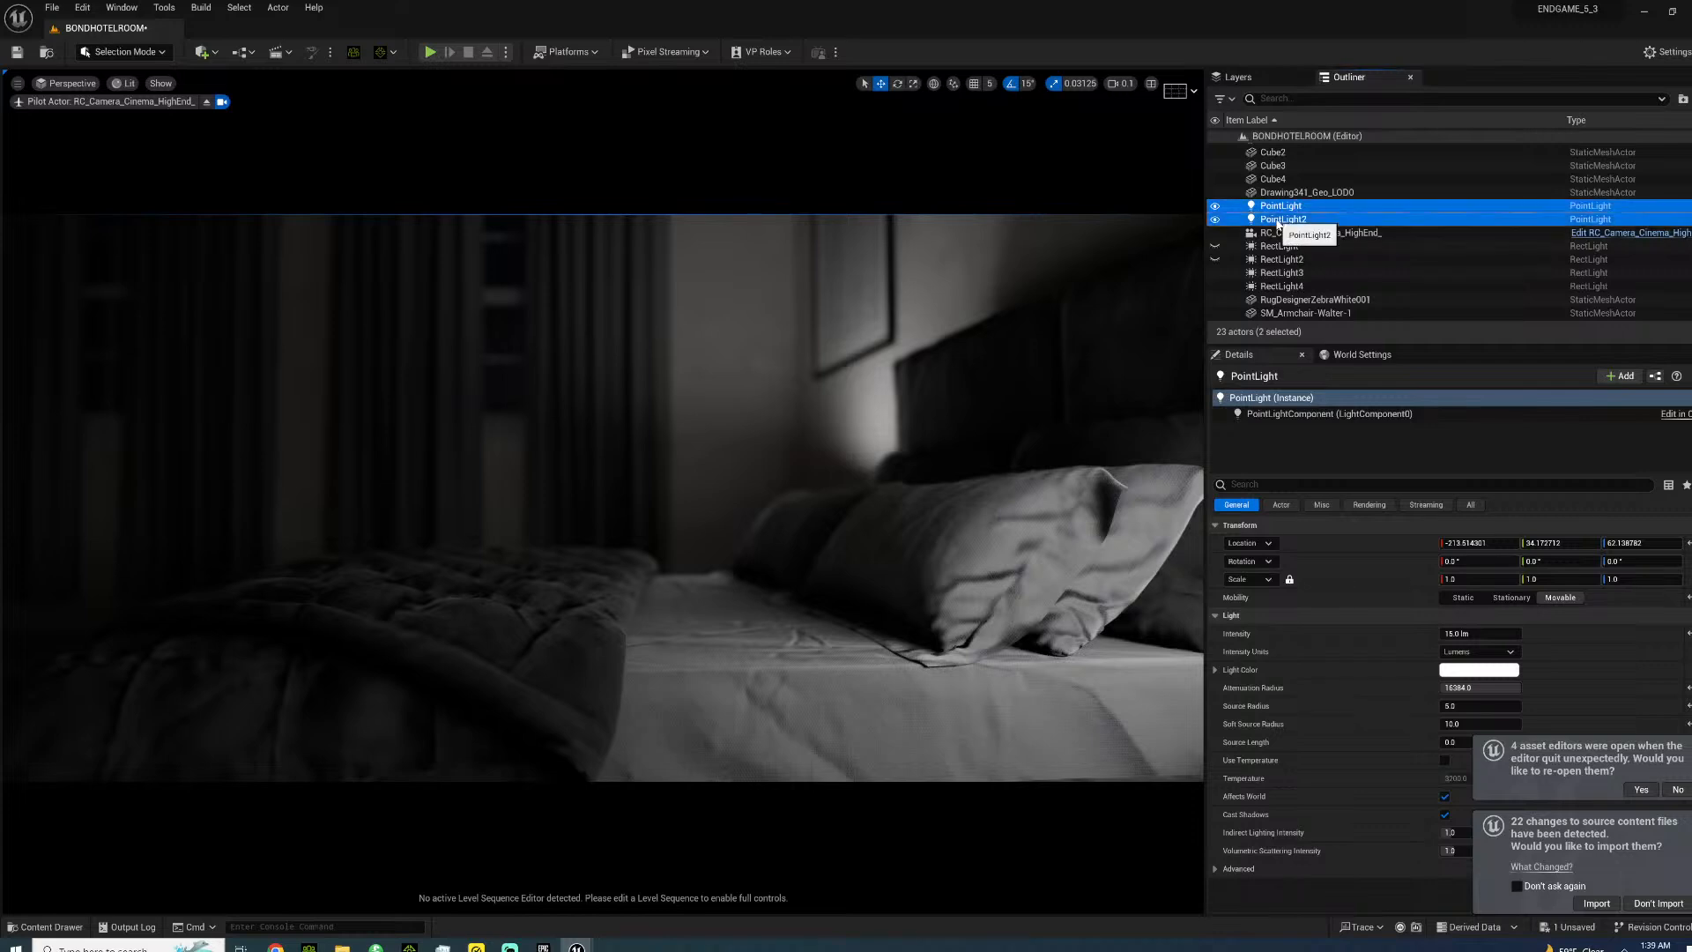
ctrl+click(1282, 273)
ctrl+click(1282, 286)
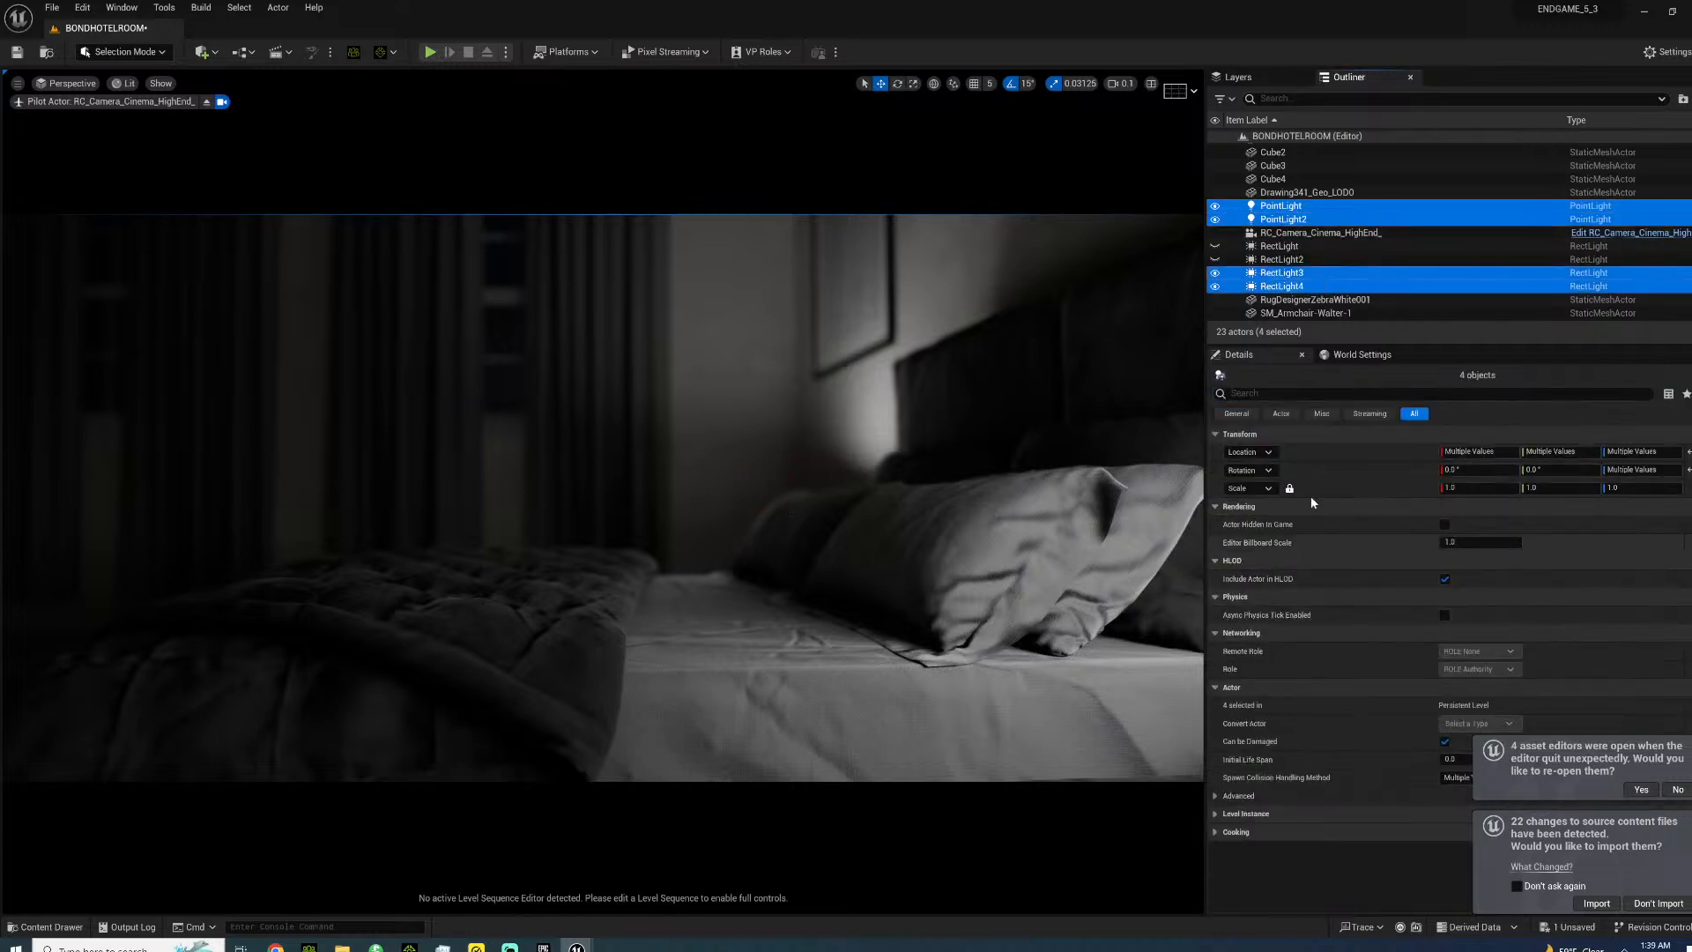
click(1270, 273)
ctrl+click(1282, 286)
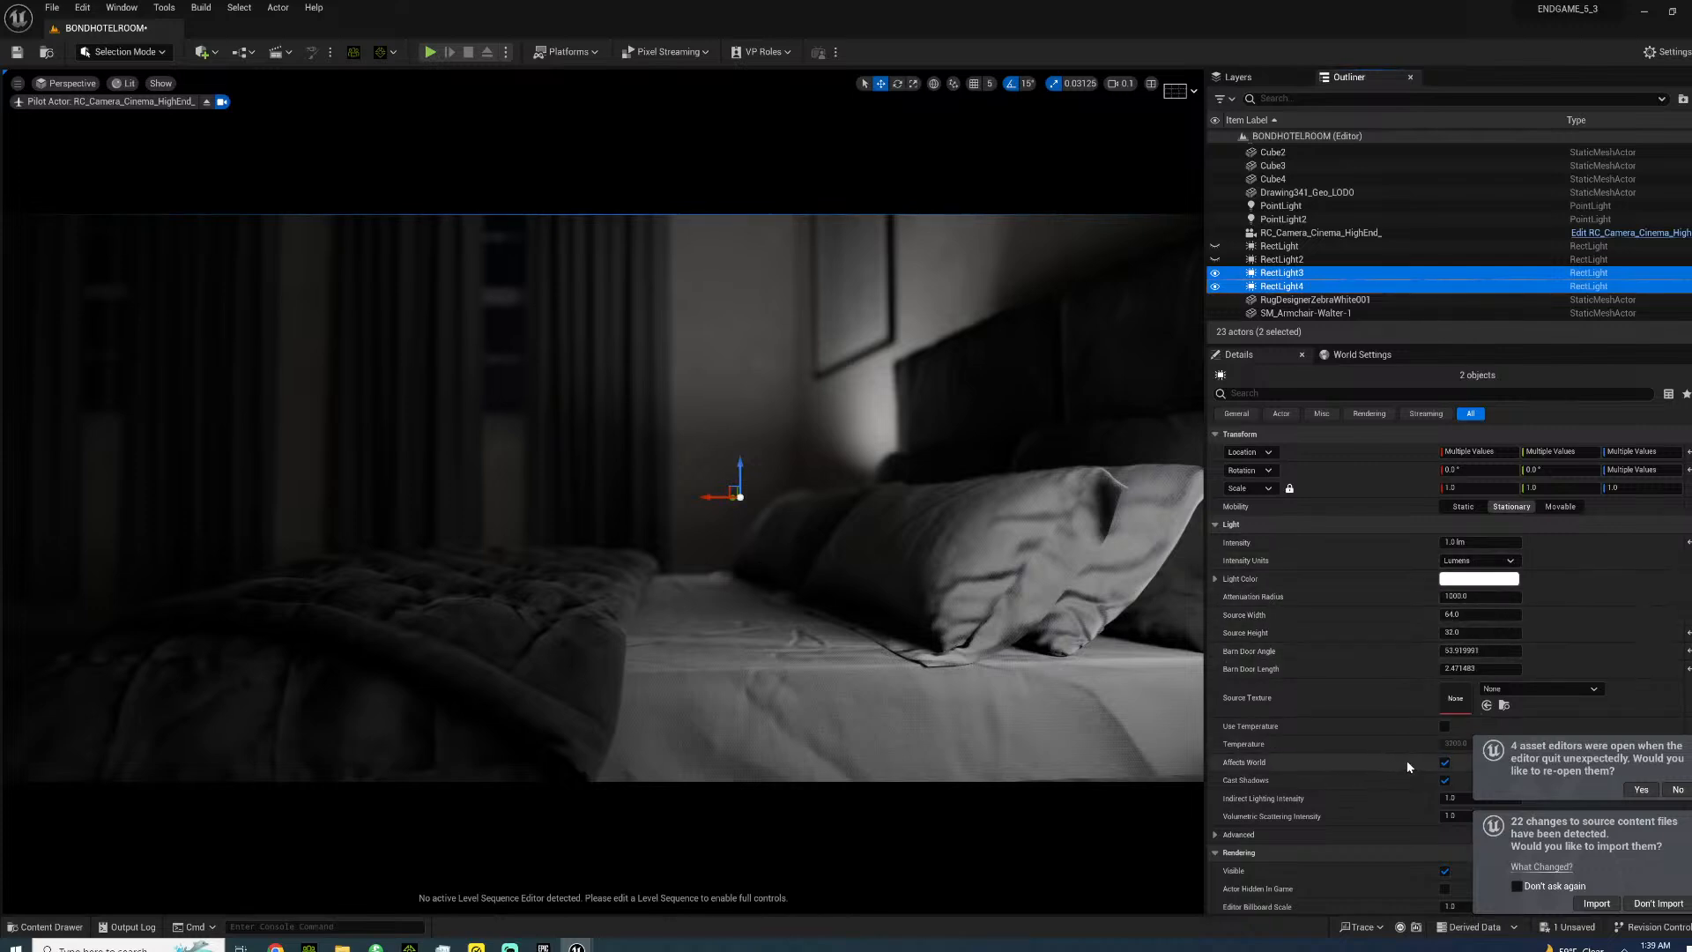
click(1444, 726)
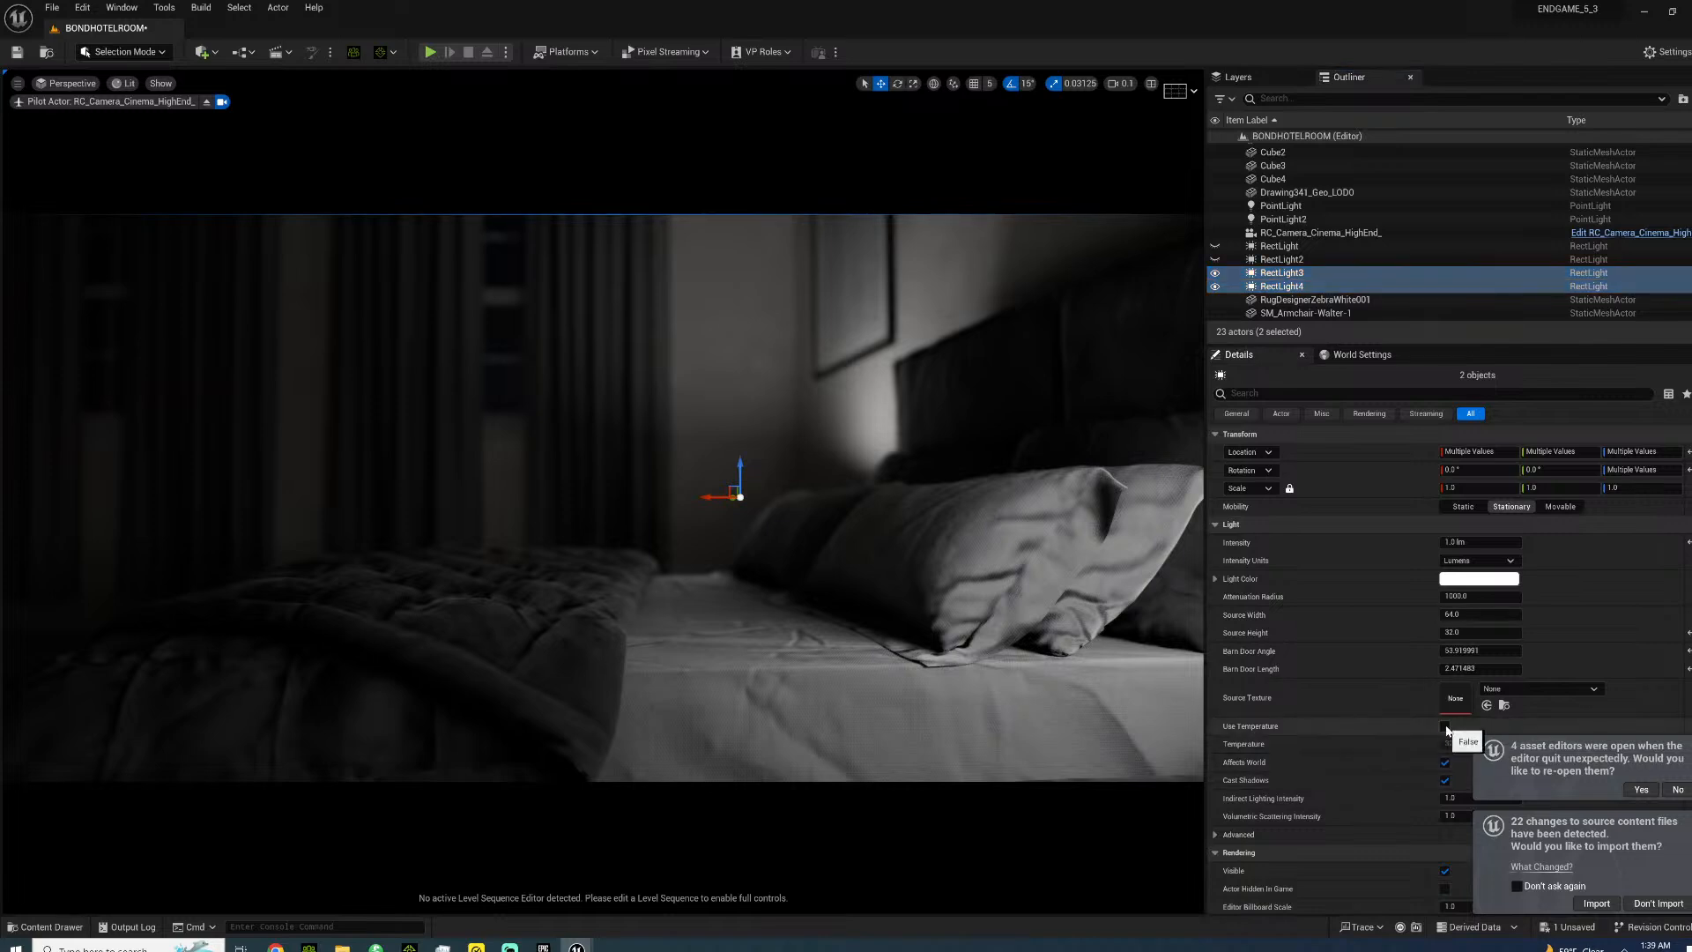
- Turn on Use Temperature for PointLight and PointLight2 so both bedside lamps glow warm
click(1282, 207)
shift+click(1283, 220)
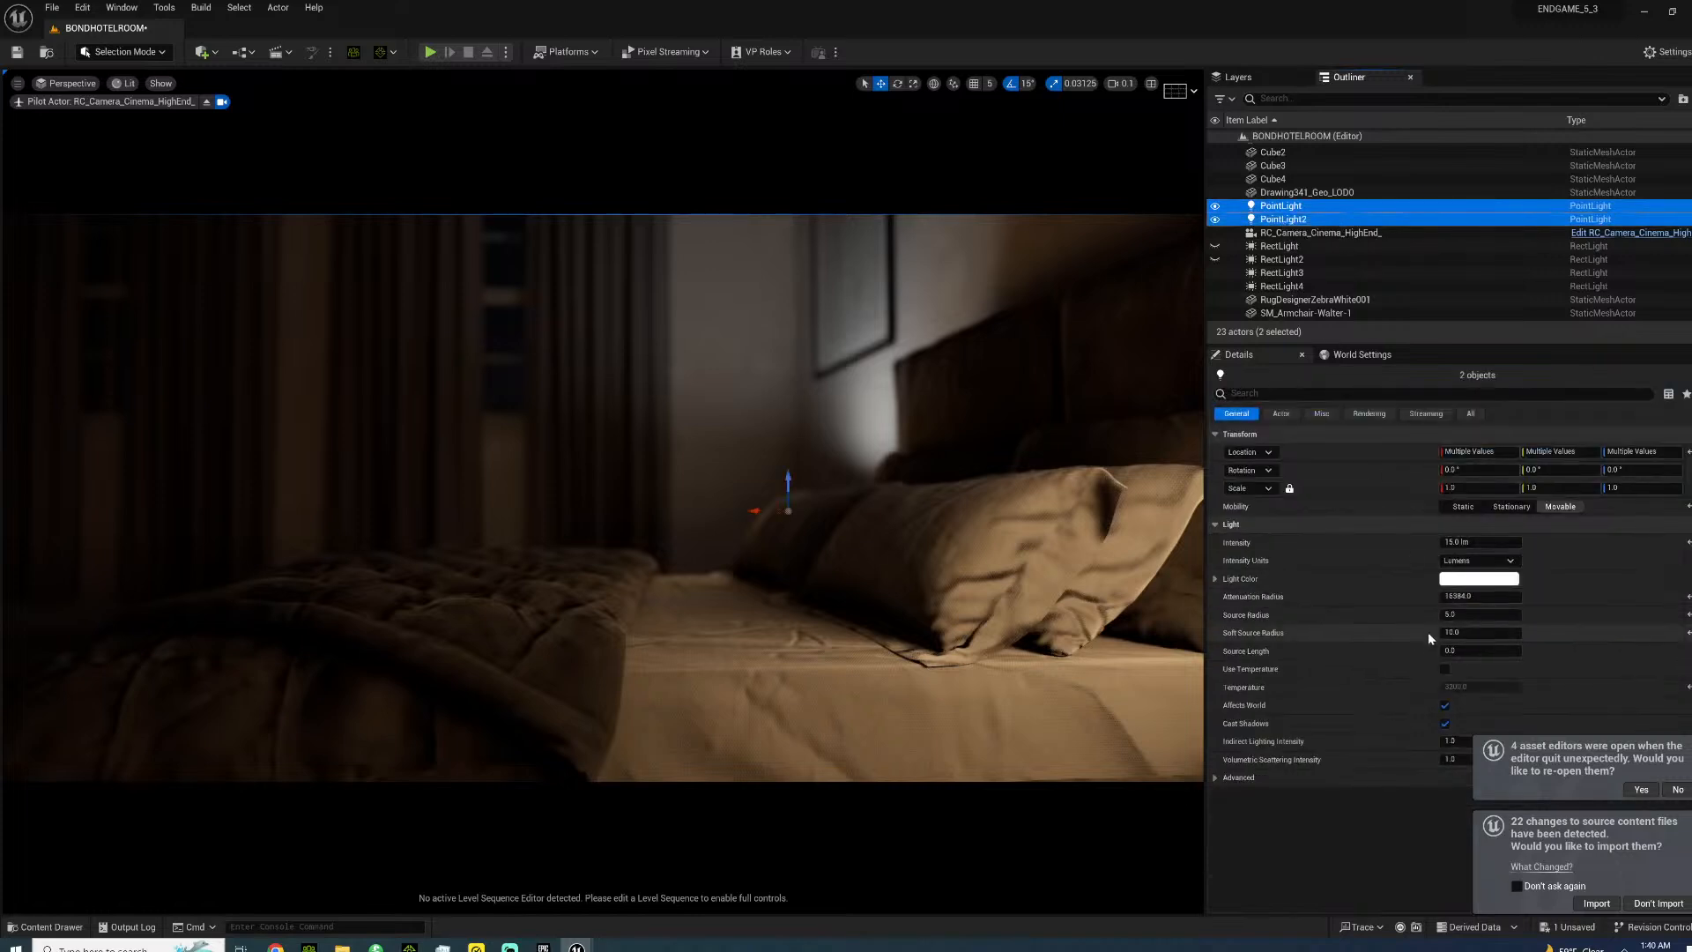
click(1446, 666)
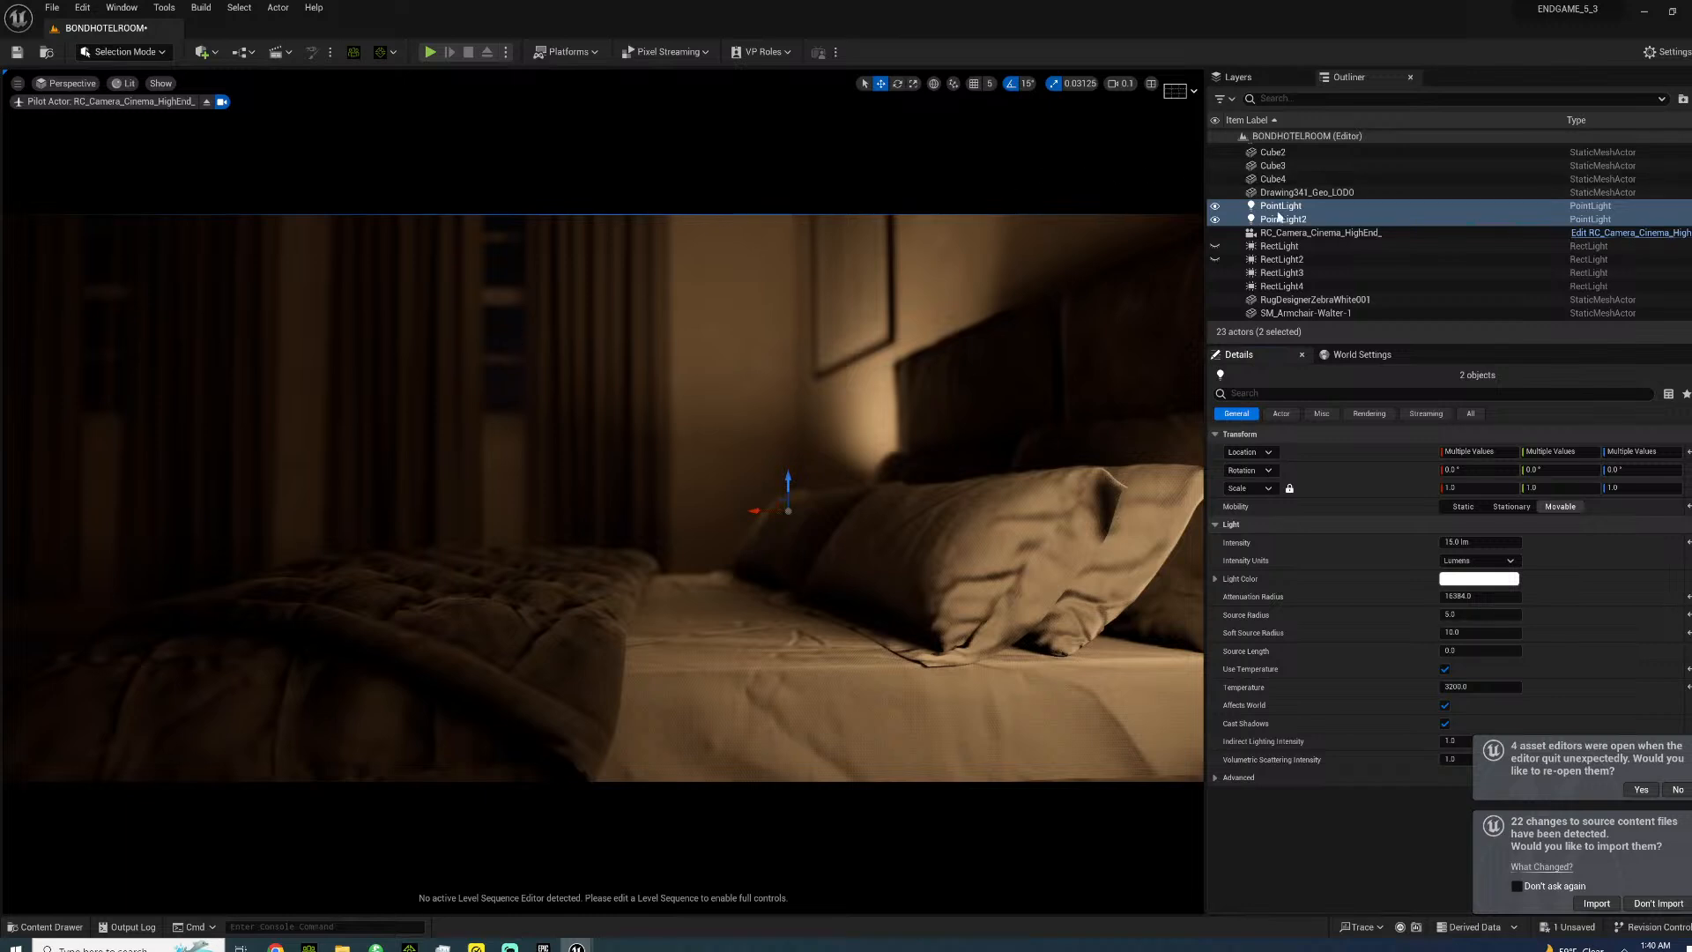
- Sample a manual focus distance of about 119 cm for RC_Camera_Cinema_HighEnd_ in the close pillow shot
click(1285, 299)
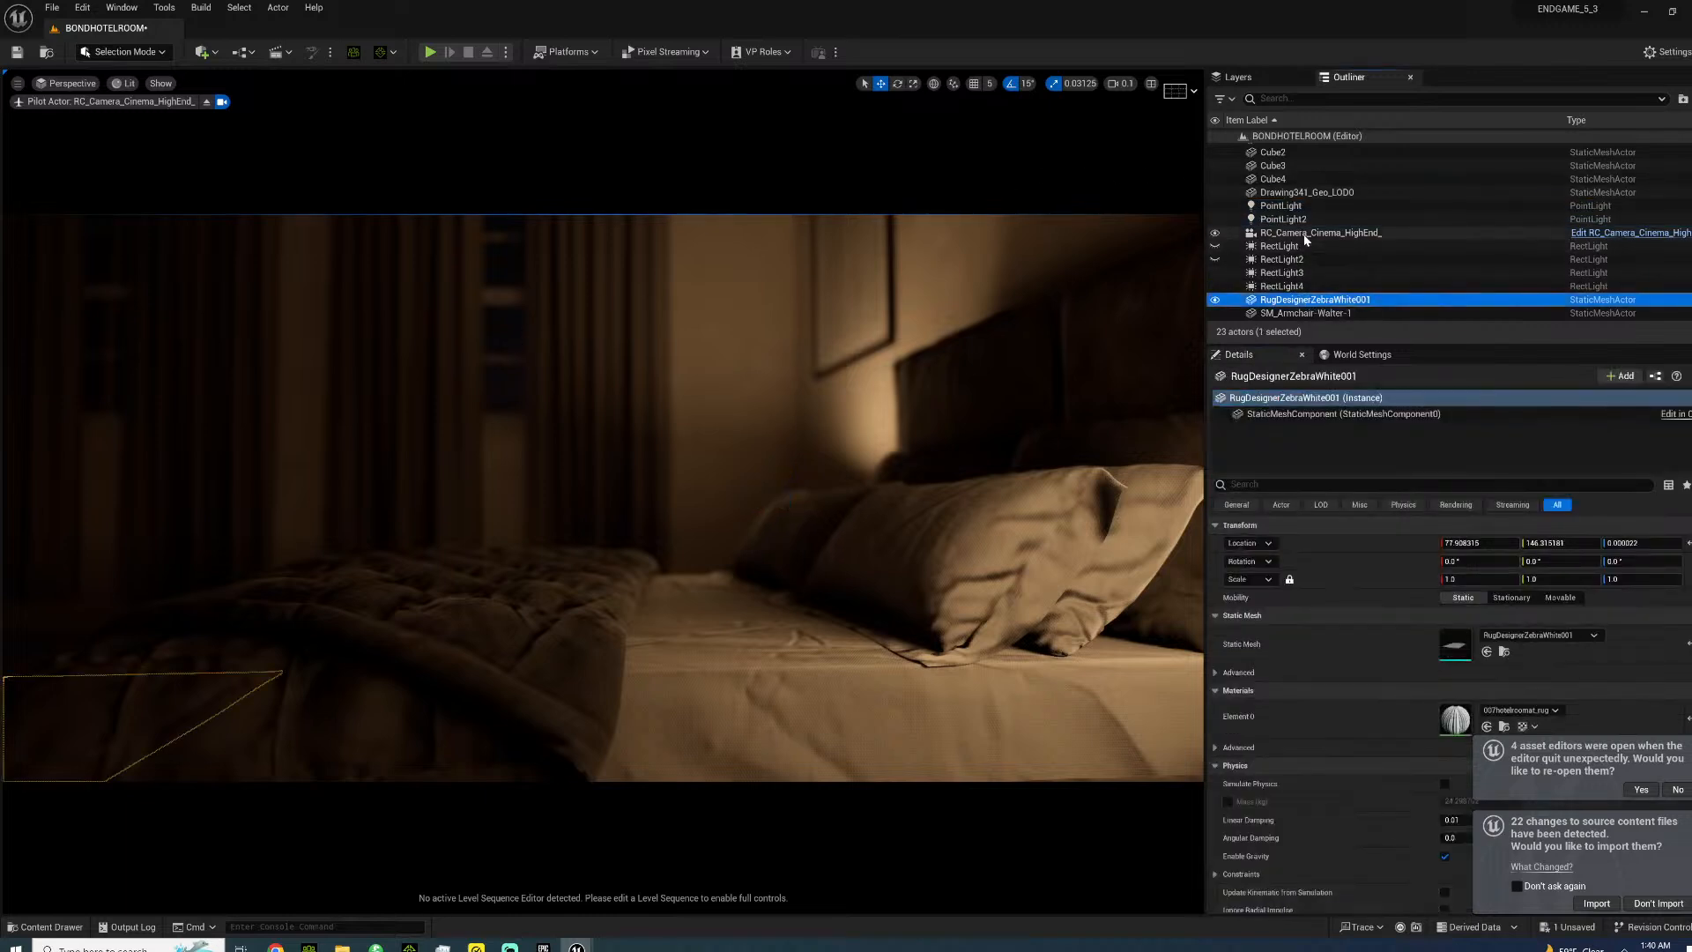
click(1288, 232)
click(1514, 723)
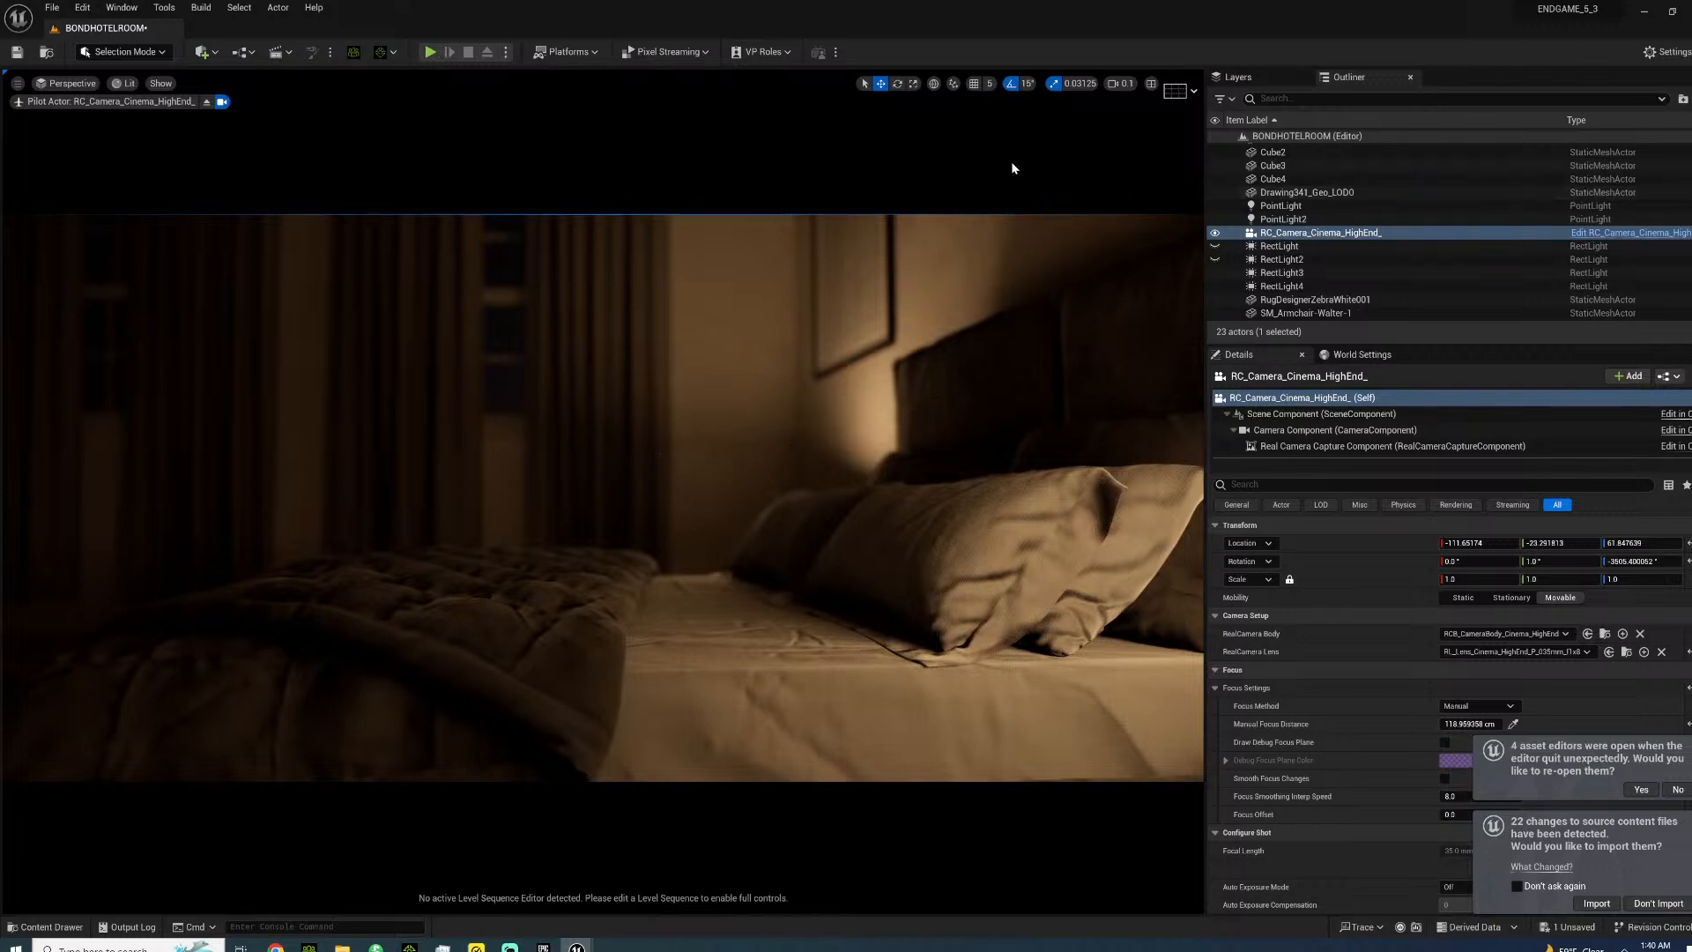
- Focus the camera on a wide view of the bed, adjusting Manual Focus Distance to about 370 cm and resampling it at about 248 cm
key(a)
right_drag(540, 430, 1146, 416)
right_drag(1260, 529, 1212, 604)
key(w)
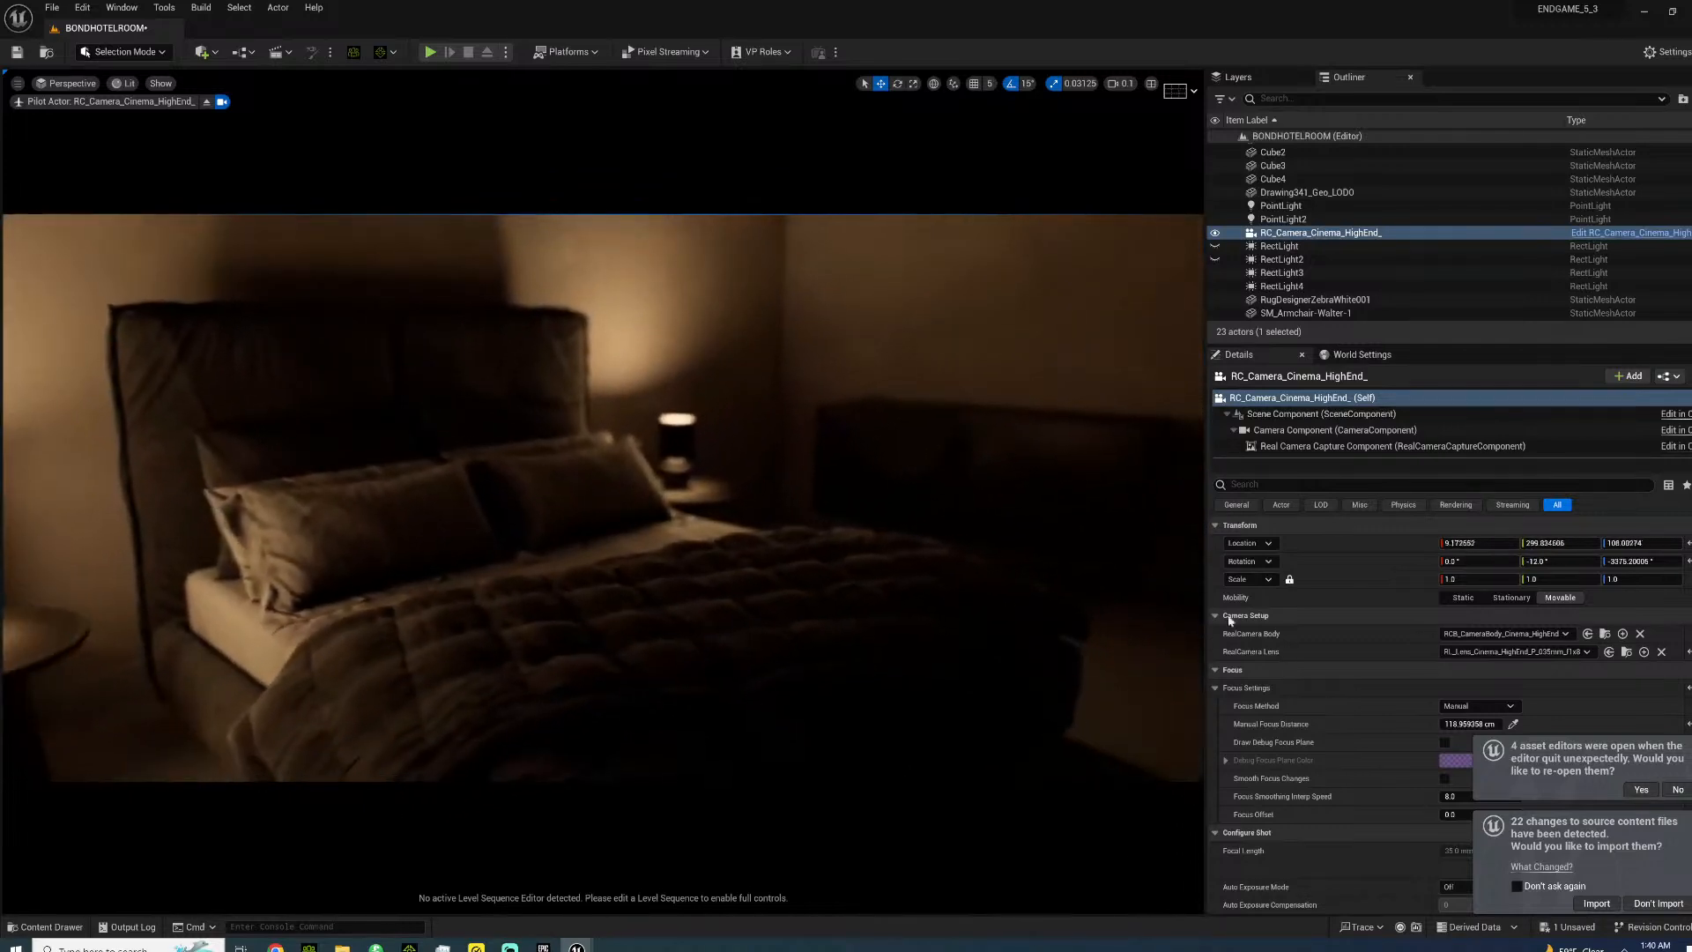
mouse_move(1466, 728)
mouse_down()
mouse_move(1515, 728)
mouse_move(1441, 725)
mouse_move(1463, 724)
mouse_up()
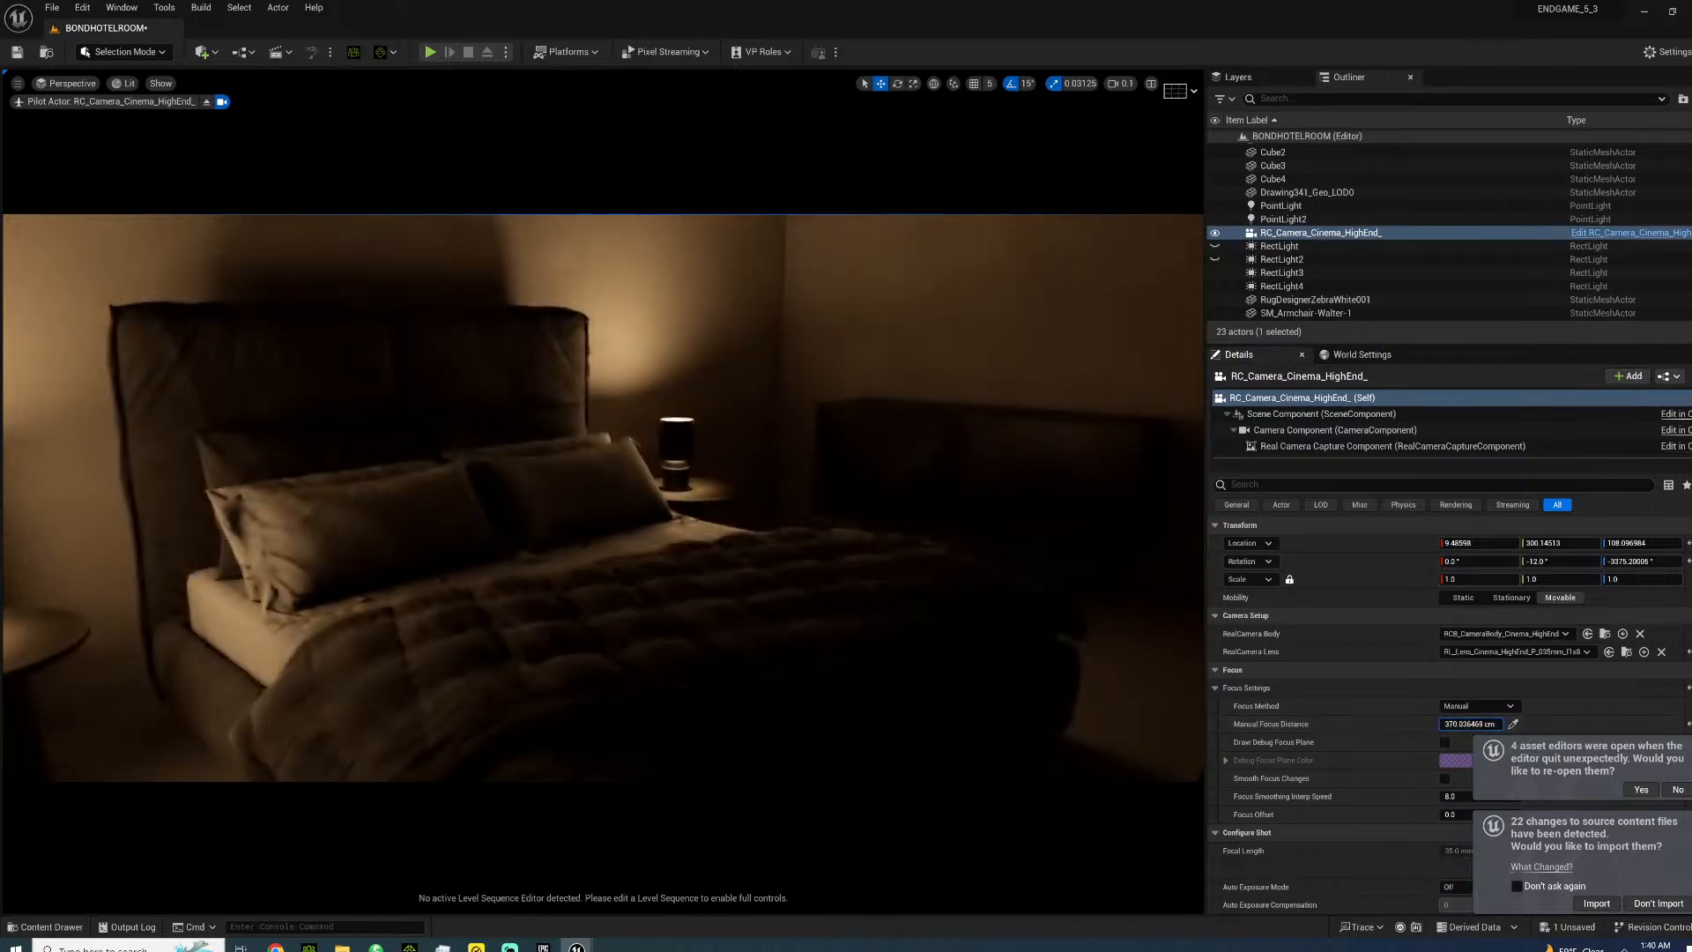
click(1514, 724)
- Show the light icons and reframe the piloted camera from the foot of the bed toward the curtain-side bedside lamp
right_drag(498, 506, 375, 506)
key(d)
key(g)
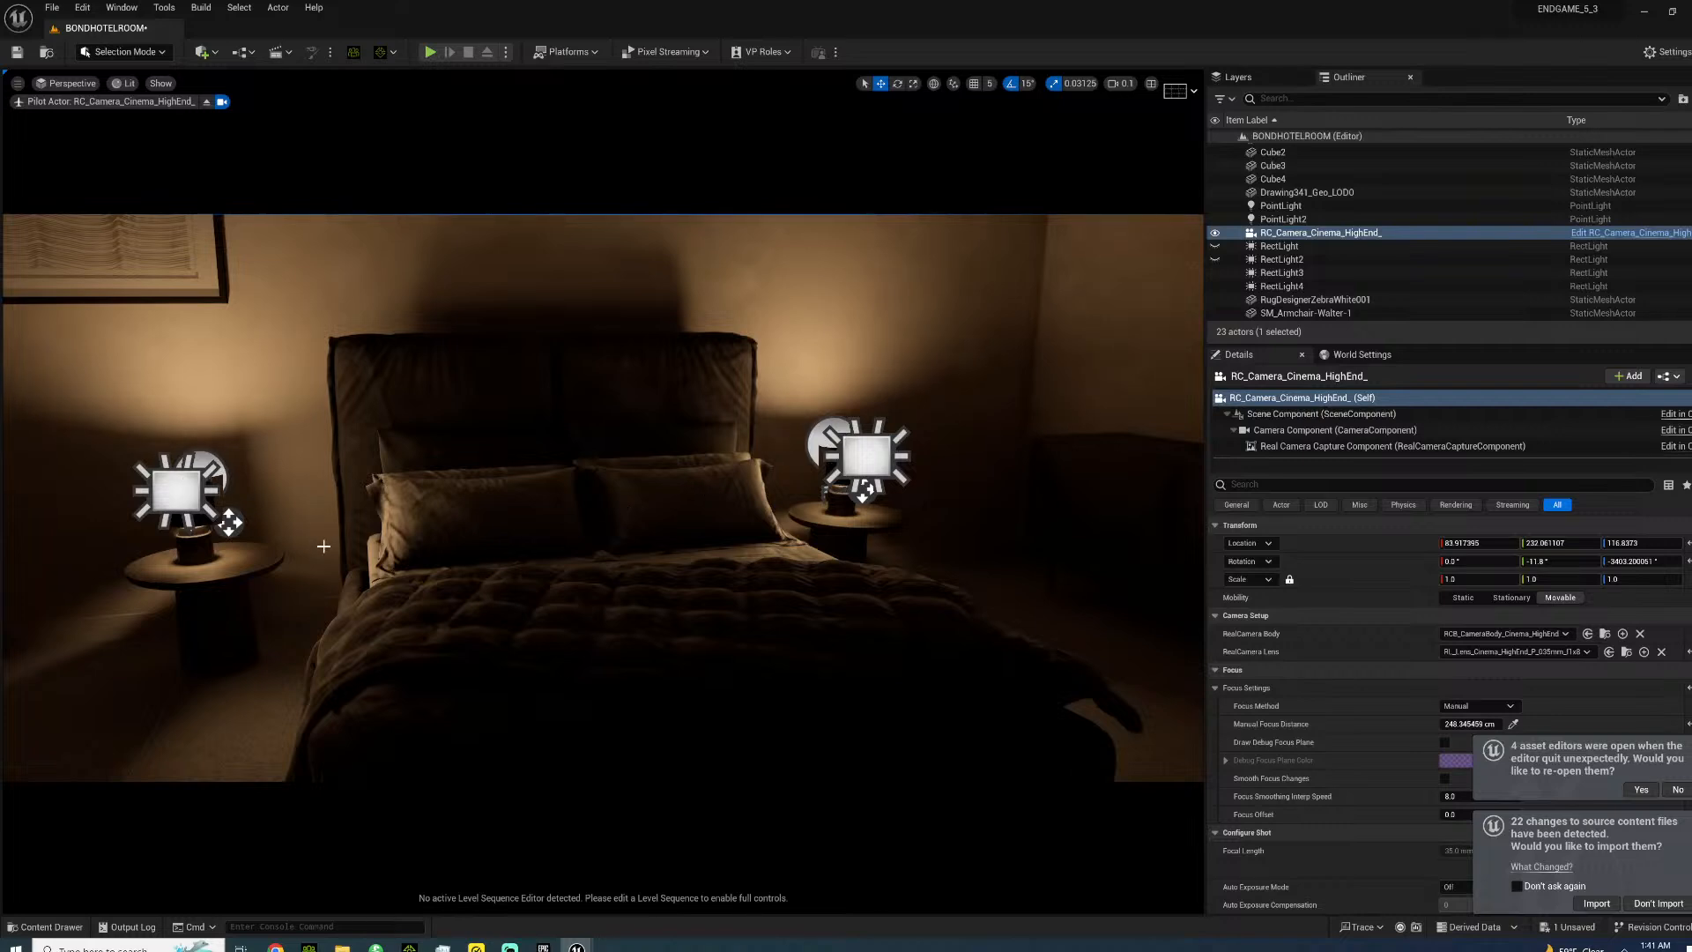
right_drag(321, 569, 867, 499)
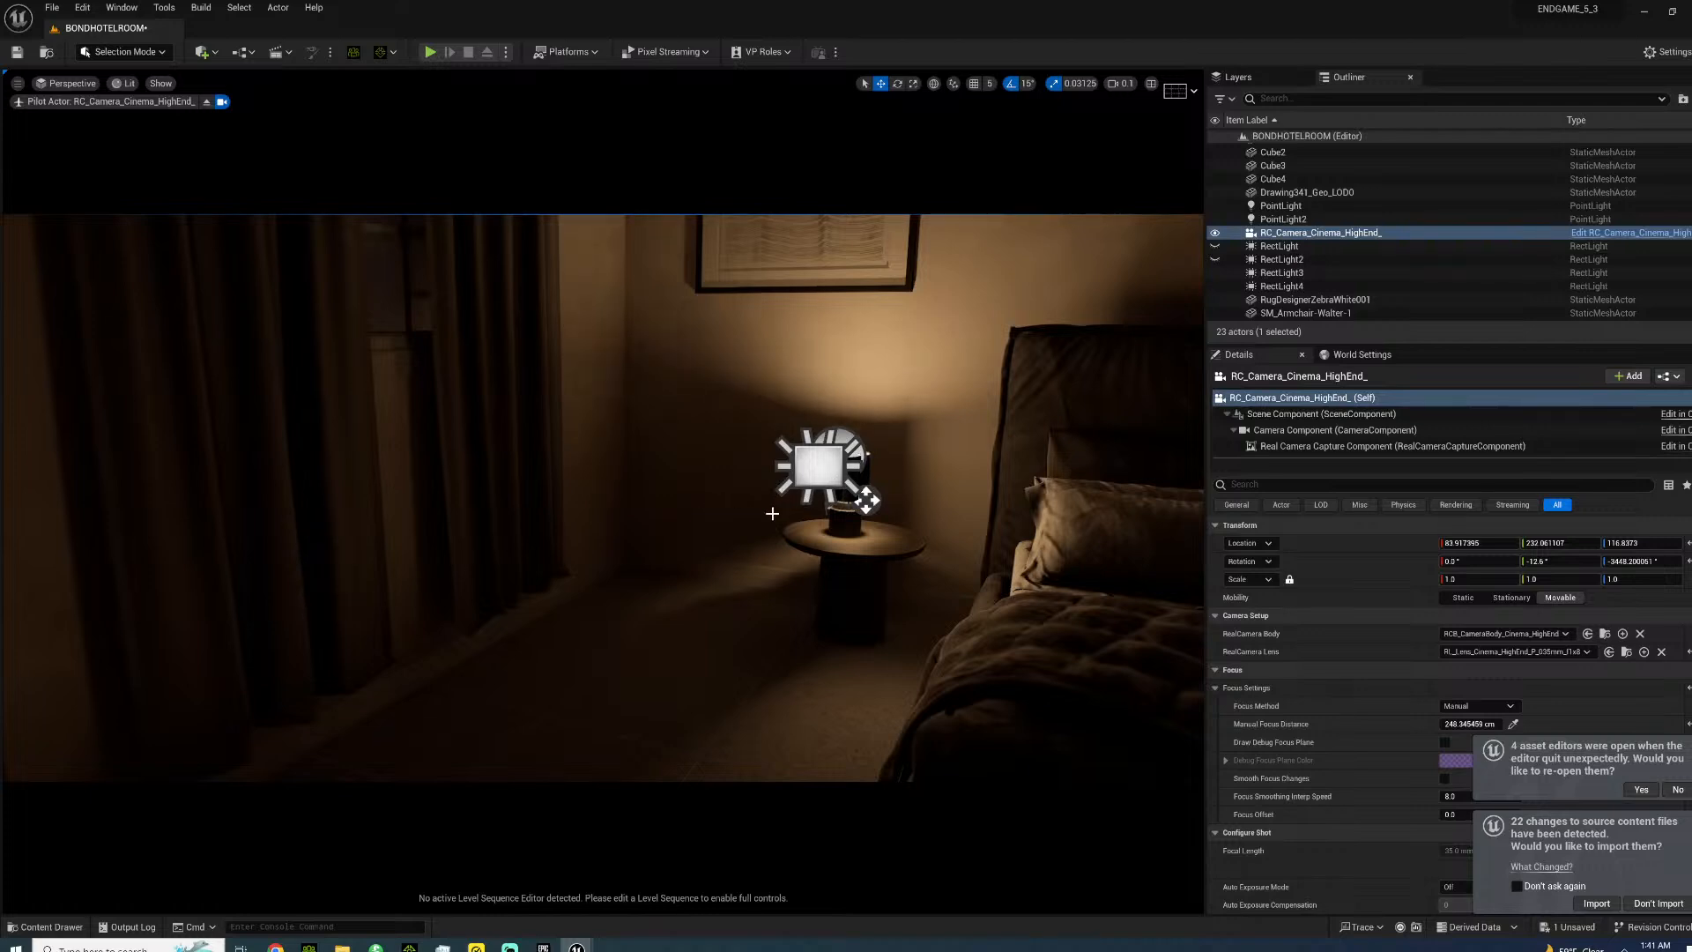
right_drag(735, 512, 793, 515)
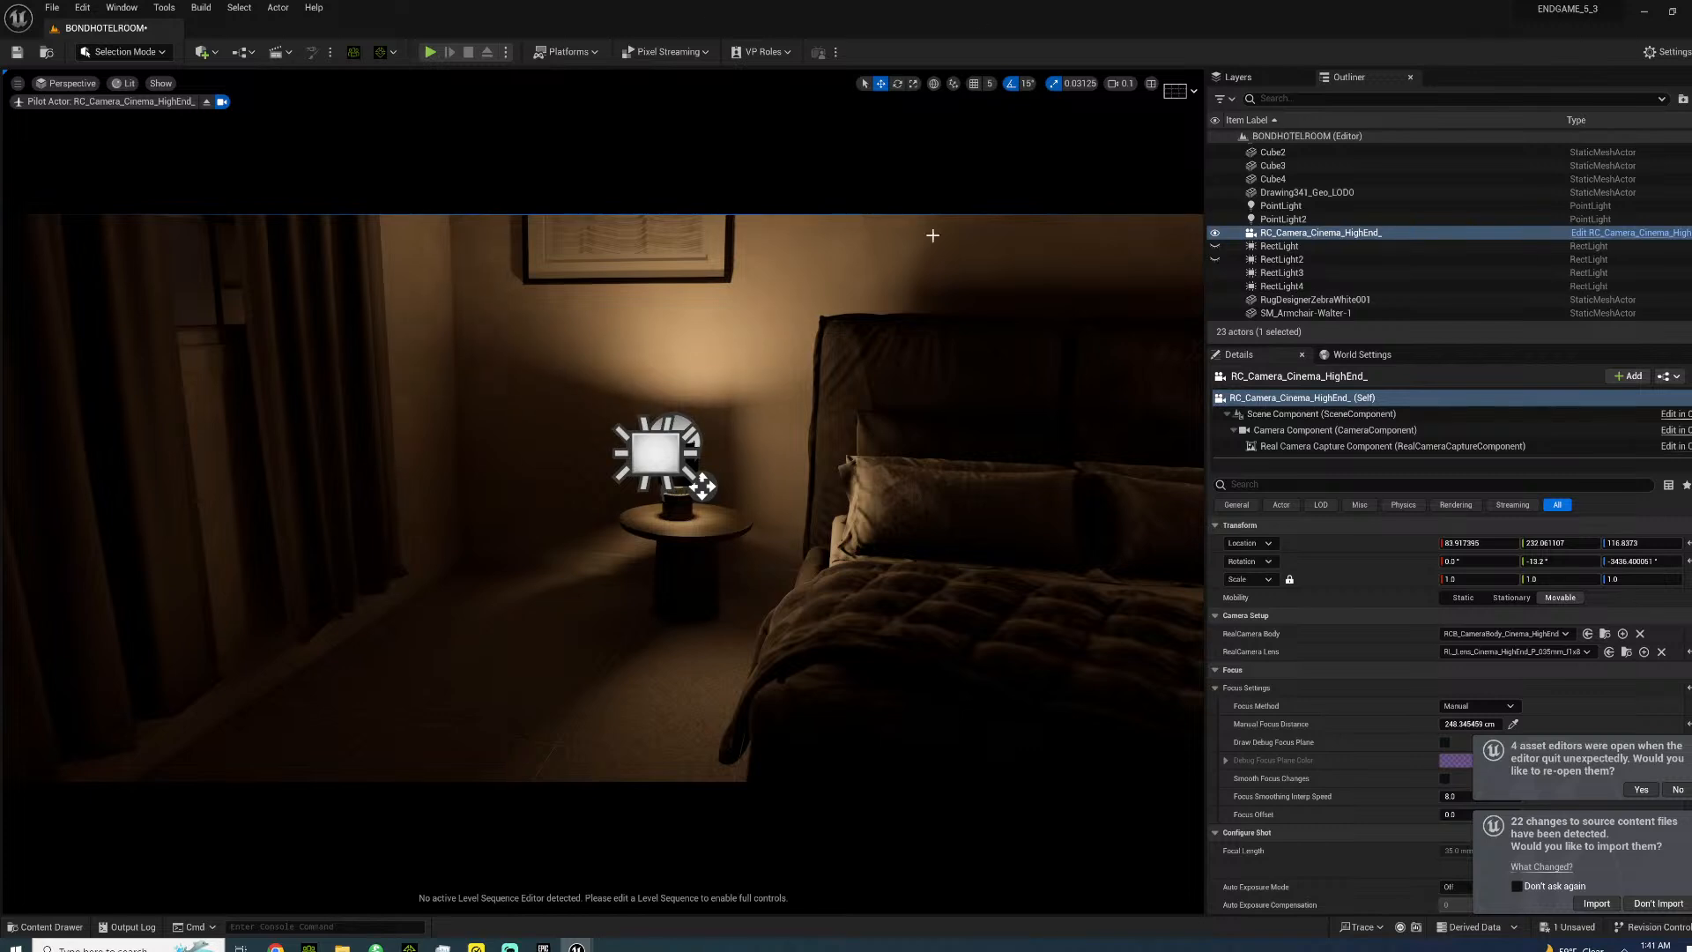
- Reposition the piloted camera in the room and sample its manual focus distance at about 170 cm
mouse_move(603, 494)
right_down()
mouse_move(798, 481)
mouse_move(881, 503)
mouse_move(1009, 476)
mouse_move(626, 507)
right_up()
key(a)
key(w)
key(d)
key(s)
click(1513, 723)
click(697, 451)
- Frame a low side view of the bed with both nightstands and sample focus on the far pillow at about 283 cm
key(s)
right_drag(697, 452, 536, 393)
key(d)
key(w)
right_drag(710, 377, 714, 380)
key(s)
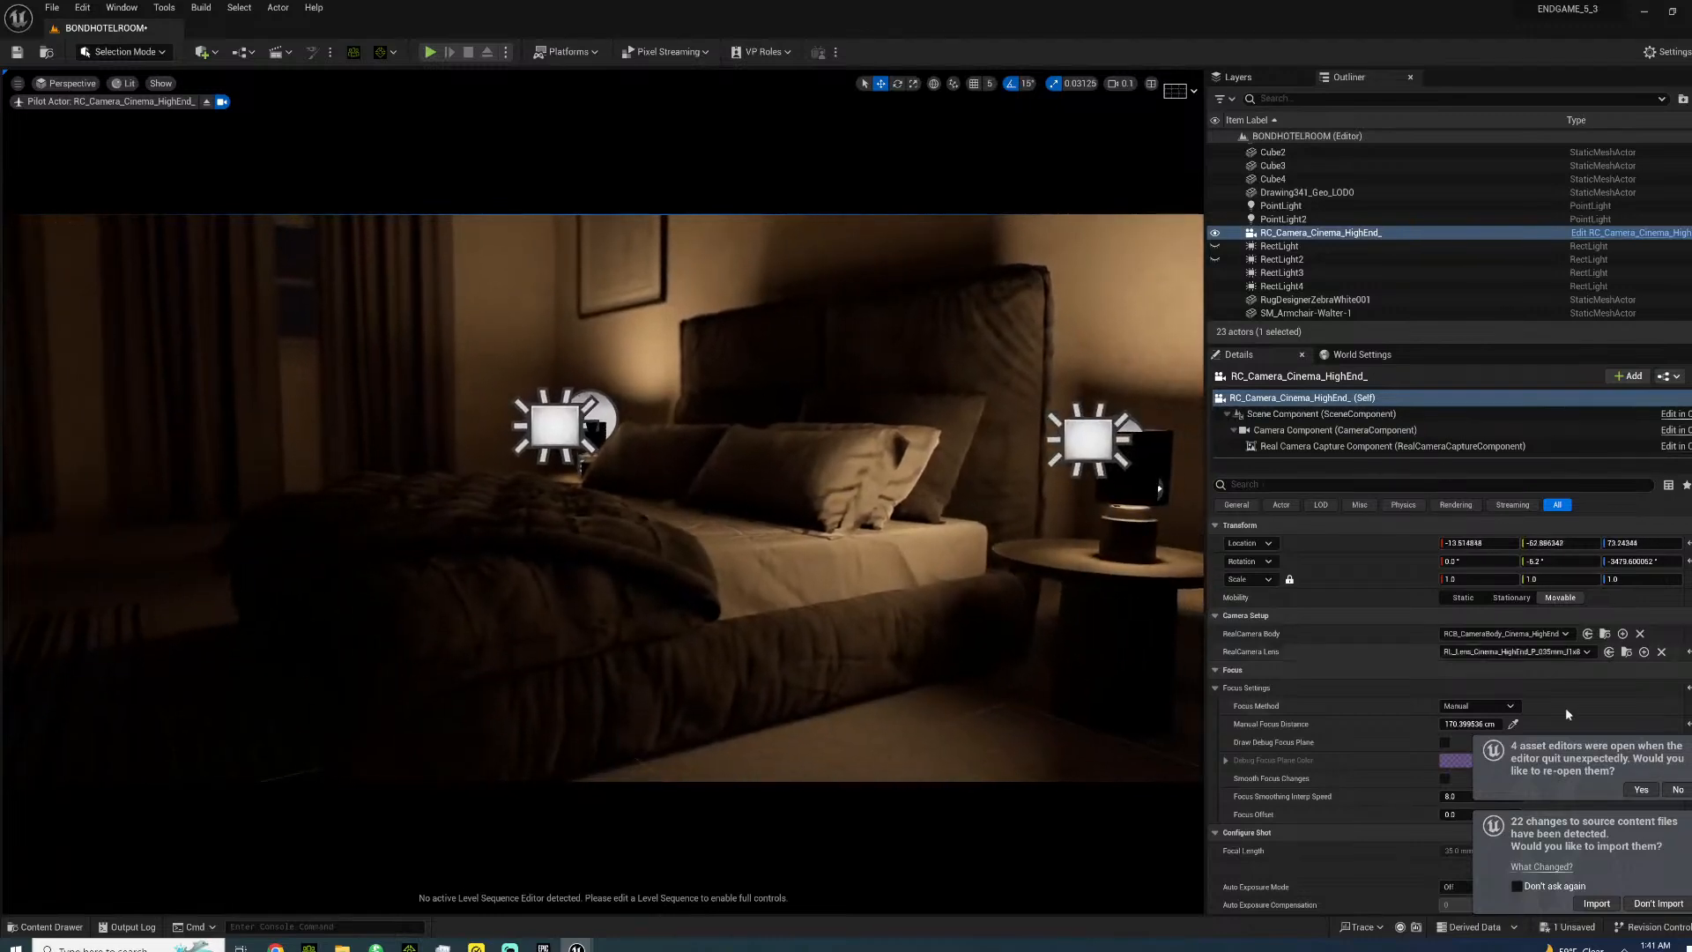
click(1514, 724)
click(653, 487)
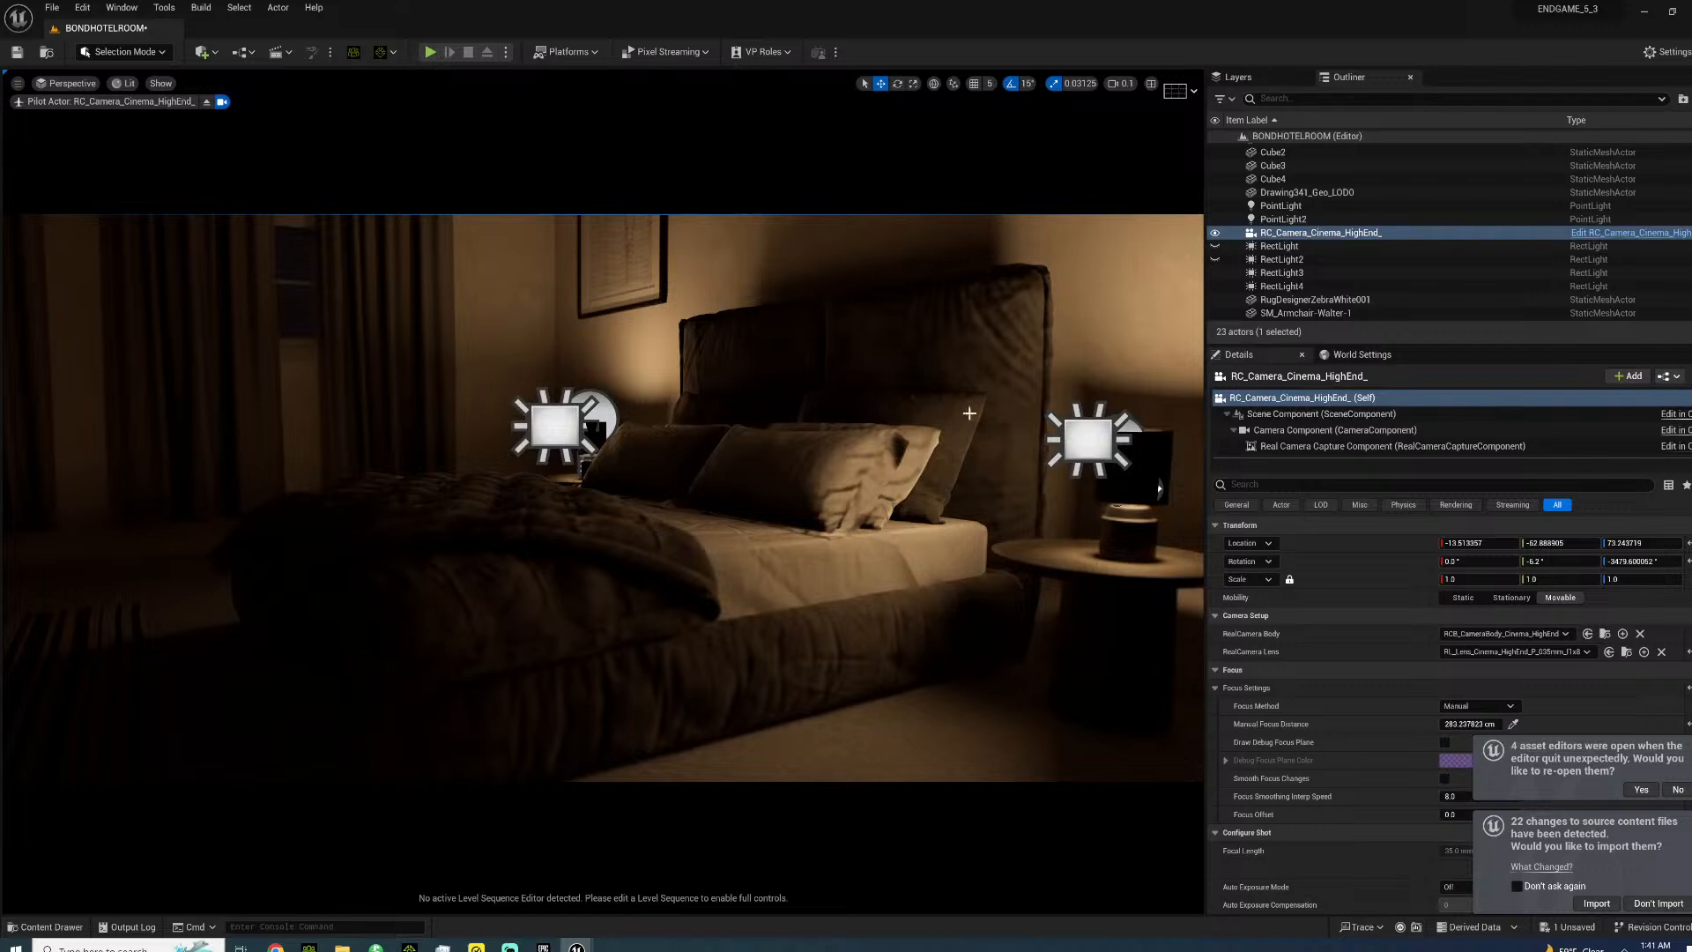
- Move RectLight4, beside the curtain-side bedside lamp, slightly toward the bed
key(a)
right_drag(691, 468, 1097, 469)
key(s)
key(a)
key(w)
key(s)
key(w)
right_drag(488, 449, 404, 537)
key(w)
key(e)
key(s)
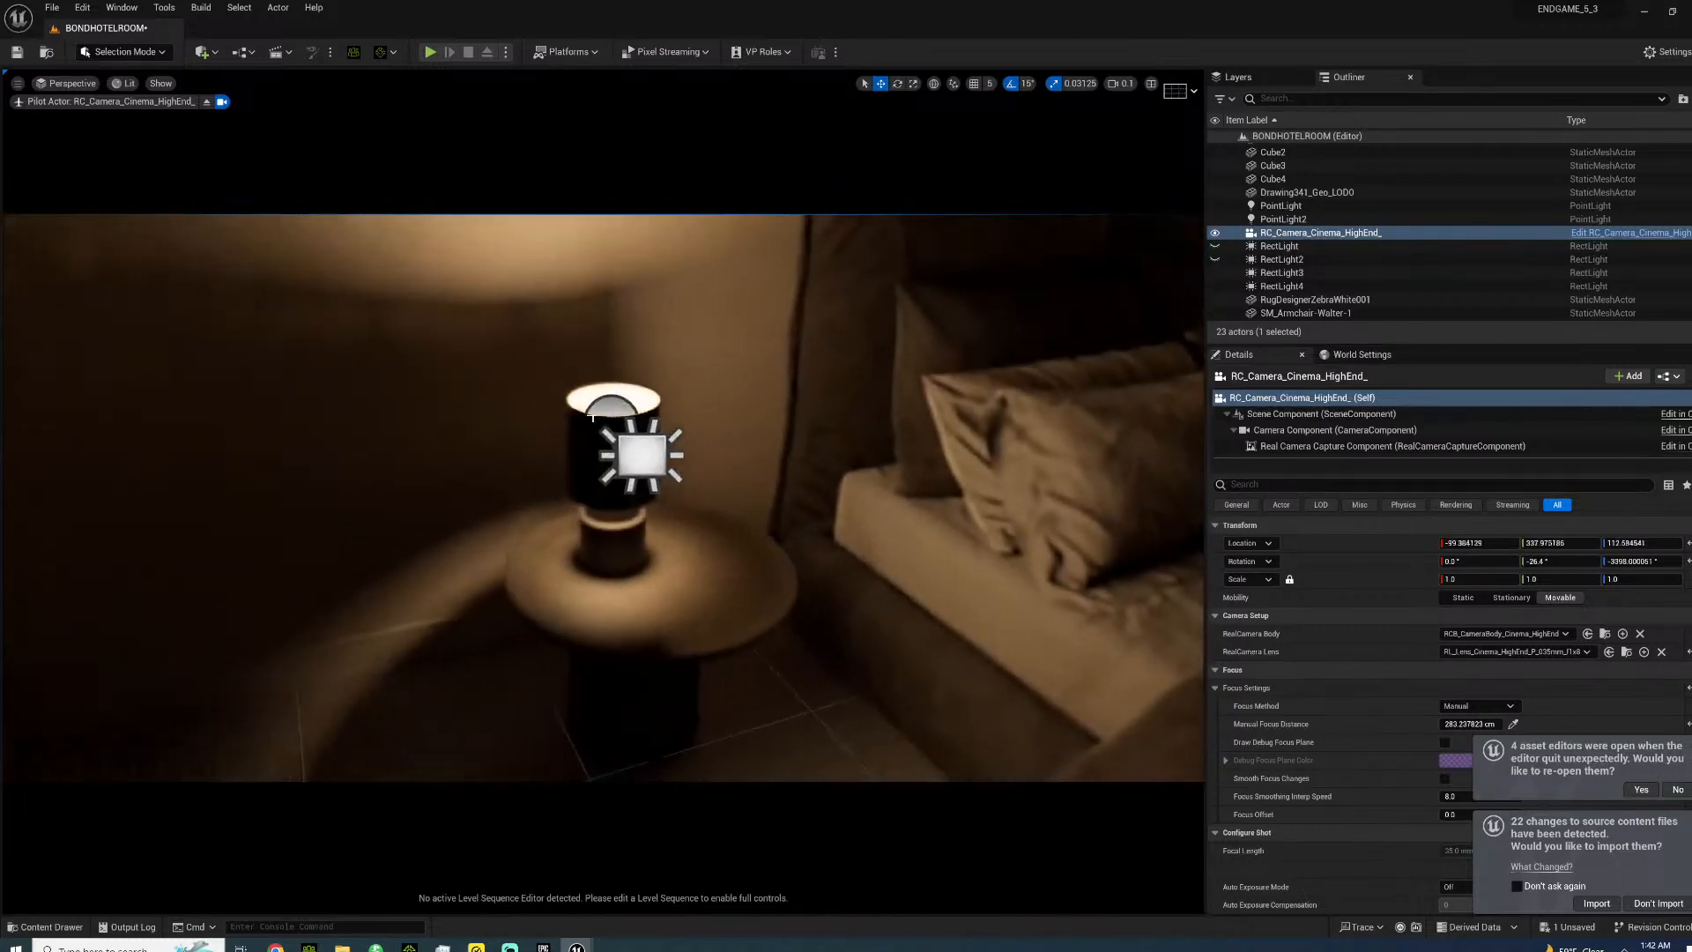
click(641, 449)
right_drag(615, 427, 494, 445)
key(d)
drag(290, 390, 327, 392)
- Move RectLight3, beside the opposite bedside lamp, slightly toward the bed and save the level
right_drag(717, 323, 796, 329)
key(s)
key(d)
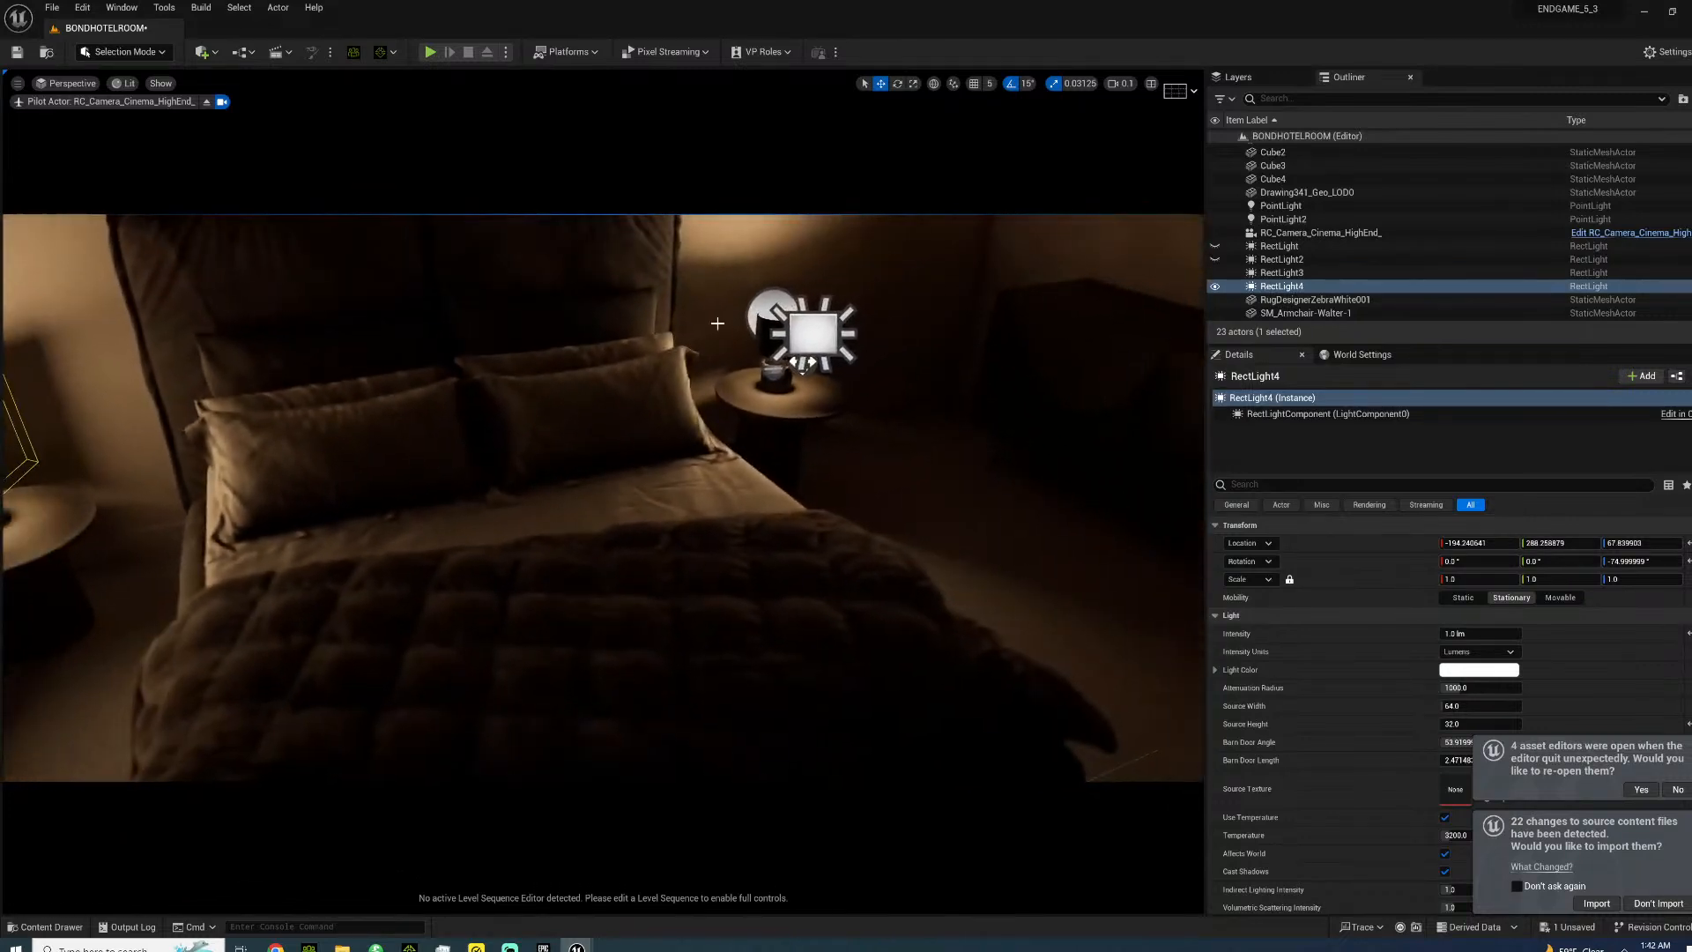
click(797, 332)
mouse_move(783, 336)
mouse_down()
mouse_move(749, 339)
mouse_move(769, 343)
mouse_up()
key(ctrl+s)
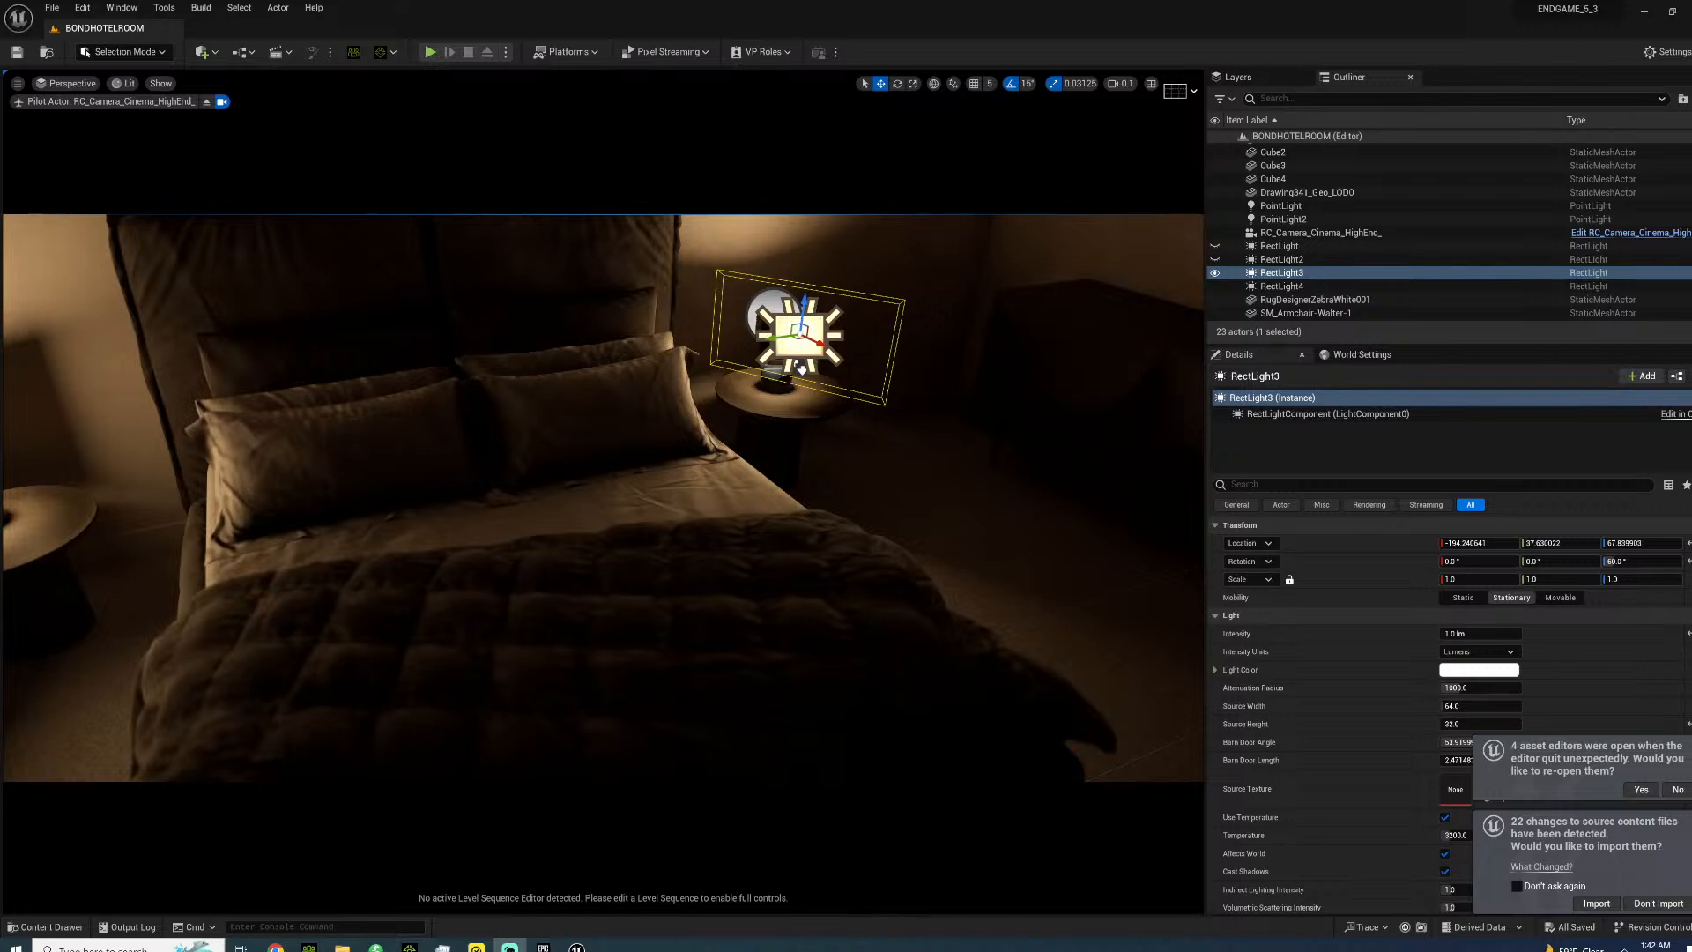
- Sample the camera's focus on the duvet at about 162 cm from beside the headboard, and reframe from above the curtain-side lamp
right_drag(1021, 561, 823, 529)
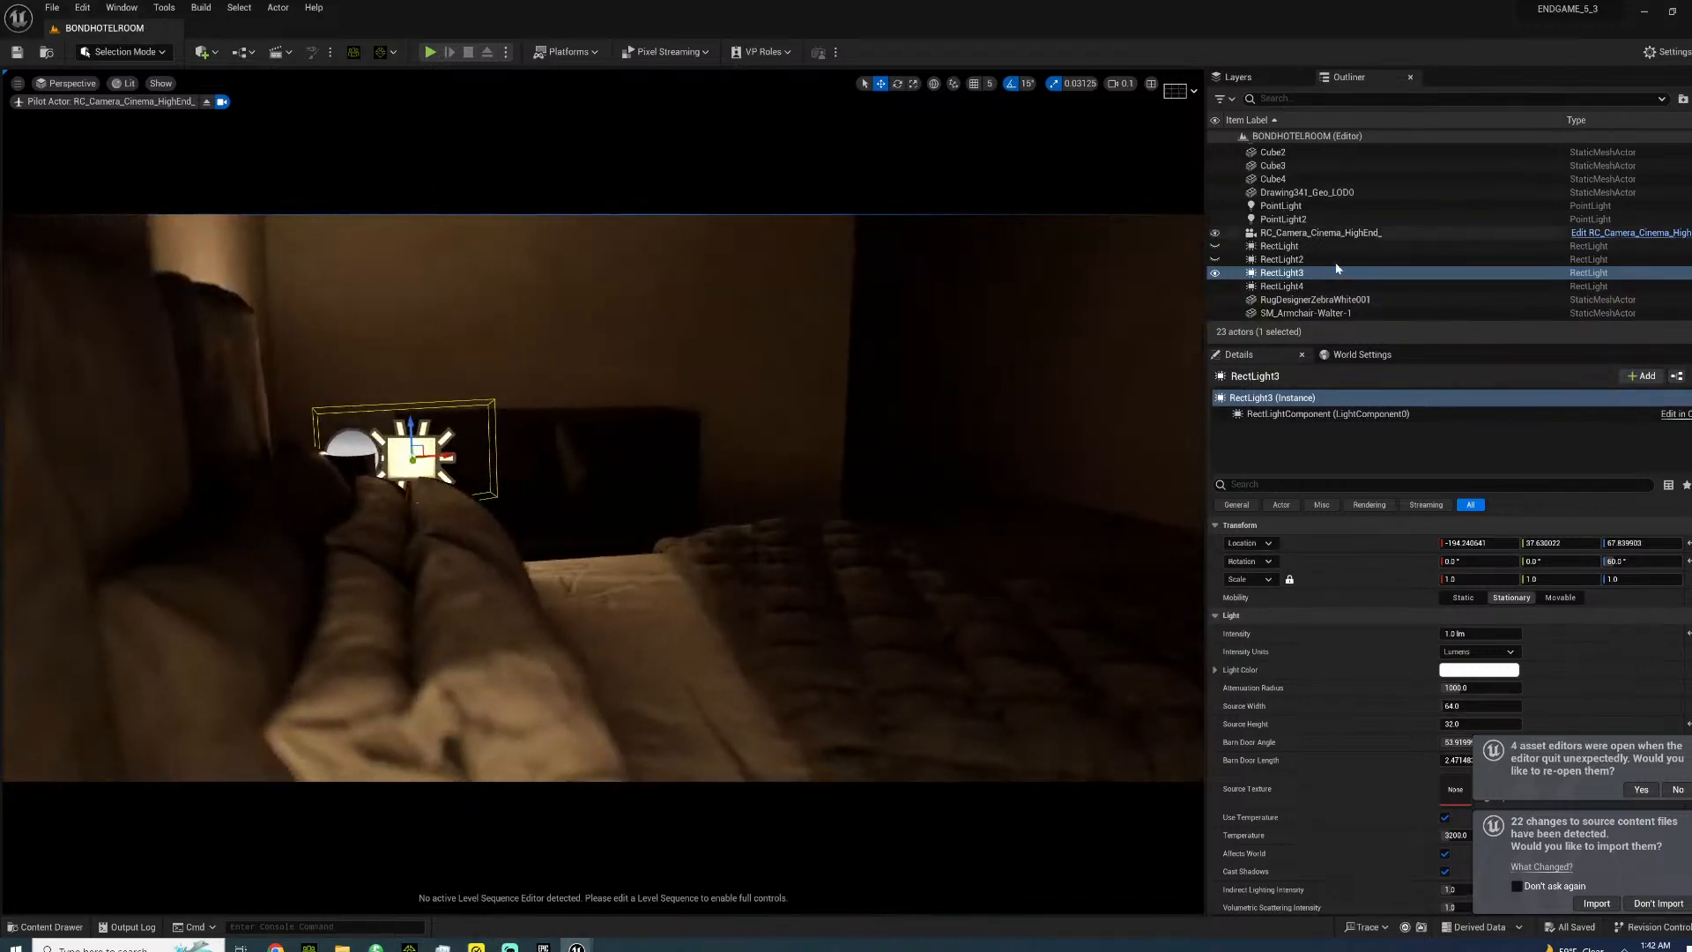
click(1338, 233)
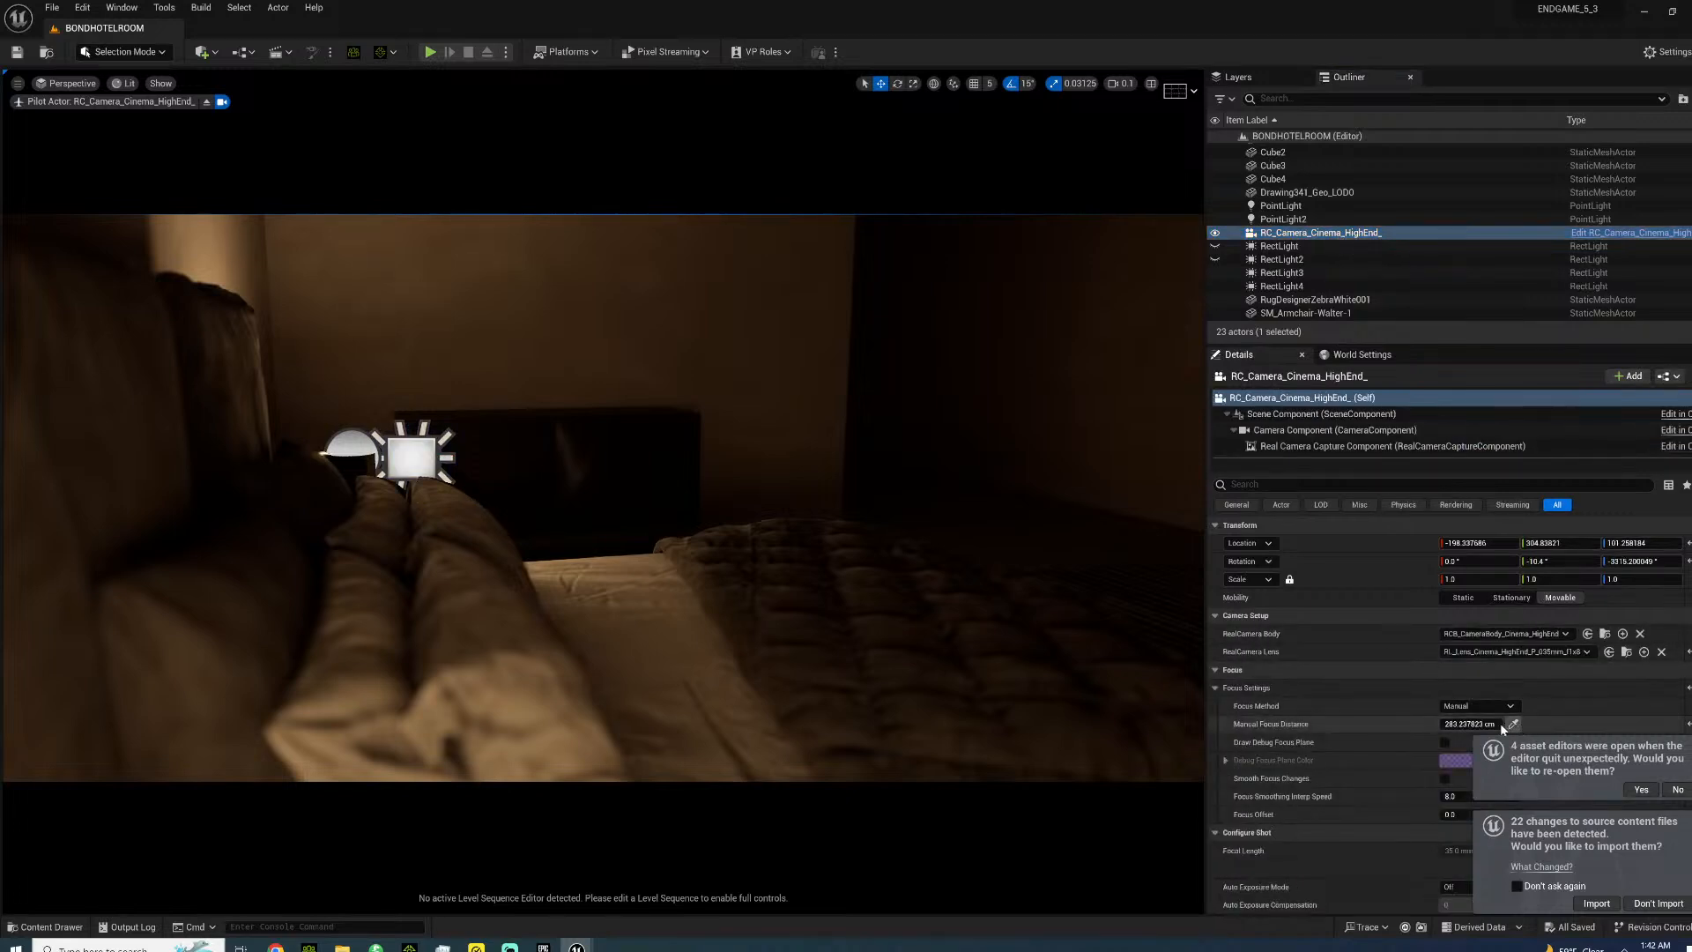
click(1514, 723)
click(792, 603)
right_drag(805, 582, 719, 656)
key(d)
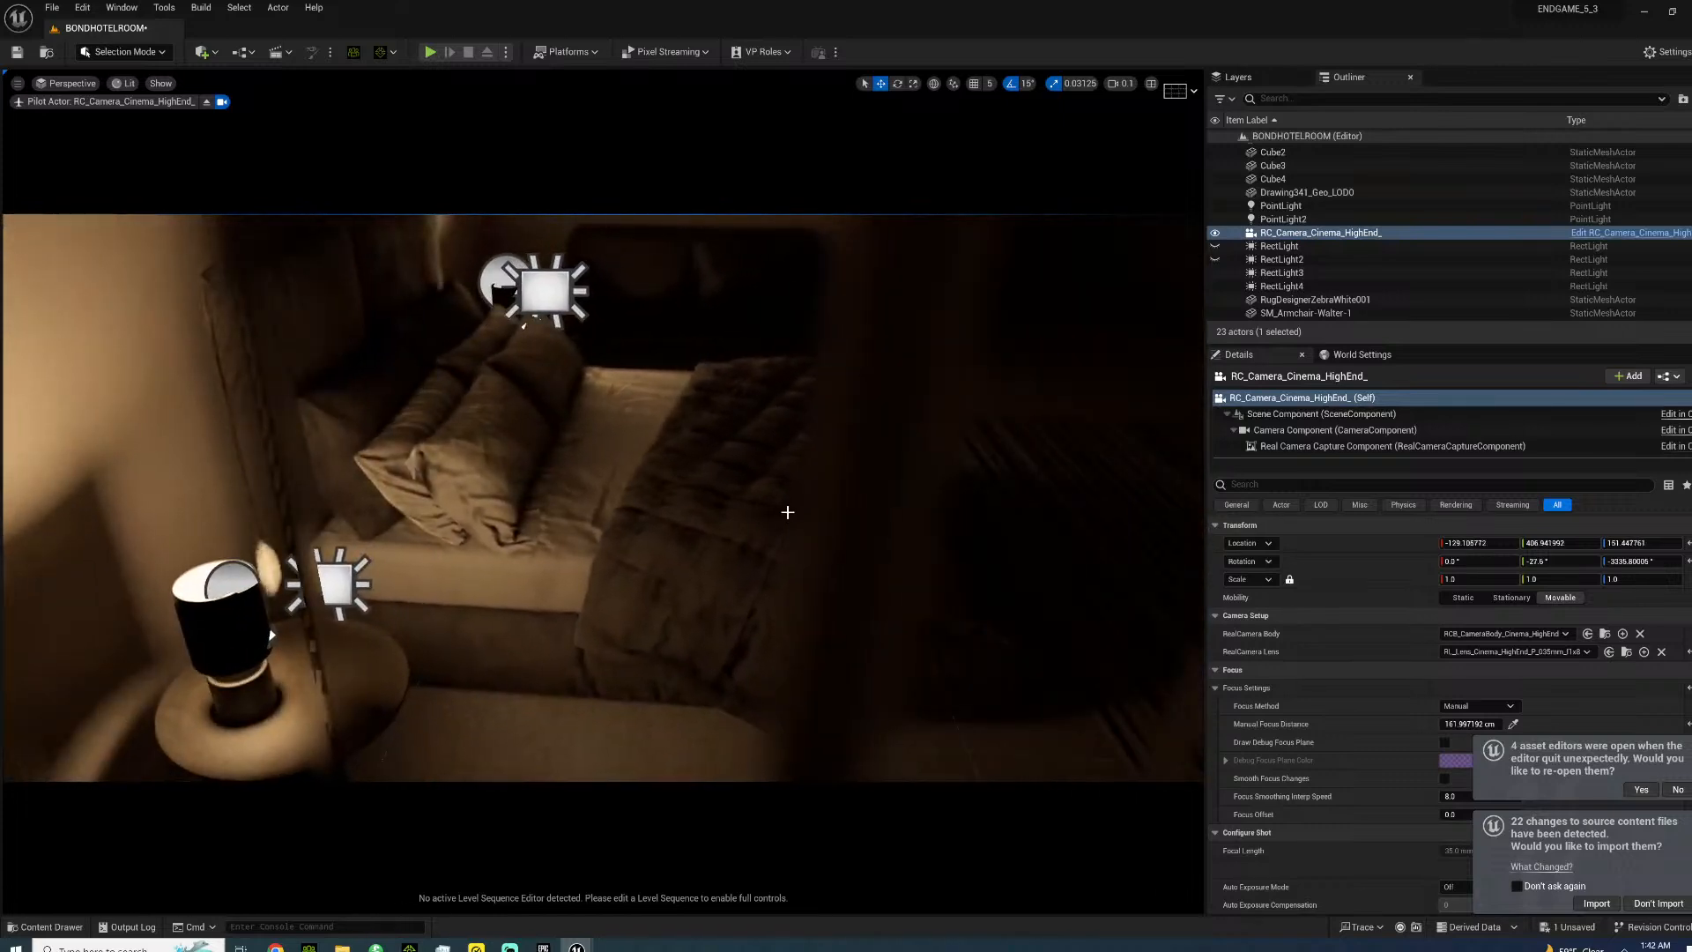